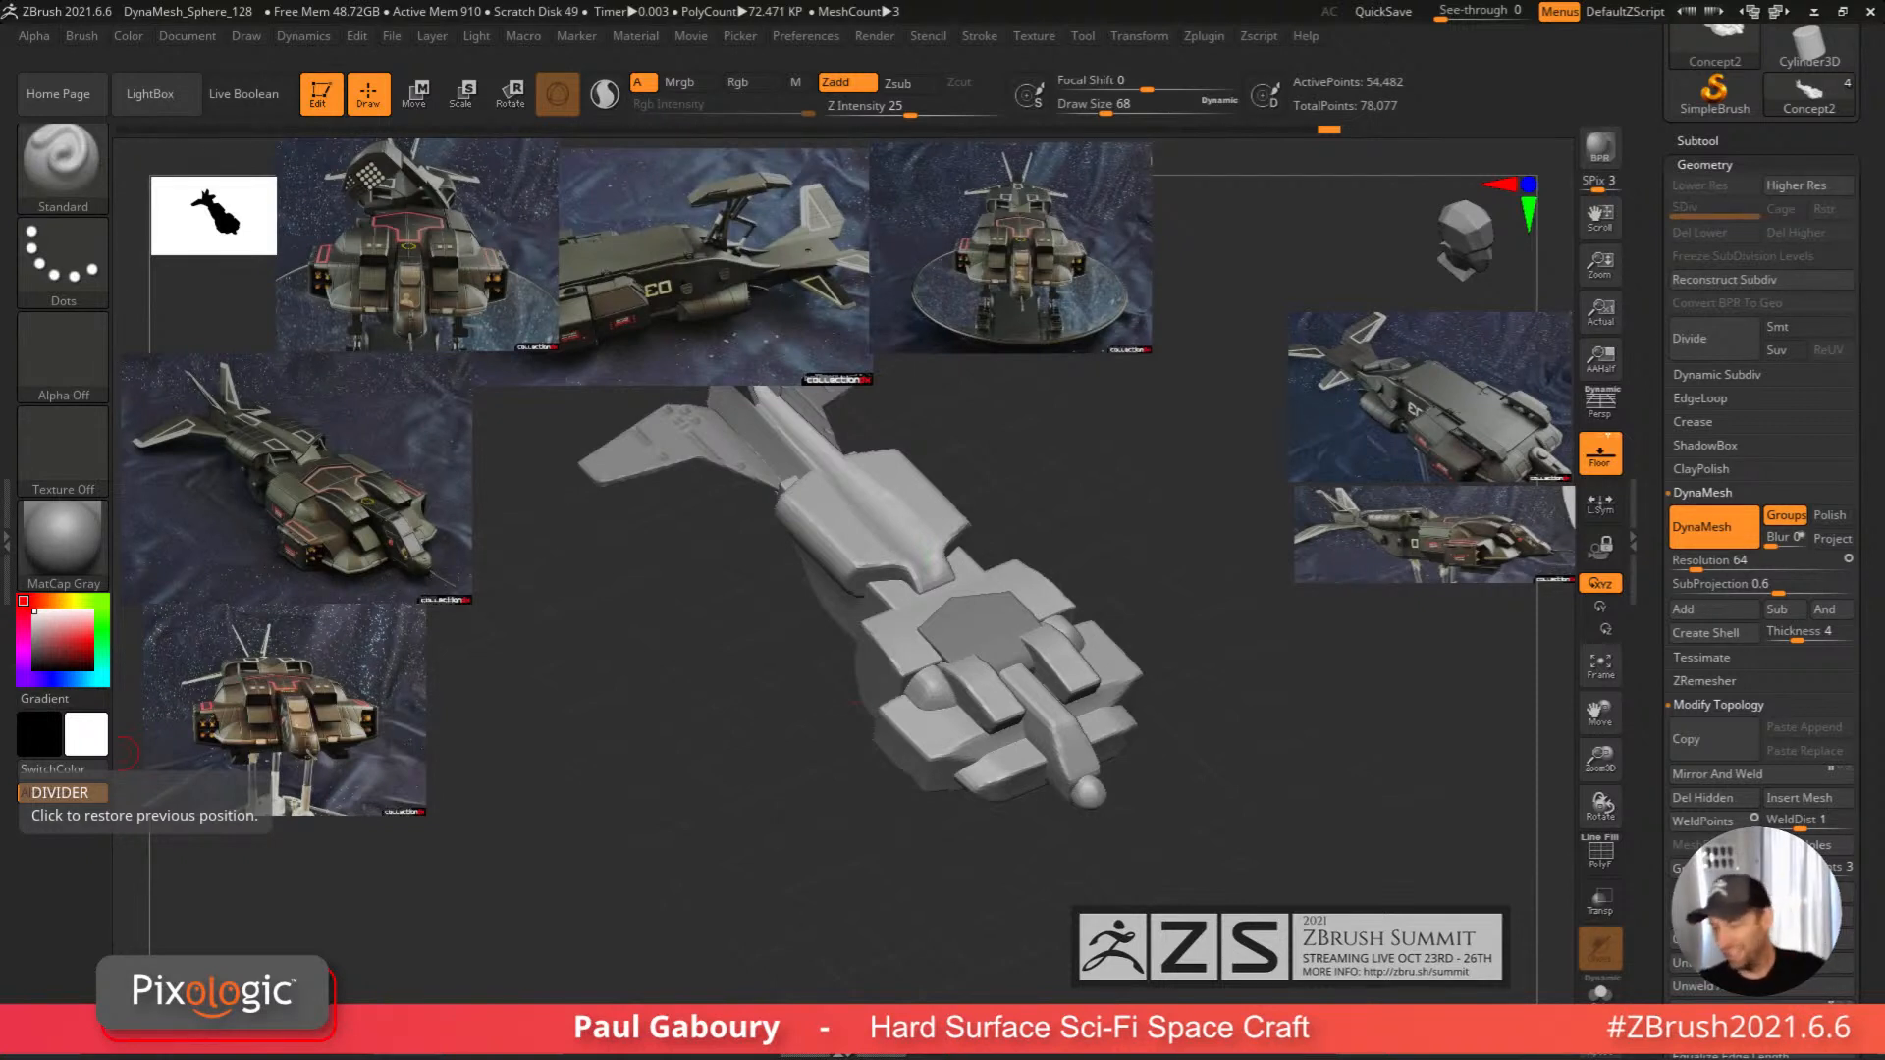
Examine the blocked-out spacecraft from three-quarter, front, side and underside views and compare its proportions with the reference images.
left_click_drag(1212, 773, 1209, 764)
right_click_drag(1135, 700, 1131, 787)
mouse_move(1082, 719)
right_mouse_down("ctrl")
mouse_move(1104, 701)
mouse_move(1066, 703)
mouse_move(1085, 769)
mouse_move(1054, 766)
mouse_move(1080, 732)
right_mouse_up("ctrl")
right_click_drag(1080, 732, 1079, 790, "alt")
right_click_drag(1079, 790, 1041, 719, "ctrl")
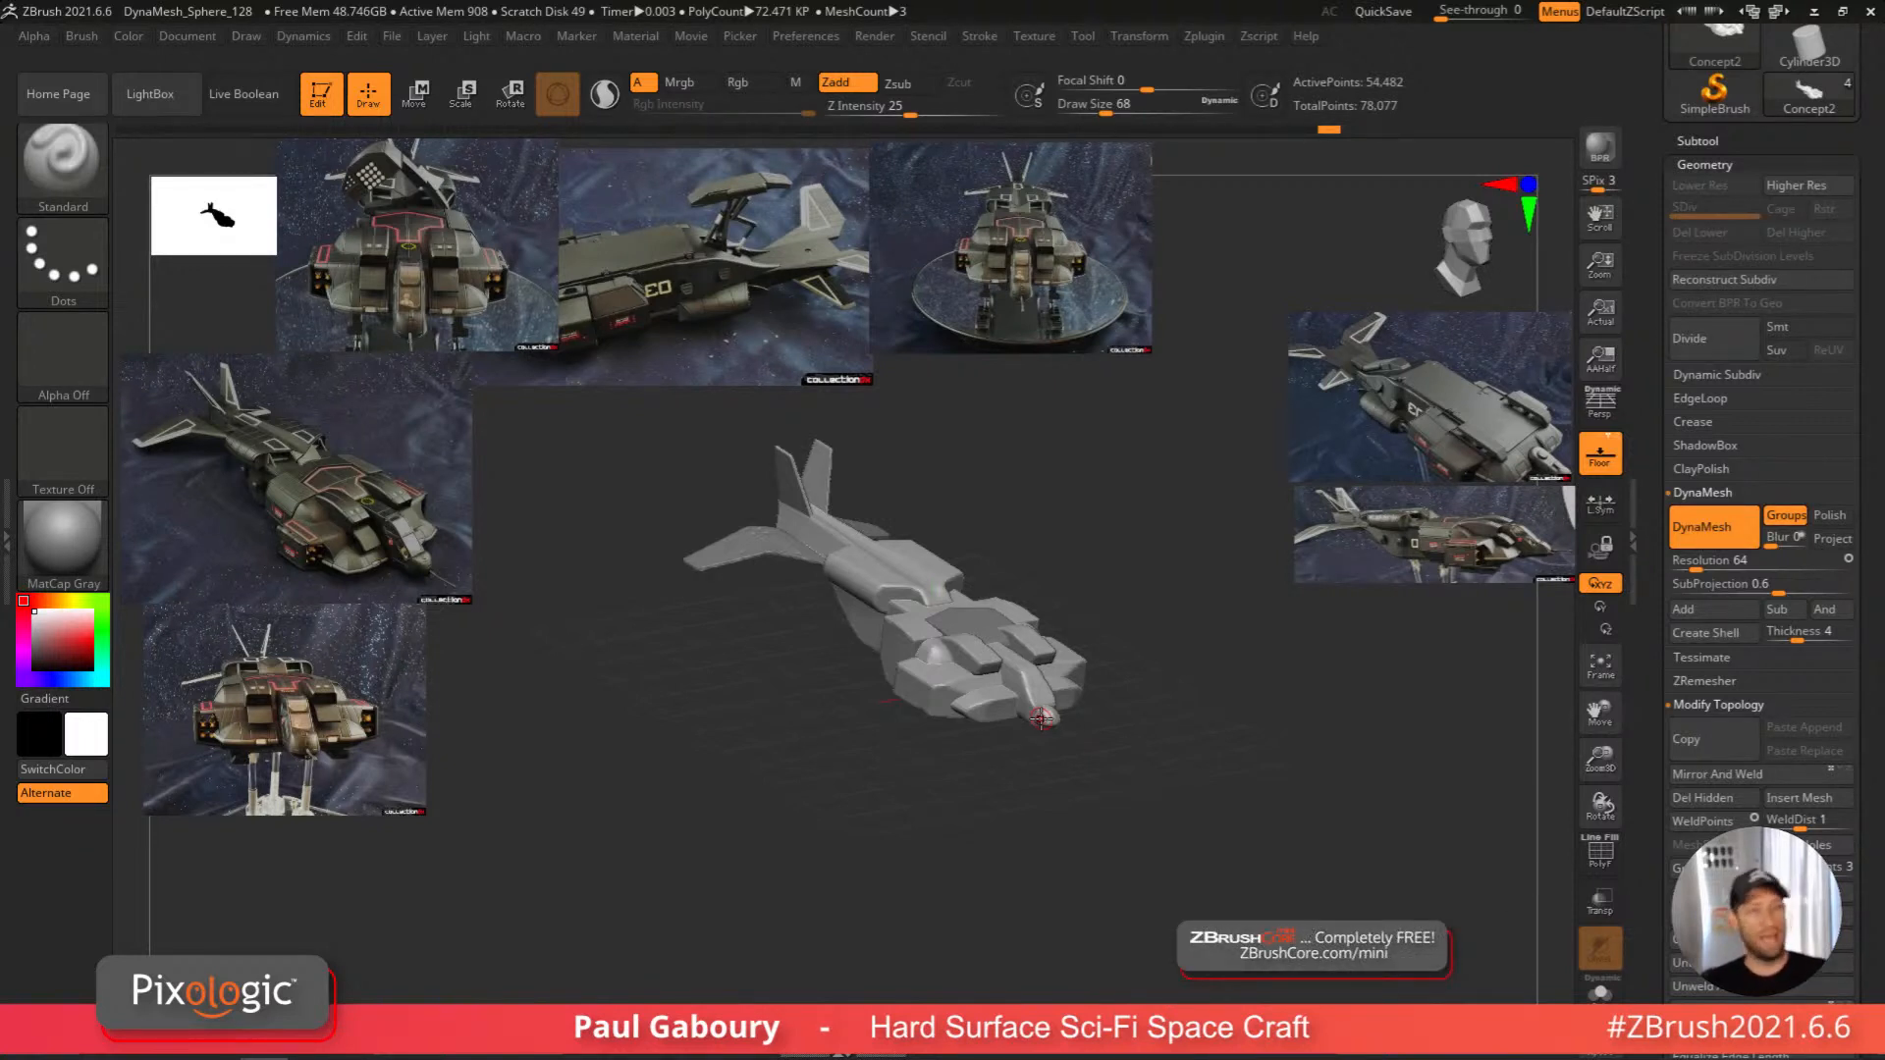
left_click_drag(1124, 756, 1075, 745)
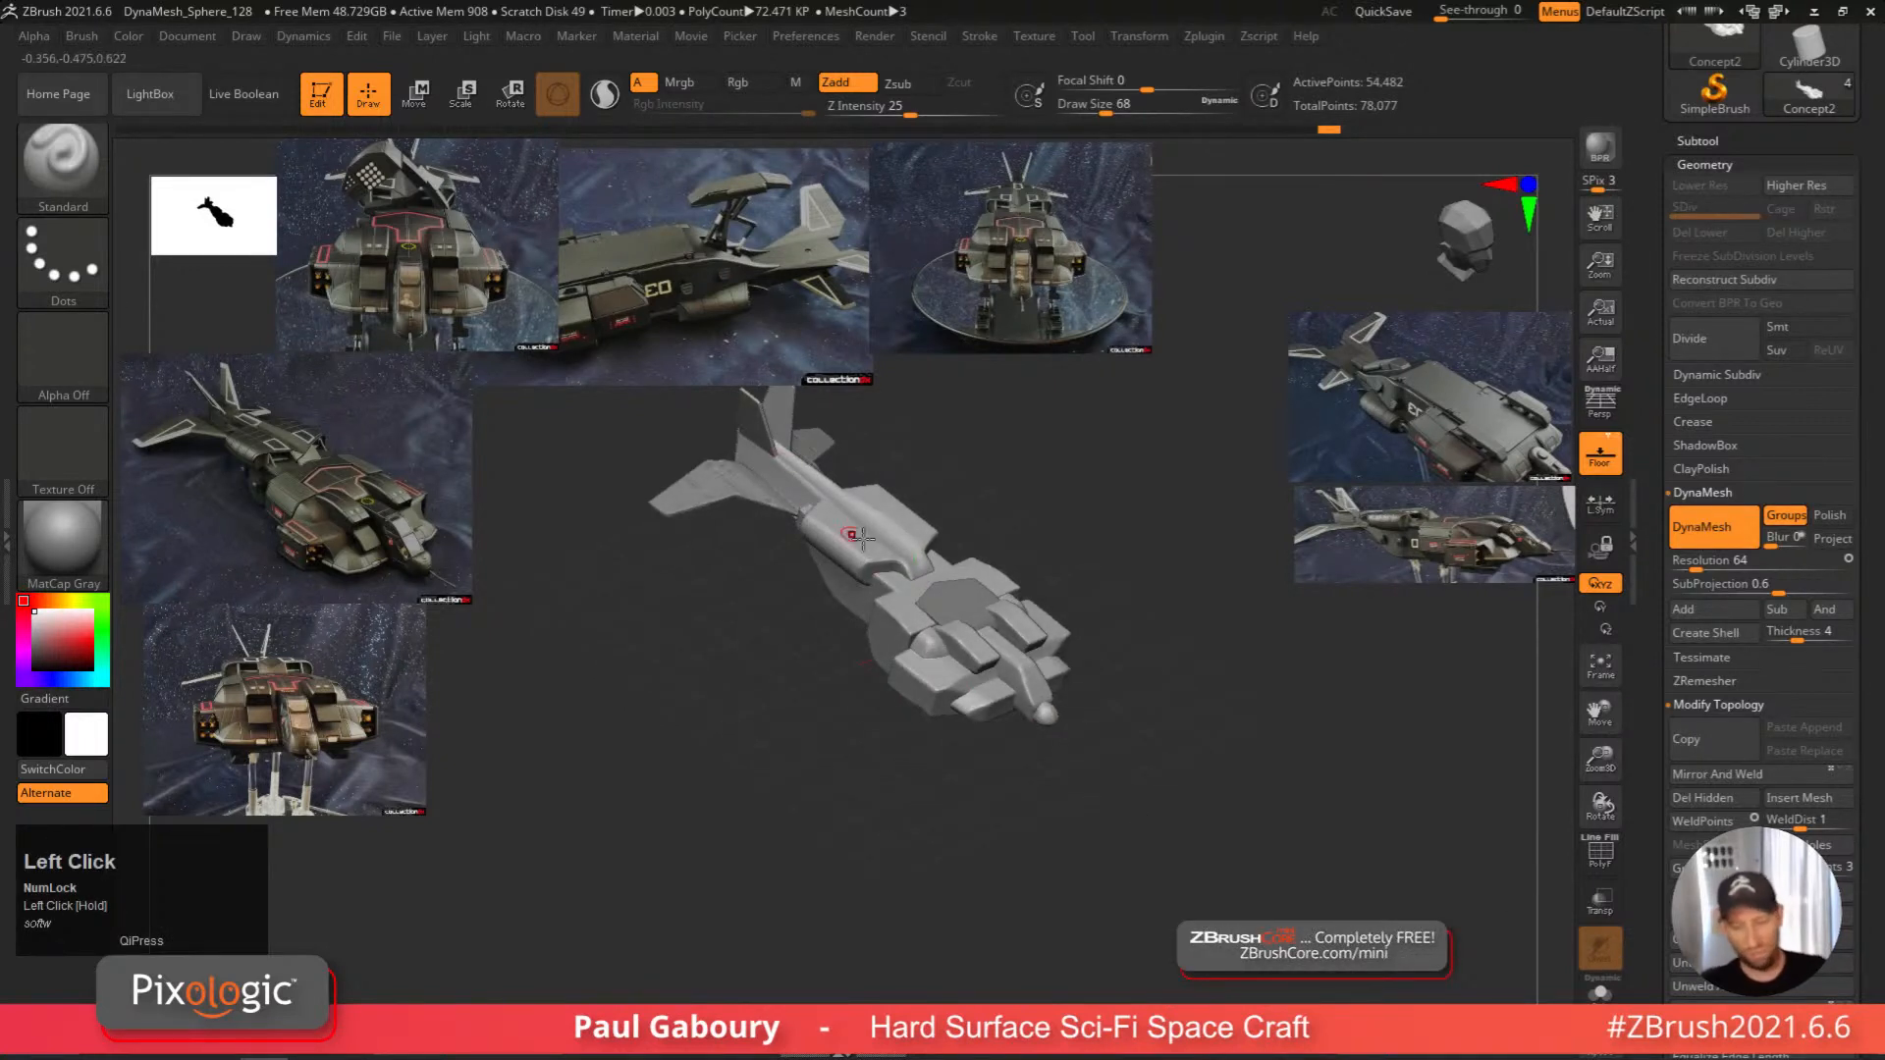
right_click_drag(1169, 724, 1070, 750, "alt")
right_click_drag(1071, 750, 1139, 742, "alt")
mouse_move(1139, 743)
right_mouse_down("alt")
mouse_move(1139, 799)
mouse_move(1104, 765)
mouse_move(1090, 781)
mouse_move(1144, 806)
right_mouse_up("alt")
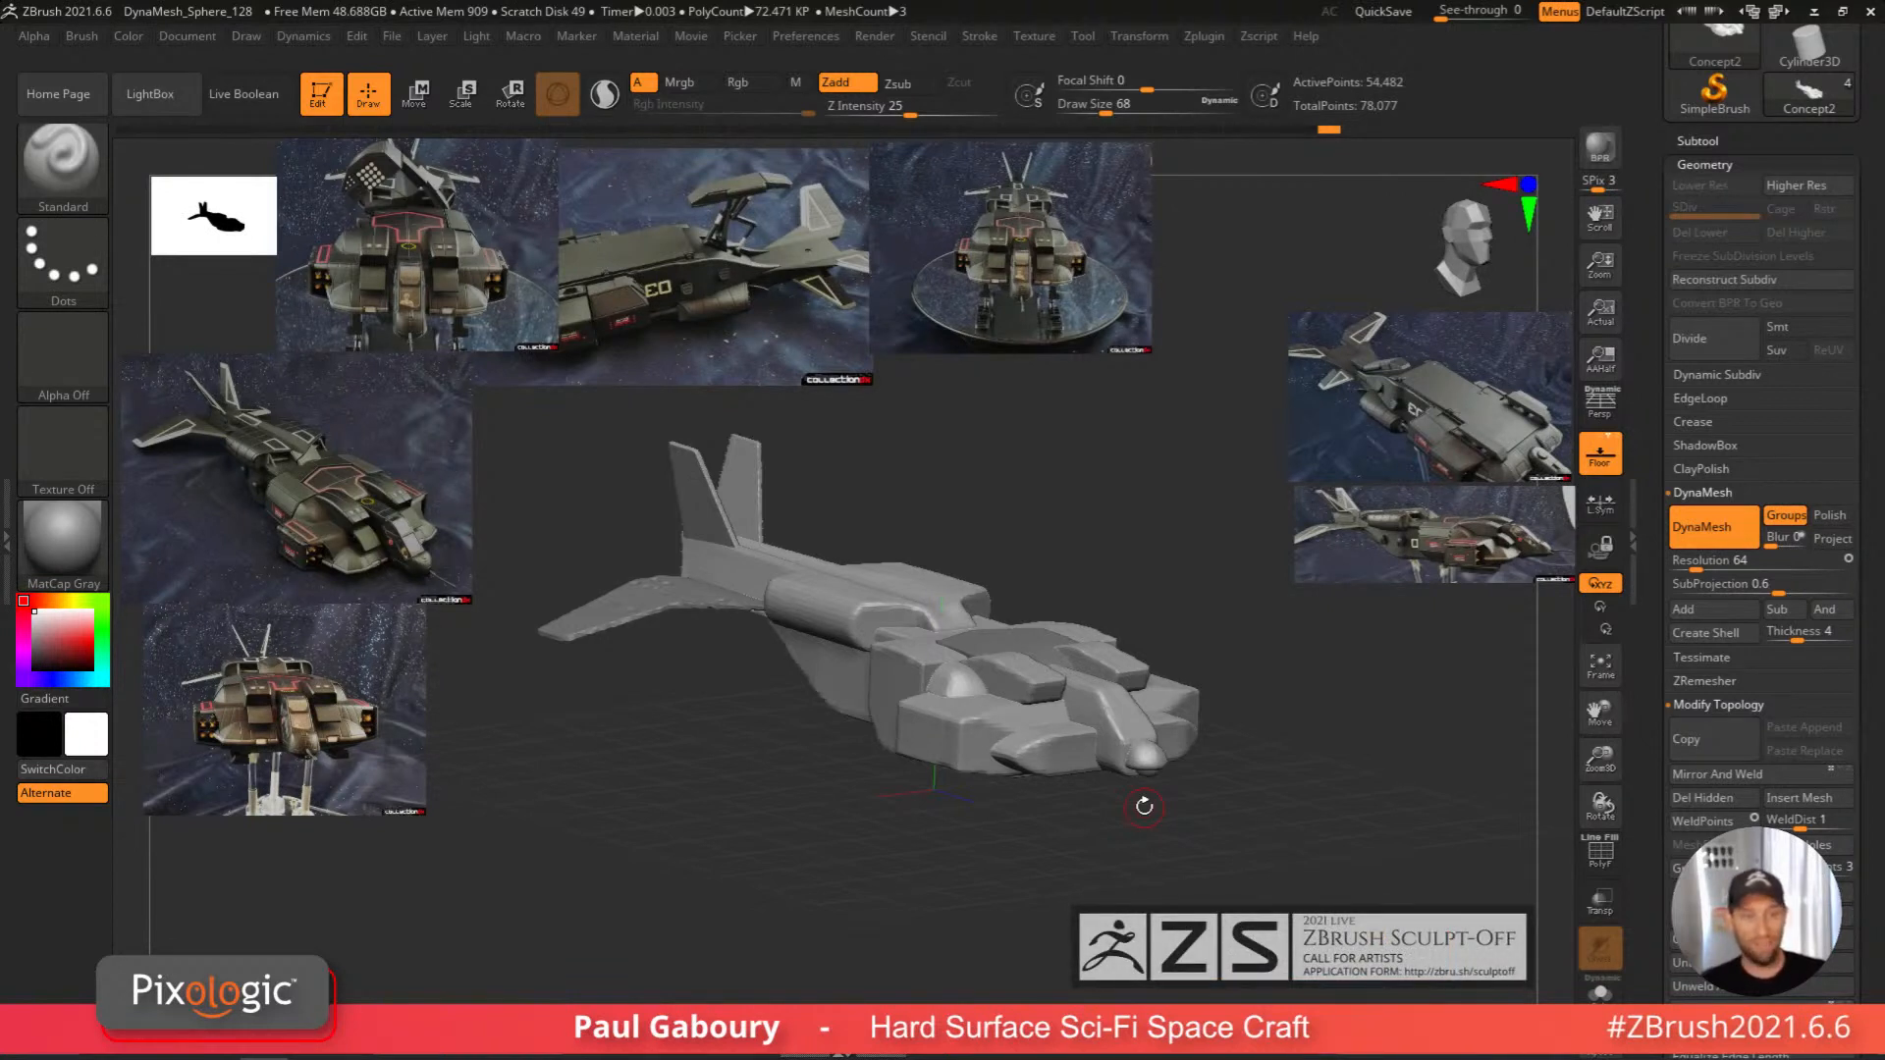
mouse_move(1144, 807)
right_mouse_down()
mouse_move(958, 744)
mouse_move(968, 702)
right_mouse_up()
key("ctrl")
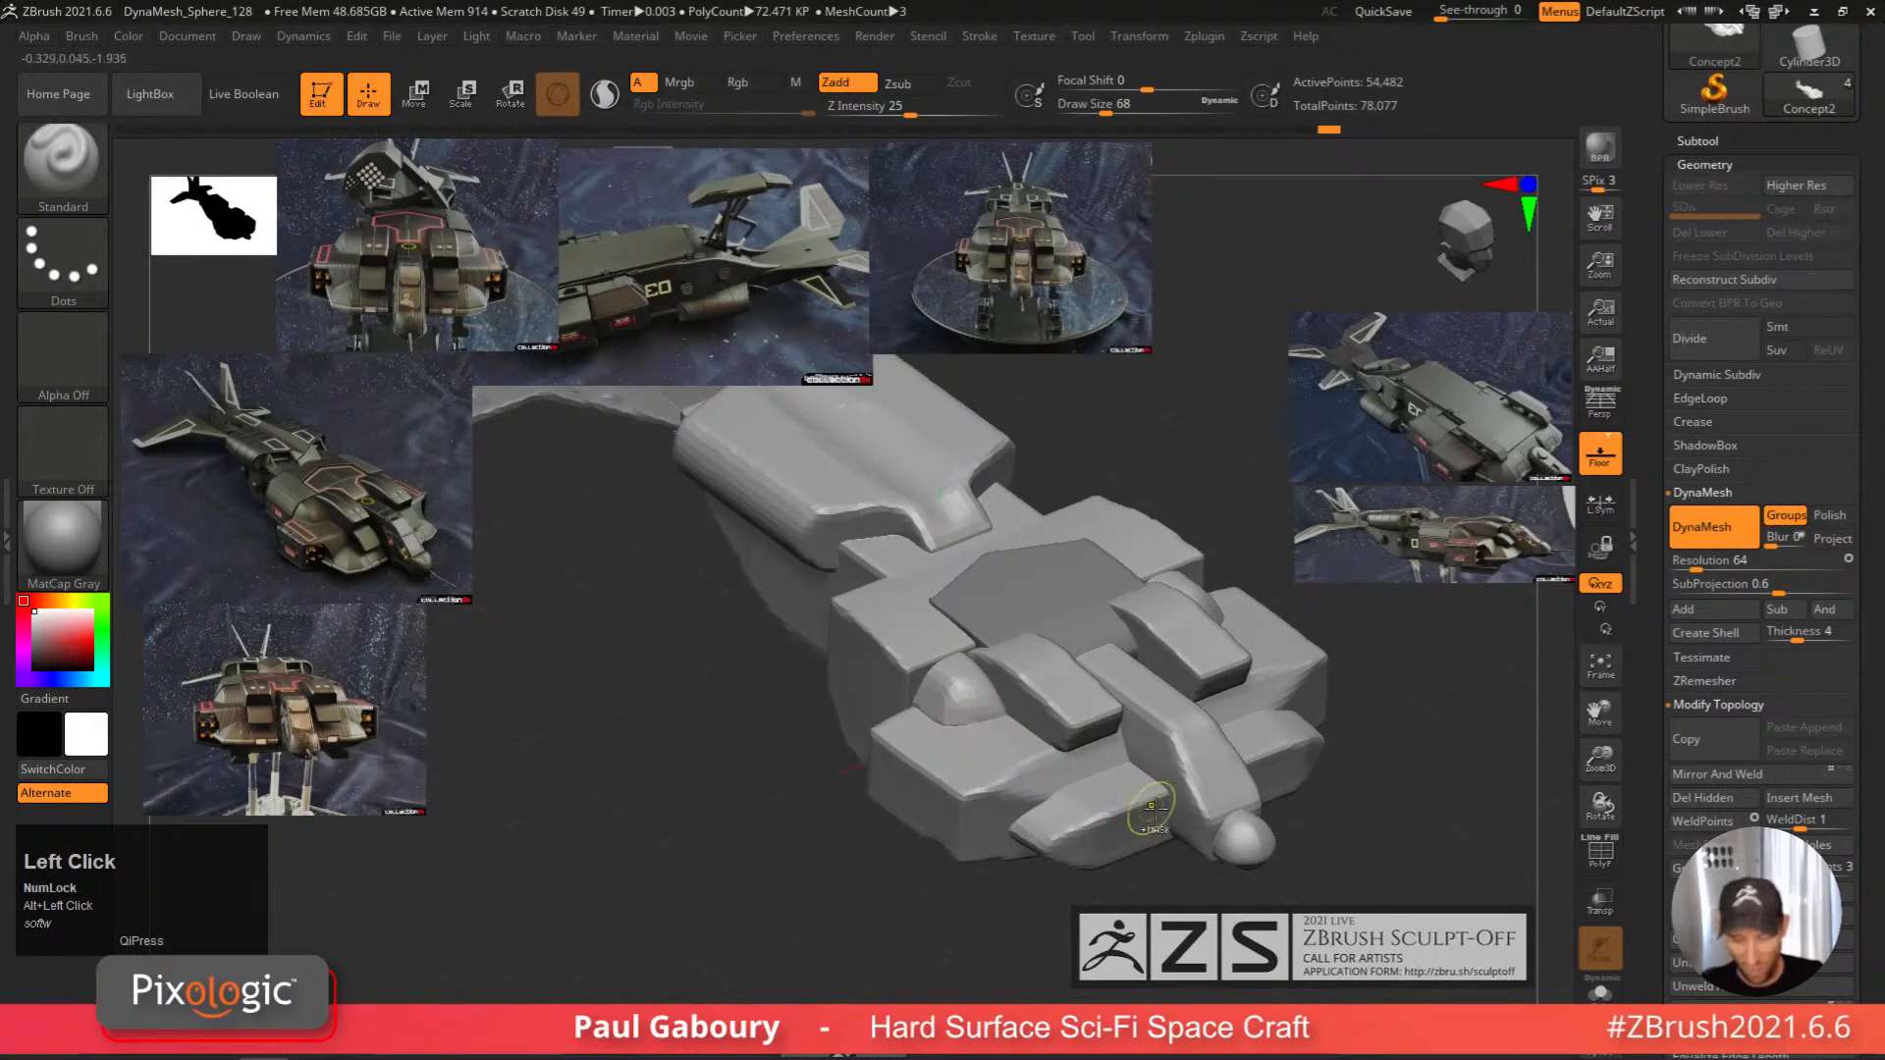
right_click_drag(1145, 821, 1100, 785, "ctrl")
right_click_drag(1099, 786, 1052, 788, "alt")
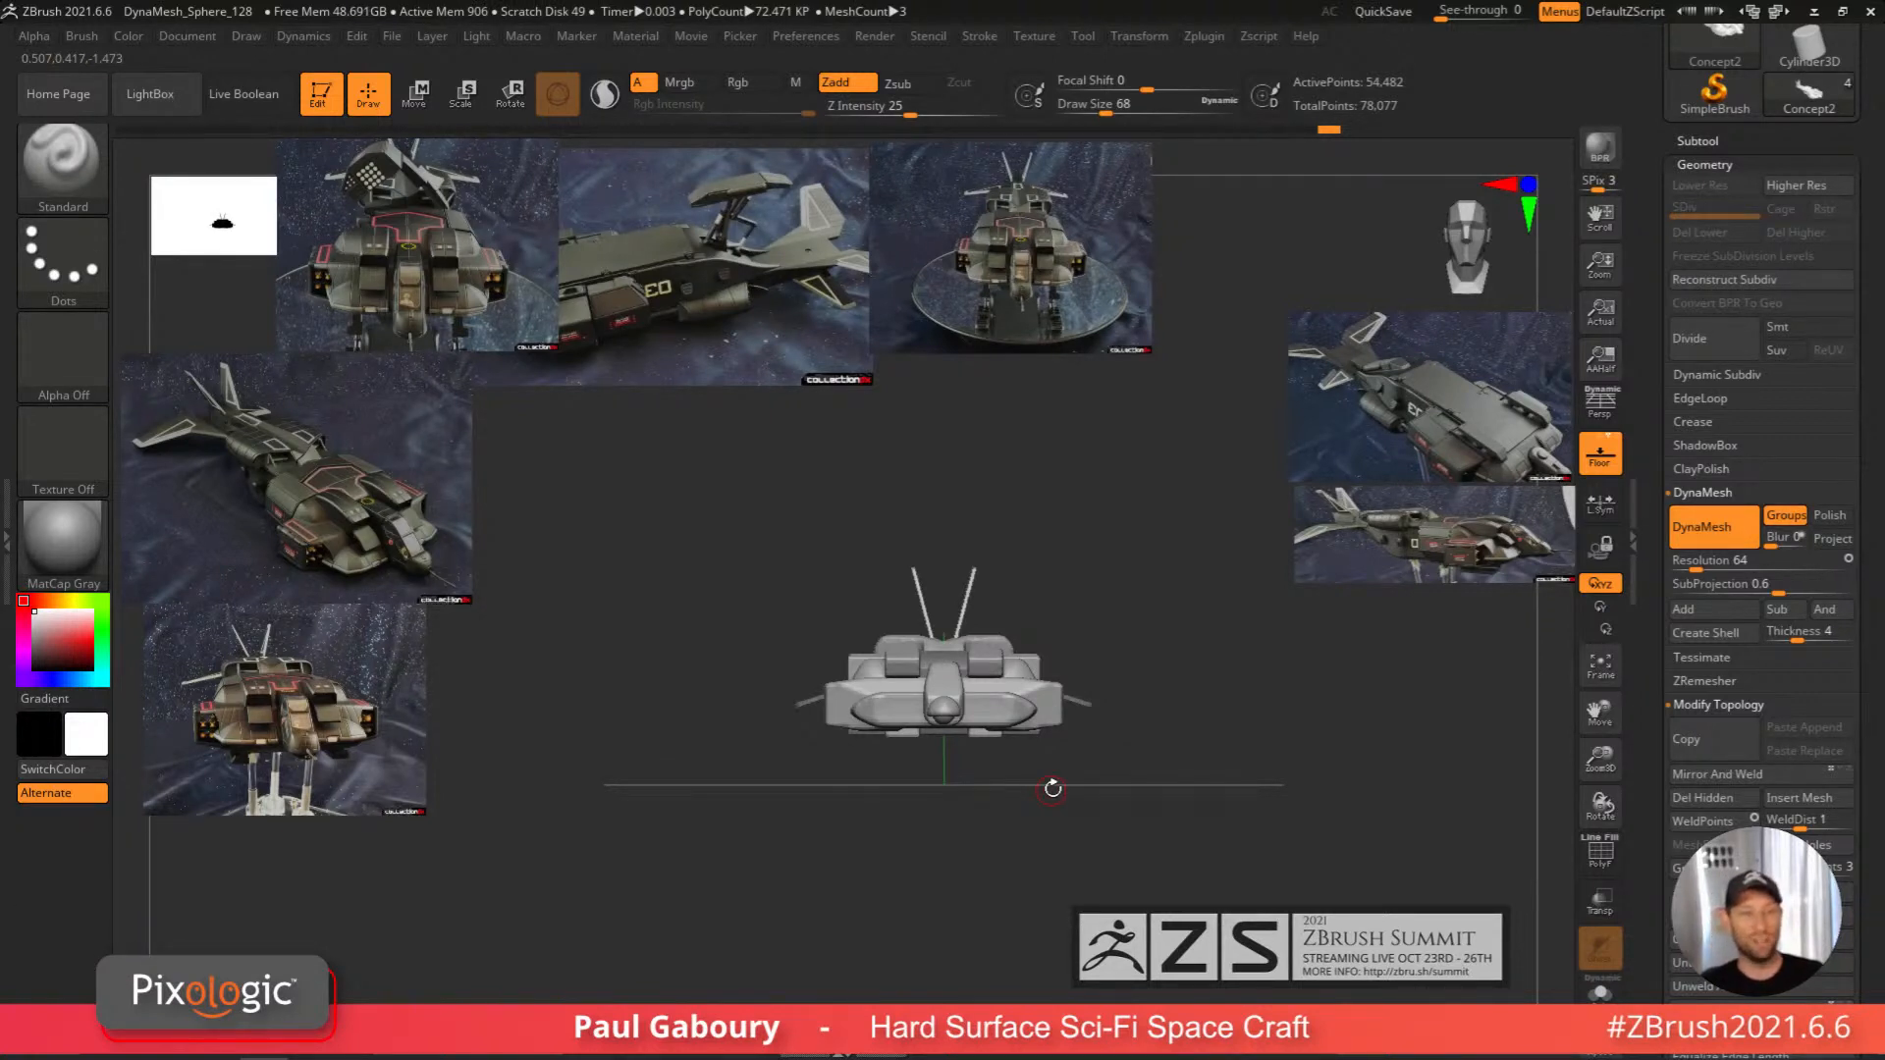
right_click_drag(1052, 788, 1025, 749)
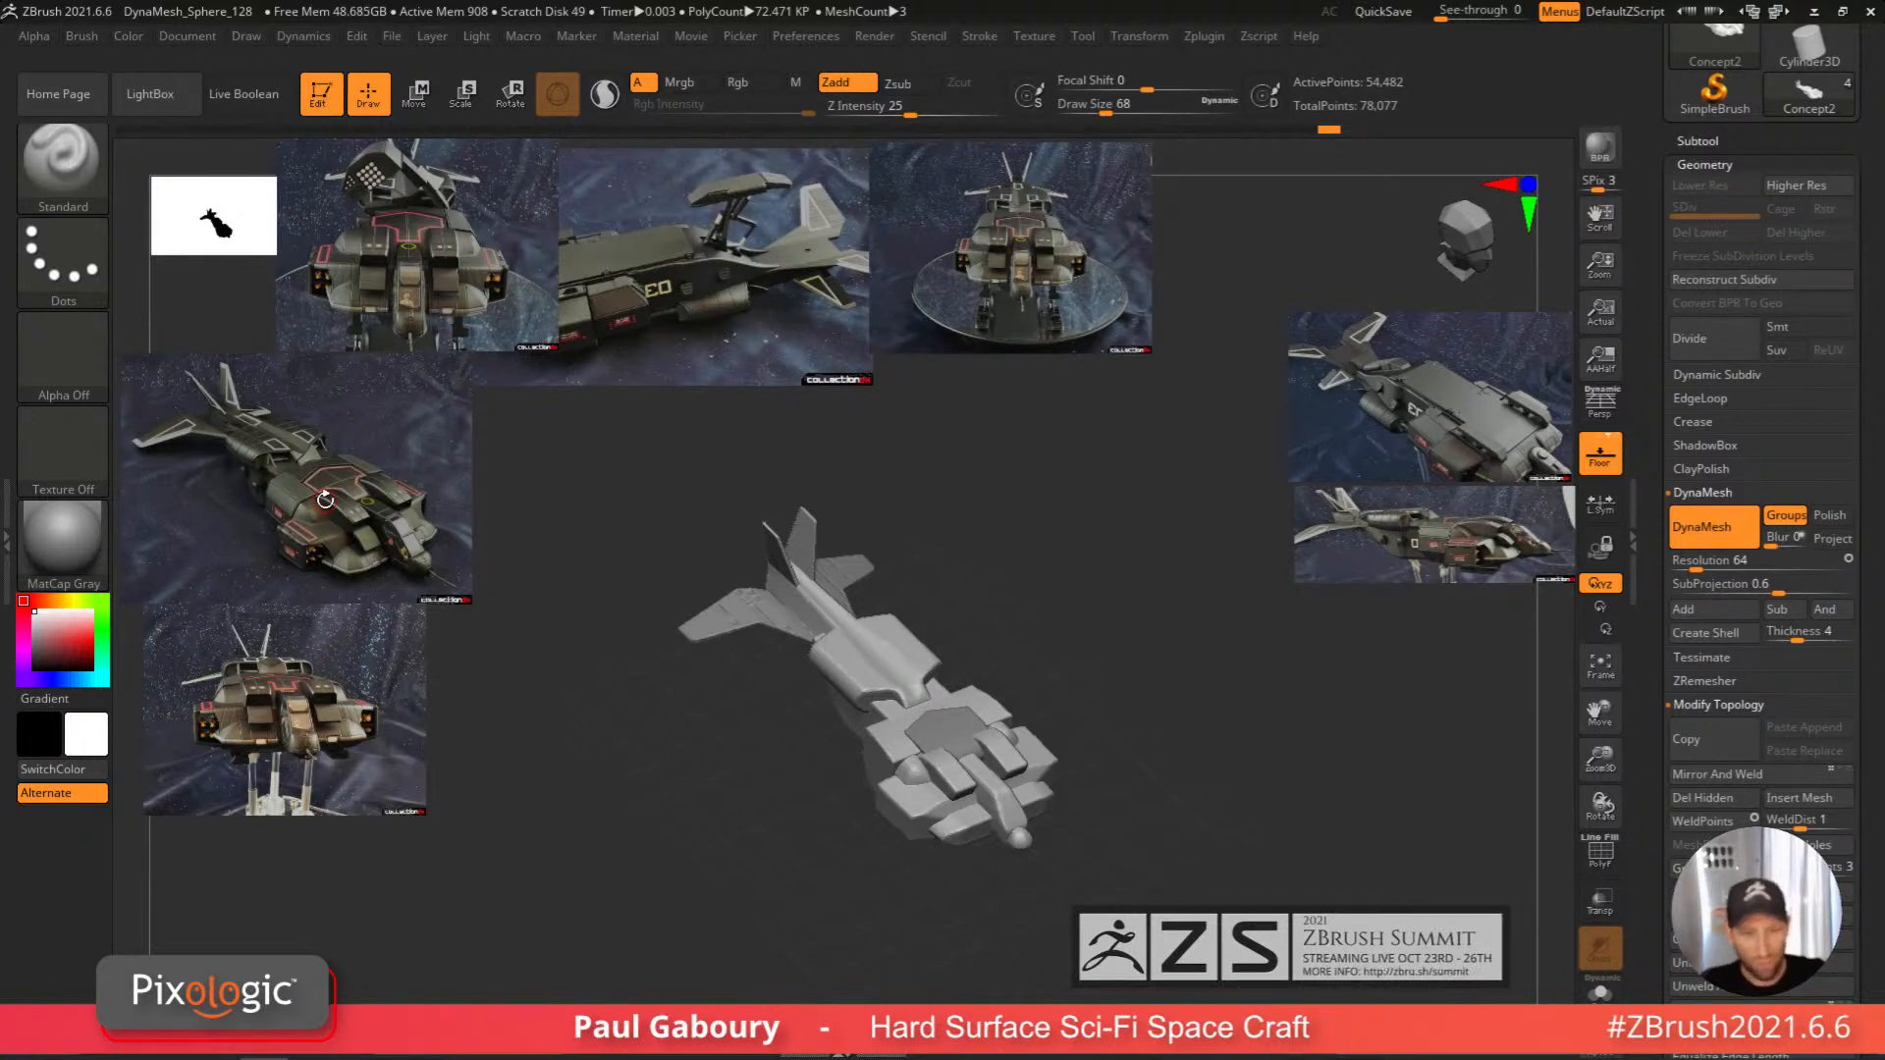
left_click_drag(1182, 848, 1132, 787)
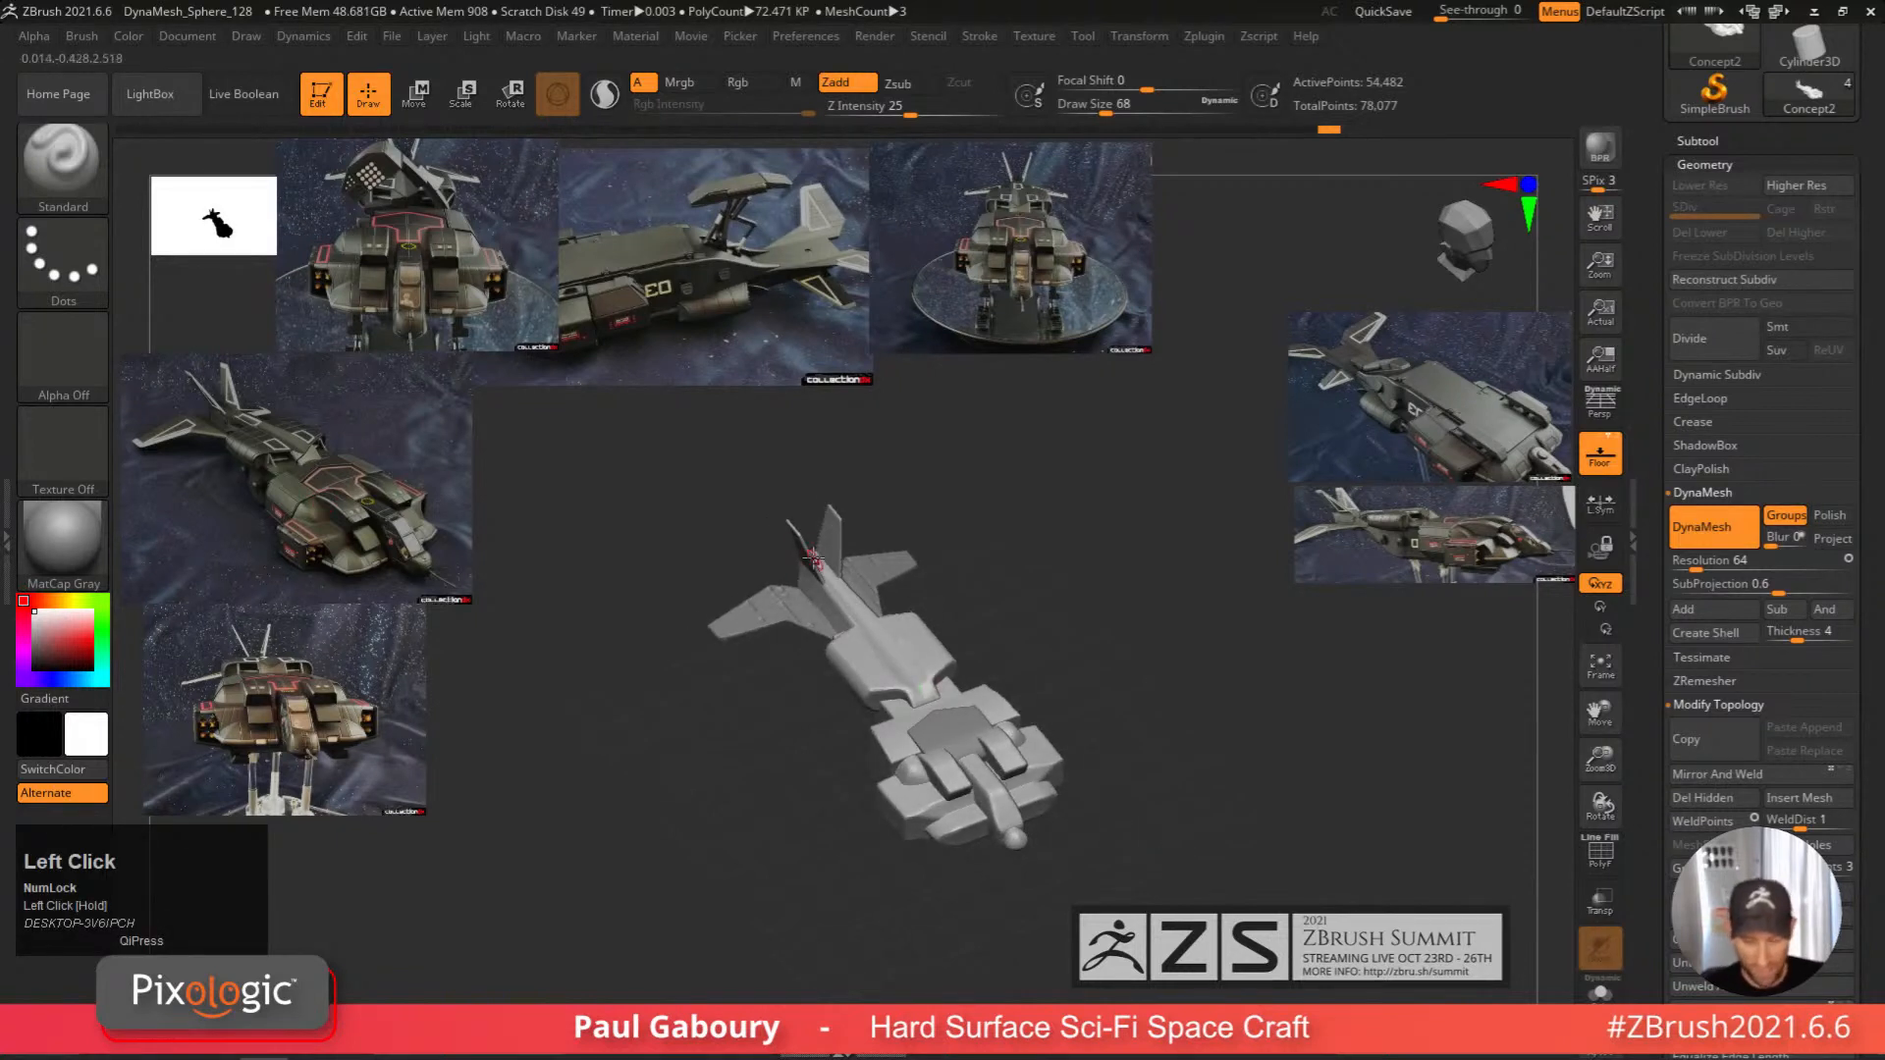
right_click_drag(811, 563, 821, 510)
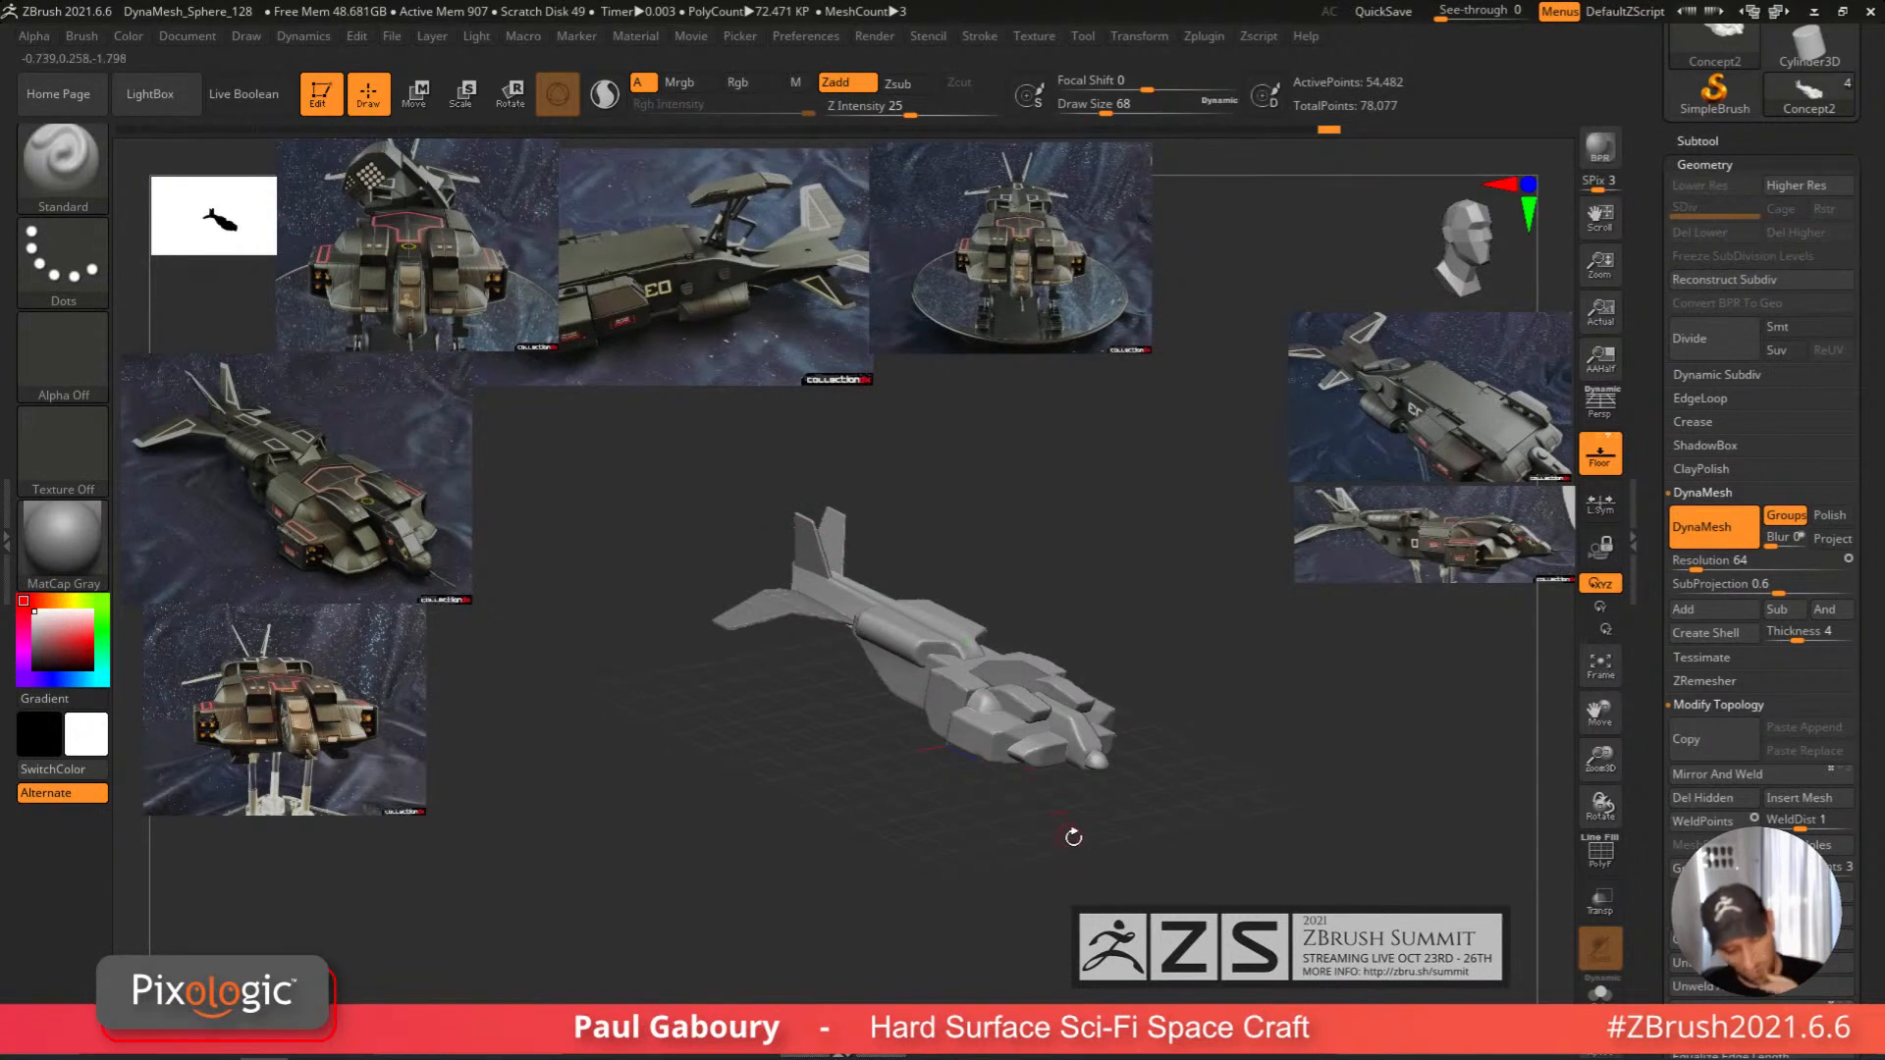
right_click_drag(1075, 823, 1060, 770)
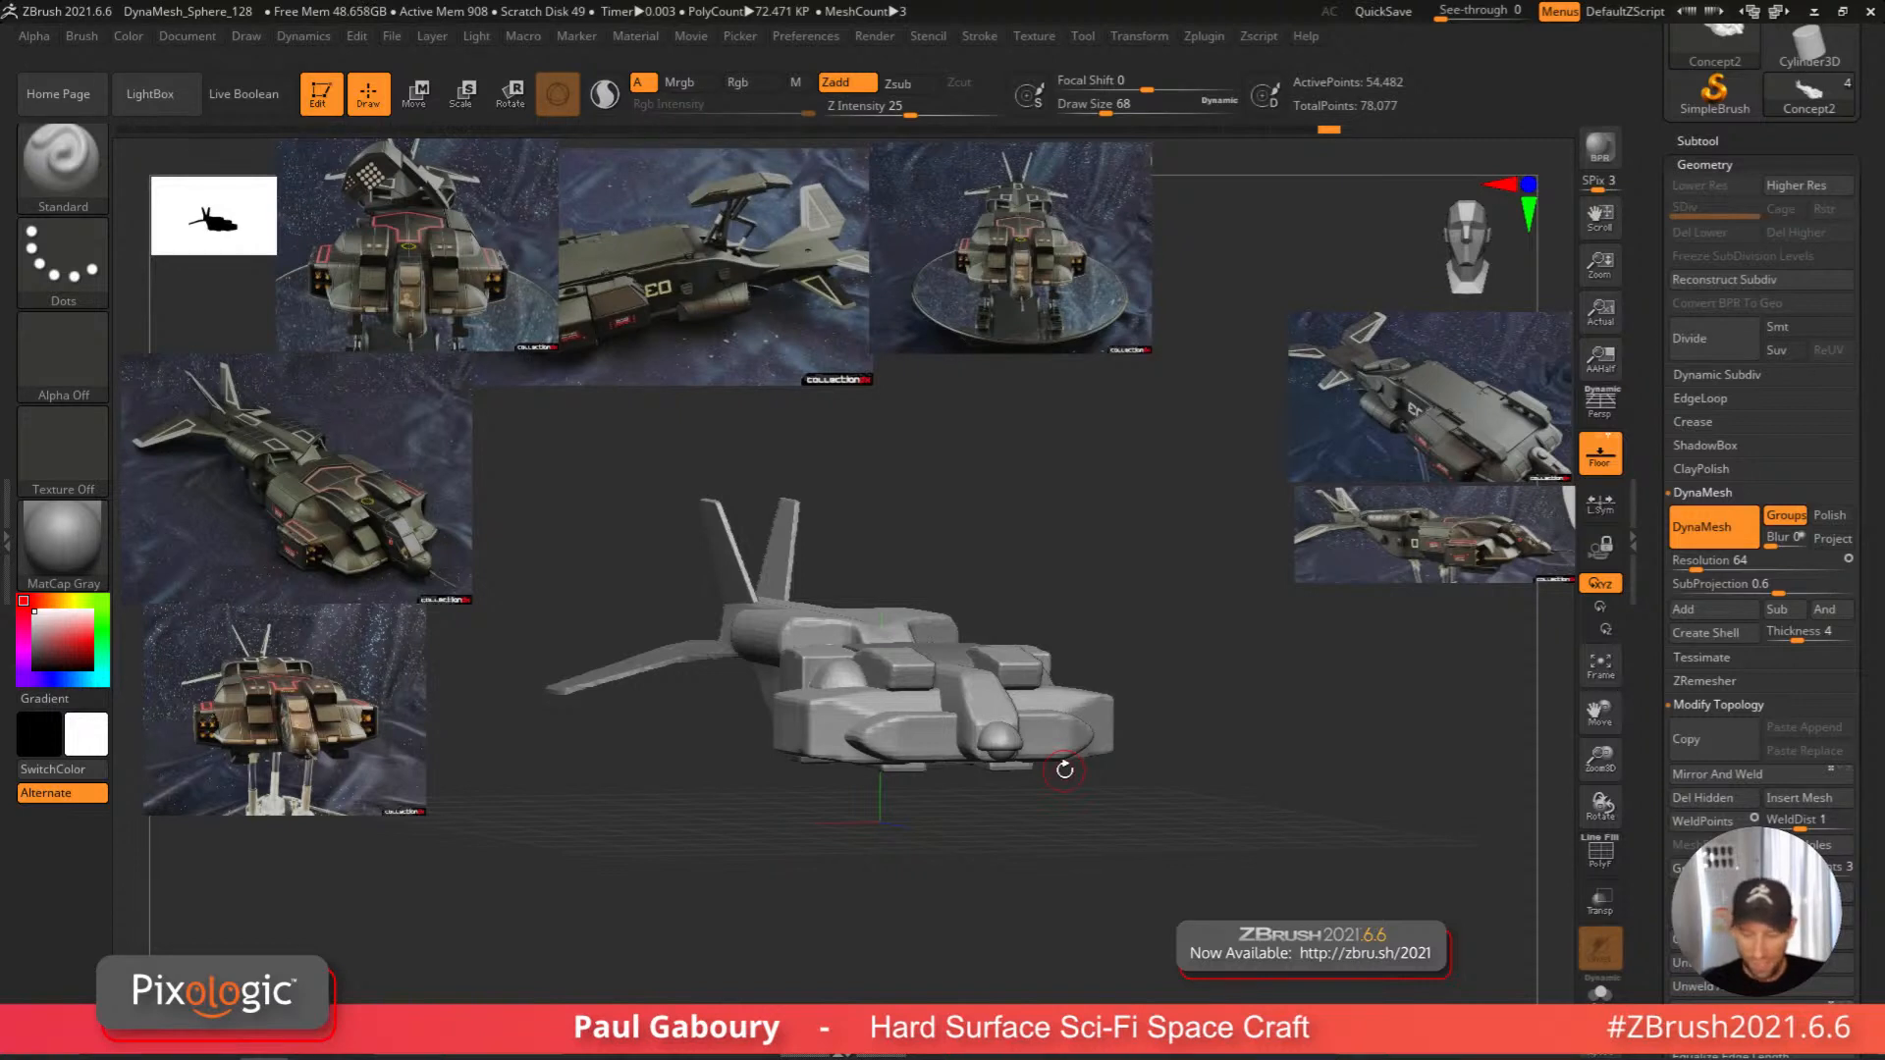
right_click_drag(1064, 770, 1104, 713)
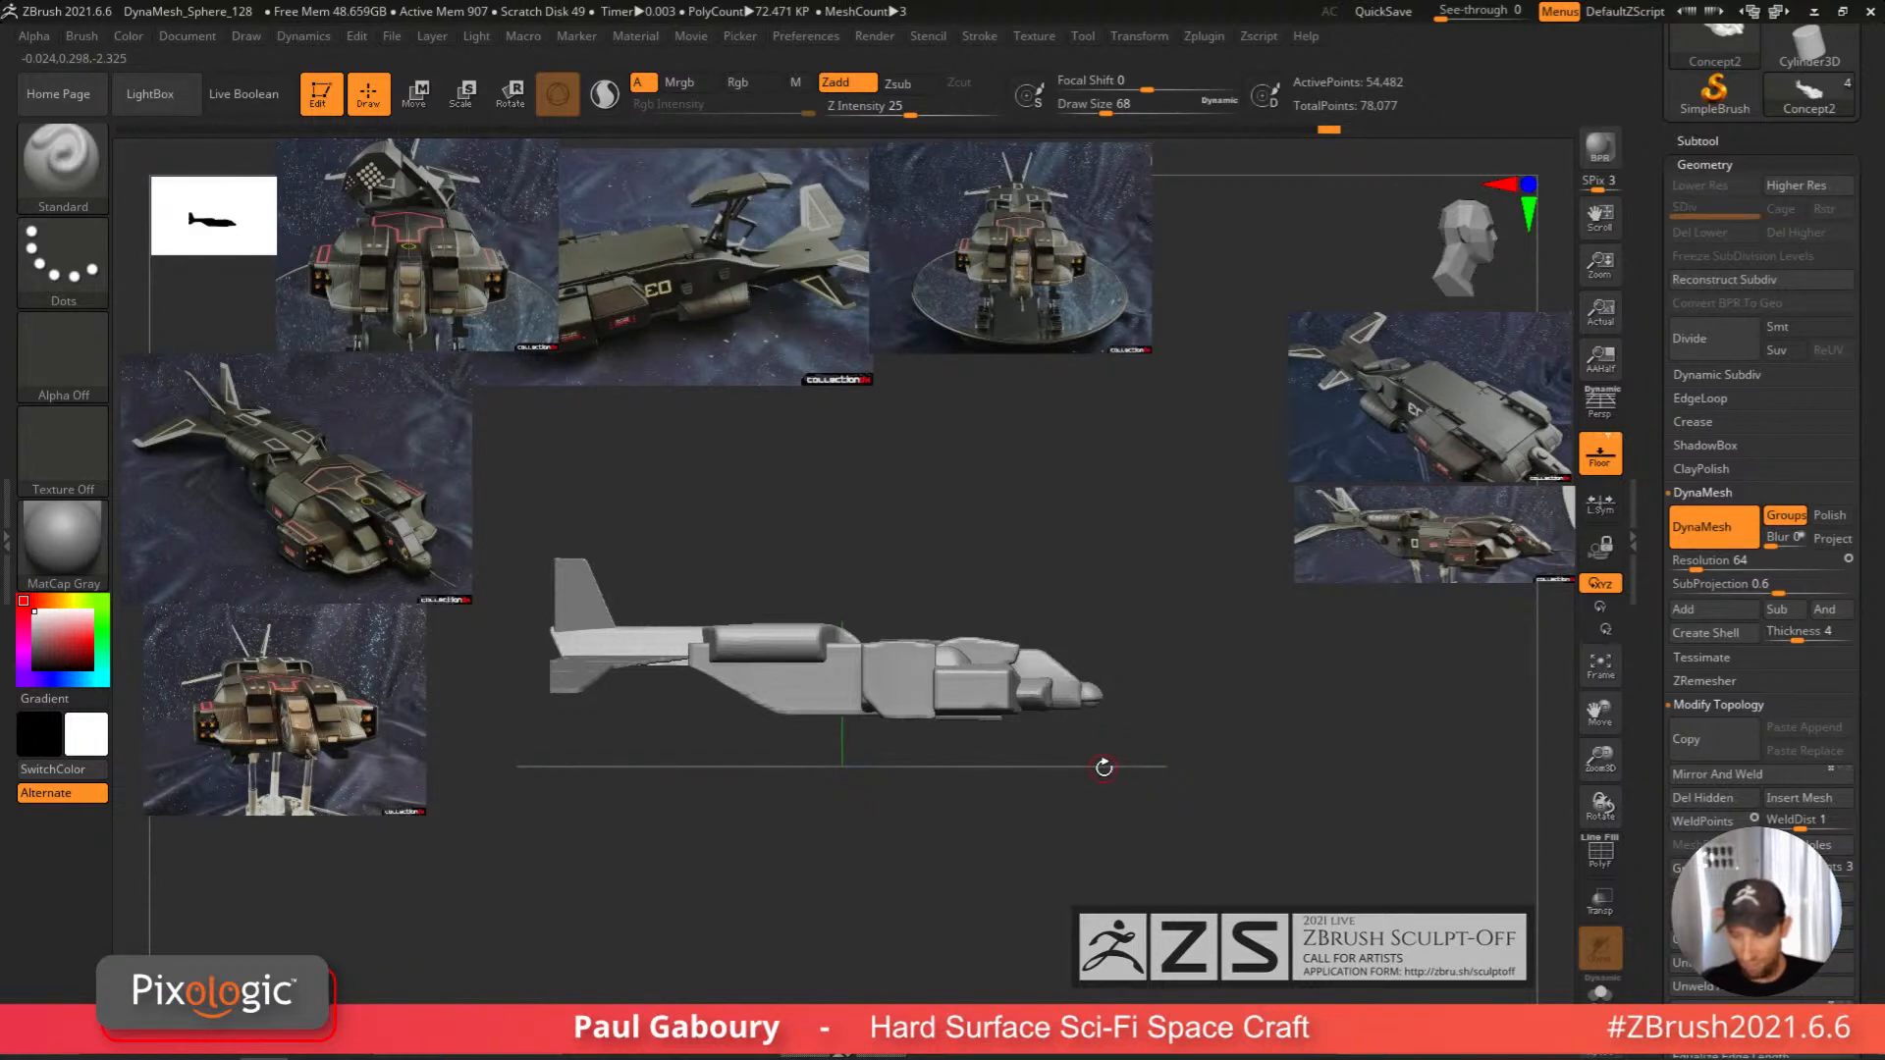
right_click_drag(1175, 735, 1118, 811)
Display the polygroups, mask everything except the blue fuselage block, clip its rear sides into a straight taper, and remesh with DynaMesh.
key("shift+f")
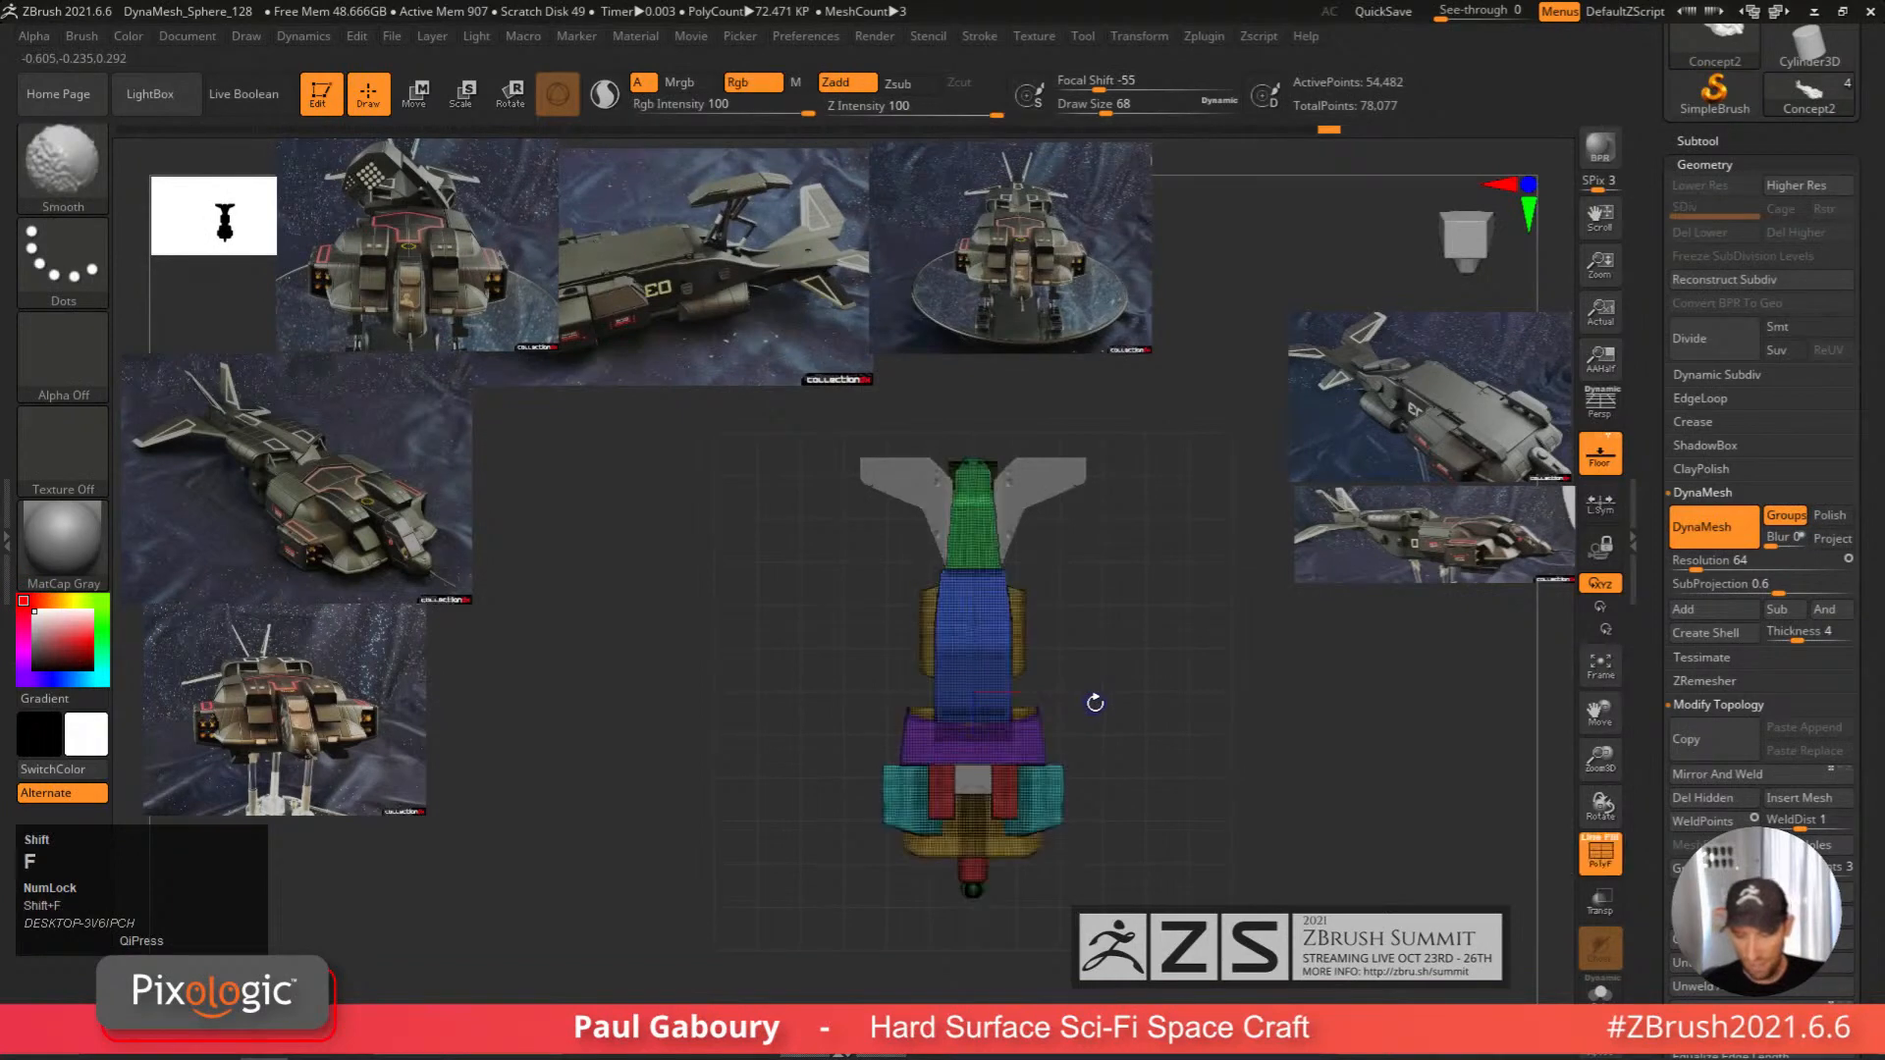
right_click_drag(1090, 698, 1095, 738, "ctrl")
key("w")
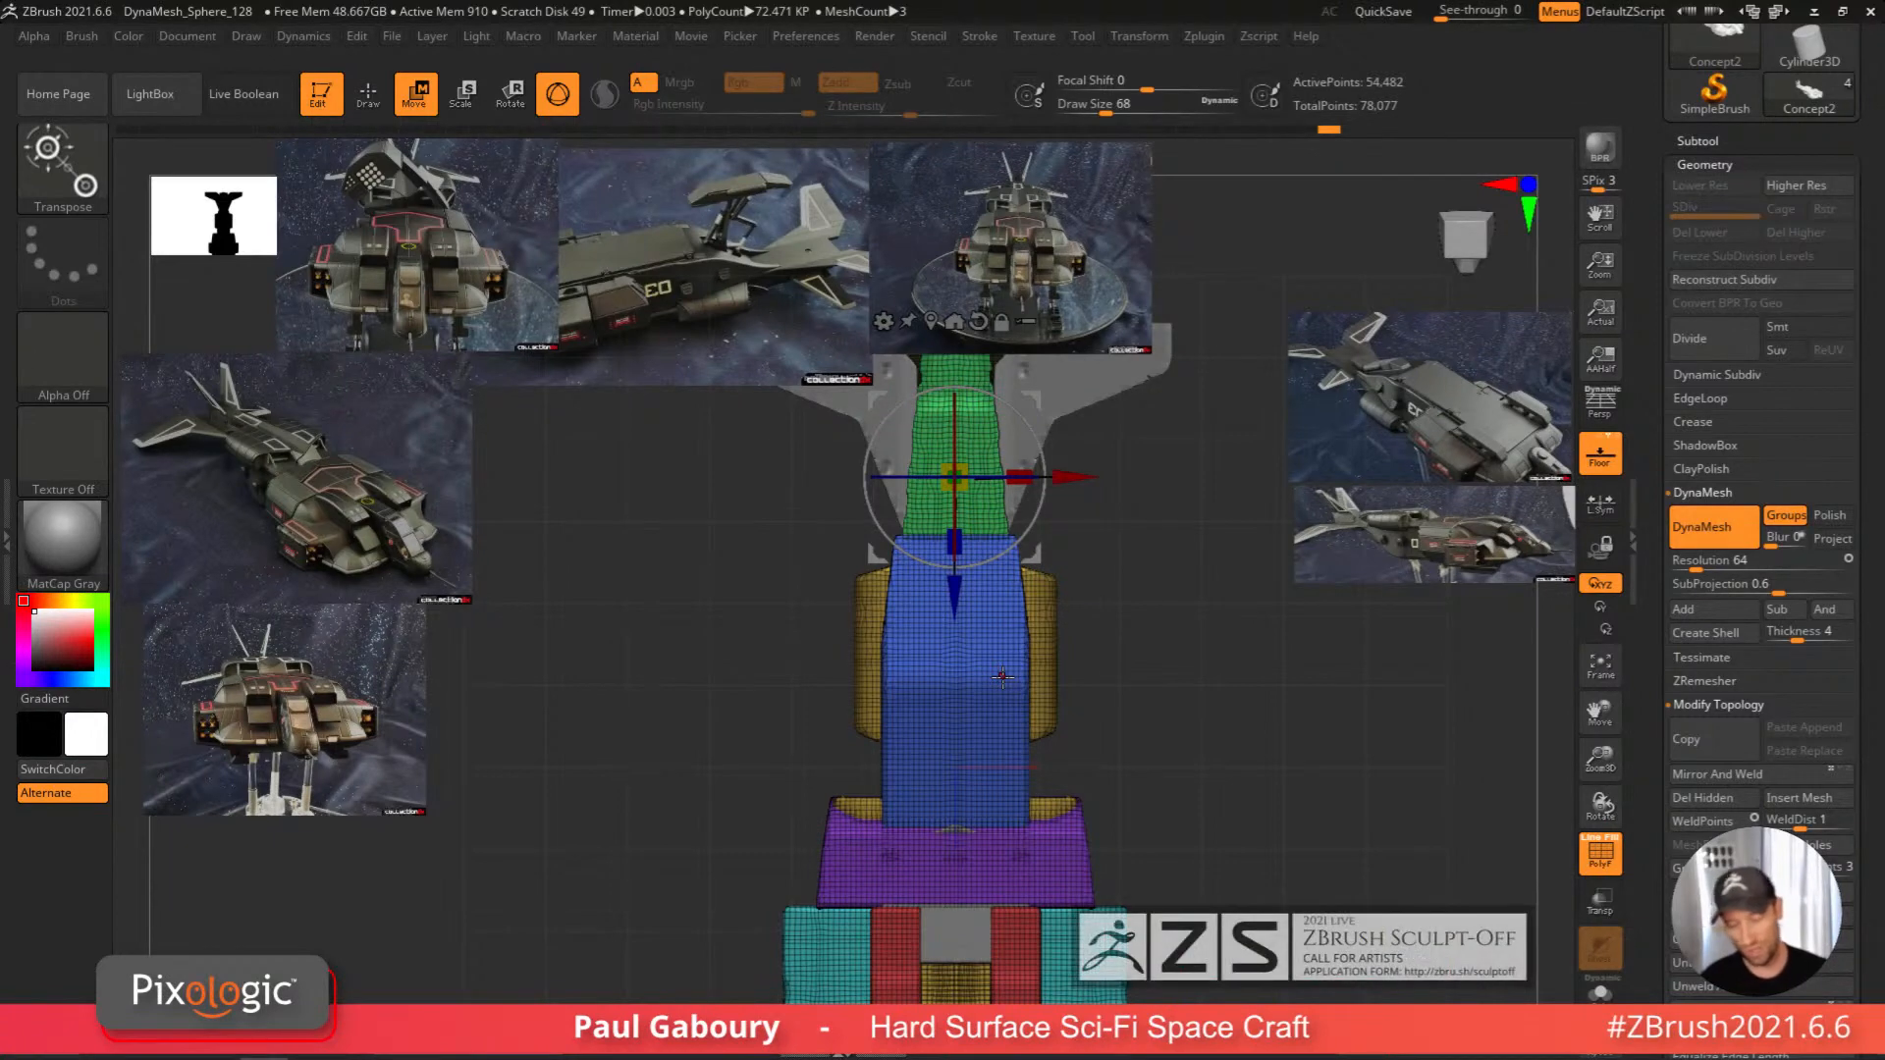
left_click(997, 739, "ctrl")
left_click(1020, 584)
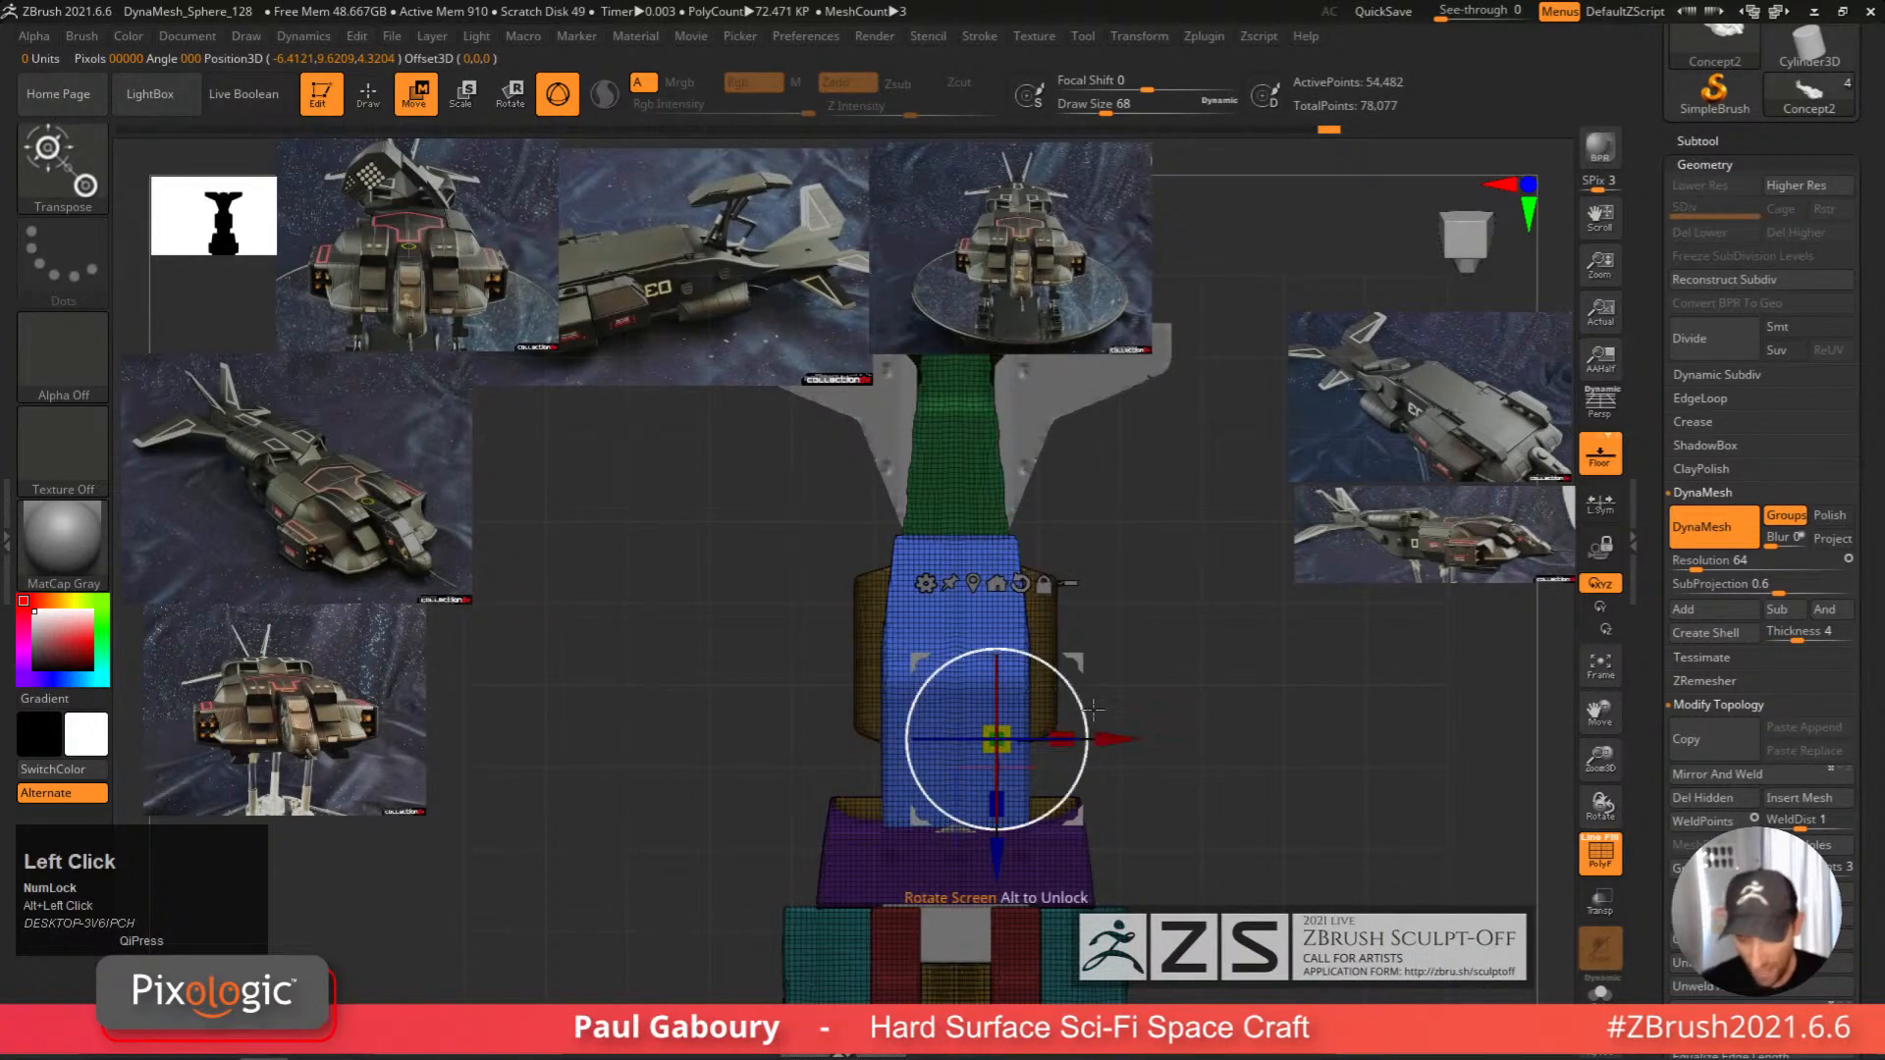
key("q")
right_click_drag(1023, 594, 1030, 603, "ctrl")
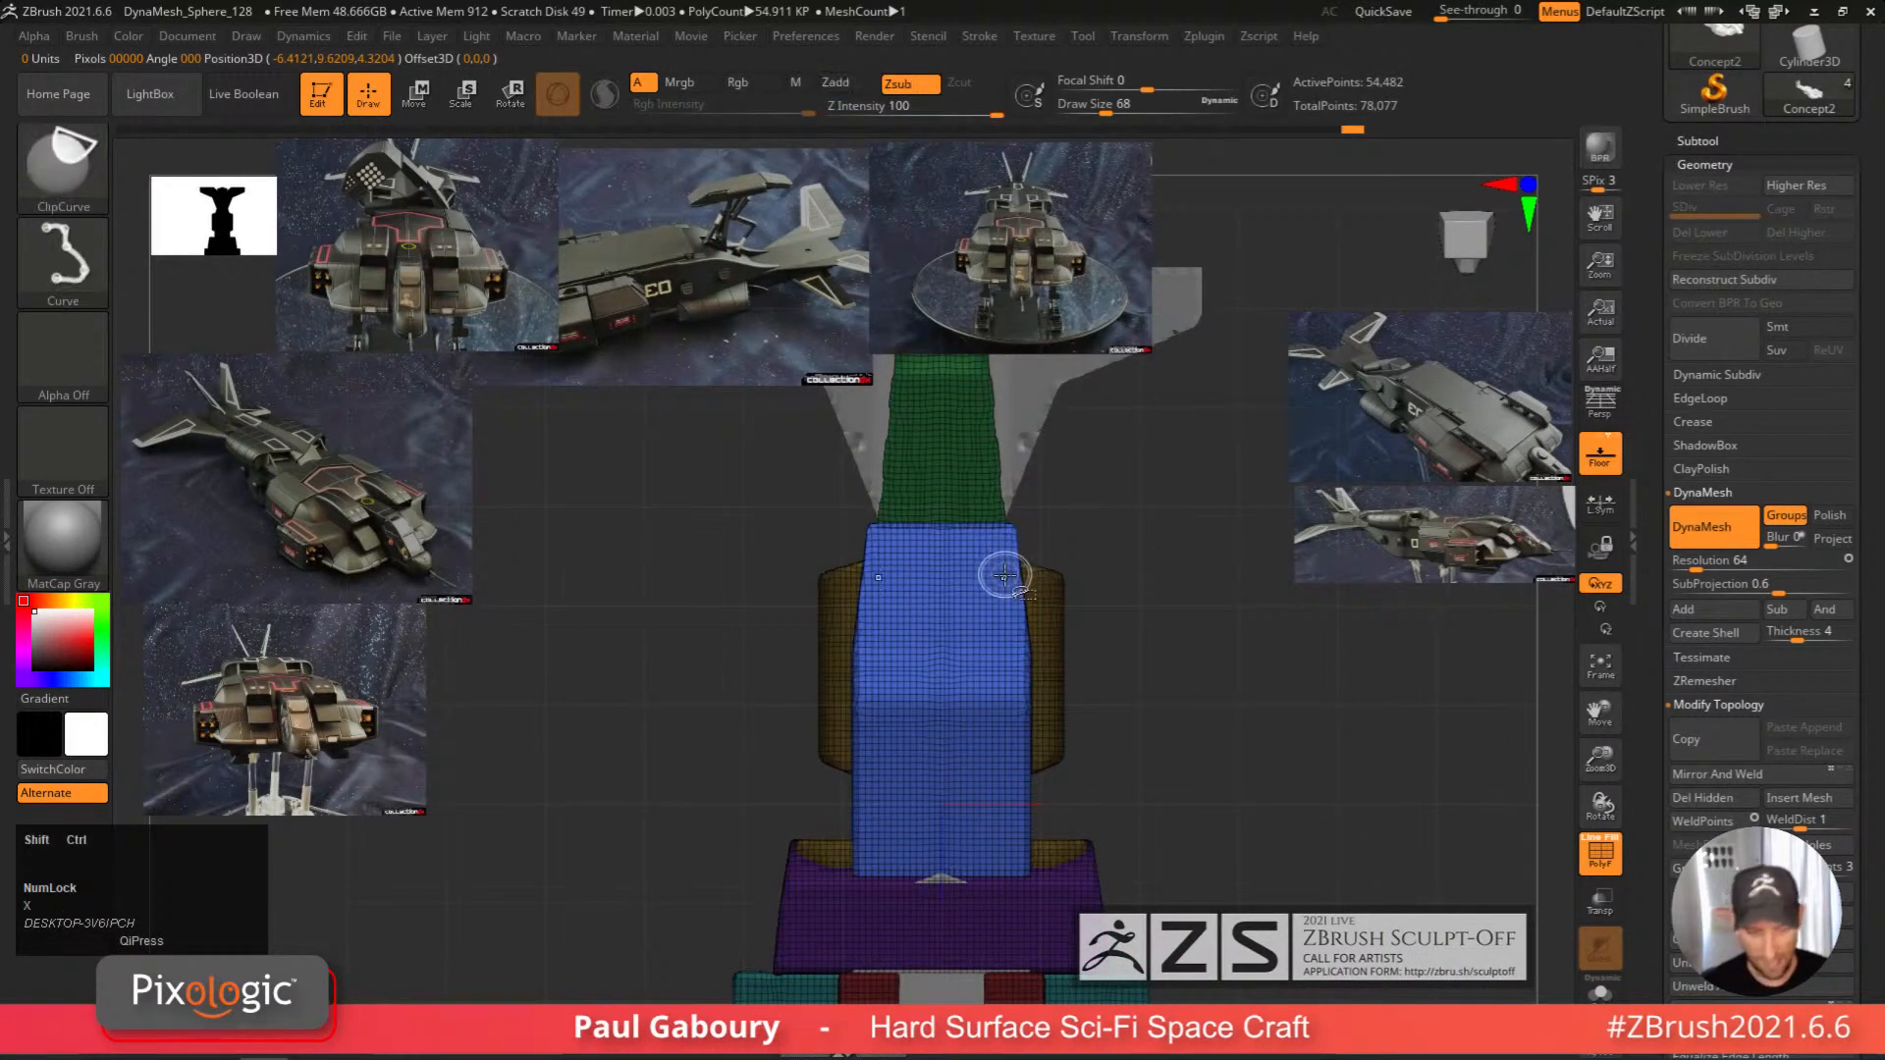
left_click_drag(989, 424, 1065, 880, "ctrl+shift")
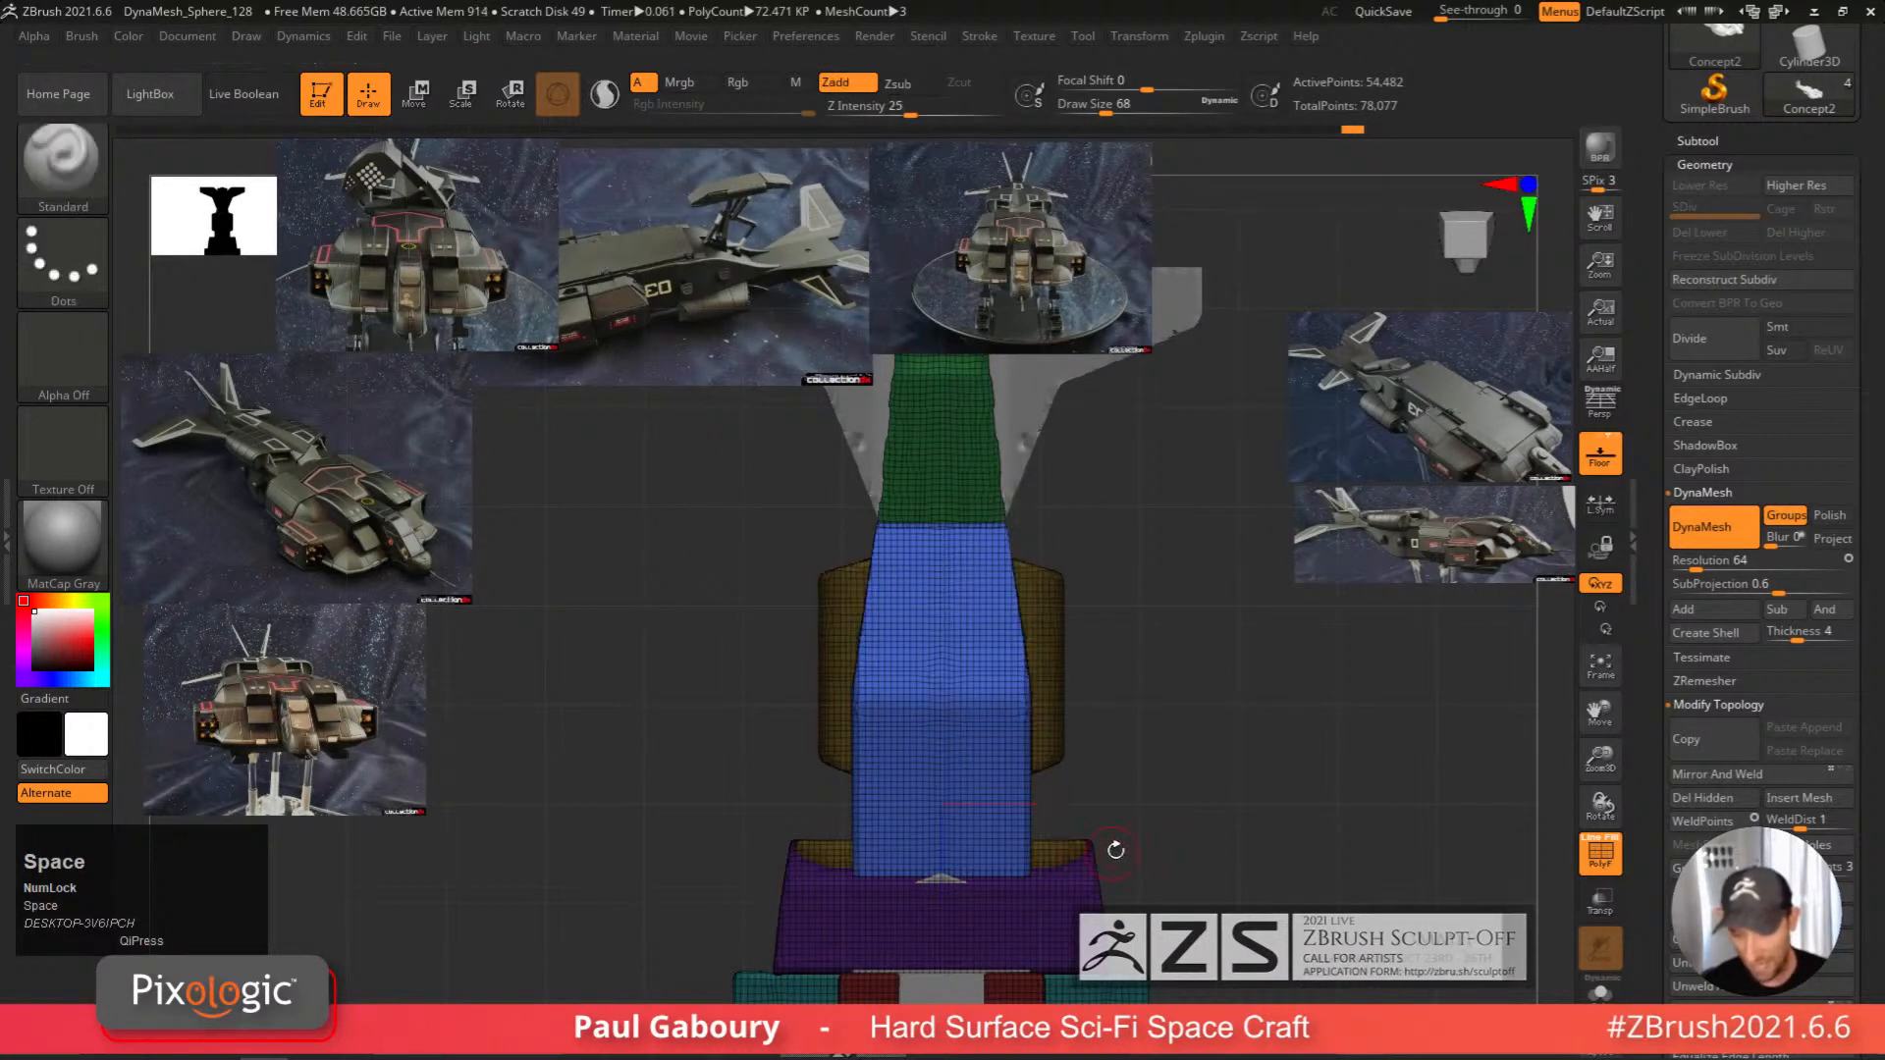
mouse_move(1128, 799)
right_mouse_down()
mouse_move(1136, 749)
mouse_move(1149, 769)
mouse_move(1241, 740)
mouse_move(1200, 694)
right_mouse_up()
left_click_drag(1200, 693, 1215, 713, "ctrl")
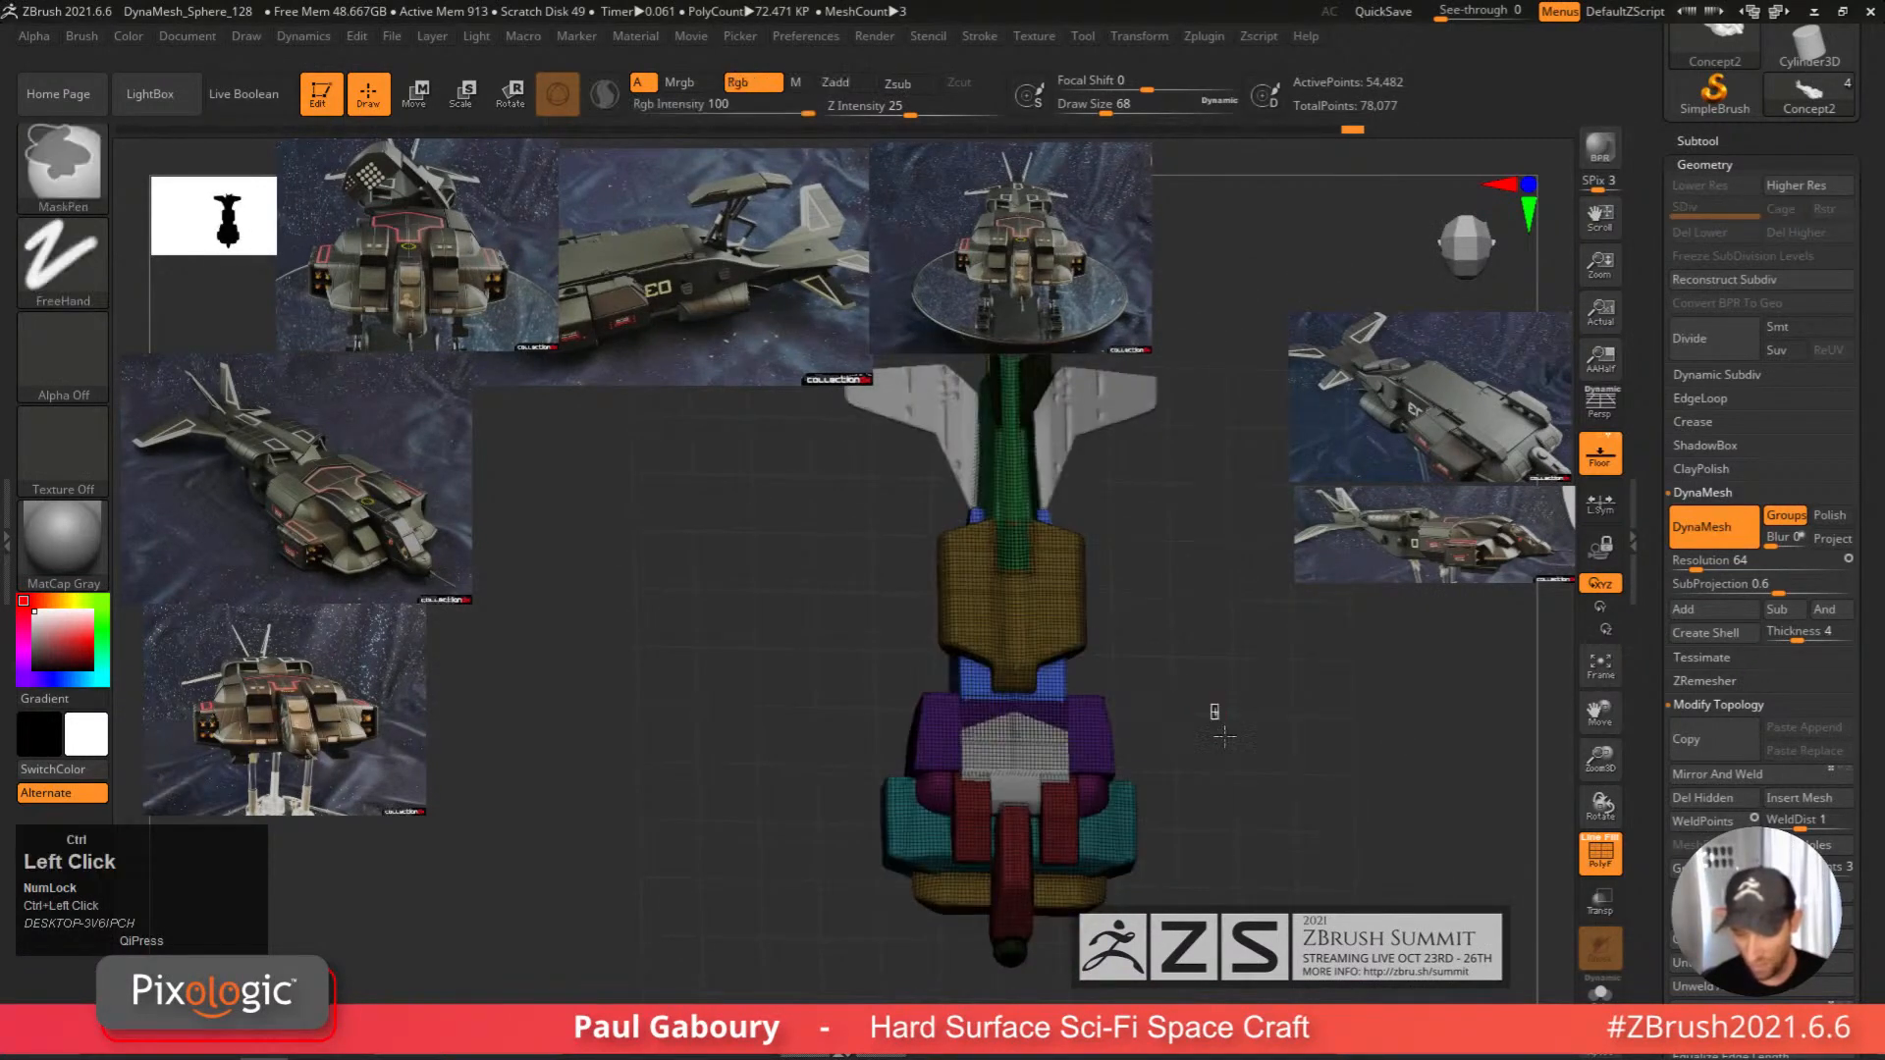
Isolate the yellow nose group by masking, clip off its part protruding behind the purple block, remesh, and hide the polygroup display.
right_click_drag(1234, 813, 1198, 637)
mouse_move(1078, 757)
right_mouse_down("shift")
mouse_move(1088, 717)
mouse_move(1100, 771)
right_mouse_up("shift")
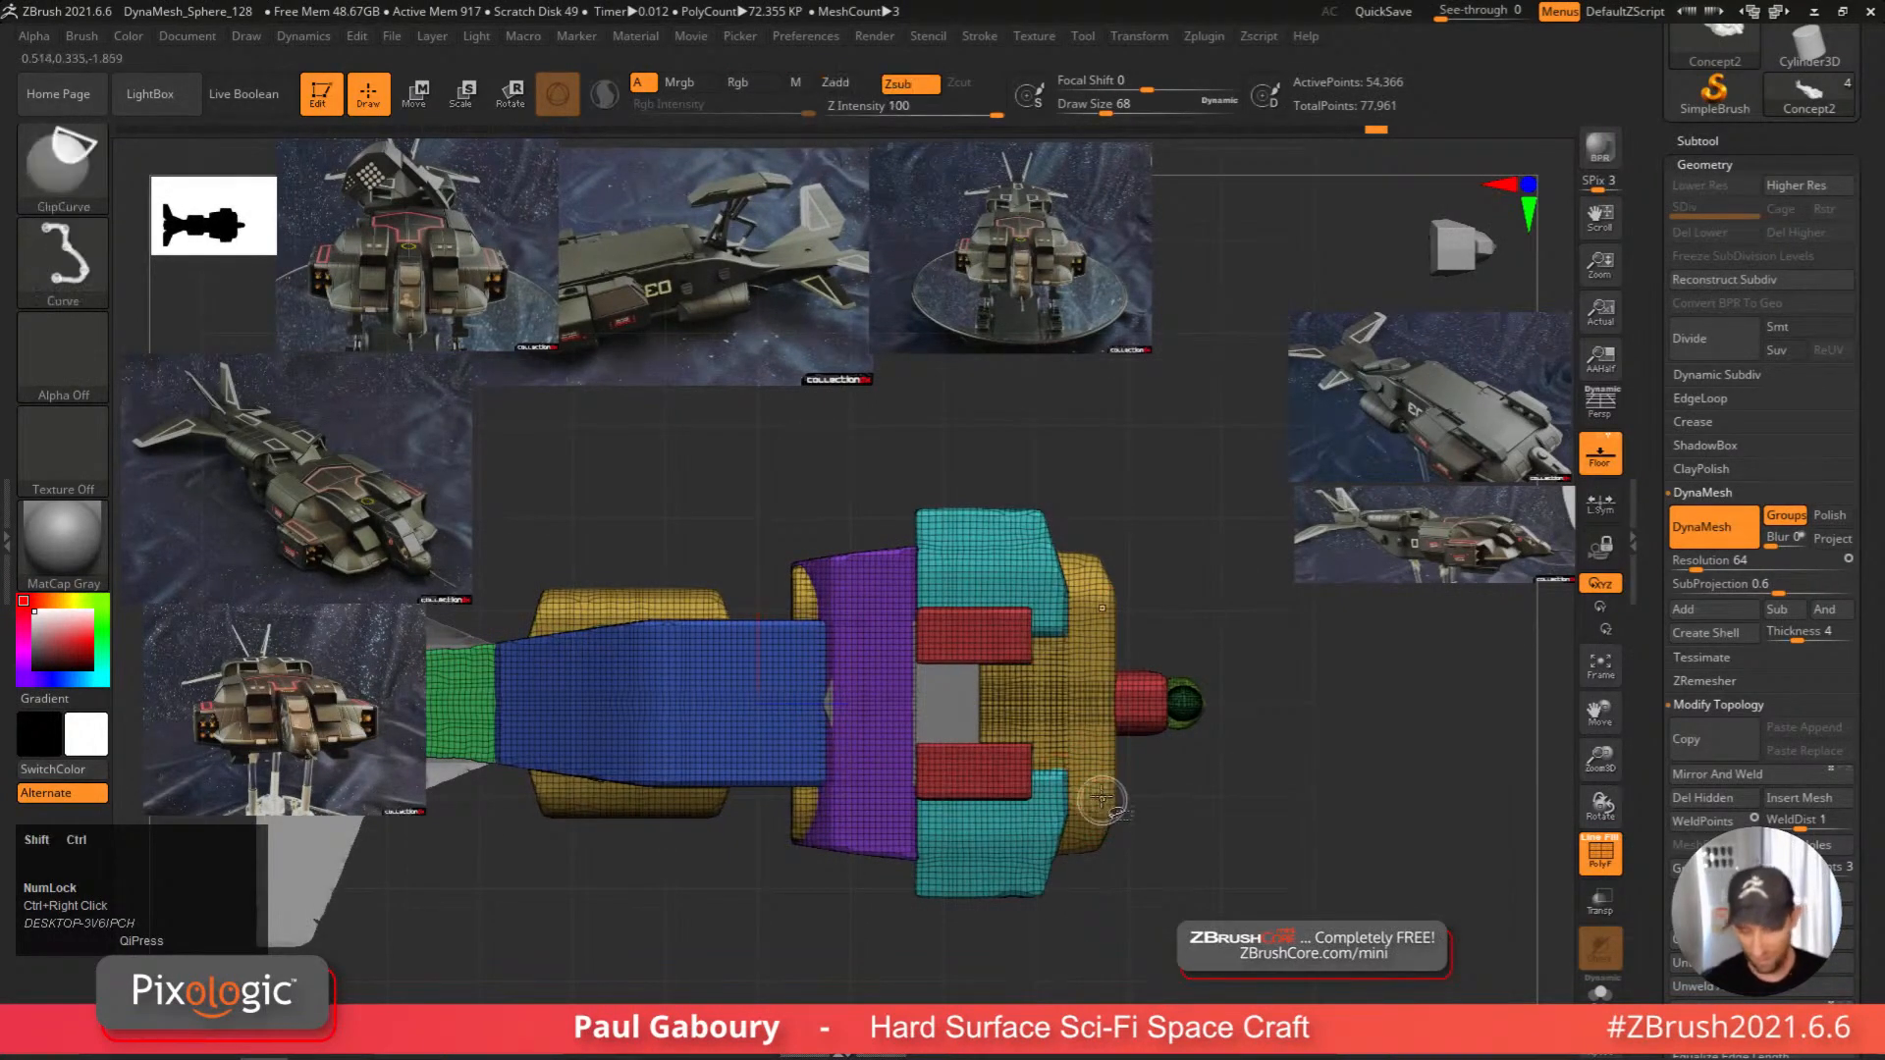
key("w")
left_click(1095, 787, "ctrl")
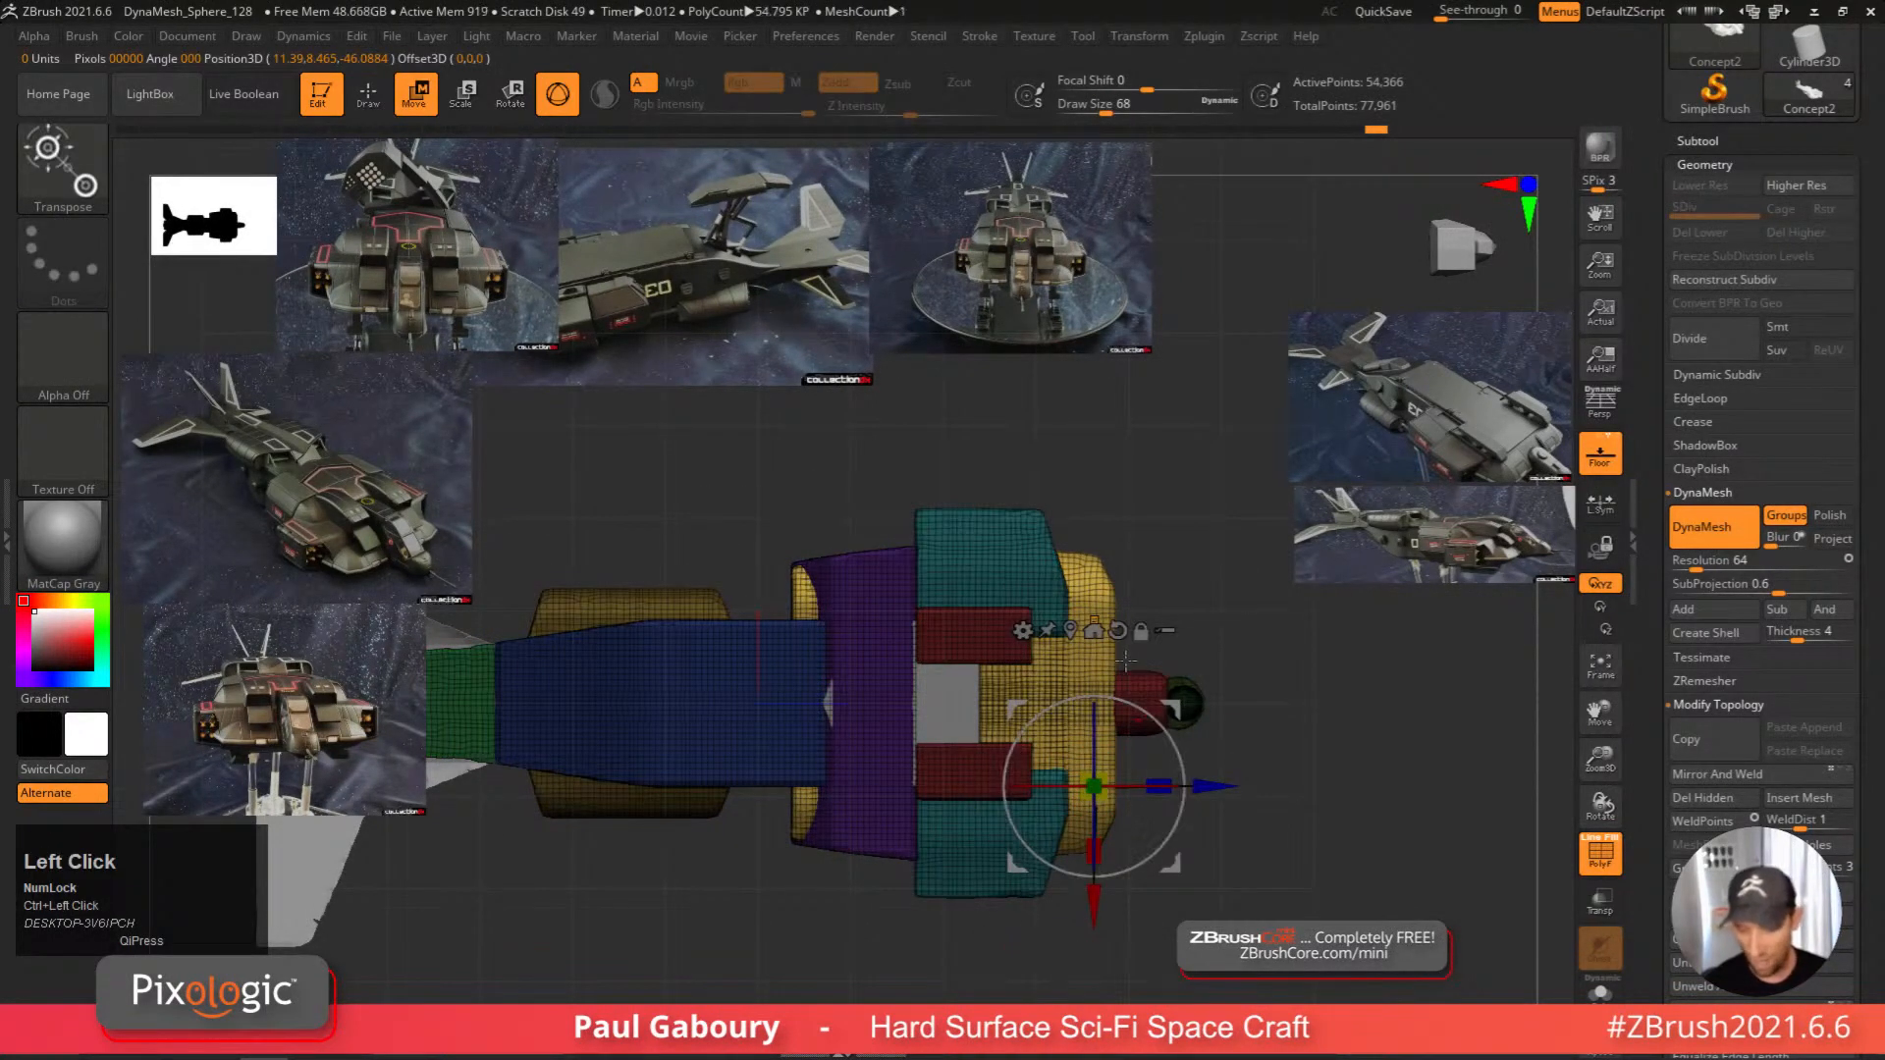
mouse_move(856, 957)
left_mouse_down("ctrl+shift")
mouse_move(856, 474)
mouse_move(879, 404)
mouse_move(907, 412)
left_mouse_up("ctrl+shift")
right_click_drag(1157, 775, 1103, 812, "ctrl")
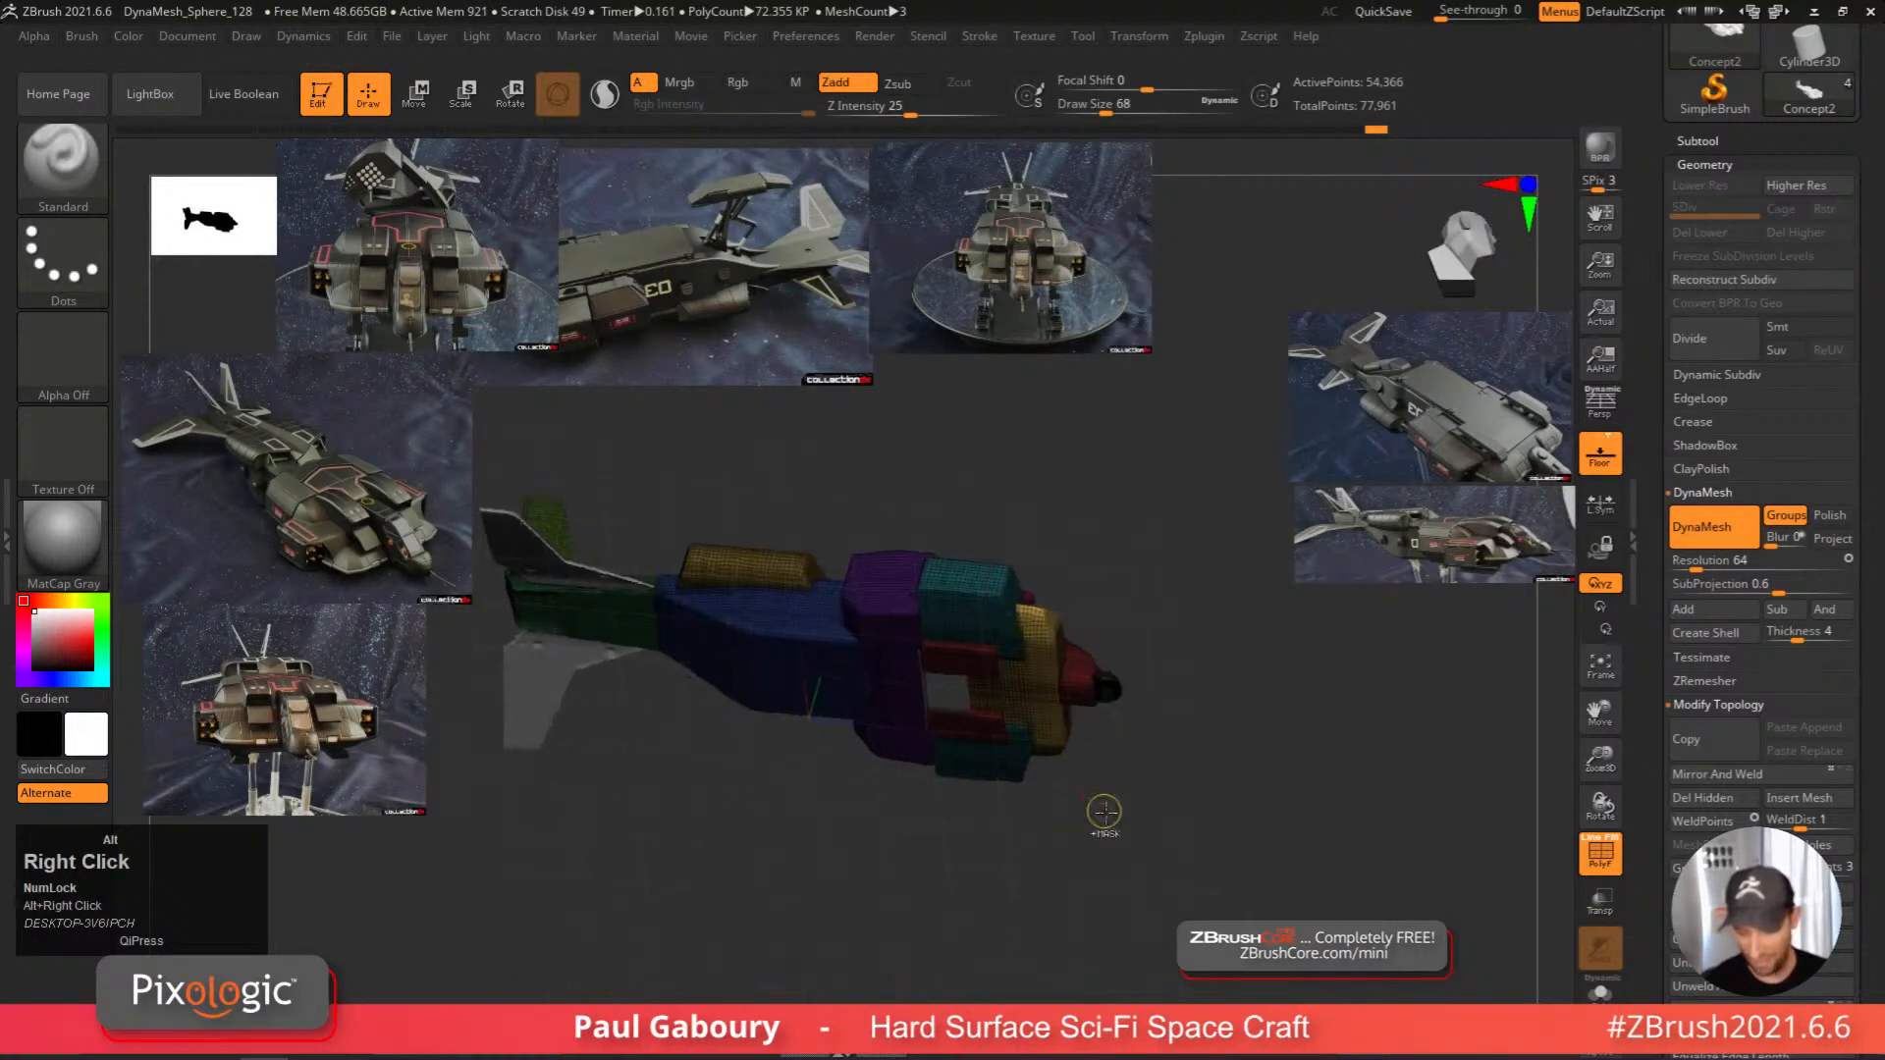
left_click_drag(1140, 811, 1175, 903, "ctrl")
mouse_move(1170, 787)
right_mouse_down()
mouse_move(1166, 871)
mouse_move(1149, 843)
mouse_move(1086, 838)
mouse_move(1121, 788)
mouse_move(1139, 813)
mouse_move(1149, 790)
mouse_move(1180, 830)
right_mouse_up()
key("shift+f")
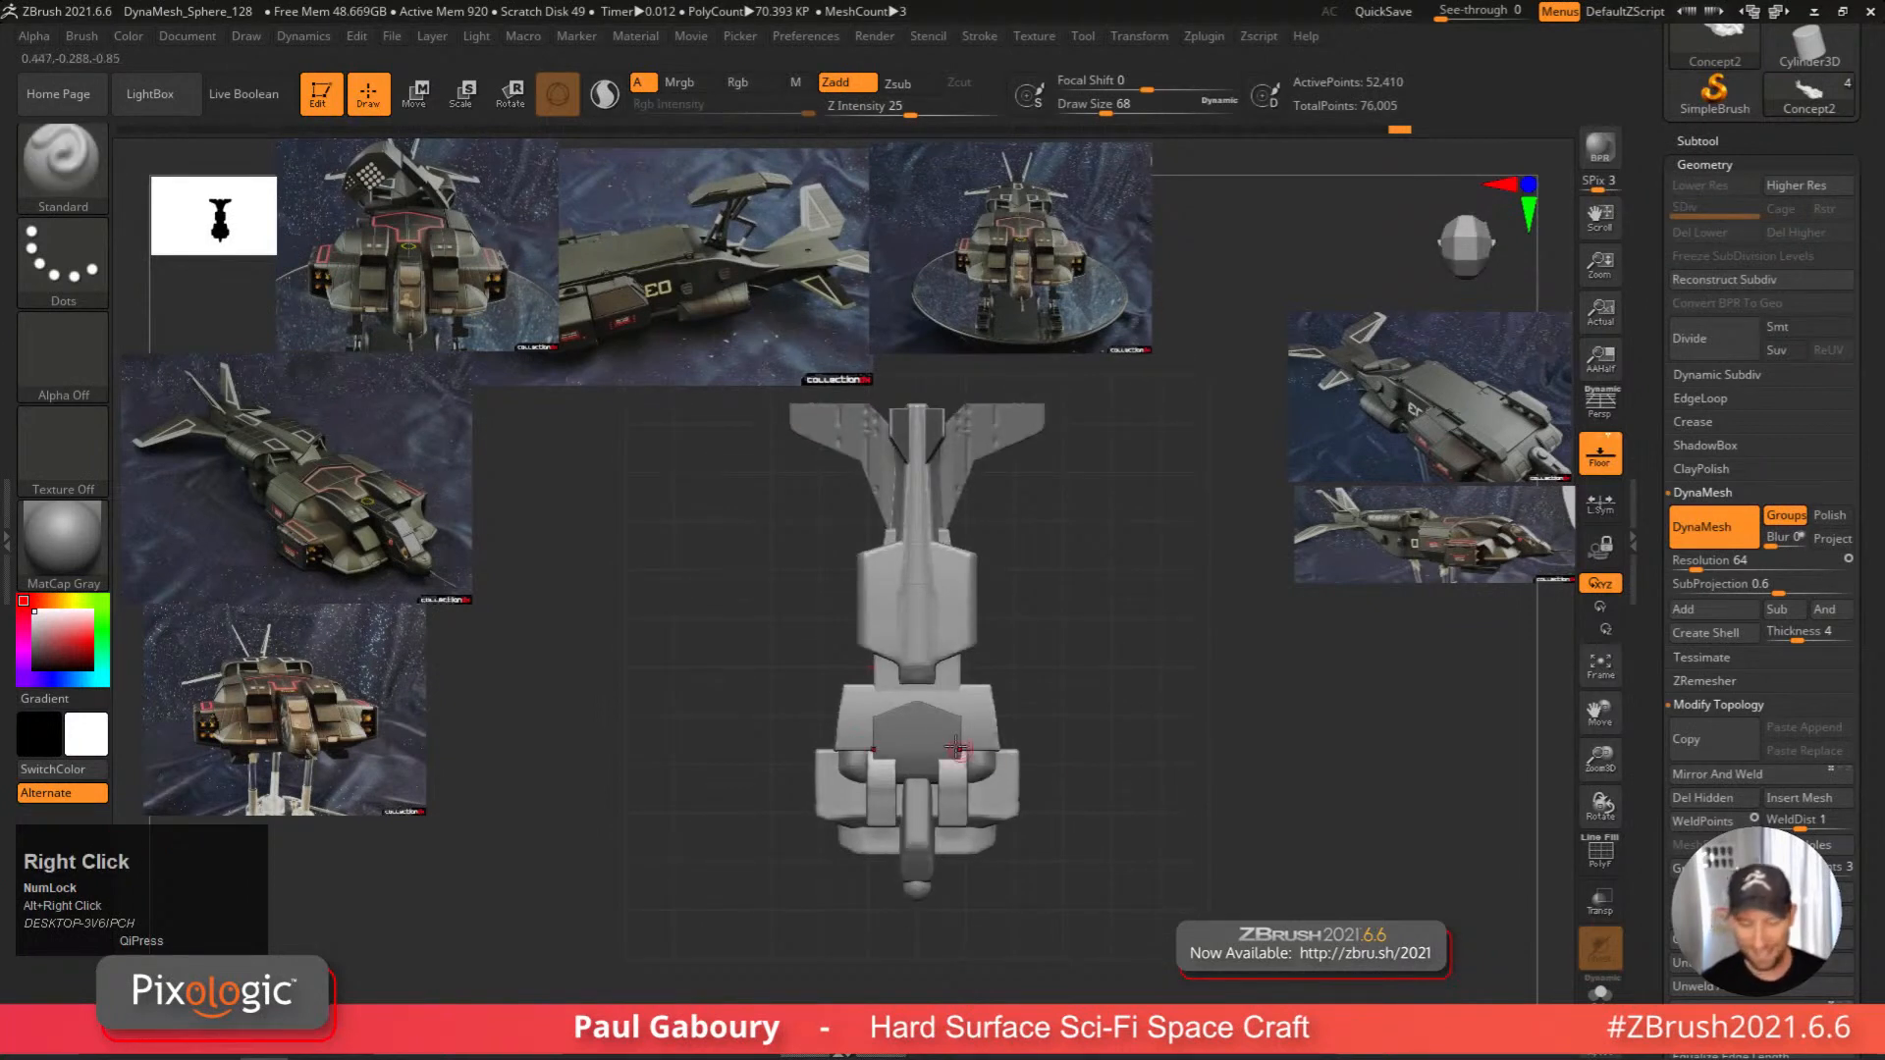
Enlarge the three-quarter dropship reference image moderately in Spotlight and reposition it between the neighbouring references.
right_click_drag(935, 744, 1055, 791, "ctrl")
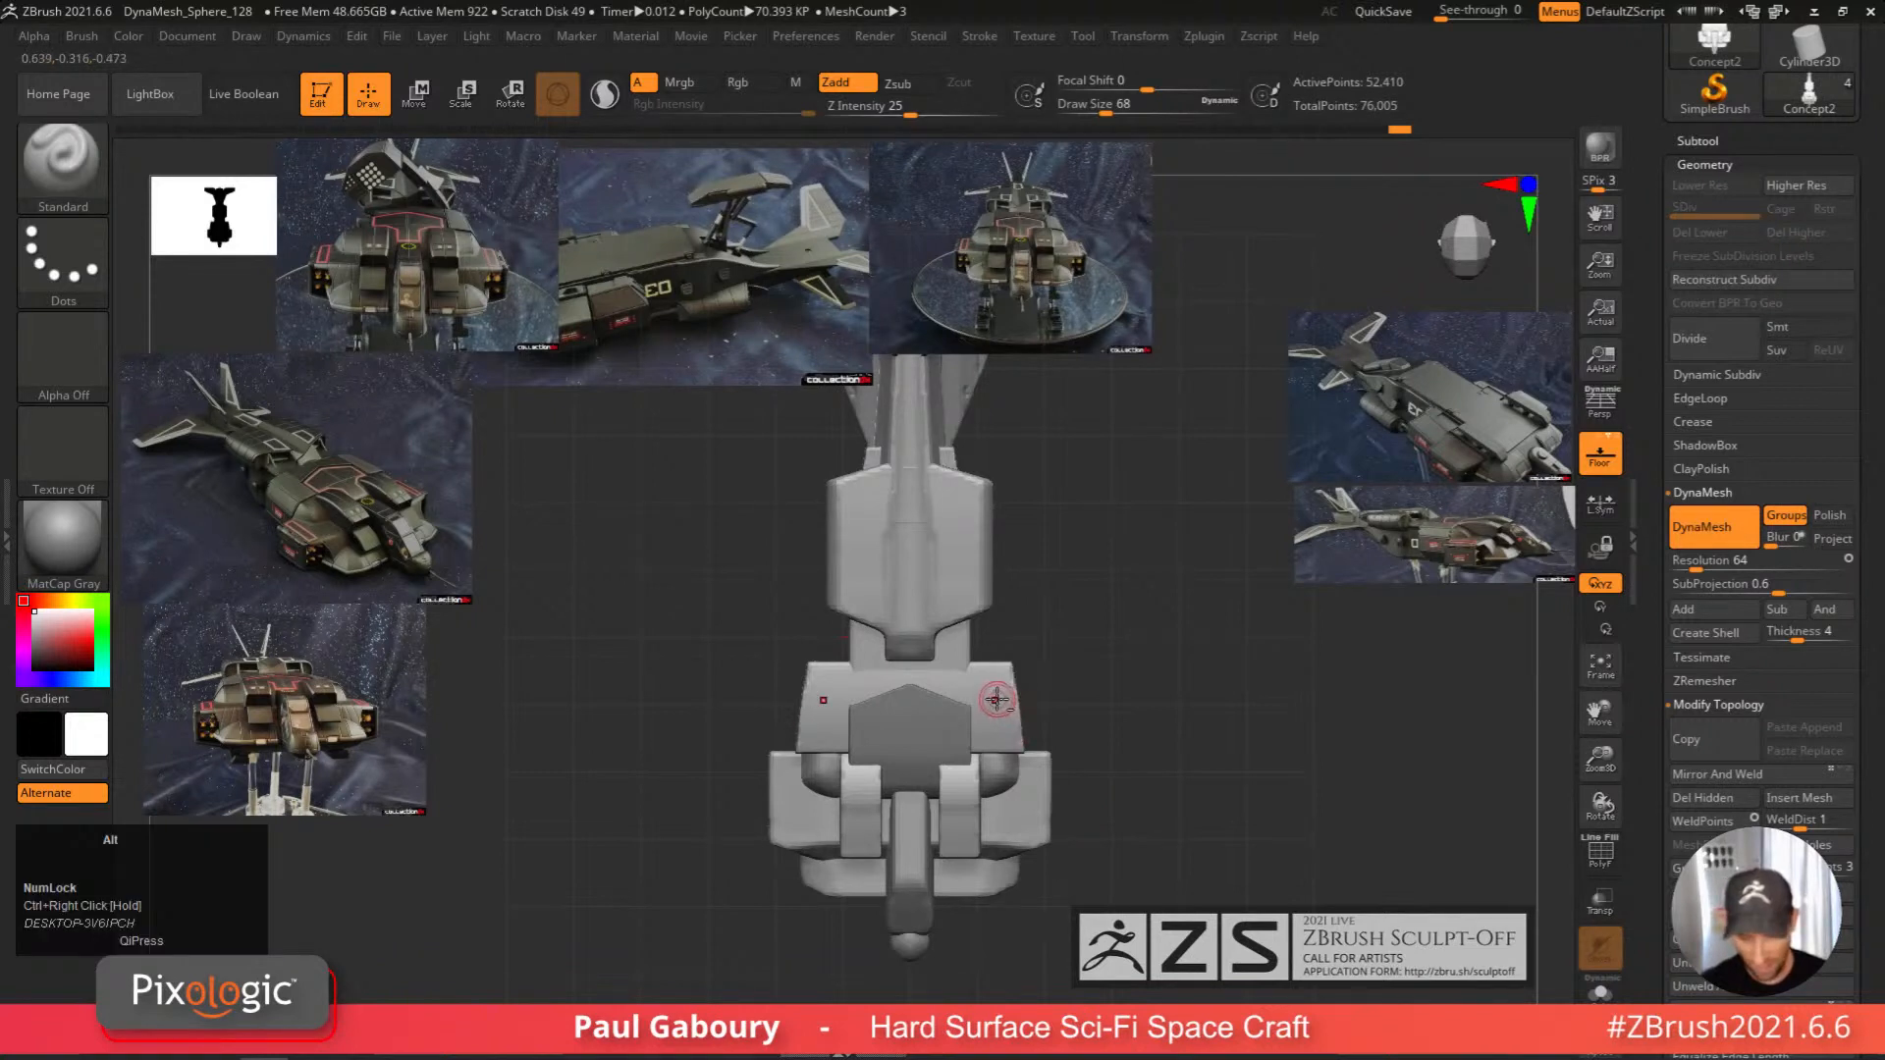
left_click(999, 701, "alt")
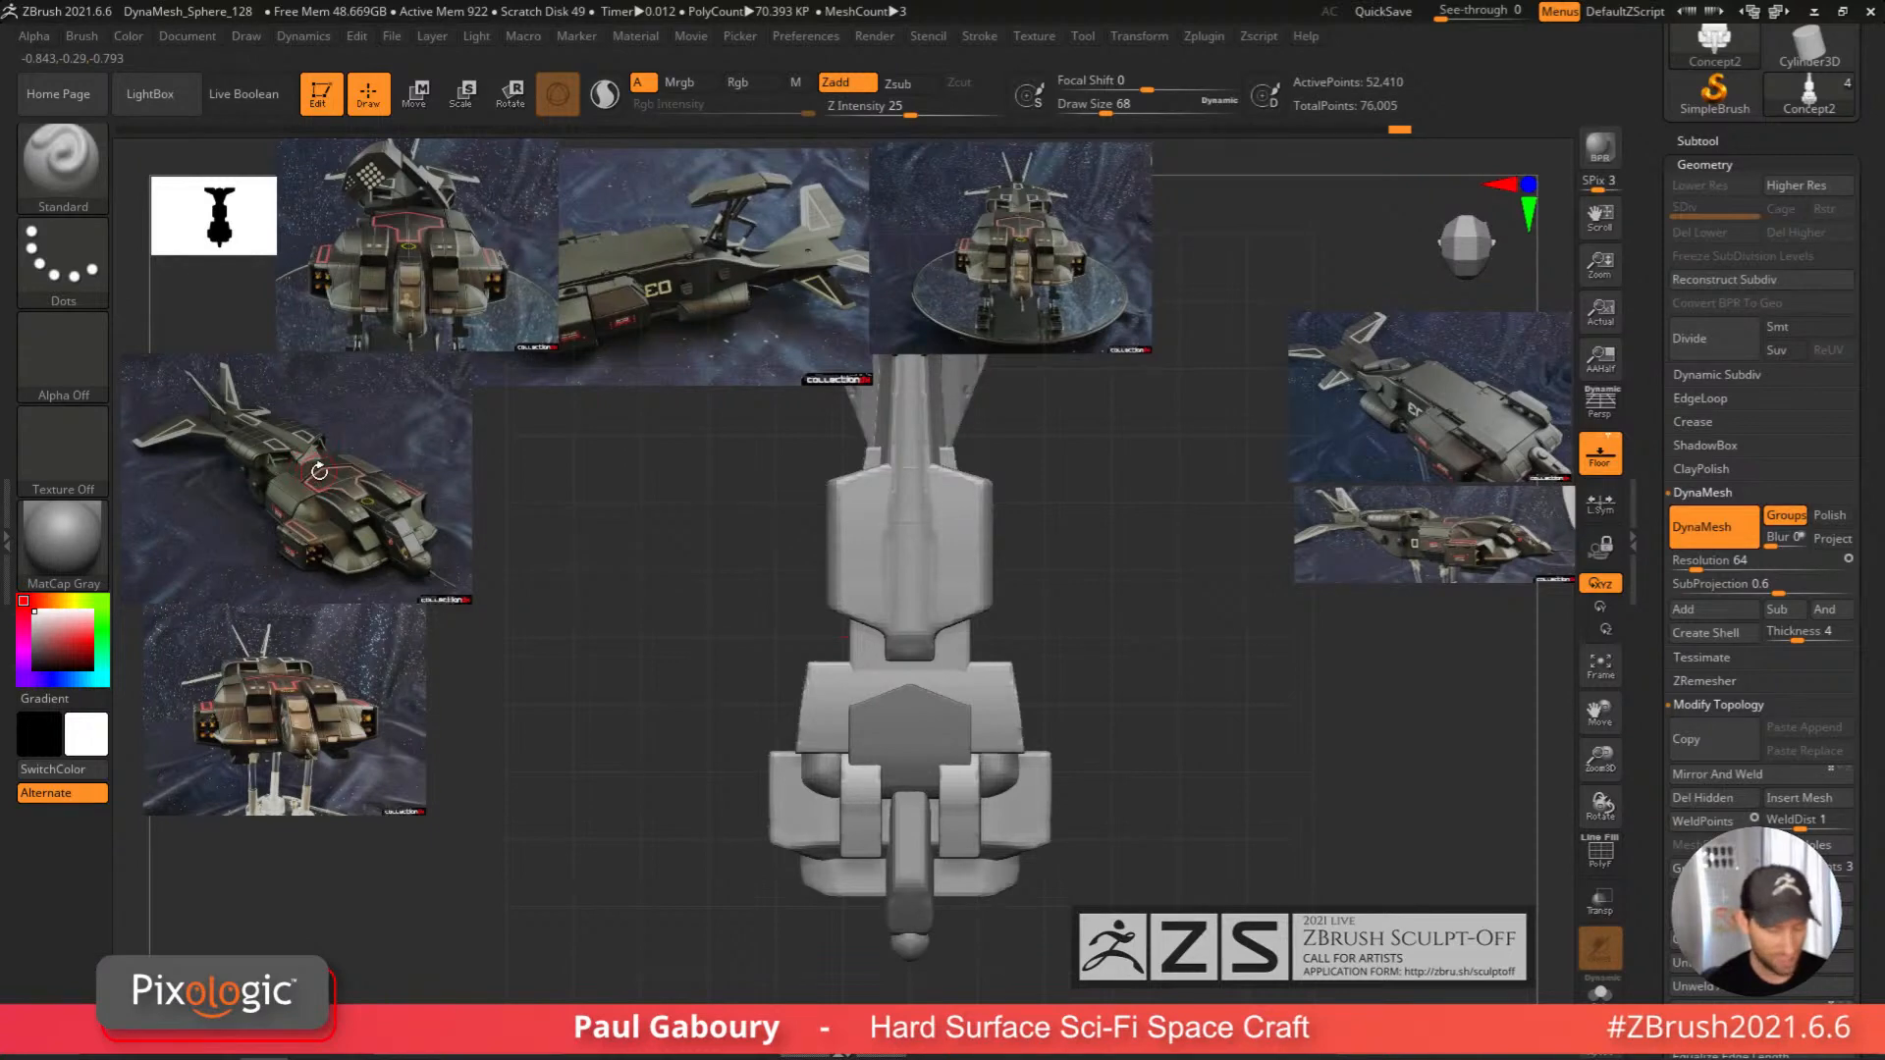
key("z")
left_click_drag(319, 468, 432, 506)
left_click(432, 505)
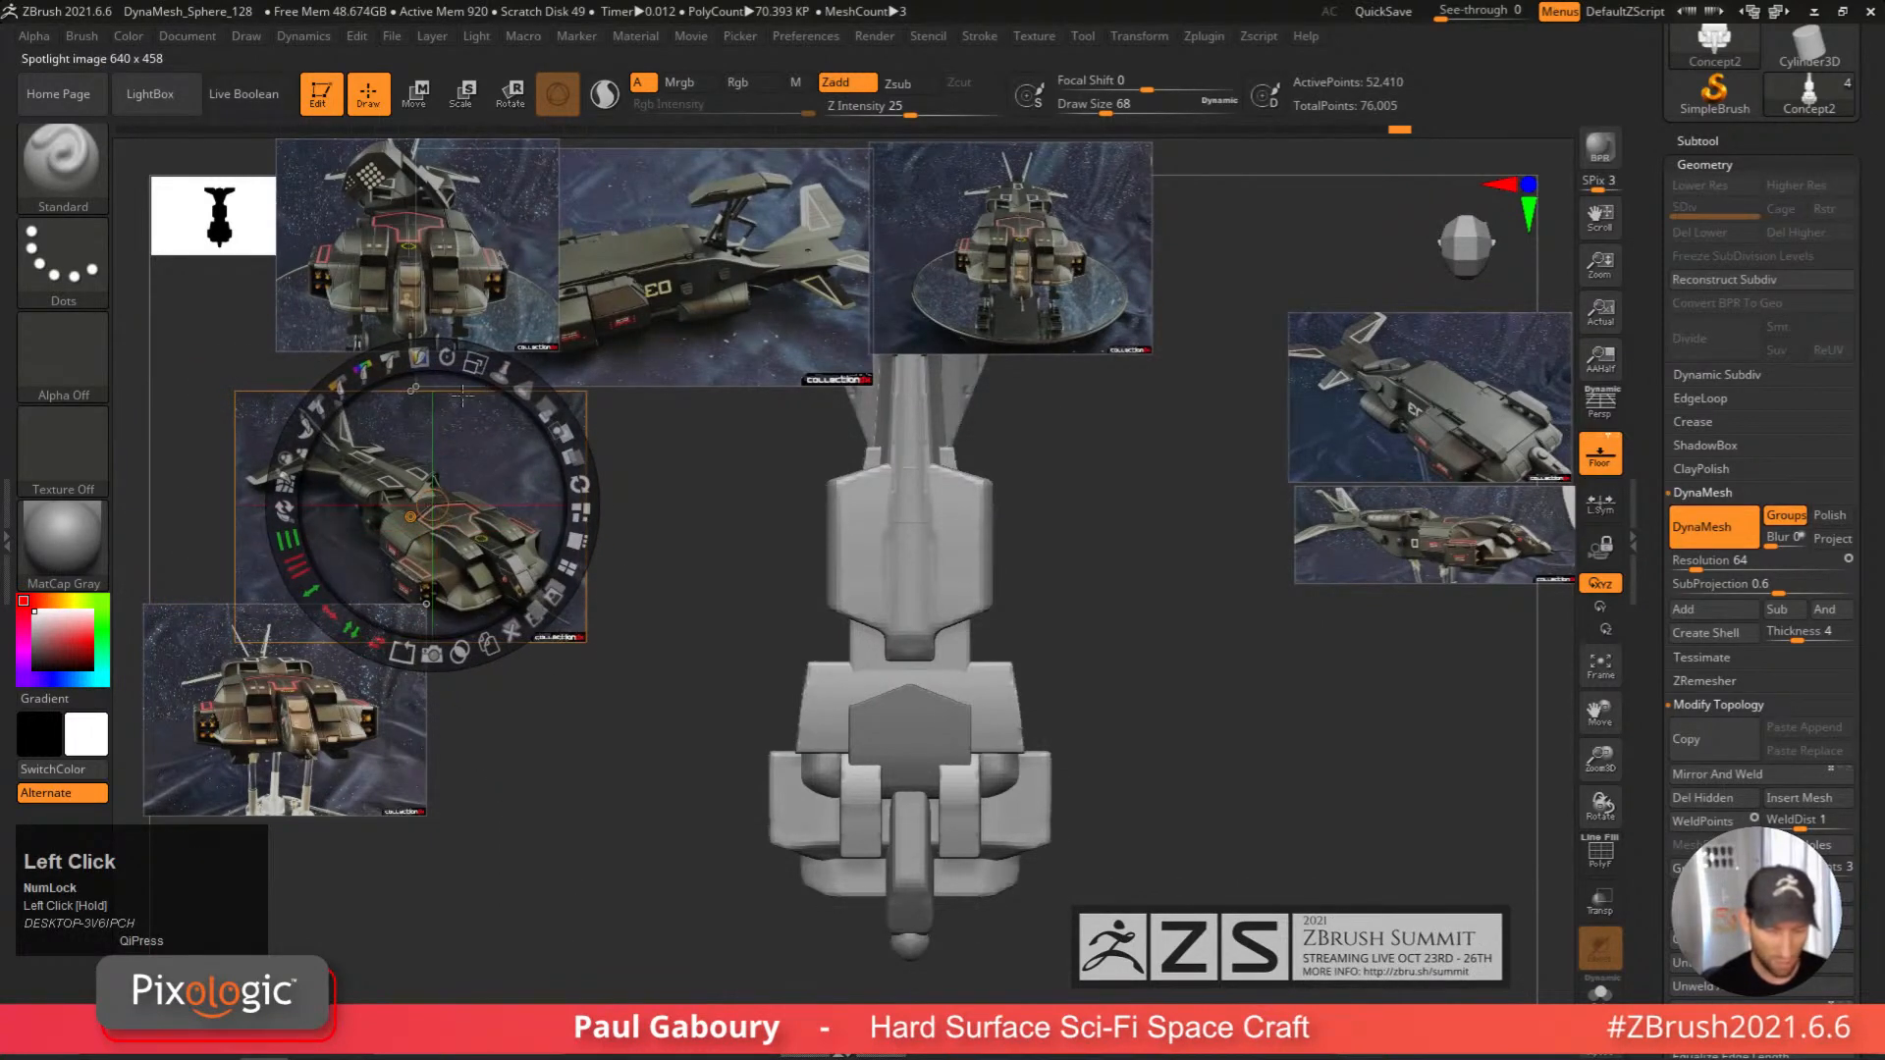
left_click_drag(474, 364, 578, 546)
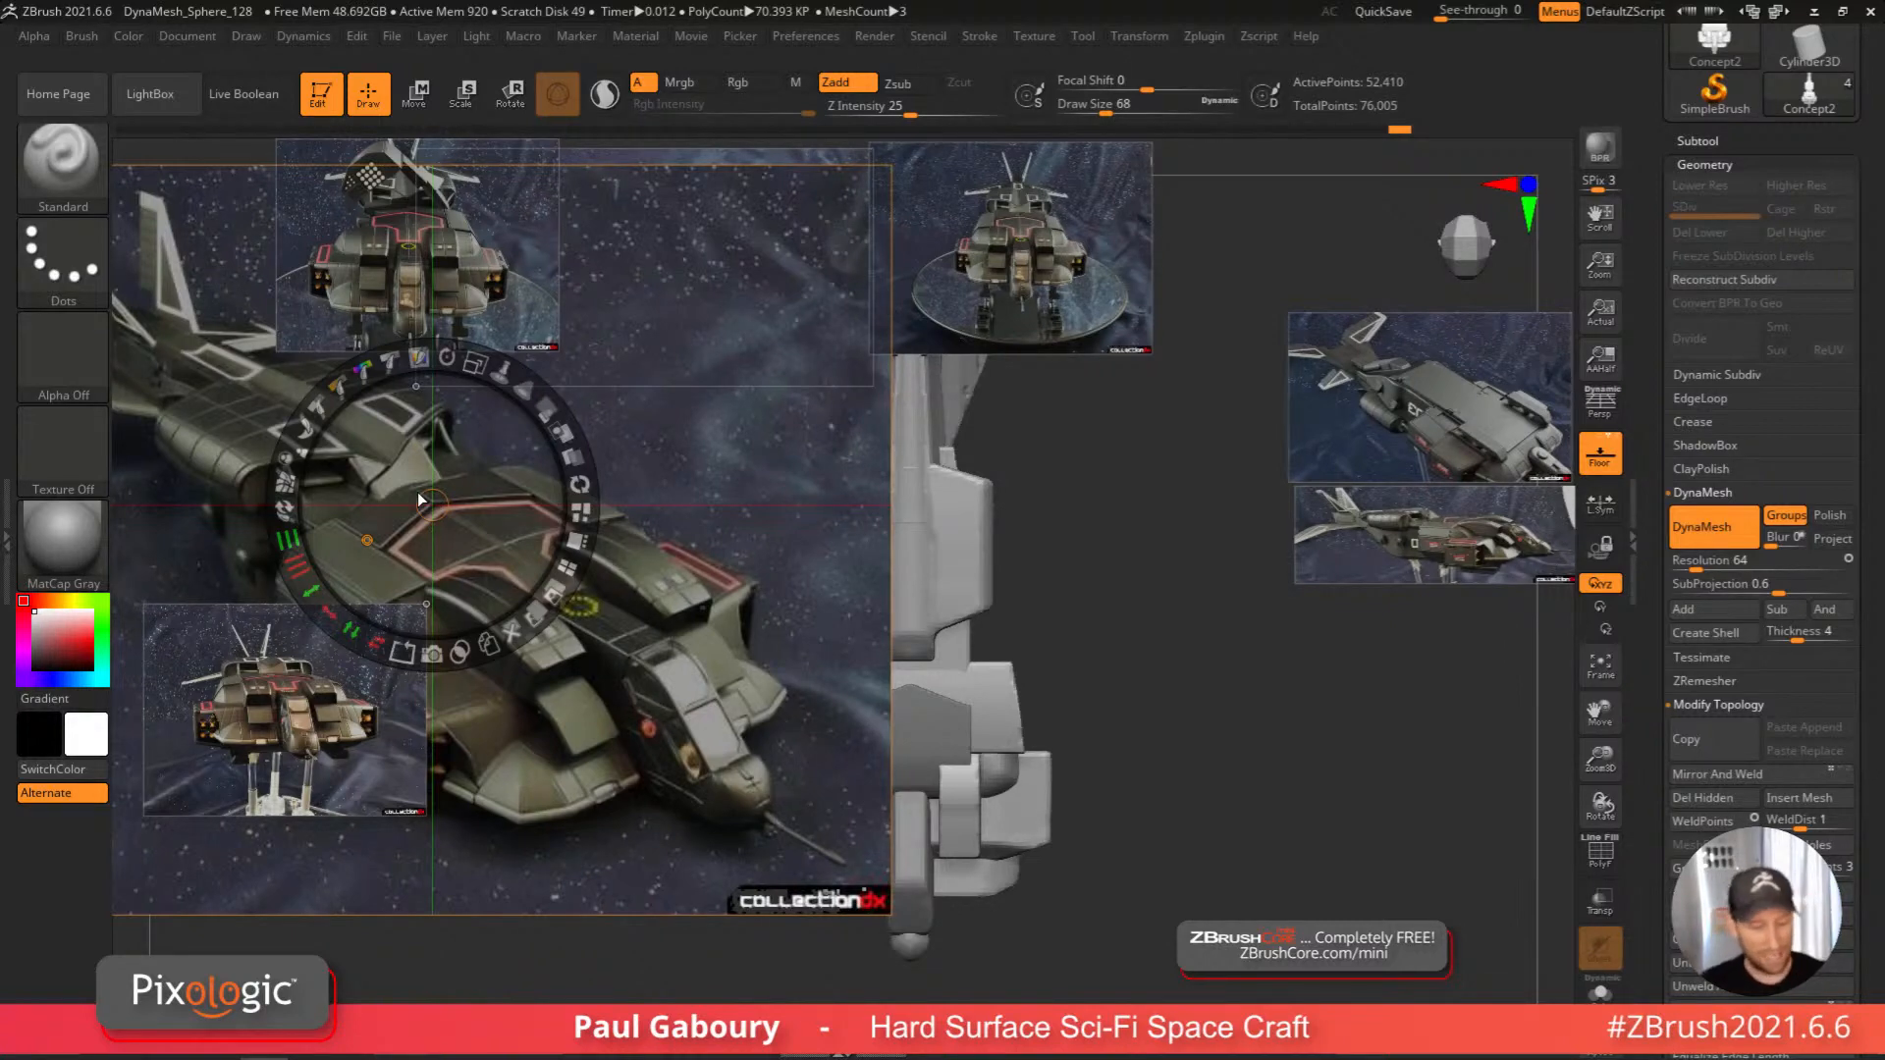
left_click_drag(475, 365, 307, 330)
left_click_drag(402, 461, 365, 426)
key("z")
Isolate the wide hull block behind the side pods with a mask, centre the gizmo on it, and apply a Deformer with X symmetry.
right_click_drag(1054, 749, 1076, 663, "alt")
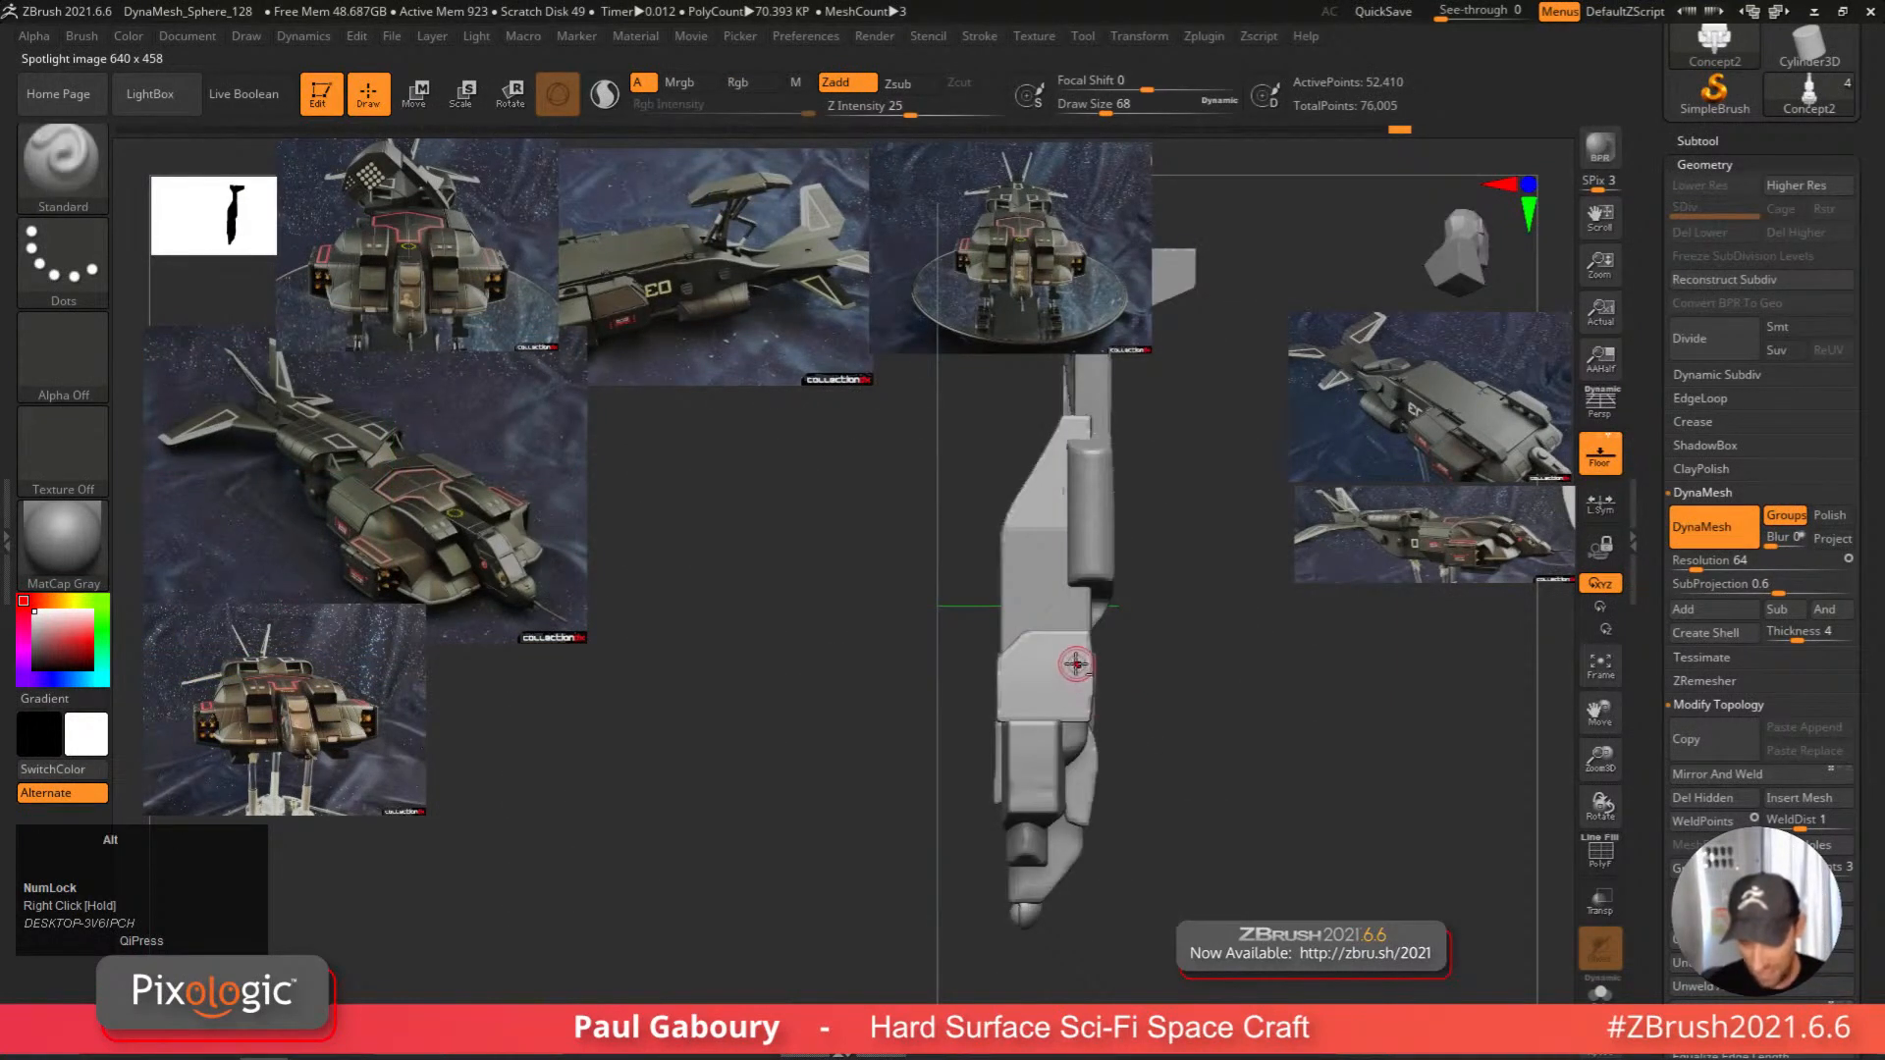
right_click_drag(1206, 679, 1068, 727, "alt")
key("w")
left_click(952, 587, "ctrl")
left_click_drag(1000, 601, 1011, 599, "alt")
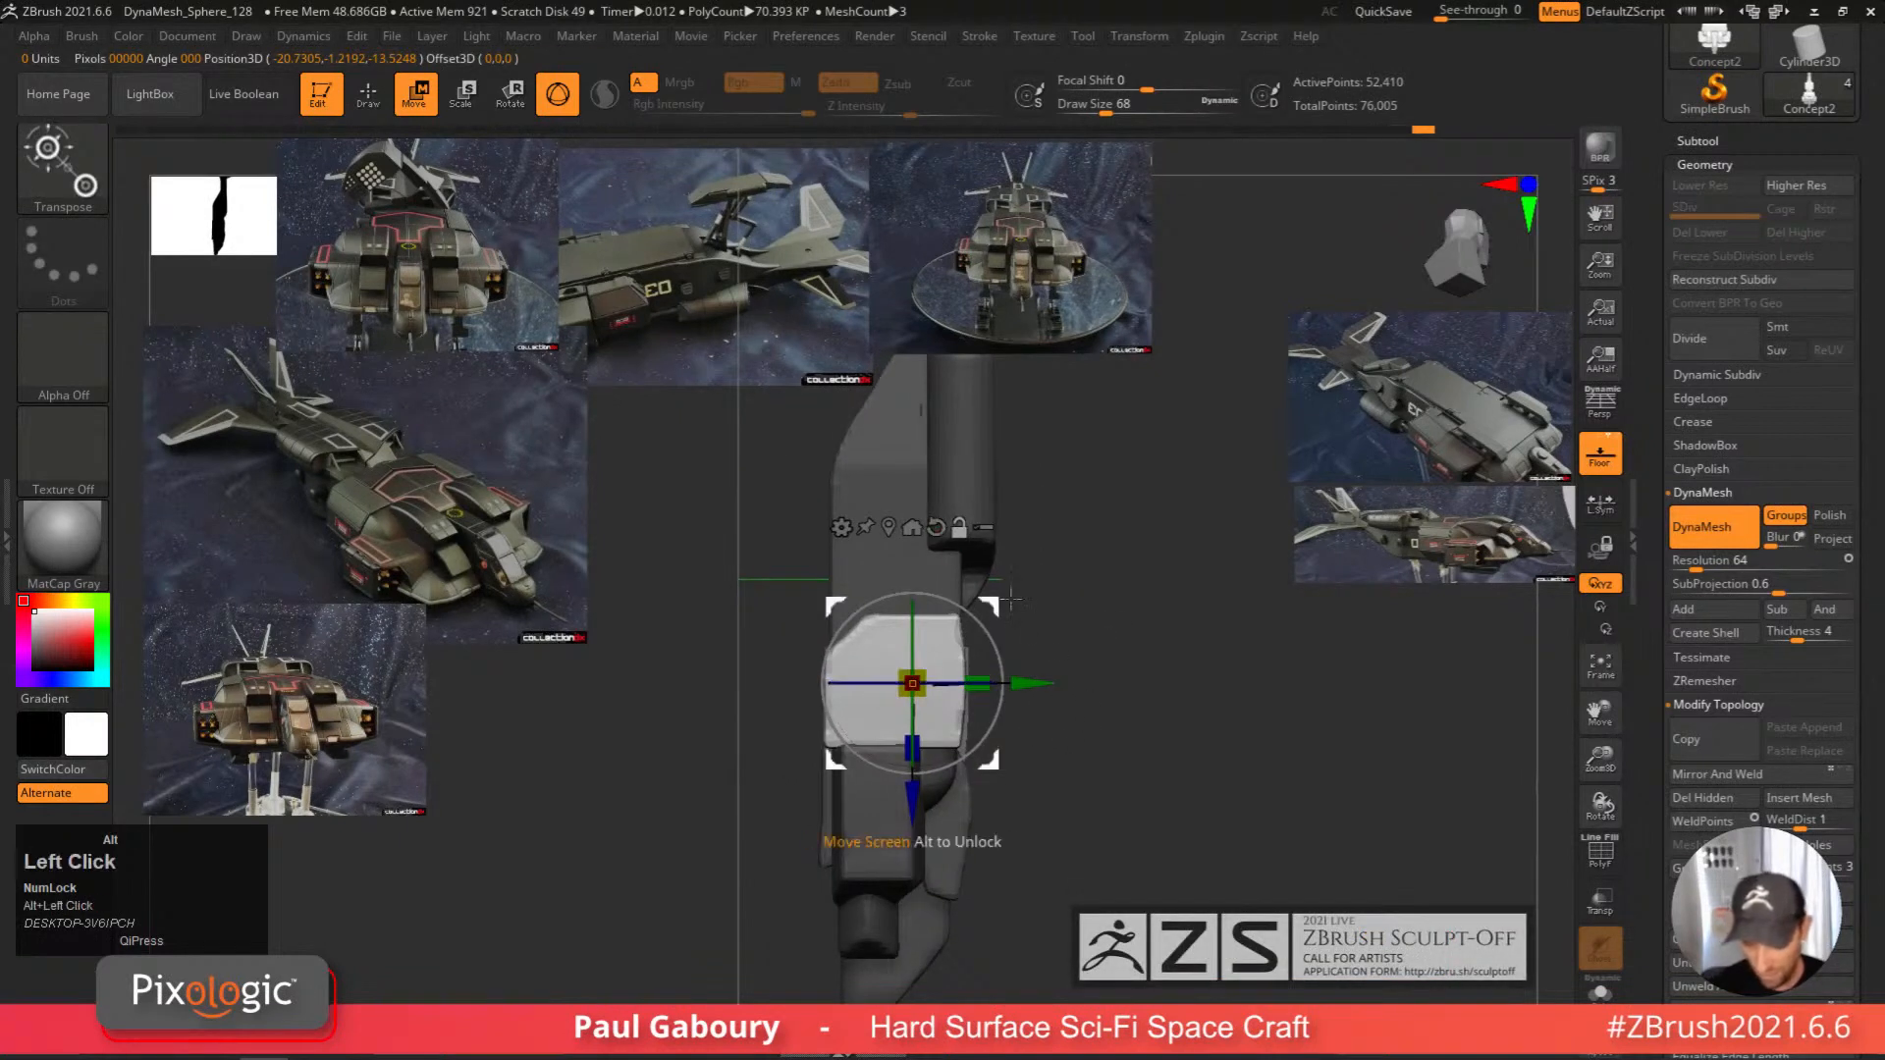
right_click_drag(1108, 679, 1083, 713, "ctrl")
key("x")
left_click_drag(953, 583, 930, 579)
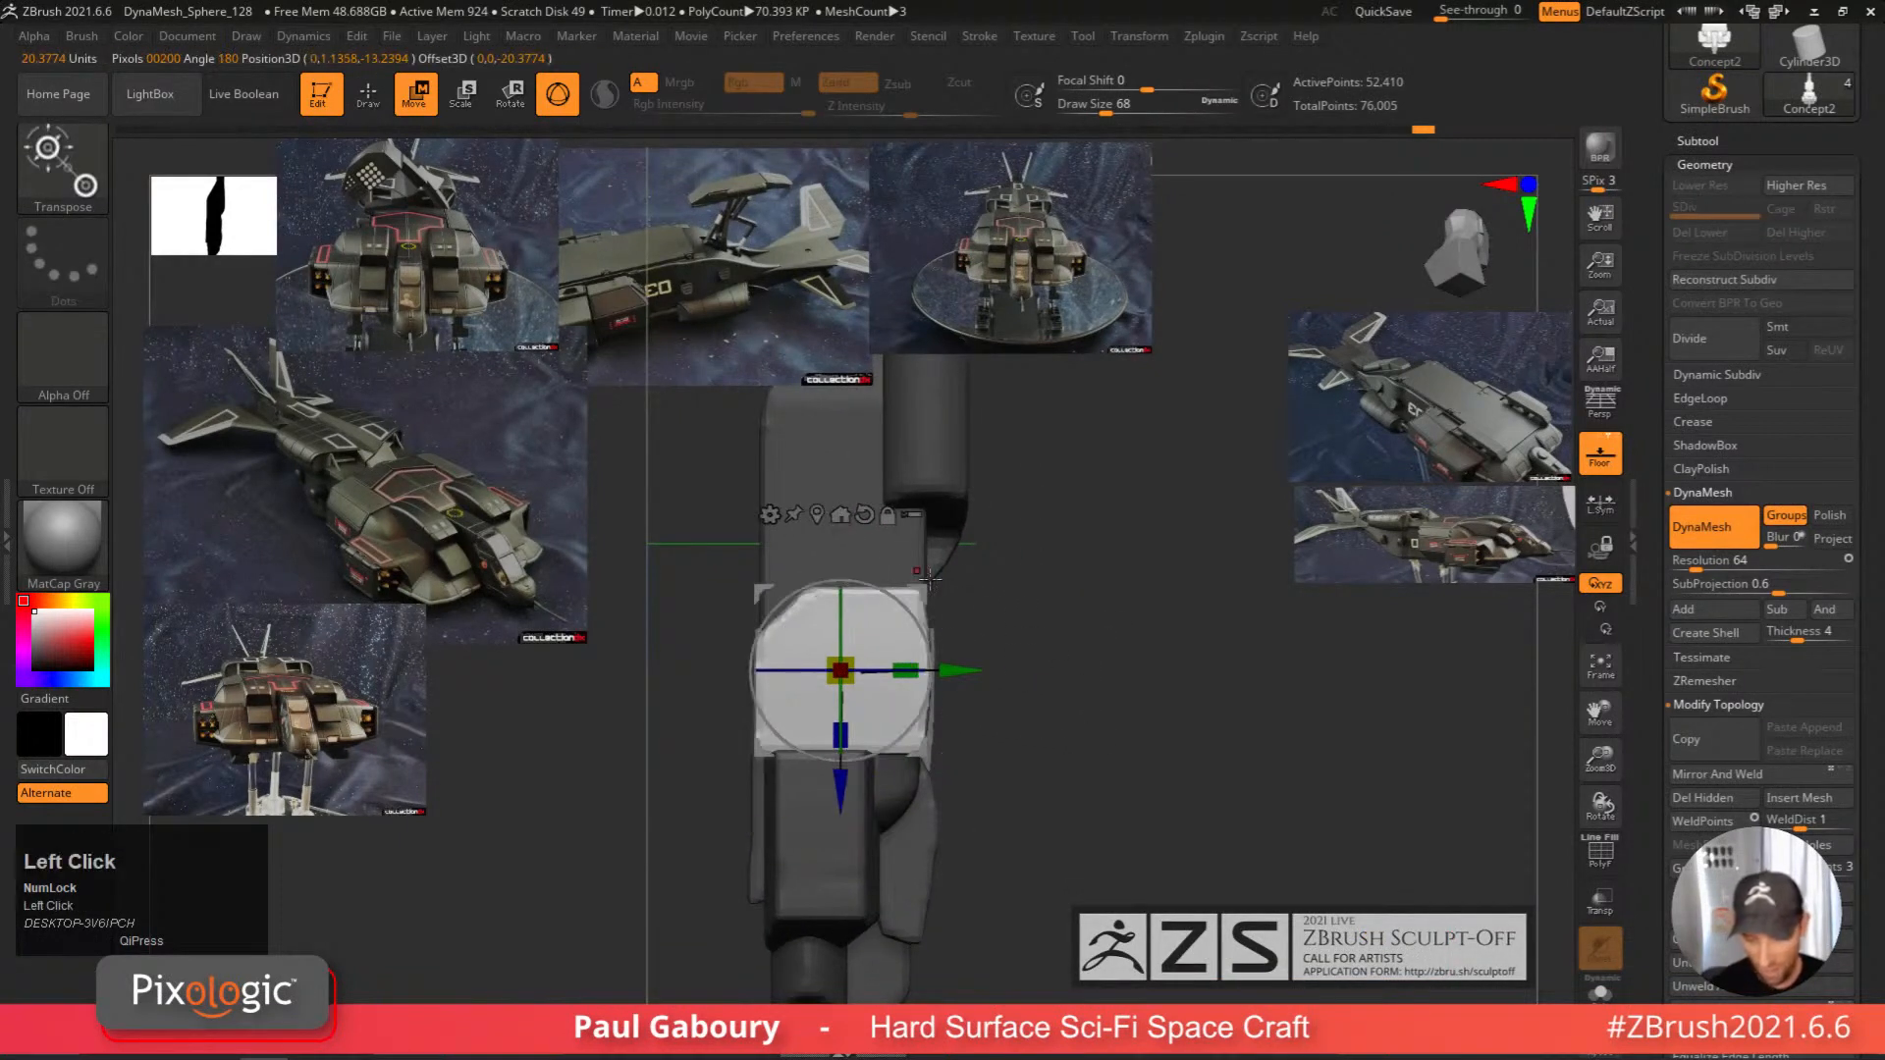
left_click(771, 515)
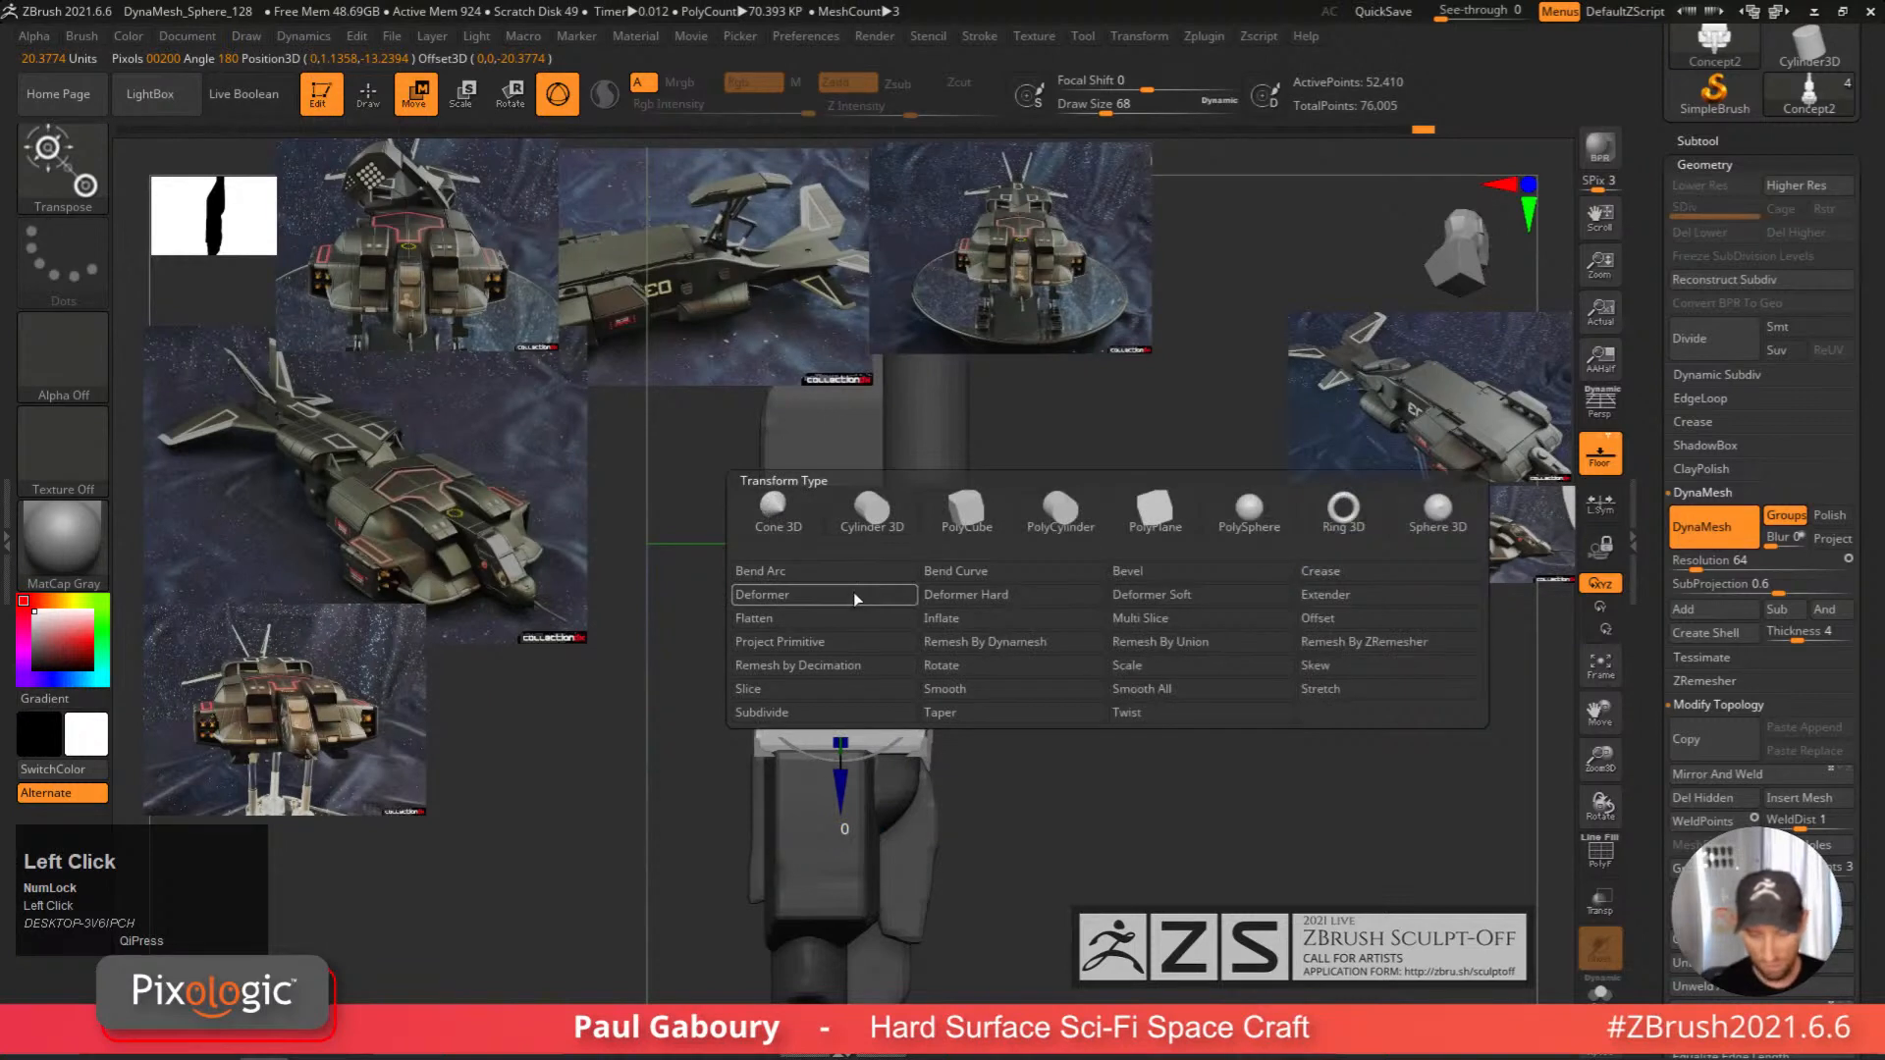
left_click(889, 595)
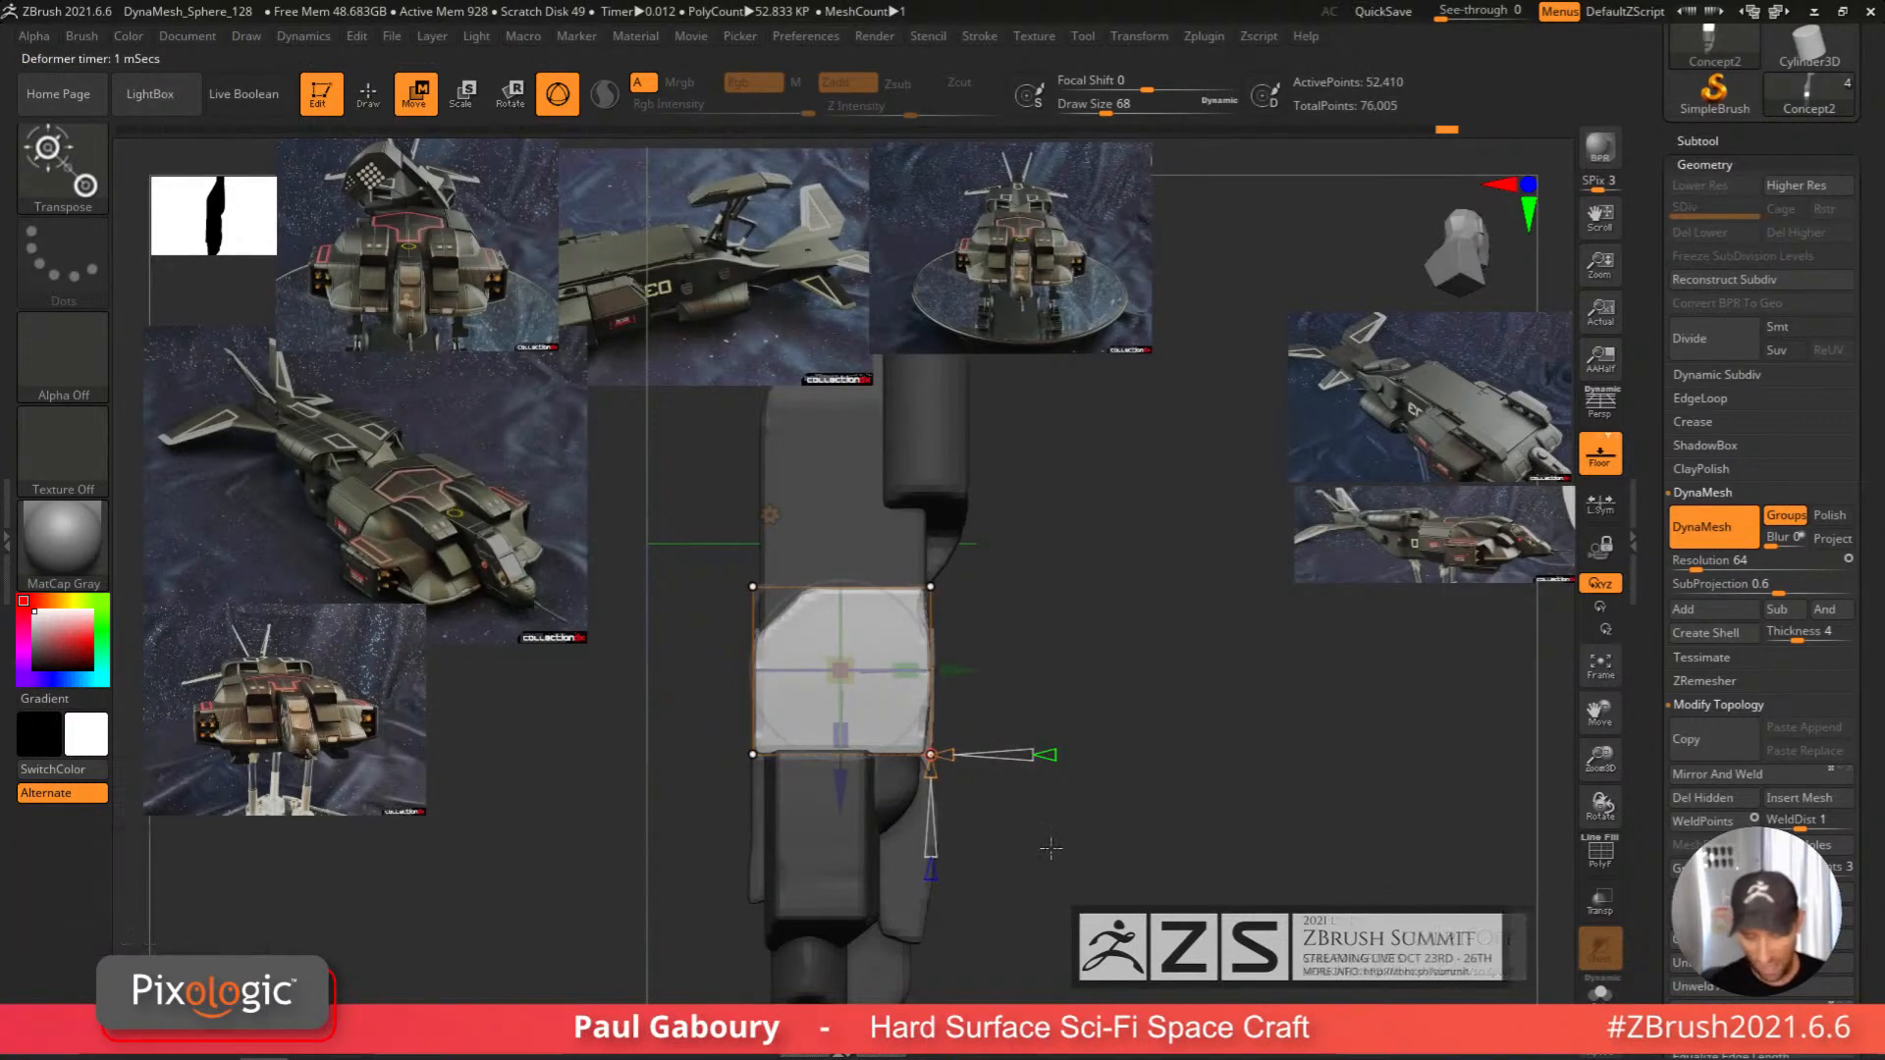
Select the block's upper rear Deformer points and raise them slightly.
left_click(1076, 655, "ctrl")
left_click_drag(1076, 656, 891, 520, "ctrl")
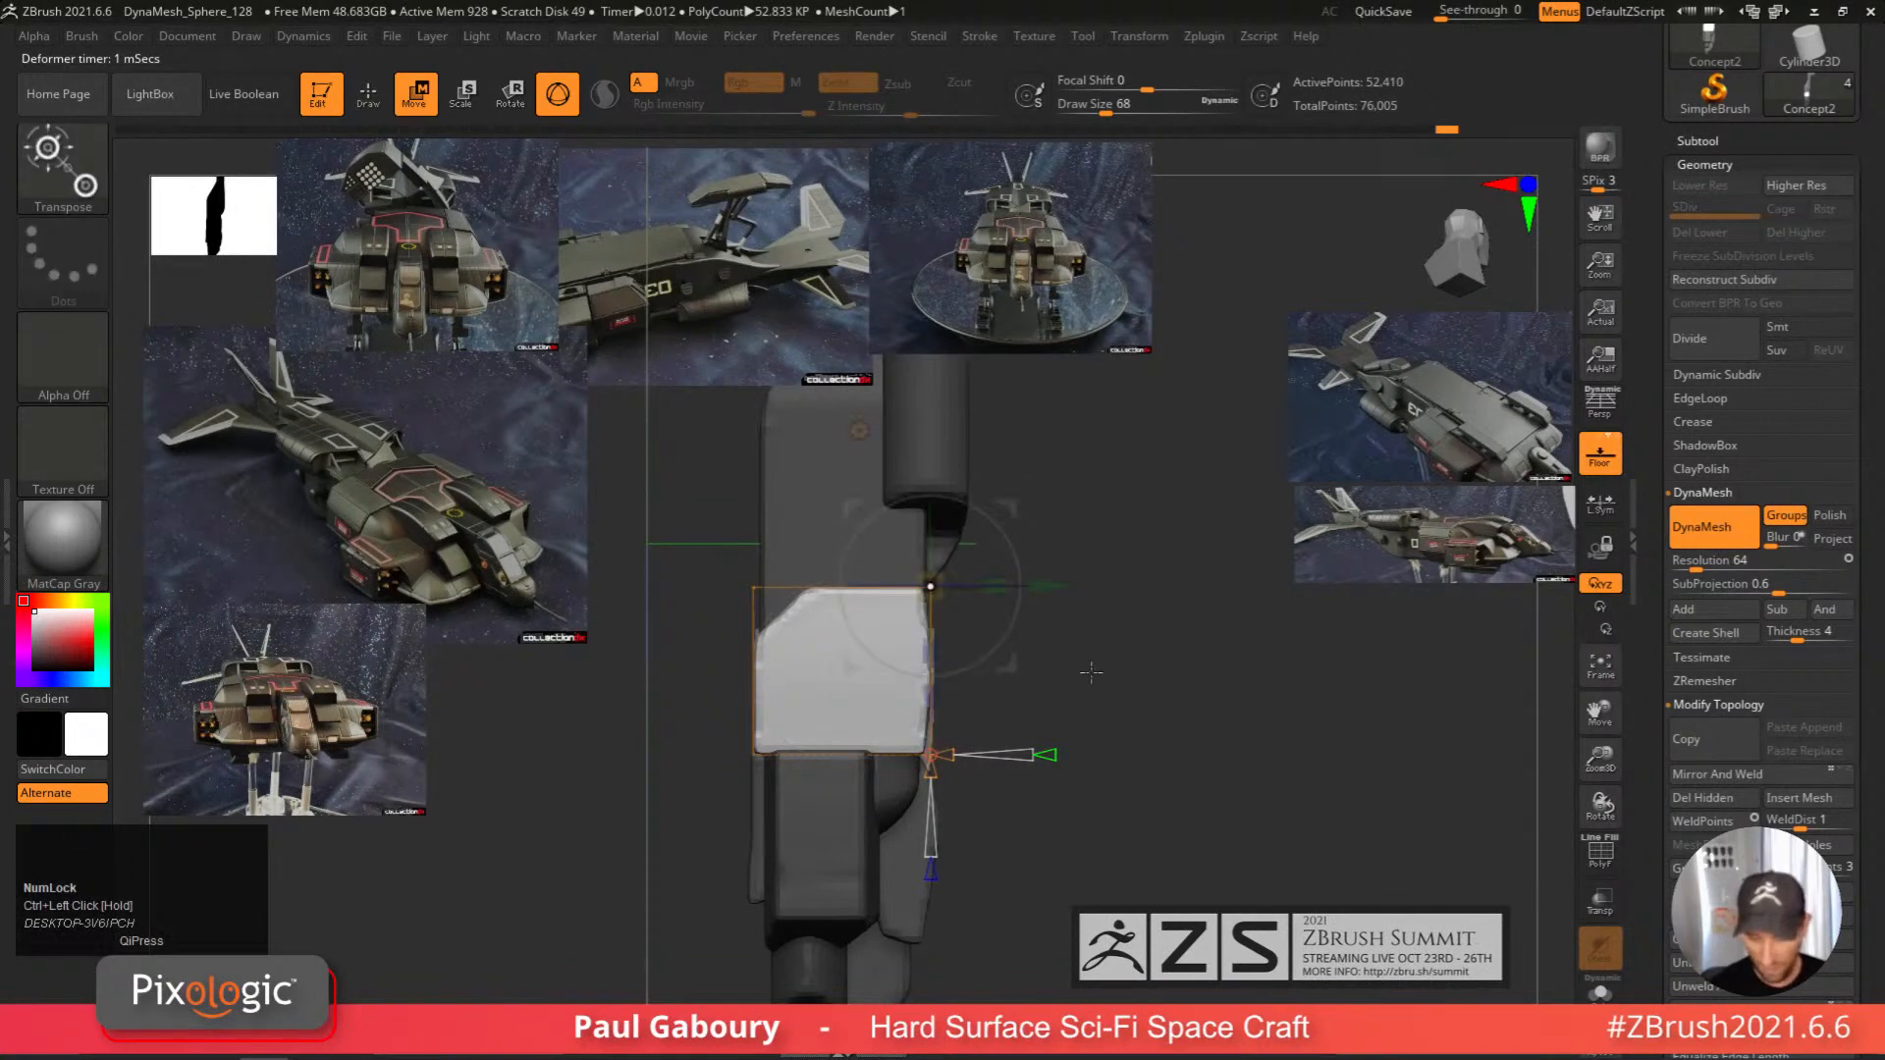
left_click_drag(1060, 587, 1069, 586)
right_click_drag(1068, 586, 940, 609)
left_click_drag(847, 552, 841, 553)
right_click_drag(1067, 687, 1100, 745)
right_click_drag(1100, 744, 1117, 724, "ctrl")
right_click_drag(1116, 724, 1184, 663, "alt")
Move the hull block's rear Deformer points slightly toward the tail to lengthen the block.
left_click(1138, 631, "ctrl")
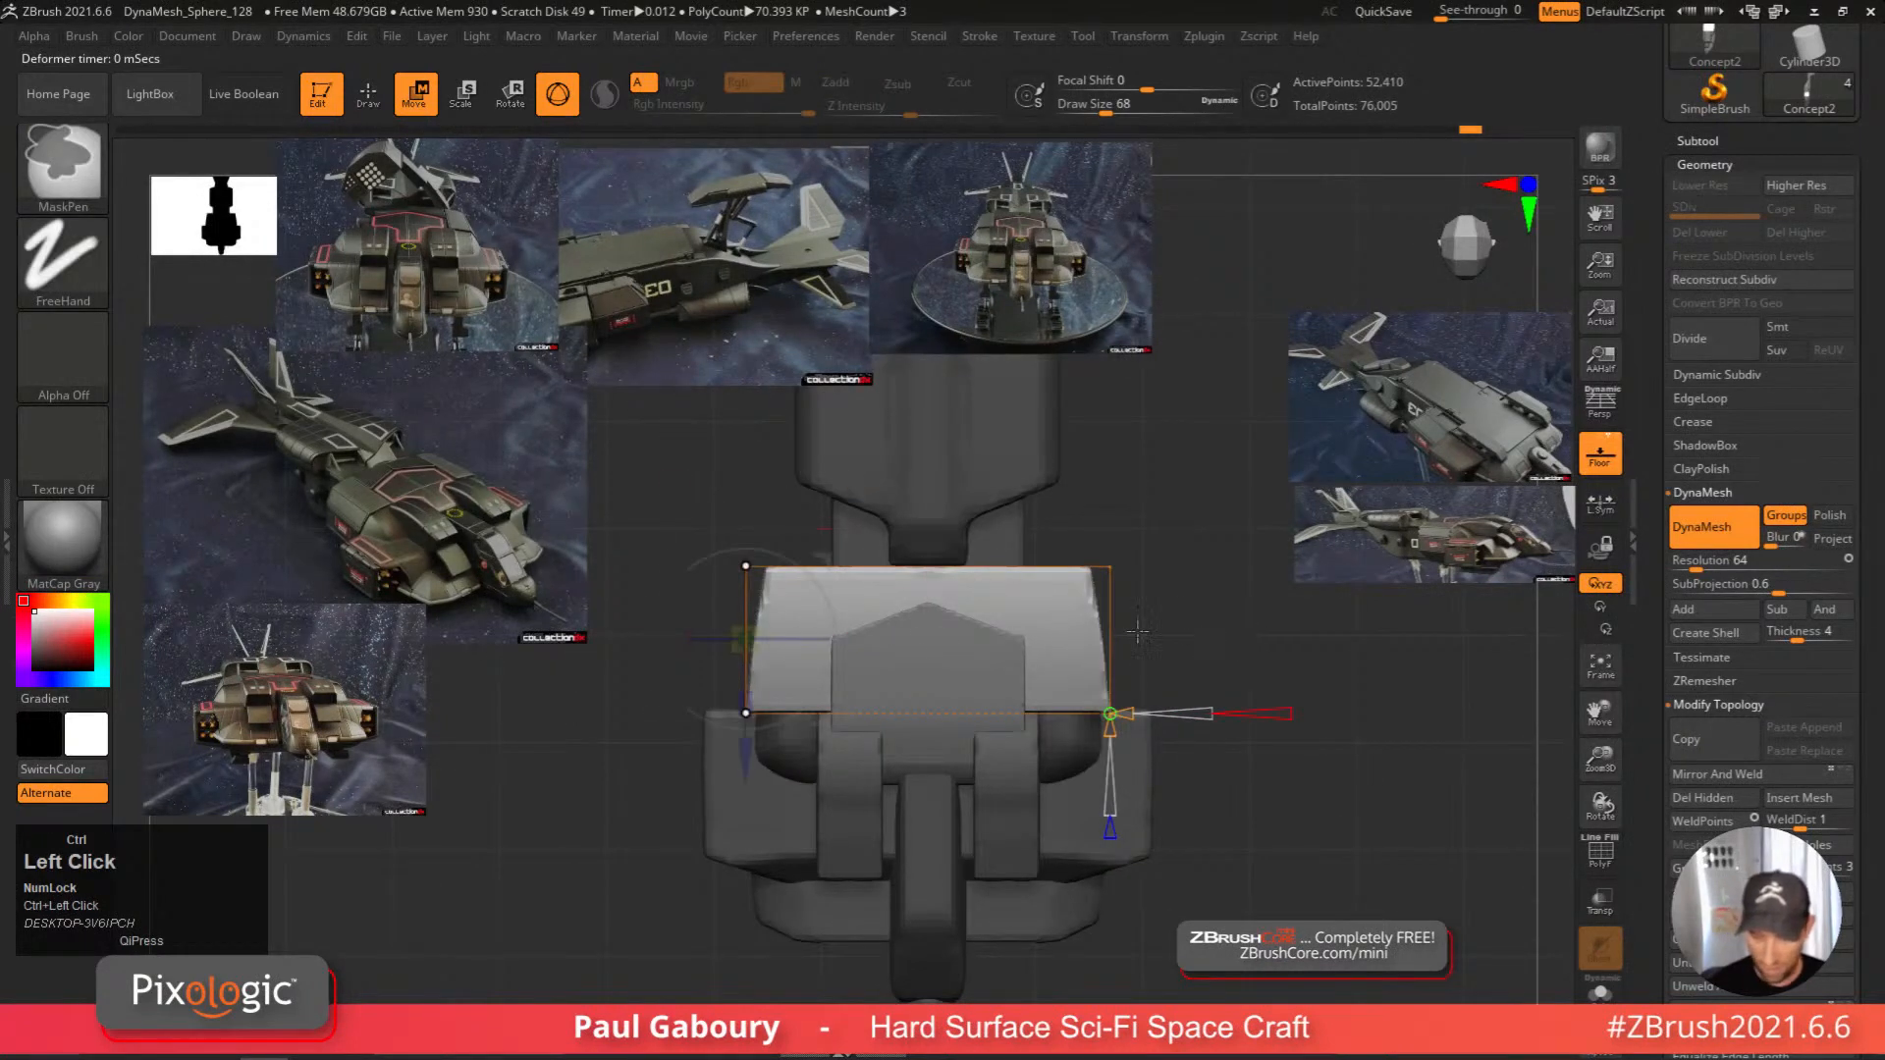
left_click(747, 565)
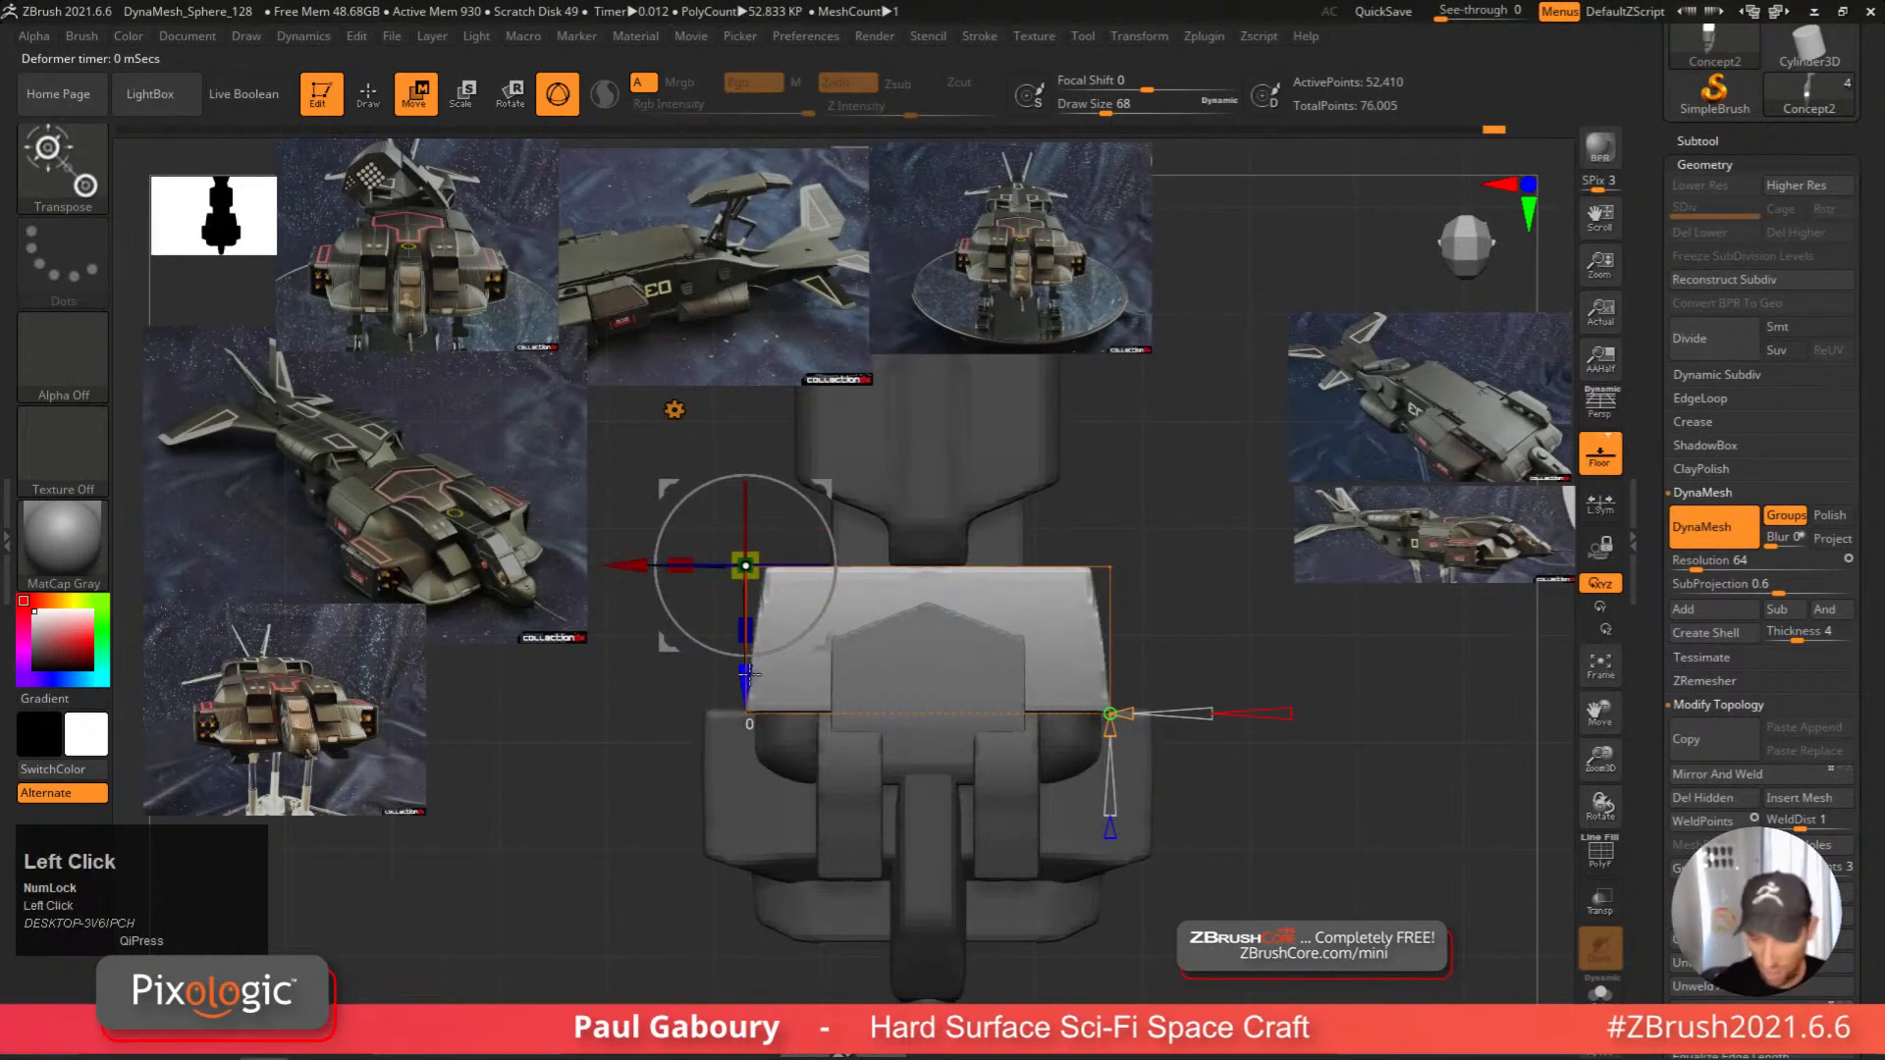
left_click_drag(748, 671, 758, 651)
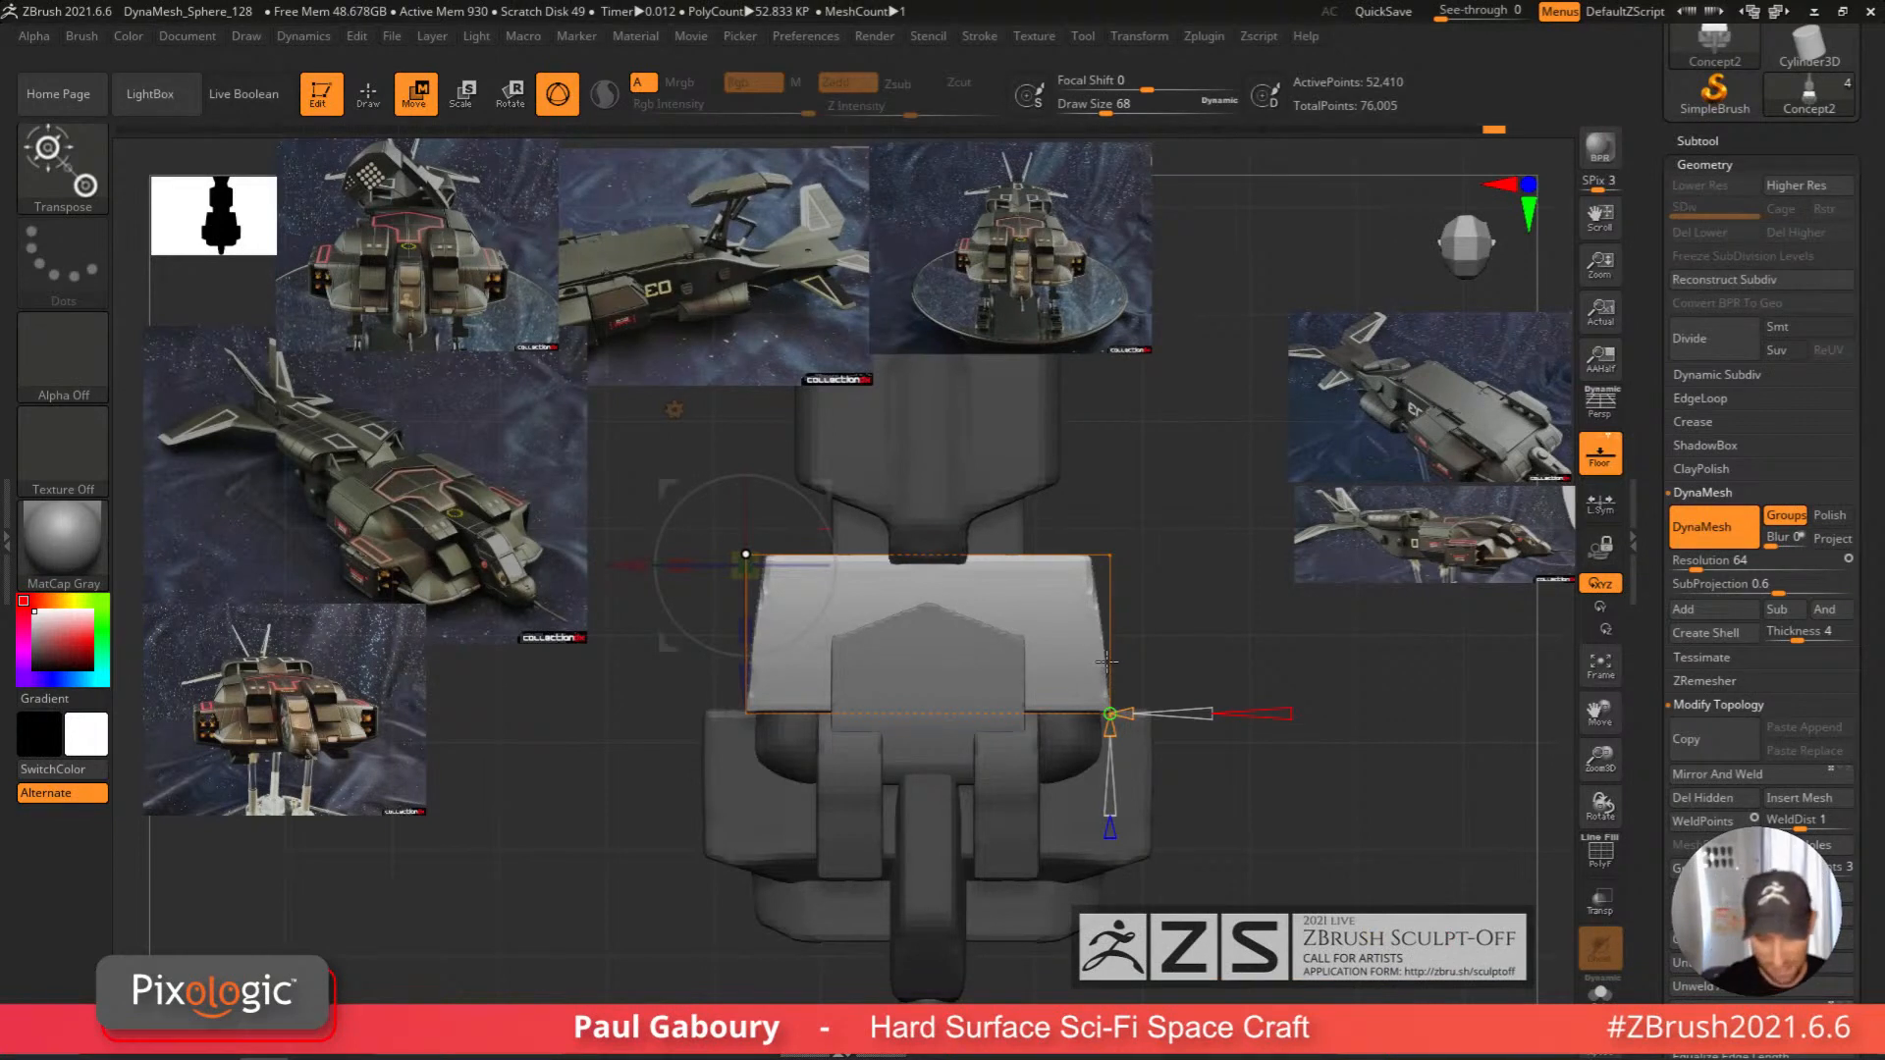
Select the hull block's rear corner Deformer points and move them outward symmetrically to widen its rear edge.
left_click(590, 790, "ctrl")
left_click_drag(656, 612, 805, 445, "ctrl")
left_click_drag(634, 549, 621, 547)
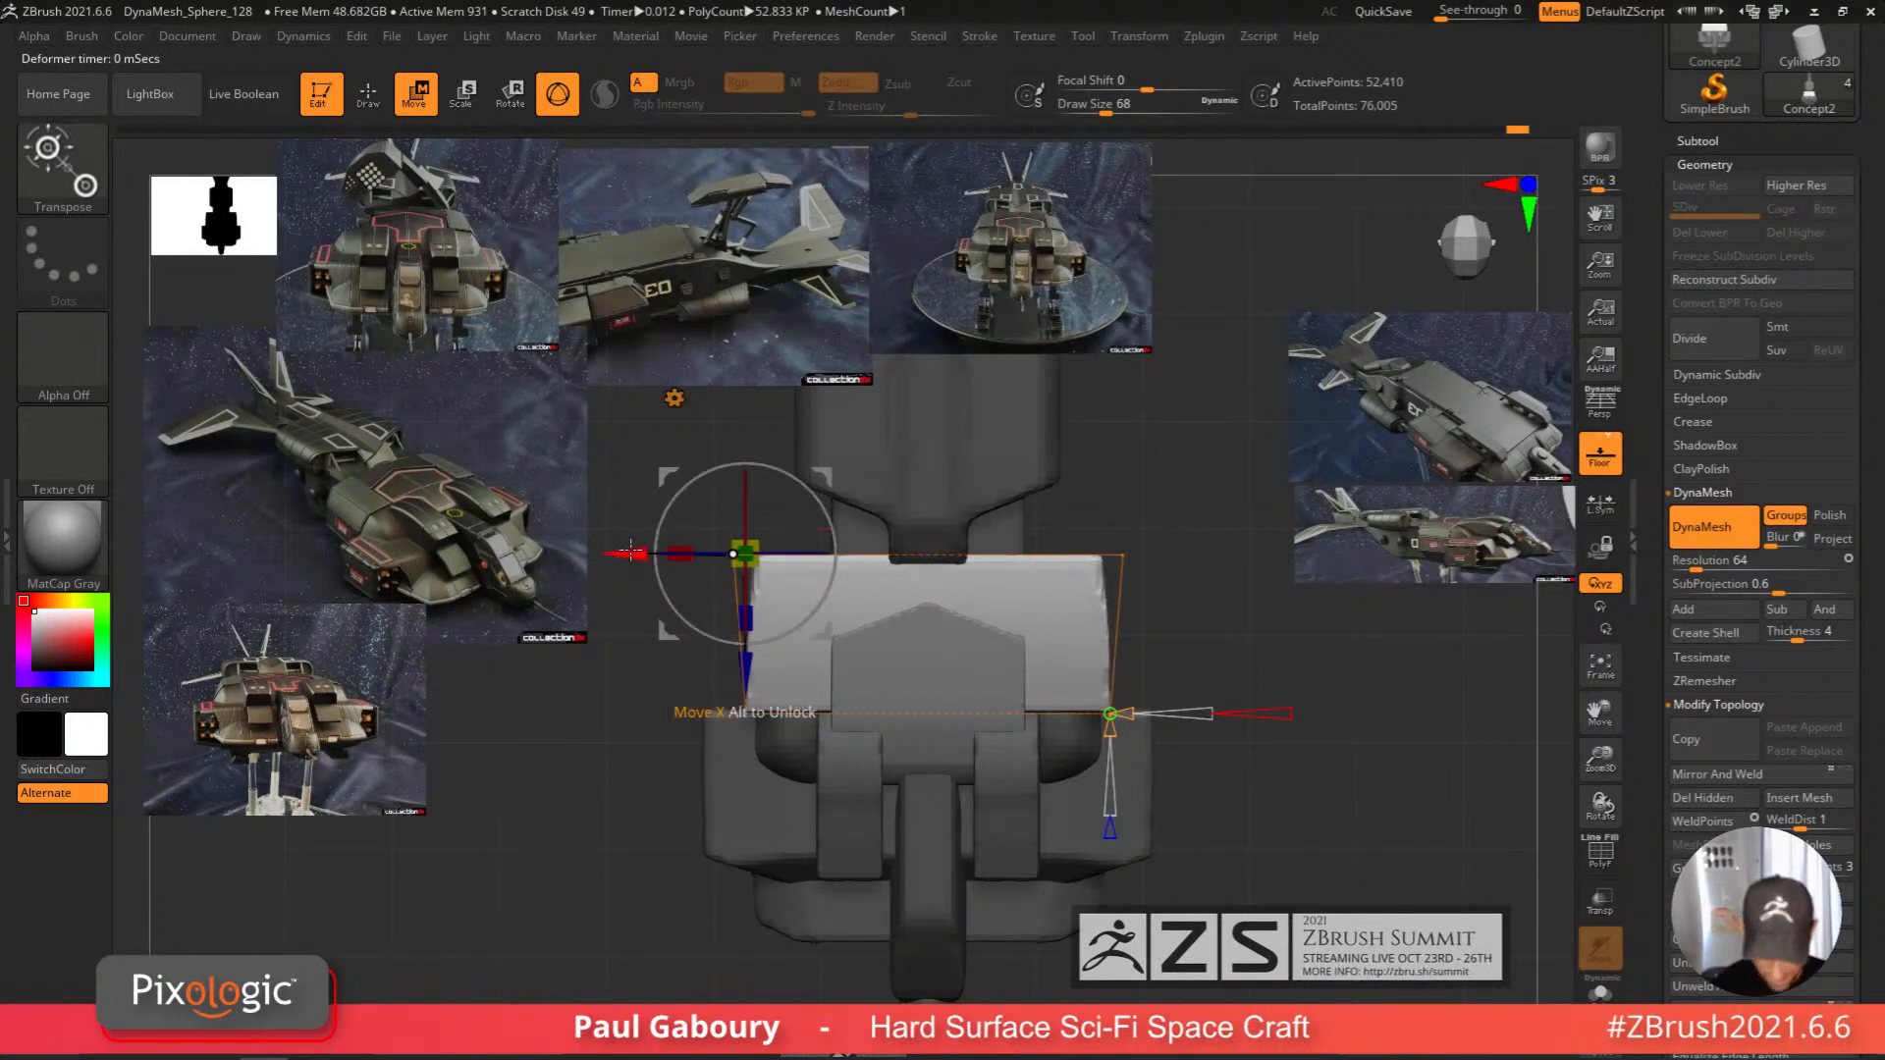
left_click_drag(633, 551, 625, 552)
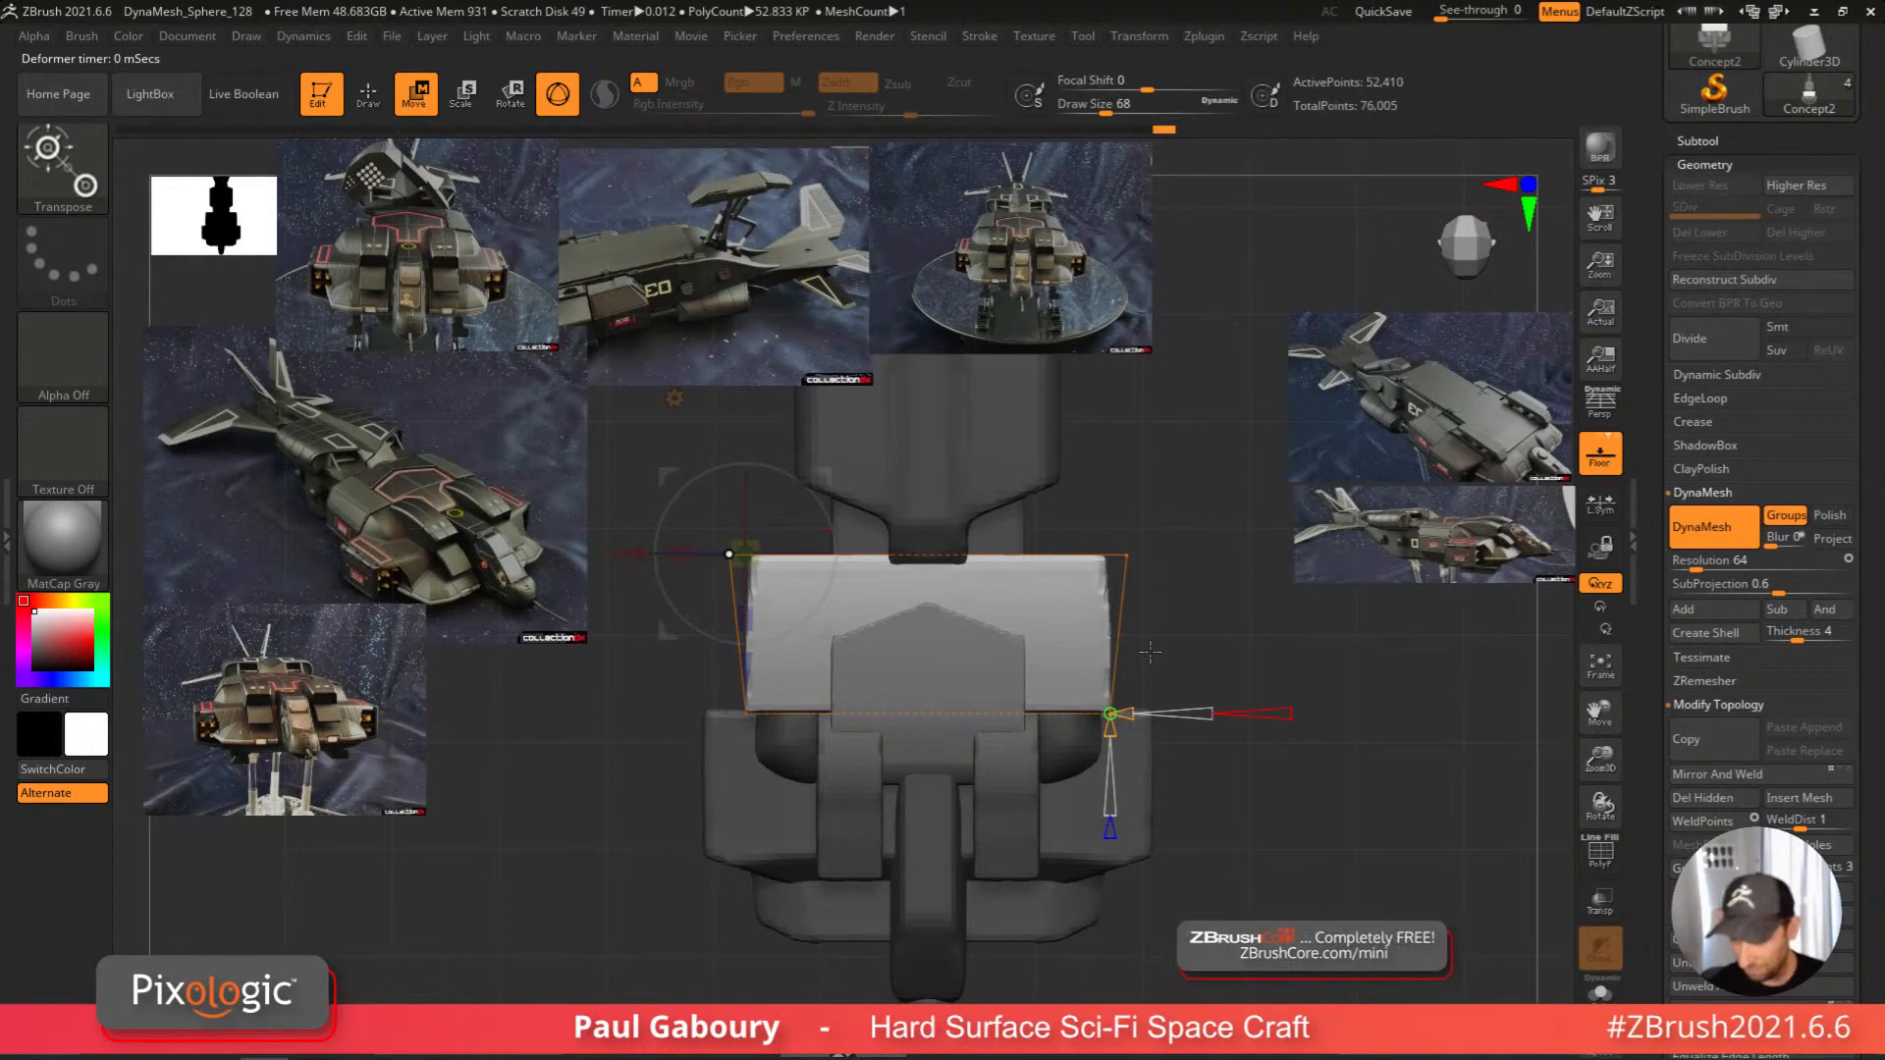
Turn on PolyFrame, briefly isolate the hull block's polygroup to examine its side profile, and restore the full model's visibility.
right_click_drag(1296, 811, 1240, 820)
right_click_drag(1239, 820, 1178, 772, "alt")
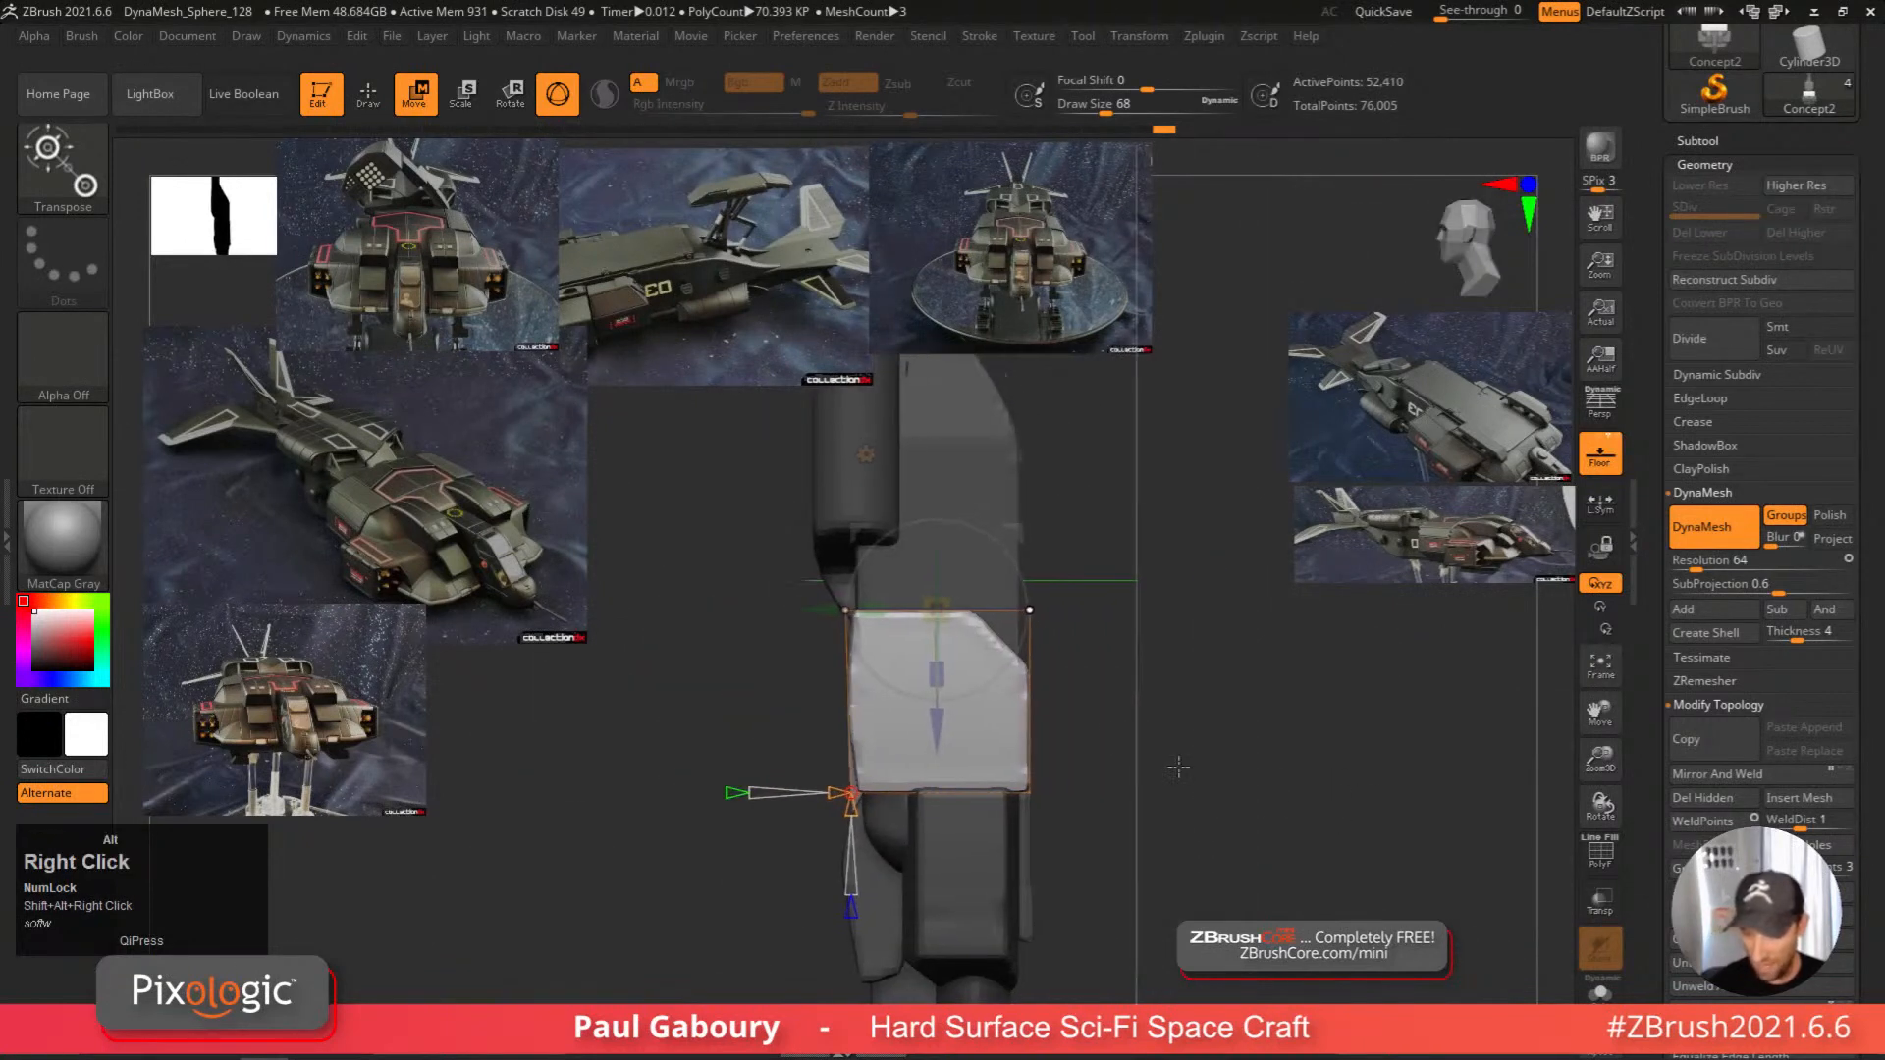
key("q")
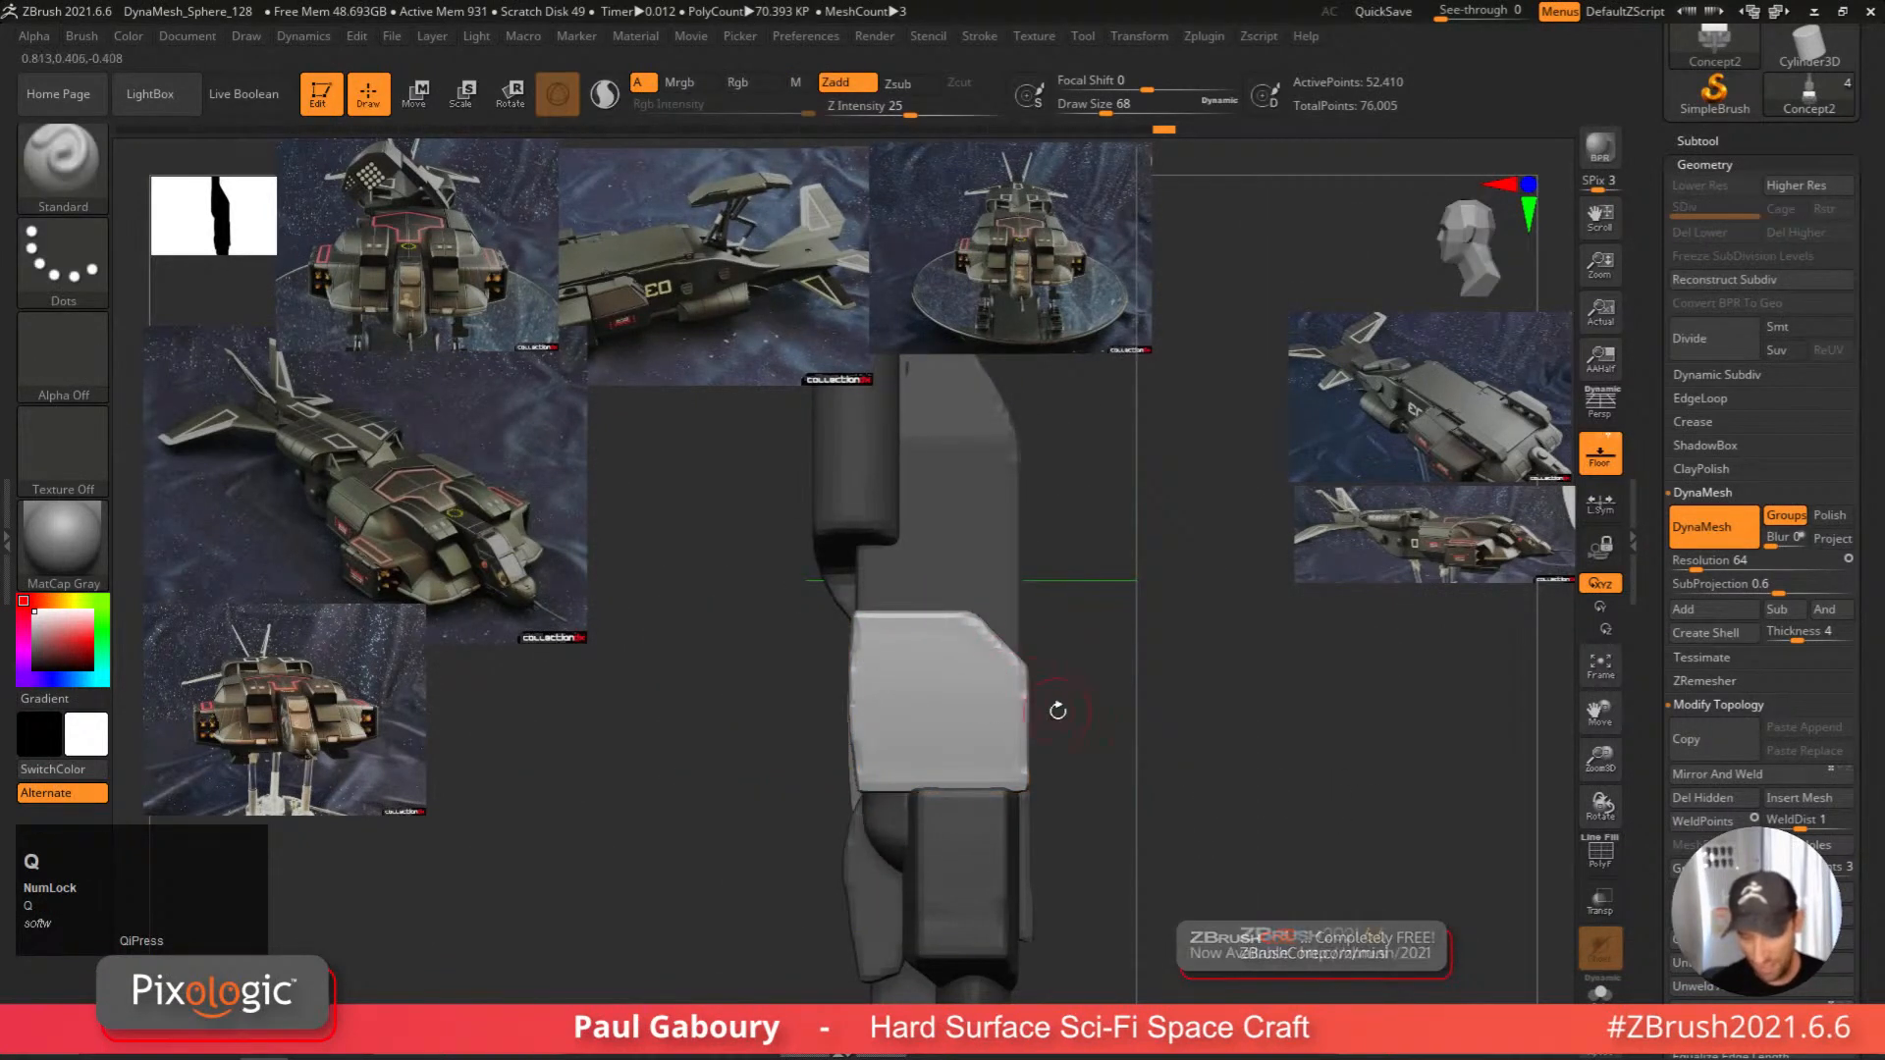
right_click_drag(1056, 707, 1091, 726, "ctrl")
key("shift+f")
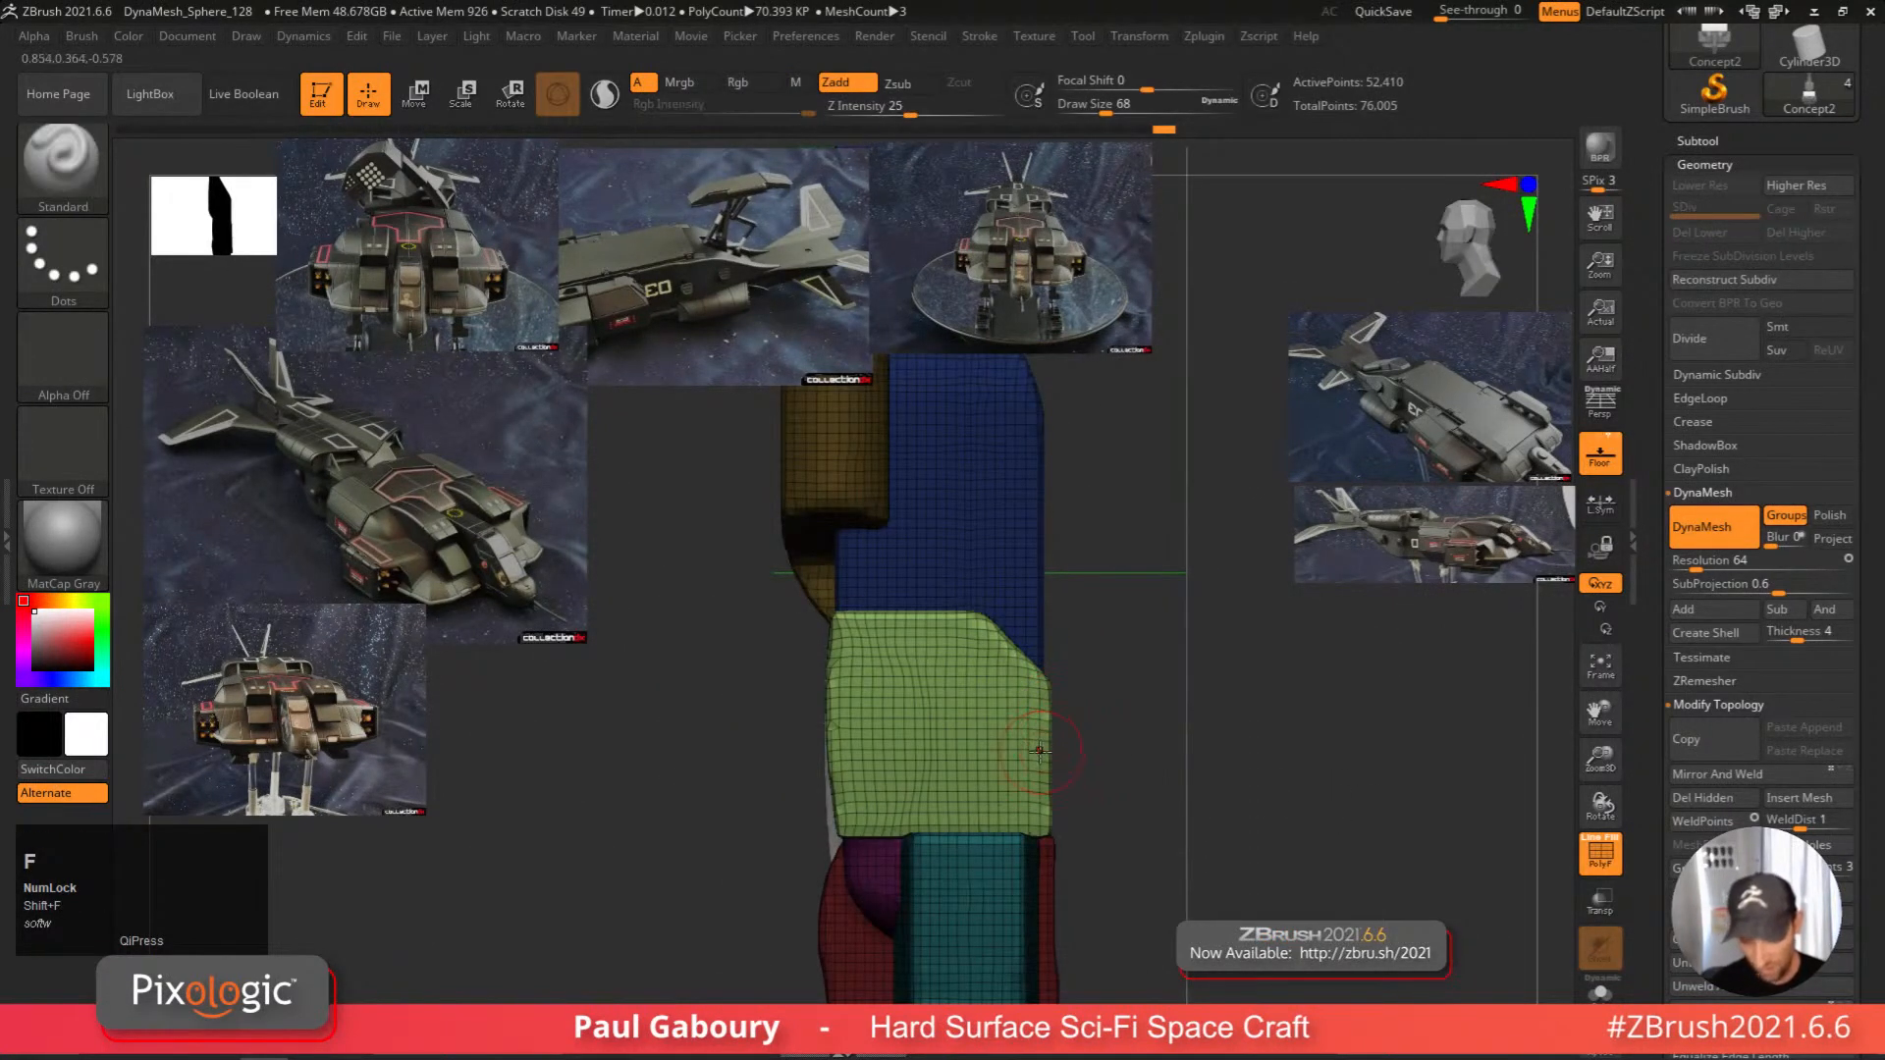
key("ctrl+shift")
left_click(1035, 737, "ctrl+shift")
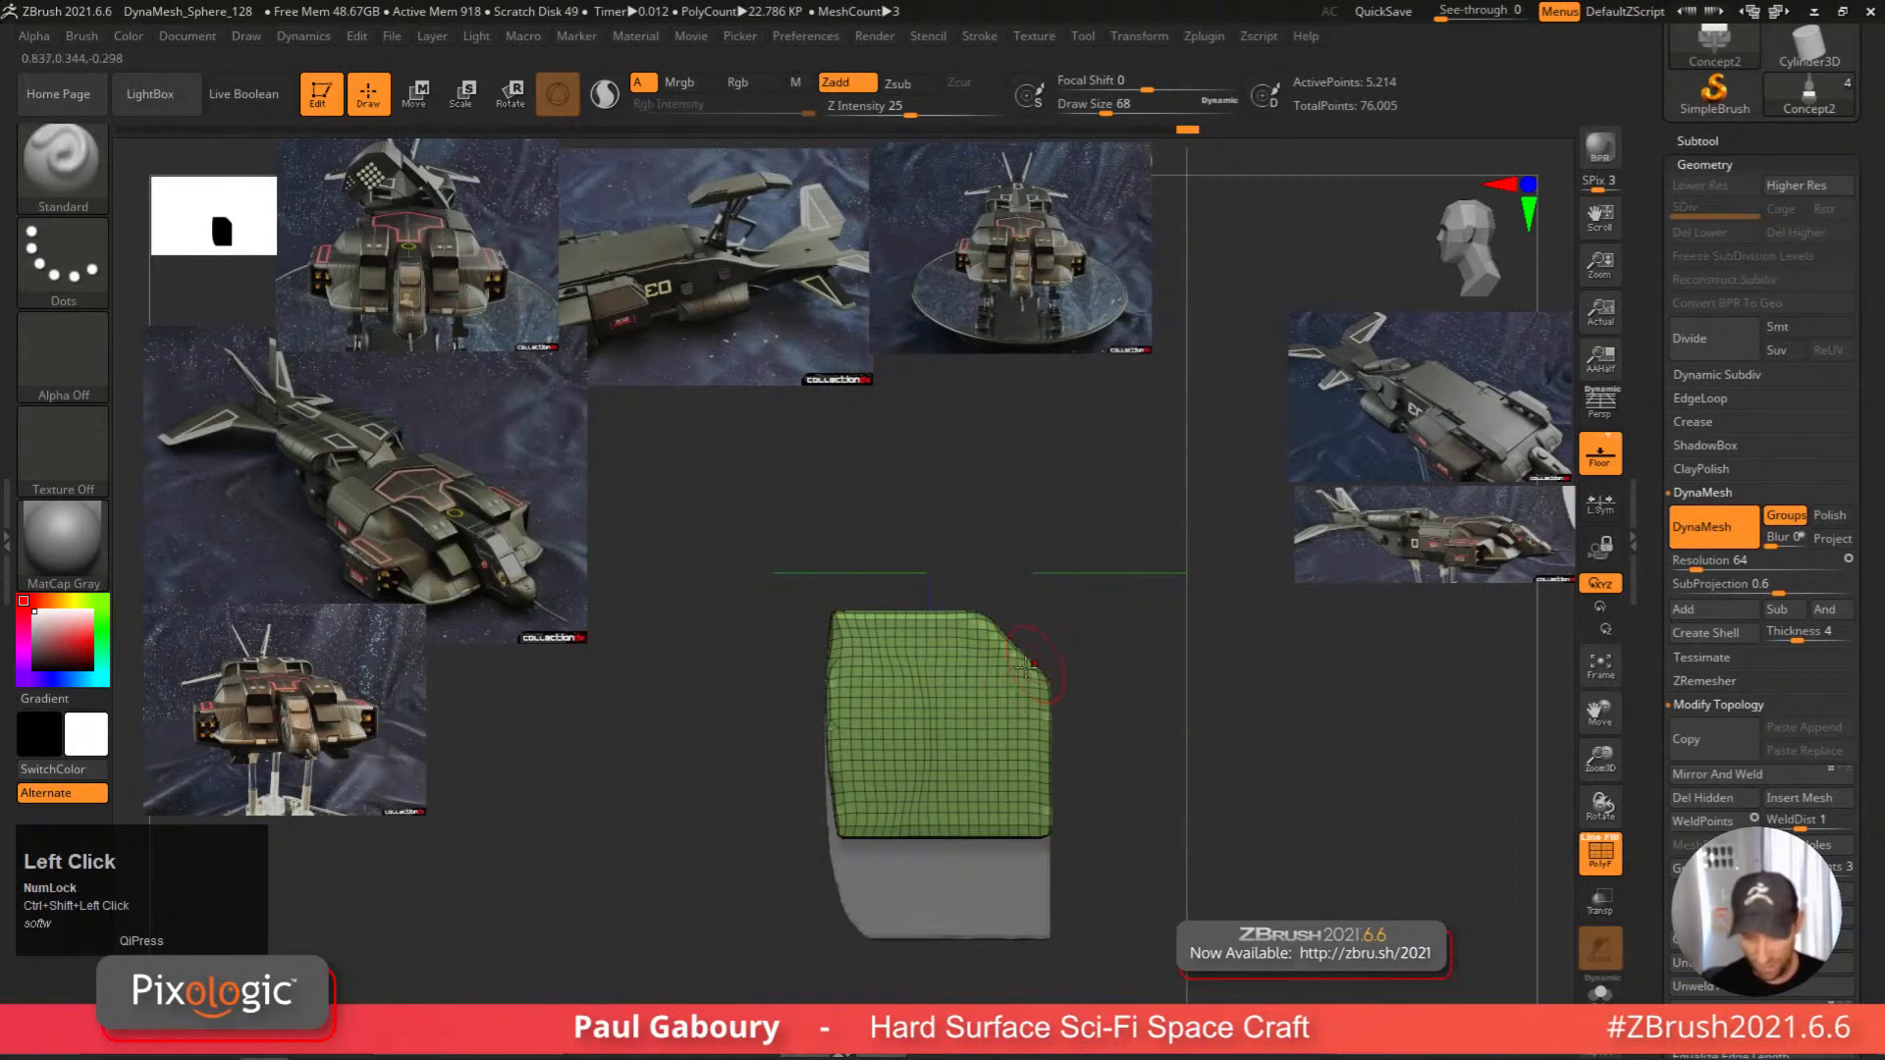
key("ctrl+shift")
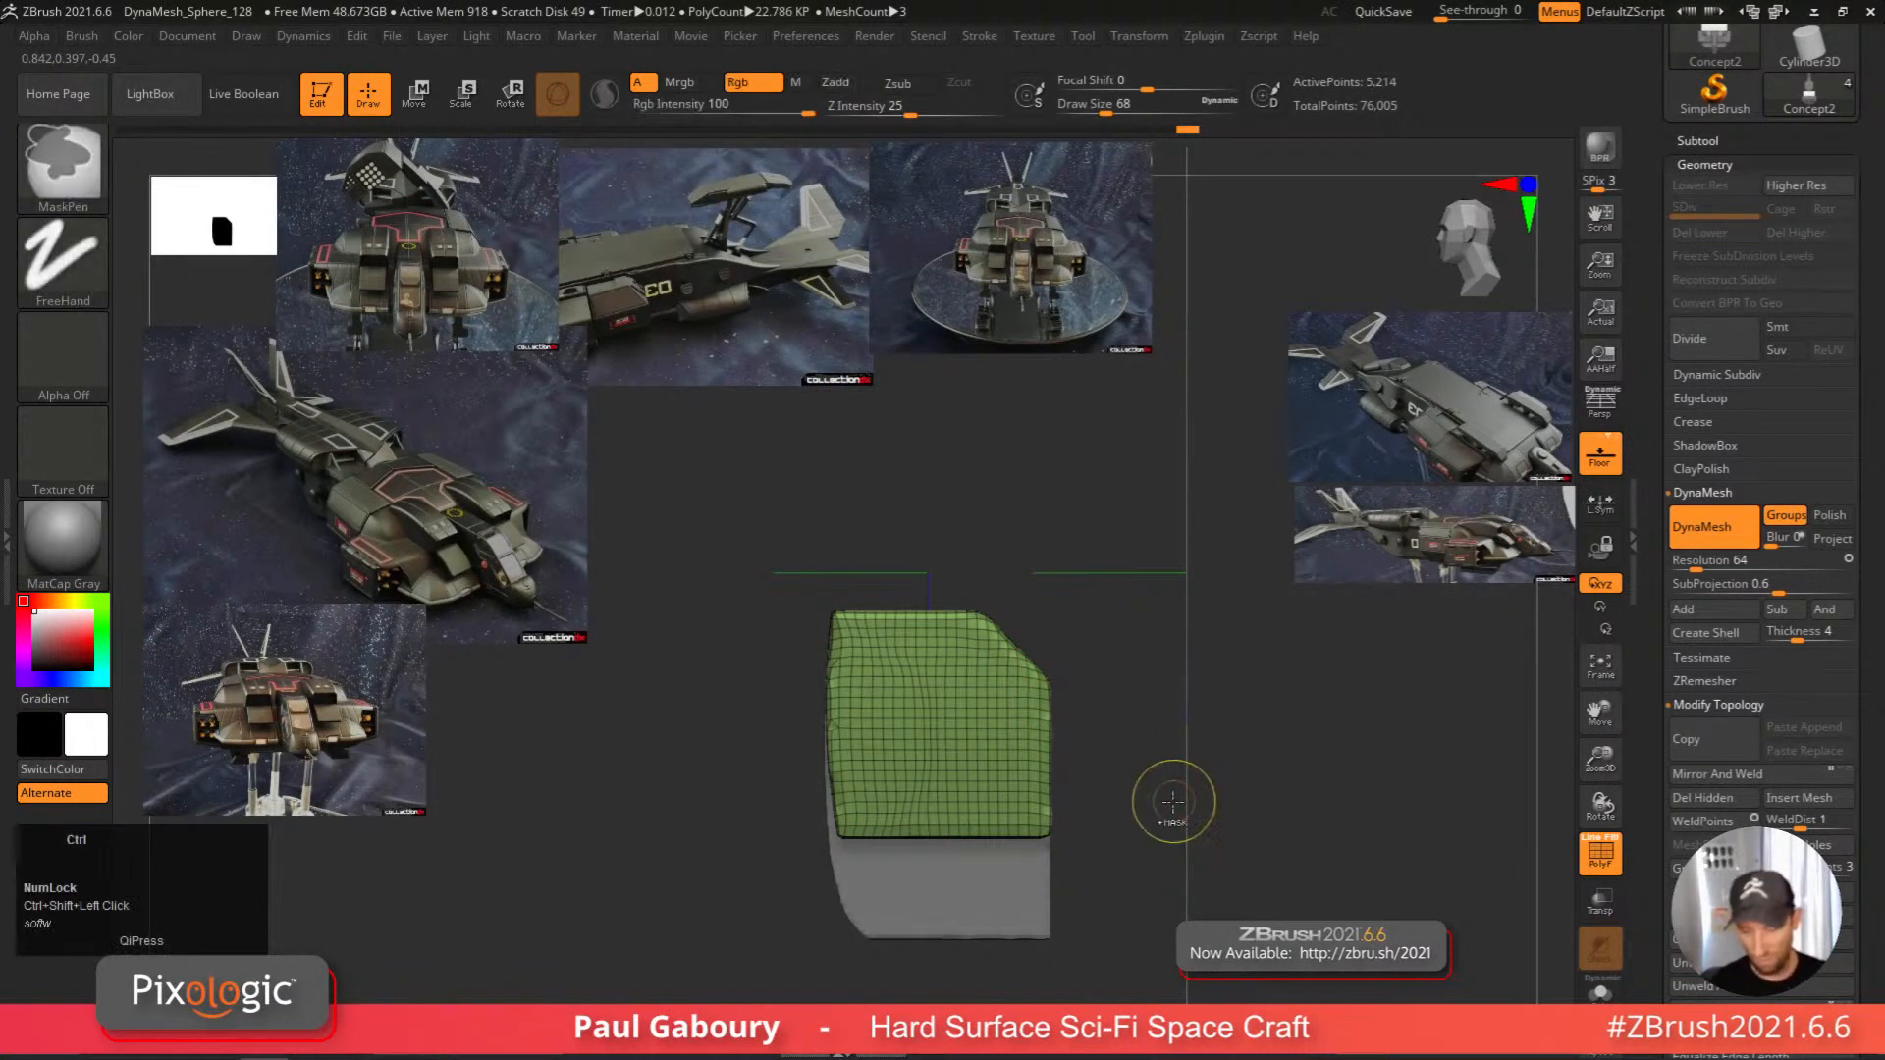
left_click(1172, 798, "ctrl+shift")
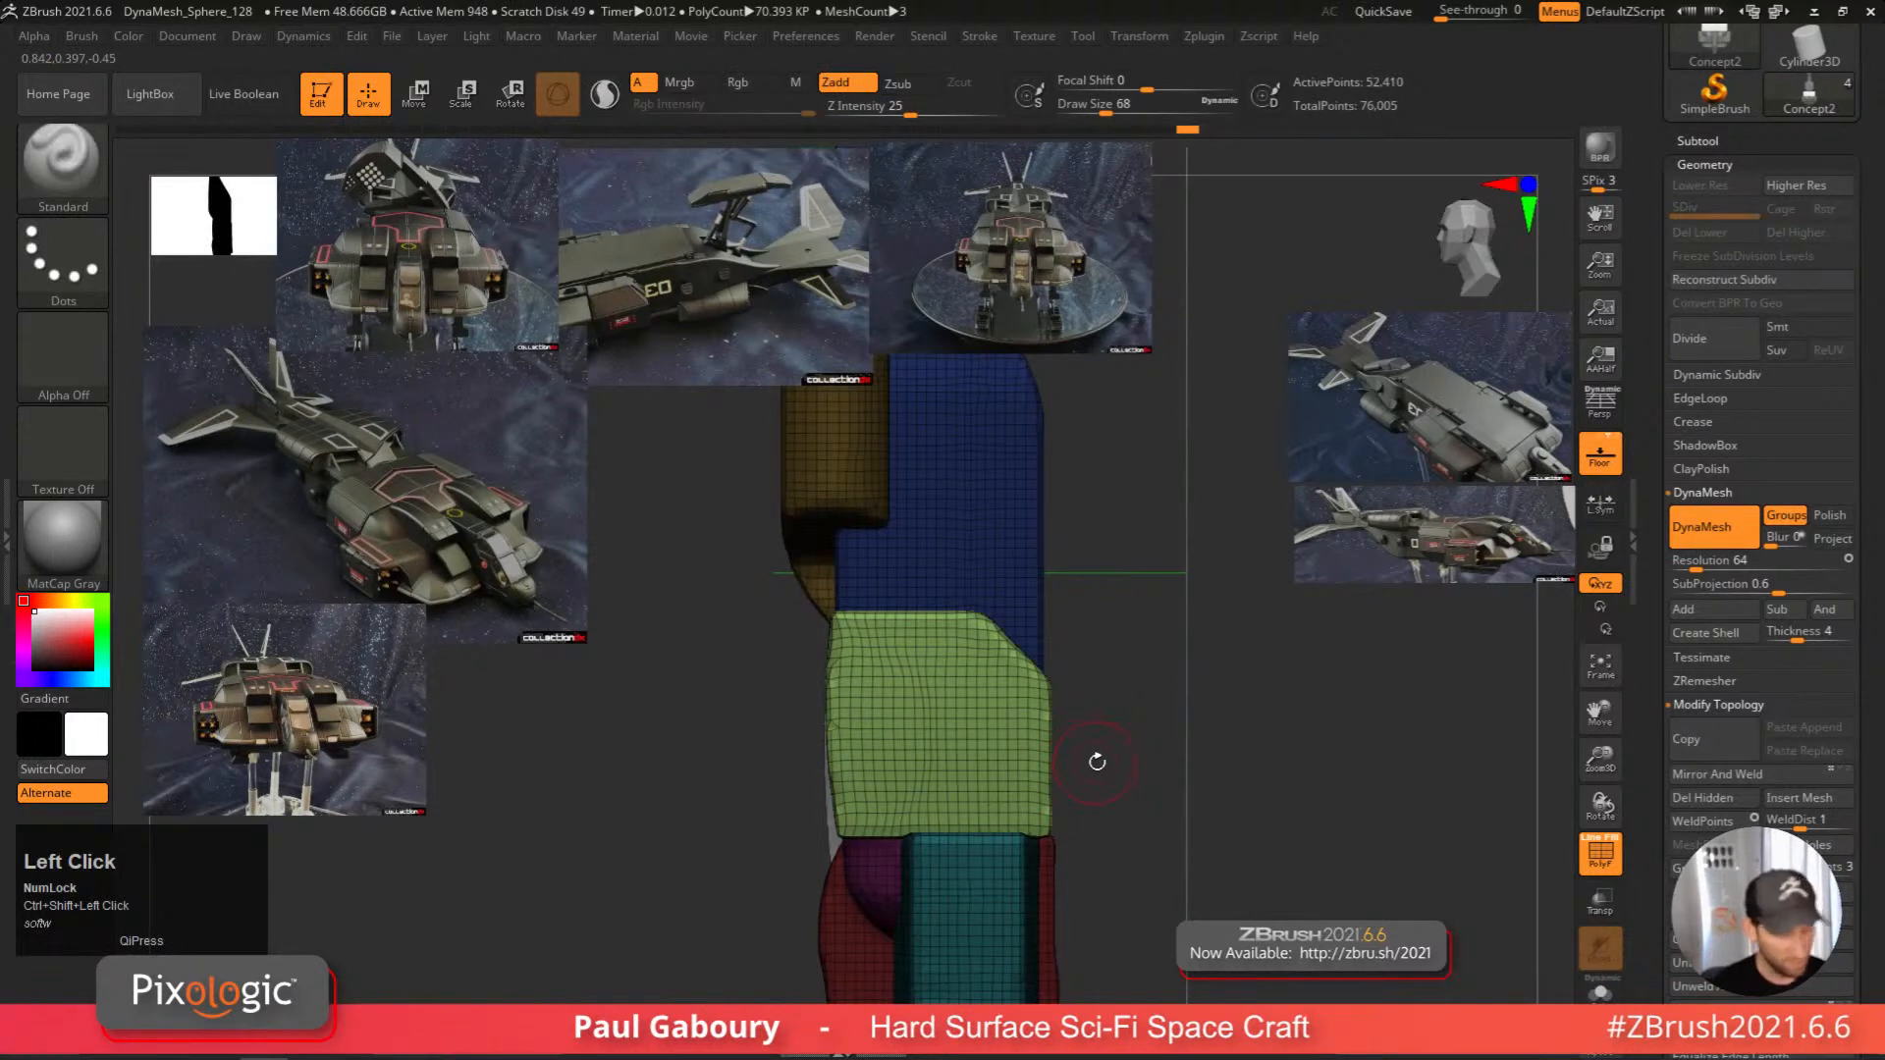
Accept the current Deformer changes on the wide hull block.
key("w")
key("e")
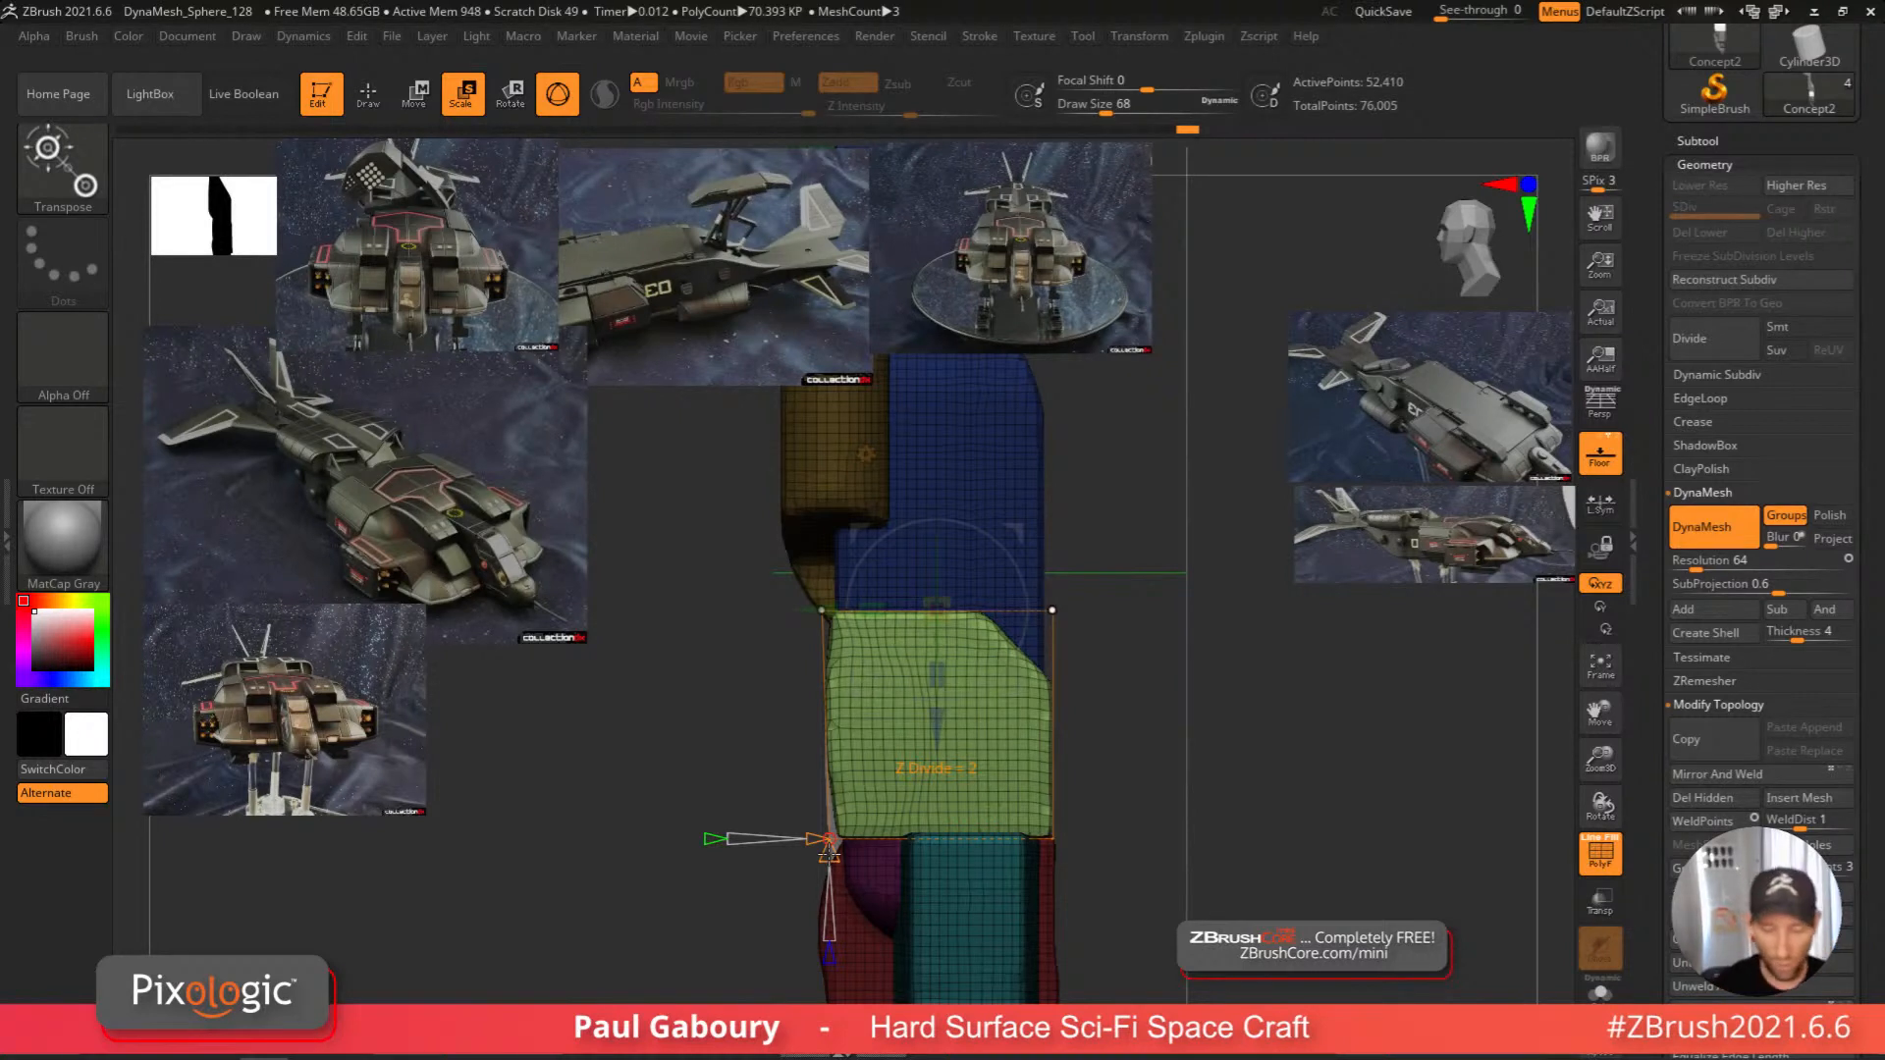
left_click(868, 452)
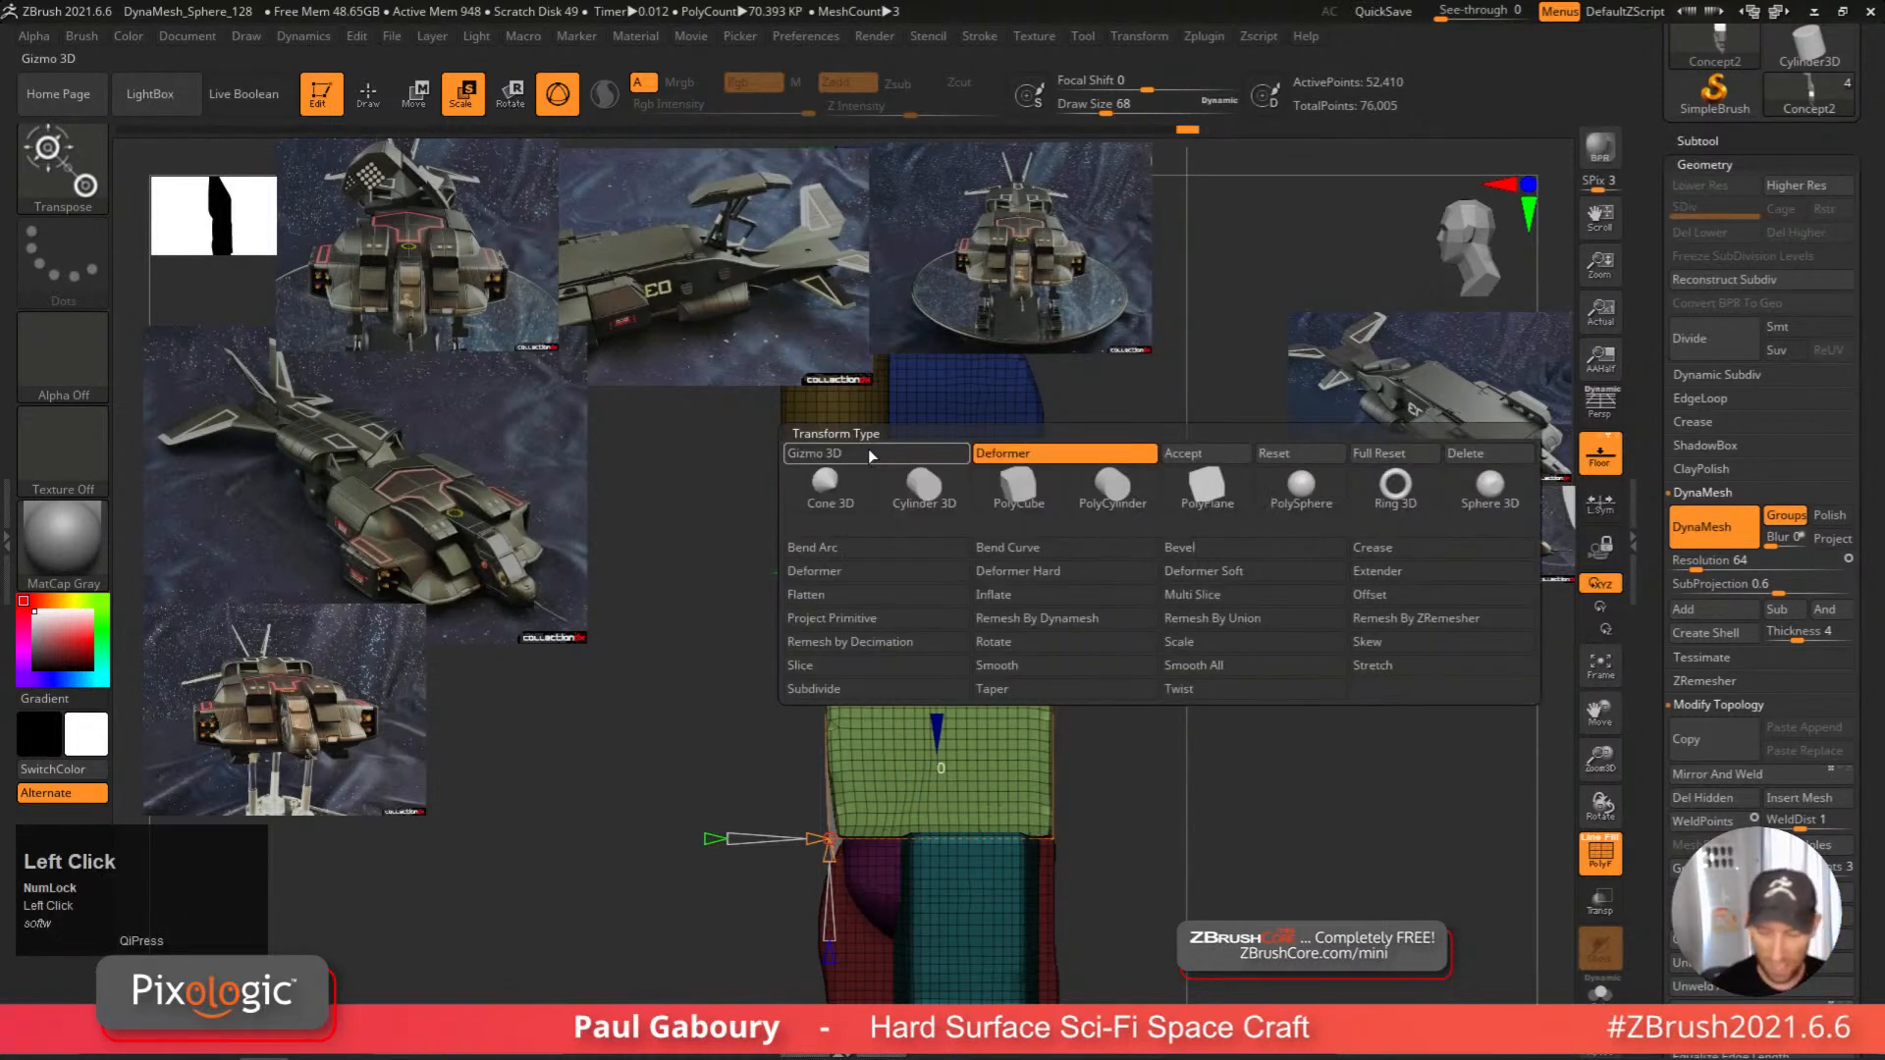
left_click(1206, 454)
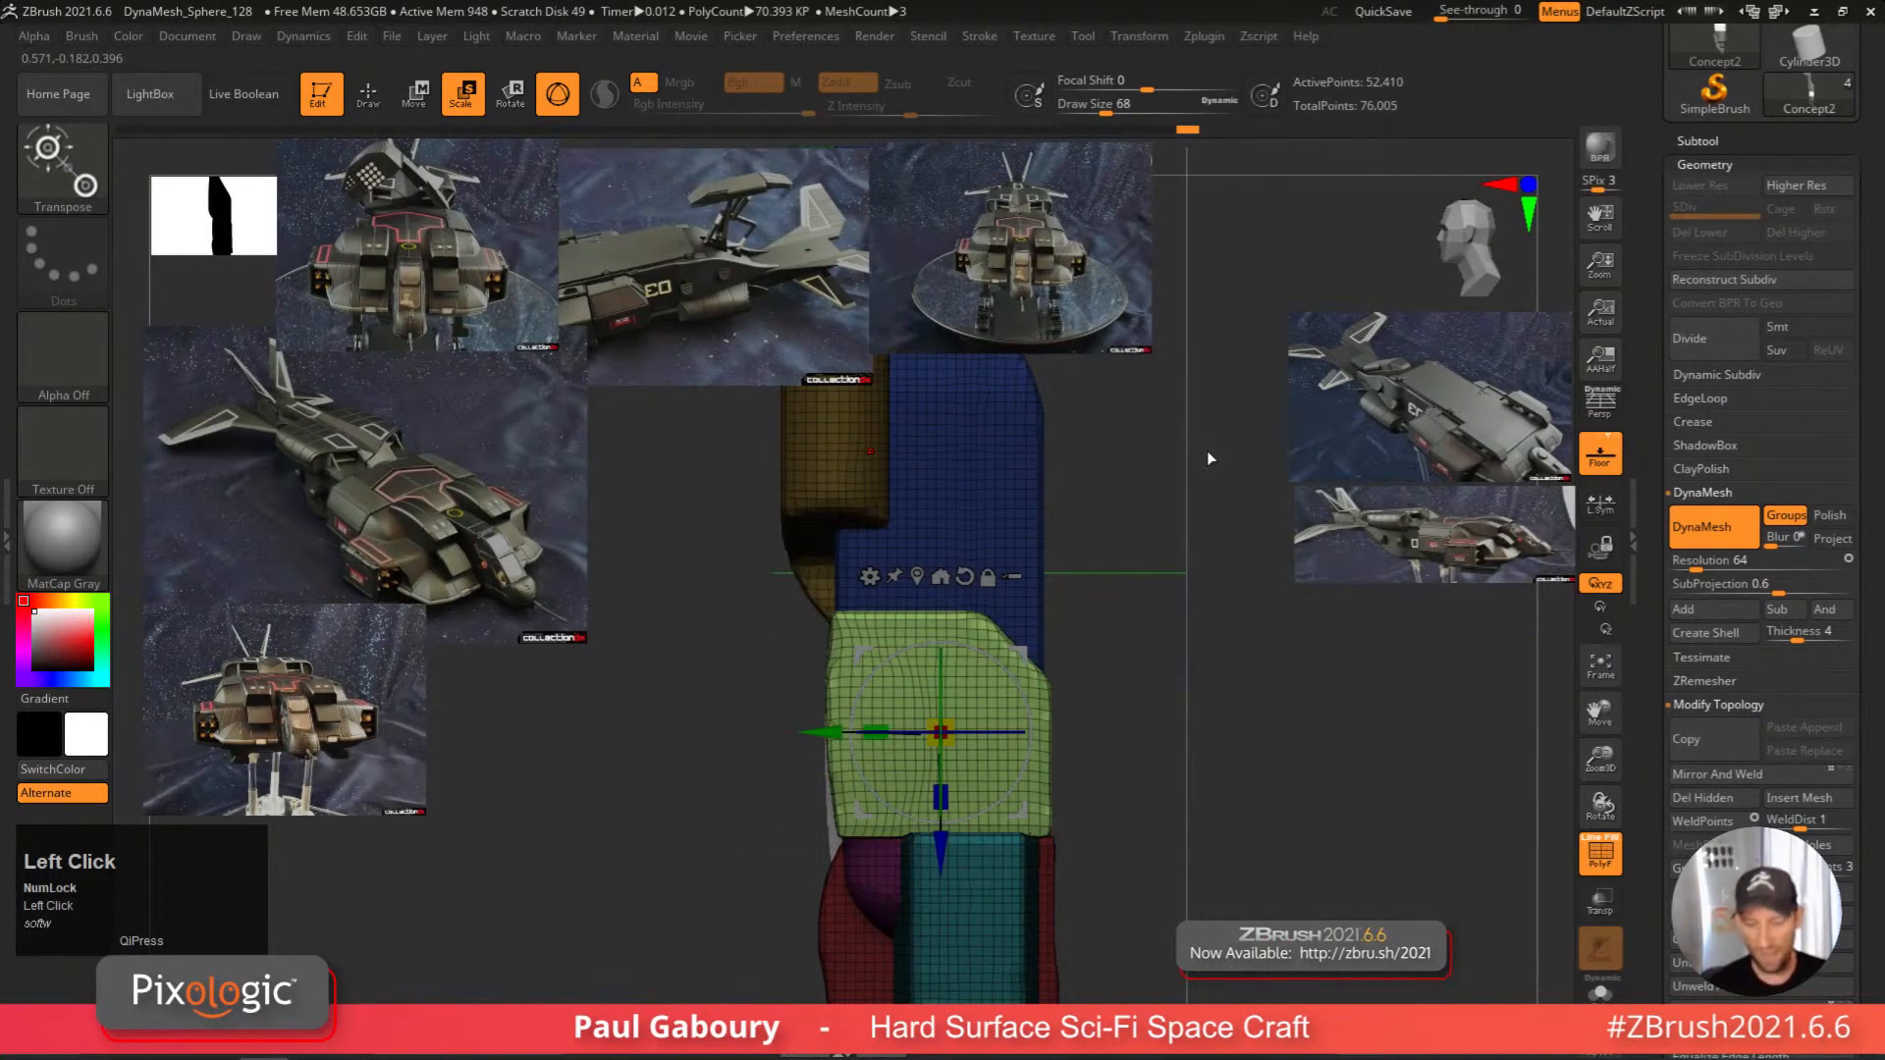
Try to reshape the hull block's lower rear corner with a new, further subdivided Deformer, and undo the change.
left_click(919, 567)
left_click(936, 663)
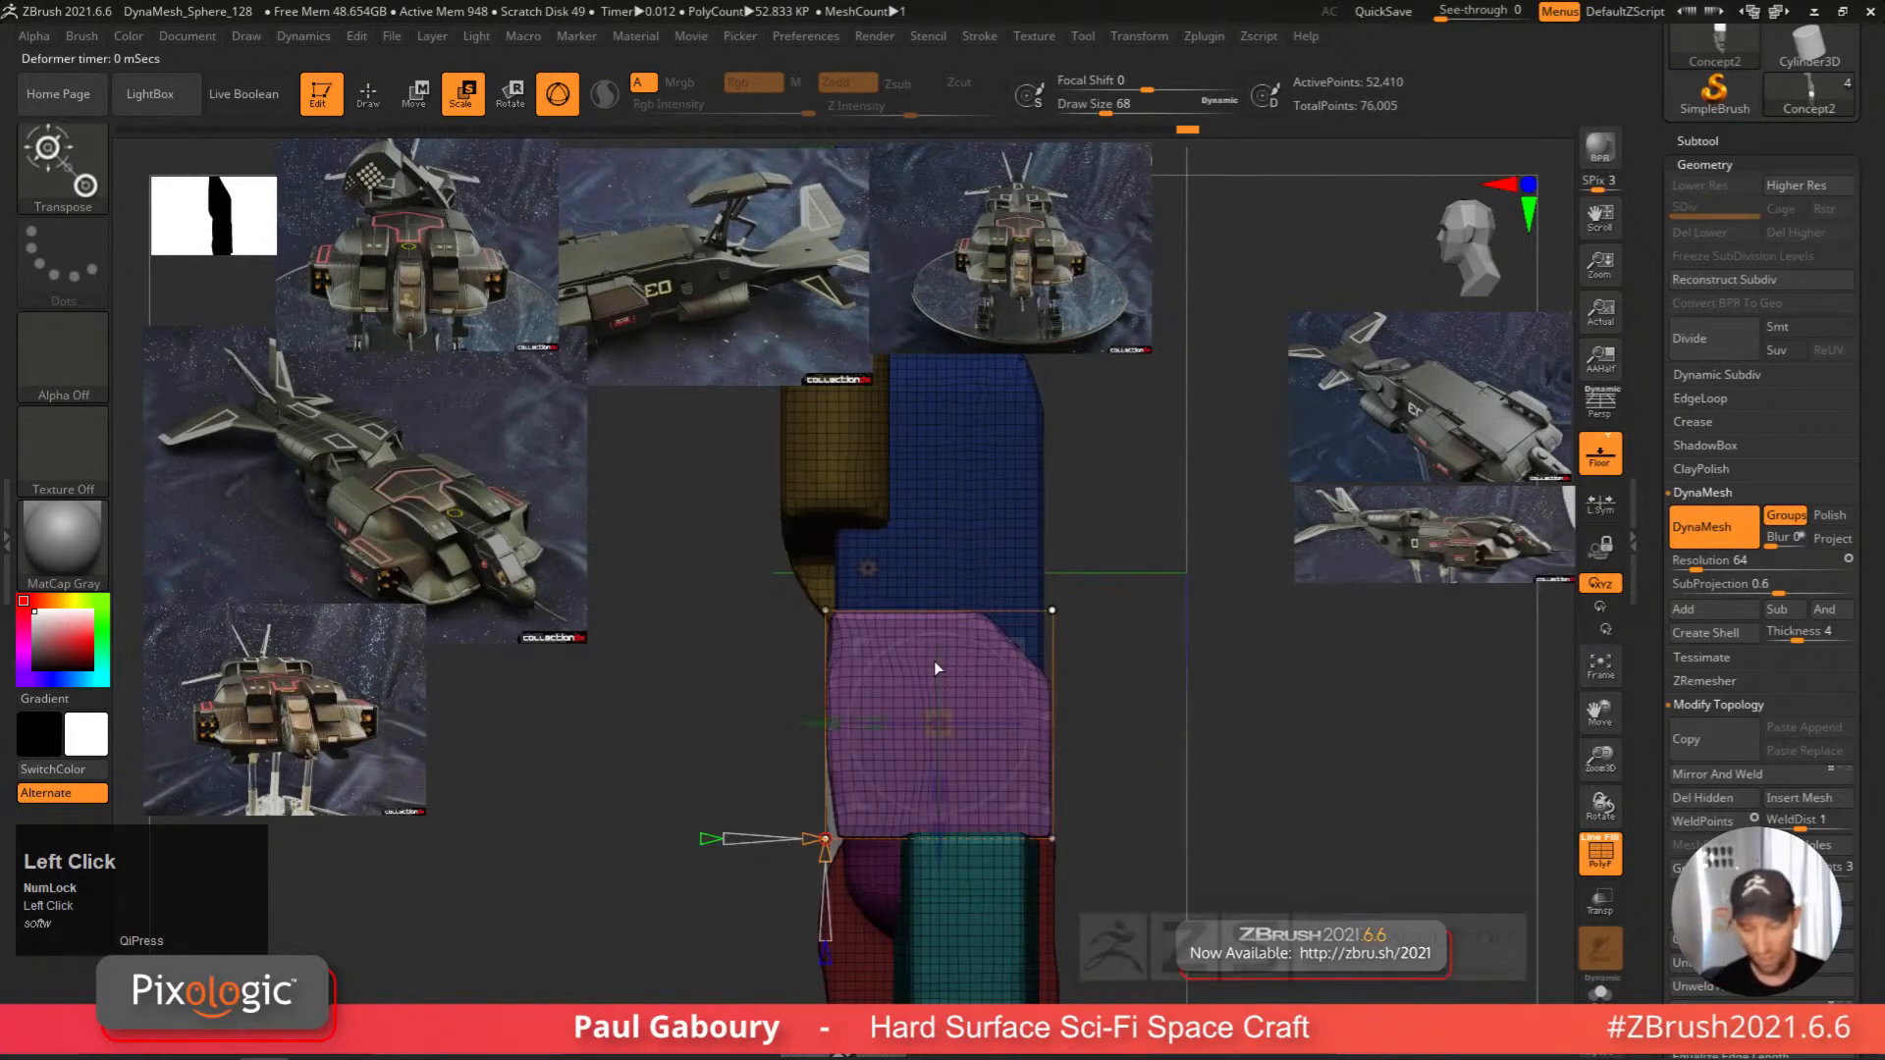
mouse_move(830, 855)
left_mouse_down()
mouse_move(831, 873)
mouse_move(800, 837)
left_mouse_up()
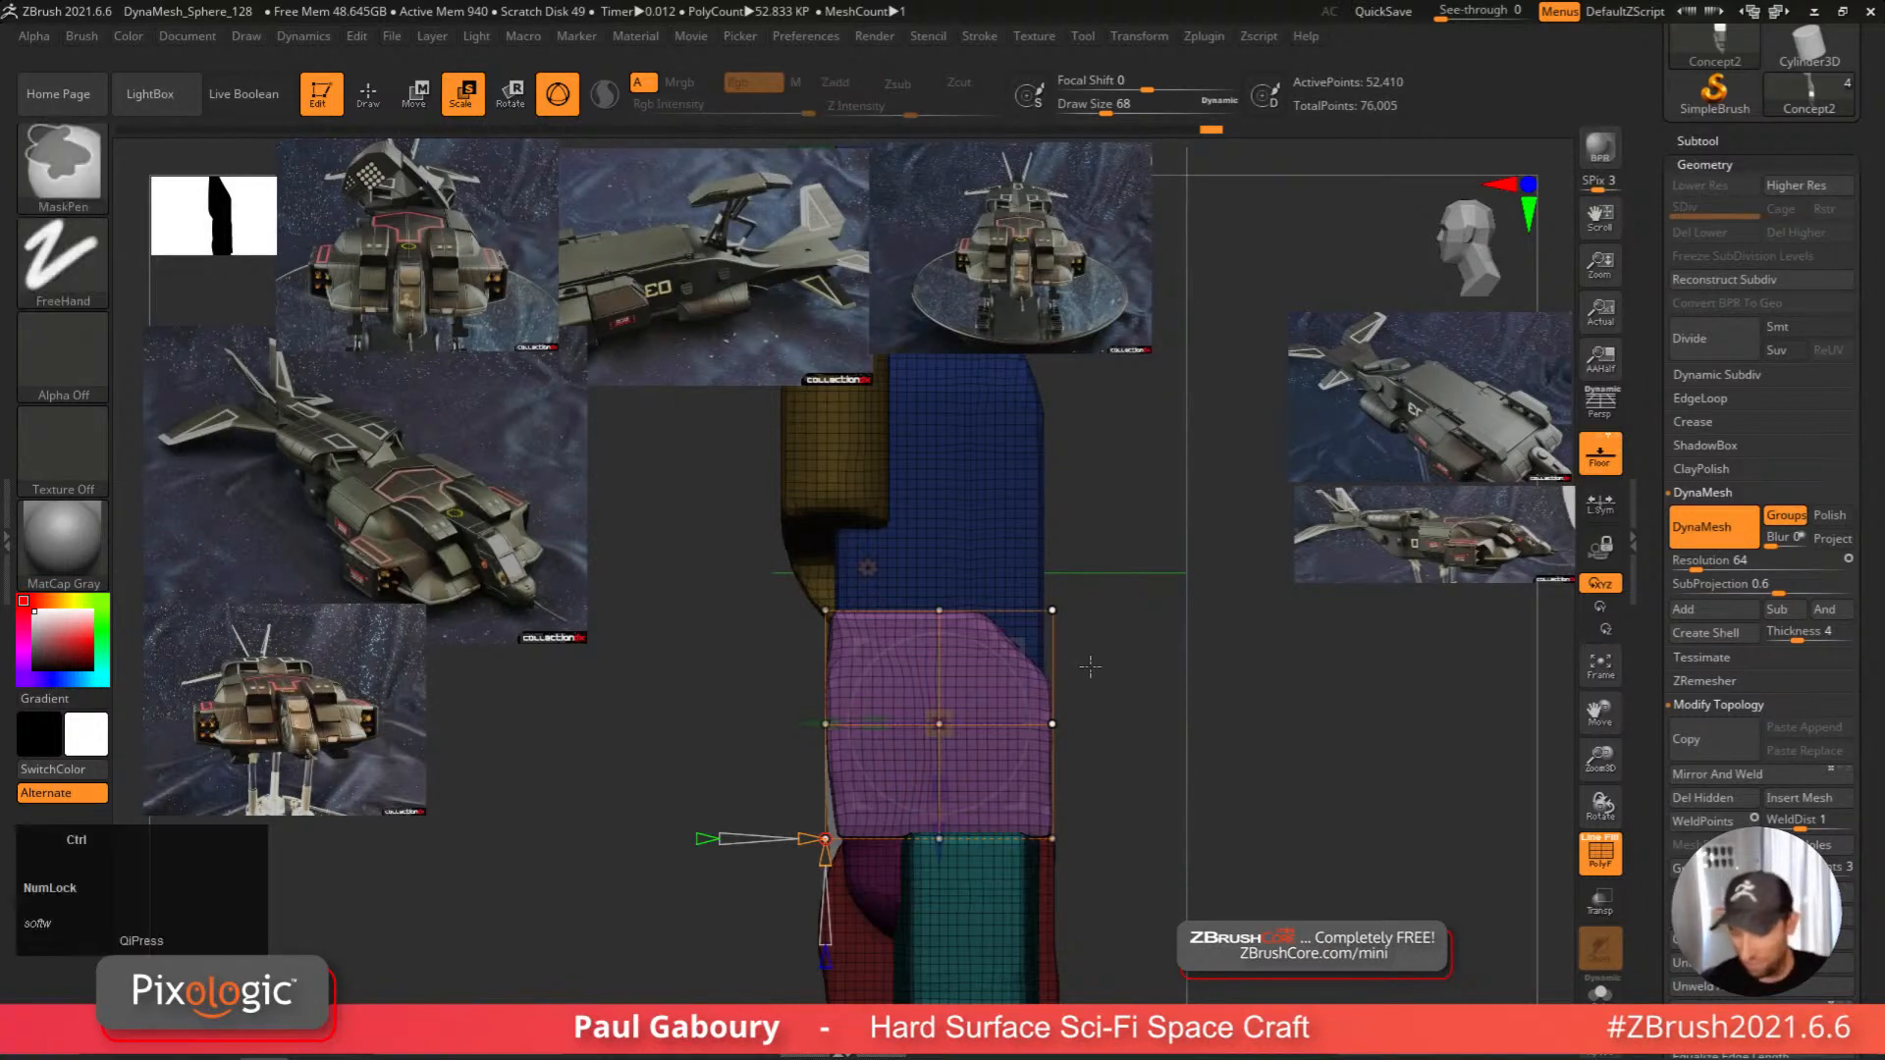
mouse_move(1092, 664)
right_mouse_down("ctrl")
mouse_move(1101, 693)
mouse_move(1108, 672)
right_mouse_up("ctrl")
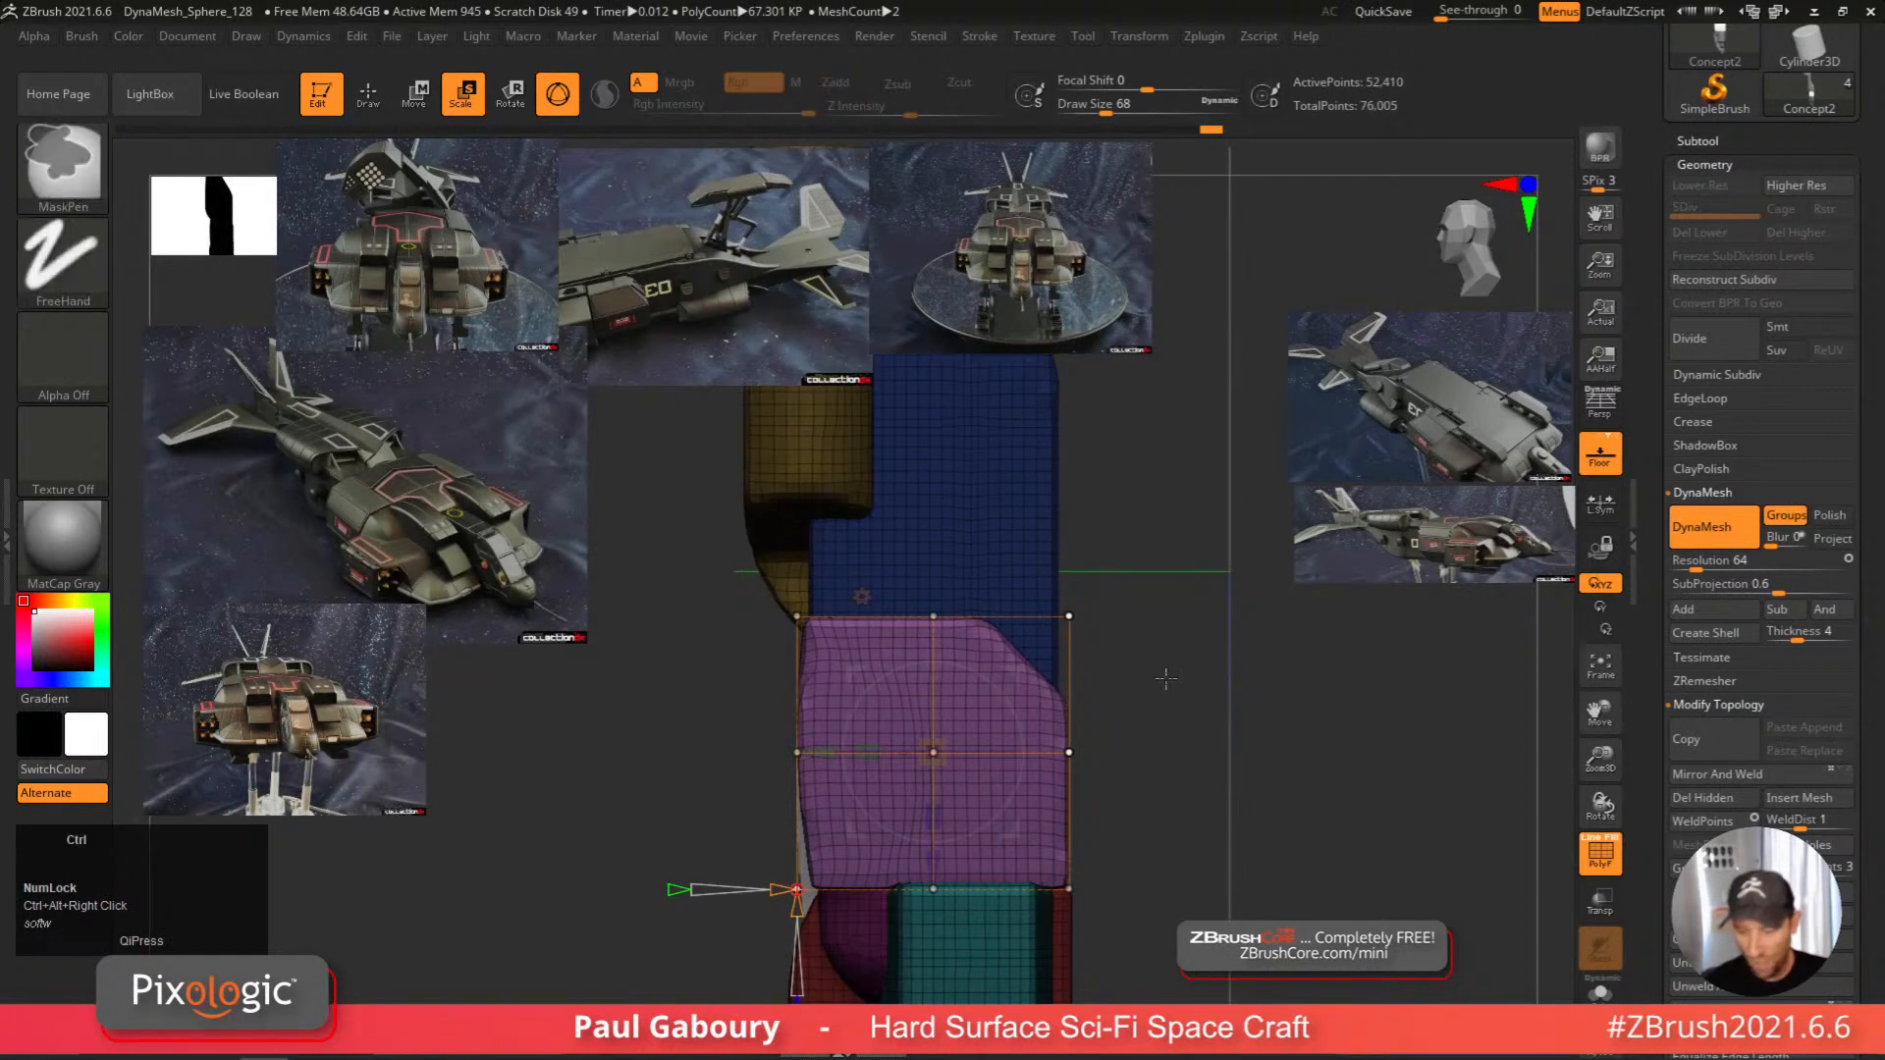
left_click(1069, 617, "ctrl")
left_click_drag(1074, 727, 1102, 699)
key("ctrl+z")
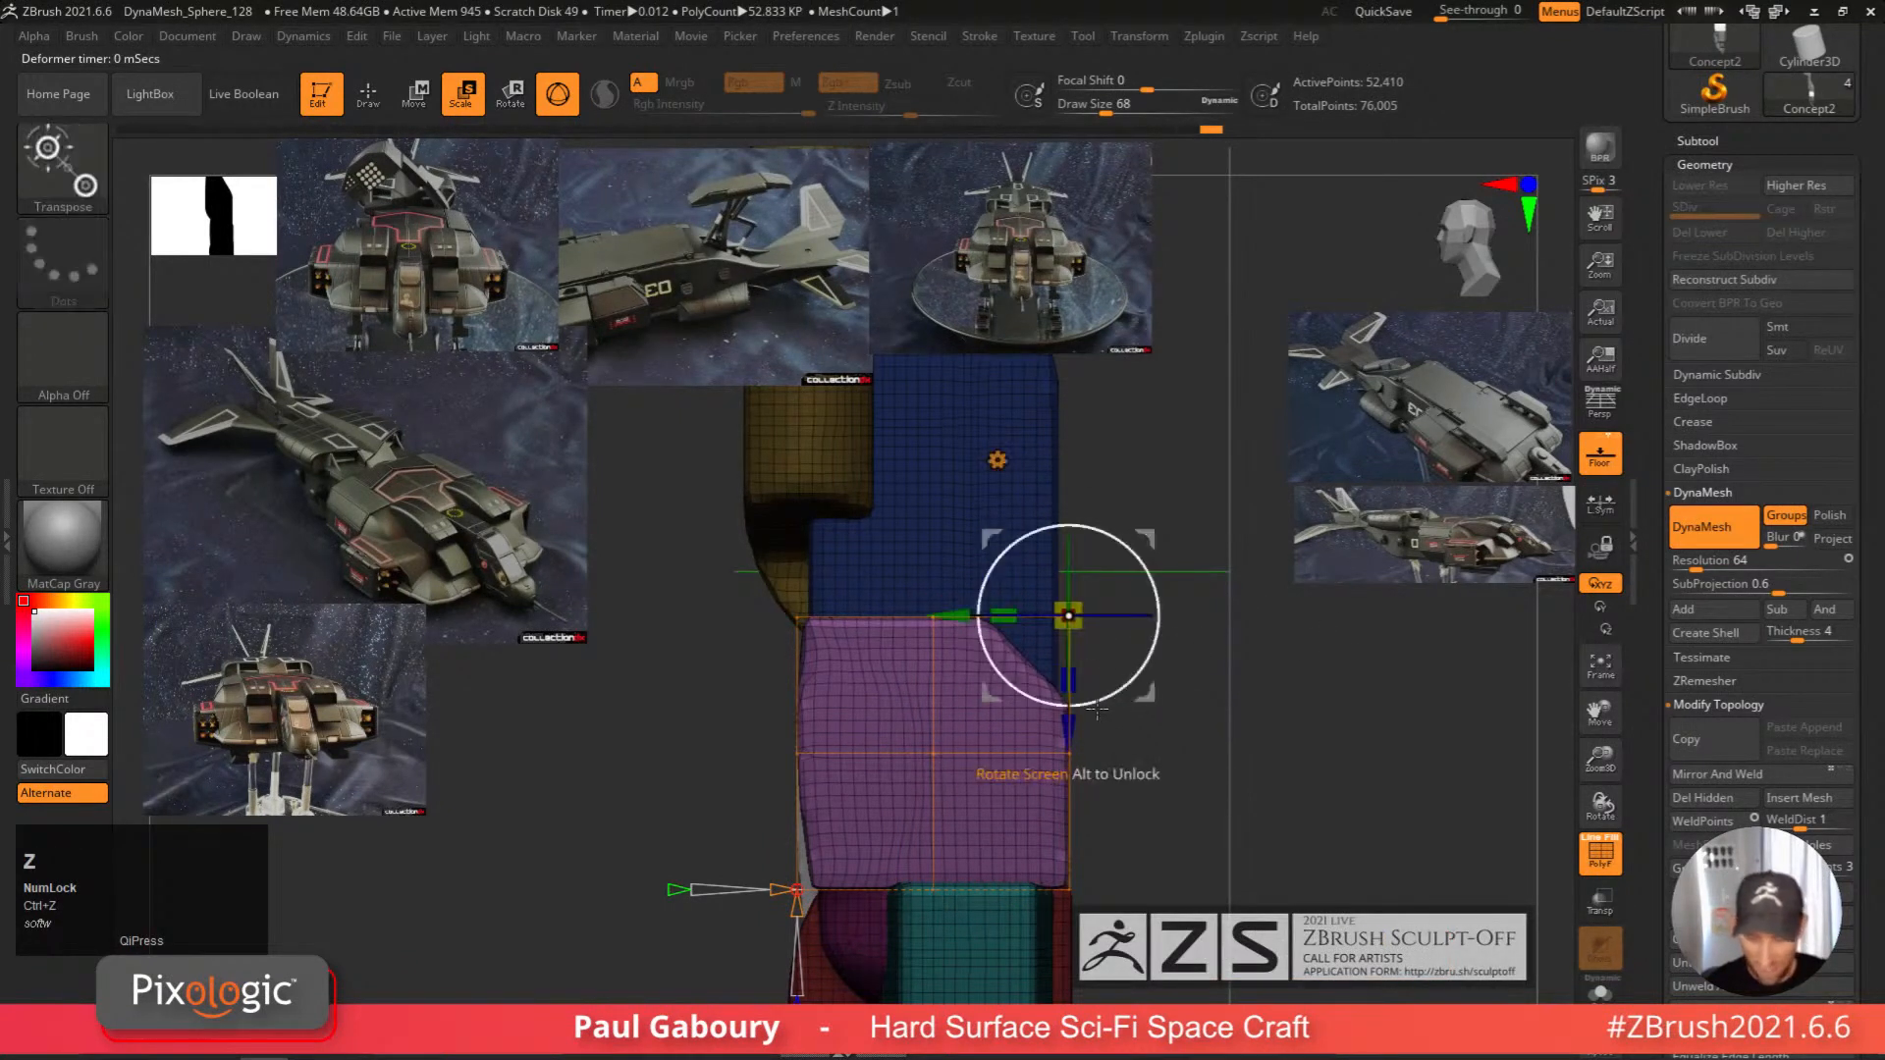
key("q")
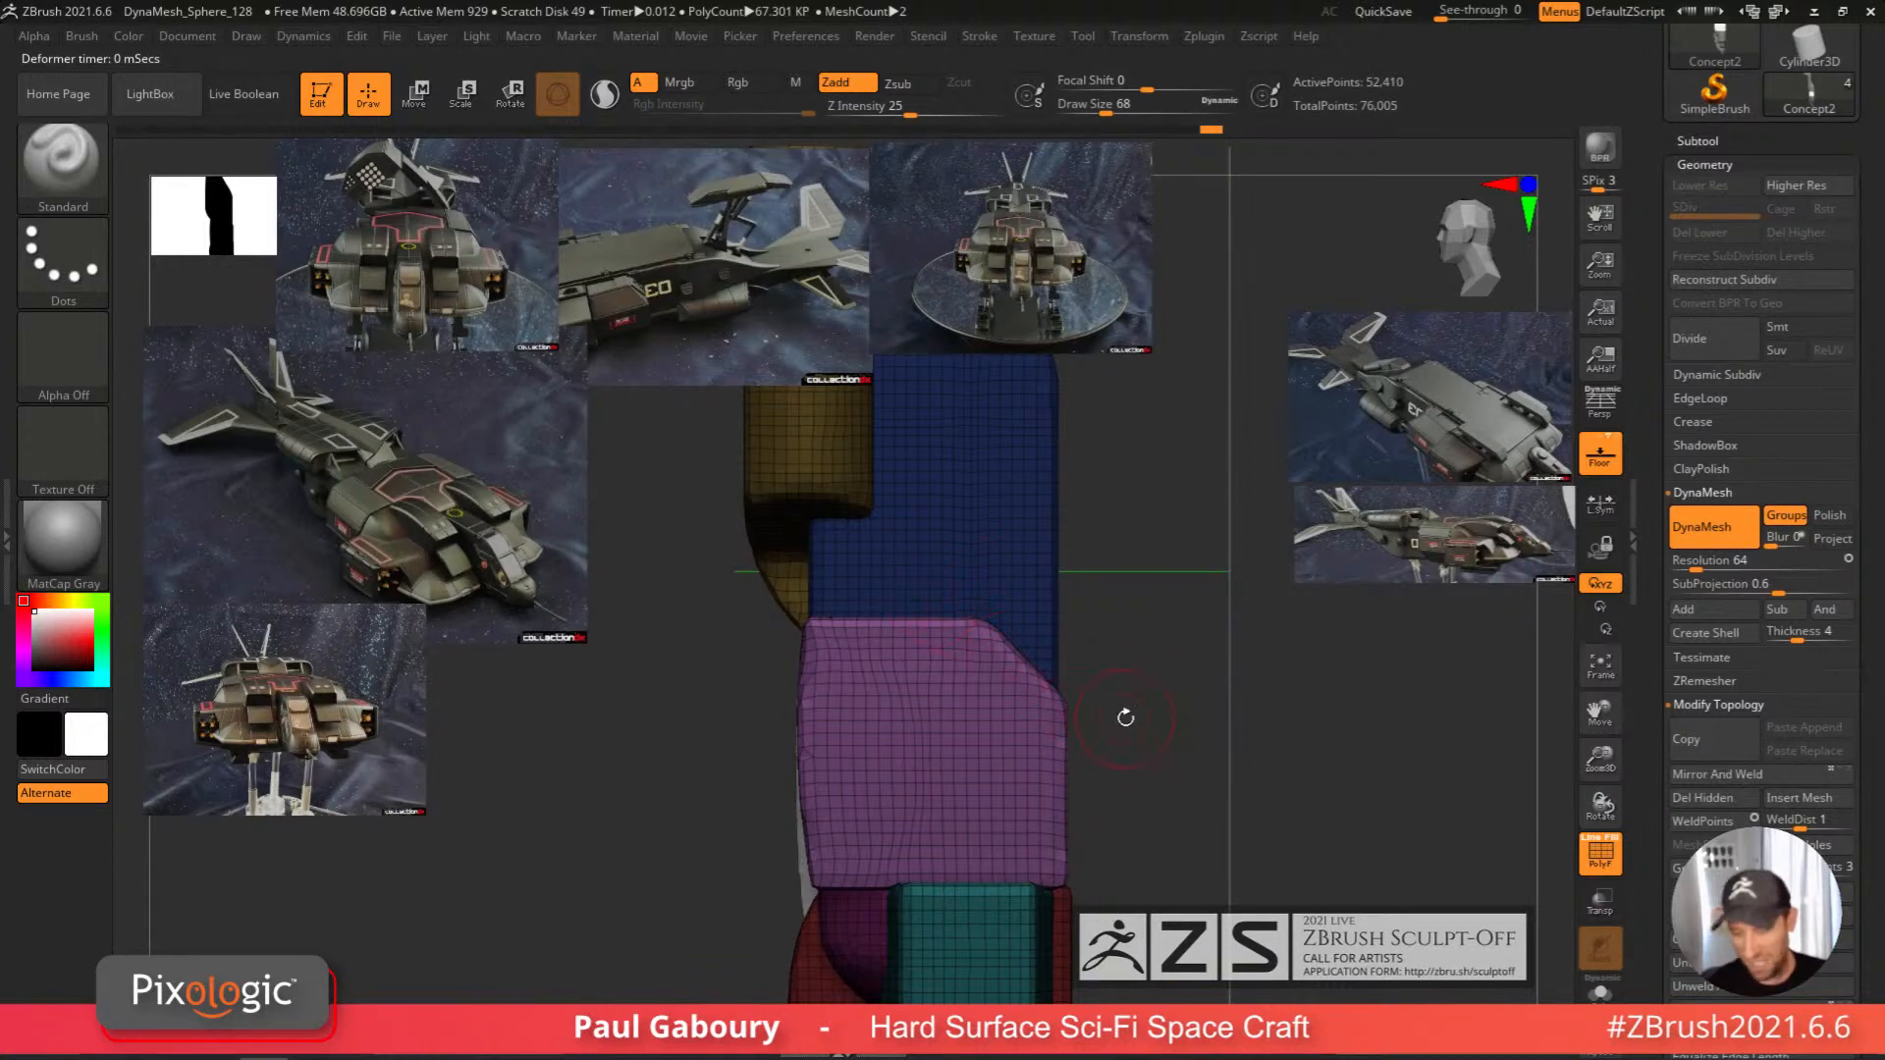
Turn on X symmetry for editing the ship from the rear view.
right_click_drag(1145, 779, 1094, 698)
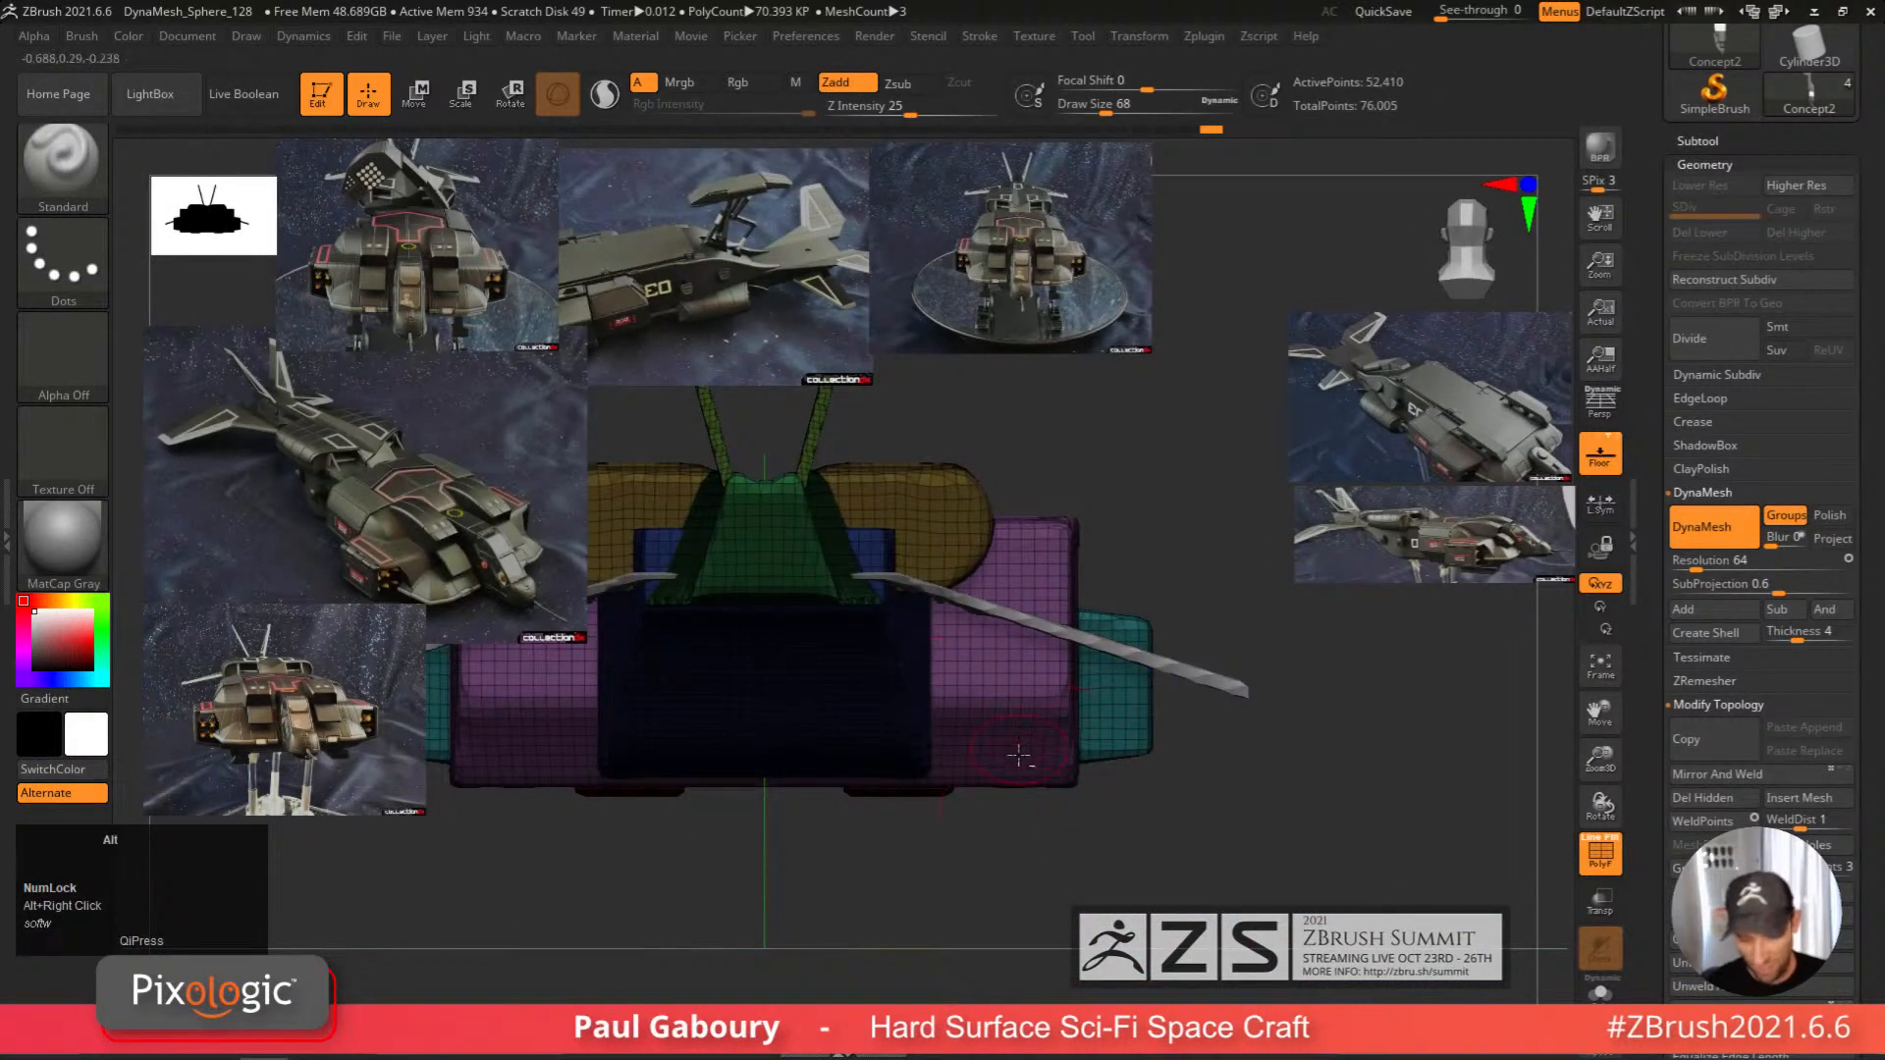
right_click_drag(1022, 751, 1128, 779, "alt")
key("x")
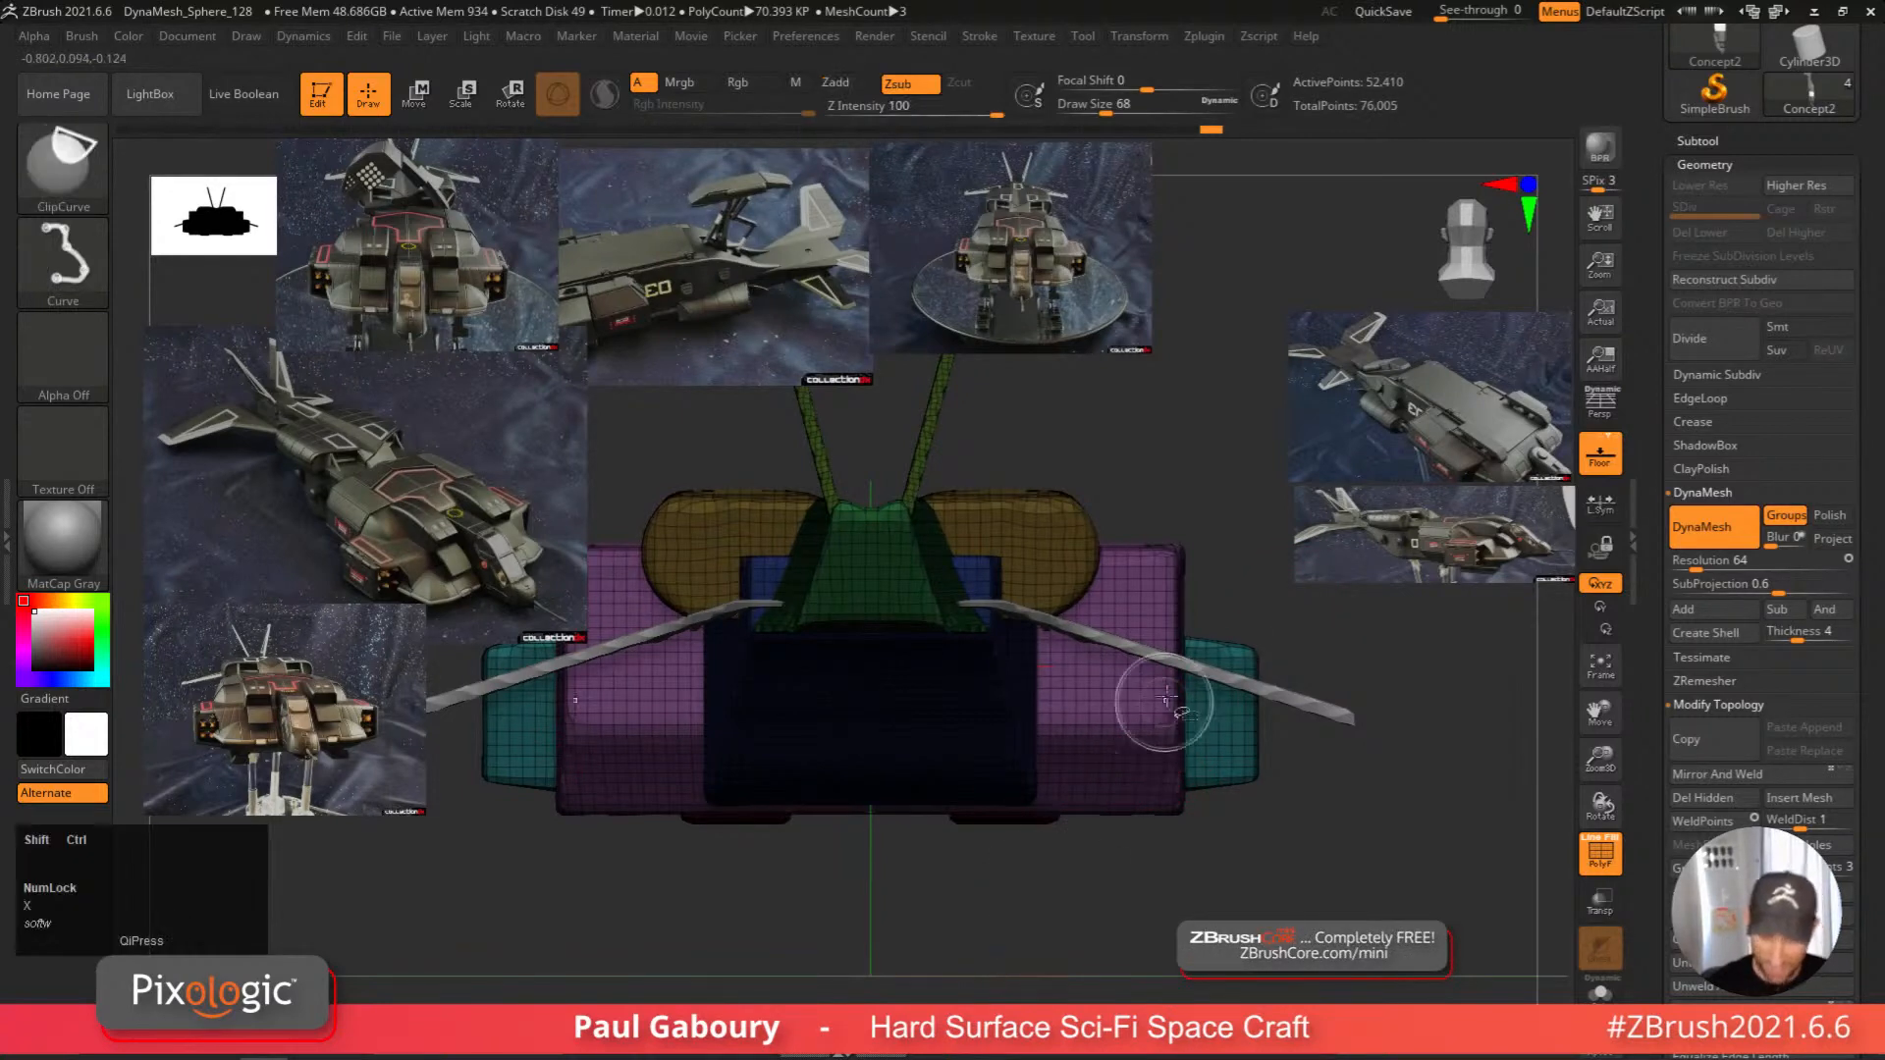
Try to clip the lower outer edges of the hull block at an angle with ClipCurve.
left_click_drag(1255, 589, 1058, 951, "ctrl+shift")
key("space")
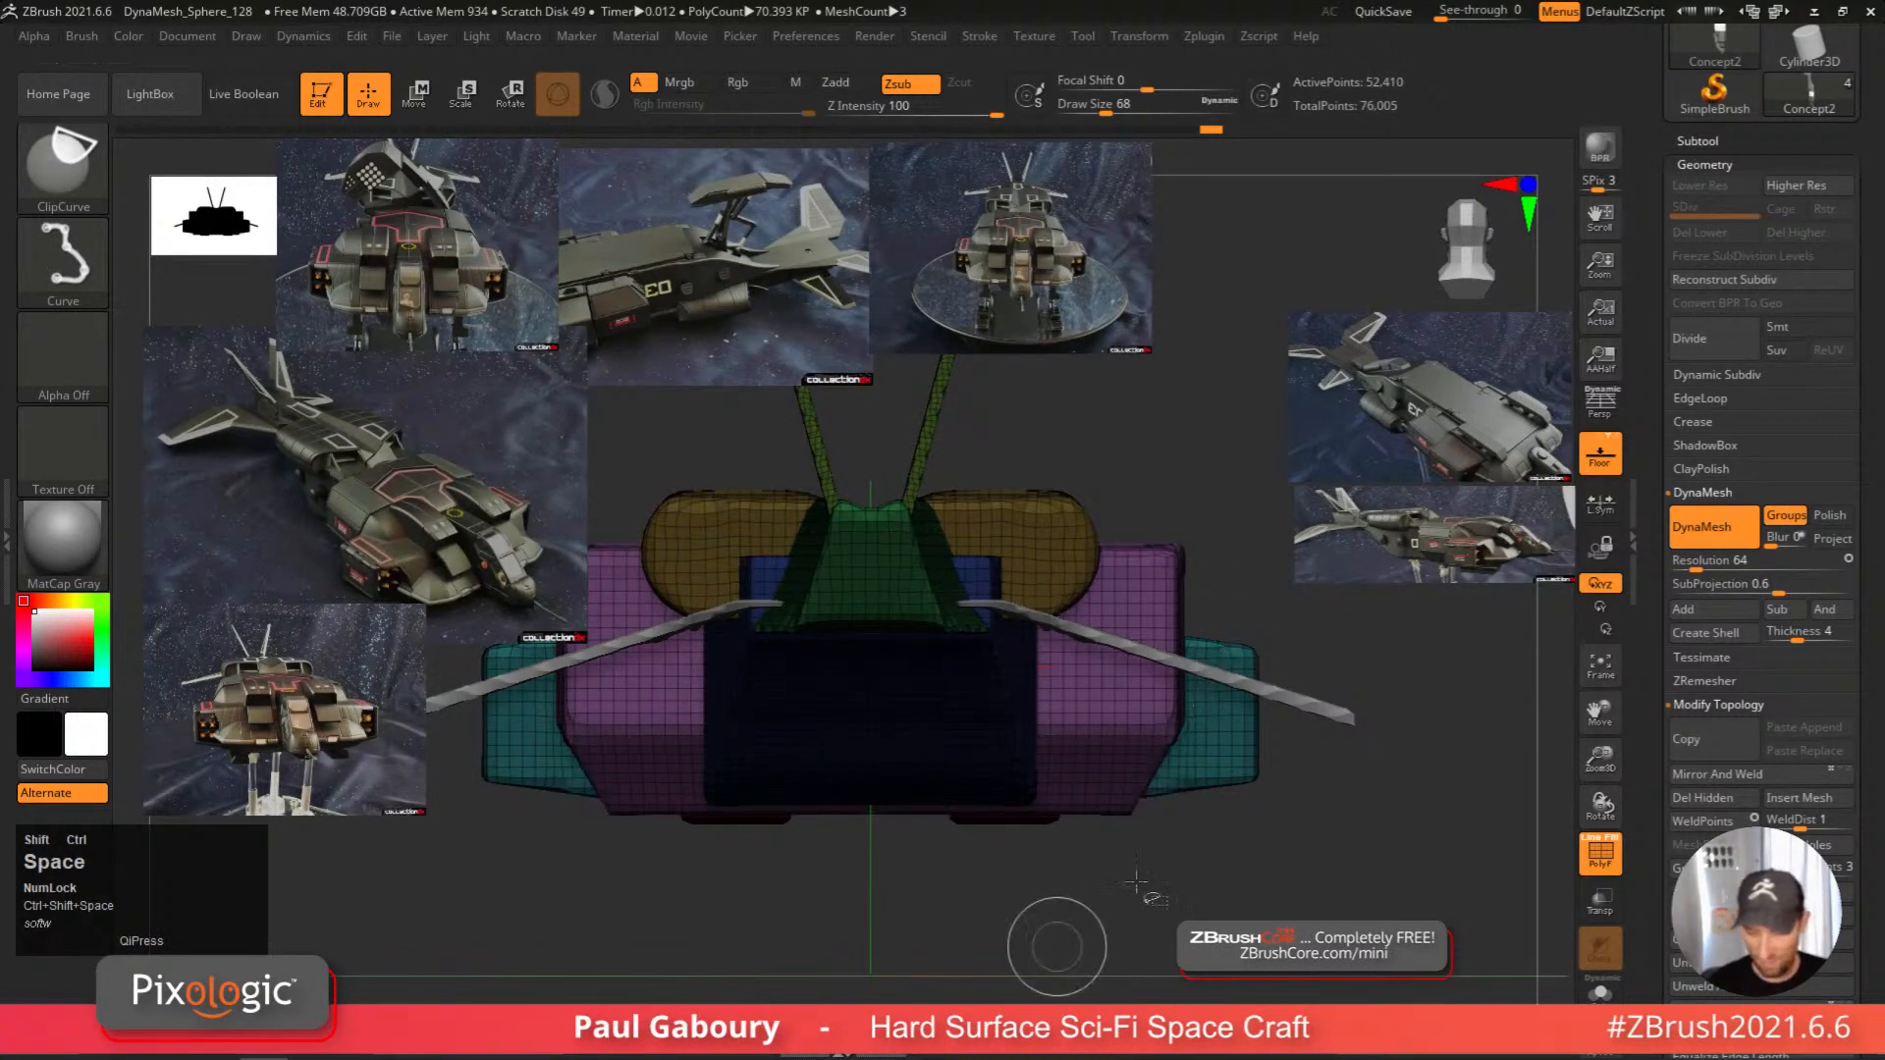
Enlarge the MoveInfiniteDepth brush to a draw size of about 97 and pull out the hull block's lower rear corner to square it.
mouse_move(1059, 951)
right_mouse_down("ctrl")
mouse_move(1136, 823)
mouse_move(1012, 889)
mouse_move(1102, 854)
mouse_move(1025, 741)
mouse_move(967, 738)
mouse_move(1013, 740)
right_mouse_up("ctrl")
key("b")
key("m")
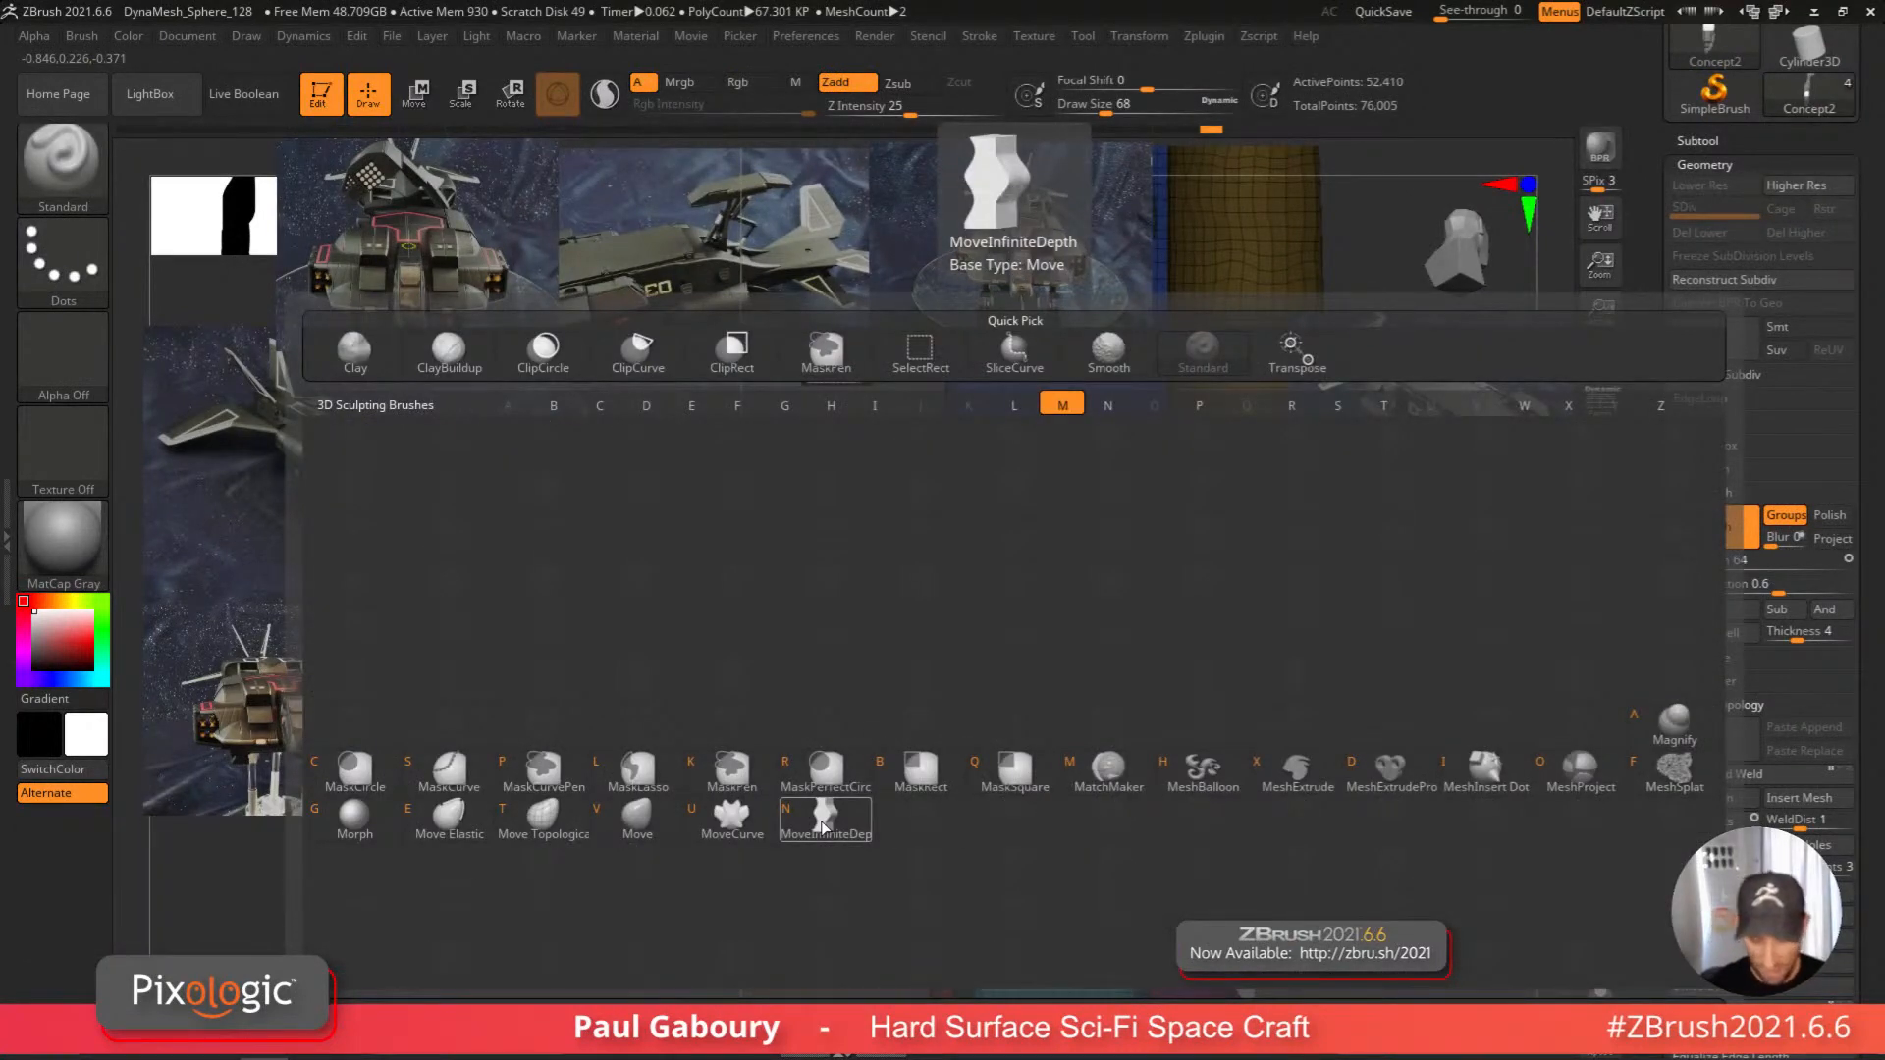
left_click(826, 820)
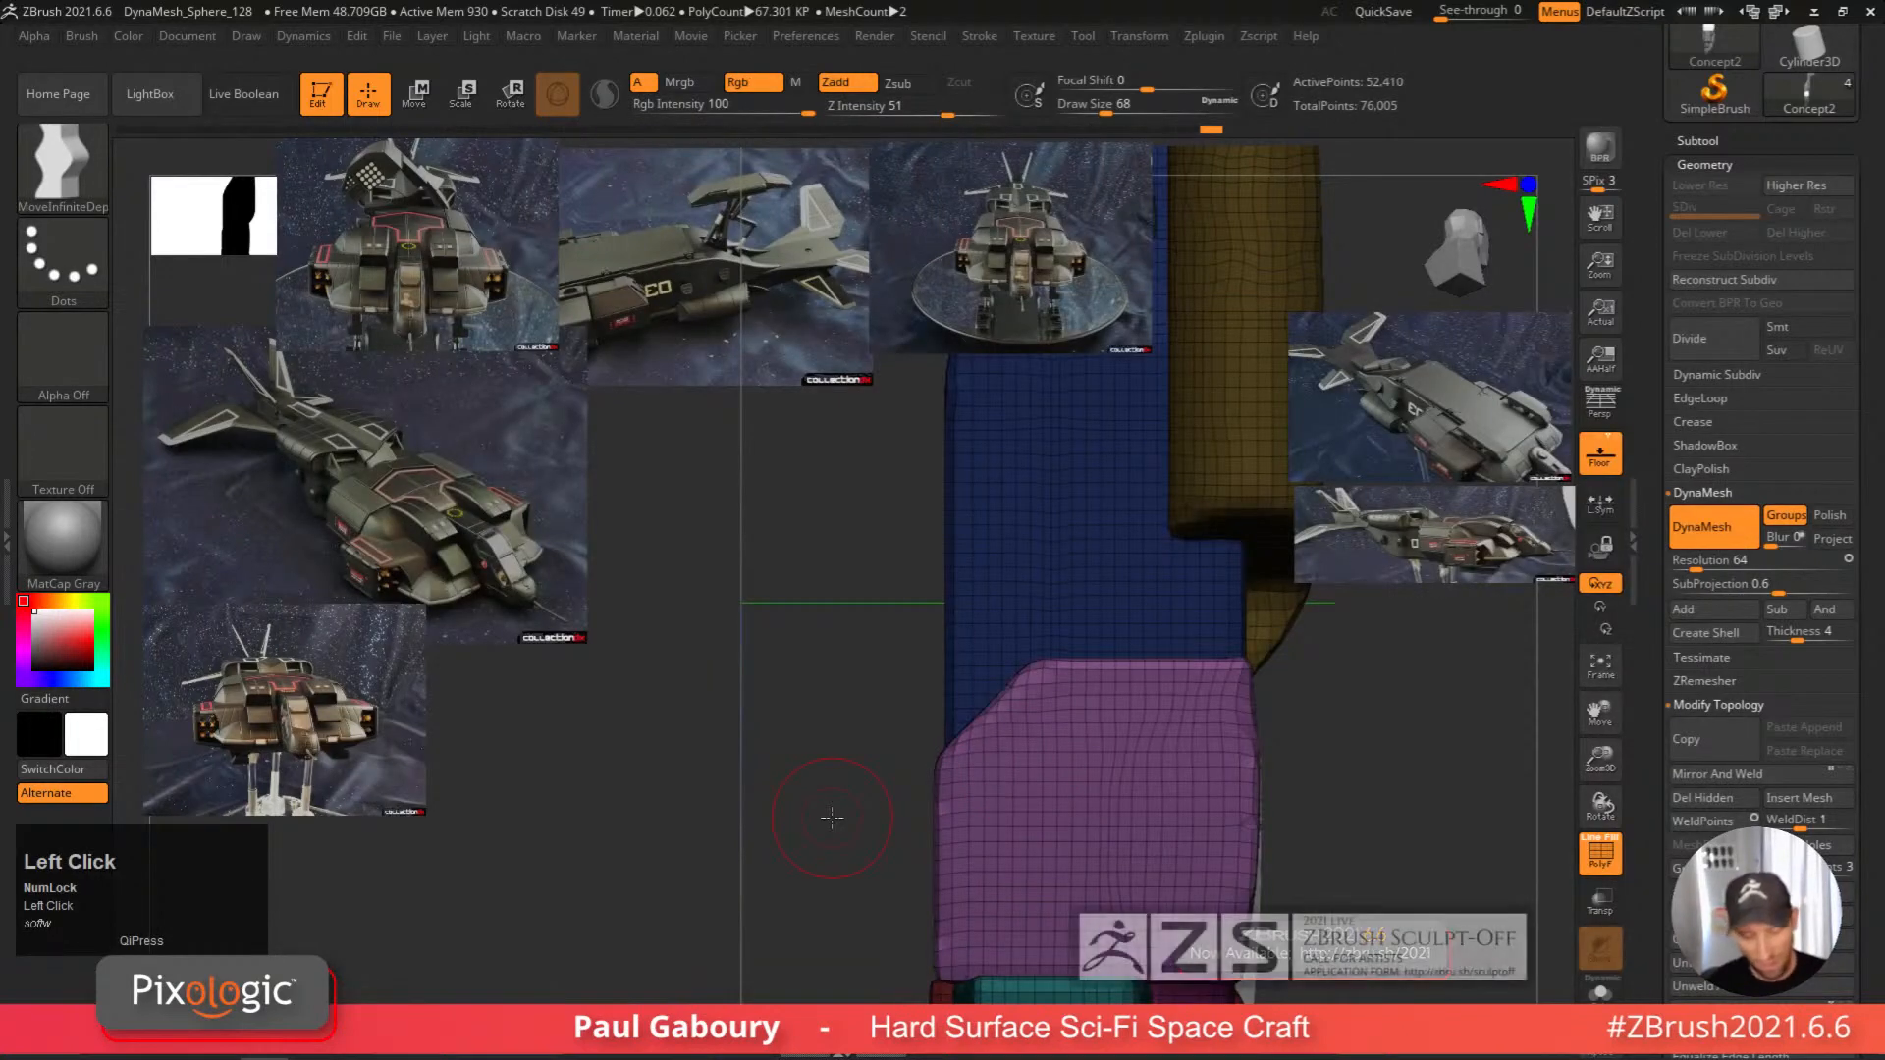
key("s")
mouse_move(1049, 745)
left_mouse_down()
mouse_move(975, 697)
mouse_move(953, 738)
left_mouse_up()
left_click_drag(1021, 667, 1022, 659)
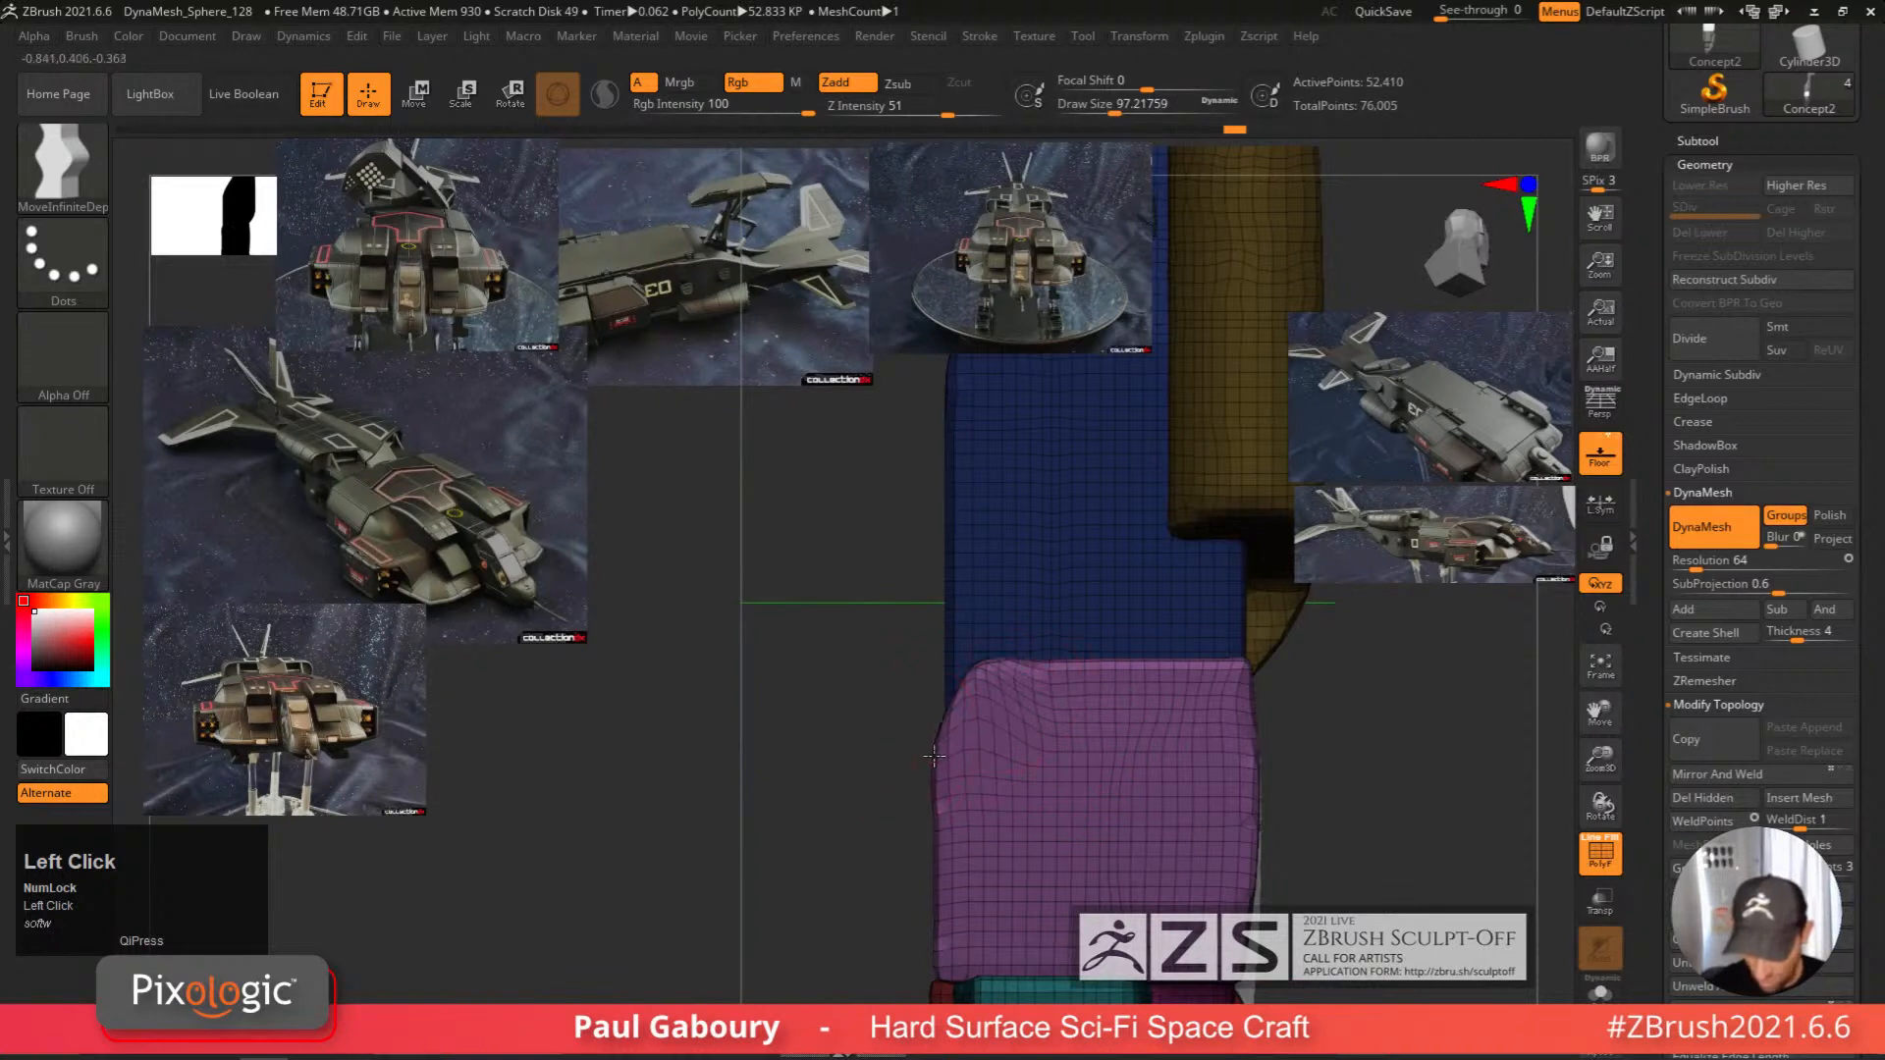
left_click_drag(934, 758, 969, 674)
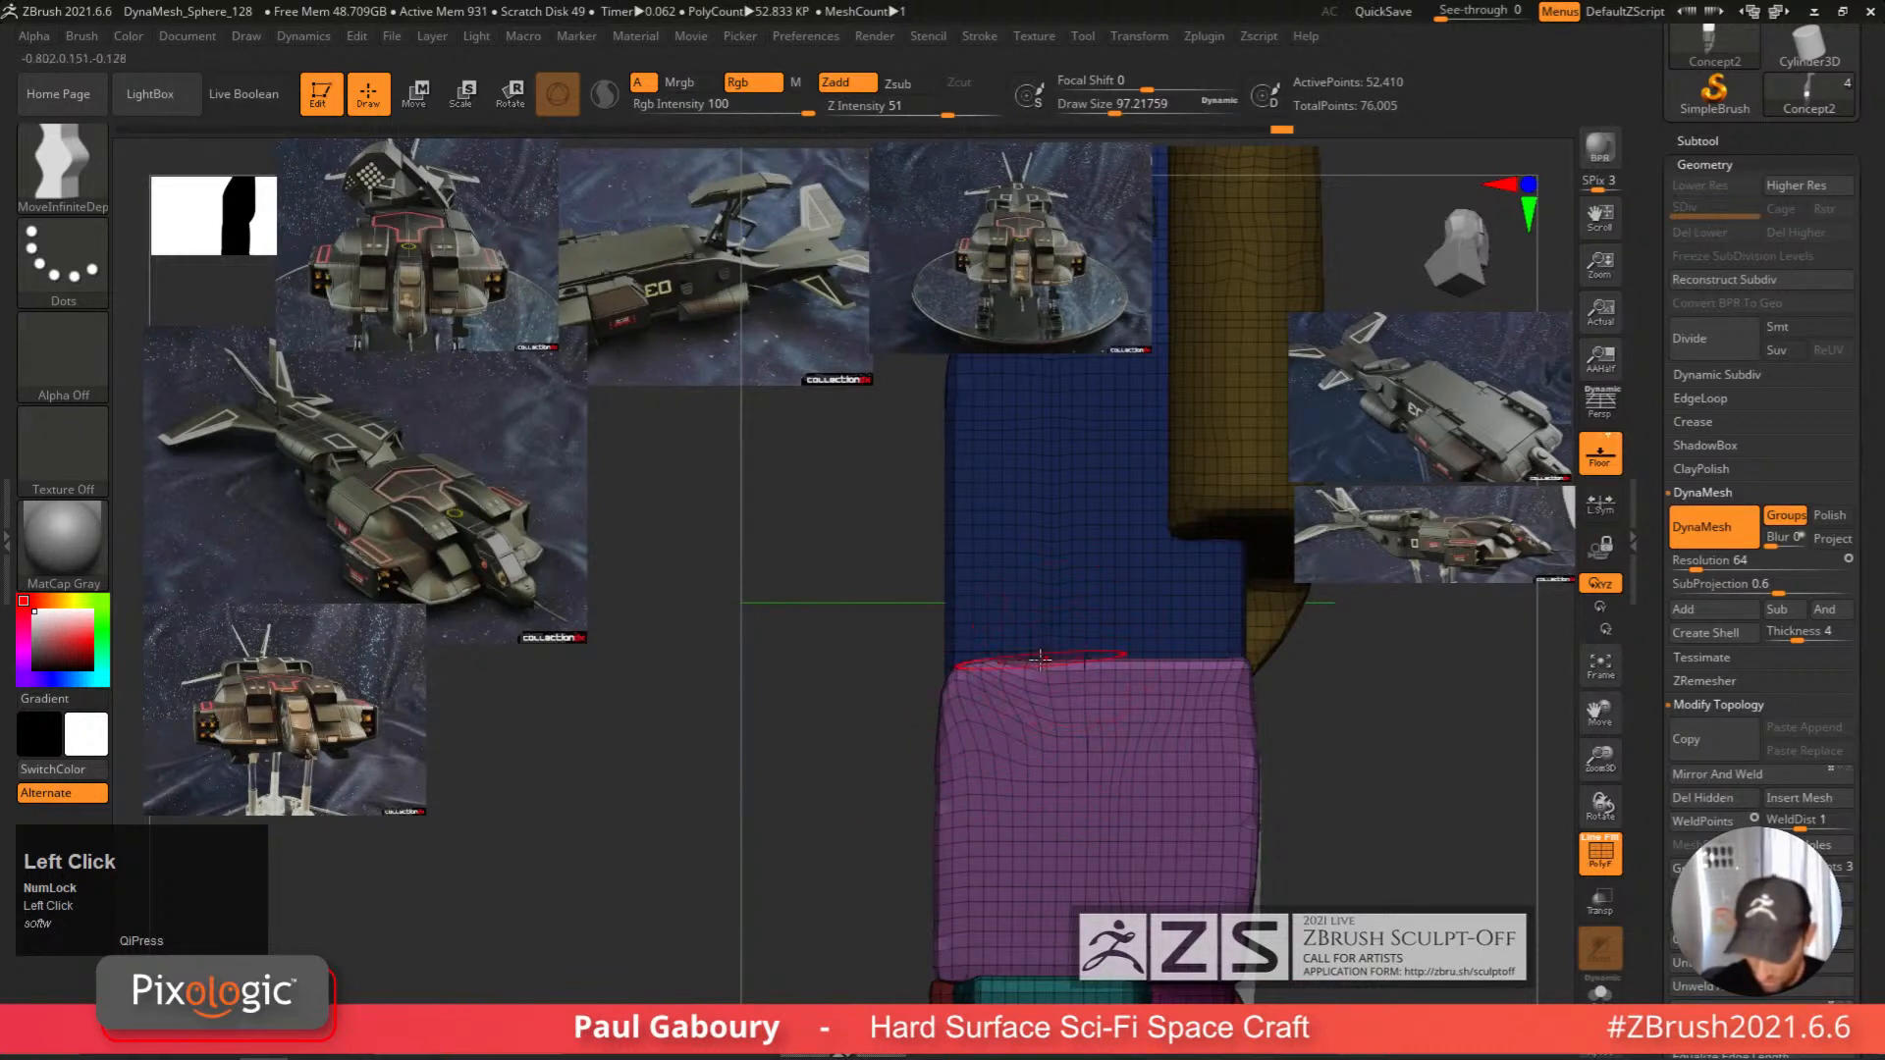
Even out the hull block's rear edge with the MoveInfiniteDepth brush, and remesh the model with DynaMesh.
mouse_move(1163, 657)
left_mouse_down()
mouse_move(1116, 658)
mouse_move(1196, 663)
left_mouse_up()
left_click_drag(1058, 656, 1060, 663)
left_click_drag(1182, 656, 1183, 665)
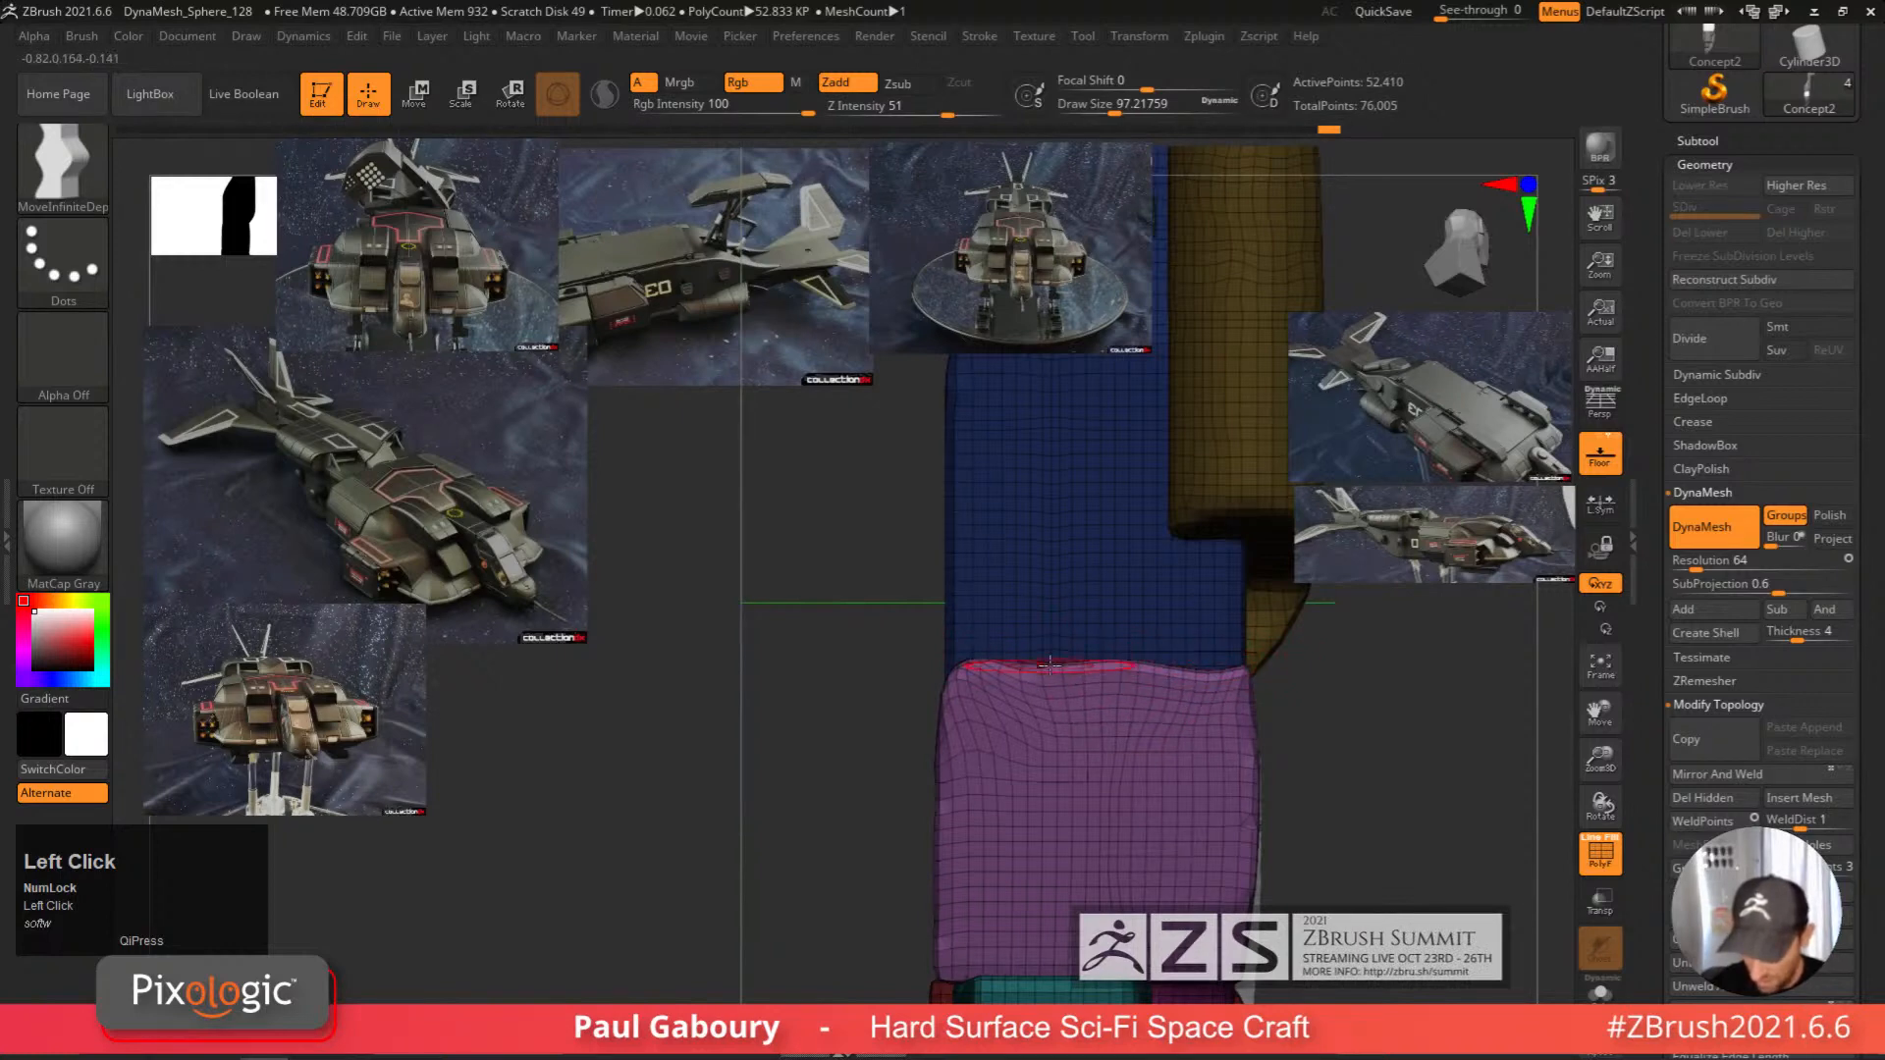
left_click_drag(1059, 670, 1058, 662)
left_click_drag(1204, 673, 1202, 663)
left_click(1393, 791, "ctrl")
left_click_drag(1392, 791, 1397, 850, "ctrl")
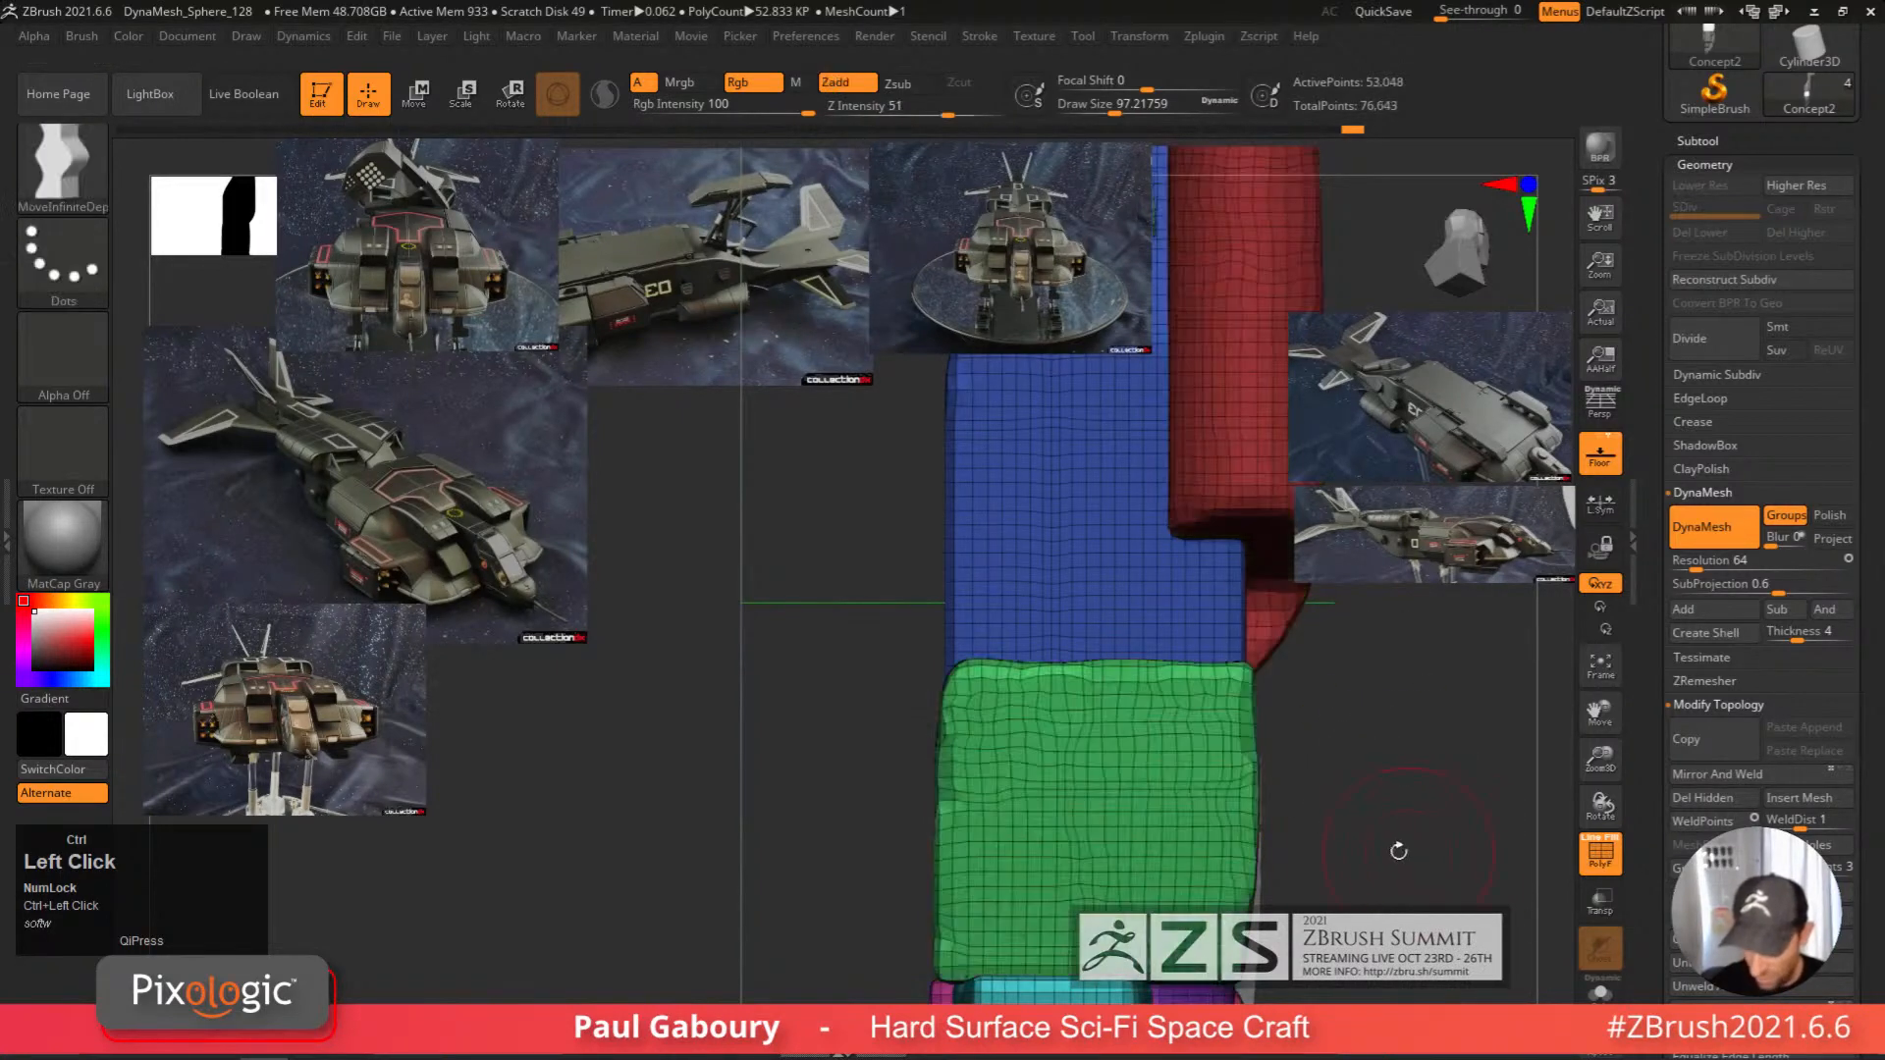
Mask everything except the hull block and clip its rear edge straight with ClipCurve in side view.
right_click_drag(1178, 782, 1064, 755, "alt")
key("w")
left_click(1112, 753, "ctrl")
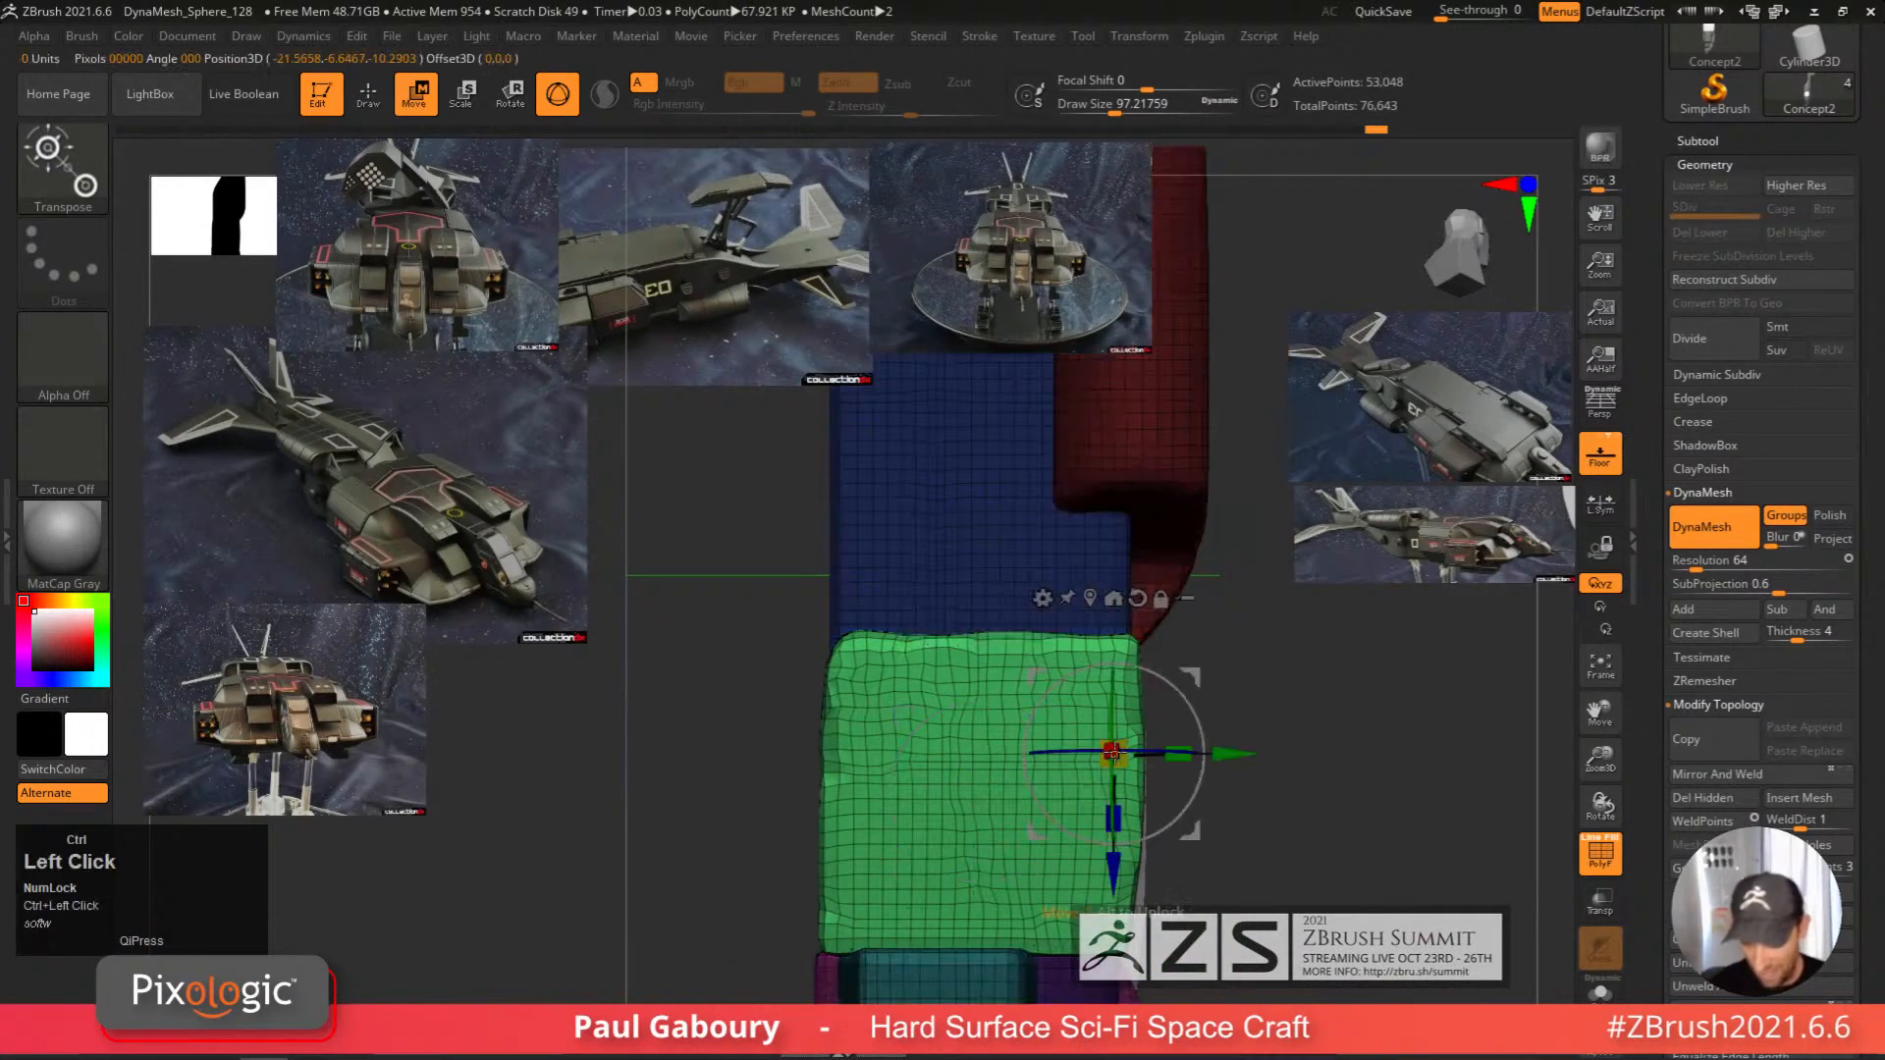
key("q")
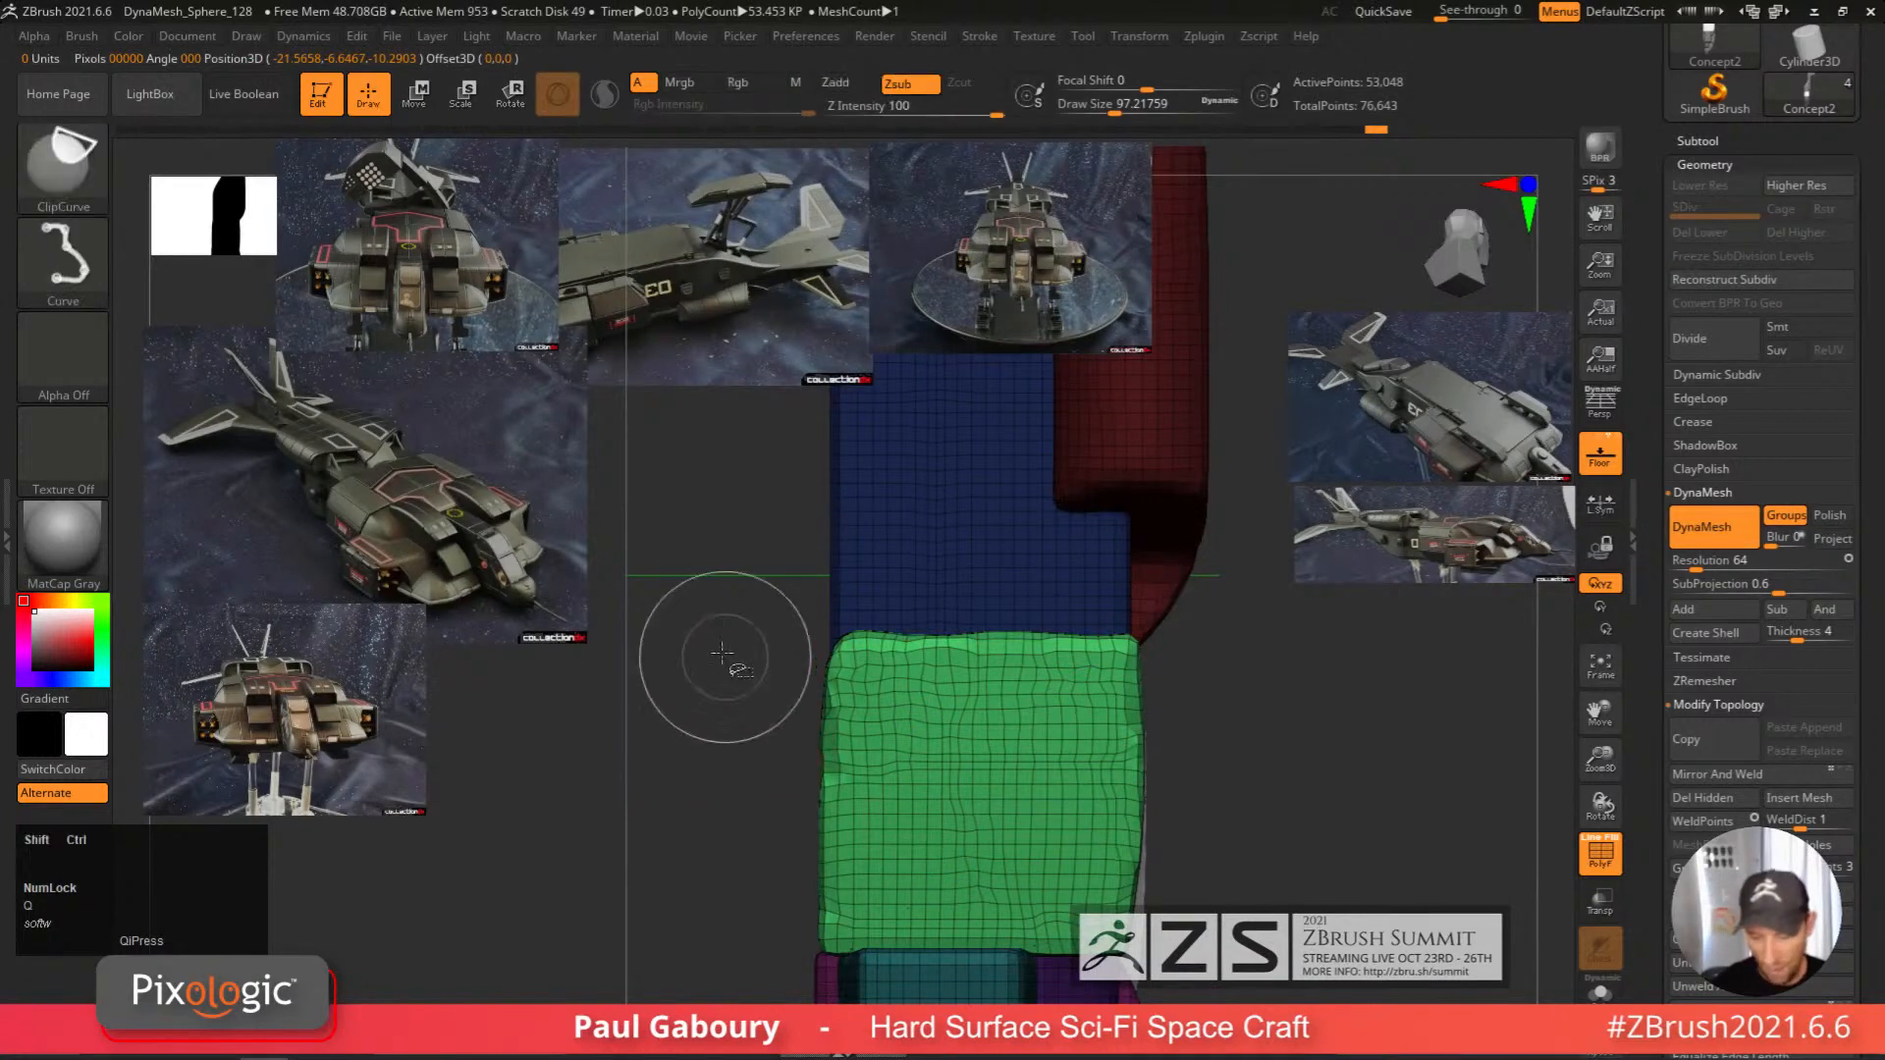
left_click_drag(729, 648, 1392, 658, "ctrl+shift")
key("space")
Clip the hull block's lower outer corners diagonally on both sides from the rear view, and remesh the model with DynaMesh.
right_click_drag(1105, 754, 1228, 911)
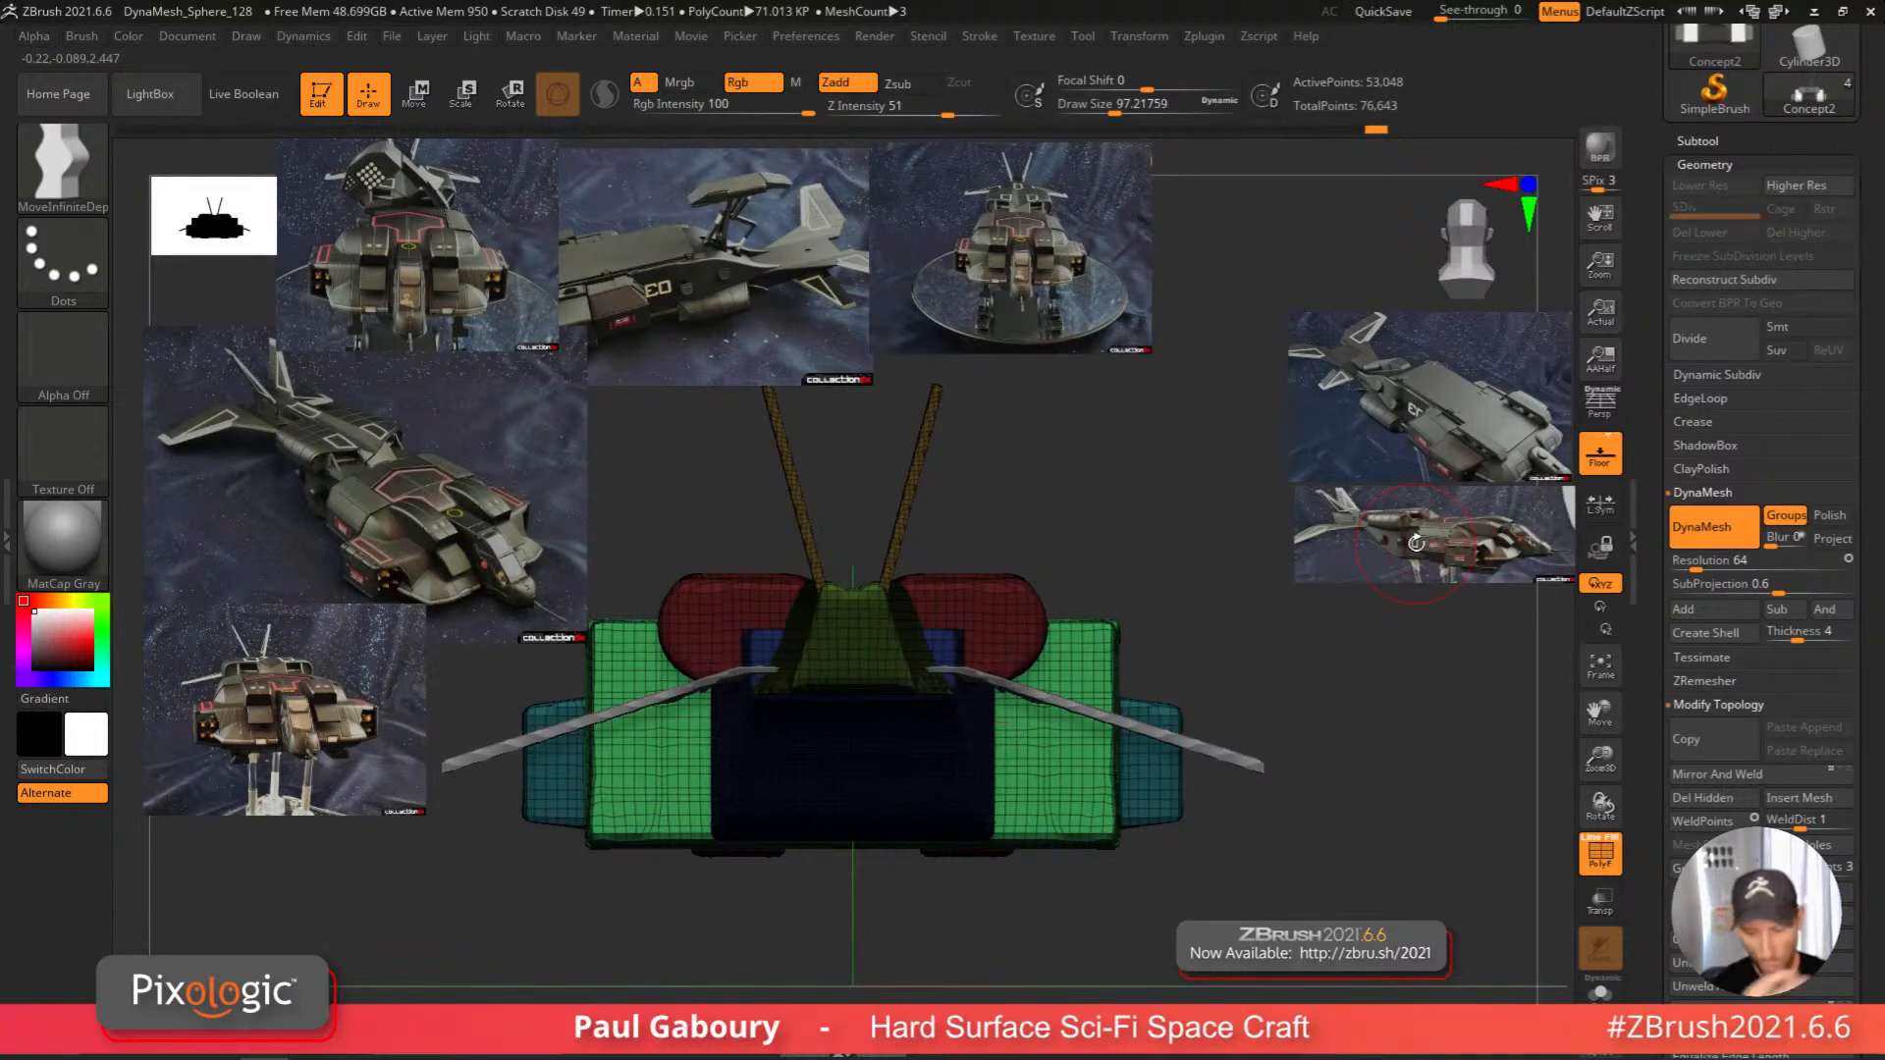
right_click_drag(1306, 775, 1150, 704)
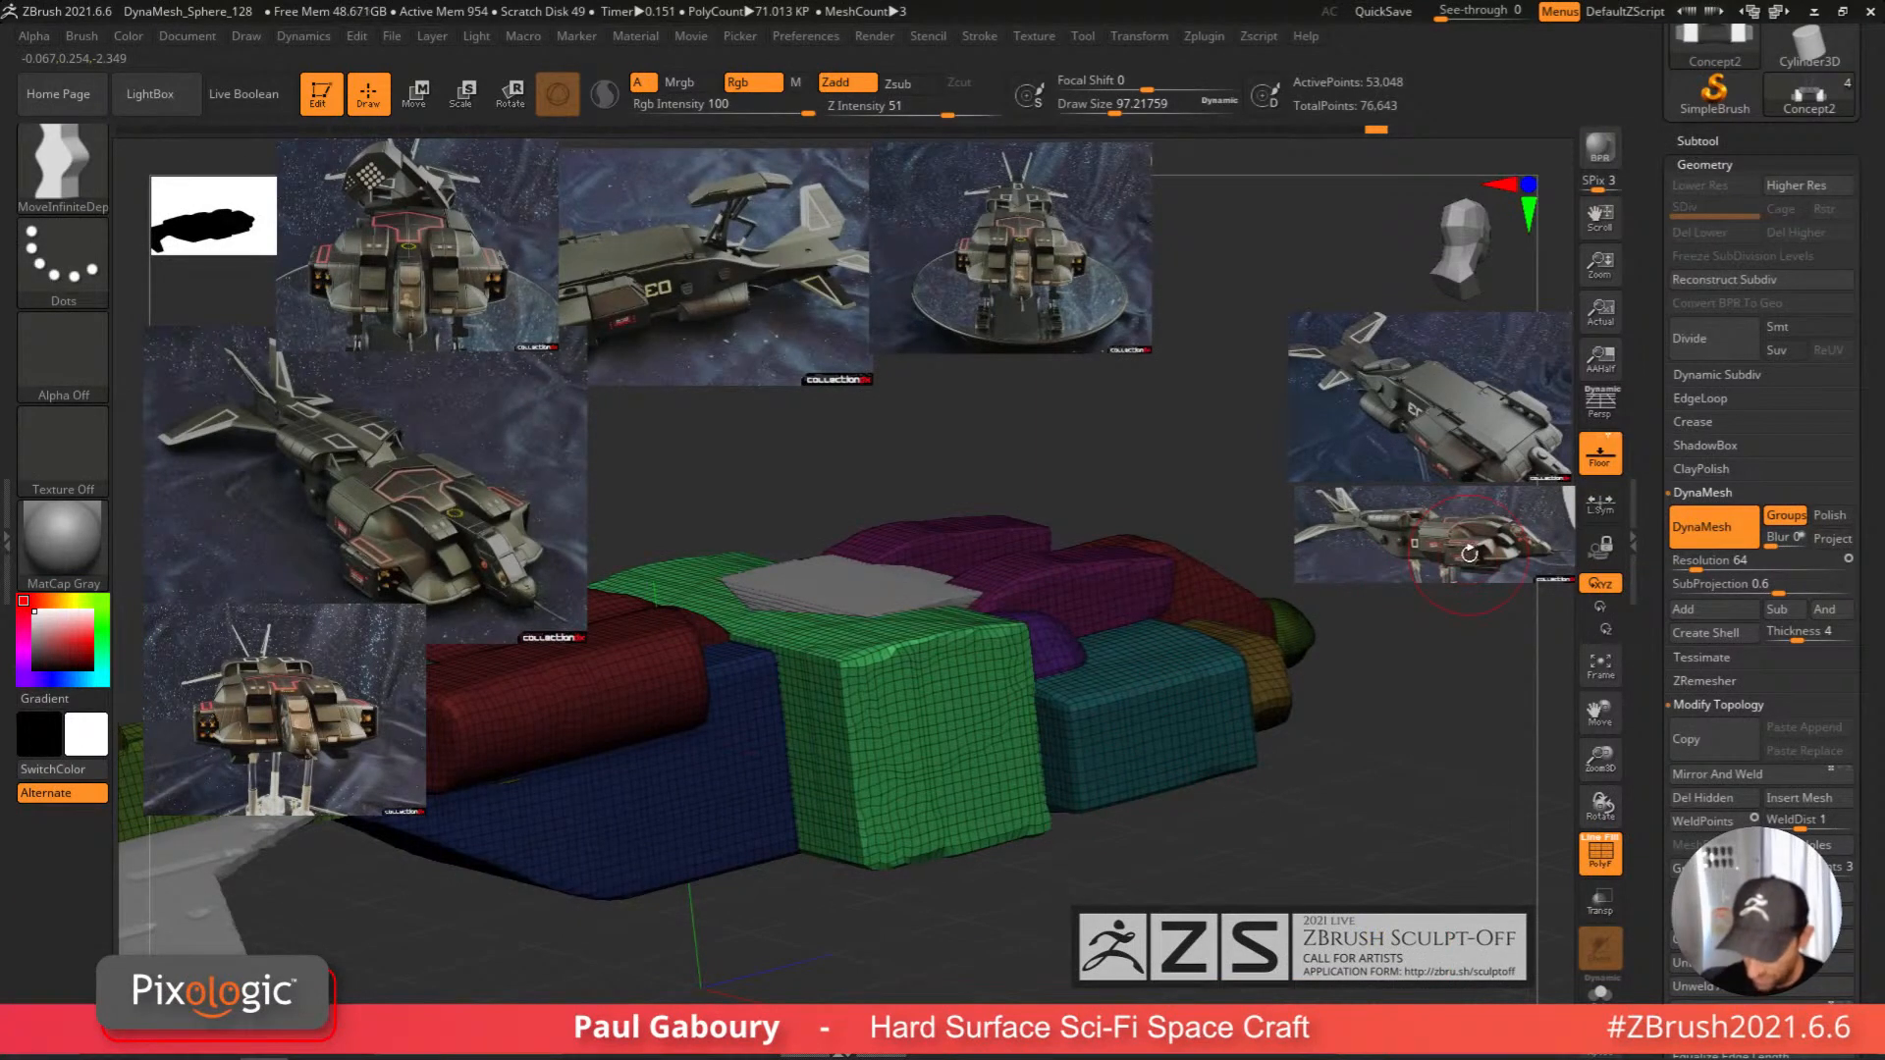
right_click_drag(994, 817, 1057, 746)
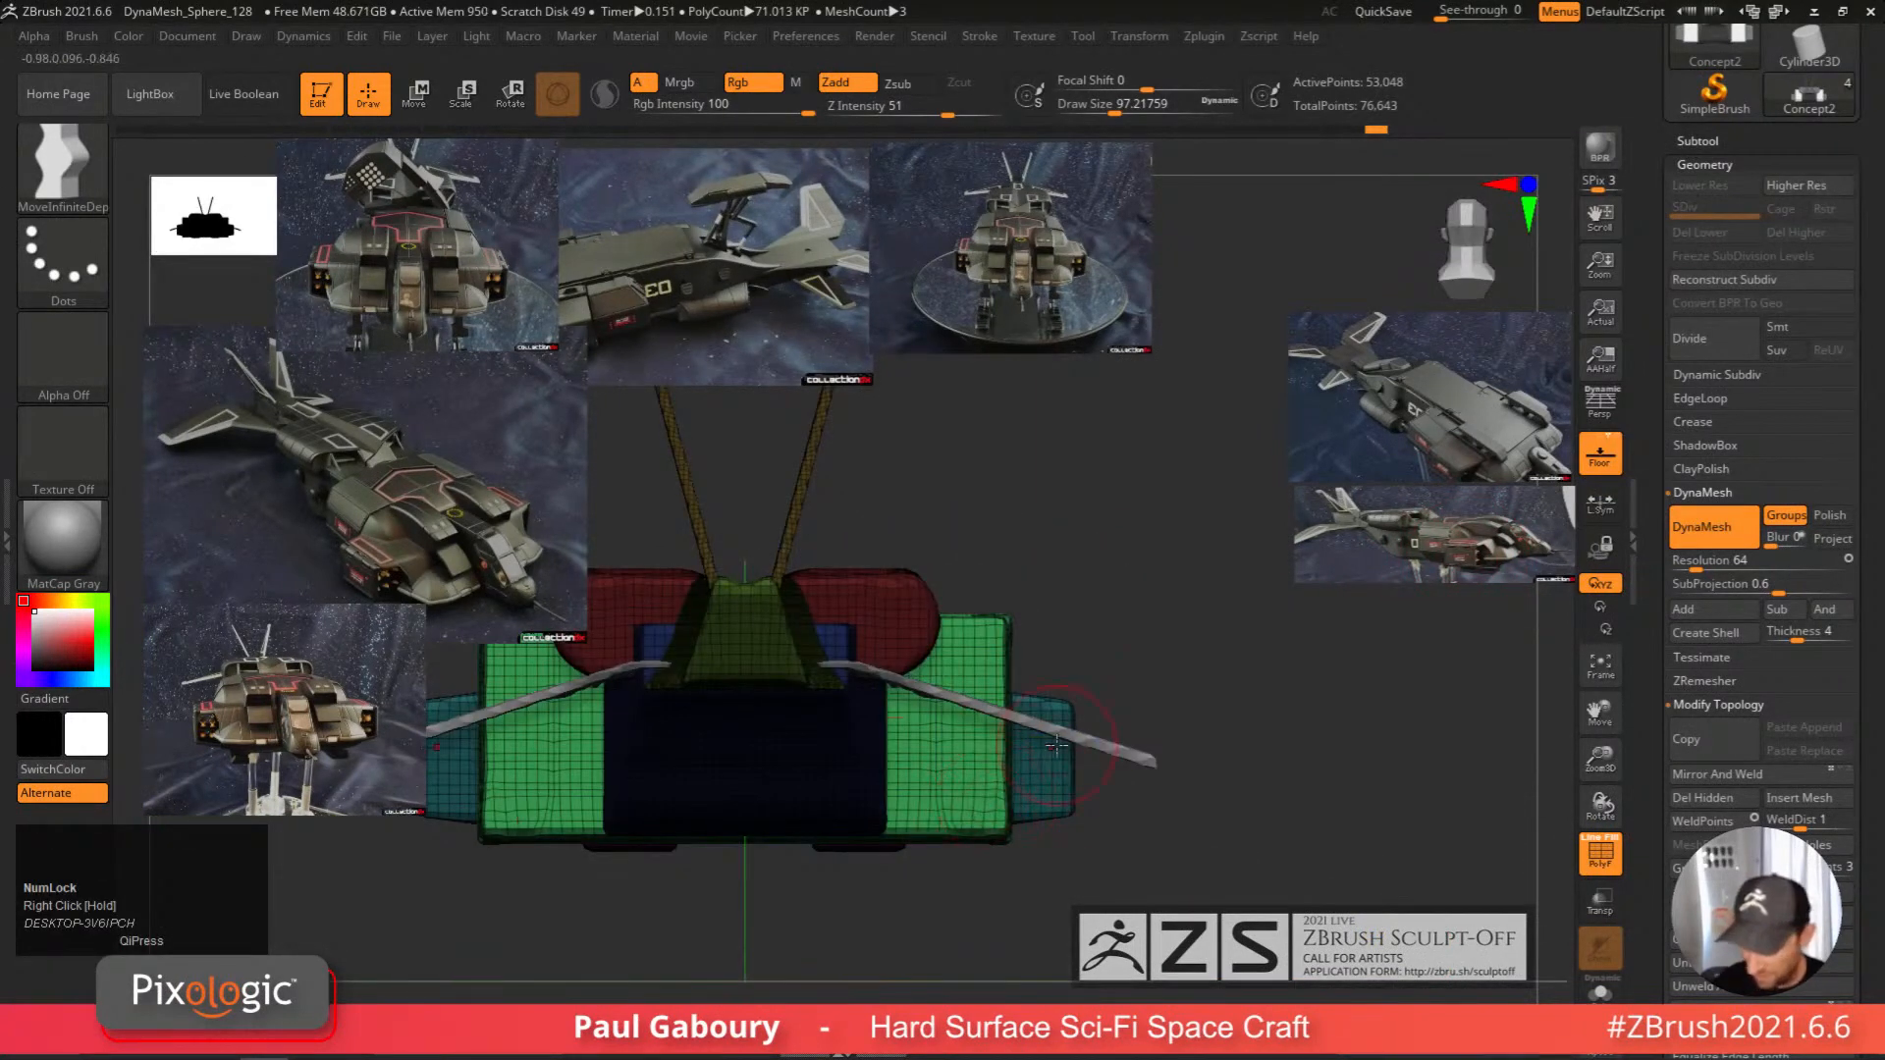
mouse_move(1217, 620)
left_mouse_down("ctrl+shift")
mouse_move(821, 946)
mouse_move(835, 923)
left_mouse_up("ctrl+shift")
key("space")
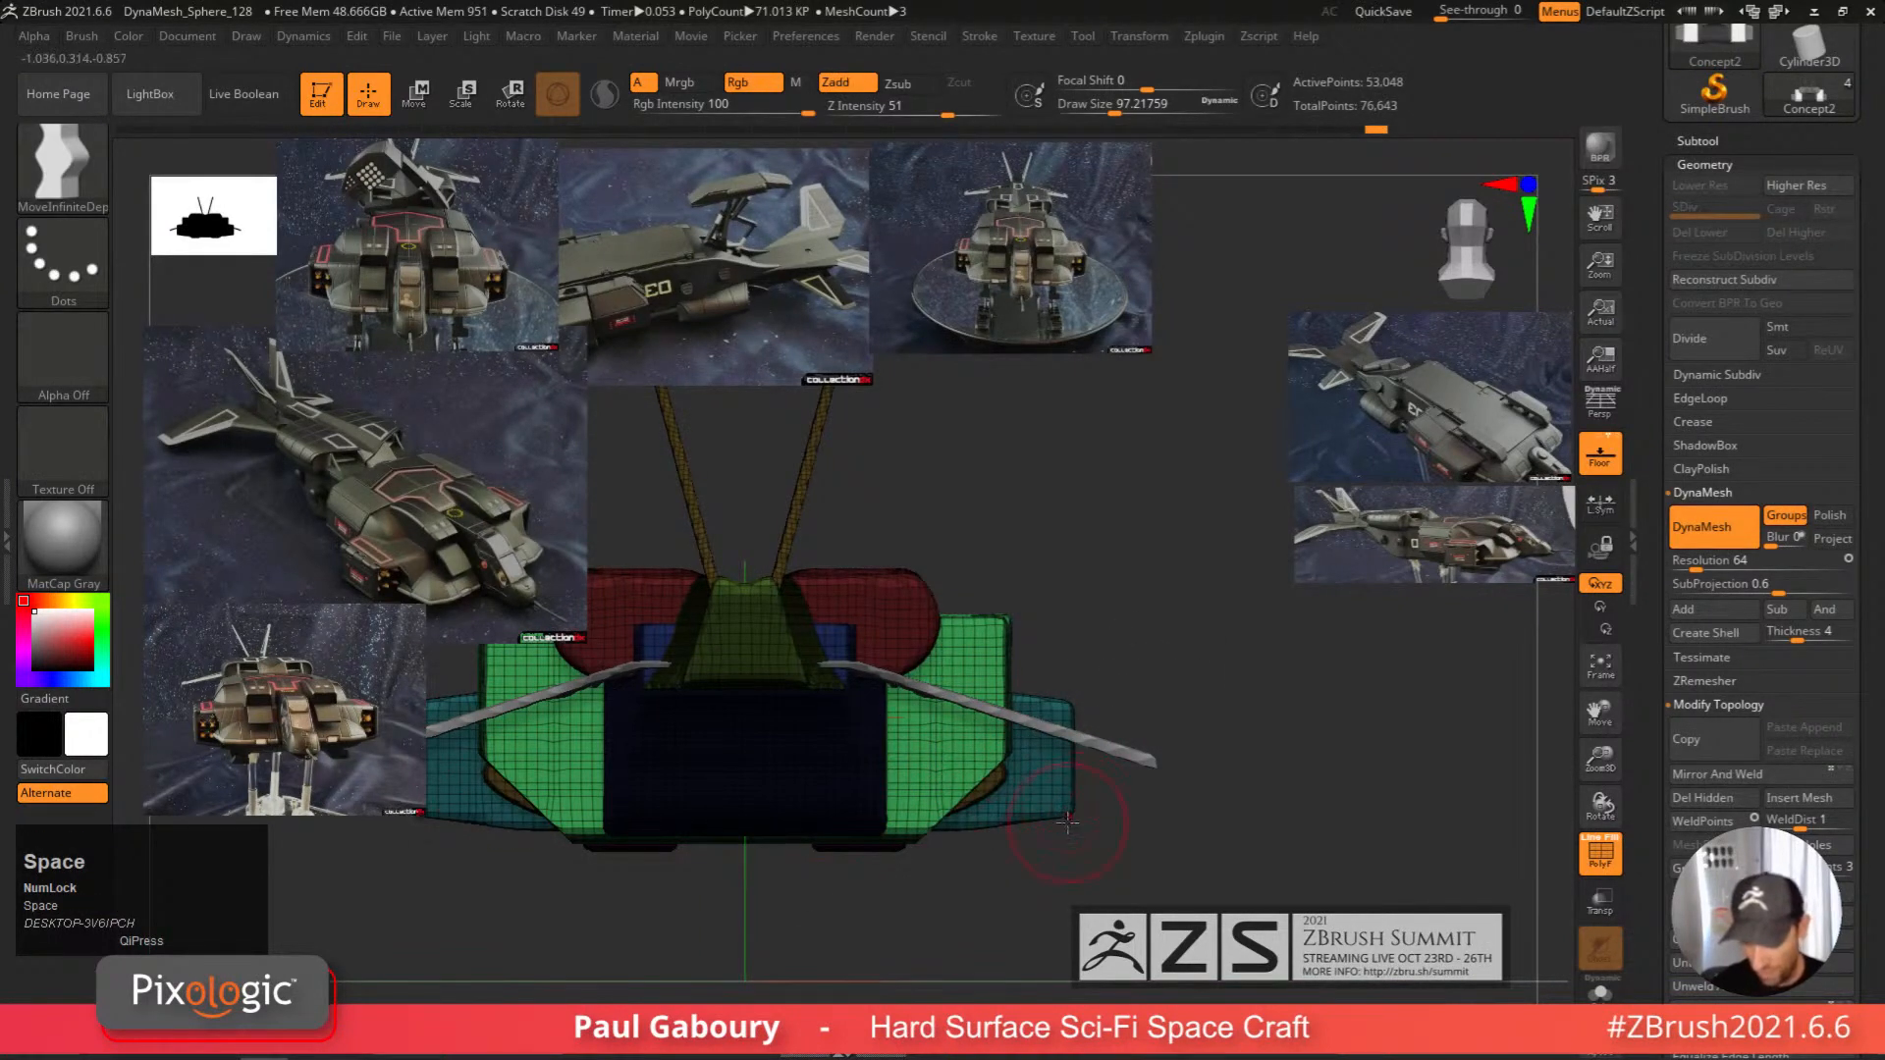
right_click_drag(1063, 830, 1006, 795, "alt")
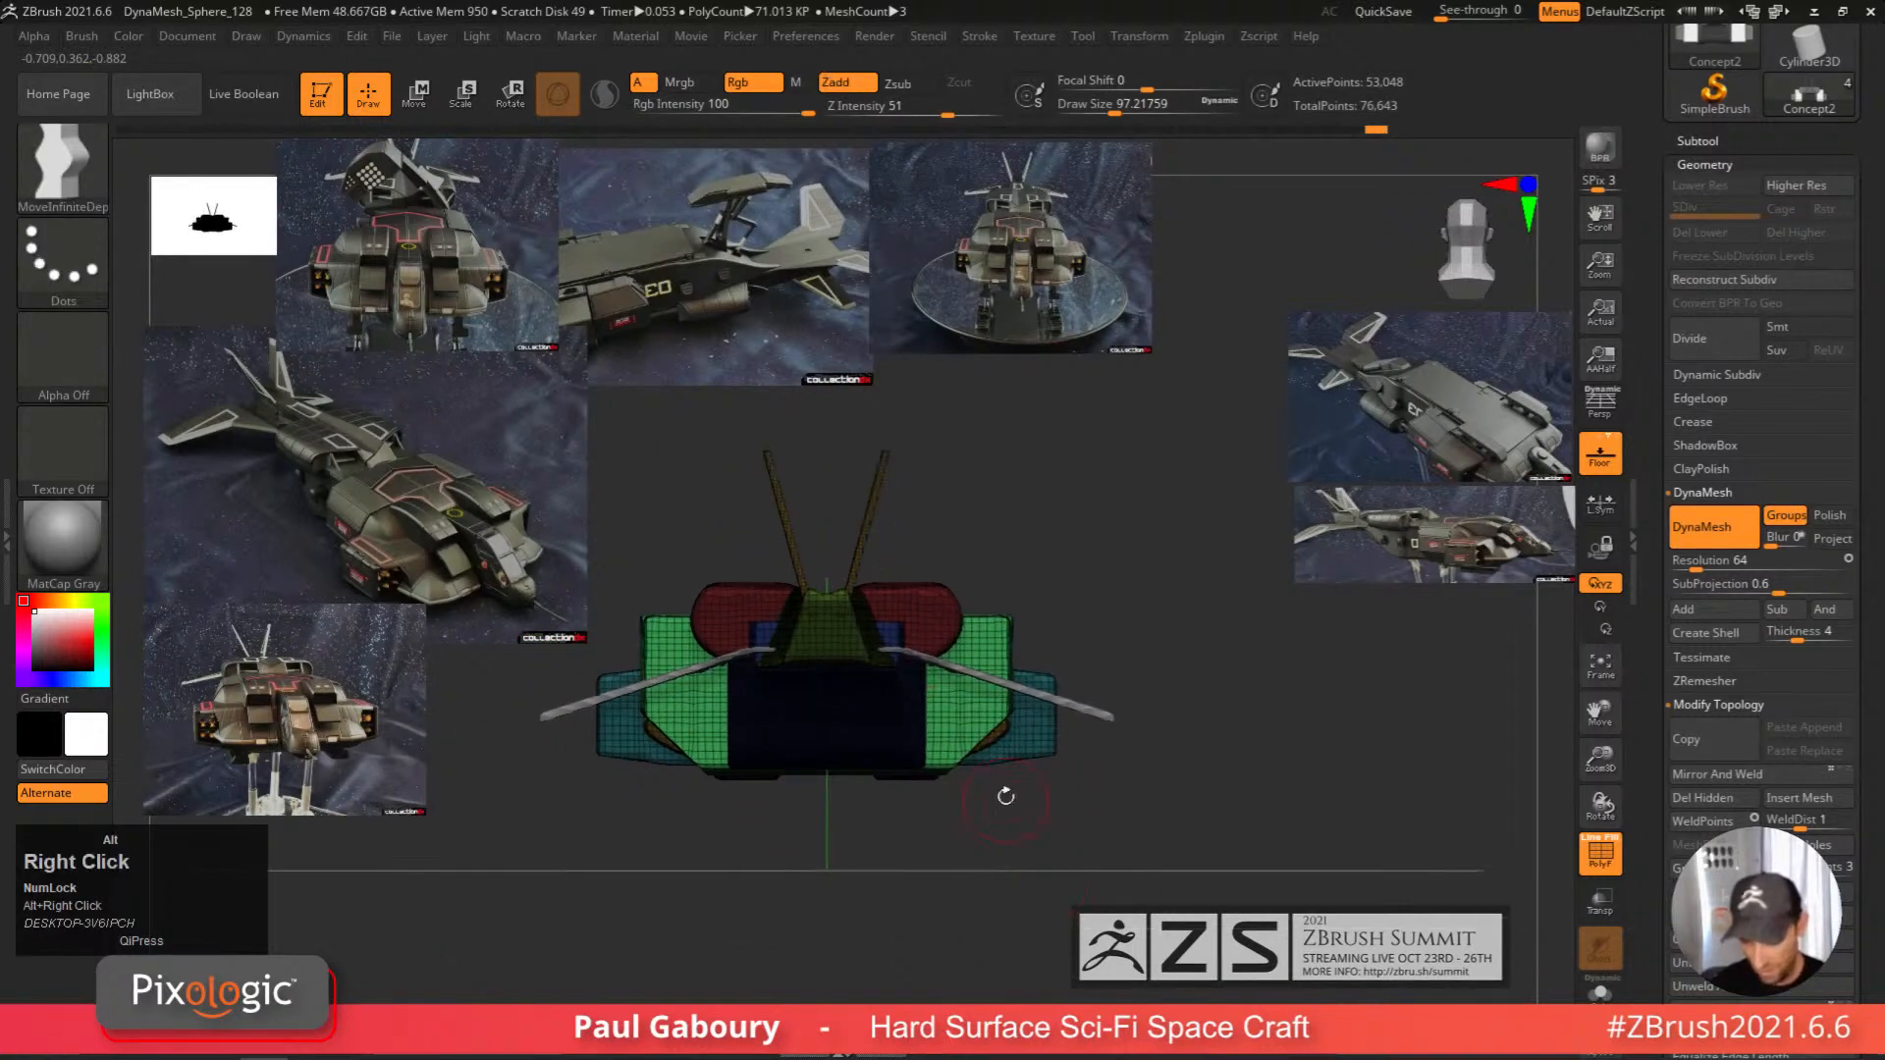
left_click_drag(1009, 842, 1032, 868, "ctrl")
Mask everything except the yellow front block, clip off its rear end protruding behind the side pods, and remesh with DynaMesh.
right_click_drag(1032, 868, 1039, 842)
key("w")
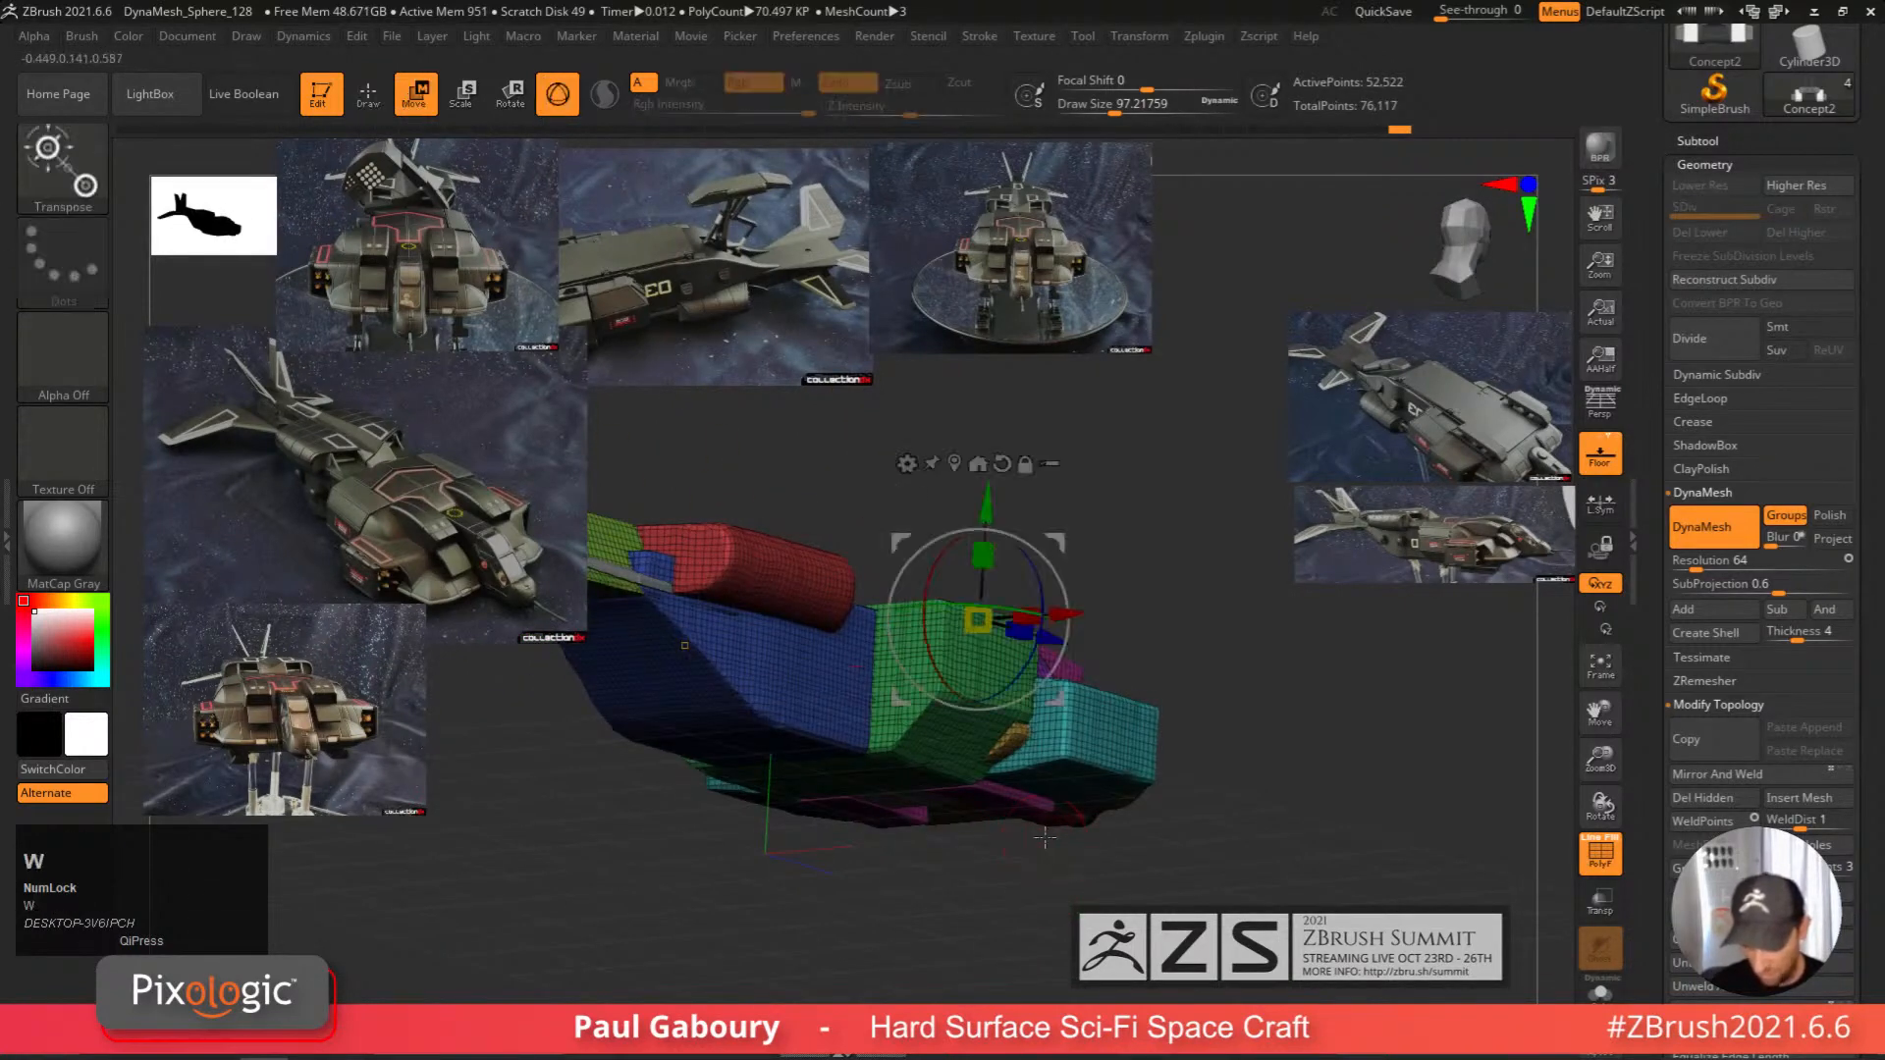
right_click_drag(1019, 743, 1043, 879)
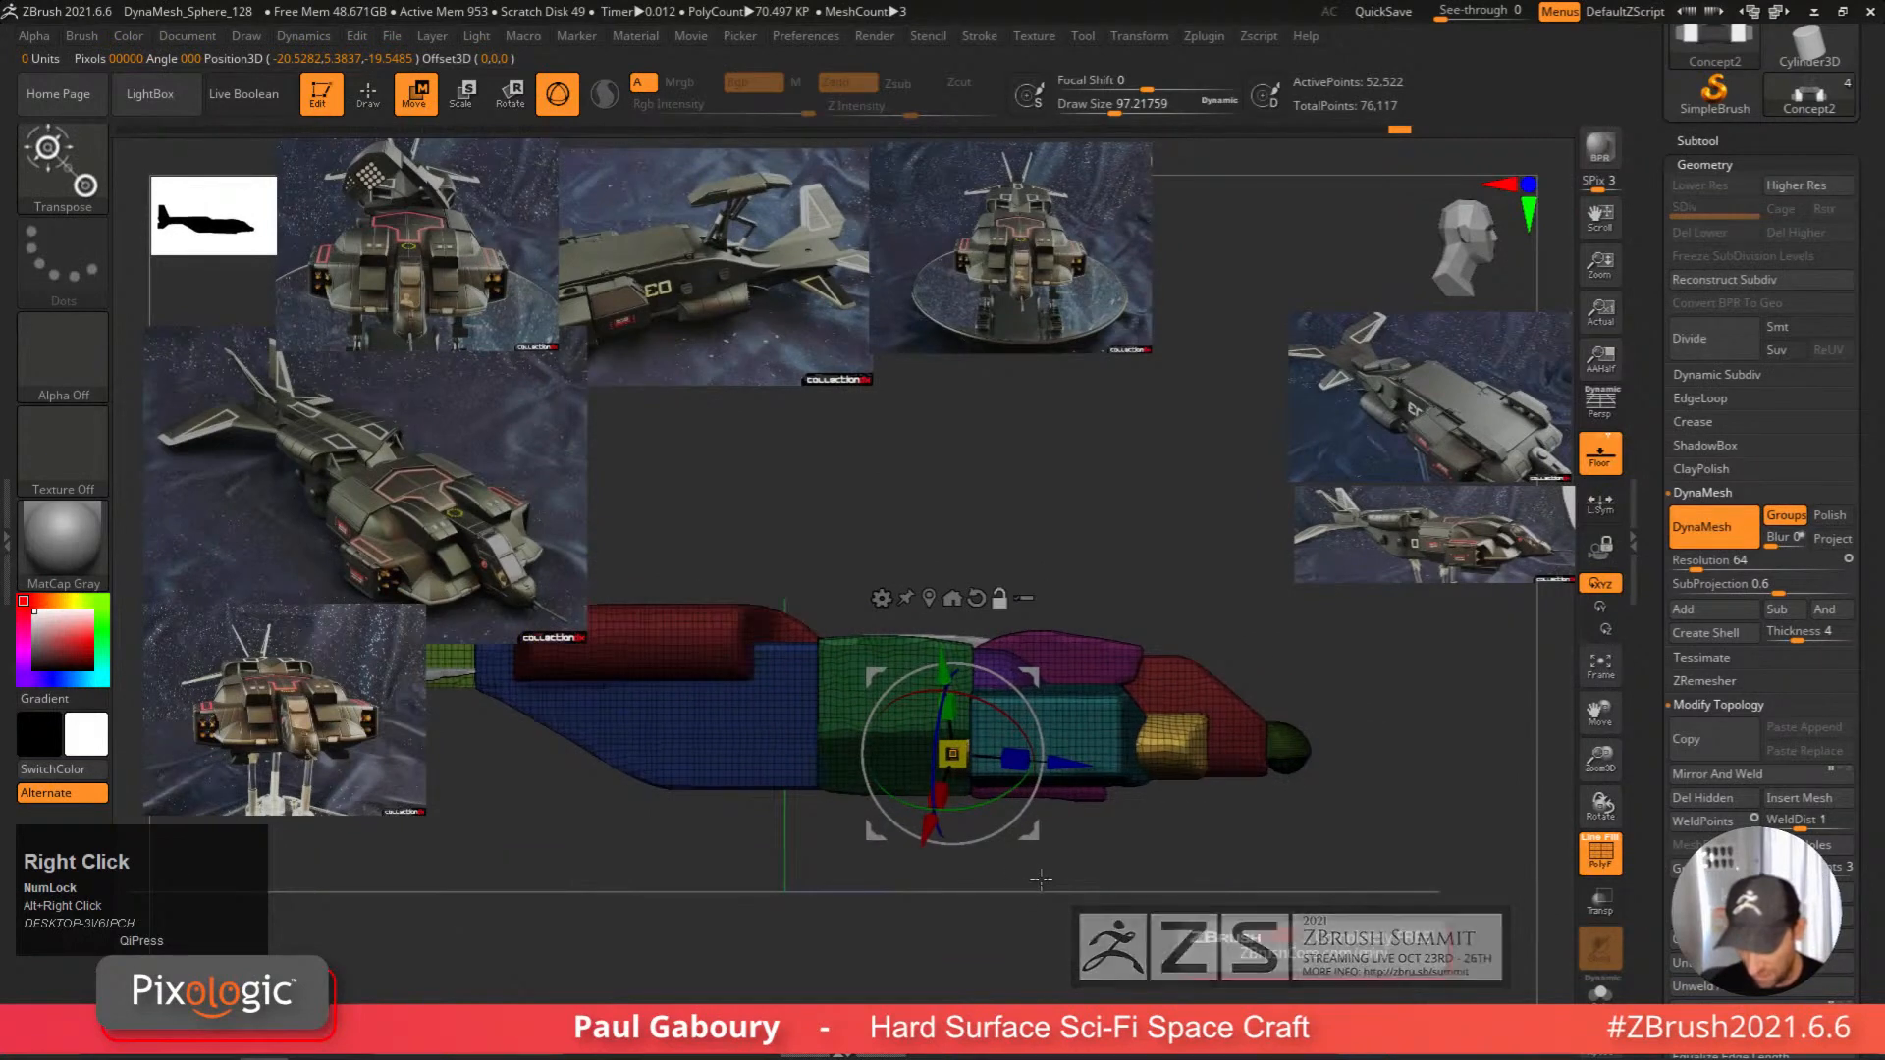
key("q")
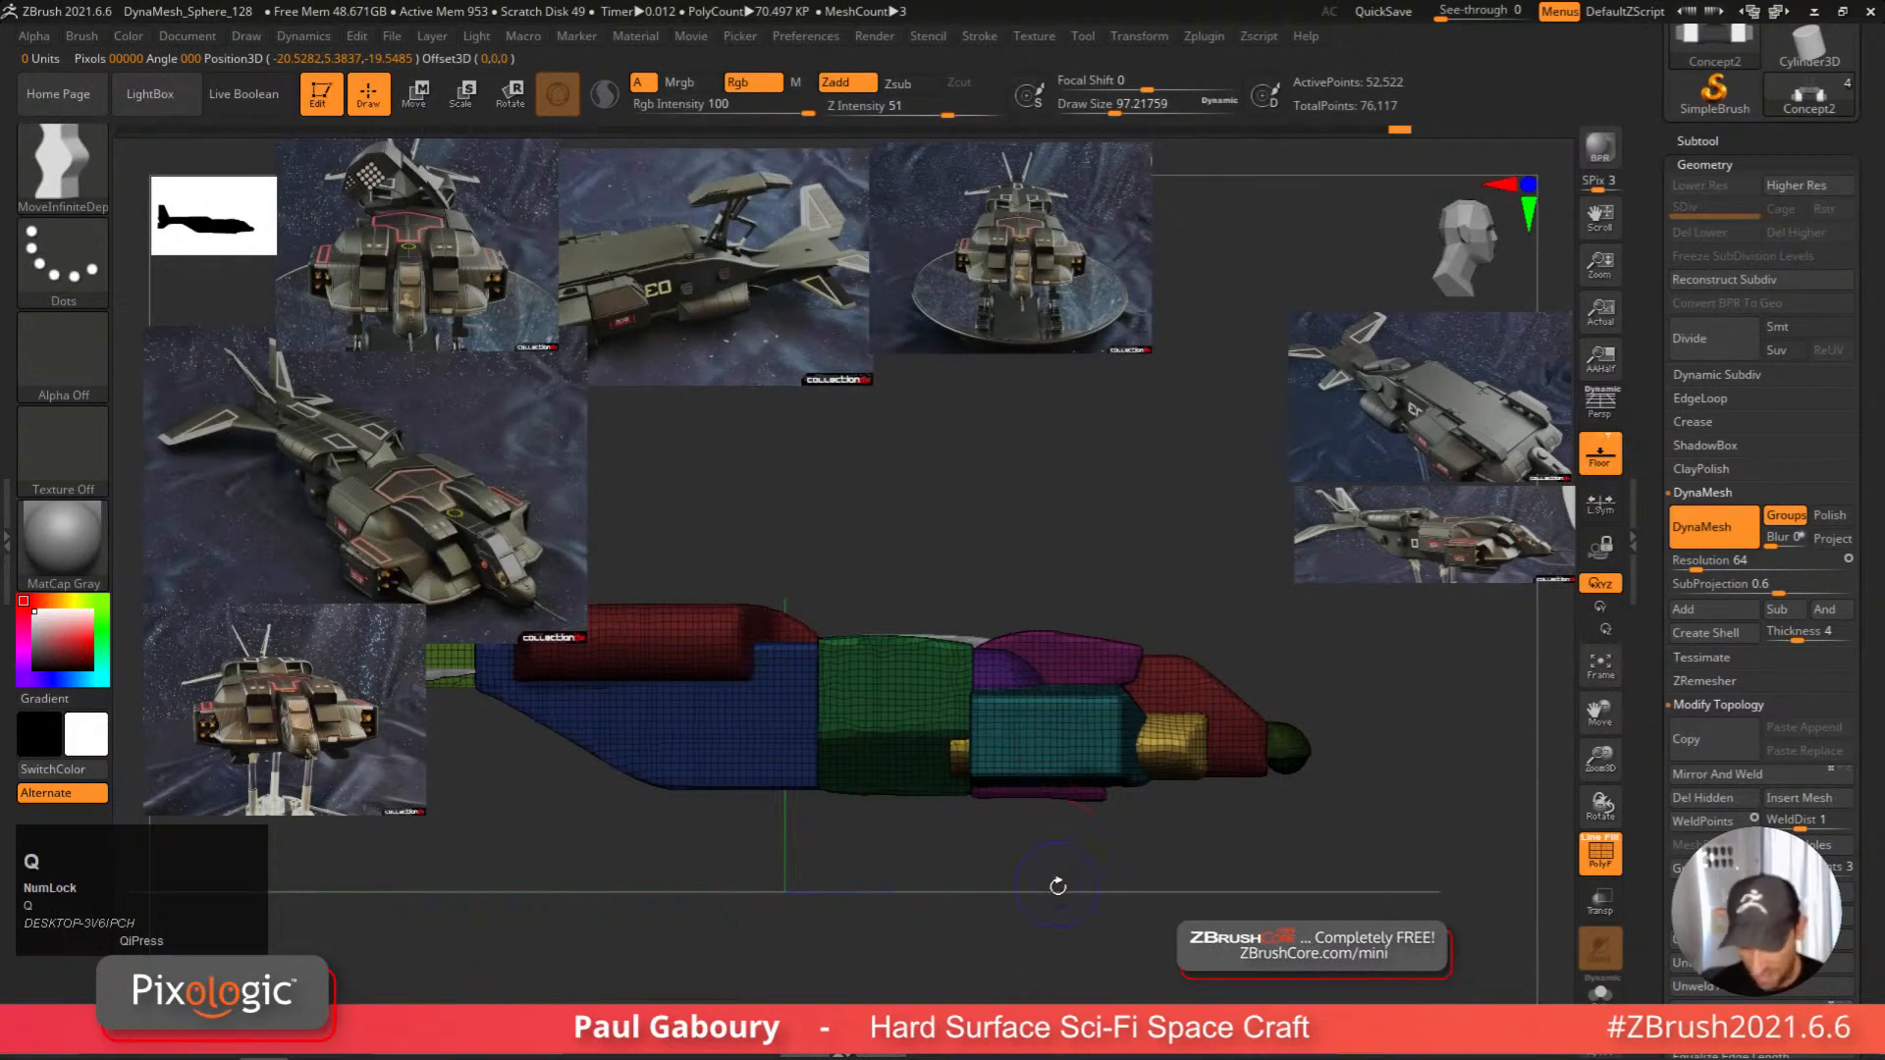
left_click_drag(1048, 907, 1065, 427, "ctrl+shift")
key("ctrl+shift+space")
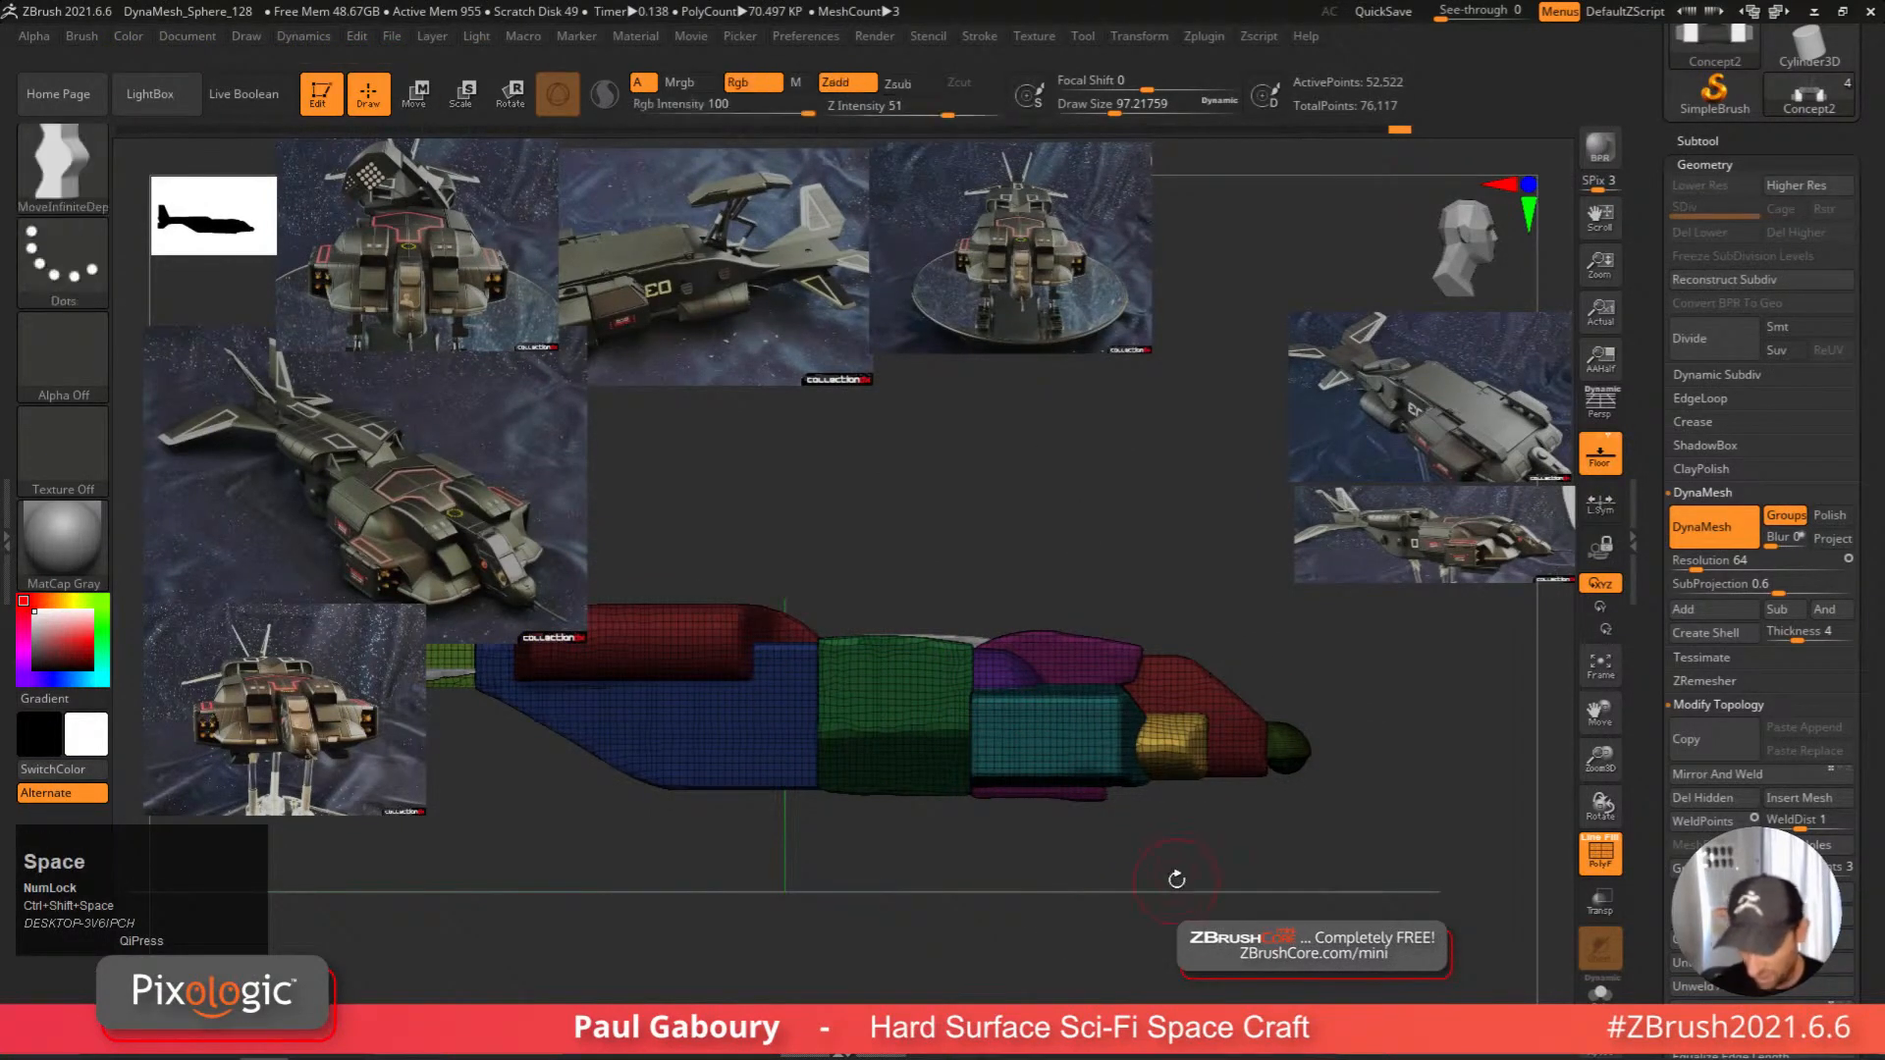
left_click_drag(1176, 880, 1183, 894, "ctrl")
right_click_drag(1211, 900, 1073, 830, "ctrl")
right_click_drag(967, 731, 1008, 872, "ctrl+alt")
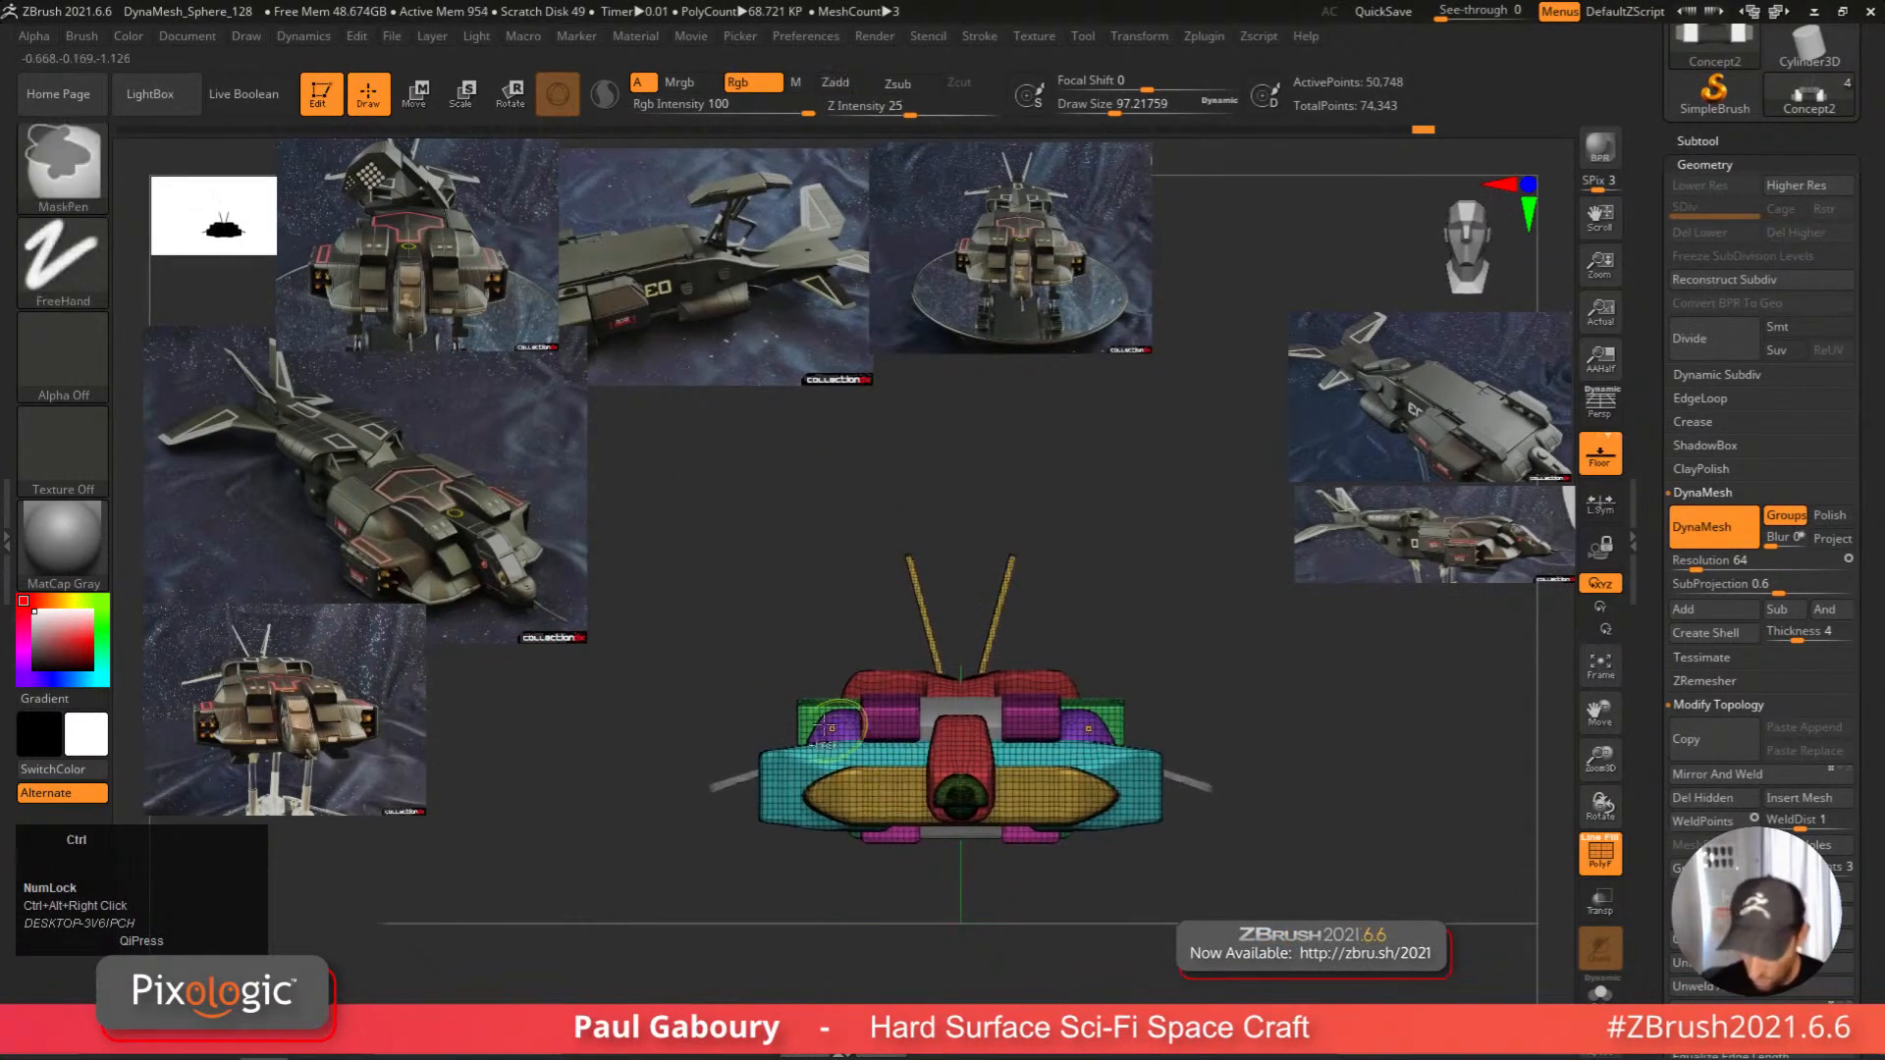
Isolate the hull block, clip its upper outer corners diagonally on both sides from the front view, and show the whole model again.
right_click_drag(830, 728, 815, 734, "ctrl")
left_click(793, 718, "ctrl+shift")
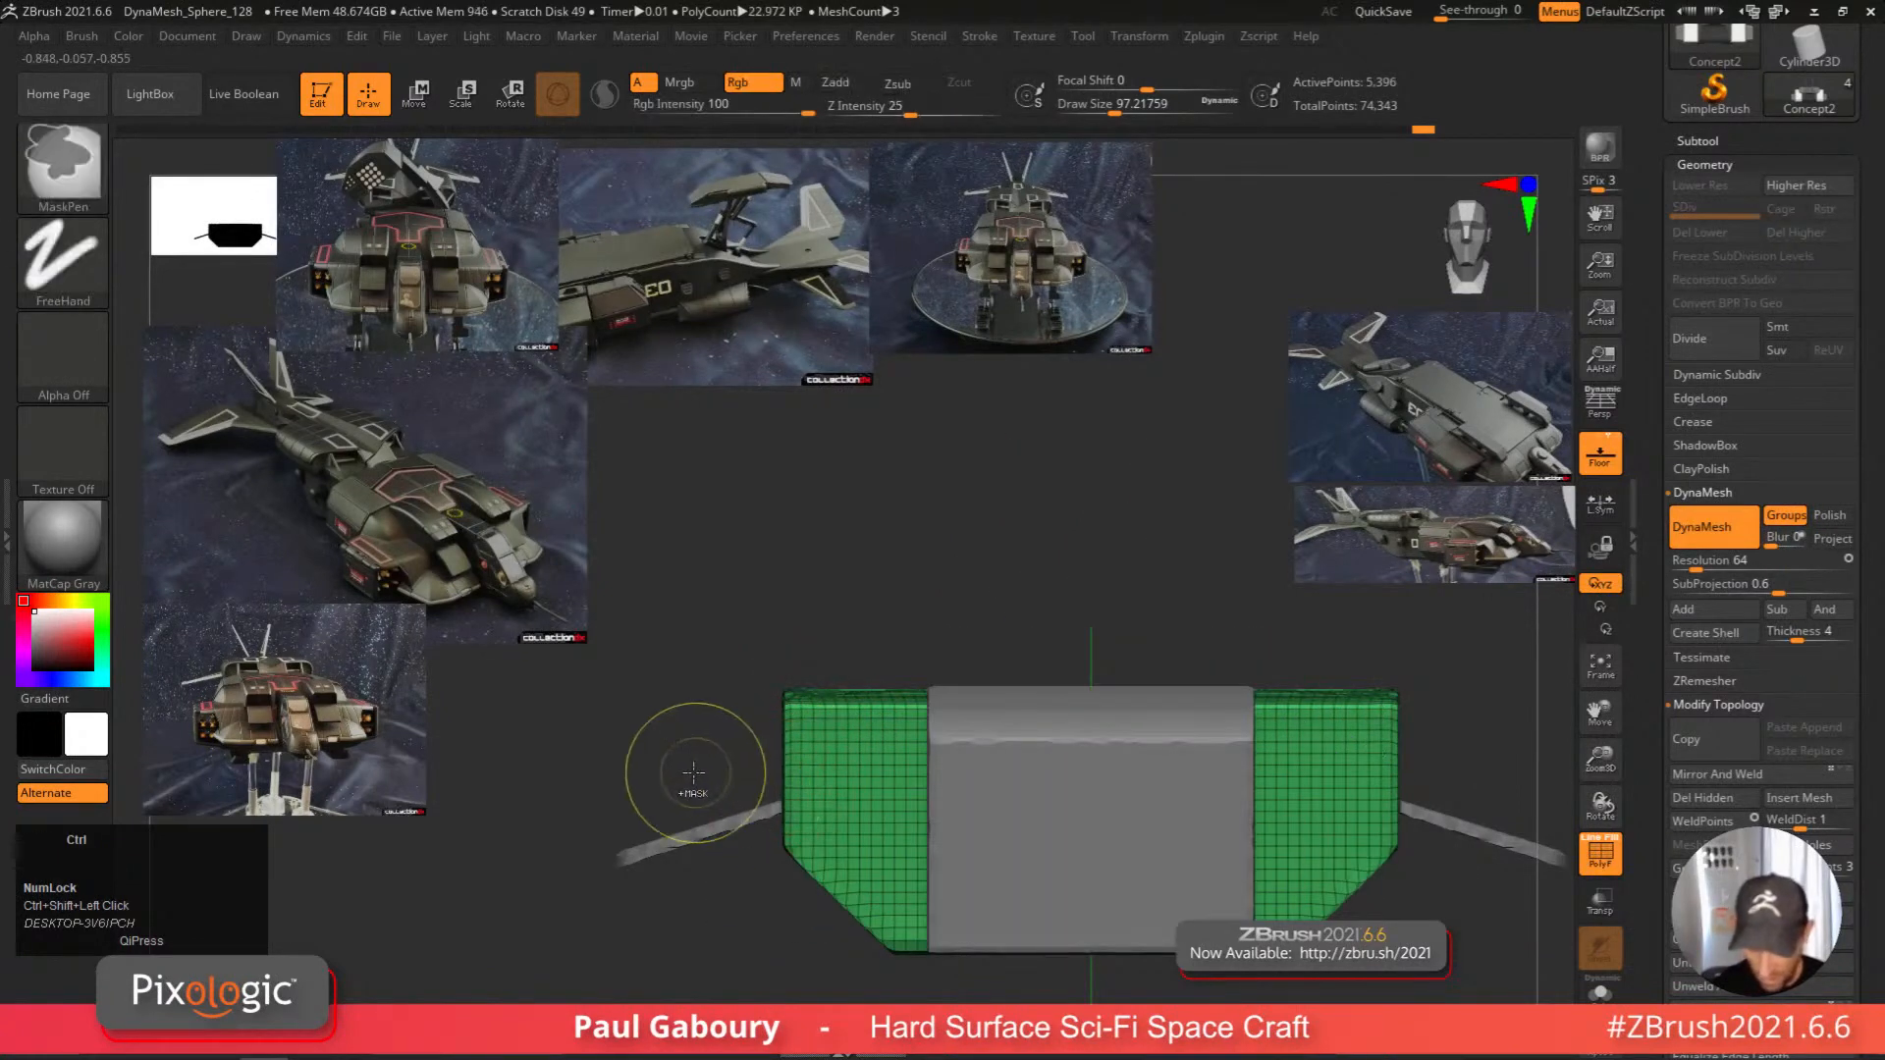
left_click_drag(714, 800, 972, 575, "ctrl+shift")
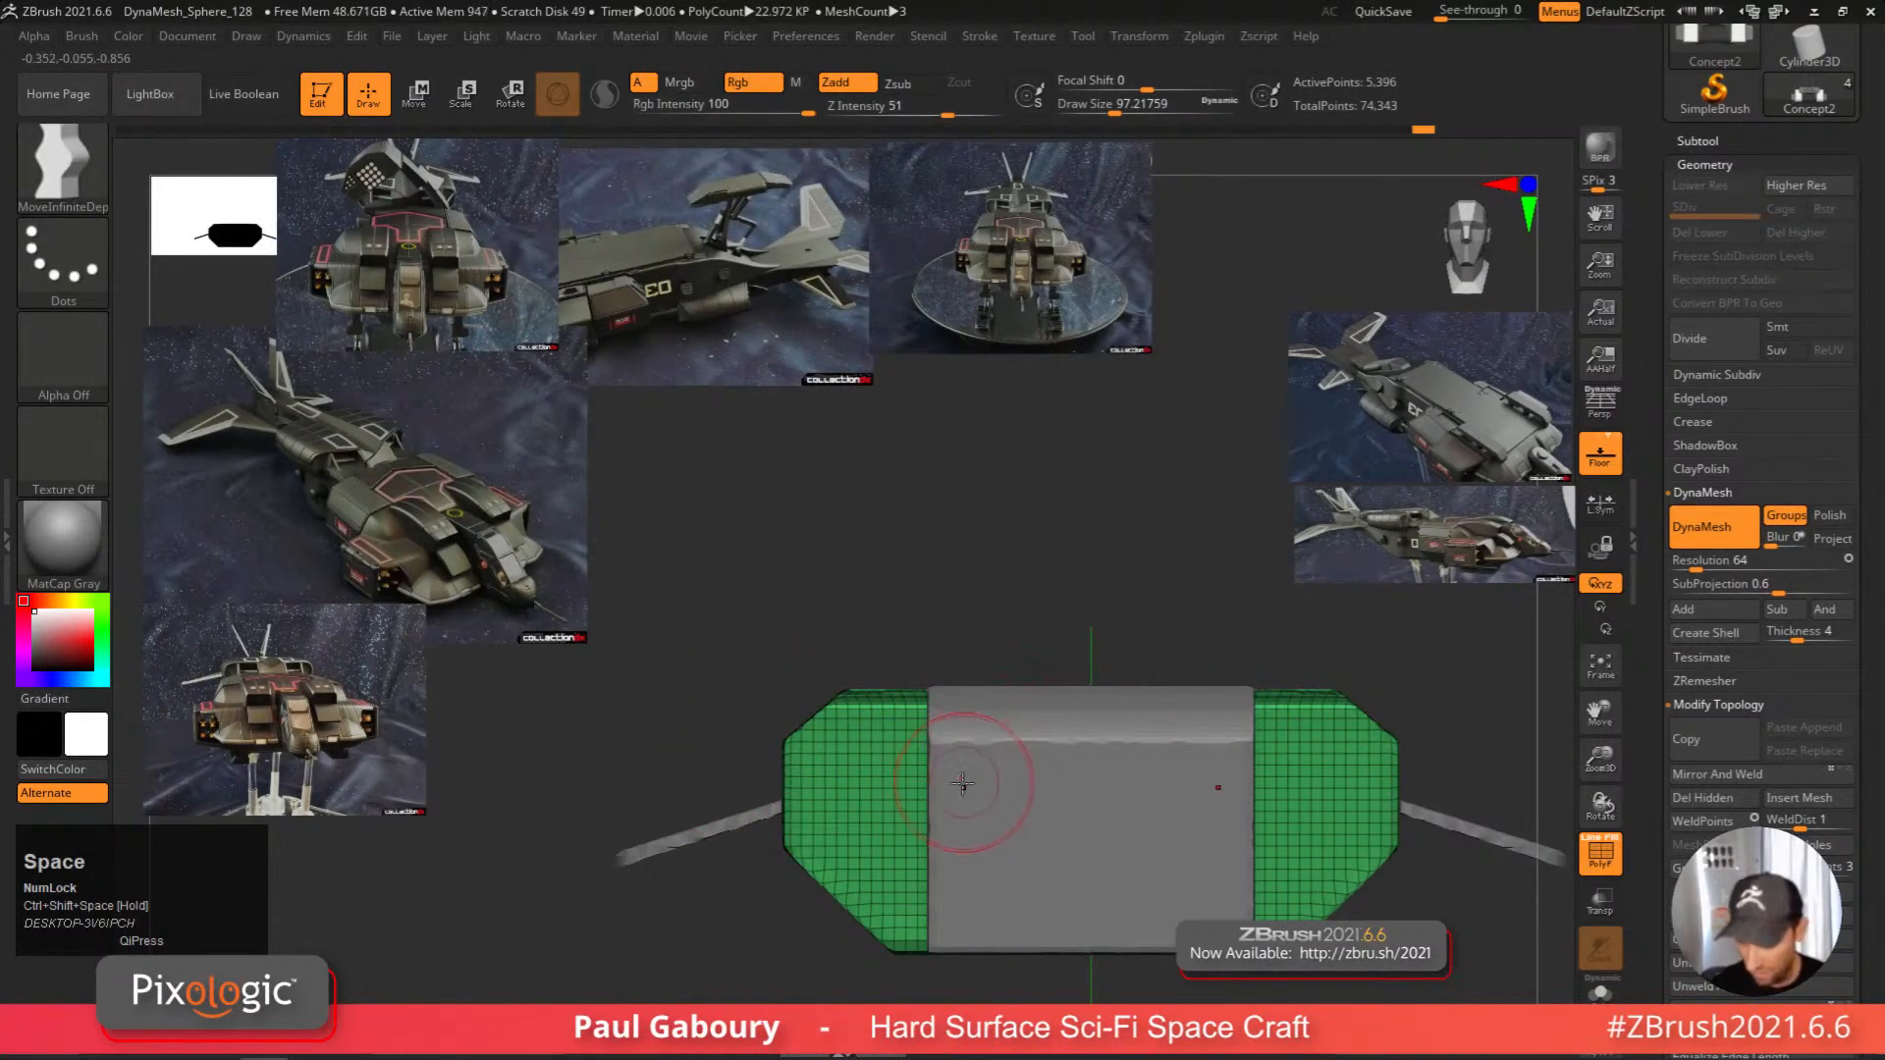
left_click(947, 591, "ctrl+shift")
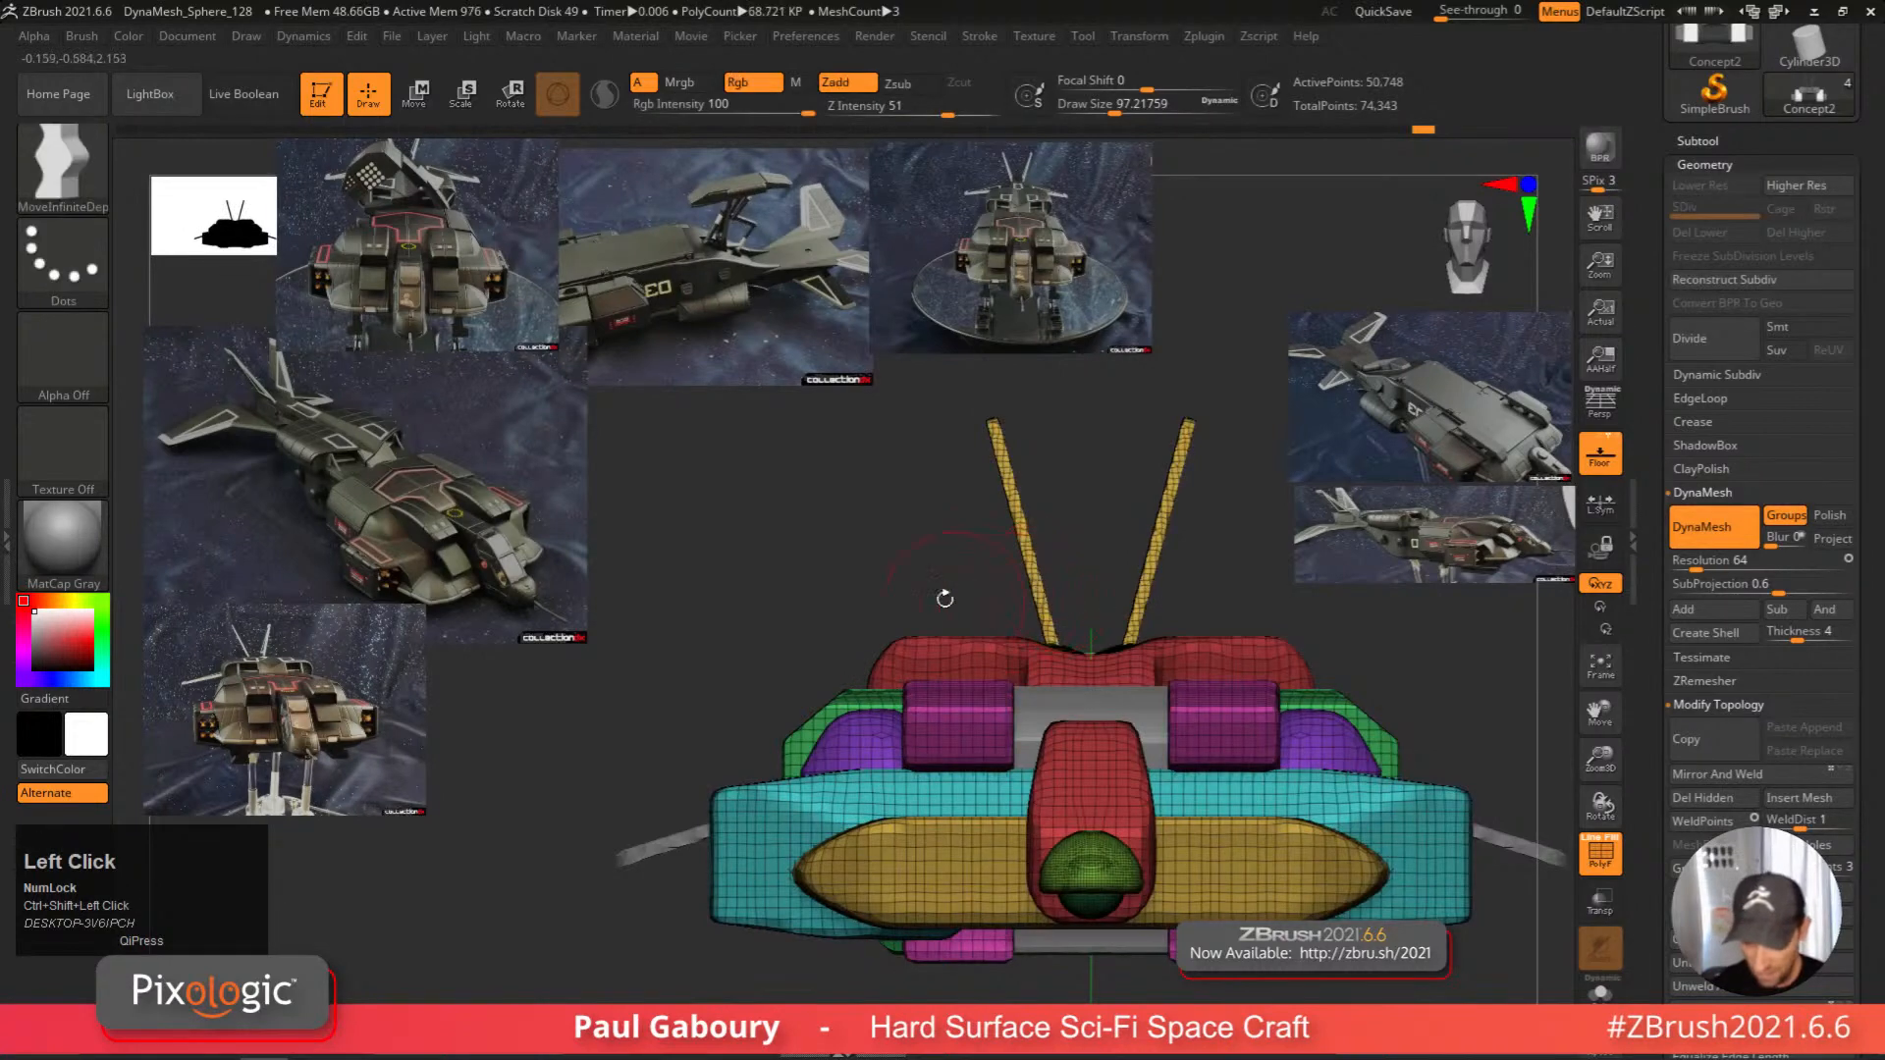
Mask everything except the side engine pods, scale them taller and lower them slightly in side view, and clear the mask.
mouse_move(1088, 731)
right_mouse_down()
mouse_move(1042, 783)
mouse_move(1102, 842)
mouse_move(1080, 805)
mouse_move(1183, 732)
mouse_move(1119, 859)
mouse_move(1089, 868)
mouse_move(1045, 800)
mouse_move(1128, 828)
mouse_move(1110, 799)
mouse_move(998, 790)
mouse_move(874, 707)
mouse_move(985, 728)
right_mouse_up()
key("shift+f")
right_click_drag(695, 704, 949, 716, "alt")
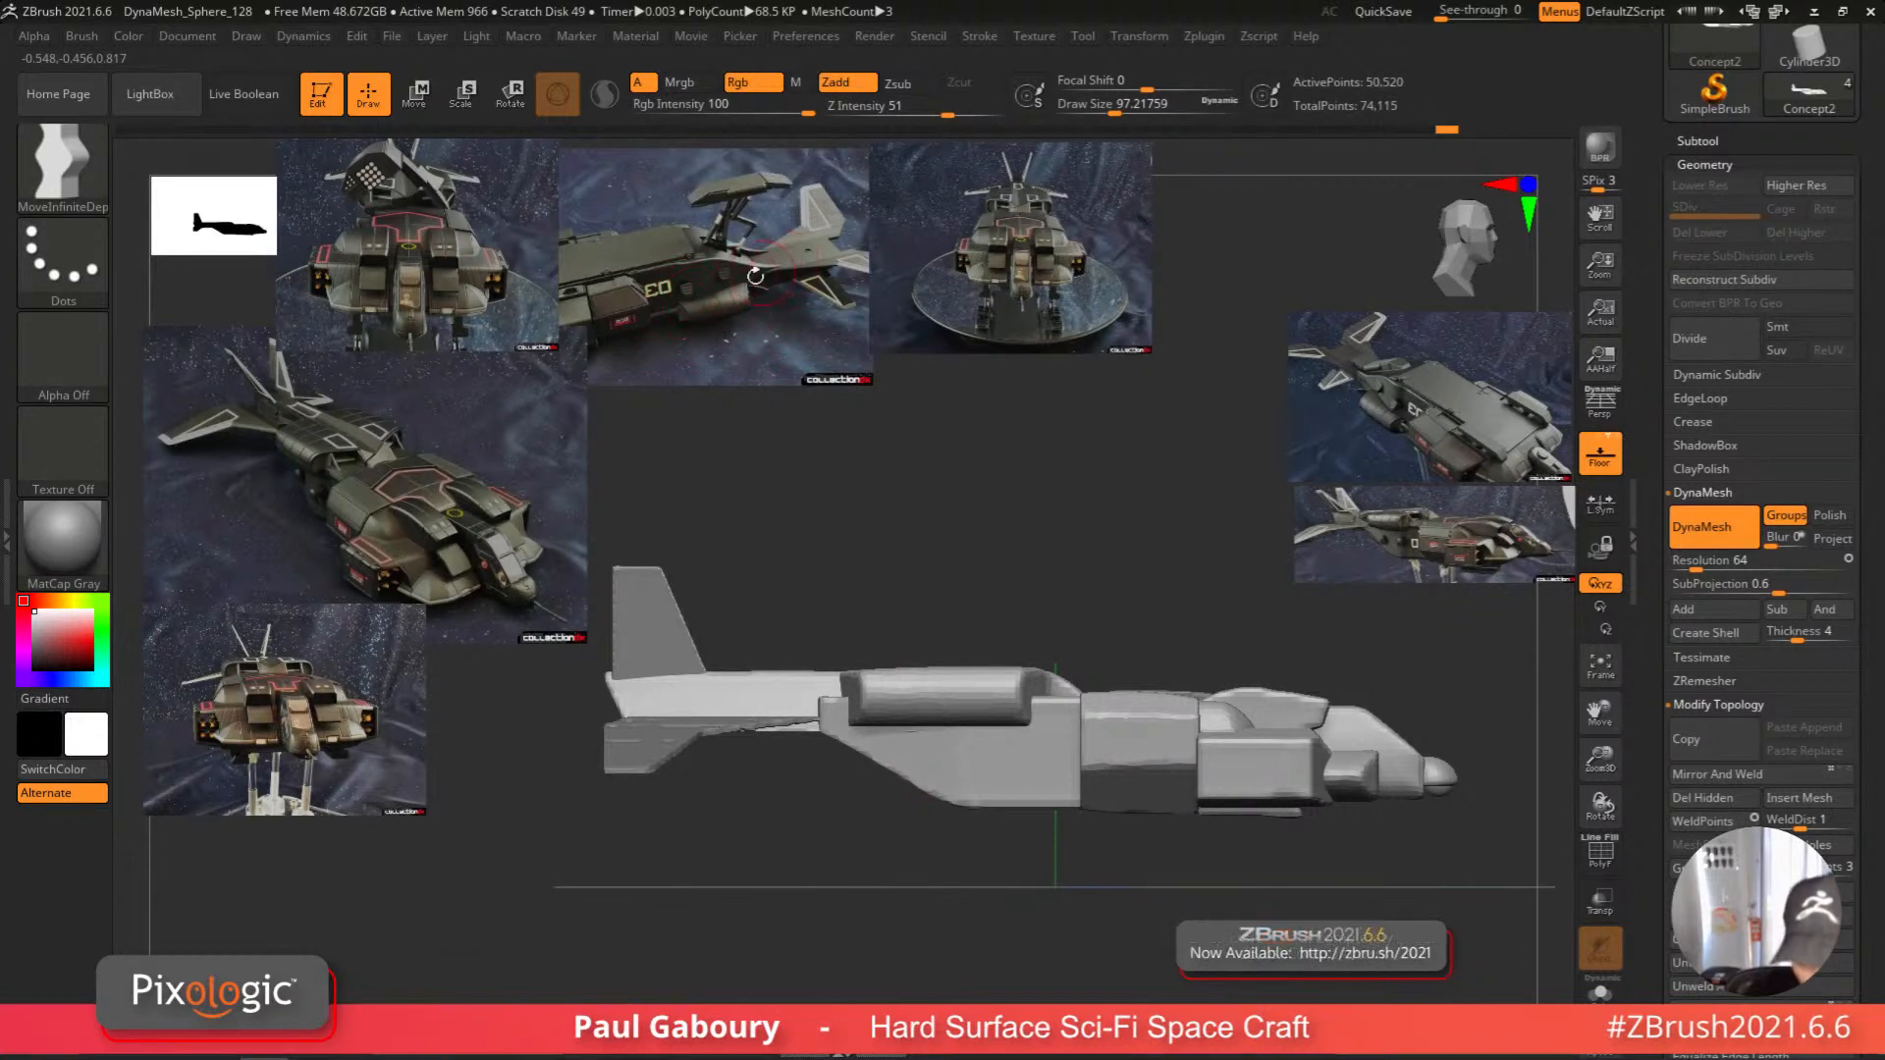
left_click(957, 711)
key("w")
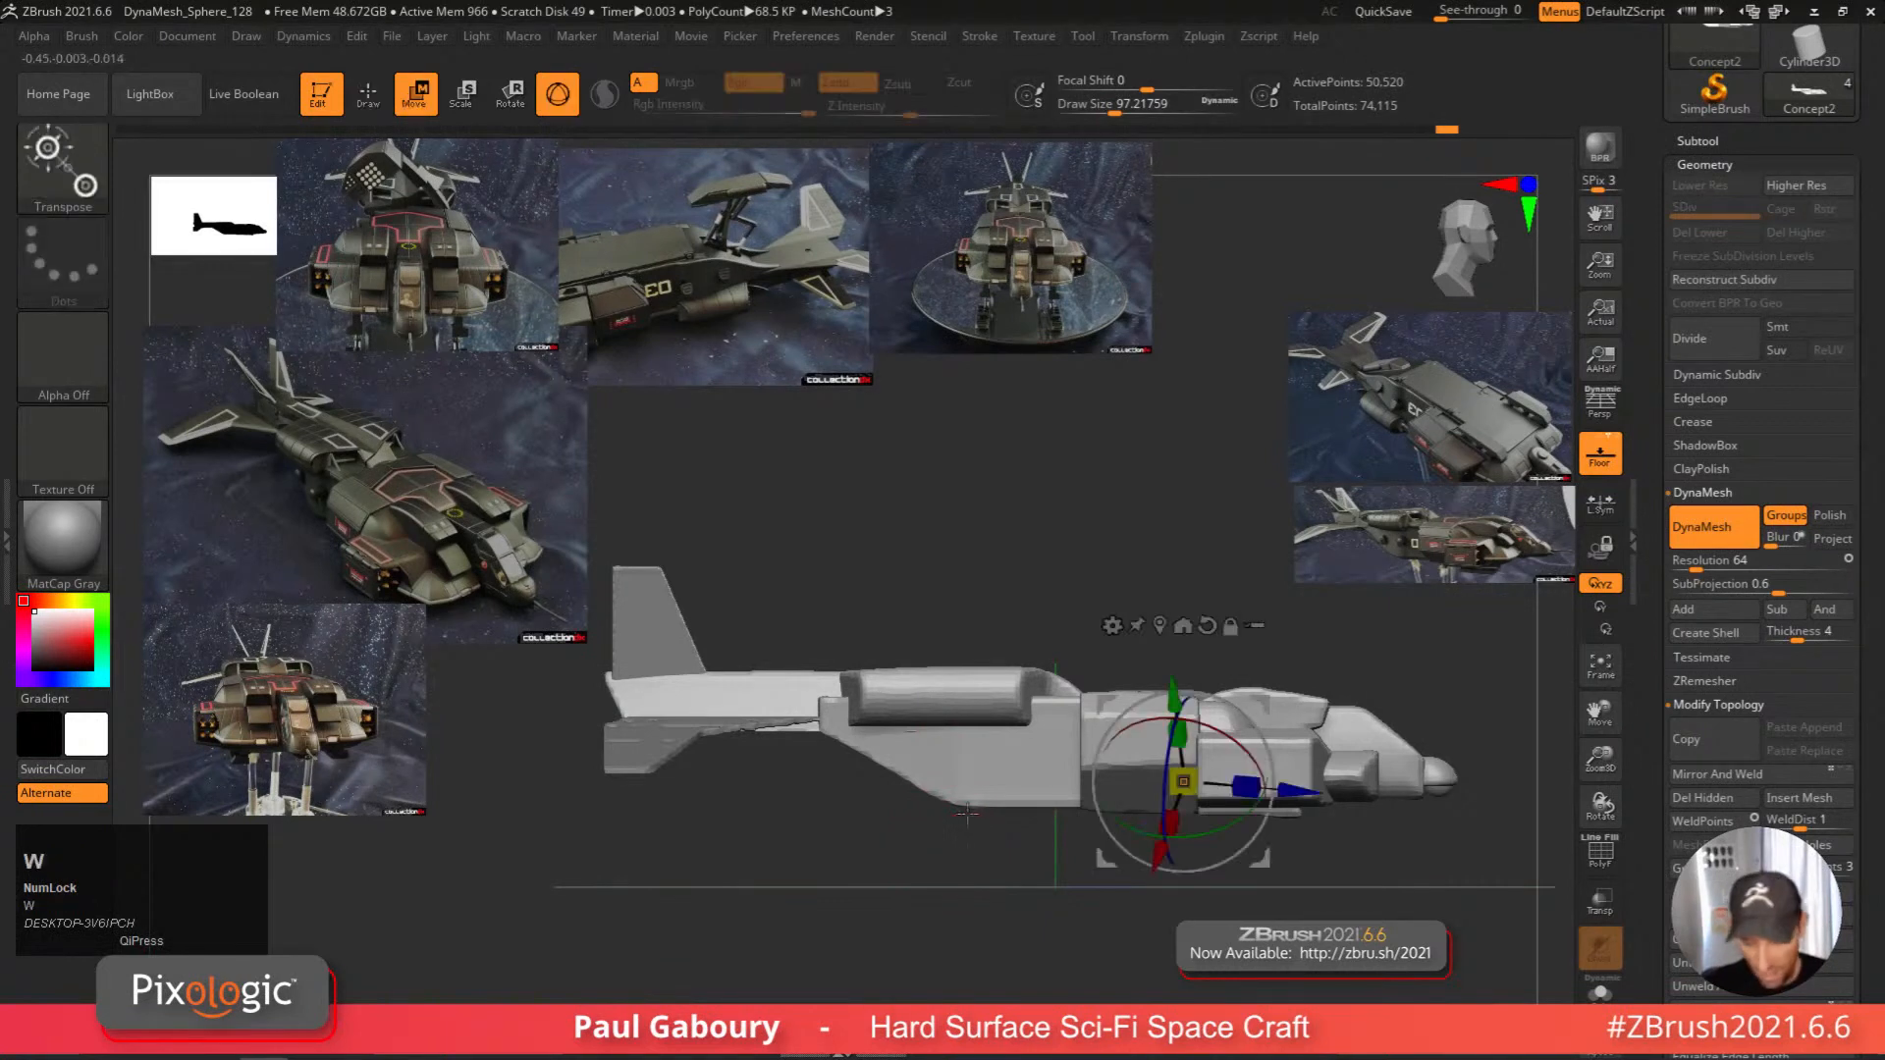
right_click_drag(967, 841, 937, 713, "ctrl")
left_click(902, 668, "alt")
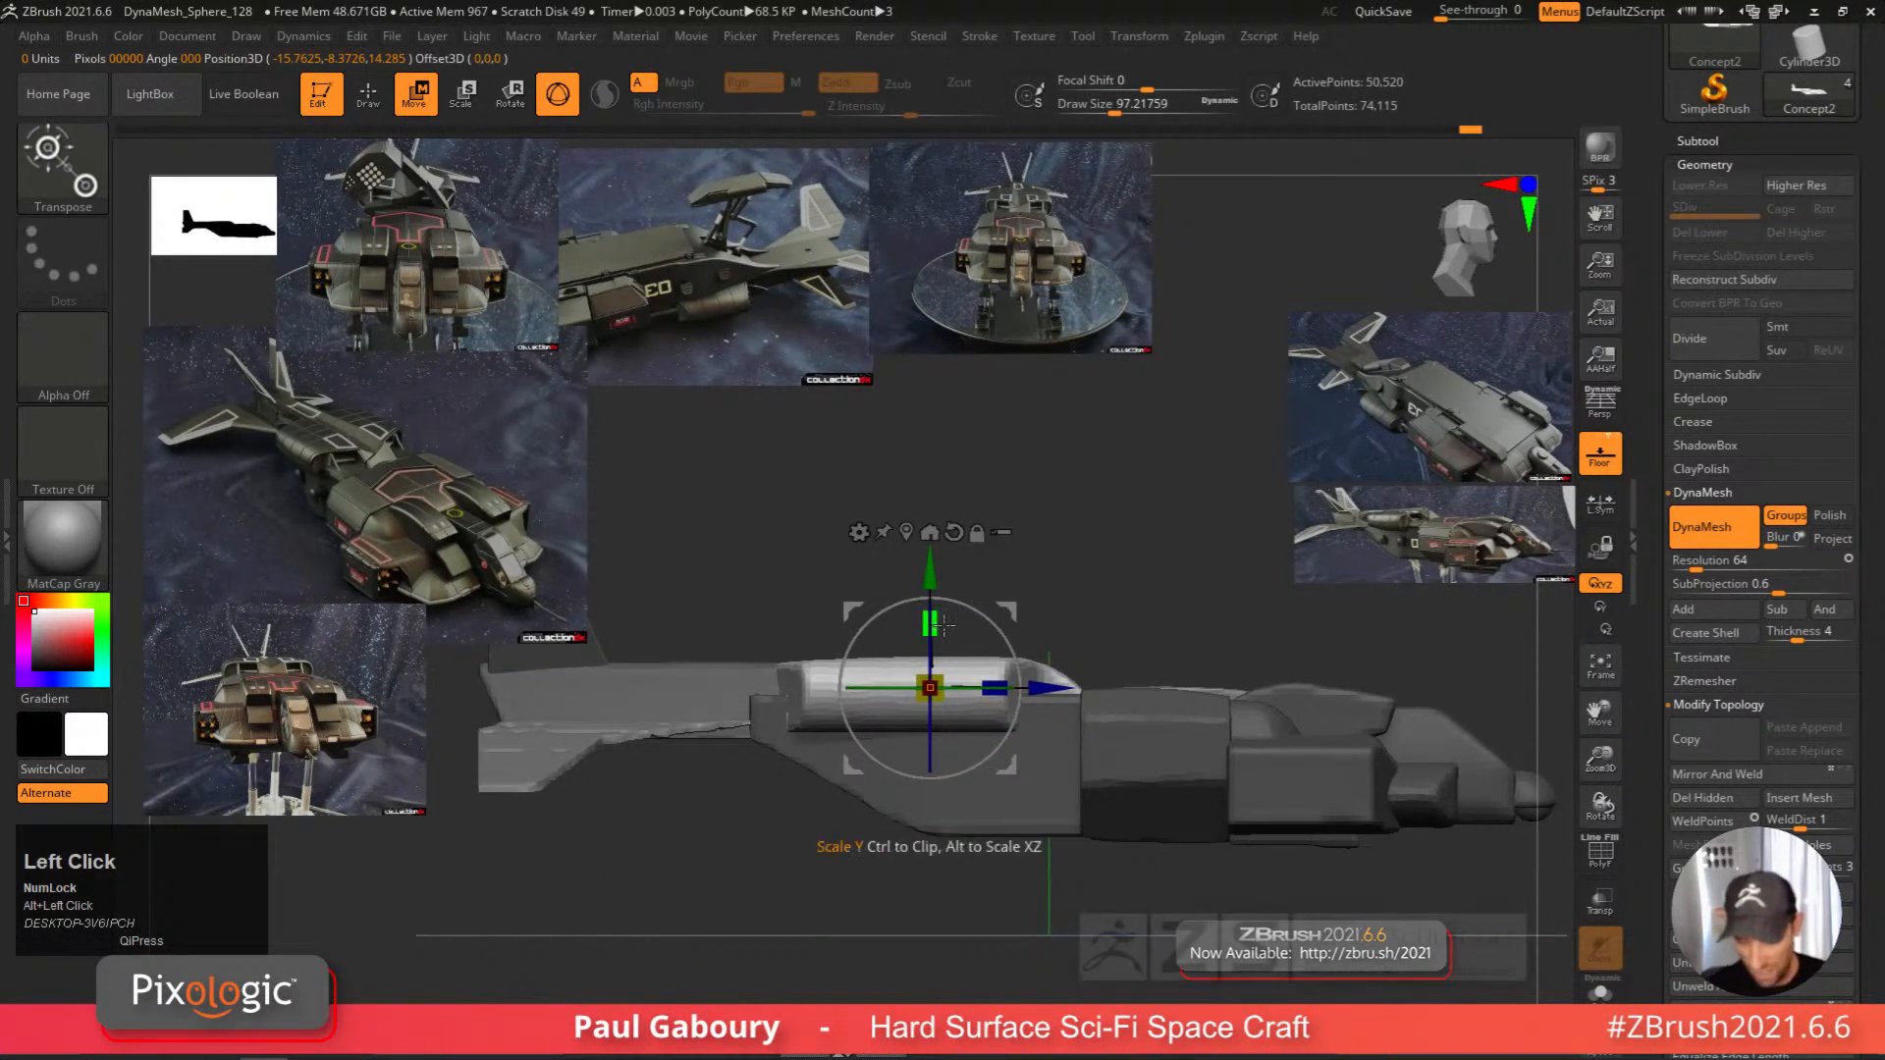
left_click_drag(930, 623, 931, 583)
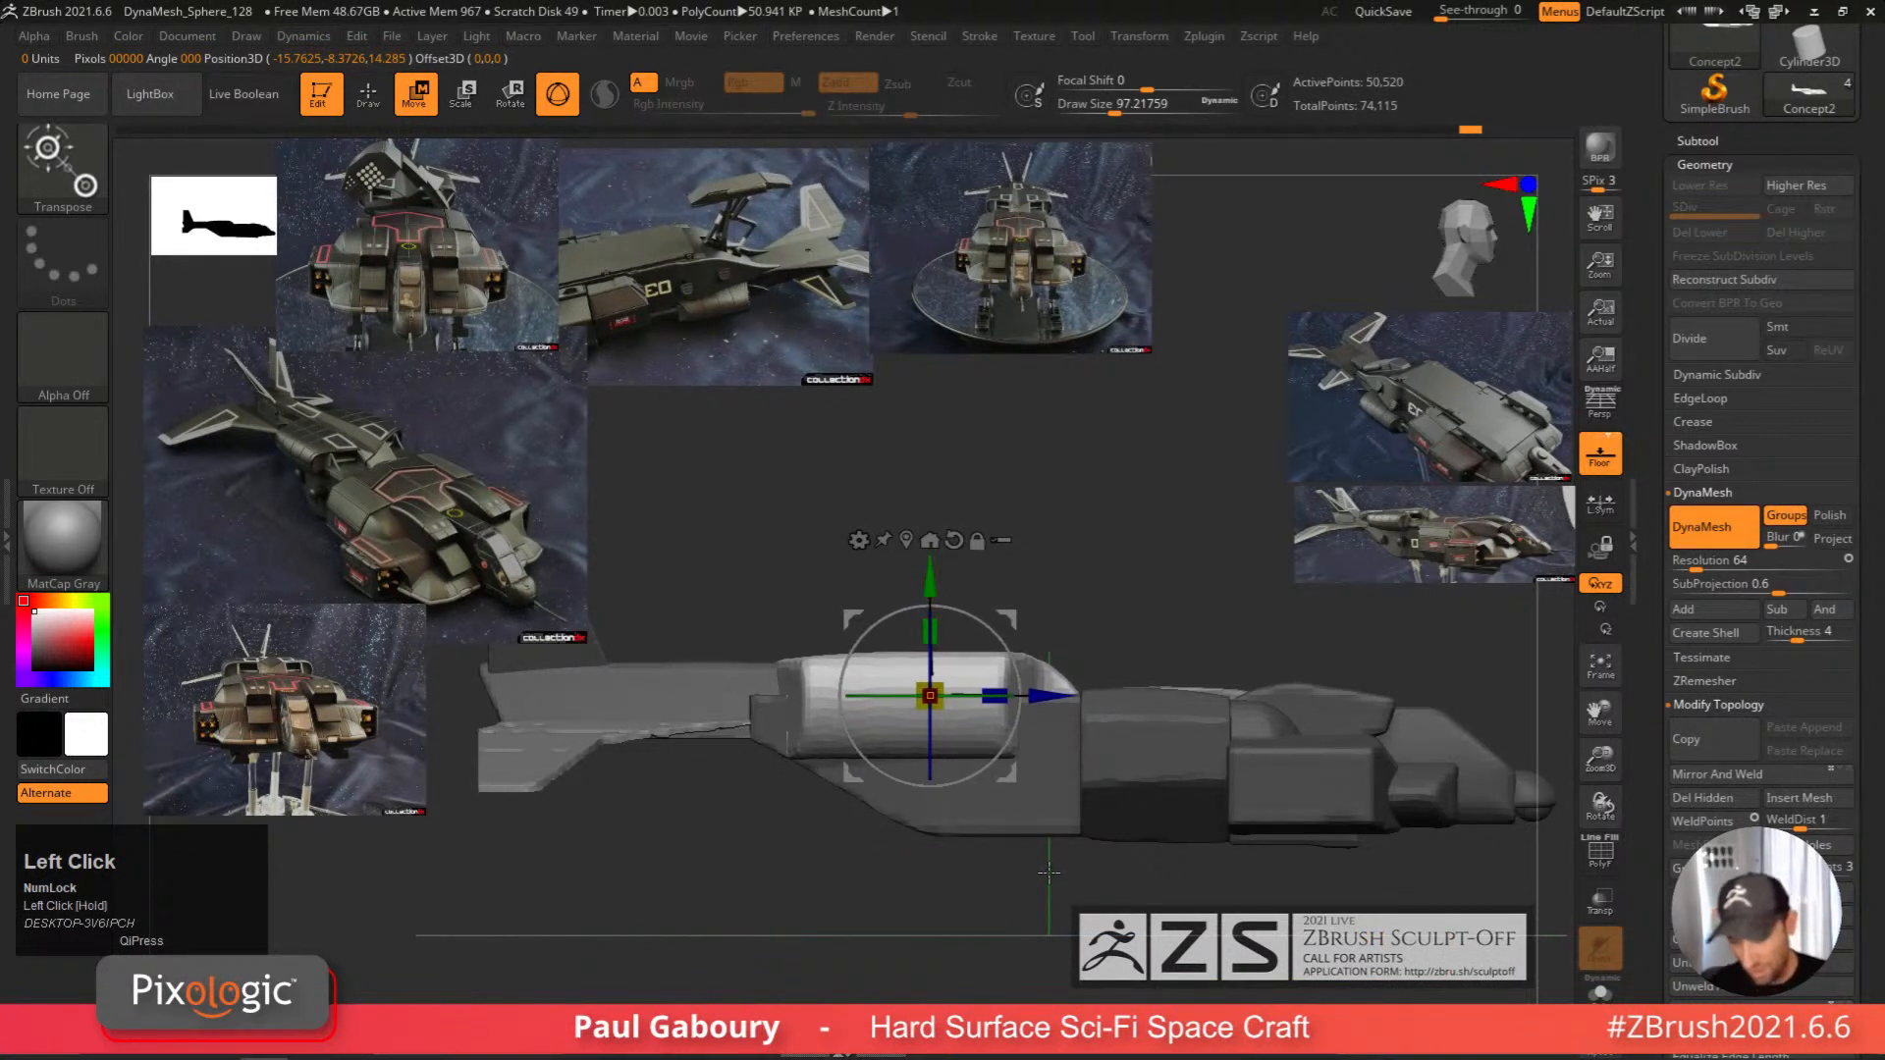
key("q")
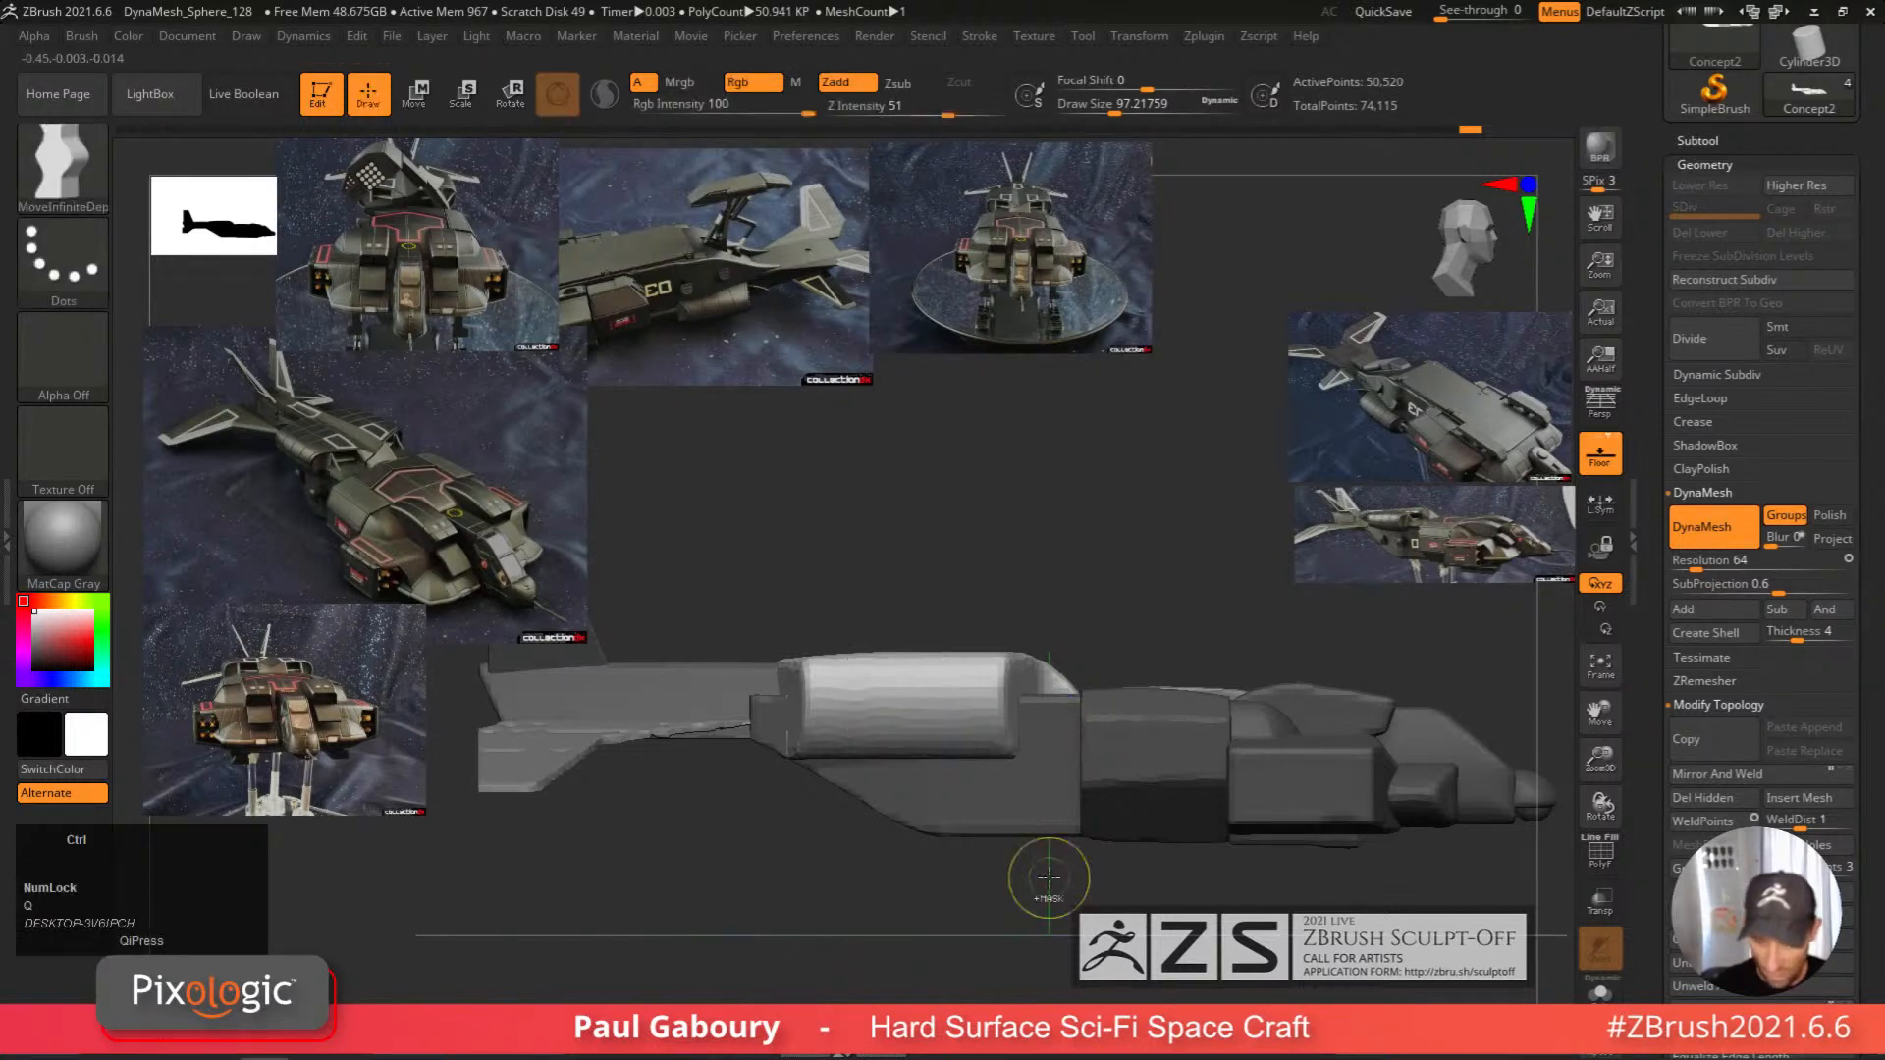
mouse_move(1043, 871)
right_mouse_down()
mouse_move(904, 879)
mouse_move(1040, 796)
right_mouse_up()
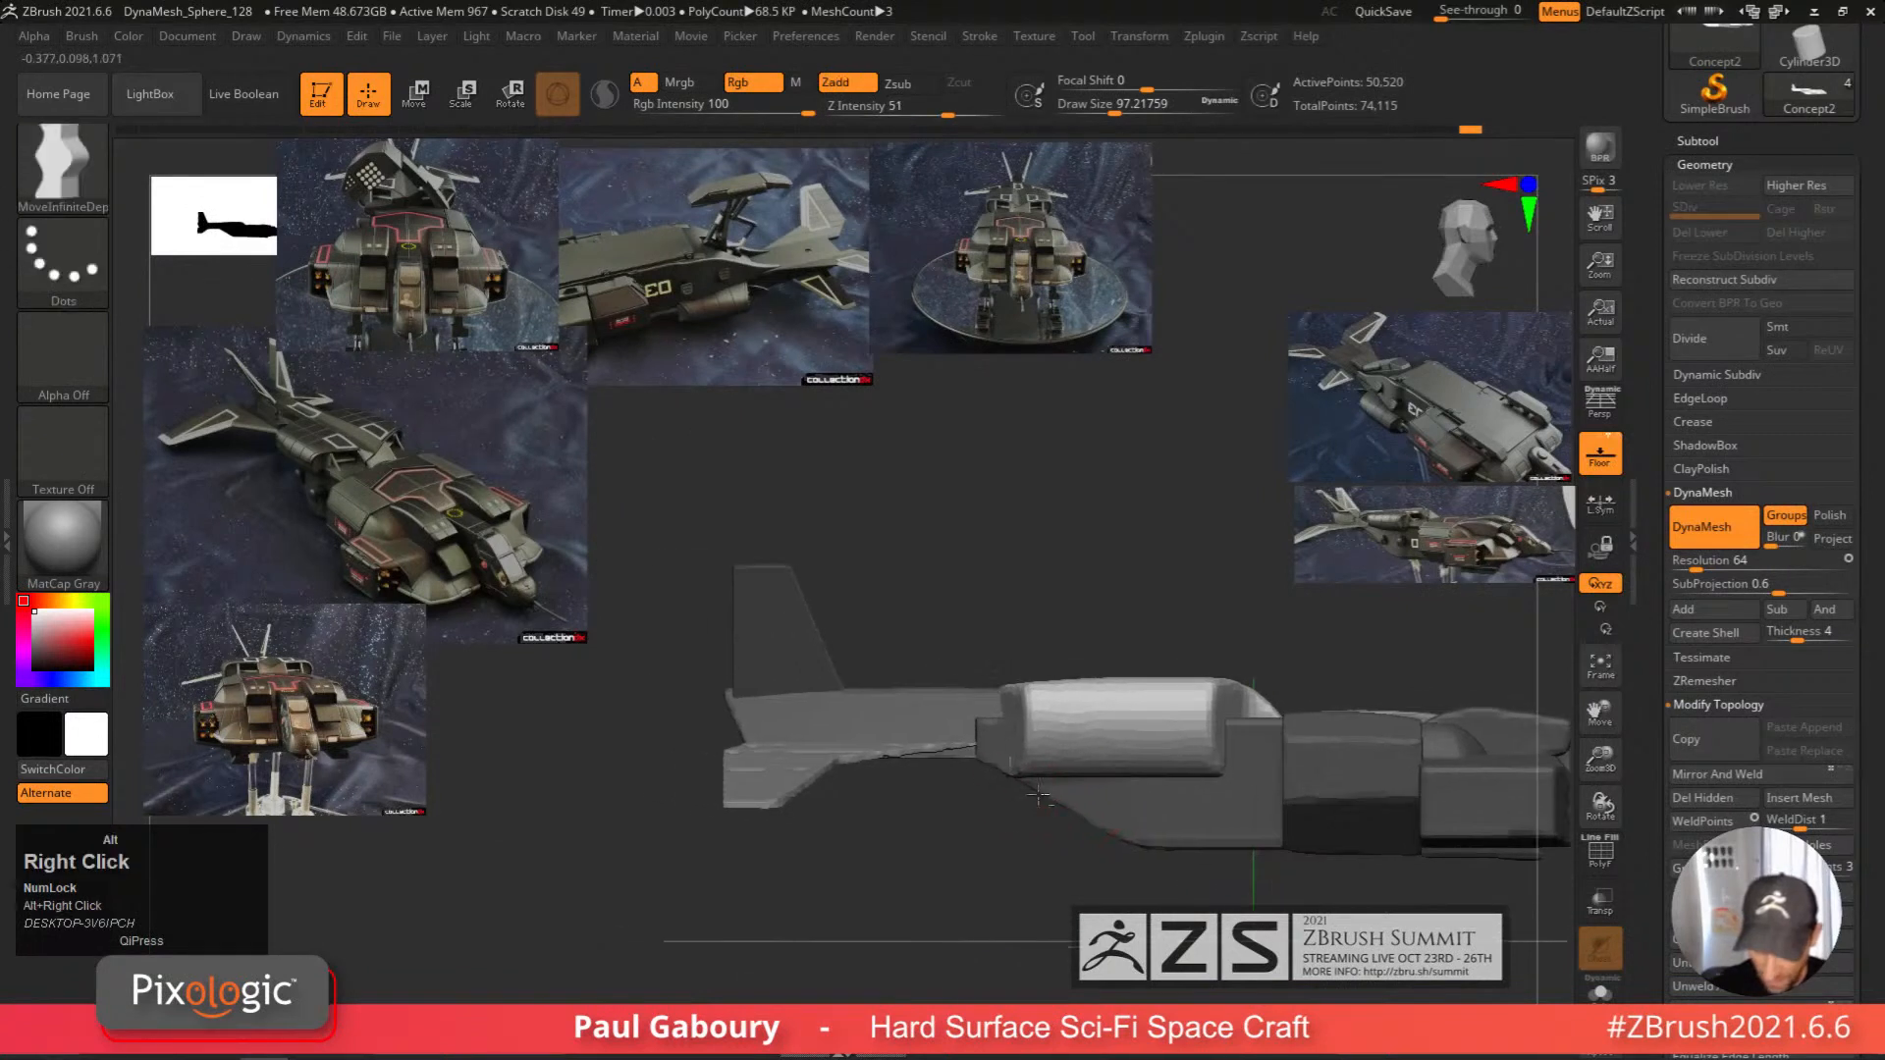
left_click(928, 832, "ctrl")
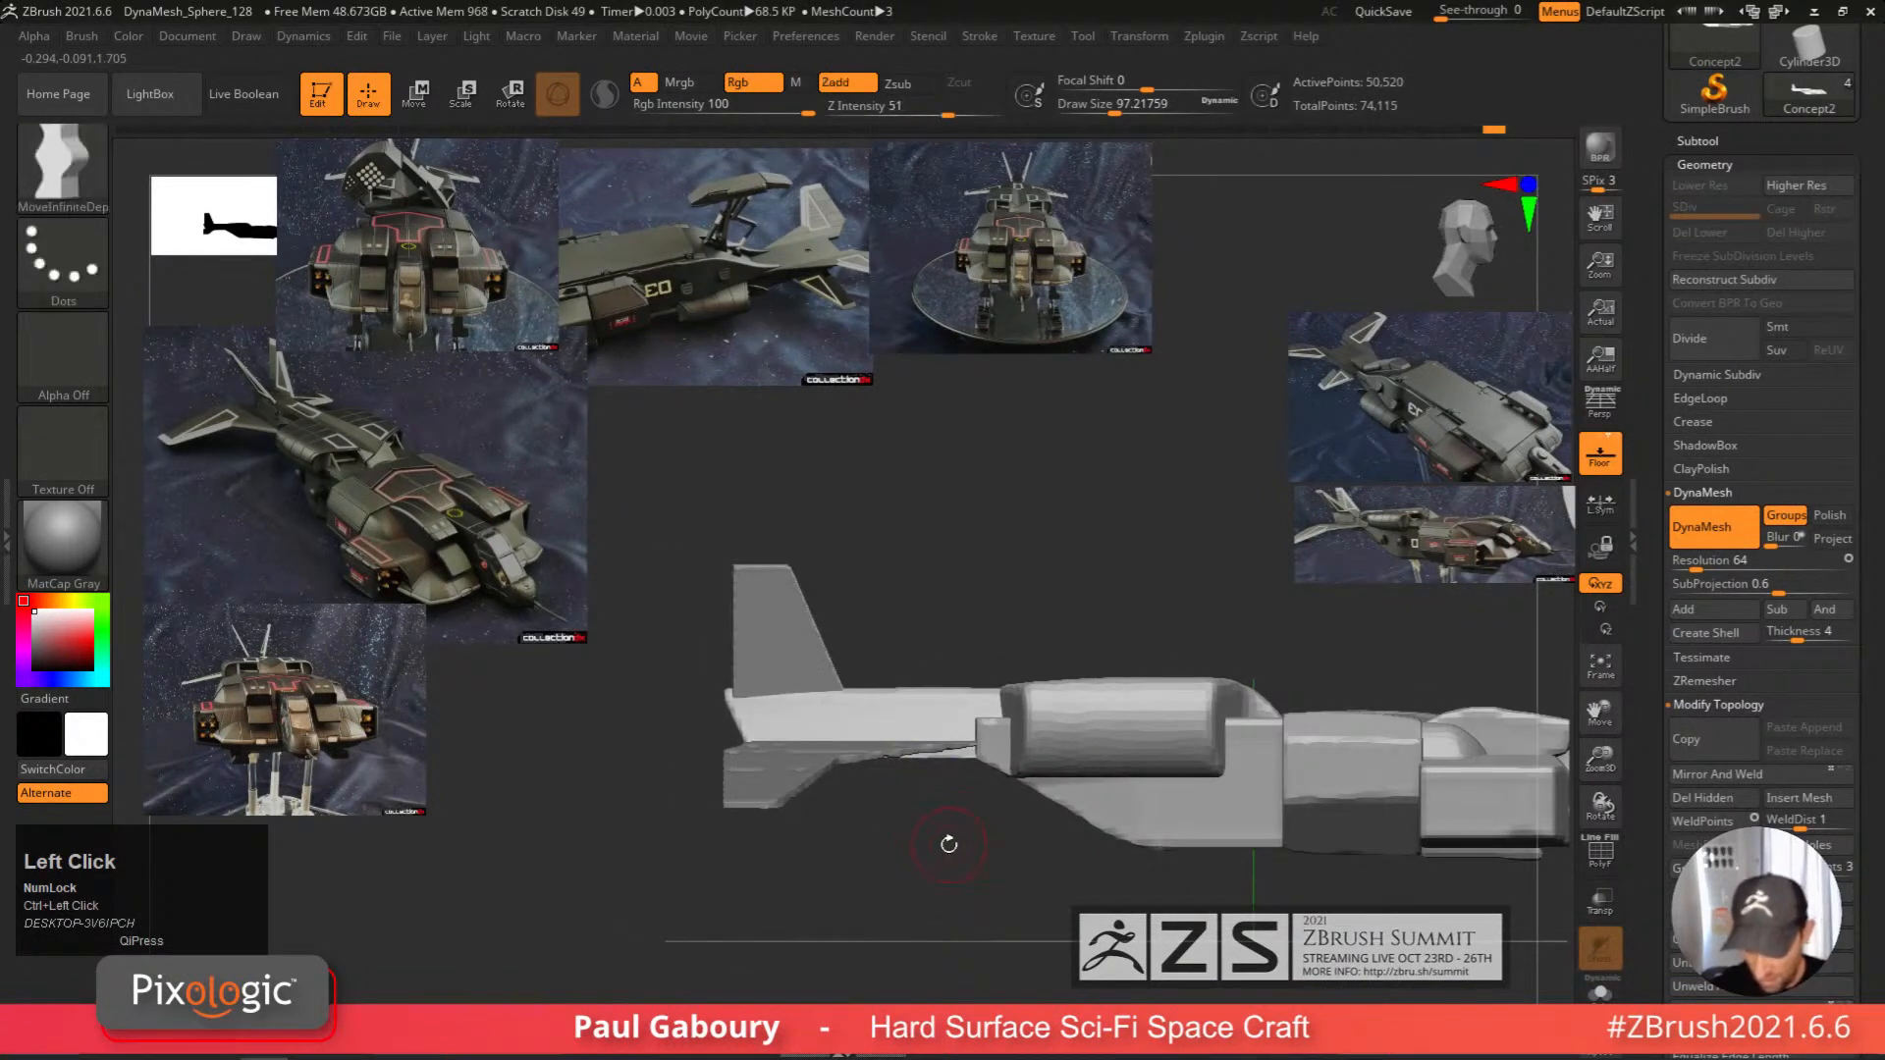
Mask everything except the tail boom, nudge it slightly upward, and clear the mask.
key("w")
left_click(894, 711)
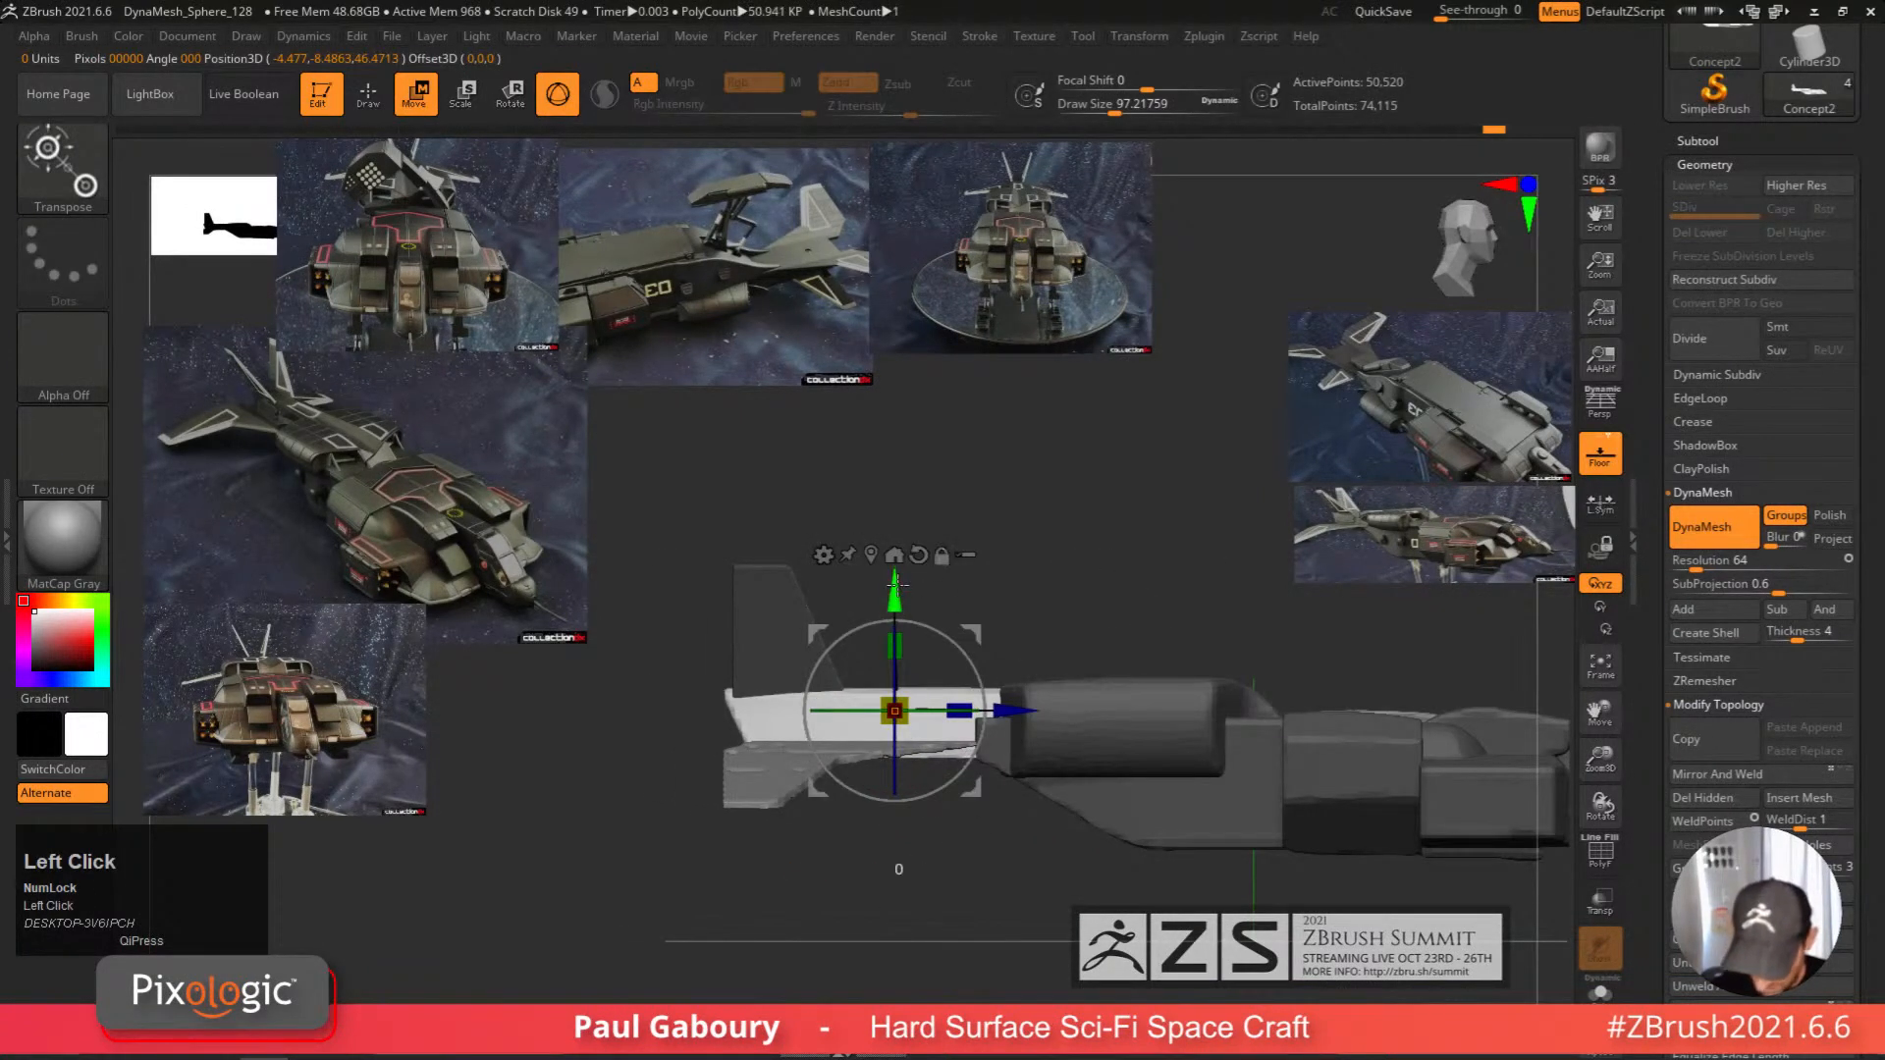
left_click_drag(896, 585, 897, 581)
right_click_drag(1129, 845, 1037, 879)
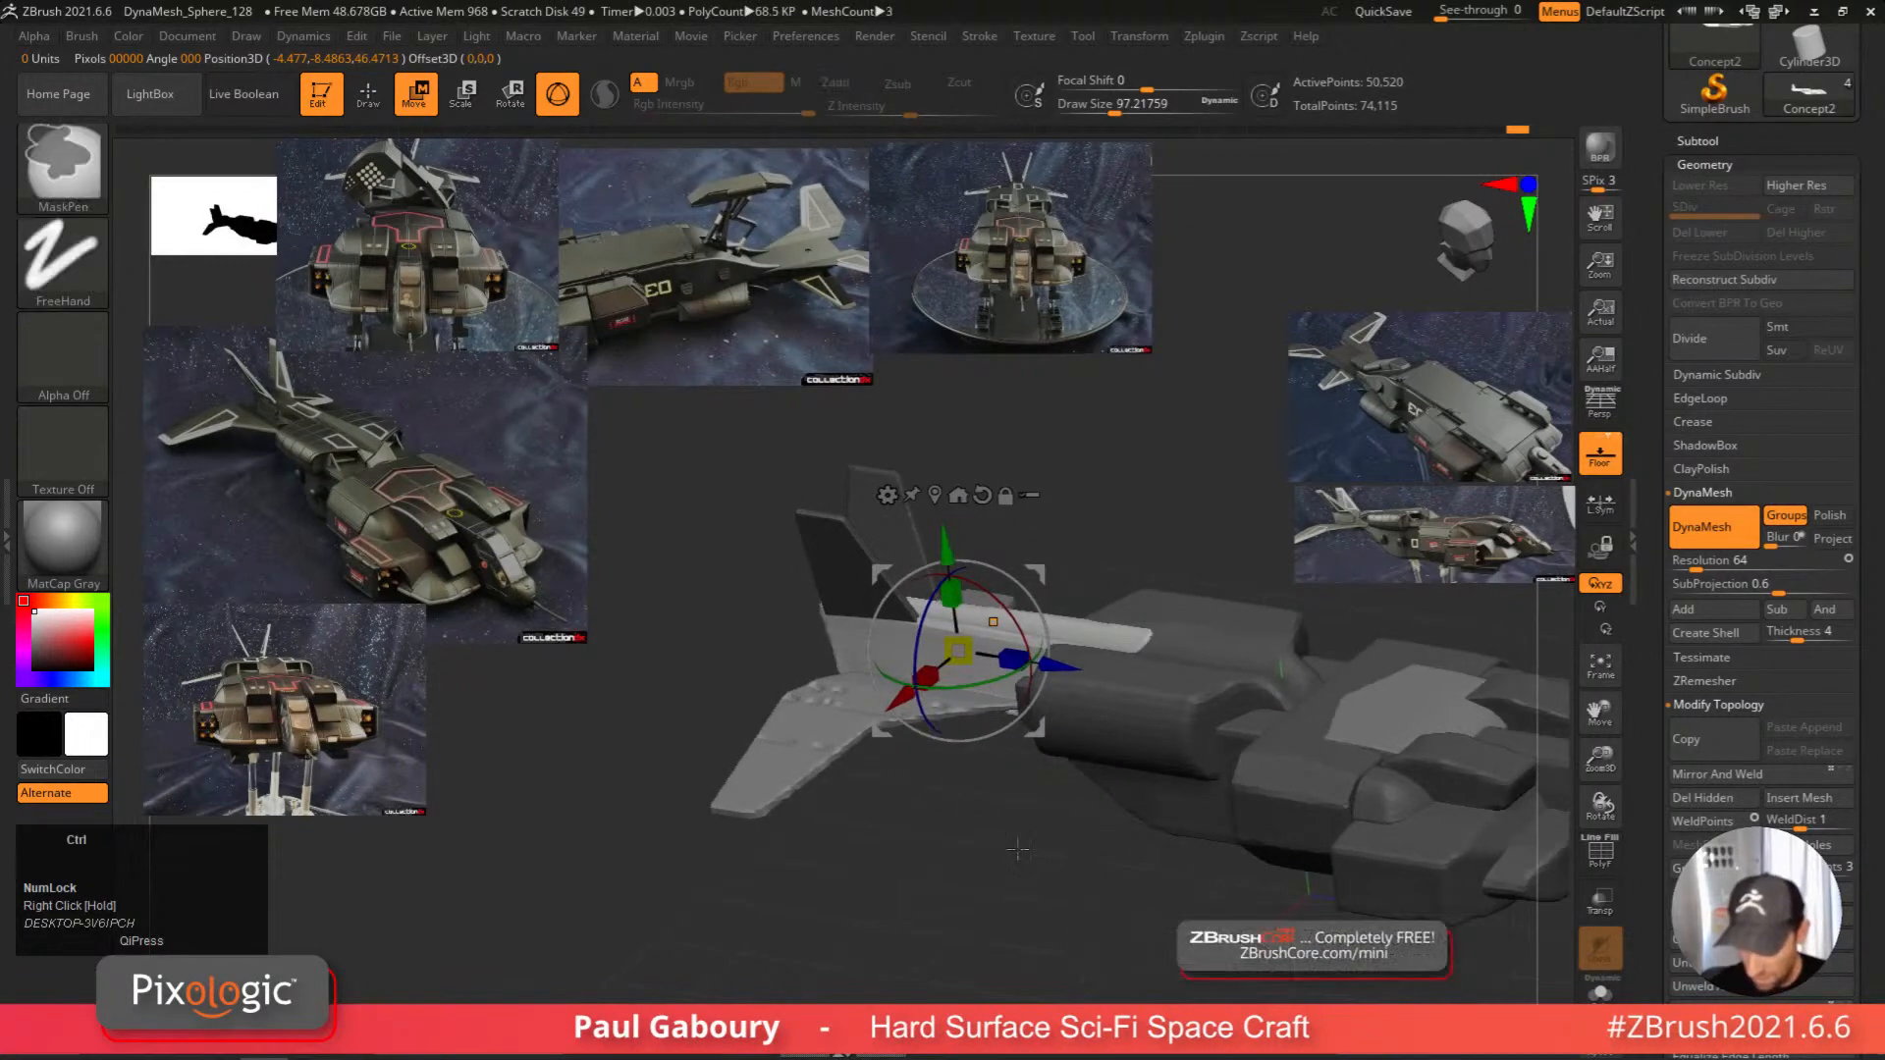
left_click_drag(1023, 868, 1037, 883, "ctrl")
key("q")
Mask everything except the central upper spine between the engine pods, with the whole model shown from the front.
right_click_drag(1037, 883, 880, 850, "ctrl")
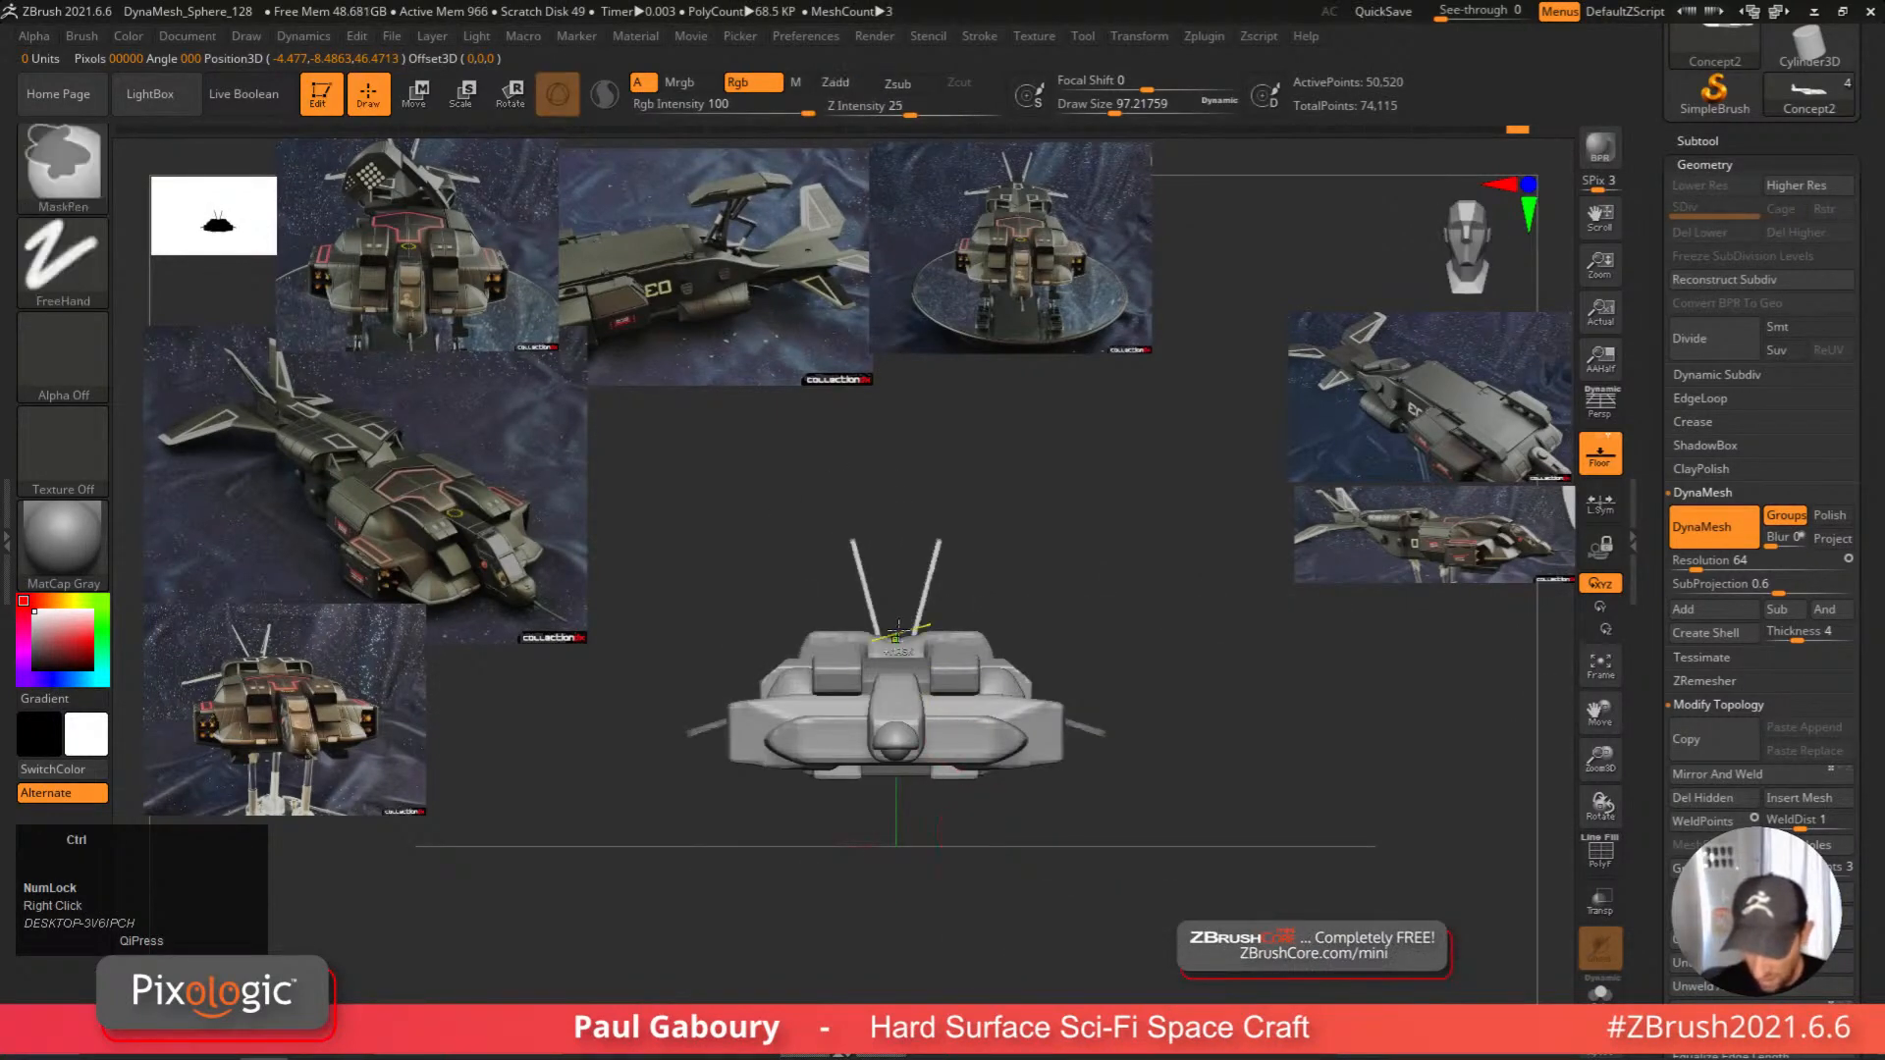
right_click_drag(918, 721, 987, 765, "ctrl")
left_click(945, 640, "ctrl+shift")
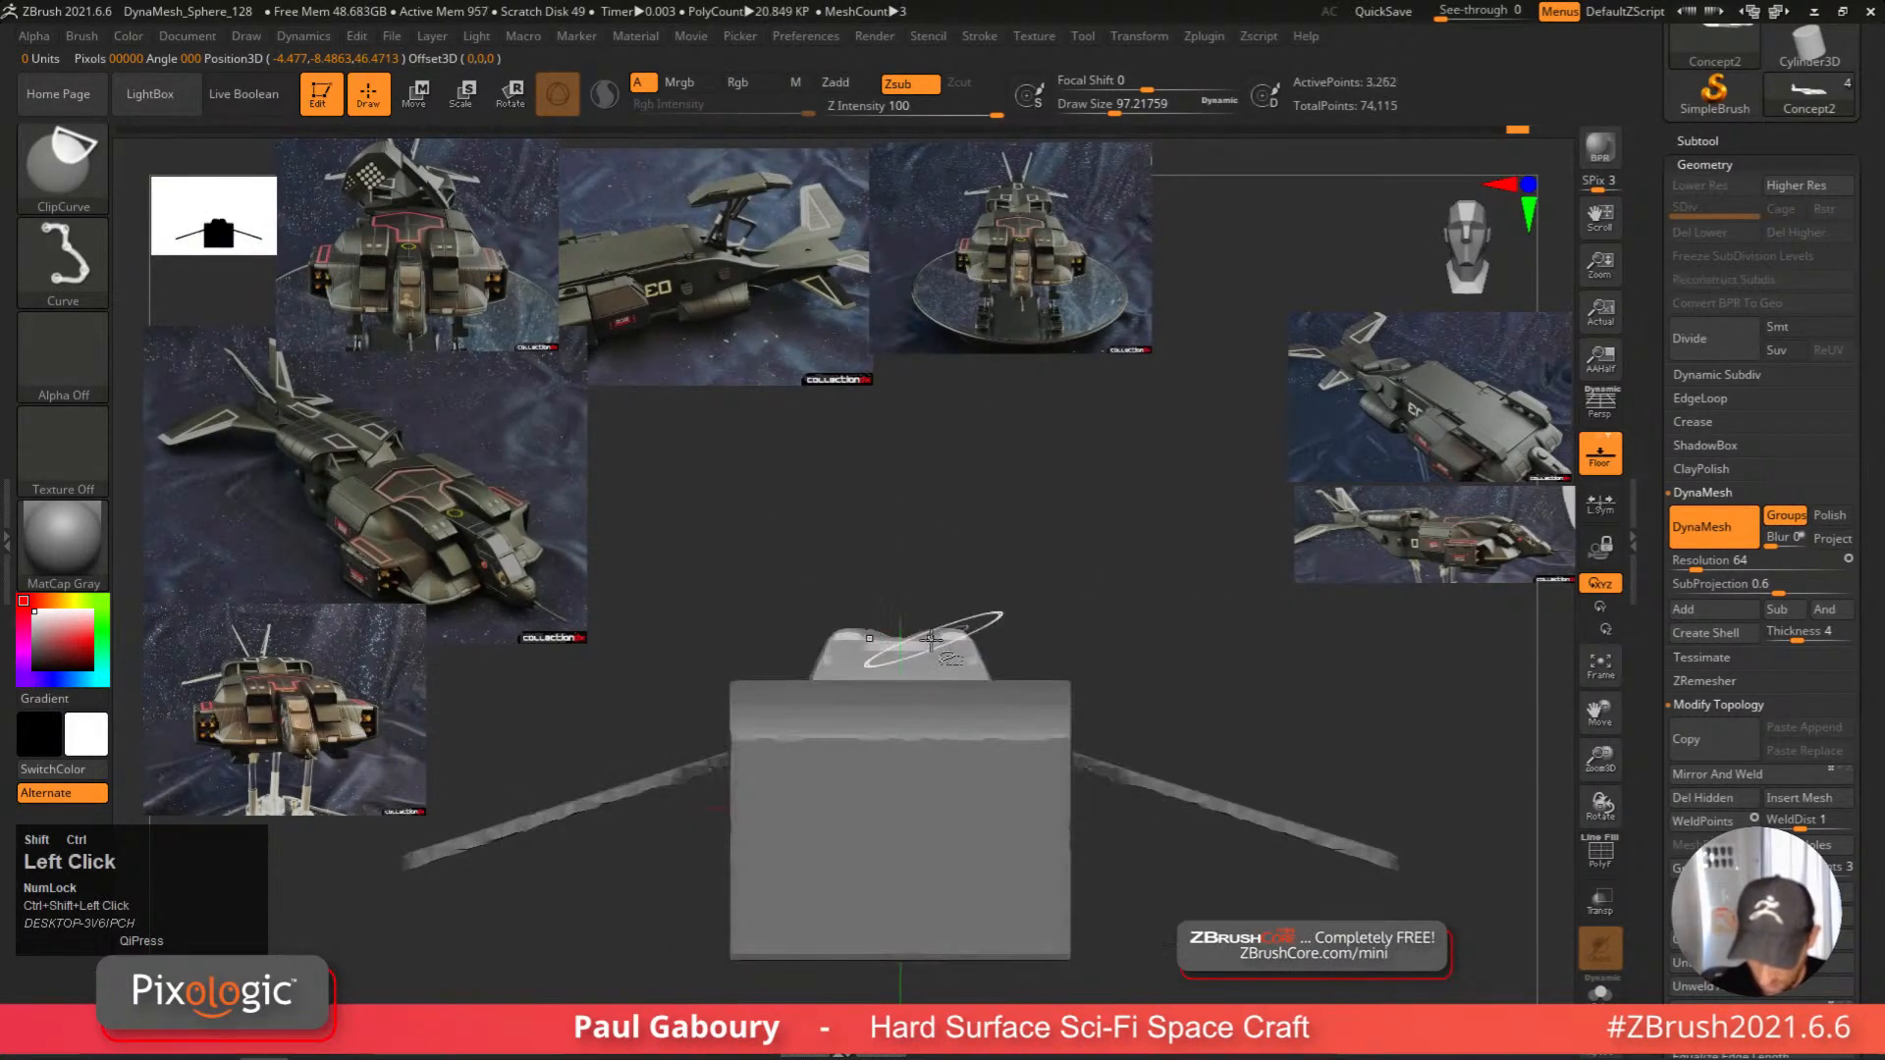
left_click(955, 643, "ctrl+shift")
left_click(974, 649, "ctrl+shift")
left_click(1129, 564, "ctrl")
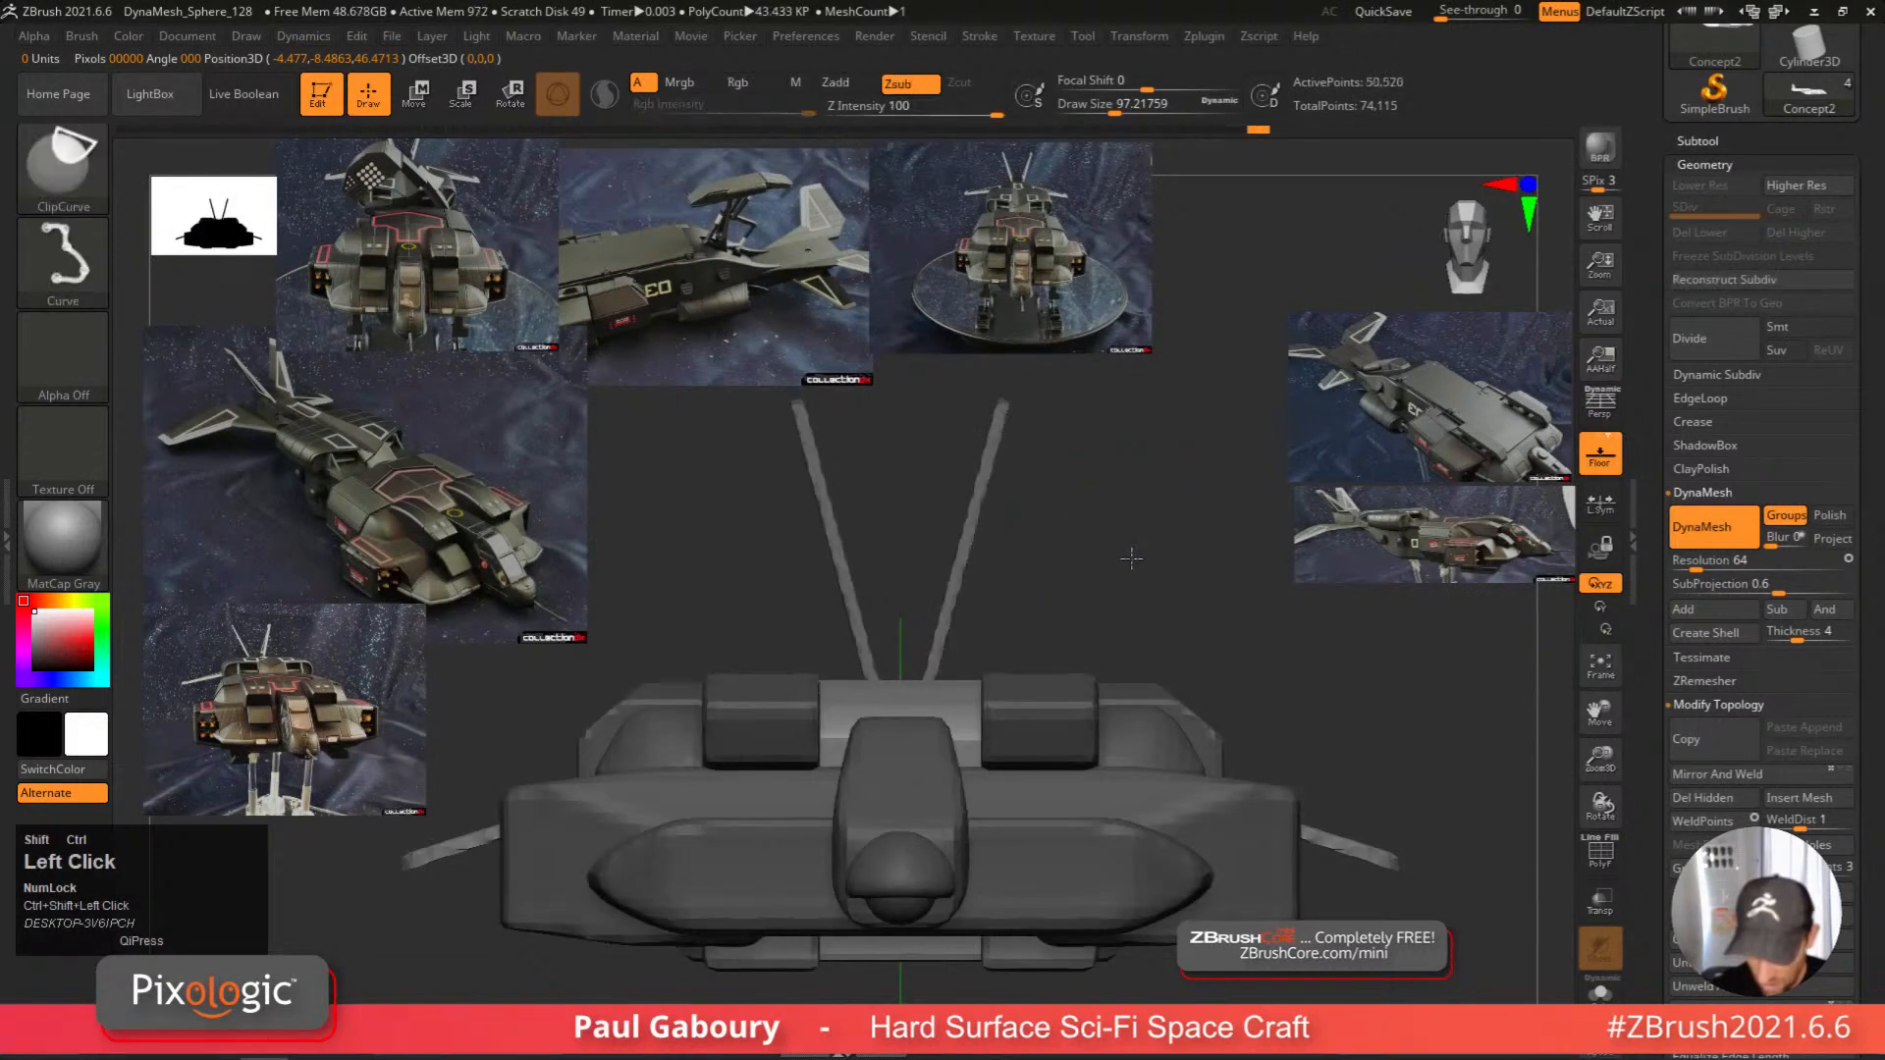
left_click(1128, 557, "ctrl+shift")
key("ctrl+shift")
Clip a rounded recess into the top of the central spine with ClipCircle from the front, and remesh with DynaMesh.
left_click(55, 160, "ctrl+shift")
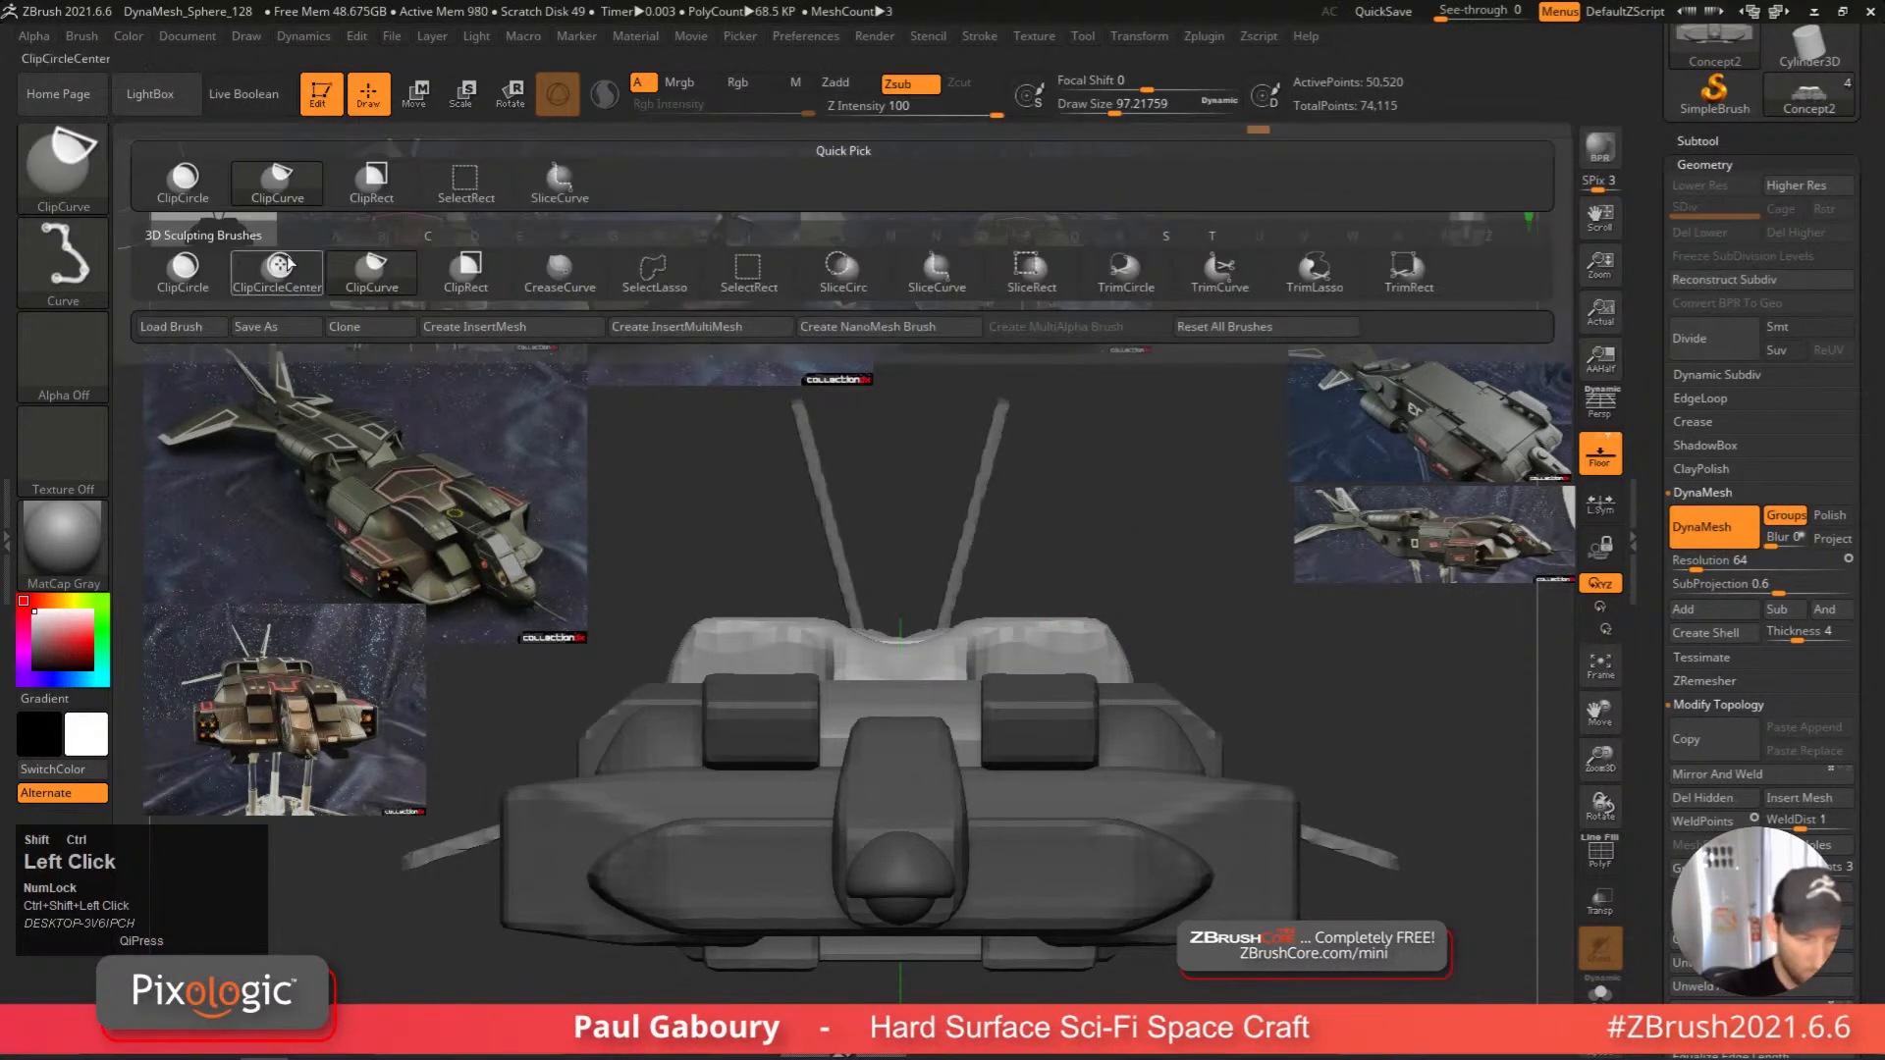
left_click(179, 265, "ctrl+shift")
left_click_drag(870, 556, 955, 620, "ctrl+shift")
key("ctrl+shift+space")
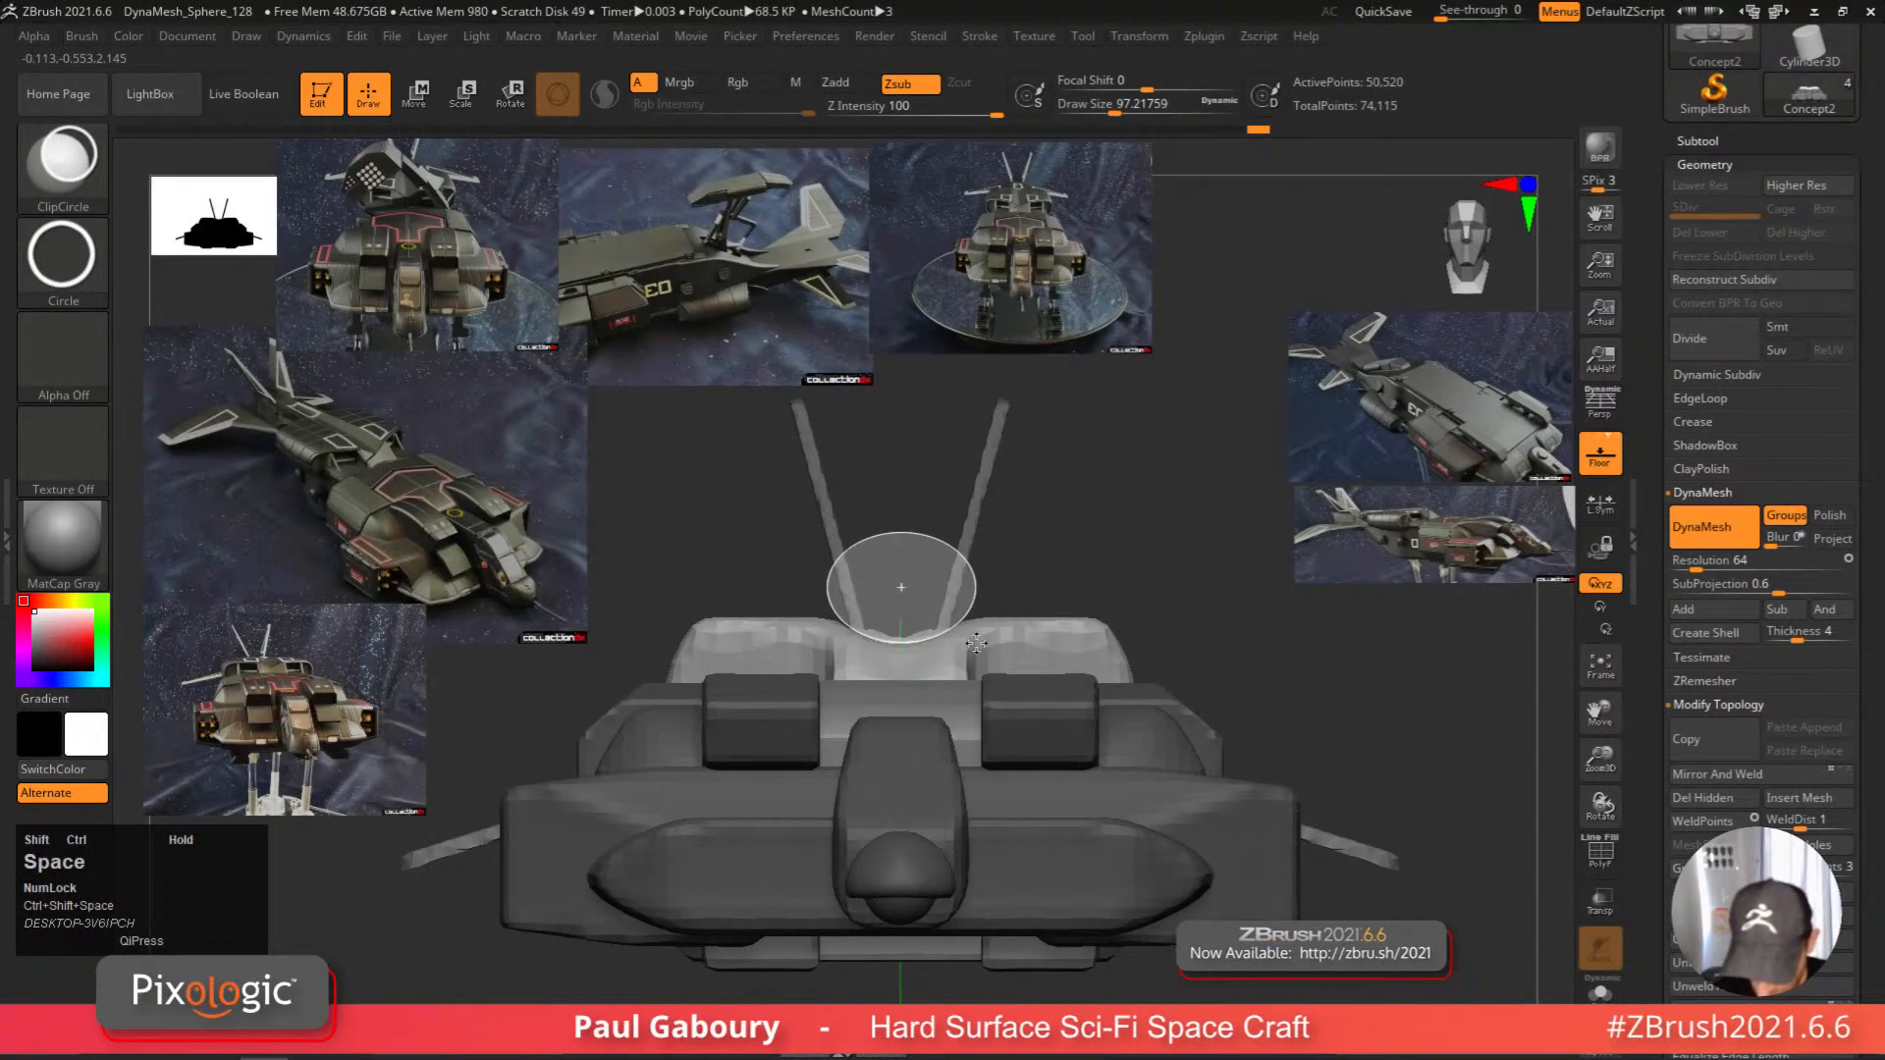
left_click_drag(976, 645, 977, 646, "ctrl+shift")
key("ctrl+z")
left_click_drag(891, 541, 983, 632, "ctrl+shift")
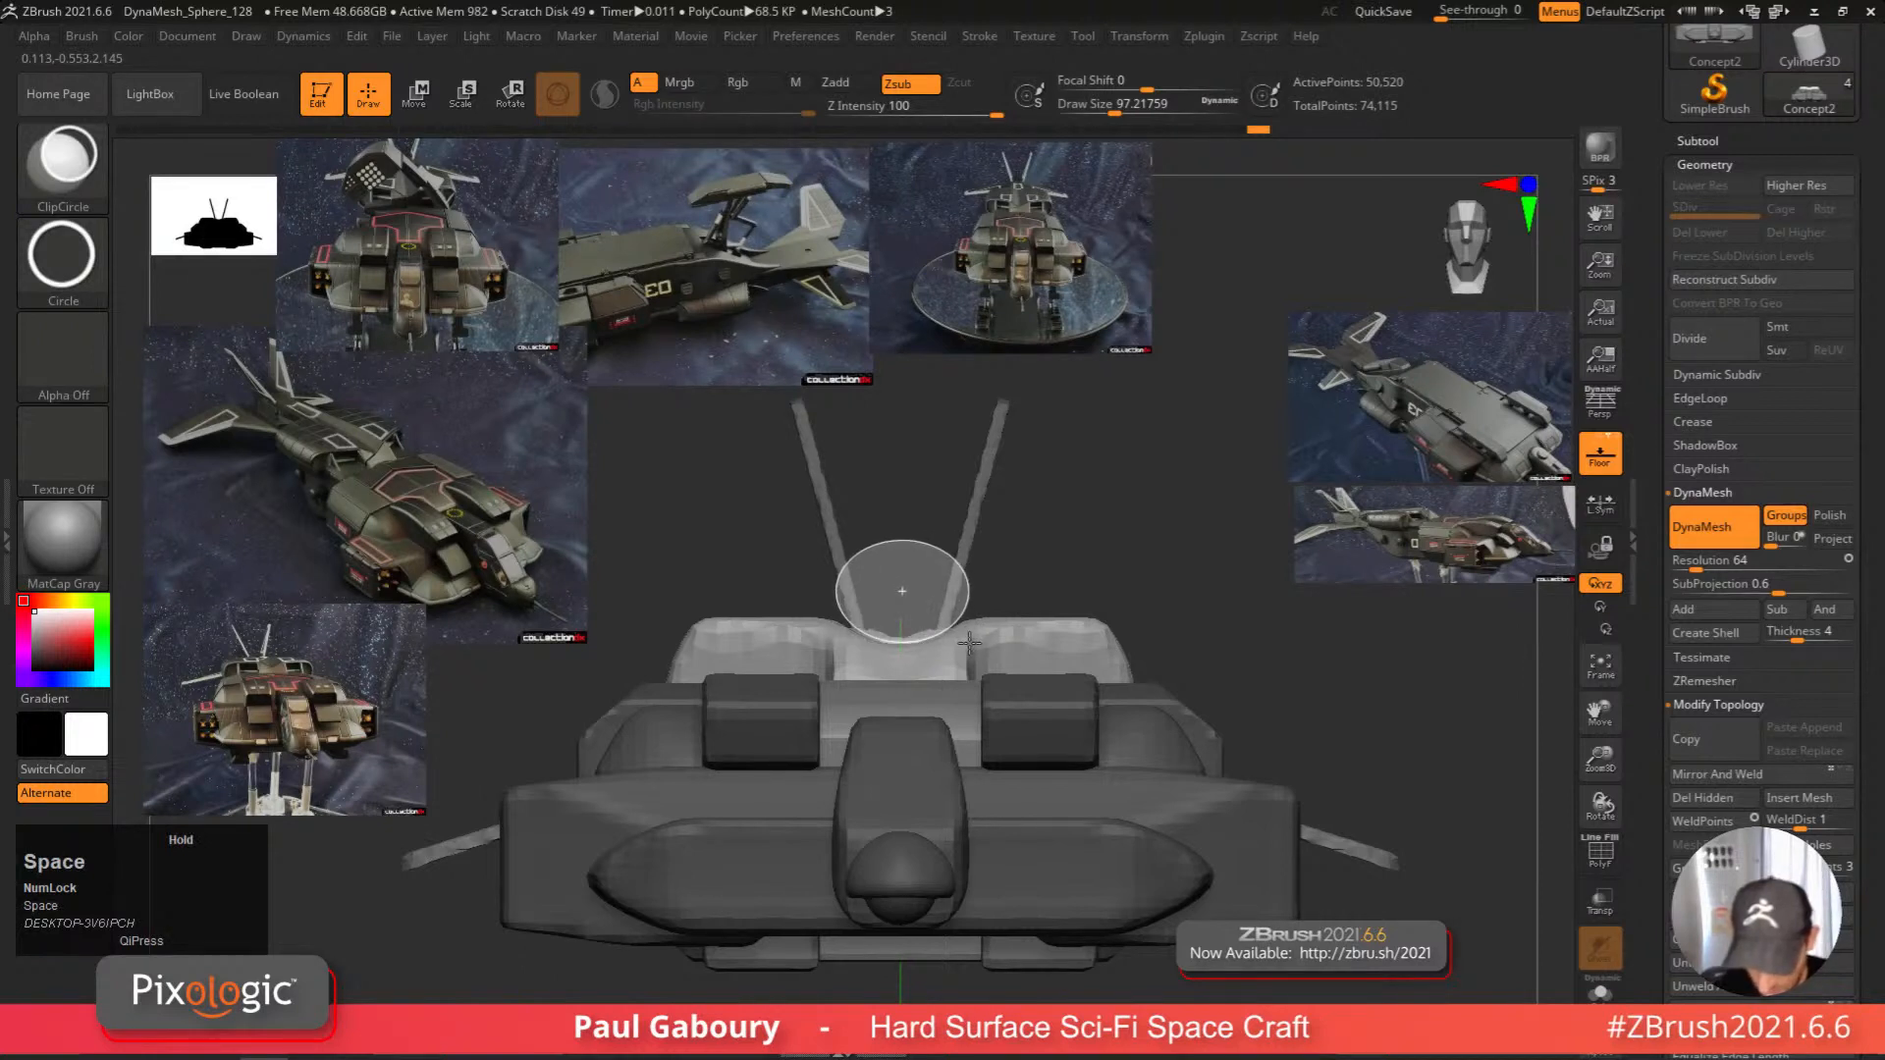
left_click_drag(967, 642, 967, 639, "ctrl+shift")
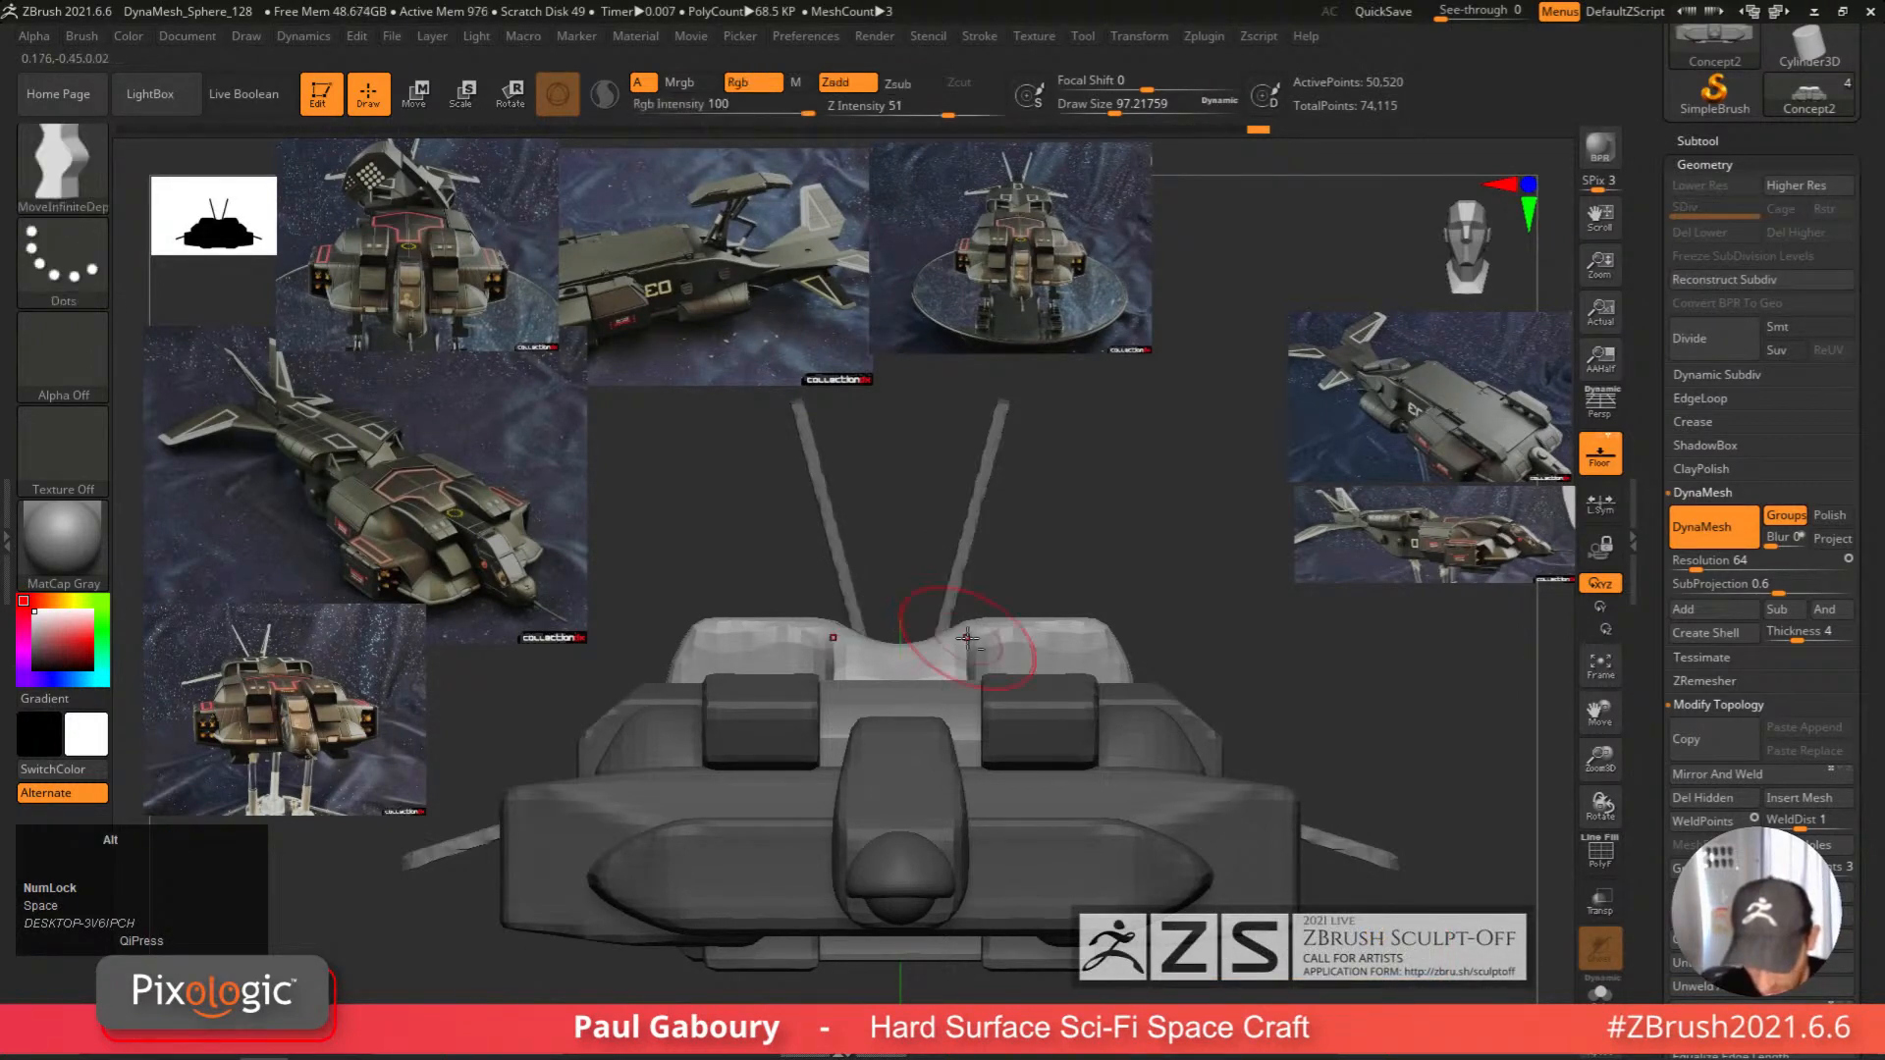
mouse_move(1015, 646)
right_mouse_down("alt")
mouse_move(968, 589)
mouse_move(996, 653)
right_mouse_up("alt")
right_click_drag(997, 653, 985, 700, "alt")
left_click_drag(1195, 664, 1191, 660, "ctrl")
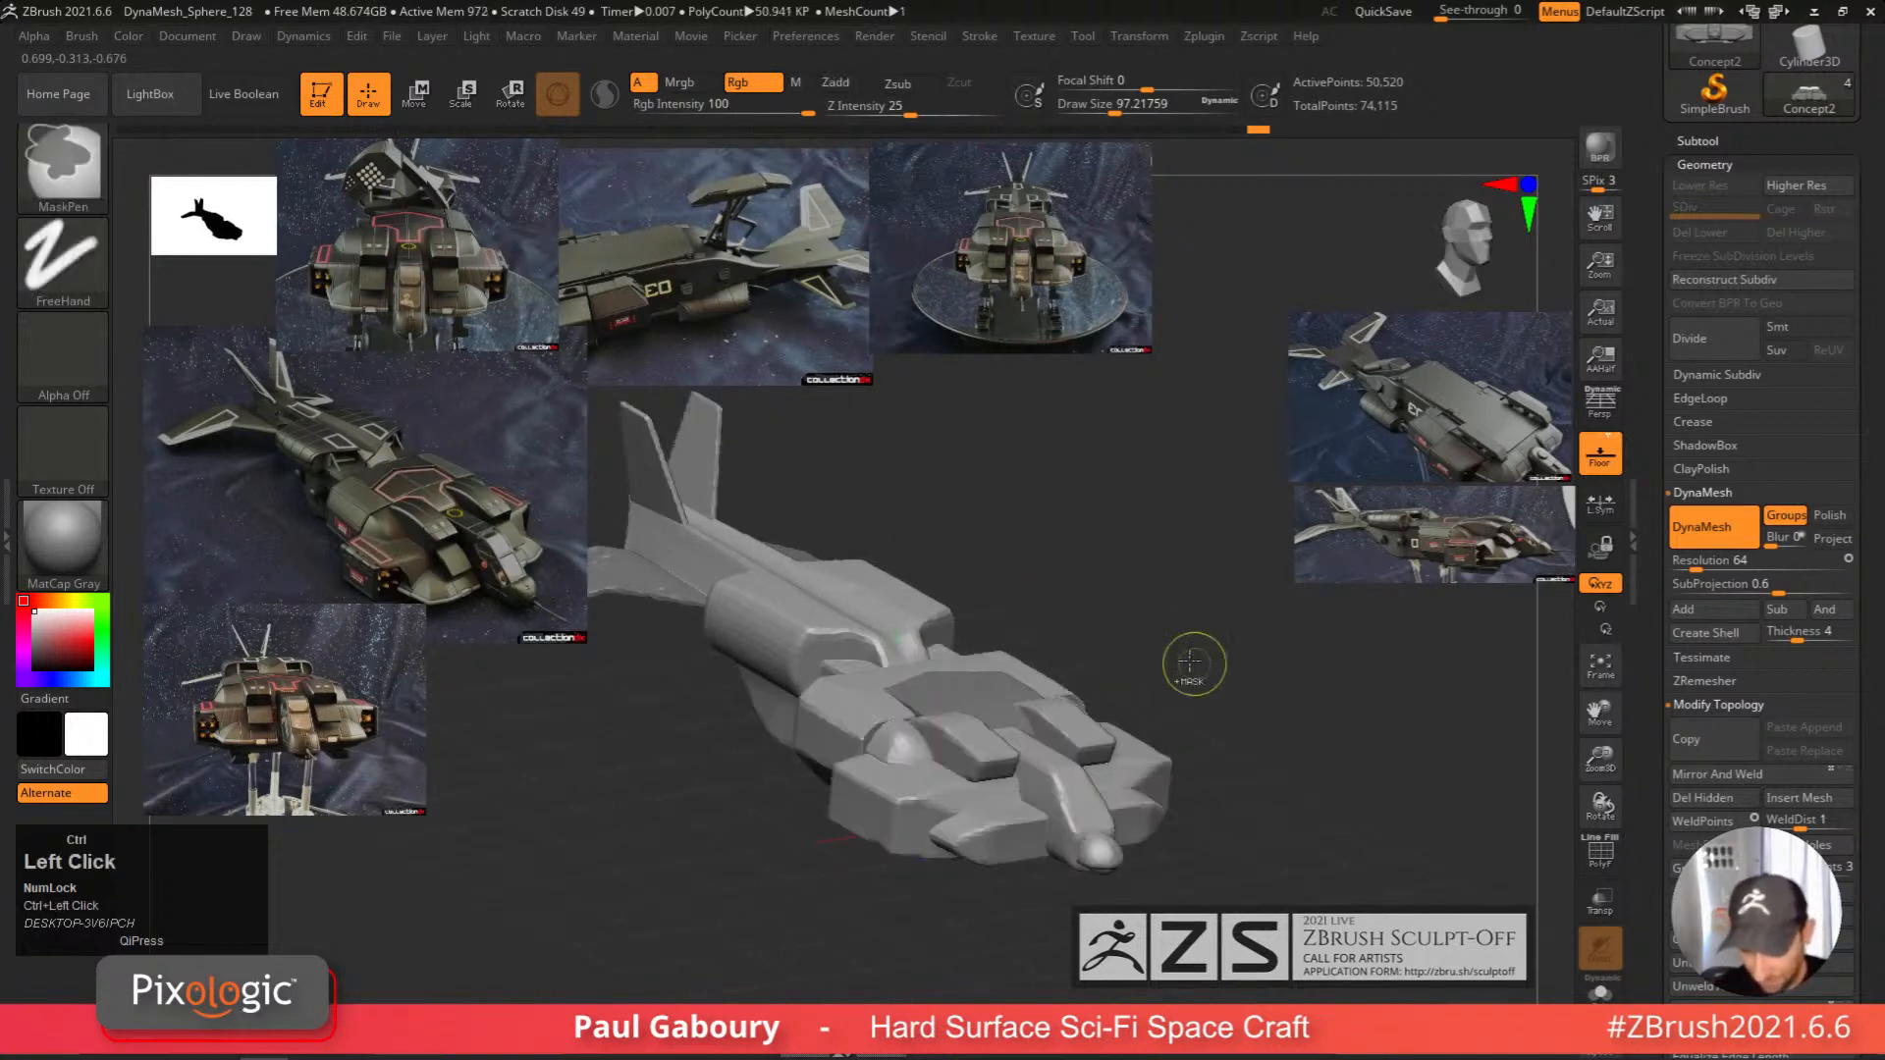
mouse_move(1205, 656)
right_mouse_down()
mouse_move(1115, 661)
mouse_move(1169, 799)
mouse_move(1224, 795)
mouse_move(1195, 808)
mouse_move(1149, 779)
mouse_move(1169, 668)
right_mouse_up()
Mask everything except the central spine and clip its sides with ClipCurve in top view so they taper toward the tail.
right_click_drag(845, 650, 1005, 682, "alt")
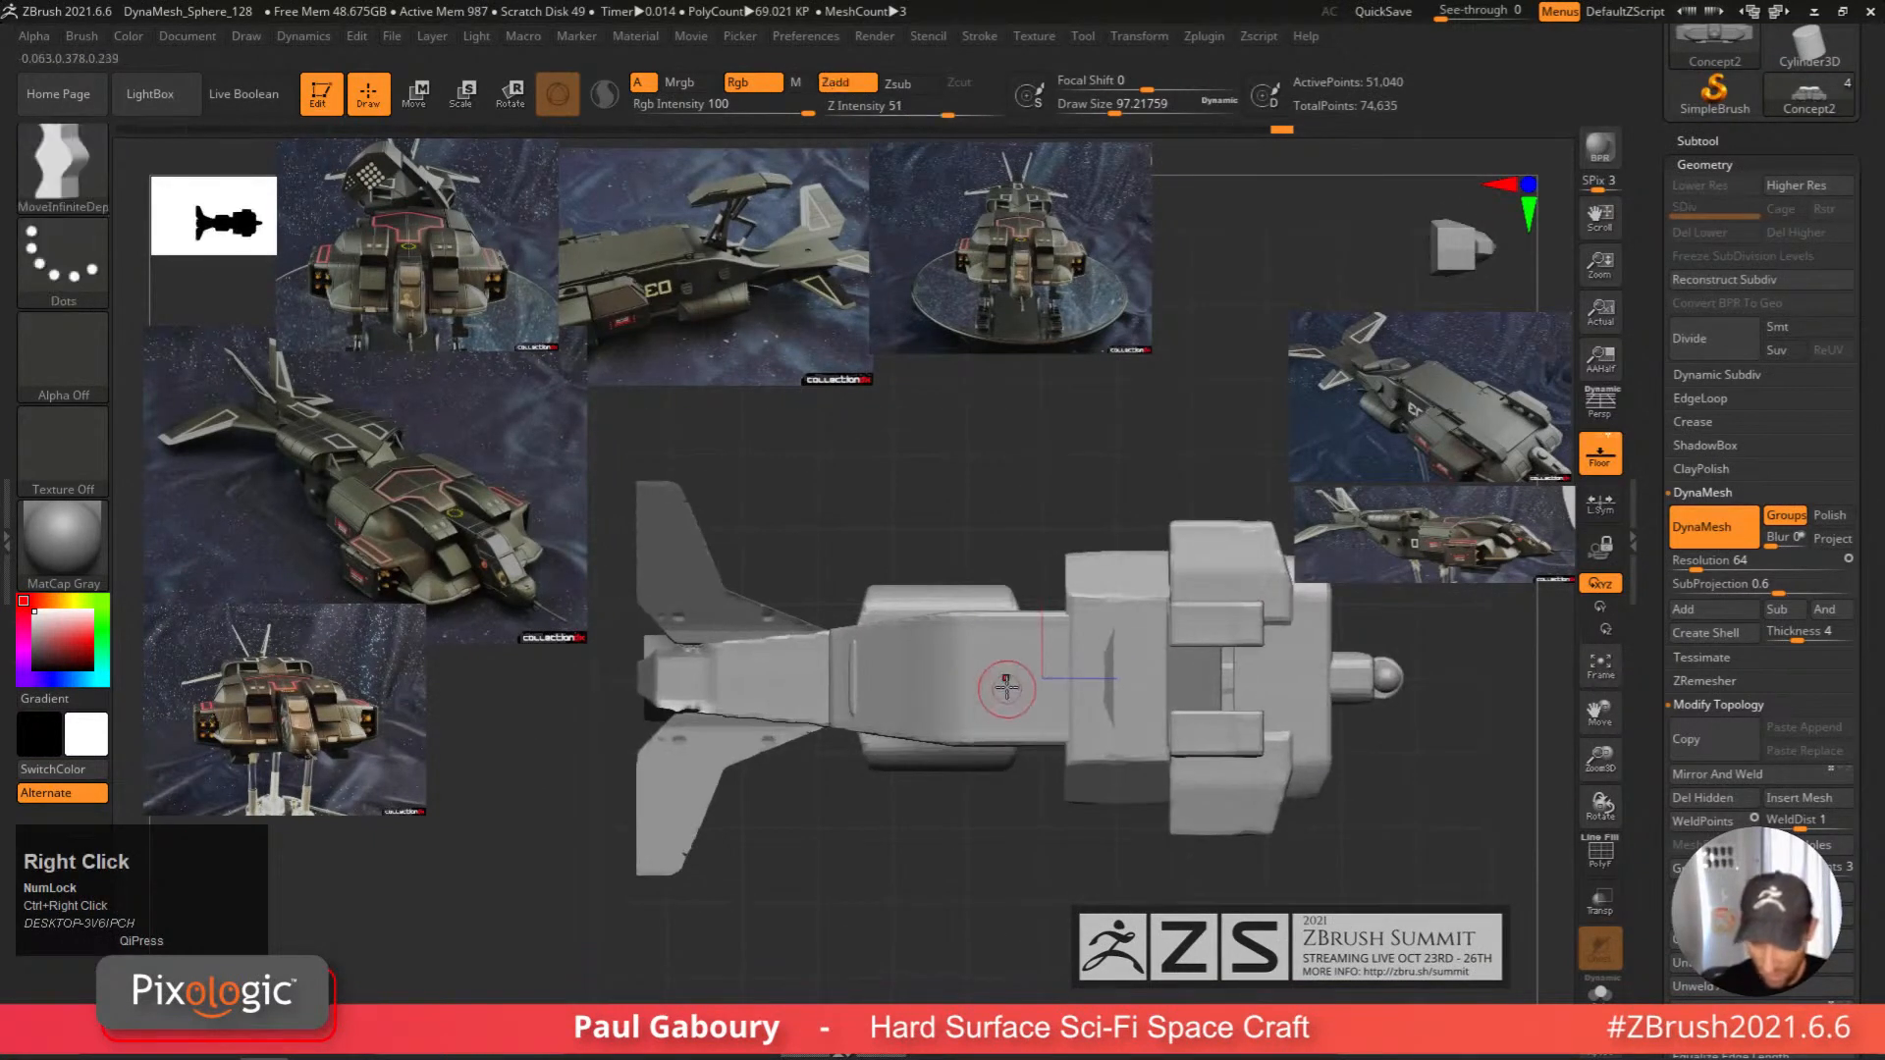
key("w")
left_click(1006, 662, "ctrl")
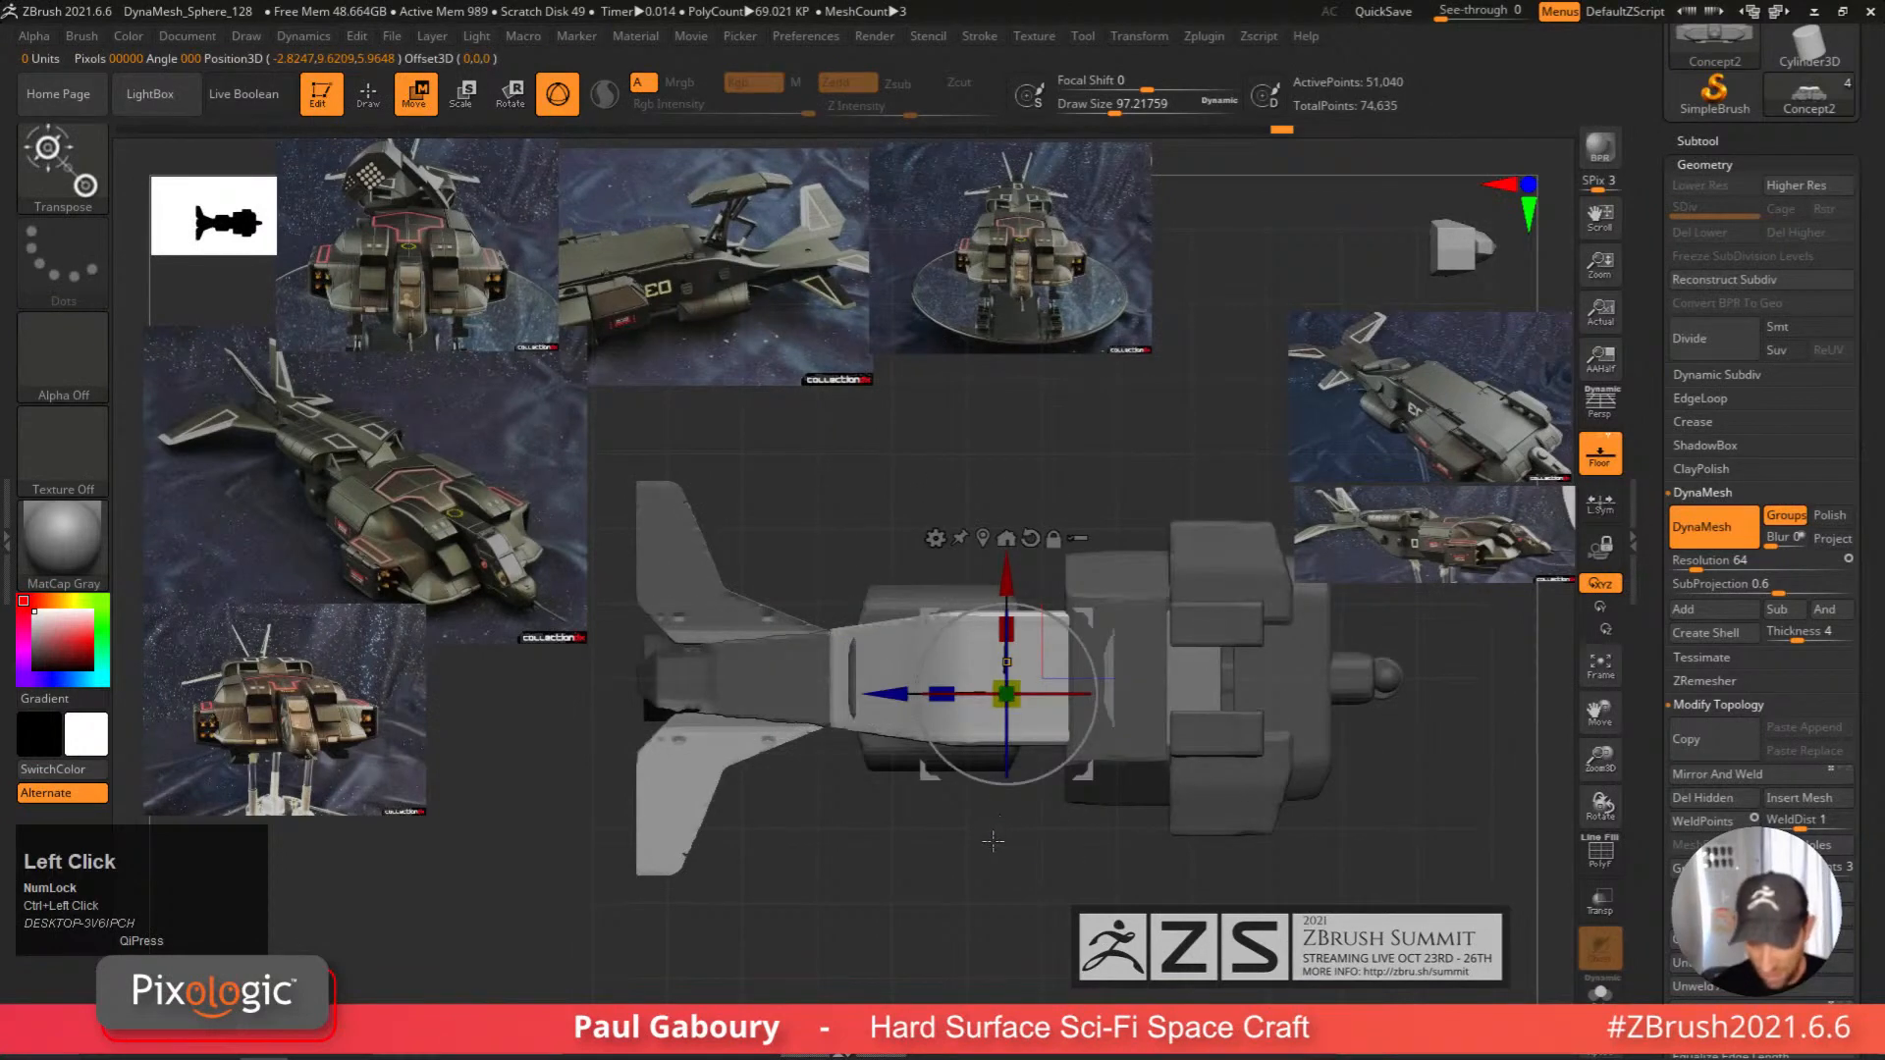
key("q")
right_click_drag(986, 846, 975, 861)
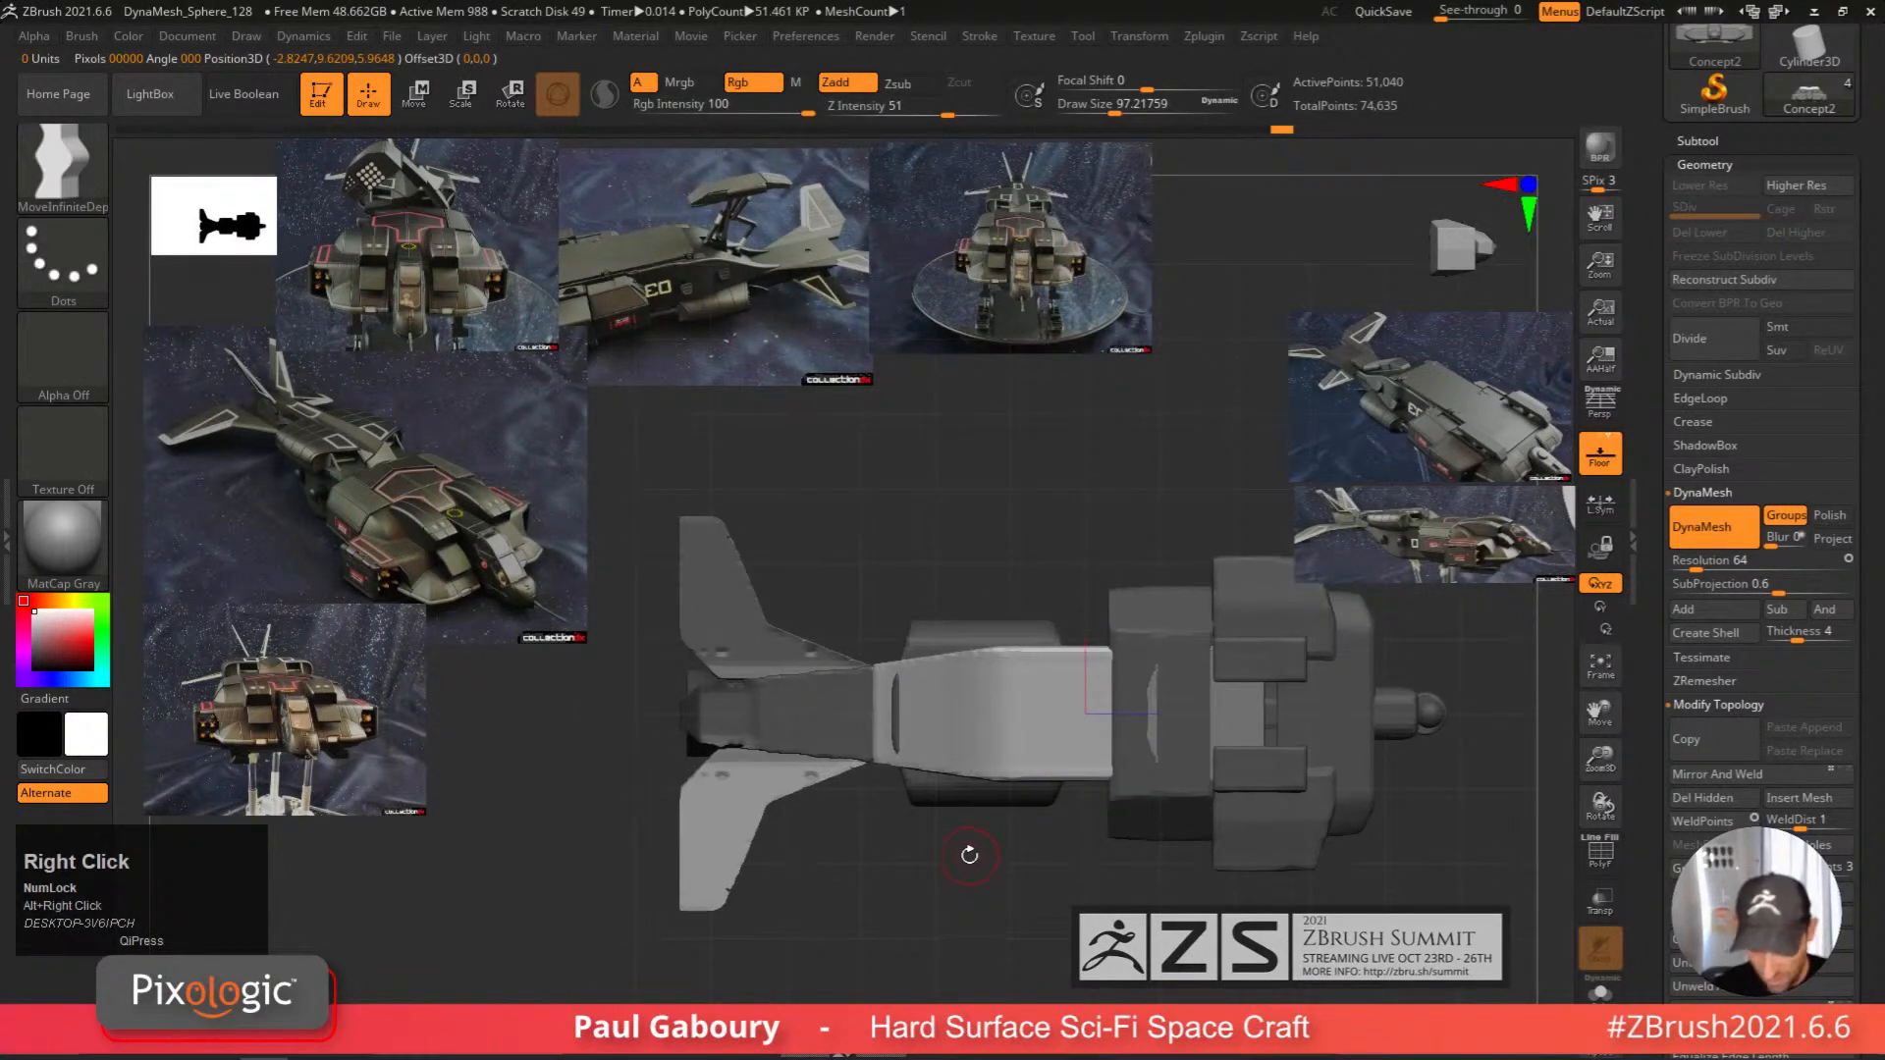
left_click(63, 165, "ctrl+shift")
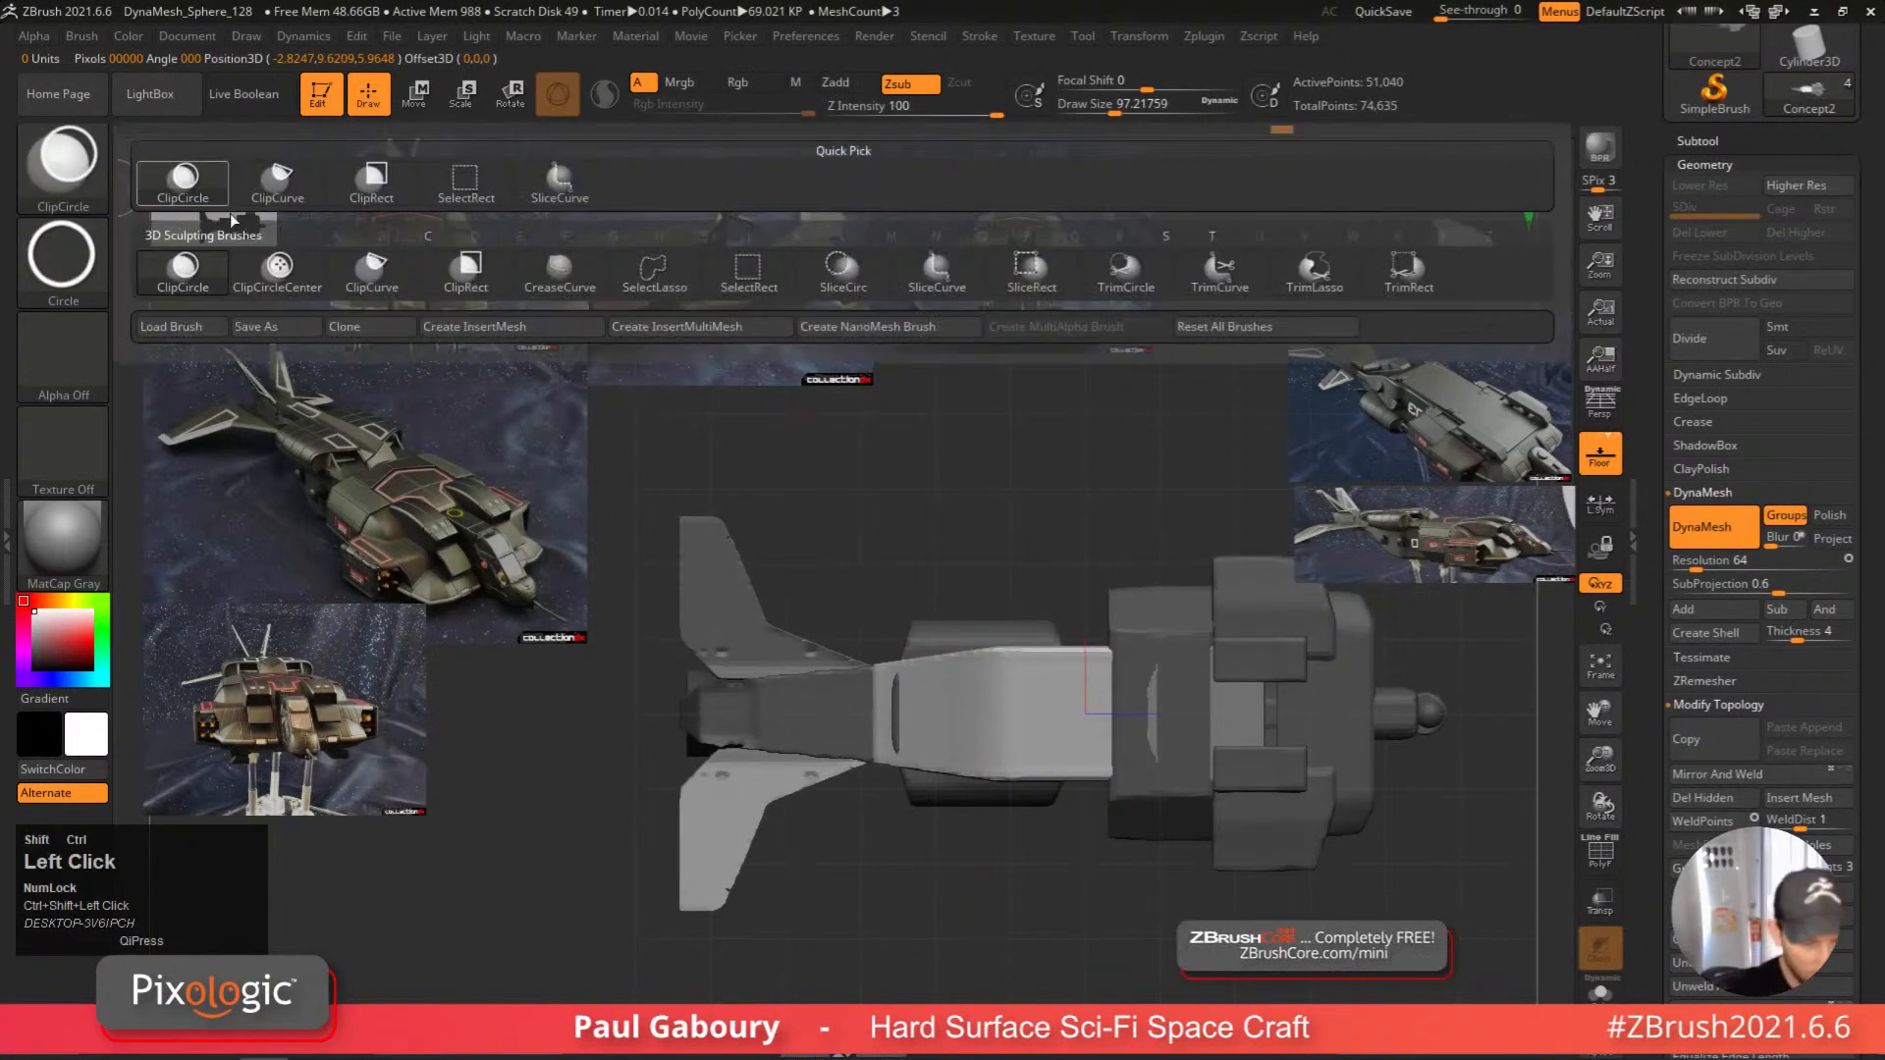
left_click(356, 280)
left_click_drag(776, 699, 1111, 627, "ctrl+shift")
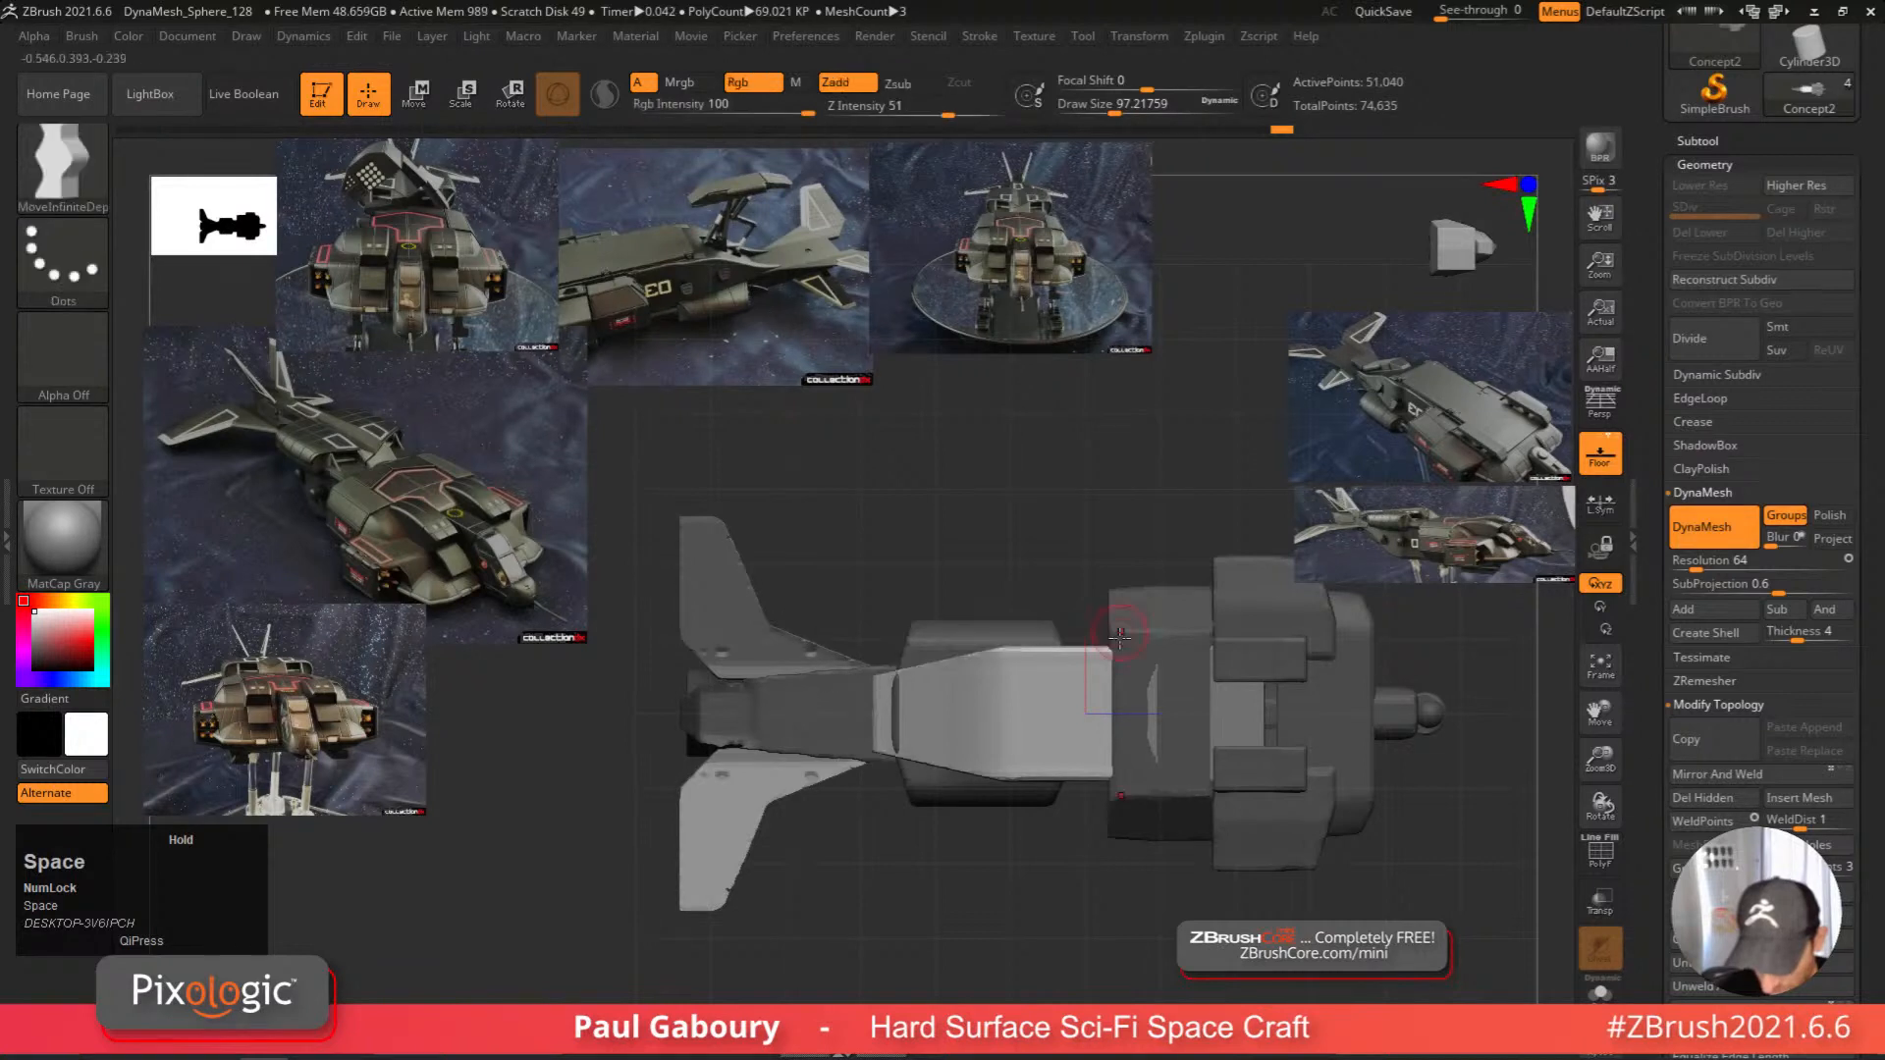
Clear the mask, remesh the model with DynaMesh, and return to the side view.
right_click_drag(981, 777, 931, 820, "ctrl")
mouse_move(931, 820)
right_mouse_down()
mouse_move(924, 845)
mouse_move(901, 835)
right_mouse_up()
left_click_drag(902, 835, 921, 898, "ctrl")
right_click_drag(908, 797, 885, 850)
left_click_drag(889, 825, 935, 897, "ctrl")
right_click_drag(933, 892, 875, 833)
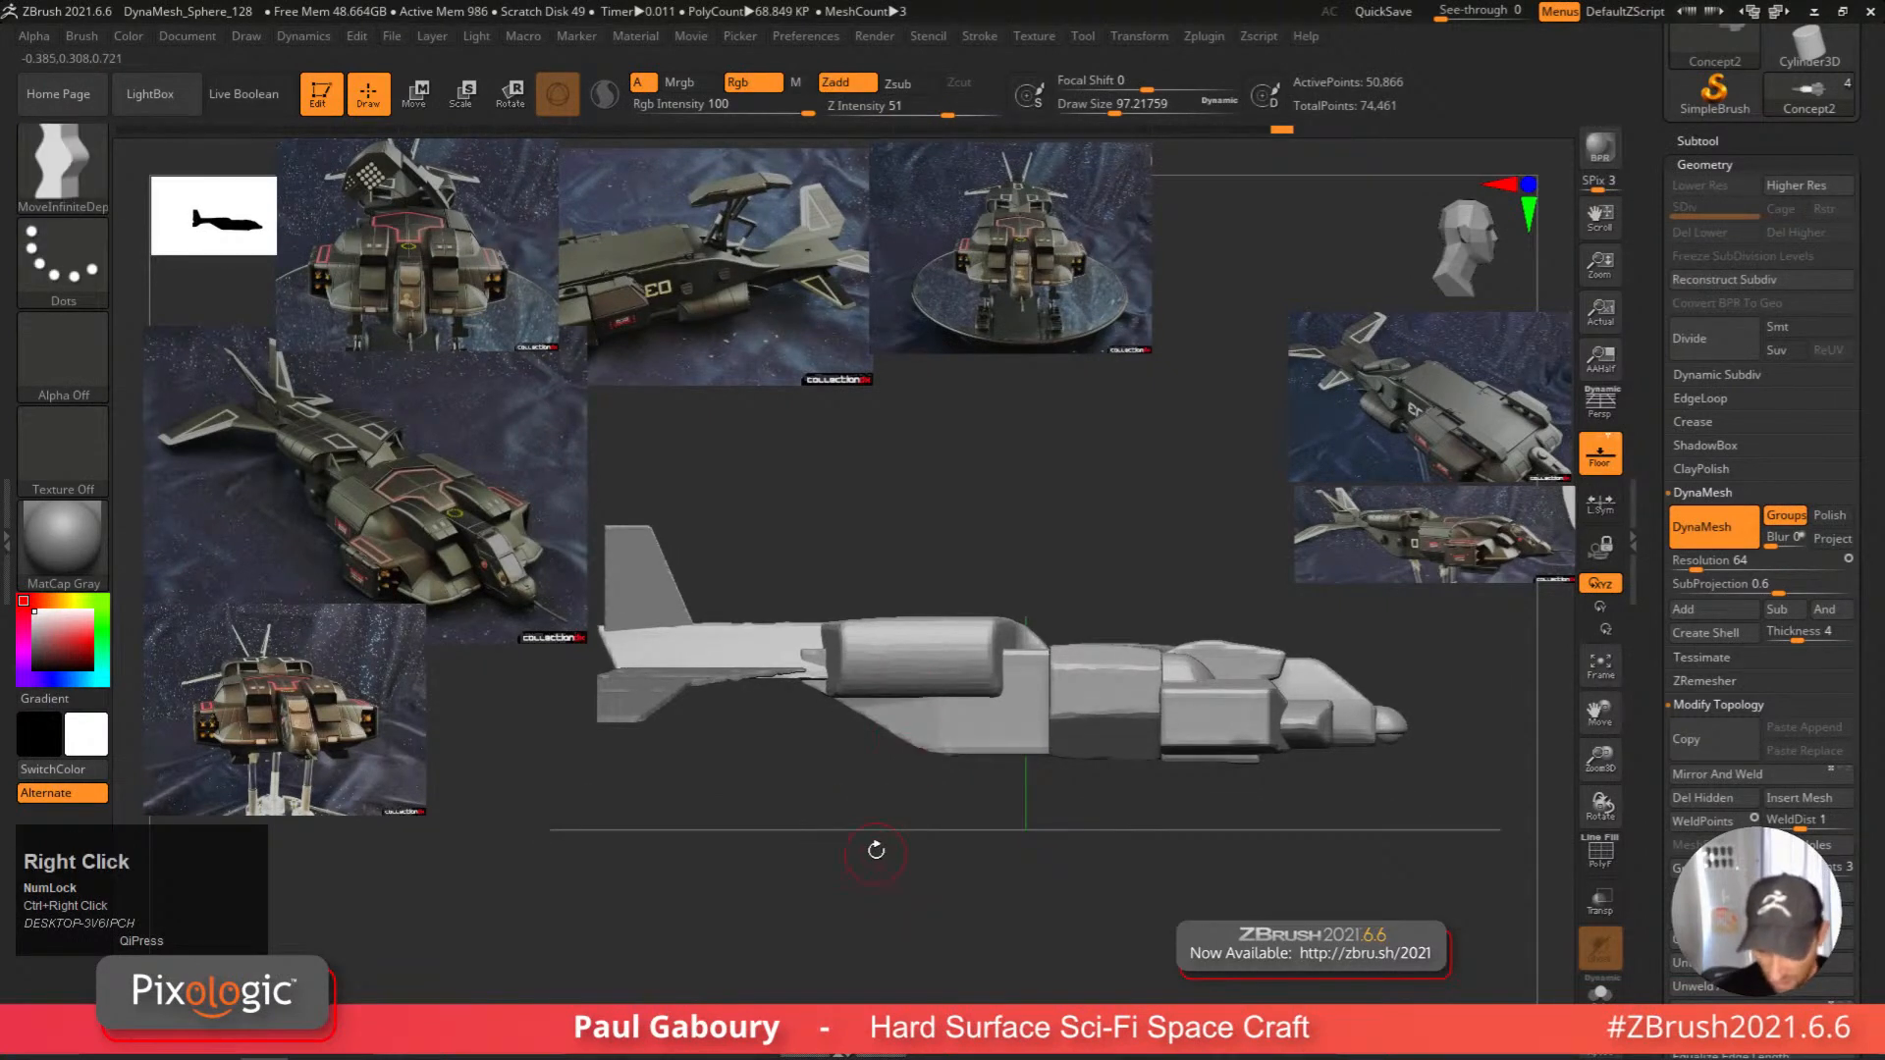
Mask everything except the lower hull block and turn symmetry off for its gizmo deformer.
key("w")
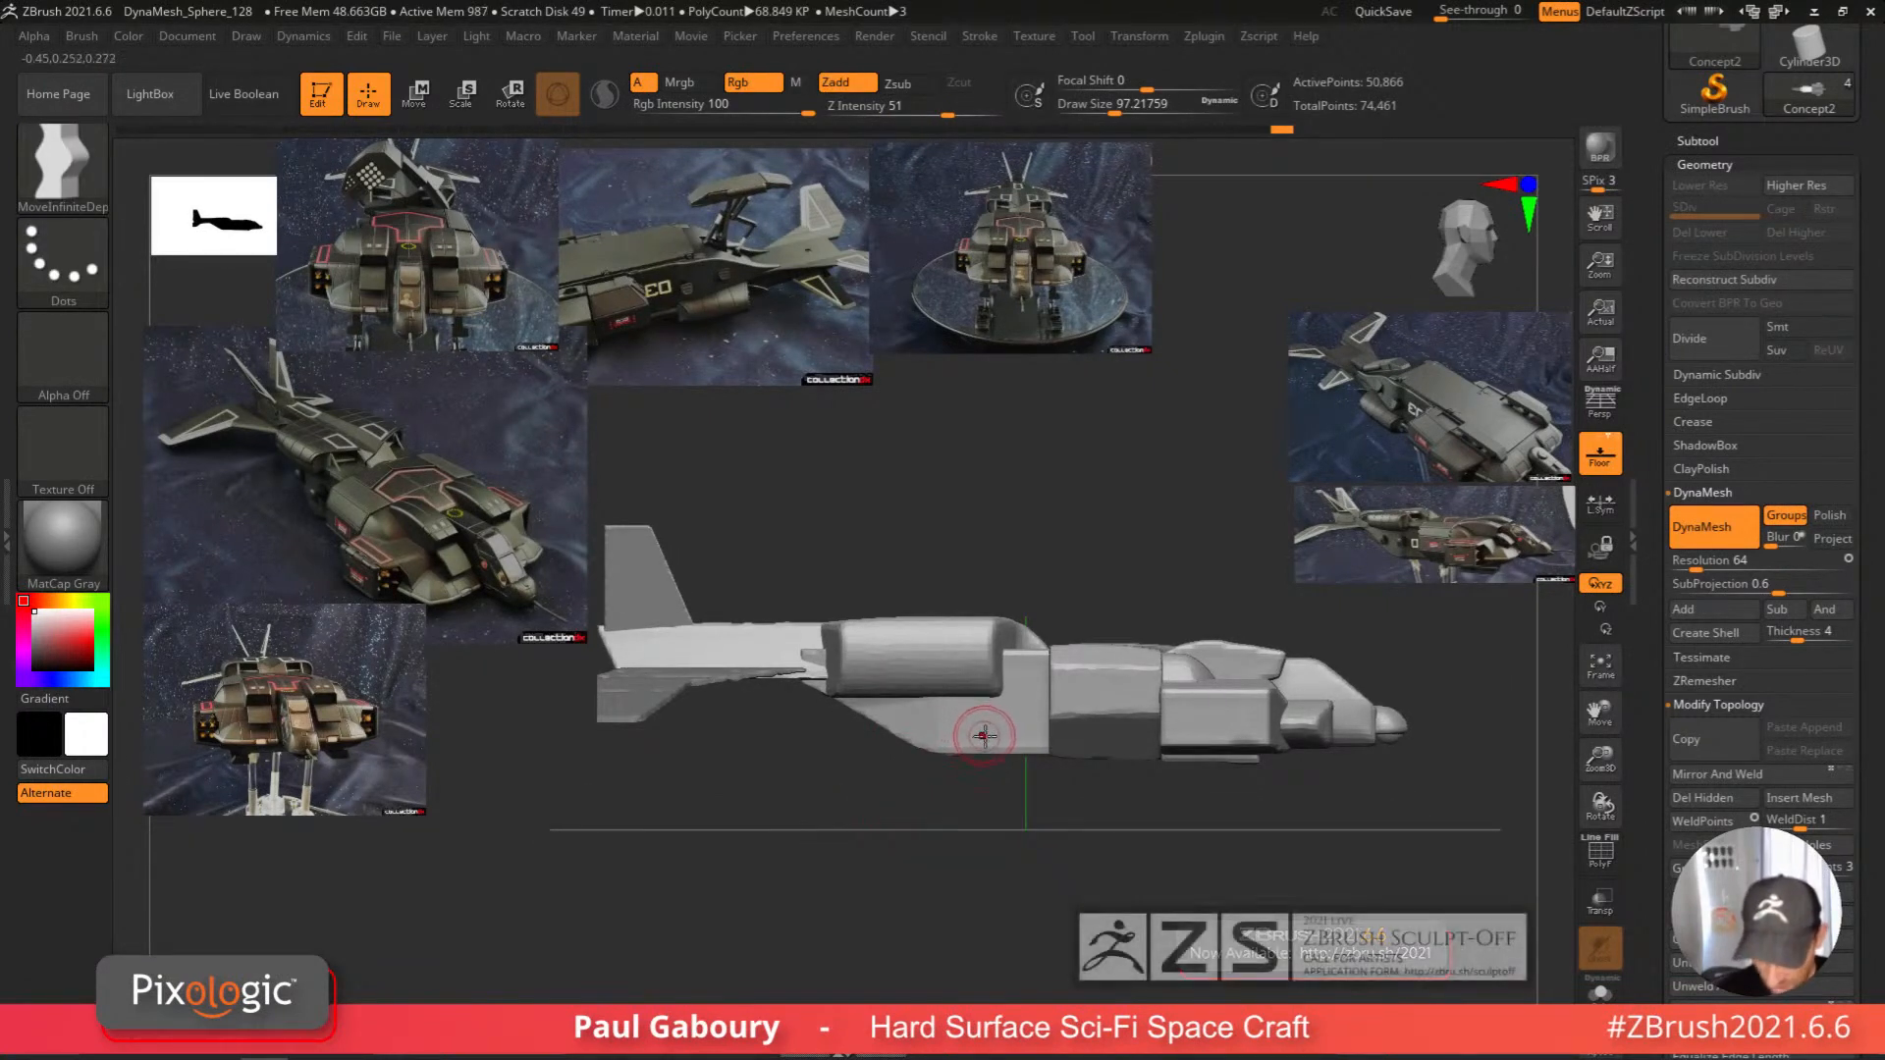
left_click(958, 715, "ctrl")
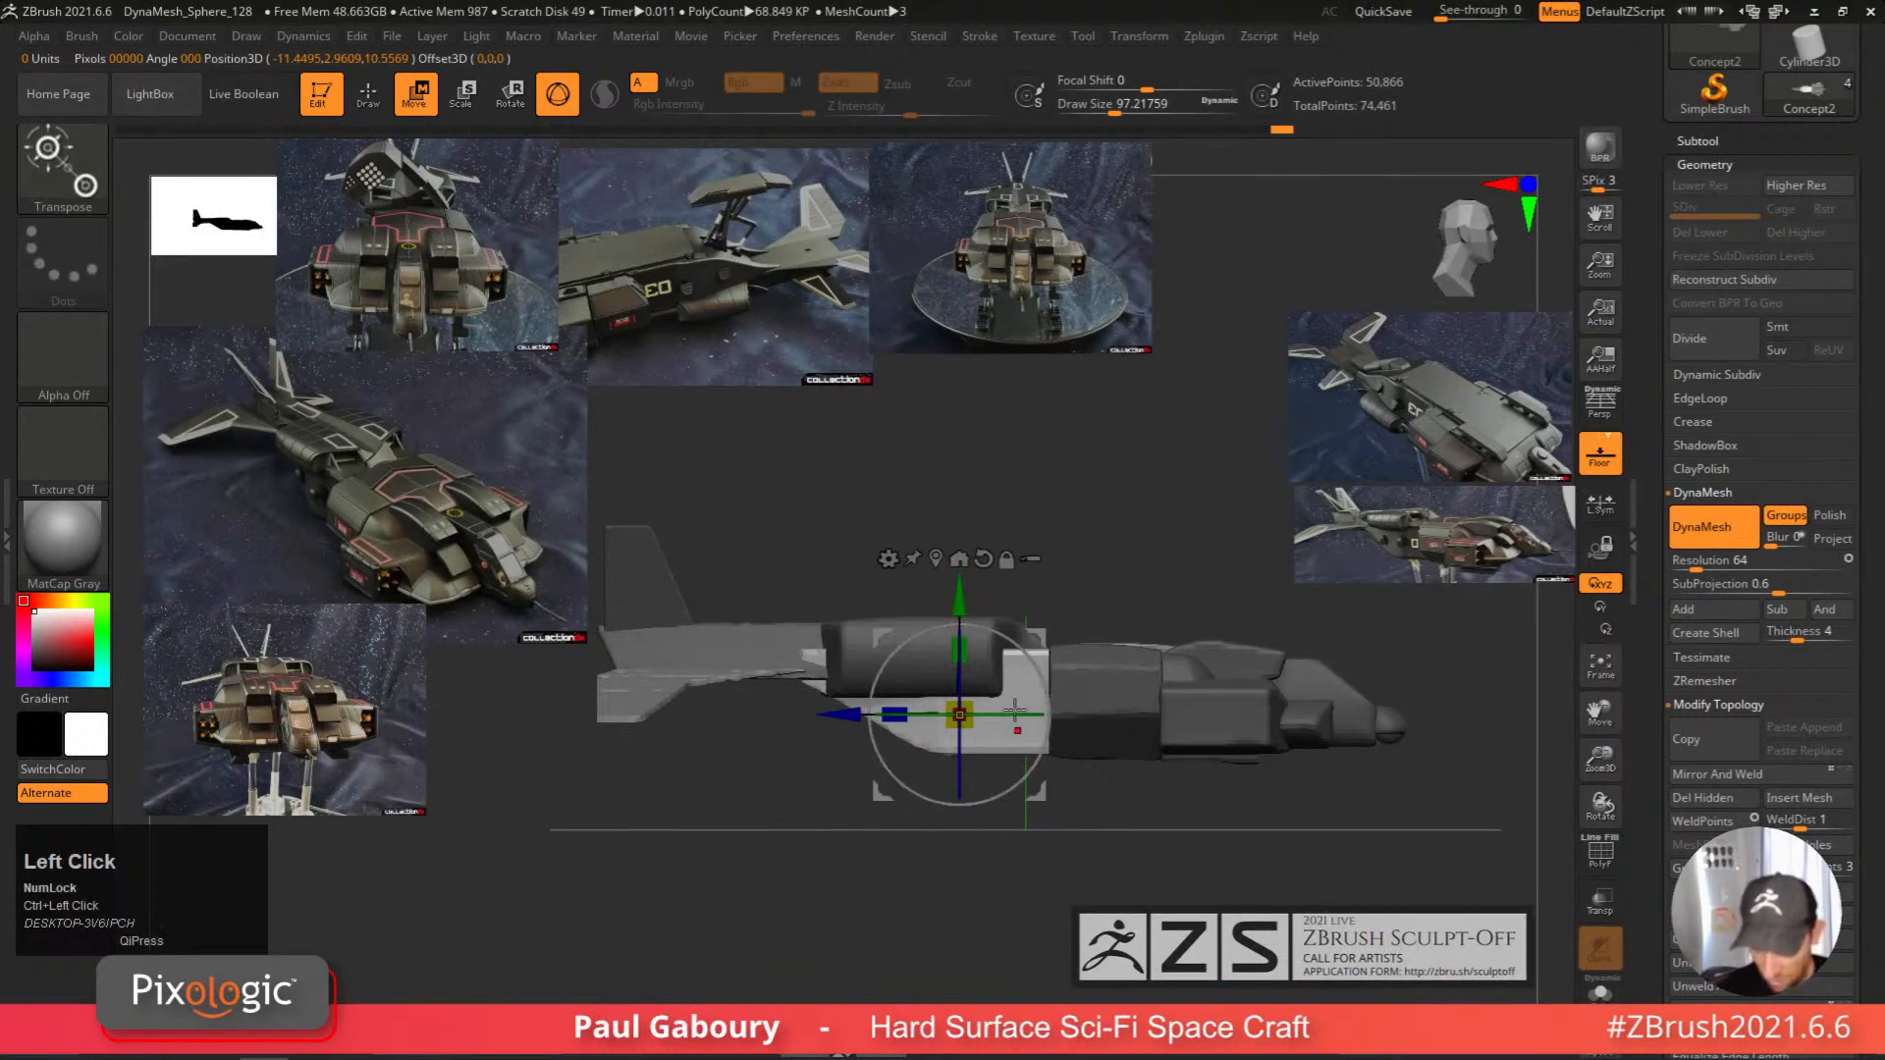
left_click(891, 561)
left_click(933, 642)
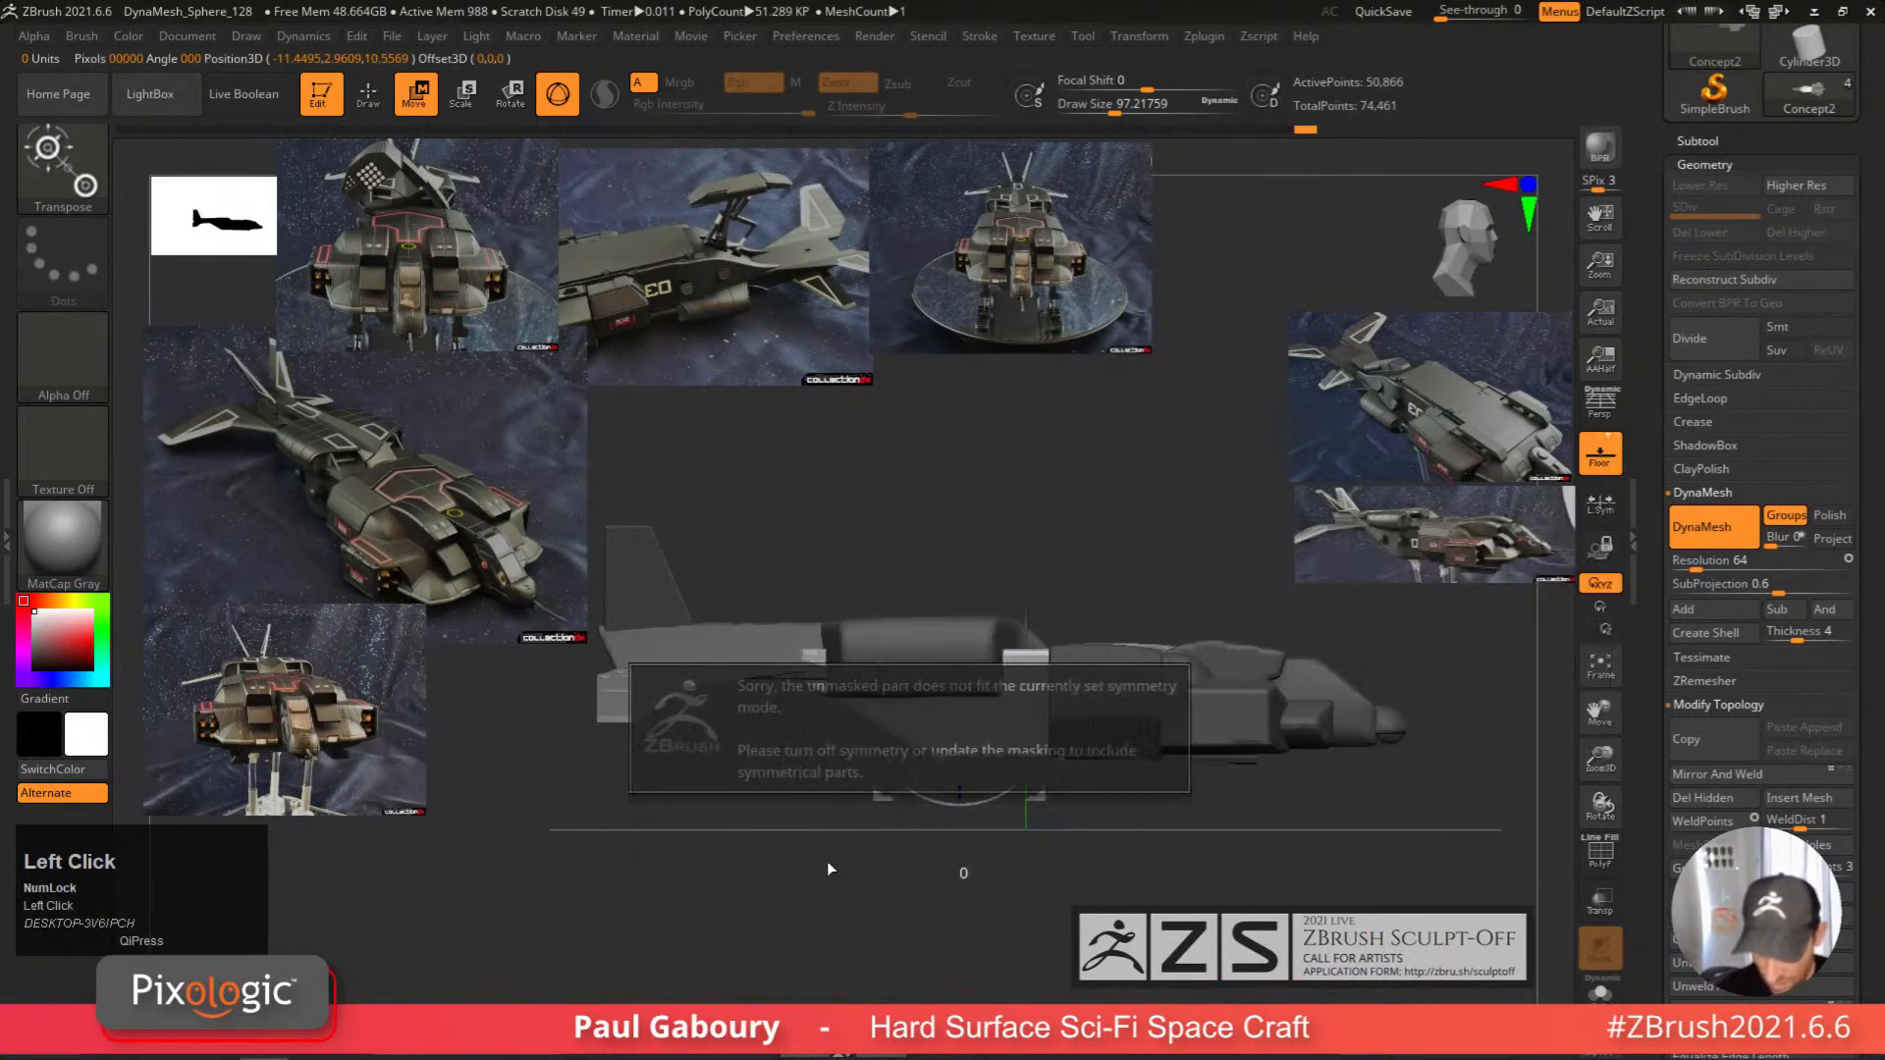
right_click(826, 872, "alt")
key("x")
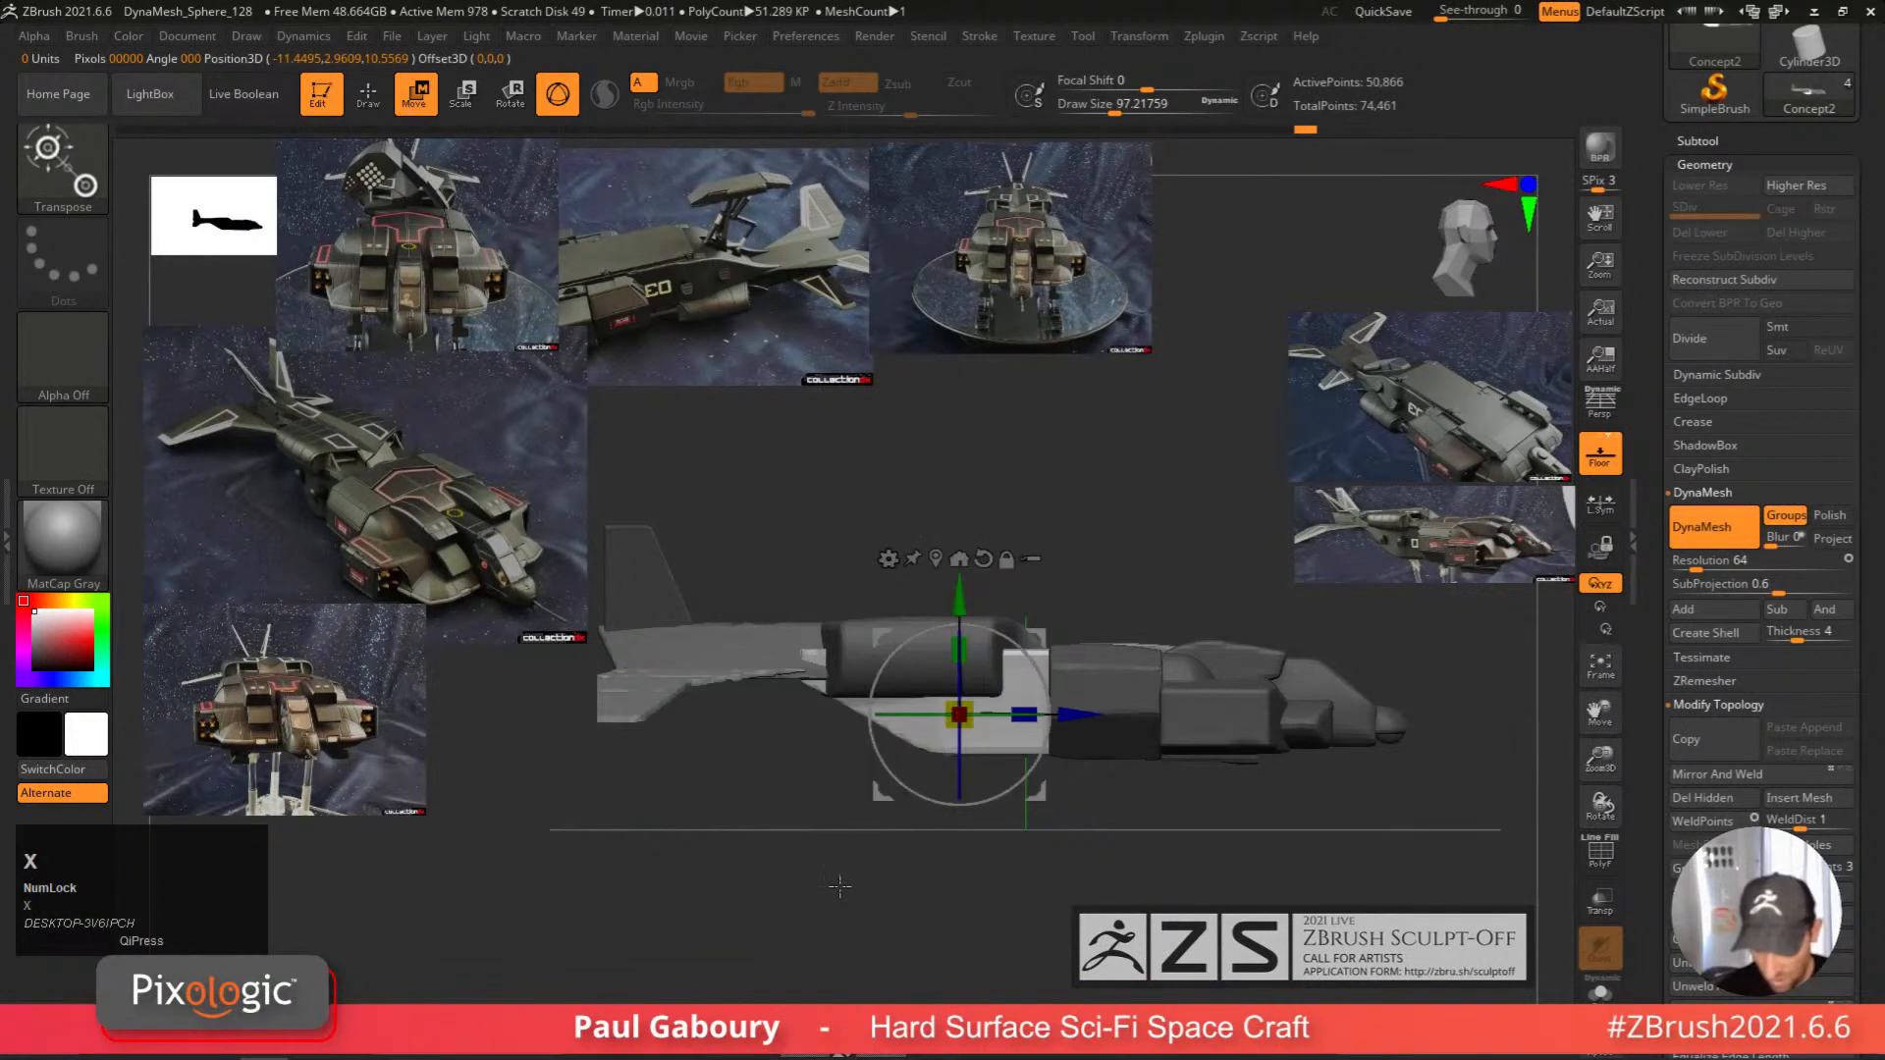
Try to reshape the lower hull block by moving the rear points of a gizmo deformer cage lengthwise, and undo it.
left_click(889, 559)
left_click(962, 709)
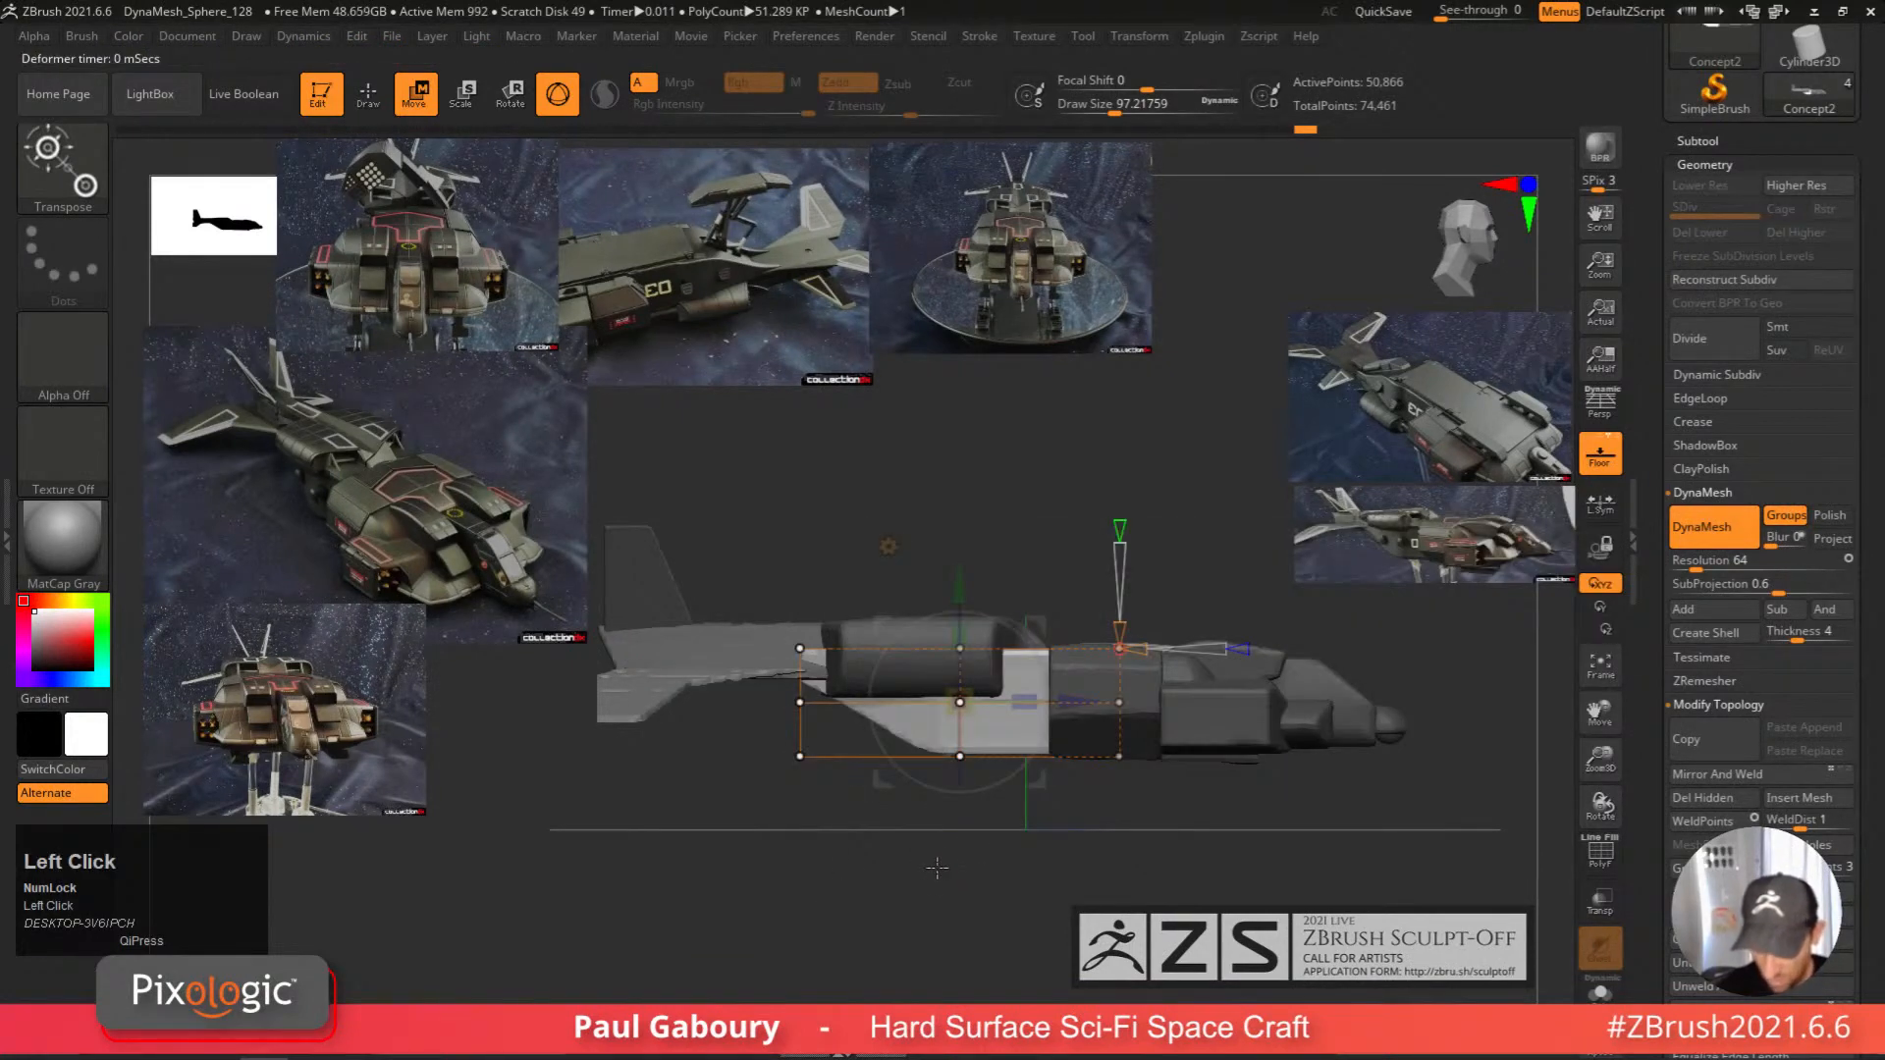
left_click_drag(726, 883, 878, 505, "ctrl")
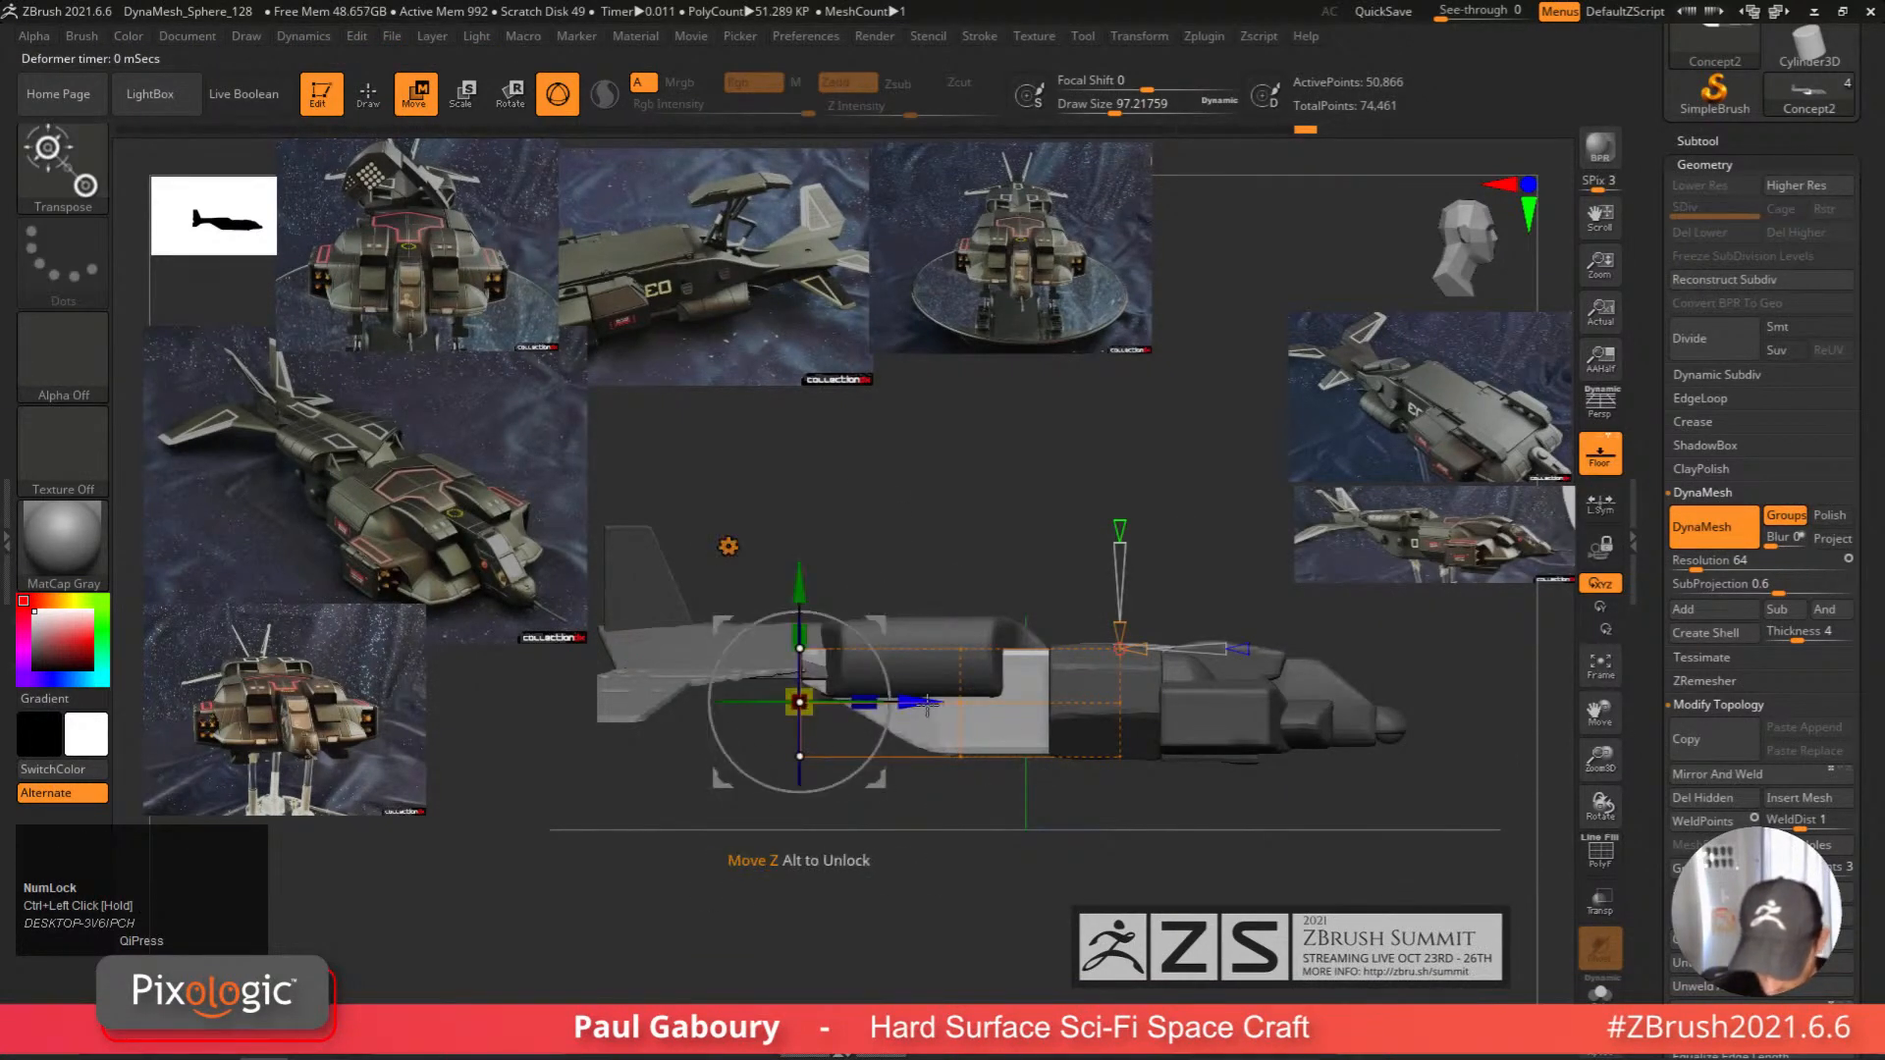
right_click_drag(913, 726, 864, 813)
left_click(876, 705)
key("q")
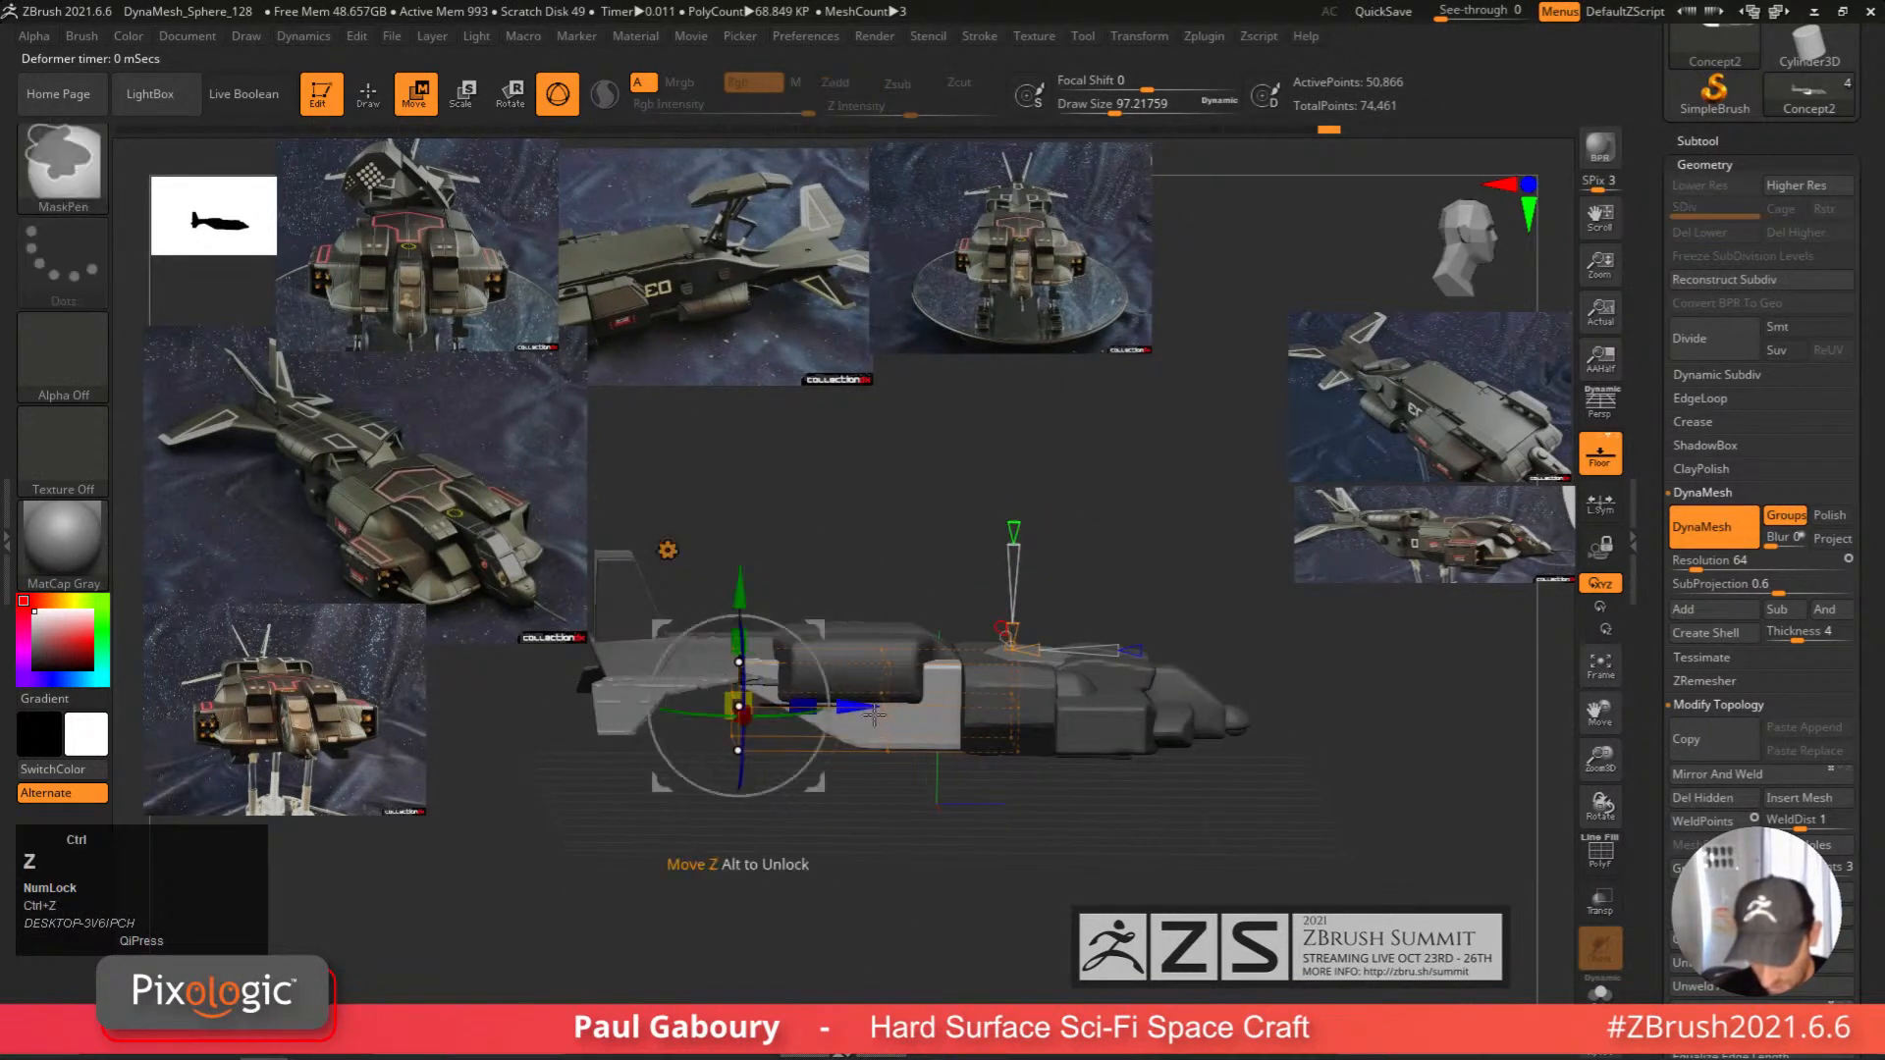
left_click(856, 814)
mouse_move(856, 814)
right_mouse_down()
mouse_move(896, 799)
mouse_move(872, 826)
right_mouse_up()
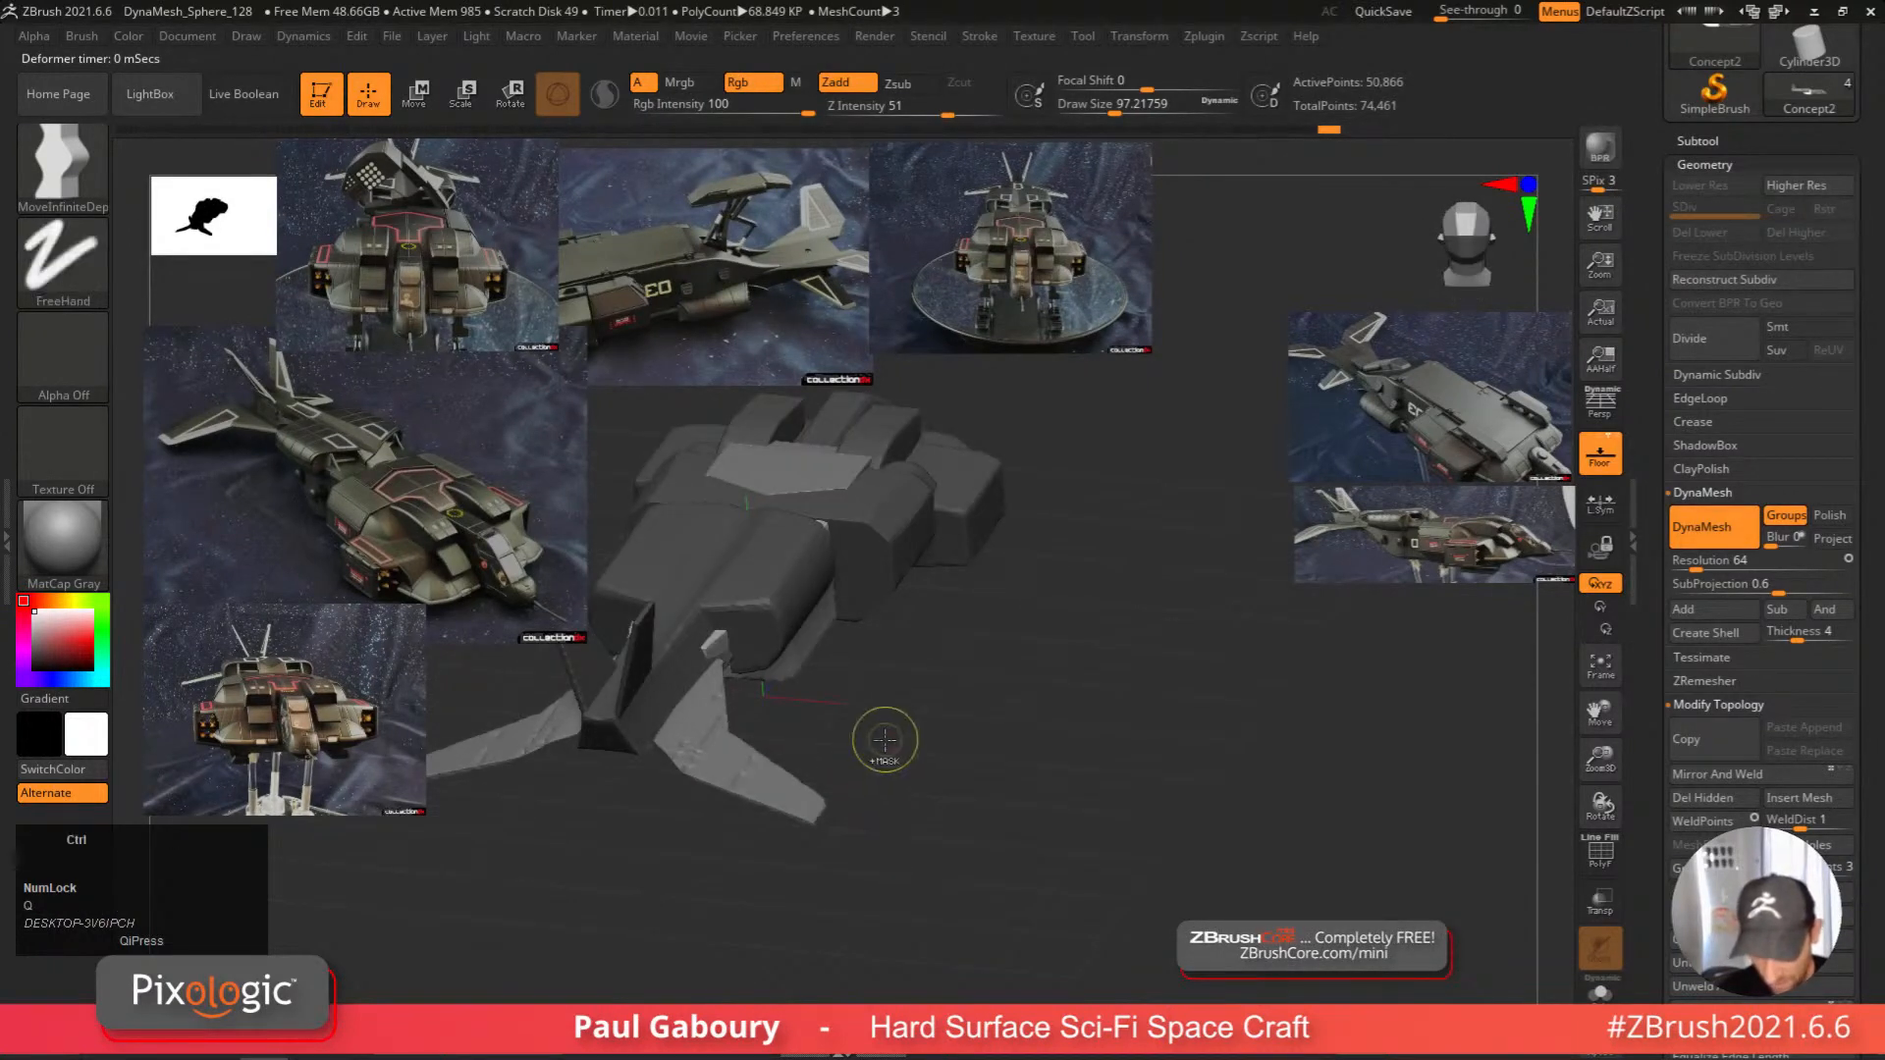
Clip the upper rear of the lower hull block with ClipCurve in side view.
left_click_drag(883, 736, 917, 762)
right_click_drag(963, 825, 837, 775)
left_click(928, 735, "ctrl+shift")
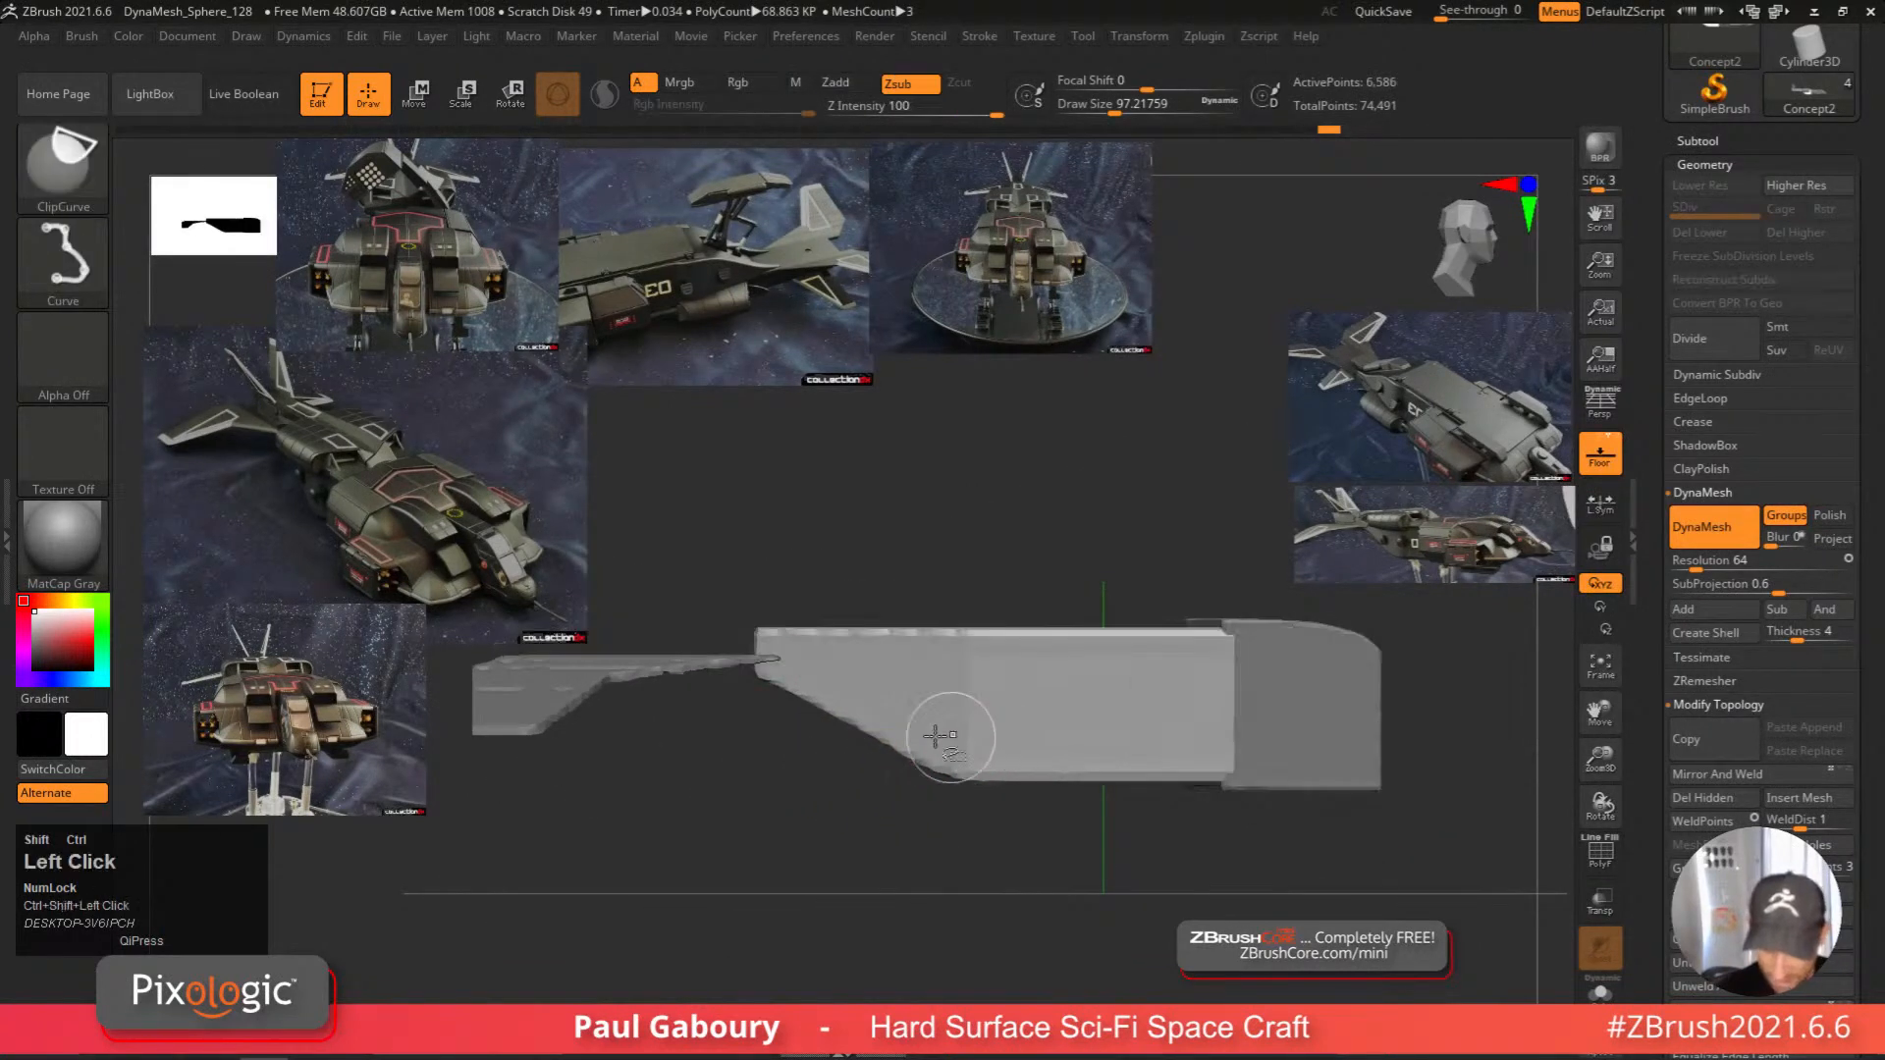
left_click(810, 825, "ctrl+shift")
key("ctrl+shift")
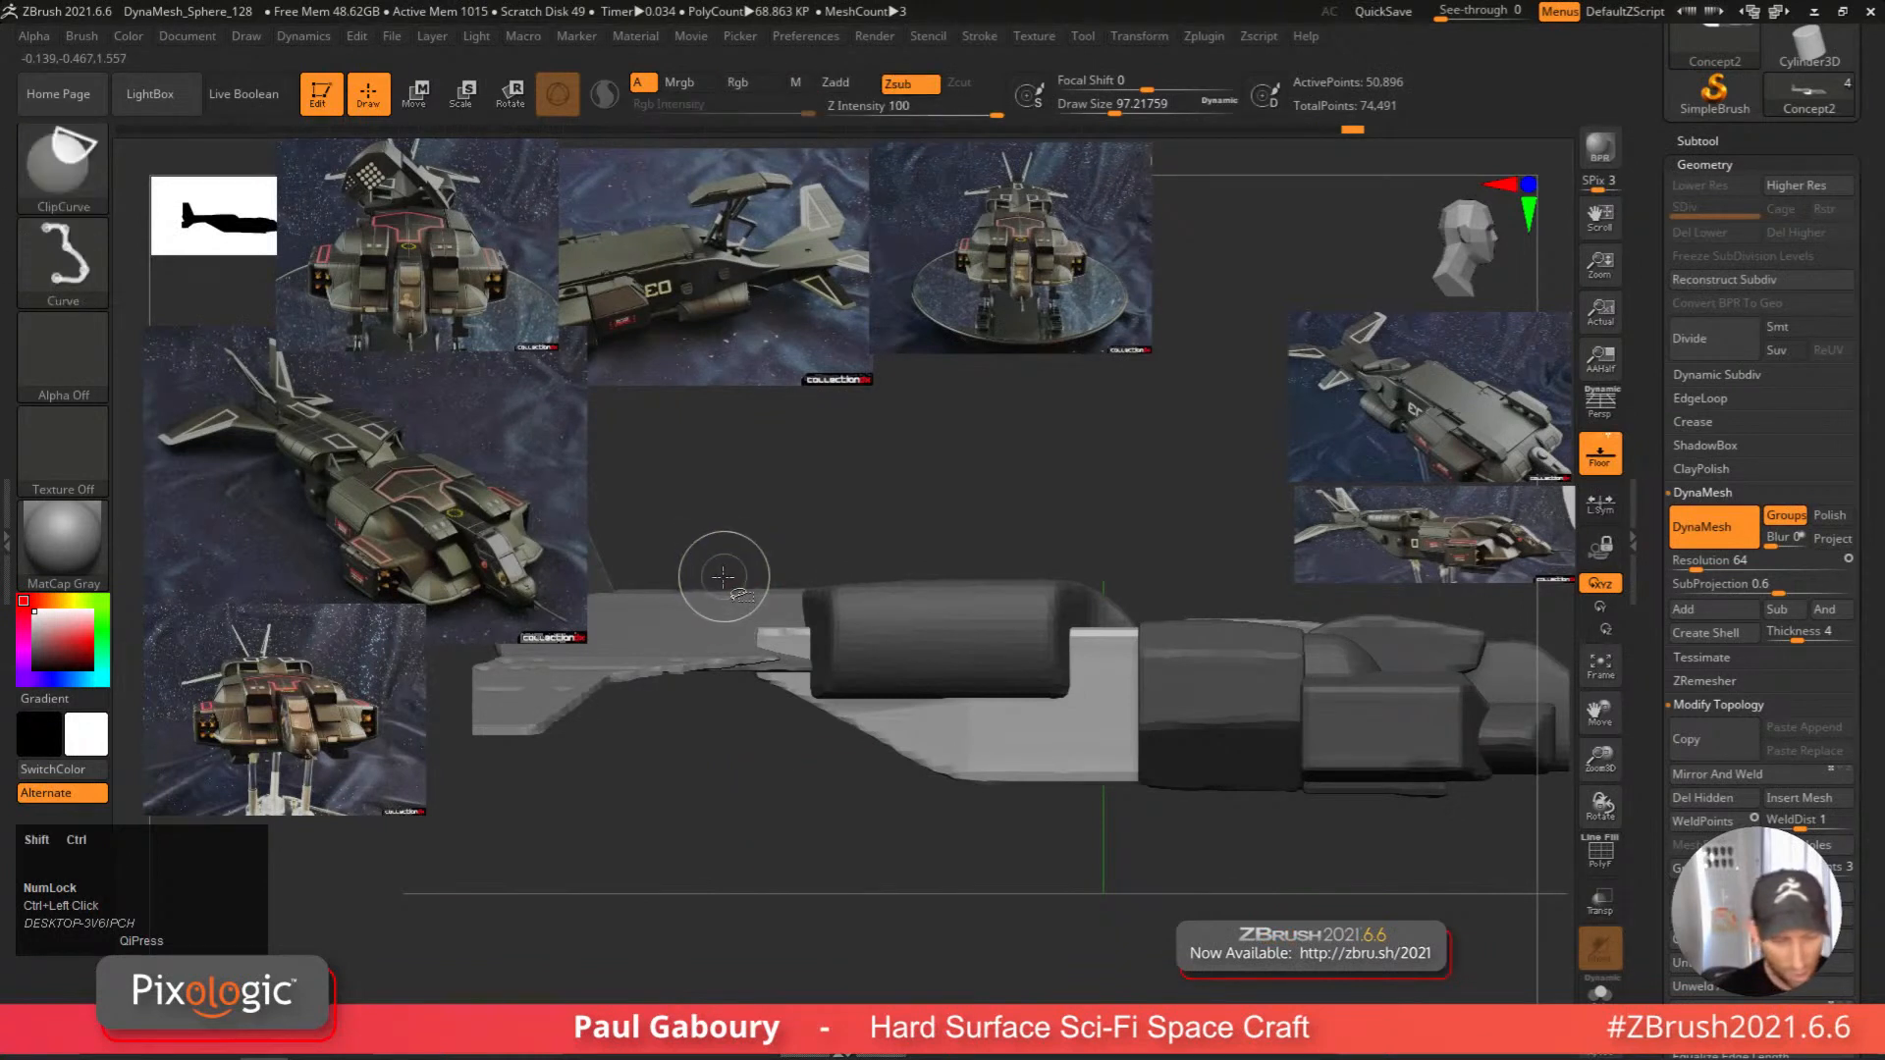
left_click_drag(765, 636, 891, 658, "ctrl+shift")
left_click_drag(877, 544, 895, 432, "ctrl+shift")
Clear the mask and remesh the model with DynaMesh.
right_click_drag(903, 793, 821, 782, "ctrl")
left_click_drag(820, 827, 843, 888, "ctrl")
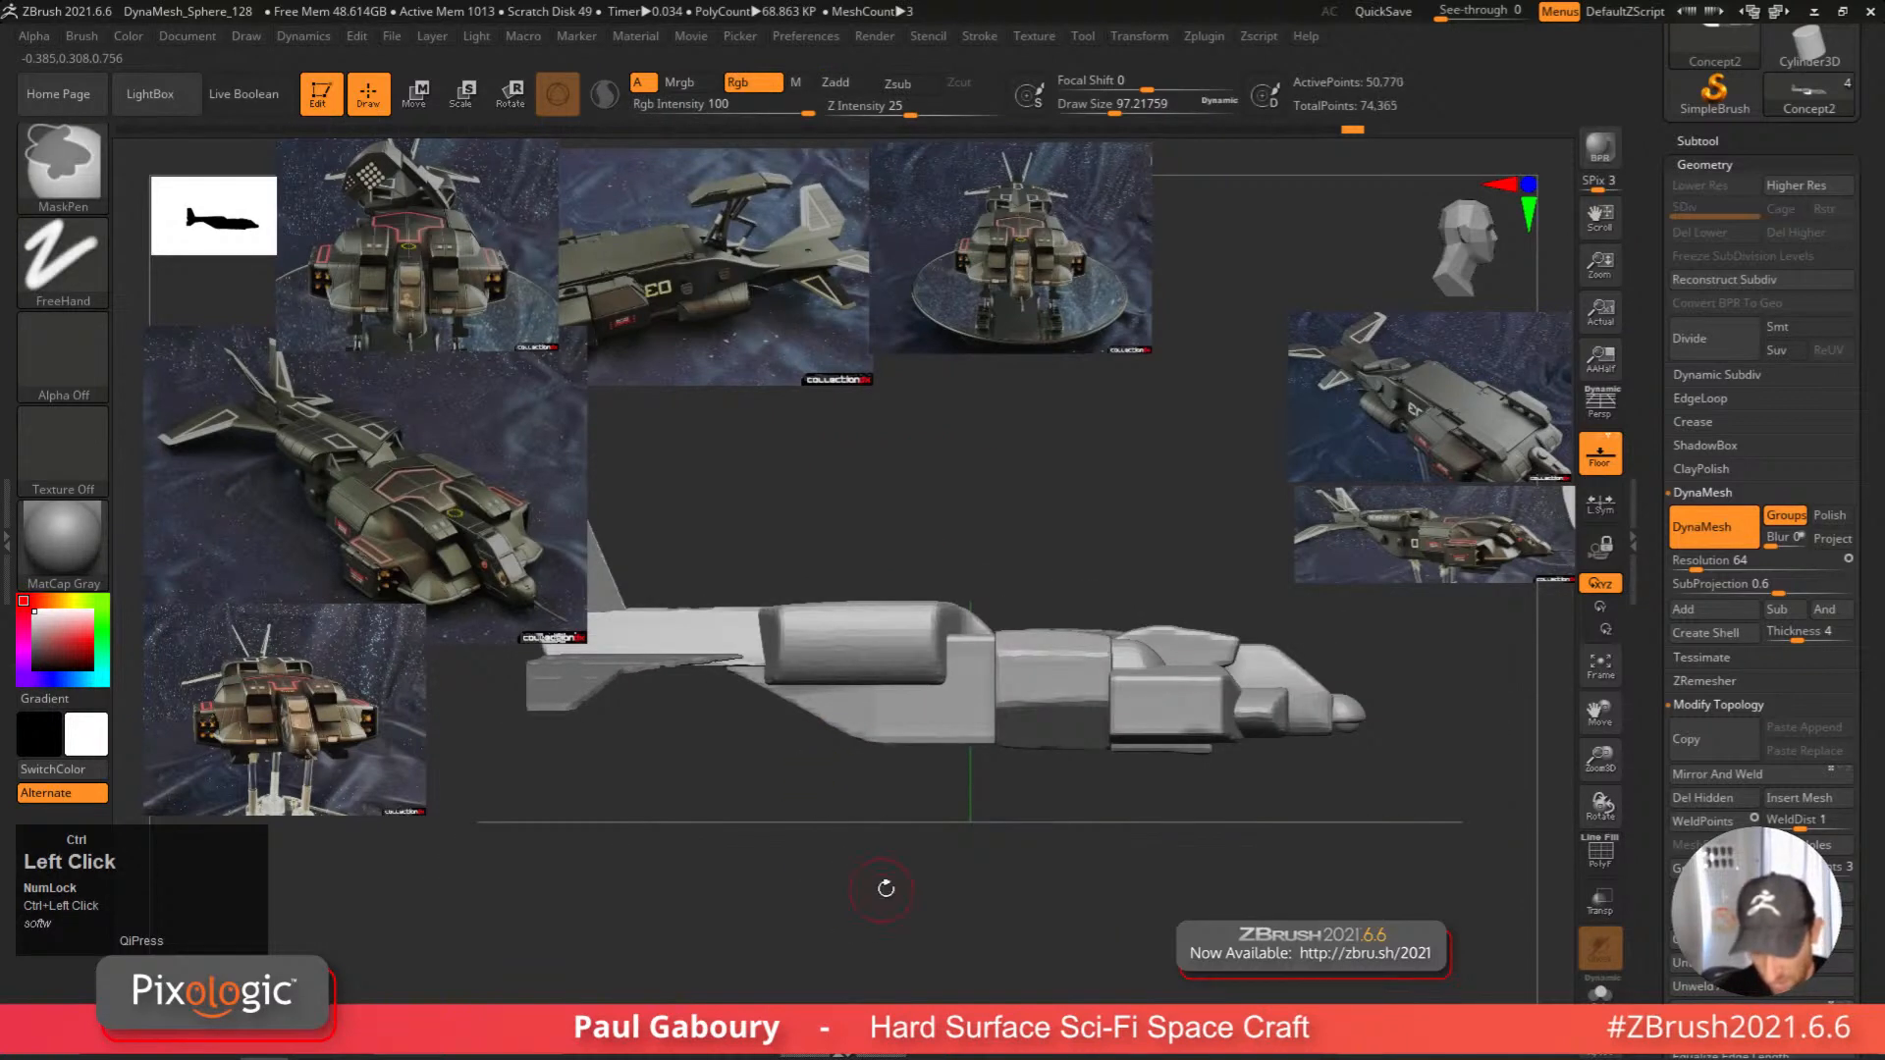
right_click_drag(886, 889, 1198, 806)
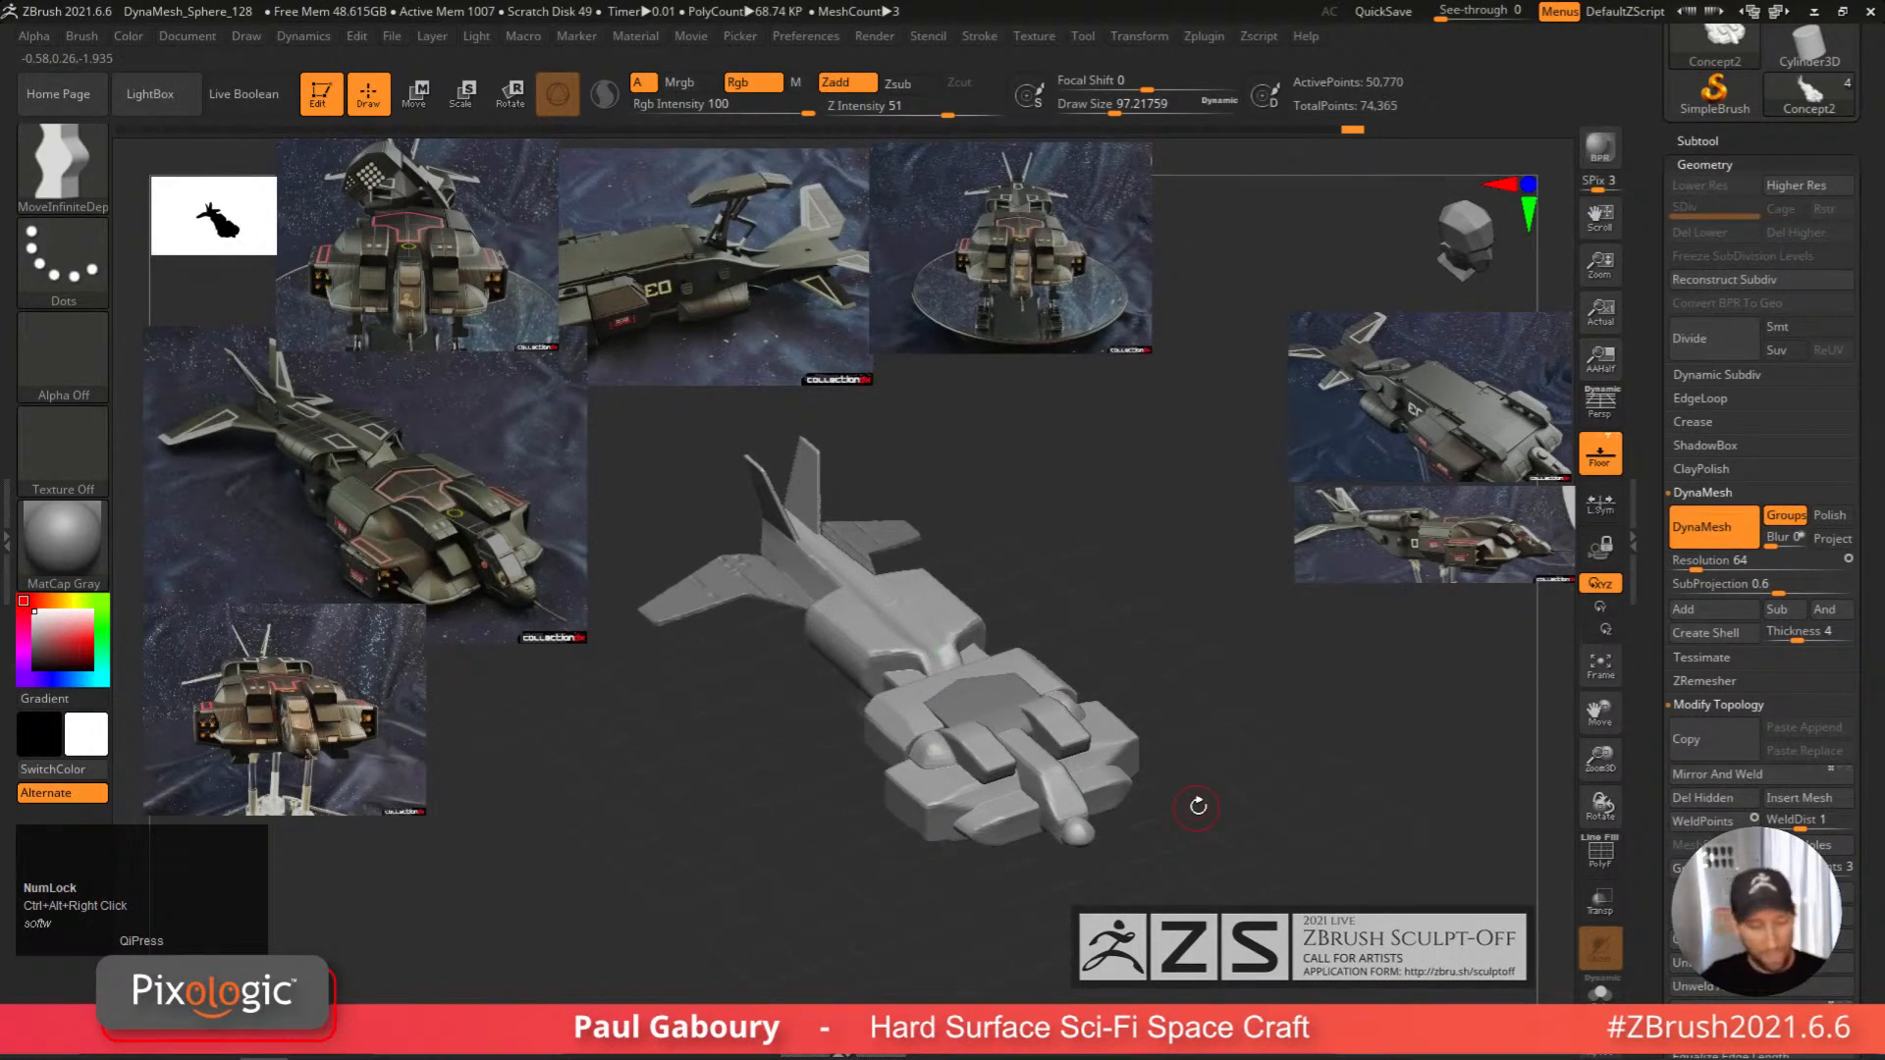
Push the upper body block's sides slightly outward with the MoveInfiniteDepth brush in top view, reducing the draw size to about 239.
right_click_drag(1198, 806, 1212, 443)
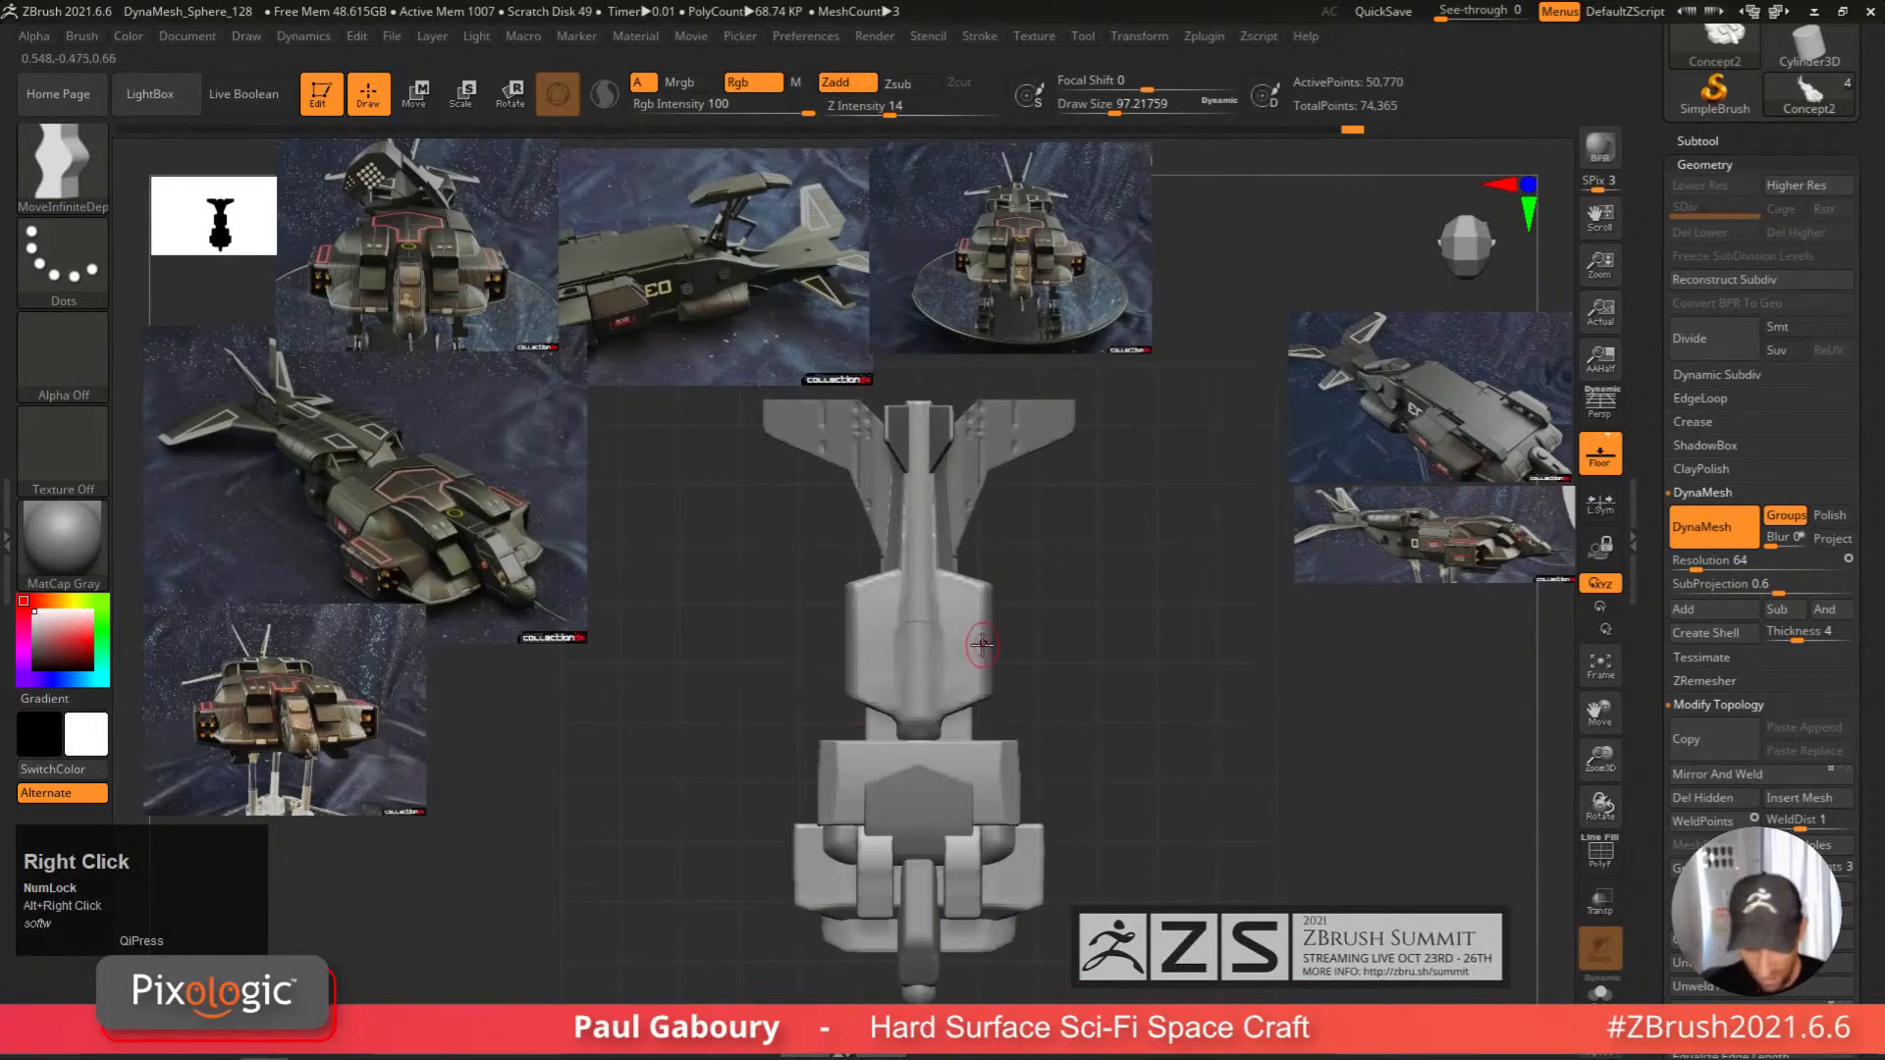
left_click_drag(1046, 645, 1079, 642)
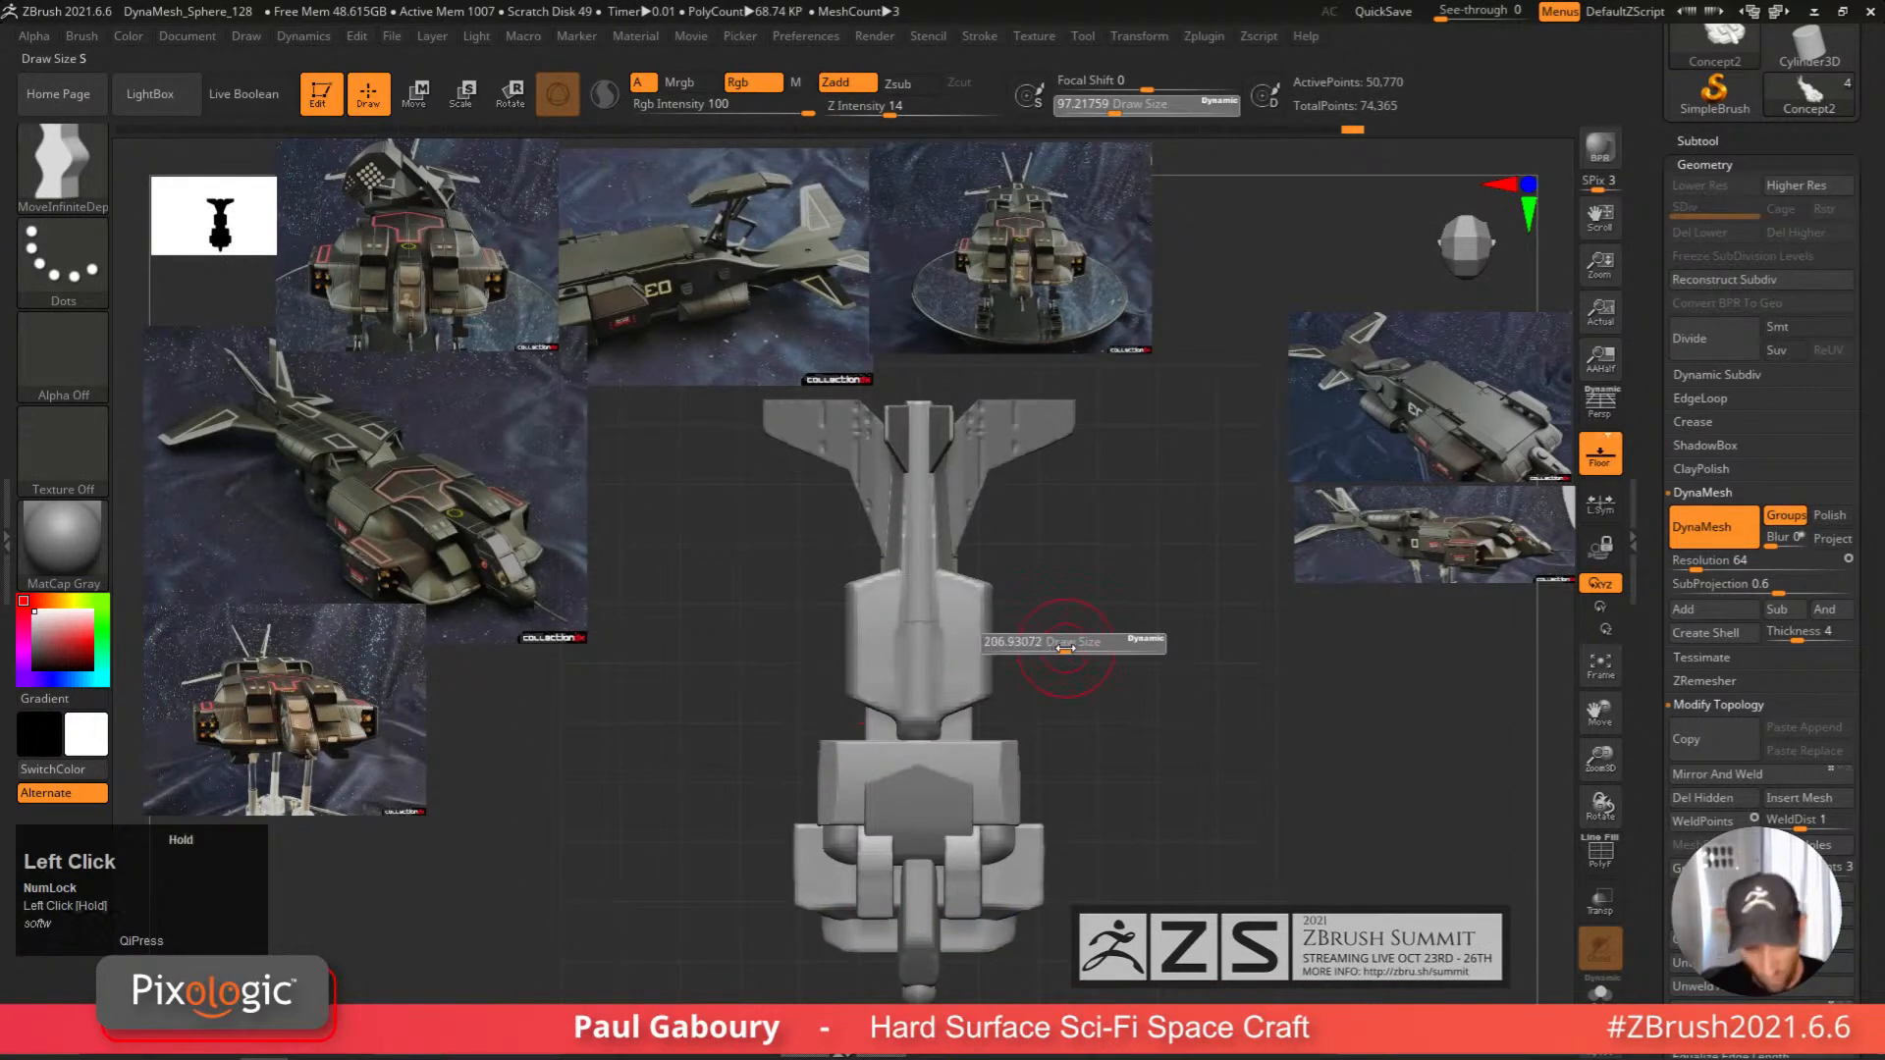
right_click_drag(1016, 640, 1023, 641, "ctrl")
key("s")
left_click_drag(1025, 643, 1036, 637)
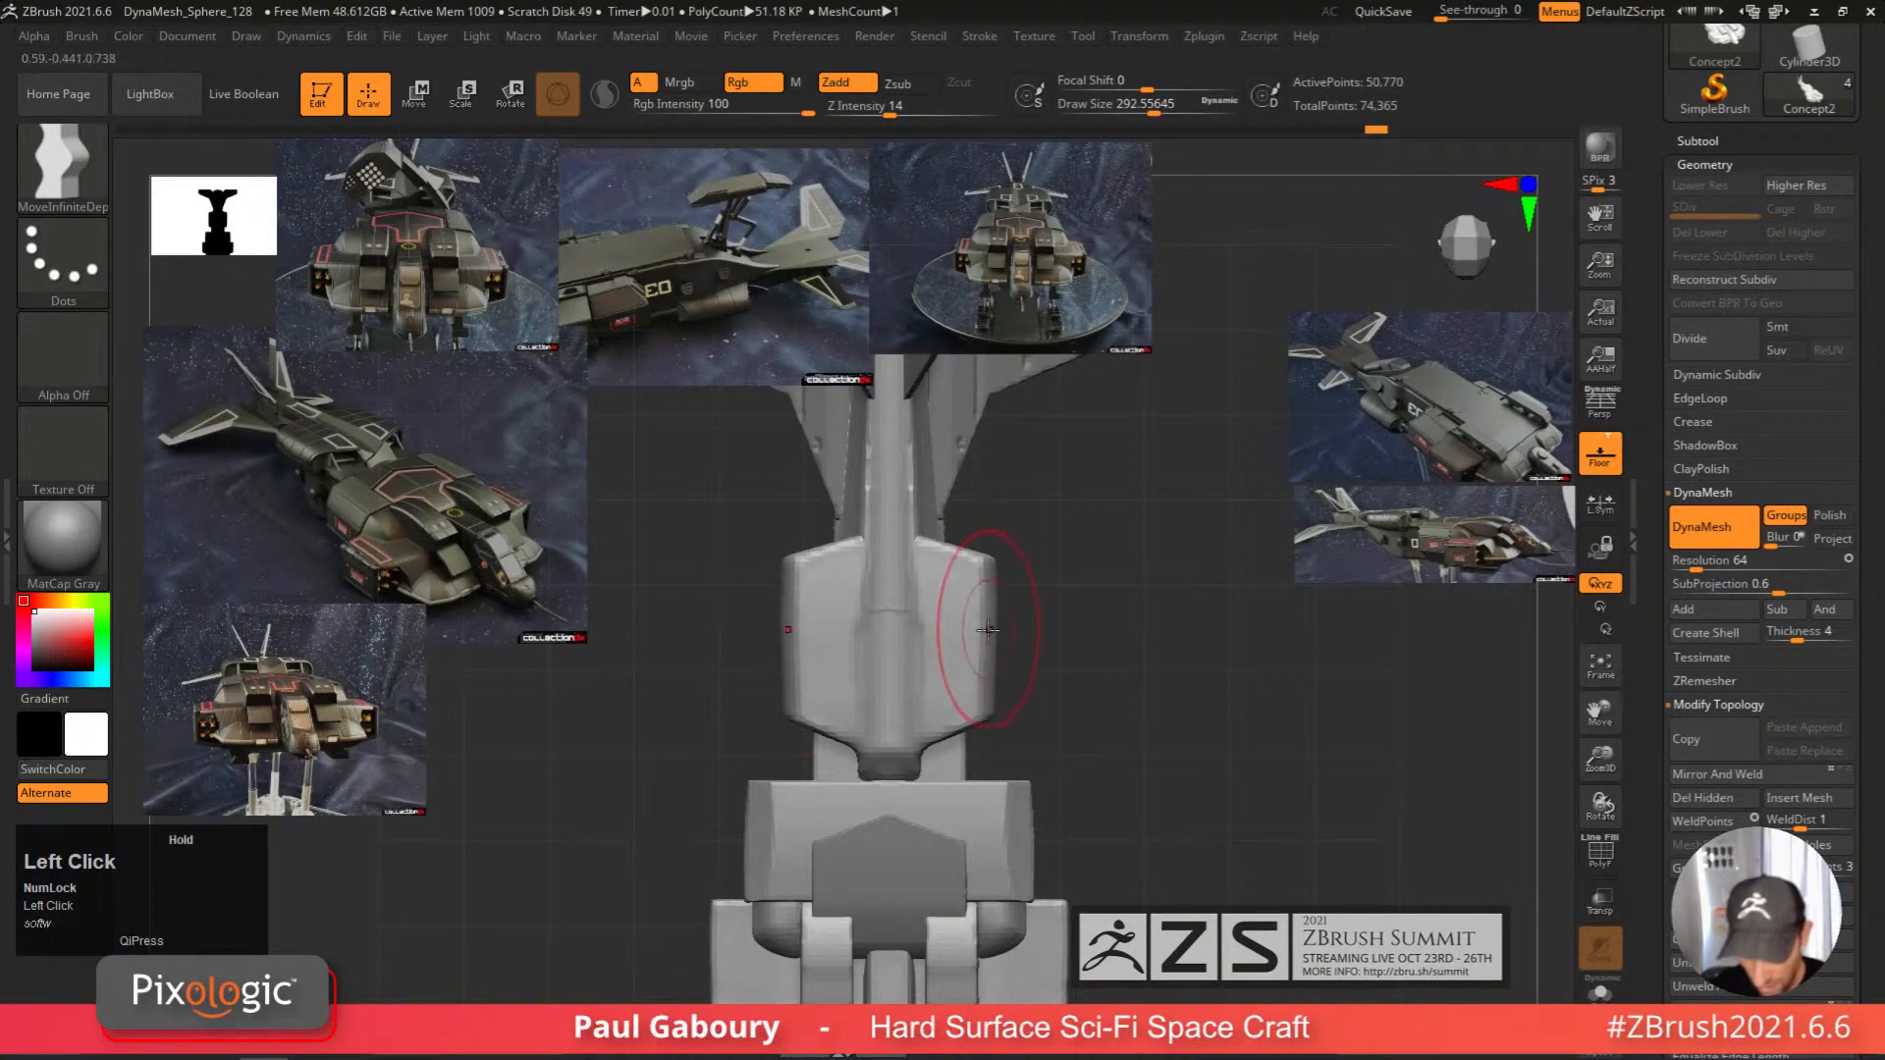
left_click_drag(987, 625, 979, 683)
key("bracketleft")
key("bracketleft")
key("bracketleft")
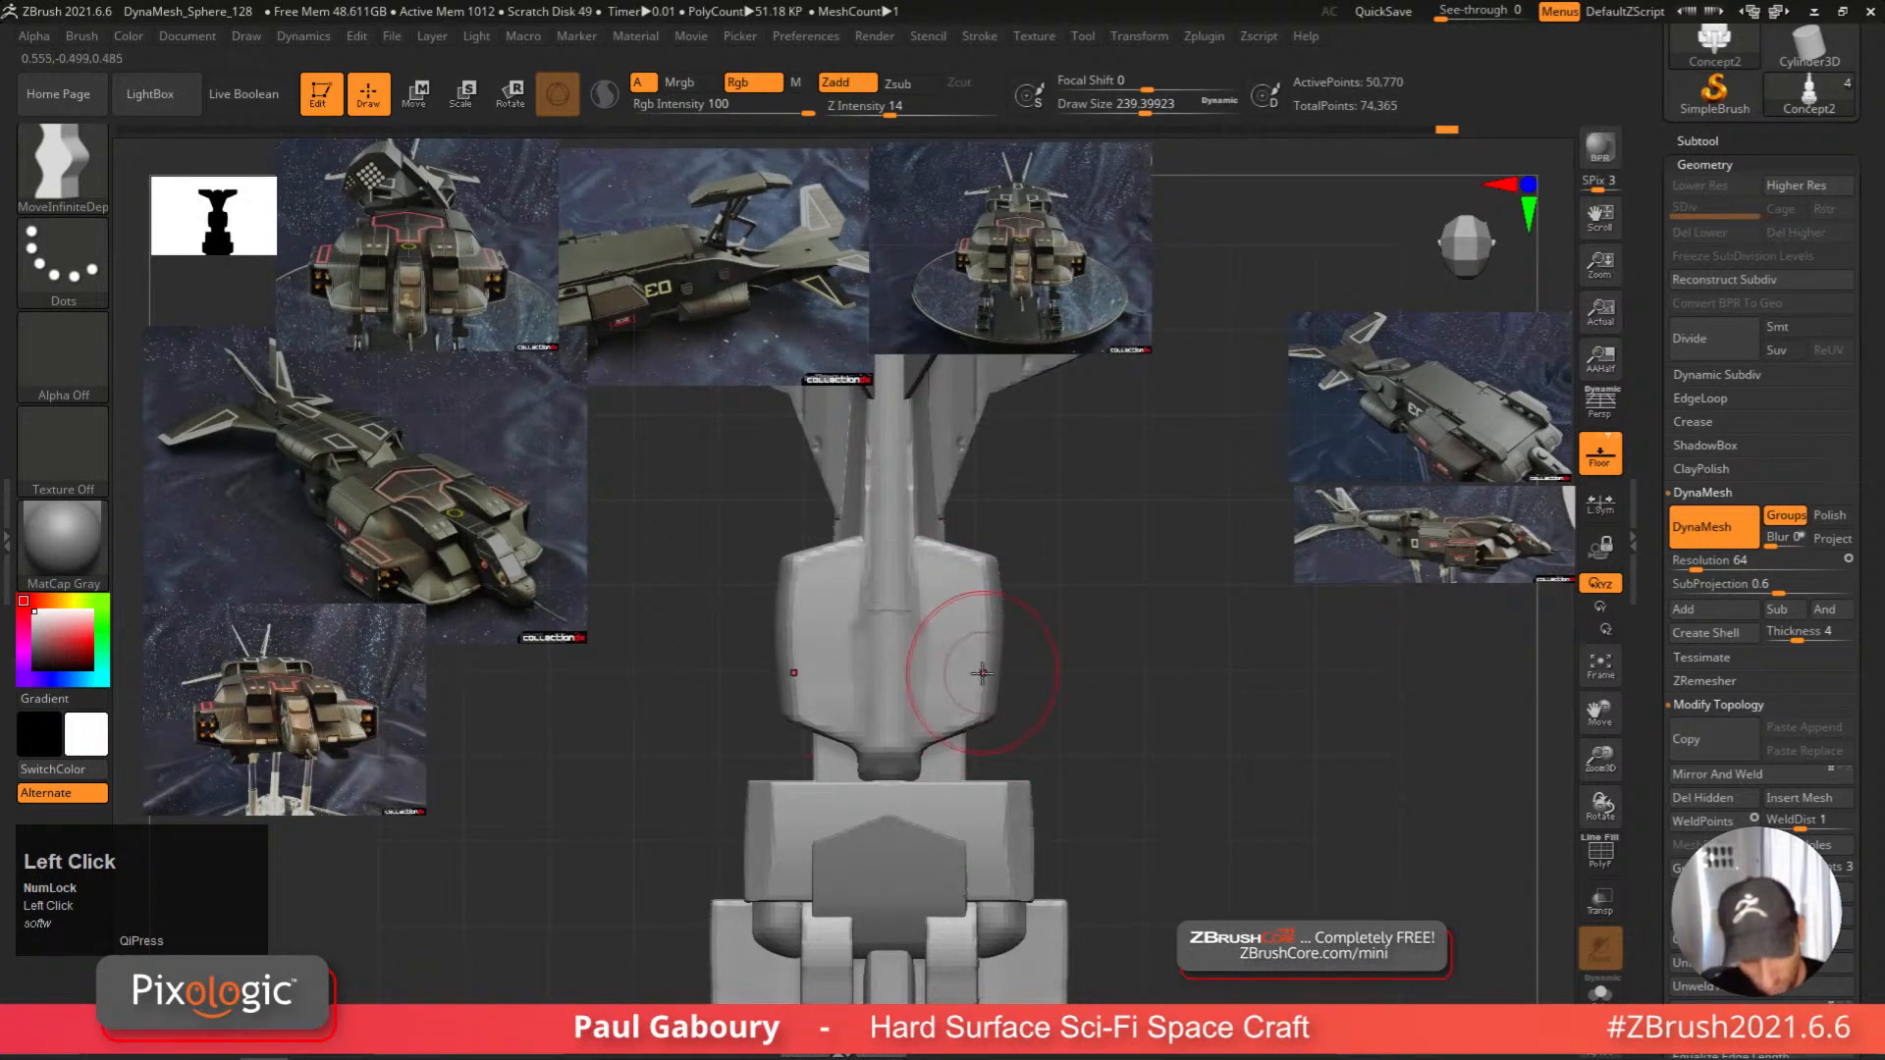
left_click_drag(987, 631, 989, 631)
Remesh the reshaped dropship with DynaMesh from a perspective view.
right_click_drag(1166, 771, 1034, 705, "ctrl")
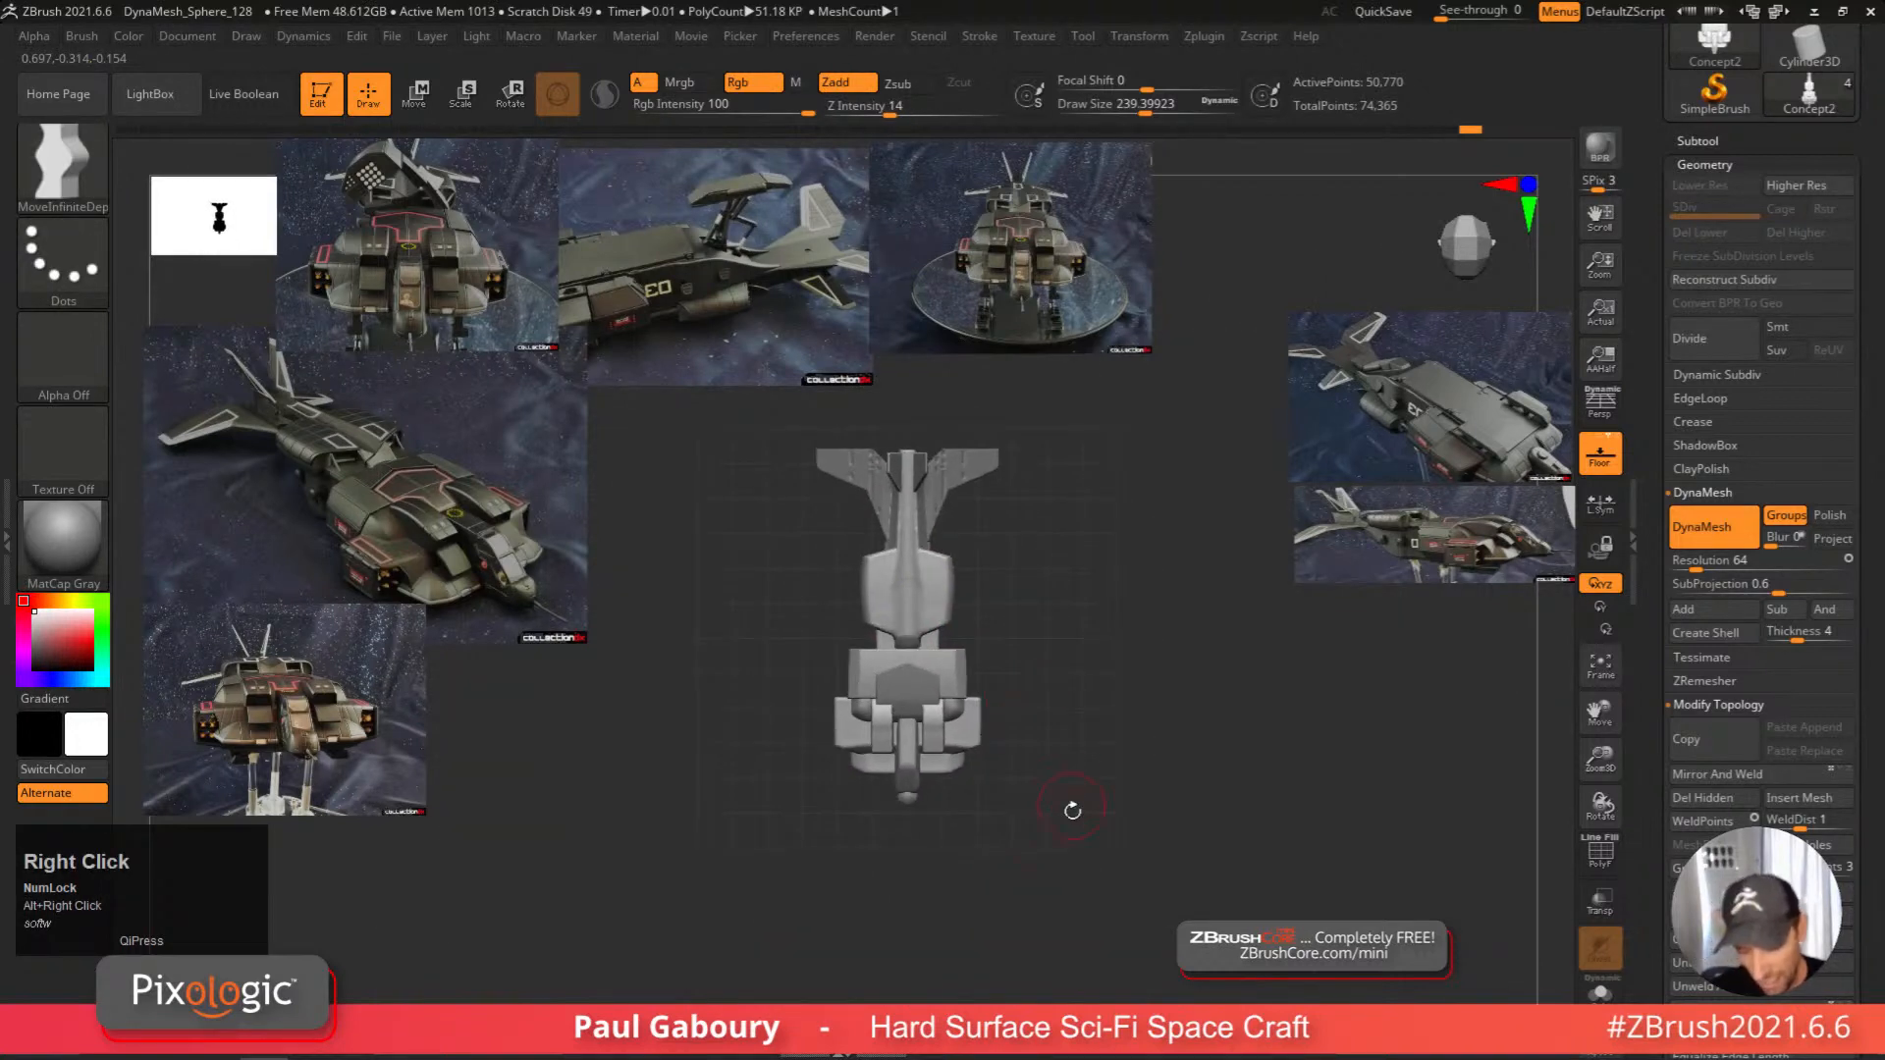
right_click_drag(1073, 811, 1109, 785)
mouse_move(1110, 785)
right_mouse_down("ctrl")
mouse_move(1152, 842)
mouse_move(1129, 854)
mouse_move(1094, 825)
mouse_move(1108, 783)
mouse_move(1182, 821)
right_mouse_up("ctrl")
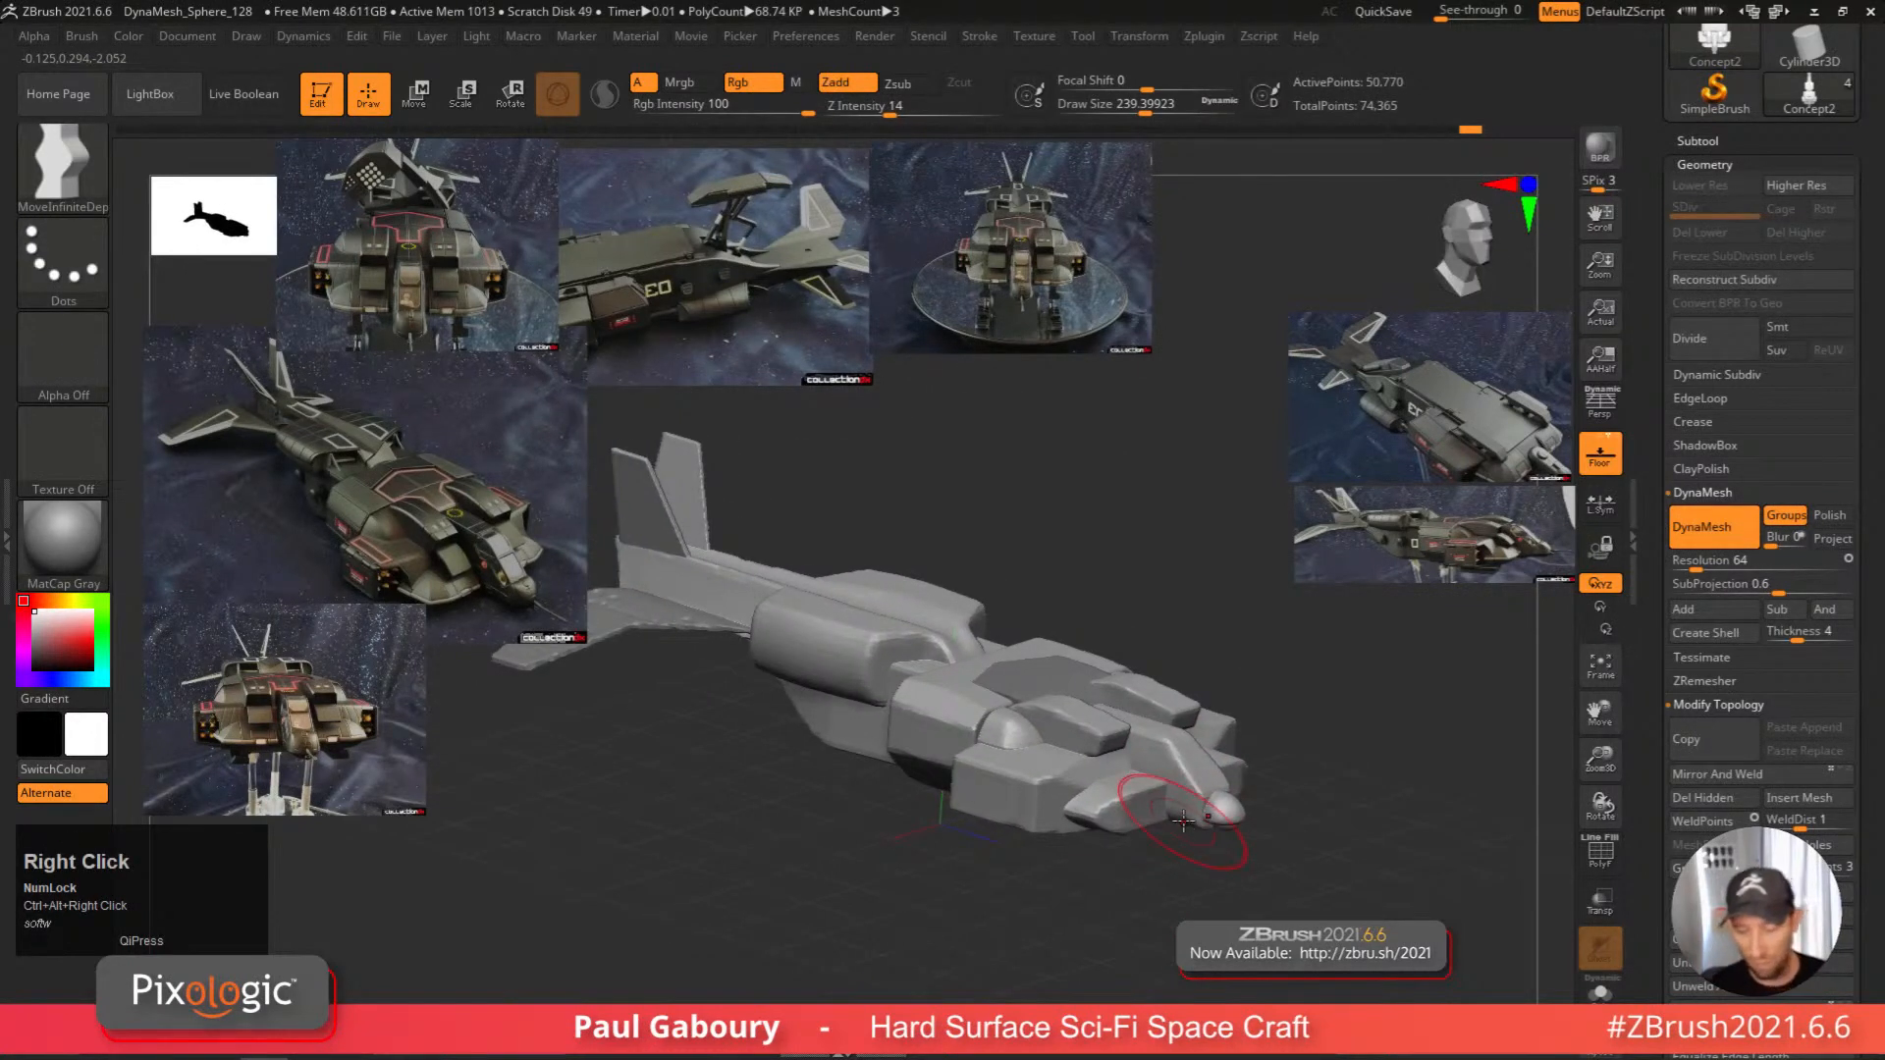
left_click_drag(1107, 514, 1172, 595, "ctrl")
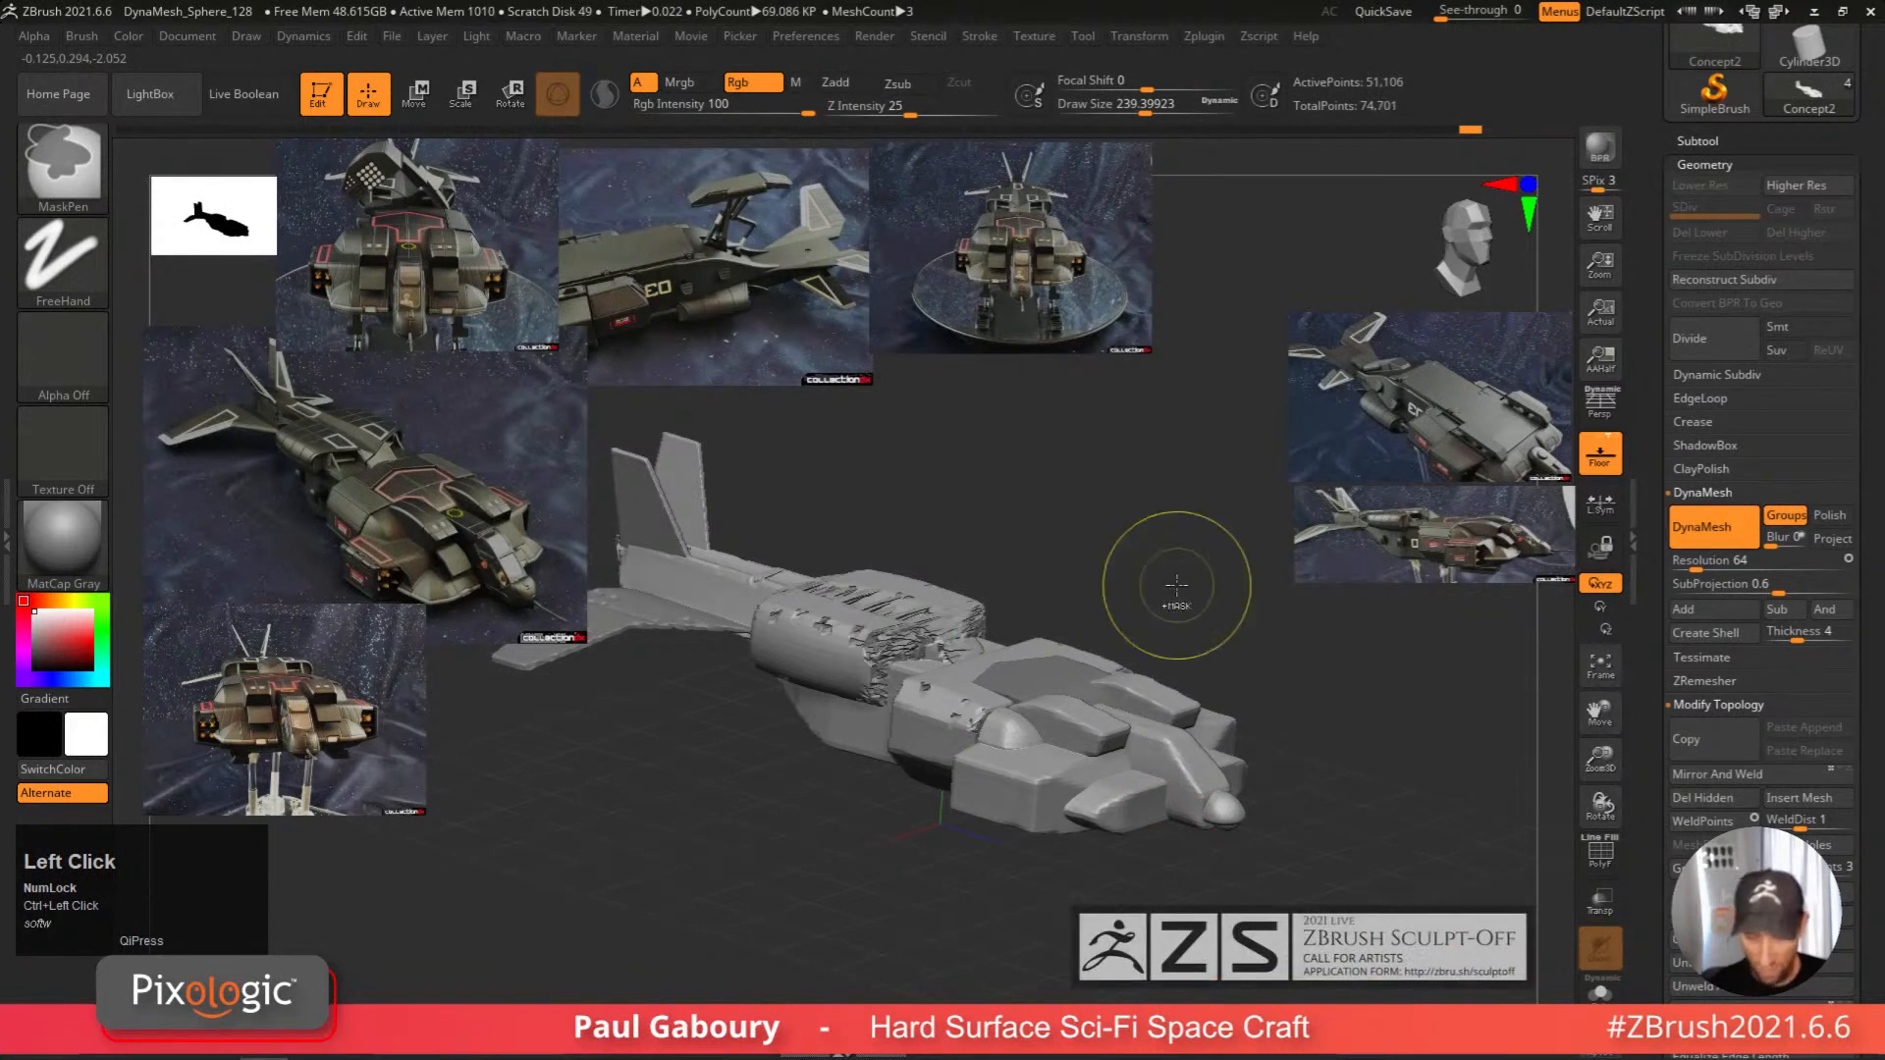
right_click_drag(1177, 585, 1115, 779)
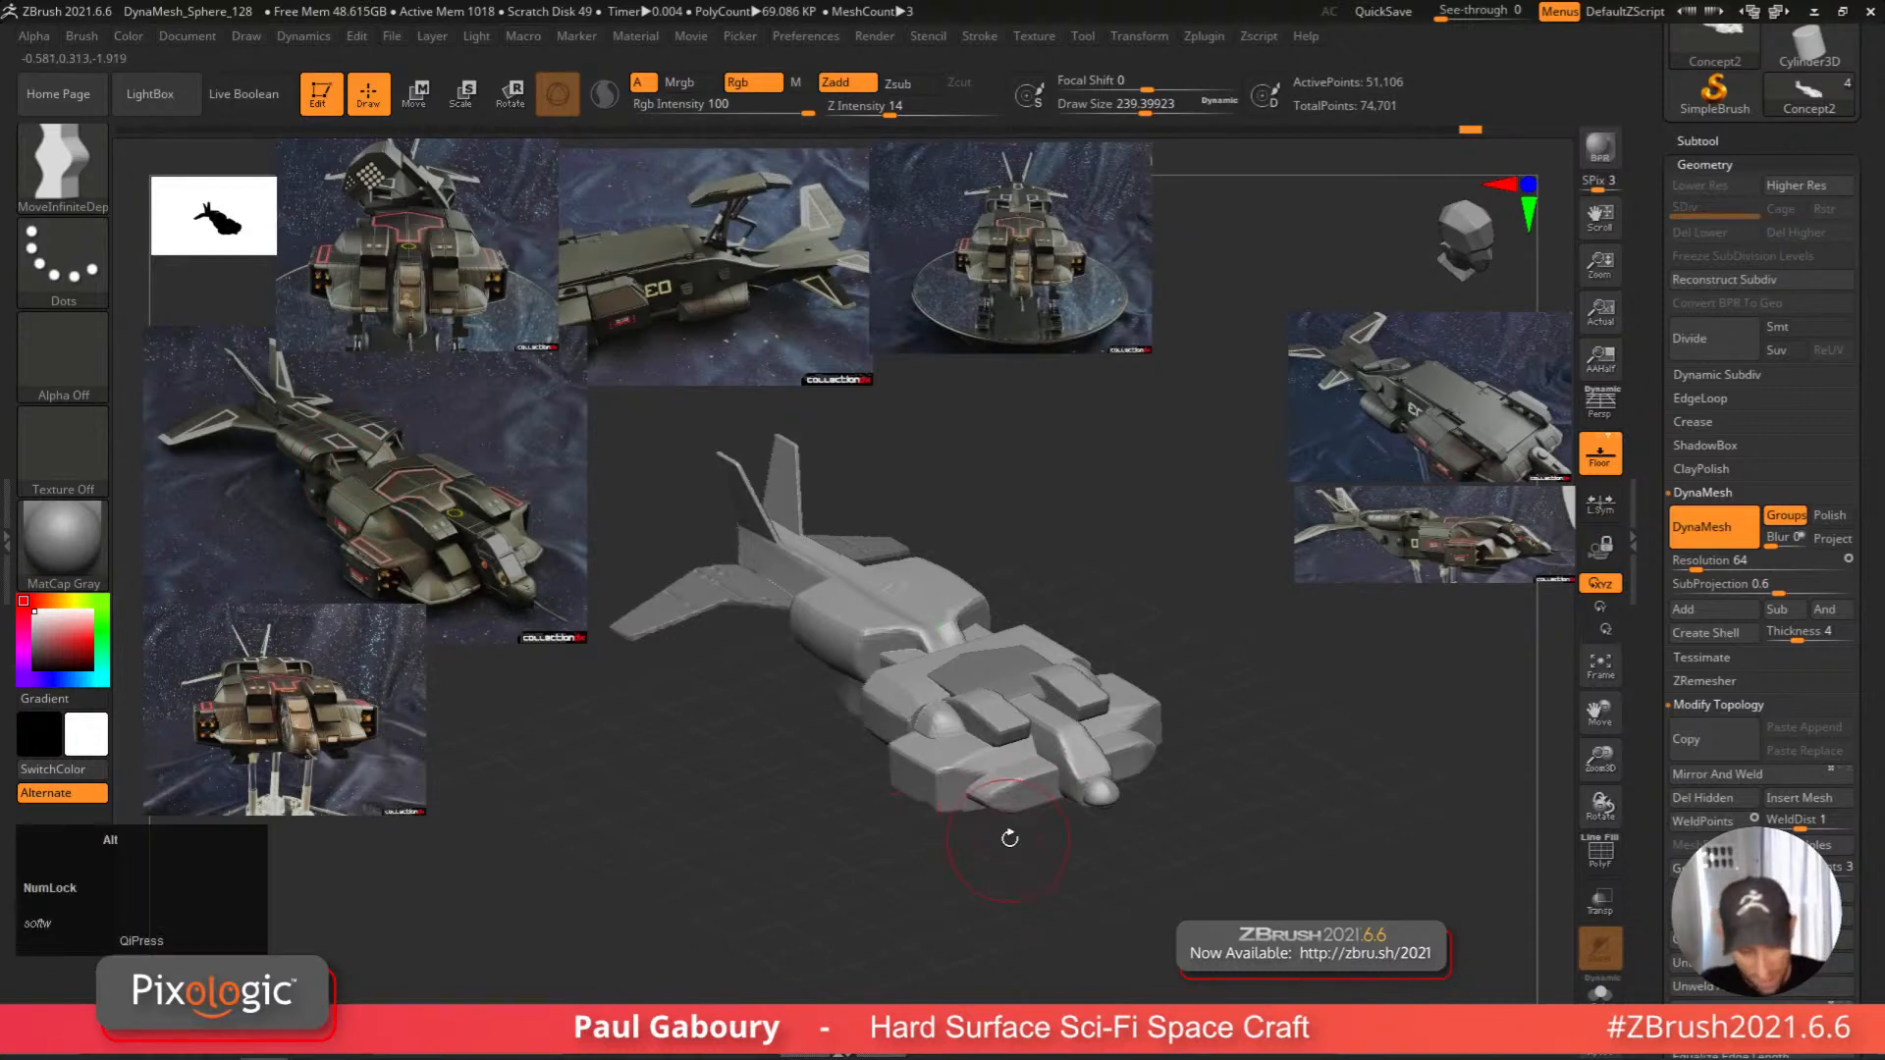
Display the polygroups with PolyFrame and set the brush draw size to 54.
mouse_move(1009, 831)
right_mouse_down("alt")
mouse_move(1006, 751)
mouse_move(1028, 736)
mouse_move(963, 660)
right_mouse_up("alt")
right_click_drag(963, 660, 957, 771, "ctrl")
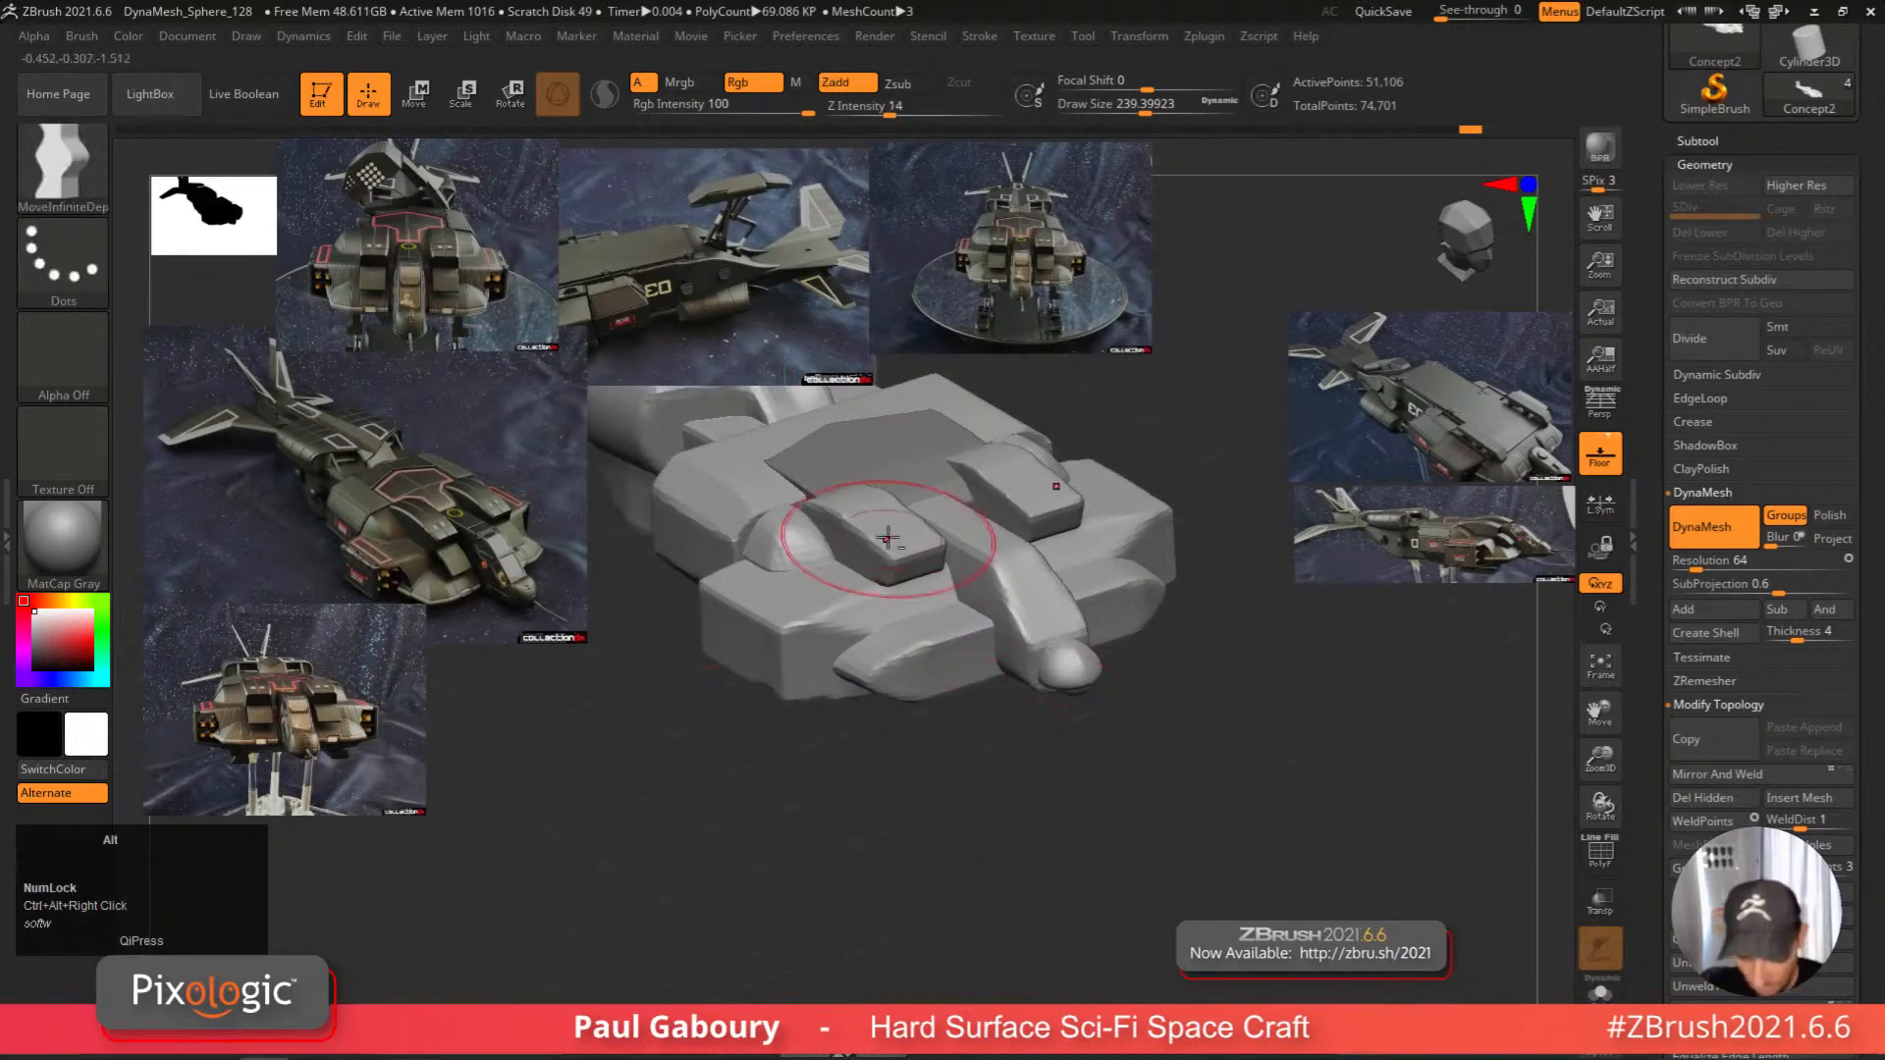
mouse_move(976, 623)
right_mouse_down("alt")
mouse_move(994, 721)
mouse_move(1045, 722)
right_mouse_up("alt")
key("shift+f")
key("s")
left_click_drag(1045, 722, 994, 725)
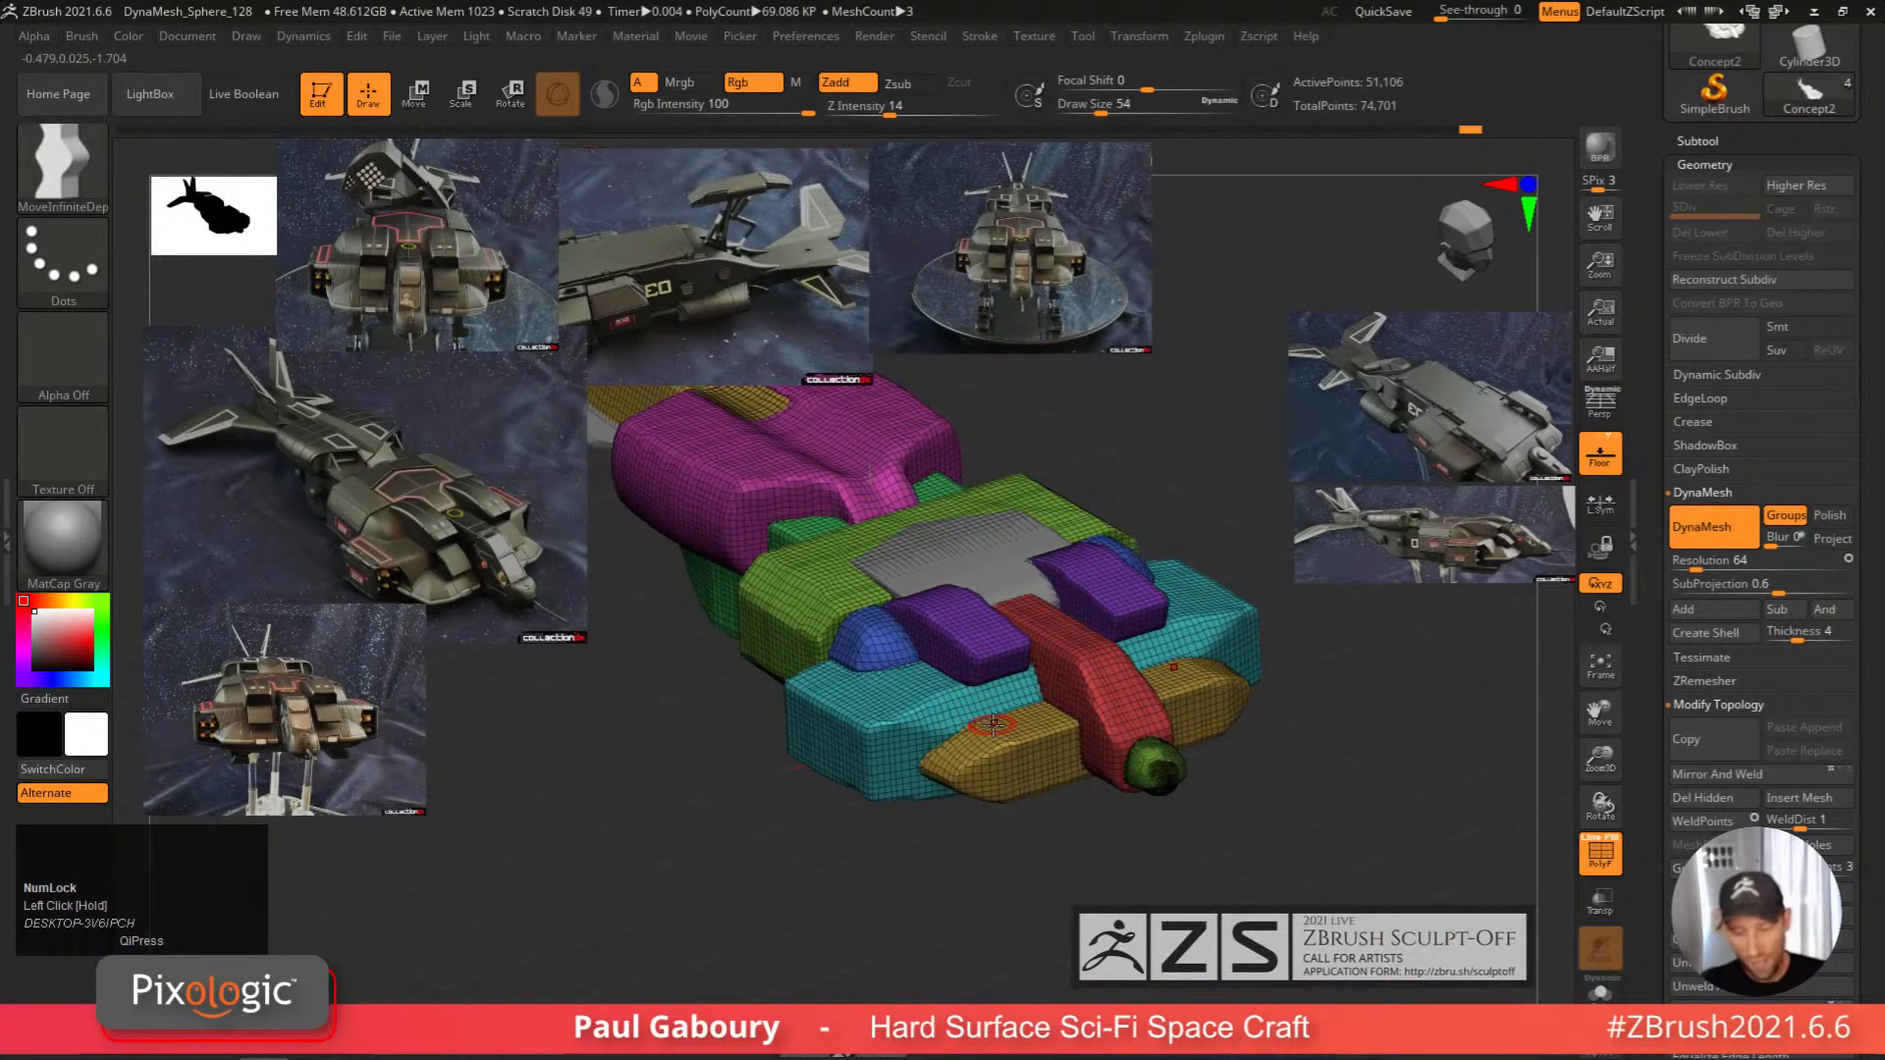
right_click_drag(993, 727, 1033, 741)
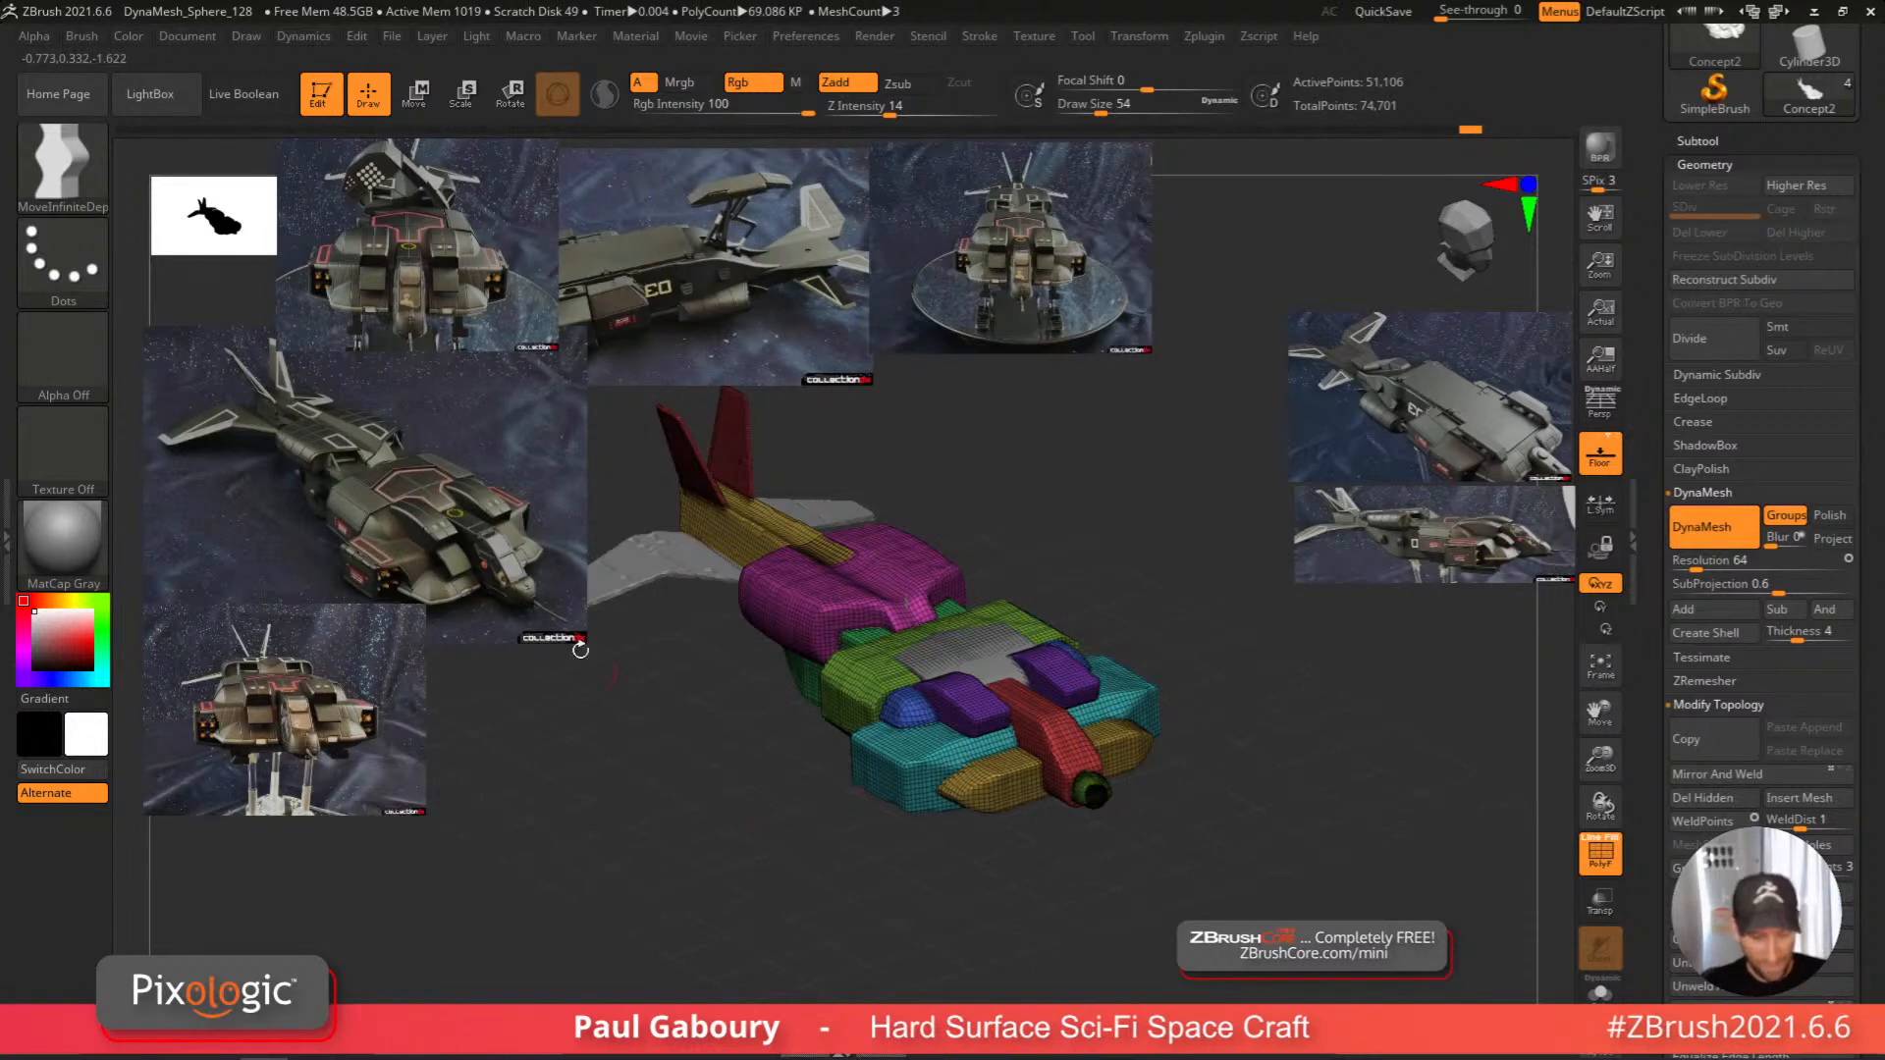
Mask everything except the upper body block behind the cockpit section and reset the gizmo's orientation.
key("Num_Lock")
key("w")
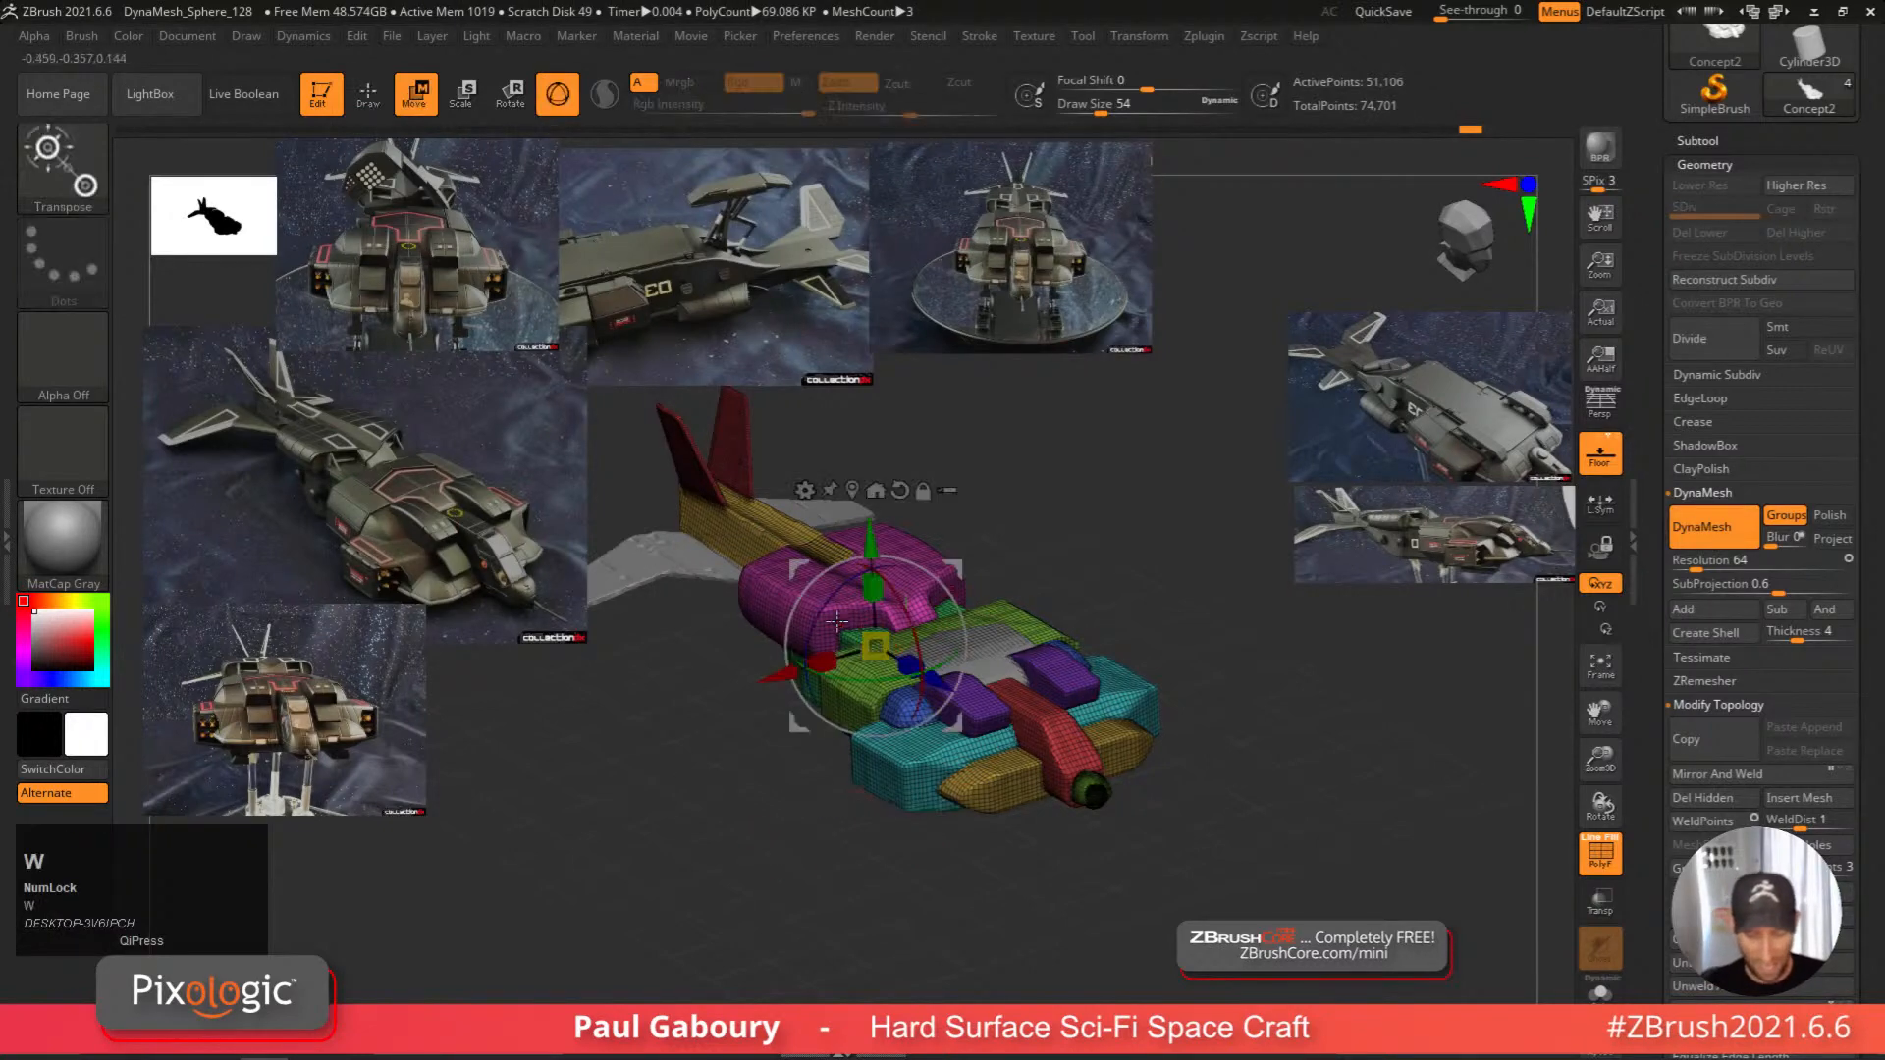
right_click_drag(883, 648, 1110, 684)
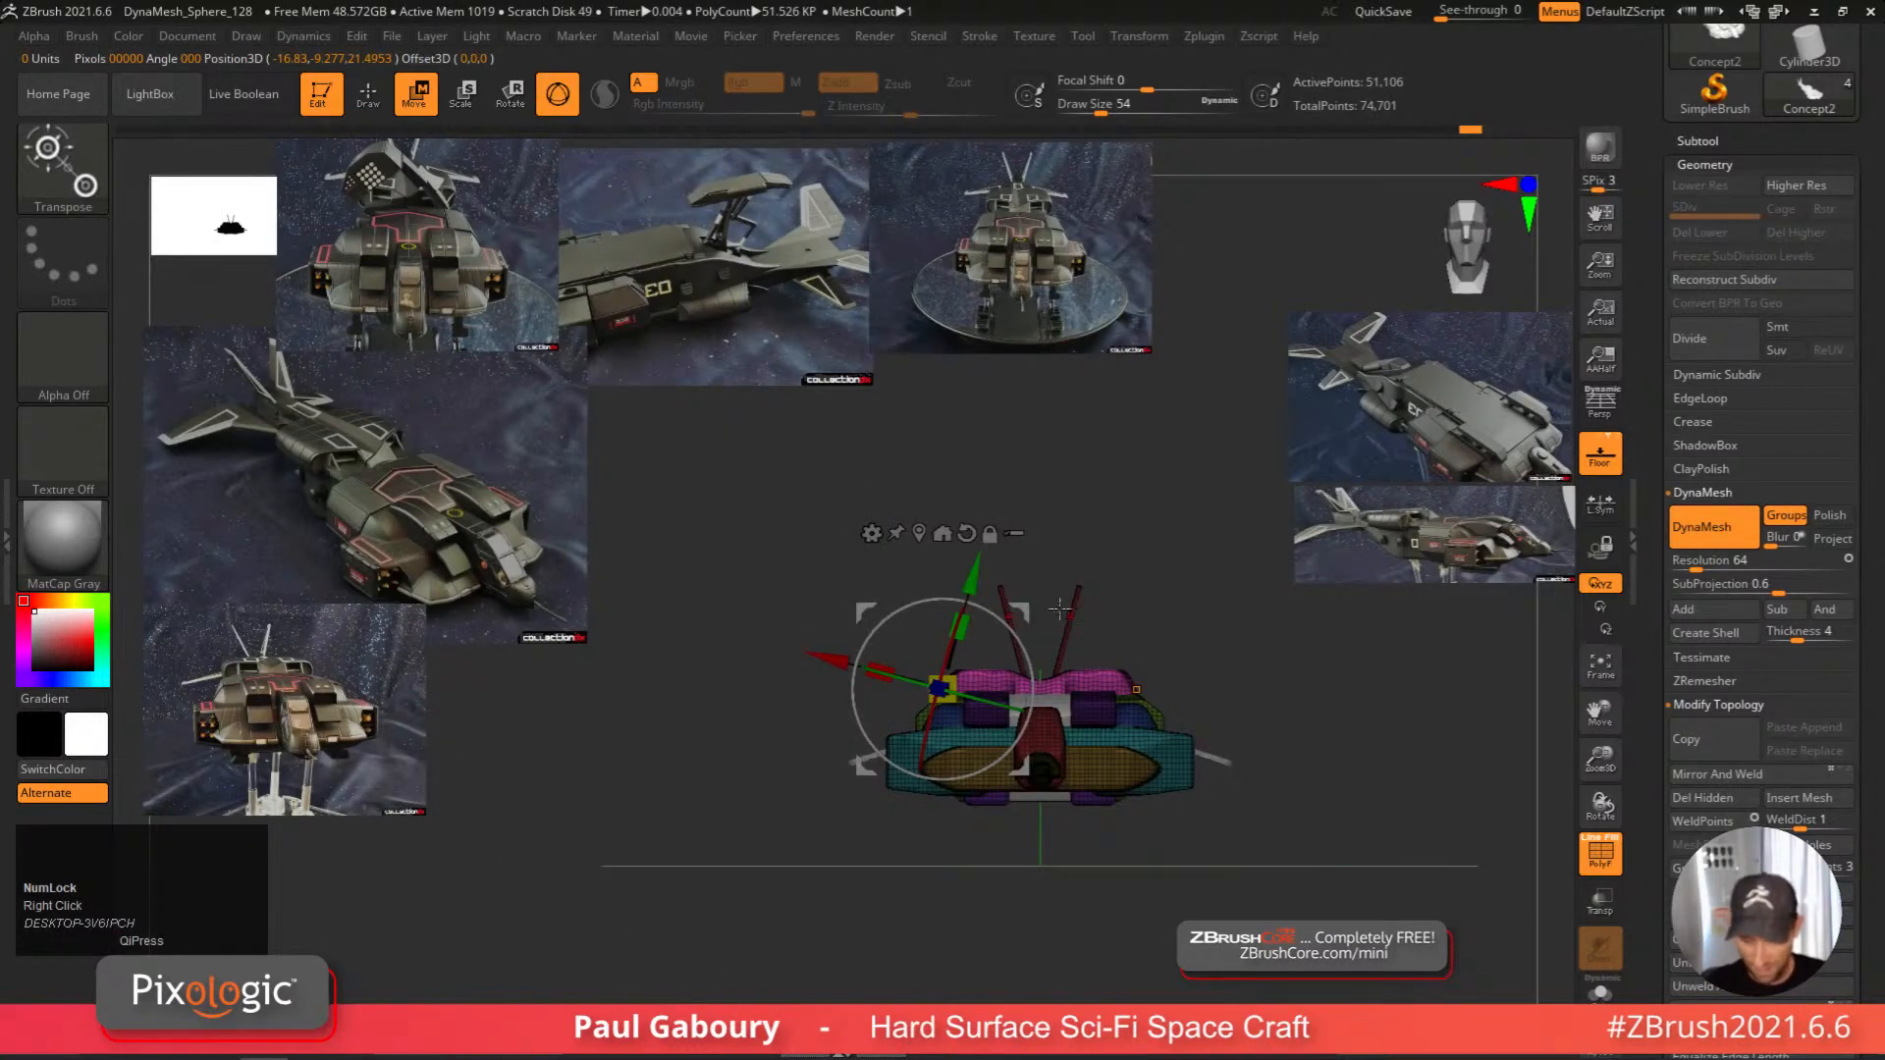
left_click(967, 533, "alt")
mouse_move(1021, 580)
right_mouse_down()
mouse_move(1100, 716)
mouse_move(1131, 666)
mouse_move(1163, 741)
right_mouse_up()
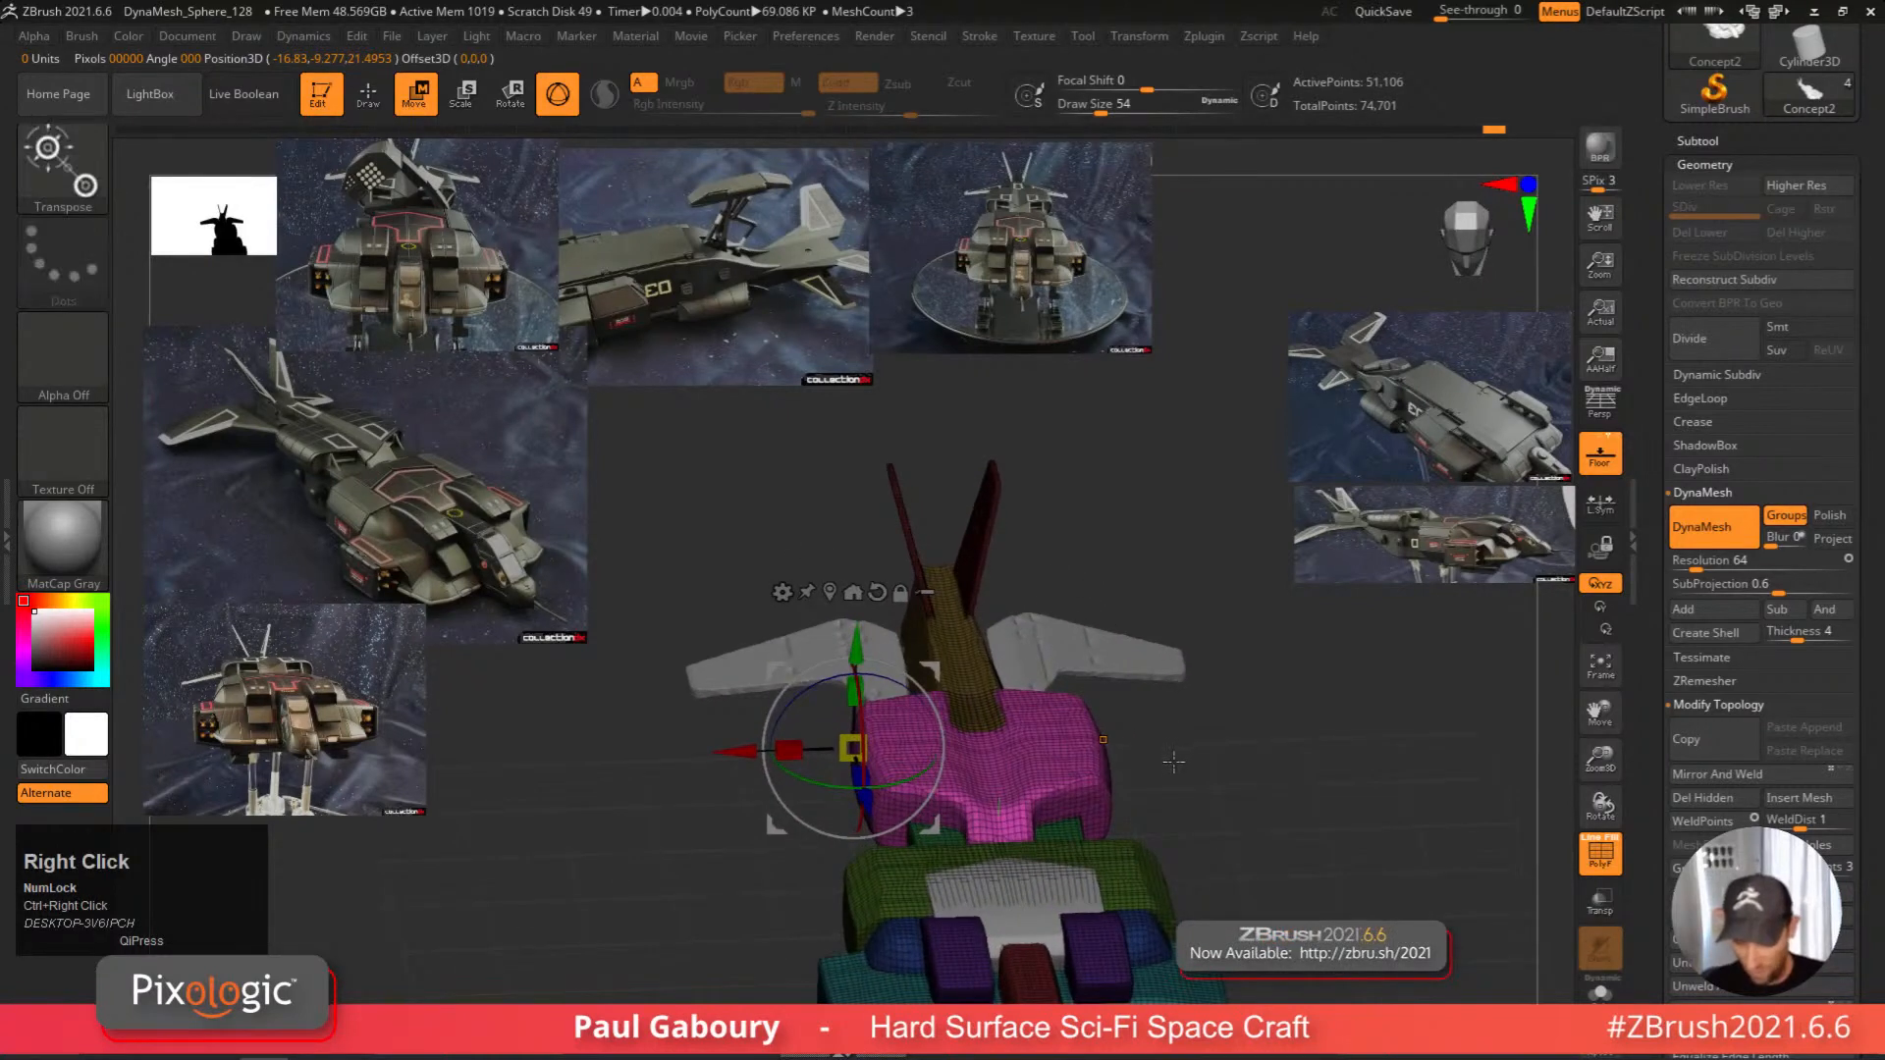
Turn symmetry off, then centre the gizmo on the unmasked upper body block and realign it to the axes.
key("q")
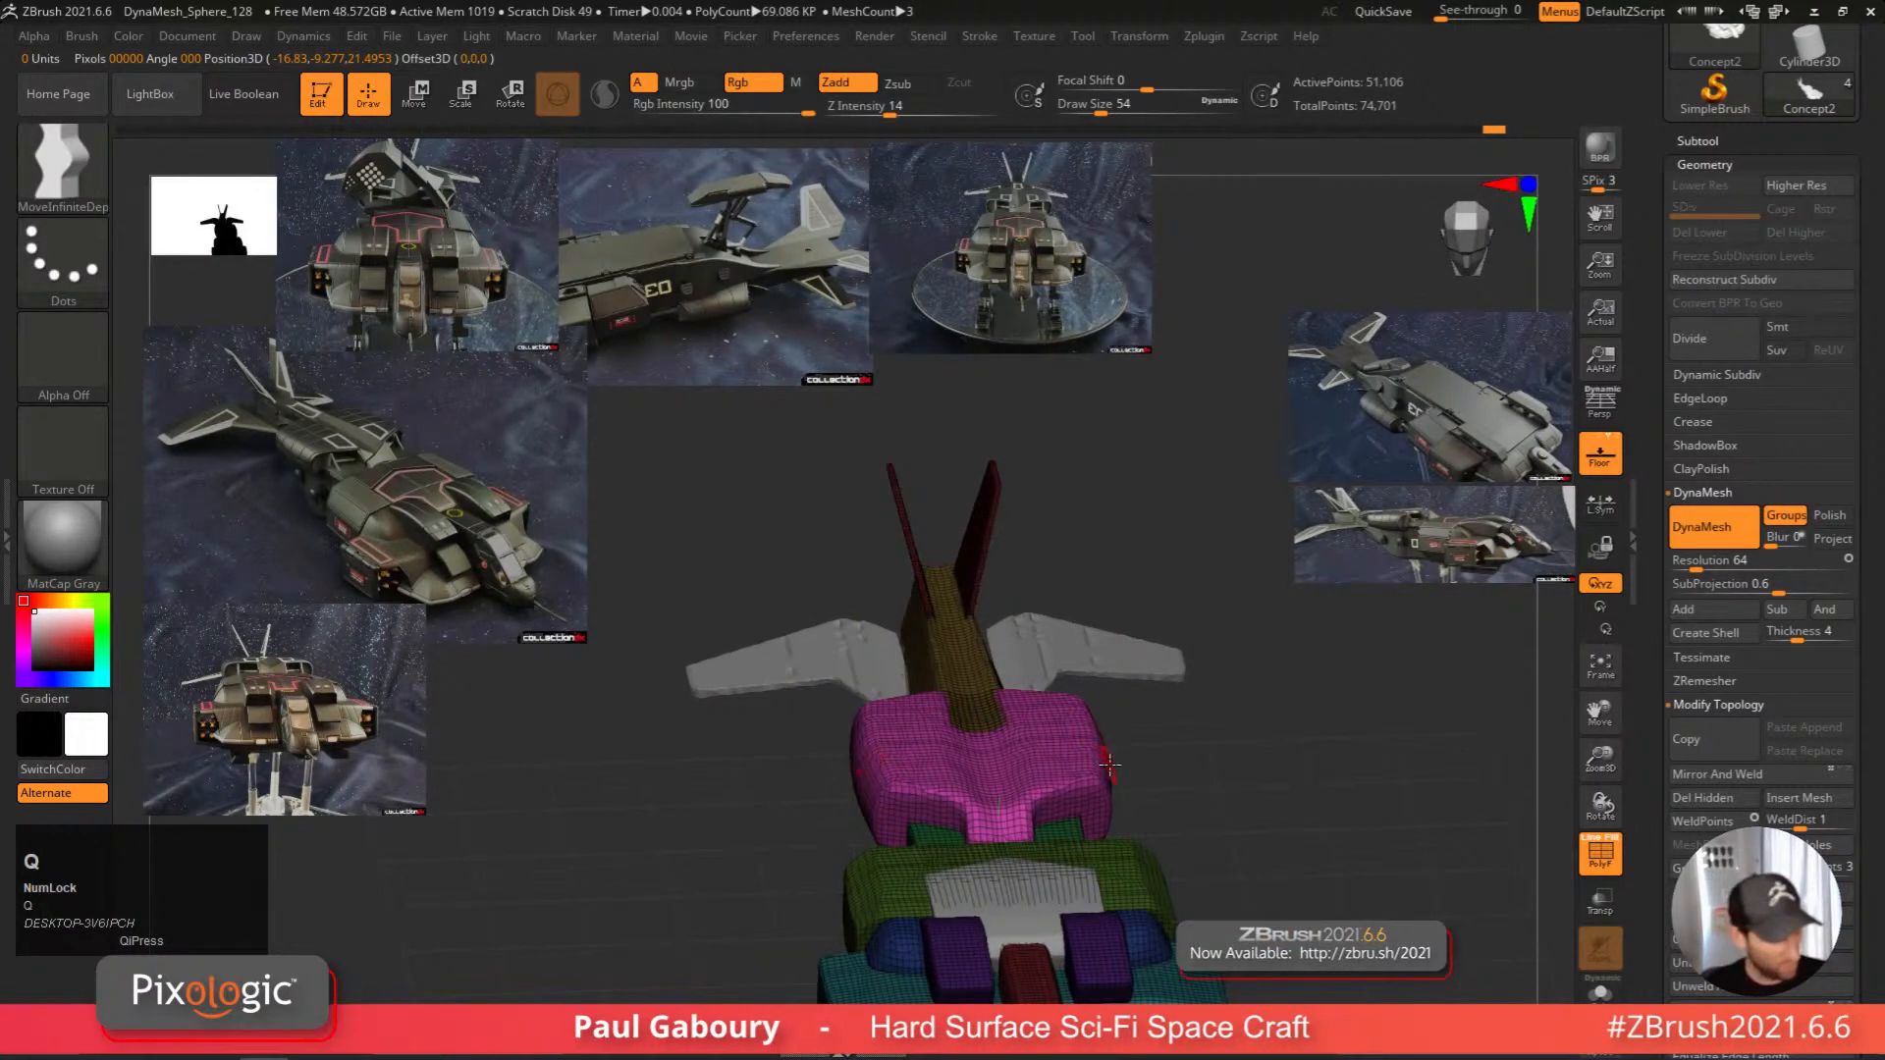
key("x")
key("w")
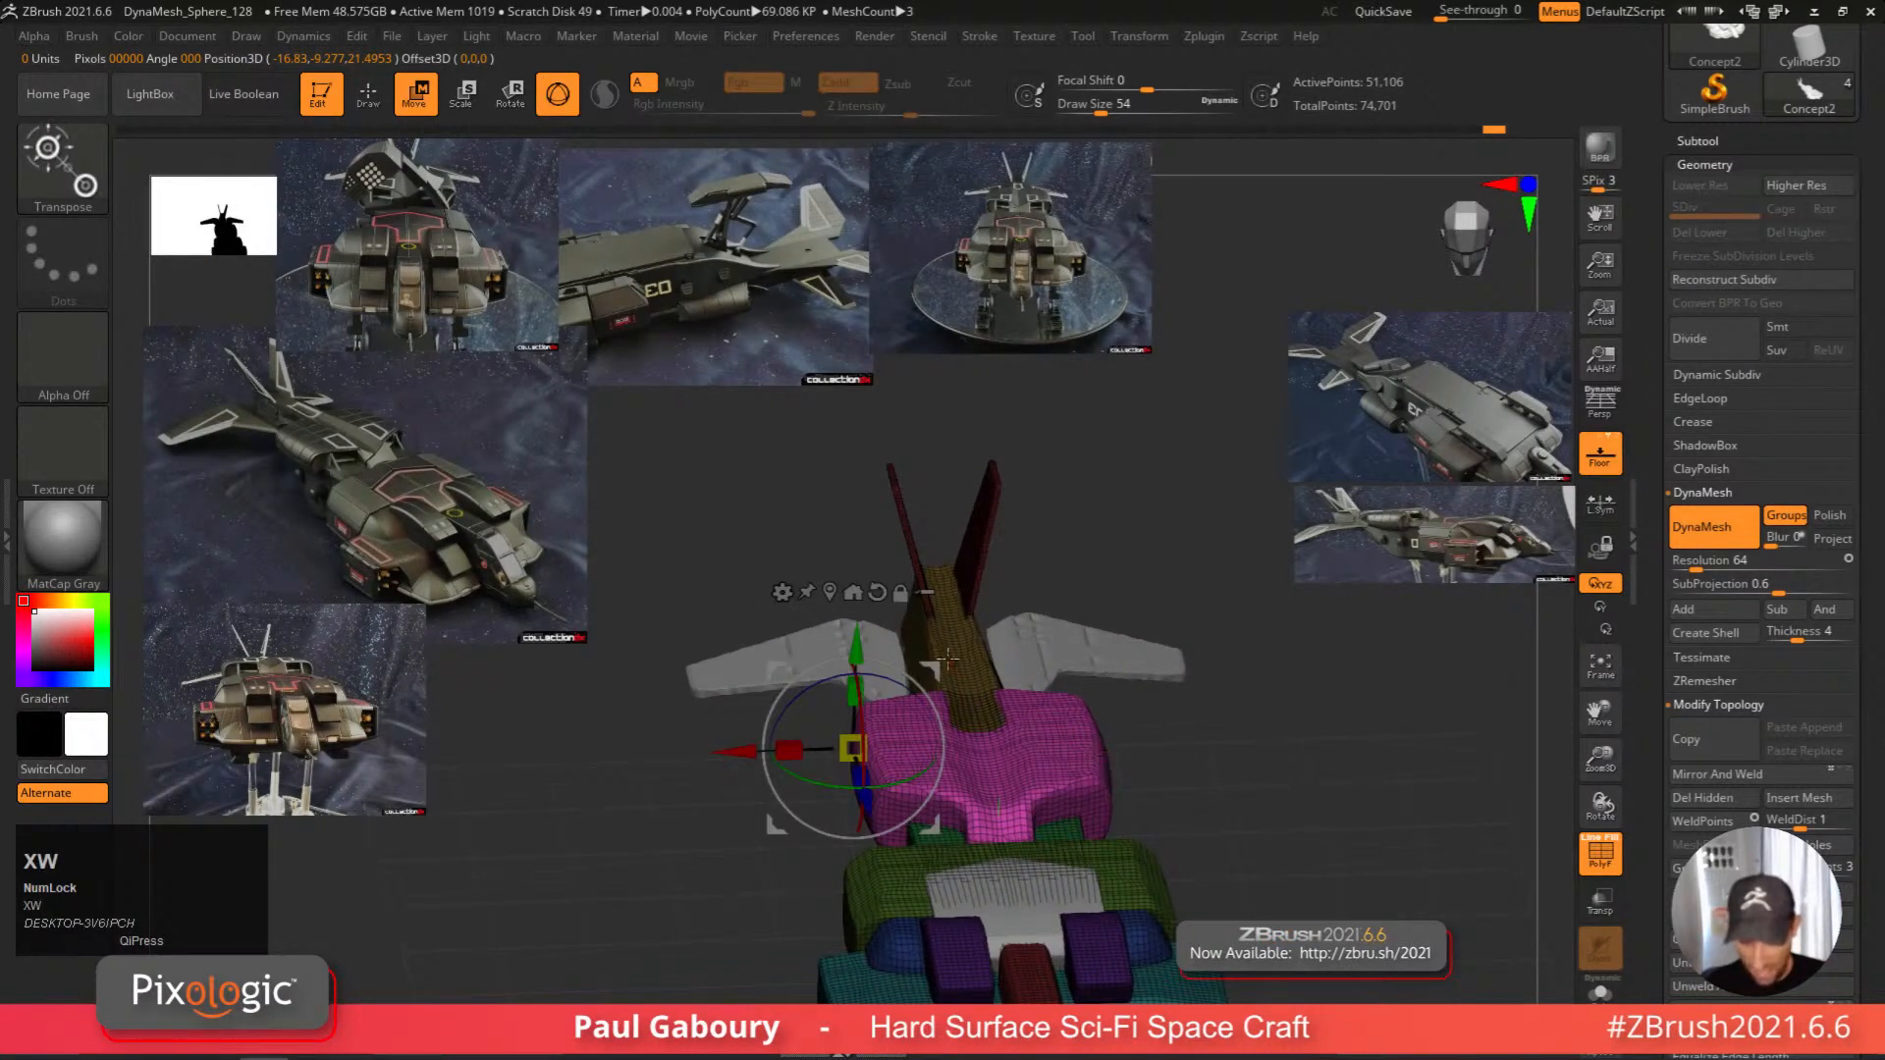
left_click(877, 592, "alt")
left_click(1009, 635)
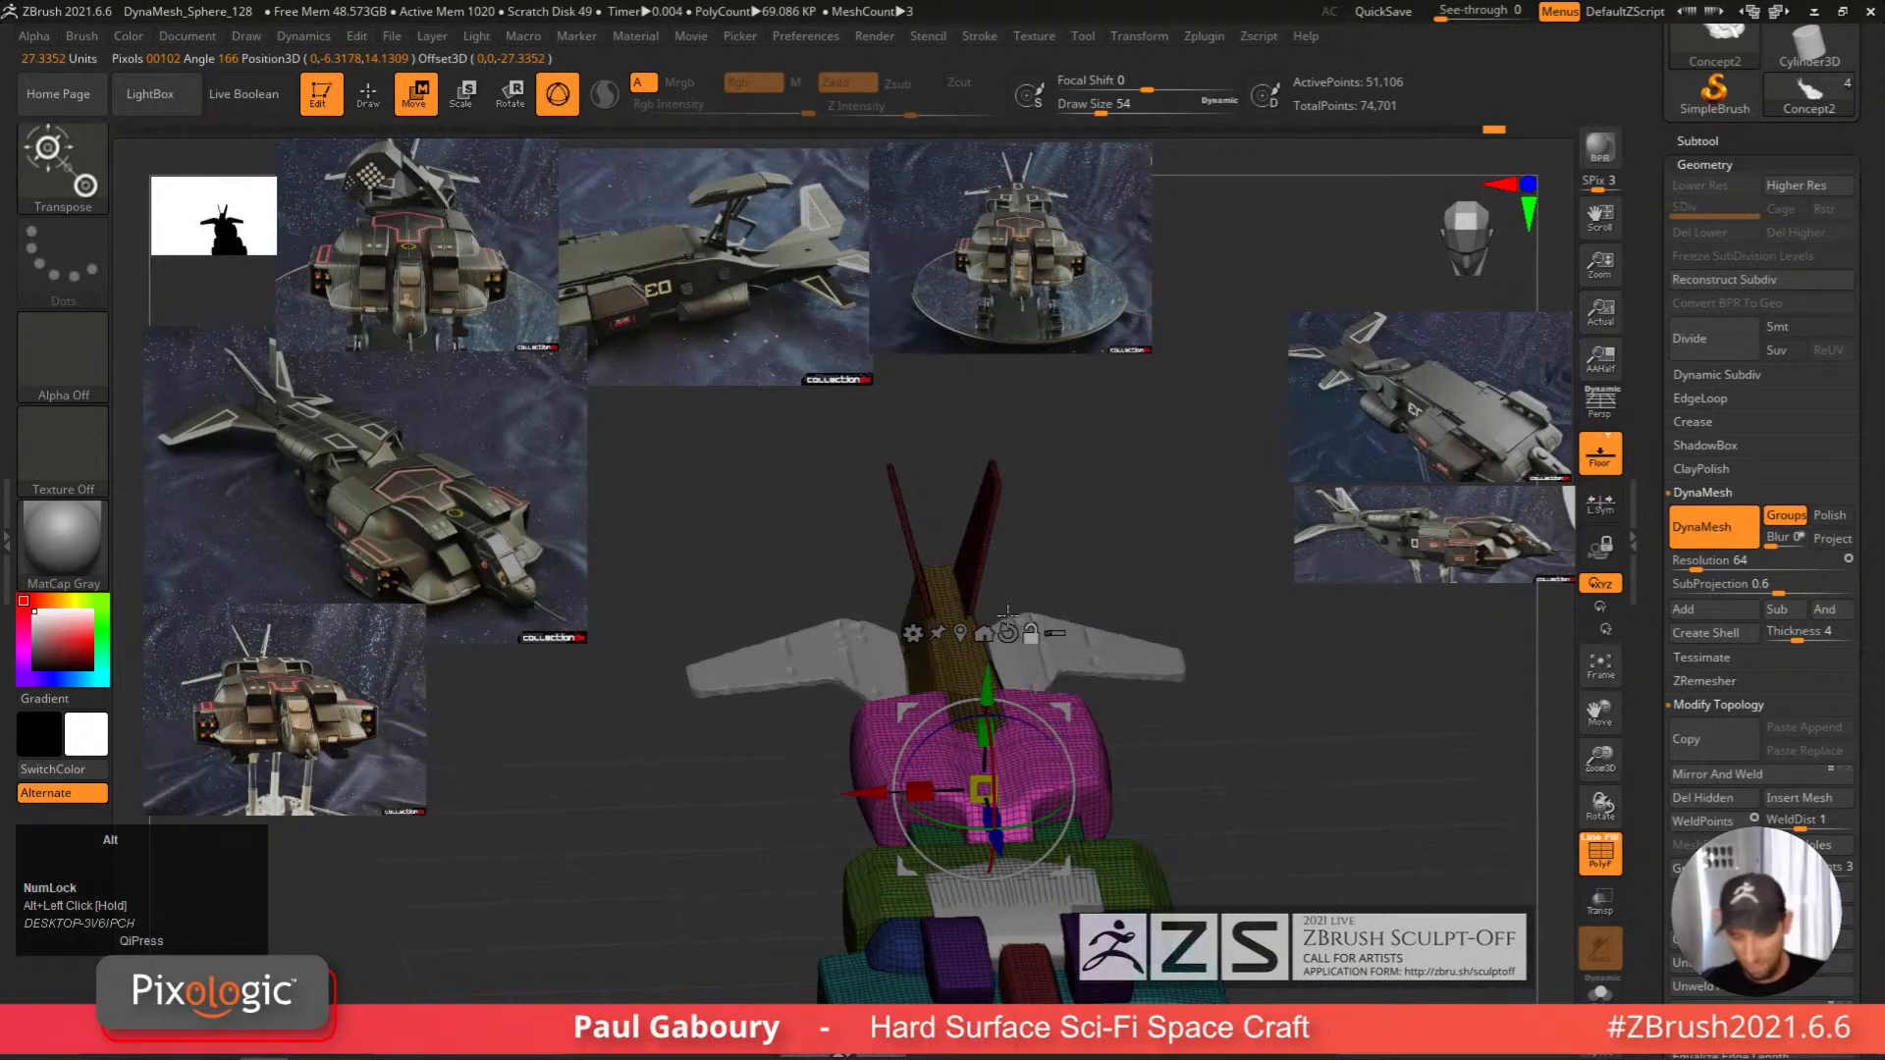
left_click(1009, 633)
Put a Deformer cage on the upper body block and move its side points outward in front view to widen the block.
left_click(913, 634)
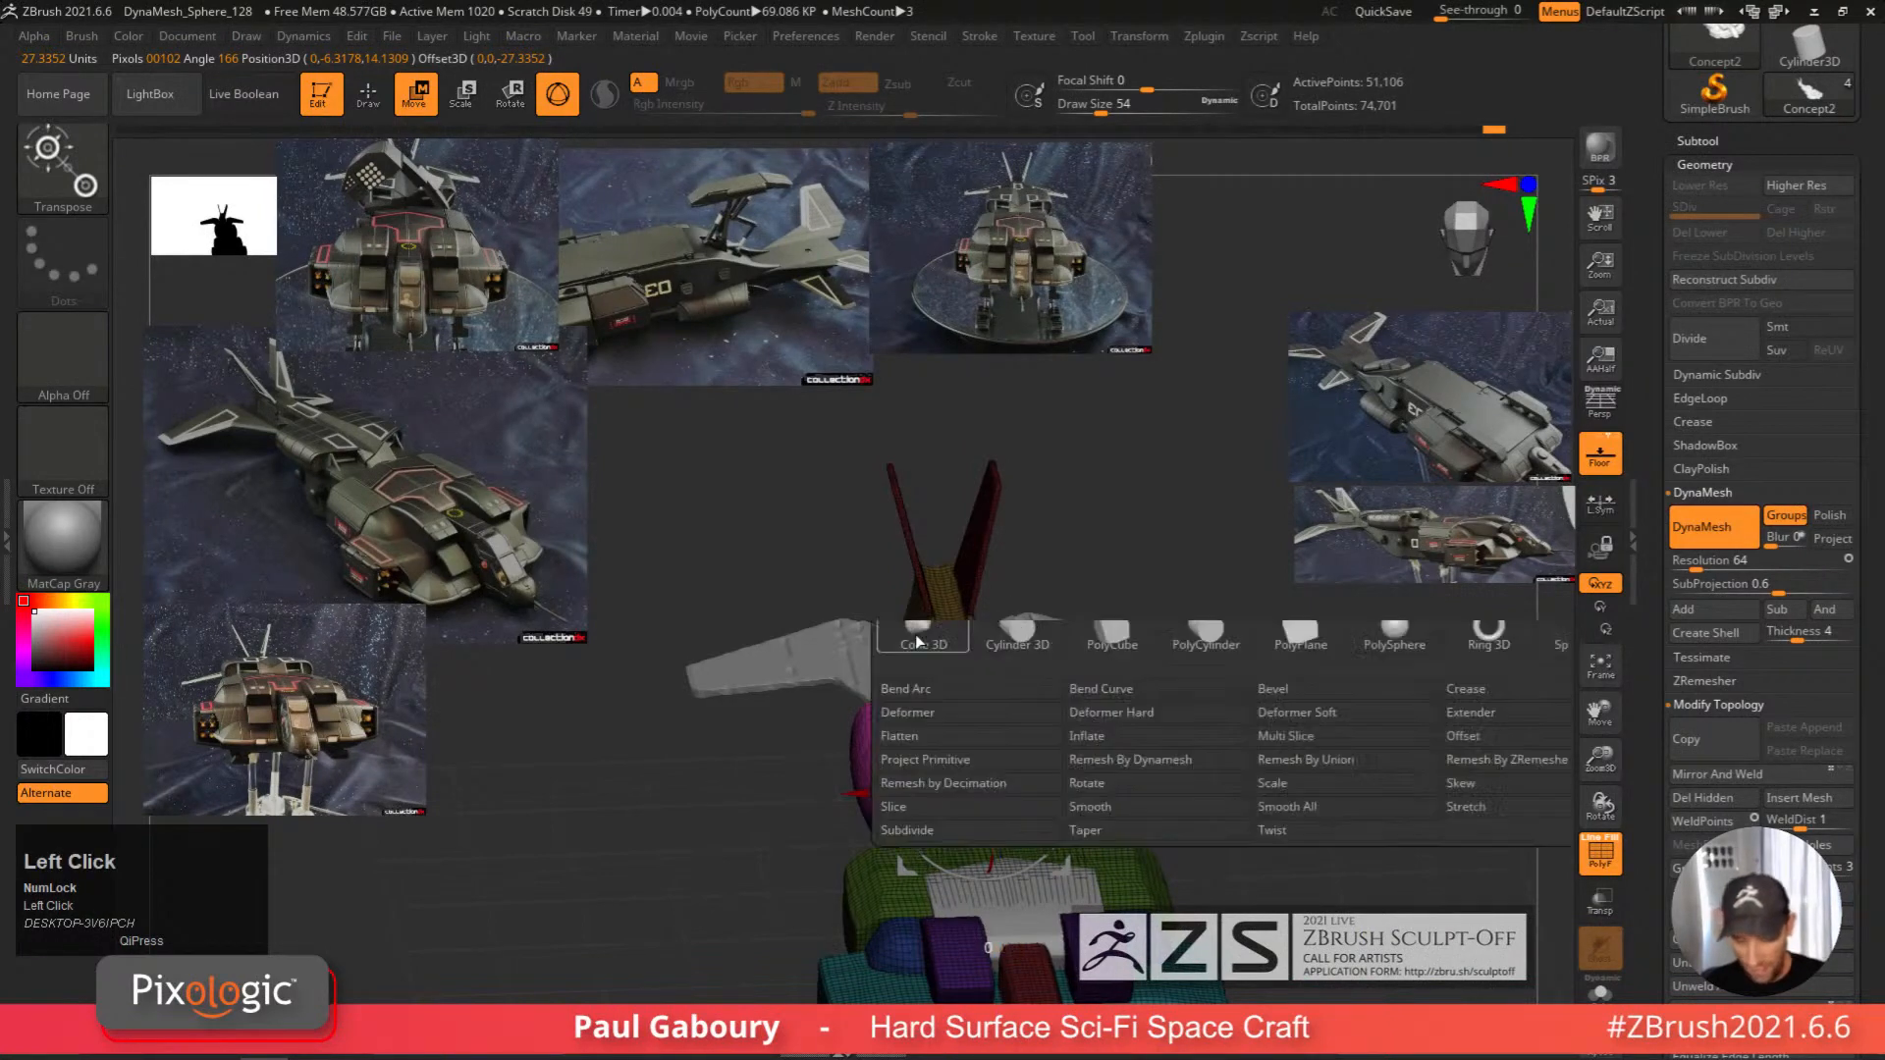
left_click(935, 722)
right_click_drag(1183, 781, 1204, 702, "ctrl")
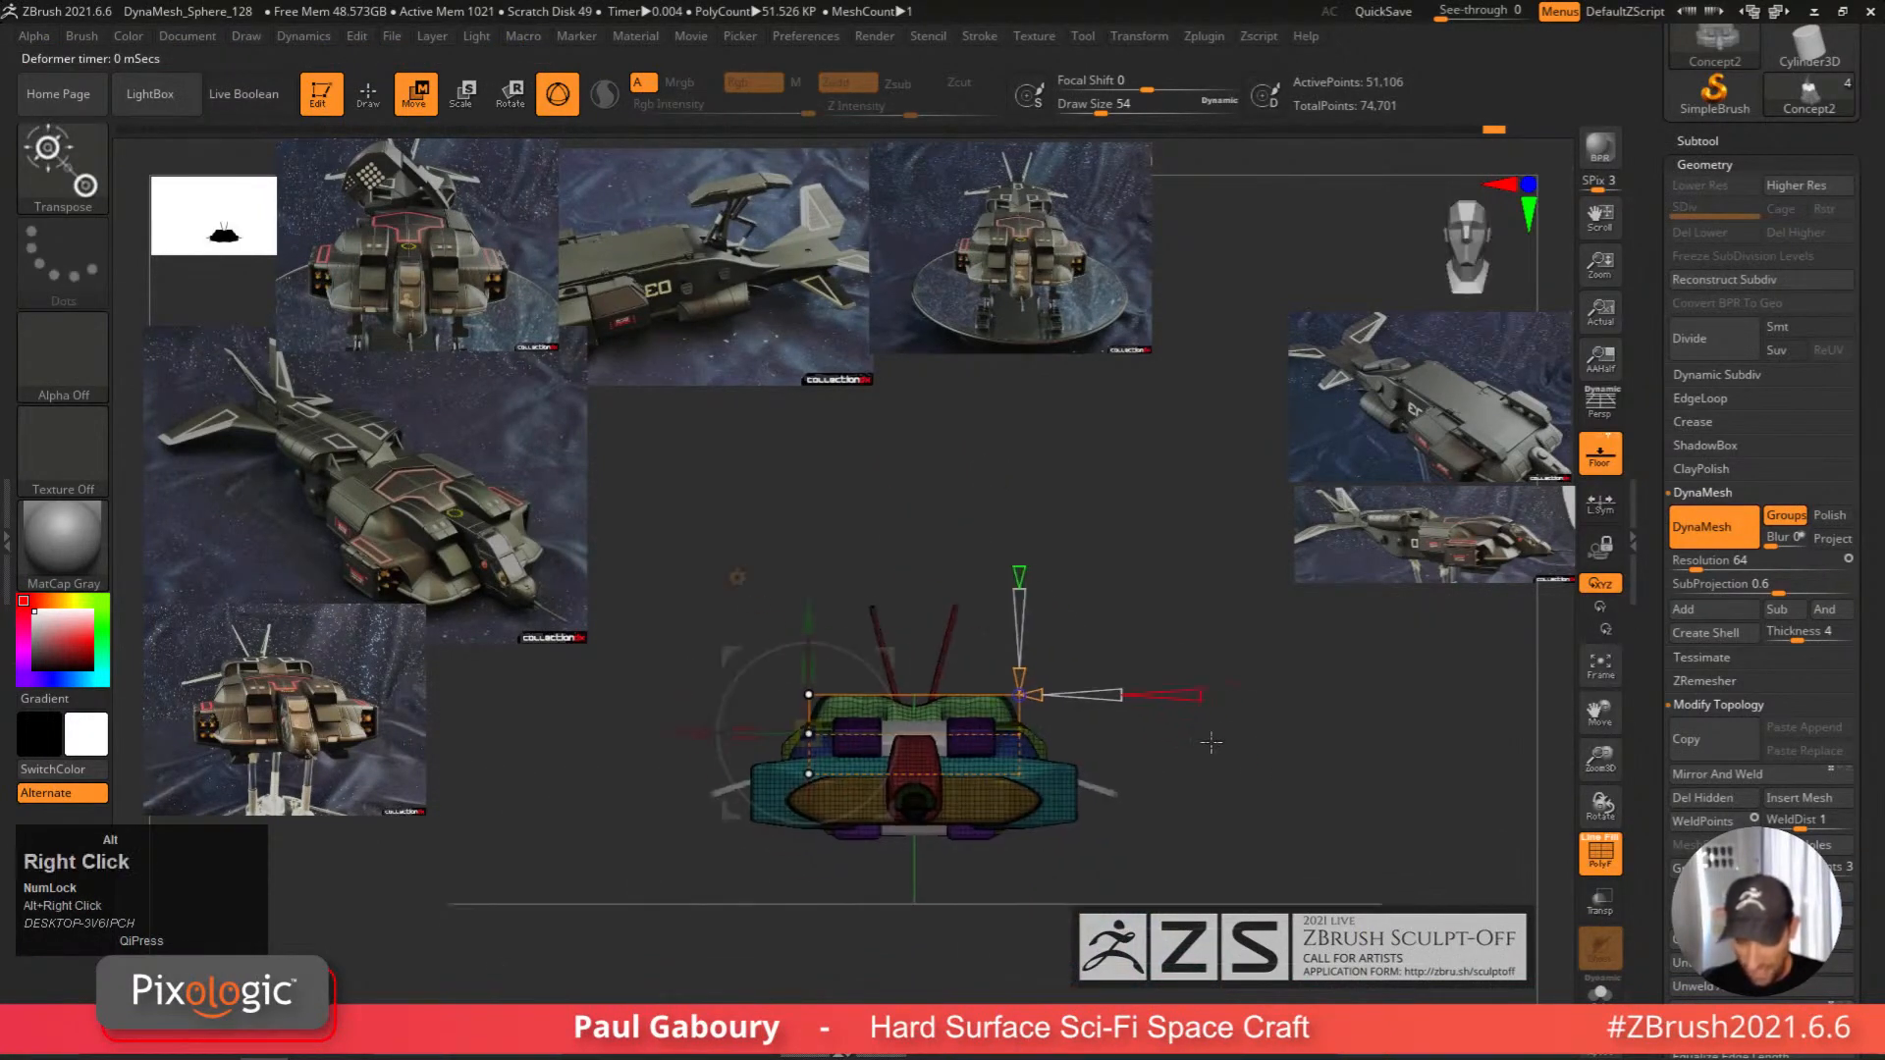
left_click_drag(1134, 695, 1206, 703)
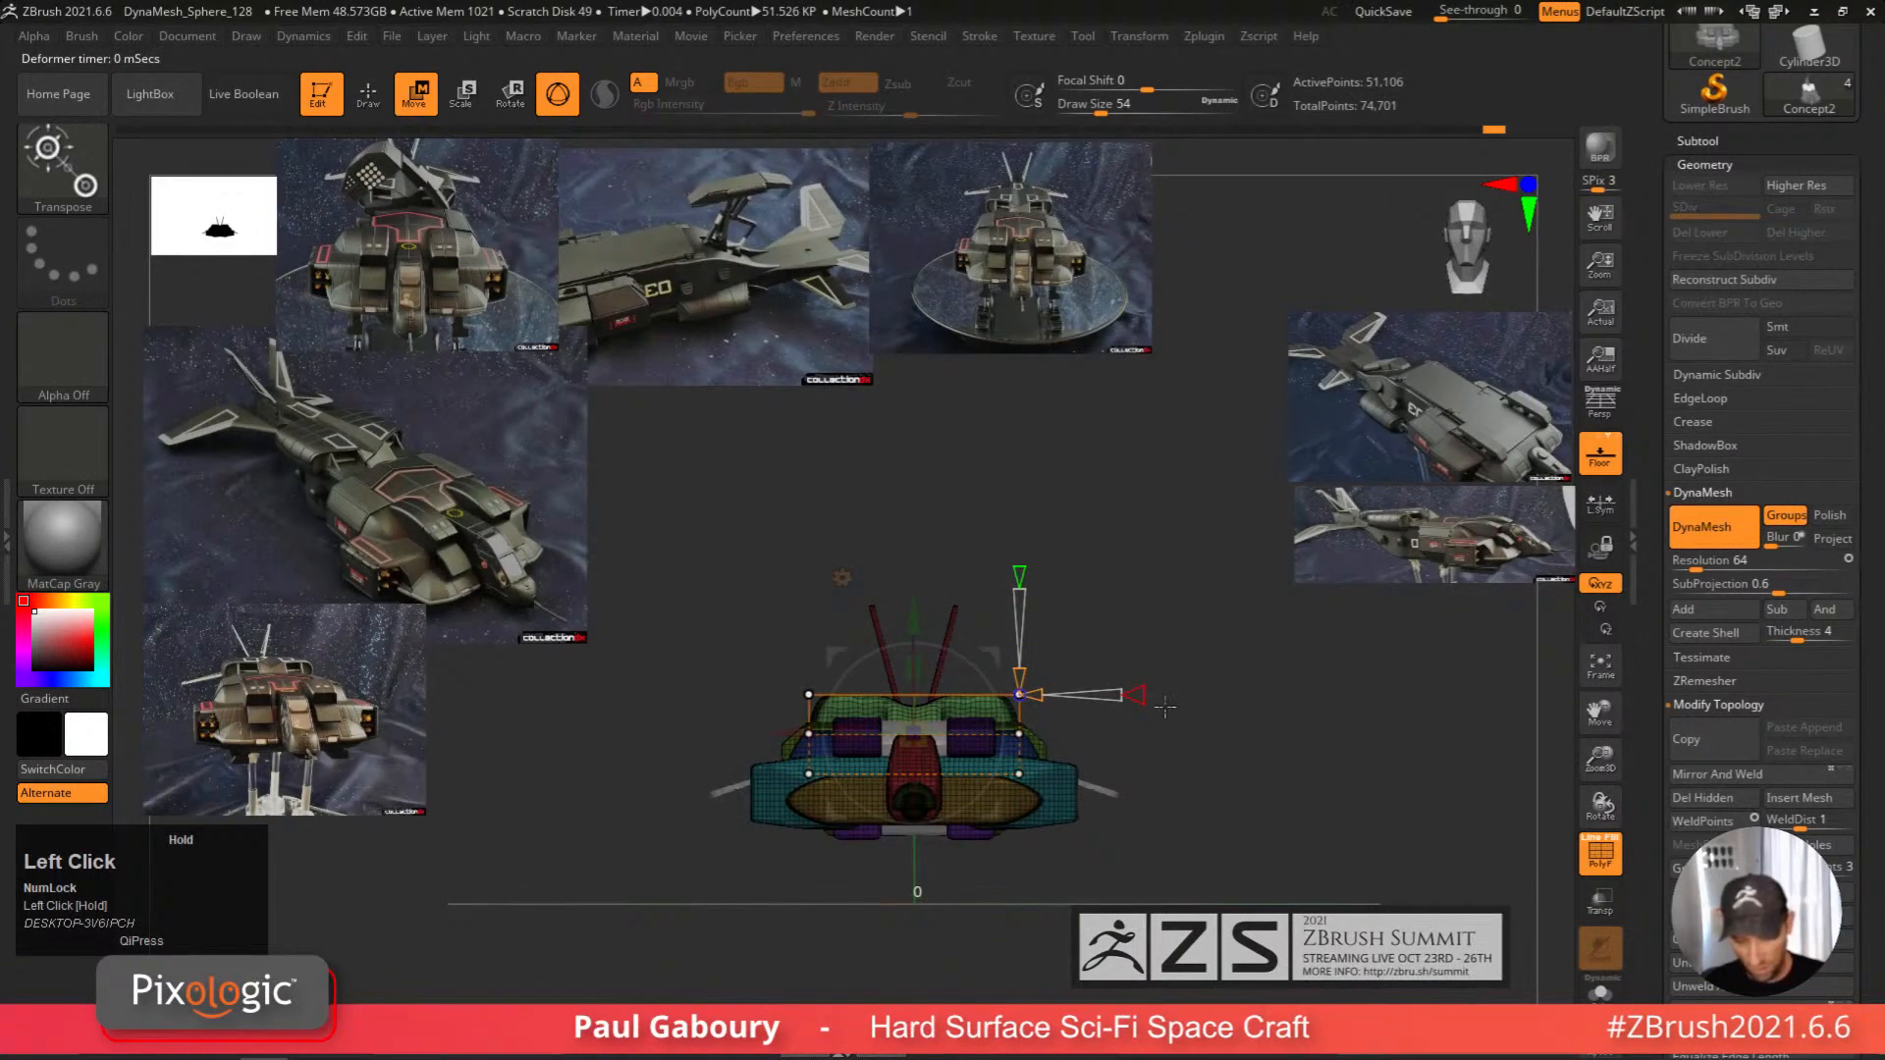
right_click_drag(1267, 712, 1239, 778)
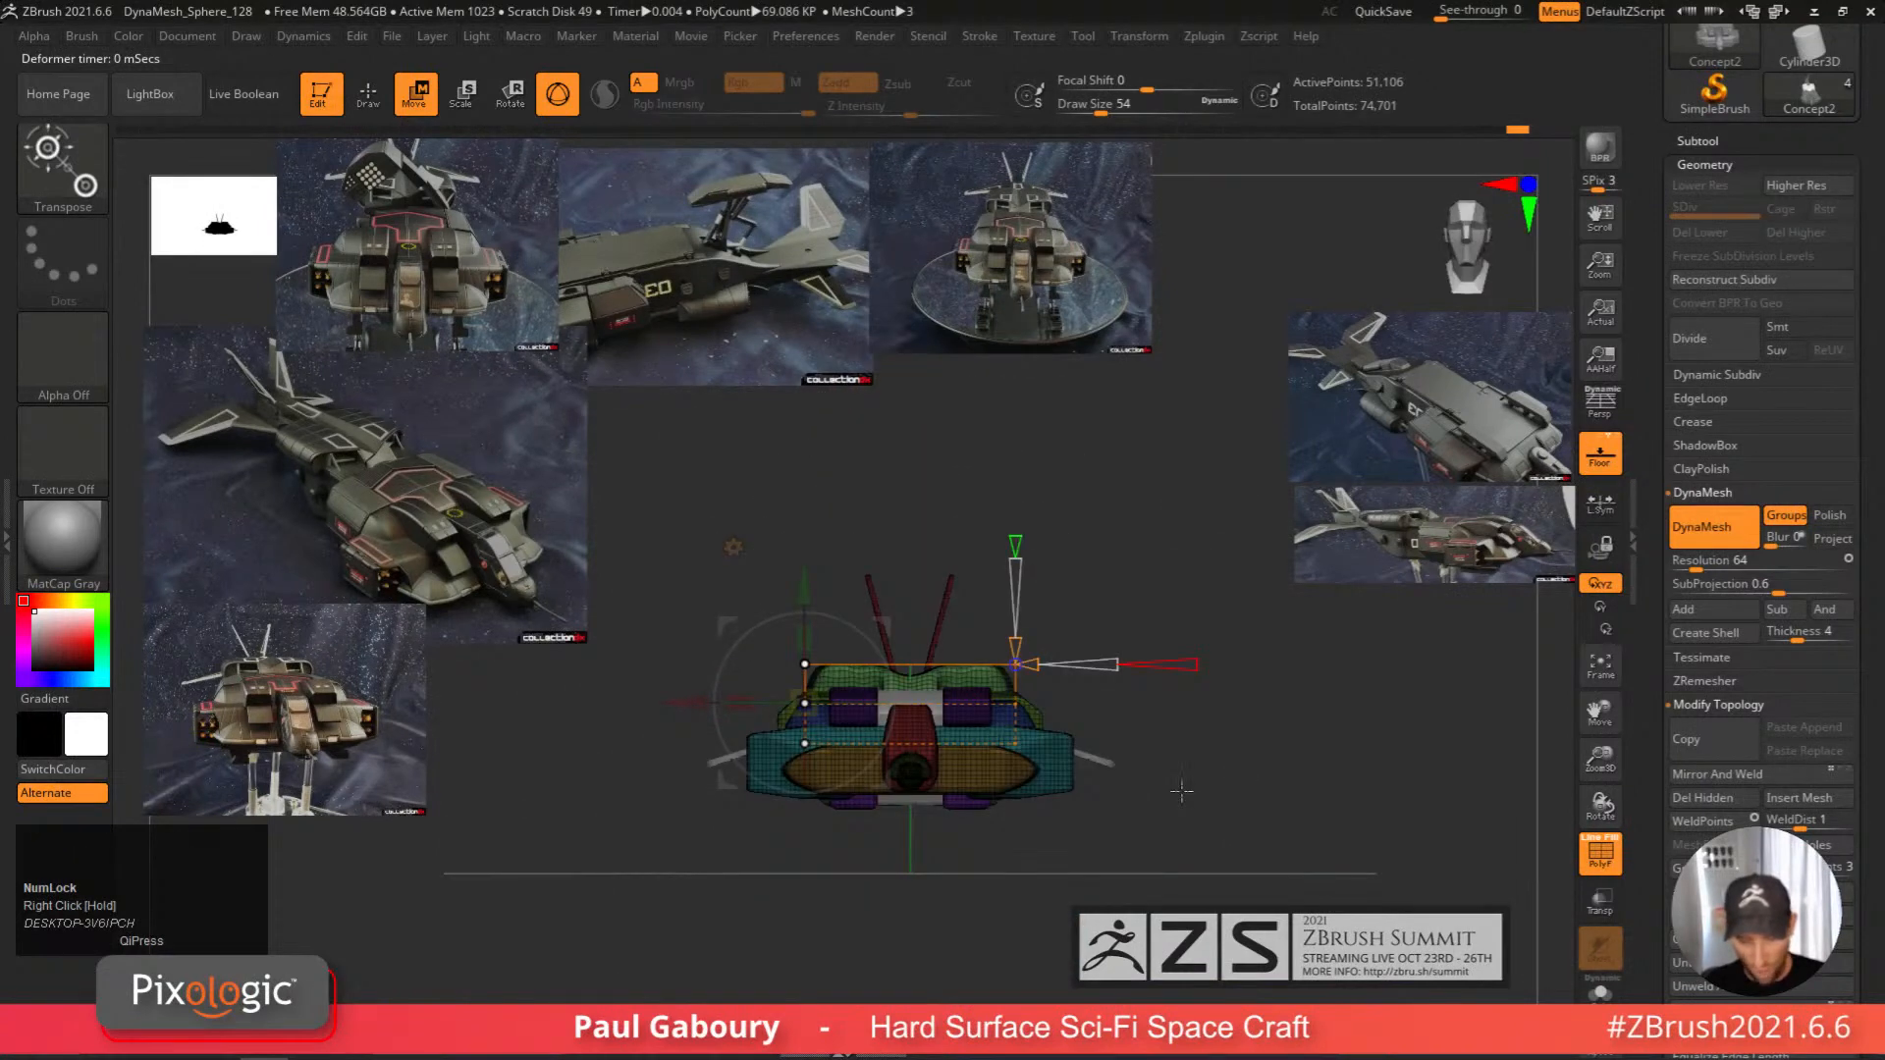
key("ctrl")
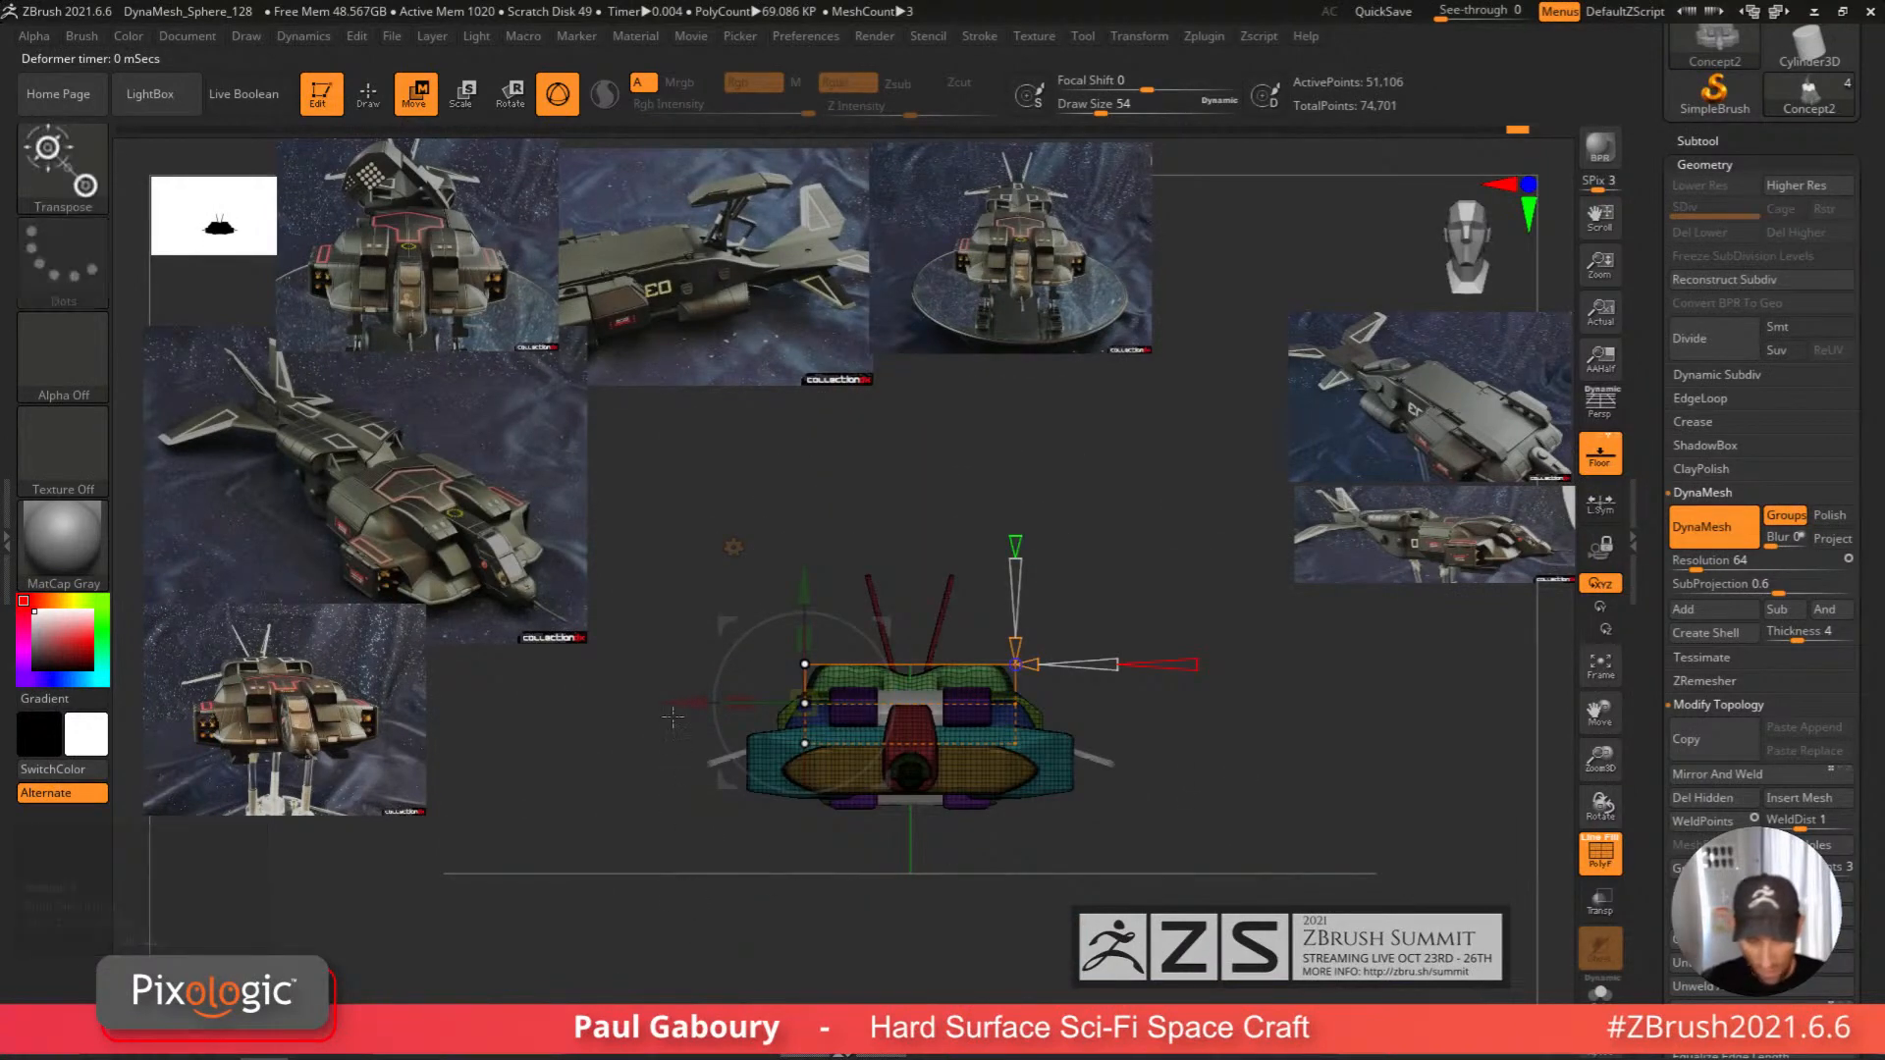
left_click_drag(676, 701, 672, 701)
right_click_drag(678, 703, 1182, 822)
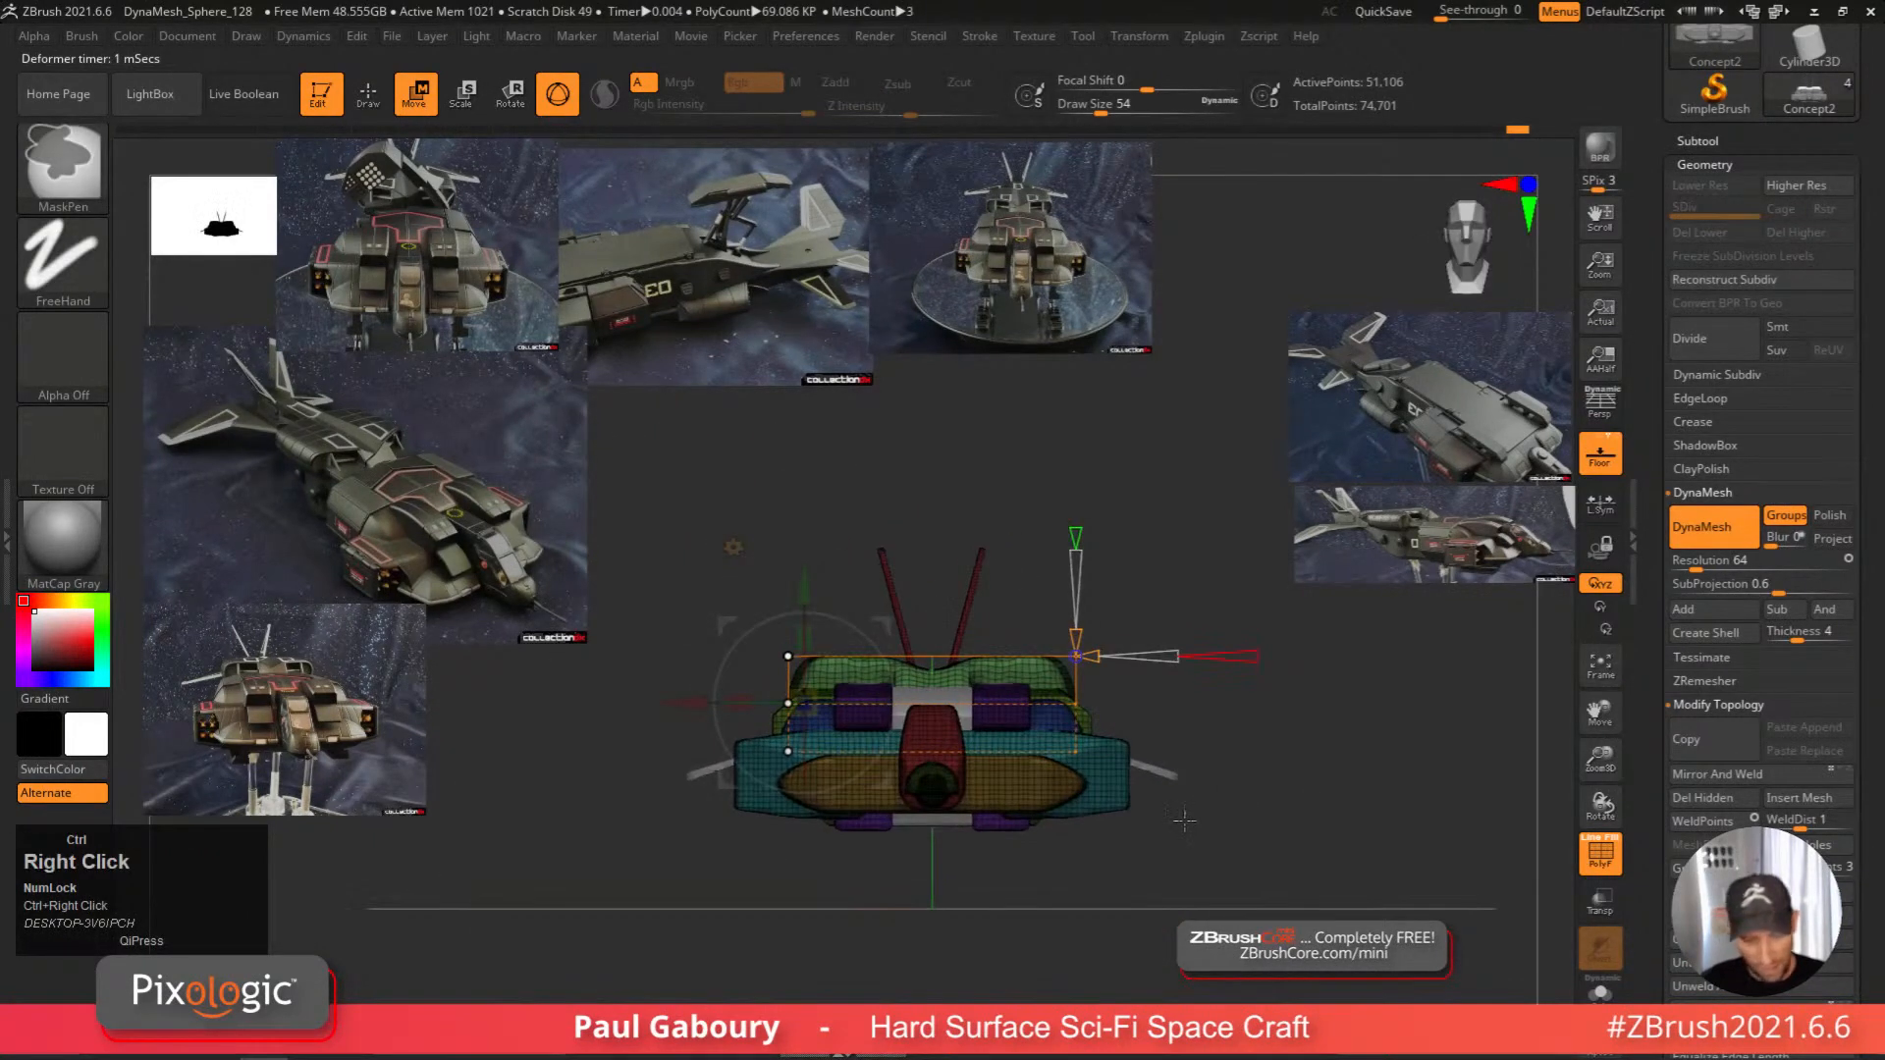
Raise the upper side points of the Deformer cage slightly and accept the deformation.
left_click_drag(691, 552, 850, 681, "ctrl")
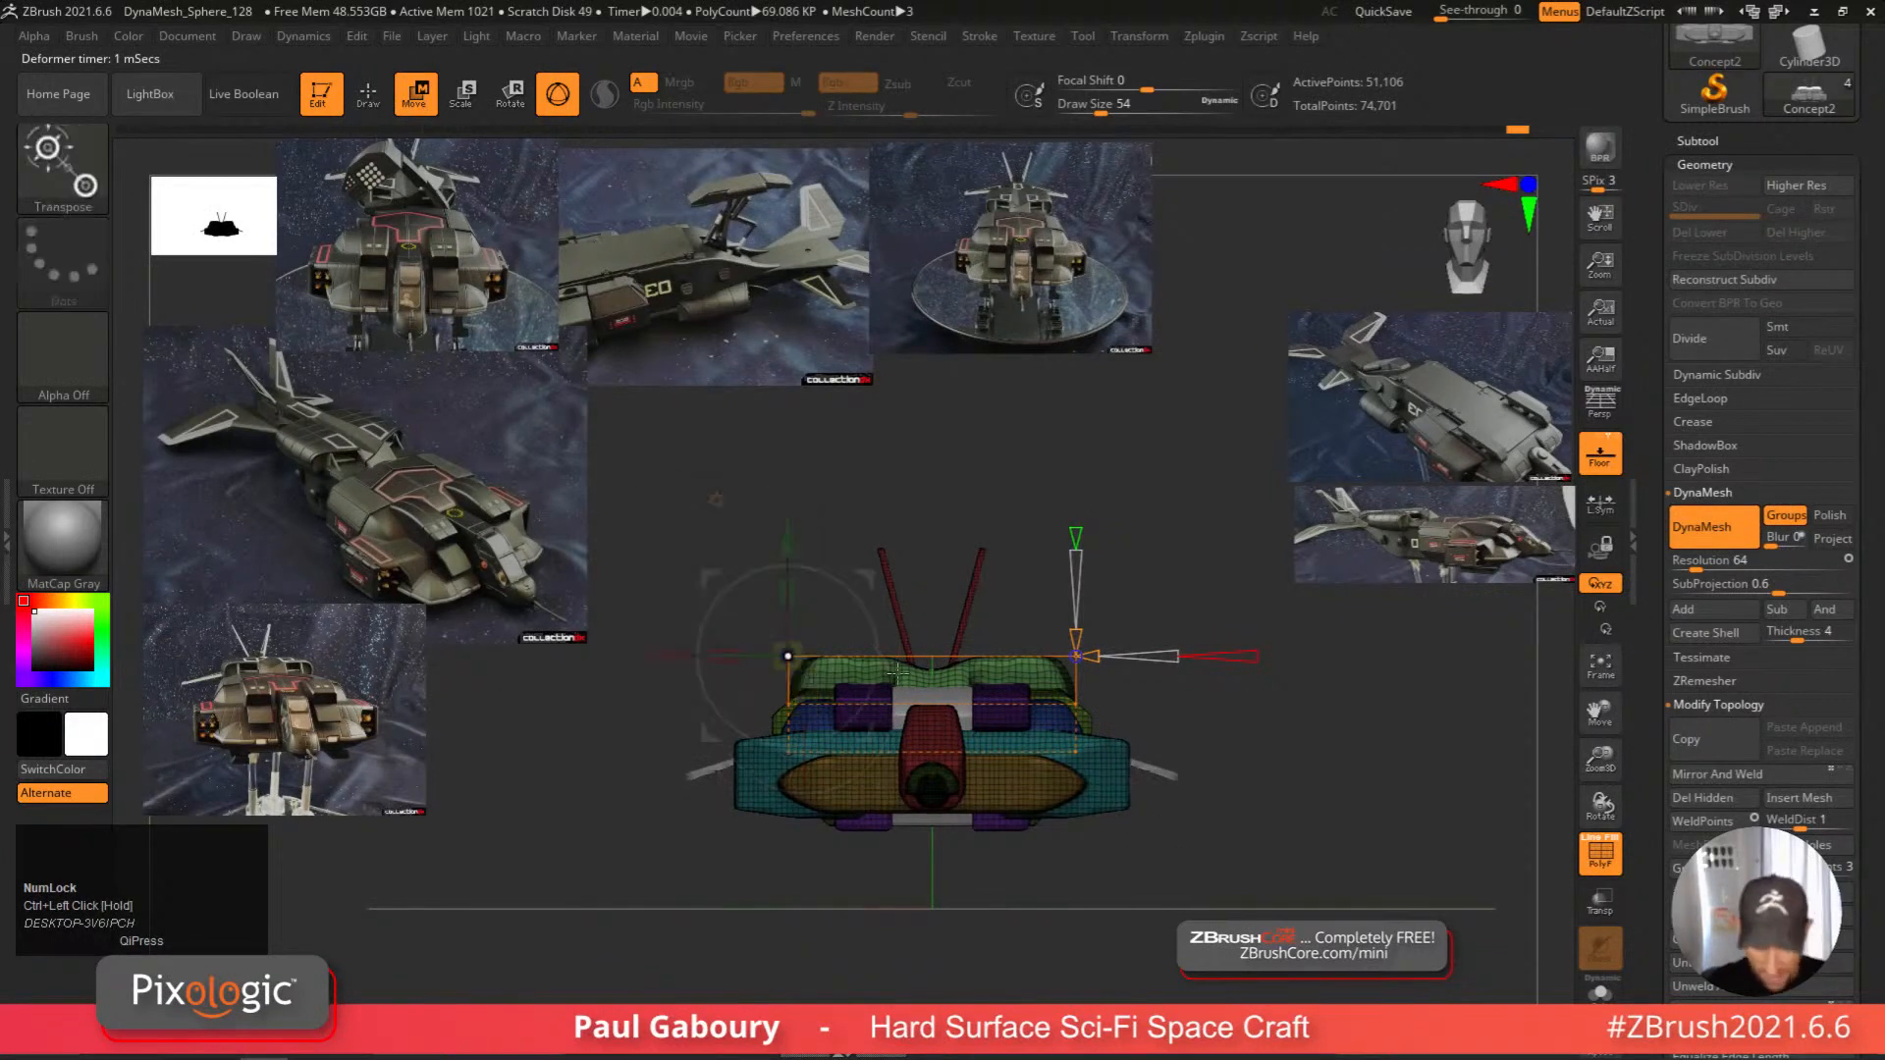
right_click_drag(897, 889, 897, 917, "ctrl")
left_click_drag(775, 532, 775, 536)
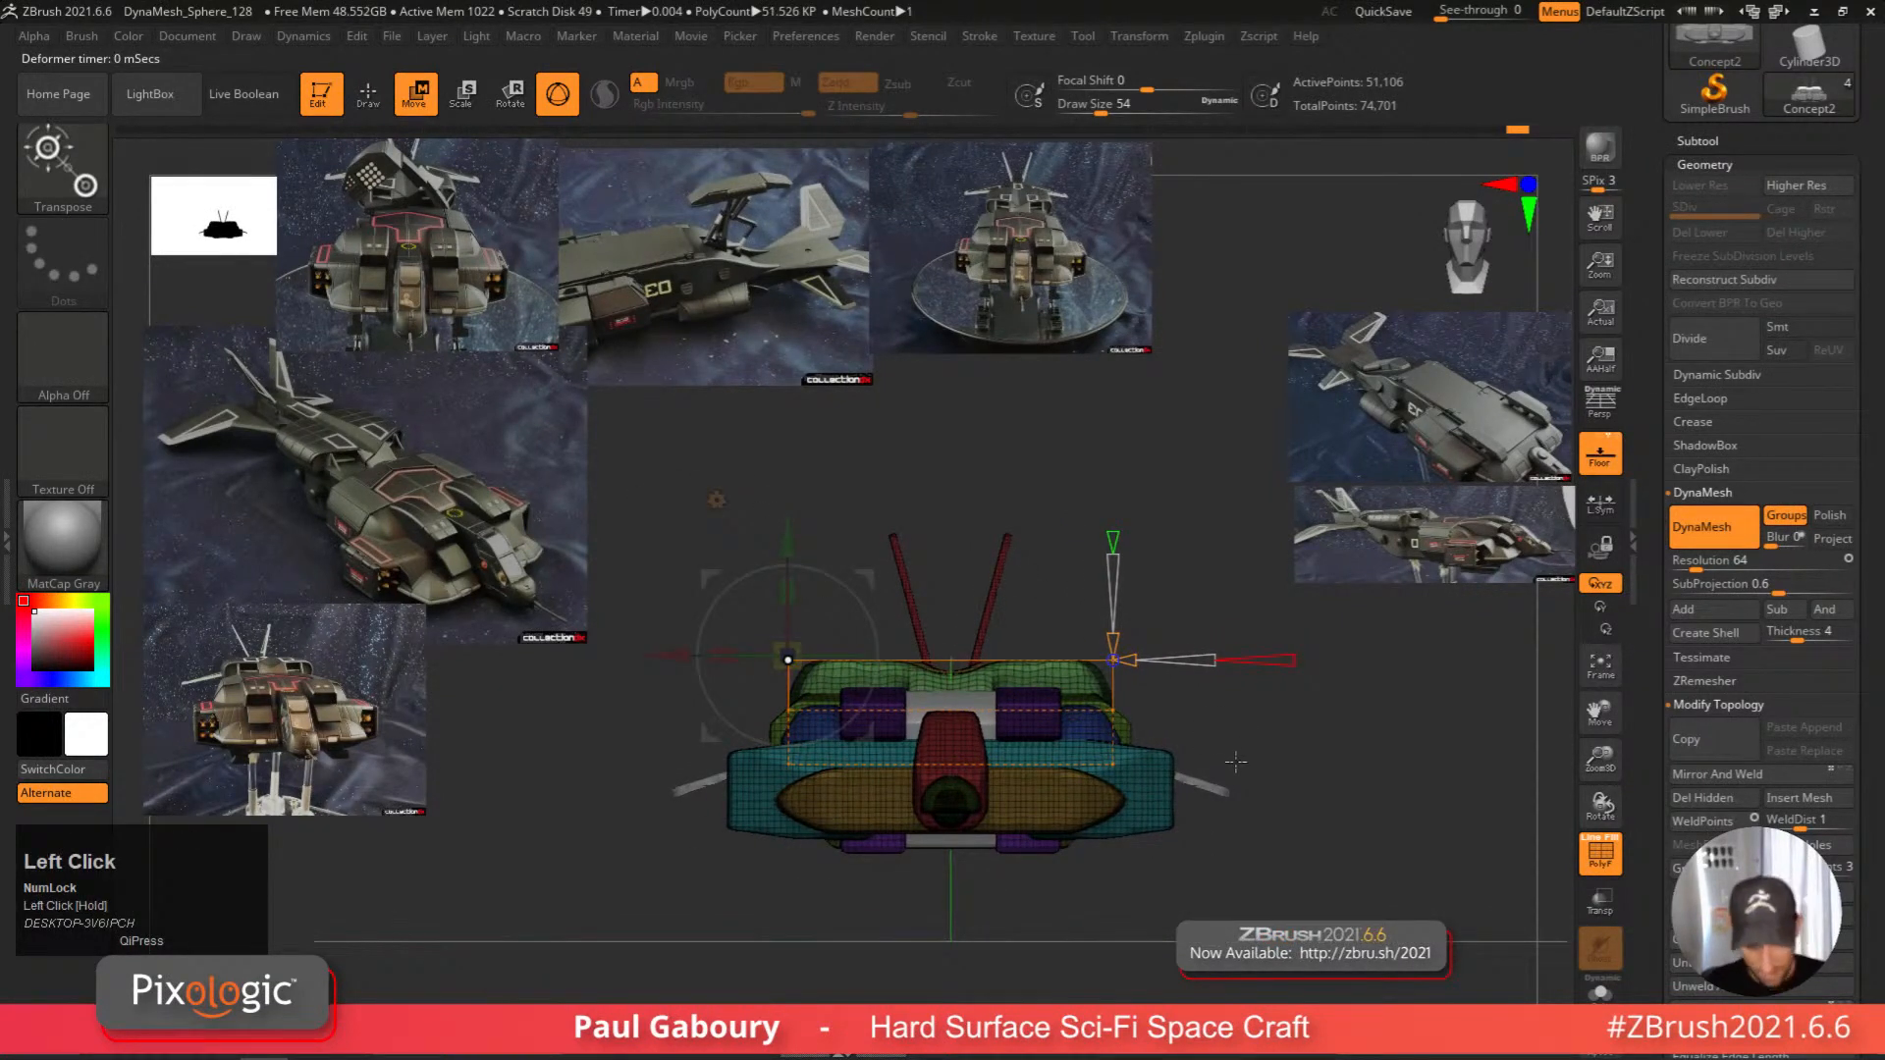
right_click_drag(954, 596, 1198, 725)
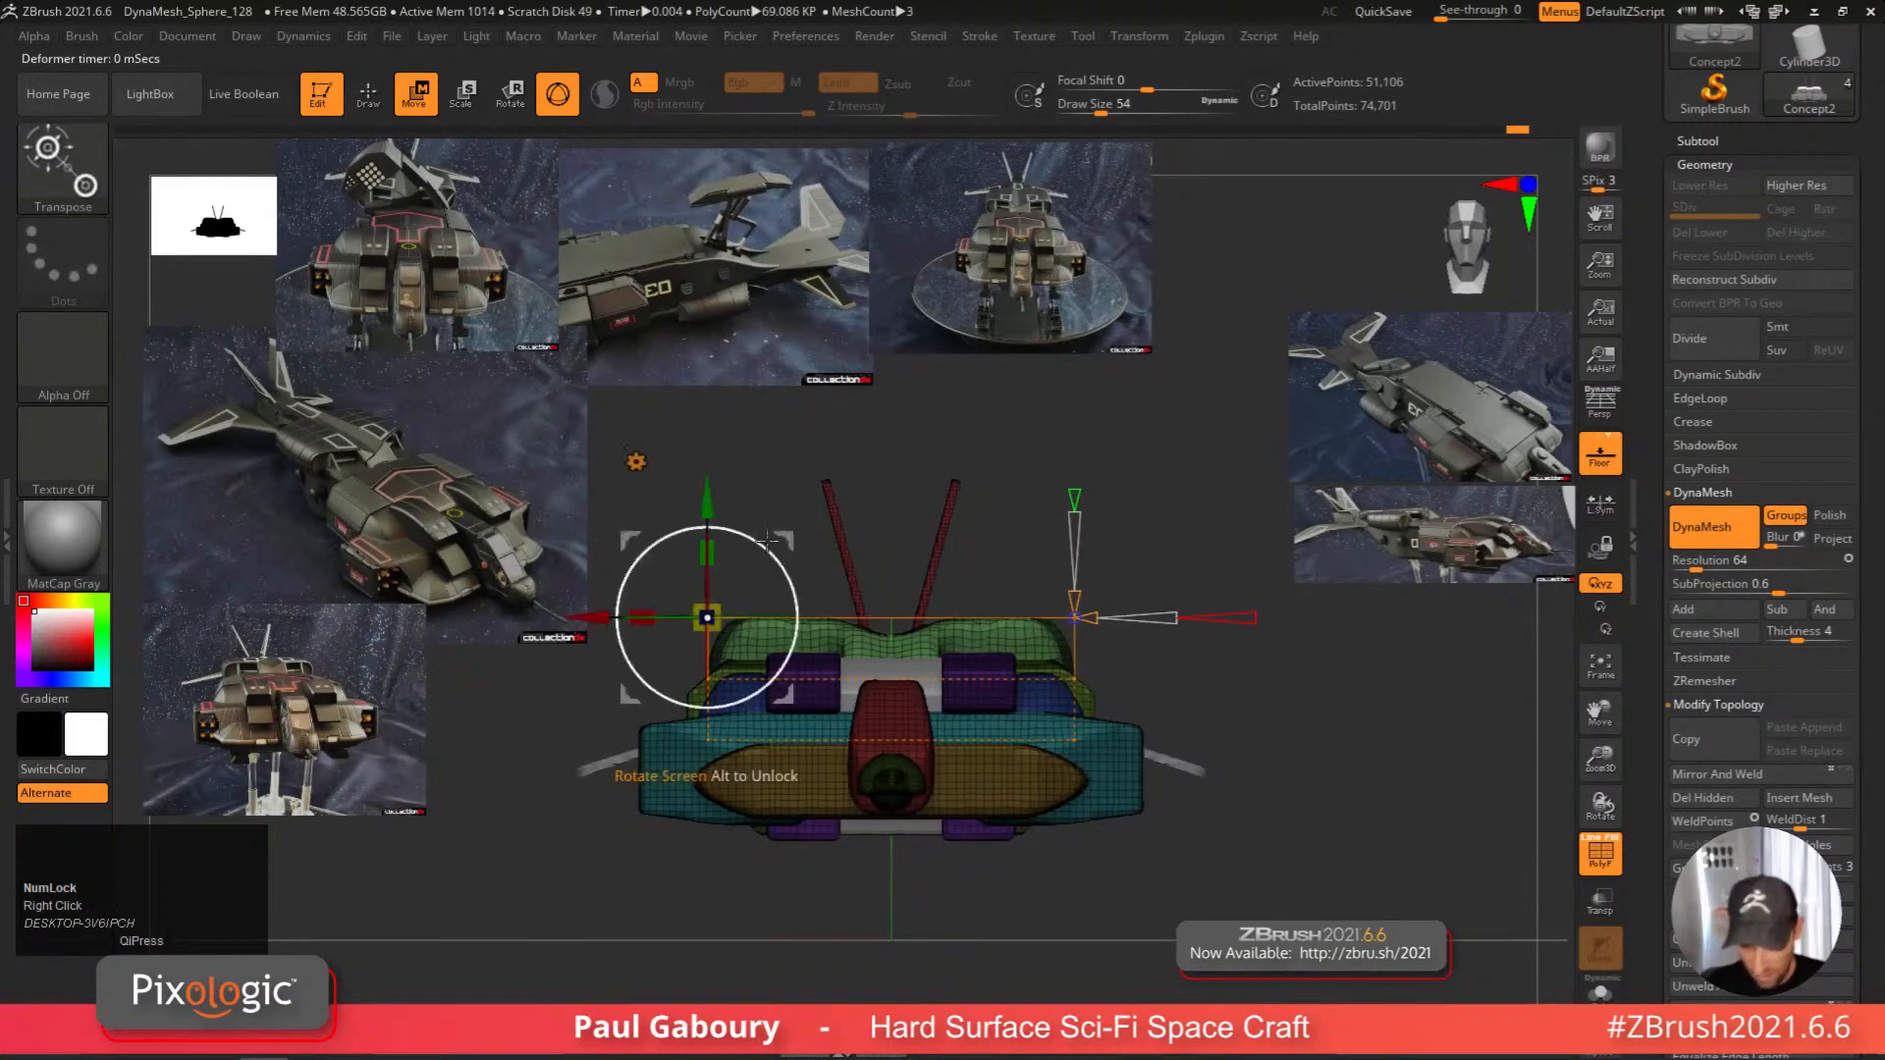
left_click_drag(702, 498, 699, 490)
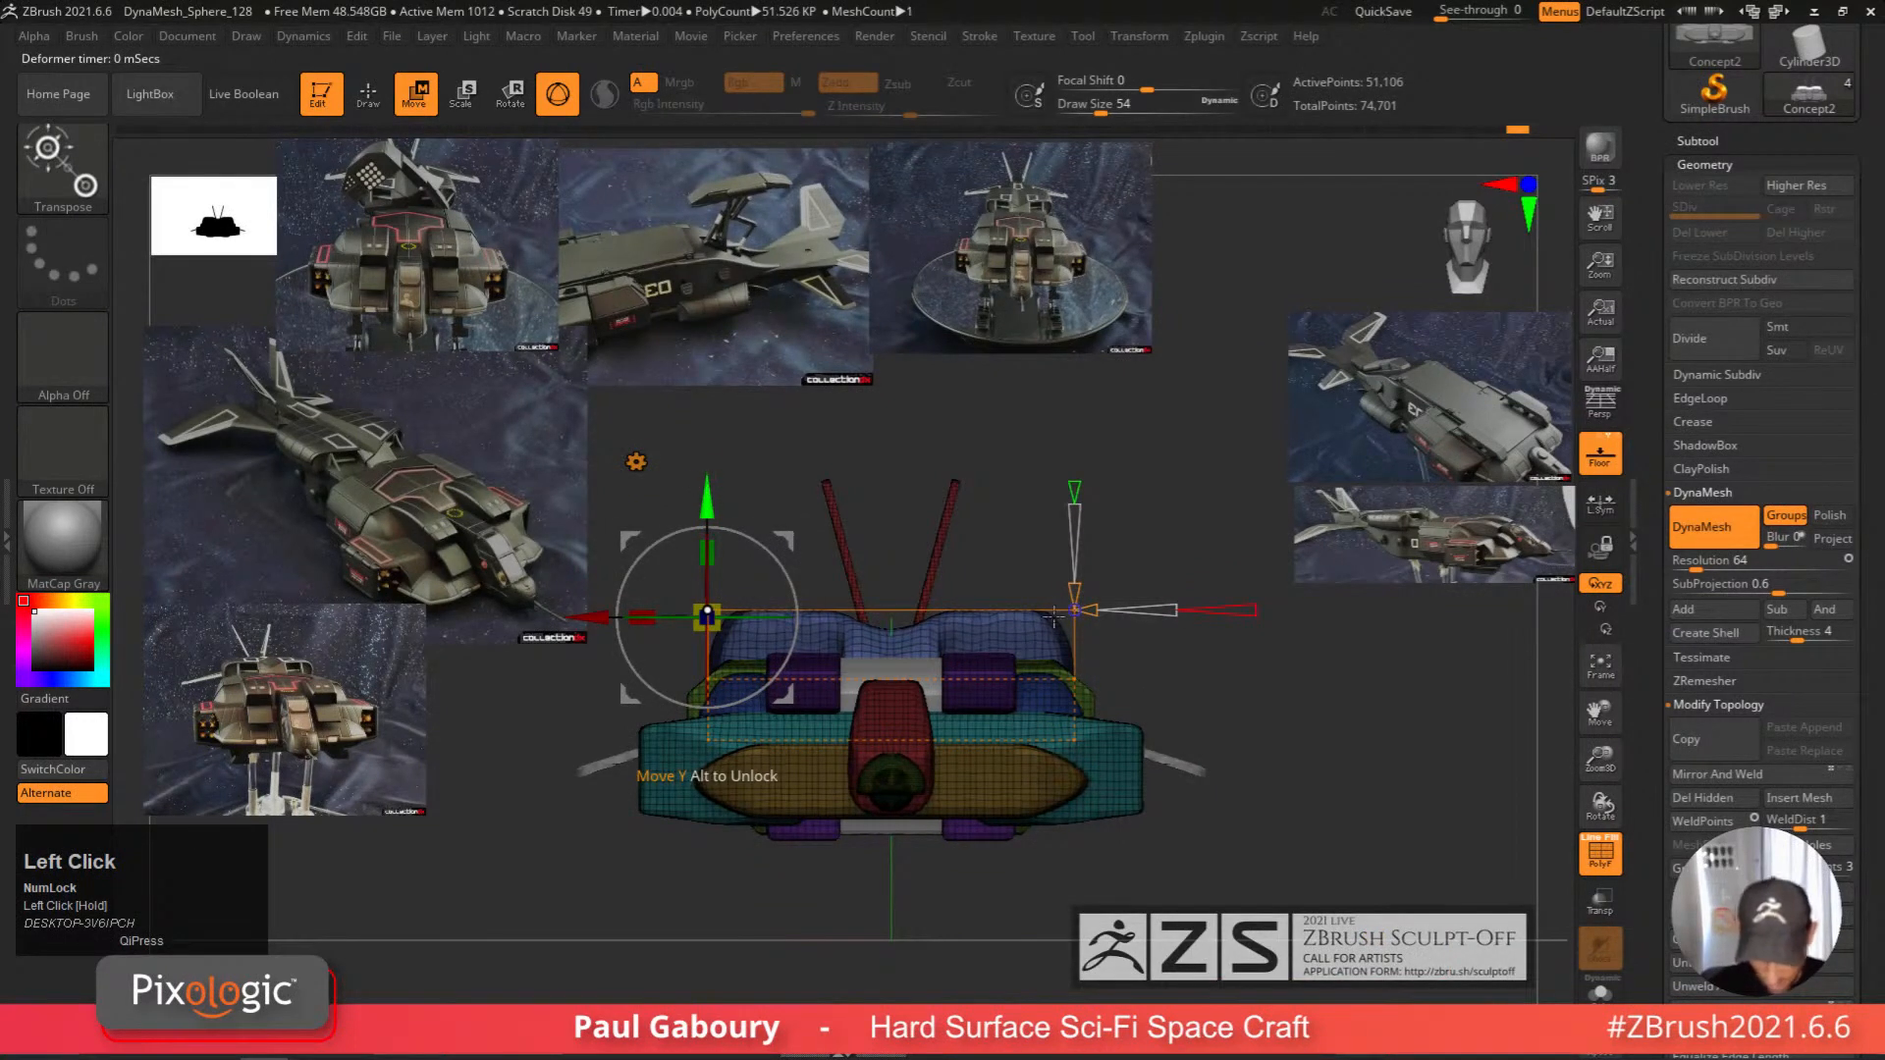
right_click_drag(1201, 740, 1185, 731, "alt")
left_click_drag(686, 494, 688, 489)
left_click(621, 452)
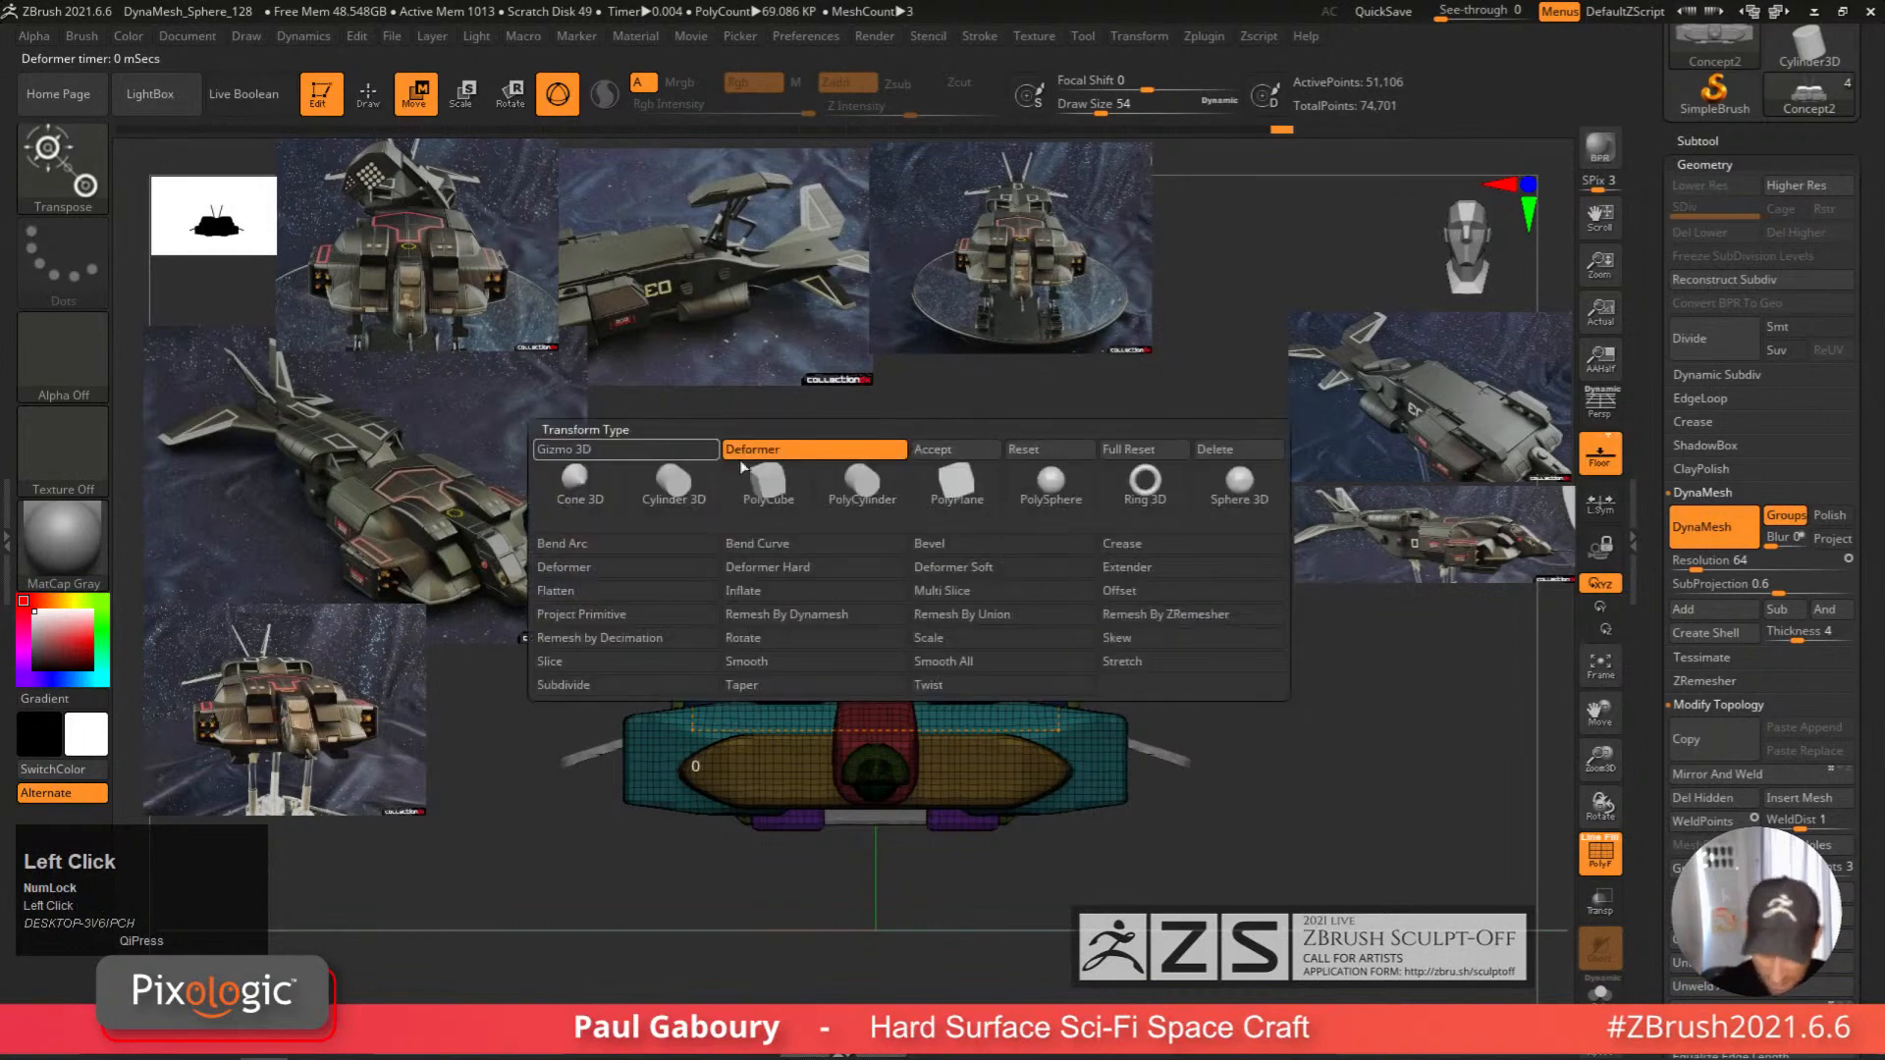
left_click(934, 449)
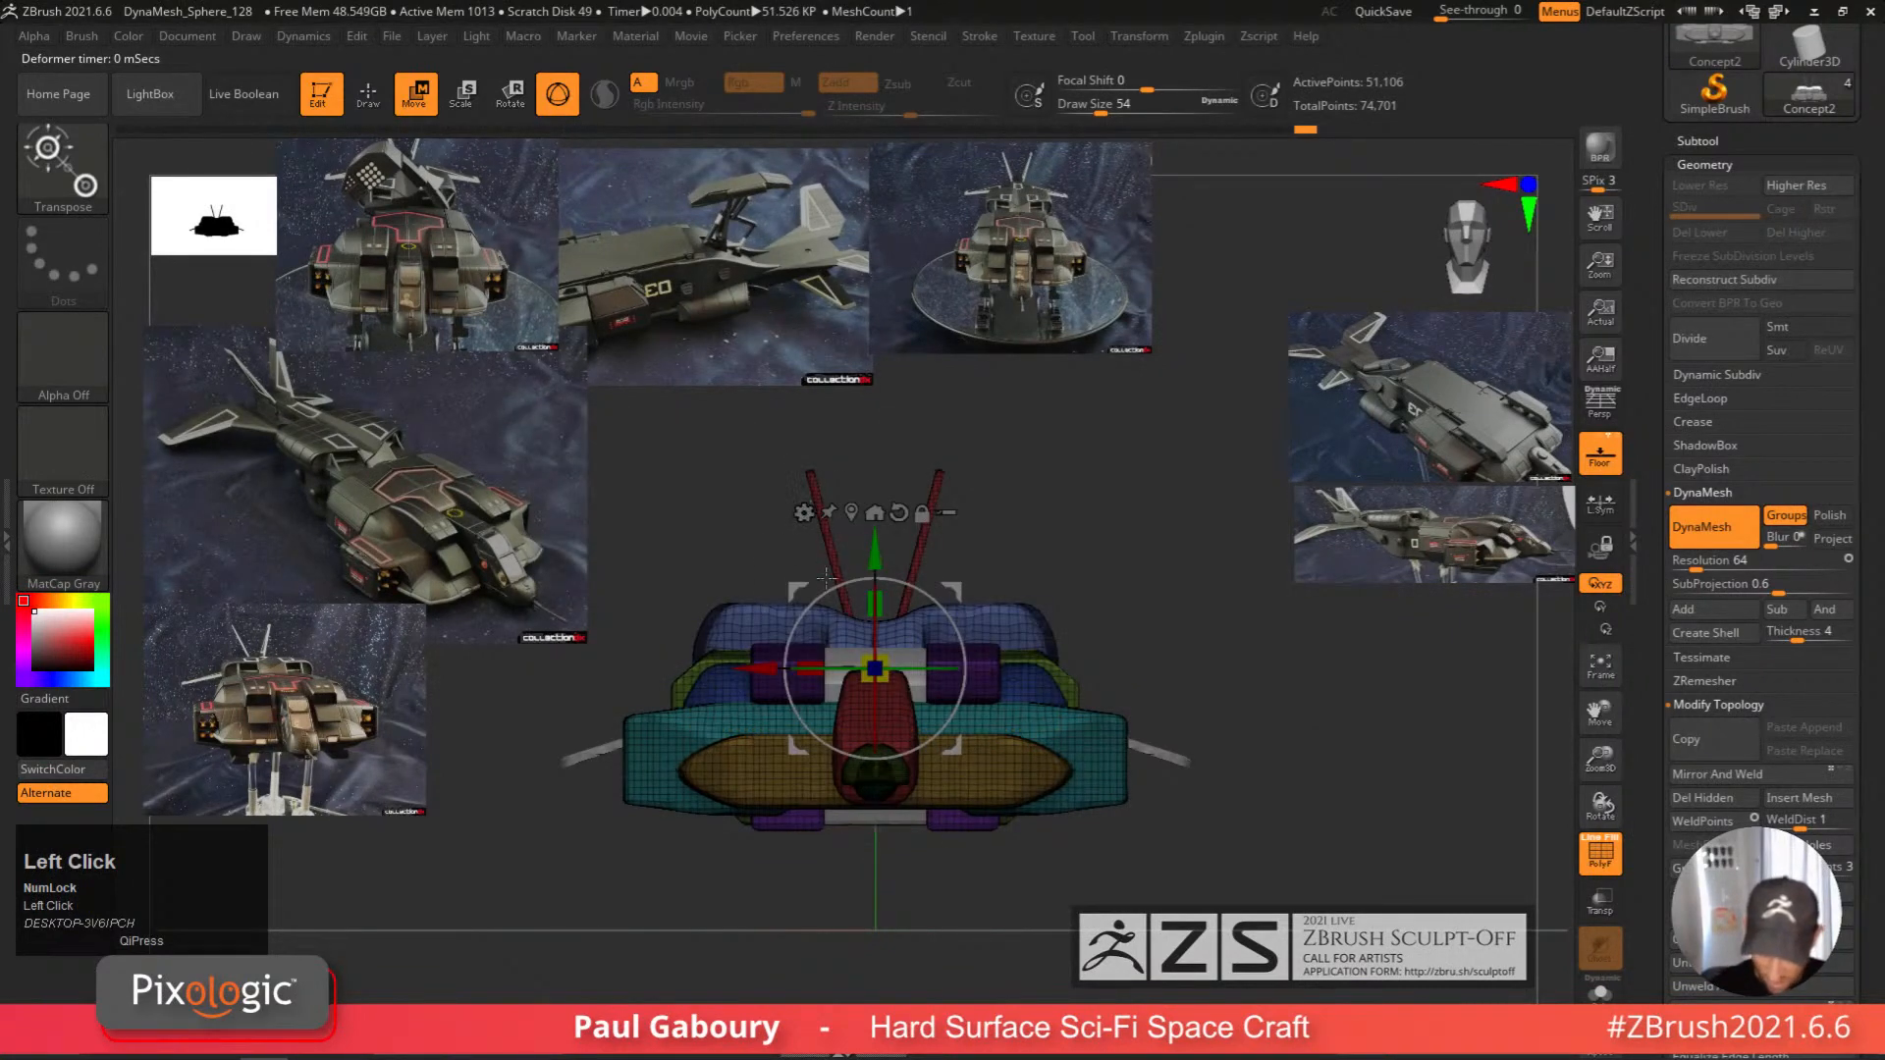
Put a Deformer cage on the upper body block and raise its resolution to seven control points across the width.
left_click(804, 513)
left_click(846, 600)
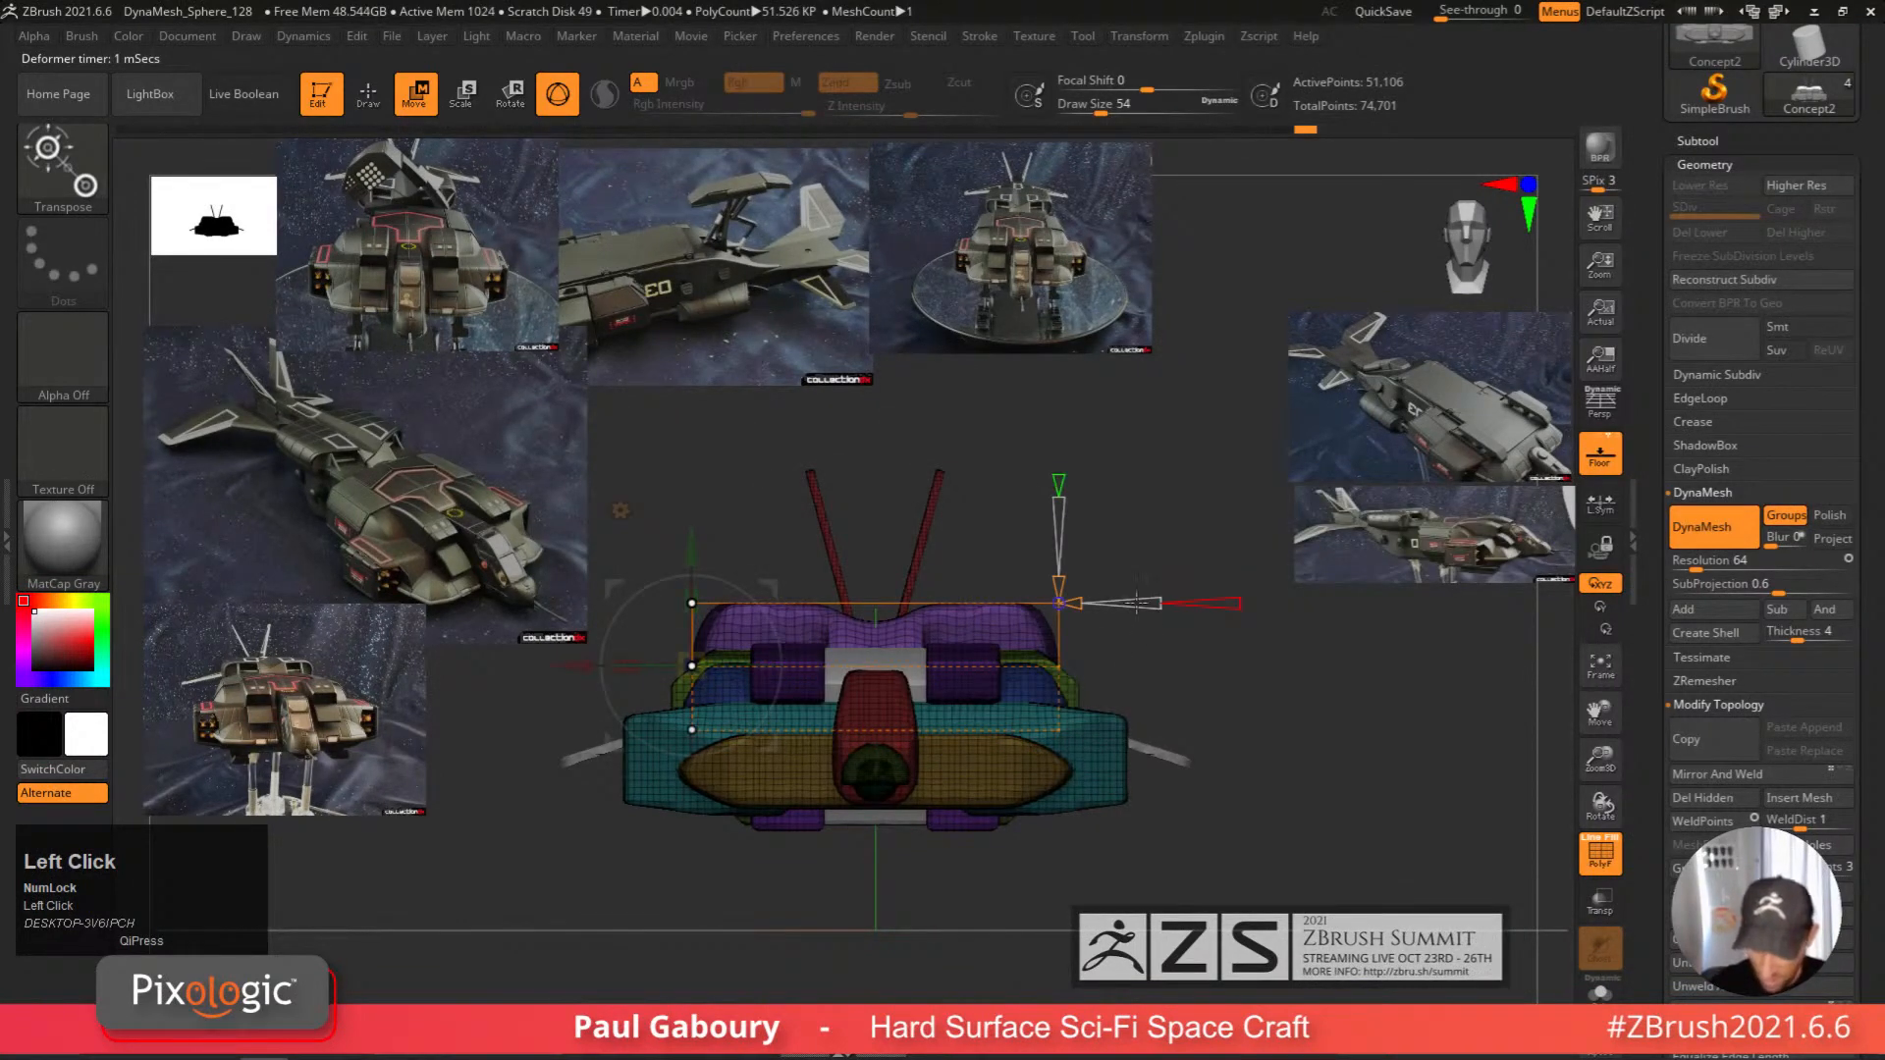
left_click_drag(692, 665, 780, 666)
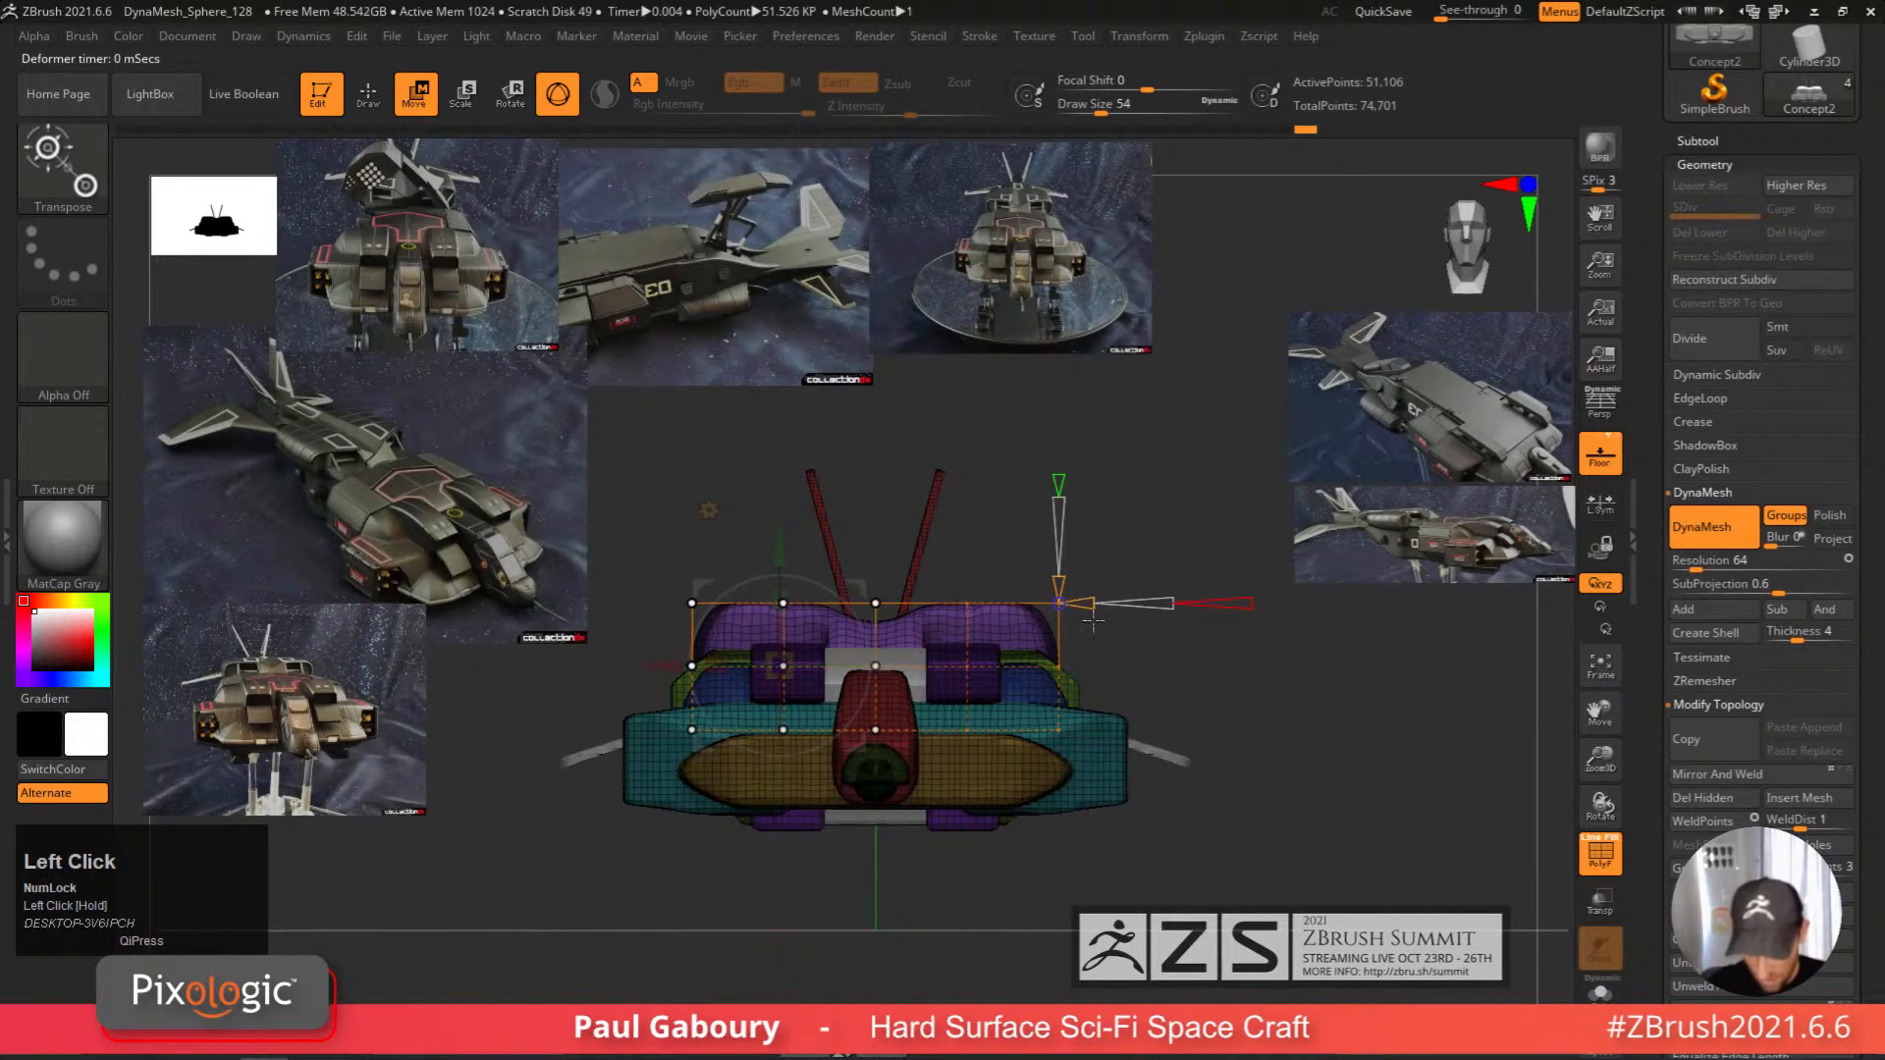
left_click_drag(1087, 604, 1096, 604)
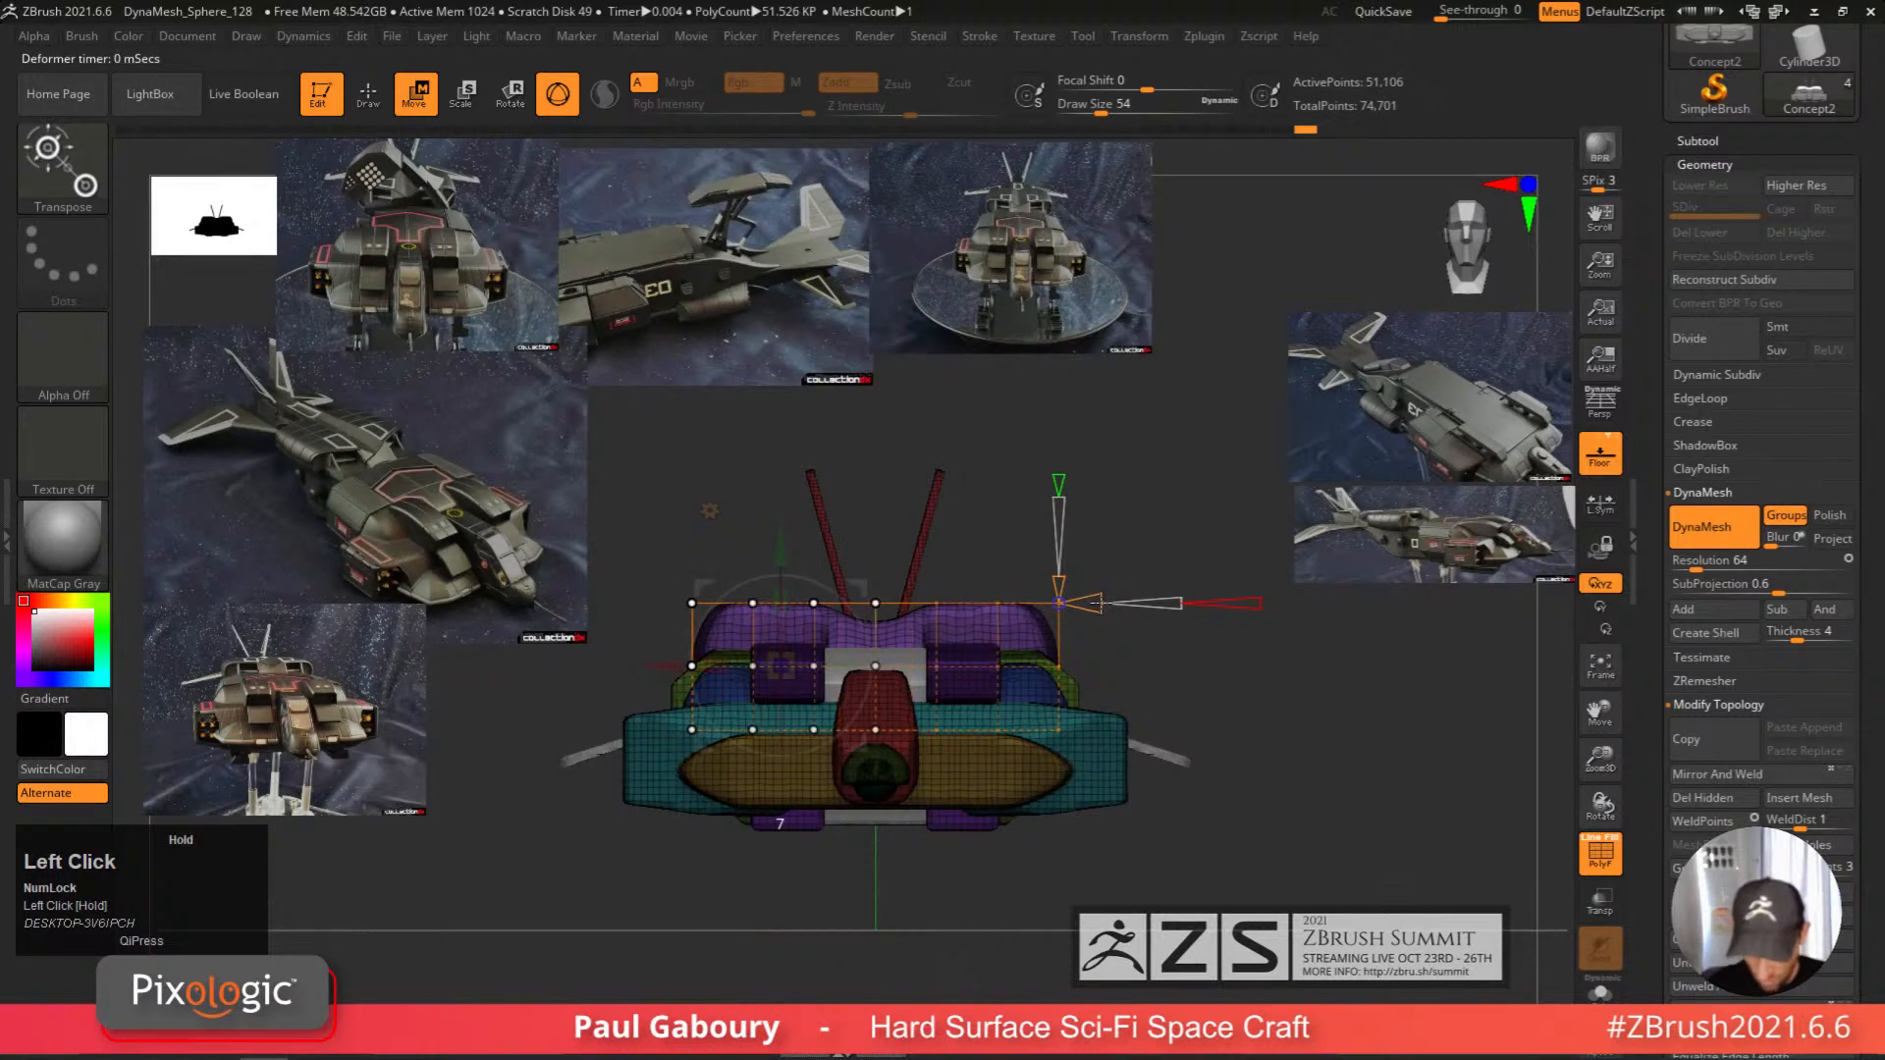
right_click_drag(1126, 695, 1166, 795, "alt")
right_click_drag(1166, 794, 1199, 821, "alt")
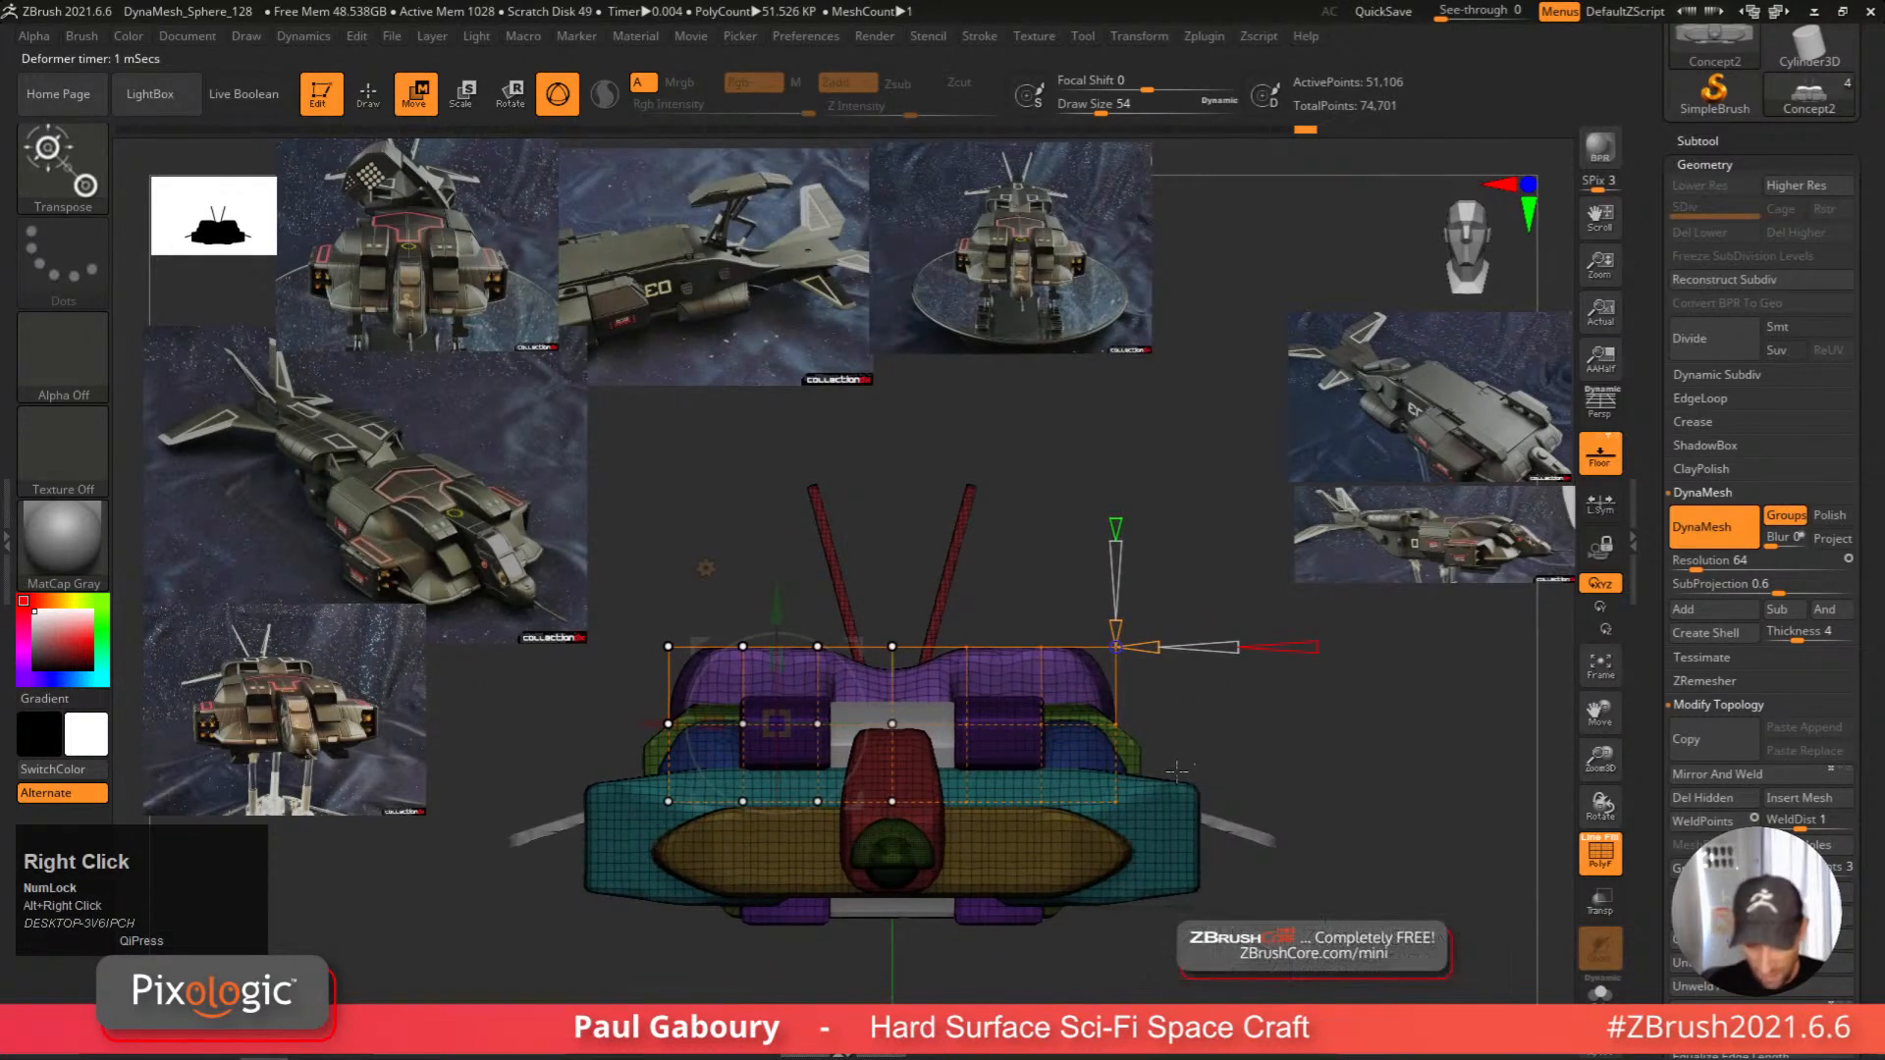
Lower the cage's inner upper control points slightly on both sides of the centre line and accept the deformation.
left_click_drag(766, 424, 850, 677, "ctrl")
key("space")
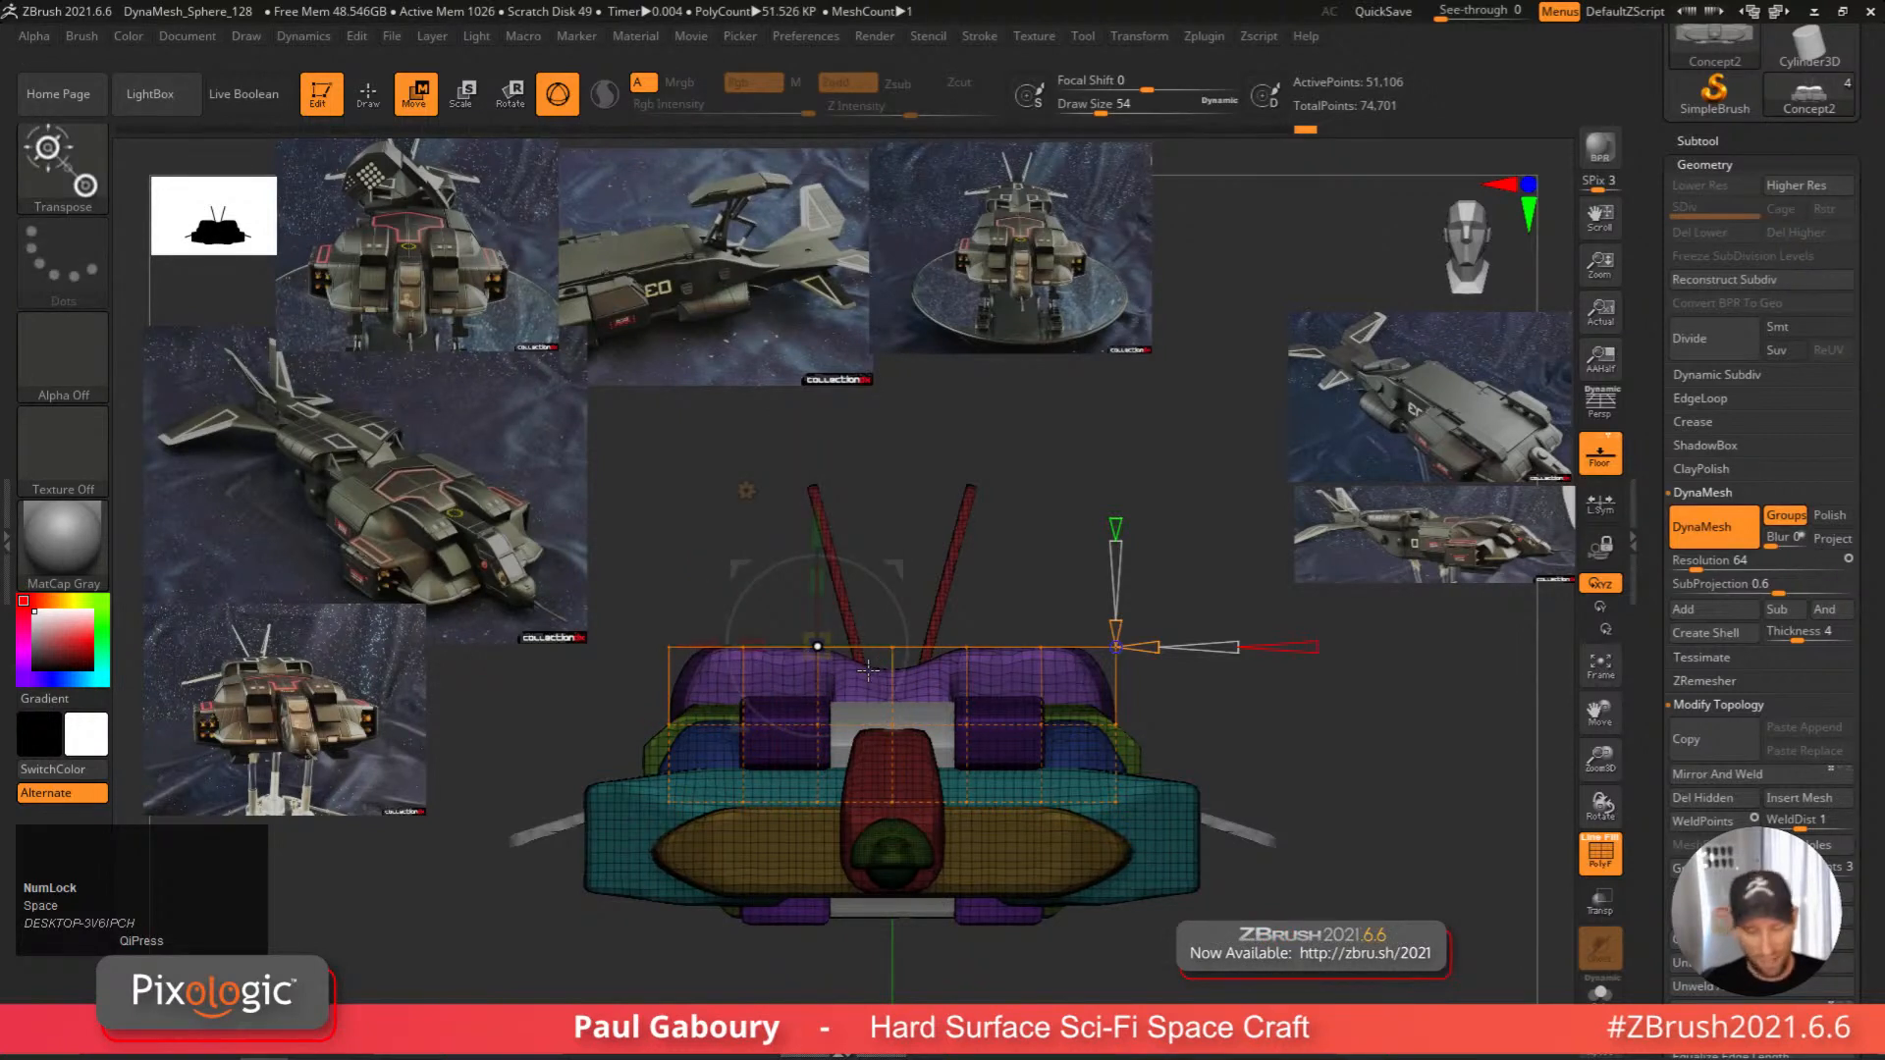
right_click_drag(1011, 777, 1014, 856, "ctrl")
left_click_drag(814, 536, 817, 549)
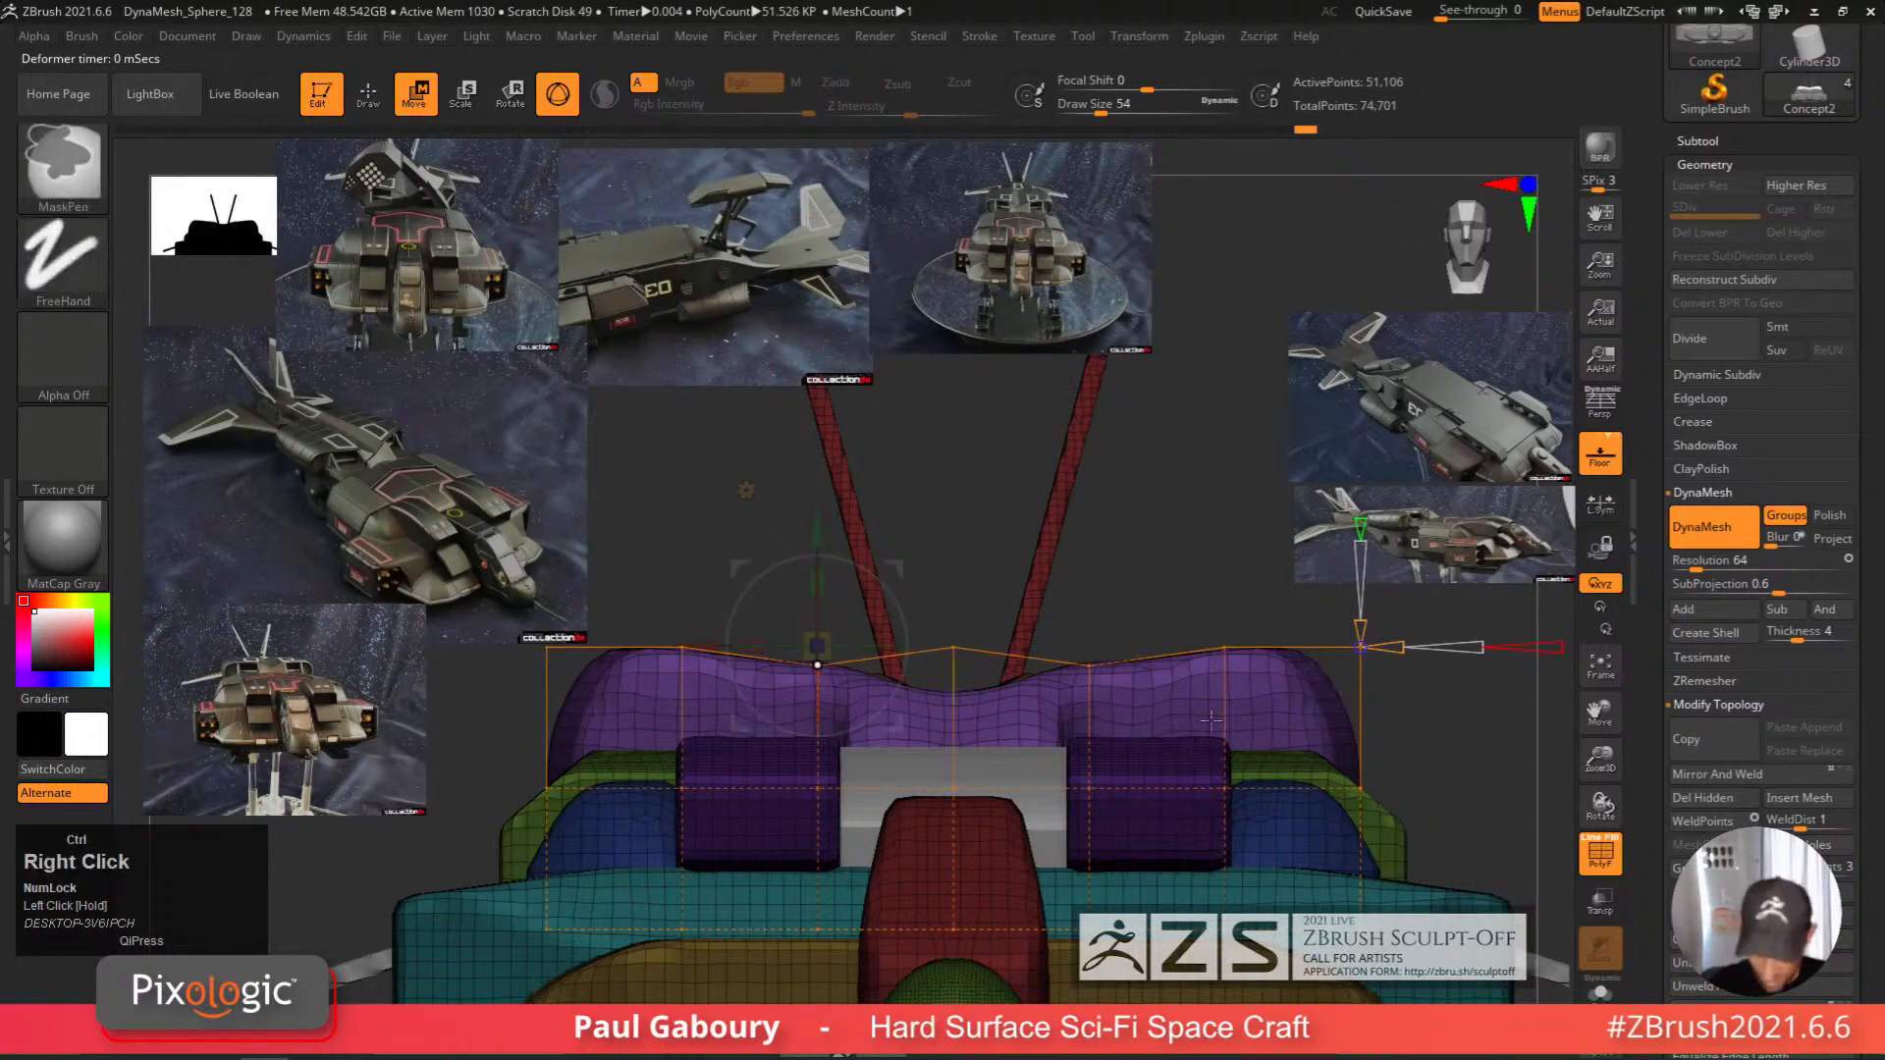
right_click_drag(1188, 860, 1191, 781, "ctrl")
key("q")
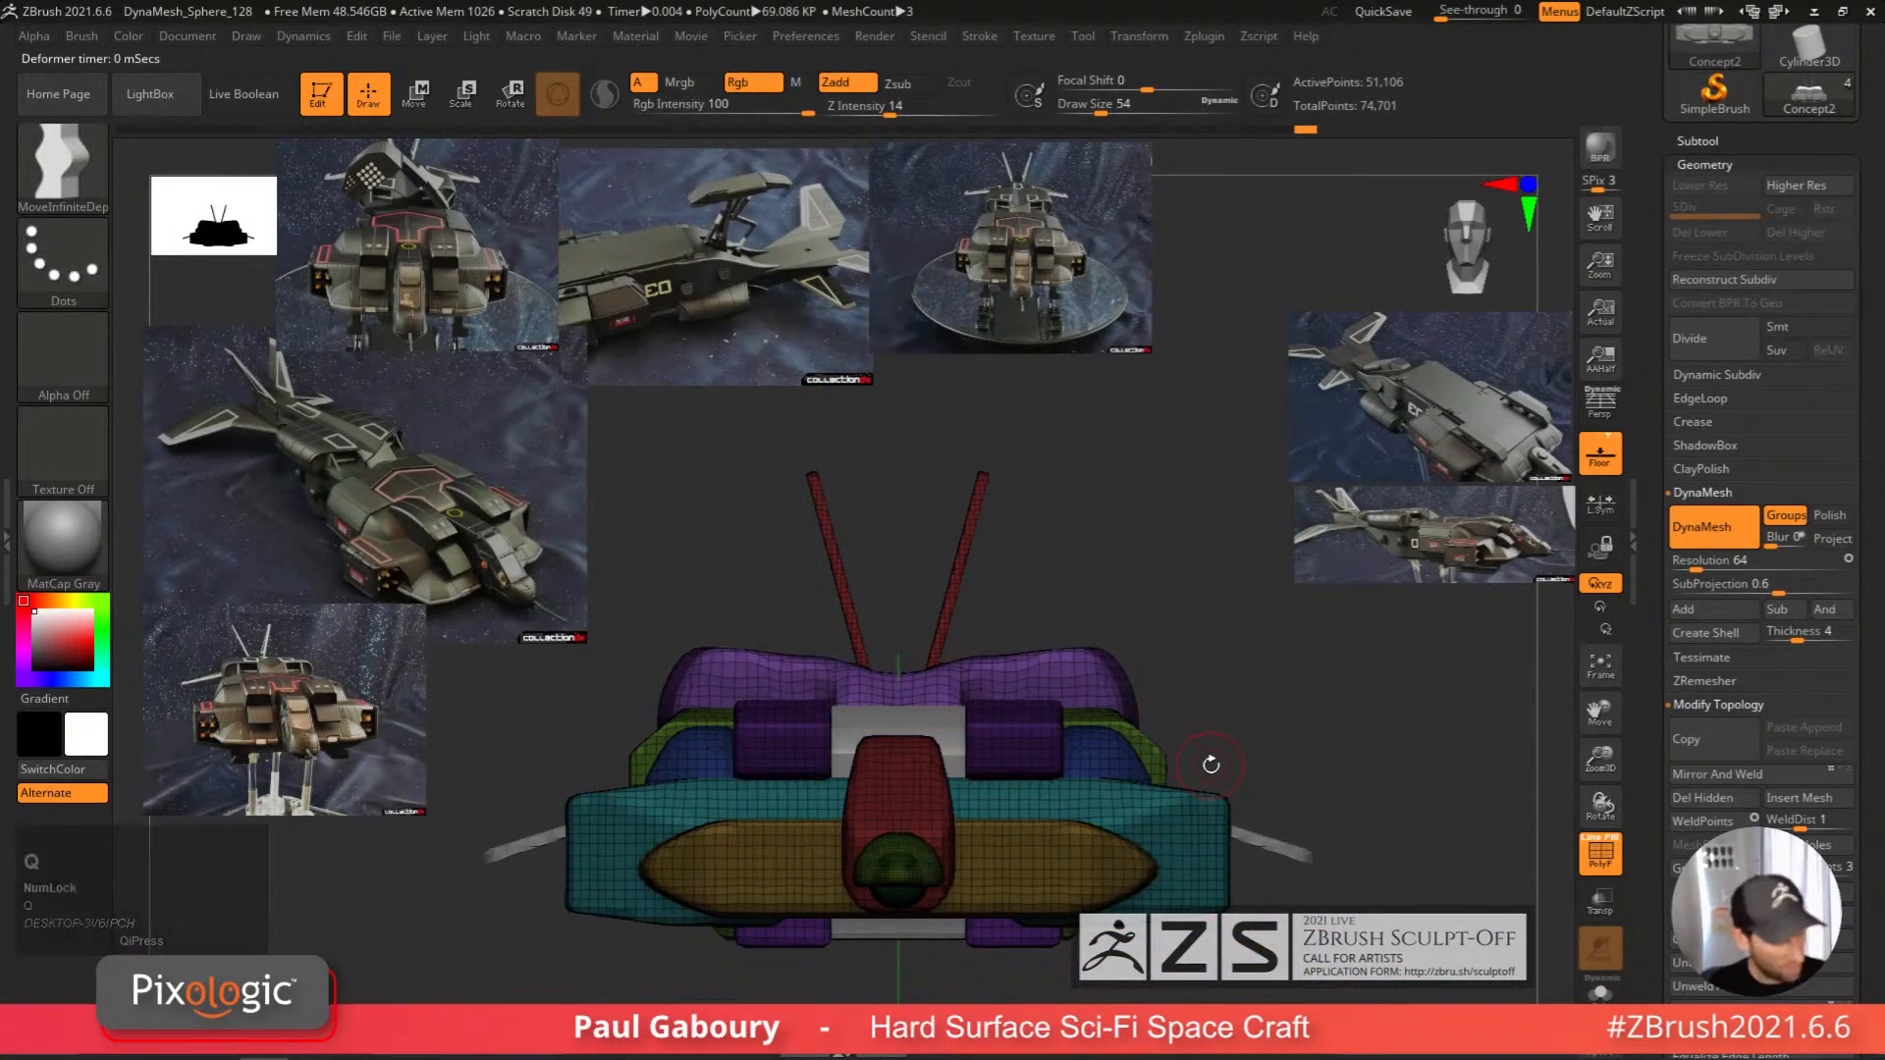
Try pulling the upper body block's outer sides outward with the Move Infinite Depth brush at a draw size of about 116.
key("b")
key("m")
left_click(975, 825)
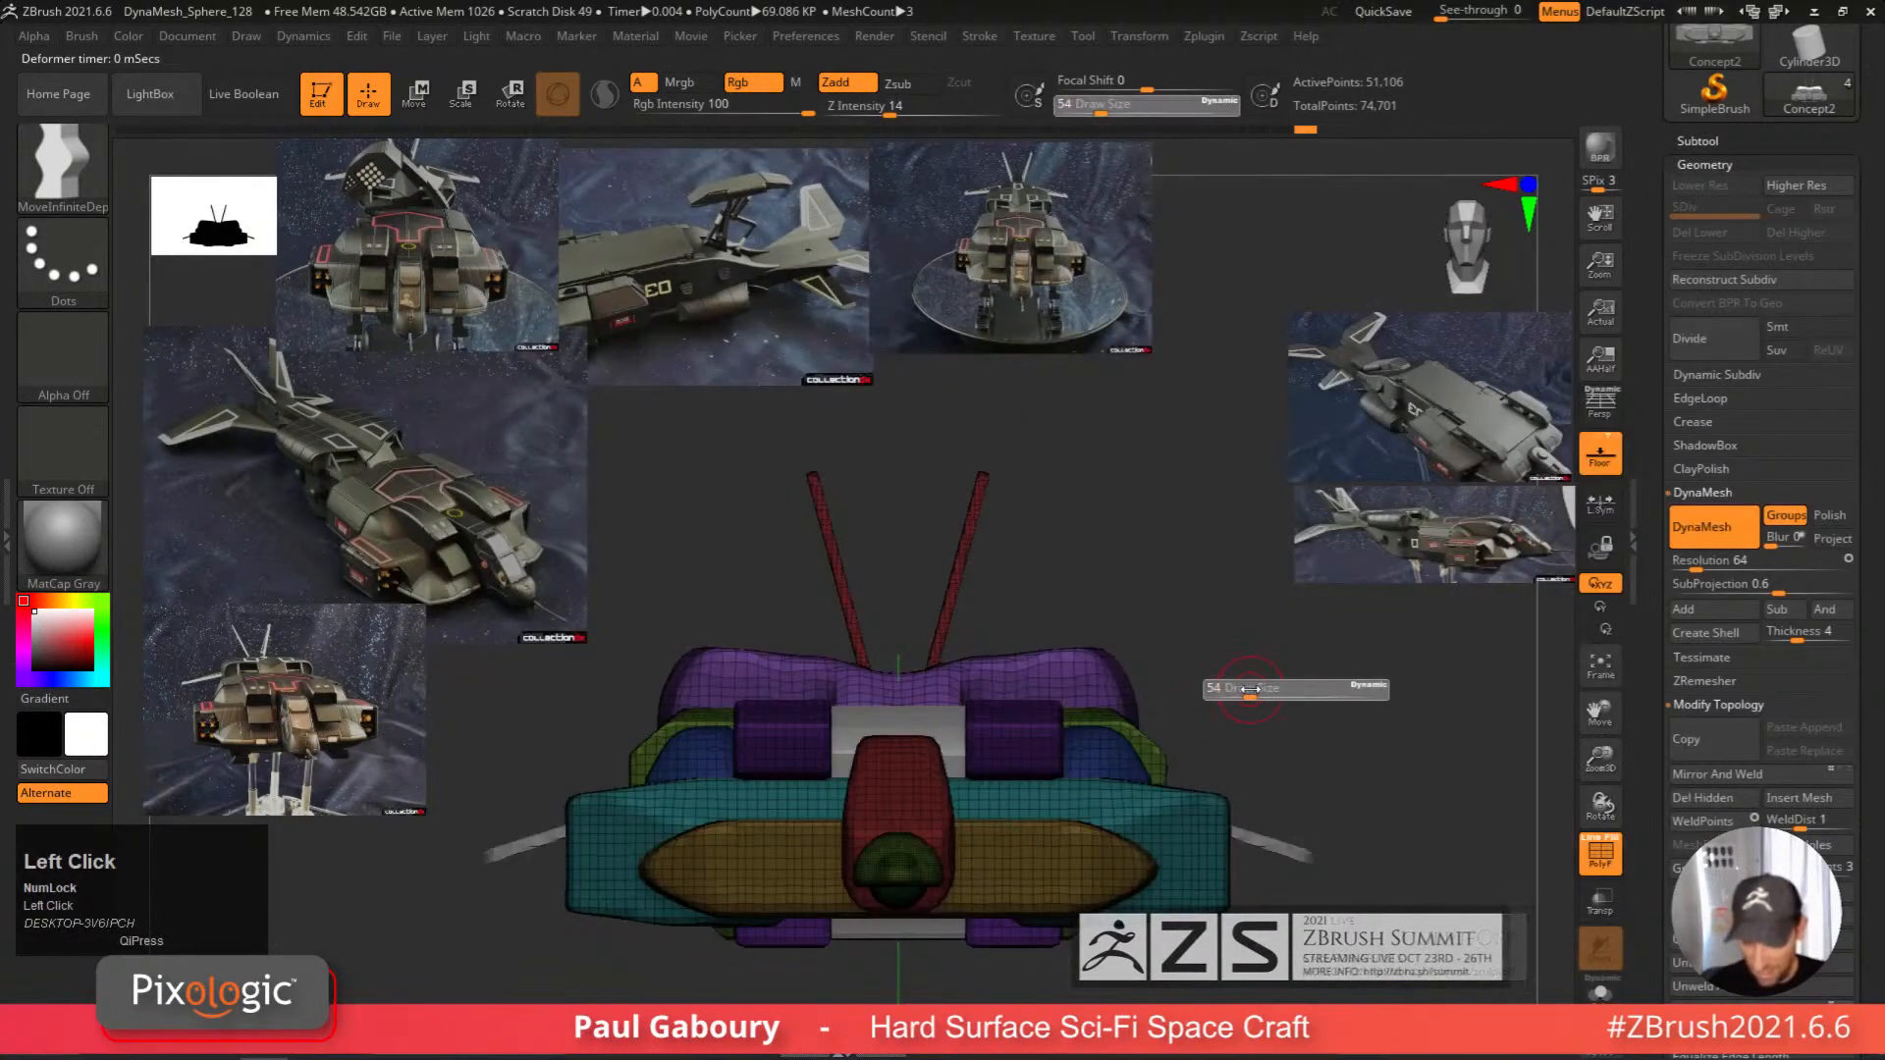
left_click(1076, 676, "ctrl+shift")
left_click(1246, 667, "ctrl+shift")
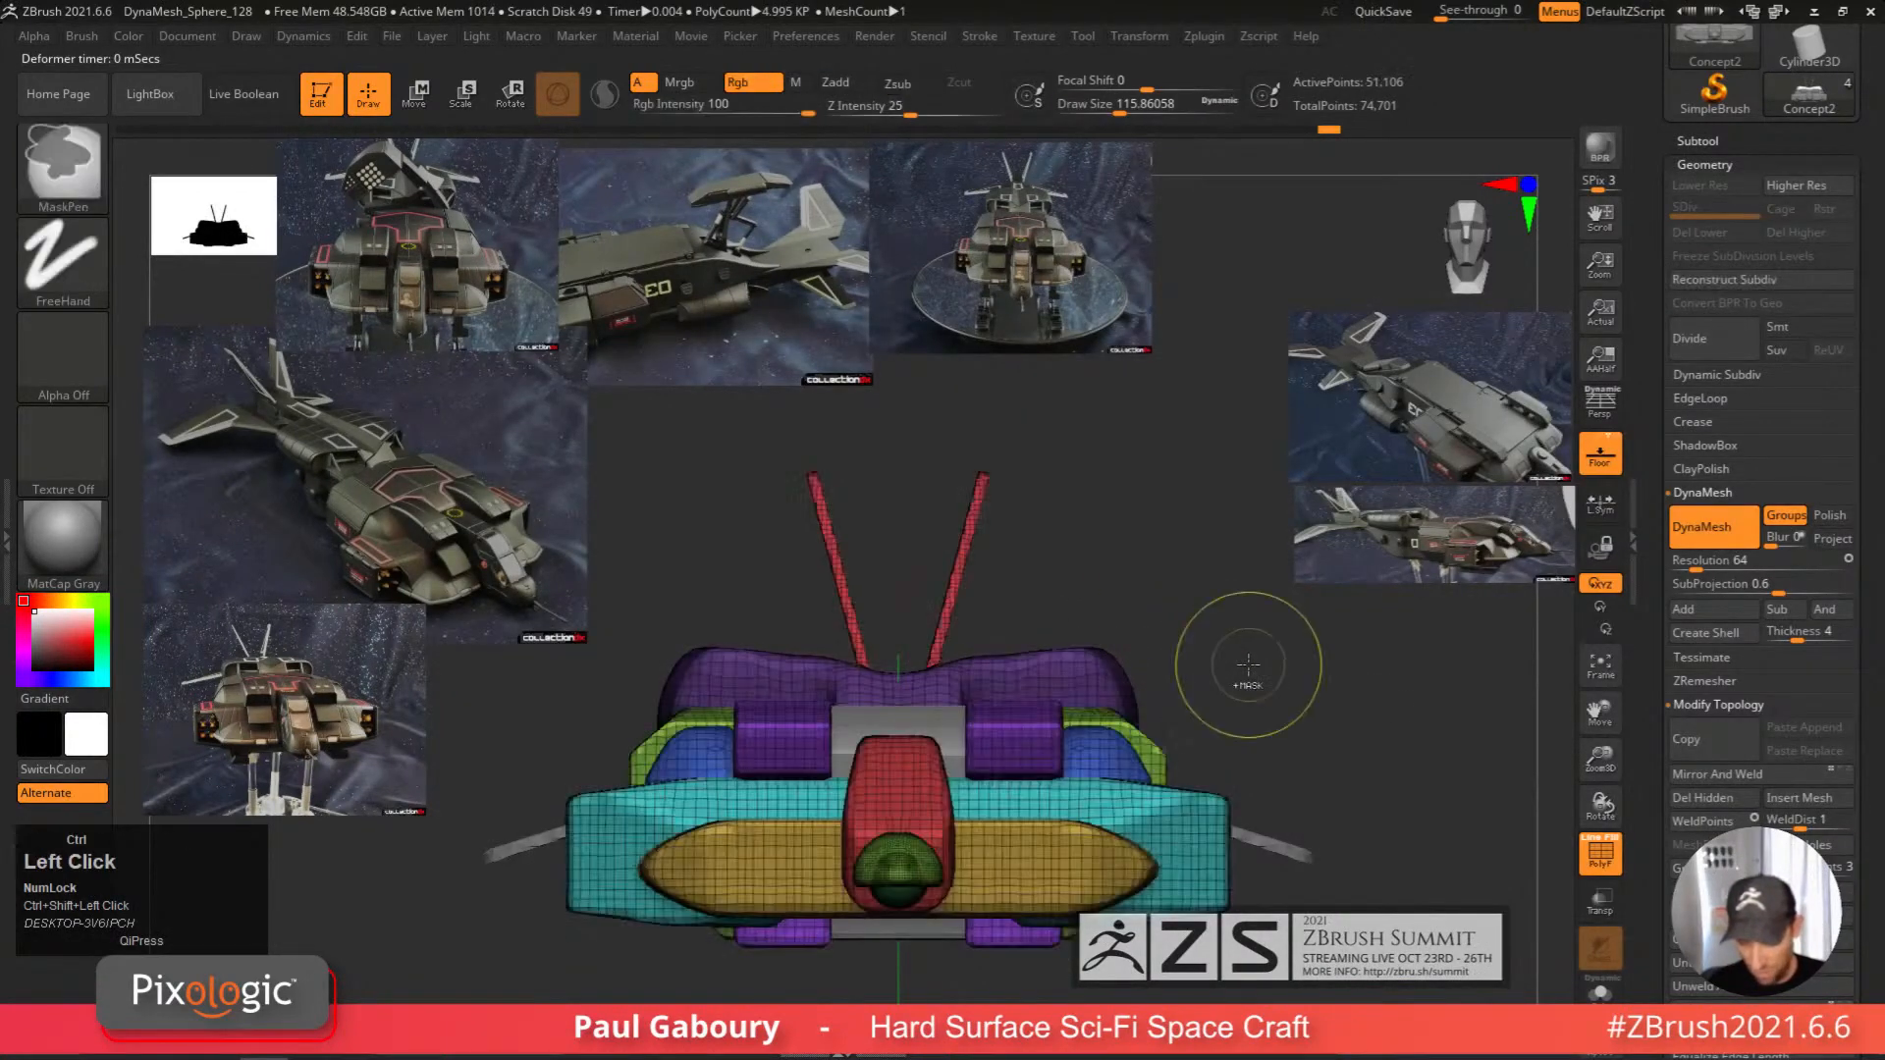
left_click_drag(1109, 687, 1117, 685)
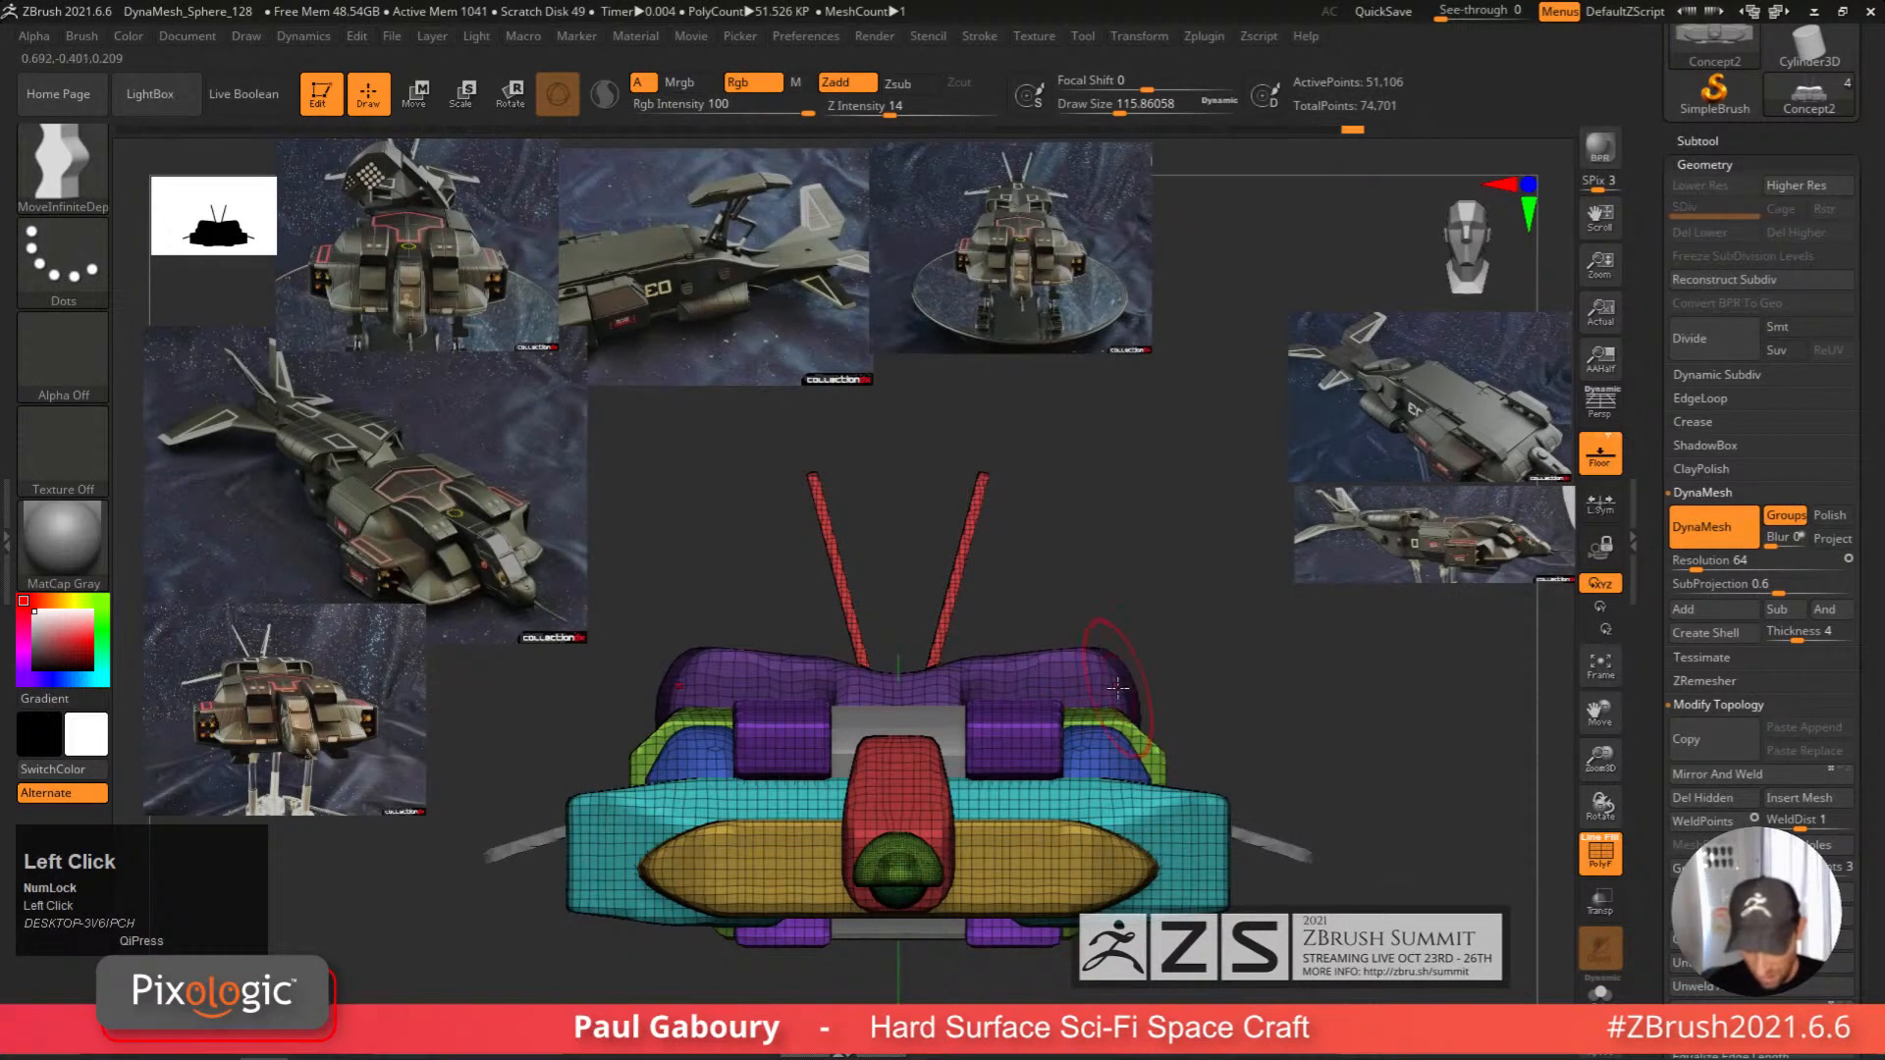
key("ctrl+z")
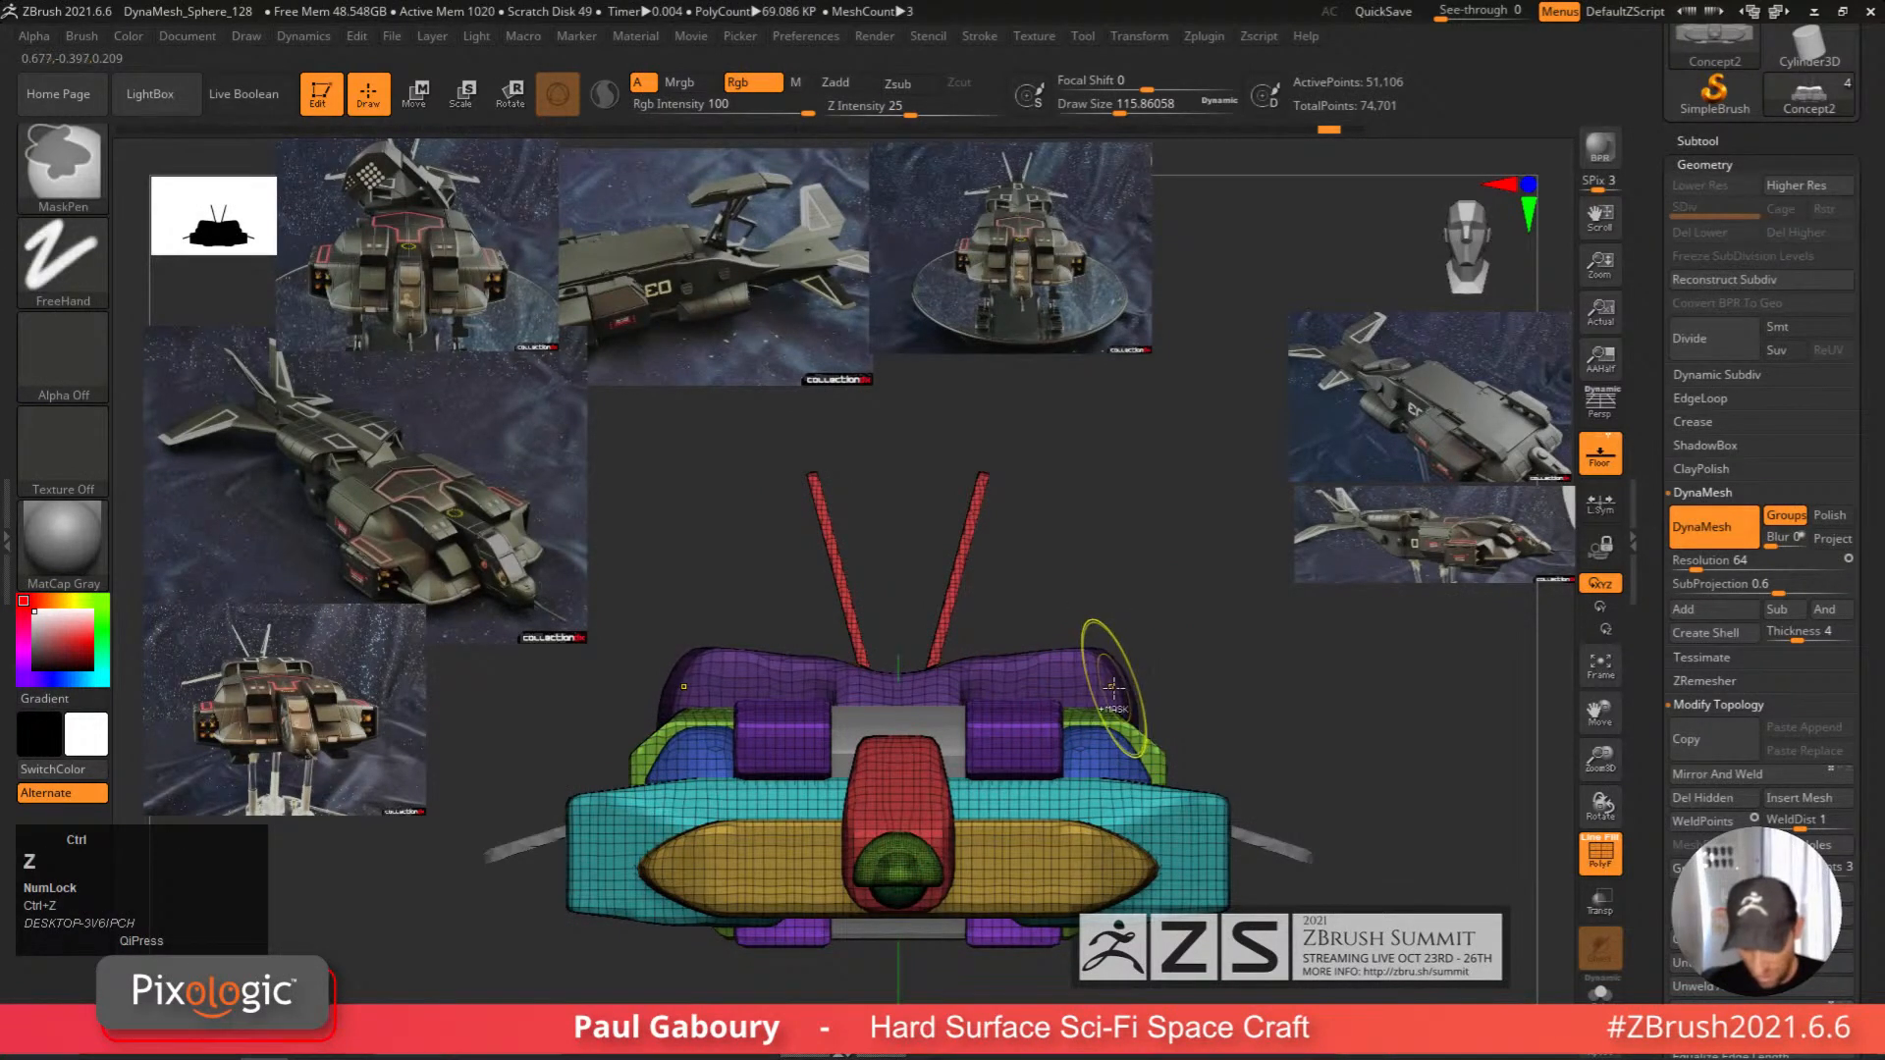
key("ctrl+z")
Pull the upper body block's outer upper sides outward with the Move Infinite Depth brush, using draw sizes of about 136 and 104.
left_click_drag(1190, 630, 1196, 651, "ctrl")
key("w")
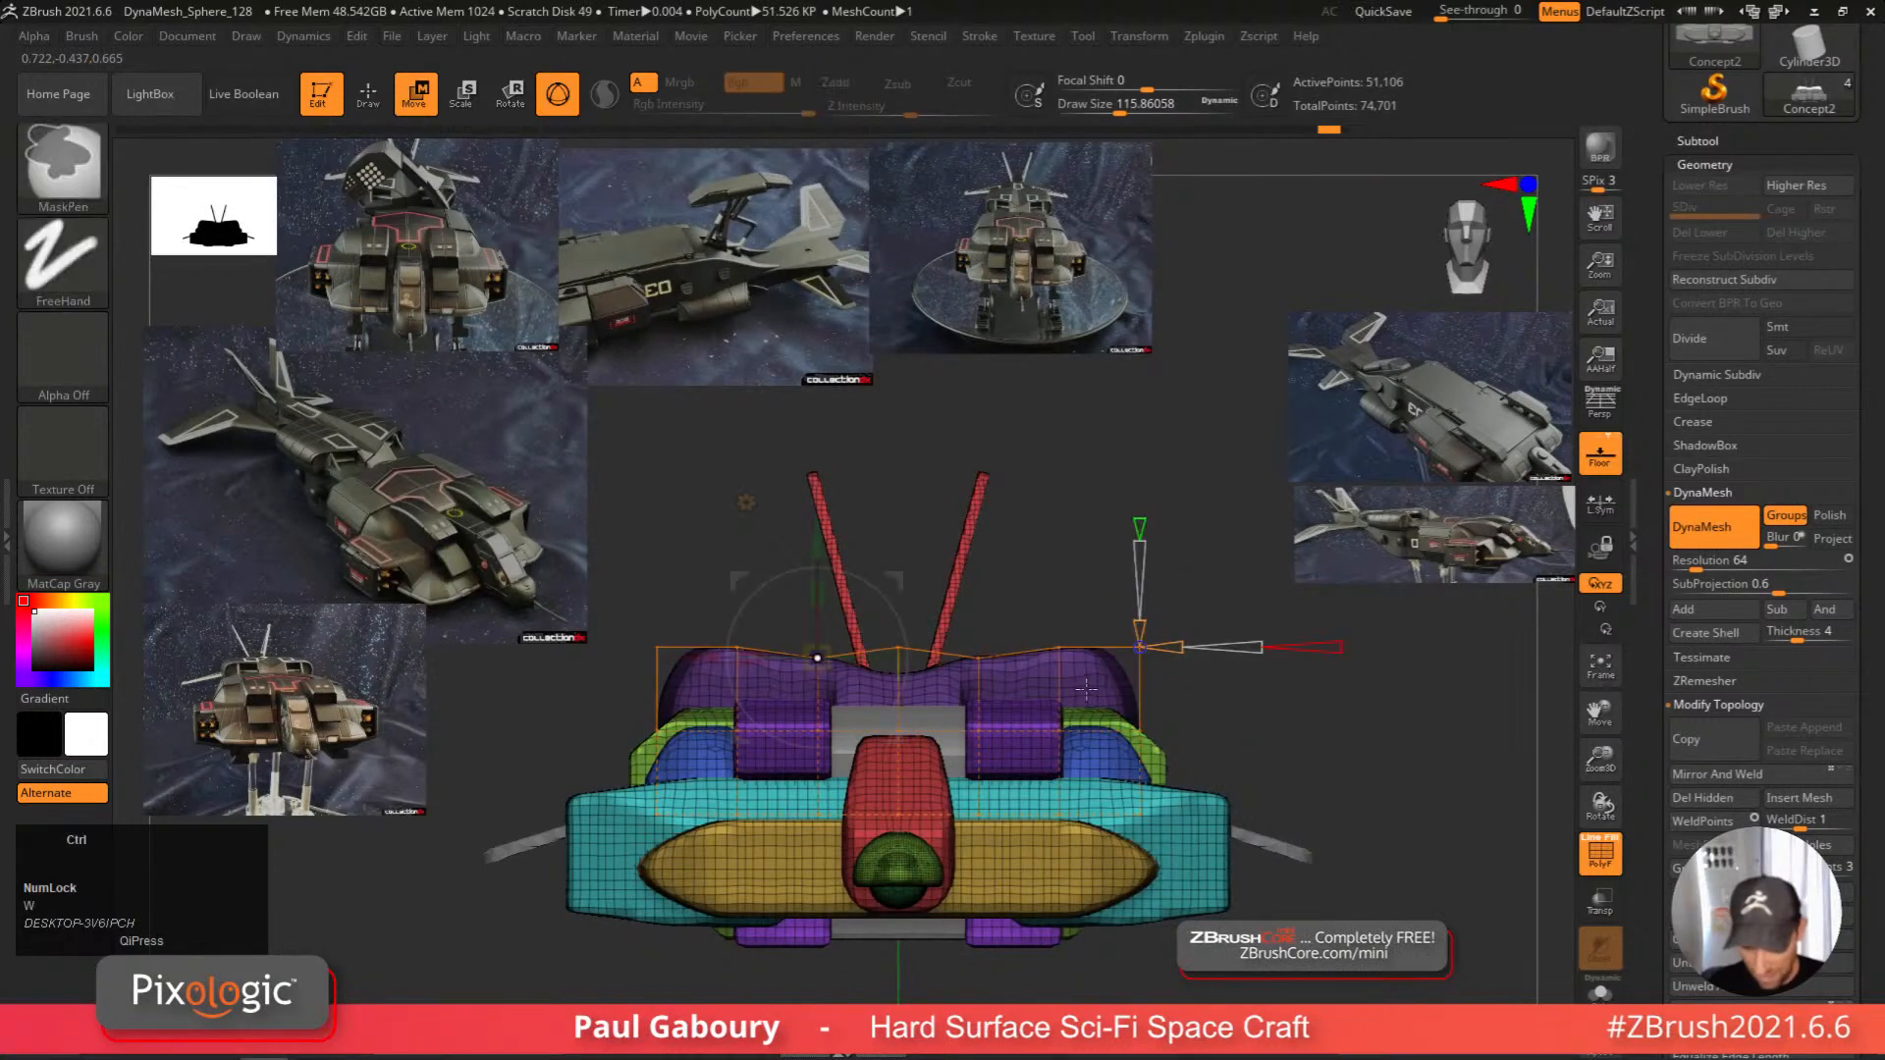
left_click(1087, 676, "alt")
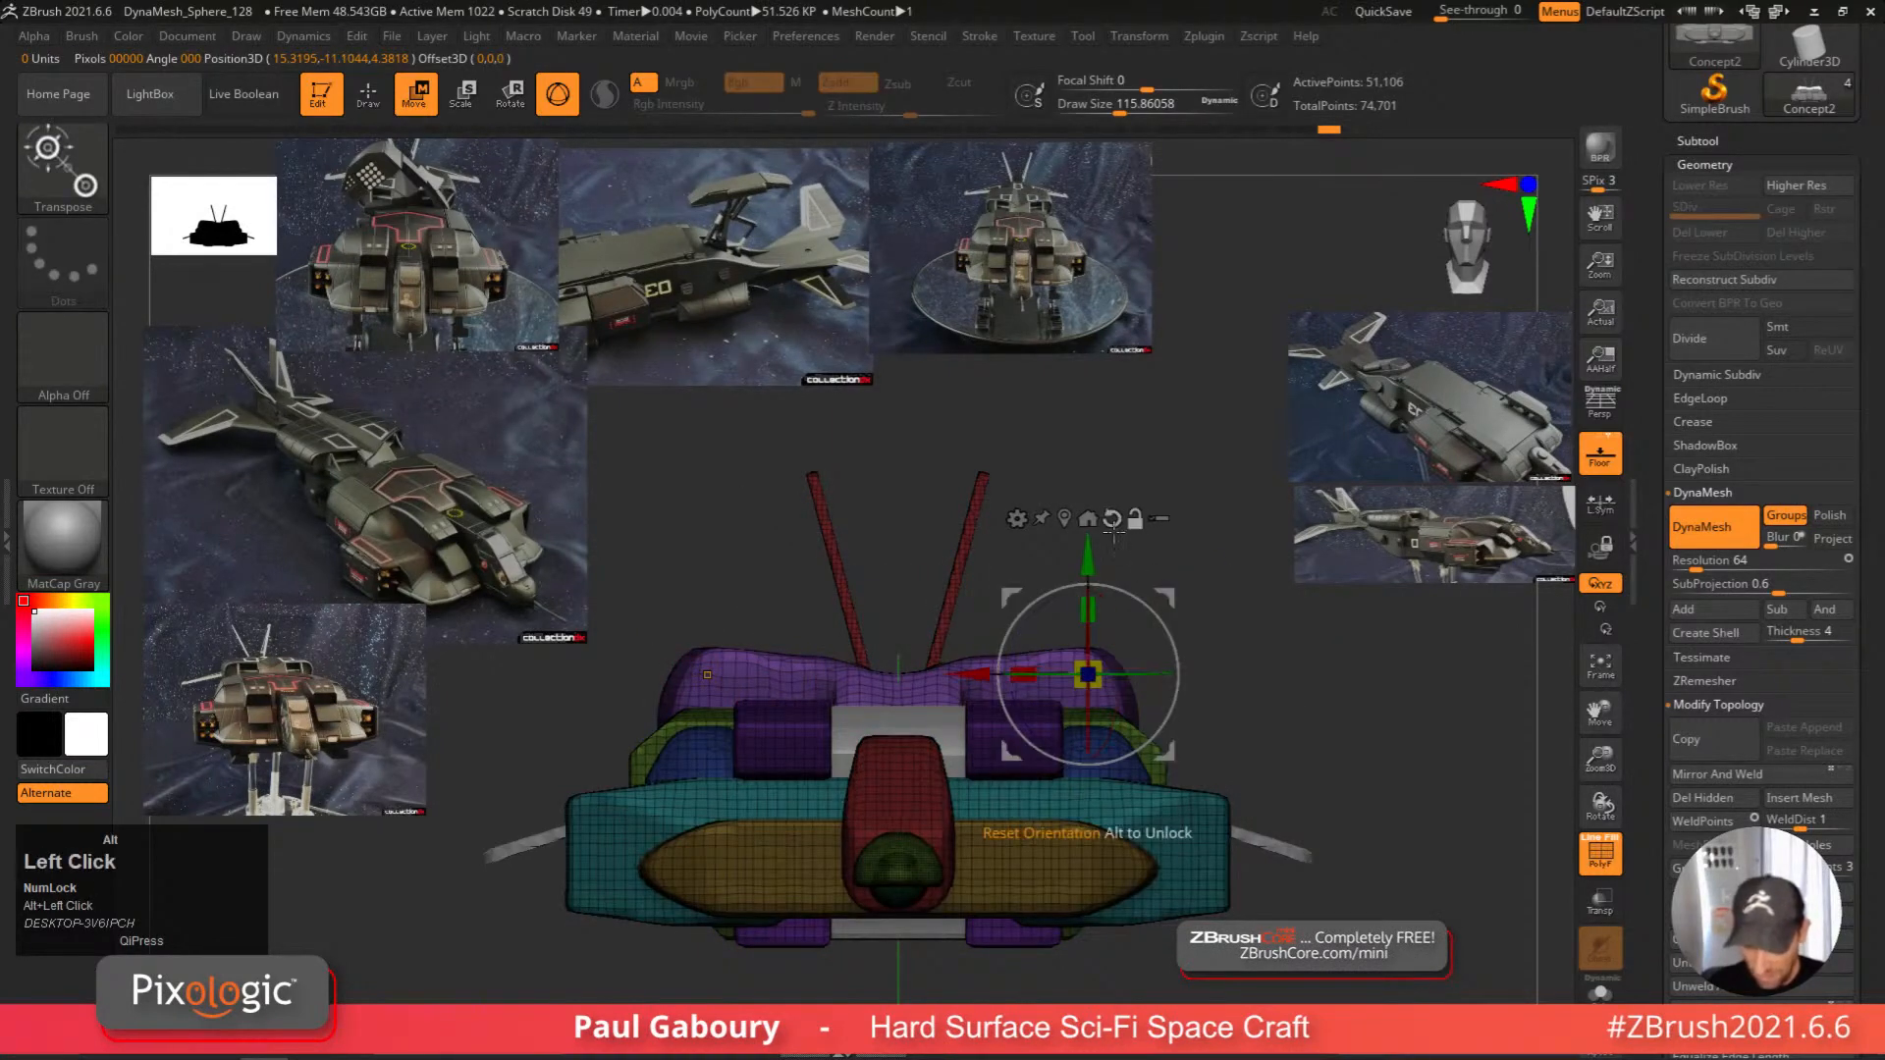
key("q")
key("s")
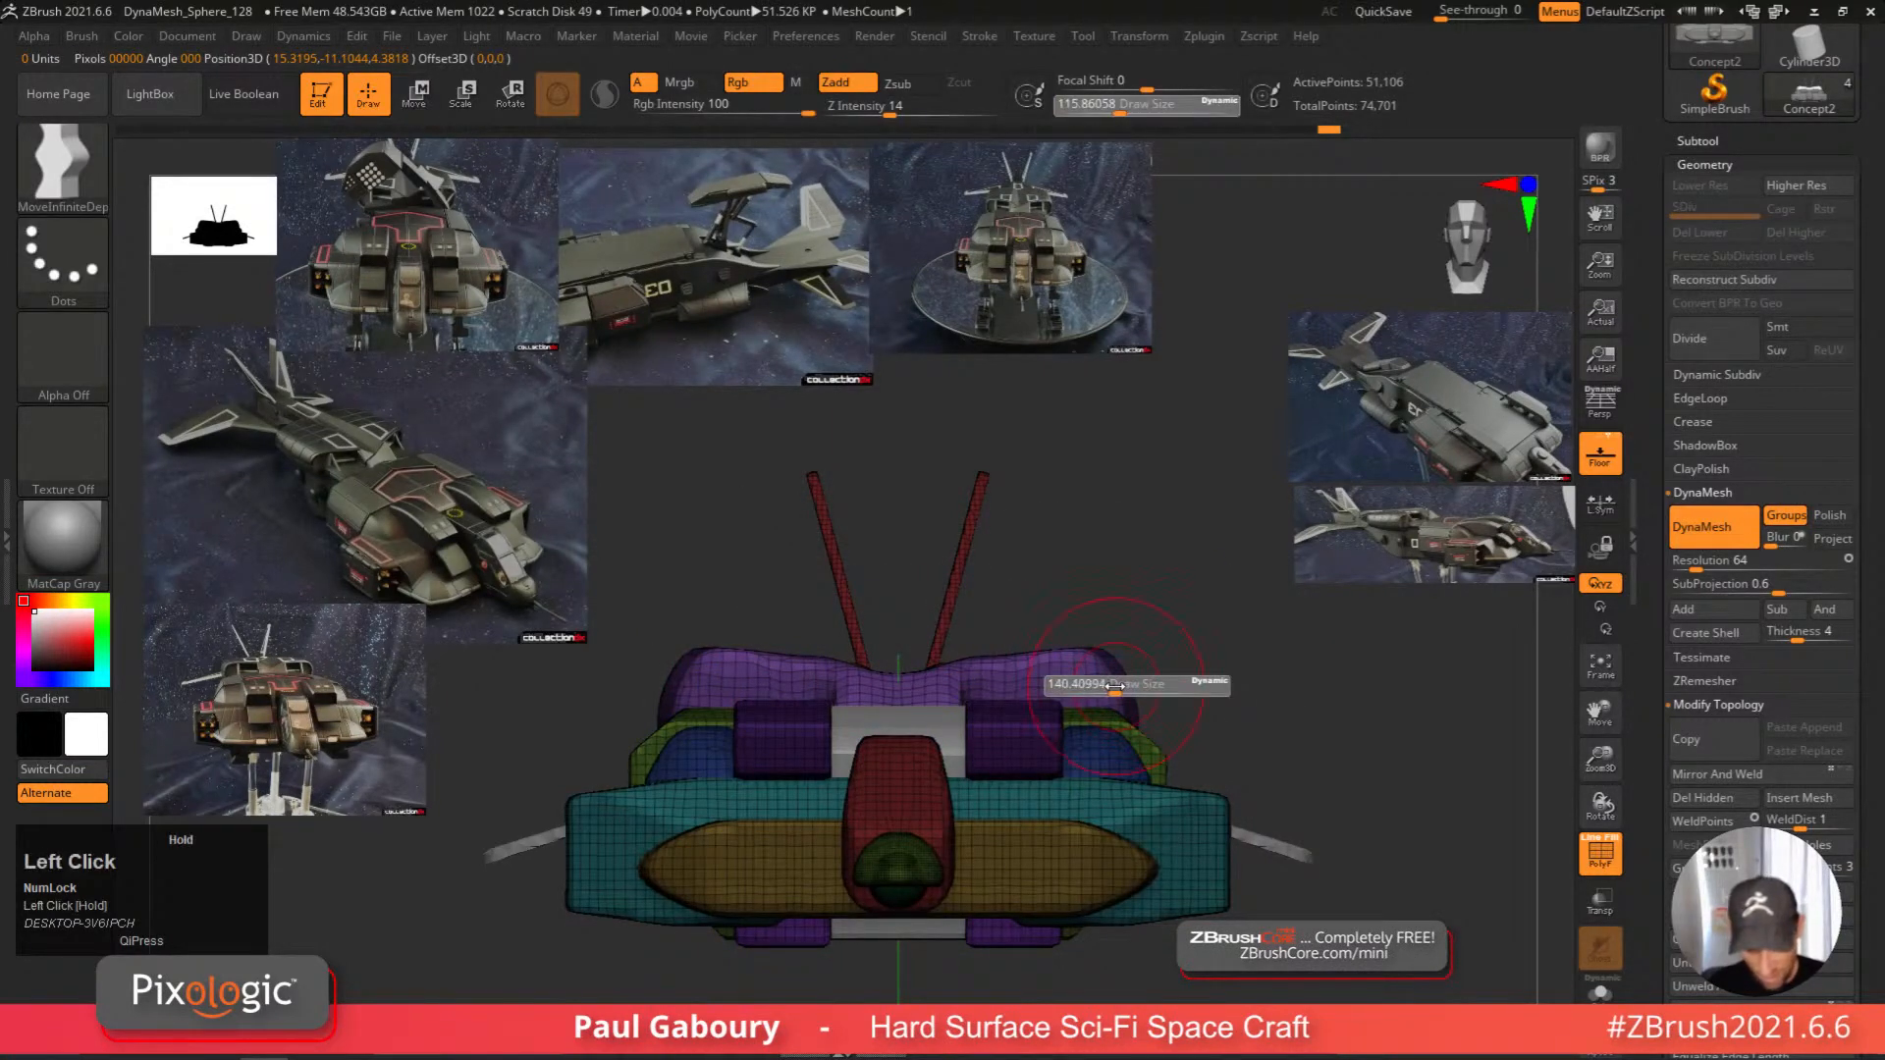
left_click_drag(1114, 685, 1106, 687)
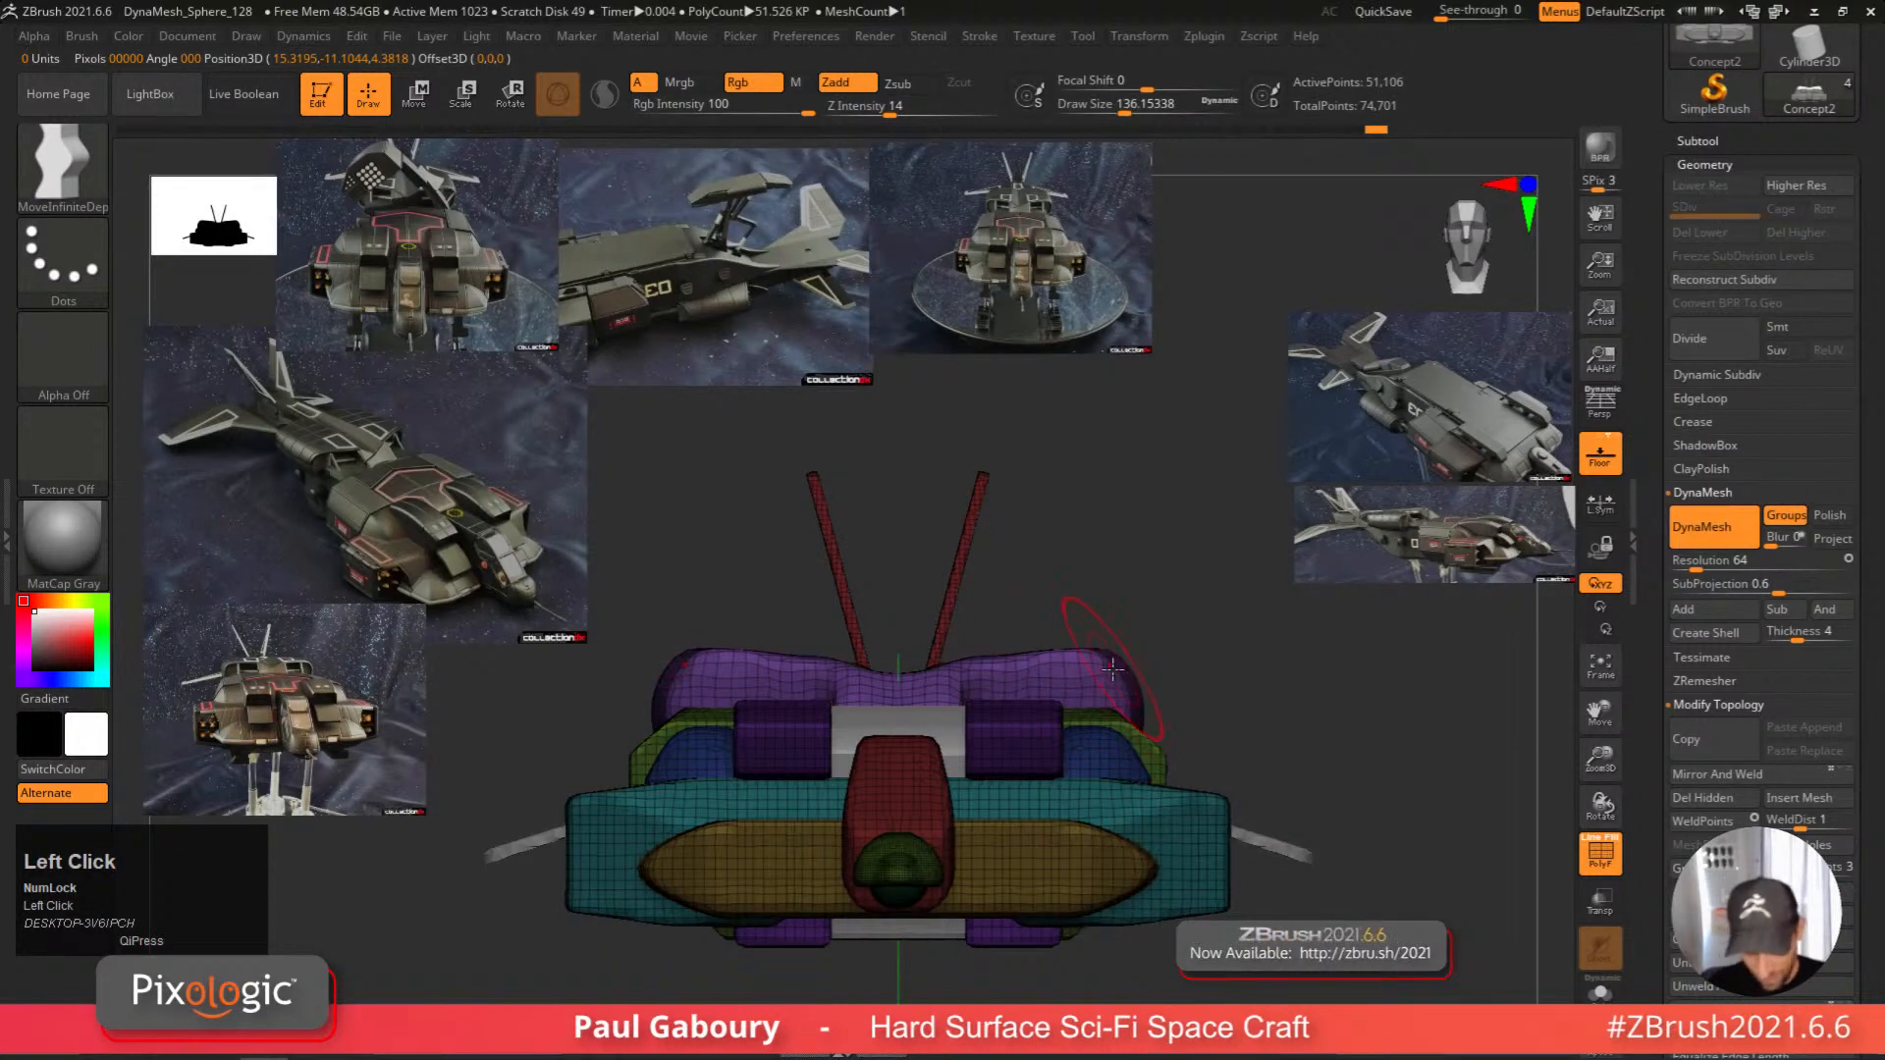
key("s")
mouse_move(1042, 667)
left_mouse_down()
mouse_move(1027, 651)
mouse_move(1097, 648)
left_mouse_up()
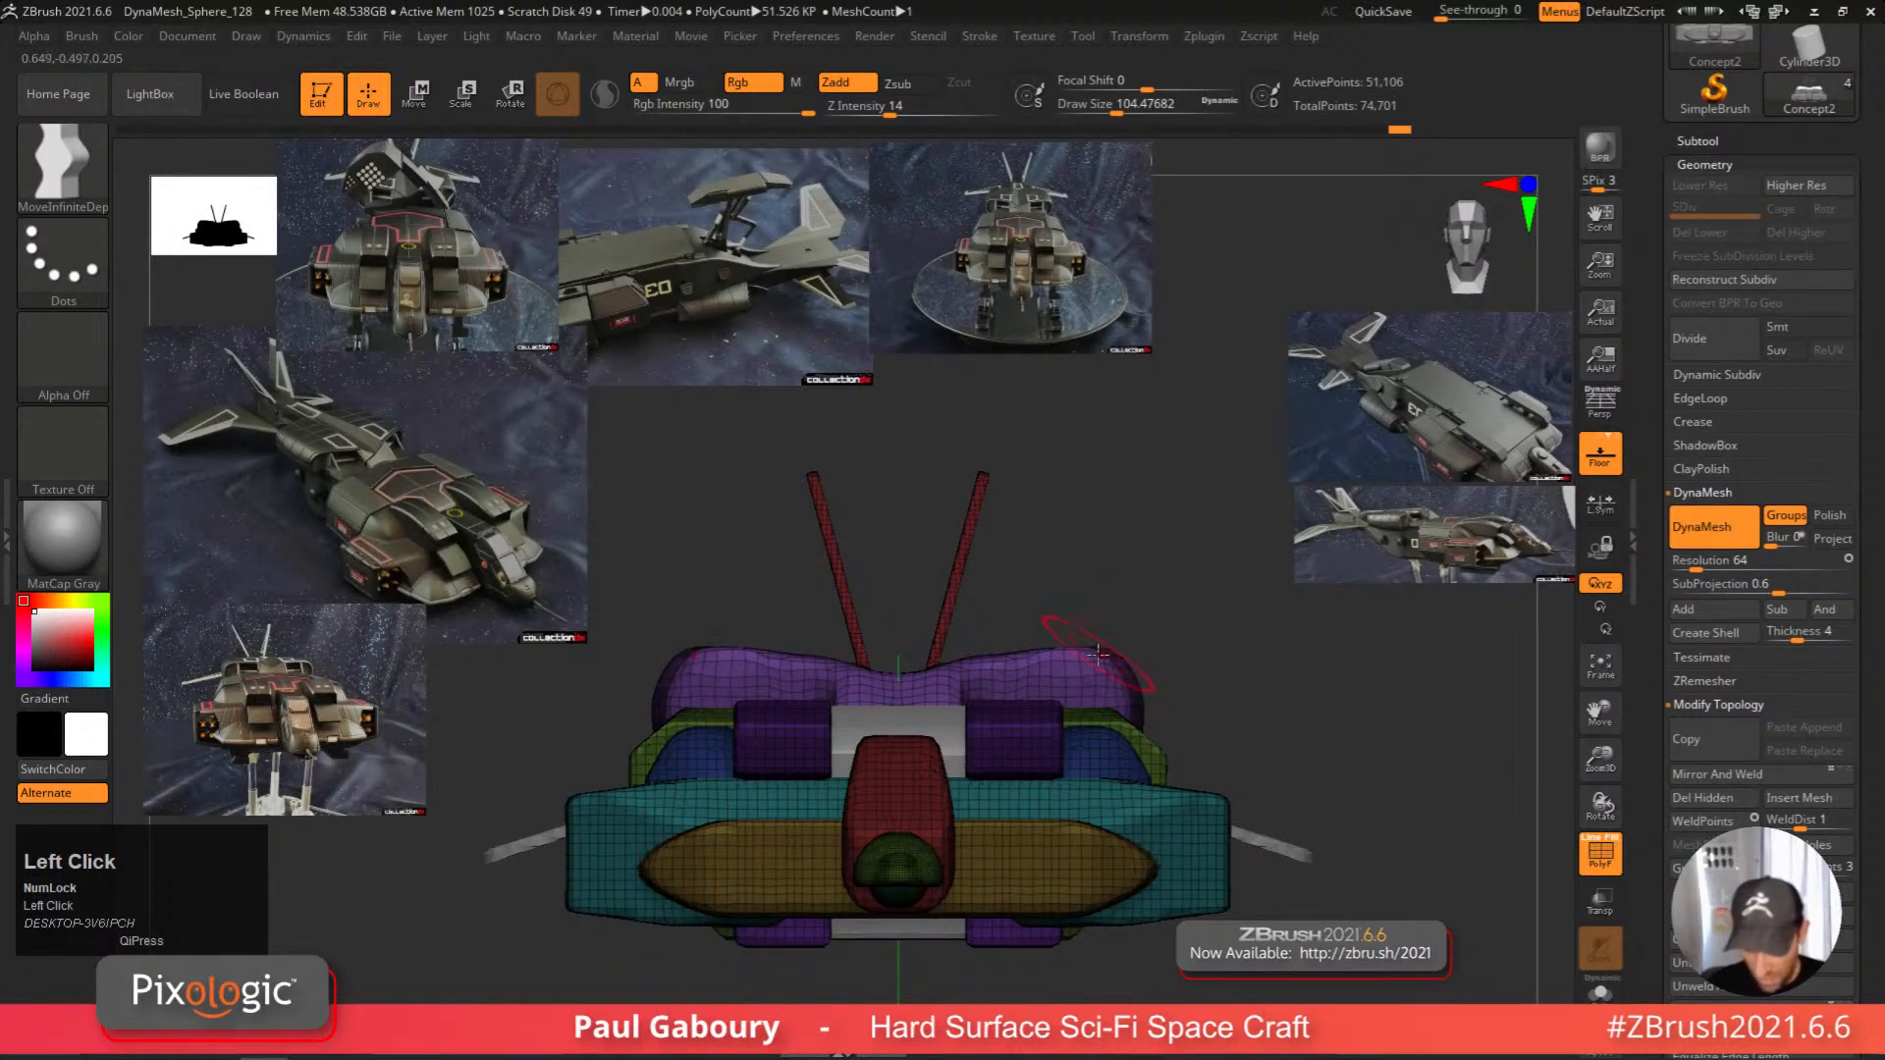
Isolate the polygroup of the two purple blocks flanking the cockpit section and turn them to a side view.
mouse_move(1119, 673)
right_mouse_down()
mouse_move(1296, 717)
mouse_move(1187, 797)
mouse_move(1186, 842)
mouse_move(1182, 808)
mouse_move(1170, 837)
right_mouse_up()
key("shift+f")
left_click(959, 681, "alt")
right_click_drag(1049, 852, 1022, 797, "alt")
key("shift+f")
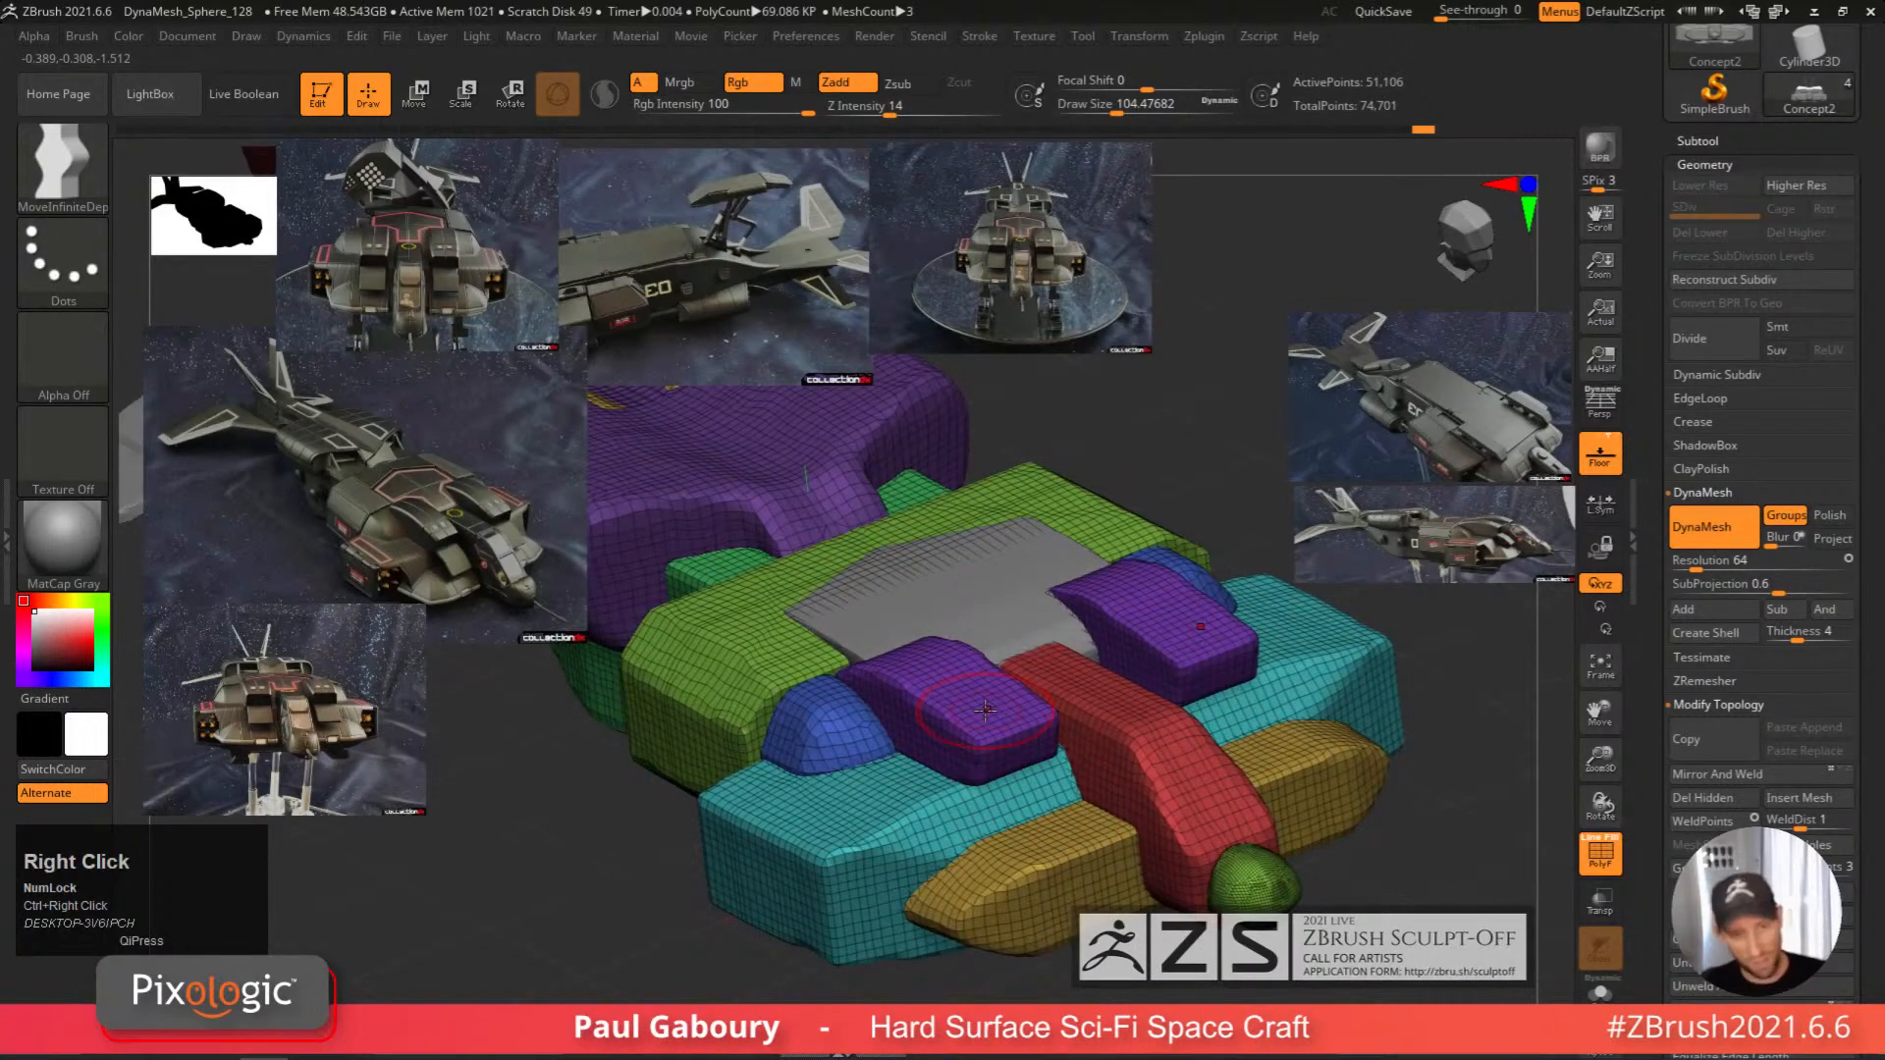
left_click(1011, 750, "ctrl+shift")
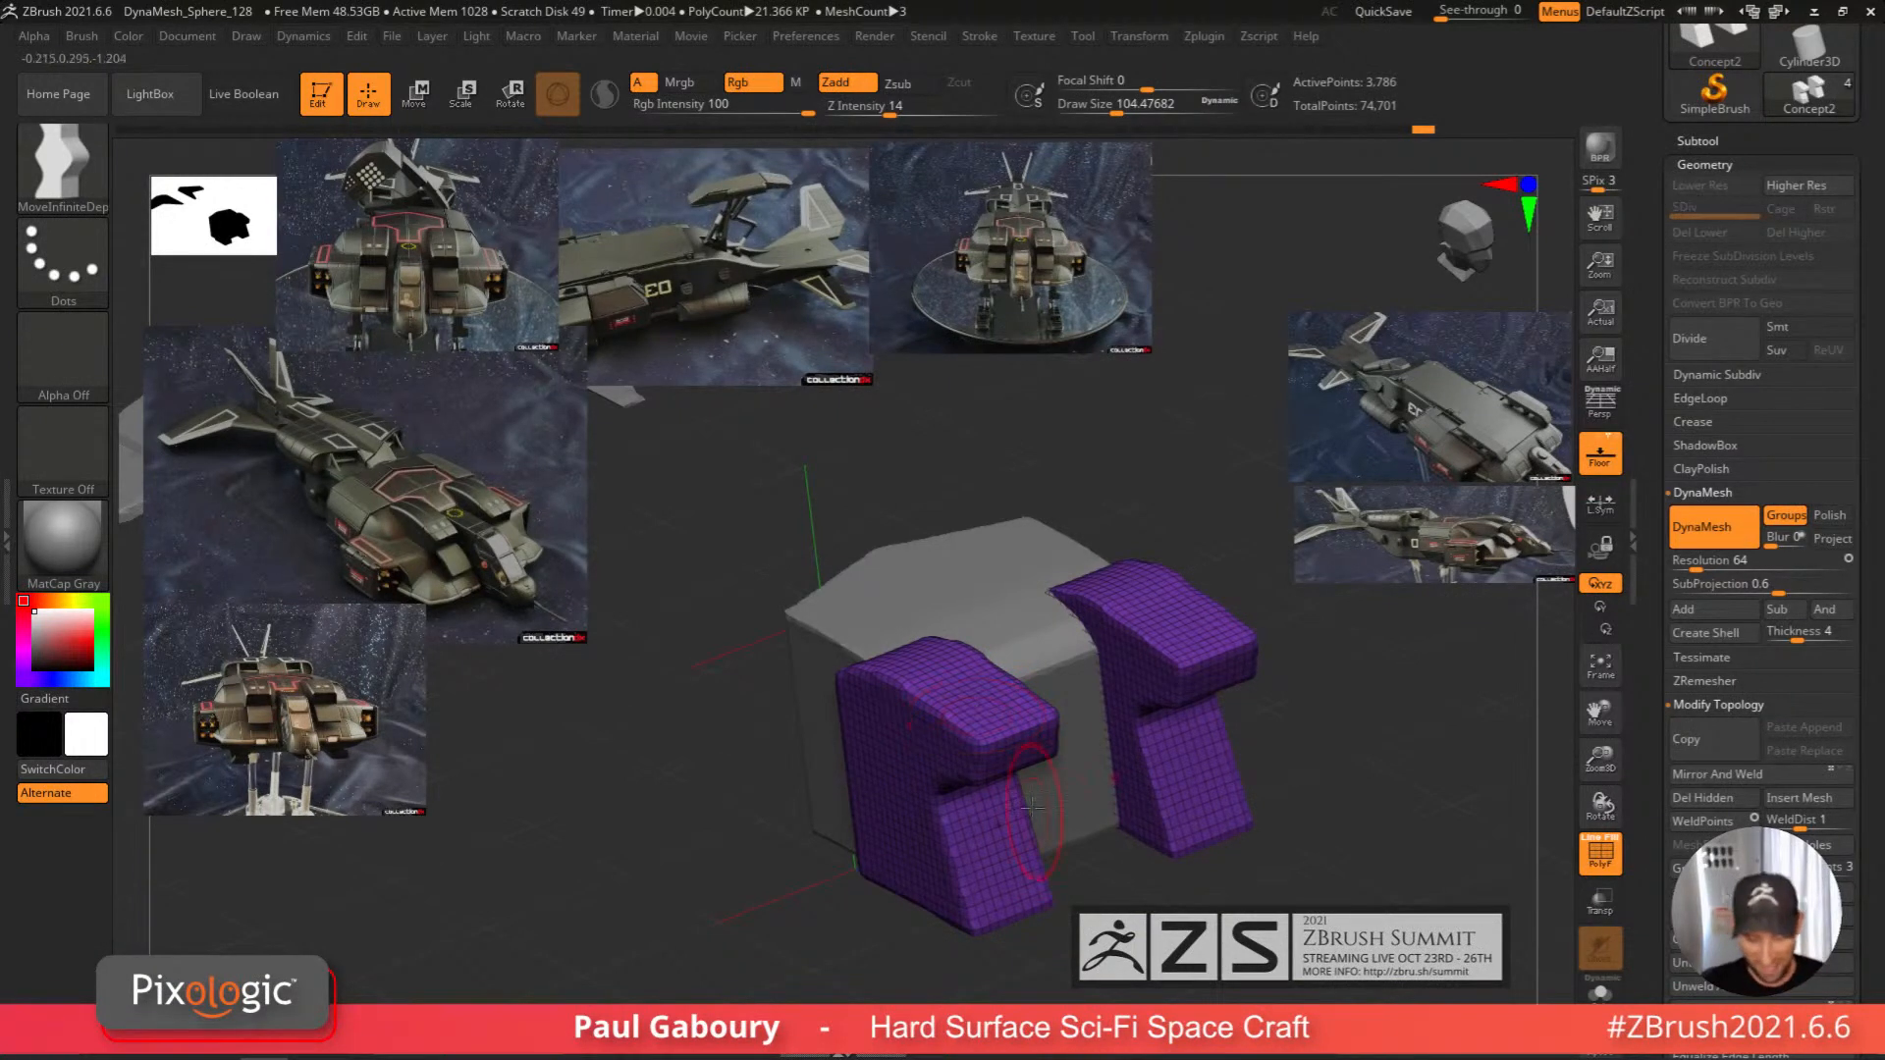
right_click_drag(991, 825, 1035, 669)
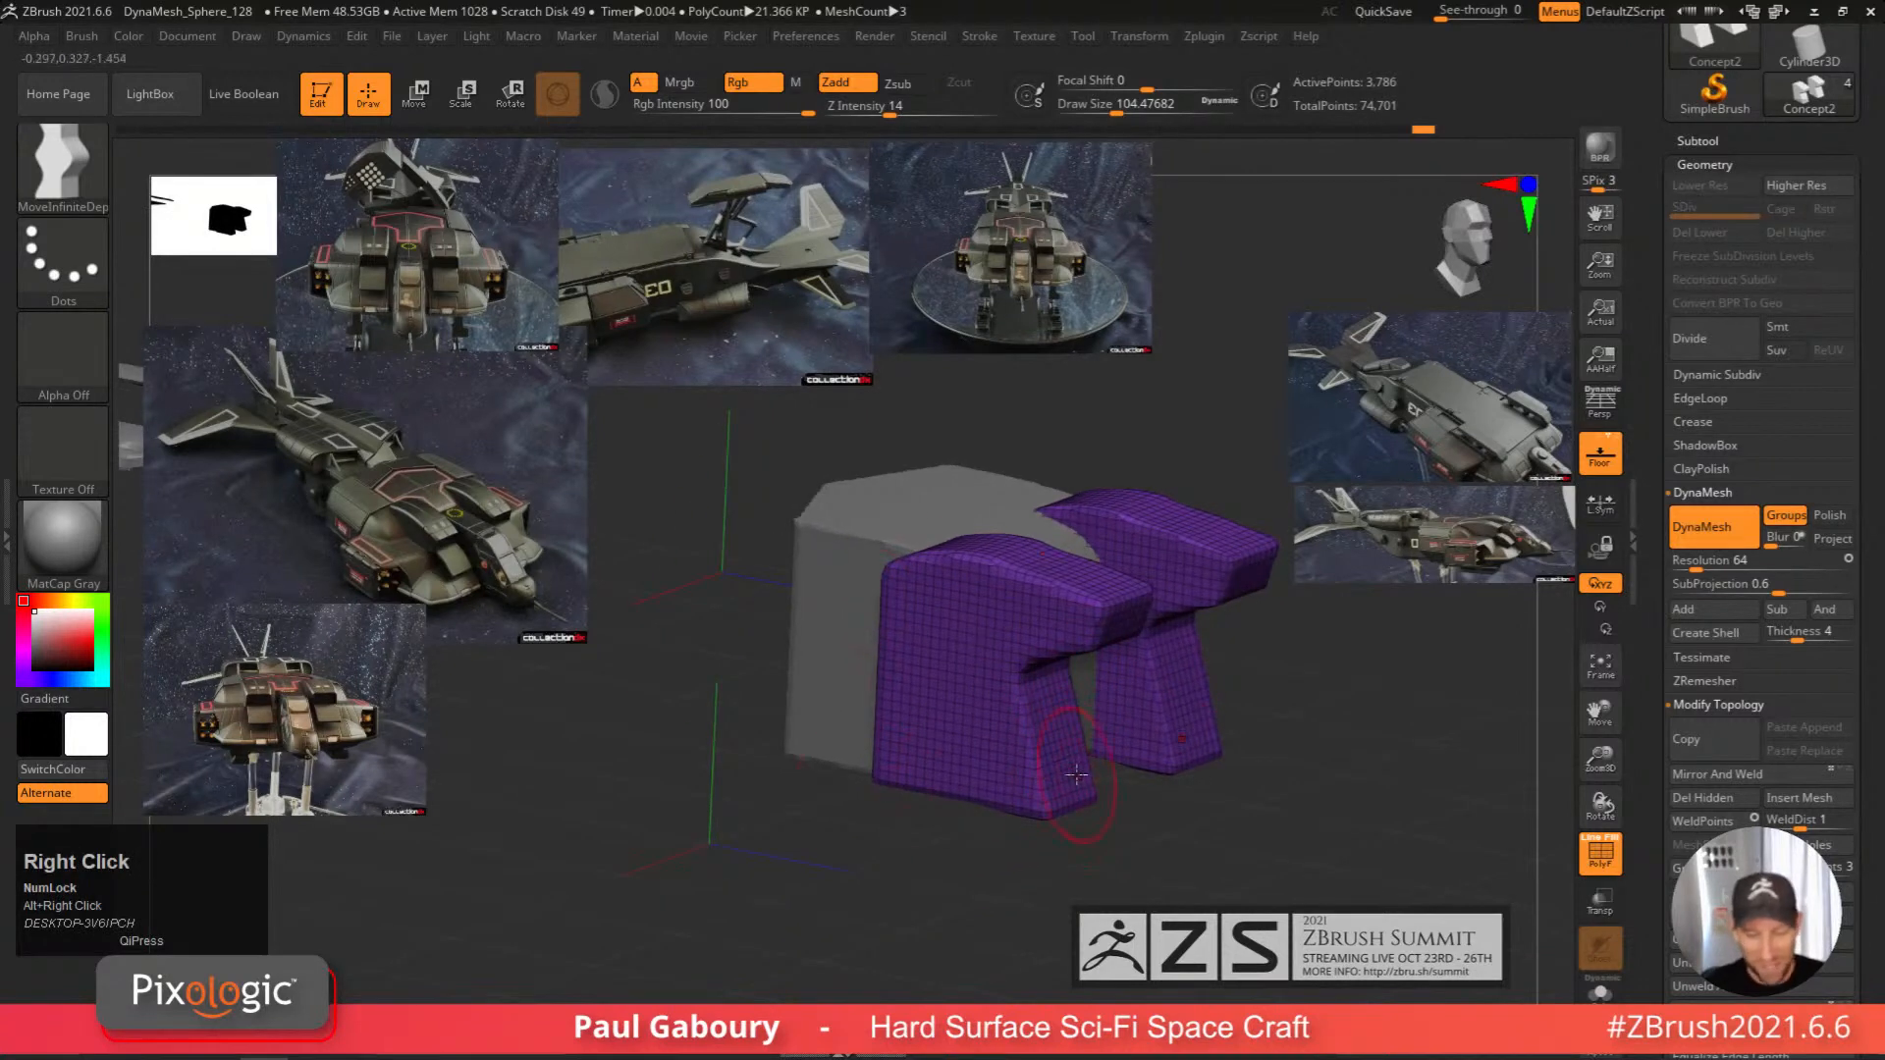
mouse_move(1076, 774)
right_mouse_down("shift")
mouse_move(1115, 746)
mouse_move(1043, 766)
right_mouse_up("shift")
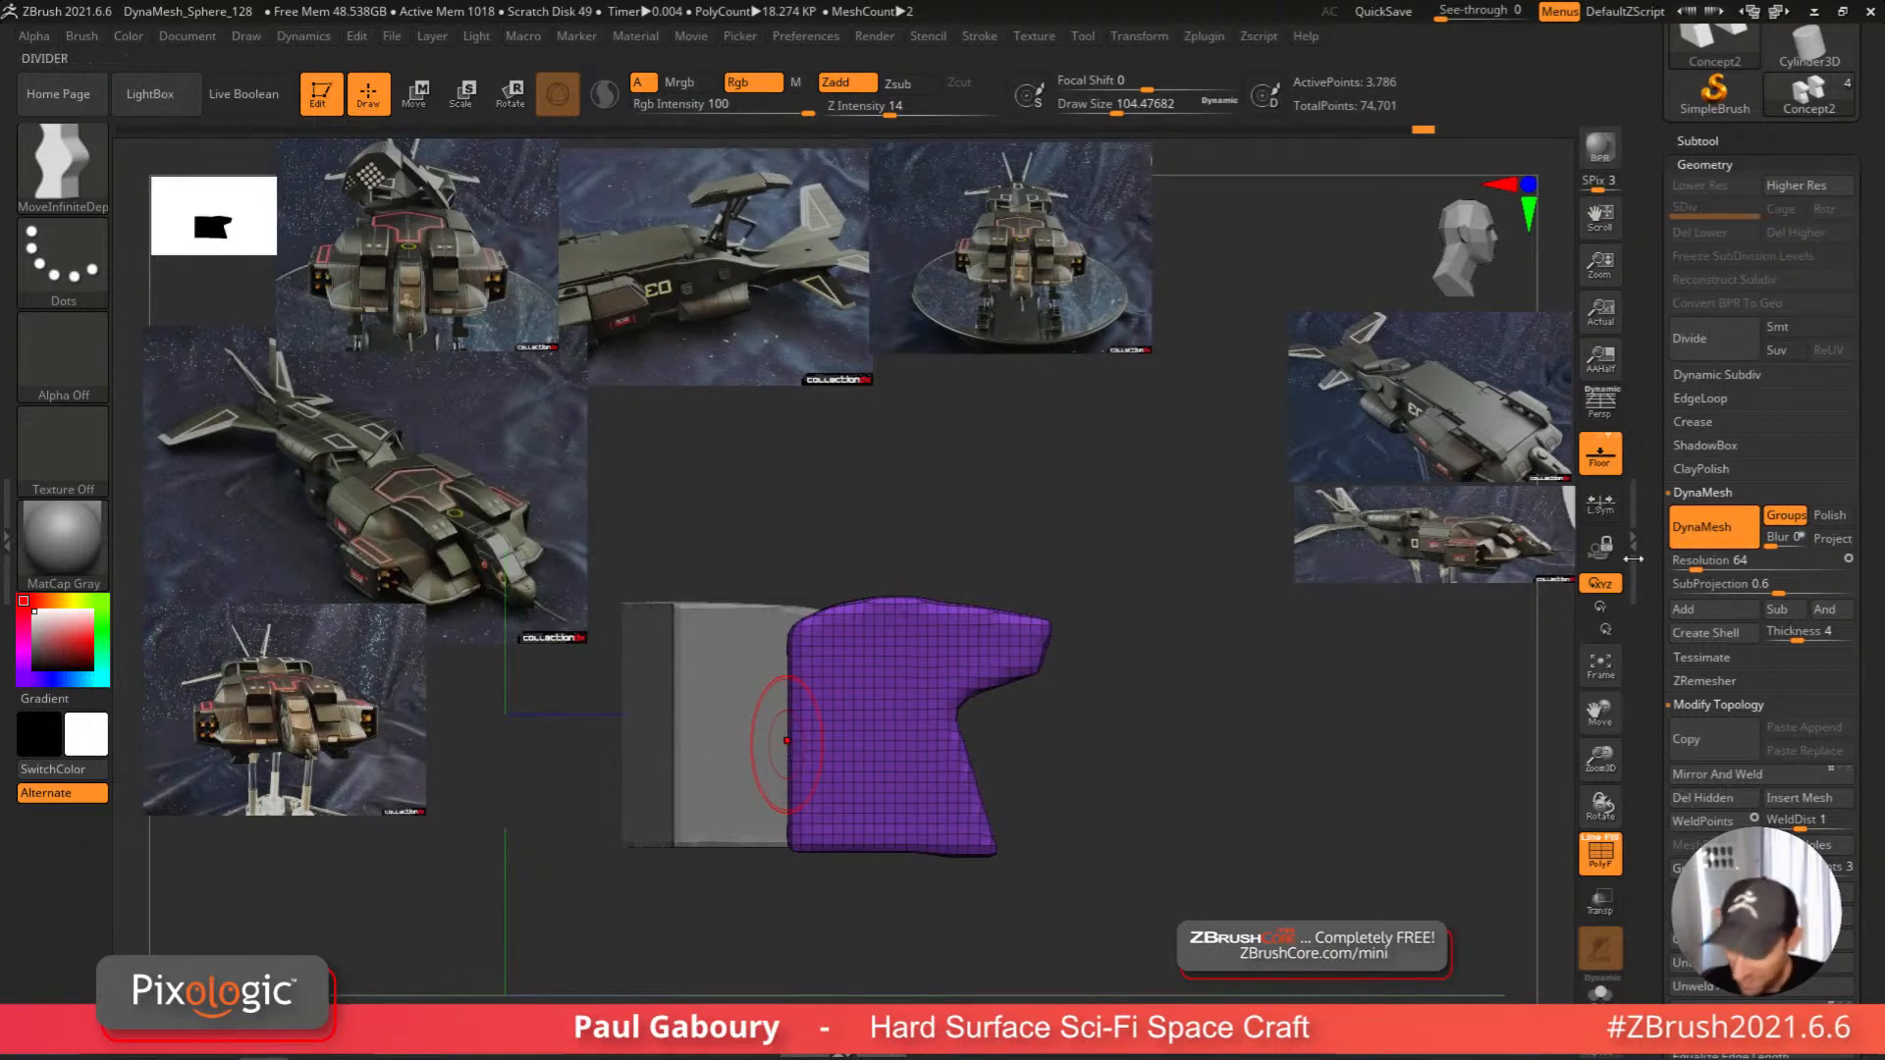
Split the hidden parts of the Concept2 subtool off into a separate subtool.
left_click_drag(1662, 540, 1661, 718)
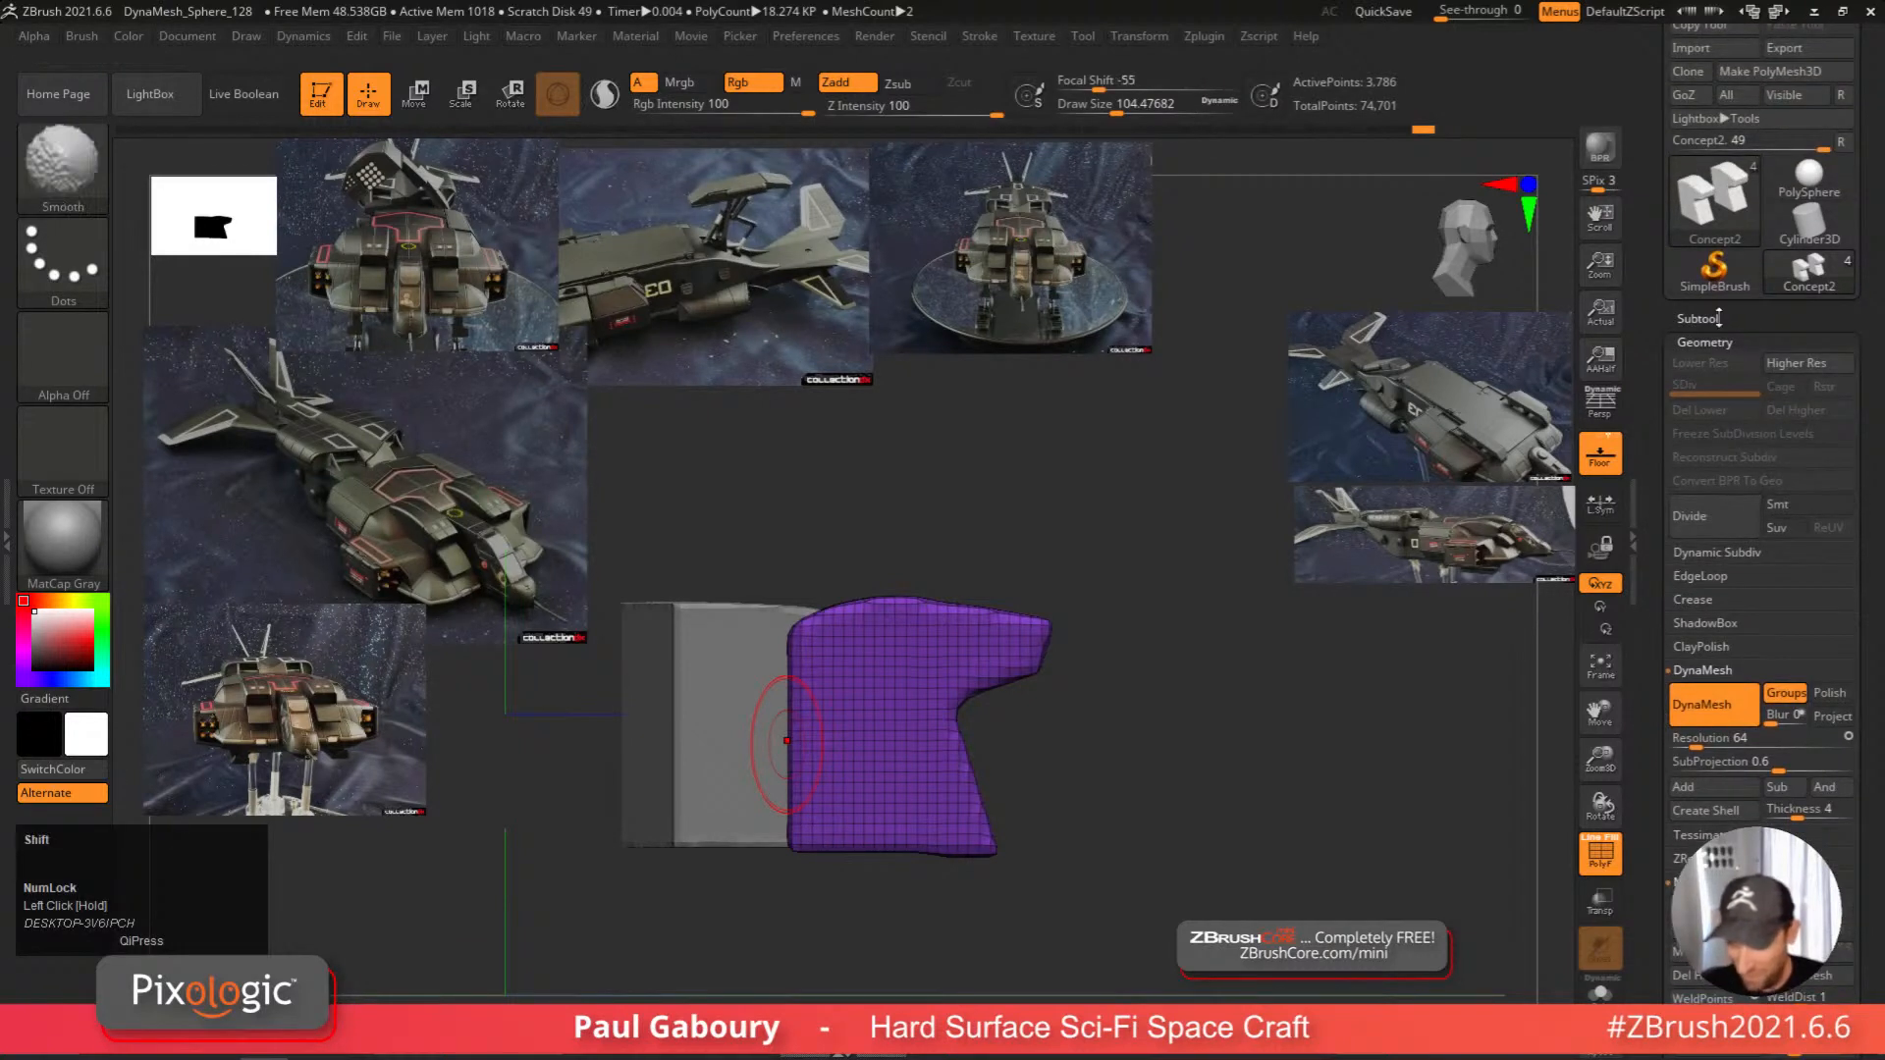
left_click(1708, 318)
left_click_drag(1682, 831, 1684, 378)
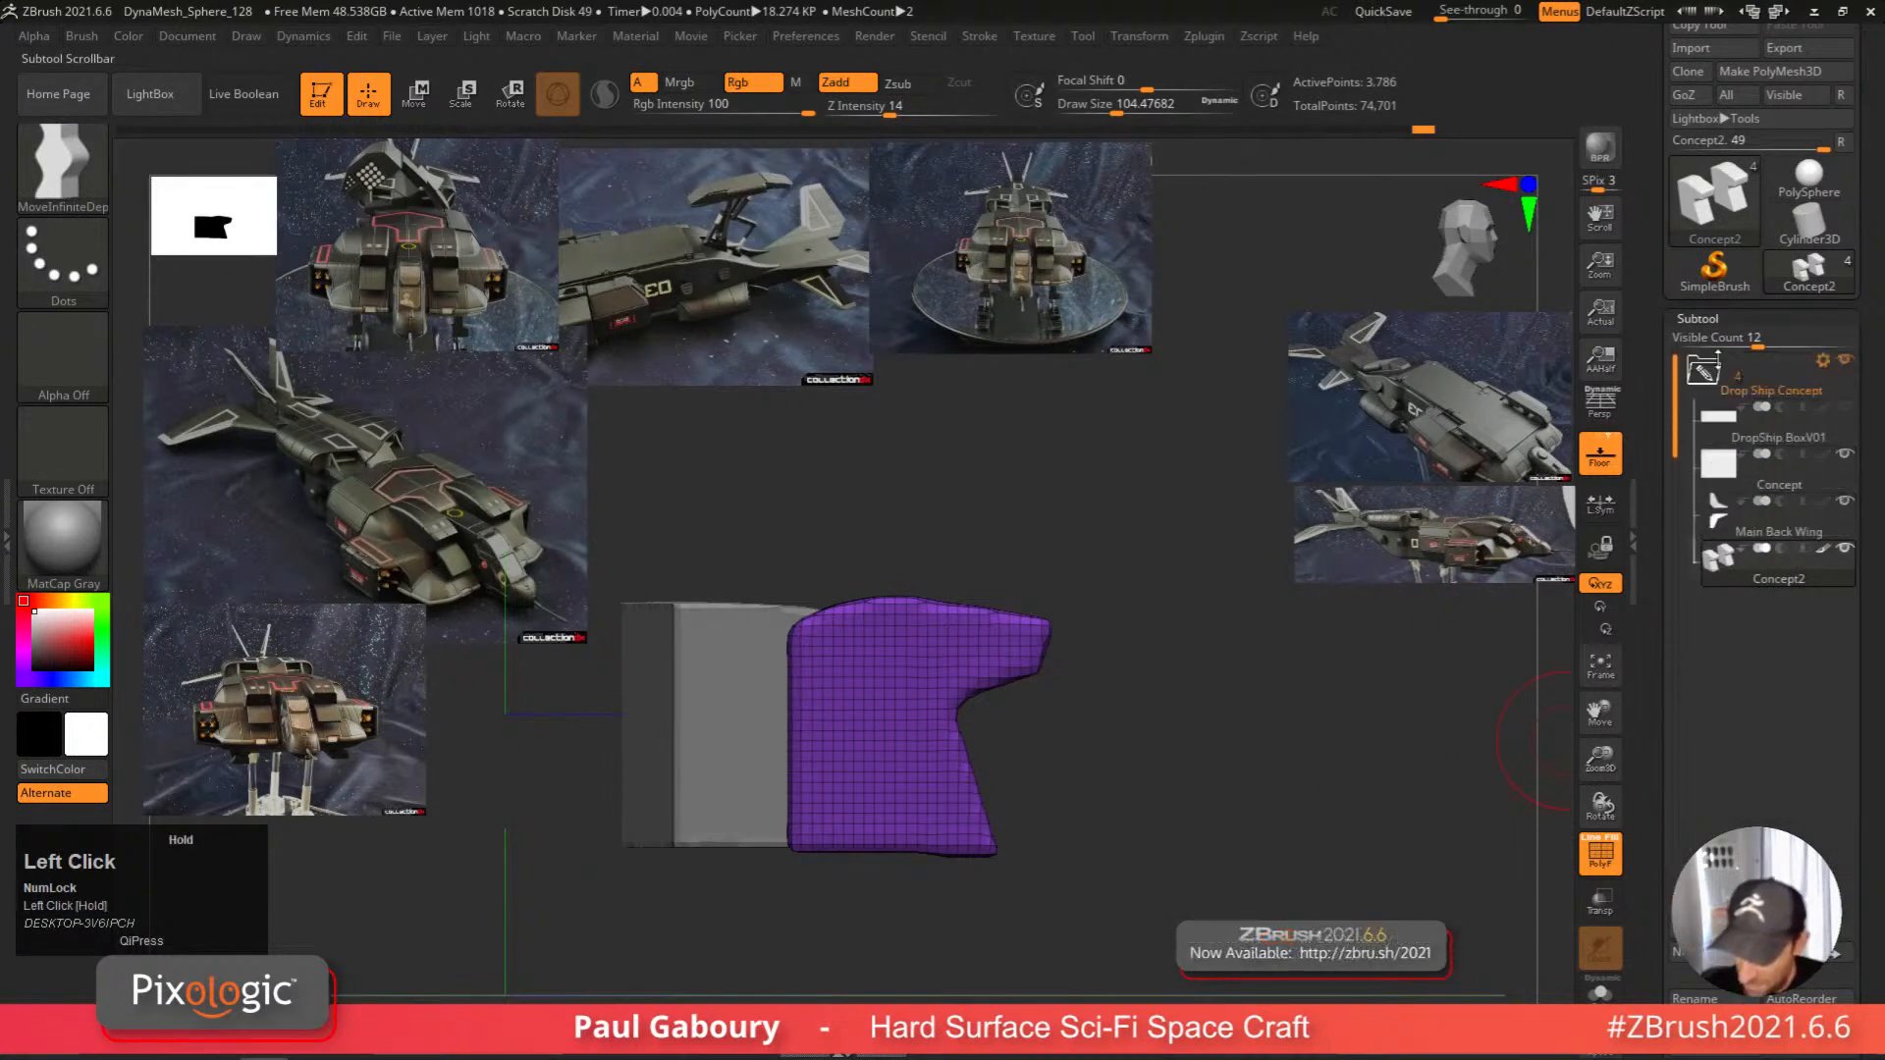
left_click(1743, 374)
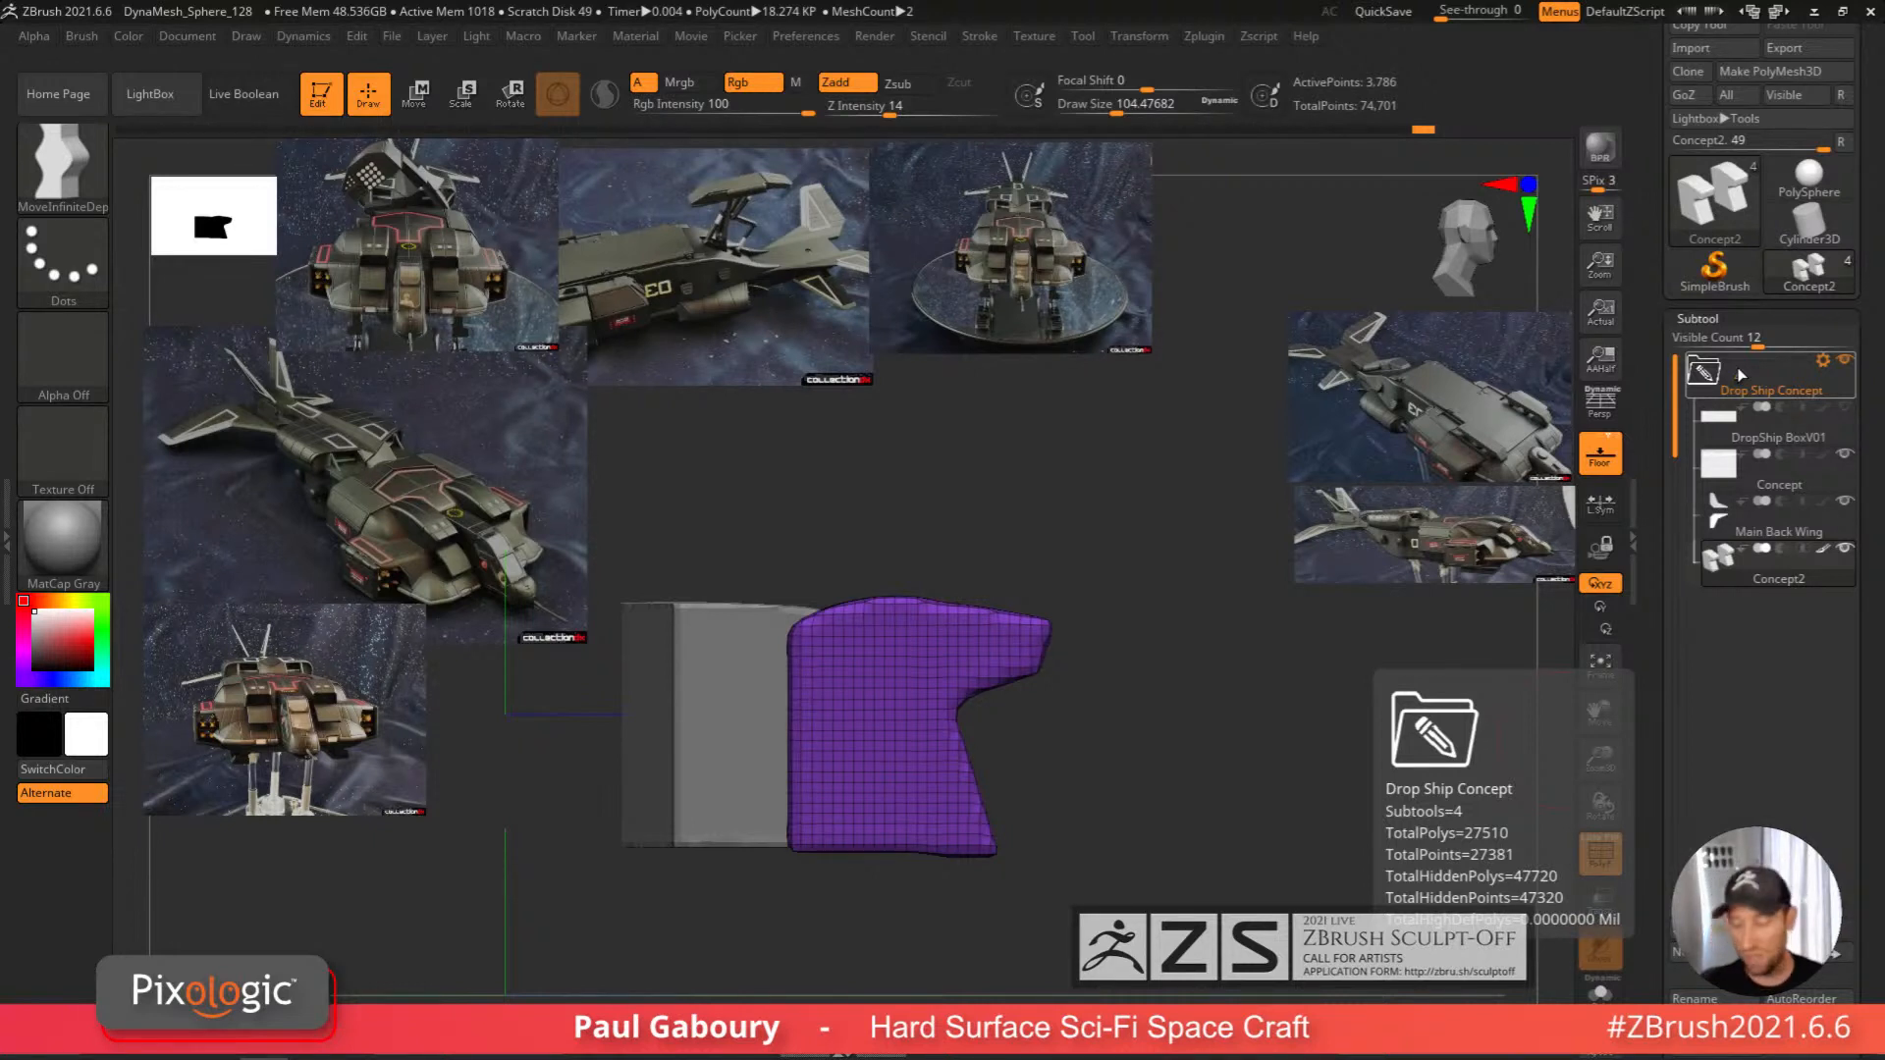
left_click_drag(1718, 835, 1718, 653)
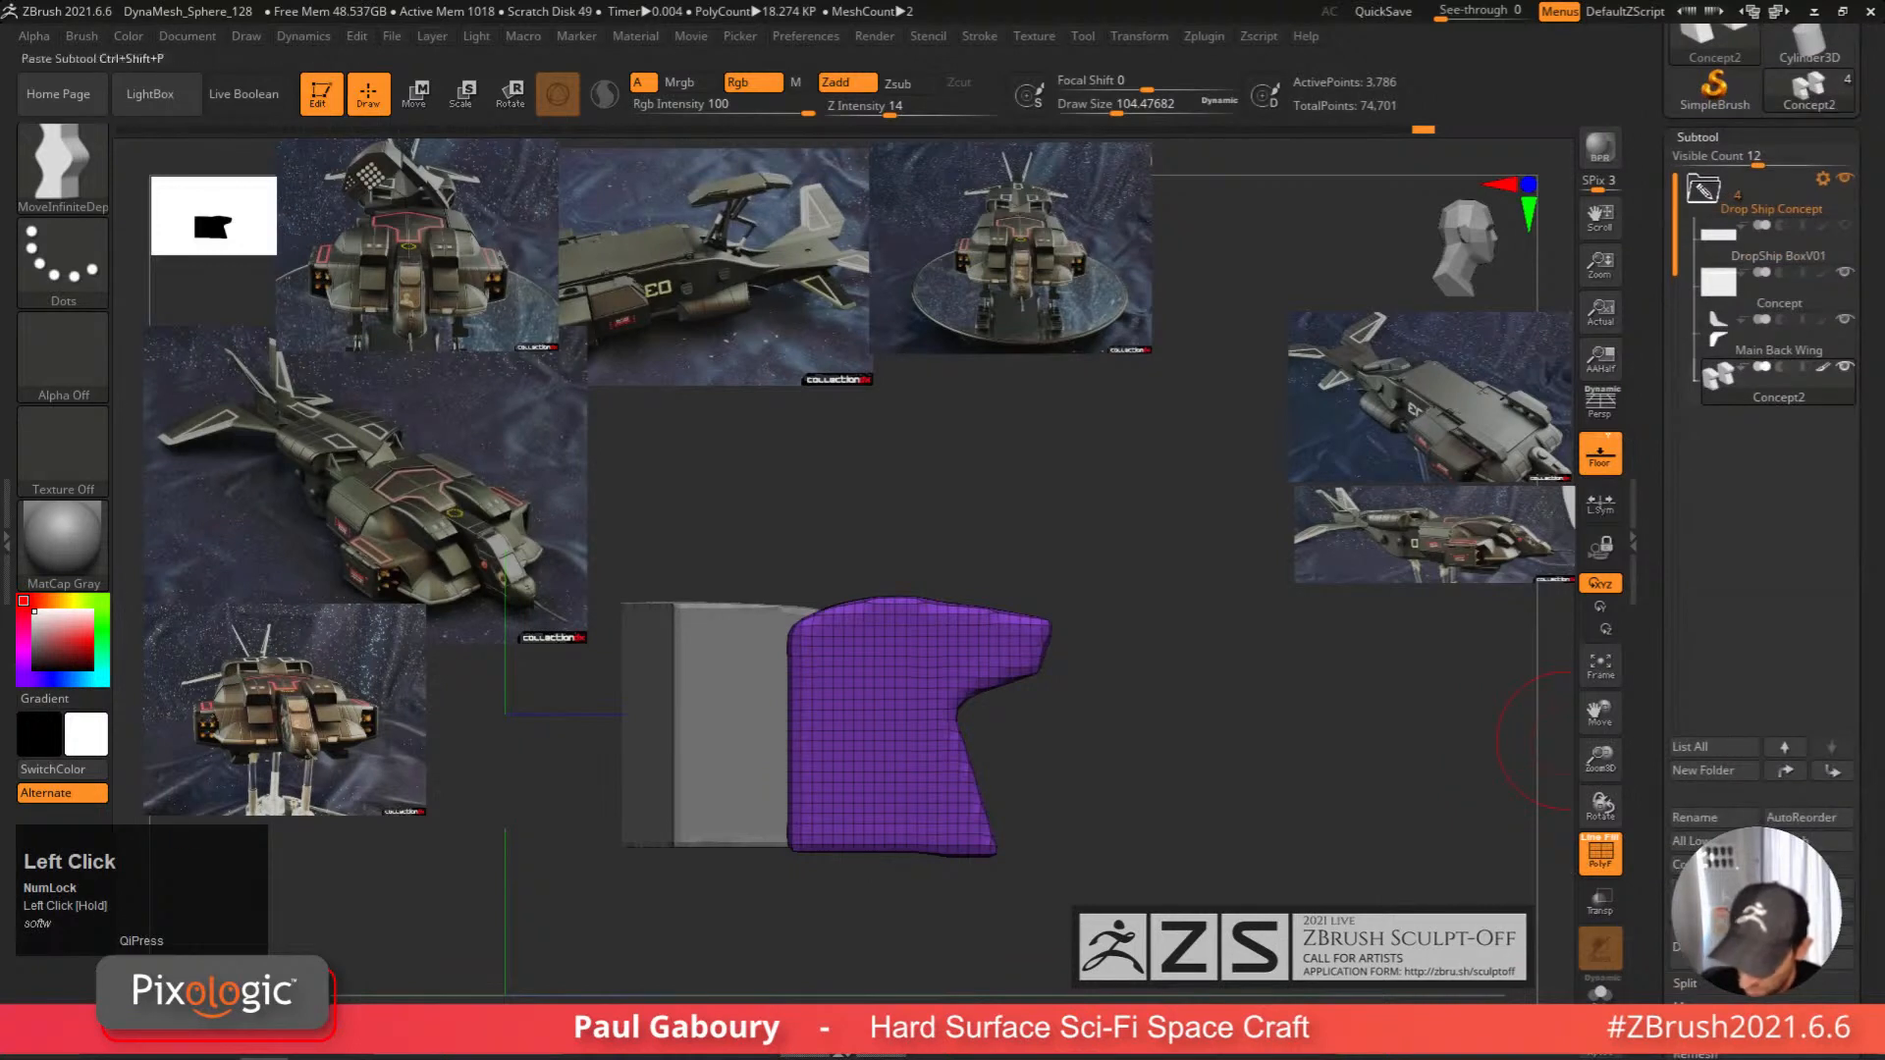
left_click_drag(1685, 983, 1685, 846)
left_click(1685, 847, "shift")
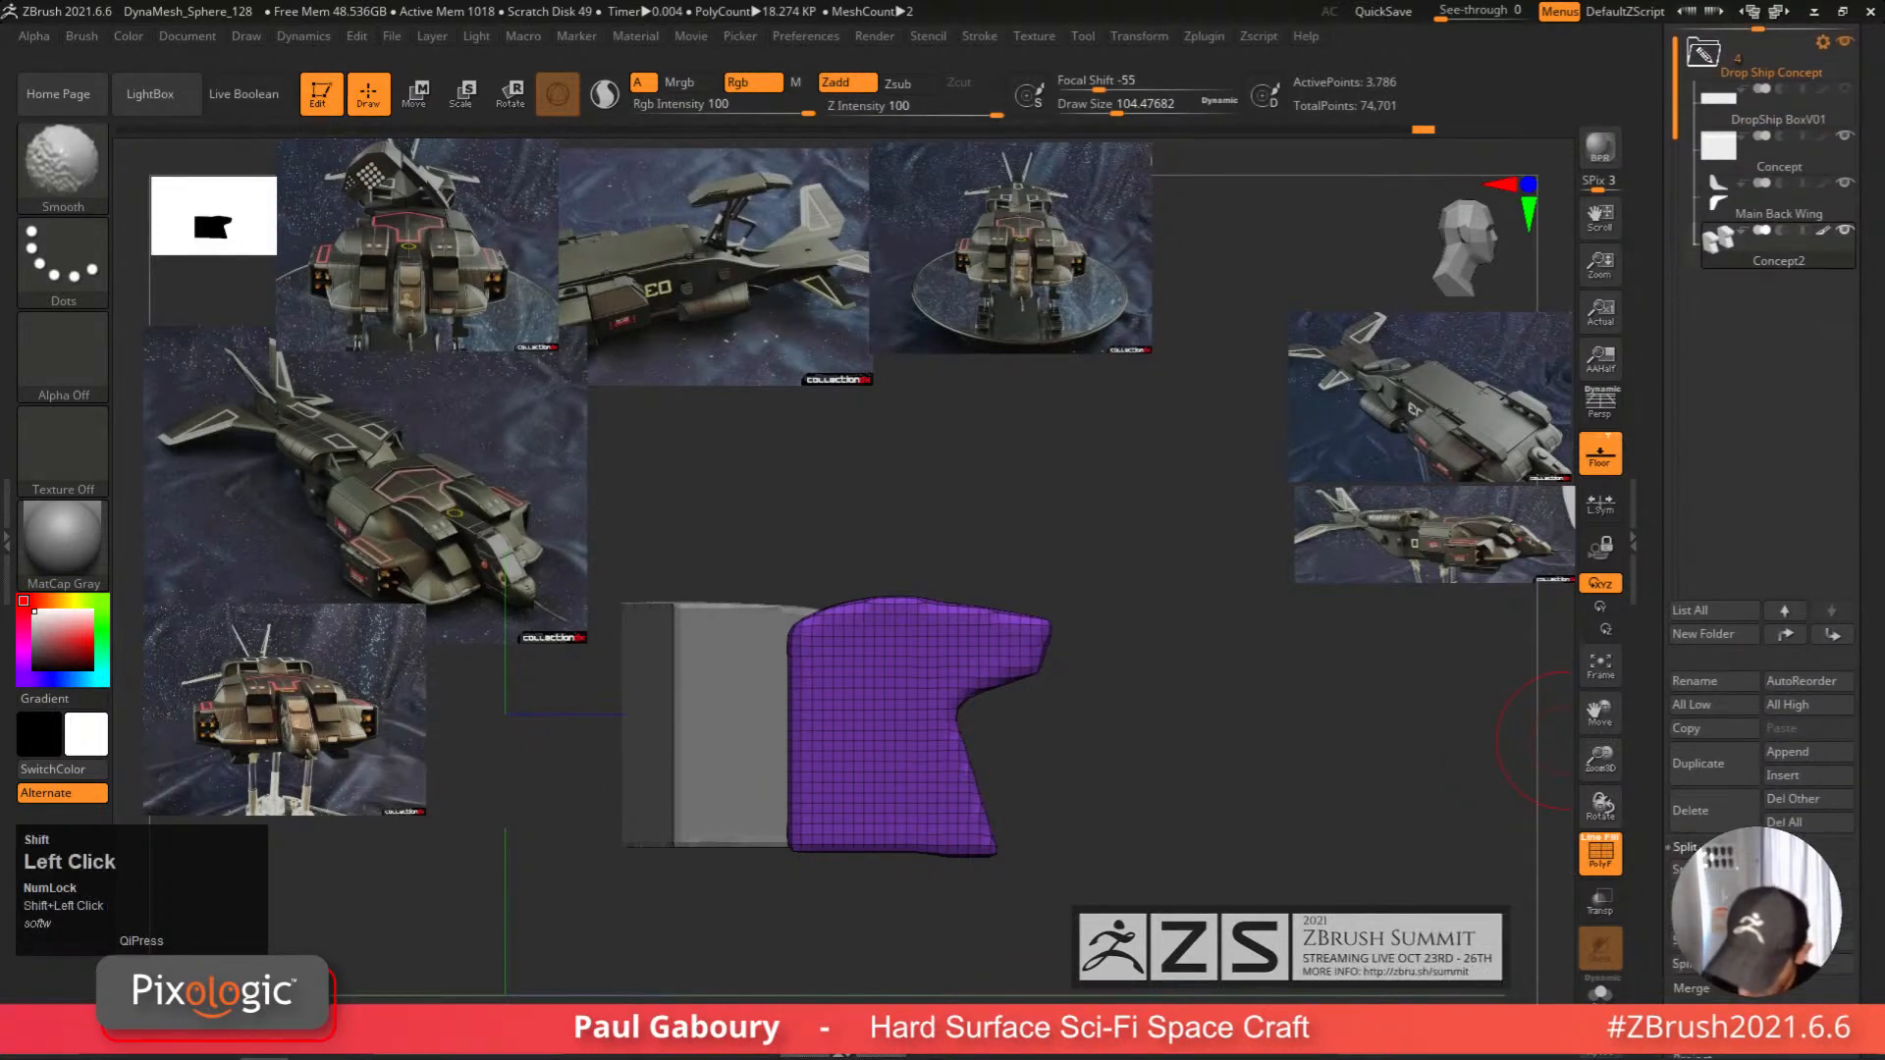
left_click(1709, 870)
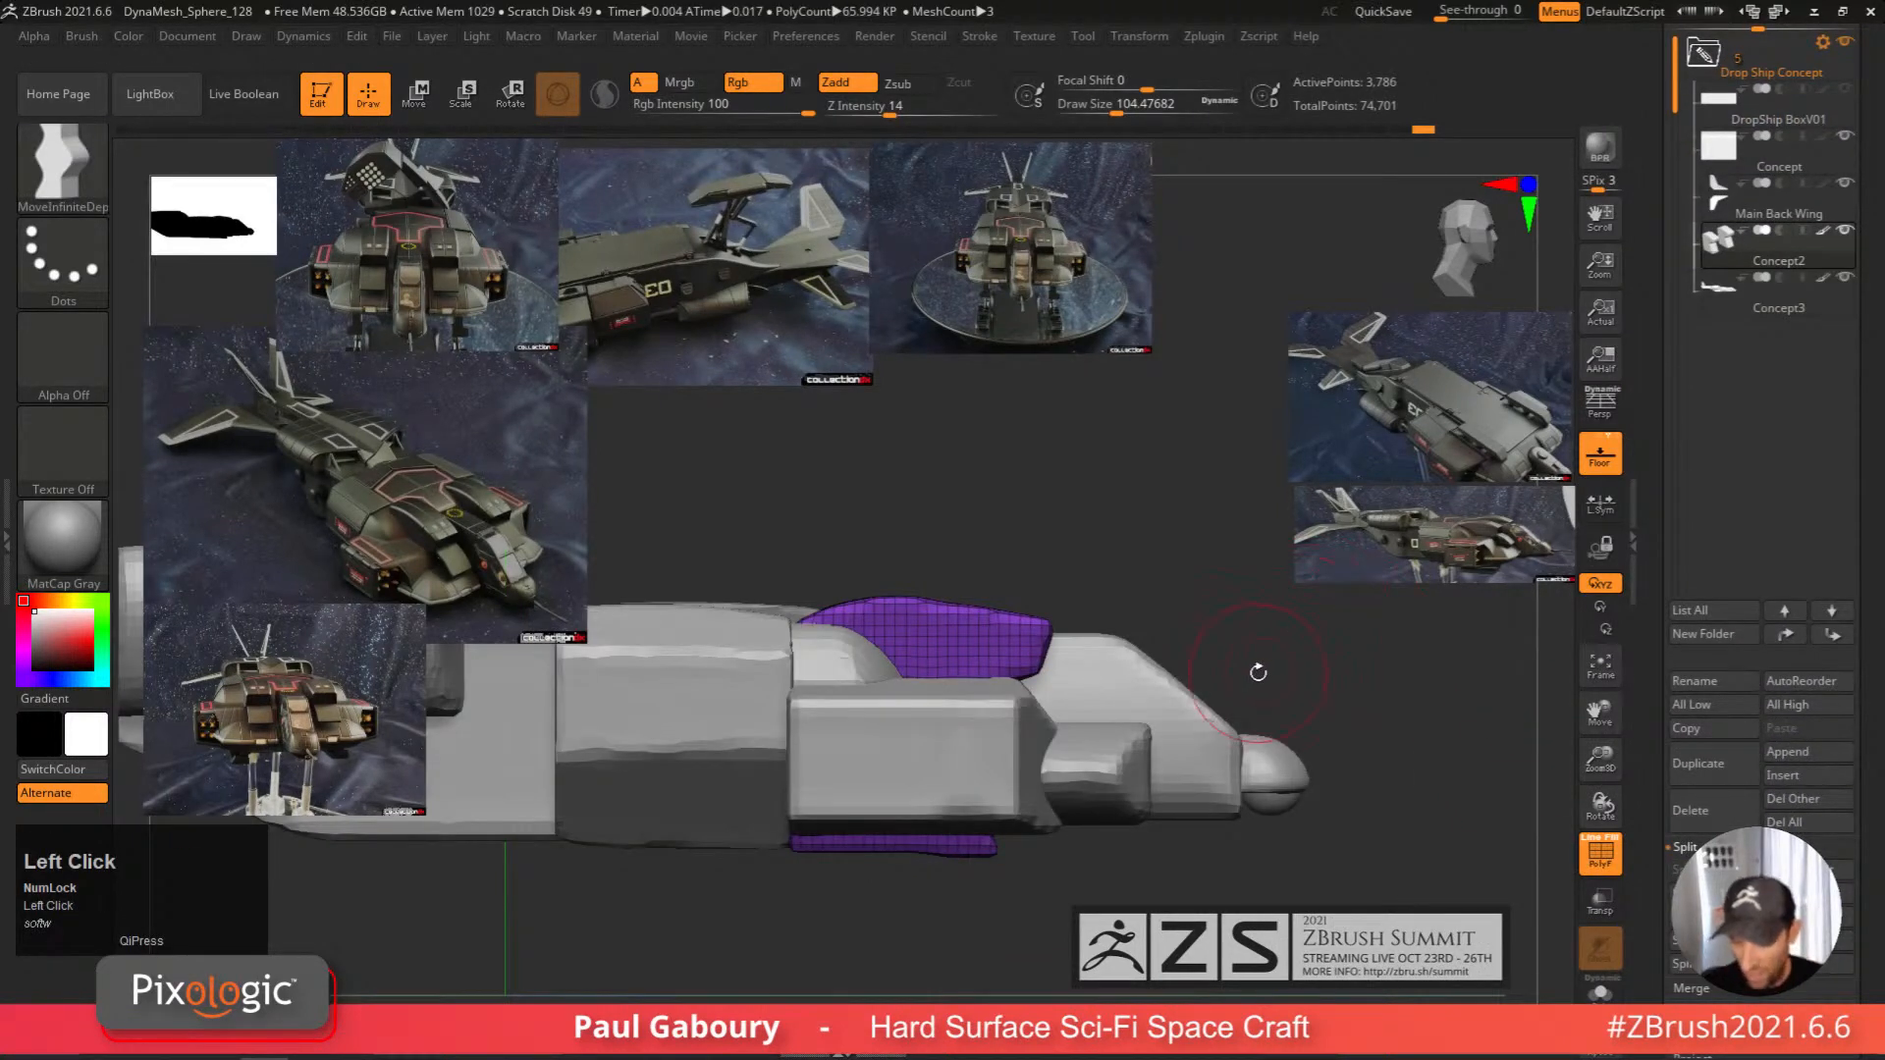
Cut the lower part off the two Concept2 blocks with a horizontal ClipCurve line in side view and update their DynaMesh.
right_click_drag(1266, 661, 1262, 668, "alt")
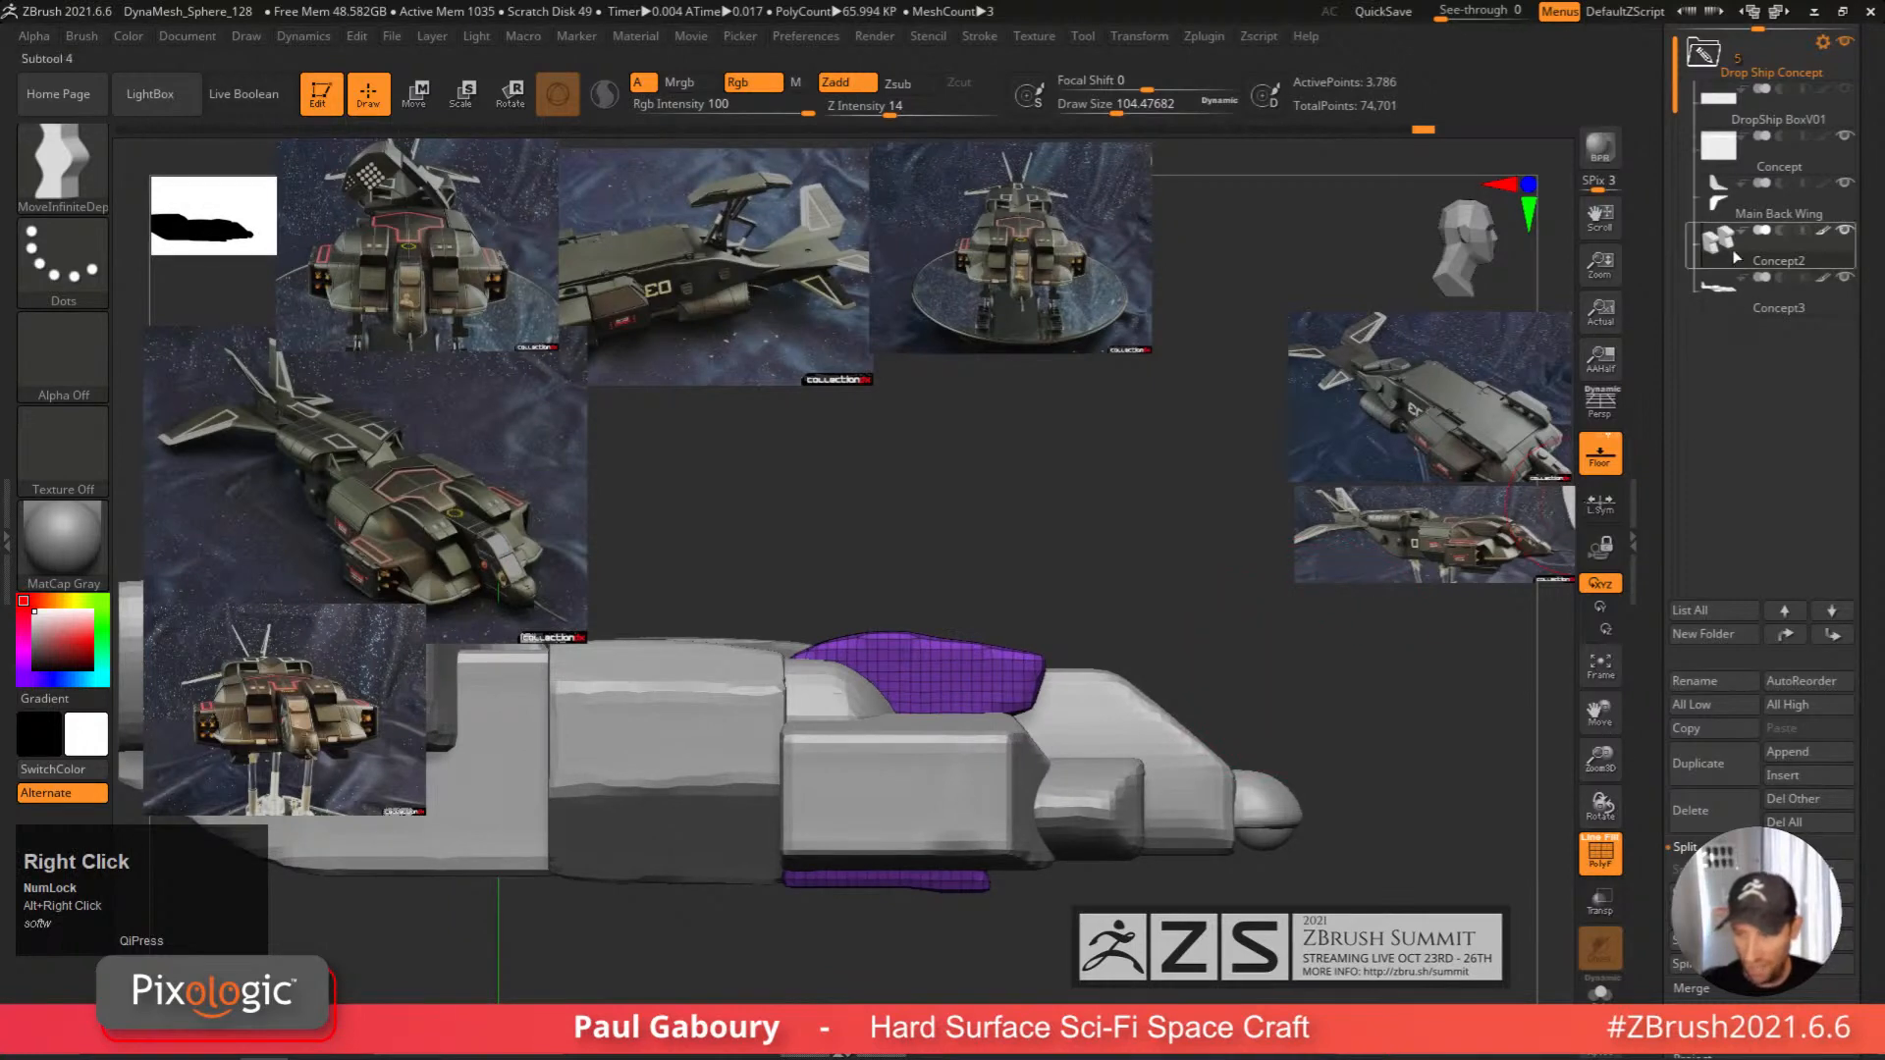
left_click(1730, 283)
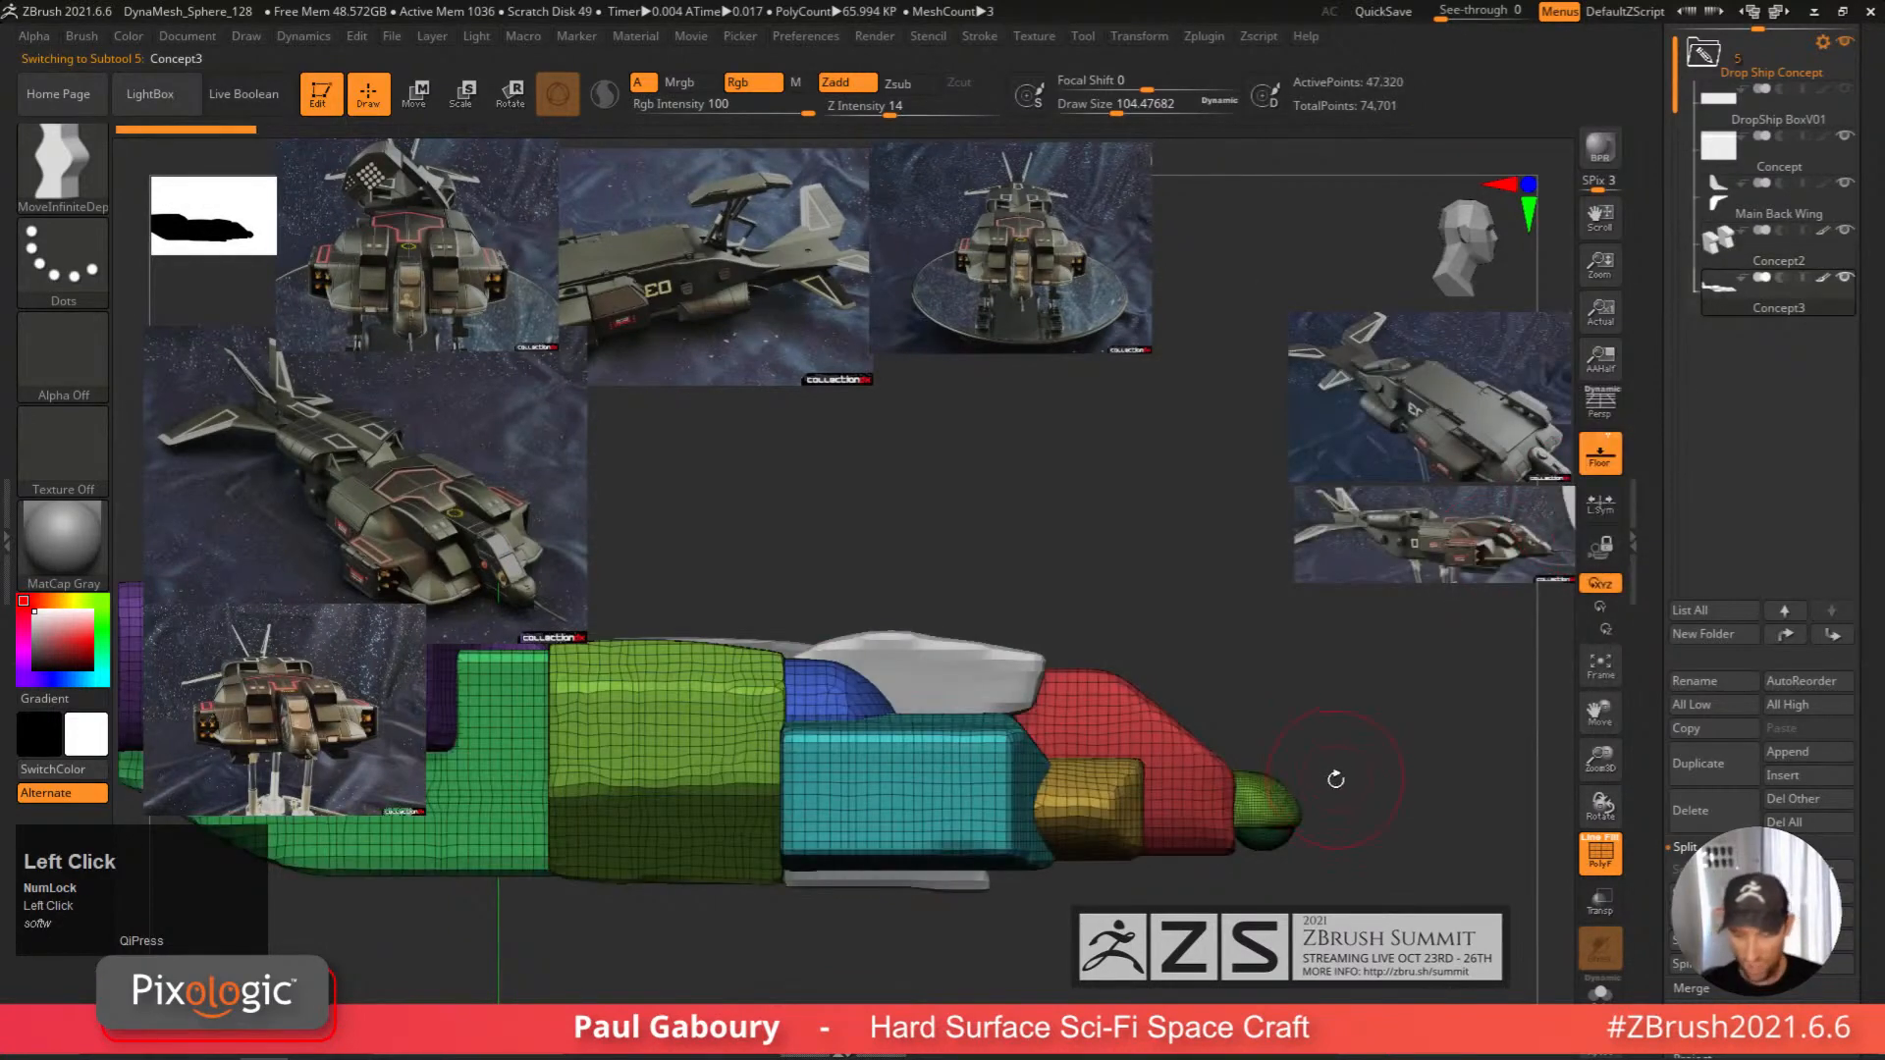
left_click(987, 679, "alt")
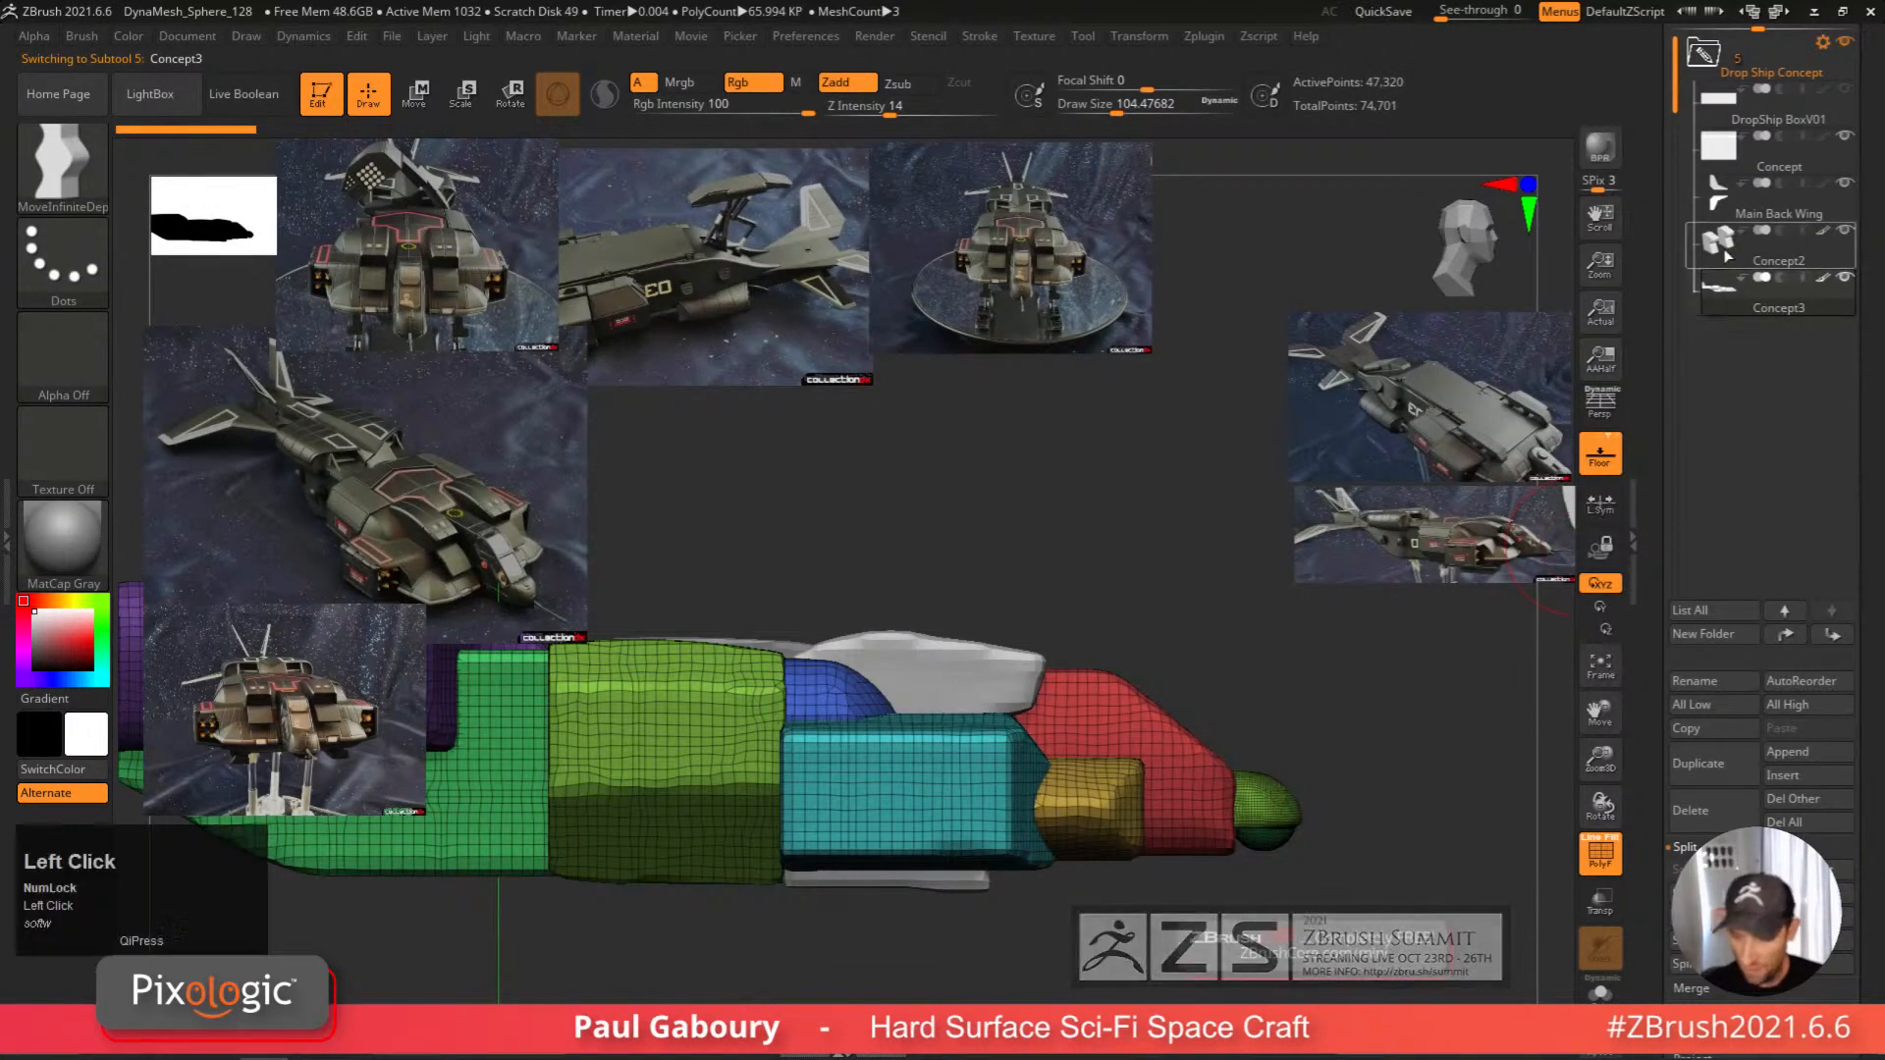
right_click_drag(1041, 913, 1101, 892, "alt")
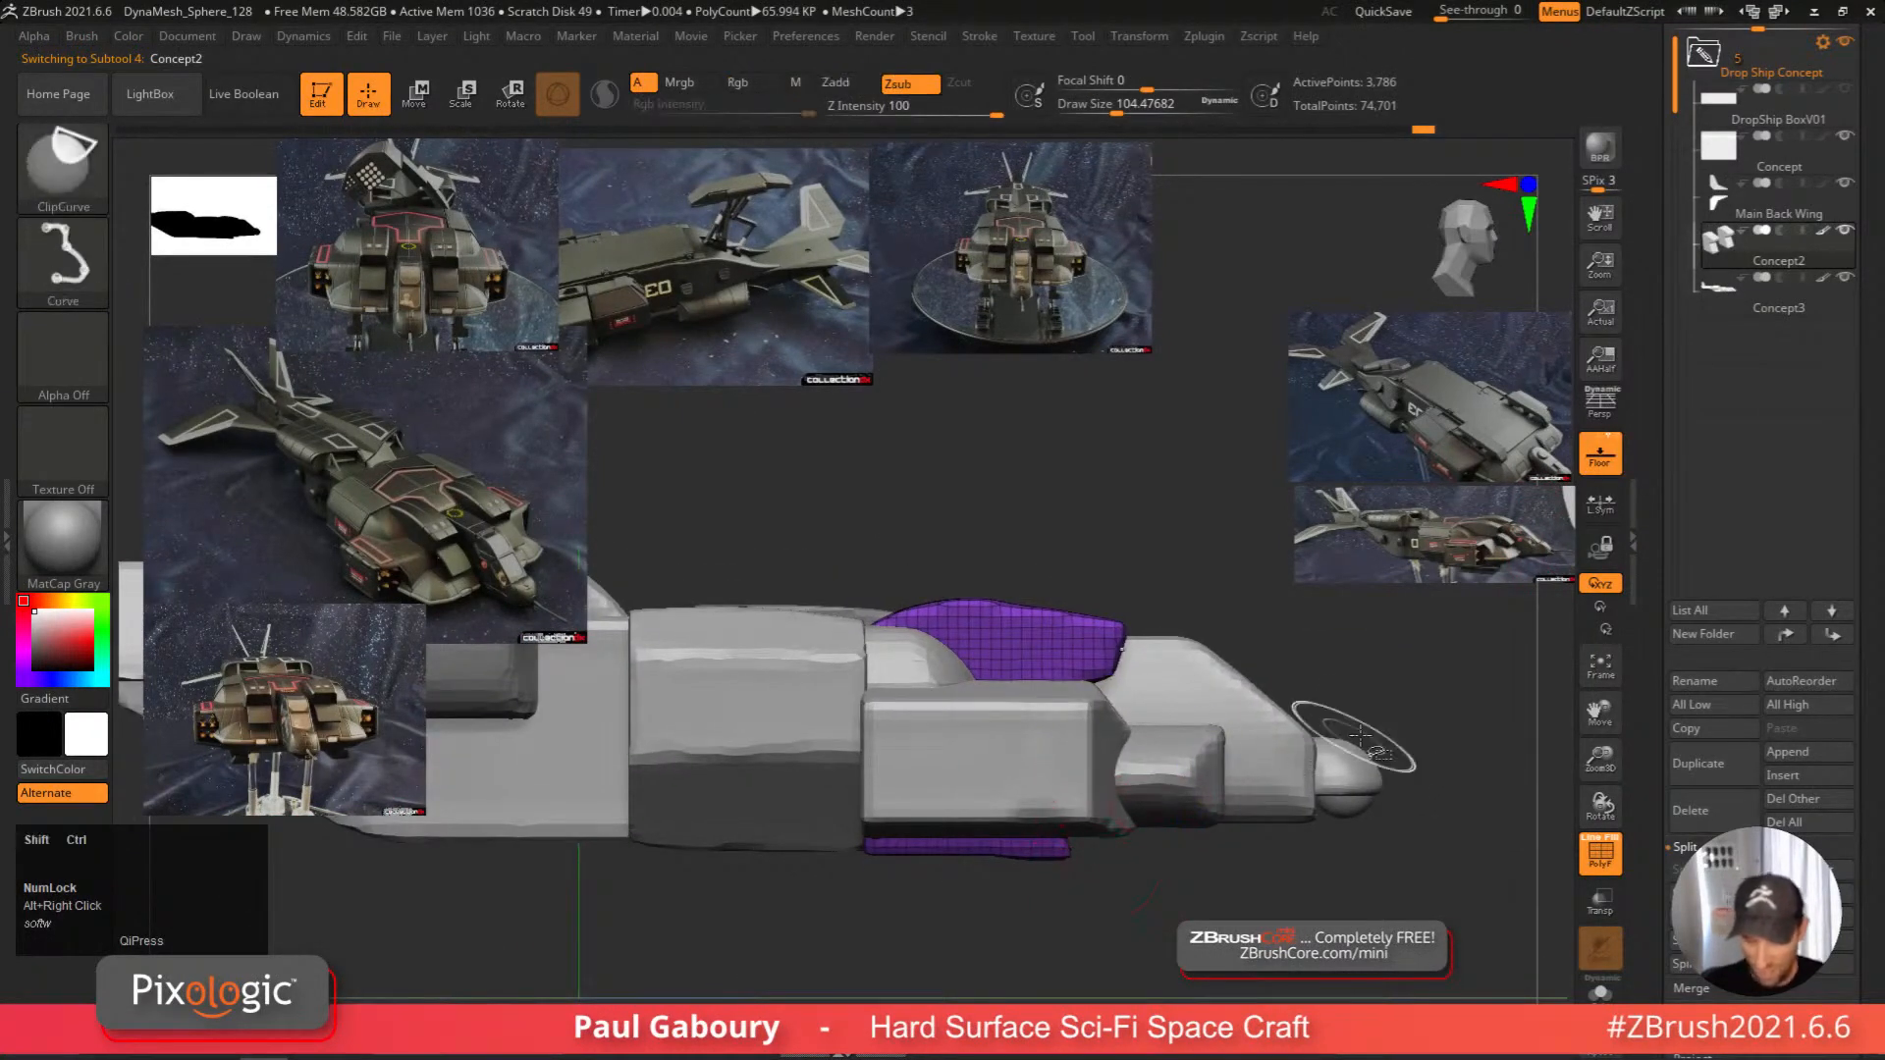
mouse_move(1438, 726)
left_mouse_down("ctrl+shift")
mouse_move(716, 743)
mouse_move(718, 715)
left_mouse_up("ctrl+shift")
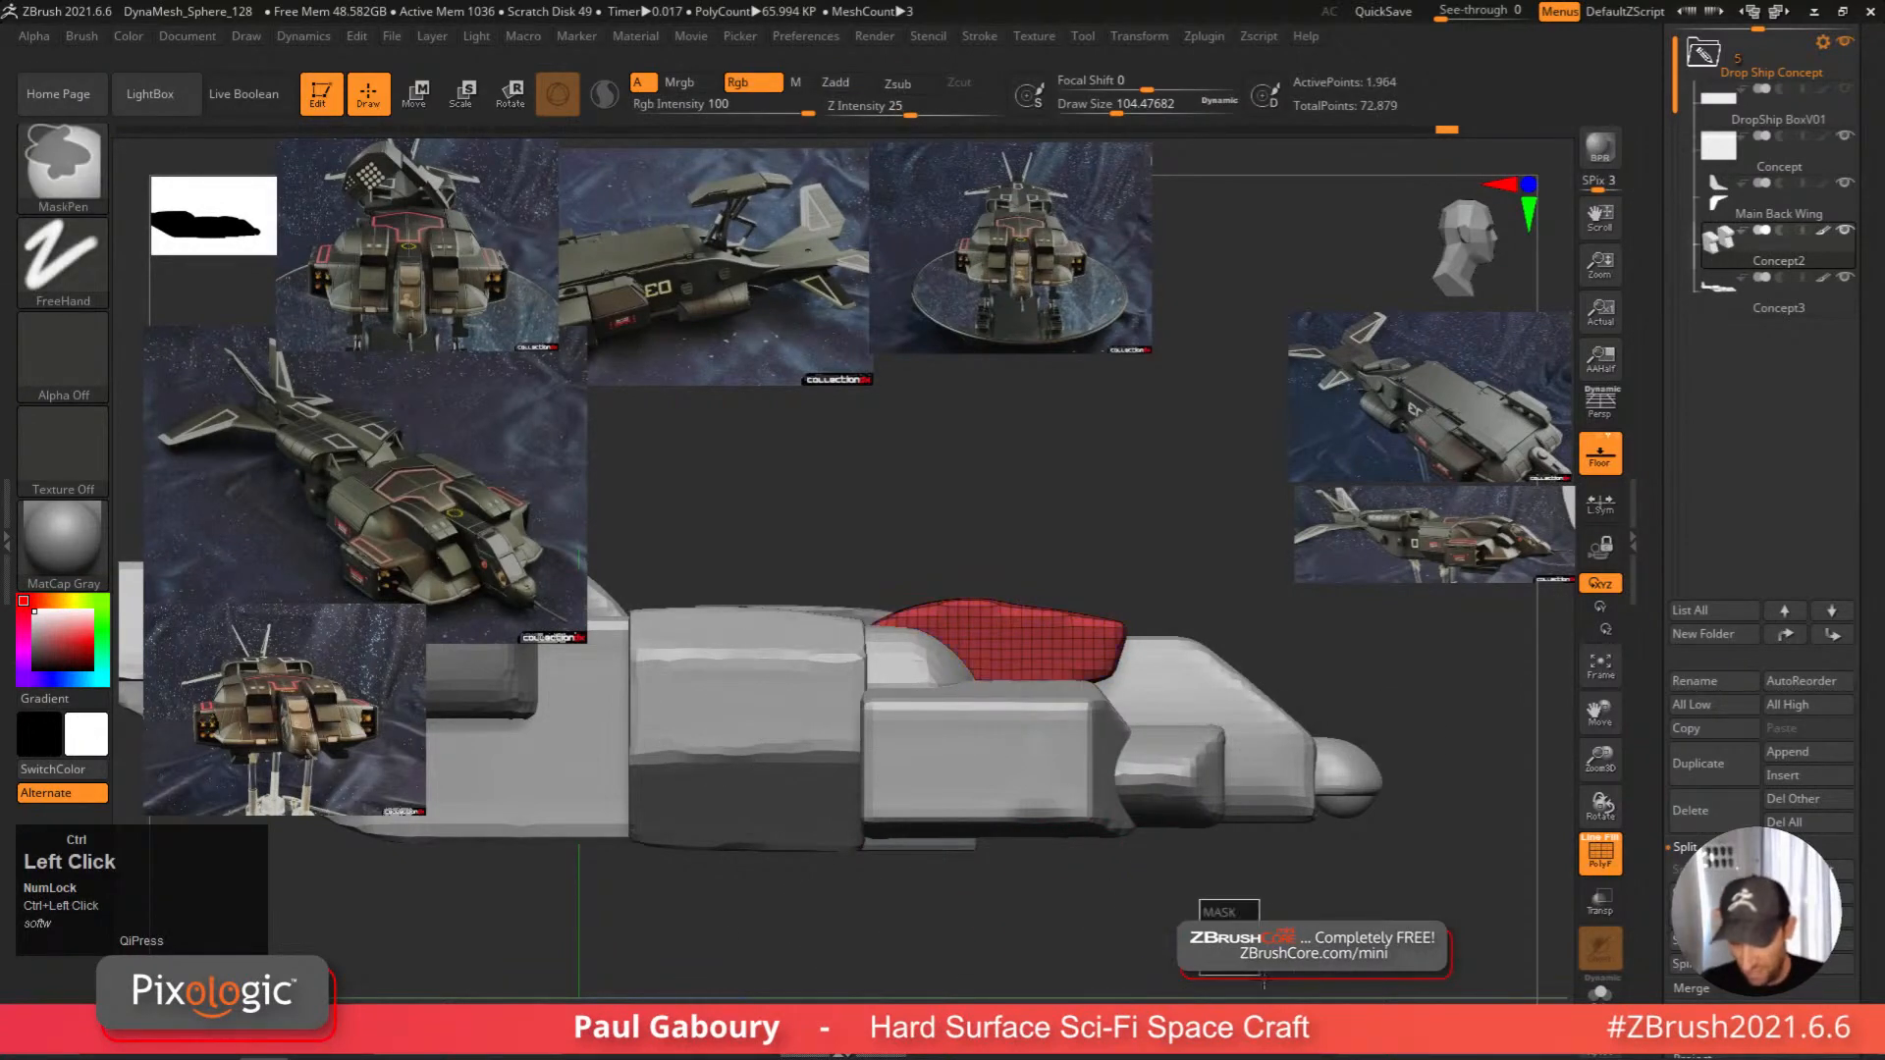
Set the draw size to 20, centre the gizmo on the trimmed Concept2 blocks and reset its orientation.
right_click_drag(1173, 913, 1163, 901)
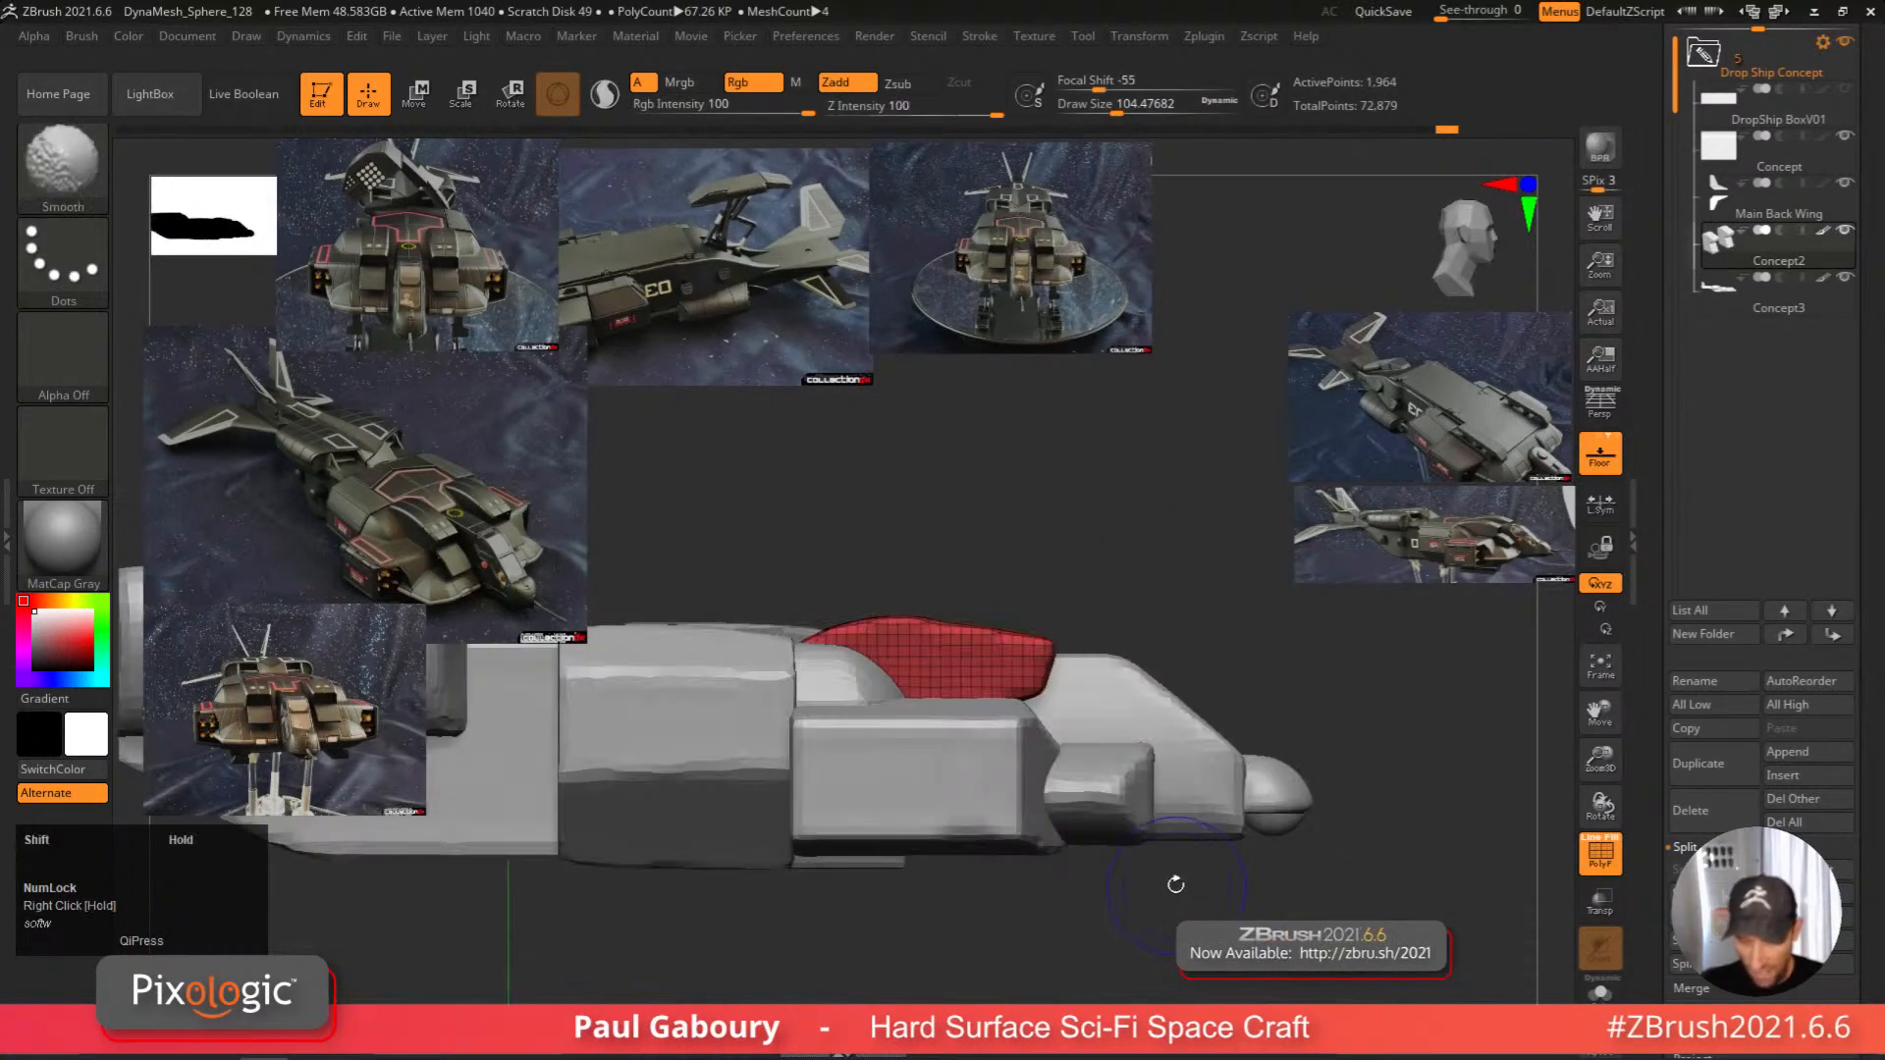
key("s")
left_click_drag(1164, 905, 1160, 903)
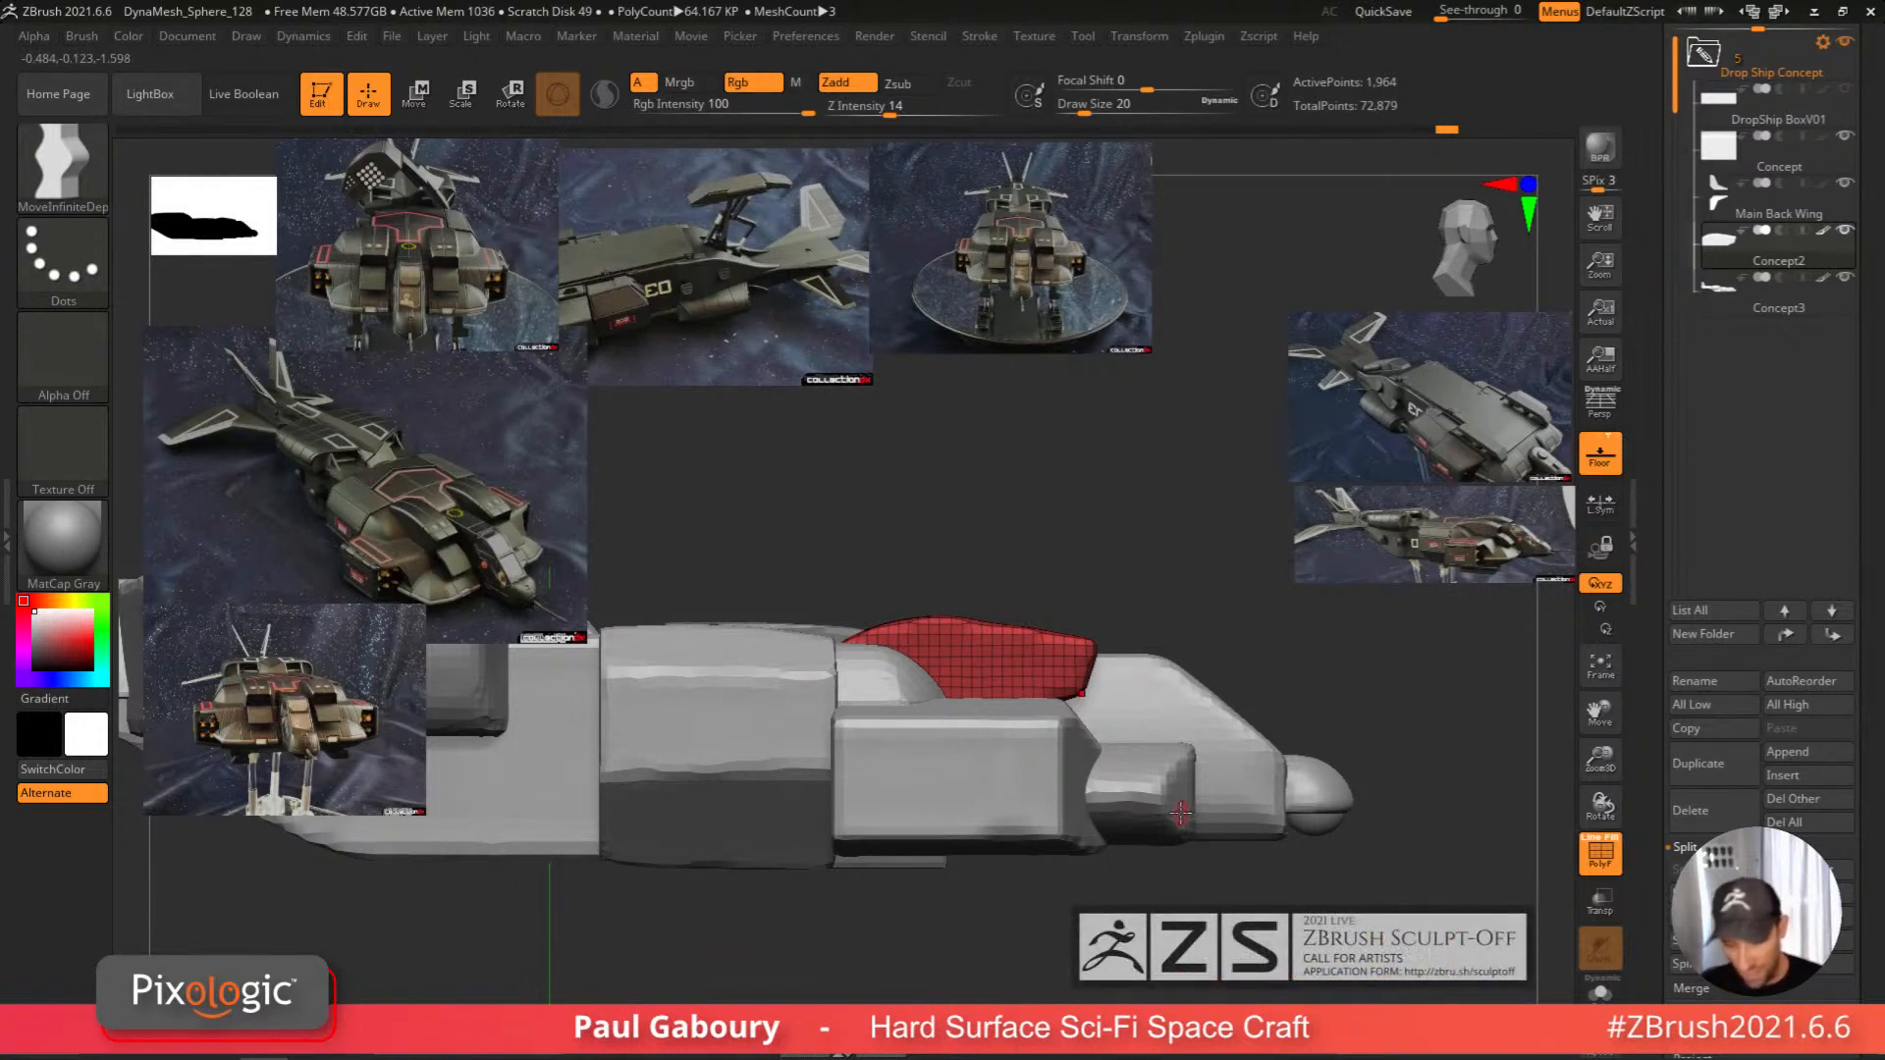
key("w")
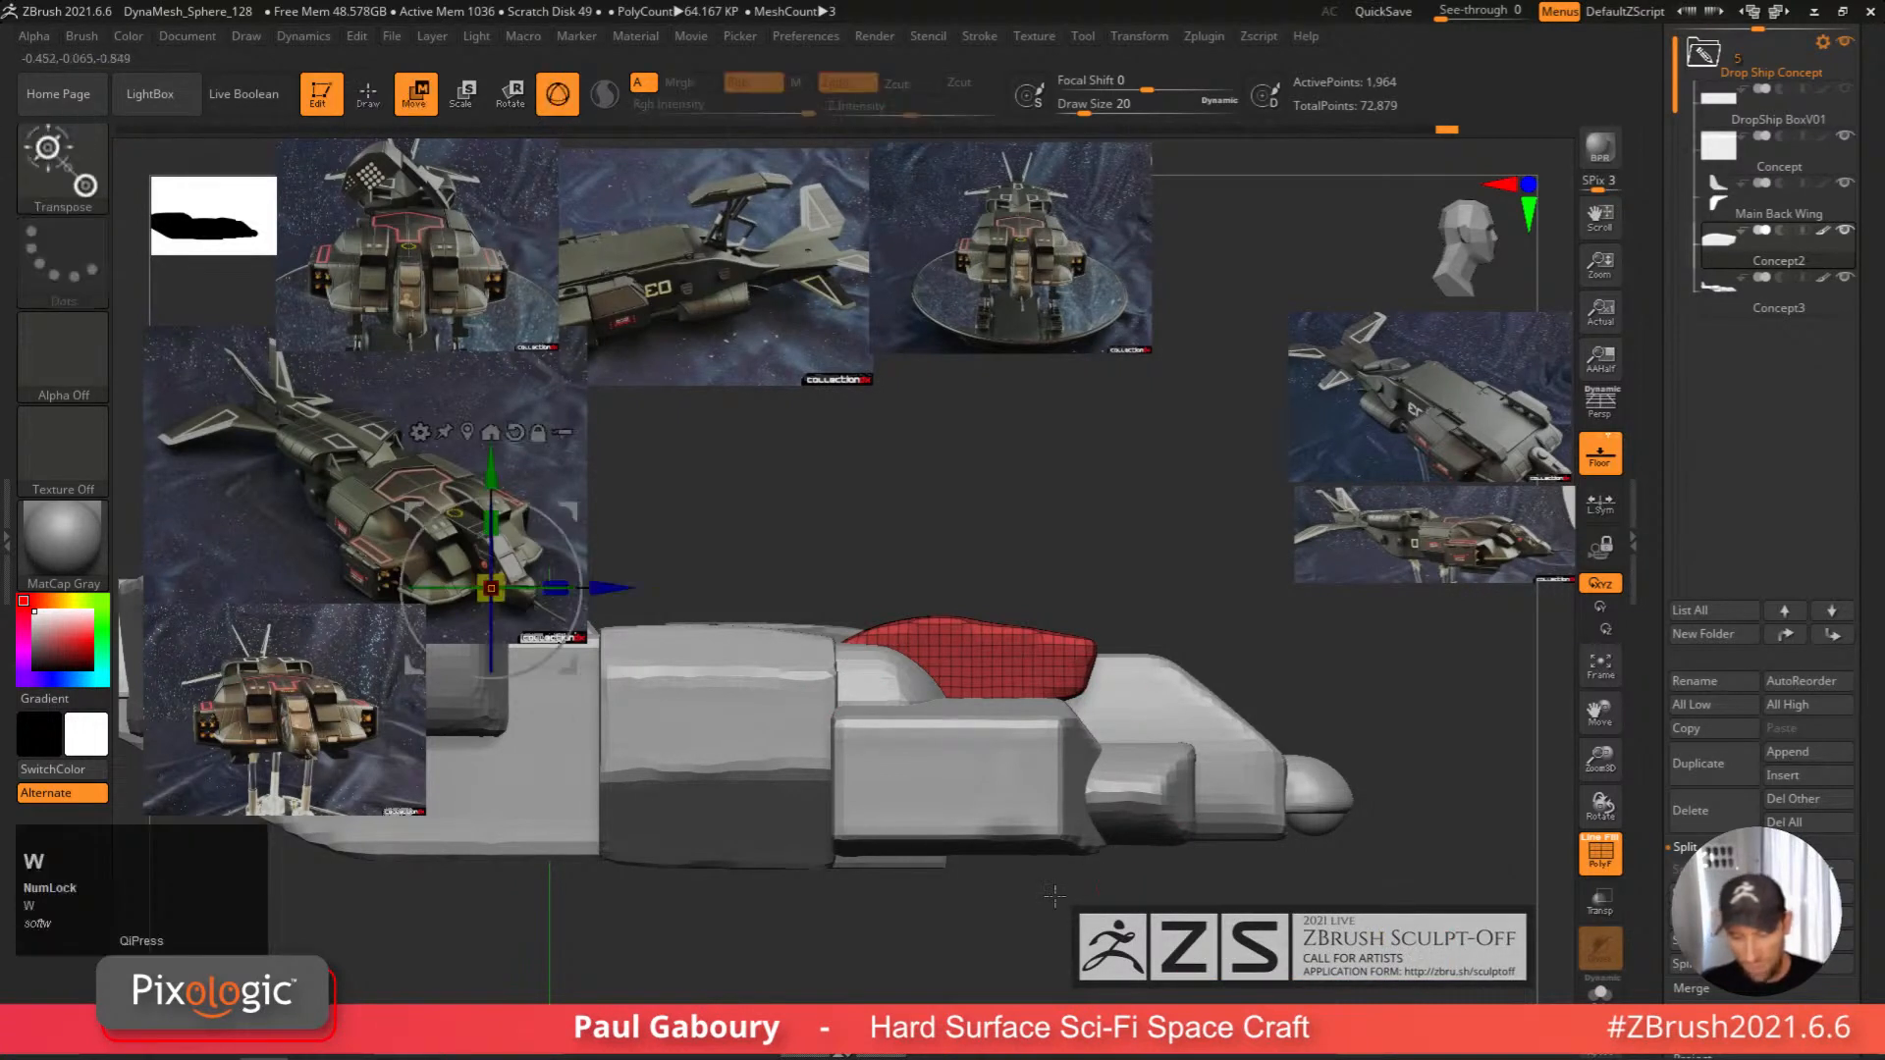
left_click(475, 438)
left_click(988, 509, "alt")
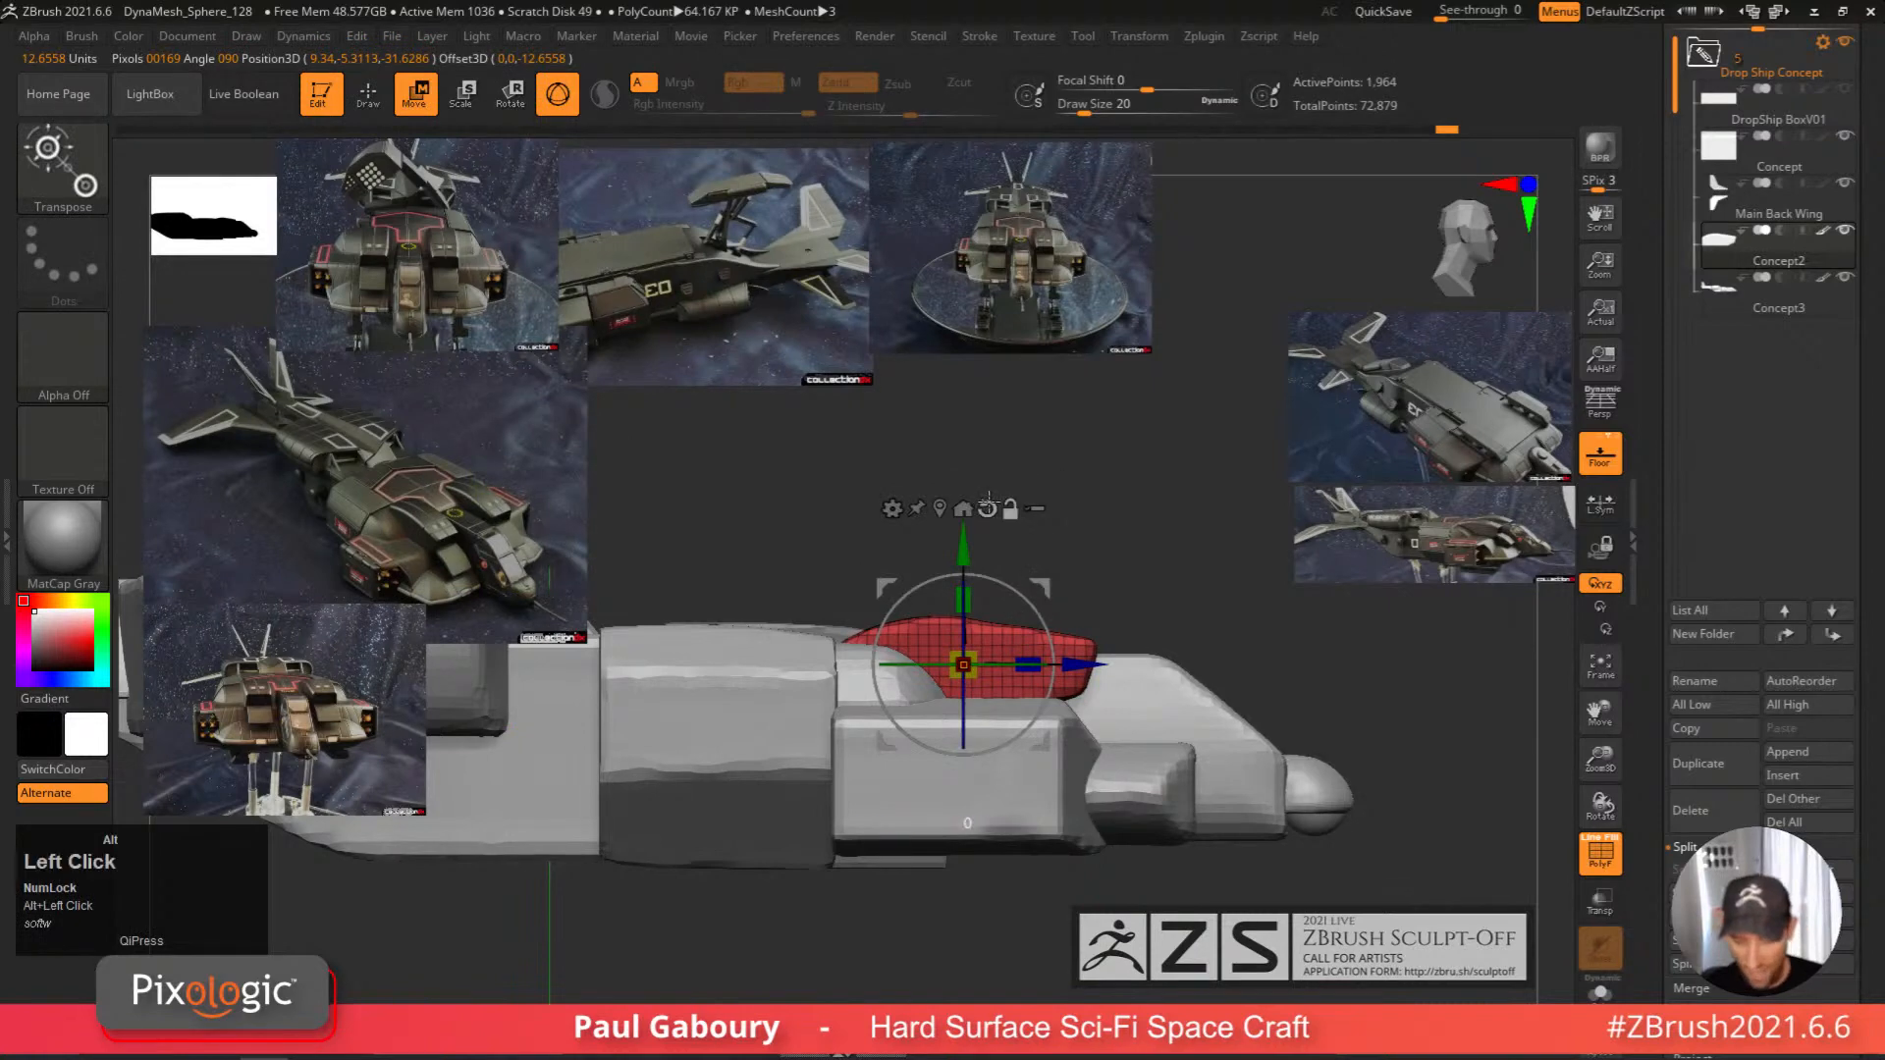
Move the two trimmed Concept2 blocks slightly down in side view and update their DynaMesh.
right_click_drag(1159, 556, 1236, 665, "ctrl")
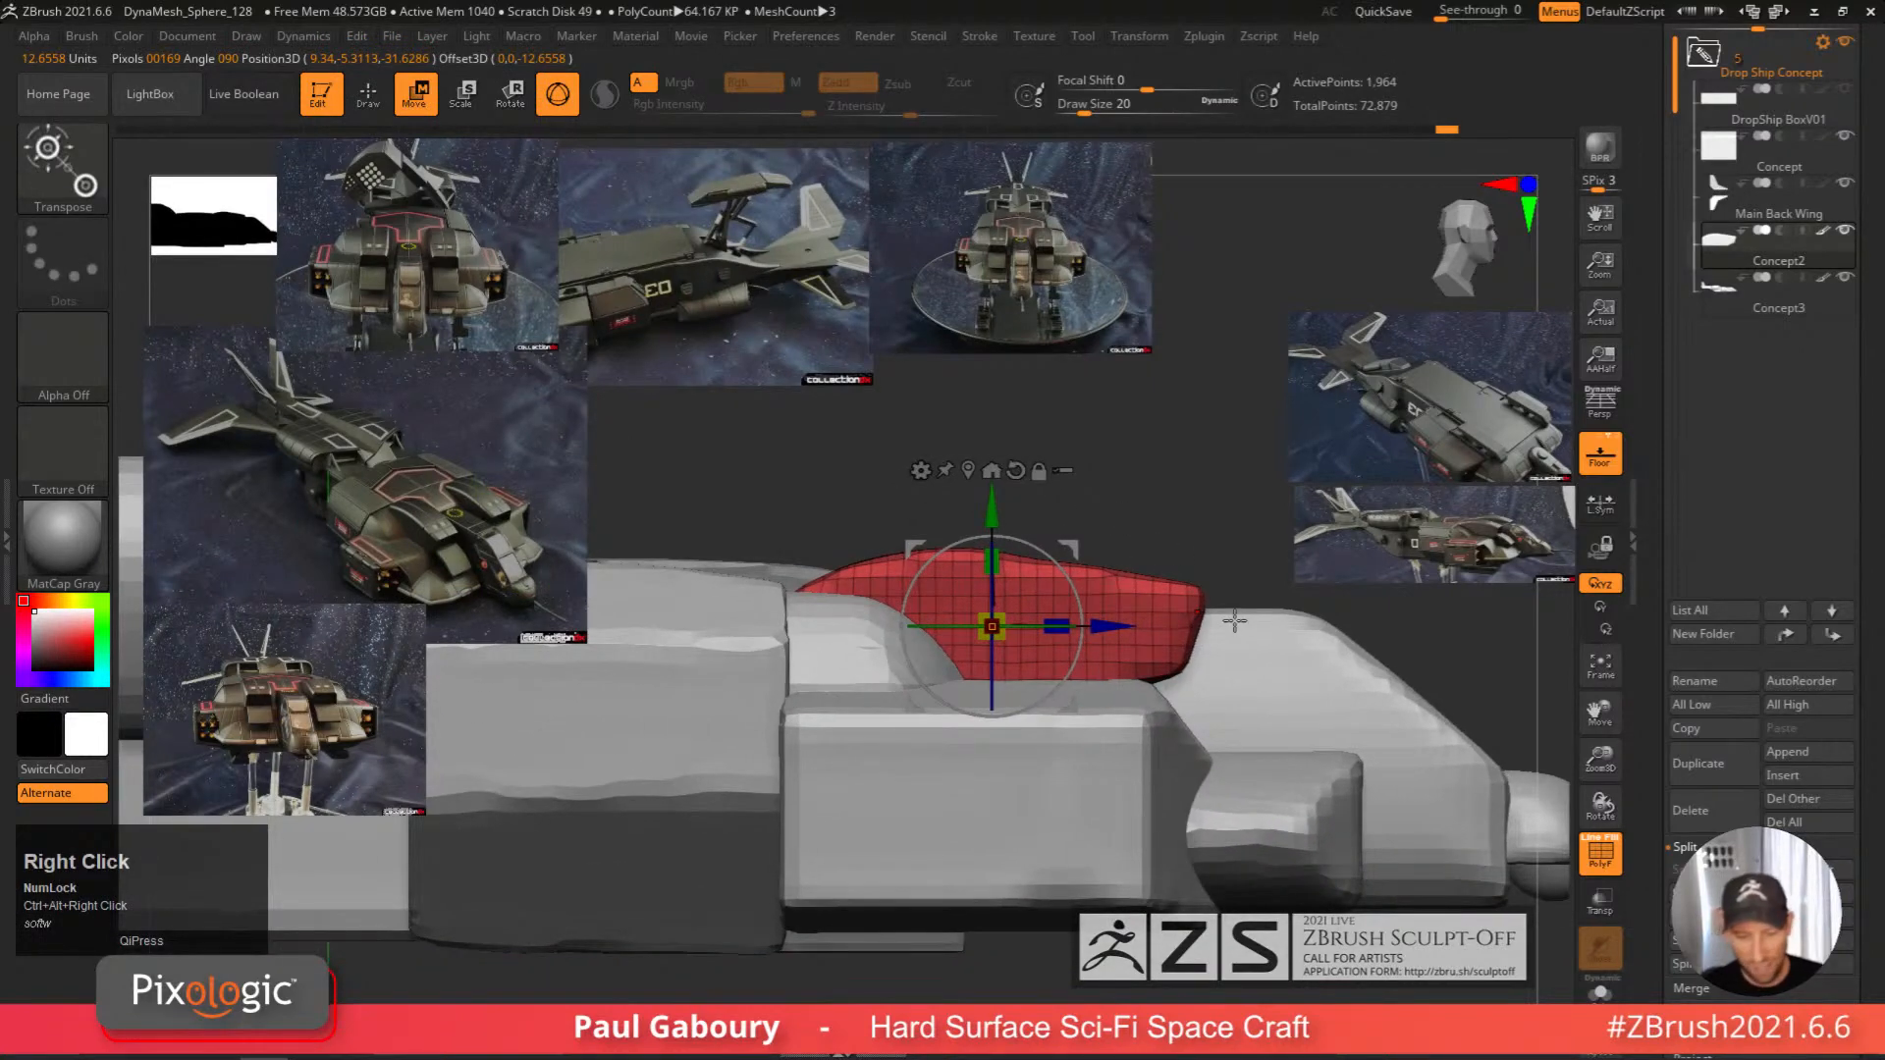
right_click_drag(1278, 747, 1201, 774)
left_click_drag(1240, 974, 572, 616, "ctrl+alt")
left_click_drag(867, 496, 869, 512)
key("ctrl")
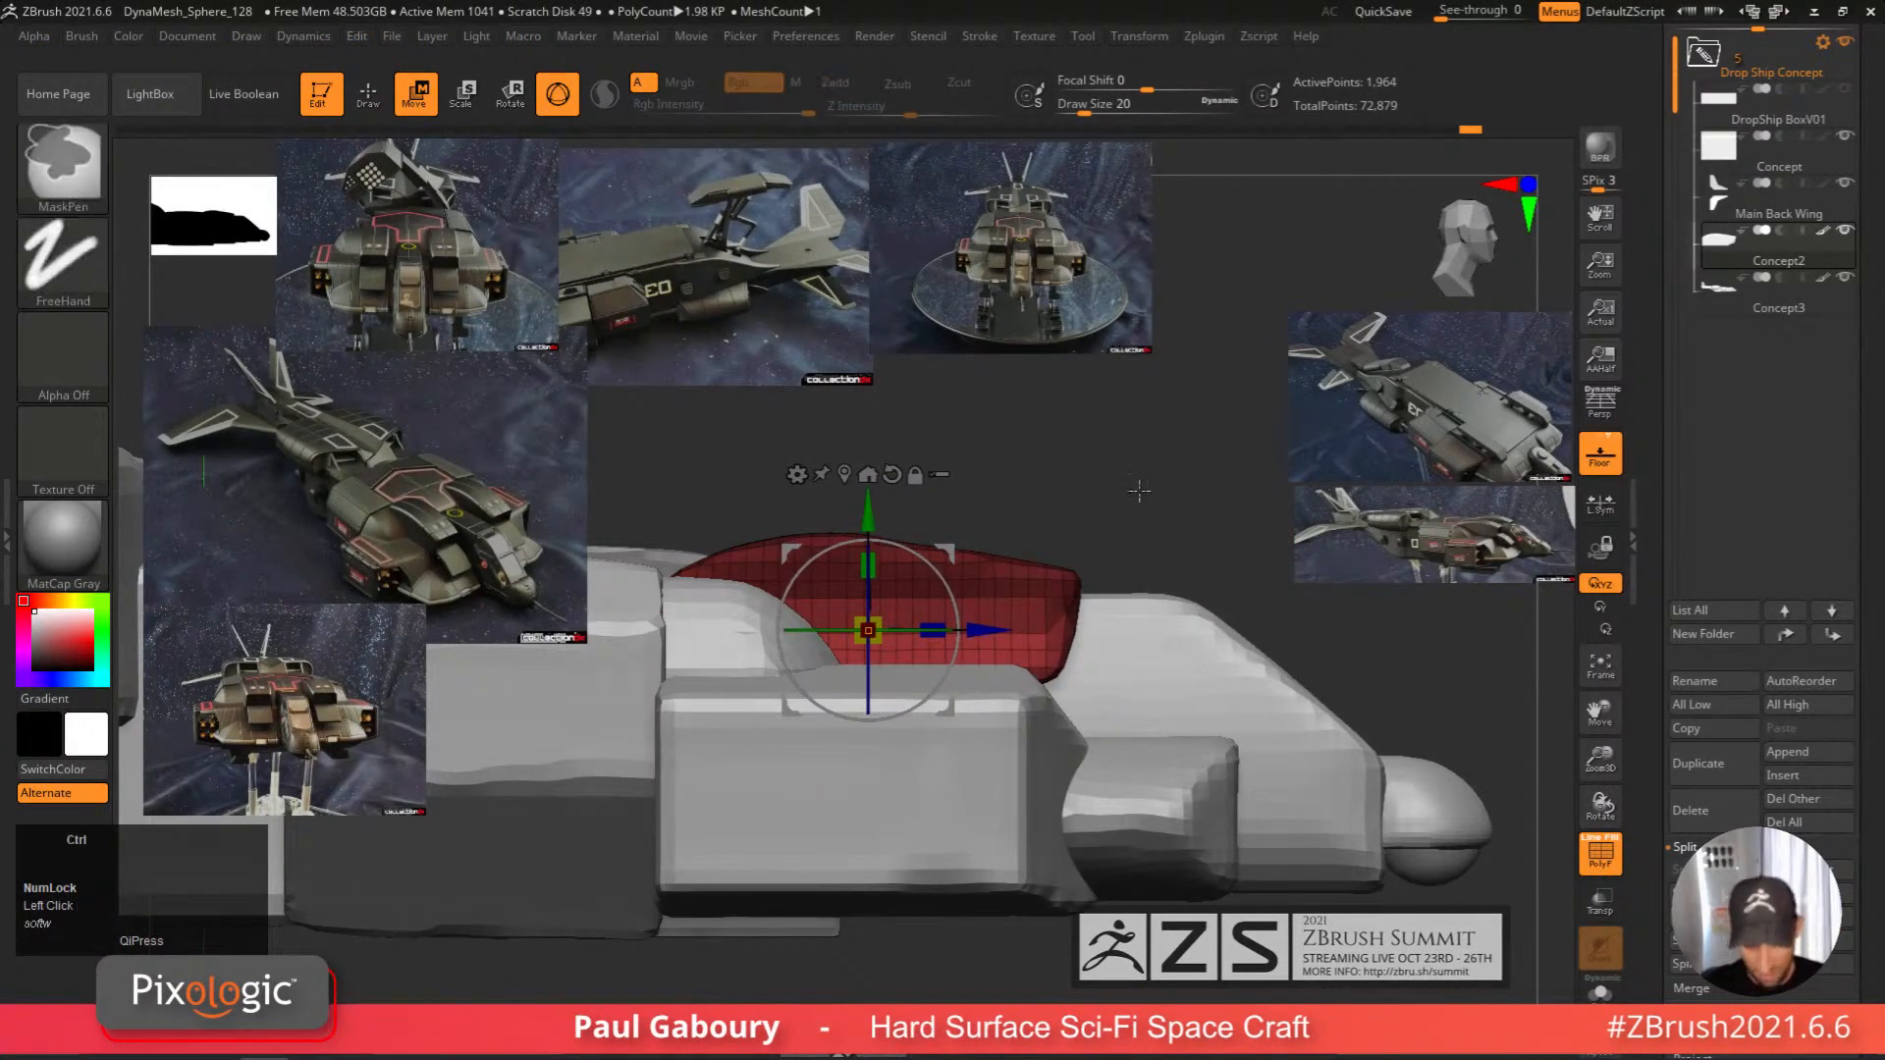
left_click(1132, 462, "ctrl")
Stretch the two Concept2 blocks lengthwise along the ship with the gizmo's scale handle and update their DynaMesh.
key("shift")
key("q")
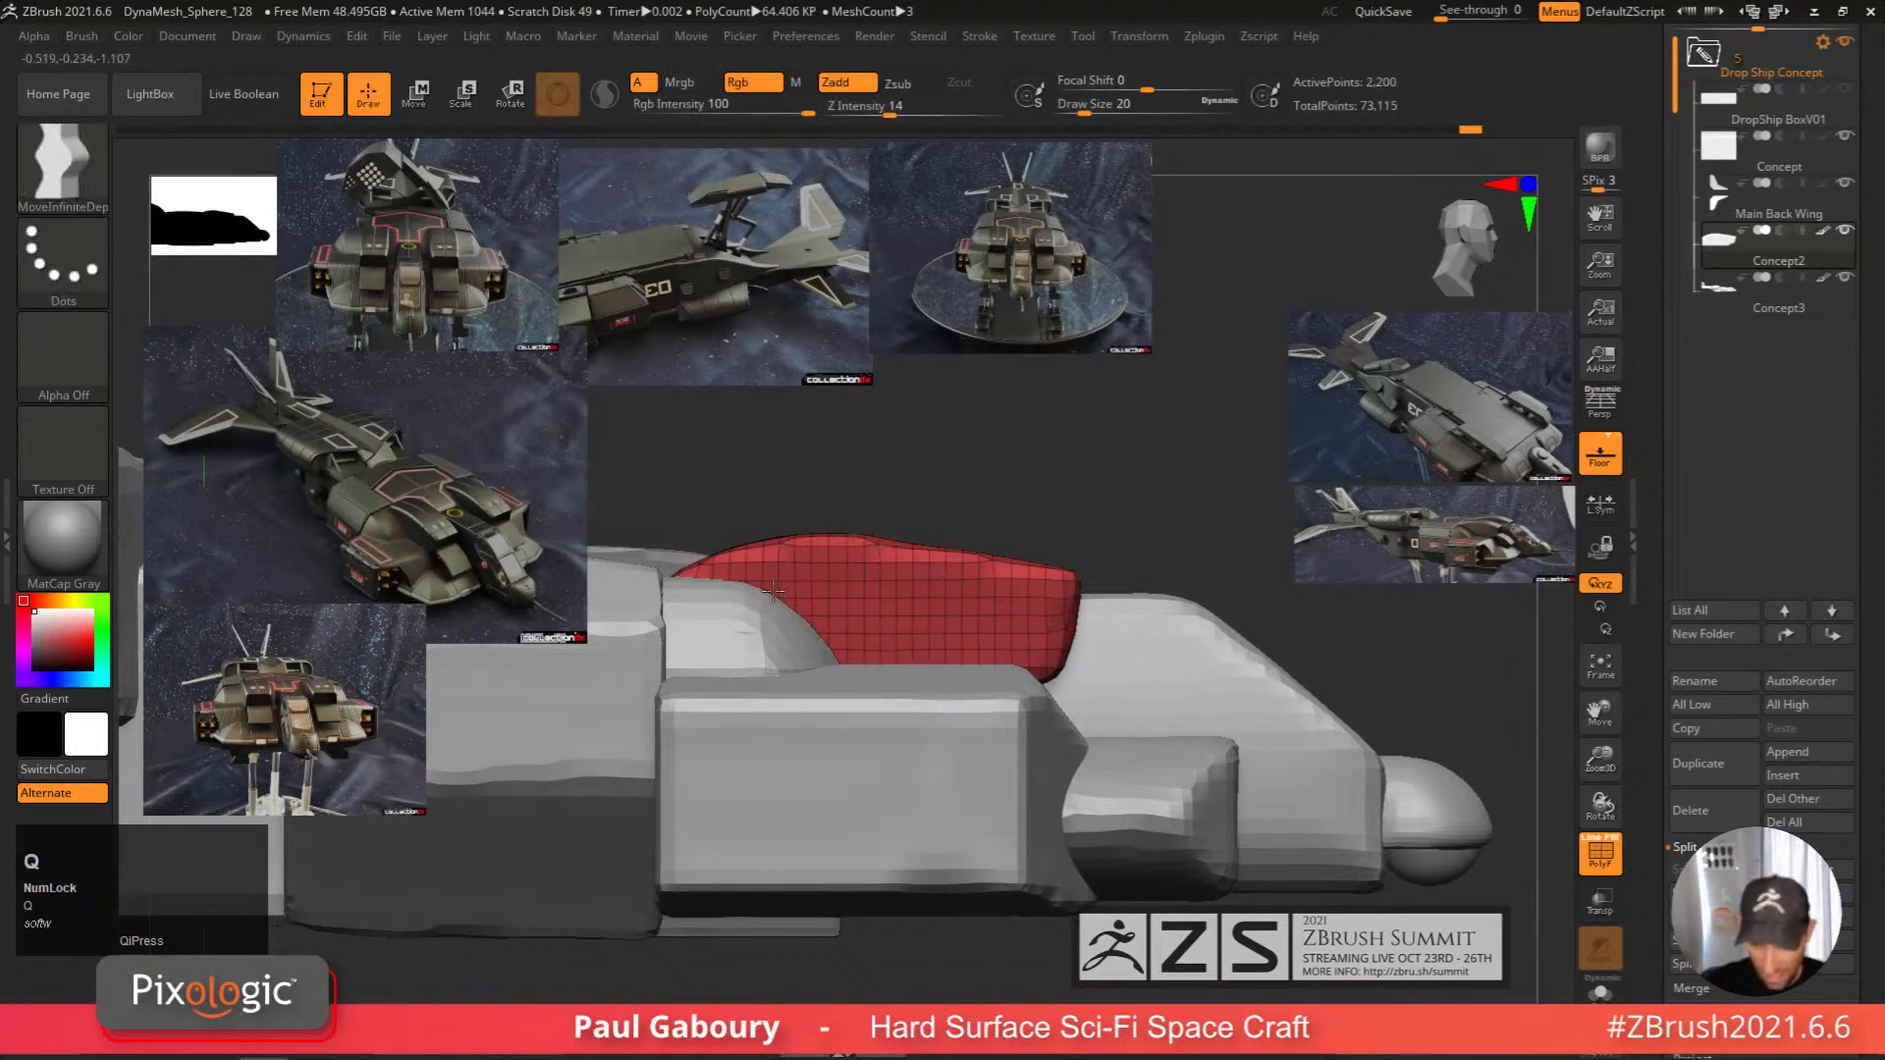
right_click_drag(686, 580, 744, 607, "alt")
key("w")
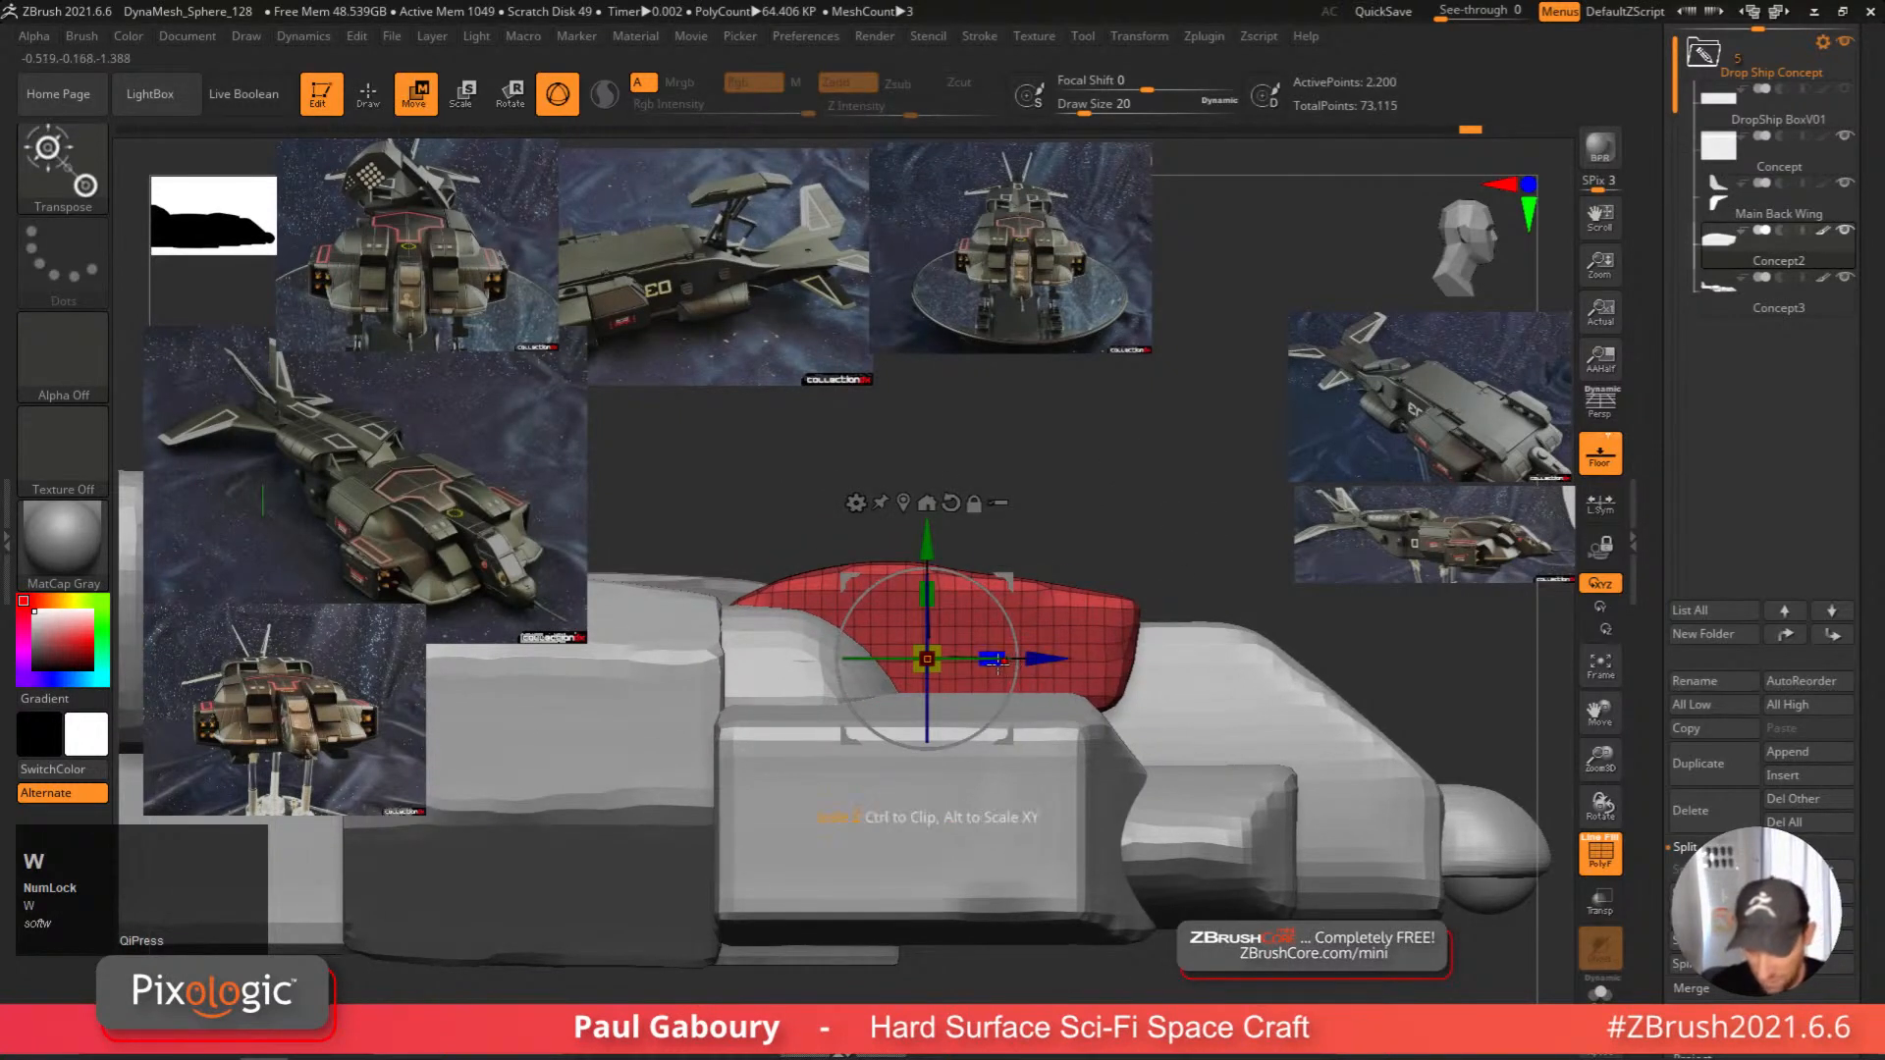
left_click_drag(995, 664, 1123, 721)
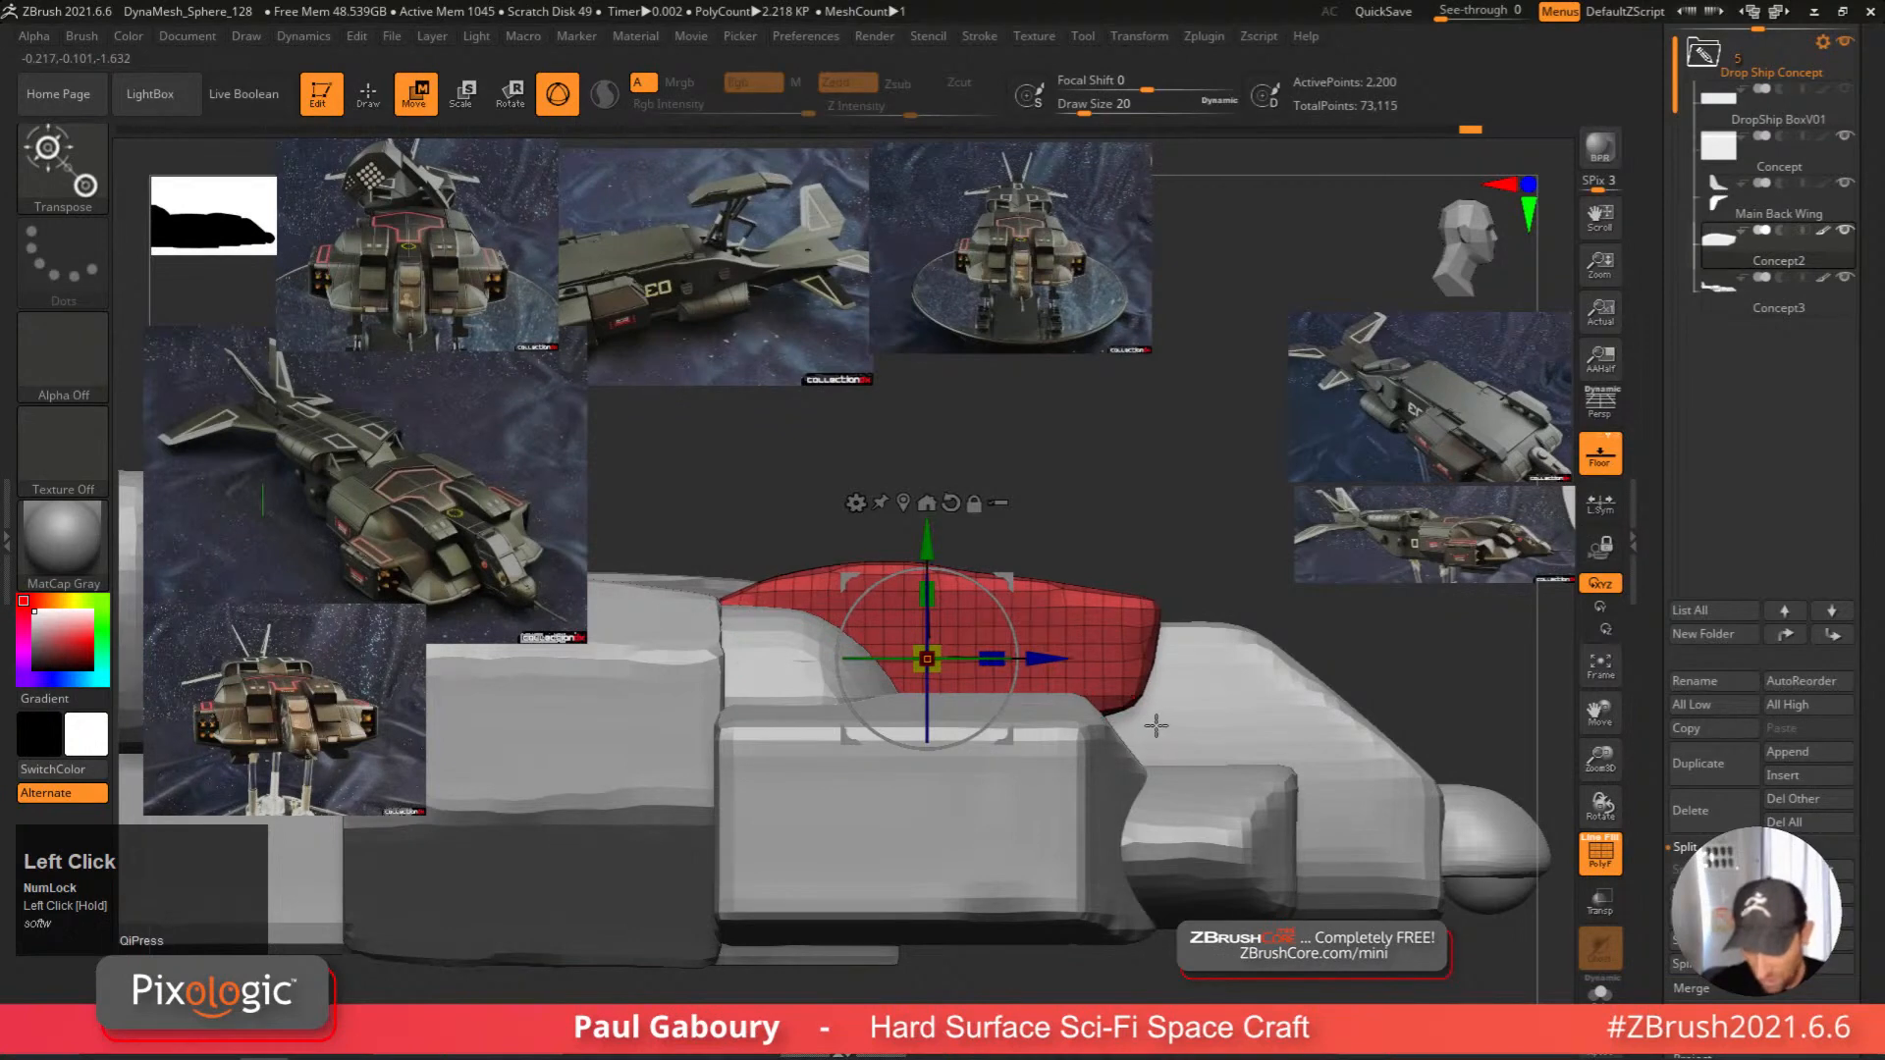
key("q")
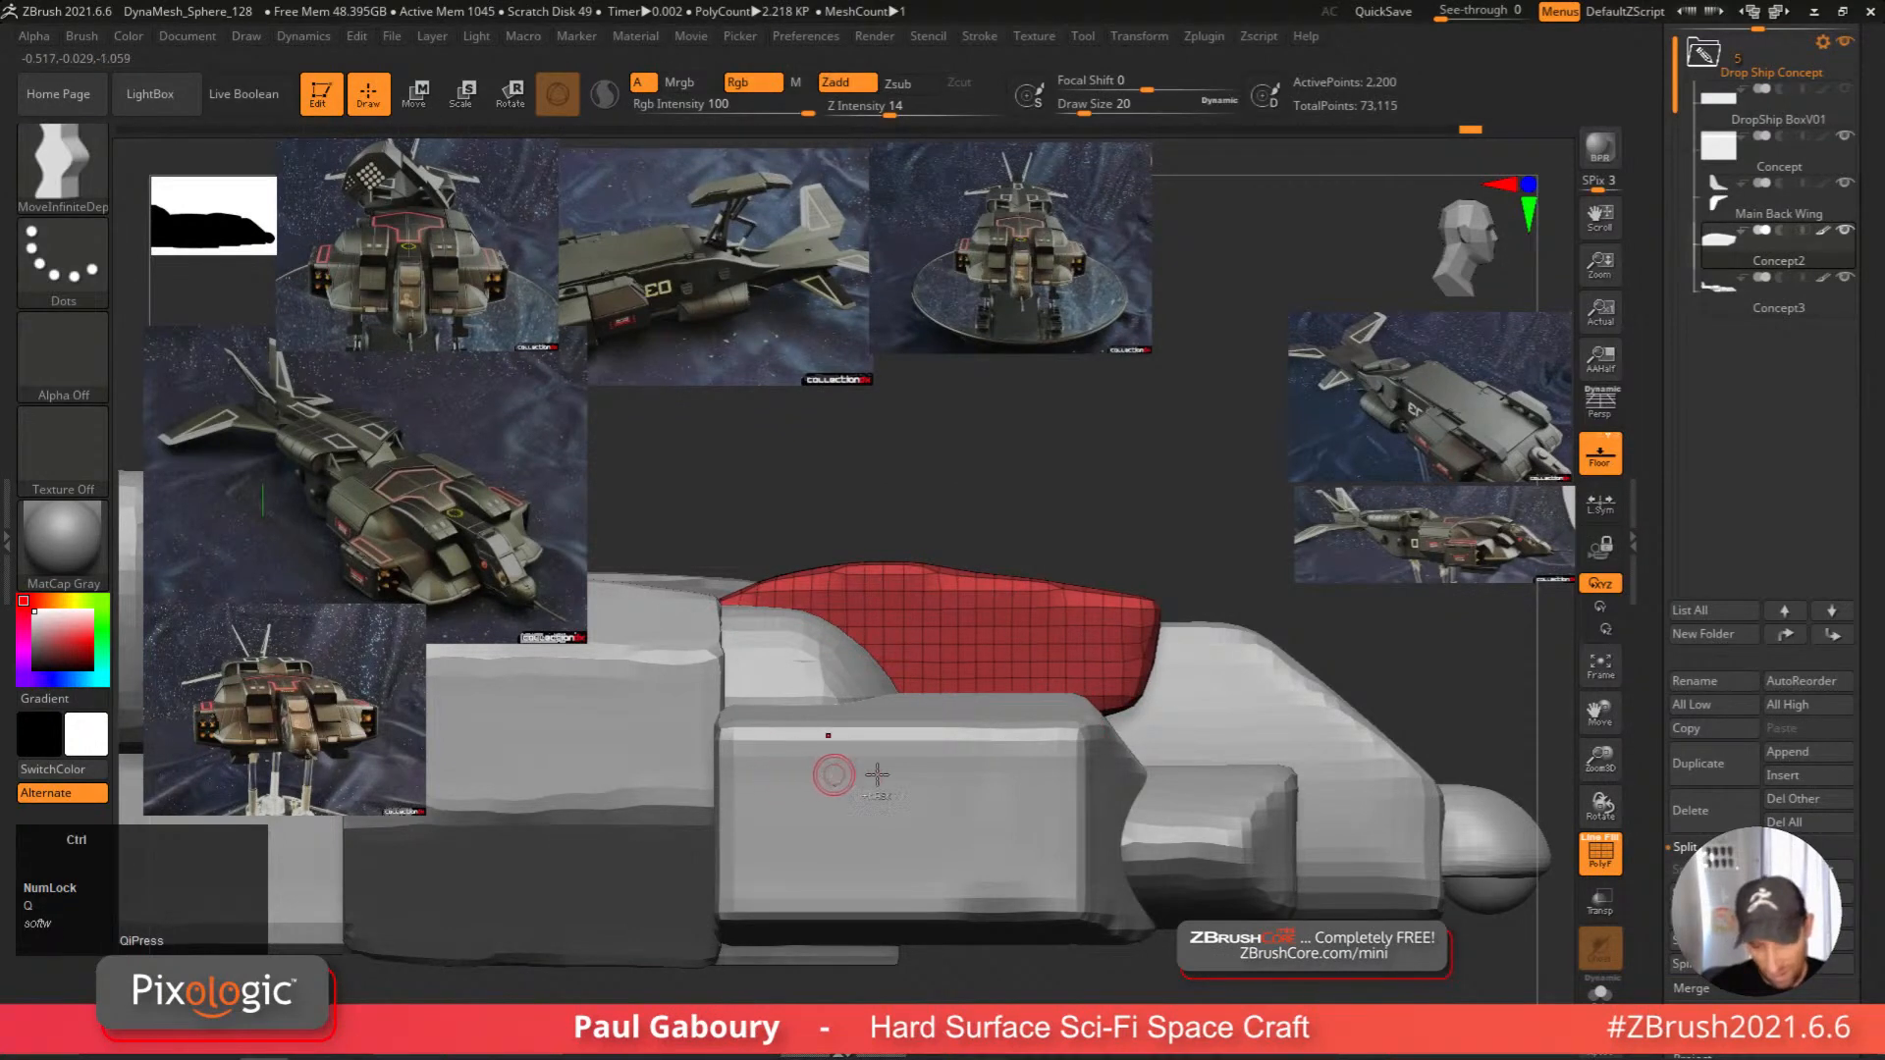
mouse_move(829, 775)
right_mouse_down("alt")
mouse_move(907, 681)
mouse_move(972, 860)
mouse_move(992, 867)
right_mouse_up("alt")
left_click_drag(998, 864, 1047, 955, "ctrl")
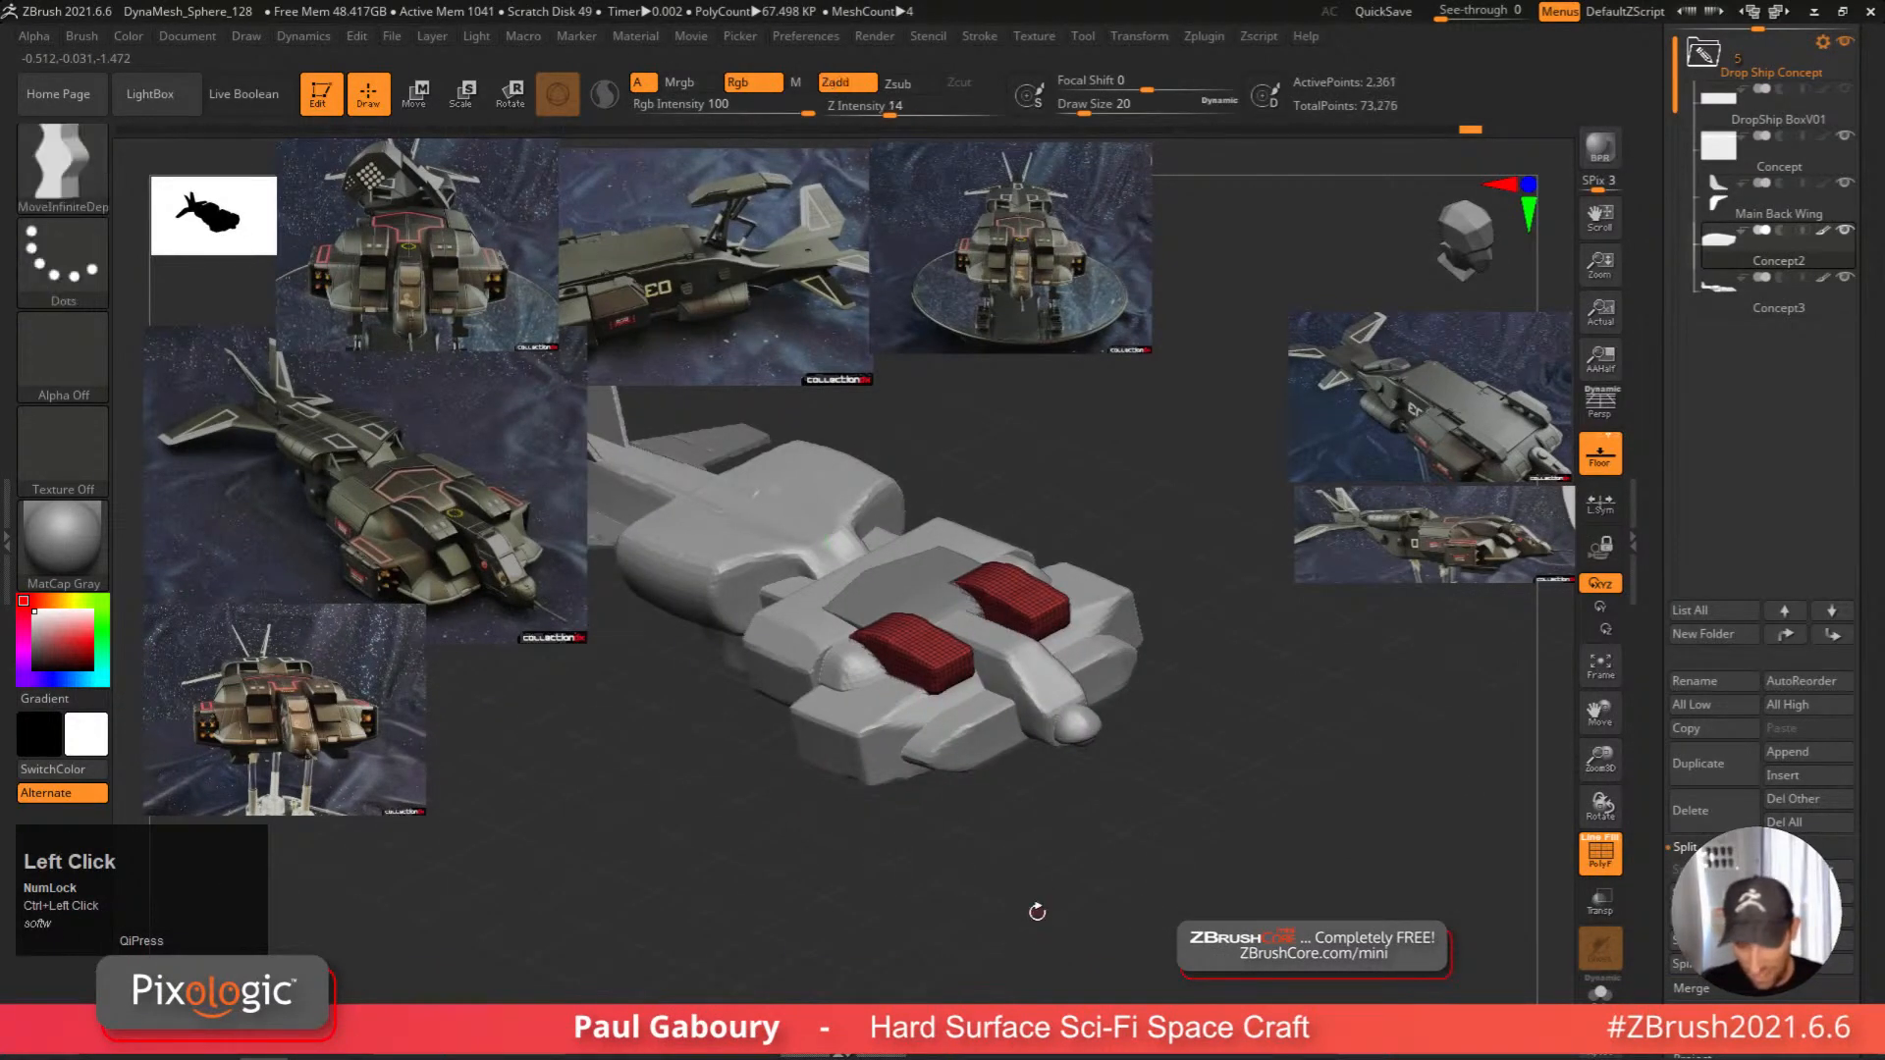
right_click_drag(1037, 896, 1030, 835)
right_click_drag(1031, 835, 1063, 897, "ctrl")
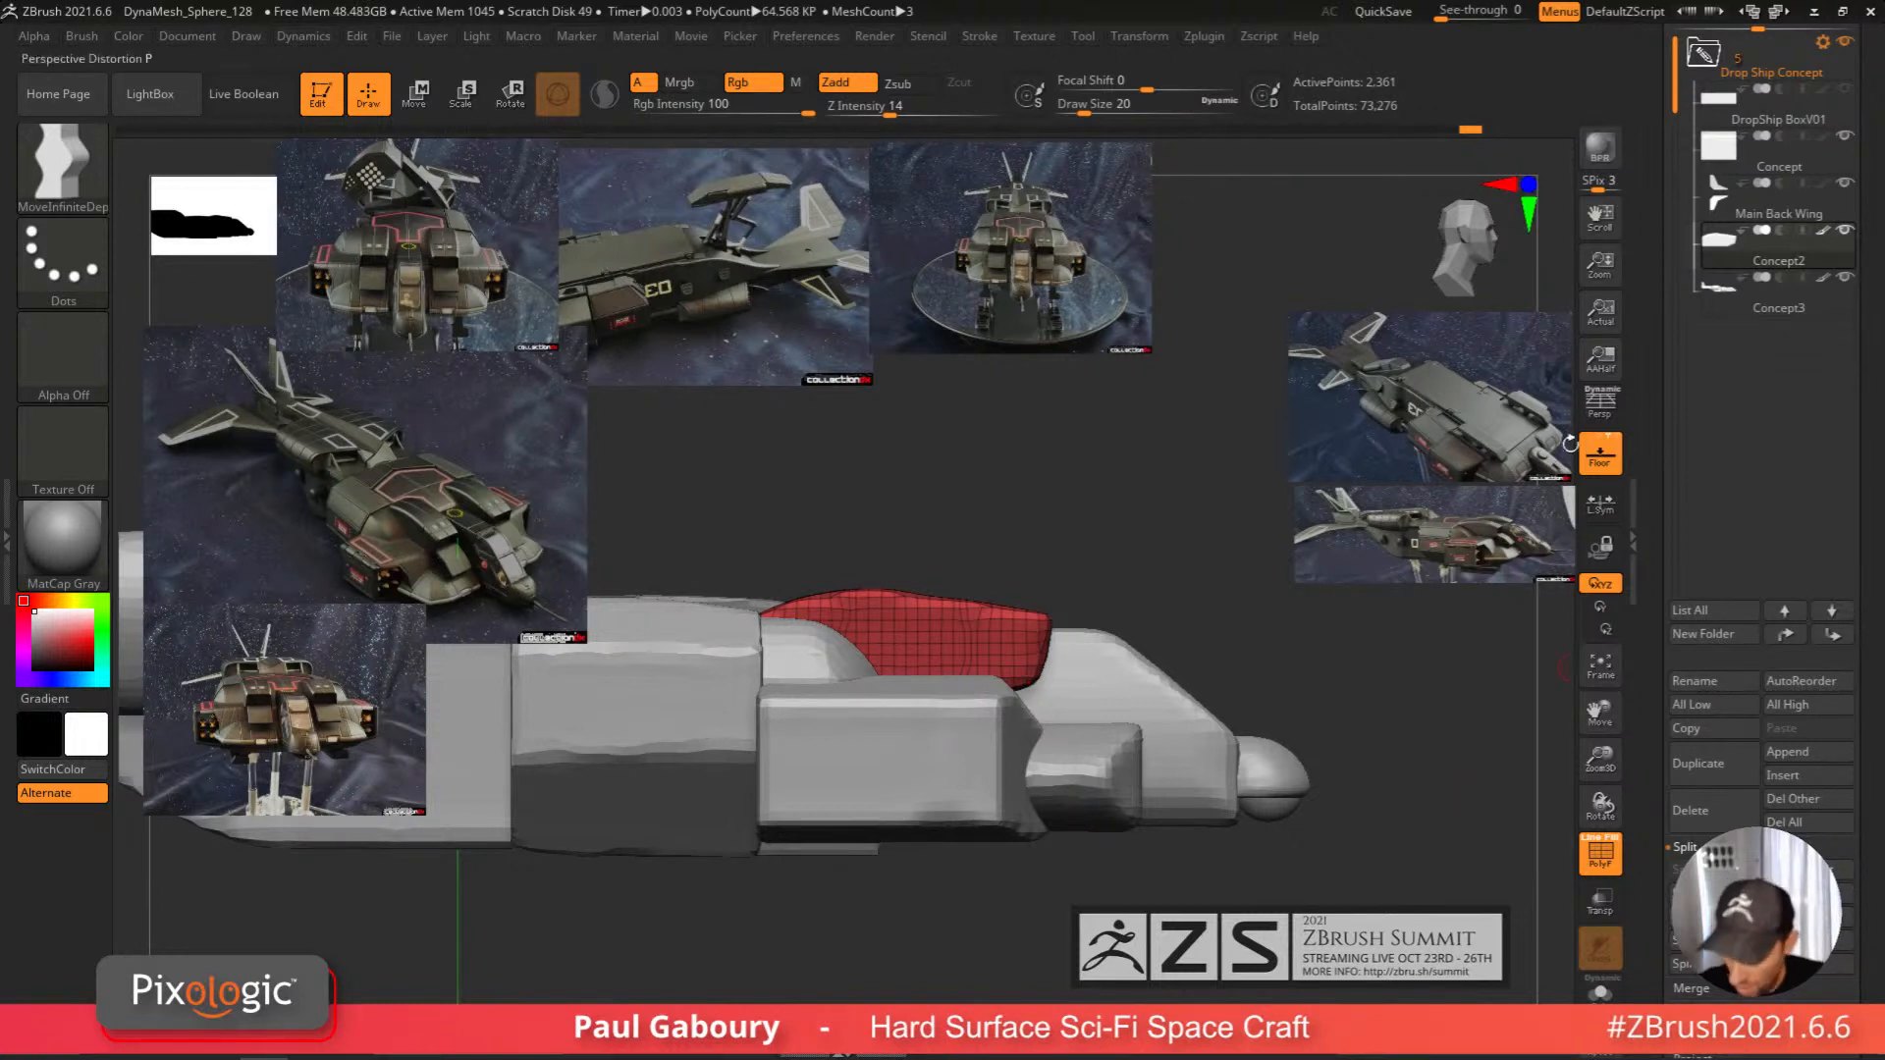
Duplicate the Concept2 subtool and rename the original as Front Intake Concept.
left_click(1699, 763)
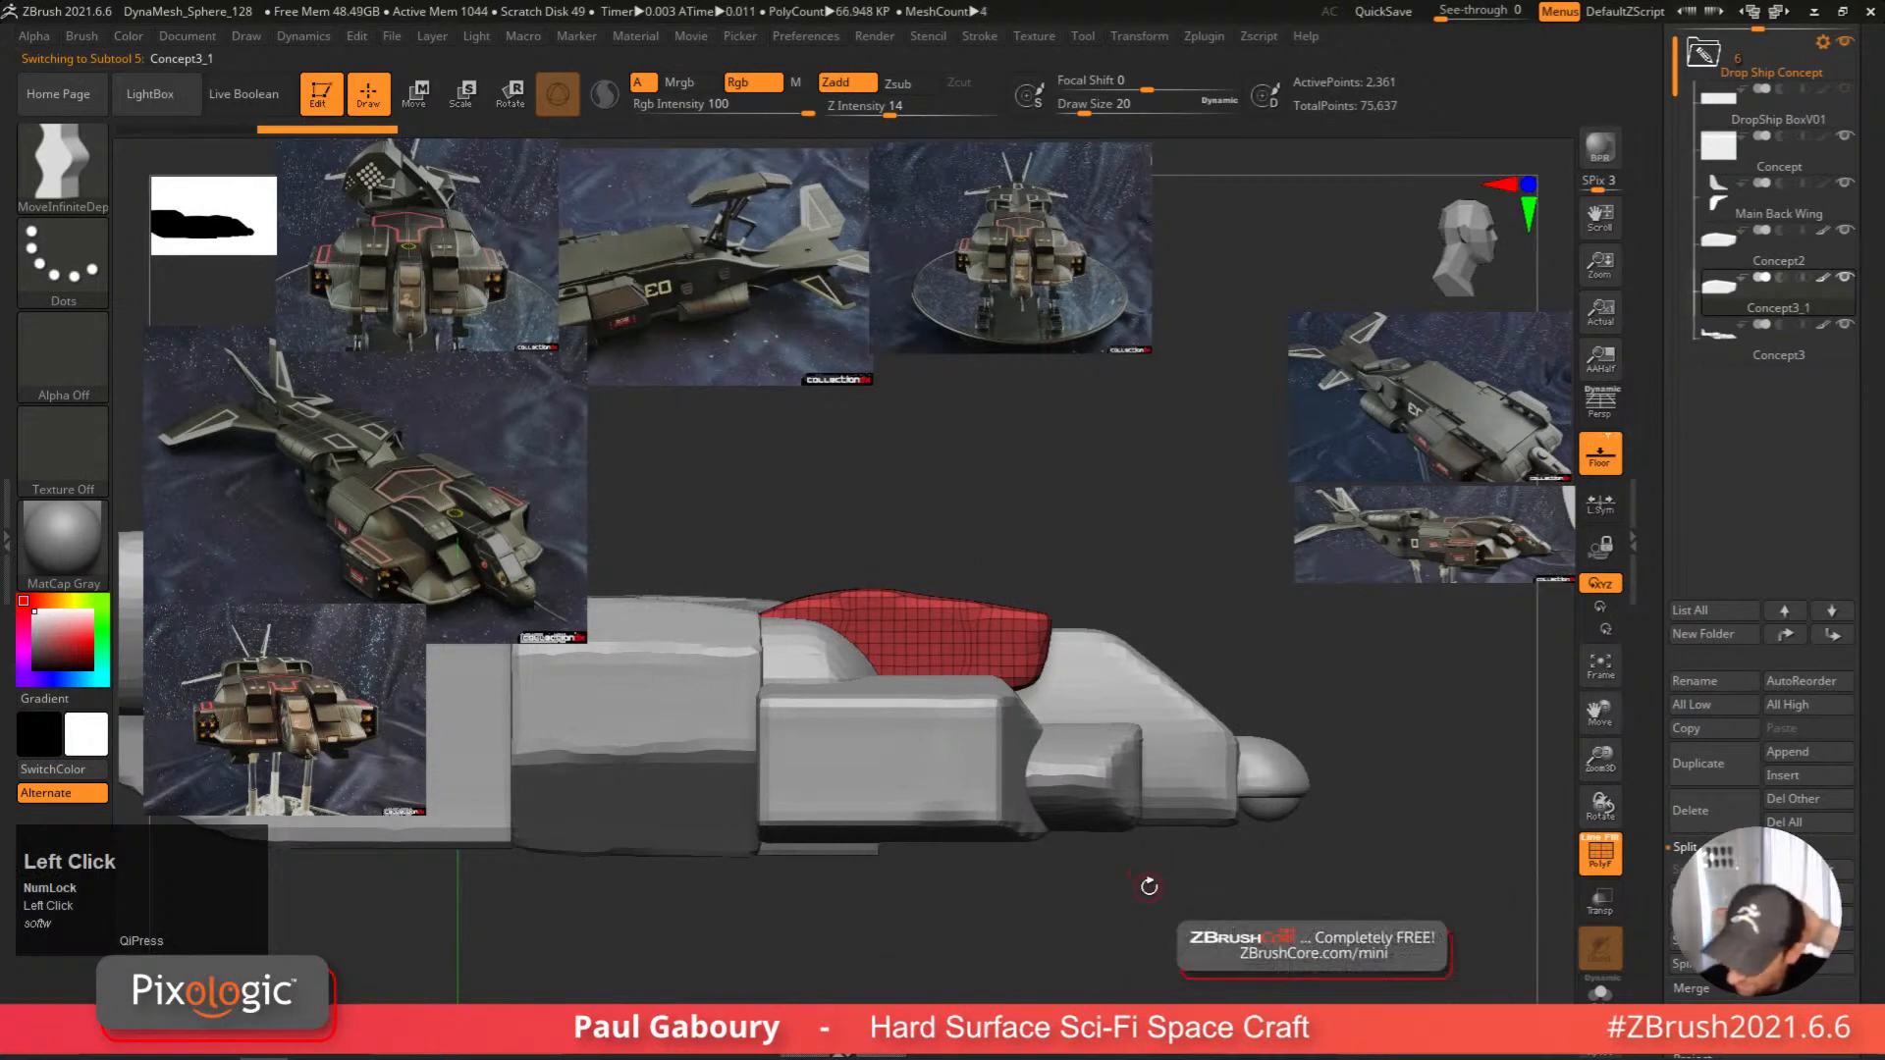
left_click(1778, 255)
left_click(1719, 687)
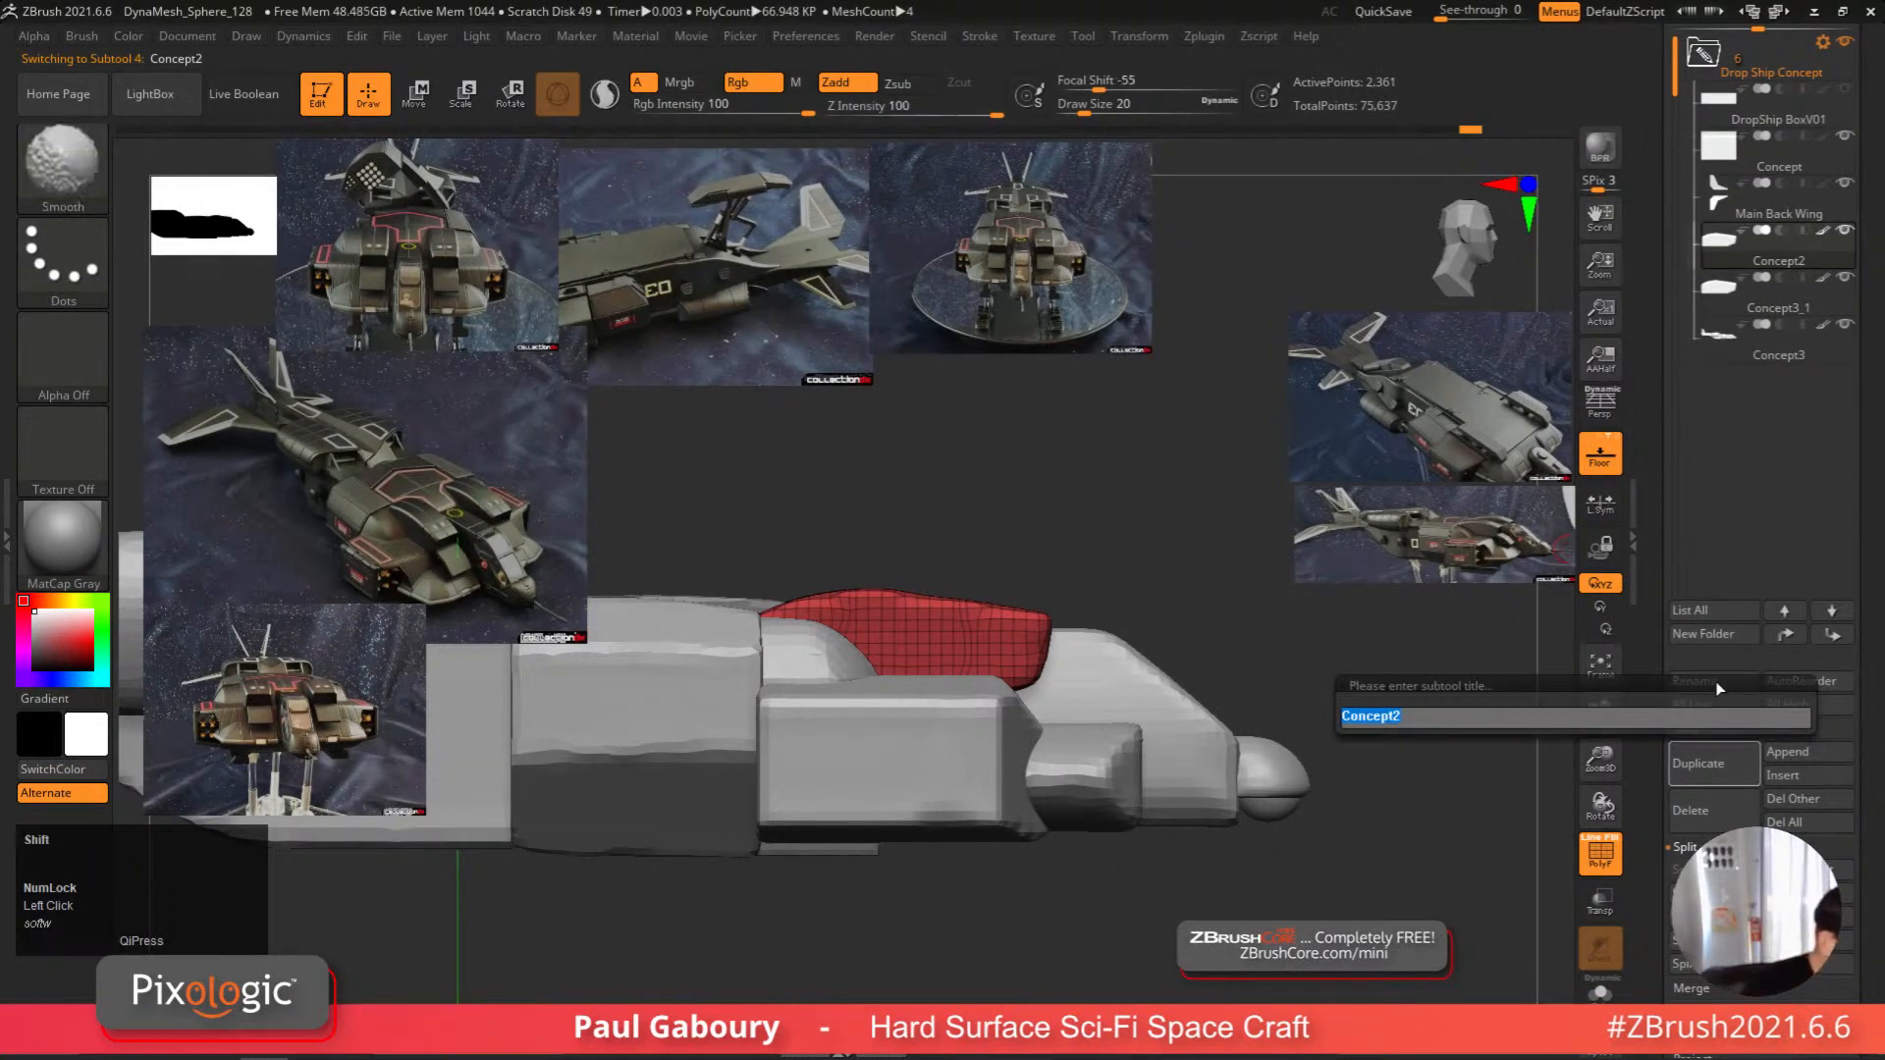
type("Front In")
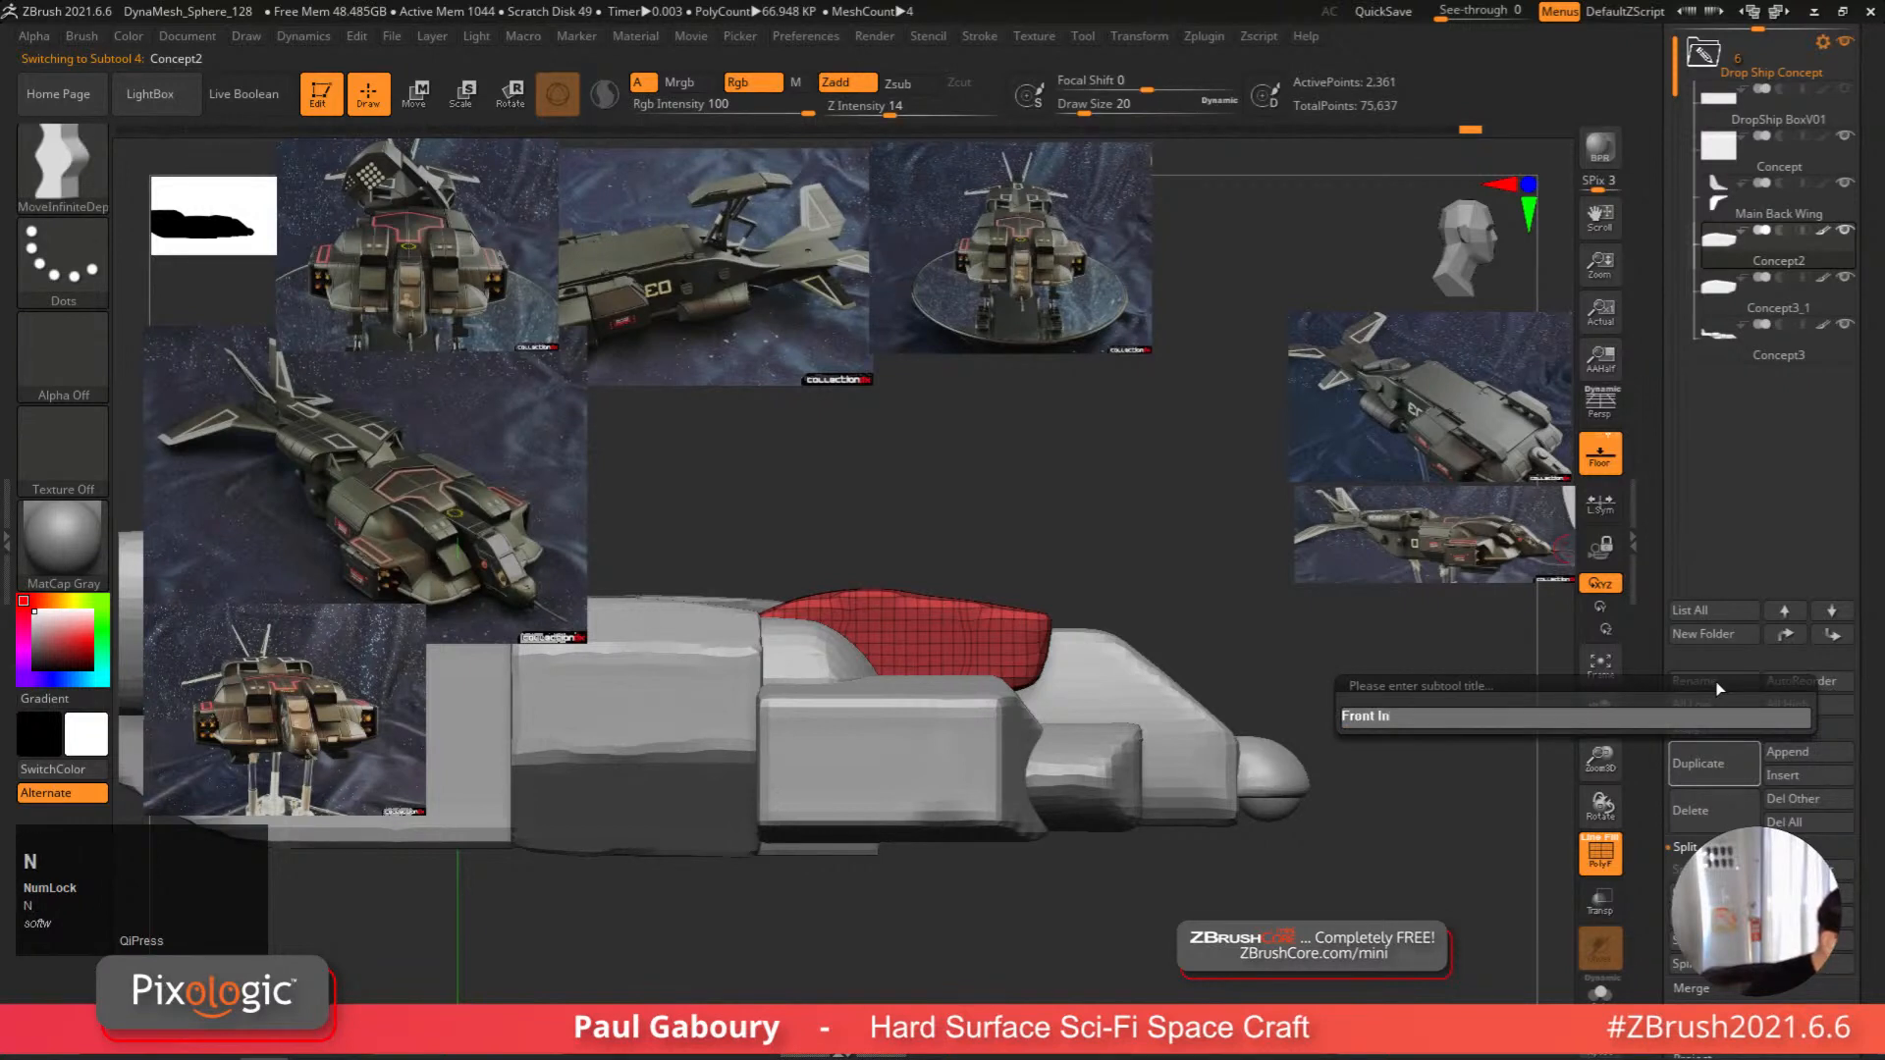
type("take Conc")
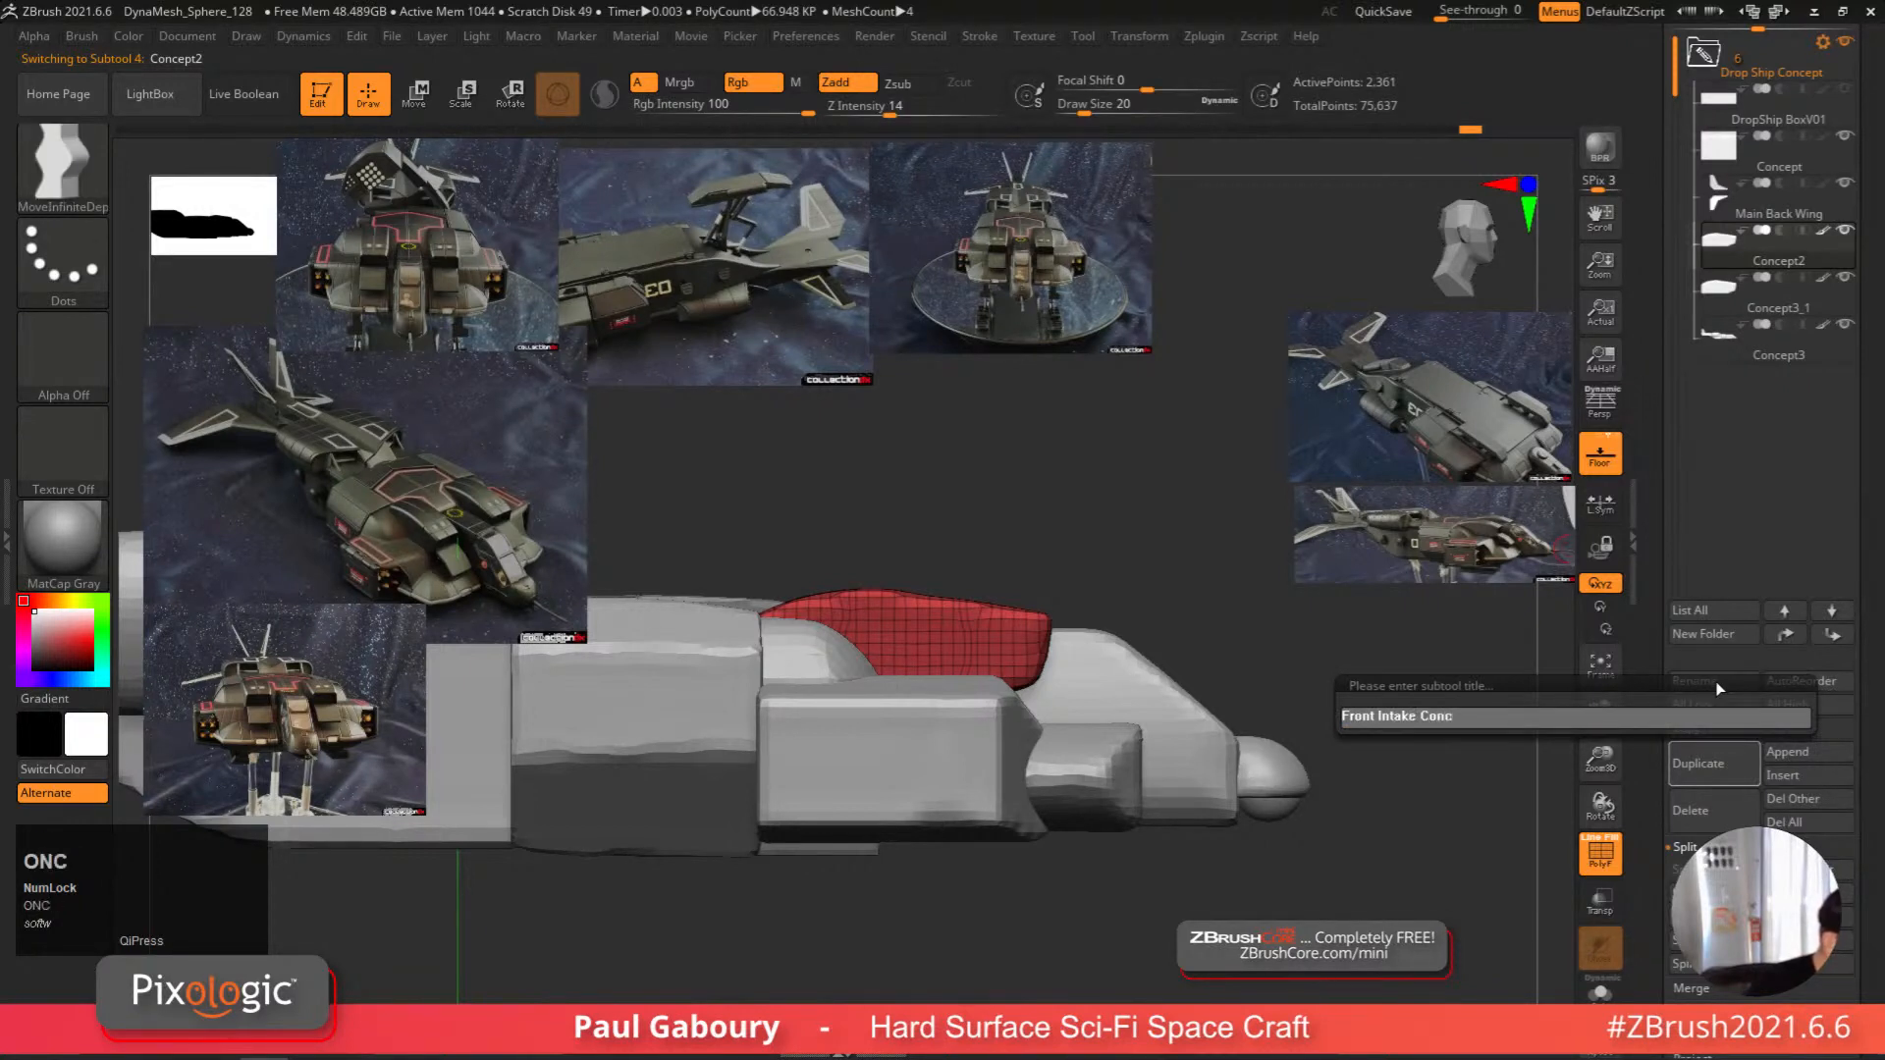
type("ept")
key("Return")
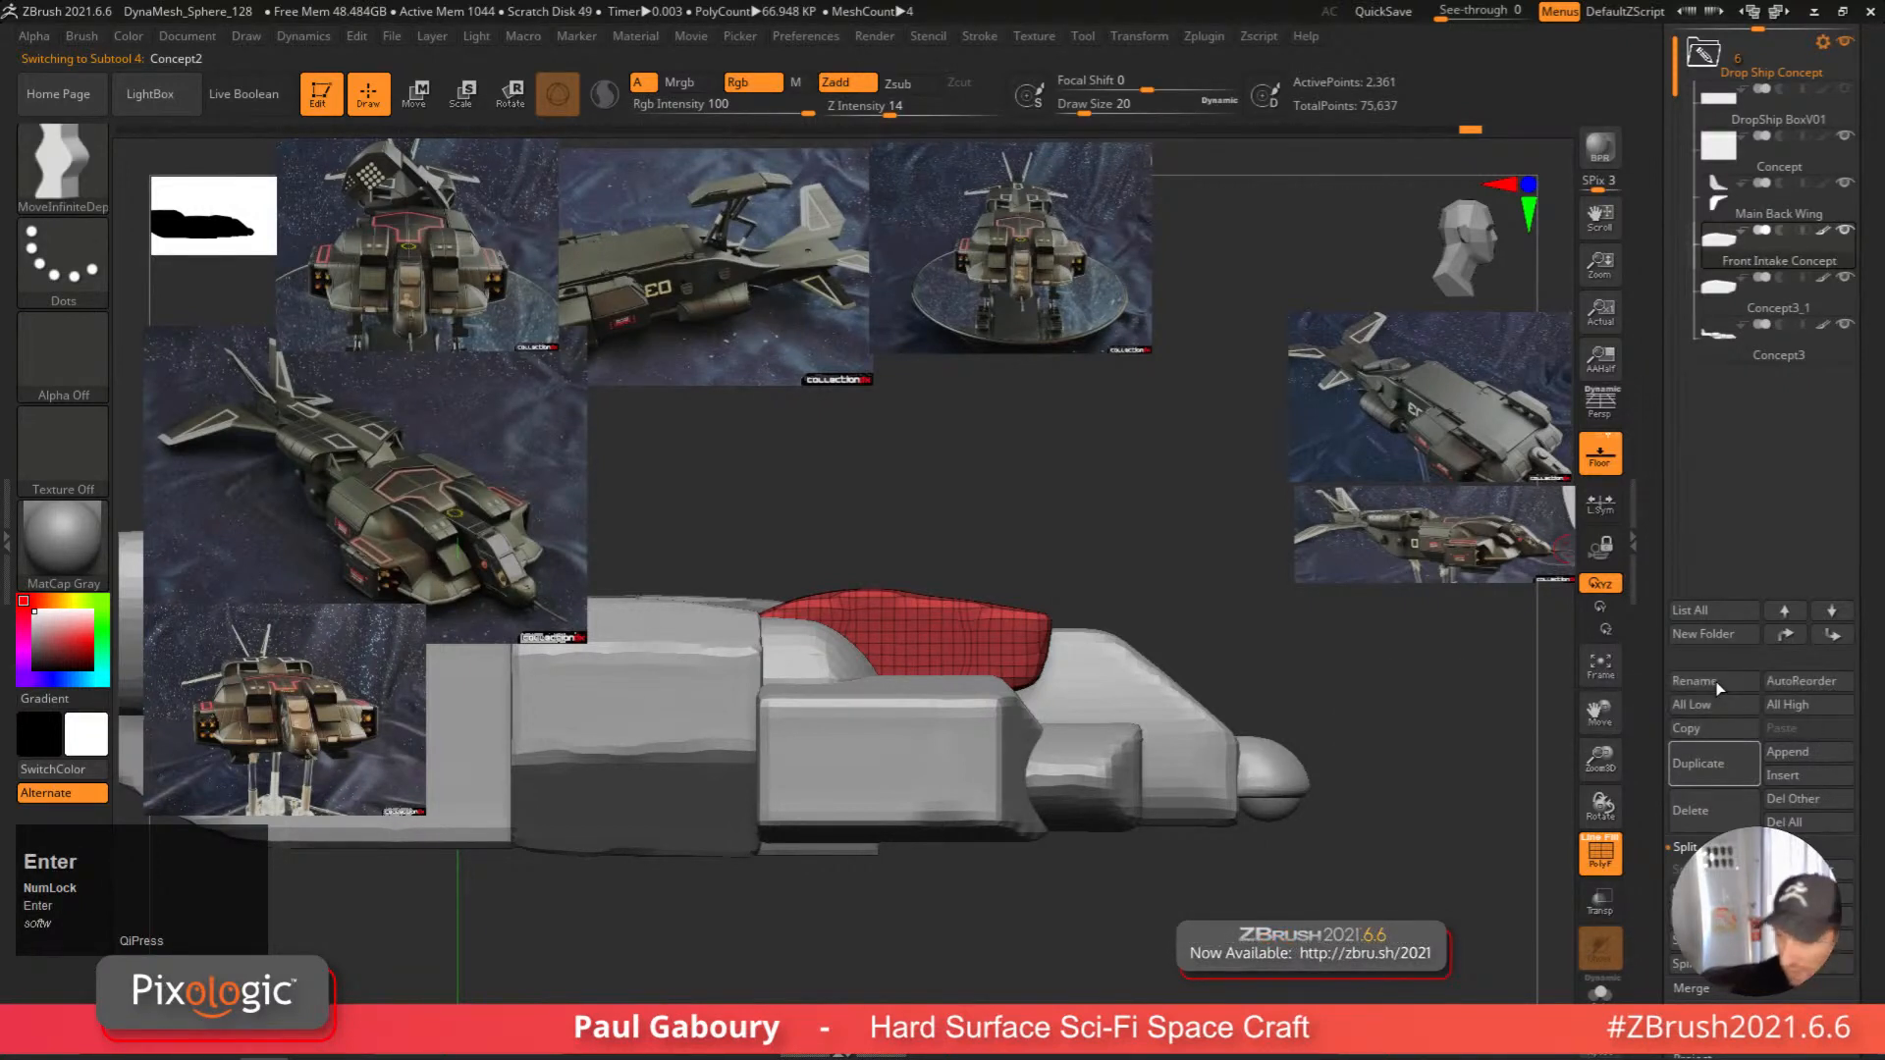
Rename the duplicated subtool Concept3_1 as Front Intake.
left_click(1772, 294)
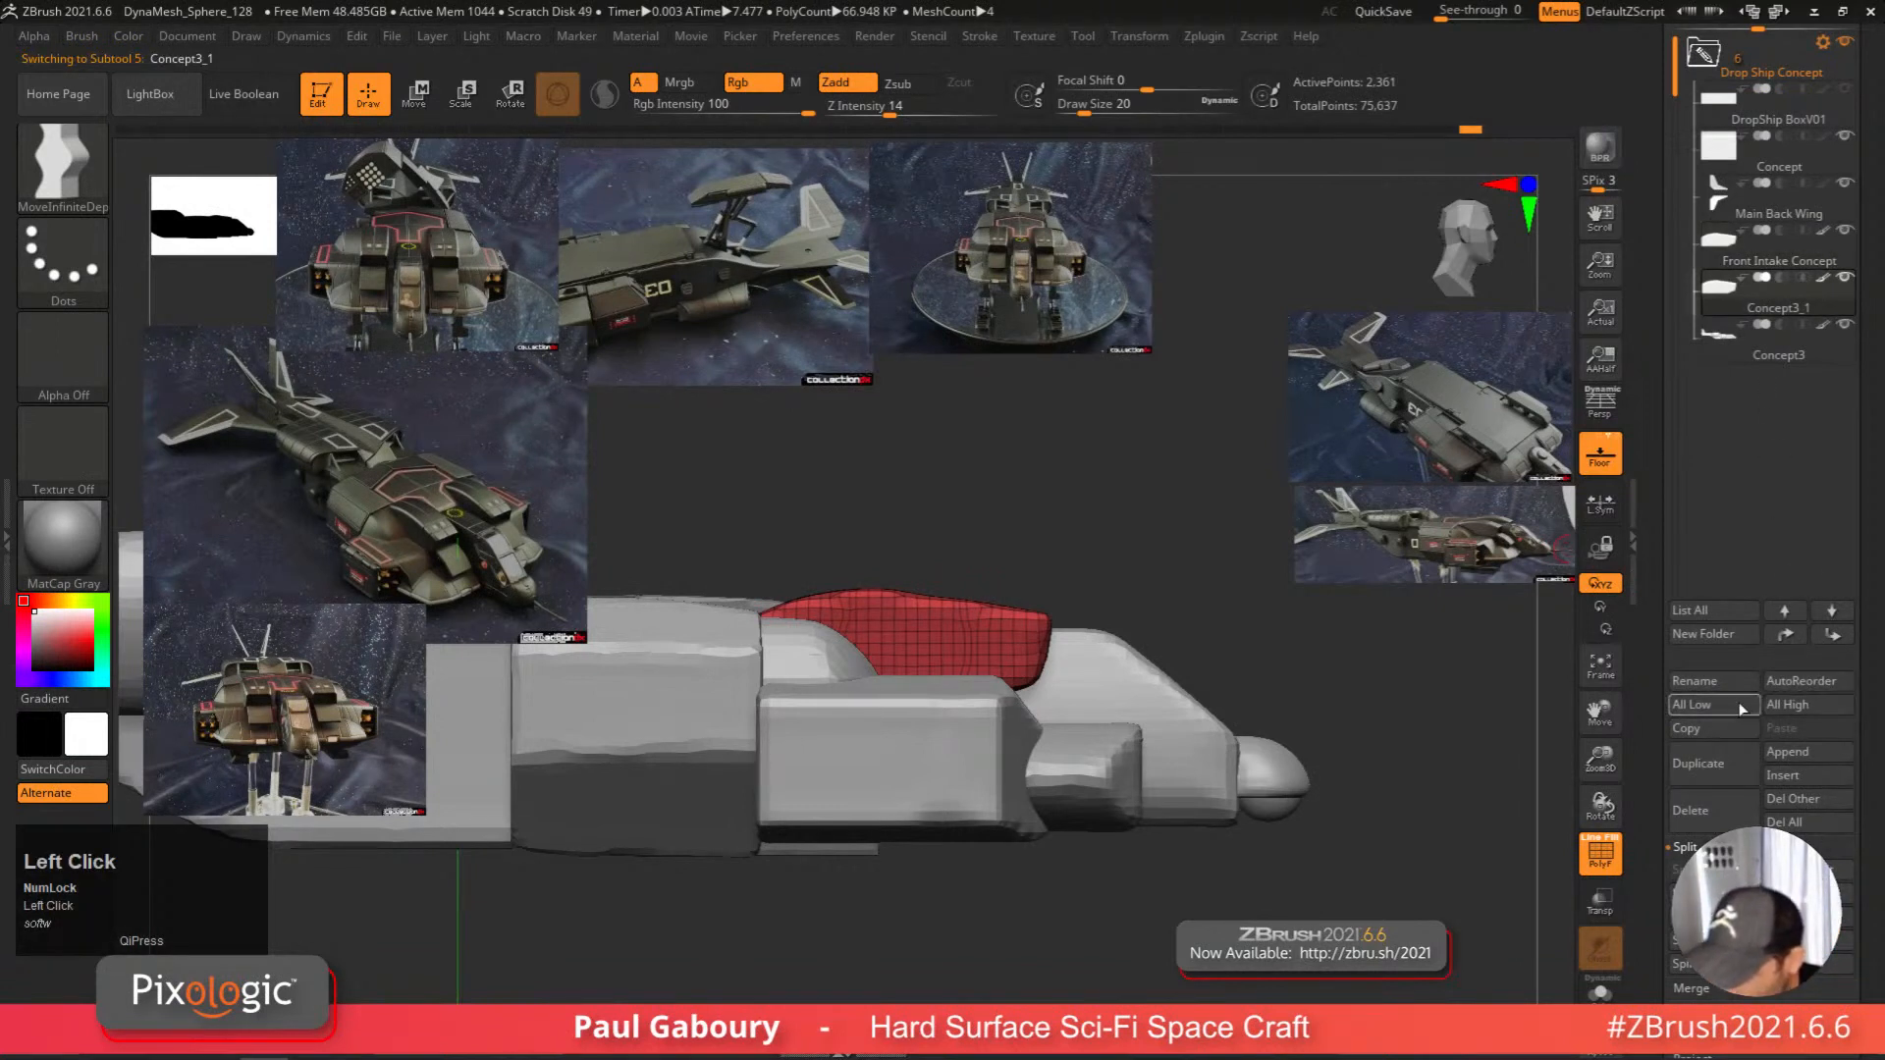
left_click(1715, 682)
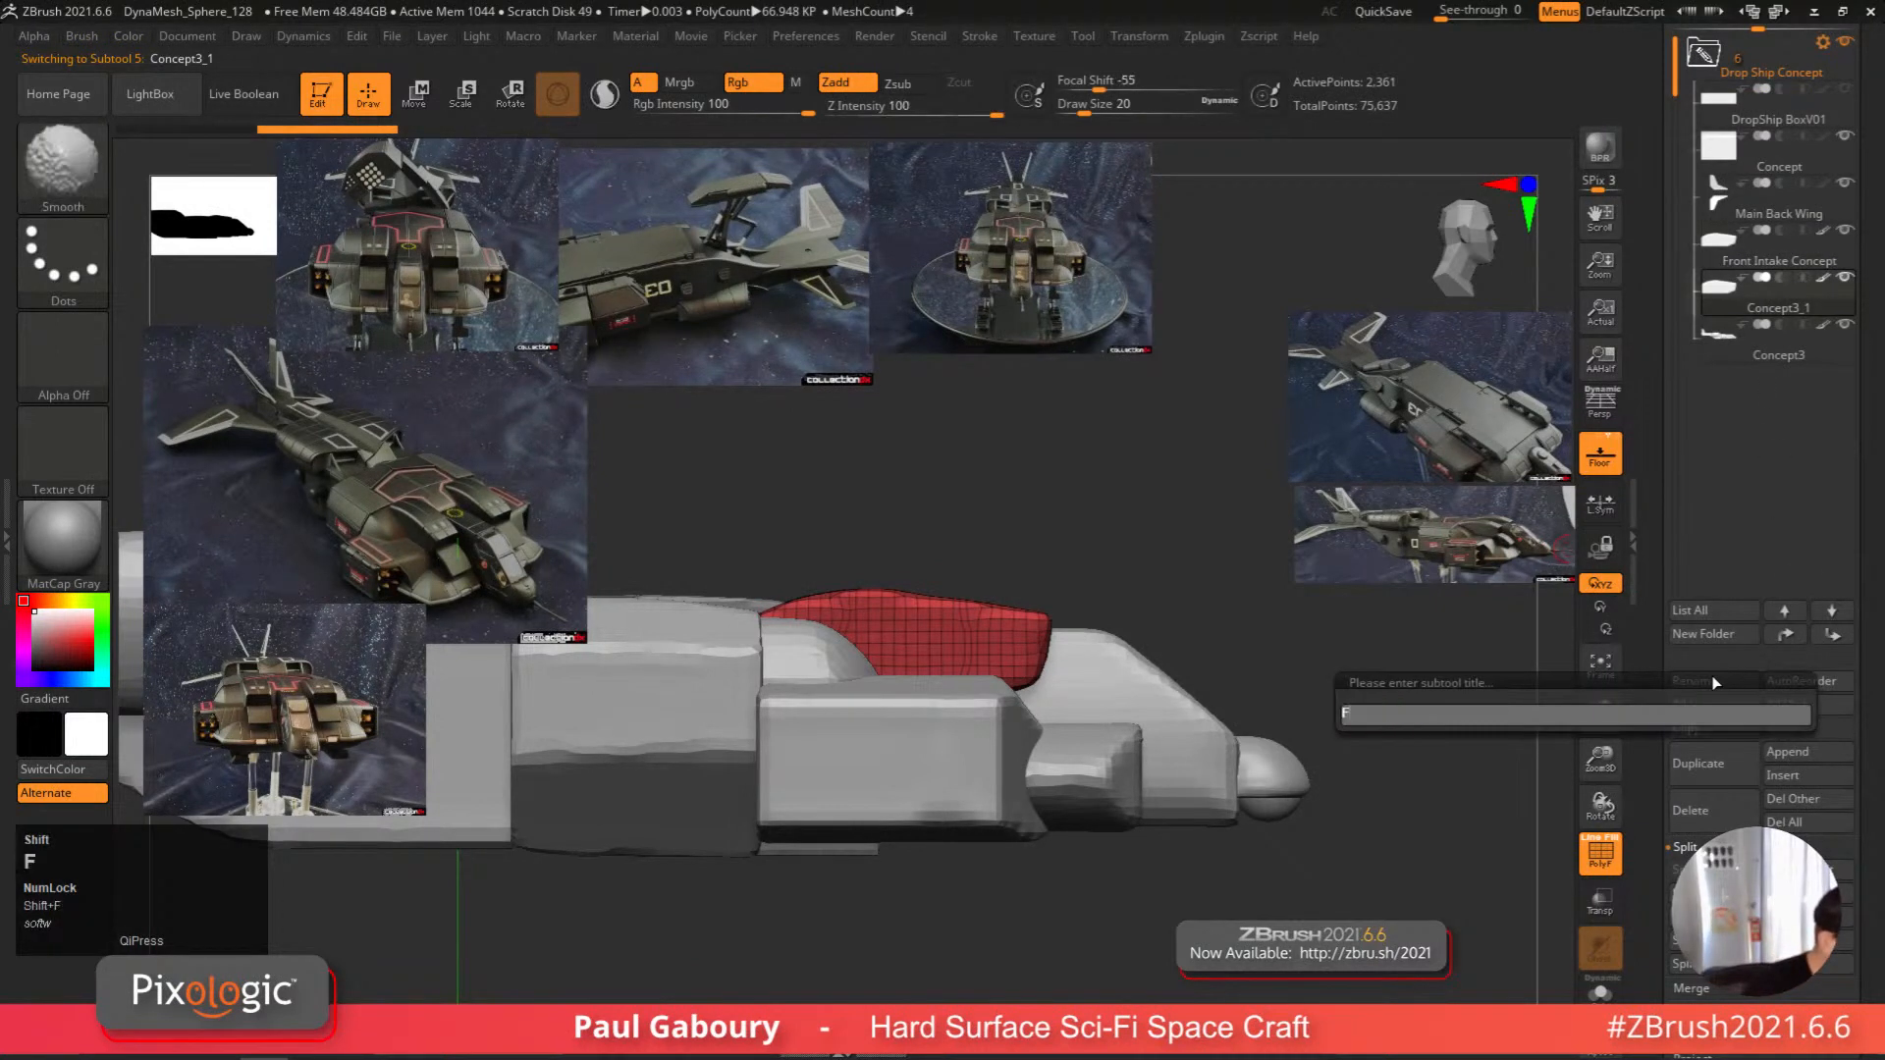
type("Fro")
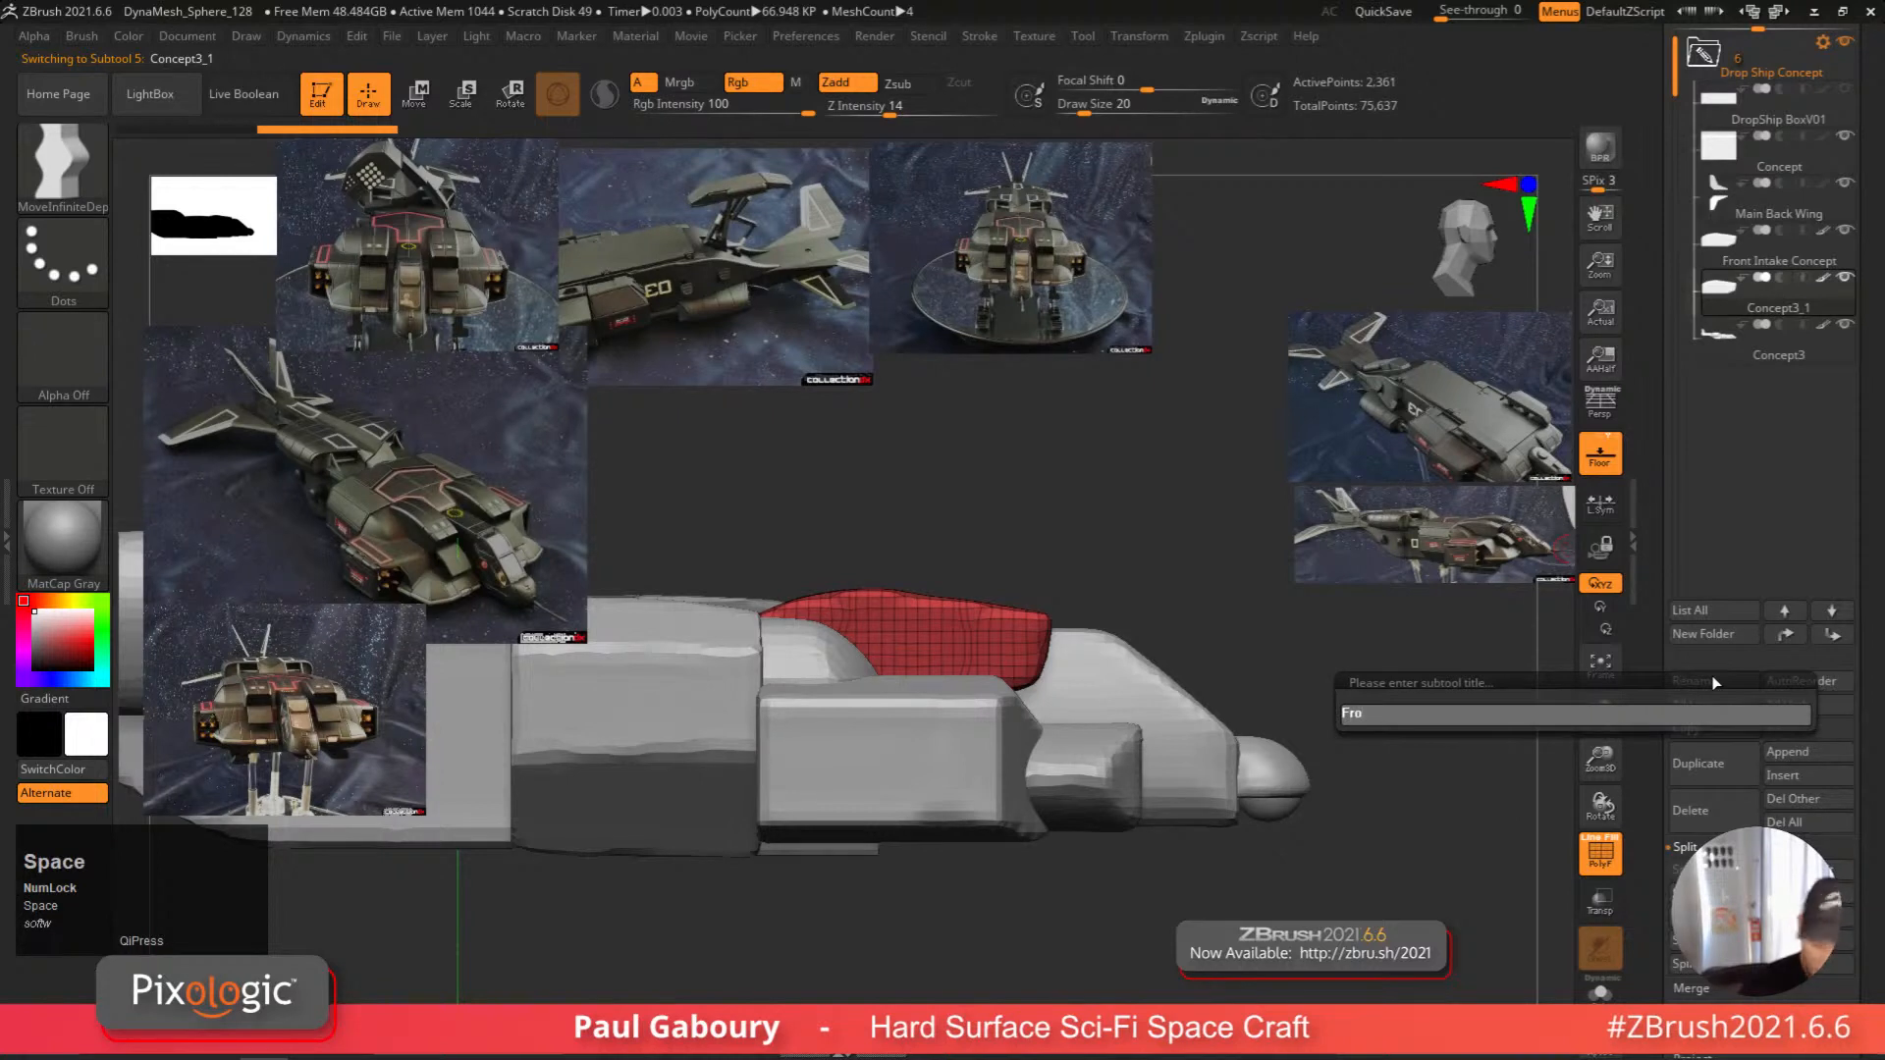
type("m nt Inta")
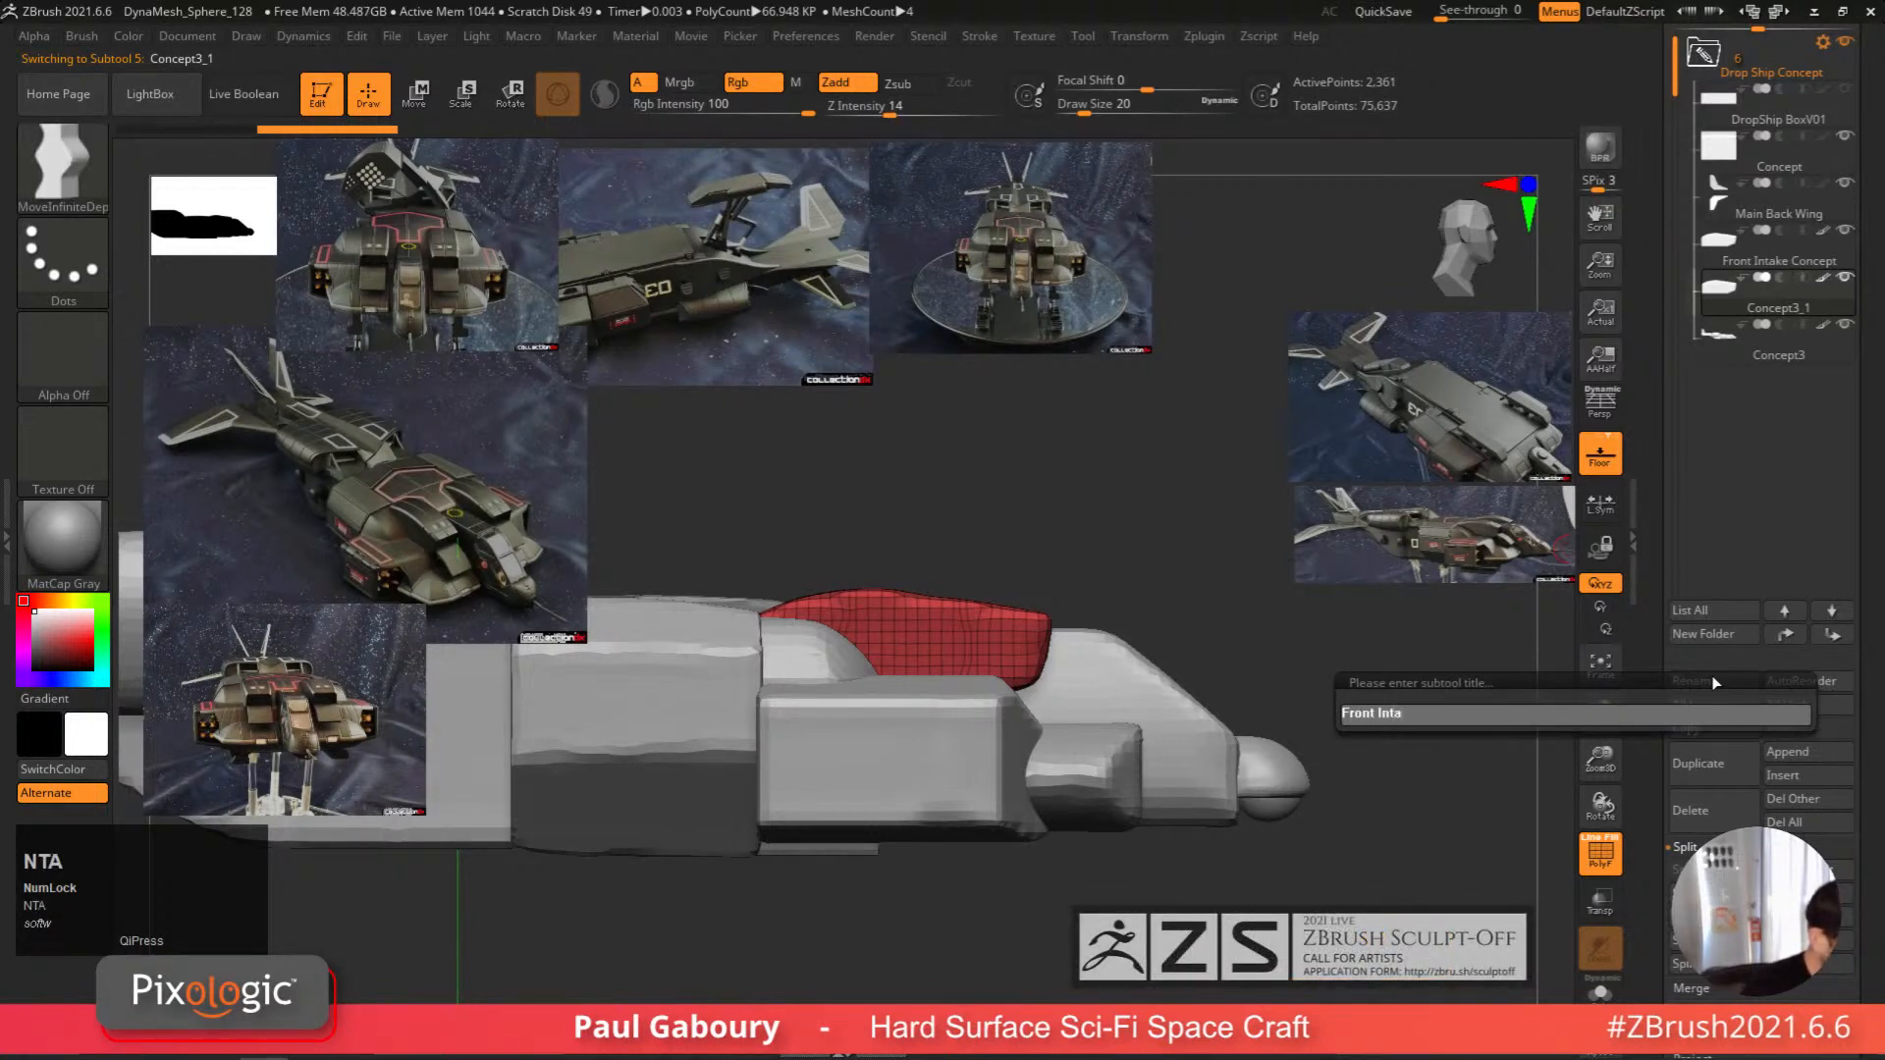
type("ke")
key("Return")
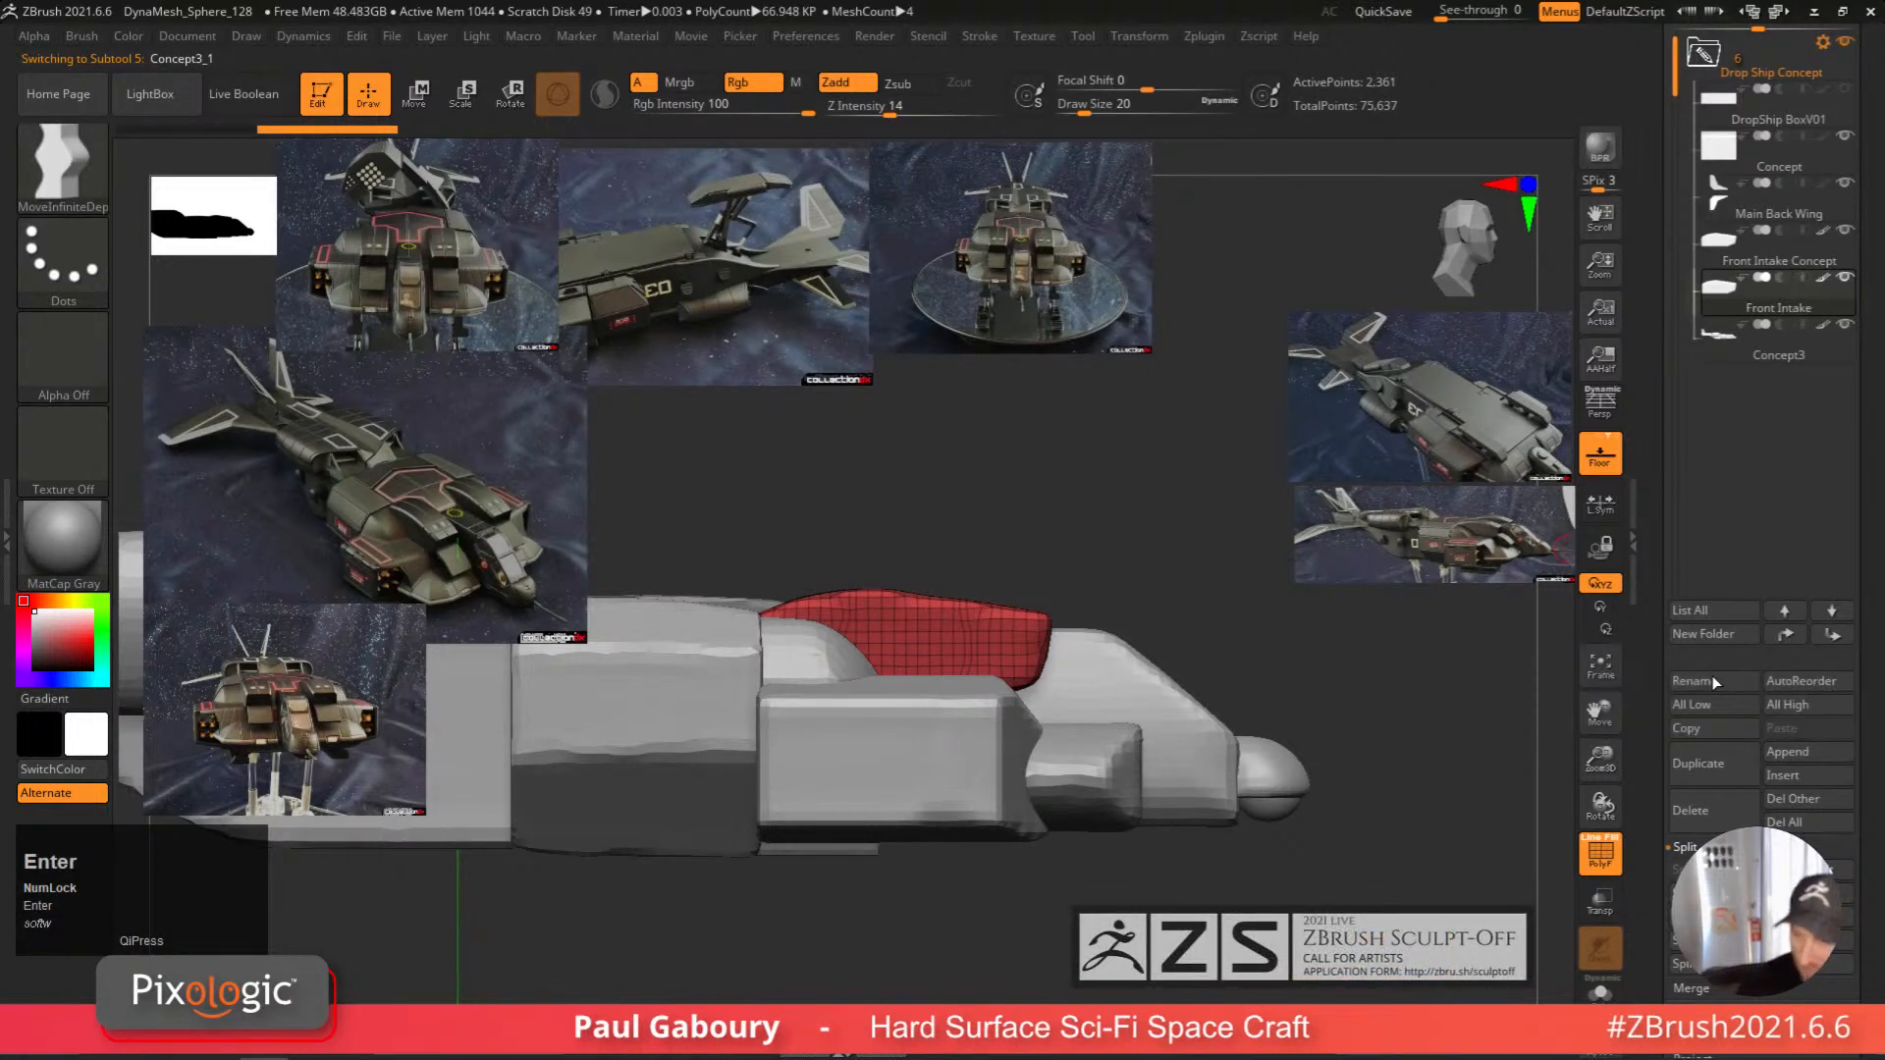
Hide the remaining ship subtools so only the intake blocks are shown, and turn off the floor grid.
mouse_move(1725, 257)
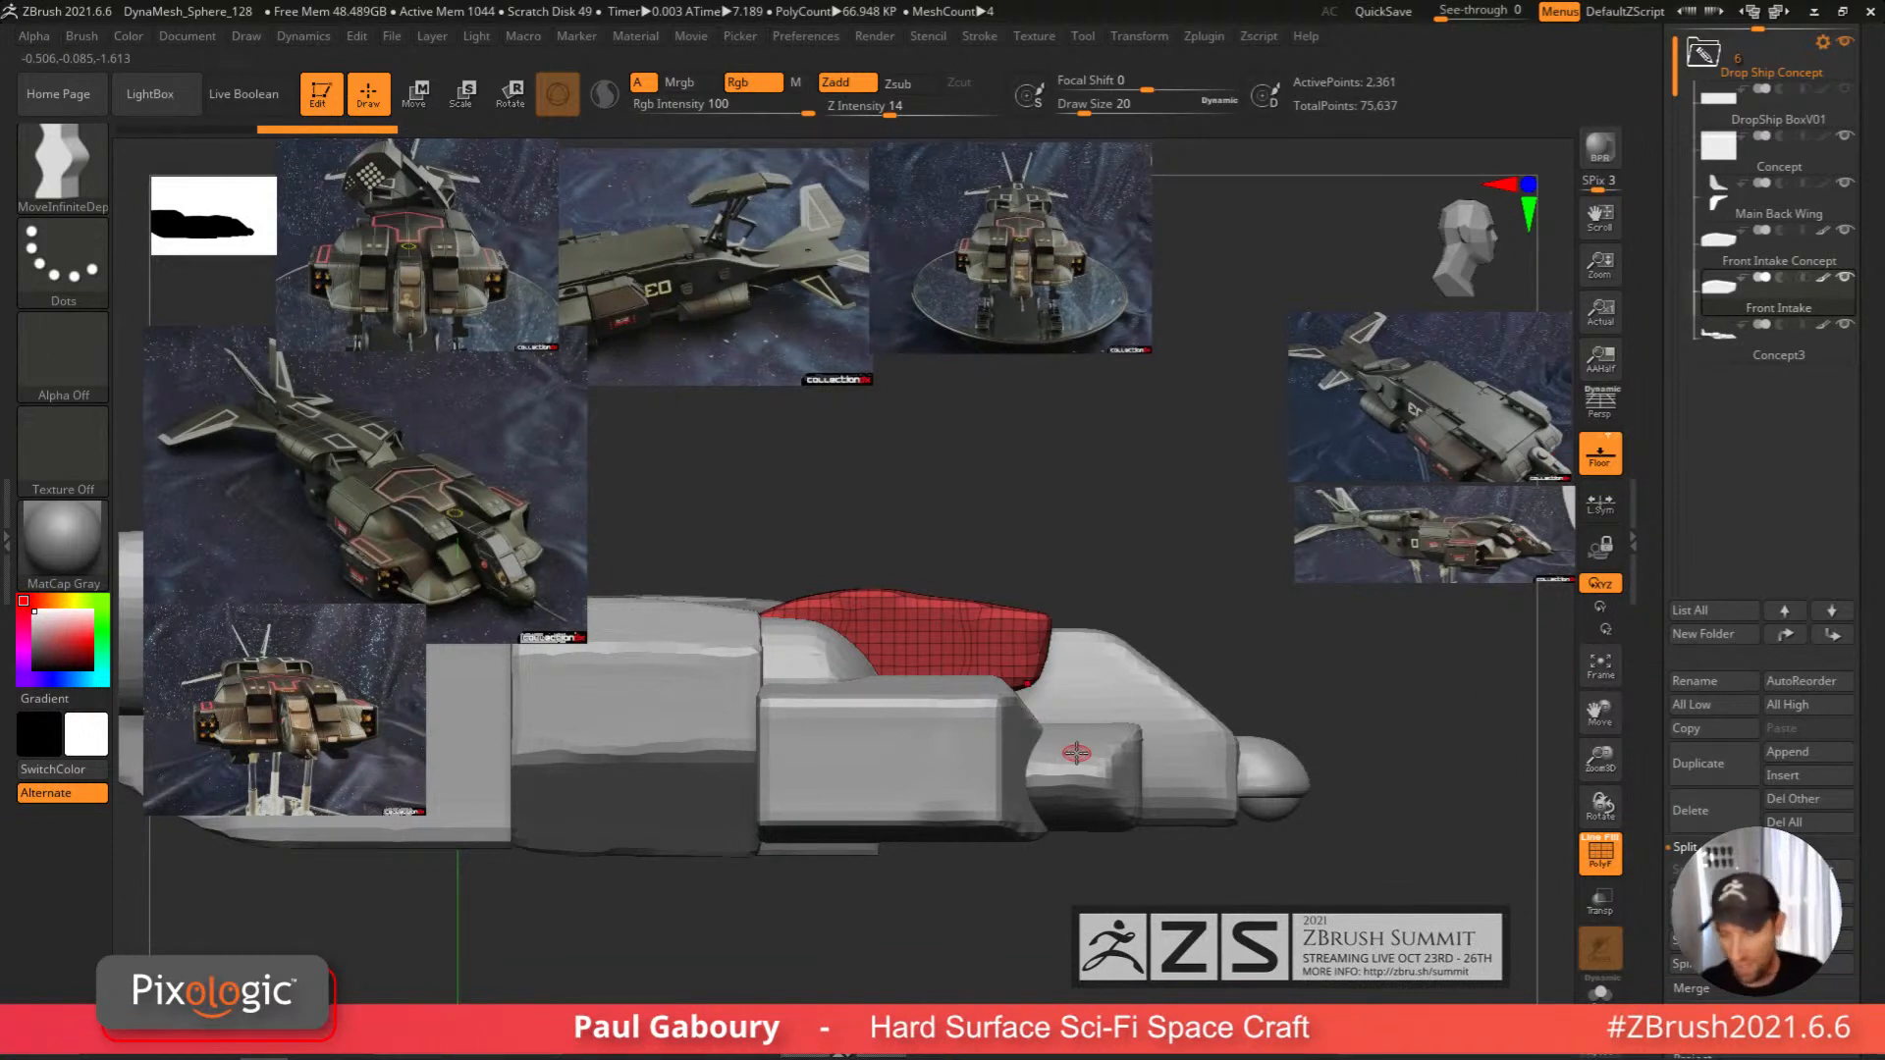
left_click(1845, 324)
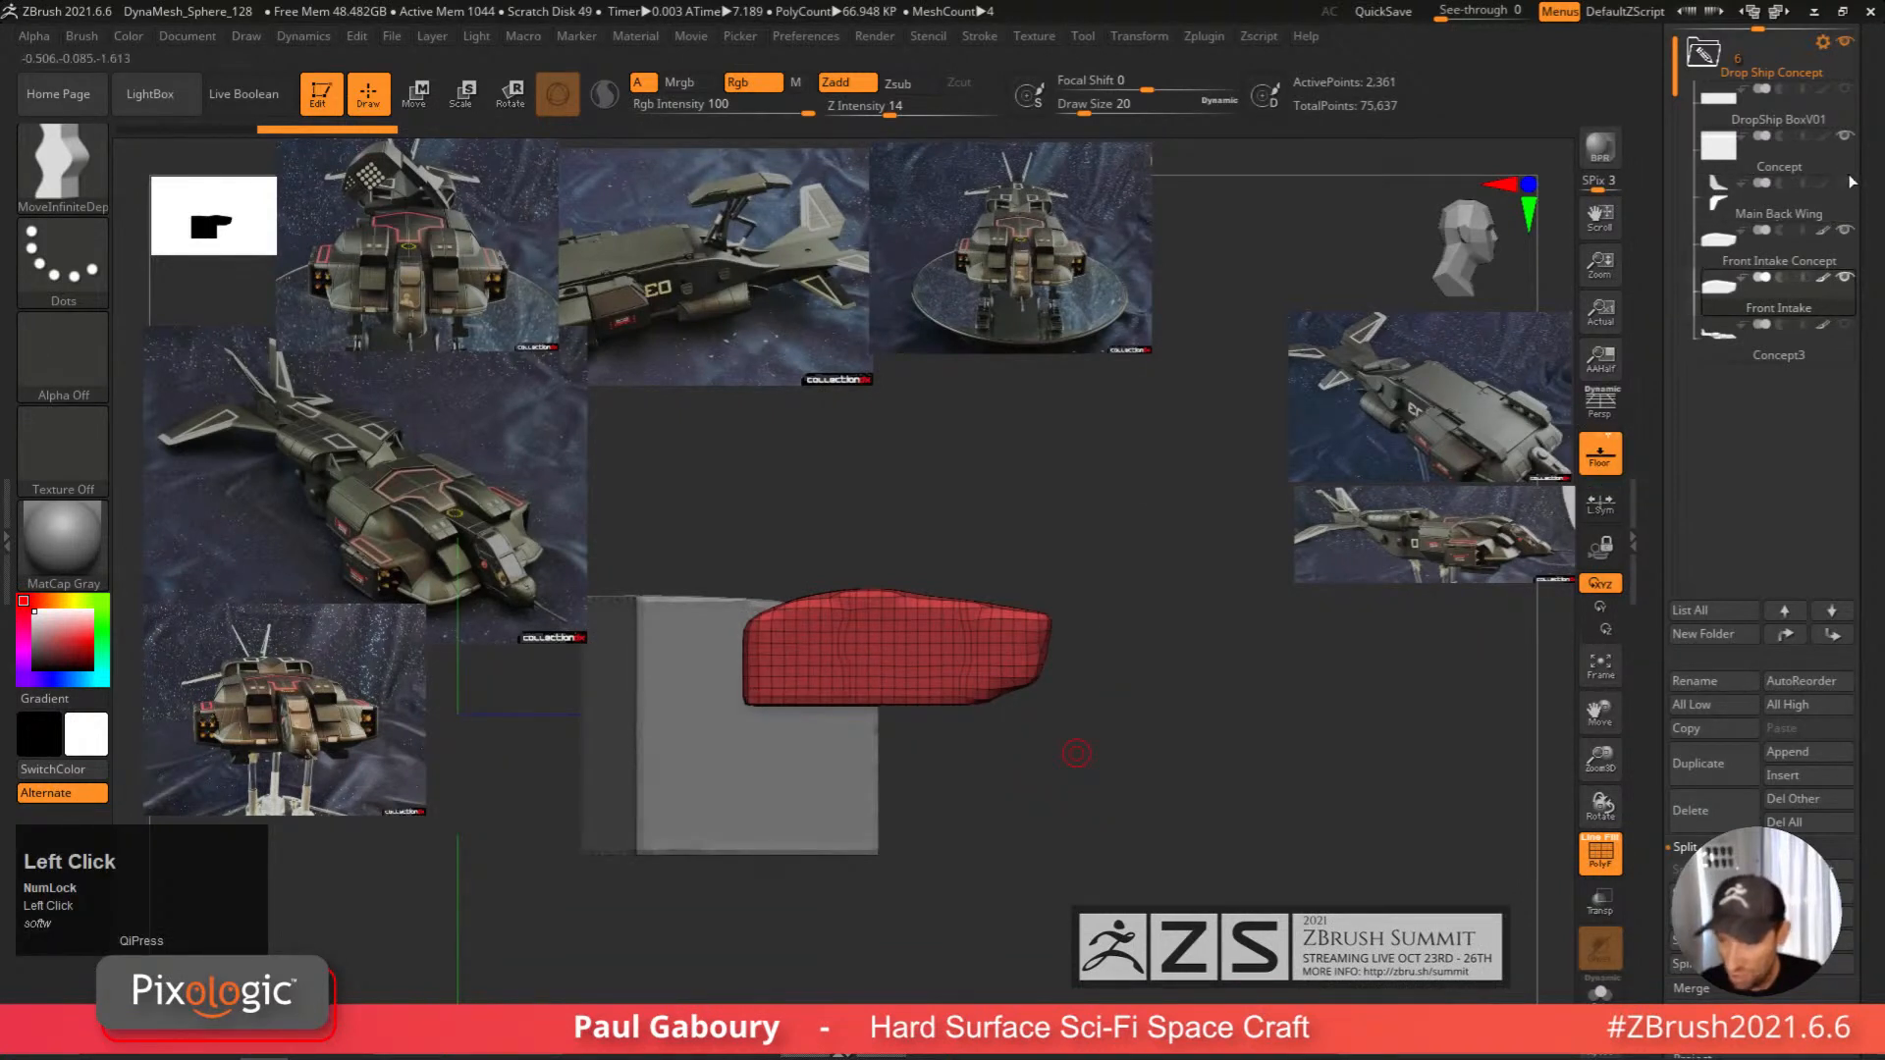
left_click(1846, 136)
mouse_move(1170, 723)
right_mouse_down("alt")
mouse_move(1283, 746)
mouse_move(1224, 796)
mouse_move(1171, 734)
right_mouse_up("alt")
right_click_drag(1171, 734, 1200, 798, "ctrl")
right_click_drag(1200, 798, 1176, 801, "alt")
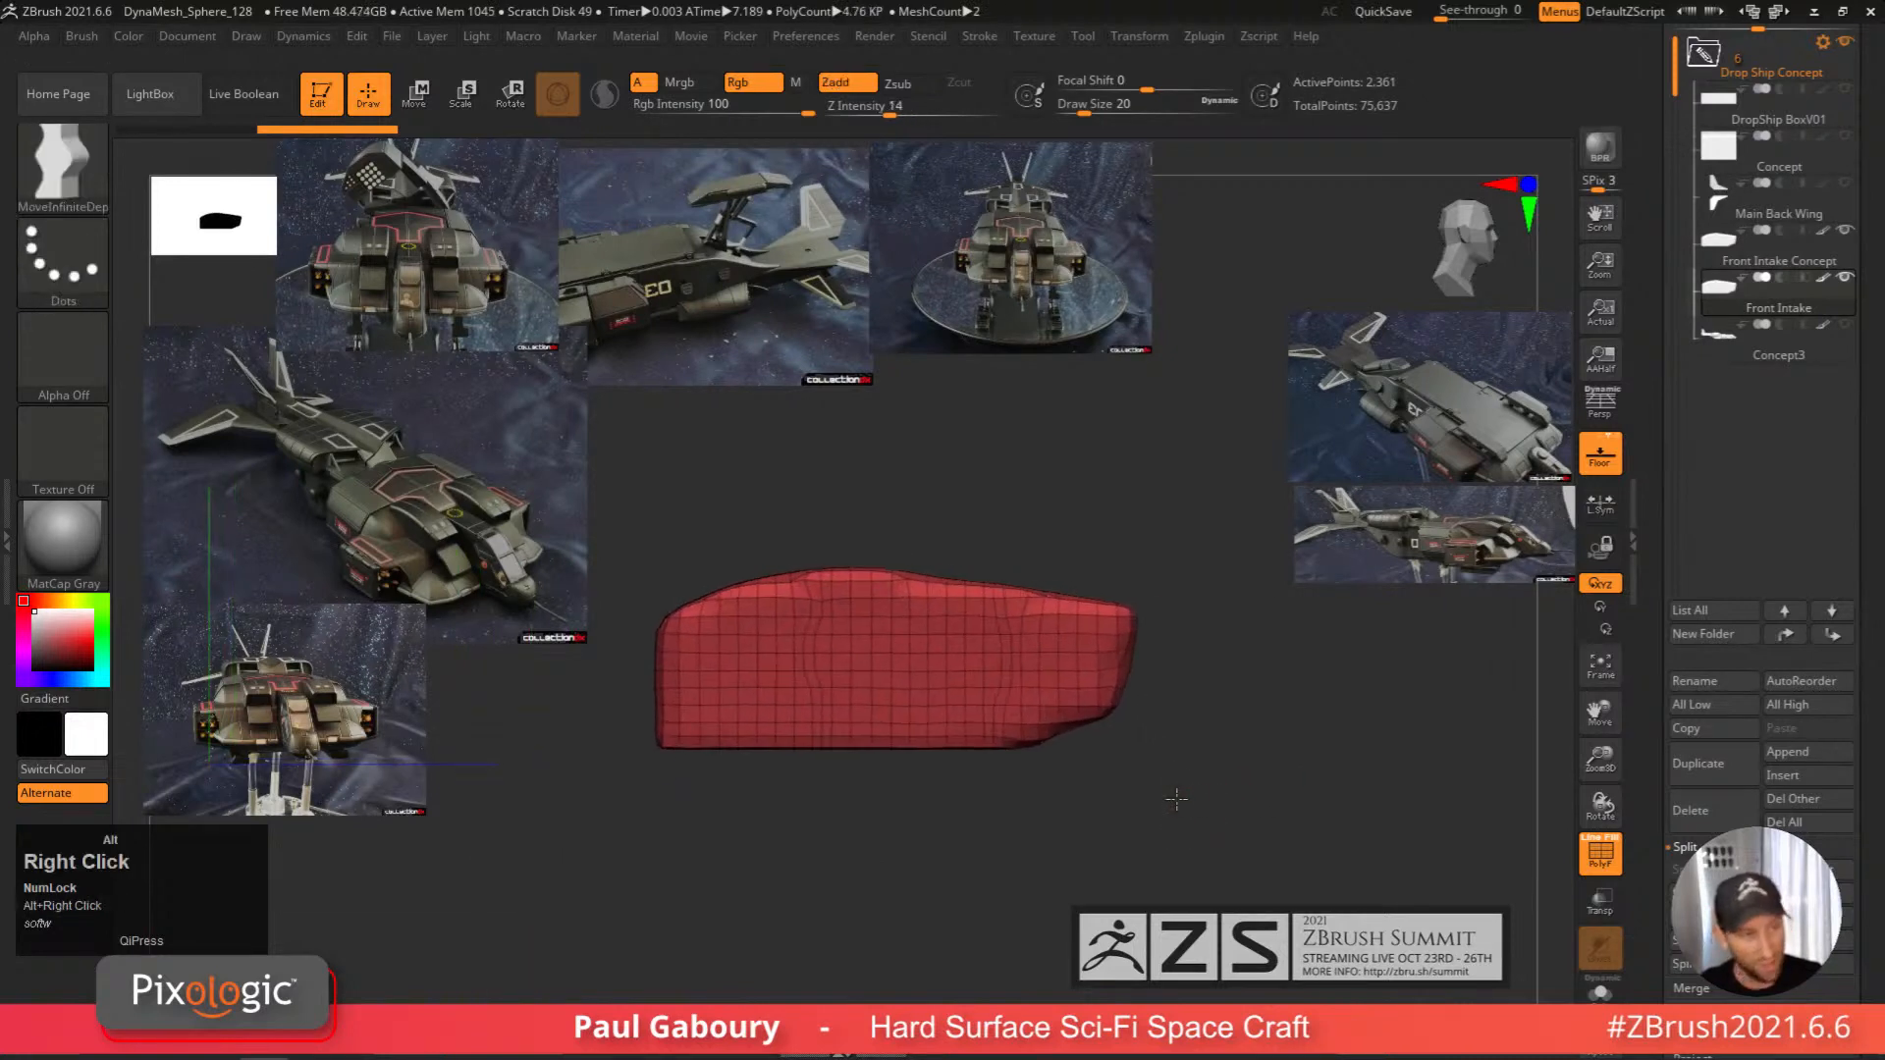
left_click(1610, 469)
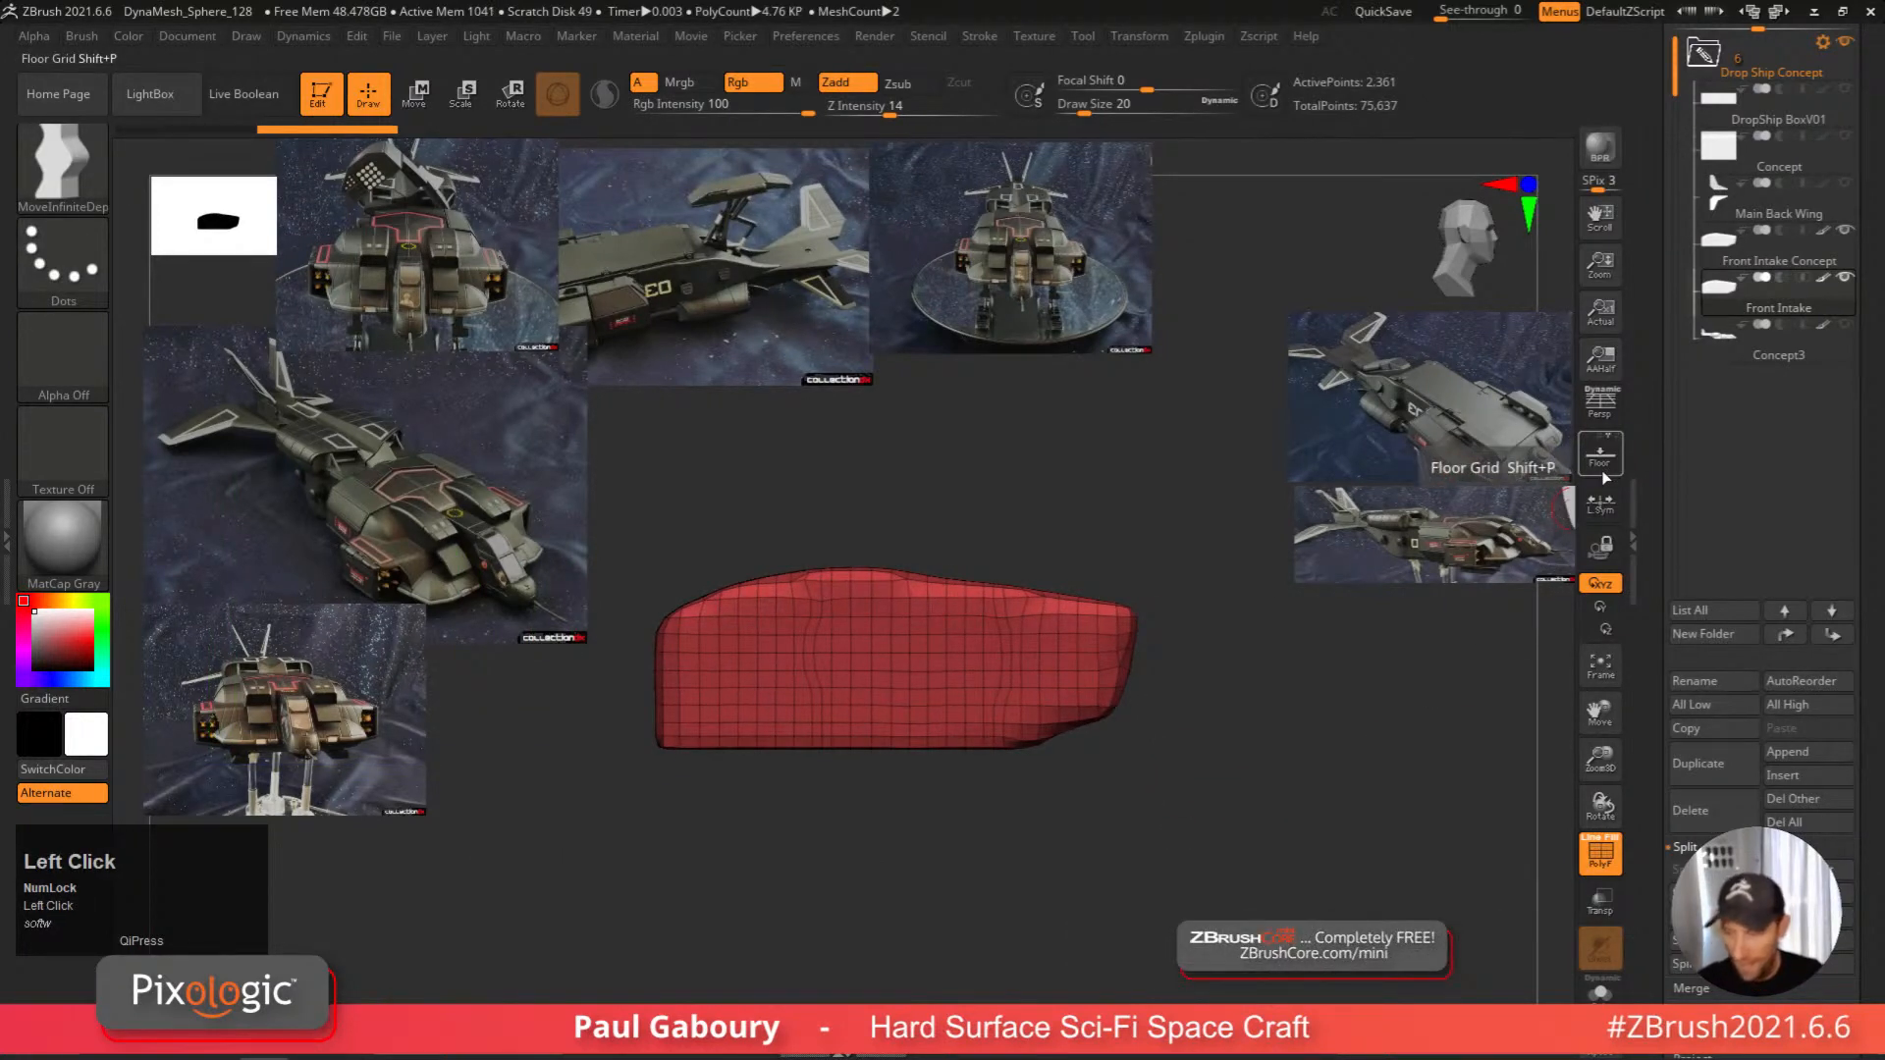
Show the gizmo on the Front Intake blocks, turn off symmetry and align them to a front view.
key("w")
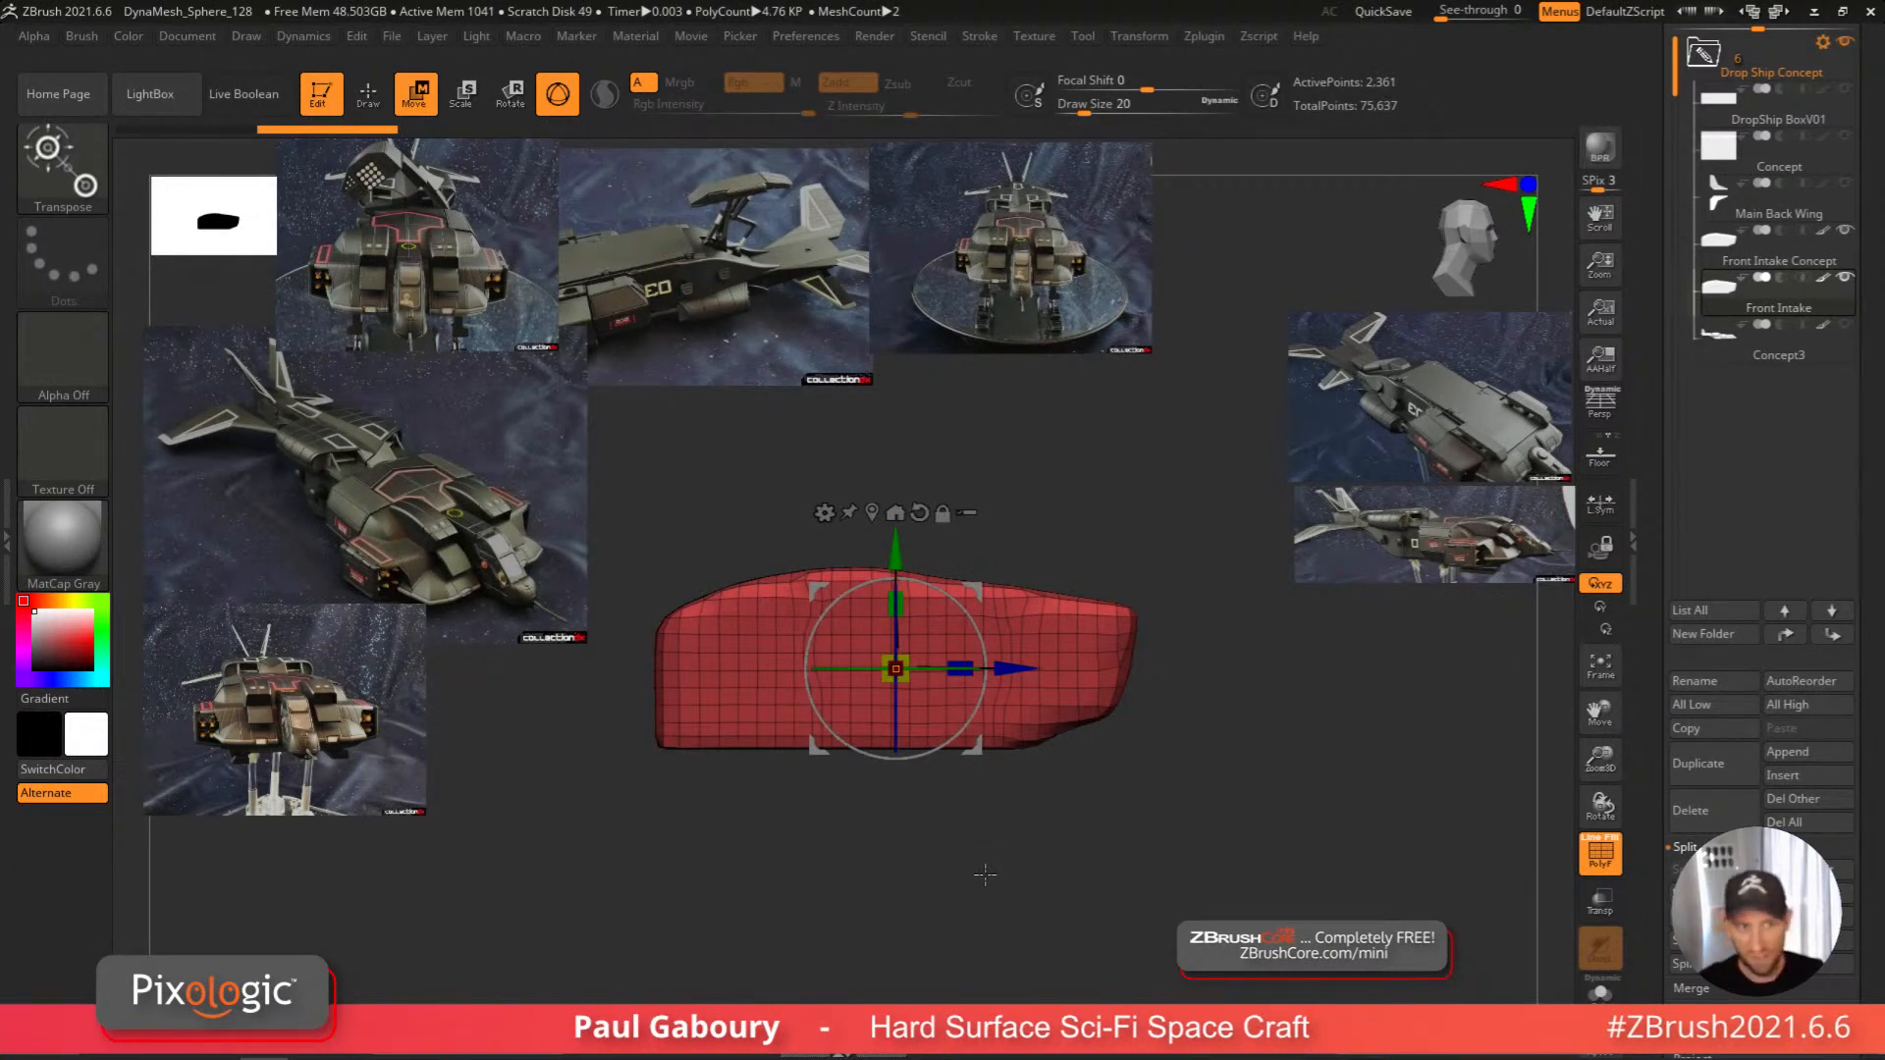
right_click_drag(985, 874, 1176, 788)
key("x")
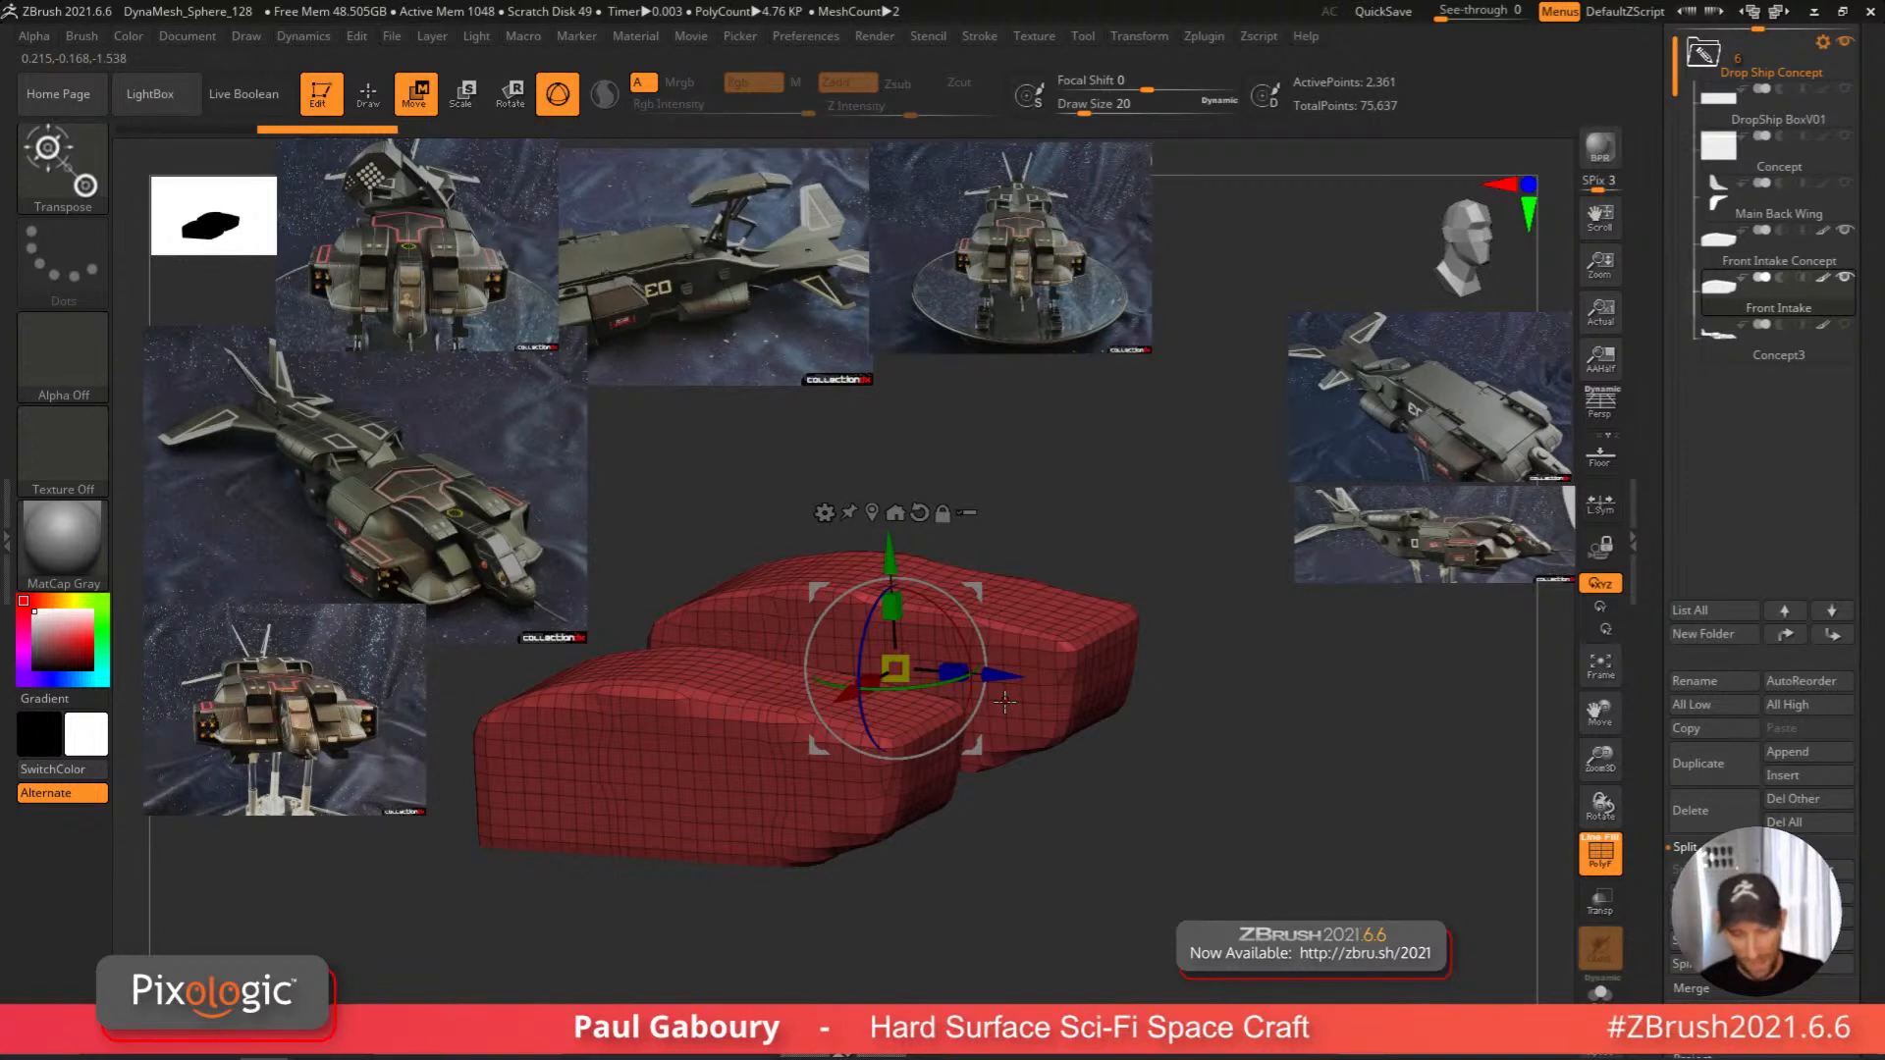
right_click_drag(1004, 700, 1130, 775, "shift")
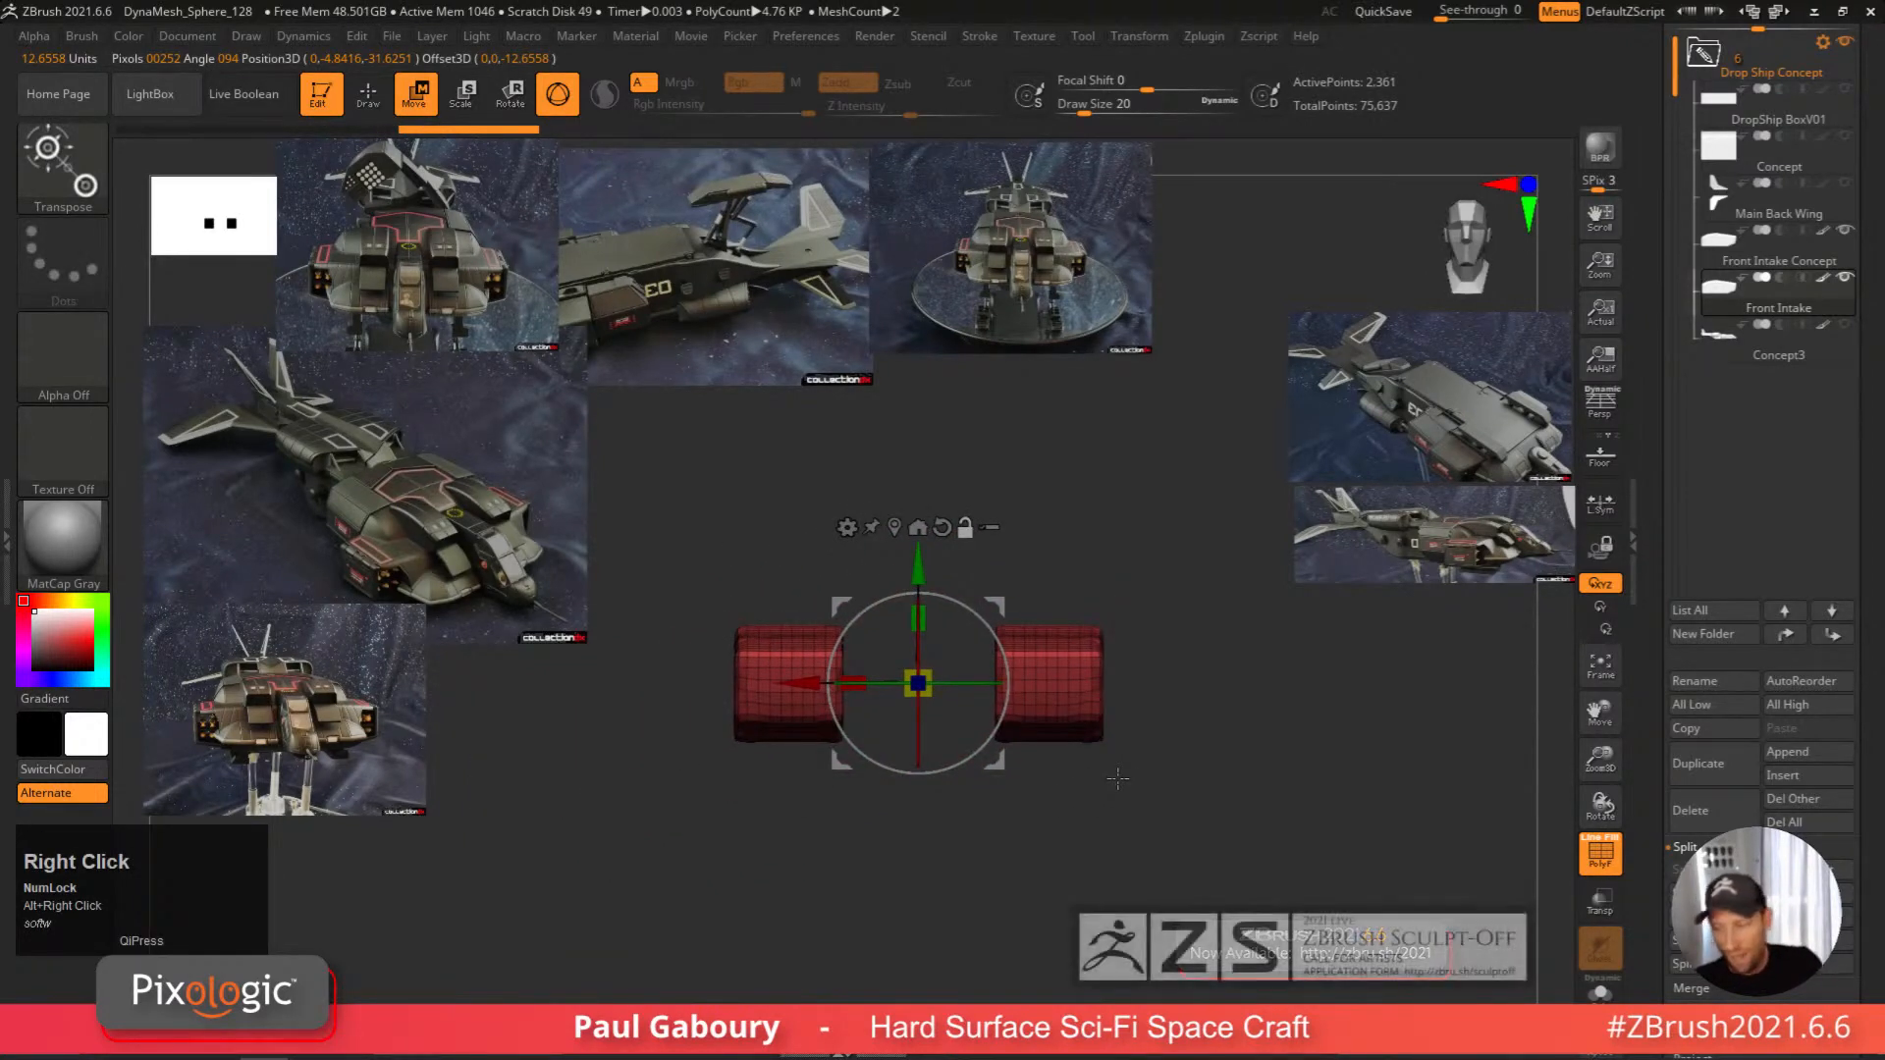
Try to replace both Front Intake blocks with a single PolyCube scaled down between them.
left_click(847, 527)
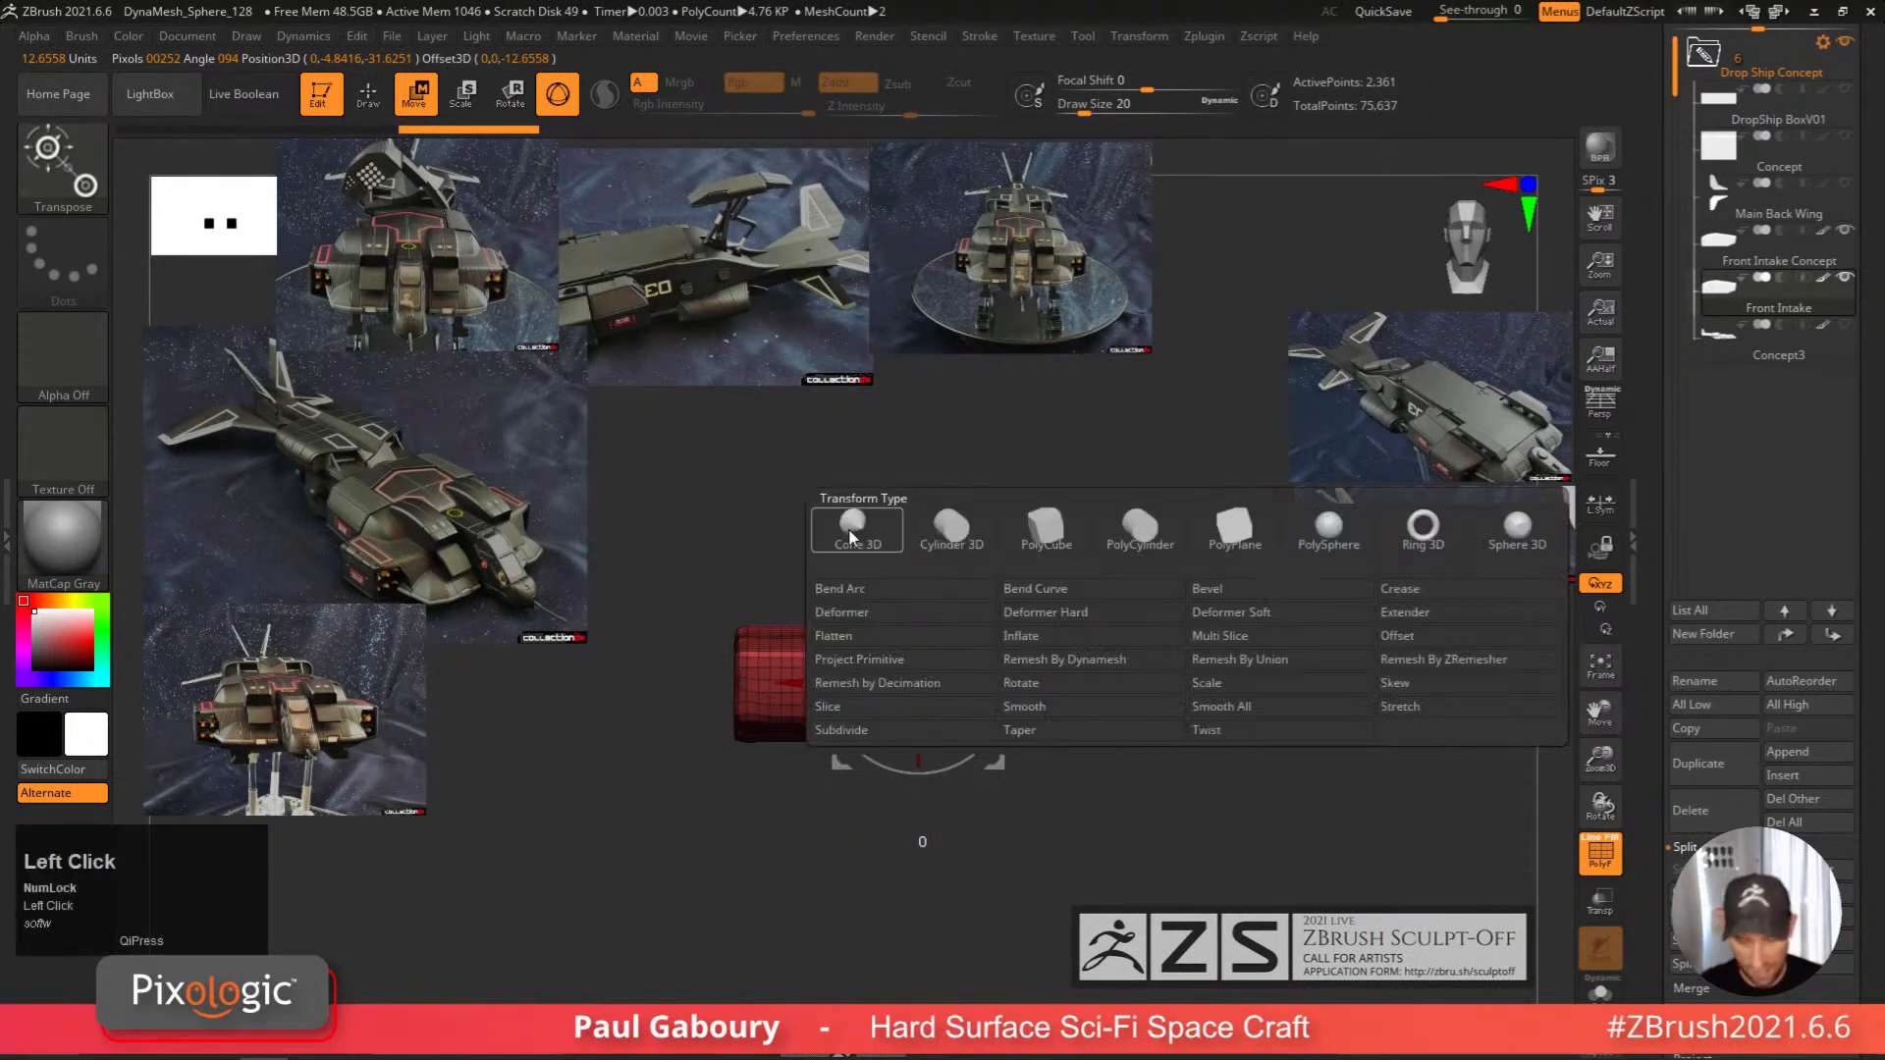
left_click(1058, 536)
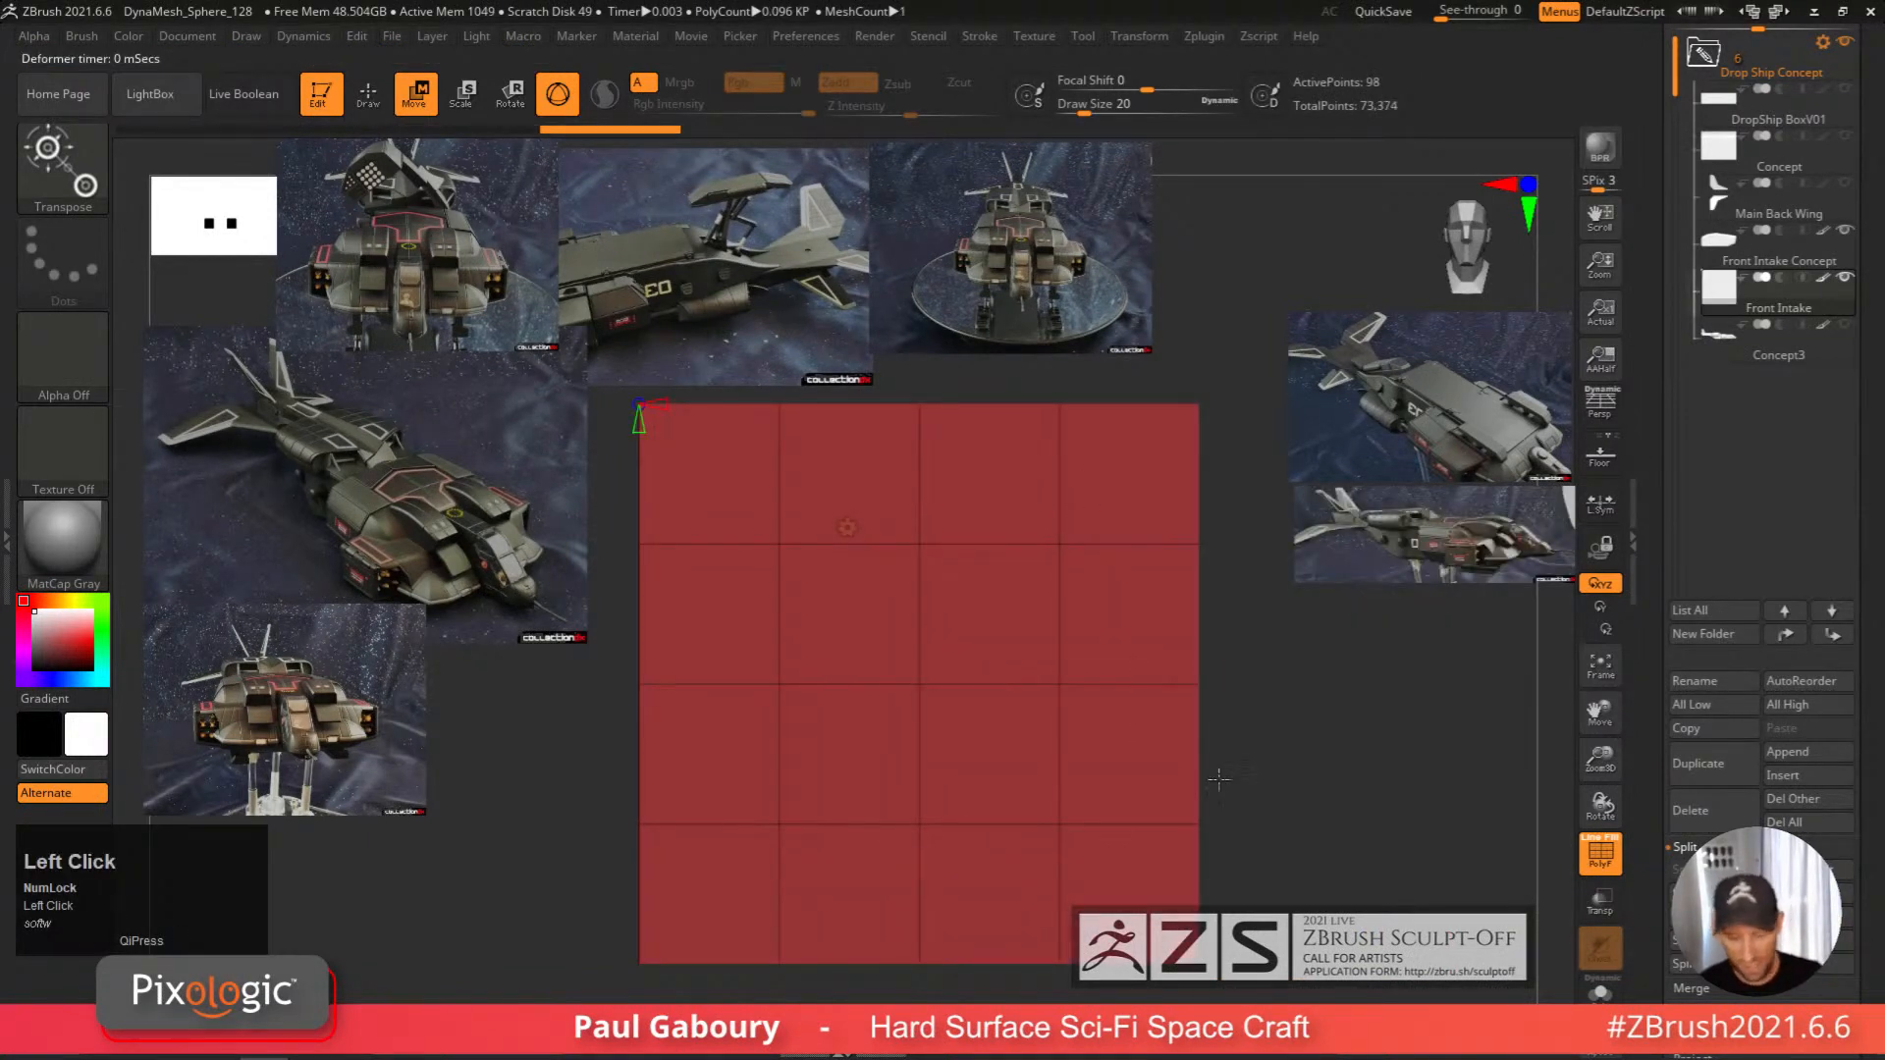
key("w")
left_click_drag(925, 690, 751, 430)
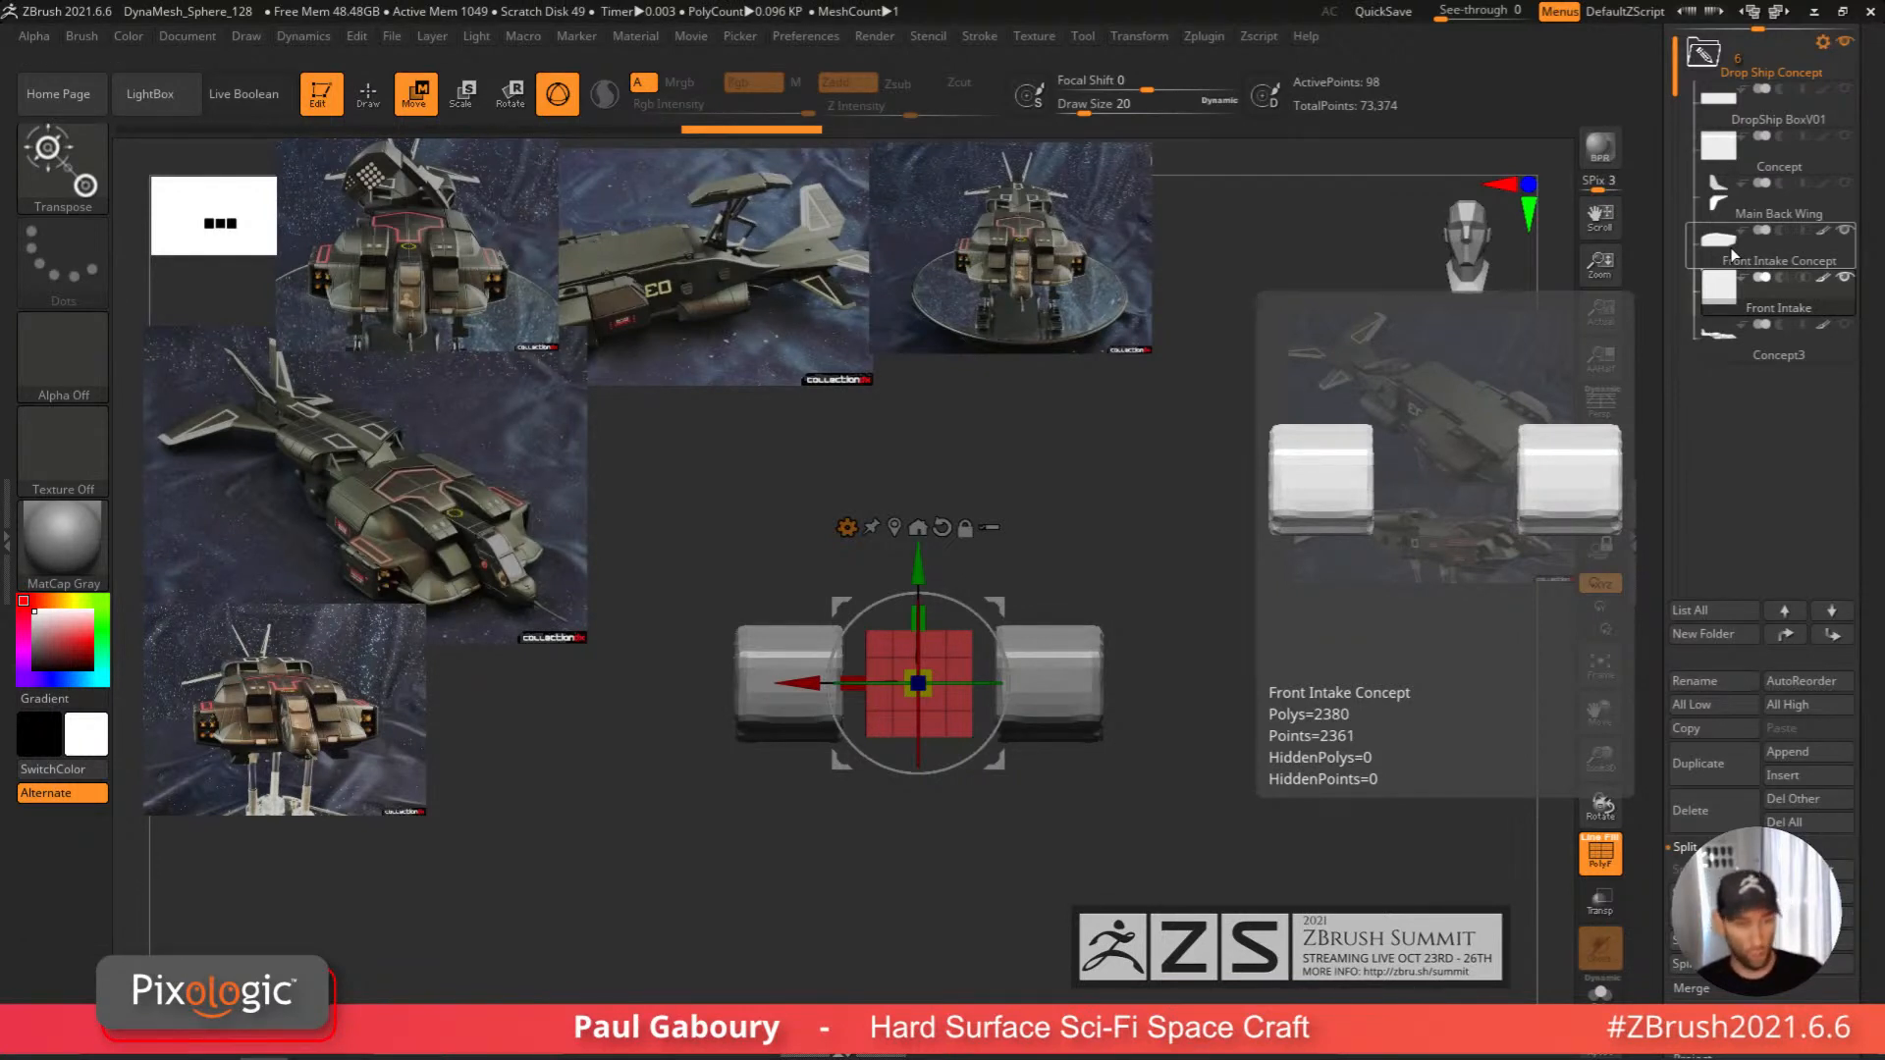
key("ctrl+z")
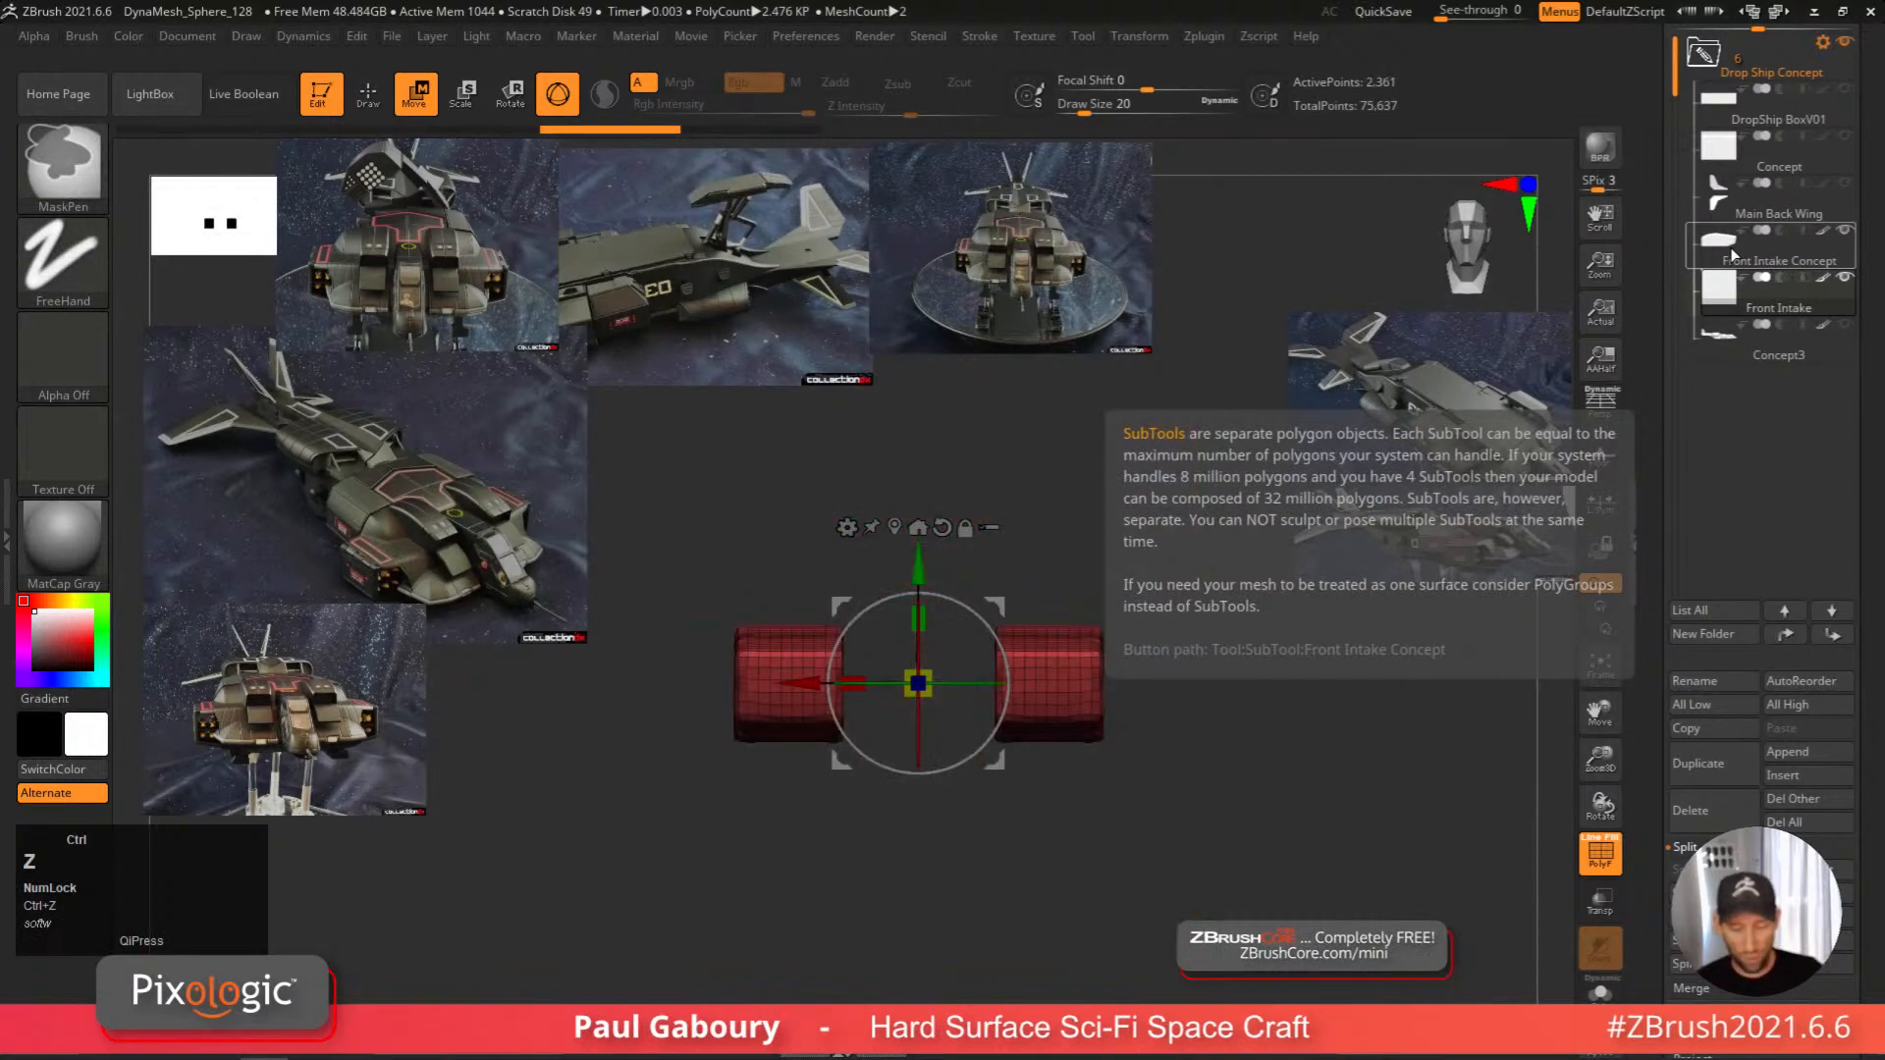
Mask the Front Intake block on the right side in front view and centre the gizmo on the unmasked block.
key("q")
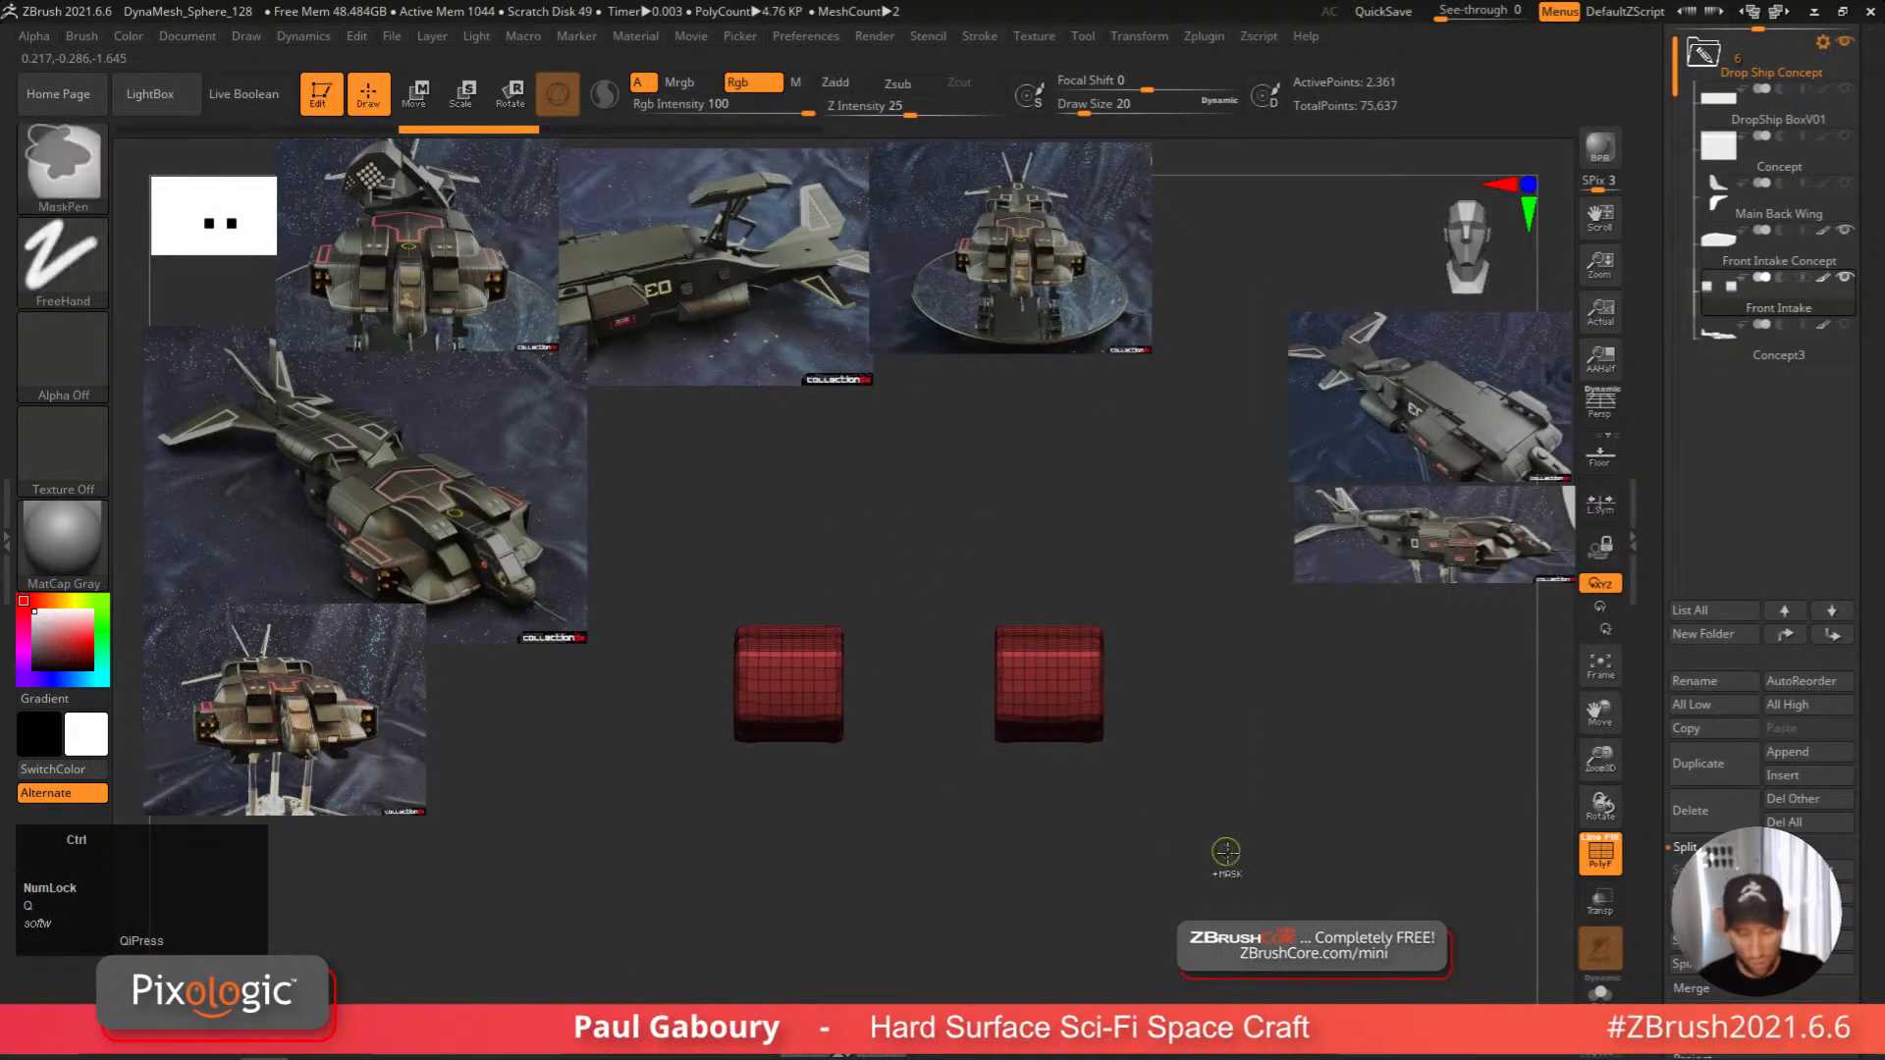
left_click_drag(1226, 852, 903, 446, "ctrl")
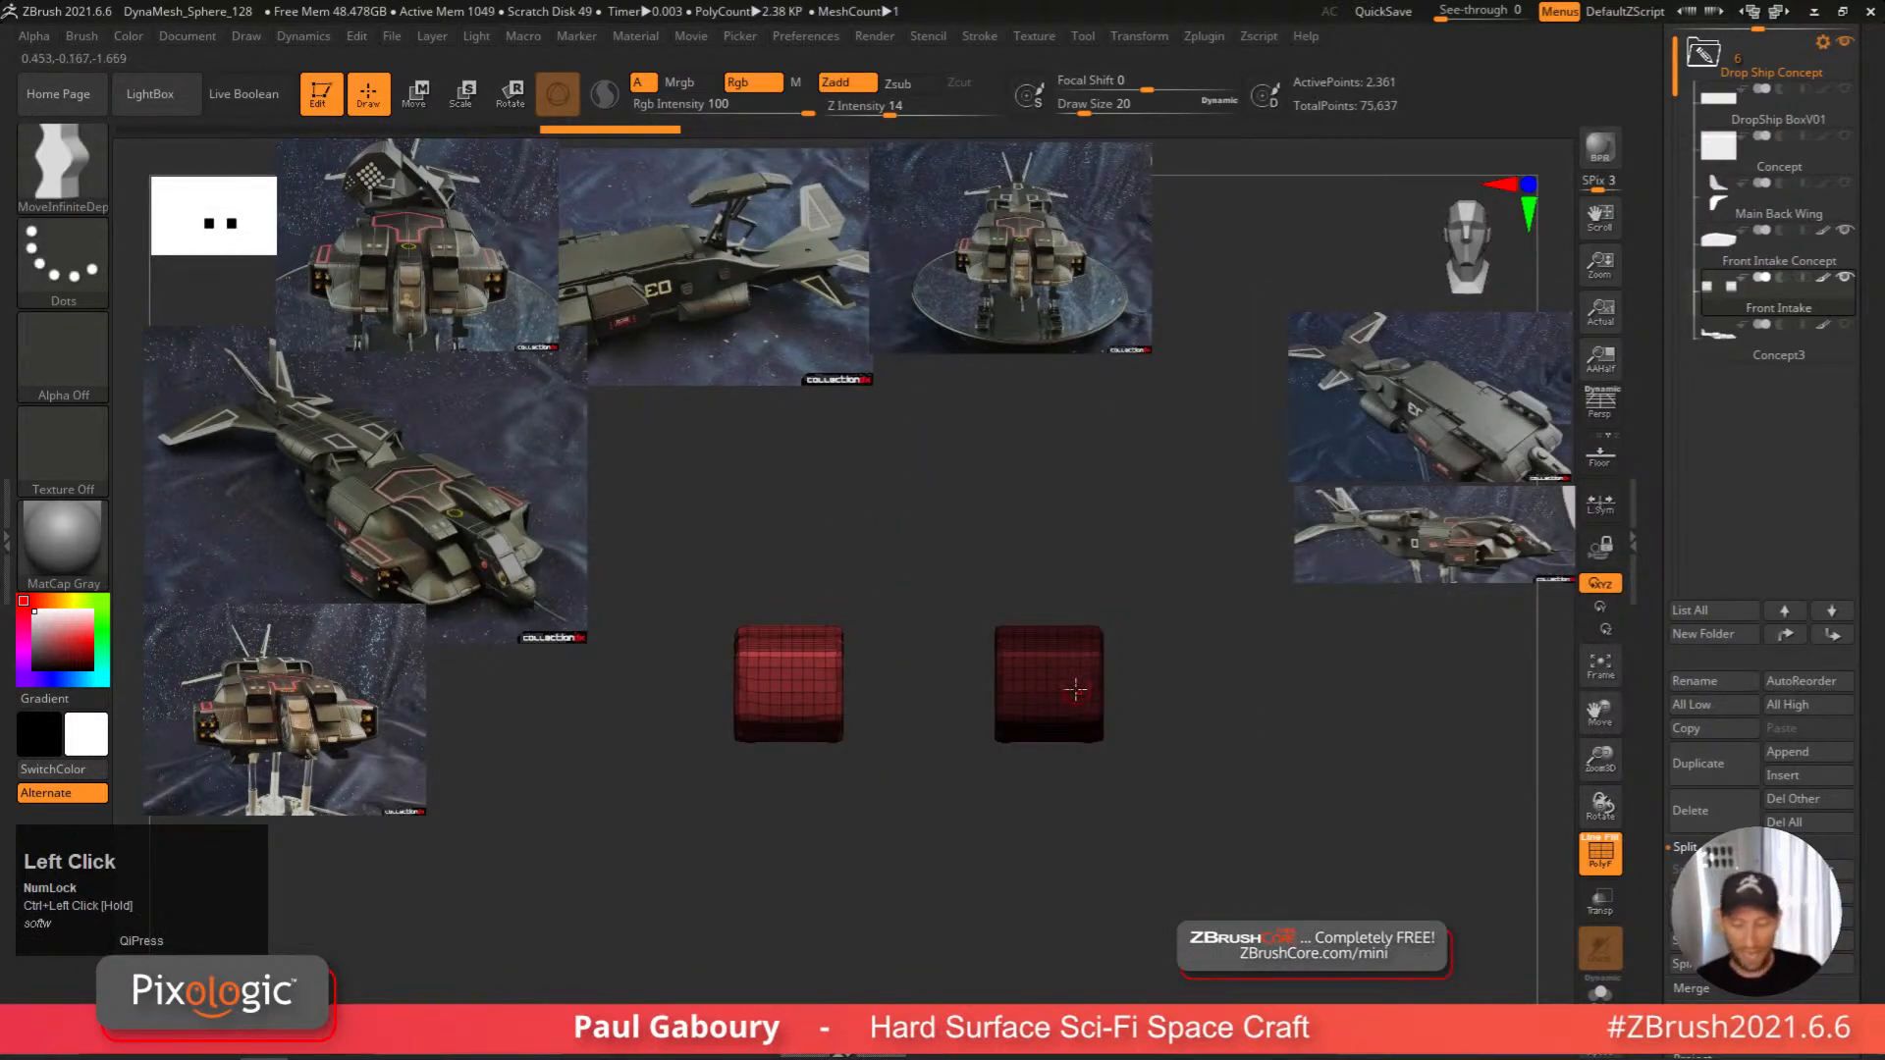
key("w")
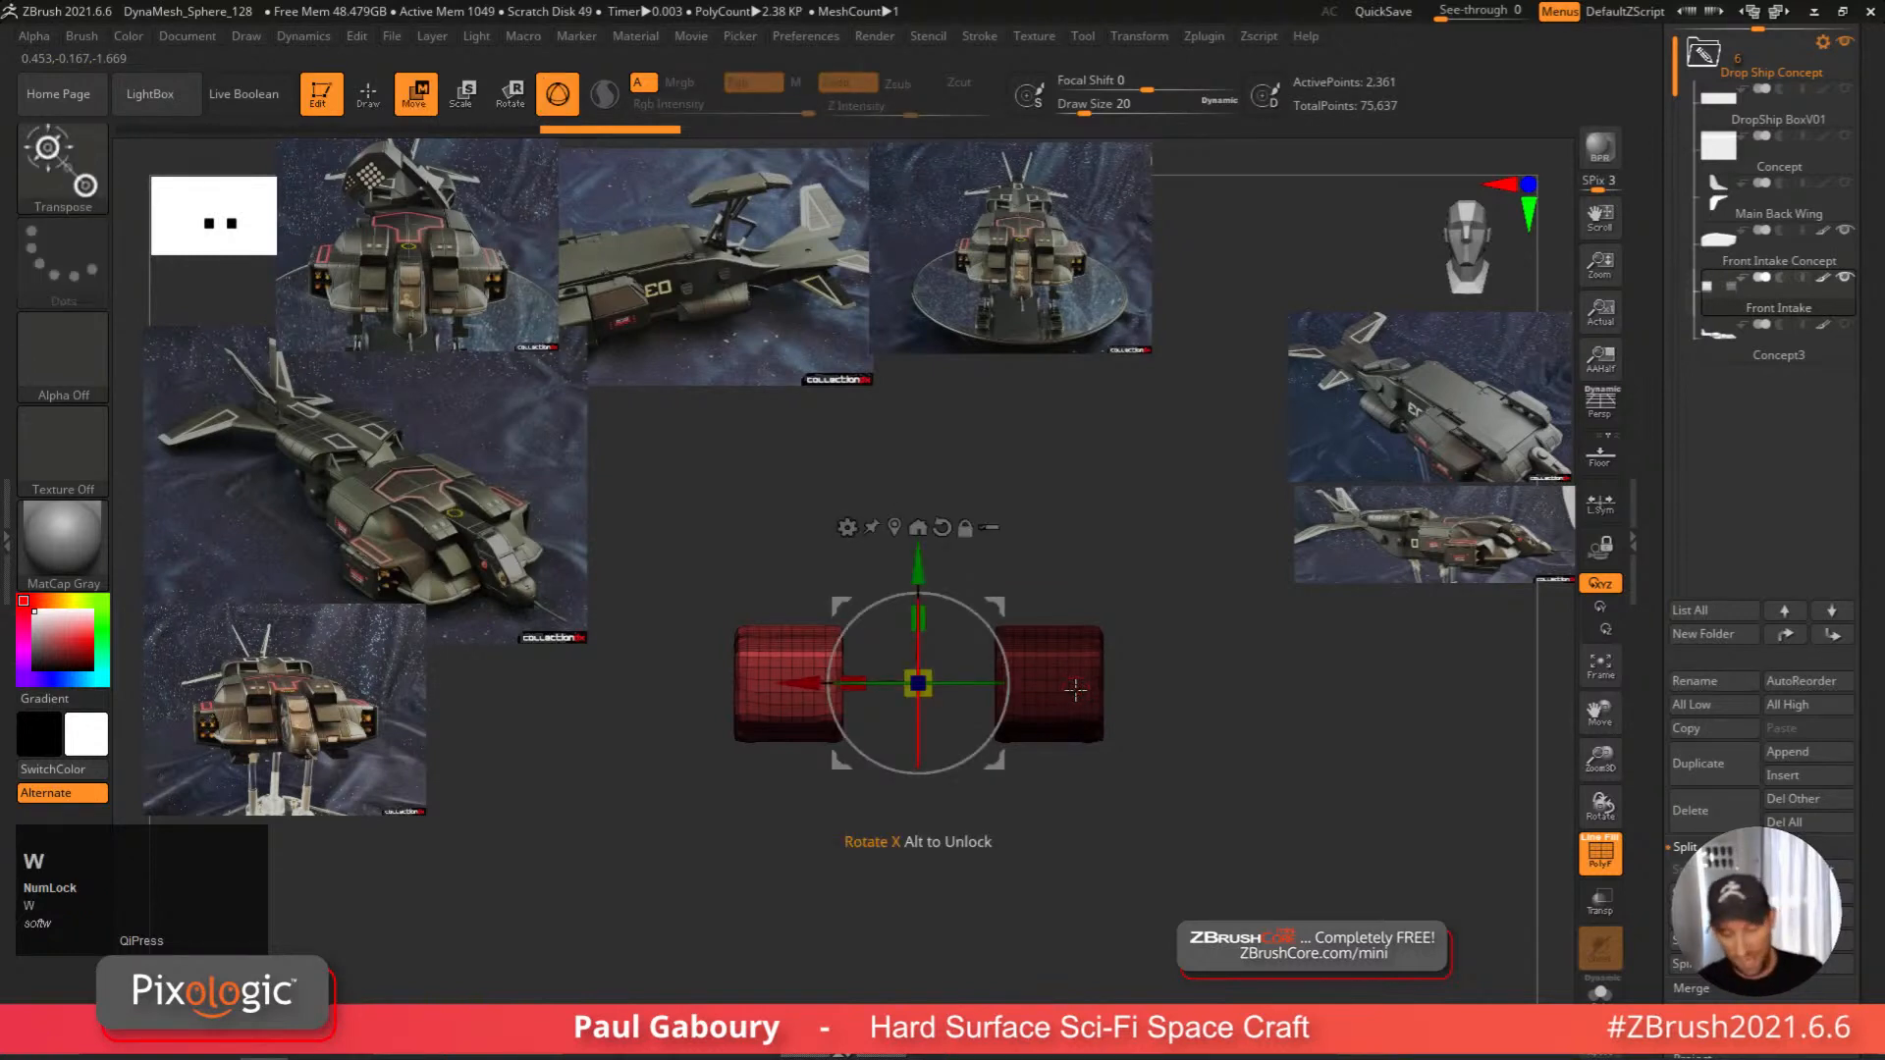
left_click(787, 685)
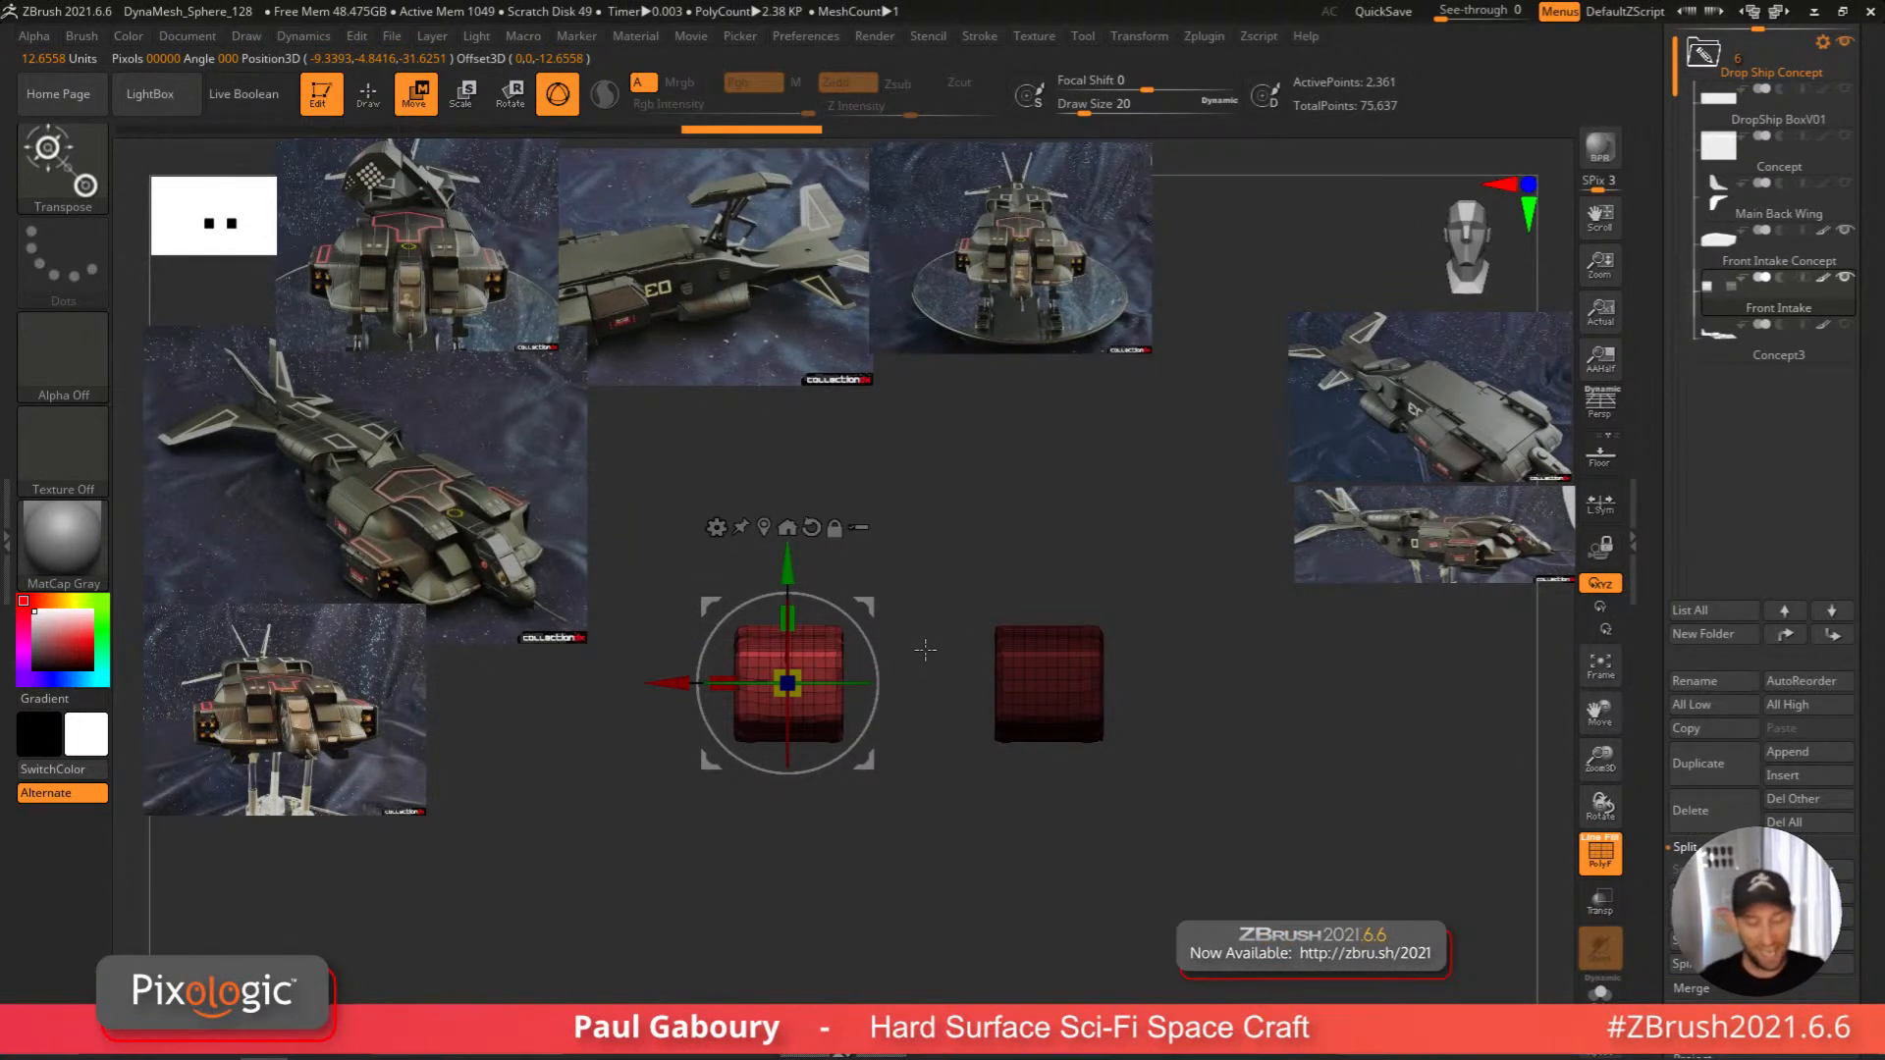
right_click_drag(958, 819, 1059, 810)
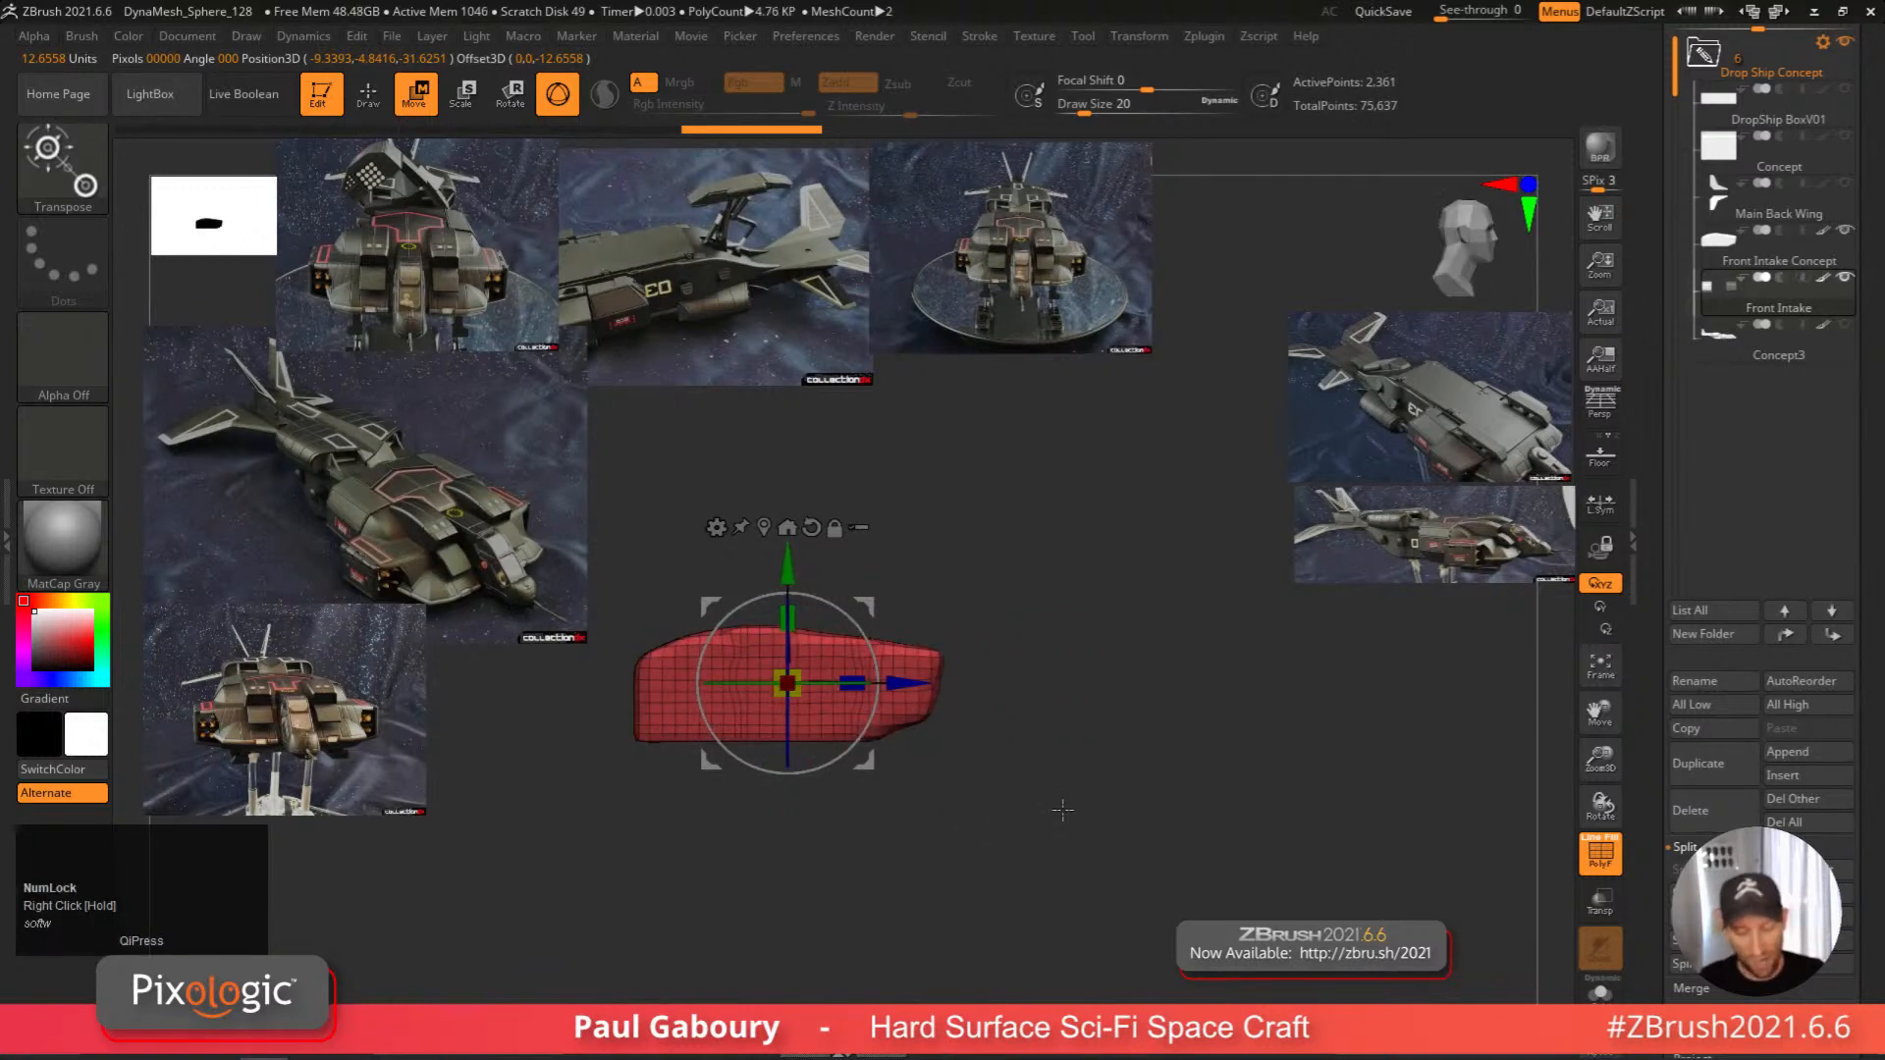
right_click_drag(932, 861, 901, 810, "shift")
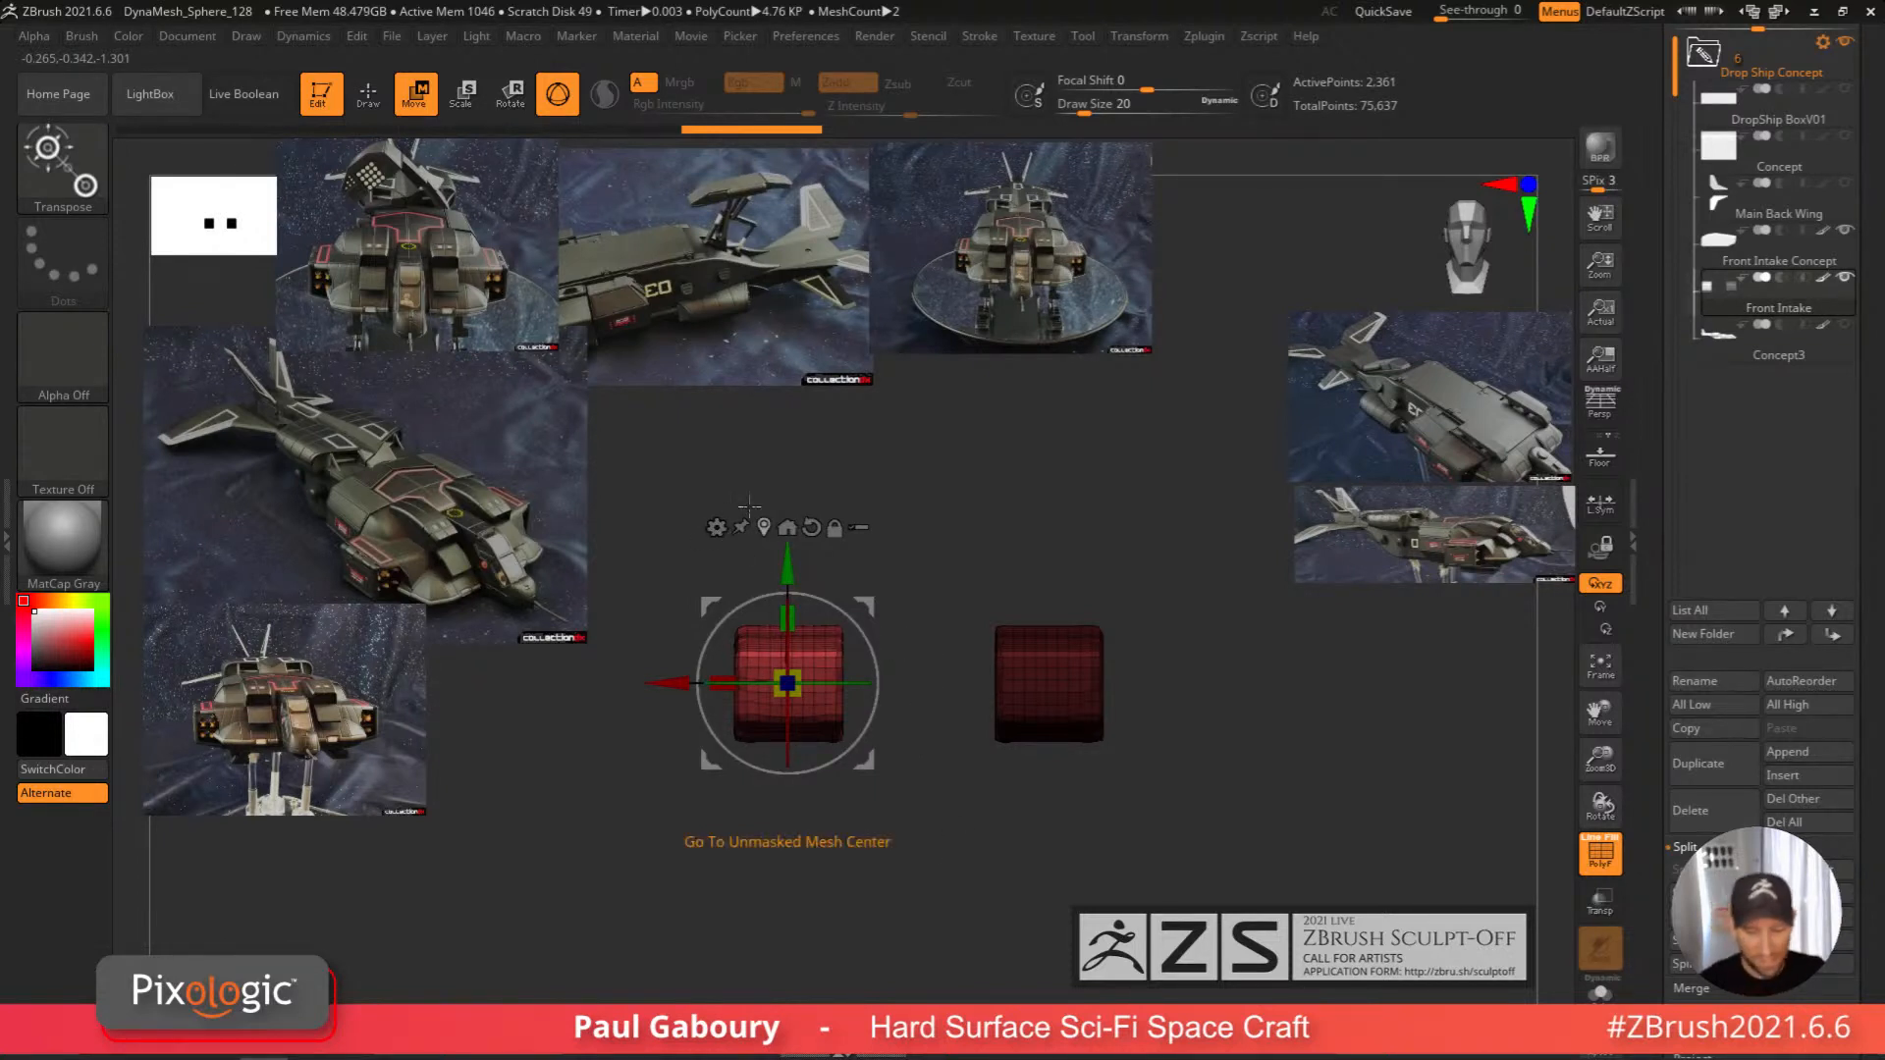
Clear the mask from the Front Intake blocks.
key("ctrl")
left_click(1011, 850, "ctrl")
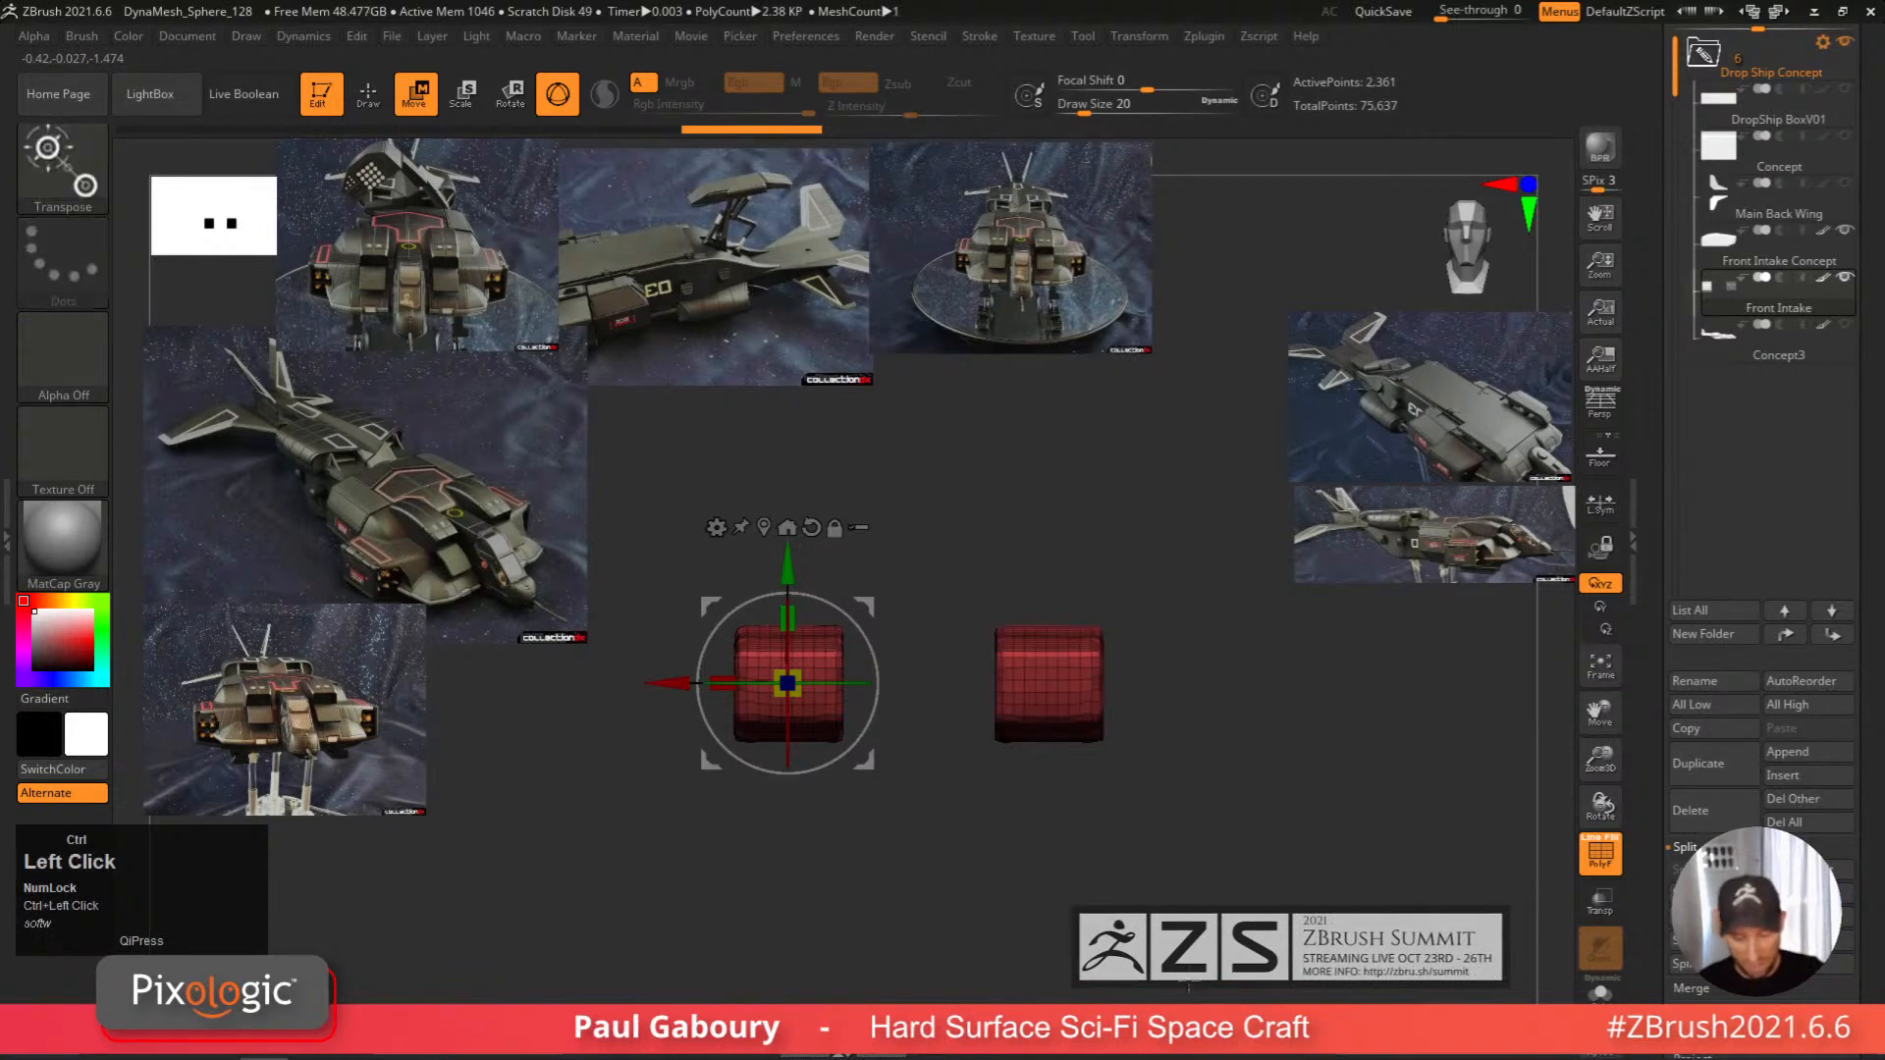
Try to replace the Front Intake blocks with a PolyCube at the gizmo, and undo it.
left_click(717, 527)
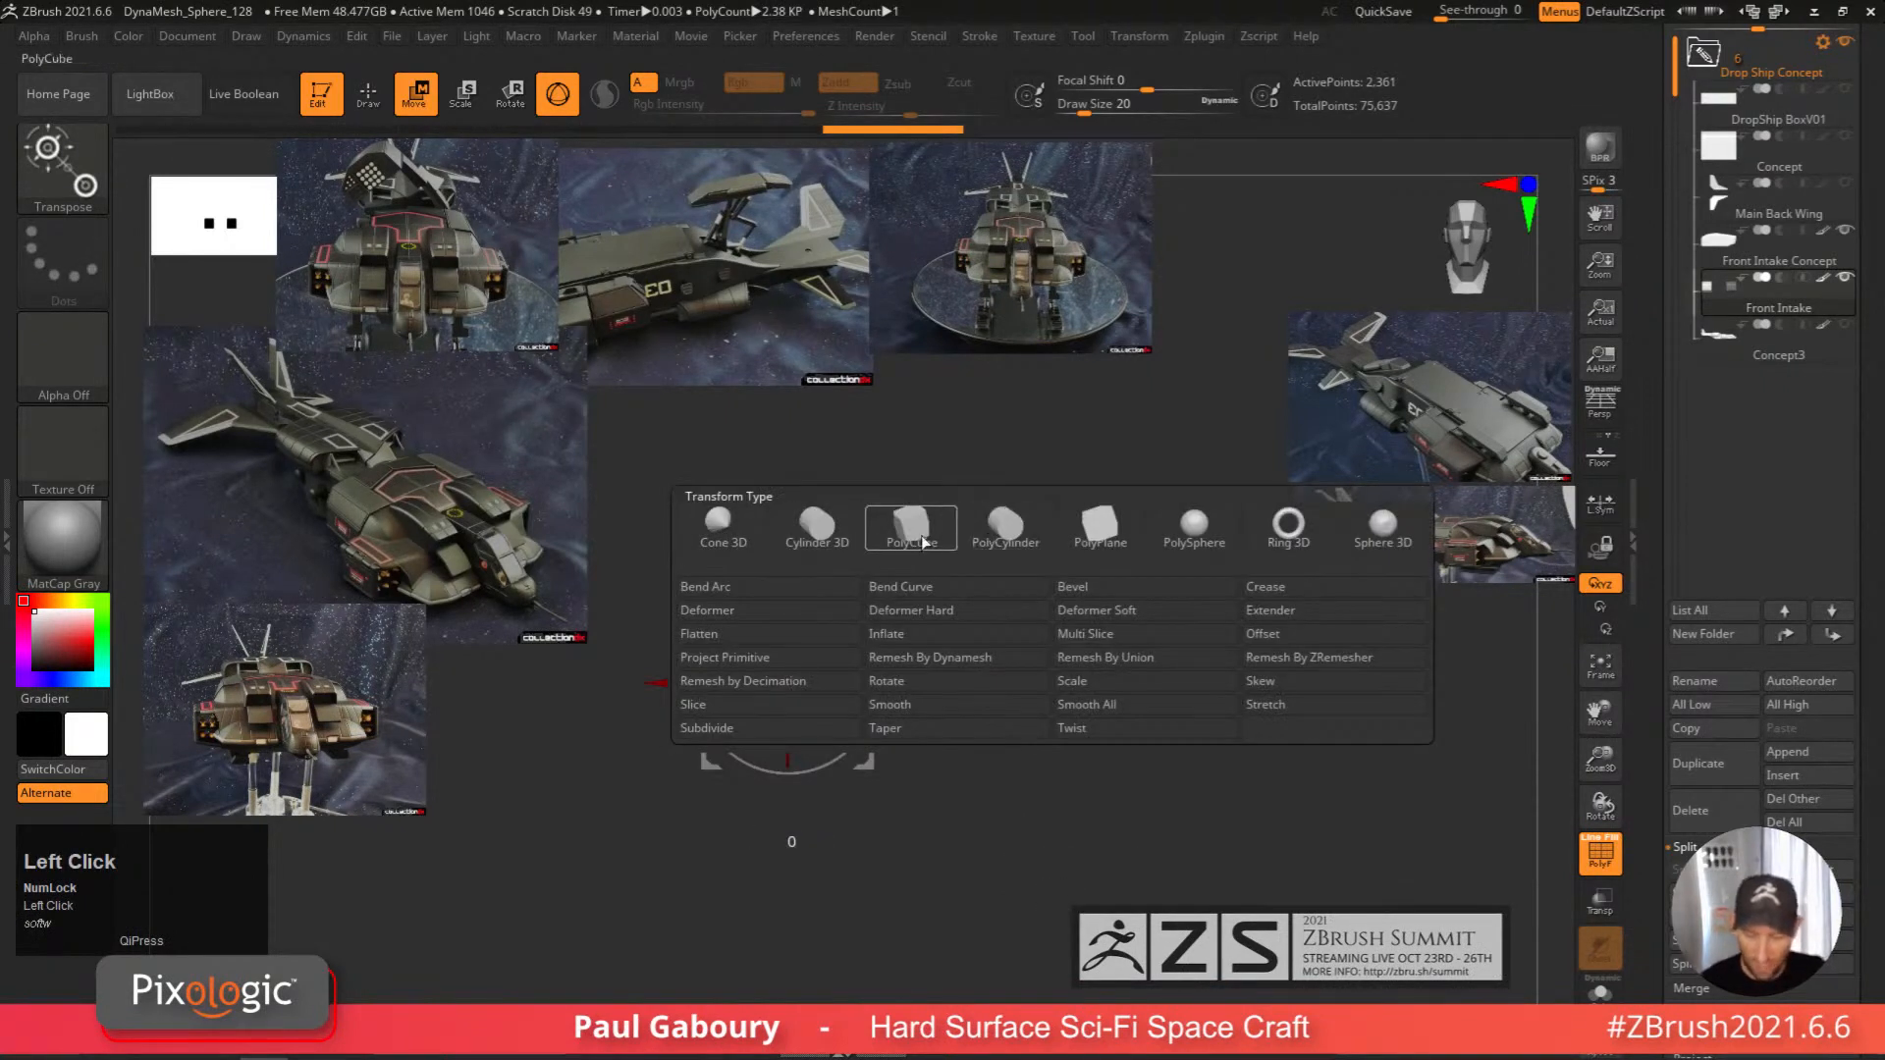
left_click(912, 525)
mouse_move(1072, 868)
right_mouse_down()
mouse_move(1057, 853)
mouse_move(1068, 881)
right_mouse_up()
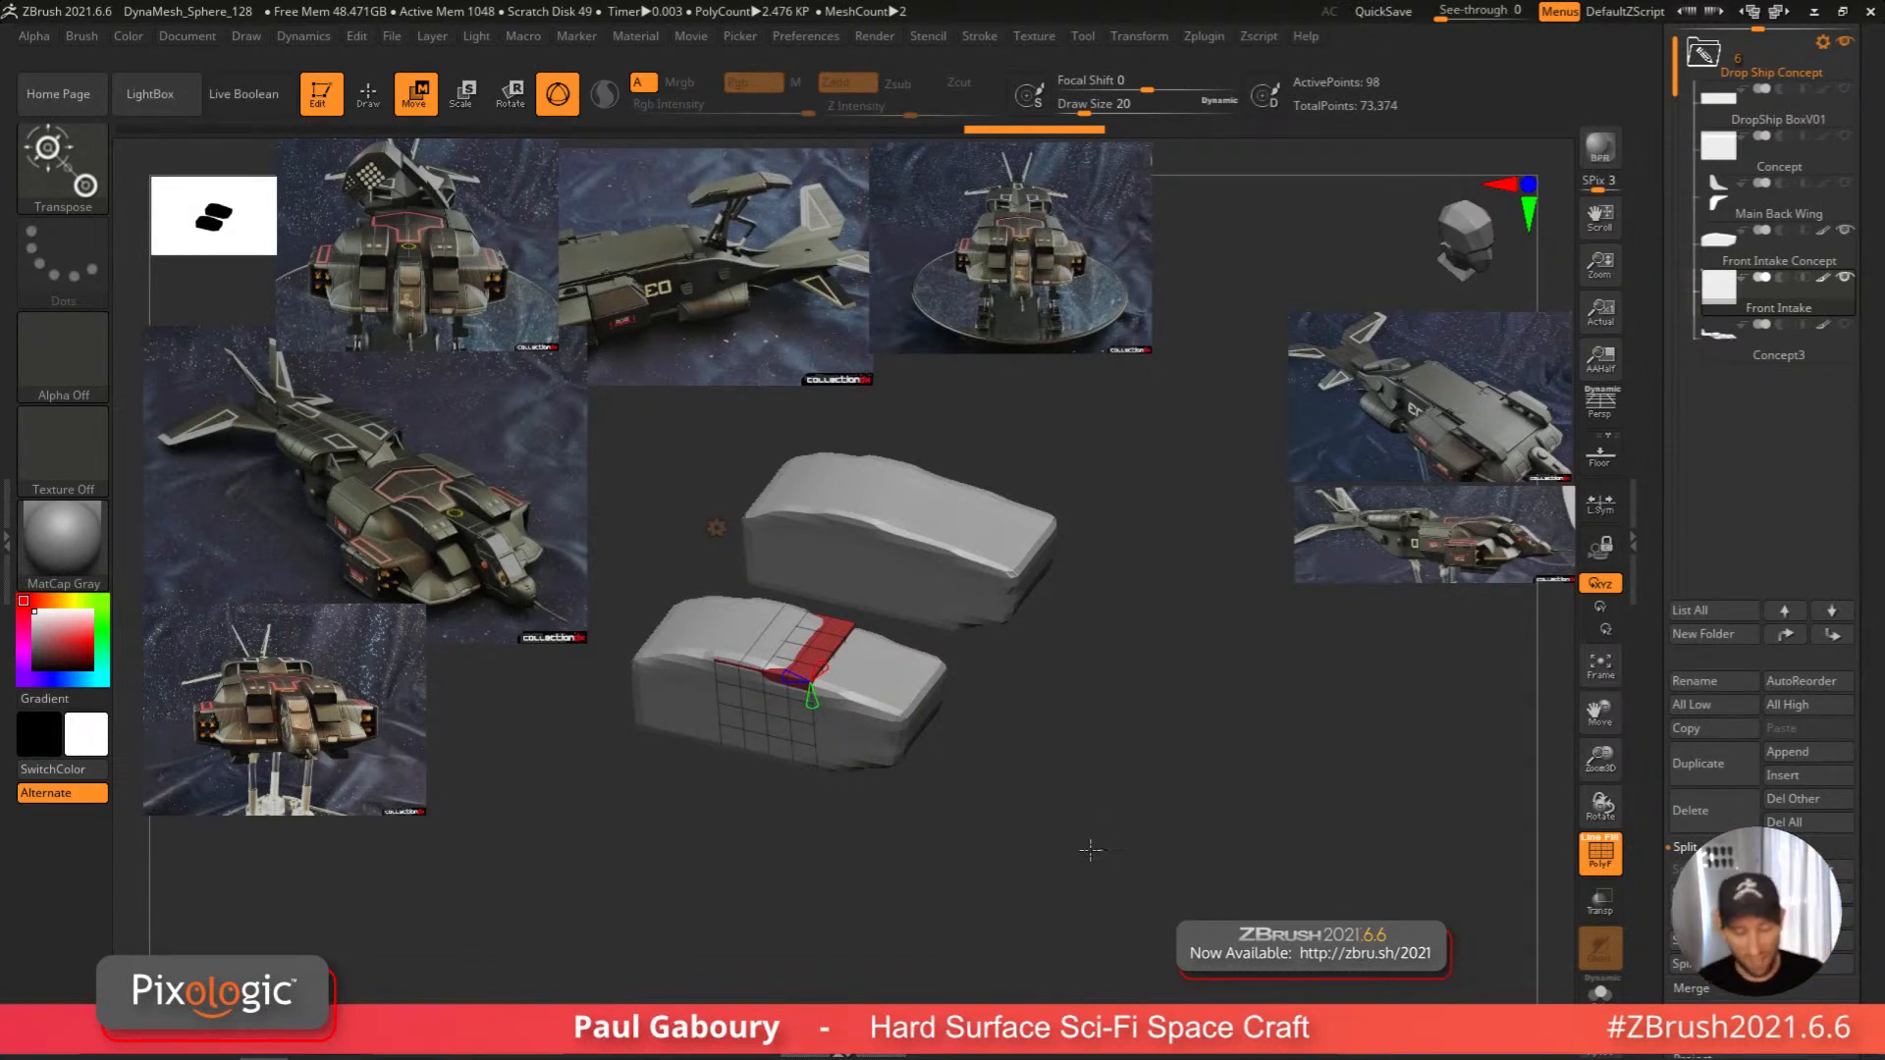
key("ctrl+z")
Rotate the Front Intake blocks in side view so their front end tilts upward.
right_click_drag(1101, 863, 1103, 775, "shift")
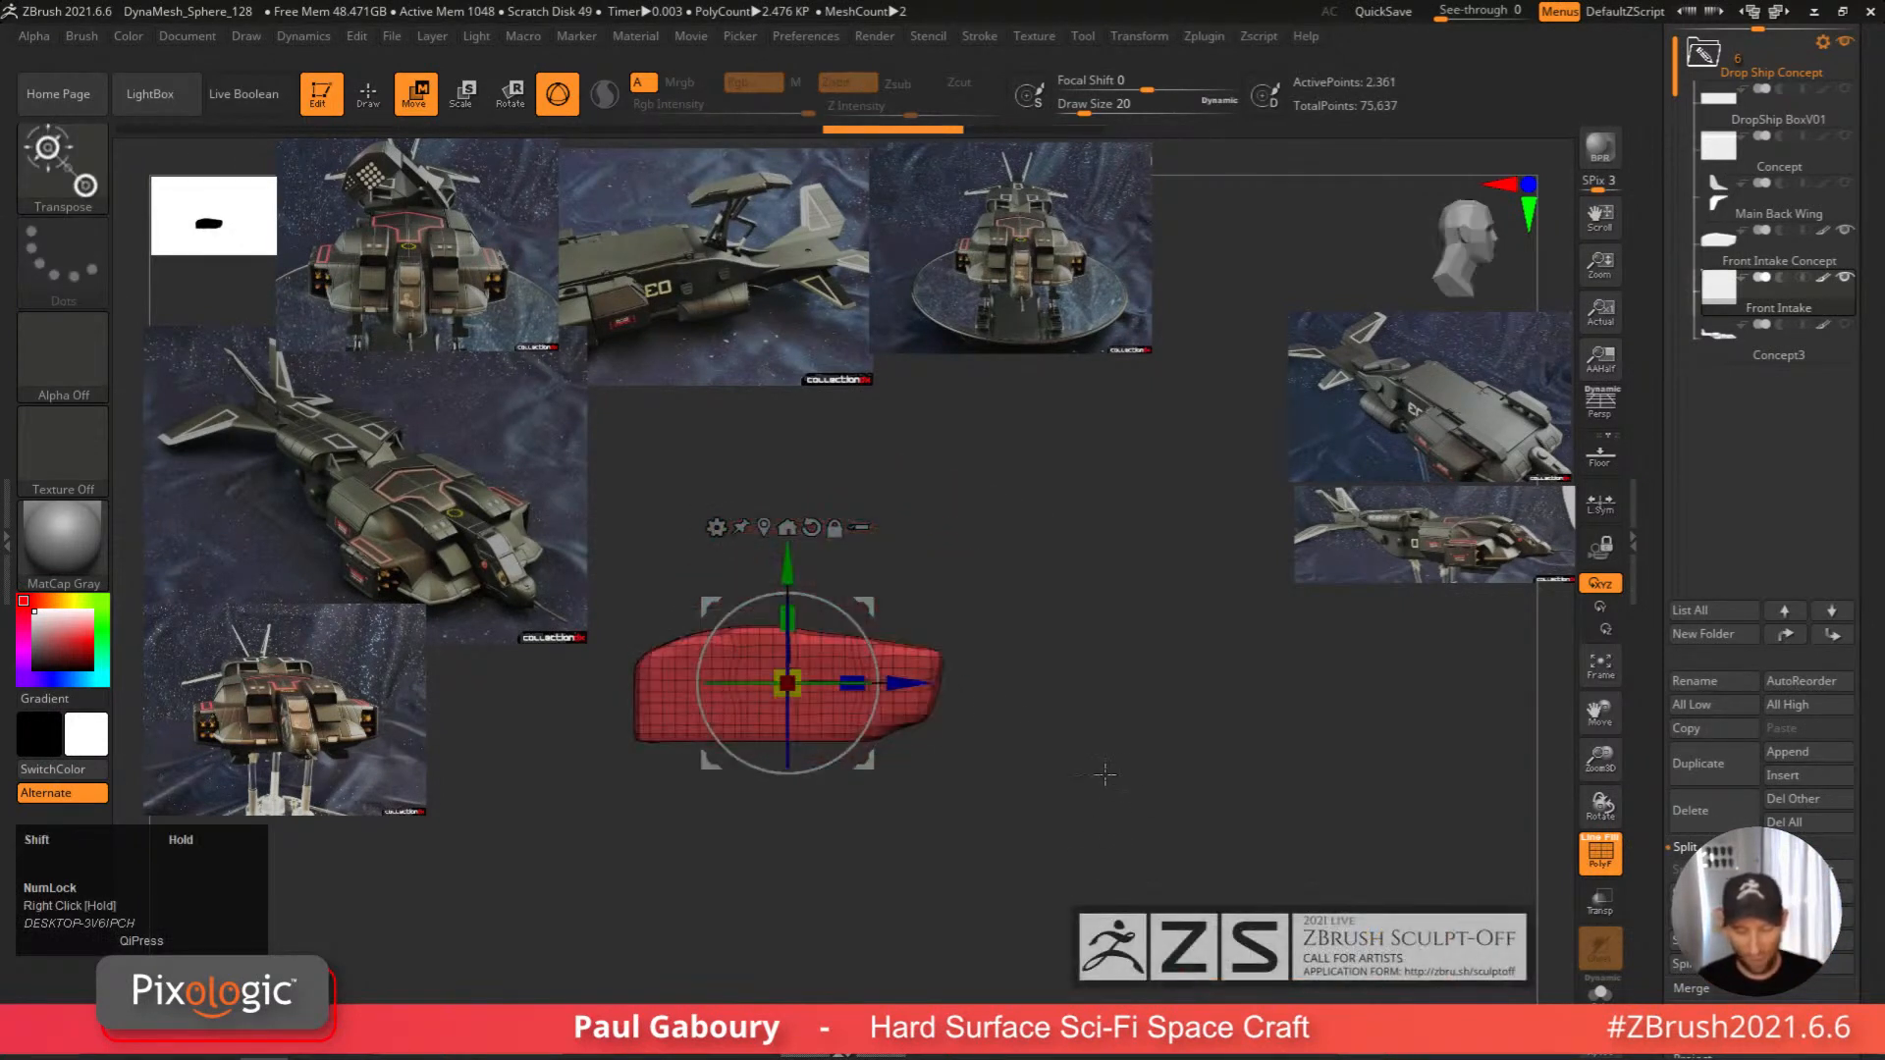
left_click_drag(864, 636, 843, 585)
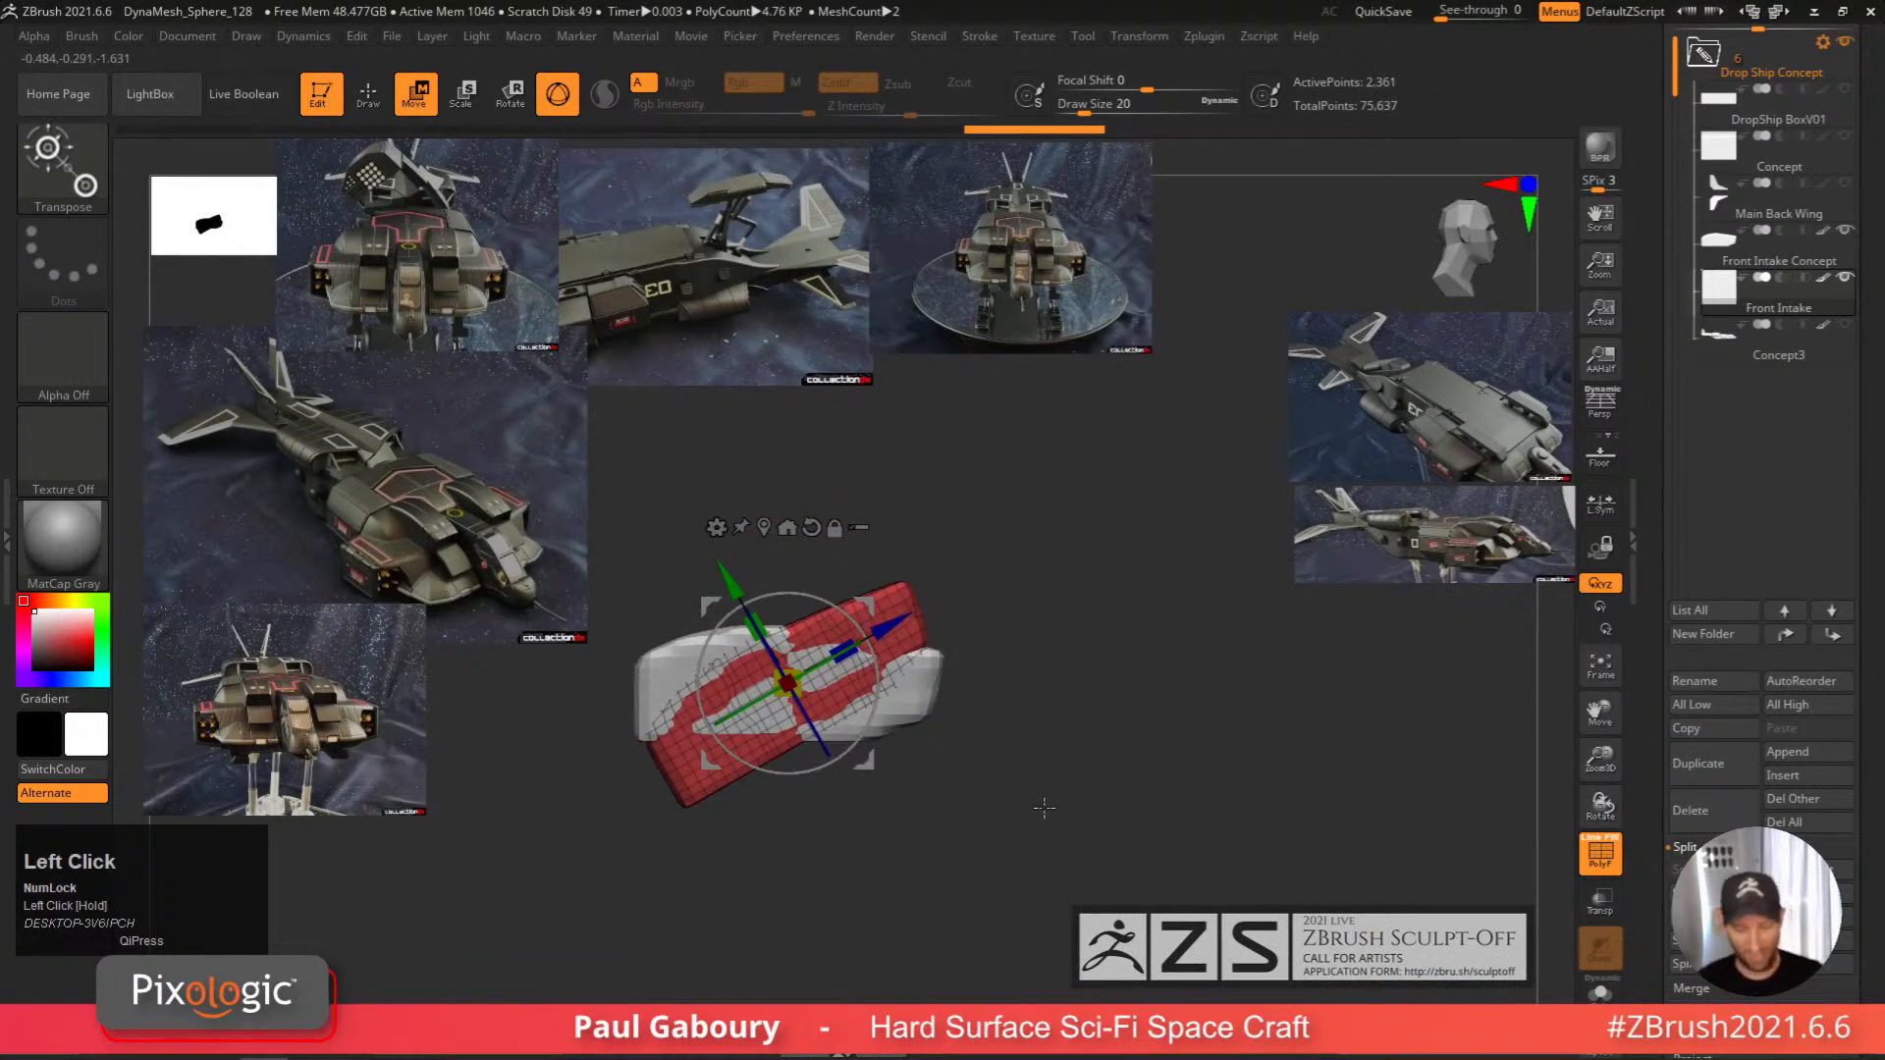
mouse_move(1046, 805)
right_mouse_down()
mouse_move(1015, 813)
mouse_move(1005, 861)
mouse_move(1013, 807)
right_mouse_up()
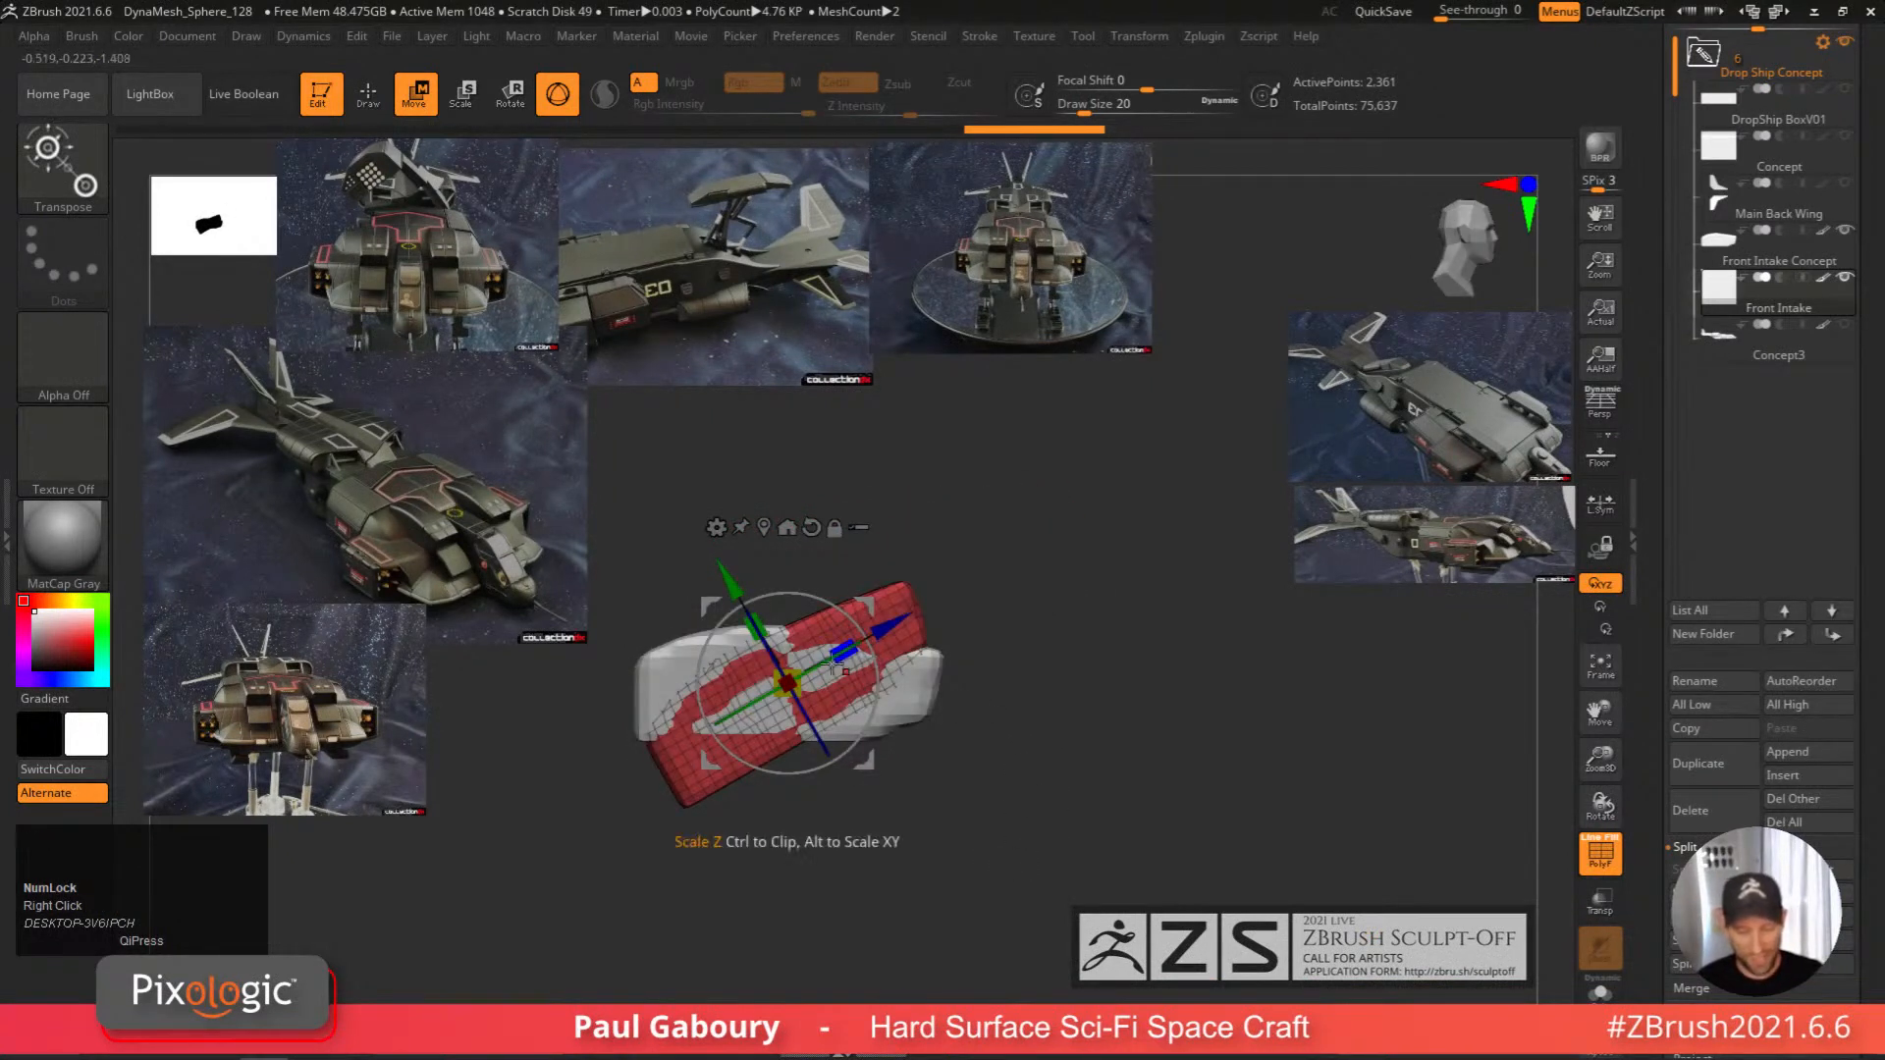
right_click_drag(979, 675, 938, 751, "ctrl")
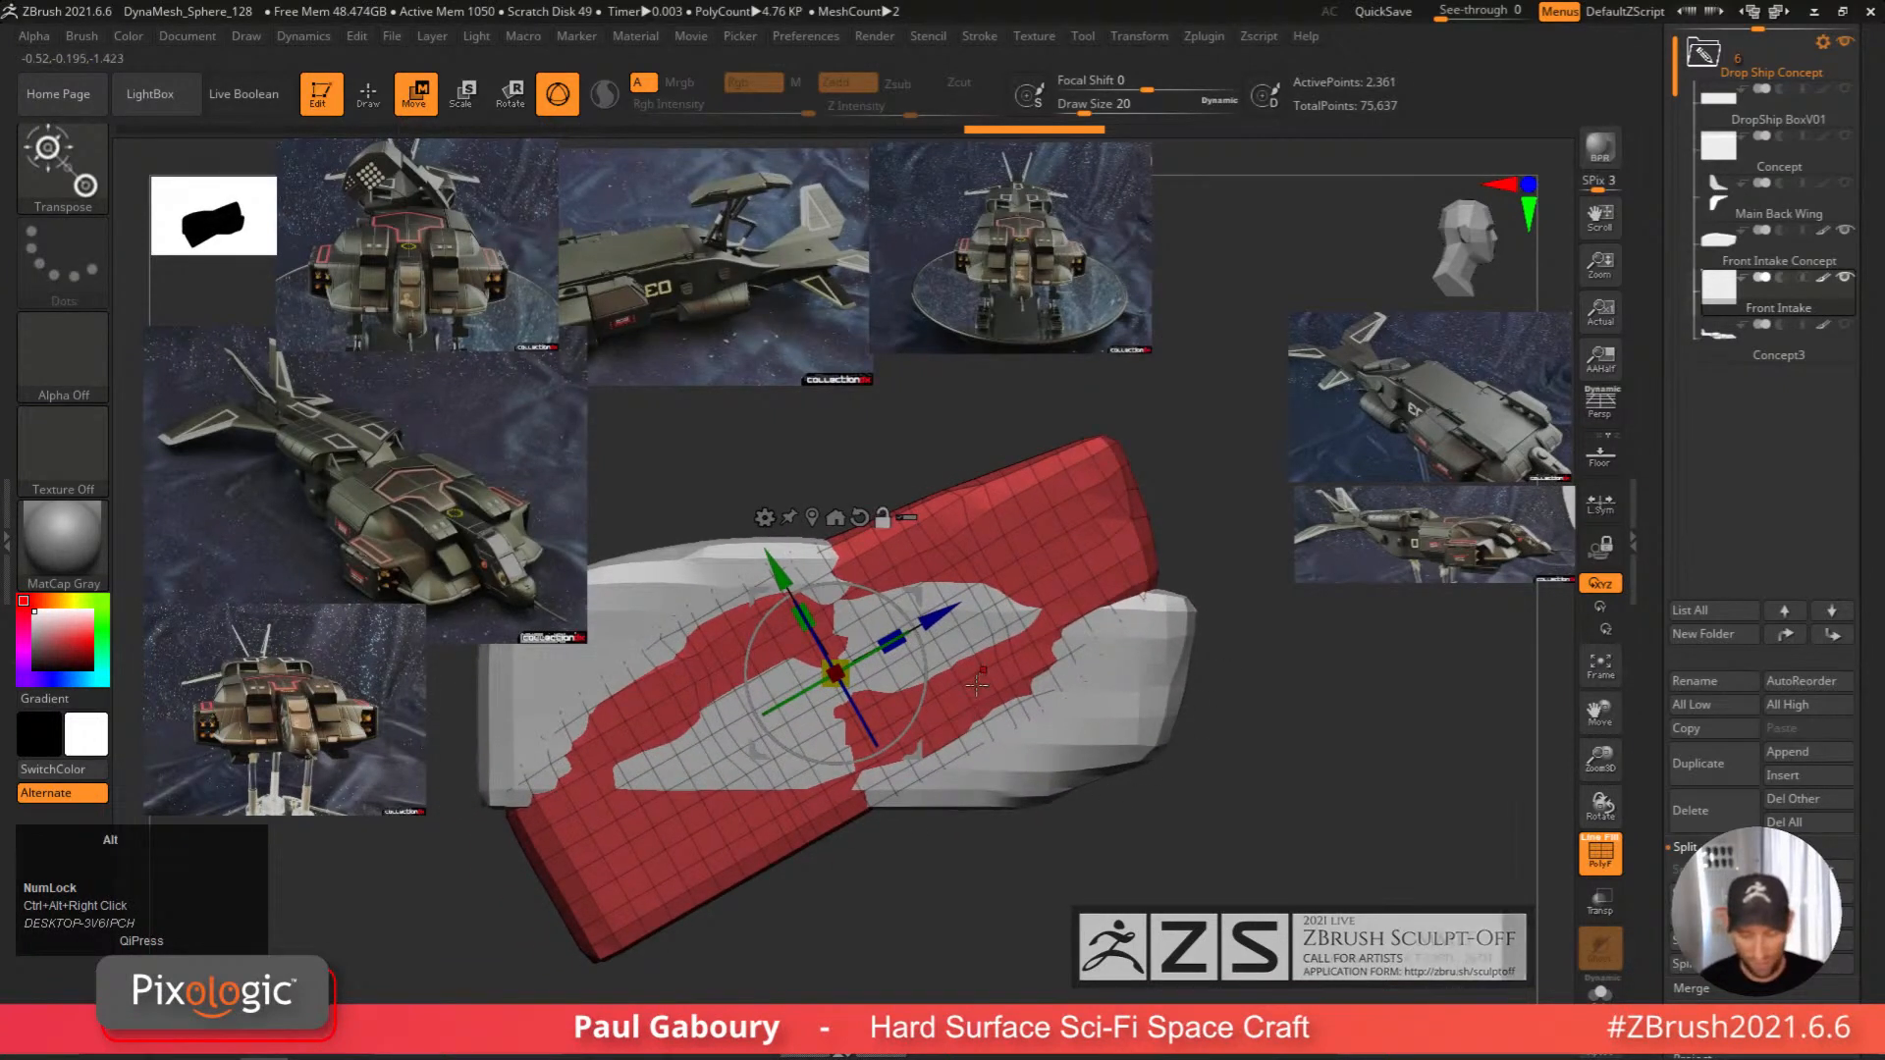
Move the gizmo to the lower part of the tilted Front Intake block and try aligning it to the block's slant and surface.
left_click_drag(958, 681, 1046, 786, "alt")
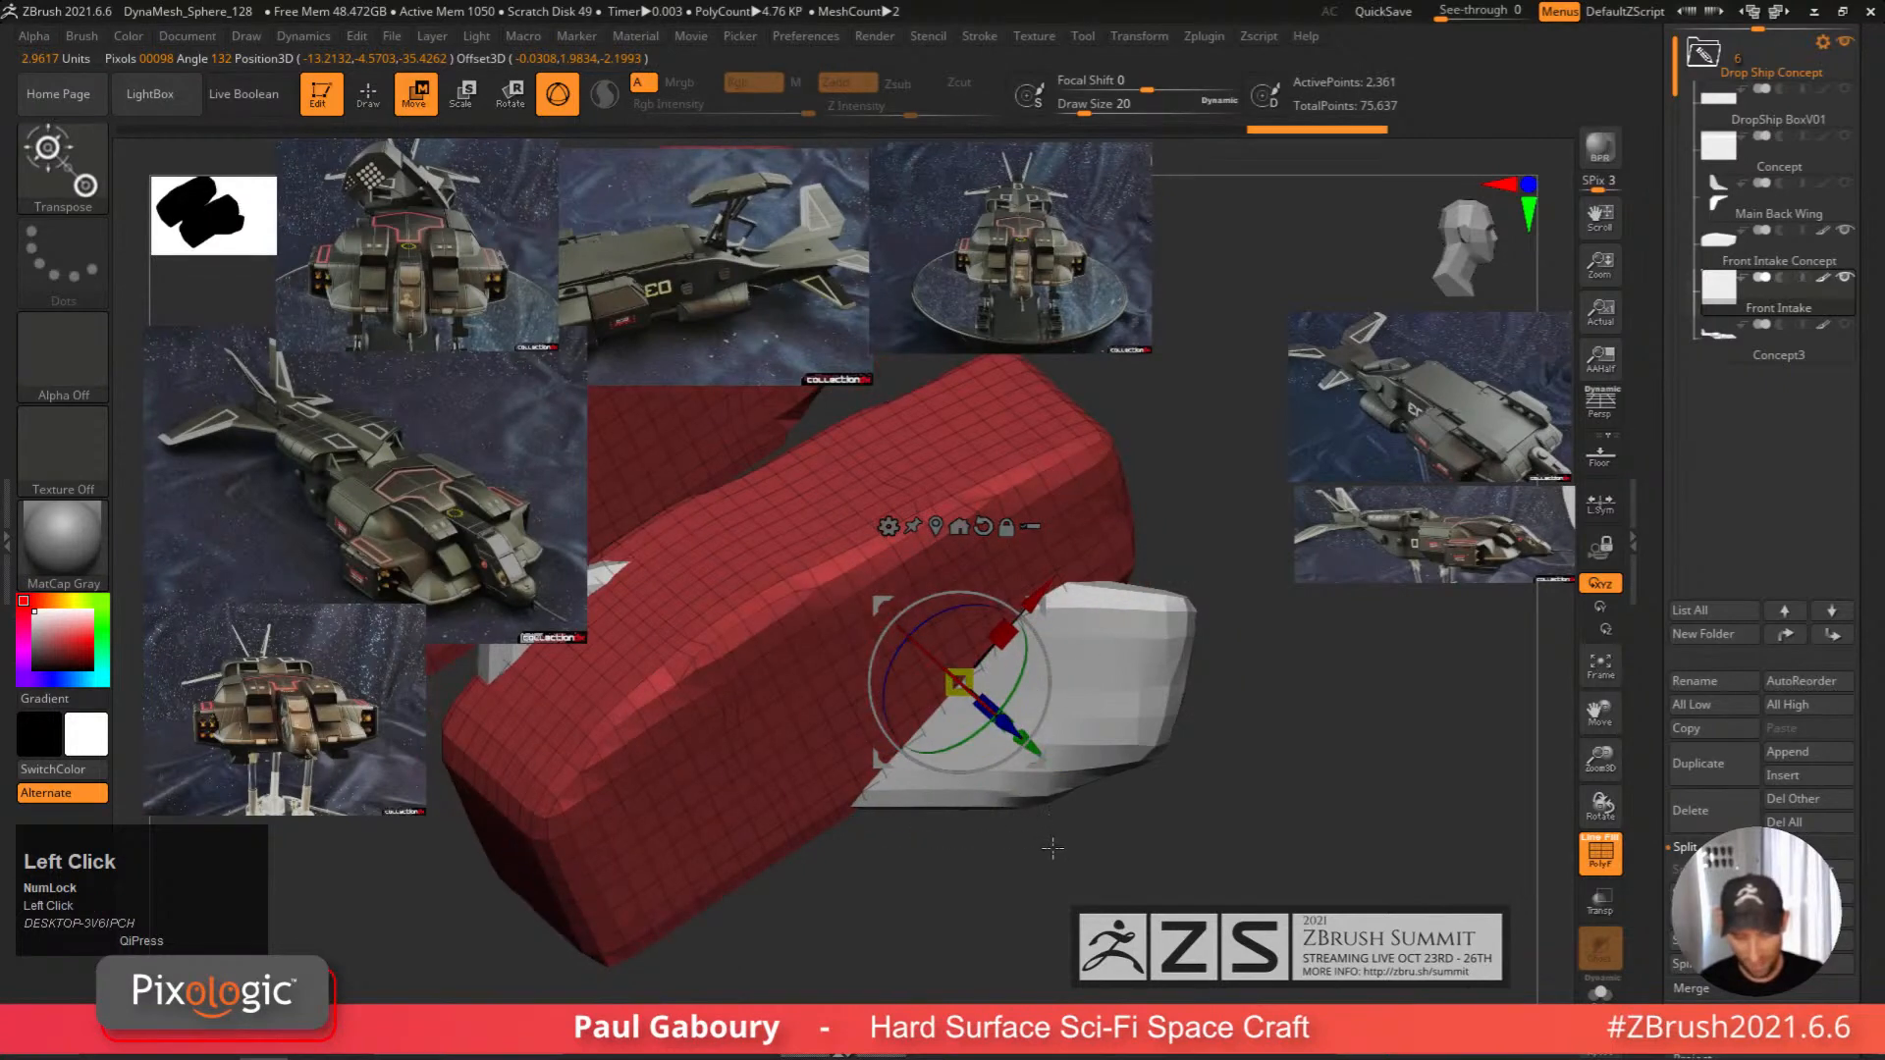
key("ctrl+z")
left_click_drag(990, 709, 1071, 864, "alt")
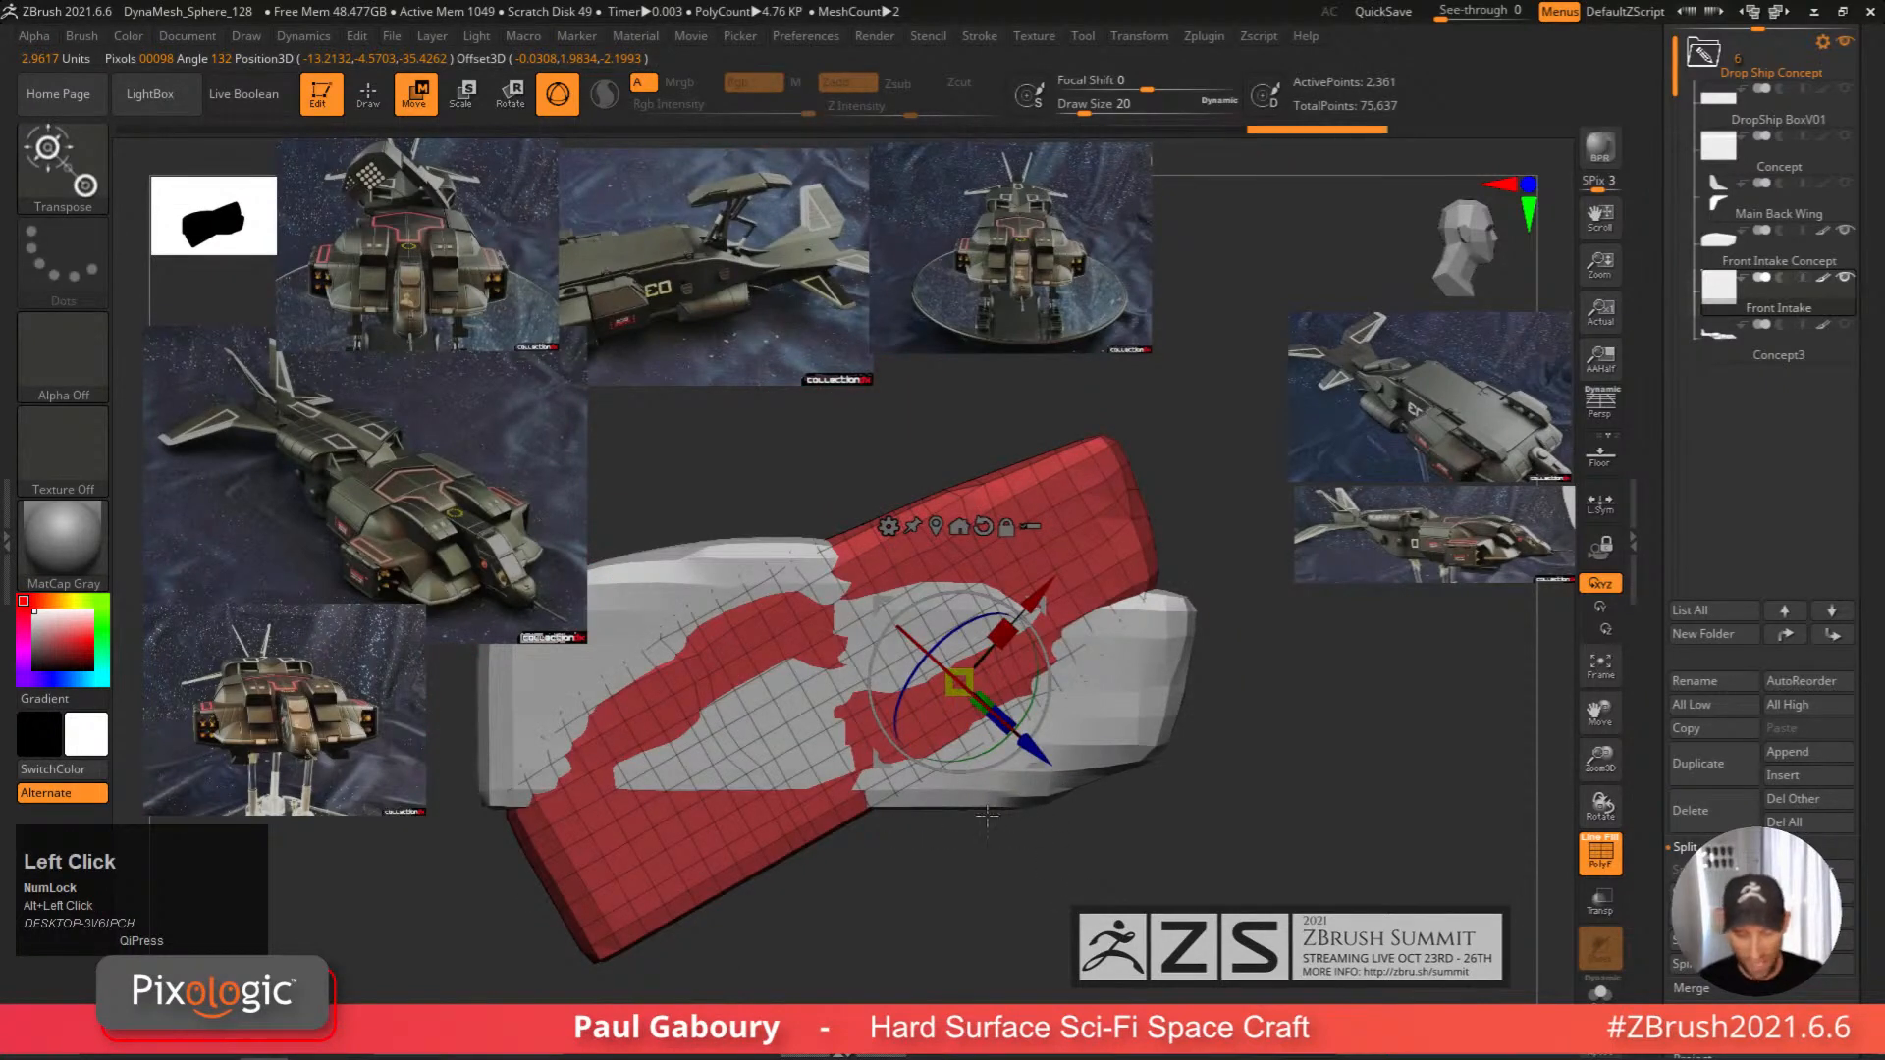
left_click_drag(652, 774, 846, 665, "alt")
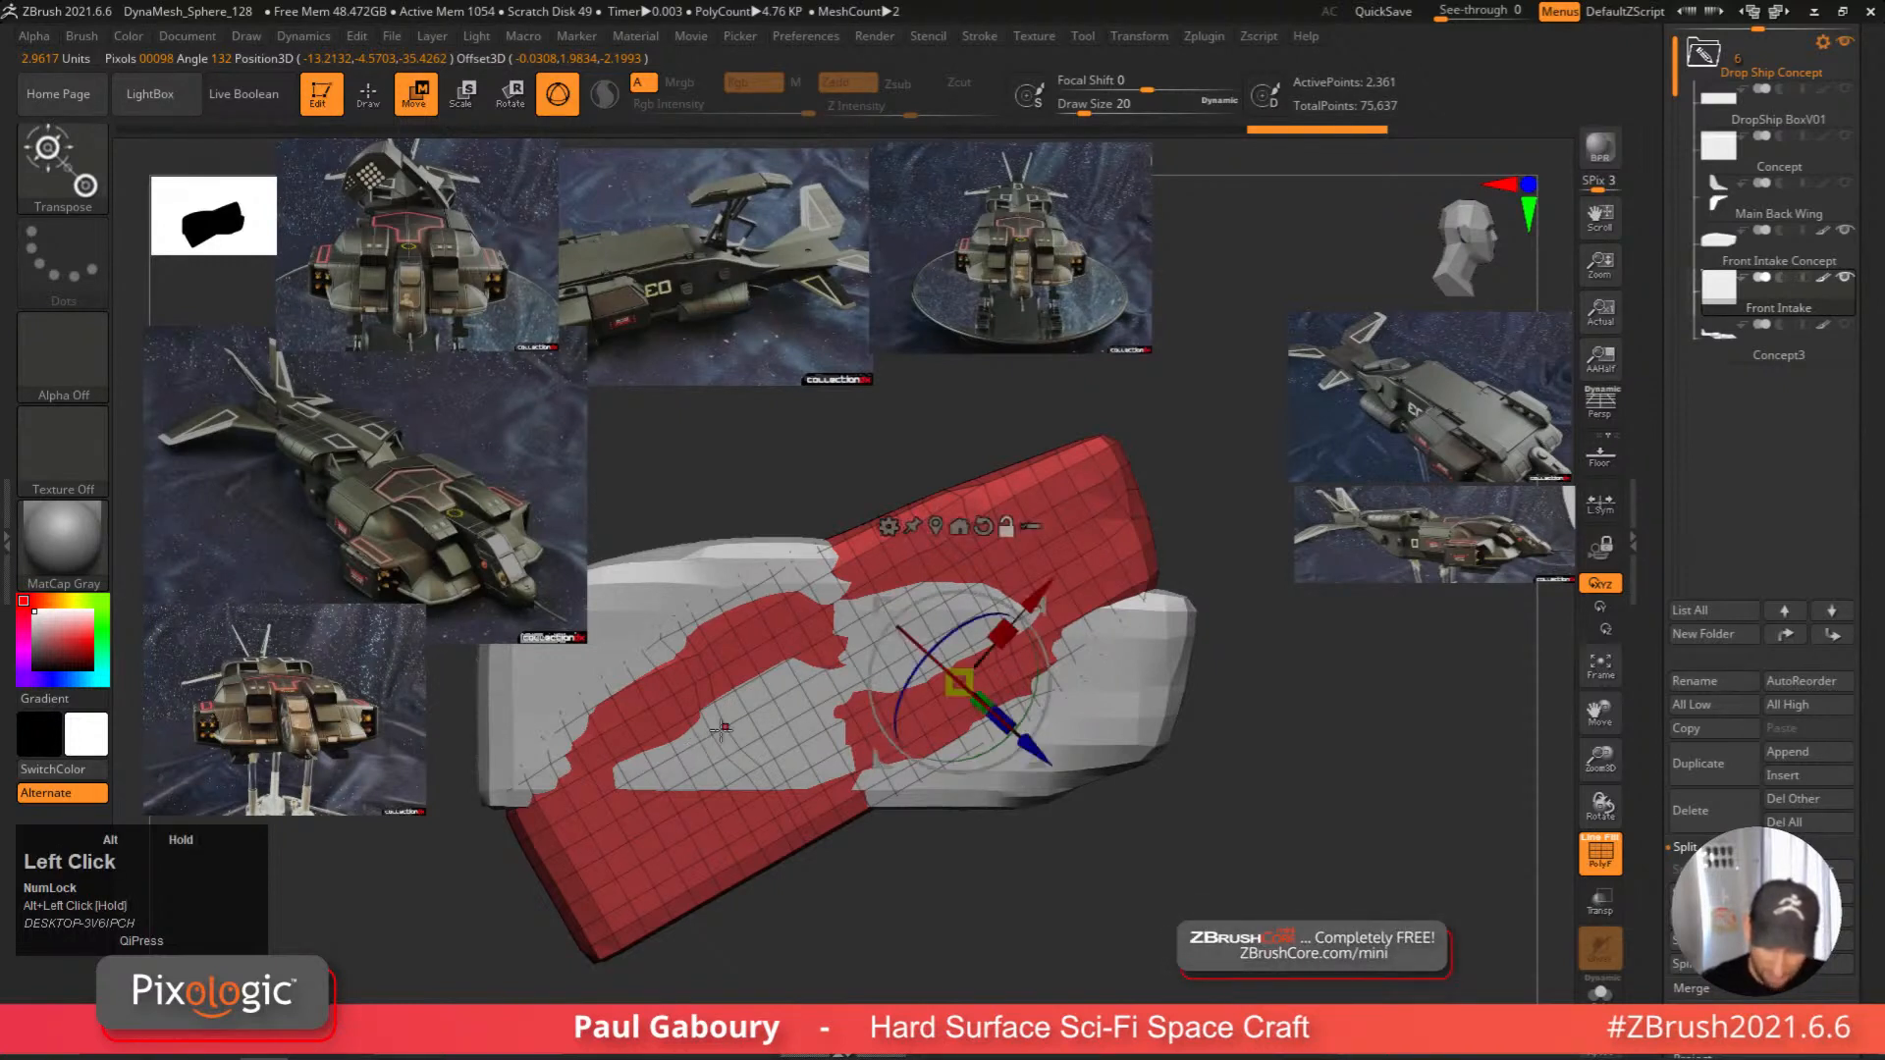
left_click(678, 813, "alt")
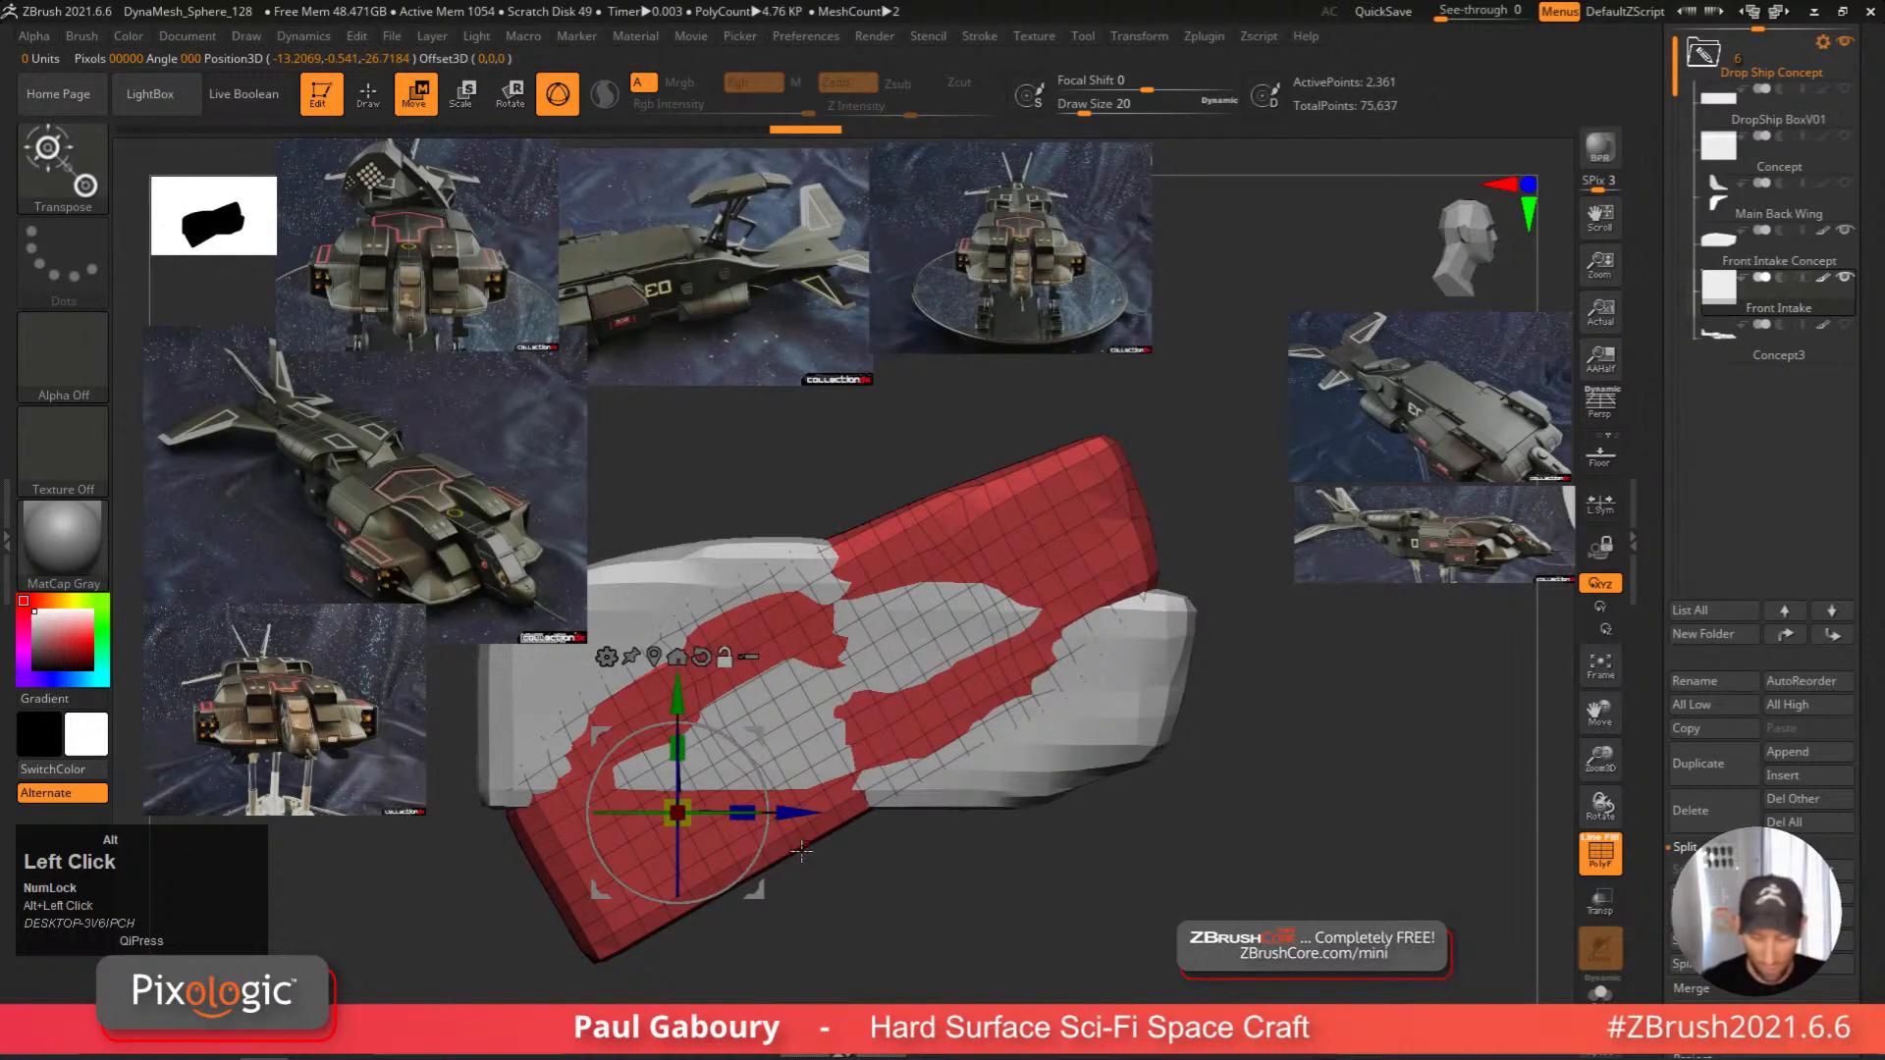
left_click_drag(731, 844, 955, 713, "alt")
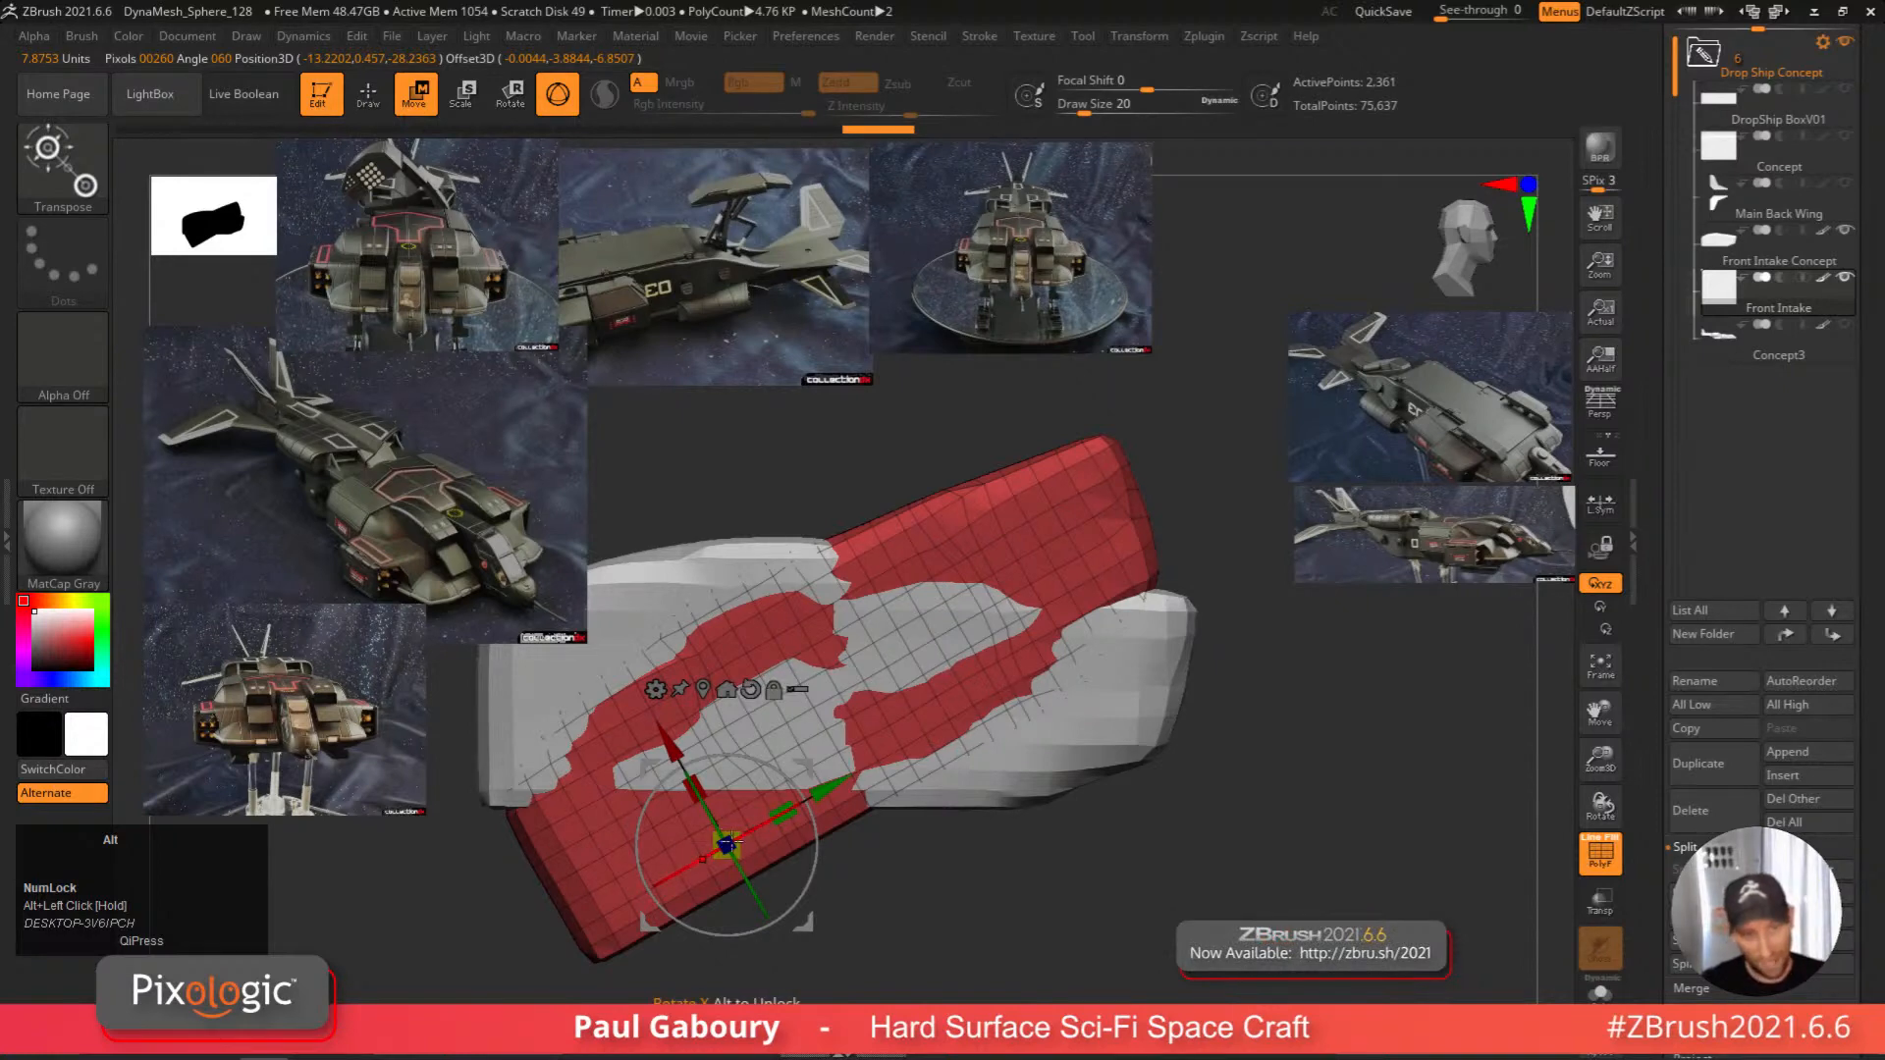
right_click_drag(850, 779, 982, 909)
right_click_drag(947, 833, 870, 828, "ctrl")
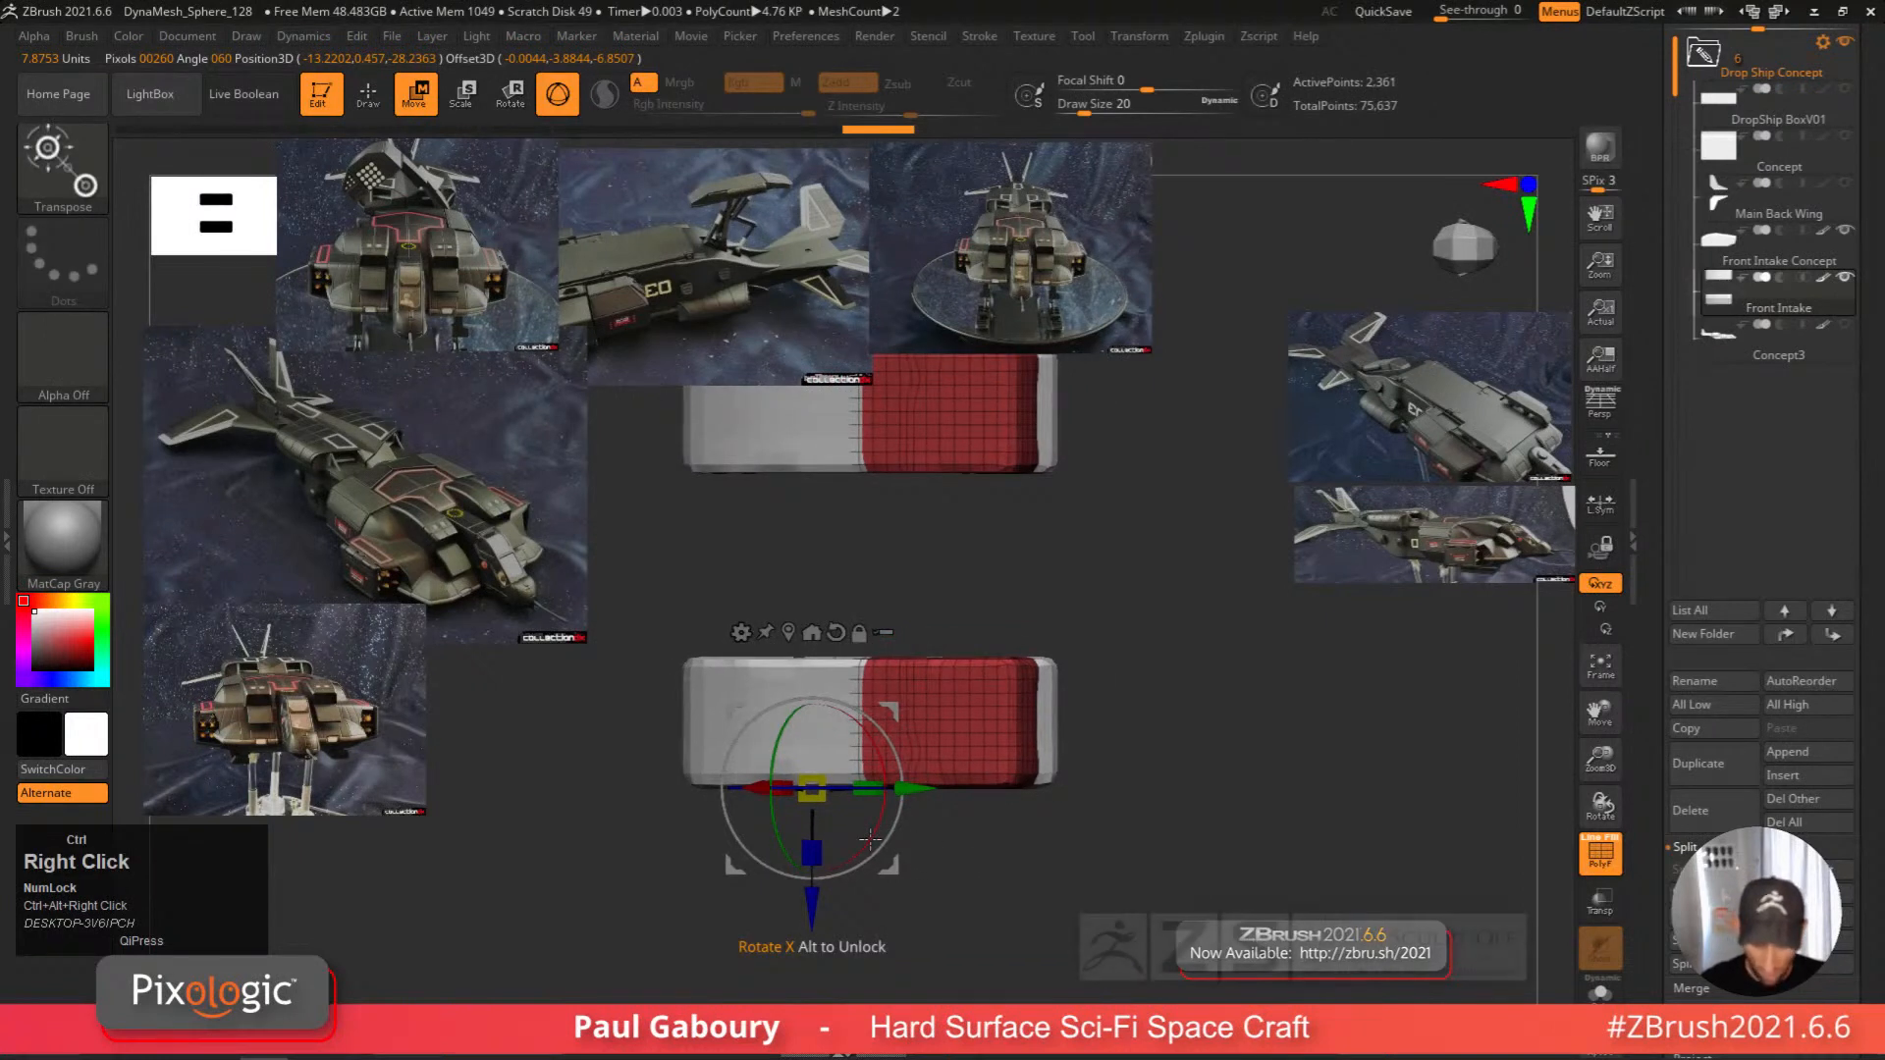
left_click_drag(871, 839, 906, 651, "alt")
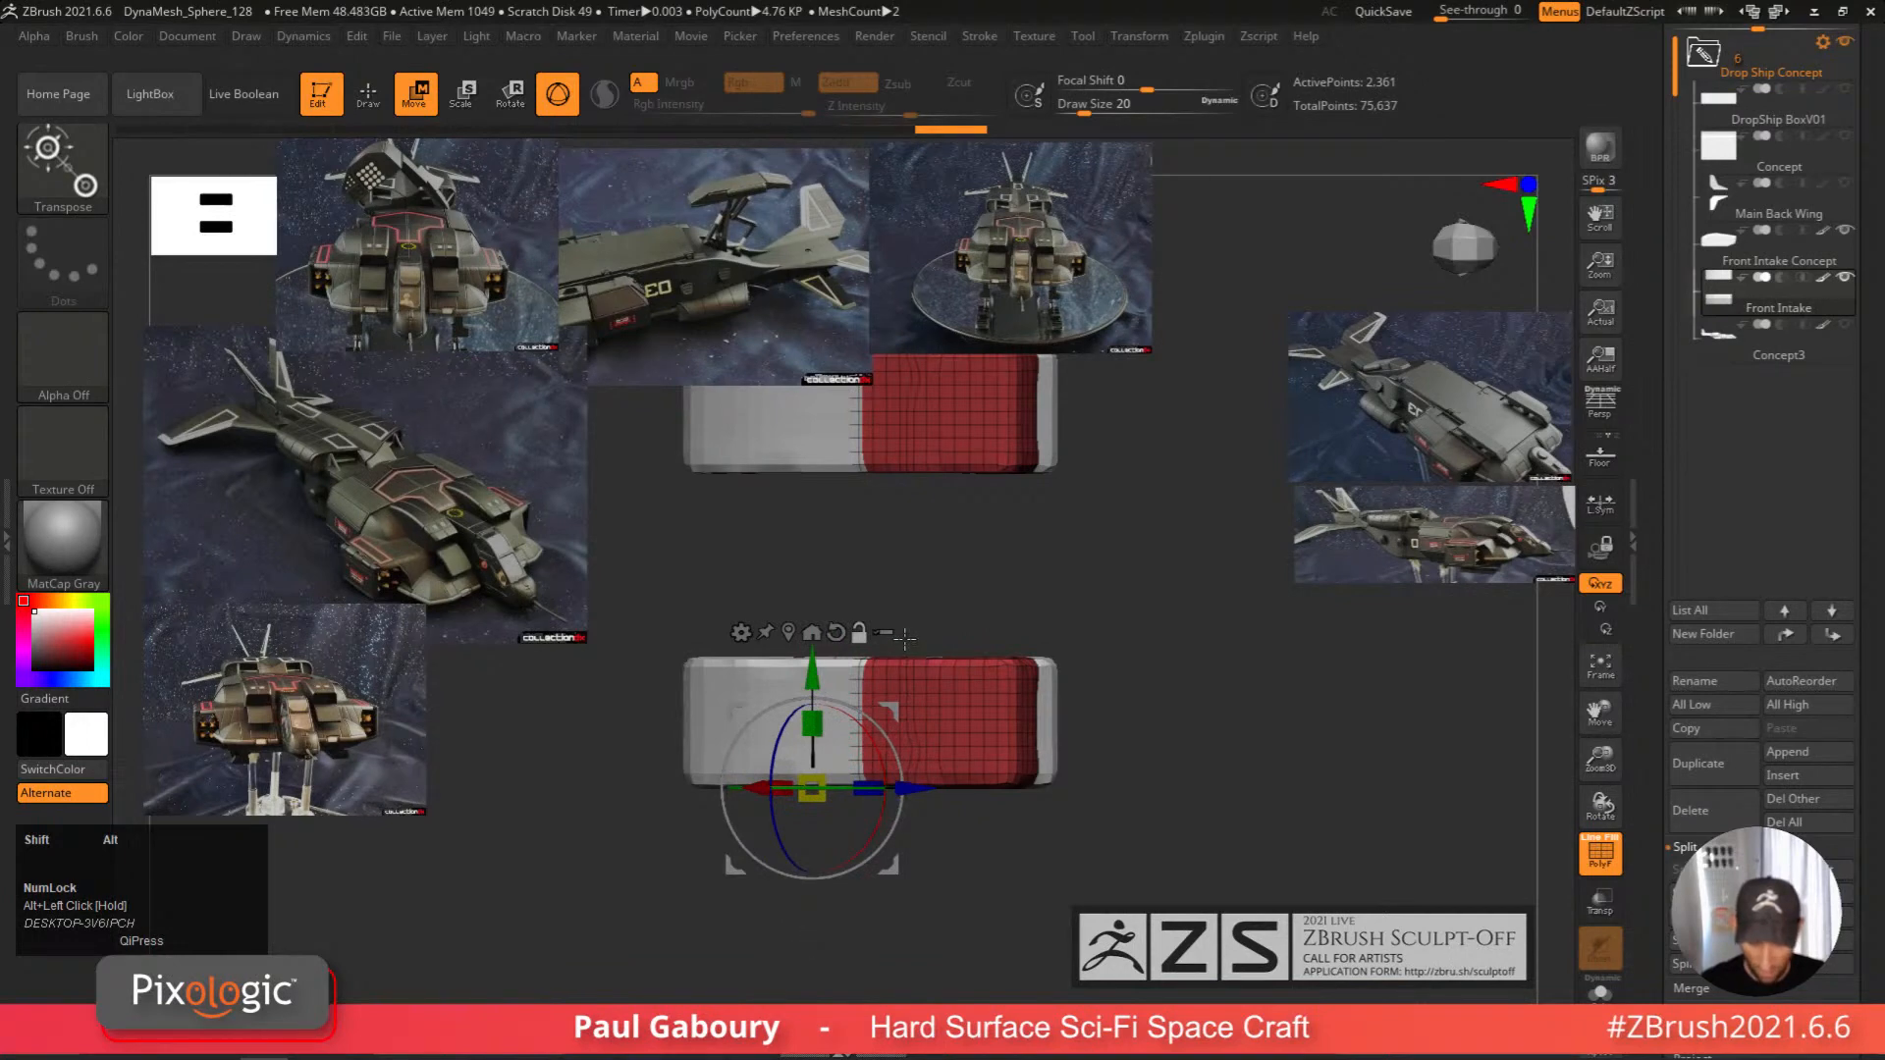
Replace the tilted Front Intake blocks with a PolyCube that follows the reoriented gizmo.
right_click_drag(905, 641, 1024, 684)
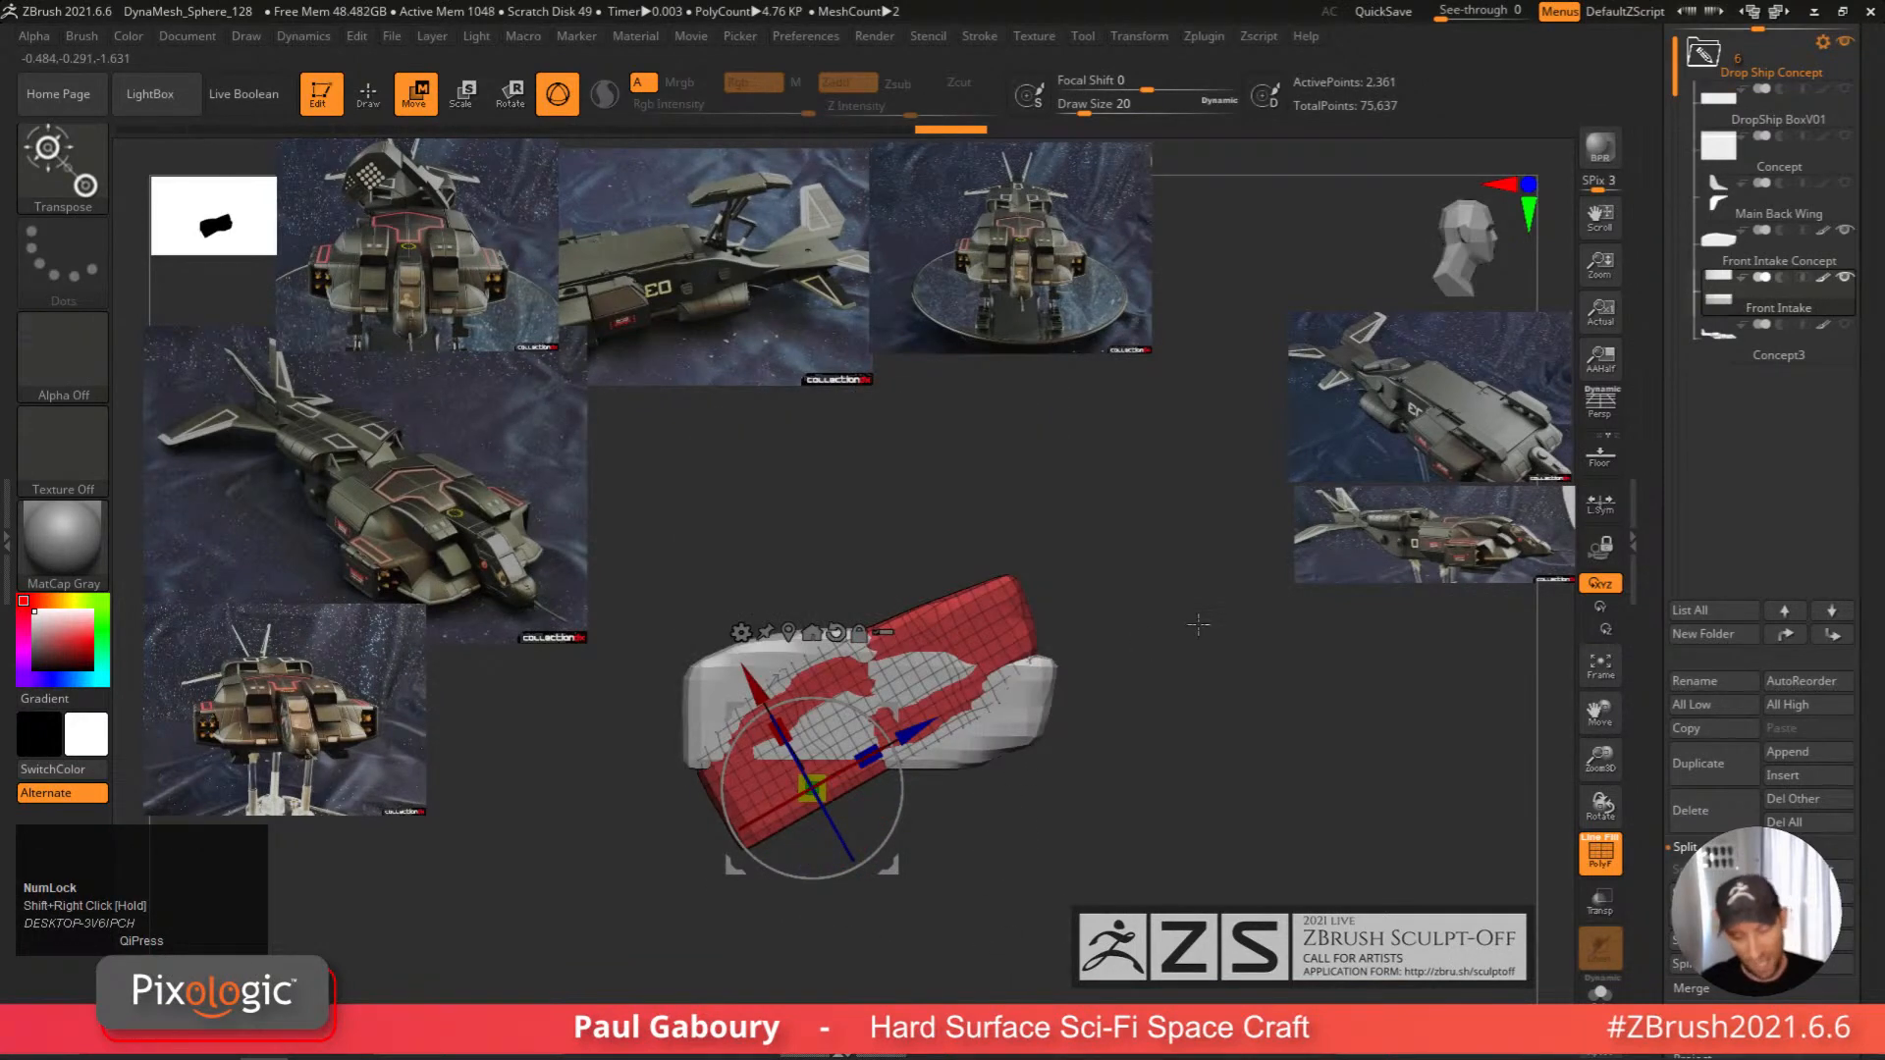
left_click(744, 633)
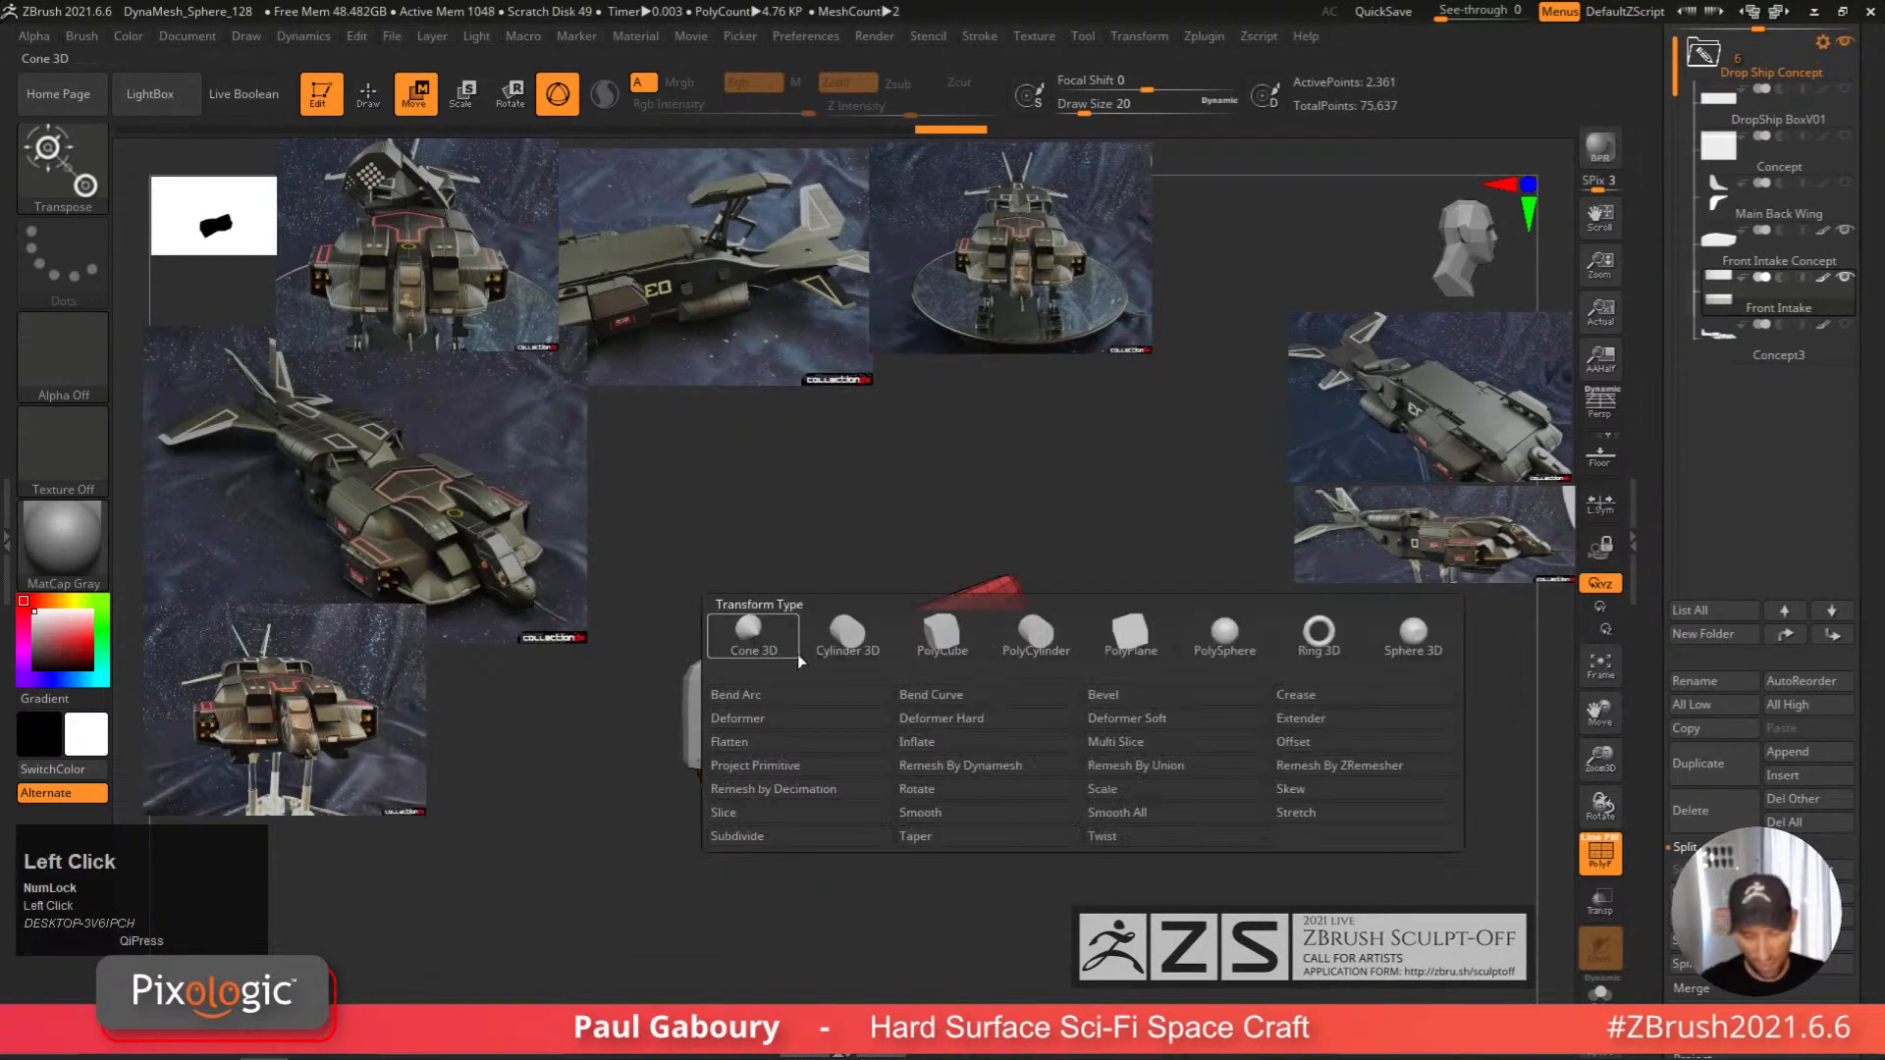
left_click(948, 639)
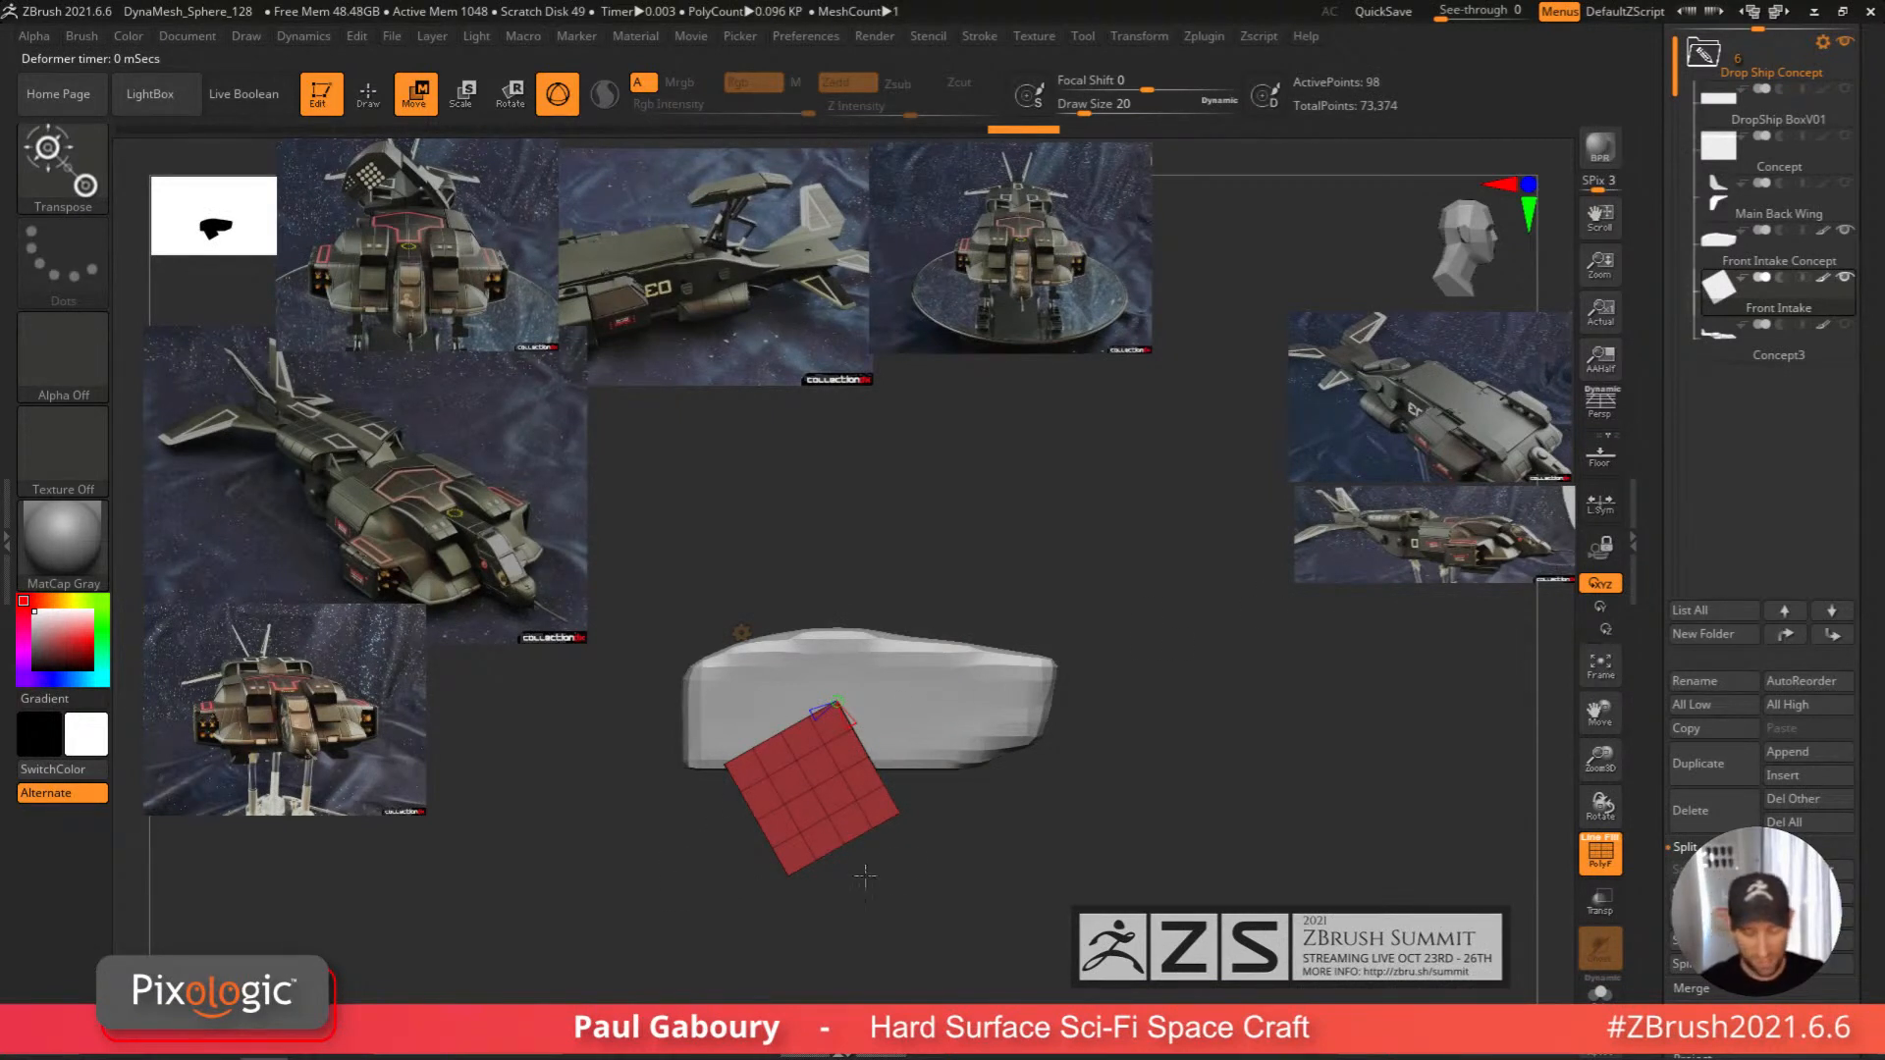
Undo the tilted PolyCube, the gizmo changes and the block rotation, and return to a side view.
key("ctrl")
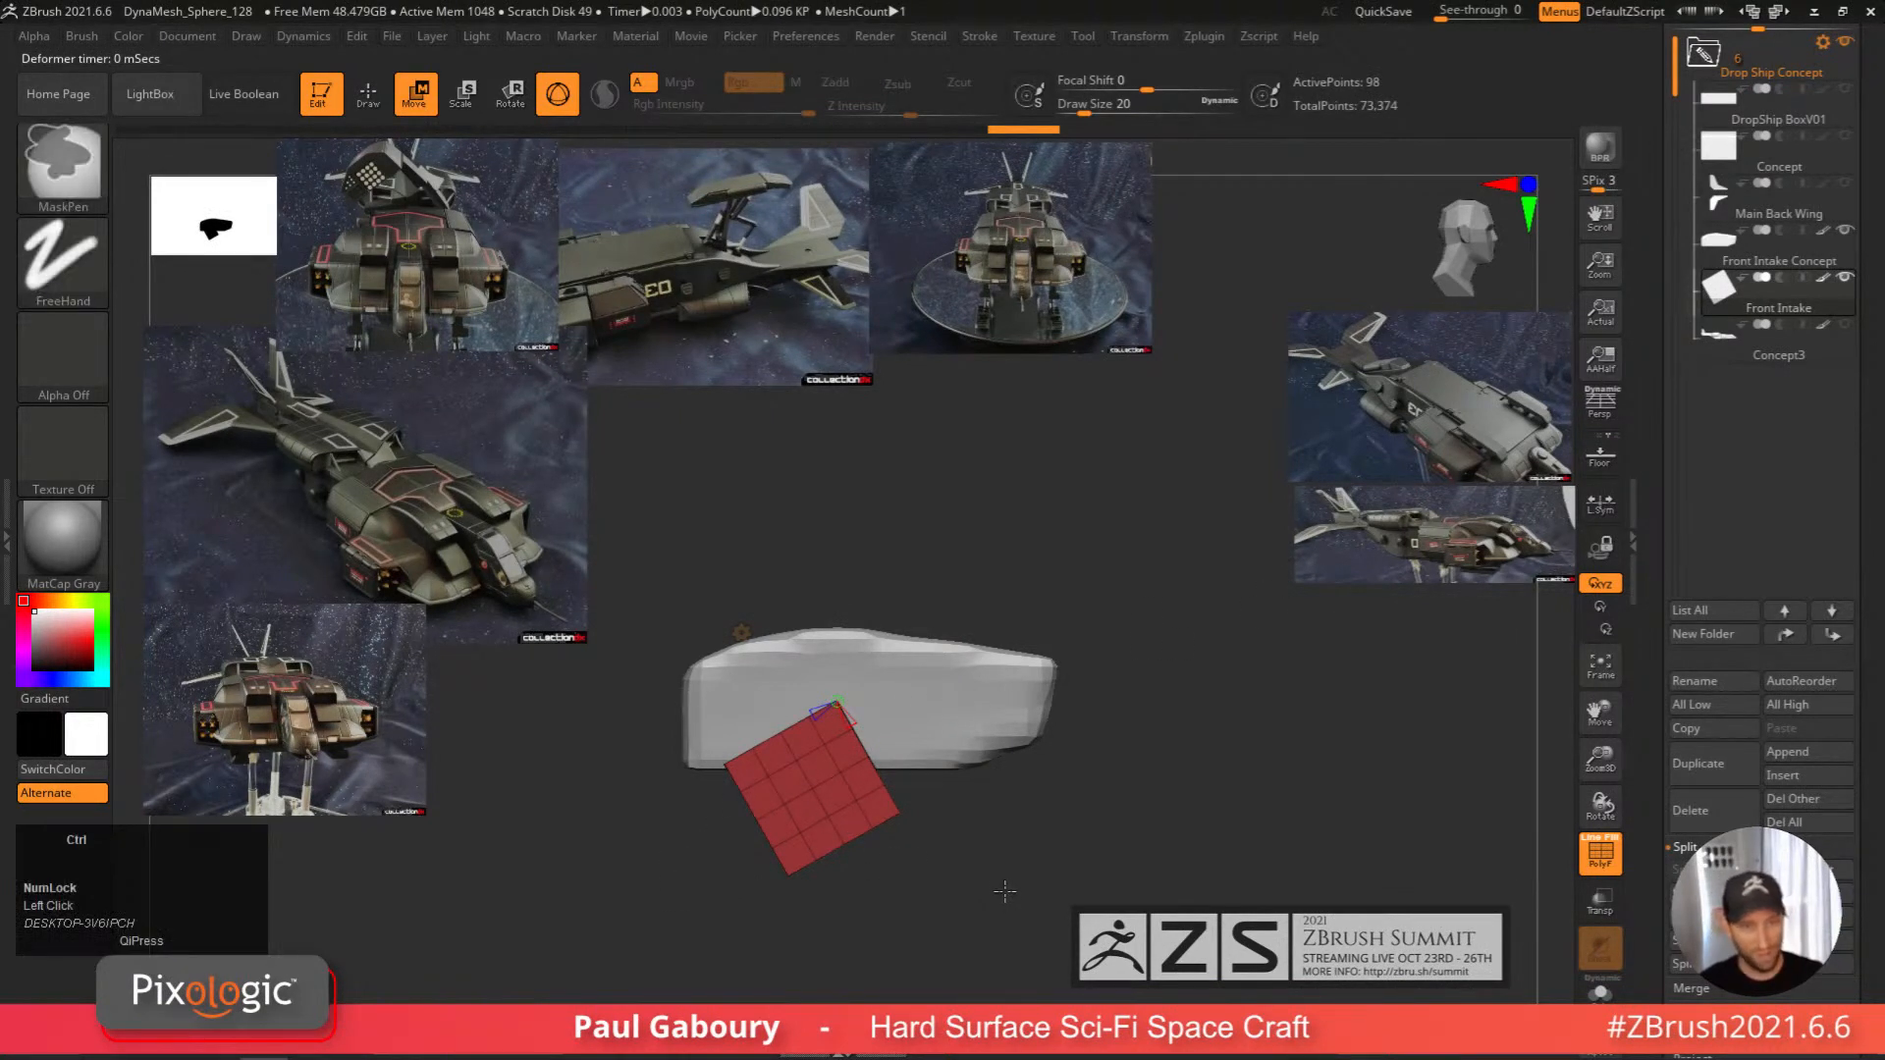
key("ctrl+z")
key("ctrl+z")
key("ctrl+z")
key("ctrl+z")
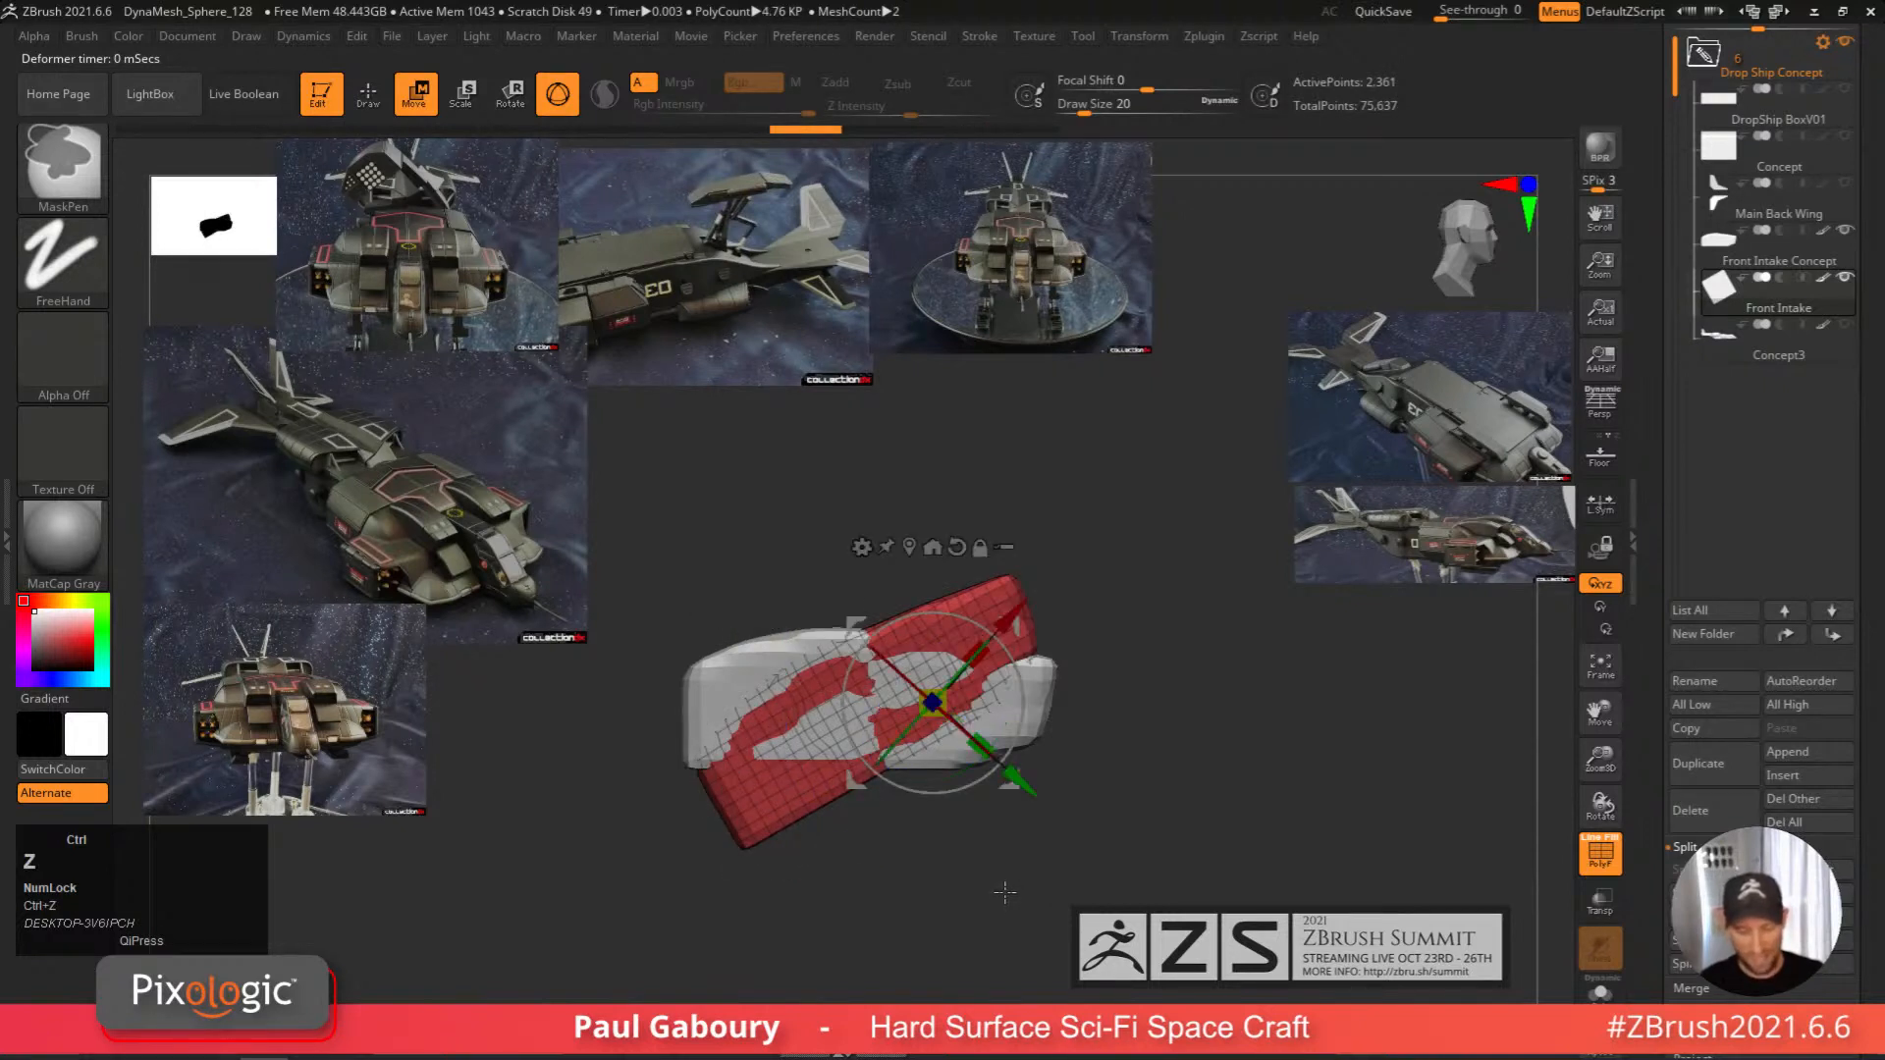
key("ctrl+z")
key("ctrl+z")
key("ctrl+z")
key("ctrl+z")
right_click_drag(1018, 867, 1029, 886)
right_click_drag(1019, 890, 1111, 895, "shift")
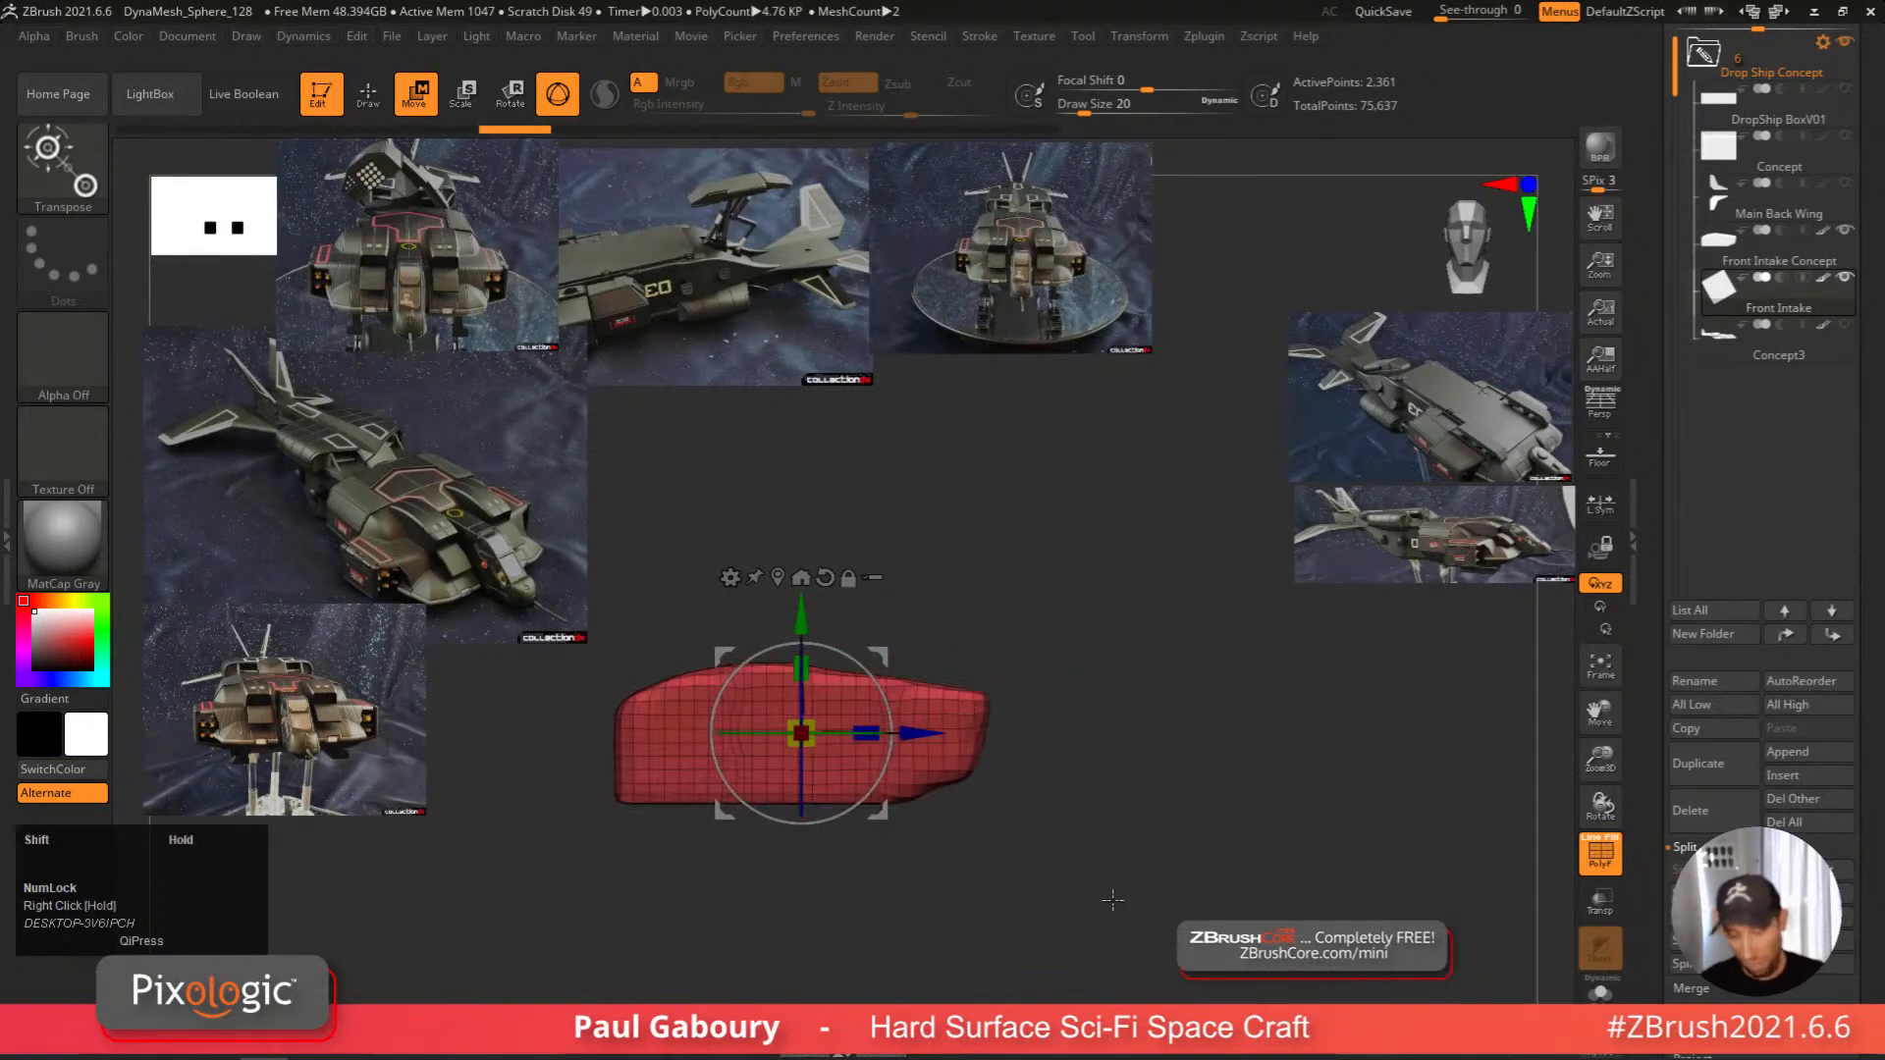
Replace the Front Intake mesh with a PolyCube and reduce it to a single segment in each direction.
left_click(875, 587)
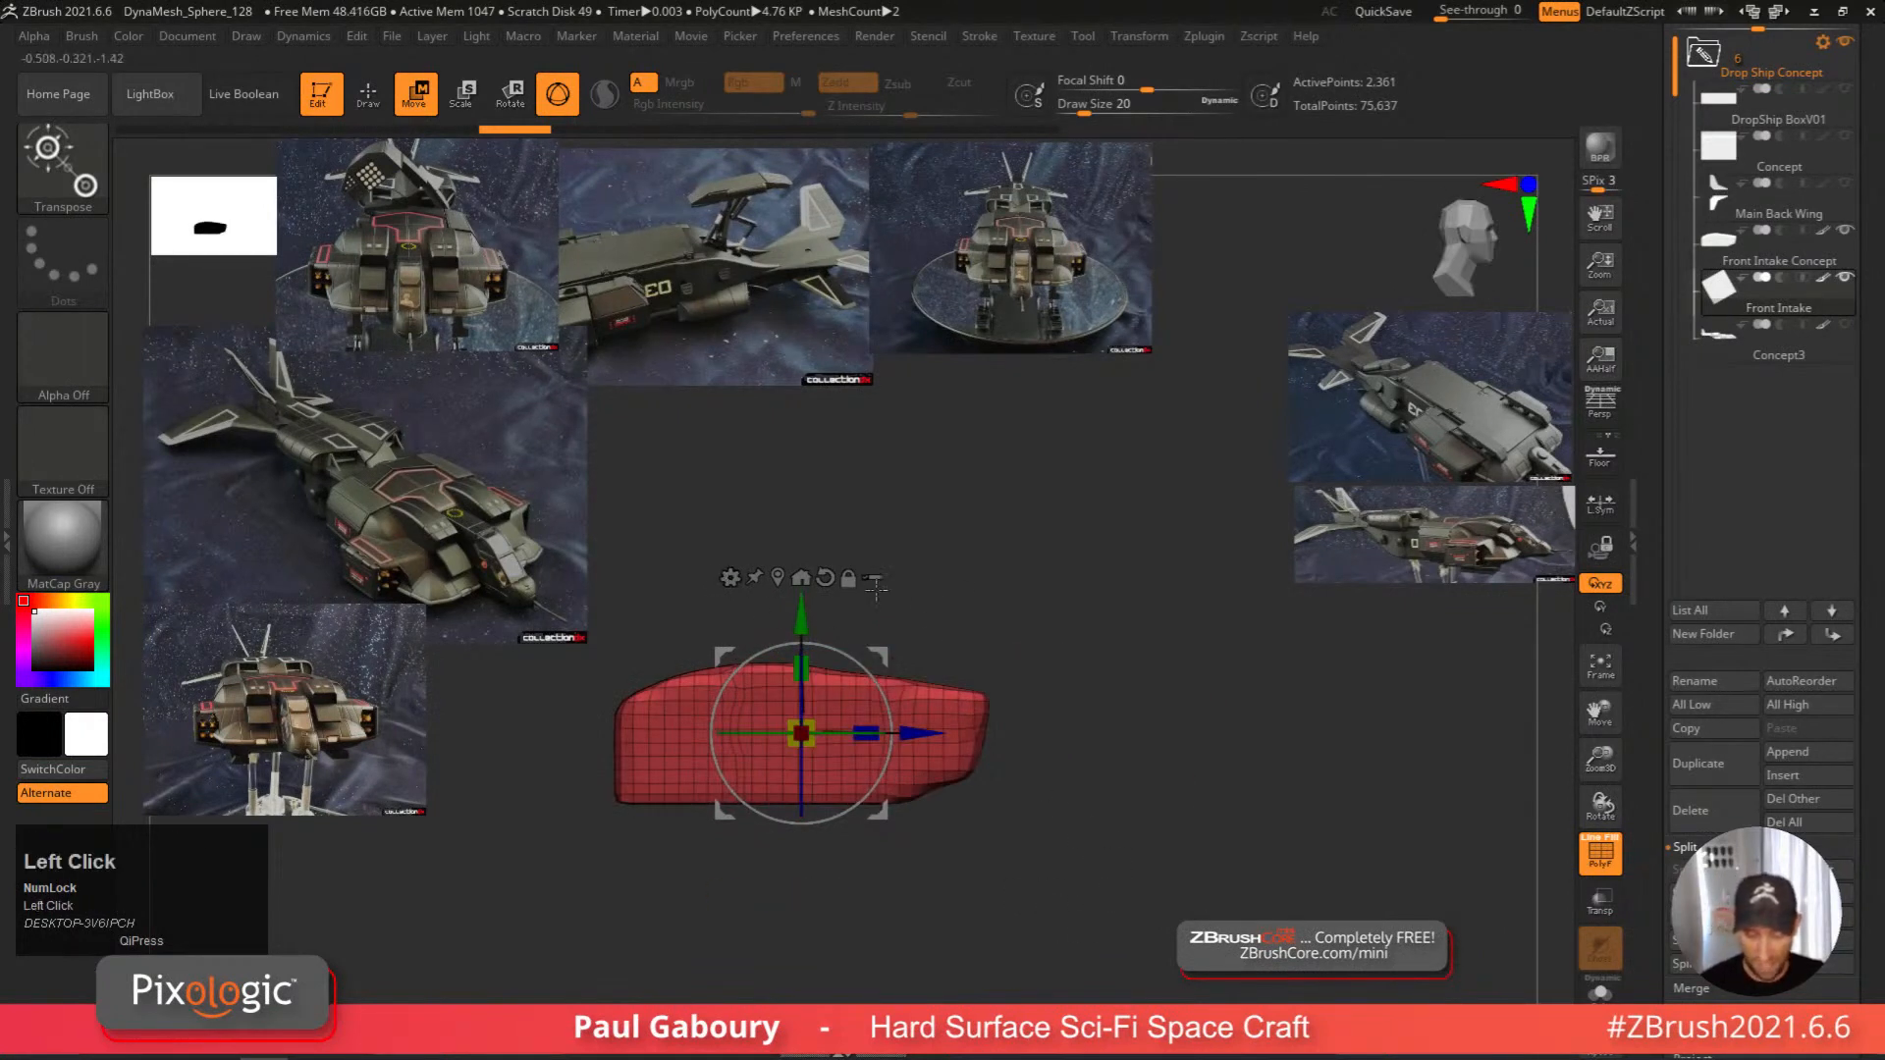
left_click(730, 577)
left_click(984, 658)
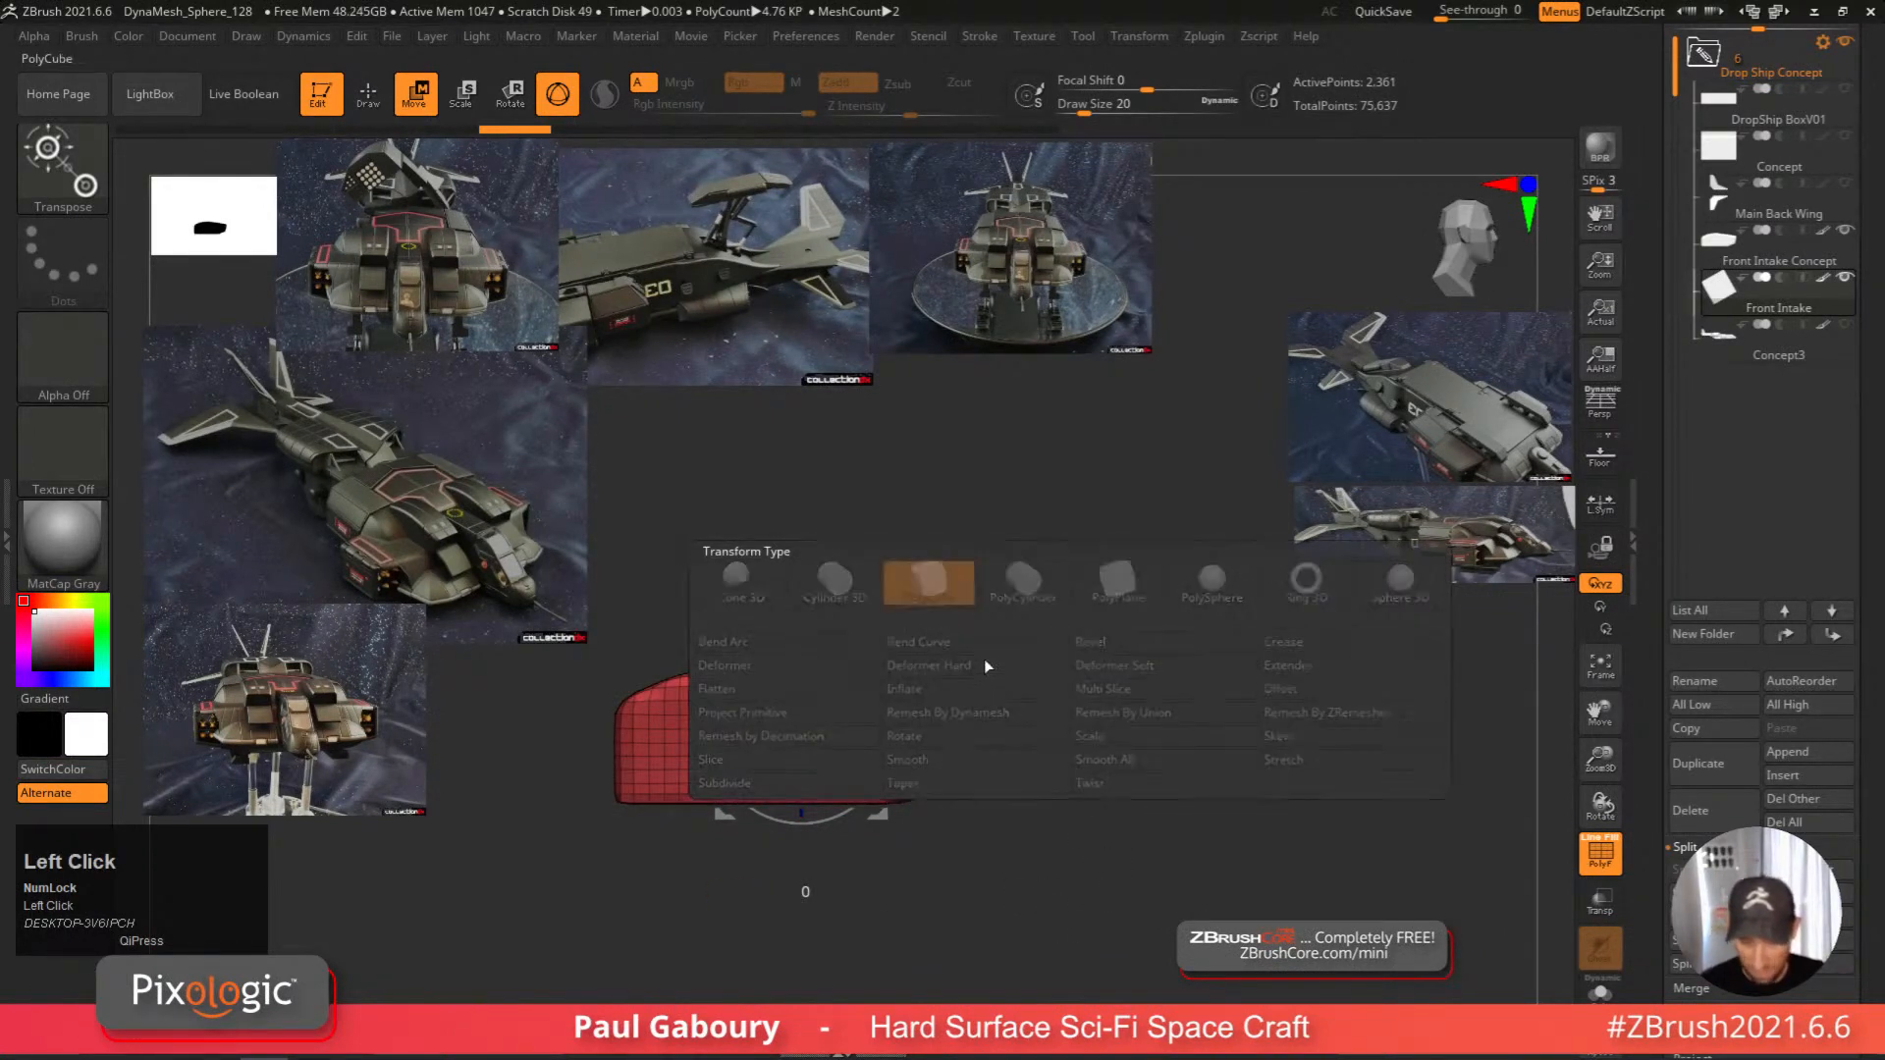
mouse_move(1053, 832)
right_mouse_down()
mouse_move(1044, 875)
mouse_move(1051, 844)
right_mouse_up()
left_click_drag(867, 704, 938, 682)
right_click_drag(938, 682, 878, 775)
left_click_drag(861, 691, 851, 725)
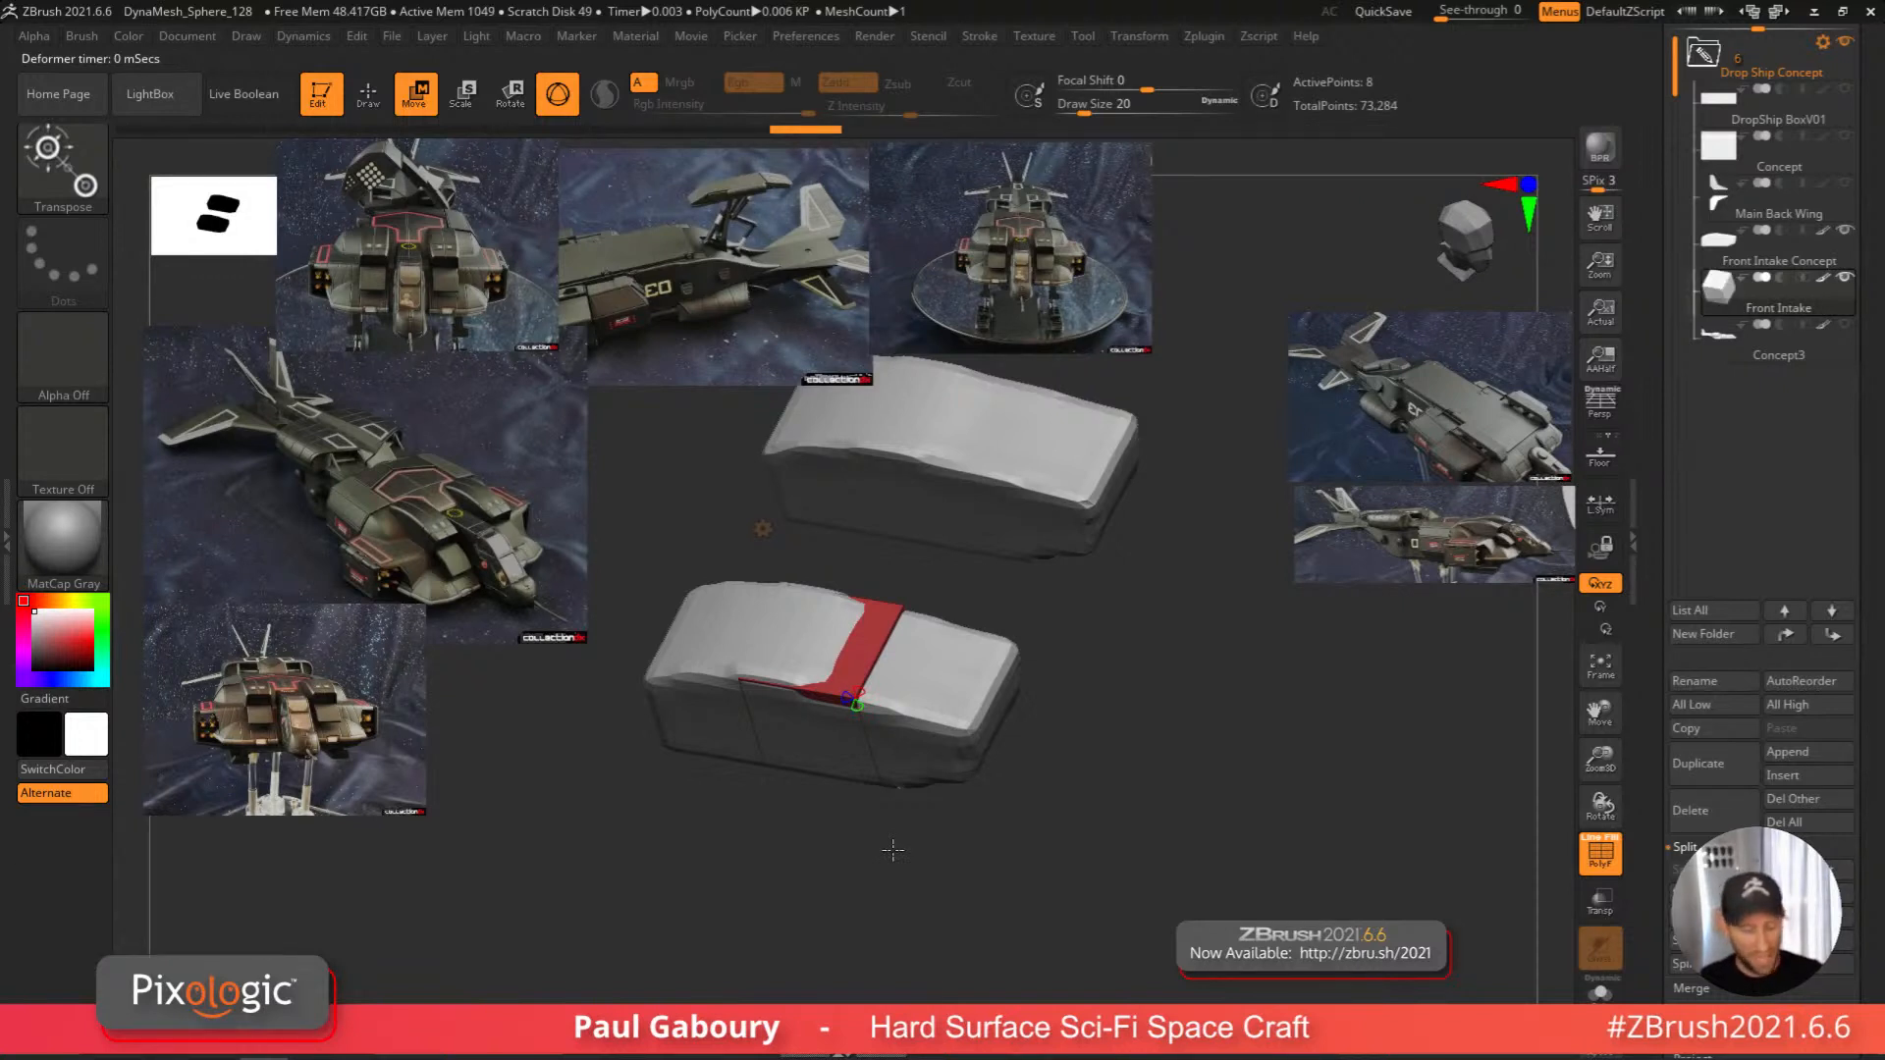
Scale the Front Intake cube up uniformly until it protrudes from the concept block, and return to Draw mode.
key("w")
left_click_drag(834, 685, 860, 704)
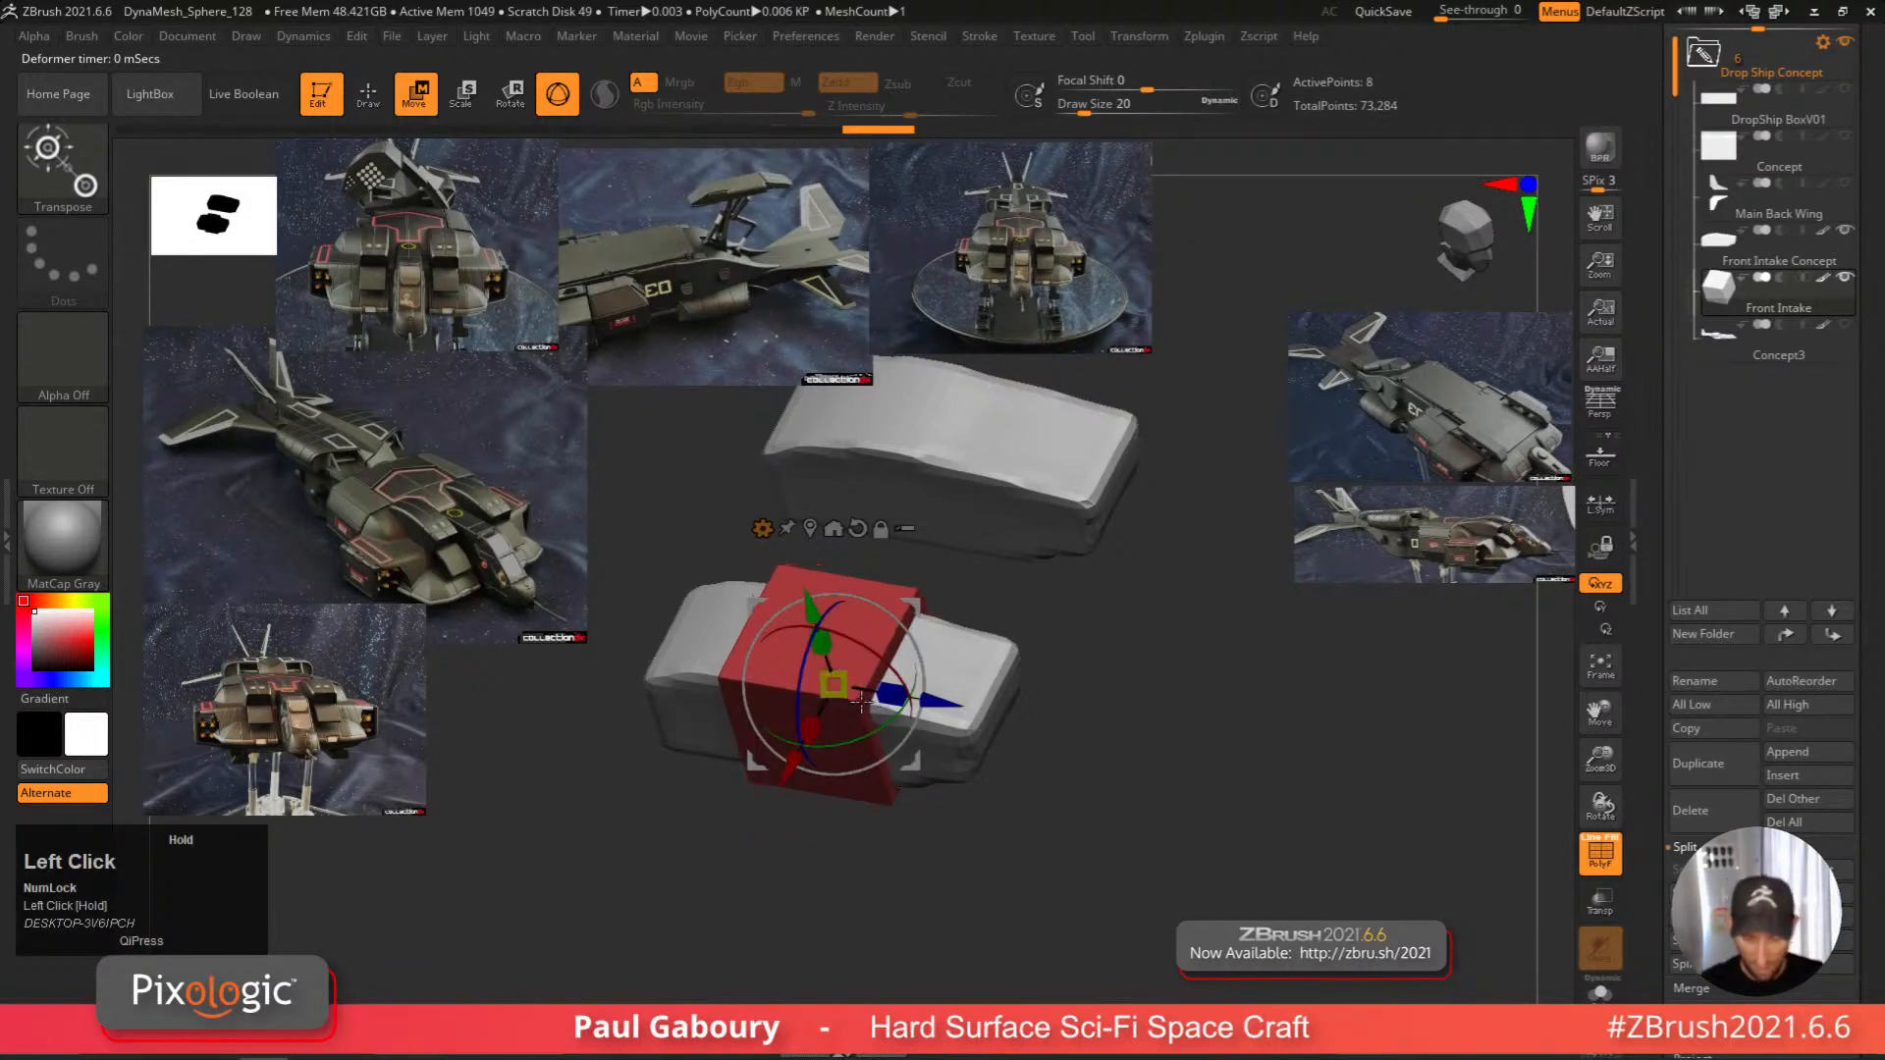
mouse_move(982, 894)
right_mouse_down()
mouse_move(1031, 822)
mouse_move(979, 855)
mouse_move(1026, 838)
right_mouse_up()
key("q")
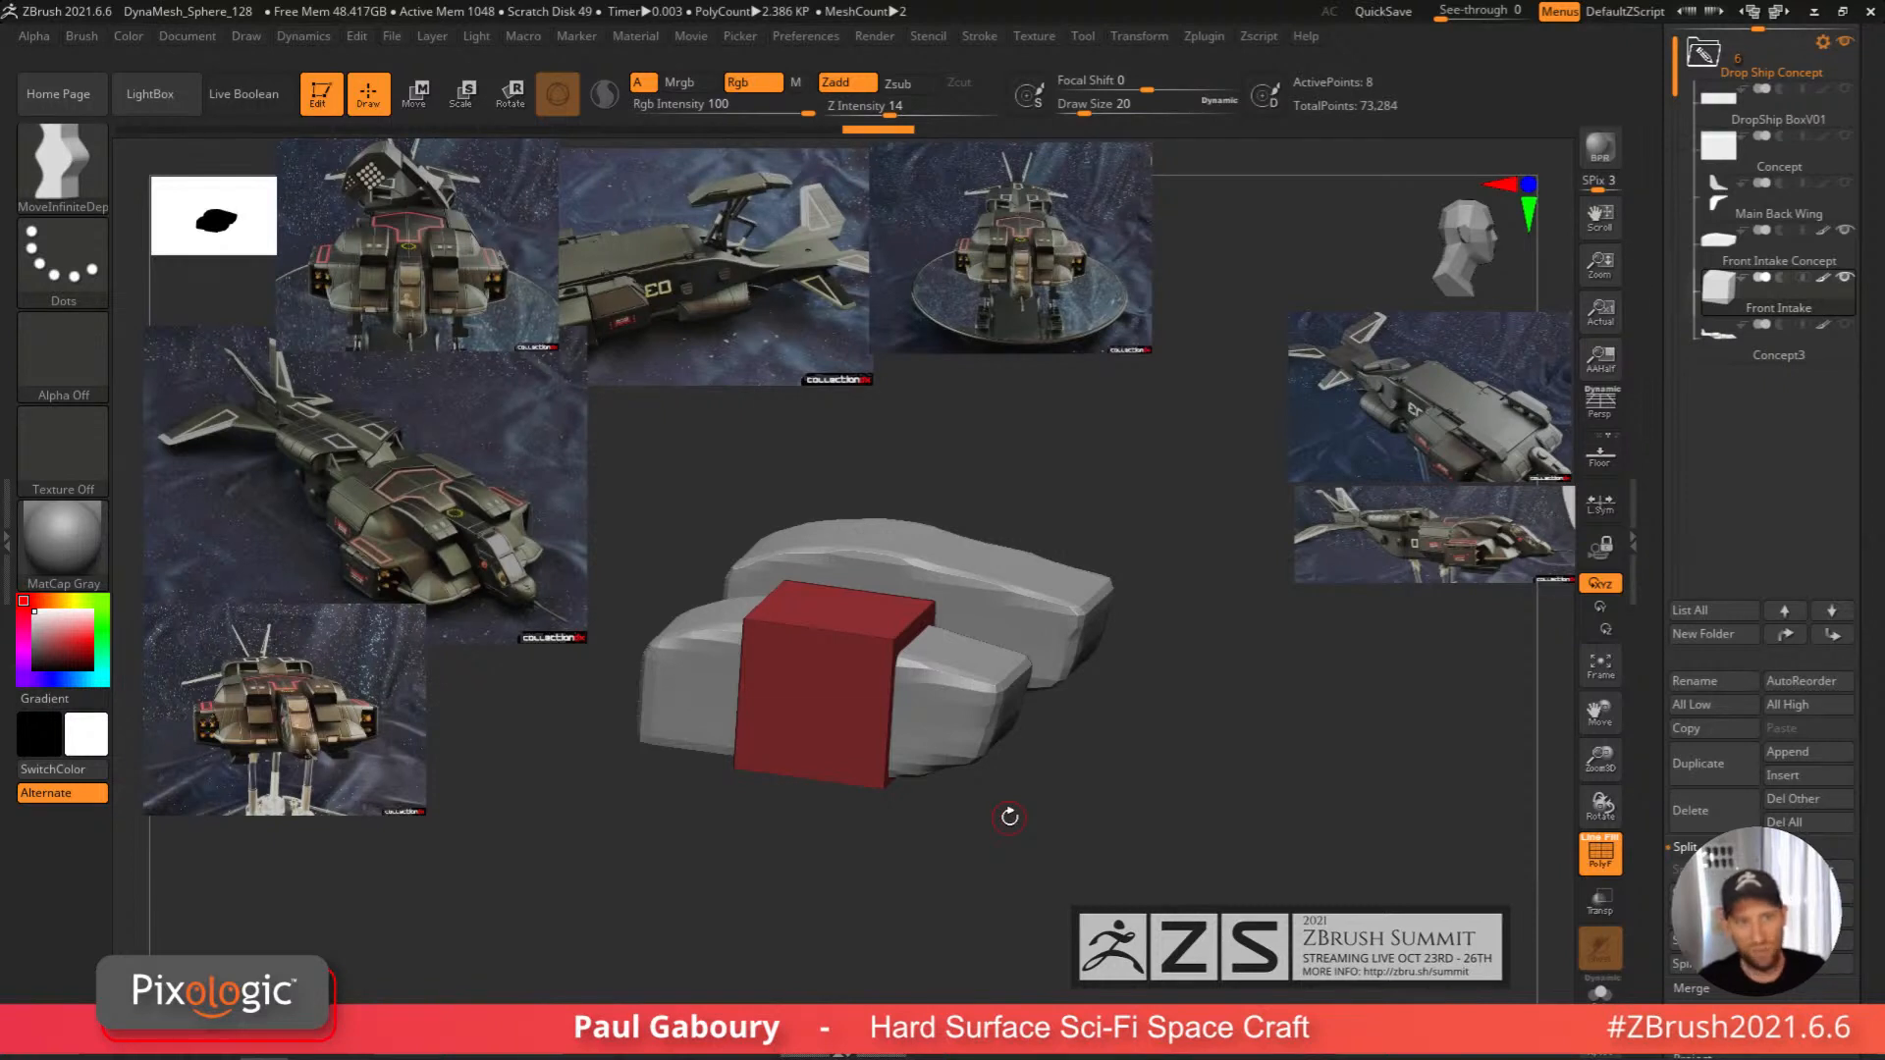
Align the cube to a side view and turn on transparency to see the Front Intake Concept behind it.
right_click_drag(1052, 819, 1092, 777)
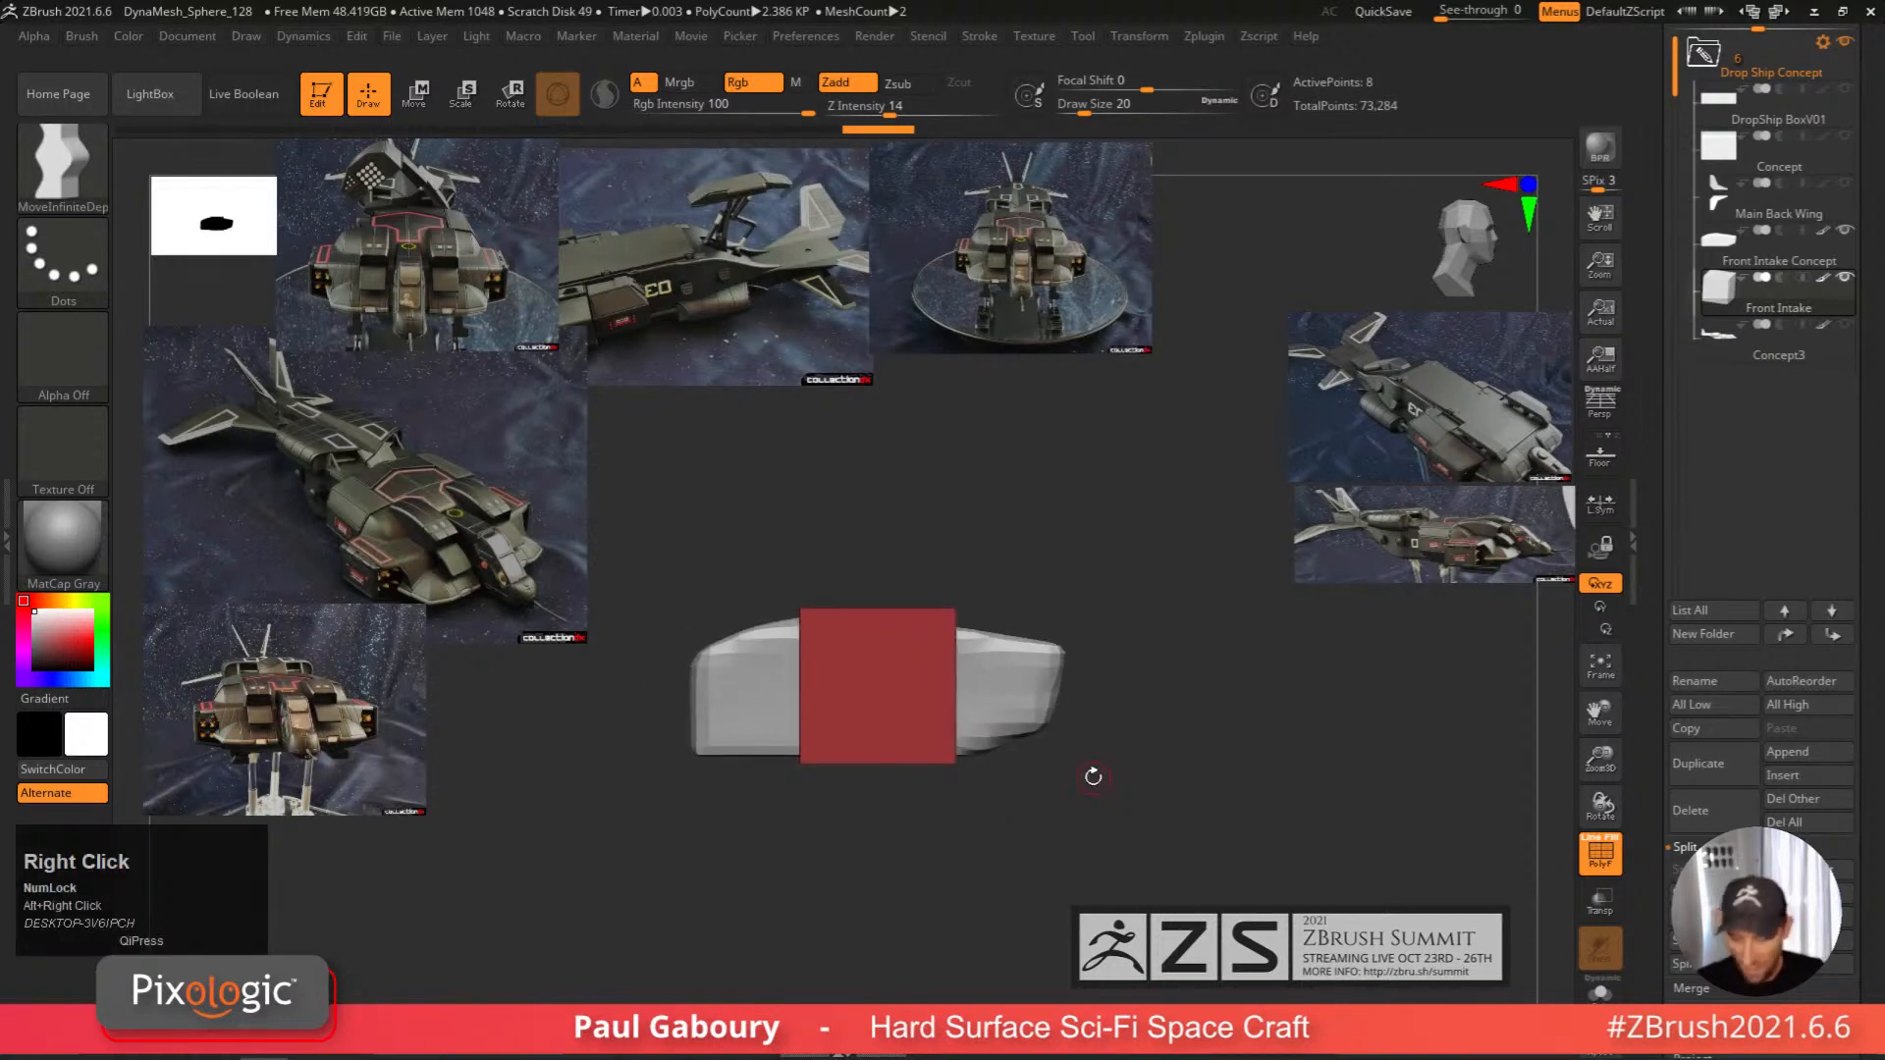
left_click(1600, 902)
right_click_drag(1175, 881, 1201, 817, "alt")
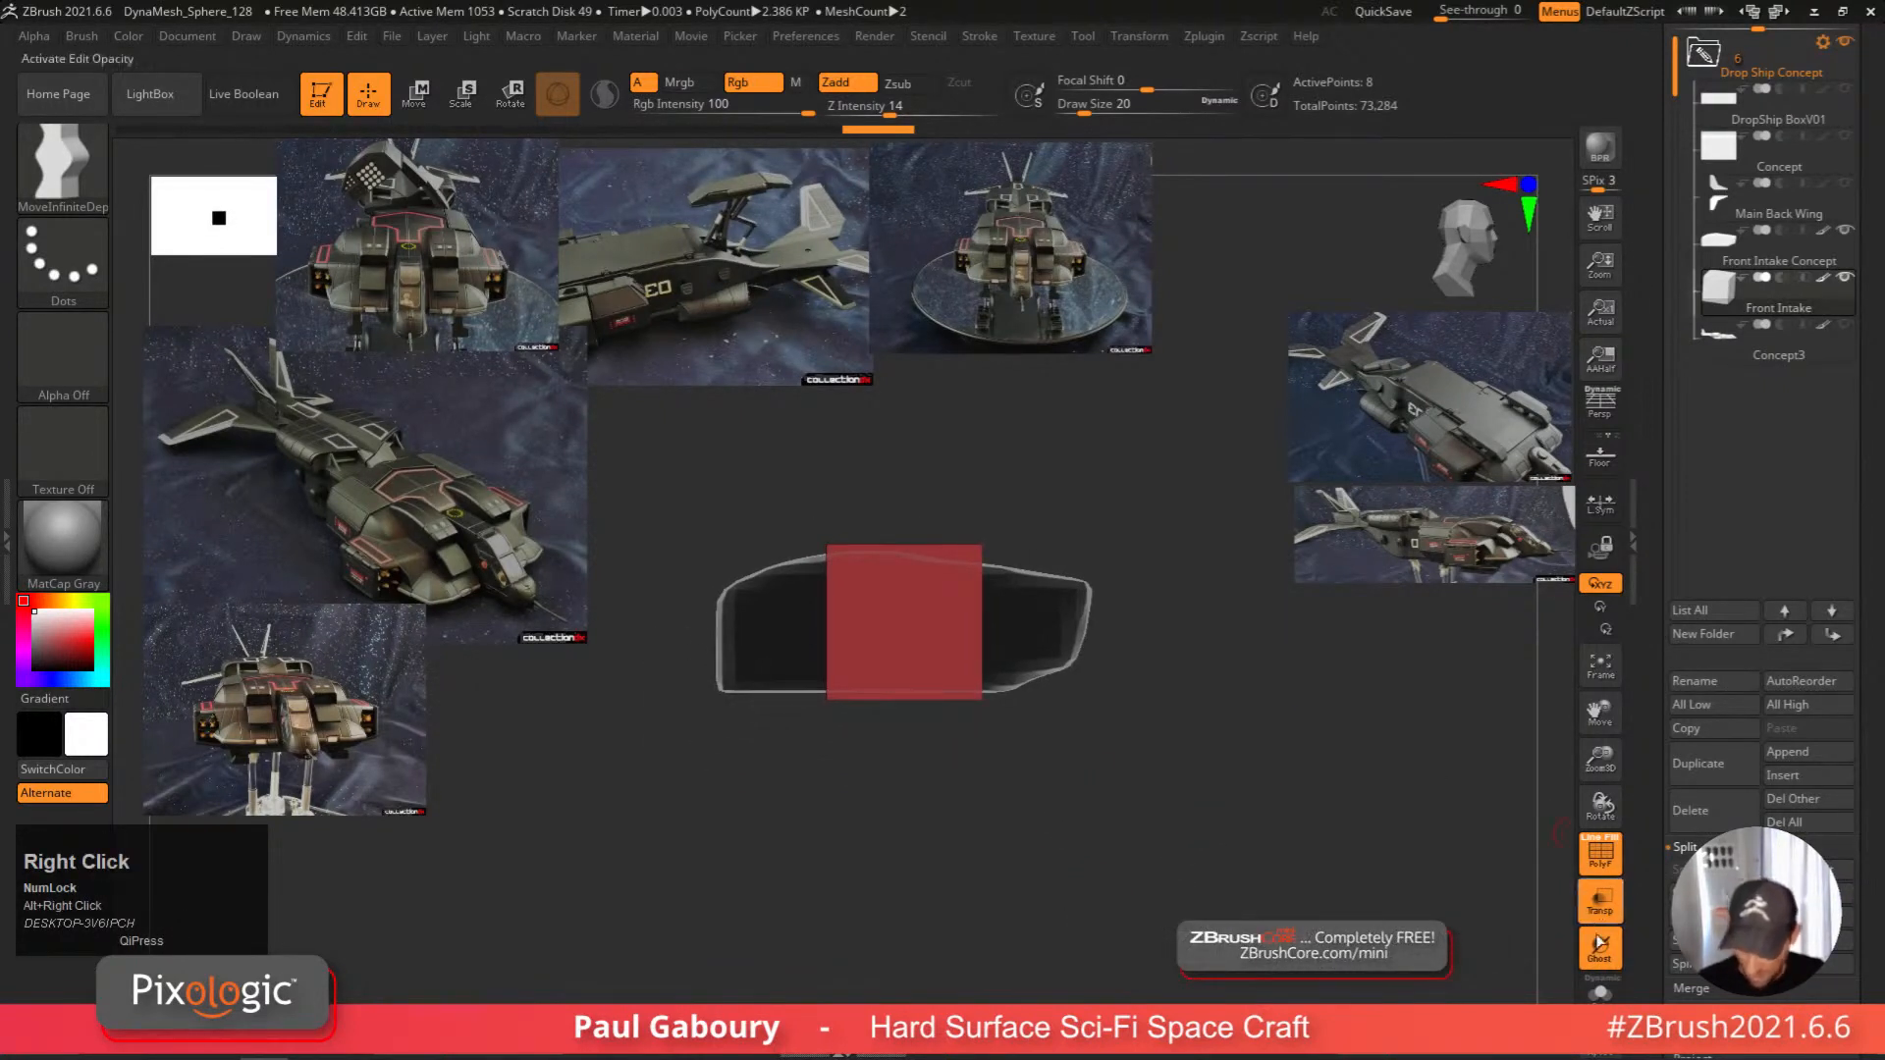
Compare how the Front Intake Concept displays with Ghost transparency on and off, and magnify the transparency controls.
left_click(1600, 948)
right_click_drag(1338, 888, 1106, 812, "ctrl")
left_click(1601, 949)
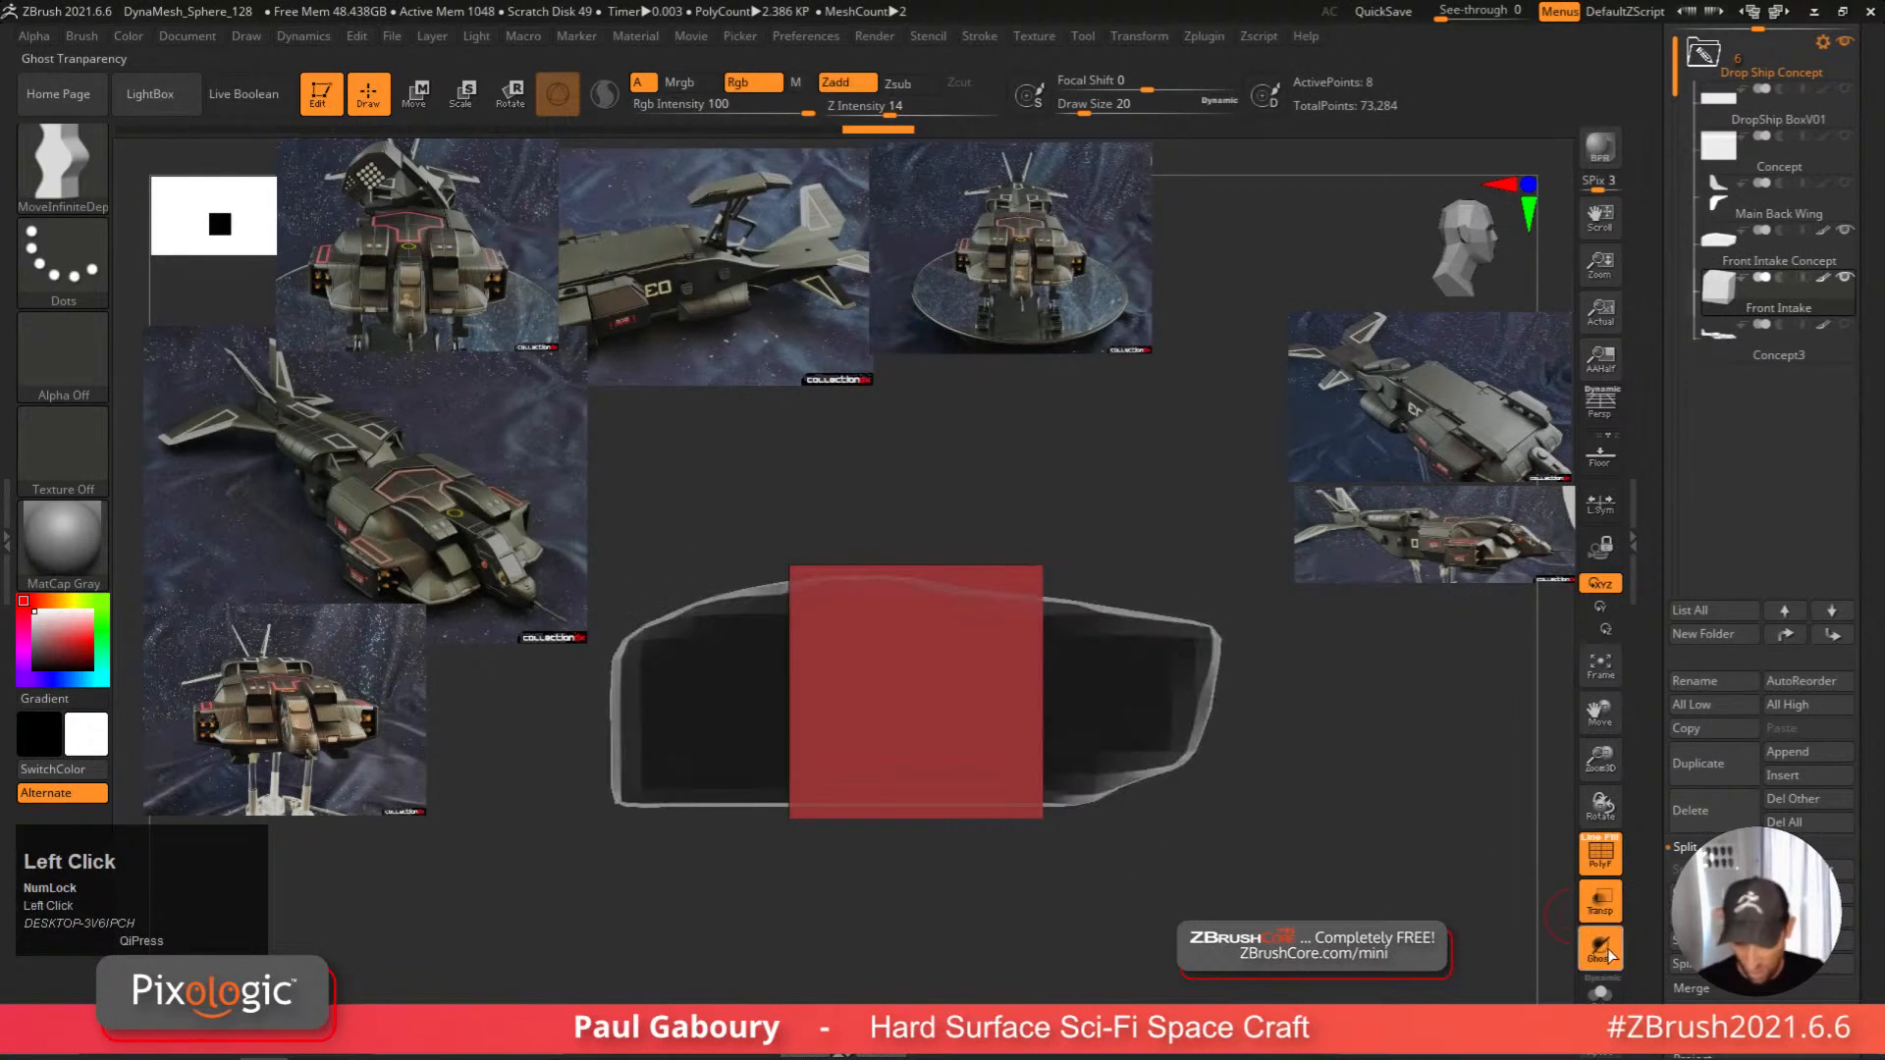
left_click(1602, 948)
left_click(1603, 948)
left_click(1603, 949)
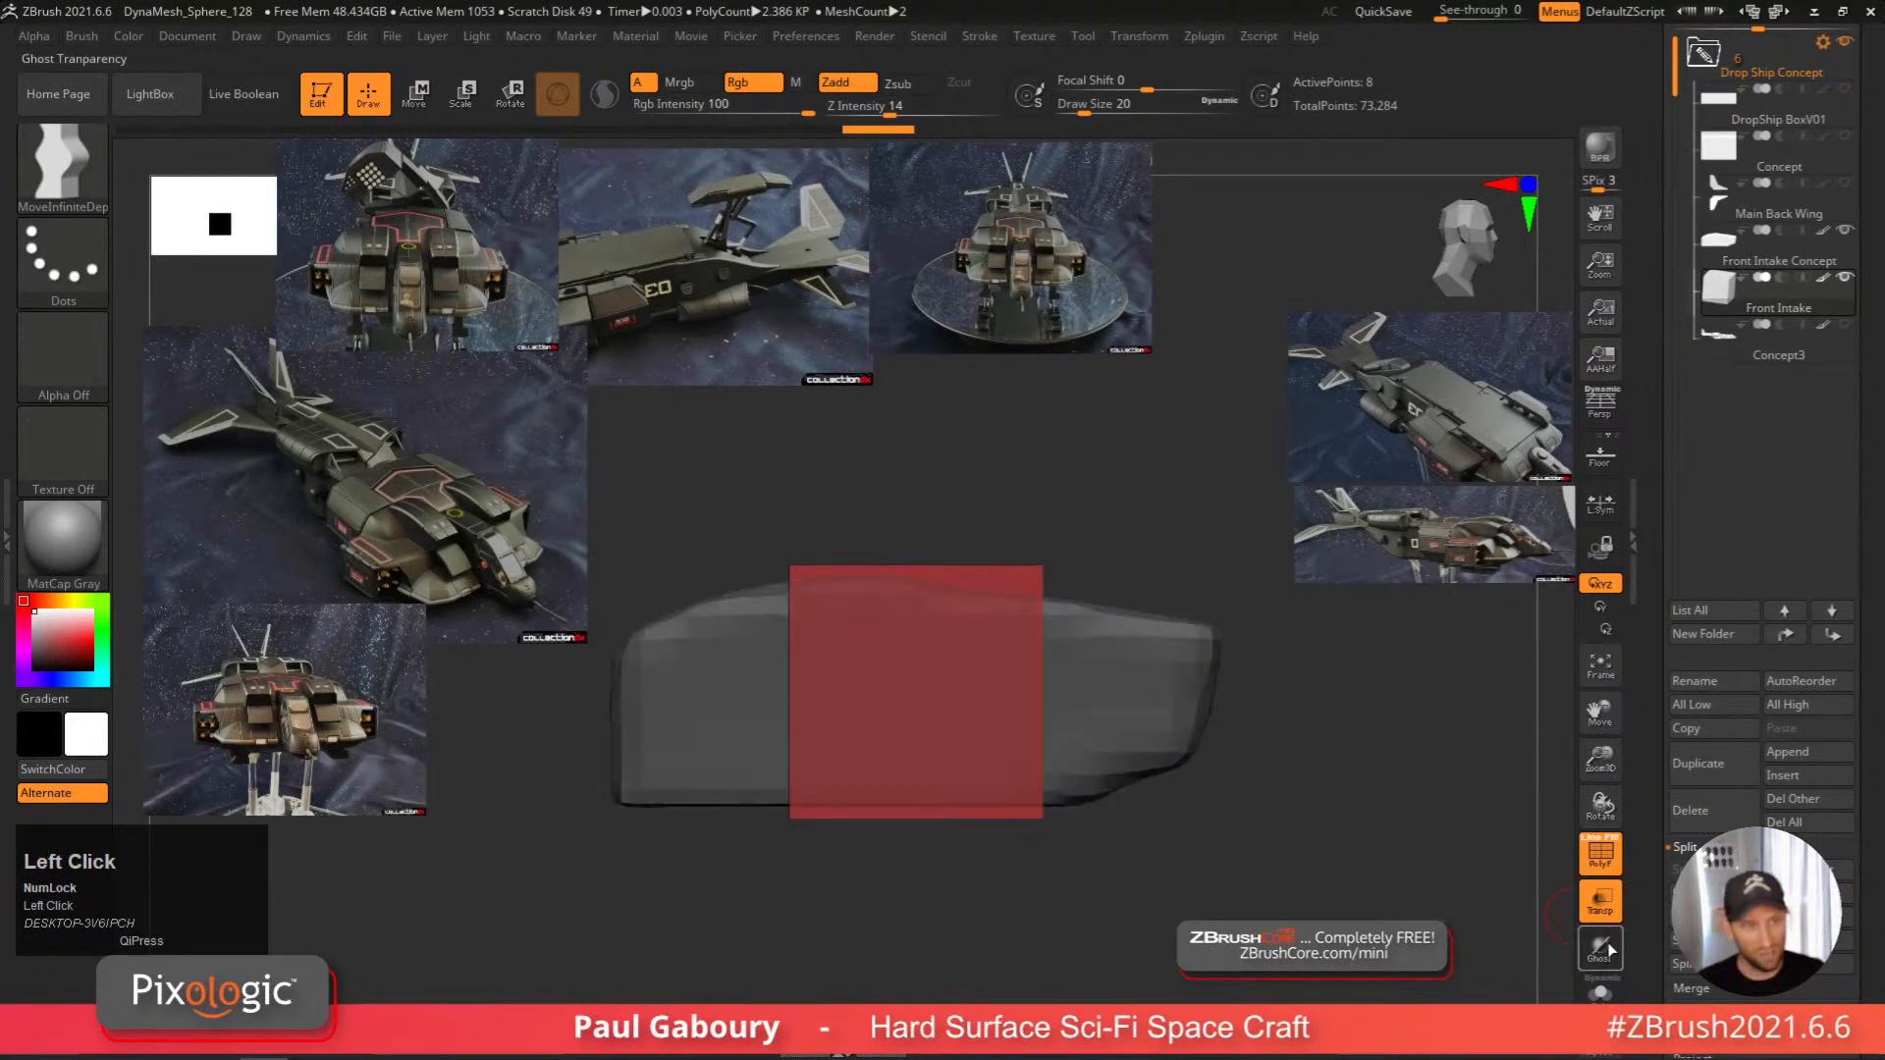
left_click(1603, 948)
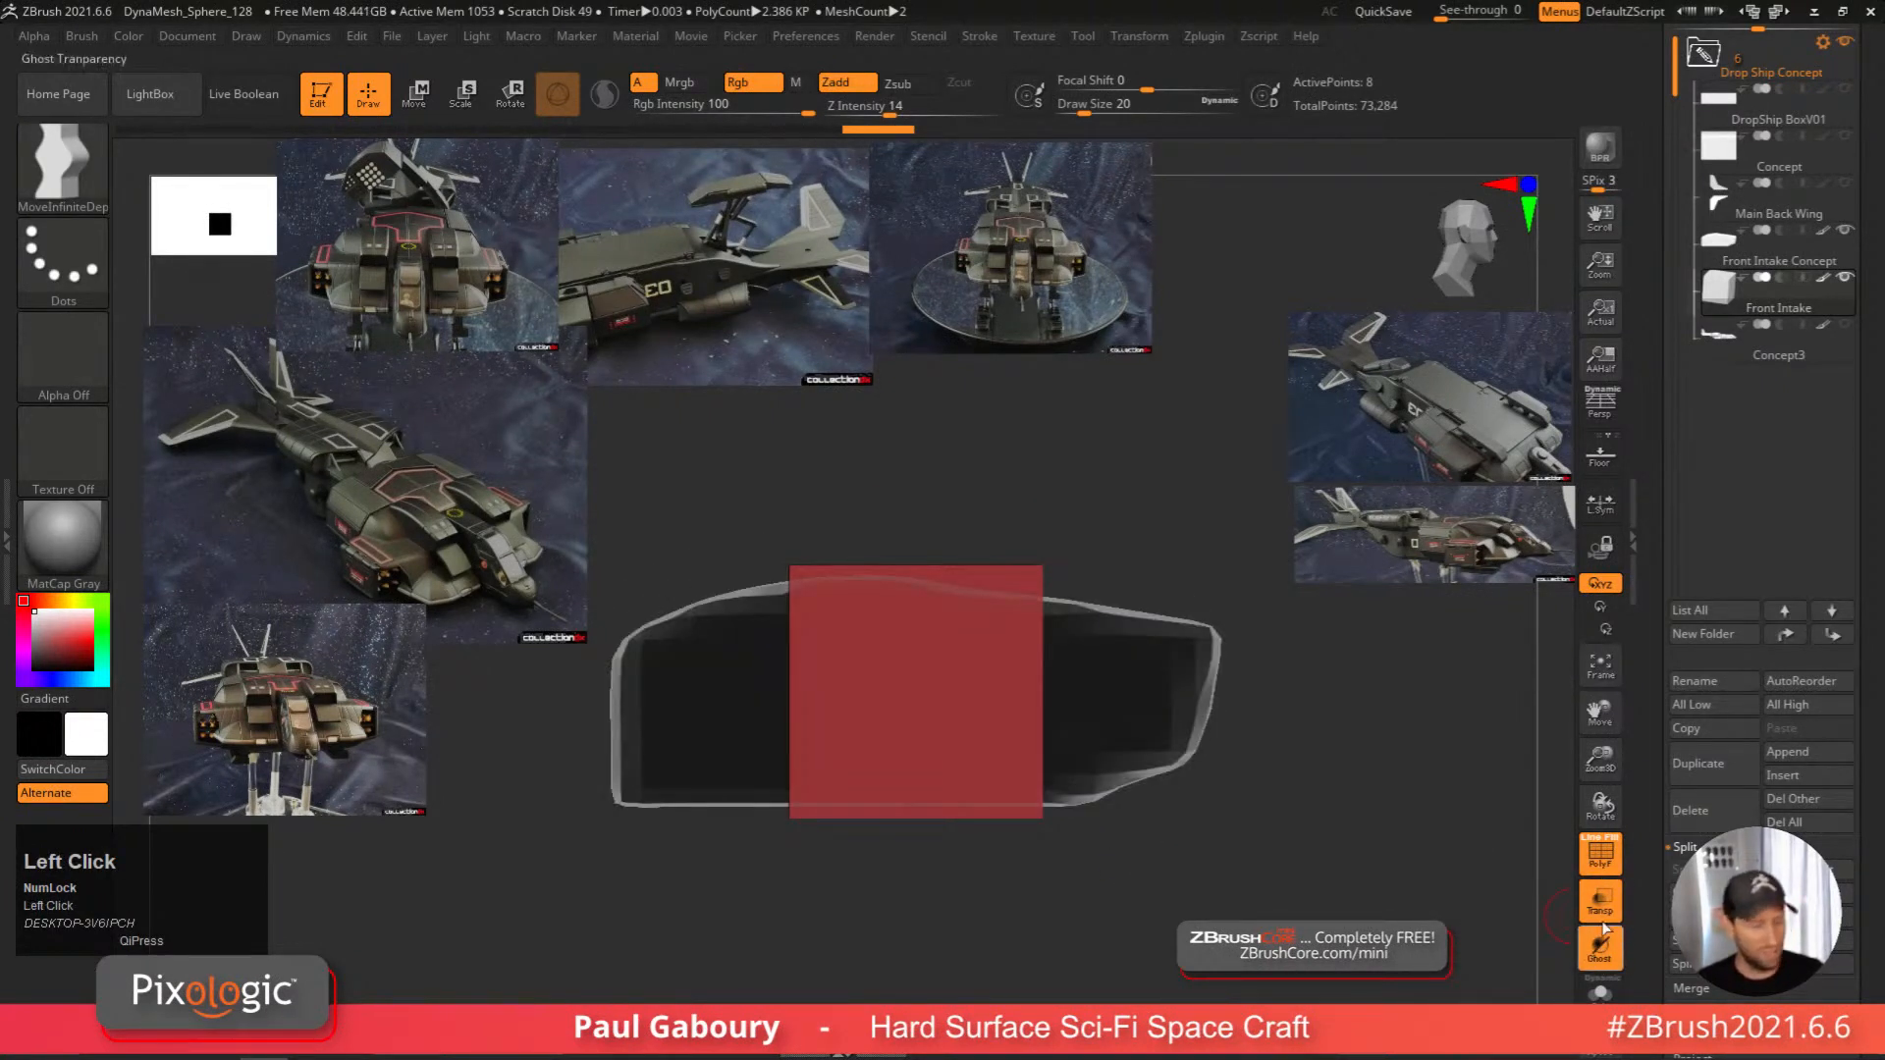
key("shift")
key("shift+m")
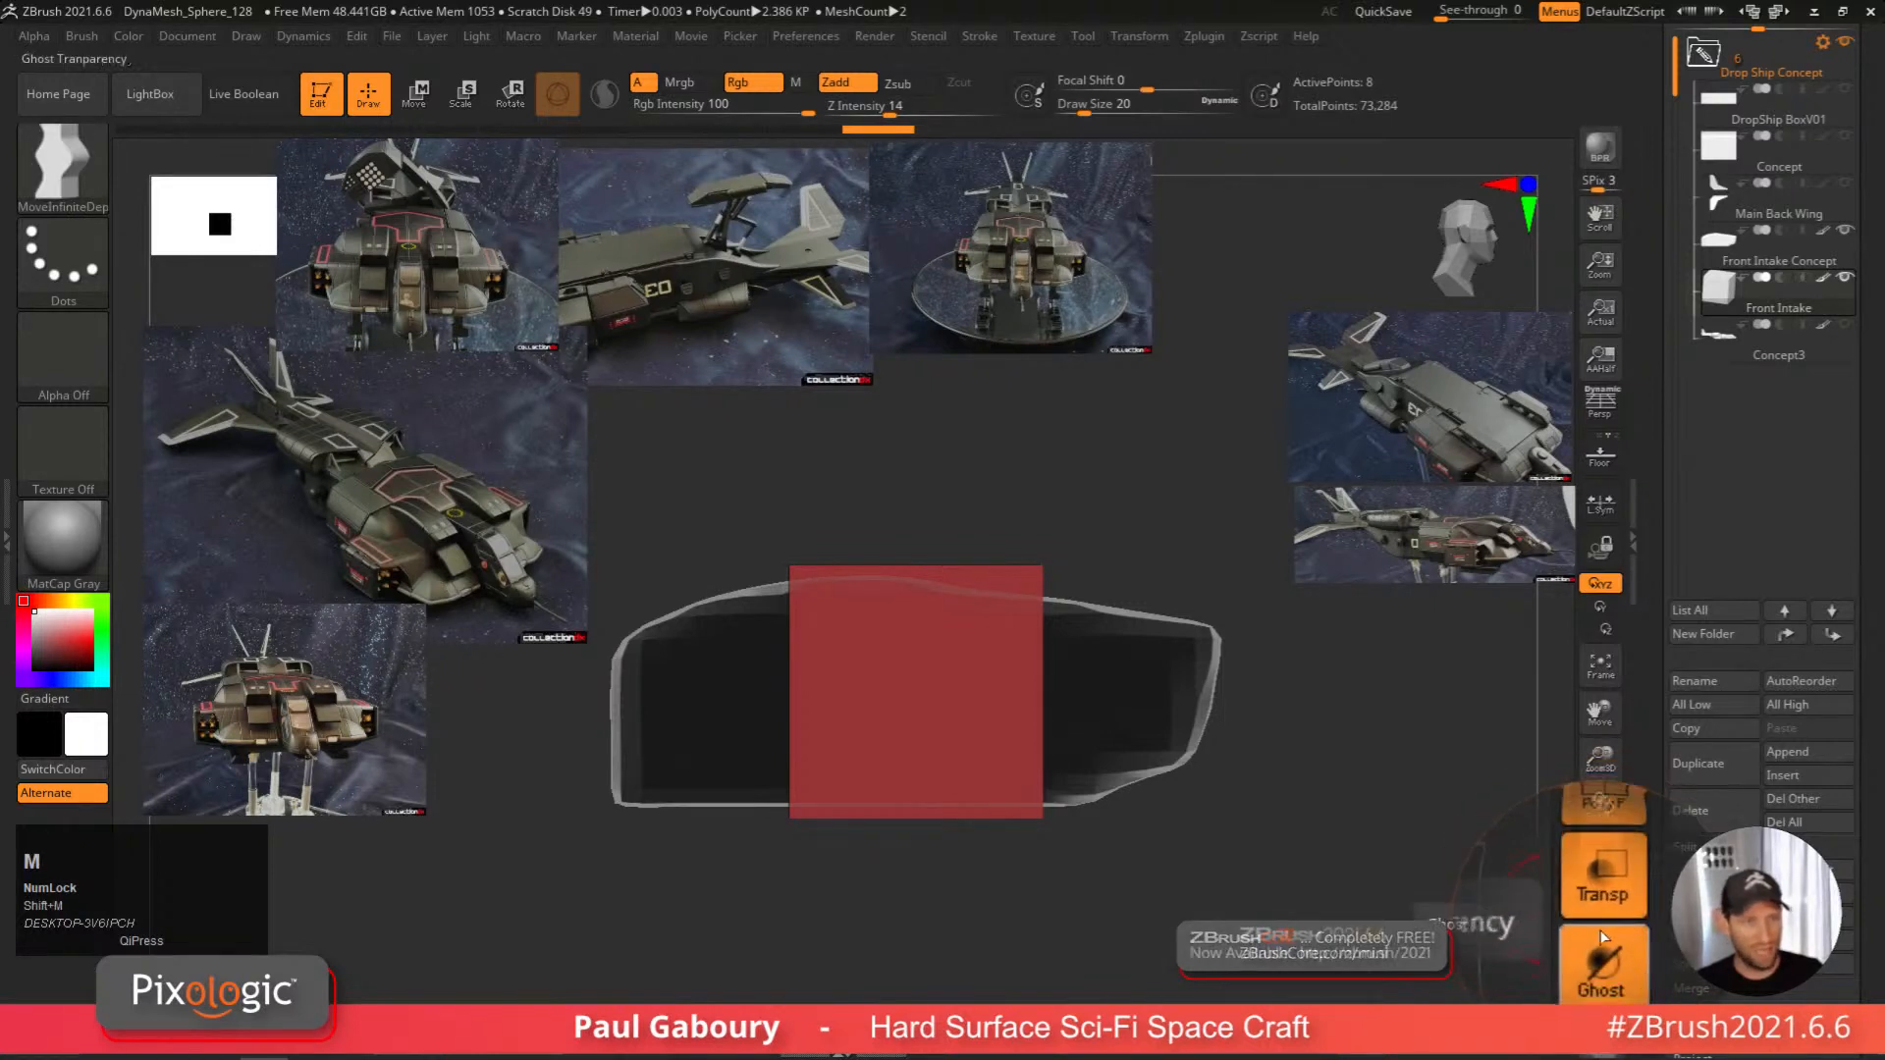
key("m")
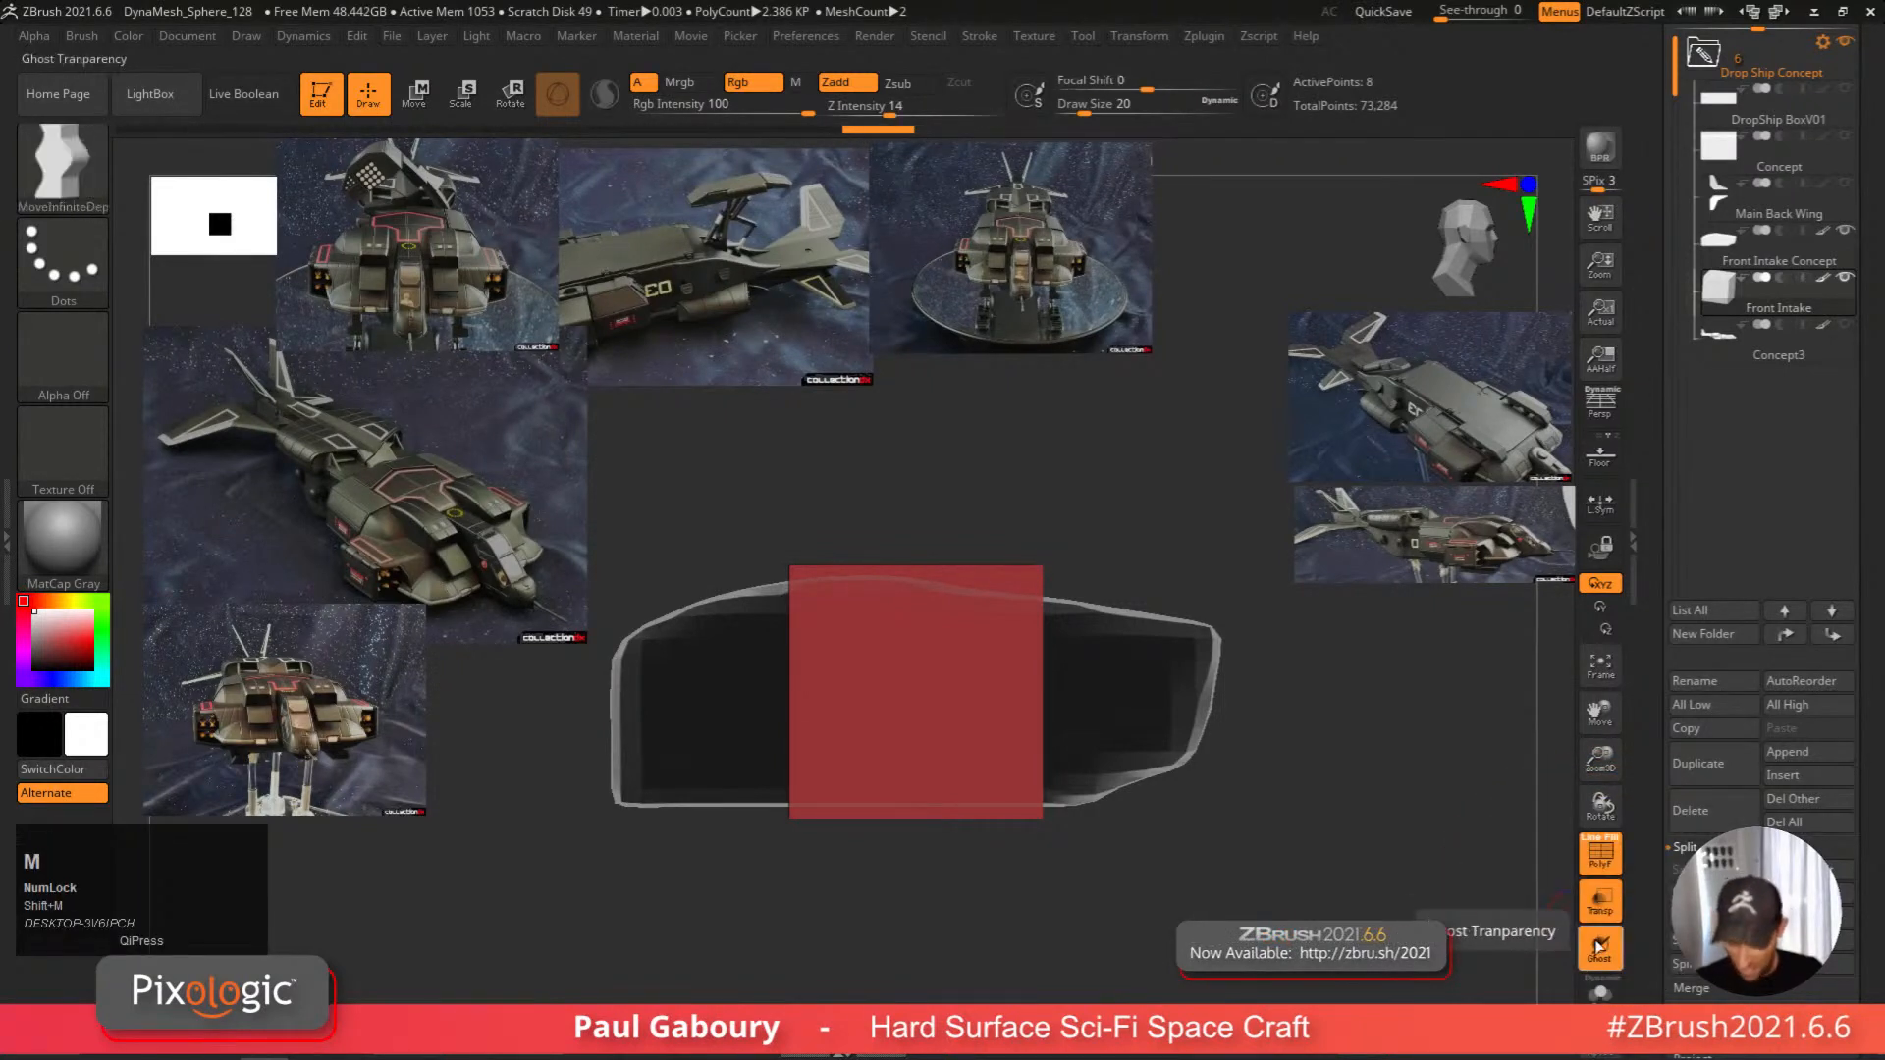
Turn off Ghost transparency and show the Move gizmo on the Front Intake cube.
left_click(1603, 950)
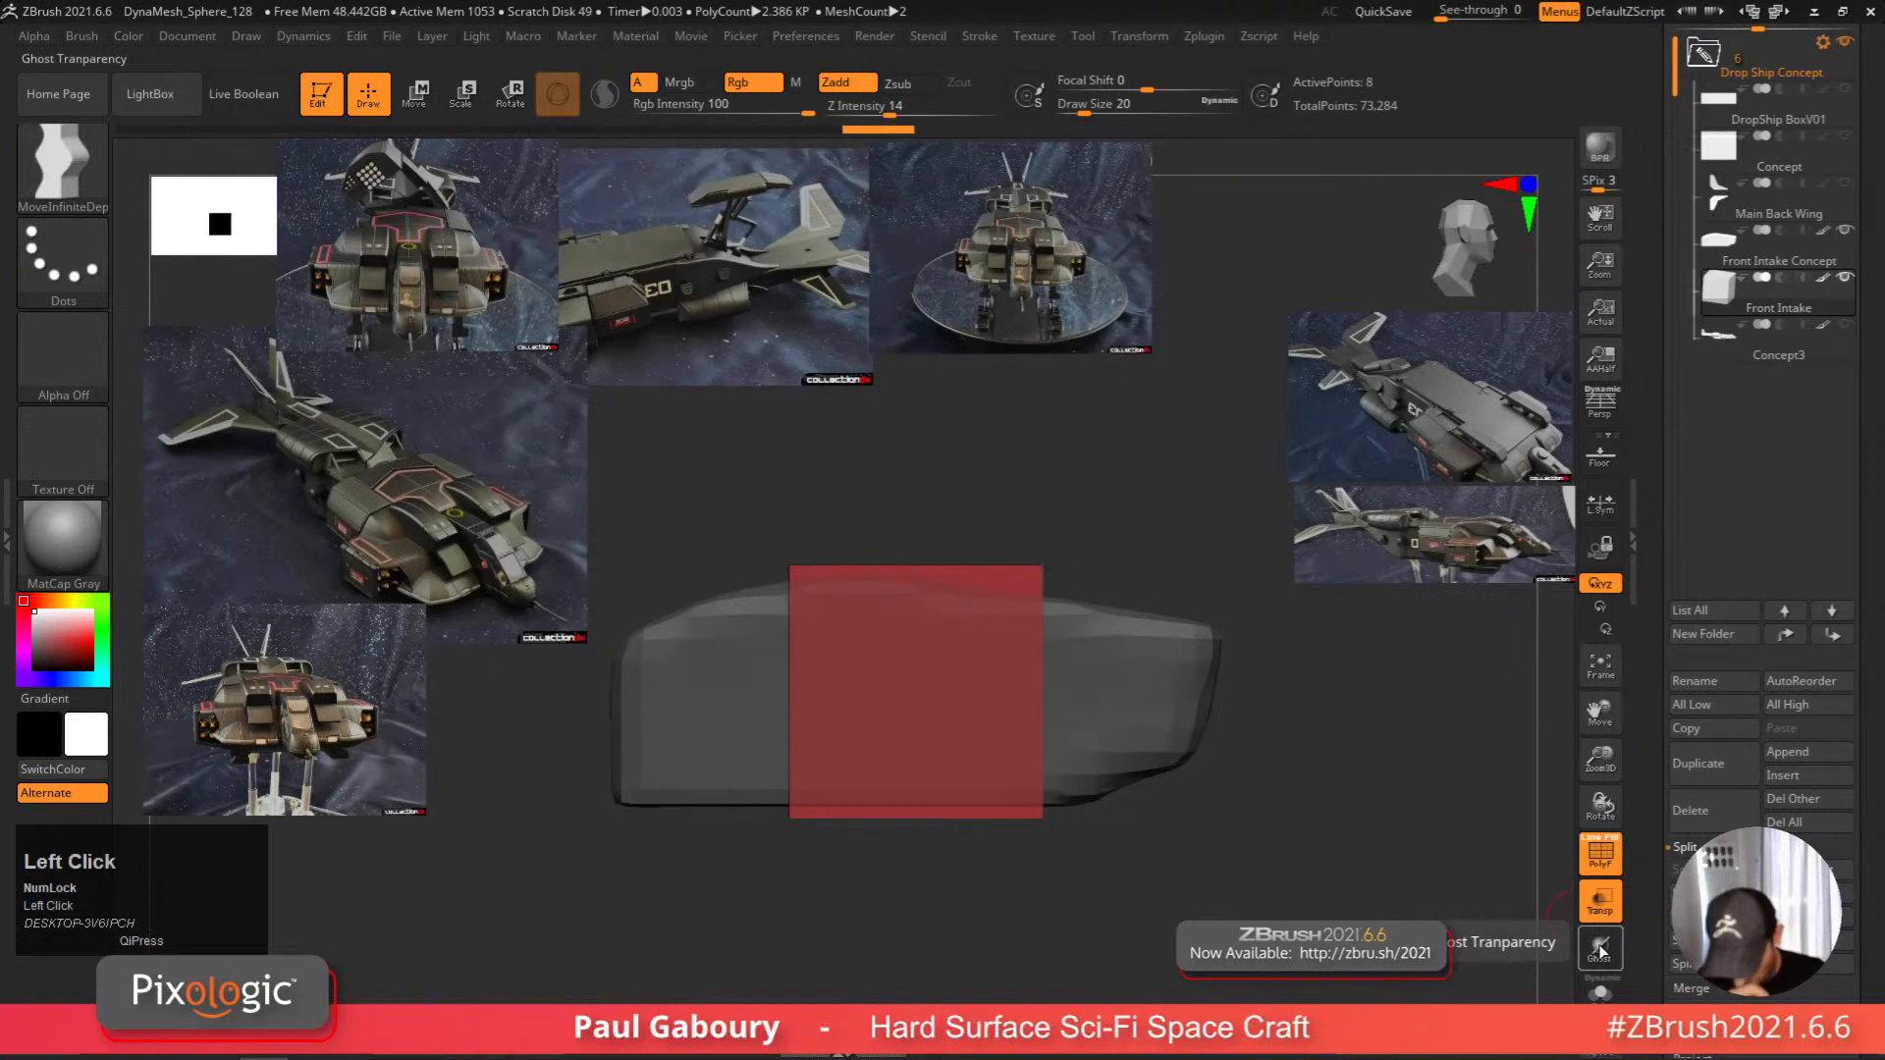
right_click_drag(1085, 824, 1128, 830, "alt")
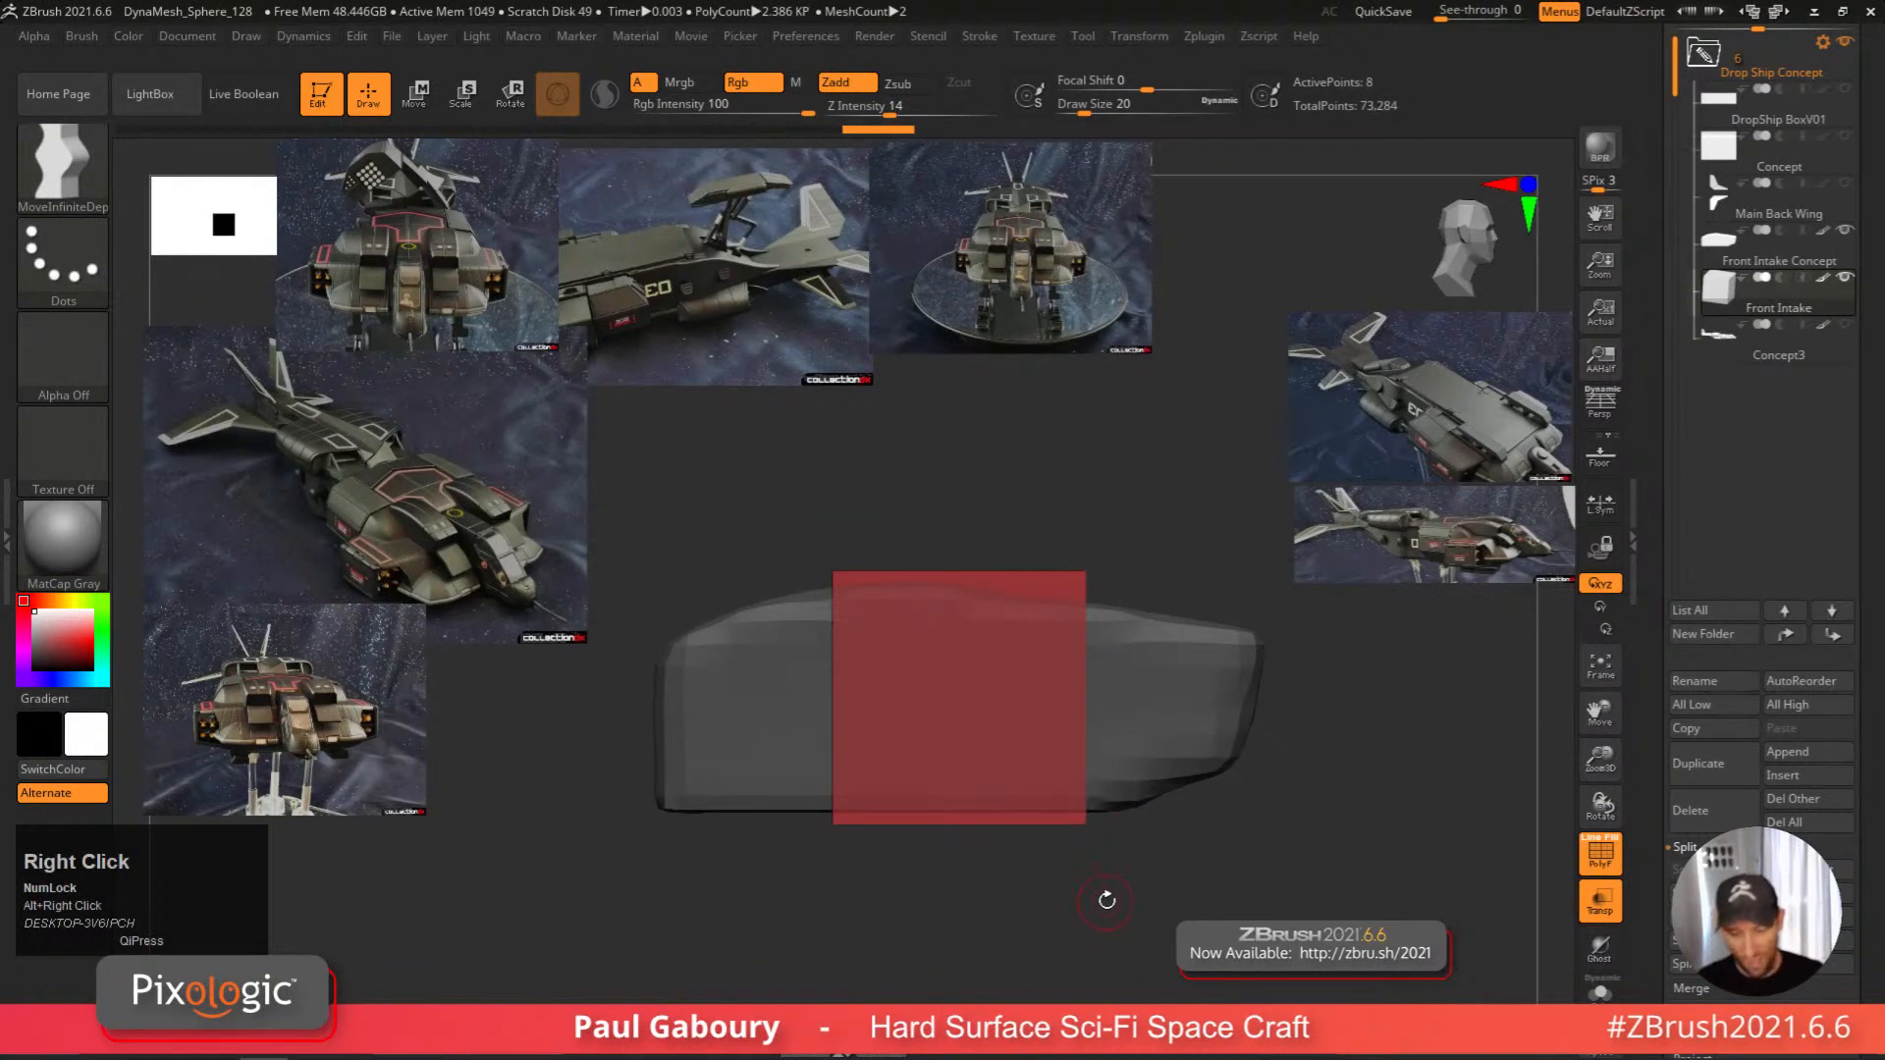
key("w")
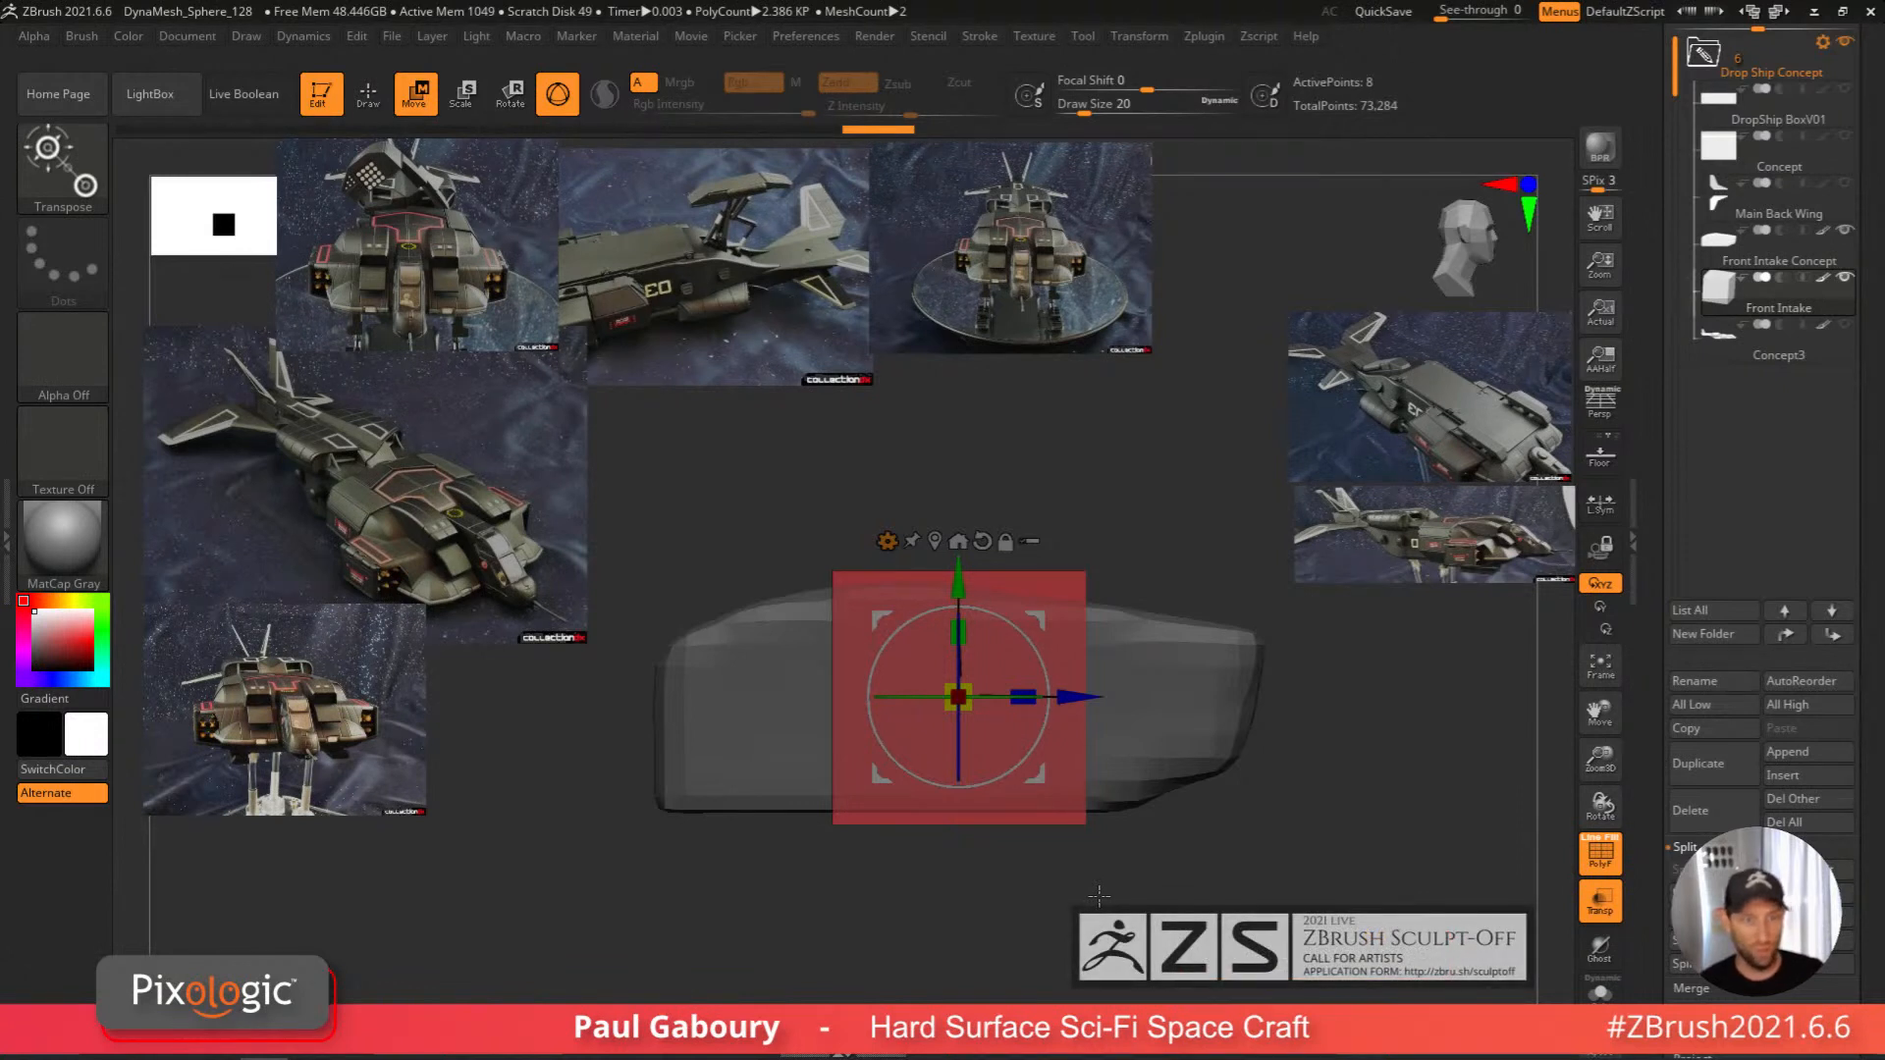
Mask each end of the Front Intake cube in turn and move the opposite end outward to match the concept block's full length.
right_click_drag(1098, 894, 1070, 823, "ctrl")
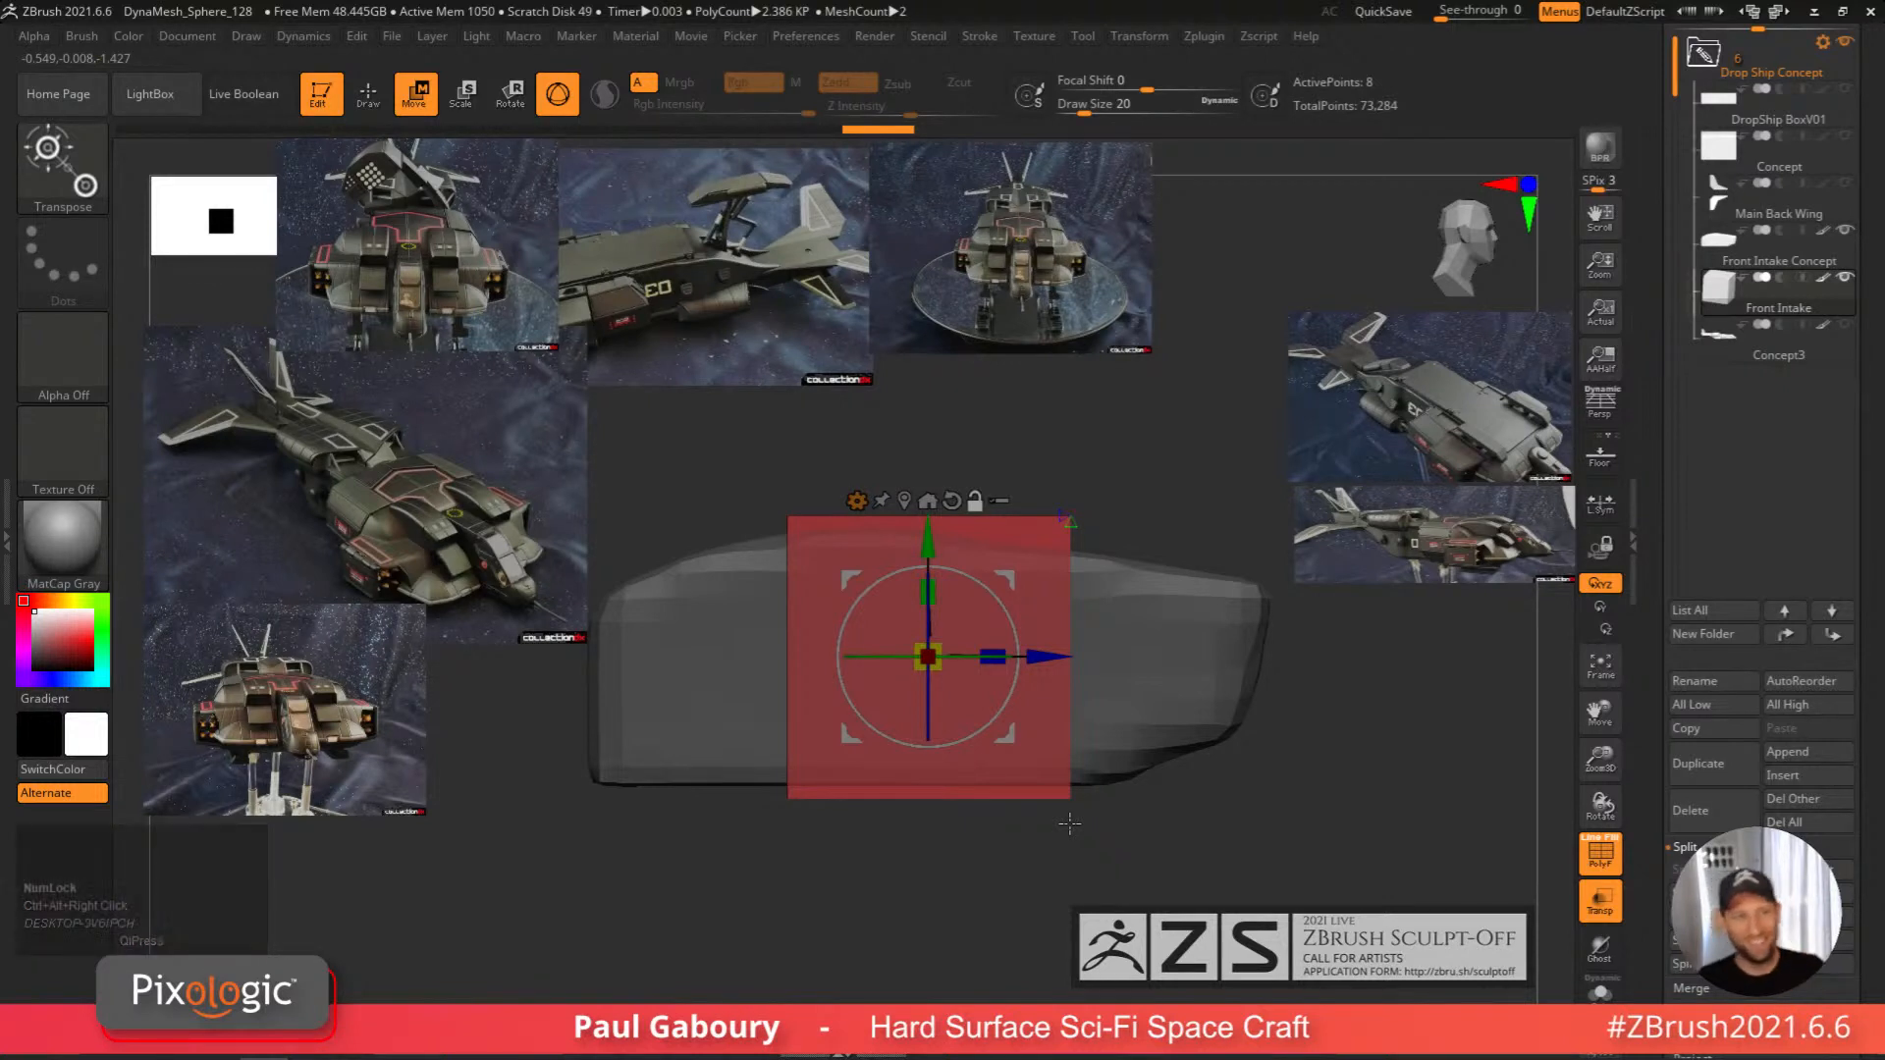
mouse_move(1069, 872)
right_mouse_down("alt")
mouse_move(1098, 884)
mouse_move(1077, 857)
right_mouse_up("alt")
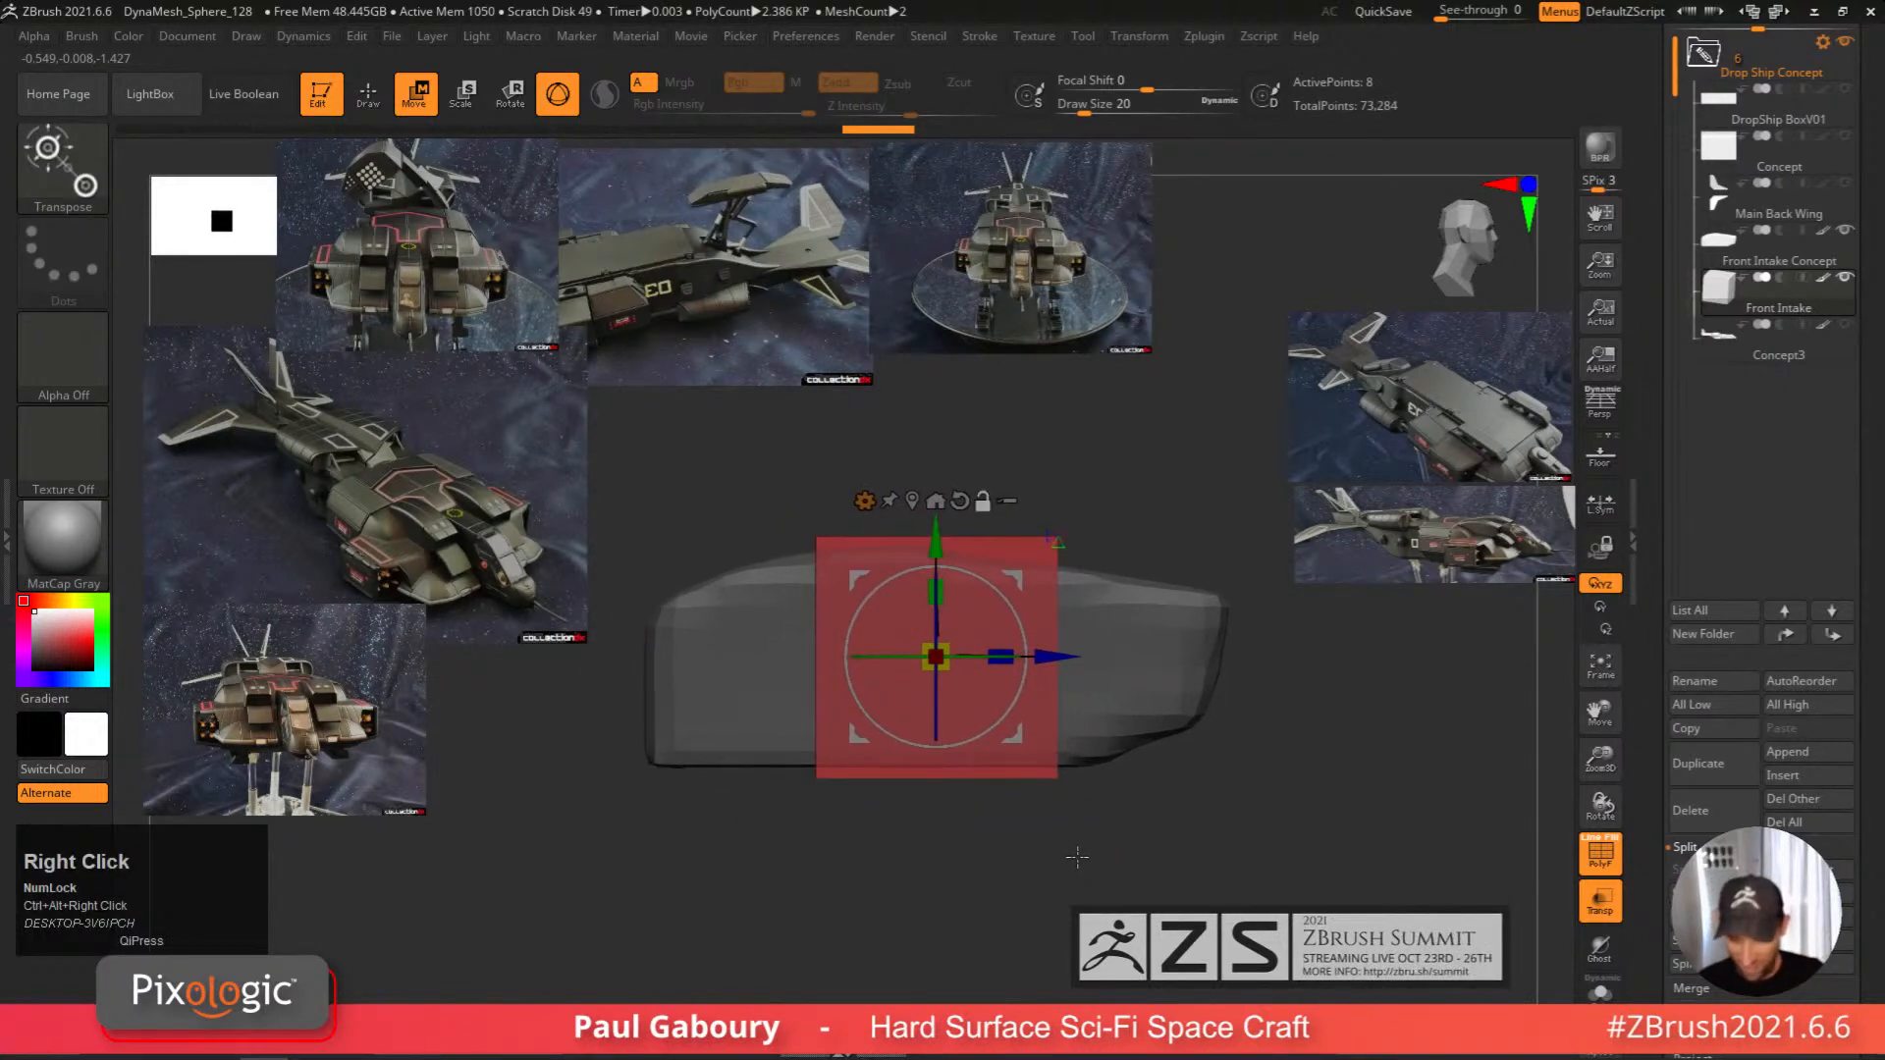
key("ctrl")
left_click_drag(1270, 918, 988, 381, "ctrl")
left_click_drag(1056, 657, 883, 690)
left_click_drag(915, 895, 1197, 414, "ctrl")
left_click_drag(881, 657, 1045, 785)
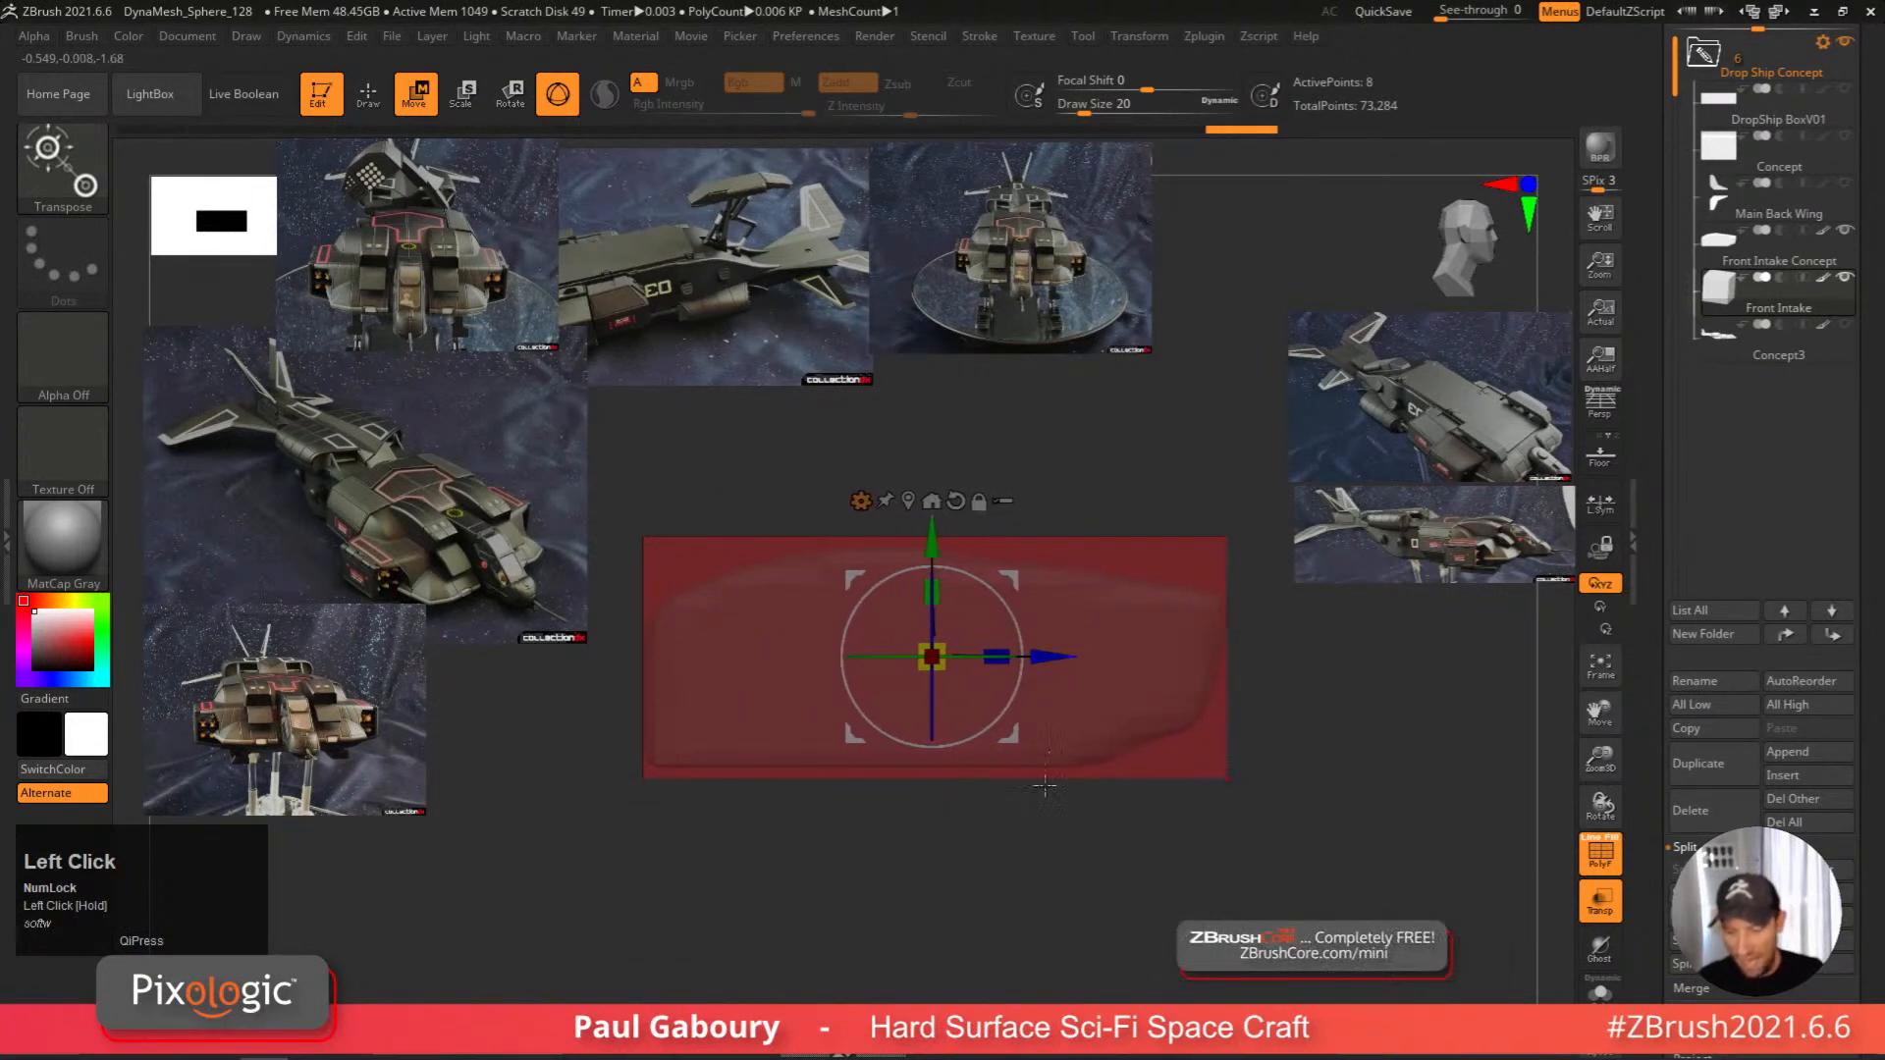
Mask the upper part of the Front Intake box, raise its underside to the concept block's bottom edge, and clear the mask.
left_click(1084, 879, "ctrl")
left_click_drag(1344, 854, 599, 726, "ctrl")
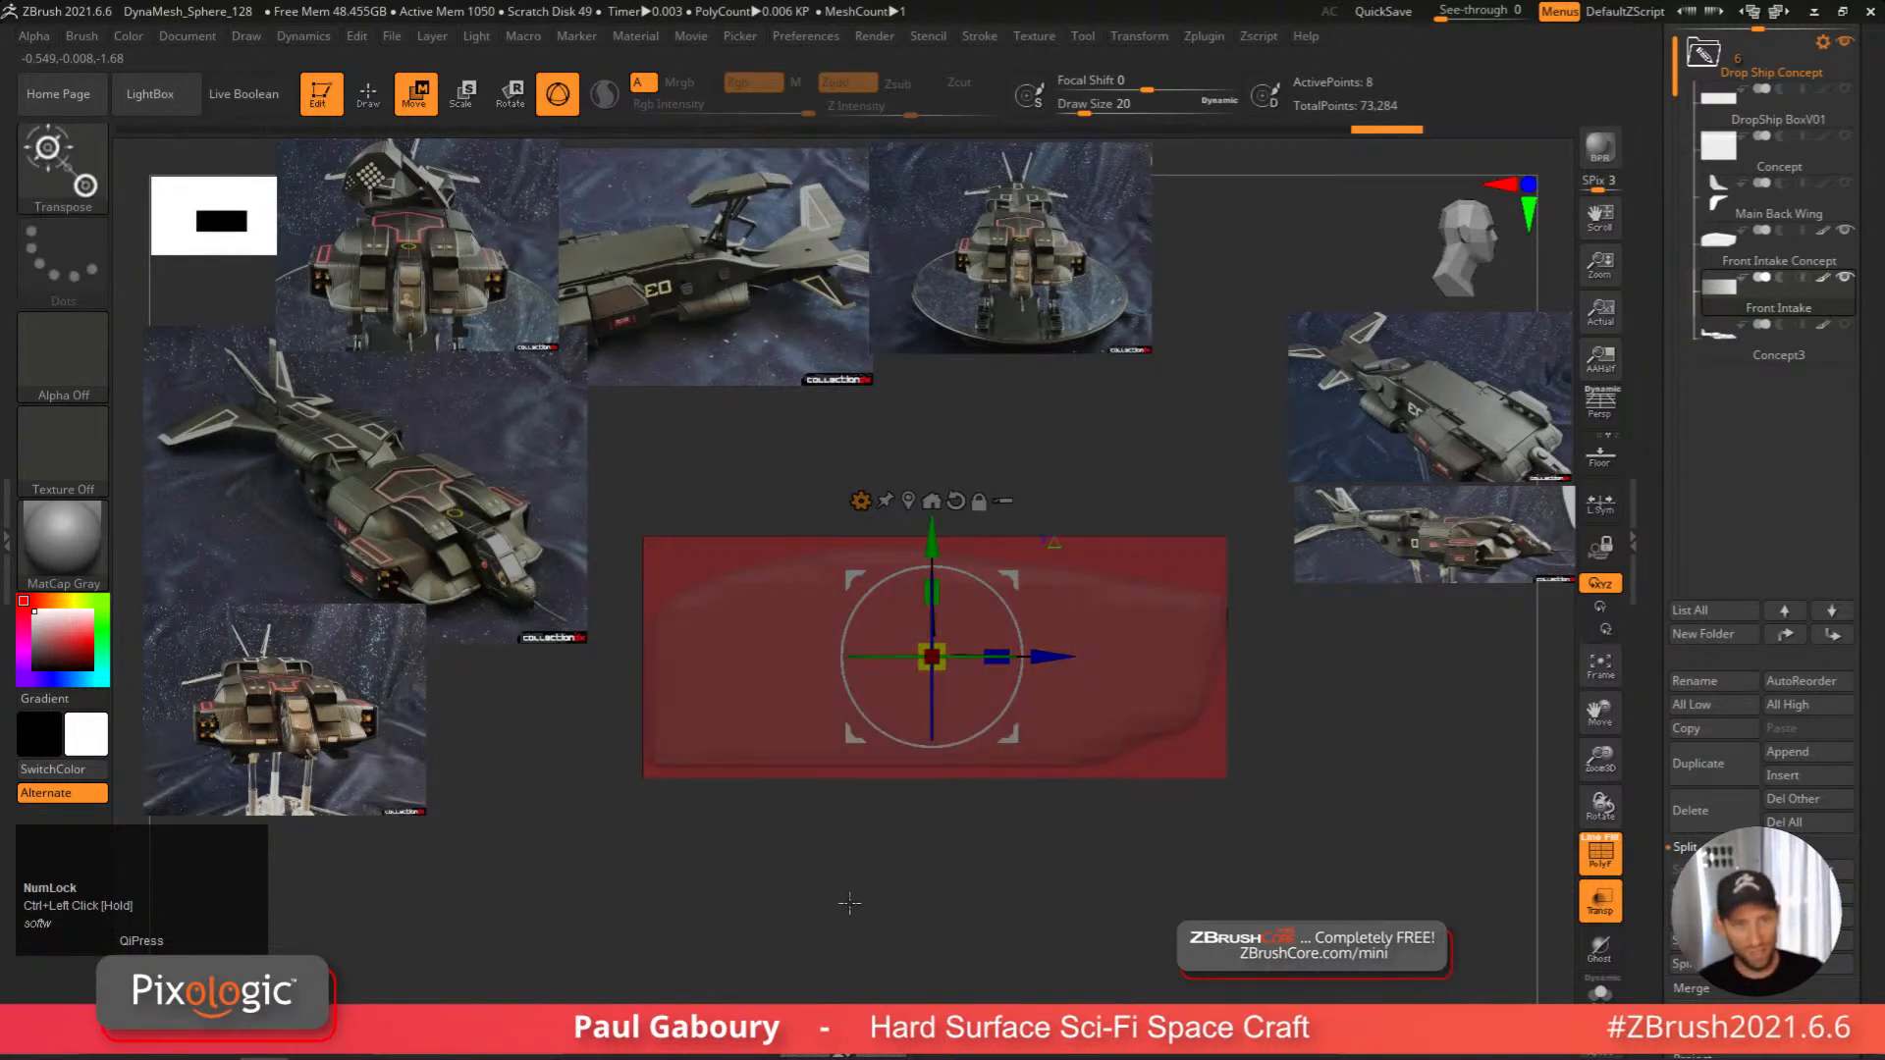
right_click_drag(851, 886, 871, 934, "ctrl")
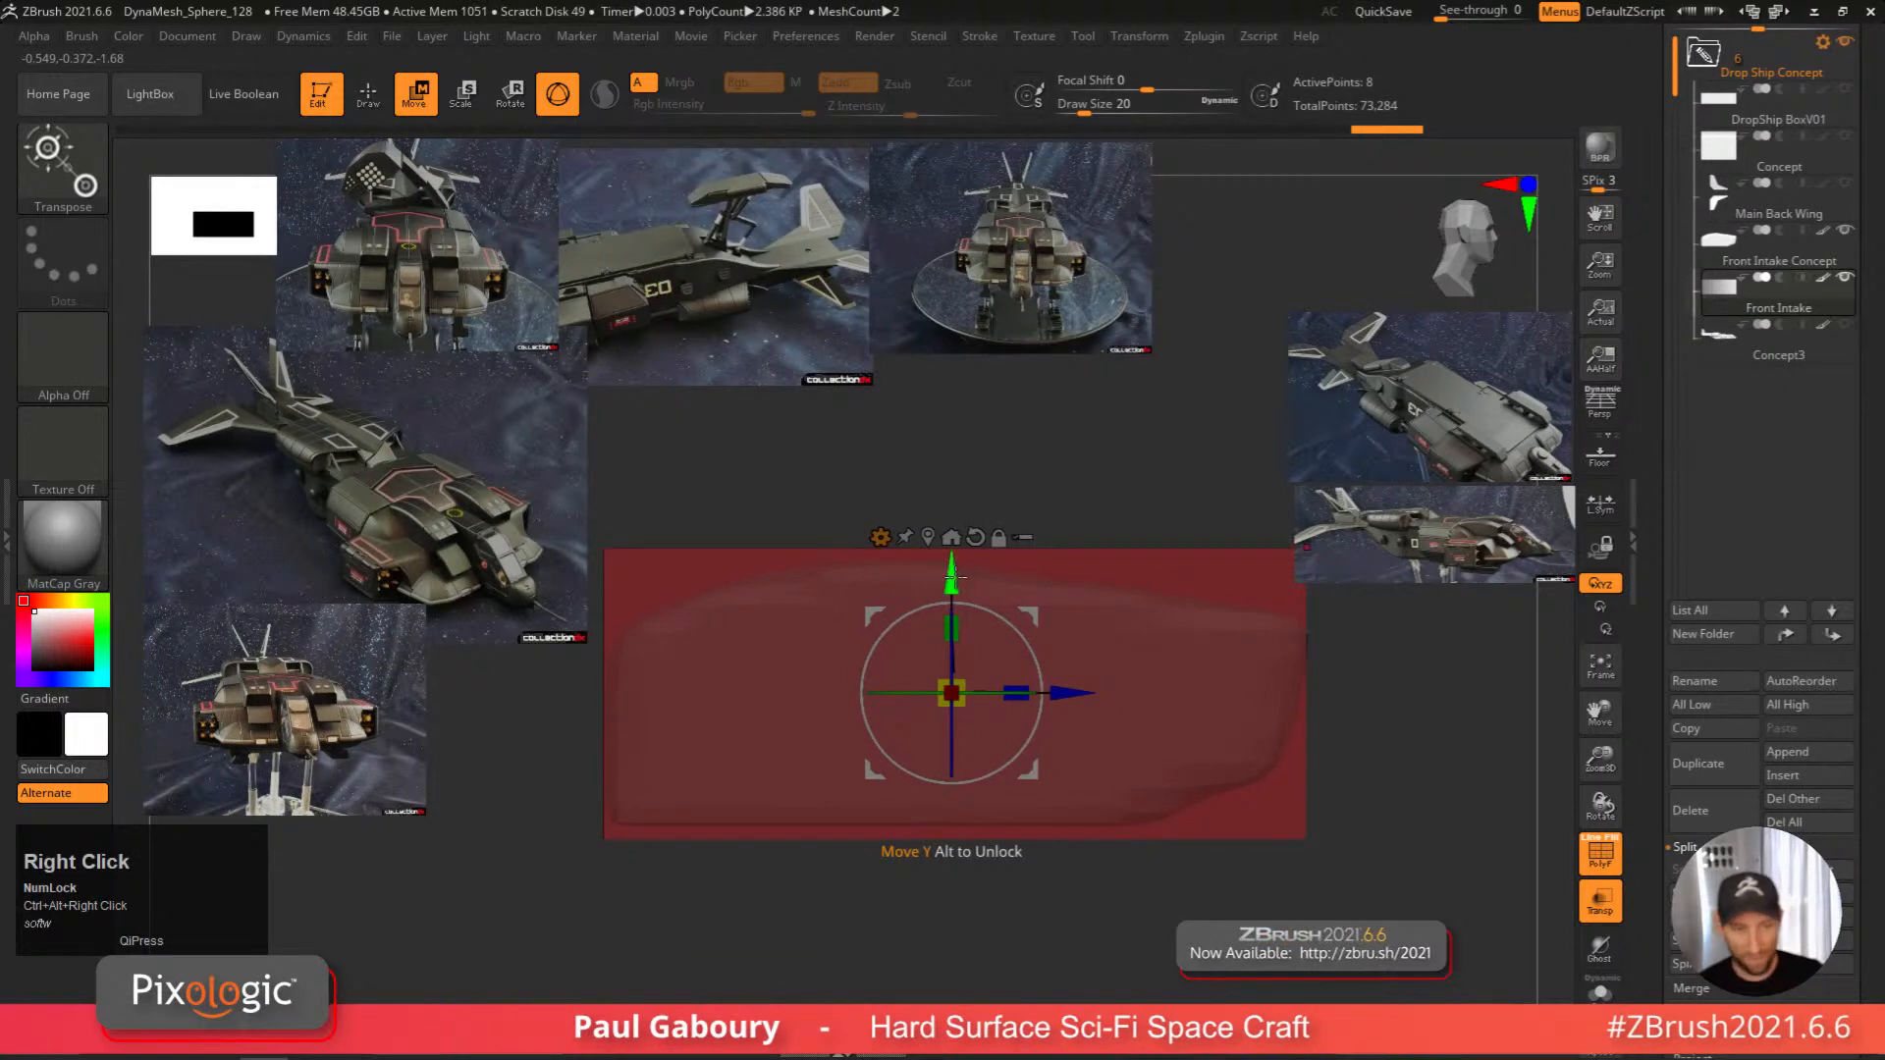
left_click_drag(954, 575, 950, 561)
right_click_drag(1179, 889, 1103, 884, "alt")
left_click_drag(1104, 883, 1134, 895, "ctrl")
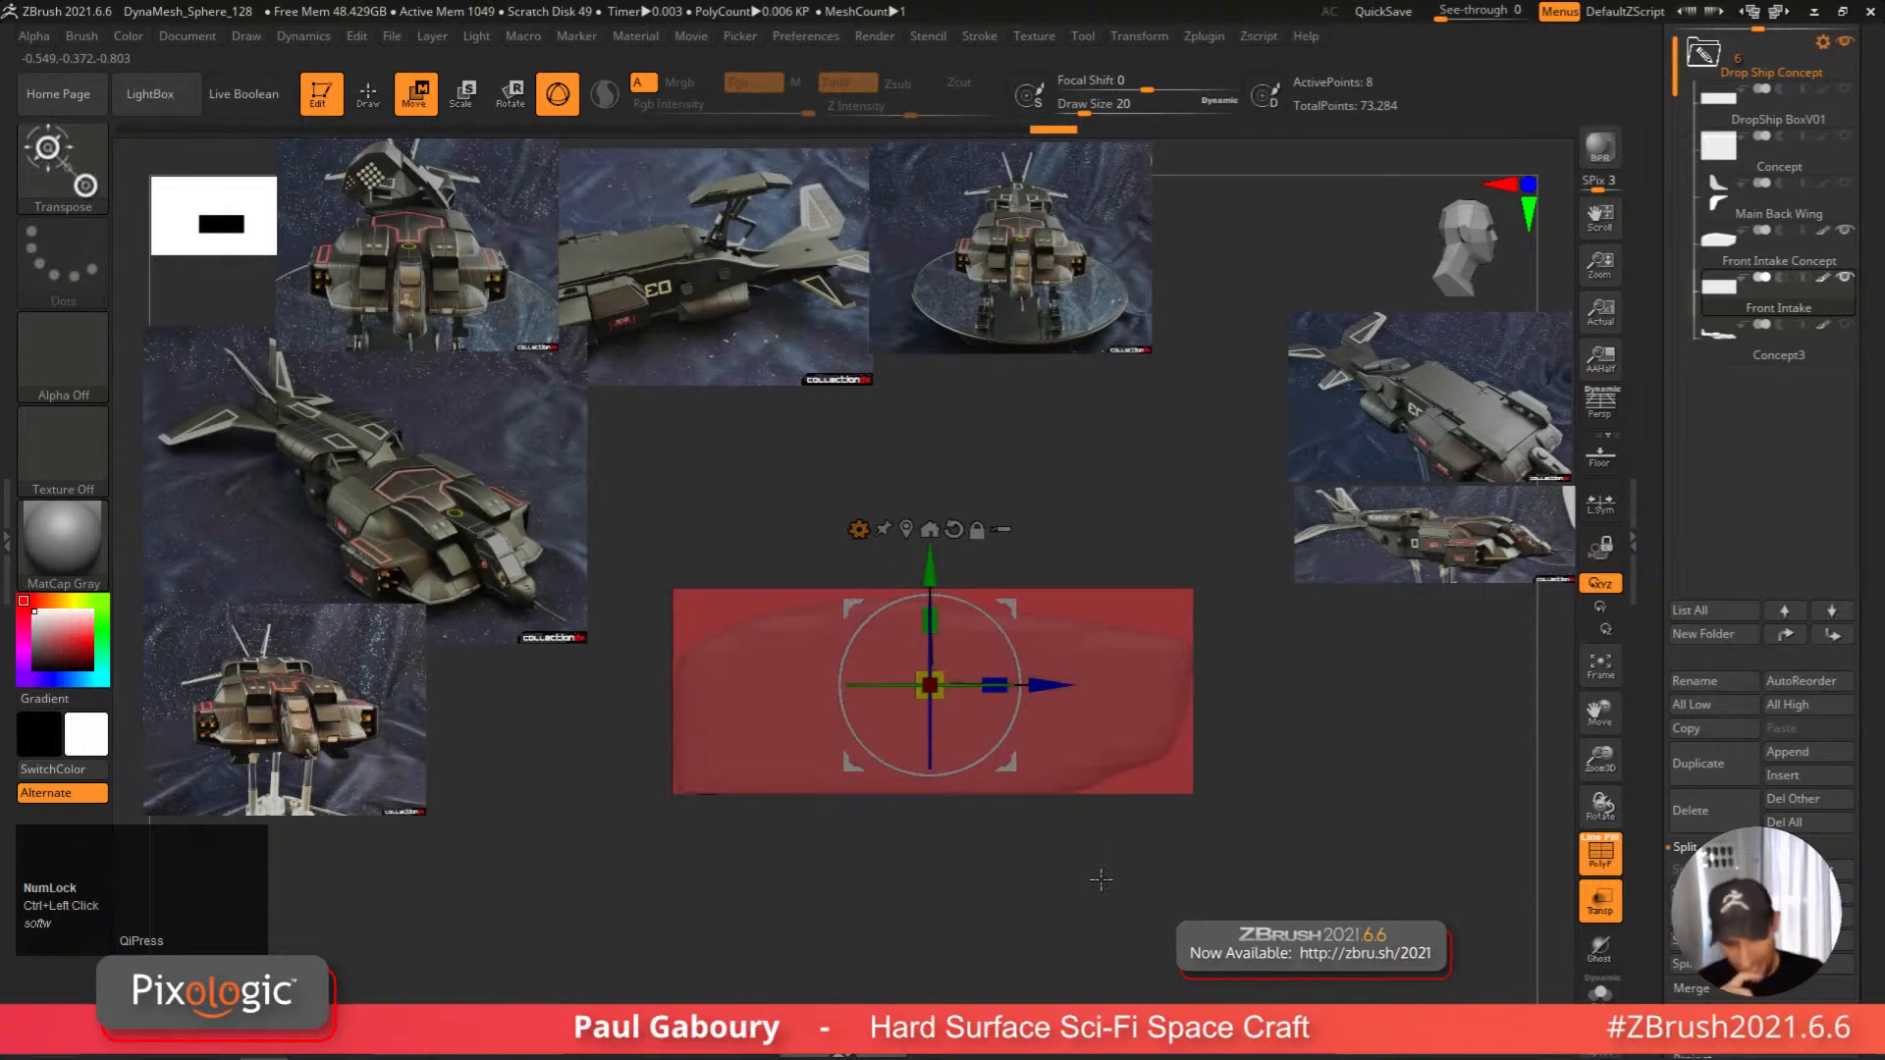
In side view, lower the top edge at the box's left end to meet the concept block's shoulder.
right_click_drag(1101, 880, 1161, 797, "shift")
left_click_drag(911, 684, 983, 727, "ctrl")
right_click_drag(1117, 782, 1124, 842, "ctrl")
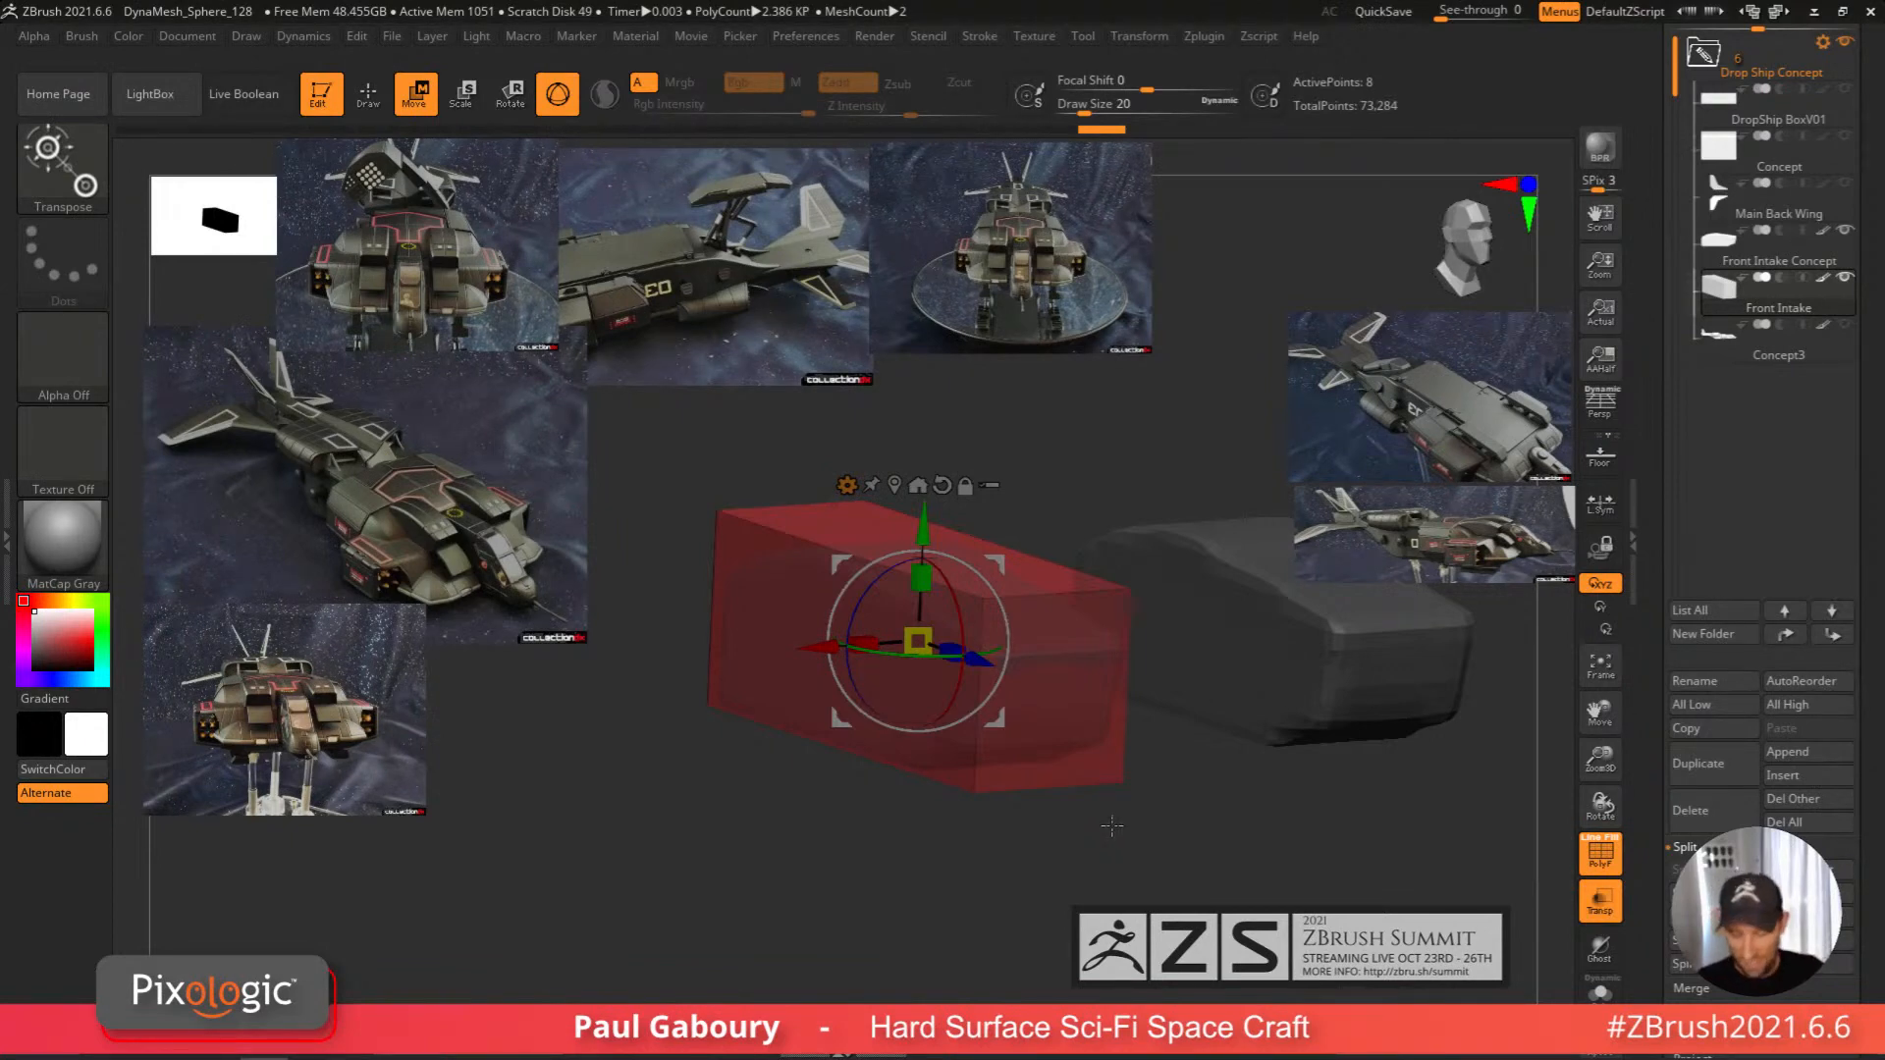
right_click_drag(1112, 825, 1085, 859)
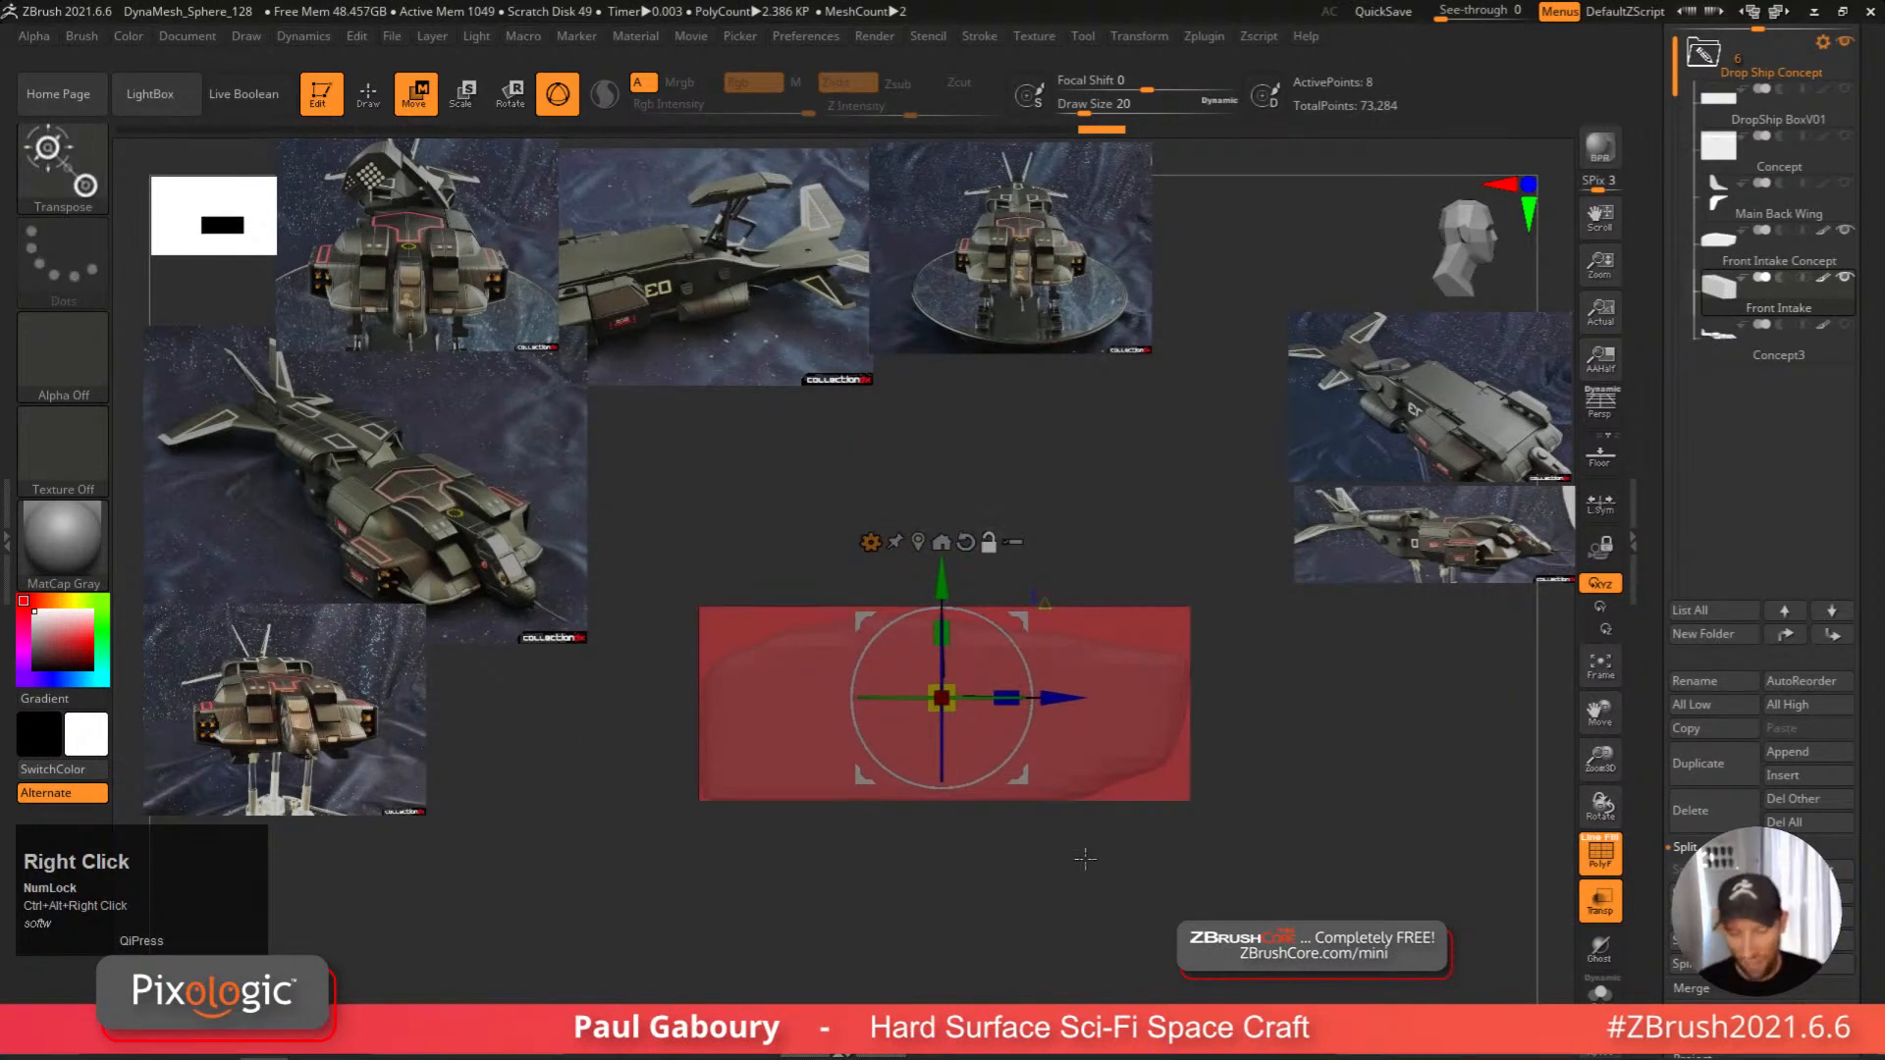
key("q")
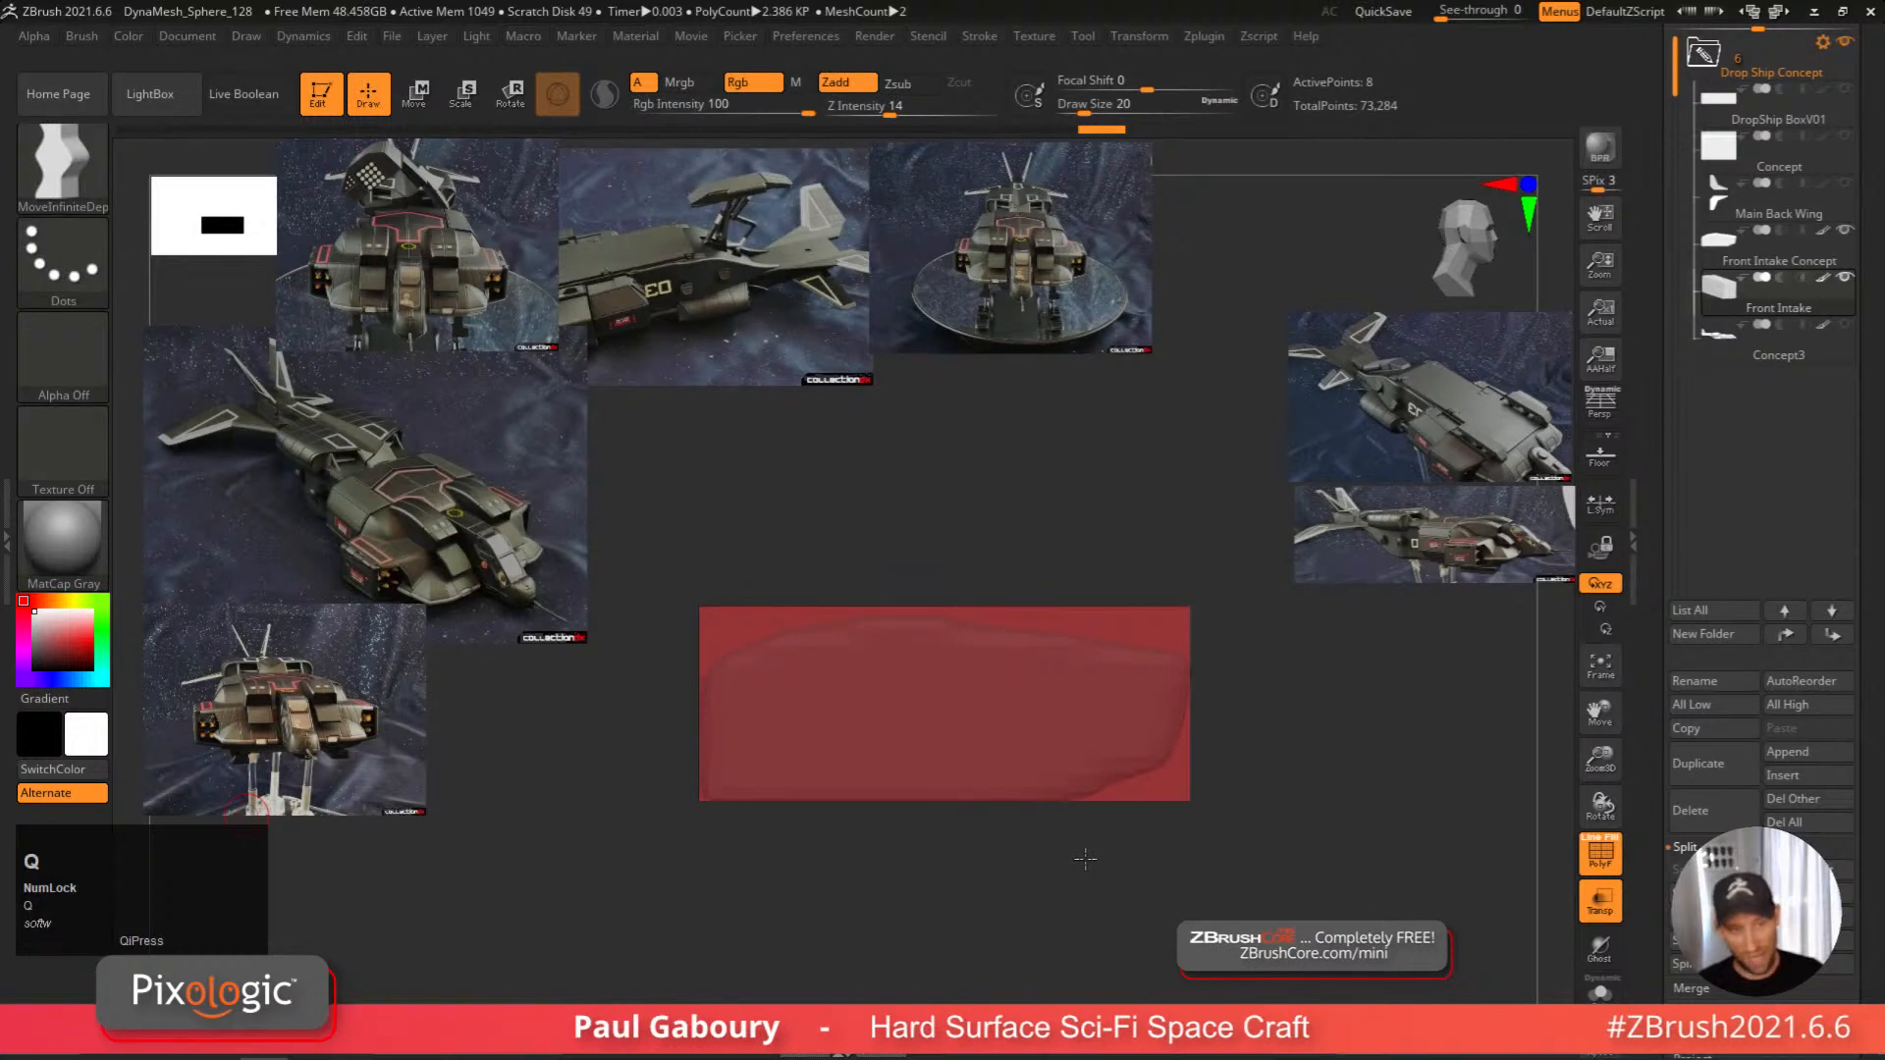
left_click(668, 551, "ctrl")
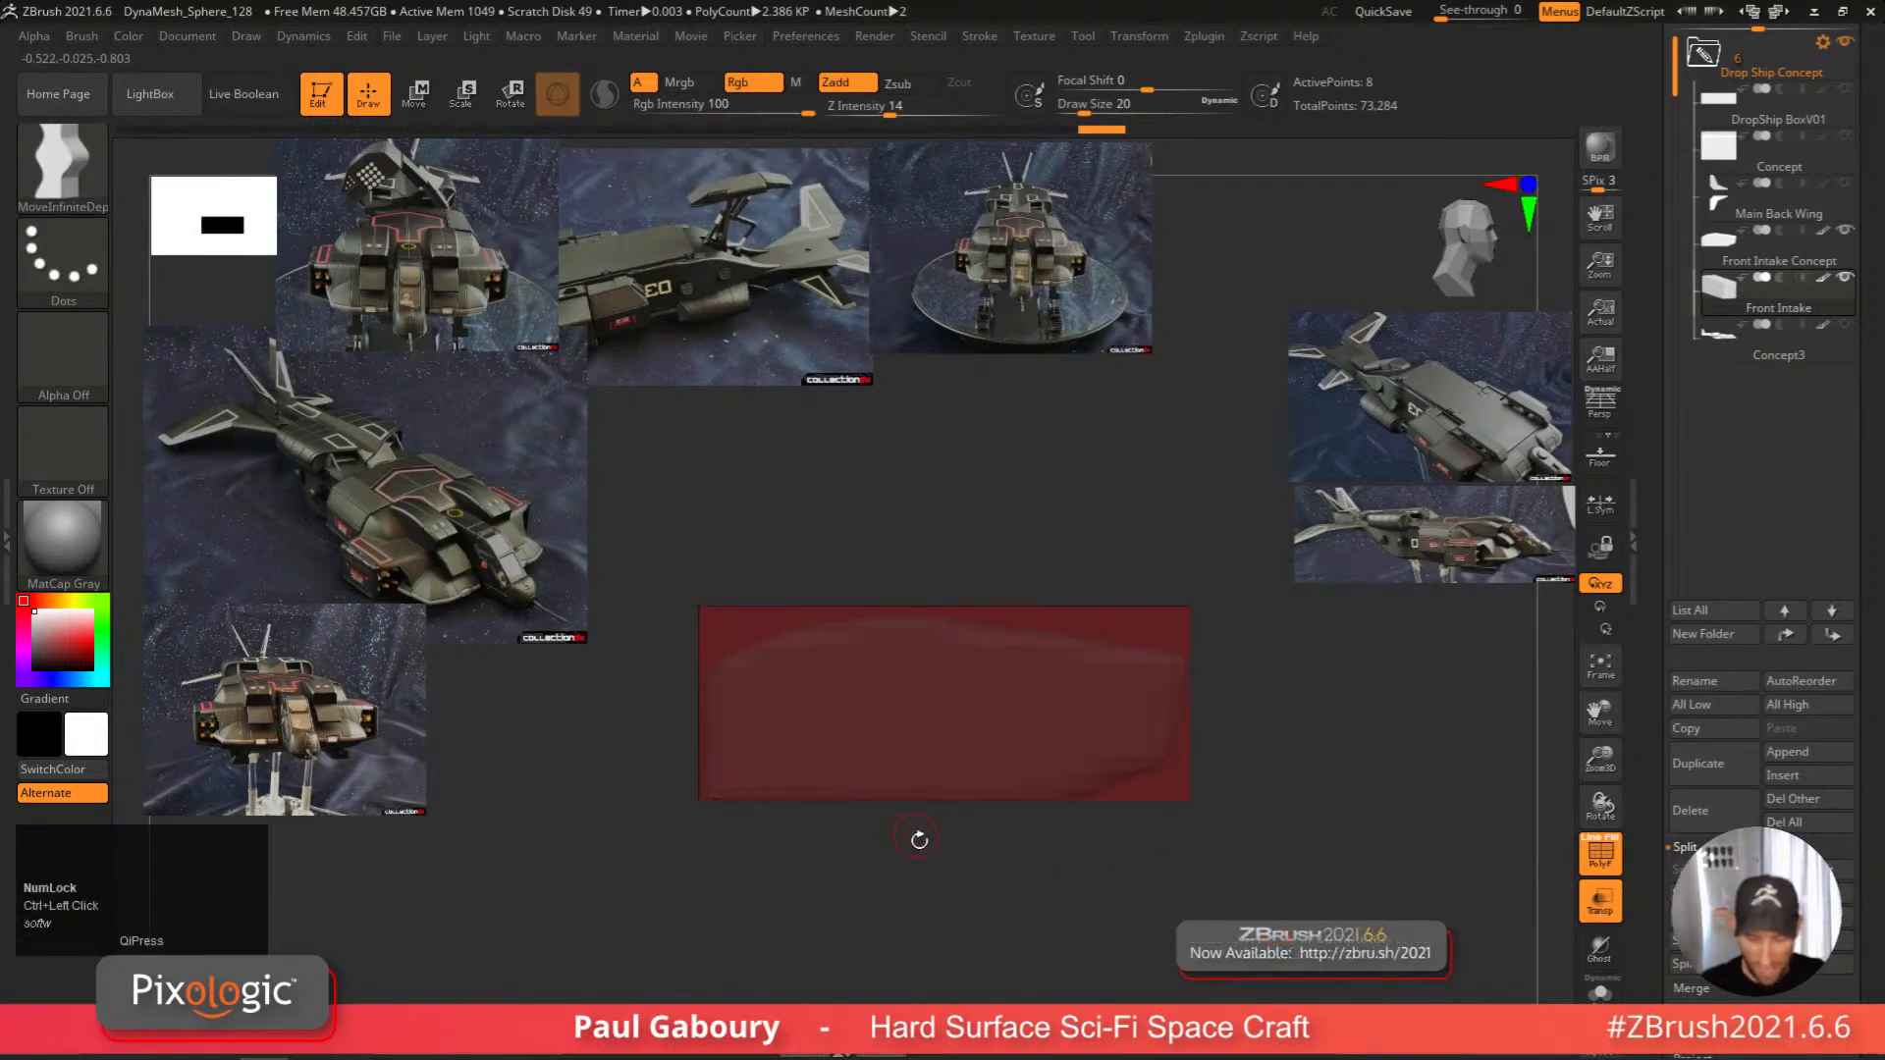
key("w")
left_click_drag(941, 580, 949, 629)
key("q")
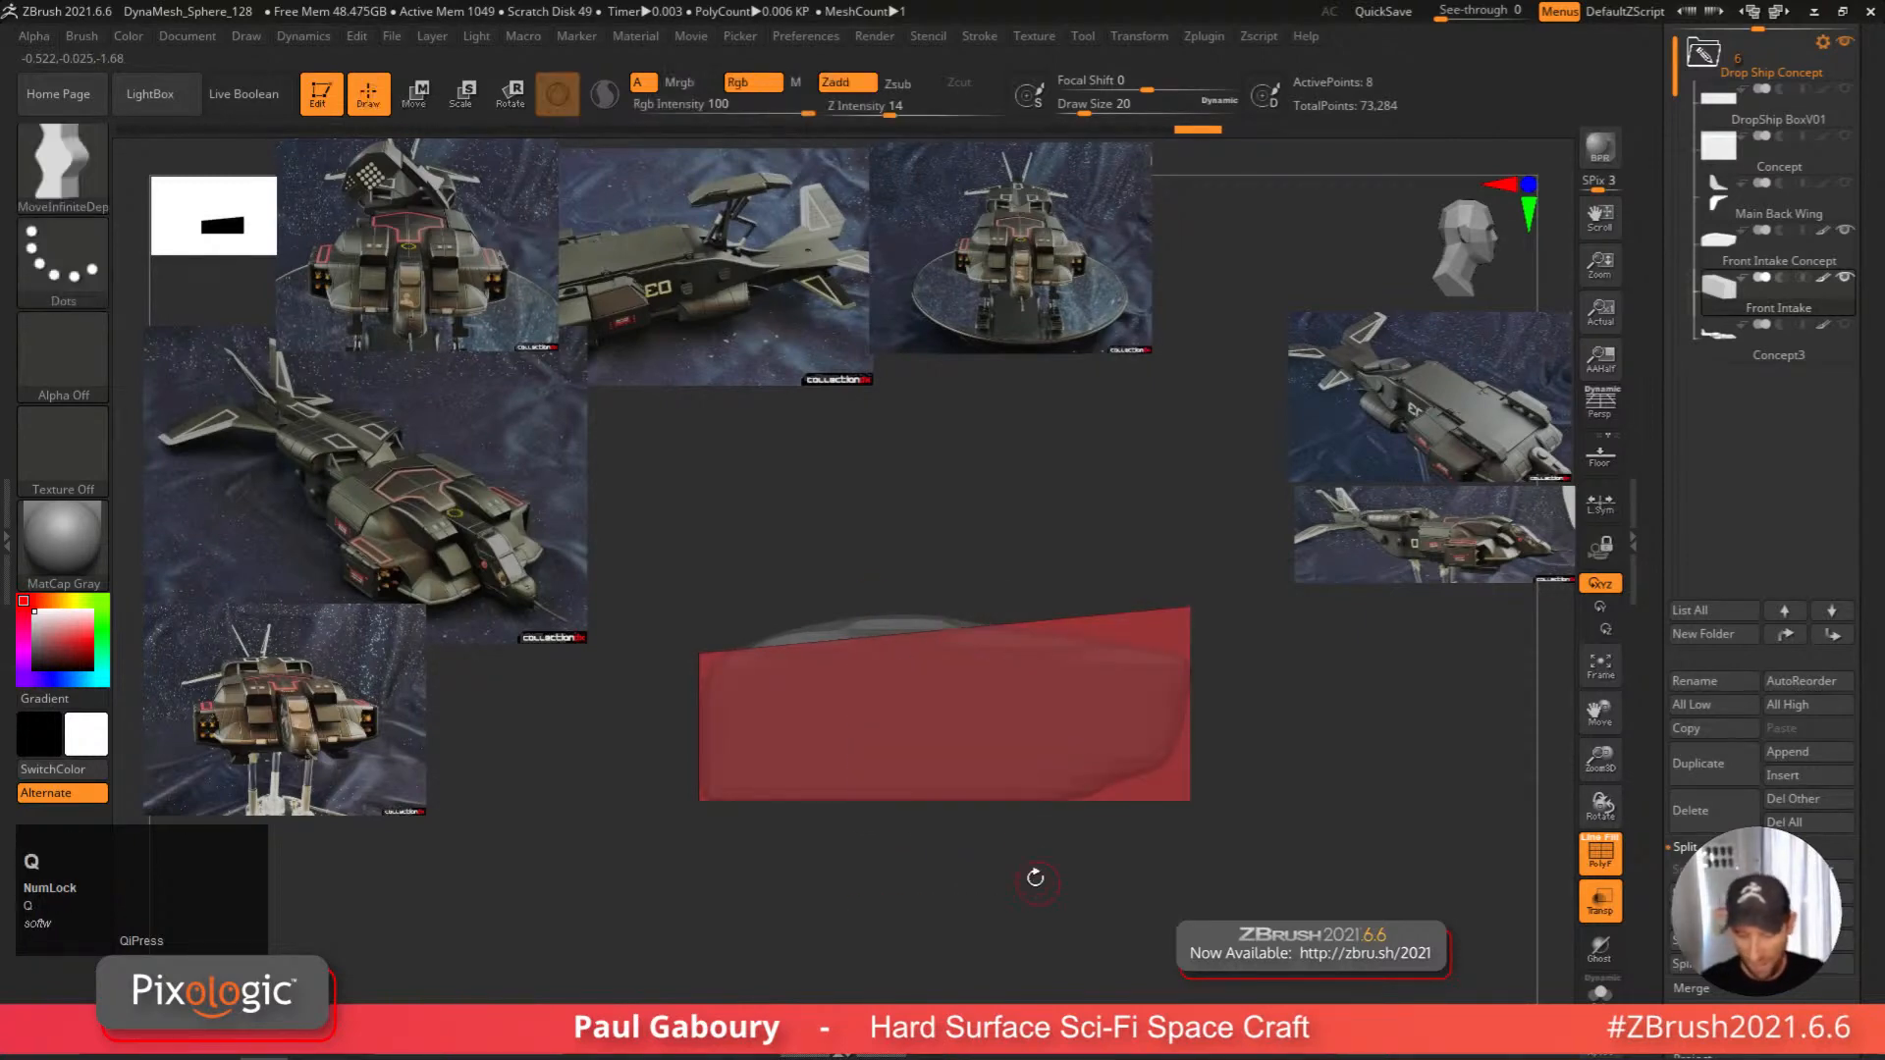
Switch to the ZModeler brush and insert a vertical edge loop beneath the concept block's highest point.
key("b")
key("z")
key("m")
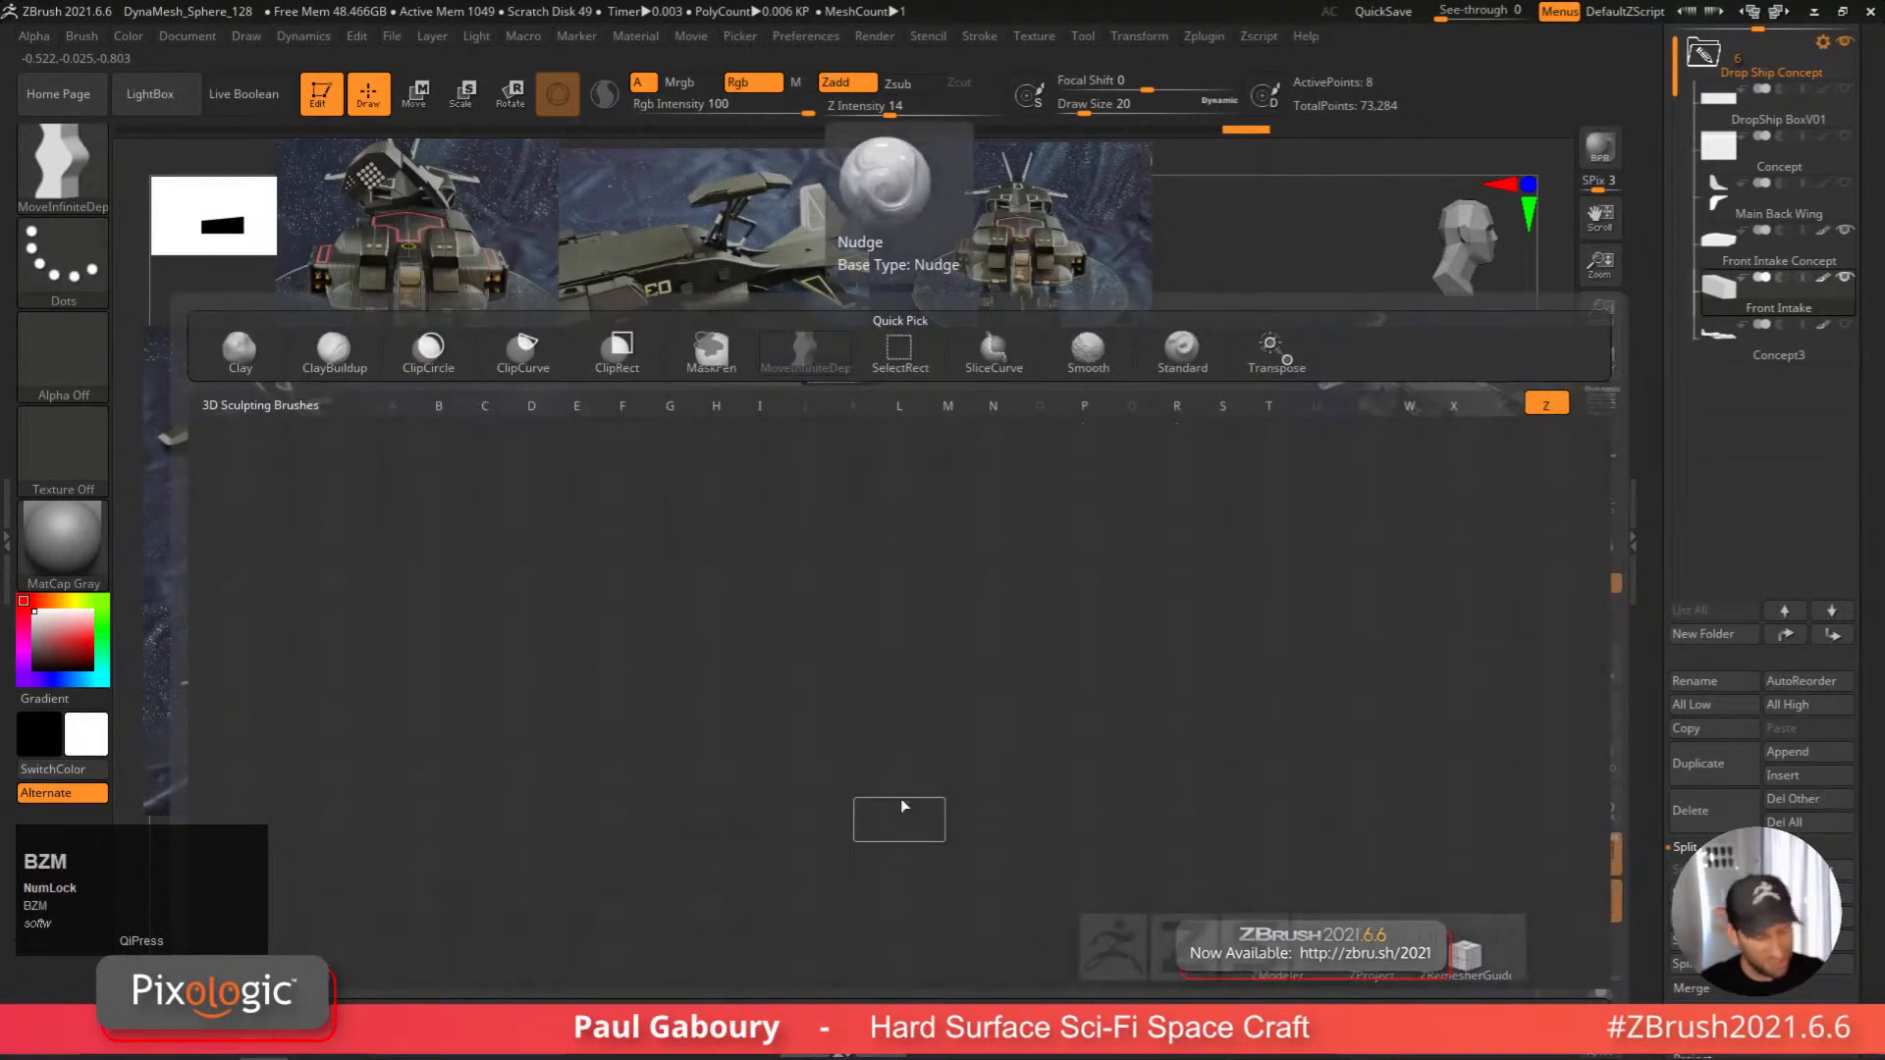
left_click(876, 803)
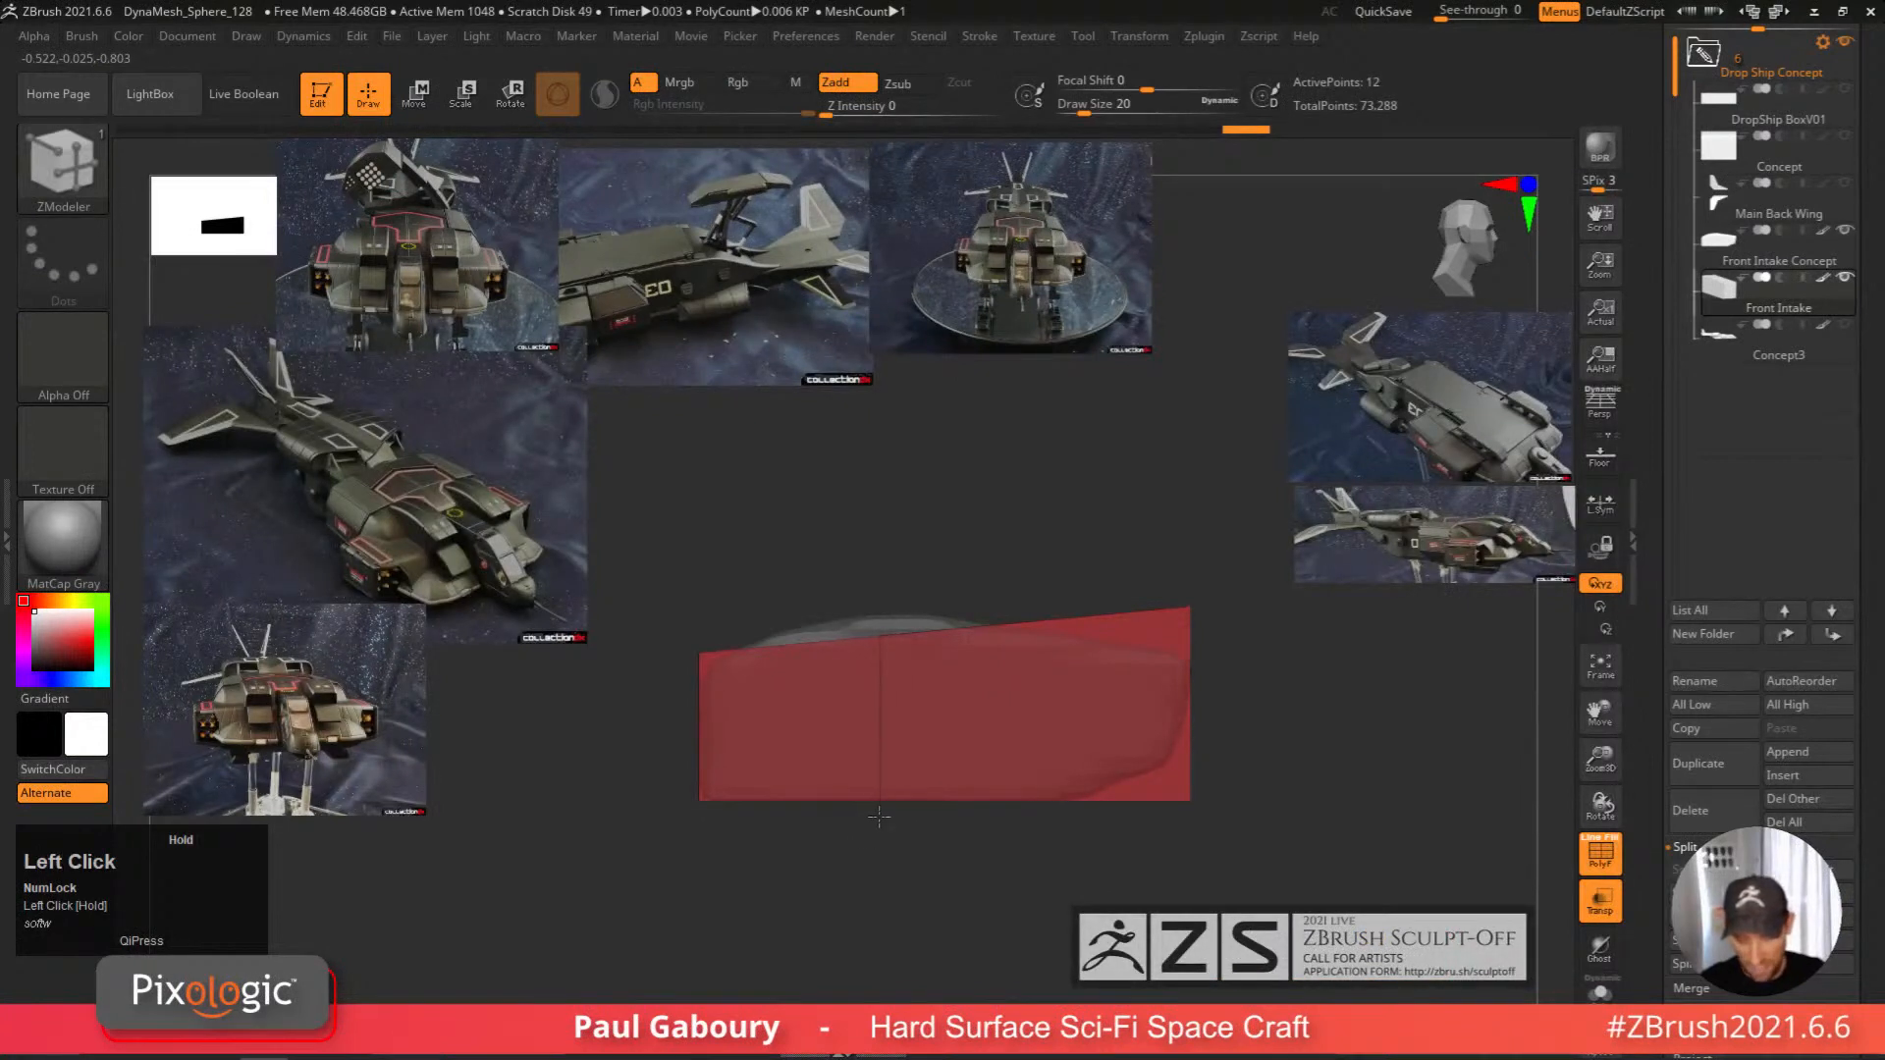
Raise the new loop's top edge to the concept's roof peak and lower the right end's top edge to its slope.
key("w")
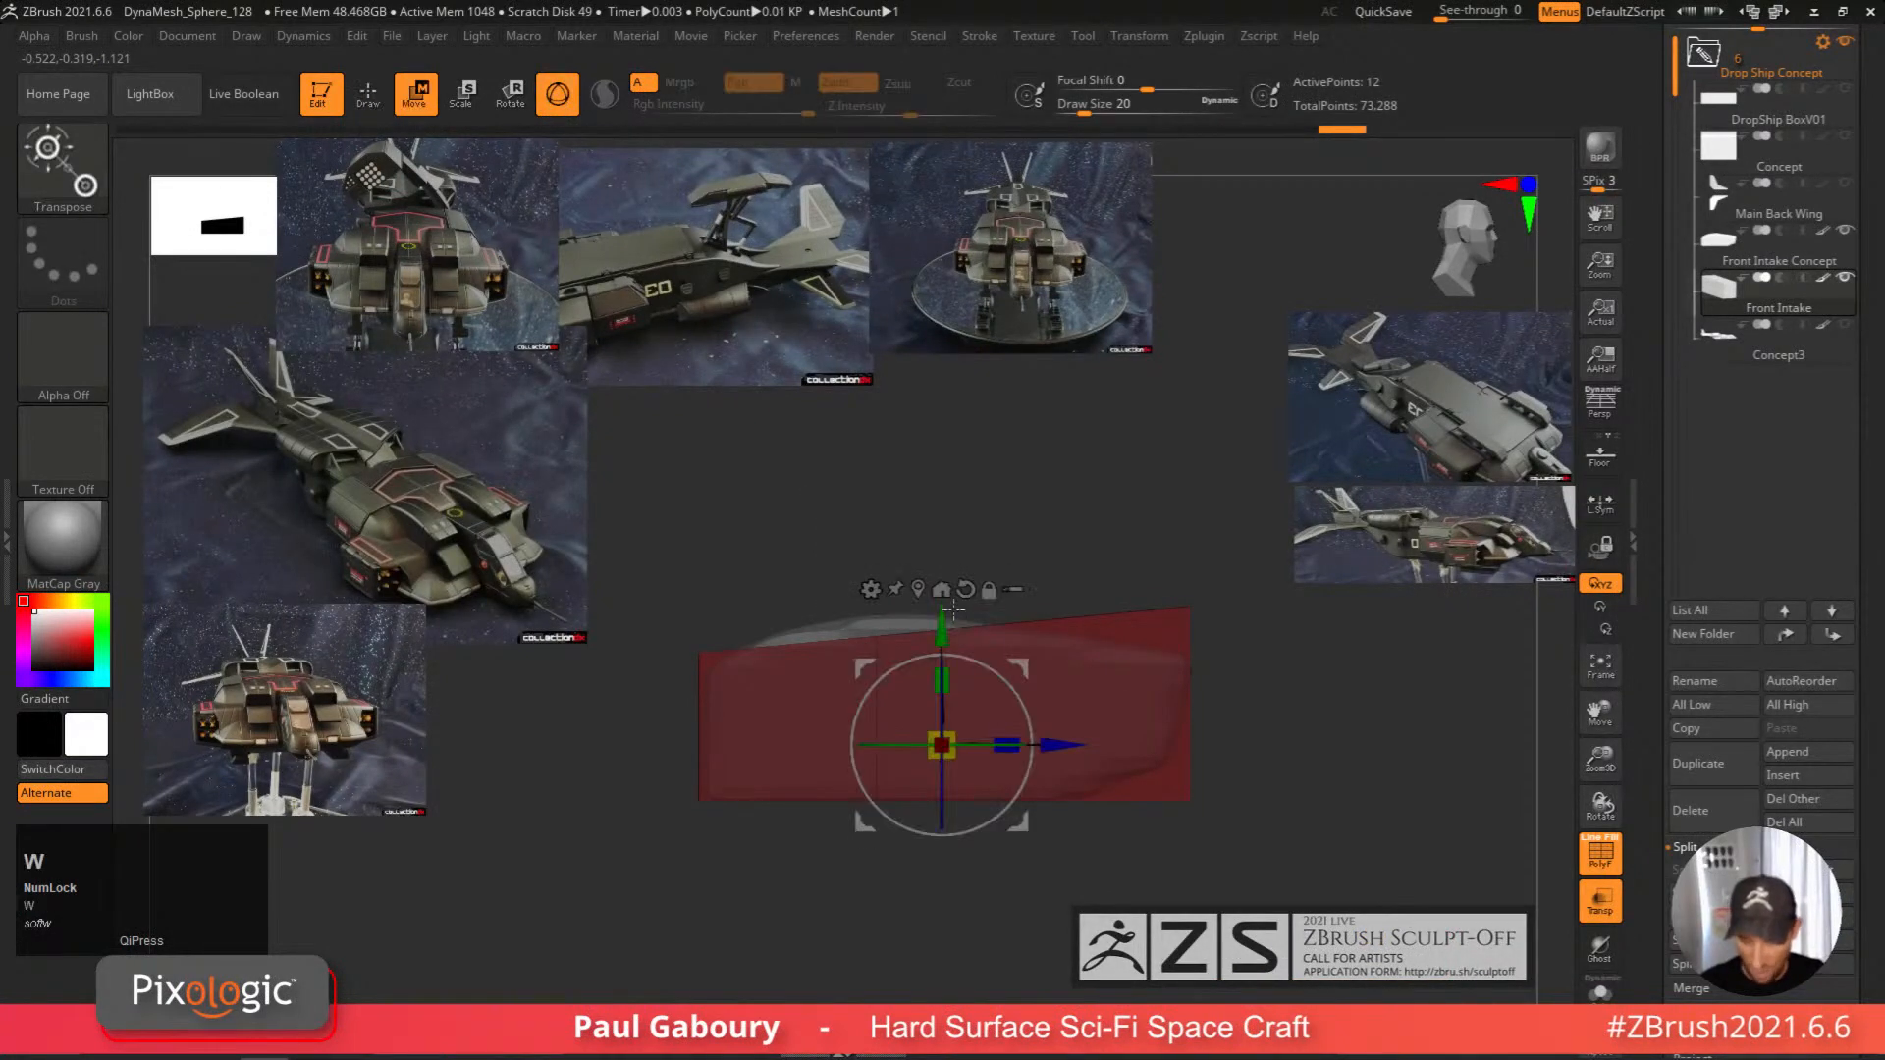
left_click_drag(943, 626, 944, 602)
left_click_drag(1161, 891, 1191, 935, "ctrl")
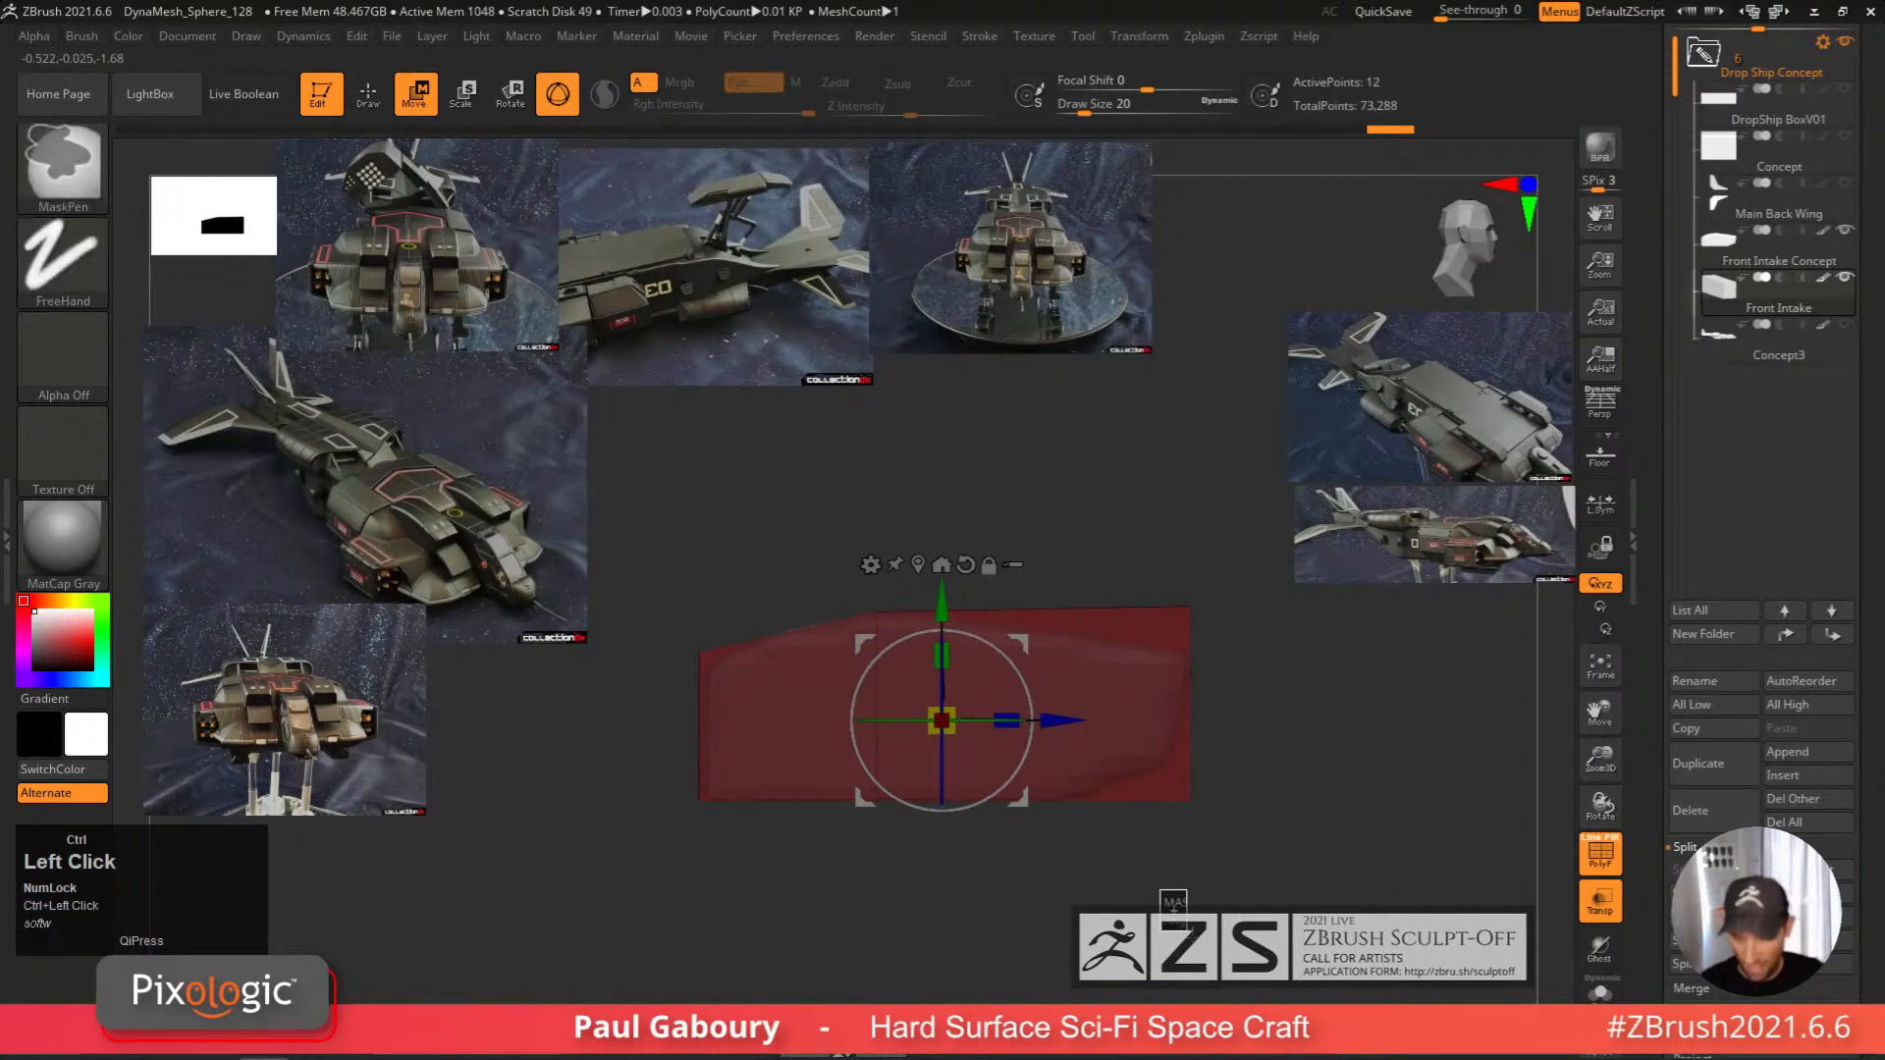
left_click_drag(944, 593, 952, 642)
left_click_drag(1306, 837, 1318, 852, "ctrl")
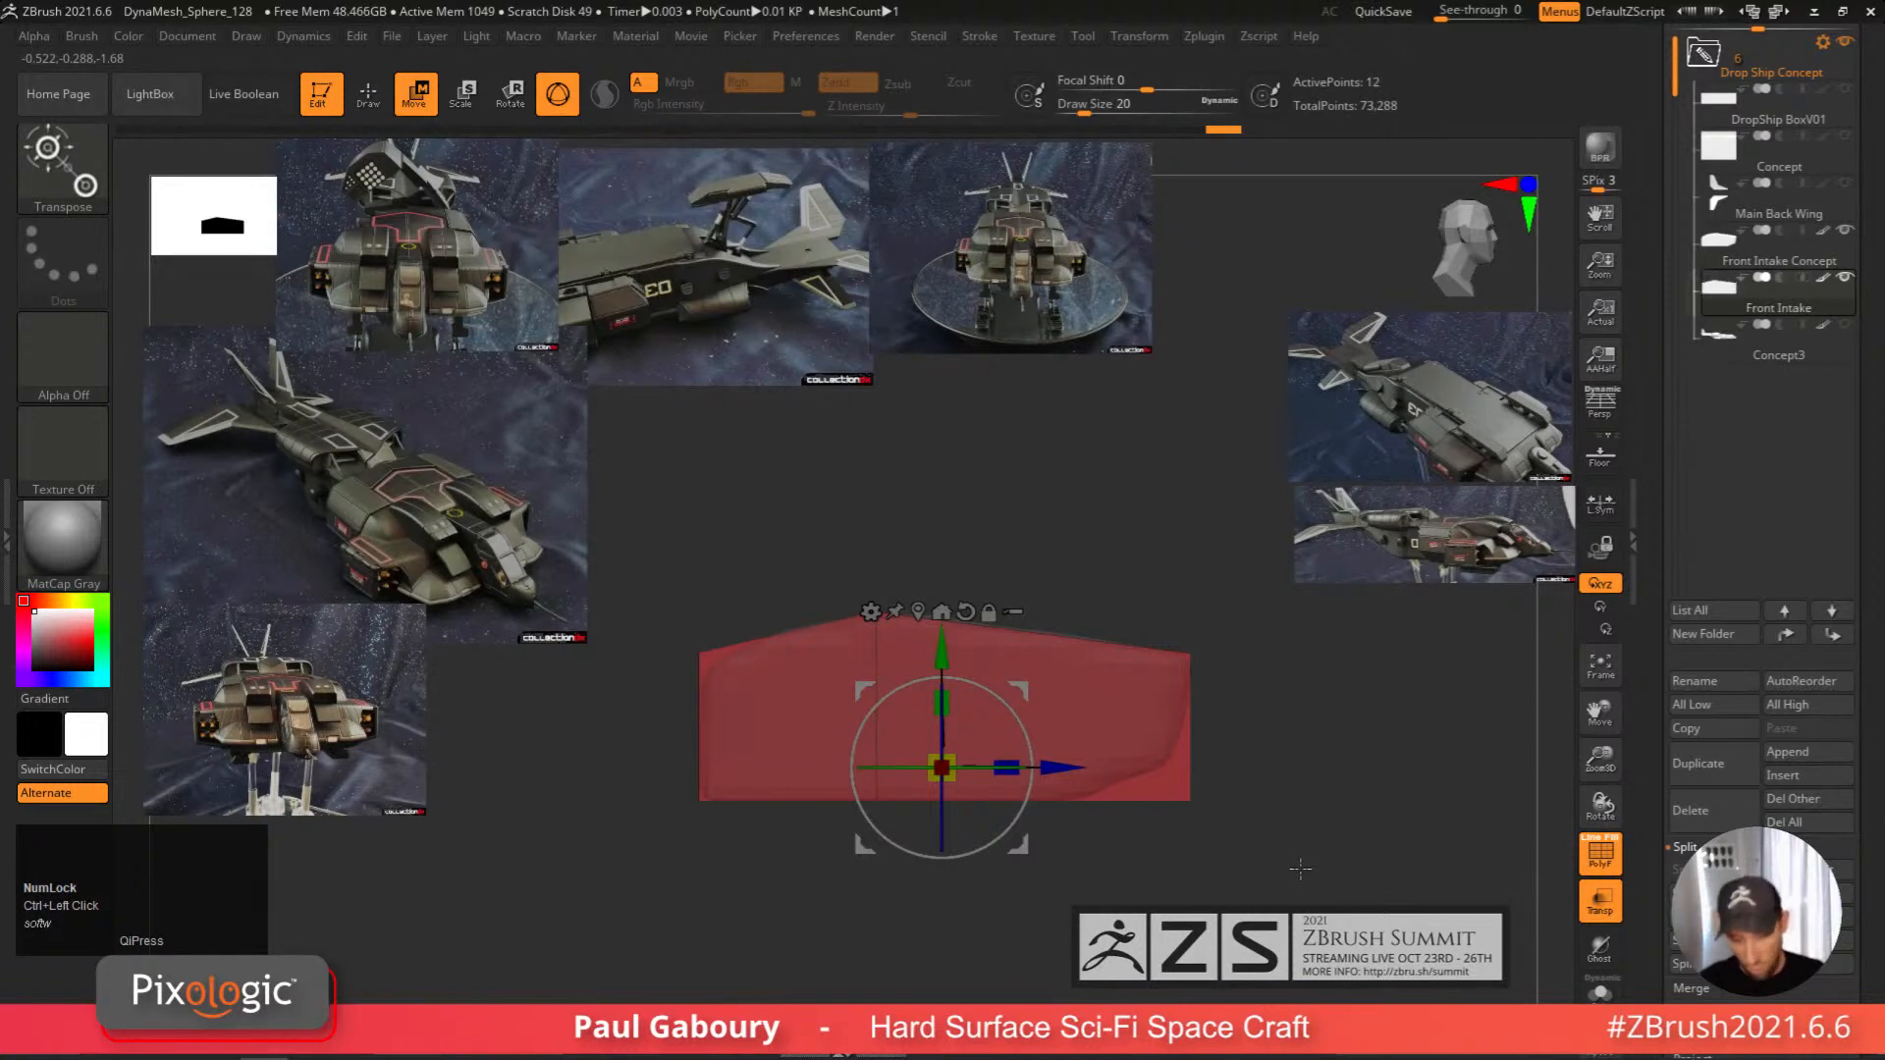
key("q")
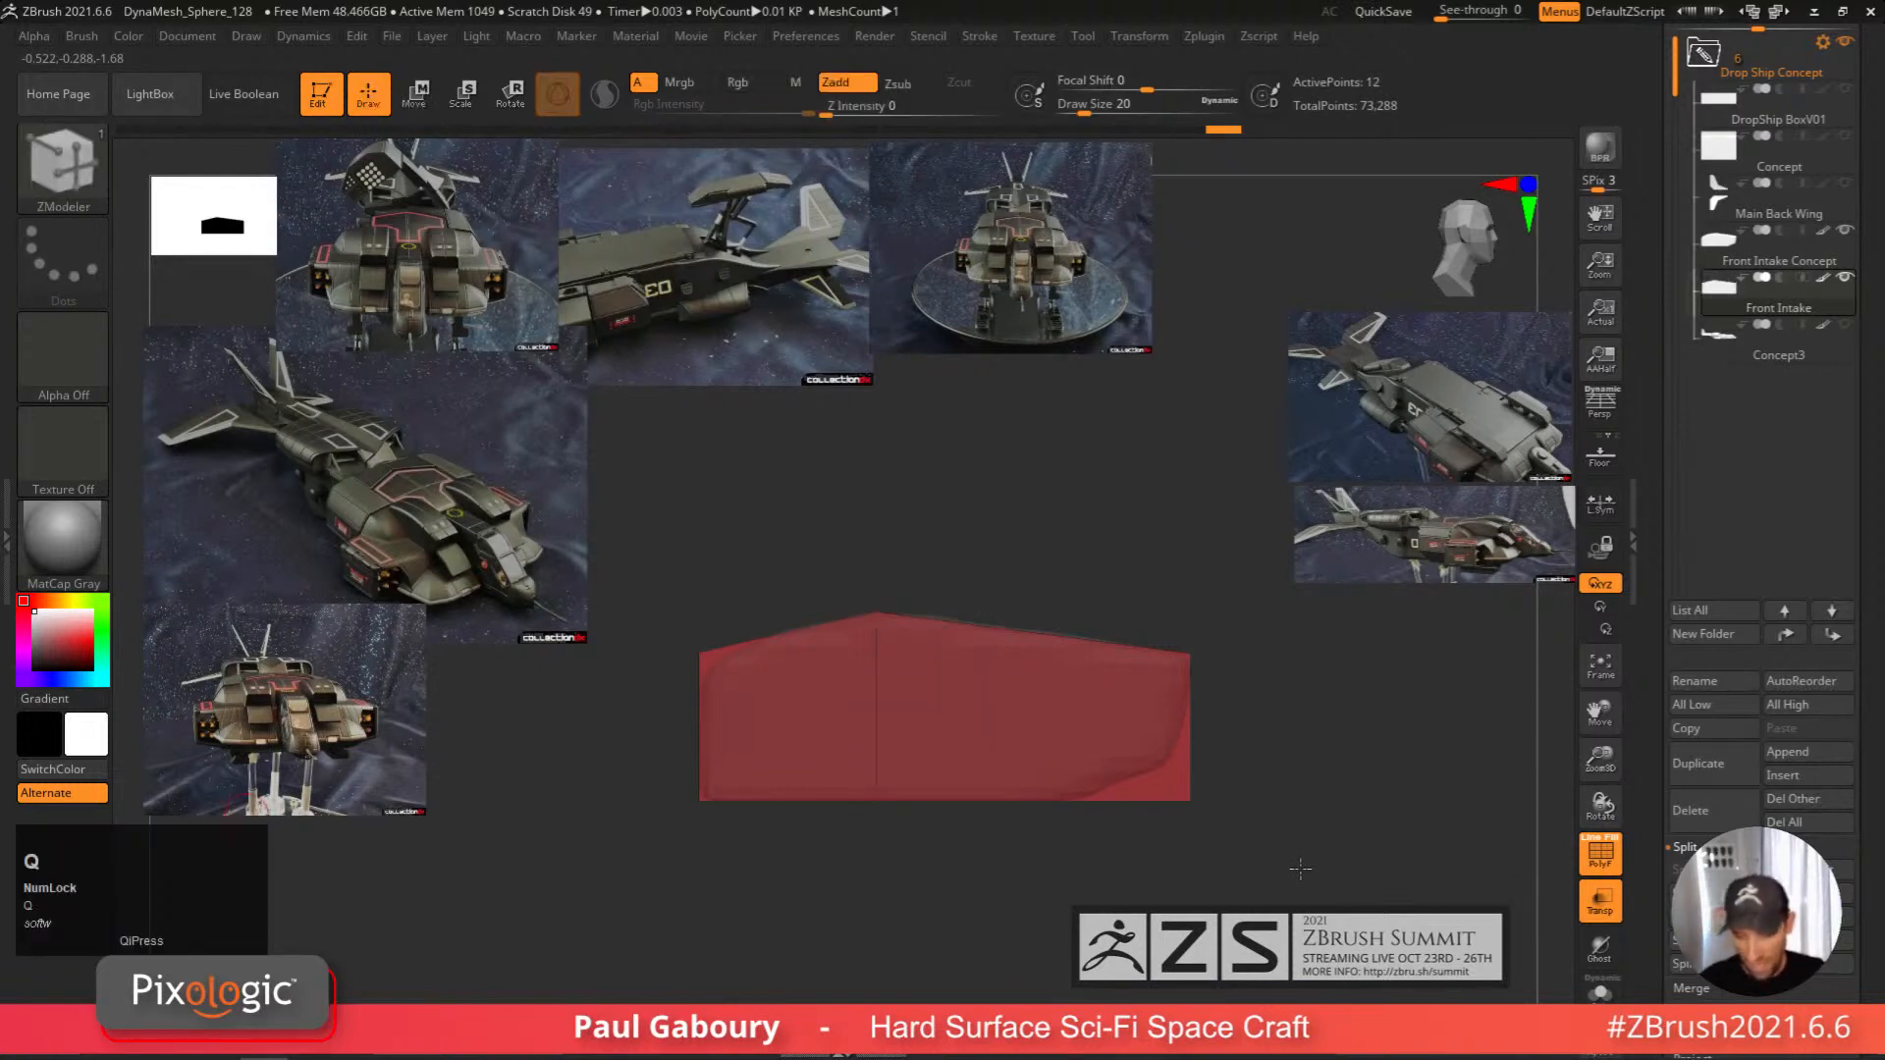
Try a horizontal edge loop low on the Front Intake, first proportionally spaced and again at constant width, deleting each one.
left_click(1189, 766)
mouse_move(1189, 766)
left_mouse_down()
mouse_move(1188, 699)
mouse_move(1184, 773)
mouse_move(1189, 700)
mouse_move(1192, 756)
left_mouse_up()
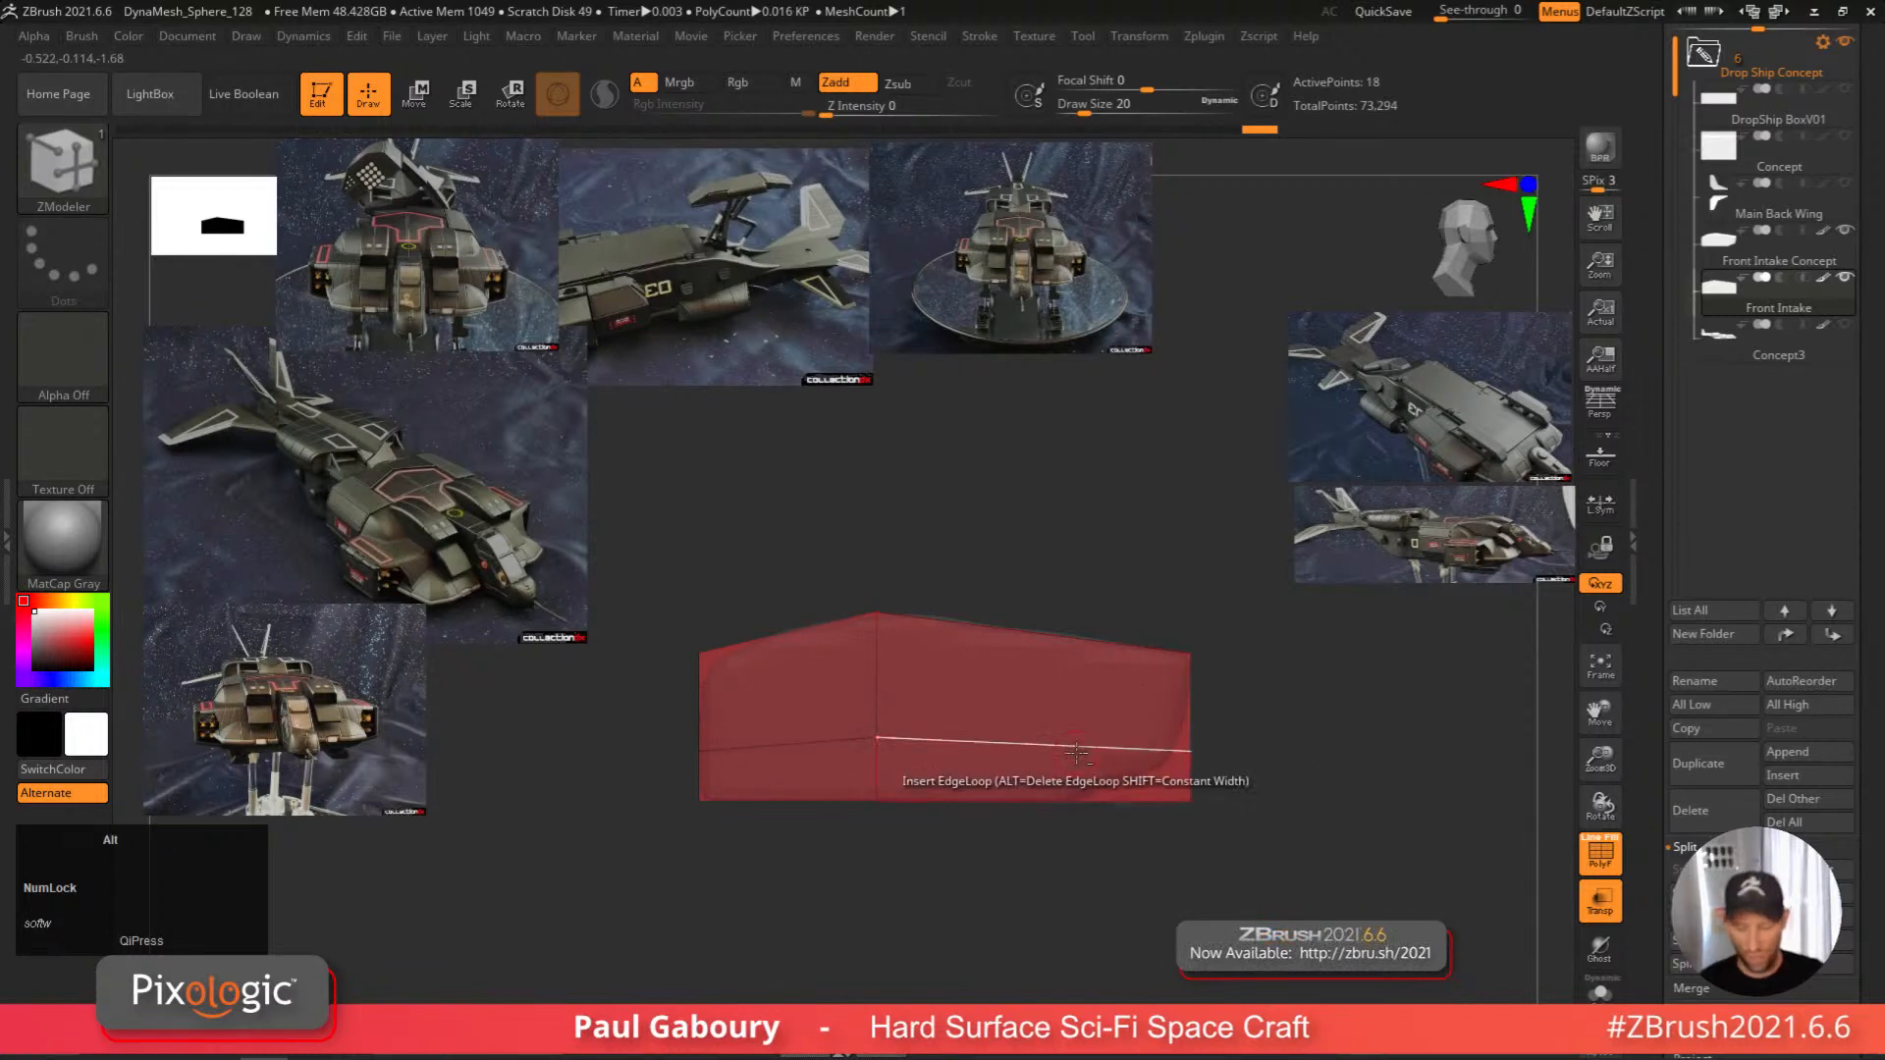
left_click(1190, 750, "alt")
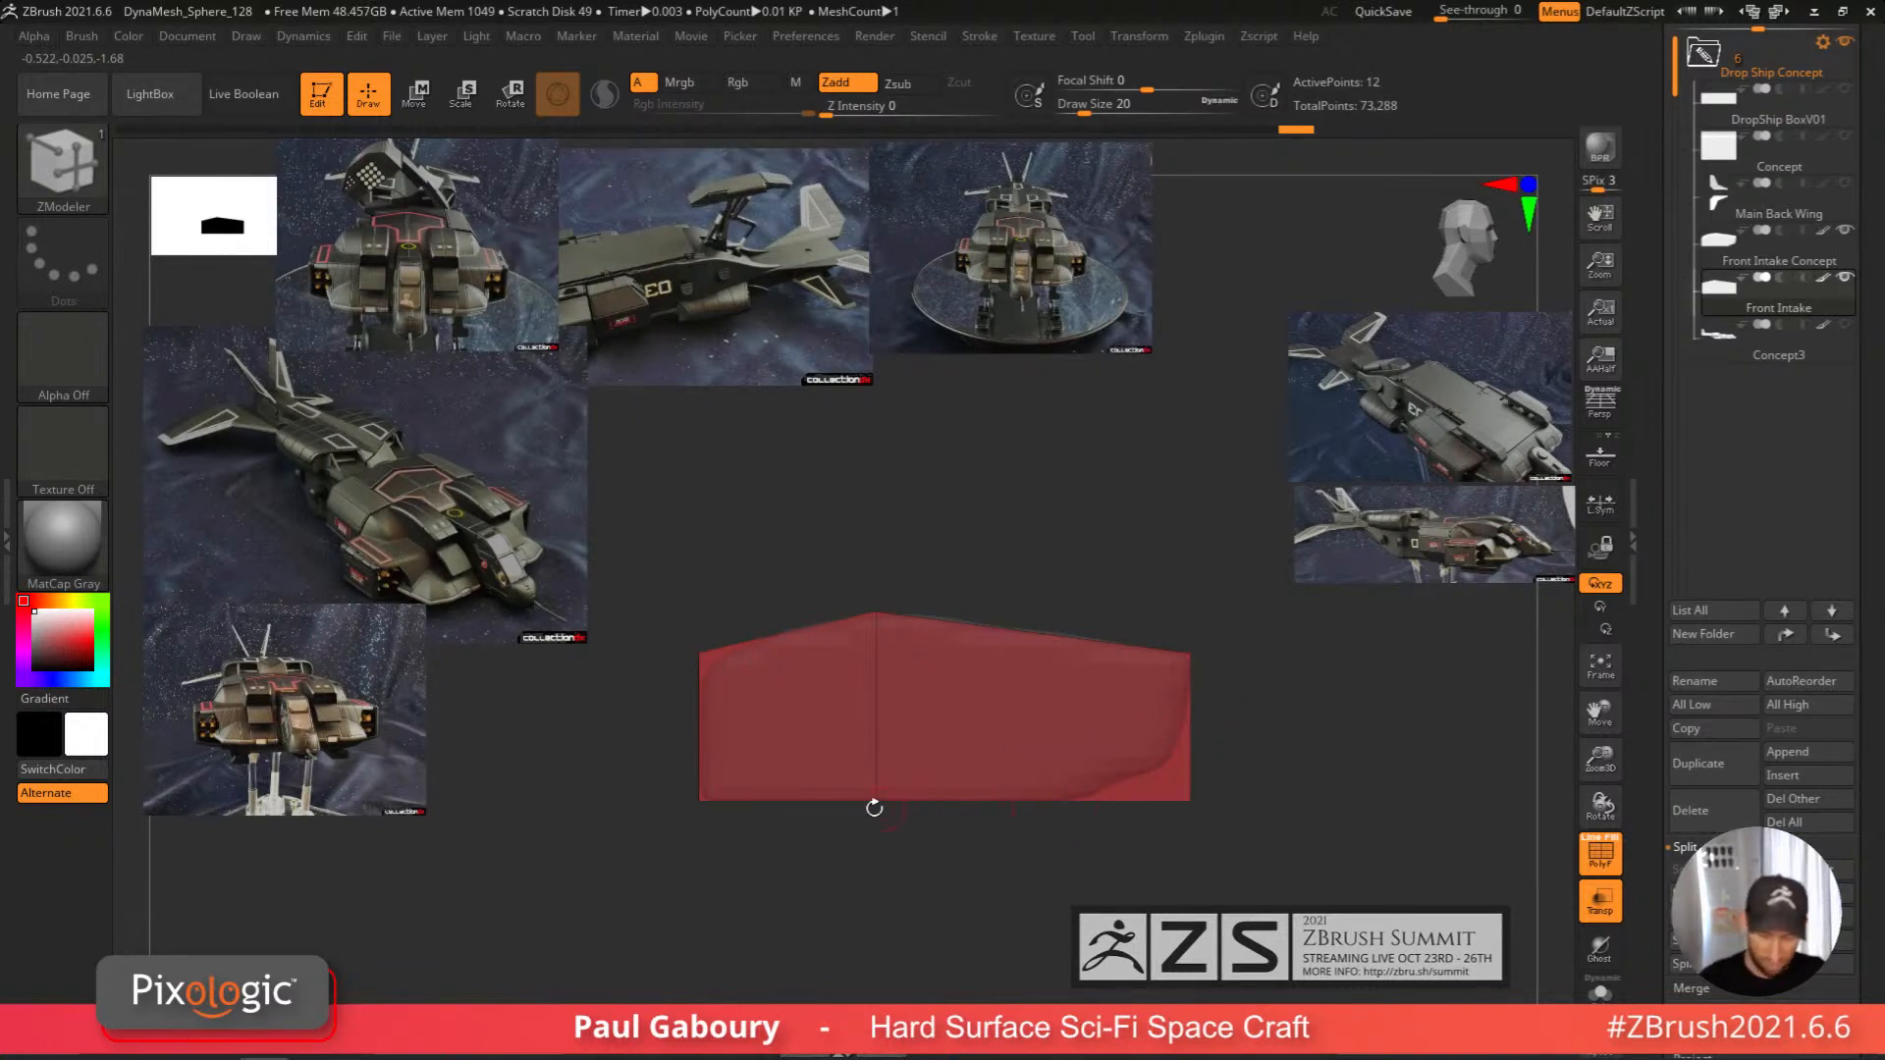
left_click(1191, 778)
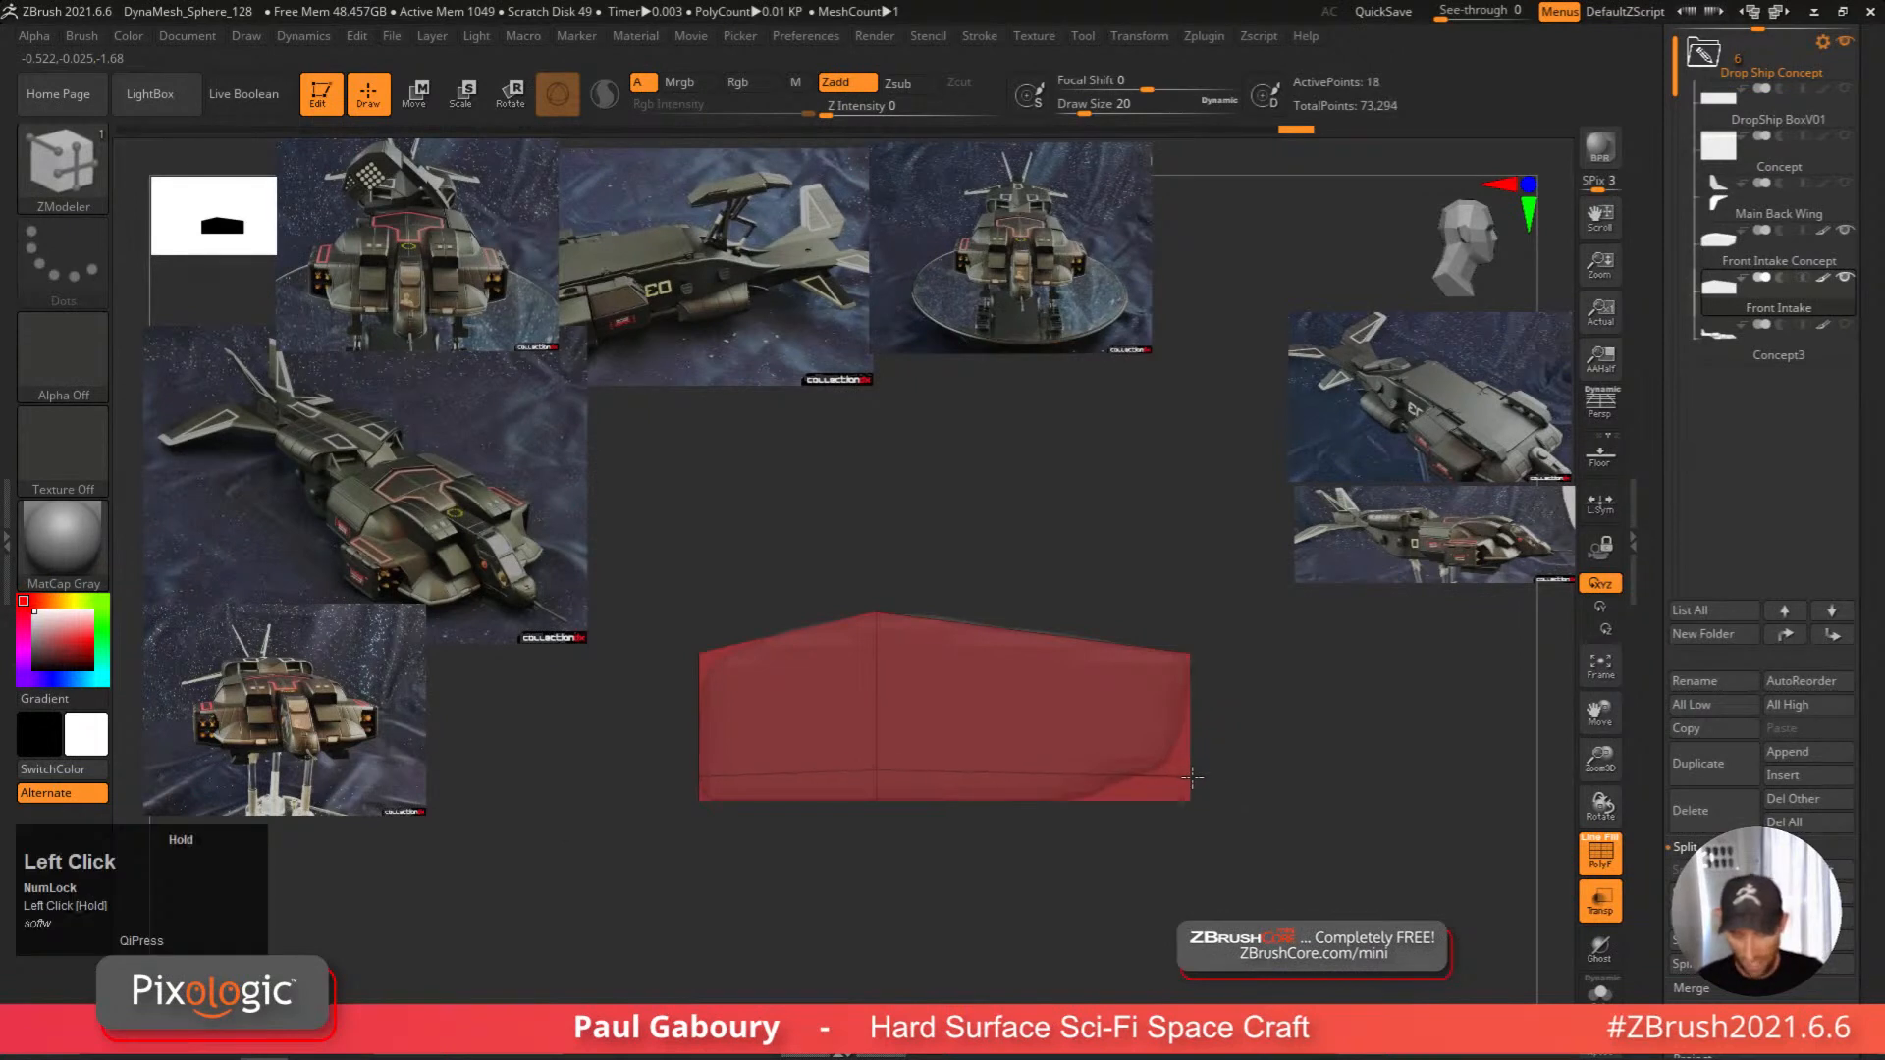
key("shift")
mouse_move(1191, 777)
left_mouse_down()
mouse_move(1195, 674)
mouse_move(1195, 759)
left_mouse_up()
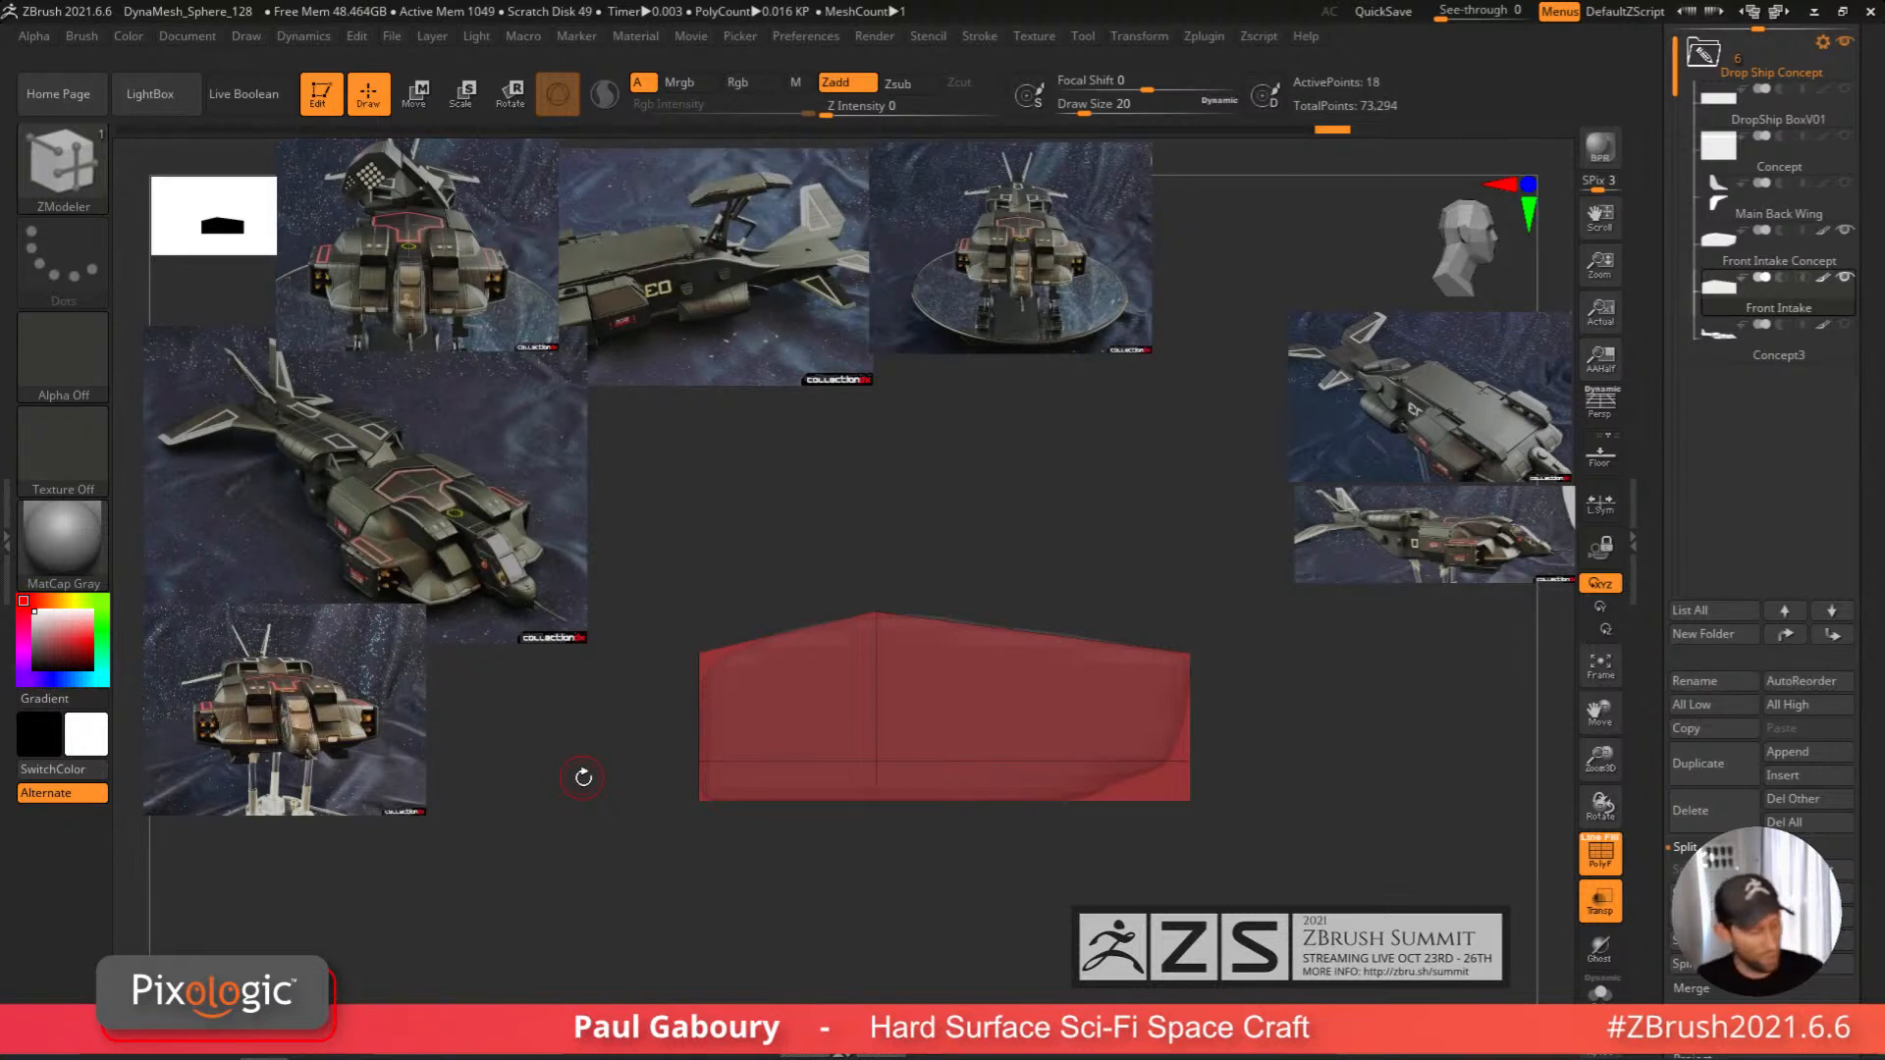
left_click(1173, 760, "alt")
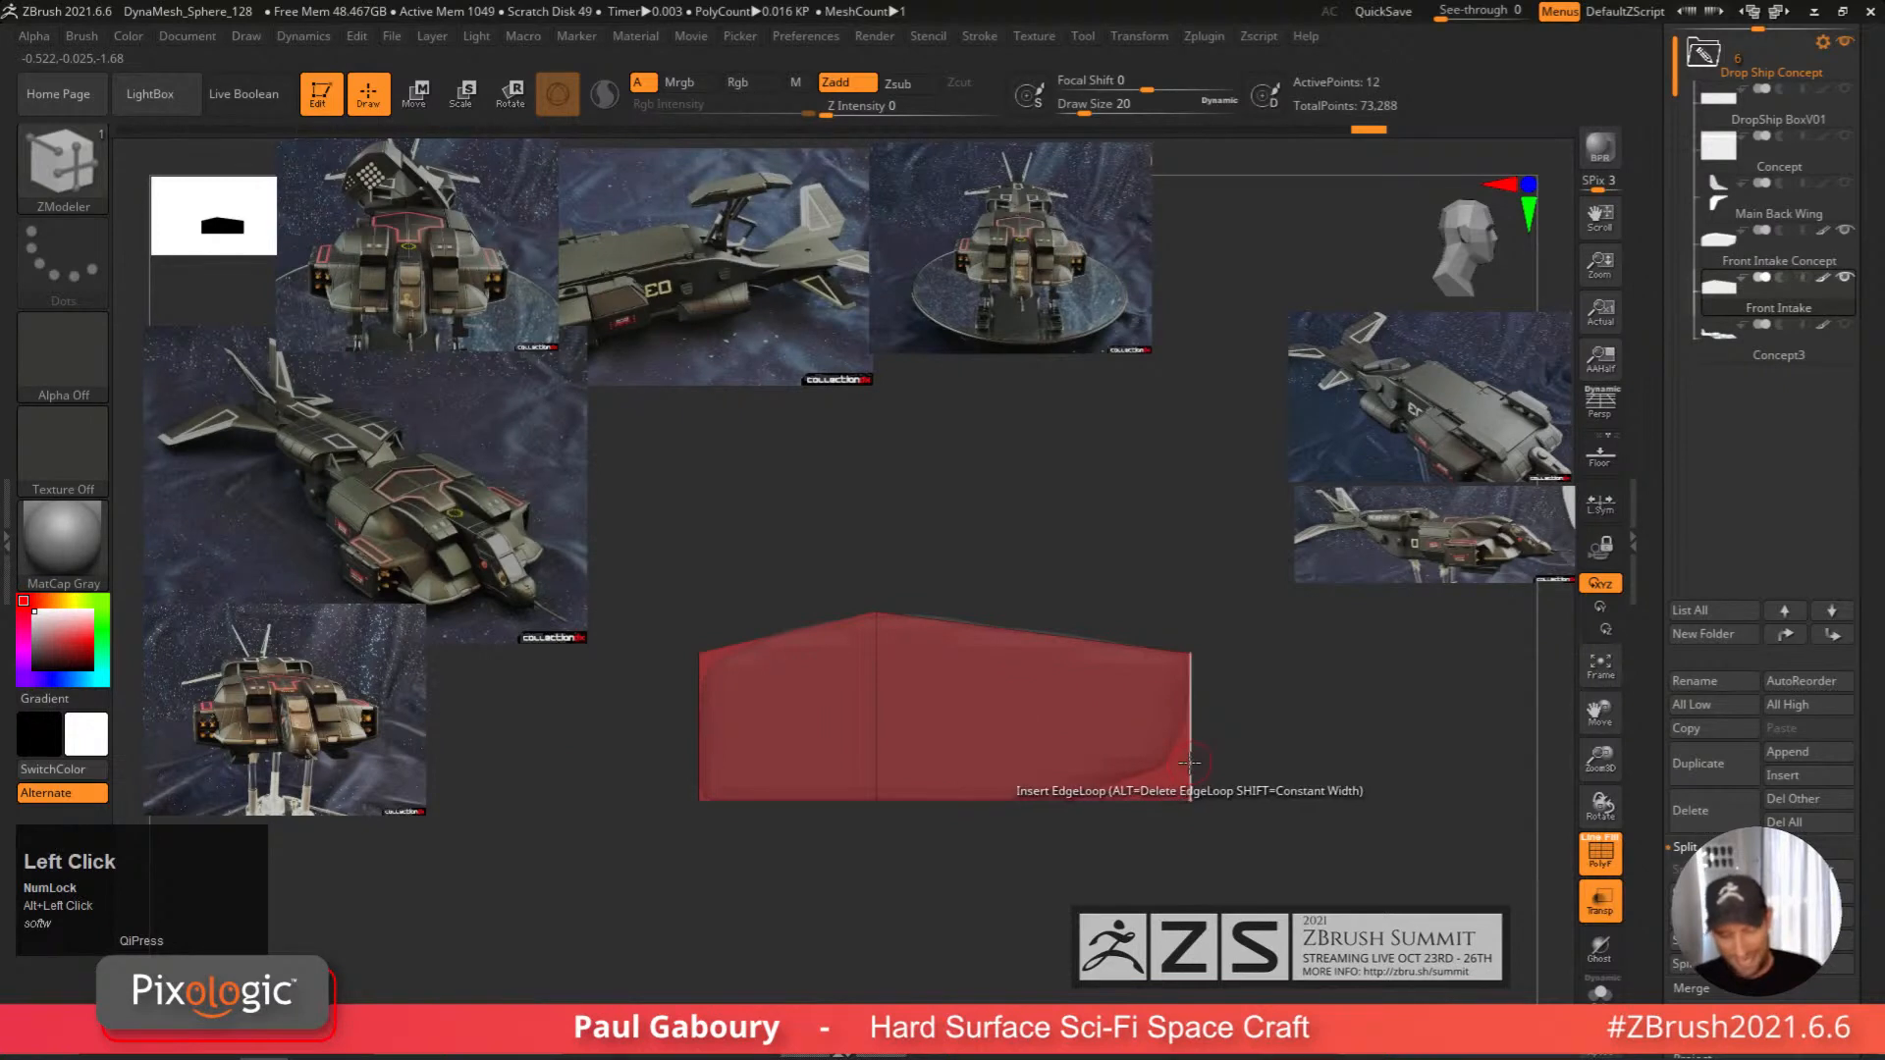
Try constant-width horizontal edge loops measured from the block's lower edge and from its sloped upper edge, deleting each one.
left_click_drag(1190, 762, 1191, 772)
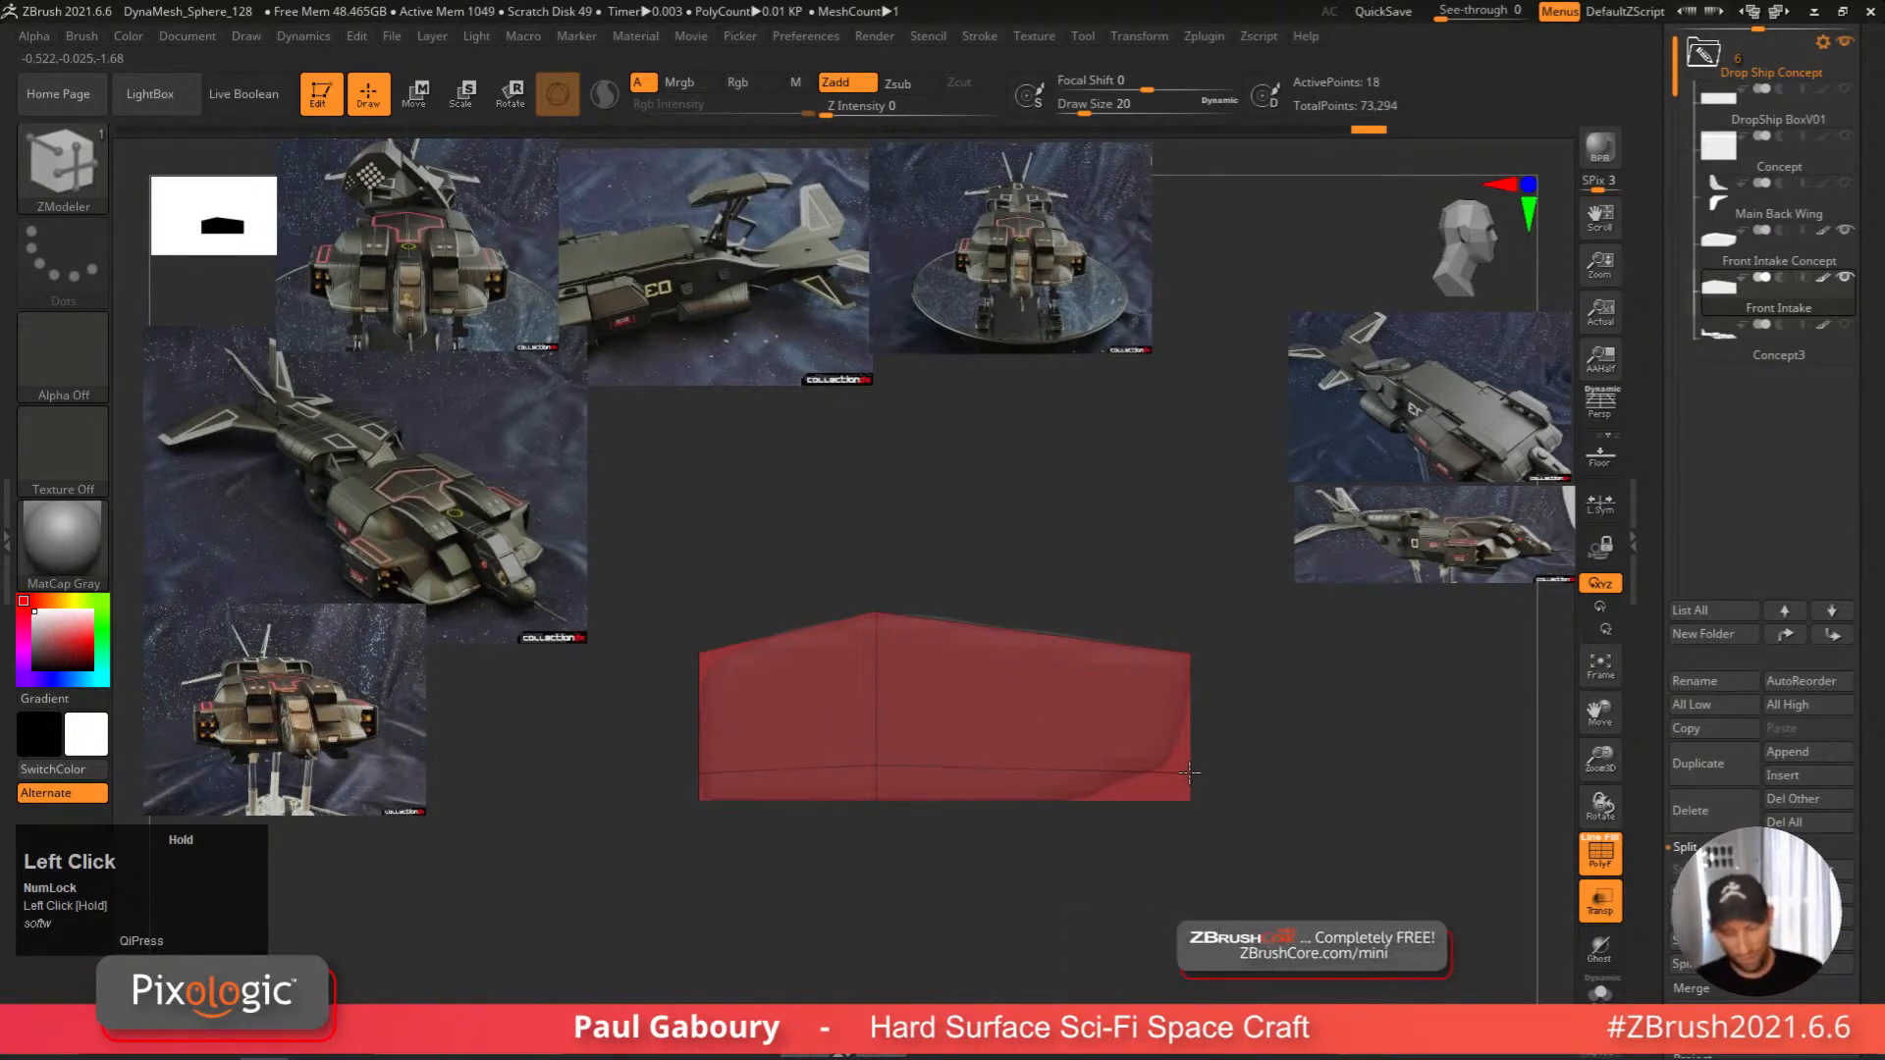
key("shift")
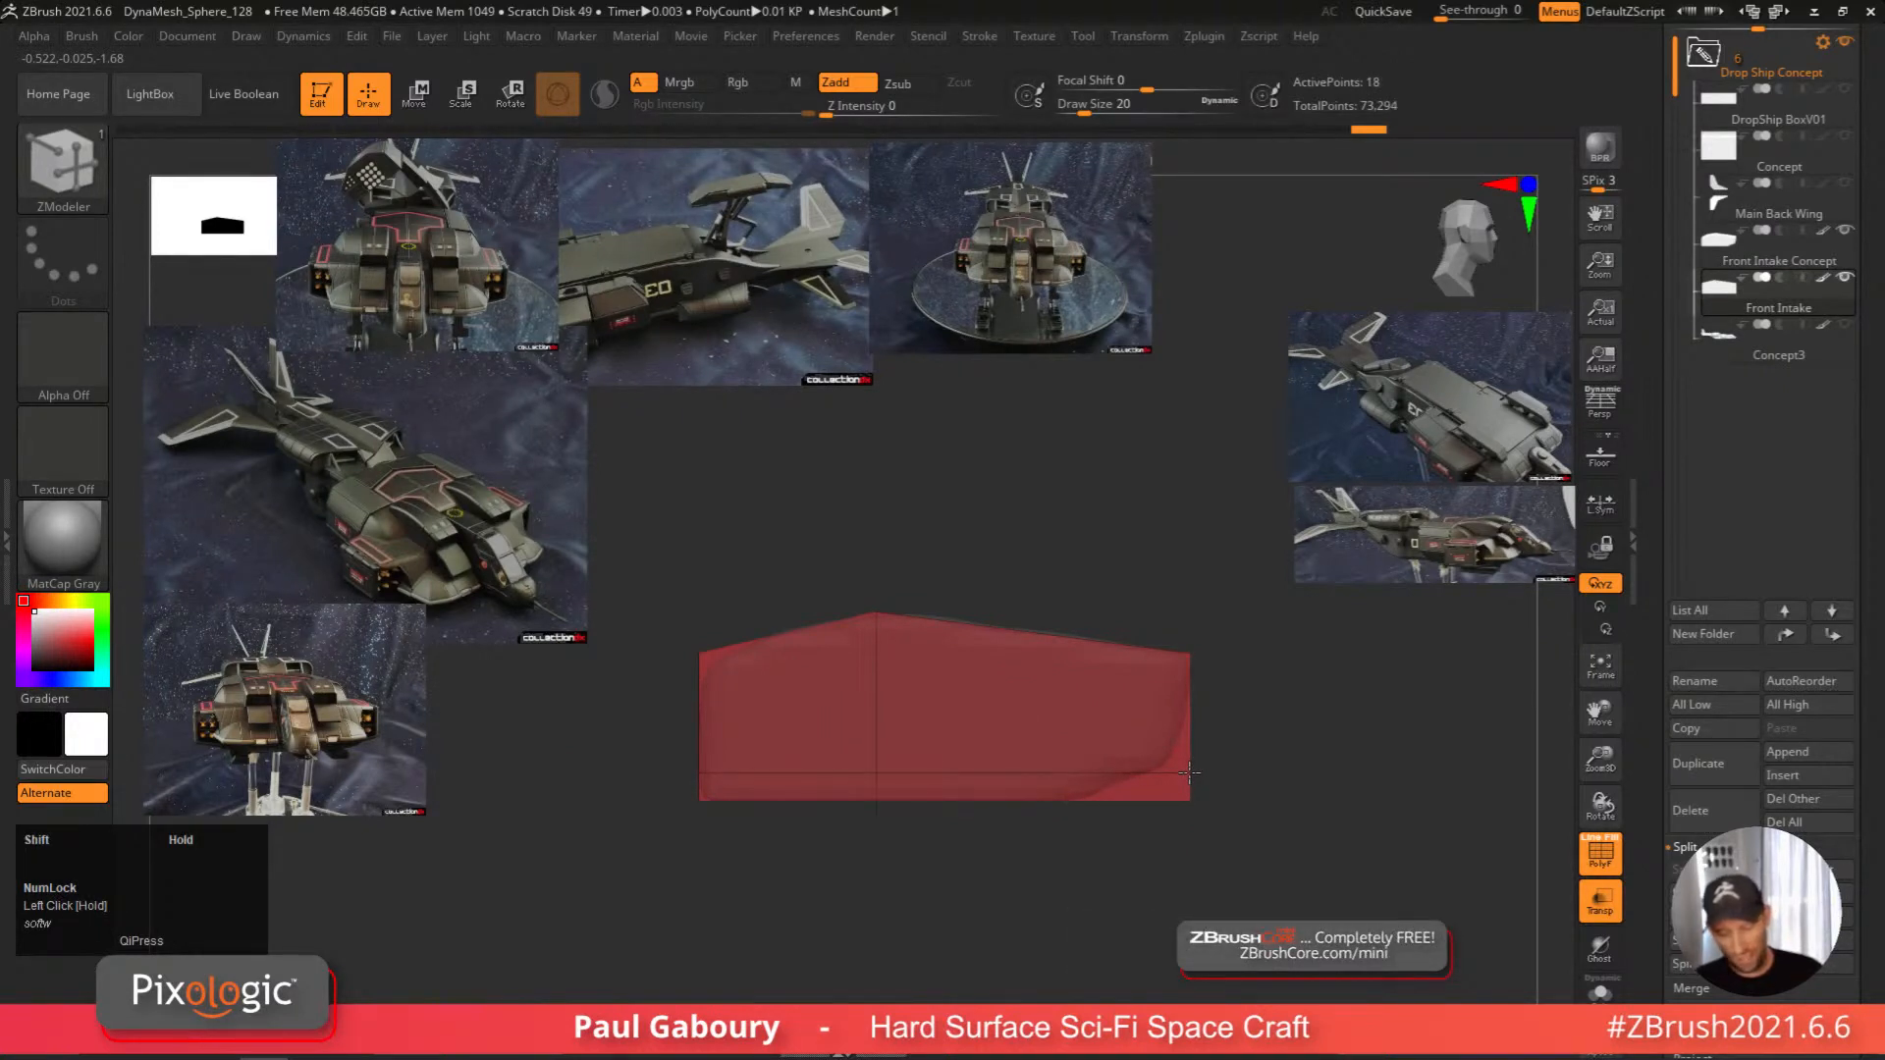
left_click_drag(1189, 772, 1194, 713)
left_click(1131, 715, "alt")
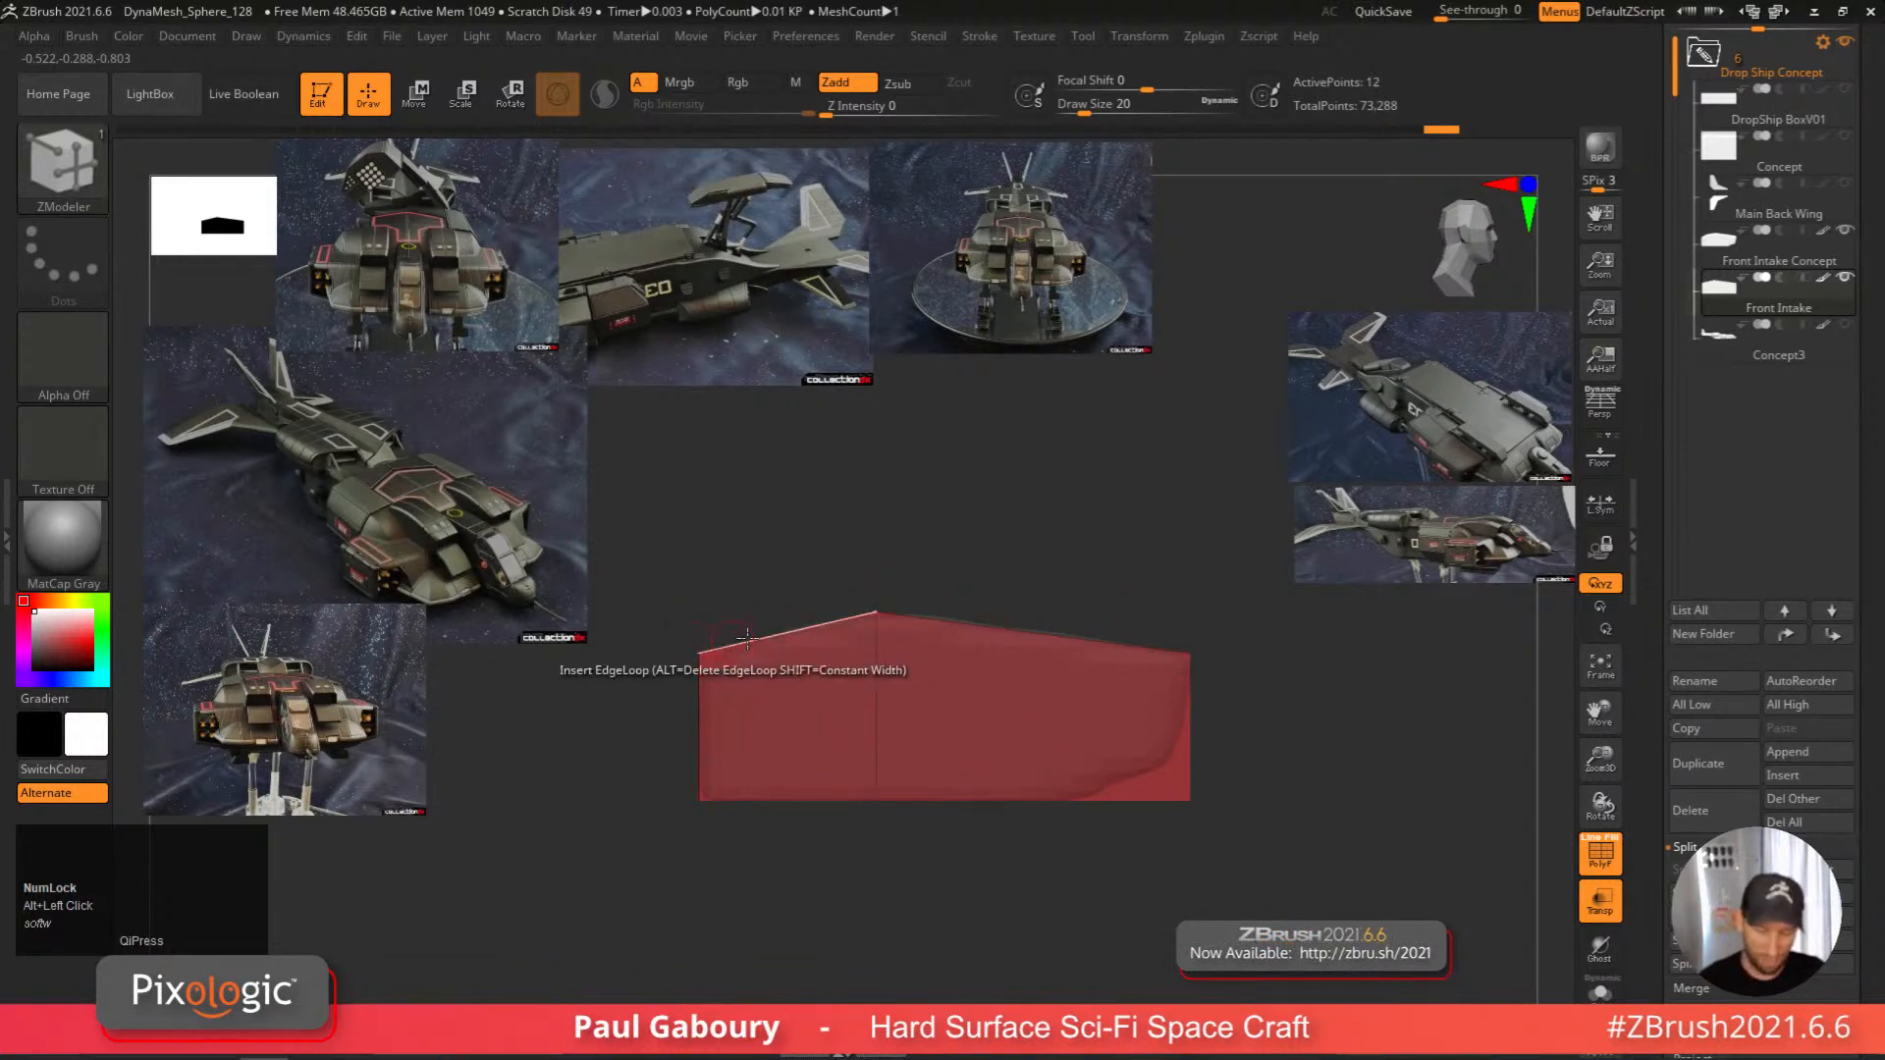
mouse_move(1189, 678)
left_mouse_down()
mouse_move(1184, 793)
mouse_move(1181, 665)
left_mouse_up()
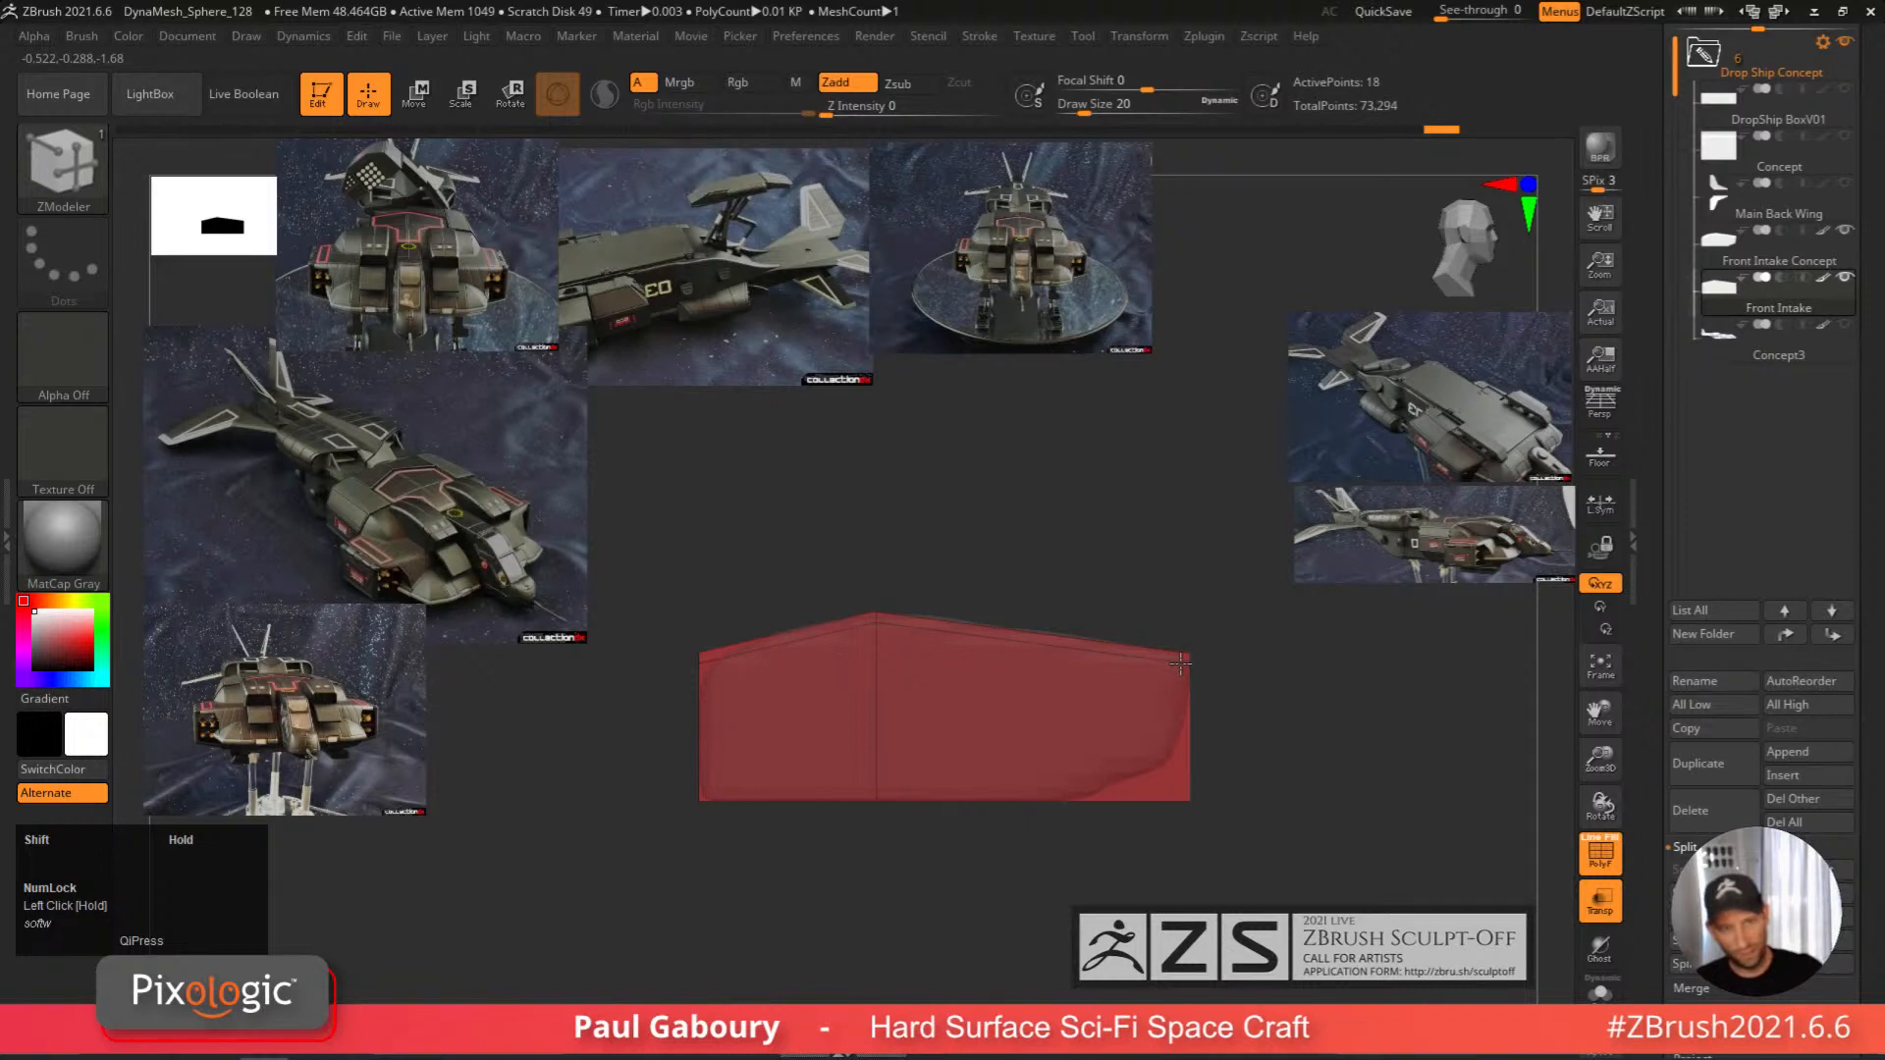
left_click_drag(1181, 664, 1181, 665, "shift")
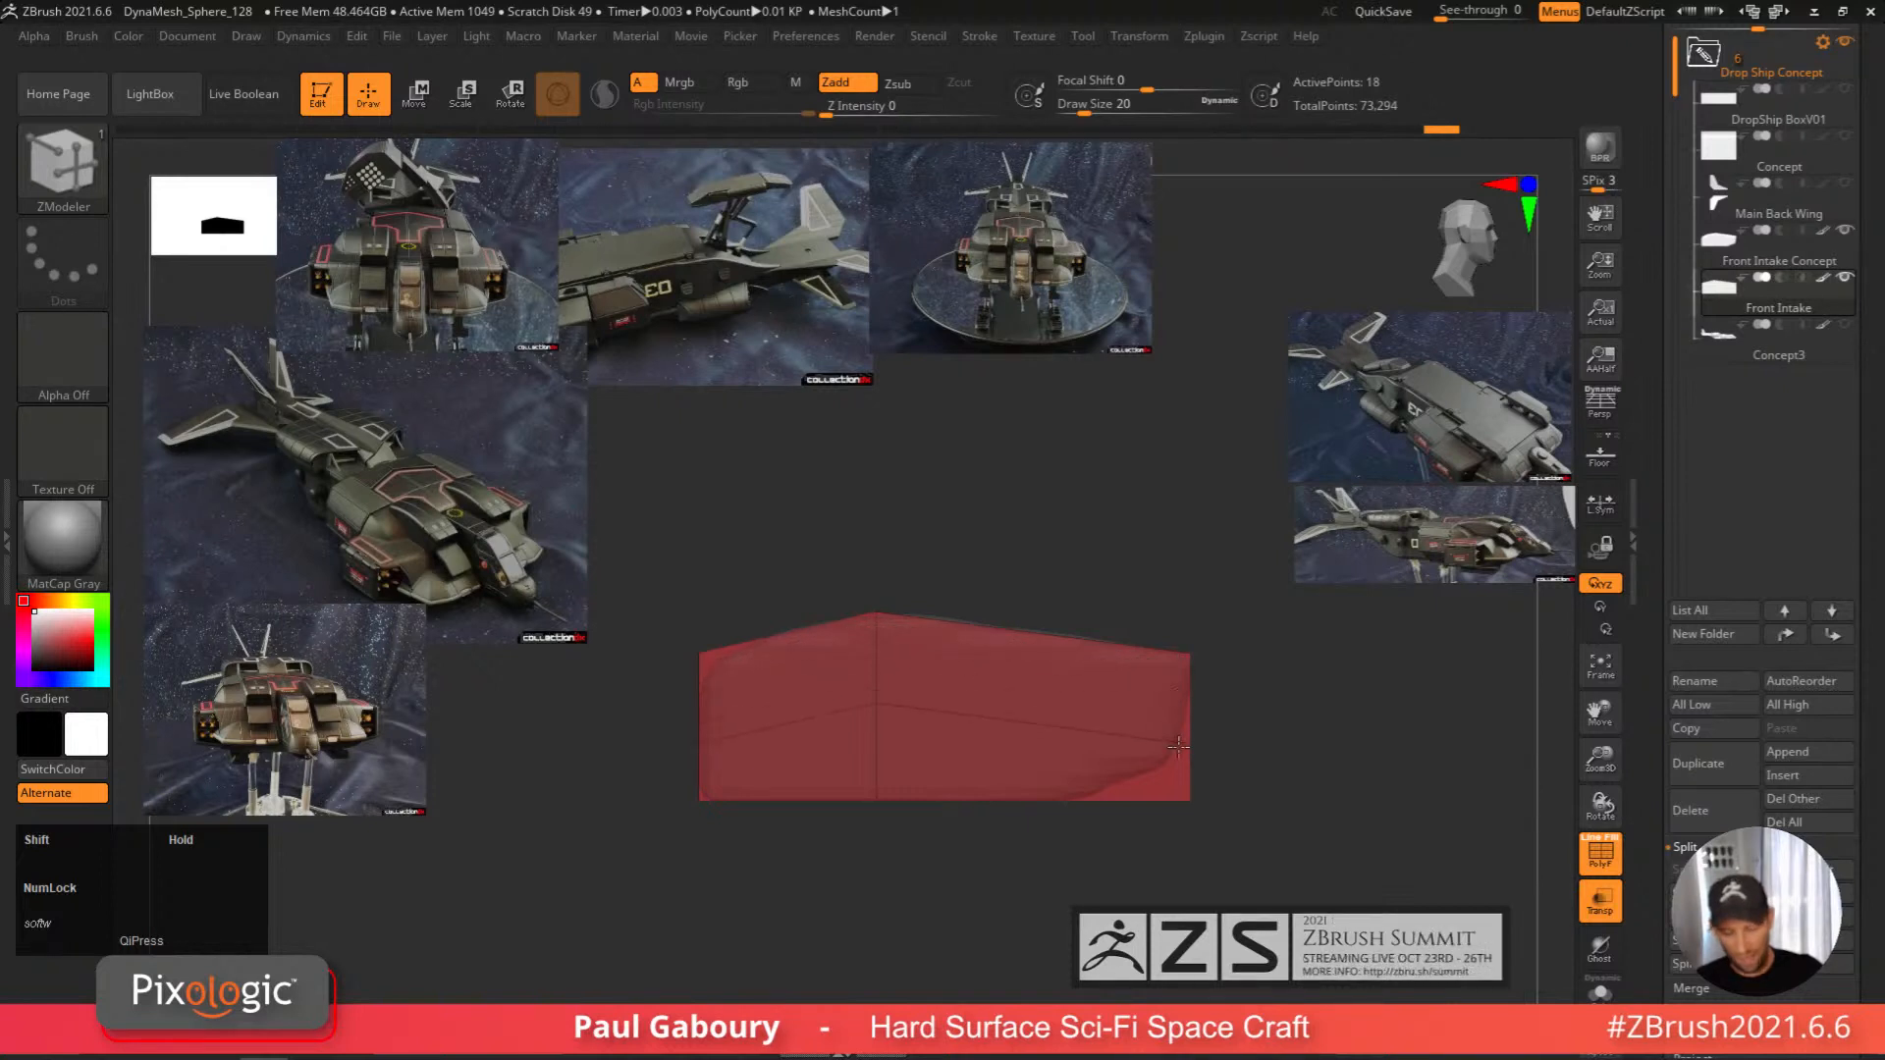
key("shift")
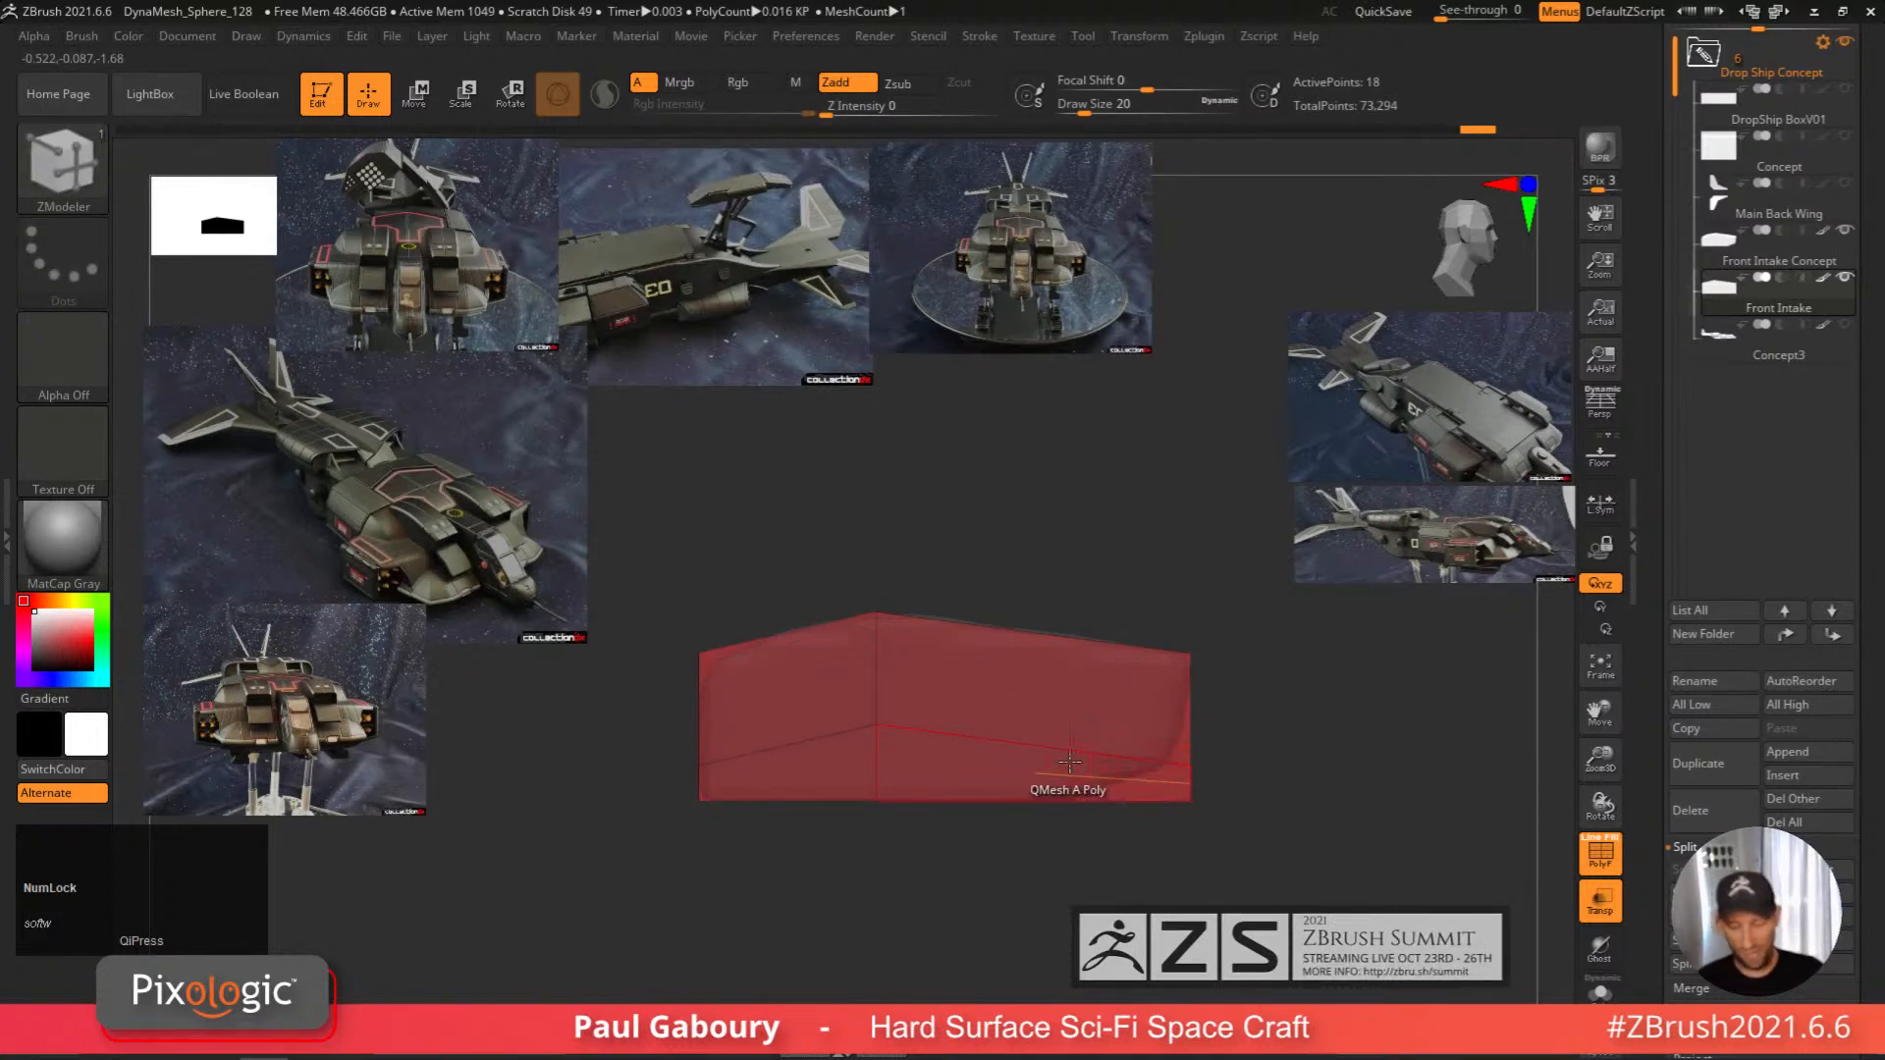
left_click(1184, 759, "alt")
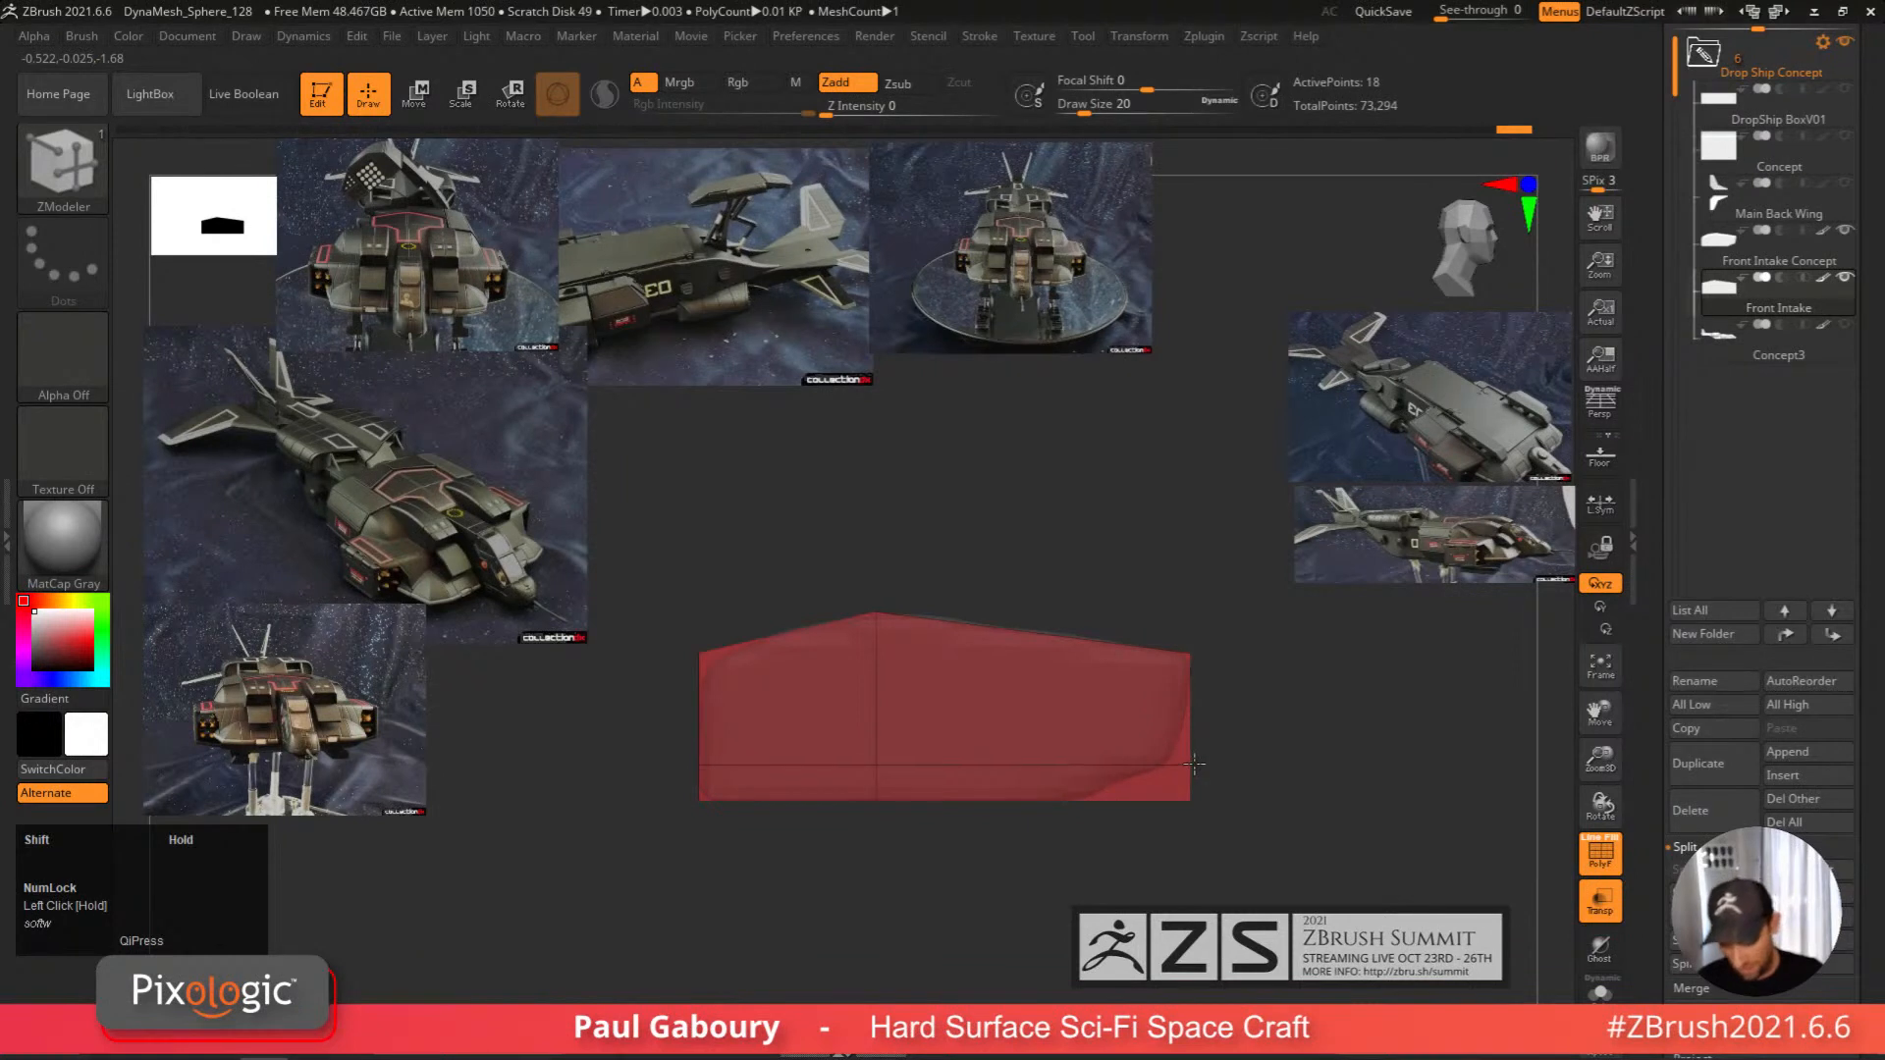
Insert a constant-width horizontal loop near the base and pull the lower right corner inward to match the concept's angled underside.
left_click_drag(1194, 762, 1194, 762, "shift")
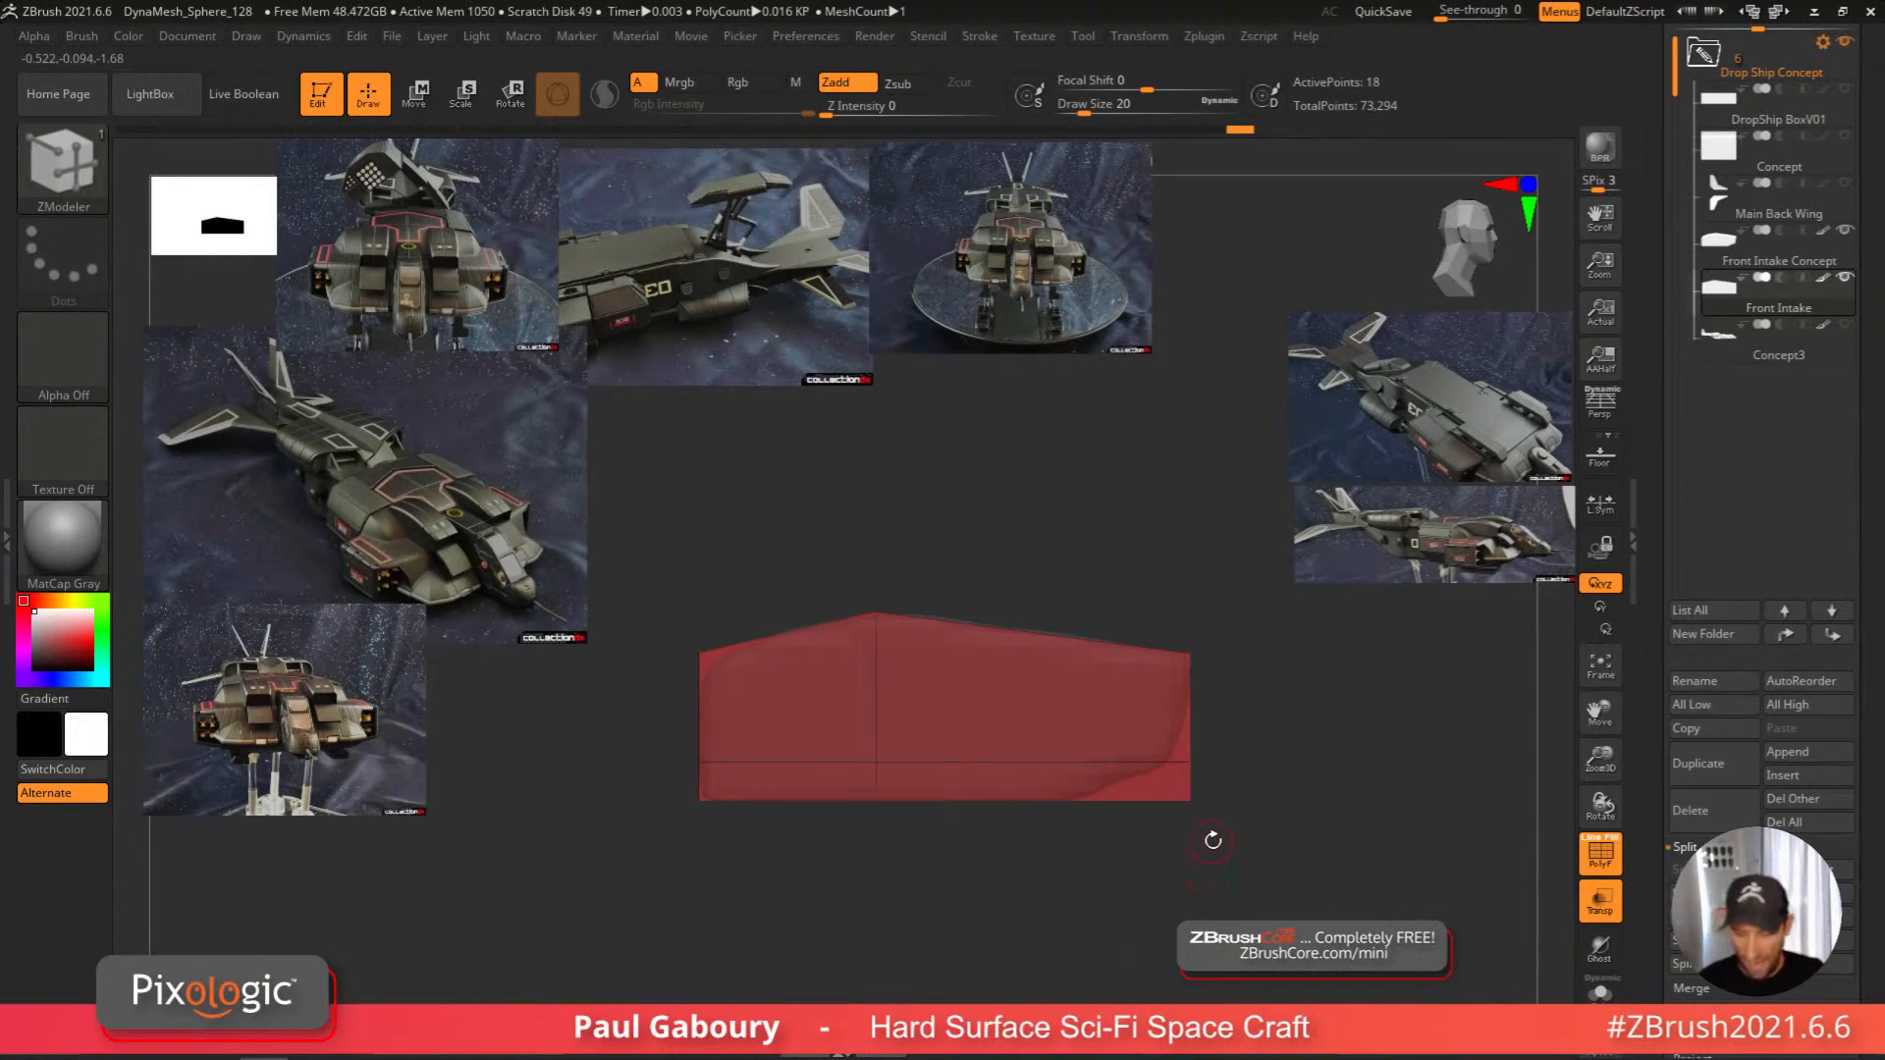
left_click(1252, 836, "ctrl")
key("w")
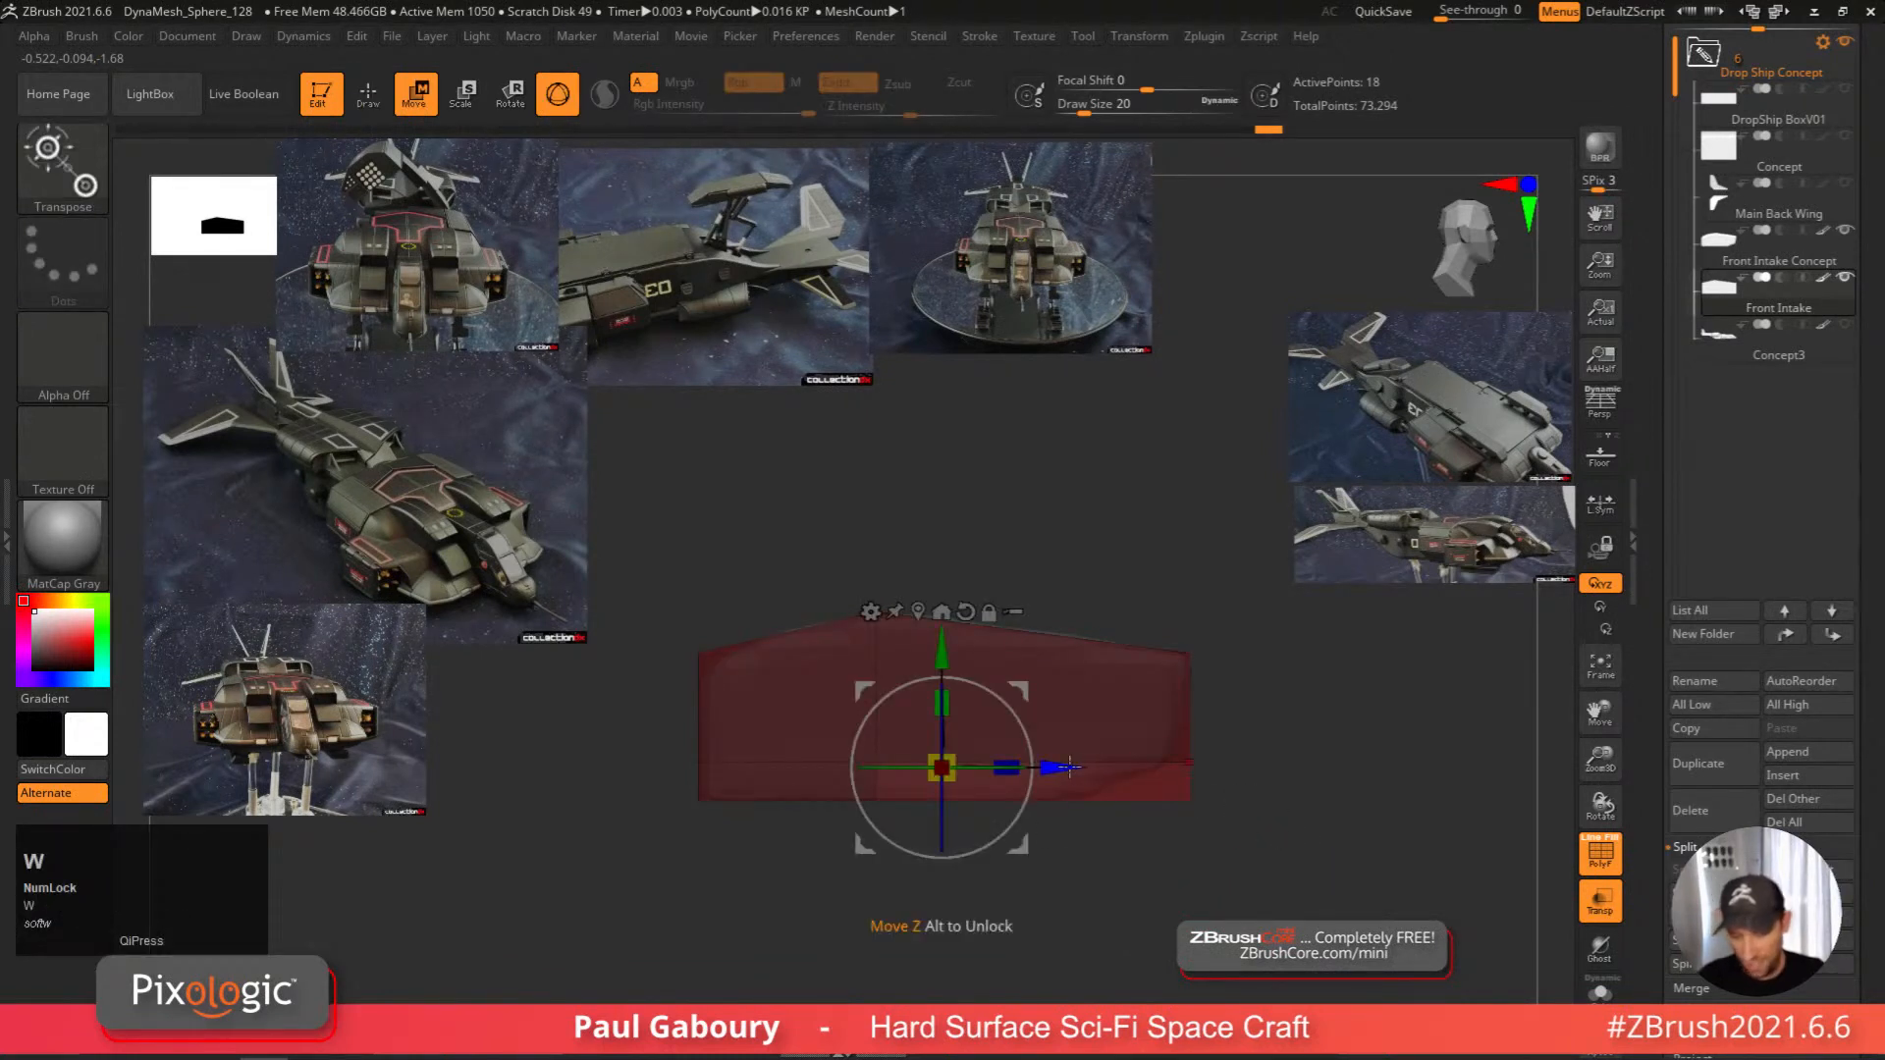
left_click_drag(1064, 769, 963, 846)
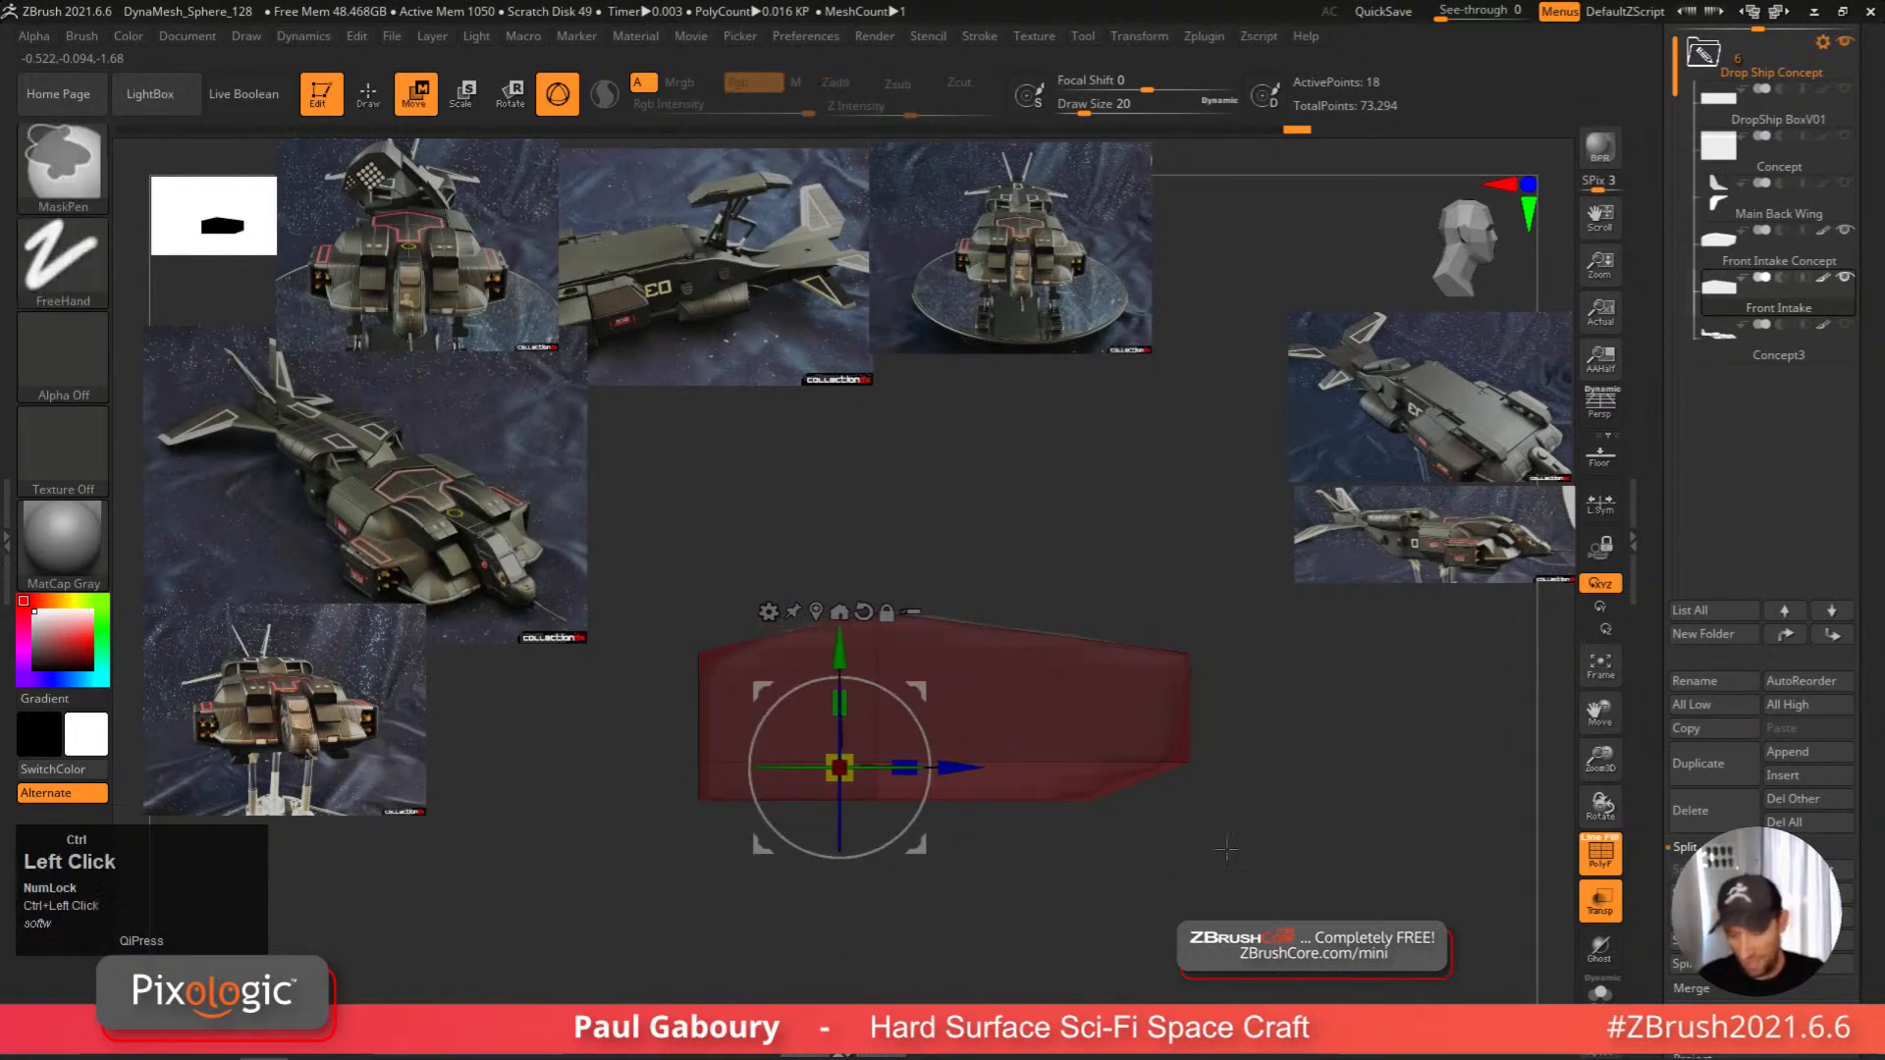
Mask around the right end and shift its horizontal loop edge slightly inward to follow the concept's tapered face, then clear the mask.
left_click_drag(1222, 859, 1153, 728, "ctrl")
left_click_drag(964, 767, 947, 765)
left_click_drag(1246, 796, 1270, 831, "ctrl")
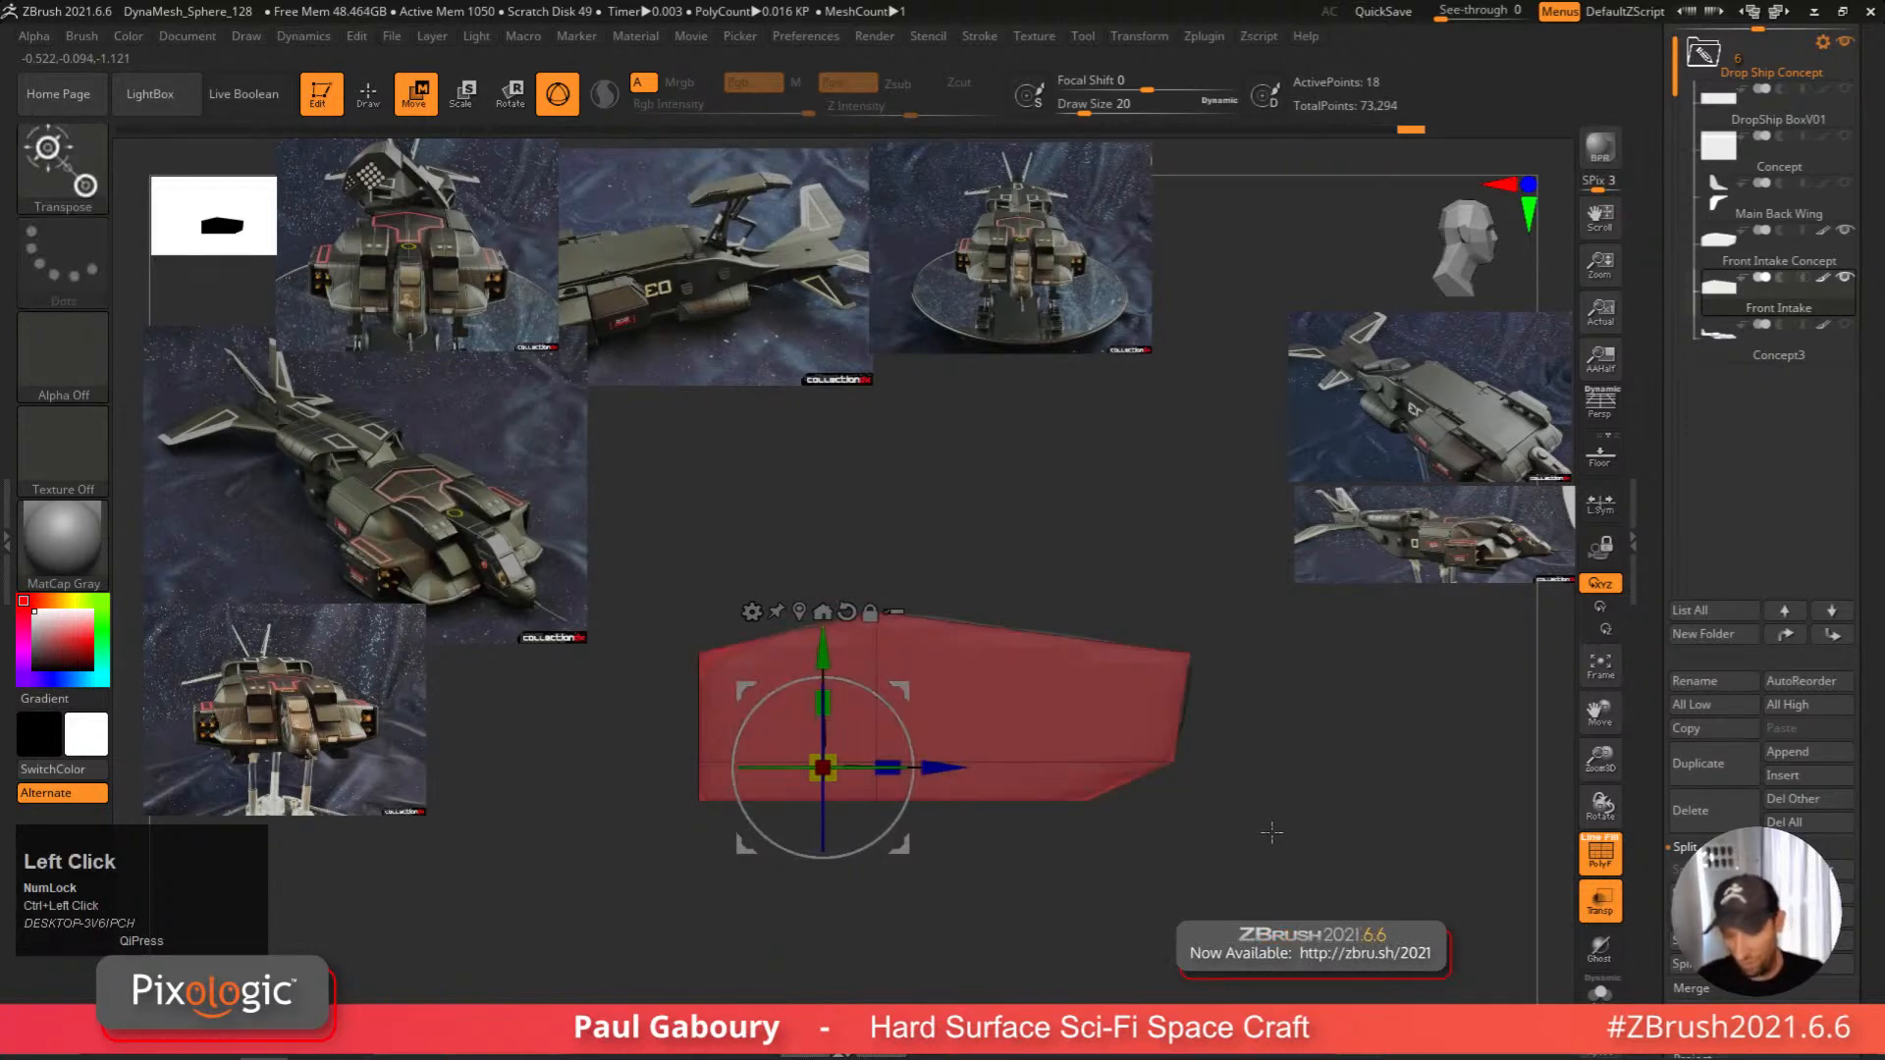
key("q")
Delete the Front Intake Concept subtool, keeping the low-poly Front Intake block.
mouse_move(1267, 841)
right_mouse_down("ctrl+alt")
mouse_move(1160, 780)
mouse_move(1081, 838)
mouse_move(1051, 934)
mouse_move(1181, 809)
mouse_move(1136, 874)
mouse_move(1149, 858)
mouse_move(1116, 859)
mouse_move(1128, 808)
mouse_move(1078, 897)
mouse_move(1006, 825)
mouse_move(1116, 828)
right_mouse_up("ctrl+alt")
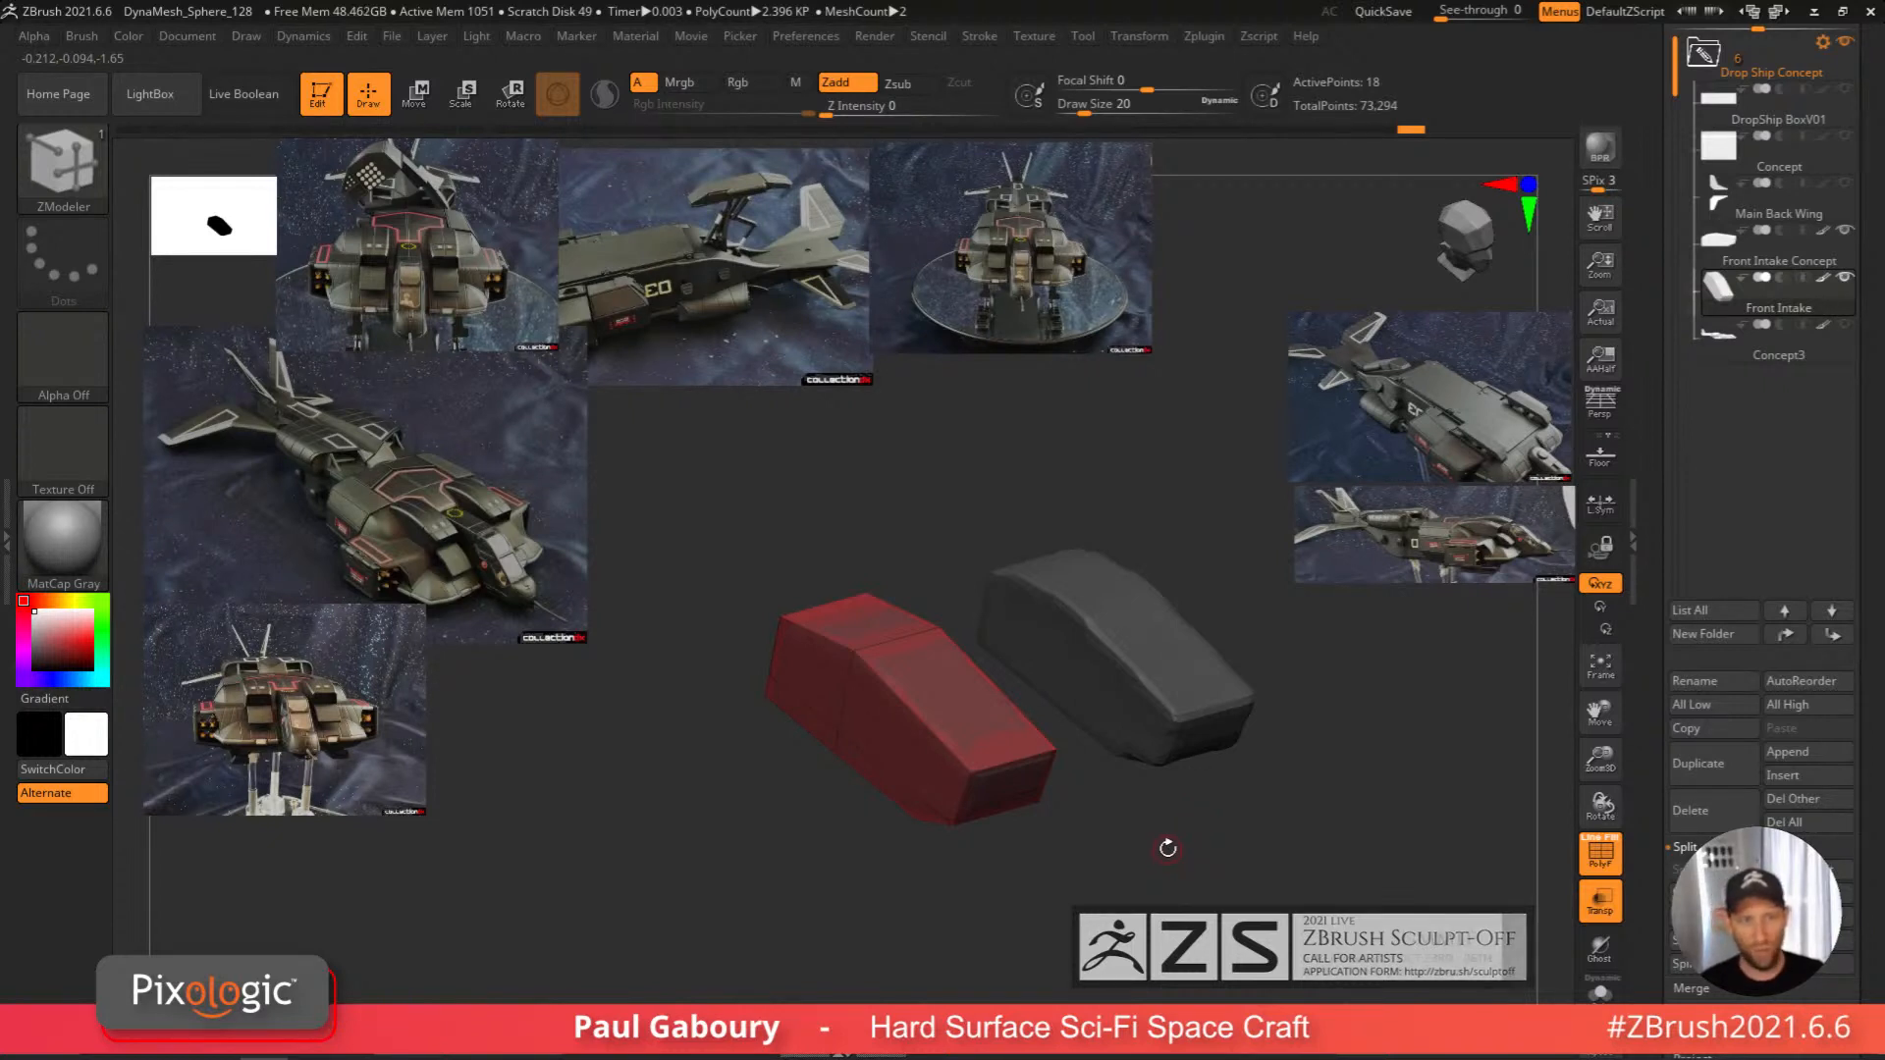
left_click(1719, 254)
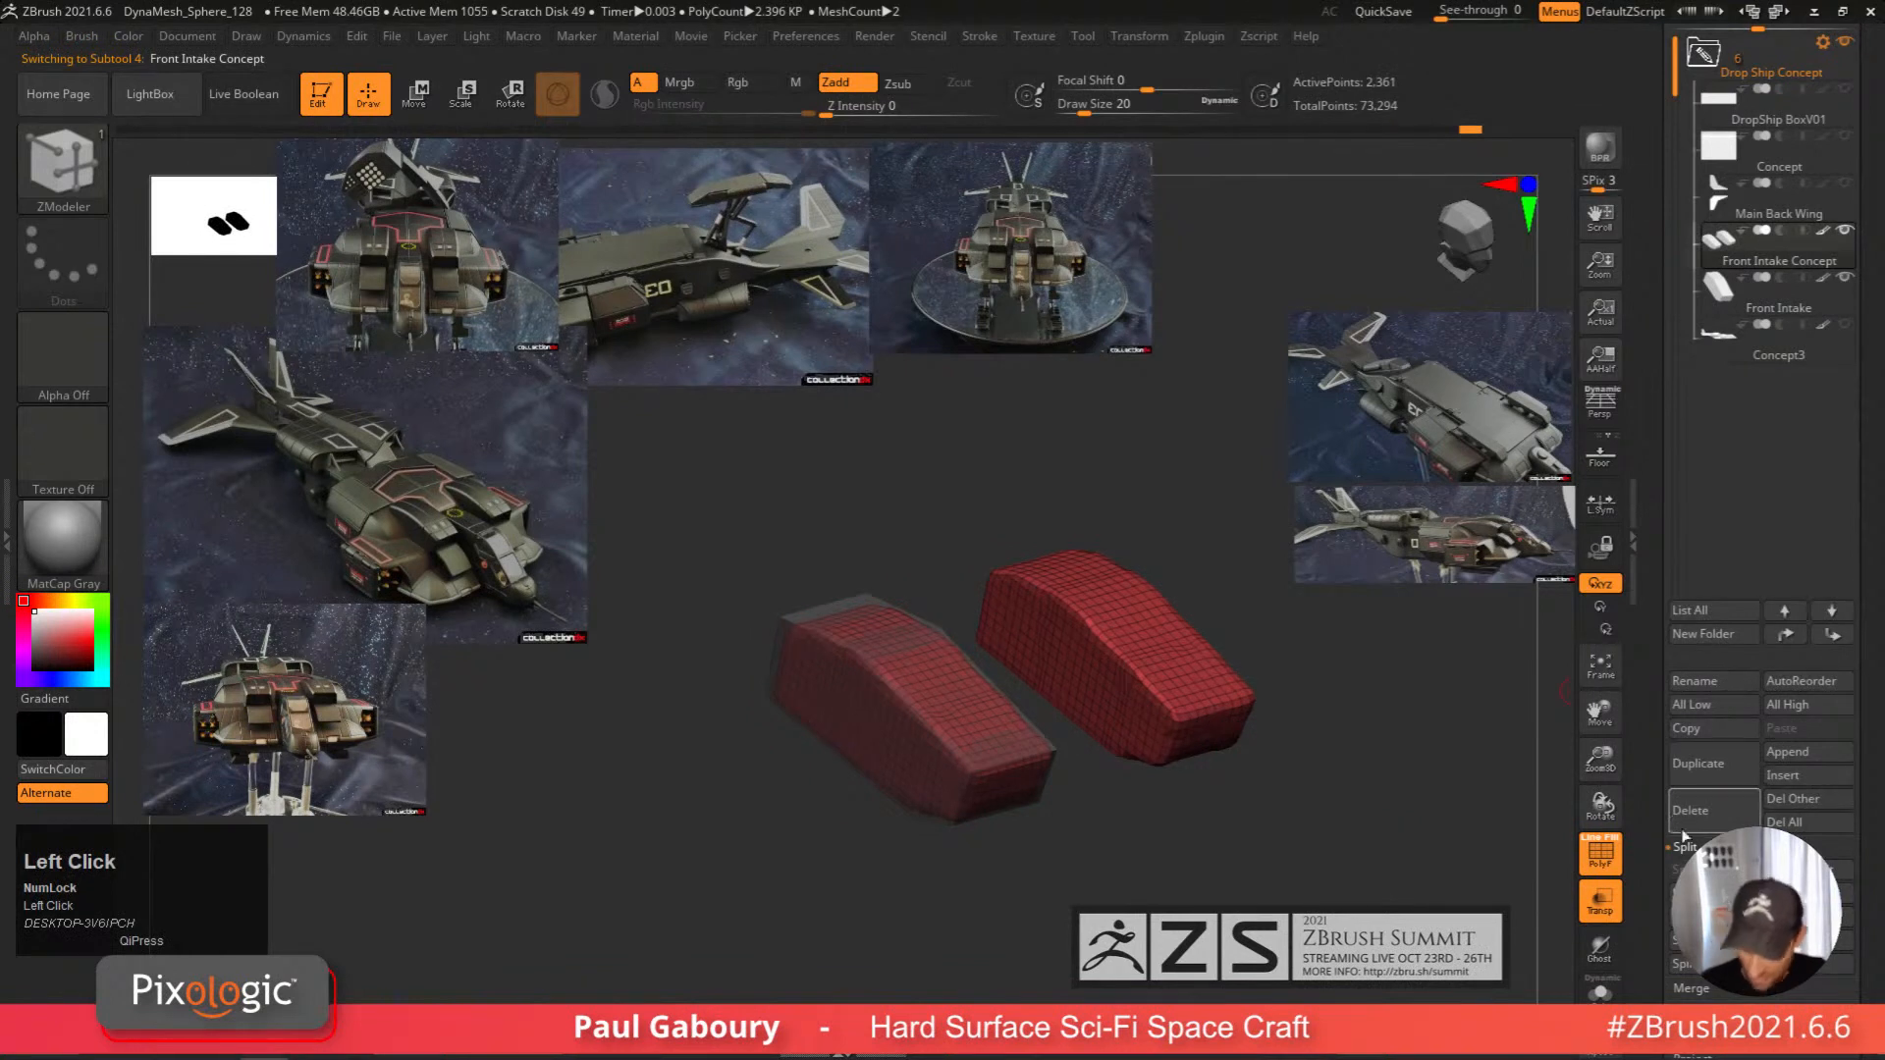
left_click(1703, 819)
left_click(1531, 865)
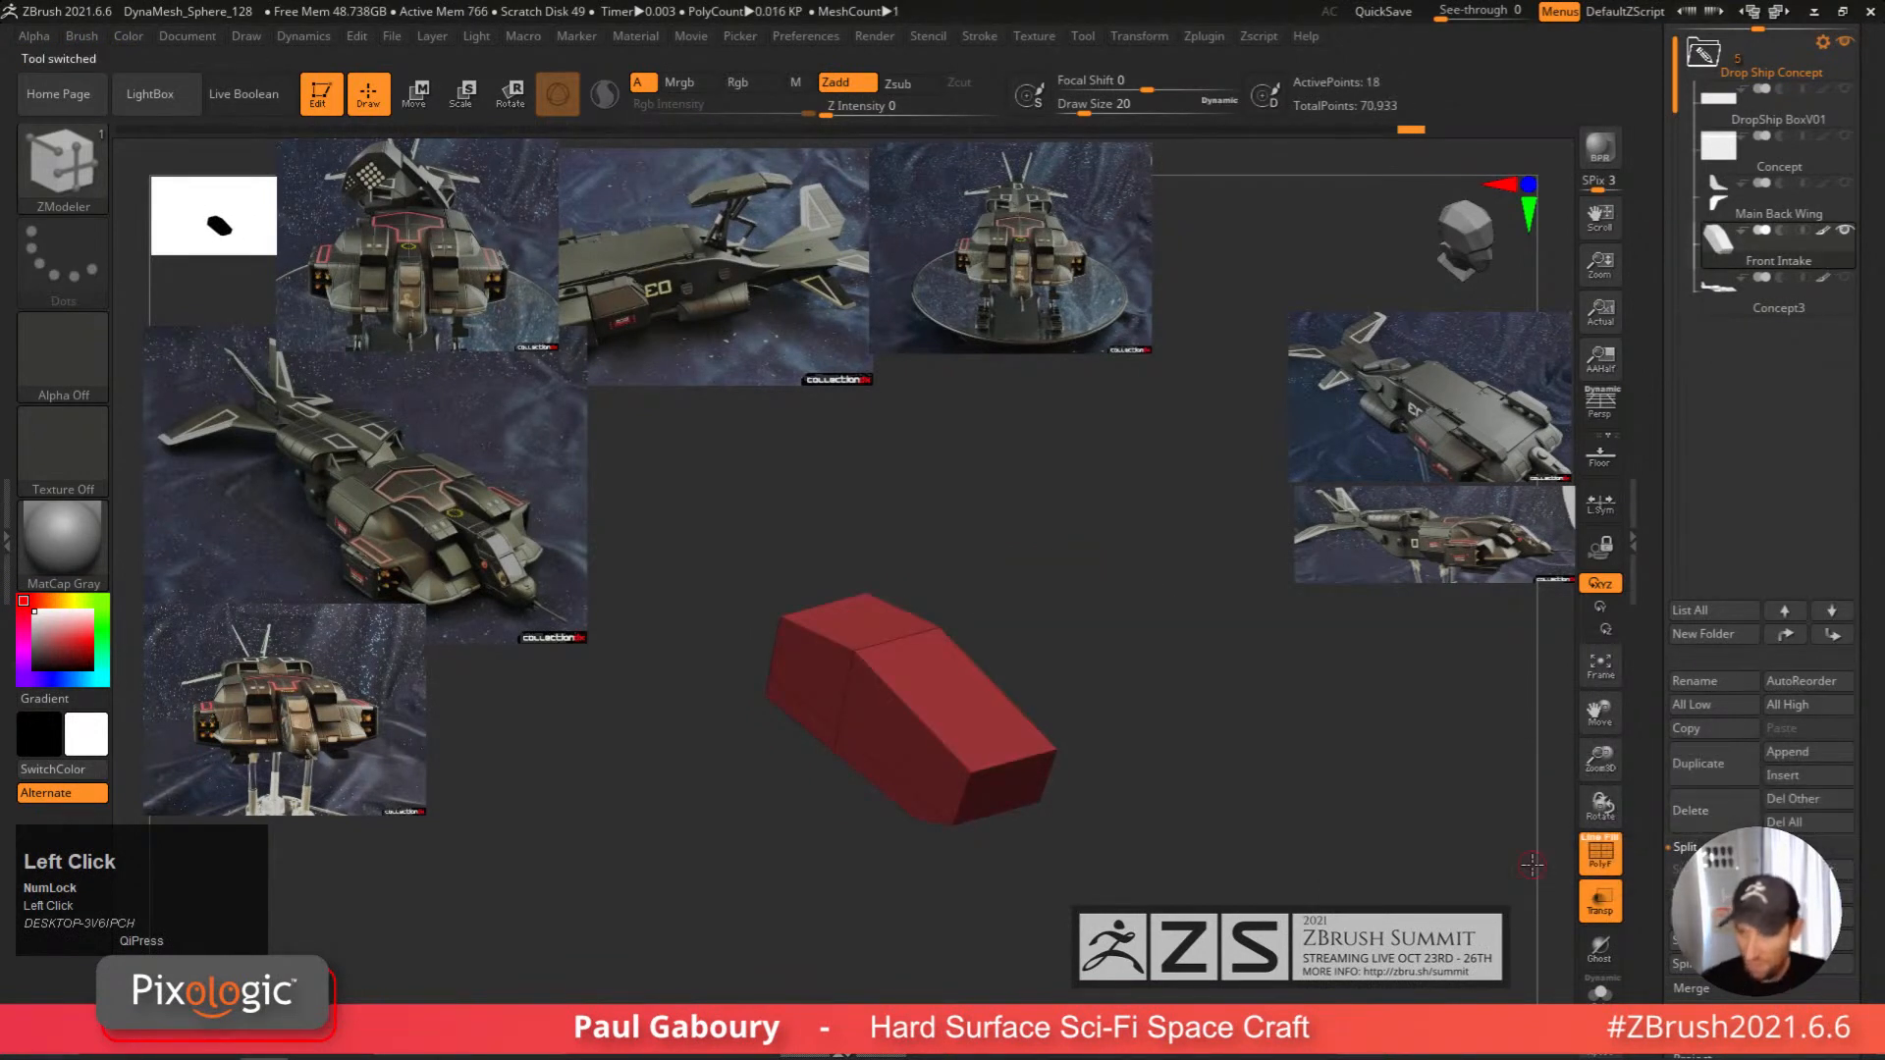
right_click_drag(1177, 873, 1182, 850, "alt")
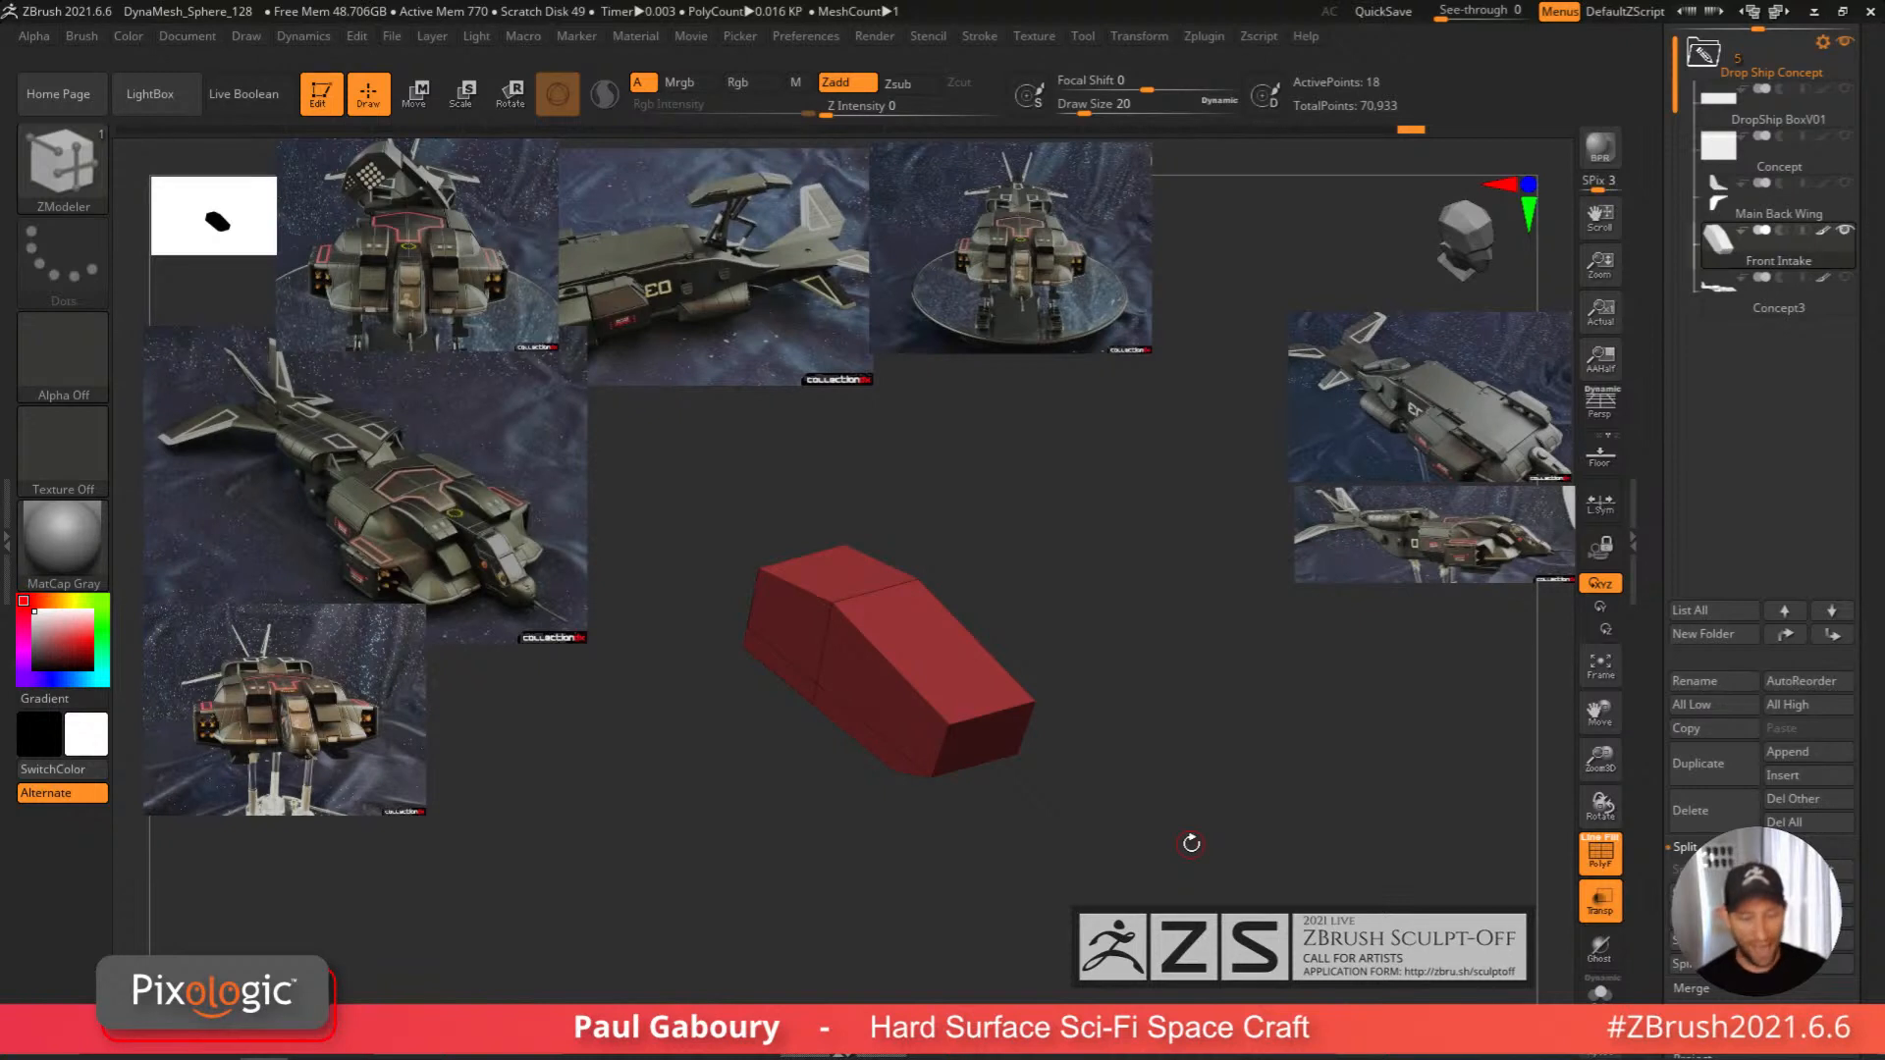
Relocate the lower front-view reference image farther from the model and enlarge the three-quarter dropship reference for closer inspection.
key("z")
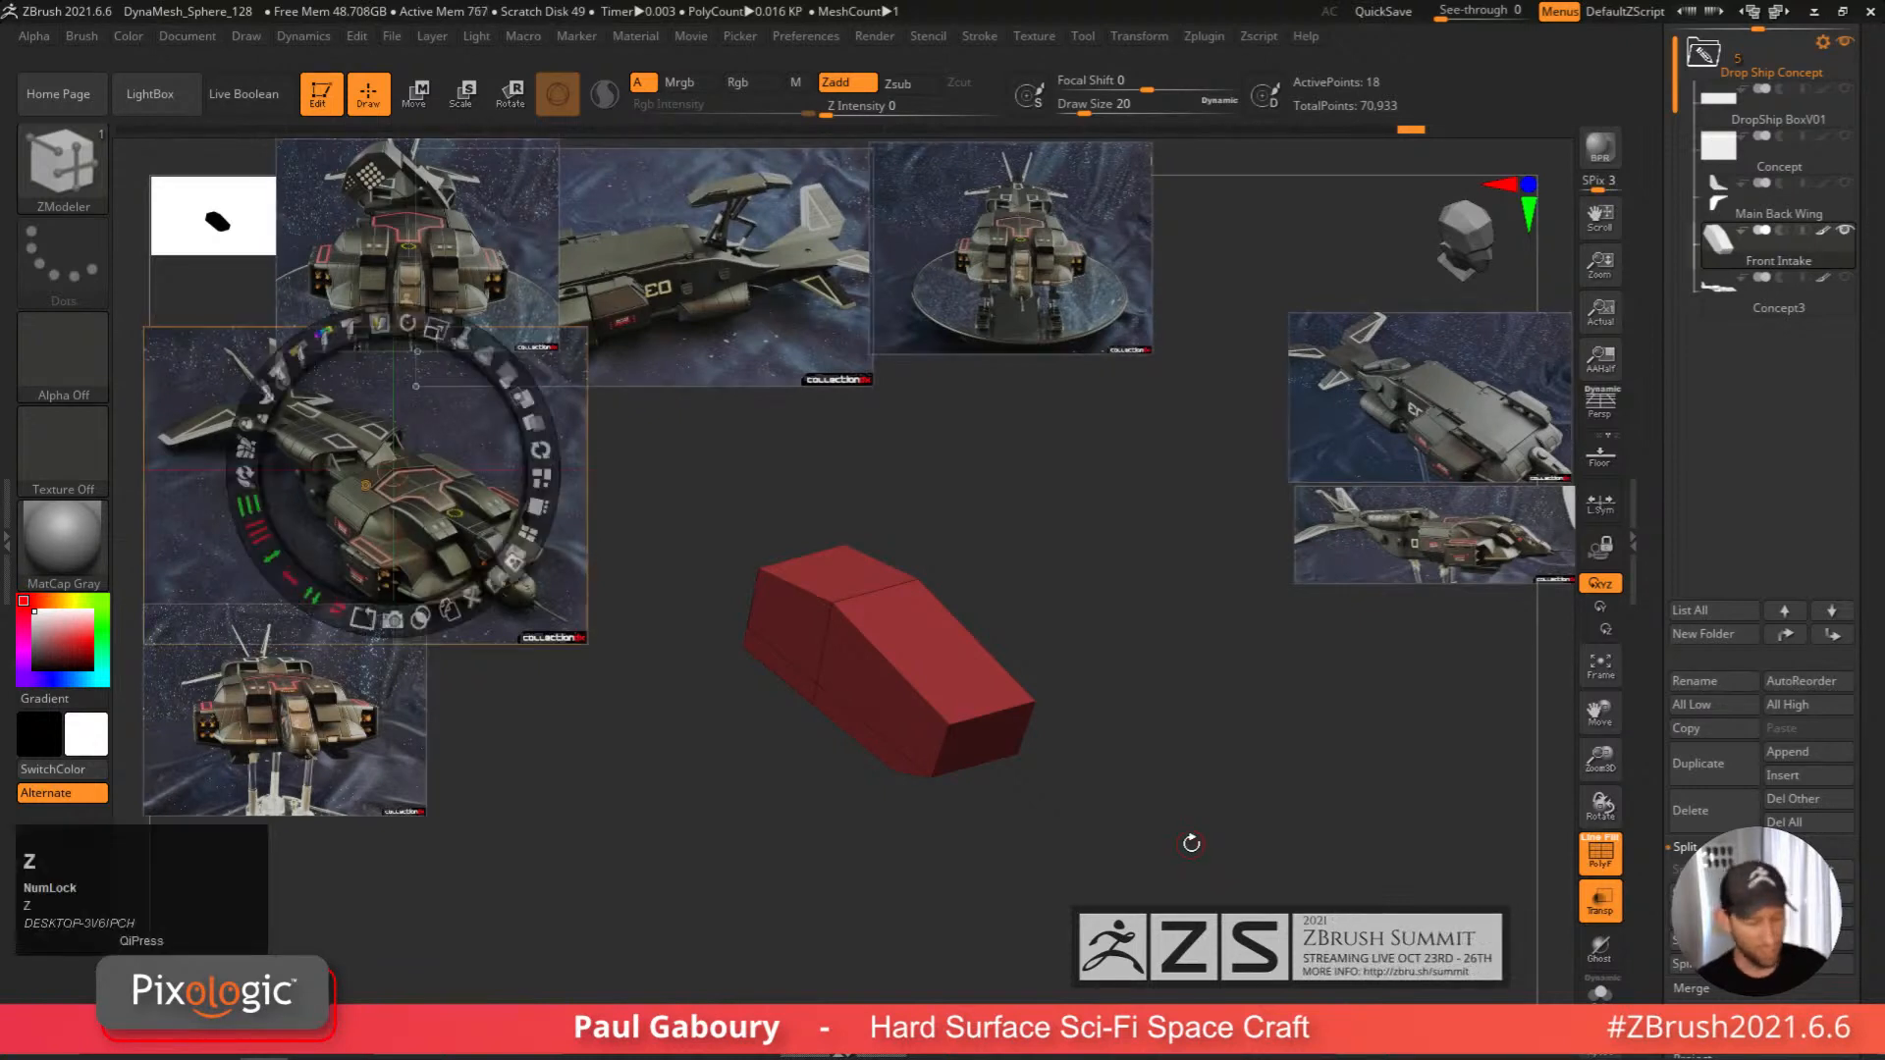
left_click_drag(424, 755, 252, 742)
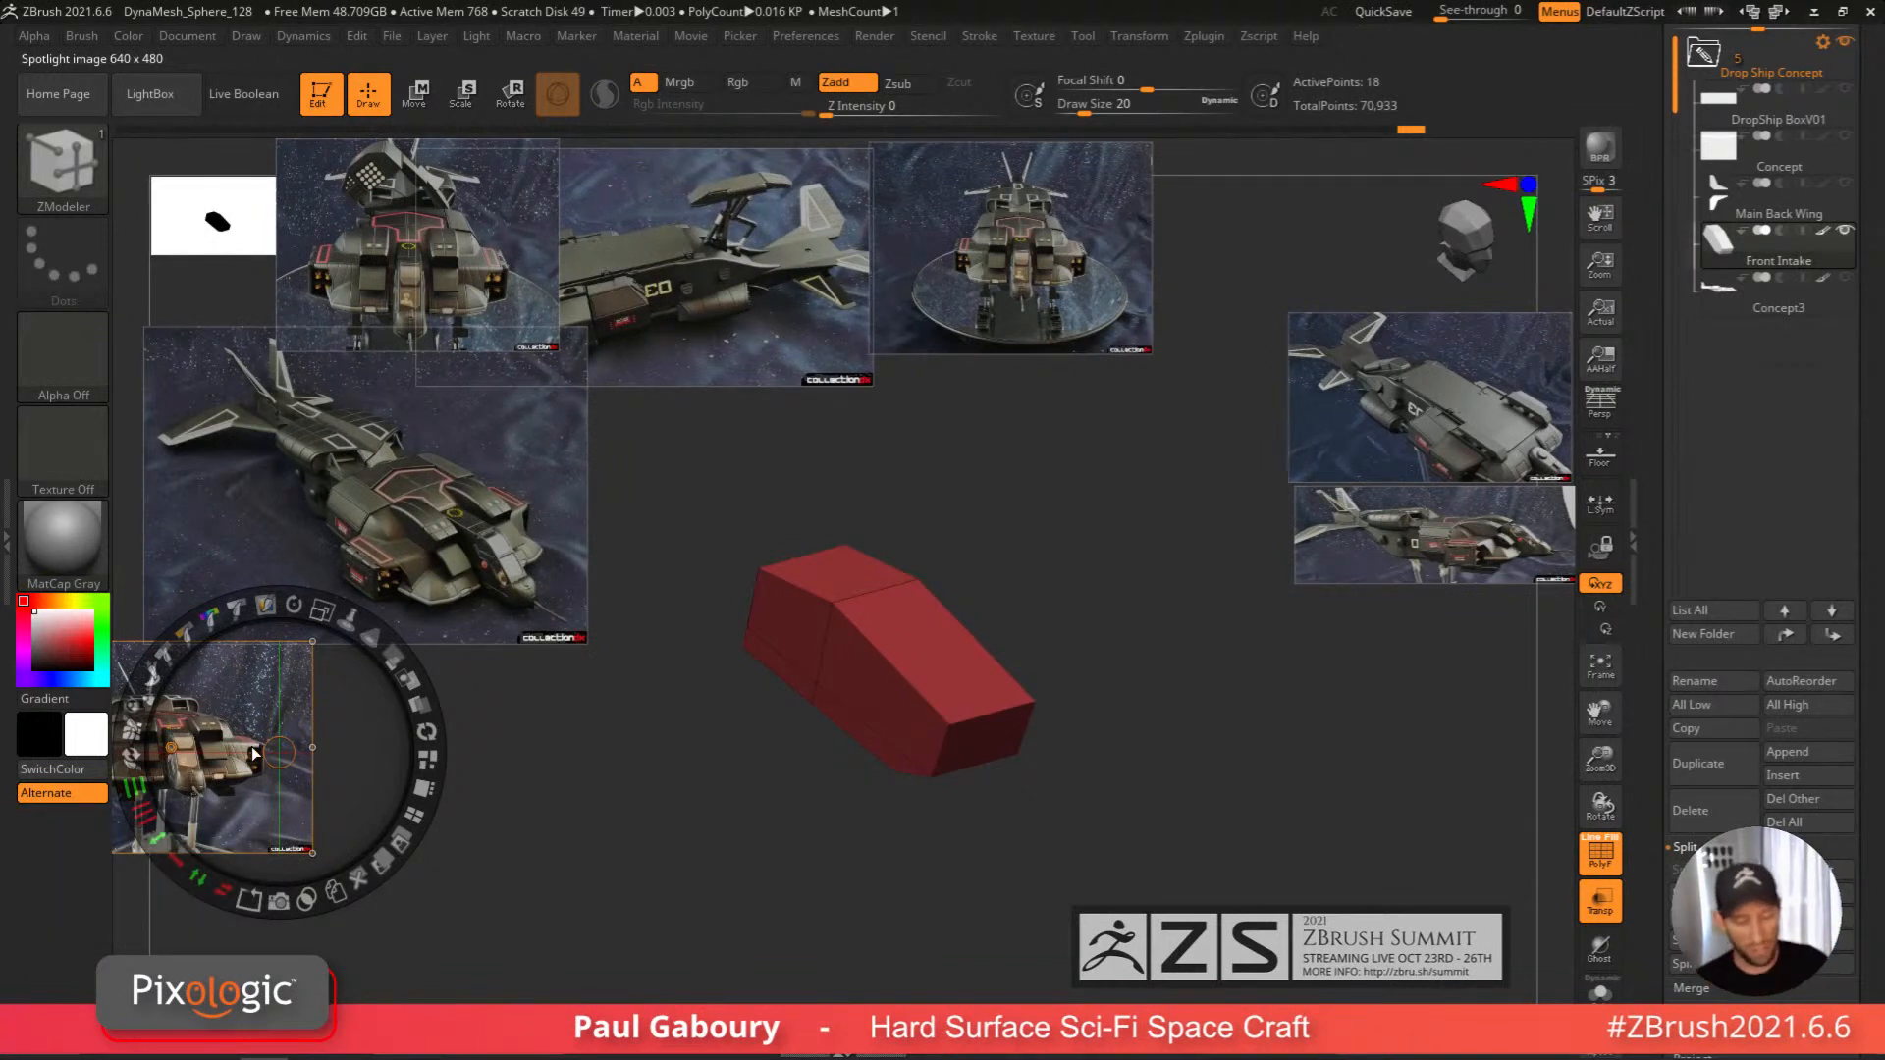
left_click_drag(436, 521, 562, 570)
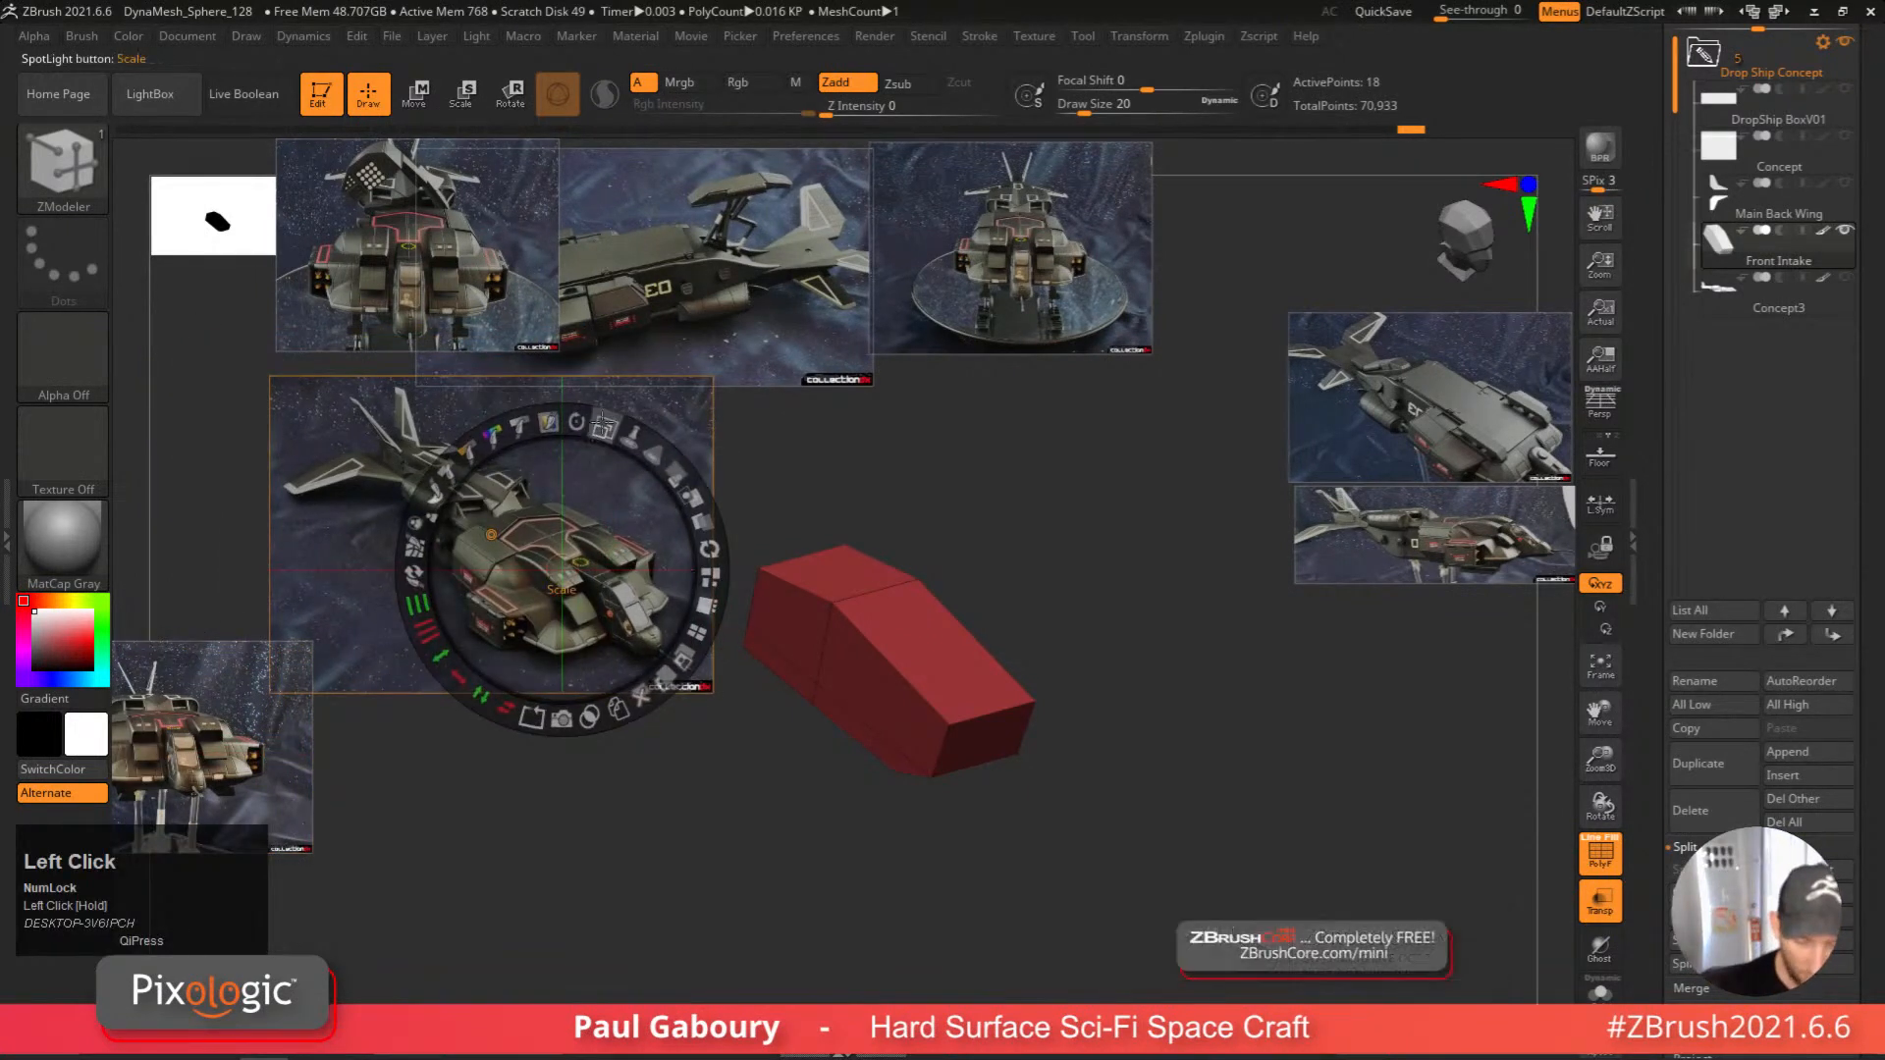
left_click_drag(603, 424, 708, 535)
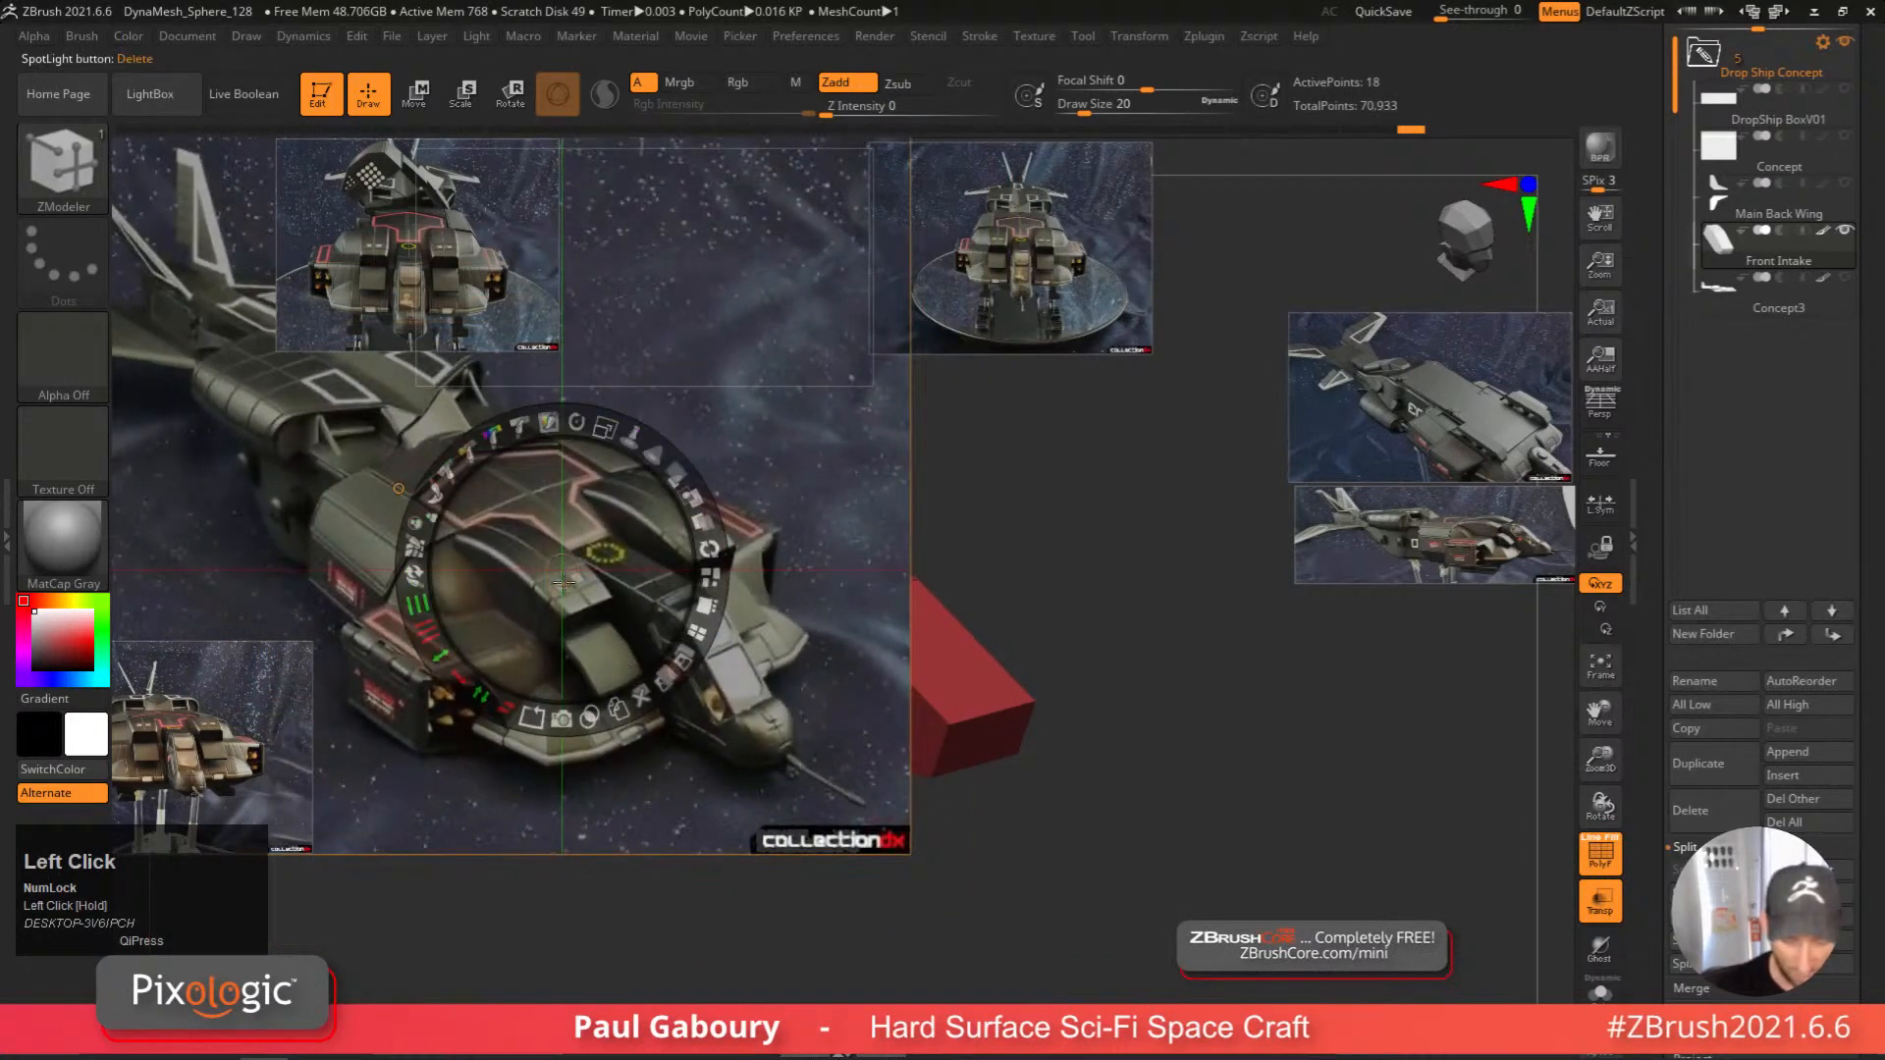
left_click(504, 912)
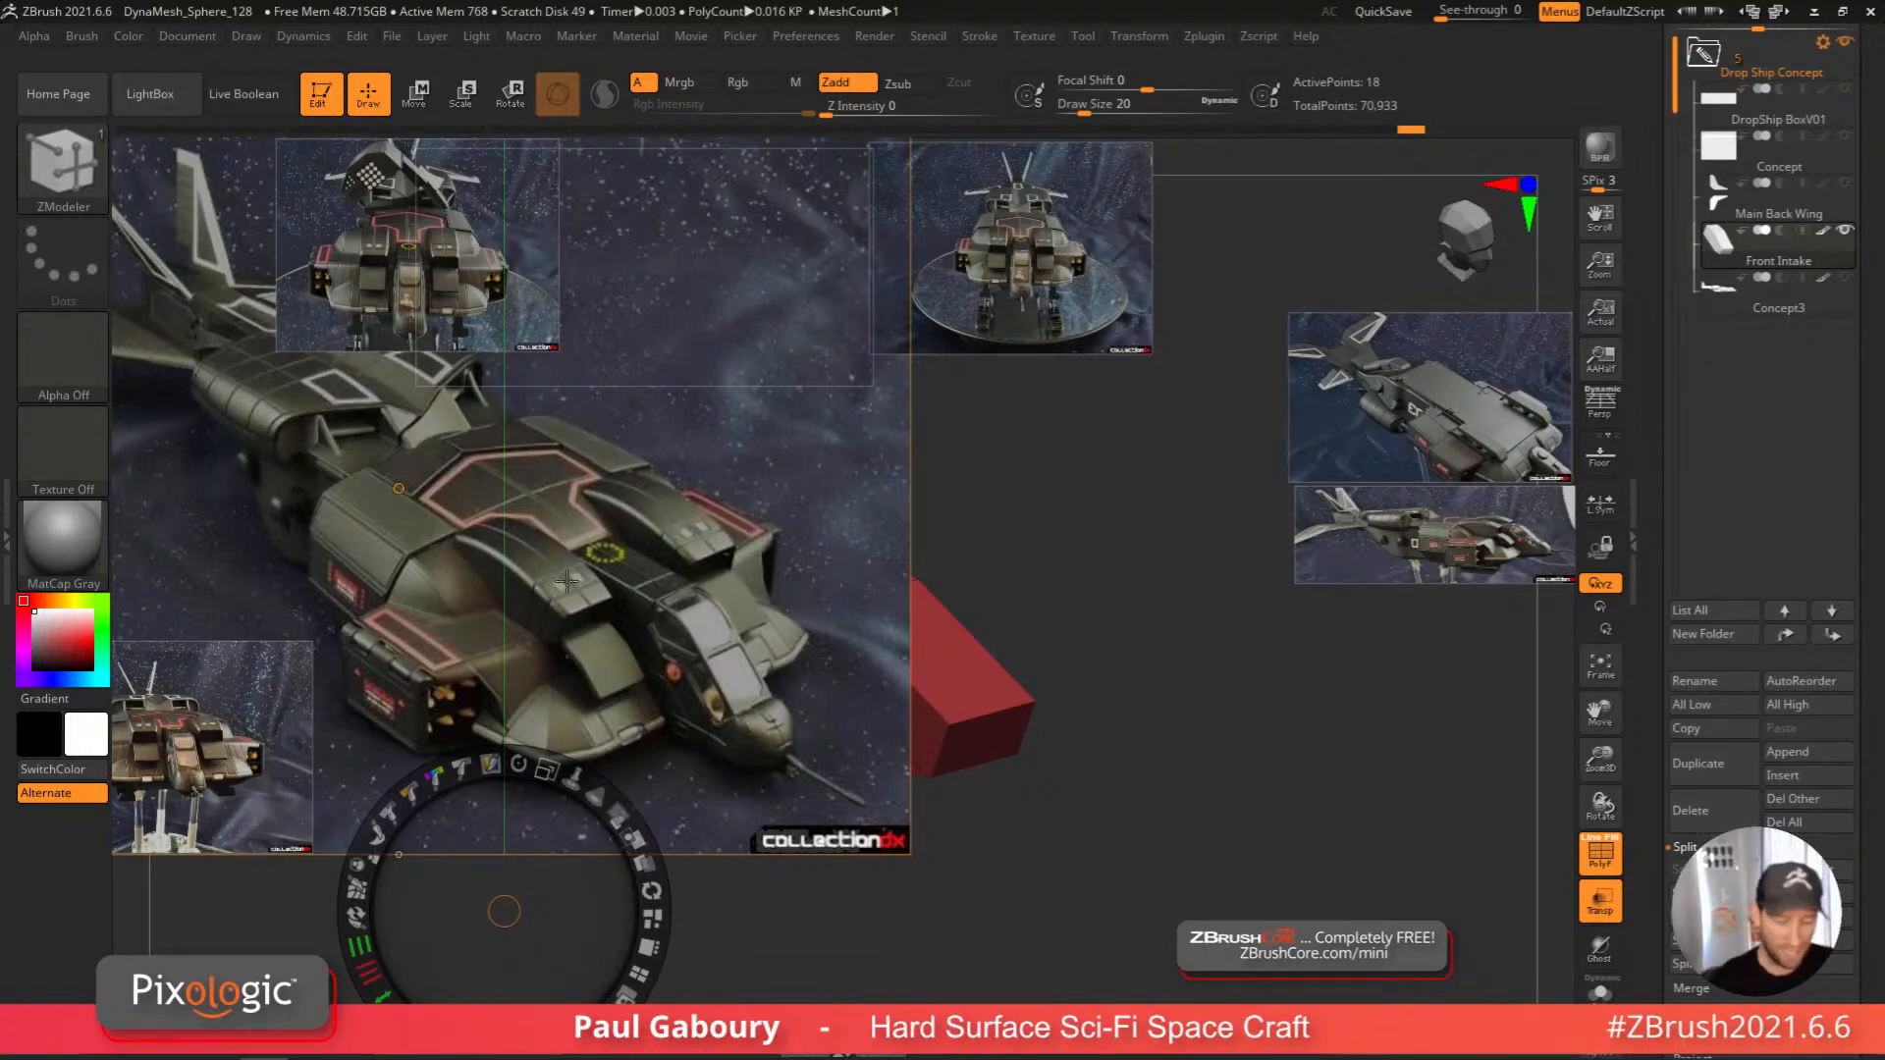
Shrink the three-quarter reference image to thumbnail size, place it beside the model, and leave reference editing.
left_click_drag(504, 913, 399, 489)
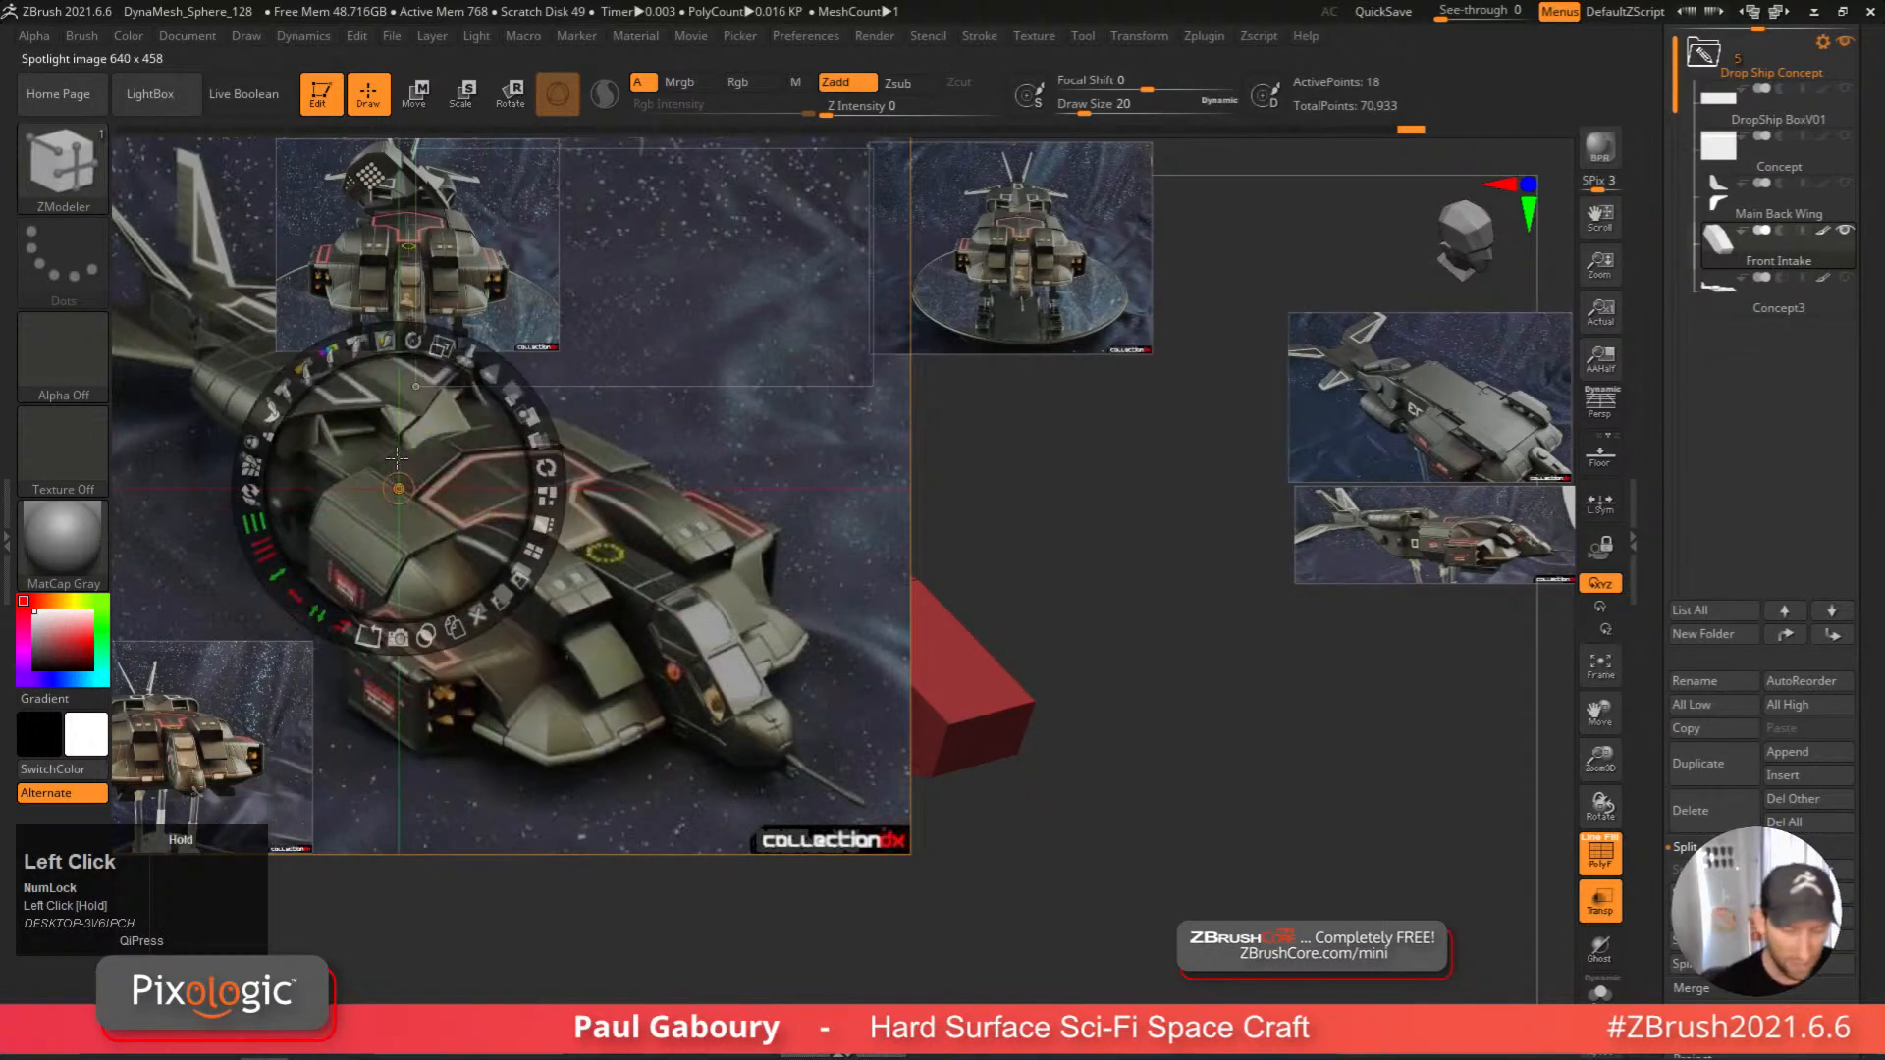
left_click_drag(442, 346, 297, 336)
left_click_drag(480, 548, 408, 542)
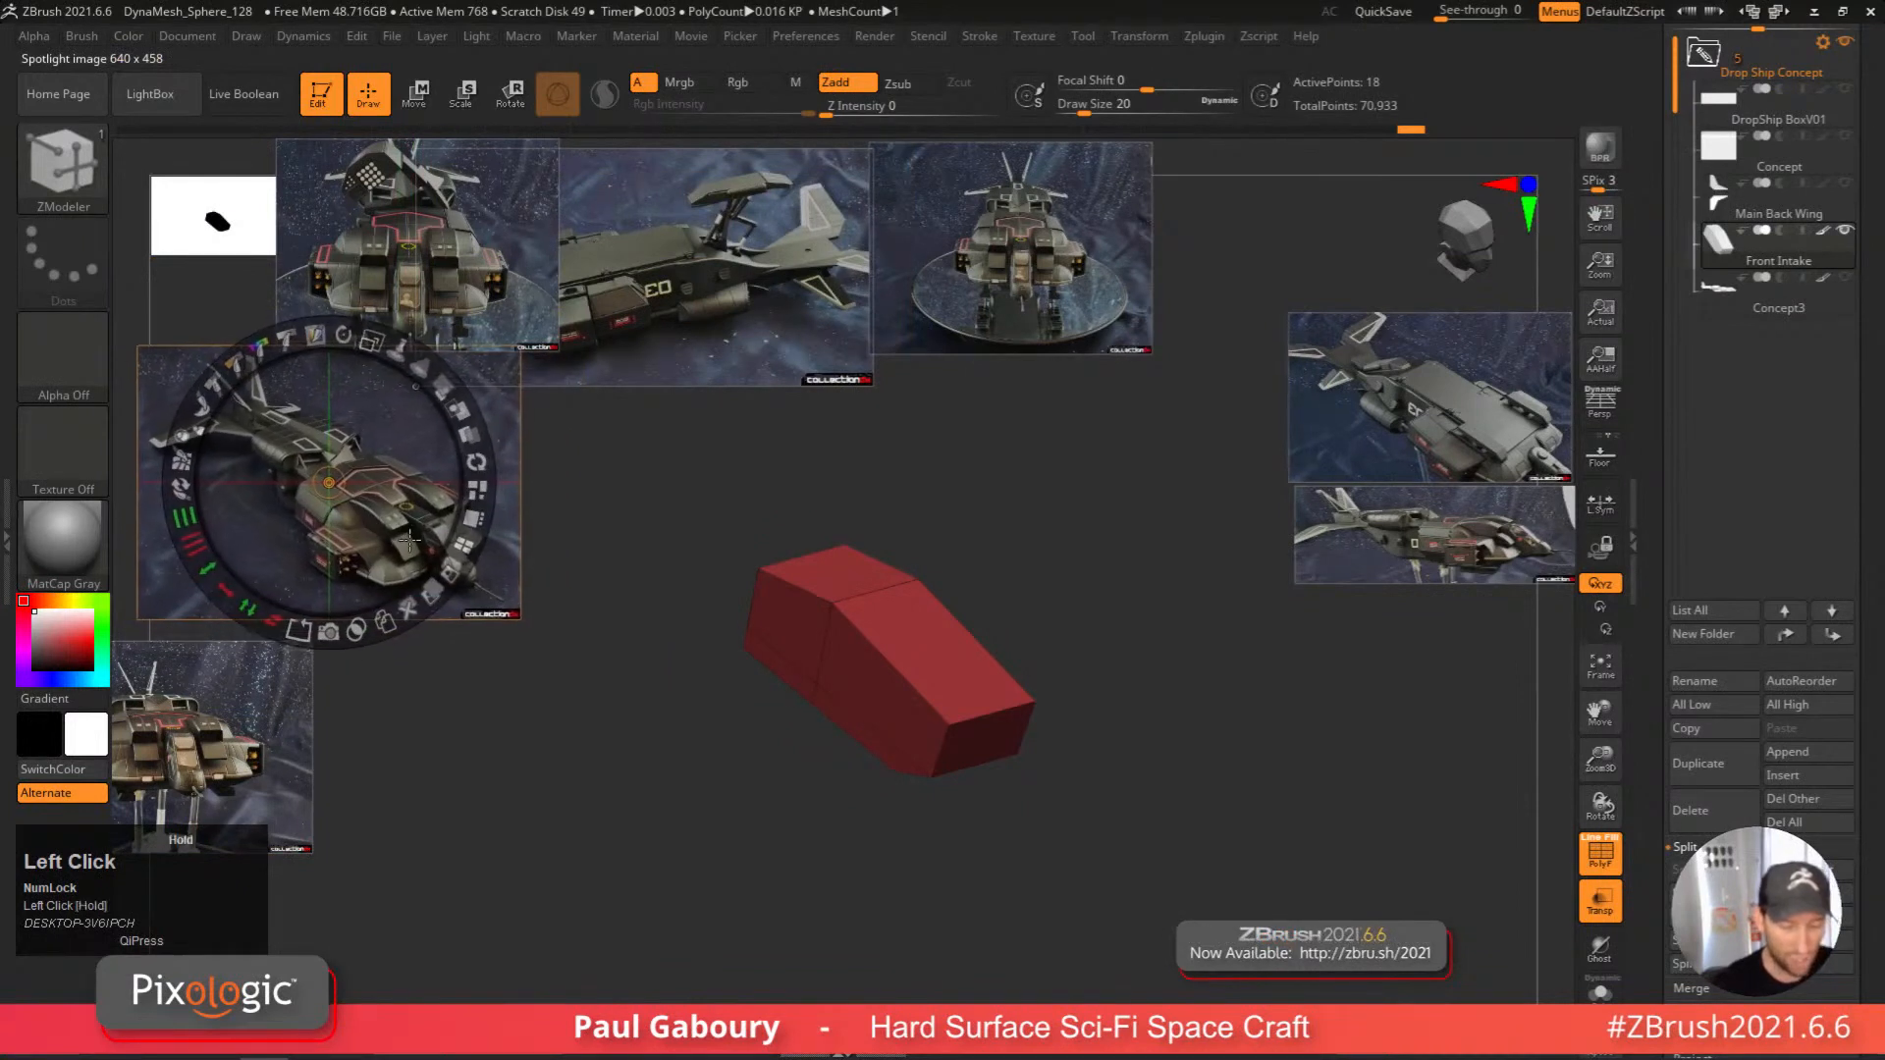
key("z")
Activate Dynamic Subdiv on the Front Intake, choosing Always YES for auto-activation.
right_click_drag(752, 775, 1018, 842)
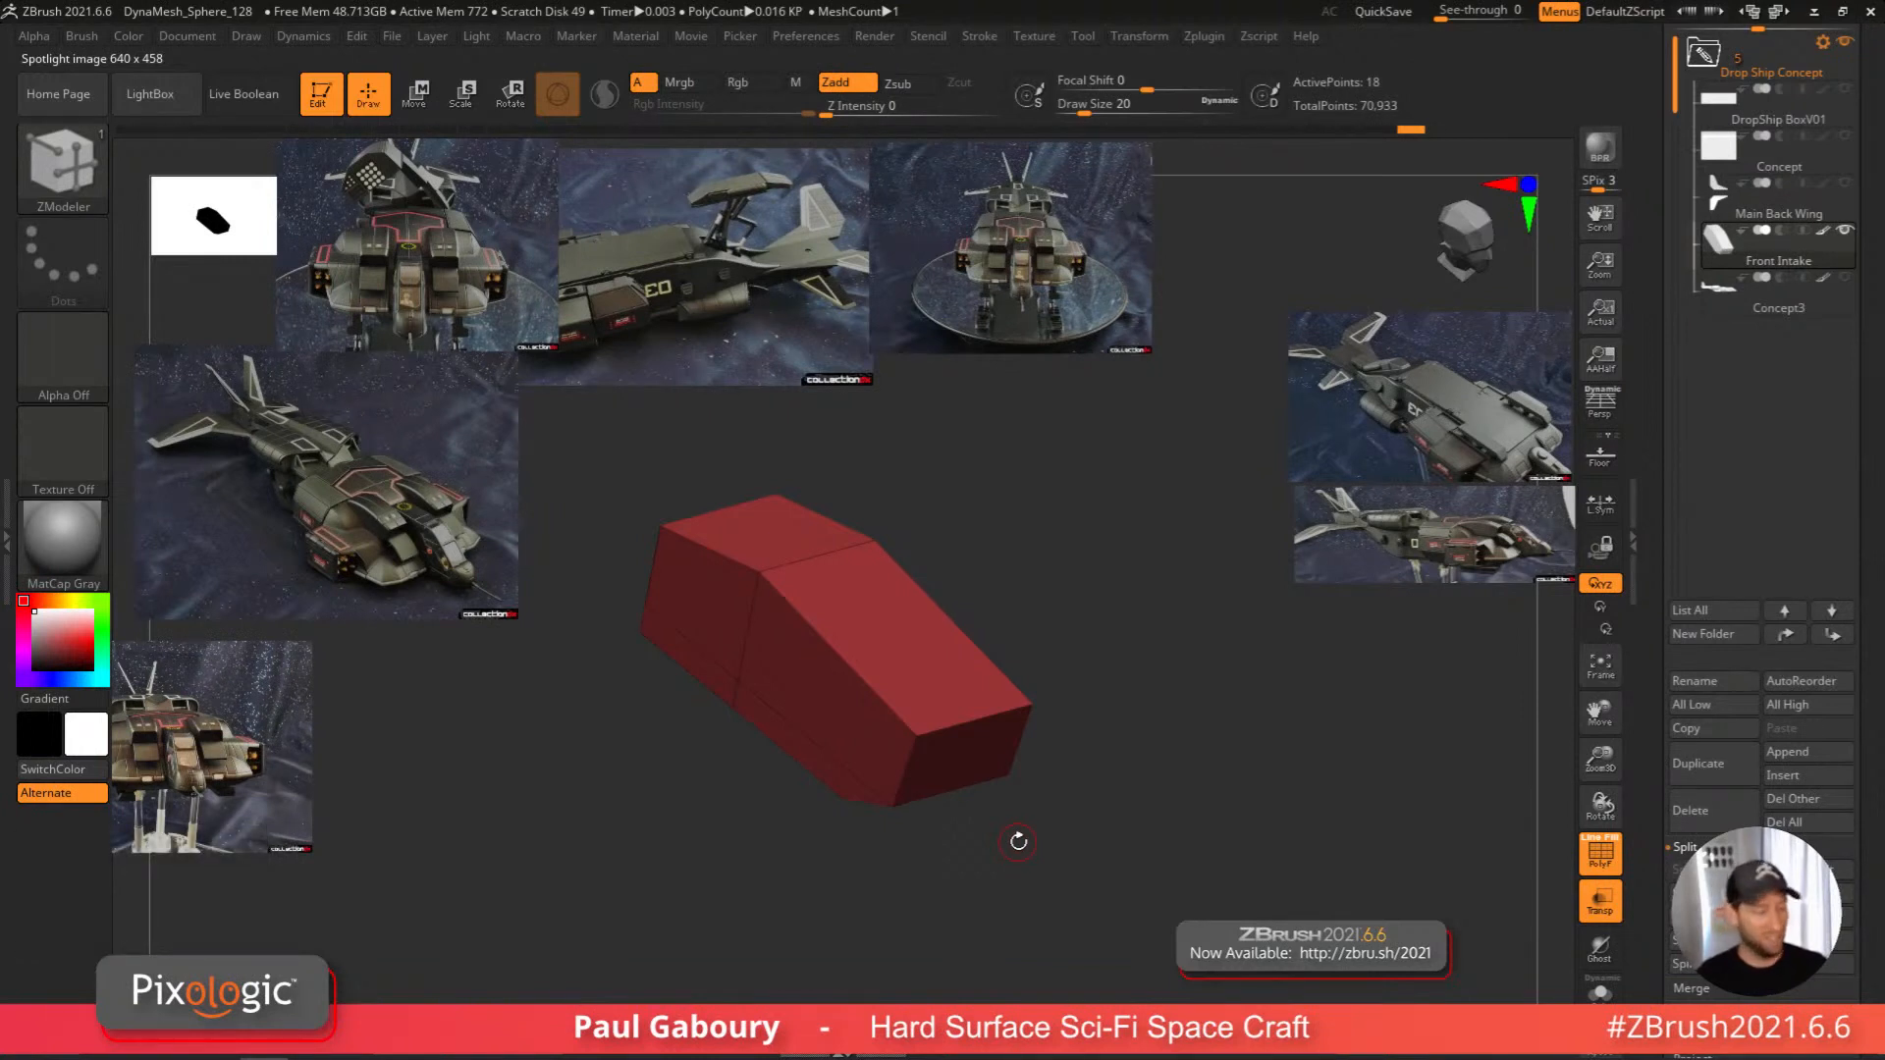
key("d")
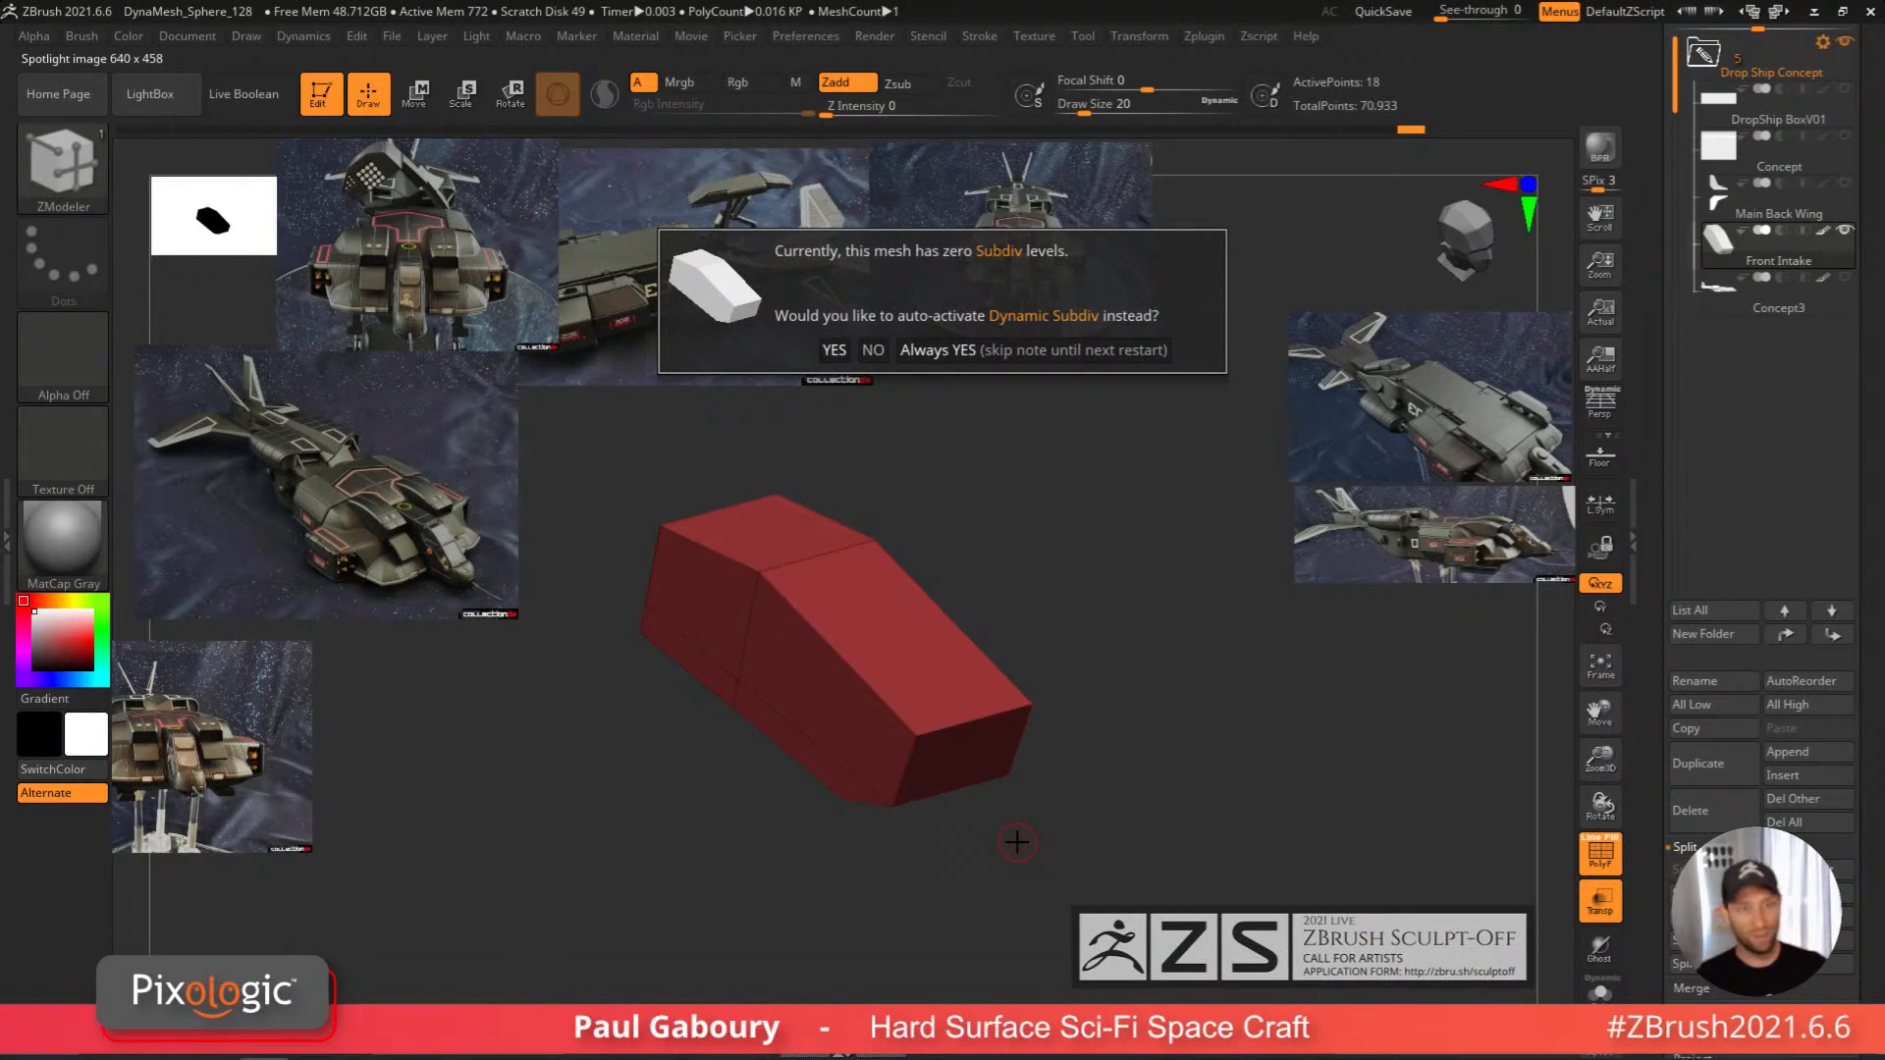
left_click(1034, 351)
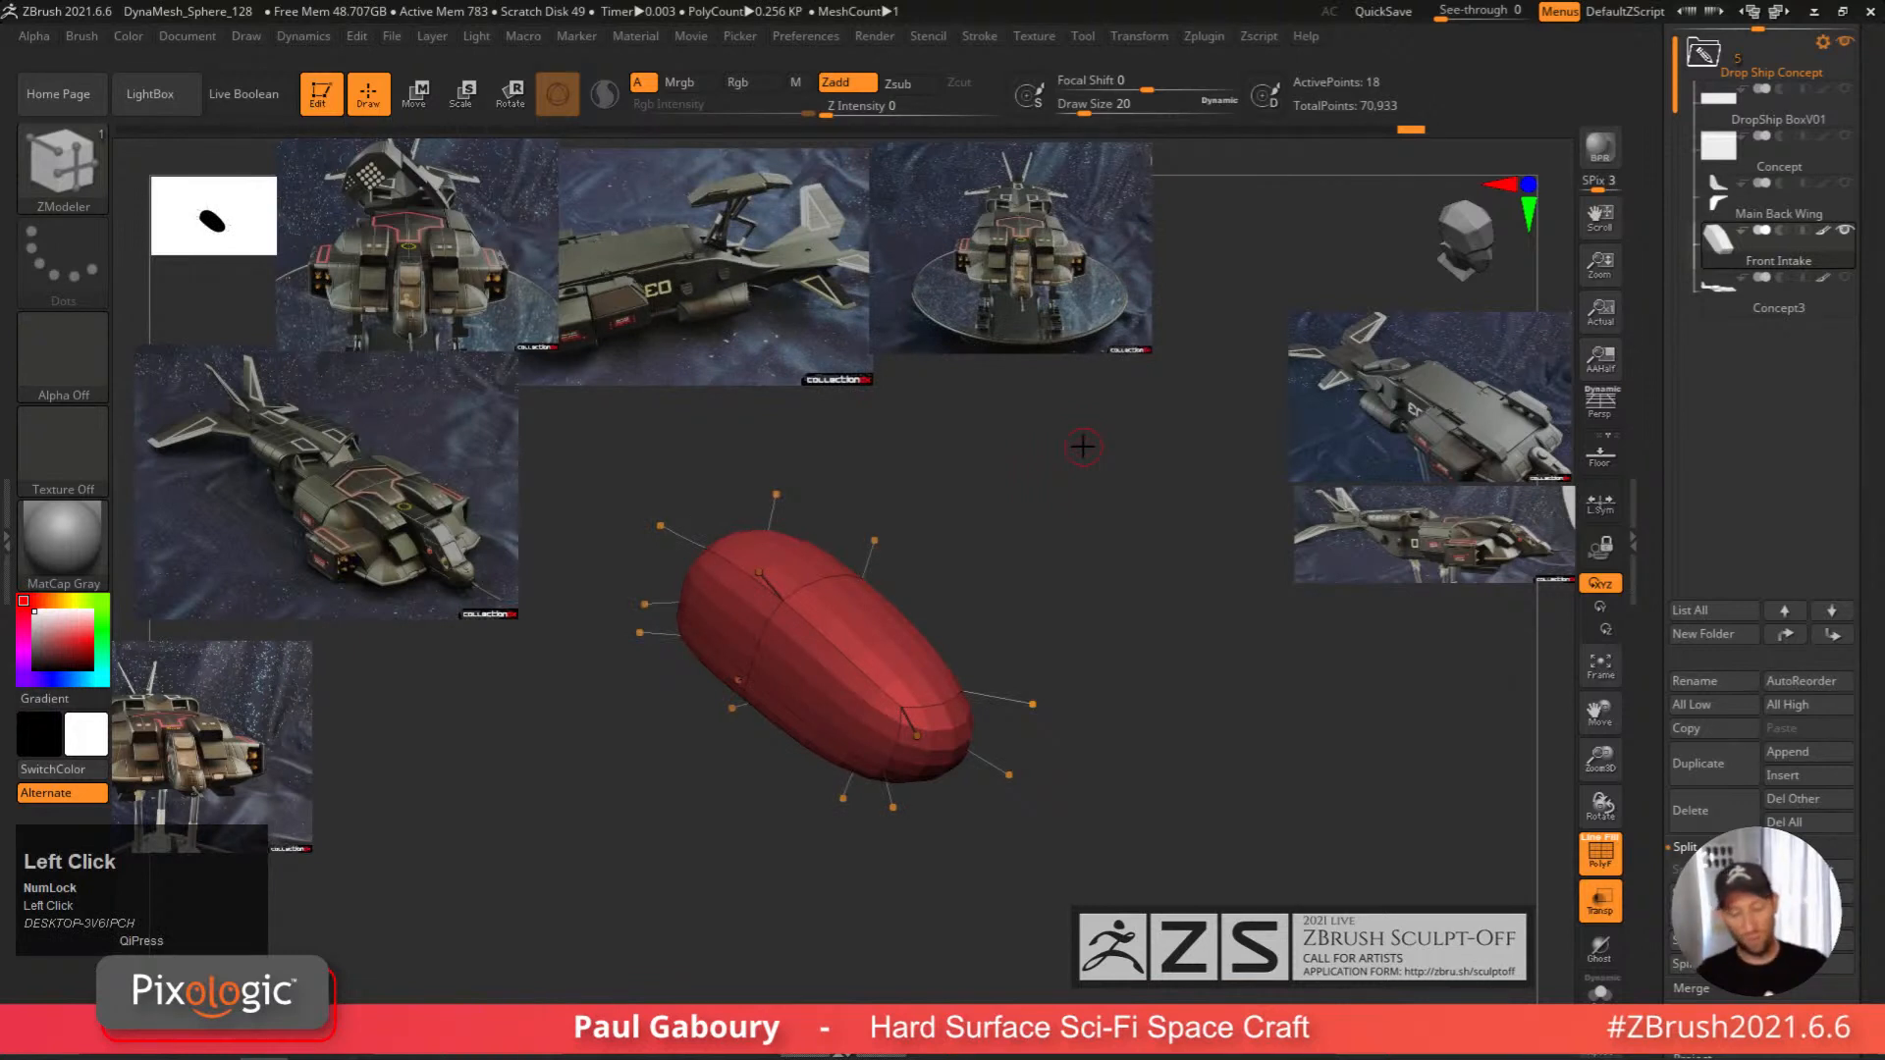
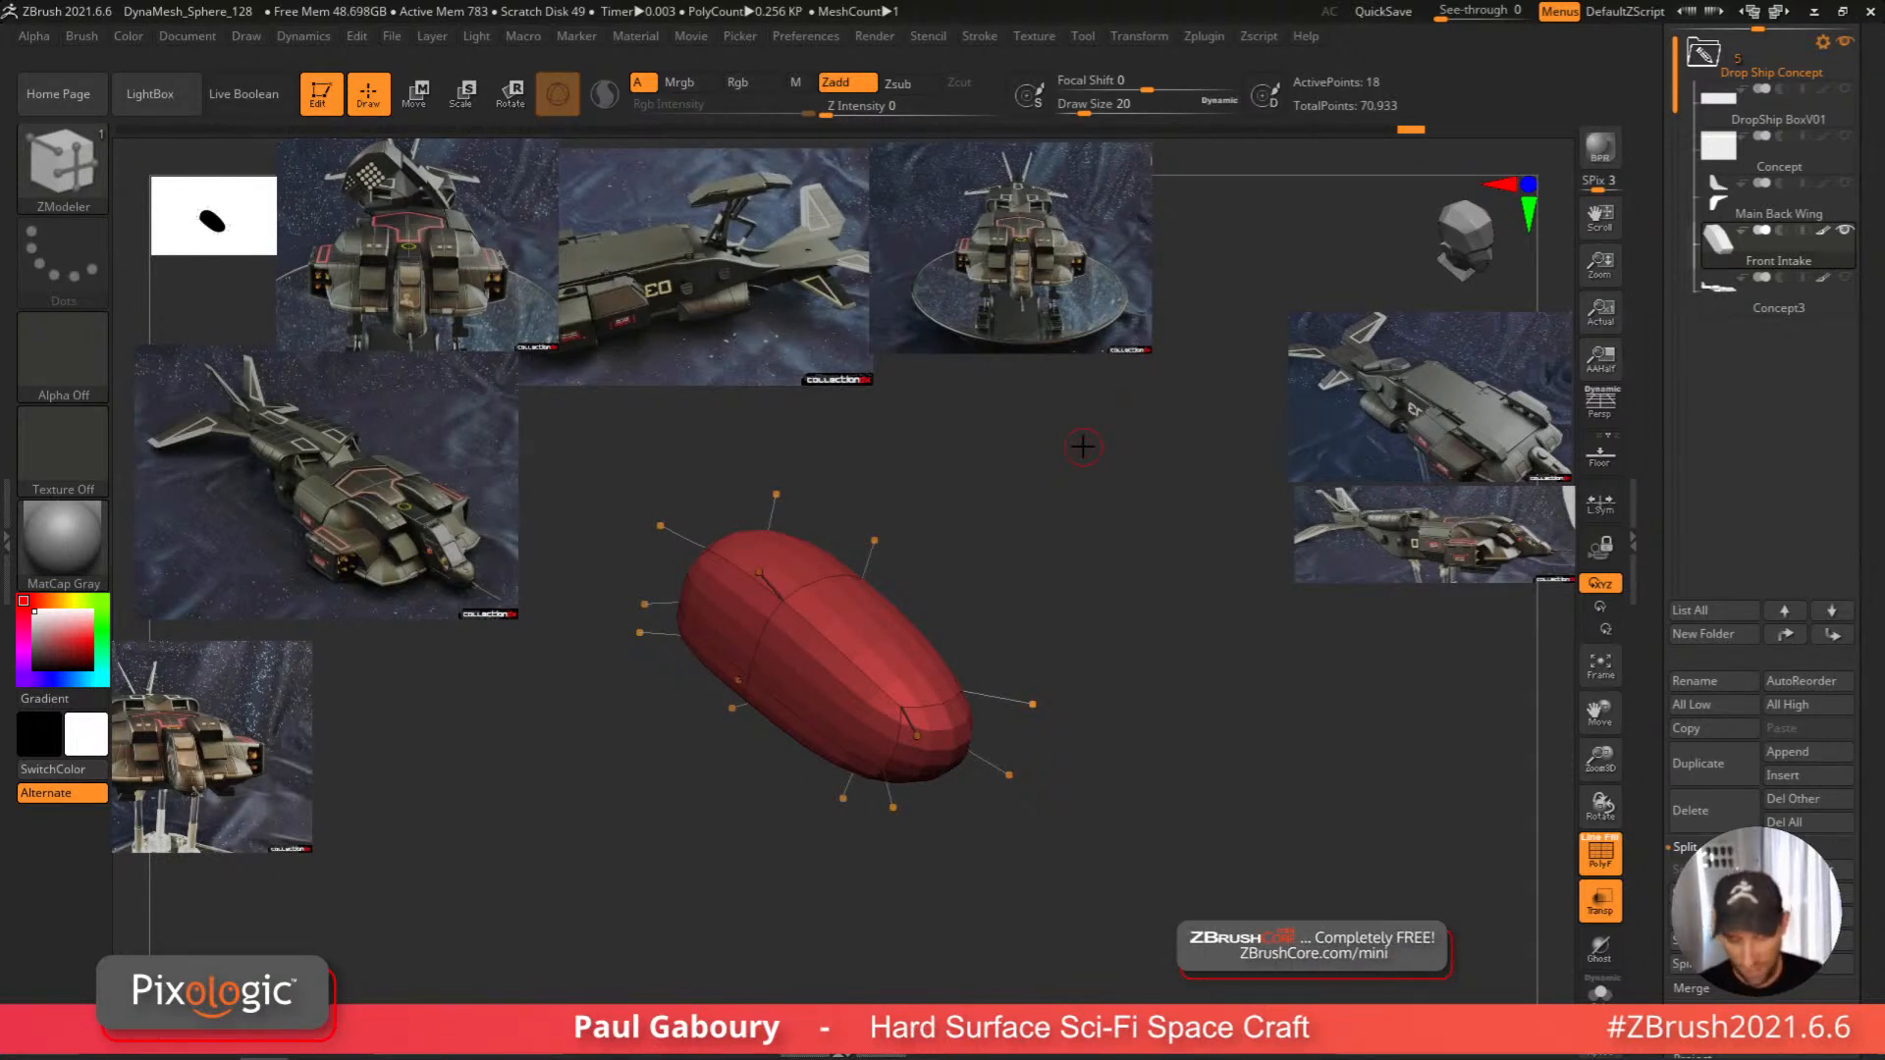
Show the Front Intake's Dynamic Subdiv settings, collapsing the DynaMesh and Modify Topology sections of its geometry options.
mouse_move(1129, 833)
left_mouse_down()
mouse_move(1109, 785)
mouse_move(1080, 821)
mouse_move(1125, 800)
left_mouse_up()
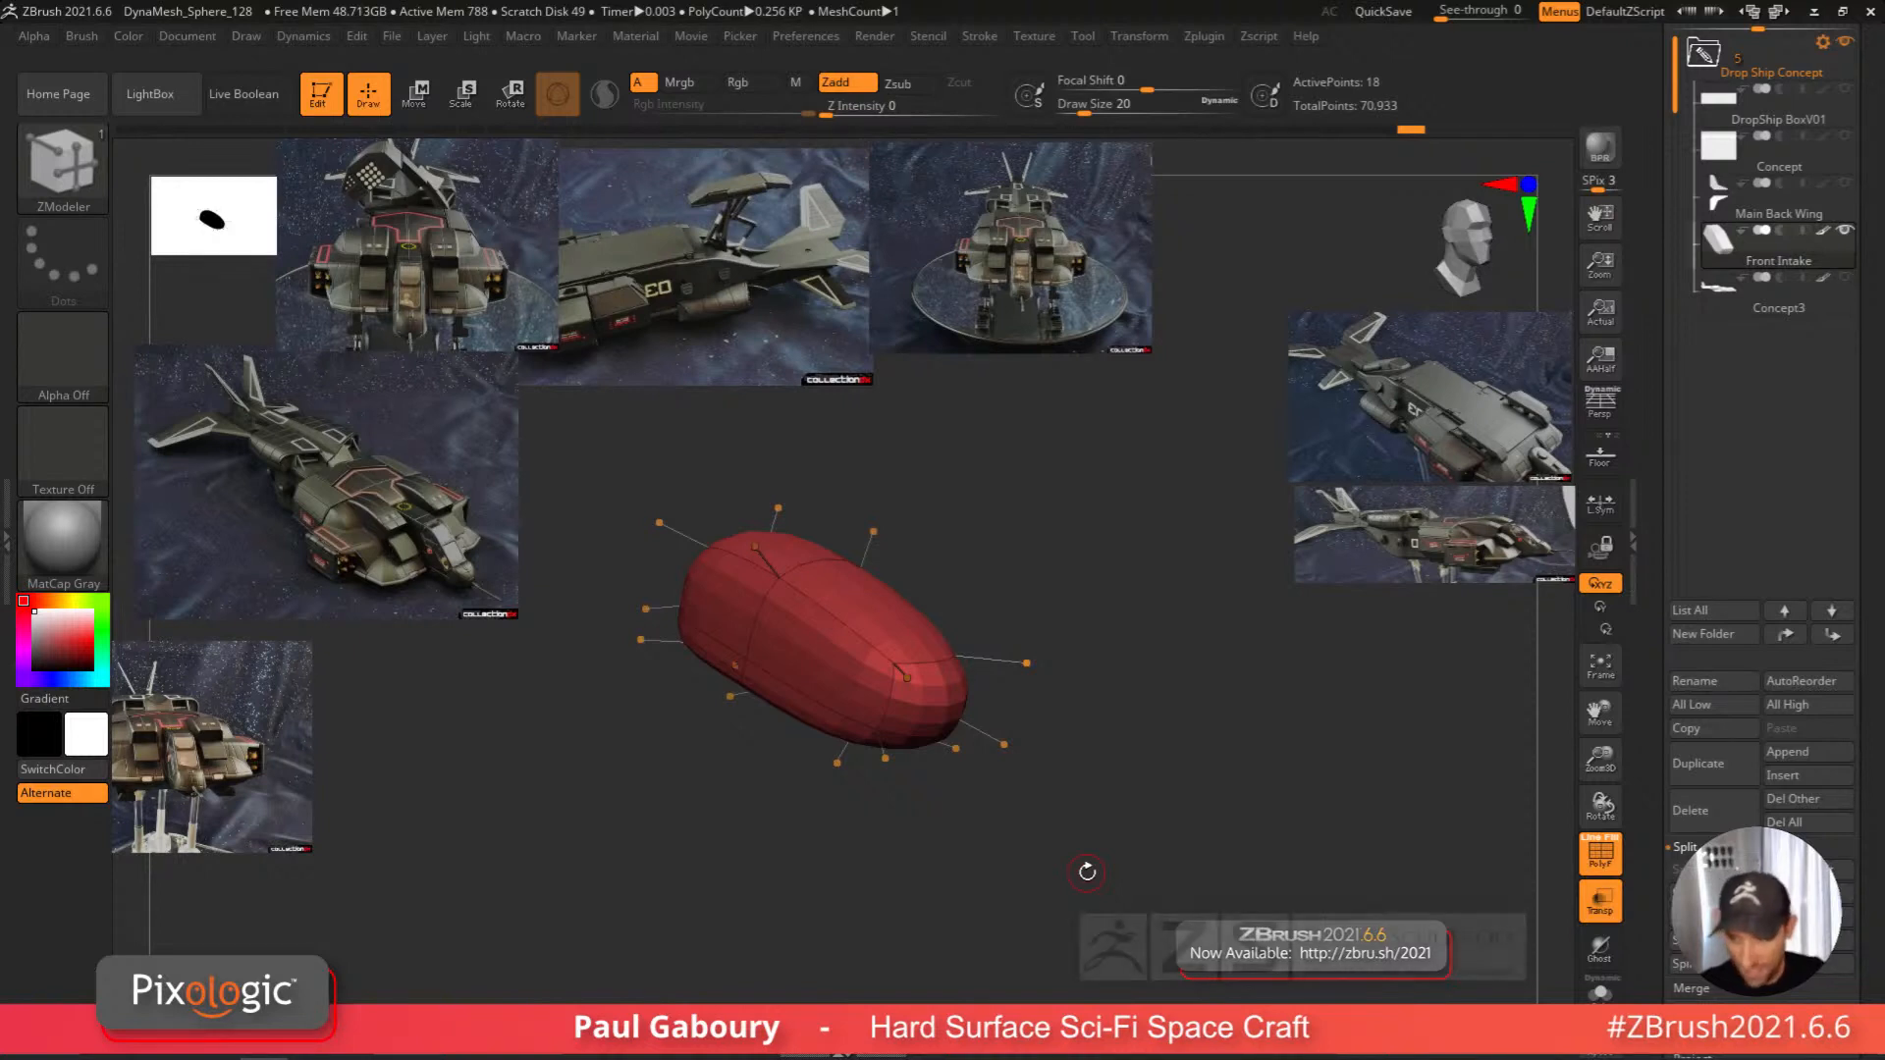
left_click_drag(1708, 393, 1708, 611)
left_click(1708, 217)
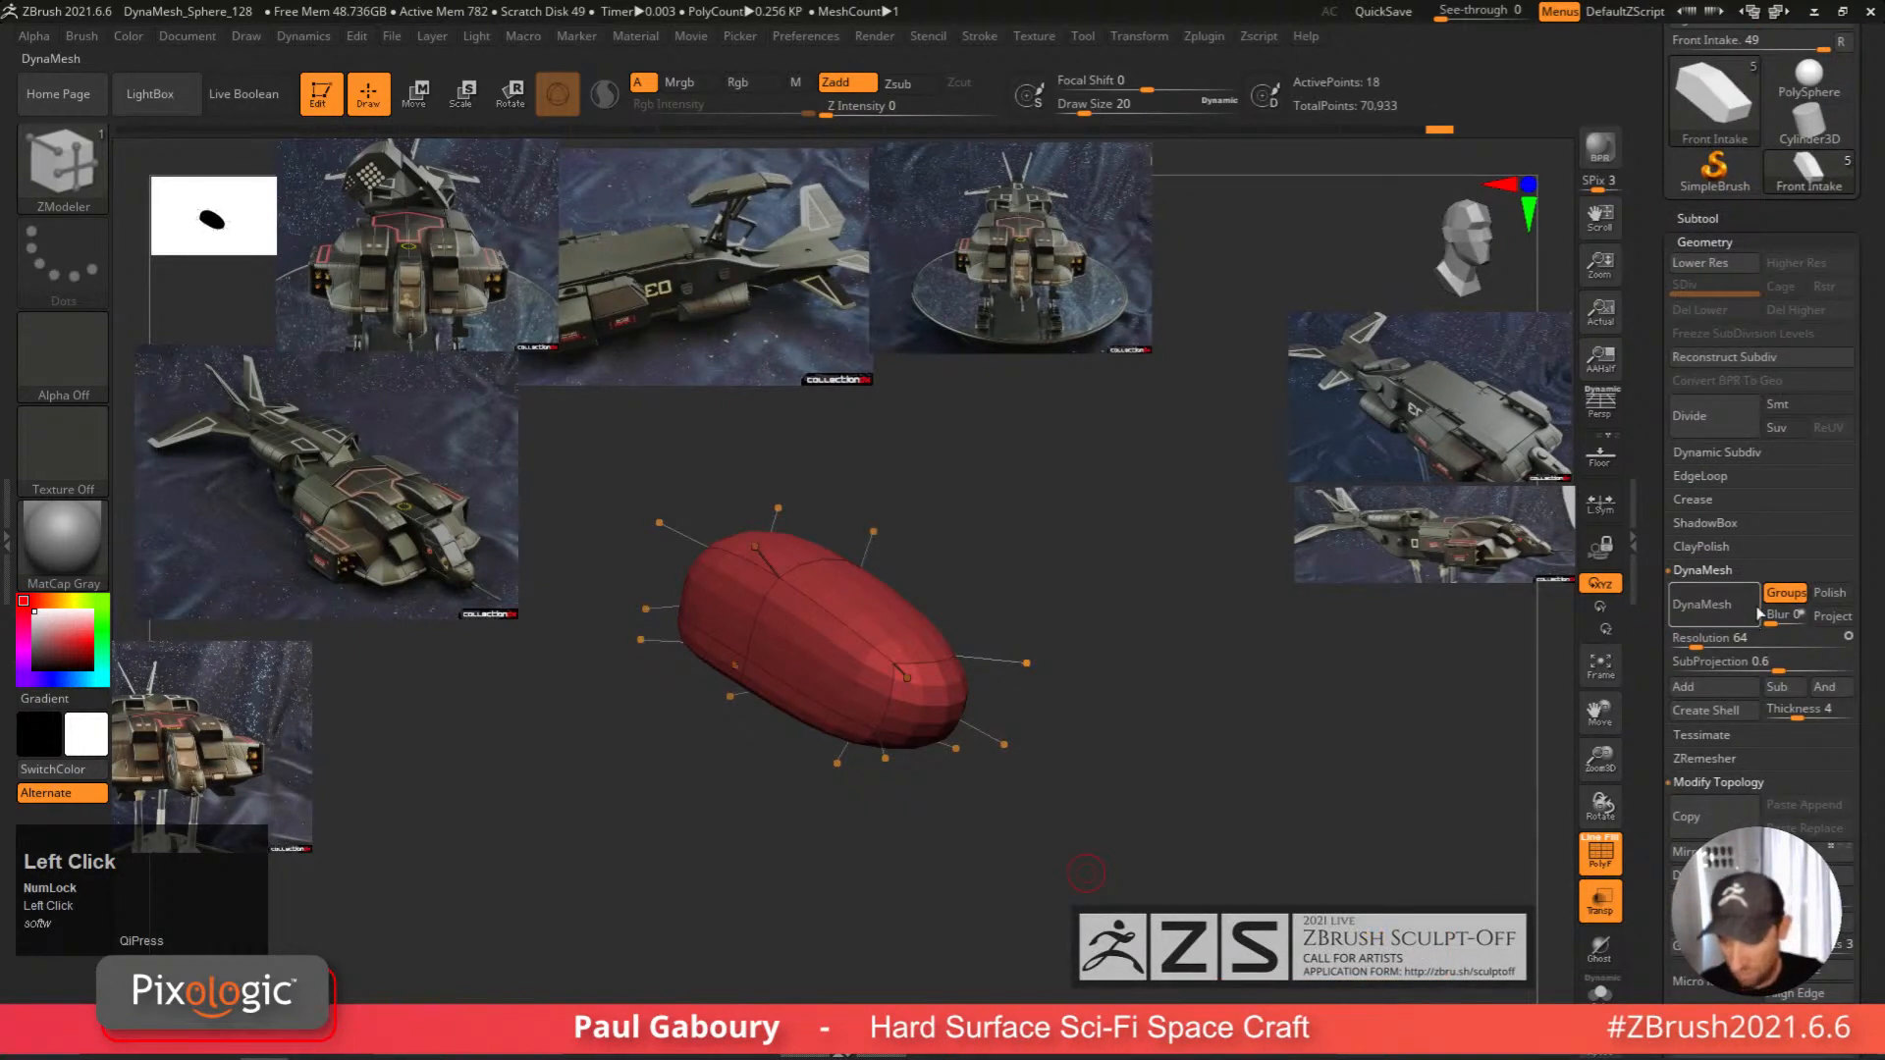
left_click(1725, 573)
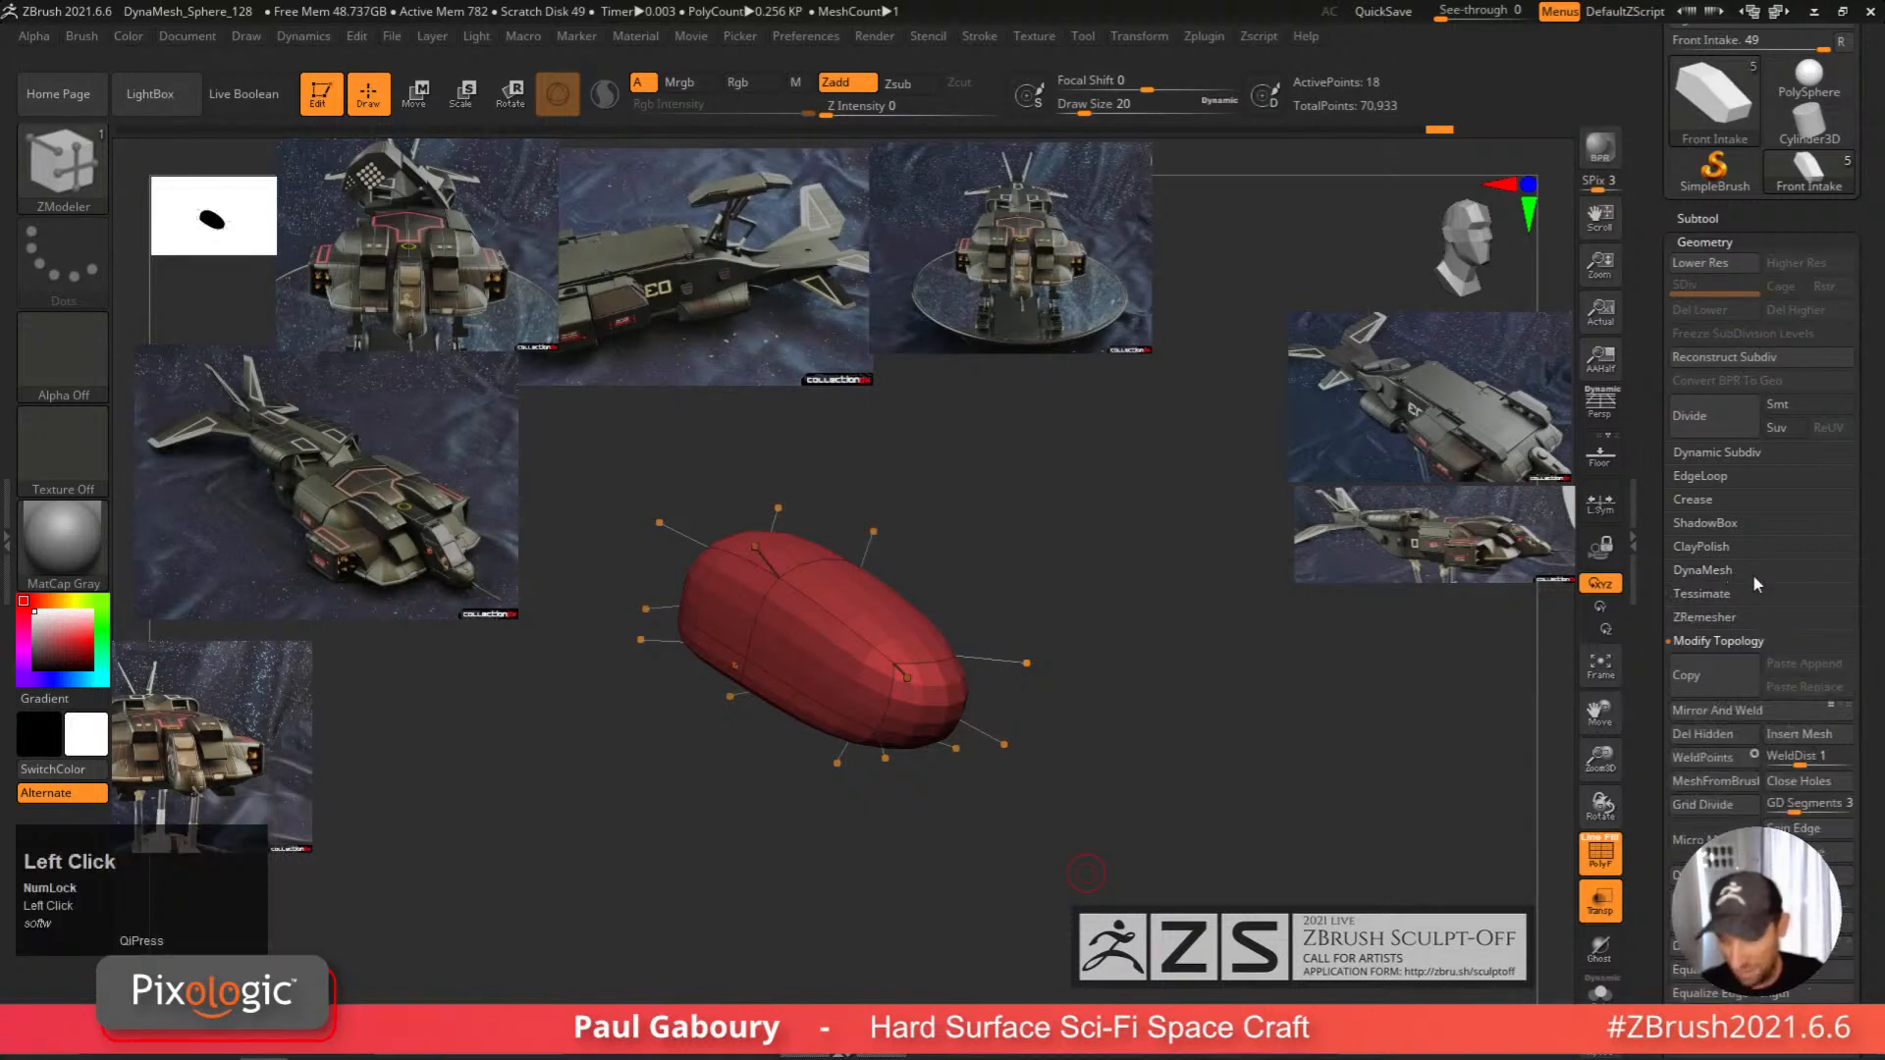
left_click(1736, 641)
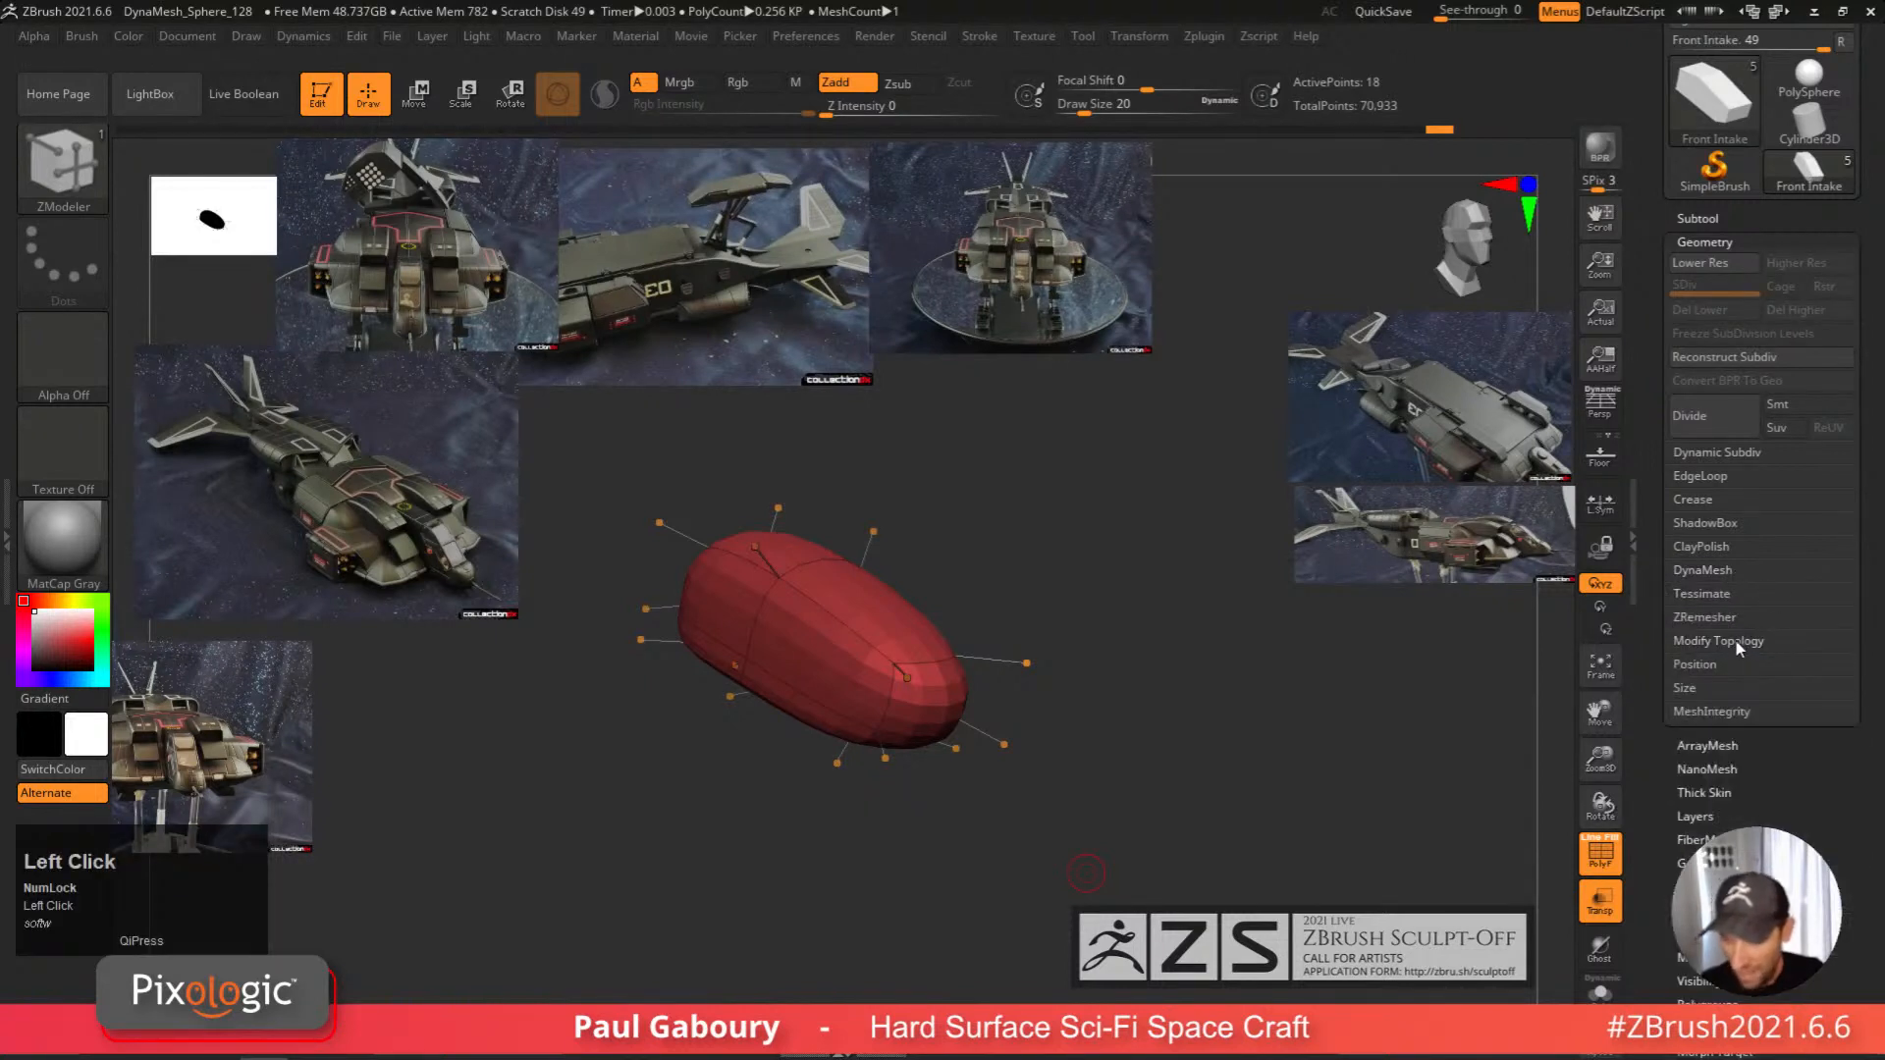
left_click(1718, 453)
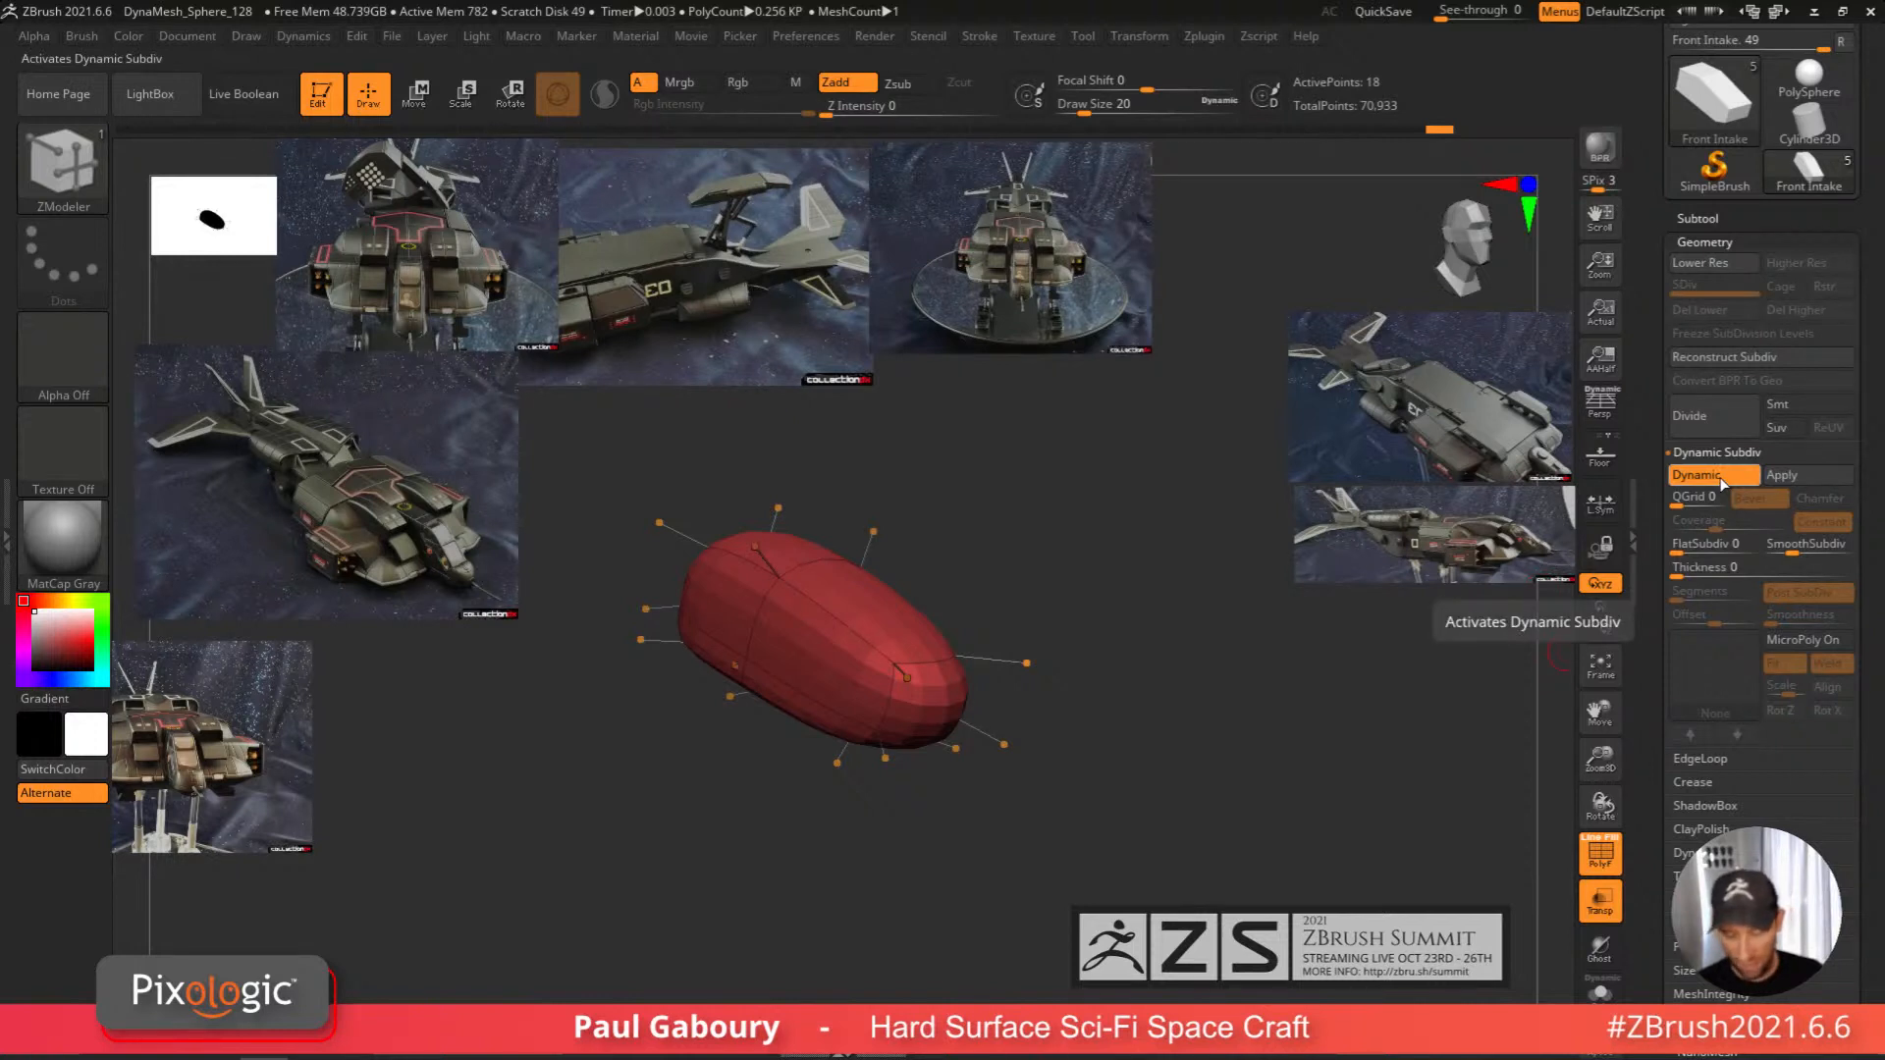
Toggle Dynamic Subdiv repeatedly to compare the low-poly block with its smoothed preview, leaving the preview on.
key("d")
key("d")
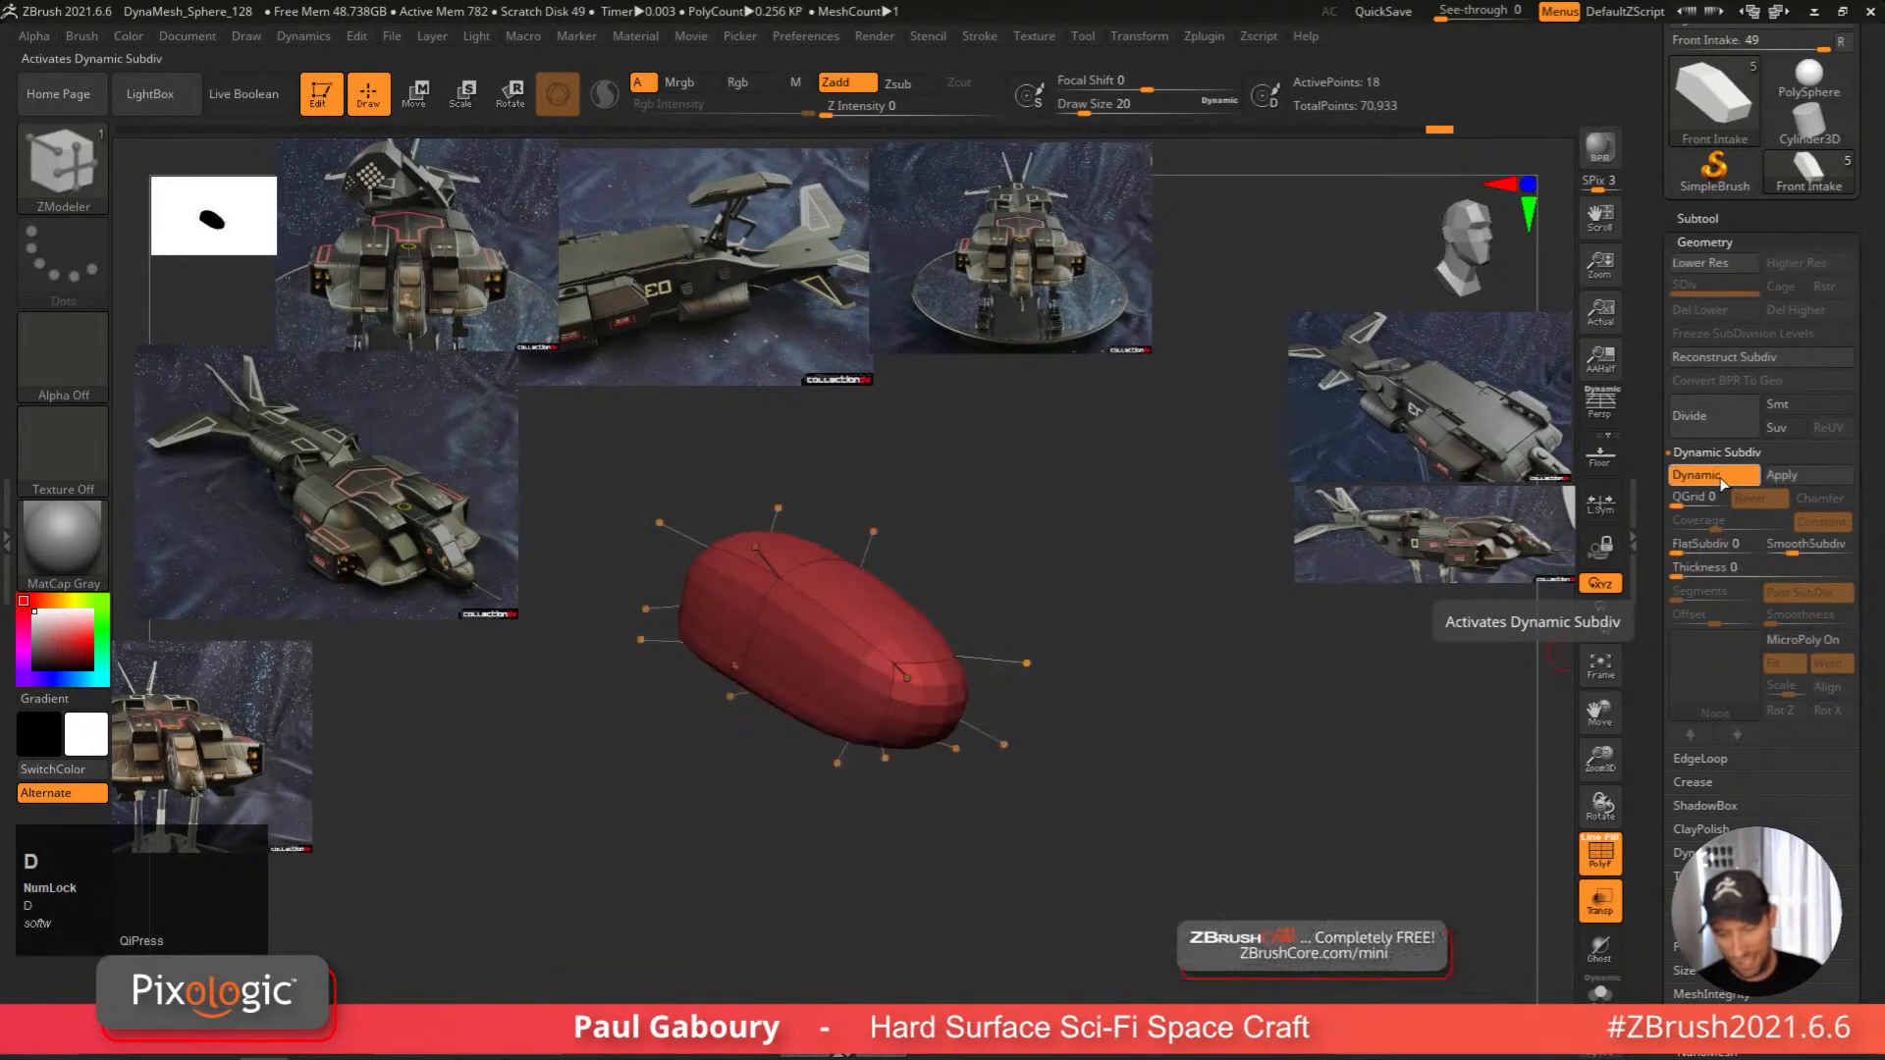
key("shift+d")
key("d")
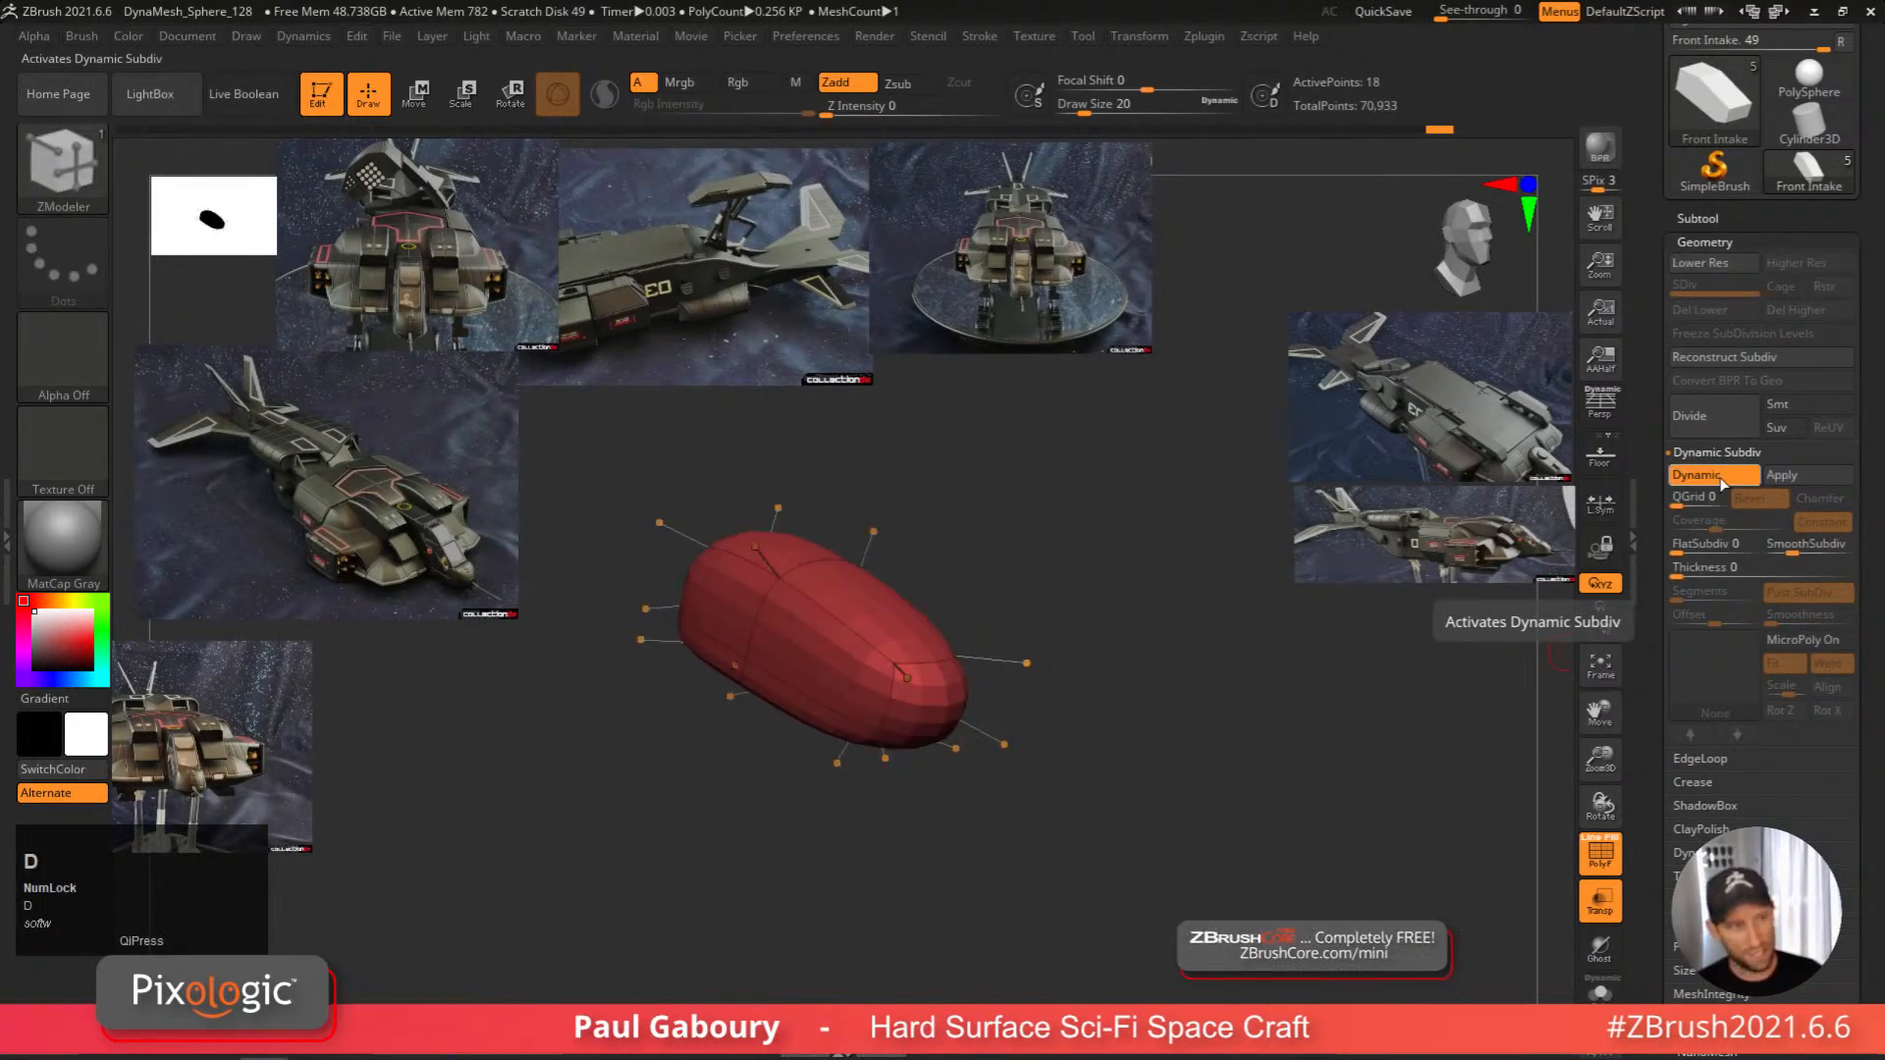
key("shift+d")
key("d")
key("shift+d")
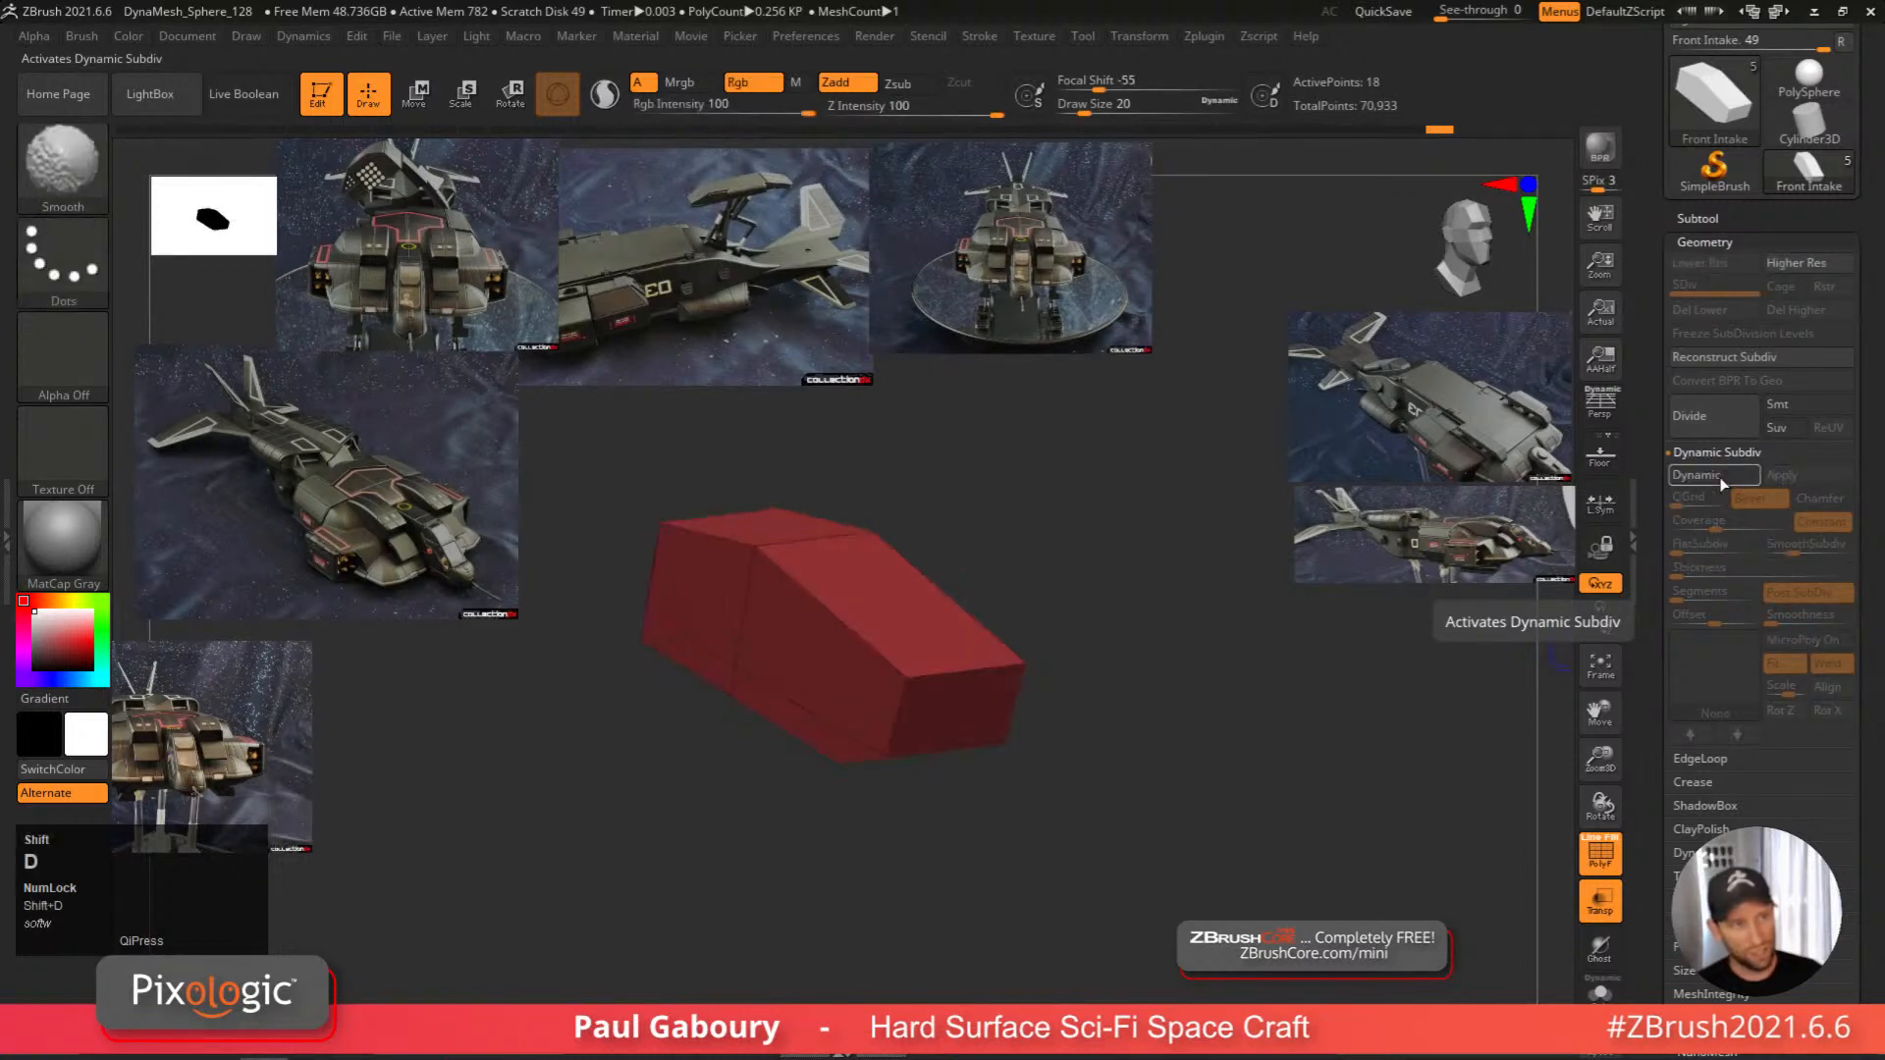
key("d")
key("shift+d")
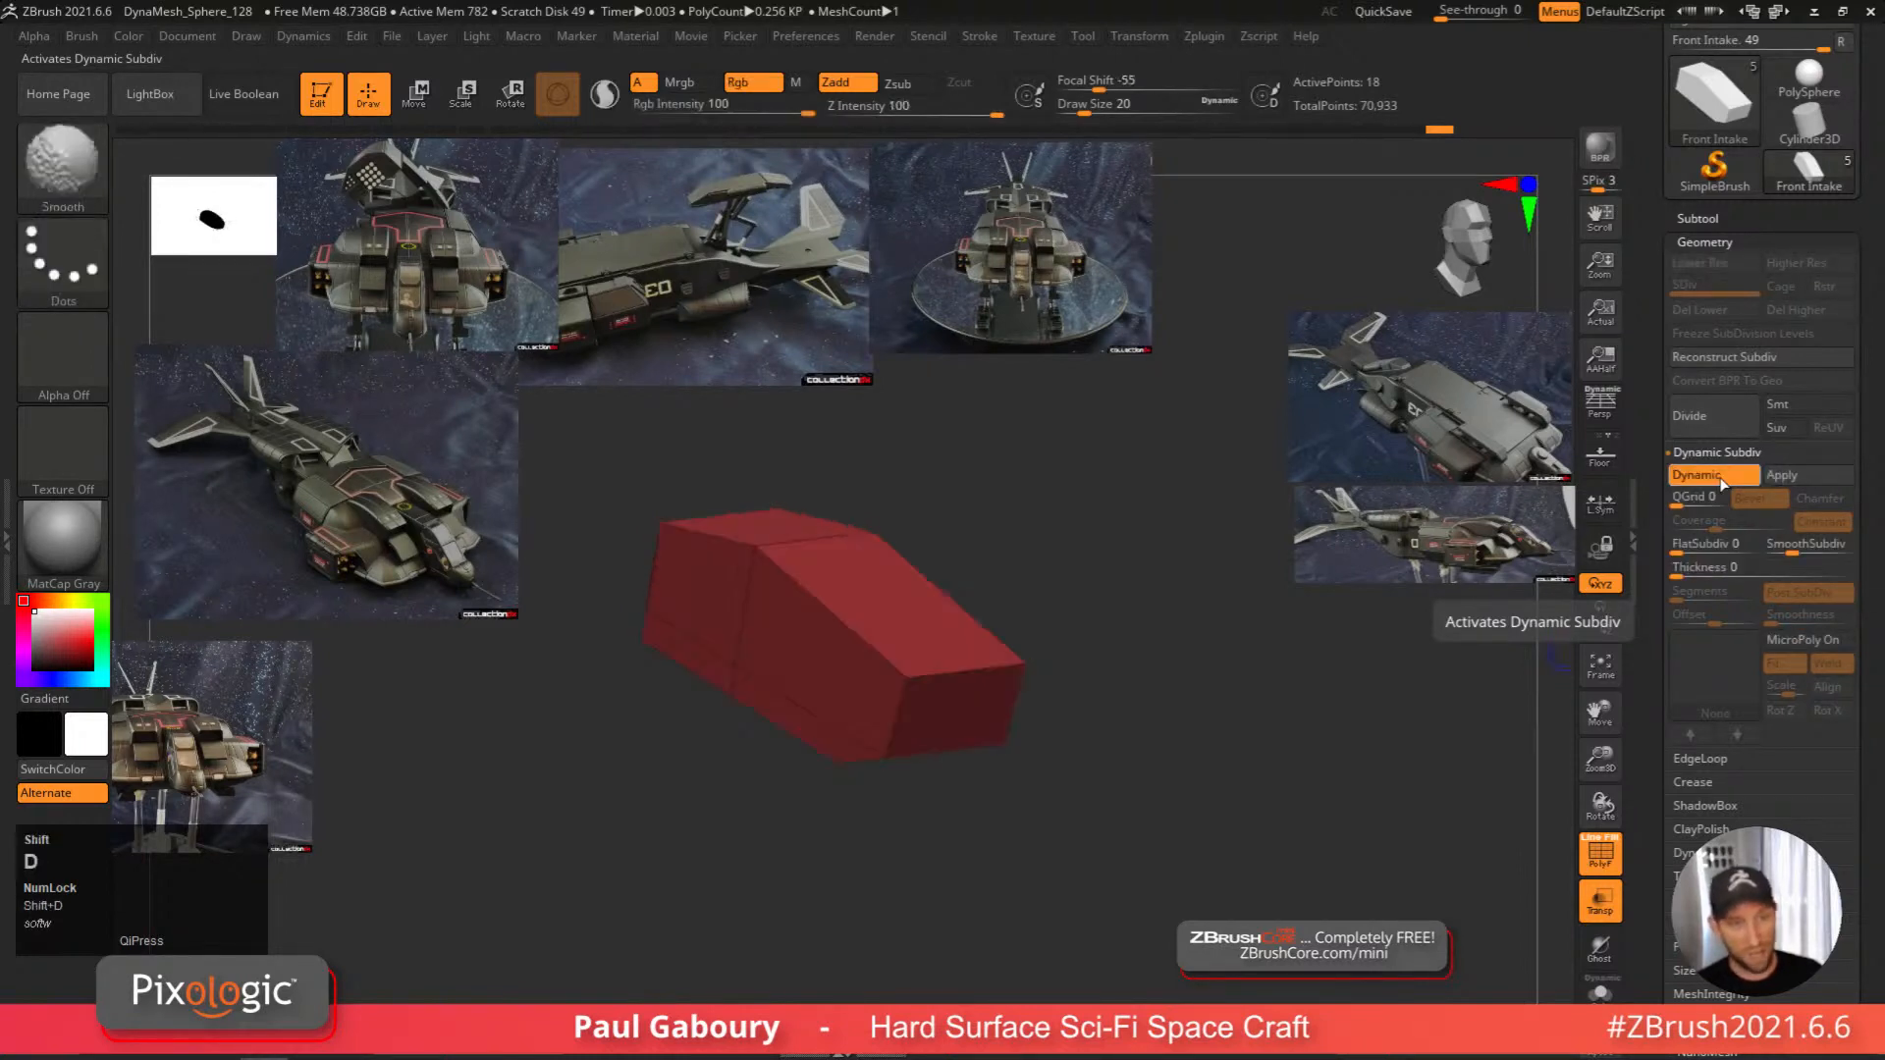
key("d")
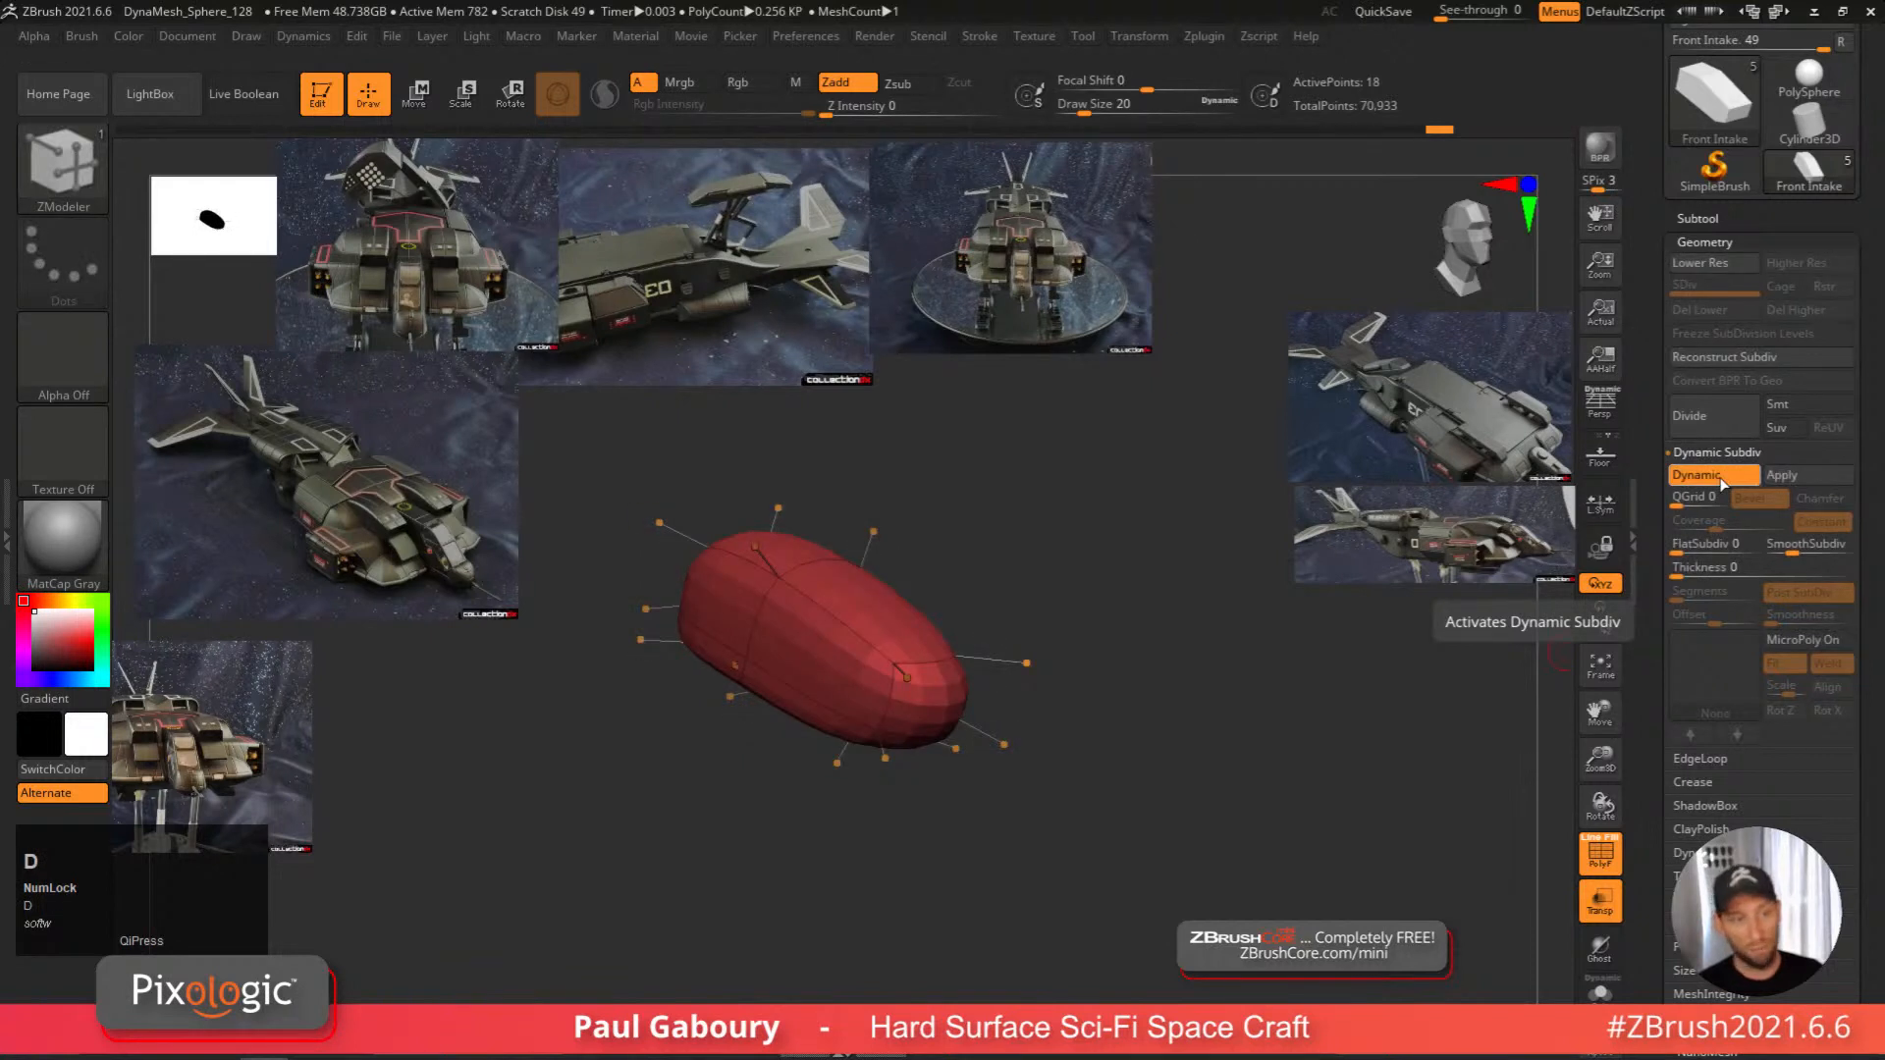
key("shift+d")
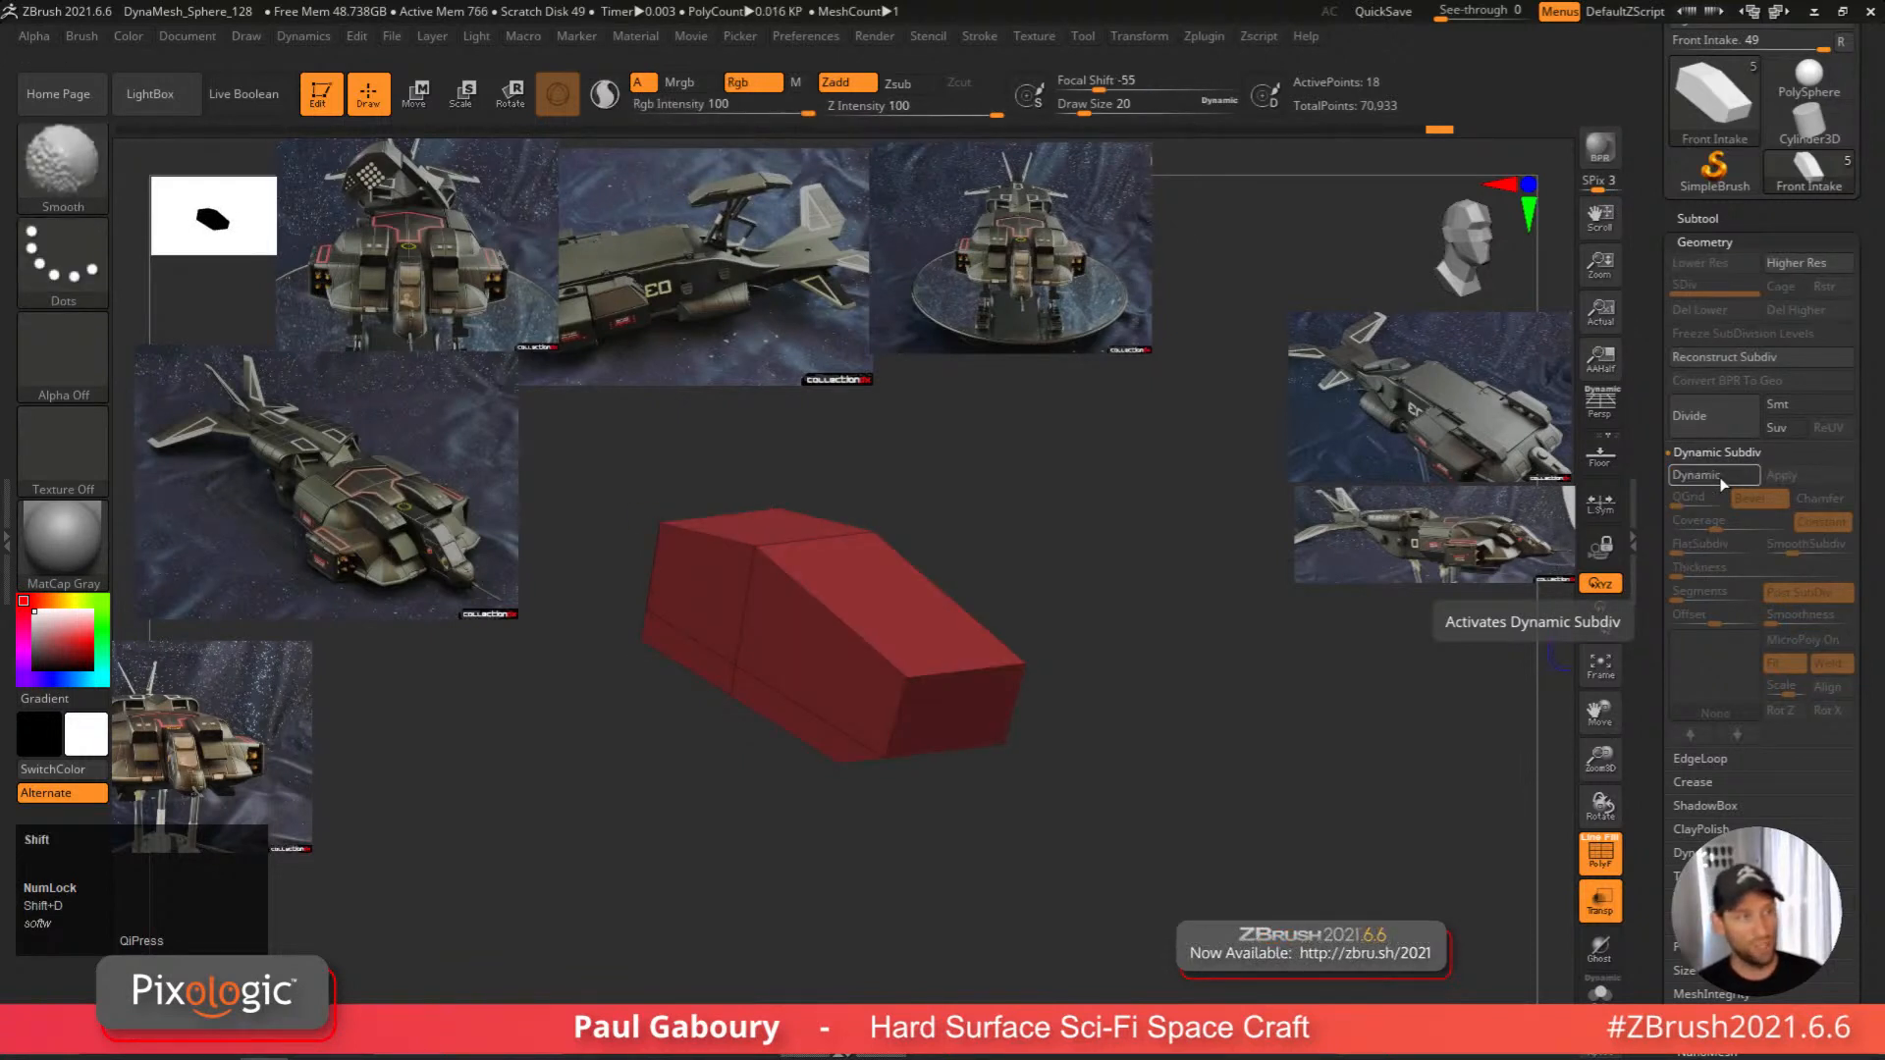
key("d")
key("d")
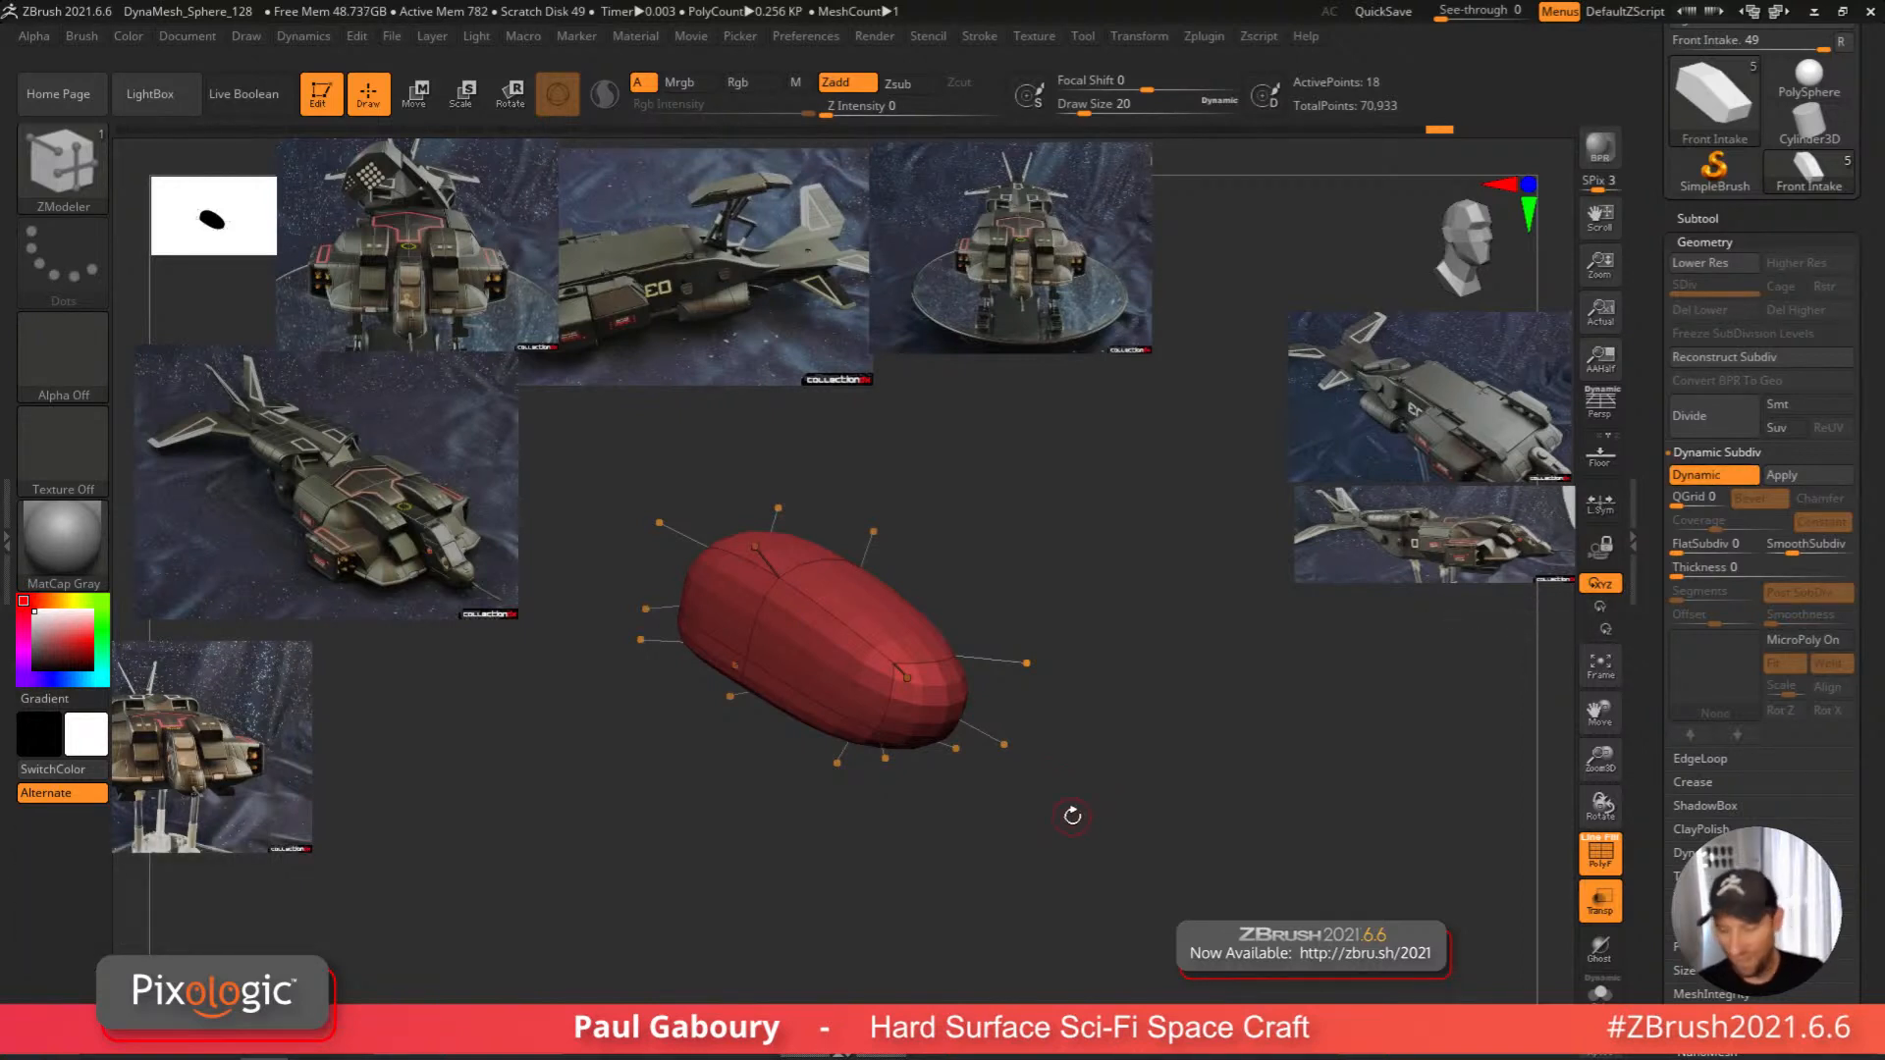
Insert supporting edge loops near both ends and along the upper edge of the Front Intake to tighten its smoothed shape.
right_click_drag(1076, 849, 1025, 719, "alt")
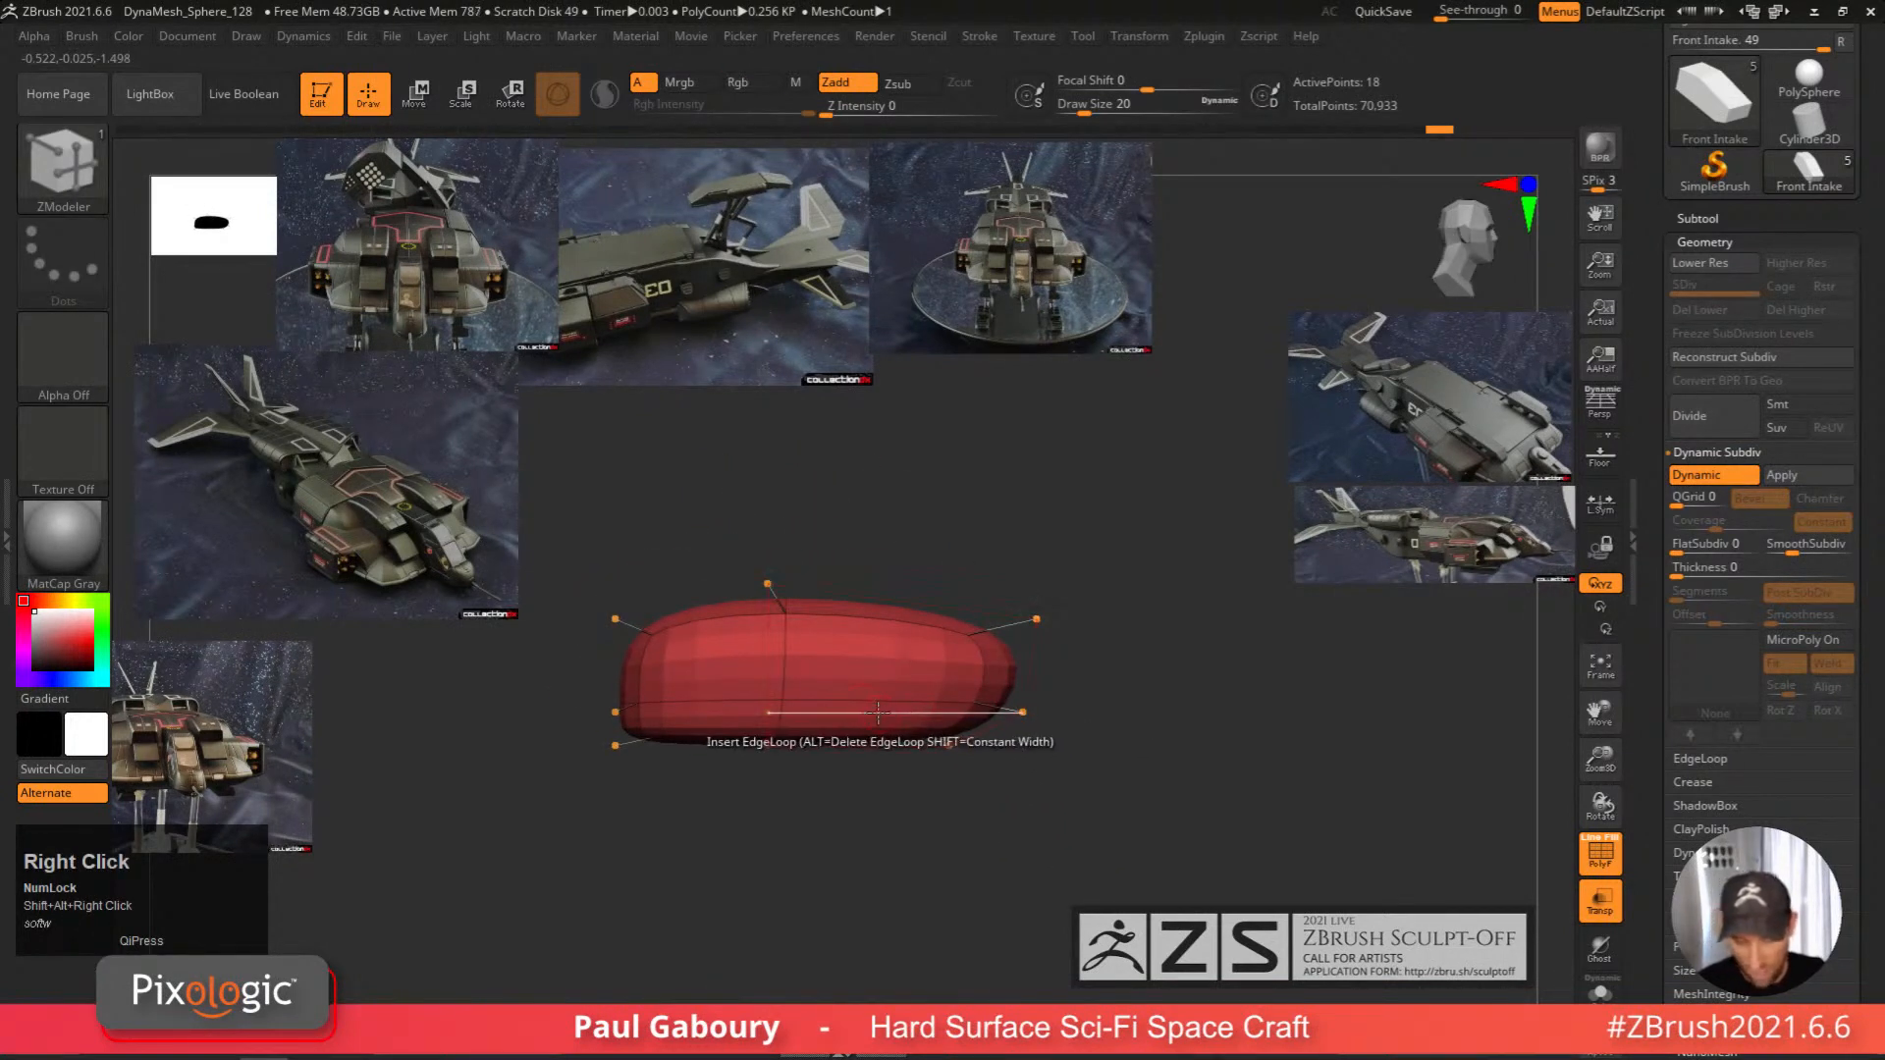
left_click(867, 709)
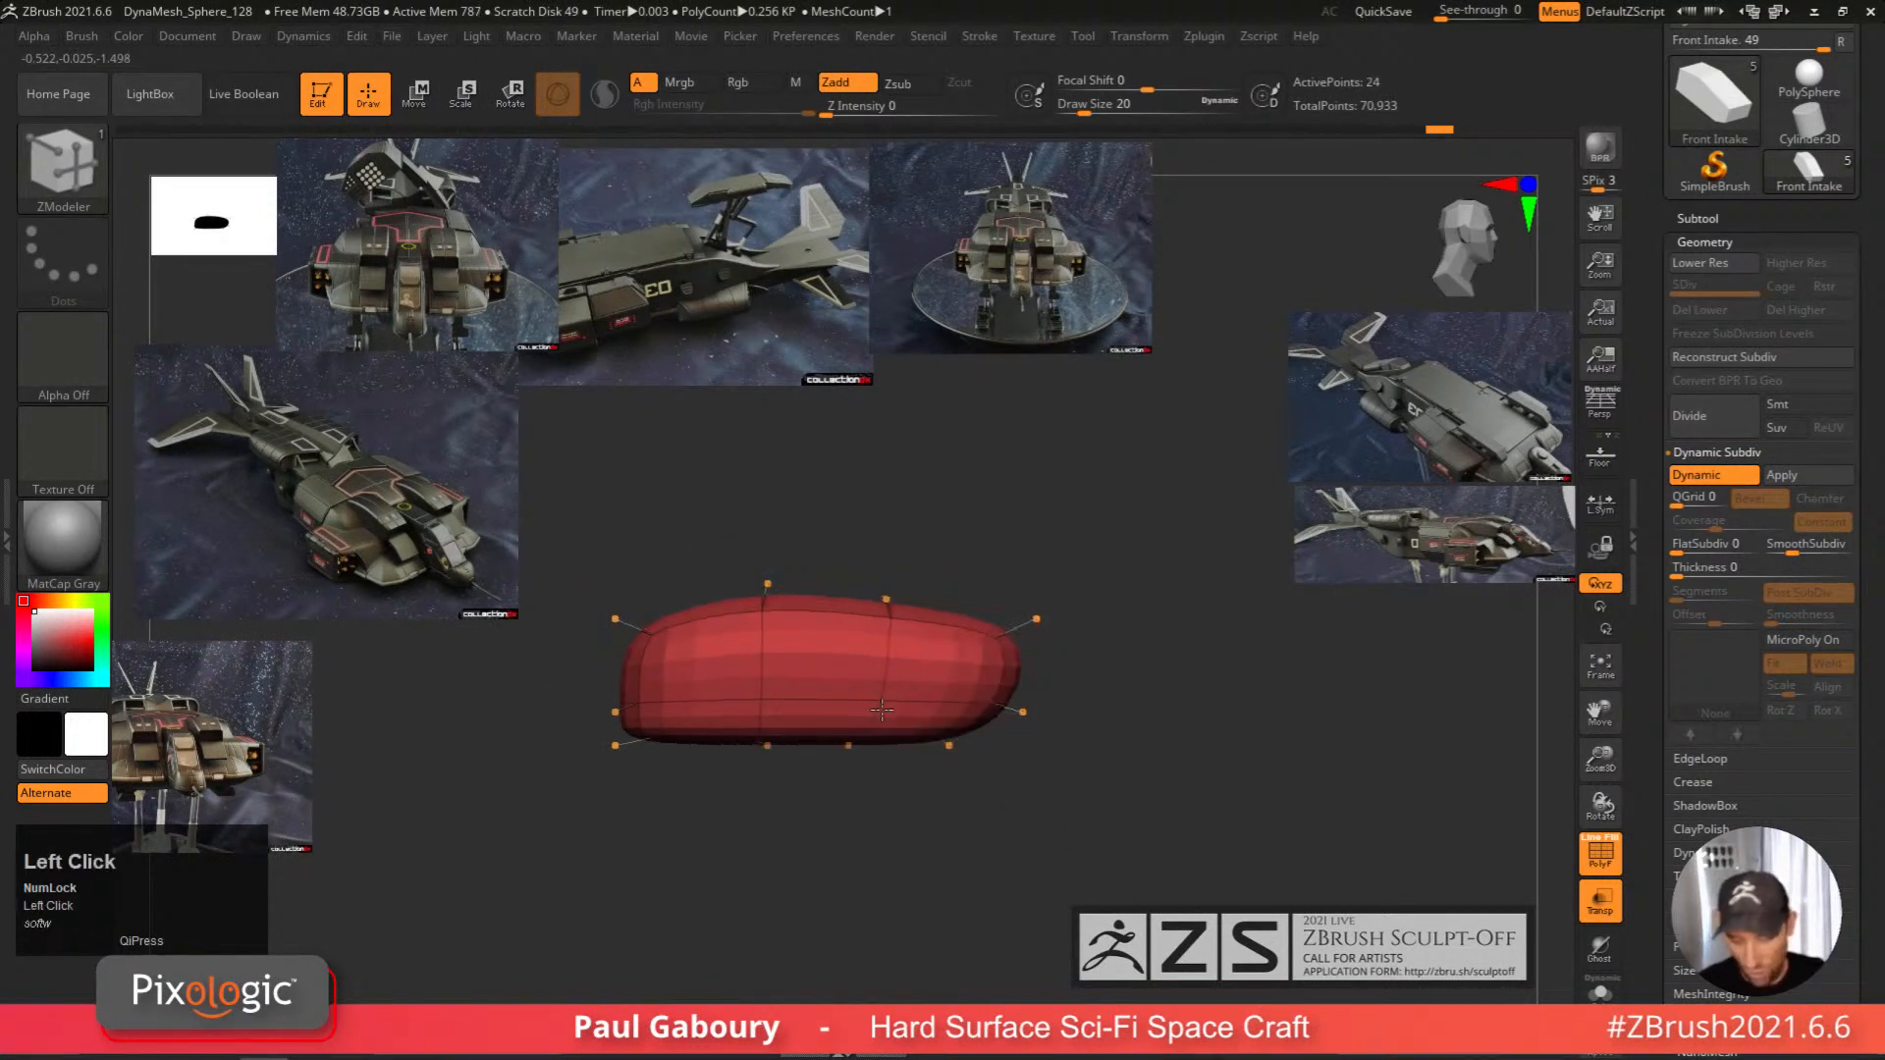
left_click(946, 655)
left_click_drag(946, 656, 957, 703)
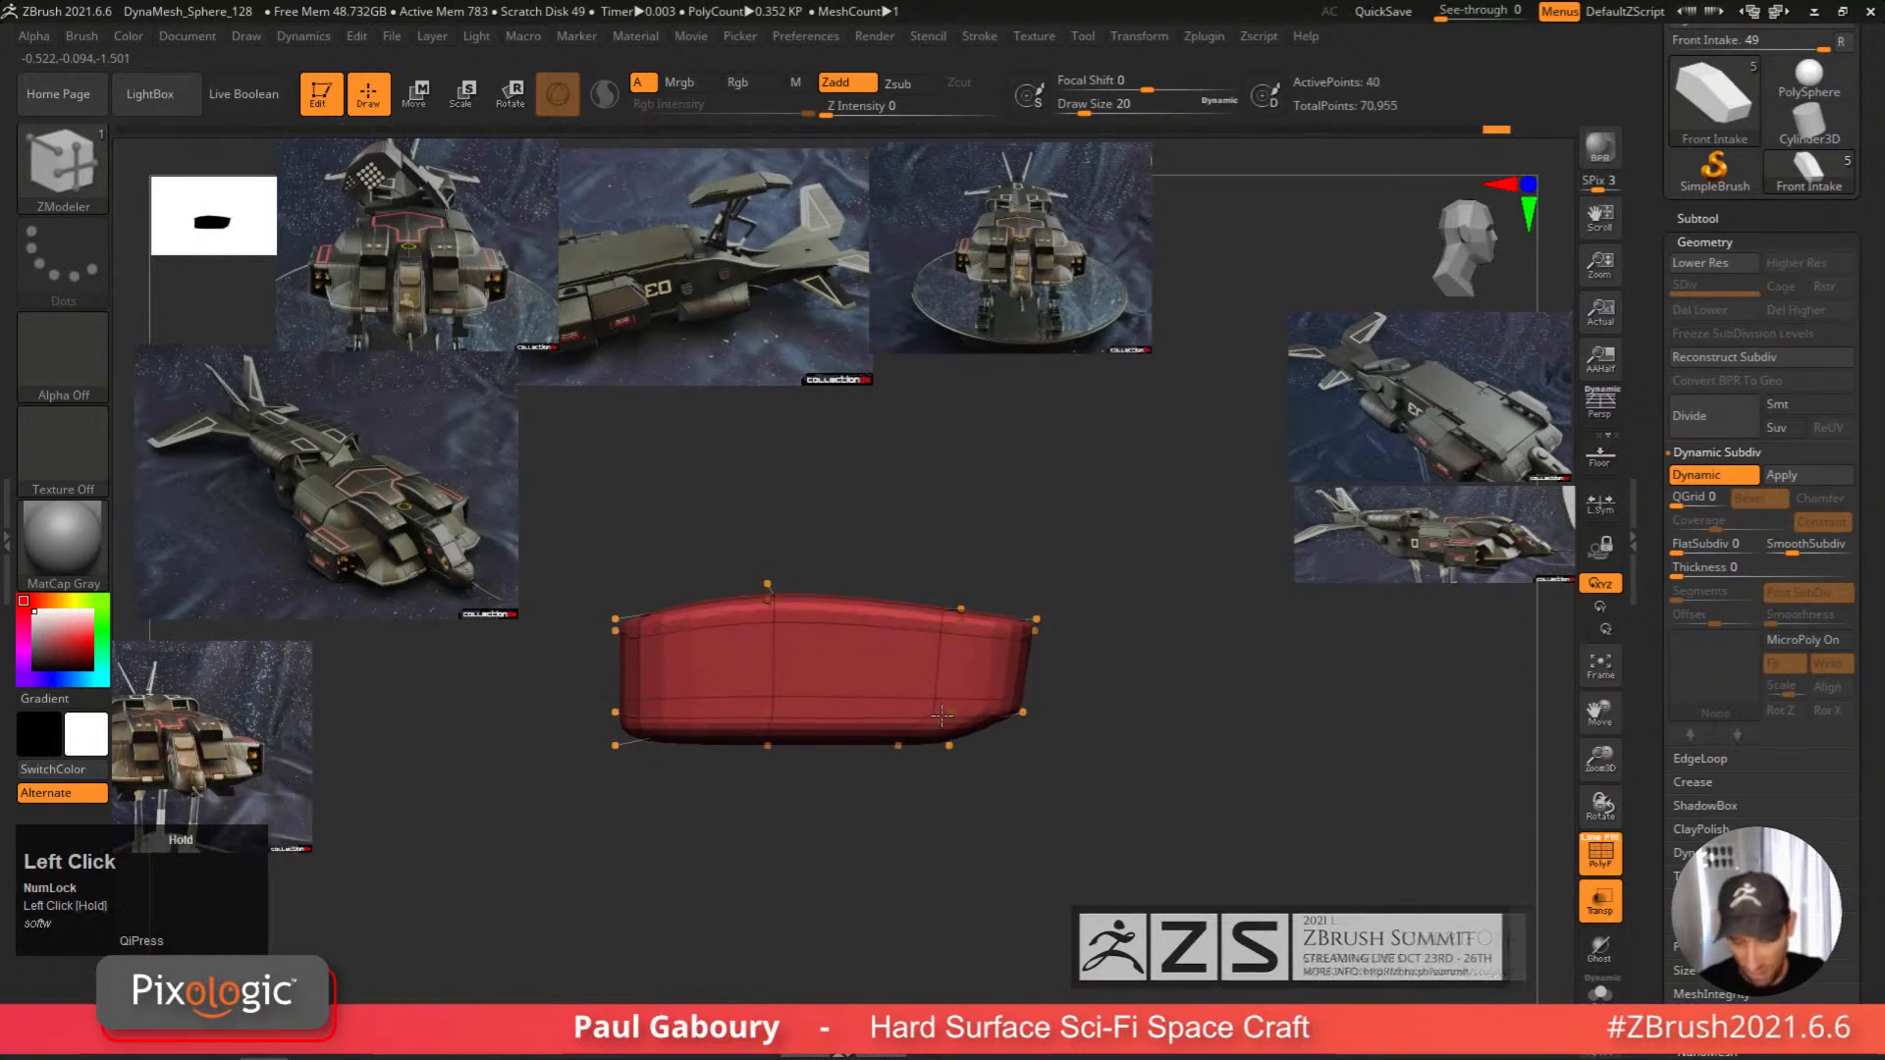
Try edge loops close to both sides of the Front Intake's end face and compare the mesh without its wireframe.
right_click_drag(971, 684, 1044, 666)
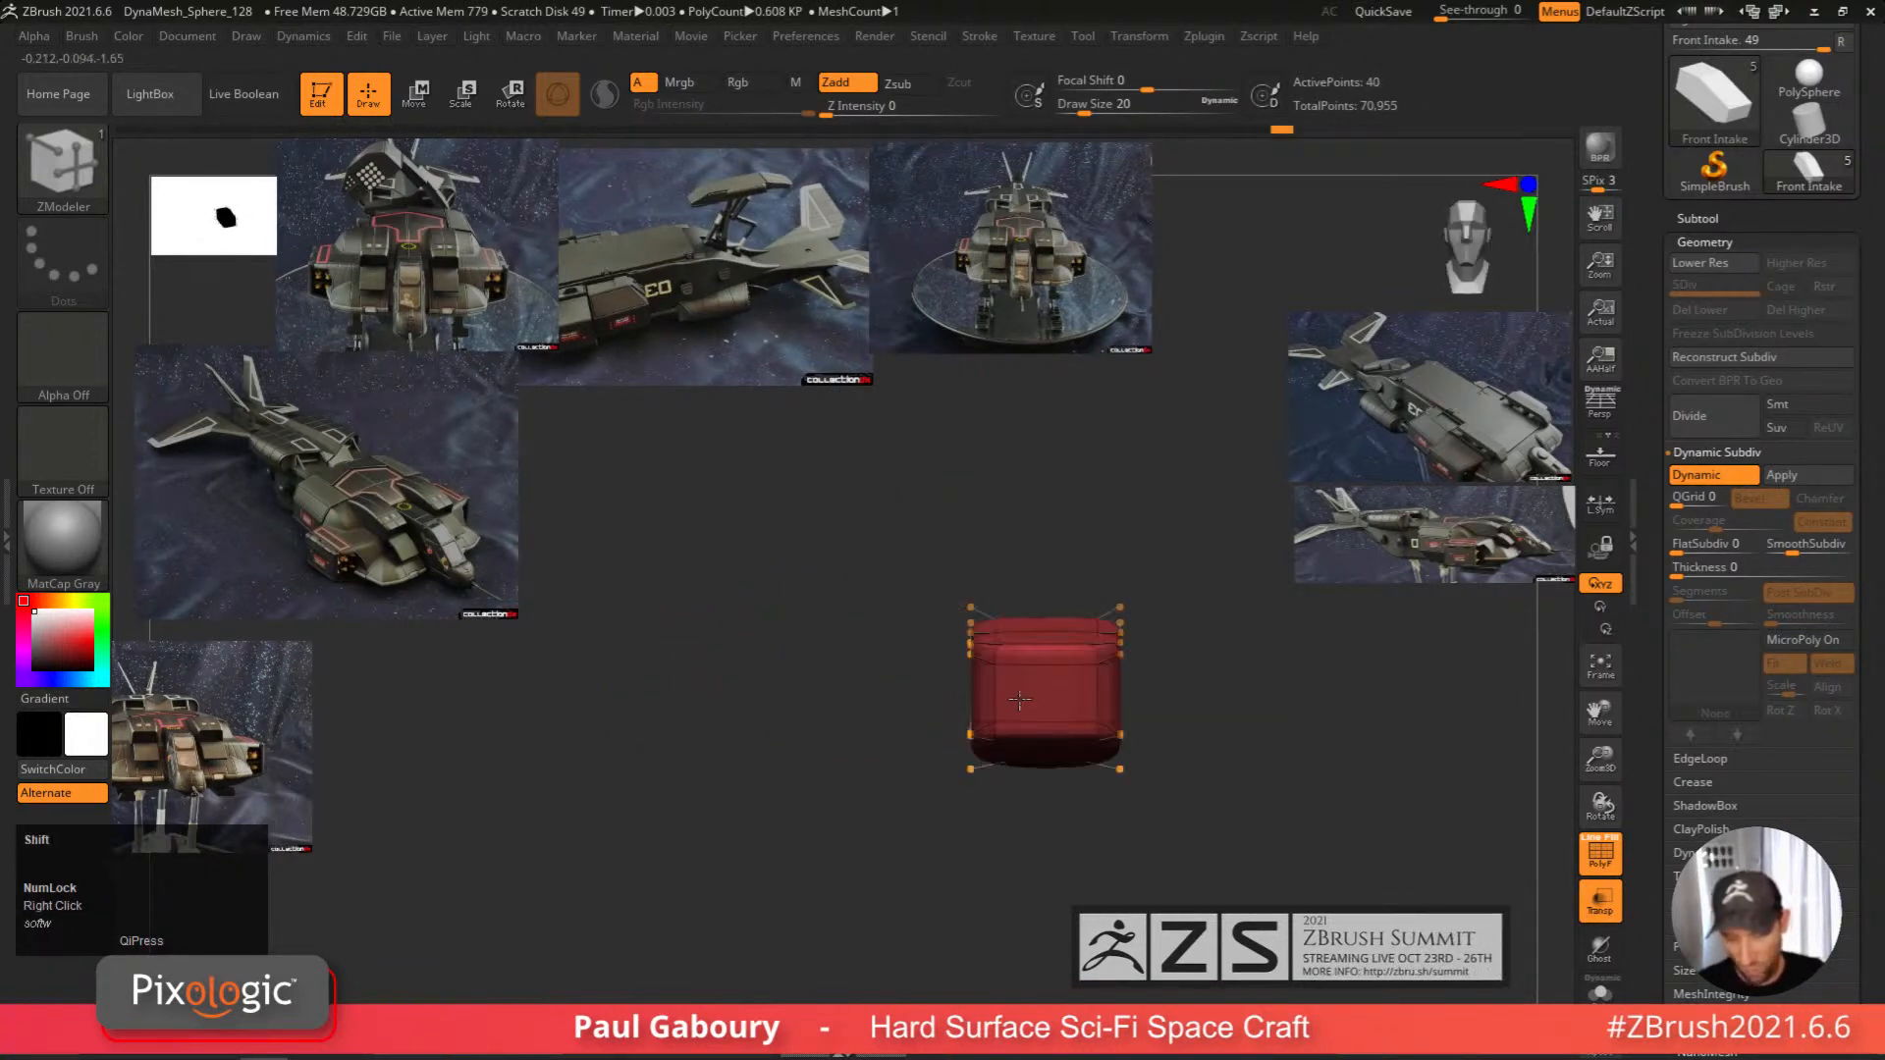
left_click(1044, 665)
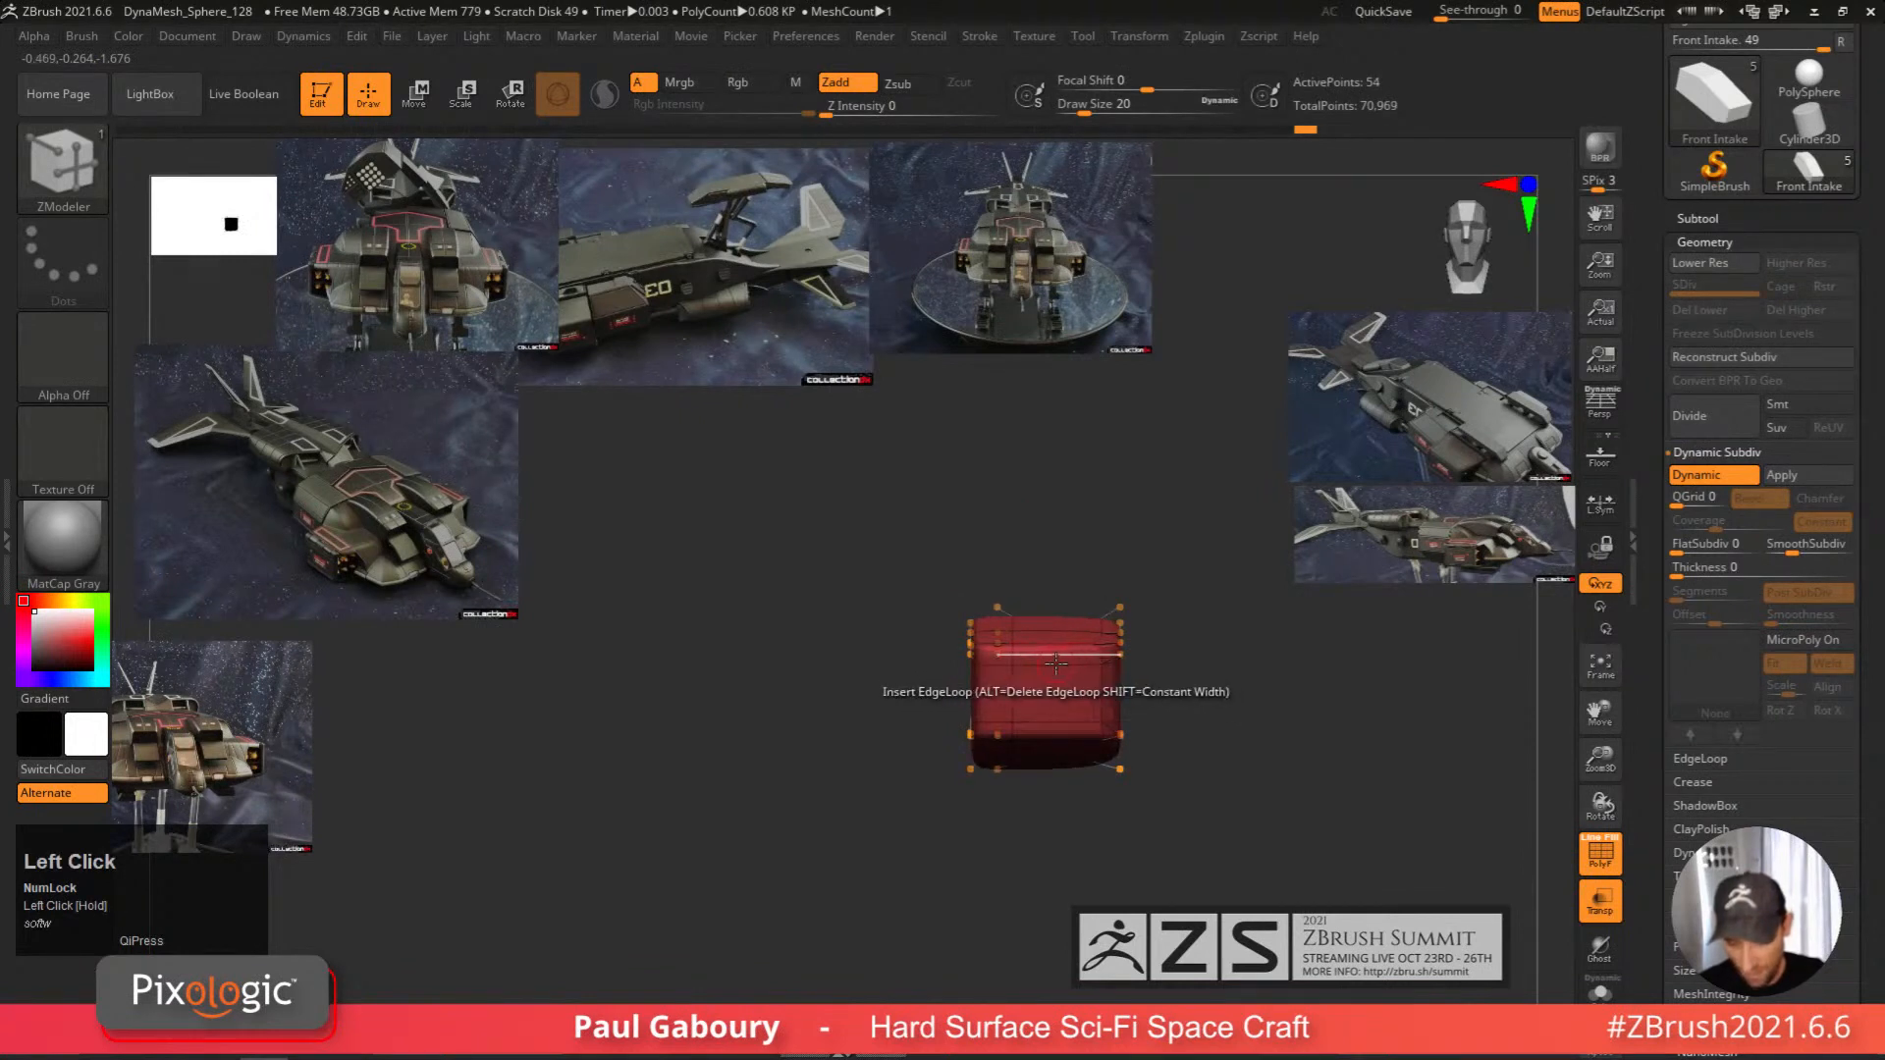
left_click(1090, 658)
mouse_move(1089, 657)
right_mouse_down()
mouse_move(1207, 779)
mouse_move(1128, 834)
mouse_move(1191, 724)
mouse_move(1136, 824)
mouse_move(1166, 818)
mouse_move(1145, 786)
right_mouse_up()
key("shift+f")
key("shift+f")
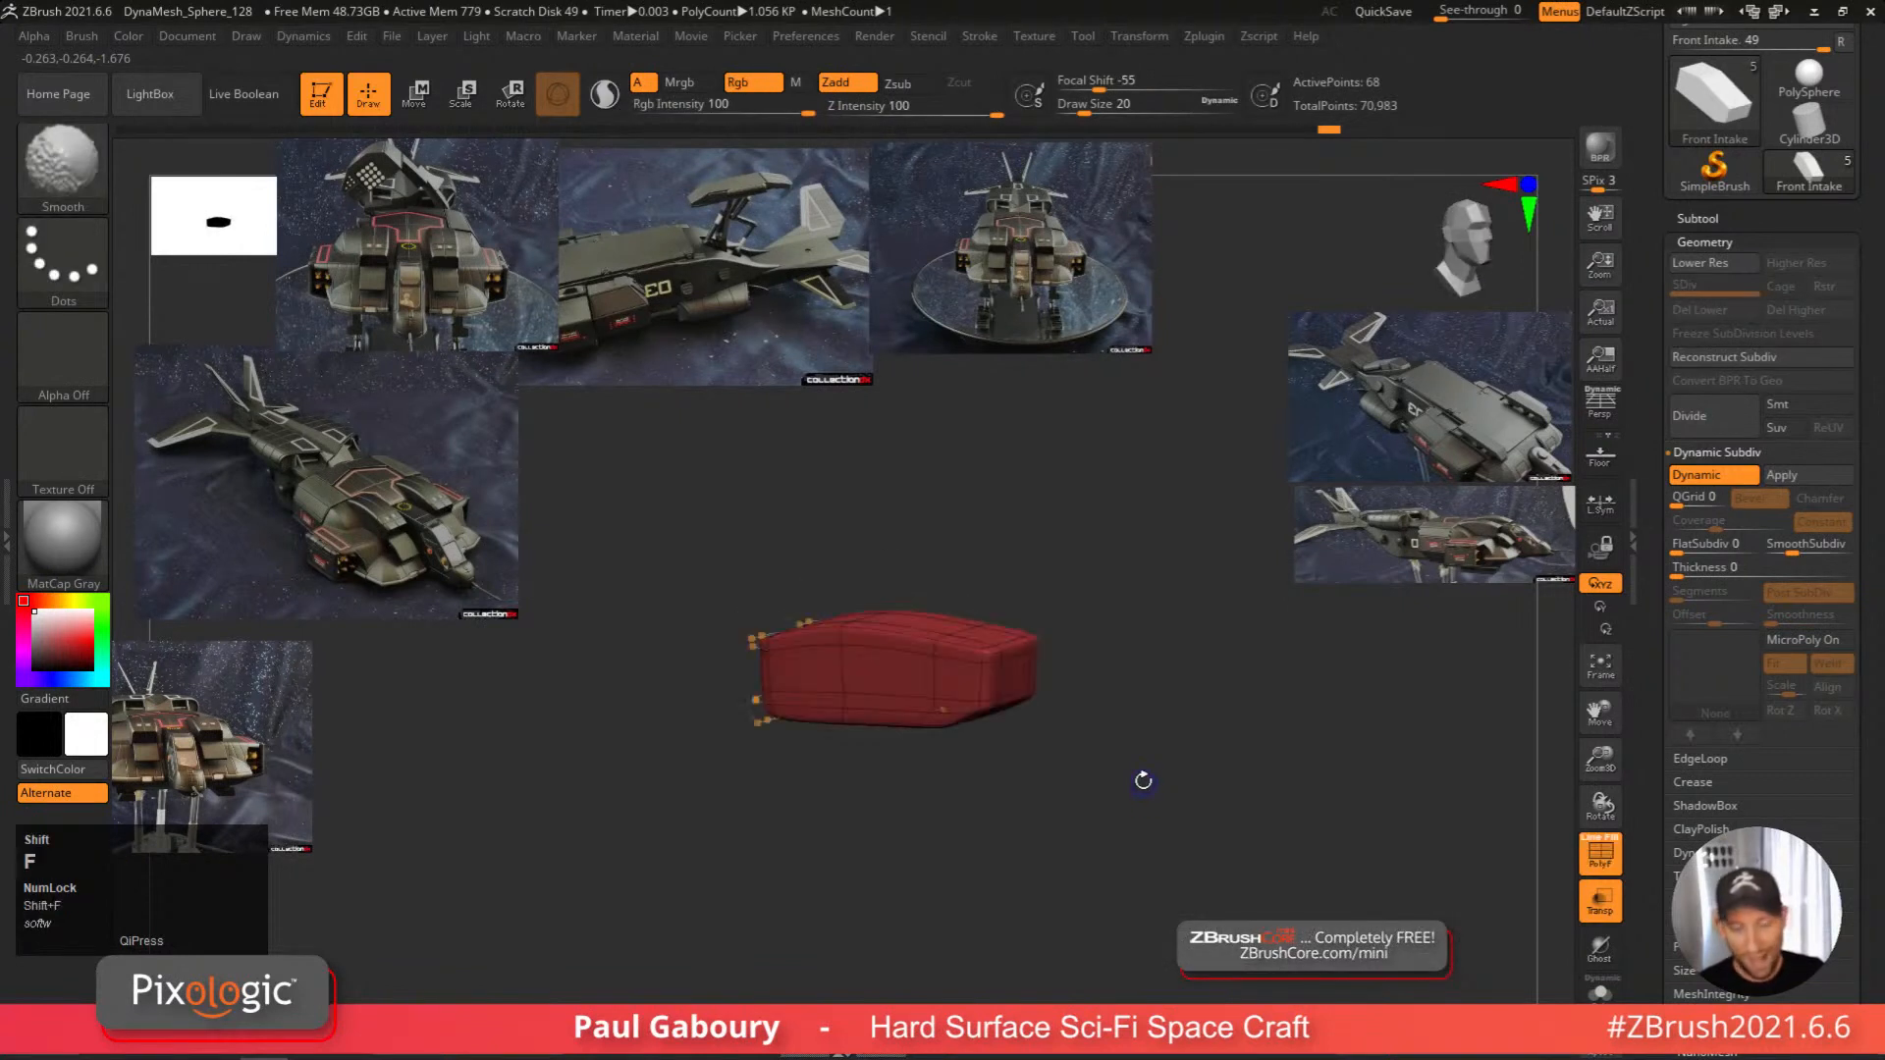
Undo the recently inserted edge loops on the Front Intake back to the single loop near its tapered end.
key("ctrl+z")
key("ctrl+z")
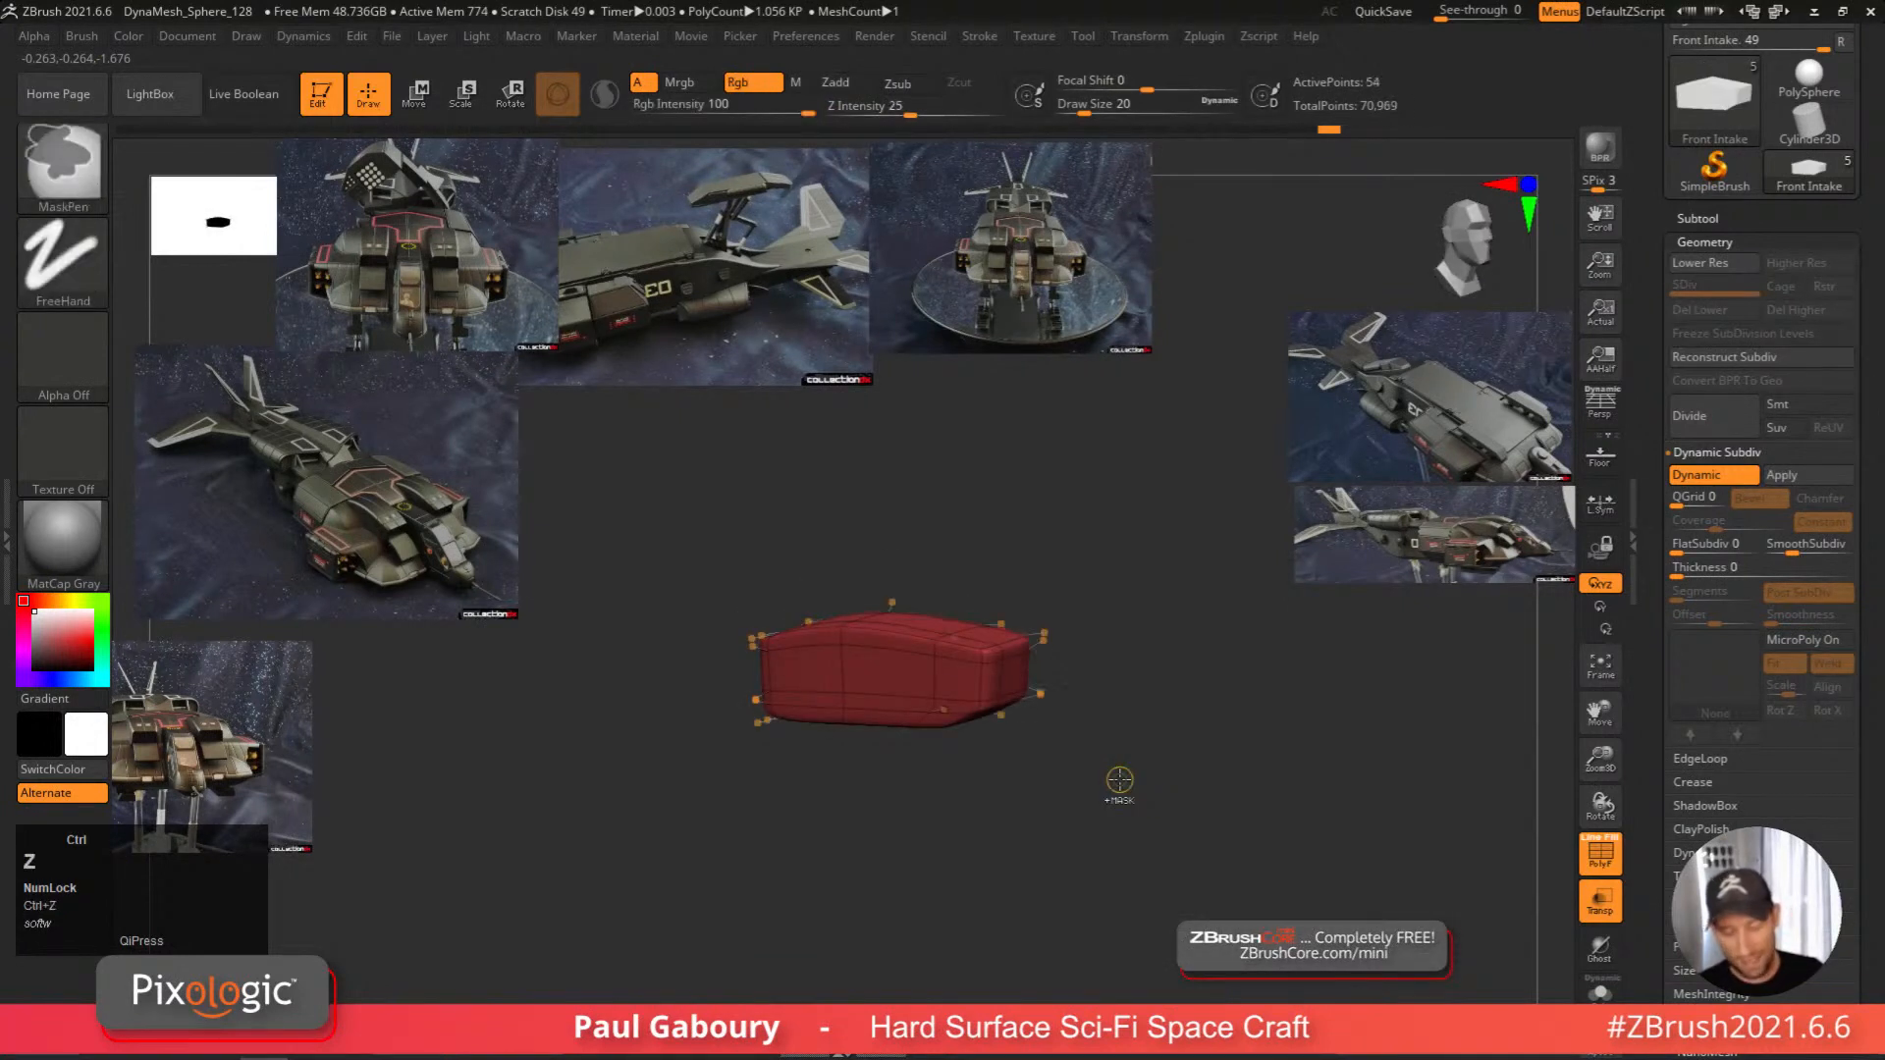
key("ctrl+z")
key("ctrl+z")
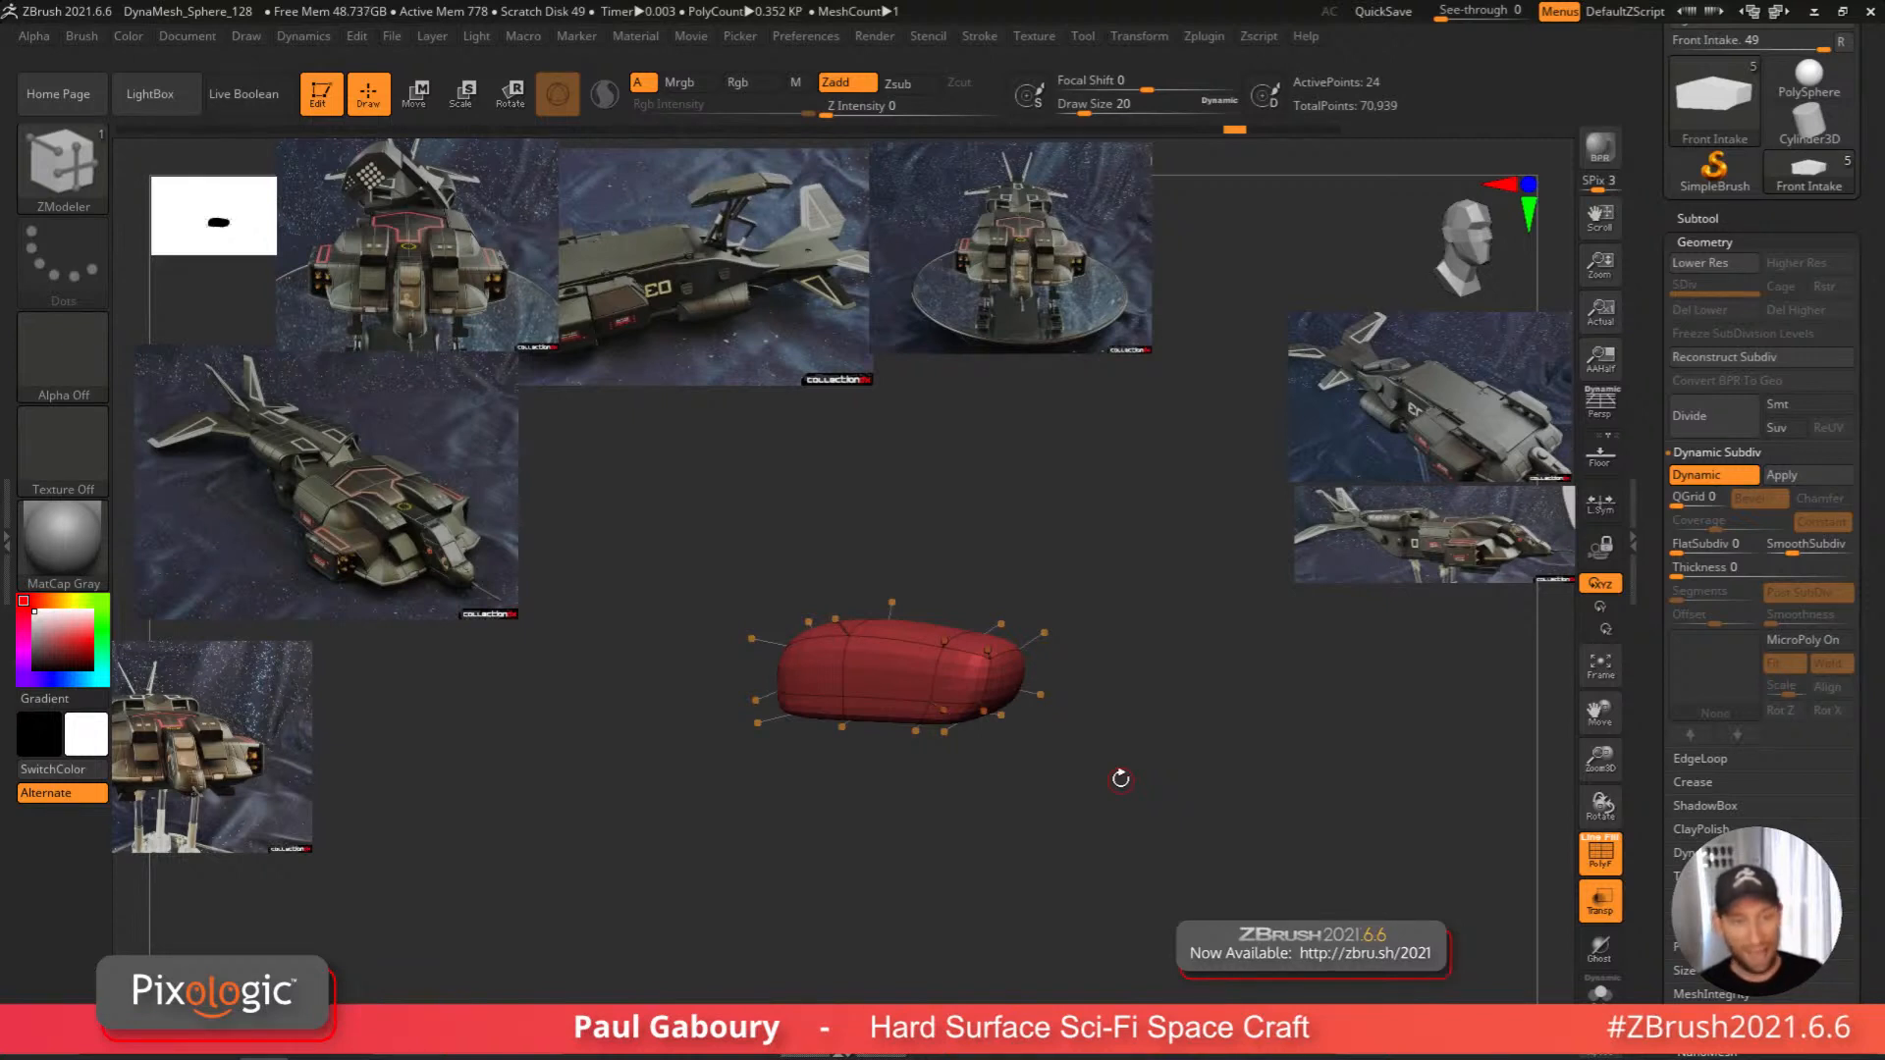
Enlarge the lower side-view dropship reference image and reposition it beside the Front Intake as a larger picture.
right_click_drag(1107, 718, 1086, 770)
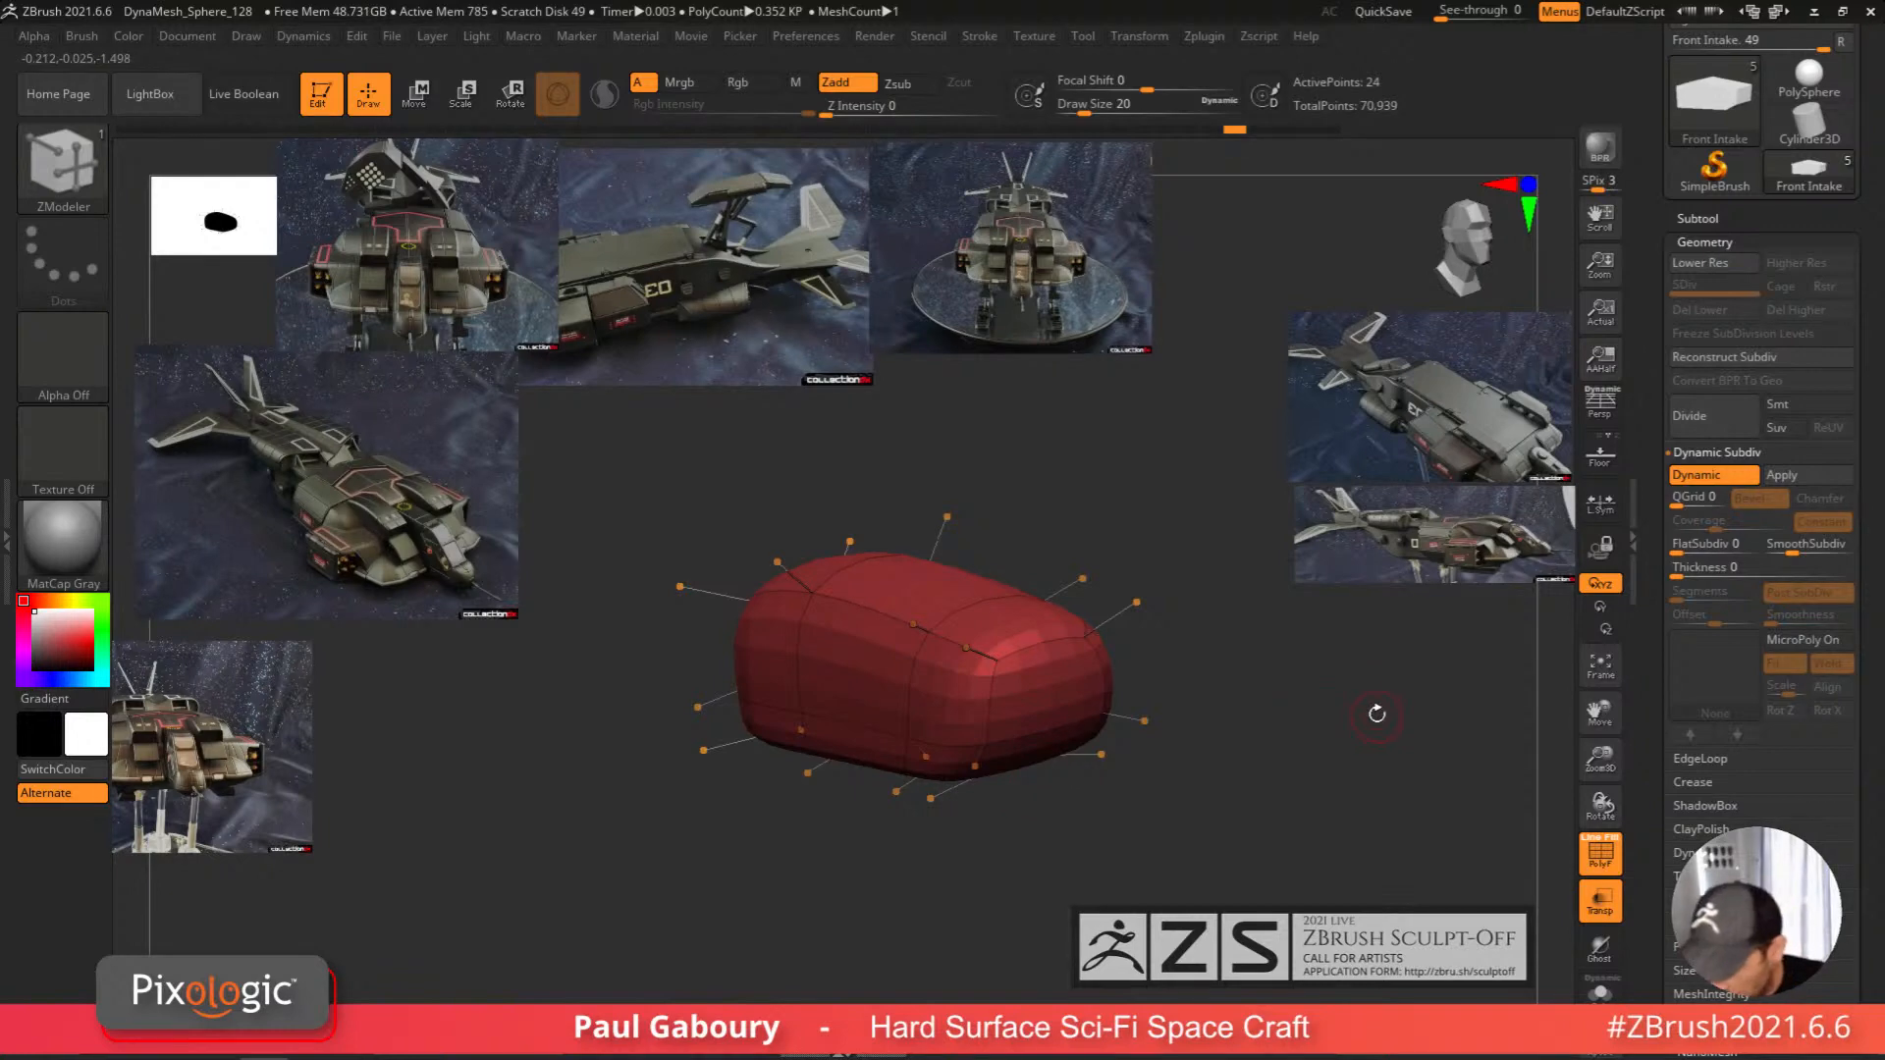
key("z")
left_click_drag(1467, 537, 1334, 571)
left_click_drag(1411, 457, 1282, 639)
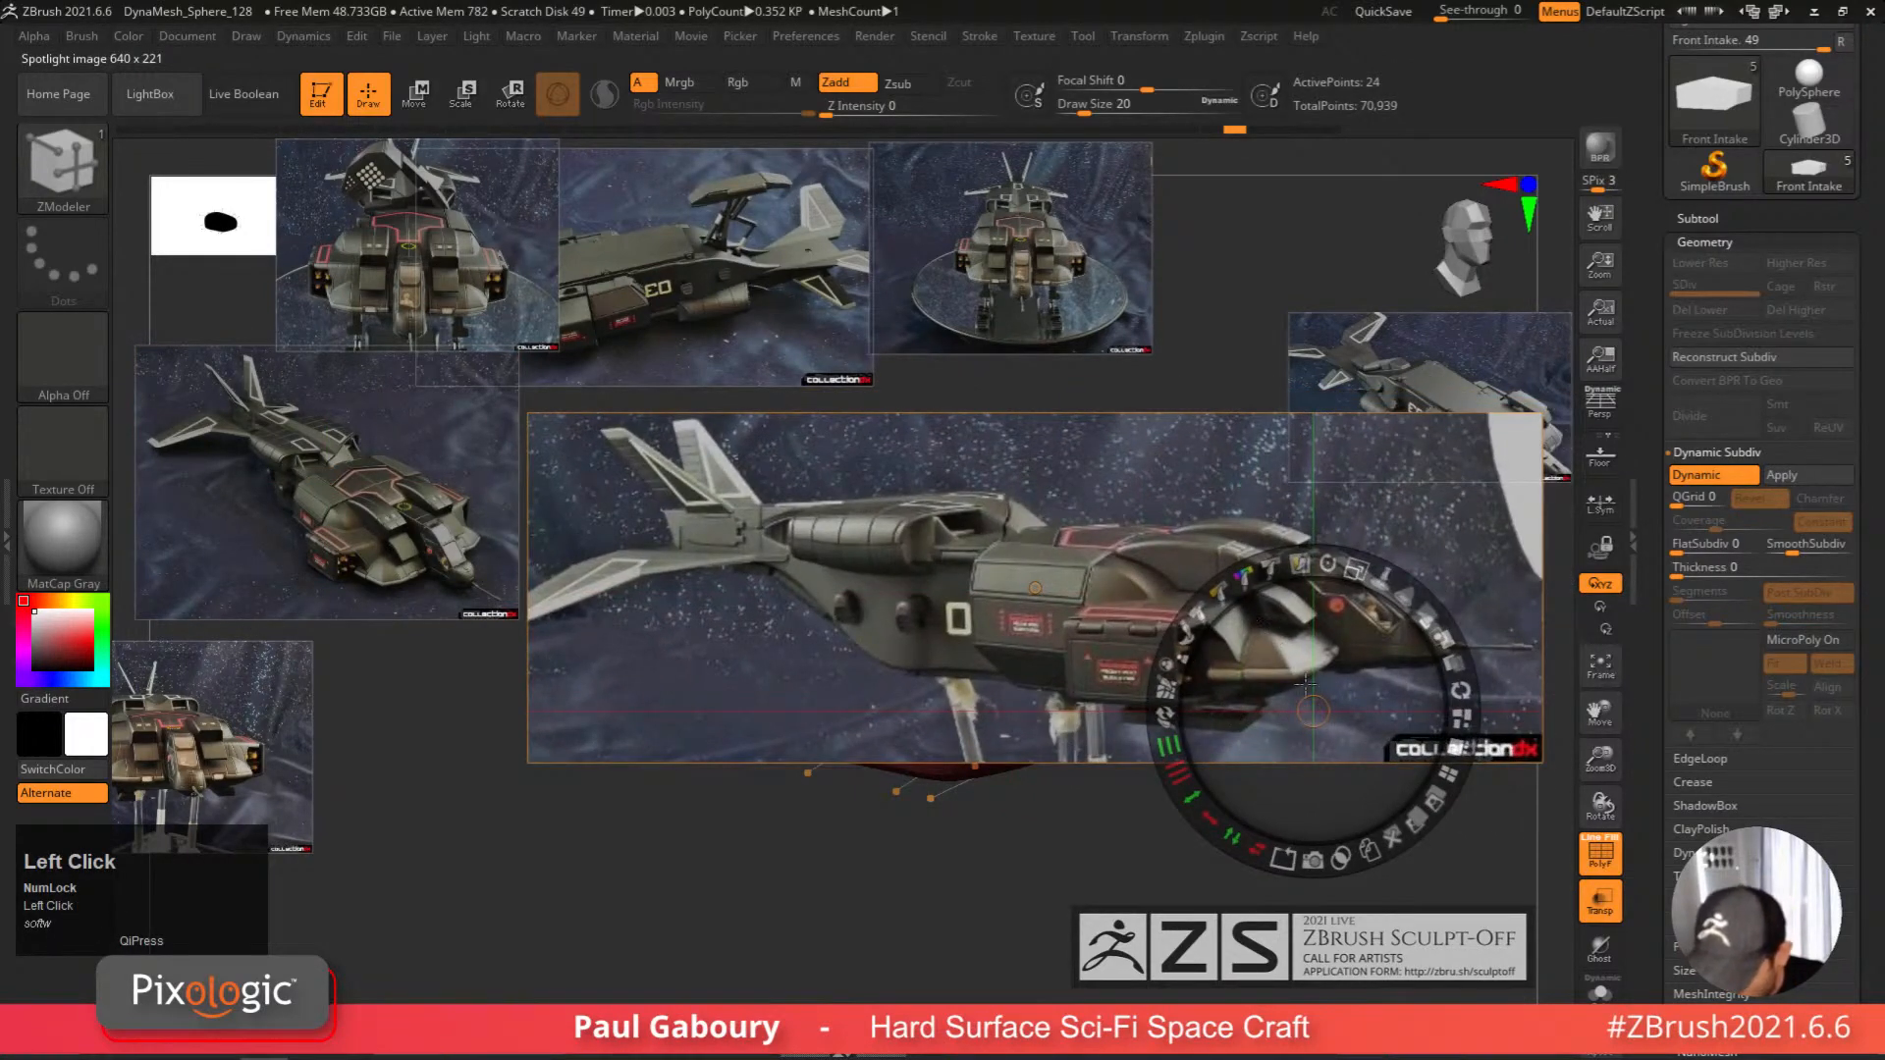
left_click_drag(1314, 712, 1294, 886)
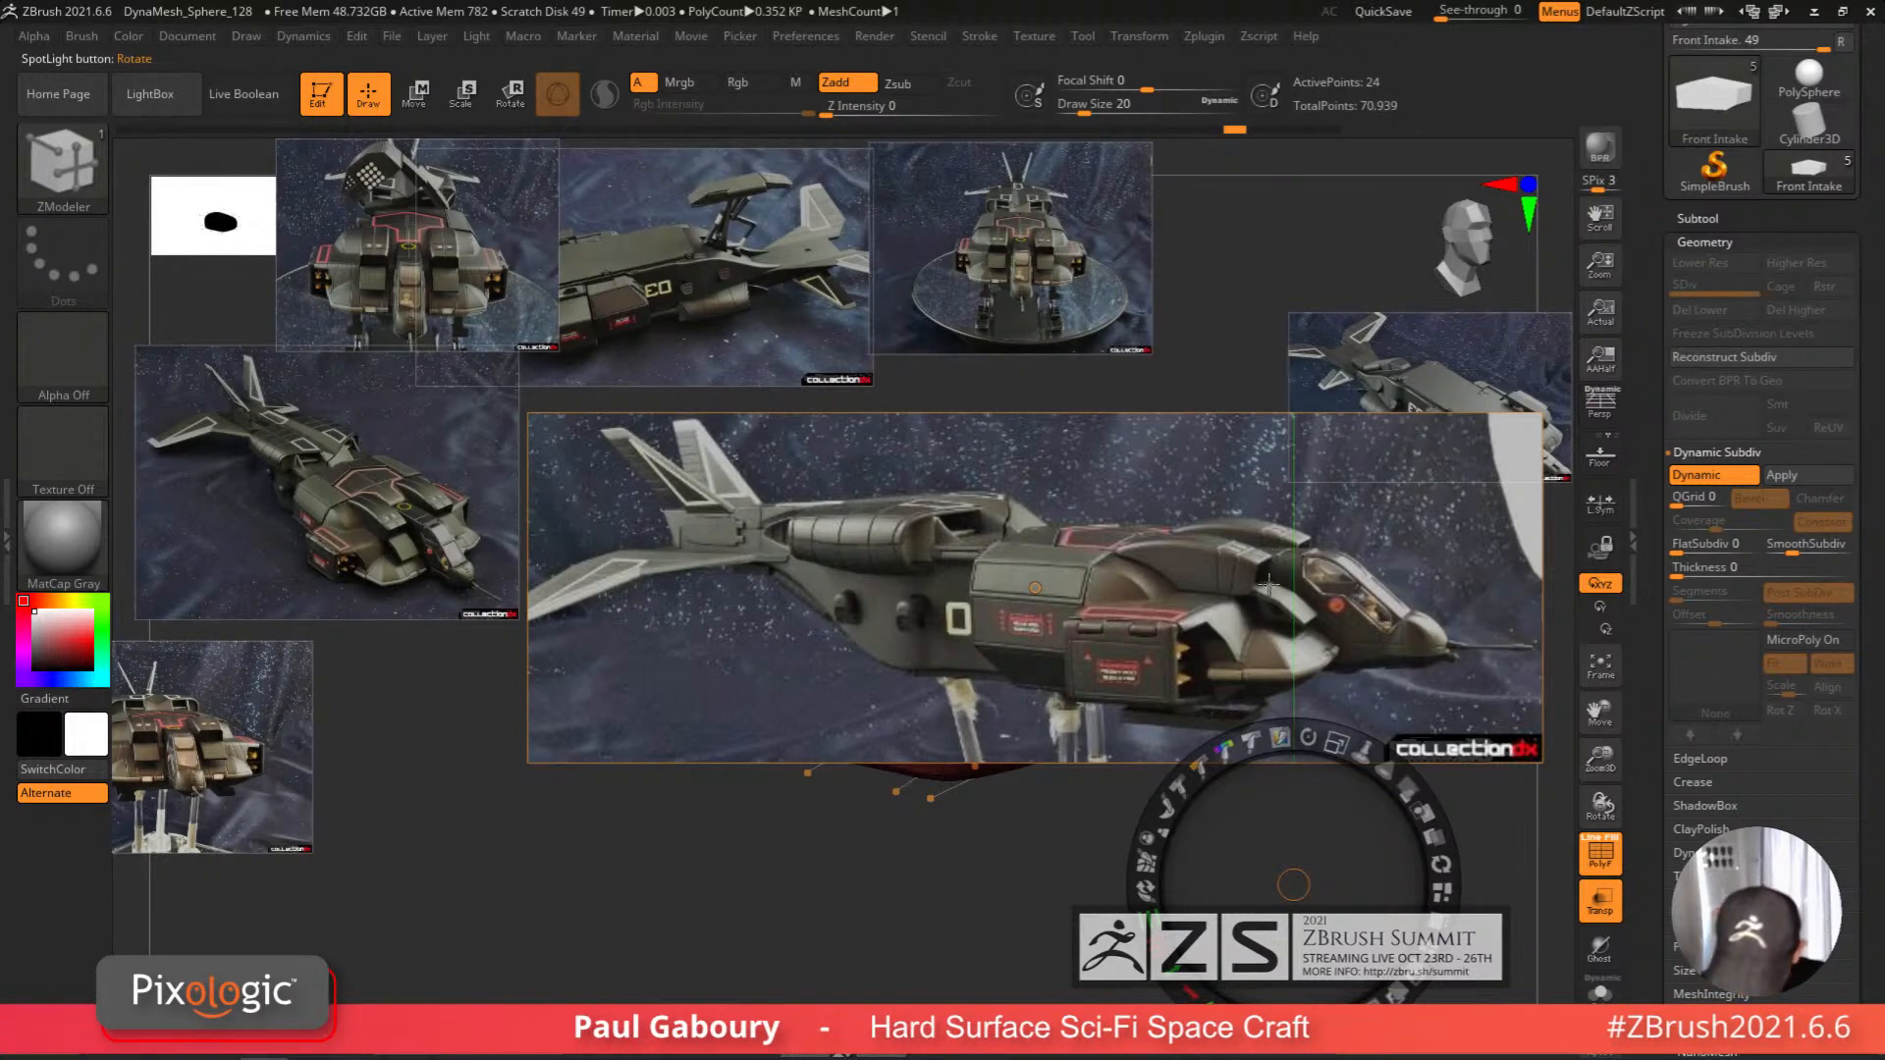
left_click(1126, 655)
left_click_drag(1078, 445, 952, 457)
left_click_drag(1127, 621, 1433, 594)
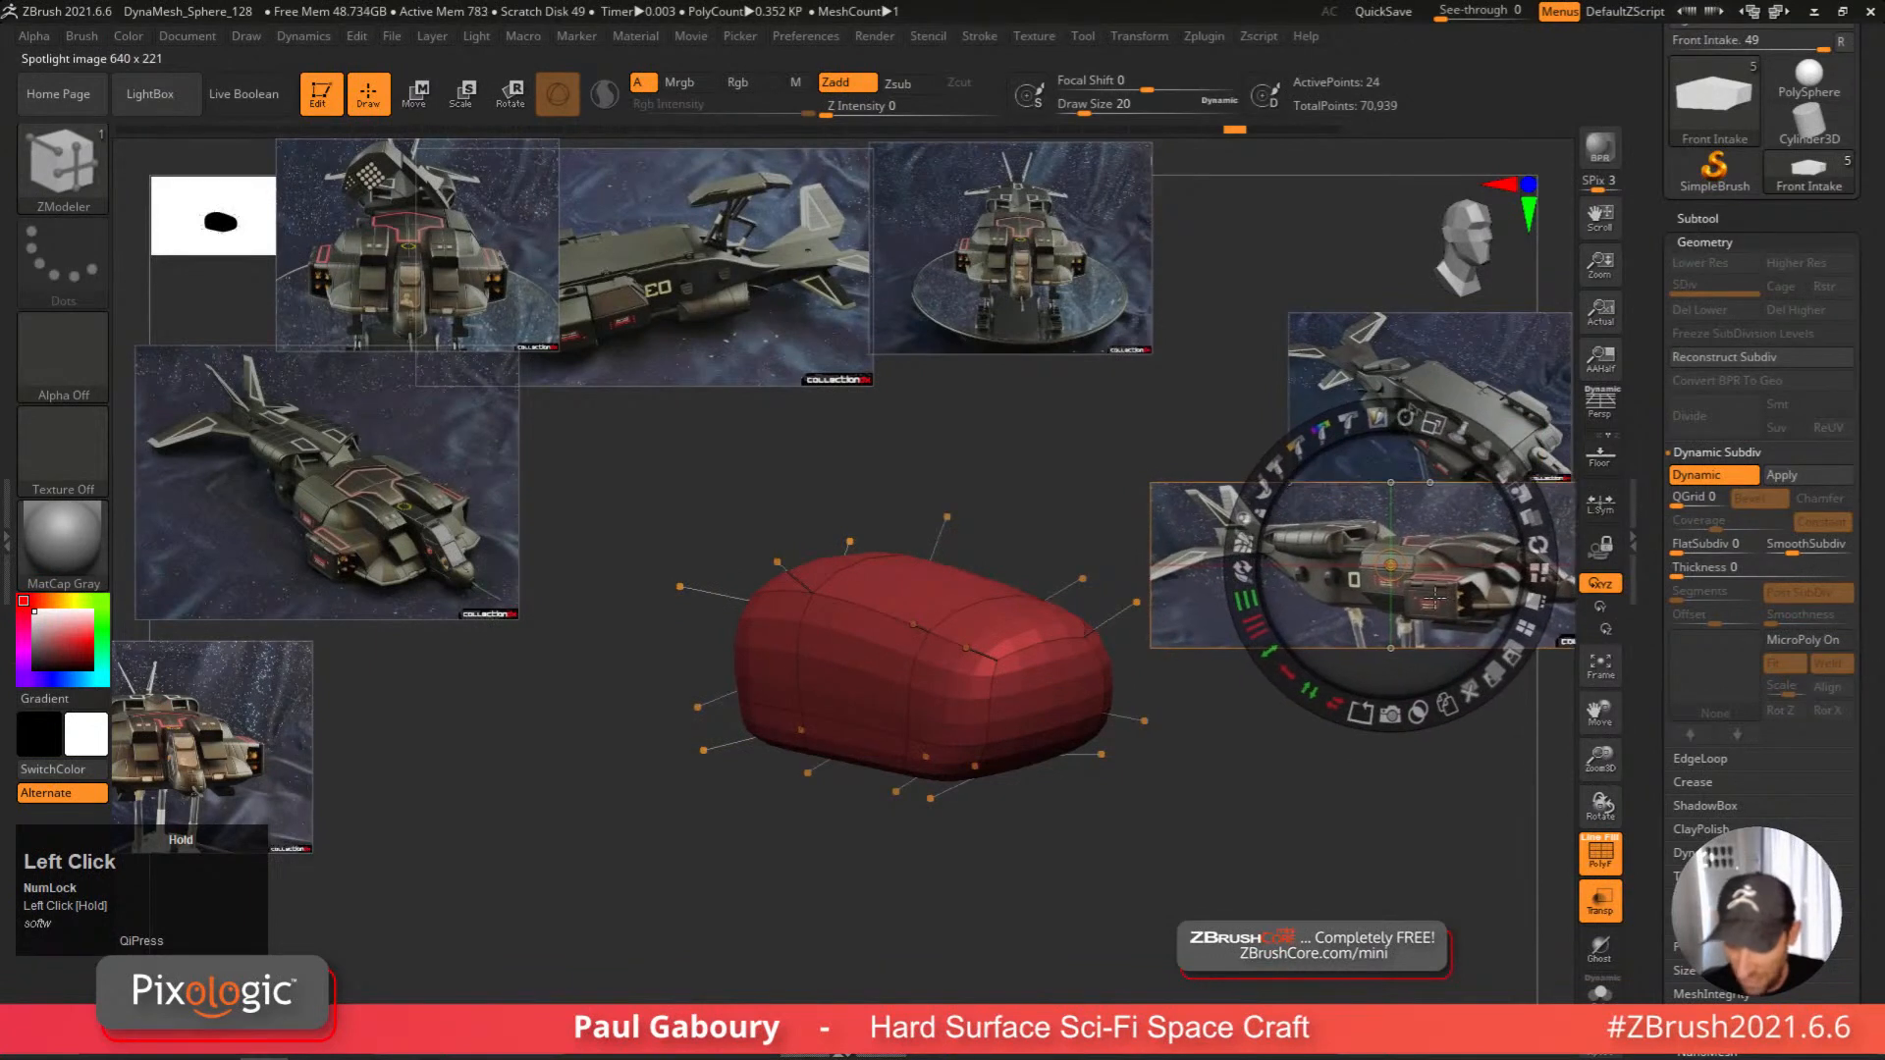
key("z")
Crease the Front Intake's edges with a crease tolerance of 90.
right_click_drag(1268, 757, 1056, 770)
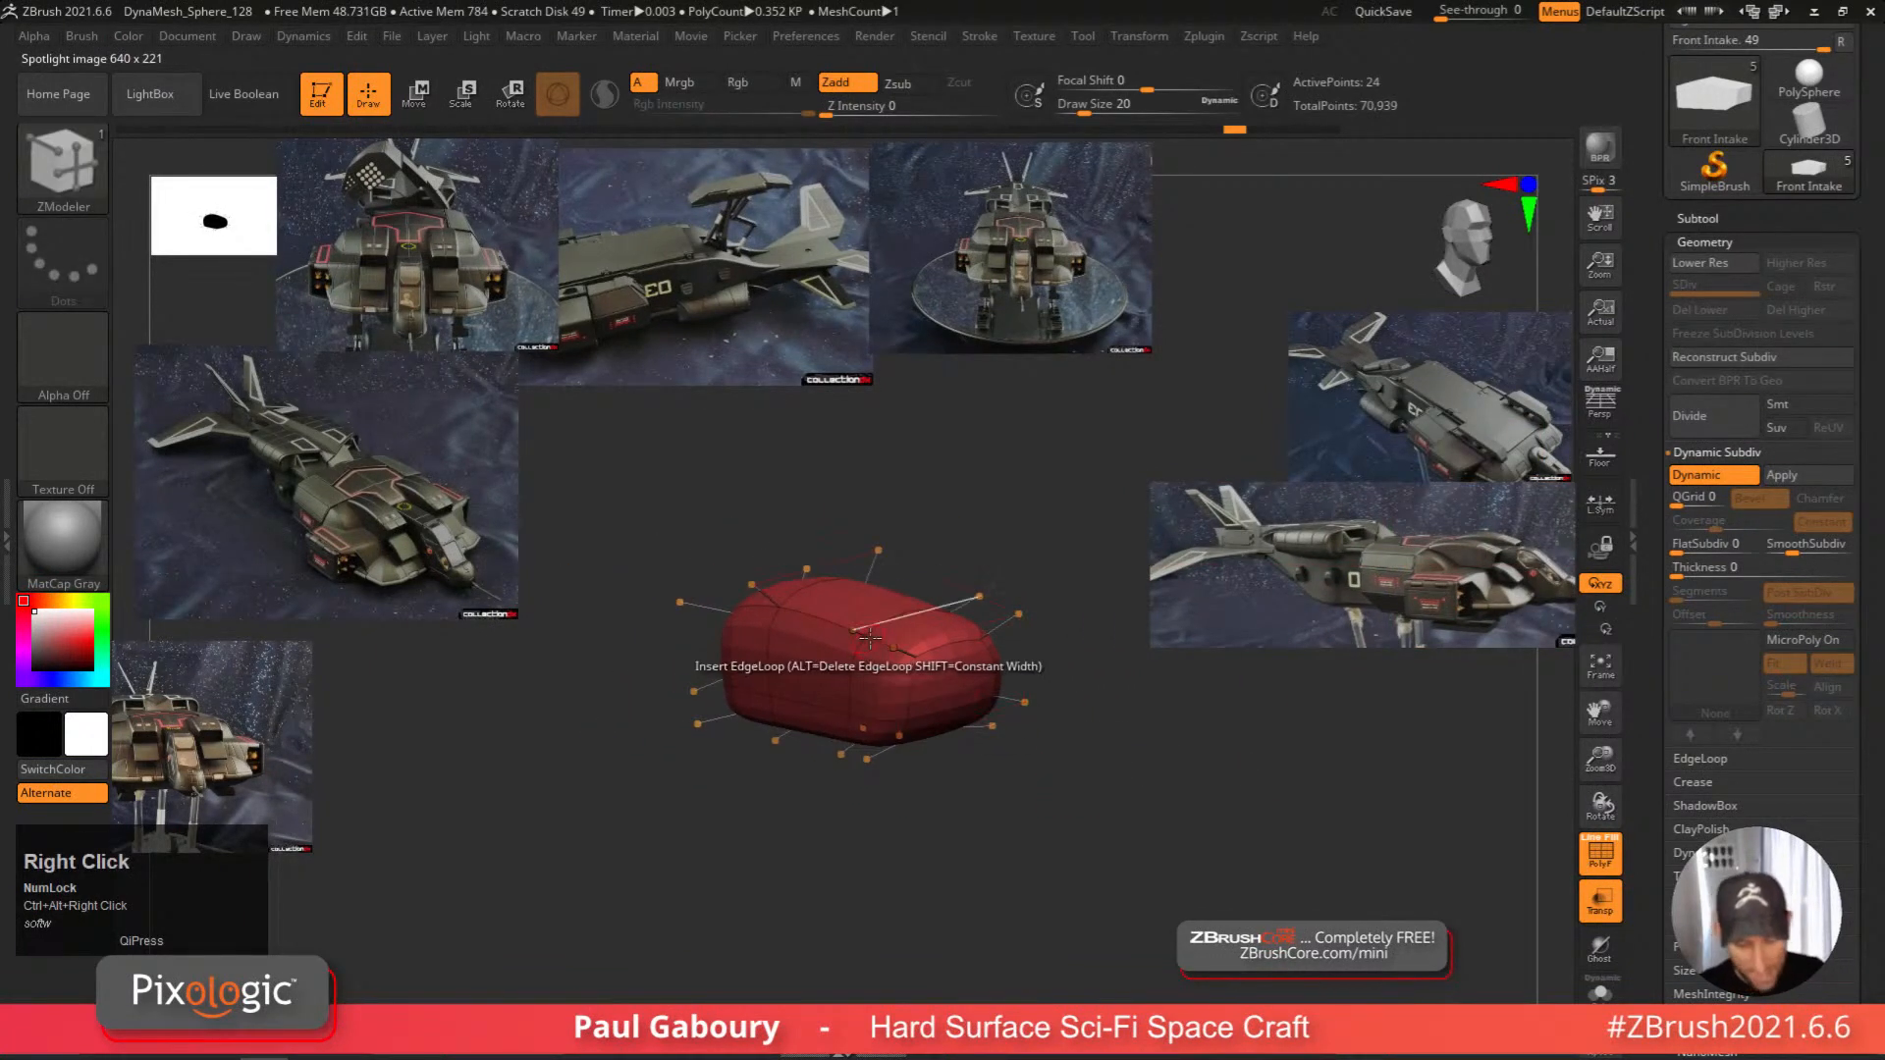
right_click_drag(880, 651, 903, 656)
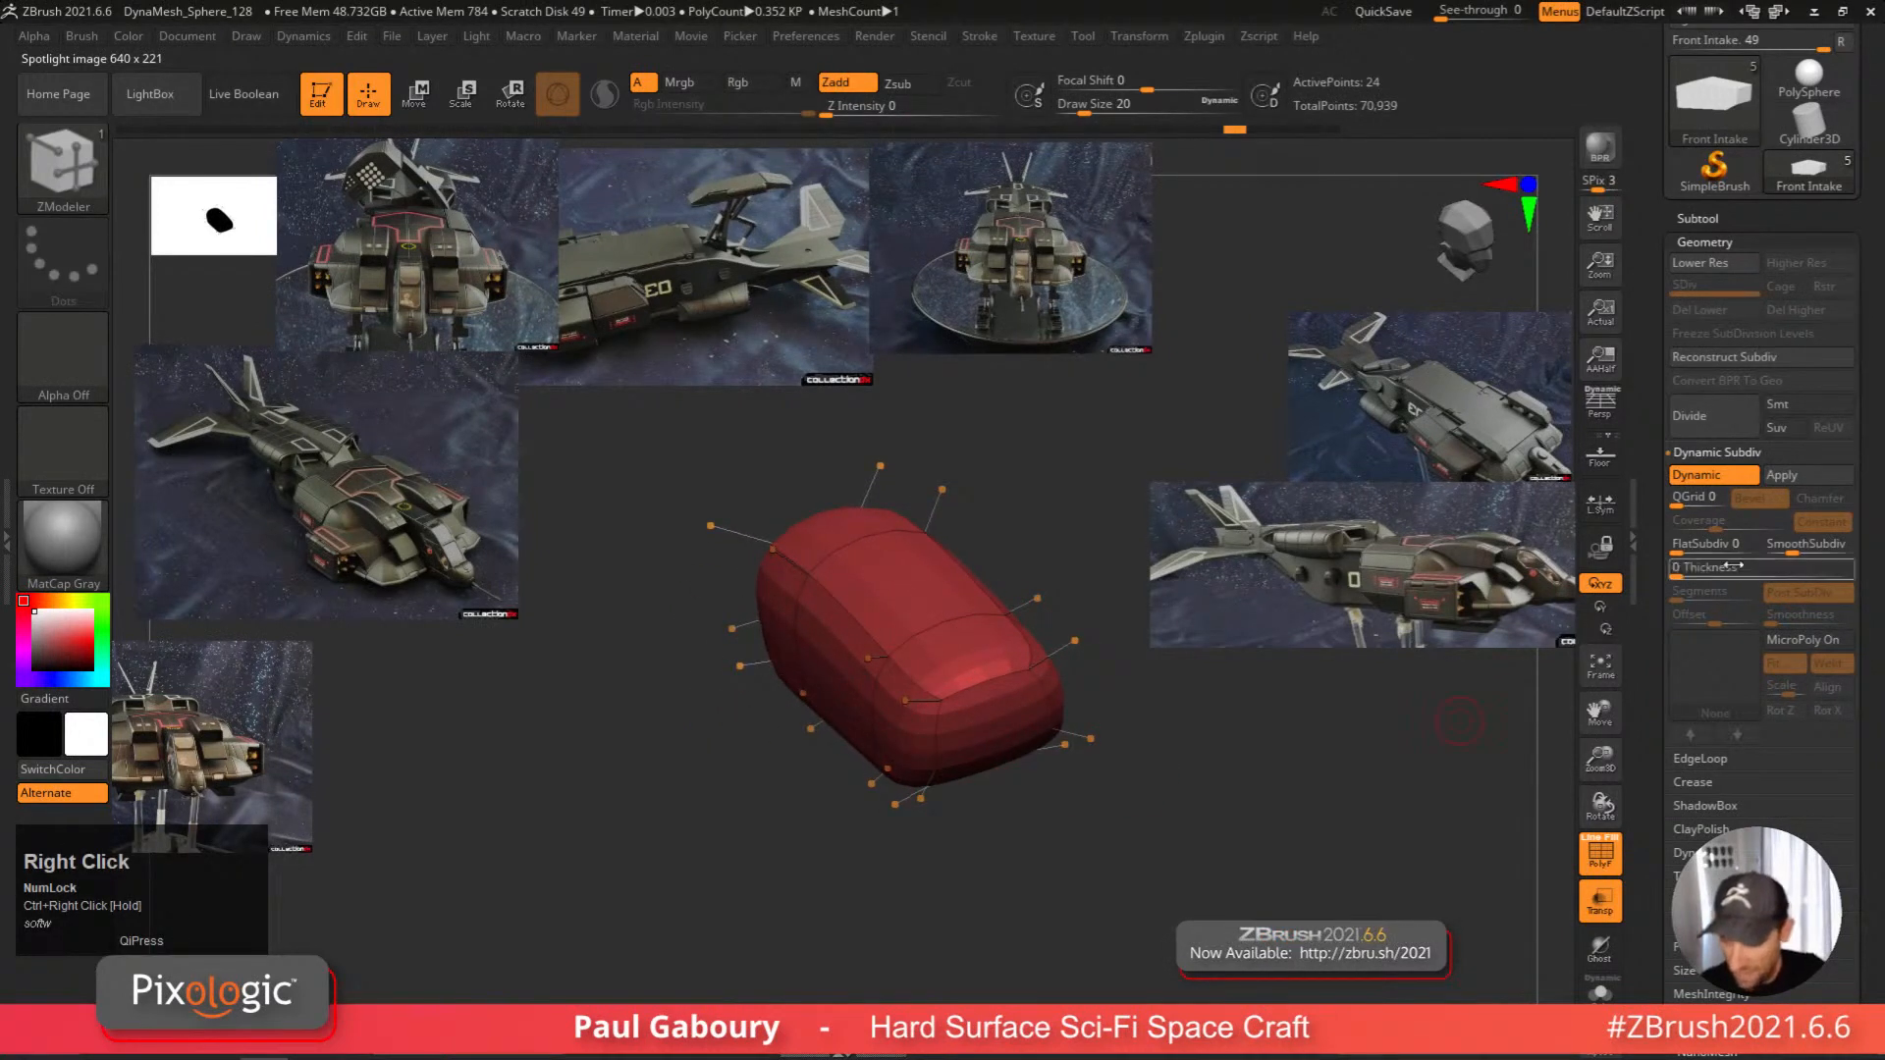
left_click_drag(1875, 797, 1875, 613)
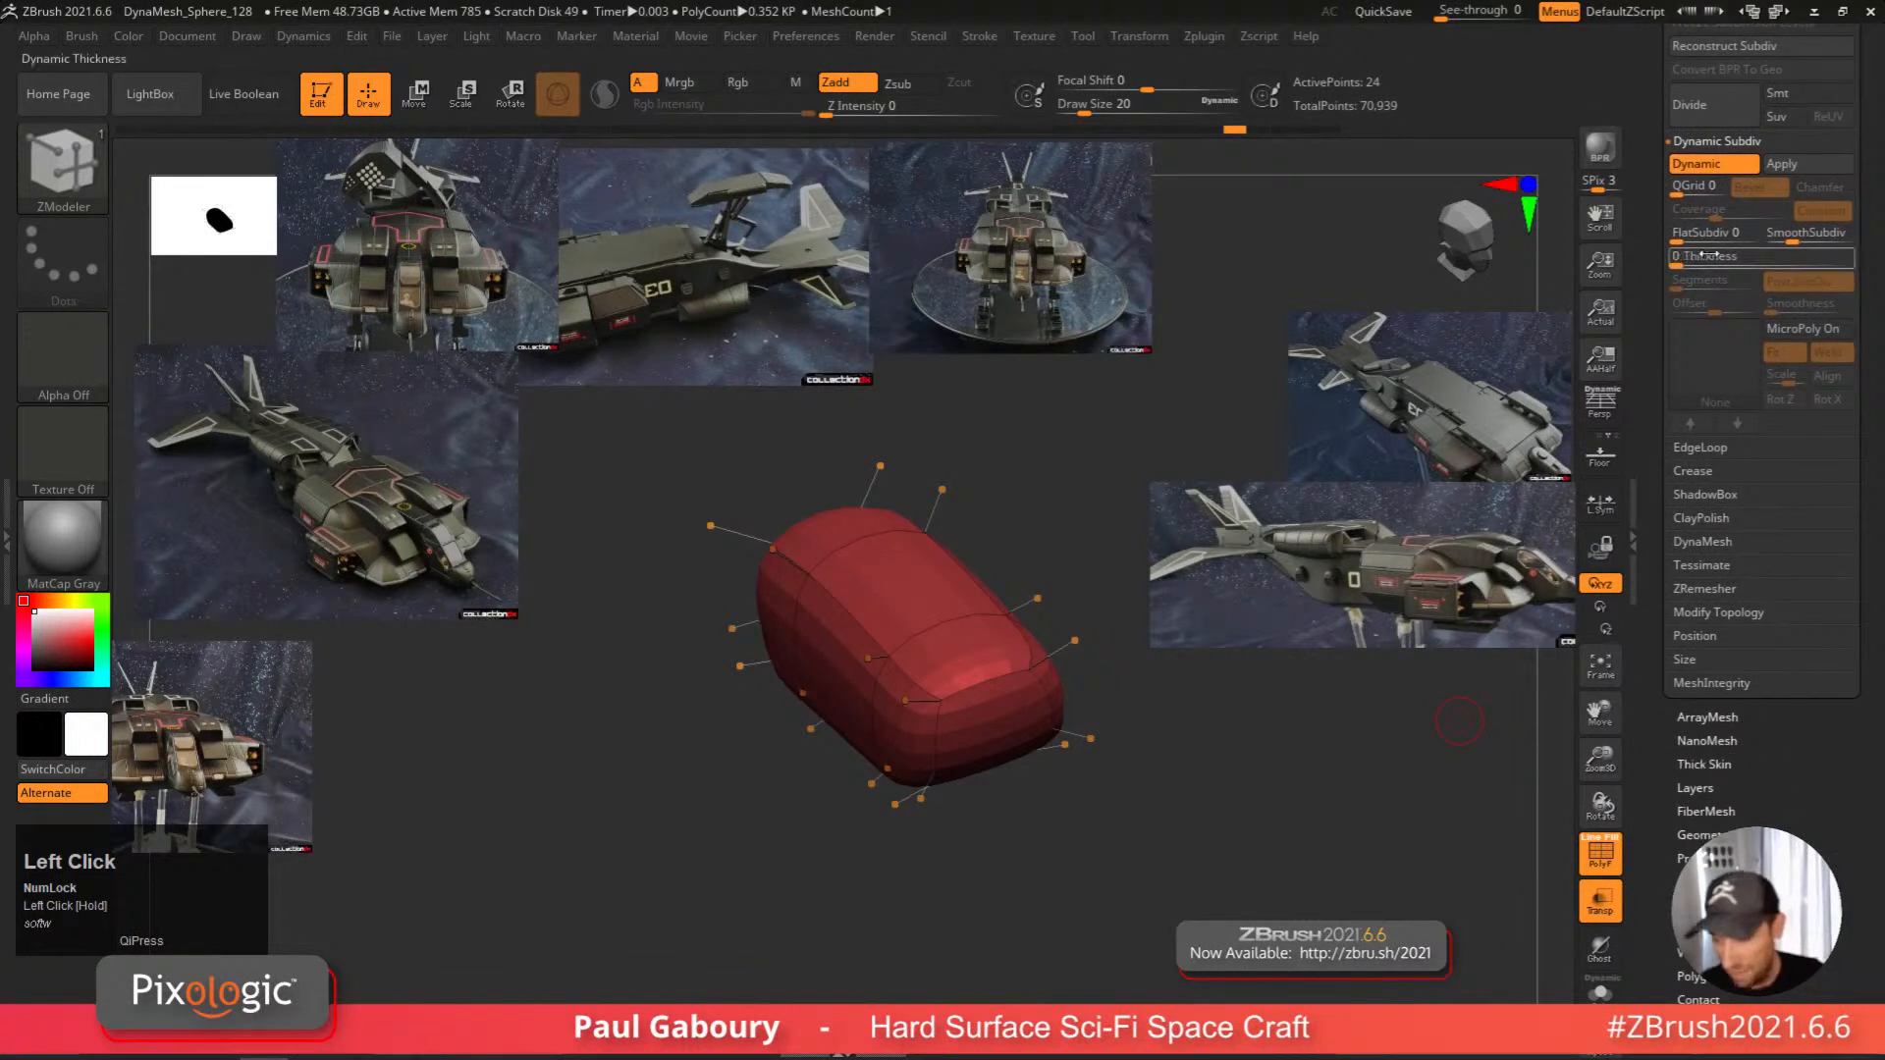
key("shift")
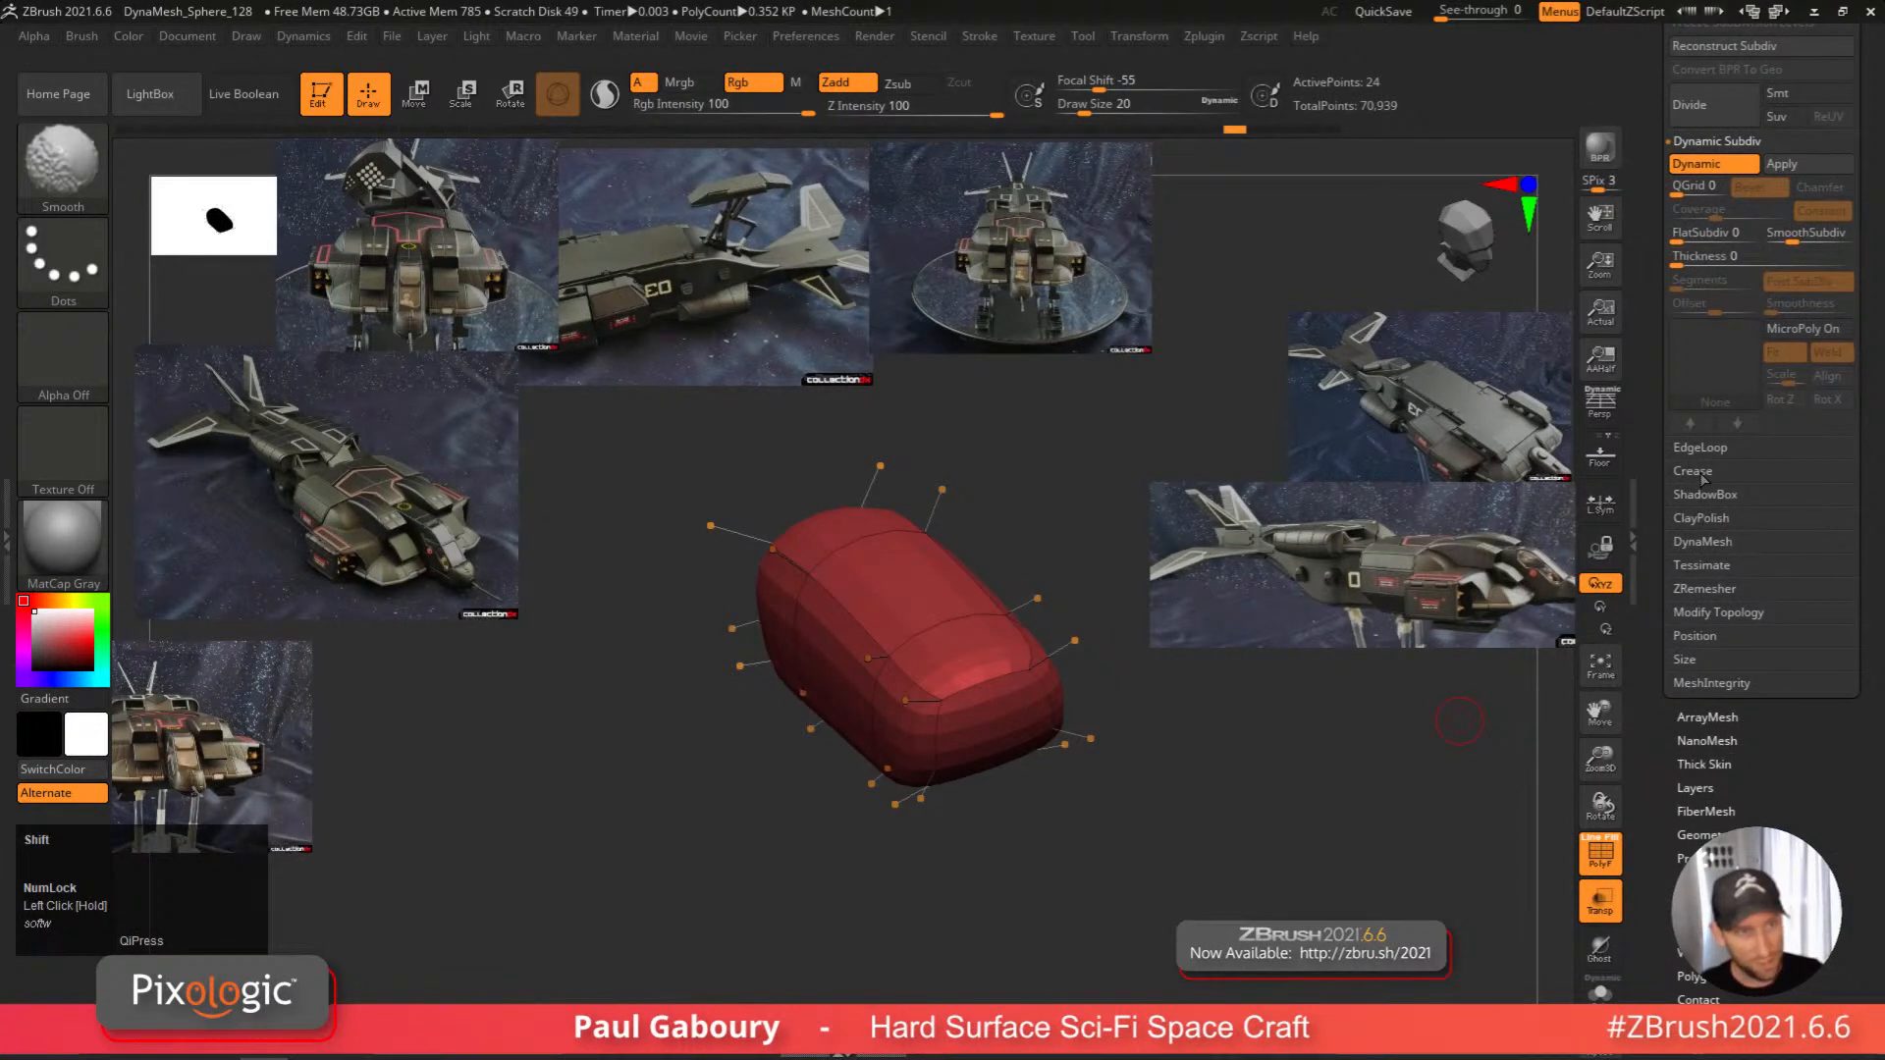
left_click(1696, 471)
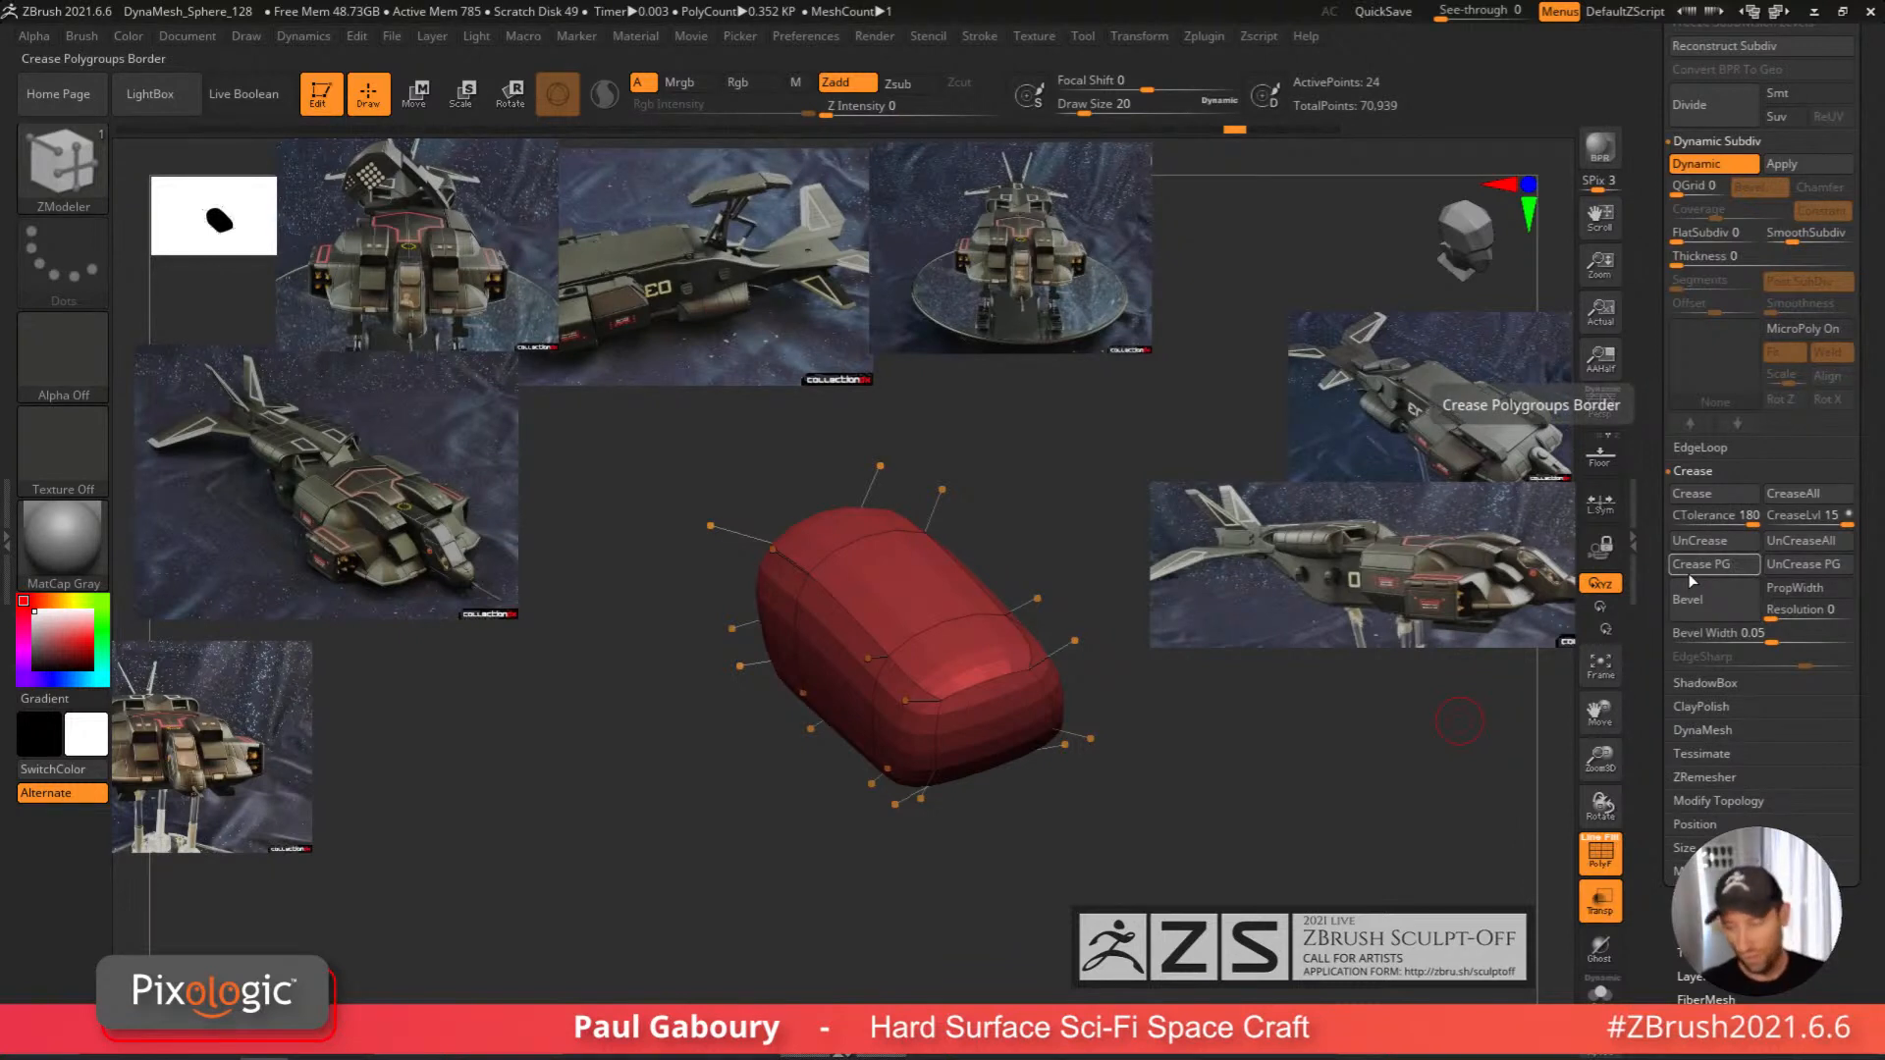
left_click(1732, 503)
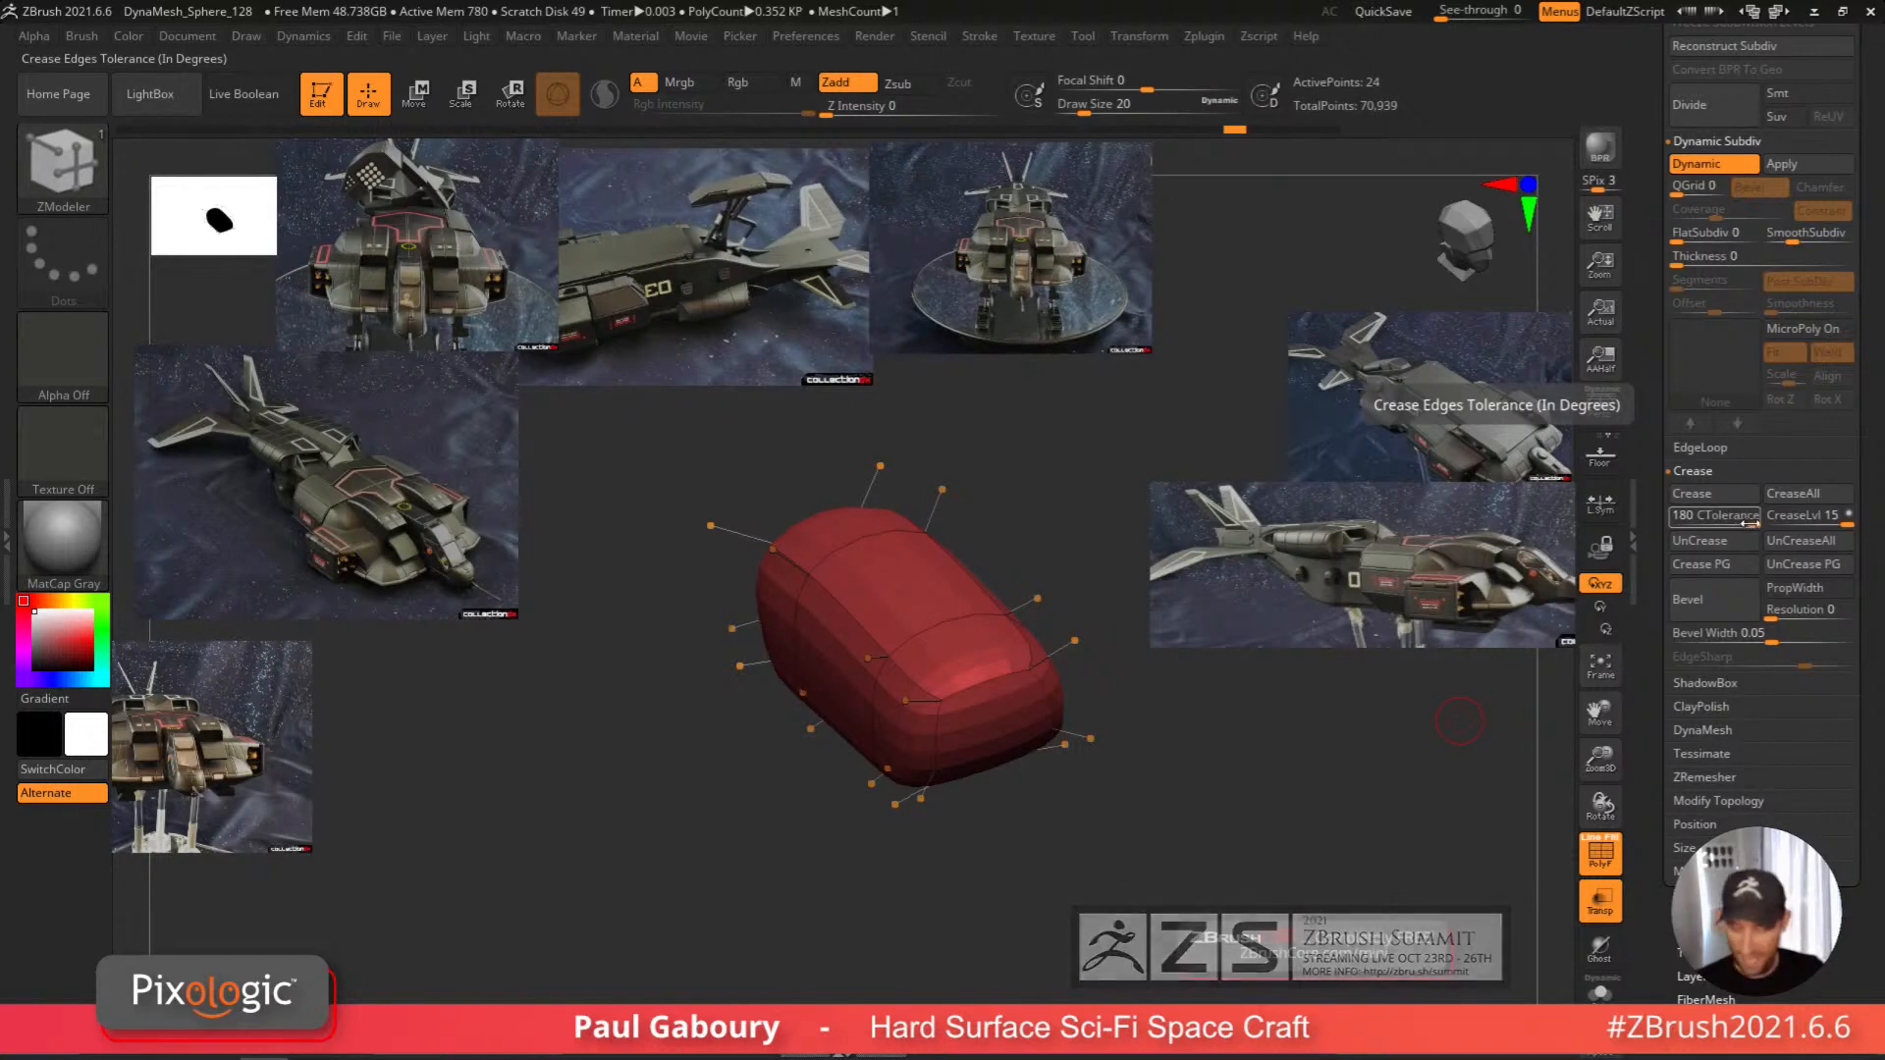
left_click(1748, 522)
type("90")
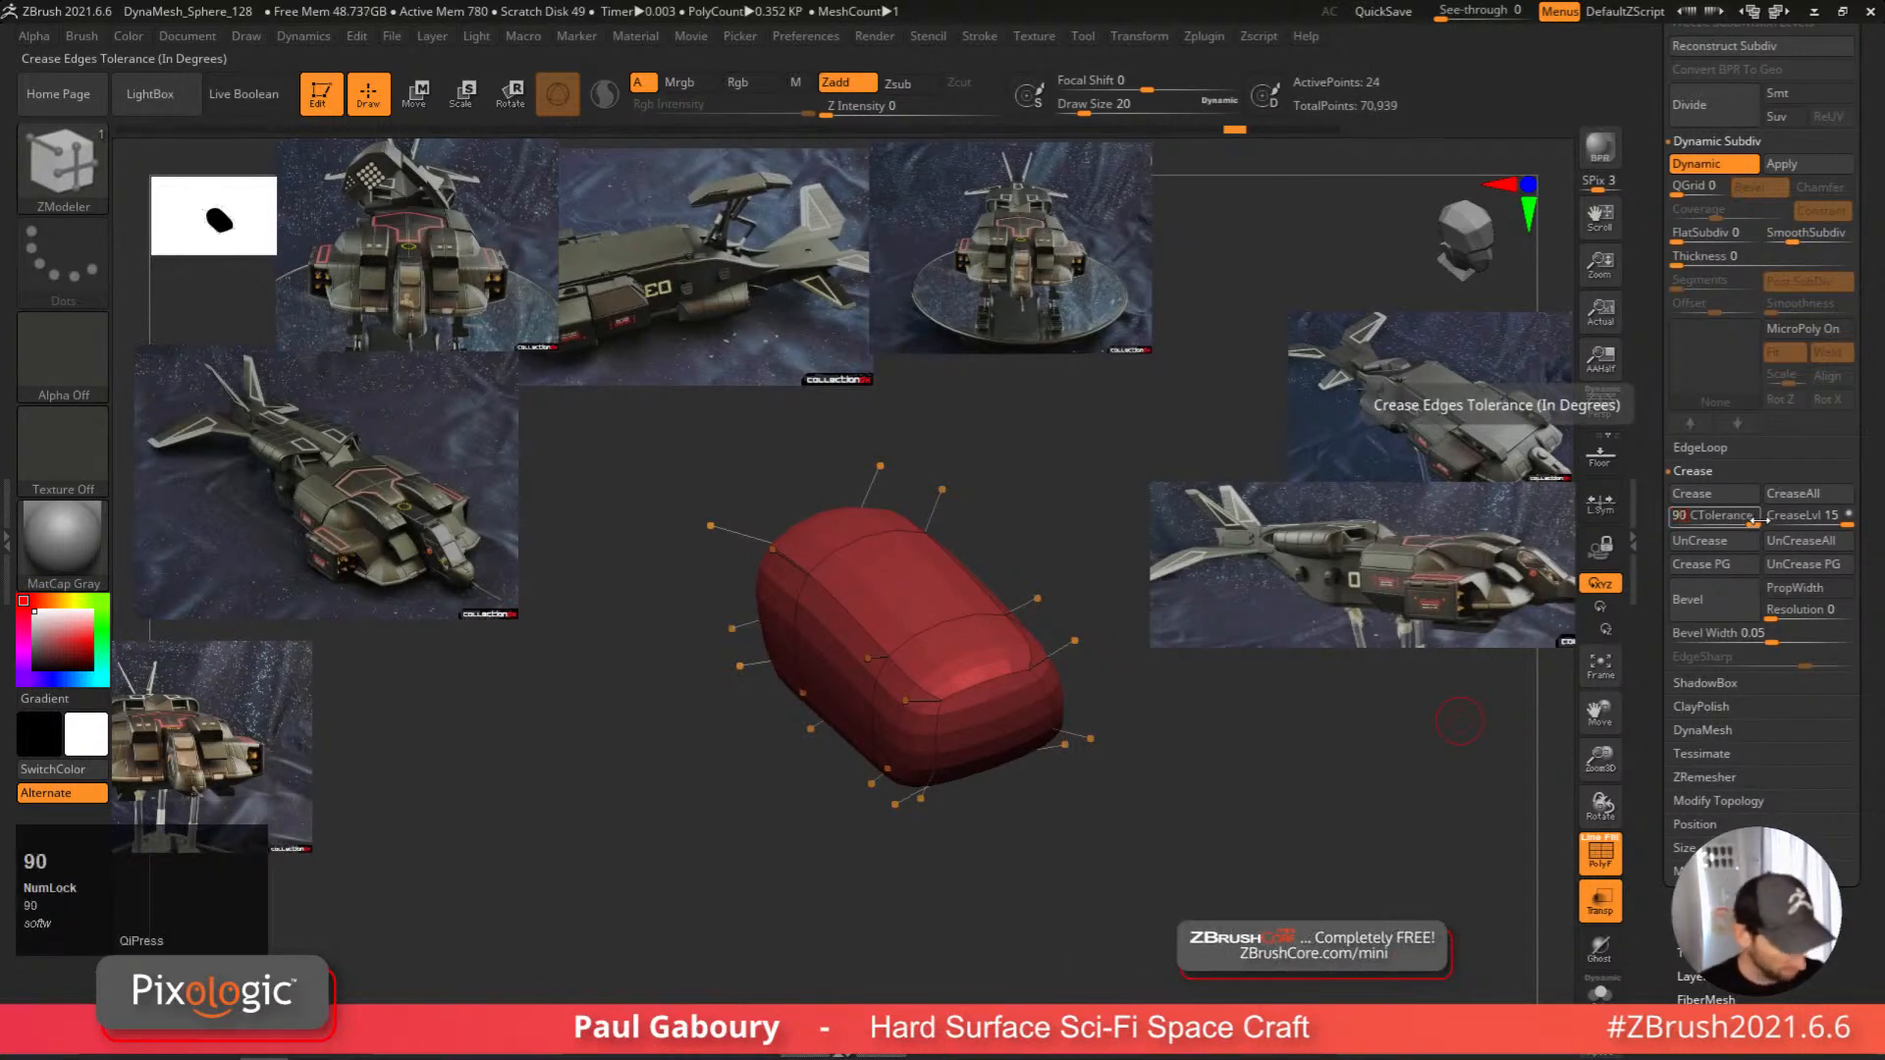
key("Return")
left_click(1535, 510)
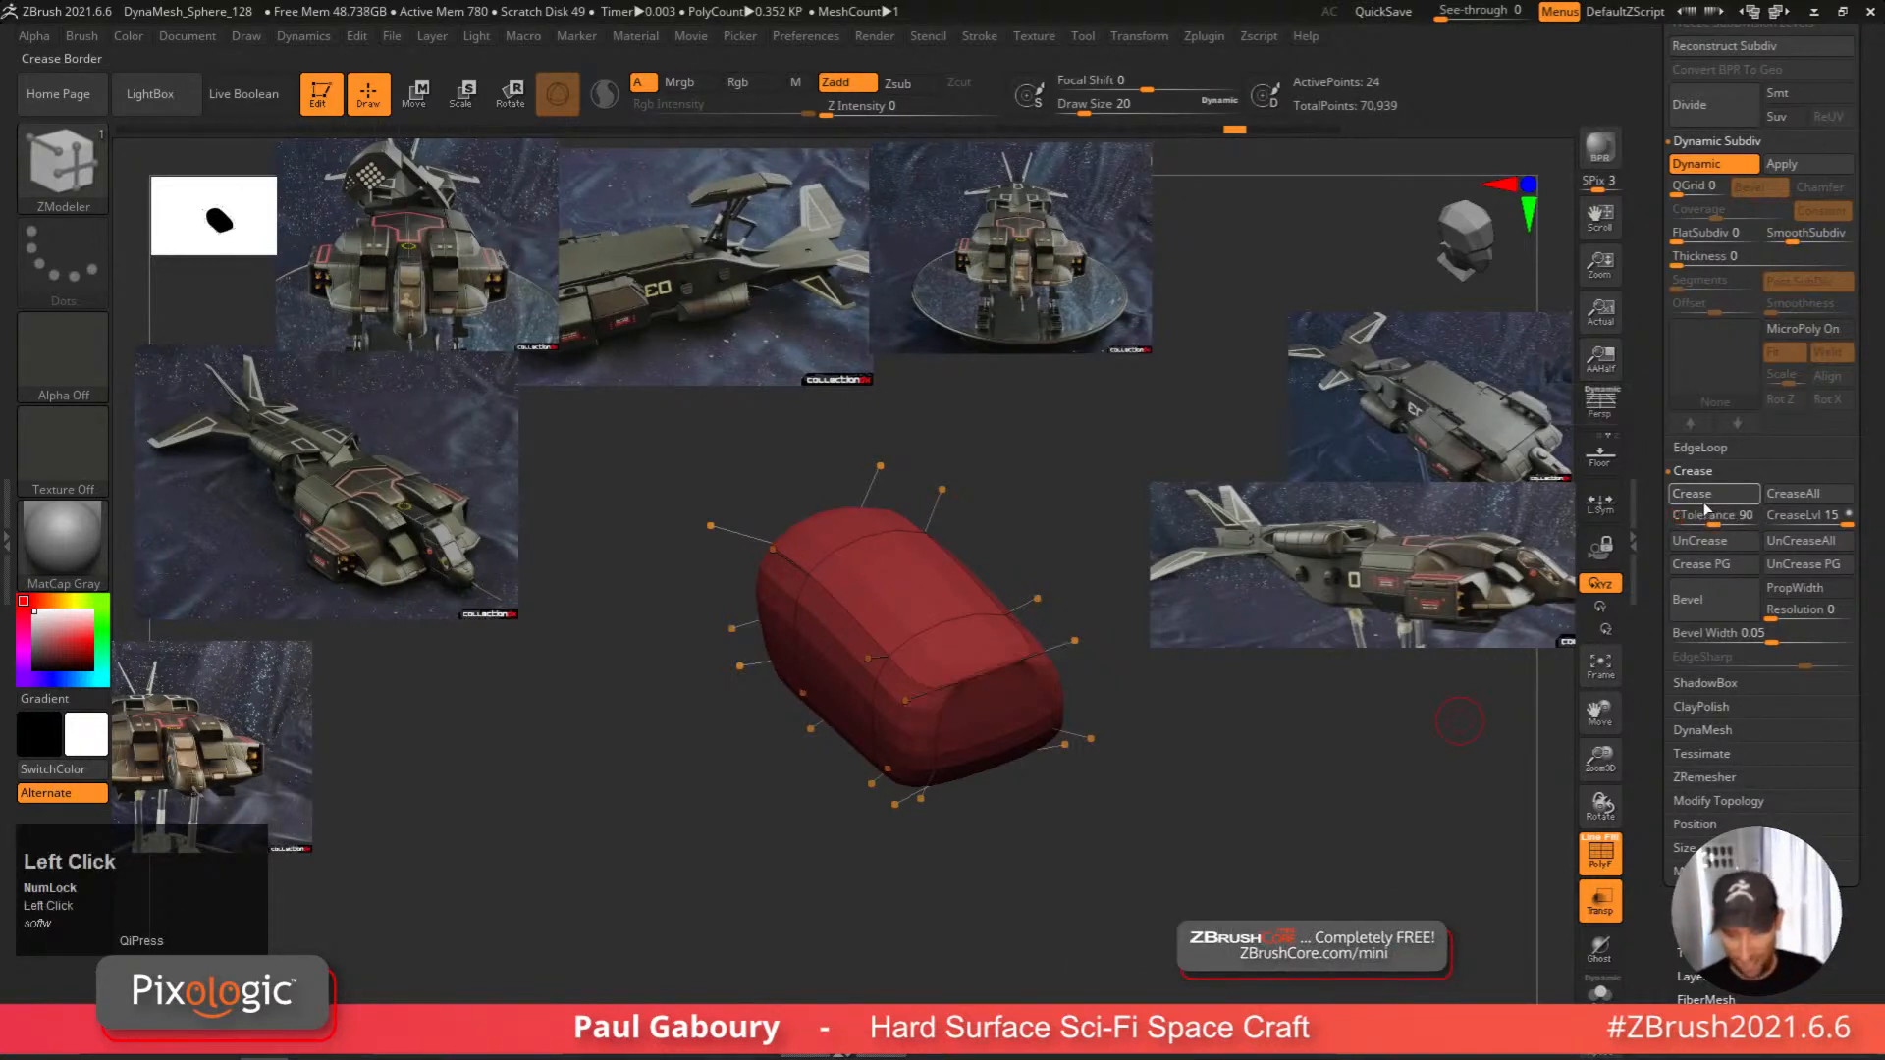
right_click_drag(957, 731, 1036, 830)
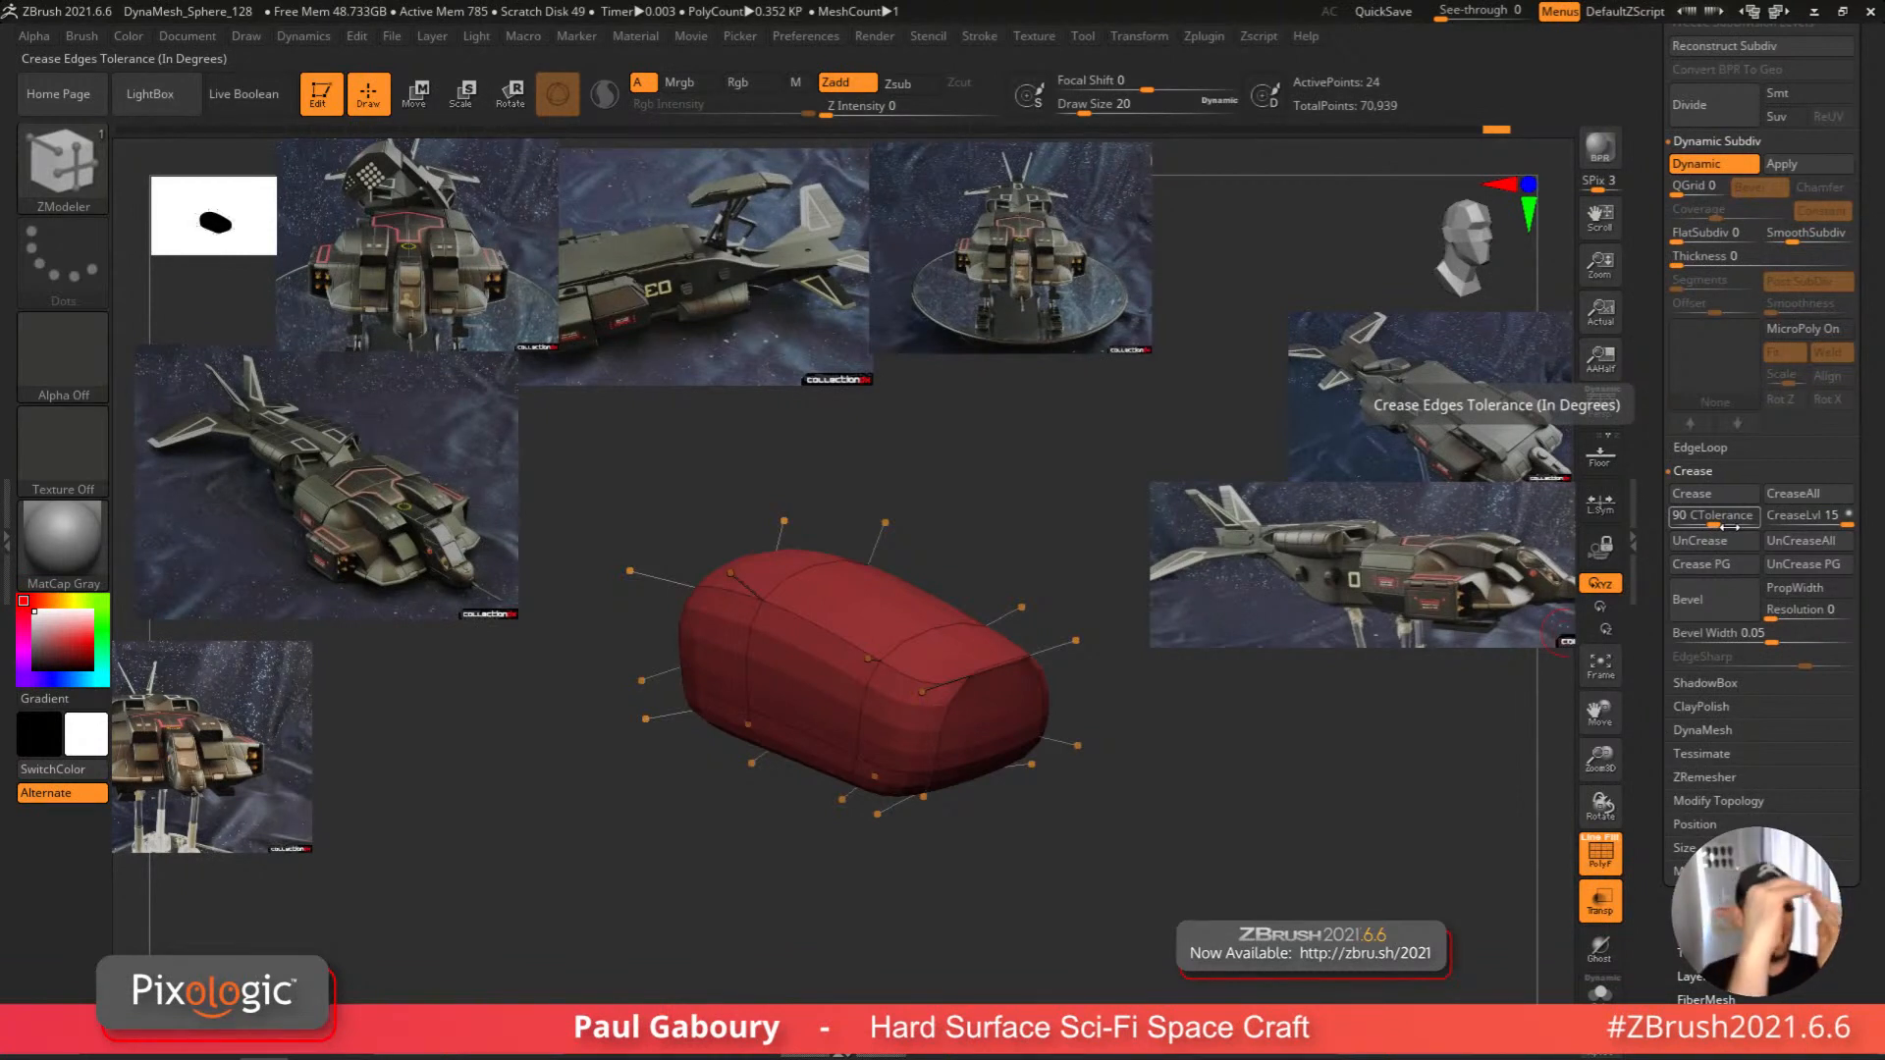
Crease the low-poly Front Intake again at a crease tolerance of 45 and preview it with Dynamic Subdiv.
key("shift+d")
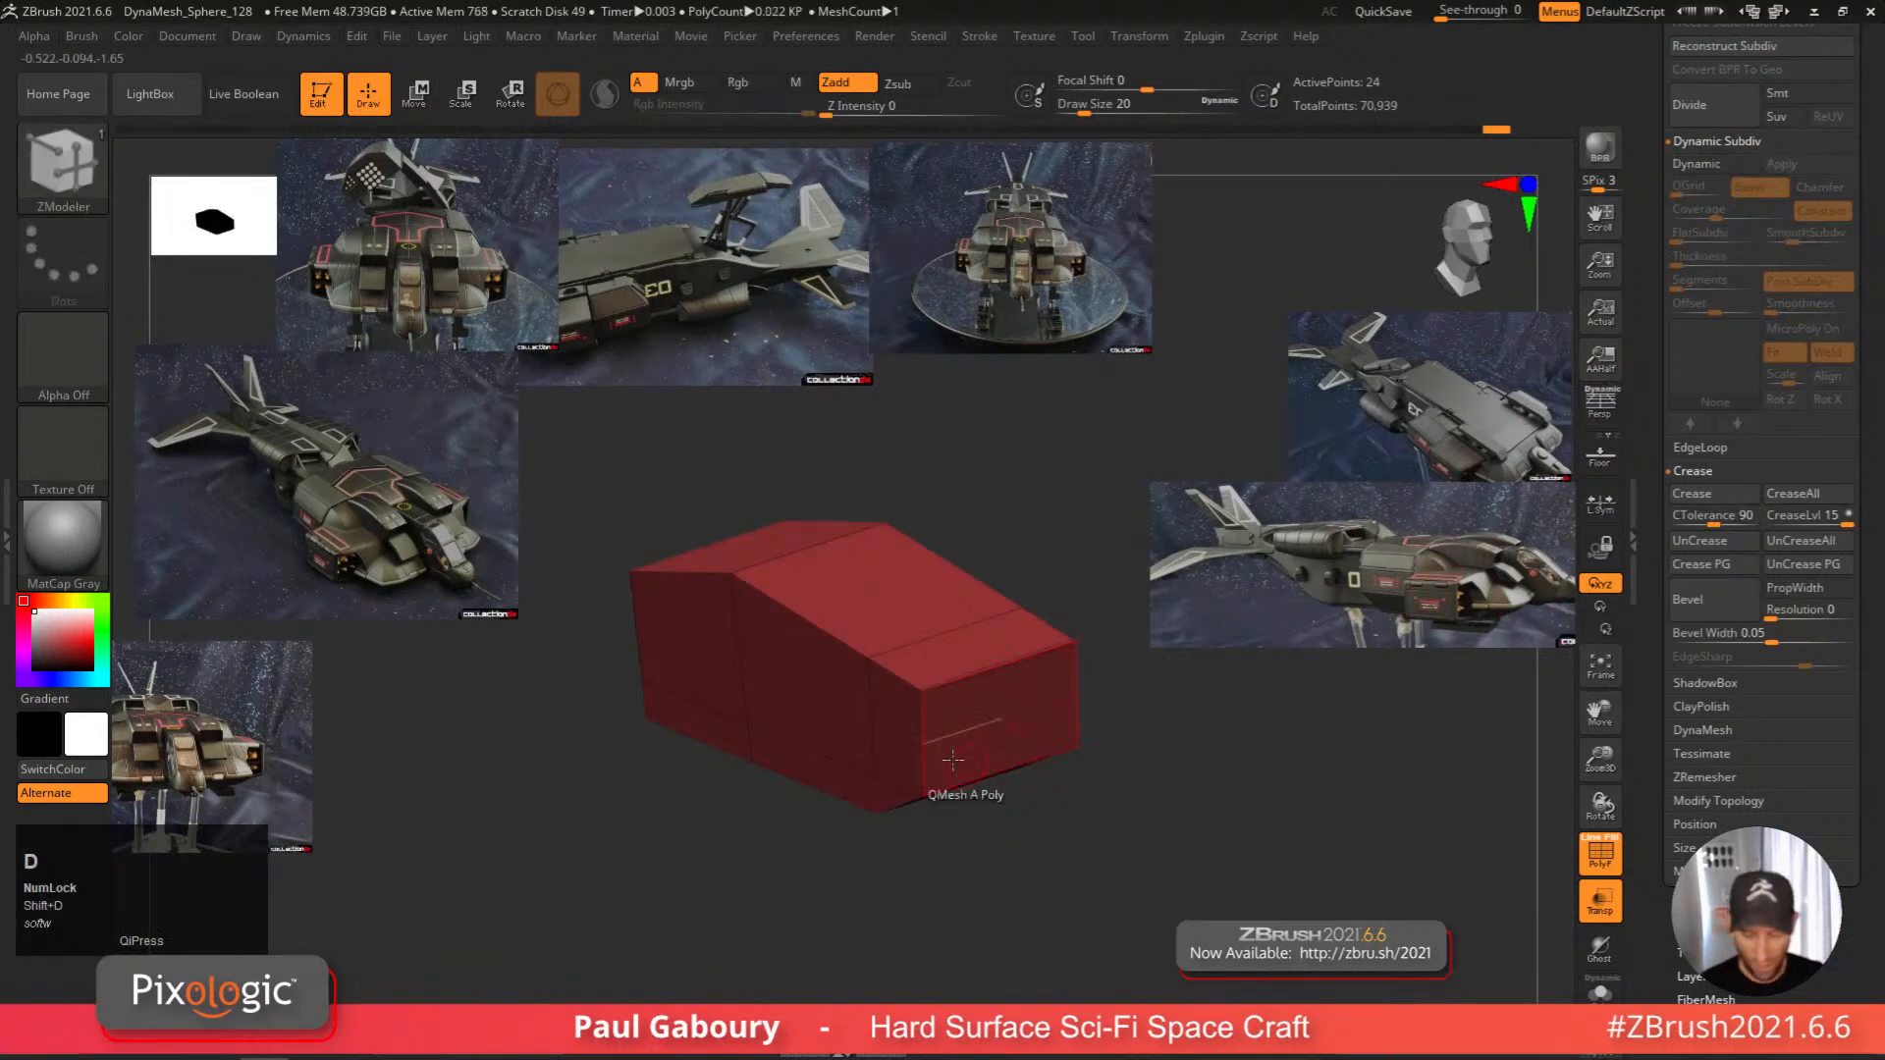
right_click_drag(798, 707, 790, 766, "shift")
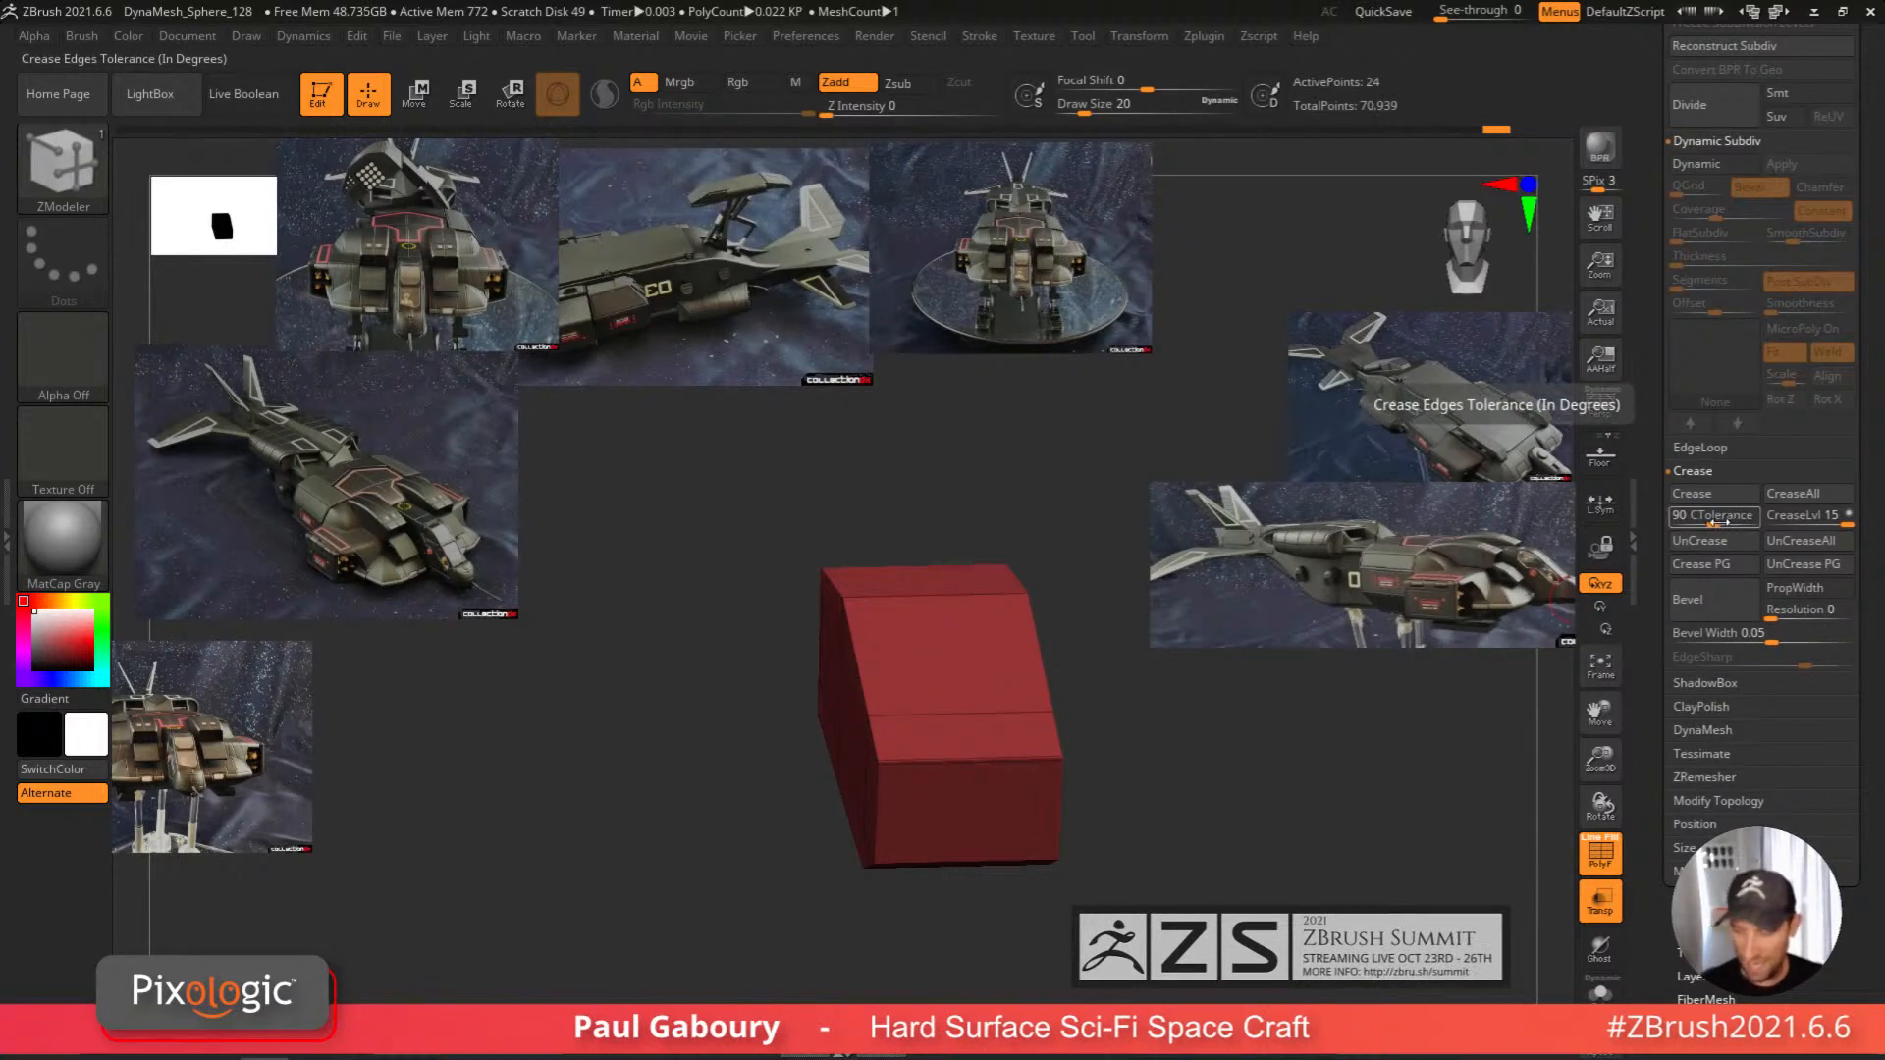
left_click(1714, 517)
type("45")
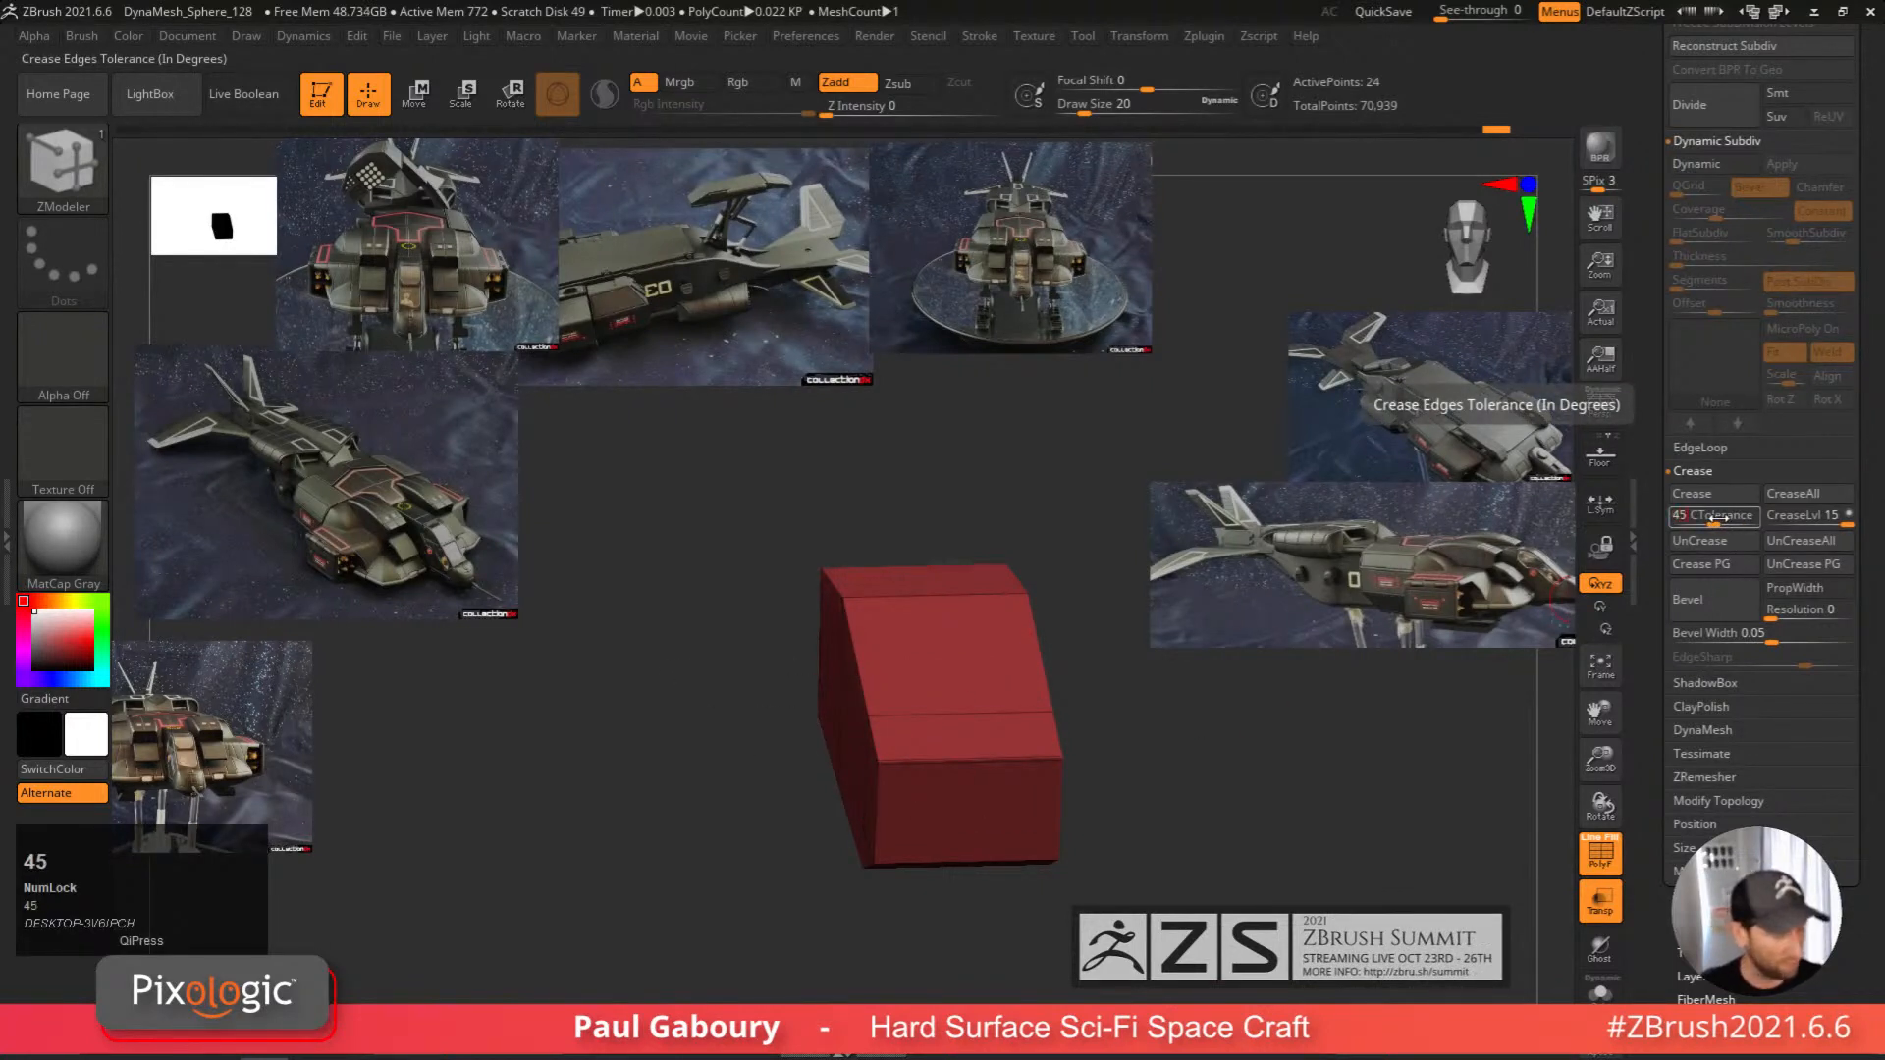
key("Return")
right_click(1239, 752)
right_click_drag(1239, 753, 1374, 712)
left_click(1719, 494)
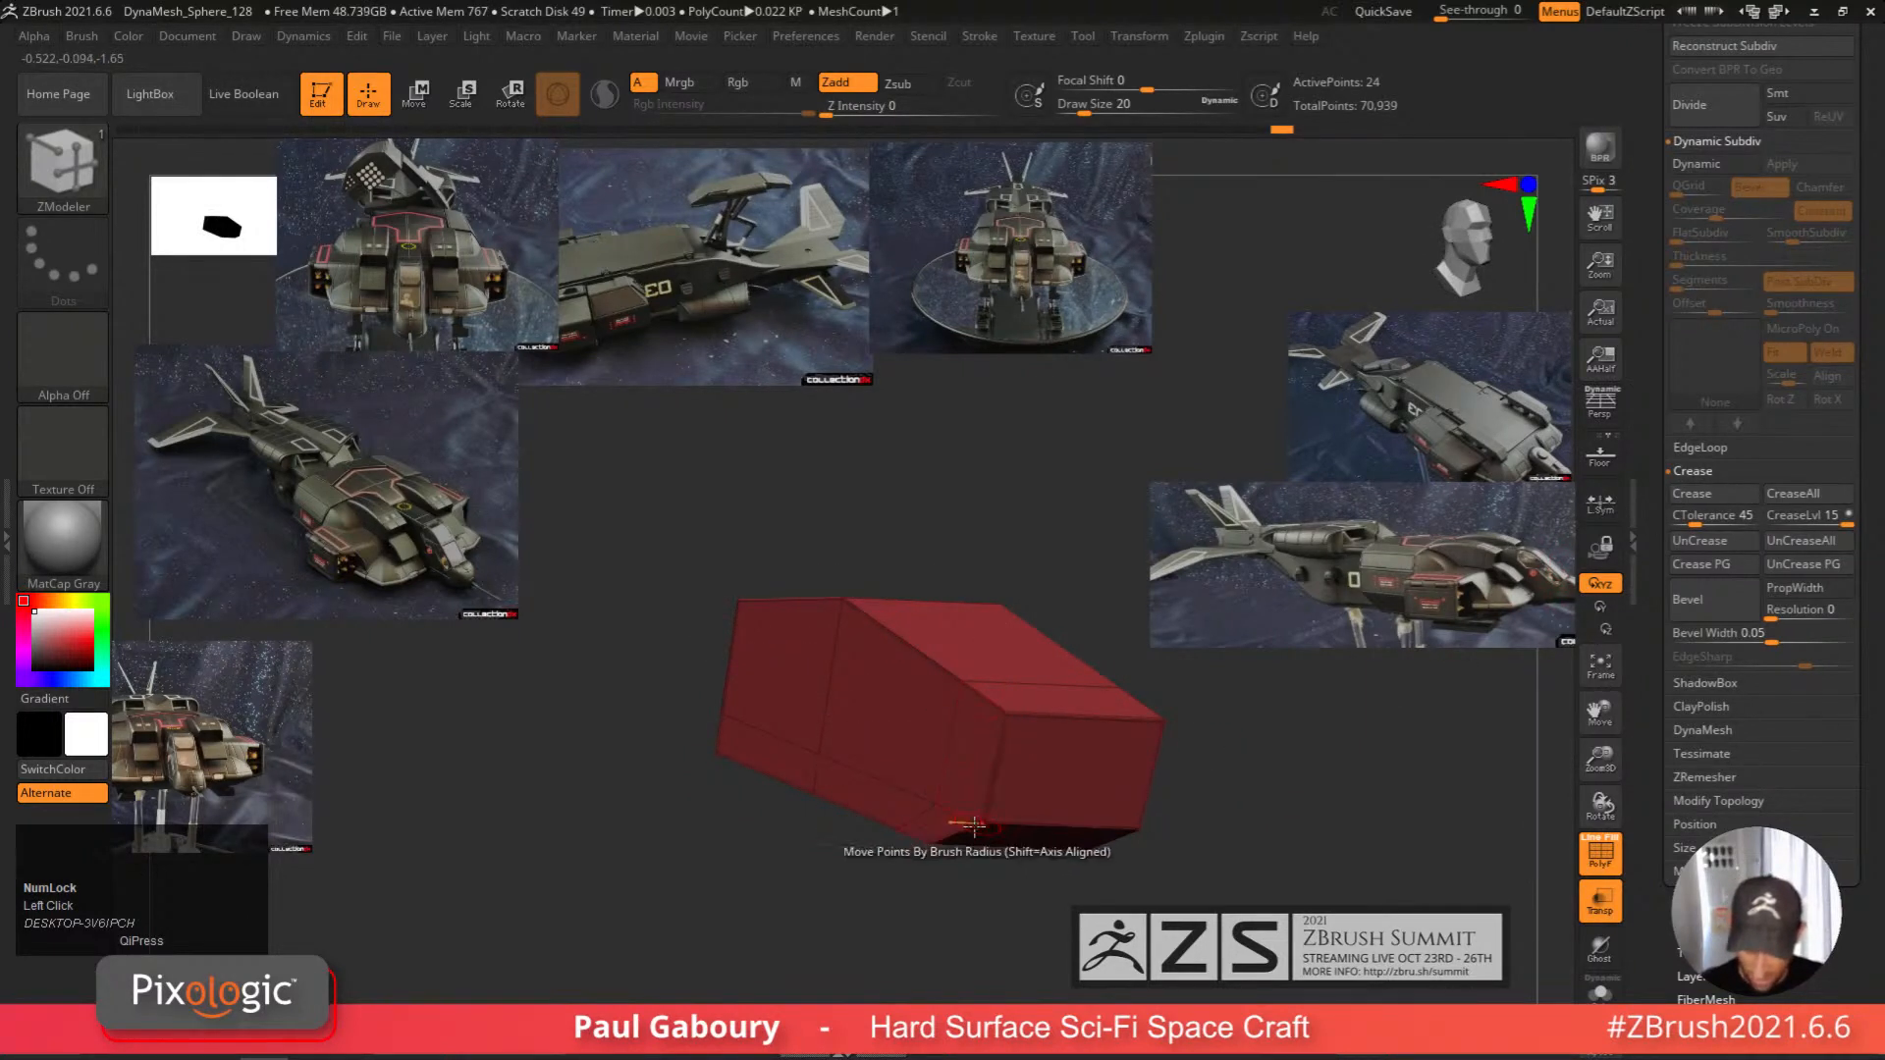
key("d")
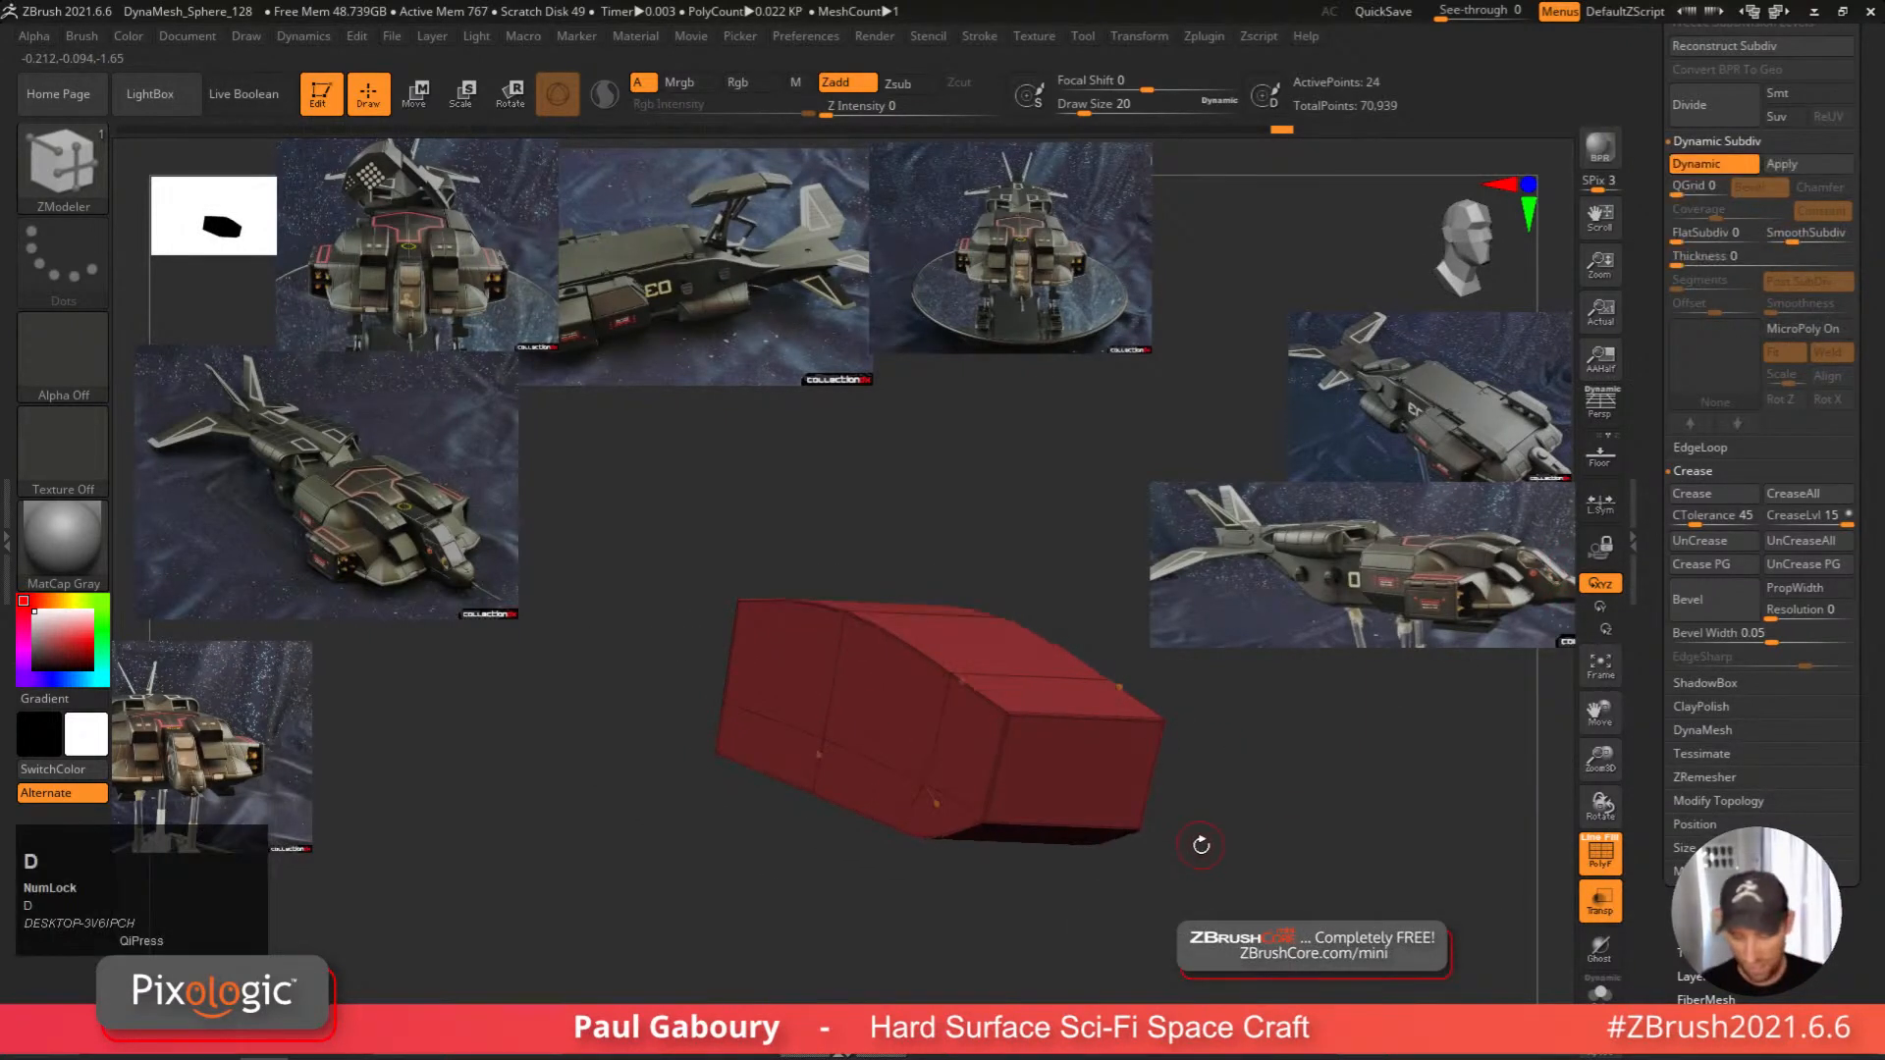
Crease the underside edge near the Front Intake's tapered end using ZModeler's Crease edge action with the Edge target, and hide the wireframe.
mouse_move(1200, 842)
right_mouse_down("ctrl")
mouse_move(1145, 807)
mouse_move(1149, 757)
mouse_move(1067, 893)
mouse_move(987, 876)
mouse_move(1077, 890)
mouse_move(1178, 835)
mouse_move(1143, 860)
mouse_move(1035, 776)
right_mouse_up("ctrl")
key("shift+f")
right_click_drag(1036, 776, 982, 751, "ctrl")
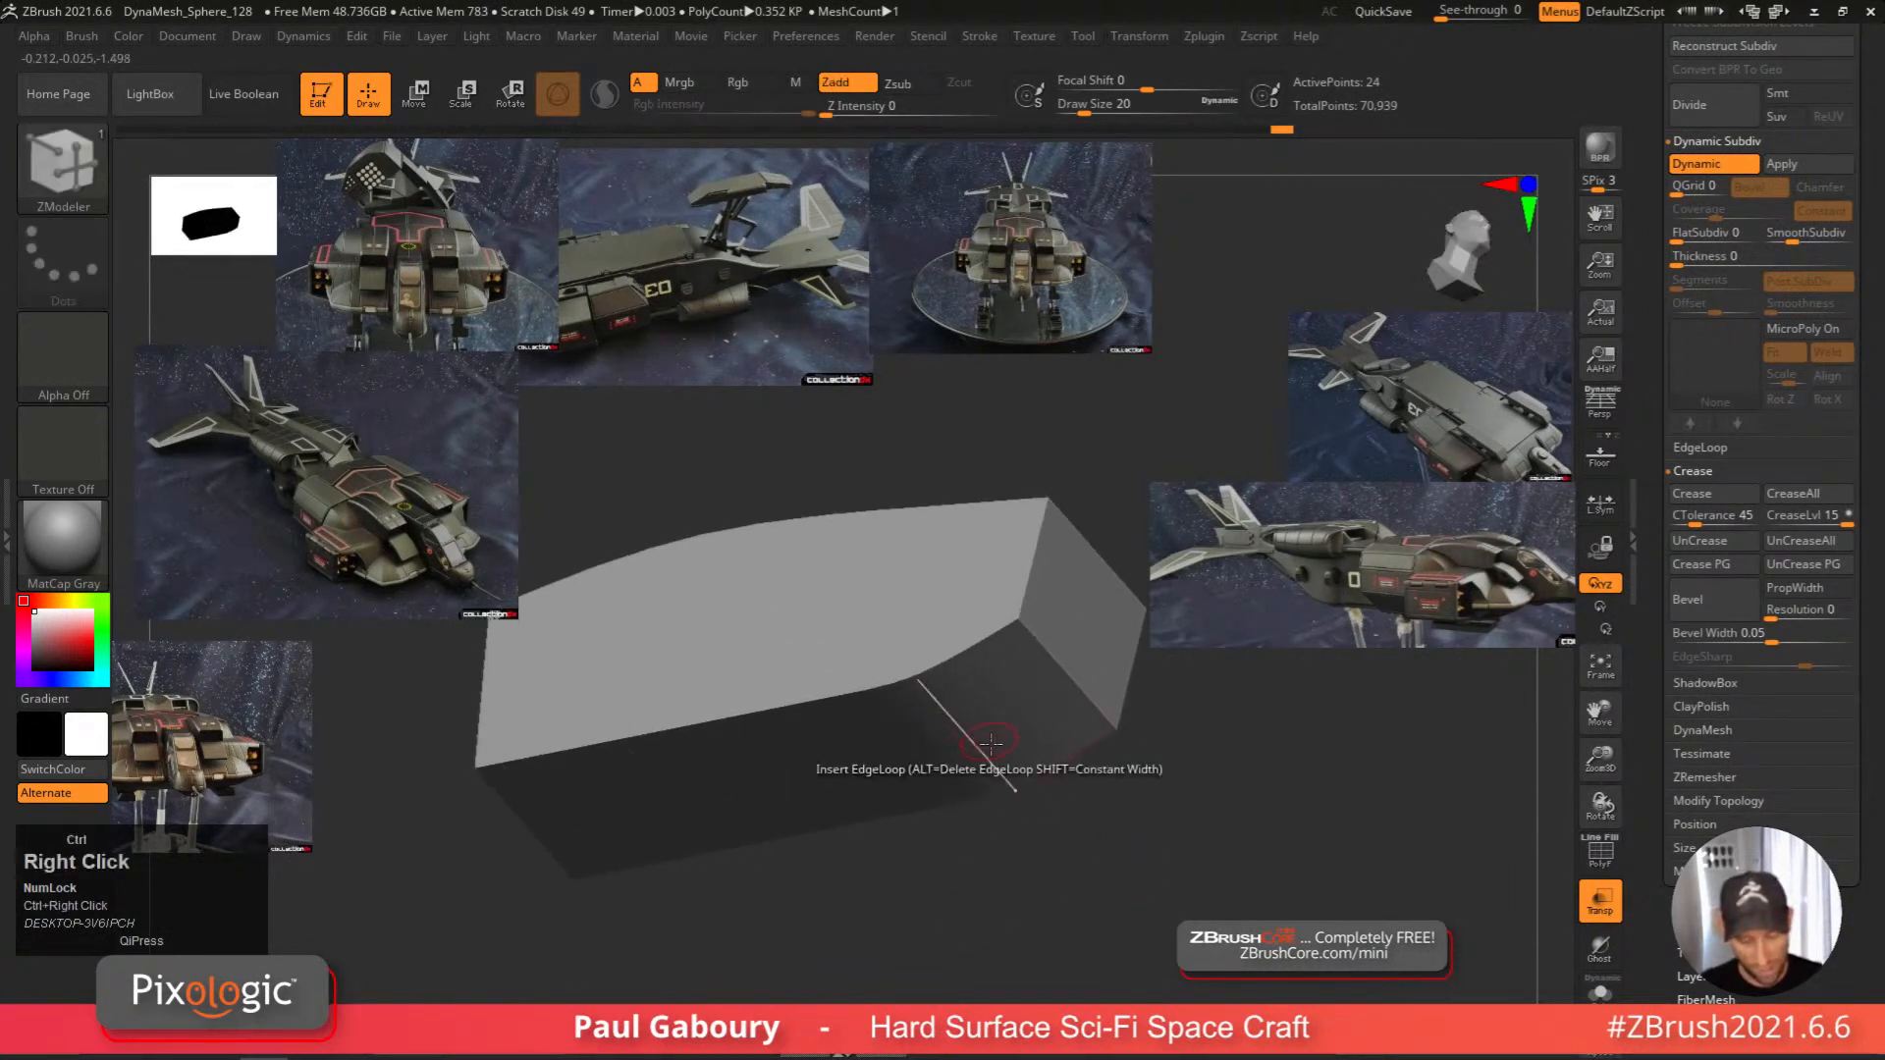
key("shift+f")
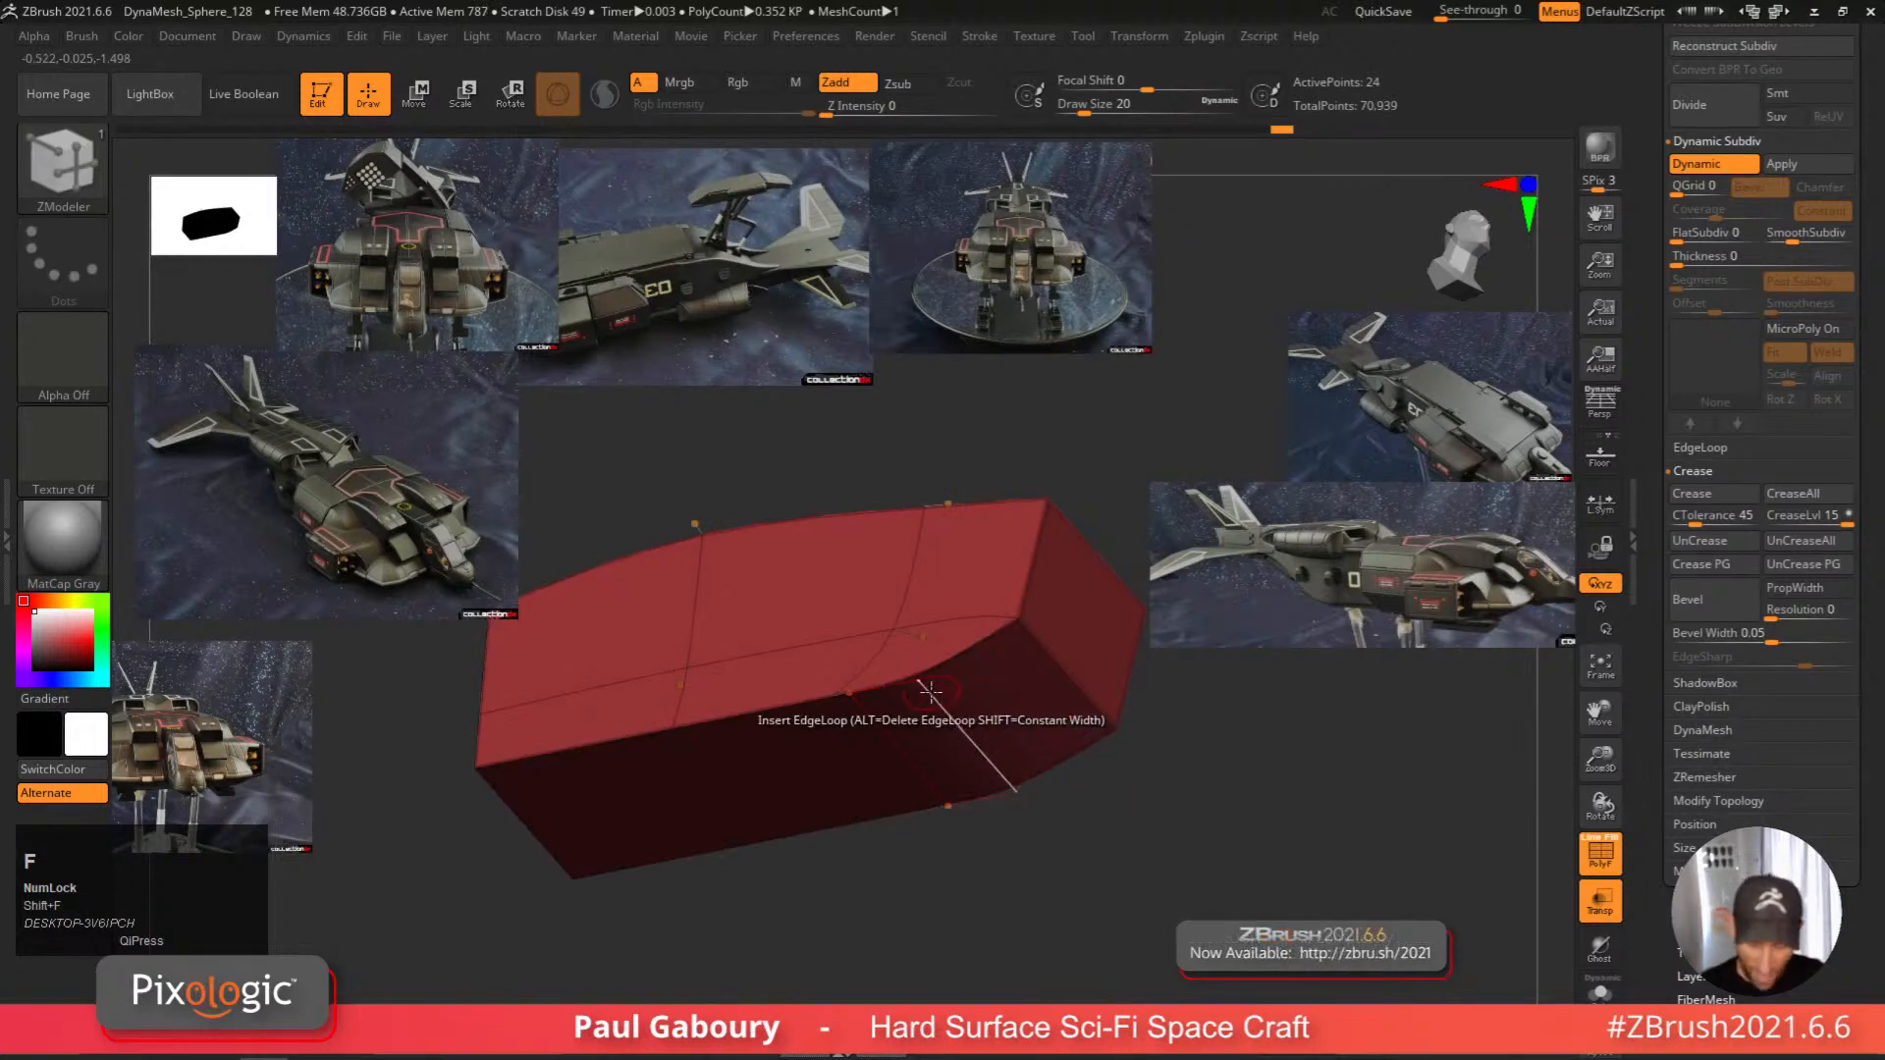
key("space")
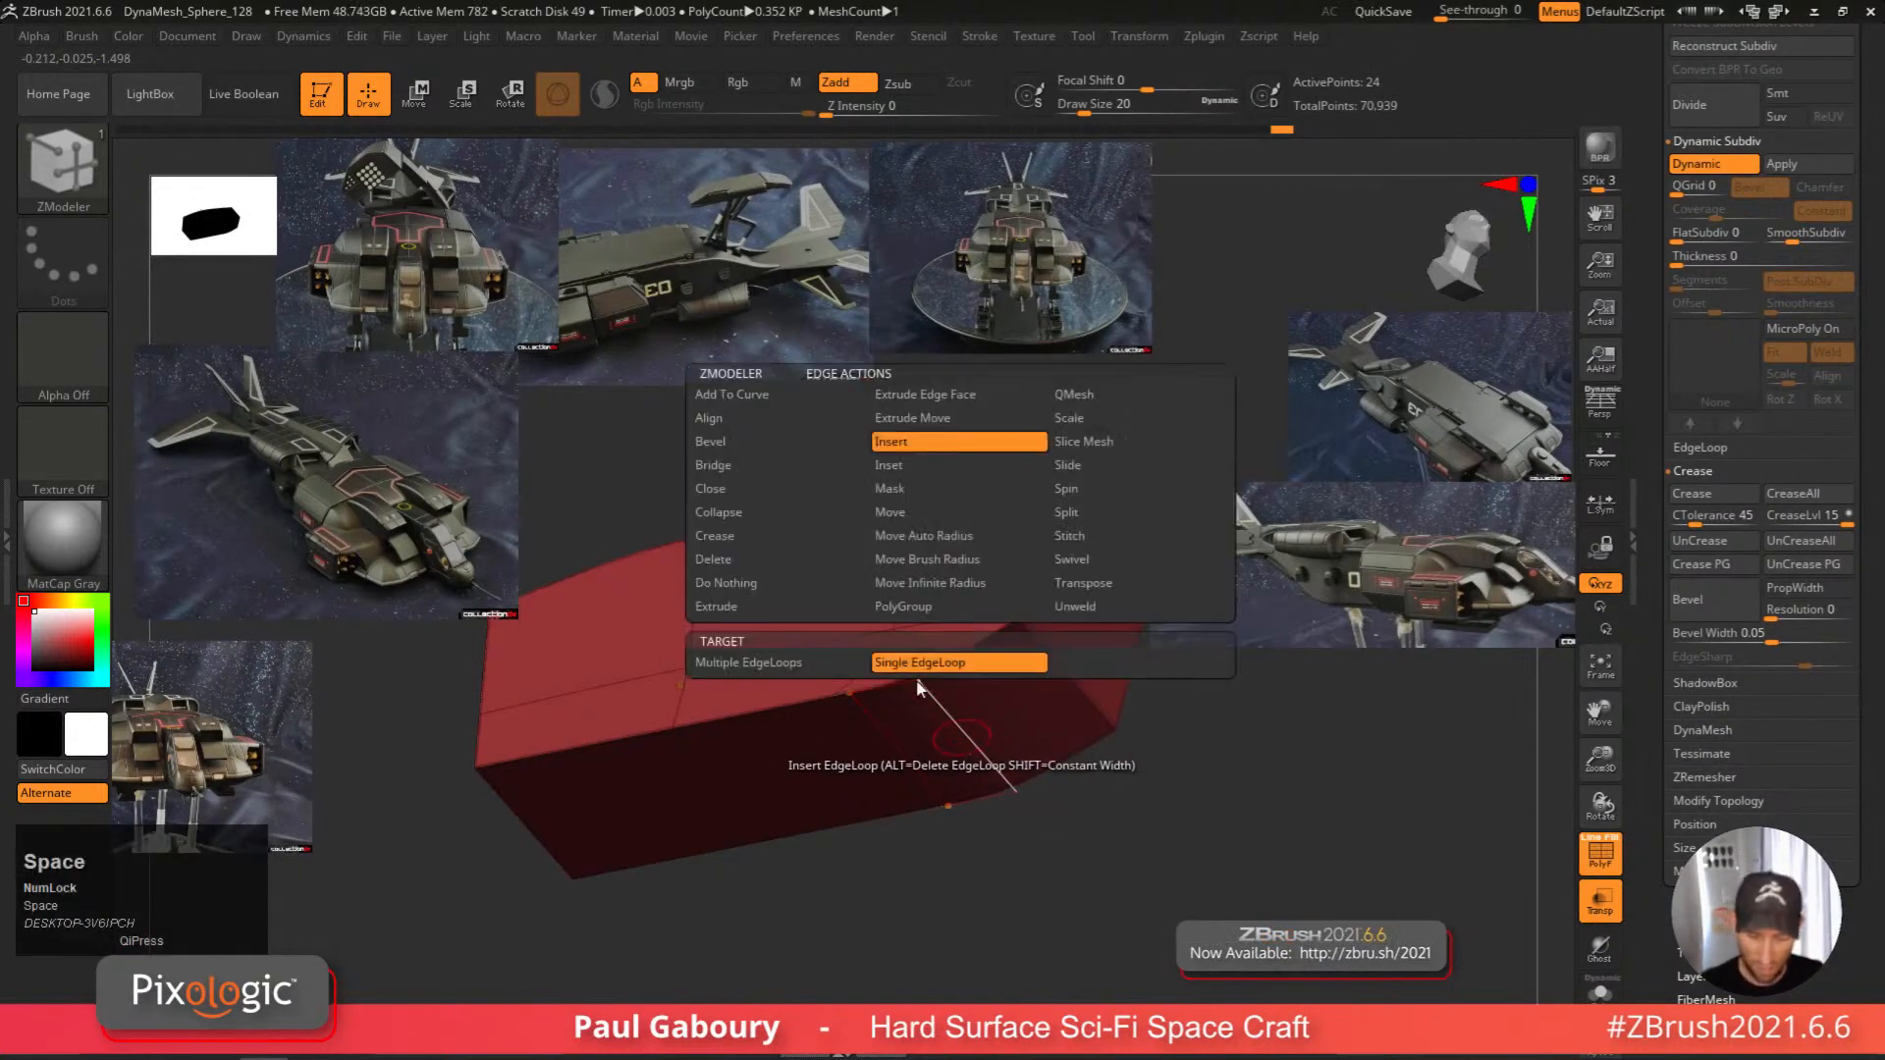
left_click(772, 537)
left_click(777, 666)
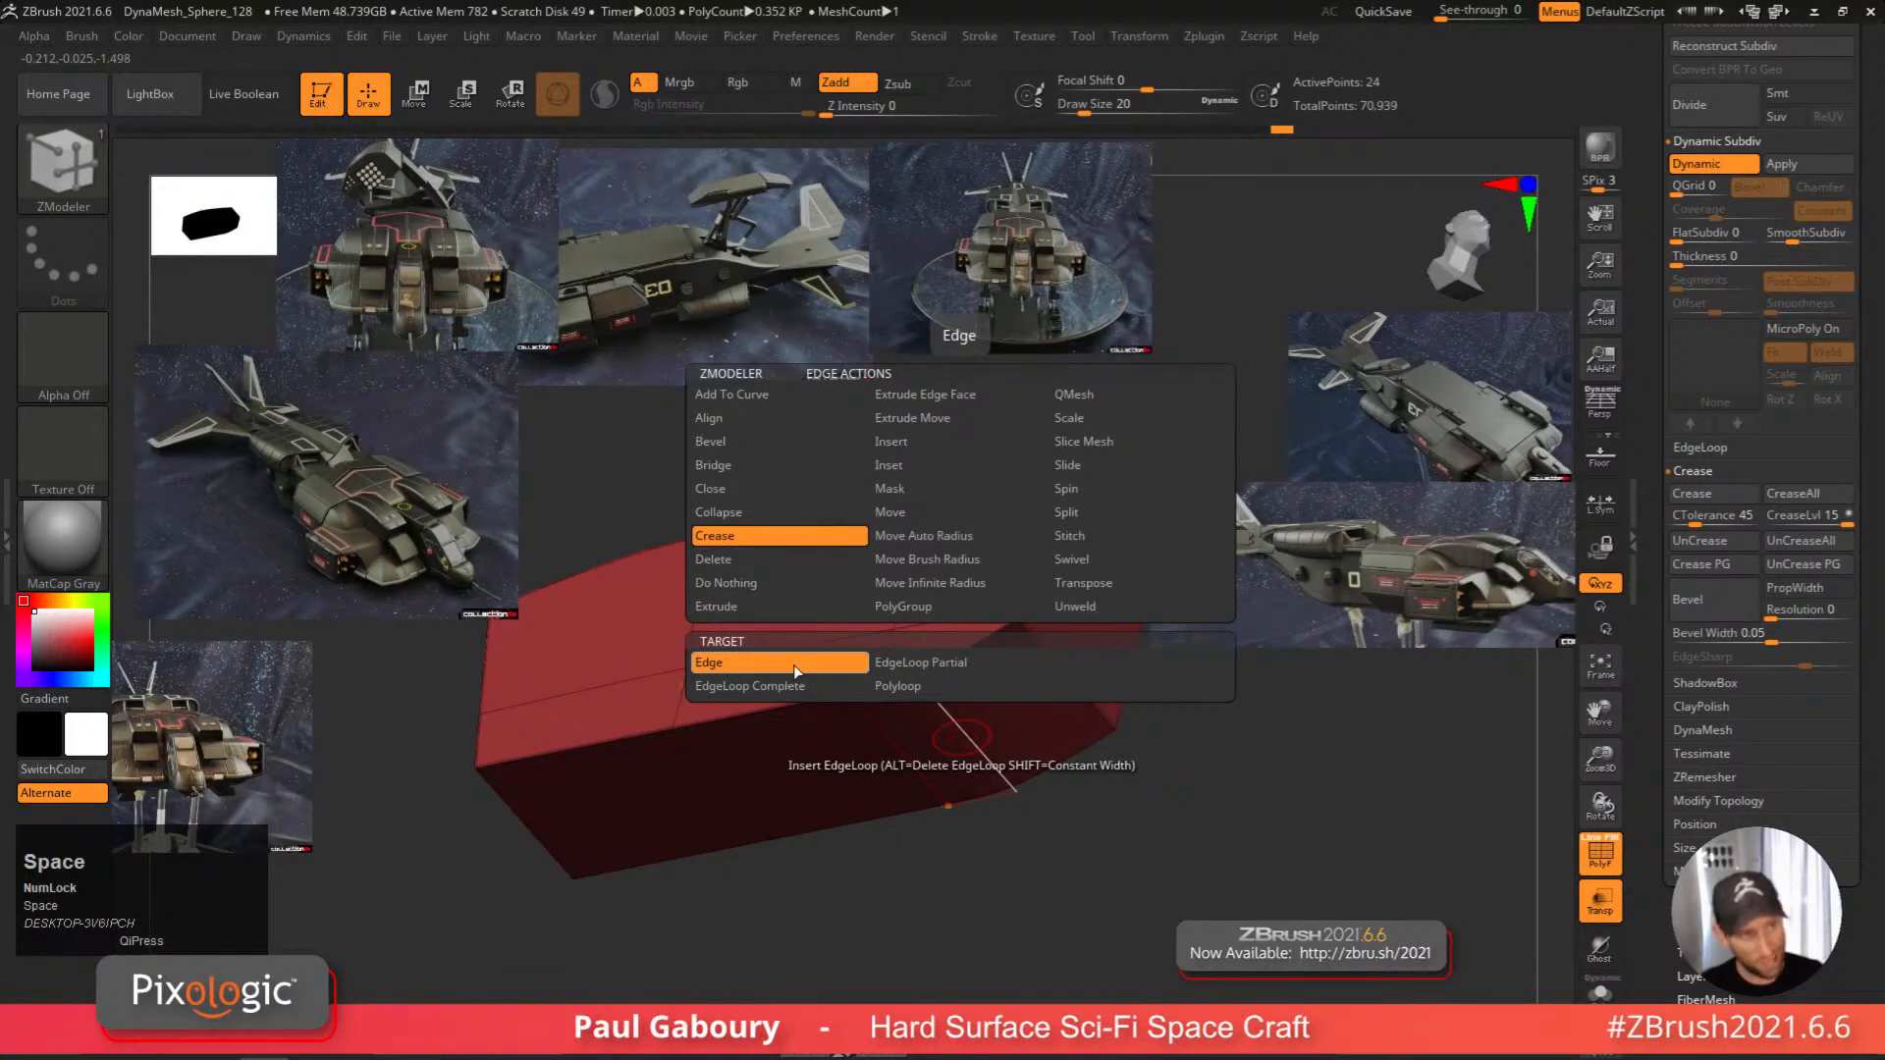
left_click(973, 741)
right_click_drag(1053, 788, 1189, 828, "ctrl")
key("shift+f")
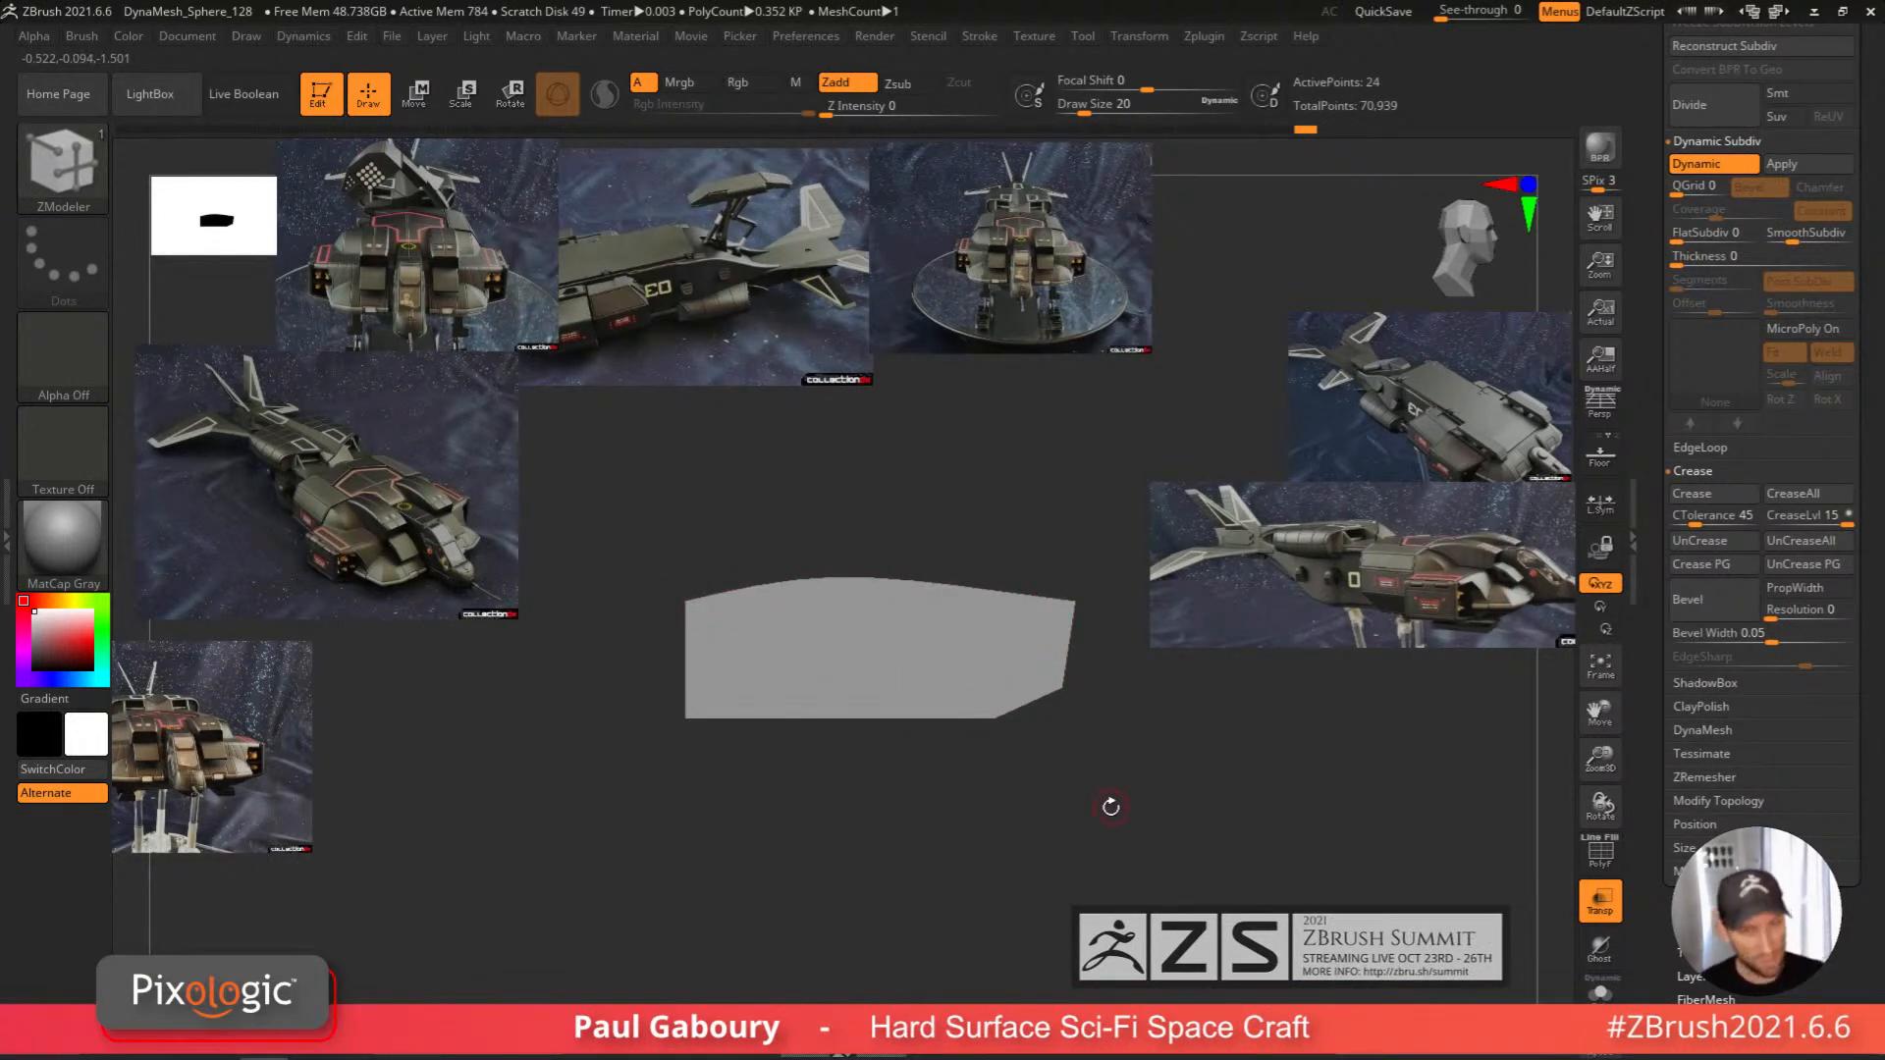
Show the wireframe again and duplicate the Front Intake subtool.
mouse_move(1110, 819)
right_mouse_down("alt")
mouse_move(1099, 795)
mouse_move(1103, 829)
right_mouse_up("alt")
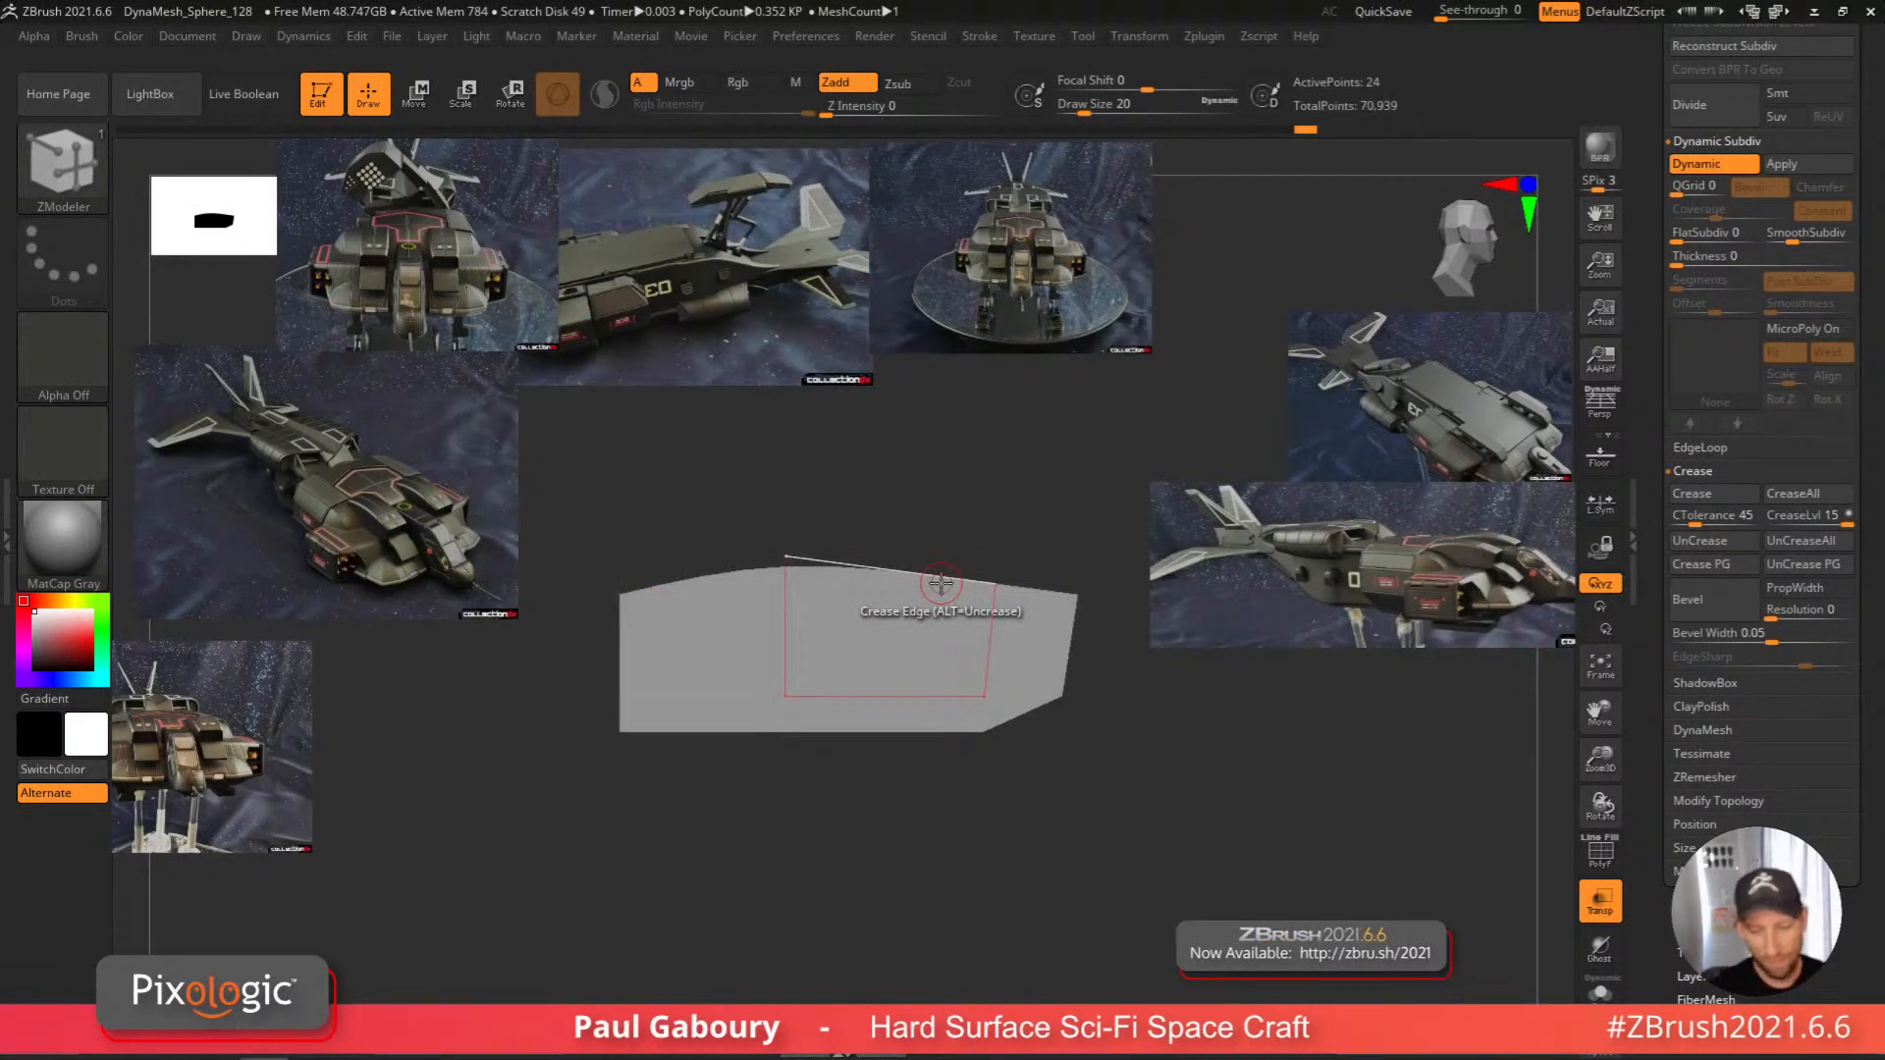
key("shift+f")
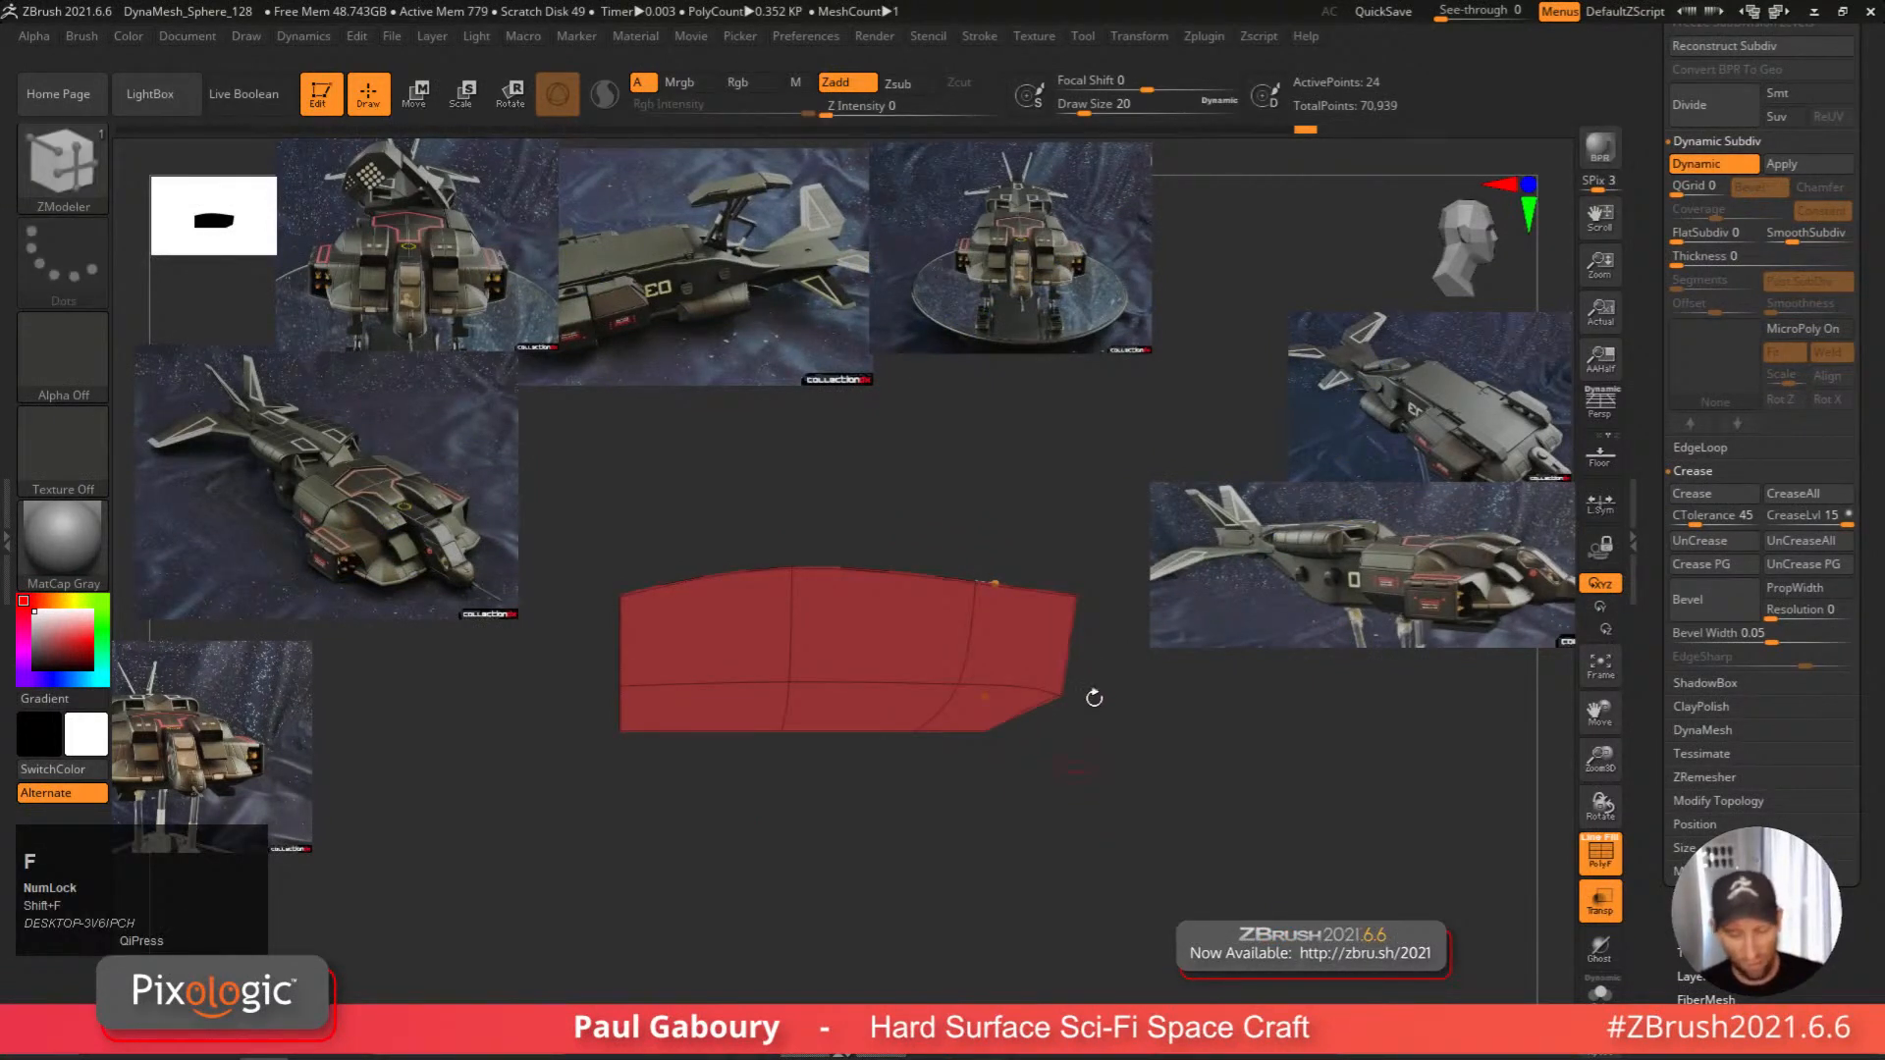
mouse_move(1120, 771)
right_mouse_down()
mouse_move(1119, 795)
mouse_move(1132, 762)
mouse_move(1113, 792)
right_mouse_up()
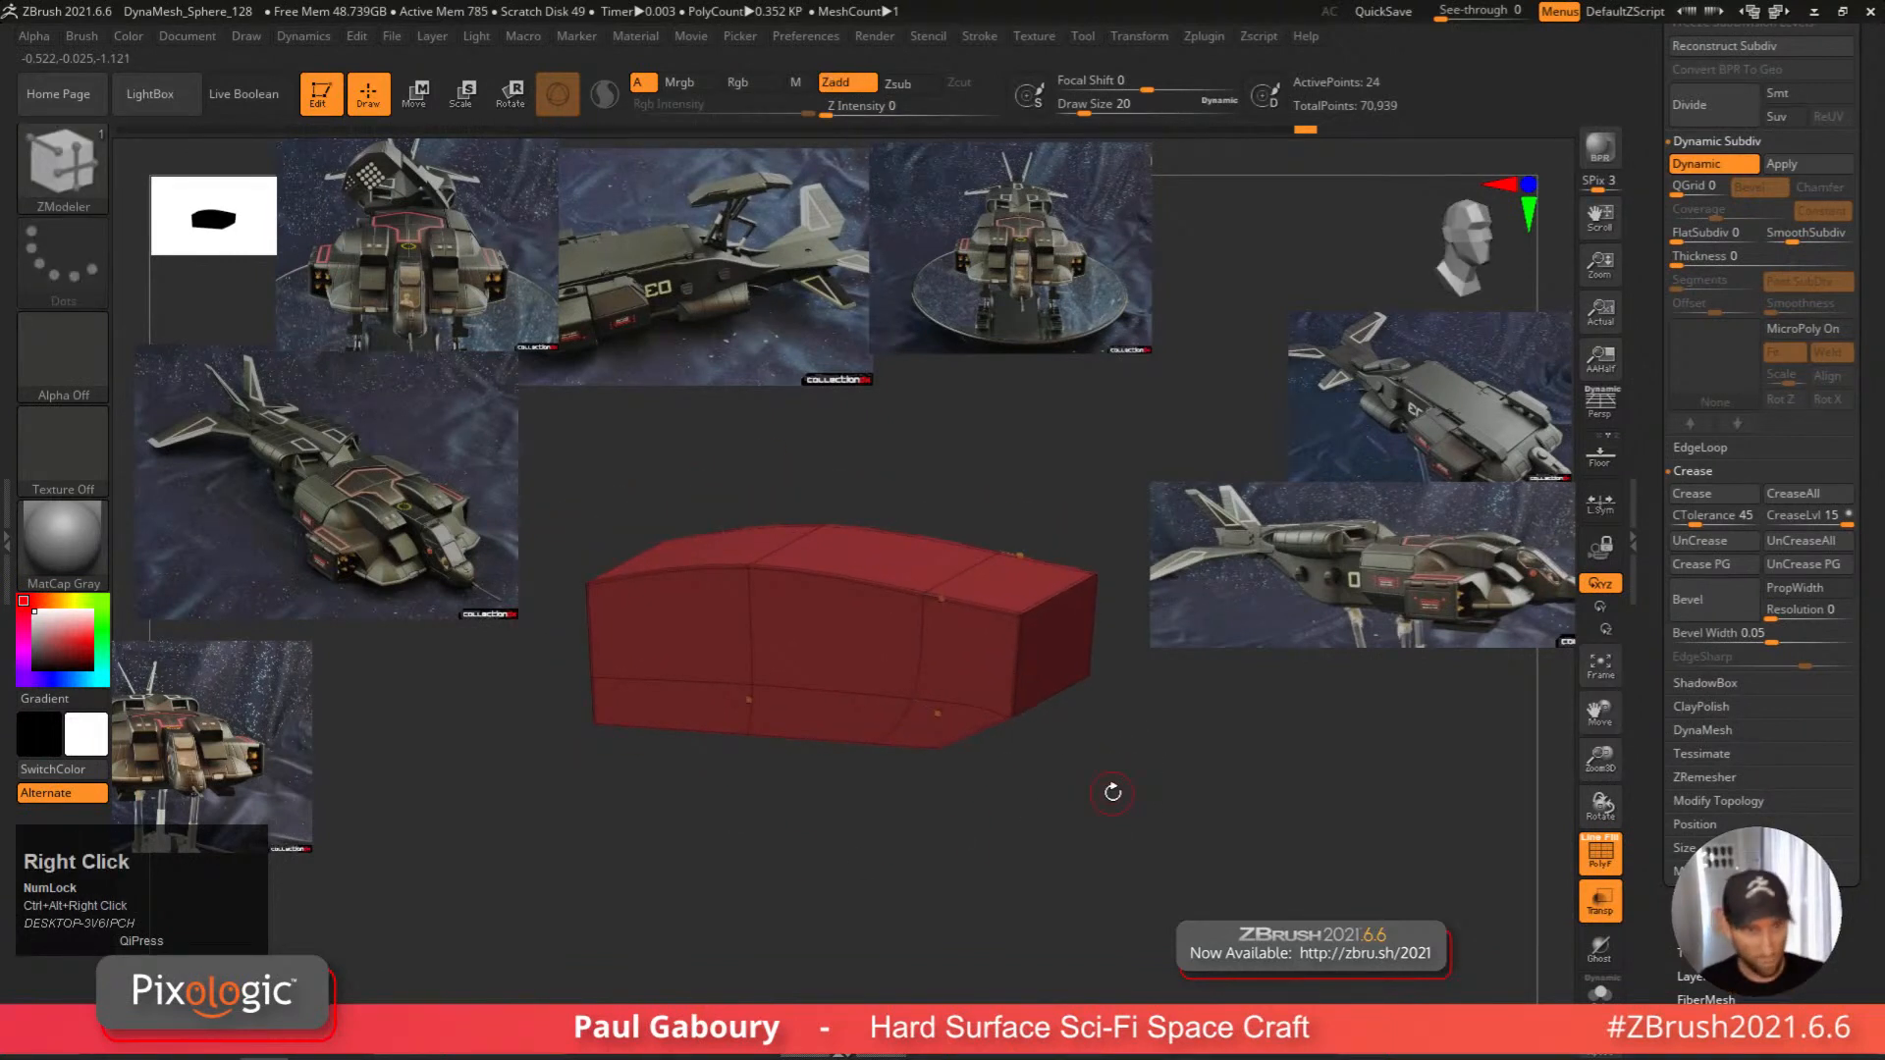
right_click_drag(1155, 786, 1099, 745, "alt")
left_click_drag(1664, 225, 1664, 727)
left_click(1697, 408, "shift")
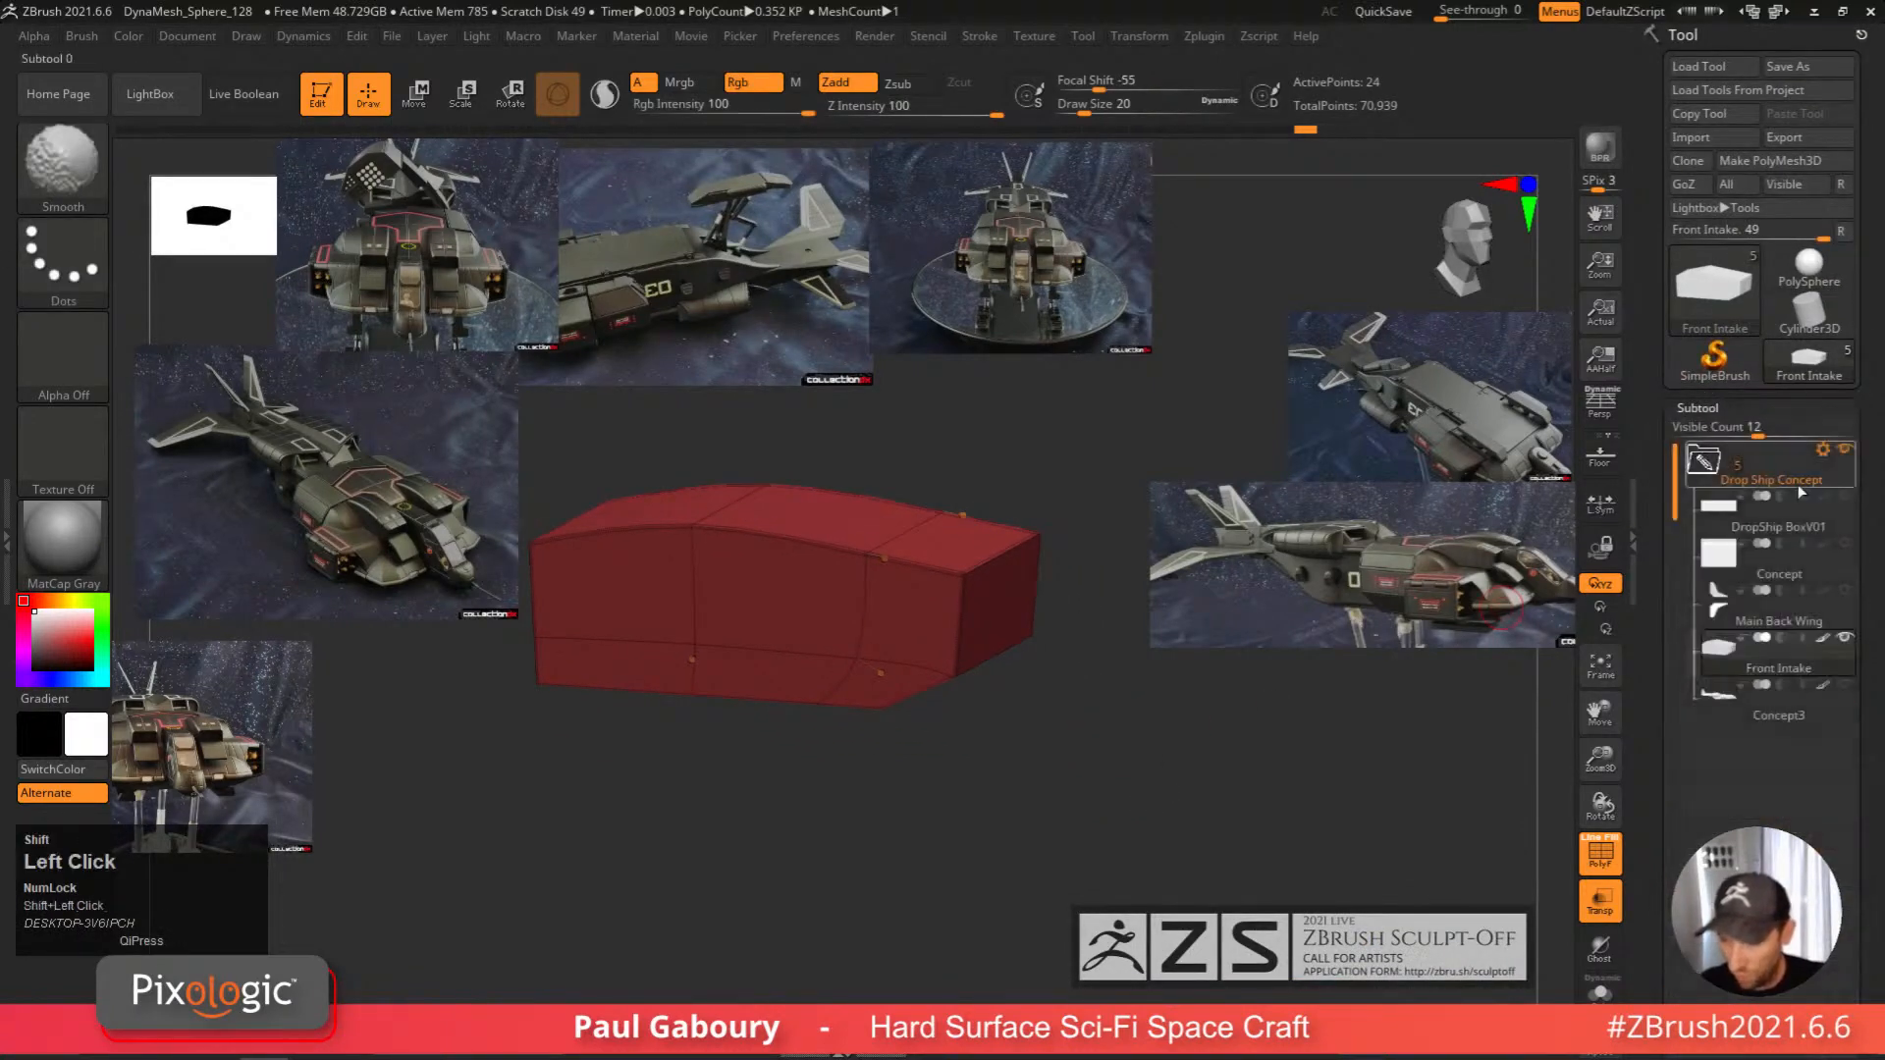
left_click_drag(1882, 908, 1880, 680)
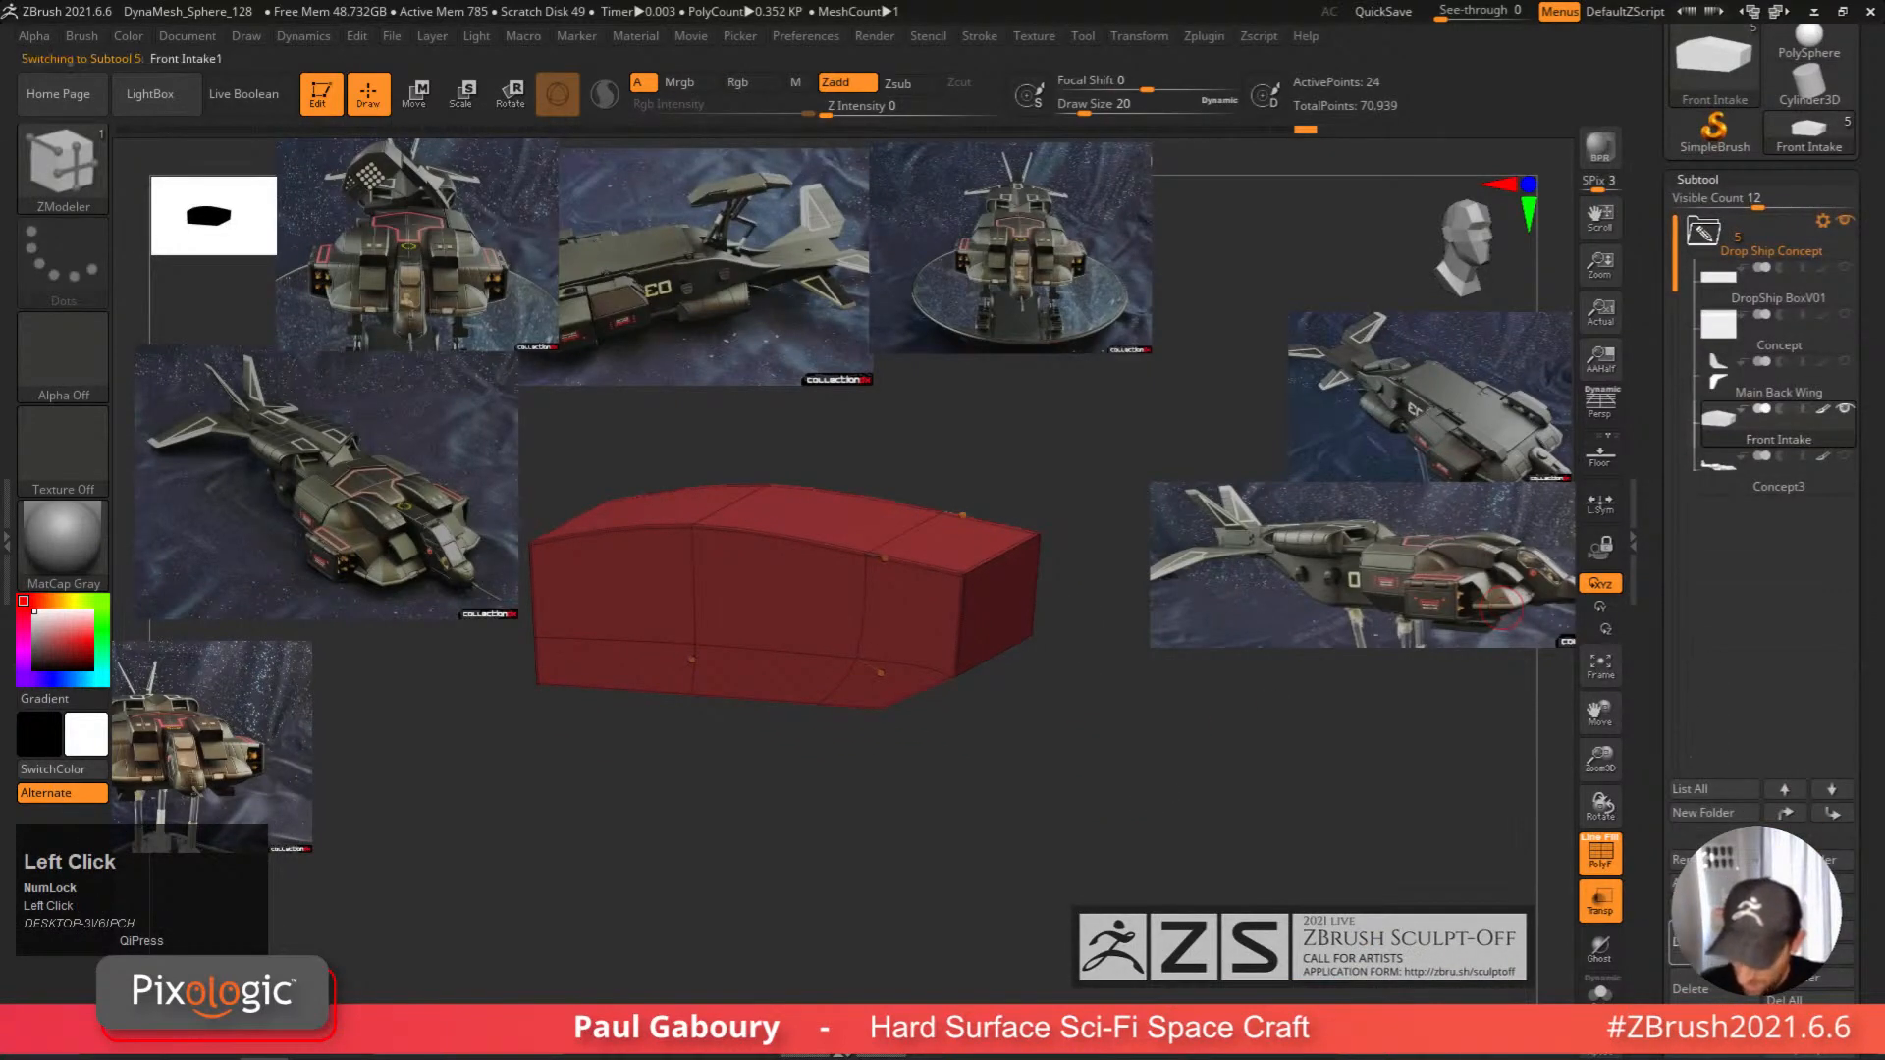
left_click_drag(1869, 756, 1879, 521)
left_click(1713, 577)
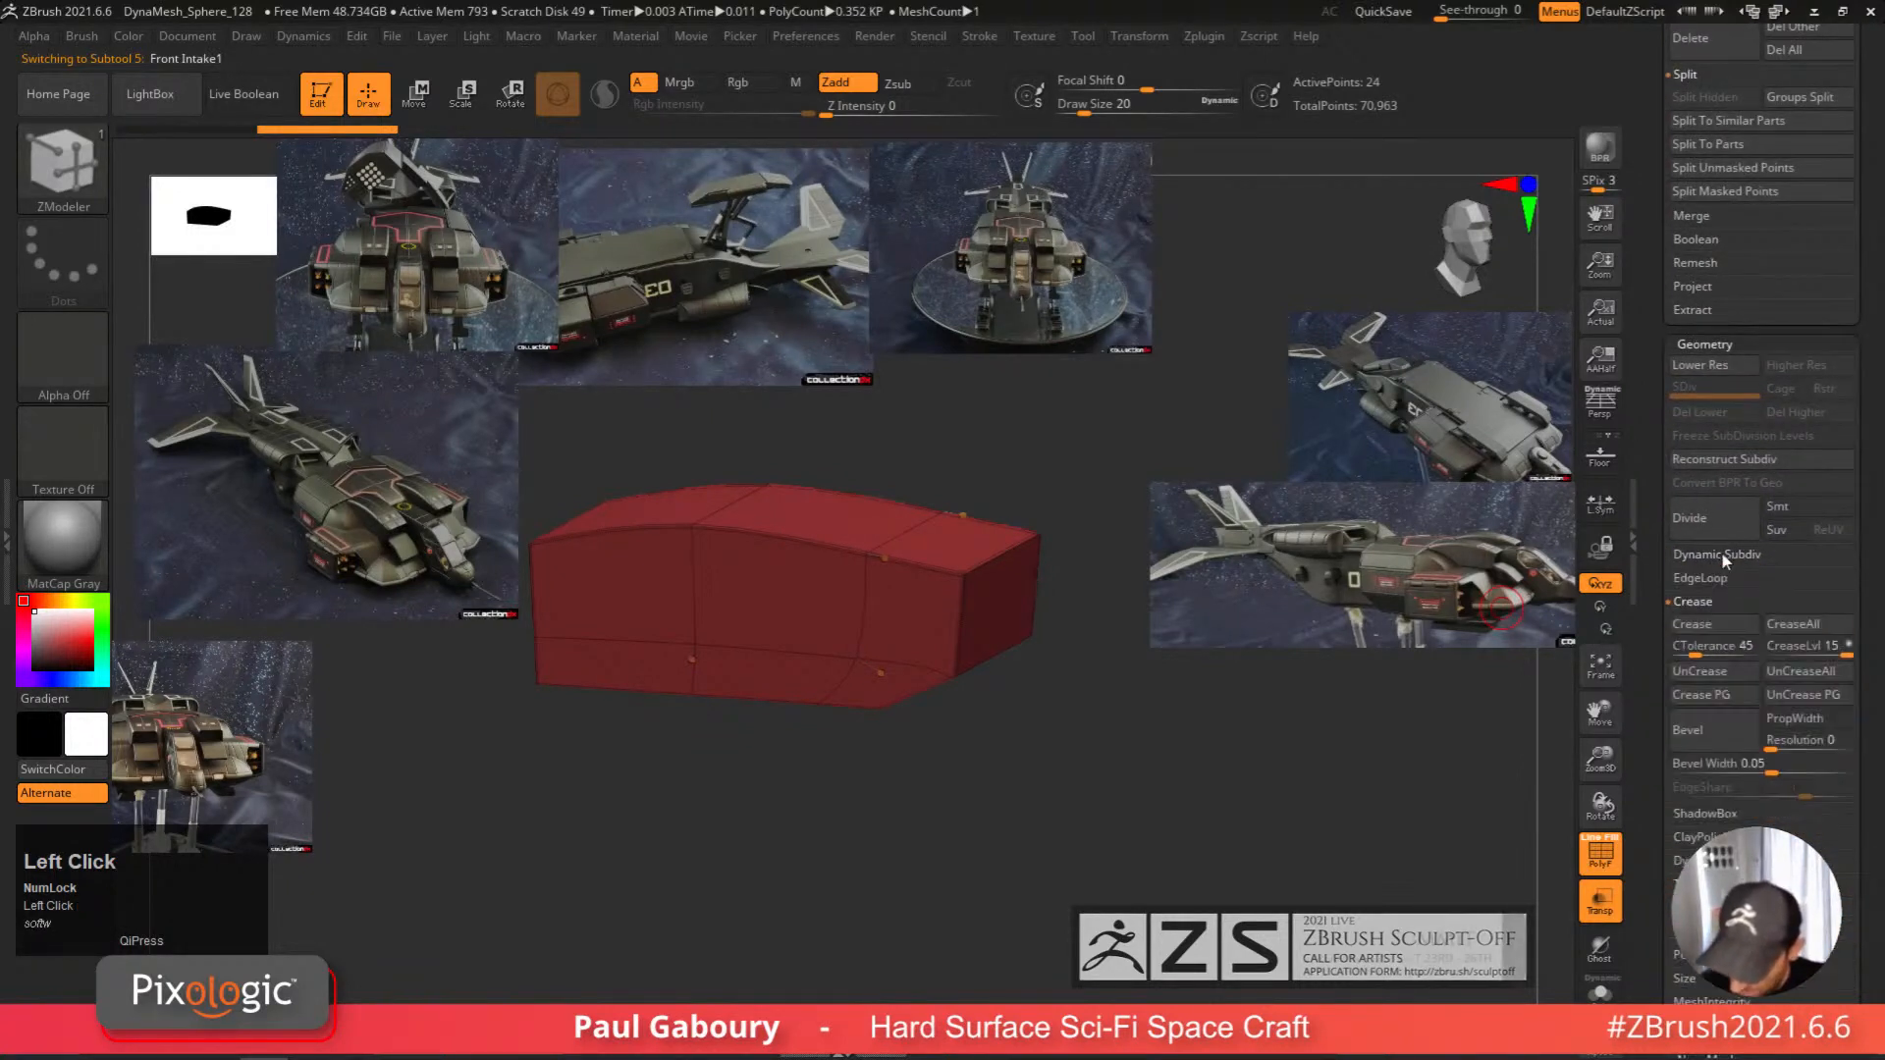
DynaMesh the duplicated Front Intake at resolution 256 with Dynamic Subdiv off, and hide its wireframe.
left_click(1723, 554)
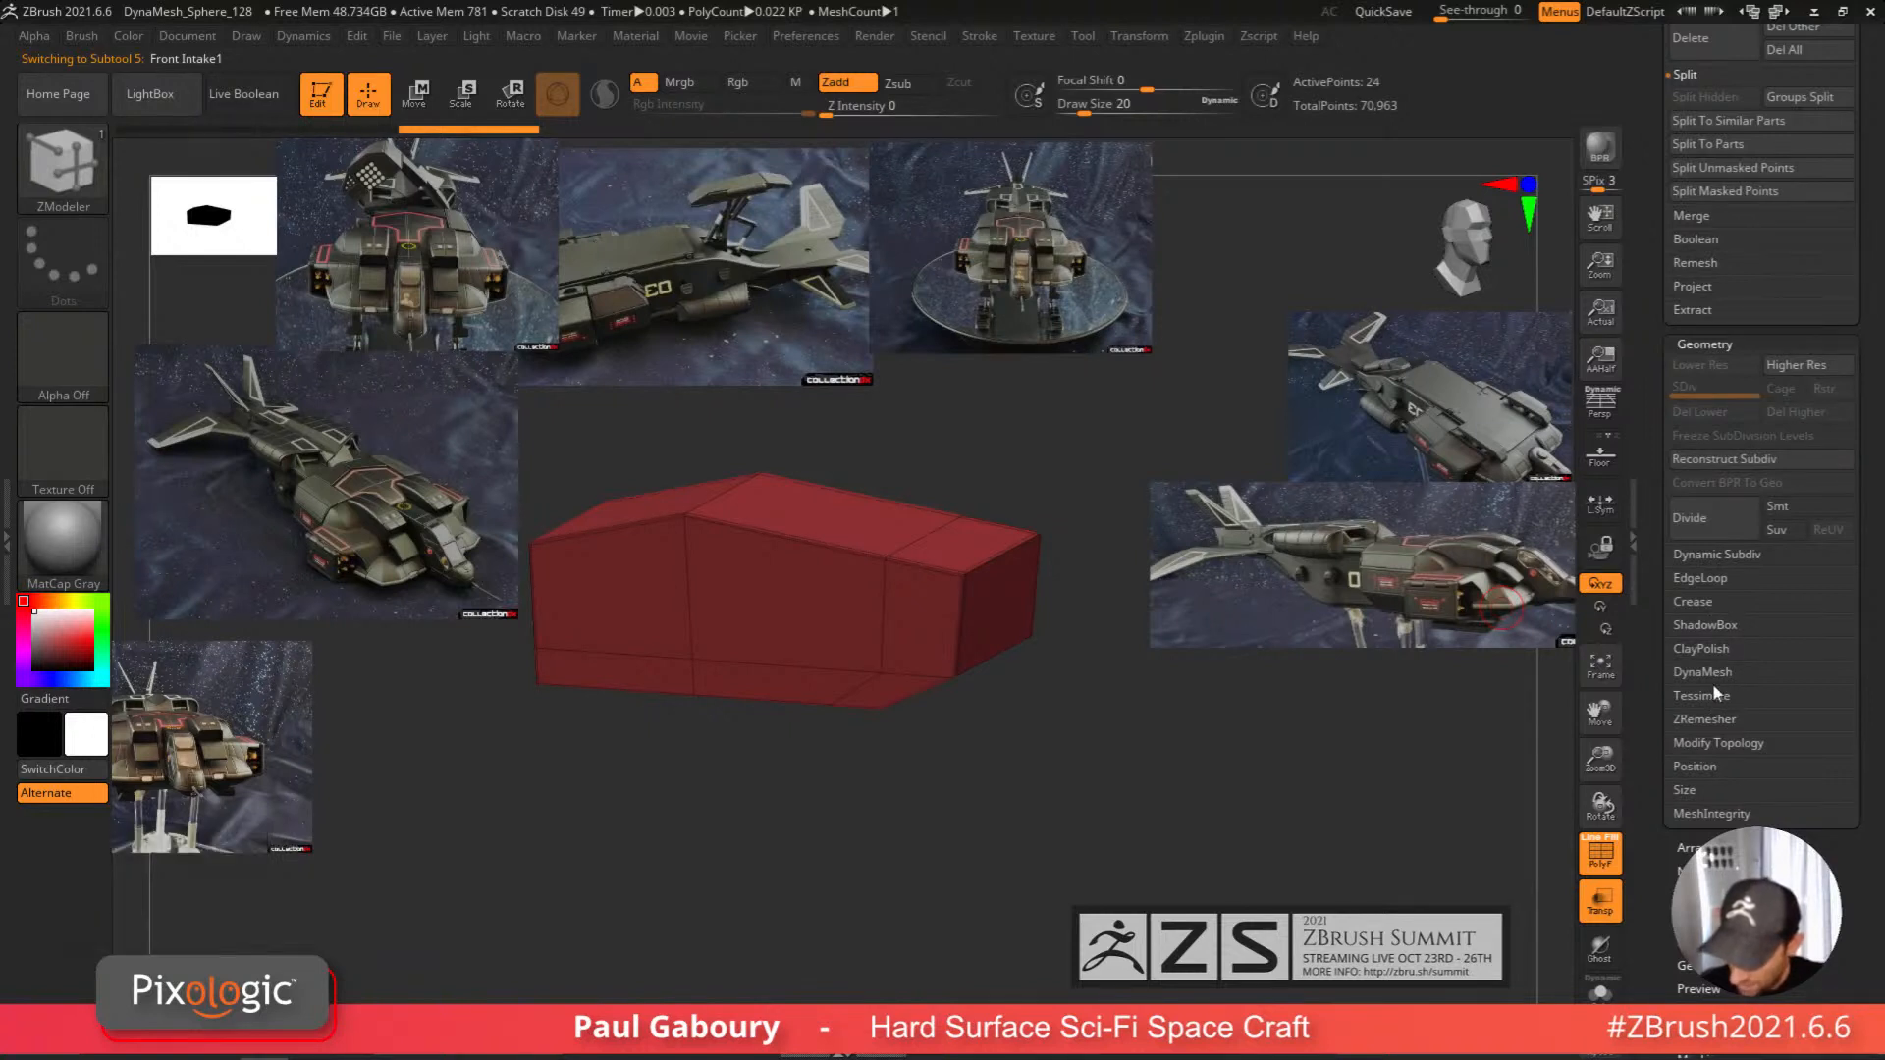
left_click(1709, 672)
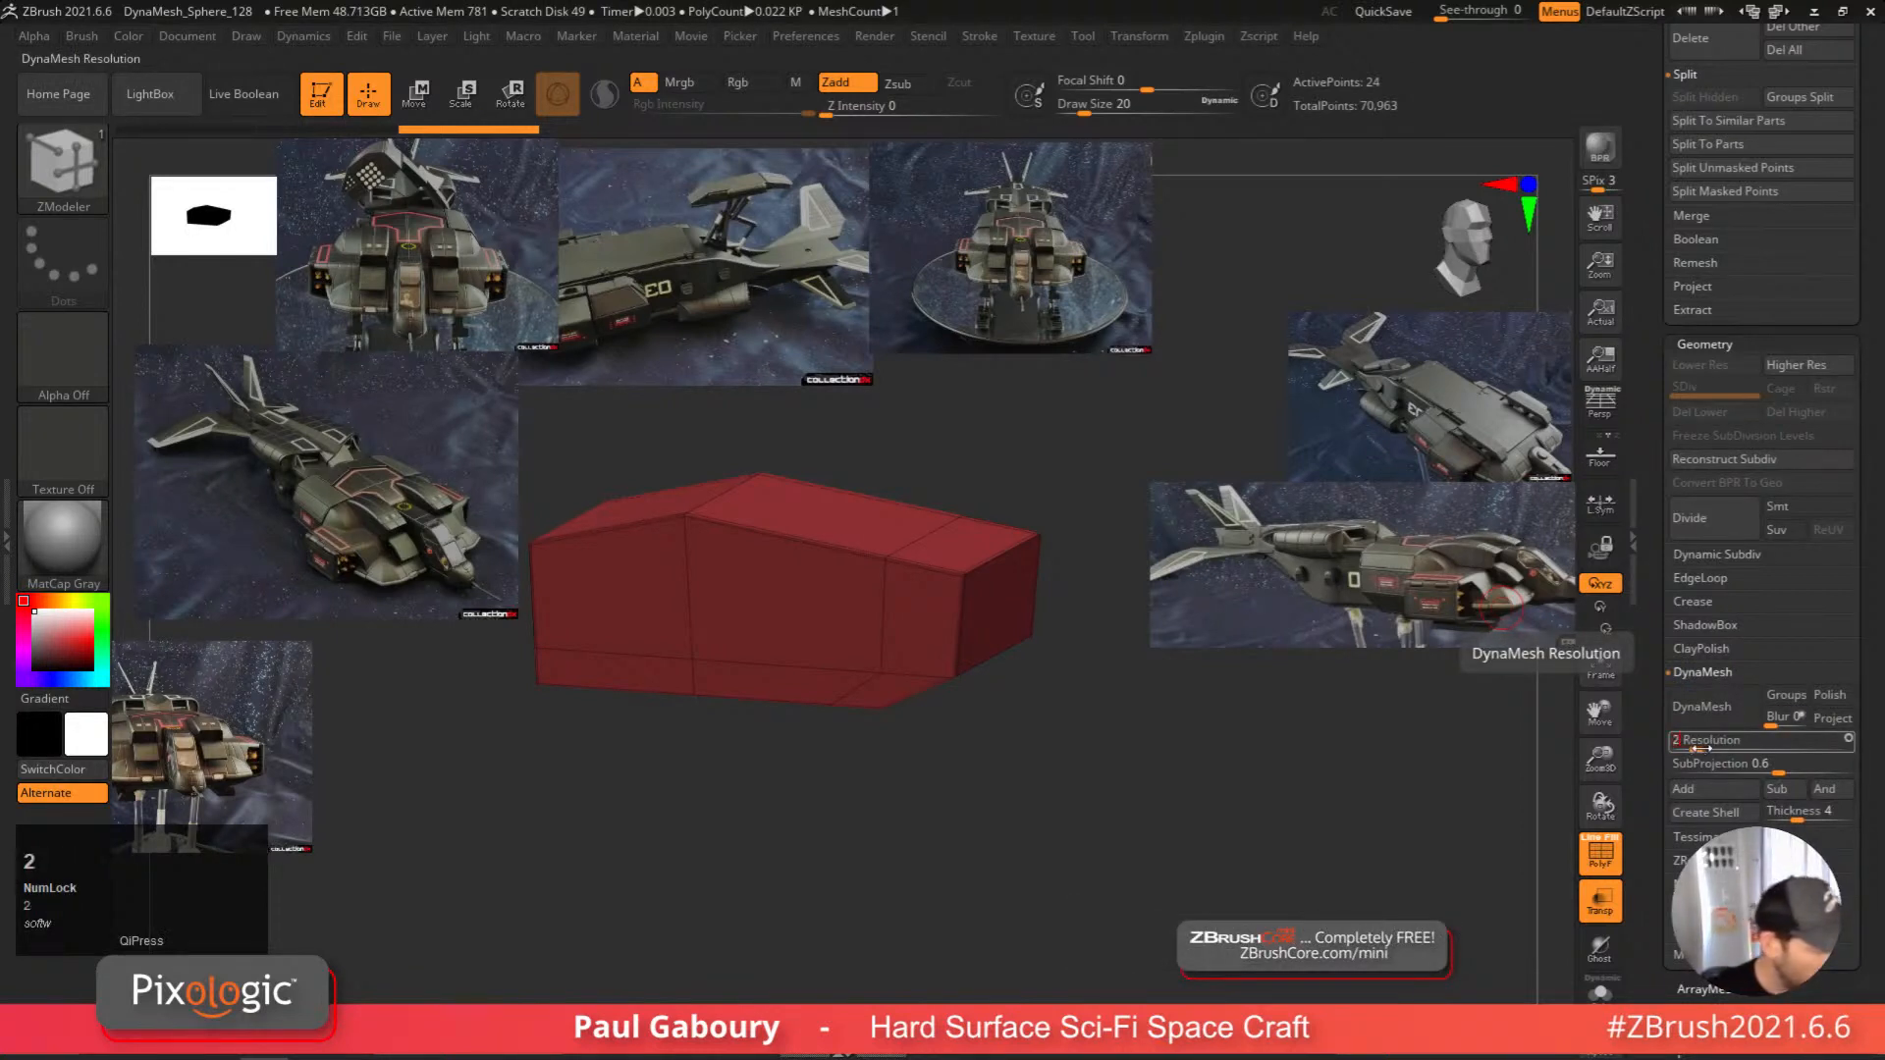
left_click(1702, 707)
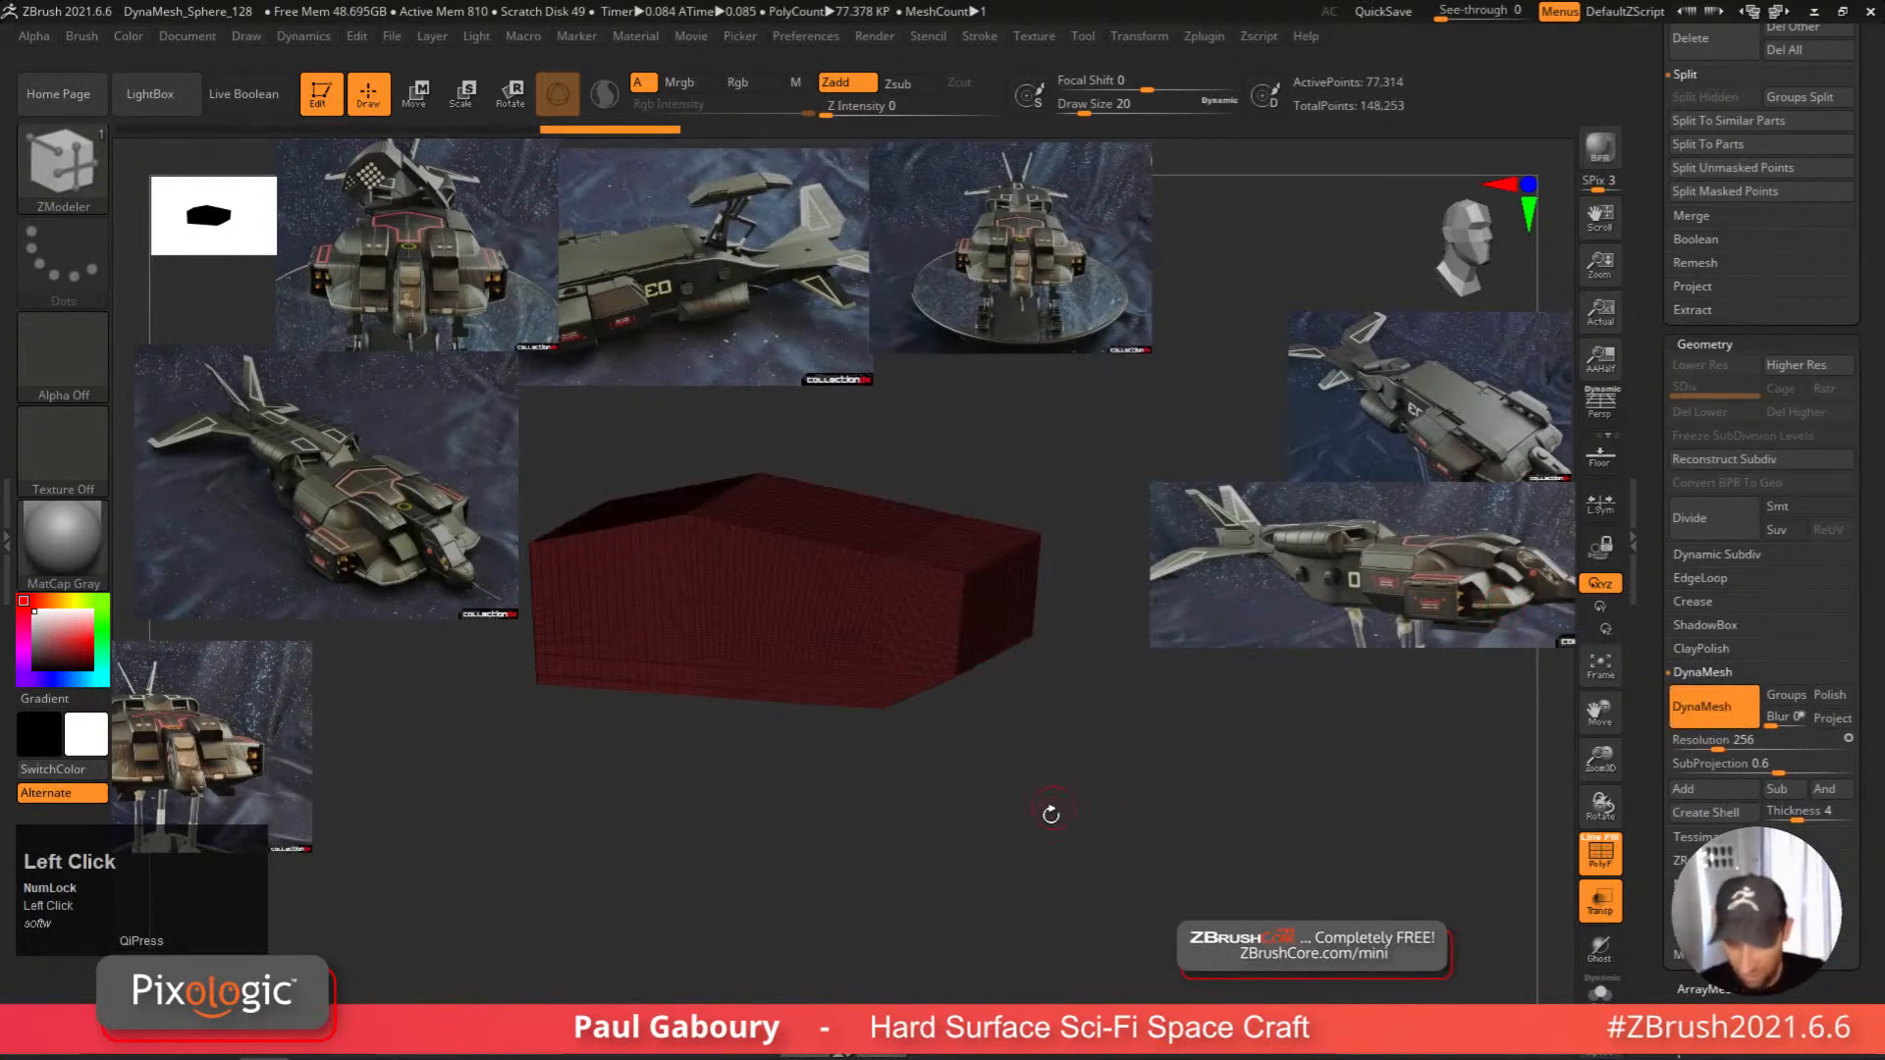
right_click_drag(1050, 815, 1048, 858)
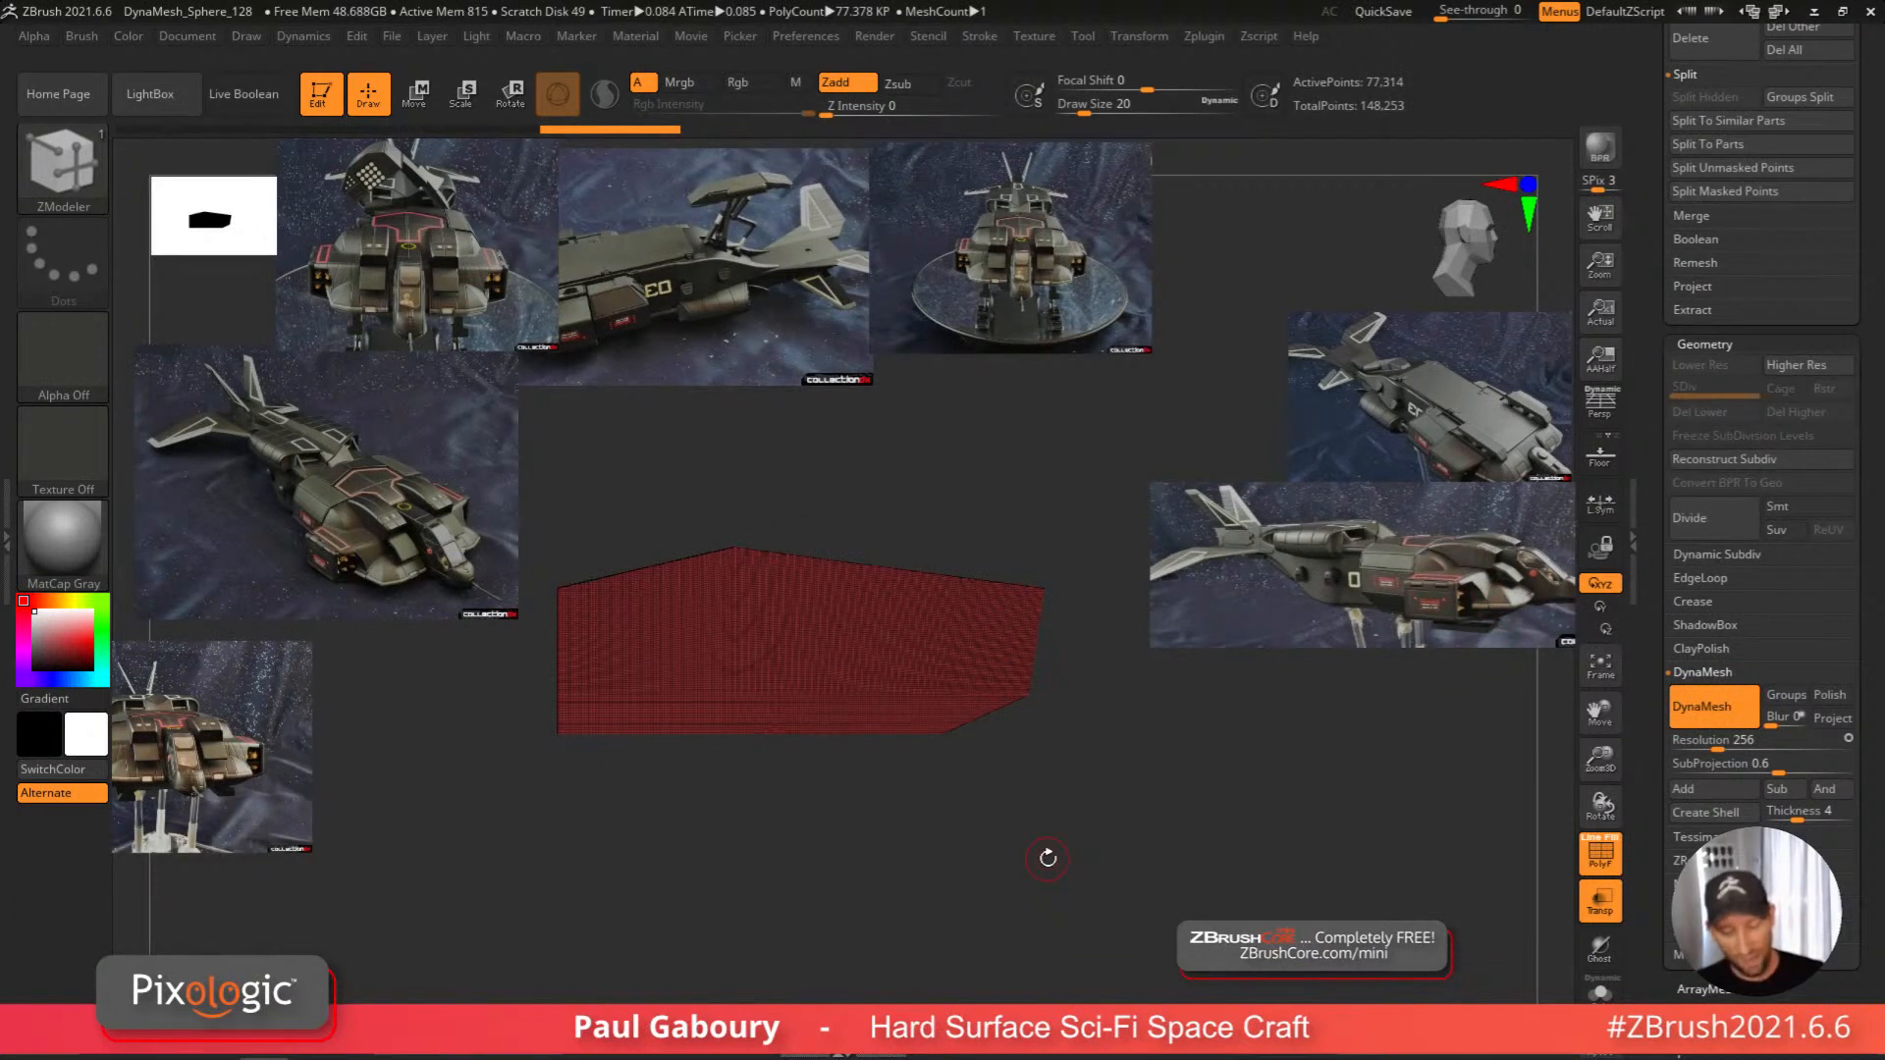
key("shift+f")
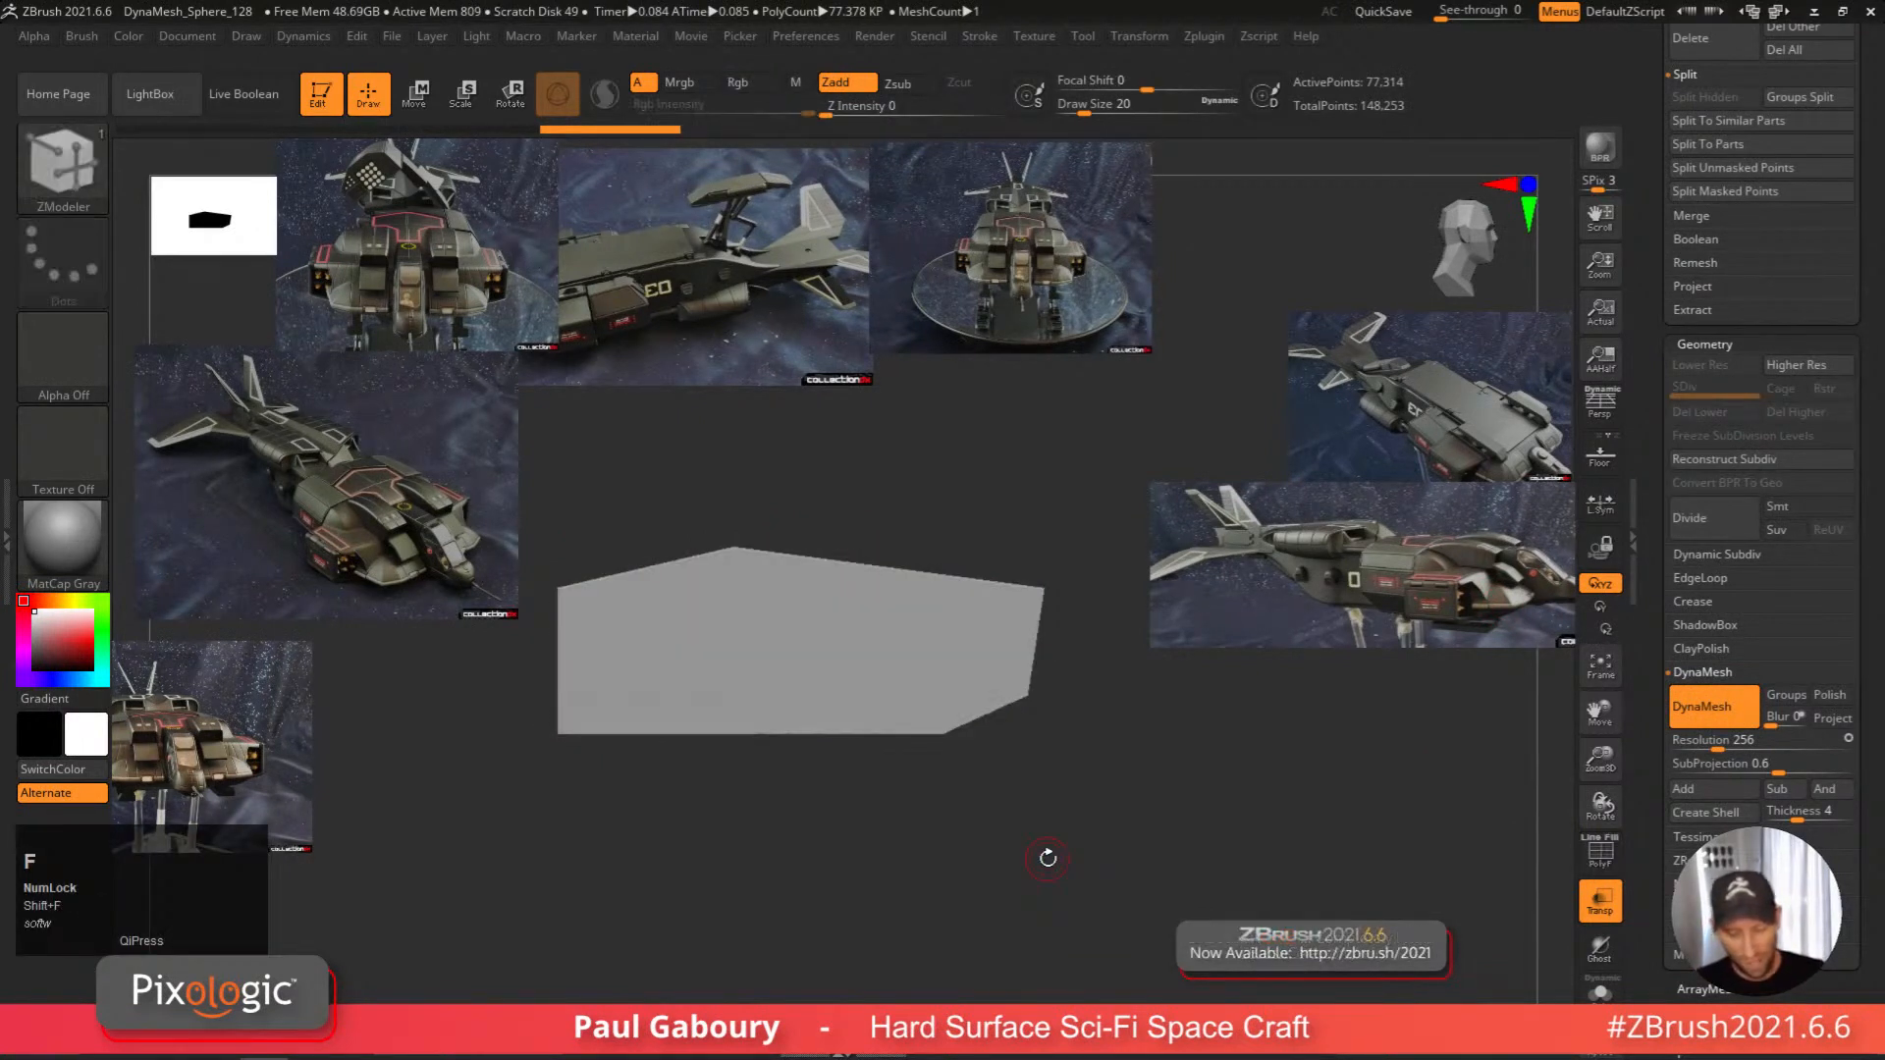
mouse_move(1048, 859)
right_mouse_down()
mouse_move(1104, 821)
mouse_move(1165, 732)
mouse_move(1147, 744)
right_mouse_up()
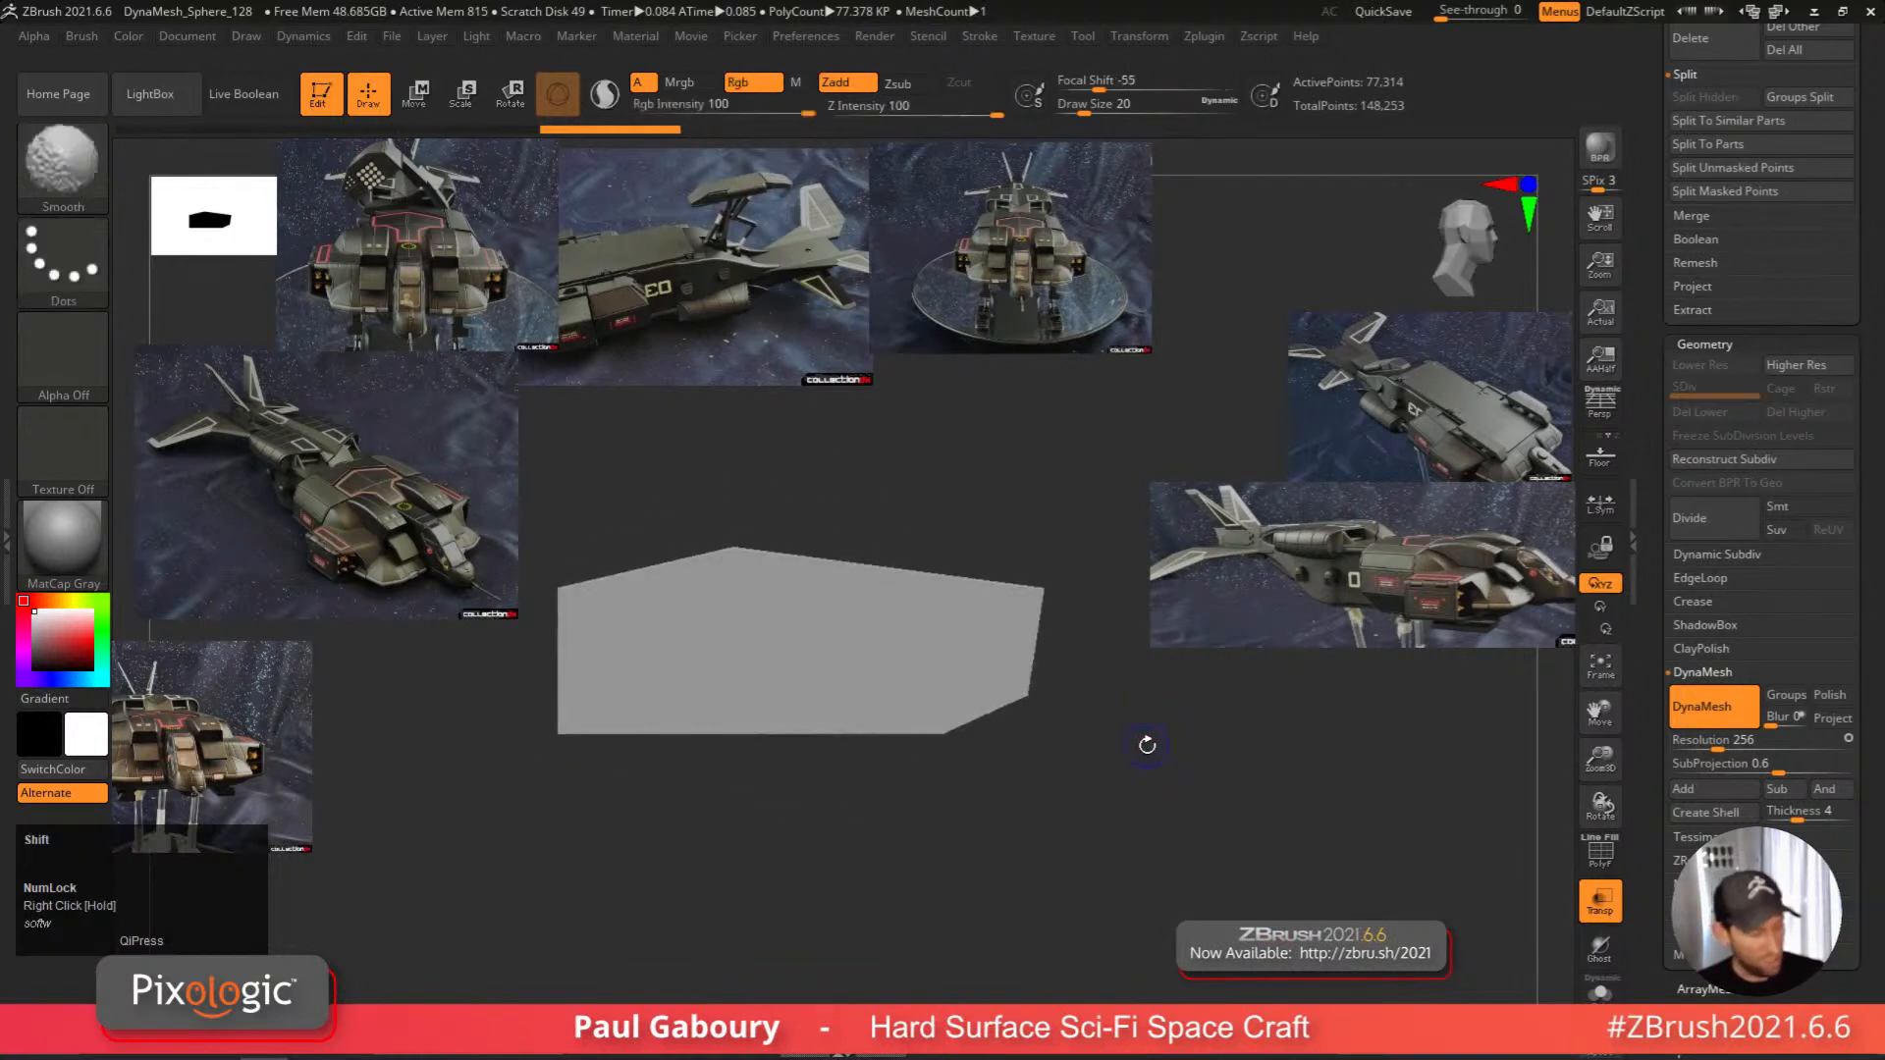
Cut an arched line across the full side of the DynaMesh Front Intake copy with the CreaseCurve brush, and re-DynaMesh it.
key("shift+f")
left_click(63, 162, "ctrl+shift")
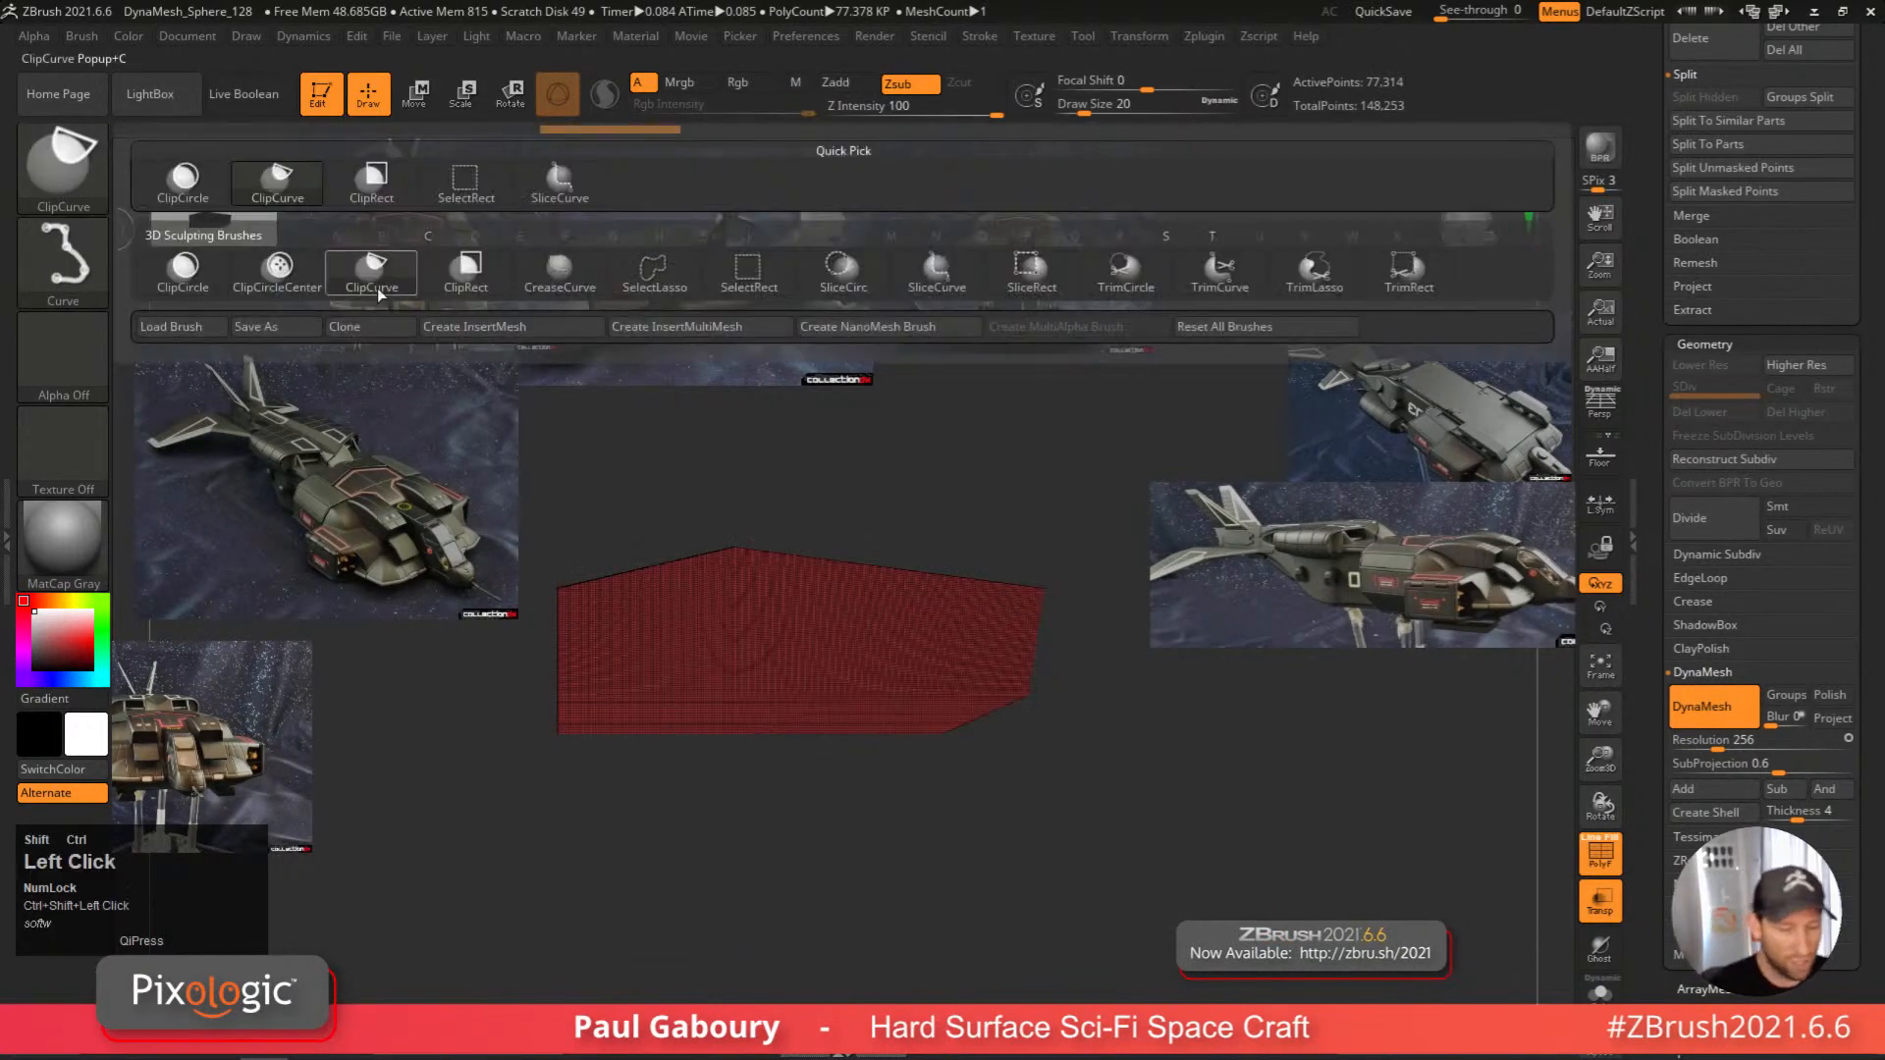
left_click(572, 287)
mouse_move(467, 713)
left_mouse_down("ctrl+shift")
mouse_move(550, 656)
mouse_move(825, 587)
mouse_move(933, 600)
mouse_move(1174, 707)
left_mouse_up("ctrl+shift")
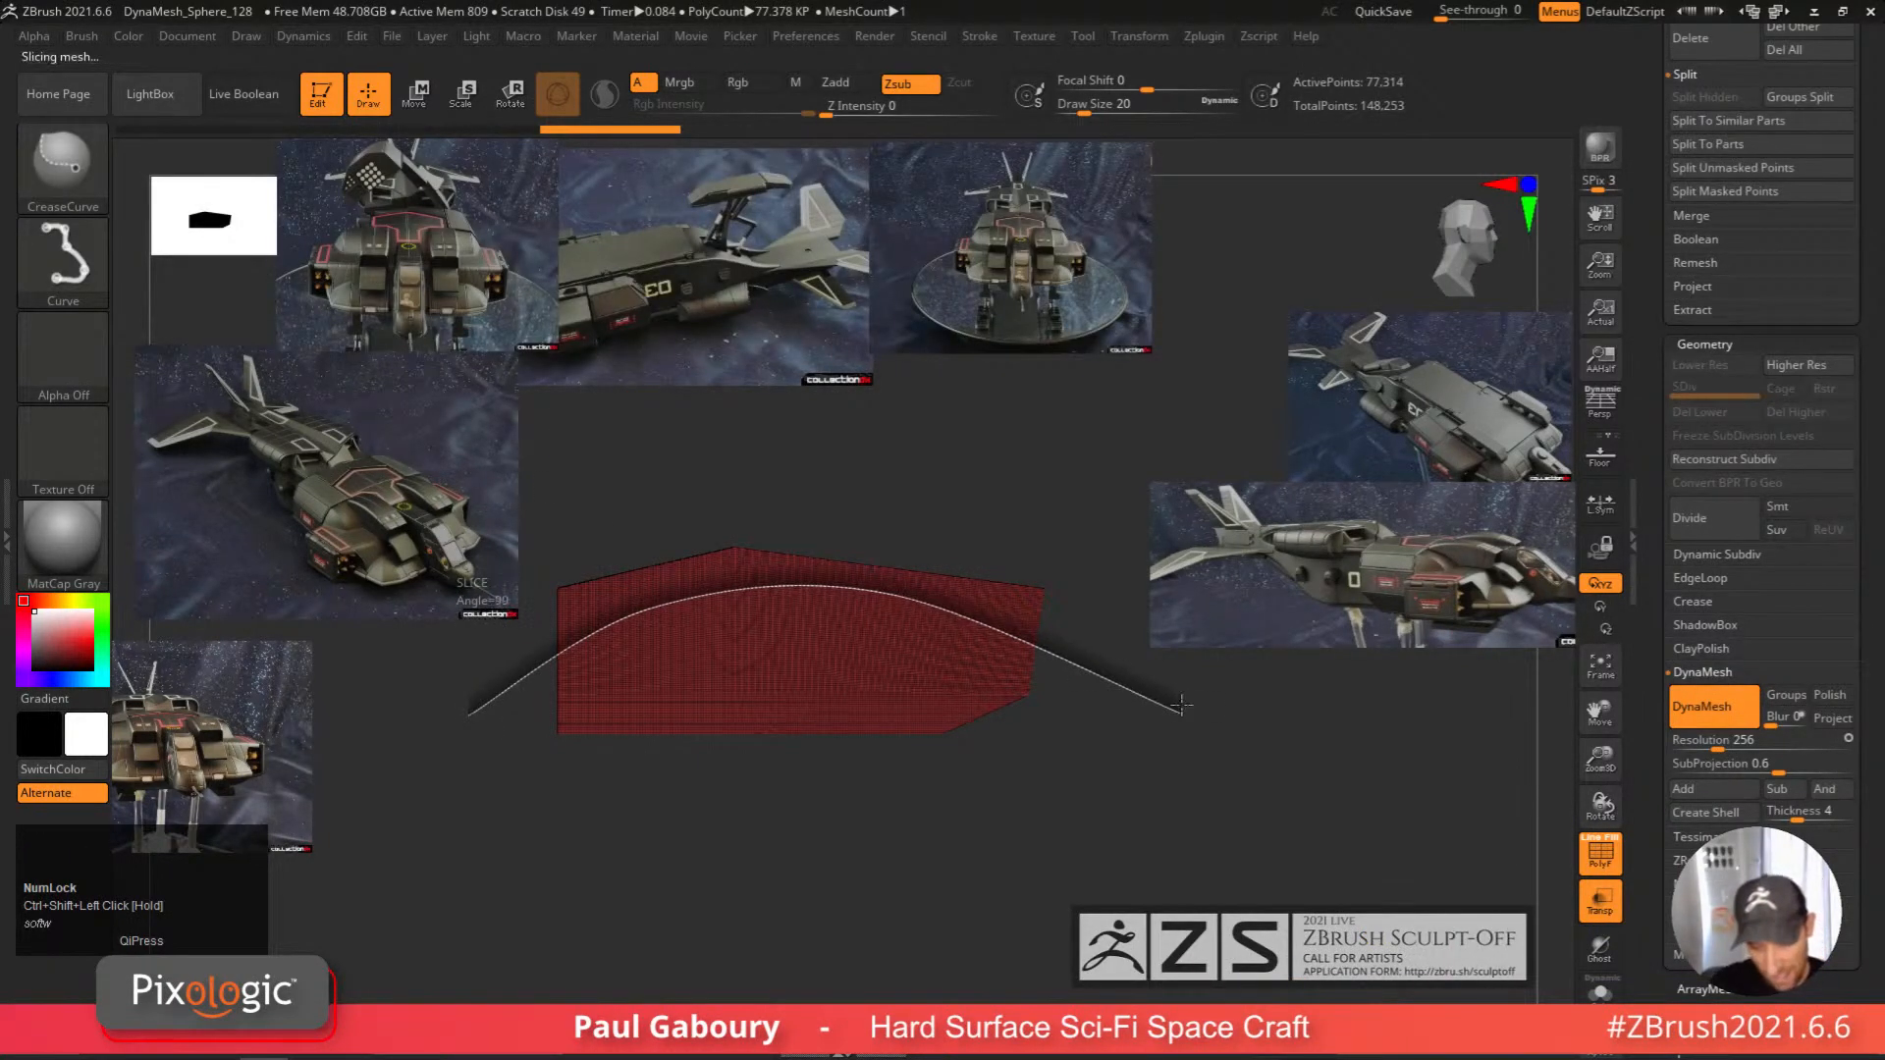
right_click_drag(980, 670, 972, 745, "ctrl")
right_click_drag(1116, 668, 1015, 821, "alt")
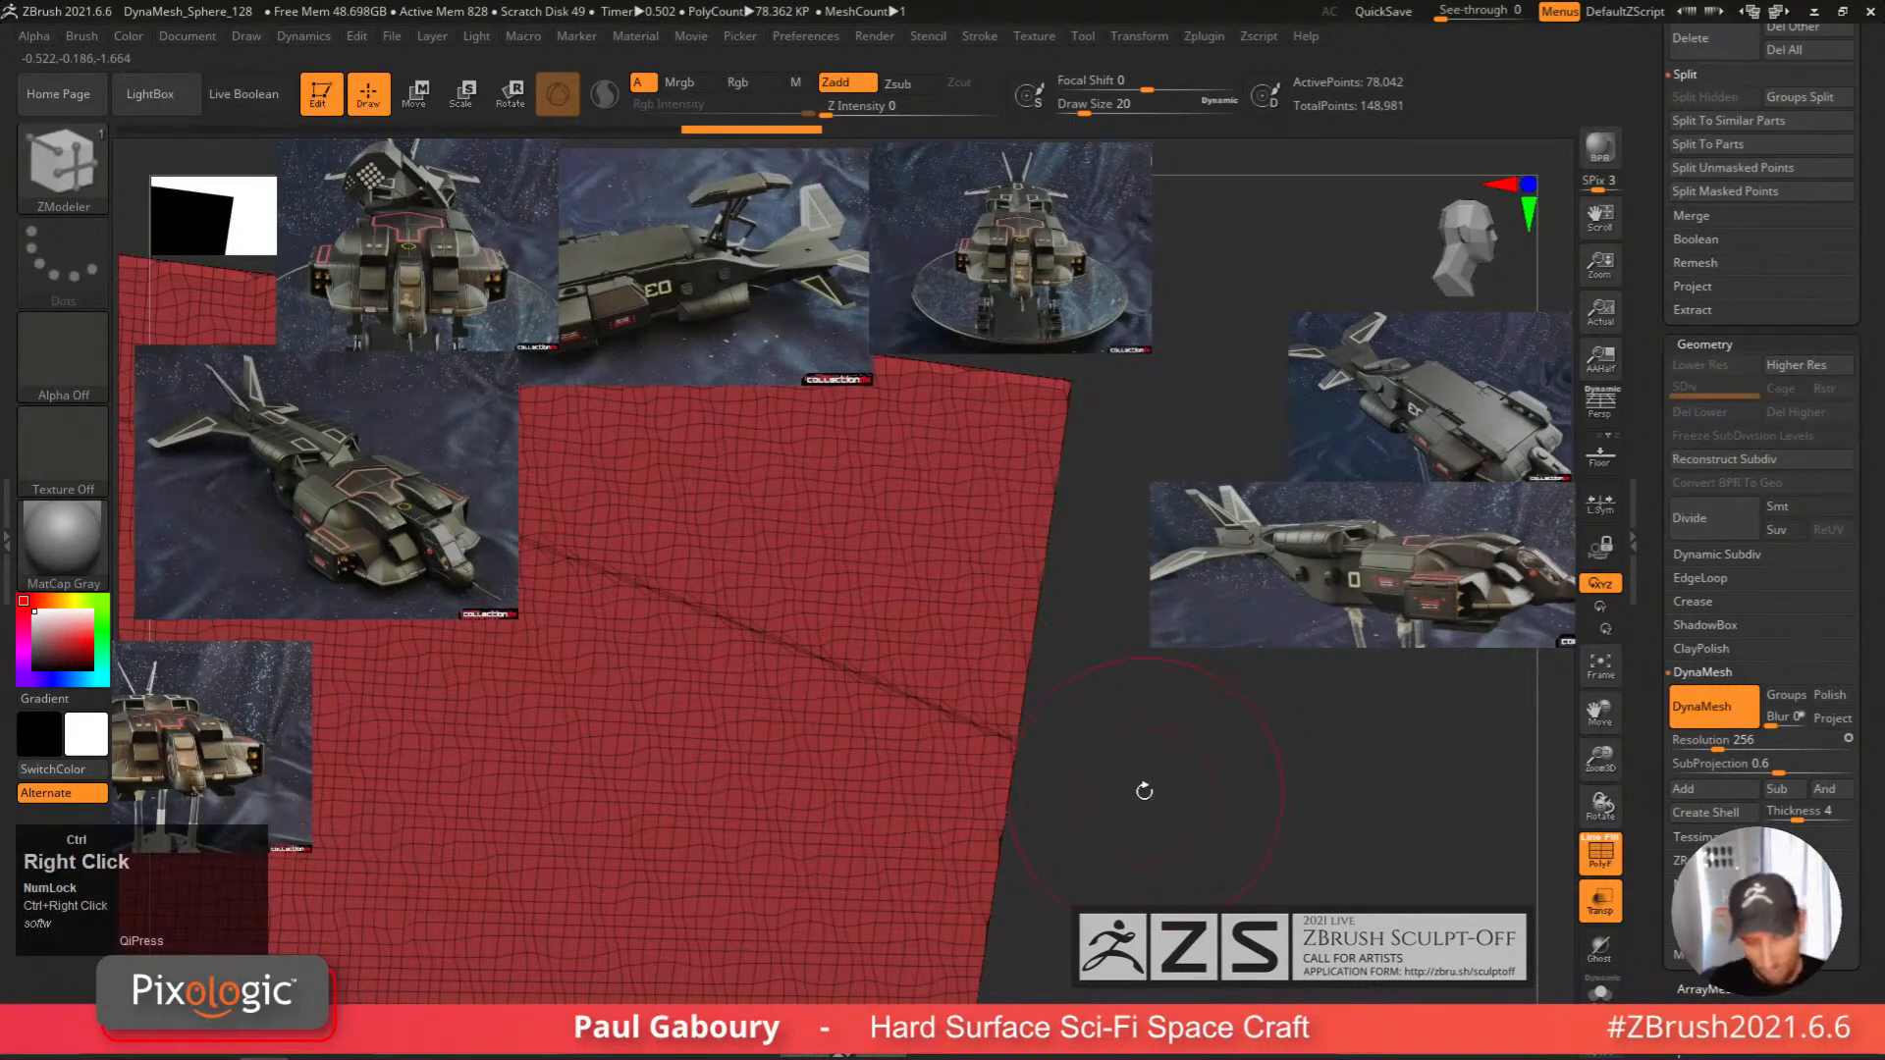
left_click_drag(1148, 781, 1274, 944, "ctrl")
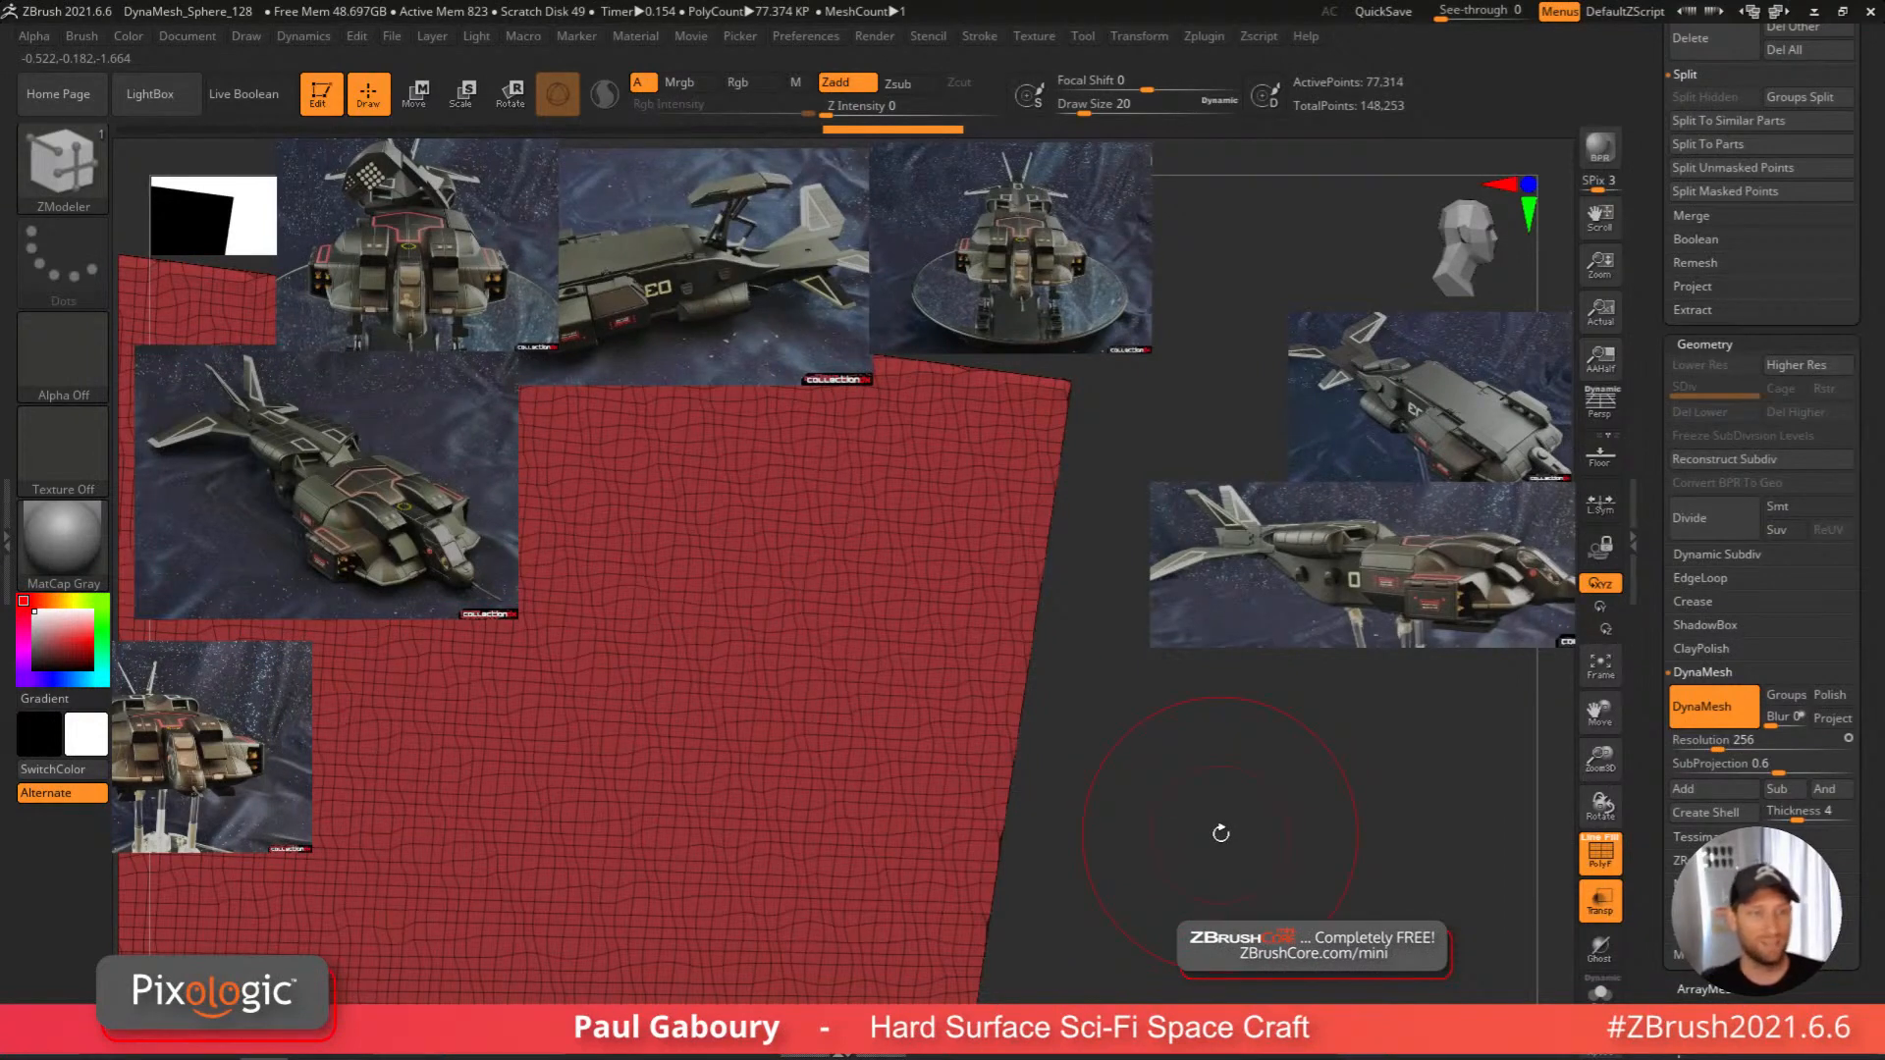
Cut an arched CreaseCurve line from mid-side to the tapered end of the Front Intake copy, and hide the wireframe.
right_click_drag(1221, 832, 1107, 662)
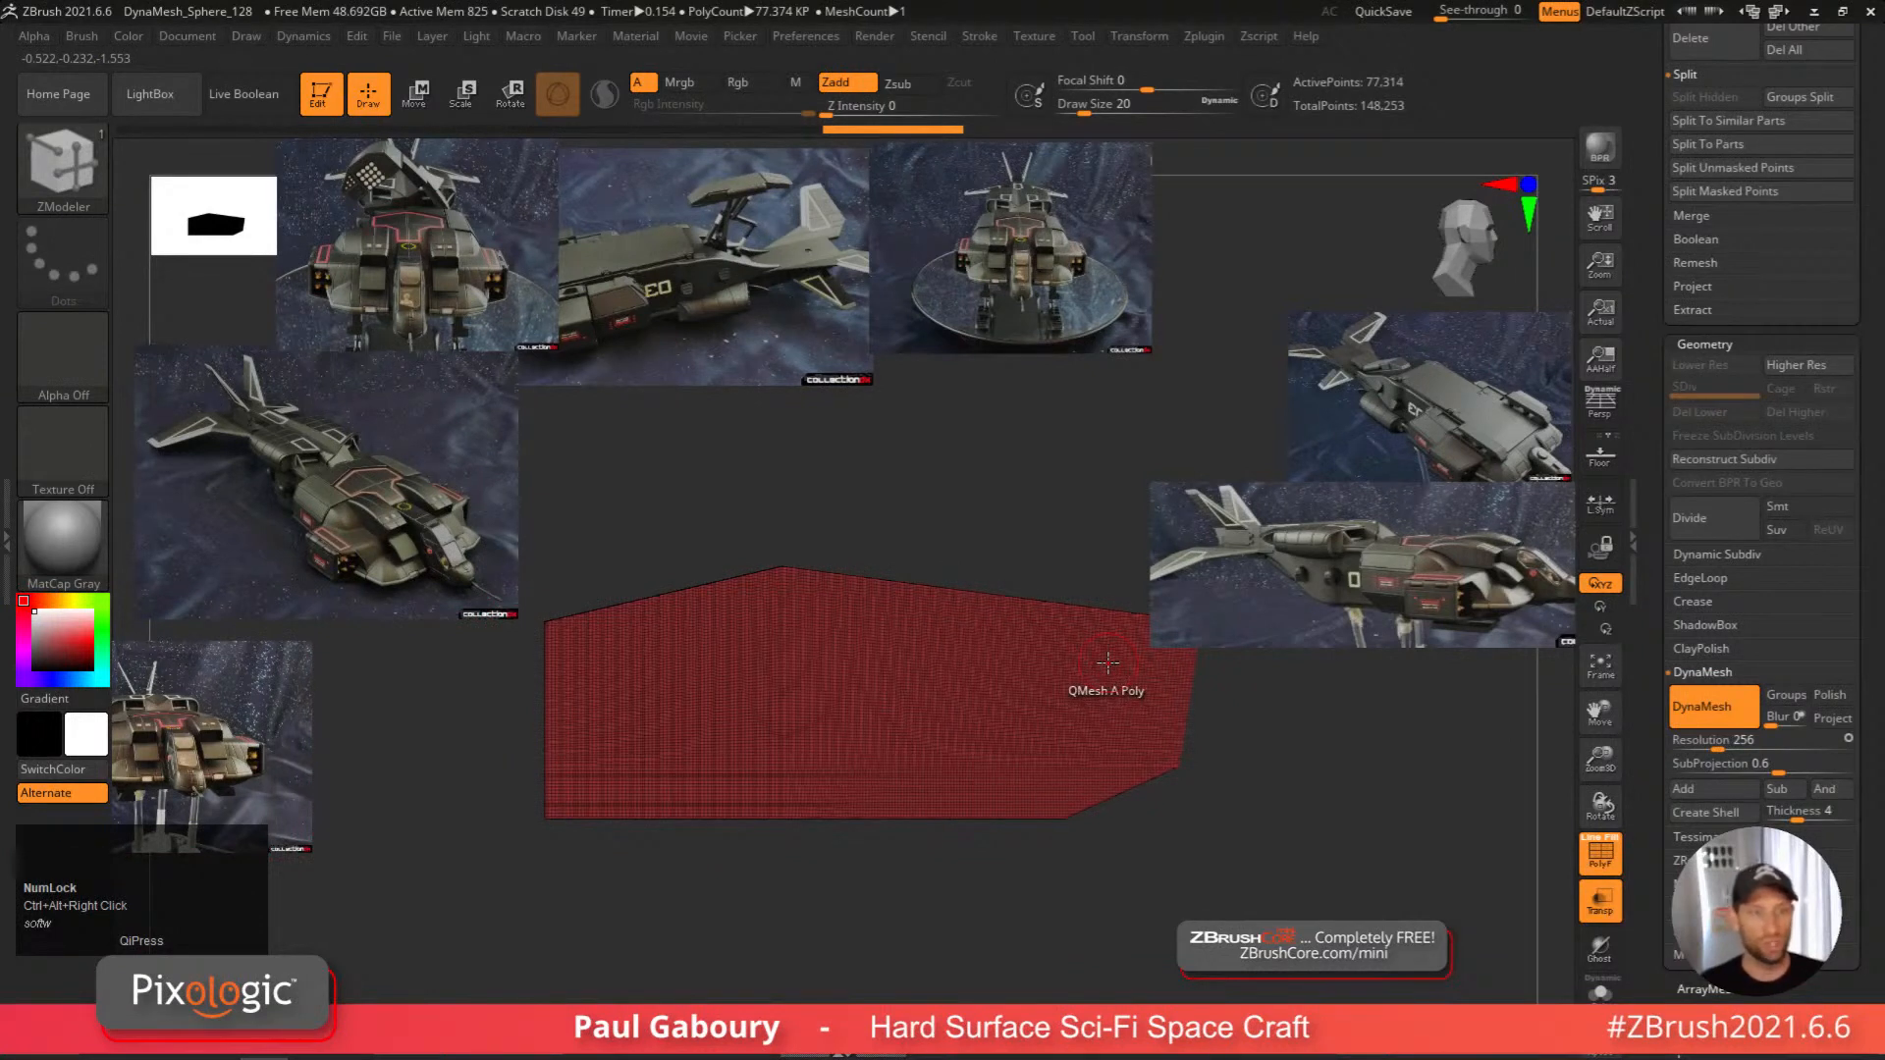
right_click_drag(1108, 663, 917, 729, "alt")
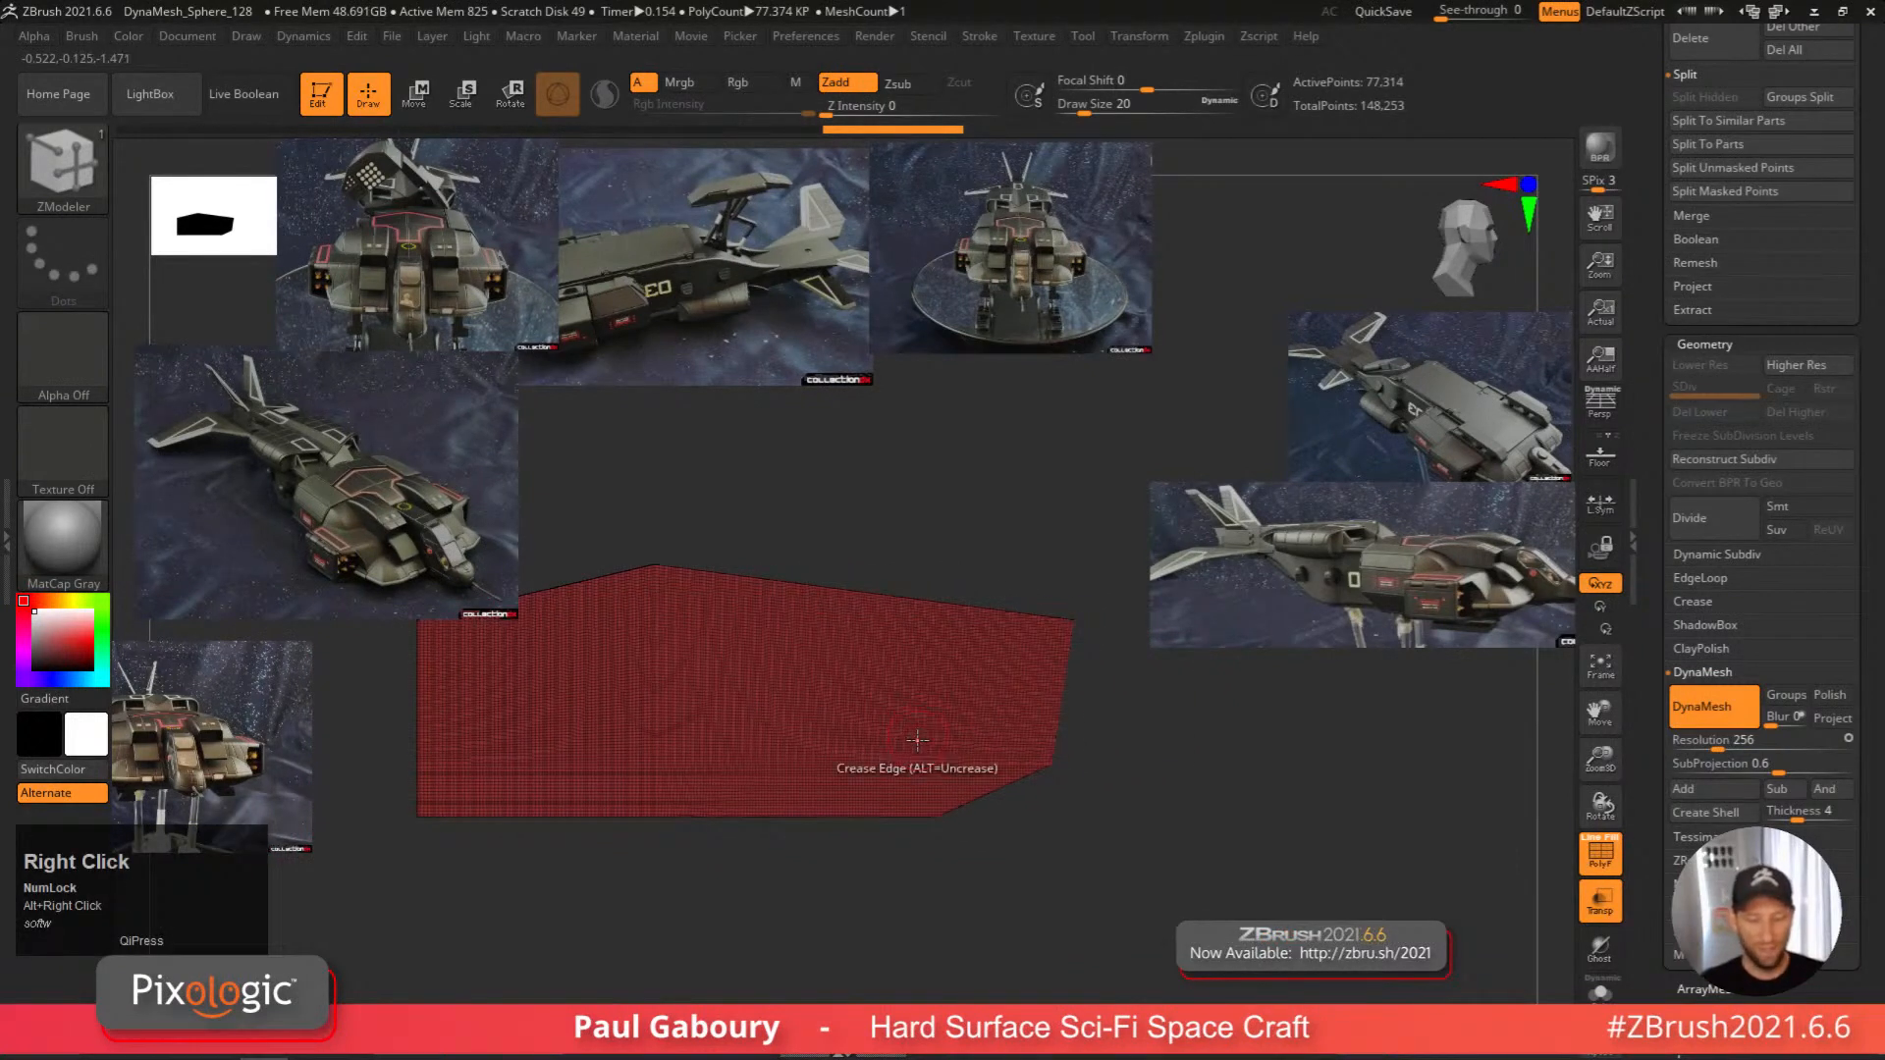
right_click_drag(579, 850, 957, 843)
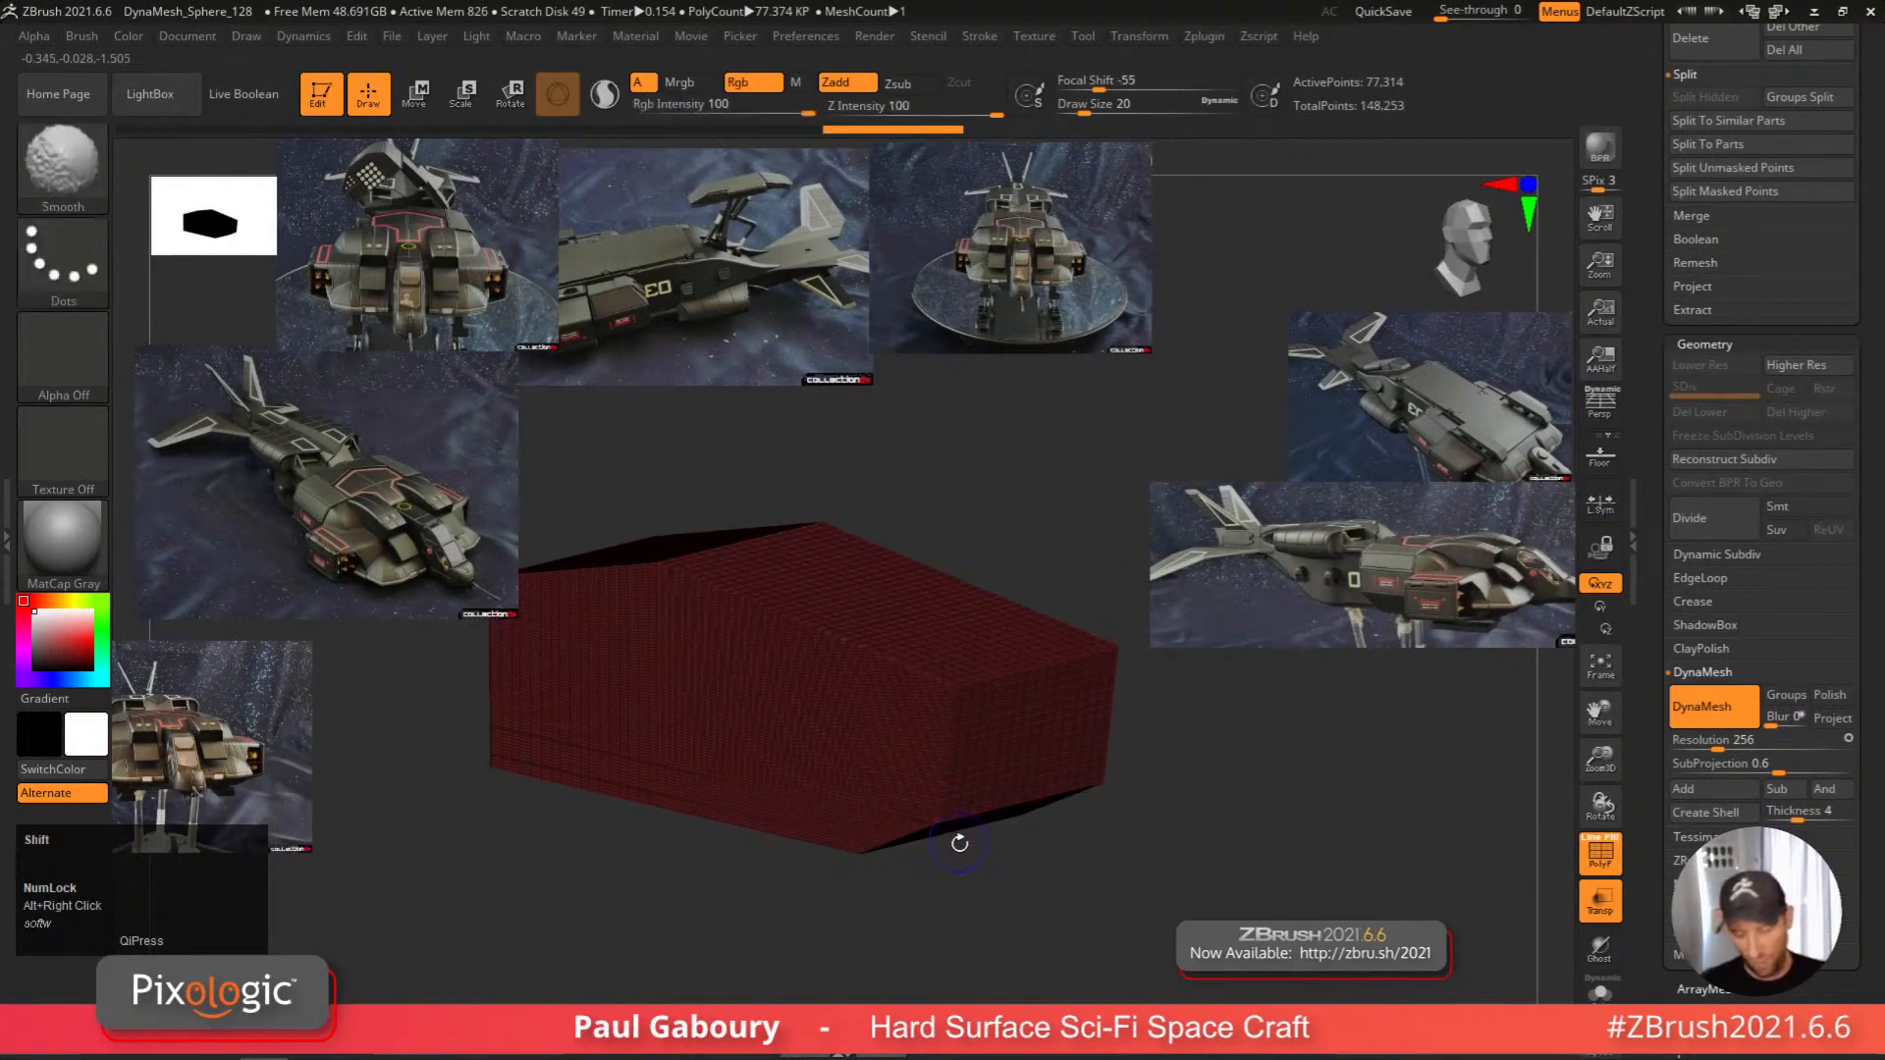
right_click_drag(644, 807, 709, 750, "shift")
right_click_drag(855, 722, 774, 731)
right_click_drag(893, 743, 766, 740, "shift")
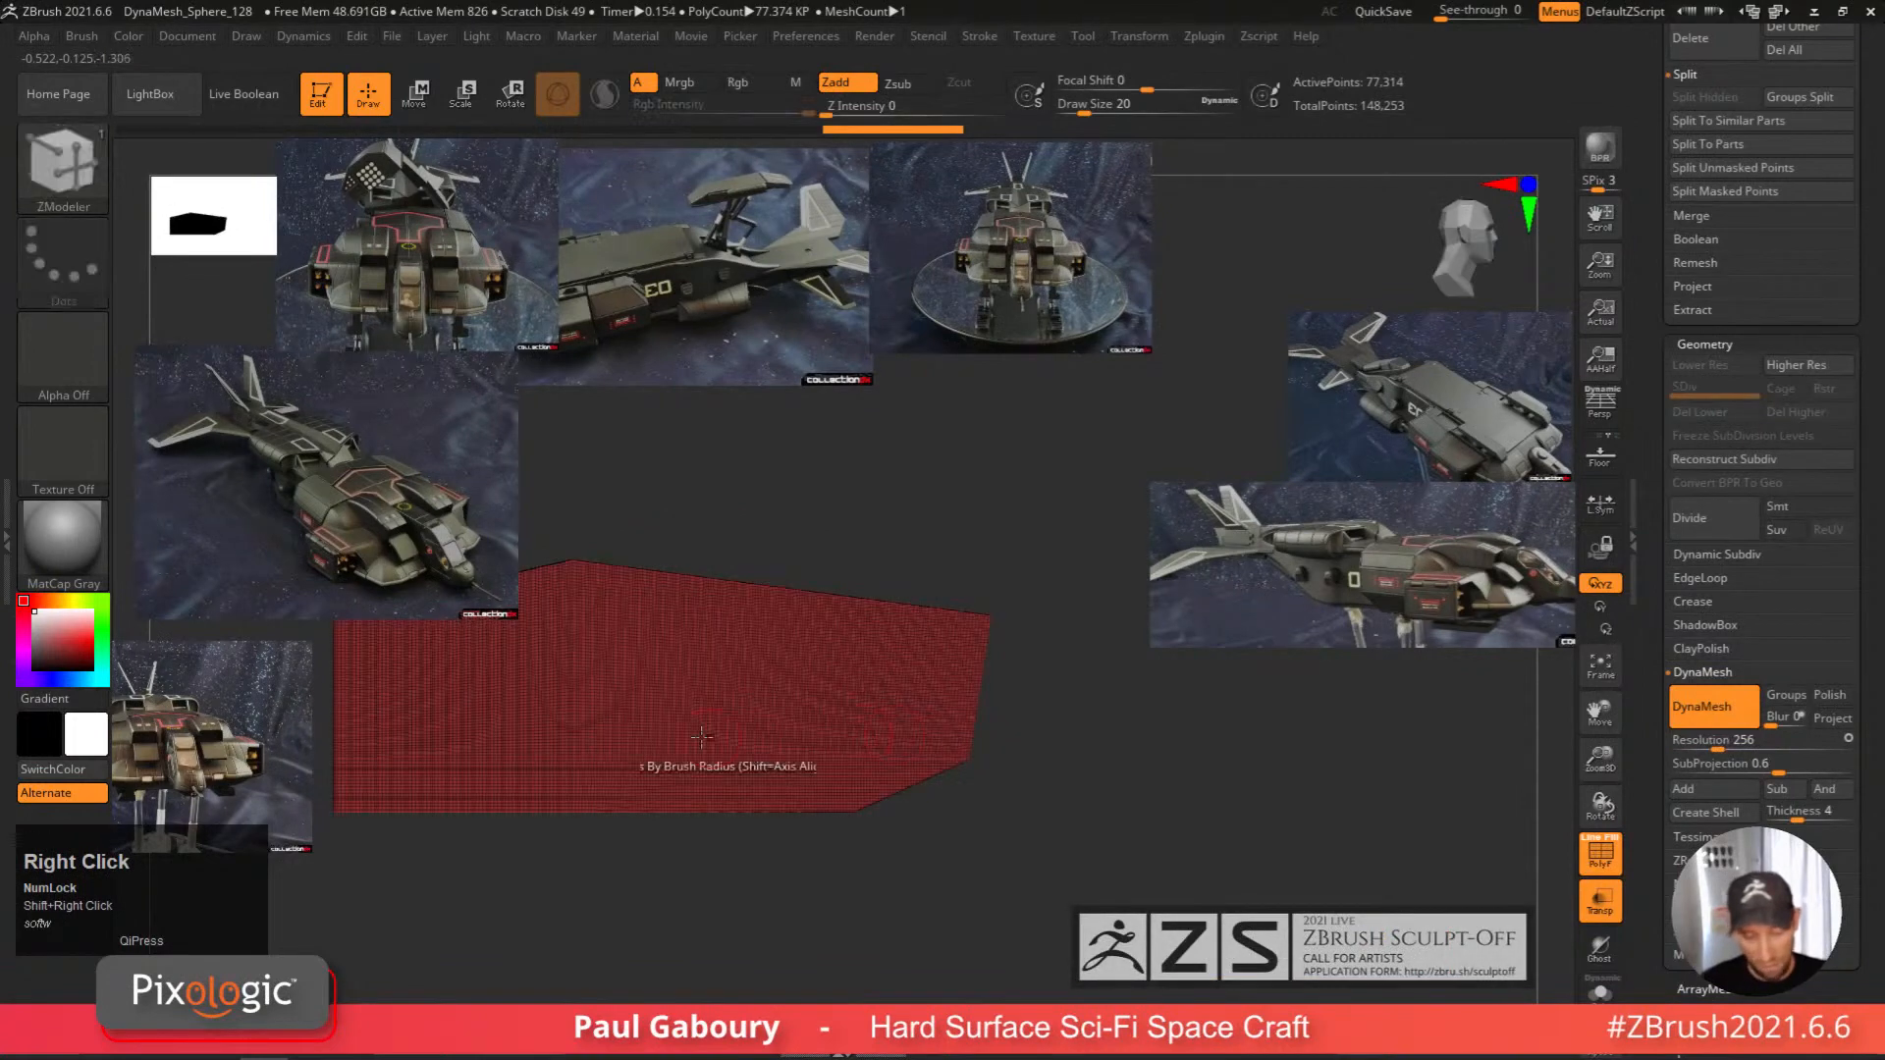
mouse_move(587, 746)
left_mouse_down("ctrl+shift")
mouse_move(813, 665)
mouse_move(943, 669)
mouse_move(1116, 730)
mouse_move(1153, 765)
left_mouse_up("ctrl+shift")
right_click_drag(1154, 766, 1094, 740)
key("shift+f")
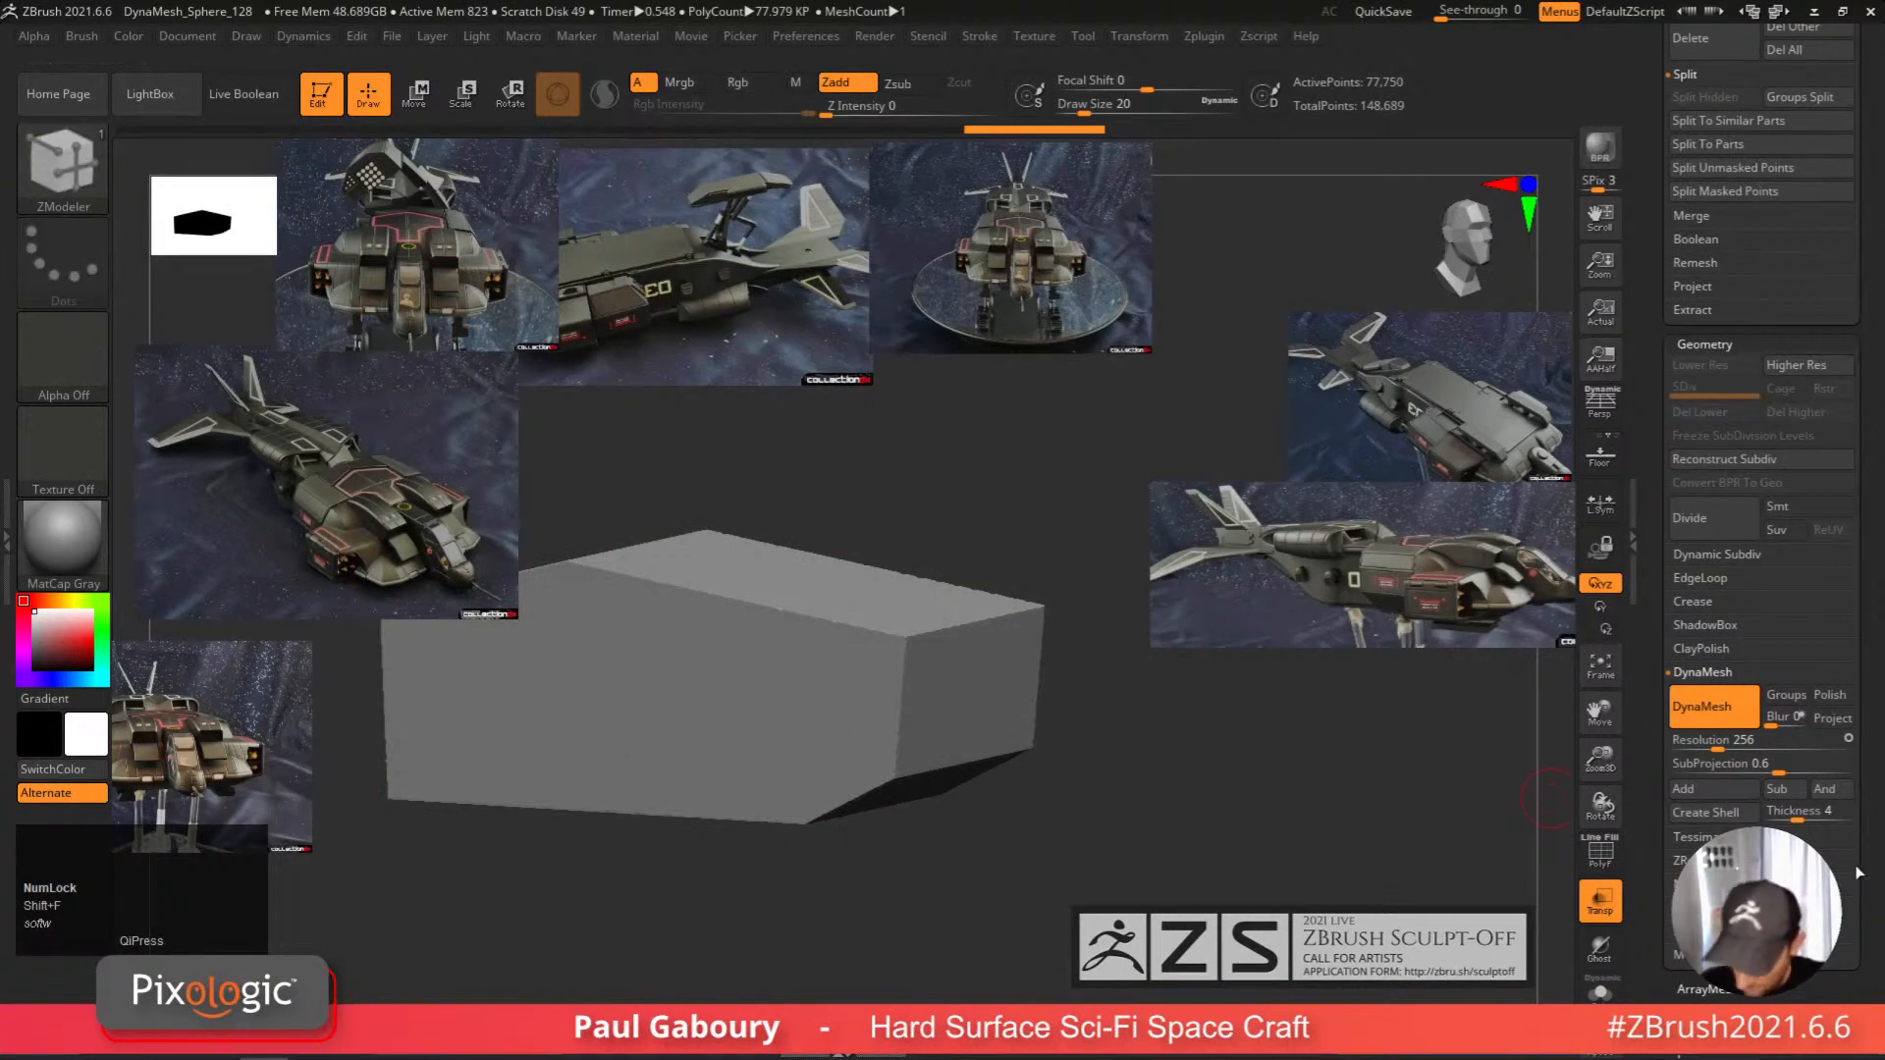
Apply the Polish Crisp Edges deformation to the Front Intake copy and check the rounded edges with and without the wireframe.
left_click_drag(1860, 871, 1876, 634)
left_click(1714, 521)
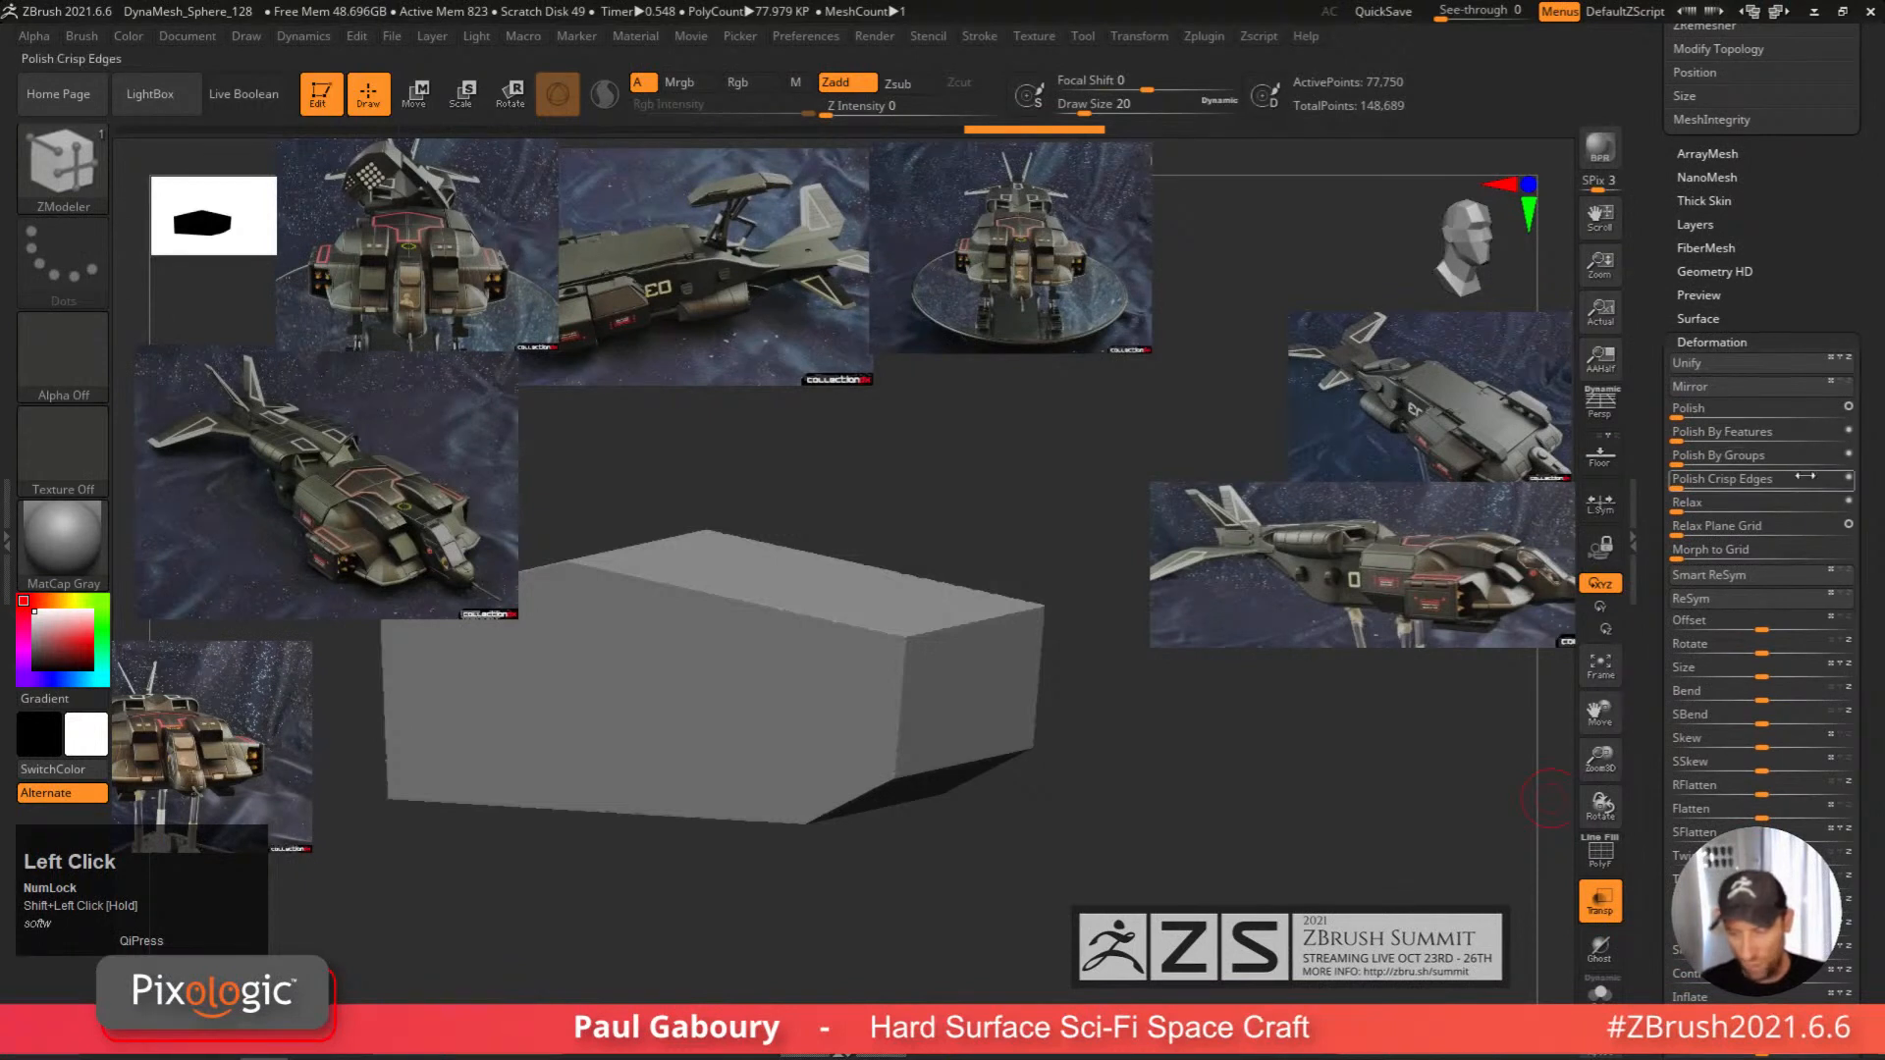
mouse_move(1839, 488)
left_mouse_down()
mouse_move(1817, 476)
mouse_move(1853, 481)
left_mouse_up()
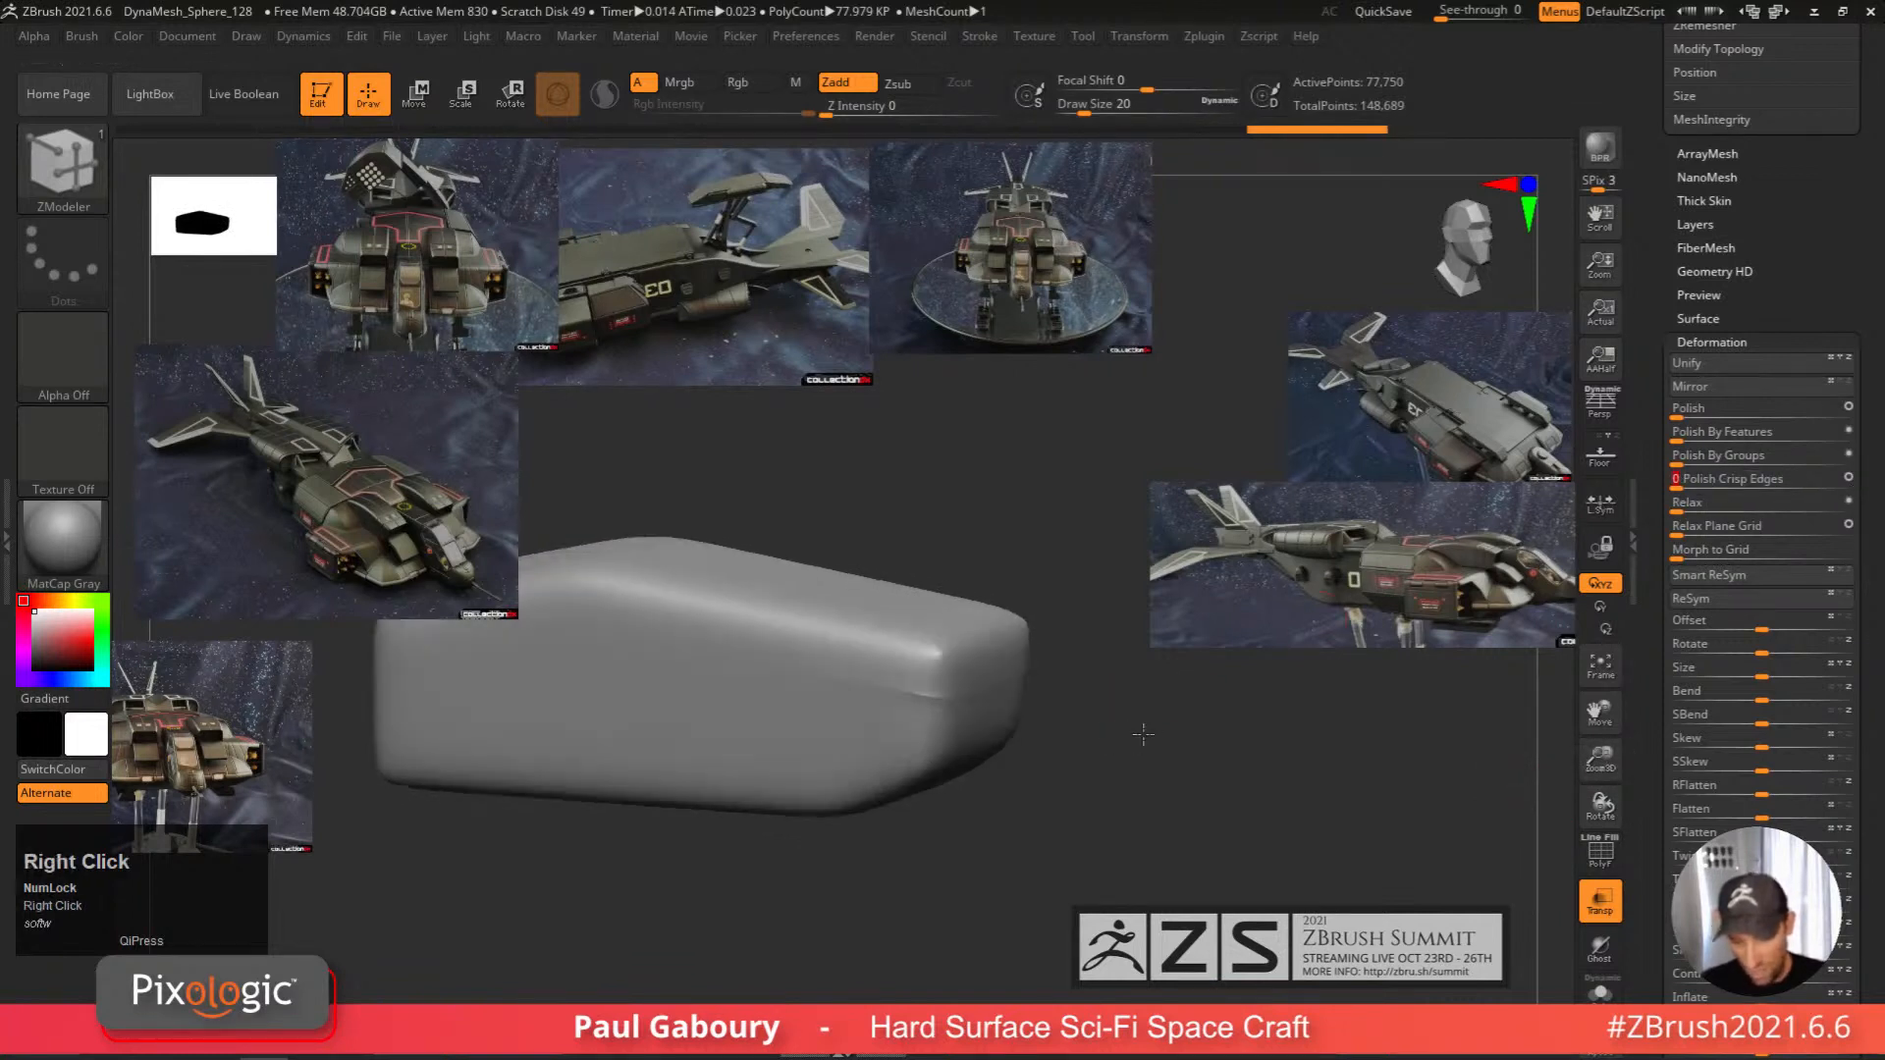
left_click_drag(1143, 734, 1023, 795)
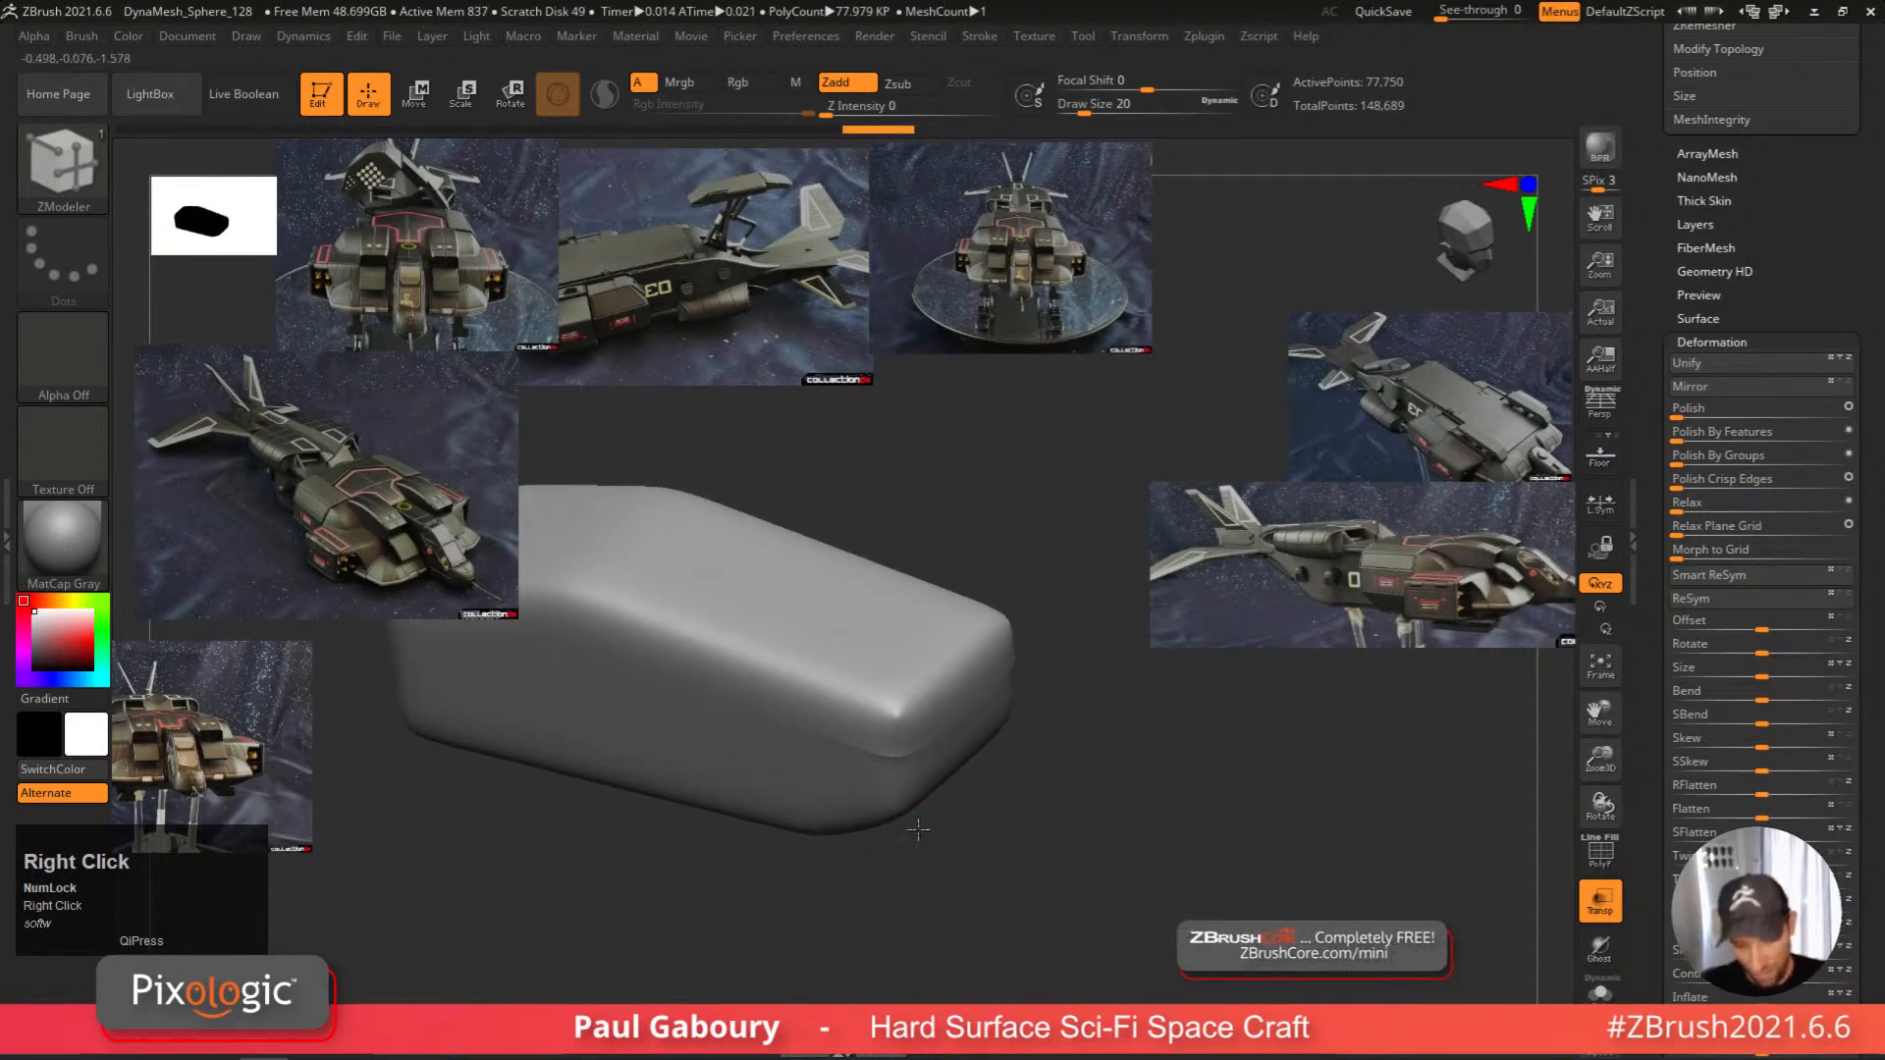
left_click_drag(918, 829, 960, 757)
key("shift+f")
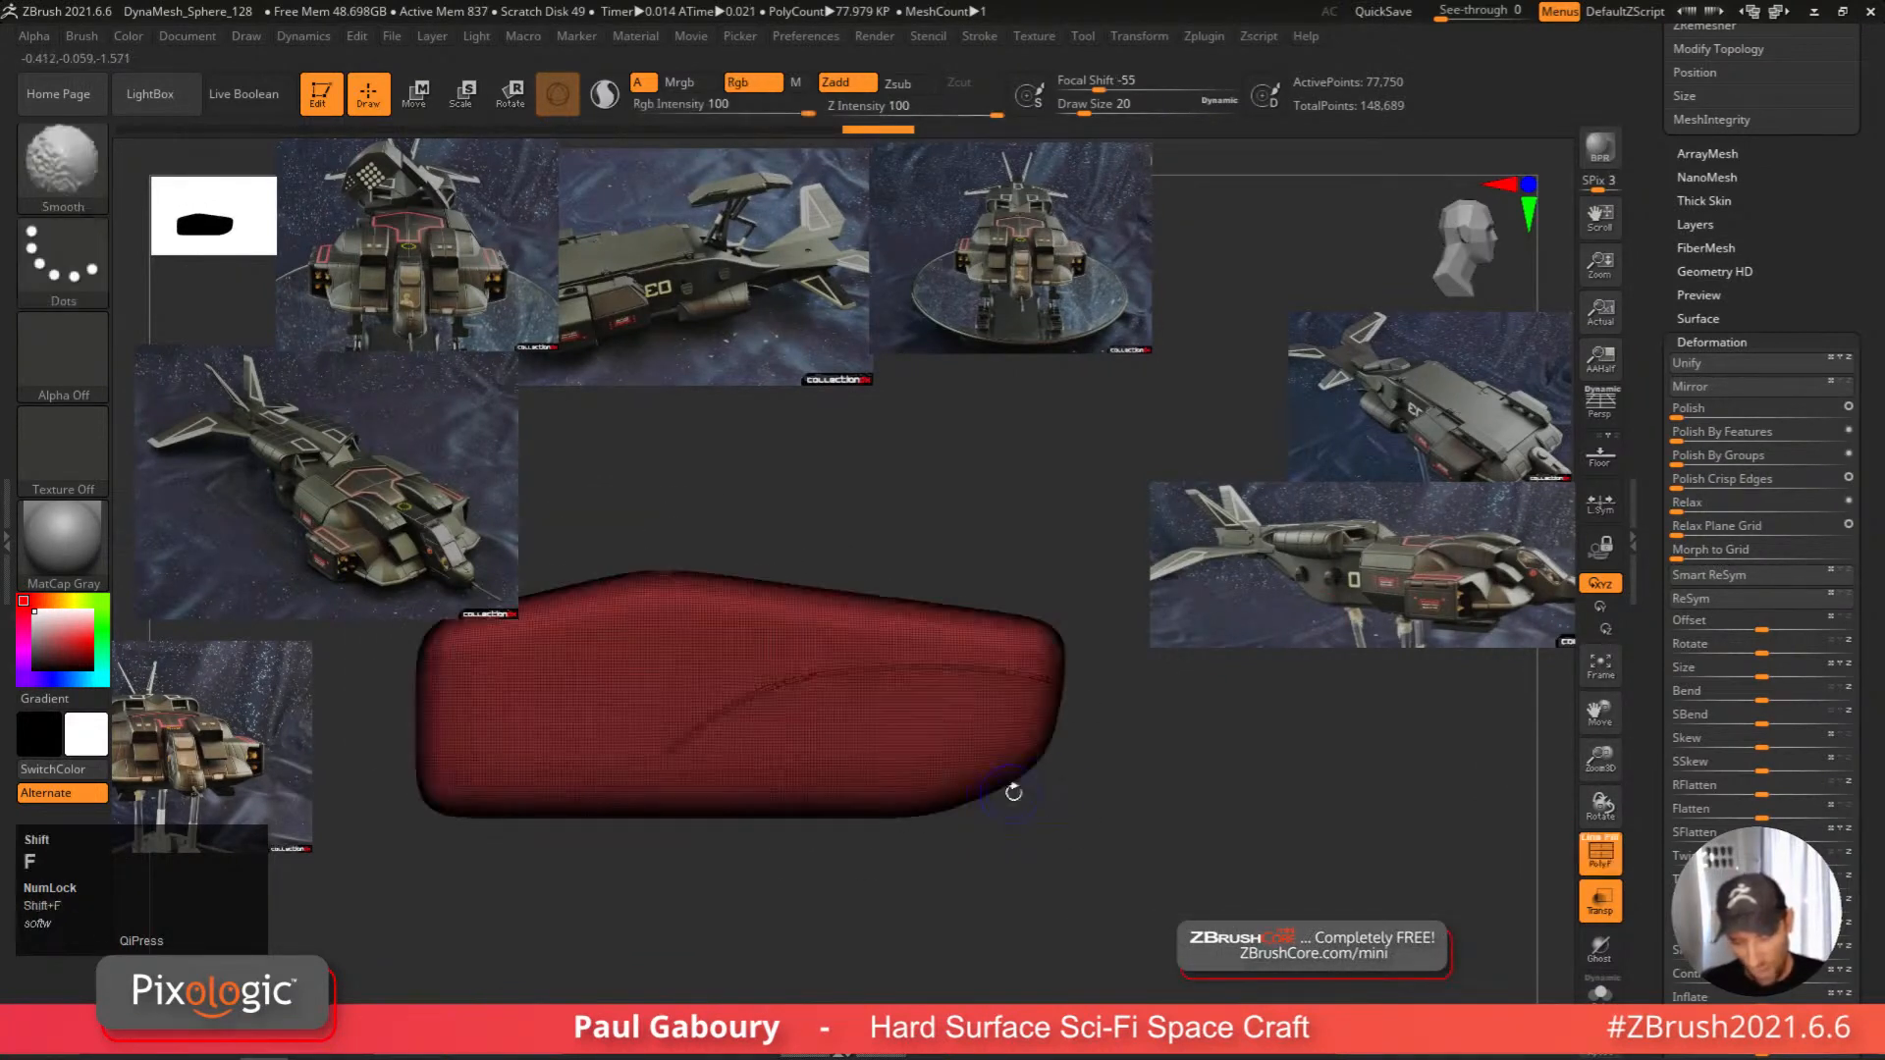
right_click_drag(1053, 786, 976, 808)
key("shift+f")
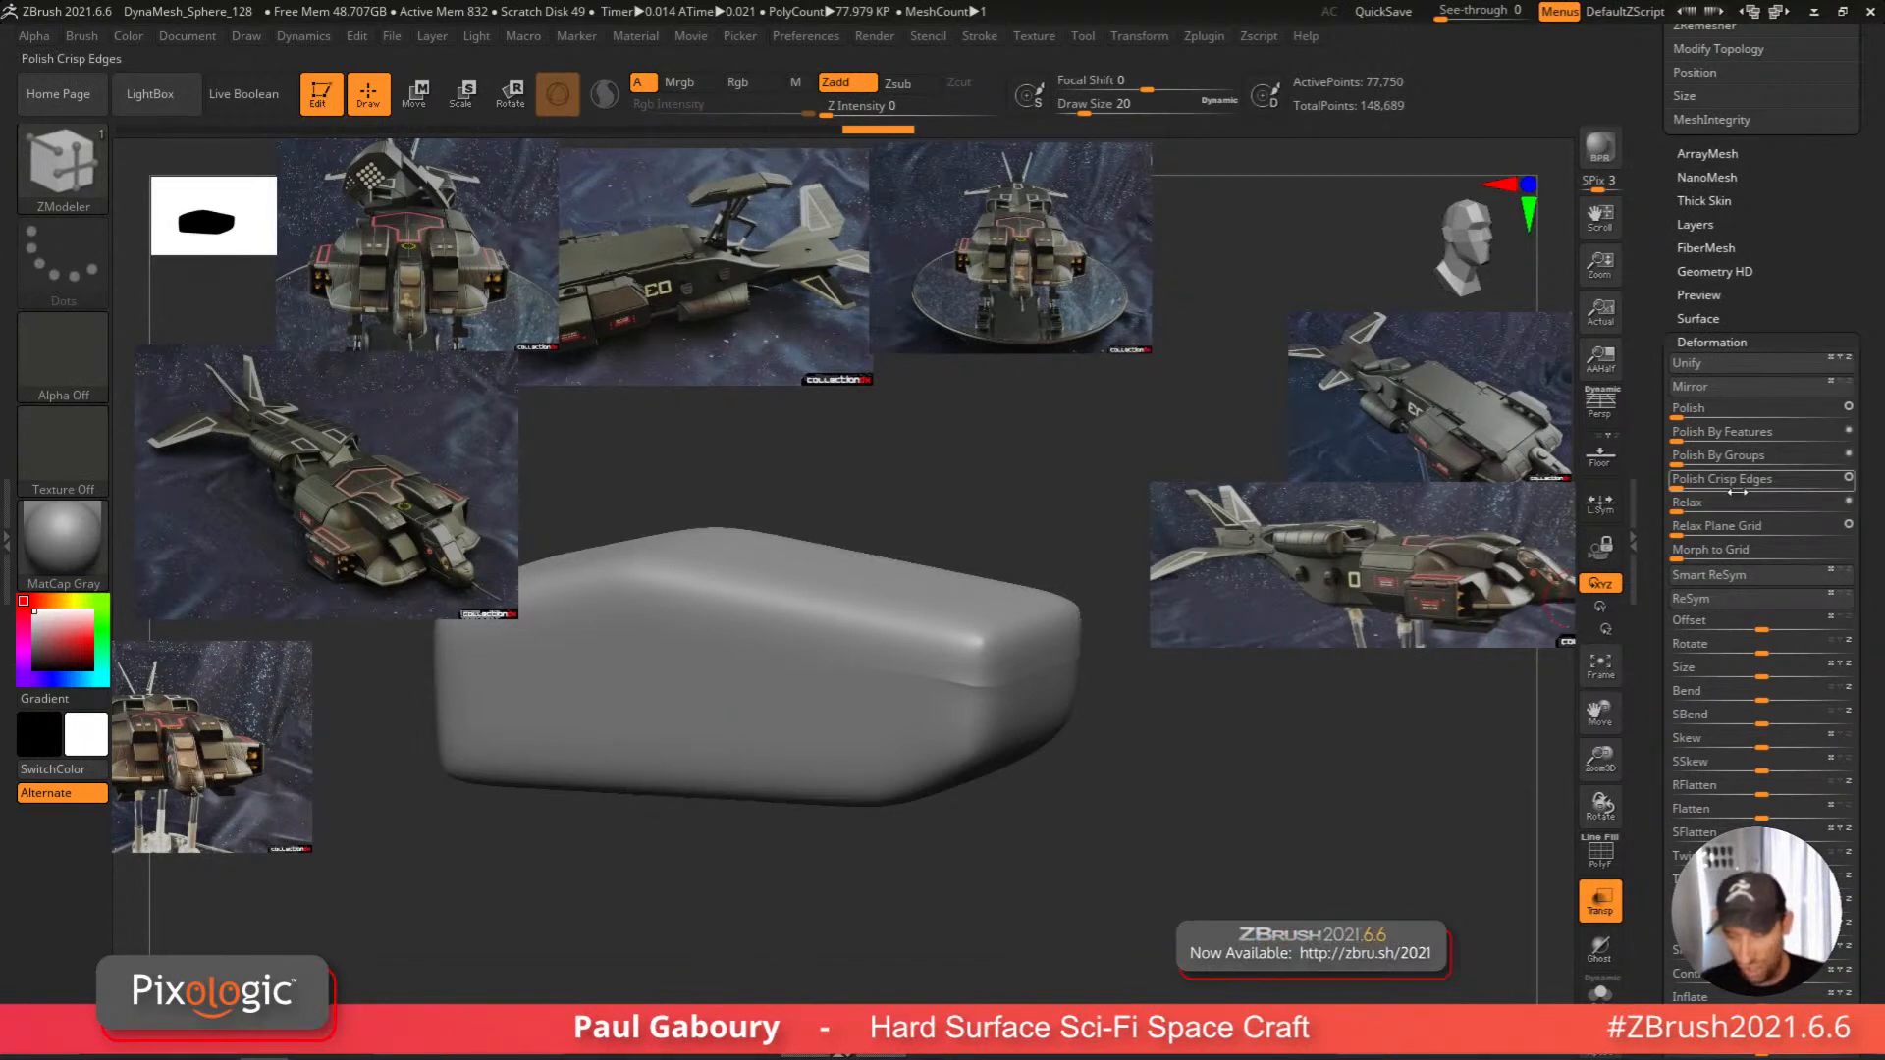
Try Polish By Features on the Front Intake copy, undo the polish deformations, and show the wireframe.
left_click(1708, 455)
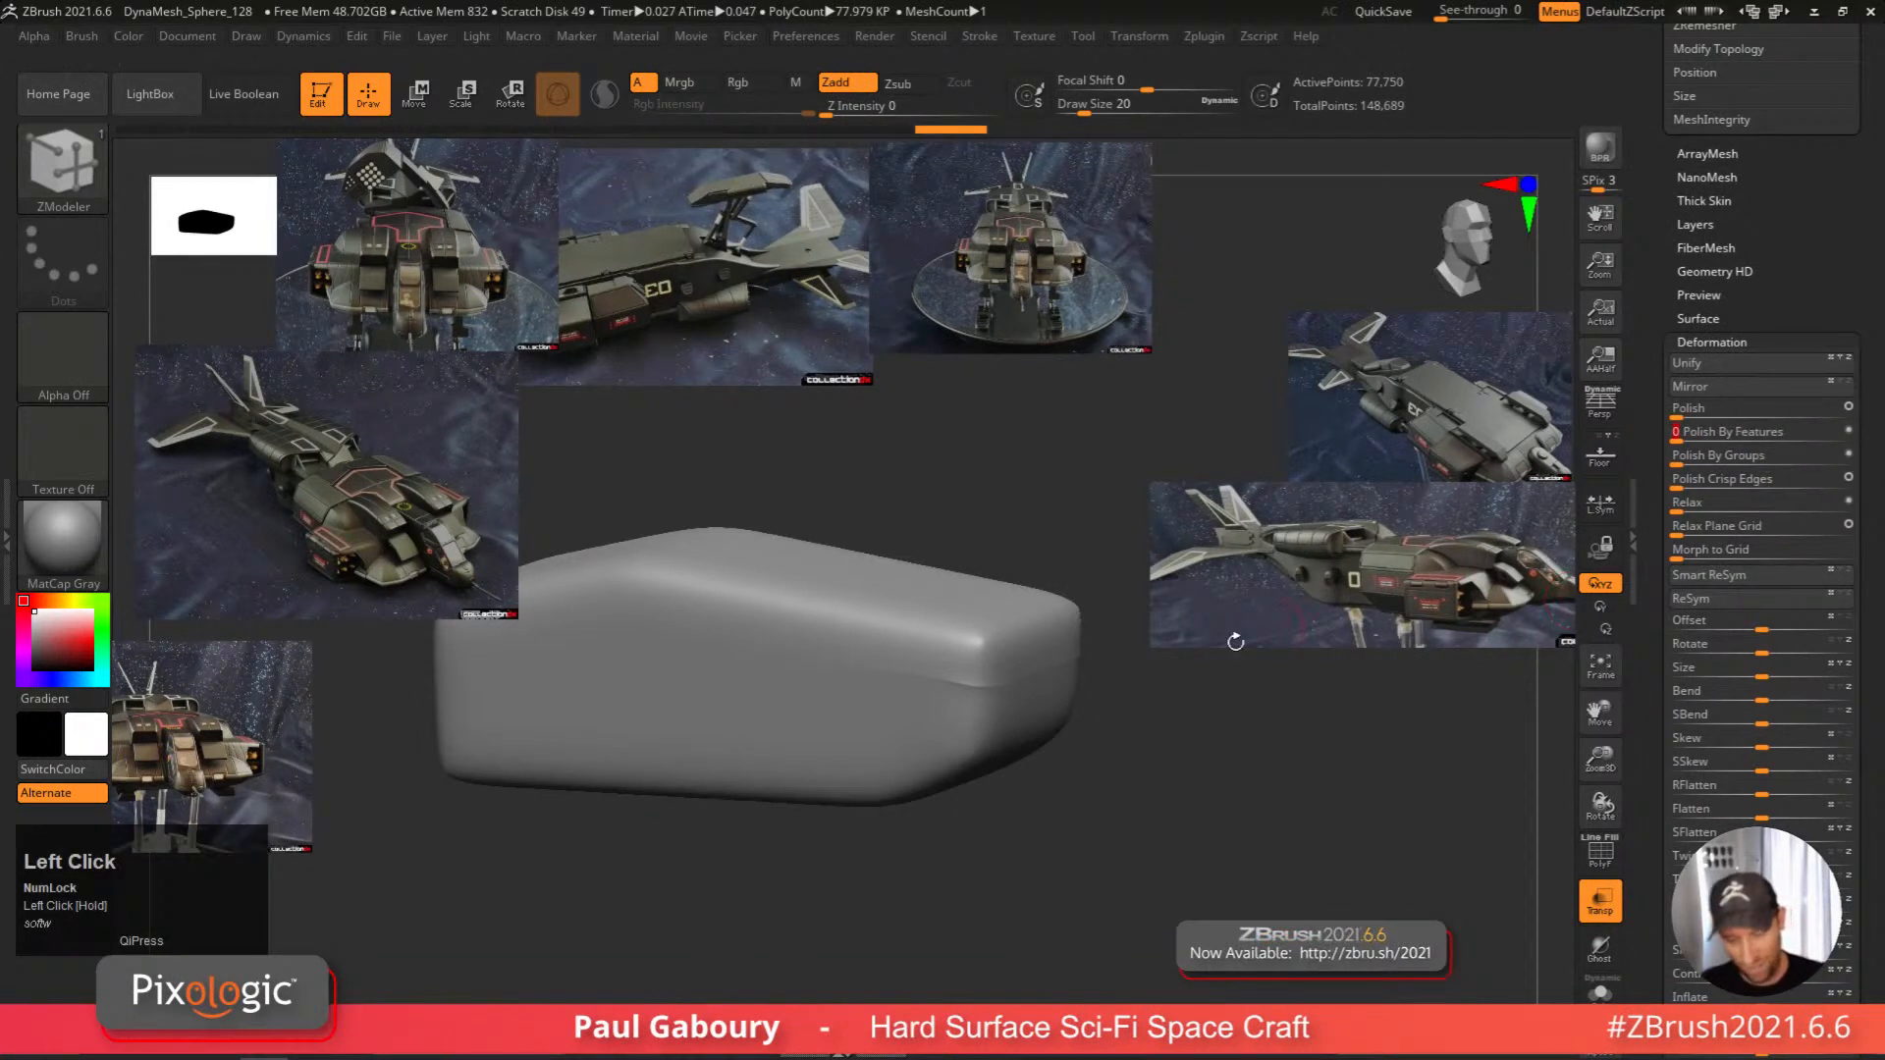
key("ctrl+z")
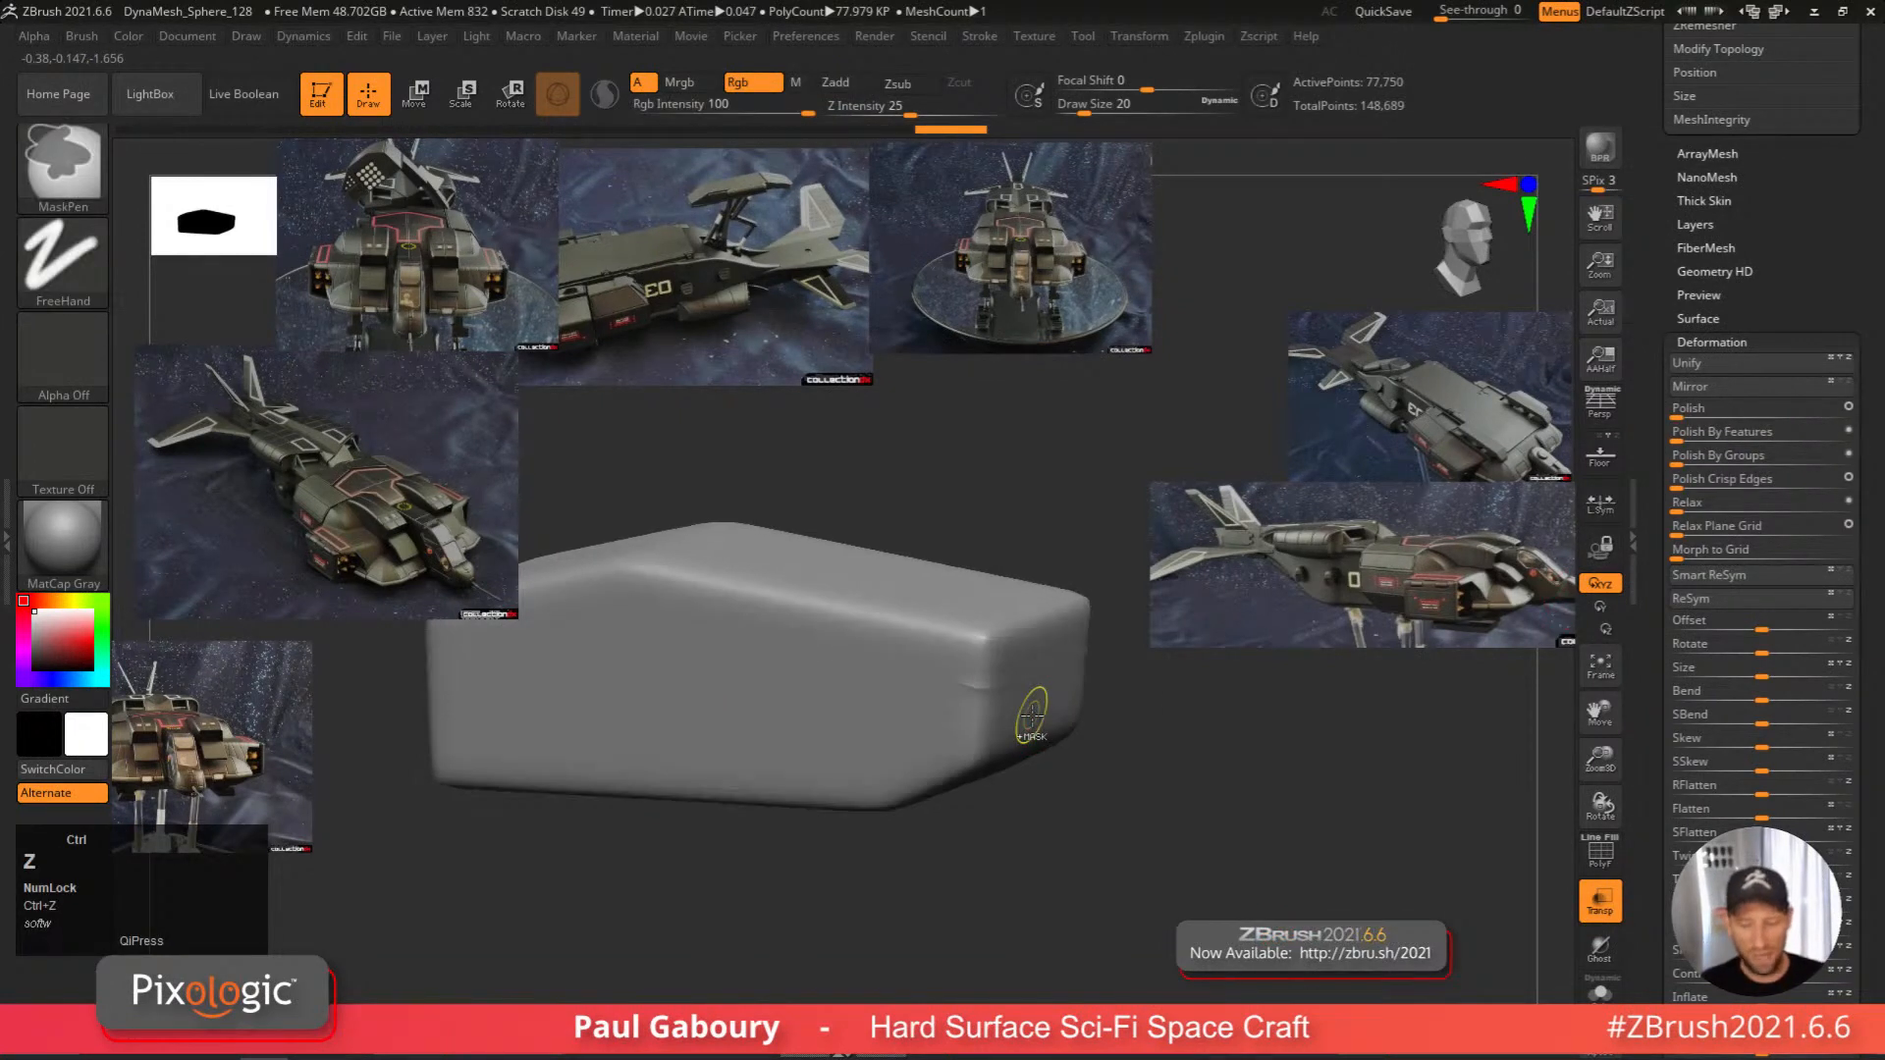
key("shift+f")
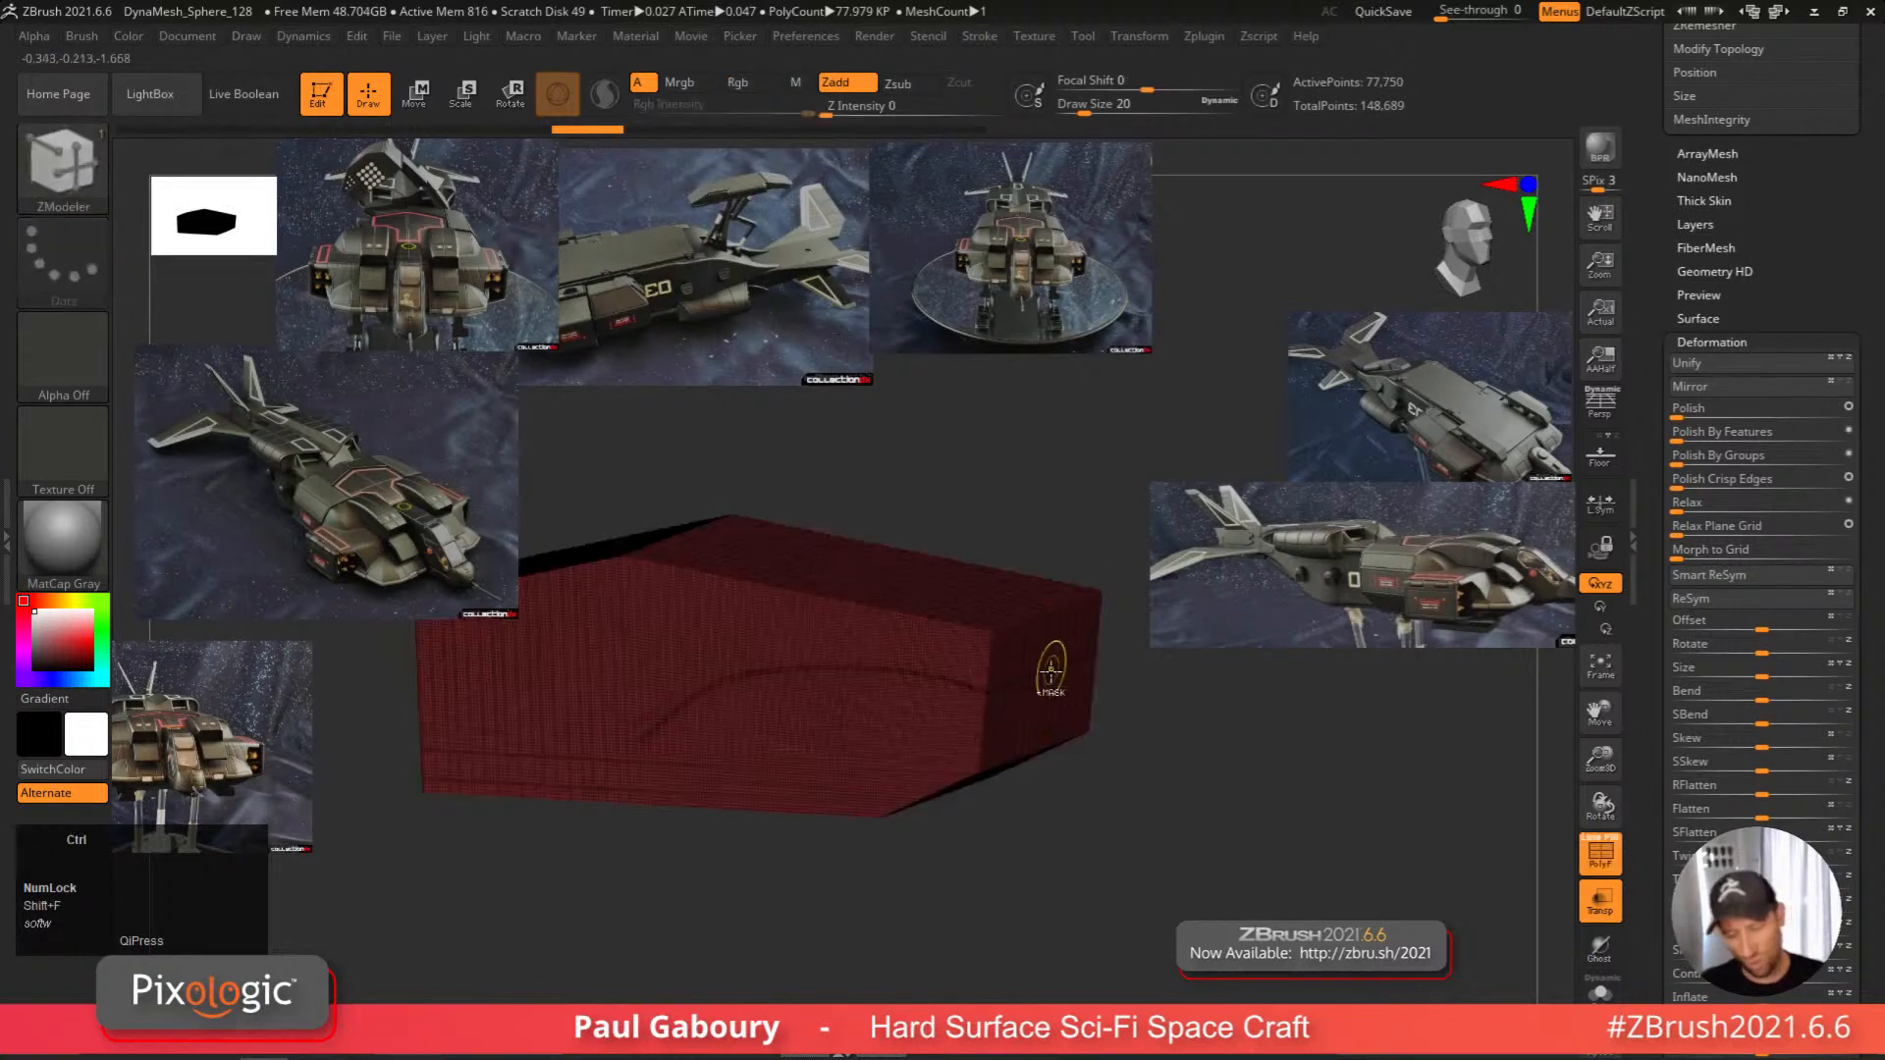
right_click_drag(1041, 648, 1007, 611)
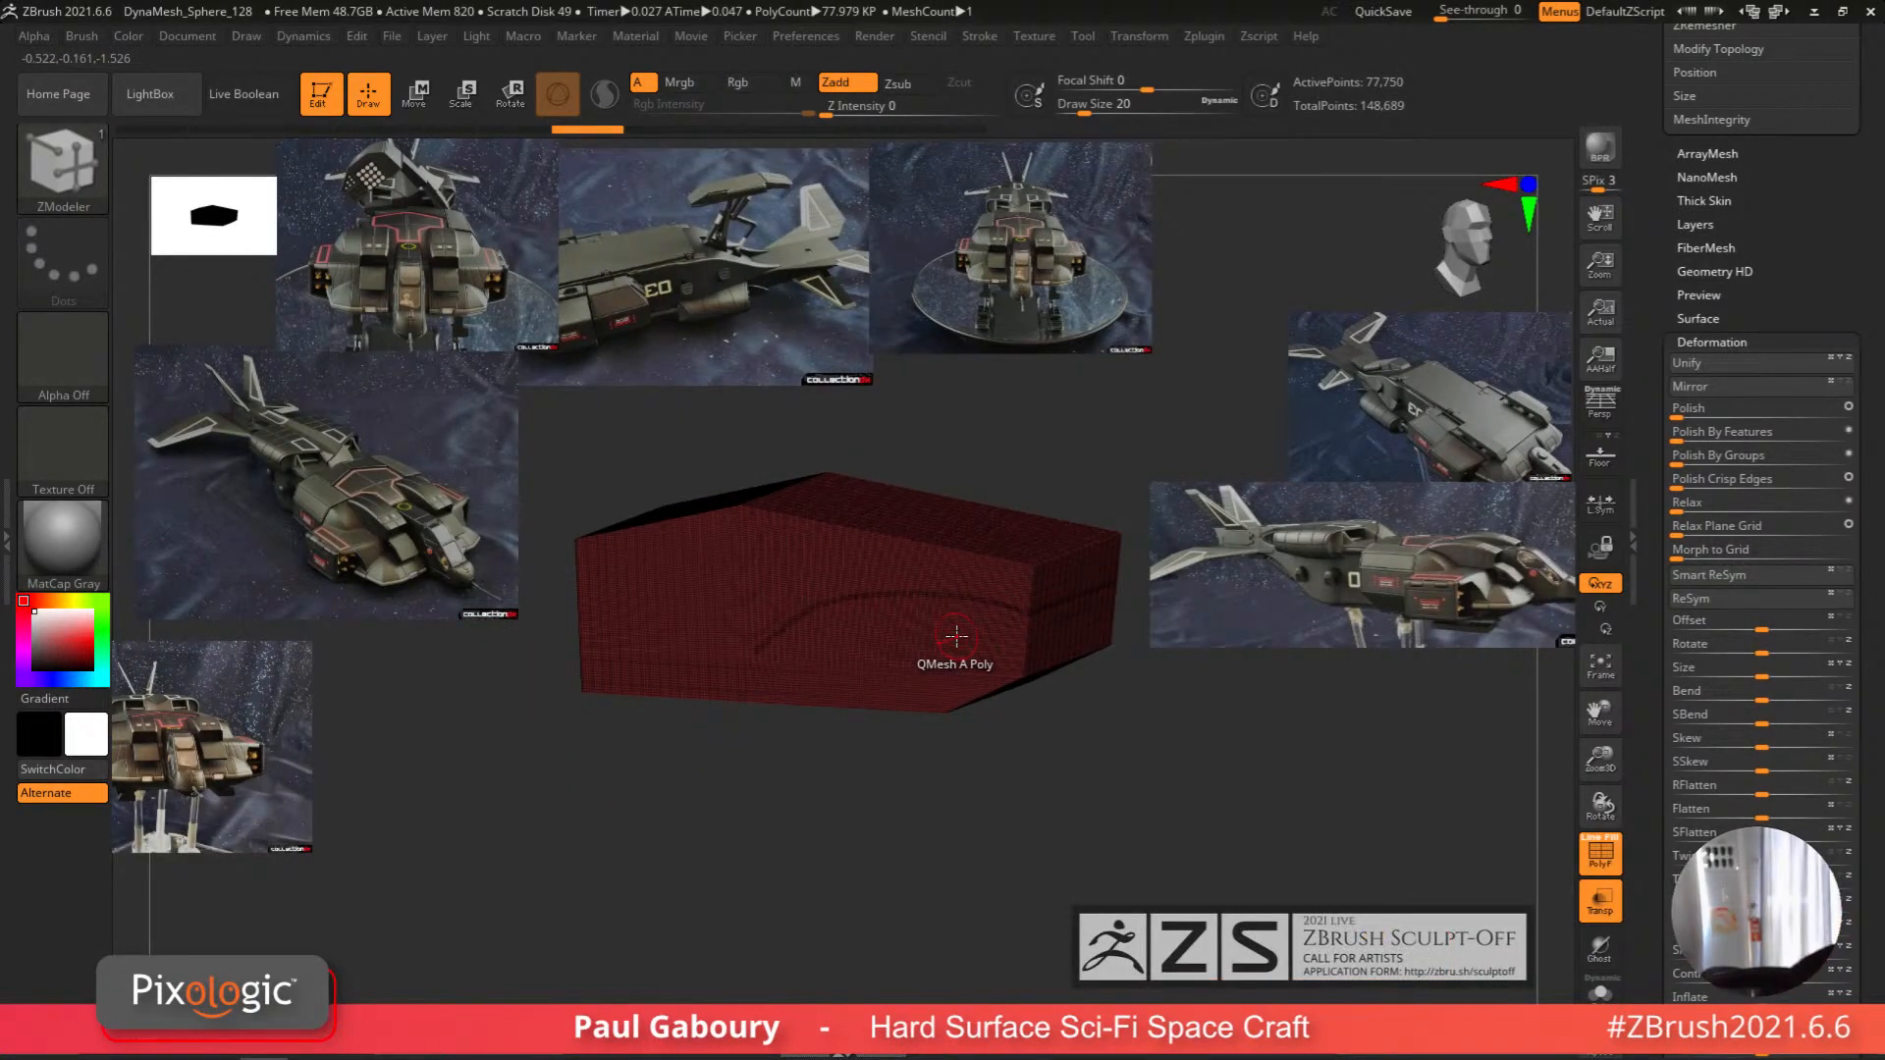
Collapse the Deformation settings and delete the Front Intake1 subtool.
left_click(1726, 342)
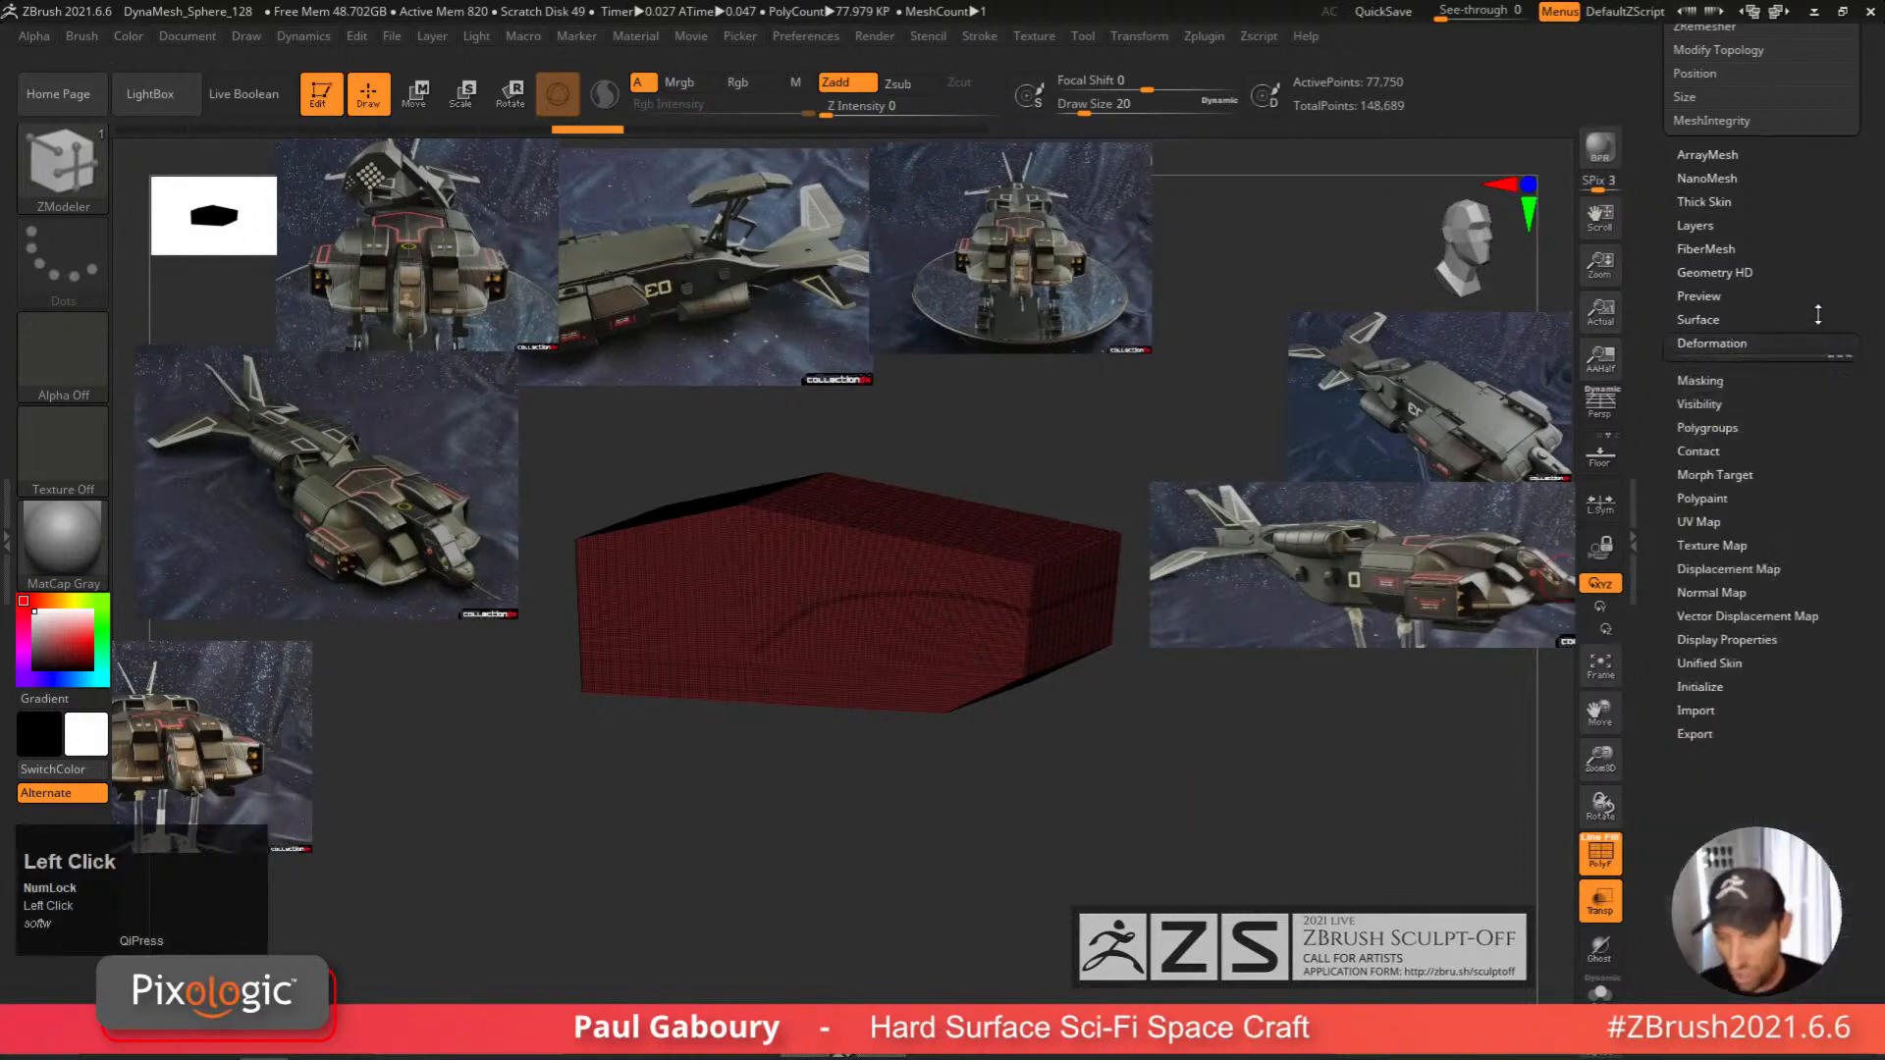
left_click_drag(1819, 317, 1872, 788)
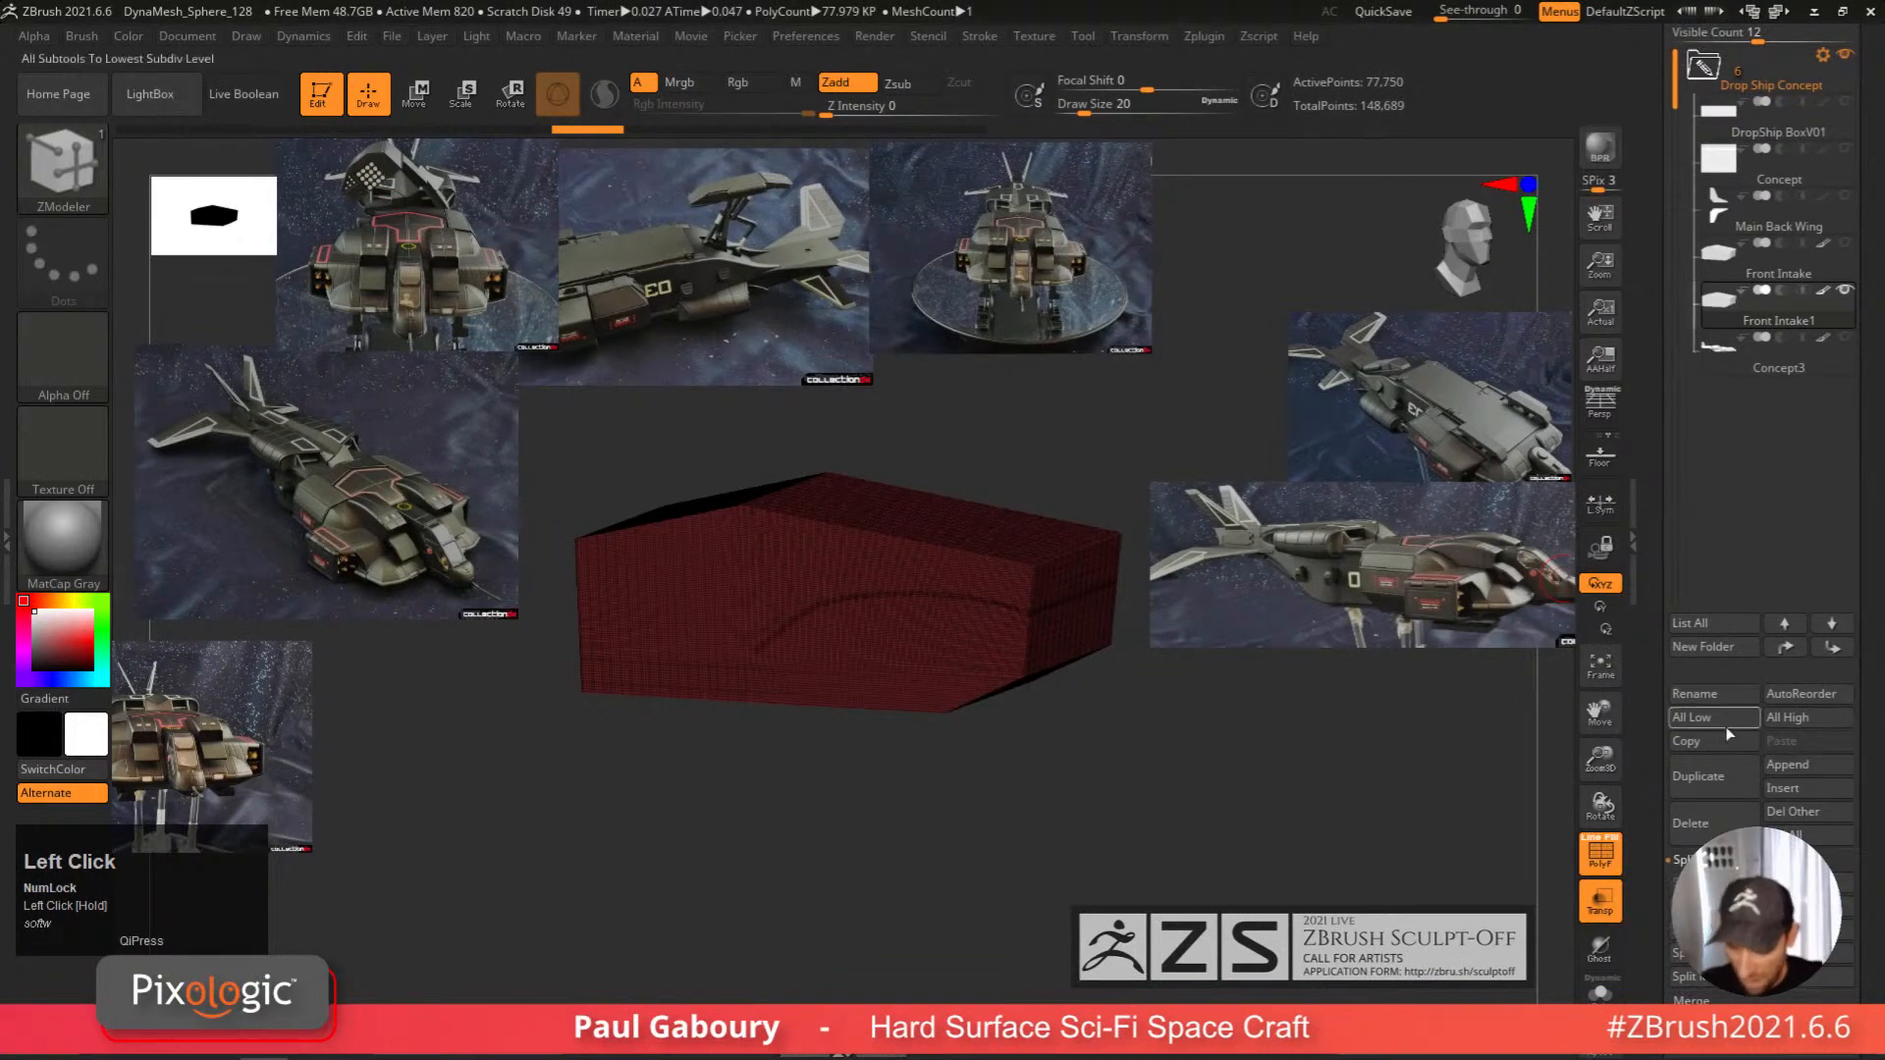
left_click(1691, 823)
left_click(1534, 869)
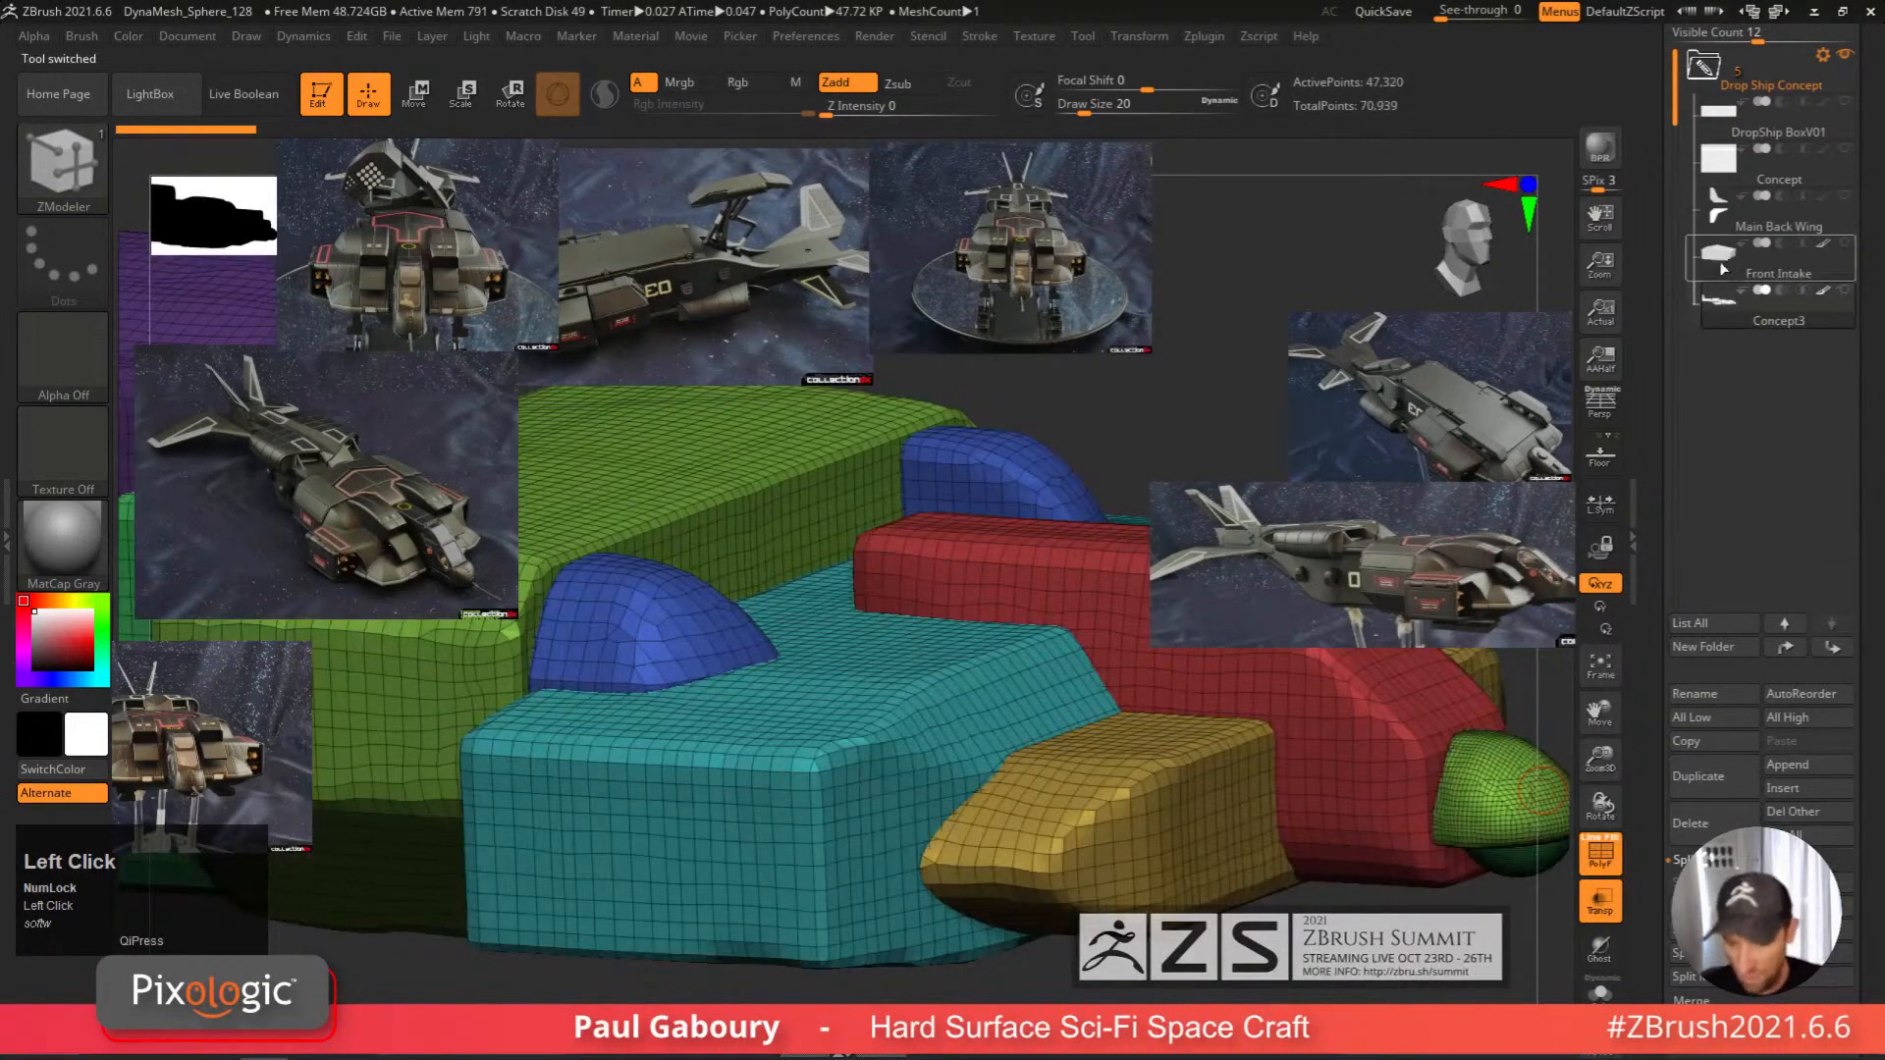
Select the original Front Intake subtool, expand its Dynamic Subdiv and Crease settings, and hide its wireframe.
left_click(1723, 270)
right_click_drag(1316, 770, 1068, 787)
left_click_drag(1871, 783, 1873, 538)
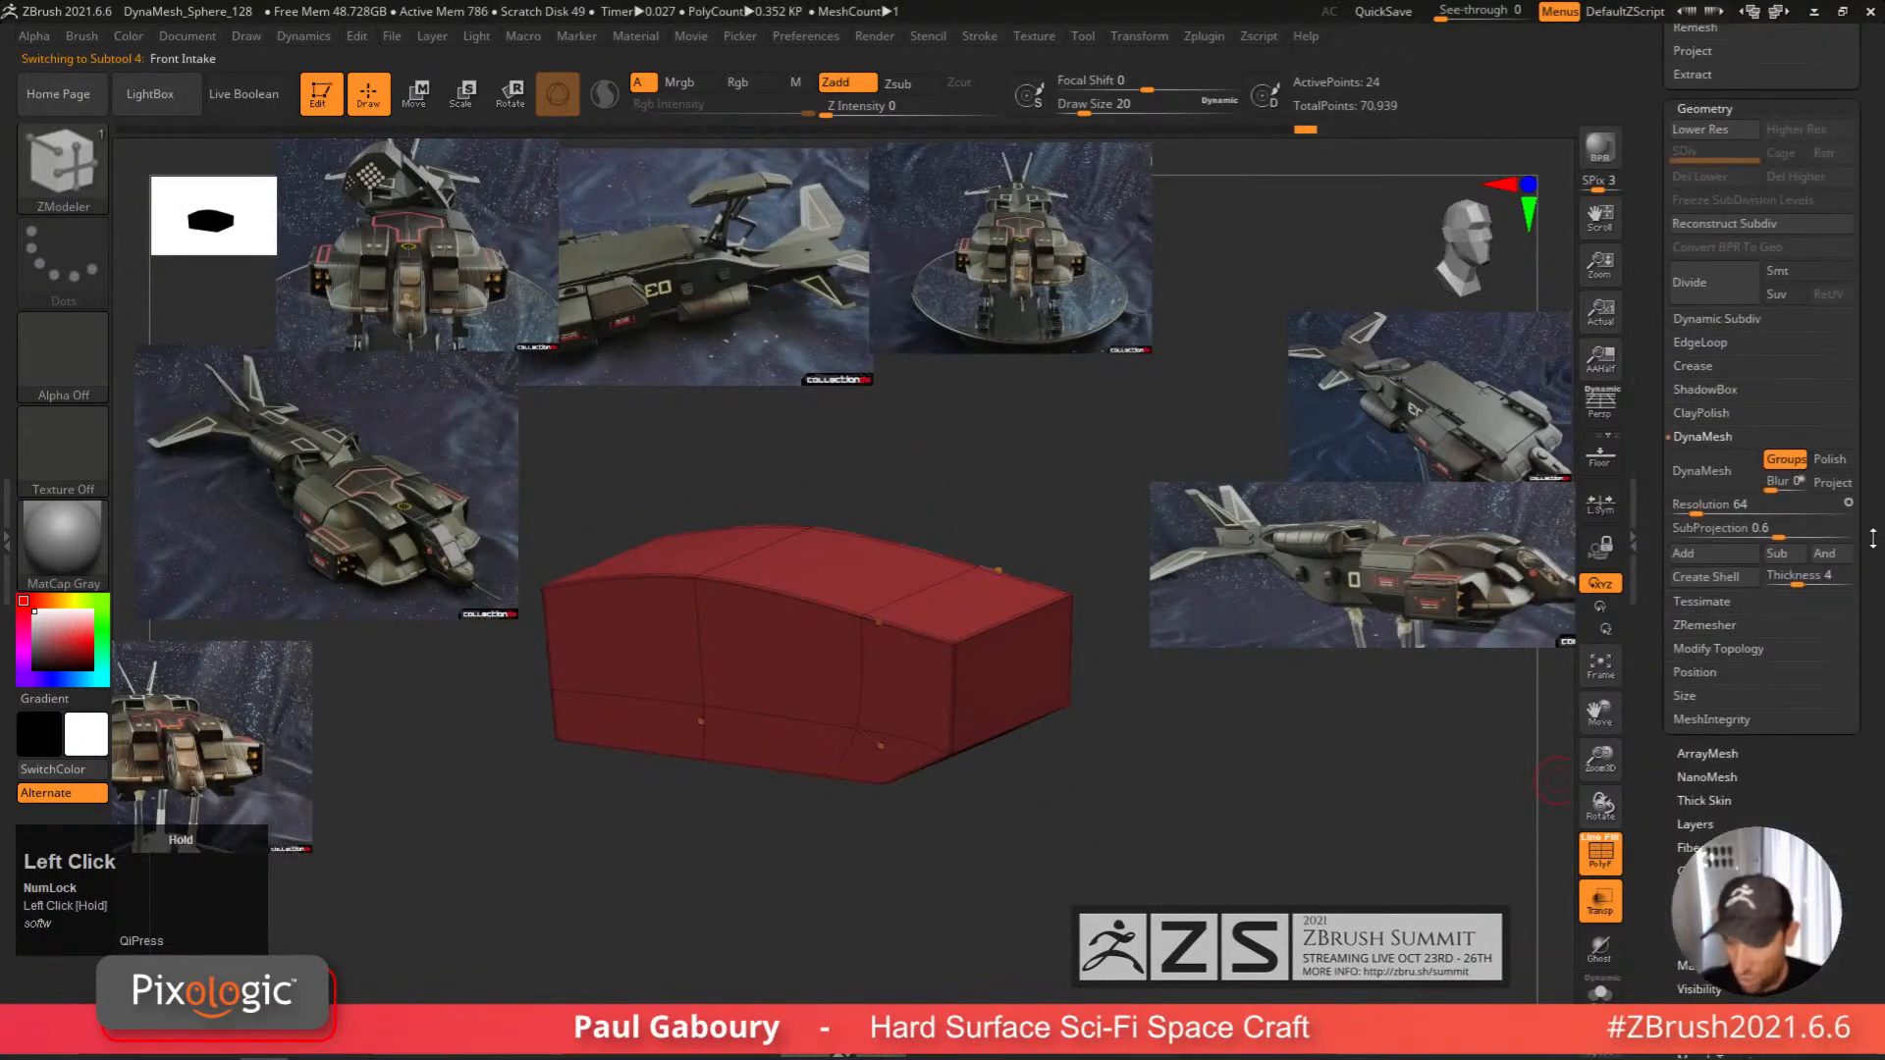
left_click(1704, 437)
left_click(1716, 319)
left_click(1692, 649, "shift")
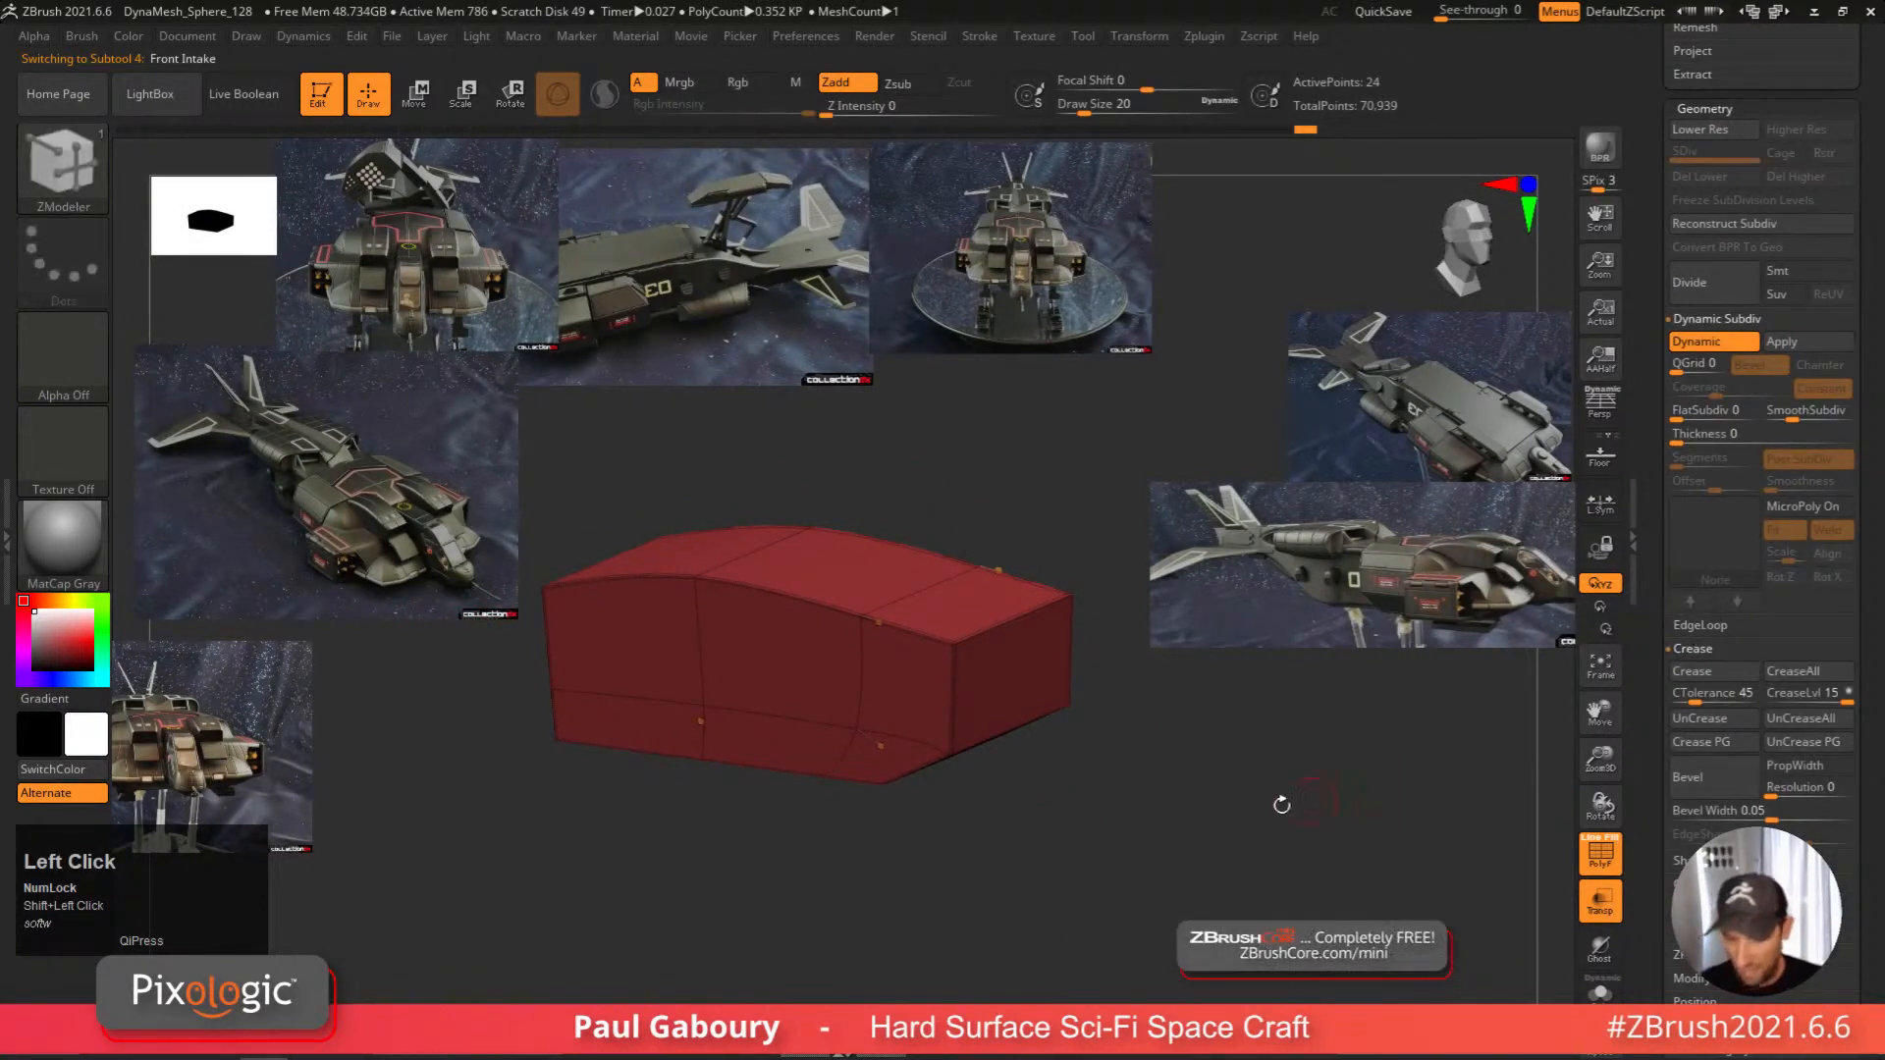
key("shift+f")
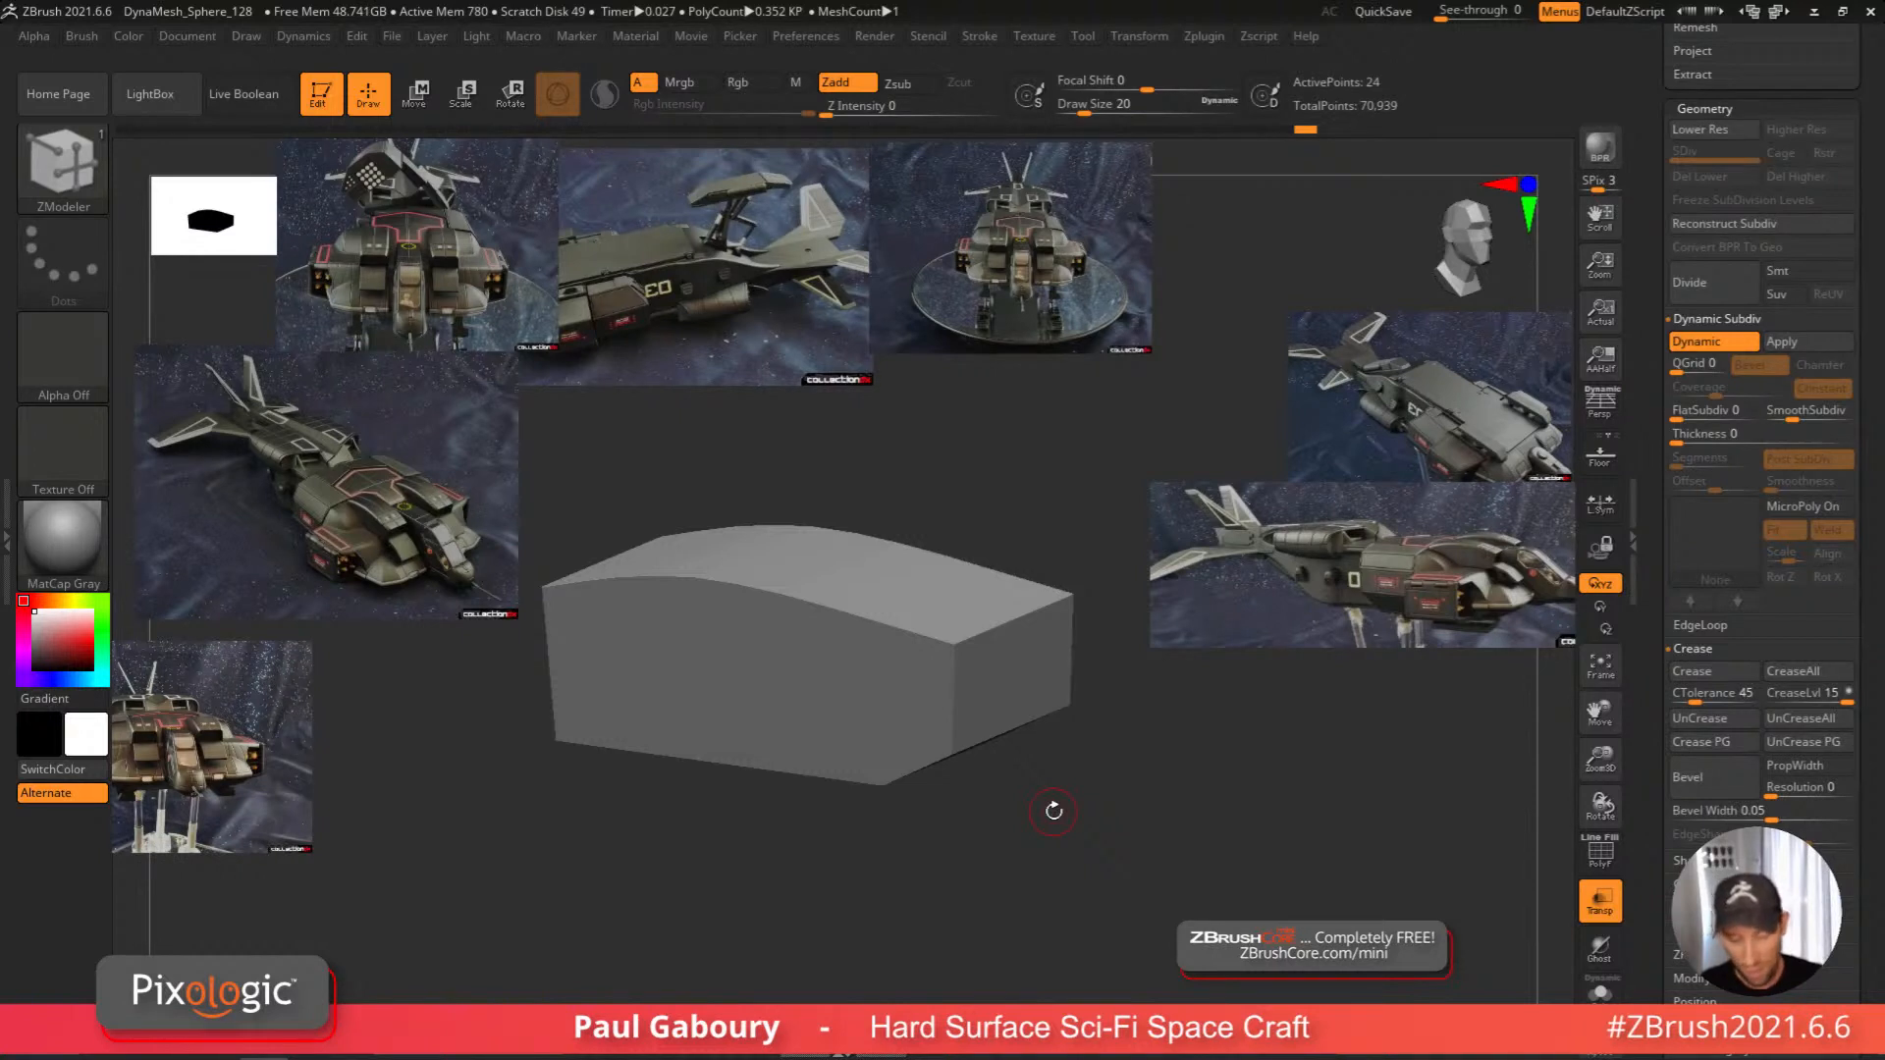
right_click_drag(1054, 811, 934, 639)
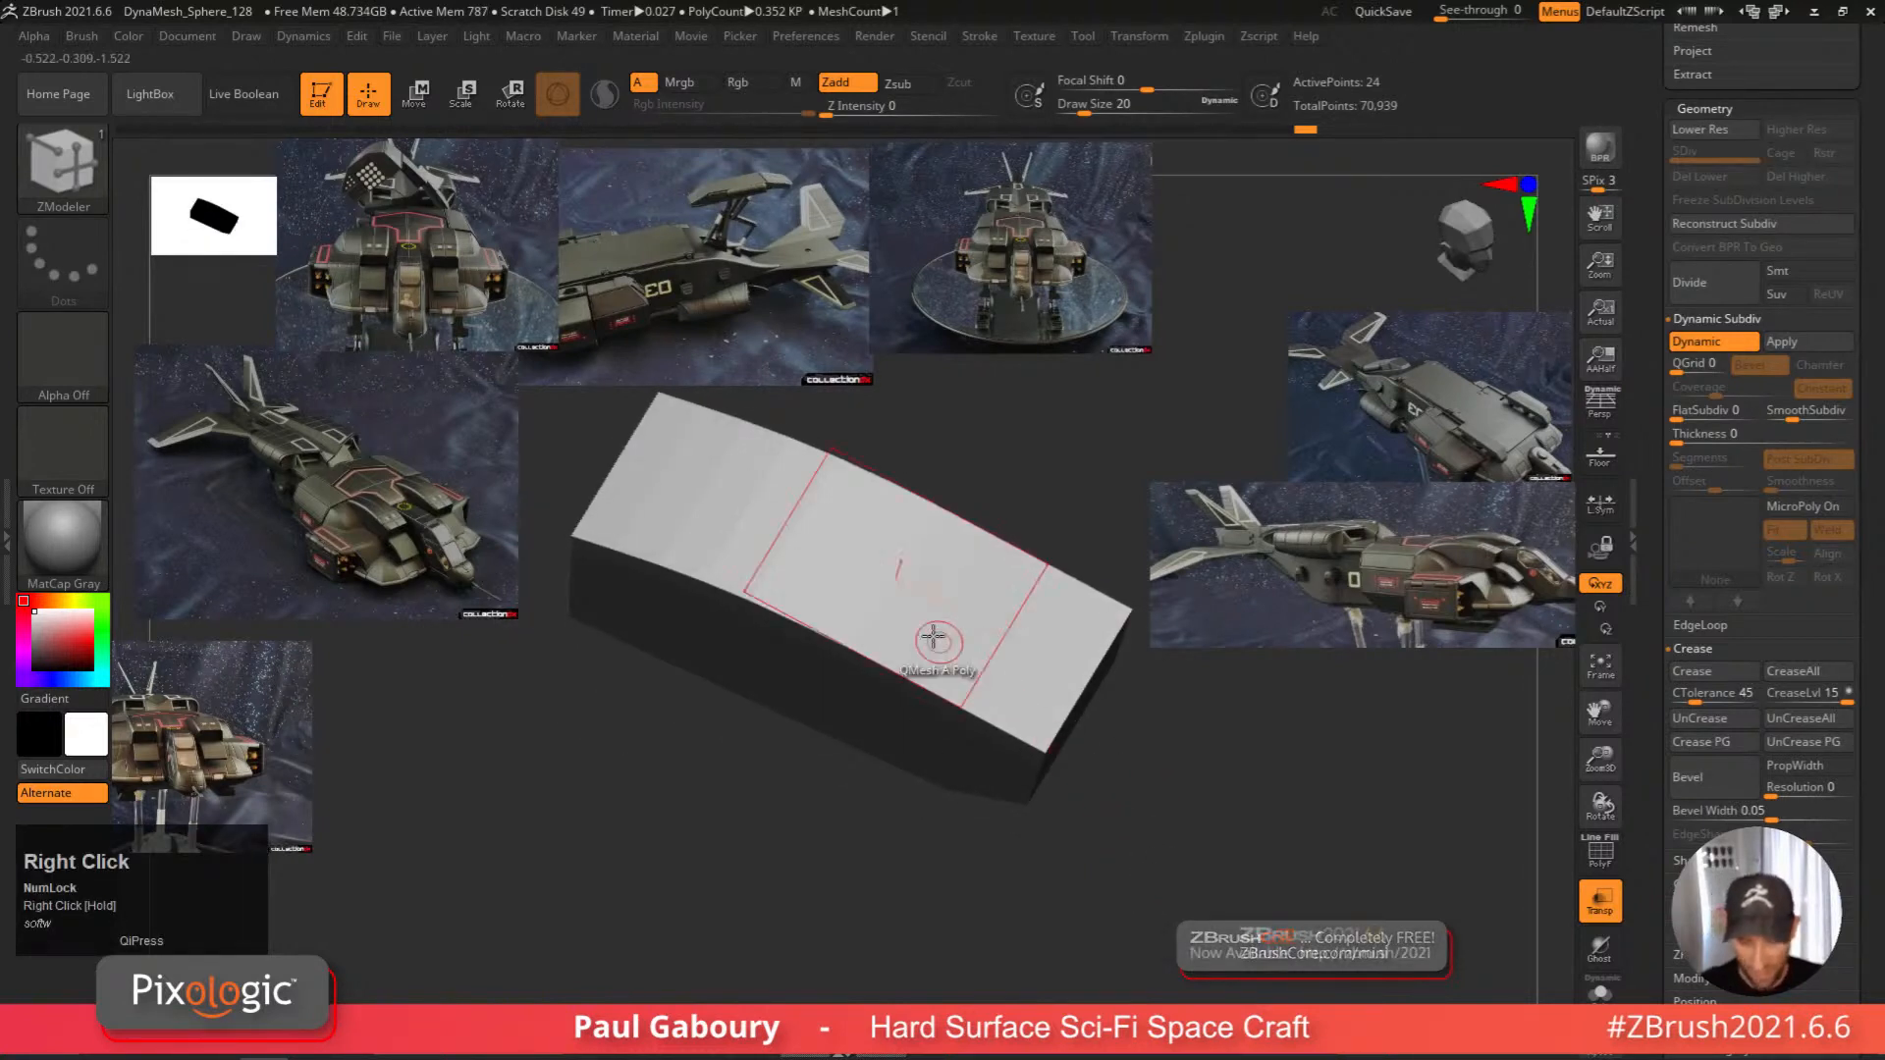
Change the block's material from MatCap Gray to BasicMaterial2.
right_click_drag(828, 576, 446, 590)
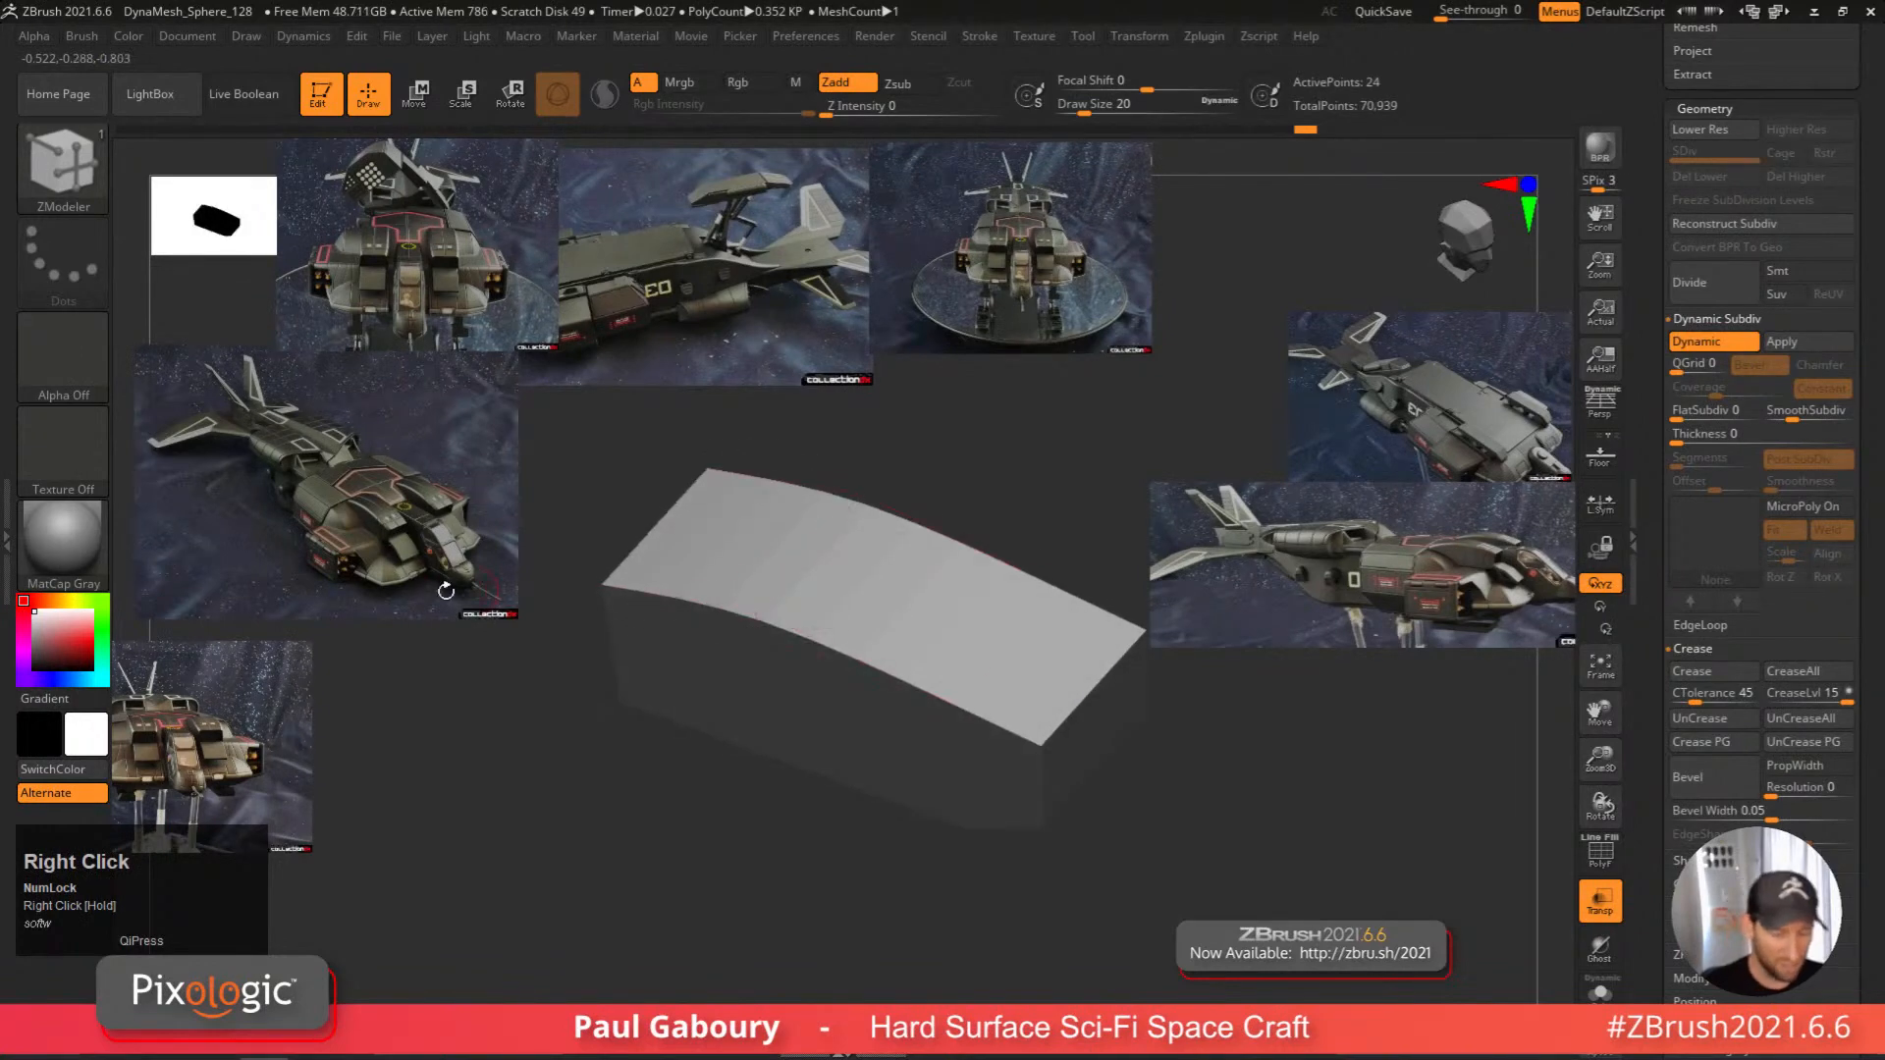
left_click(98, 540)
left_click(368, 807)
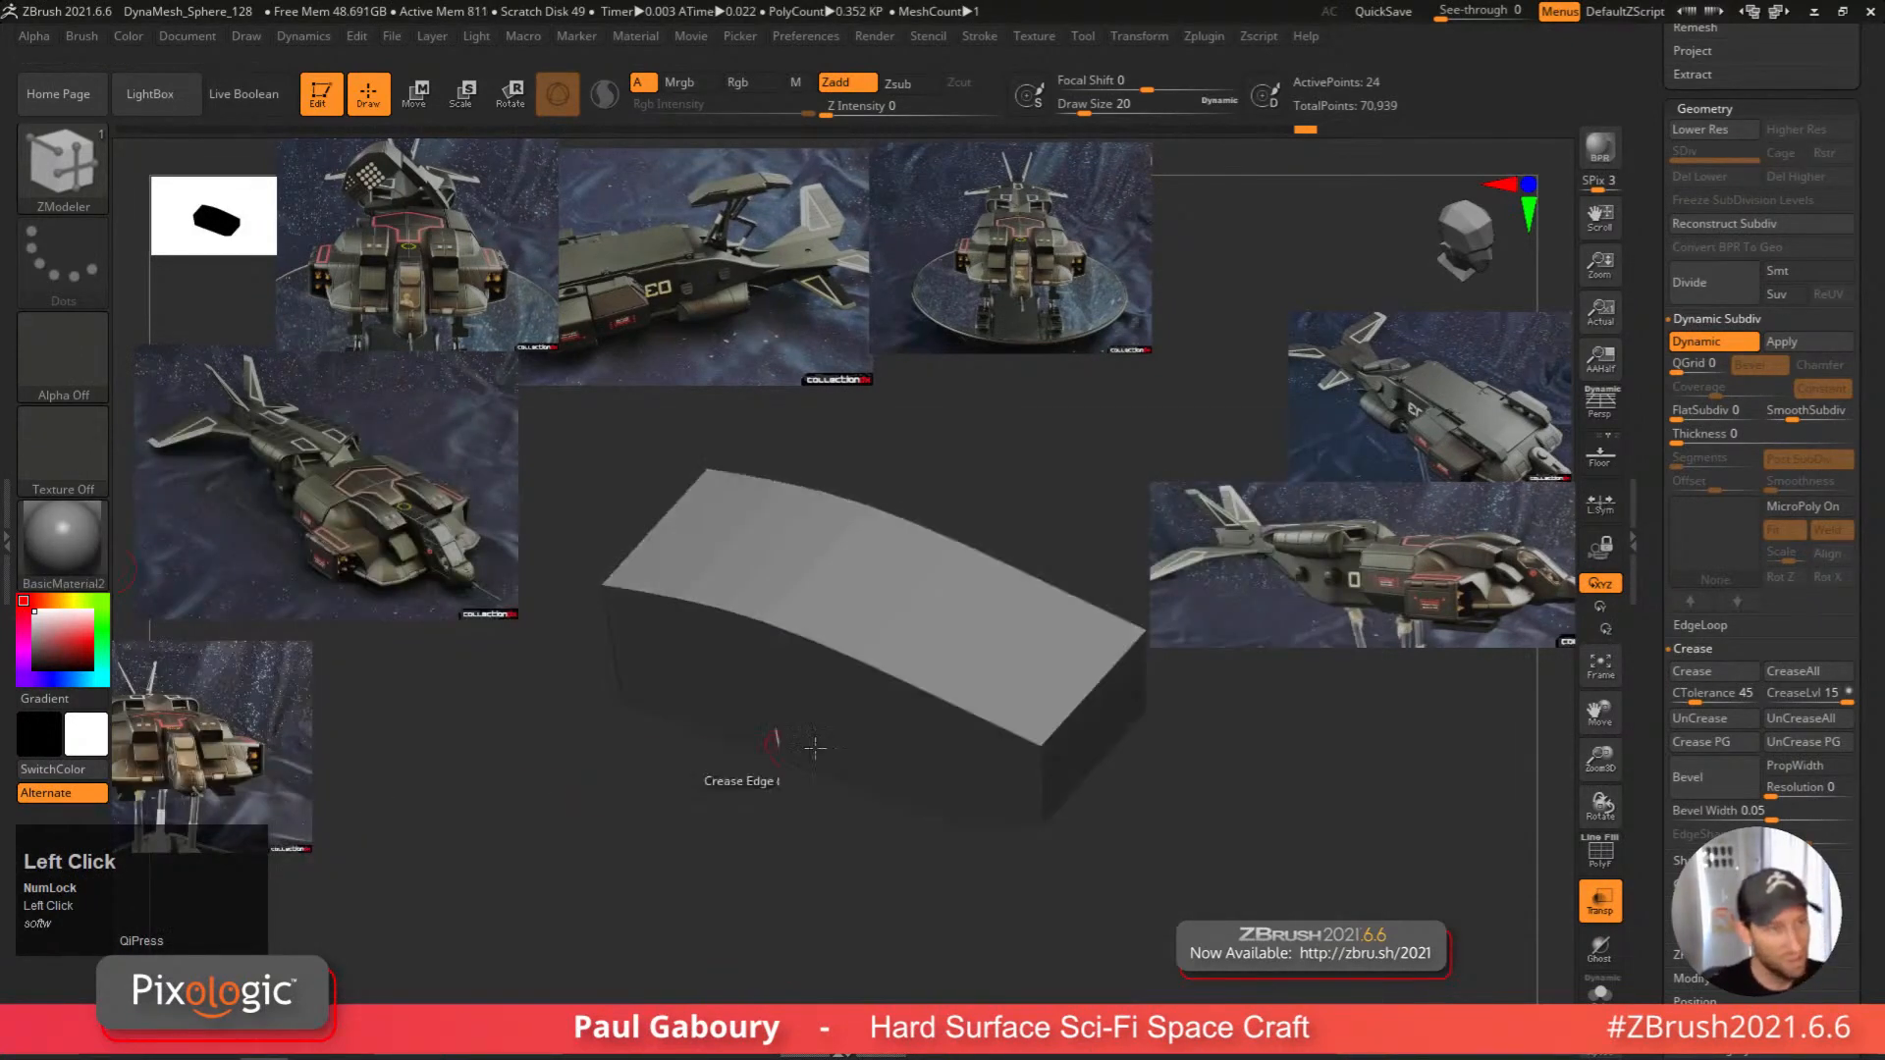
Raise the block's dynamic SmoothSubdiv level step by step to 5, and settle on level 4.
right_click_drag(736, 779, 960, 703)
key("shift+f")
key("shift+f")
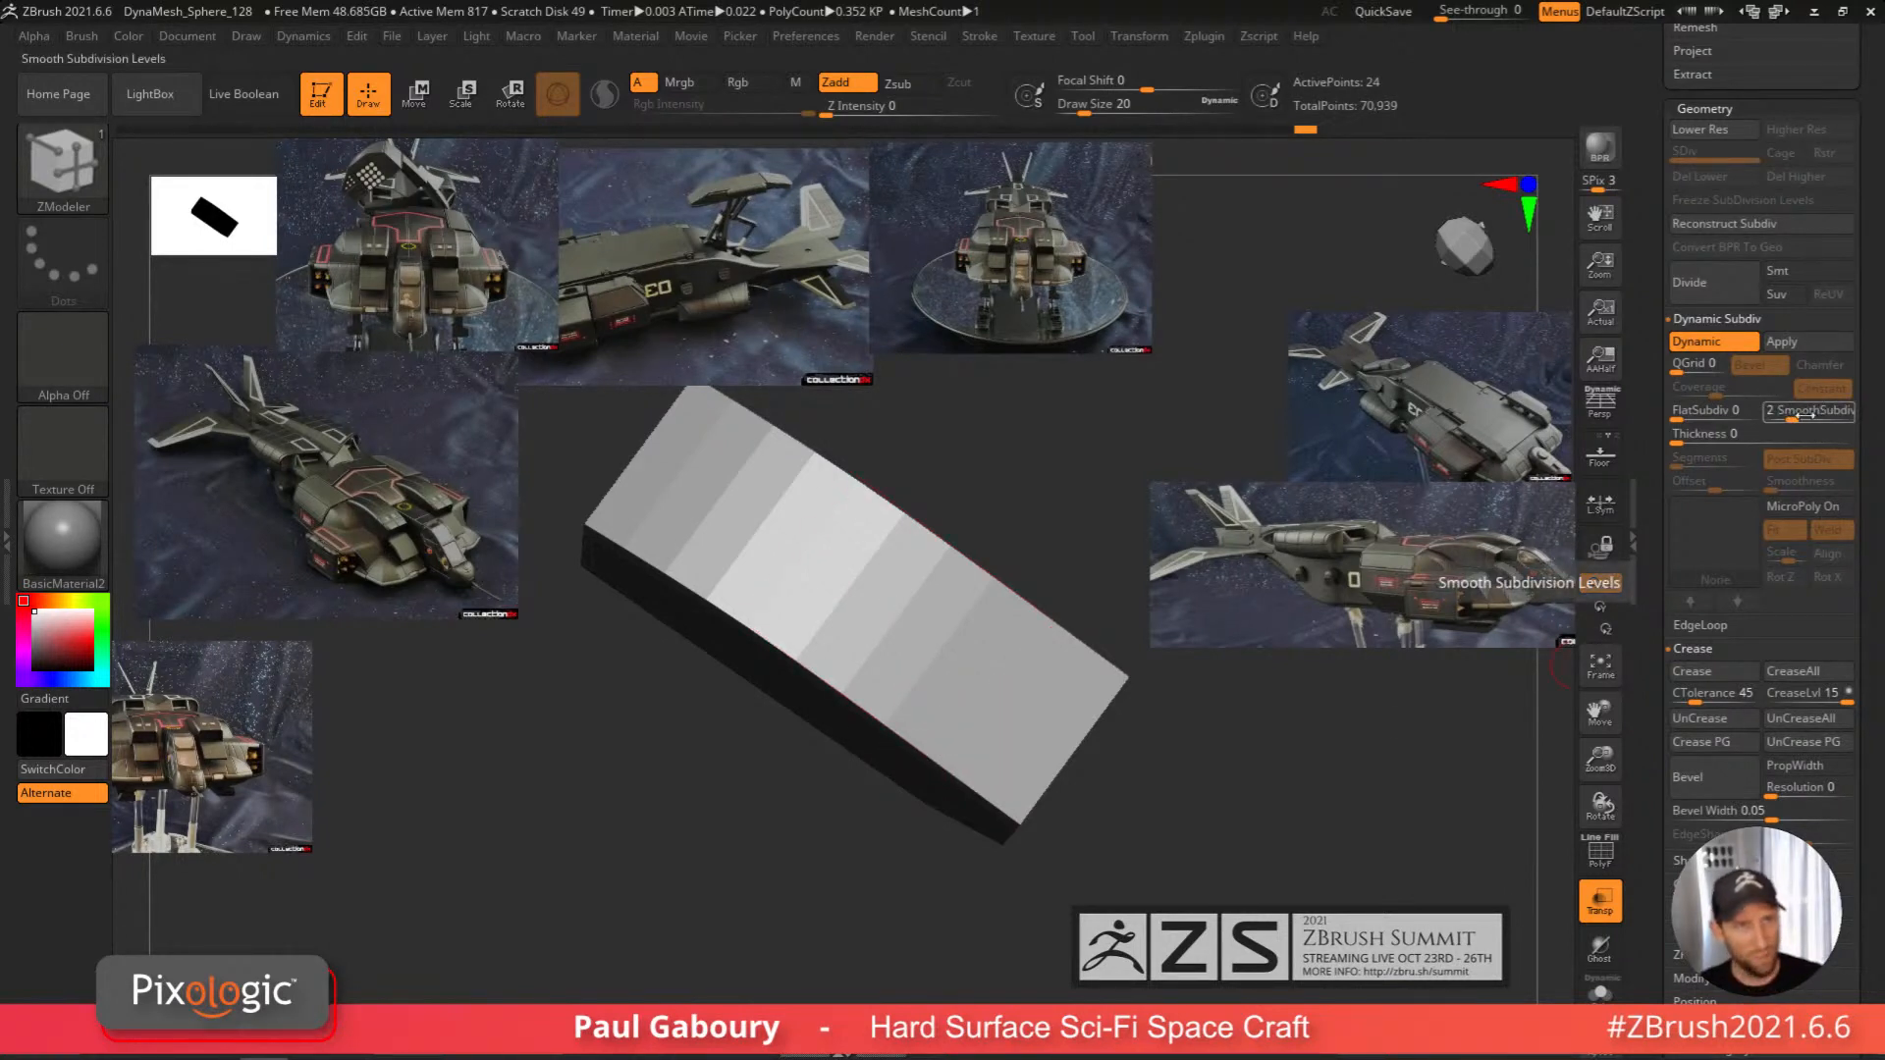
left_click(1807, 416)
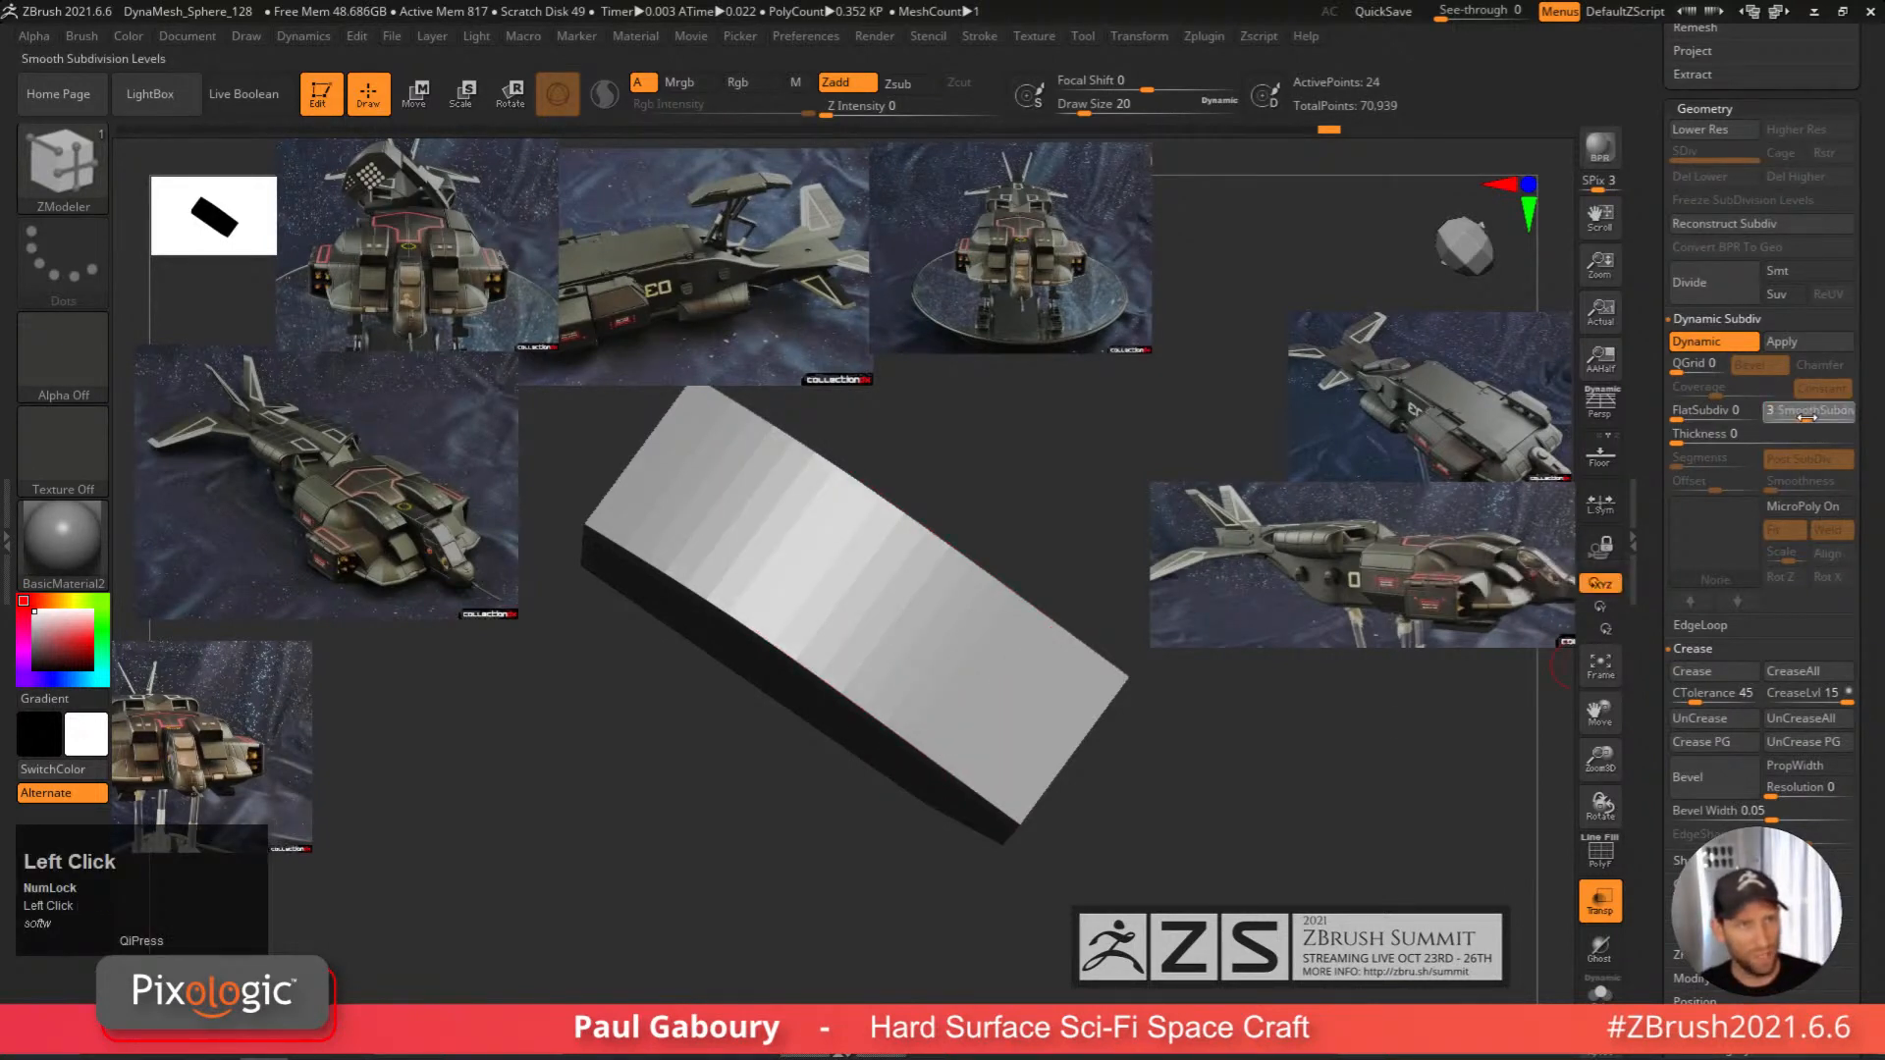
left_click(1807, 417)
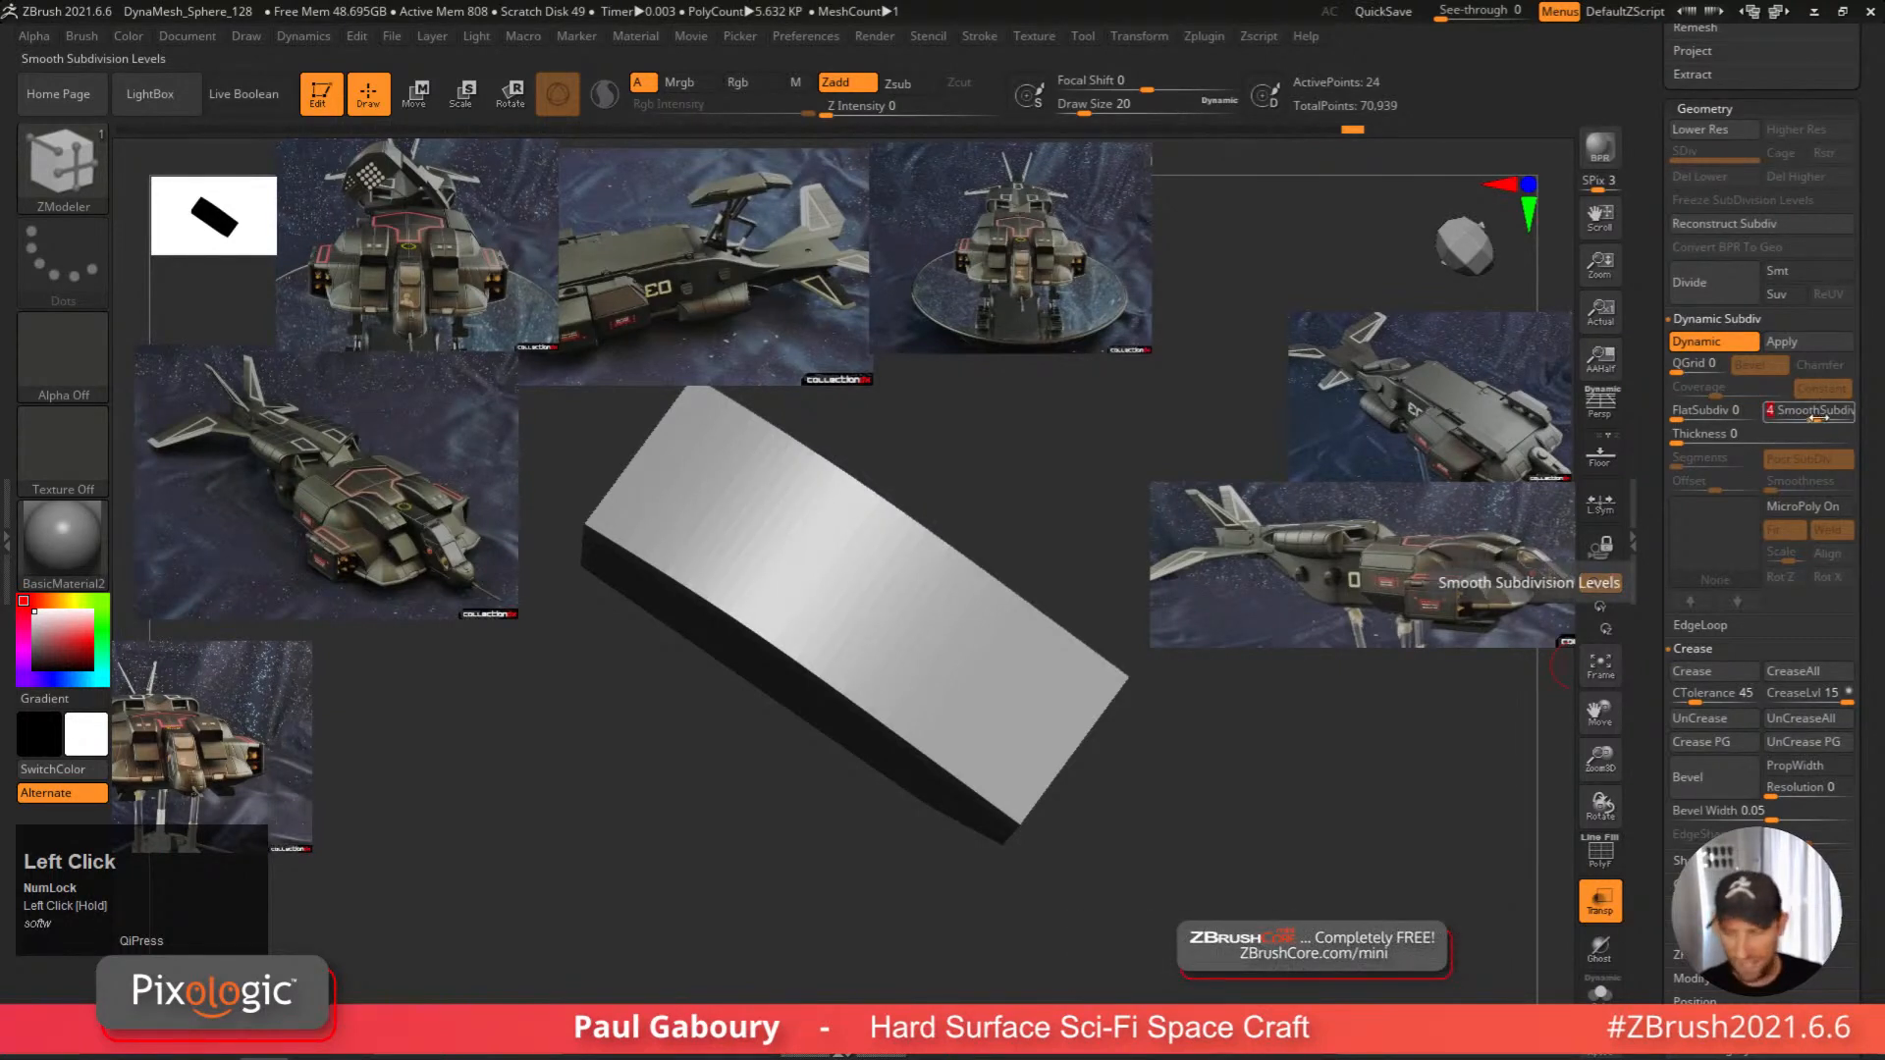
left_click(1817, 418)
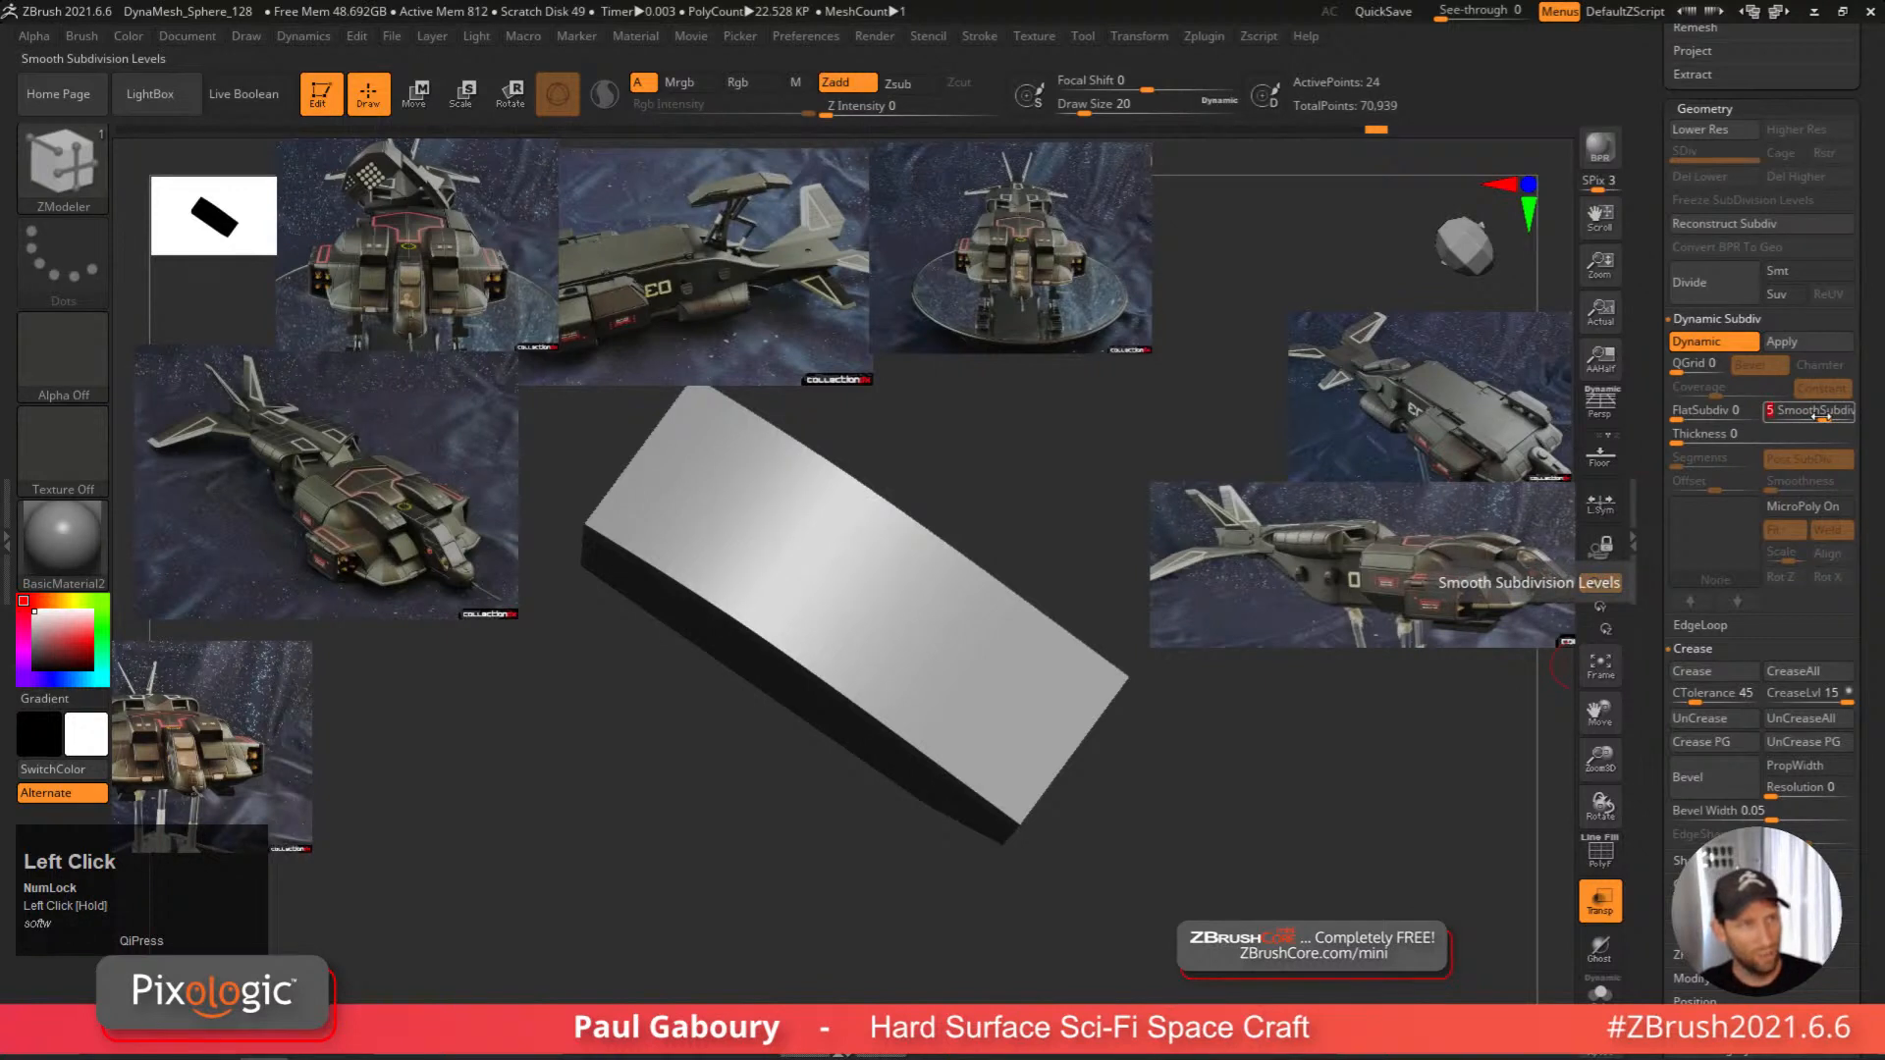
right_click_drag(989, 673, 921, 753)
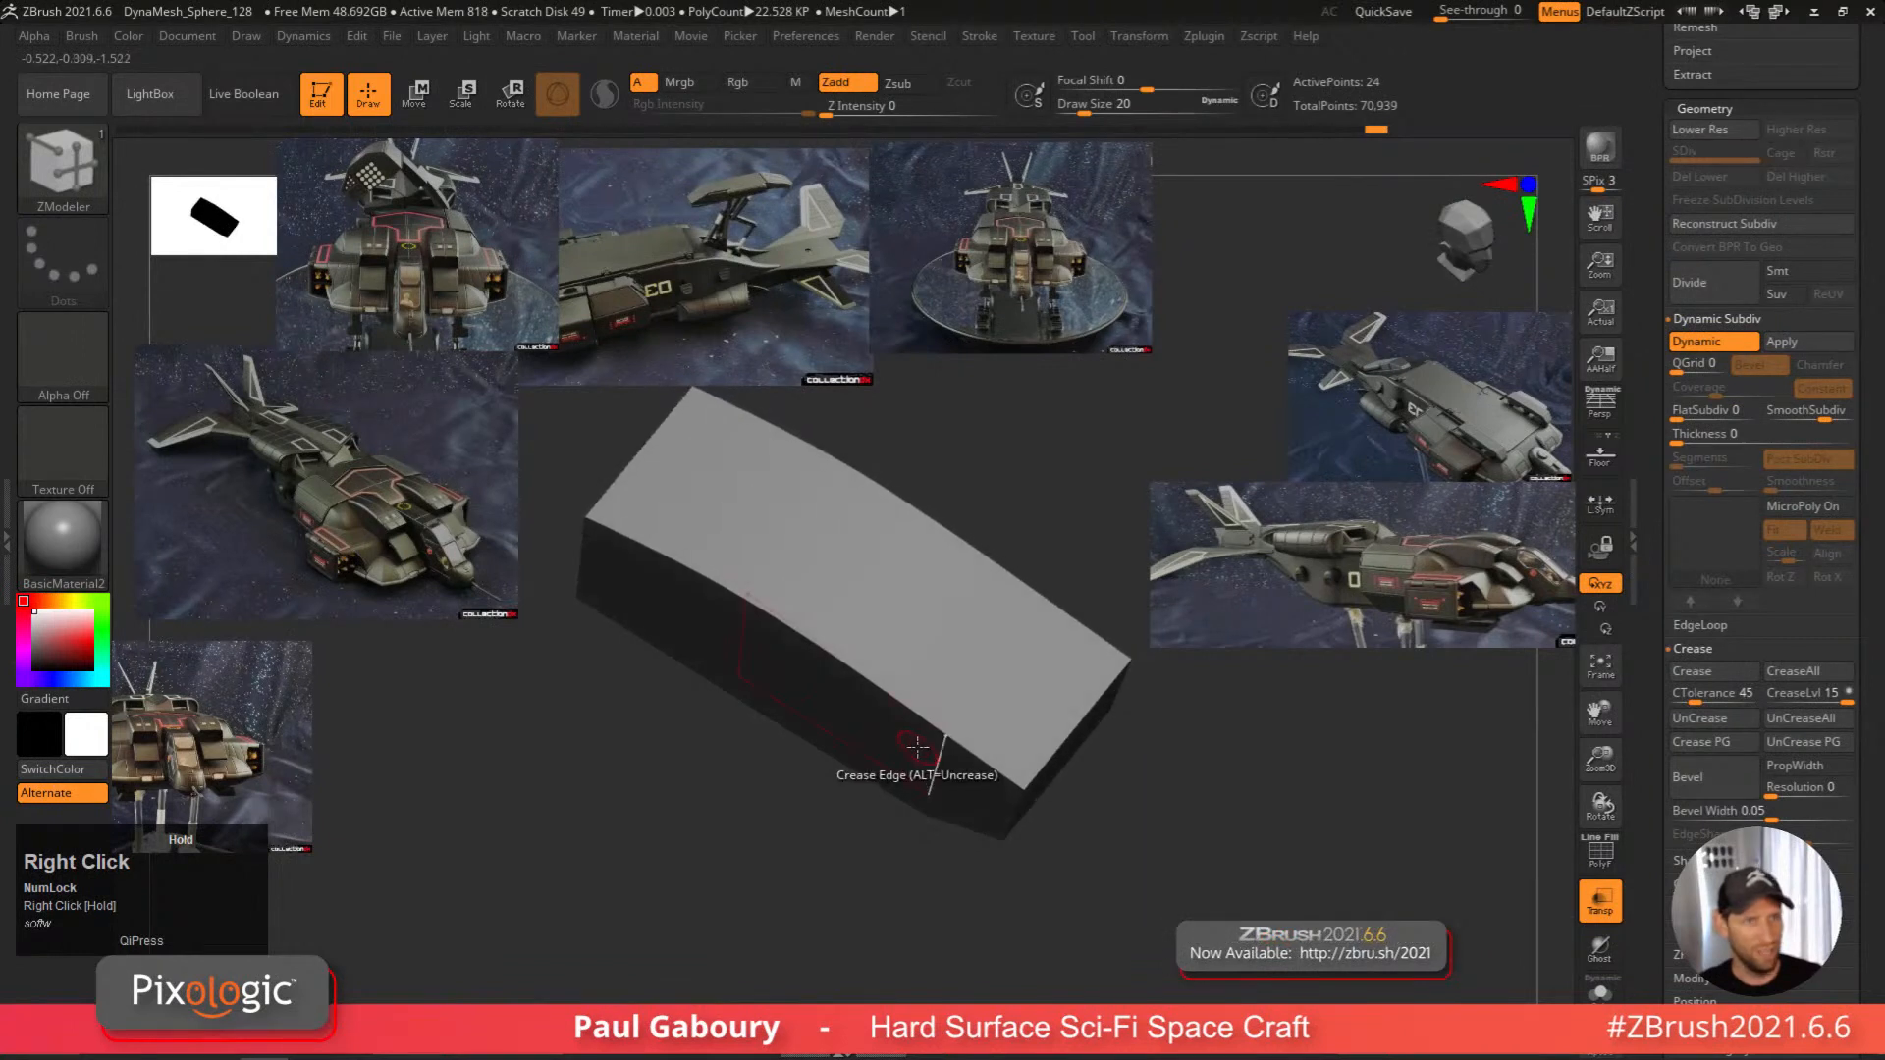
left_click(1823, 420)
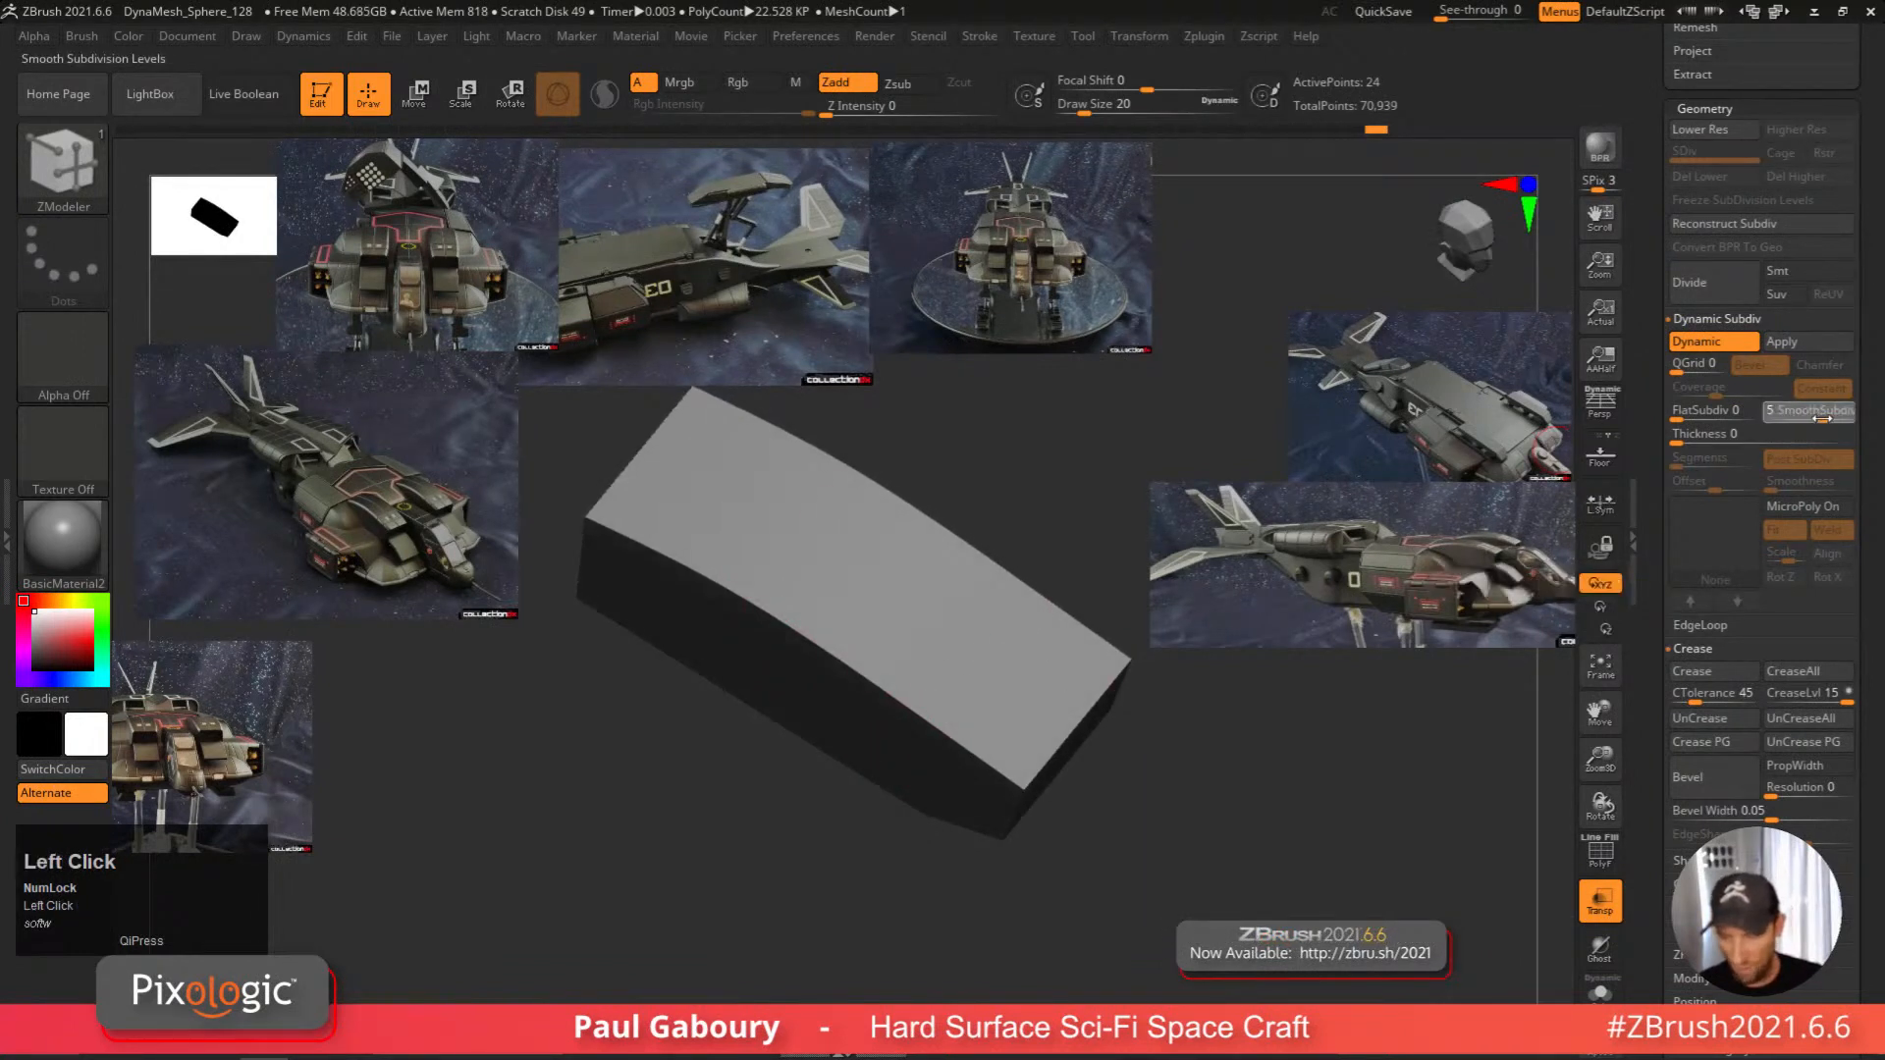
right_click_drag(1044, 749, 993, 779)
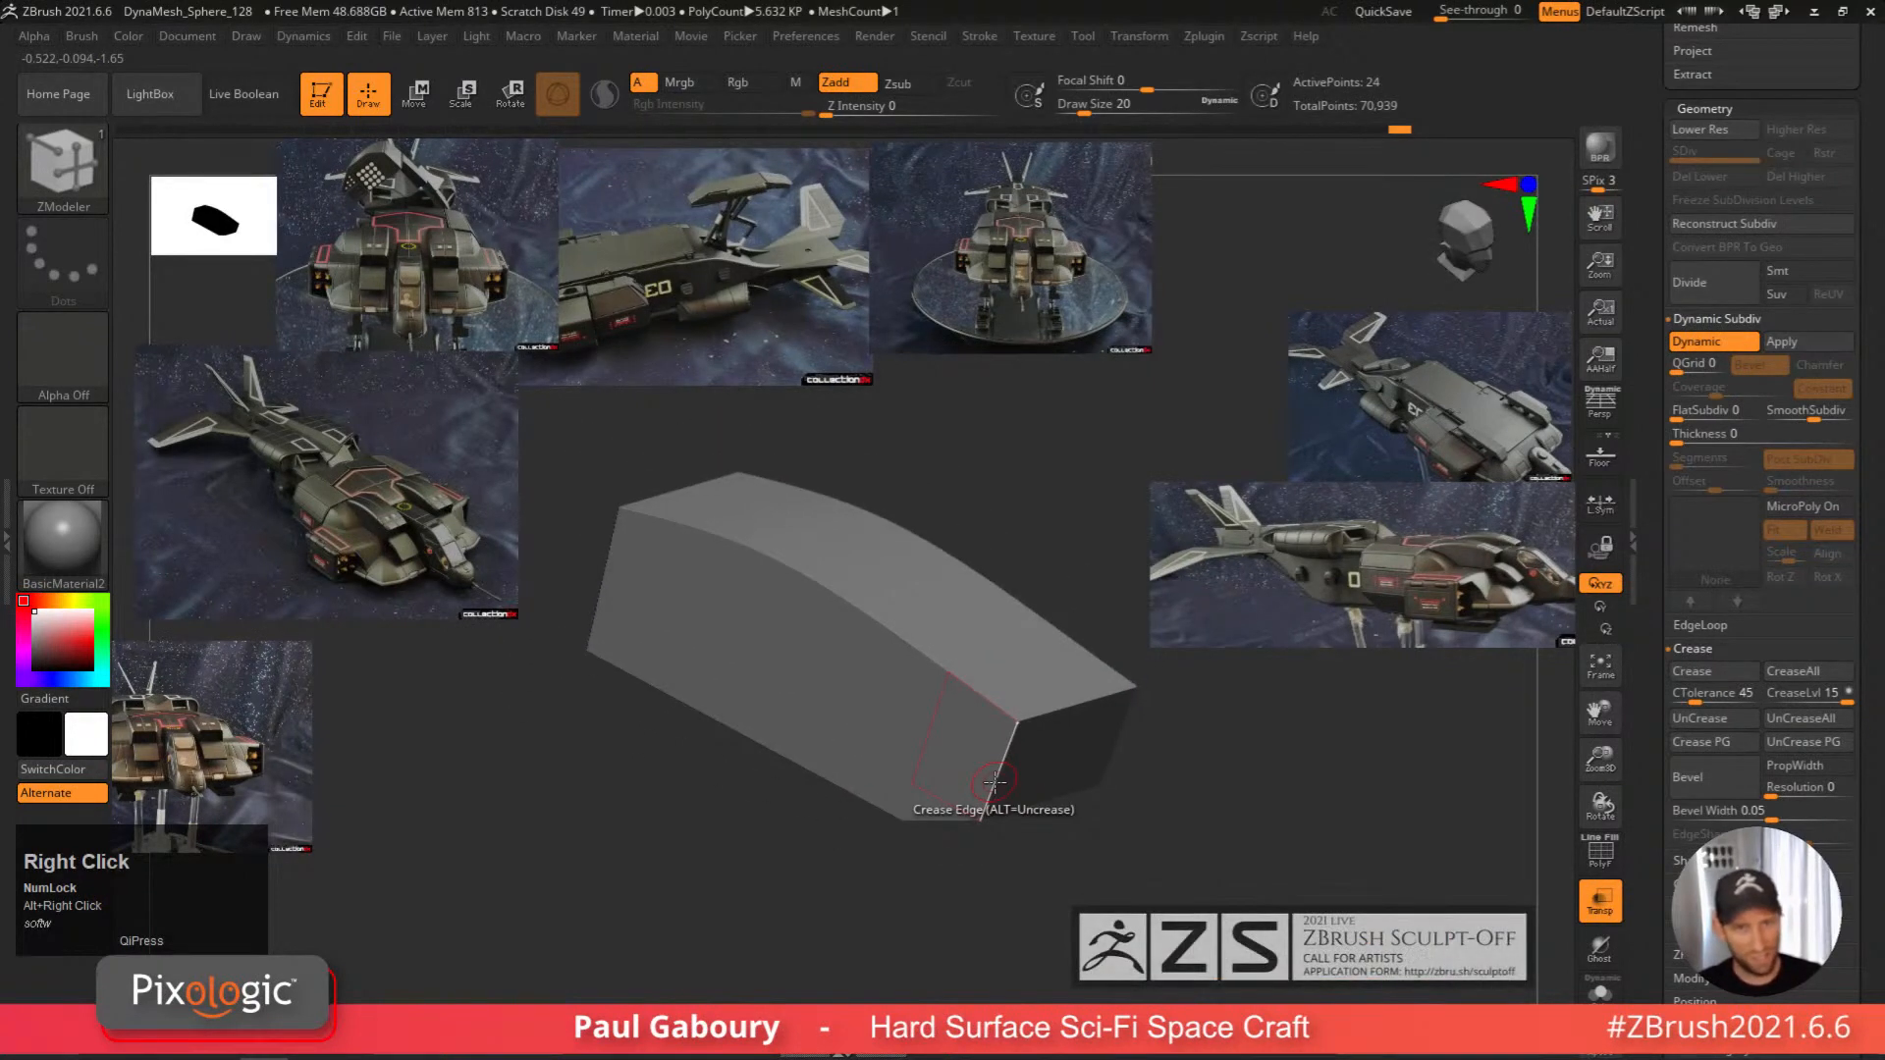
Try a crease level of 2 on the block's edges, and settle on a crease level of 3.
mouse_move(1095, 826)
right_mouse_down("alt")
mouse_move(1065, 775)
mouse_move(1086, 858)
mouse_move(1081, 839)
right_mouse_up("alt")
right_click_drag(1081, 838, 1090, 868, "alt")
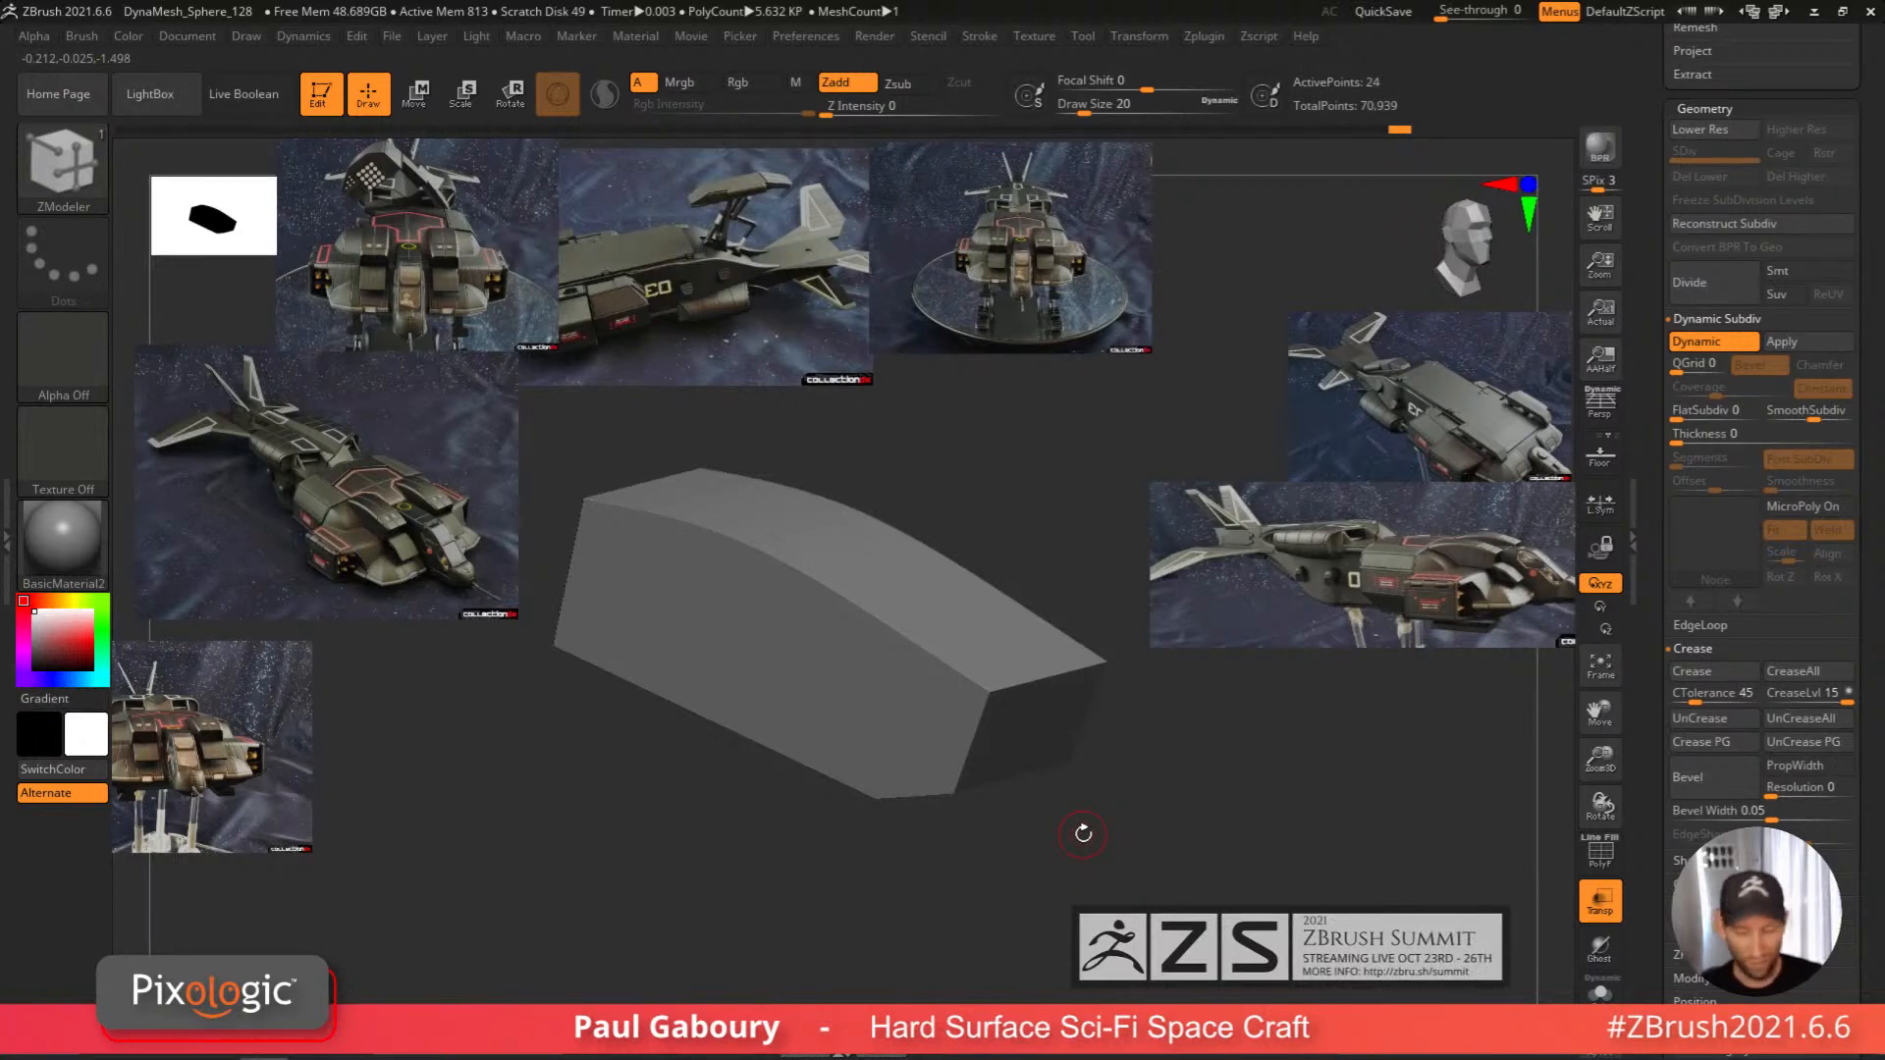
left_click_drag(1859, 393, 1859, 198)
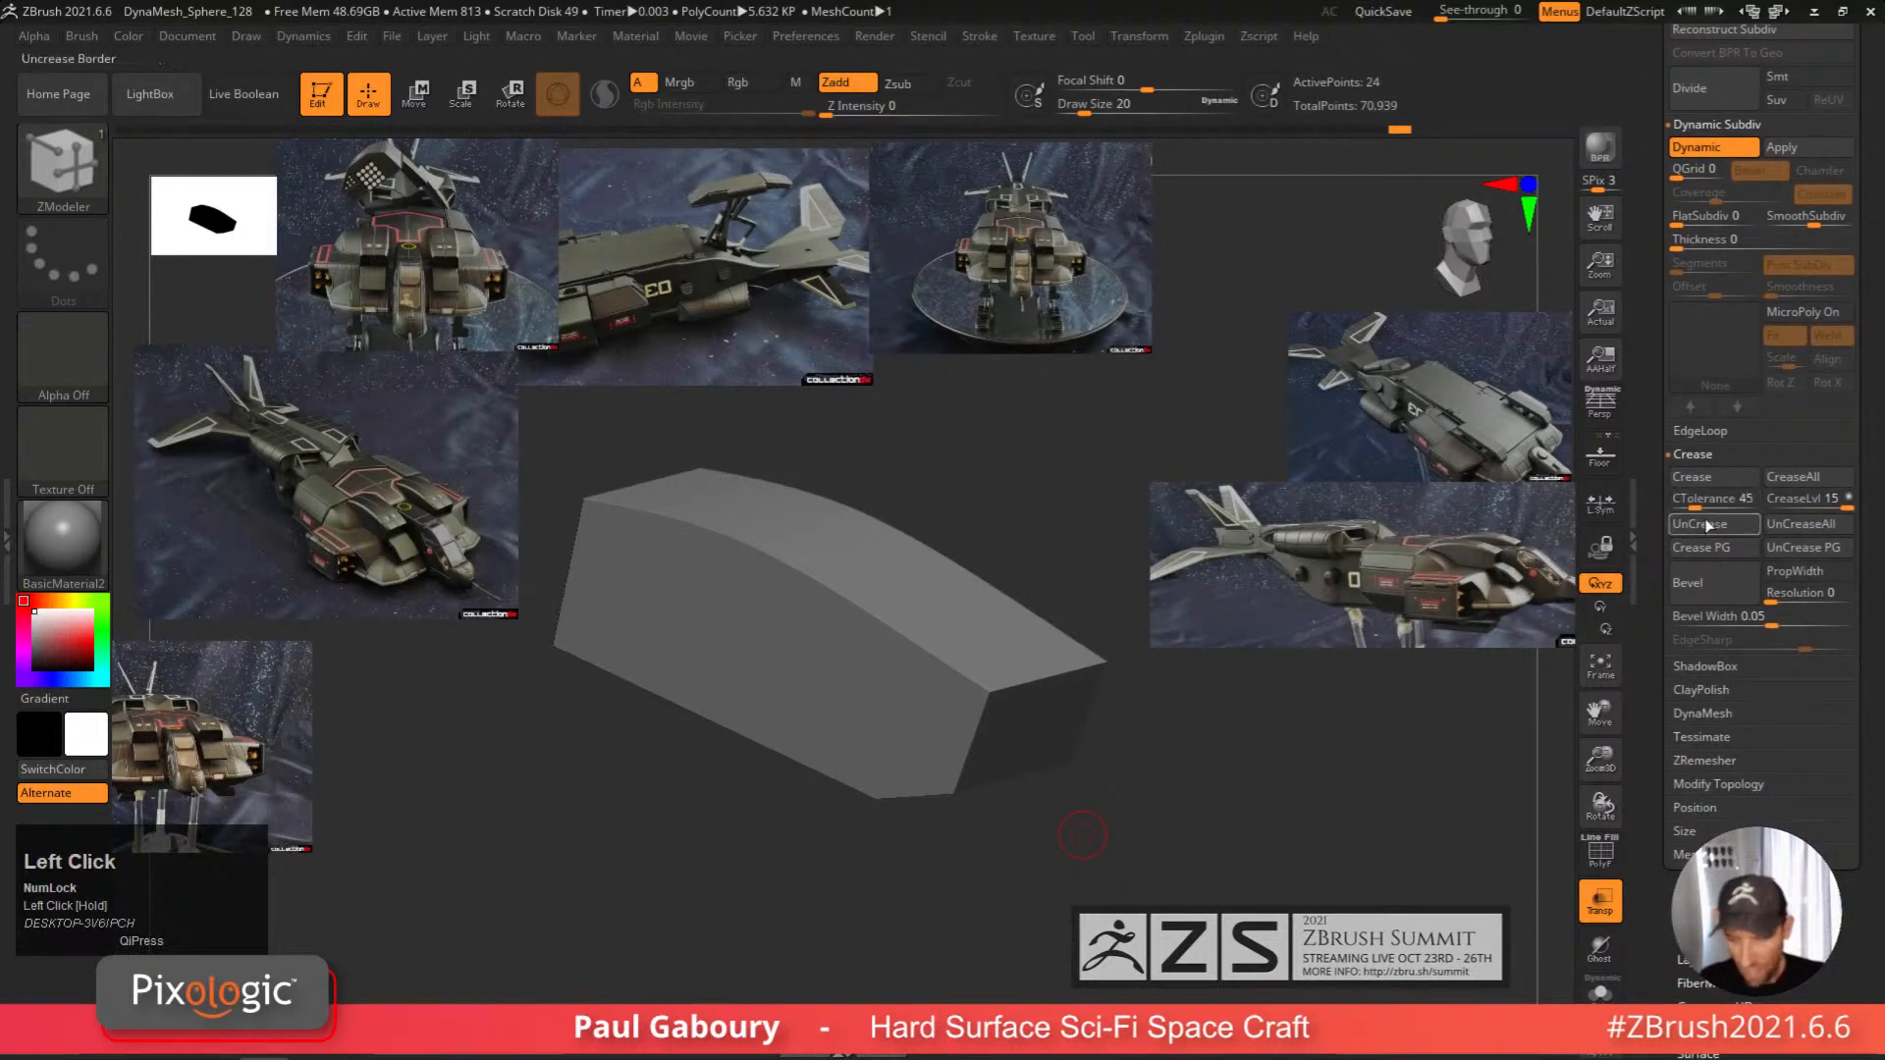
left_click(1834, 501)
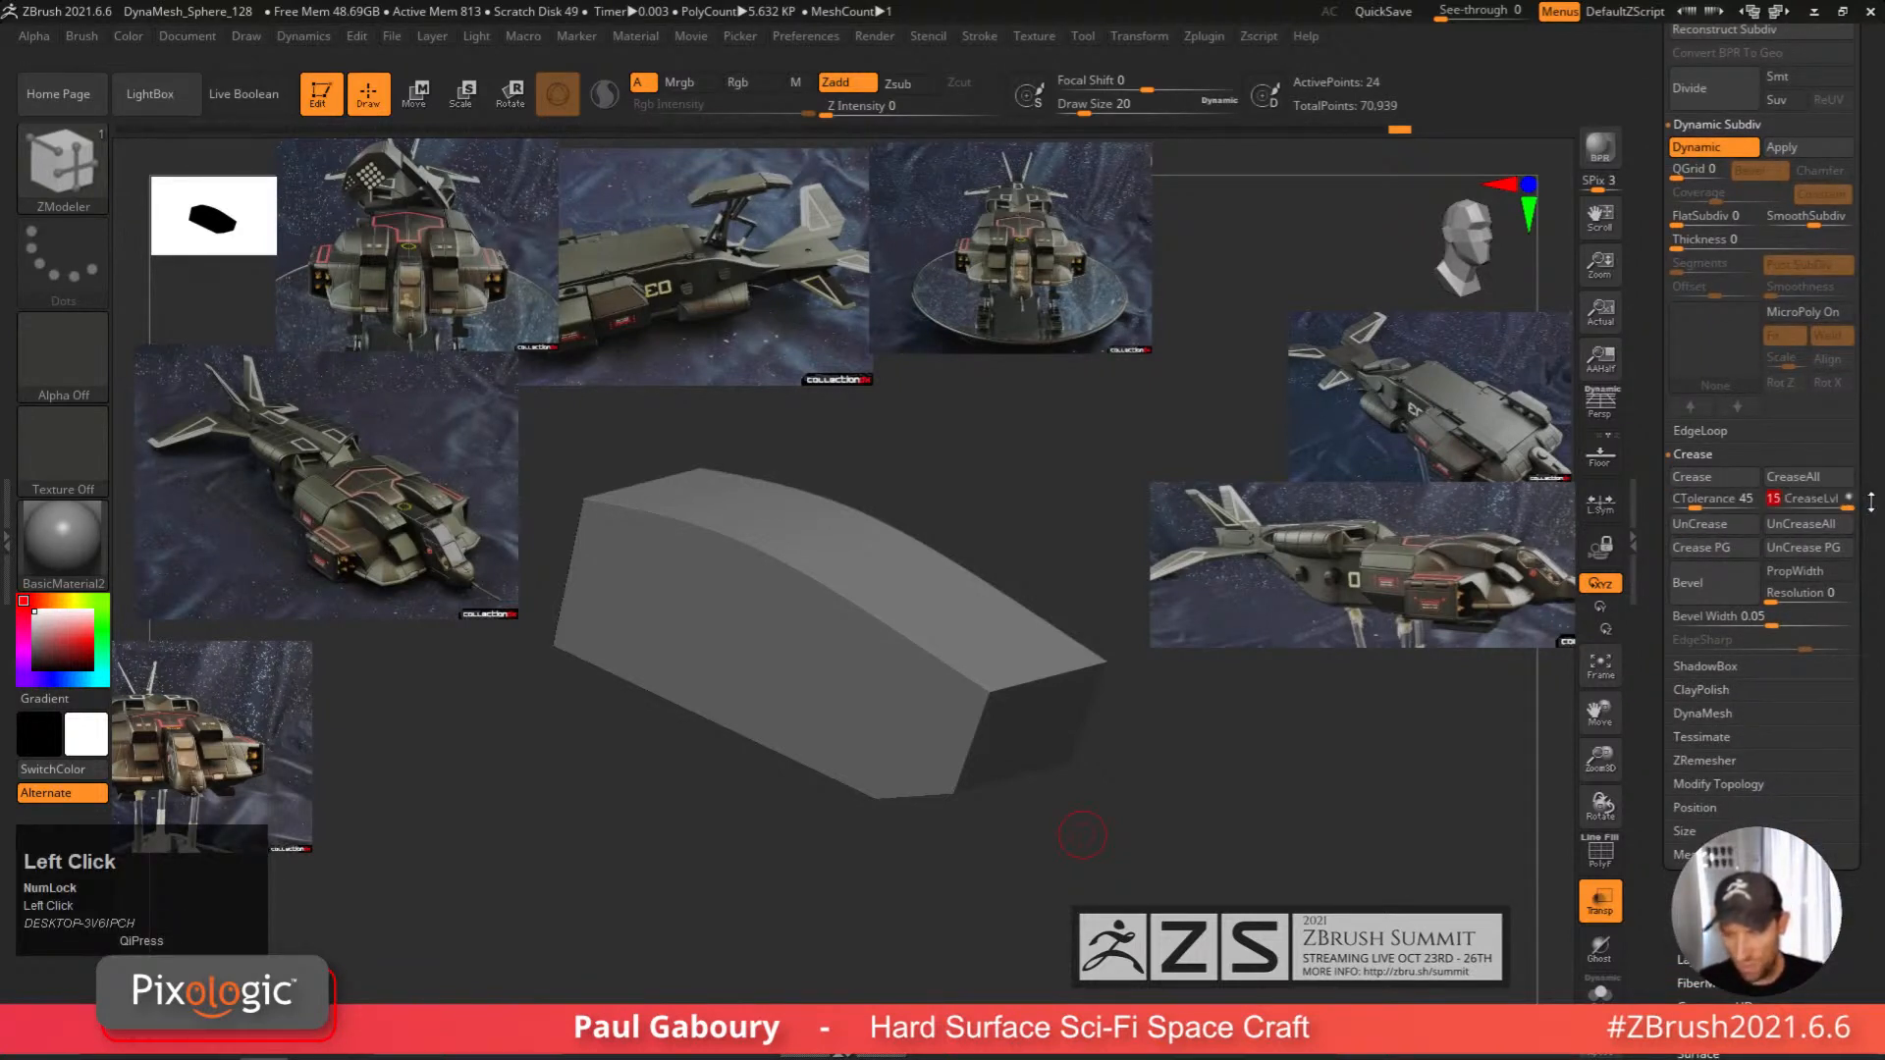
type("2")
key("Return")
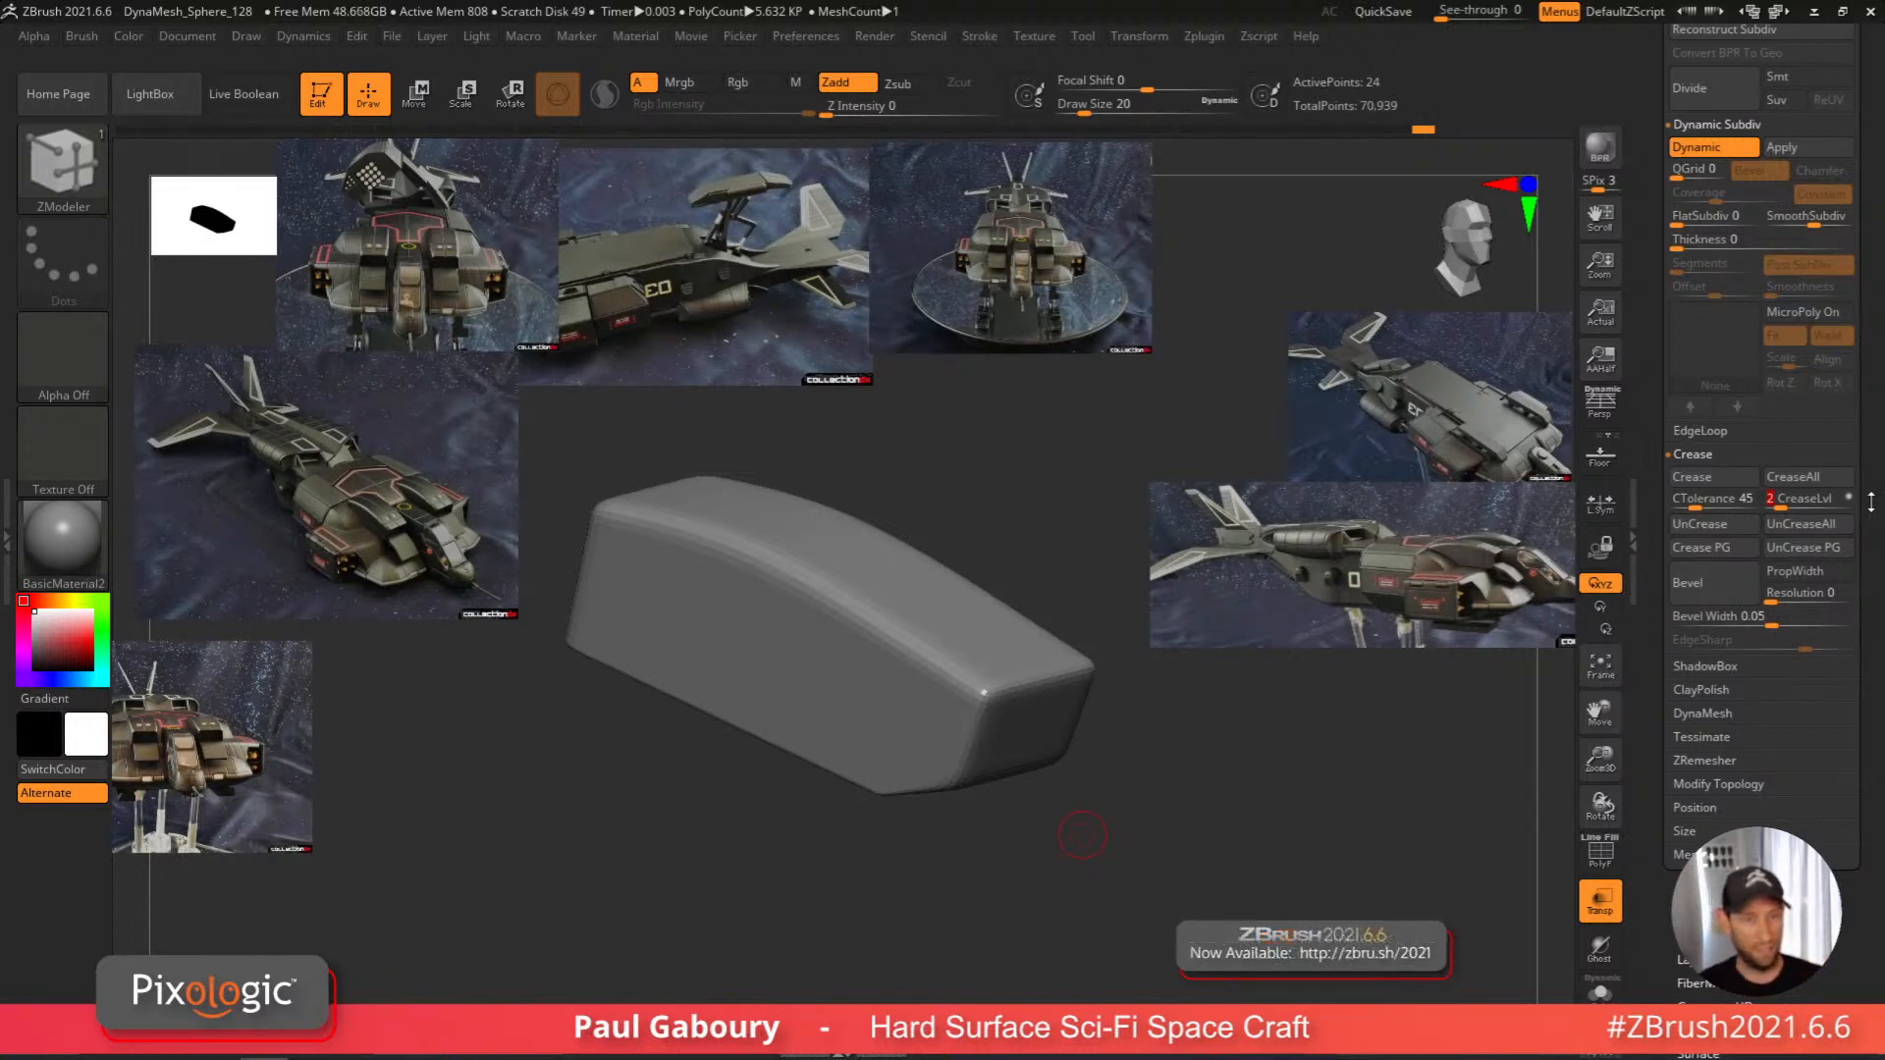
left_click(1785, 501)
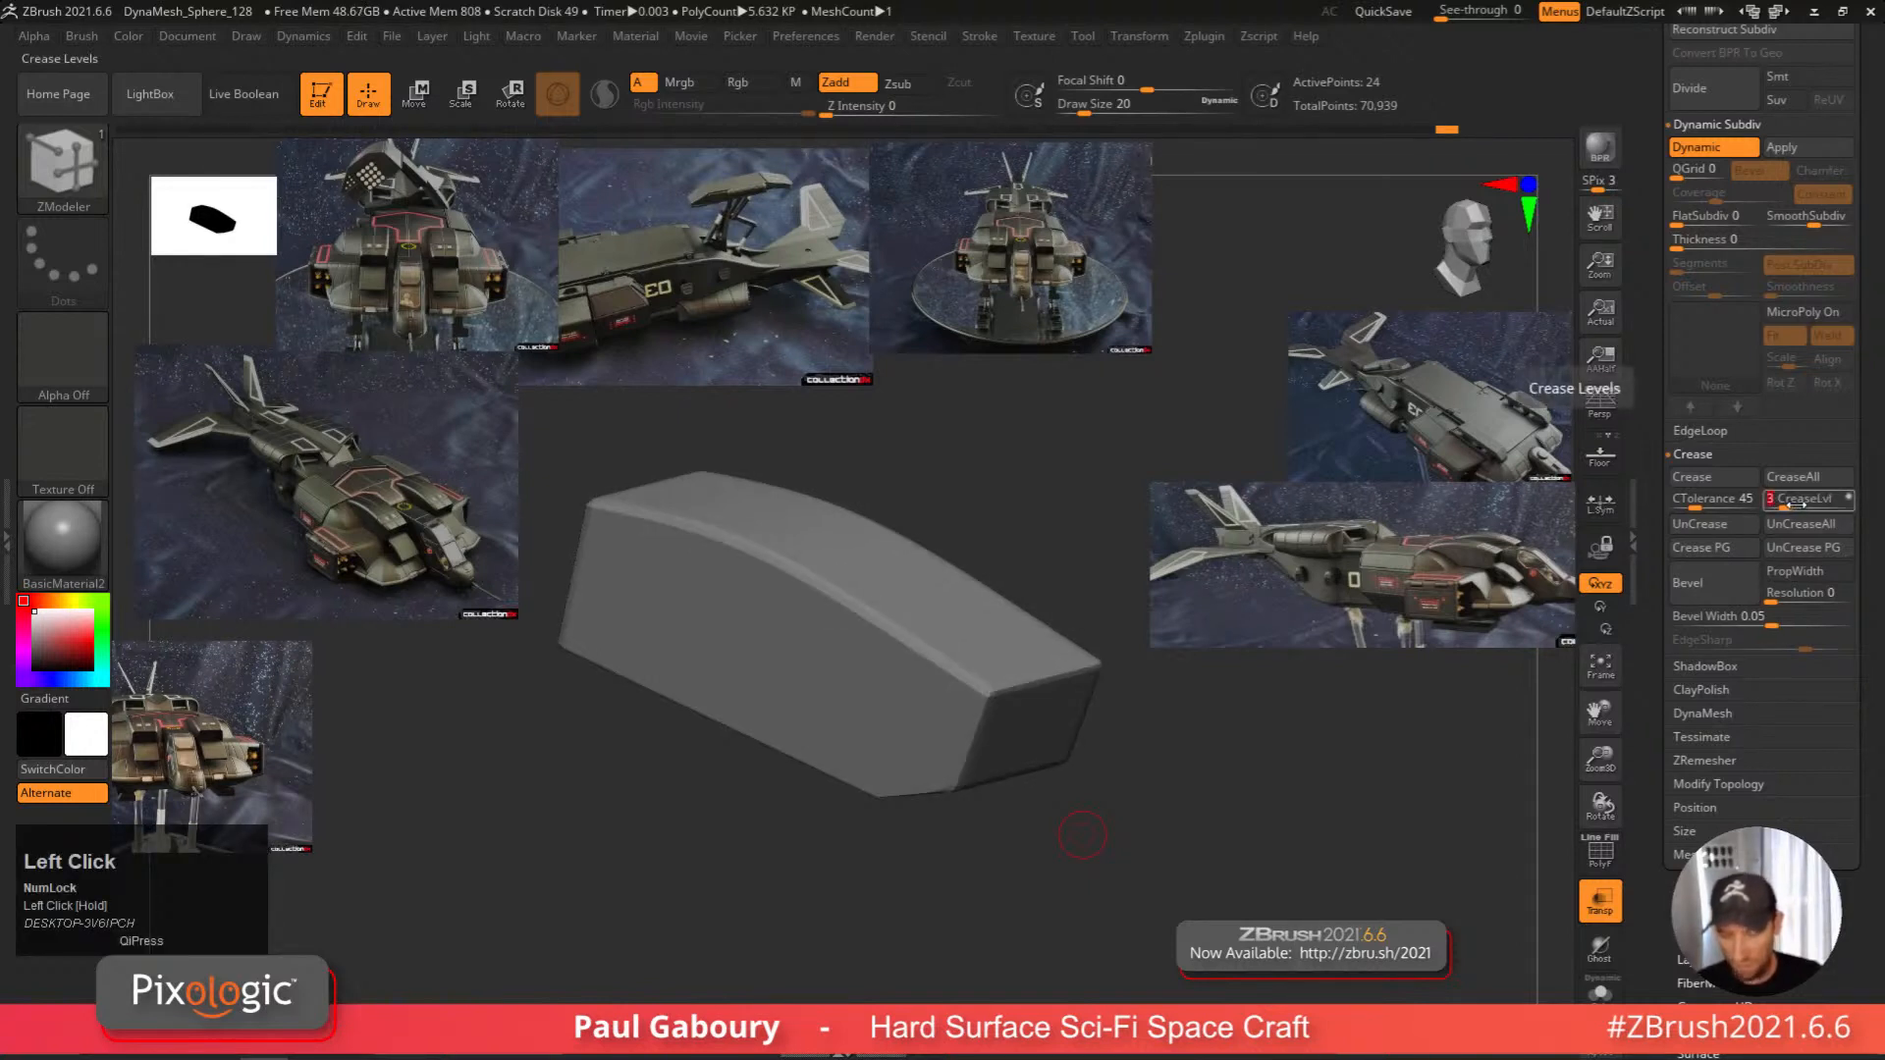
right_click_drag(1191, 778, 1086, 839)
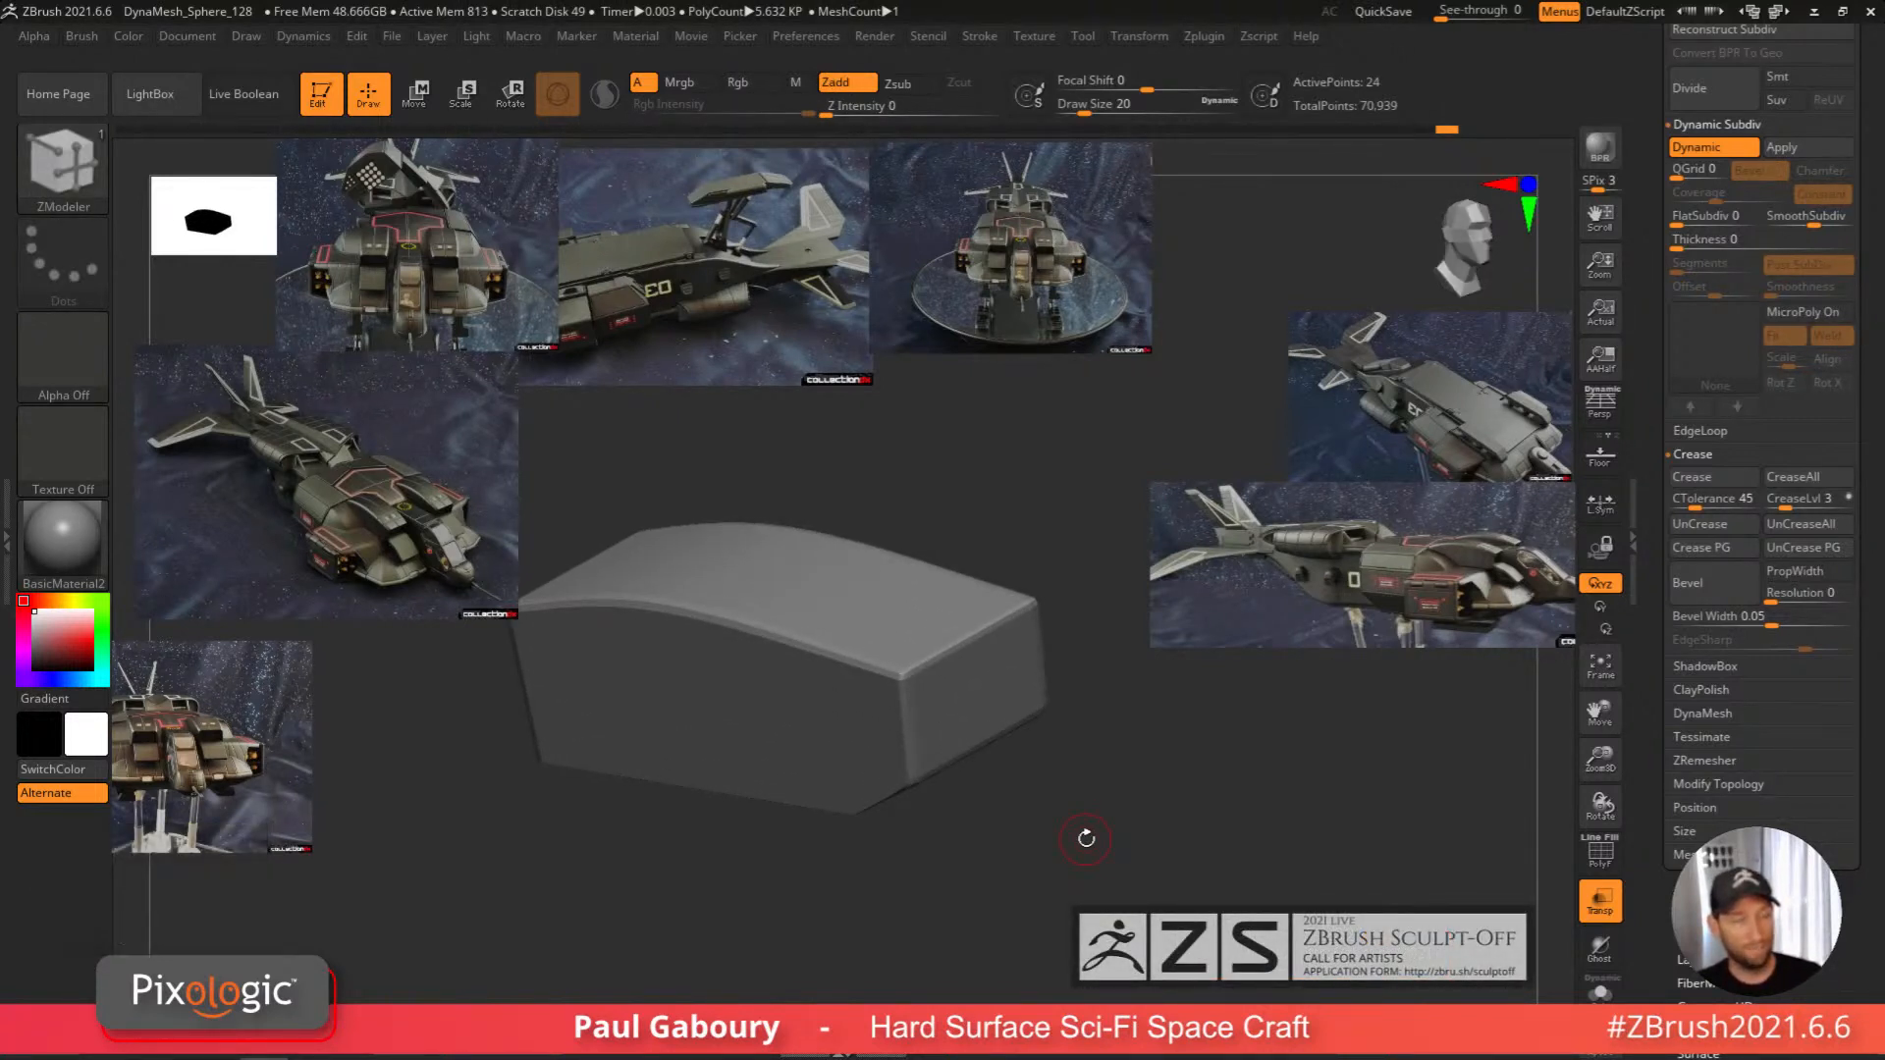
right_click_drag(1086, 839, 1003, 817)
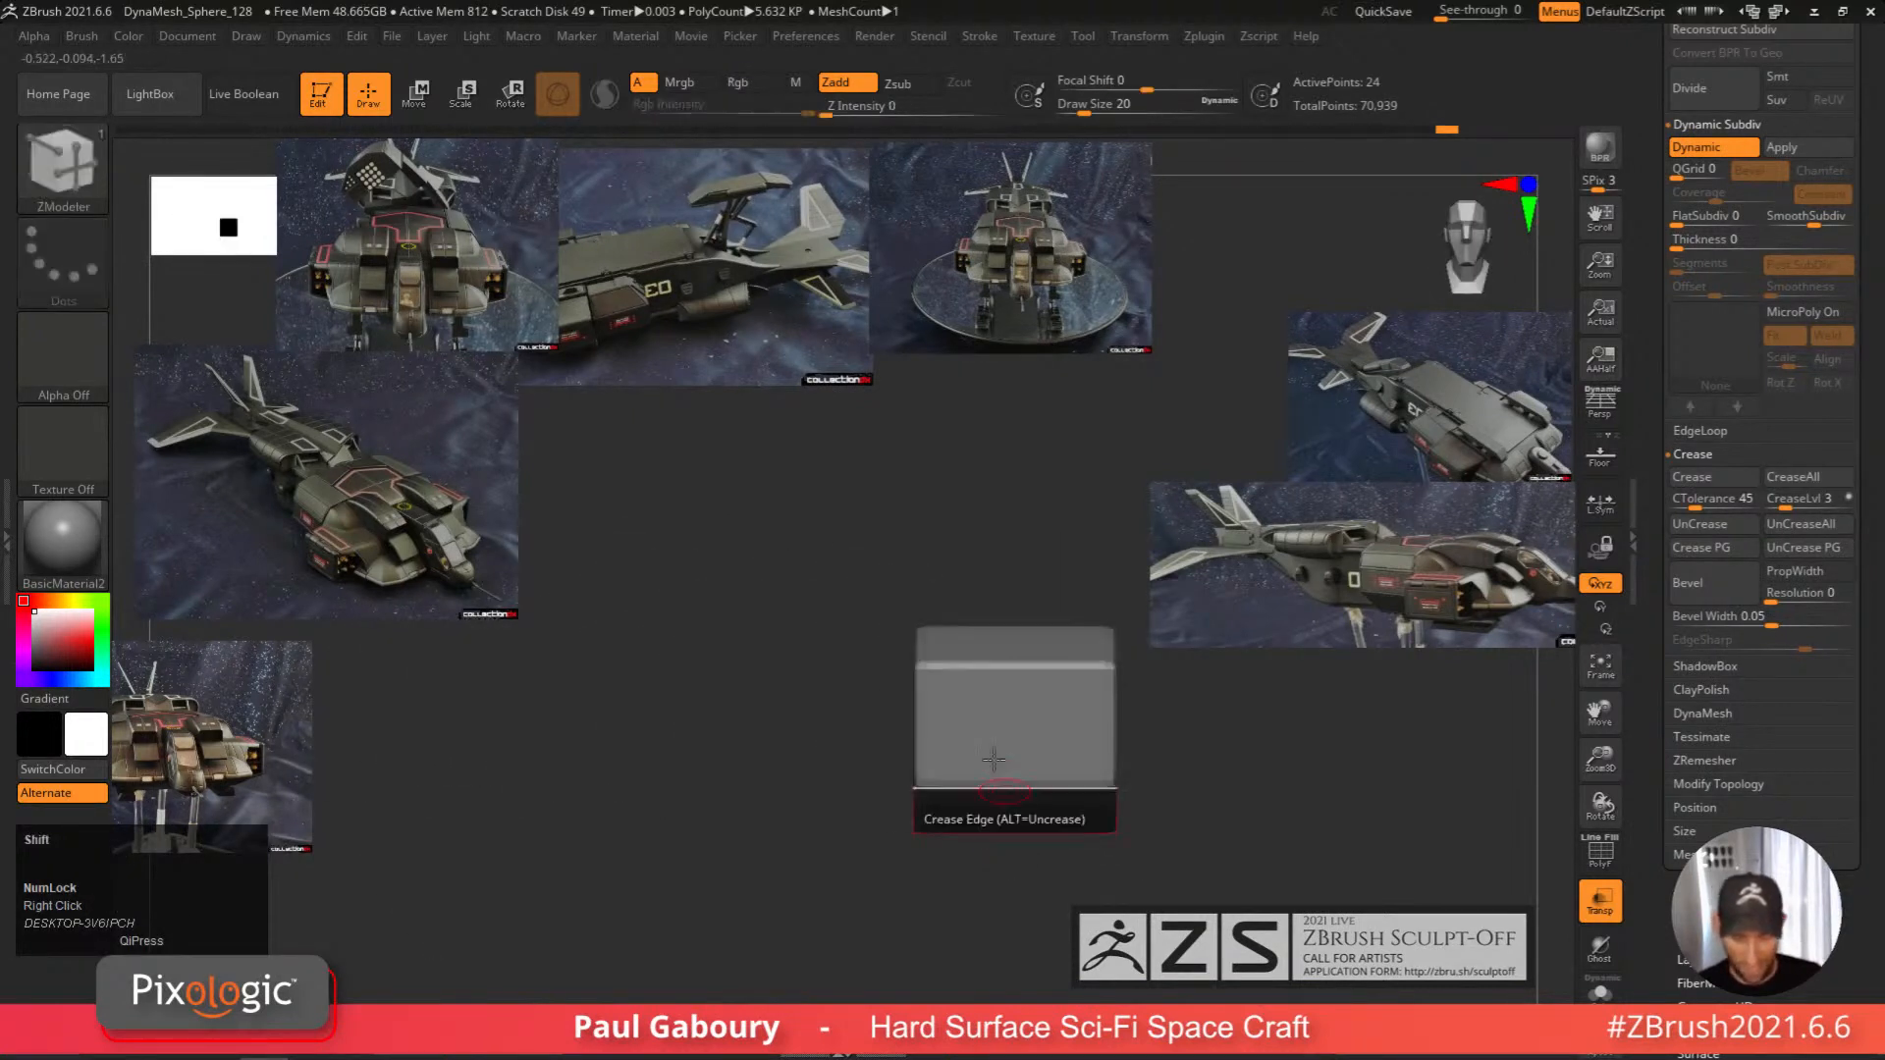
right_click_drag(899, 703, 1029, 789, "alt")
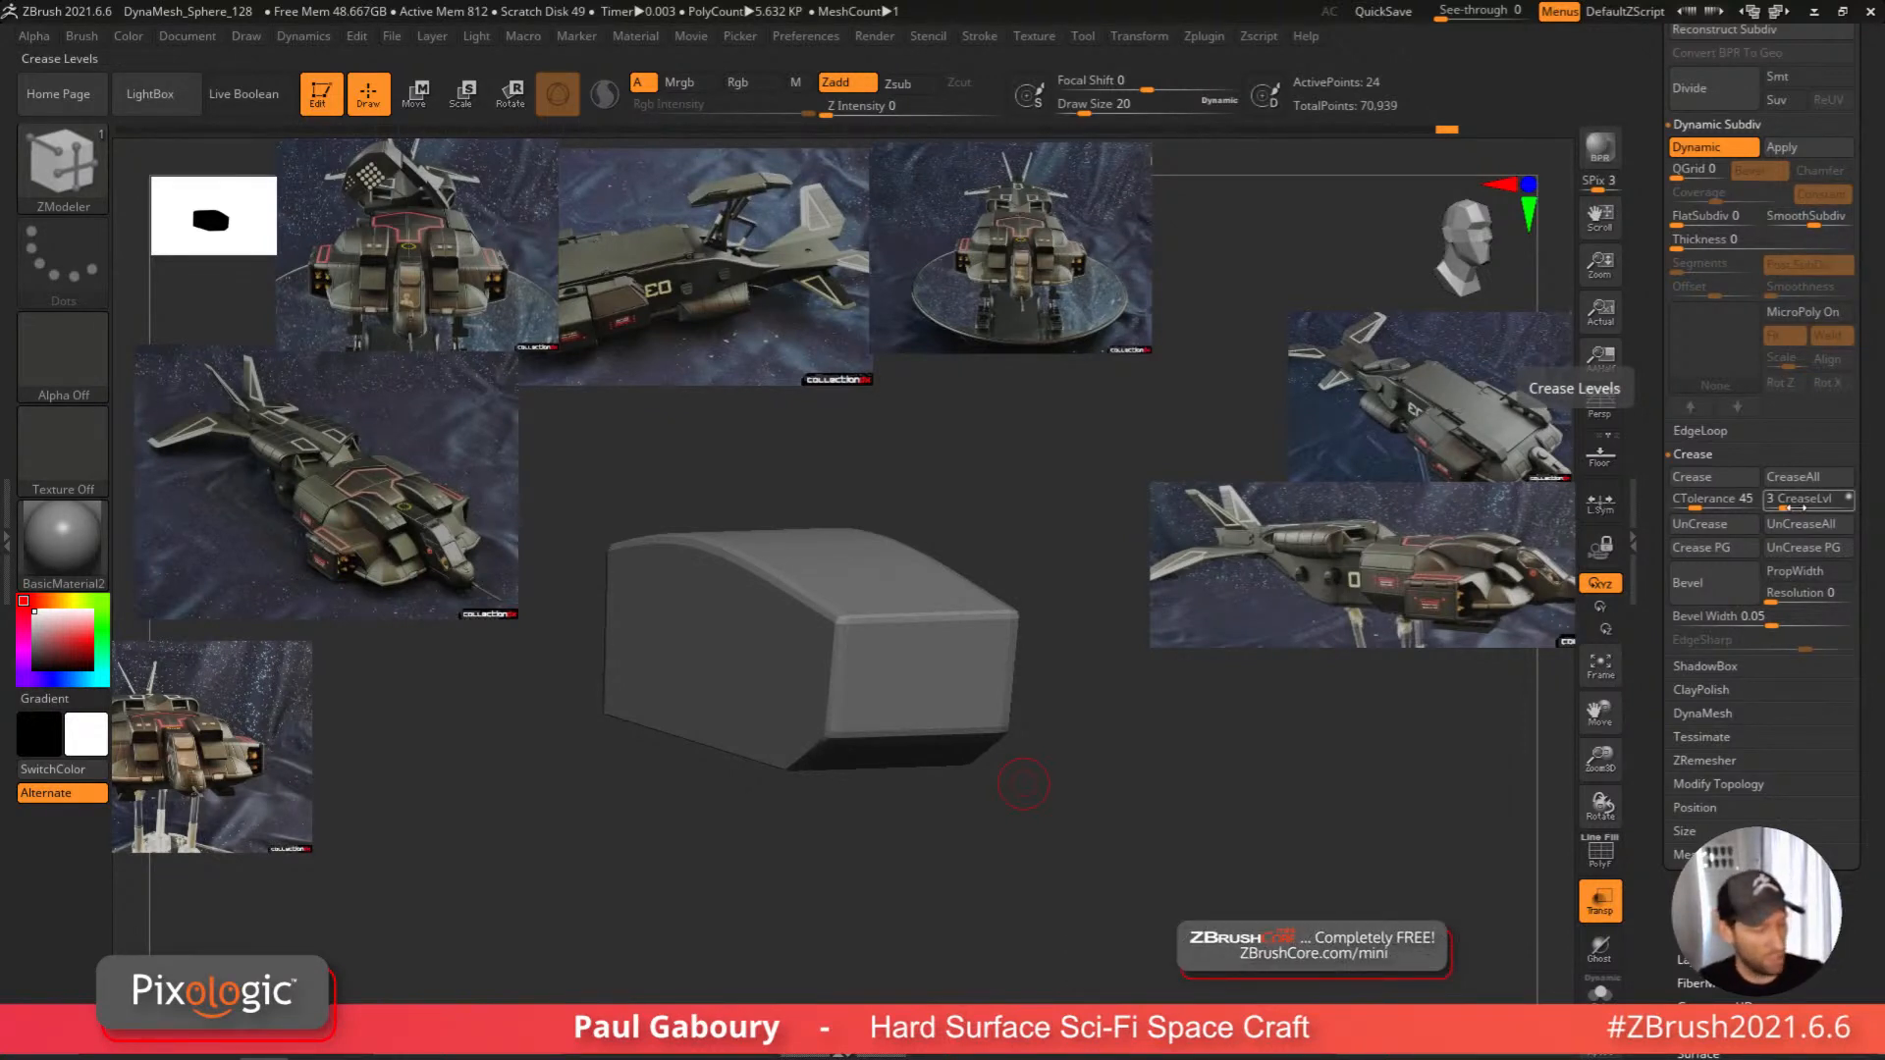
key("shift+m")
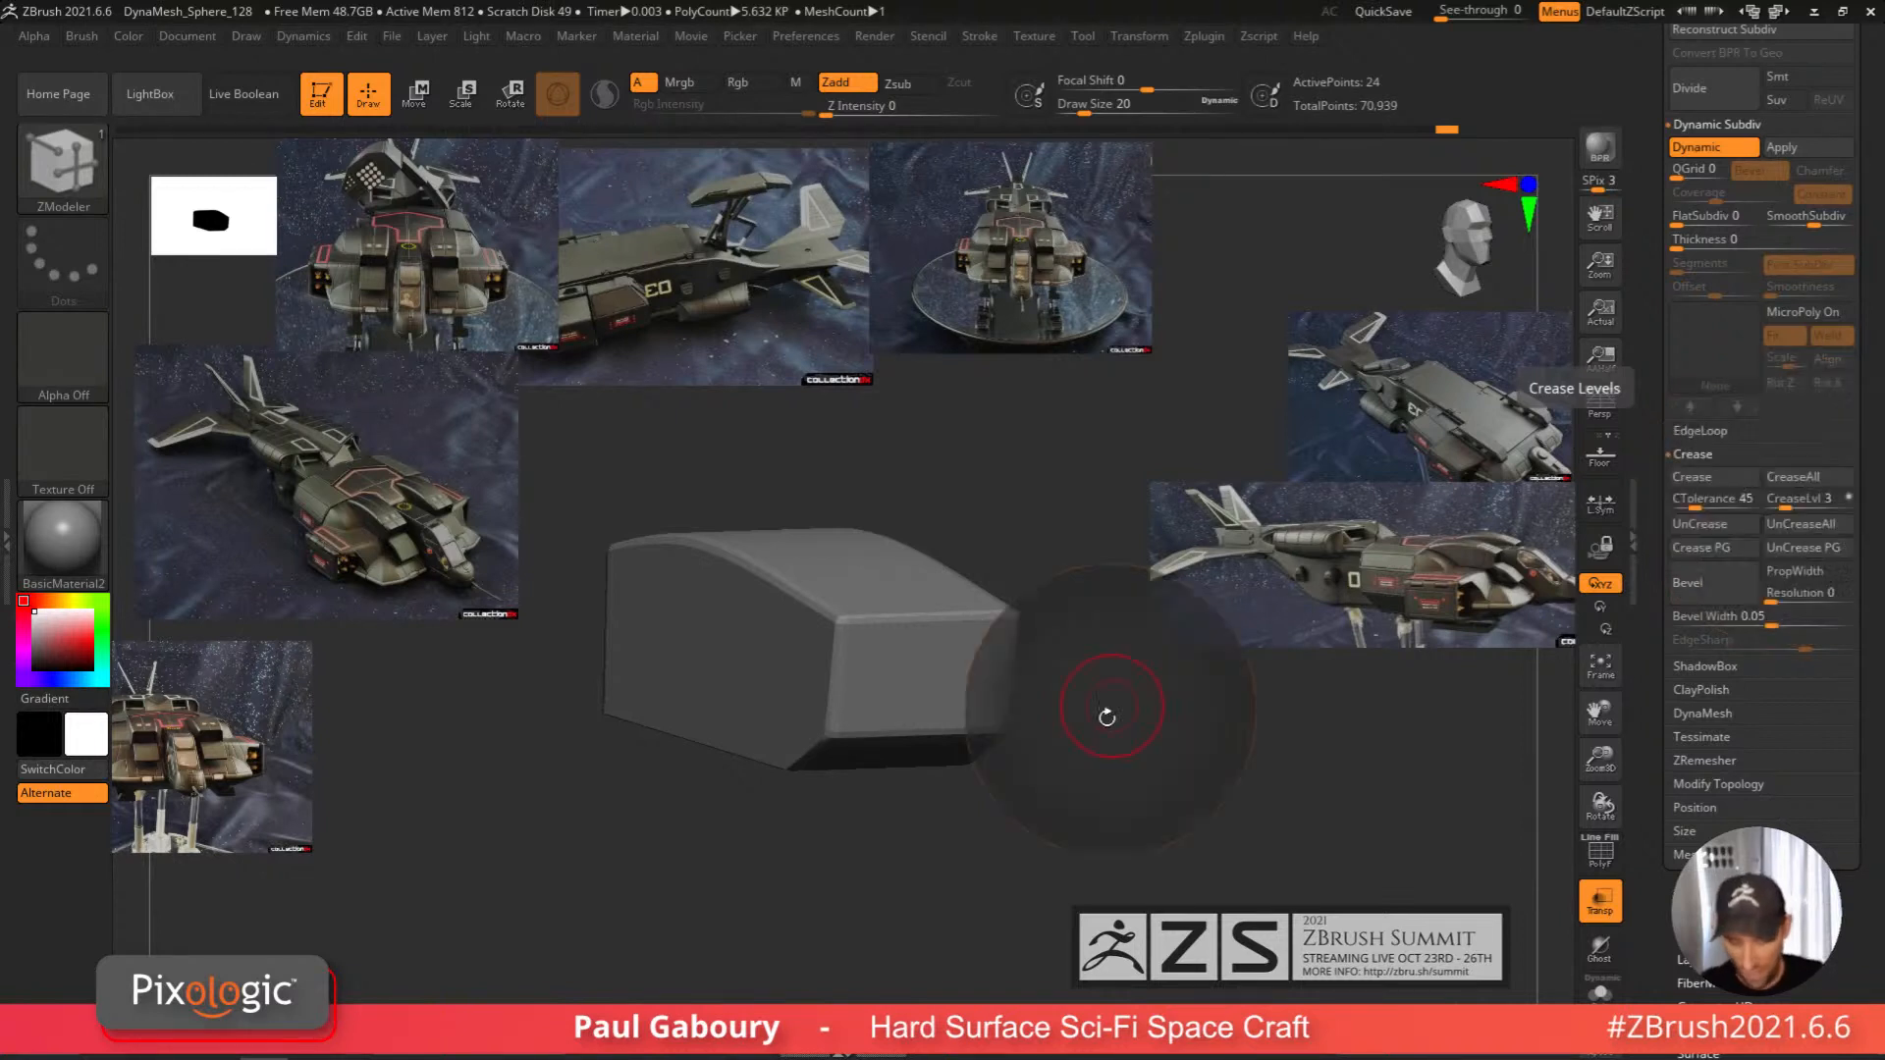
key("shift")
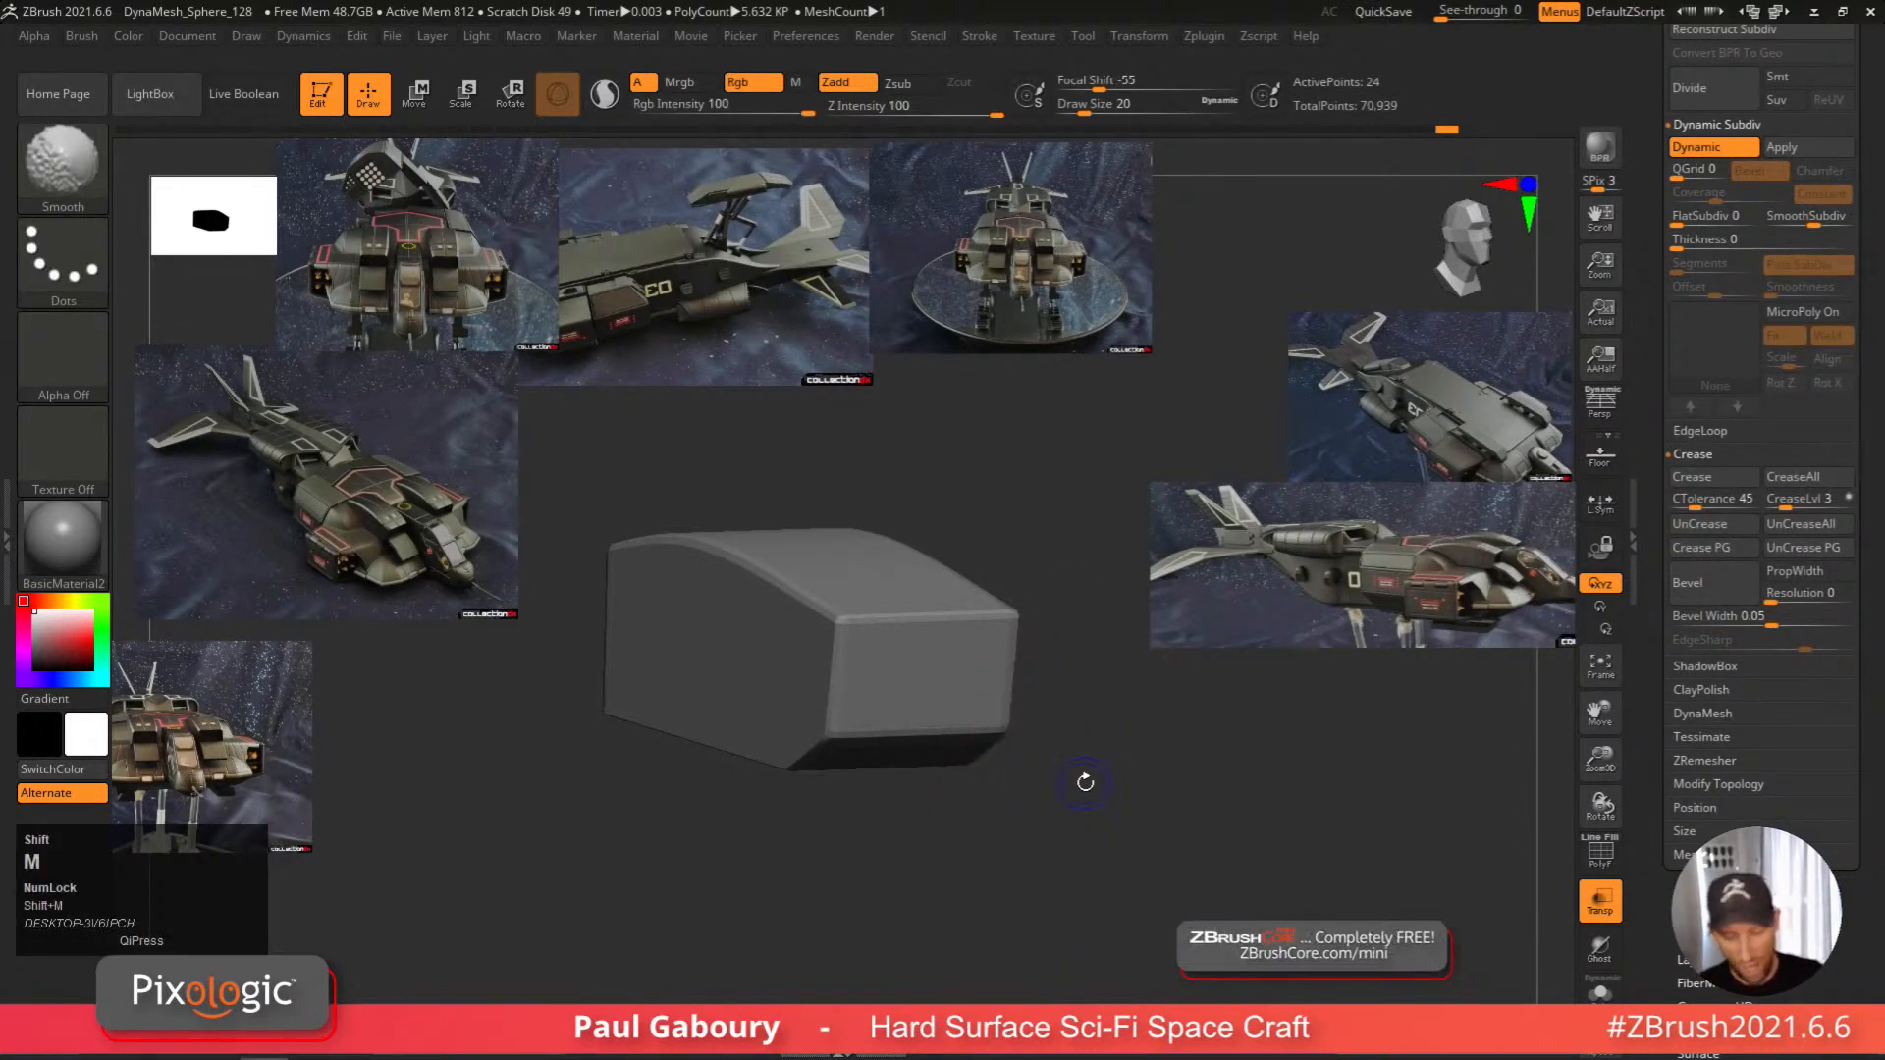
key("shift+m")
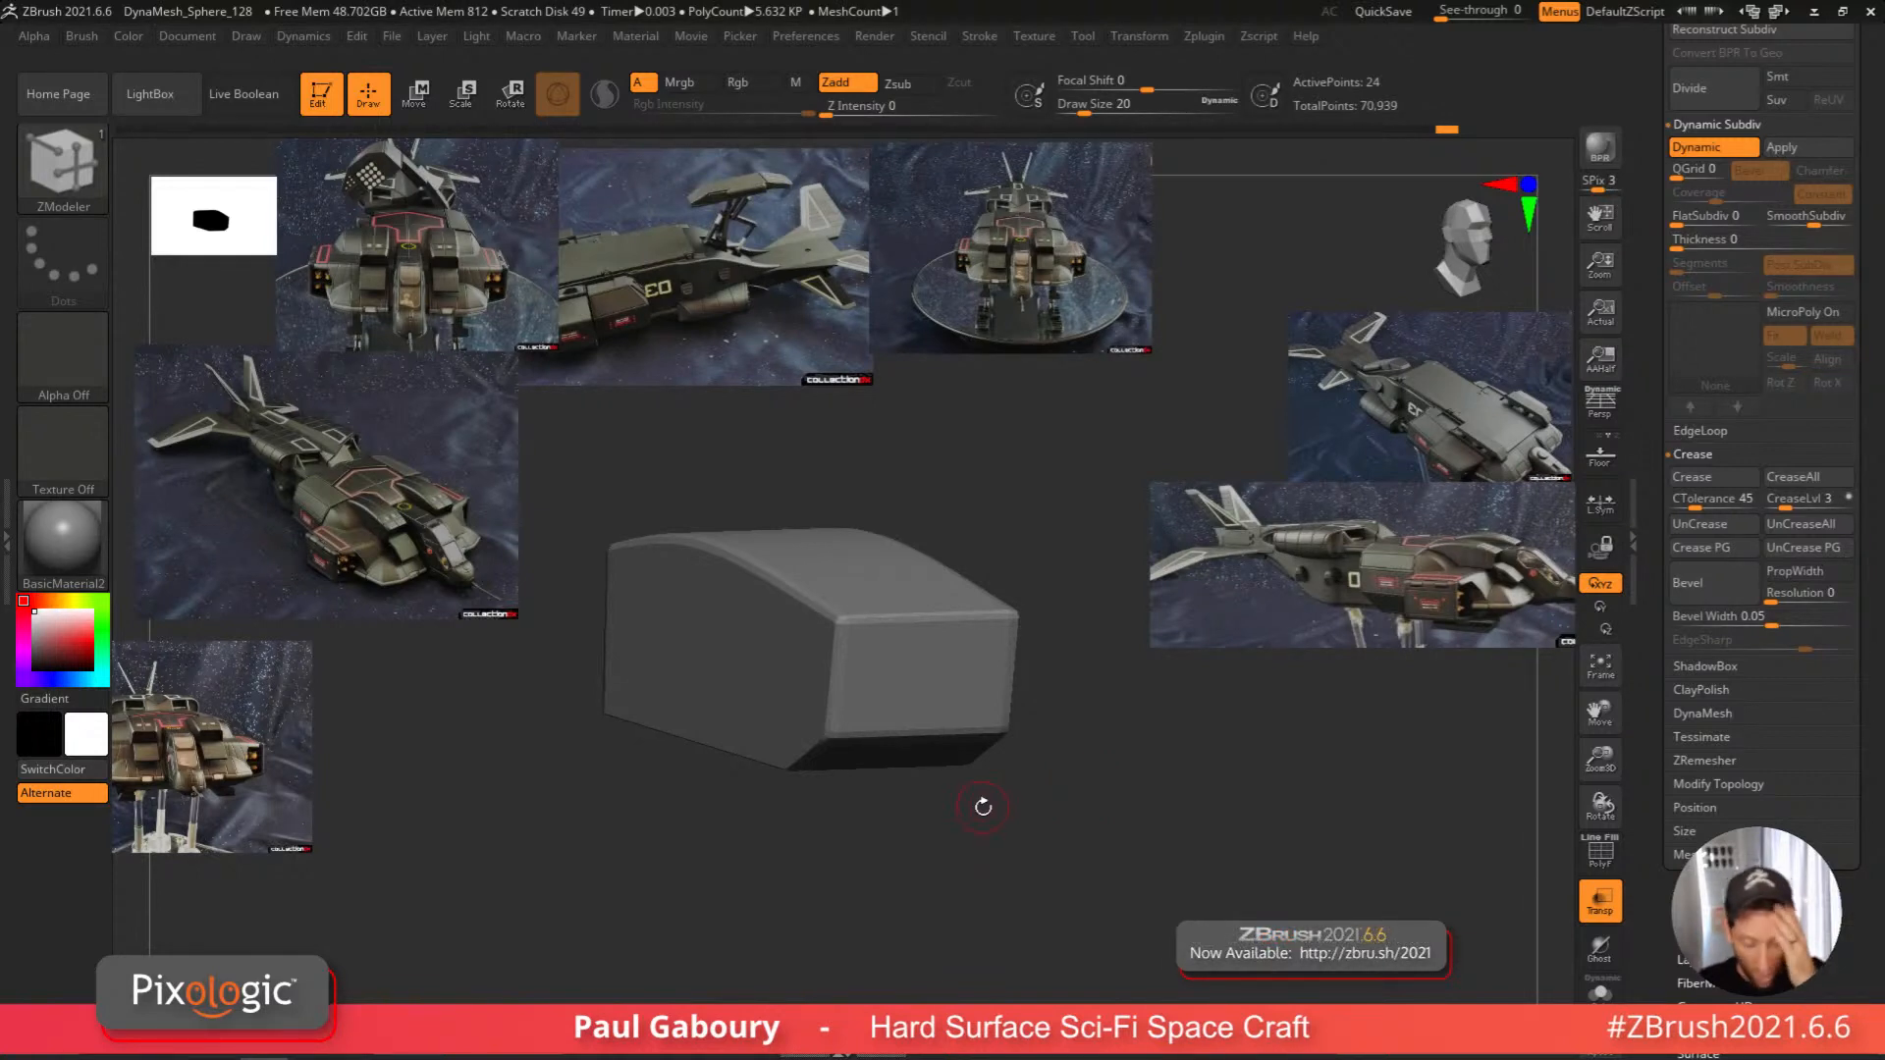
Hide the reference images and leave canvas snapshots of the creased block in side view and in angled view above the live model.
mouse_move(980, 800)
right_mouse_down()
mouse_move(1106, 757)
mouse_move(1015, 724)
mouse_move(1140, 686)
mouse_move(1140, 712)
mouse_move(1316, 629)
mouse_move(1254, 654)
mouse_move(959, 673)
mouse_move(979, 755)
mouse_move(1010, 745)
mouse_move(1127, 535)
right_mouse_up()
key("shift+z")
key("shift+s")
key("shift+s")
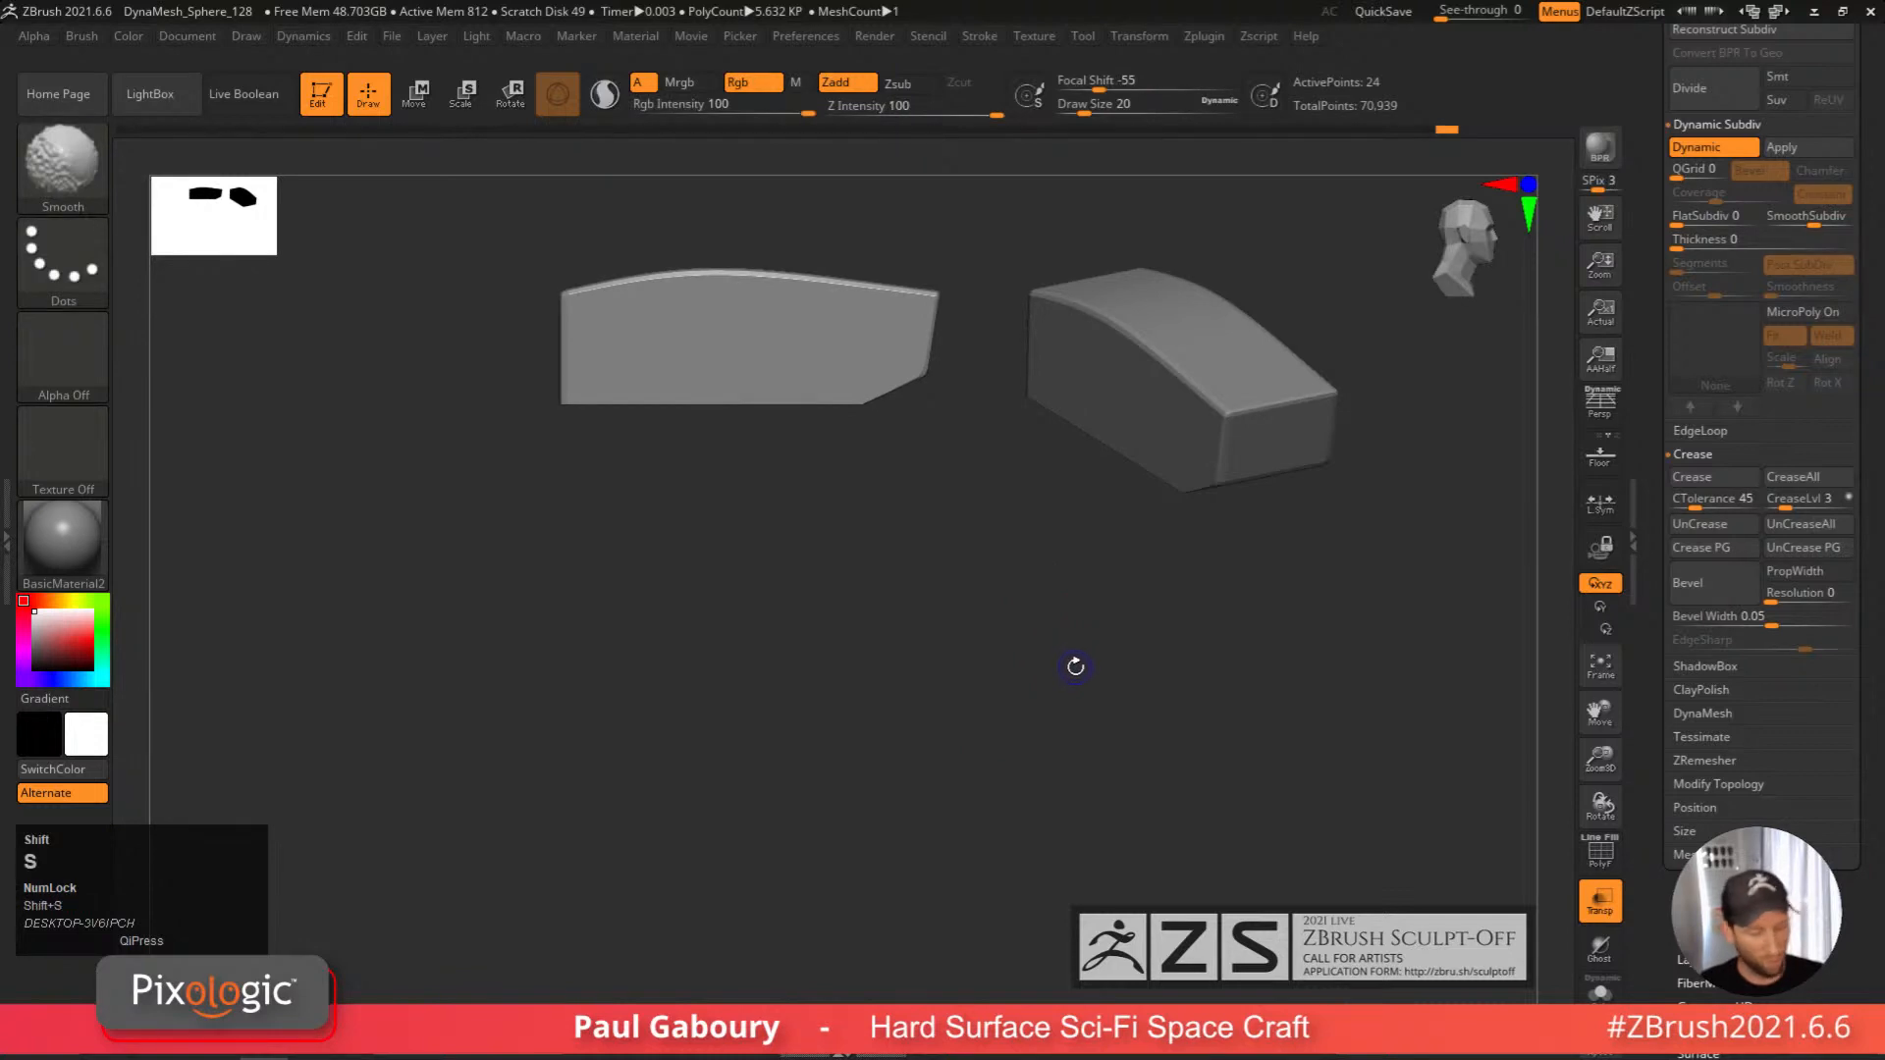
right_click_drag(1074, 665, 1103, 884, "alt")
right_click_drag(1103, 786, 1045, 817)
right_click_drag(1046, 817, 1115, 825, "alt")
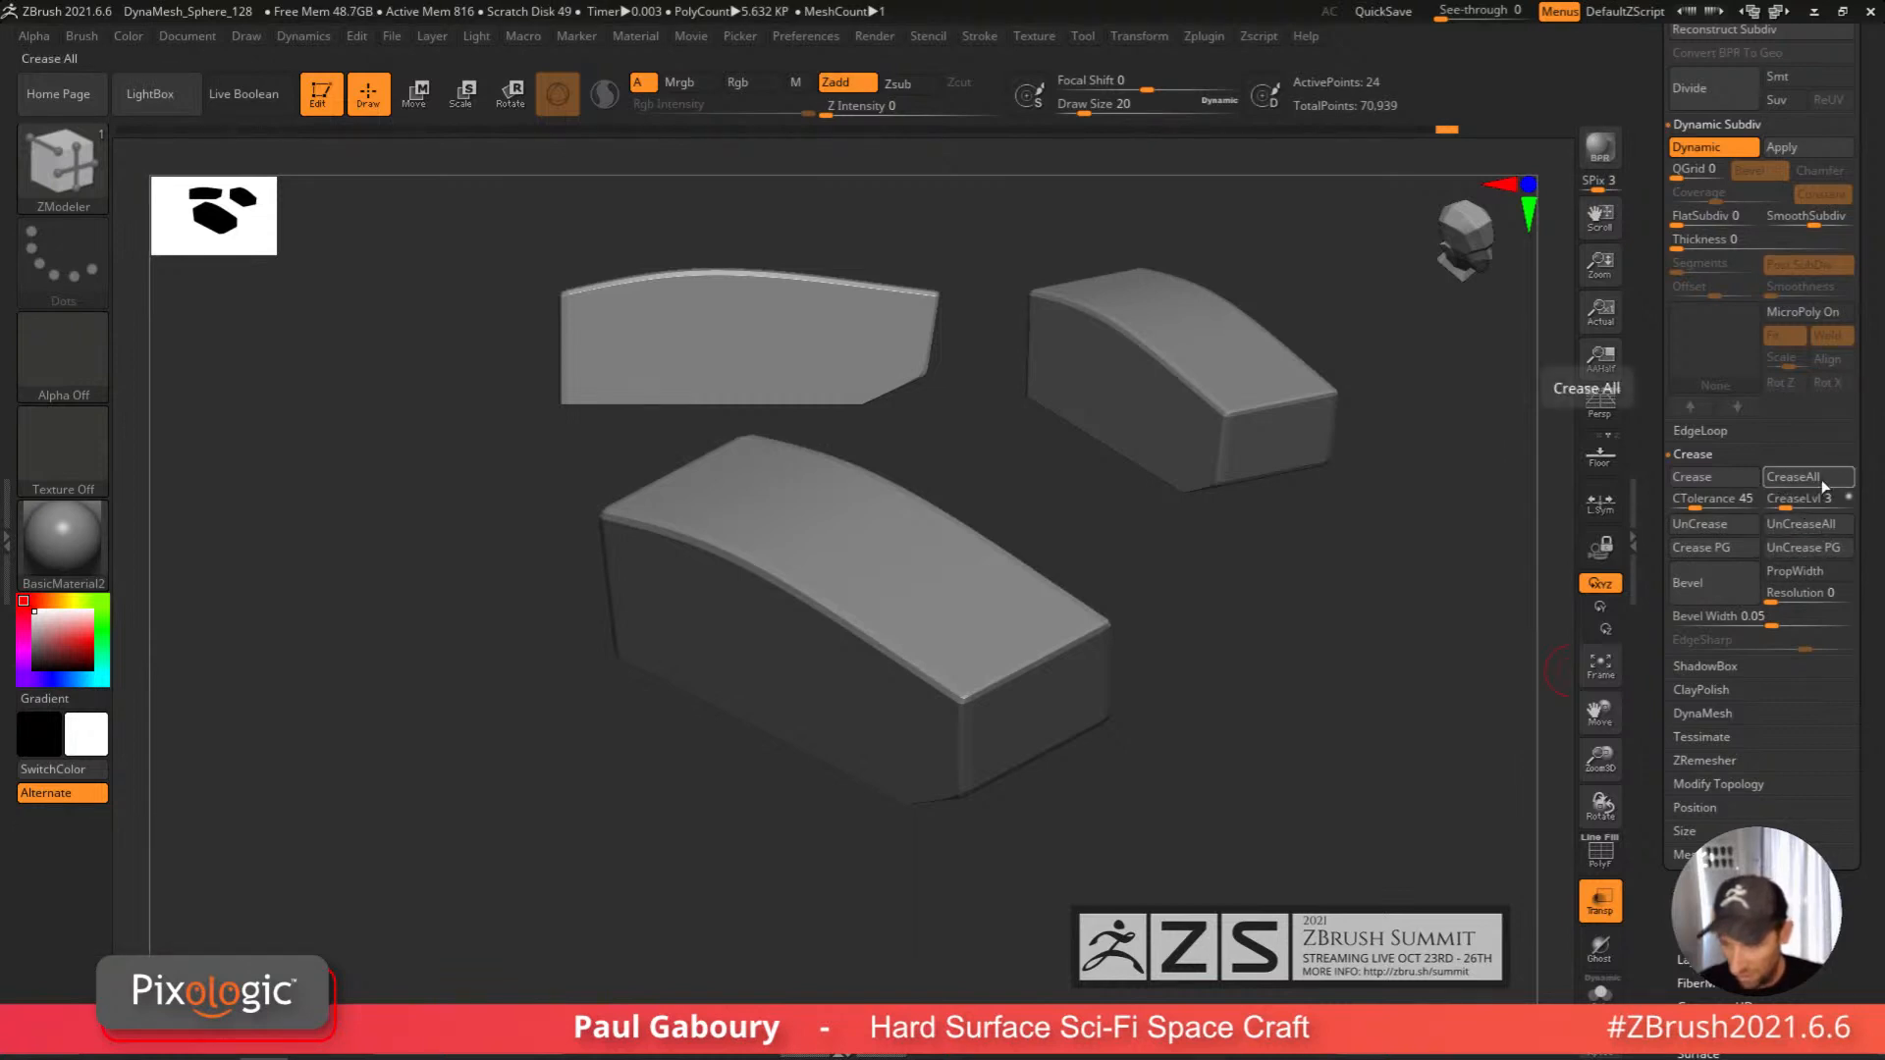
Remove all creases from the block and lower its SmoothSubdiv level to 0.
left_click(1806, 526)
right_click_drag(1182, 685, 1183, 657)
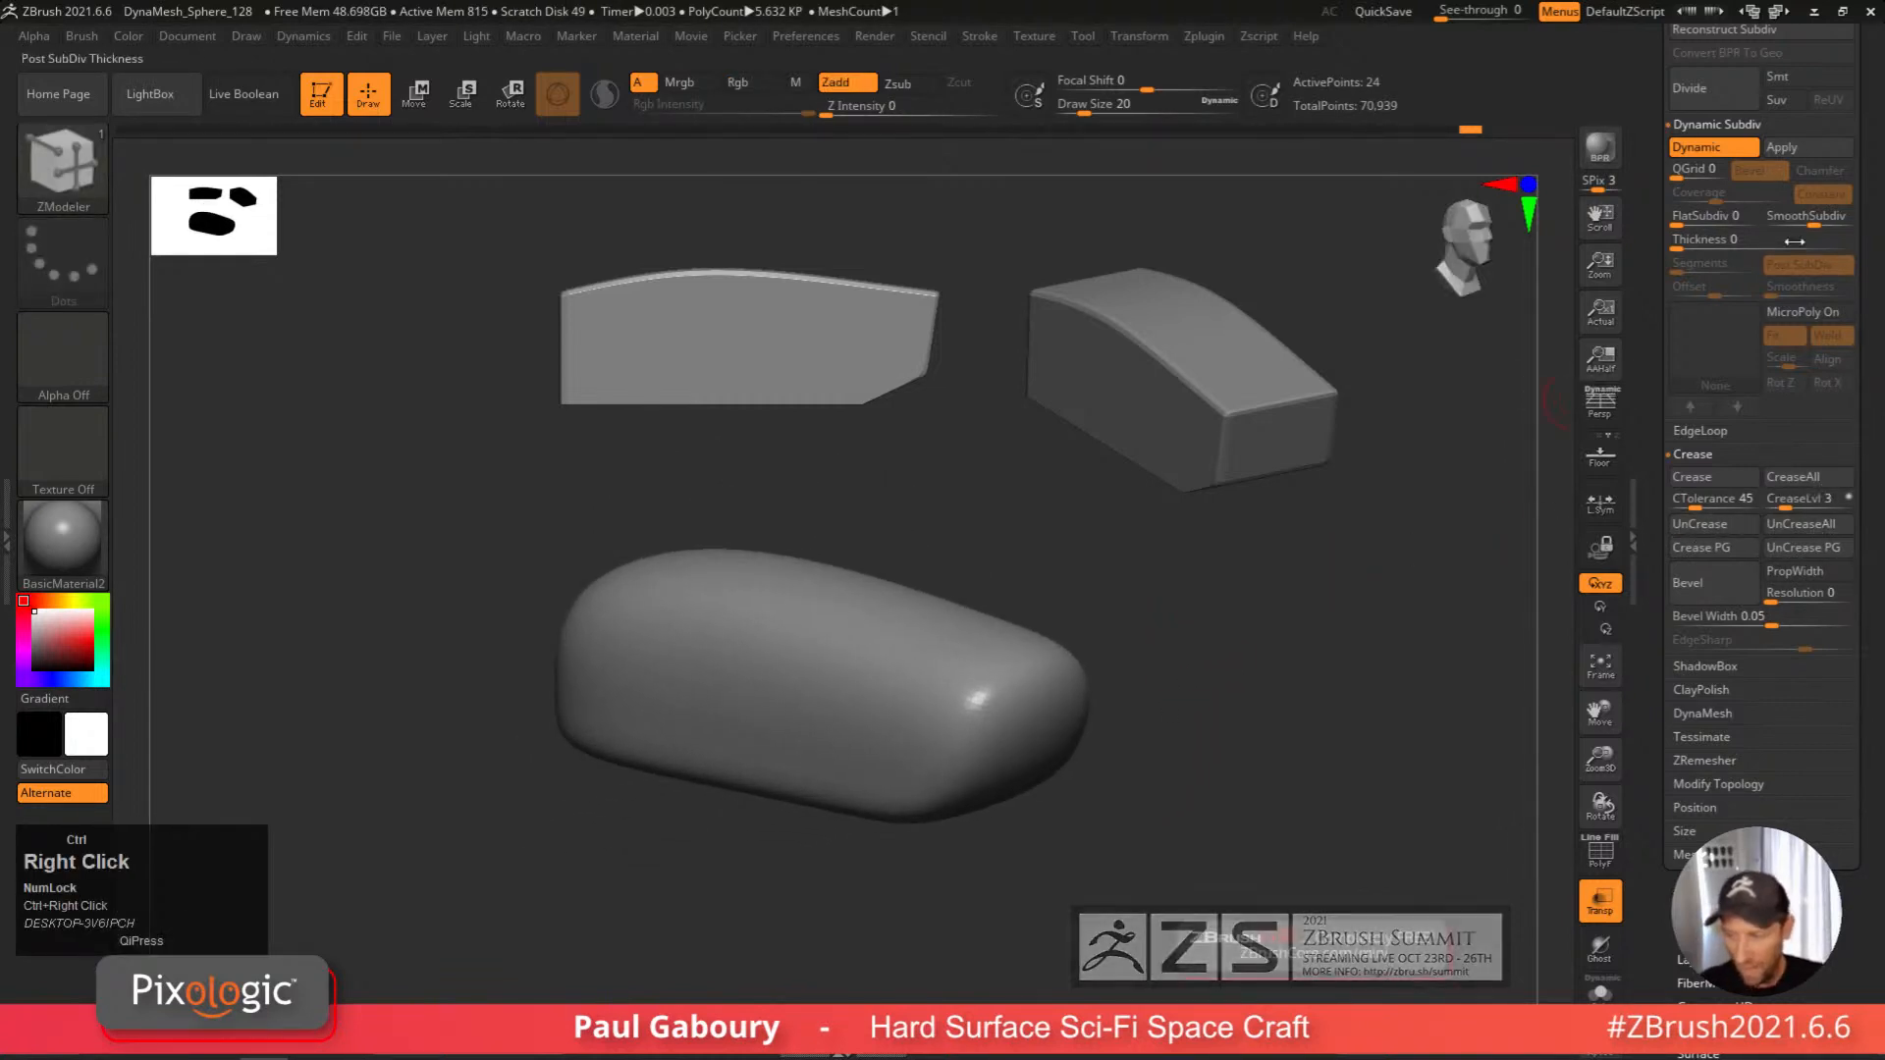
left_click_drag(1813, 219, 1765, 217)
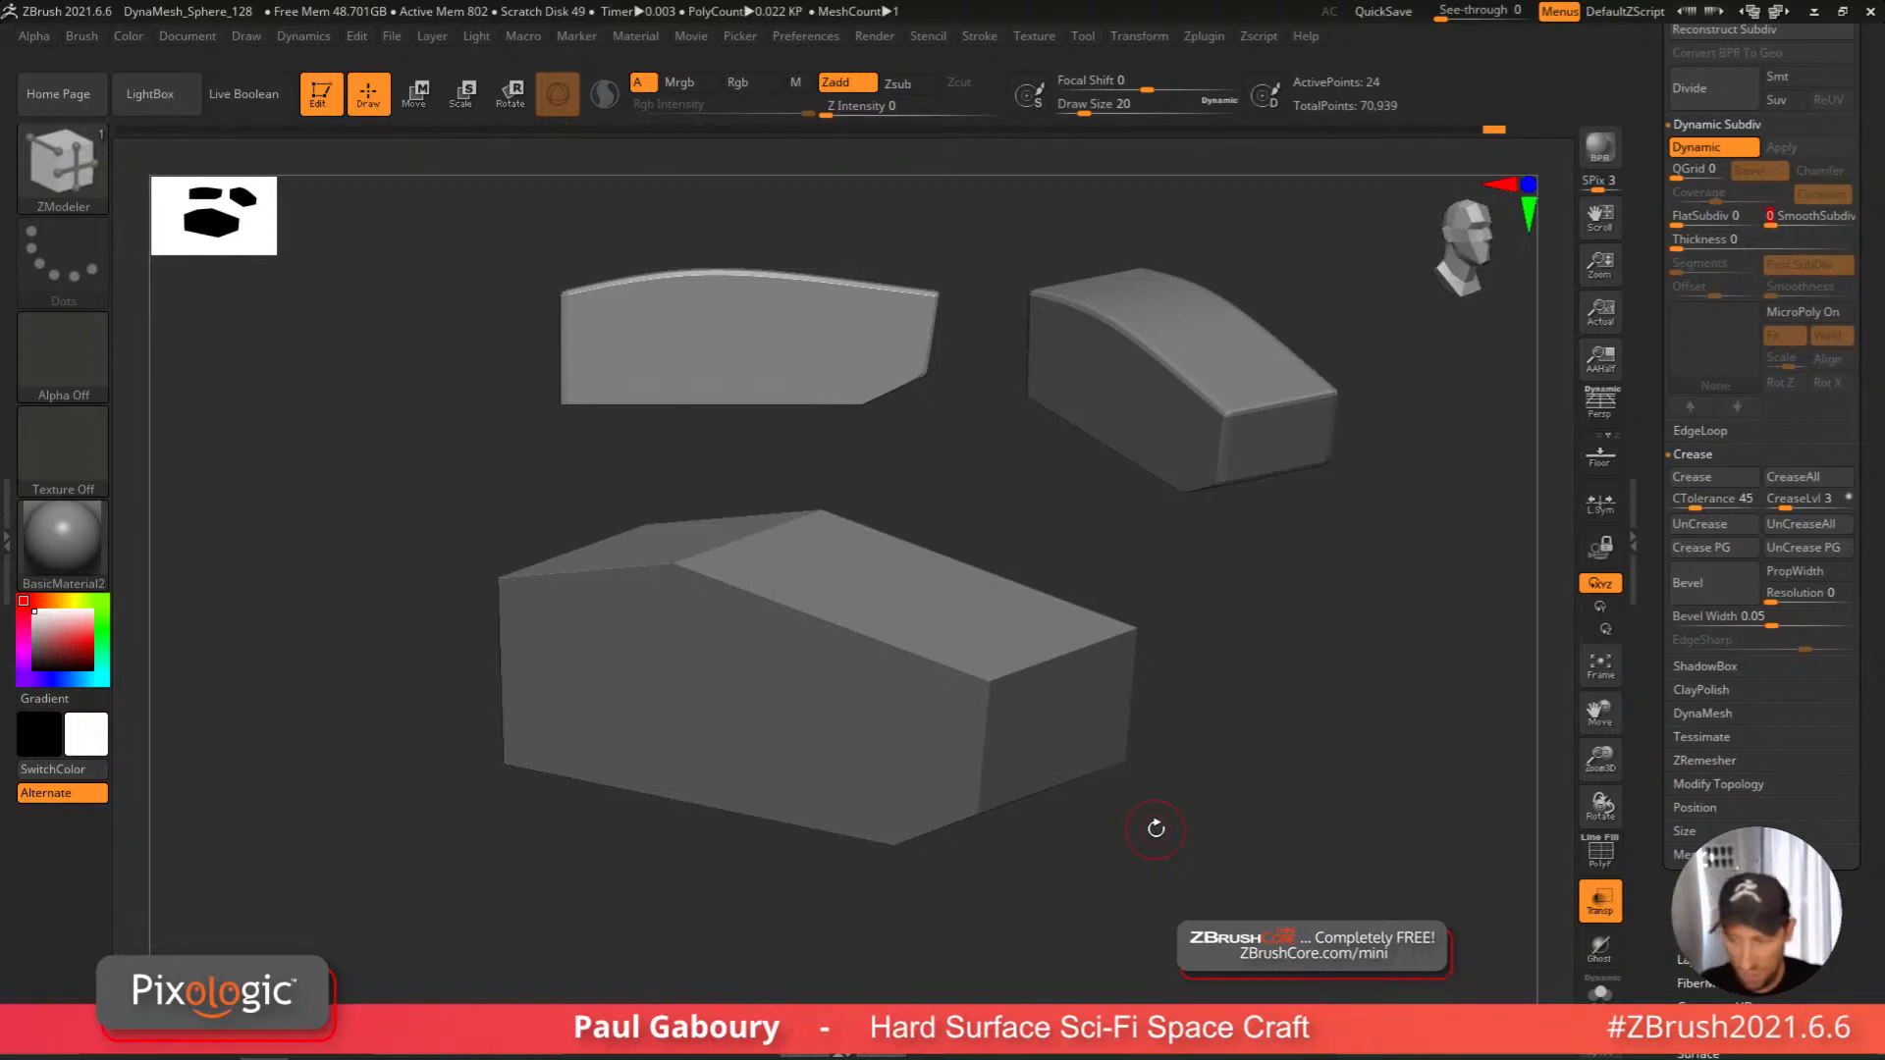
Set the block's dynamic subdivision QGrid to 1 and examine the bevelled edges from several angles.
left_click(1673, 177)
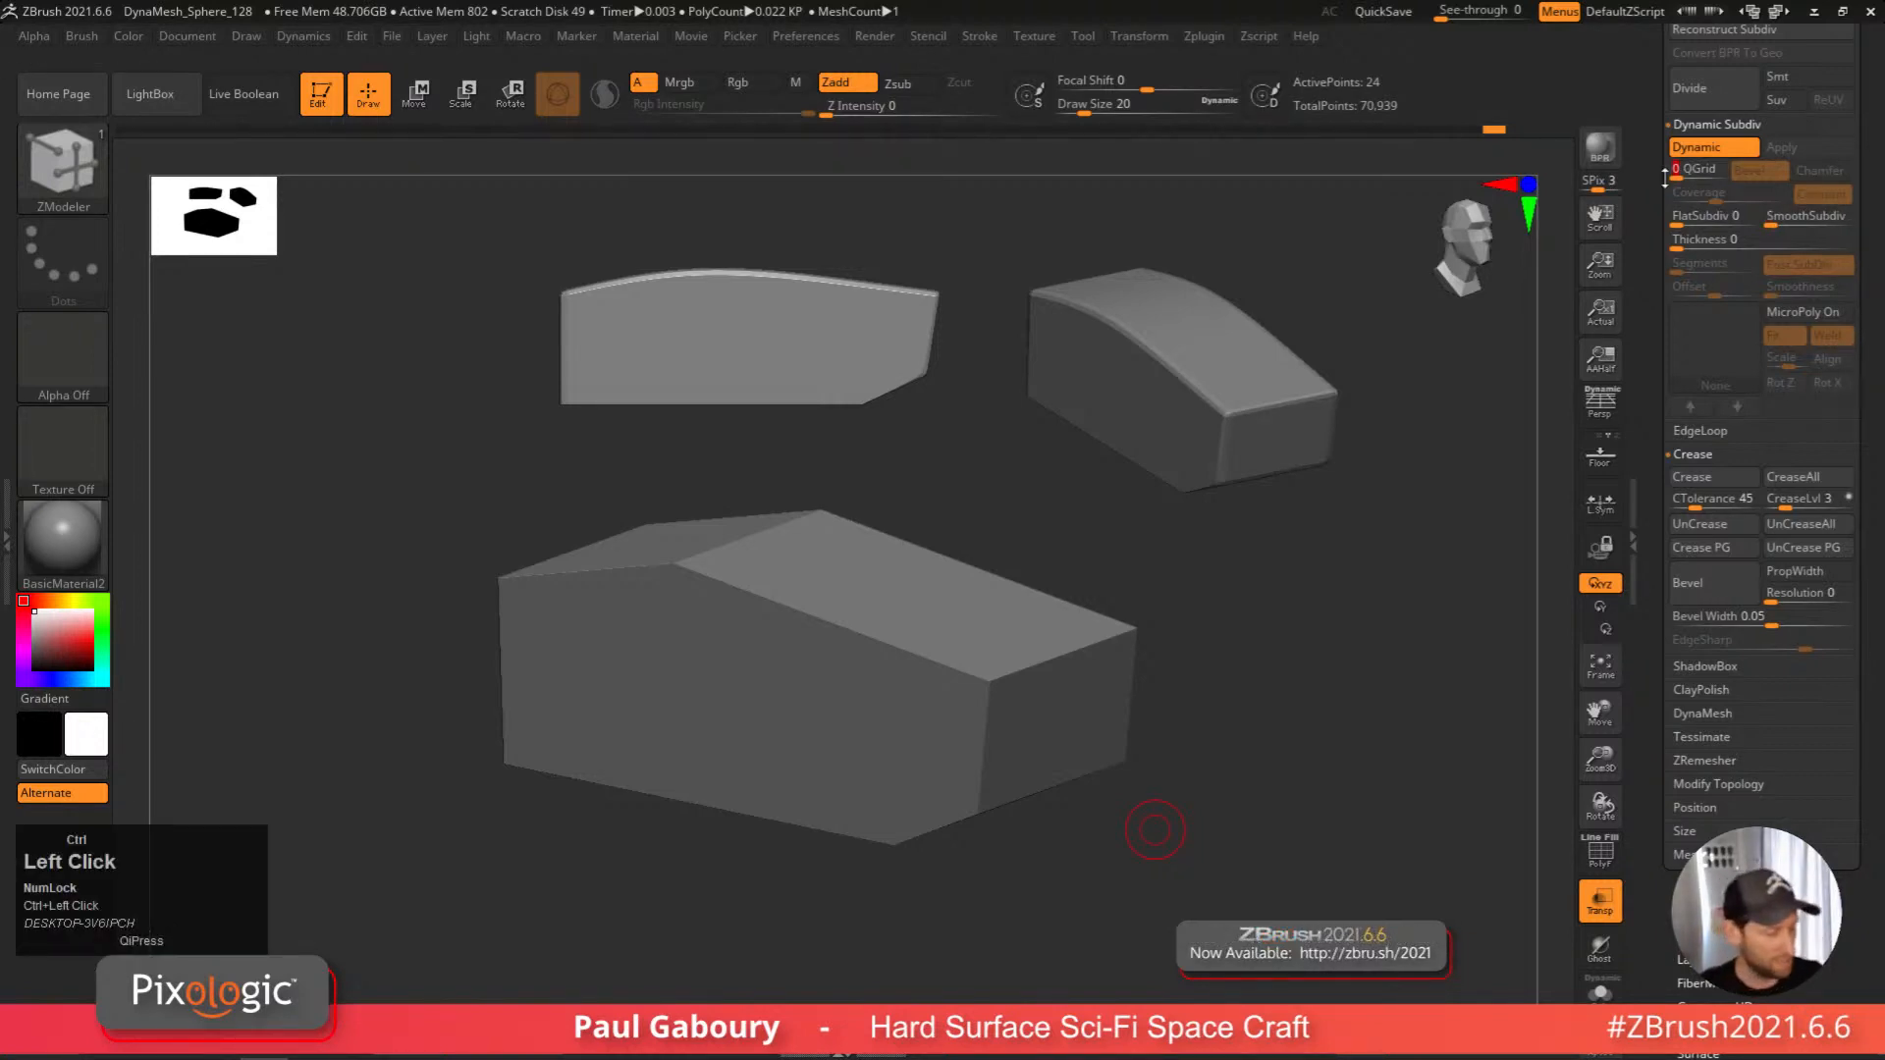
type("1")
key("Return")
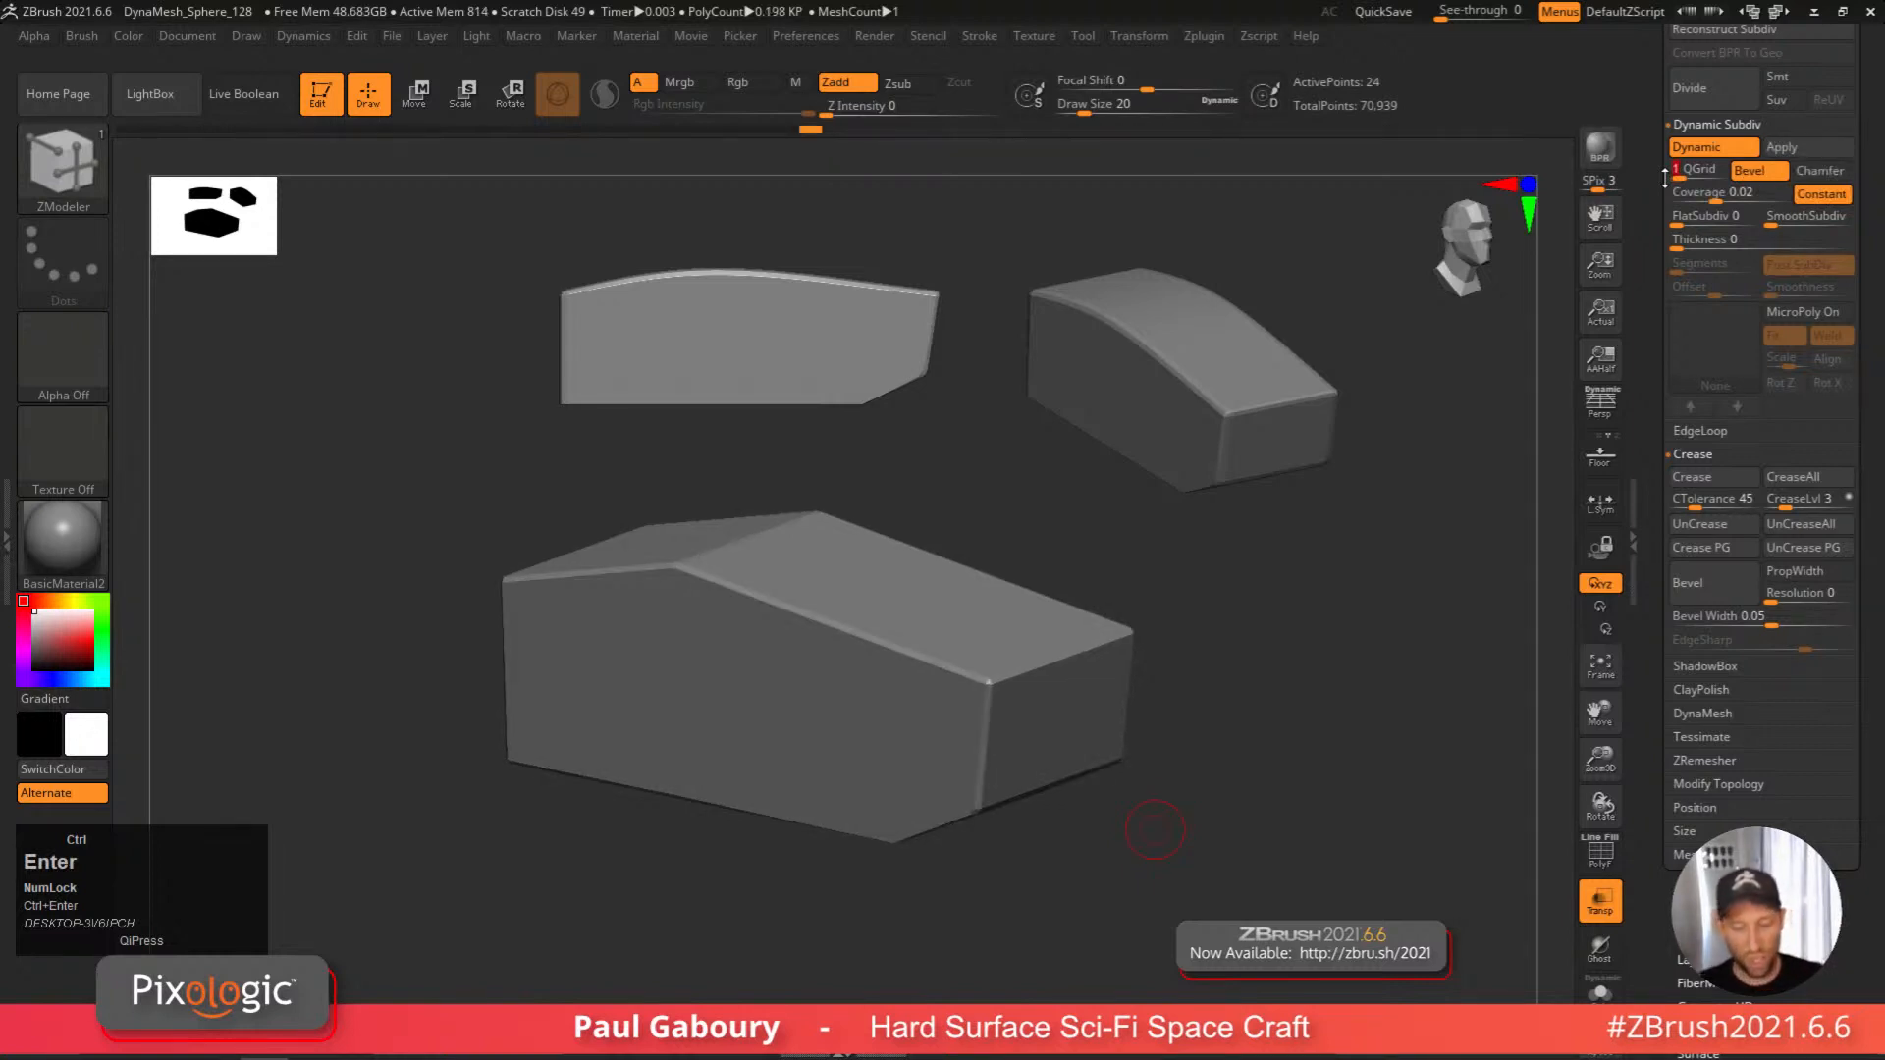
right_click_drag(1277, 589, 1130, 747)
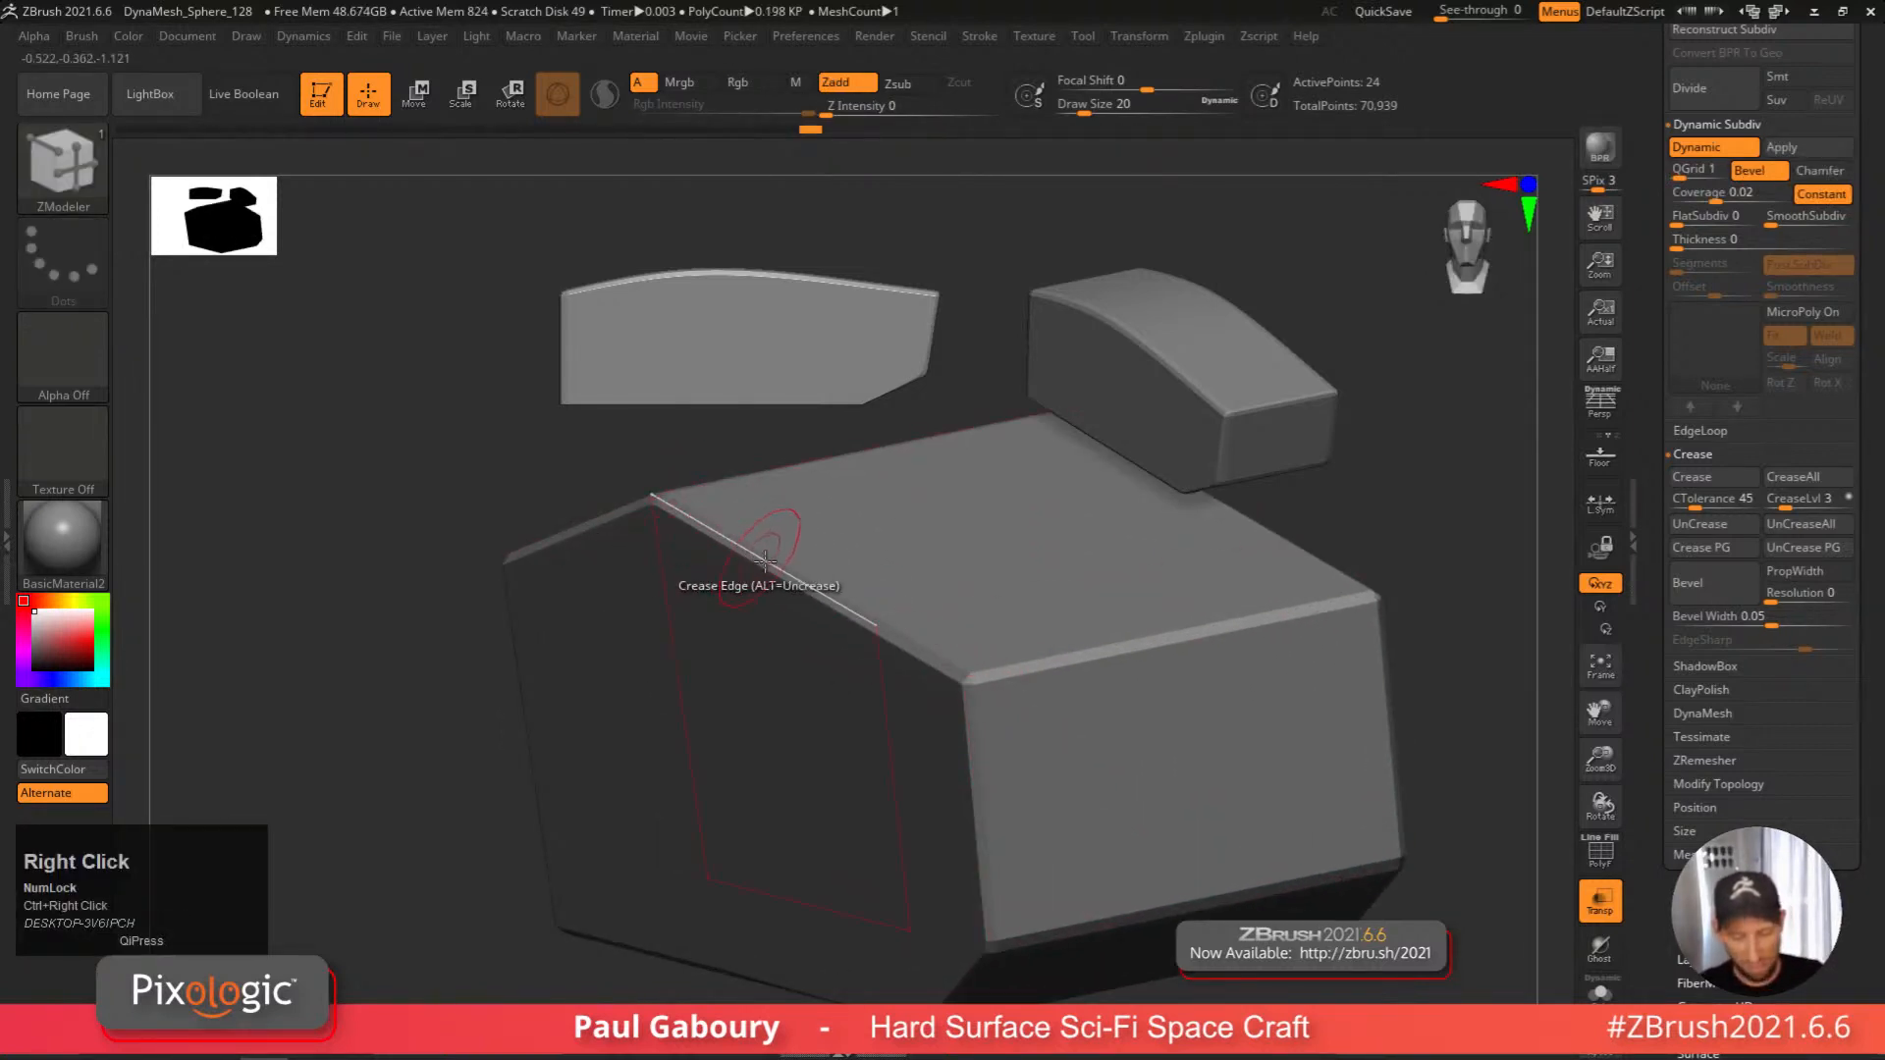
mouse_move(1270, 797)
right_mouse_down("alt")
mouse_move(1228, 766)
mouse_move(1218, 727)
mouse_move(1248, 688)
mouse_move(1162, 783)
mouse_move(1202, 658)
right_mouse_up("alt")
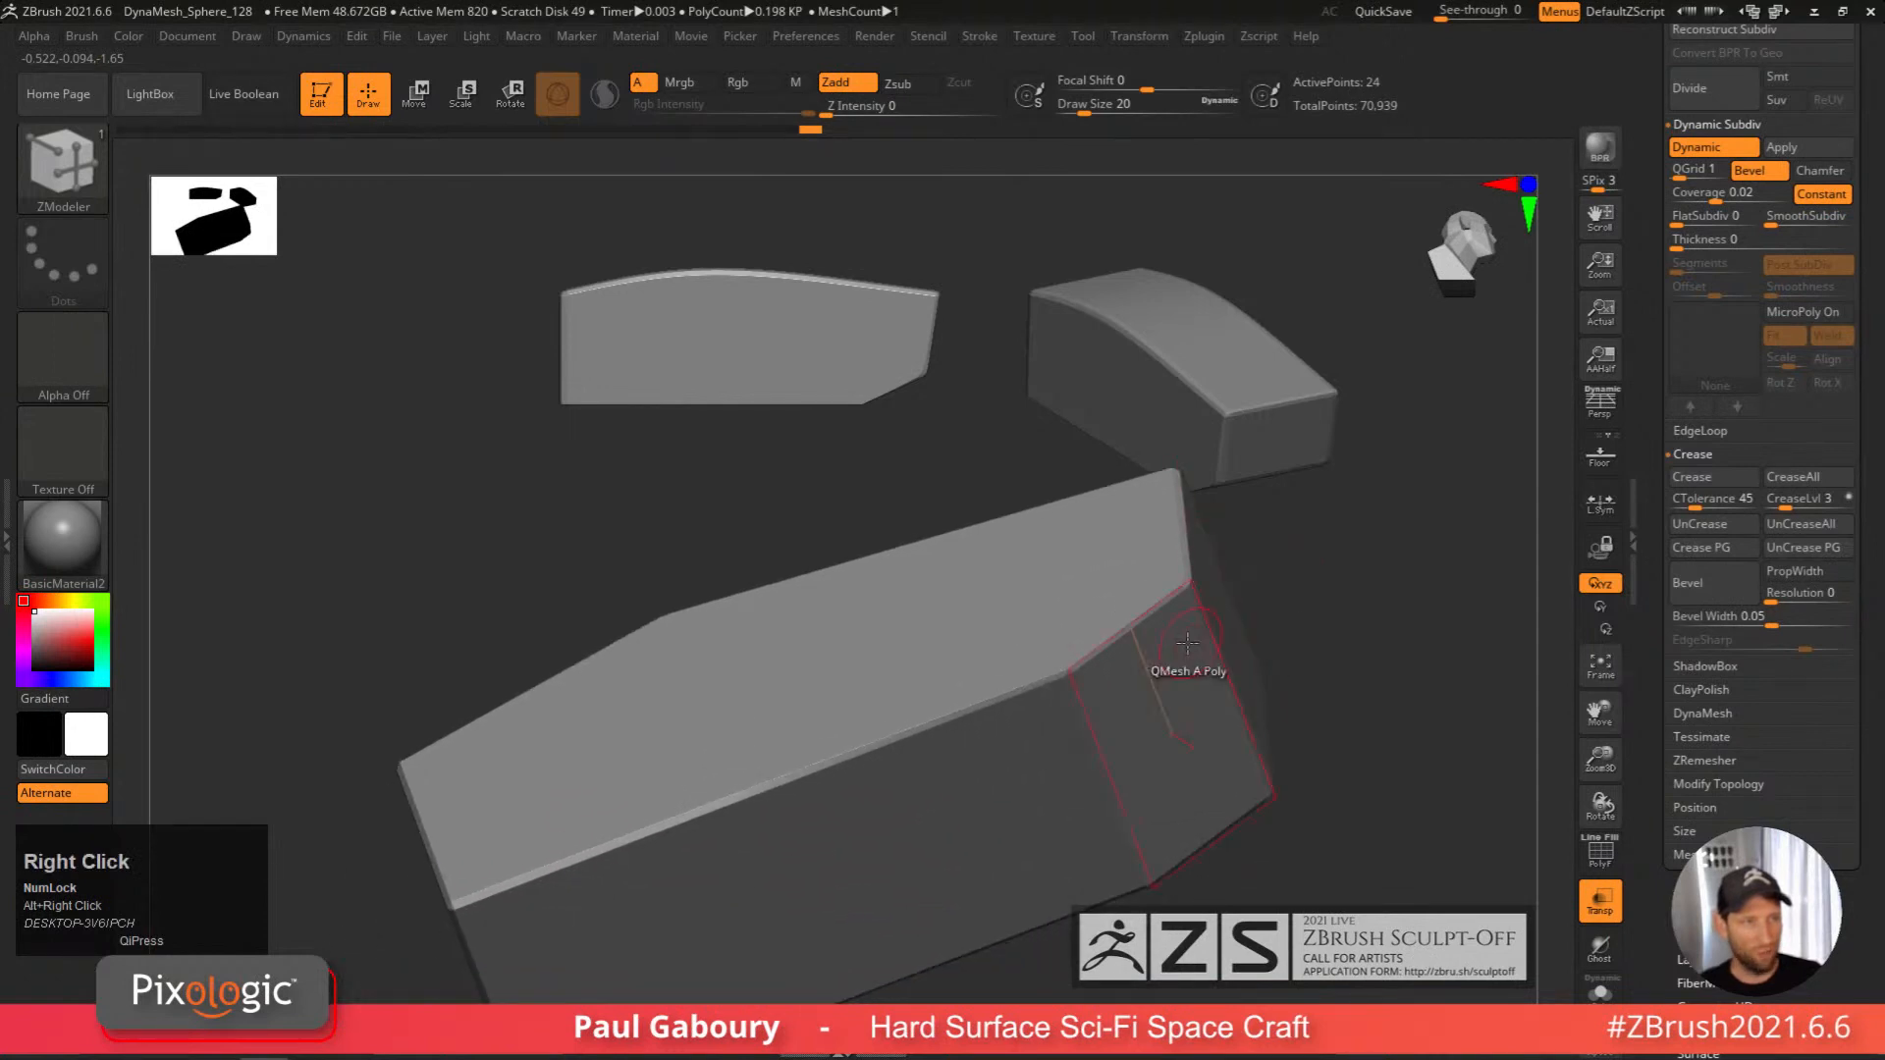
Show the block's polyframe in side view and switch Dynamic Subdivision off and on to compare the bevelled edges with the base mesh.
mouse_move(1022, 749)
right_mouse_down()
mouse_move(1135, 734)
mouse_move(1070, 824)
mouse_move(1158, 802)
mouse_move(1123, 764)
mouse_move(1012, 811)
right_mouse_up()
key("shift+f")
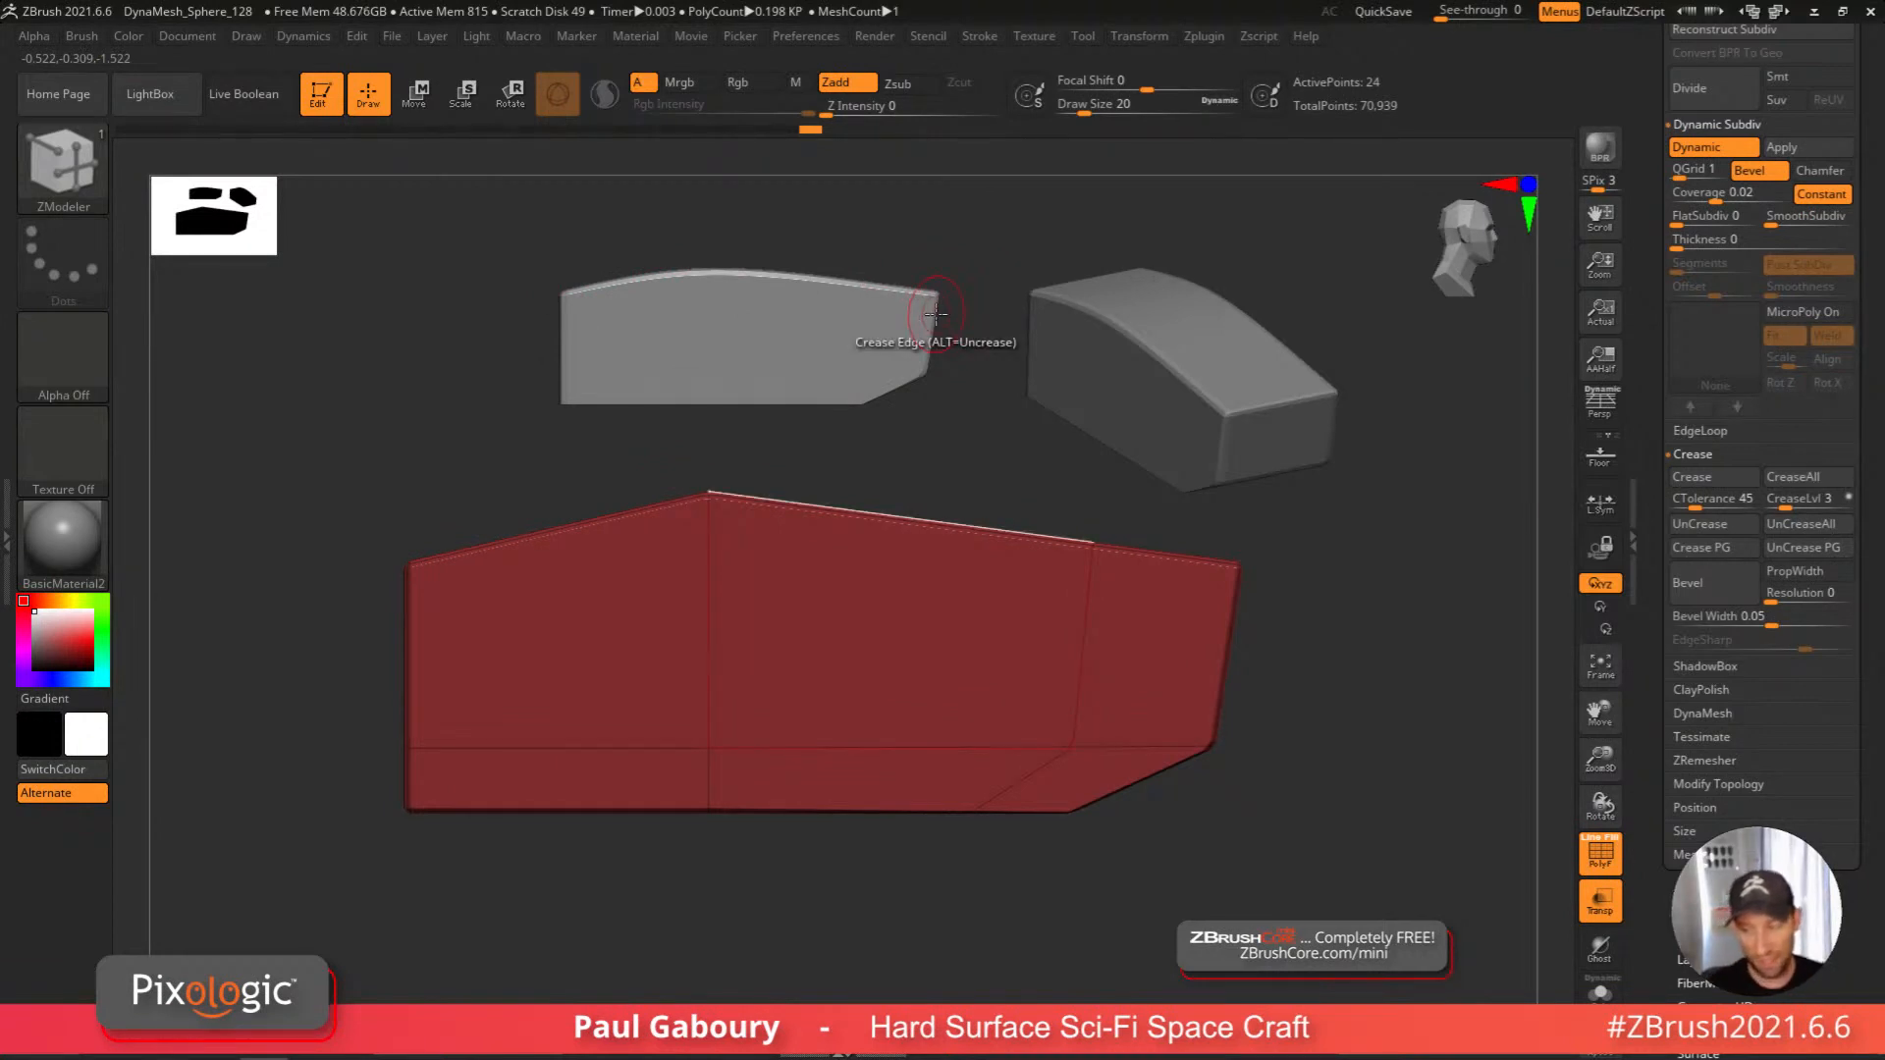
left_click(1718, 194)
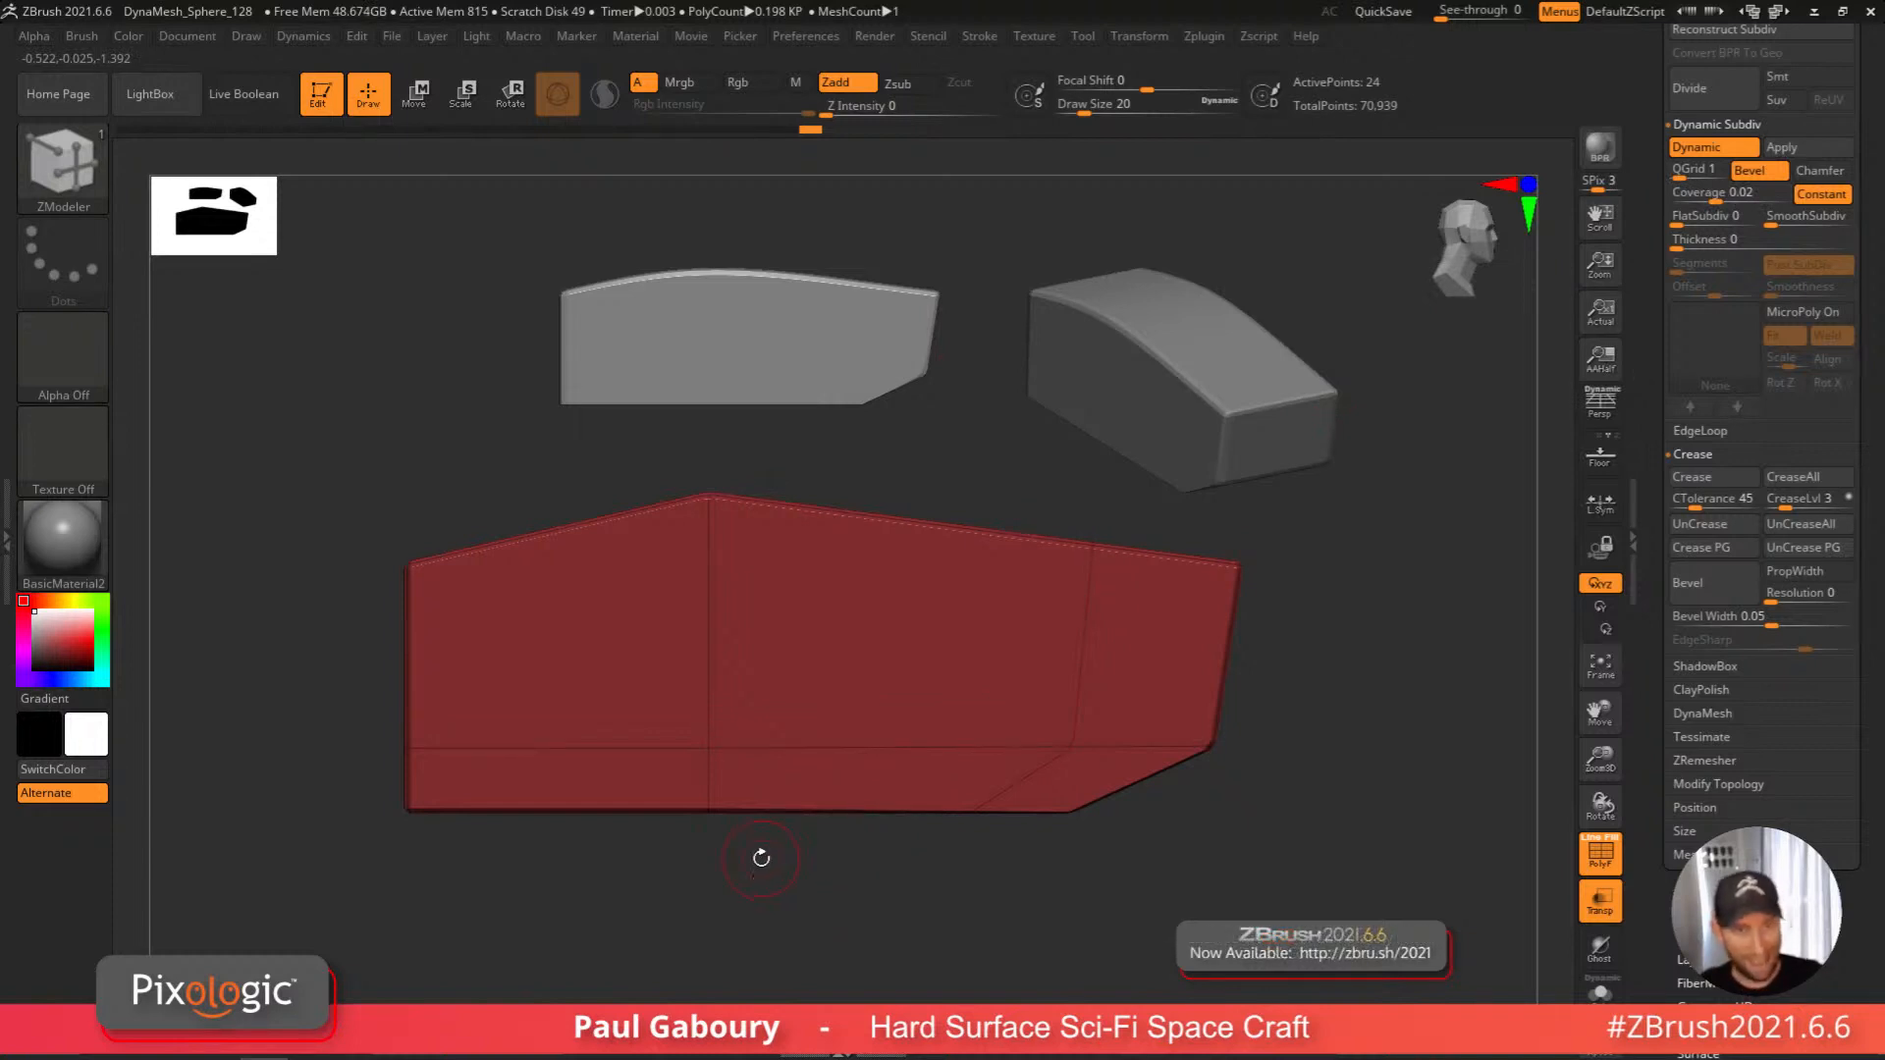
key("shift+d")
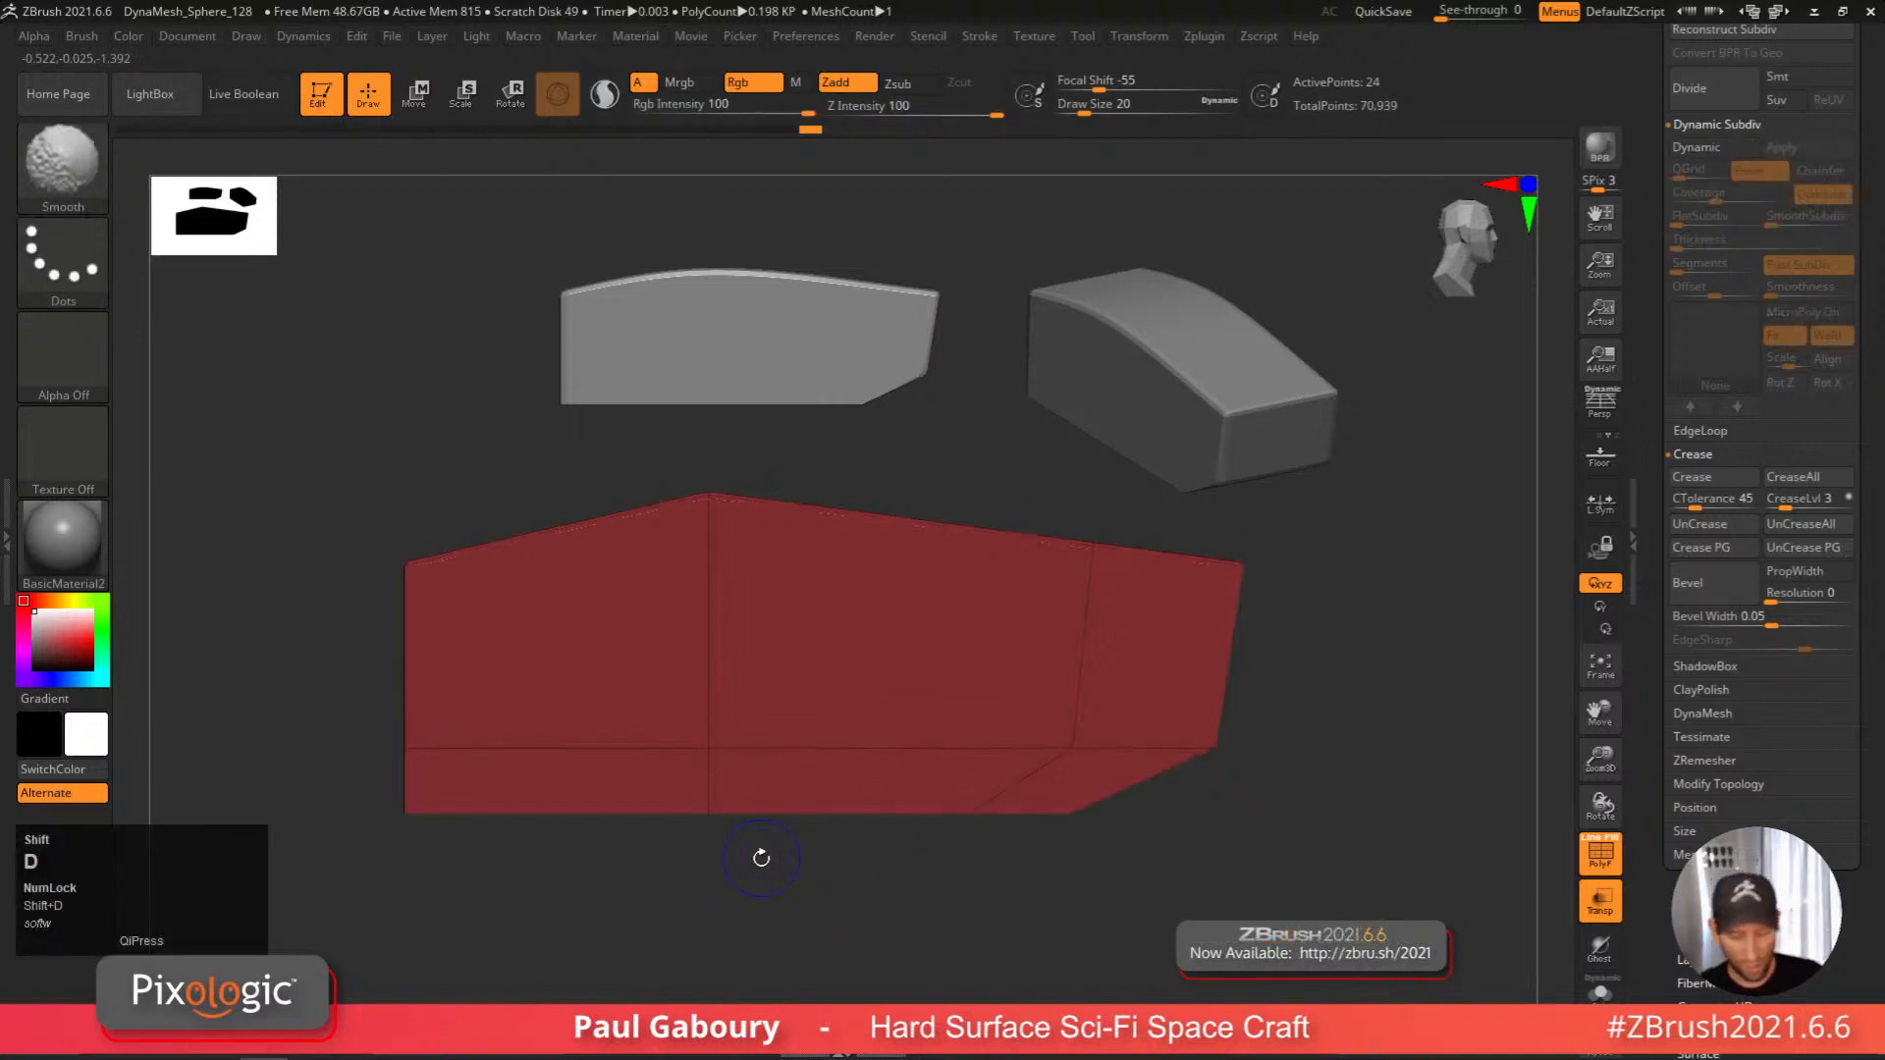
right_click_drag(761, 859, 814, 707)
key("shift+d")
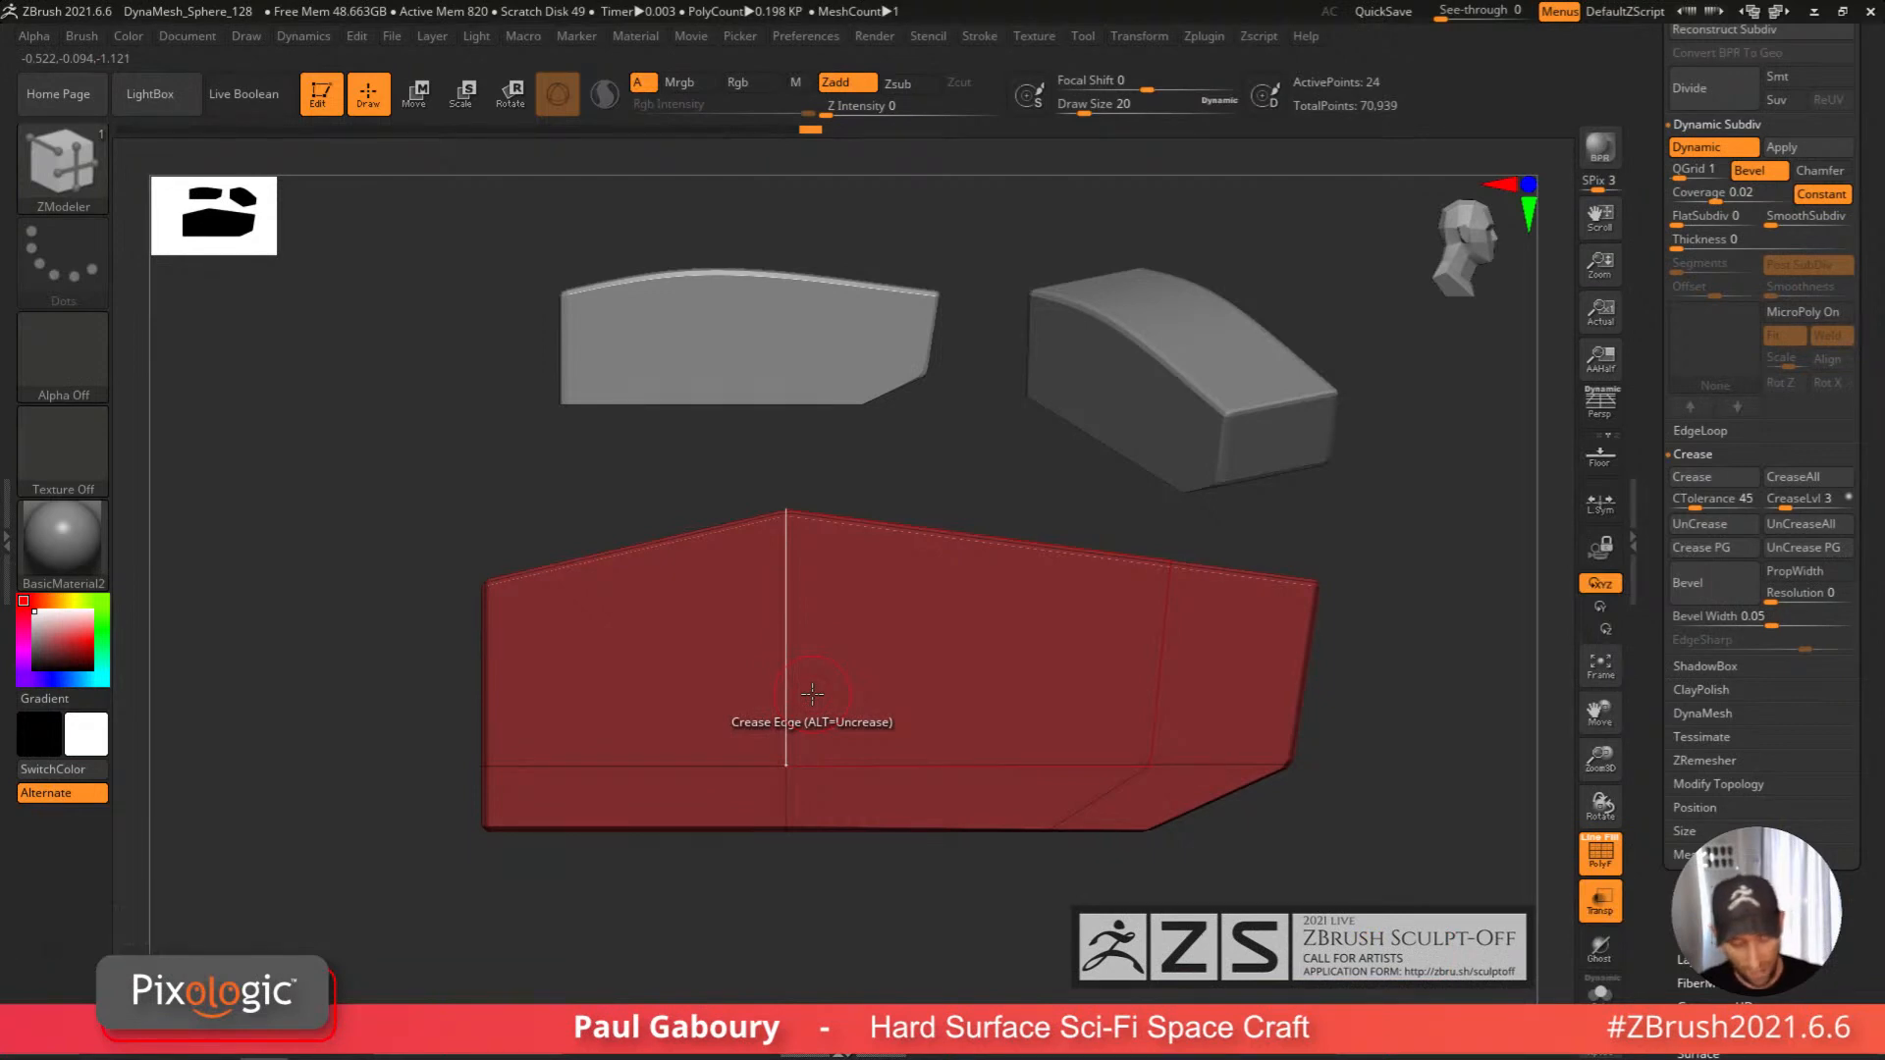
Show the polyframe as lines without fill, zoom in on the block's edge lines and turn on the magnifying glass.
left_click(1612, 841)
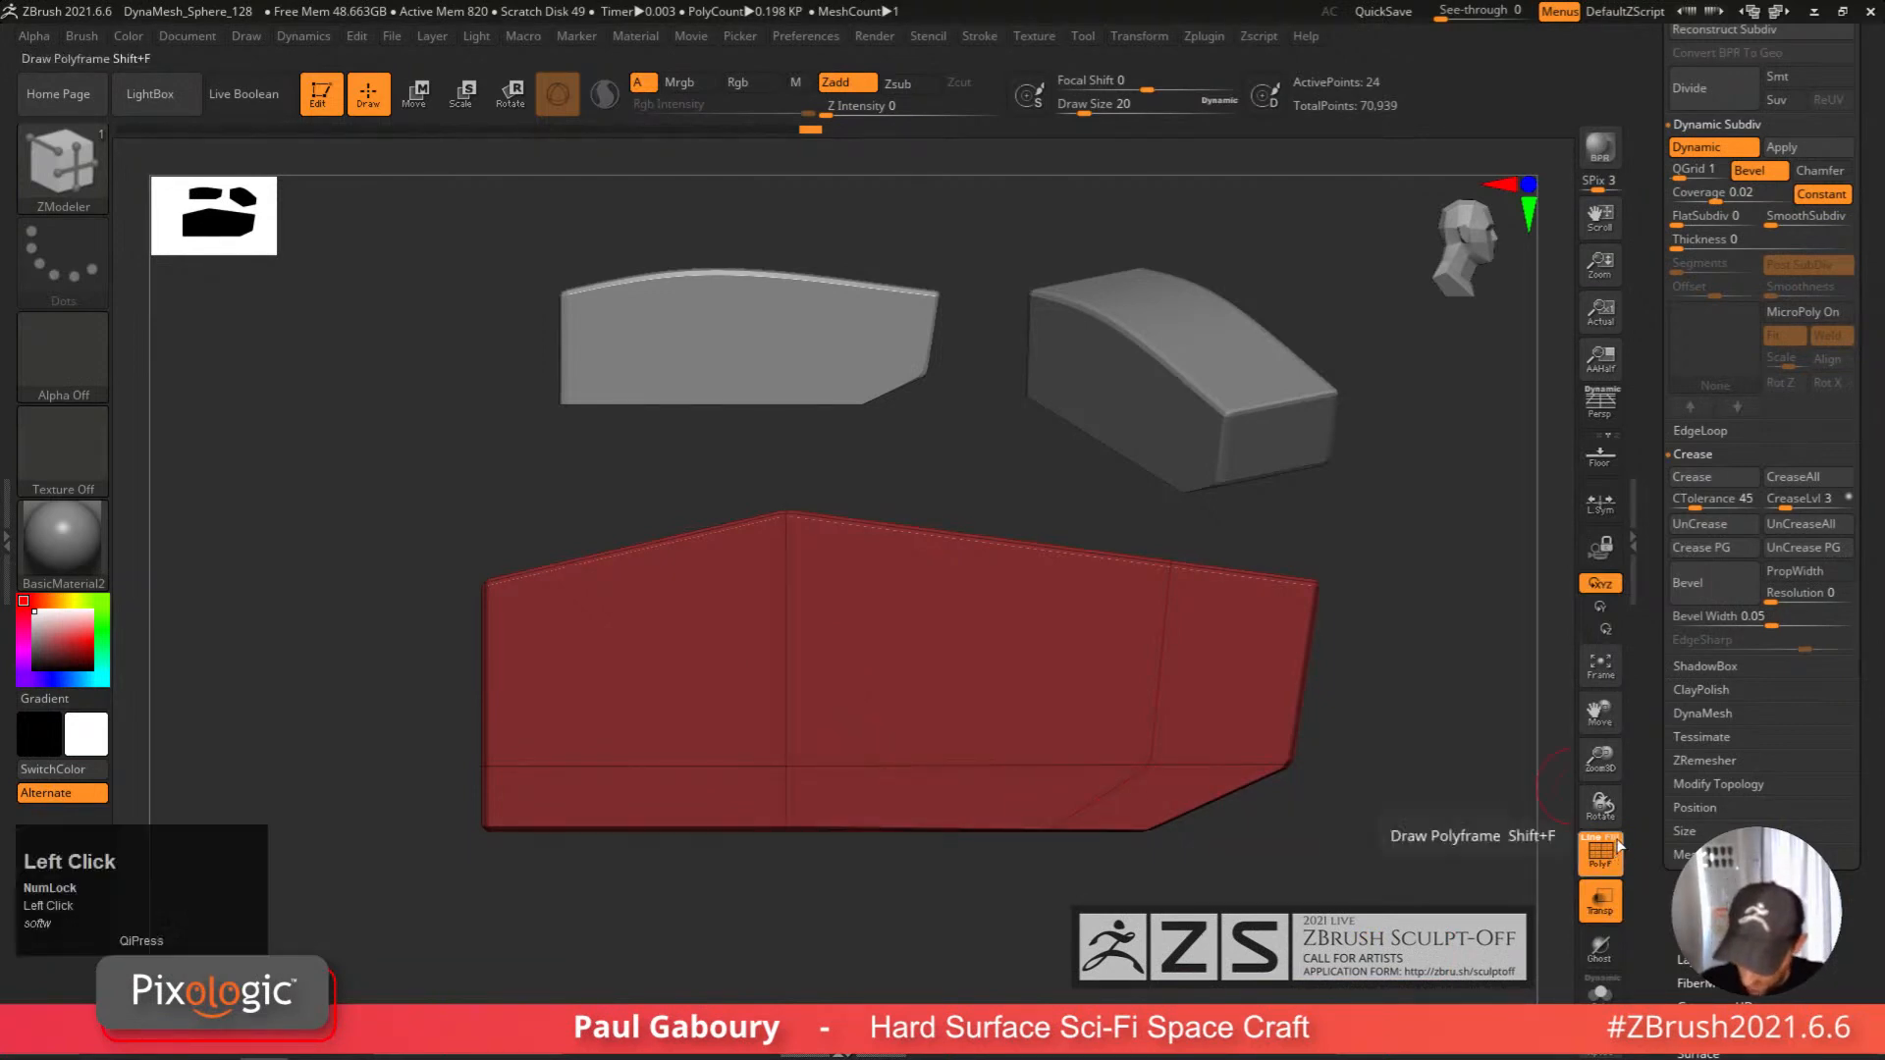
right_click_drag(1080, 843, 976, 714, "alt")
right_click_drag(975, 714, 975, 815, "alt")
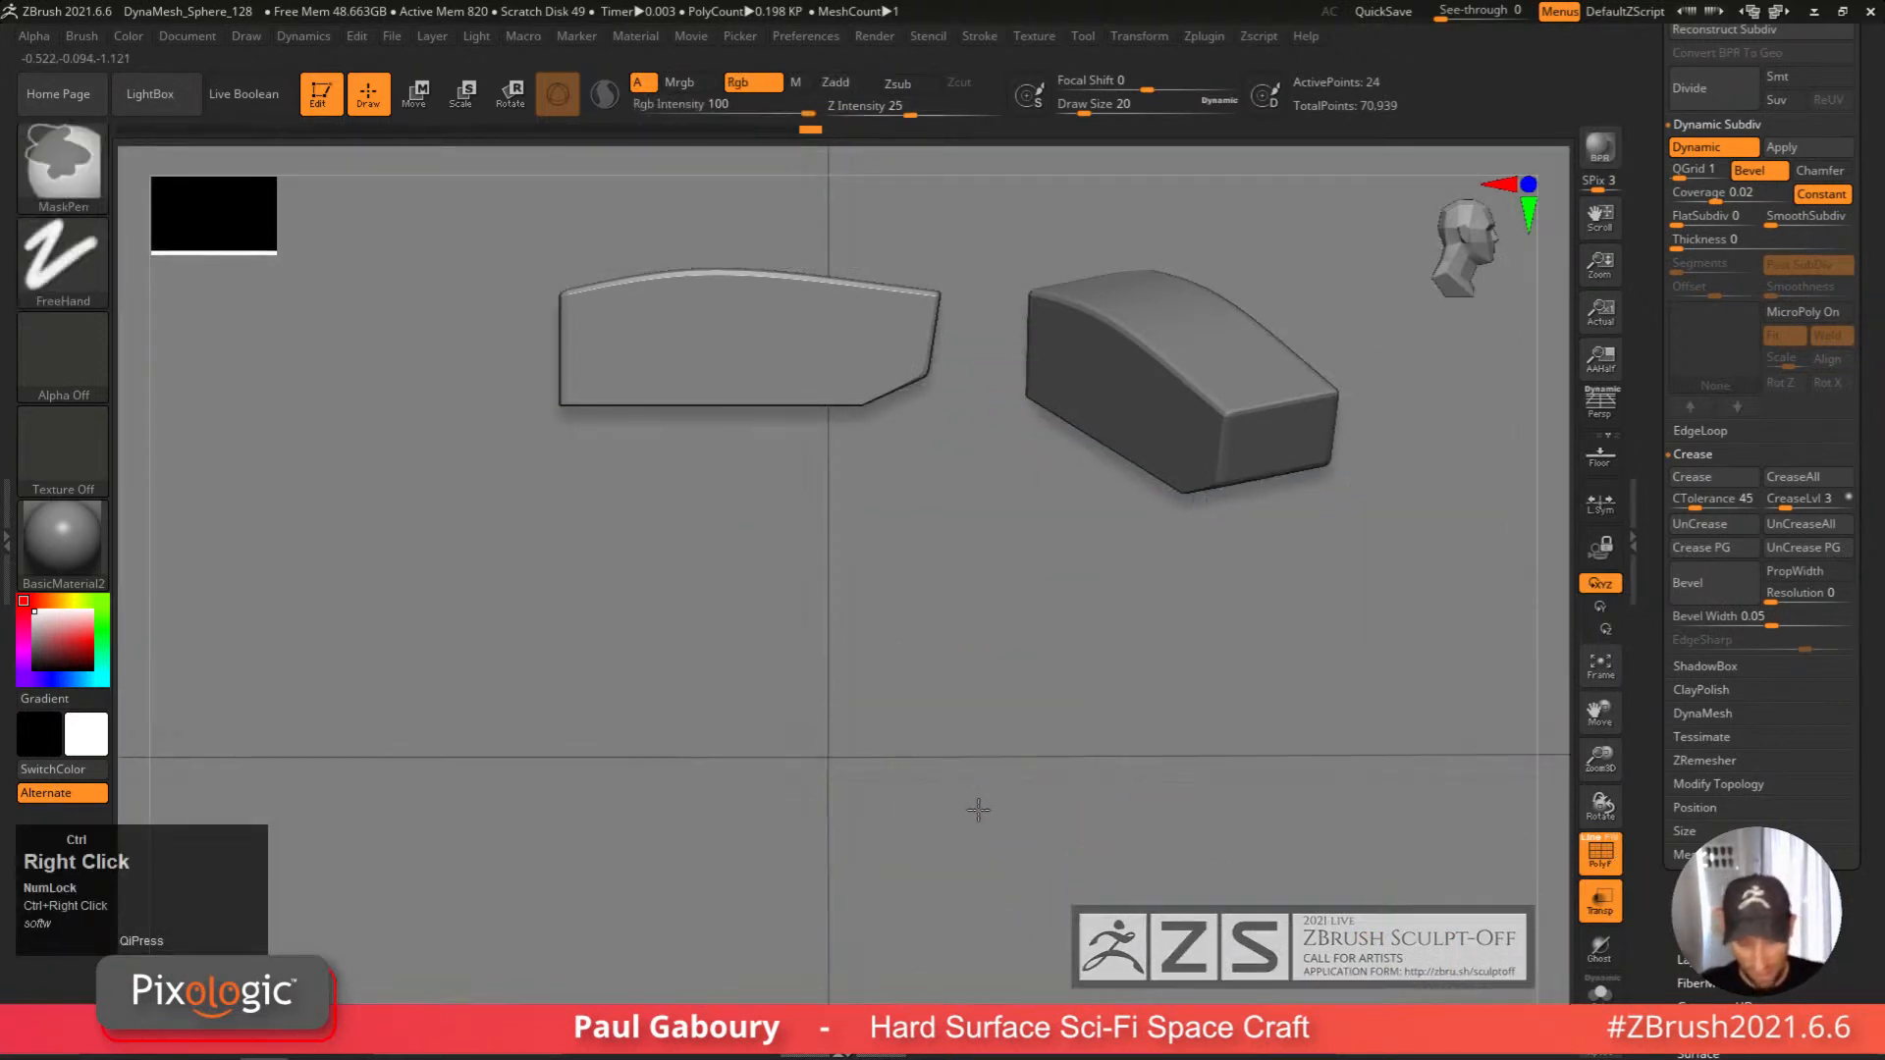
key("shift")
key("shift+m")
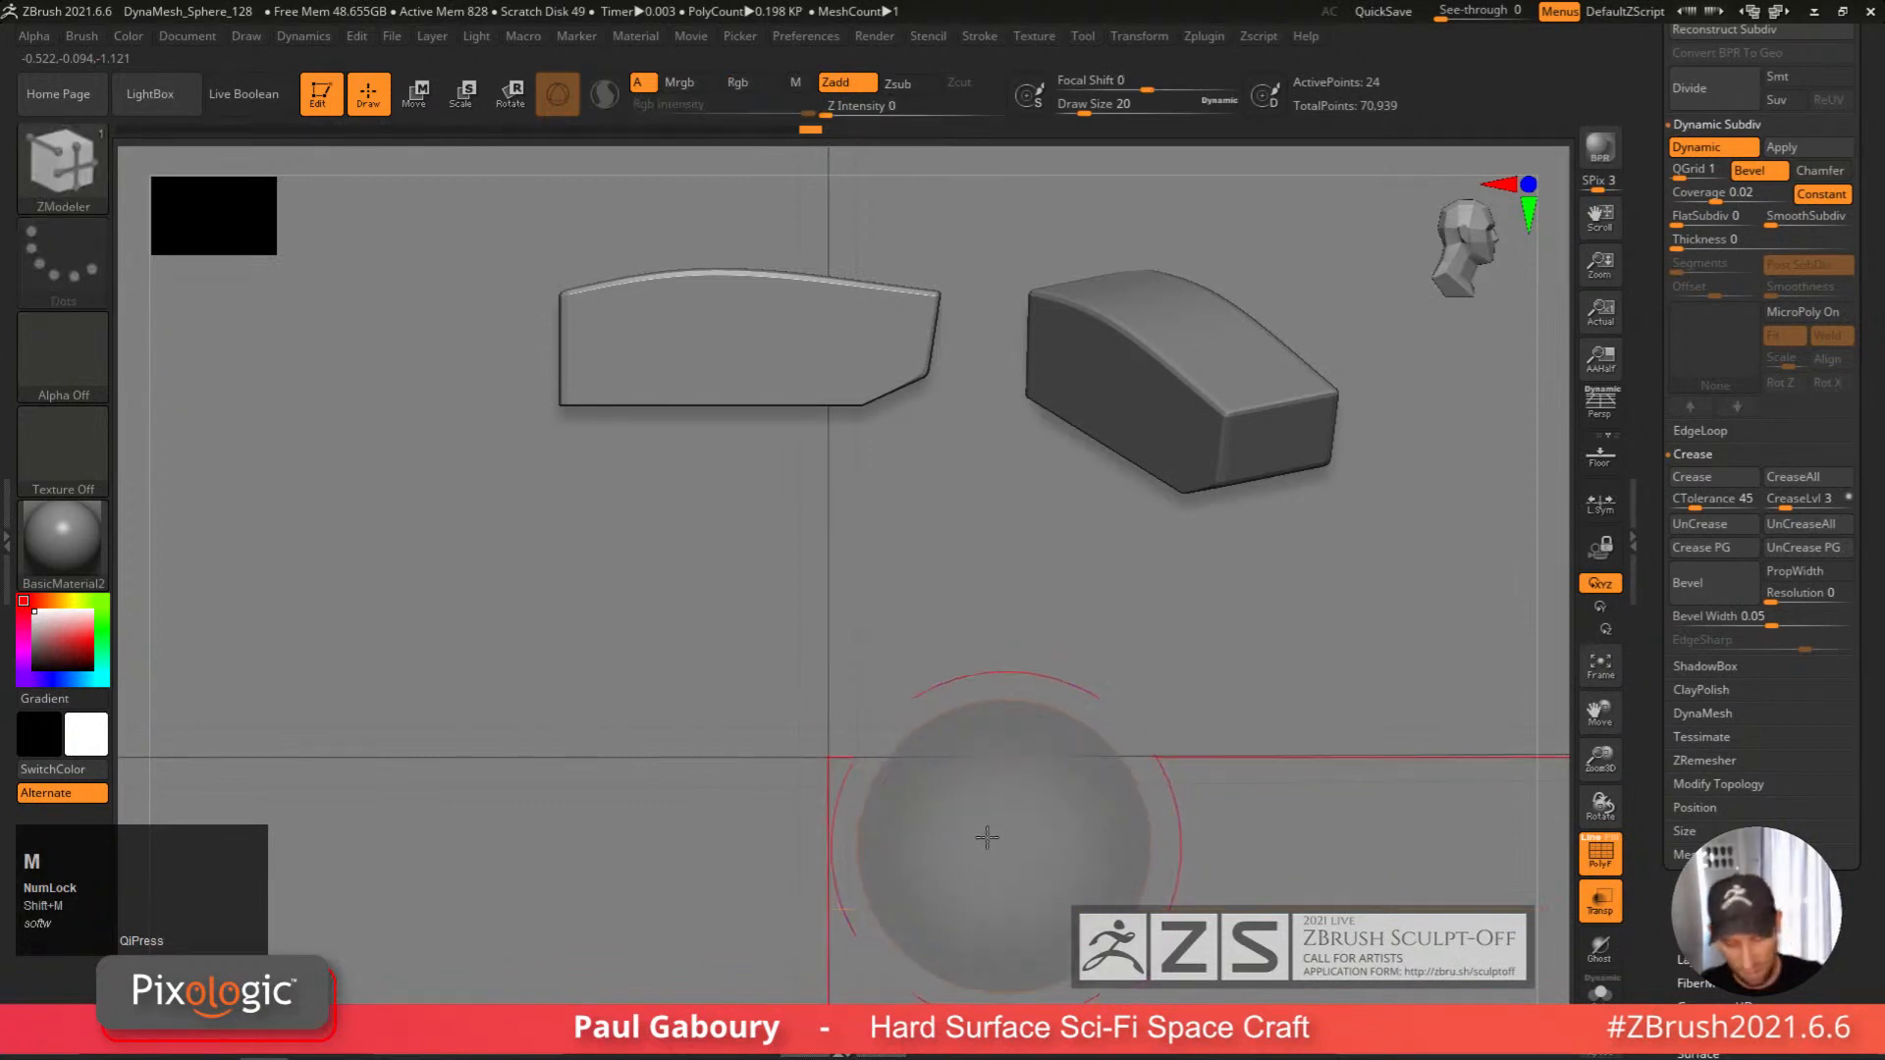
Lower the Magnify Glass Fade in the preferences, inspect the magnified edge lines, and turn the magnifier off.
left_click(797, 39)
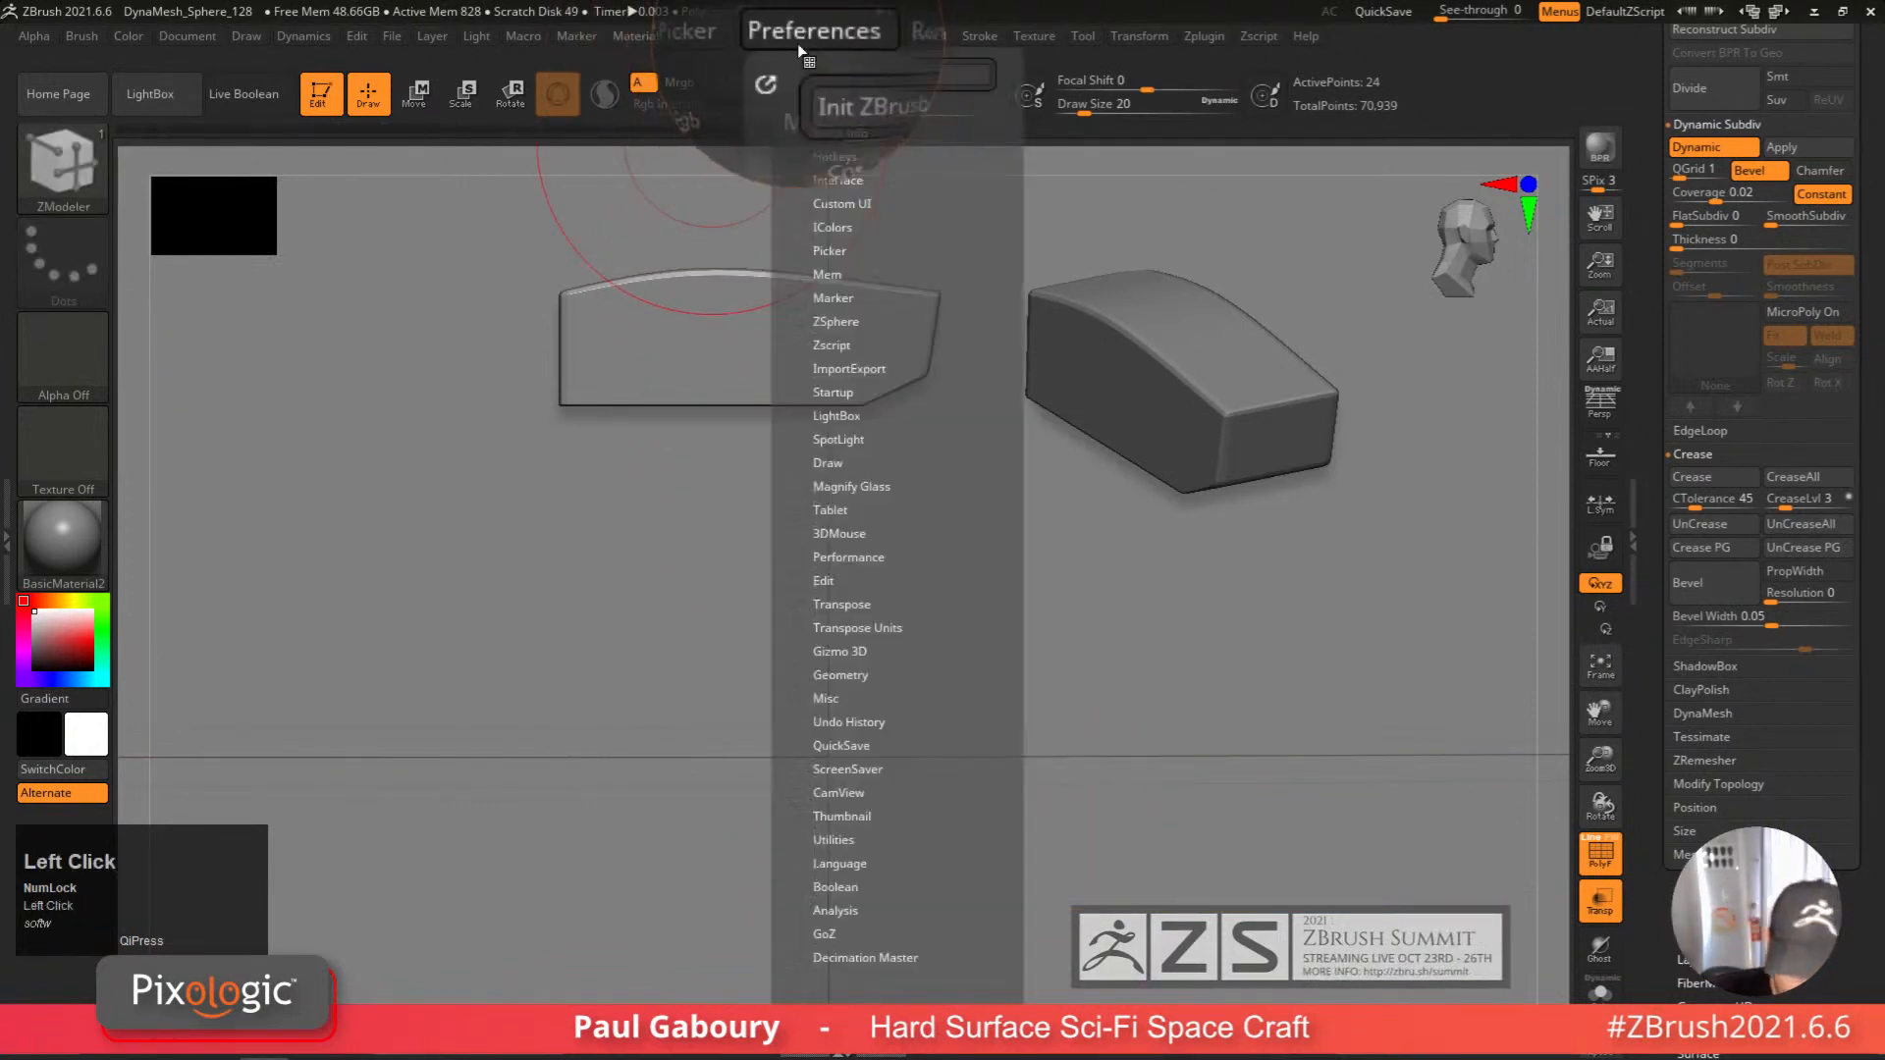
left_click(861, 488)
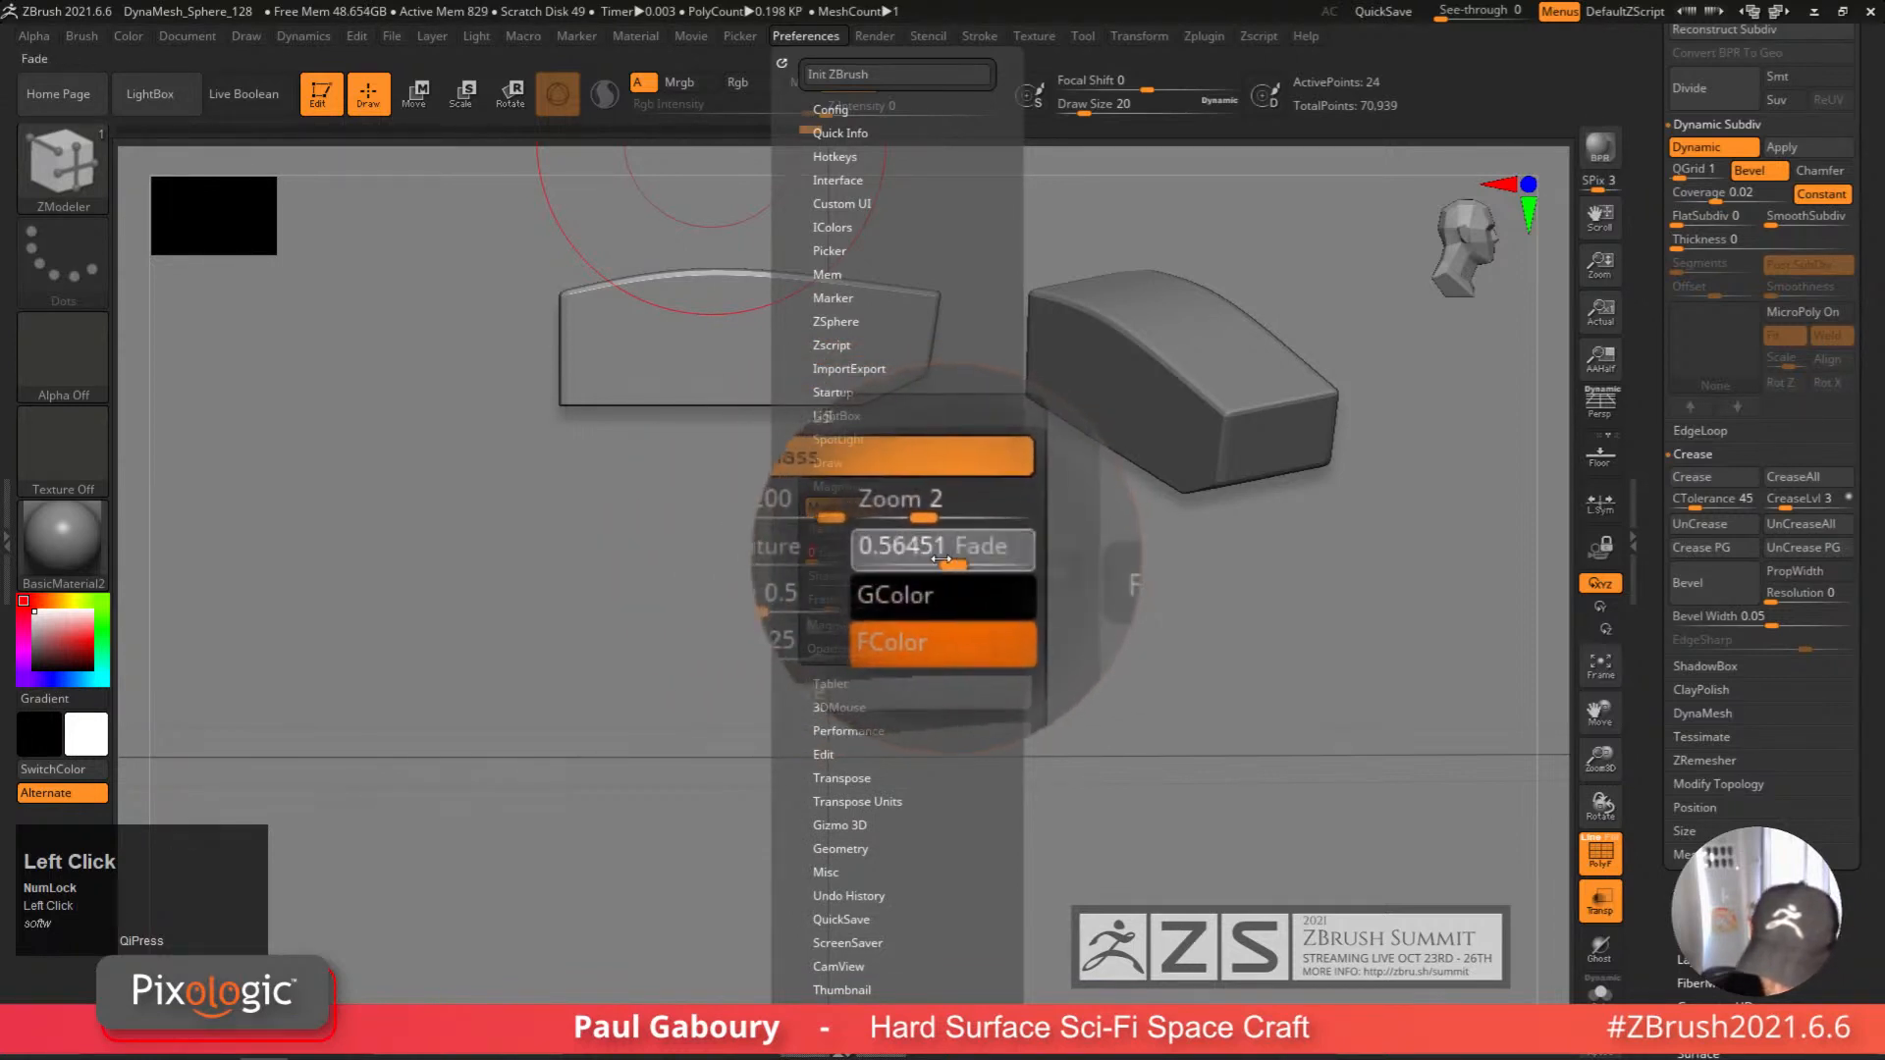
left_click_drag(960, 555, 895, 562)
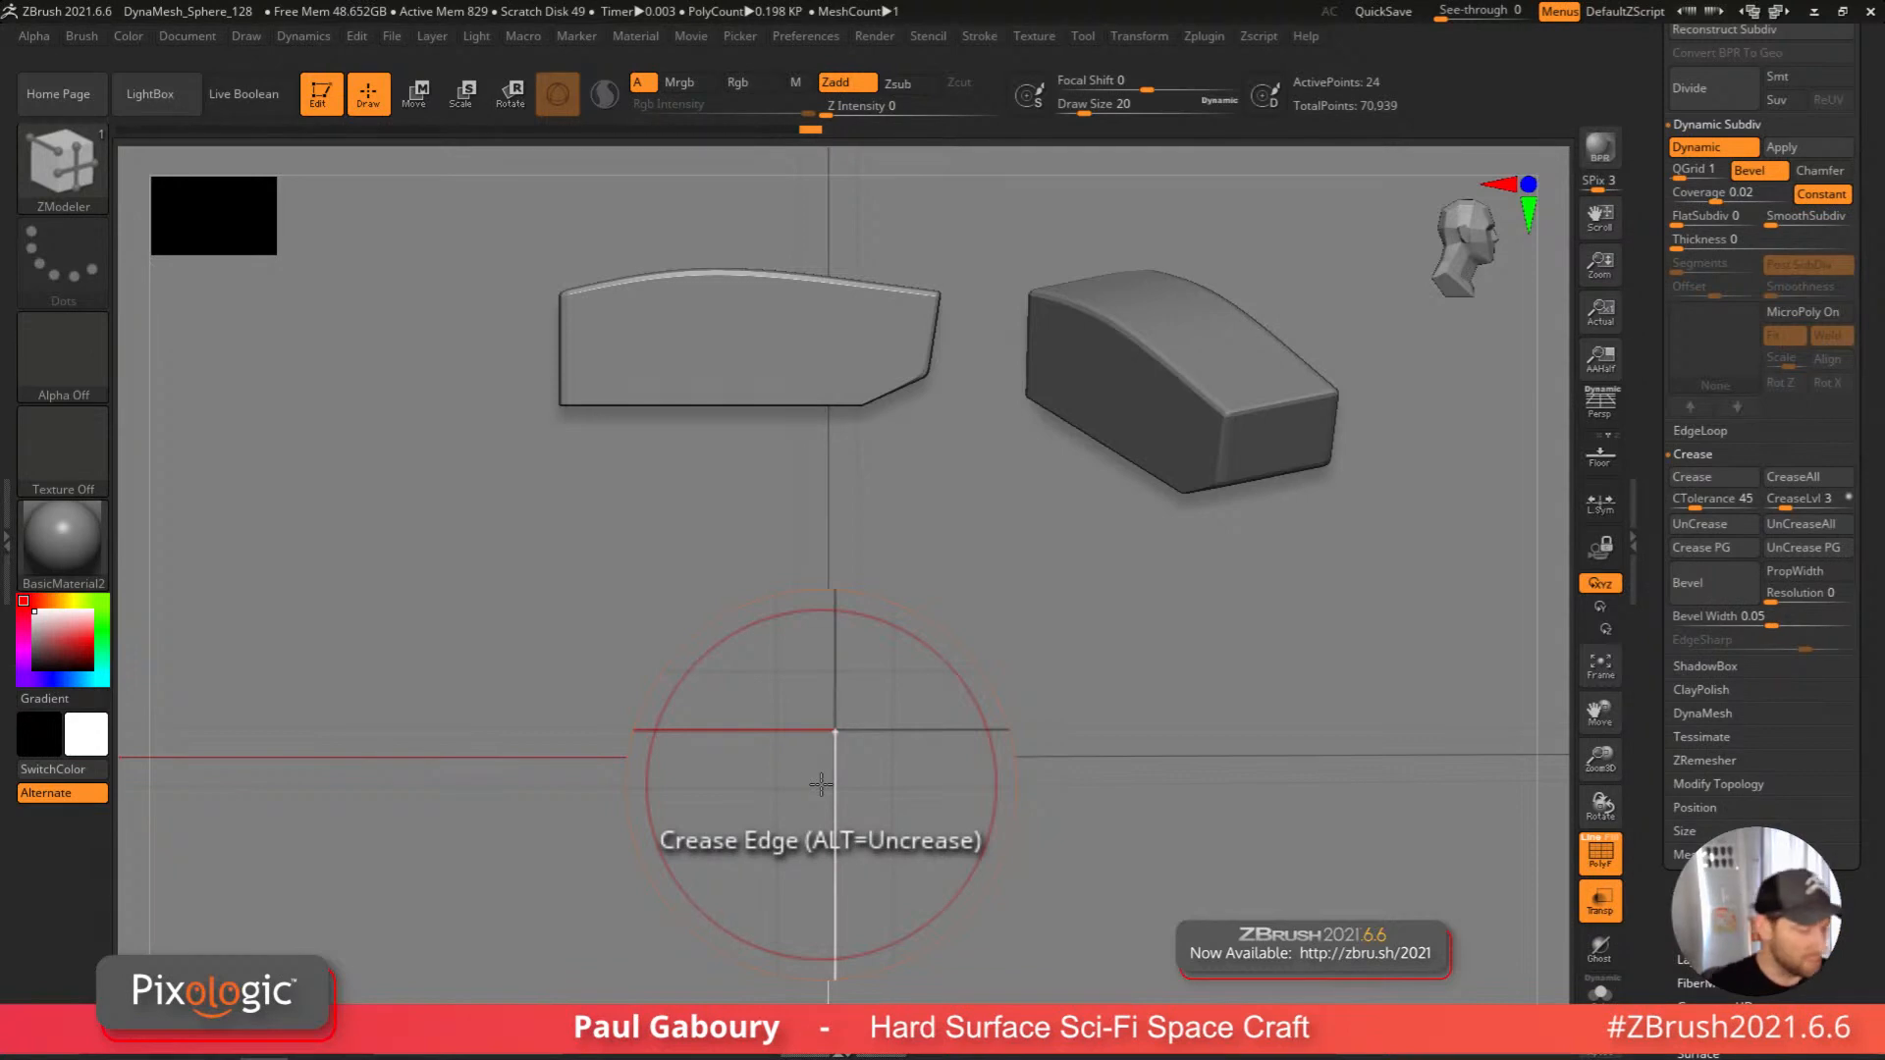
key("shift+m")
right_click_drag(1145, 832, 882, 717, "ctrl")
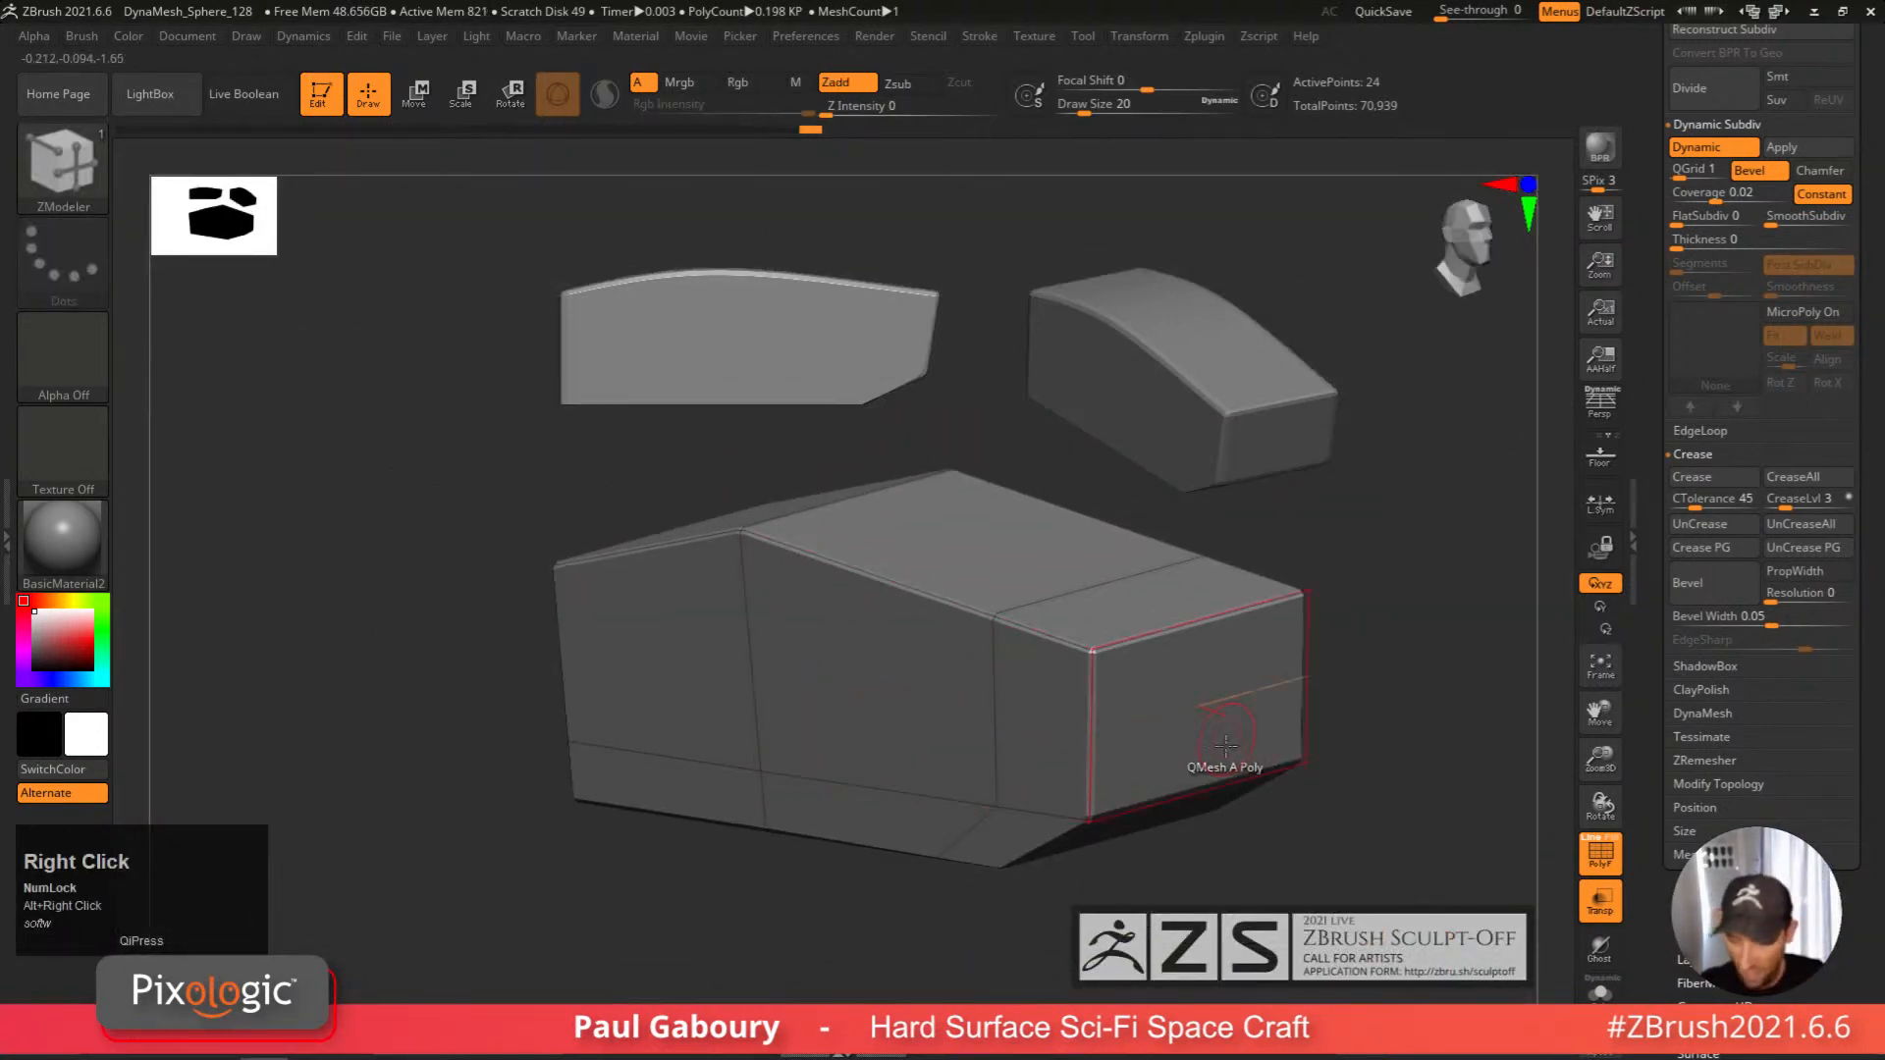
Restore the polyframe fill, widen the bevels by setting QGrid Coverage to 0.0443, and inspect the block without polyframe.
left_click(1619, 842)
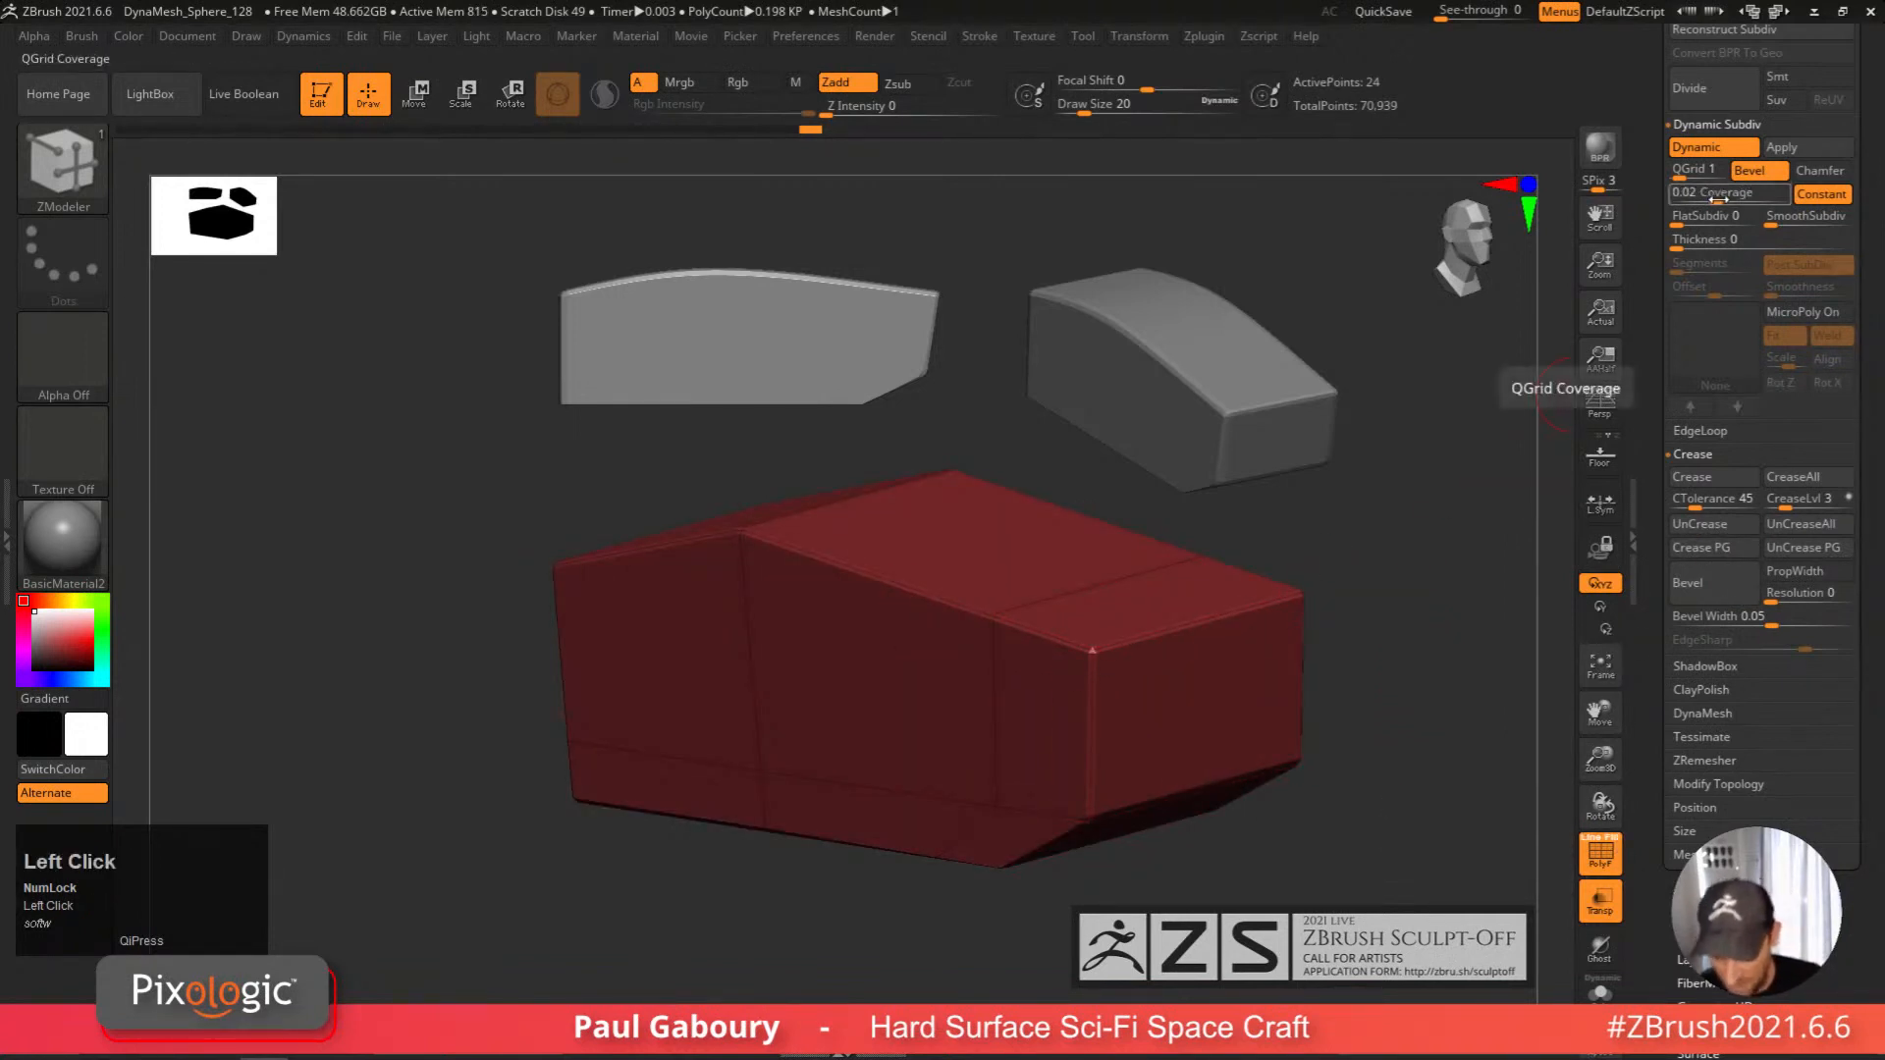
left_click_drag(1715, 201, 1724, 200)
right_click_drag(1359, 679, 1100, 786, "alt")
key("shift+f")
right_click_drag(619, 836, 1043, 824)
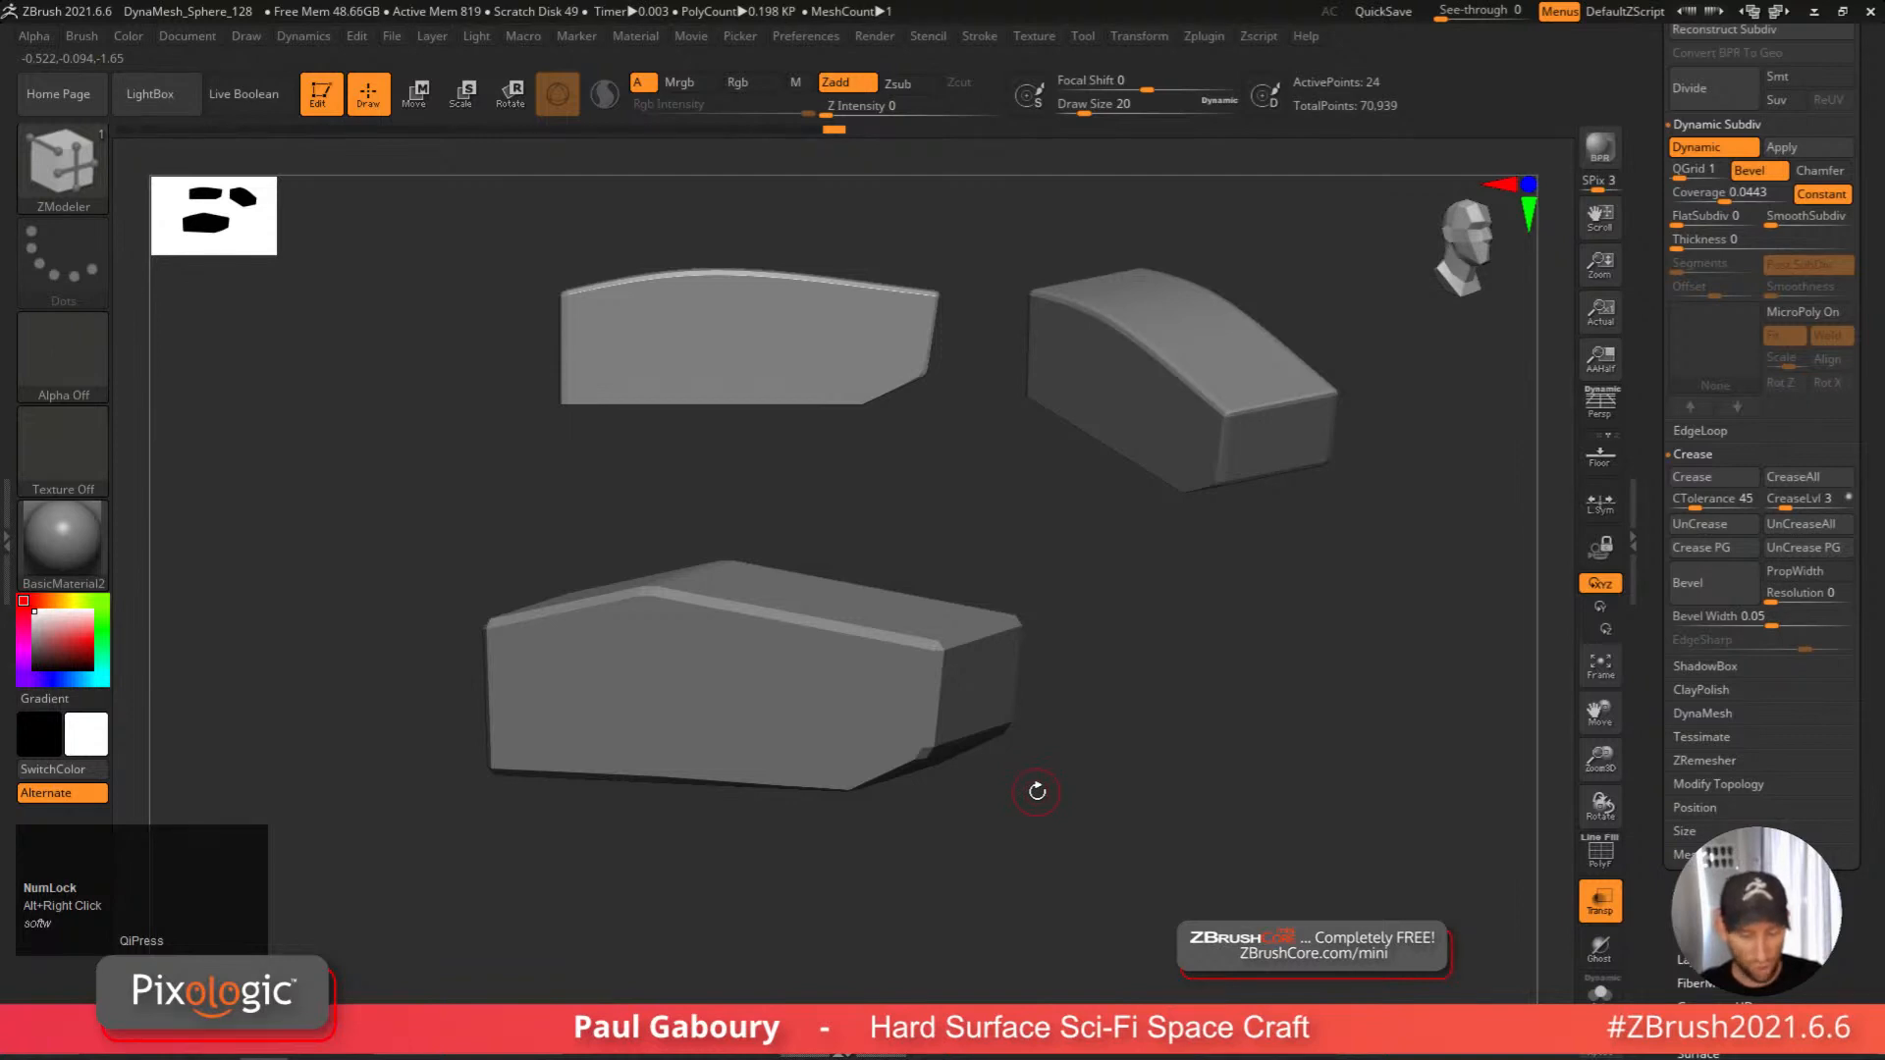
Bring the reference images back on screen and clear the block snapshots from the canvas.
key("shift+s")
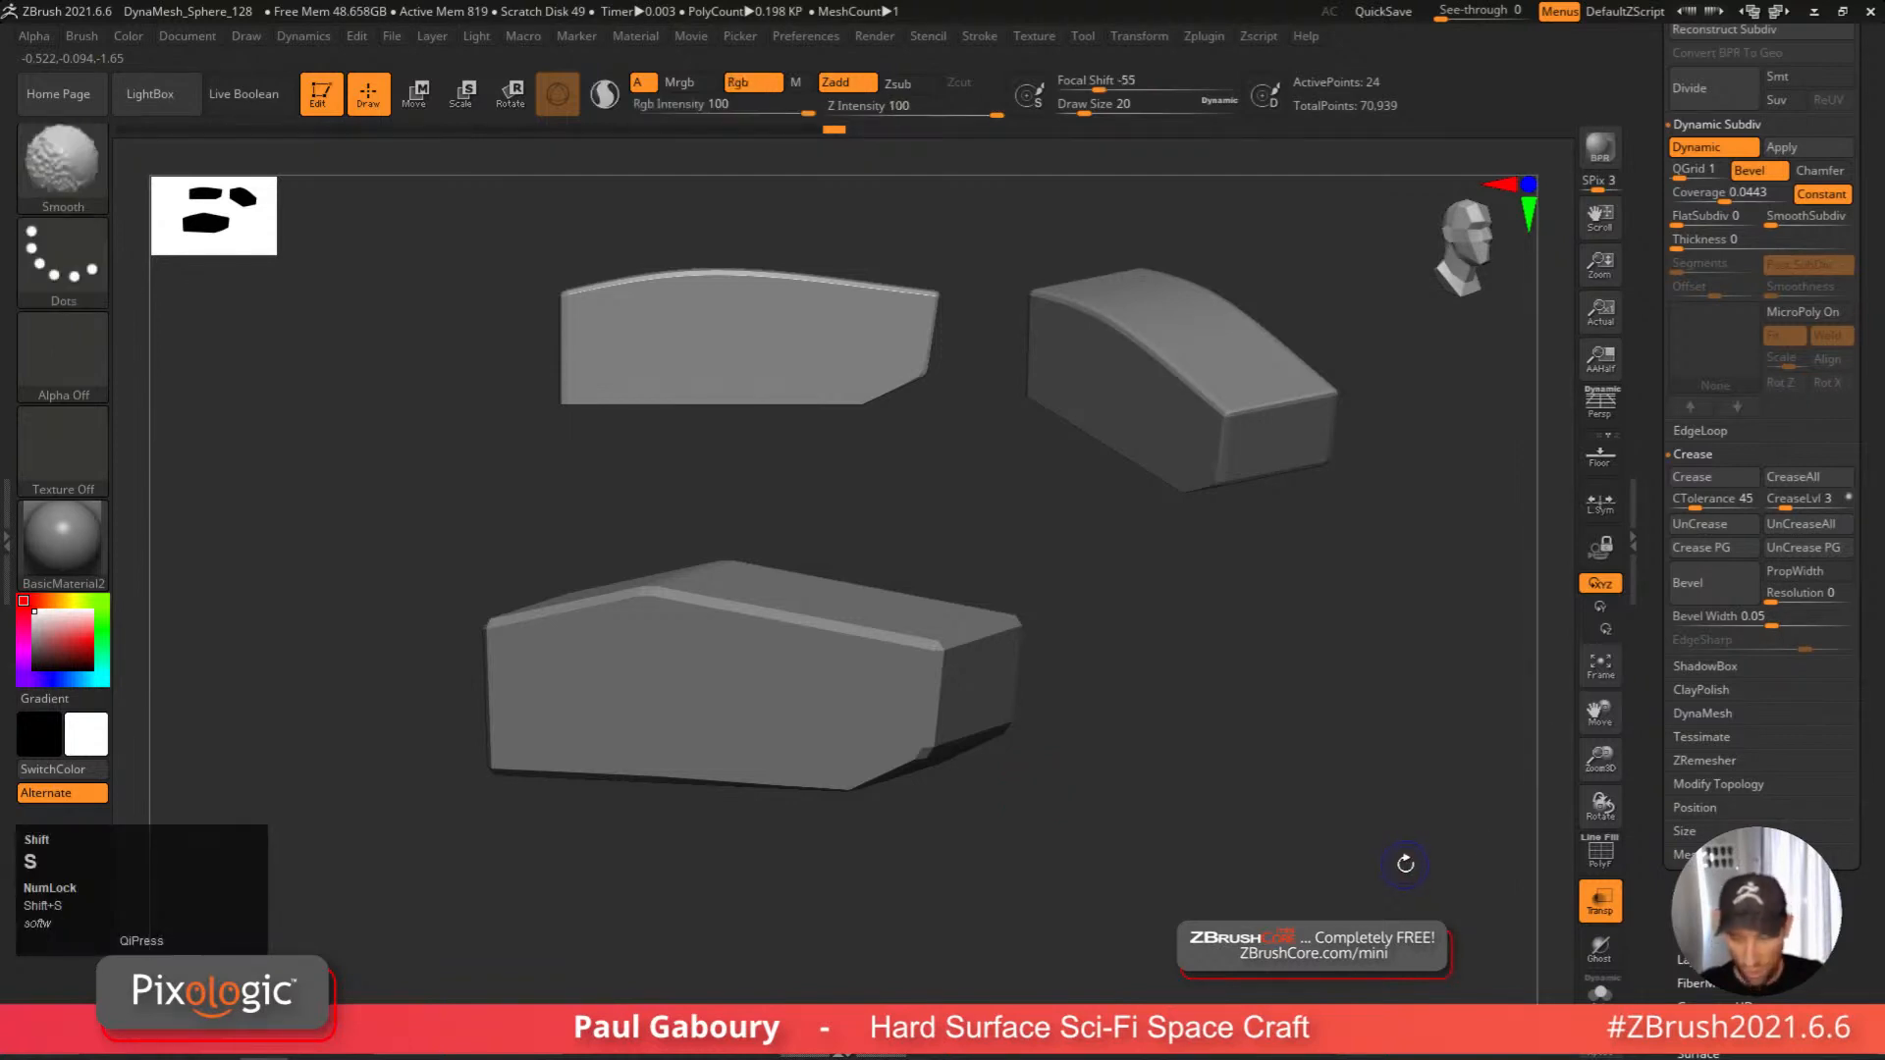
key("shift+z")
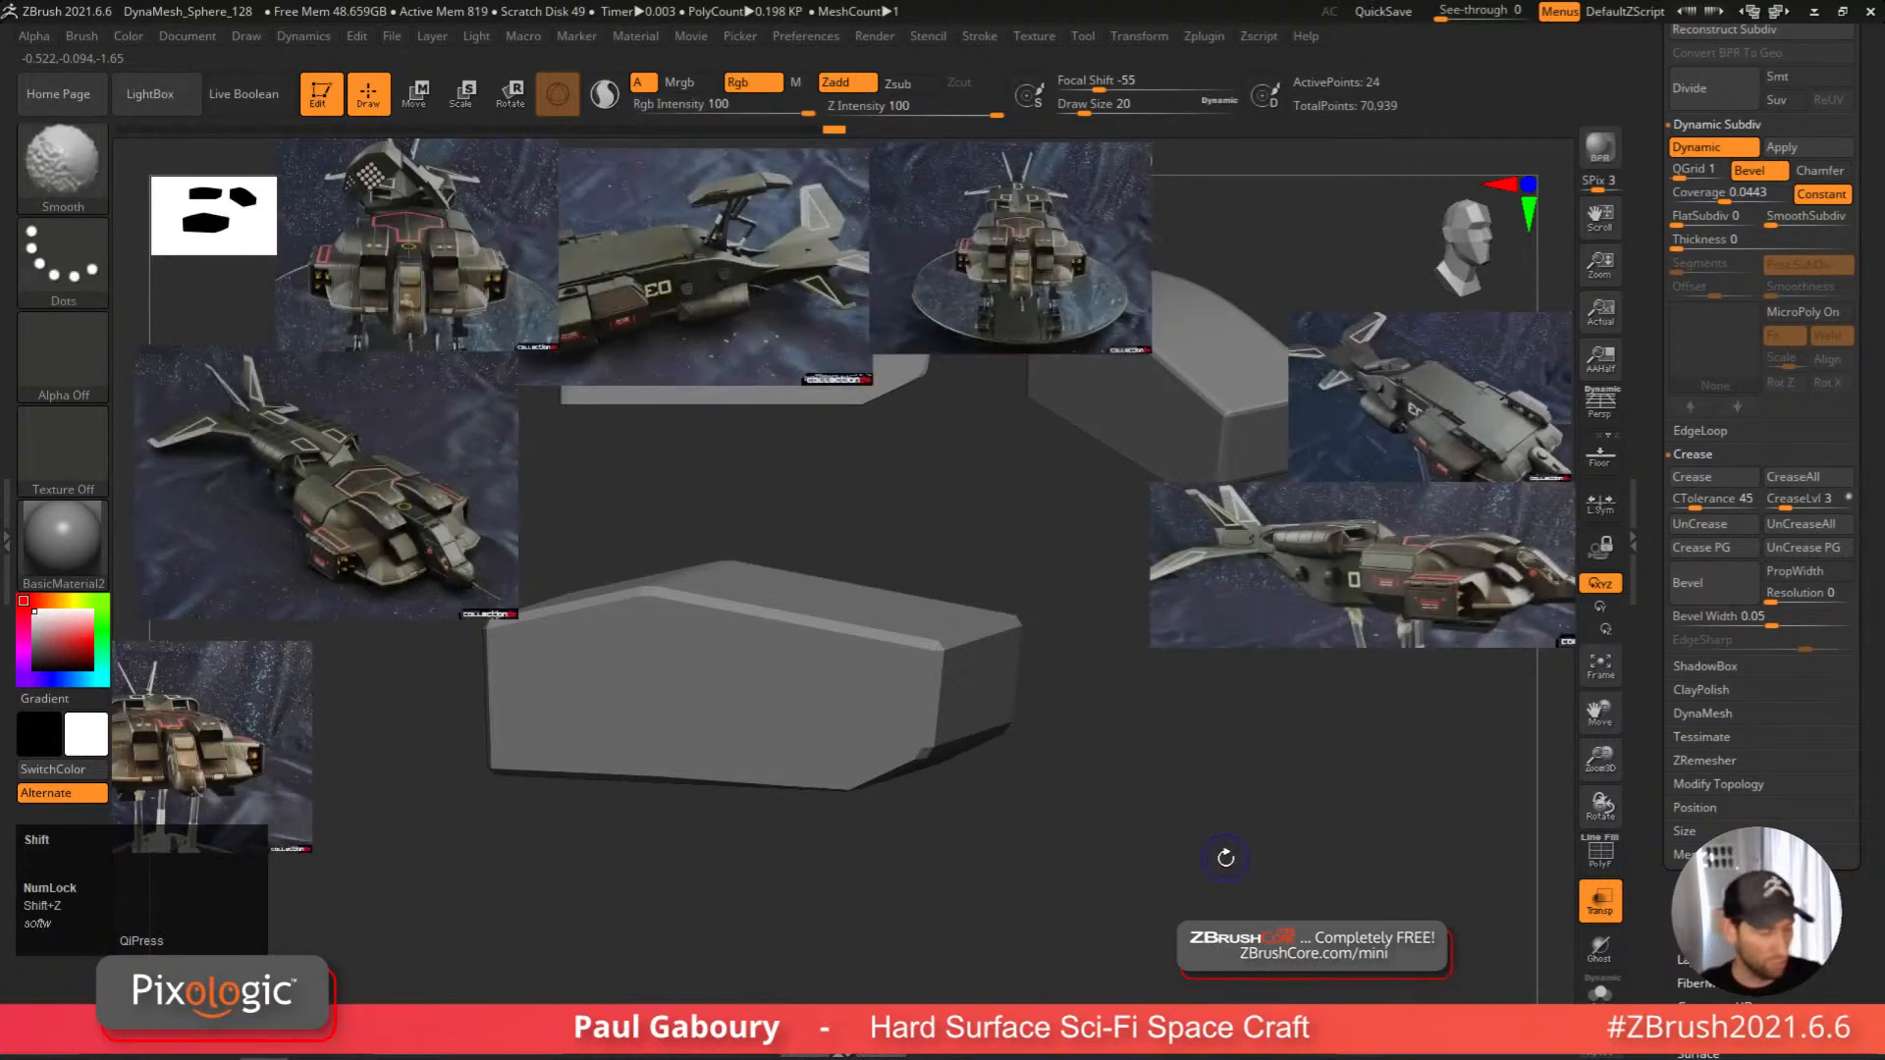
key("ctrl+n")
right_click_drag(1005, 756, 1029, 825, "alt")
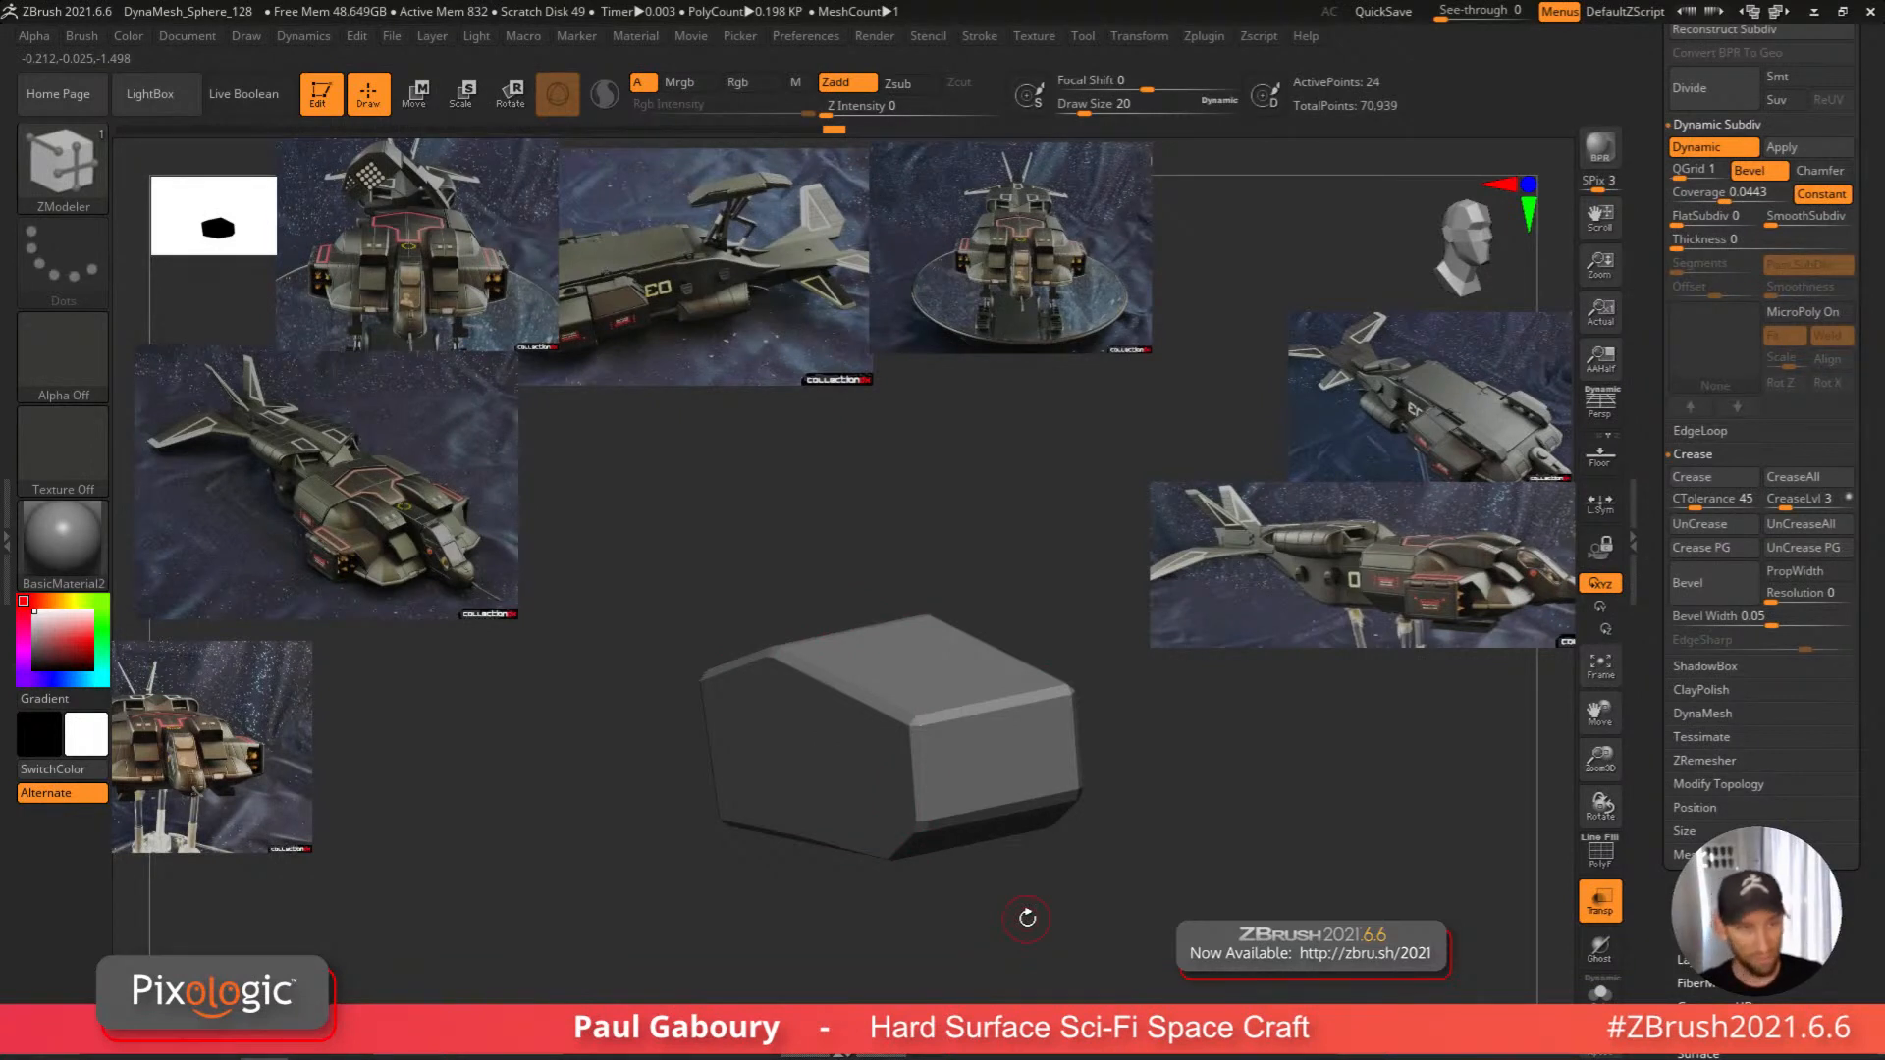
Show the block's polyframe and apply the QGrid bevel dynamic subdivision to the mesh as real geometry.
right_click_drag(1027, 918, 1028, 751)
key("shift+f")
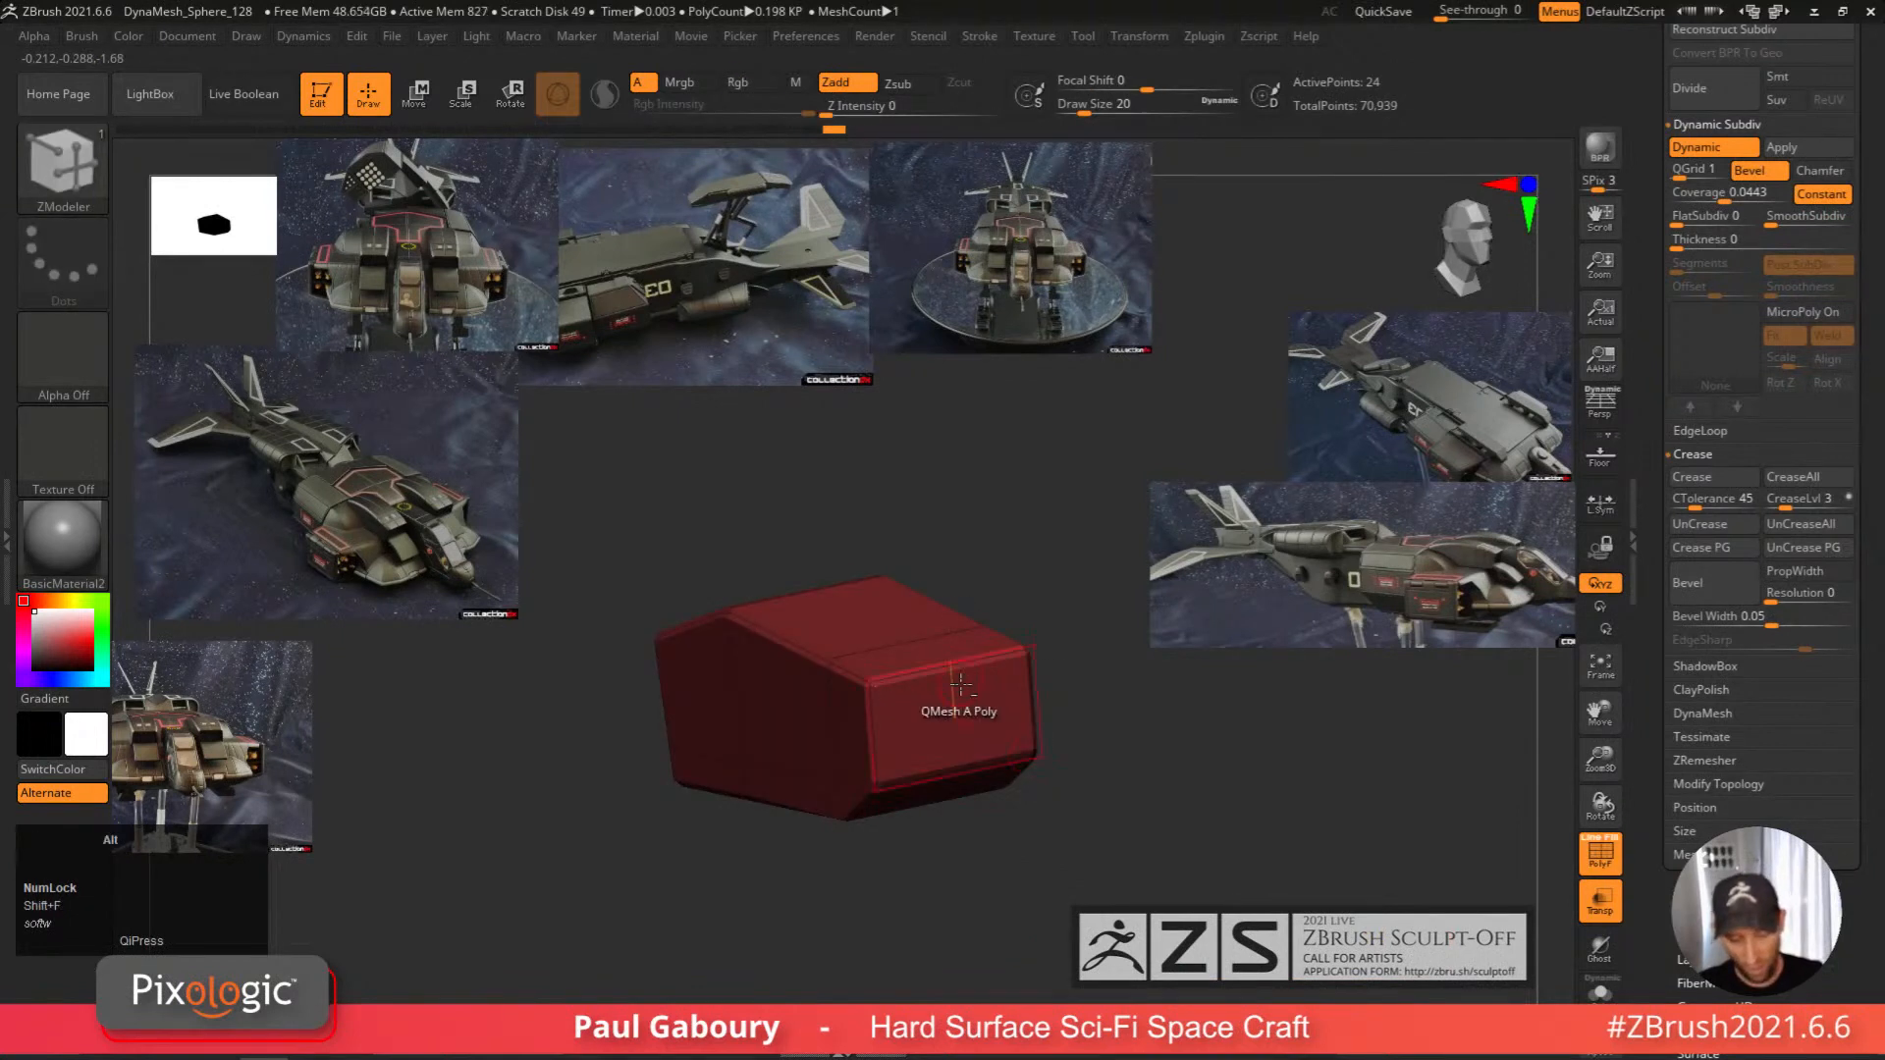
right_click_drag(929, 695, 1061, 809)
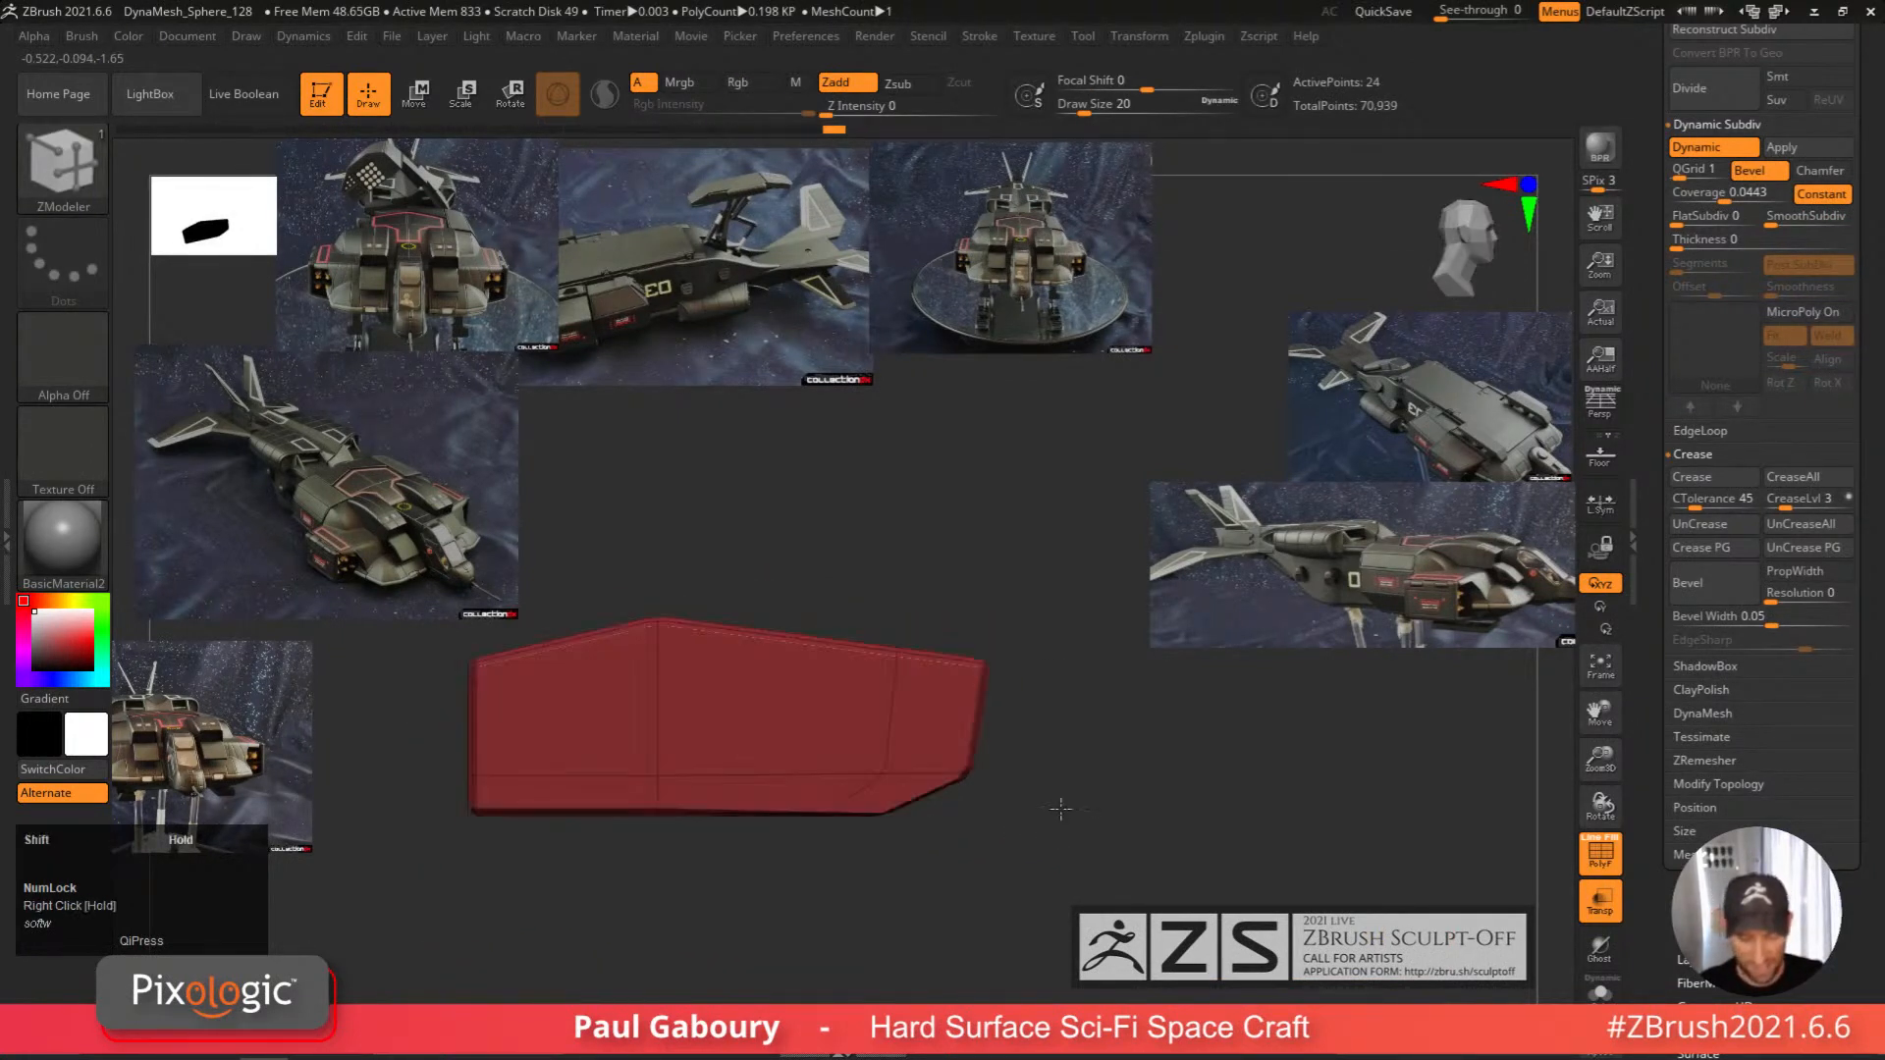
right_click_drag(928, 722, 1129, 765)
left_click_drag(1867, 240, 1867, 503)
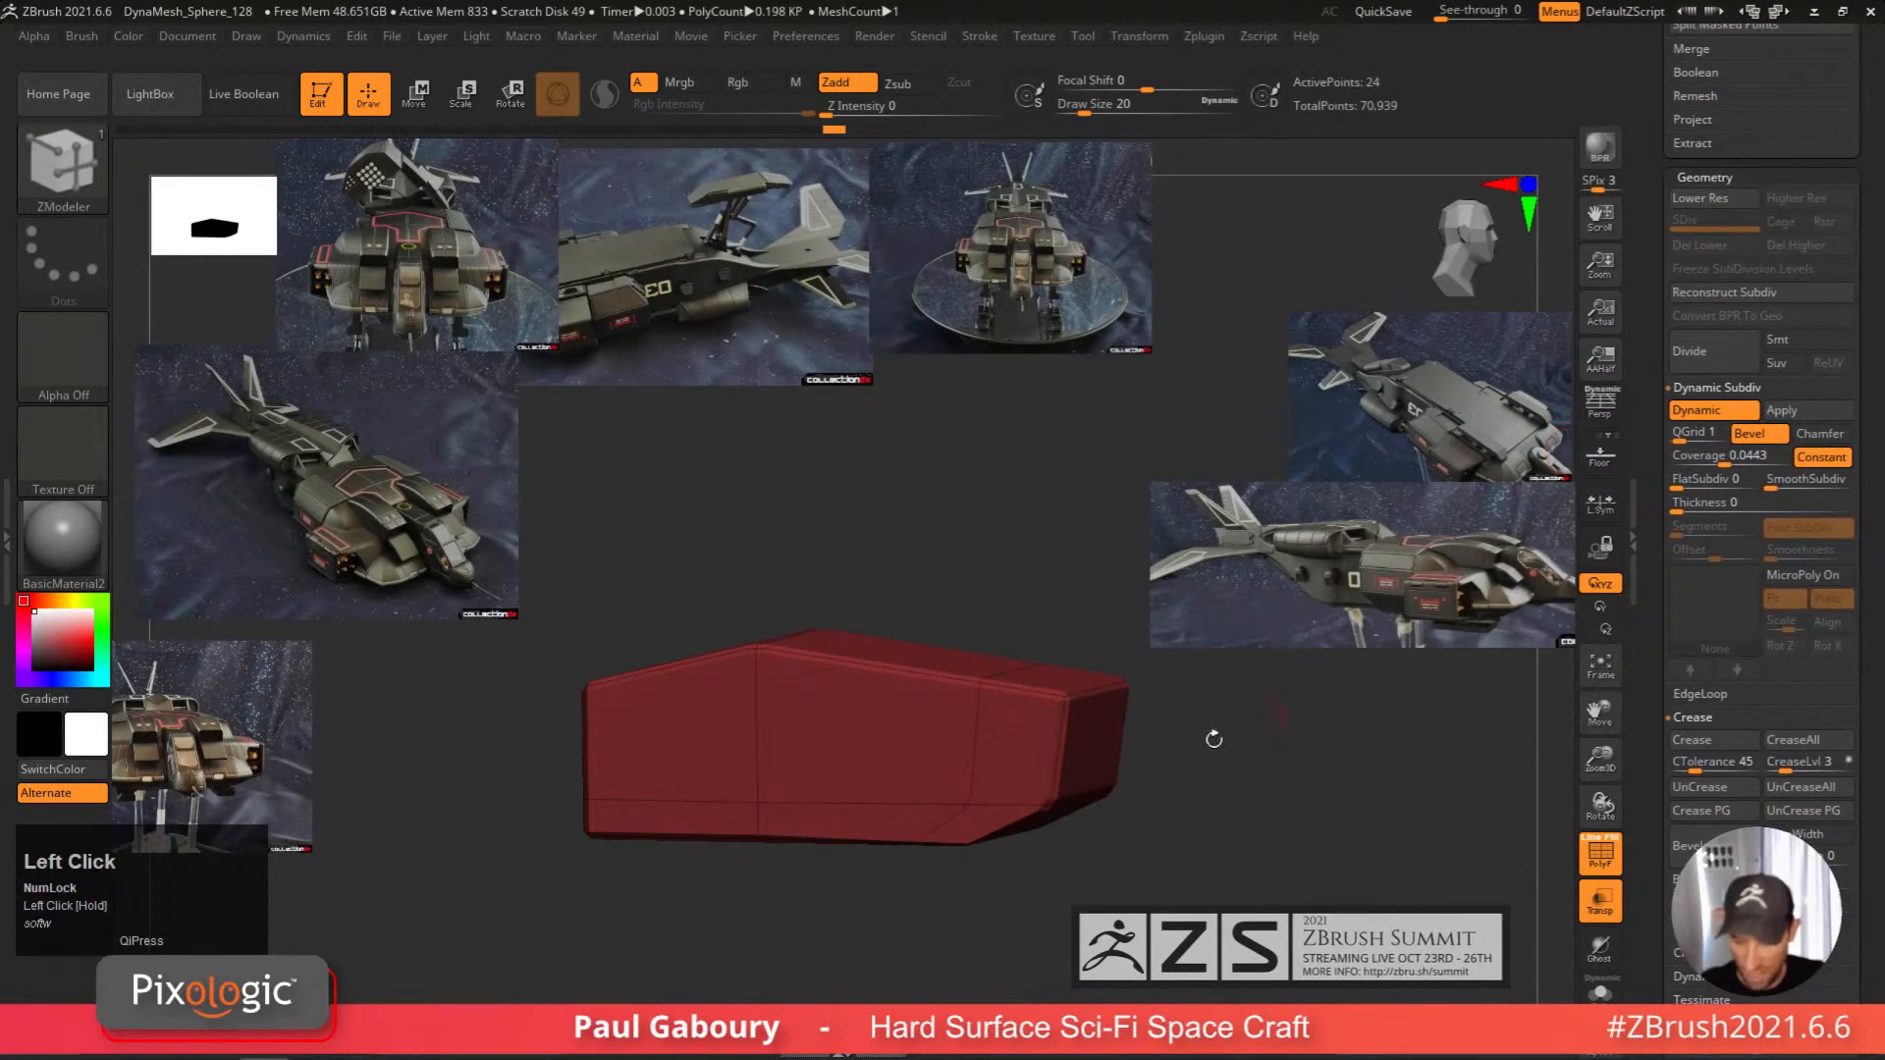
left_click(1813, 411)
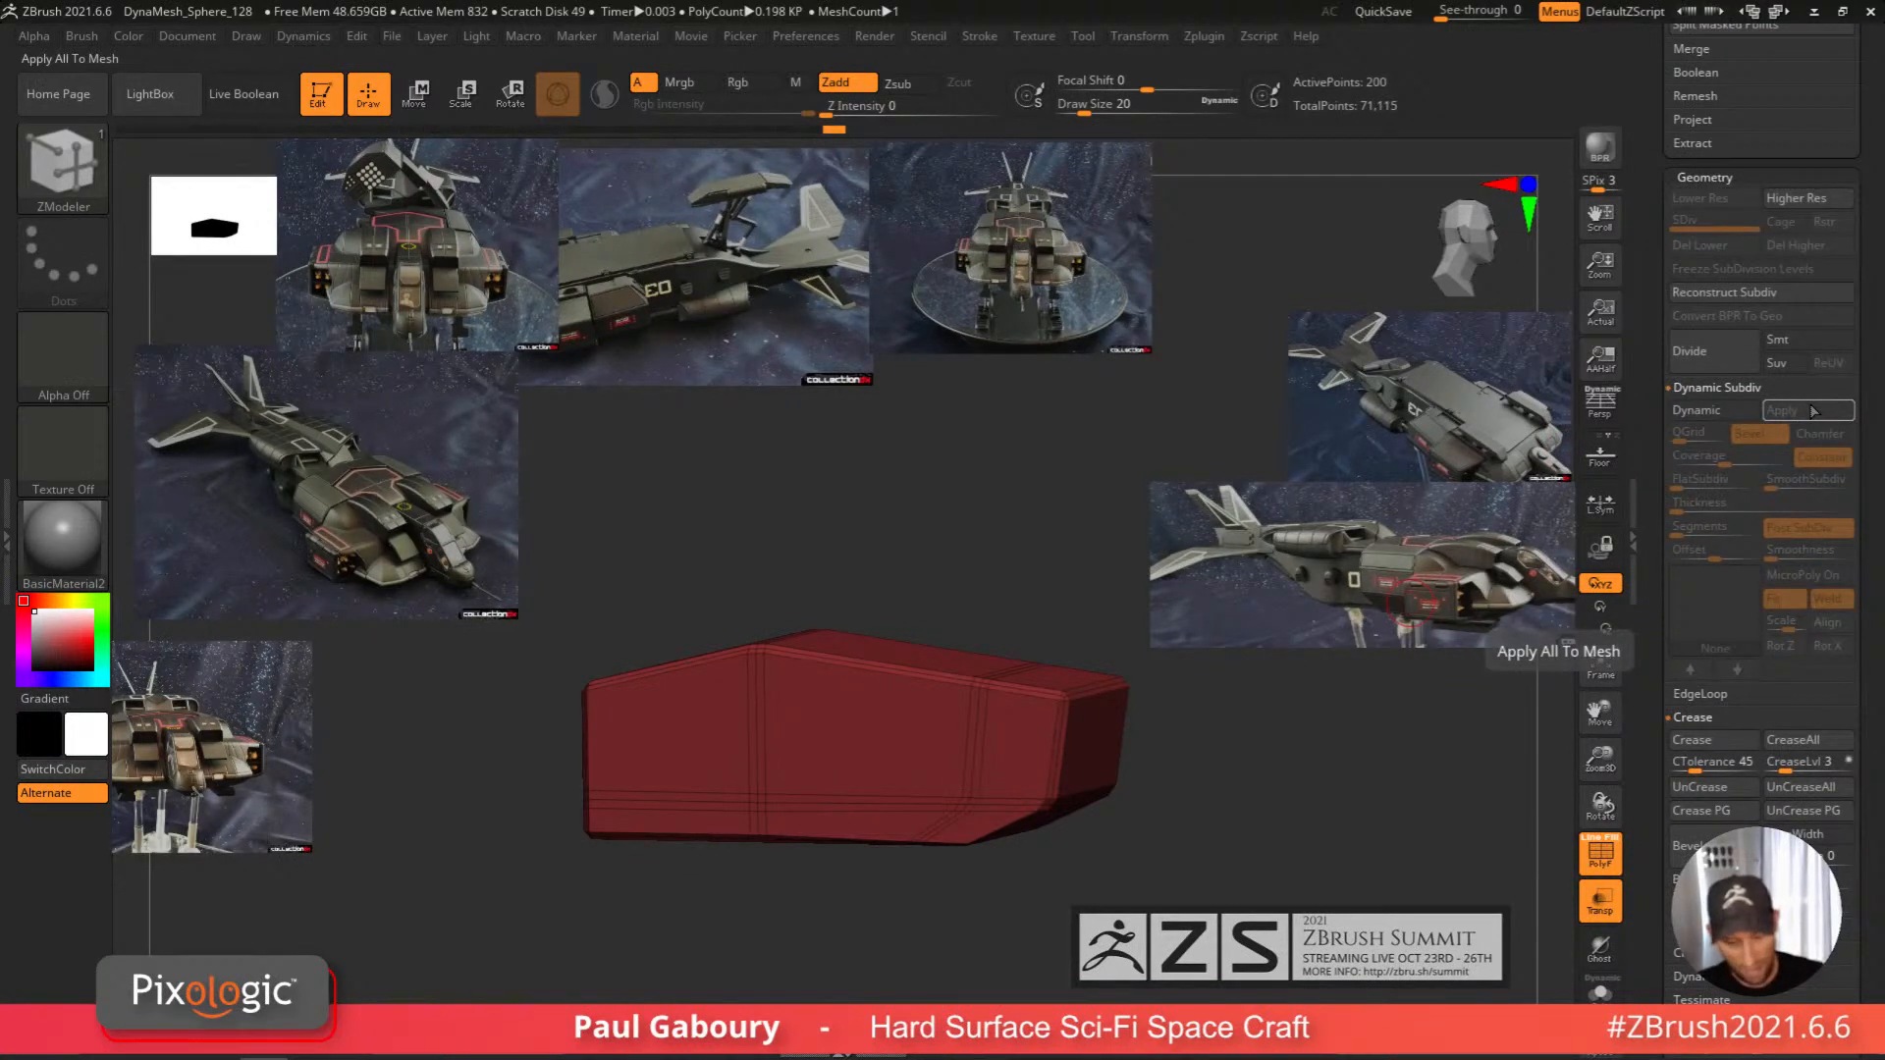
With the ZModeler Insert EdgeLoop action, delete the extra vertical loops flanking the roof-peak edge and the edge near the nose.
right_click_drag(709, 658, 766, 654)
right_click_drag(766, 654, 805, 589, "alt")
right_click_drag(805, 589, 827, 678, "ctrl")
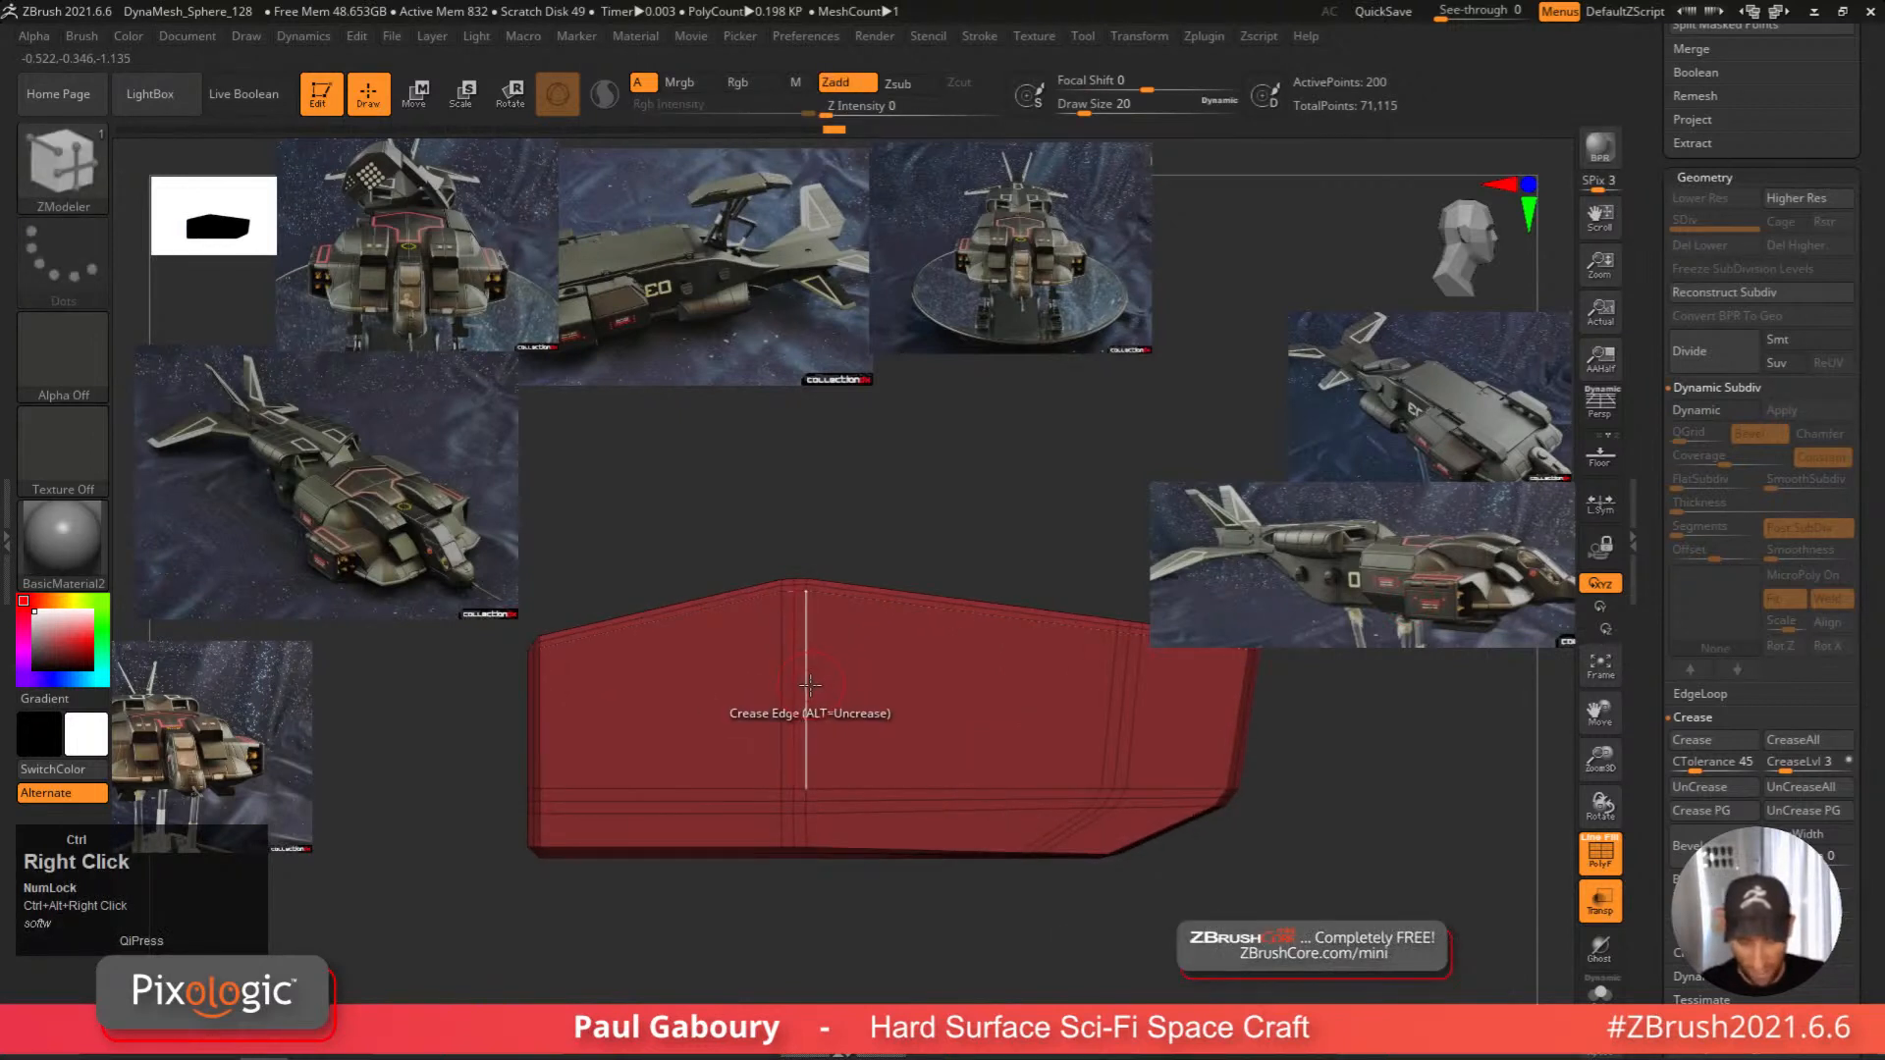
key("space")
left_click(801, 452)
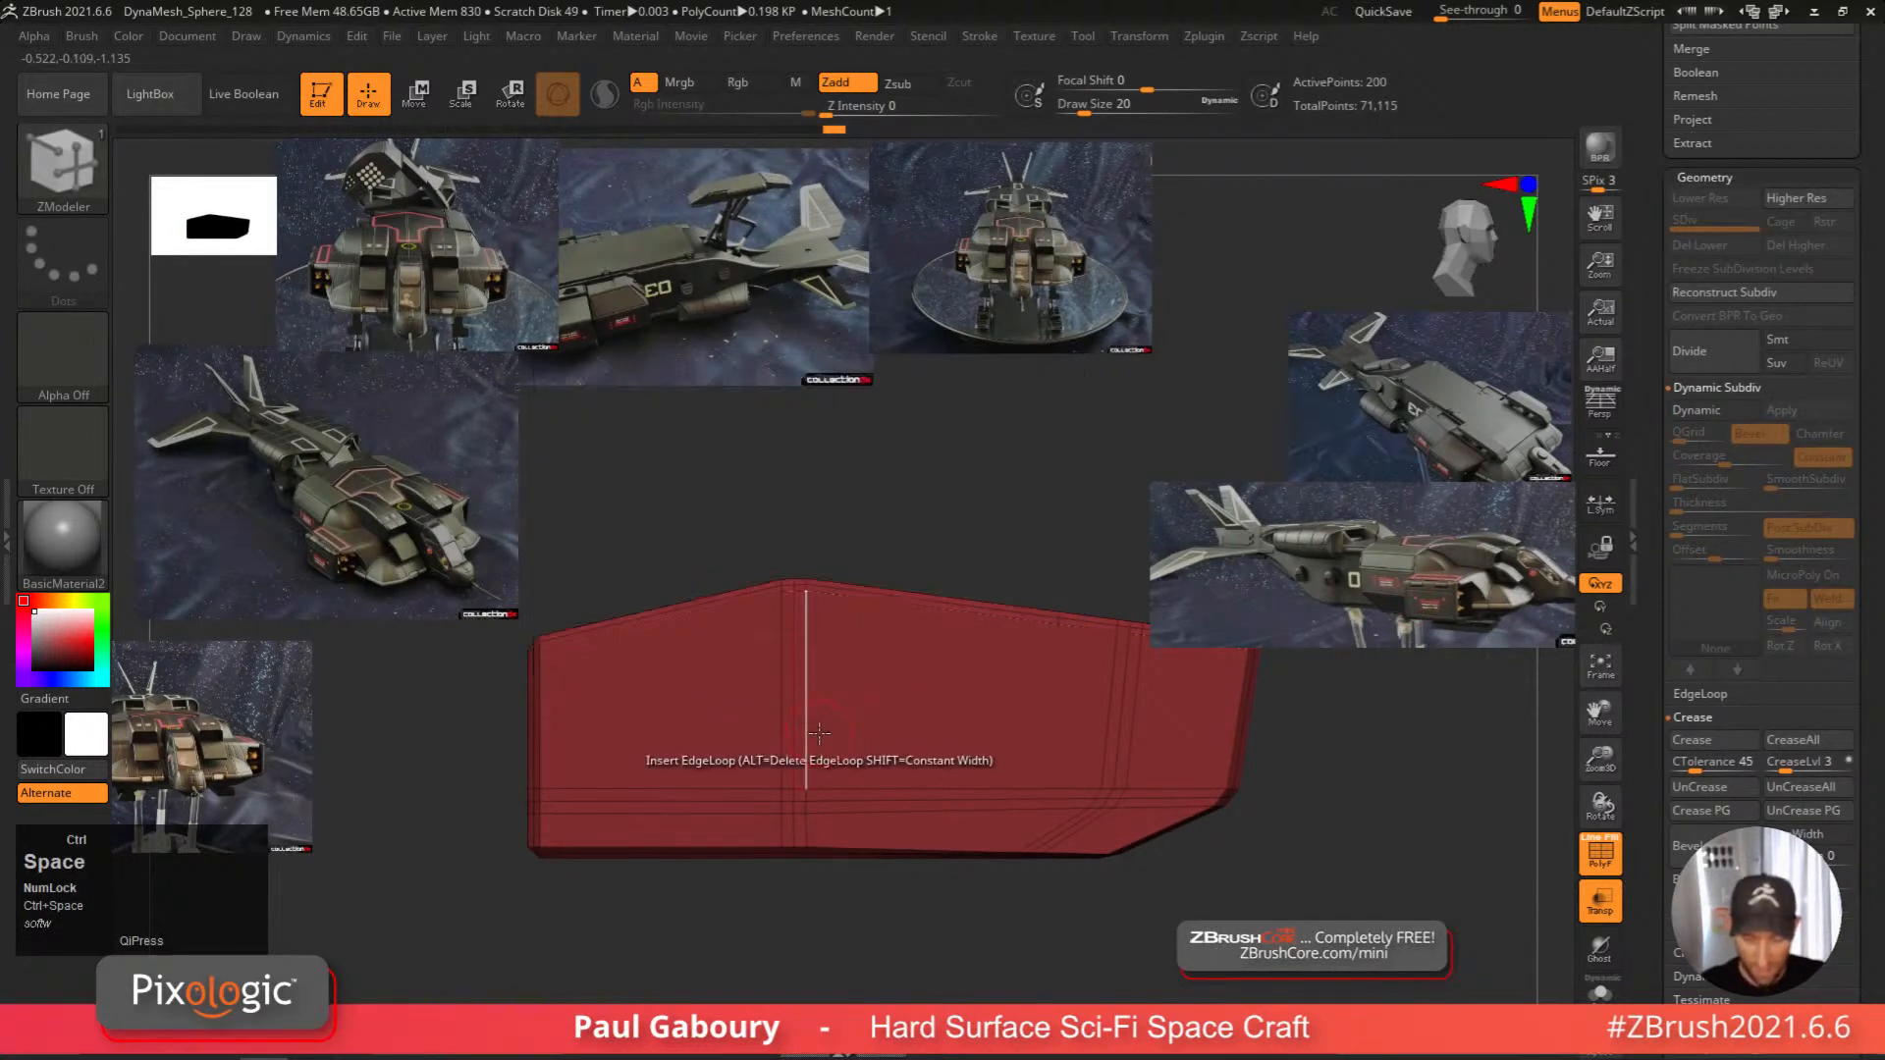
left_click(777, 714, "alt")
left_click(777, 714, "alt")
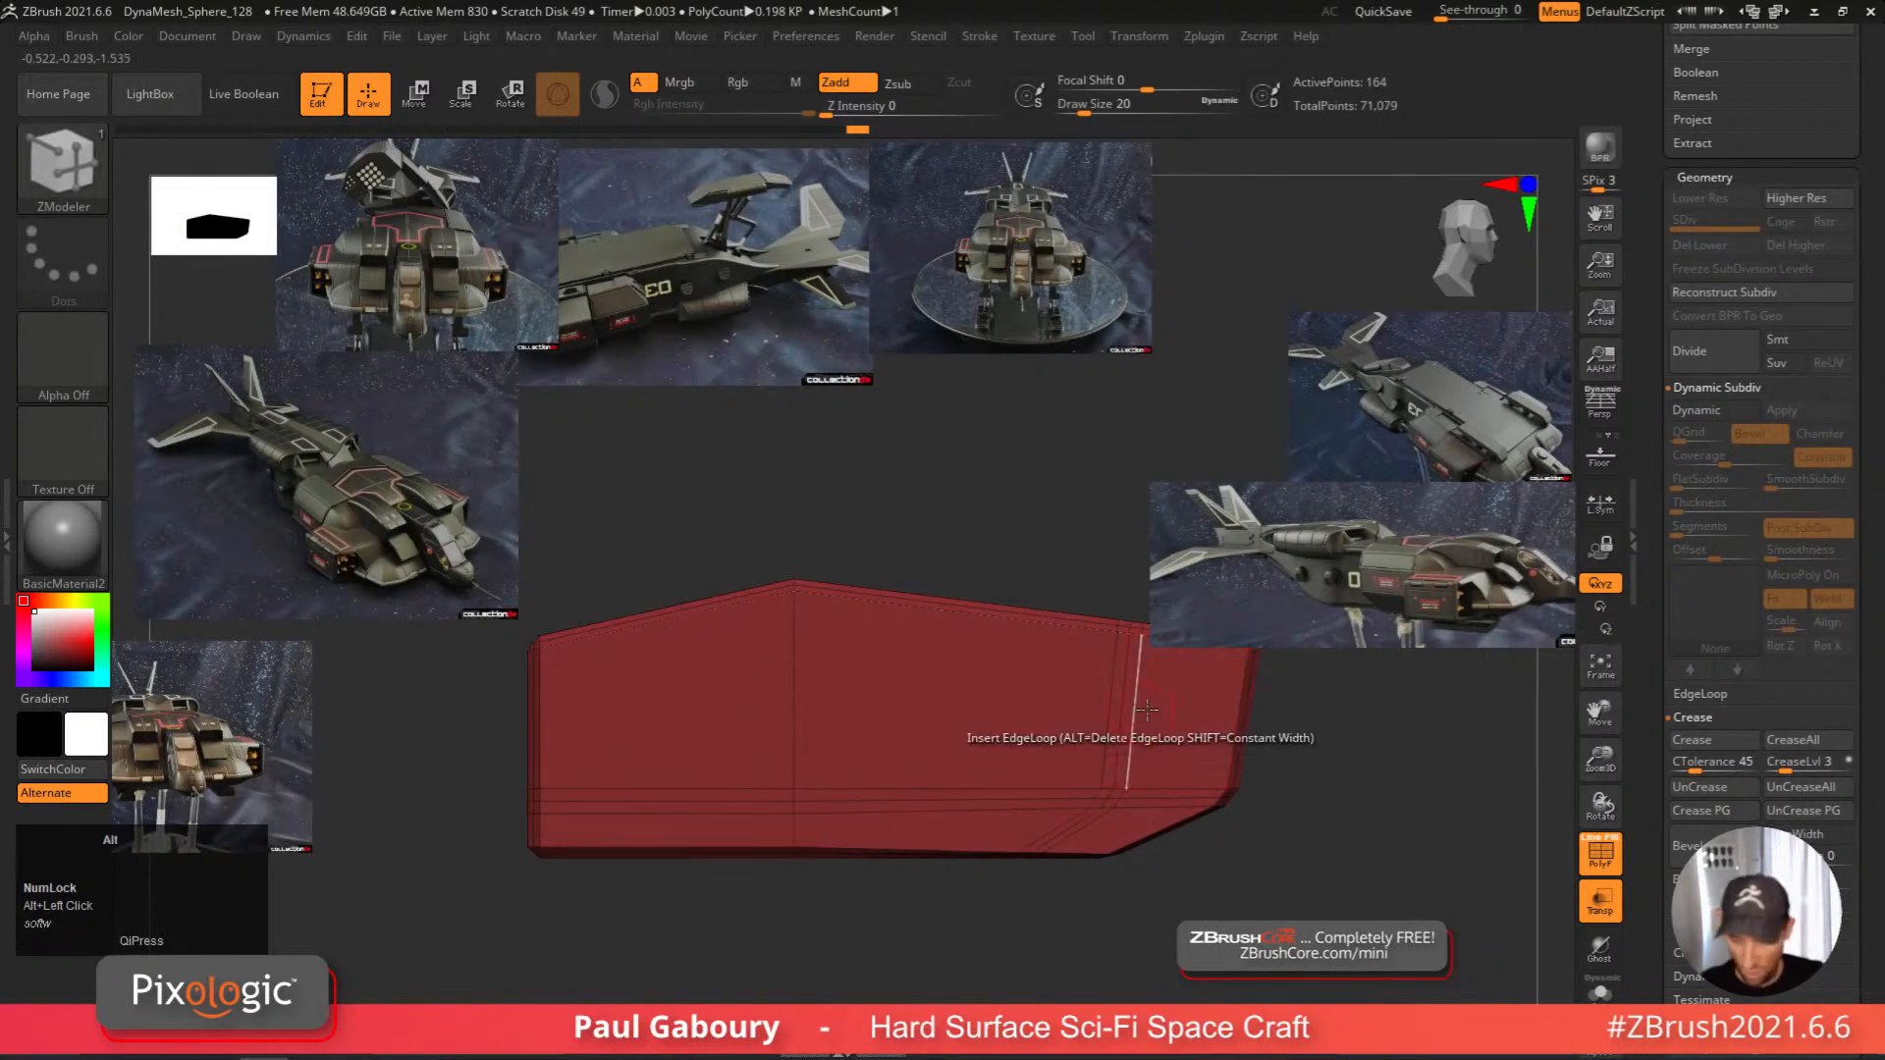
right_click_drag(1139, 705, 956, 705, "alt")
left_click(955, 704, "alt")
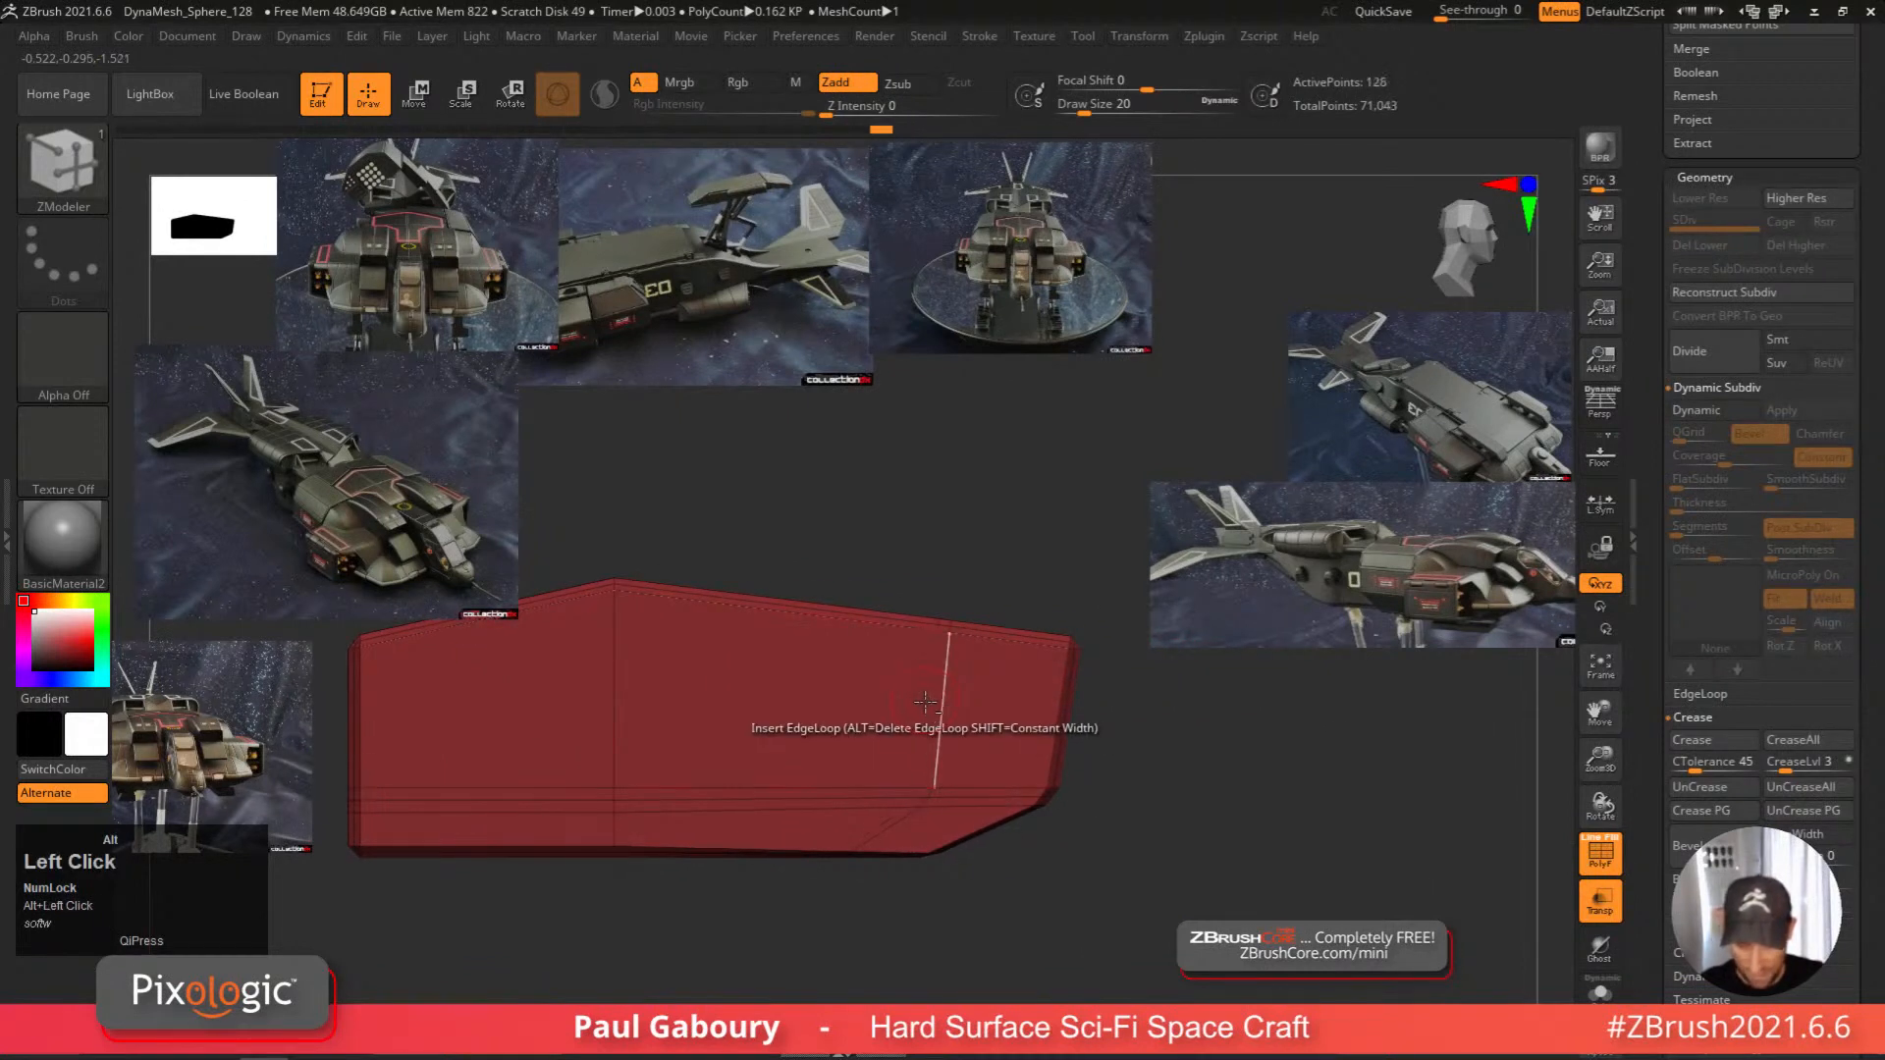
mouse_move(985, 840)
right_mouse_down("ctrl")
mouse_move(1048, 804)
mouse_move(1022, 805)
mouse_move(977, 751)
mouse_move(989, 812)
mouse_move(964, 783)
mouse_move(948, 800)
mouse_move(1038, 856)
right_mouse_up("ctrl")
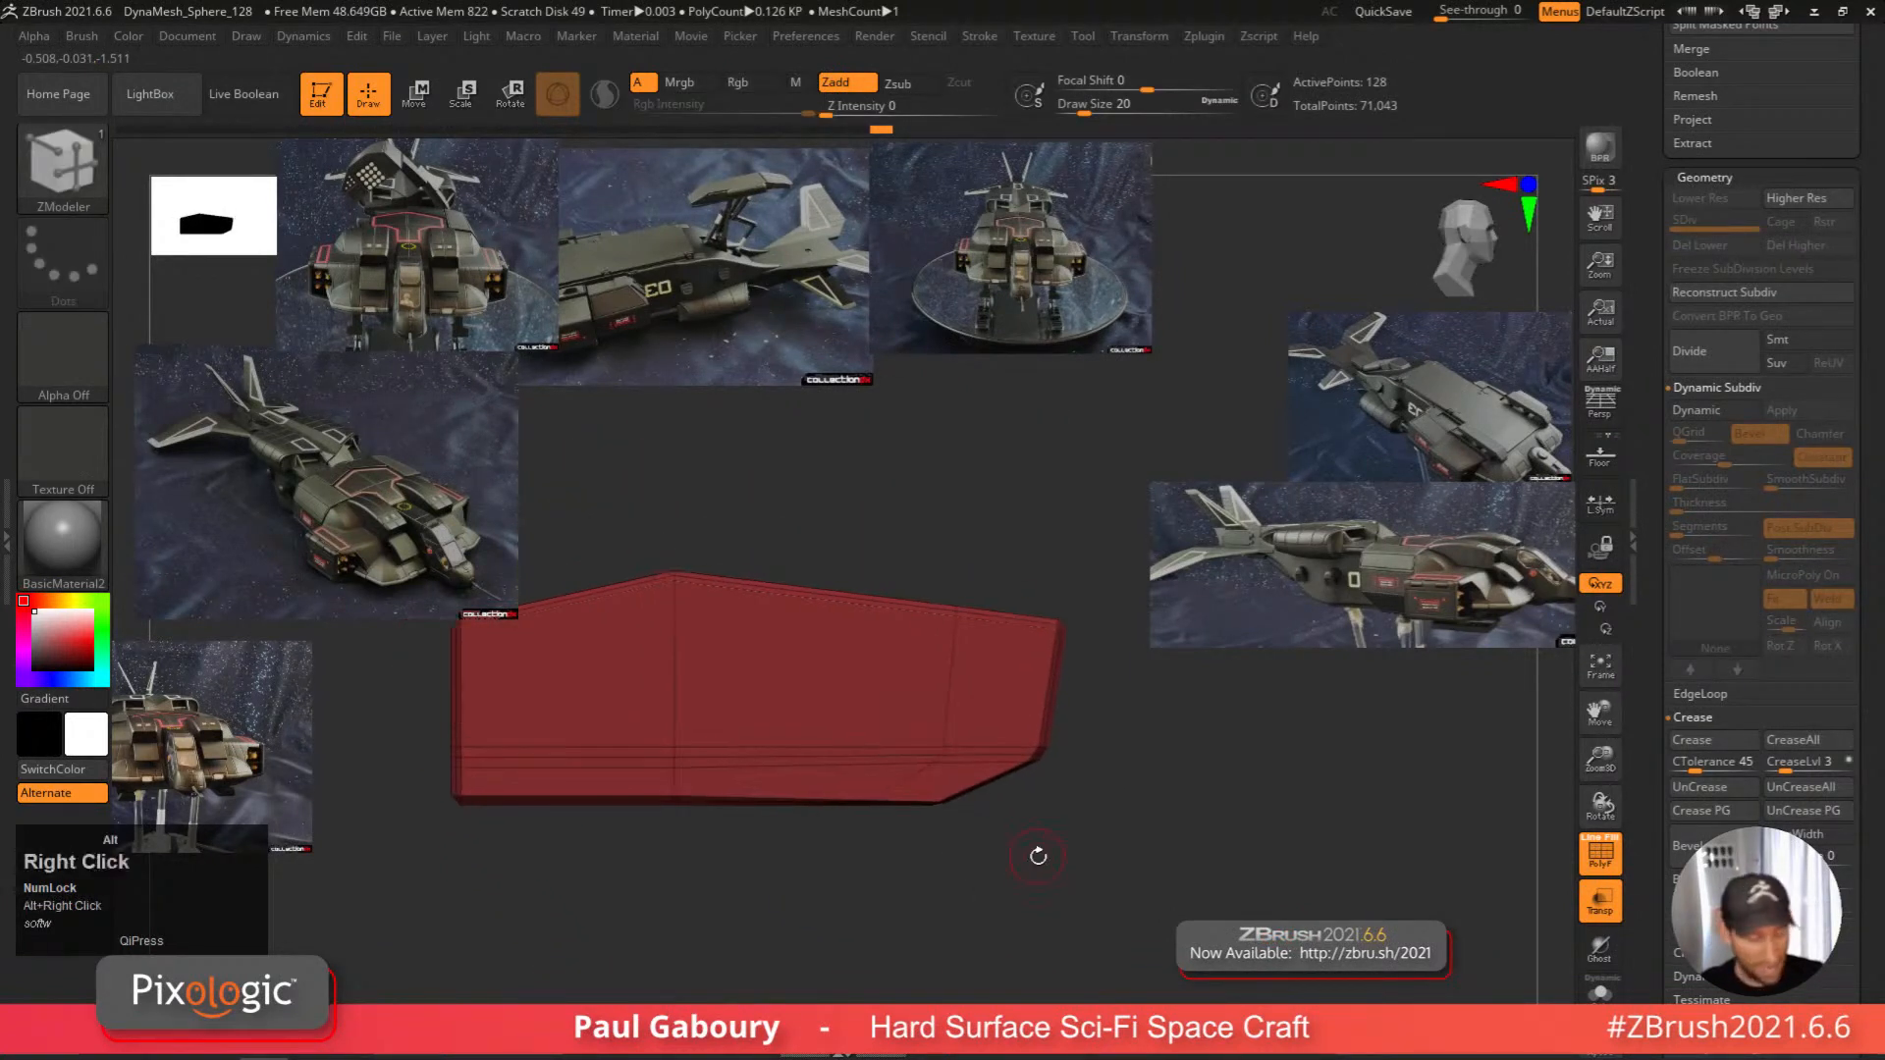
Turn on Dynamic Subdivision with QGrid 0 and SmoothSubdiv 3, and inspect the smoothed block with and without polyframe.
key("d")
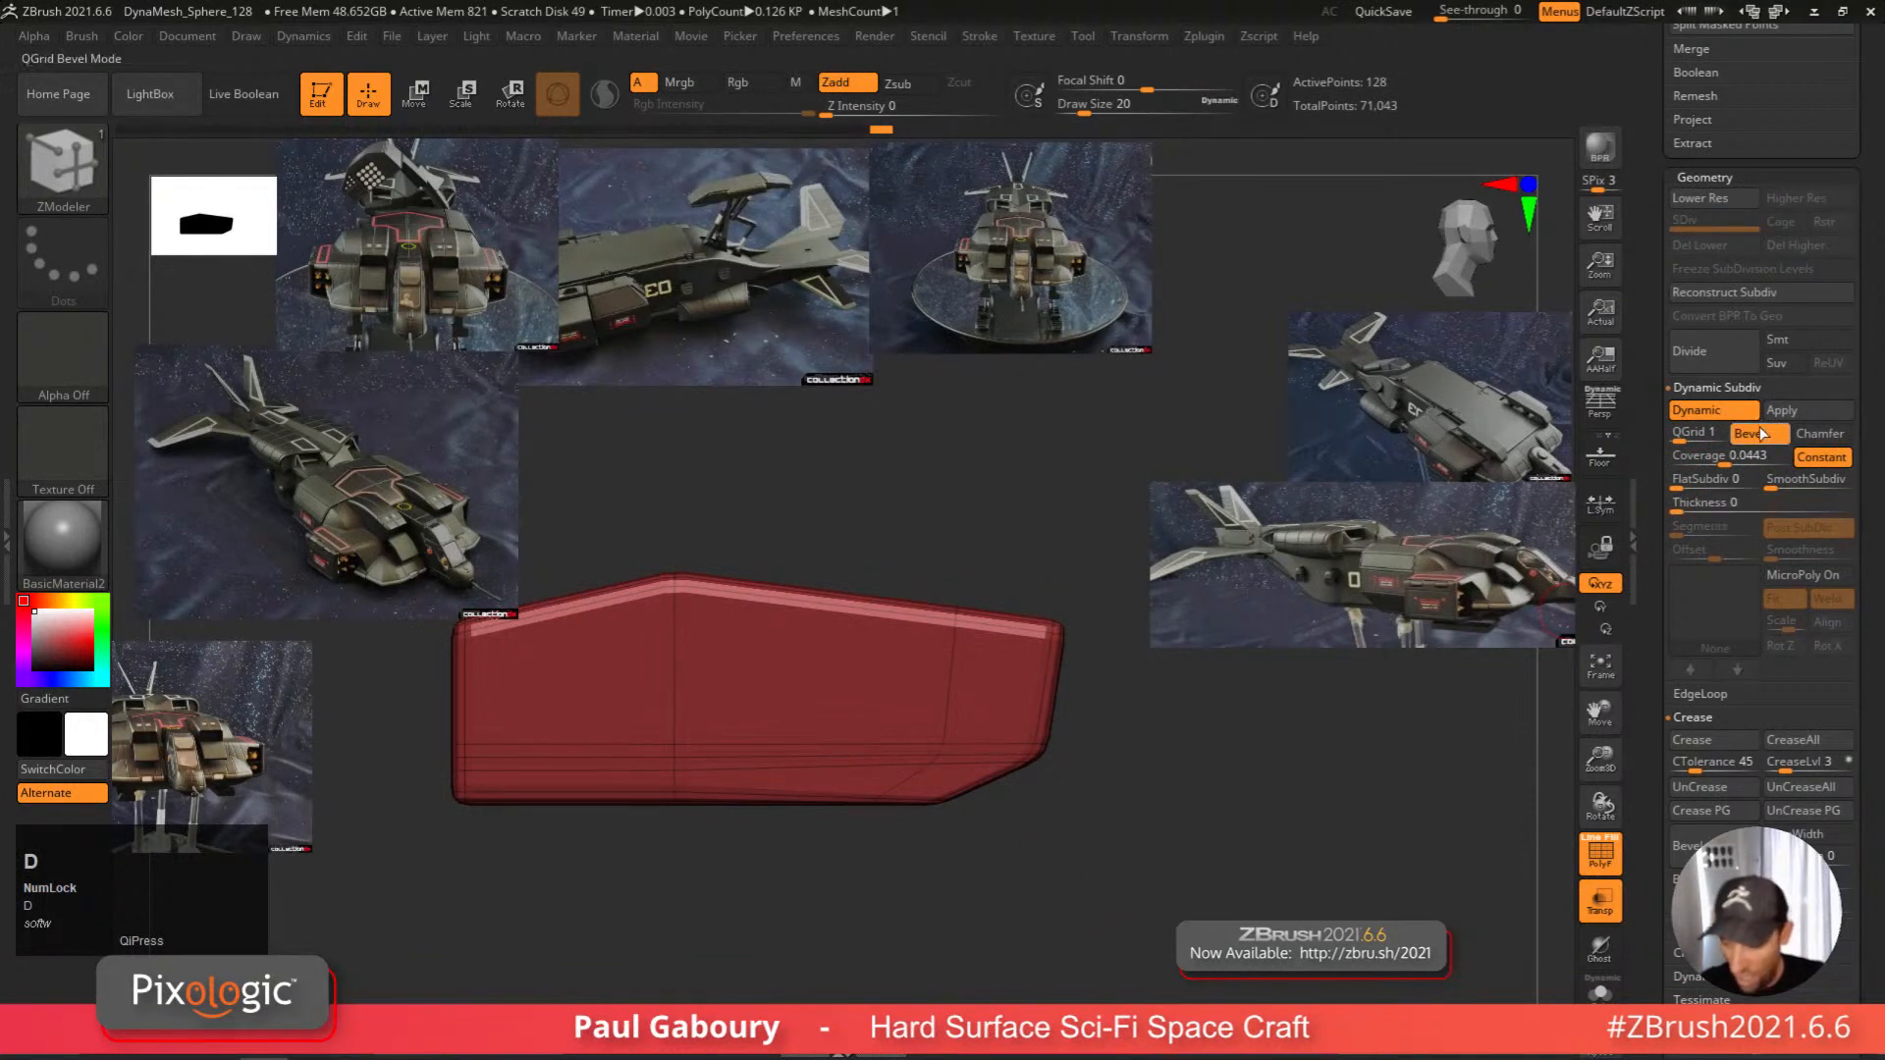
left_click_drag(1699, 433, 1667, 435)
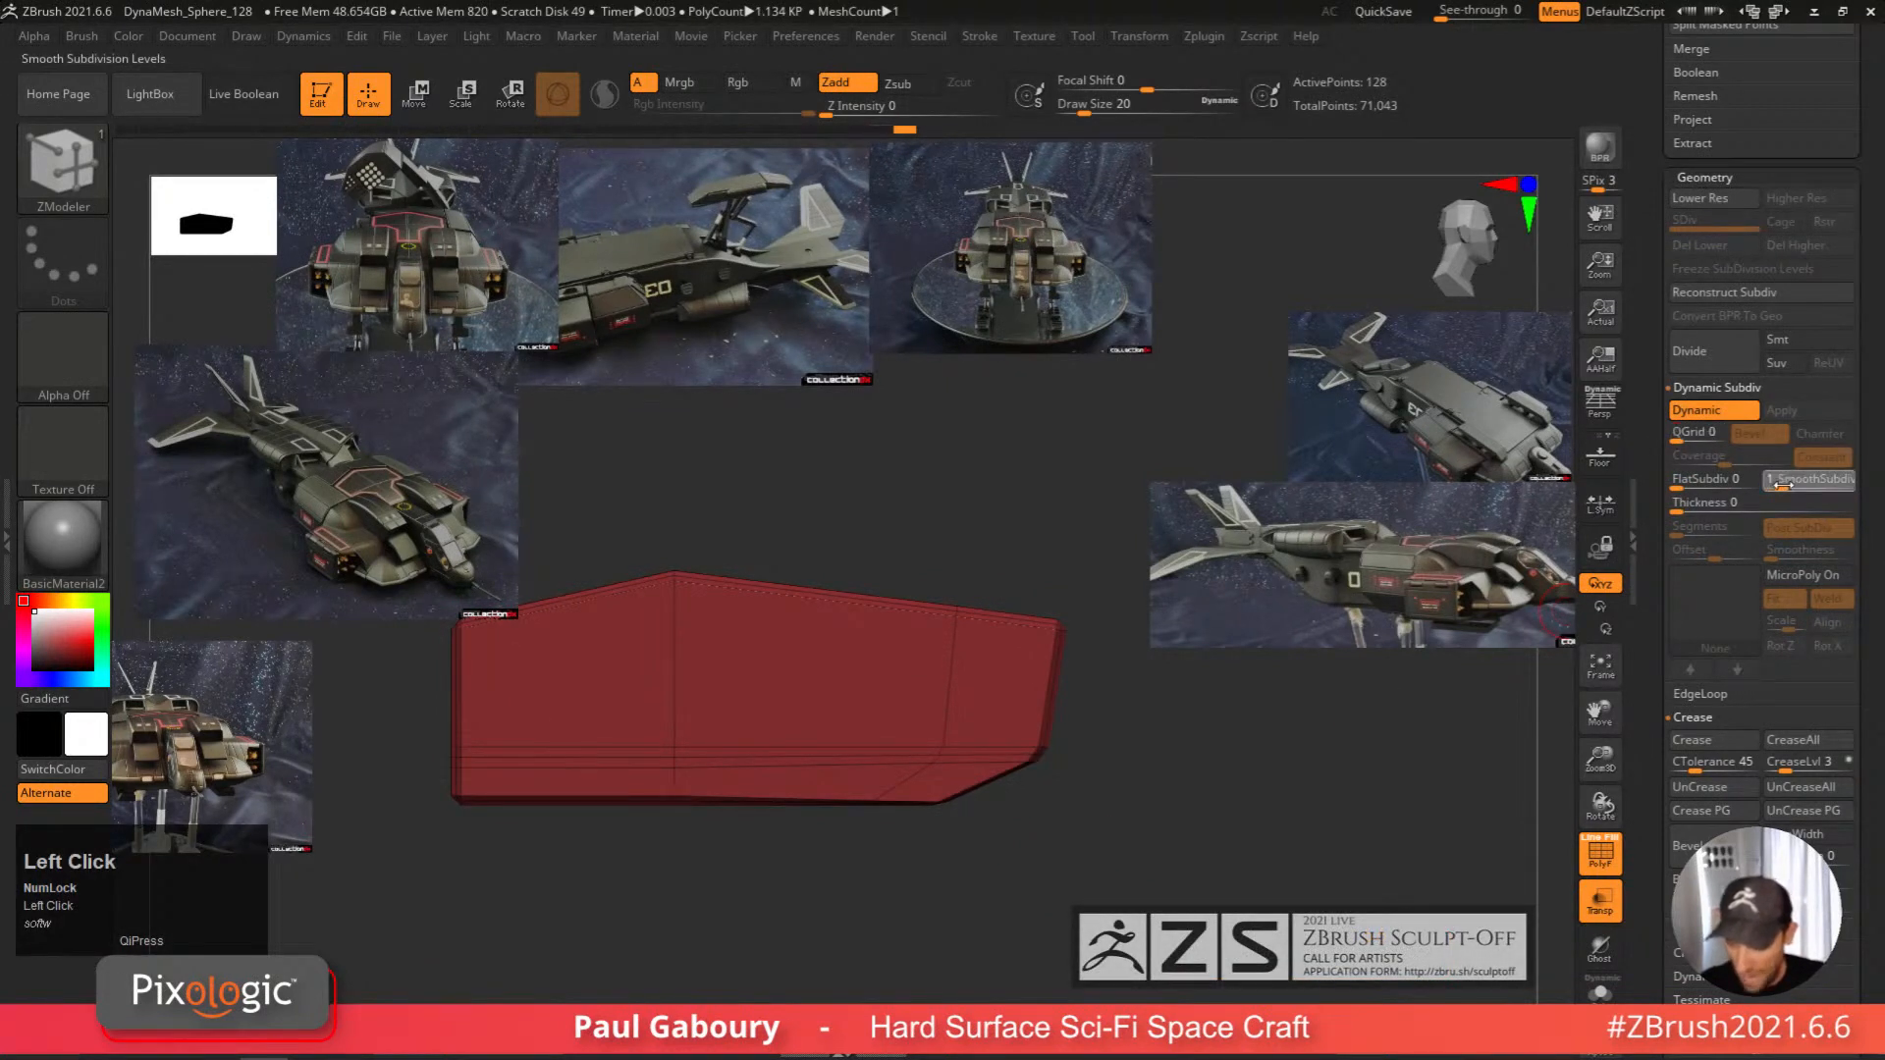
left_click_drag(1800, 483, 1802, 483)
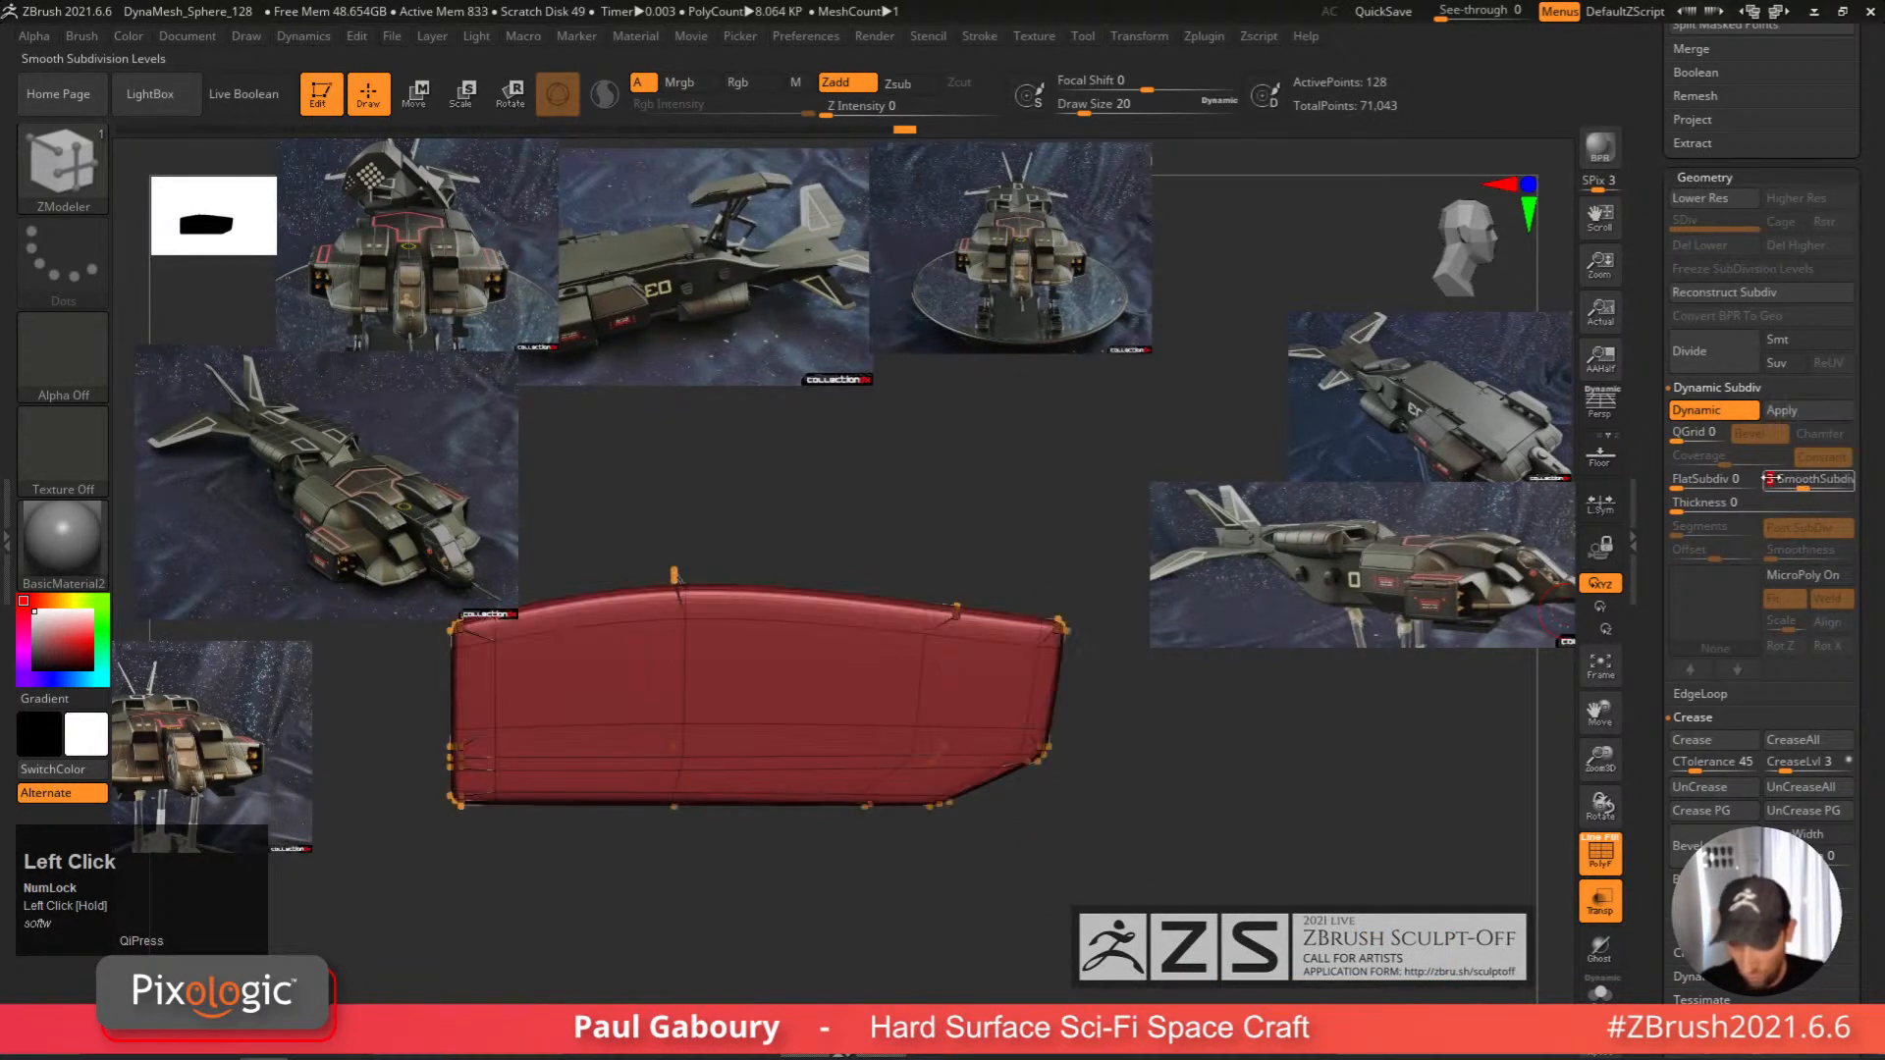
mouse_move(1181, 810)
right_mouse_down("ctrl")
mouse_move(1187, 751)
mouse_move(1061, 791)
mouse_move(1056, 825)
mouse_move(1028, 687)
mouse_move(1033, 860)
right_mouse_up("ctrl")
key("shift+f")
key("shift+f")
Switch Dynamic Subdivision off and crease the bevel loop along the block's upper side edge using Crease with EdgeLoop Complete.
key("ctrl")
key("shift+d")
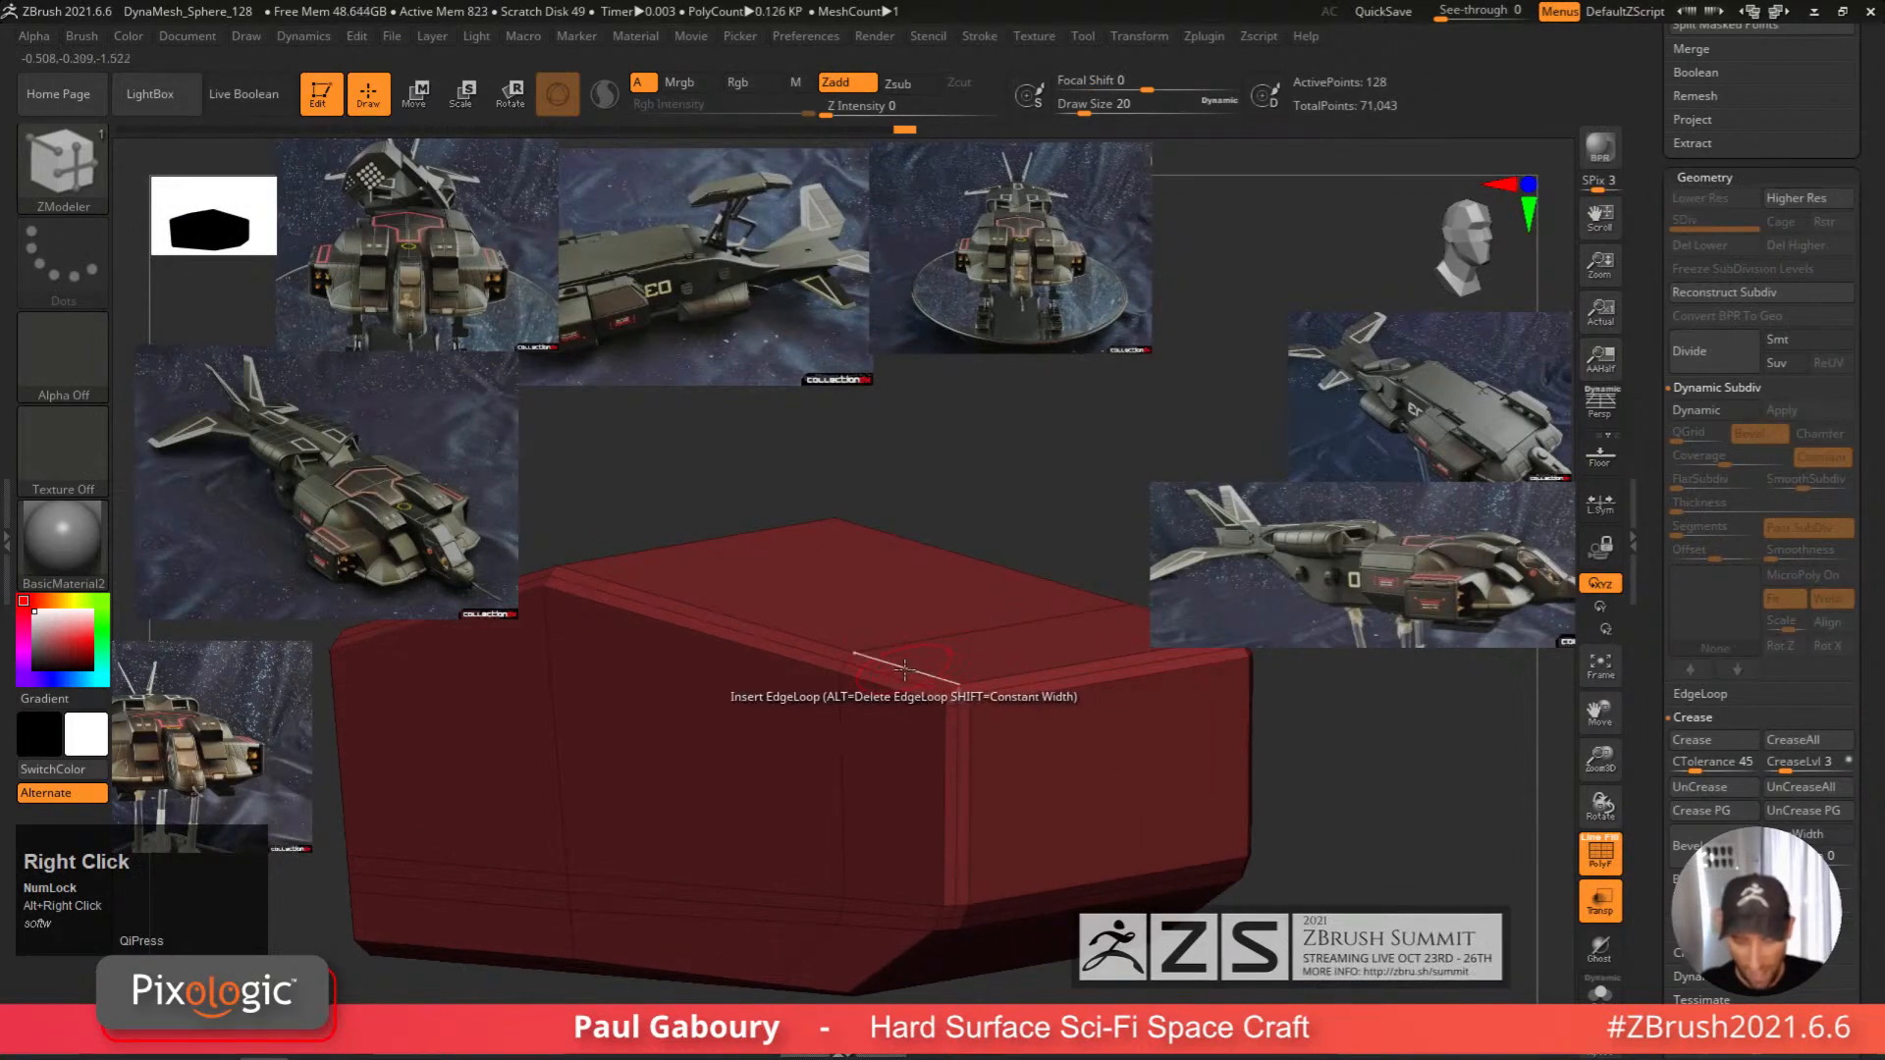
key("space")
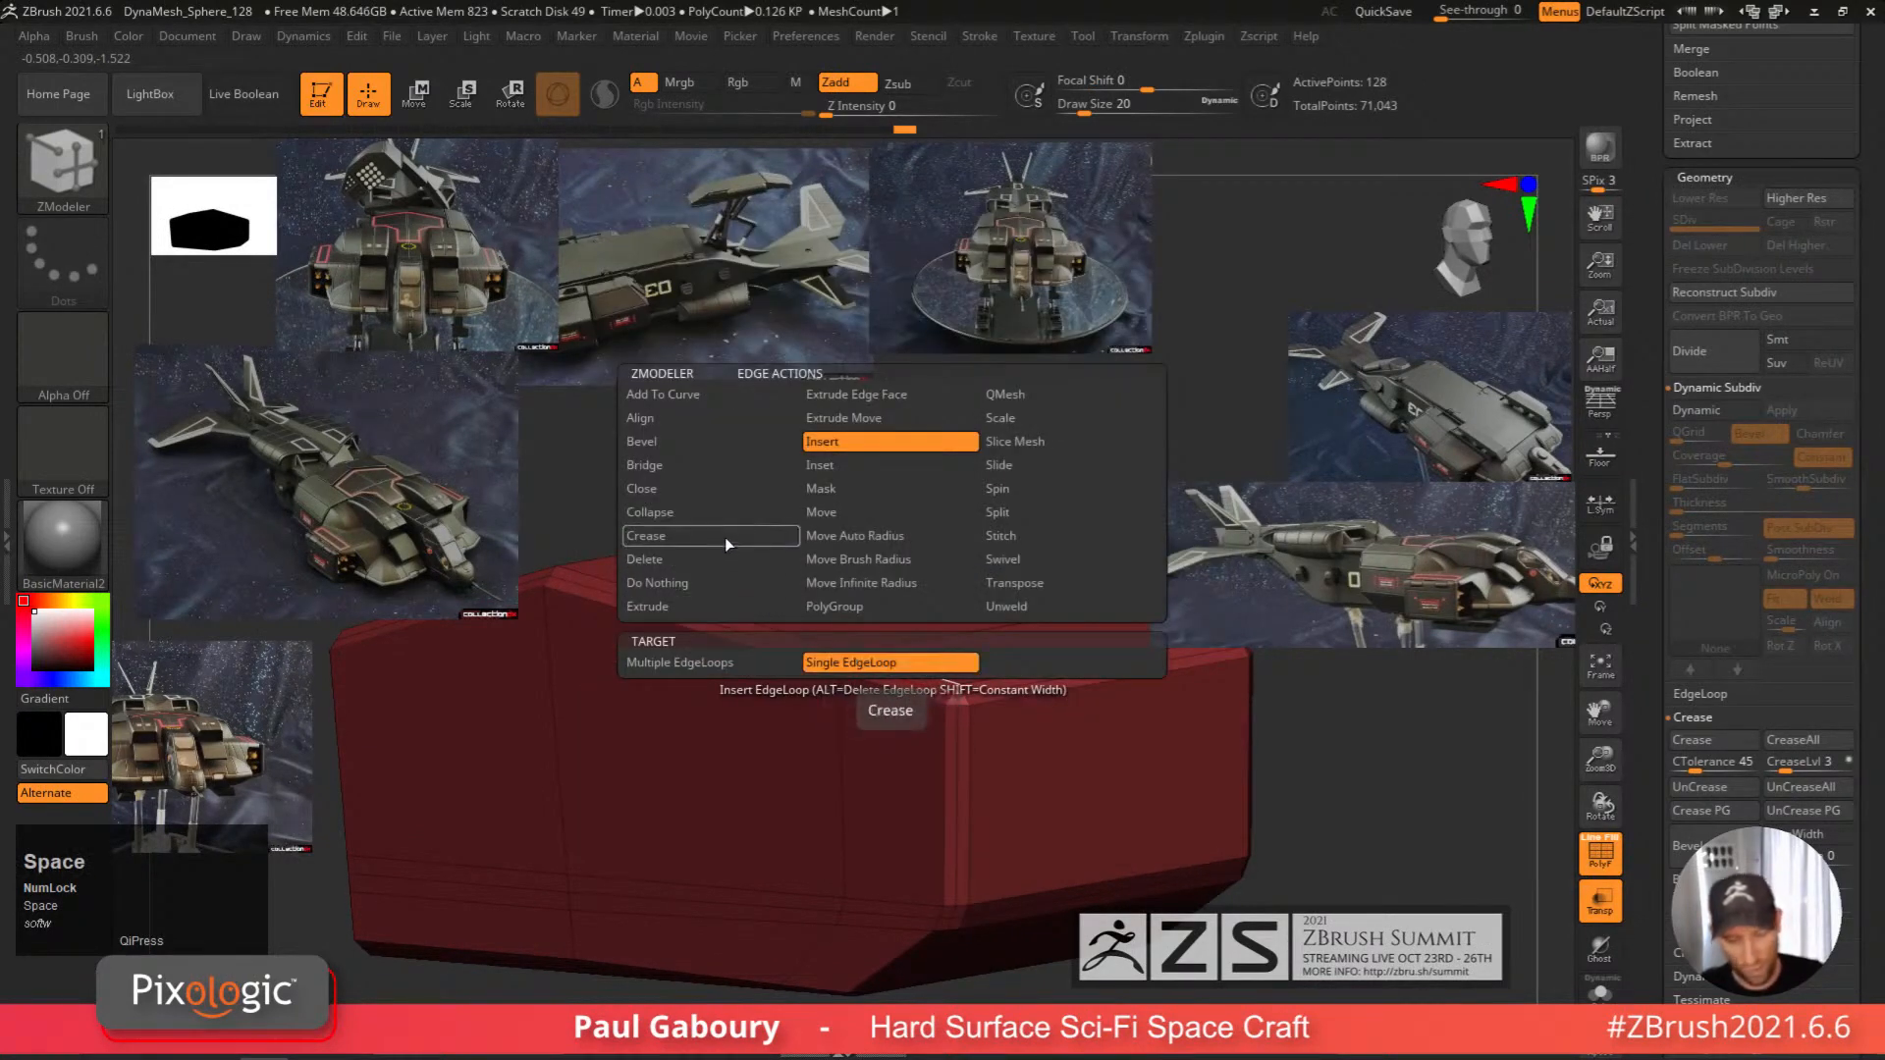
left_click(725, 538)
left_click(904, 663)
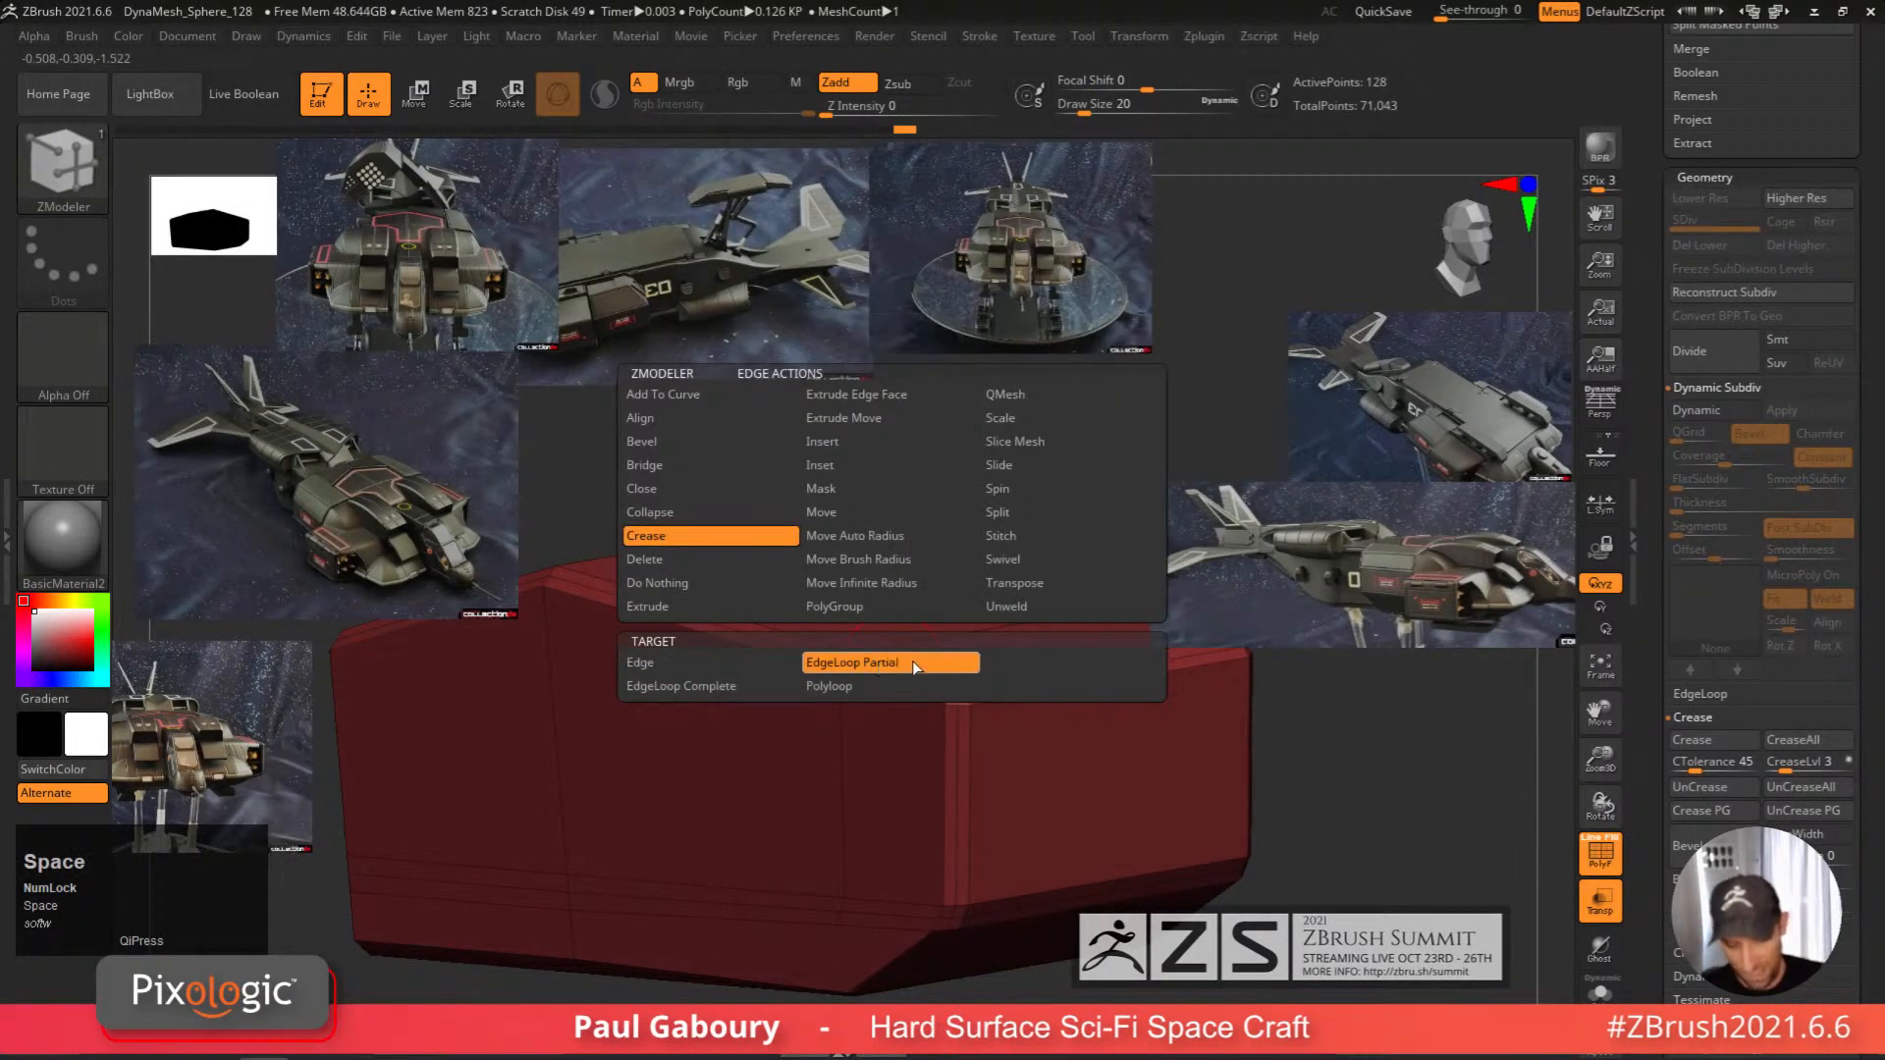
left_click(776, 686)
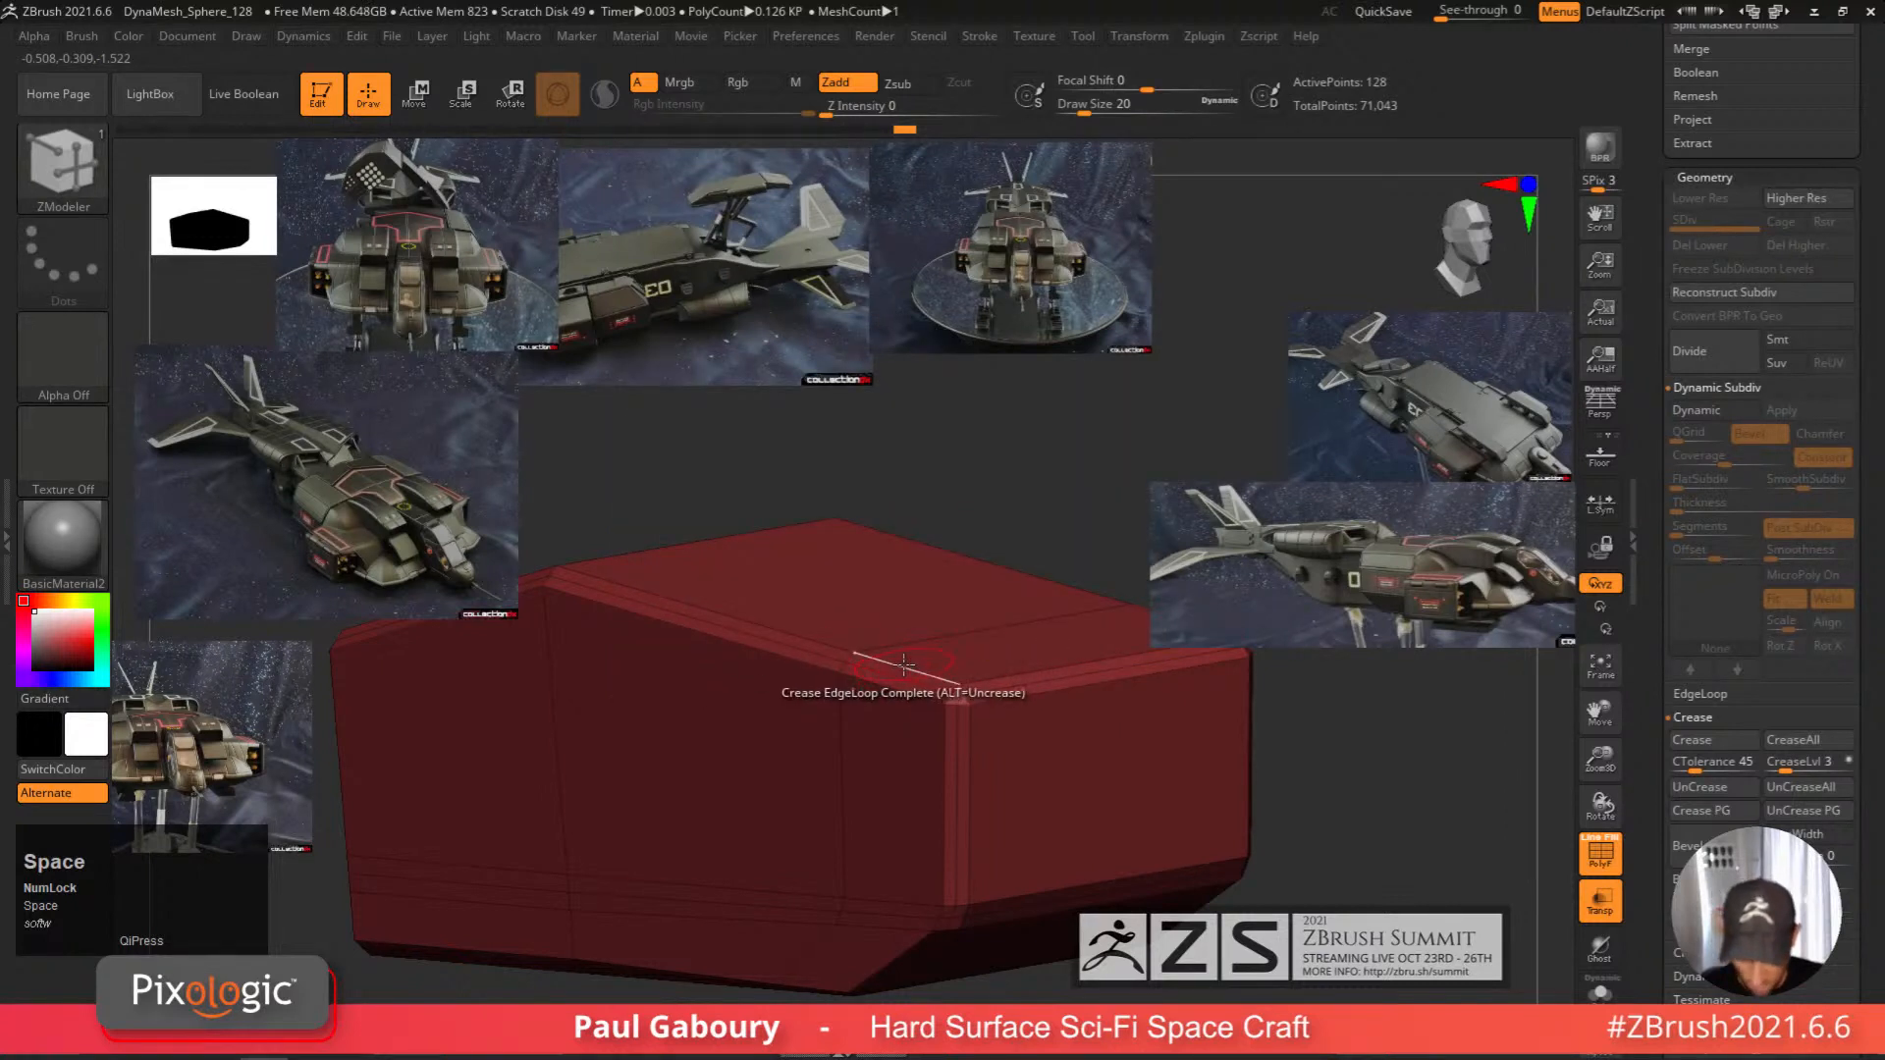
left_click(904, 665)
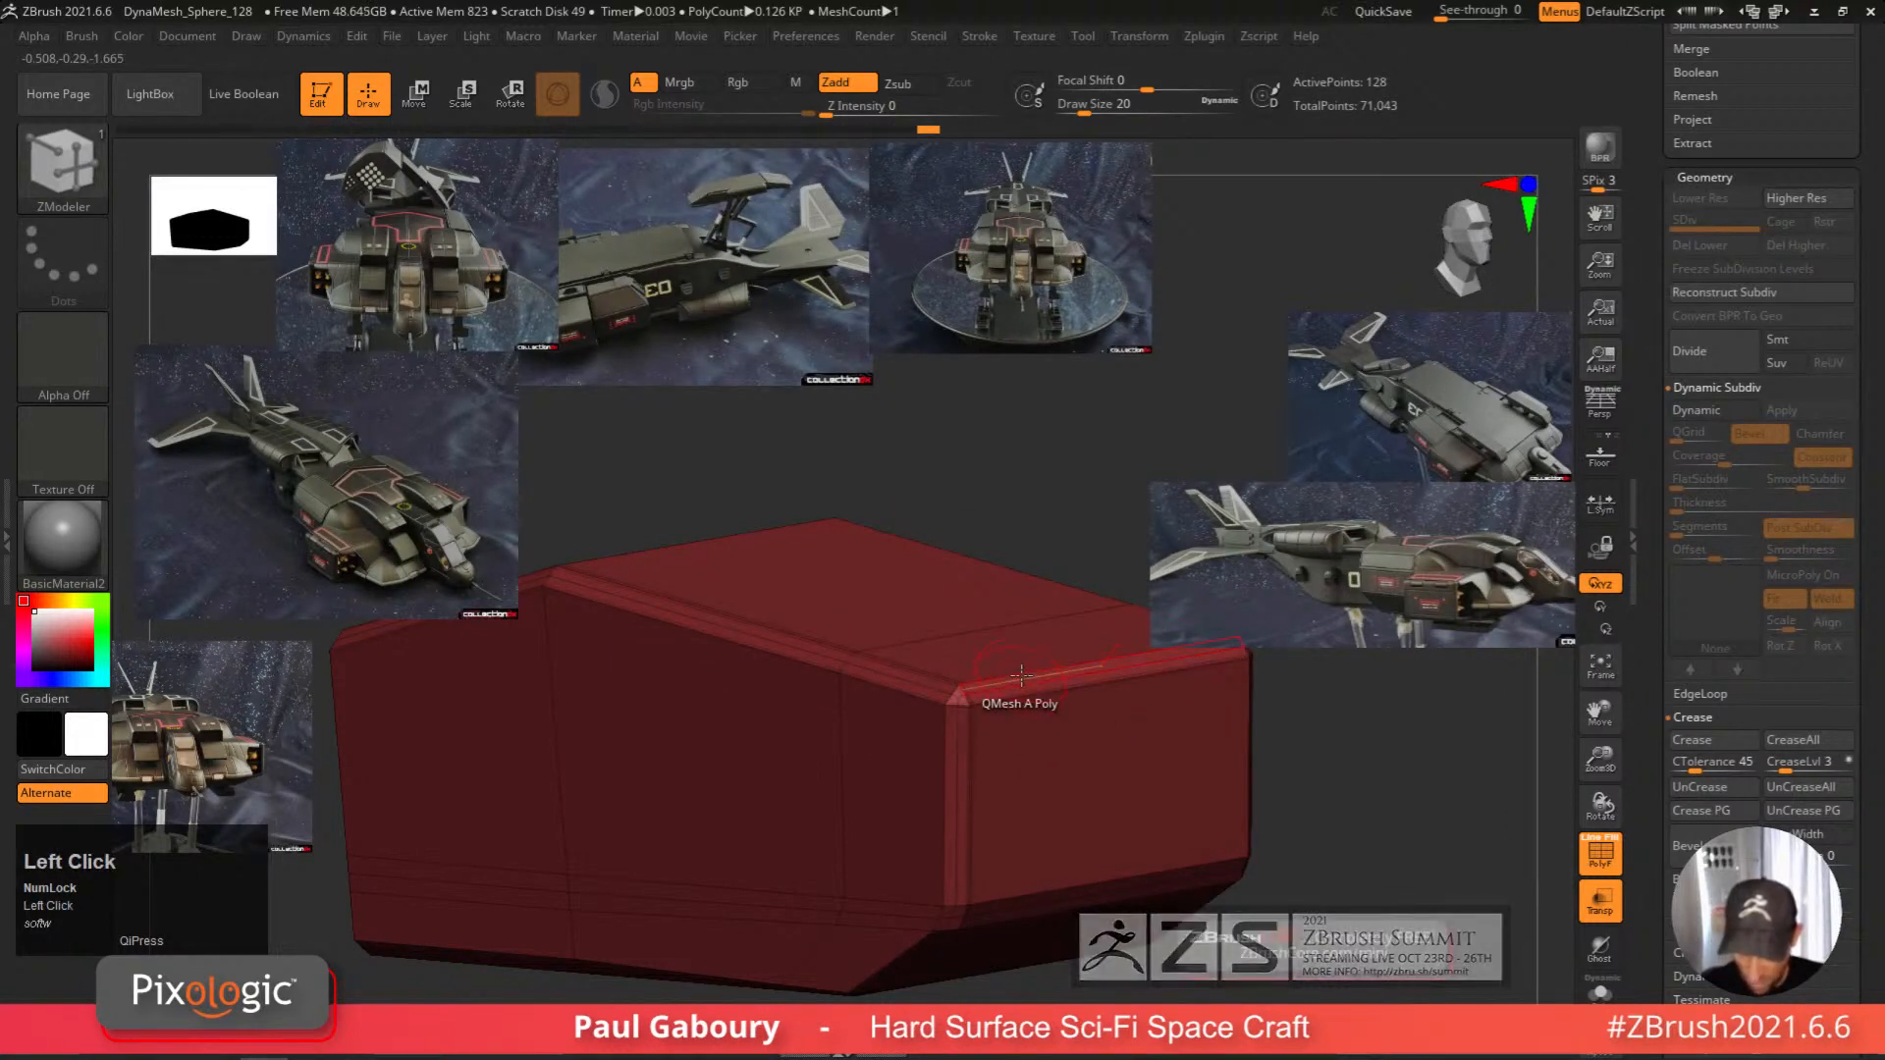
Crease the complete edge loops along the lower and upper bevelled edges of the block's front face.
right_click_drag(977, 771, 1004, 741, "alt")
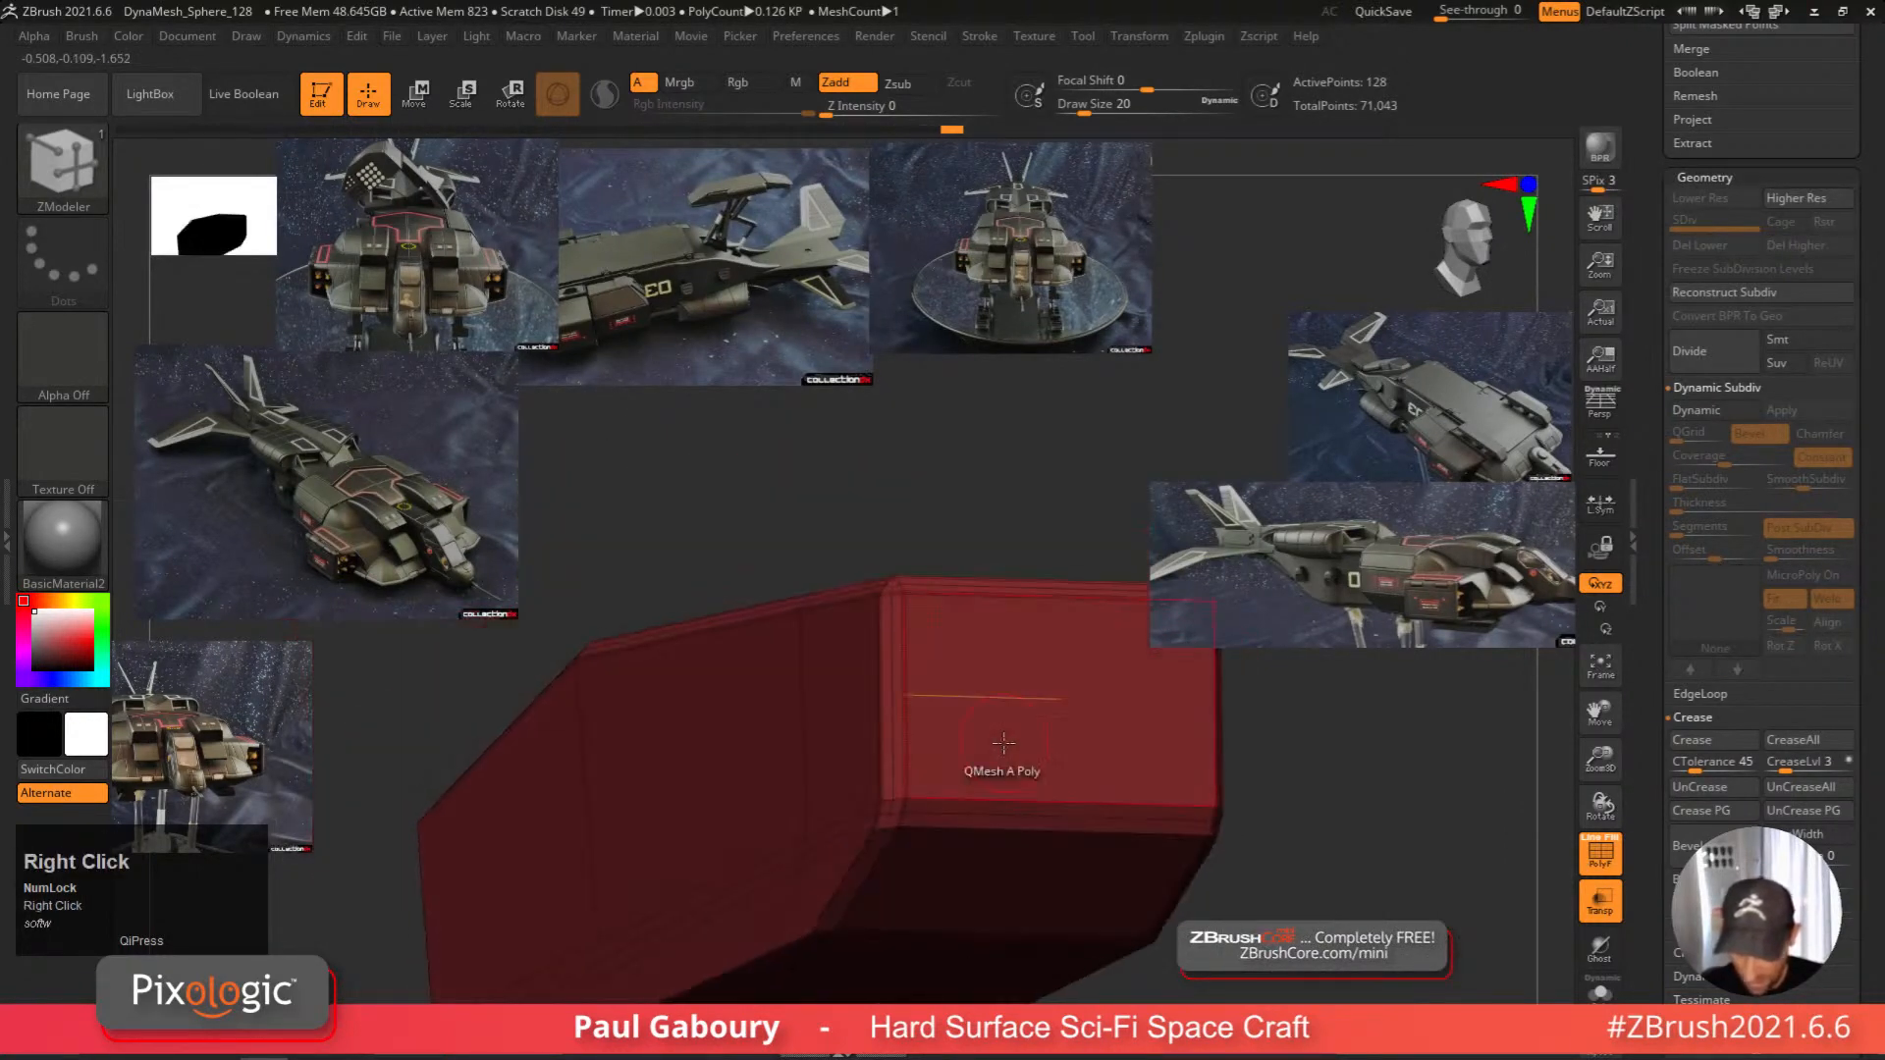
left_click(1007, 798)
right_click_drag(1007, 833, 968, 558)
left_click(950, 624)
right_click_drag(949, 624, 888, 697)
Preview the creased block with Dynamic Subdivision and no polyframe, raising SmoothSubdiv by one level and setting CreaseLvl to 1.
key("d")
key("shift+f")
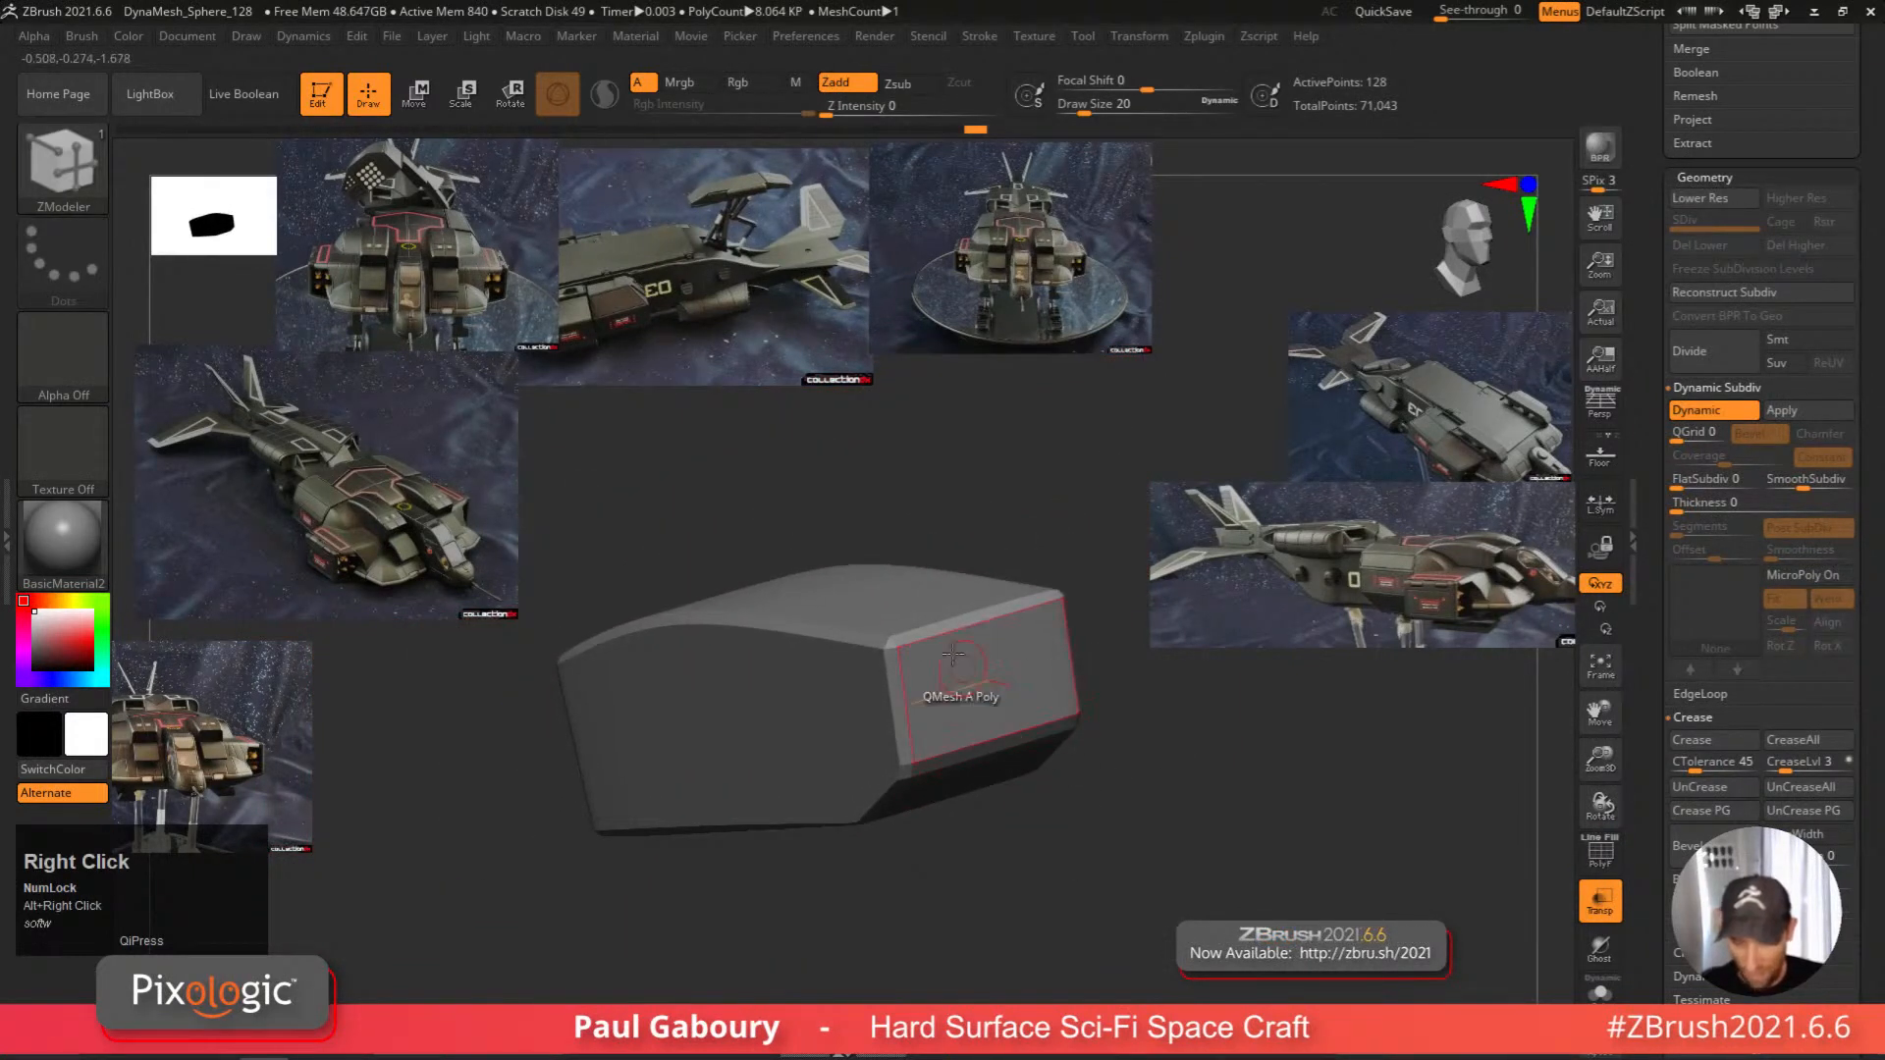
left_click(884, 695)
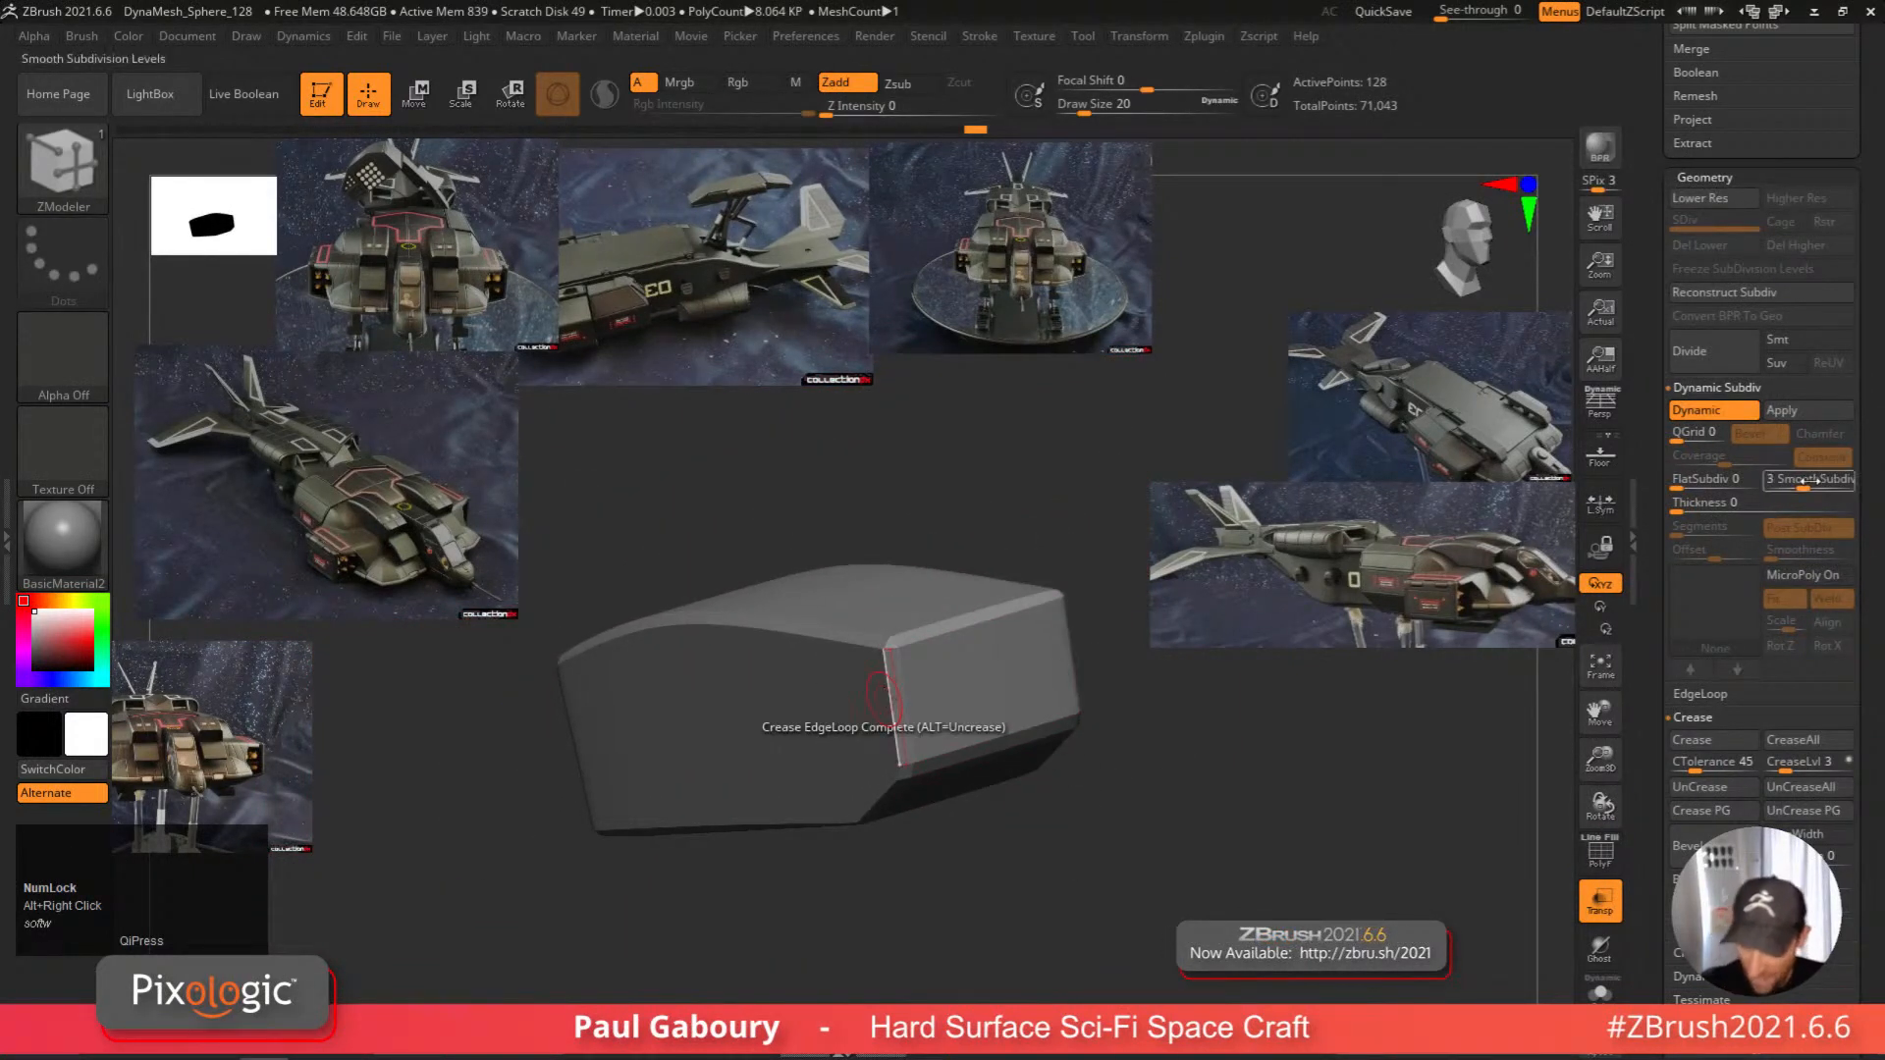
left_click(1819, 481)
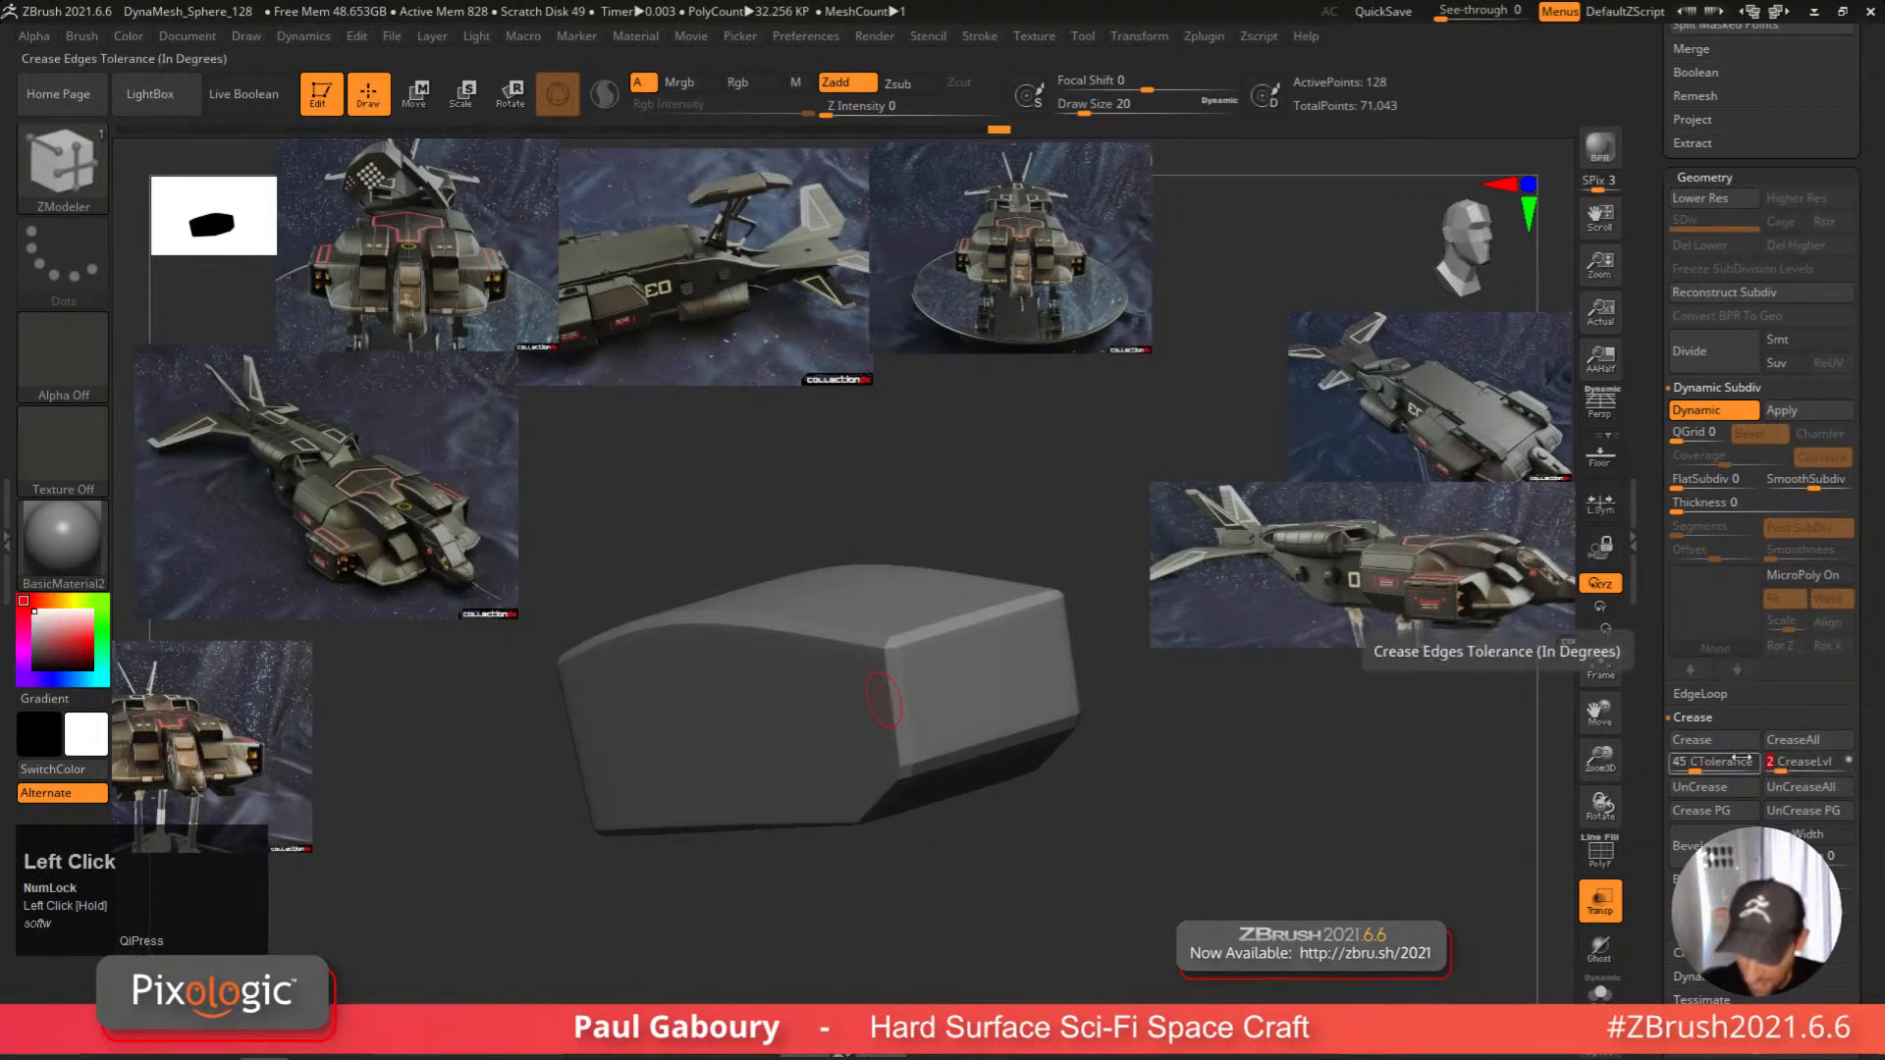
left_click_drag(1778, 772, 1774, 771)
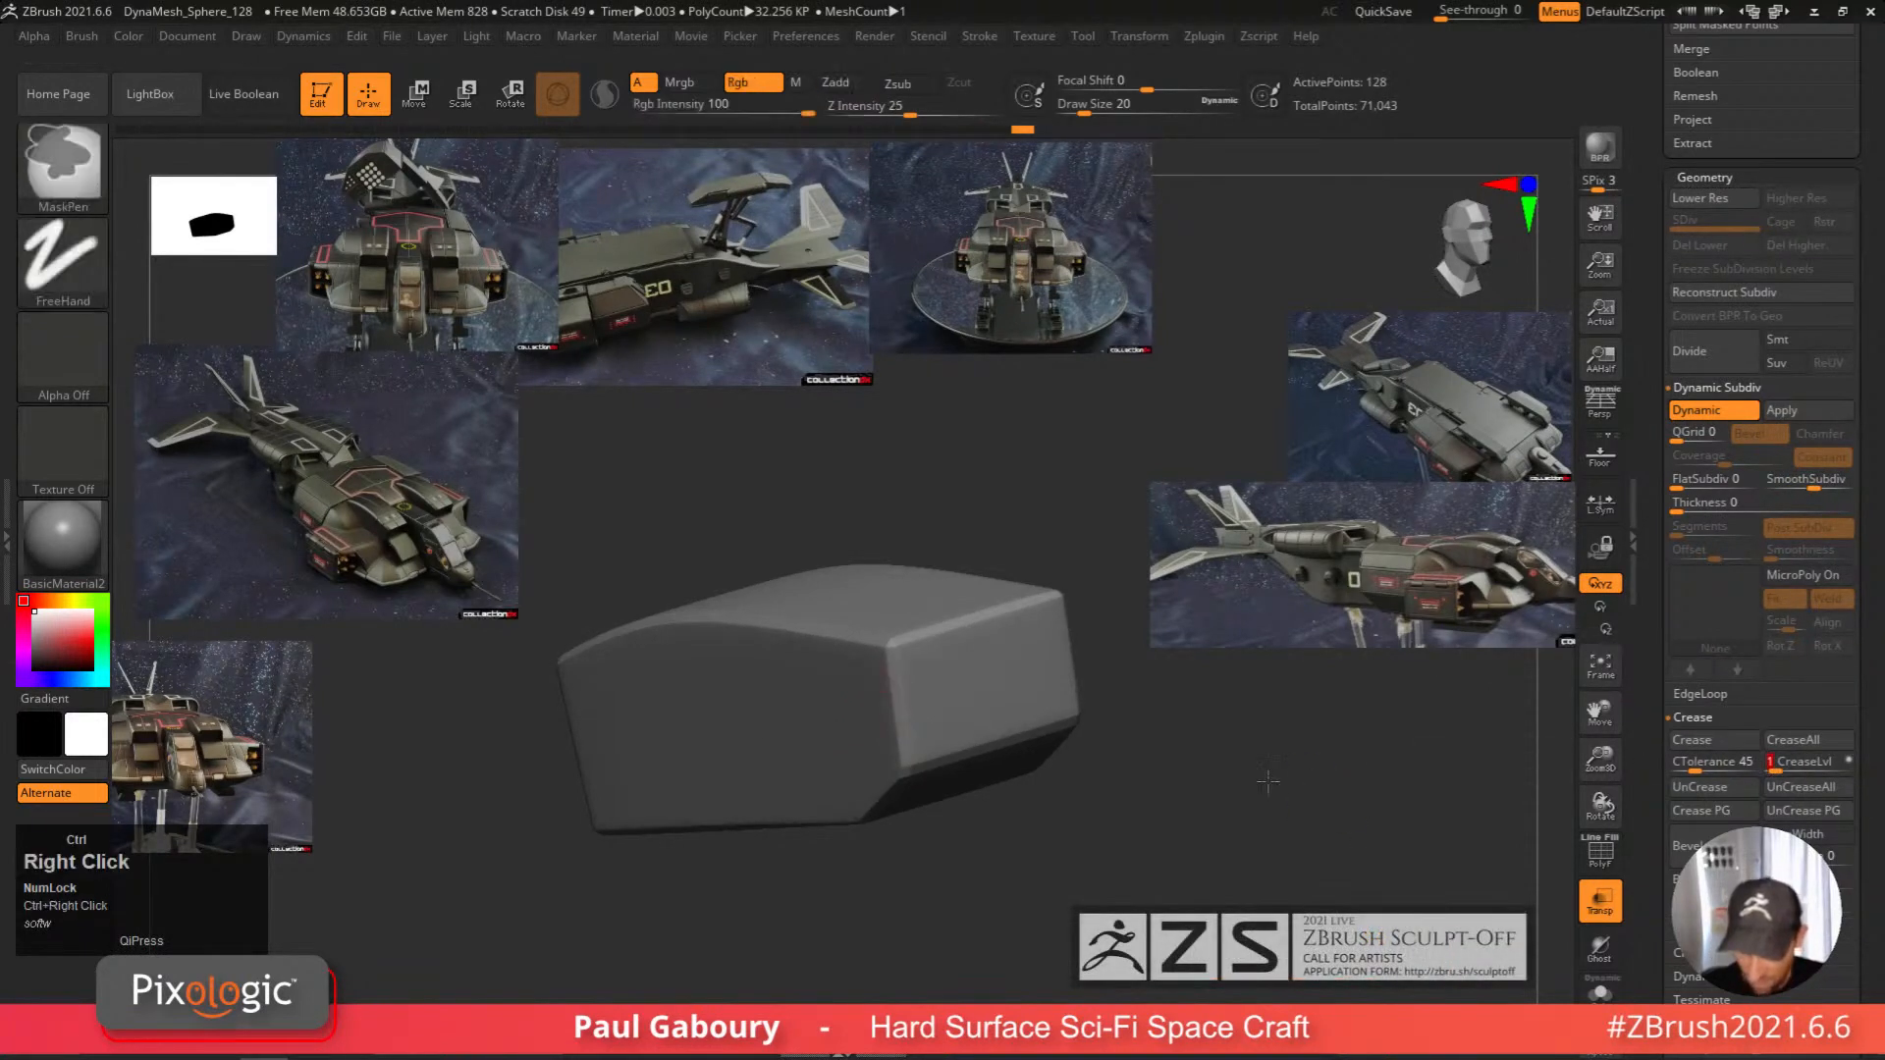
Show the block's polyframe in side view to examine how the edge loops follow the smoothed bevels.
right_click_drag(1271, 779, 1227, 756, "ctrl")
right_click_drag(1228, 756, 786, 655)
key("shift+f")
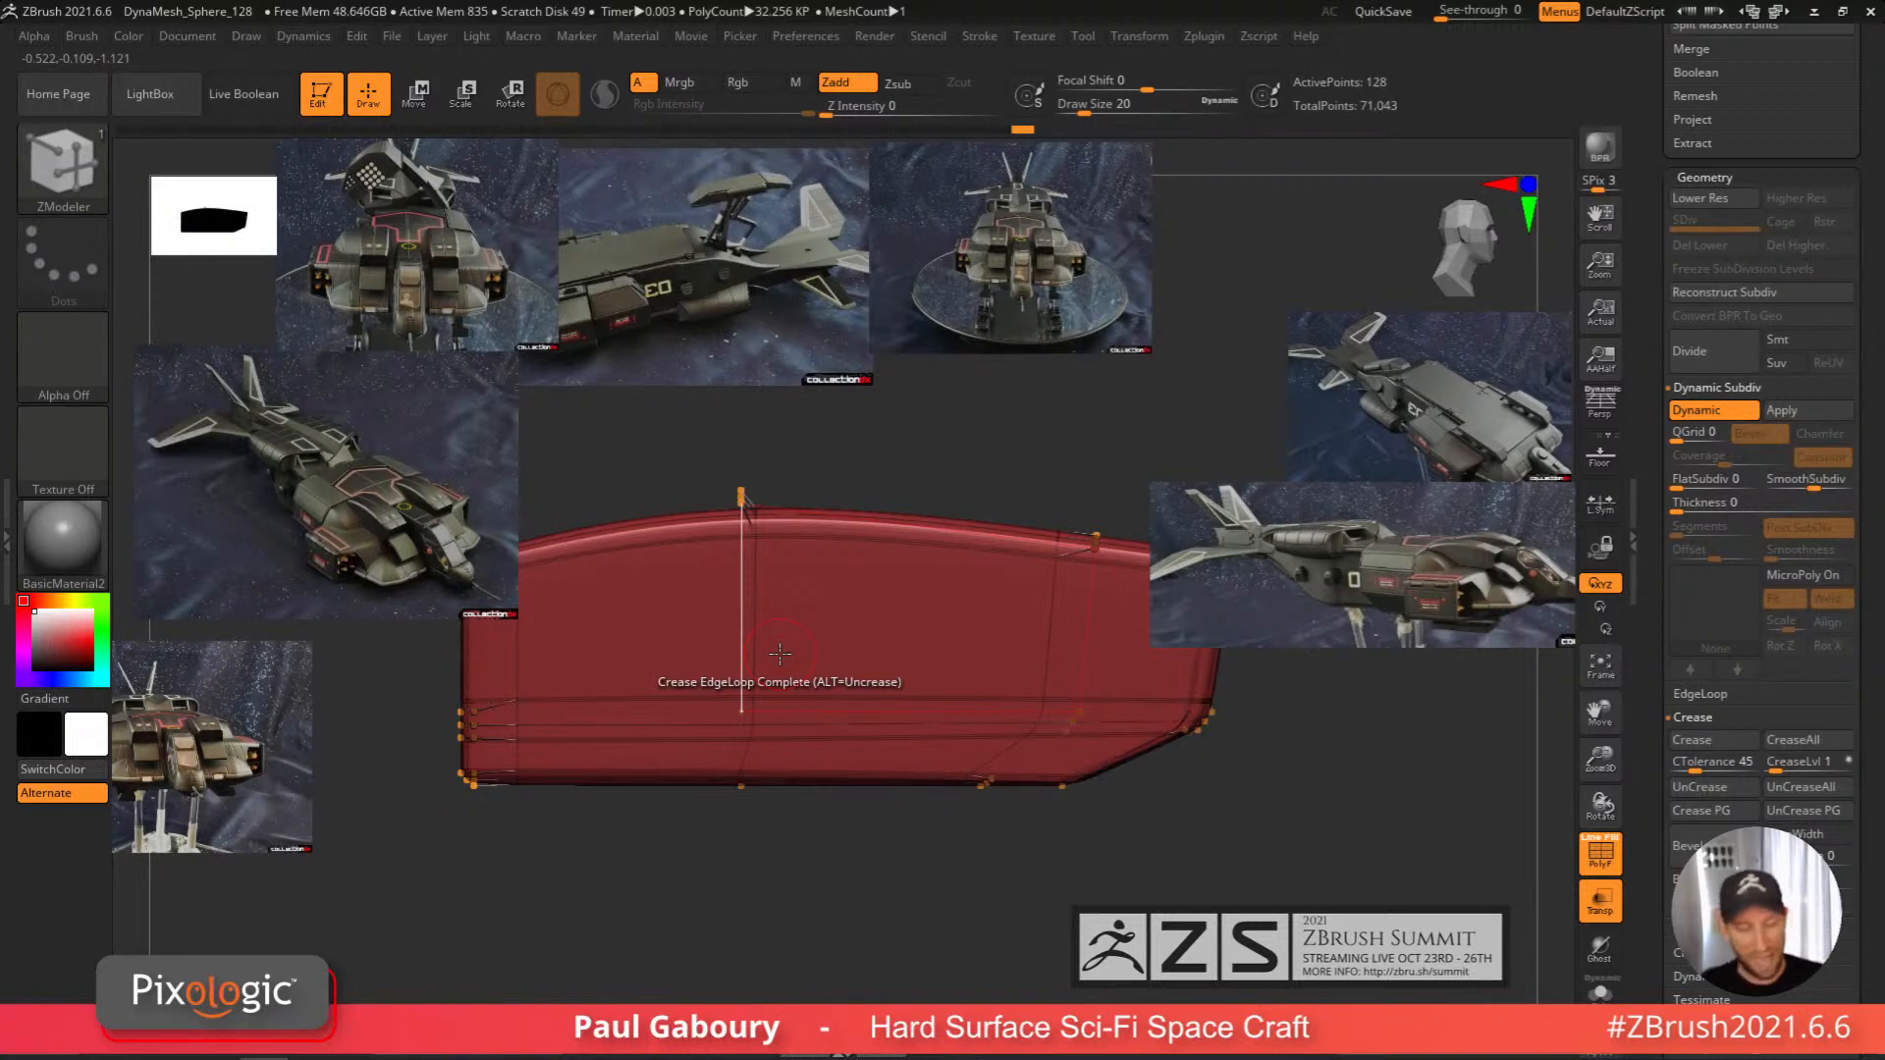
Slide the block's middle and front vertical edge loops slightly toward the rear using the Slide edge action with EdgeLoop Complete.
key("shift+f")
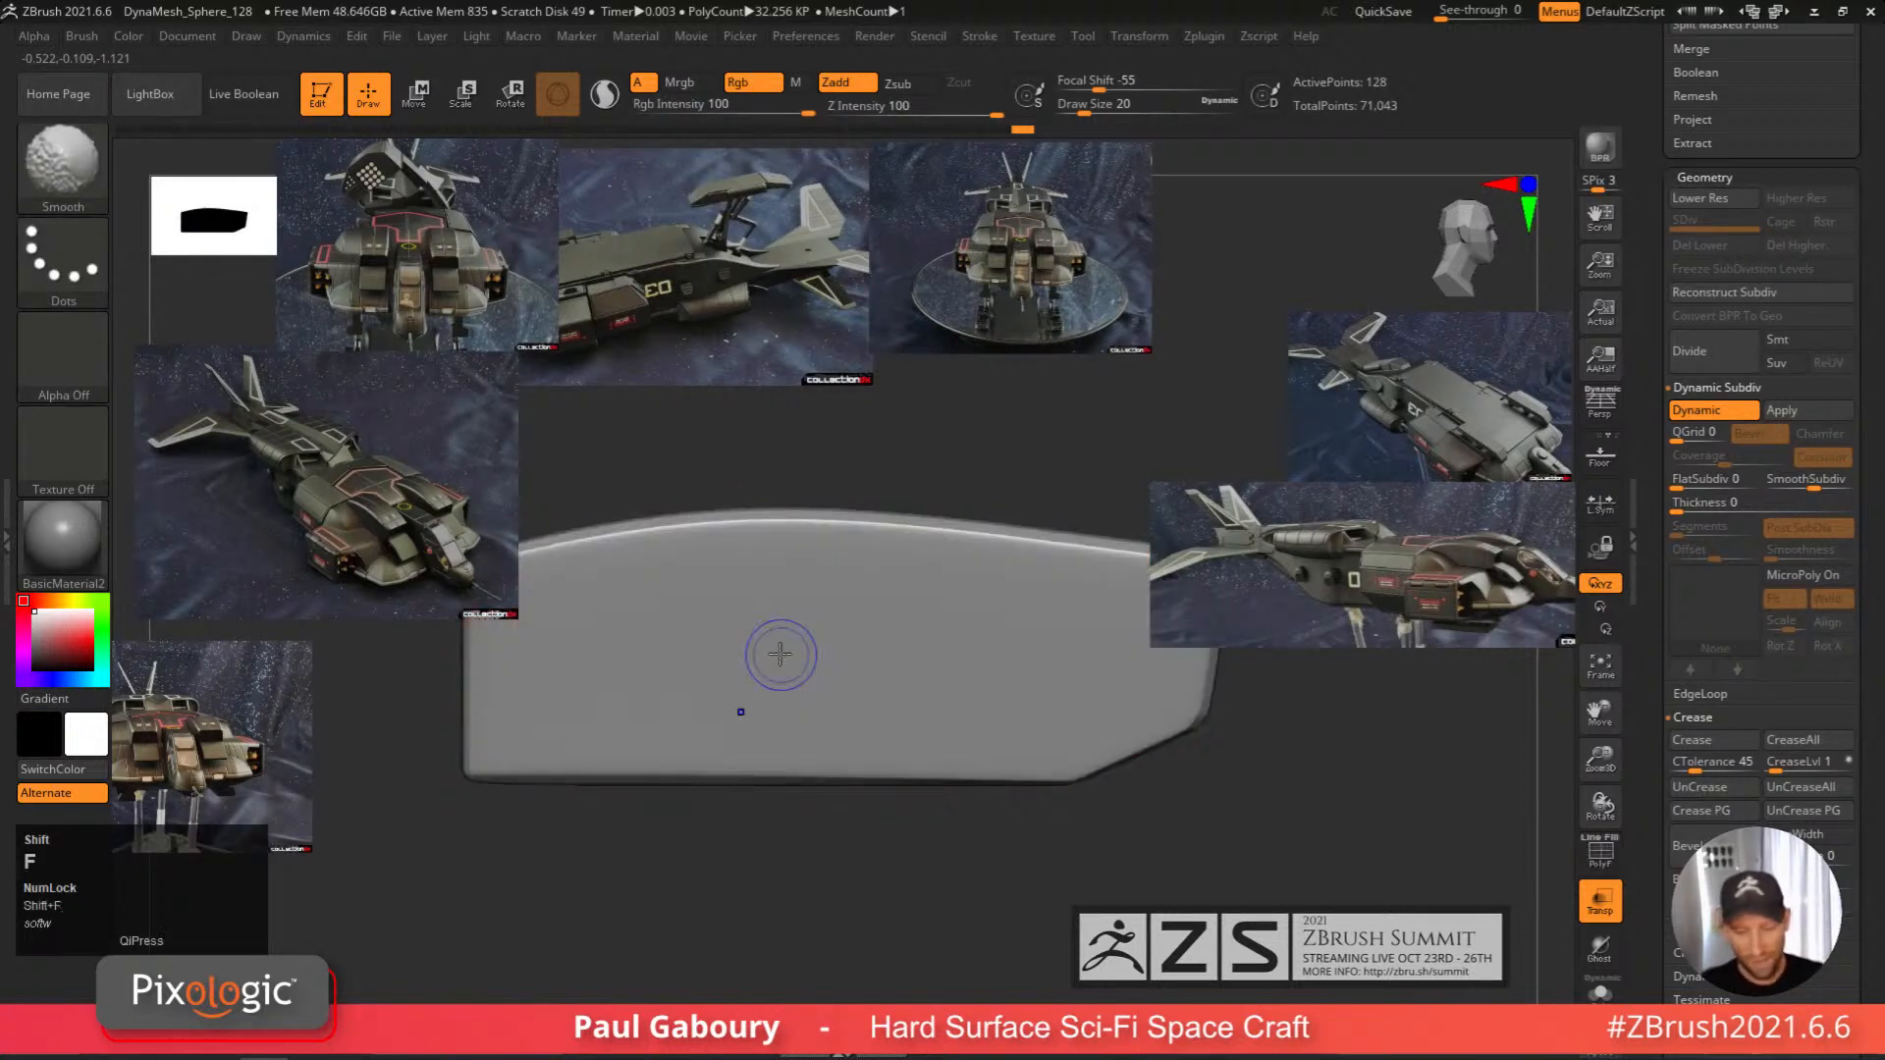
right_click_drag(779, 652, 838, 855)
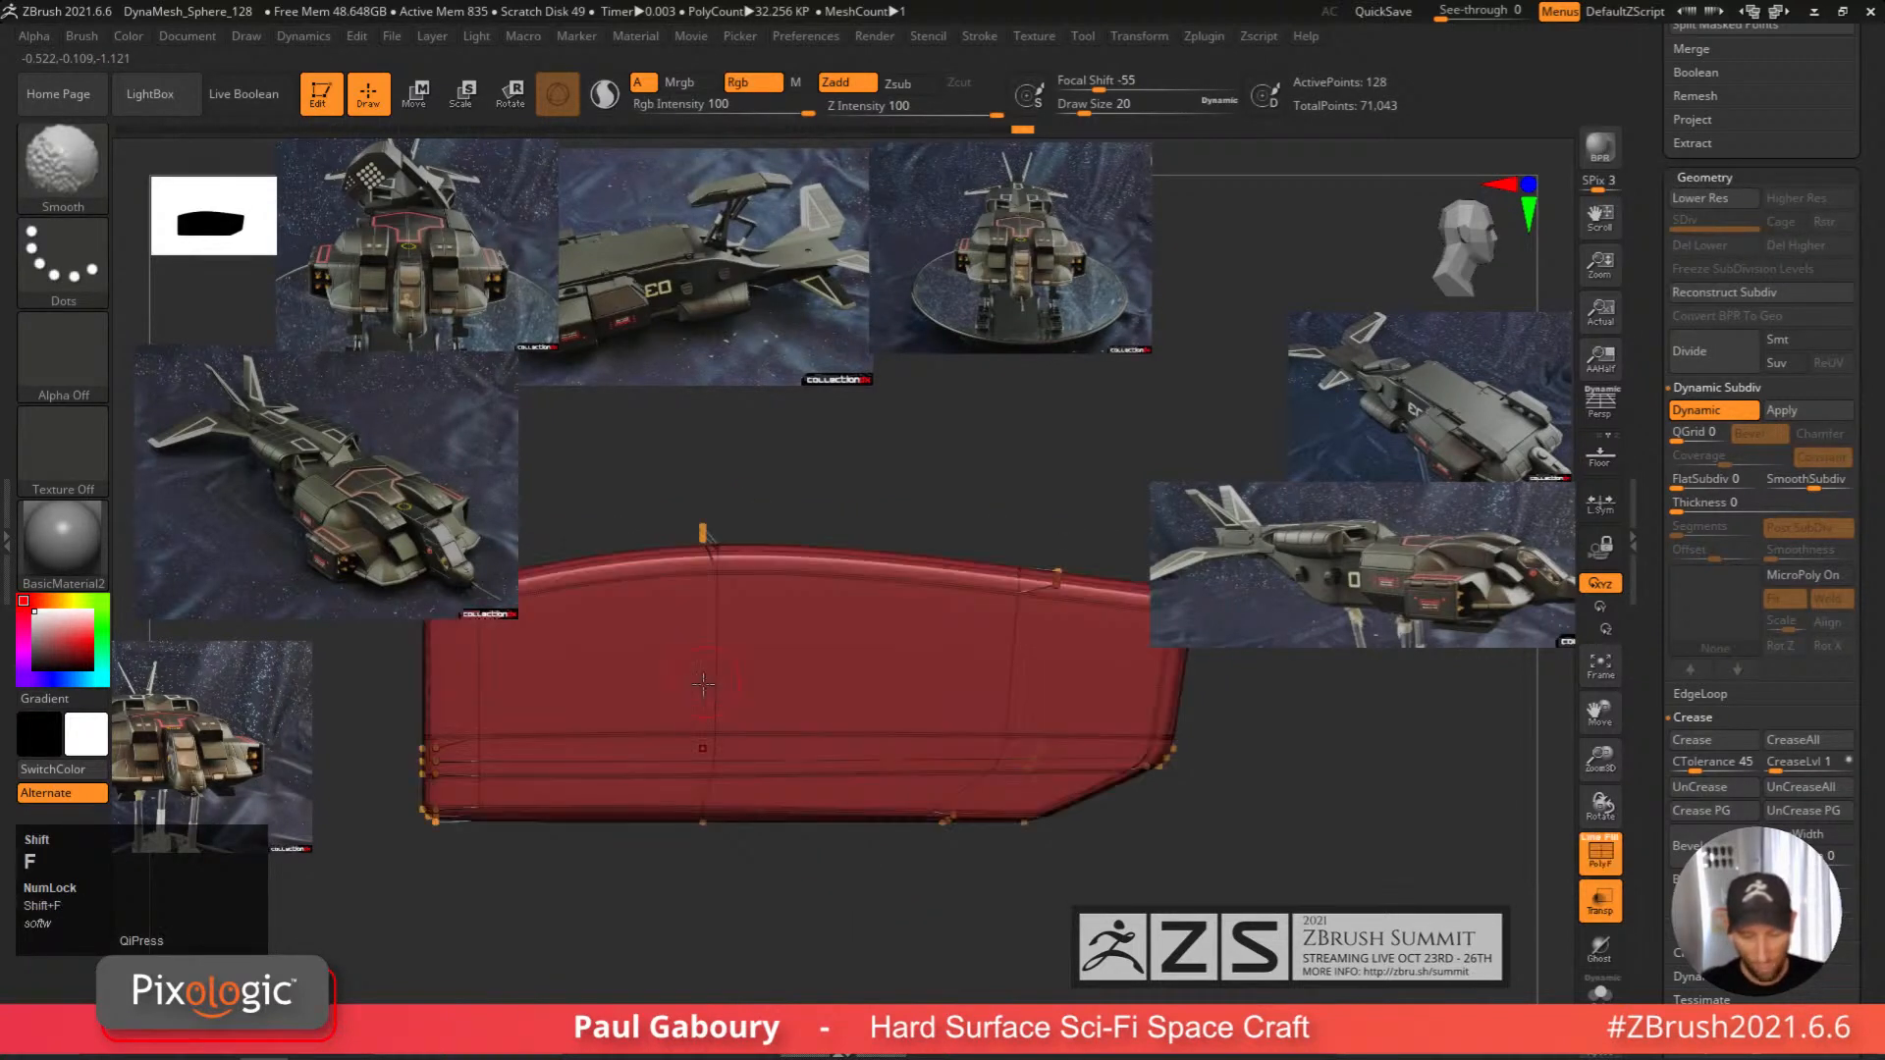
key("shift+f")
key("space")
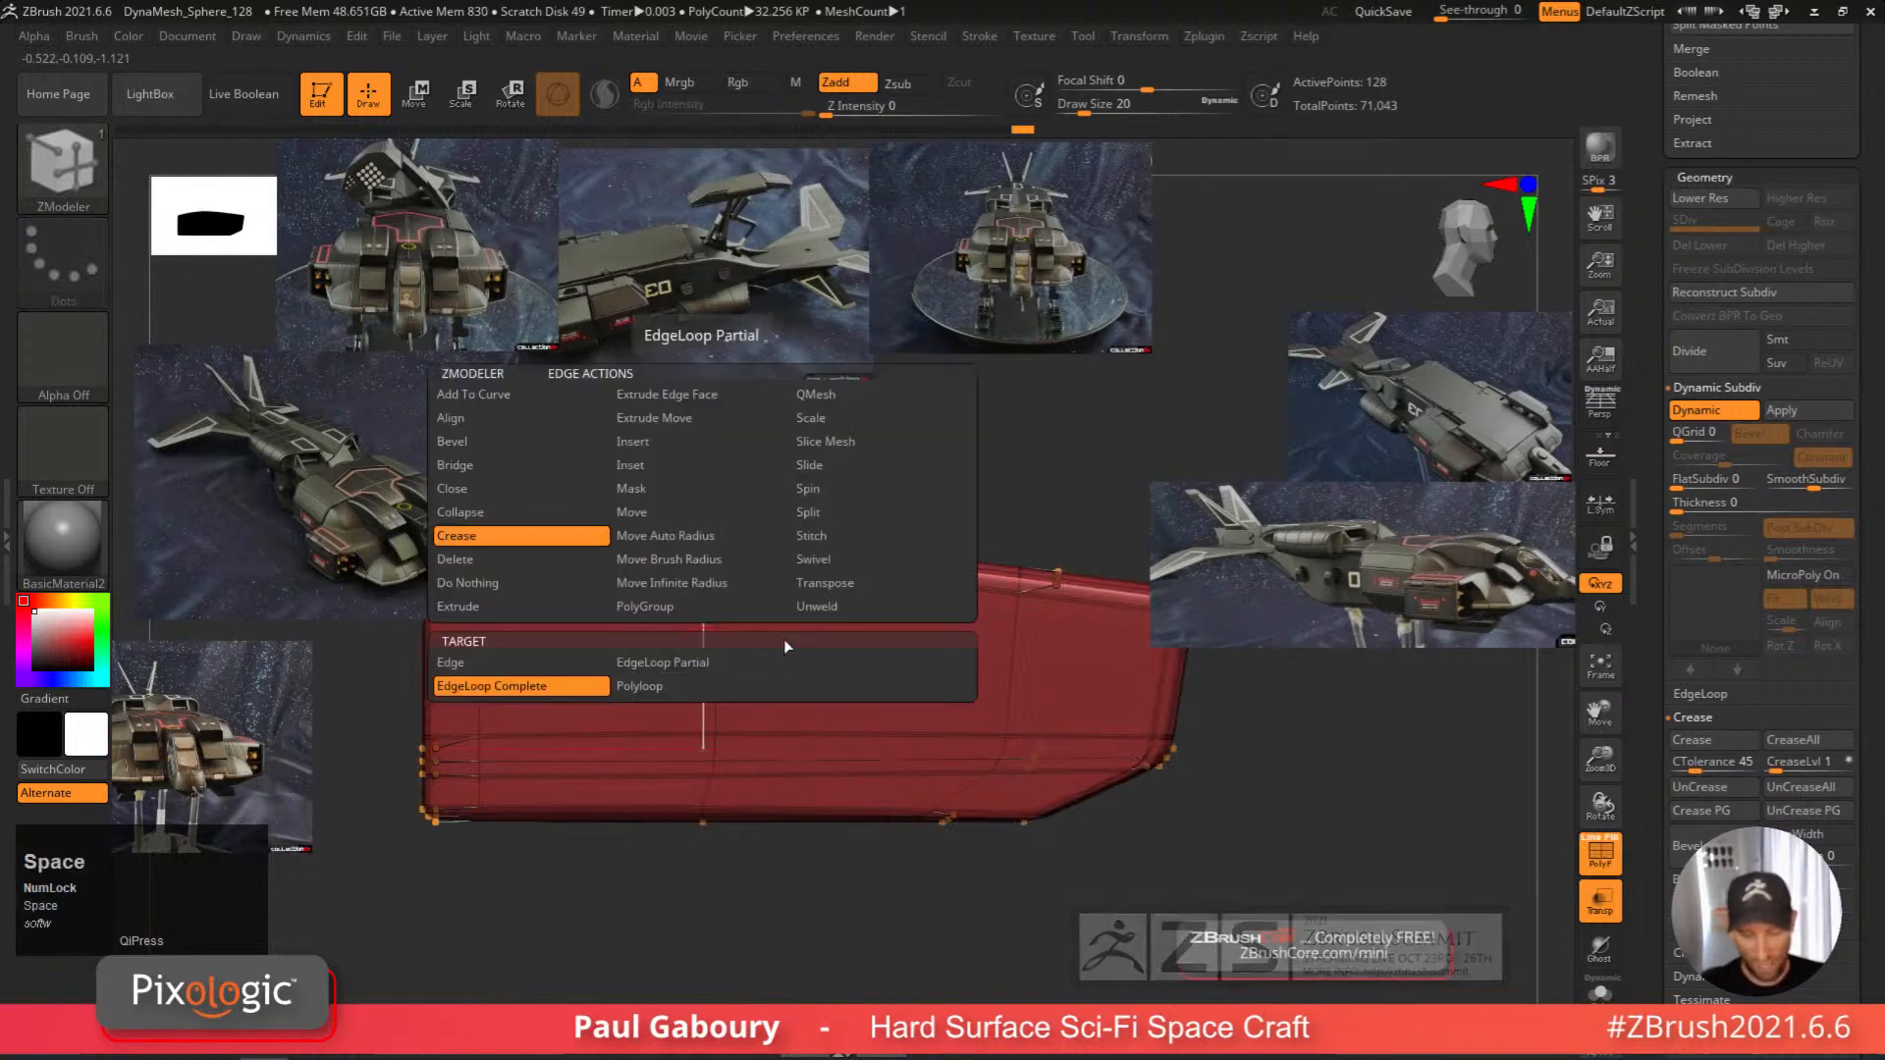
left_click(849, 467)
left_click(707, 663)
mouse_move(710, 692)
left_mouse_down()
mouse_move(667, 694)
mouse_move(727, 695)
mouse_move(609, 694)
mouse_move(864, 692)
mouse_move(682, 692)
mouse_move(700, 692)
left_mouse_up()
left_click_drag(1026, 669, 995, 666)
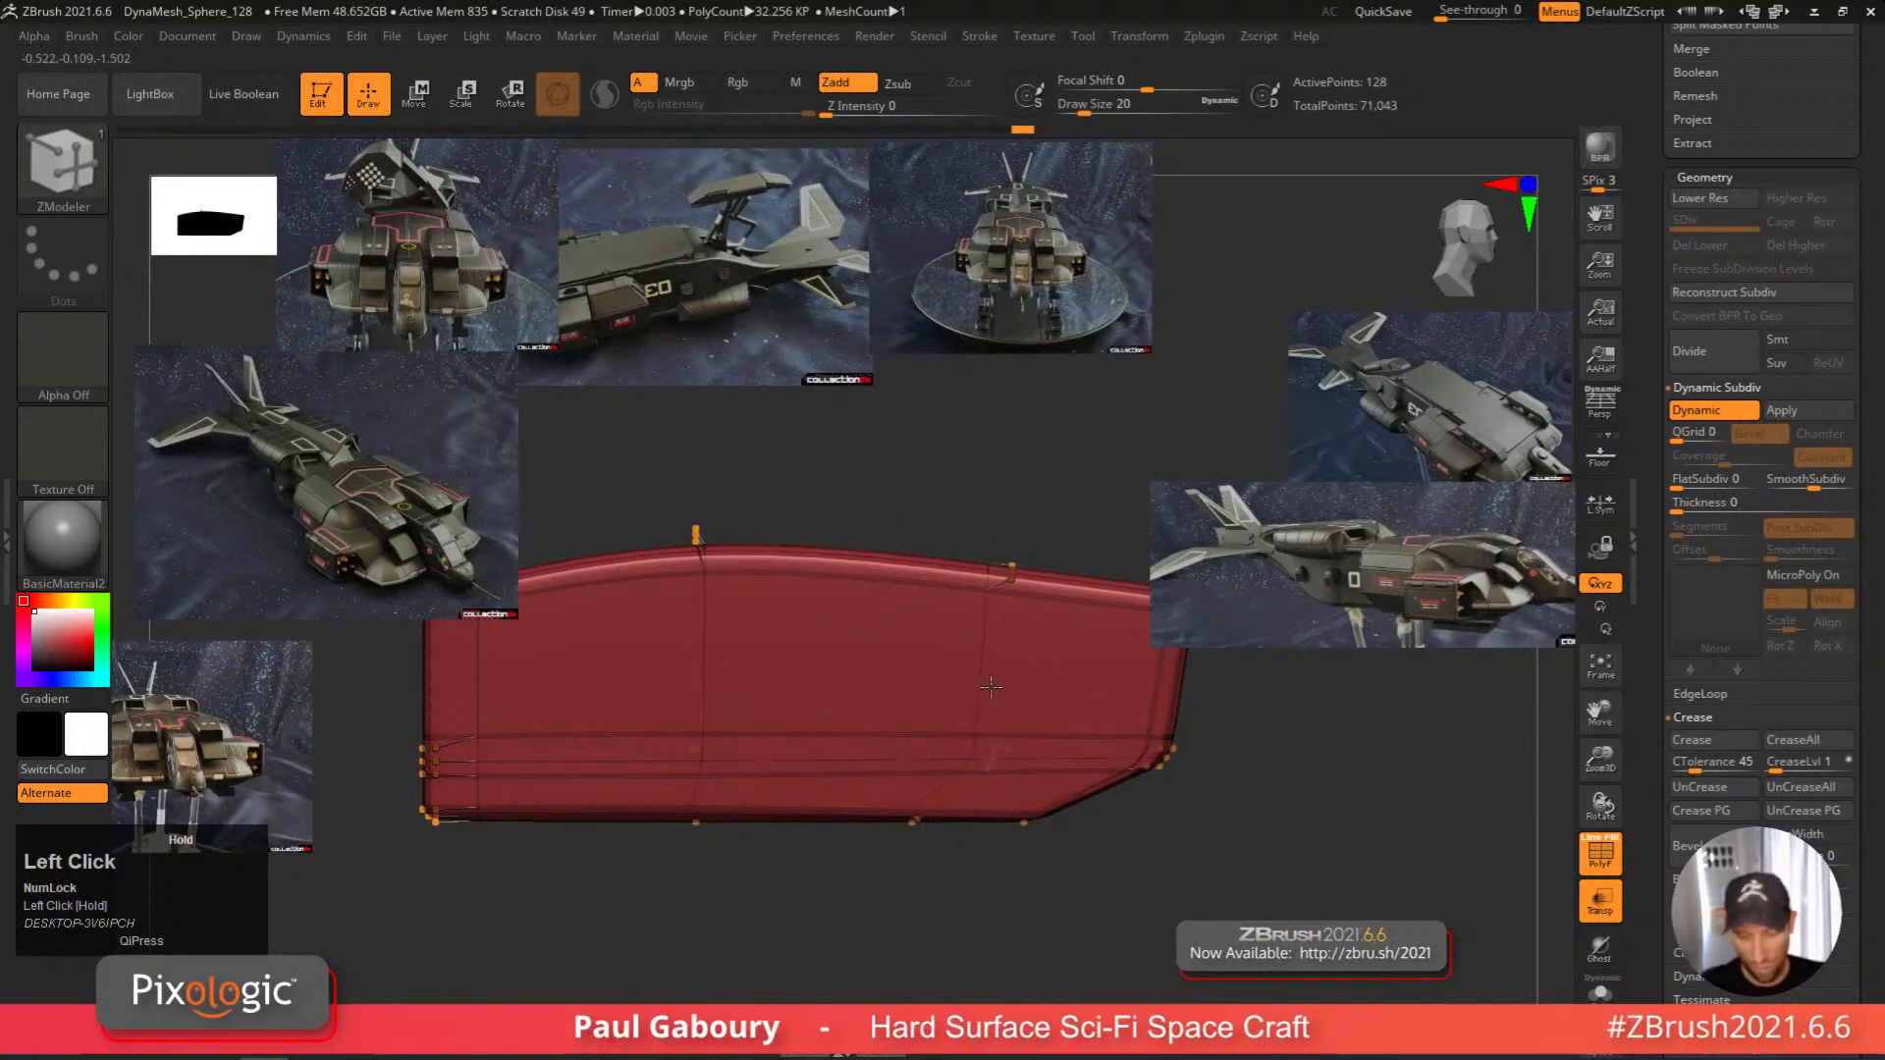
Isolate the top points of the block's middle edge loop with a mask, move them slightly upward and clear the mask.
right_click_drag(1000, 689, 982, 653, "ctrl")
right_click_drag(981, 653, 1011, 693, "alt")
left_click_drag(725, 489, 882, 735, "ctrl")
key("w")
left_click_drag(736, 710, 736, 695)
left_click_drag(1029, 577, 1046, 590, "ctrl")
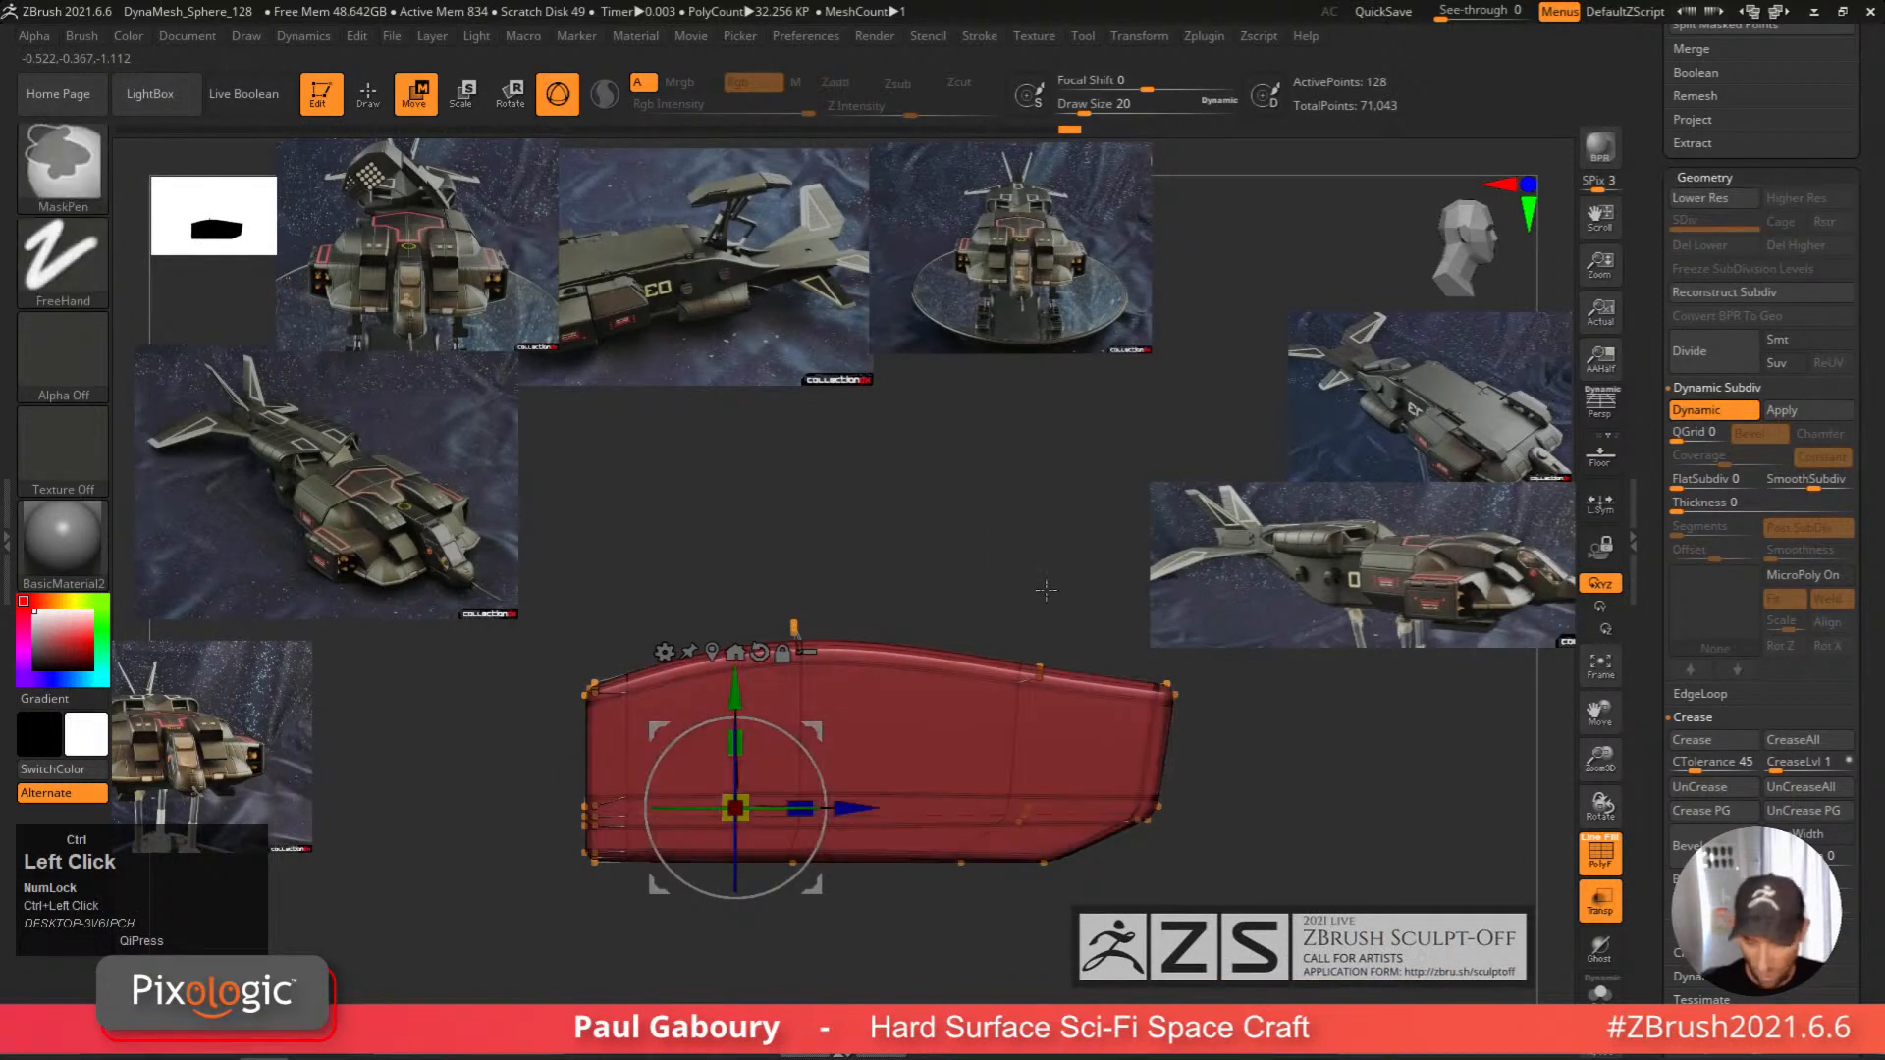
Mask all but the top points of the block's front edge loop, raise them slightly and clear the mask.
left_click_drag(972, 535, 1083, 740, "ctrl")
left_click(1011, 638, "ctrl")
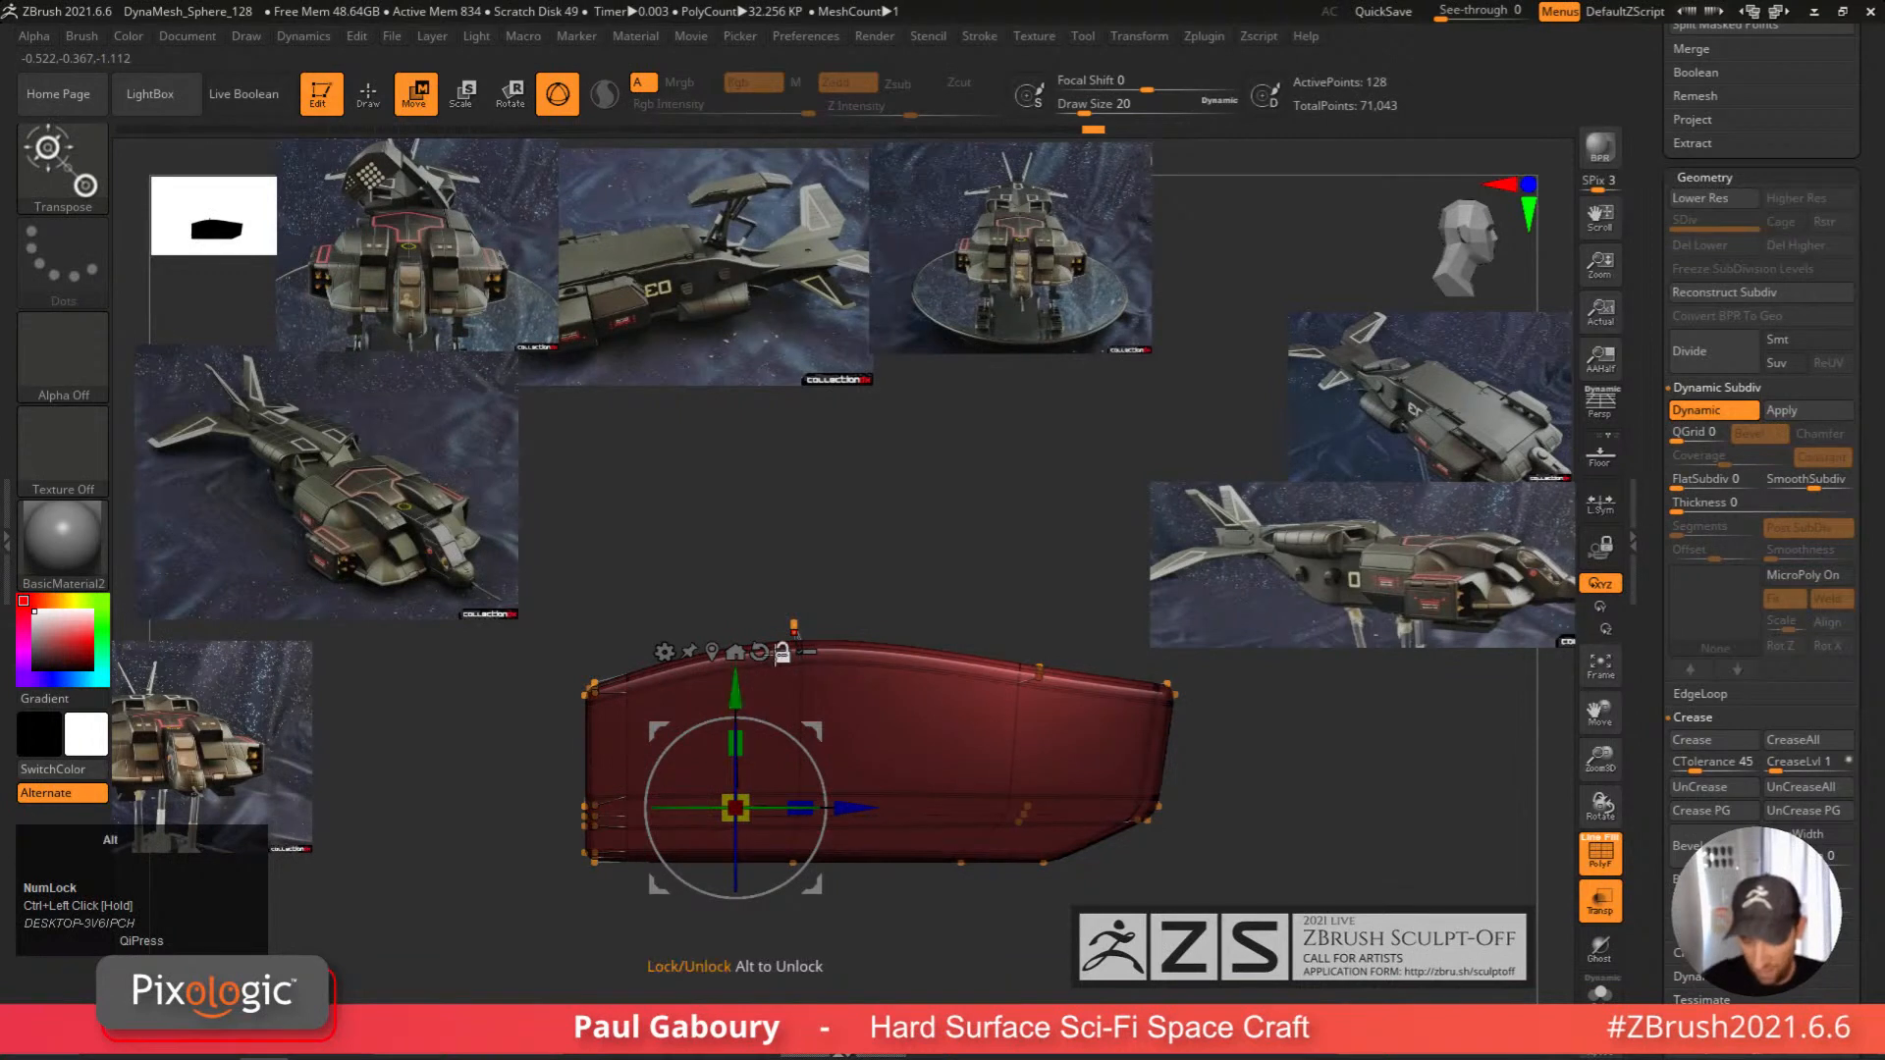
left_click_drag(736, 689, 737, 682)
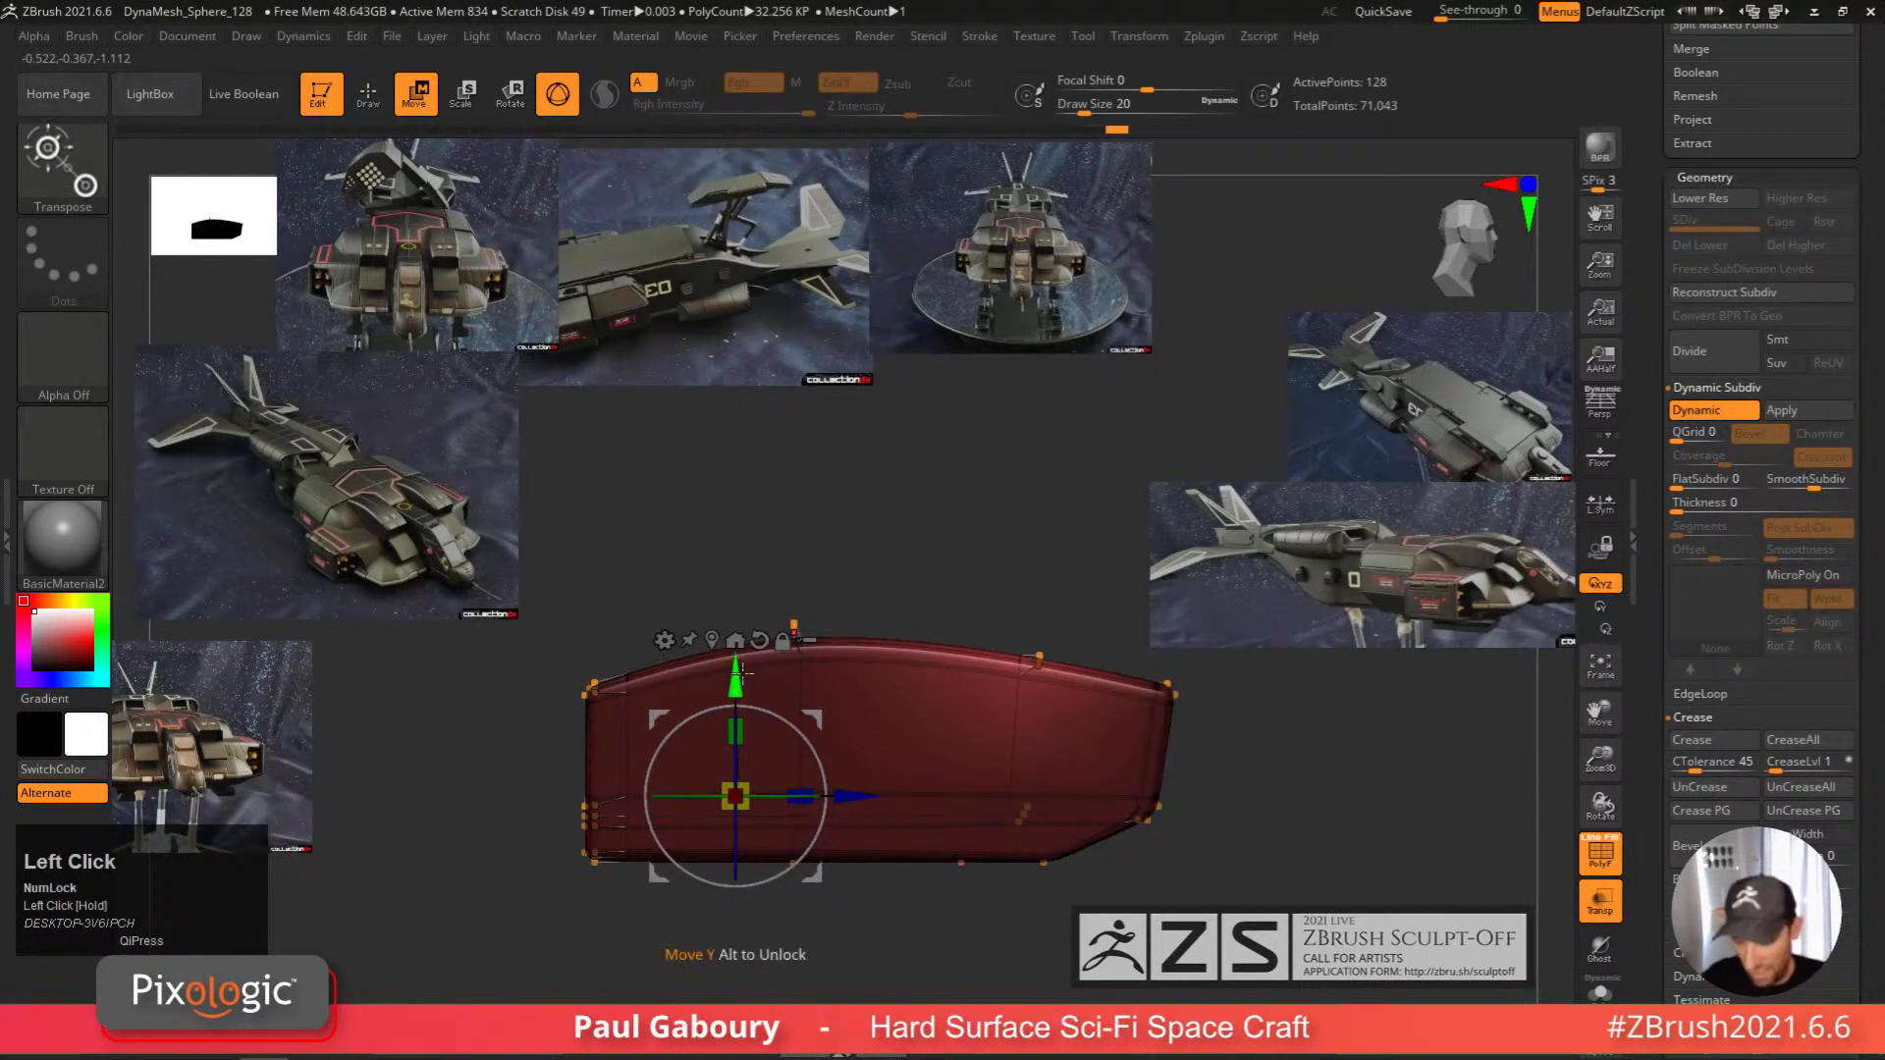
left_click_drag(1001, 587, 1026, 607, "ctrl")
key("q")
Turn off polyframe and transparency and show the Concept3 subtool around the block.
mouse_move(1129, 851)
right_mouse_down("ctrl")
mouse_move(1145, 762)
mouse_move(1022, 807)
right_mouse_up("ctrl")
key("shift+f")
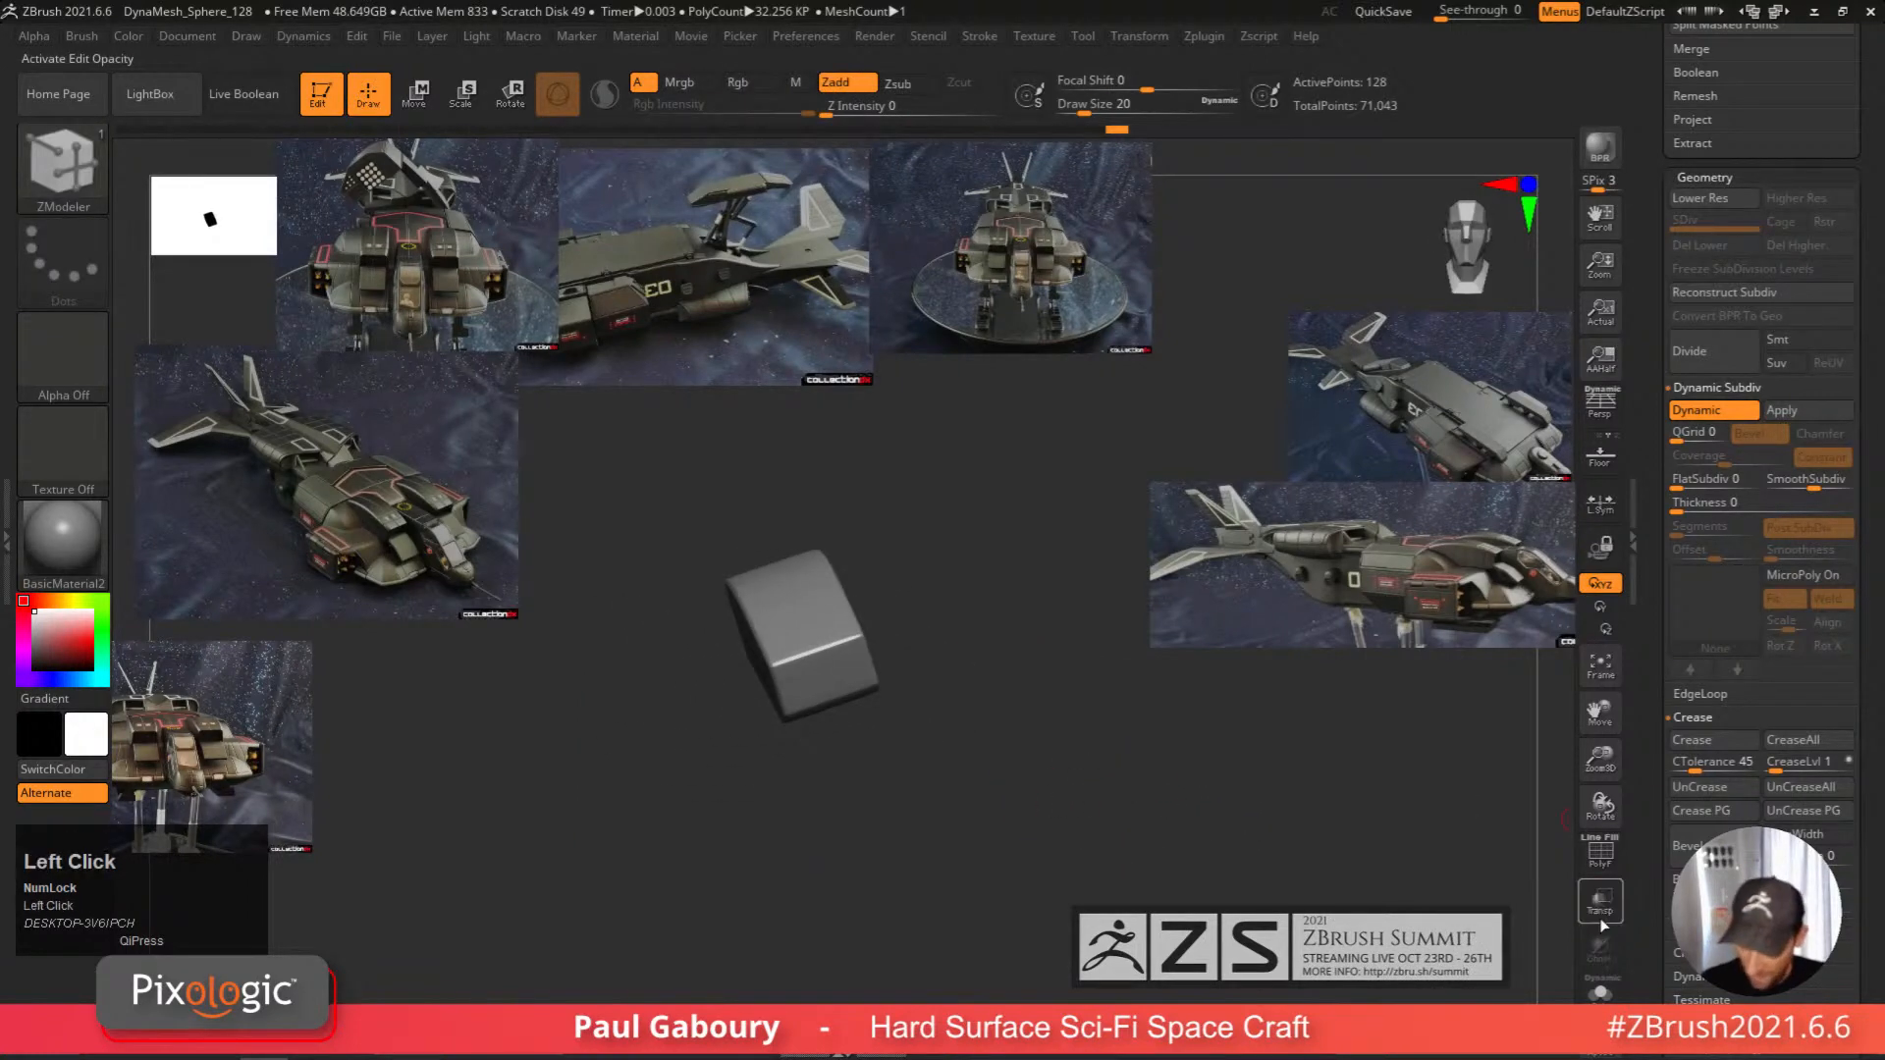
left_click_drag(1876, 591, 1876, 913)
left_click(1846, 490)
right_click_drag(1522, 639, 1065, 886, "ctrl")
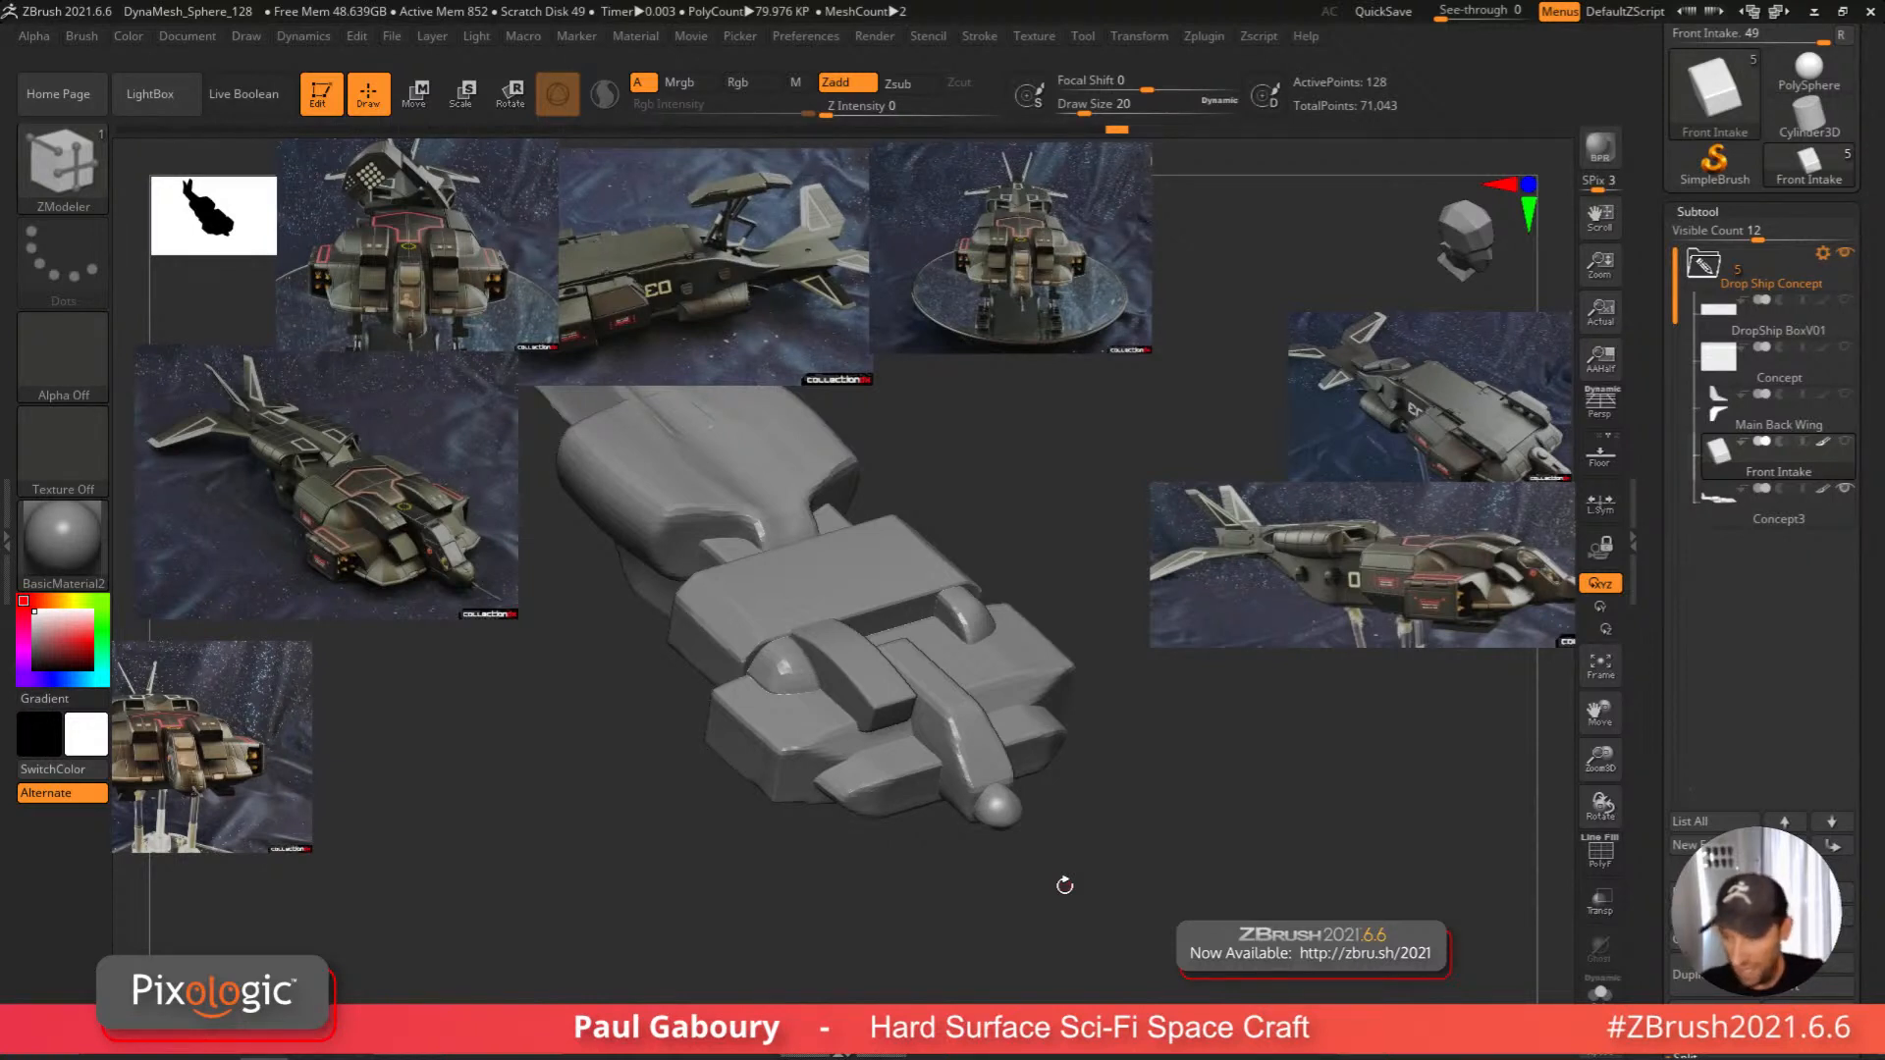
Make the Concept and Main Back Wing subtools visible while keeping DropShip BoxV01 hidden.
left_click(1845, 347)
left_click(1845, 301)
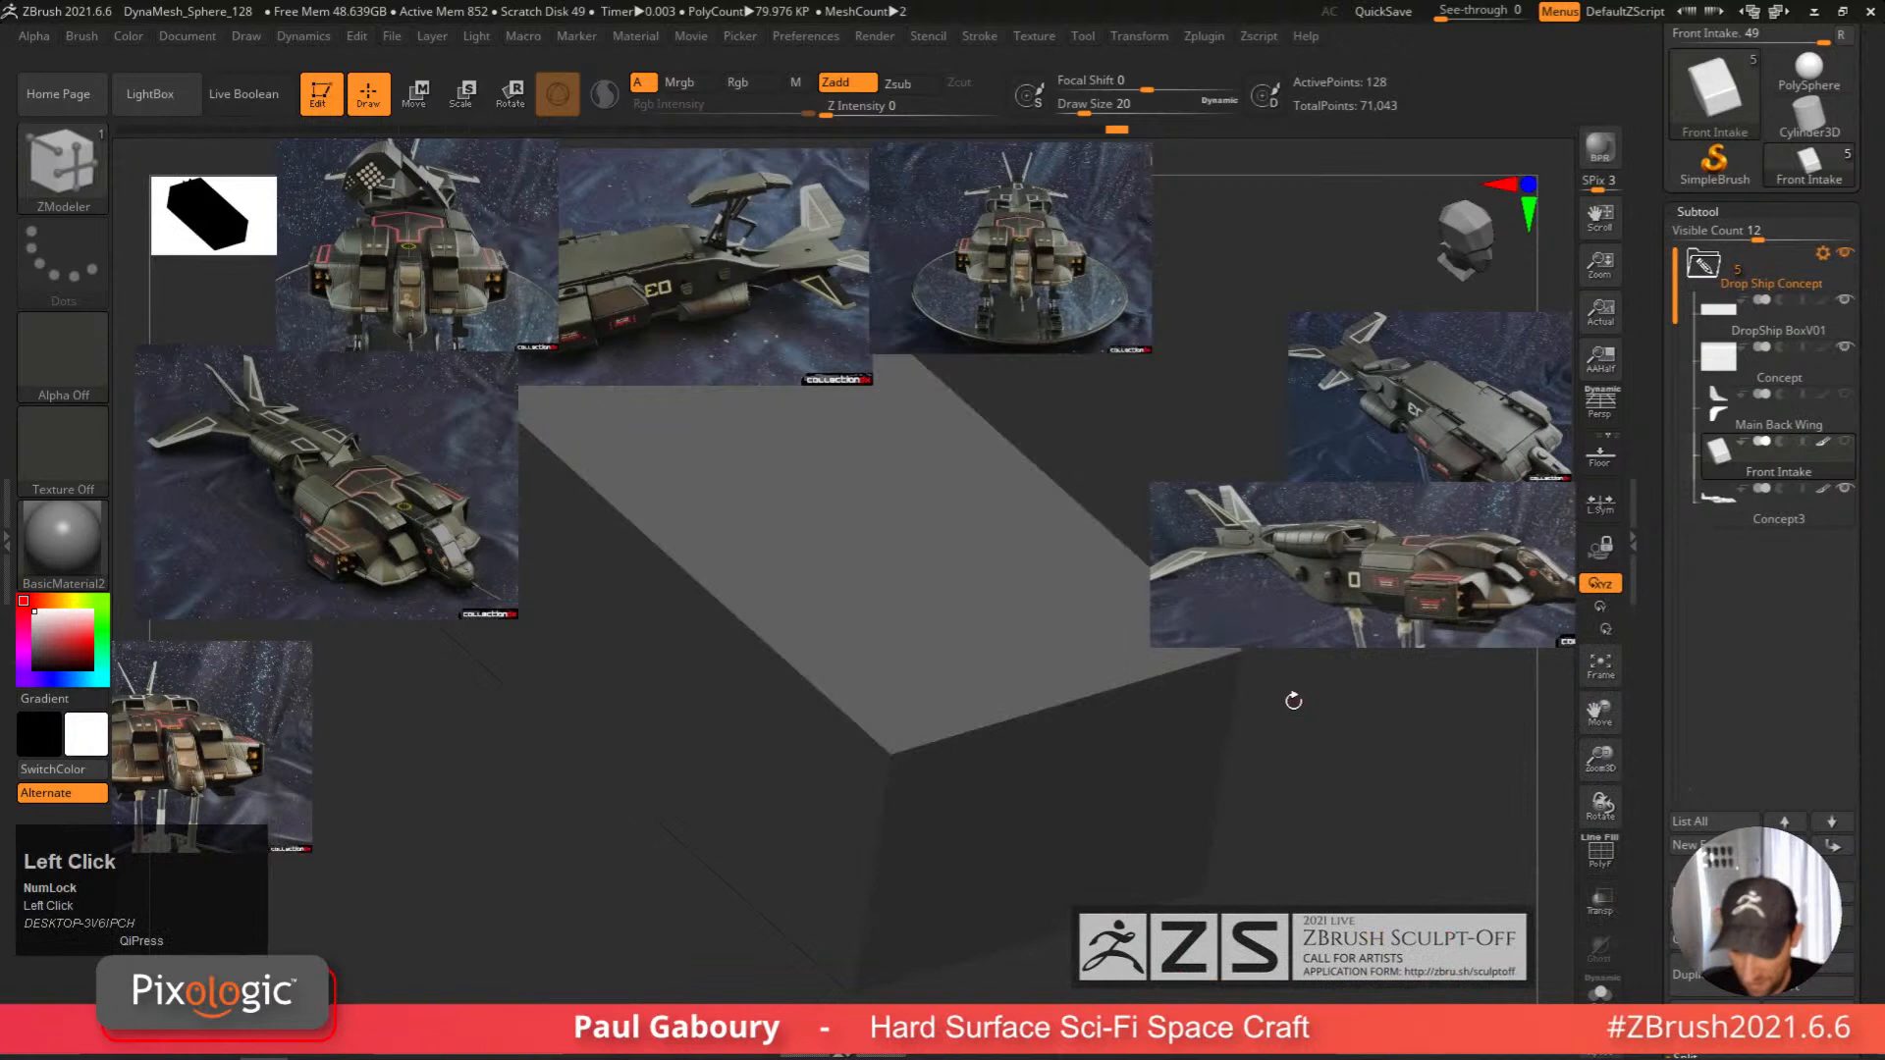
left_click(1846, 300)
left_click(1845, 394)
right_click_drag(1240, 776, 1085, 877, "ctrl")
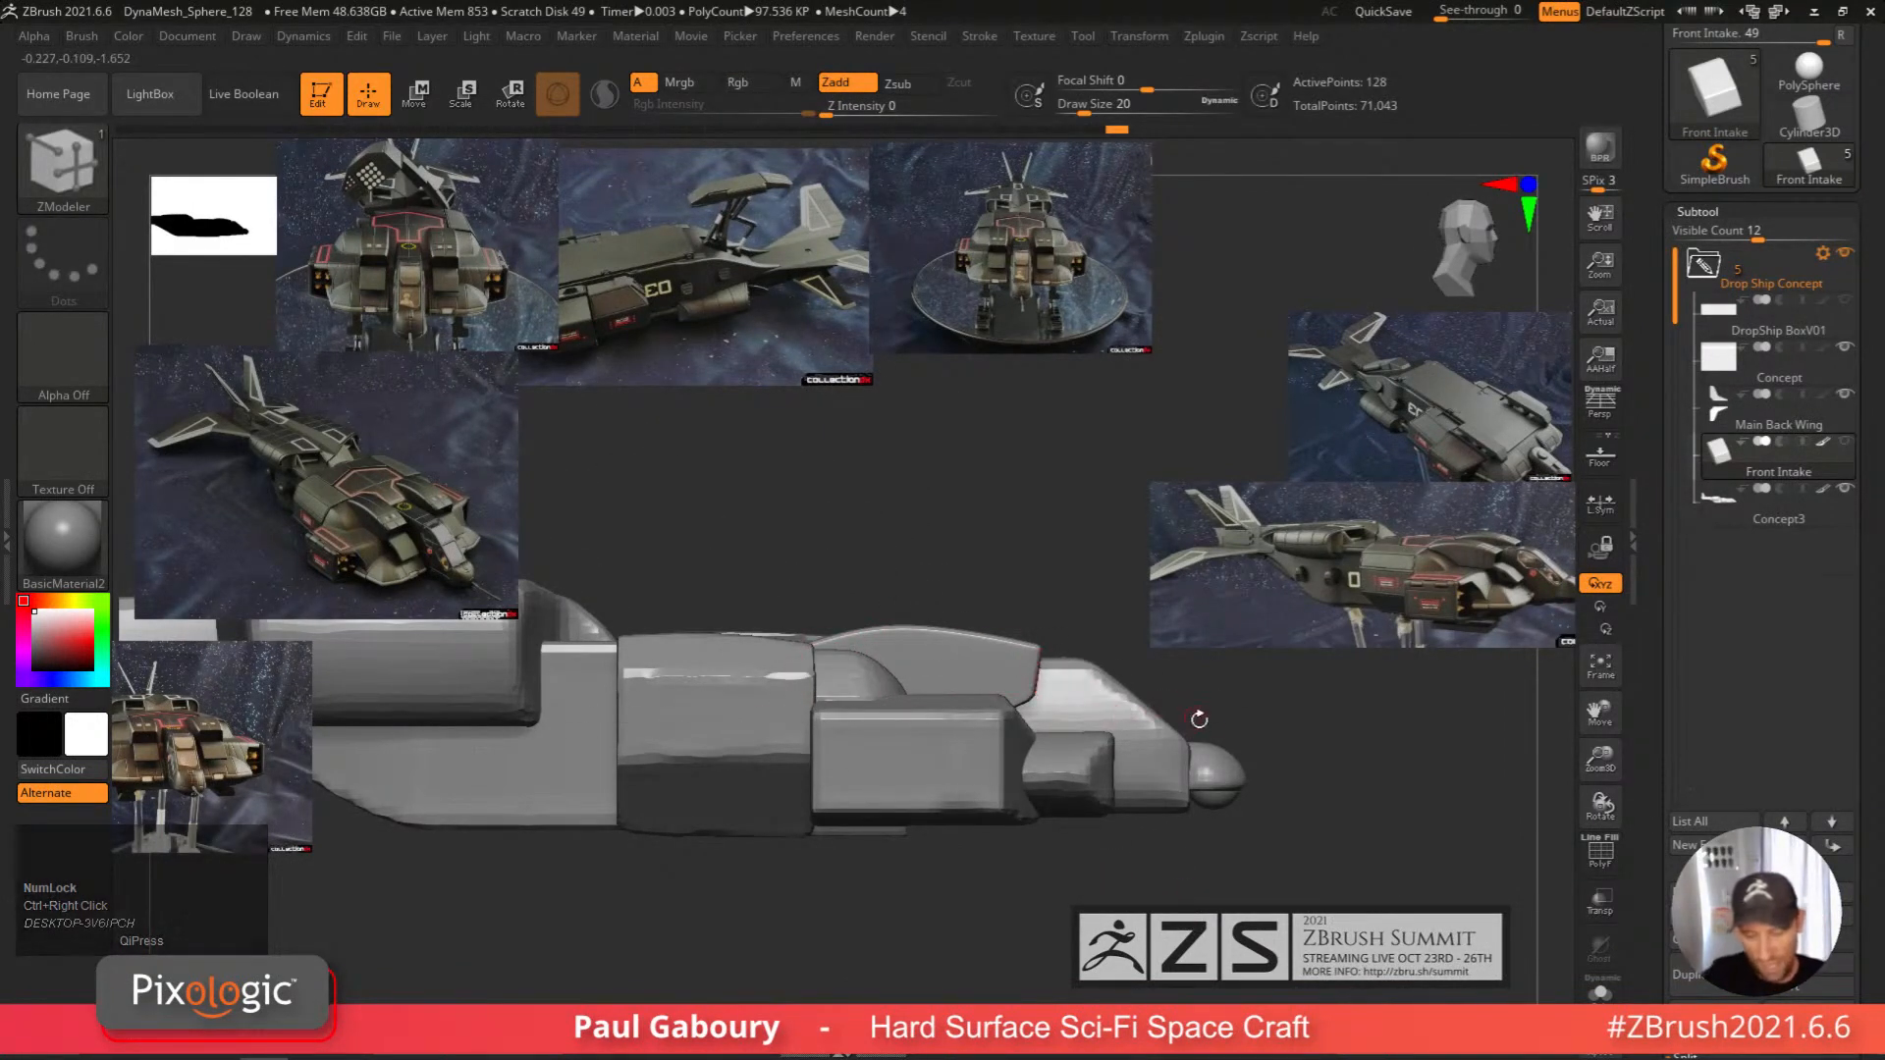
right_click_drag(1198, 719, 1151, 816)
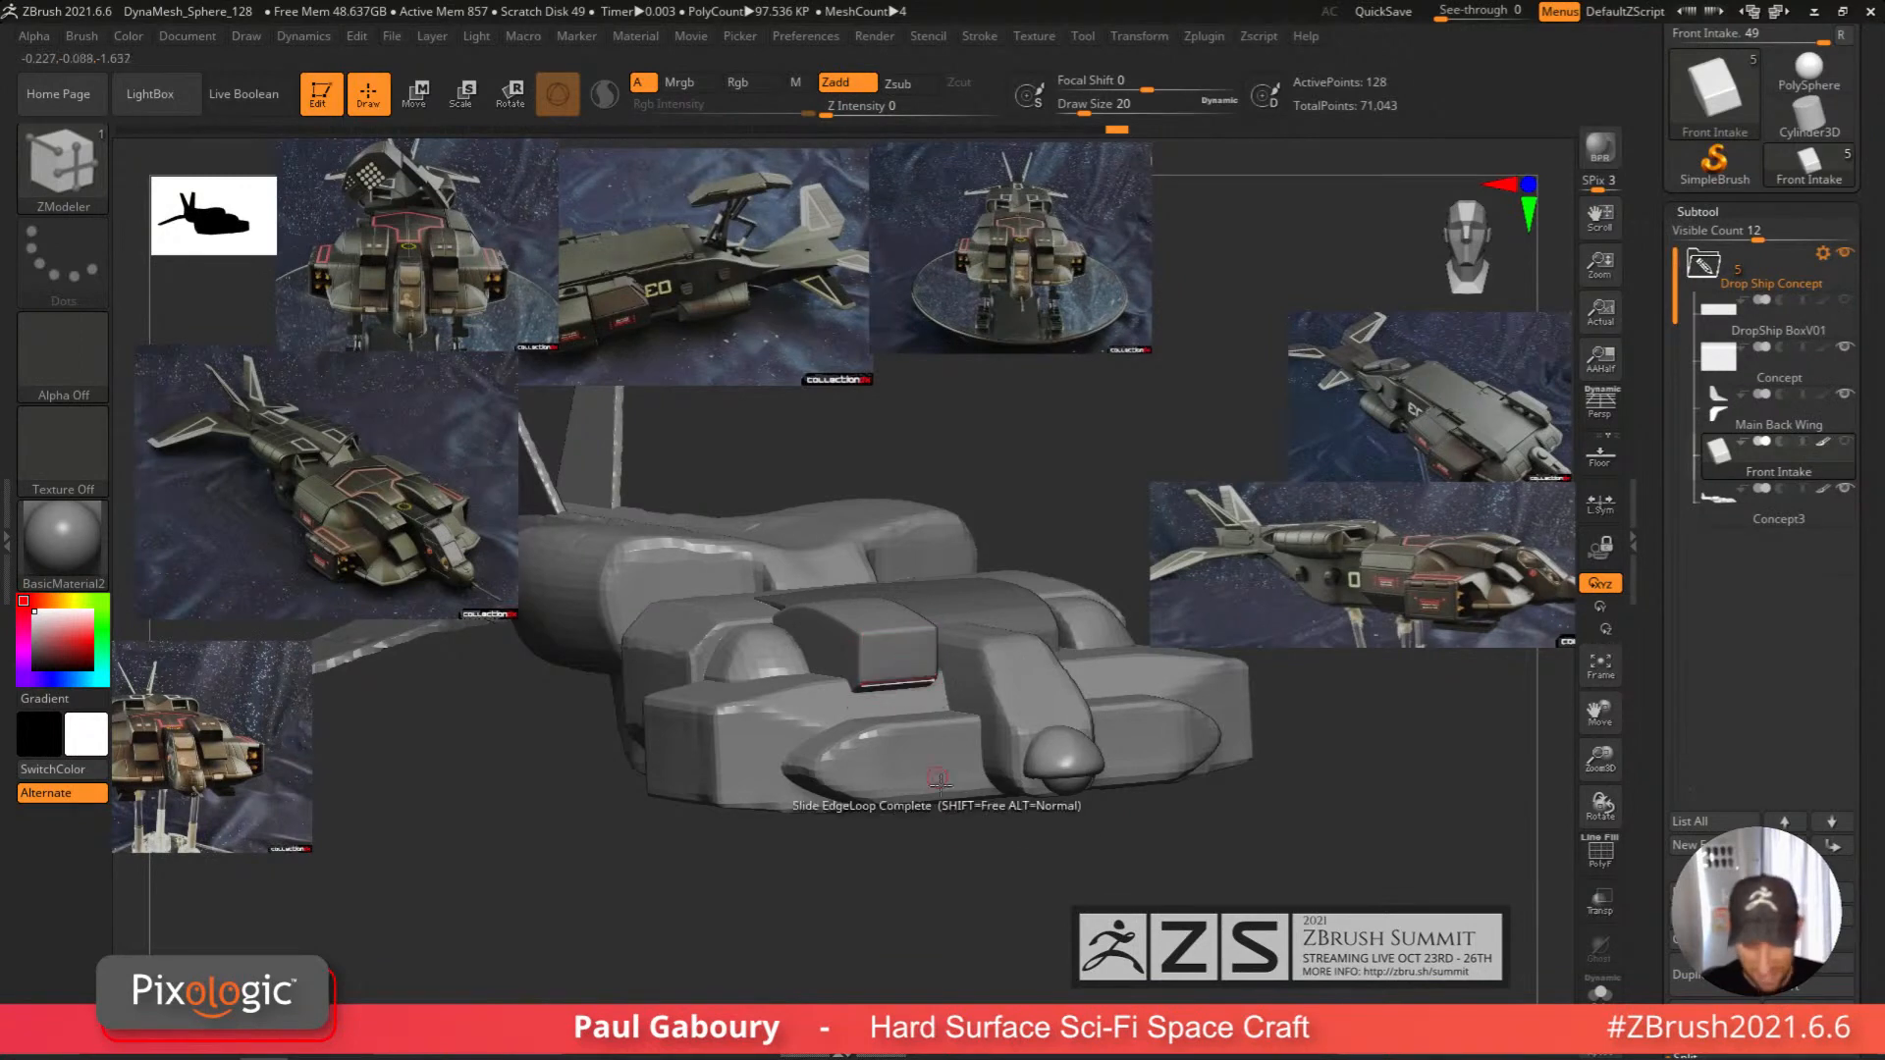
Mask the lower part of the intake block in side view, move the unmasked top slightly downward and clear the mask.
right_click_drag(915, 817, 1016, 809, "shift")
key("shift+f")
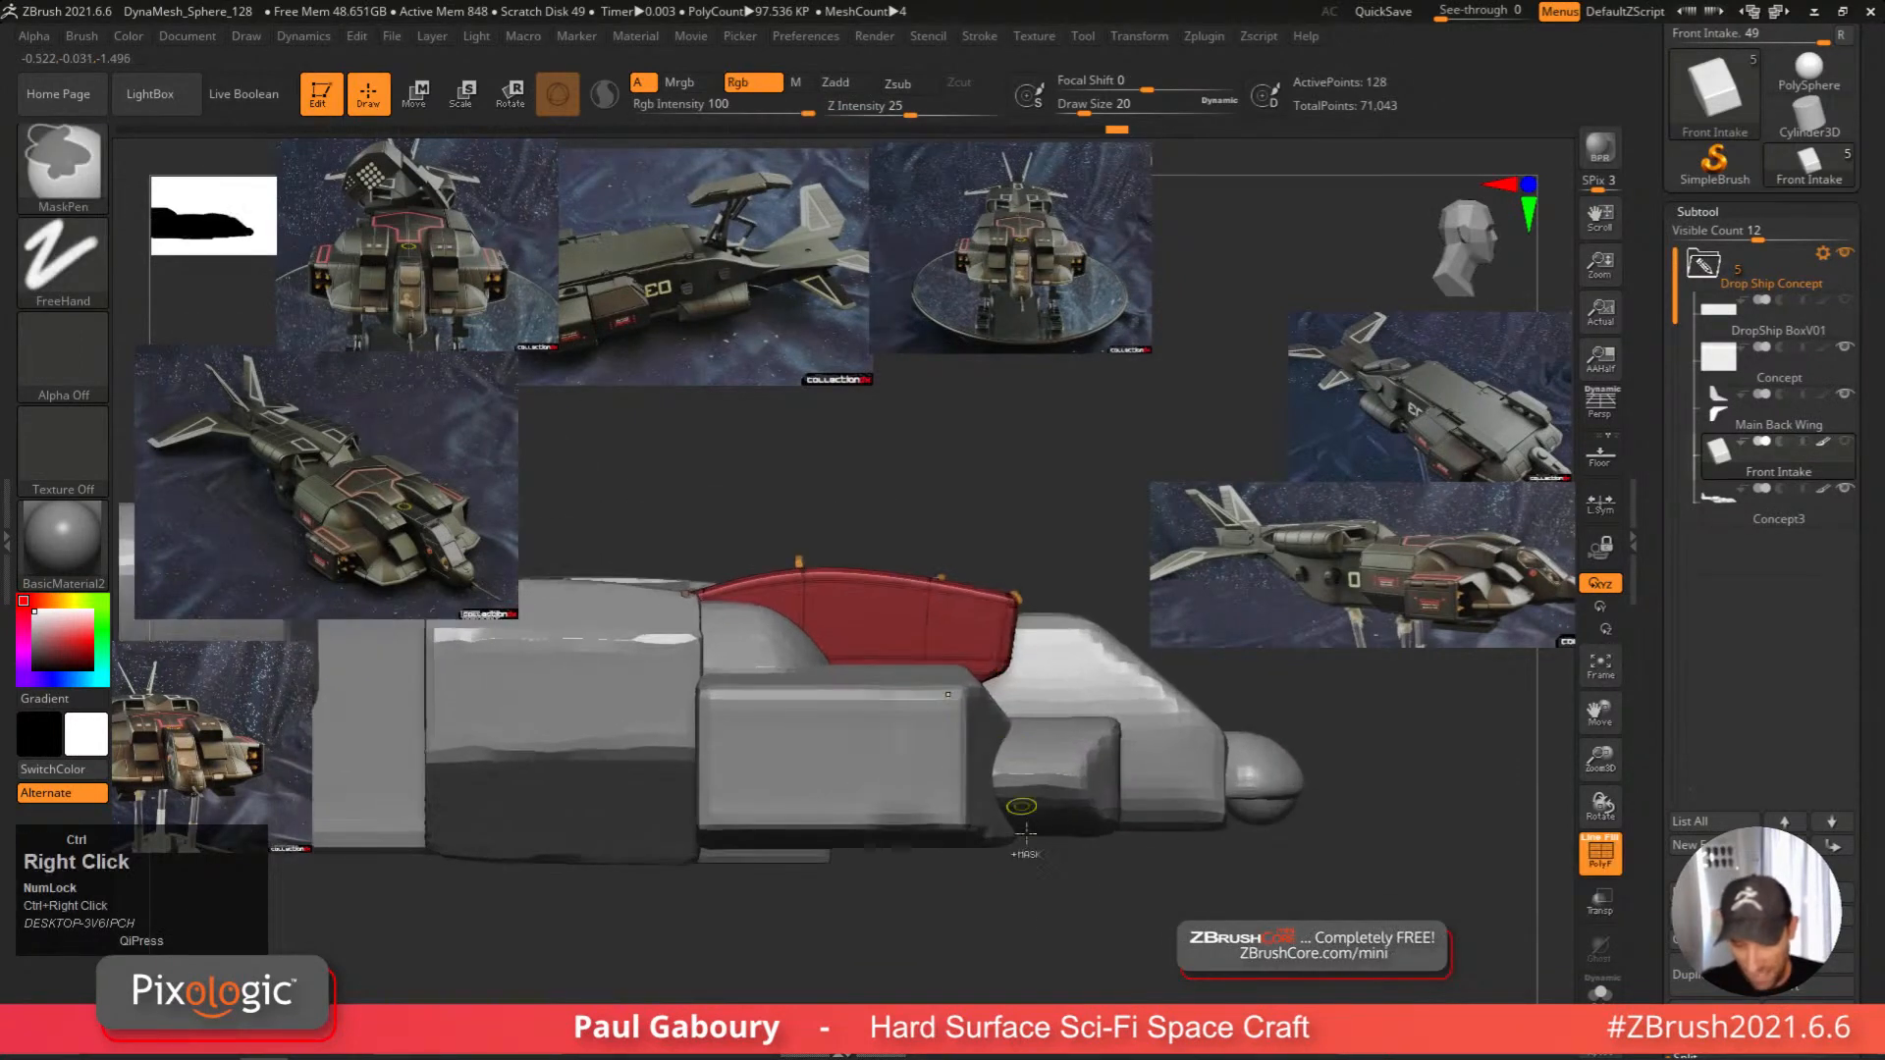
left_click_drag(1225, 917, 536, 639, "ctrl")
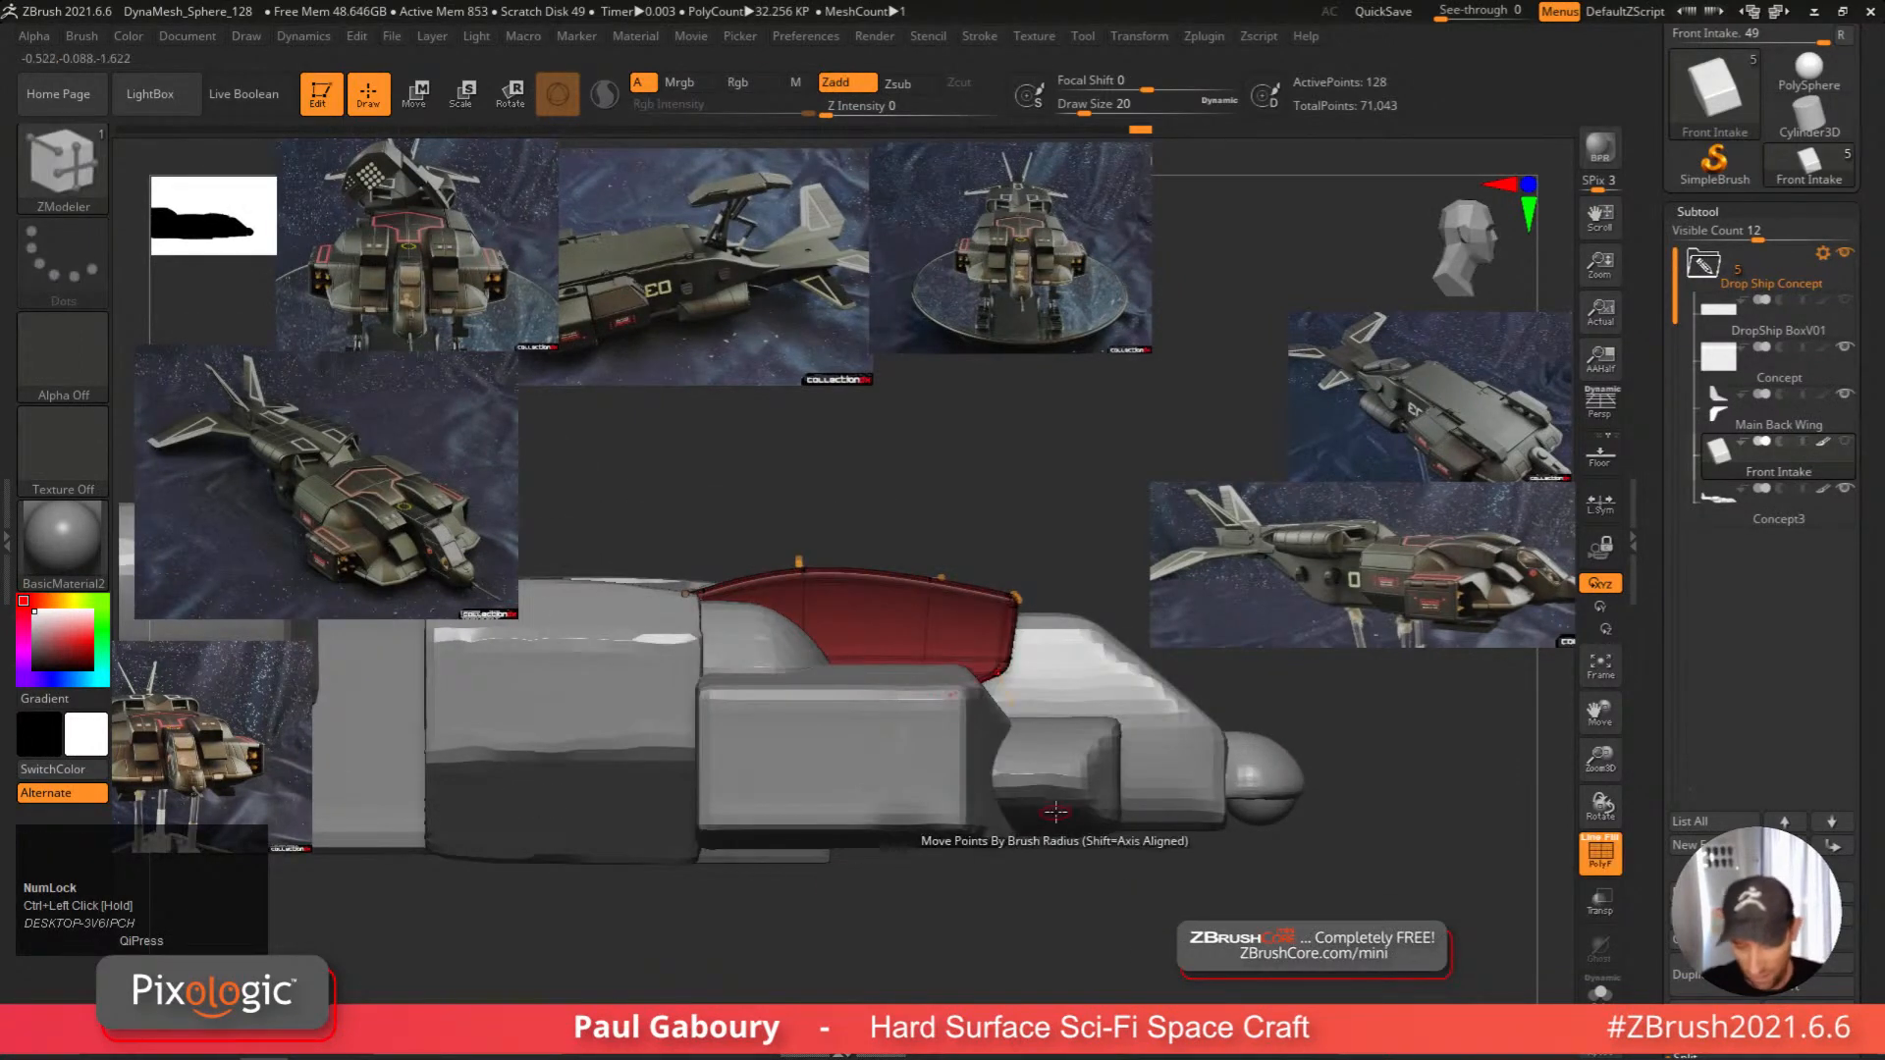
key("w")
left_click_drag(766, 543, 766, 555)
right_click_drag(1022, 688, 1008, 773, "ctrl")
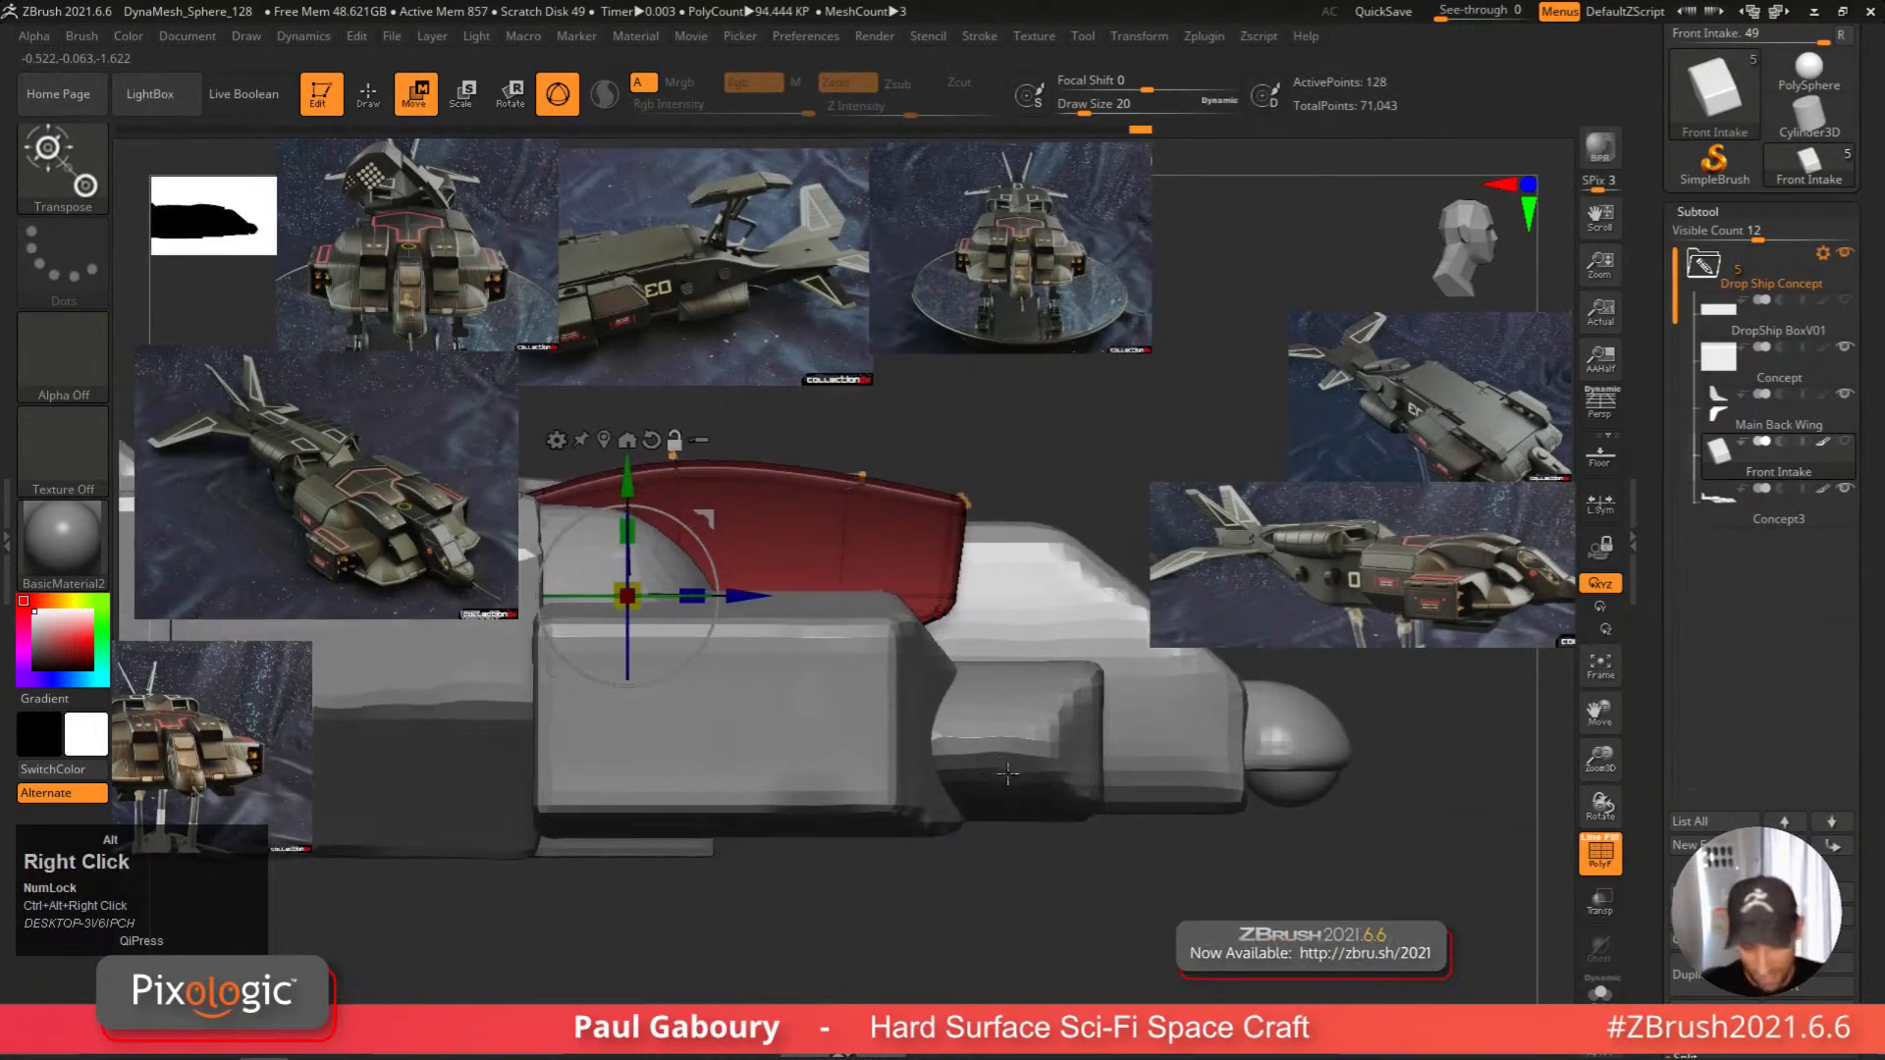
key("q")
right_click_drag(1081, 888, 1018, 866, "ctrl")
left_click_drag(1018, 866, 1026, 874, "ctrl")
key("shift+f")
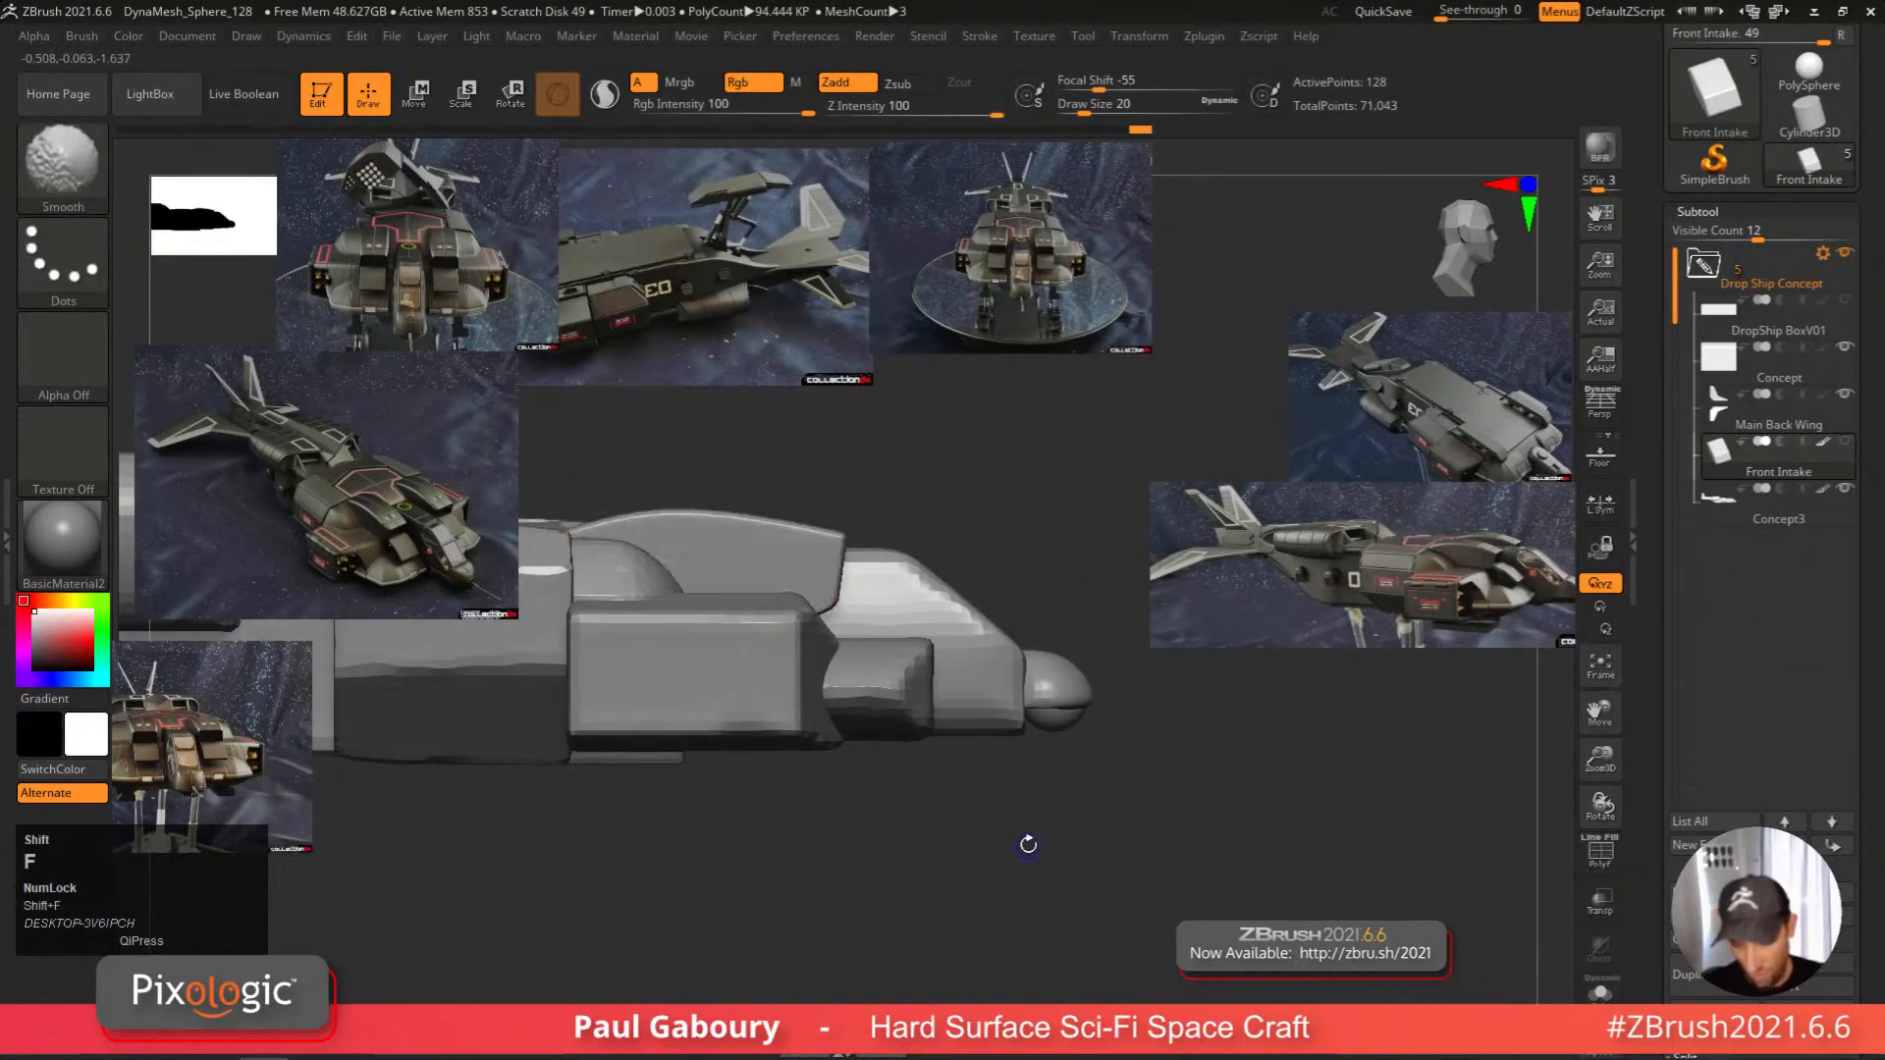
With Dynamic Subdivision off, inset the block's front end face by a narrow border using Inset with A Single Poly.
right_click_drag(1027, 845, 914, 864)
mouse_move(913, 864)
right_mouse_down("alt")
mouse_move(1024, 863)
mouse_move(998, 871)
mouse_move(879, 629)
mouse_move(956, 786)
mouse_move(923, 801)
right_mouse_up("alt")
key("shift+f")
key("shift+d")
right_click_drag(923, 801, 990, 813, "alt")
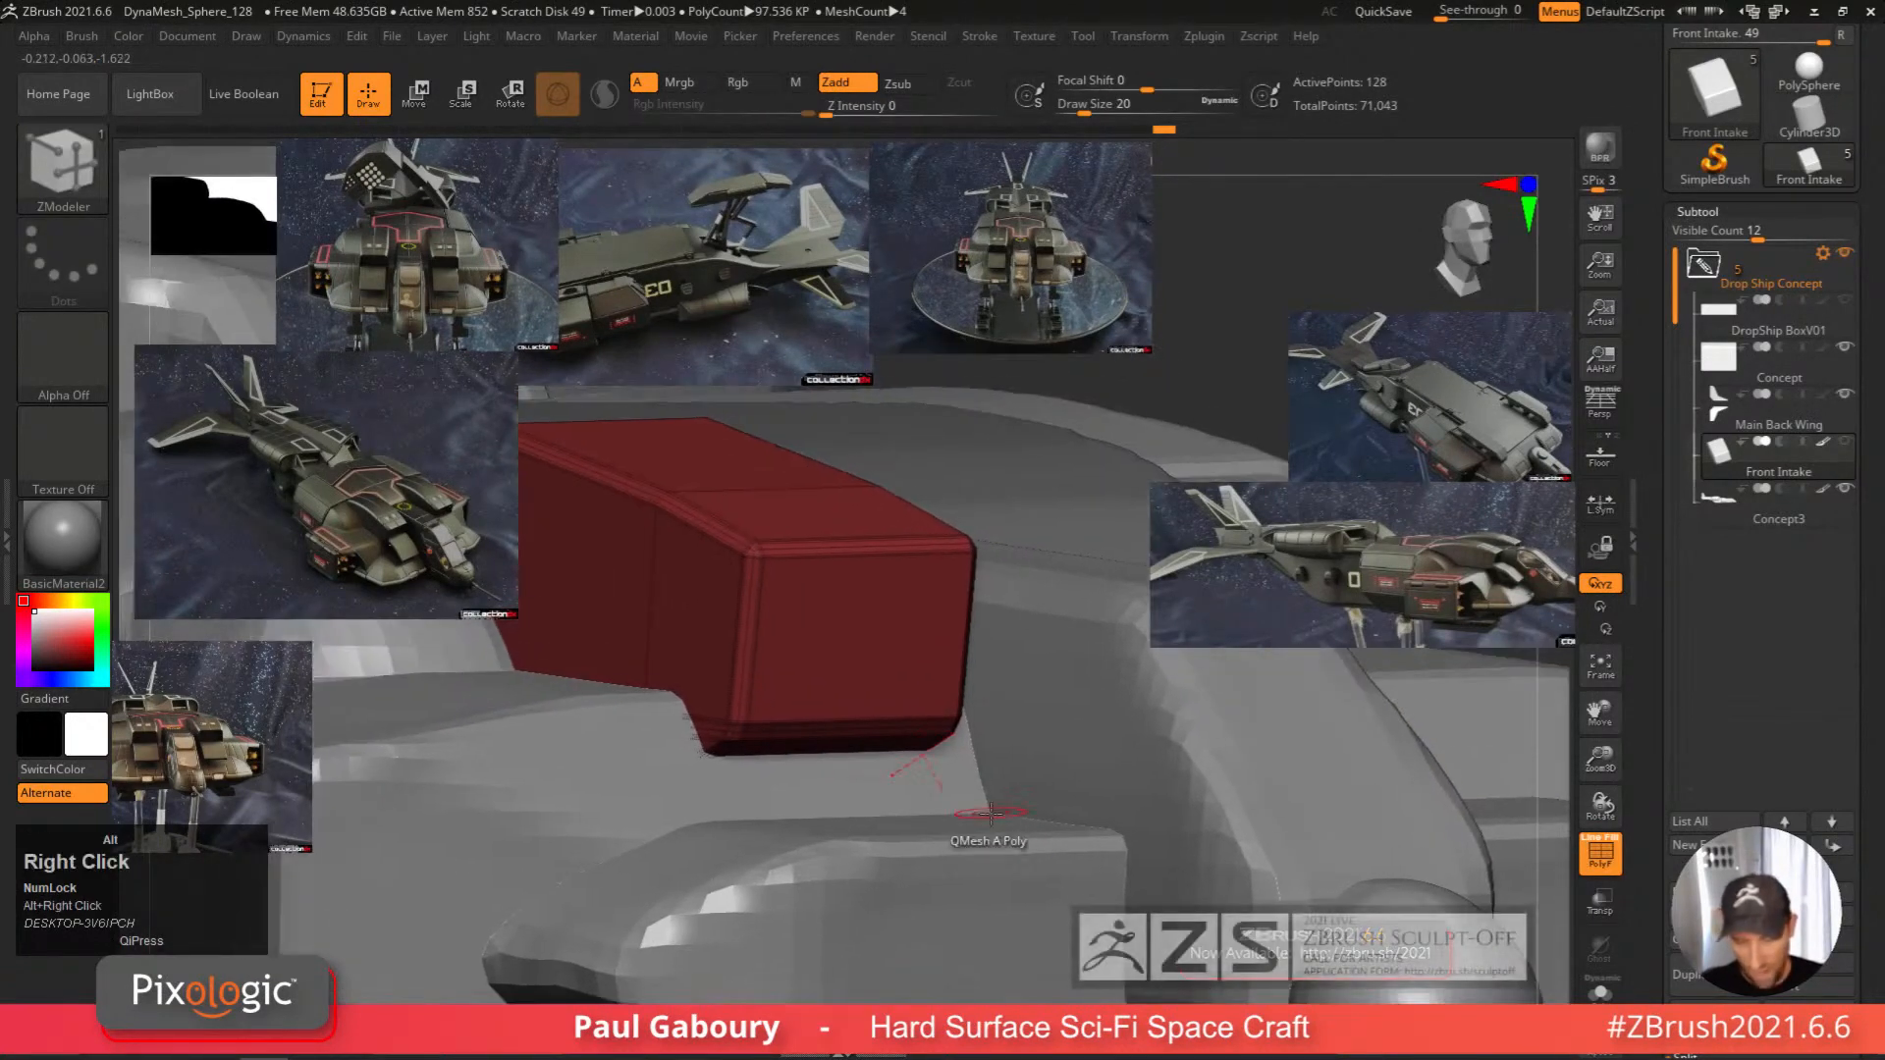
right_click_drag(996, 734, 933, 703)
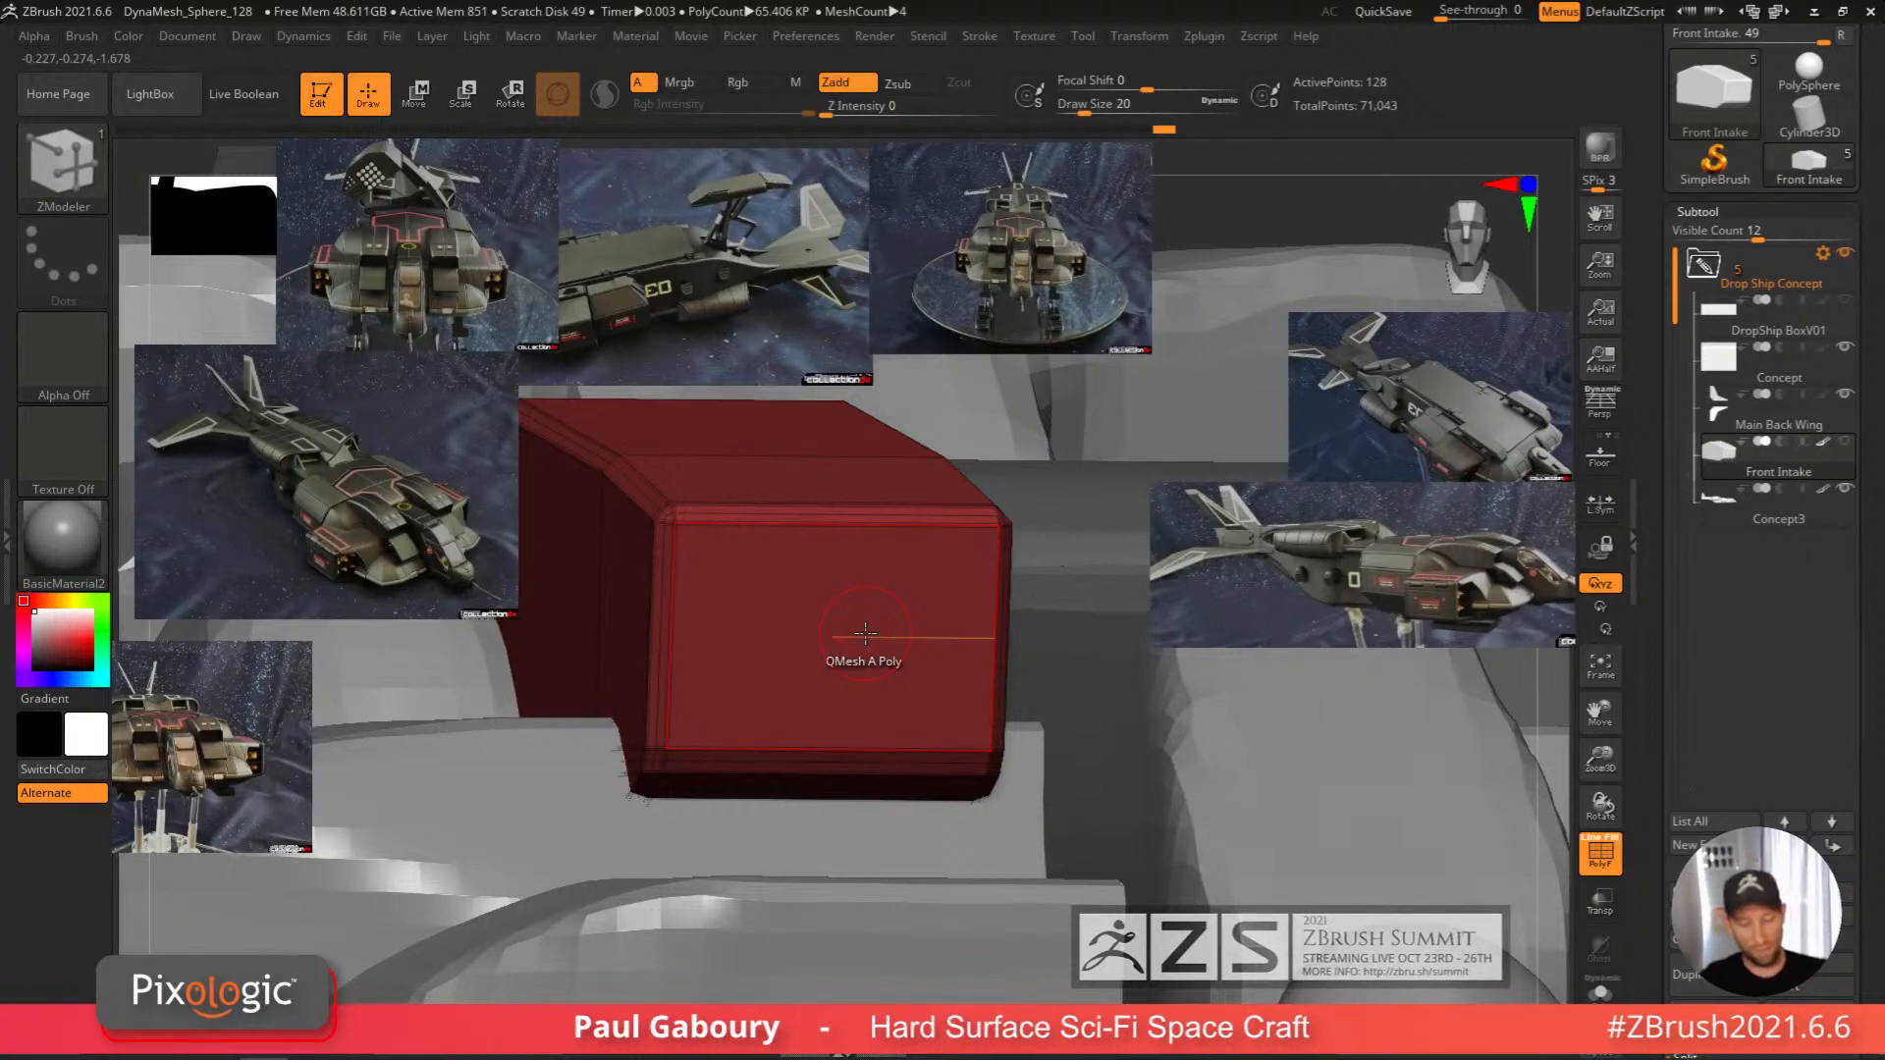
key("space")
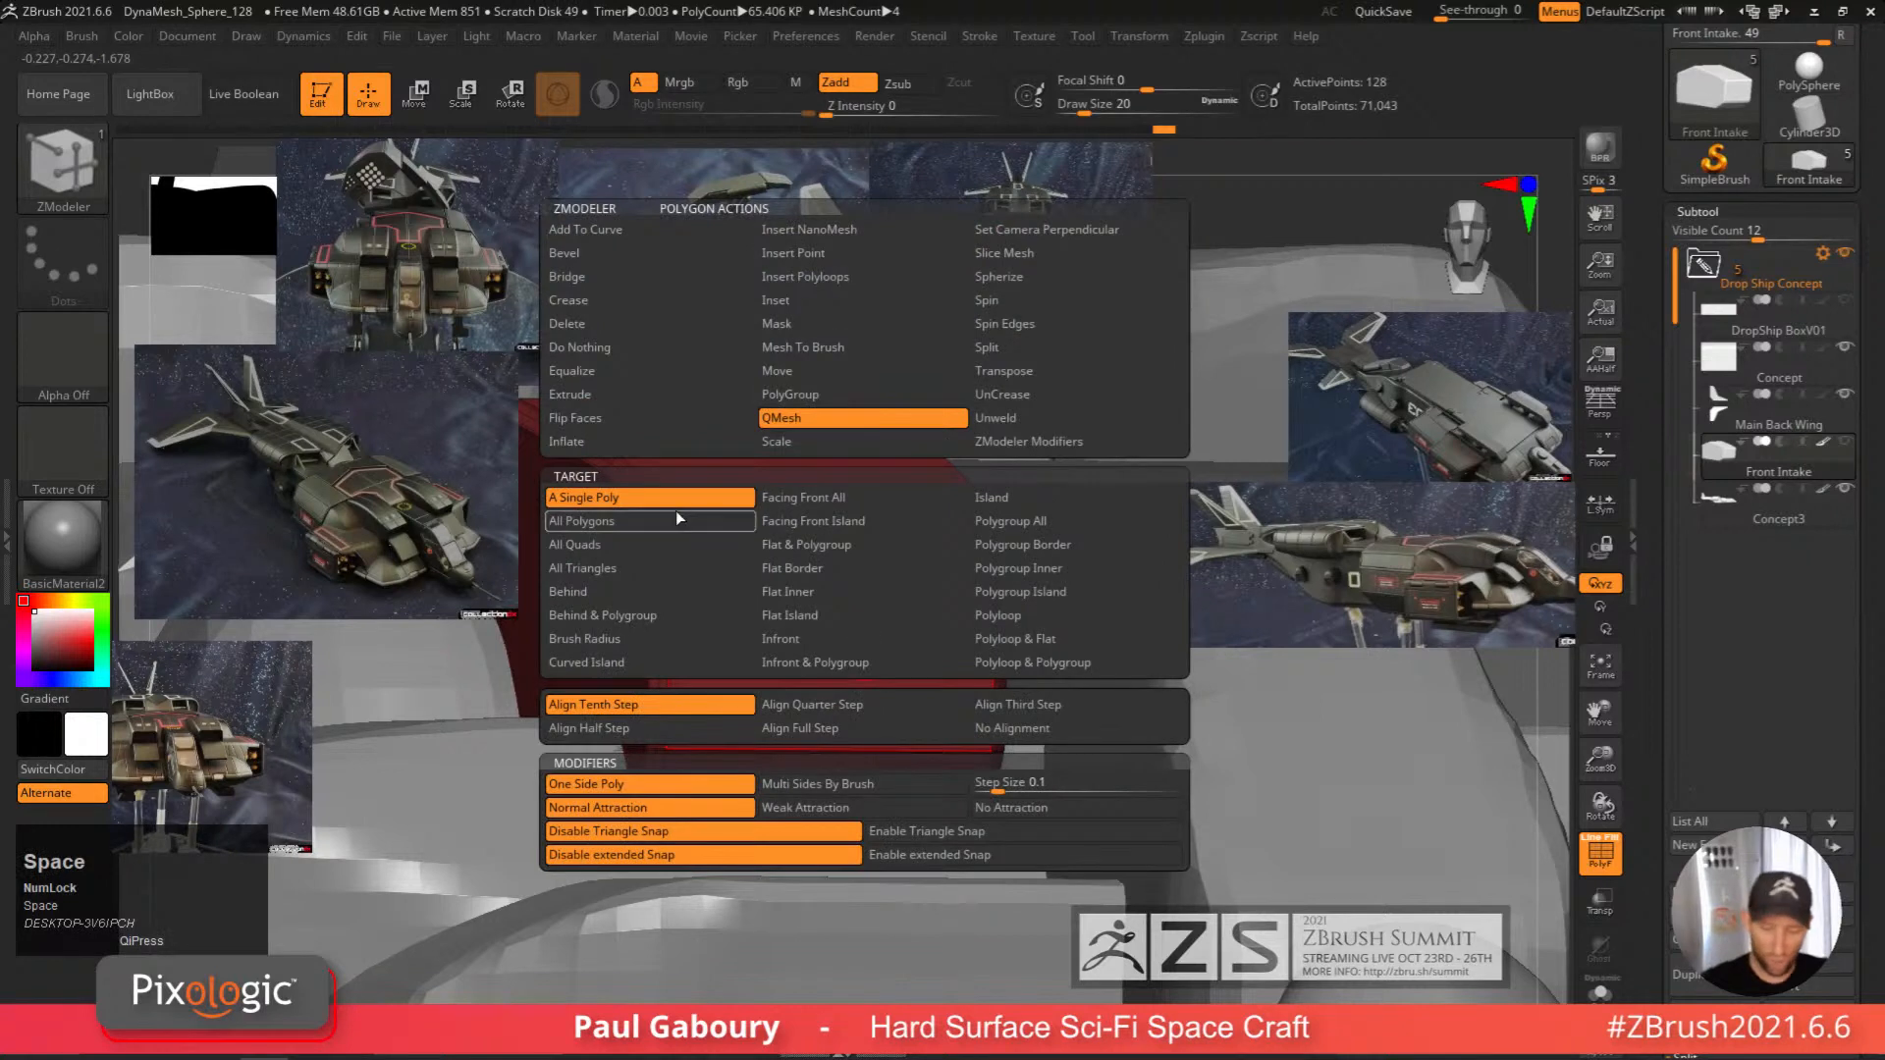
left_click(827, 300)
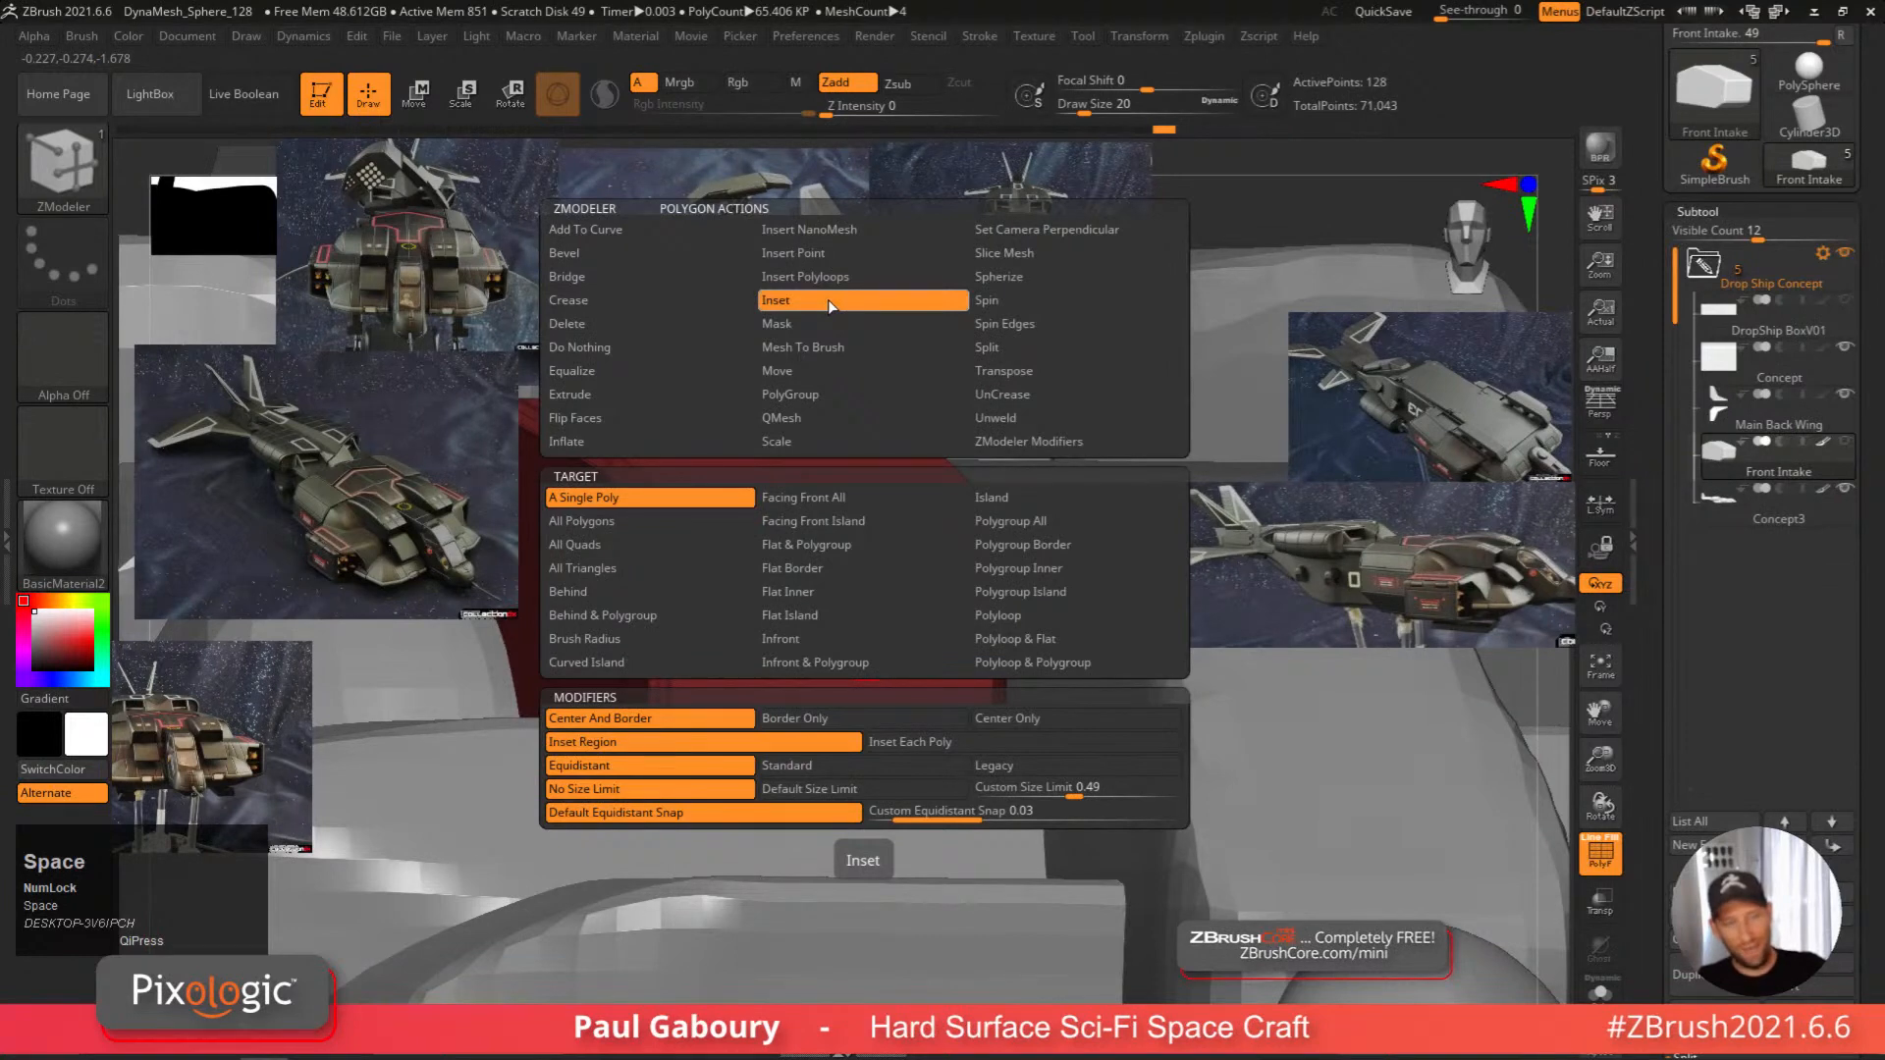
left_click_drag(845, 629, 856, 650)
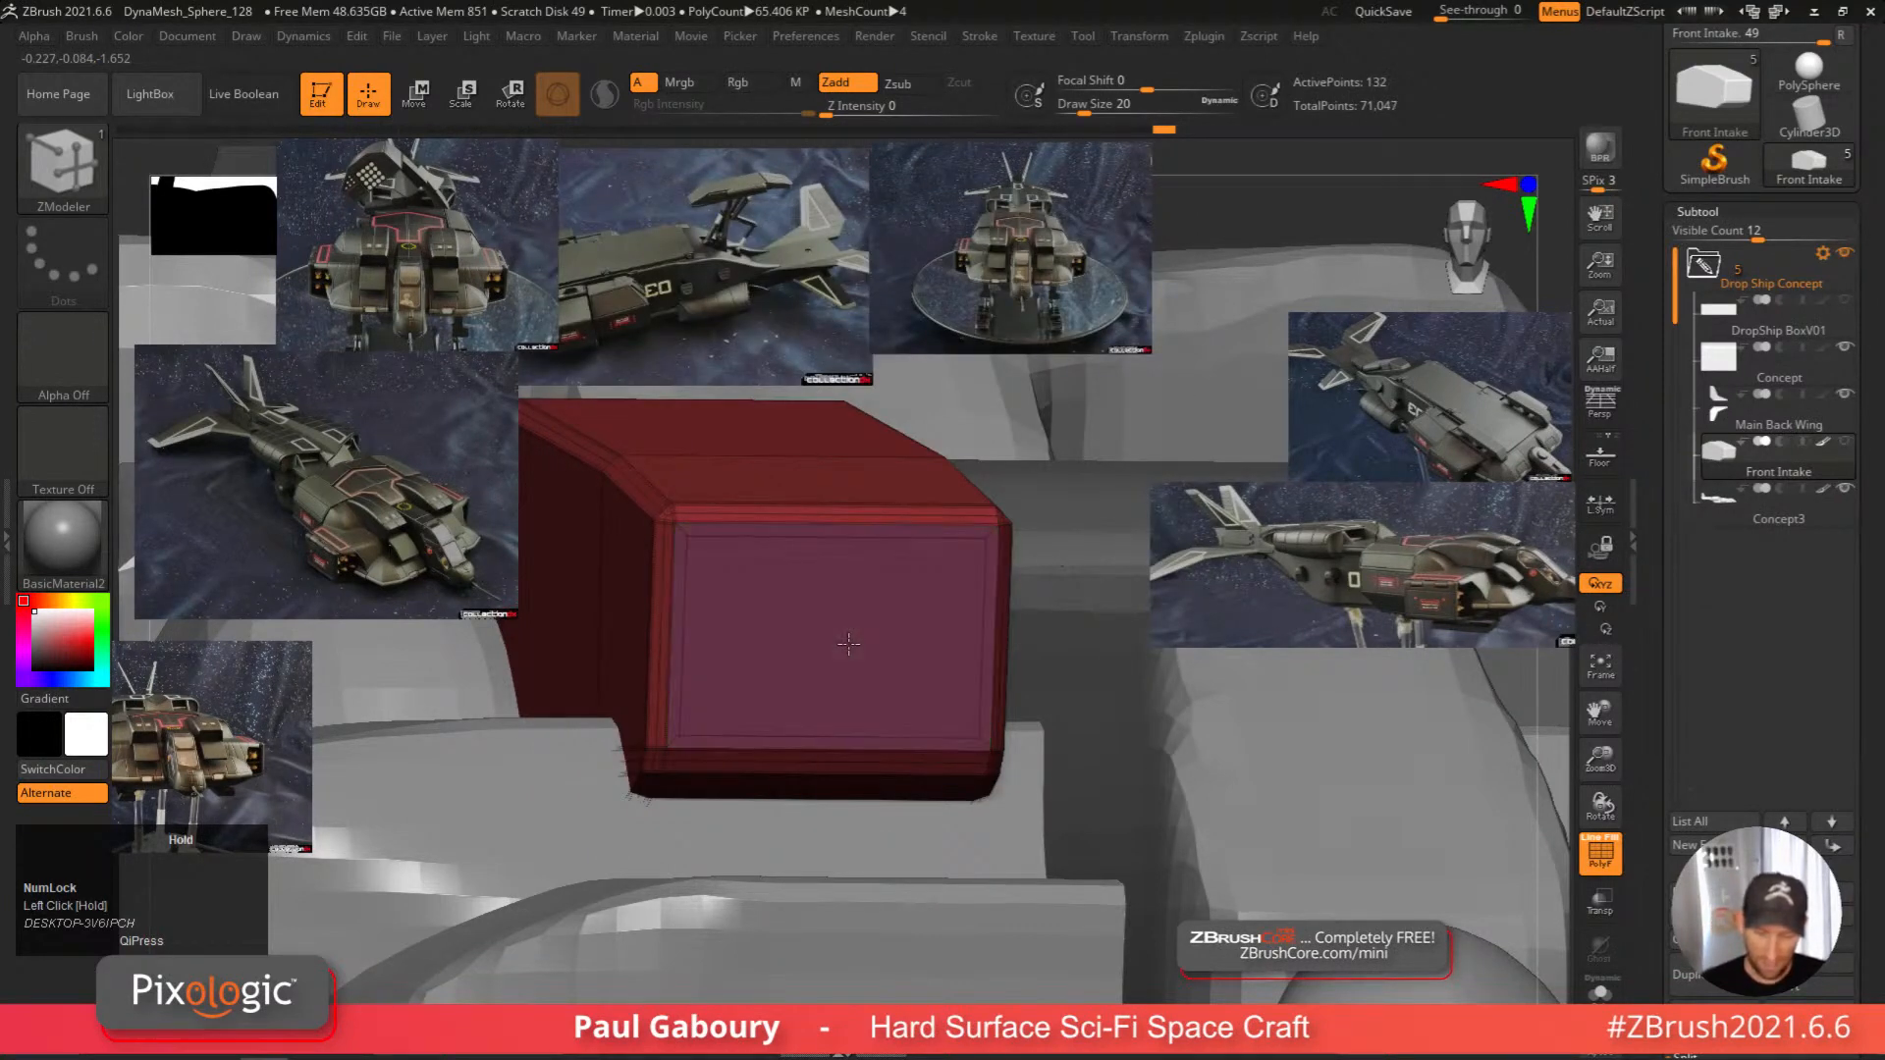
left_click(848, 644)
left_click(849, 644)
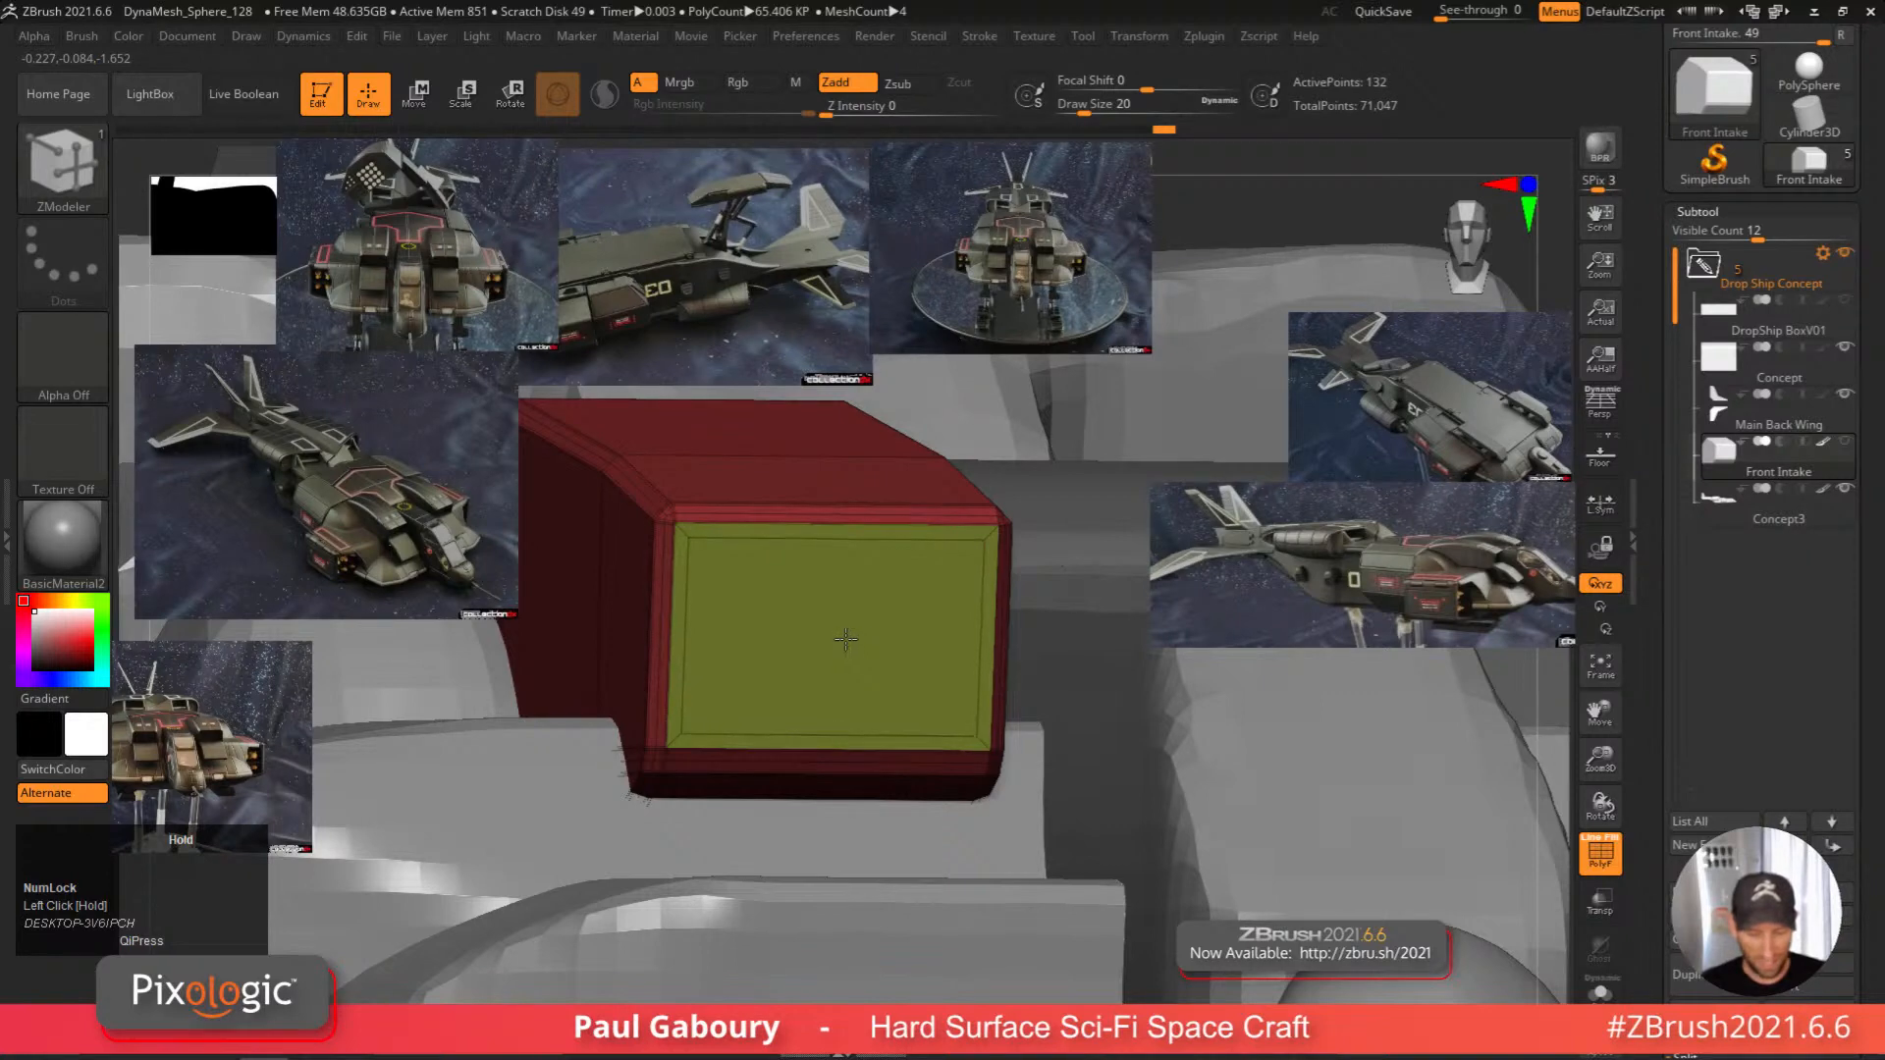
Push the inset front face inward with QMesh on A Single Poly, forming a deep recess with its own polygroups.
right_click_drag(847, 639, 886, 636)
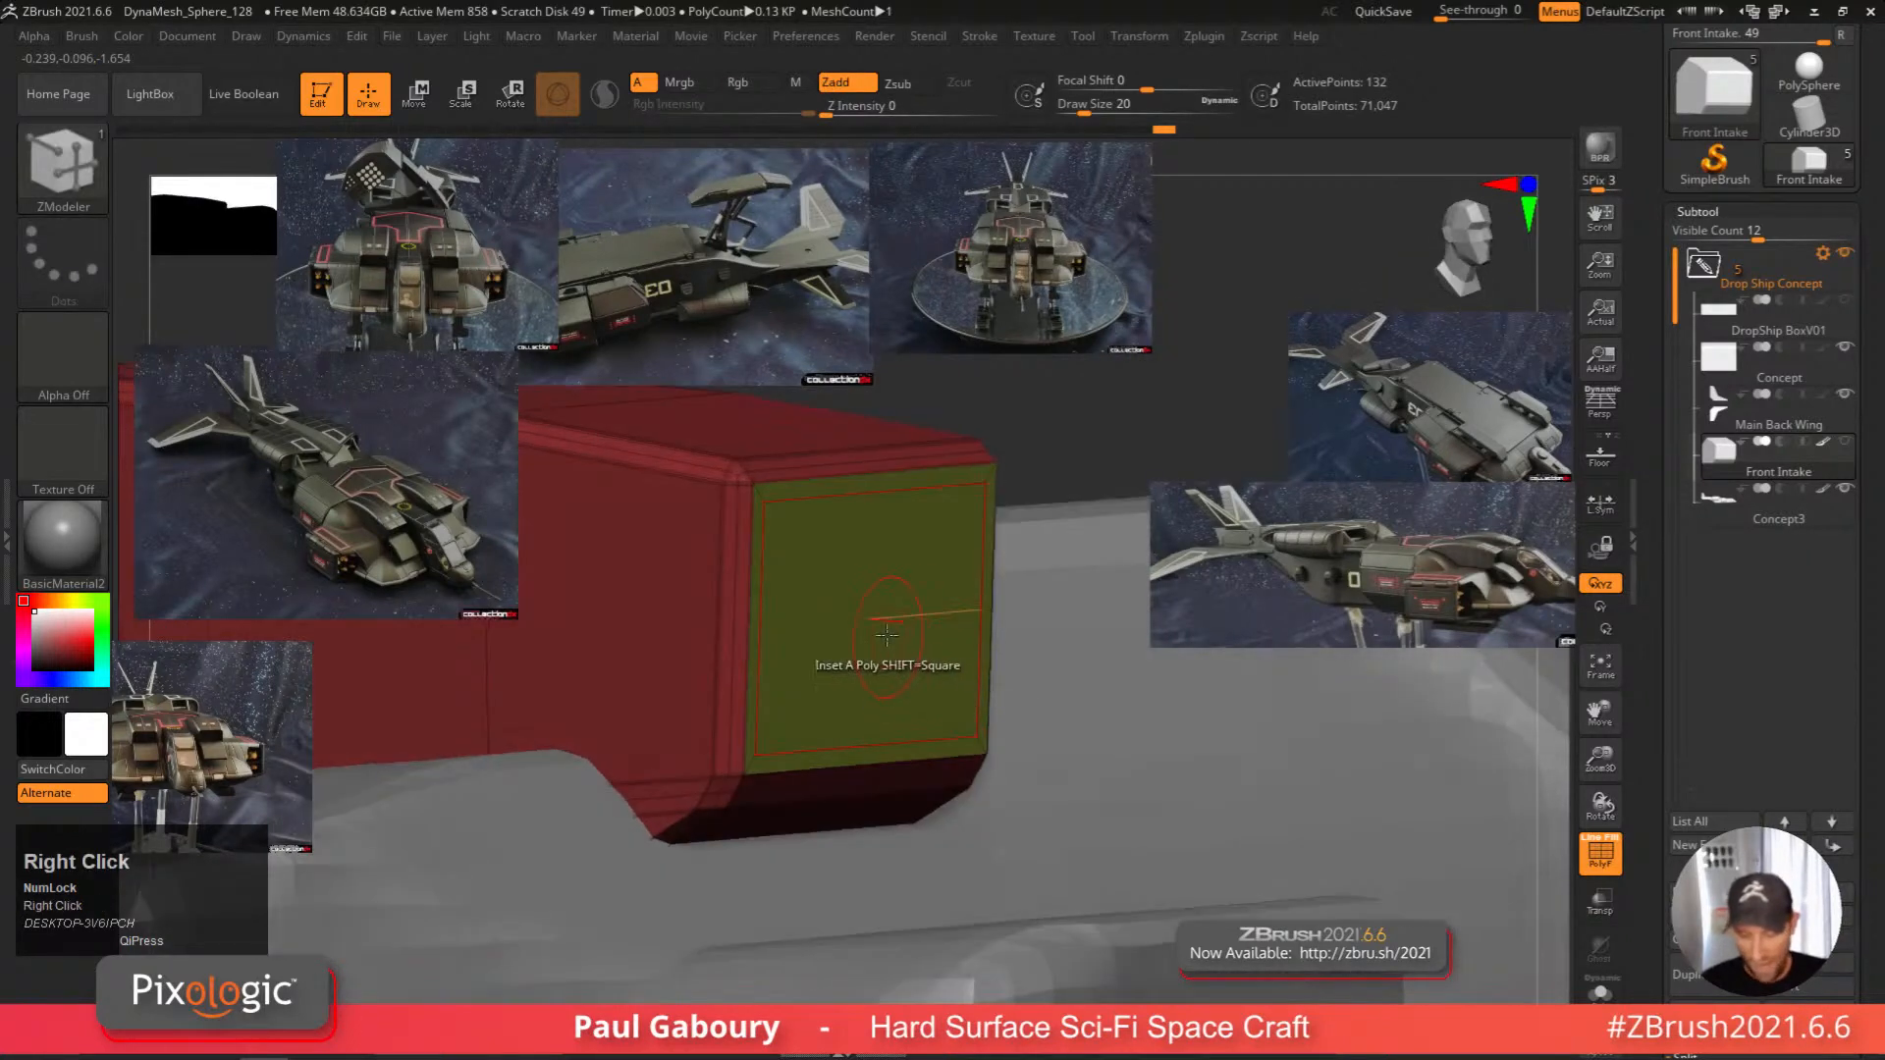
key("space")
left_click(874, 417)
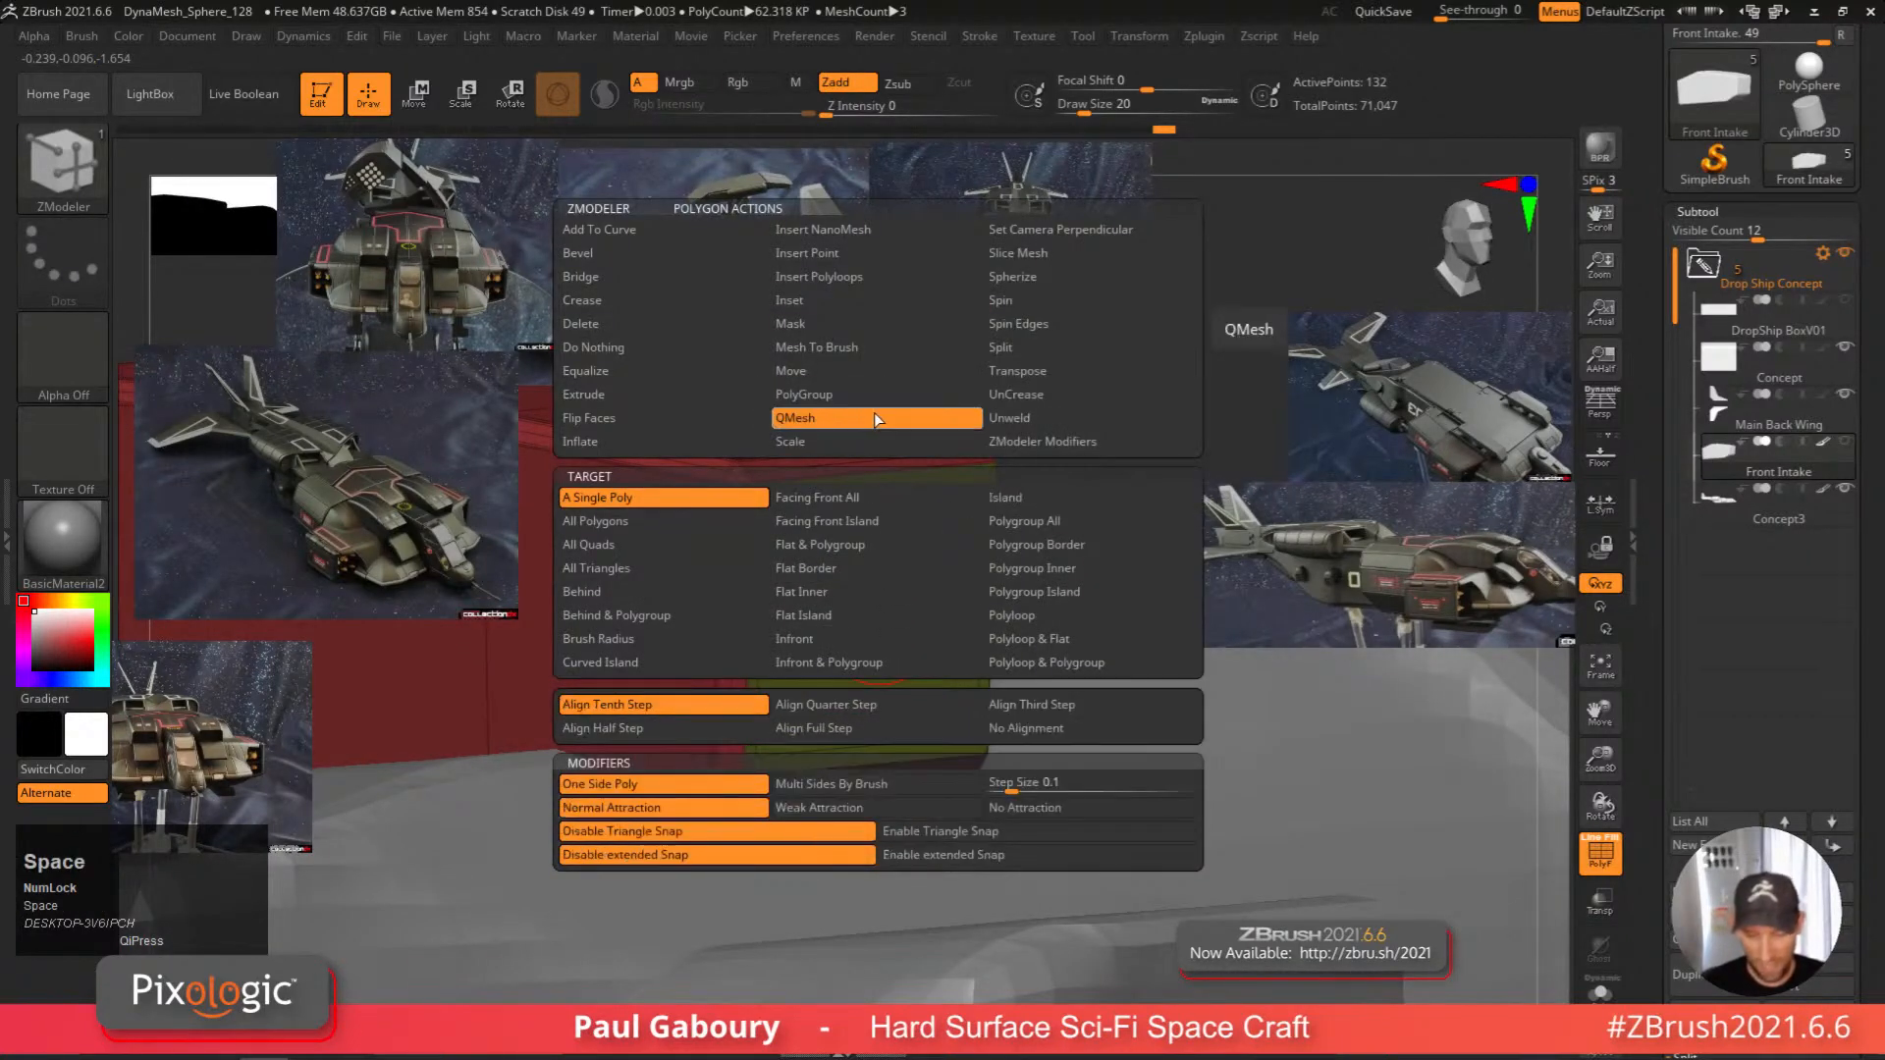
left_click_drag(874, 679, 821, 648)
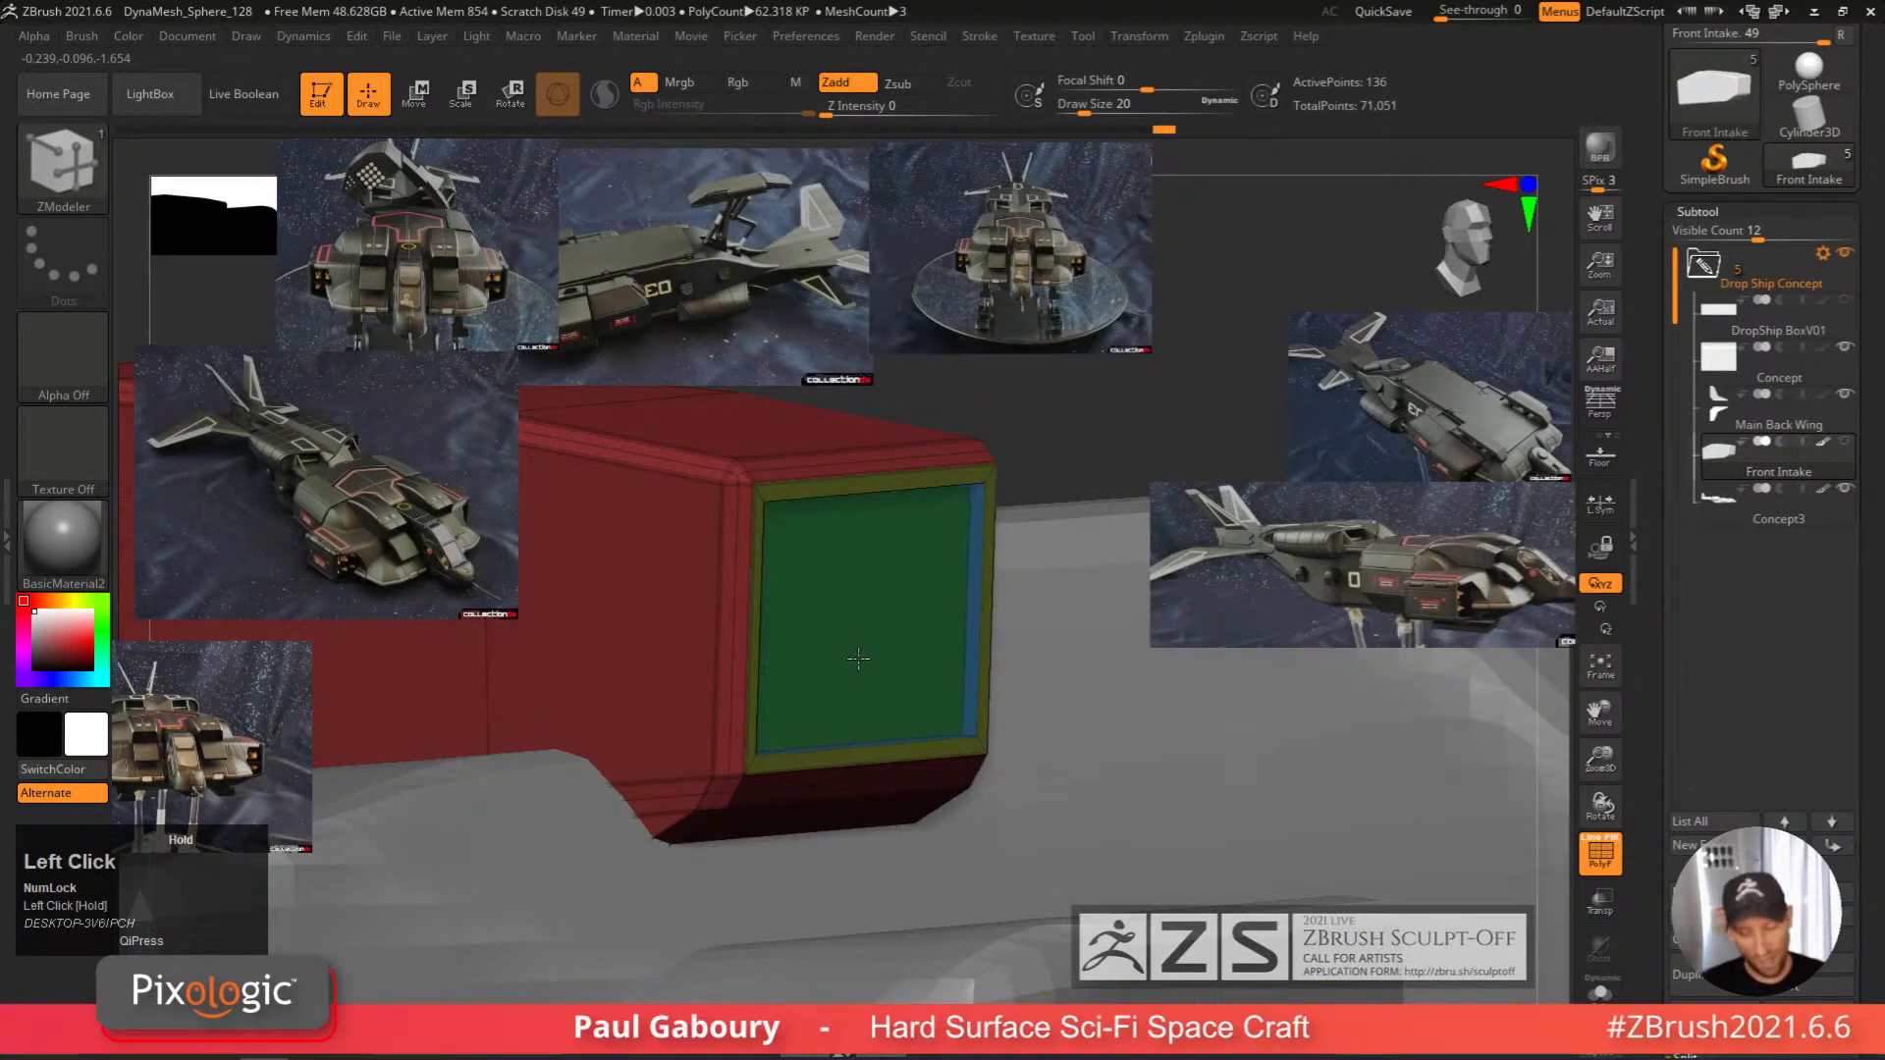
left_click_drag(871, 663, 870, 662, "shift")
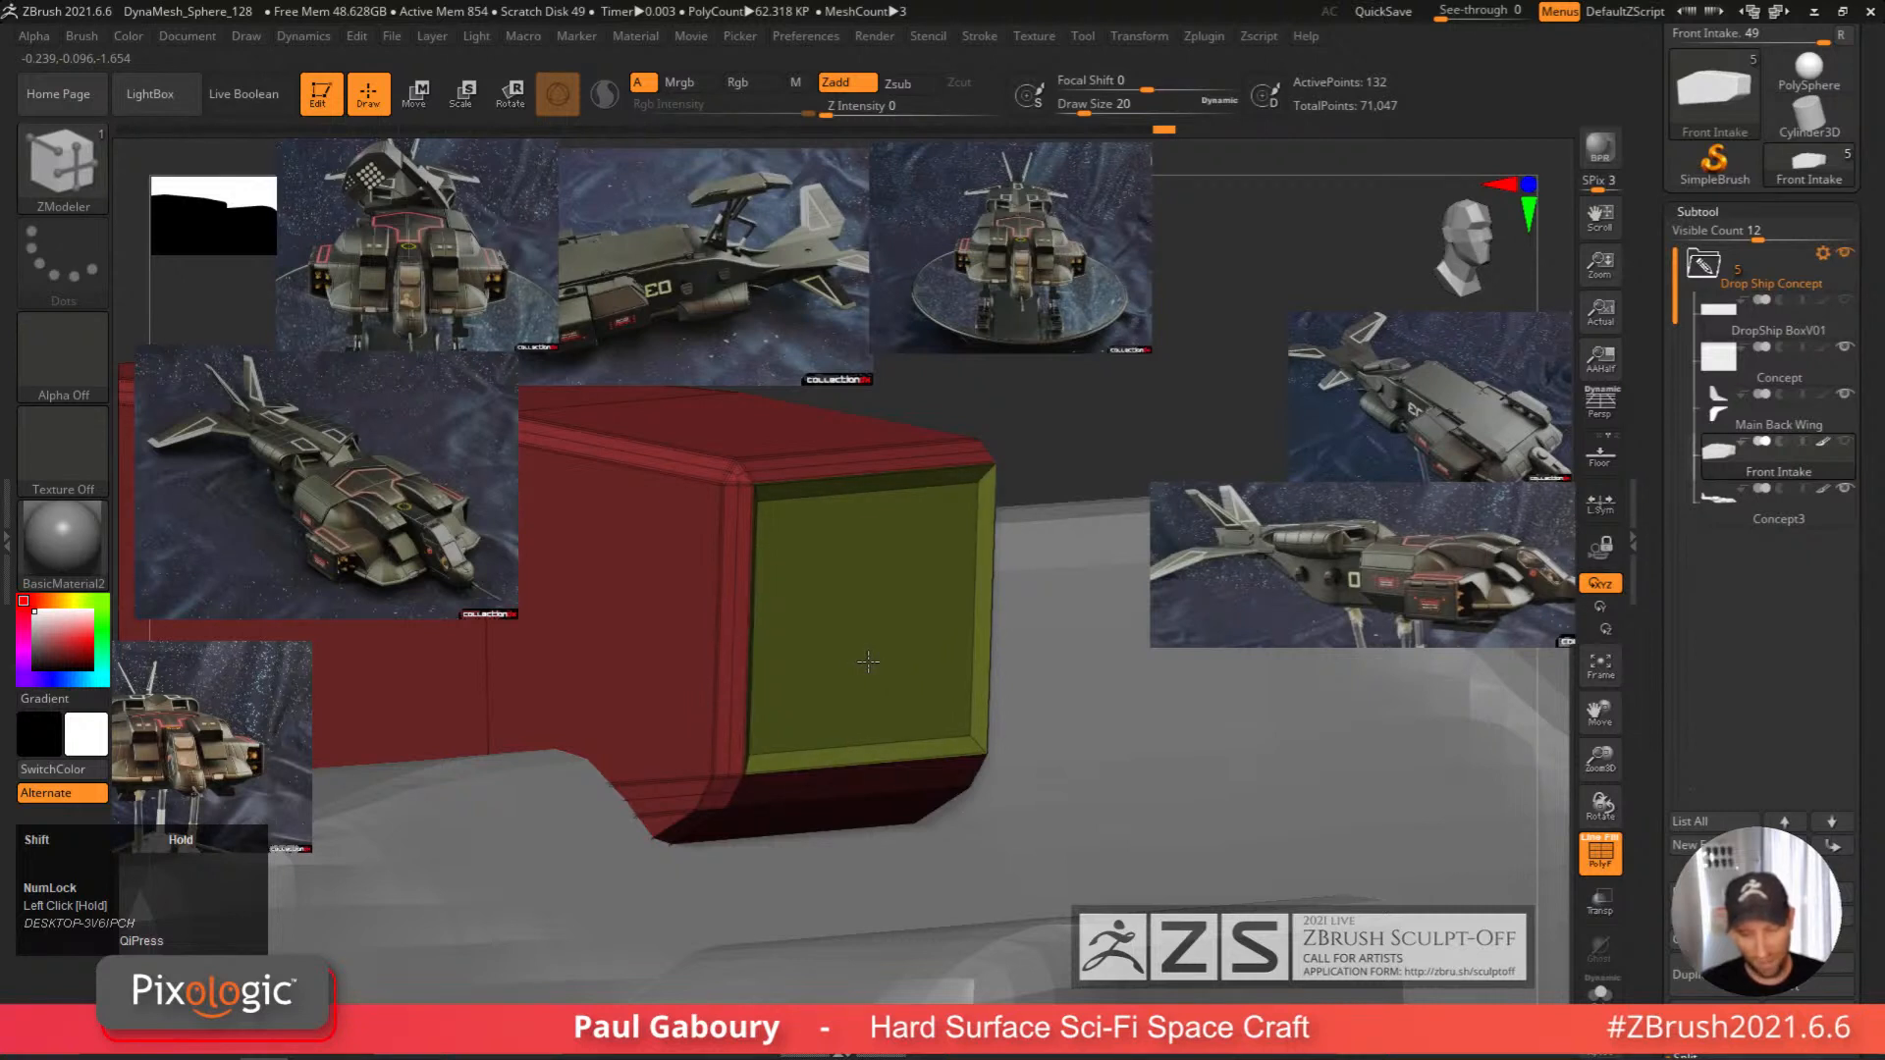
left_click_drag(868, 661, 859, 663)
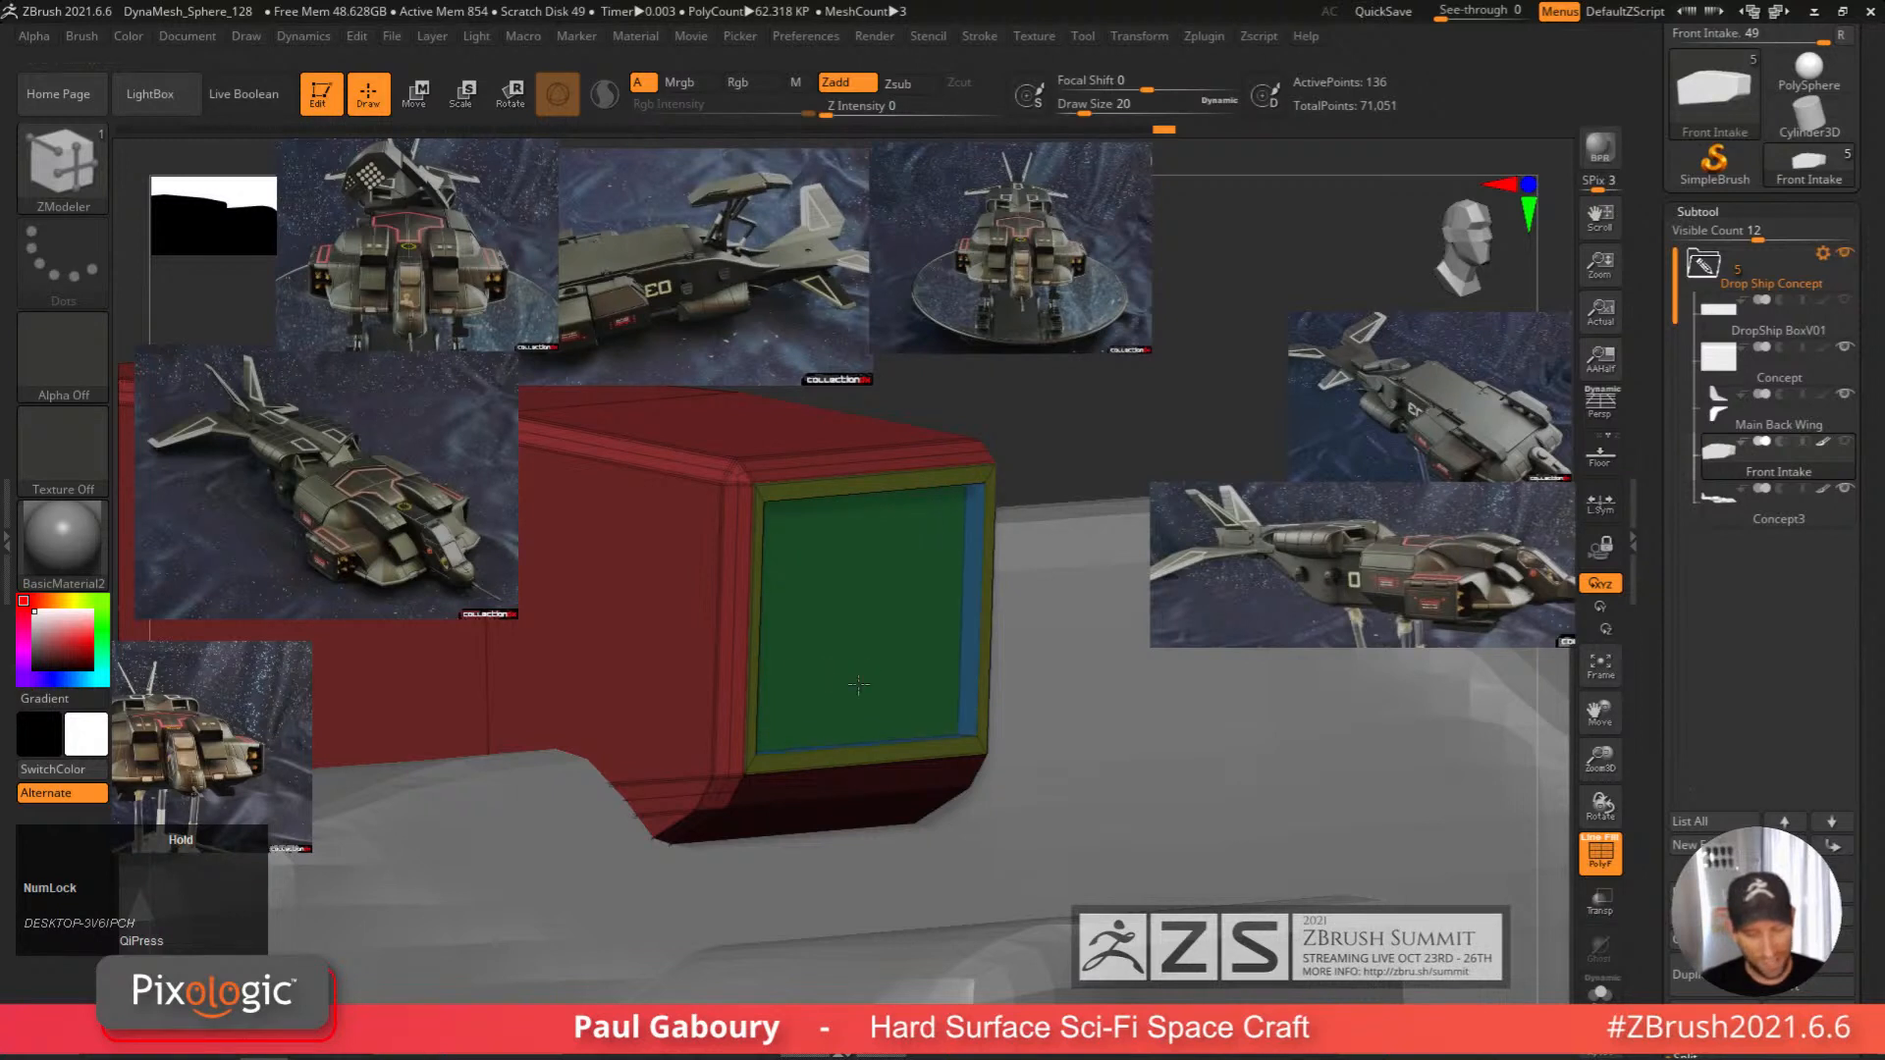
left_click_drag(847, 678, 867, 676, "shift")
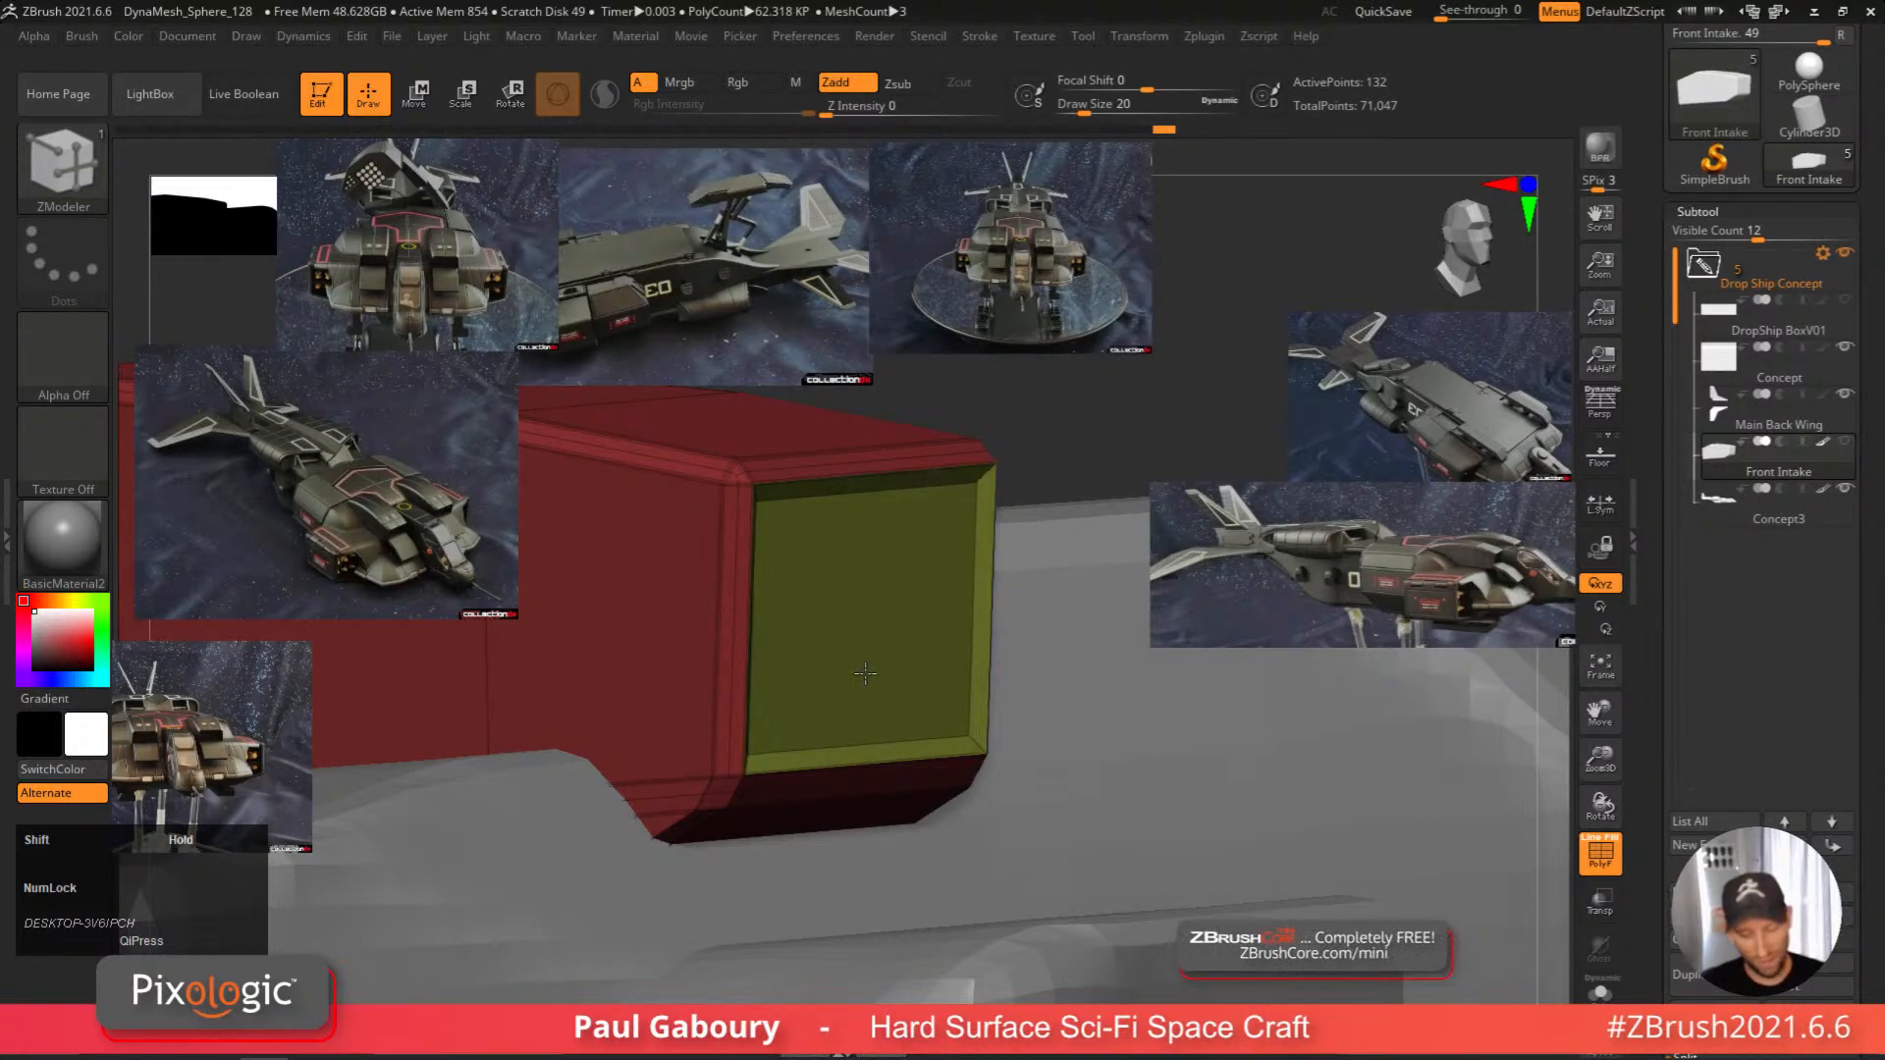
mouse_move(867, 674)
left_mouse_down()
mouse_move(915, 703)
mouse_move(863, 699)
mouse_move(874, 653)
mouse_move(801, 658)
mouse_move(735, 696)
mouse_move(775, 729)
mouse_move(783, 815)
mouse_move(809, 821)
mouse_move(741, 833)
mouse_move(768, 833)
left_mouse_up()
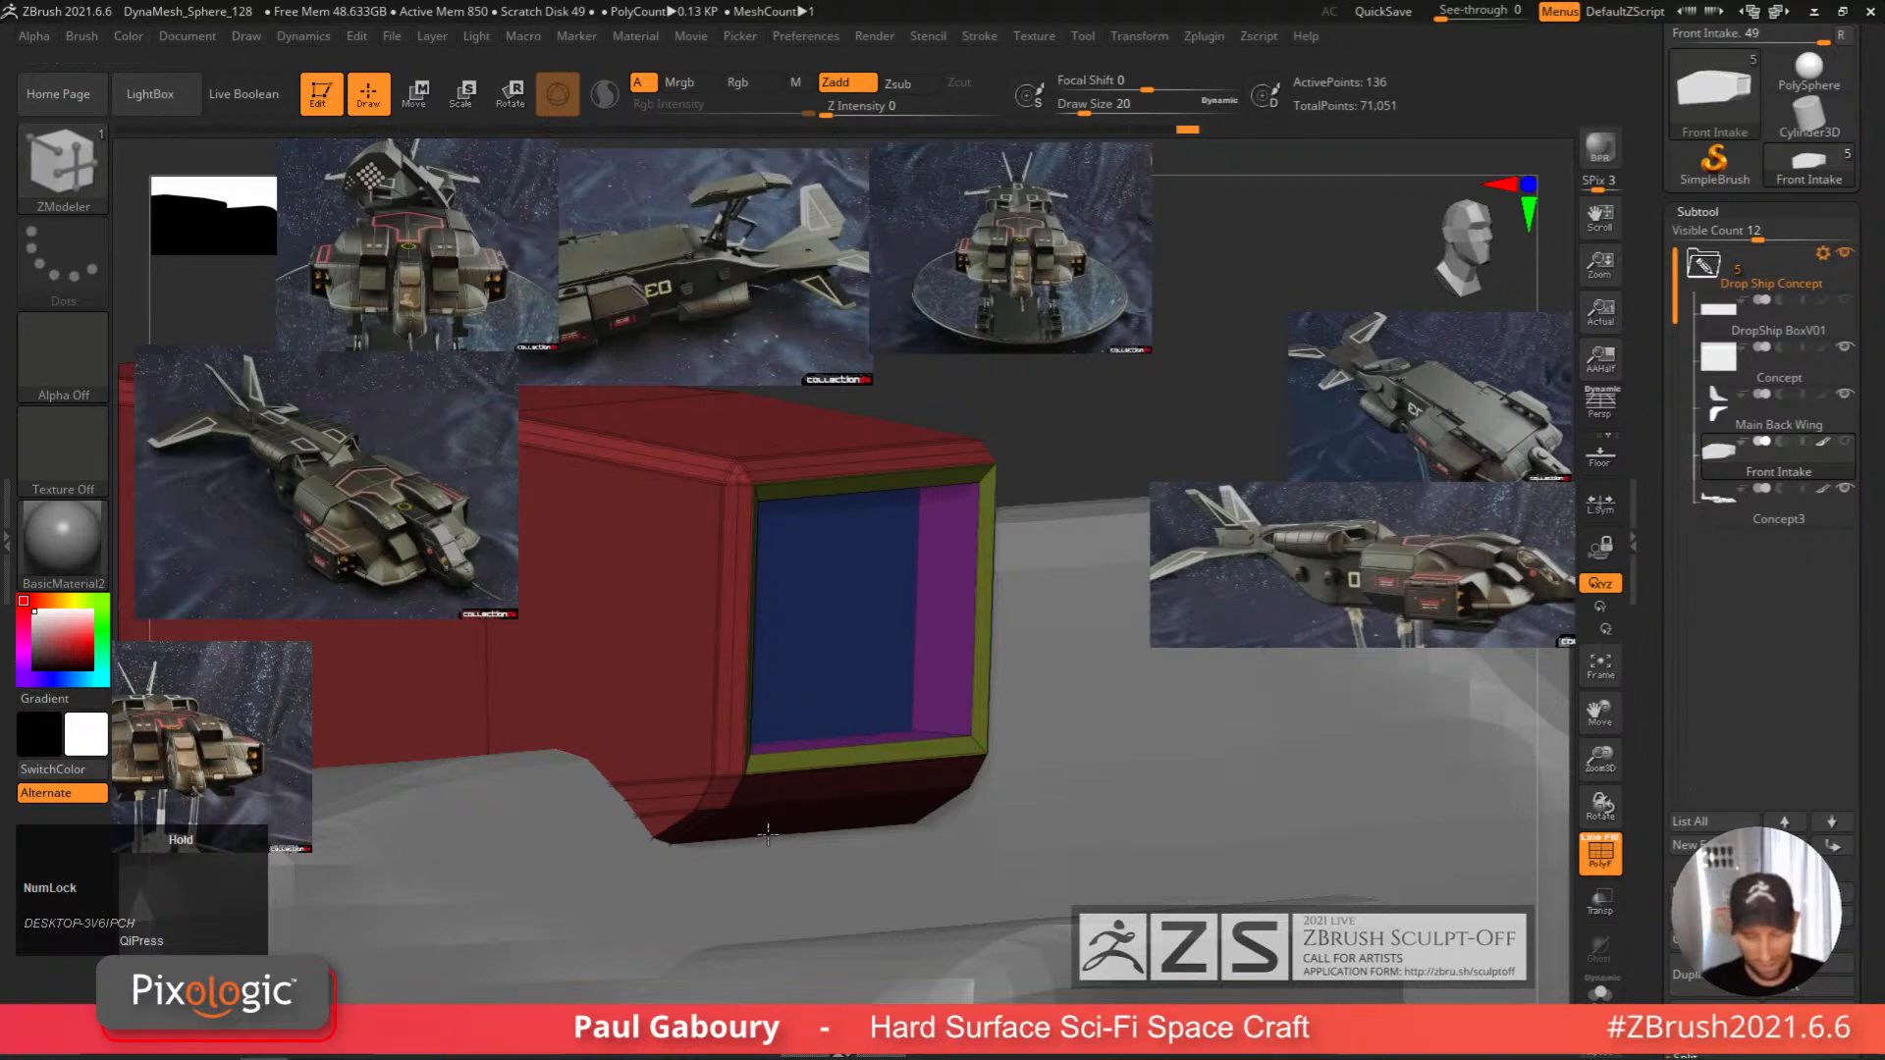
Preview the recessed intake block on the ship with Dynamic Subdivision on and polyframe off.
right_click_drag(741, 835, 937, 810)
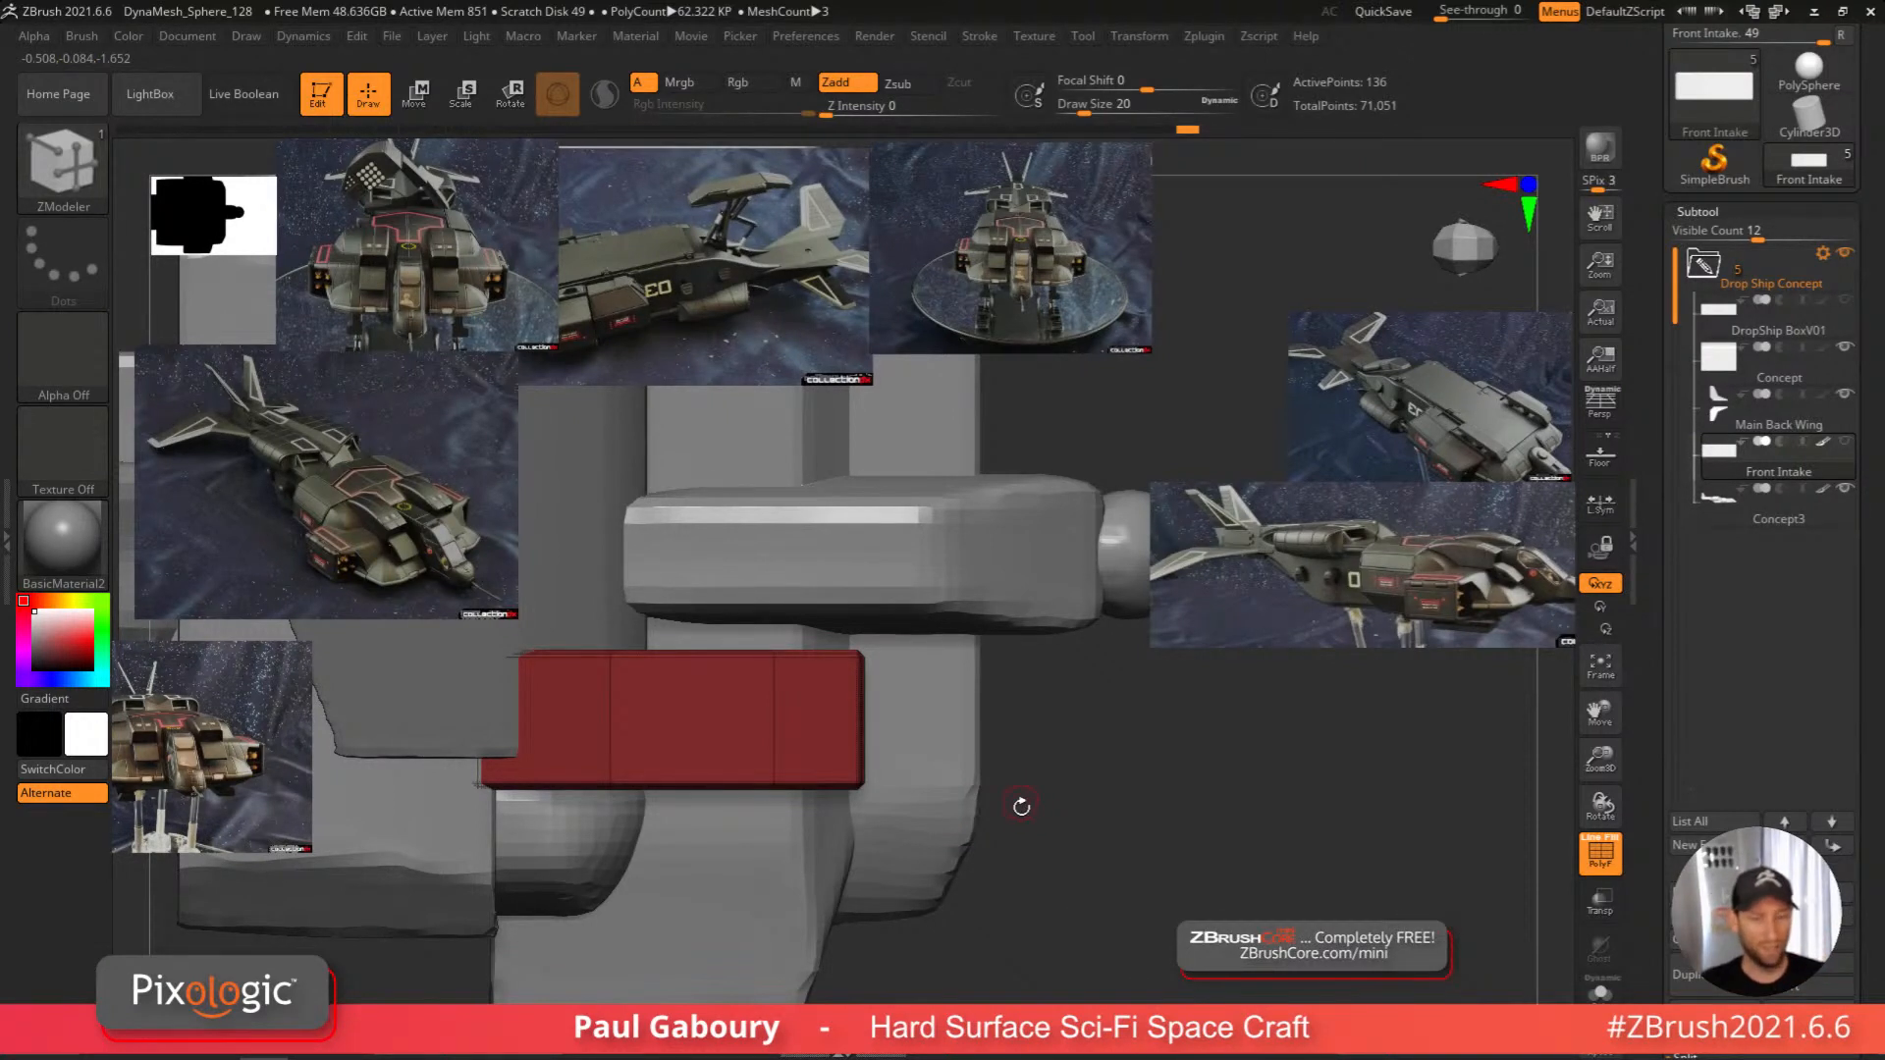
mouse_move(1021, 806)
right_mouse_down()
mouse_move(994, 790)
mouse_move(989, 734)
mouse_move(997, 762)
mouse_move(962, 725)
mouse_move(989, 777)
right_mouse_up()
key("ctrl+d")
key("shift+f")
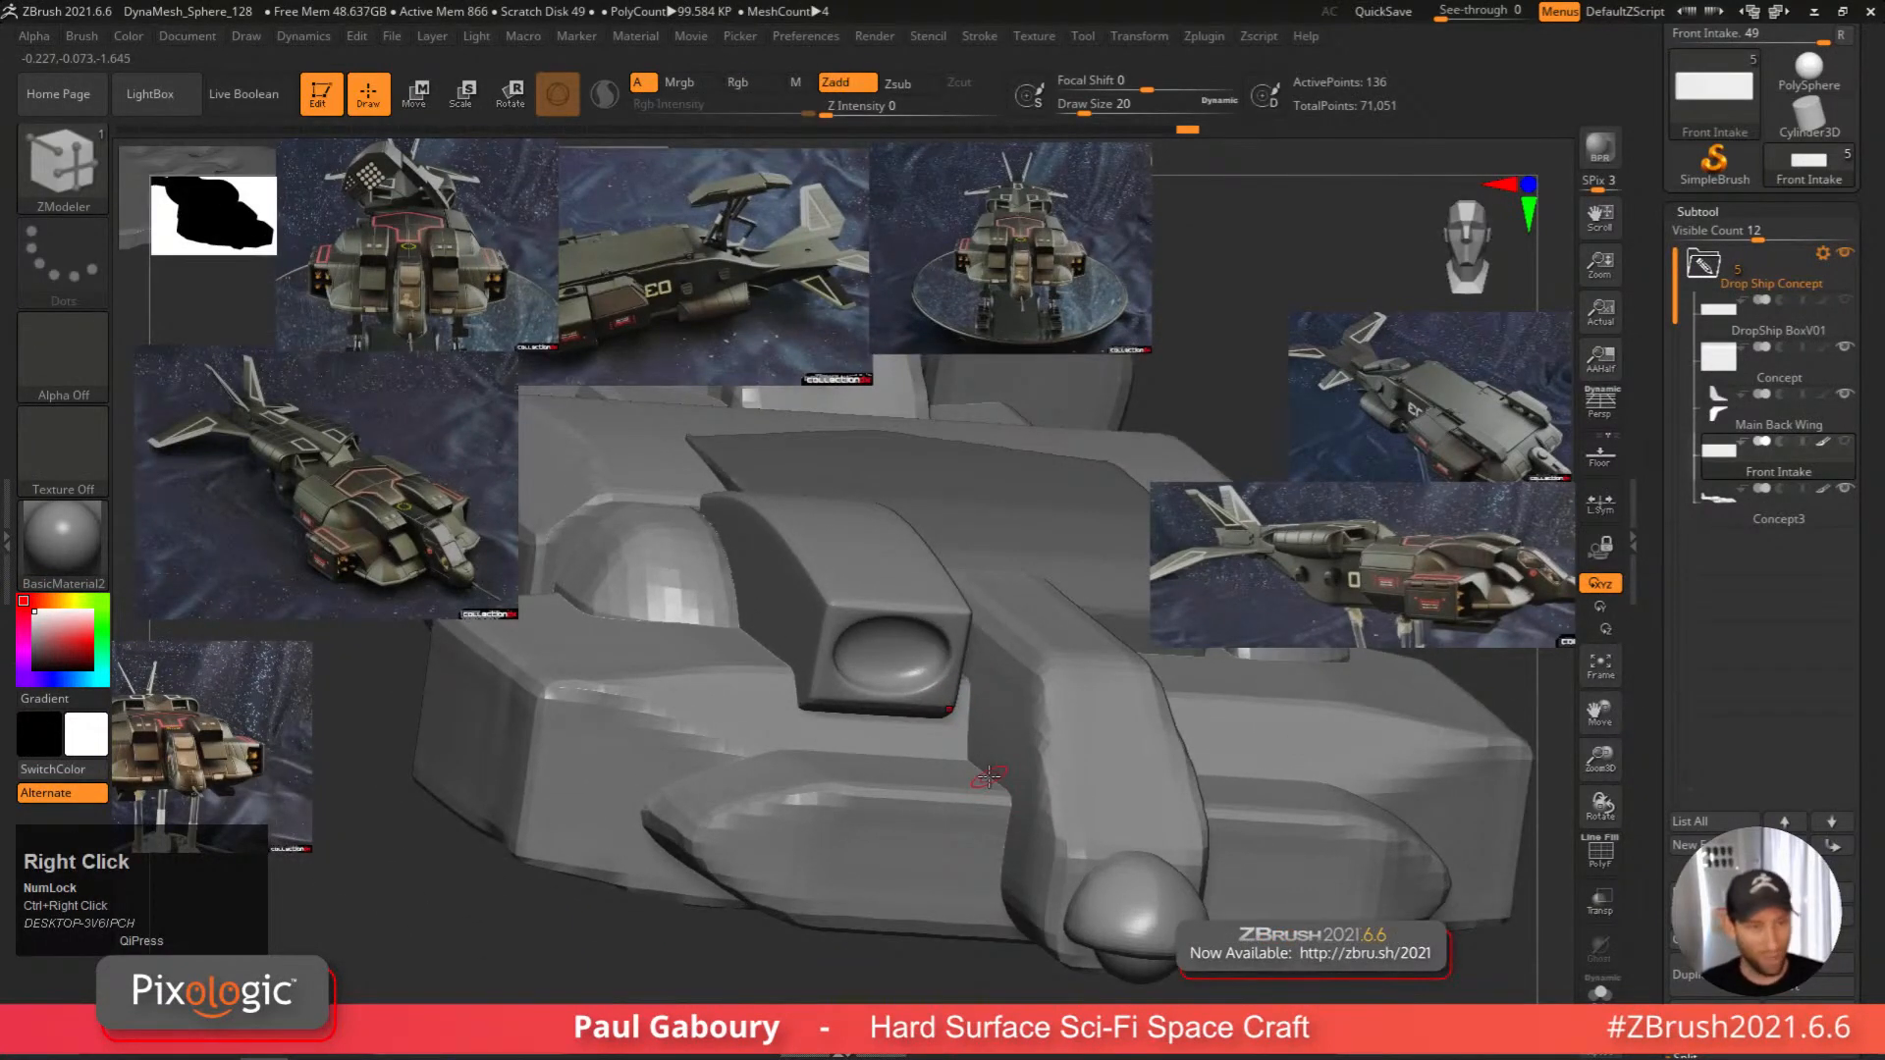
Crease the block's polygroup borders with Crease PG and display its polyframe.
left_click_drag(1855, 785, 1875, 616)
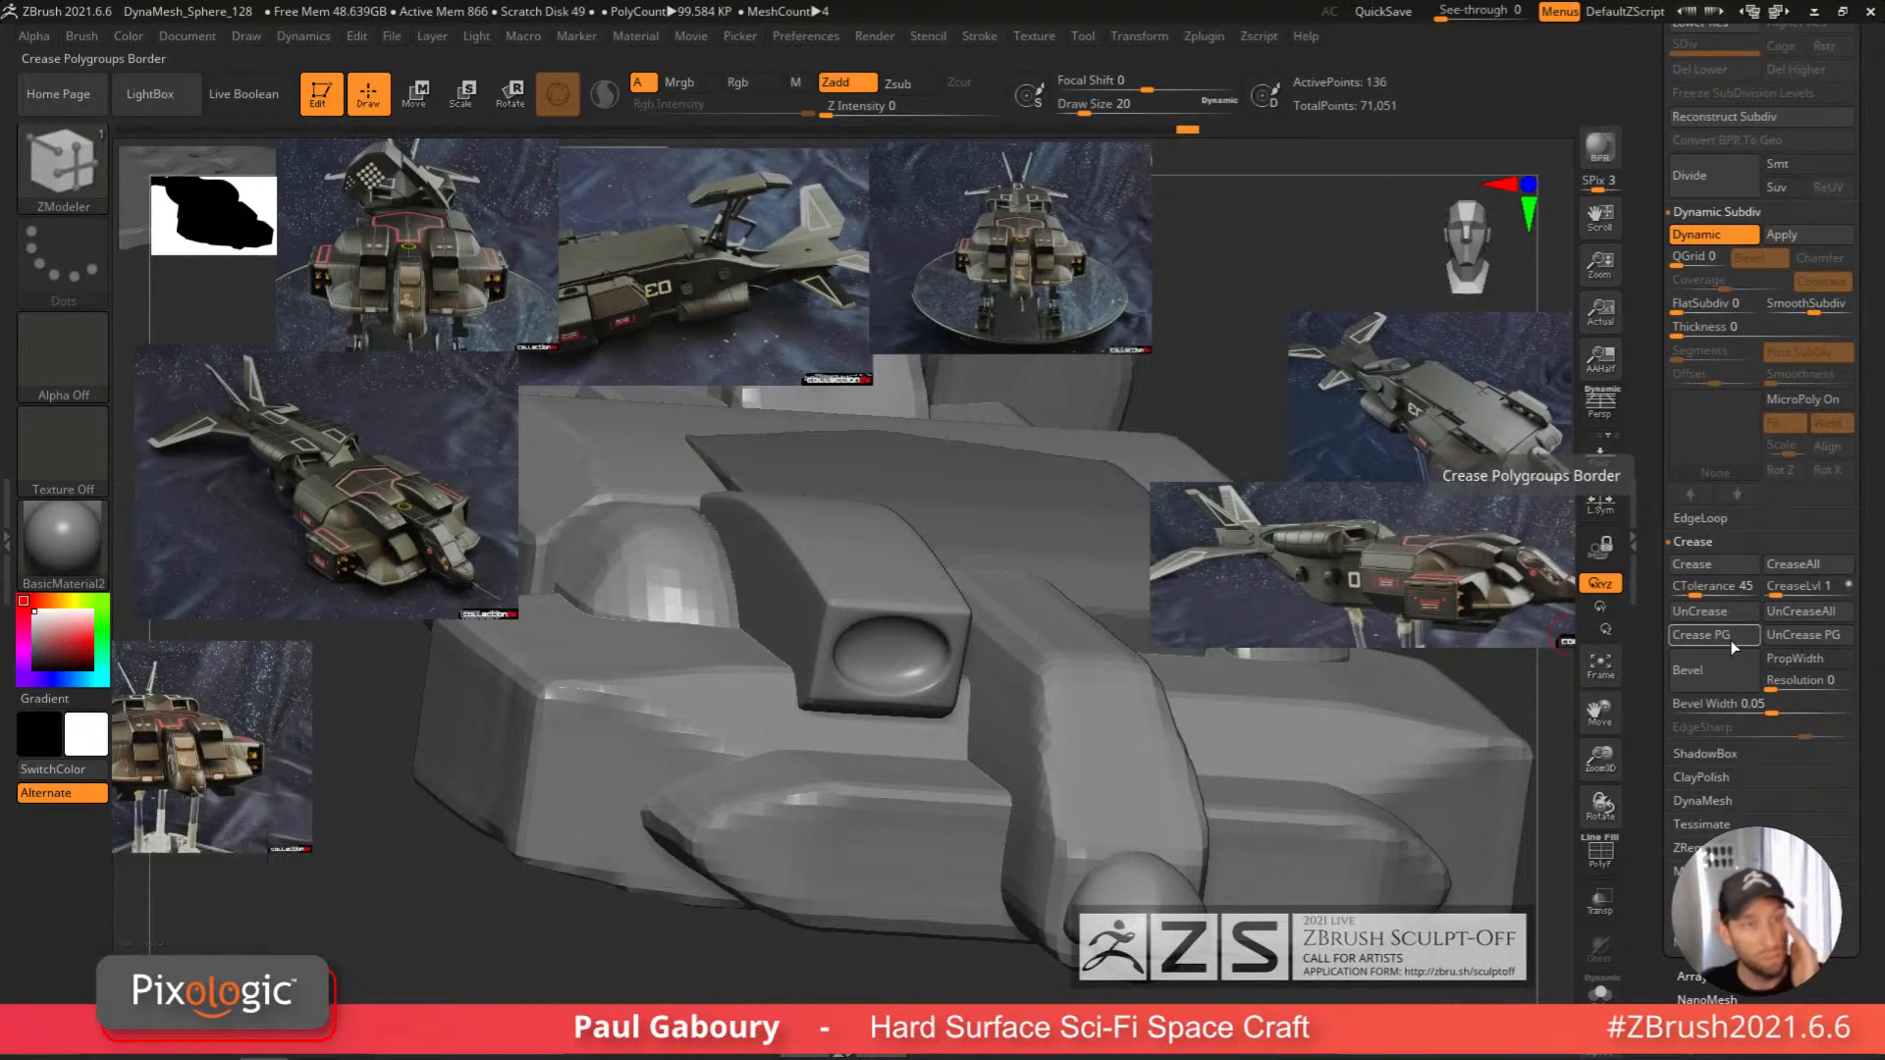
key("m")
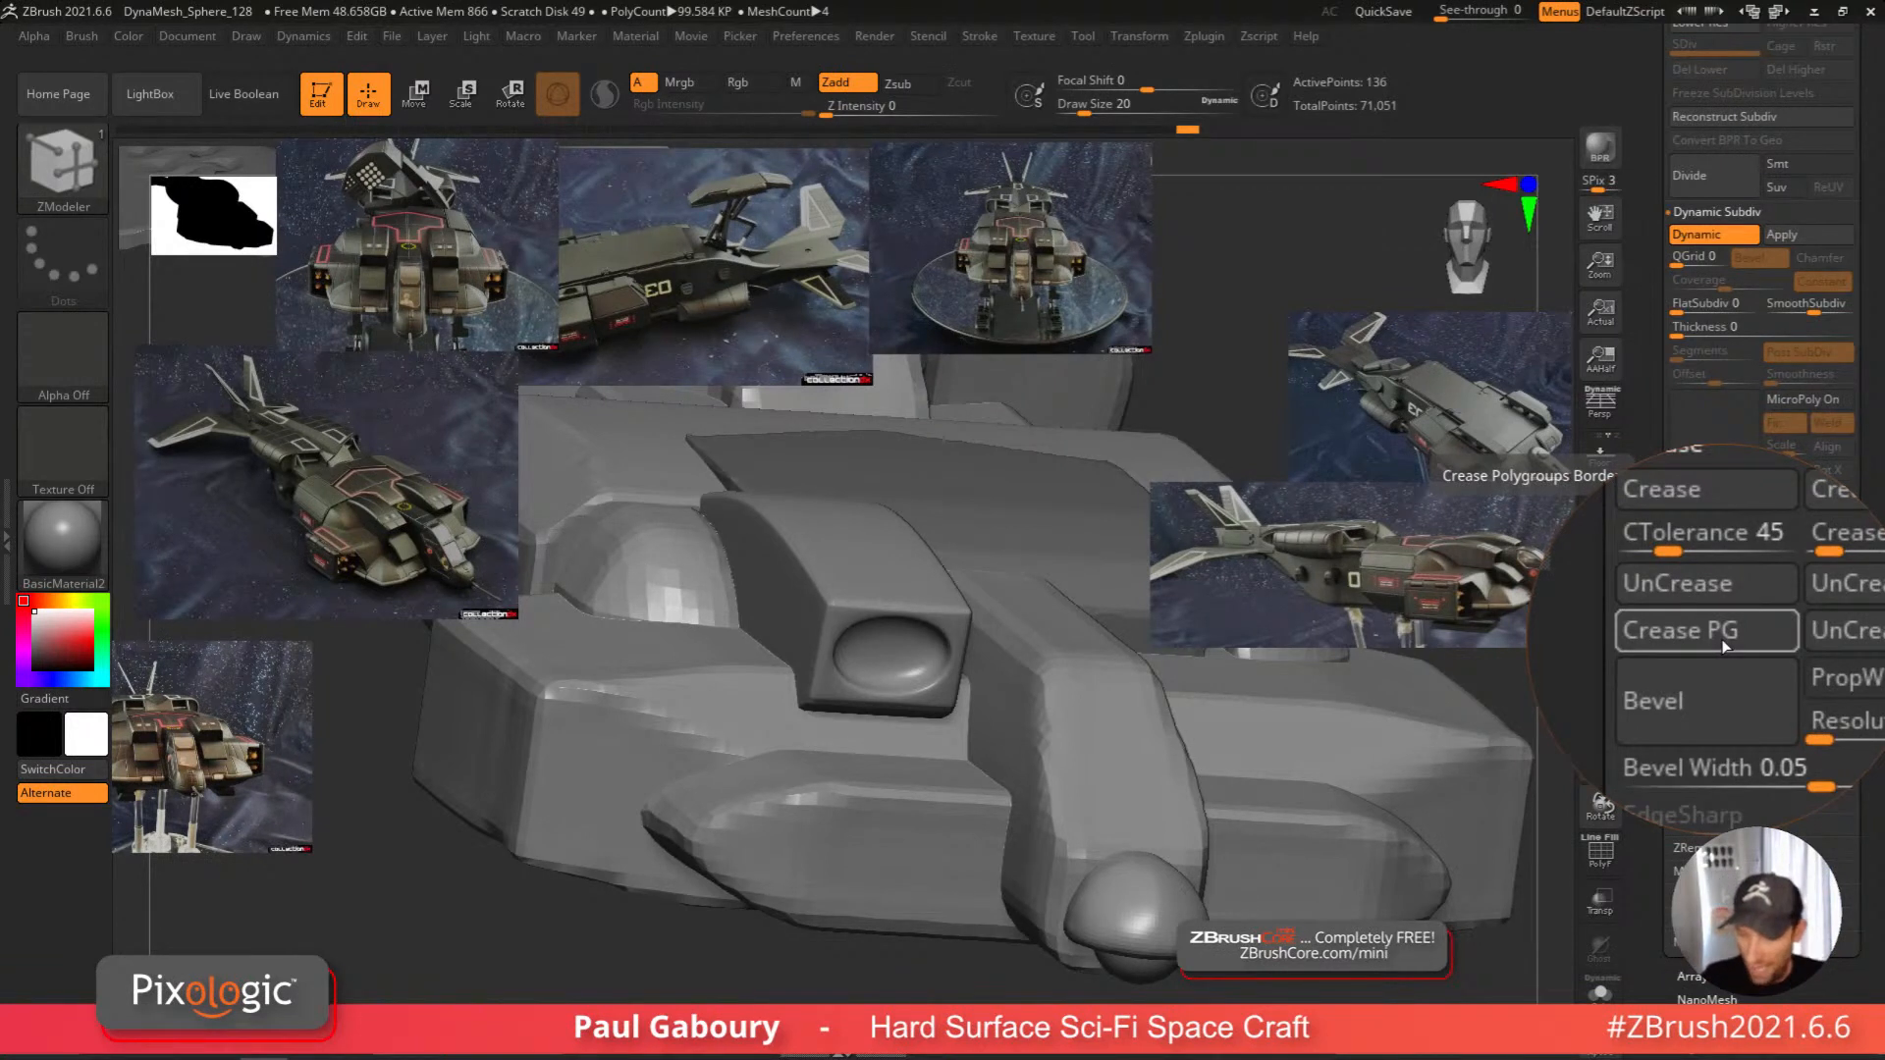
left_click(1718, 640)
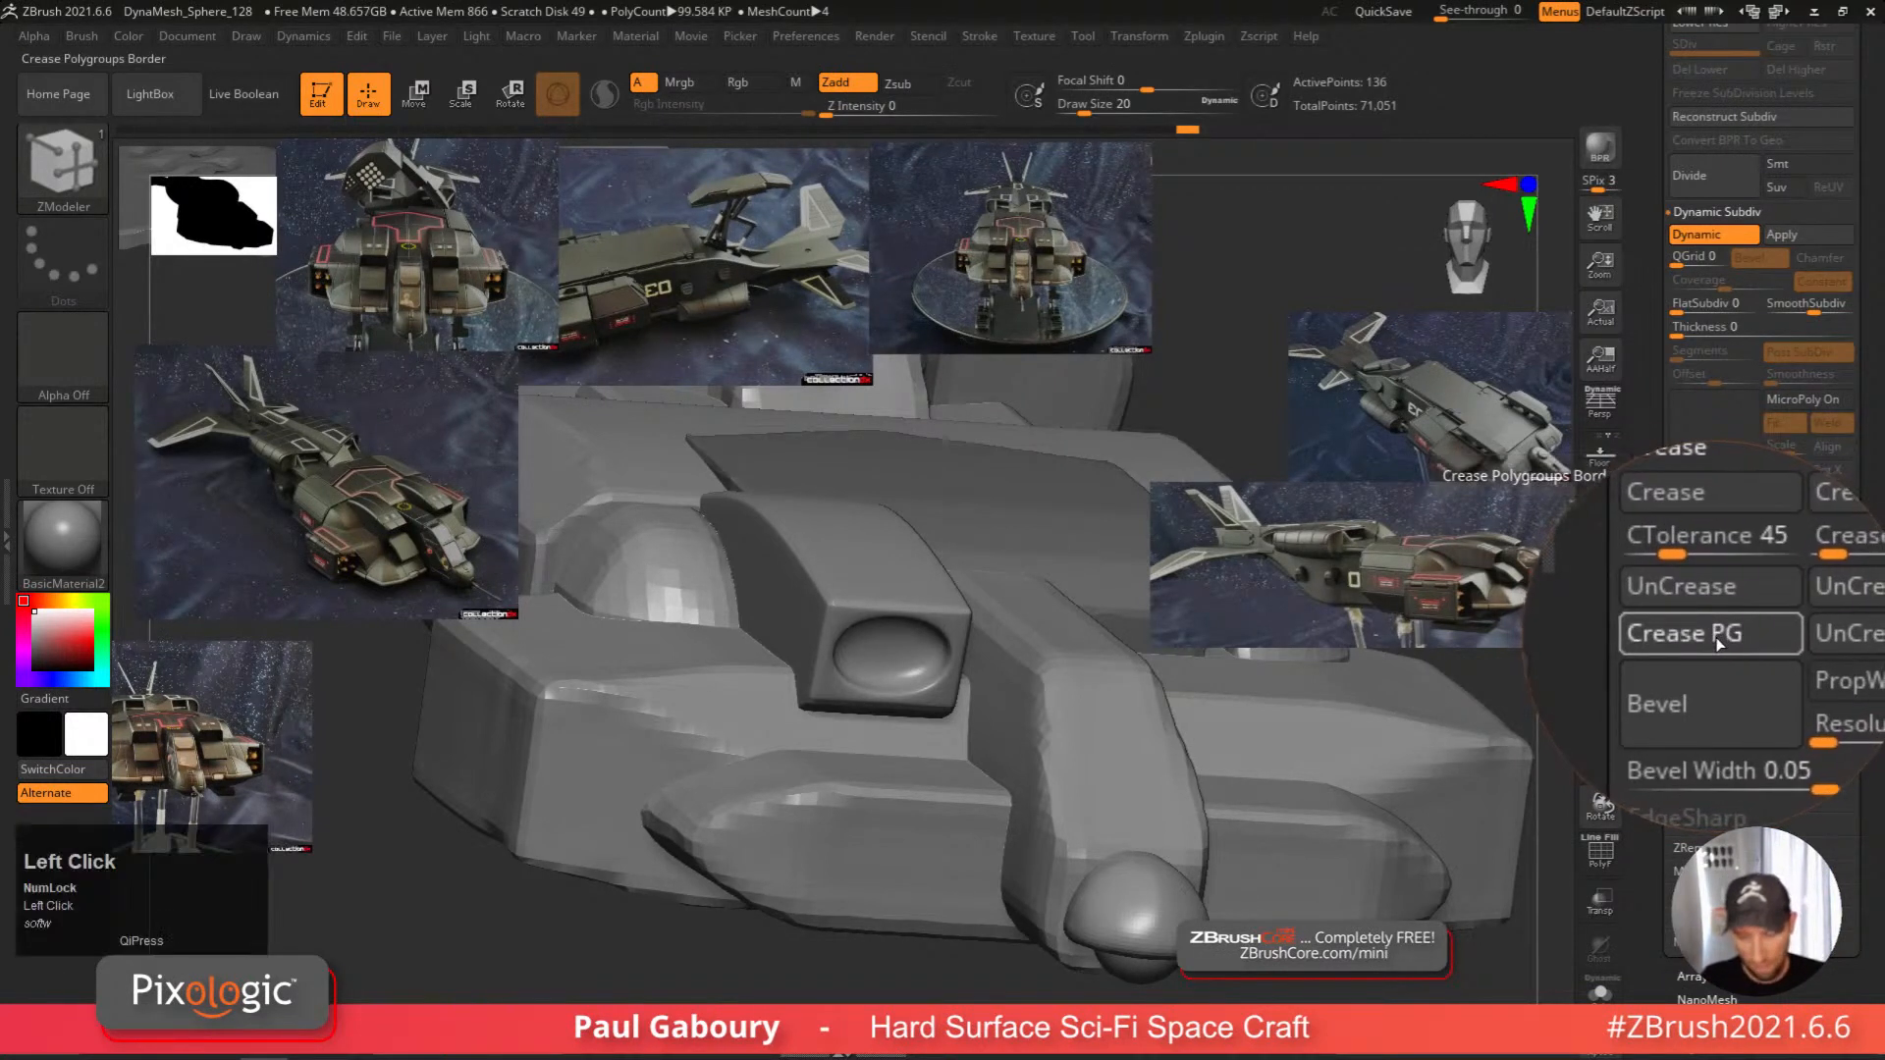
key("shift+f")
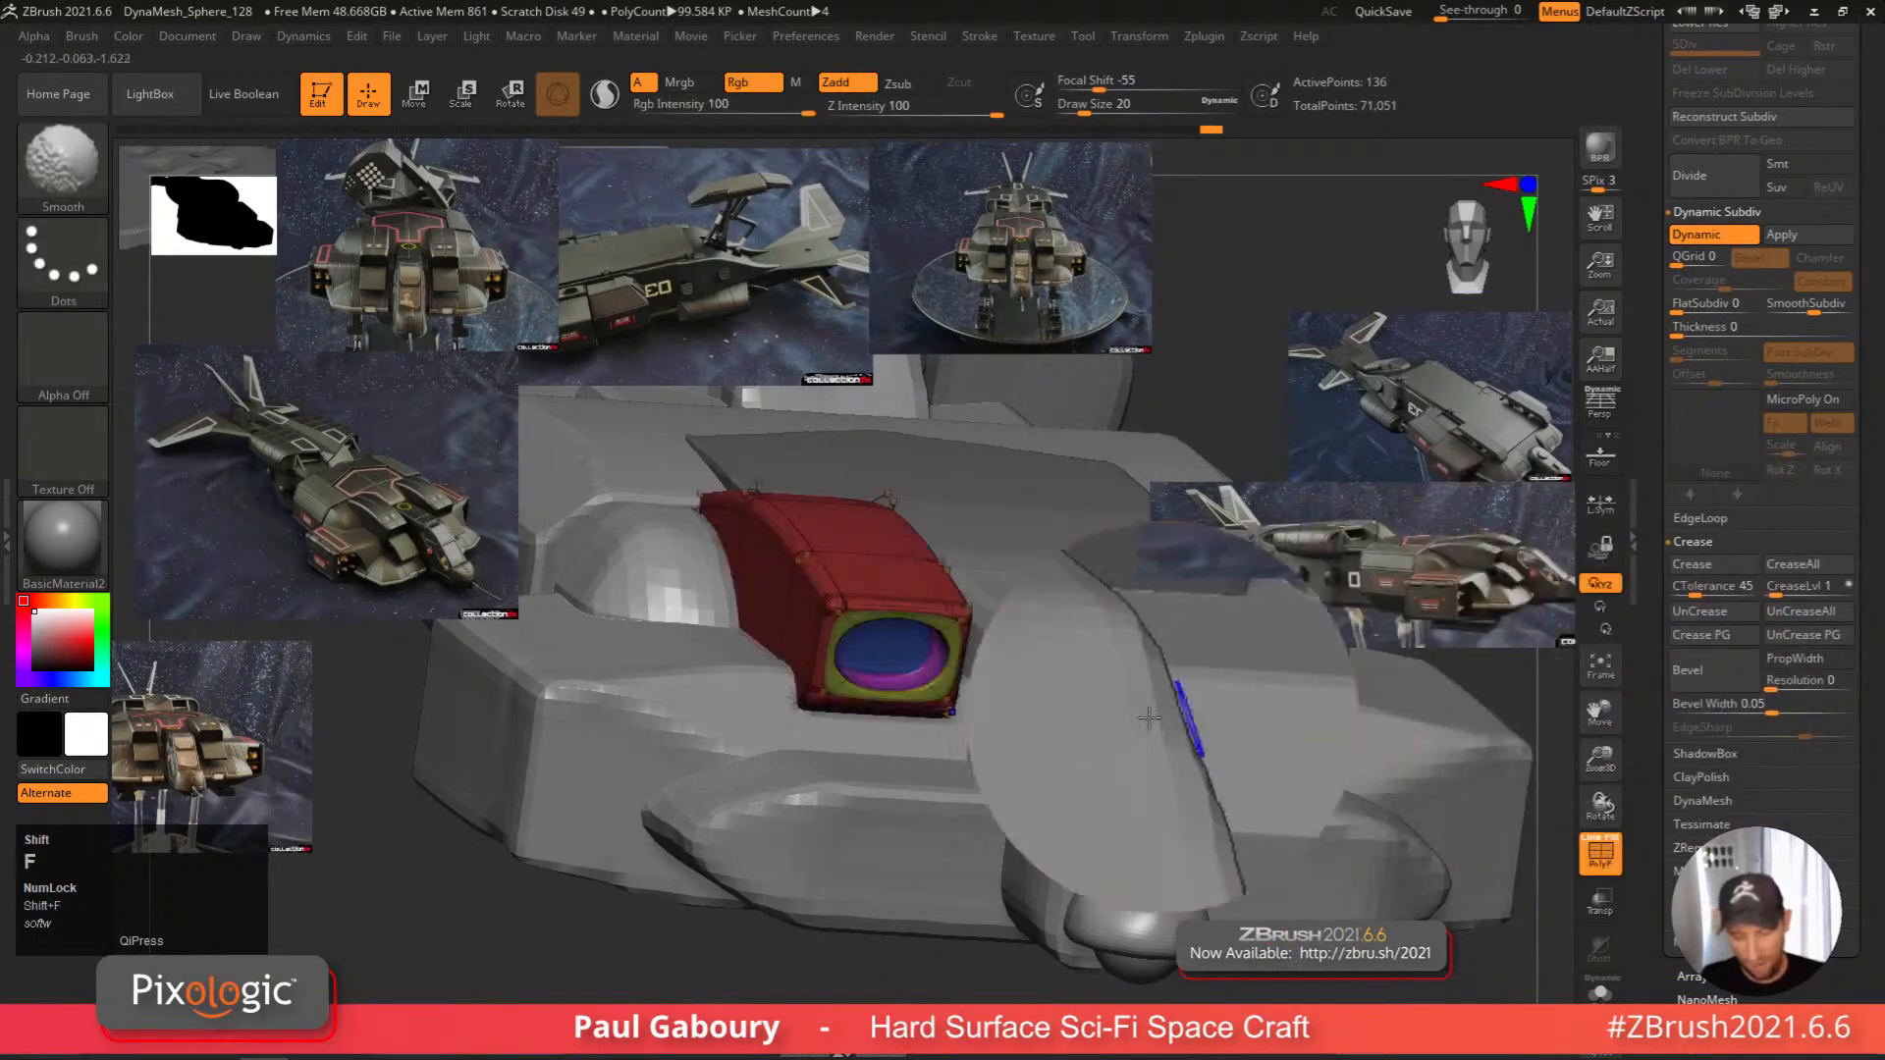
Turn Dynamic Subdivision off for the intake block and set ZModeler's edge action to Crease with EdgeLoop Partial.
mouse_move(1006, 720)
right_mouse_down("ctrl")
mouse_move(948, 665)
mouse_move(976, 697)
right_mouse_up("ctrl")
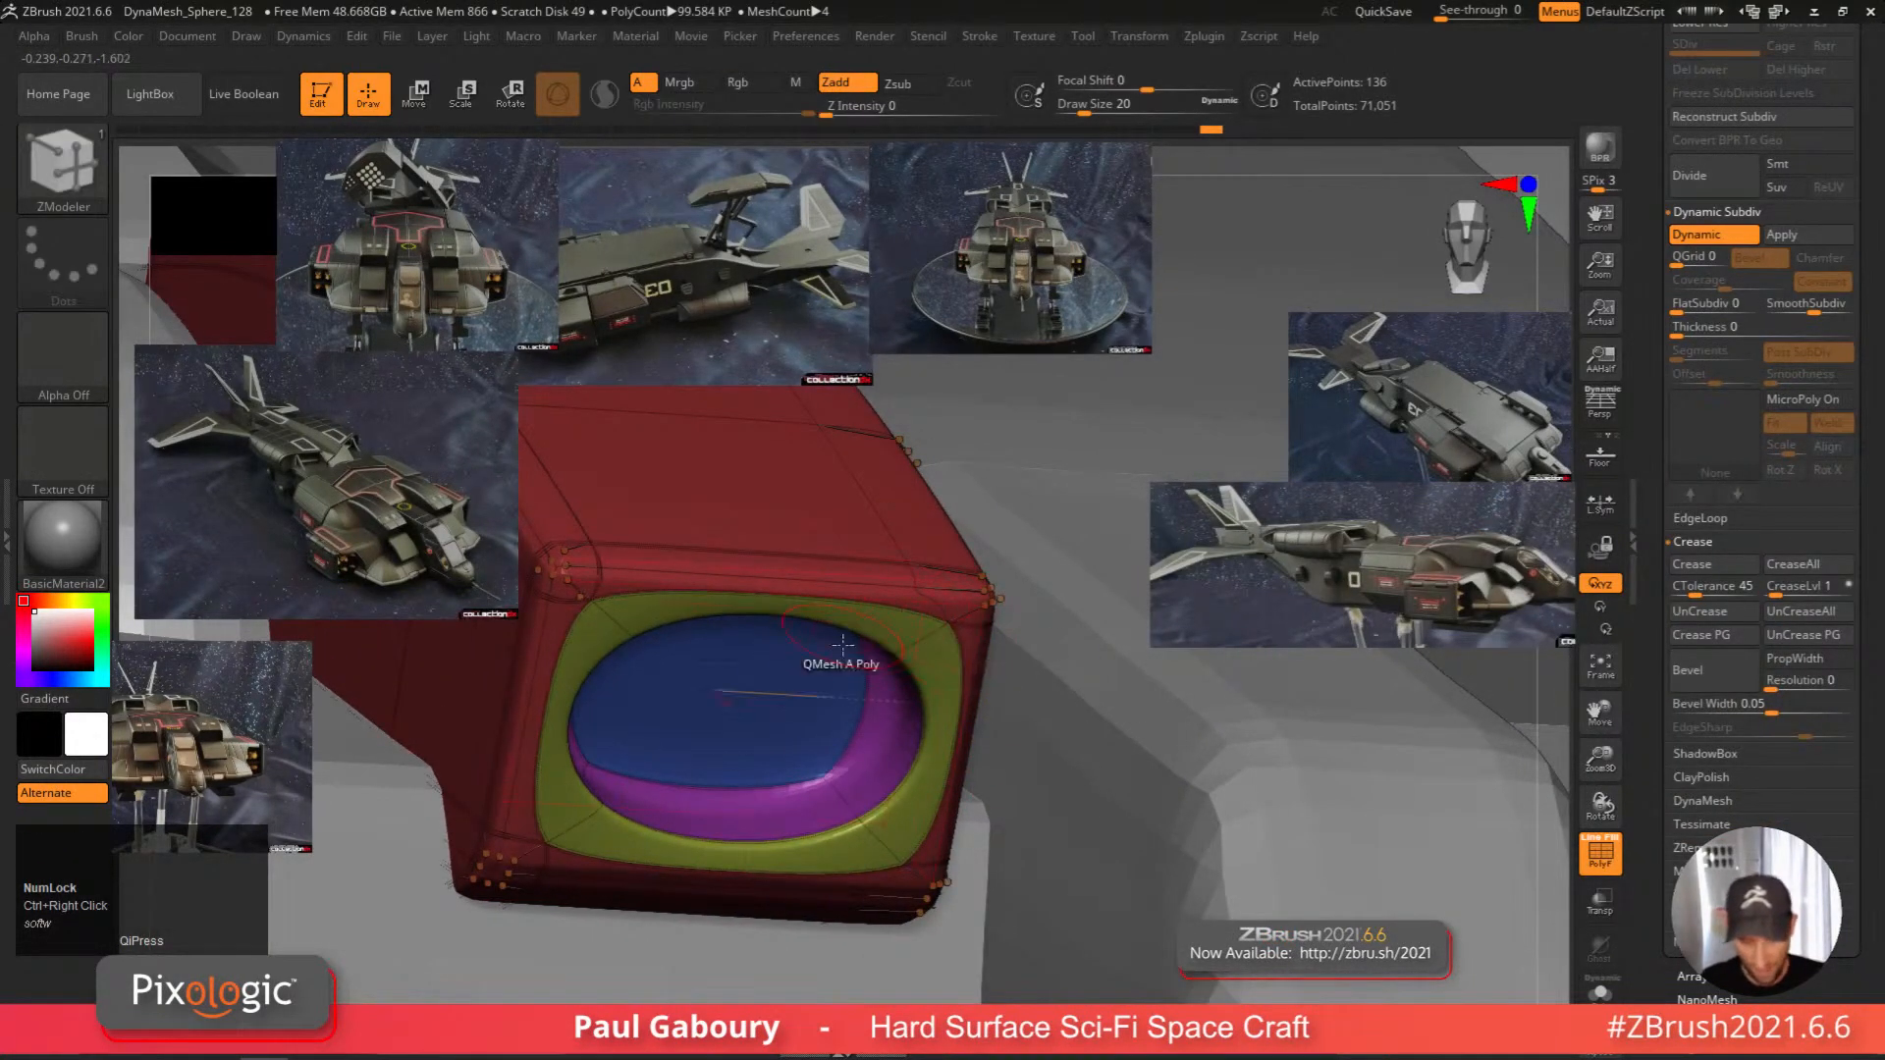
right_click_drag(842, 643, 884, 722)
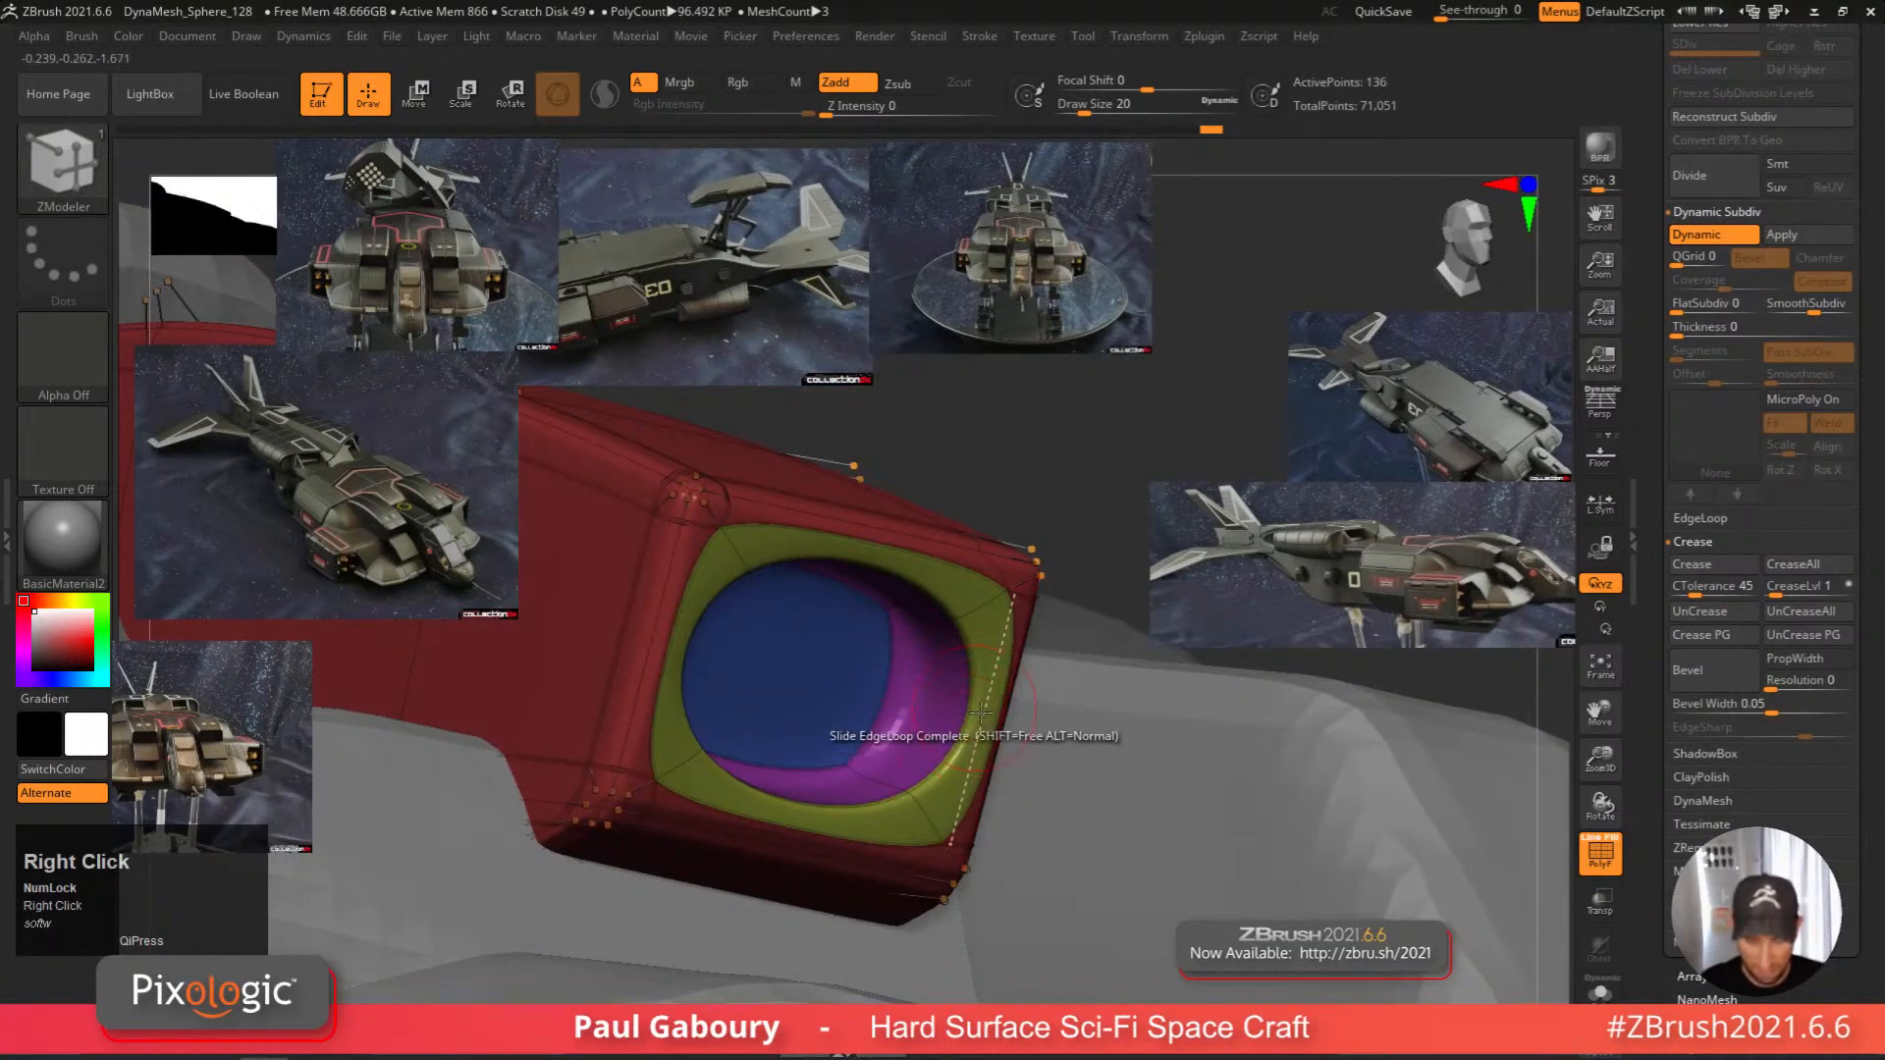
key("shift+f")
key("shift+f")
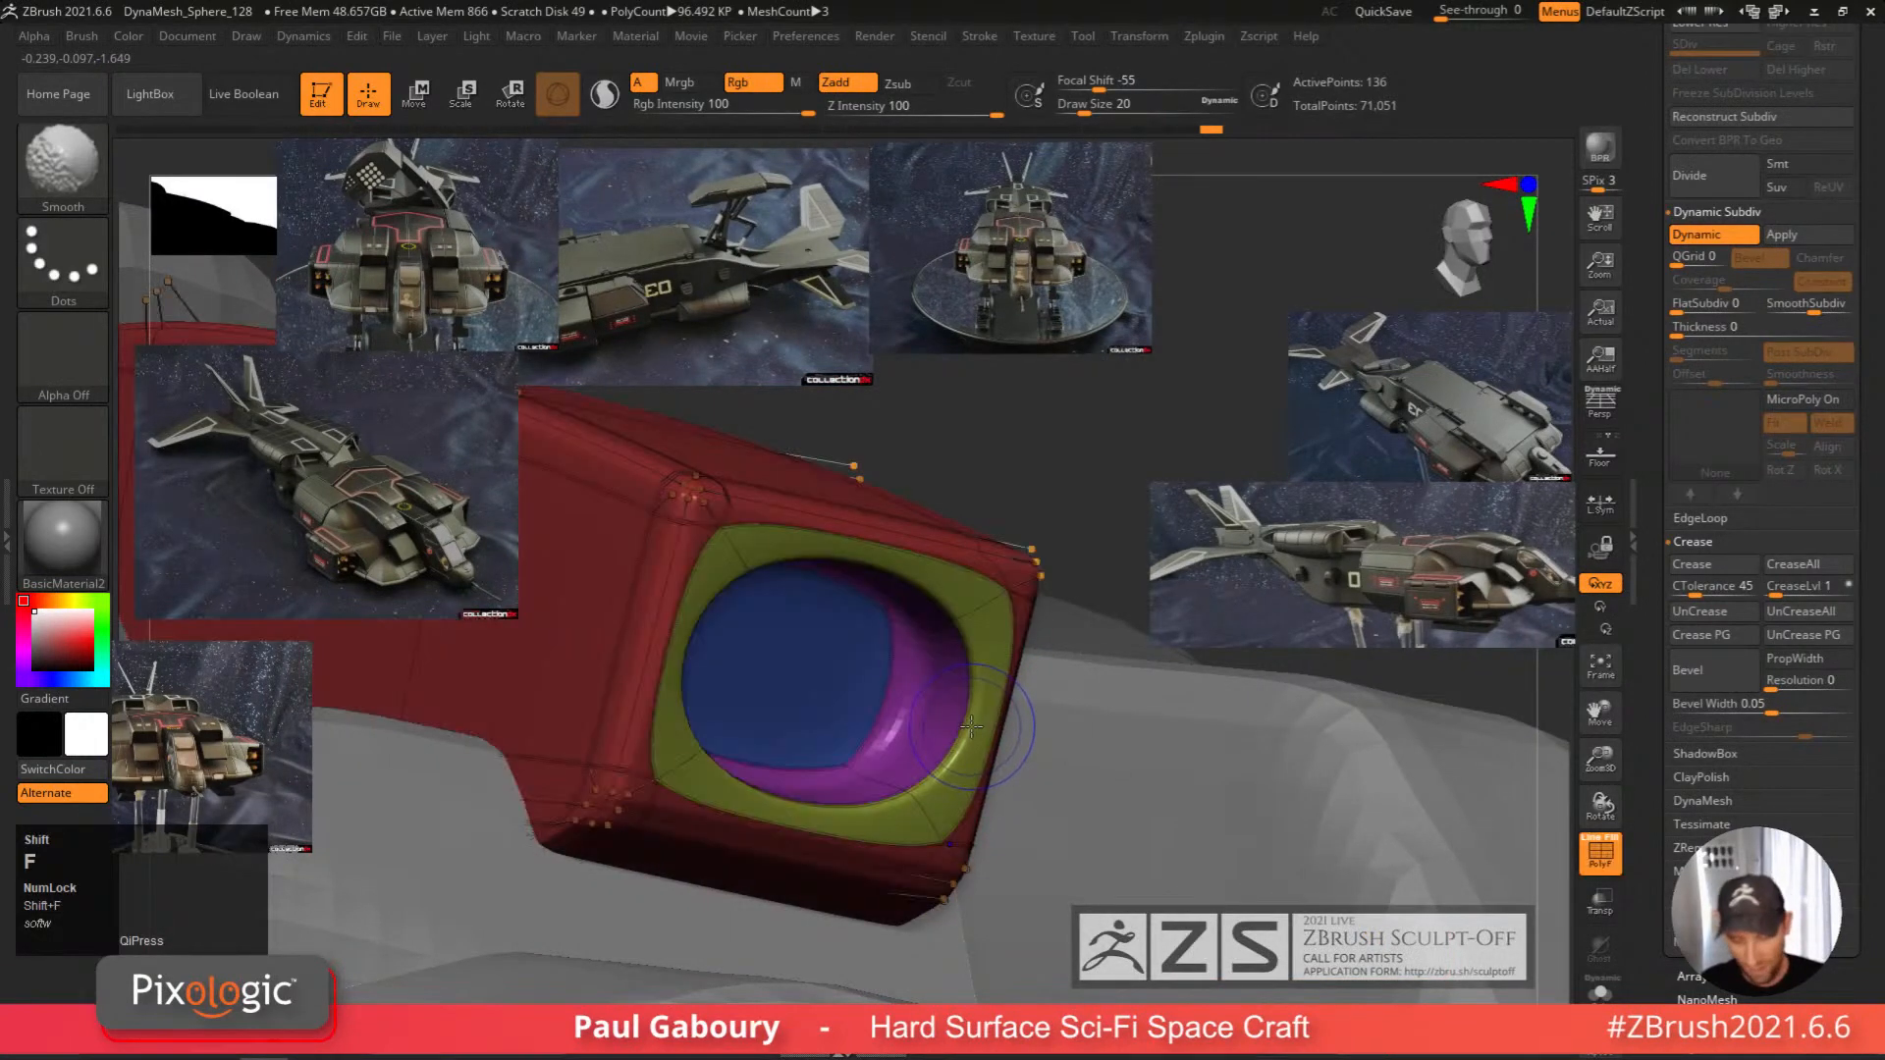
key("shift+d")
right_click_drag(993, 688, 958, 594)
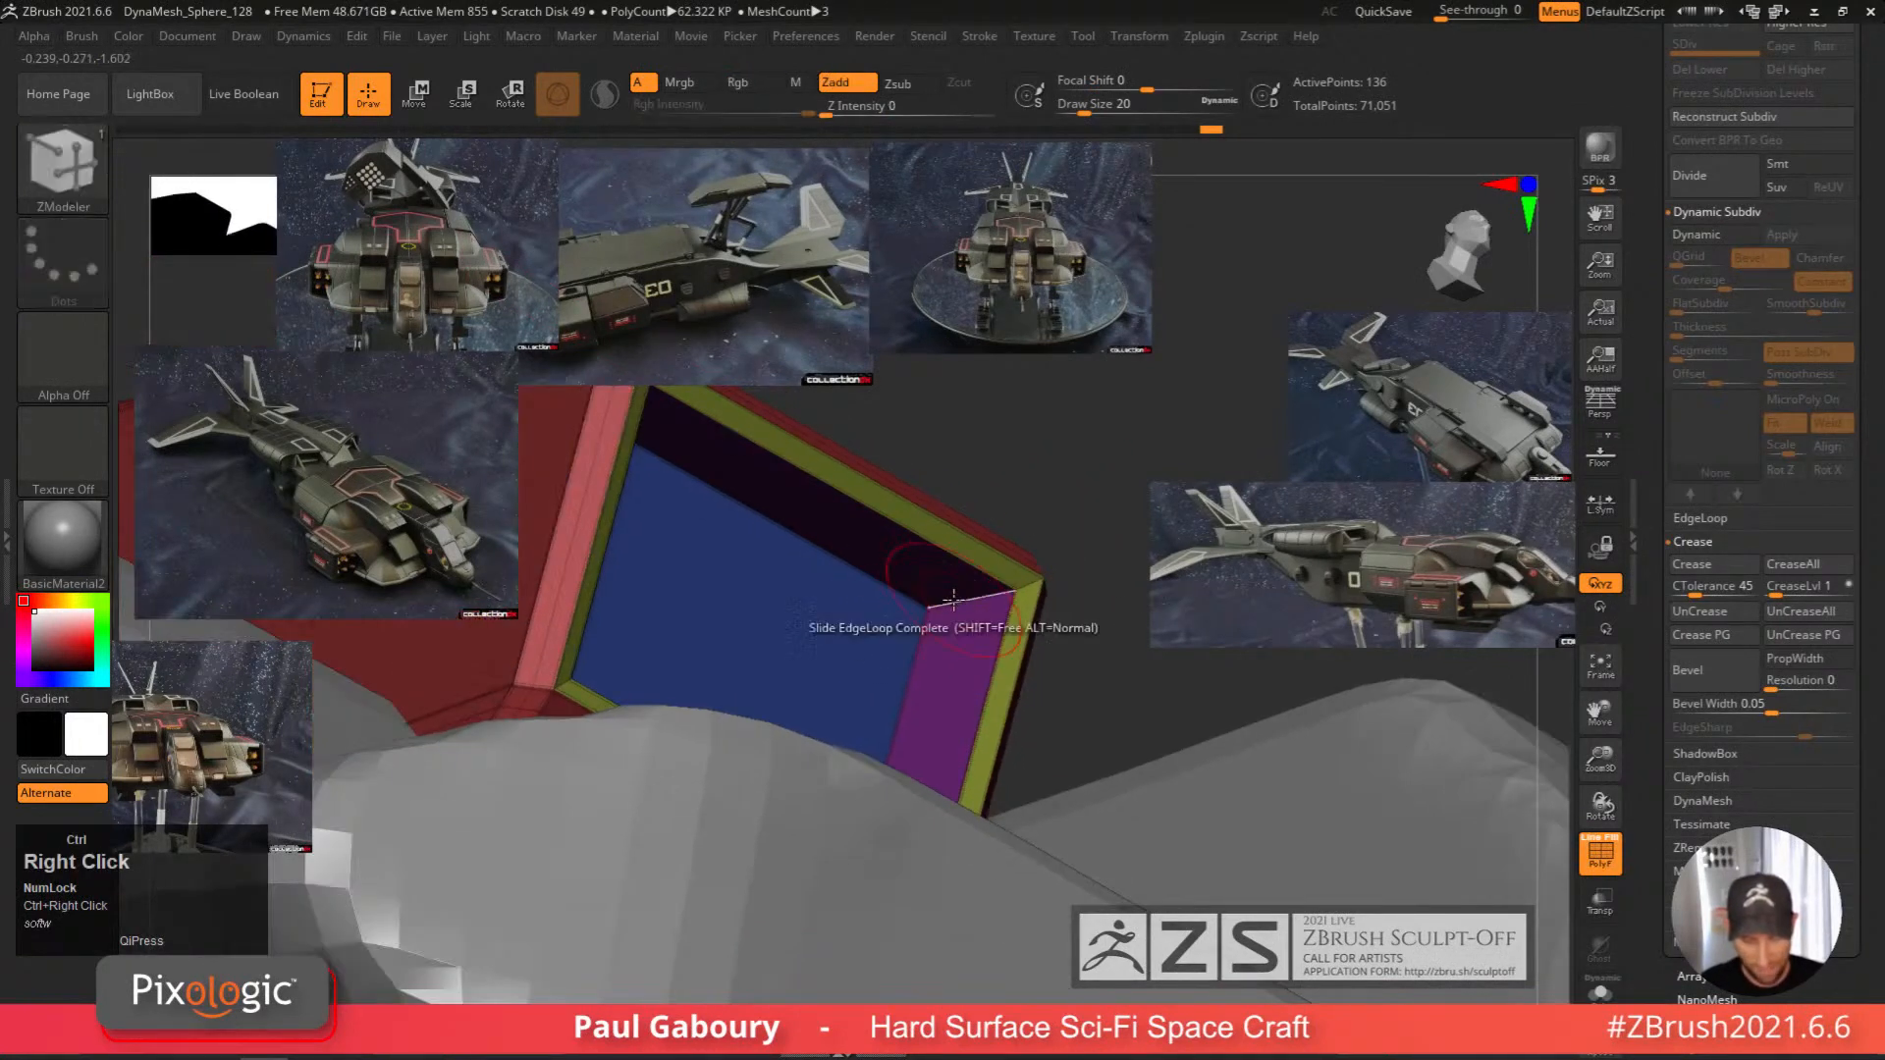
key("space")
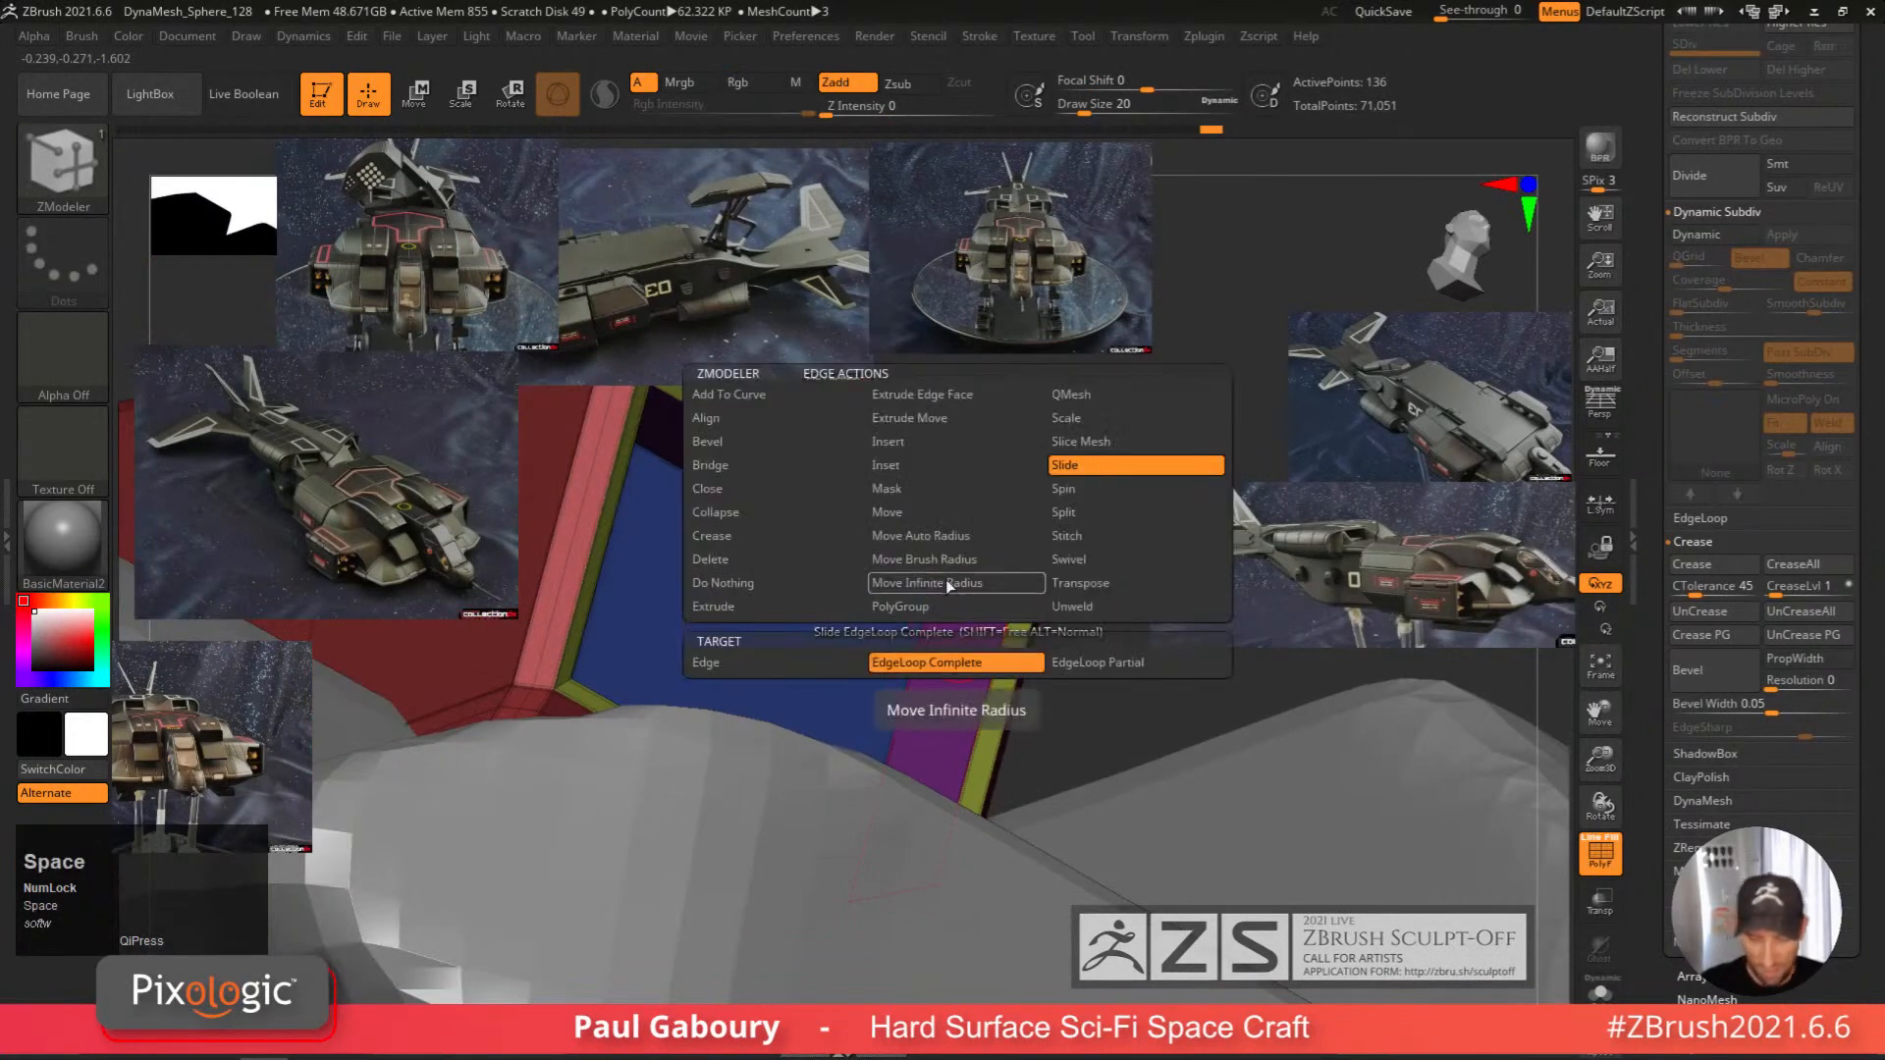
left_click(780, 536)
left_click(957, 662)
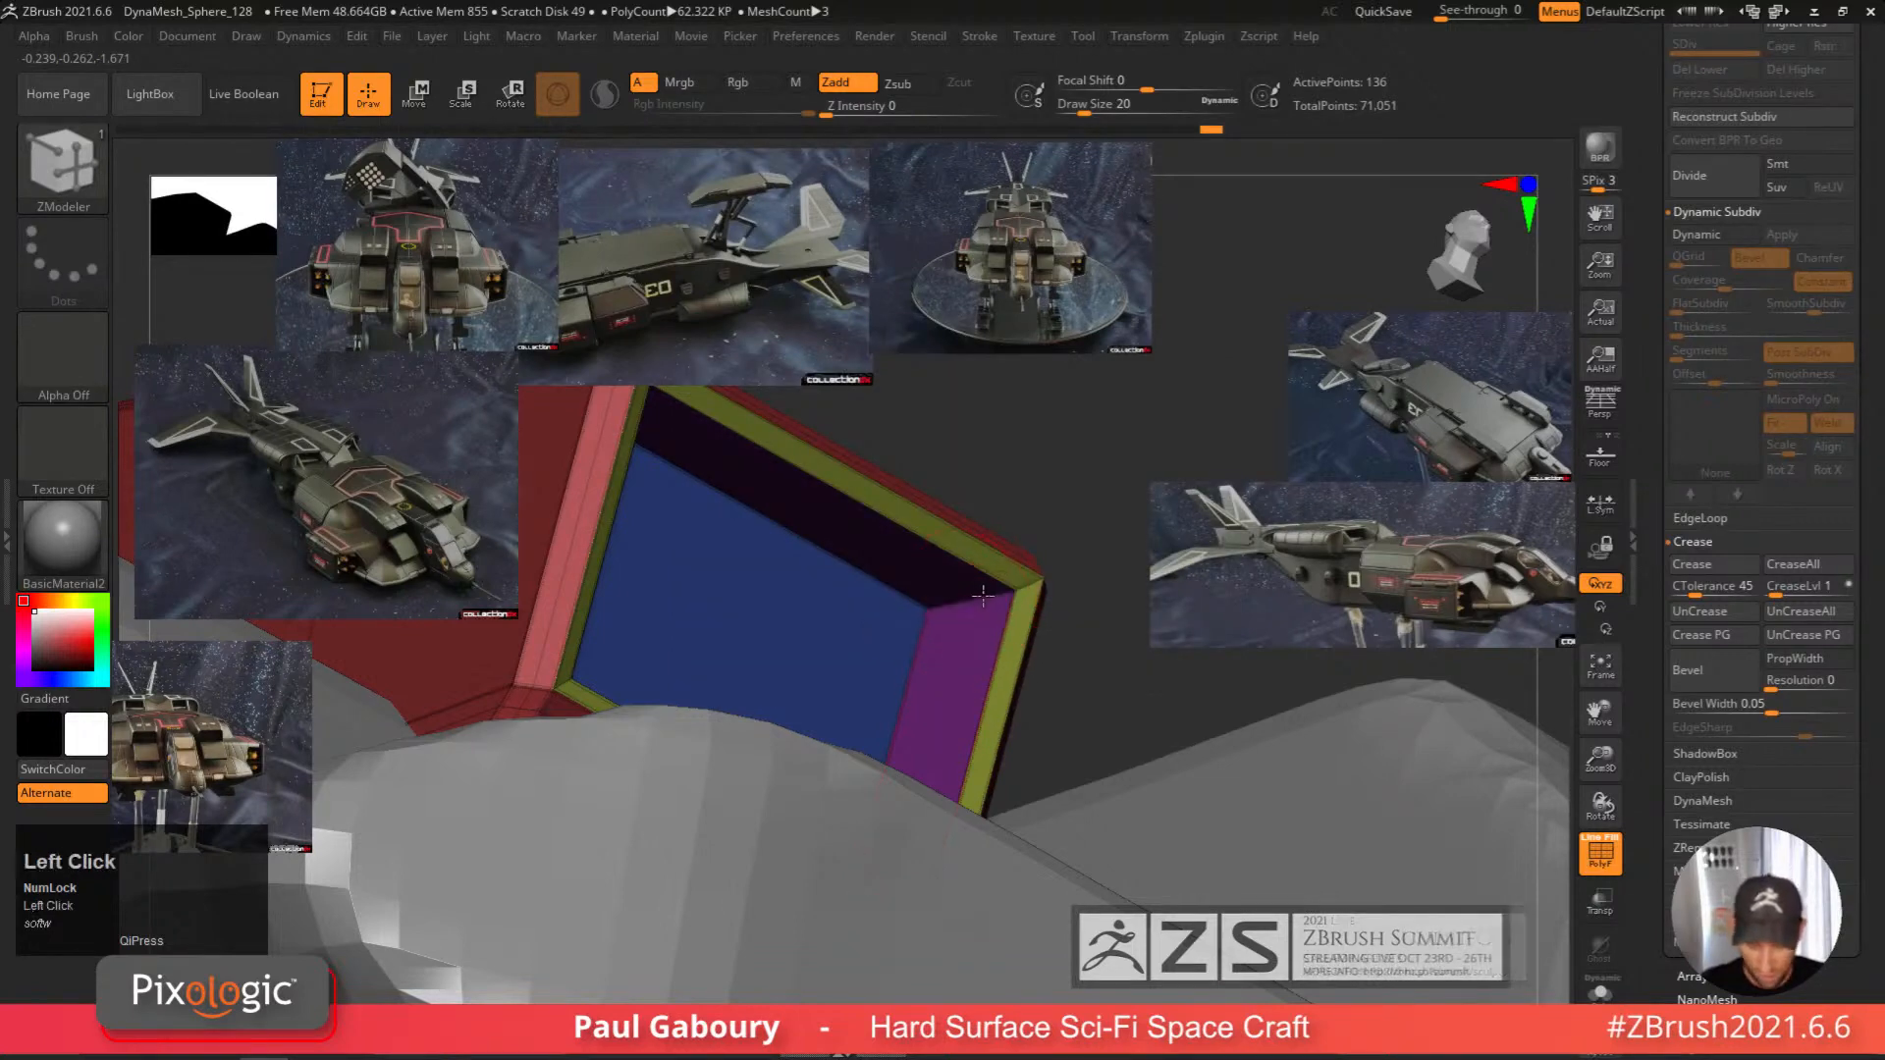
Crease the short corner edges running into the recess at the corners of the block's front opening.
right_click_drag(982, 594, 1033, 583)
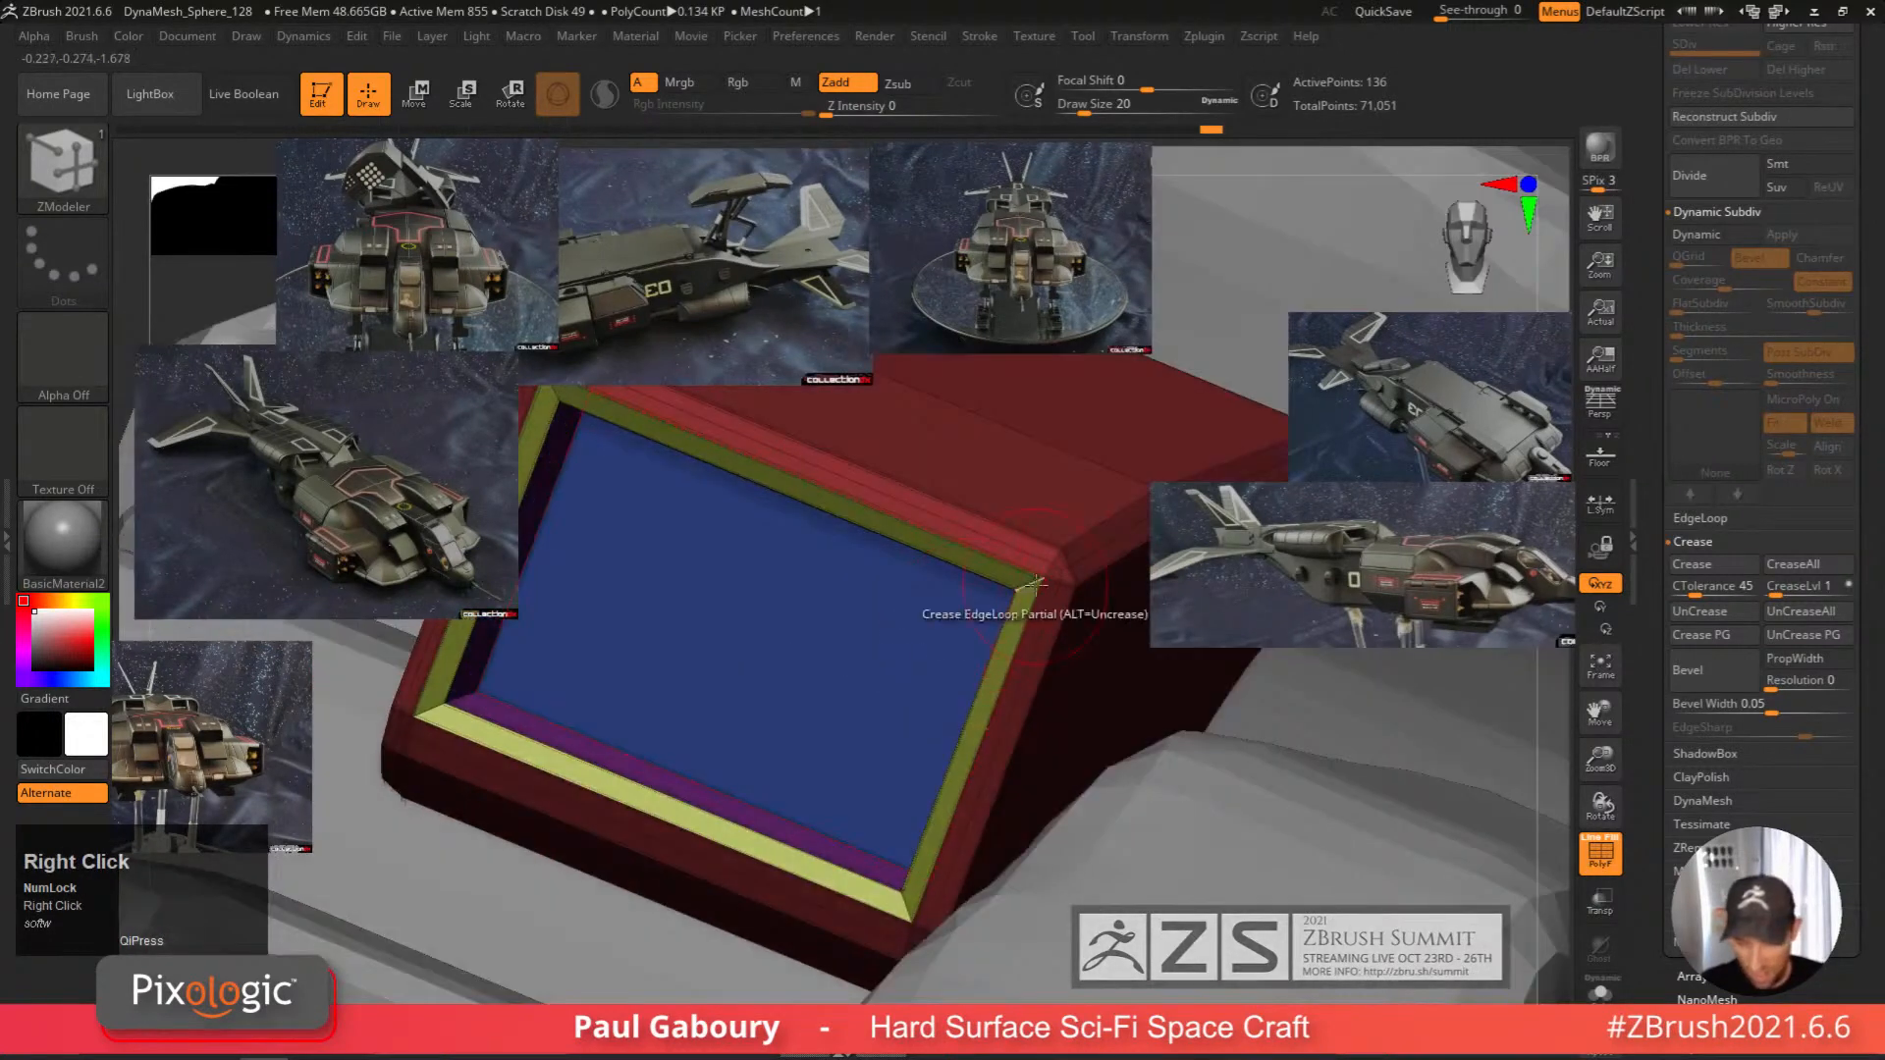
right_click_drag(962, 645, 1077, 797, "alt")
left_click(666, 548)
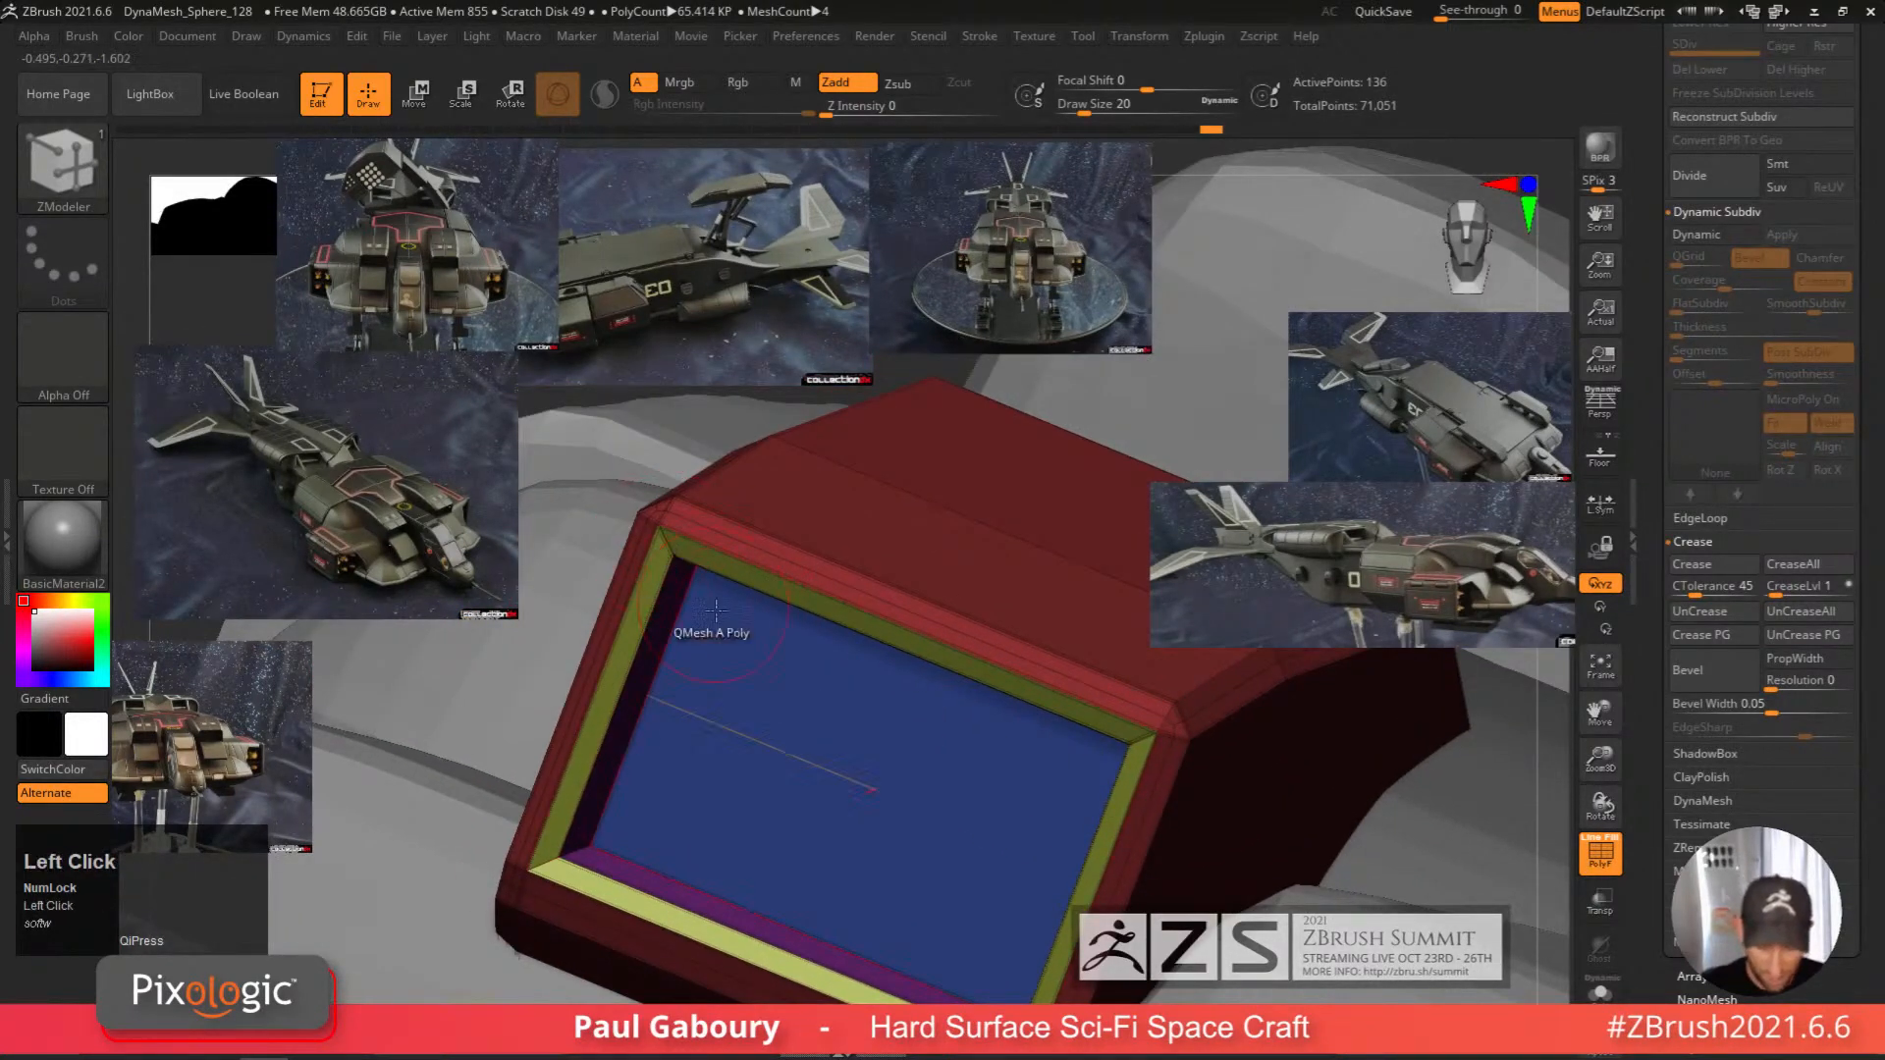
right_click_drag(712, 629, 677, 492, "alt")
left_click(530, 714)
right_click_drag(786, 736, 1016, 884)
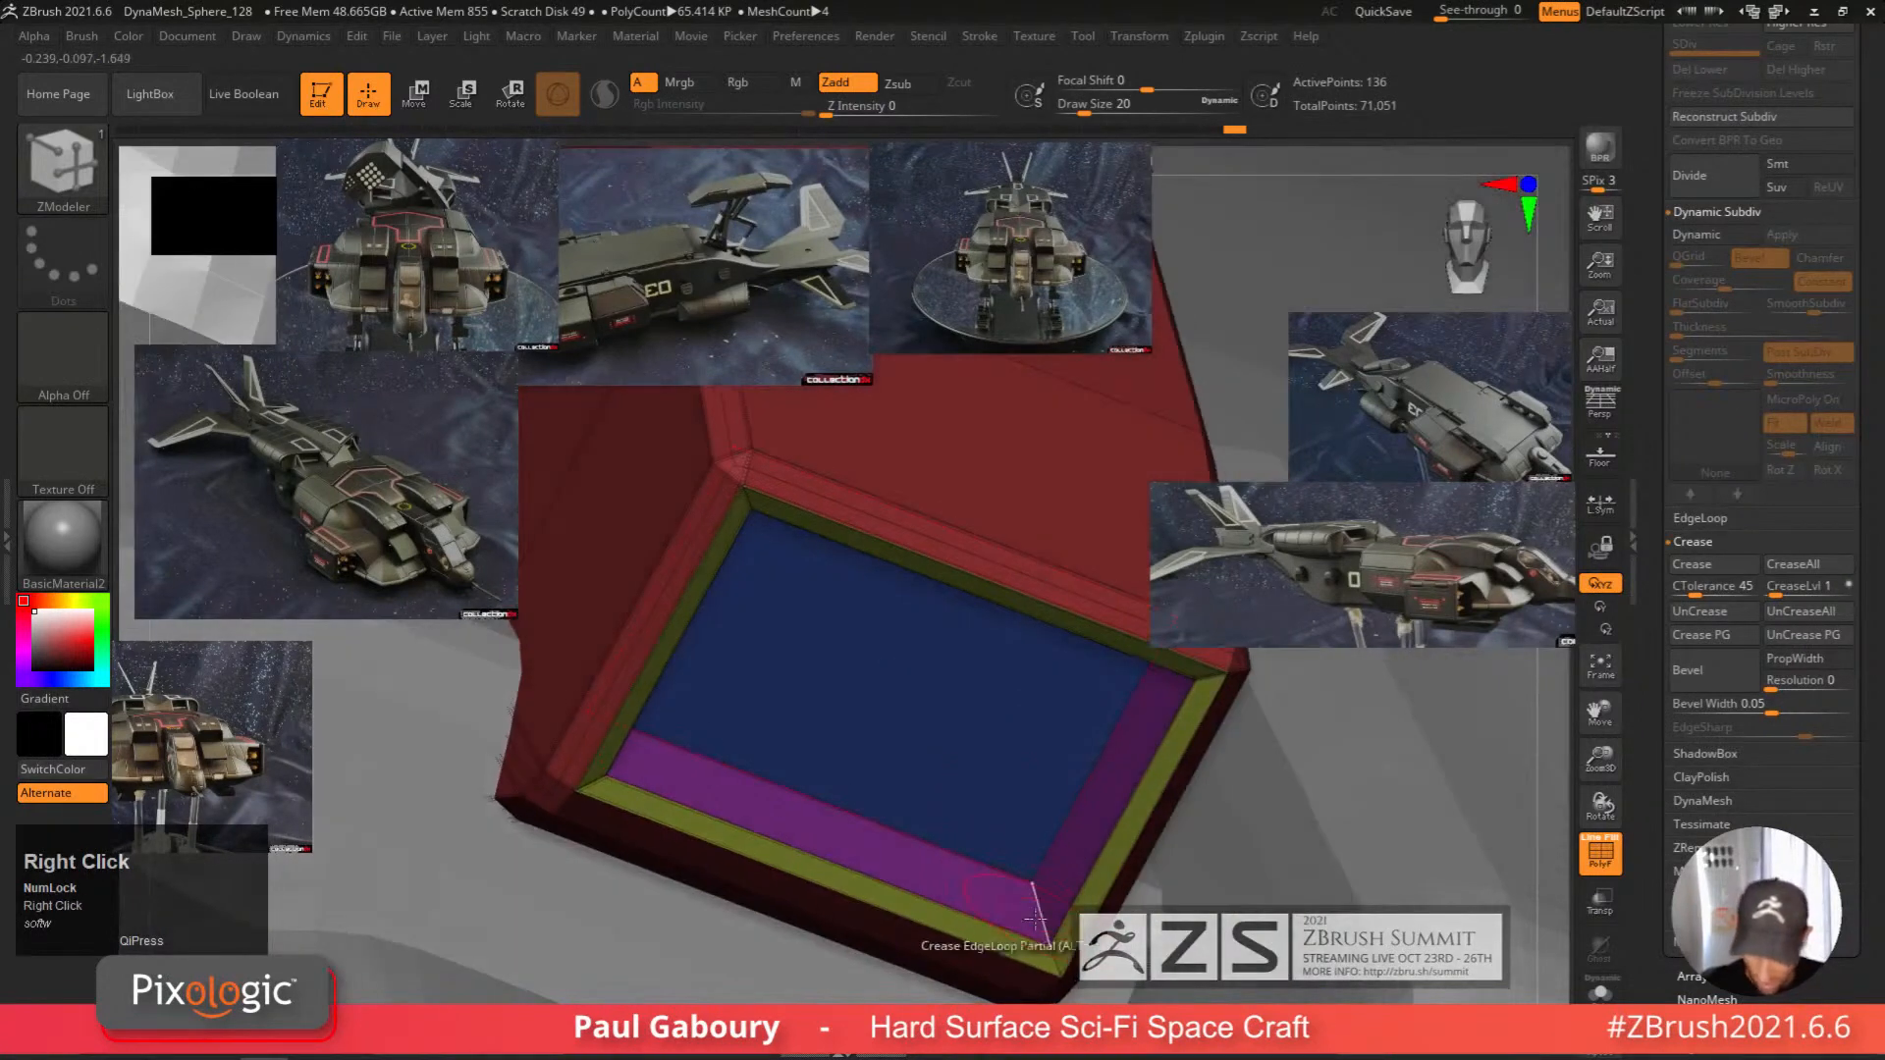
left_click(1035, 916)
Turn Dynamic Subdivision back on and inspect the creased recess with the polyframe off.
key("d")
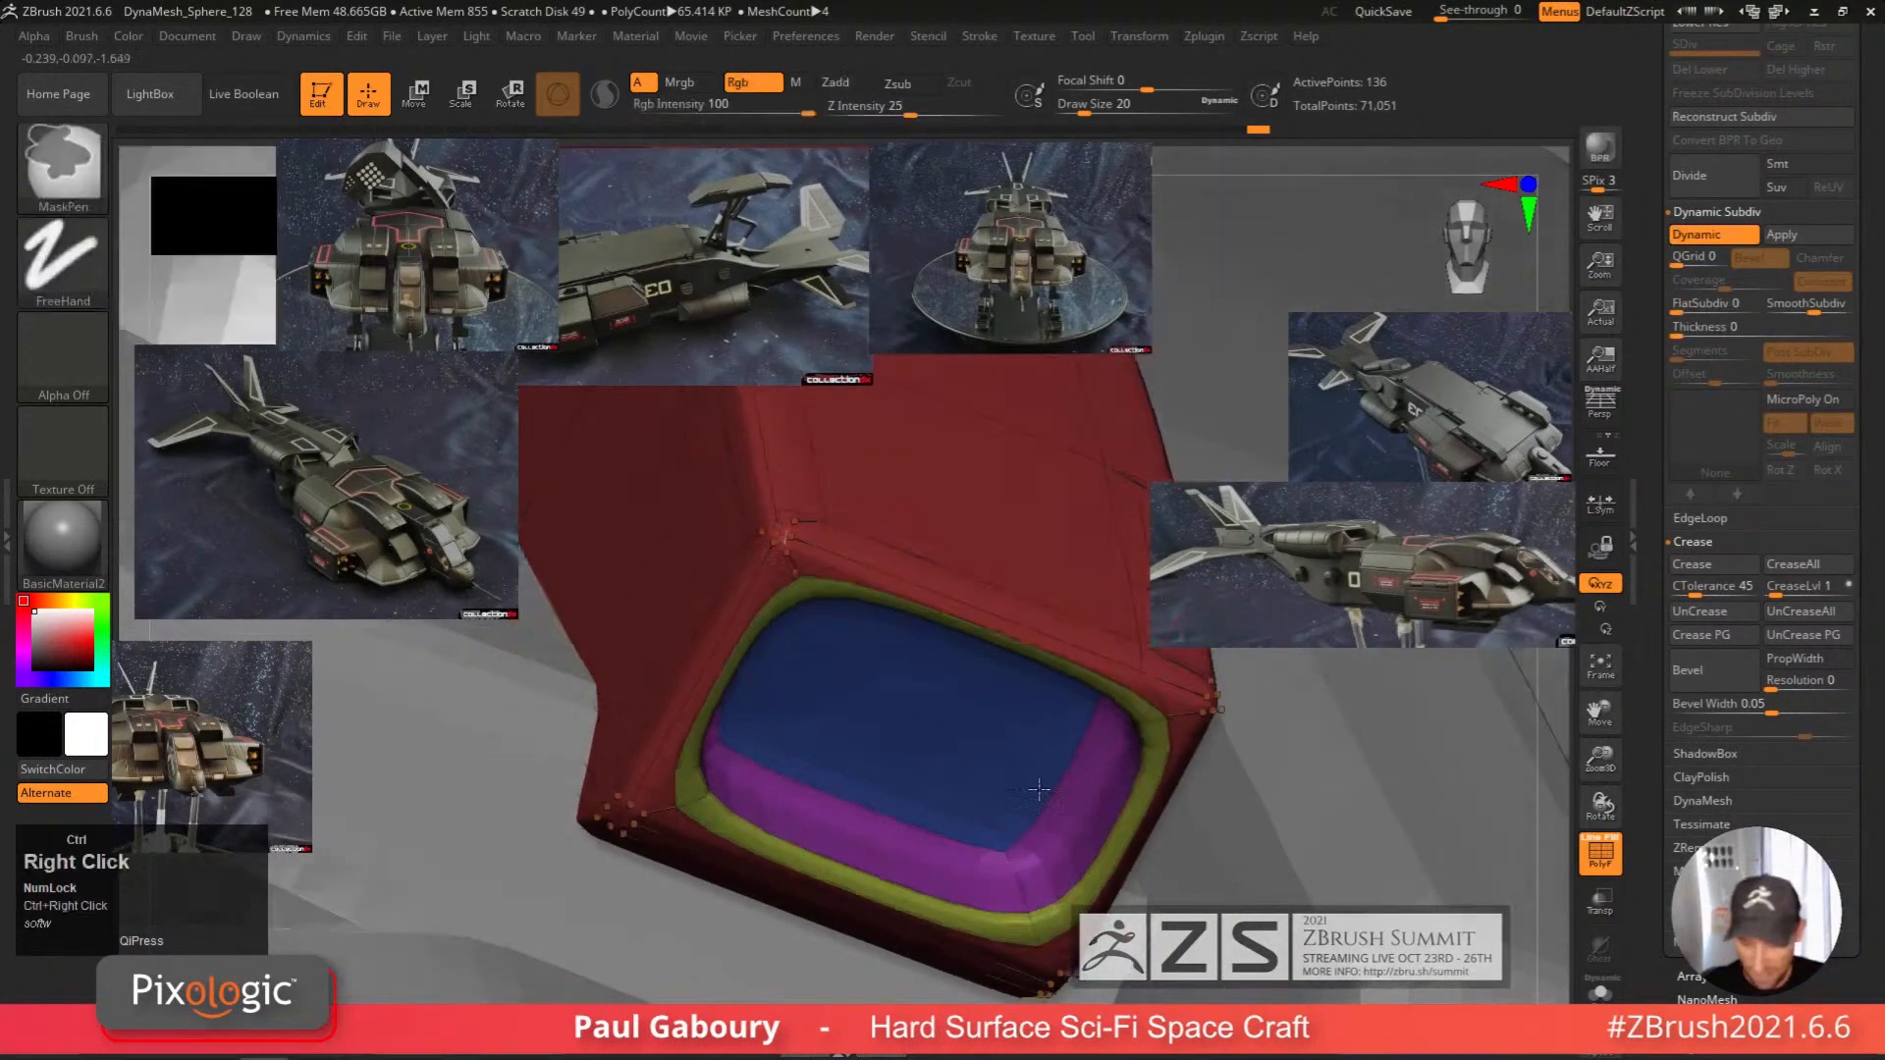
right_click_drag(1039, 788, 1084, 789)
mouse_move(1093, 794)
right_mouse_down()
mouse_move(1028, 727)
mouse_move(991, 884)
mouse_move(966, 813)
right_mouse_up()
key("shift+f")
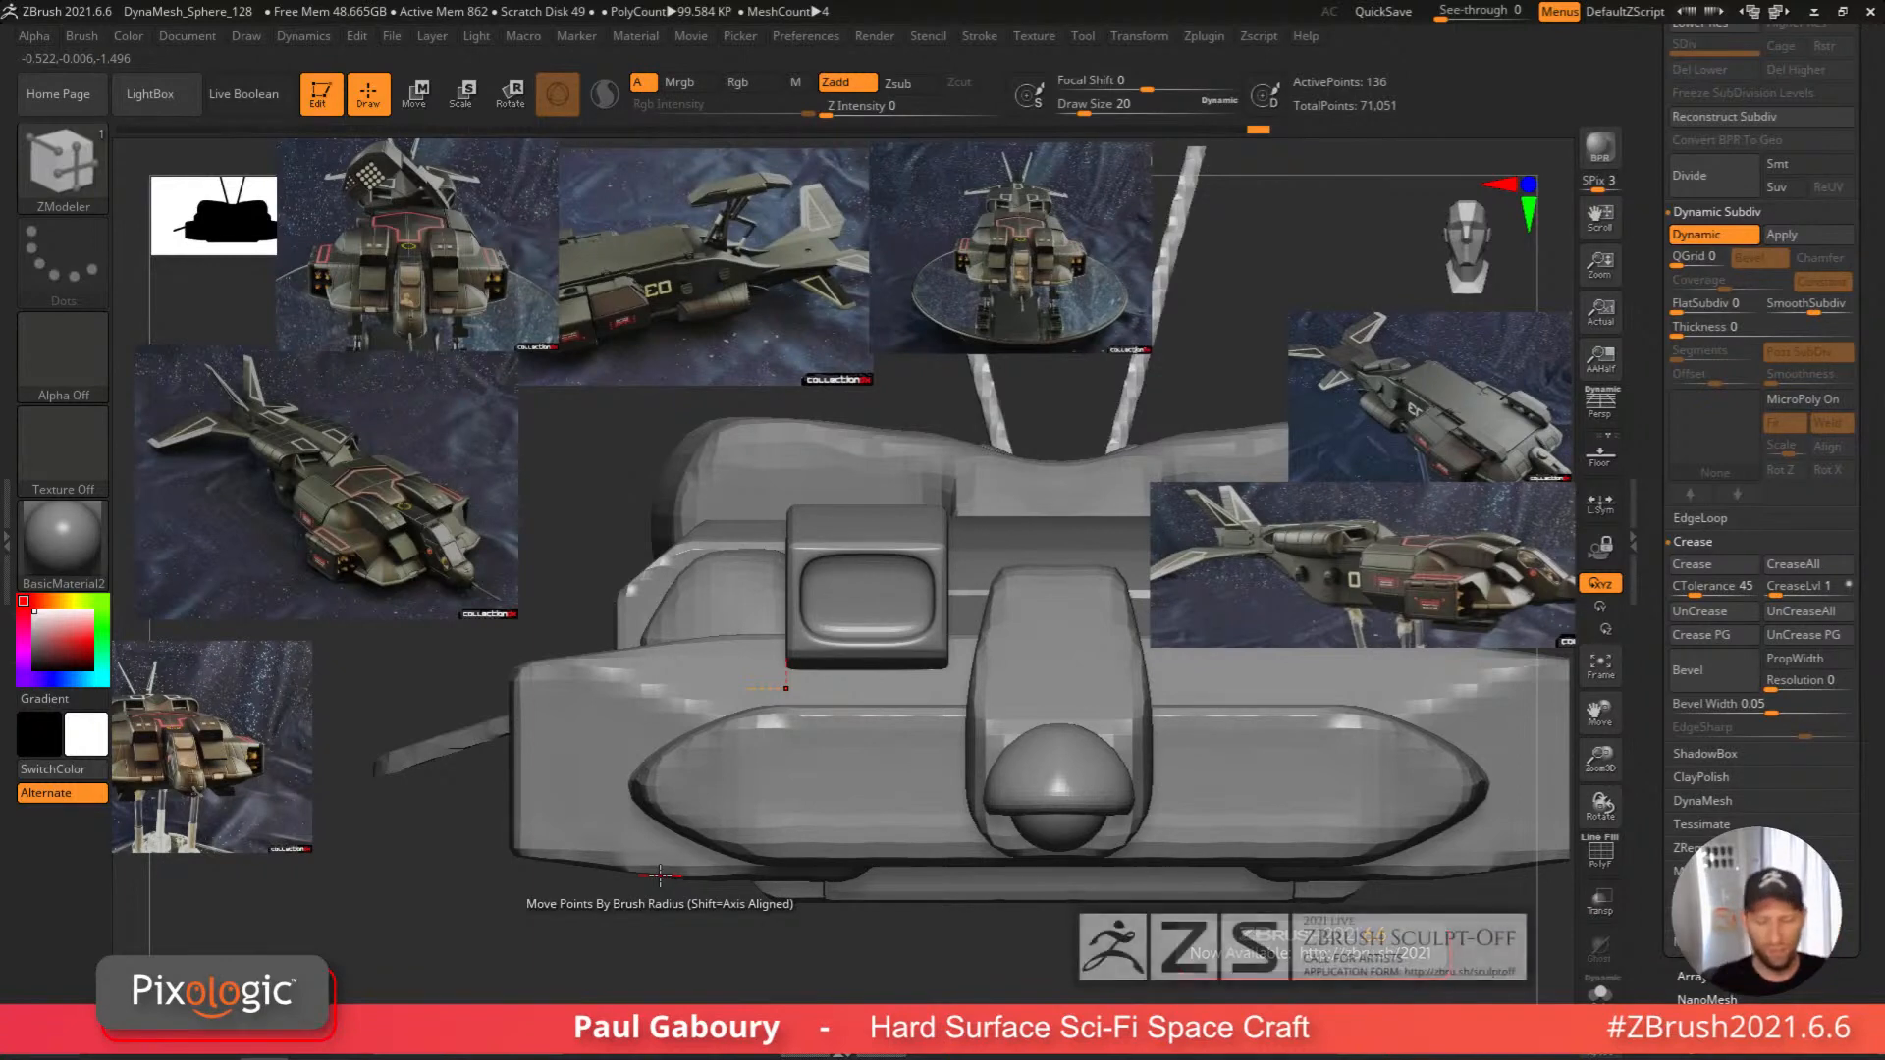
In top view with polyframe on, mask the intake block's front end and recentre the Move gizmo there.
mouse_move(951, 572)
right_mouse_down("shift")
mouse_move(915, 830)
mouse_move(889, 756)
right_mouse_up("shift")
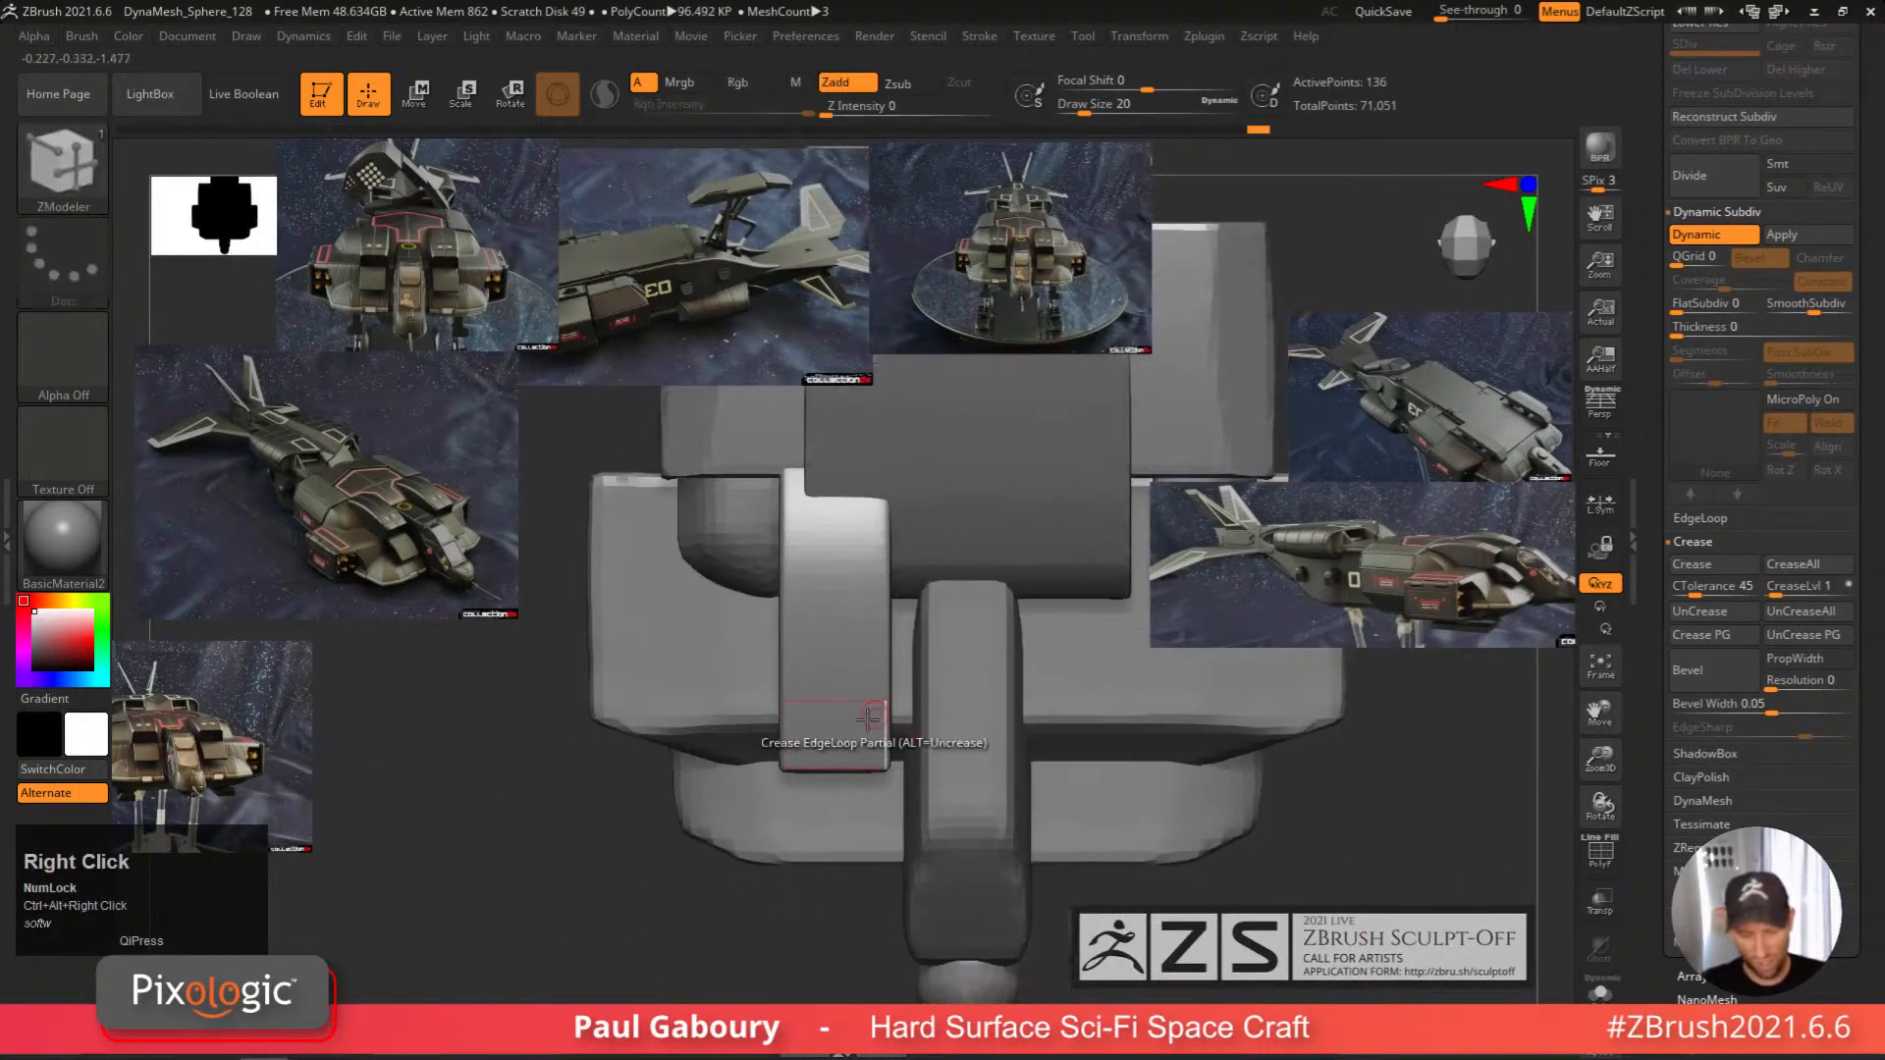
key("shift+f")
mouse_move(709, 935)
right_mouse_down()
mouse_move(714, 869)
mouse_move(683, 912)
right_mouse_up()
left_click_drag(616, 944, 1060, 703, "ctrl")
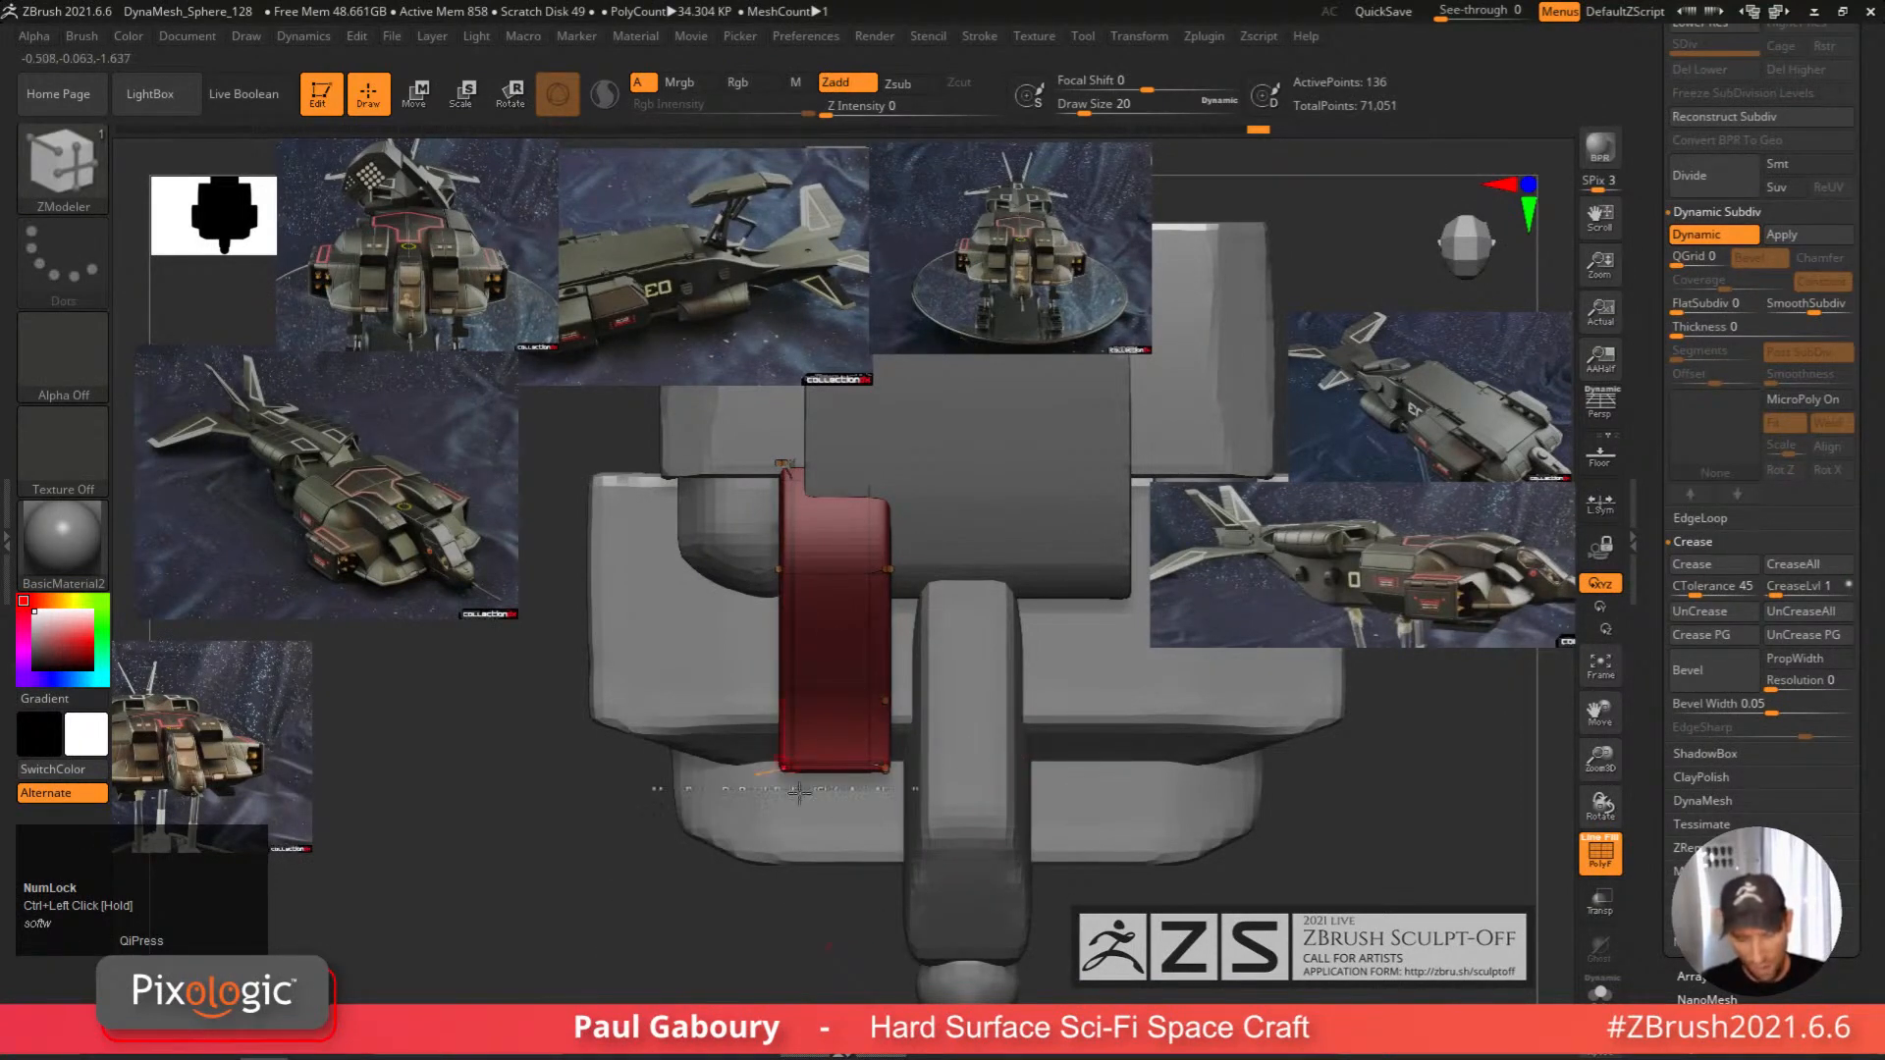
key("w")
right_click_drag(843, 911, 838, 936)
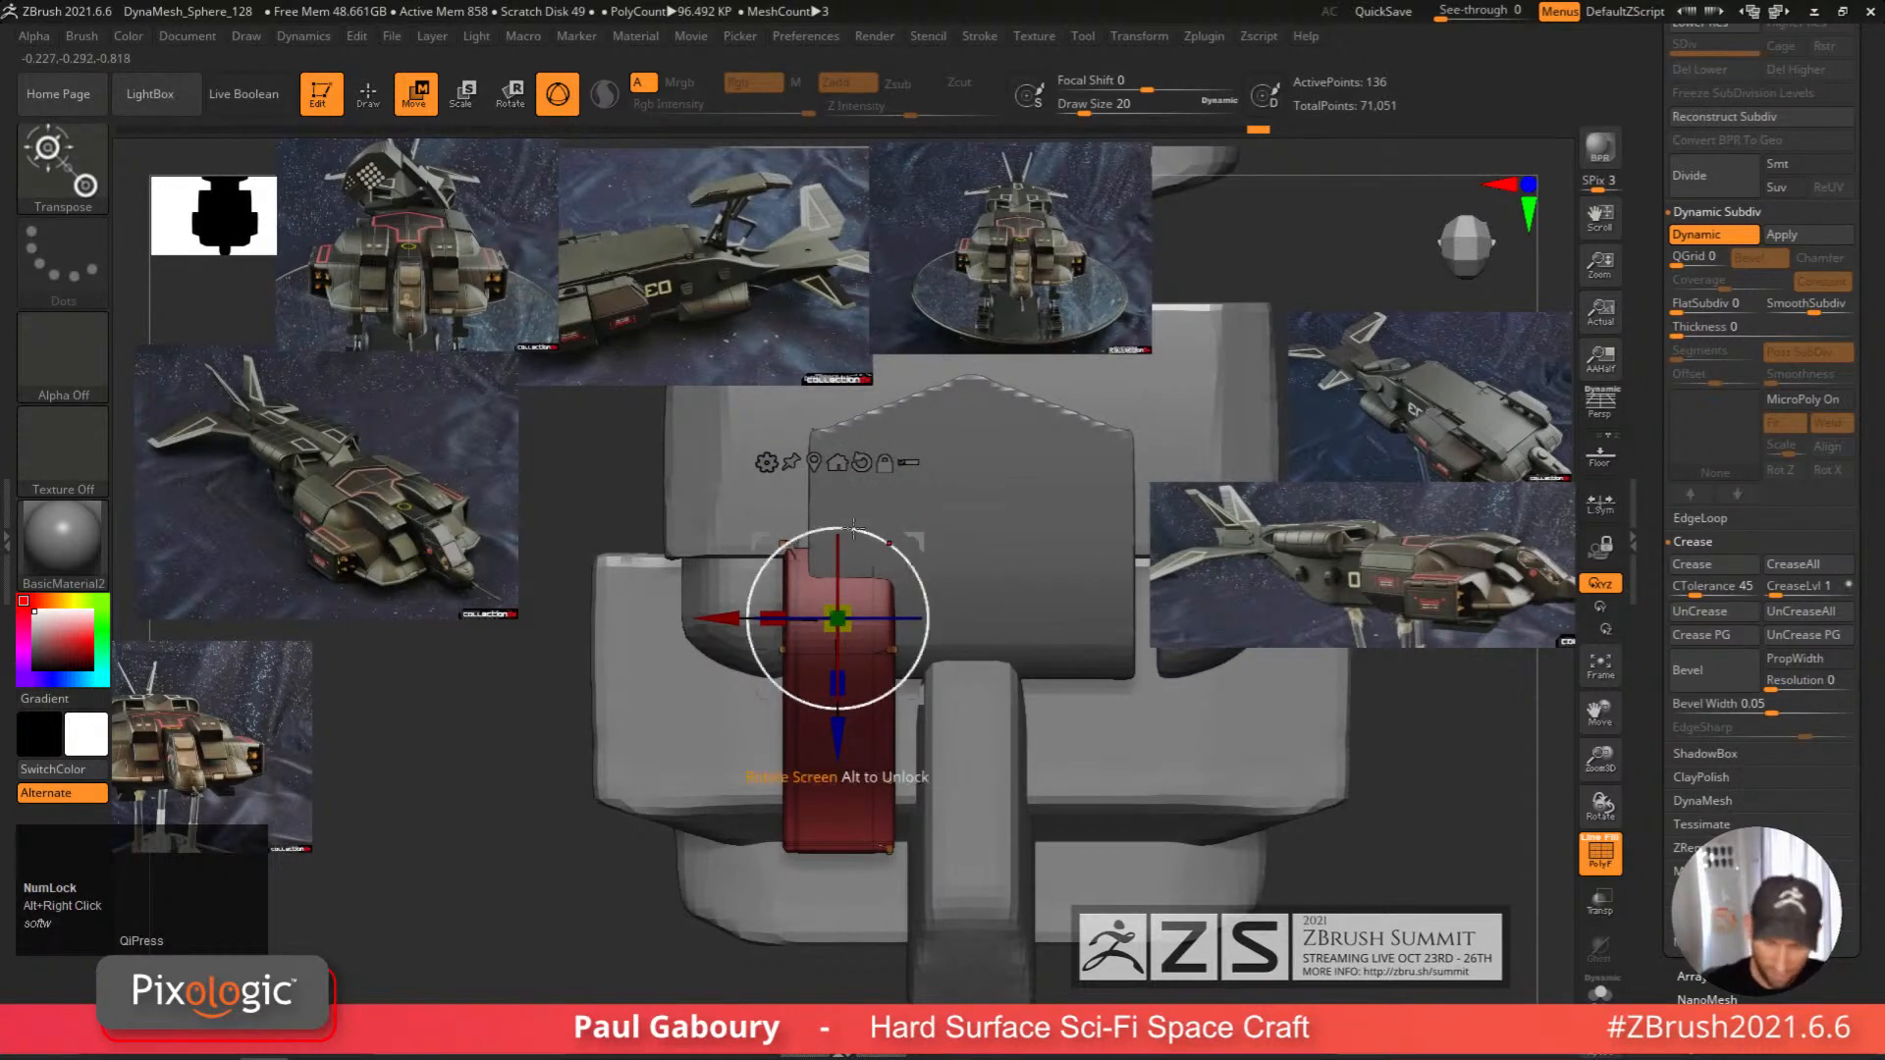
left_click(816, 464)
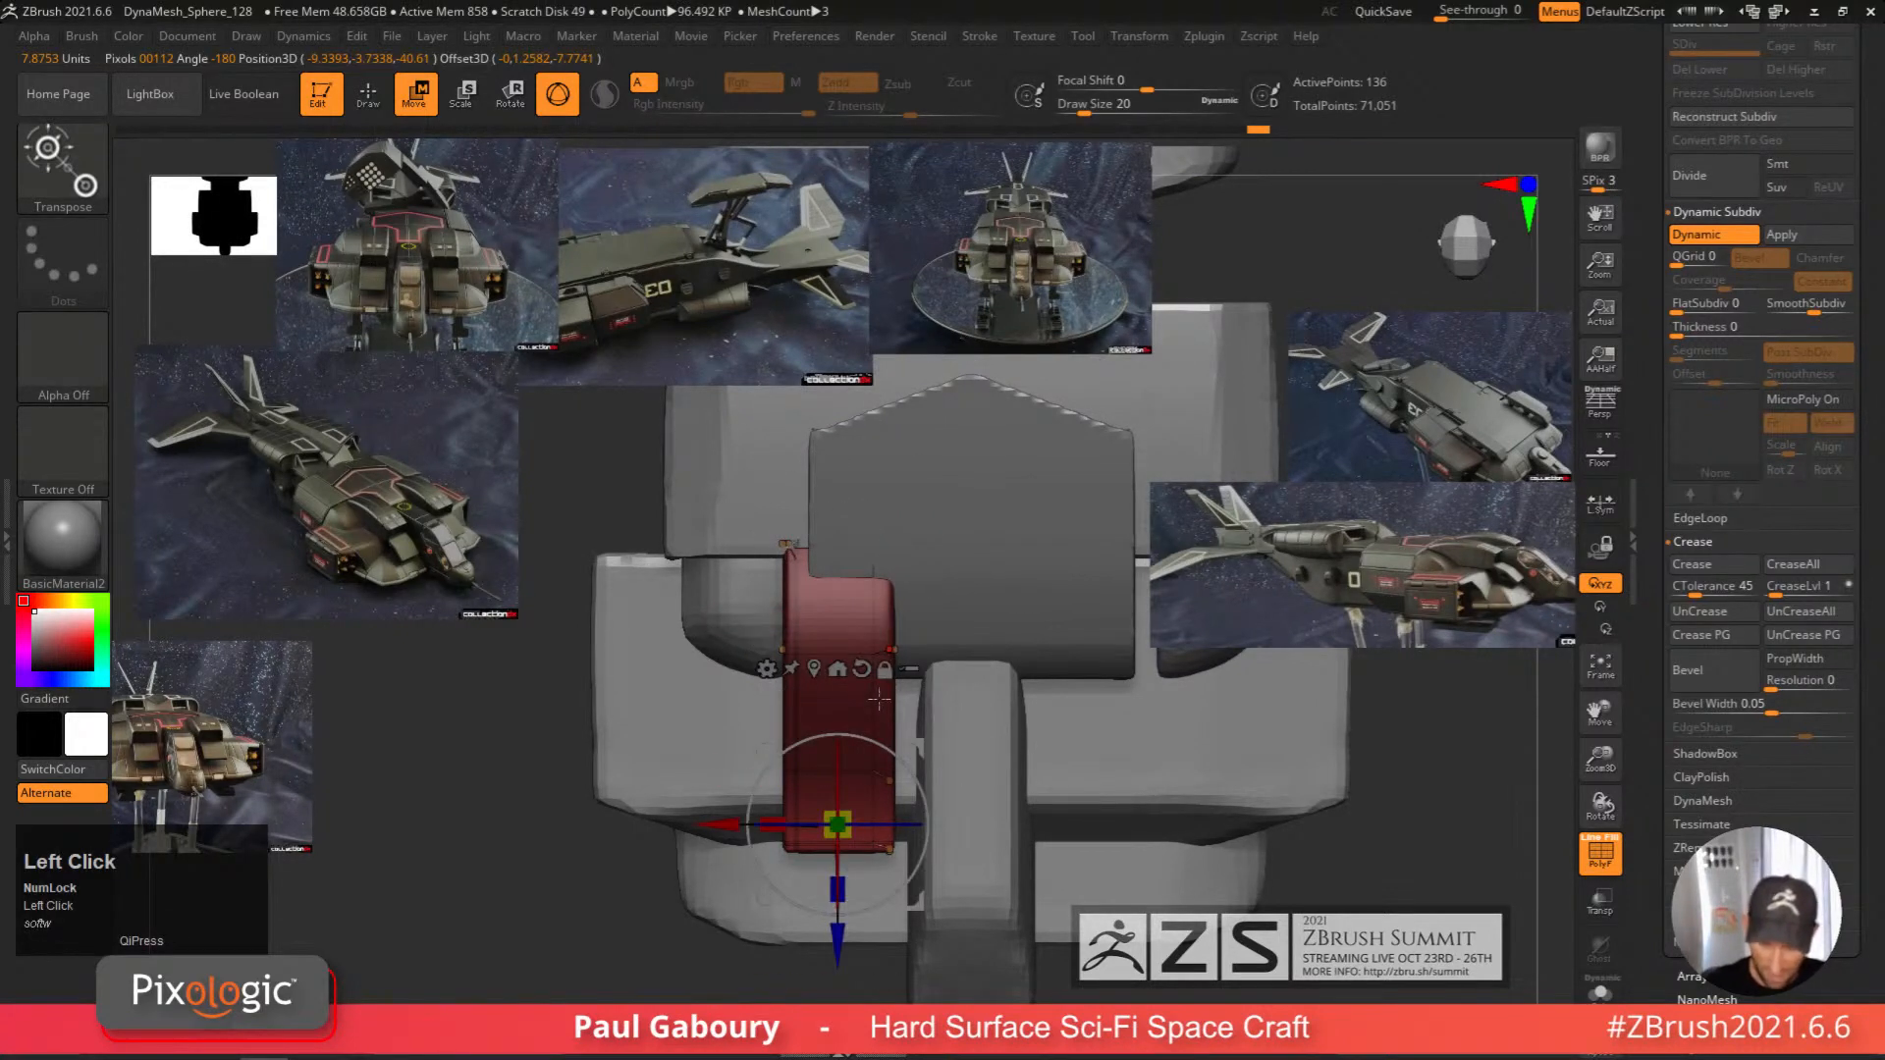
Apply a deformer cage to the intake block and reduce its divisions across the width to the two sides only.
left_click(767, 669)
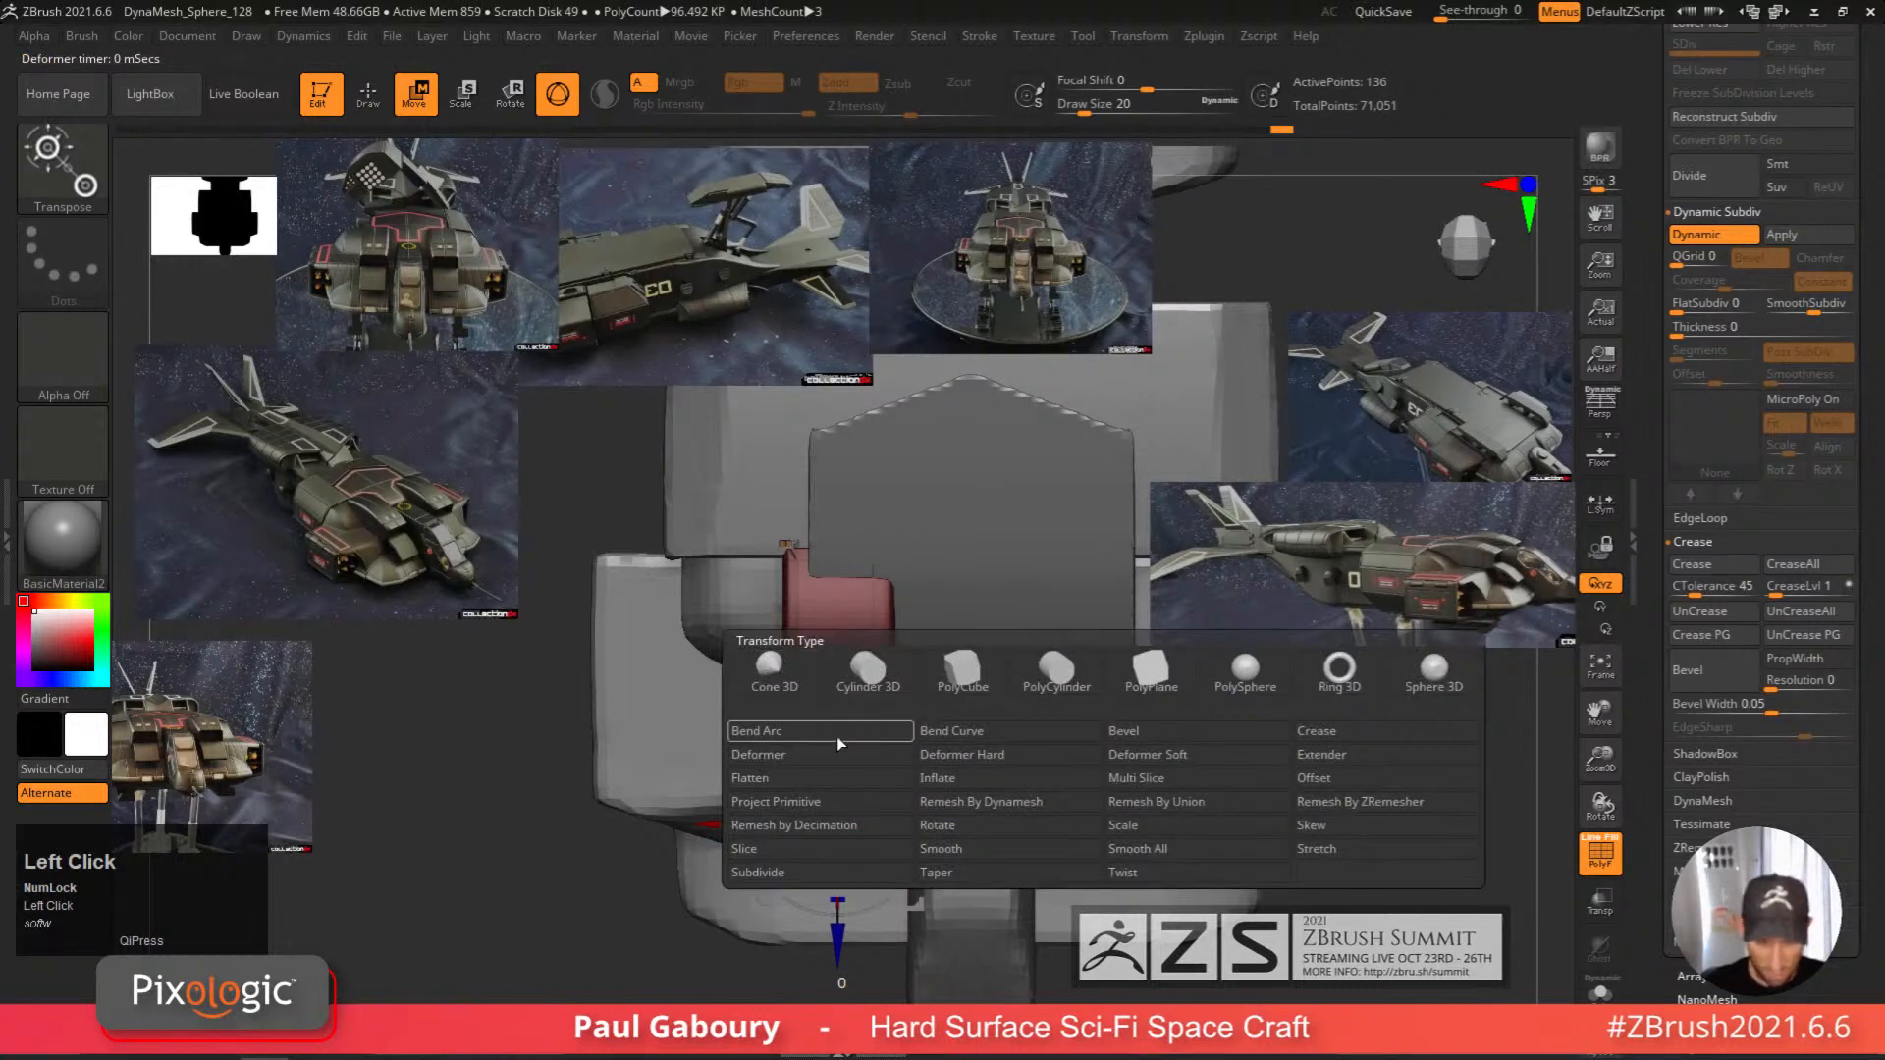
left_click(835, 733)
right_click_drag(844, 751, 955, 756)
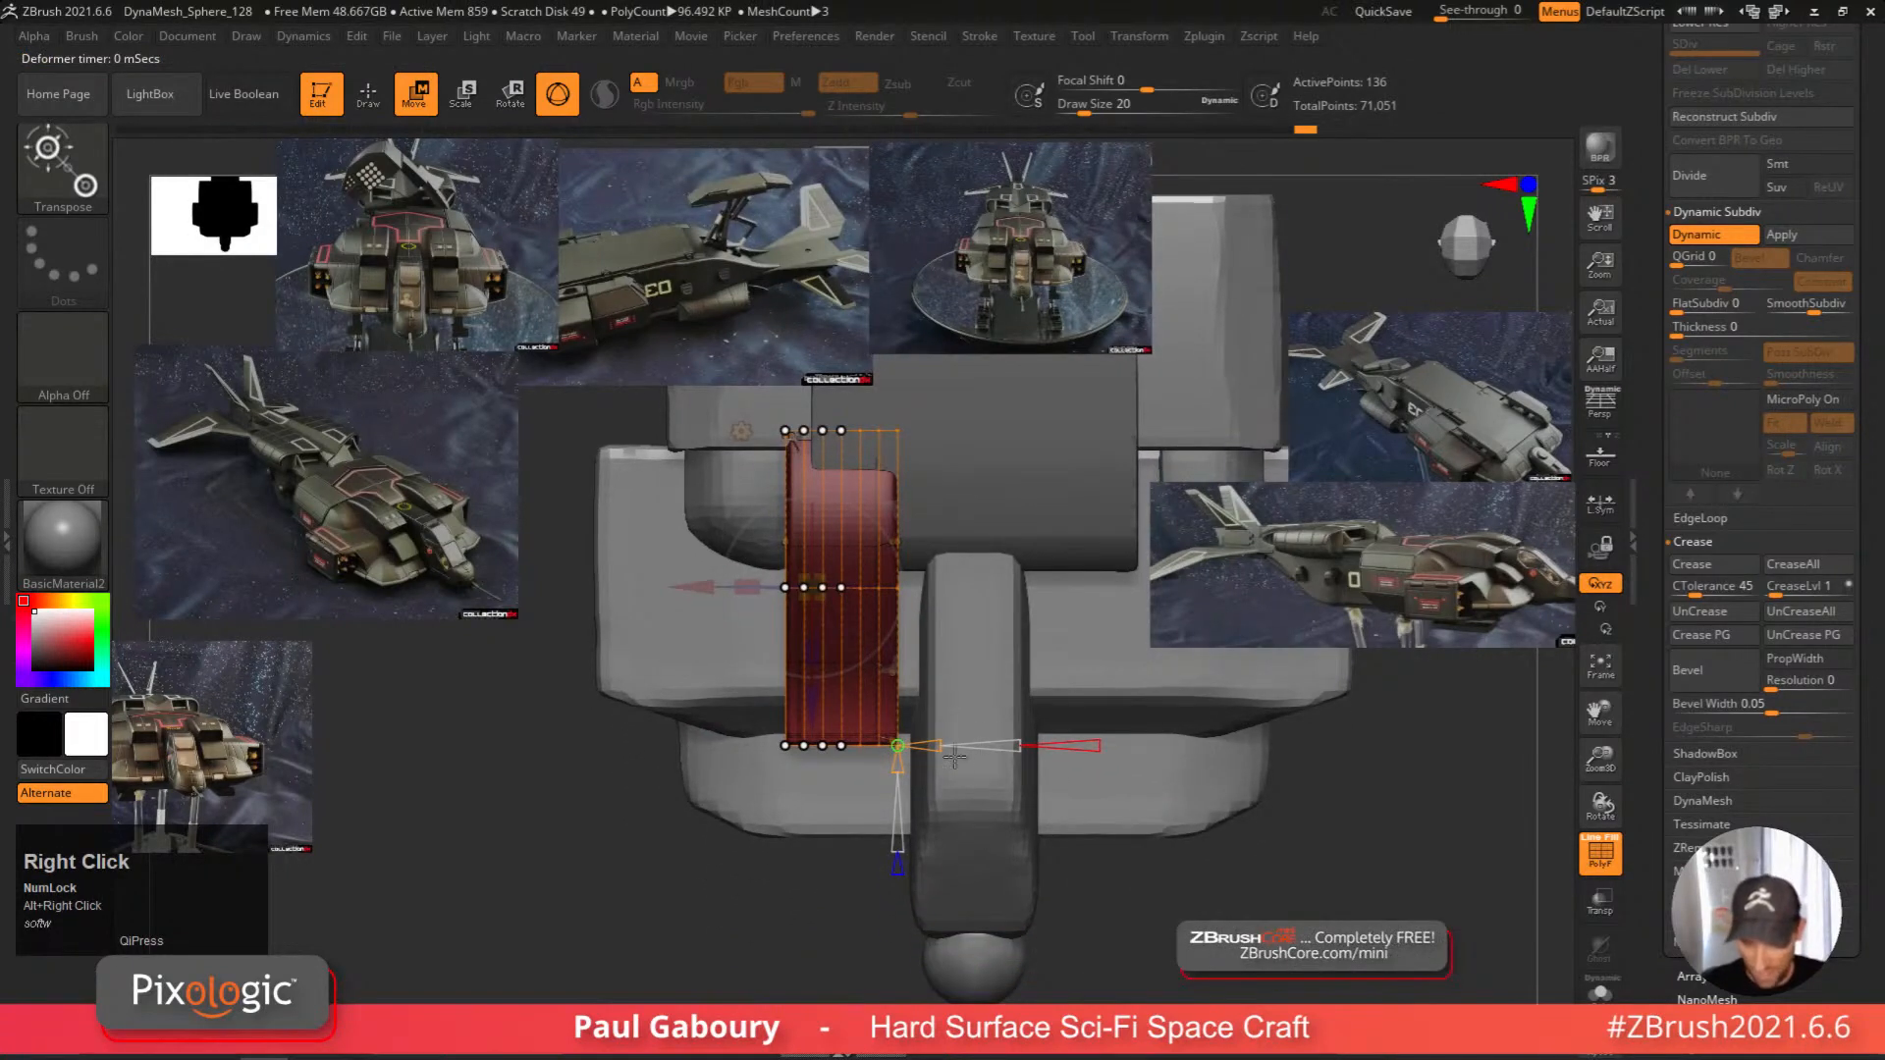
left_click_drag(927, 746, 906, 744)
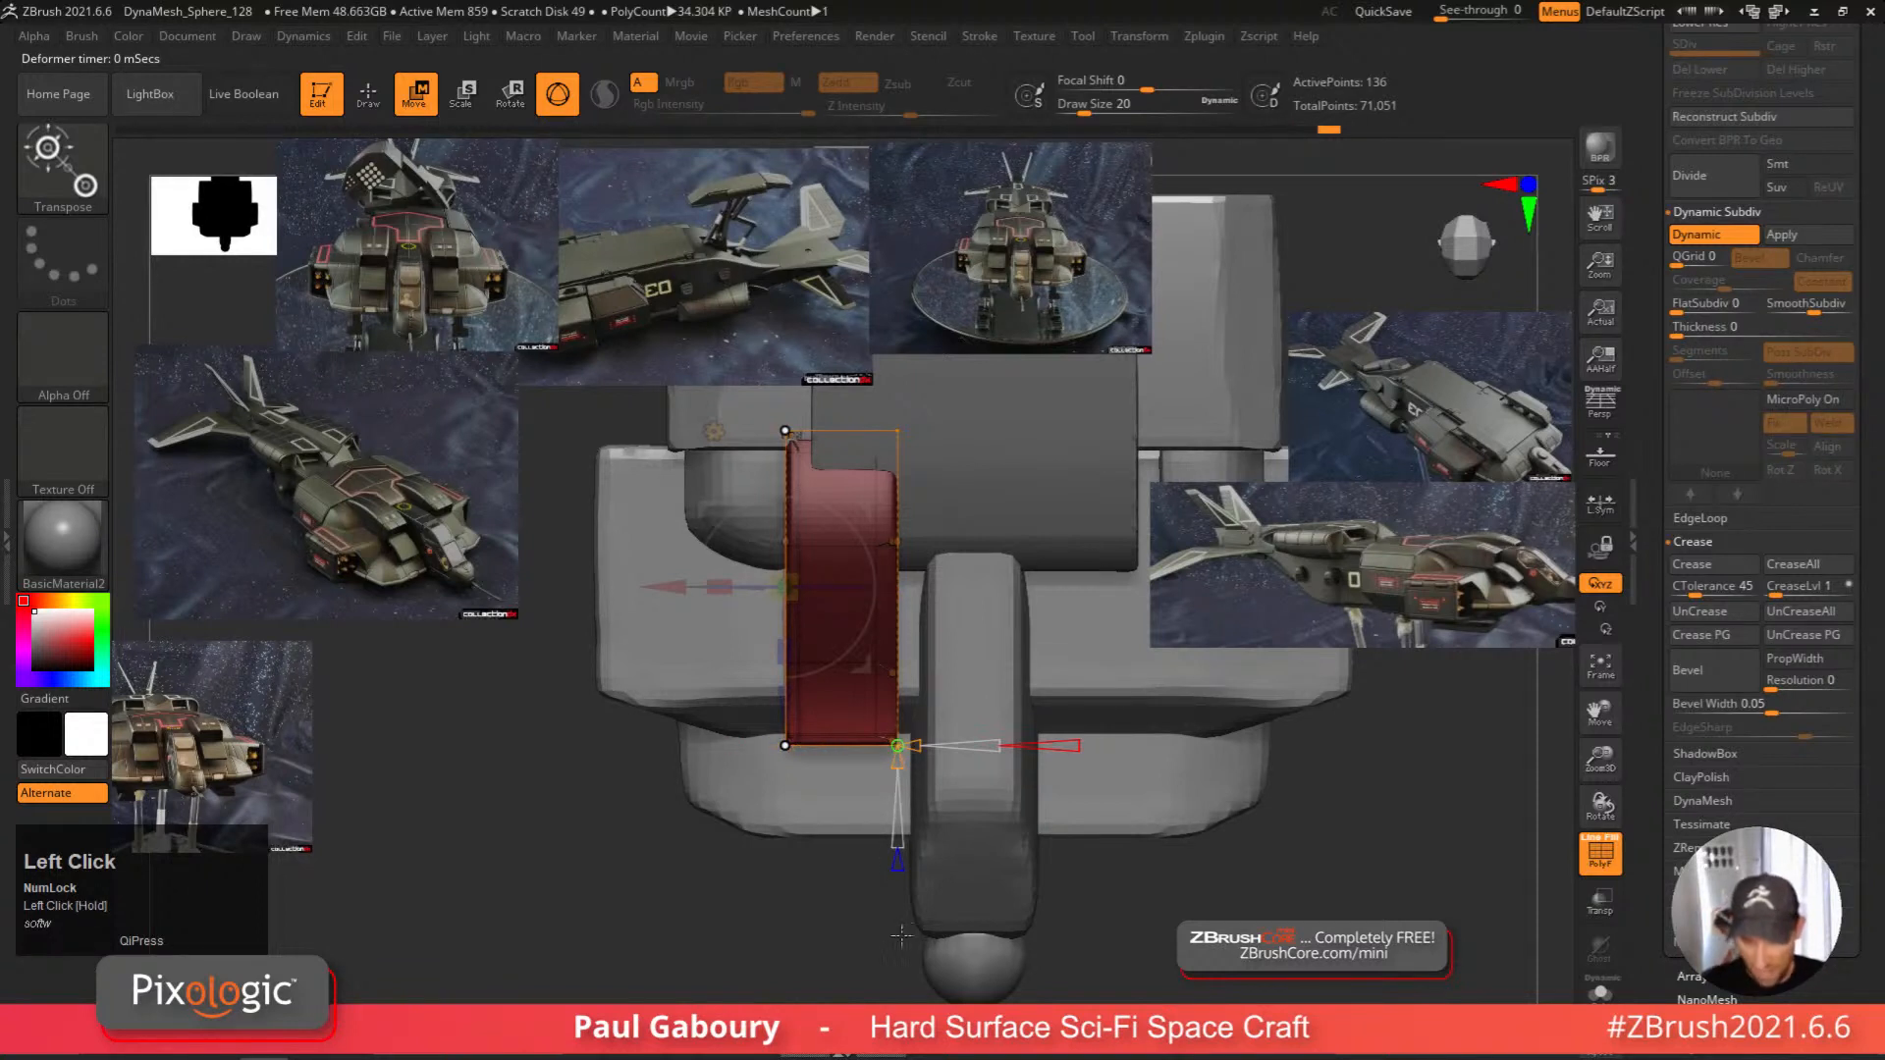
Taper the block's front end slightly by shifting the cage's front outer points inward along X, and return to Draw mode.
key("ctrl")
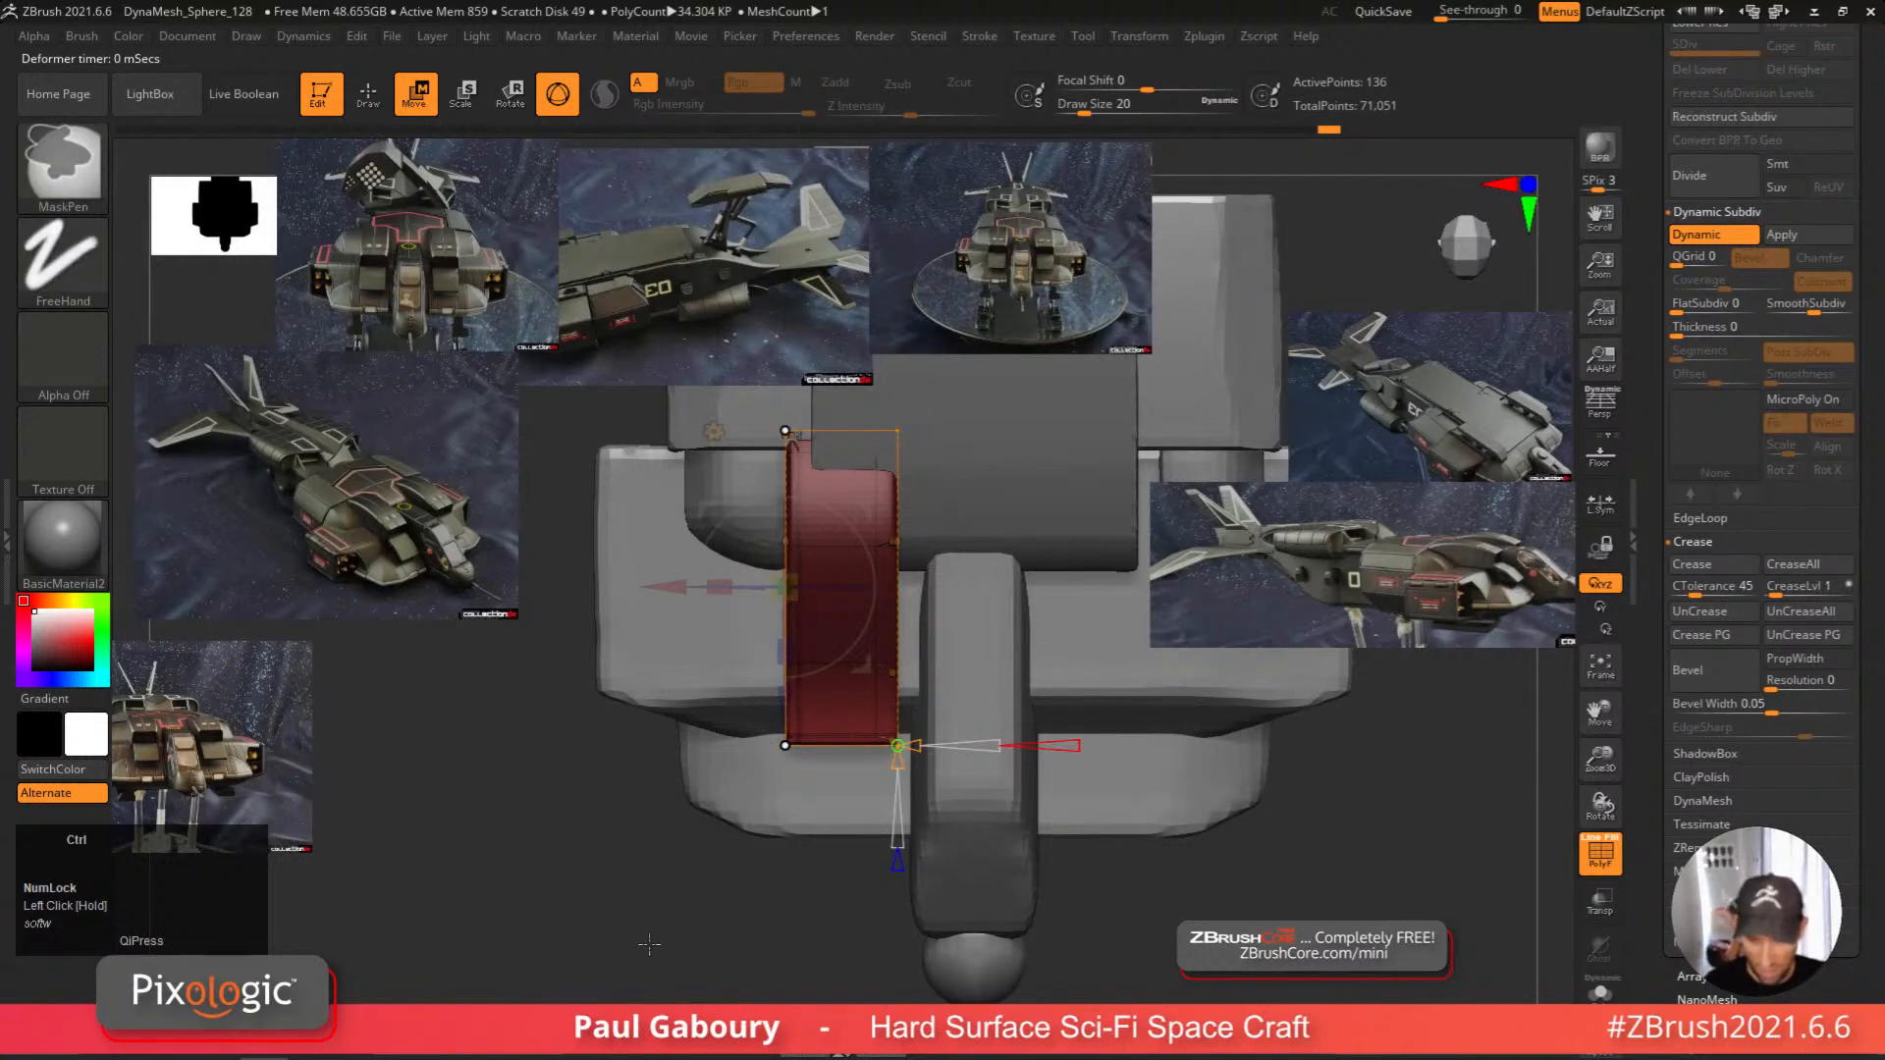
left_click_drag(633, 954, 875, 693, "ctrl")
right_click_drag(872, 697, 785, 761, "ctrl")
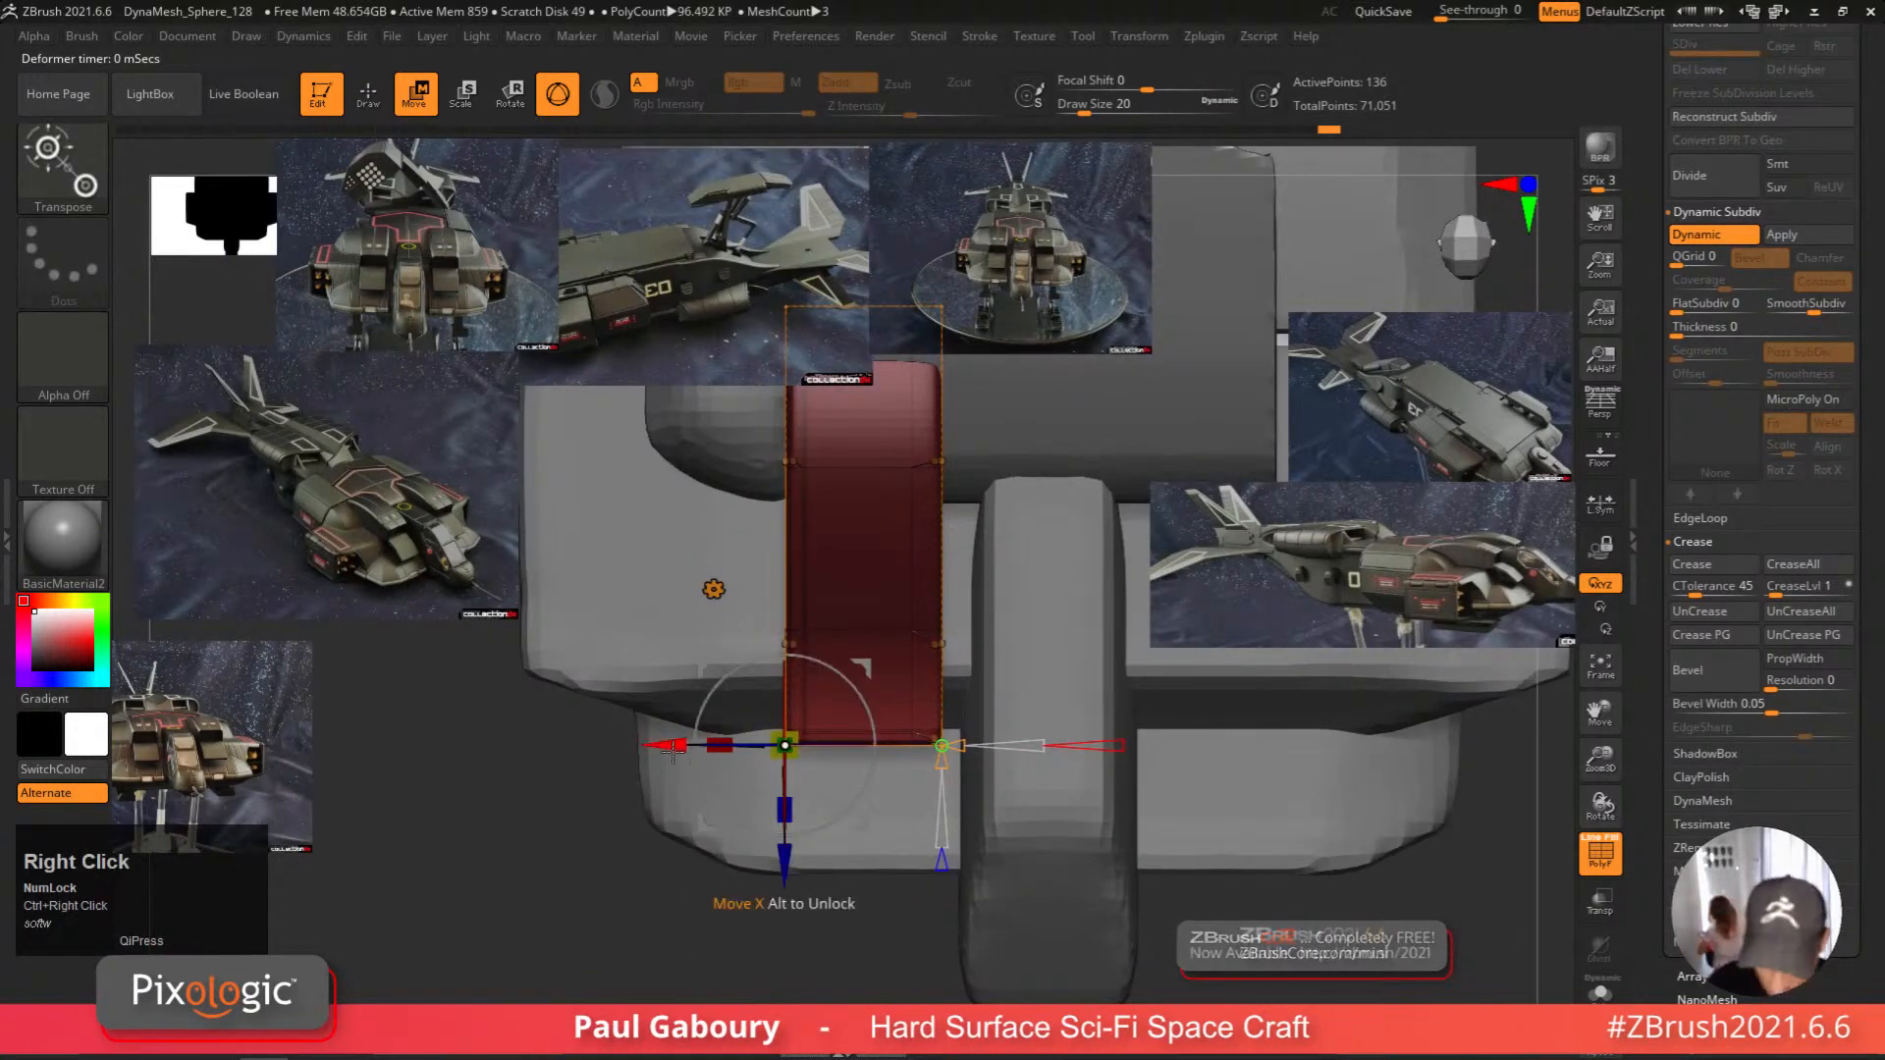
left_click_drag(674, 749, 678, 746)
key("q")
Check the tapered intake block from several angles, with its polyframe displayed and Dynamic Subdivision toggled off and on.
mouse_move(923, 909)
right_mouse_down("ctrl")
mouse_move(909, 846)
mouse_move(887, 849)
mouse_move(1031, 836)
mouse_move(1002, 913)
right_mouse_up("ctrl")
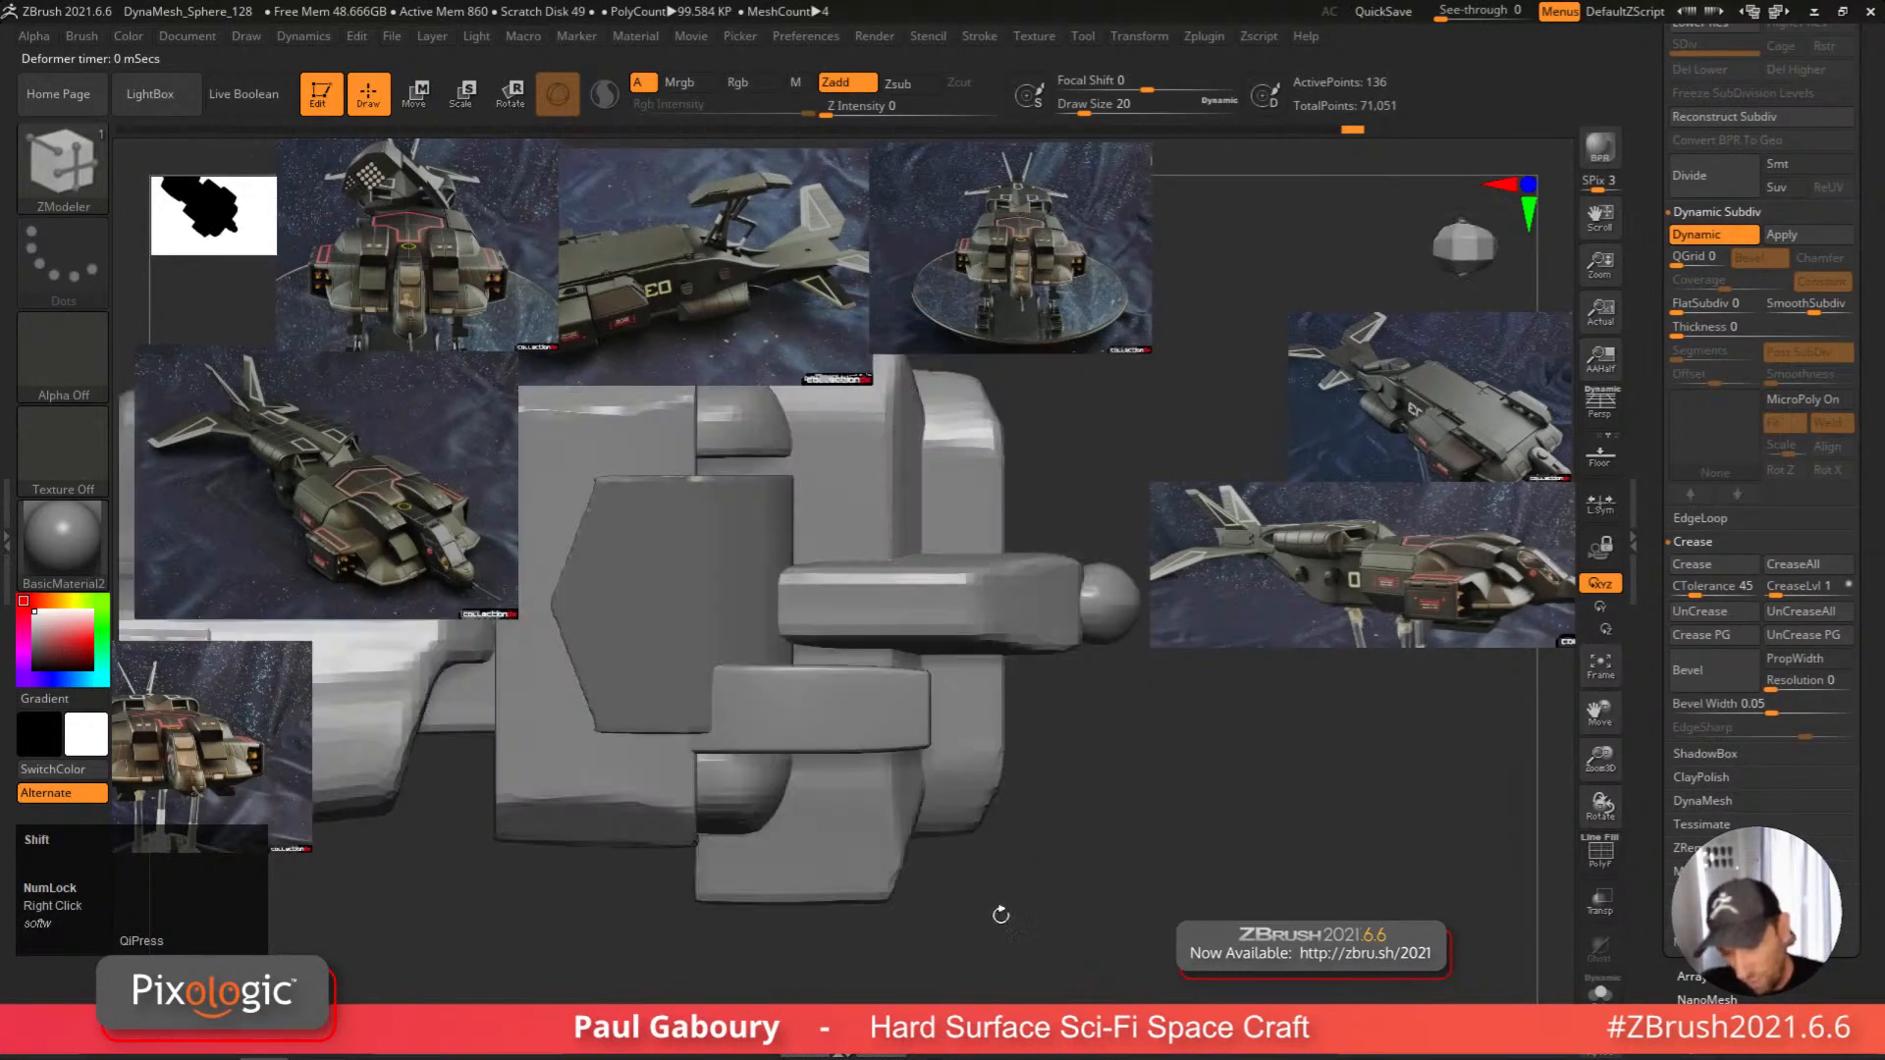
mouse_move(926, 678)
right_mouse_down()
mouse_move(938, 771)
mouse_move(904, 739)
mouse_move(902, 781)
mouse_move(870, 589)
mouse_move(893, 688)
right_mouse_up()
key("shift+f")
key("shift+d")
key("d")
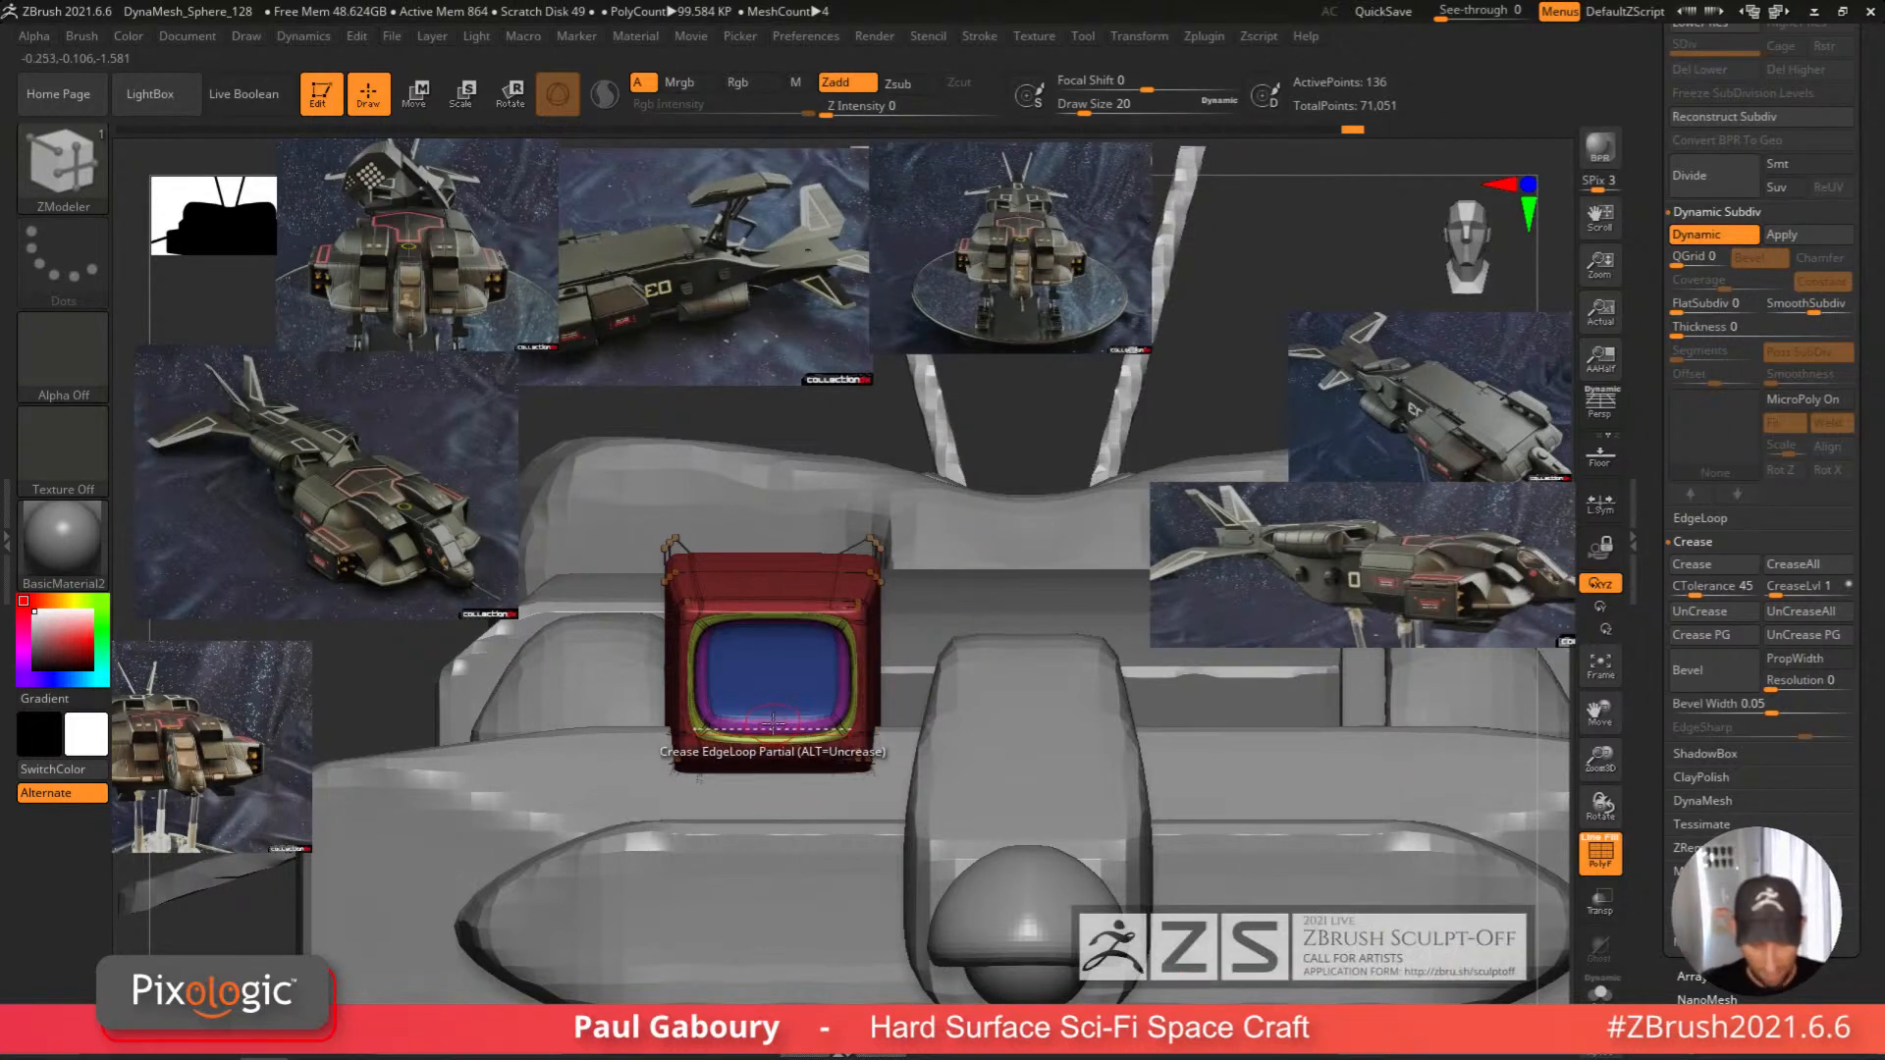
Set ZModeler's edge action to Insert with Multiple EdgeLoops, using the lowest Specified Resolution instead of Interactive Resolution.
key("space")
left_click(754, 441)
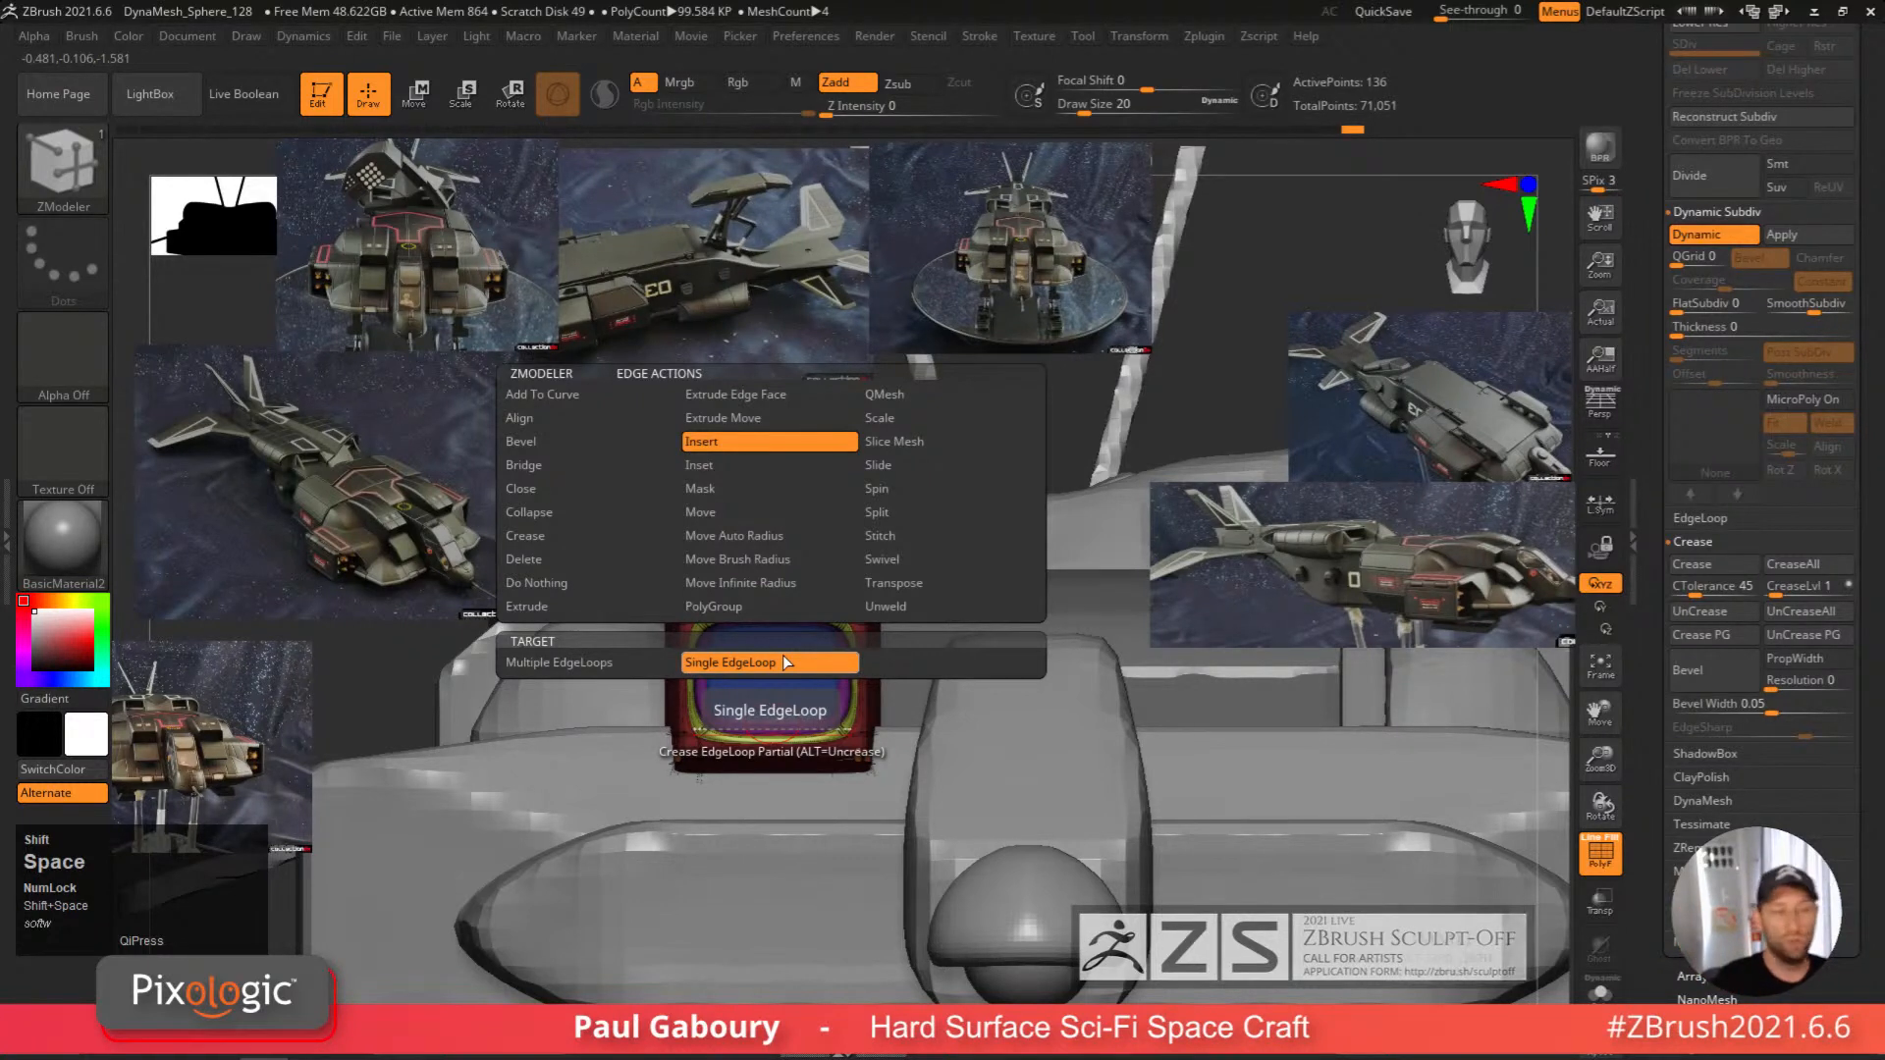
left_click(621, 665)
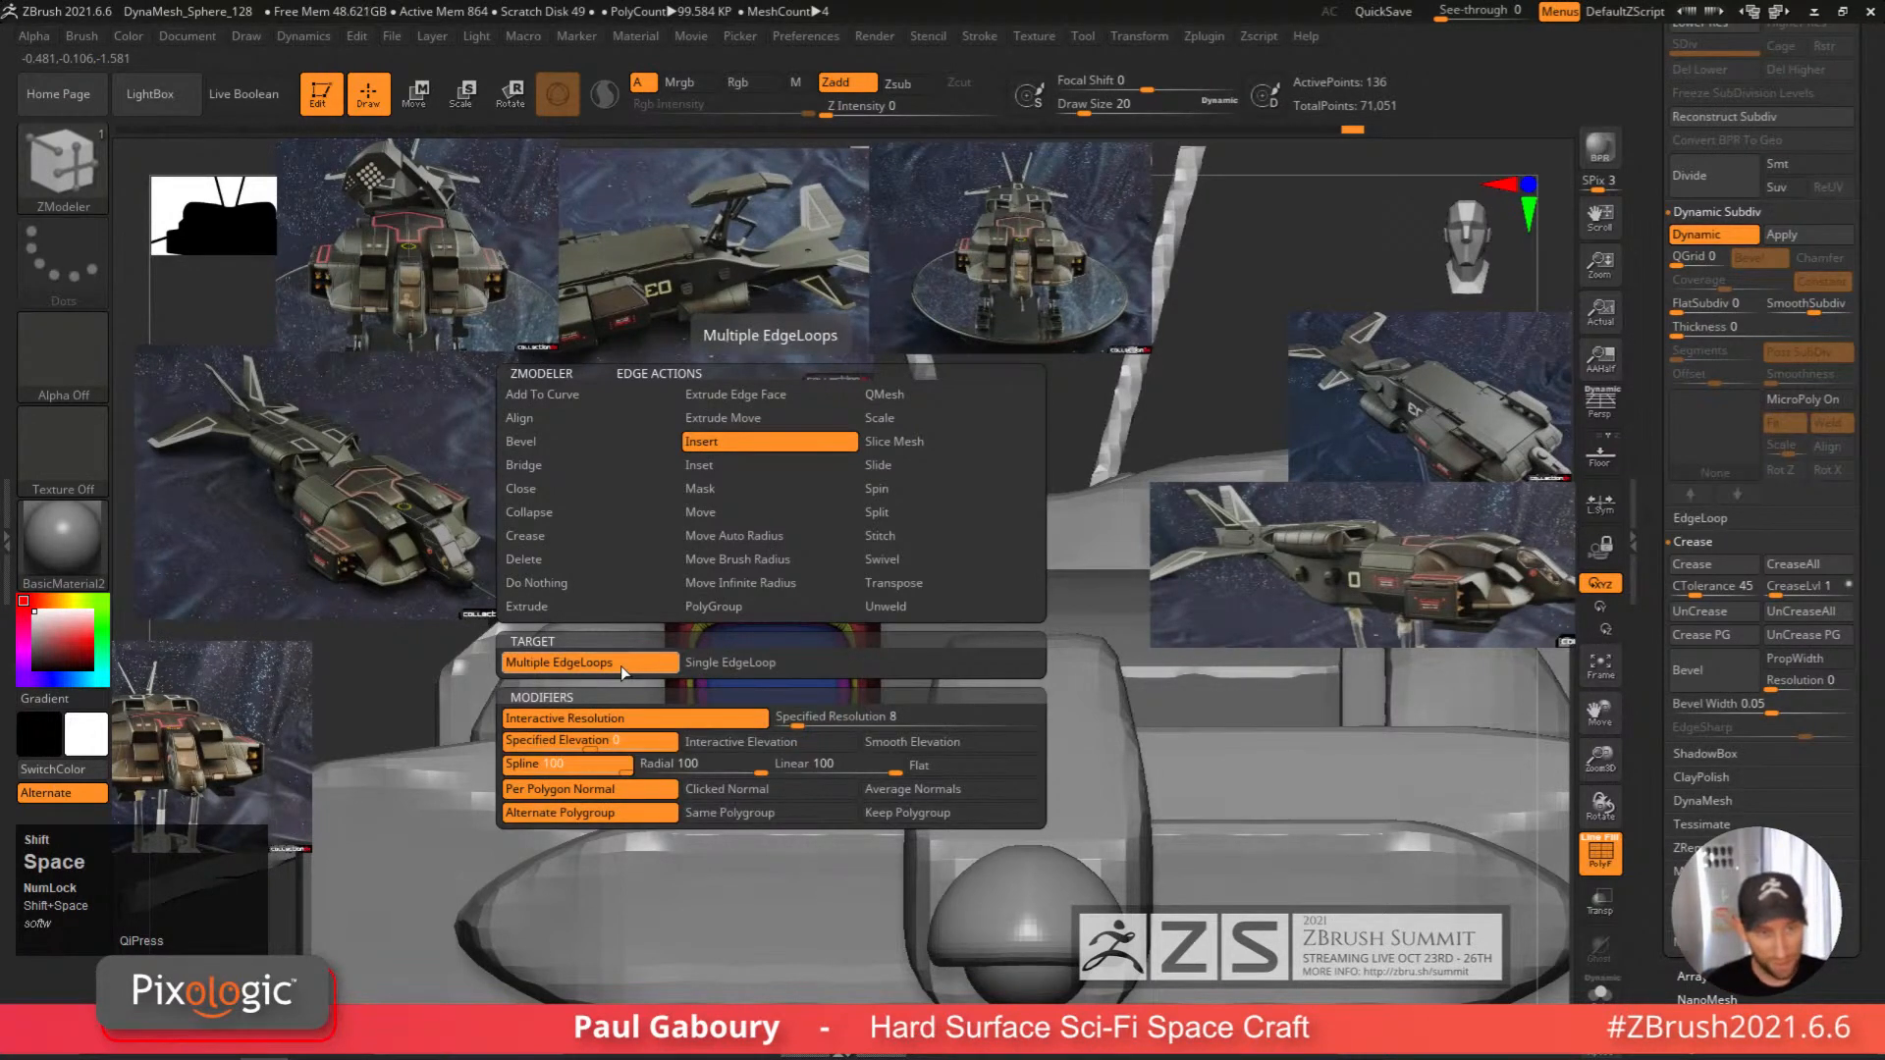
left_click(889, 718)
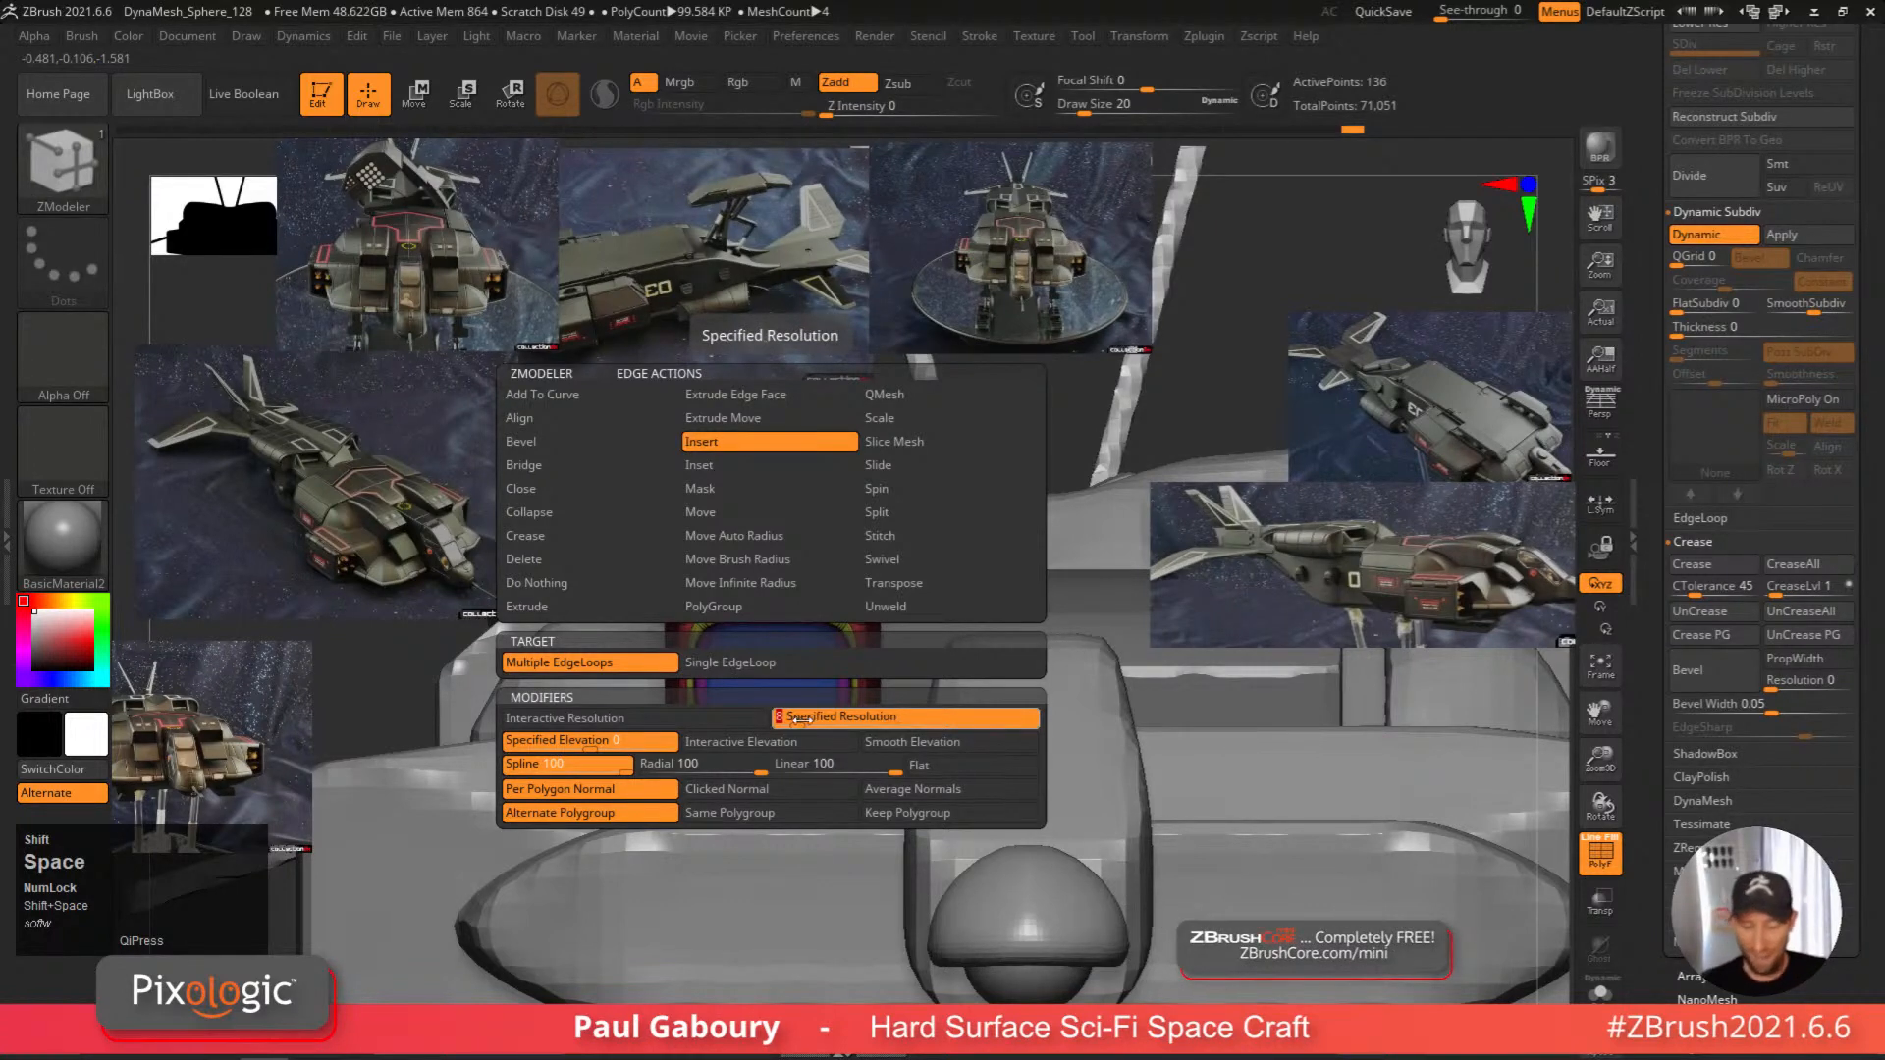
left_click_drag(803, 719, 783, 726)
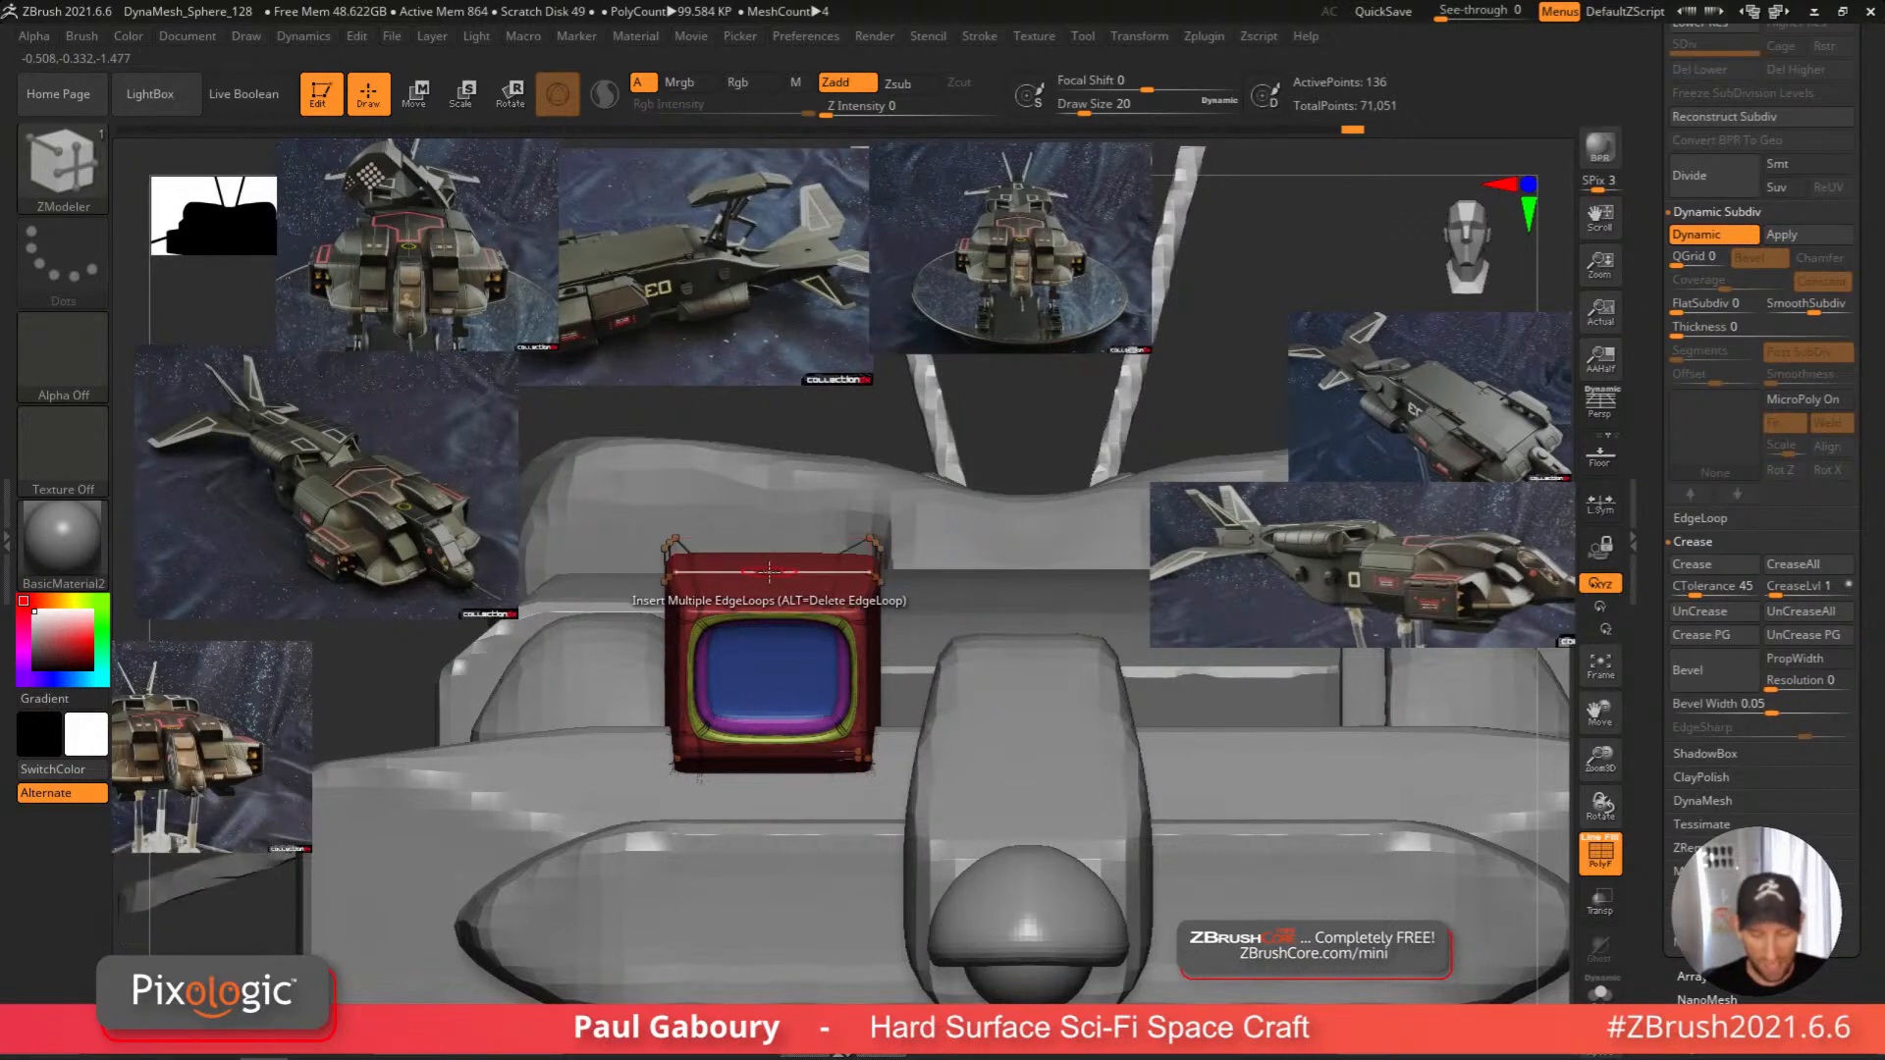
Insert centred vertical and horizontal edge loops through the block with Keep Polygroup, undoing the first attempt made with Alternate Polygroup.
left_click(772, 573, "shift")
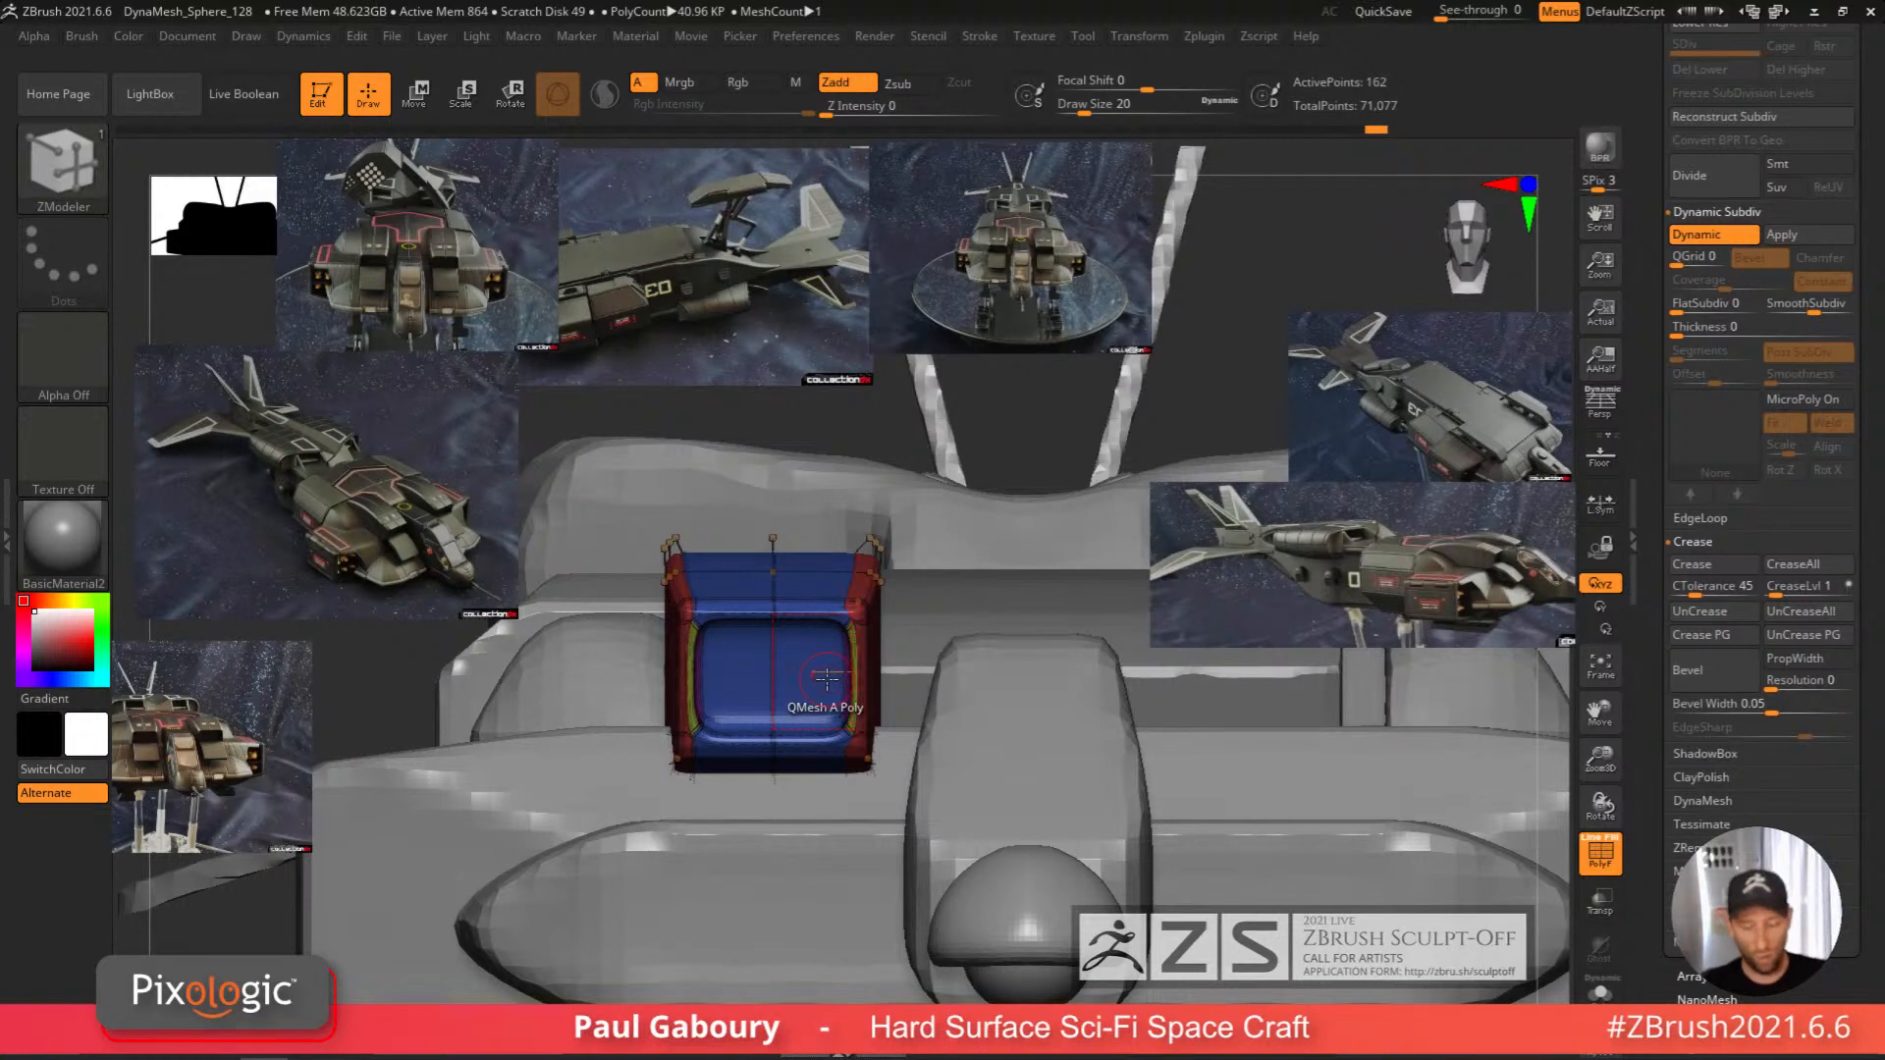
key("ctrl+shift+z")
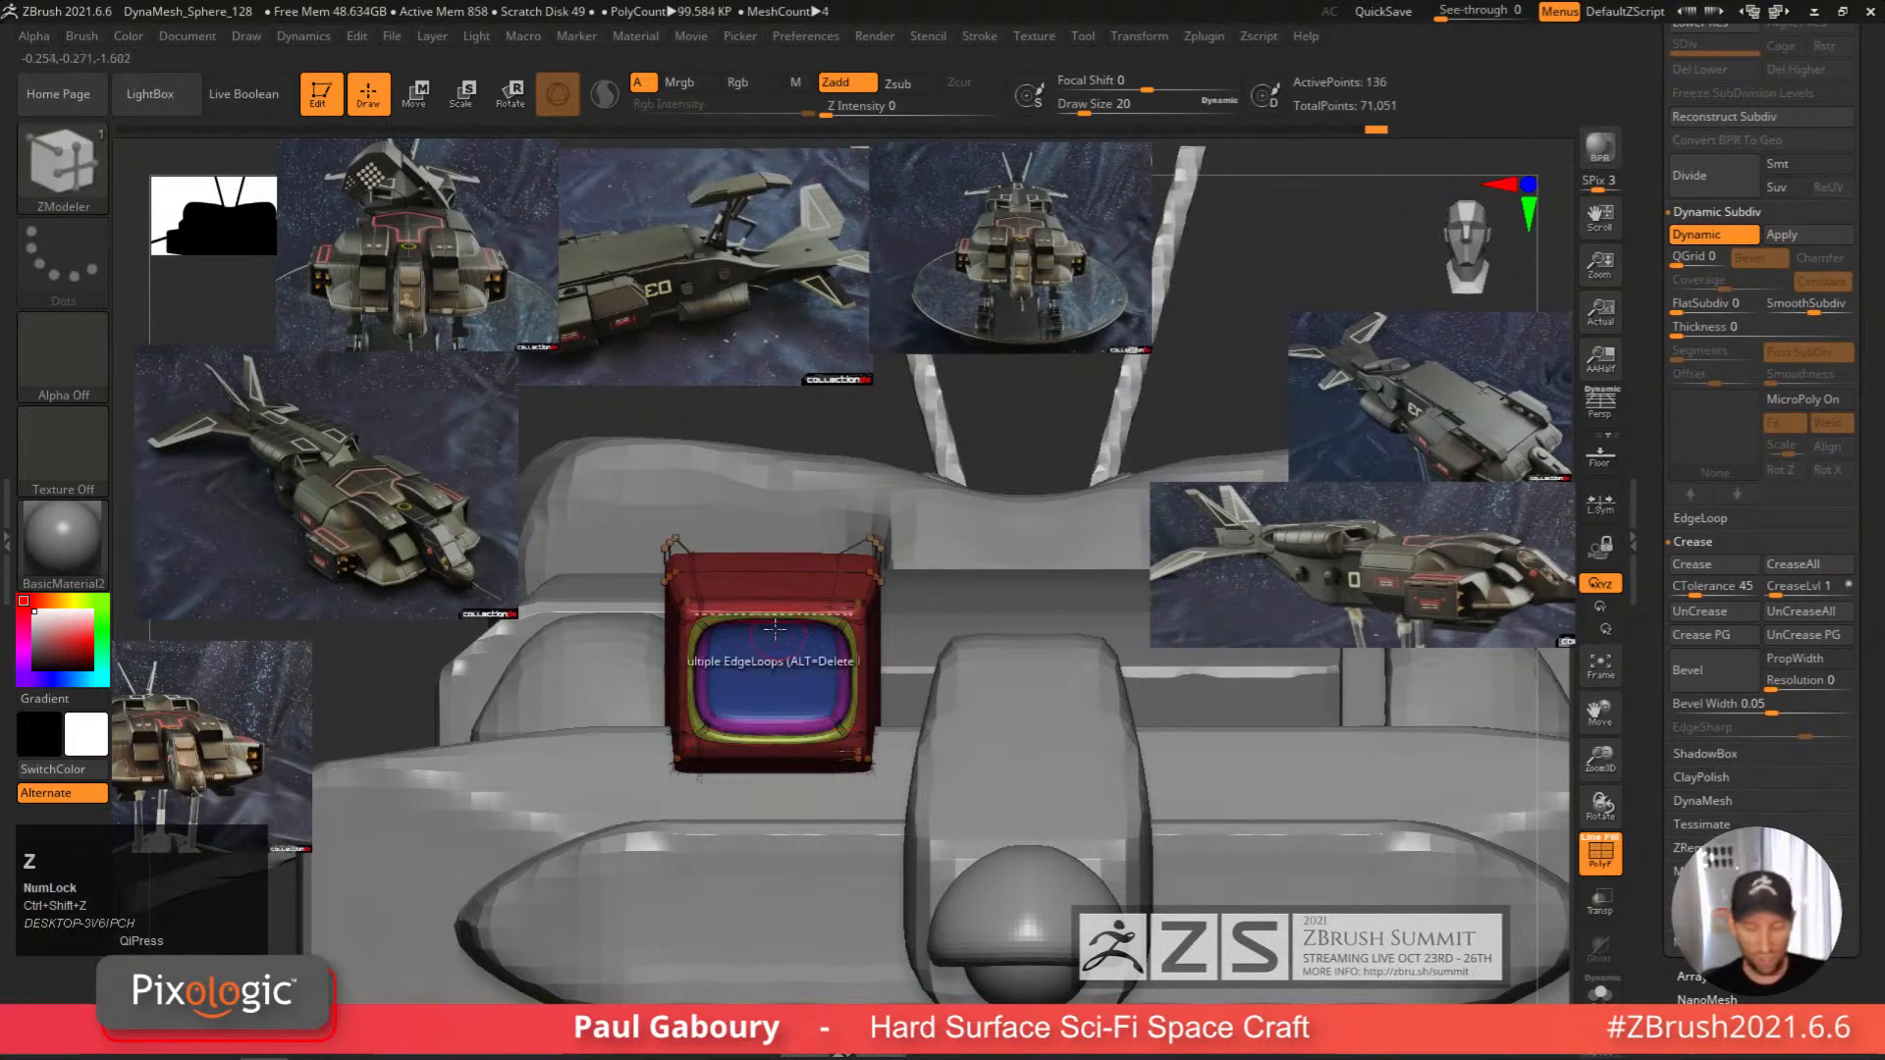
key("space")
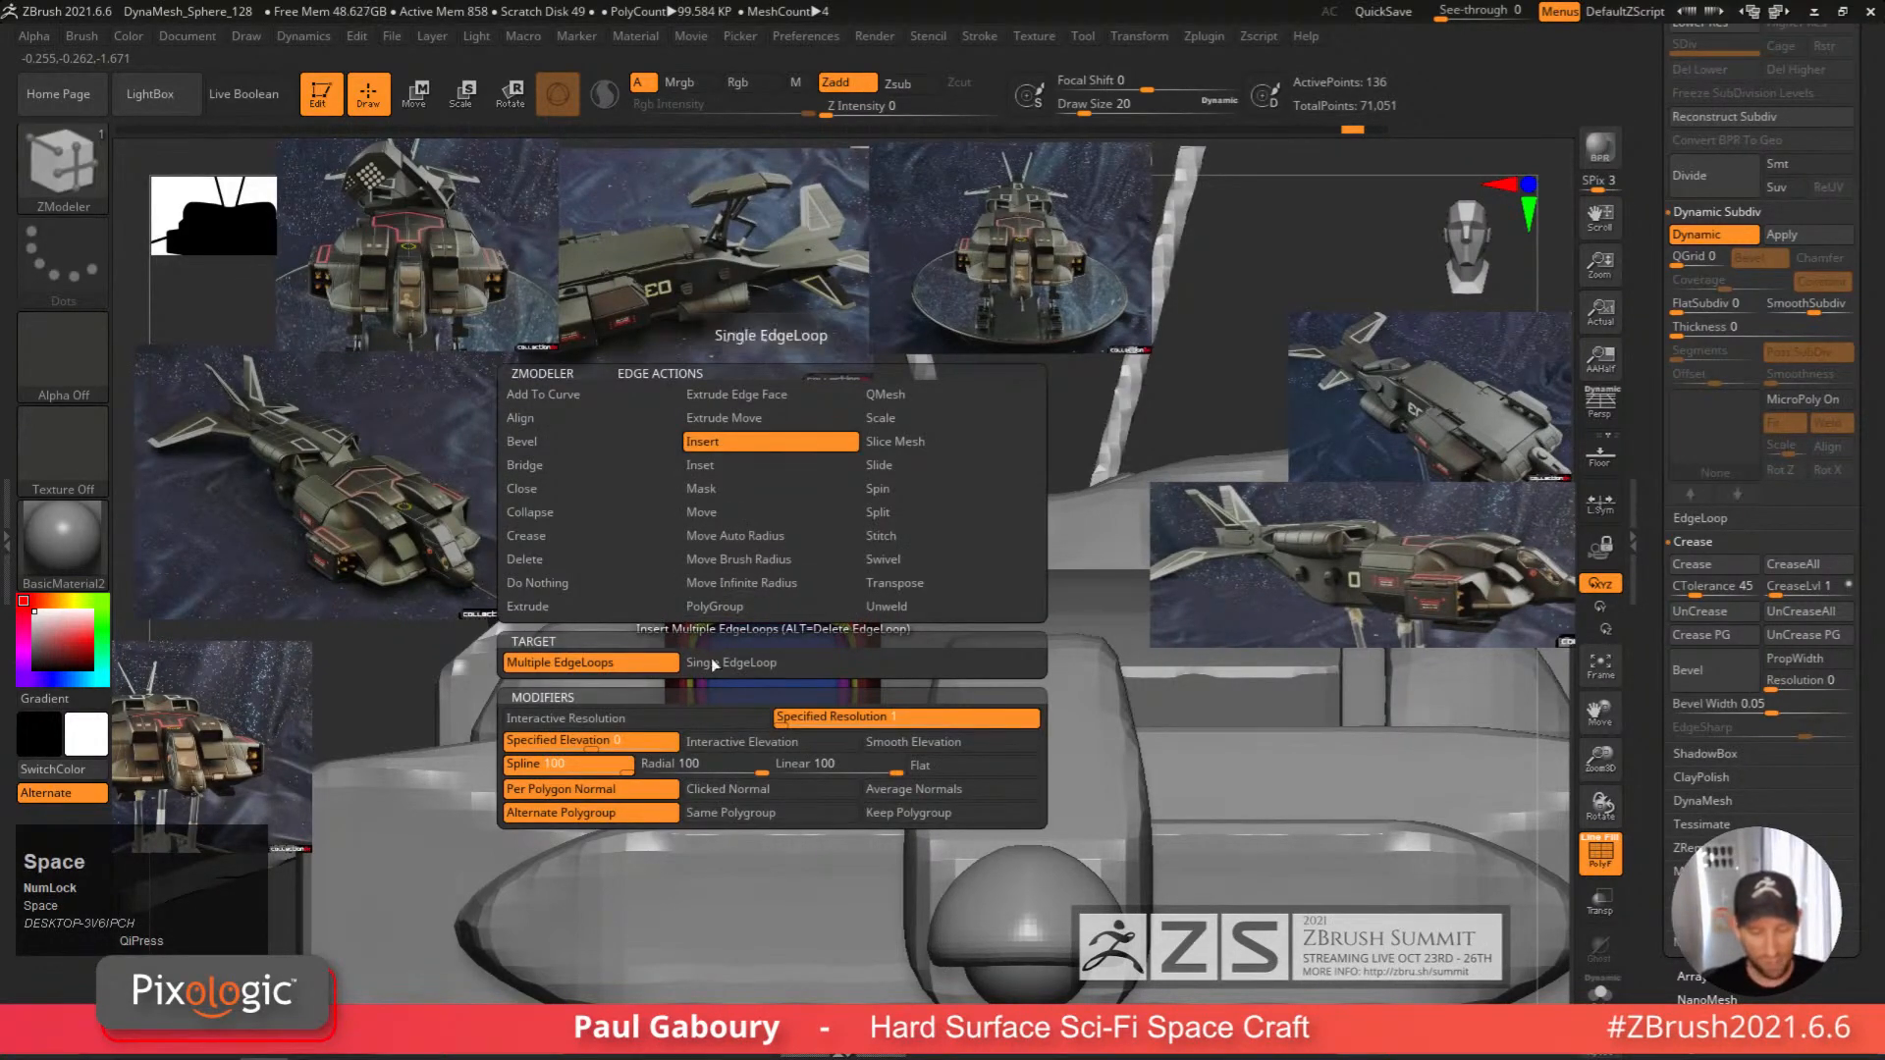
left_click(958, 813)
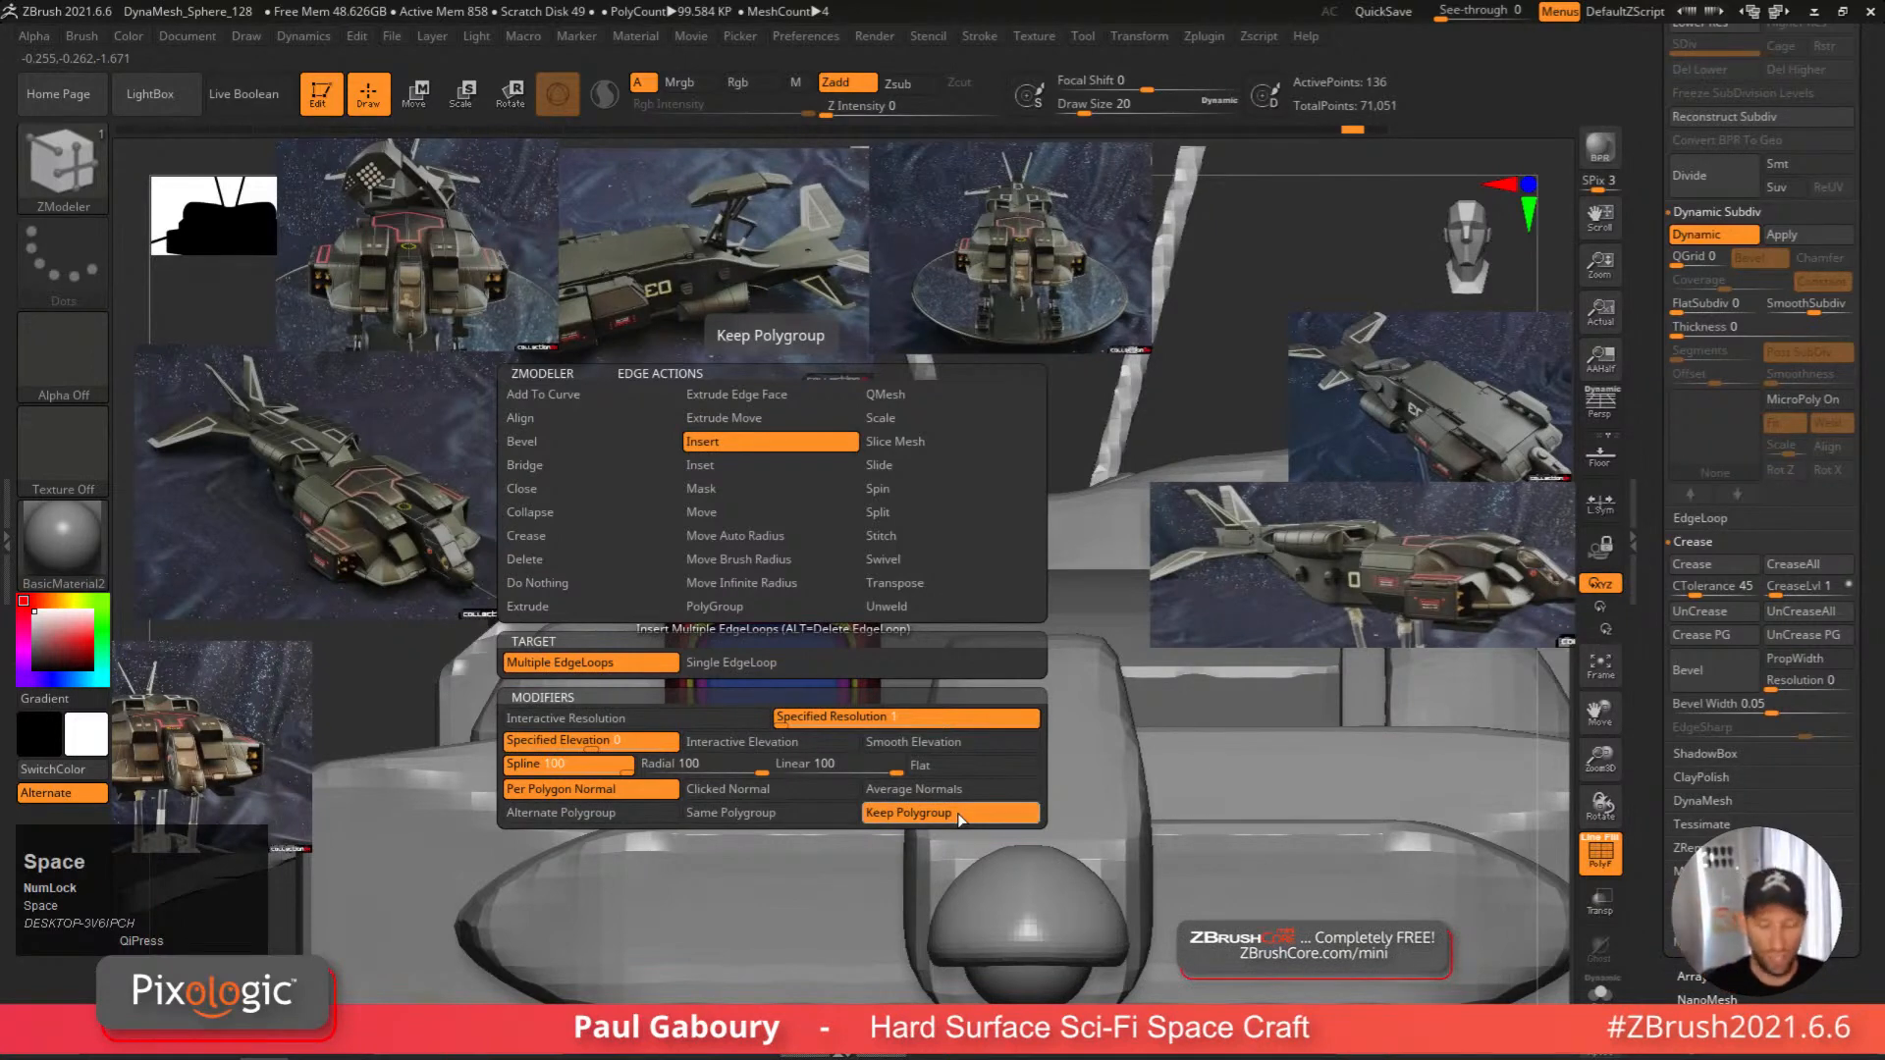
left_click(835, 731)
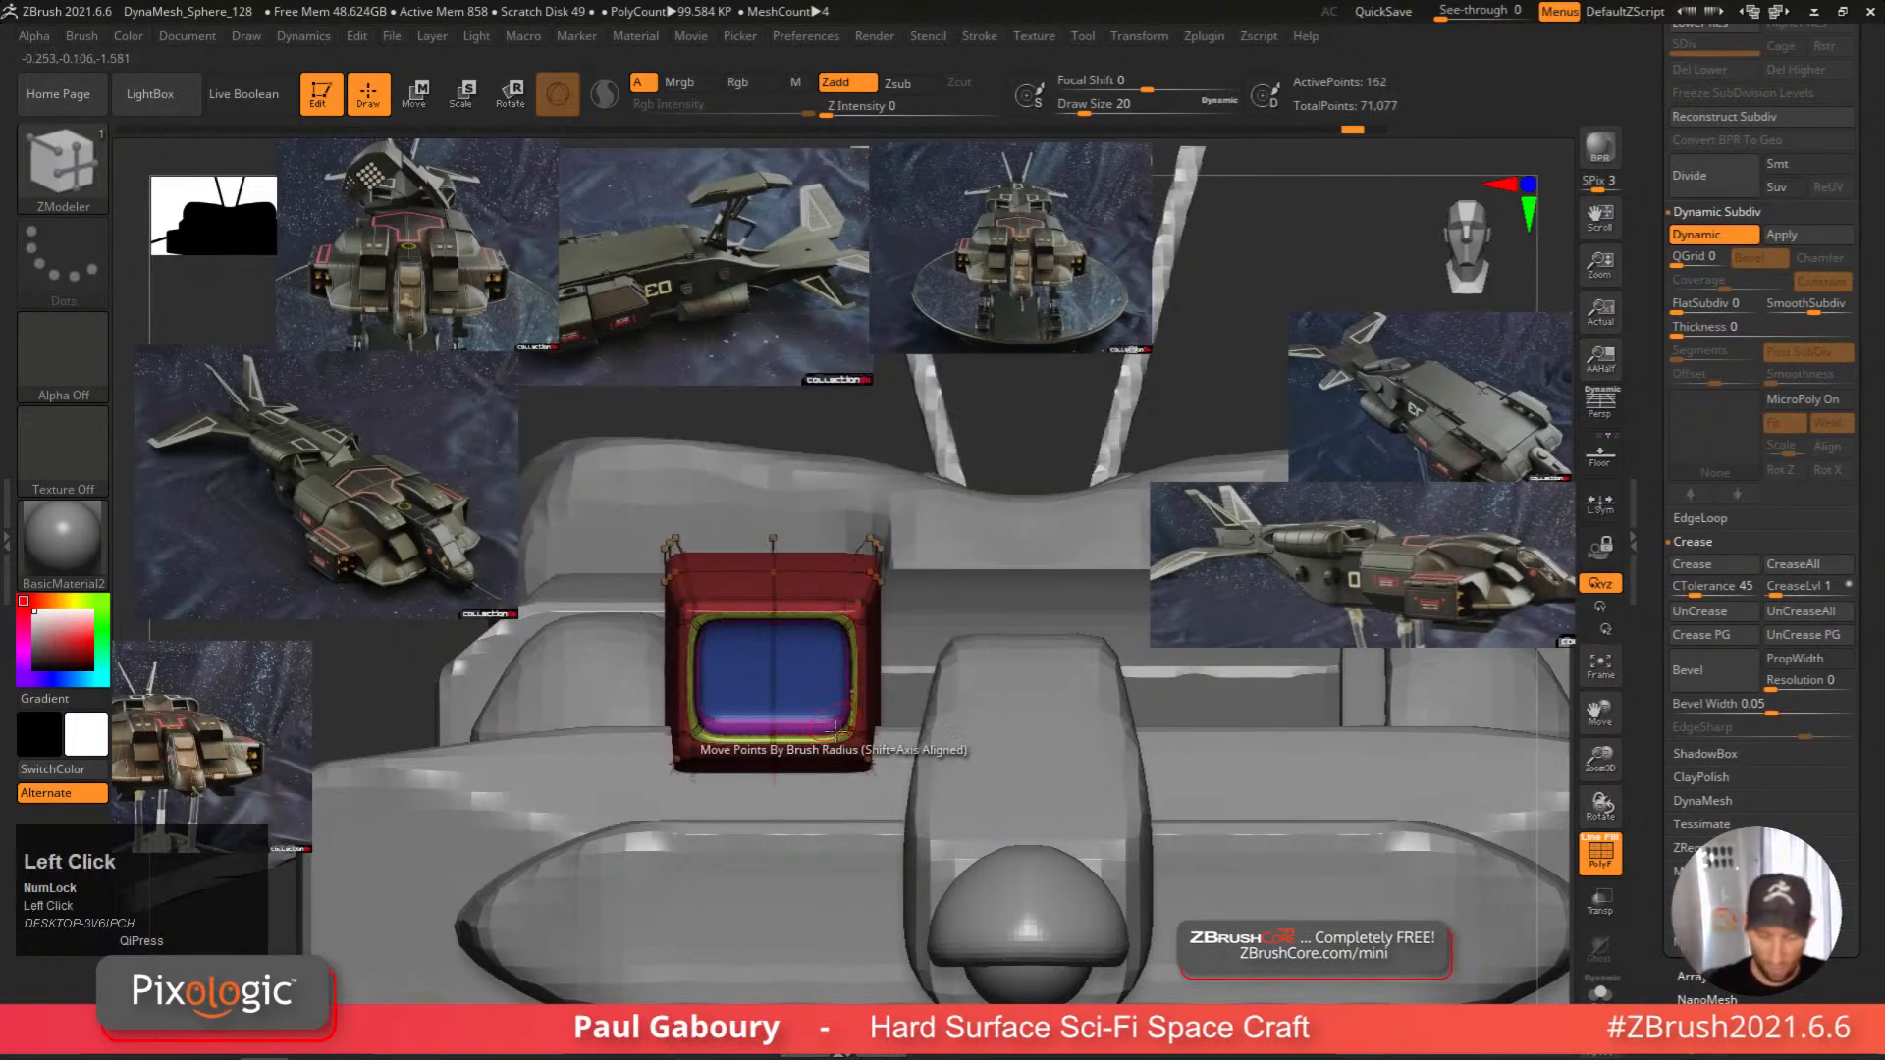
left_click(784, 692)
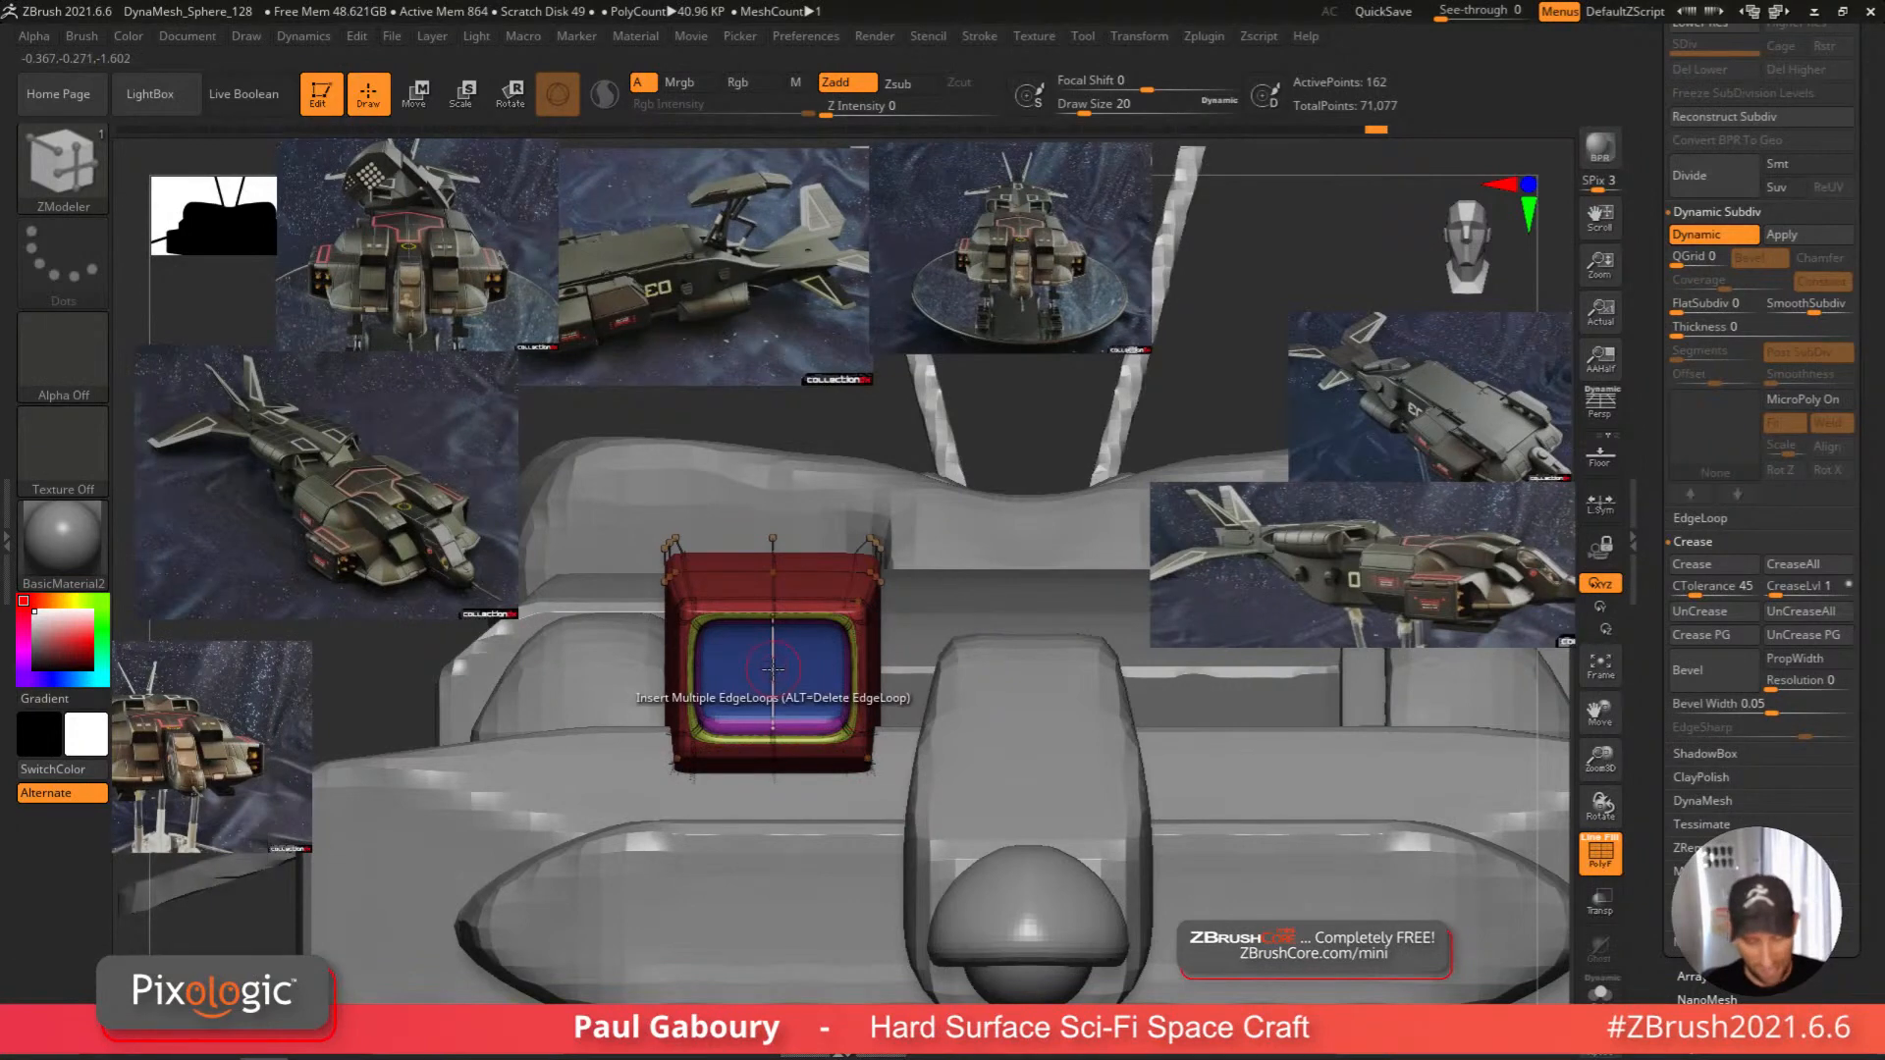
Inspect the block's squarer front opening with the polyframe off, and display the polyframe again.
key("shift+f")
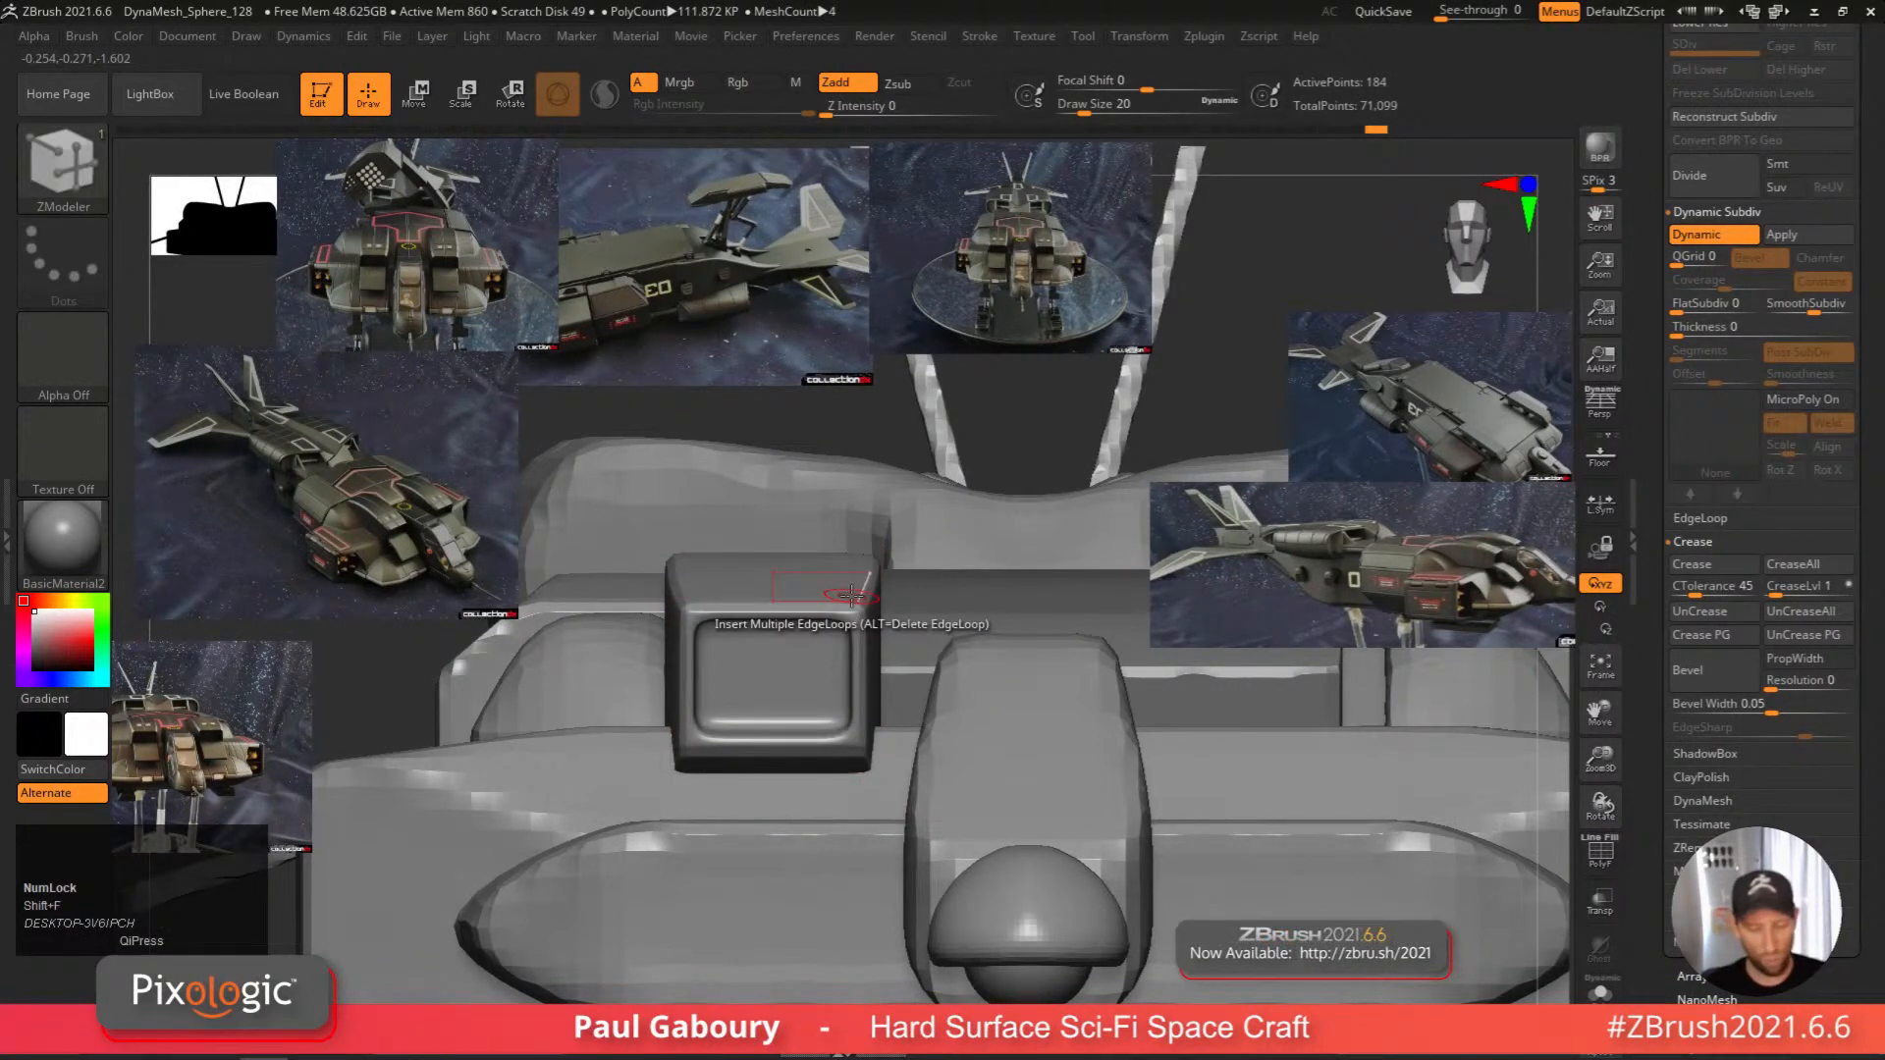
mouse_move(851, 595)
right_mouse_down()
mouse_move(828, 797)
mouse_move(821, 693)
mouse_move(841, 749)
right_mouse_up()
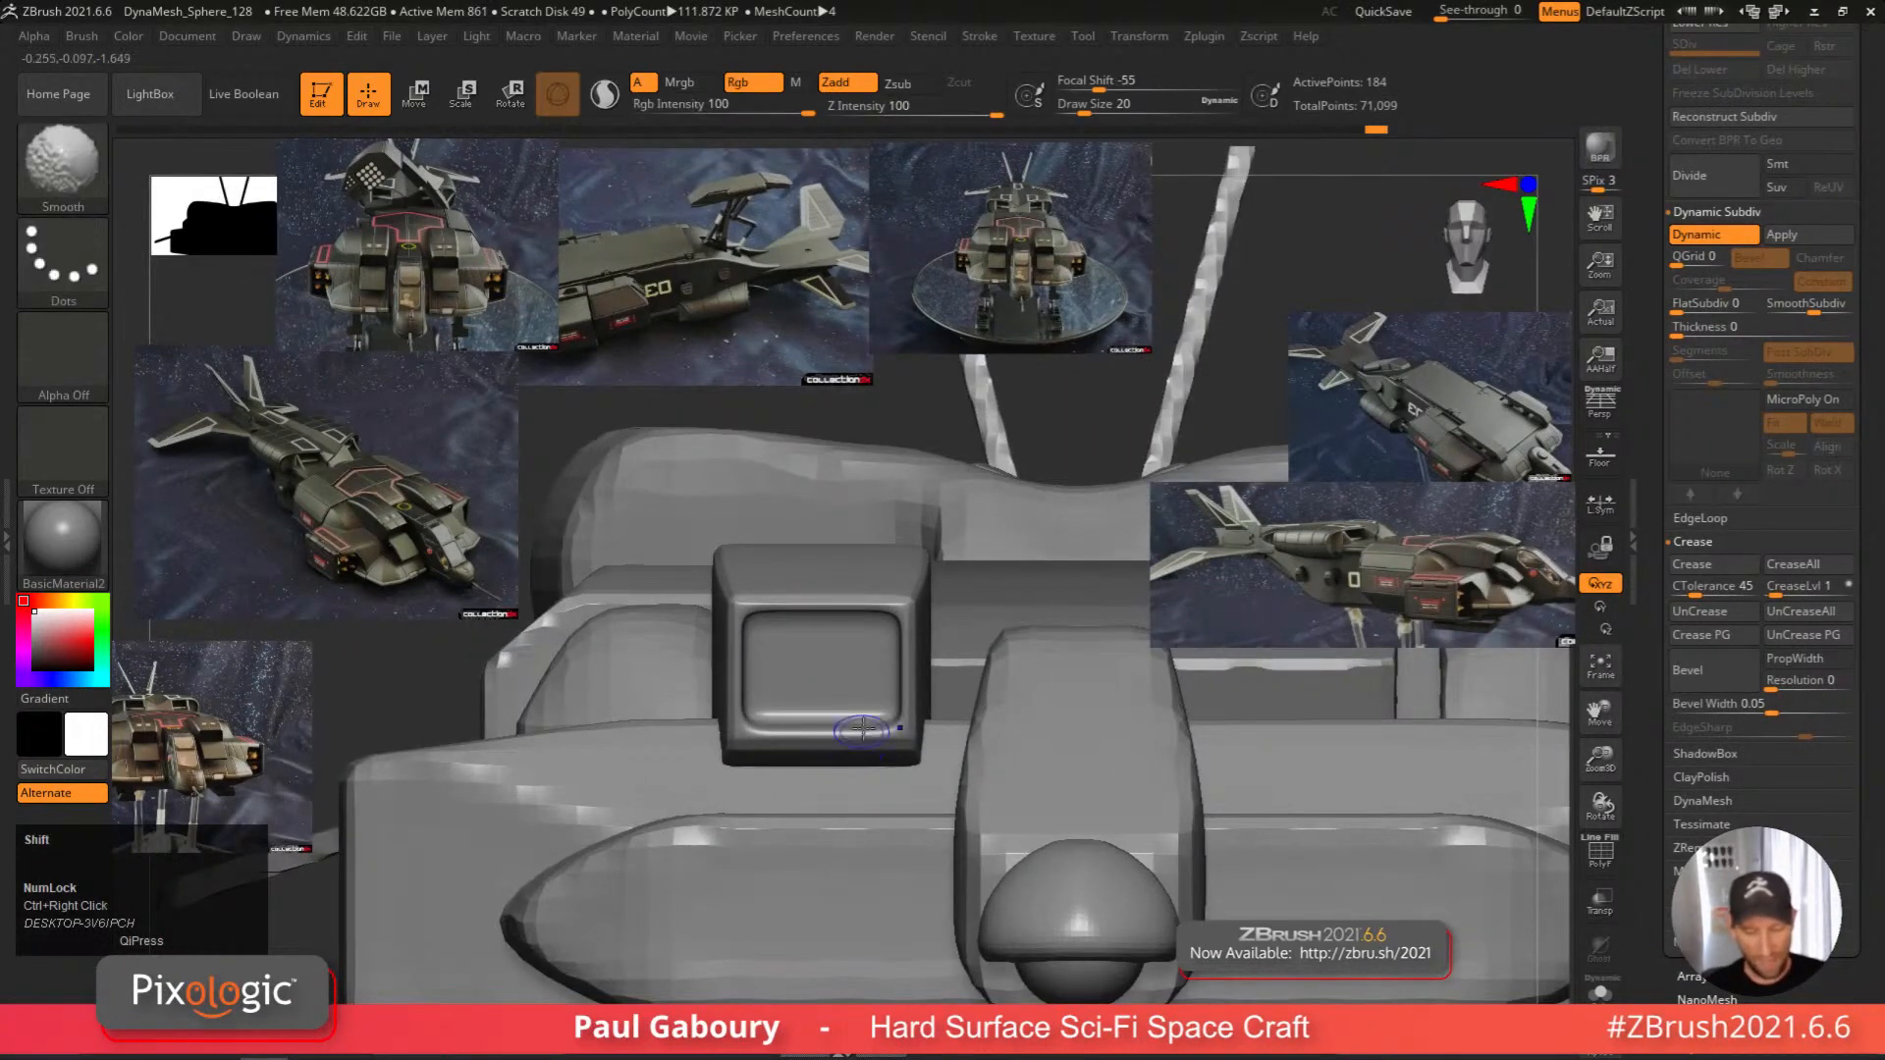
key("shift+f")
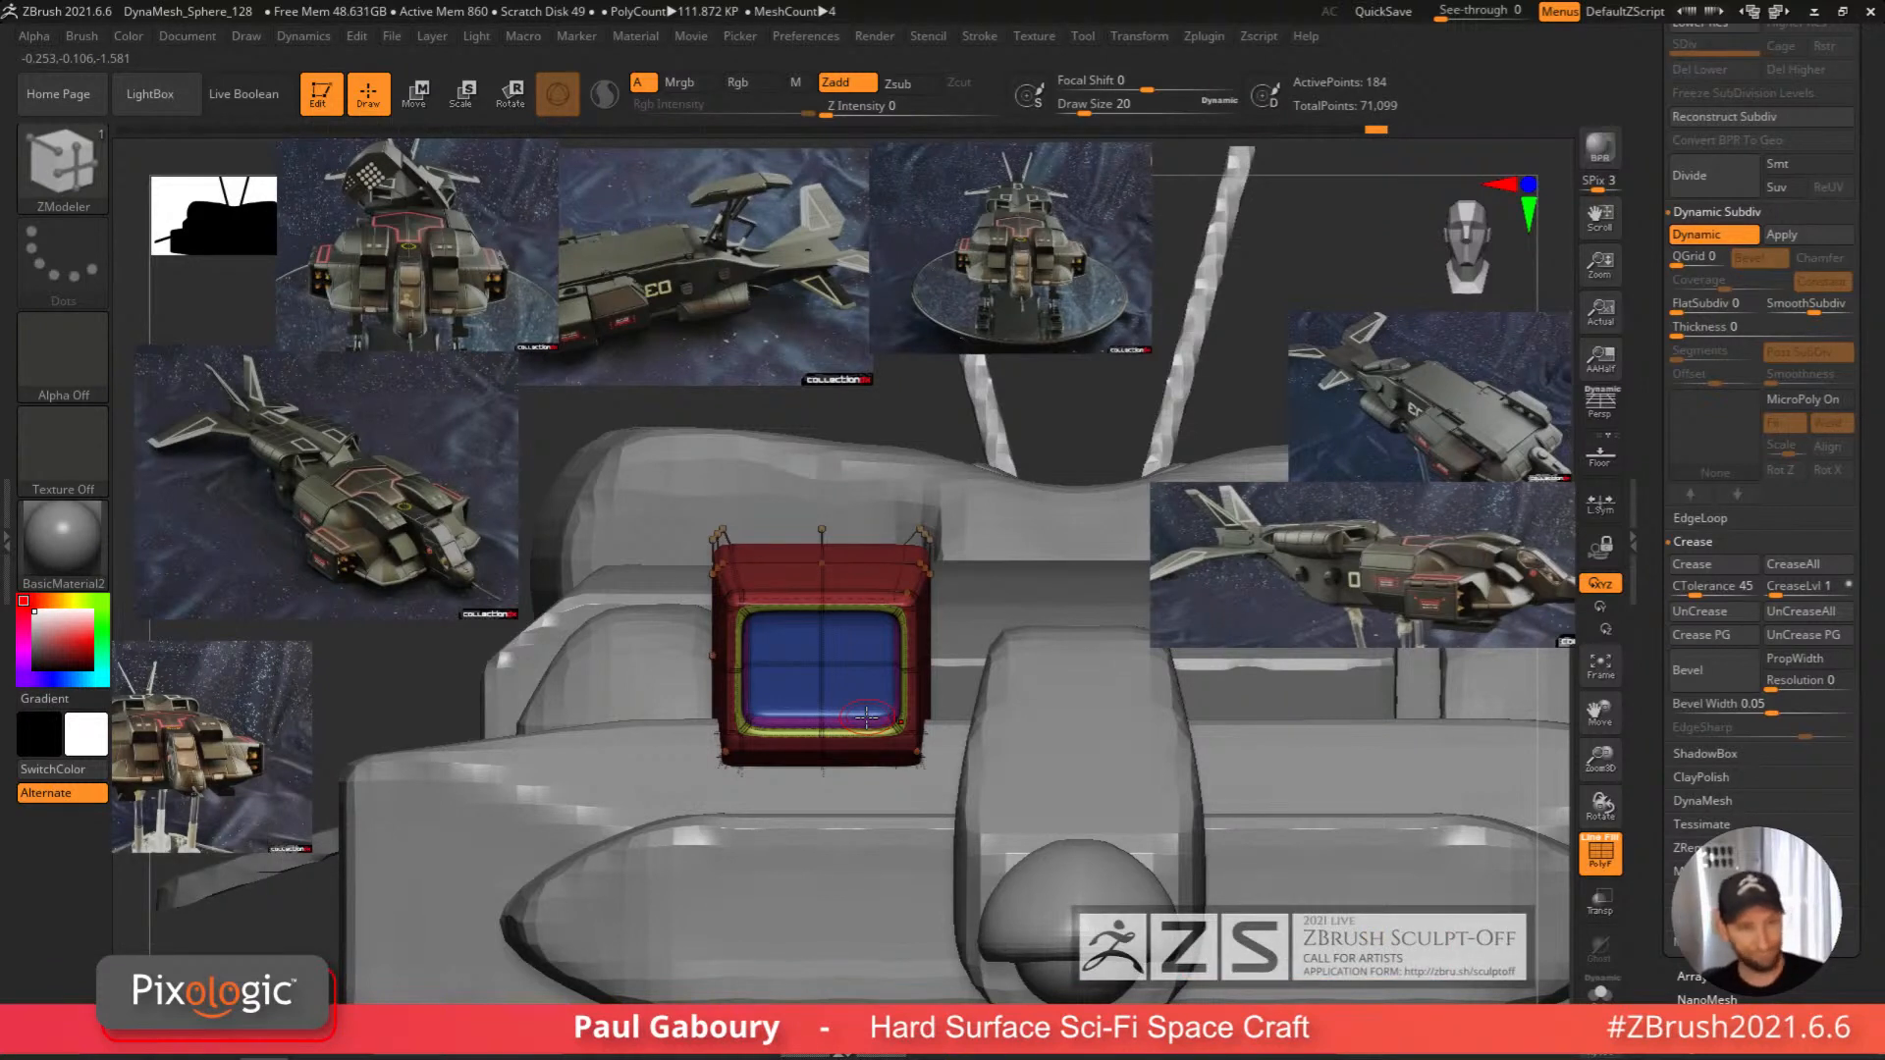
Undo the centred vertical and horizontal edge loops inserted through the intake block.
key("ctrl+z")
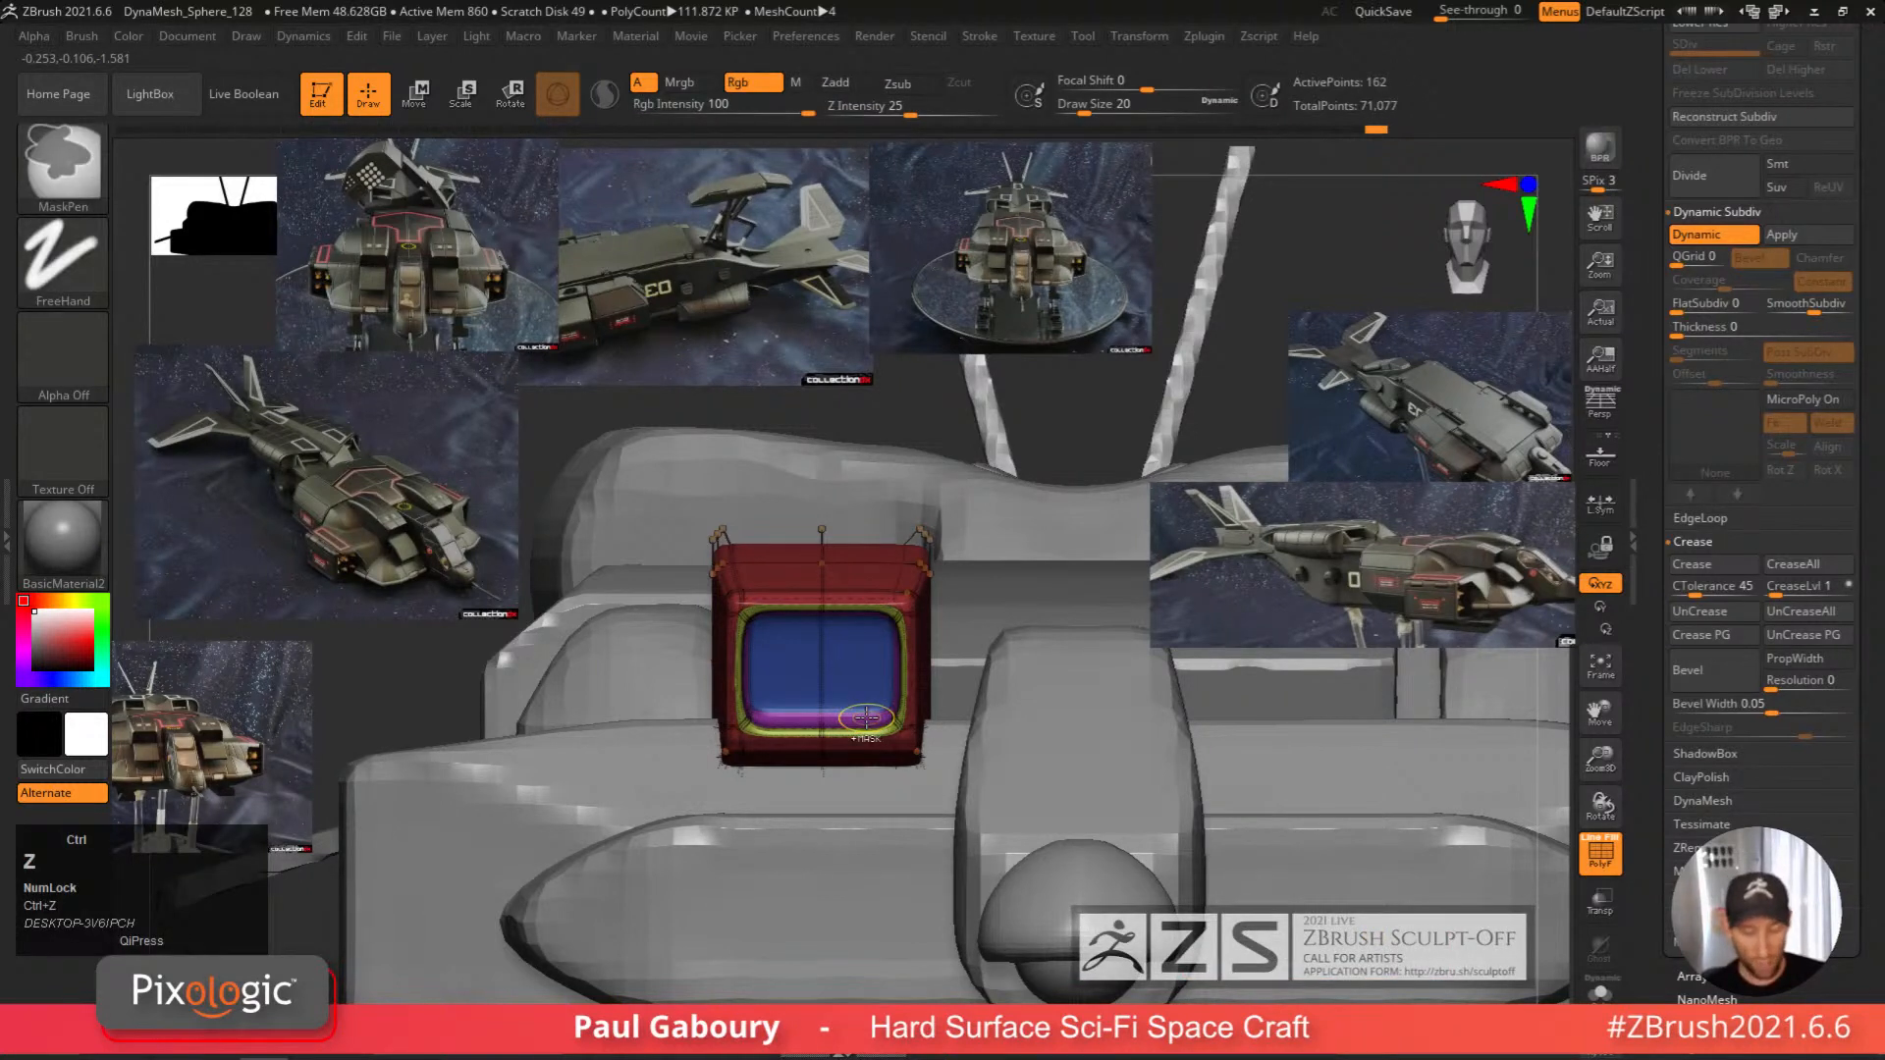
key("ctrl+z")
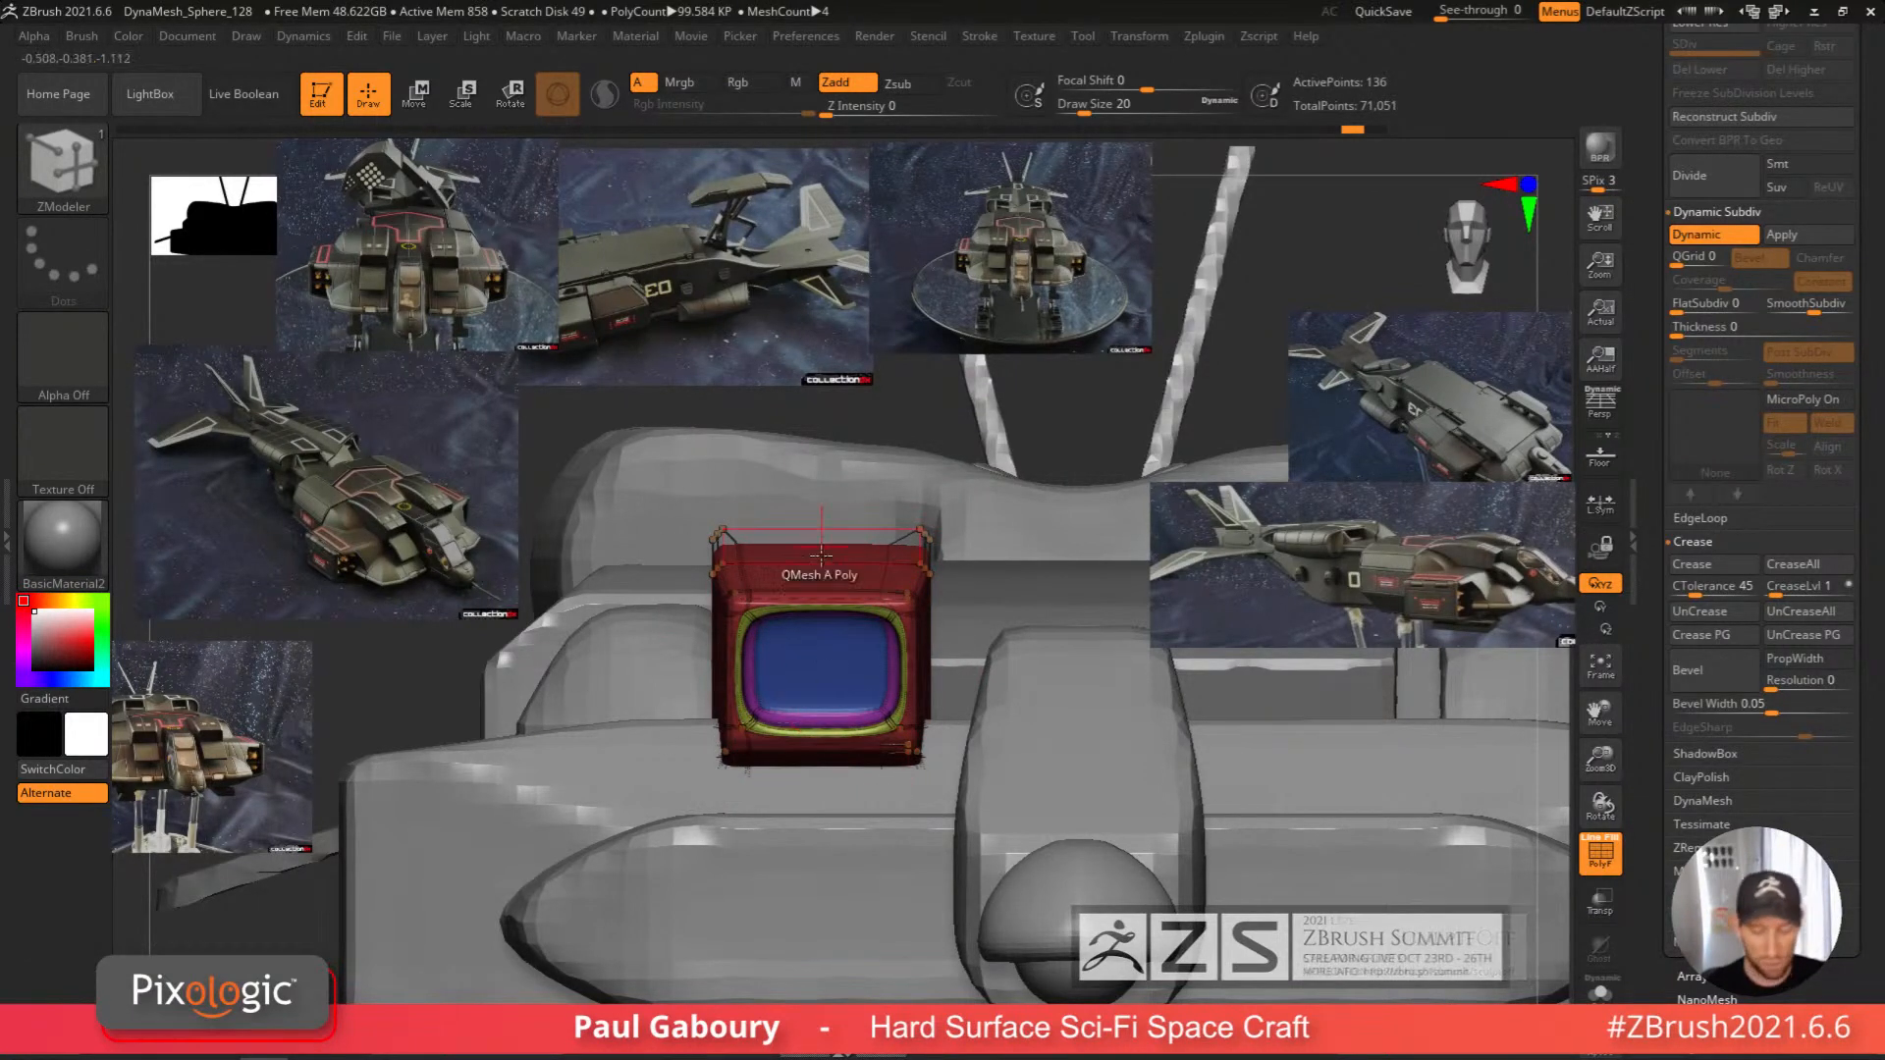
Try Mirror And Weld on the intake block without Local Symmetry, and undo it.
right_click_drag(832, 674, 757, 634, "ctrl")
left_click(1713, 872, "shift")
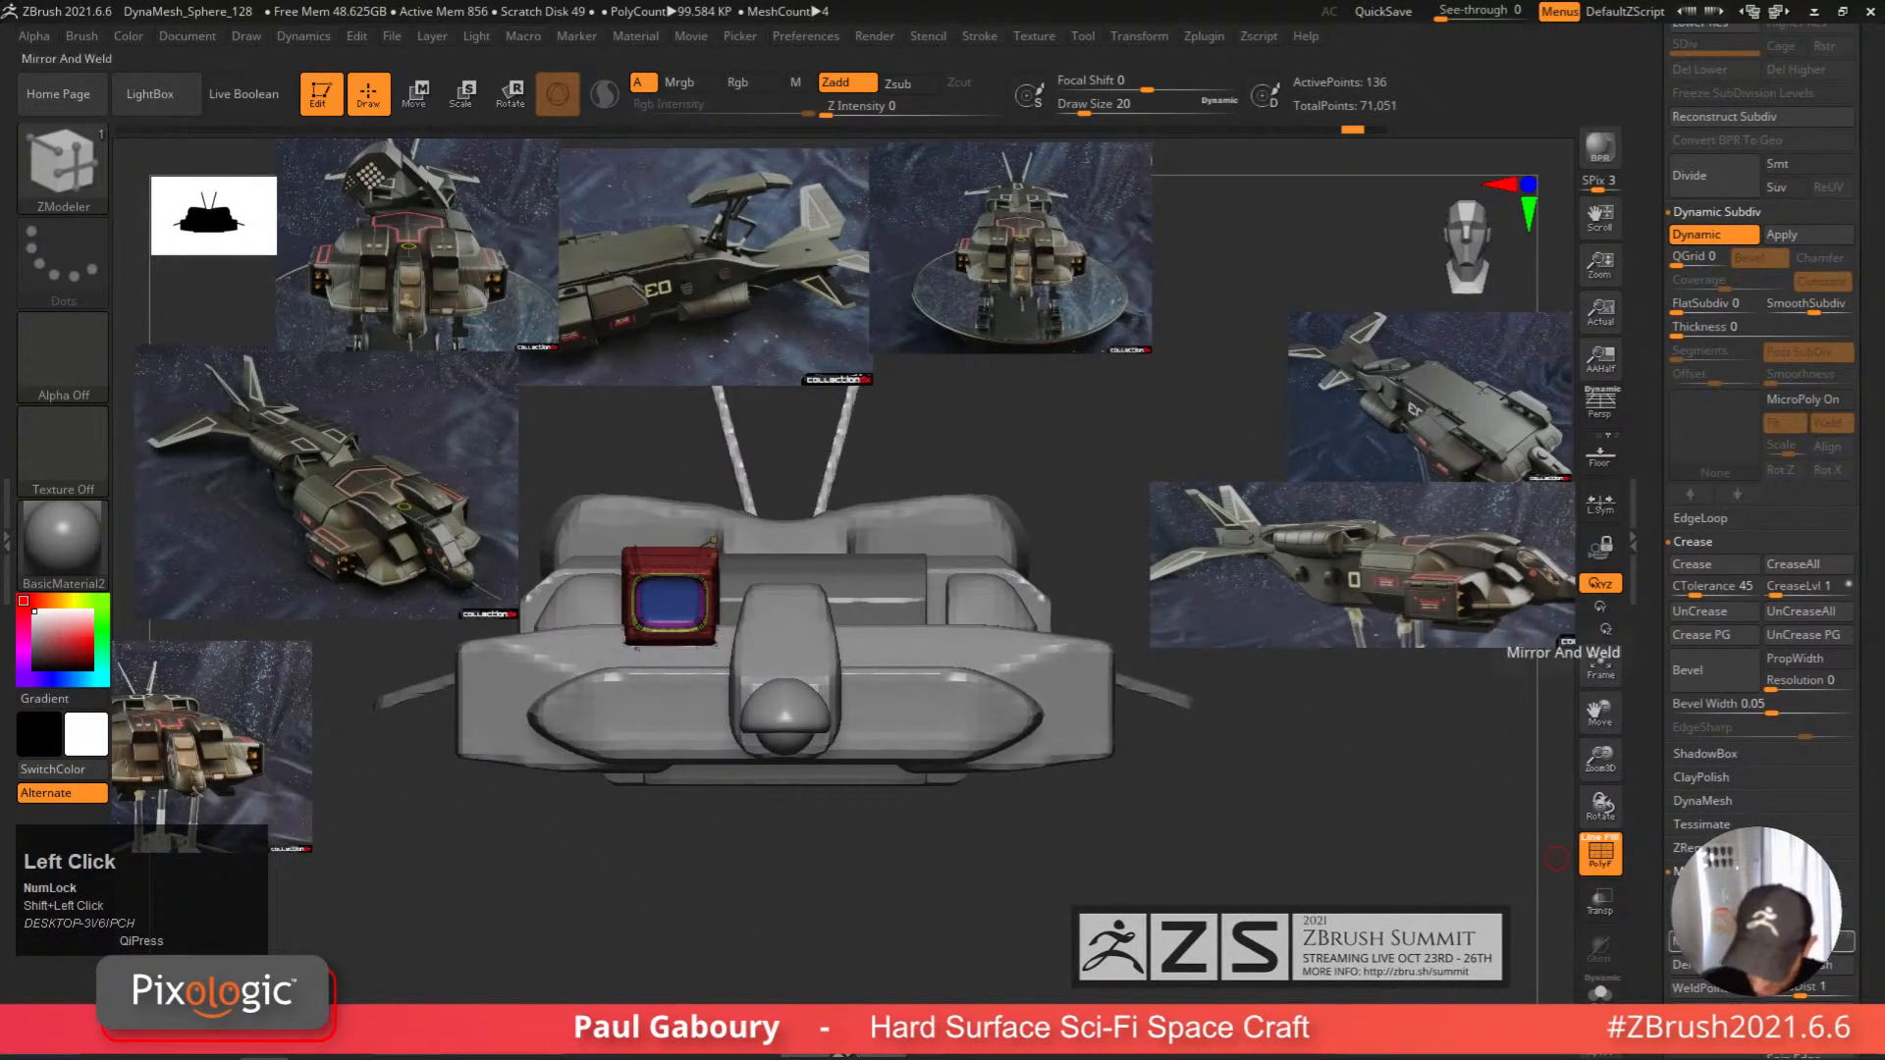
left_click(1714, 942)
right_click_drag(952, 656, 1034, 872)
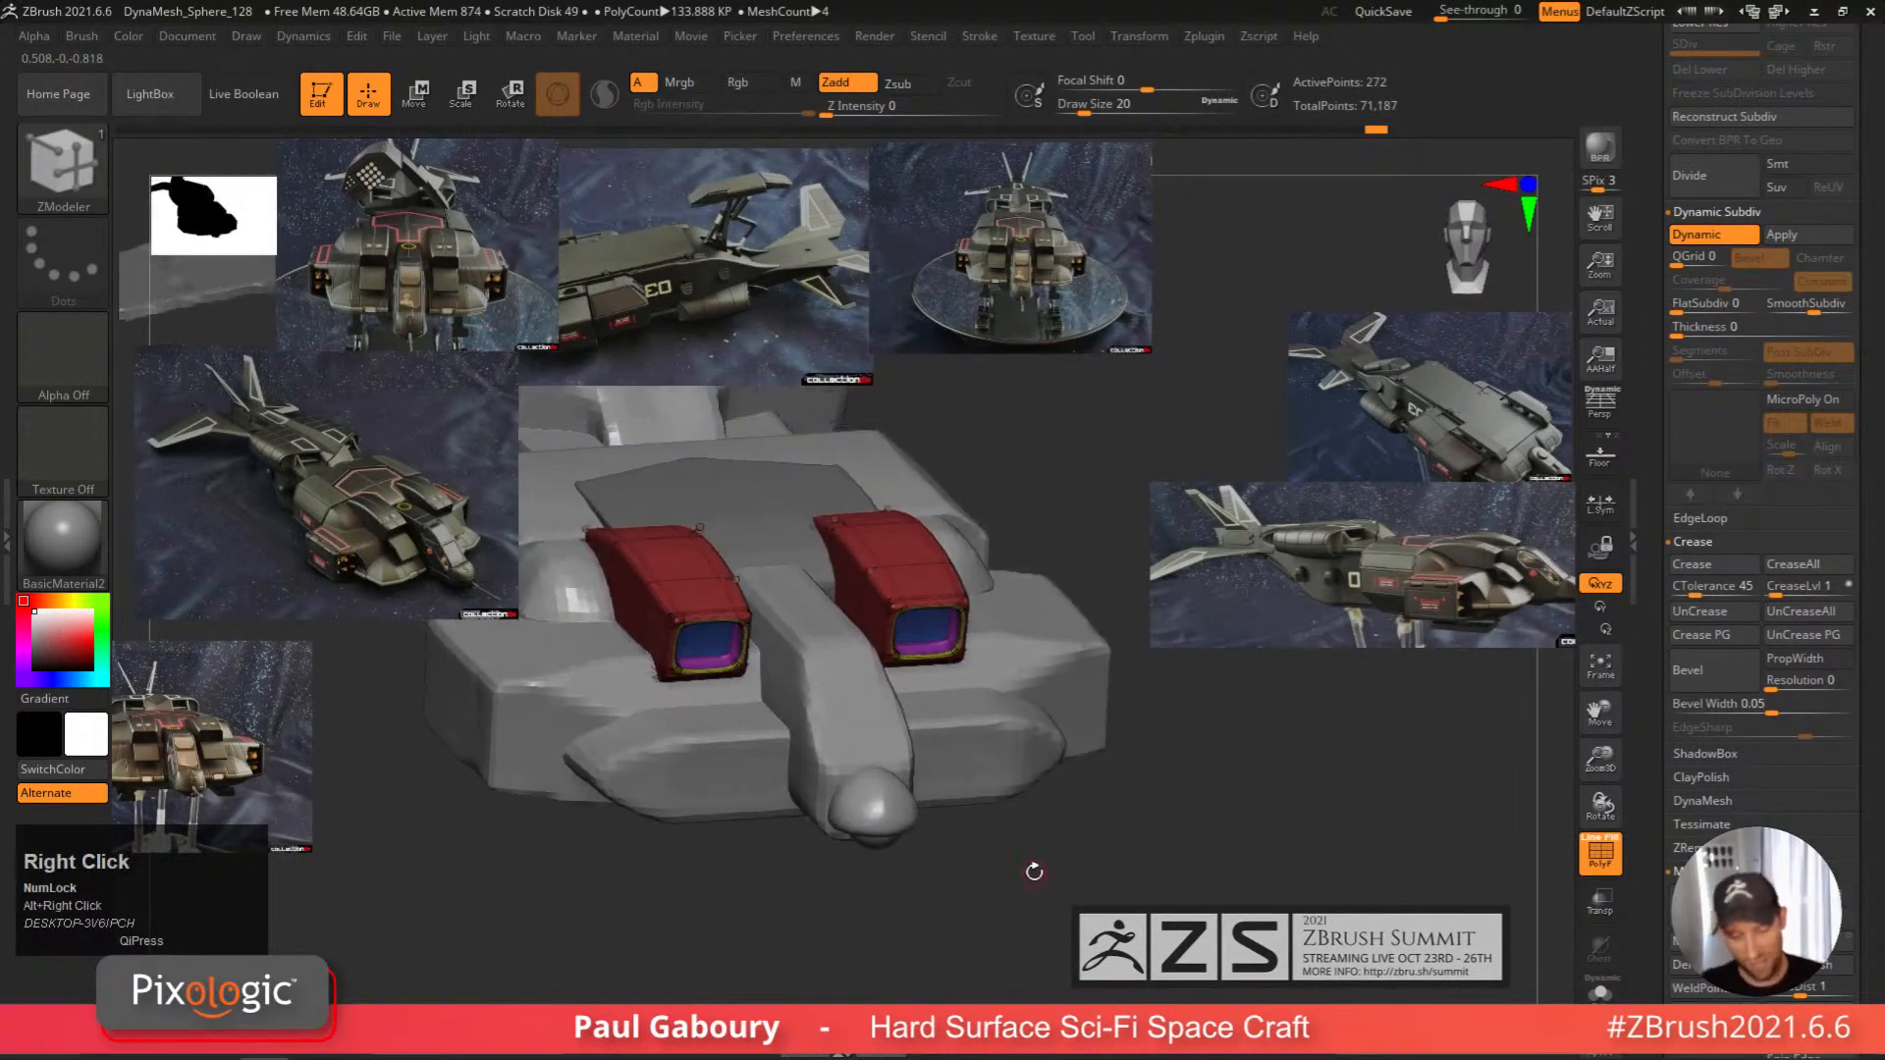
key("shift+f")
key("shift+f")
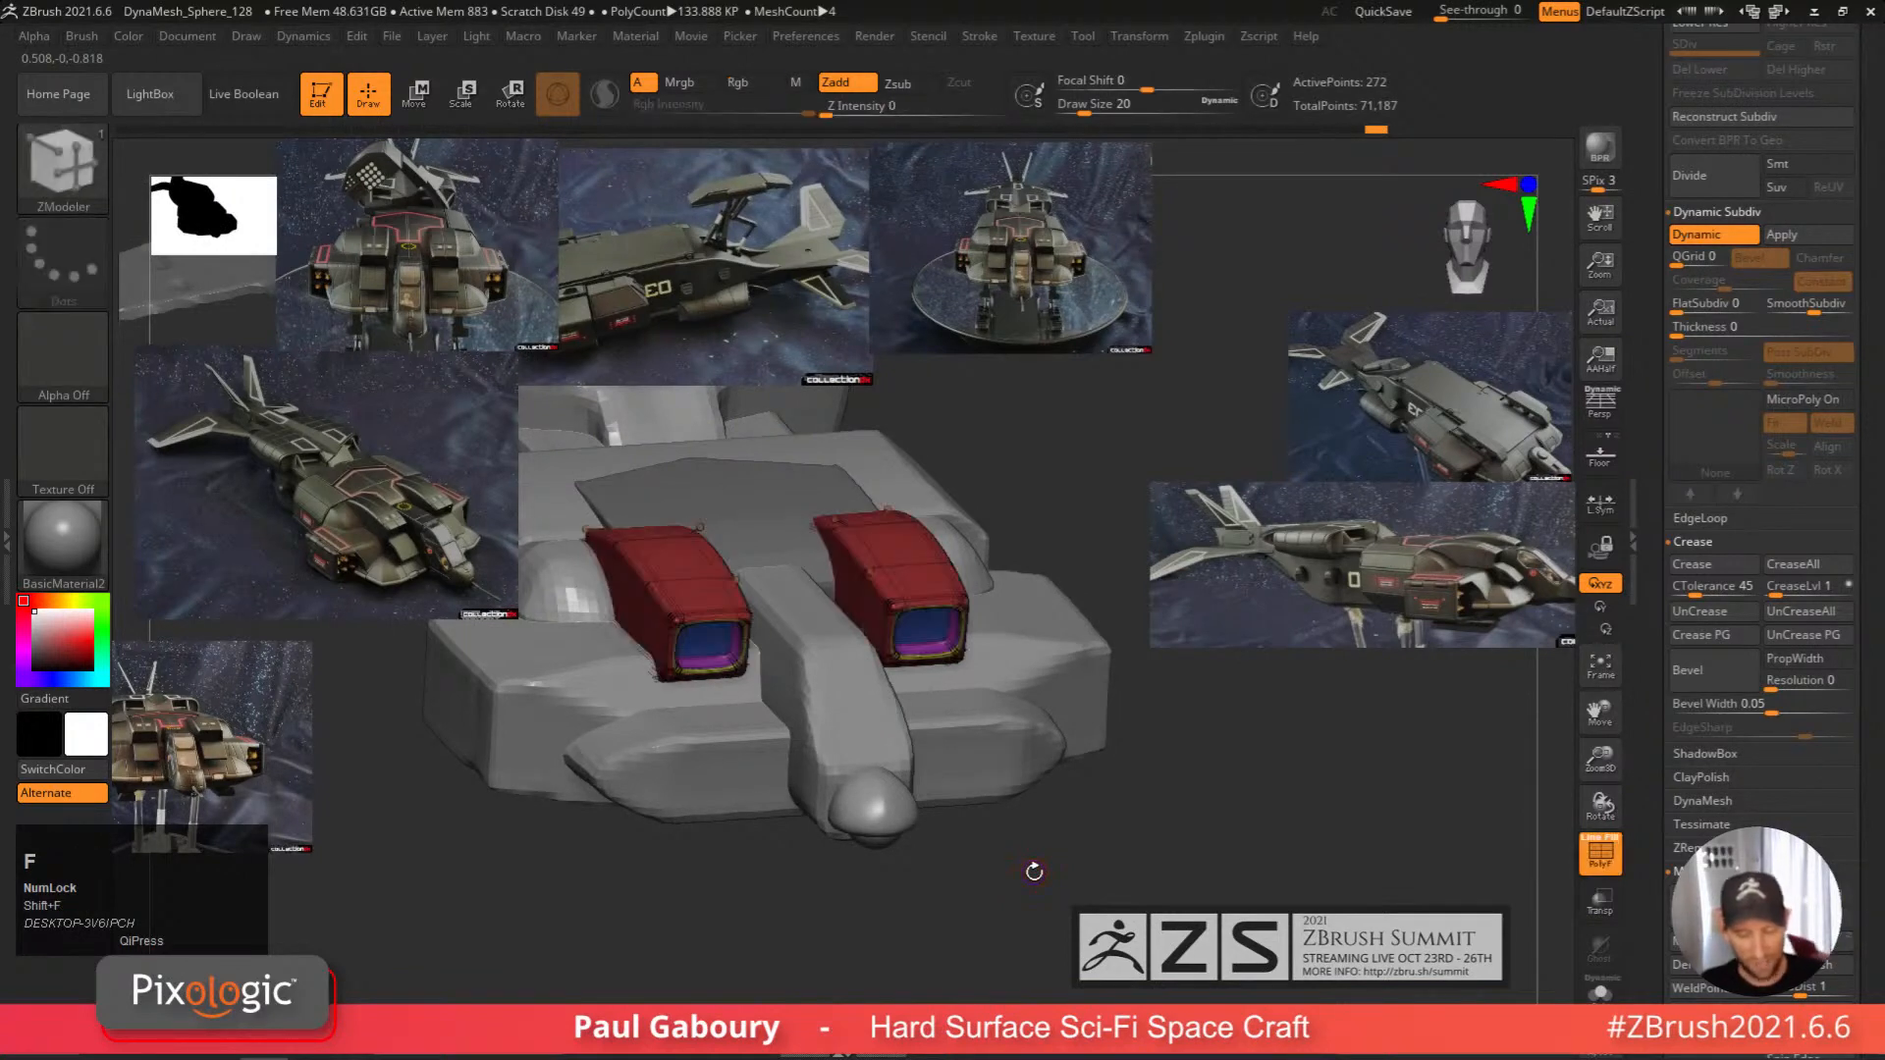
key("ctrl+z")
mouse_move(1081, 859)
right_mouse_down("shift")
mouse_move(991, 688)
mouse_move(854, 662)
mouse_move(864, 695)
right_mouse_up("shift")
Enable Local Symmetry and apply Mirror And Weld to the intake block about its own centre.
key("b")
key("z")
key("m")
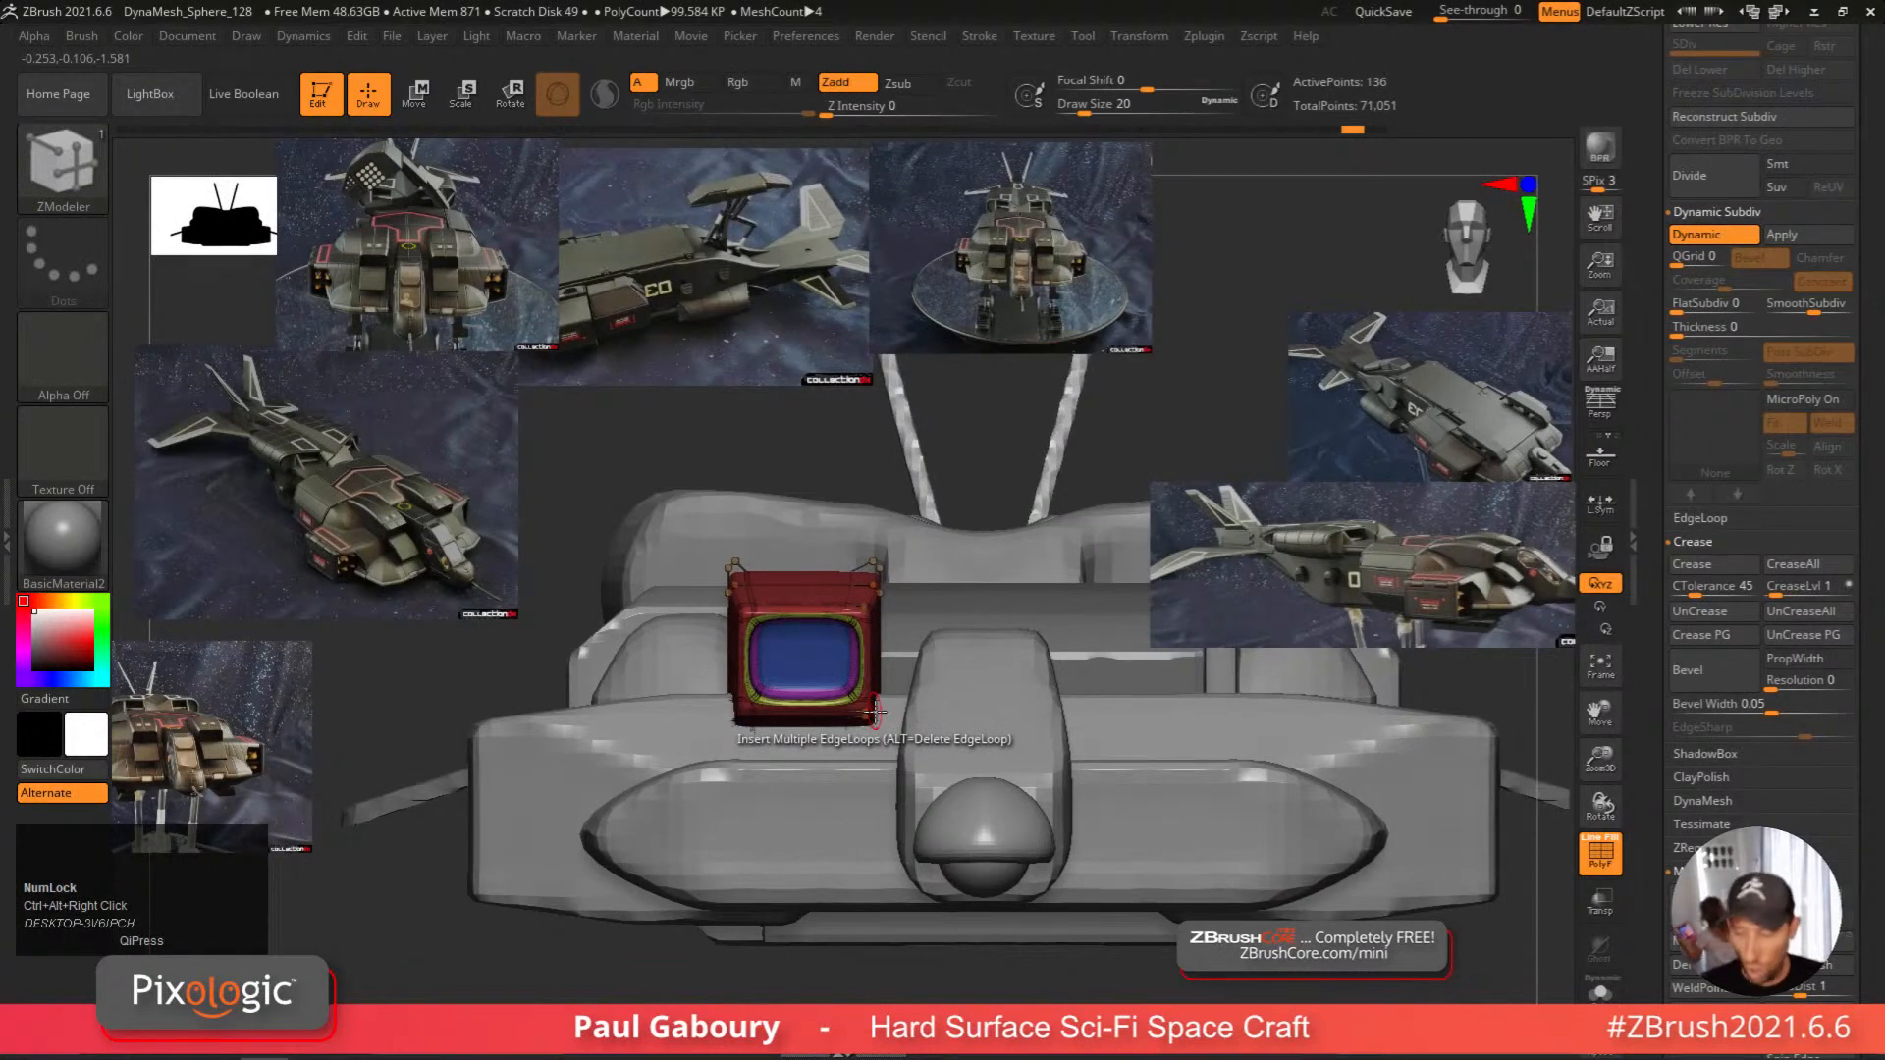
left_click(1601, 503)
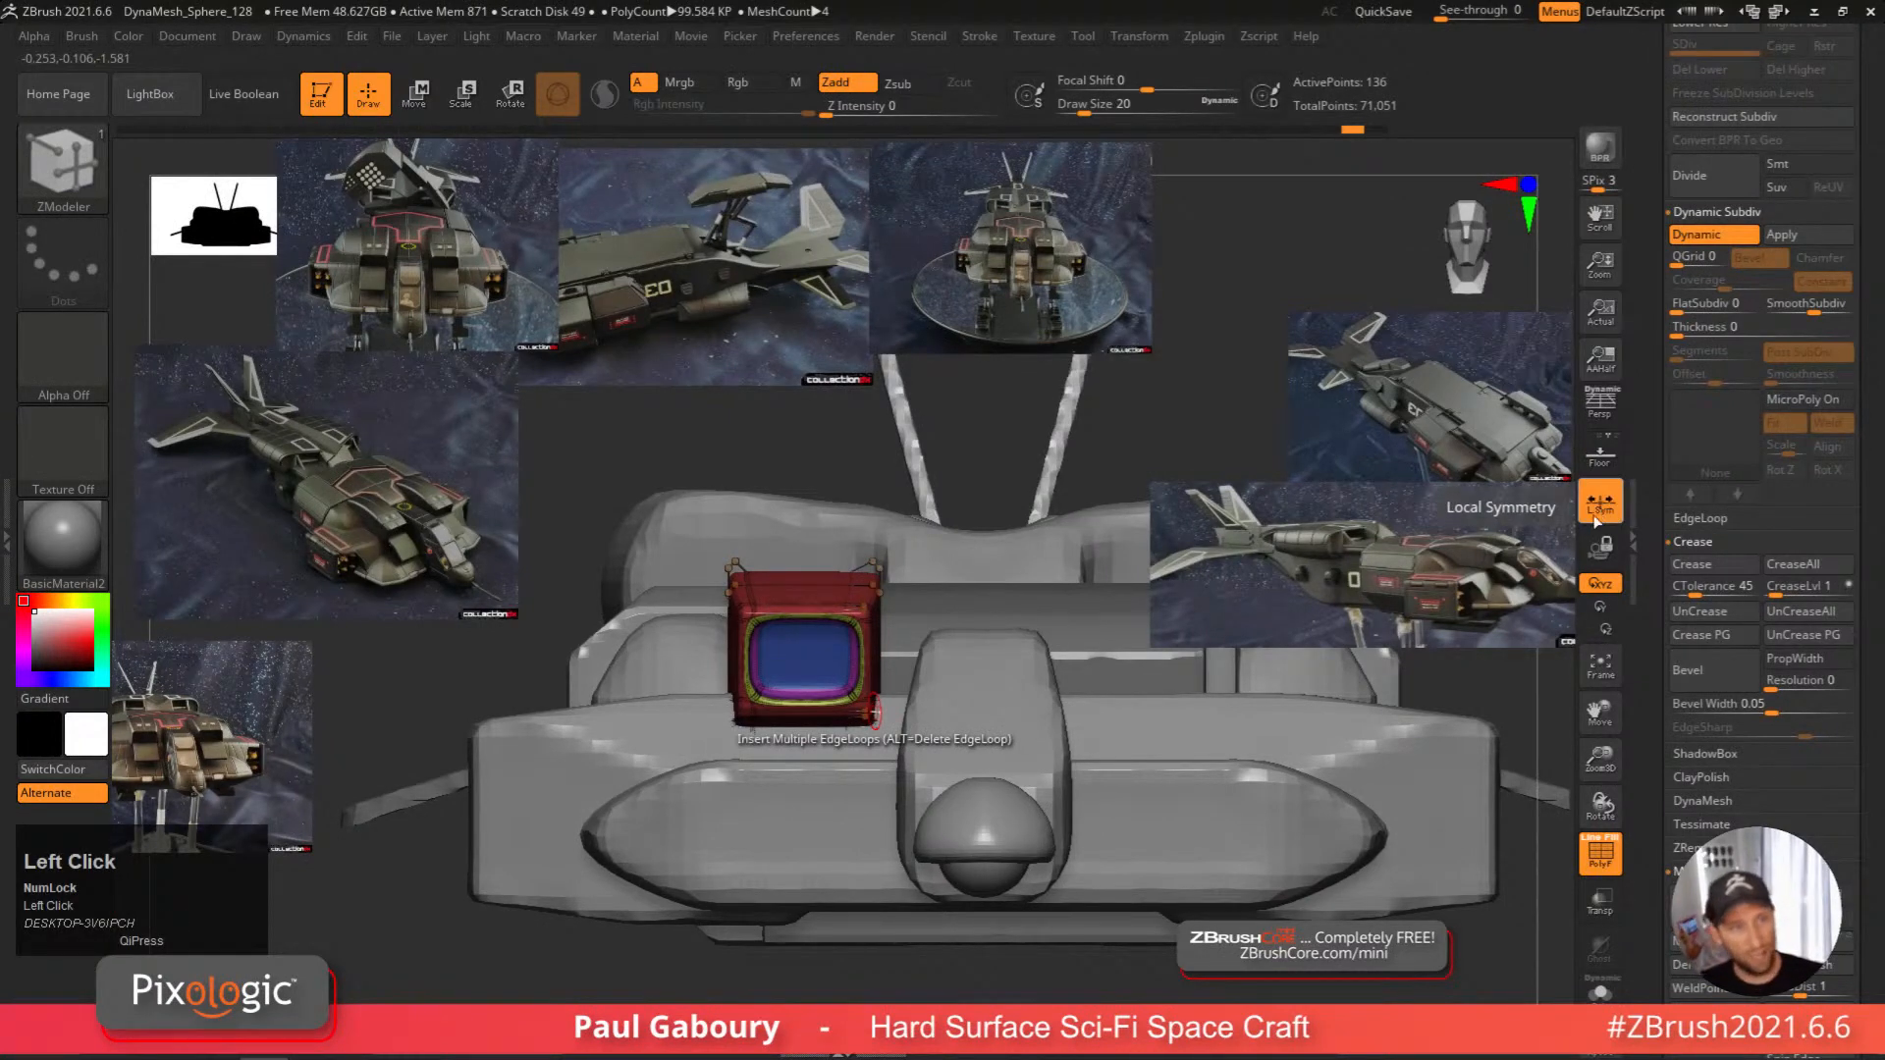
key("shift+m")
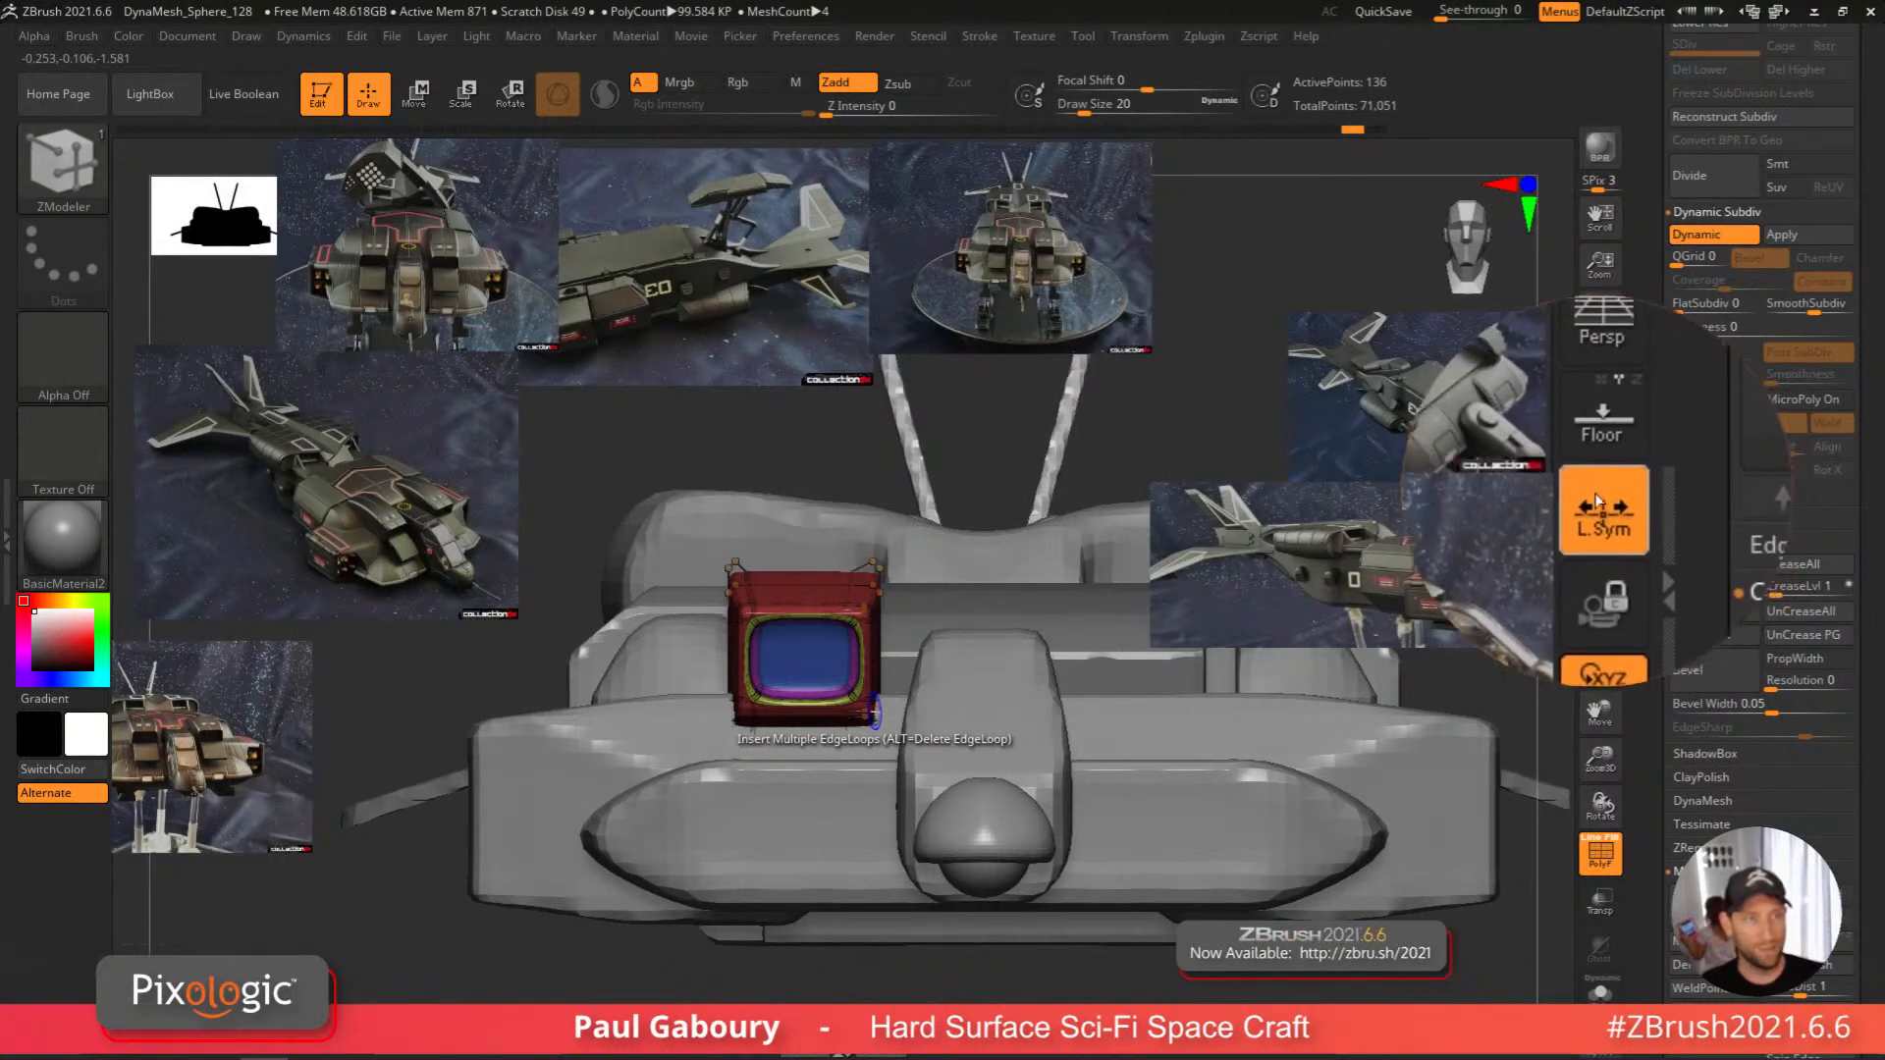
key("shift+m")
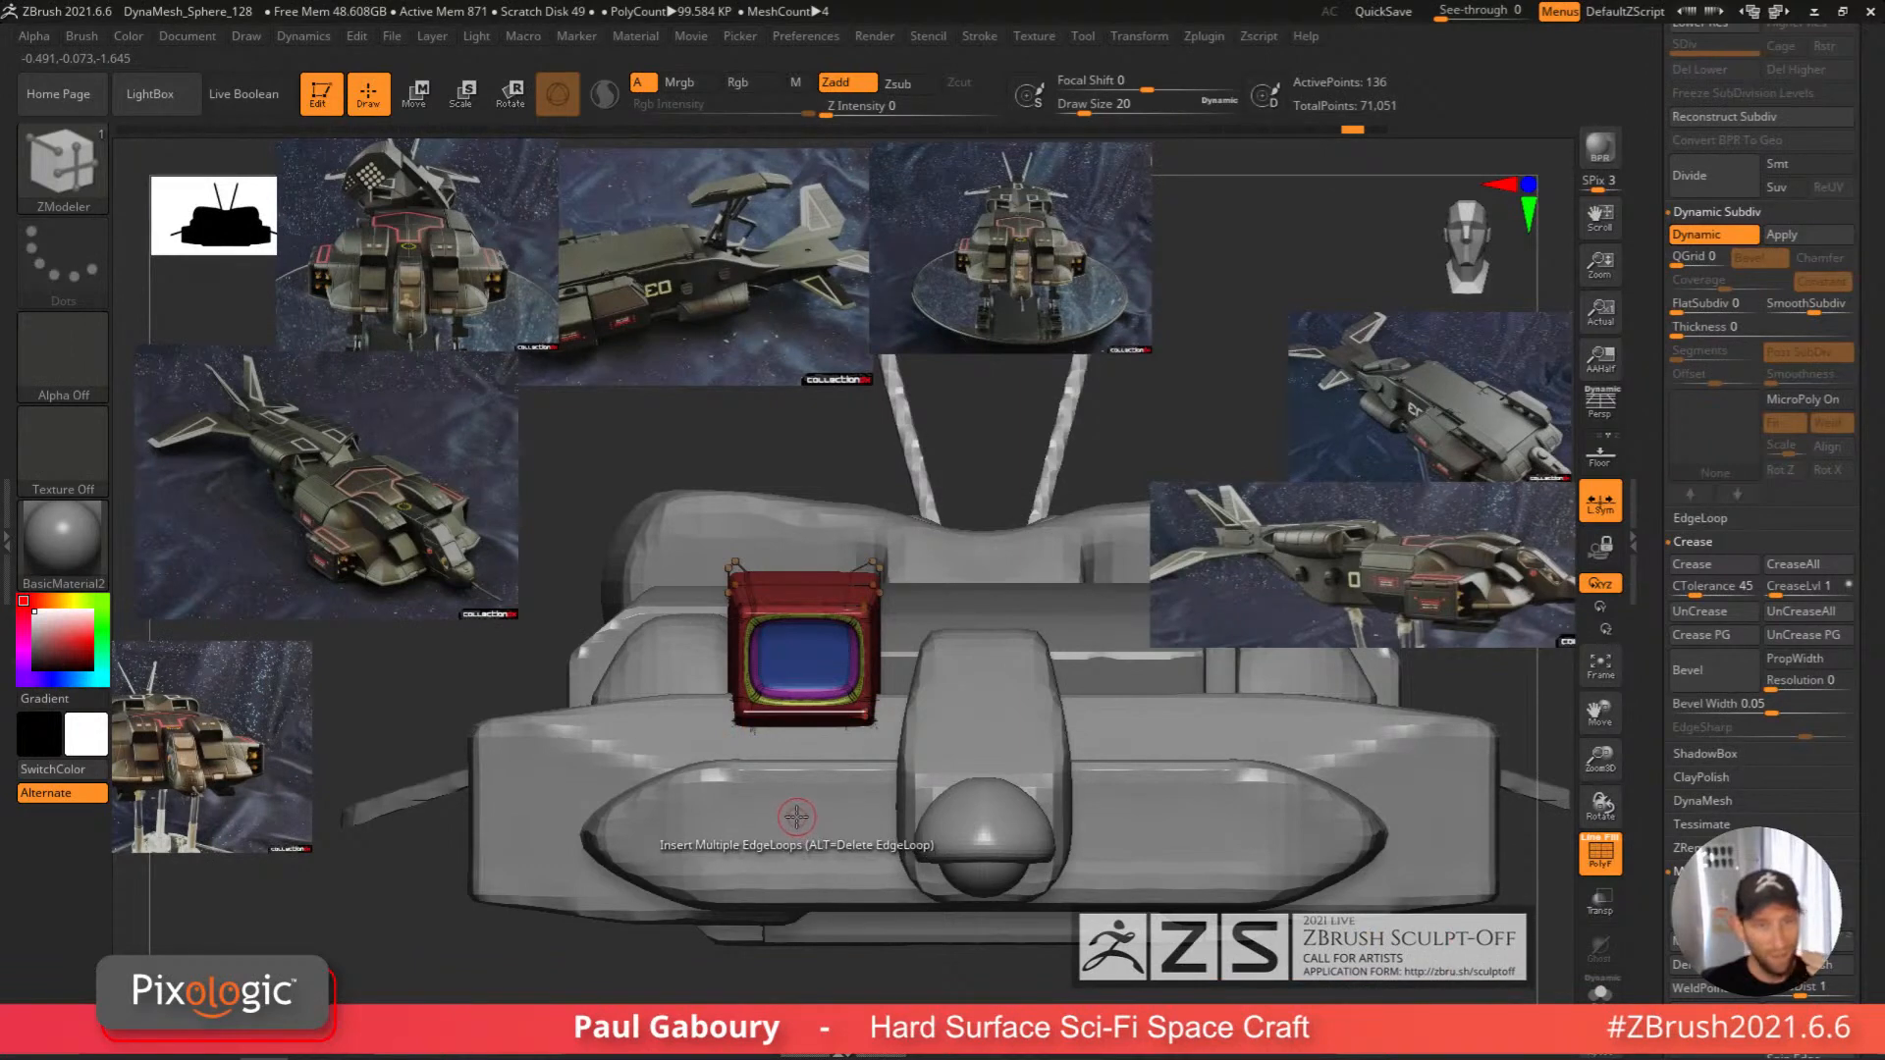
left_click_drag(1757, 944, 1758, 677)
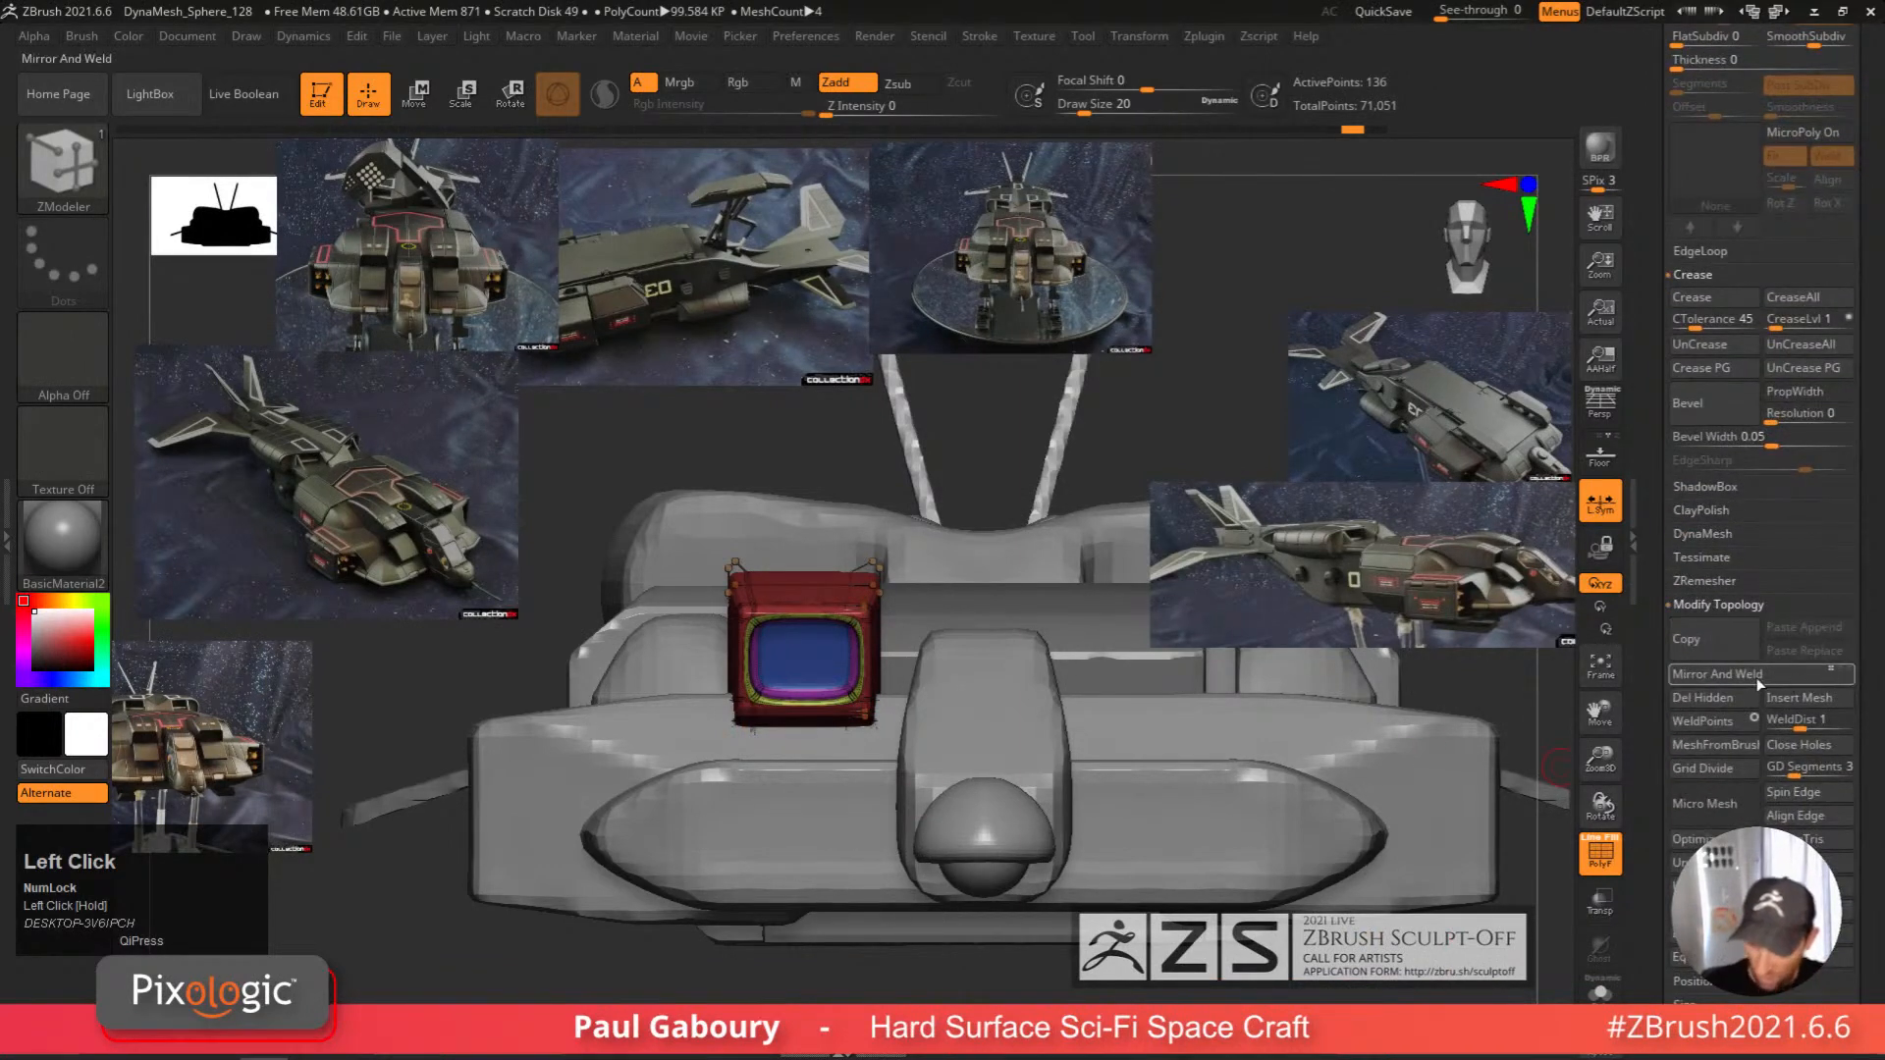
left_click(1757, 676)
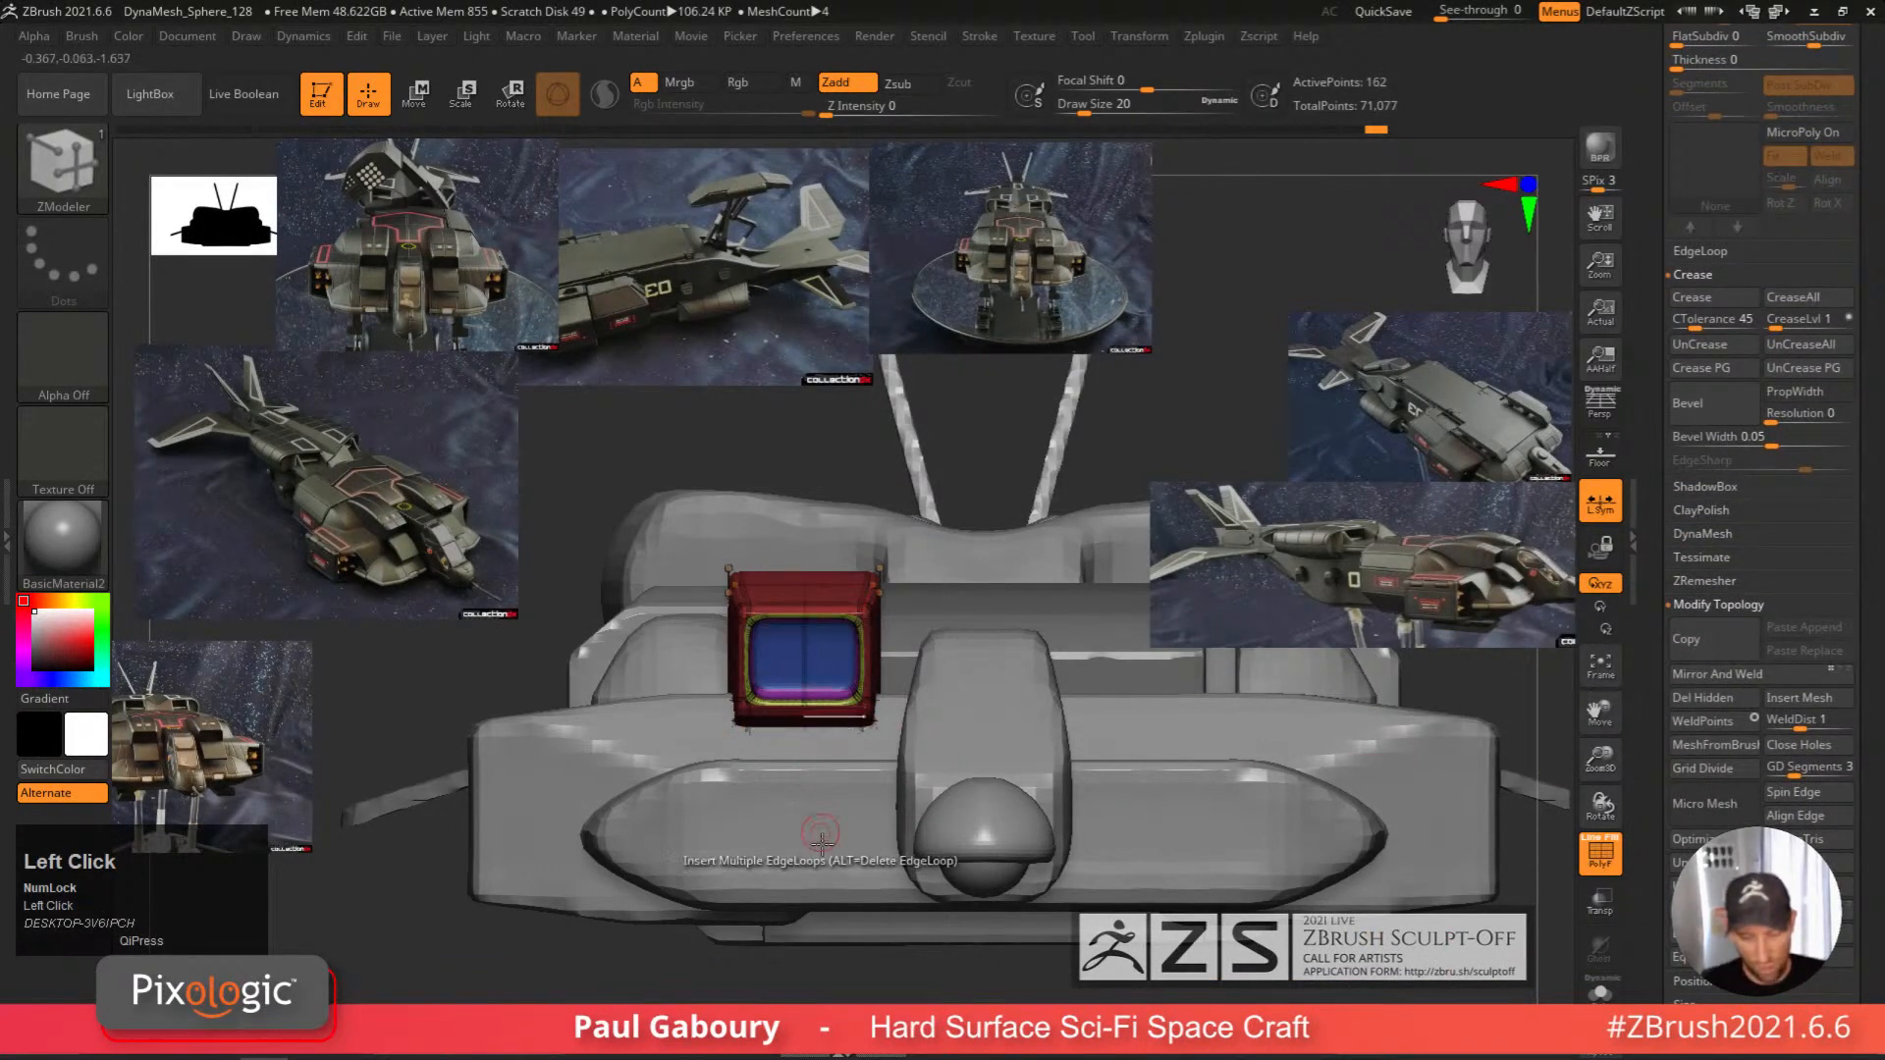
Set ZModeler's edge action to Crease with EdgeLoop Complete, uncrease the block's vertical centre loop and turn on X symmetry.
right_click_drag(821, 834, 832, 846, "ctrl")
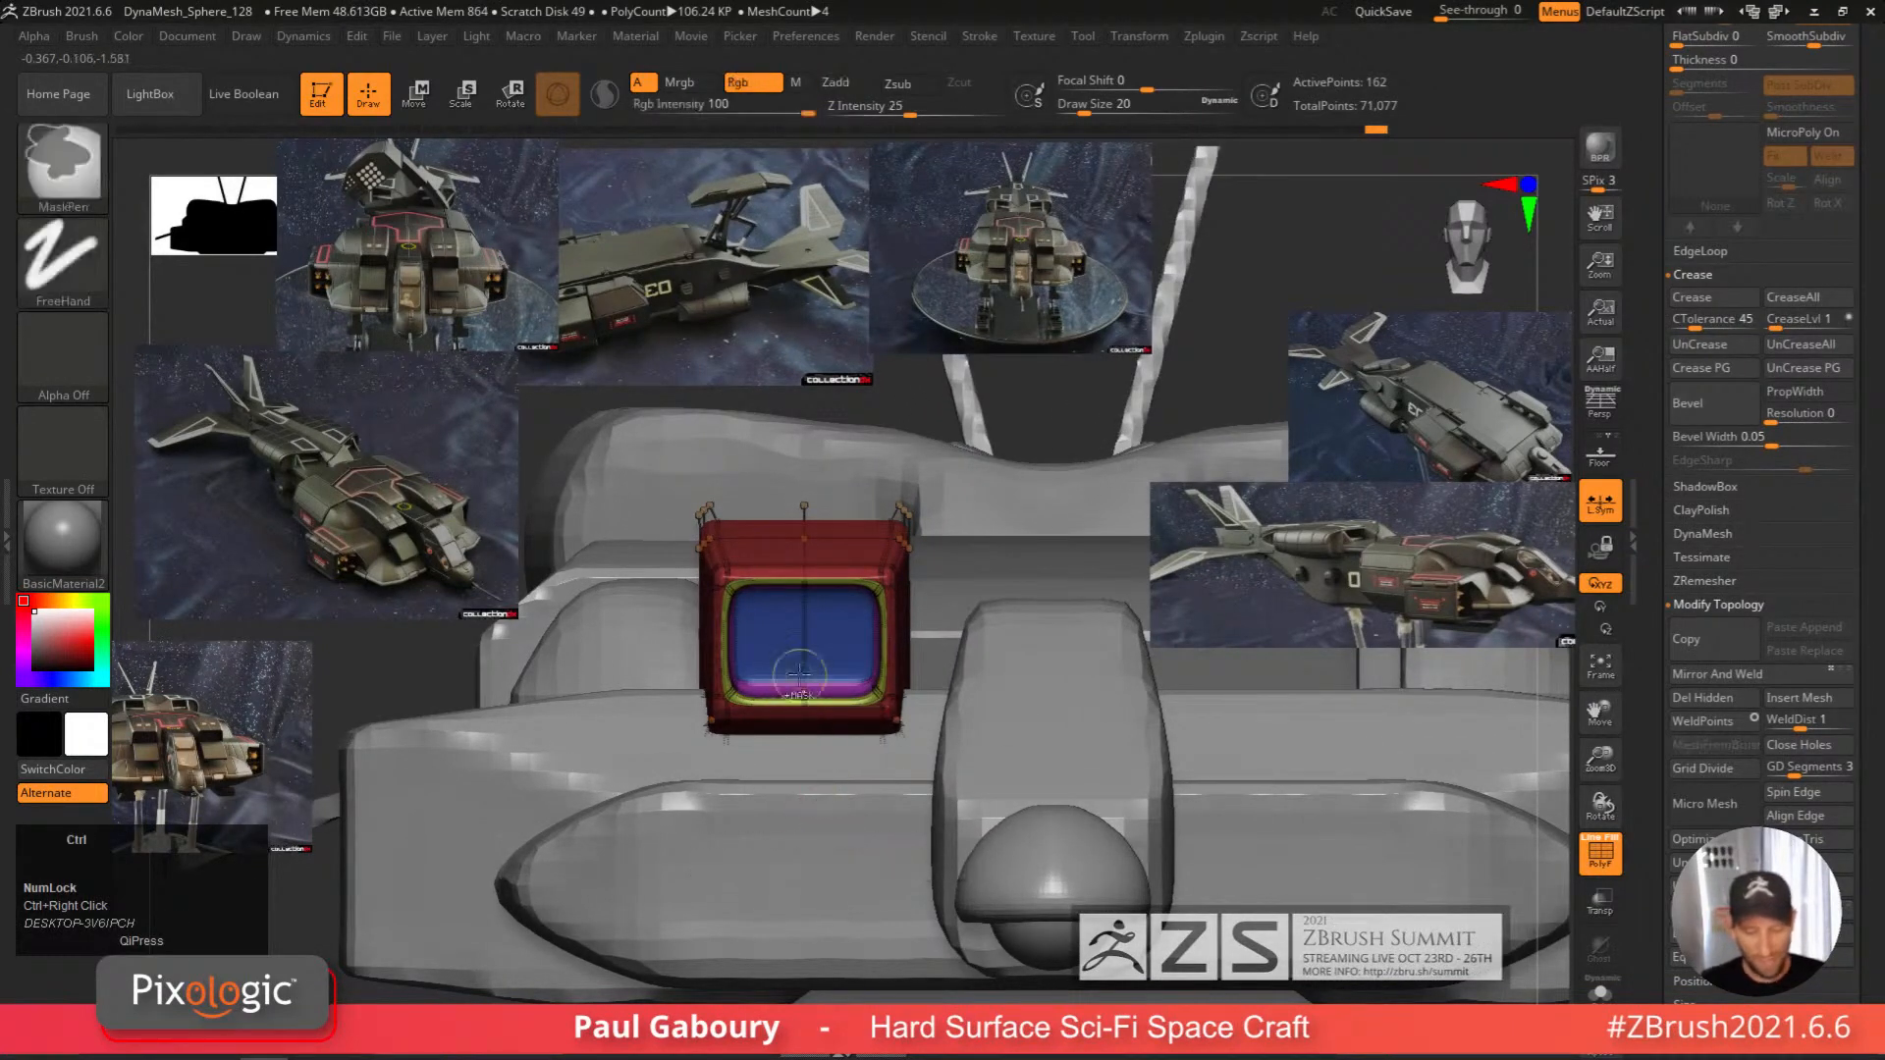
right_click_drag(804, 665, 808, 615, "ctrl")
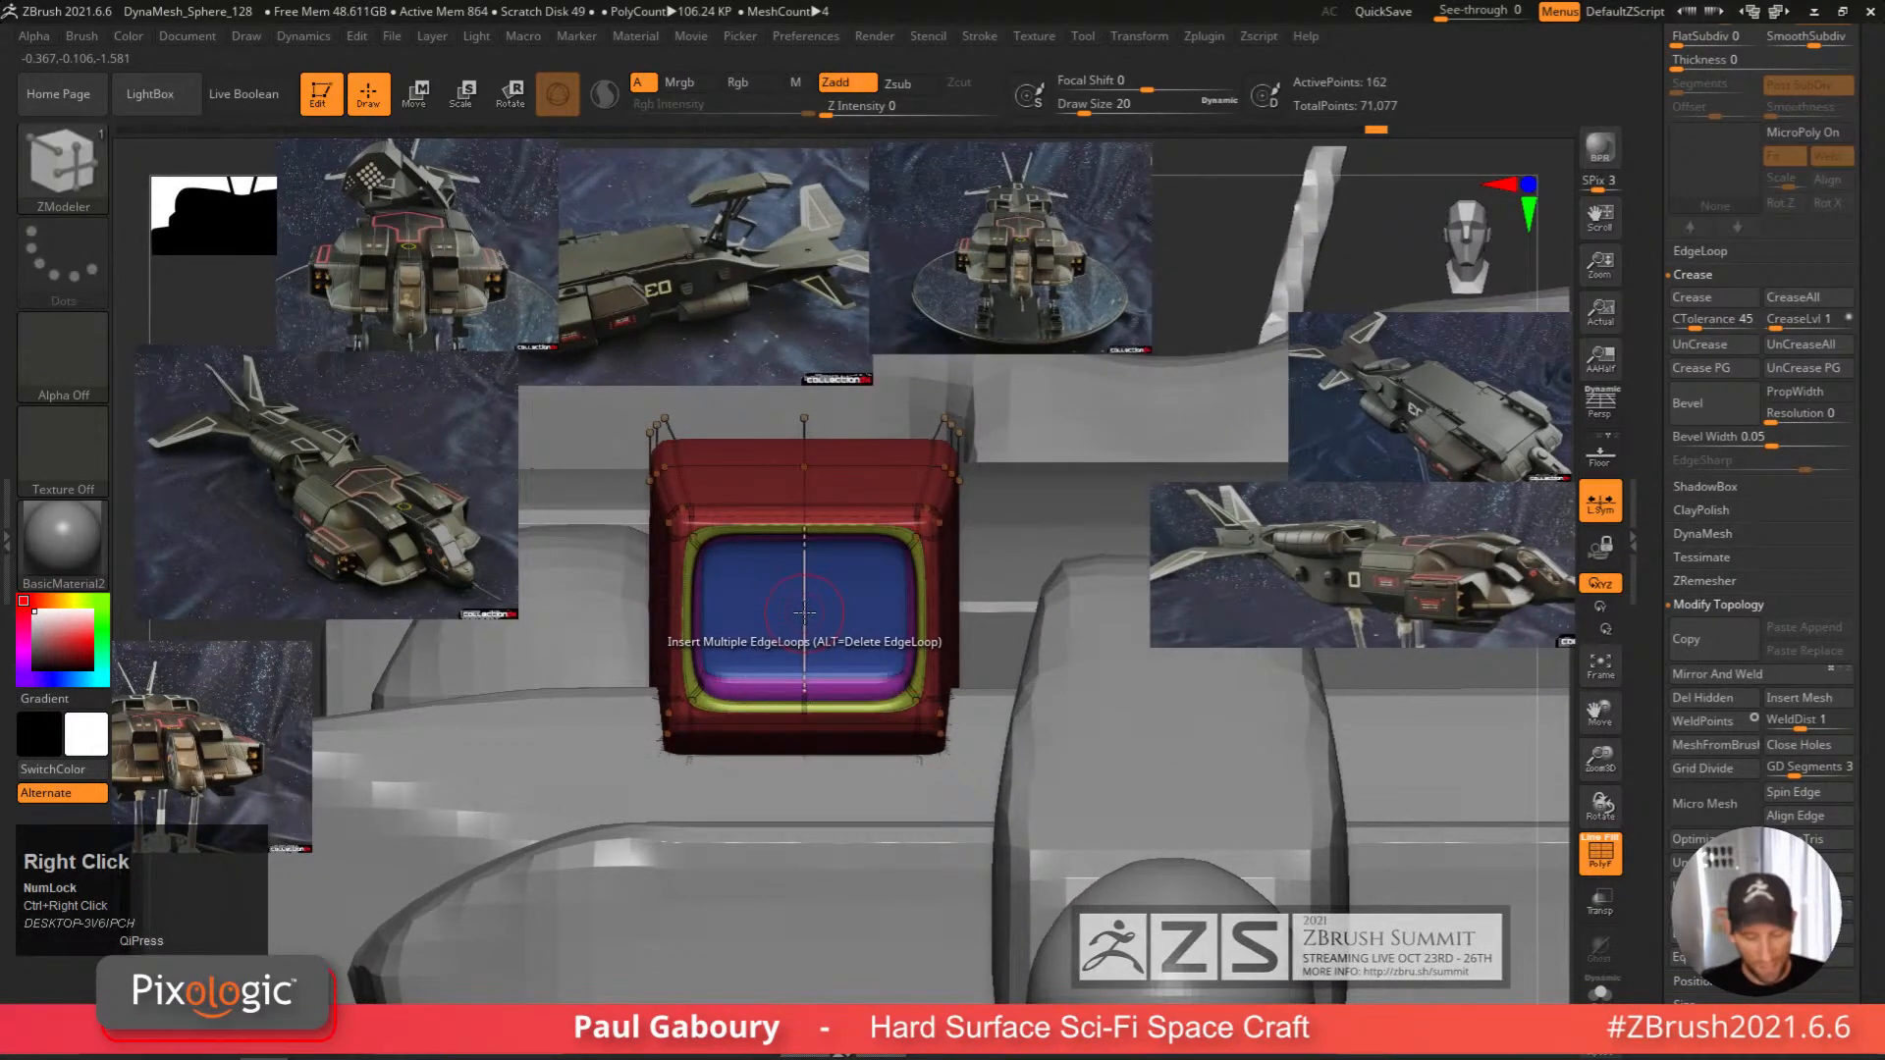
key("space")
left_click(636, 537)
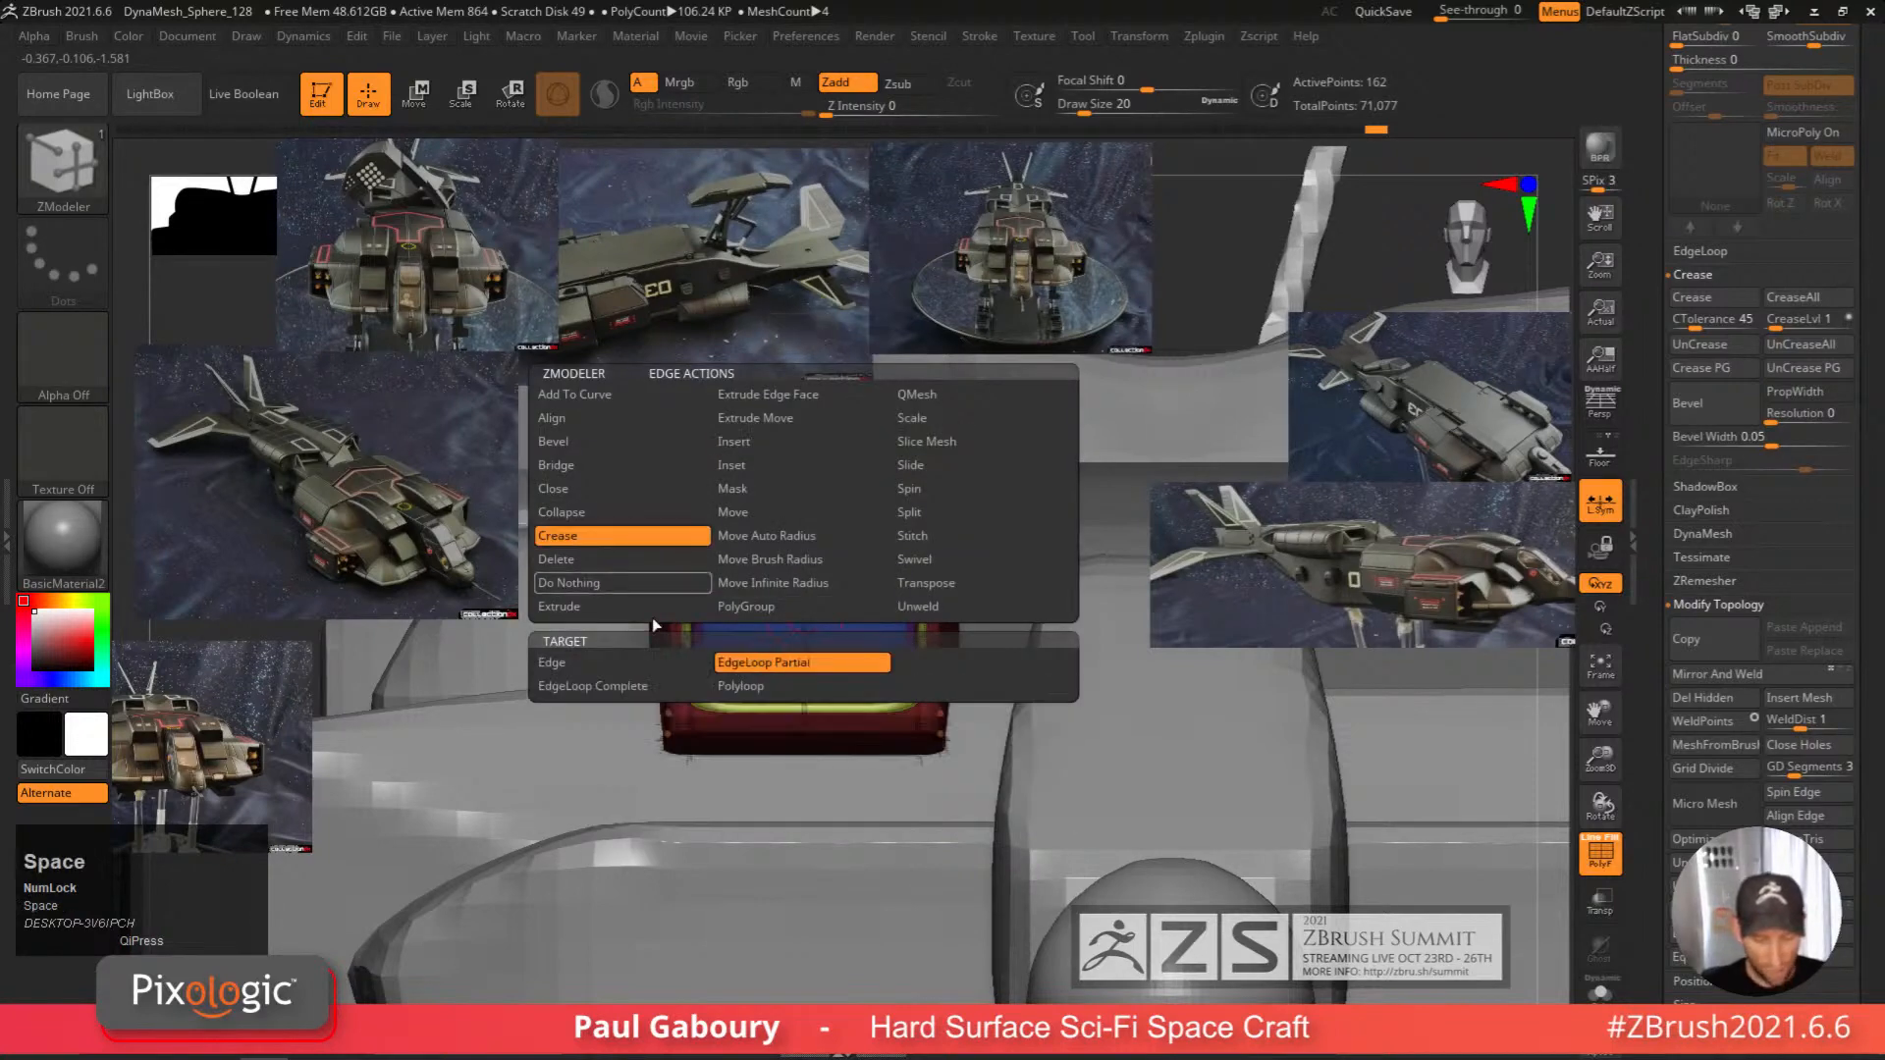
left_click(686, 666)
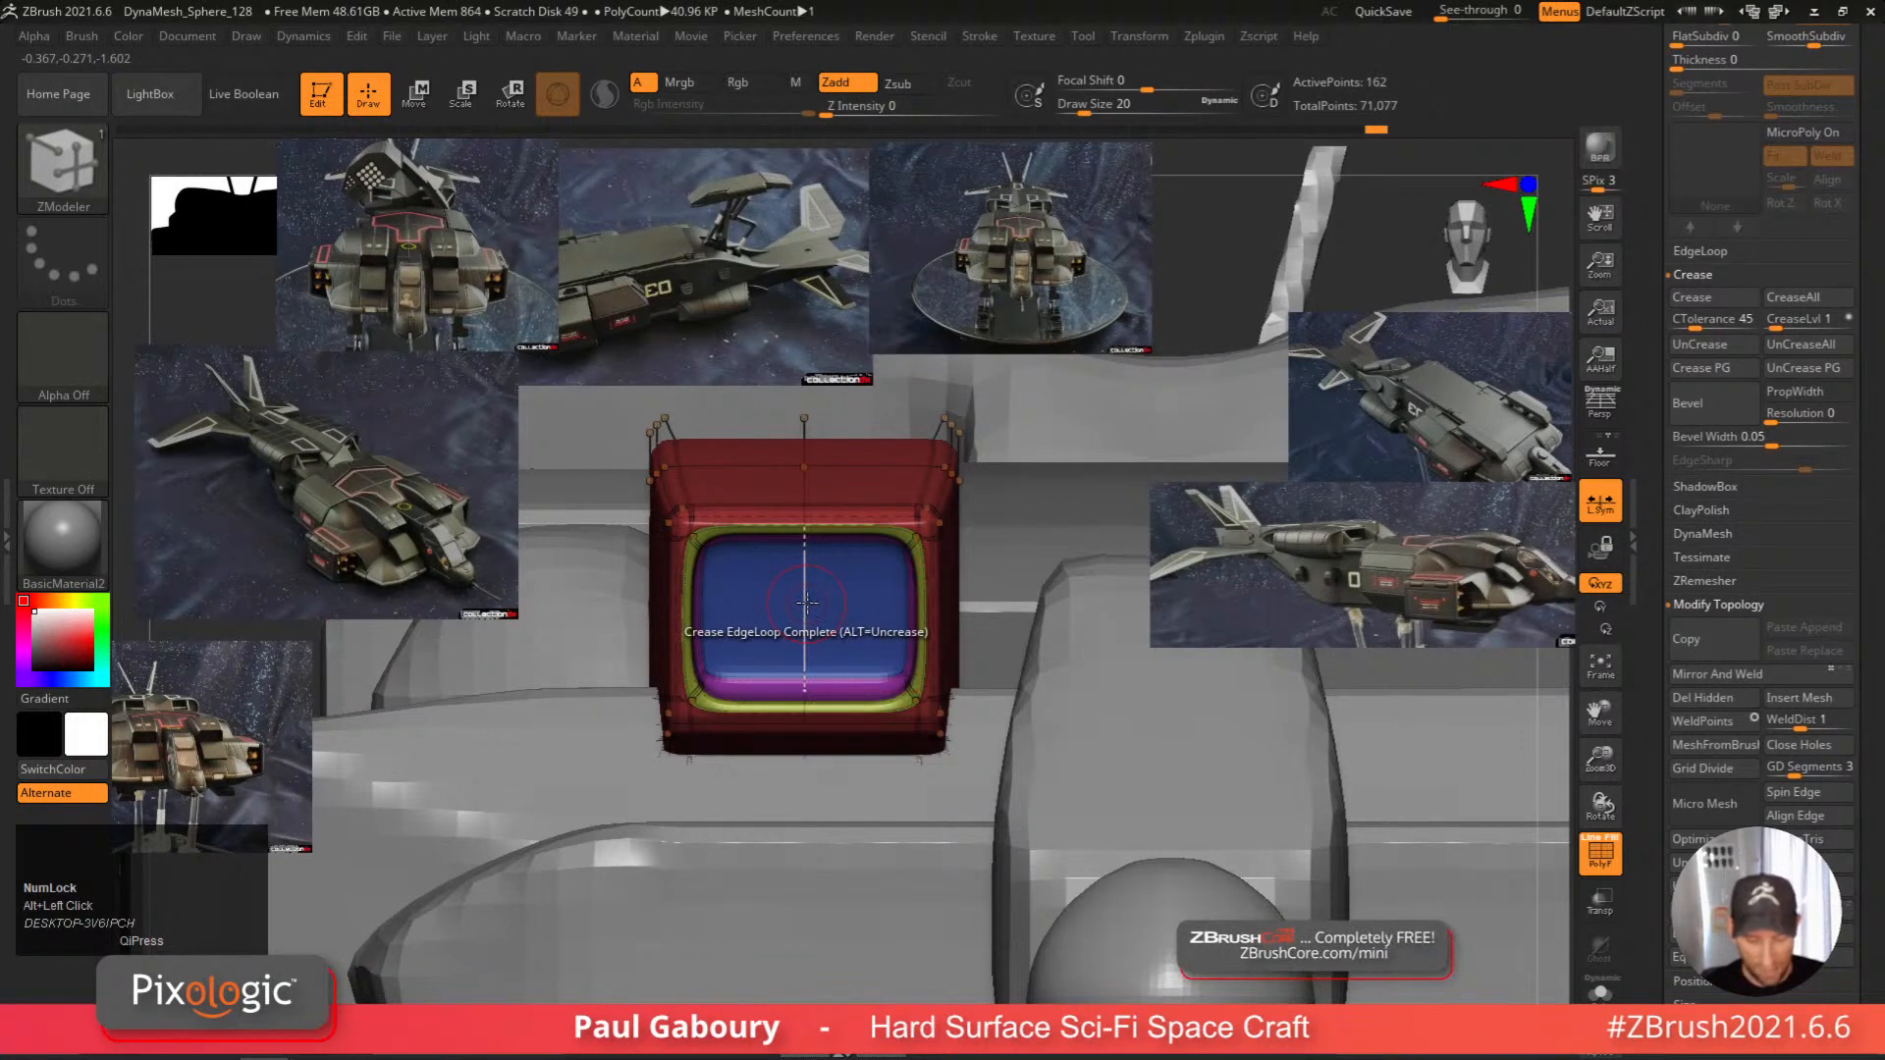
key("x")
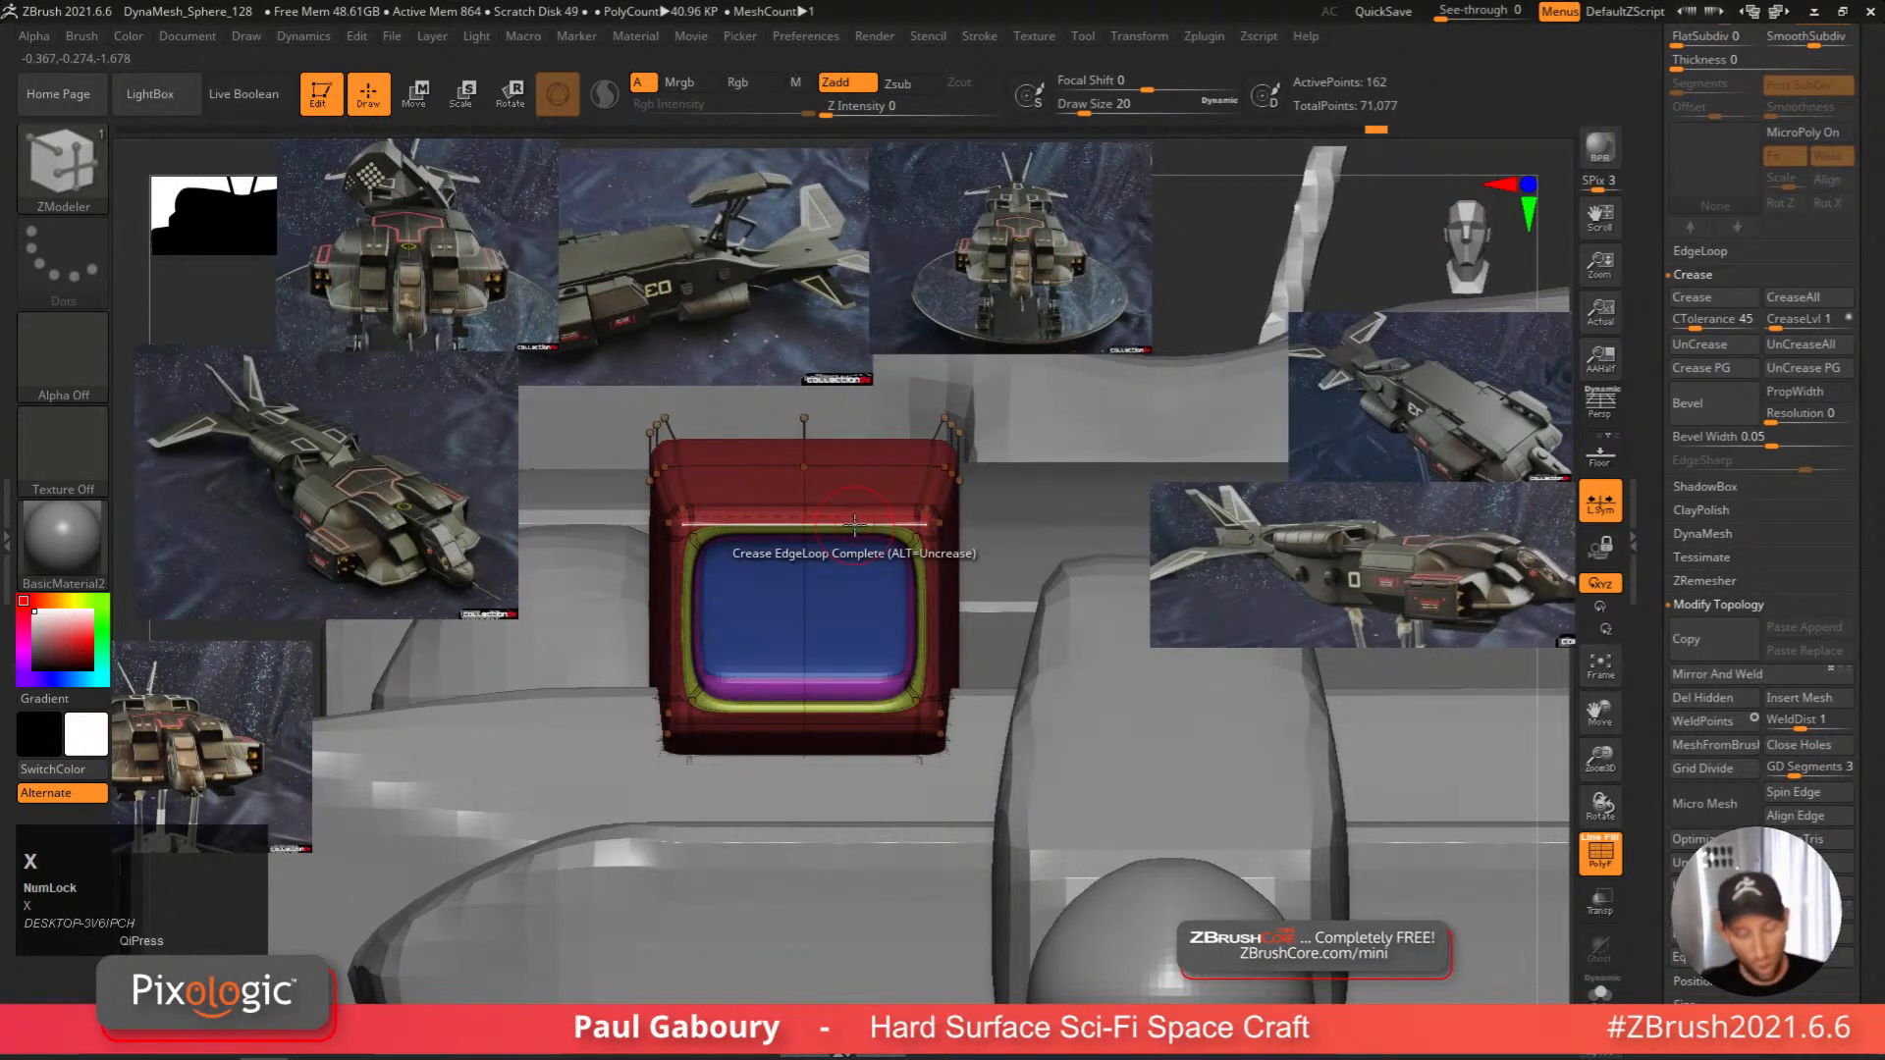
Set the edge action to Insert with Single EdgeLoop and add mirrored vertical loops near both sides of the intake block.
key("space")
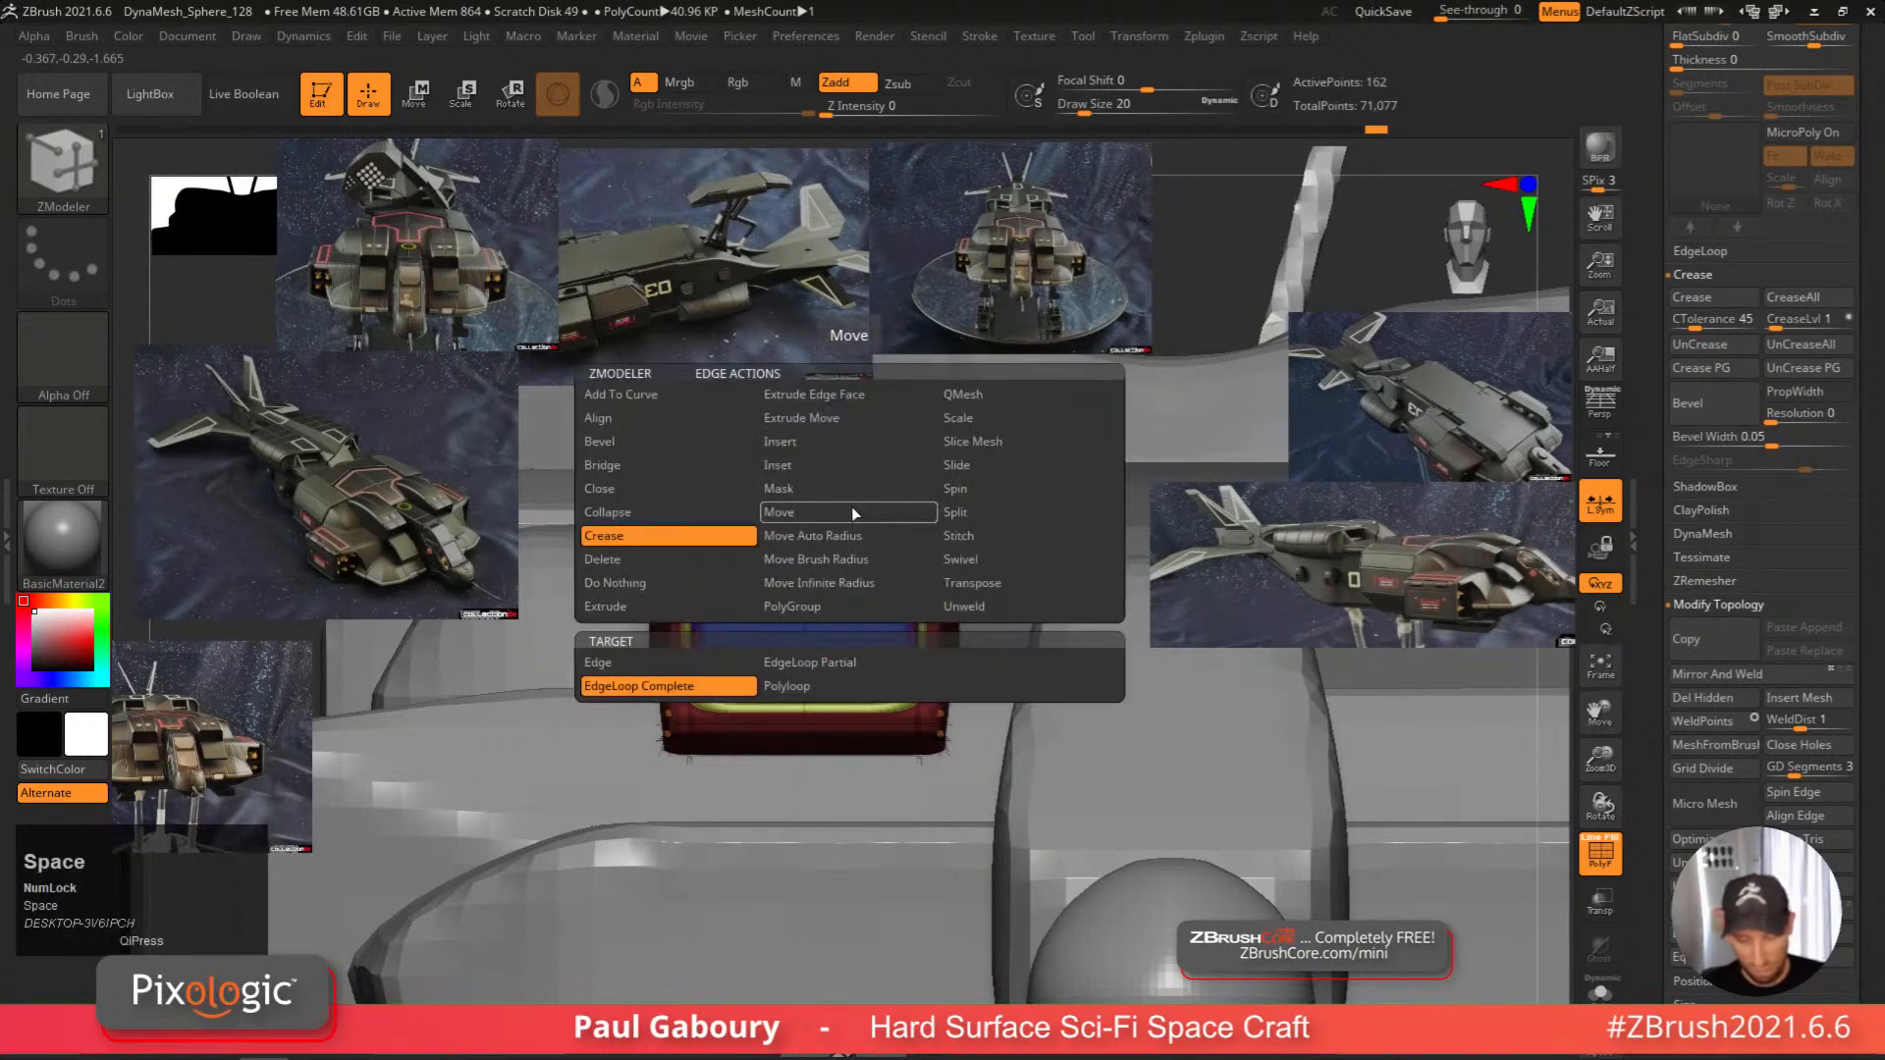
left_click(875, 444)
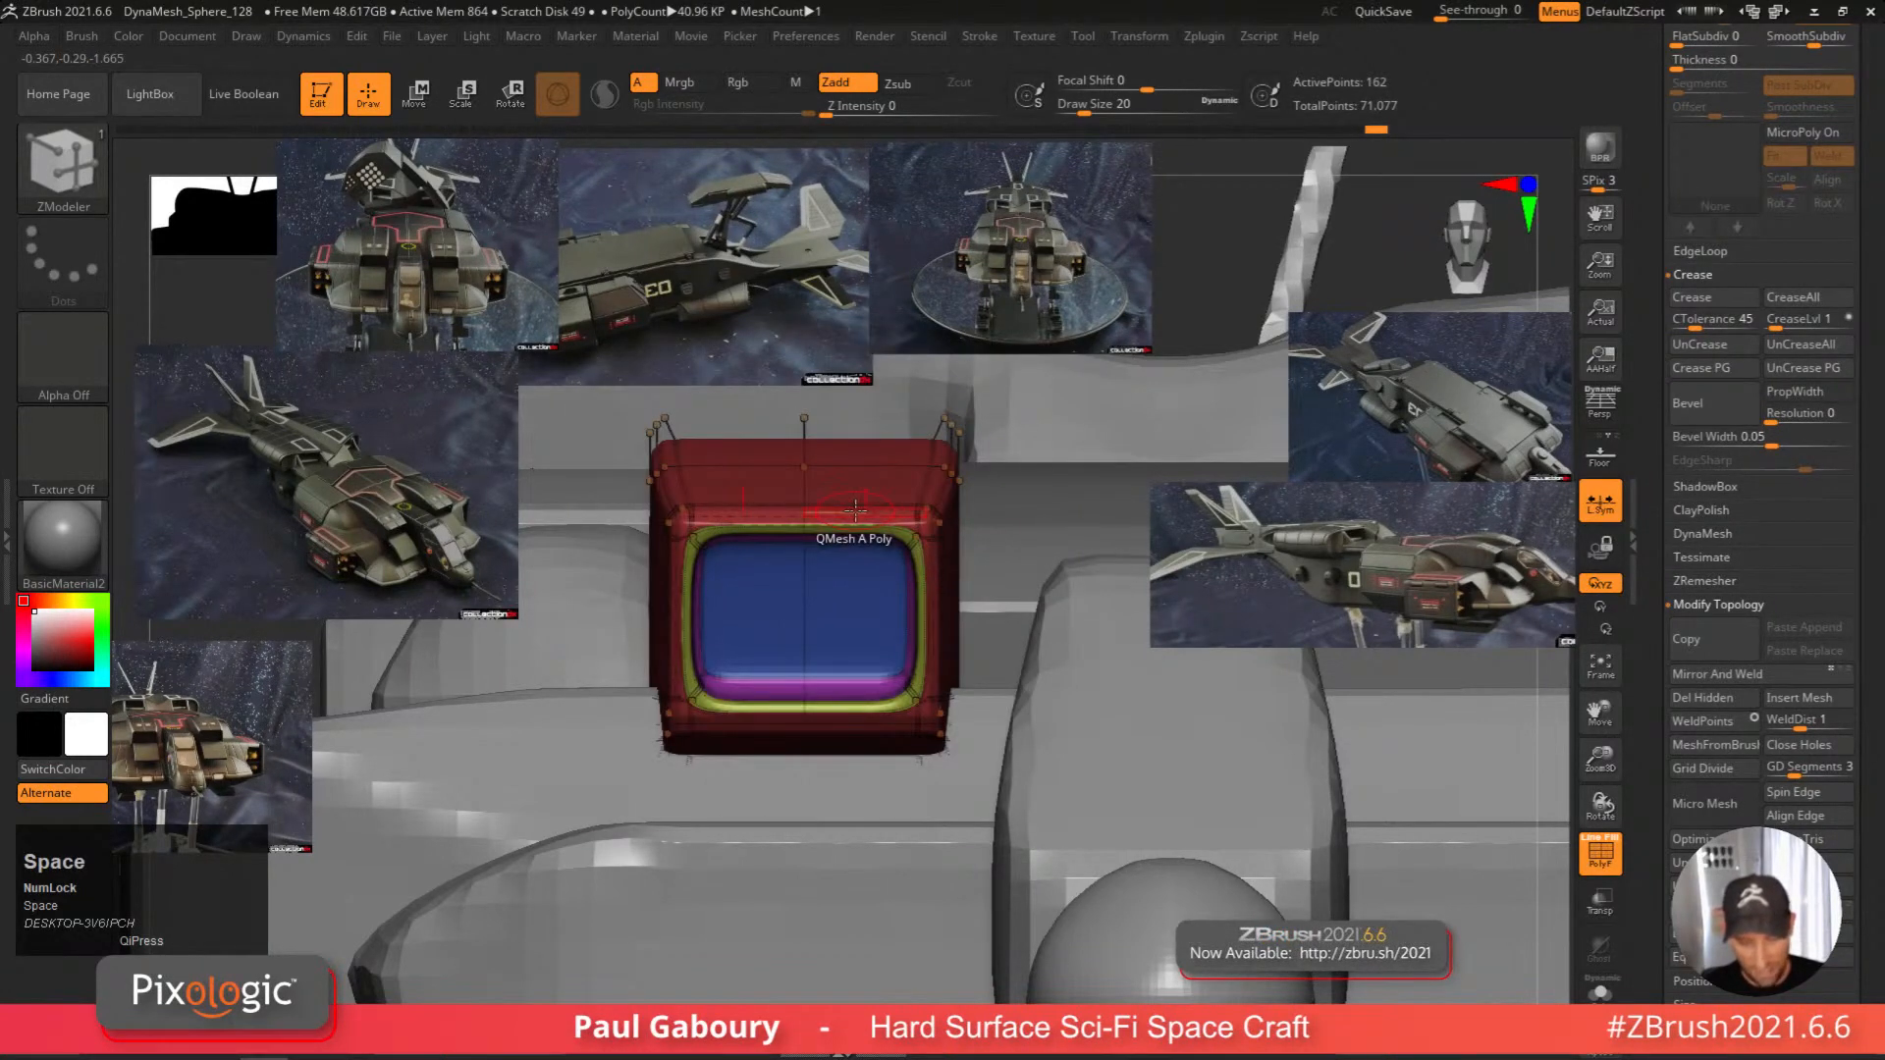
key("space")
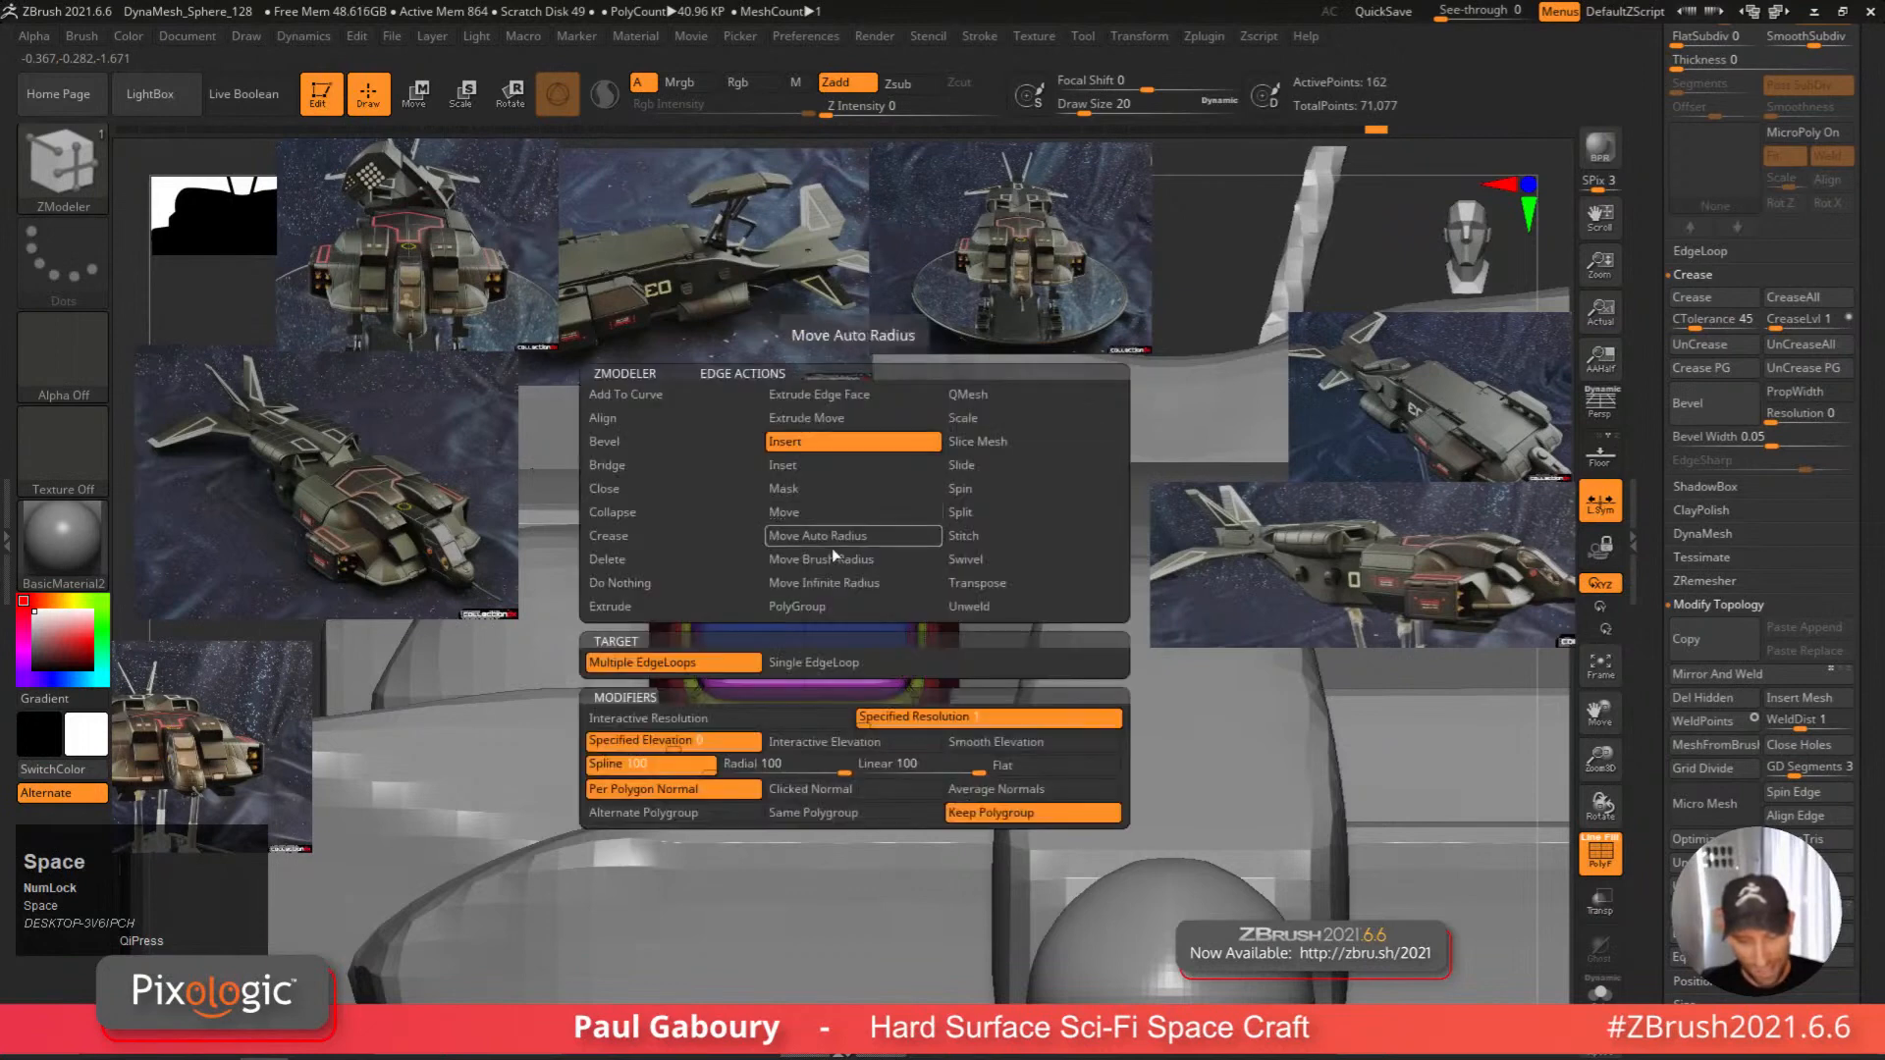
left_click(841, 663)
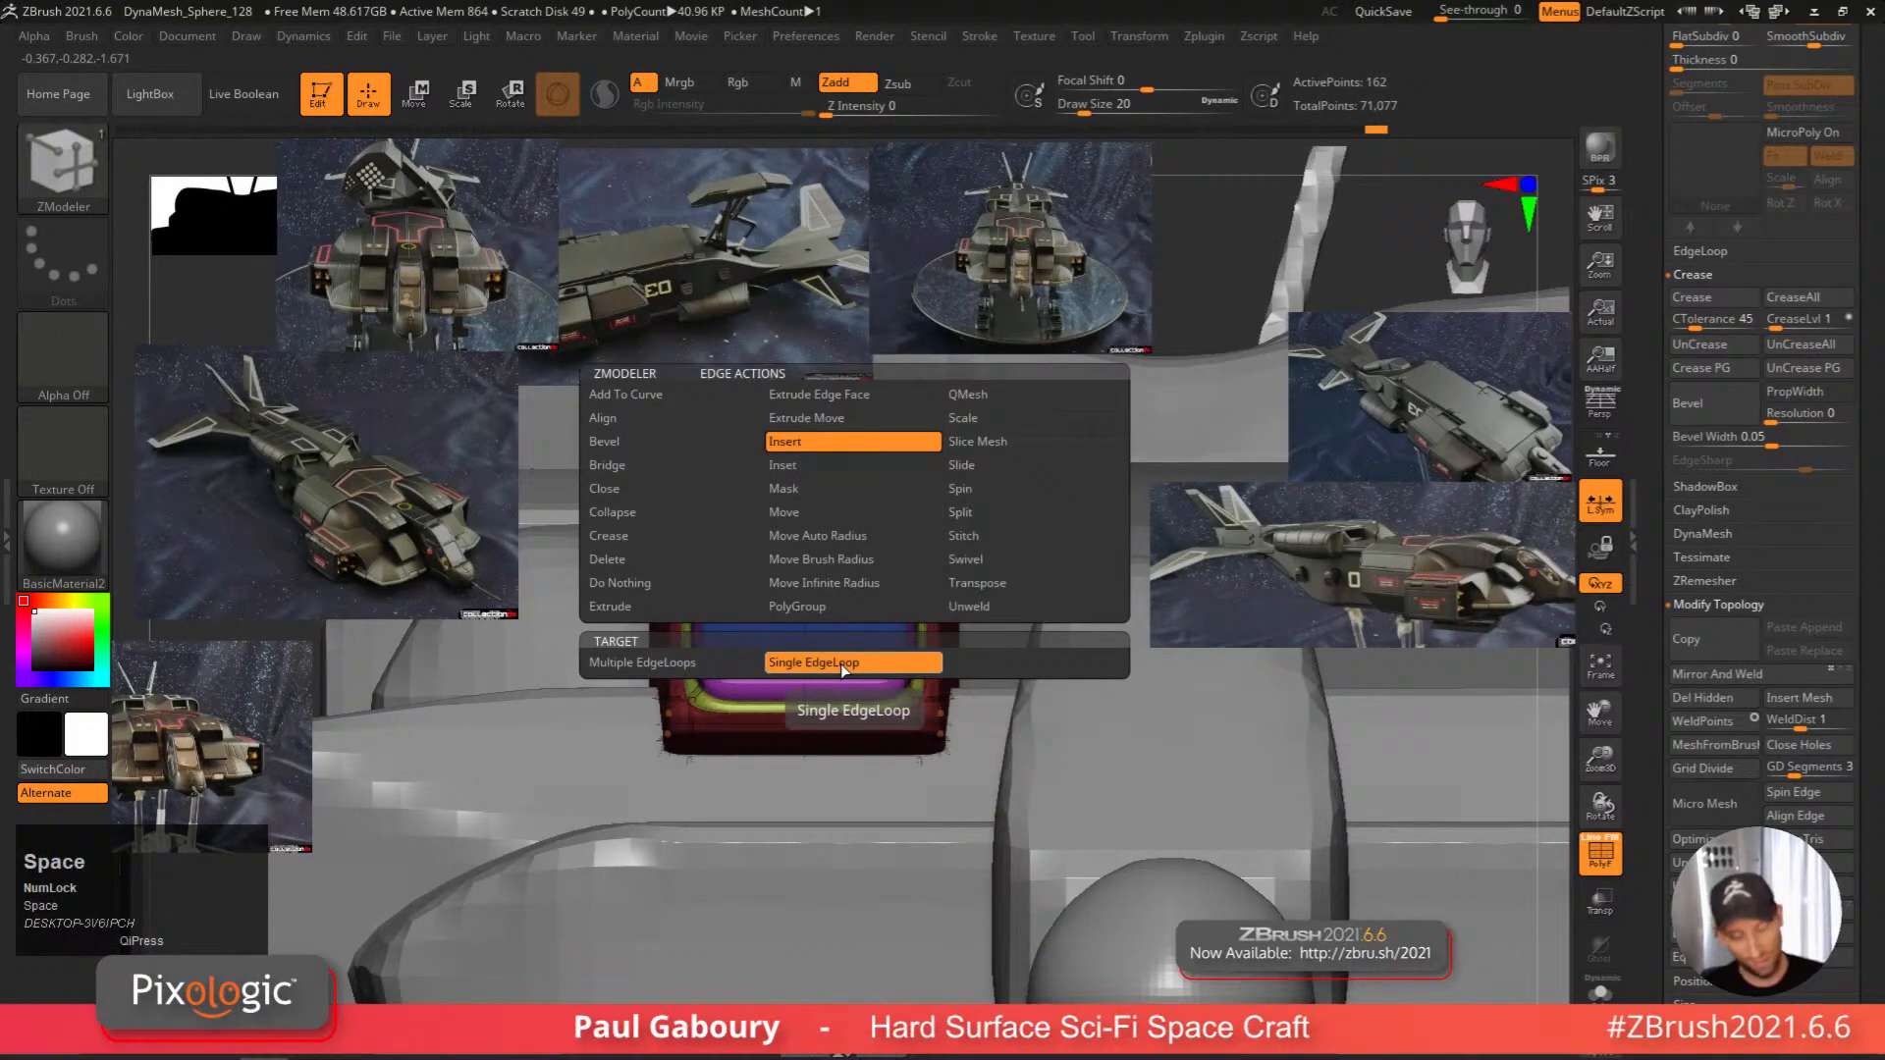
key("shift+f")
mouse_move(875, 587)
right_mouse_down()
mouse_move(863, 613)
mouse_move(869, 589)
right_mouse_up()
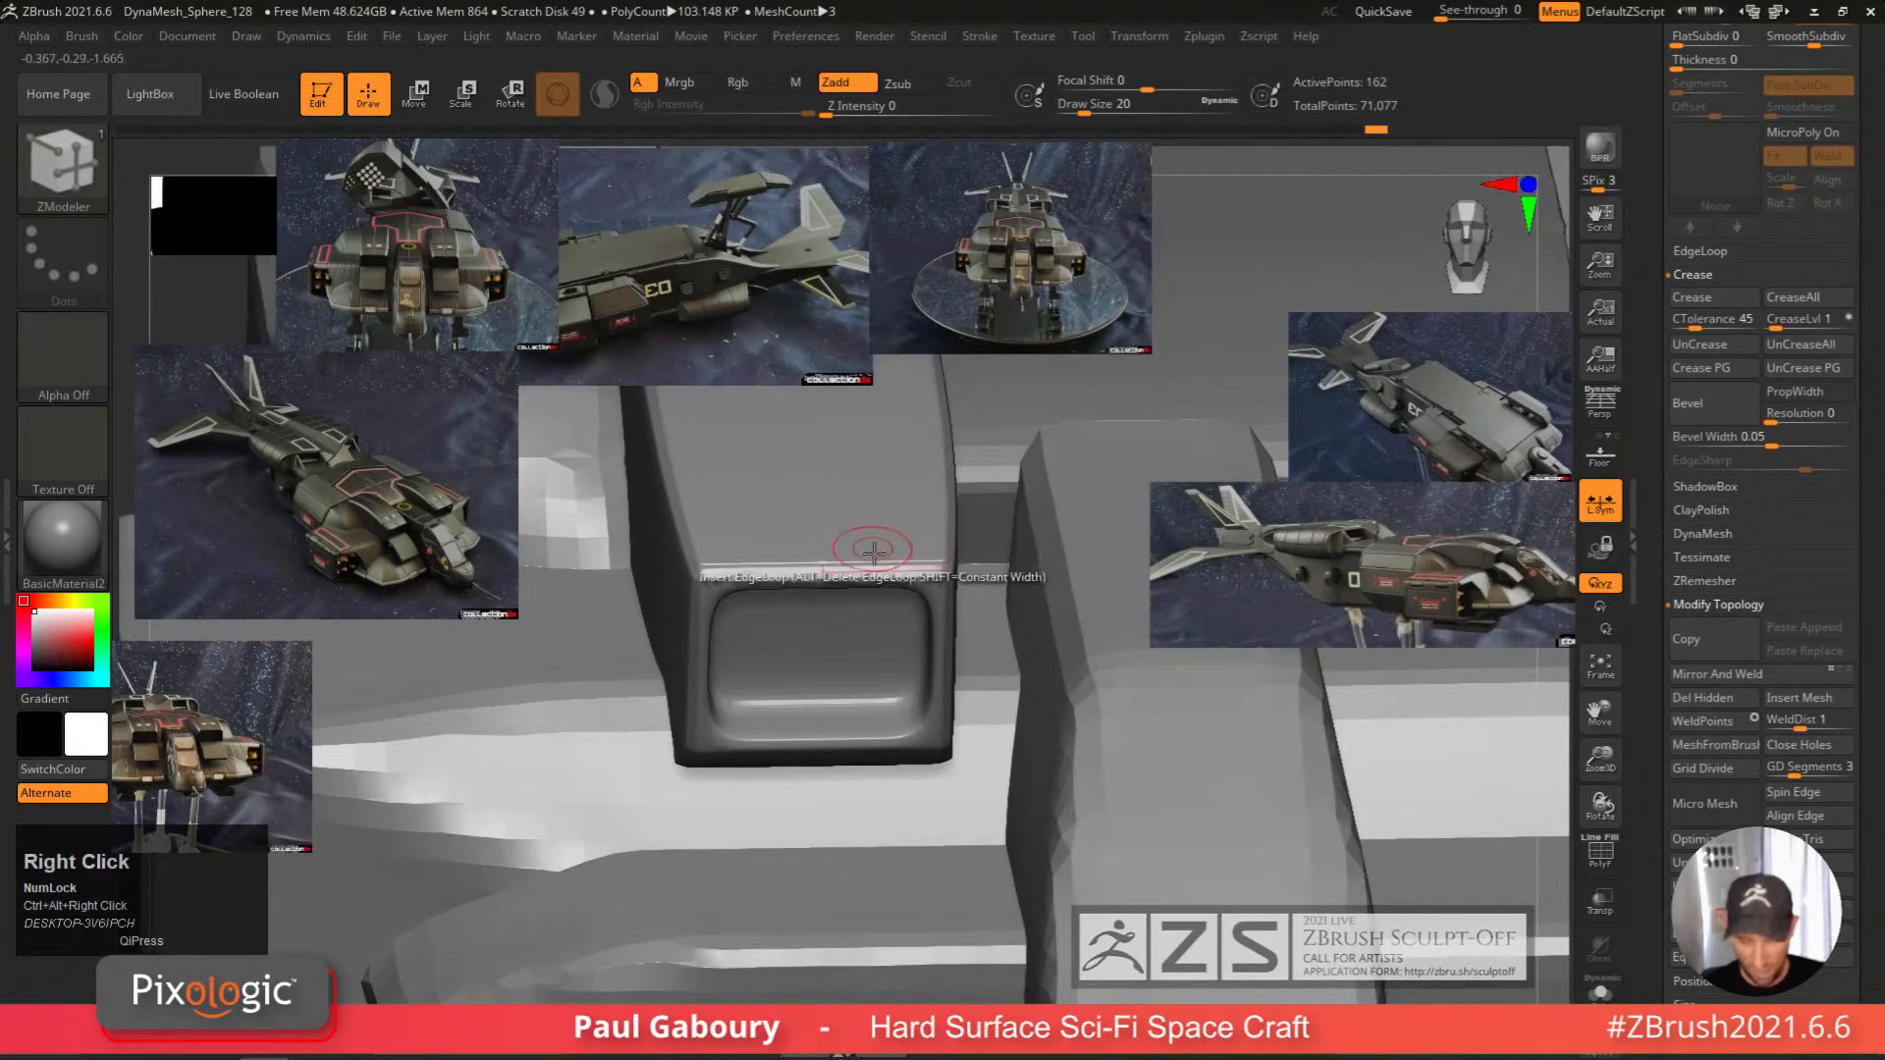
left_click(878, 559)
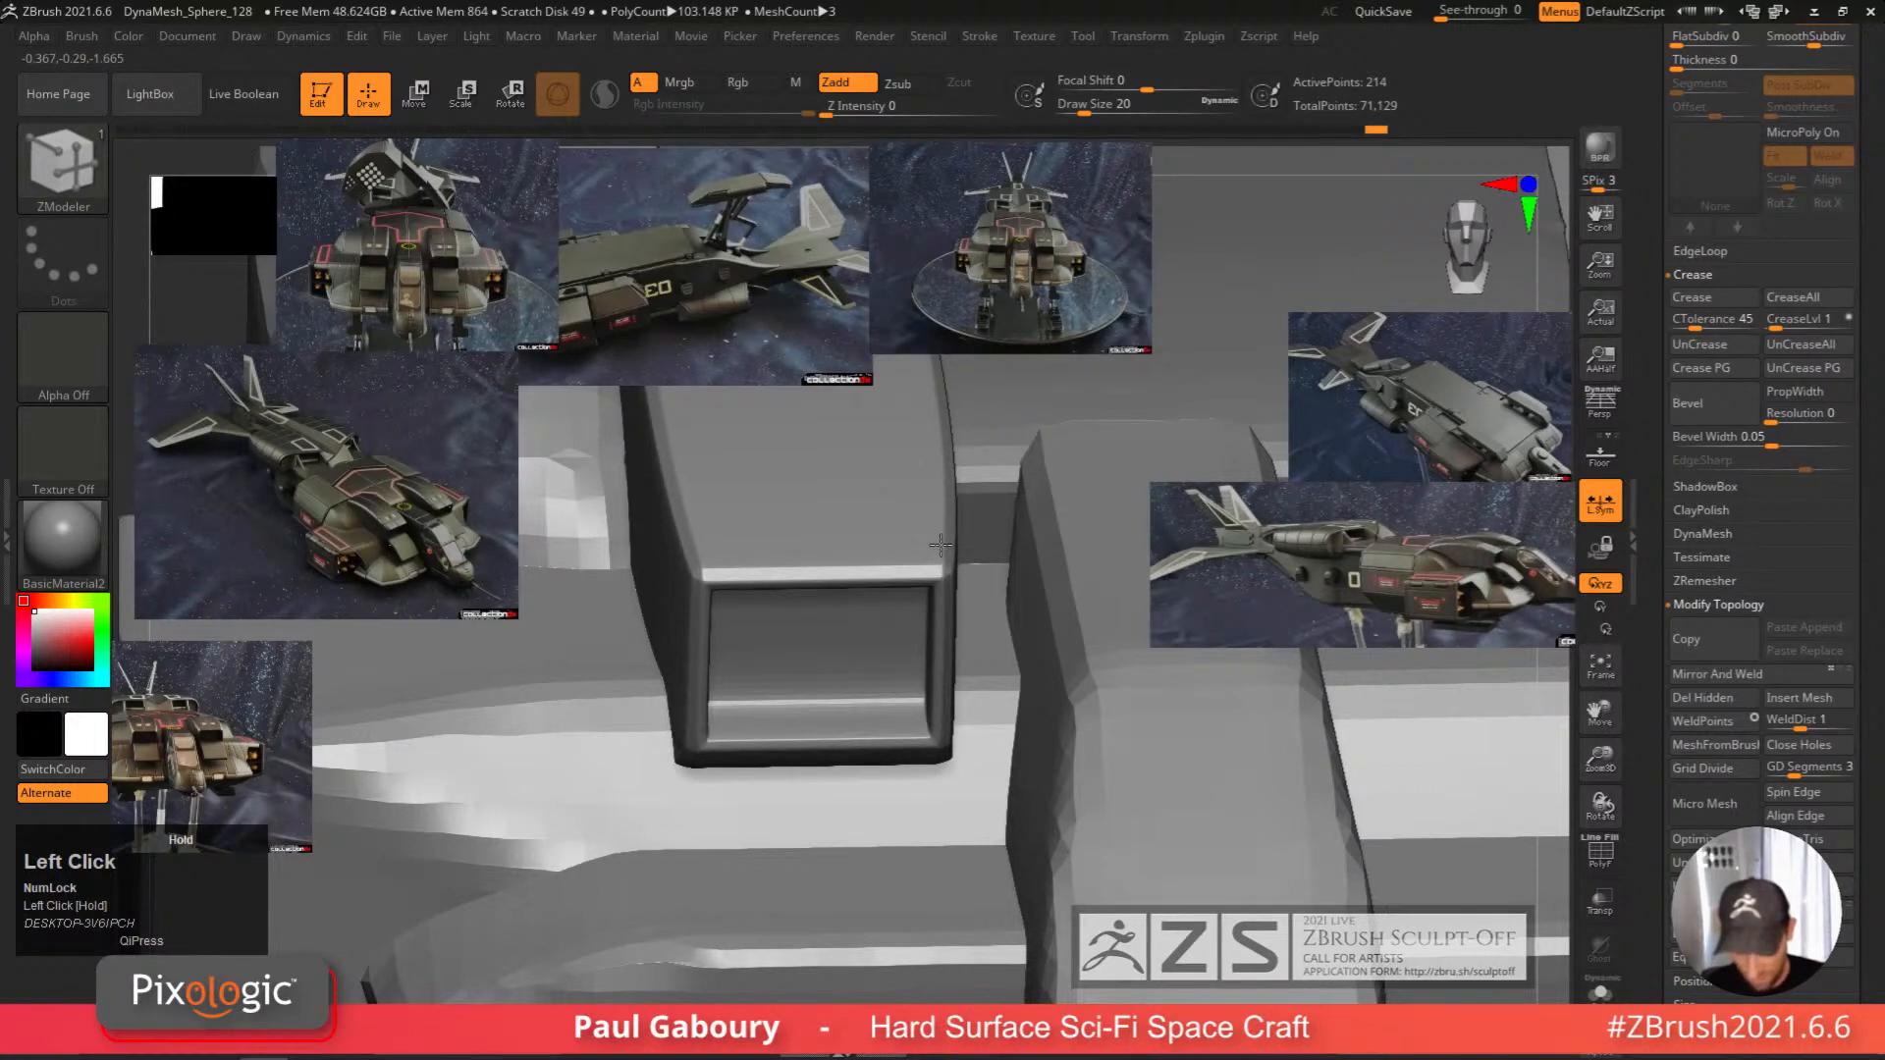
right_click_drag(942, 543, 858, 598)
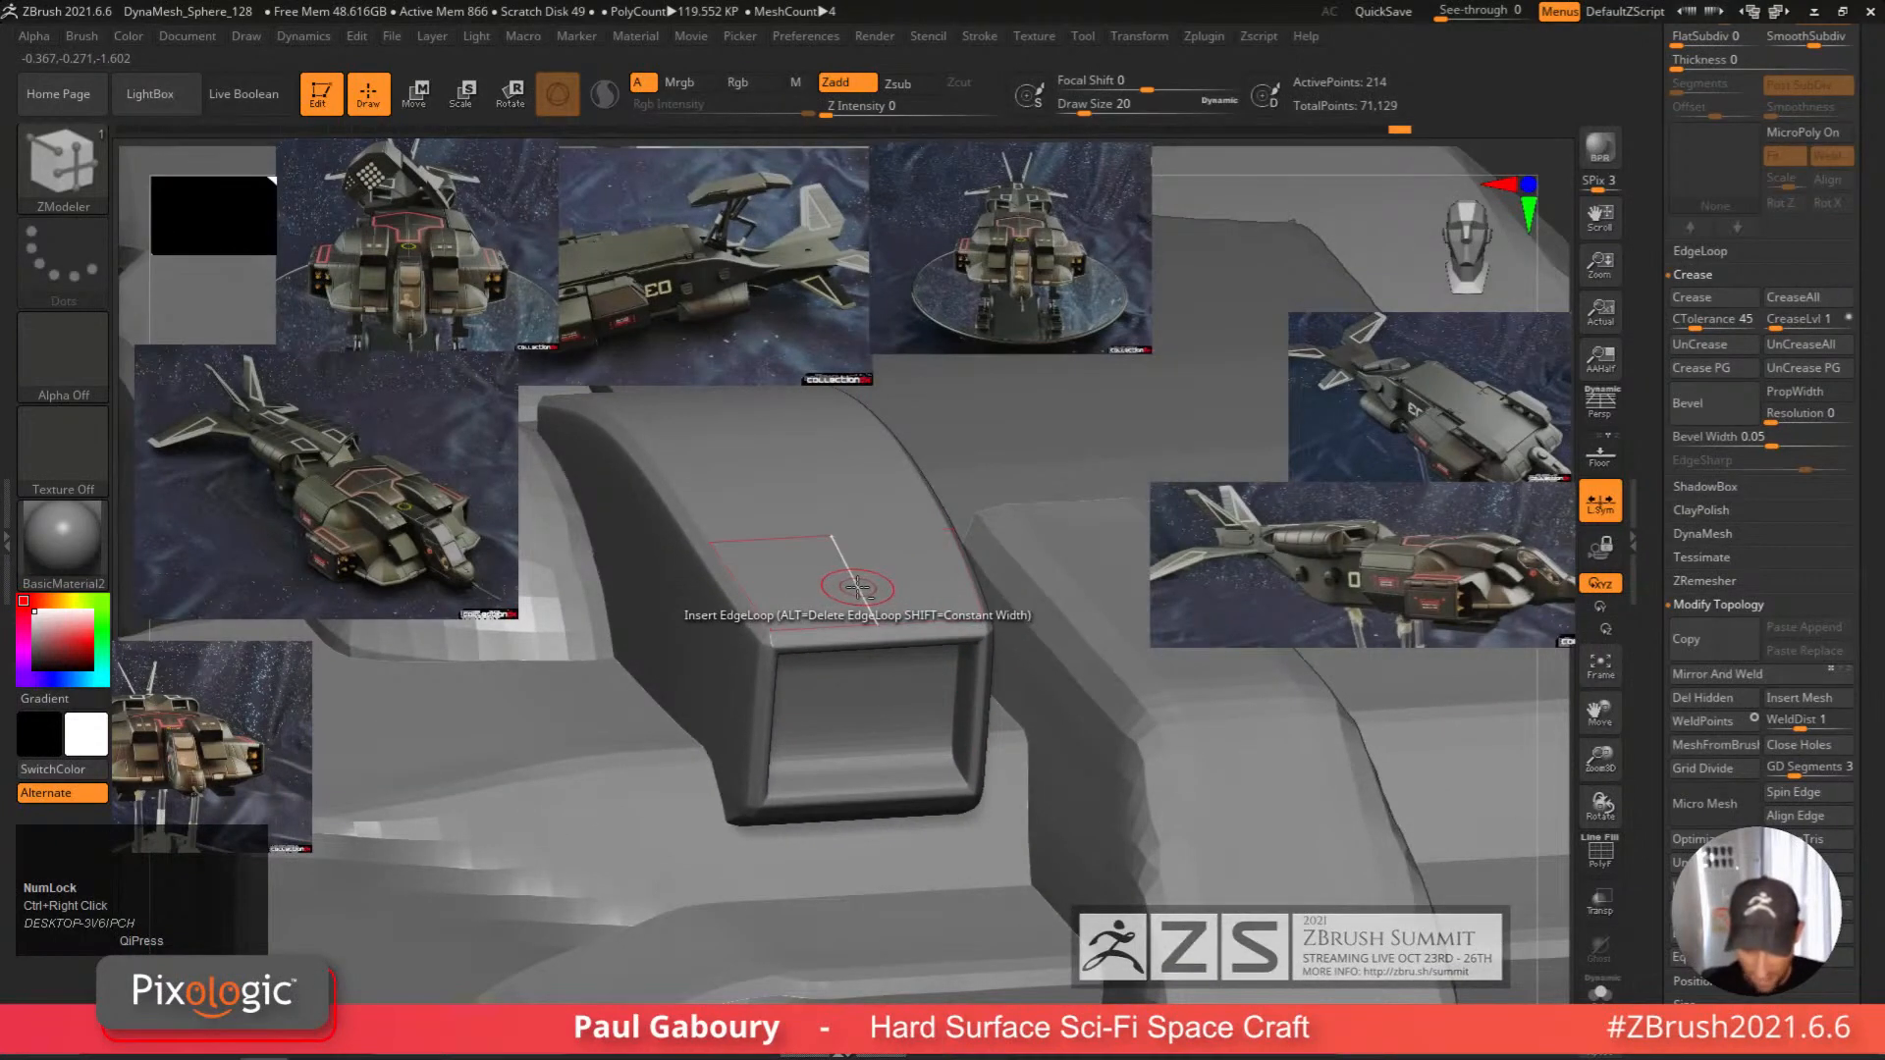
Delete the block's vertical centre loop and insert a centred horizontal loop with the Multiple EdgeLoops target.
left_click(857, 577, "alt")
mouse_move(950, 727)
right_mouse_down("ctrl")
mouse_move(934, 753)
mouse_move(939, 737)
right_mouse_up("ctrl")
key("shift+f")
key("space")
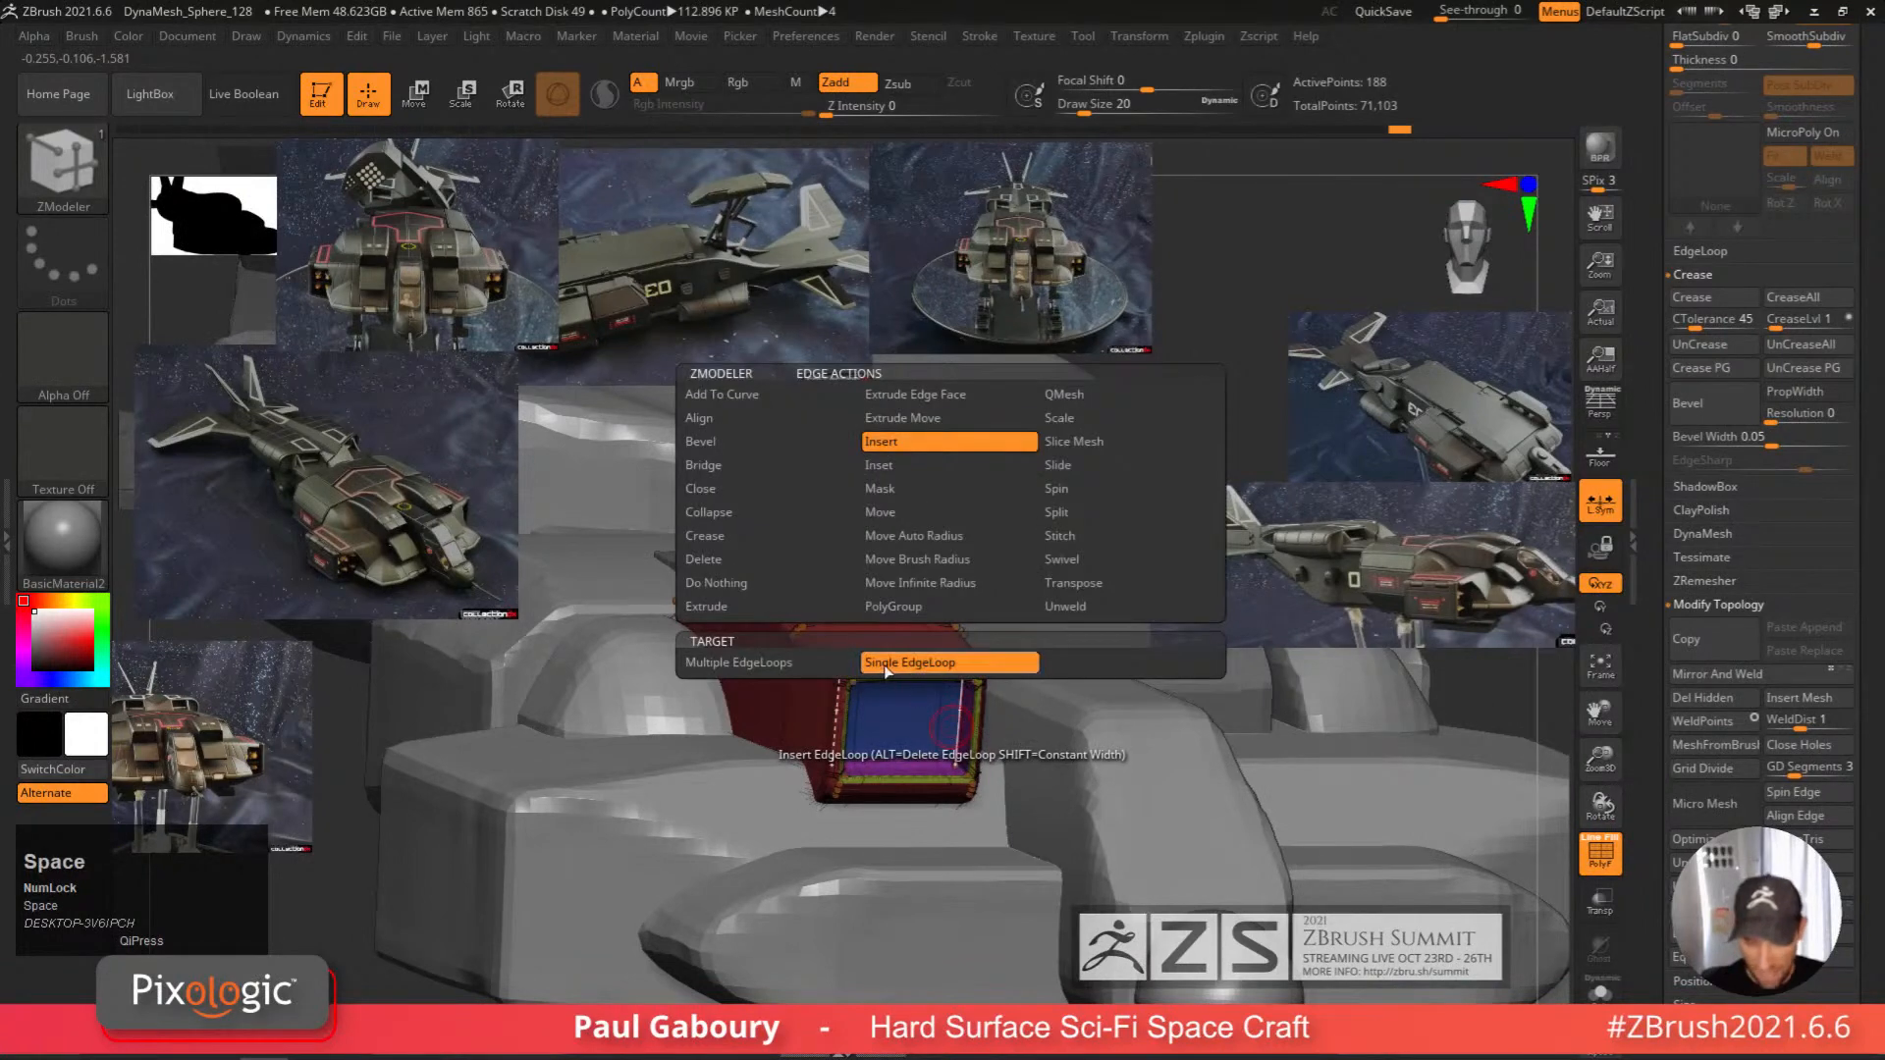
left_click(810, 662)
left_click(956, 724)
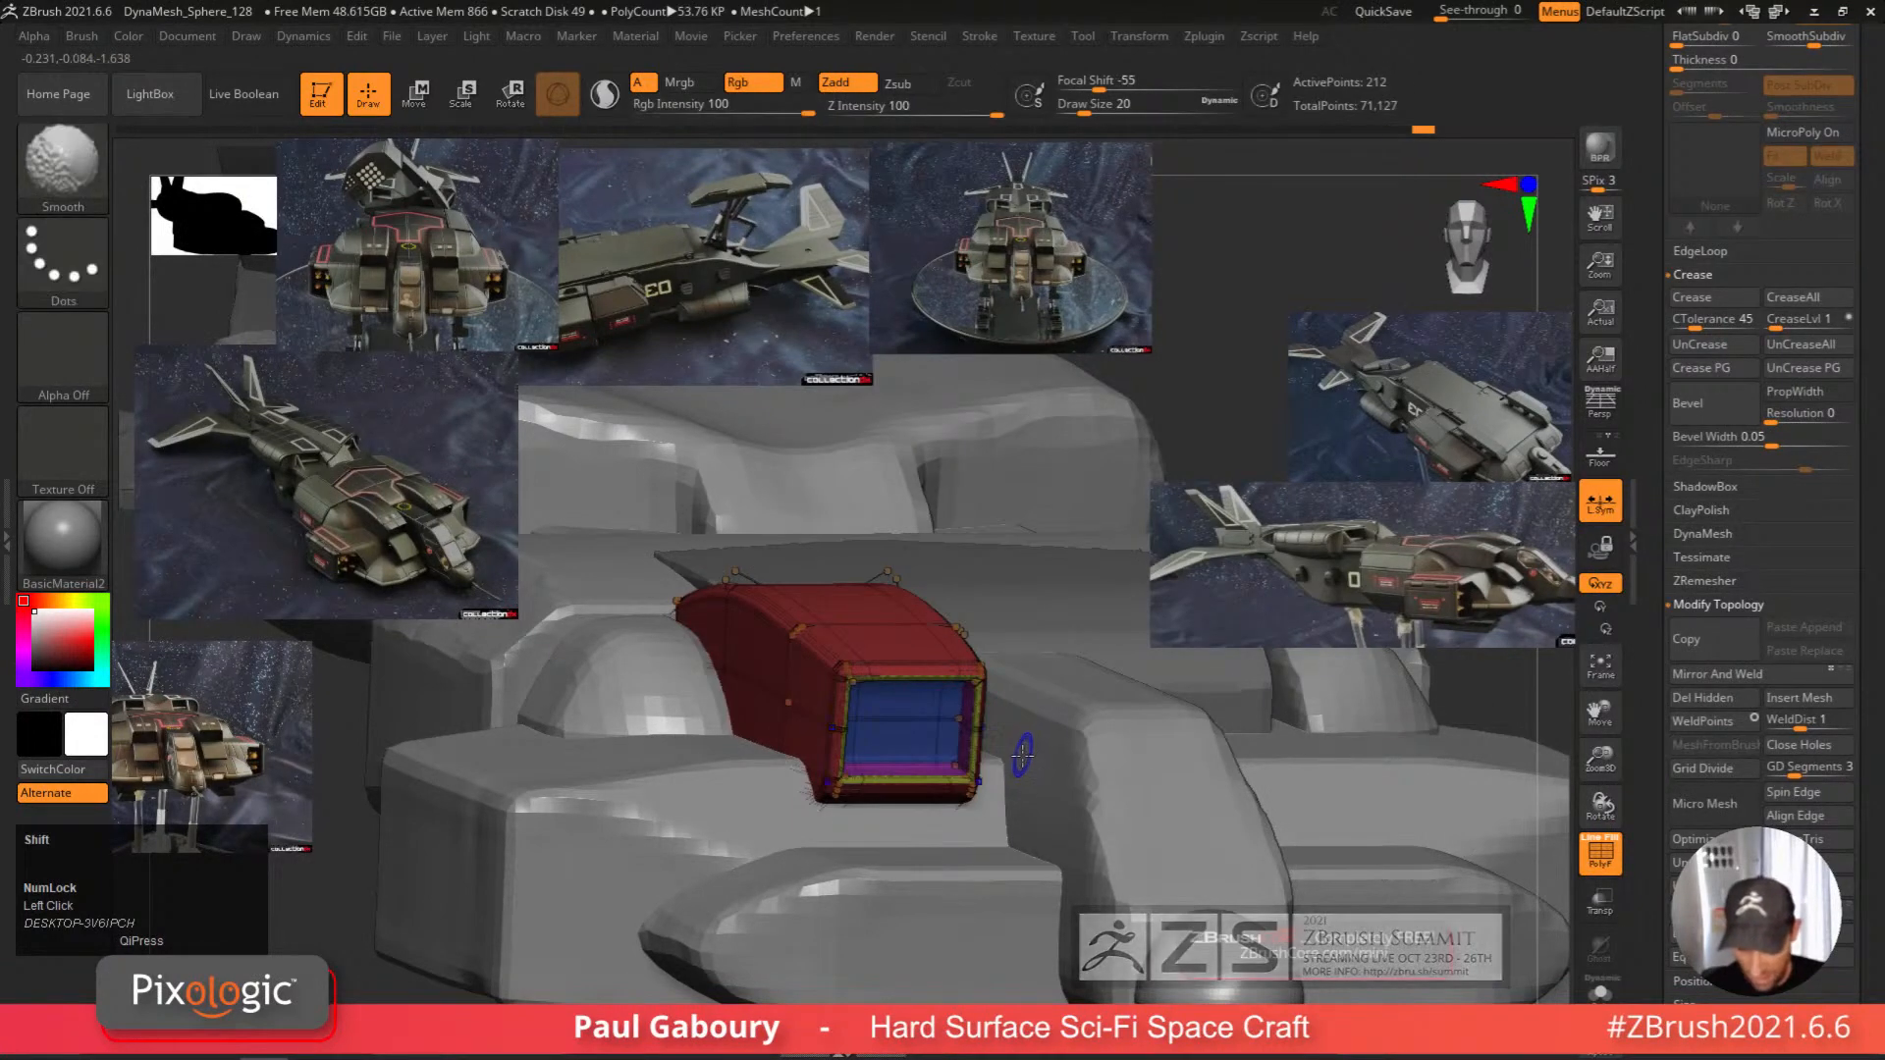
Examine the intake block's squared opening from several angles against the reference photos, toggling the polyframe.
key("shift+f")
right_click_drag(1024, 754, 1004, 709)
right_click_drag(1003, 709, 971, 817, "alt")
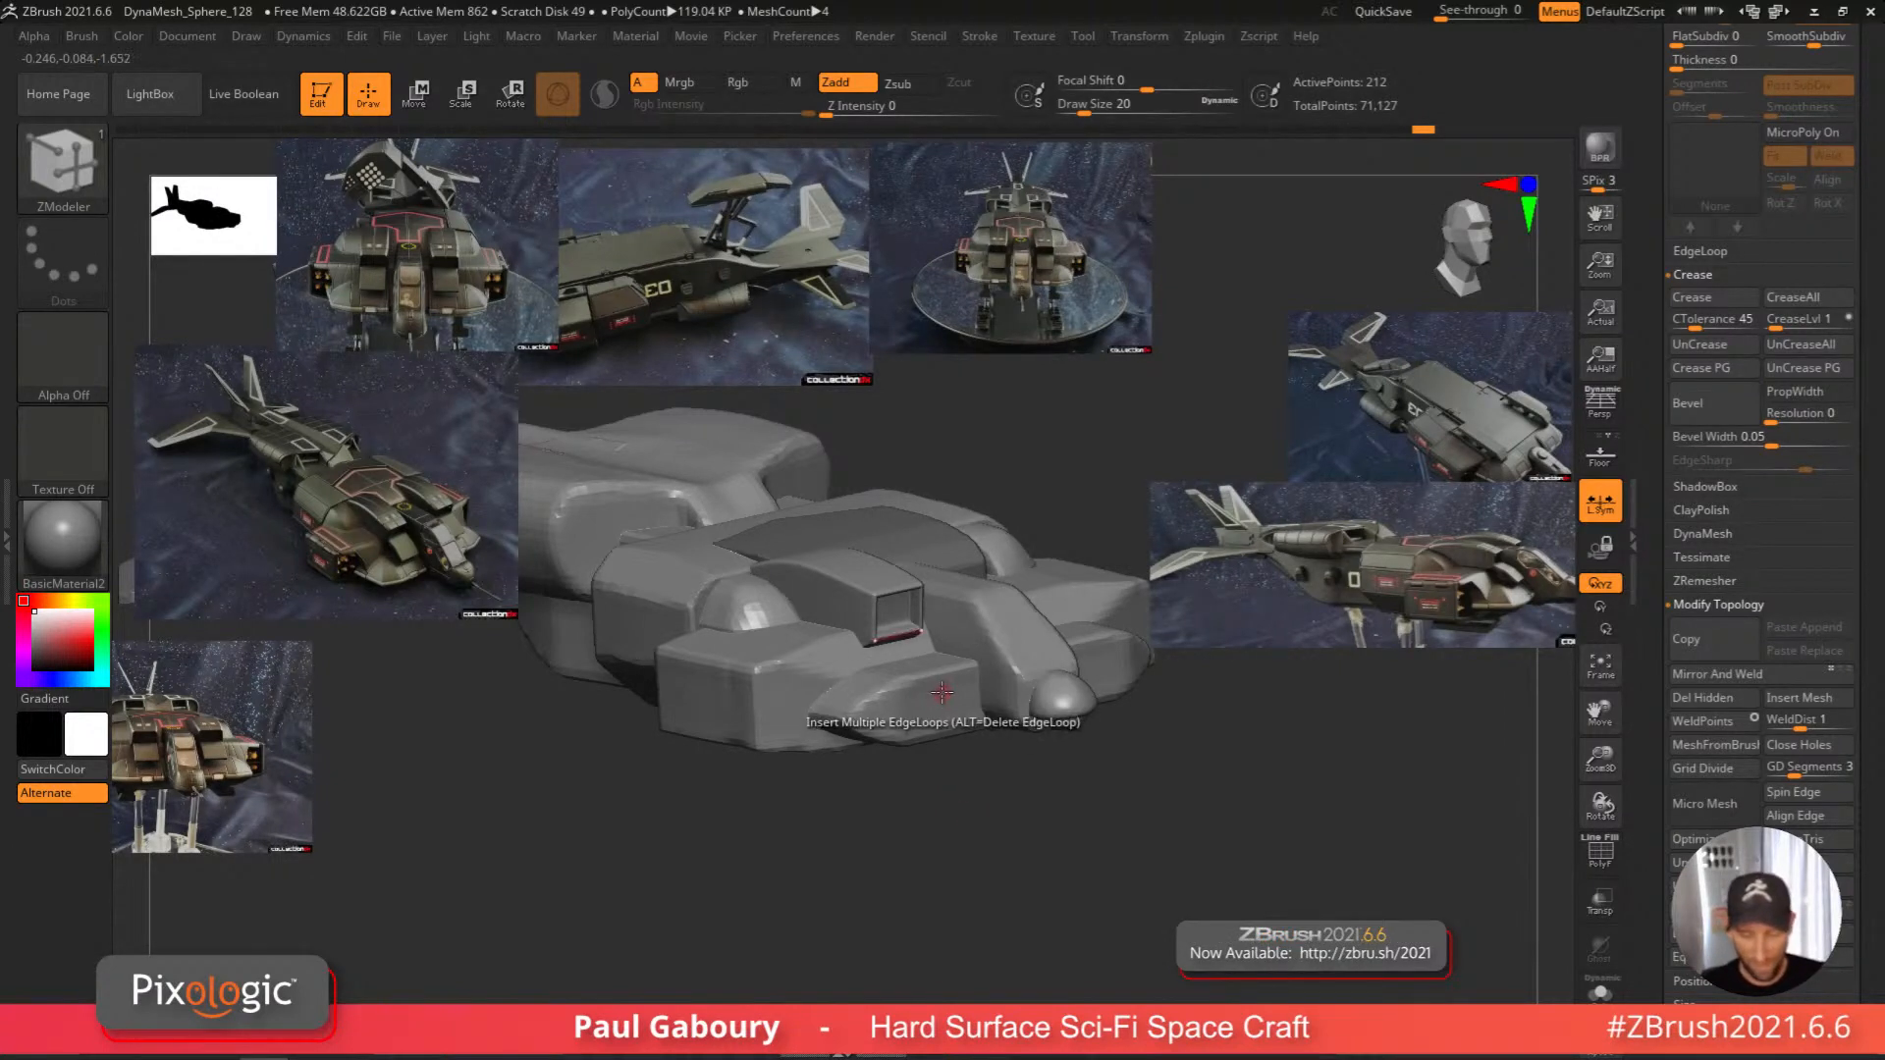
right_click_drag(941, 693, 980, 731, "ctrl")
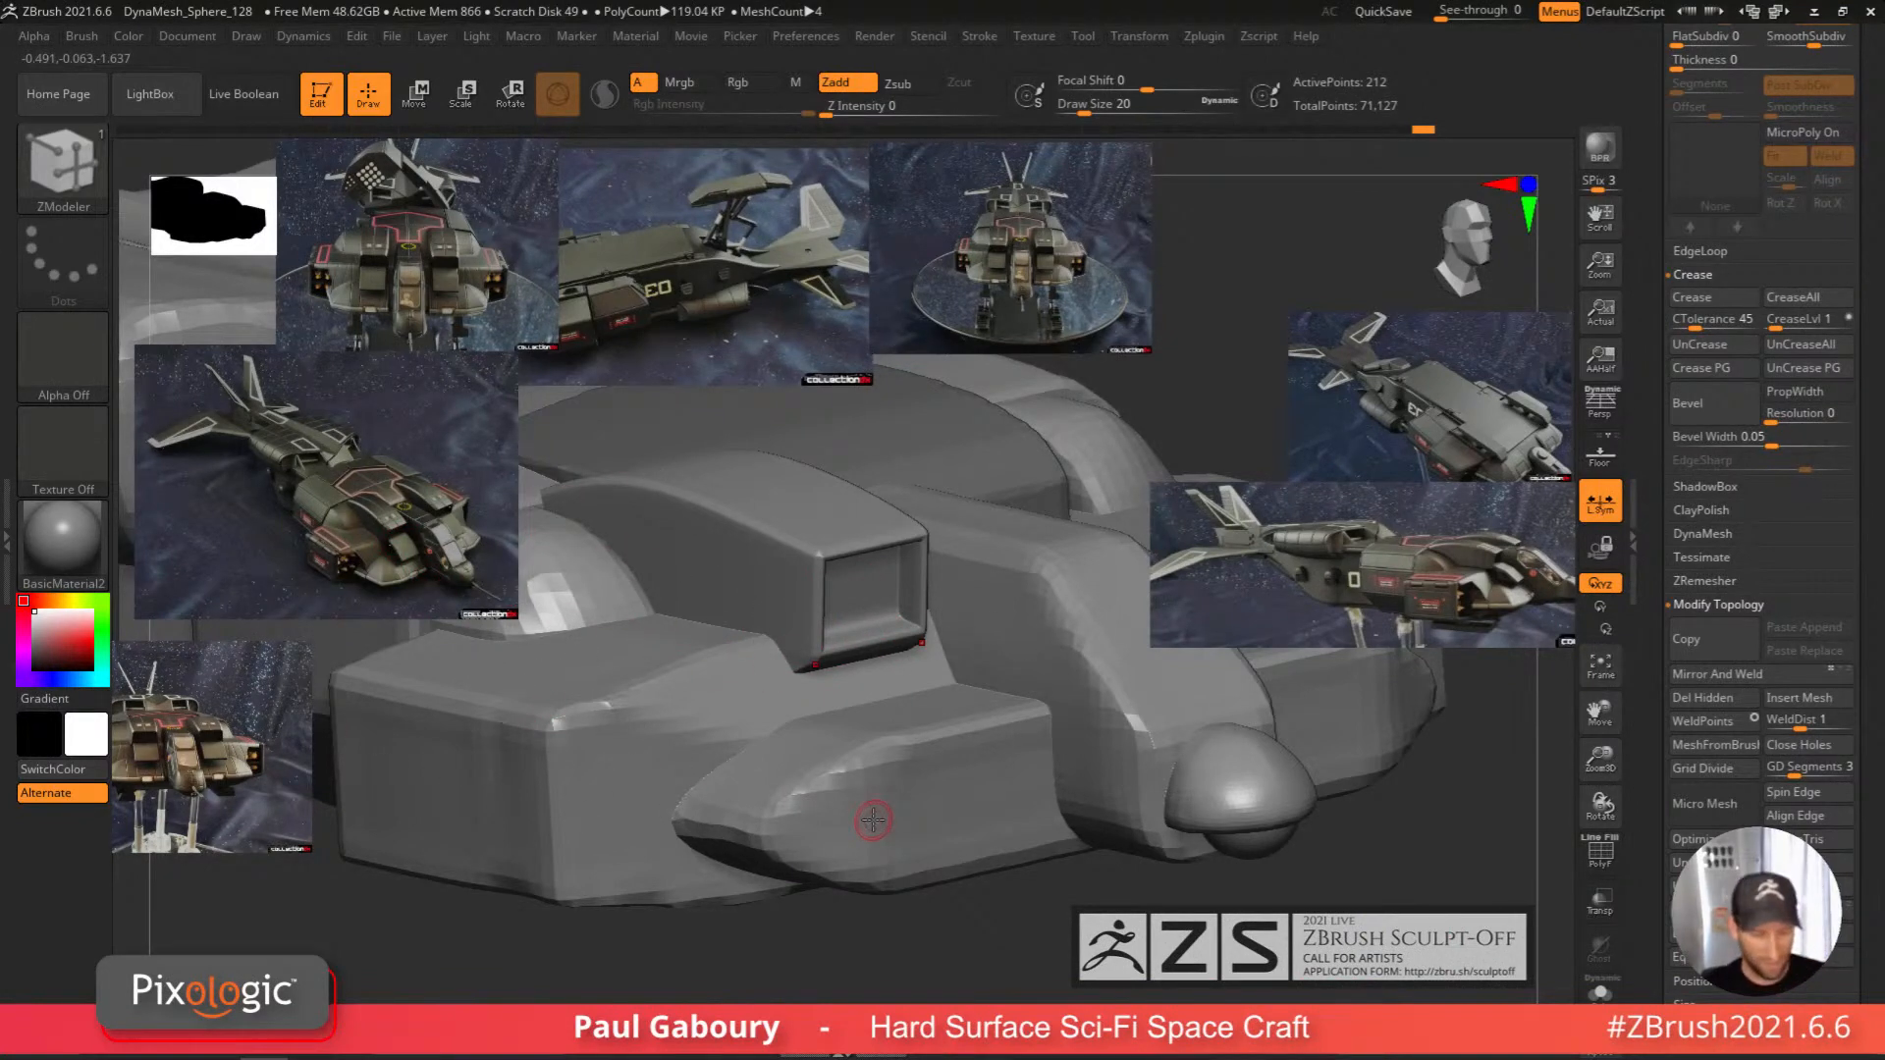
right_click_drag(865, 805, 892, 697)
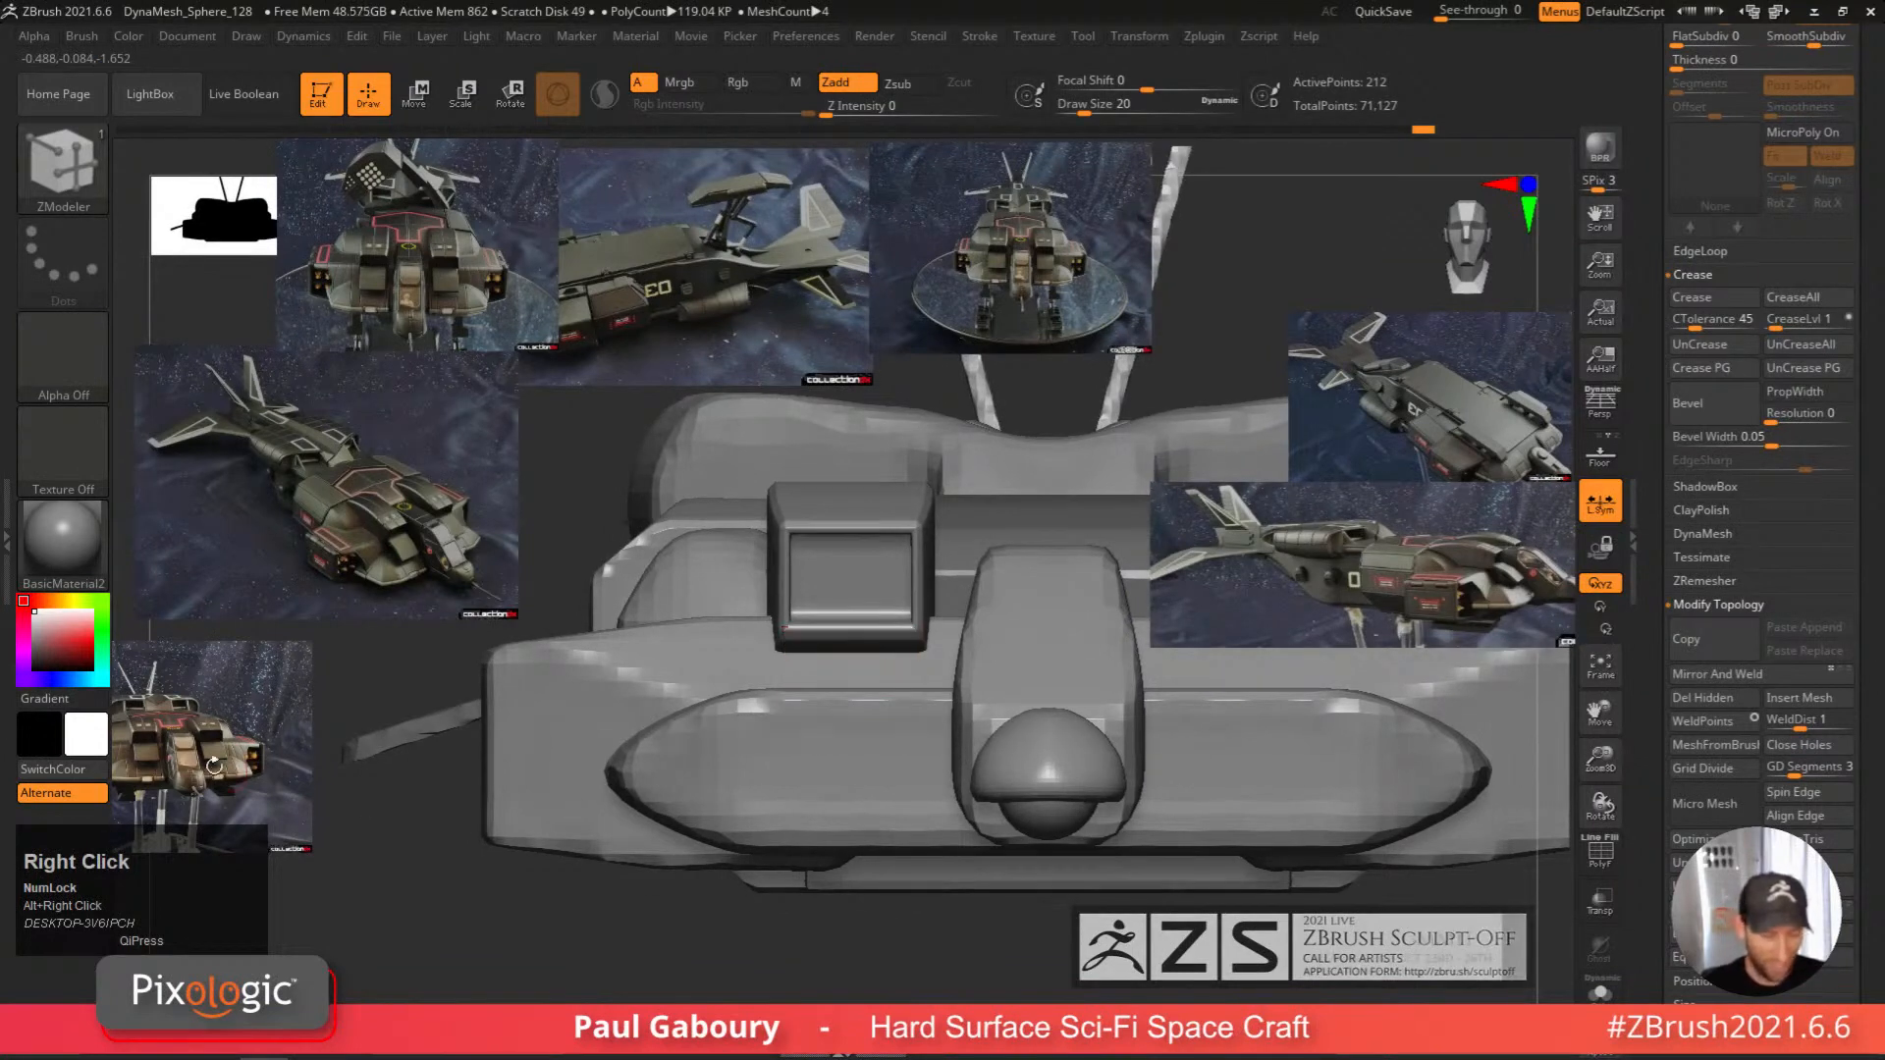
right_click_drag(908, 603, 889, 678, "ctrl")
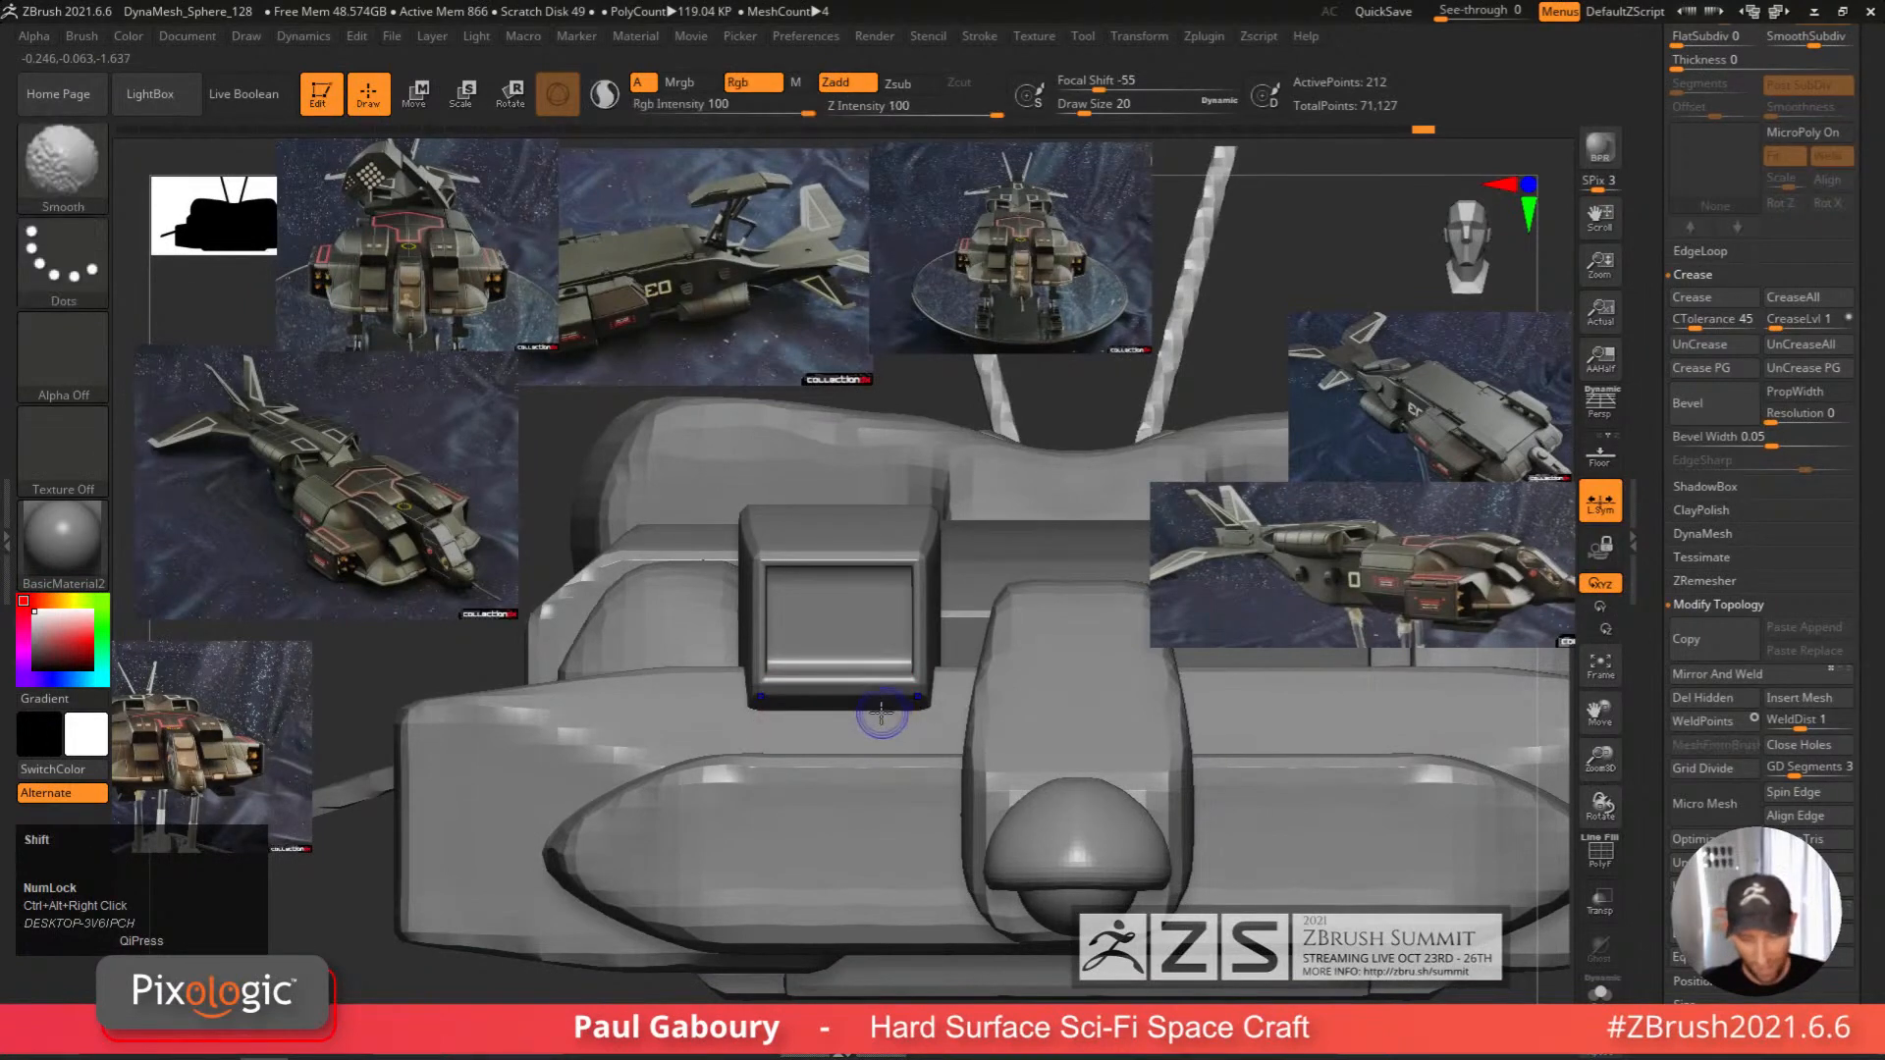
key("shift+f")
key("shift+f")
key("shift+f")
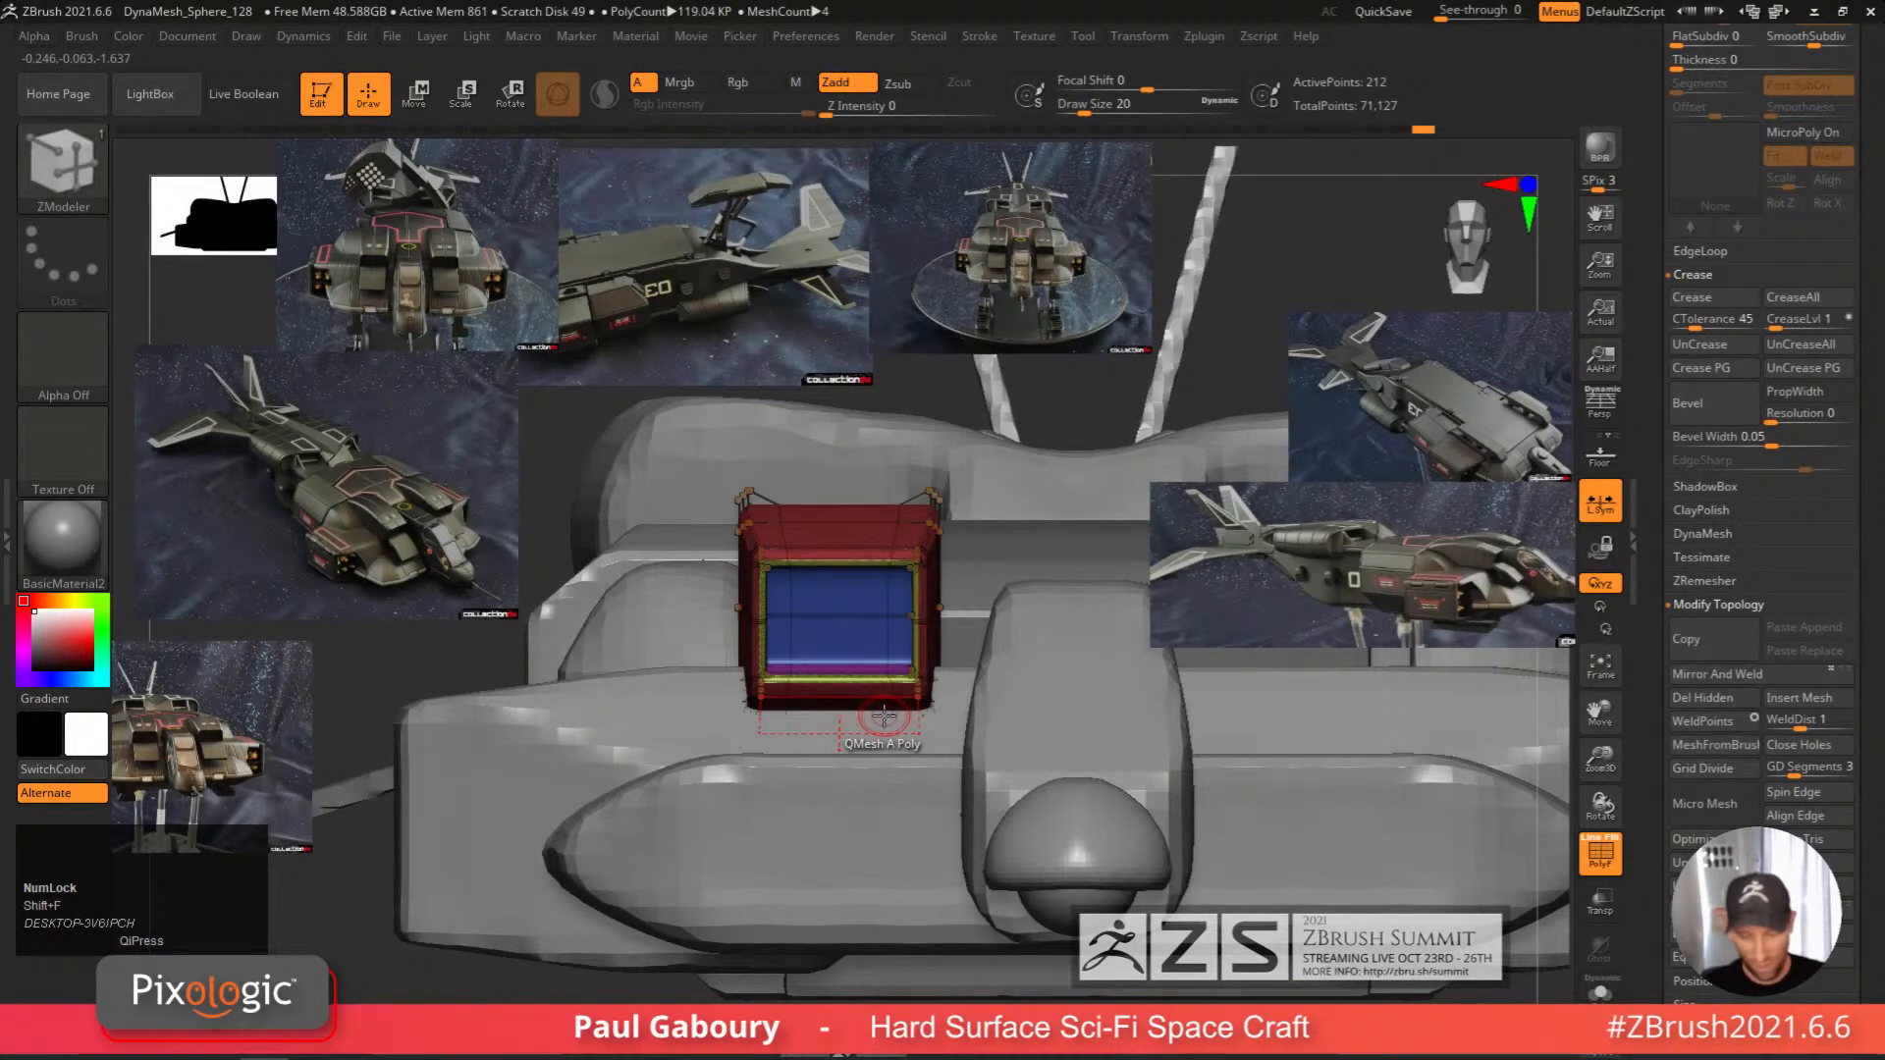
Apply the gizmo's Deformer to the intake block and move the cage's upper side points slightly inward to narrow its top.
key("w")
left_click(904, 444)
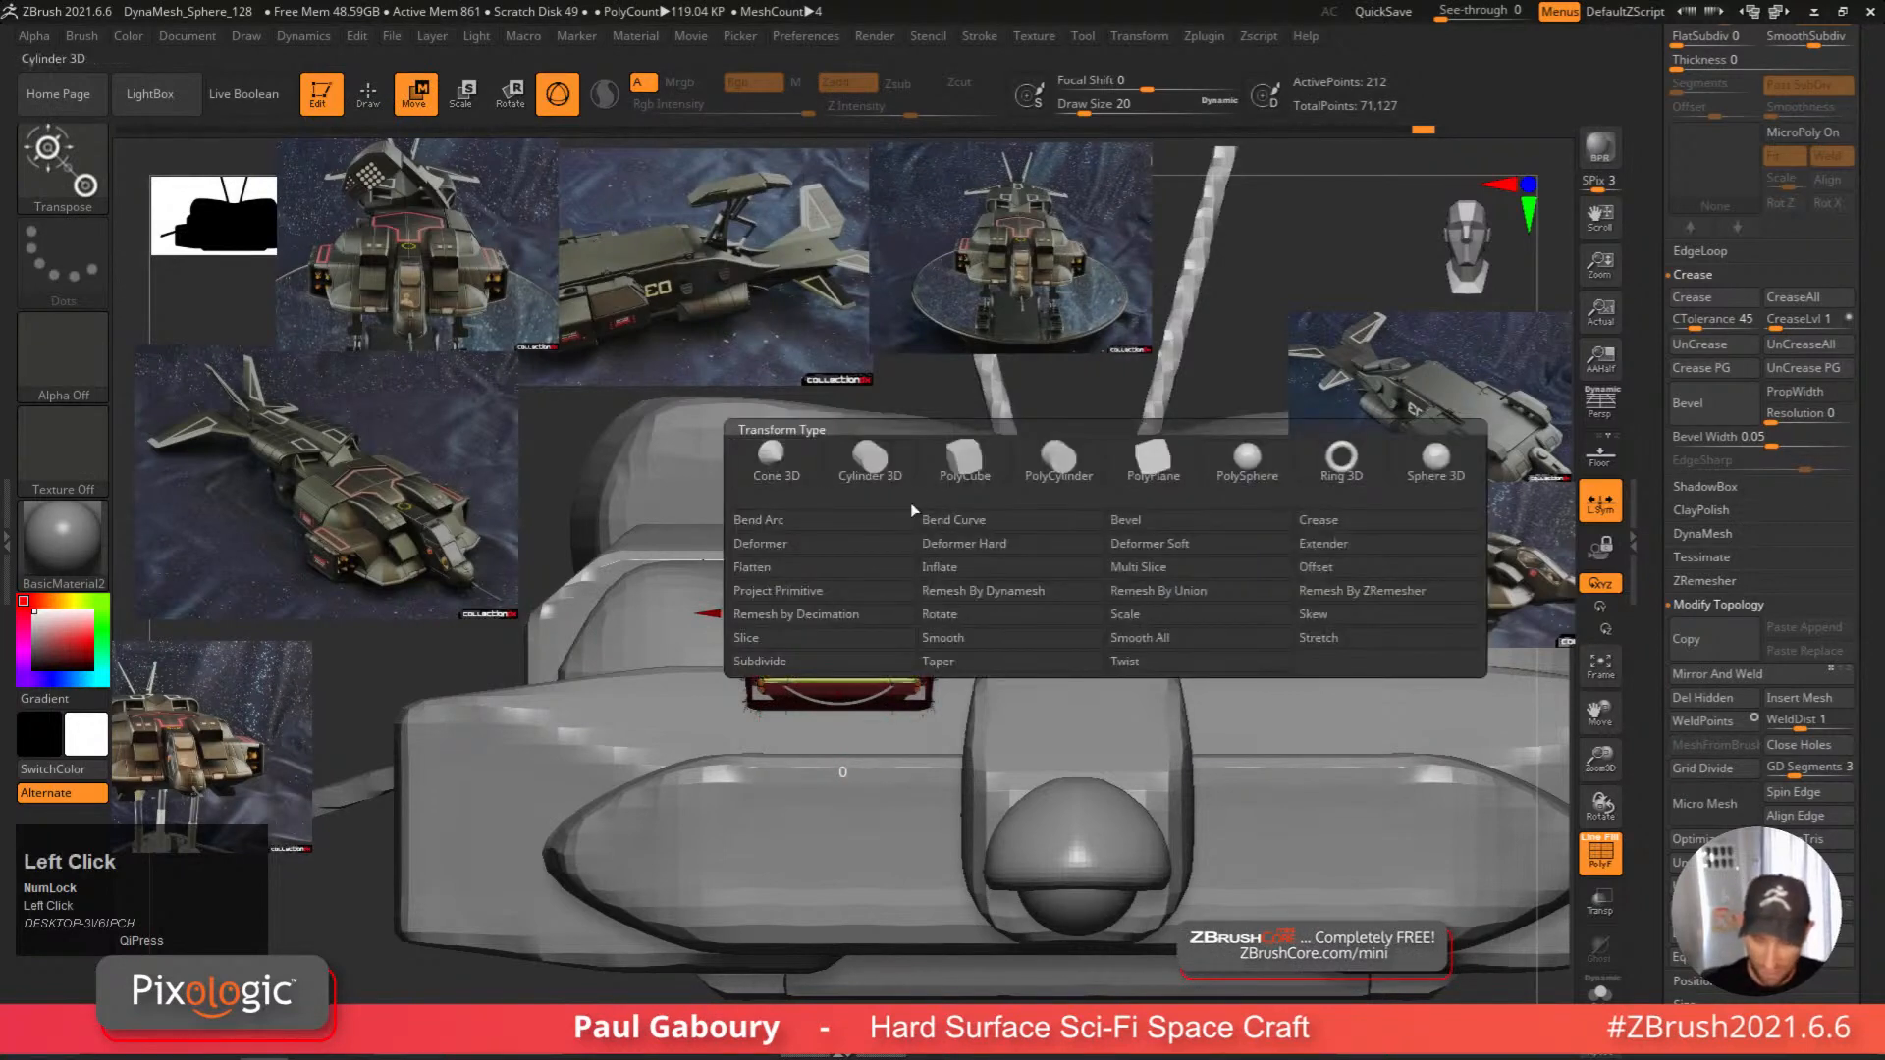
left_click(857, 546)
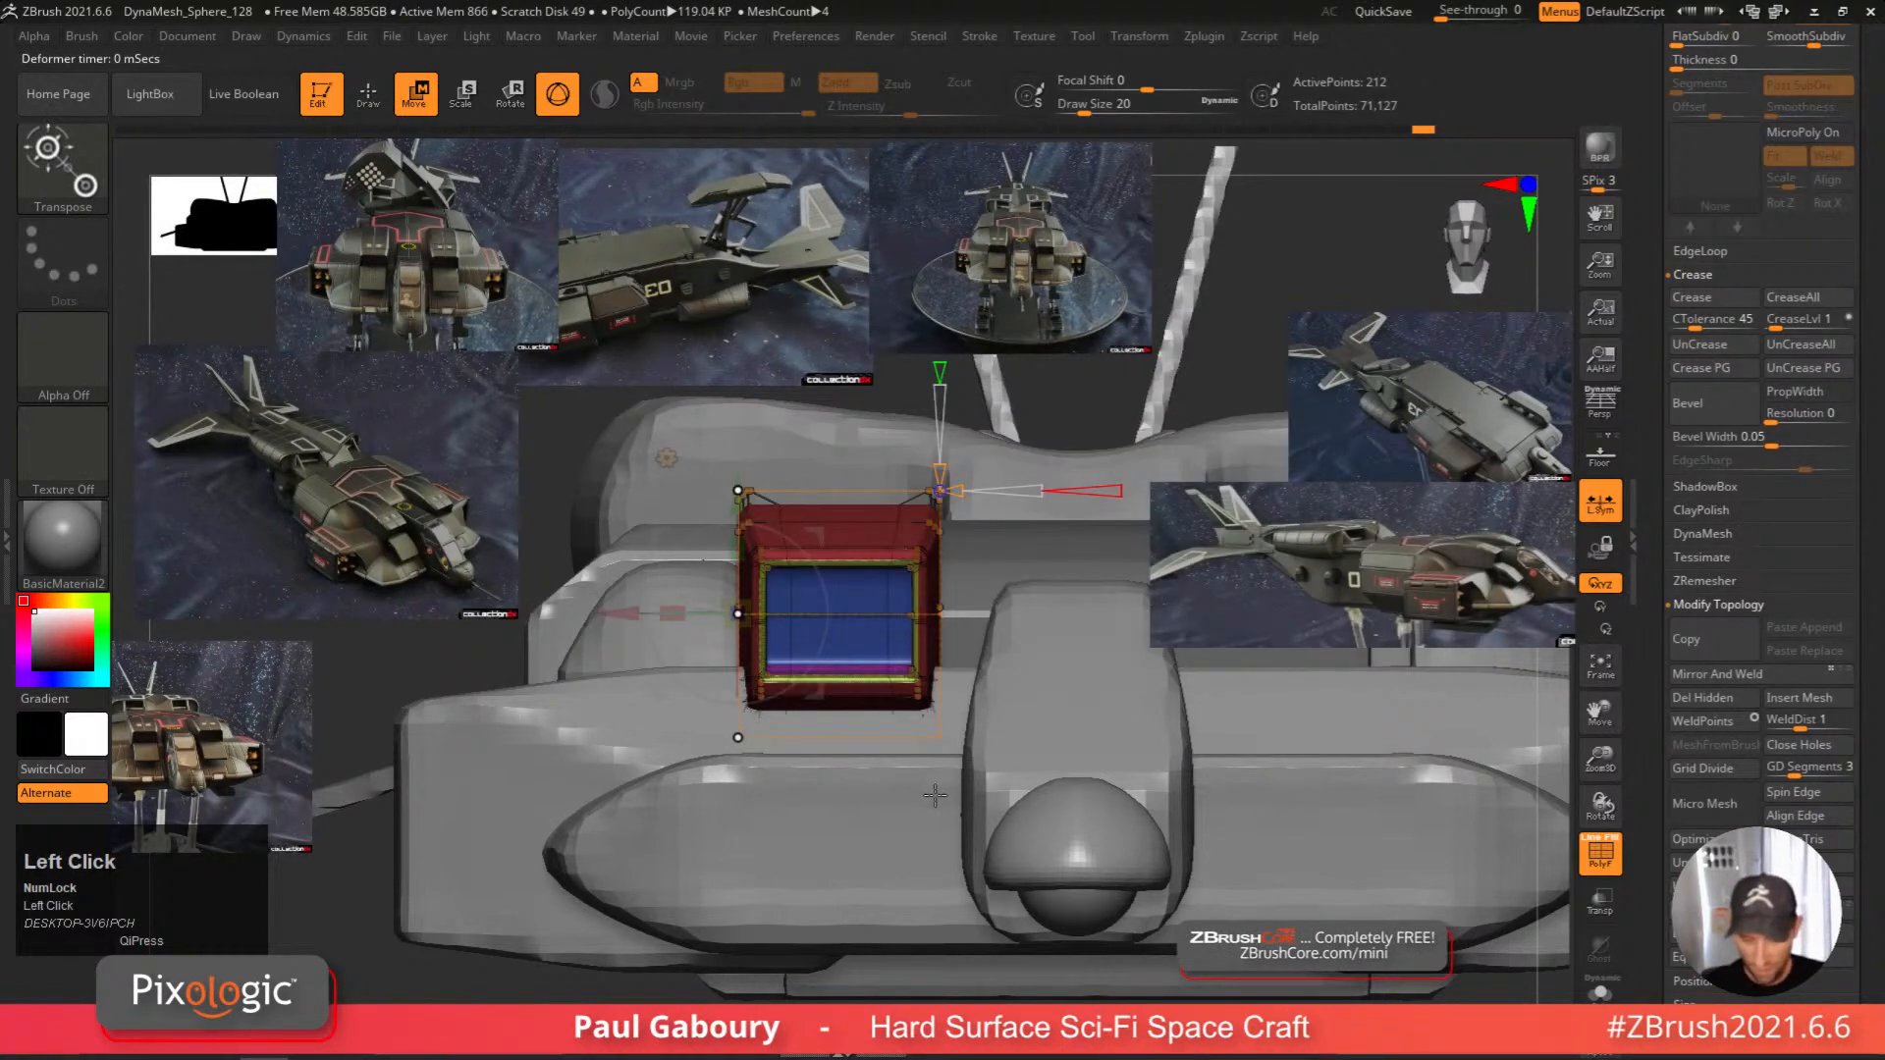
right_click_drag(934, 795, 929, 721, "ctrl")
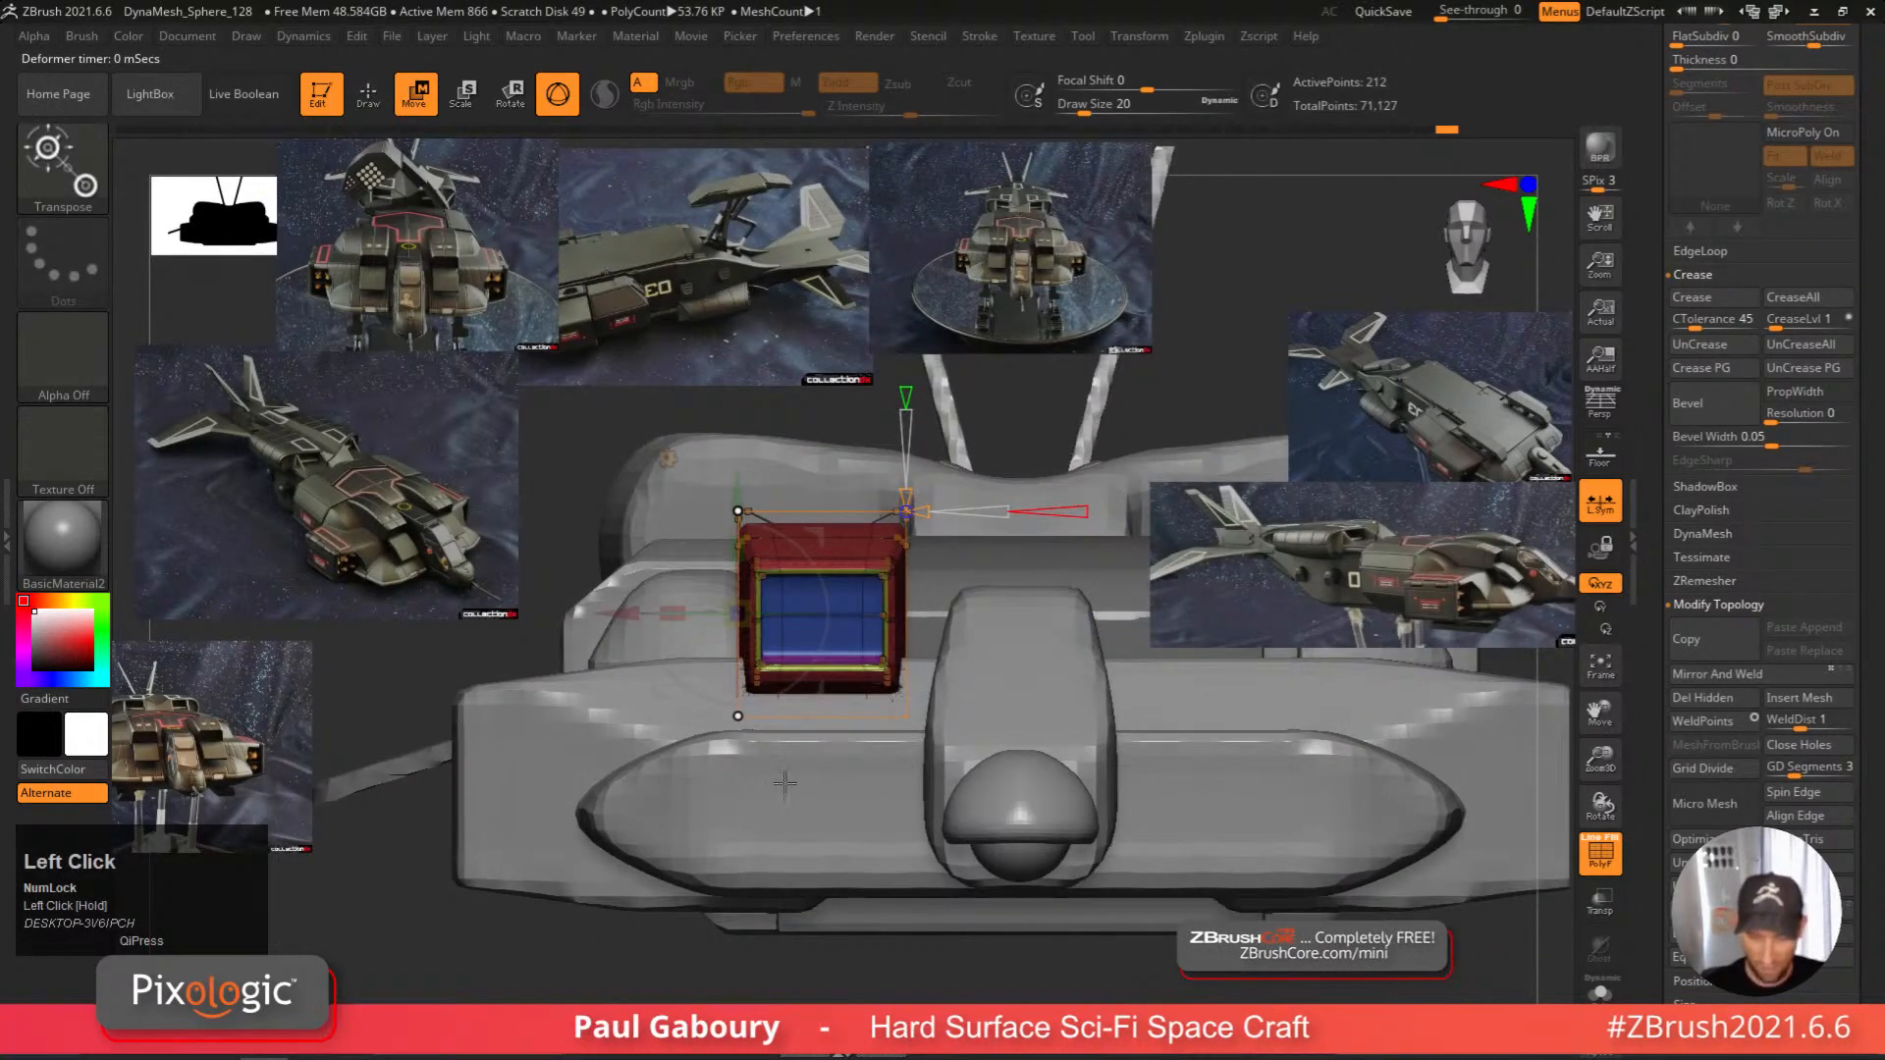
left_click_drag(558, 410, 796, 555, "ctrl")
right_click_drag(776, 590, 774, 663, "ctrl")
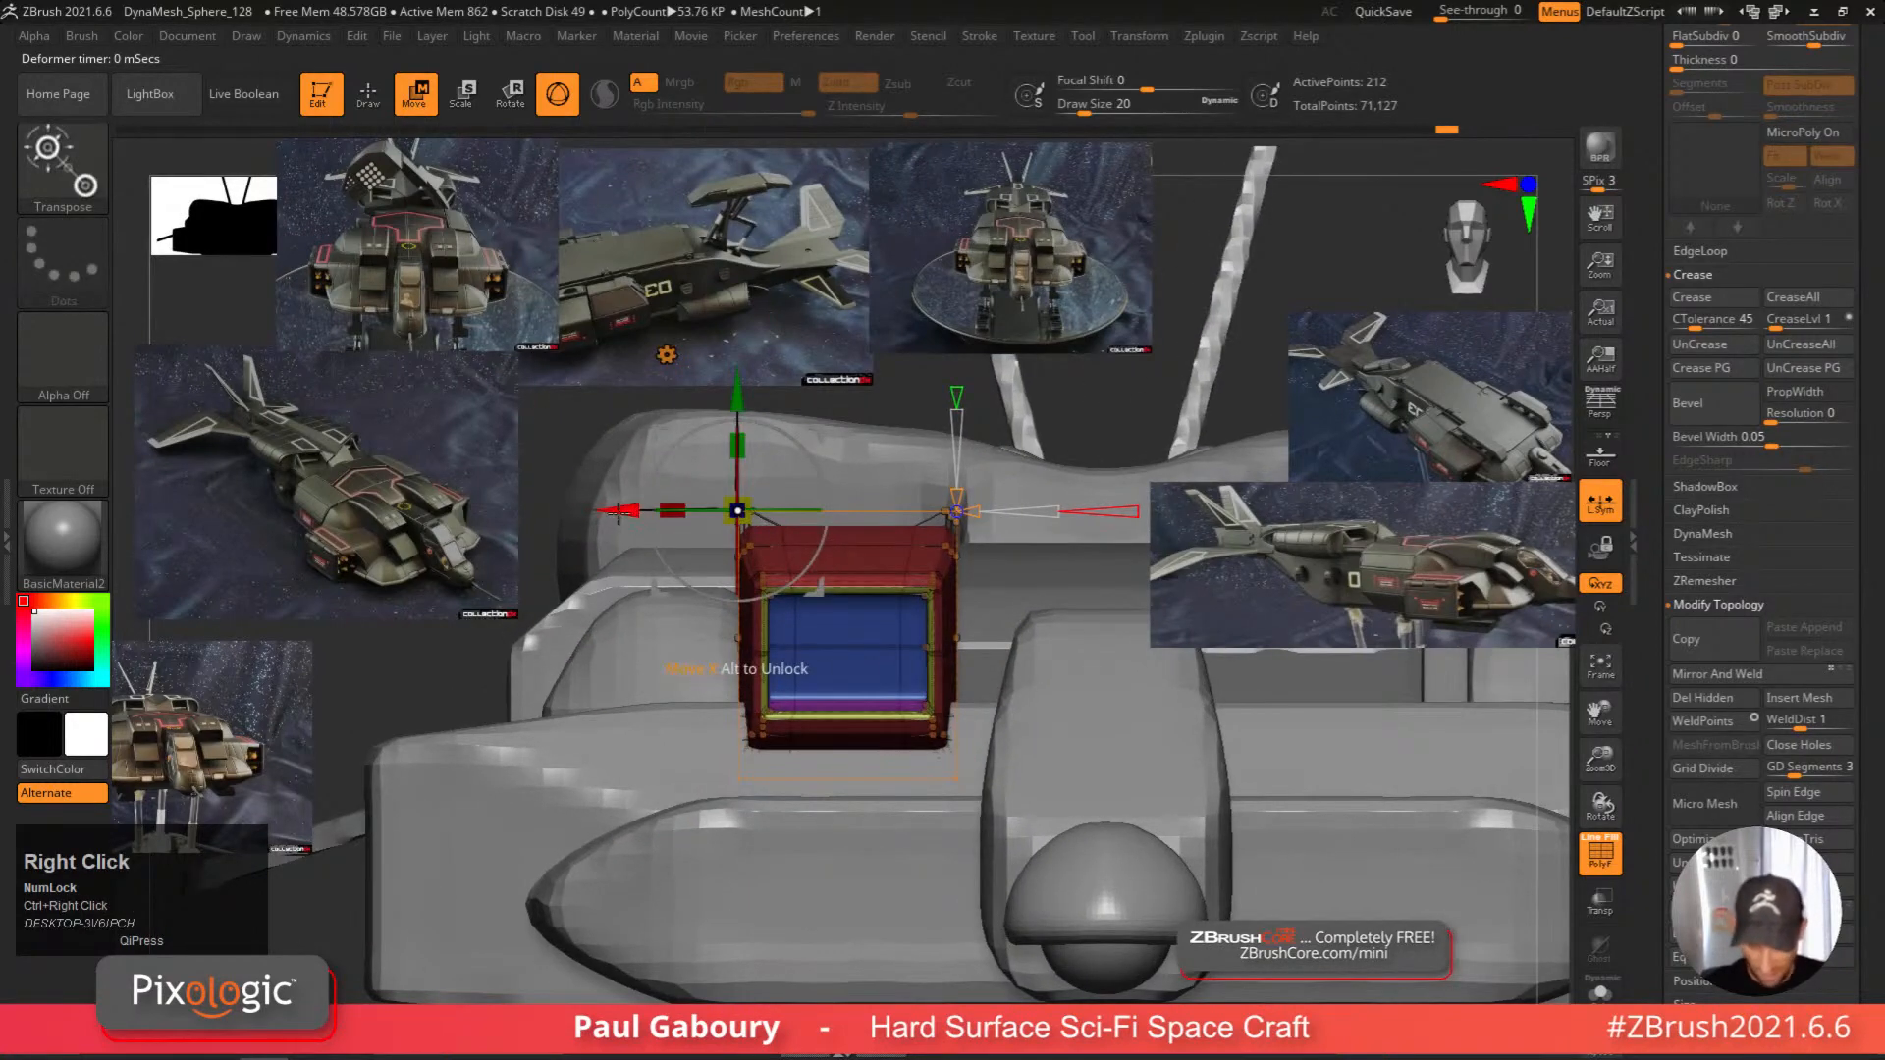
left_click_drag(616, 509, 626, 510)
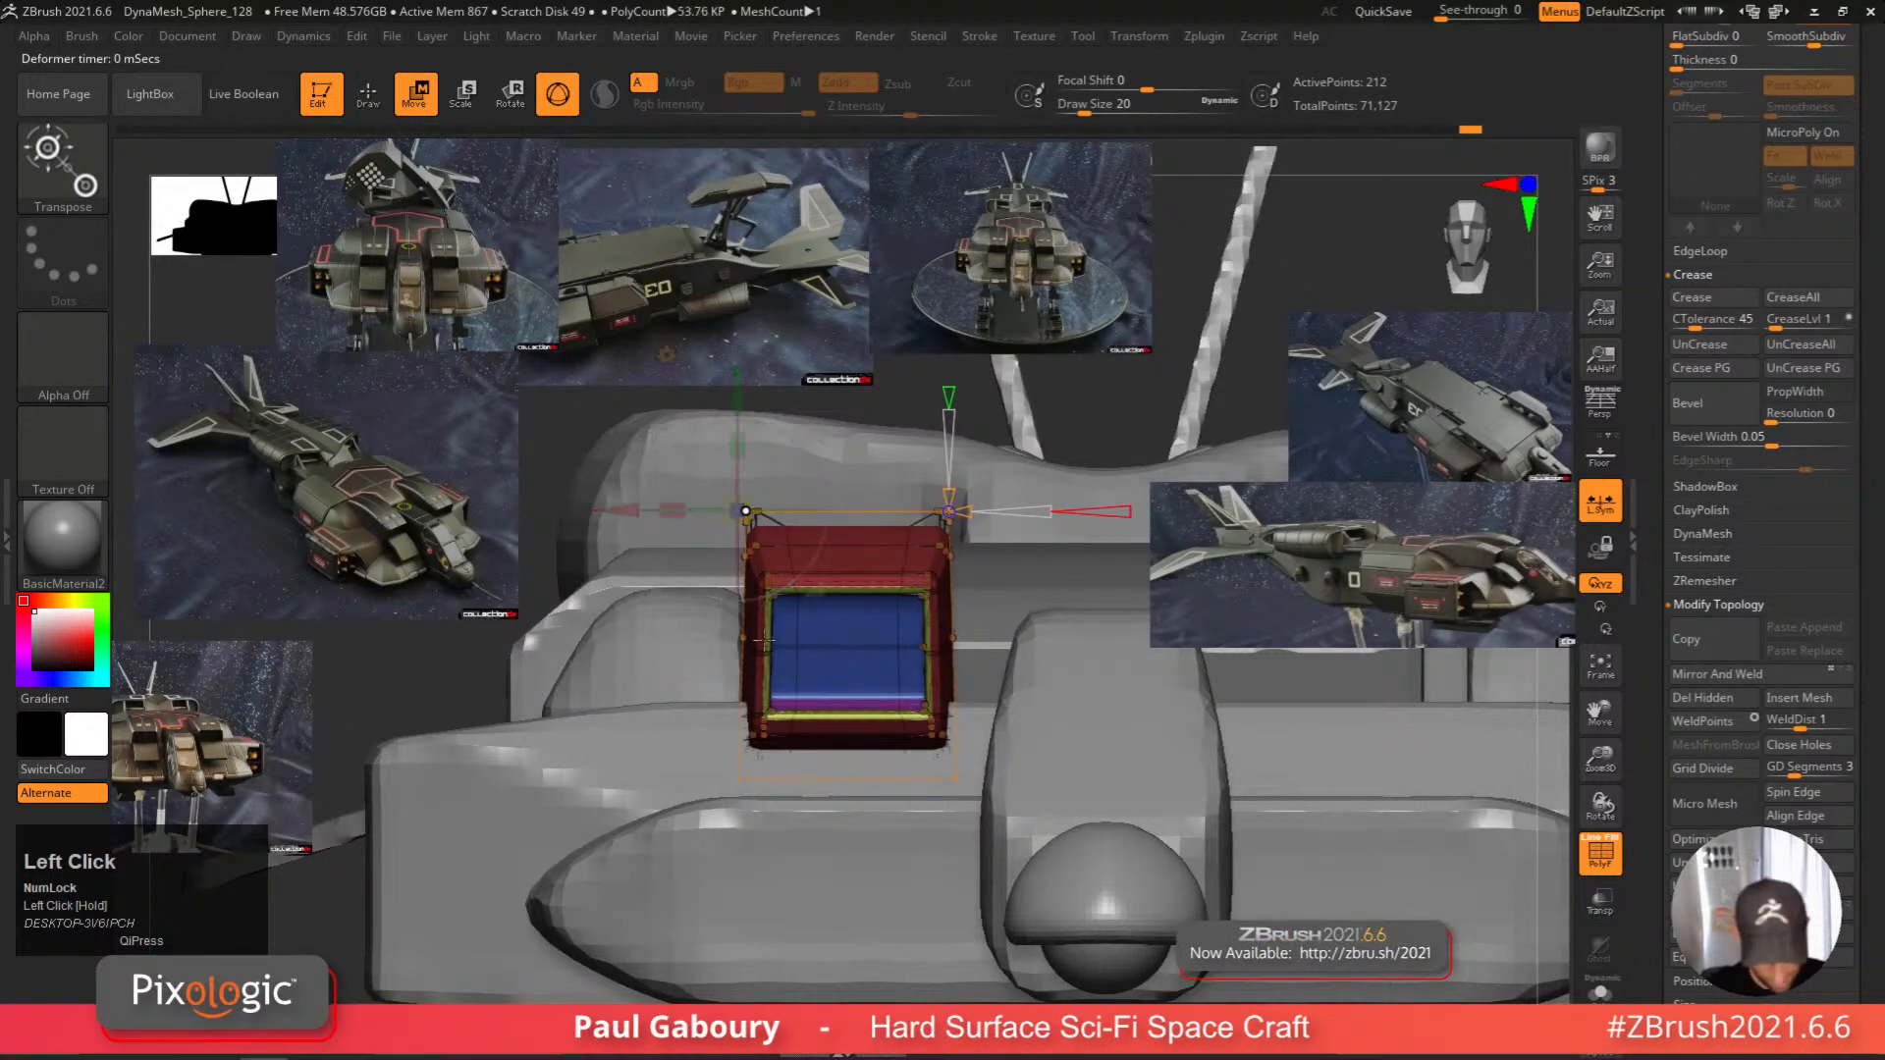
Try to widen the Front Intake block by masking one half and moving the unmasked half sideways along X.
mouse_move(958, 766)
right_mouse_down("ctrl")
mouse_move(943, 751)
mouse_move(935, 771)
mouse_move(949, 750)
right_mouse_up("ctrl")
key("q")
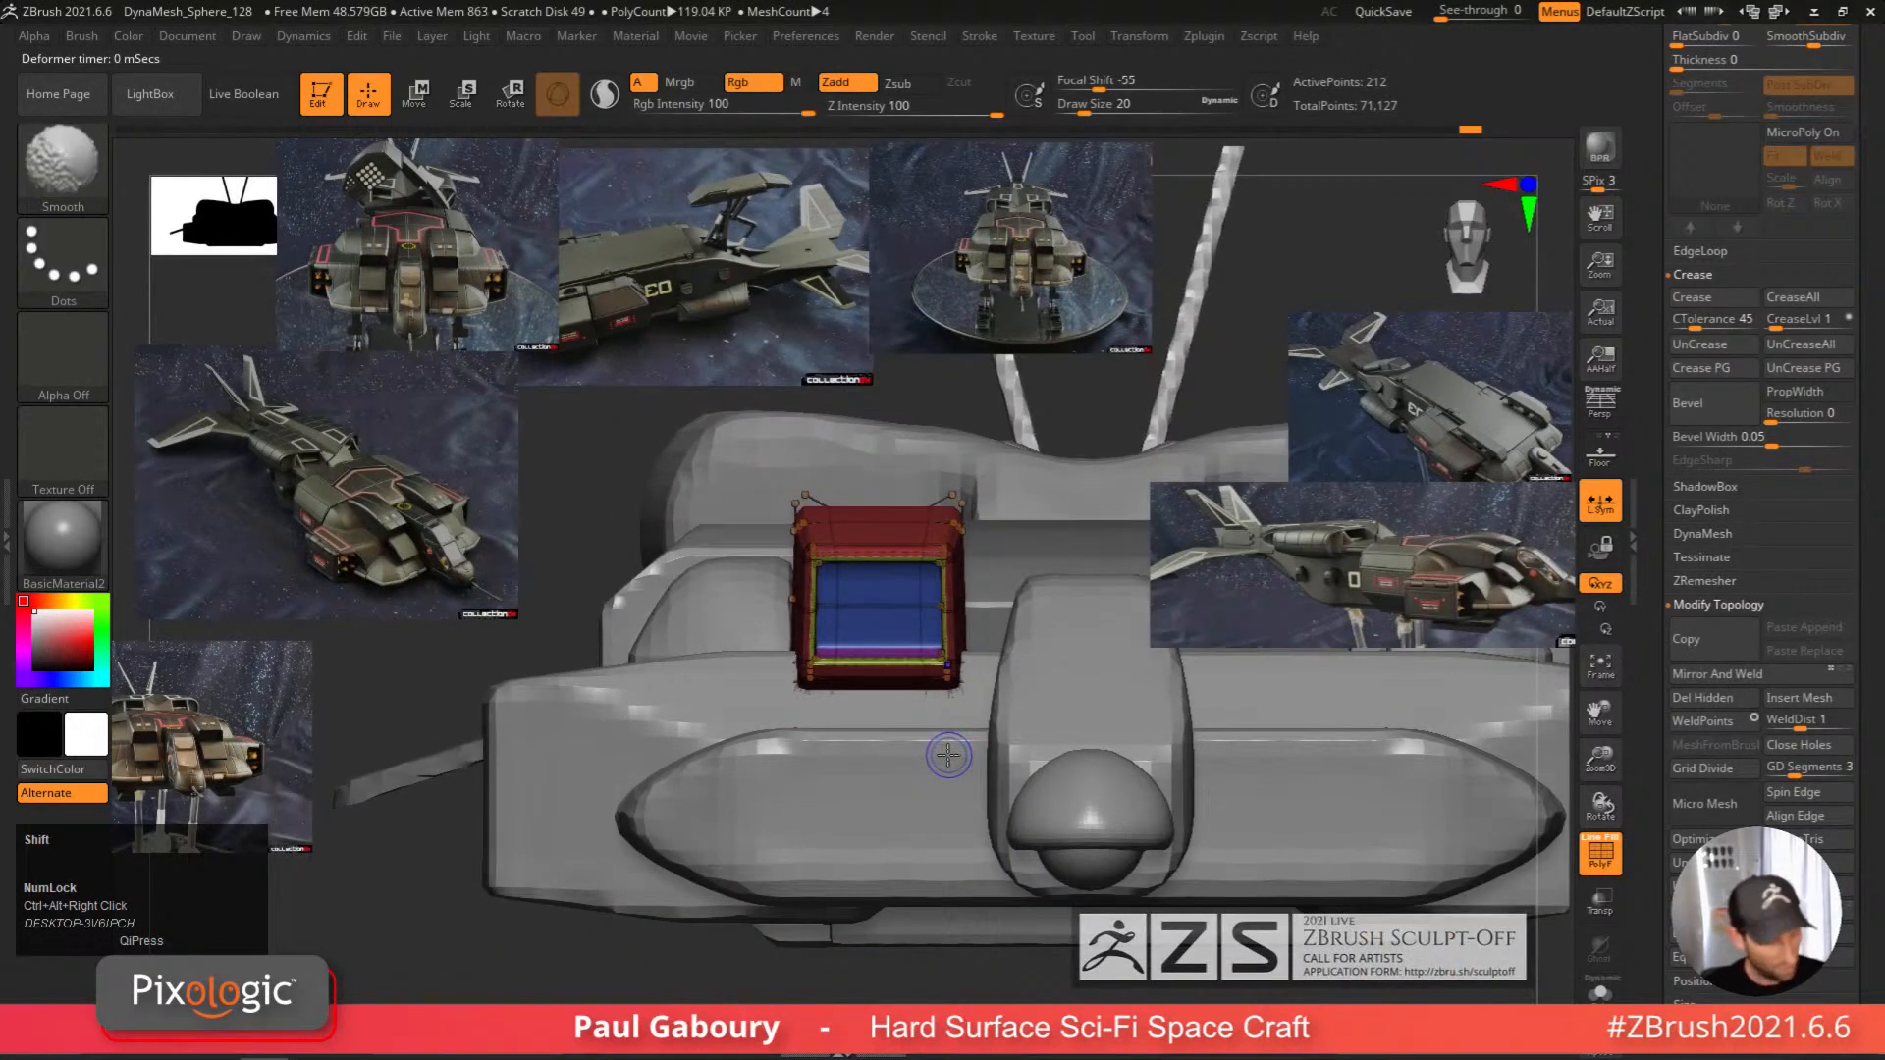
key("shift+f")
right_click_drag(1022, 650, 969, 782, "ctrl")
key("shift+f")
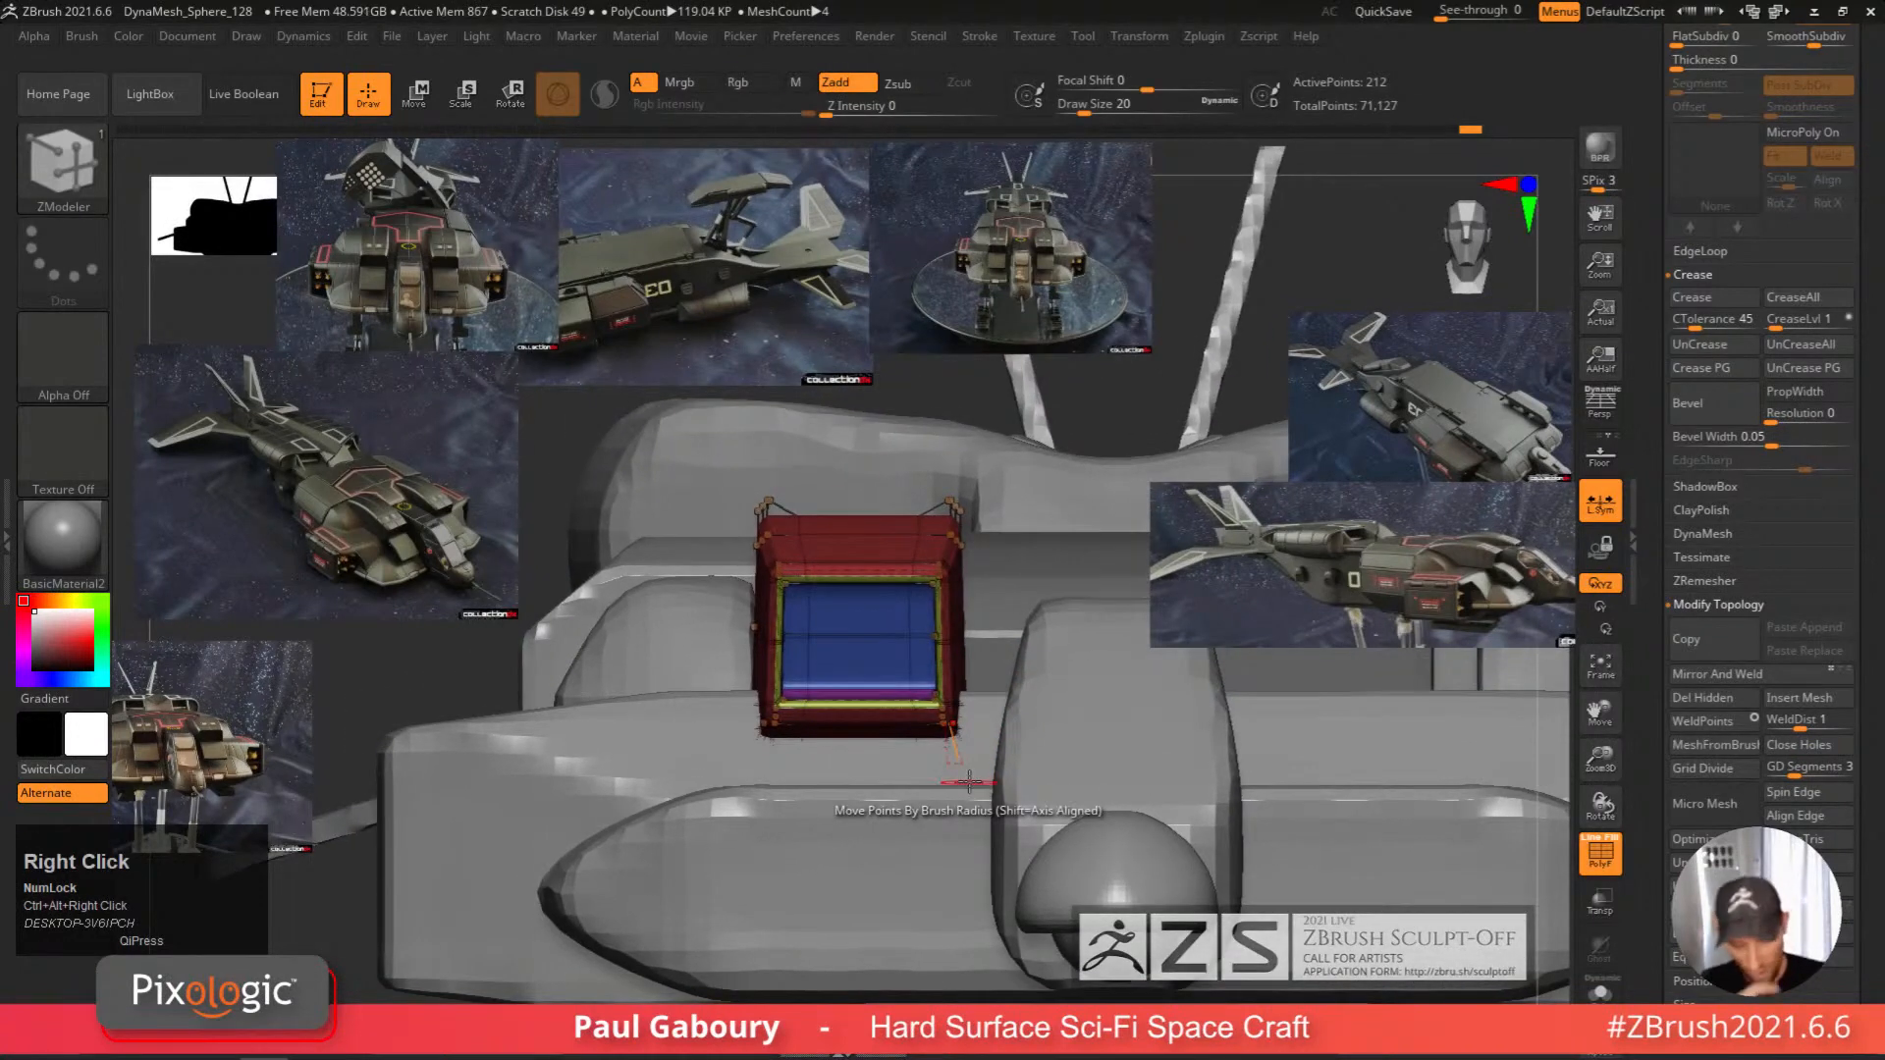
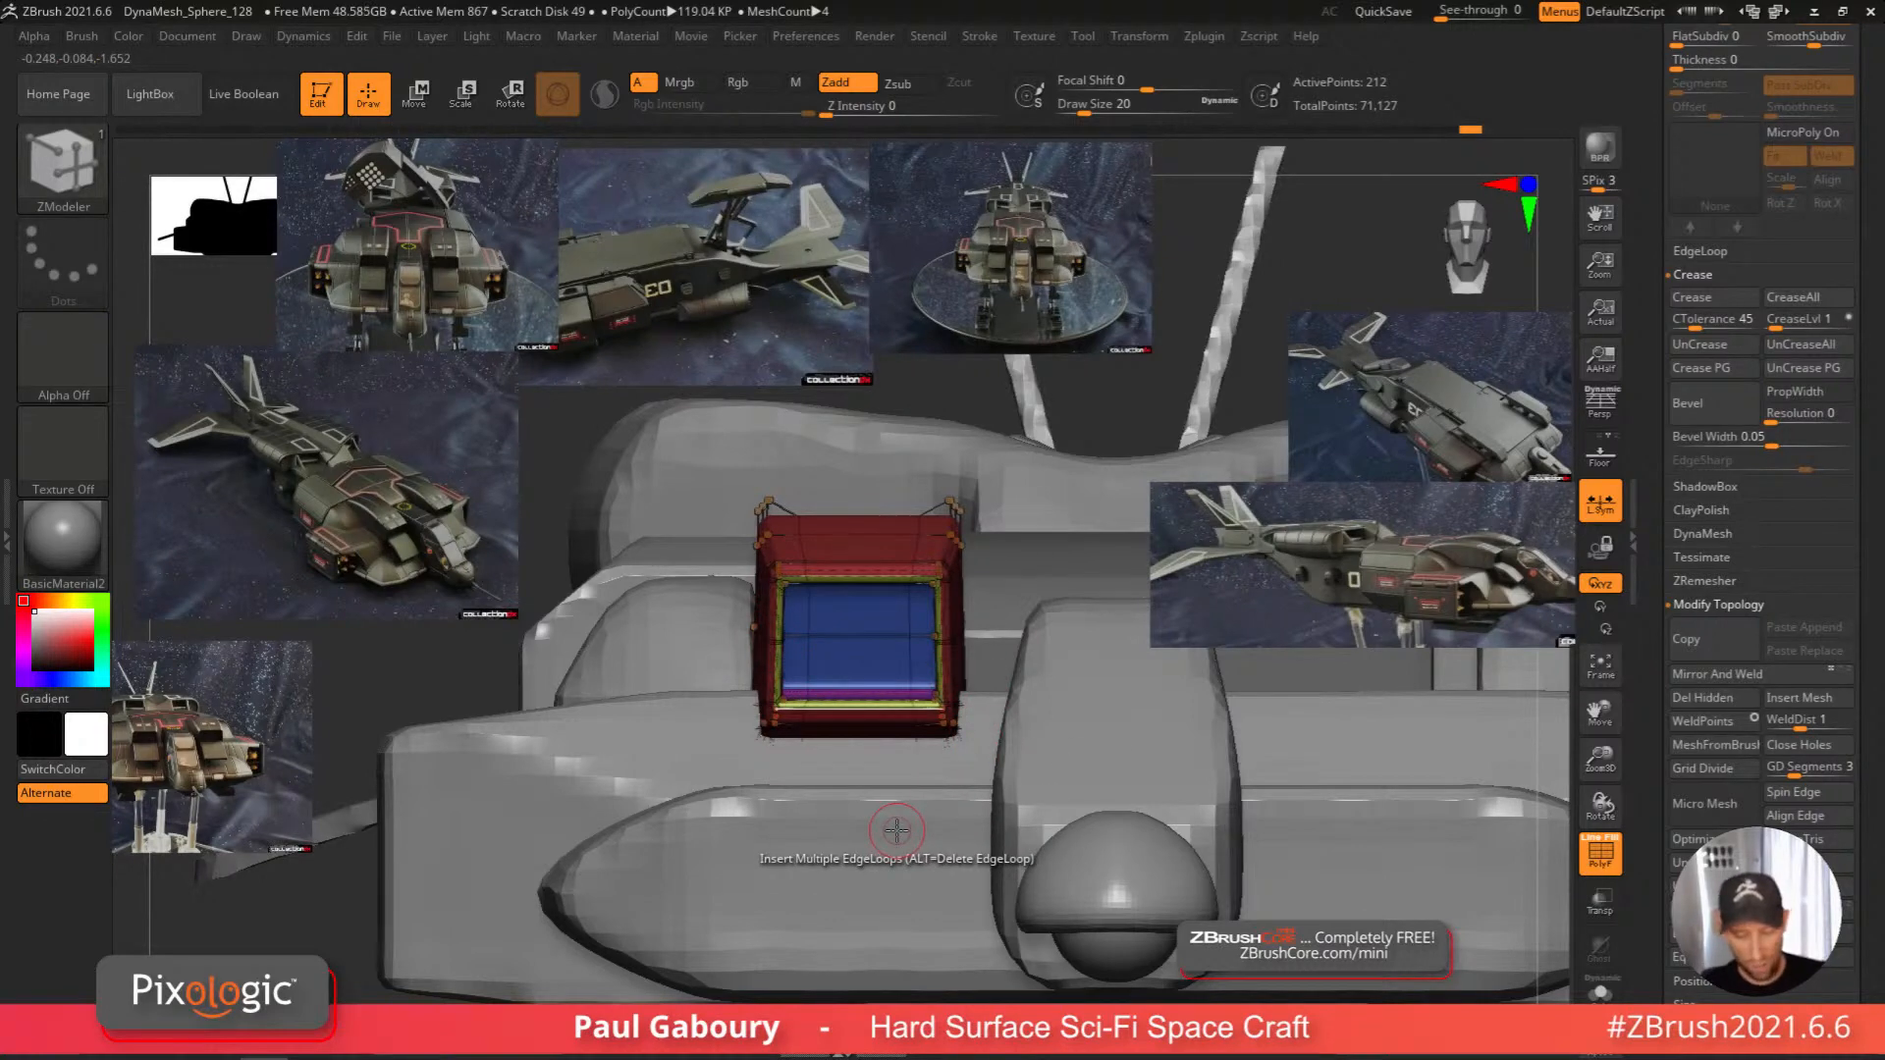
right_click_drag(972, 800, 897, 705, "ctrl")
left_click_drag(850, 429, 990, 776, "ctrl")
key("w")
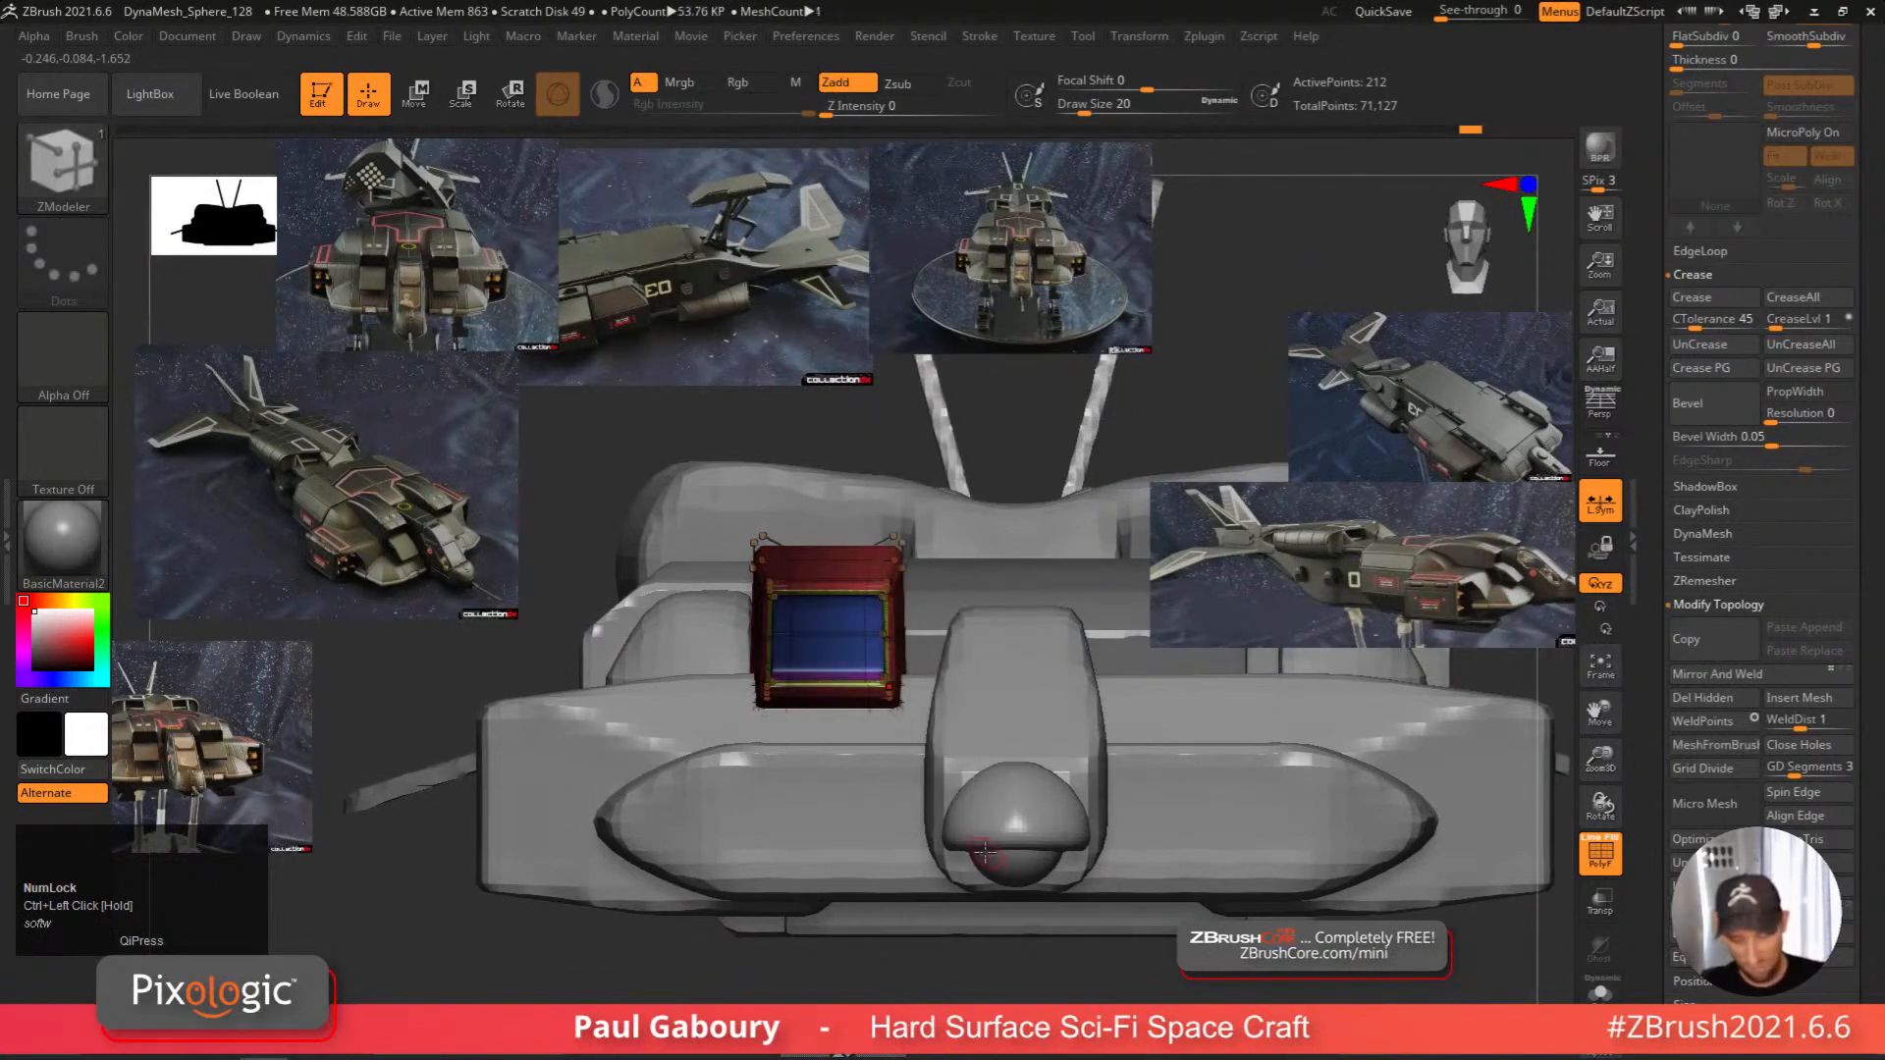
key("w")
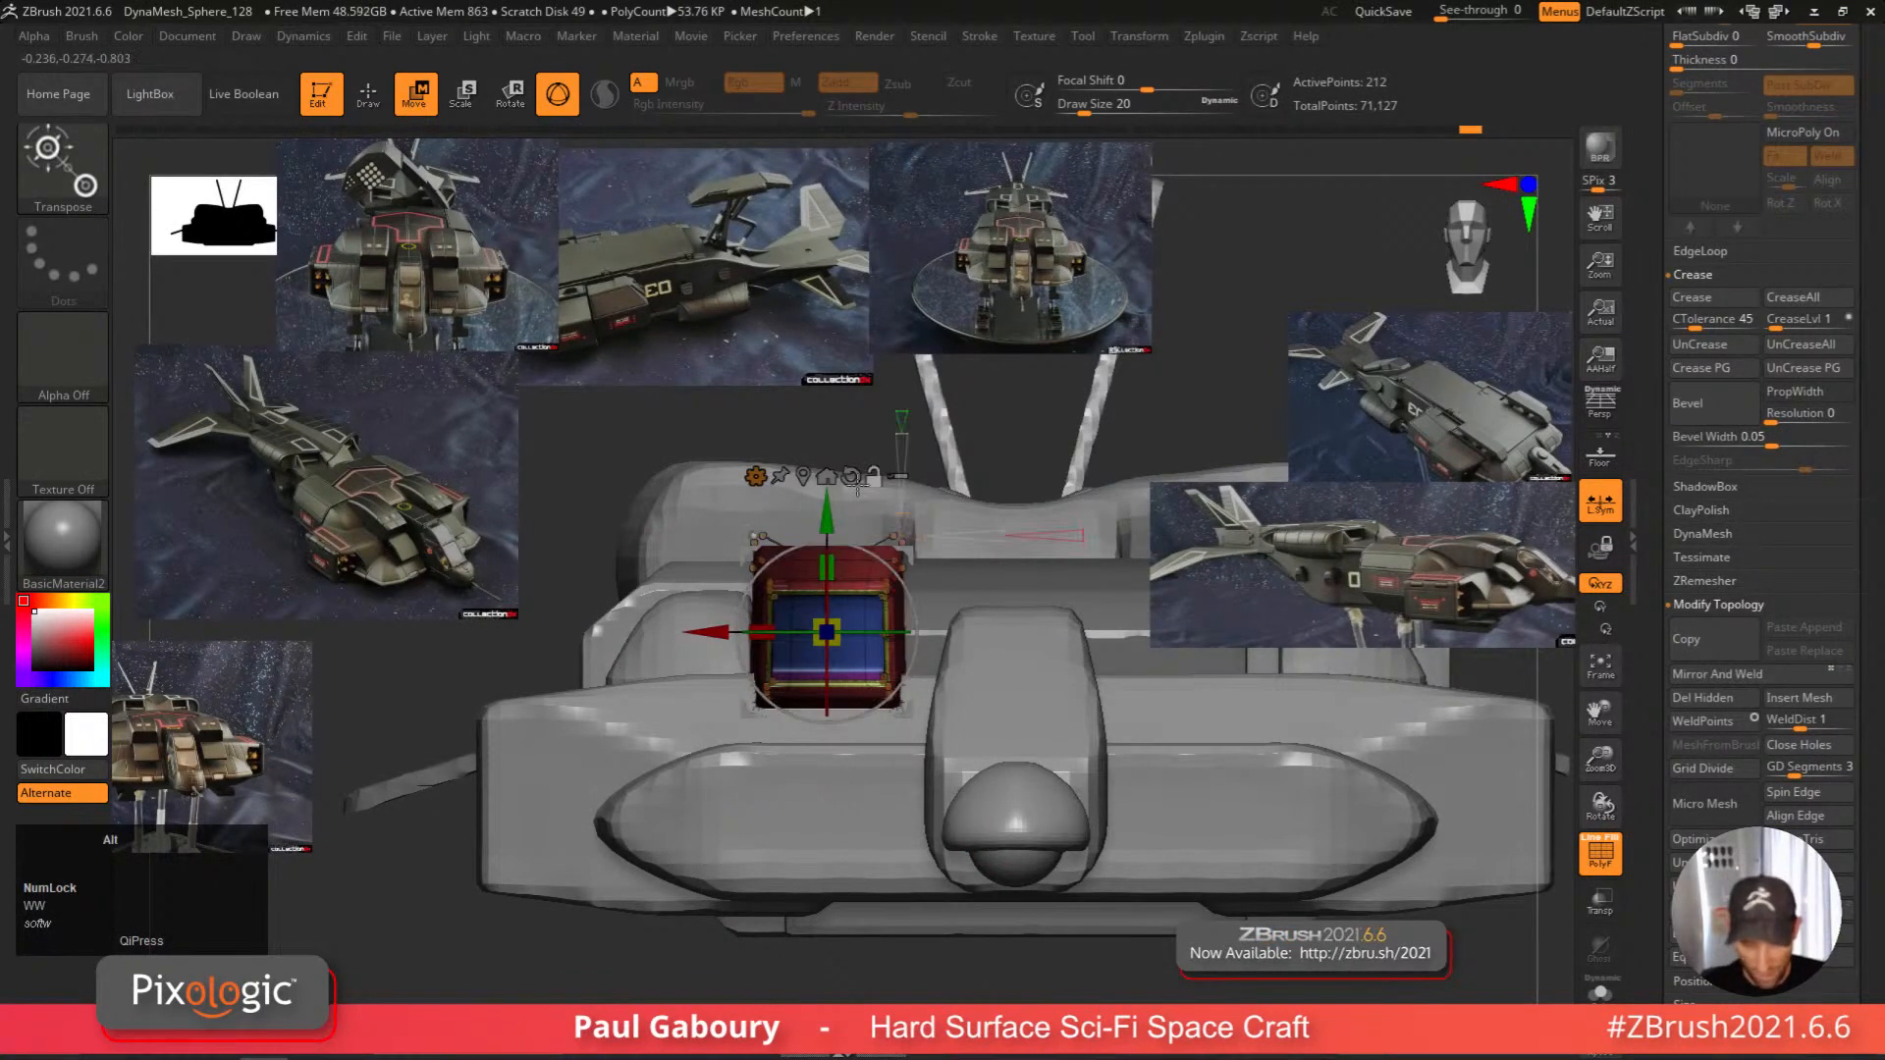
left_click_drag(692, 634, 710, 645)
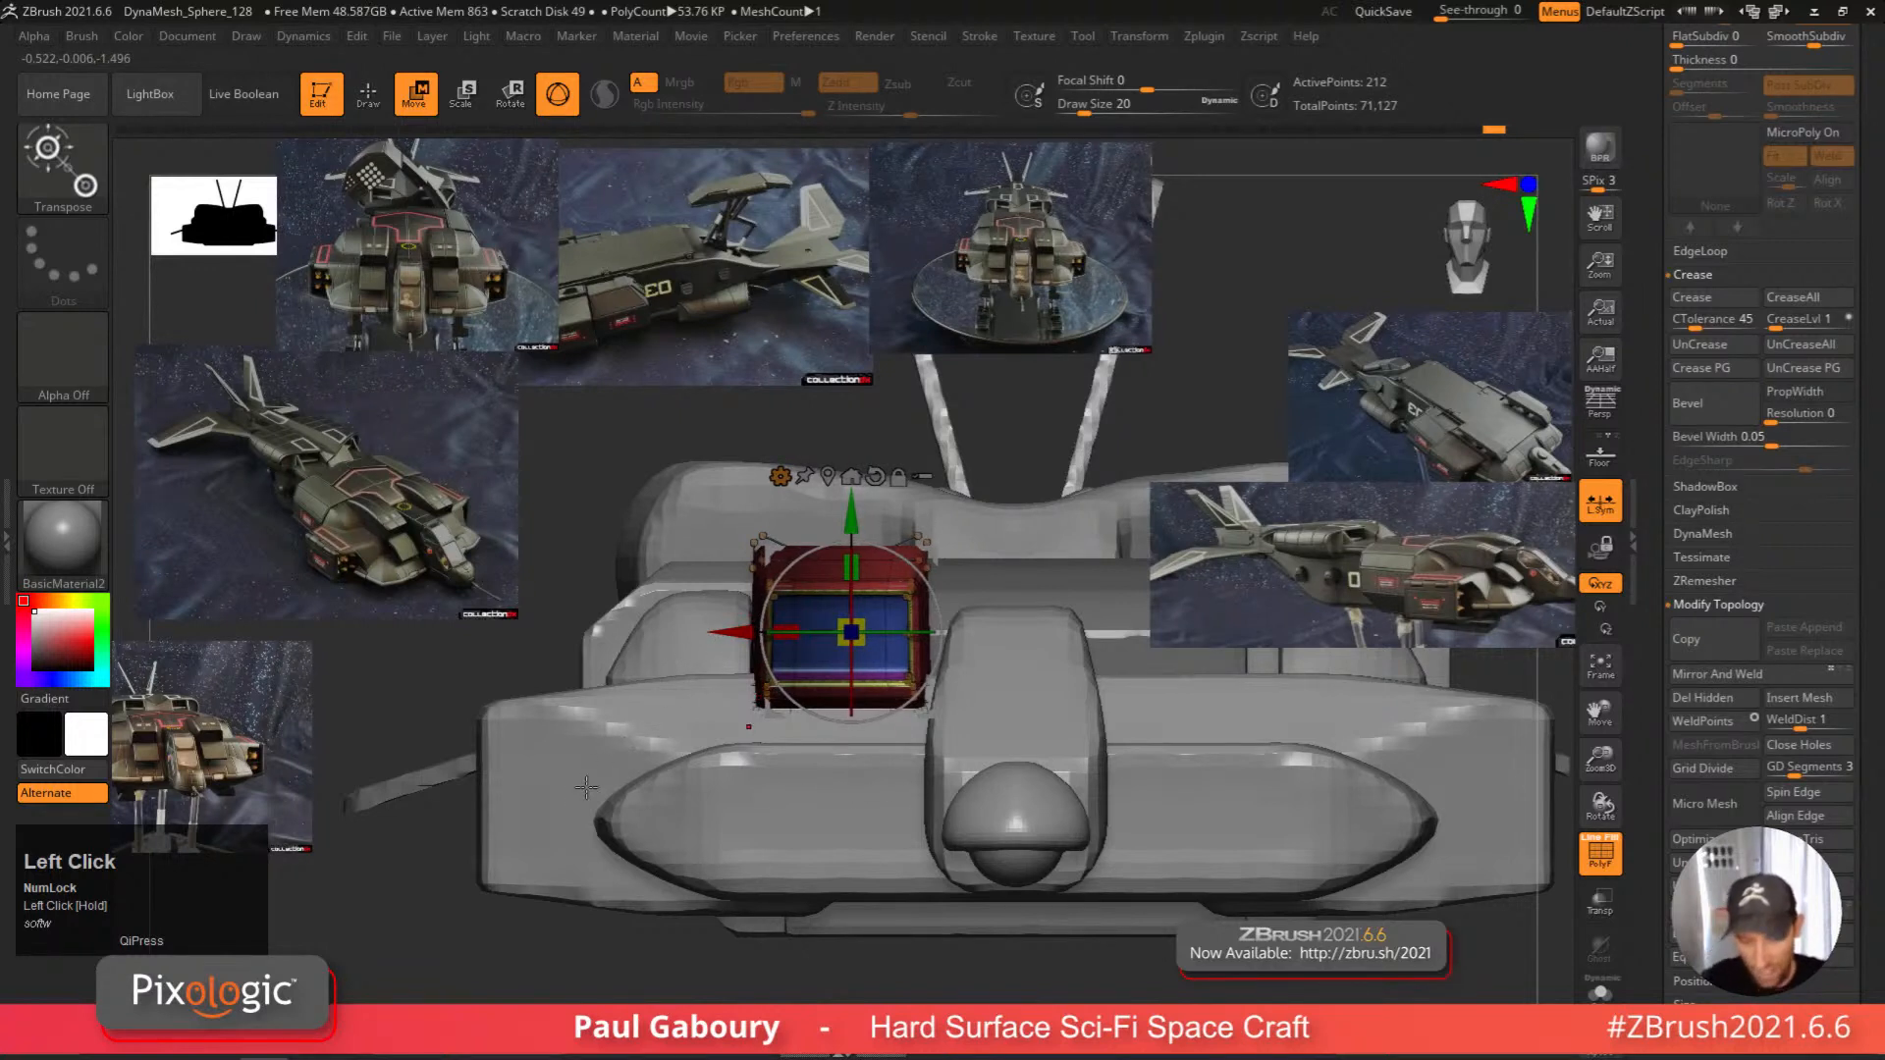
Try further sideways adjustments of the intake block, undo them together with the masked widening, and clear the mask.
key("shift+f")
key("f")
key("q")
key("w")
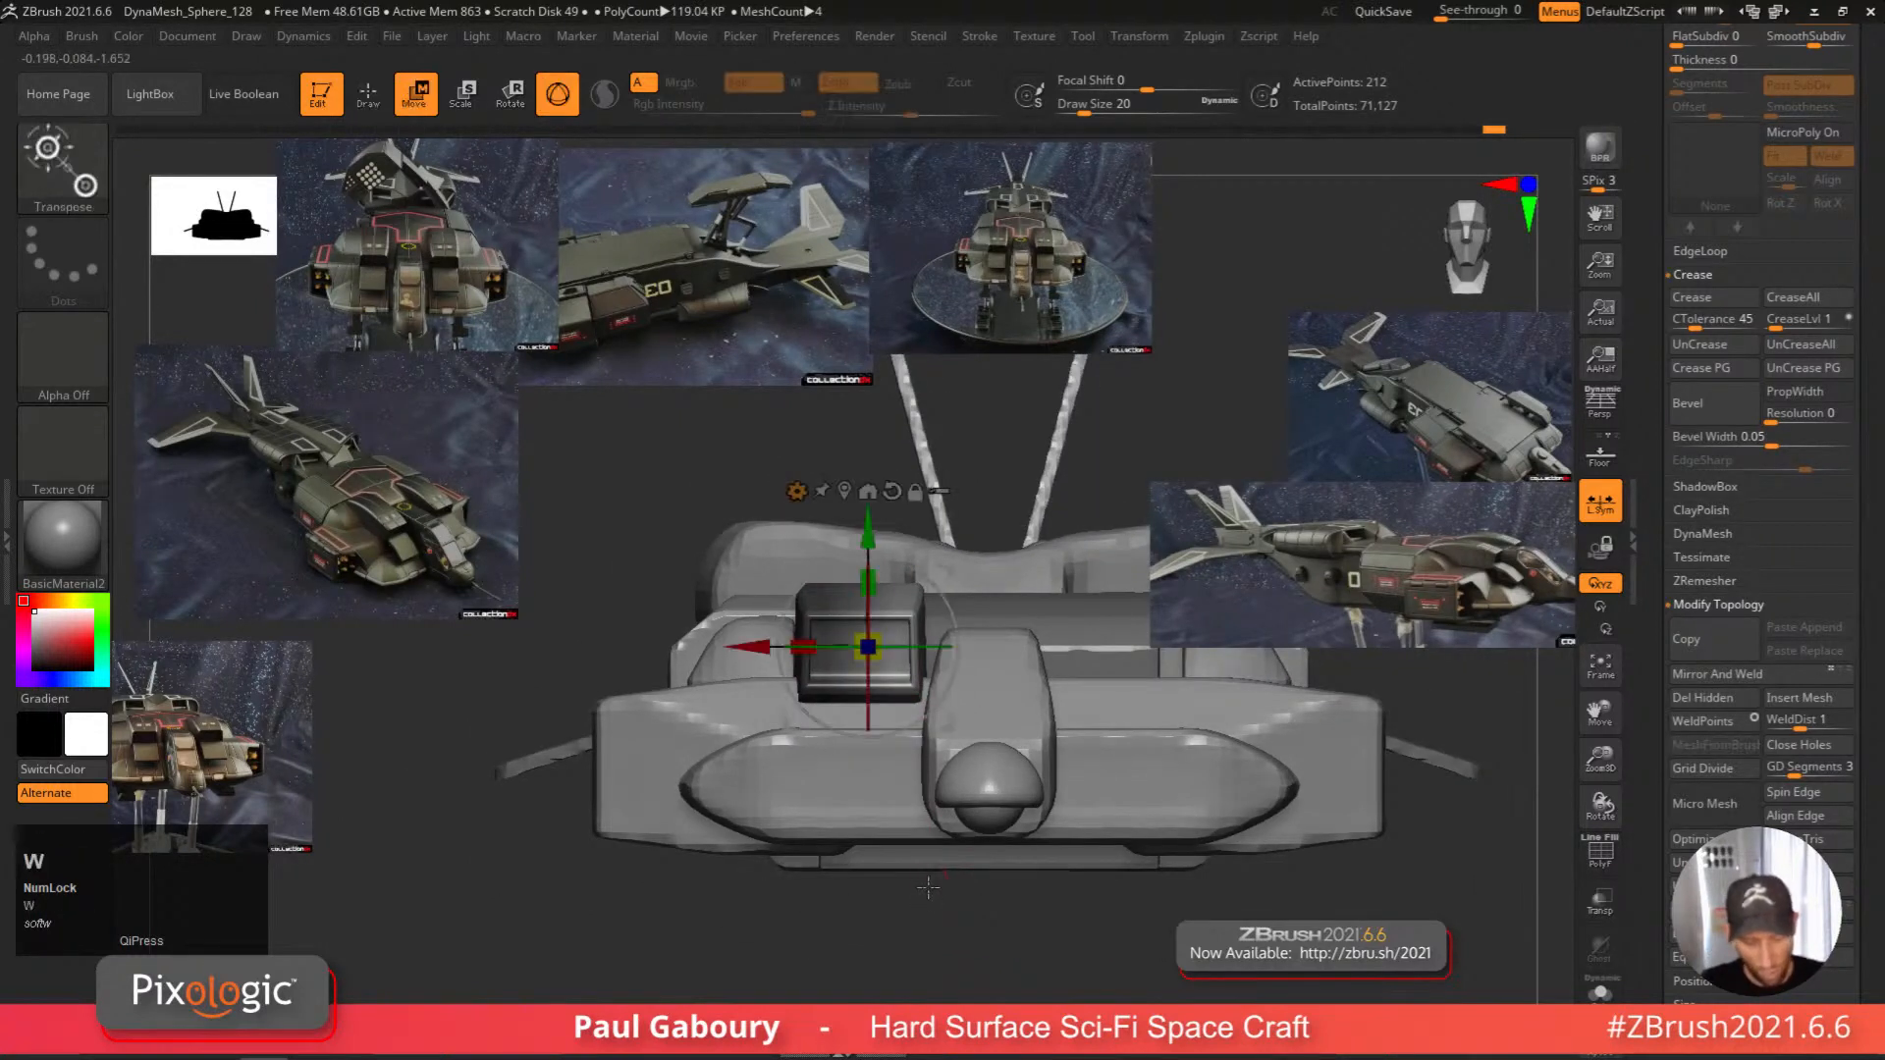
right_click_drag(928, 887, 925, 914, "ctrl")
left_click_drag(783, 726, 780, 726)
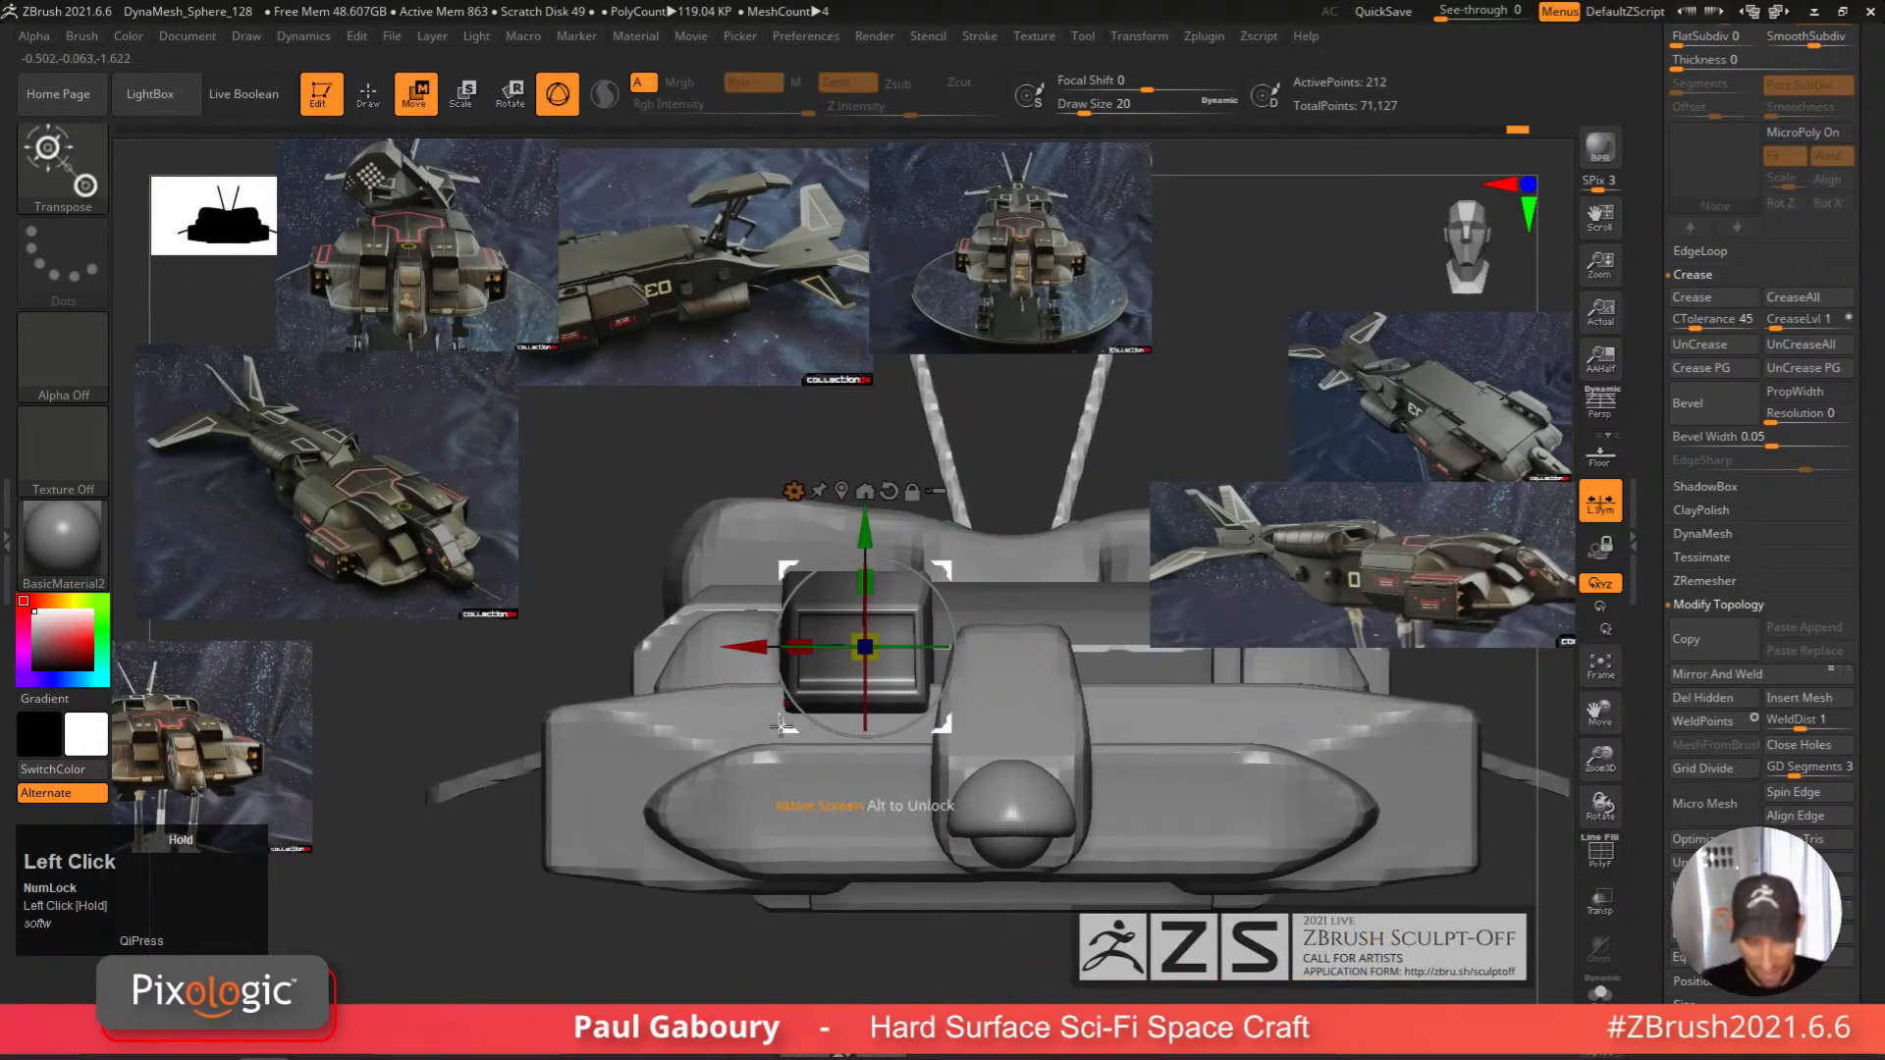
key("ctrl+z")
left_click_drag(751, 647, 743, 647)
mouse_move(799, 865)
right_mouse_down("alt")
mouse_move(791, 849)
mouse_move(805, 863)
right_mouse_up("alt")
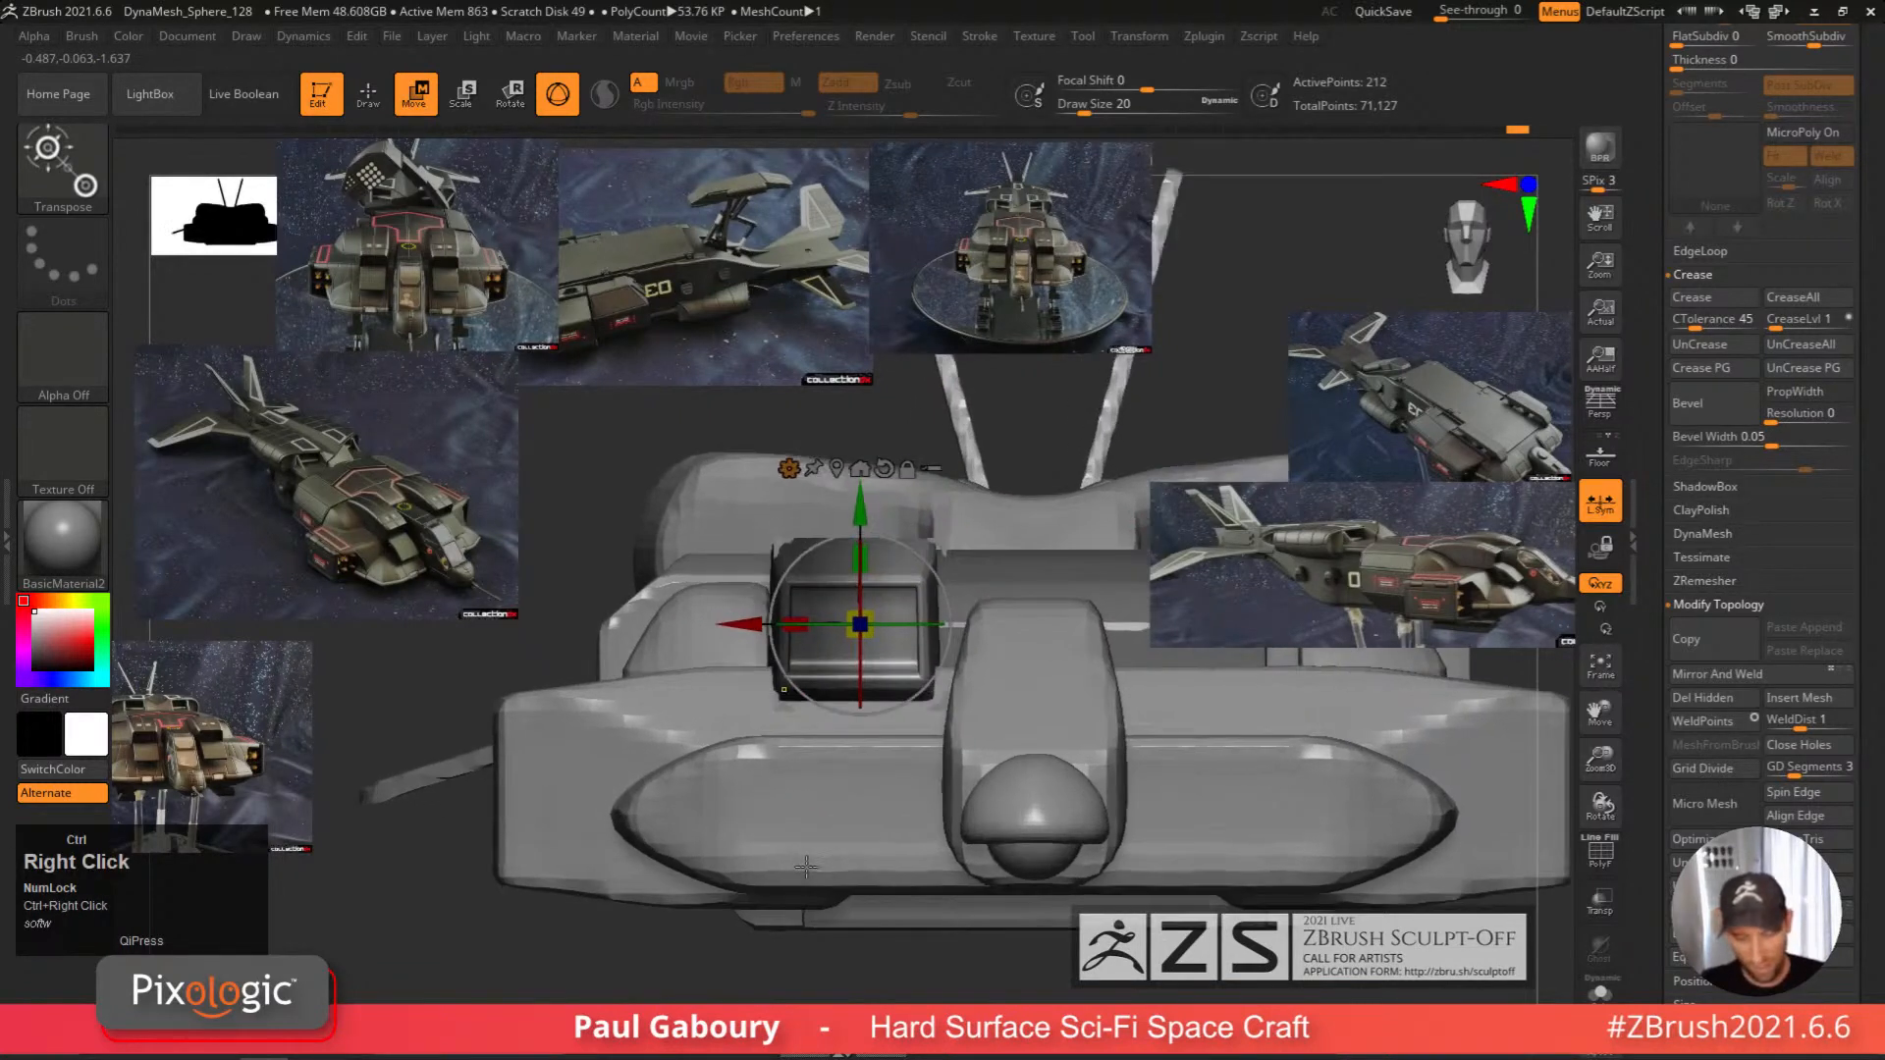
key("ctrl+z")
key("ctrl+z")
left_click(814, 969, "ctrl")
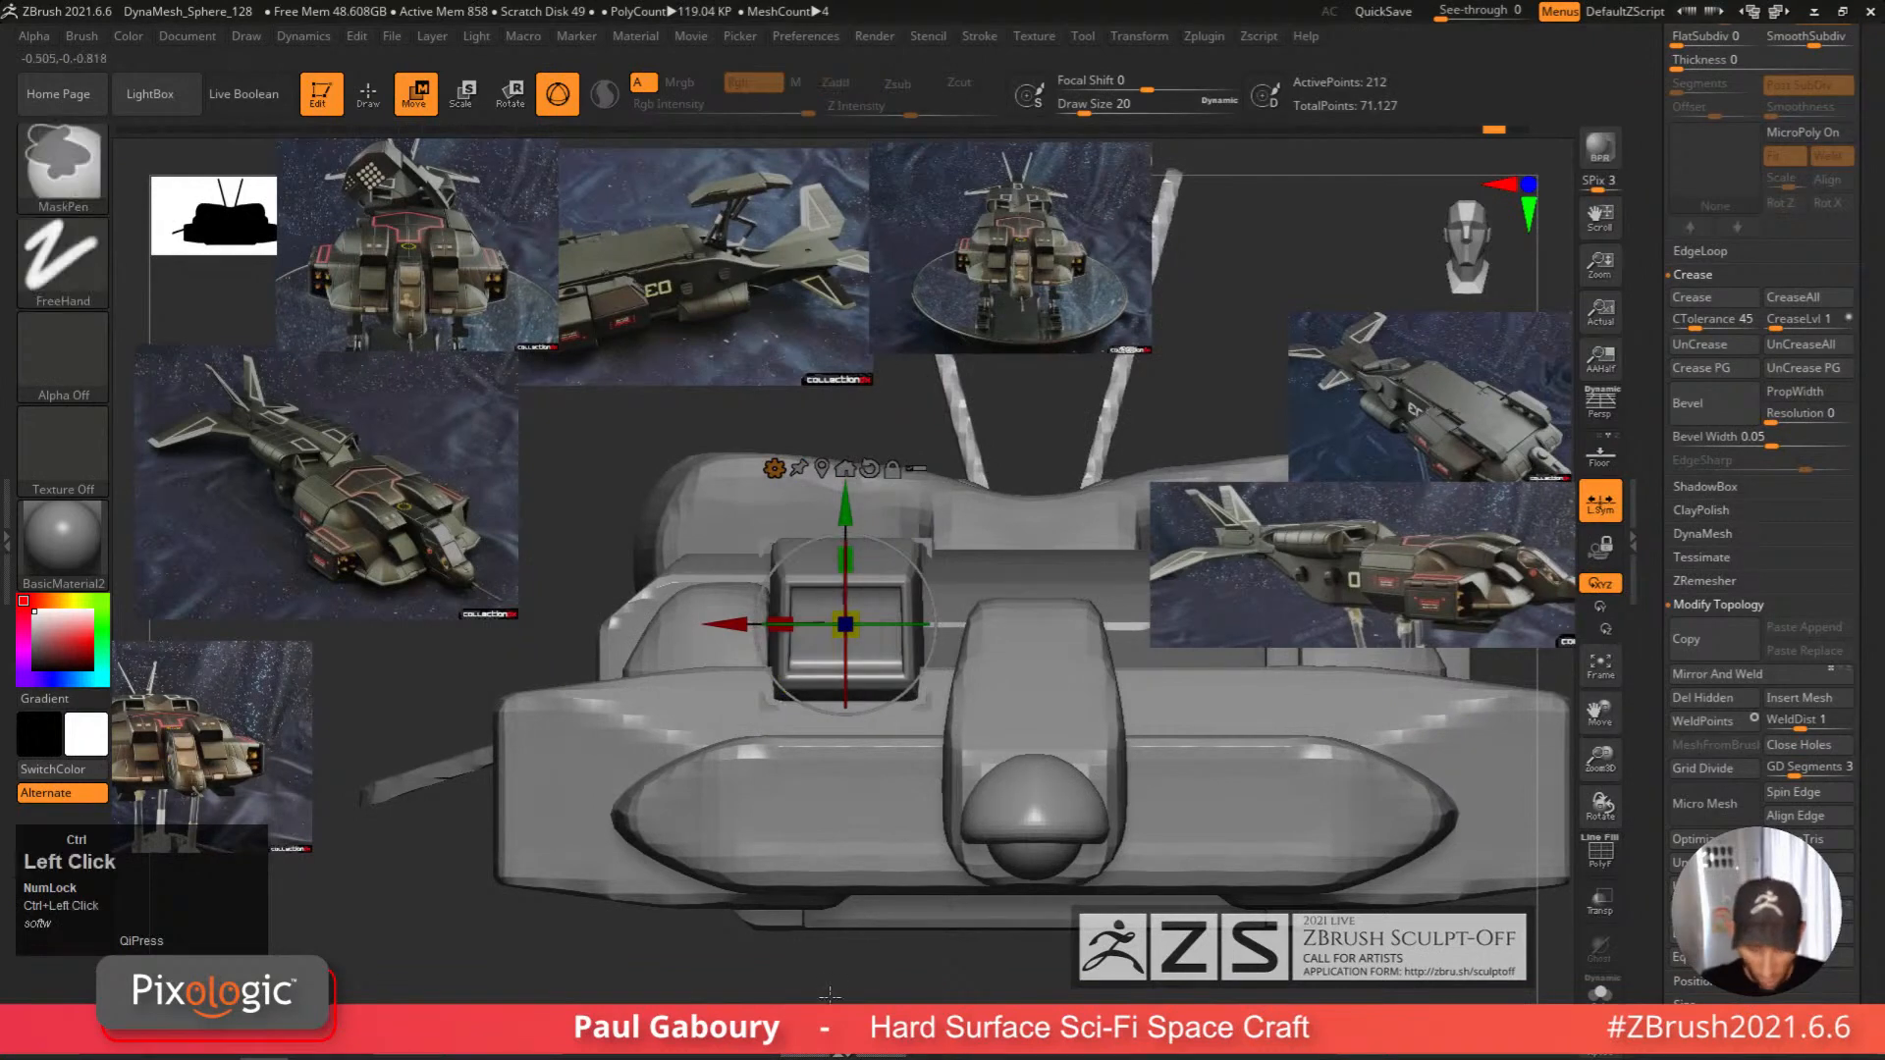
Try widening the intake block with the gizmo's Extender deformer, and undo the extension.
left_click(773, 469)
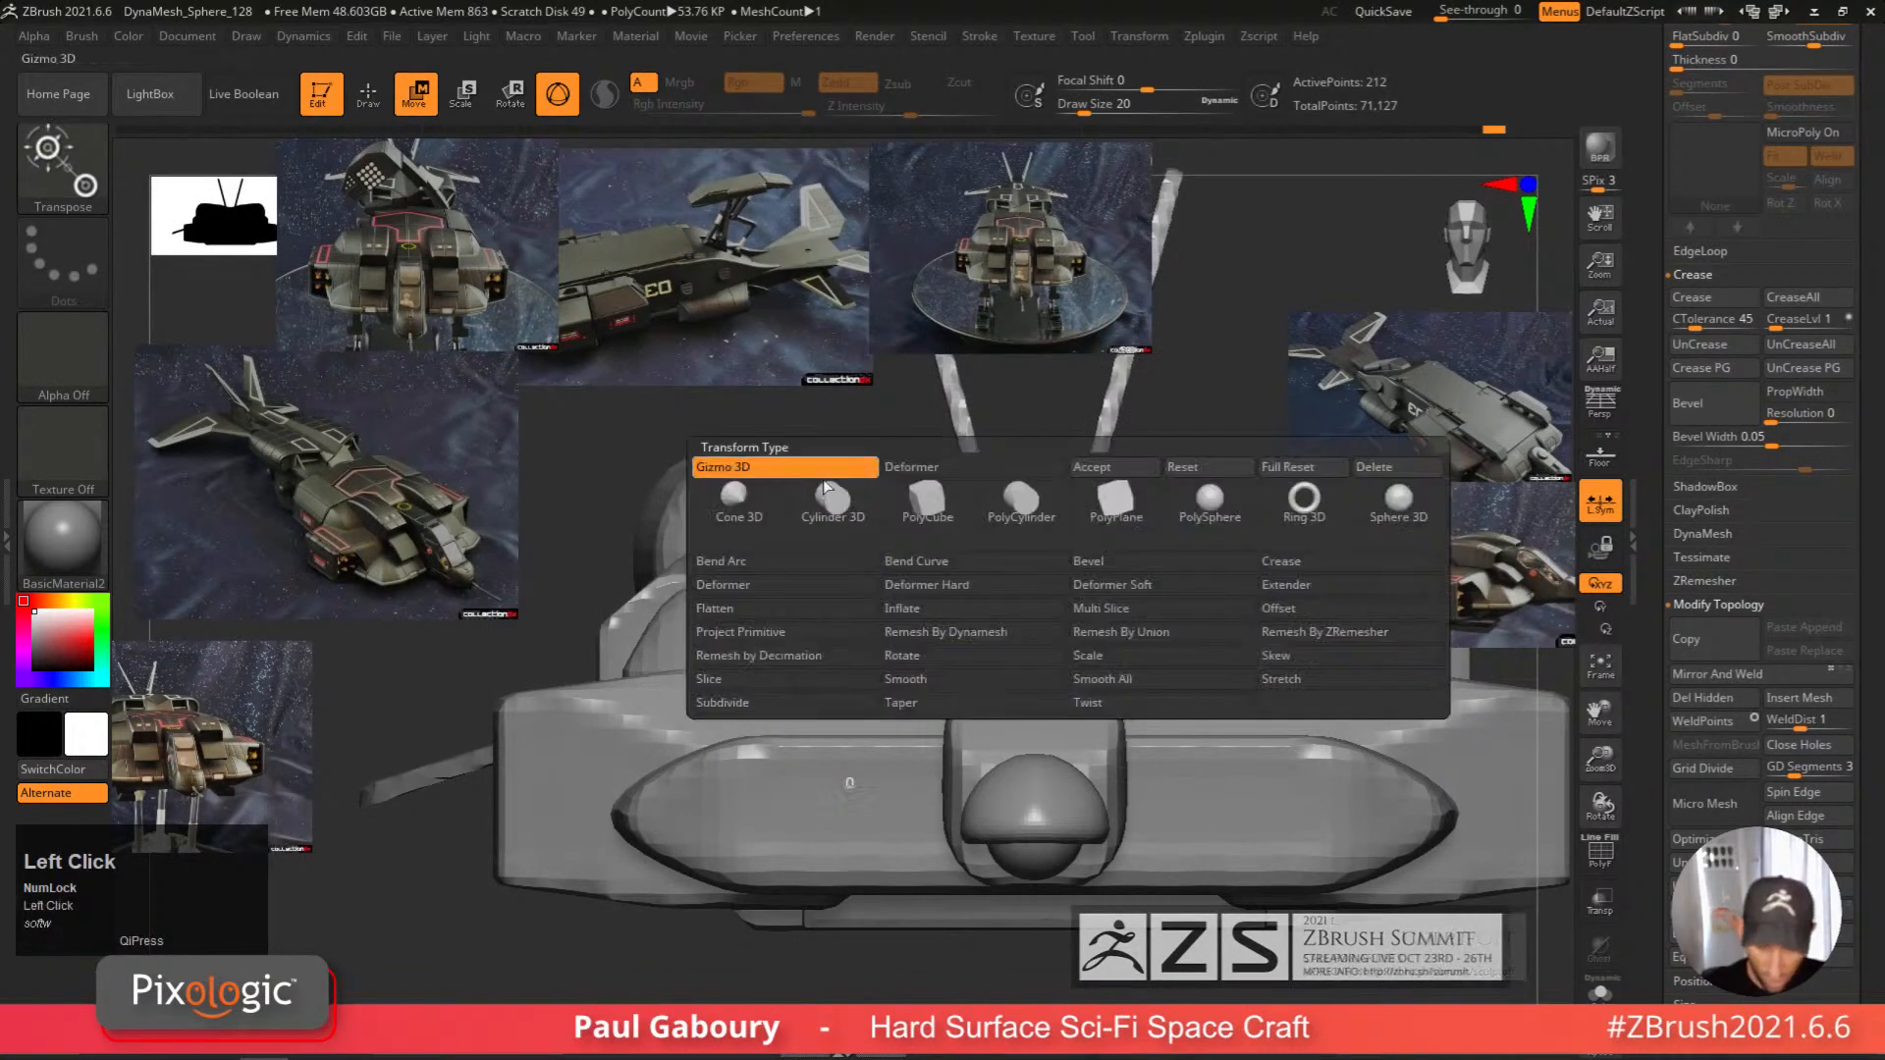
left_click(1339, 589)
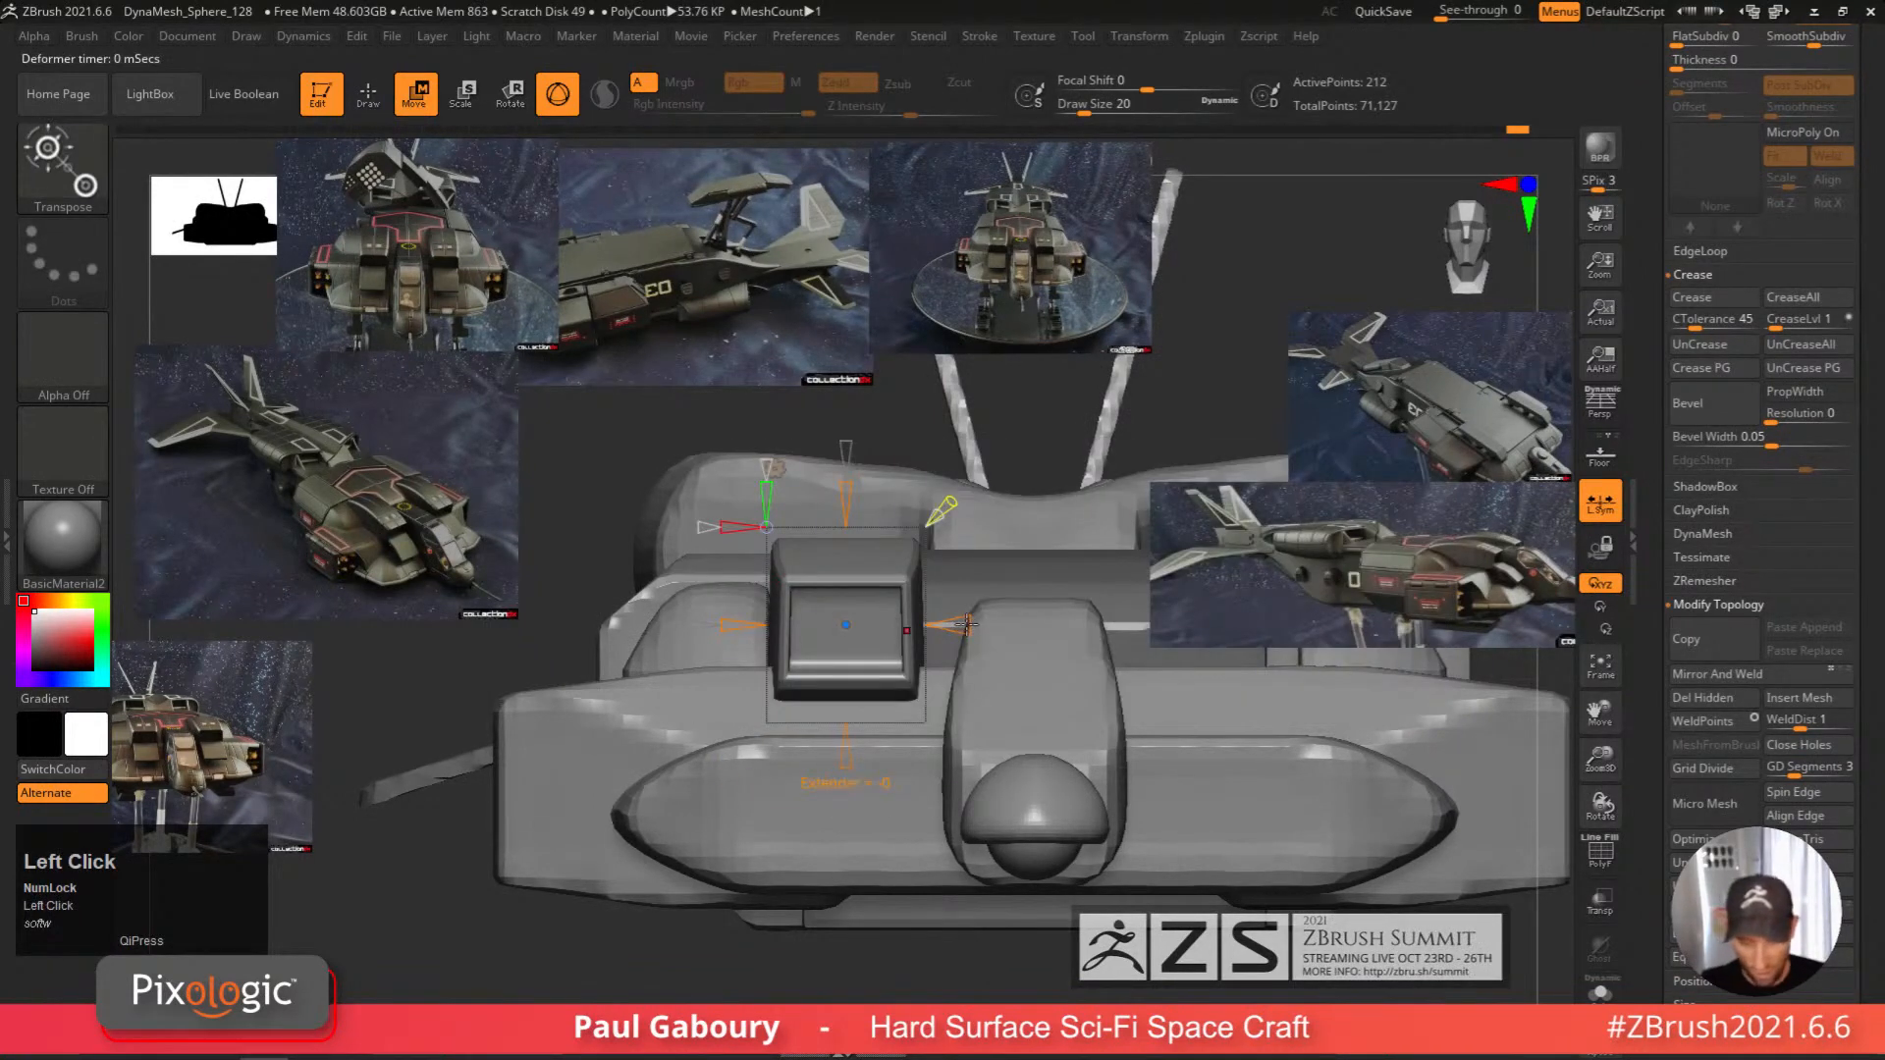
left_click_drag(968, 625, 978, 624)
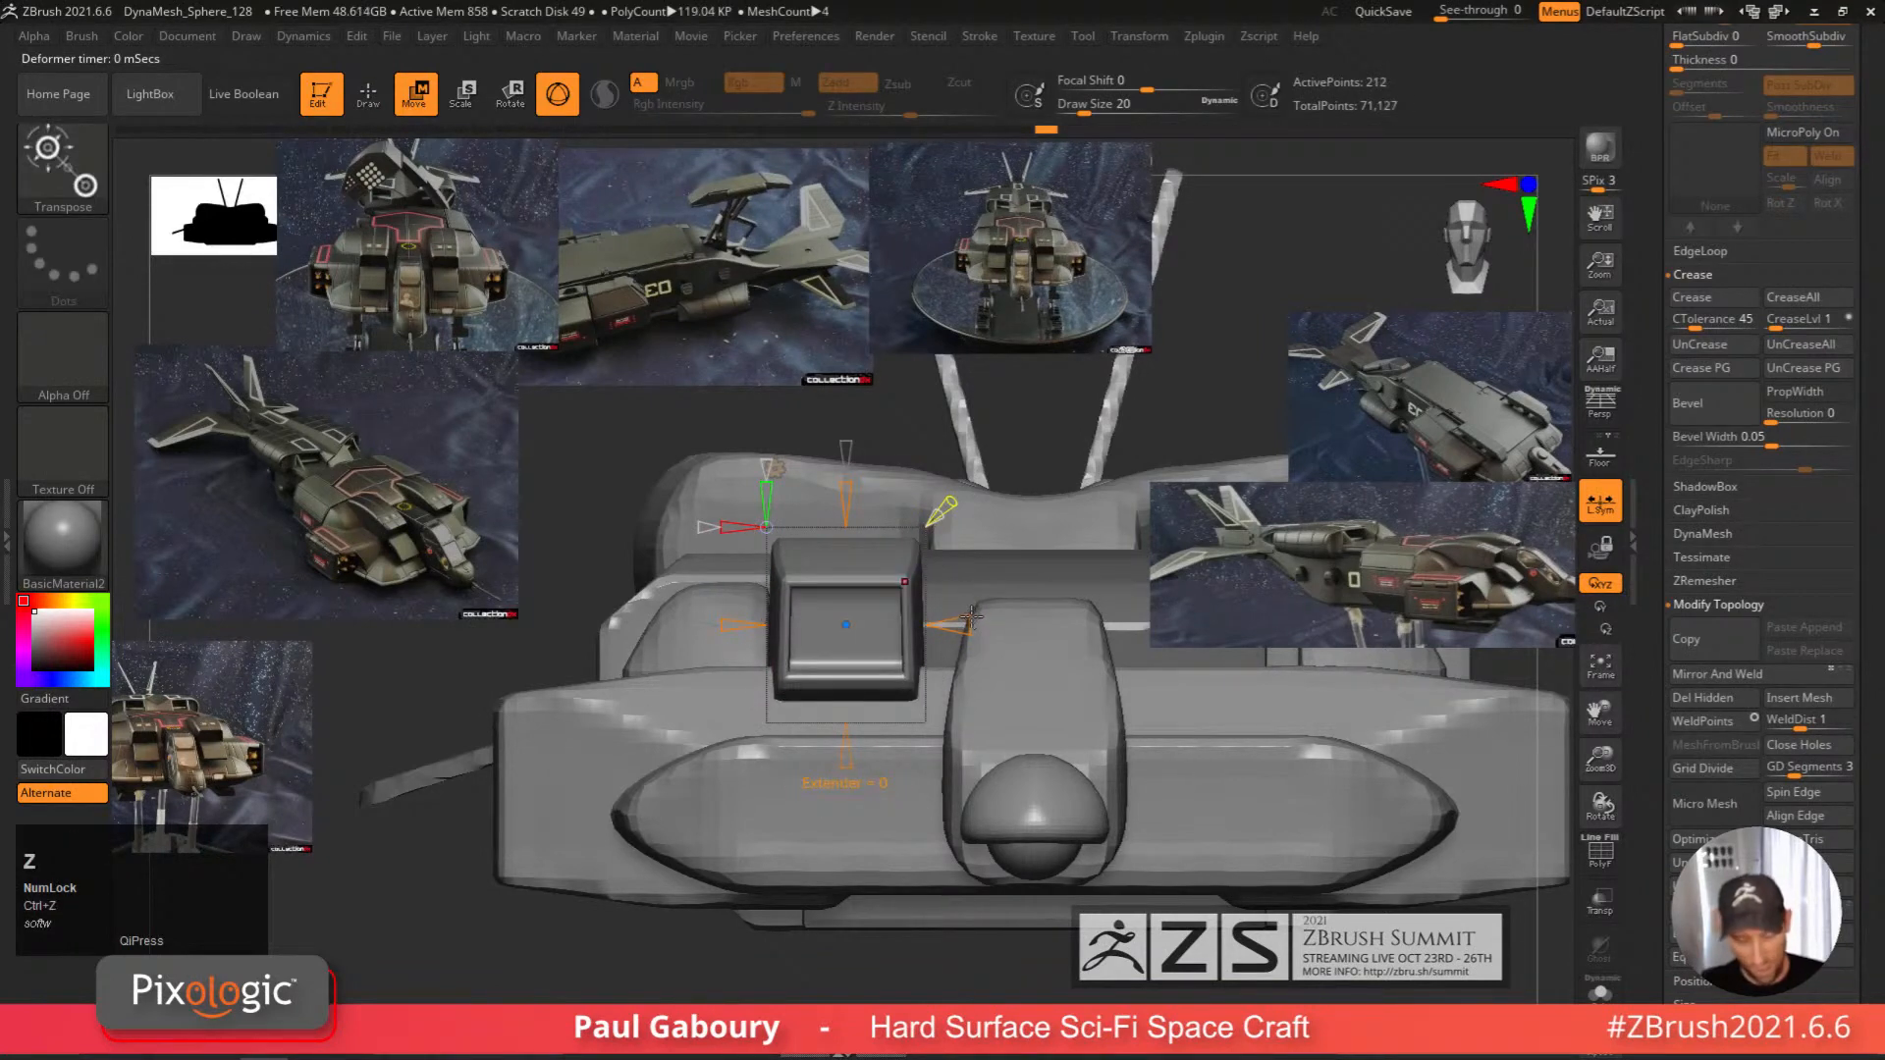
key("shift+f")
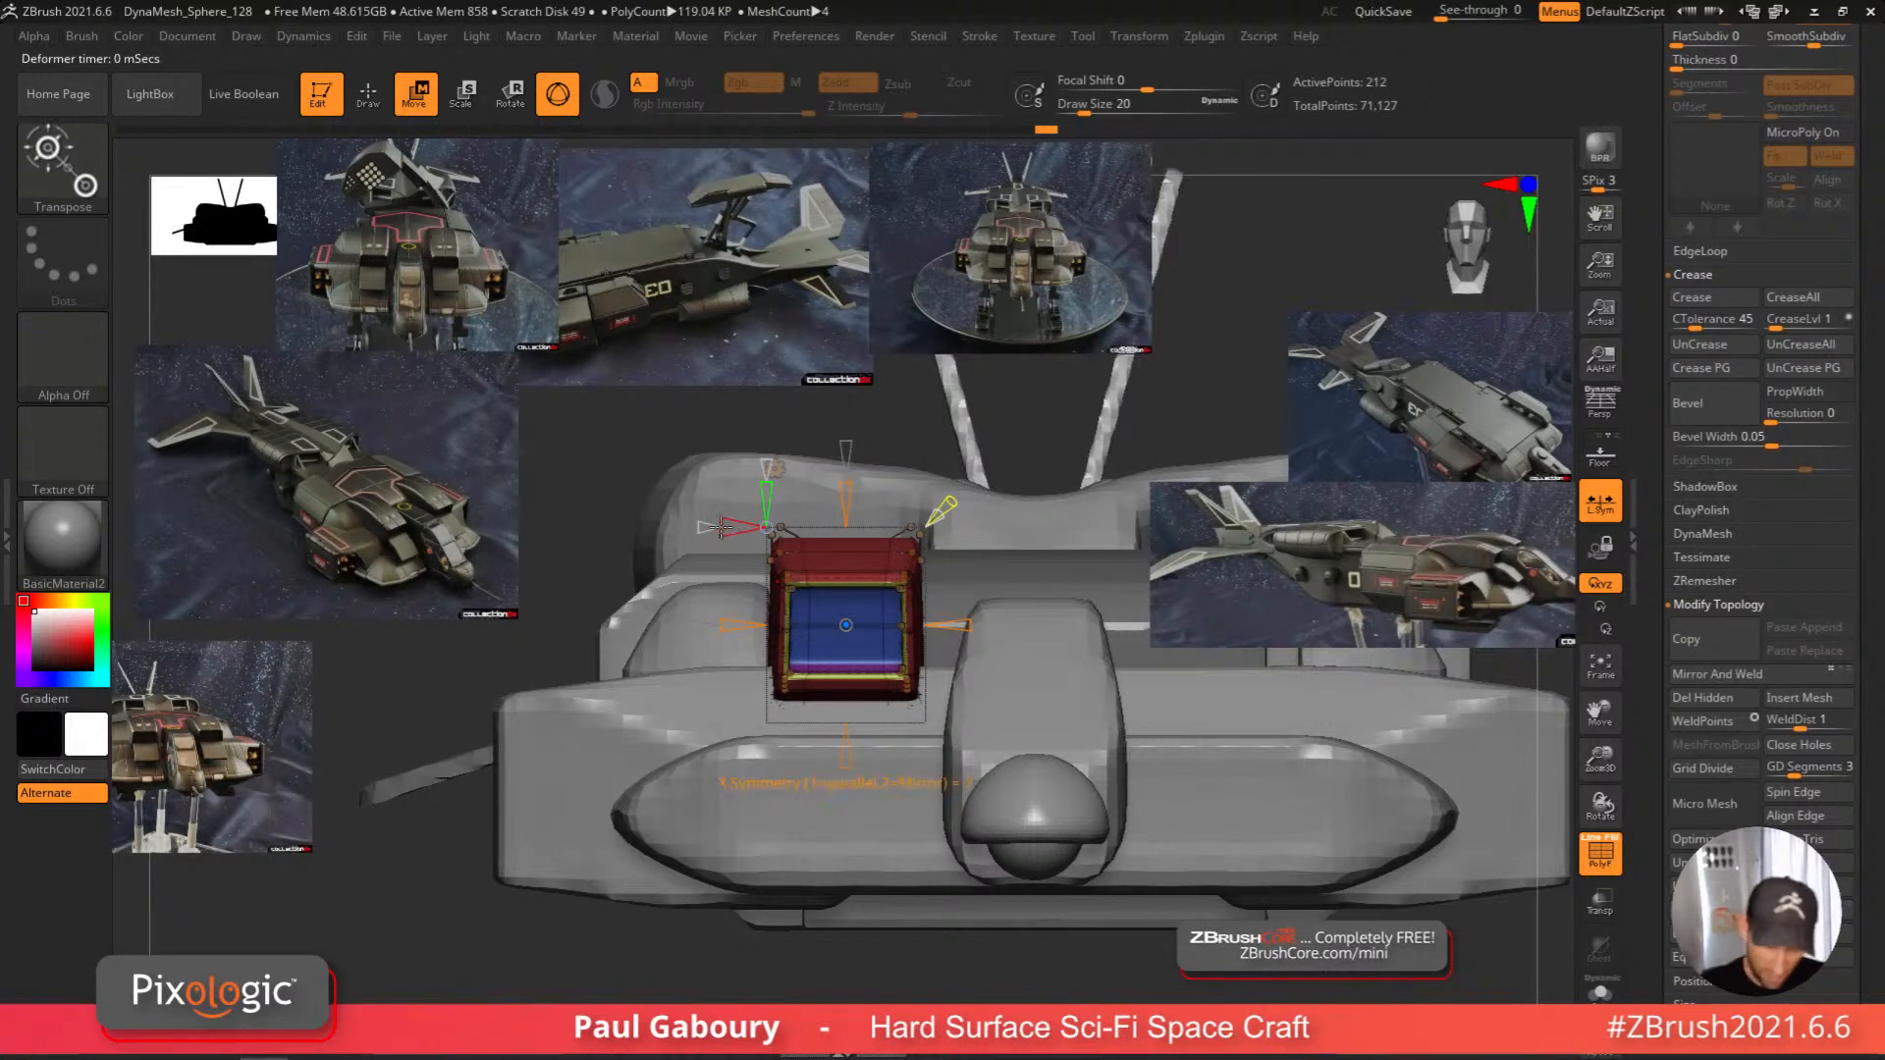
left_click_drag(723, 527, 754, 528)
left_click_drag(967, 621, 979, 626)
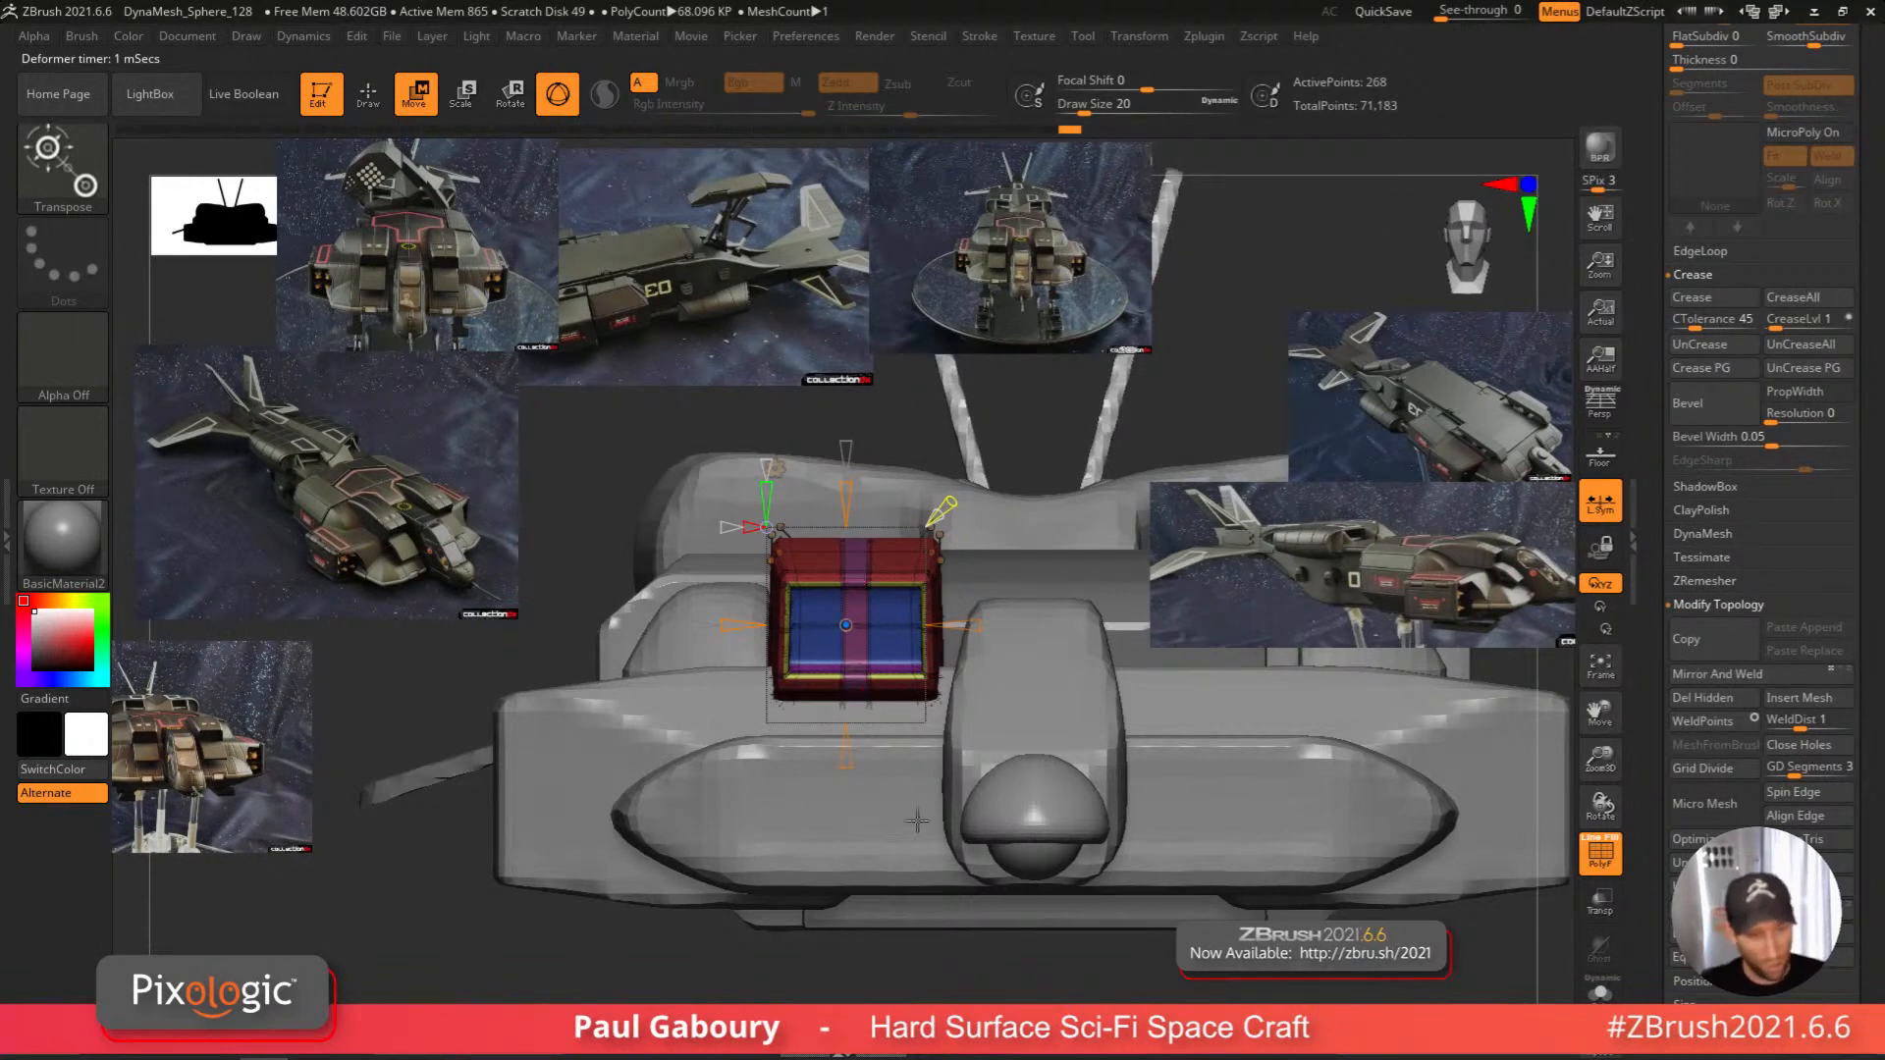
key("ctrl+z")
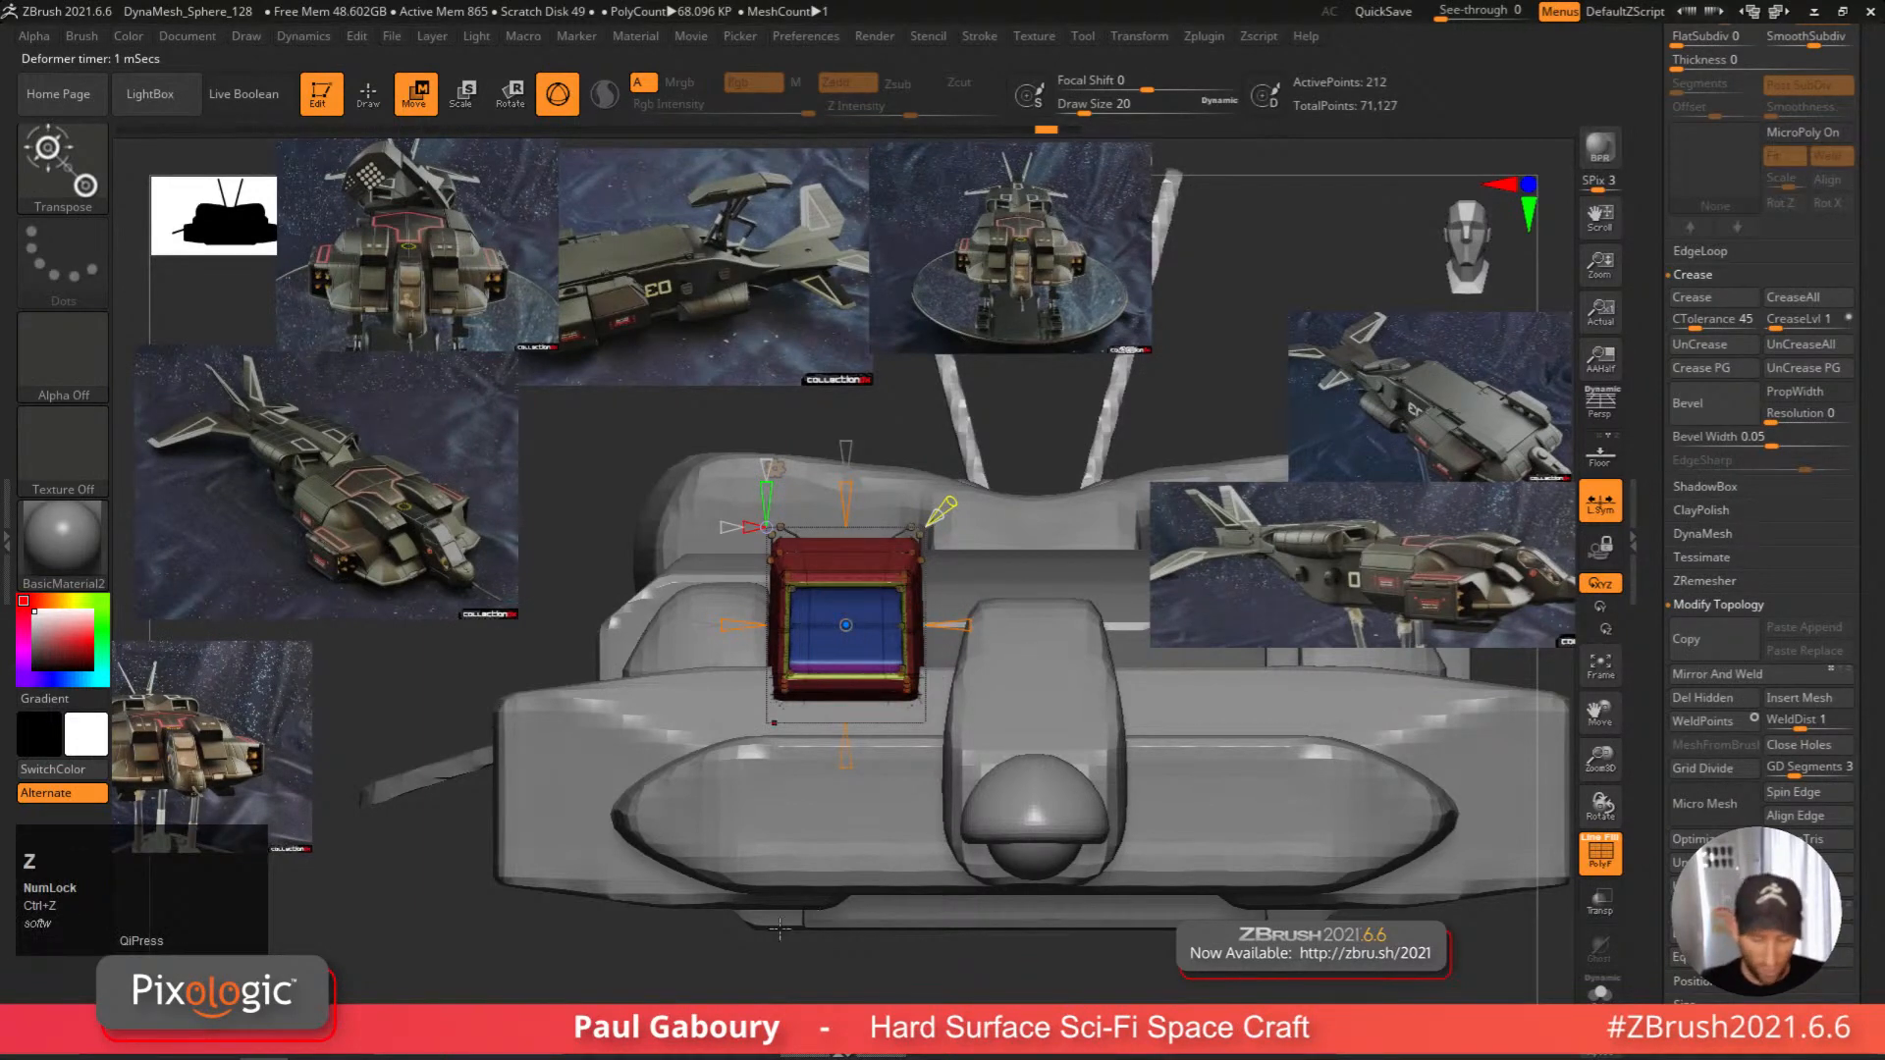
Widen the intake block by masking each half in turn and moving the unmasked half outward along X, clearing the mask at the end.
left_click_drag(634, 977, 825, 416, "ctrl")
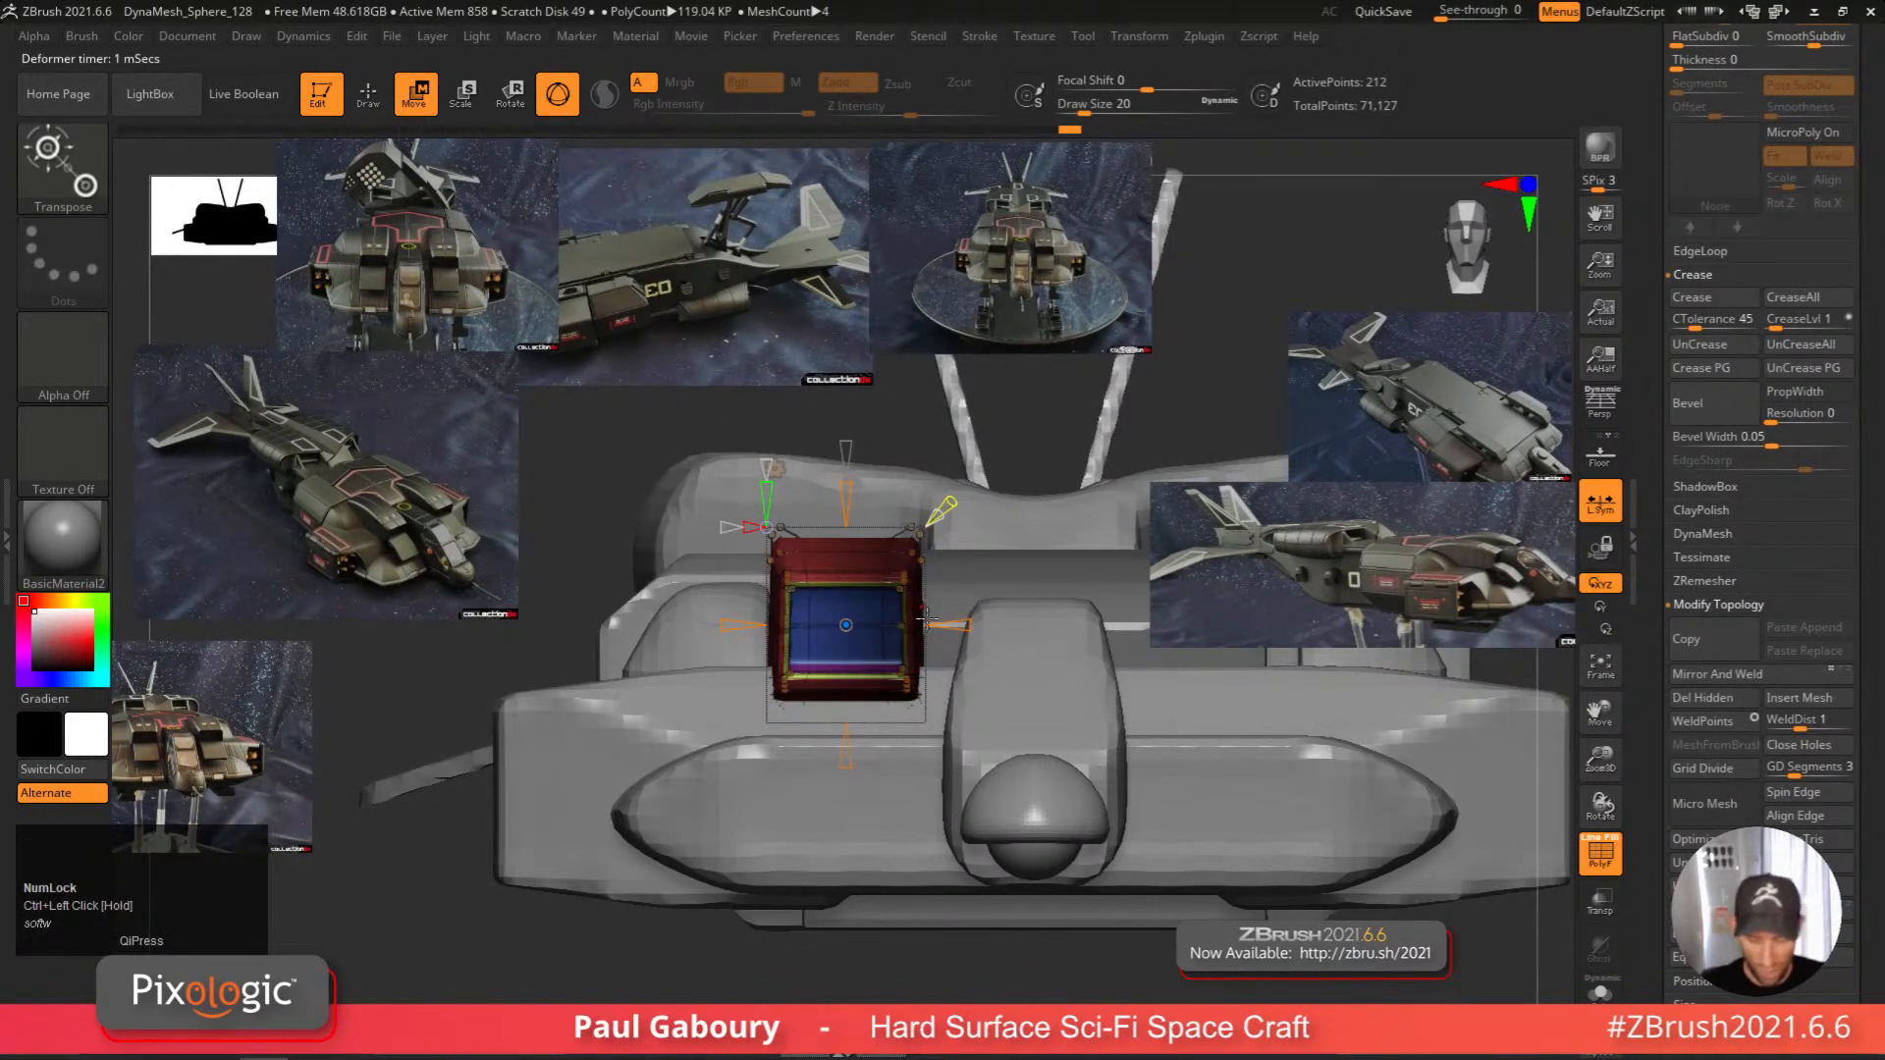
key("w")
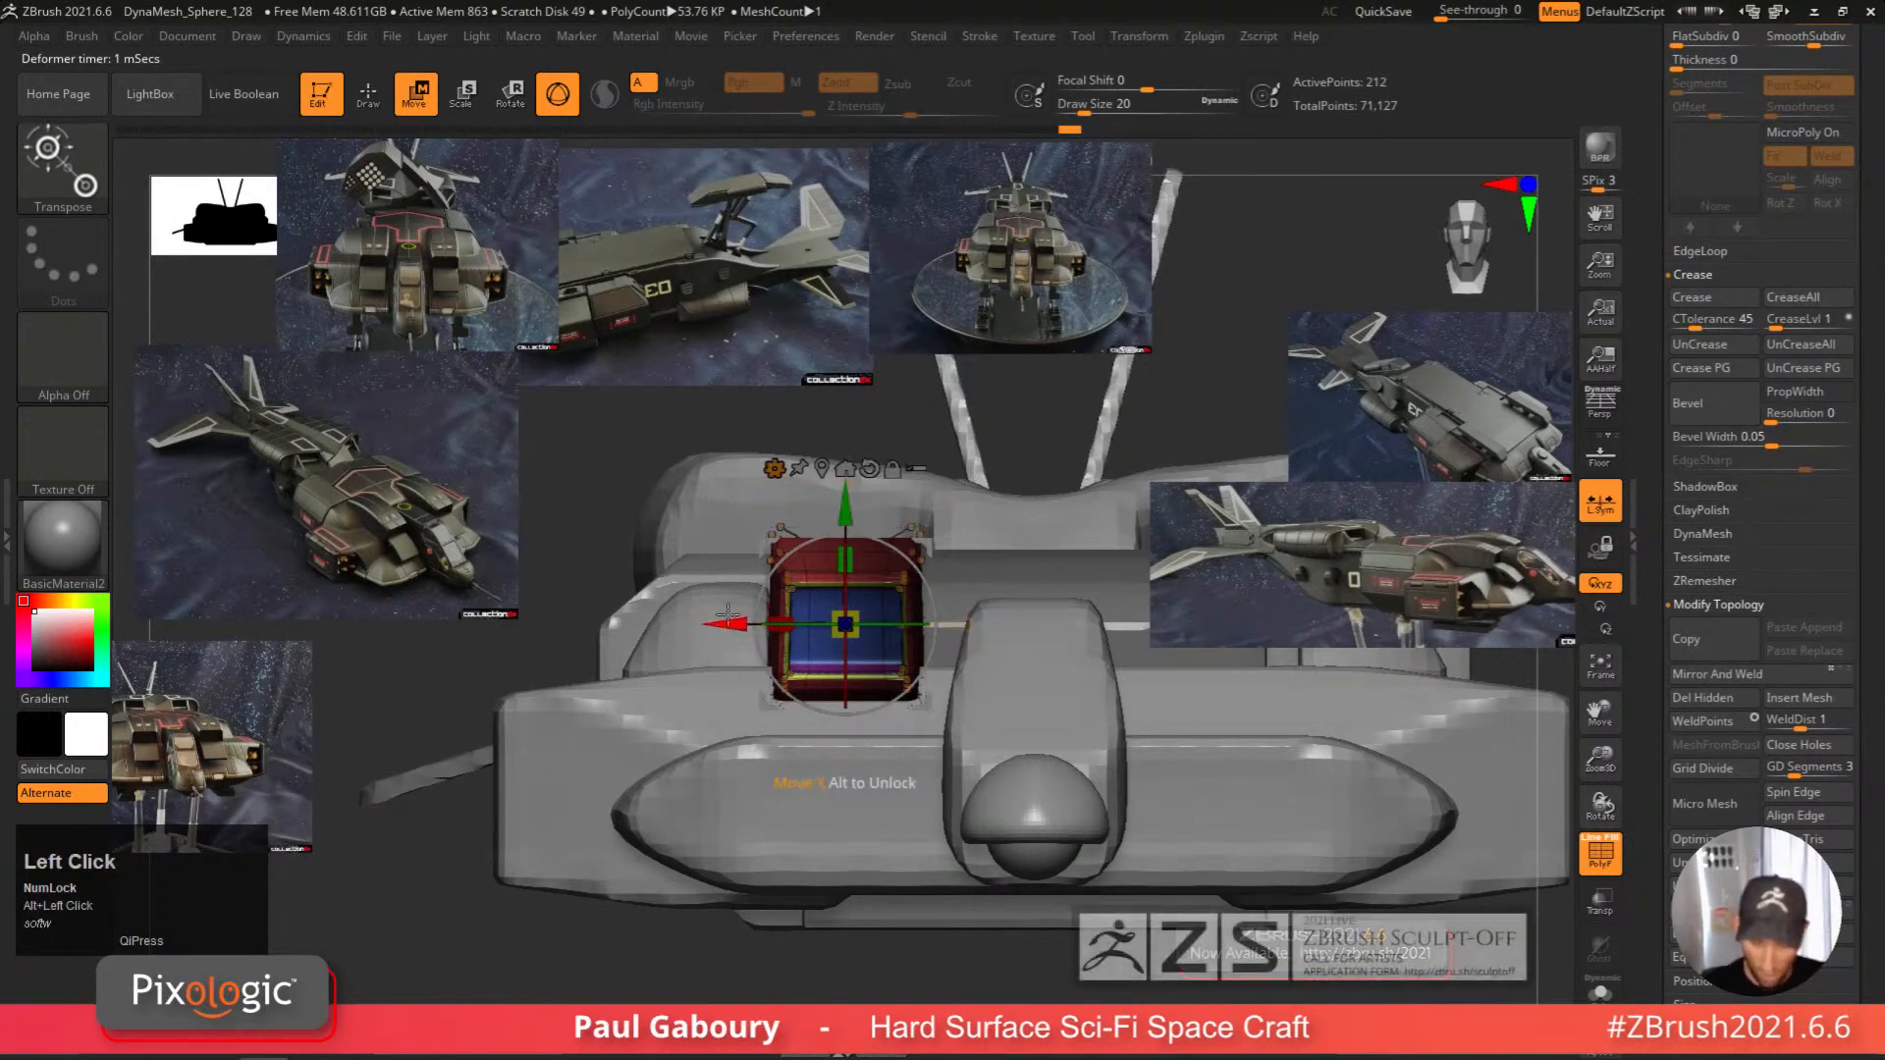
left_click_drag(727, 625, 720, 624)
left_click_drag(818, 951, 1064, 406, "ctrl")
left_click_drag(721, 624, 729, 625)
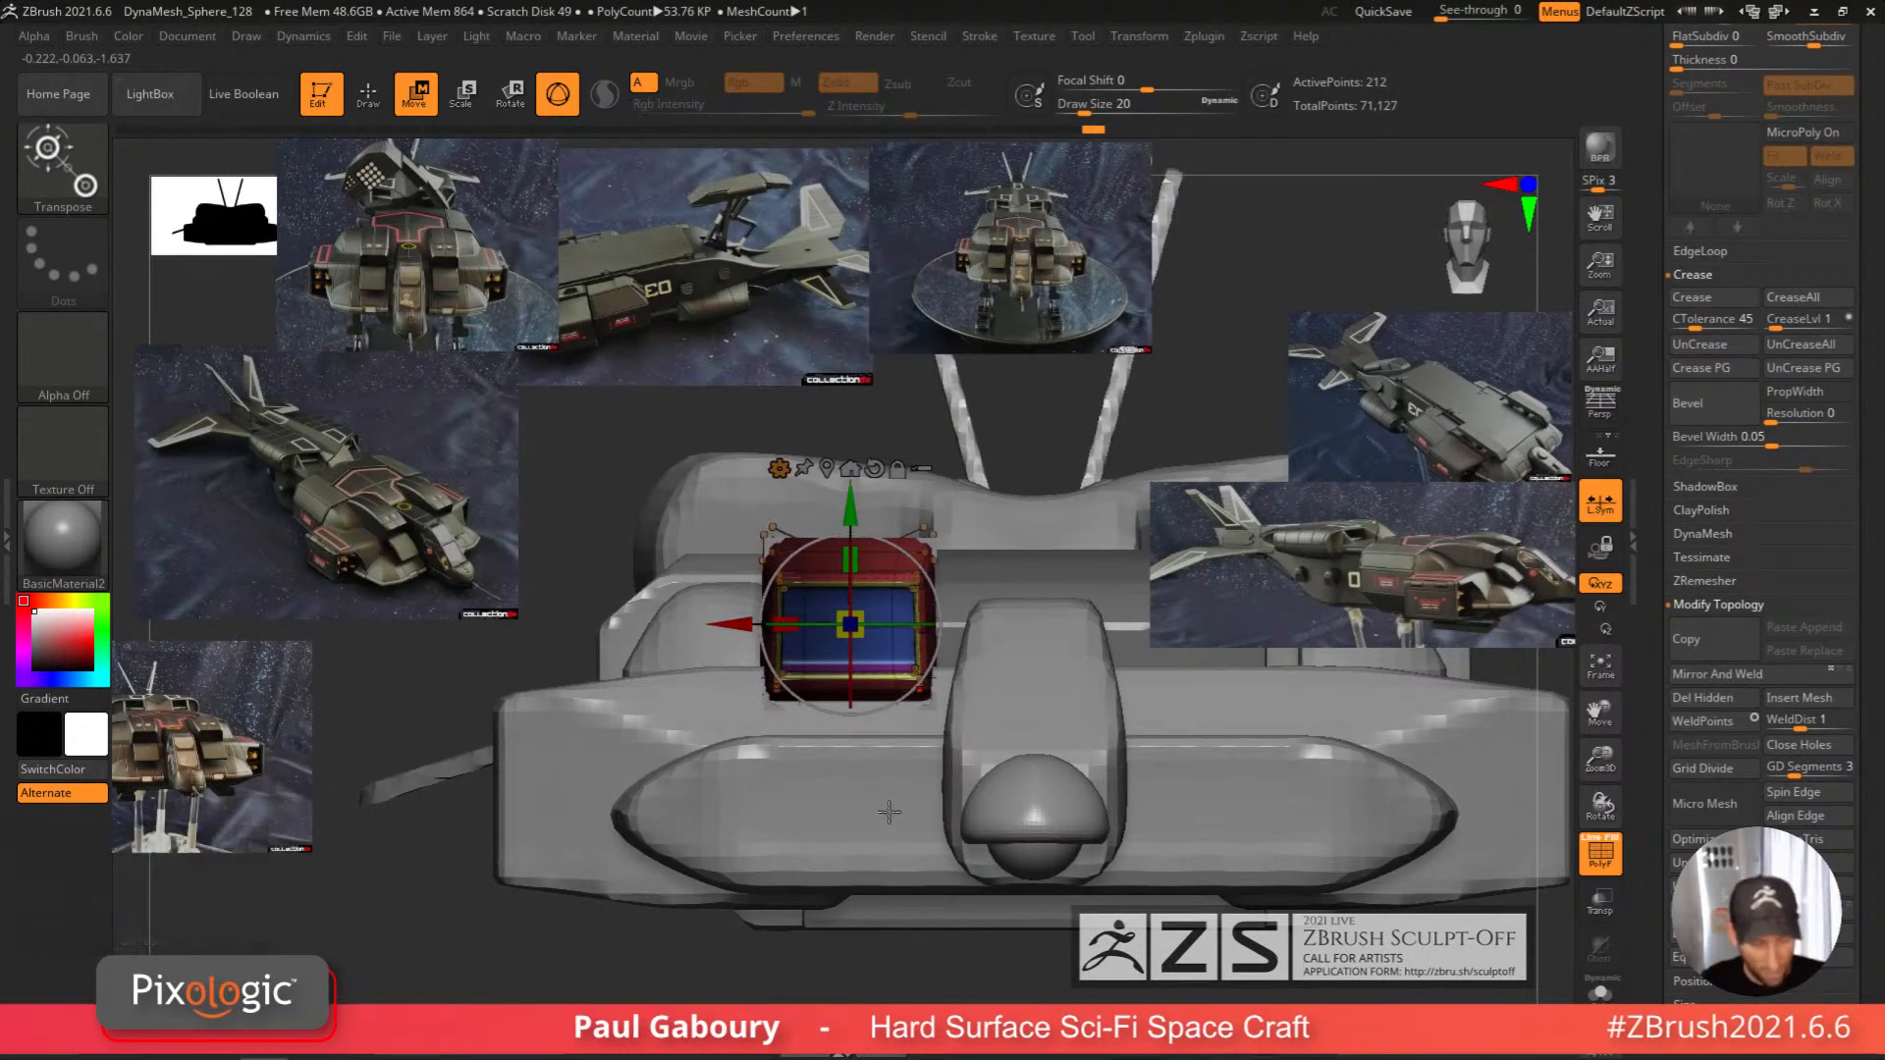
right_click_drag(889, 835, 879, 915, "ctrl")
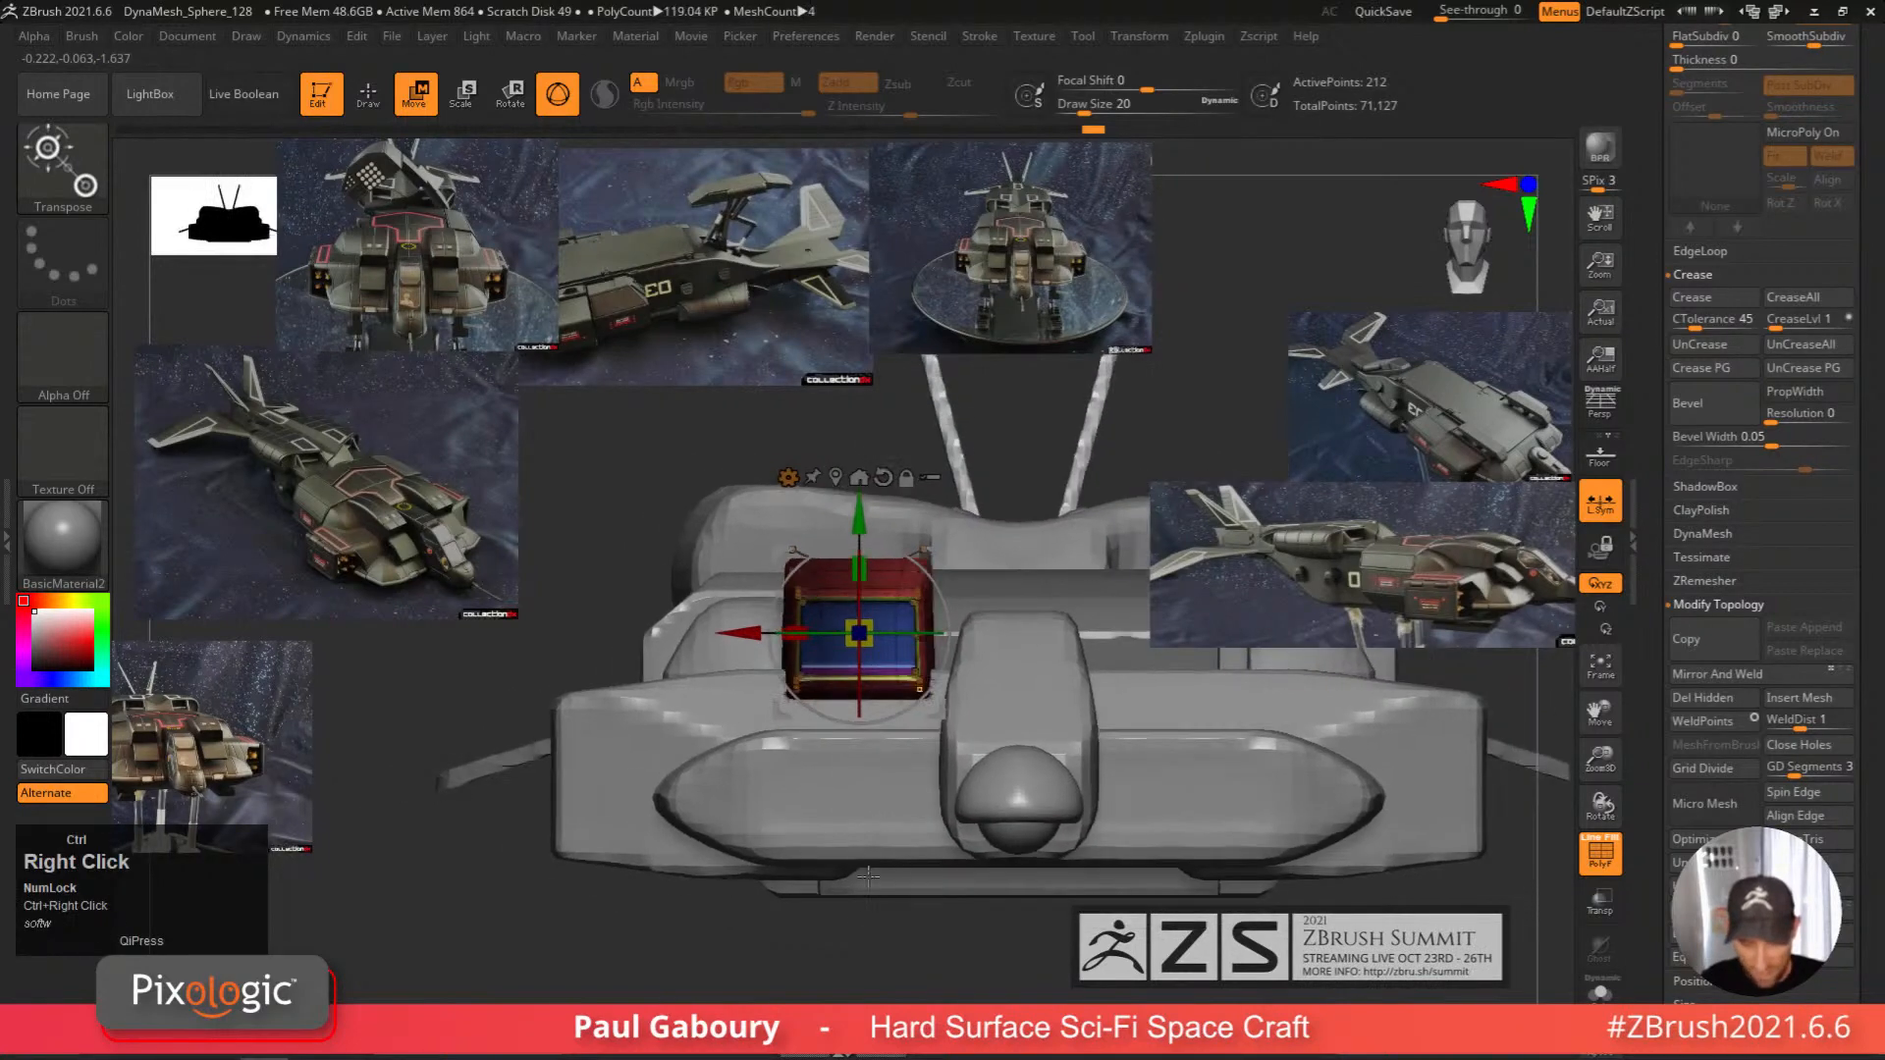
left_click_drag(878, 915, 879, 921, "ctrl")
Delete the intake block's centred horizontal edge loop with the Multiple EdgeLoops target.
key("shift+f")
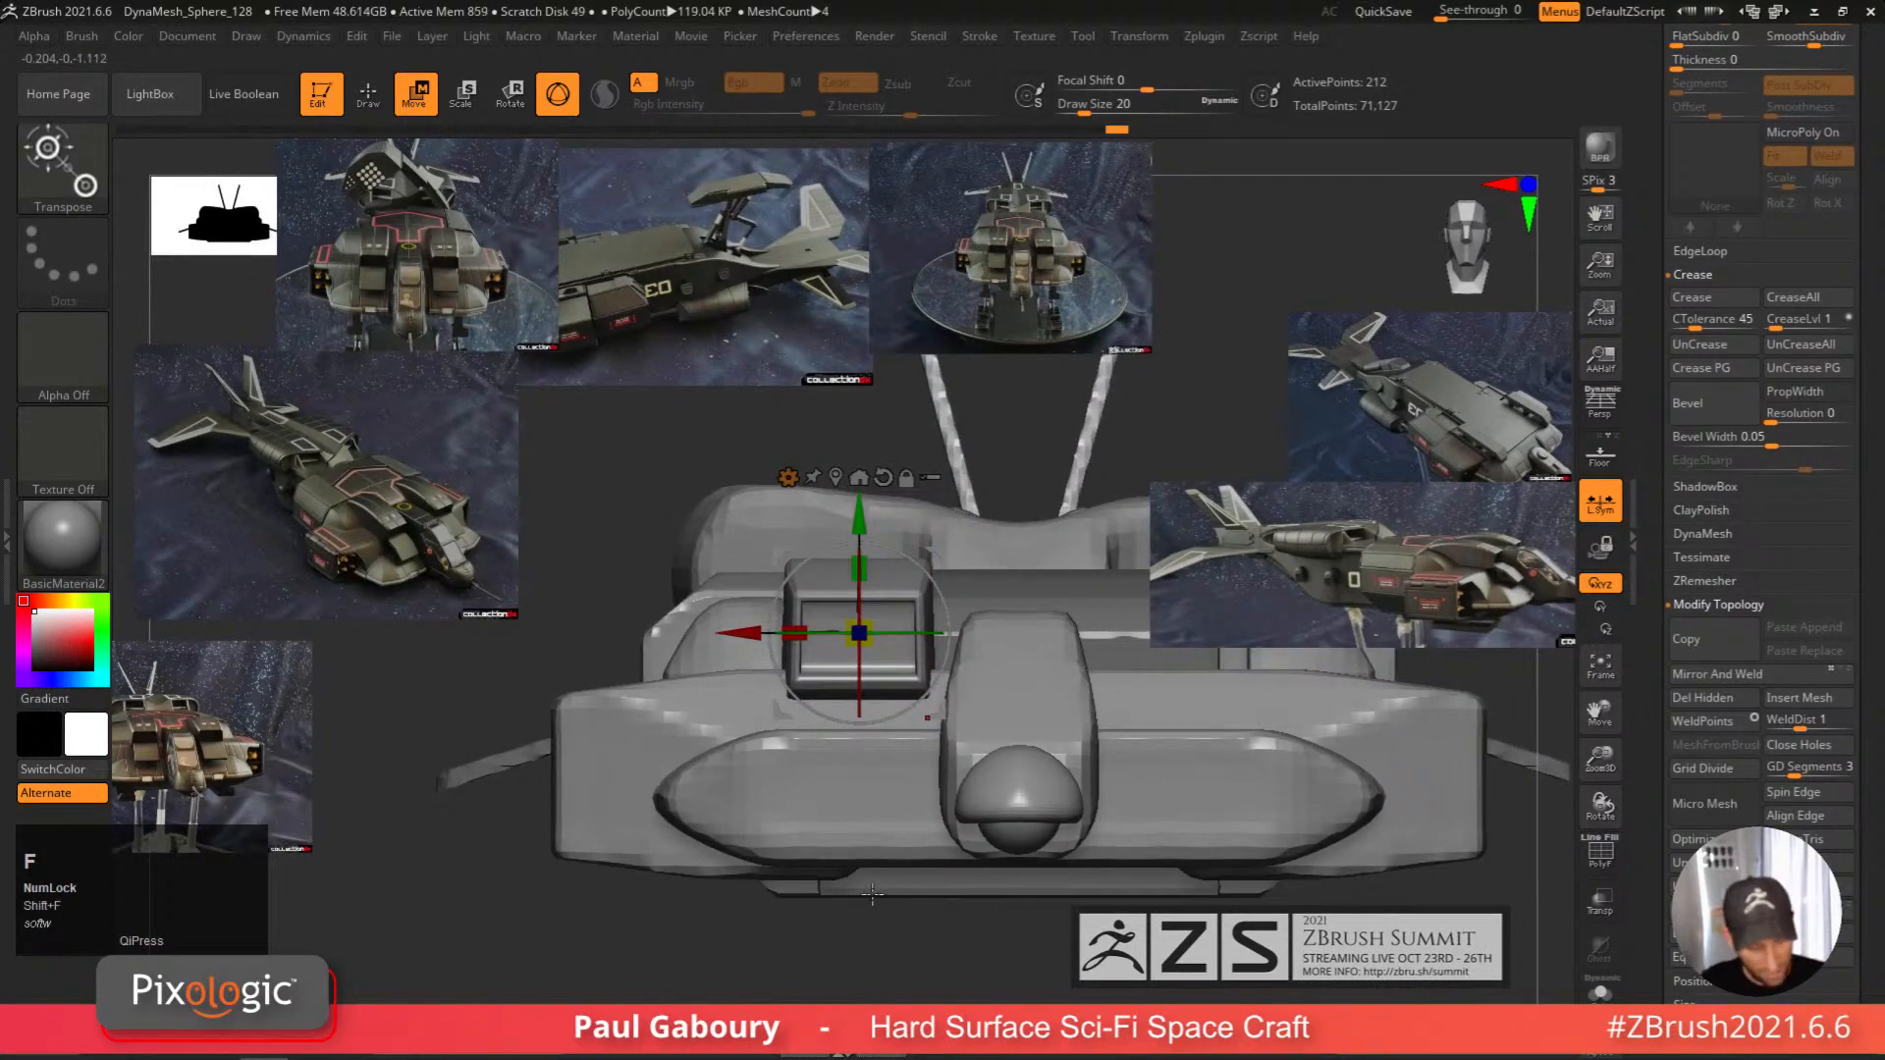
key("shift+f")
right_click_drag(872, 882, 921, 604)
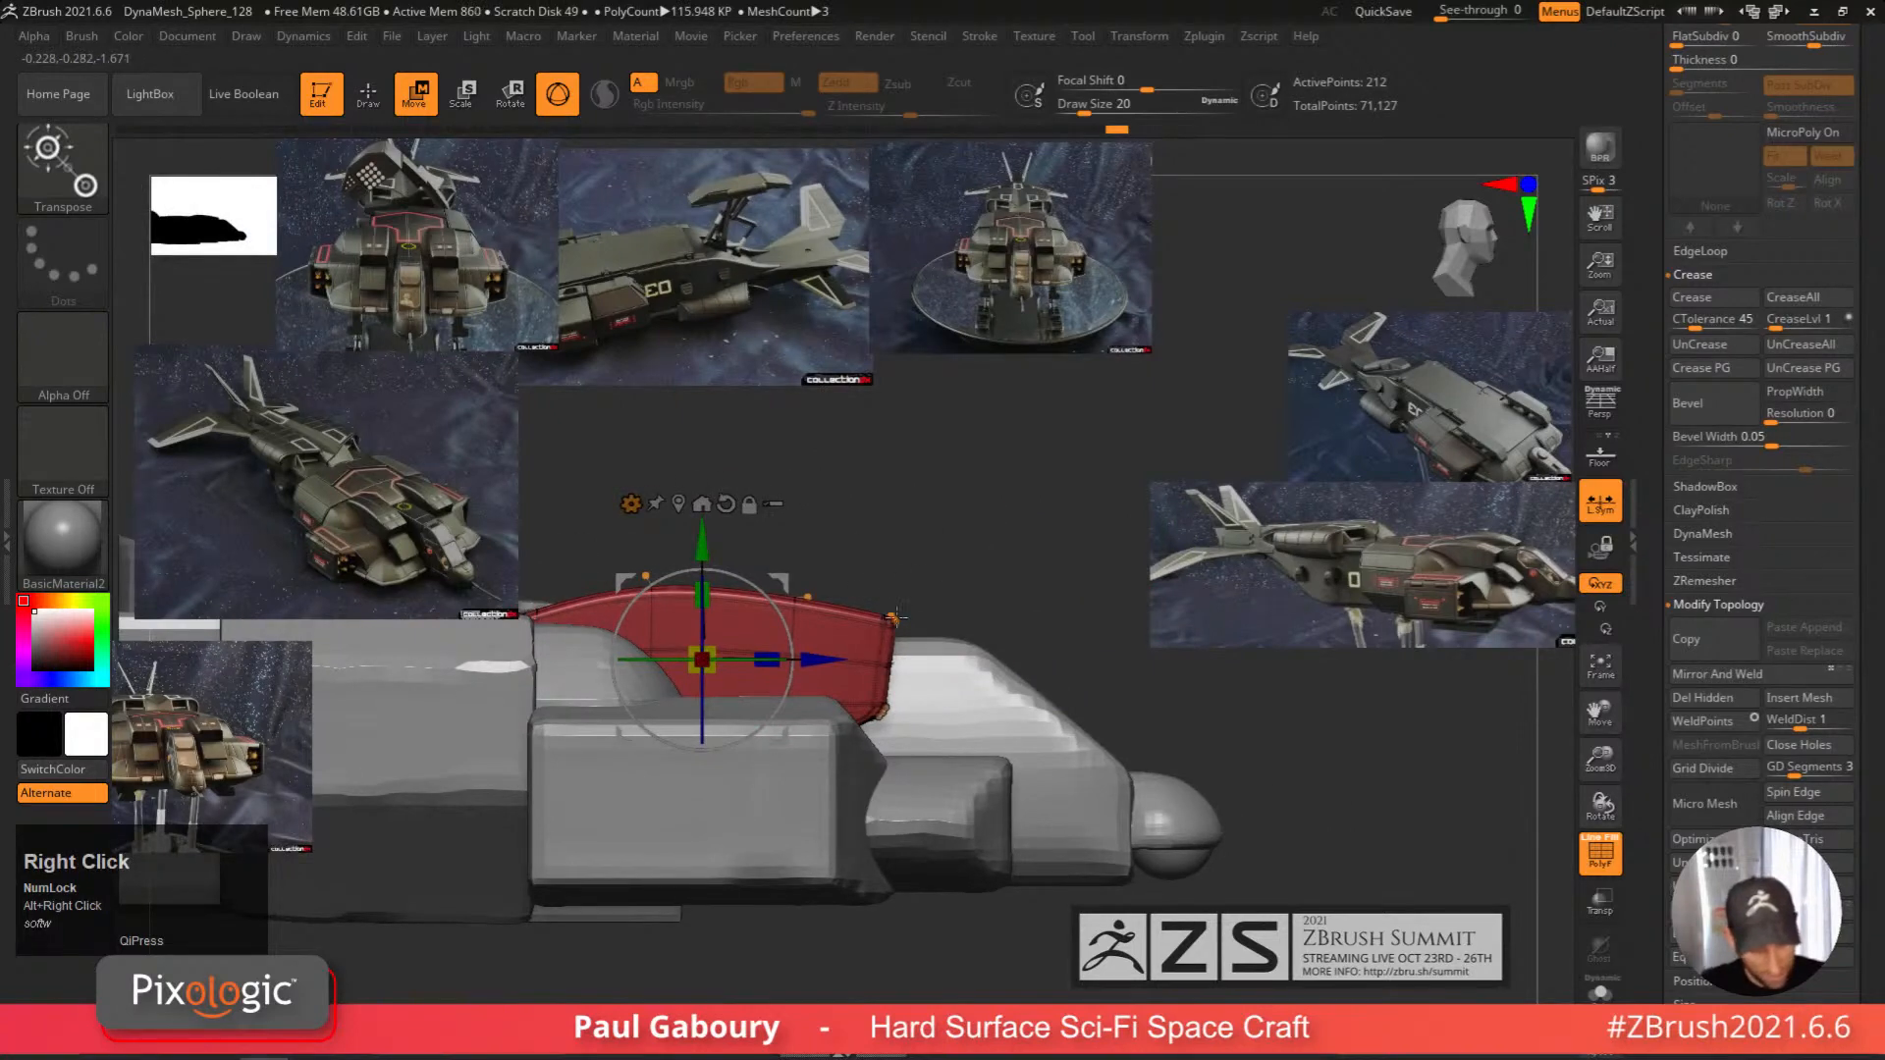
mouse_move(908, 491)
right_mouse_down()
mouse_move(871, 510)
mouse_move(909, 513)
right_mouse_up()
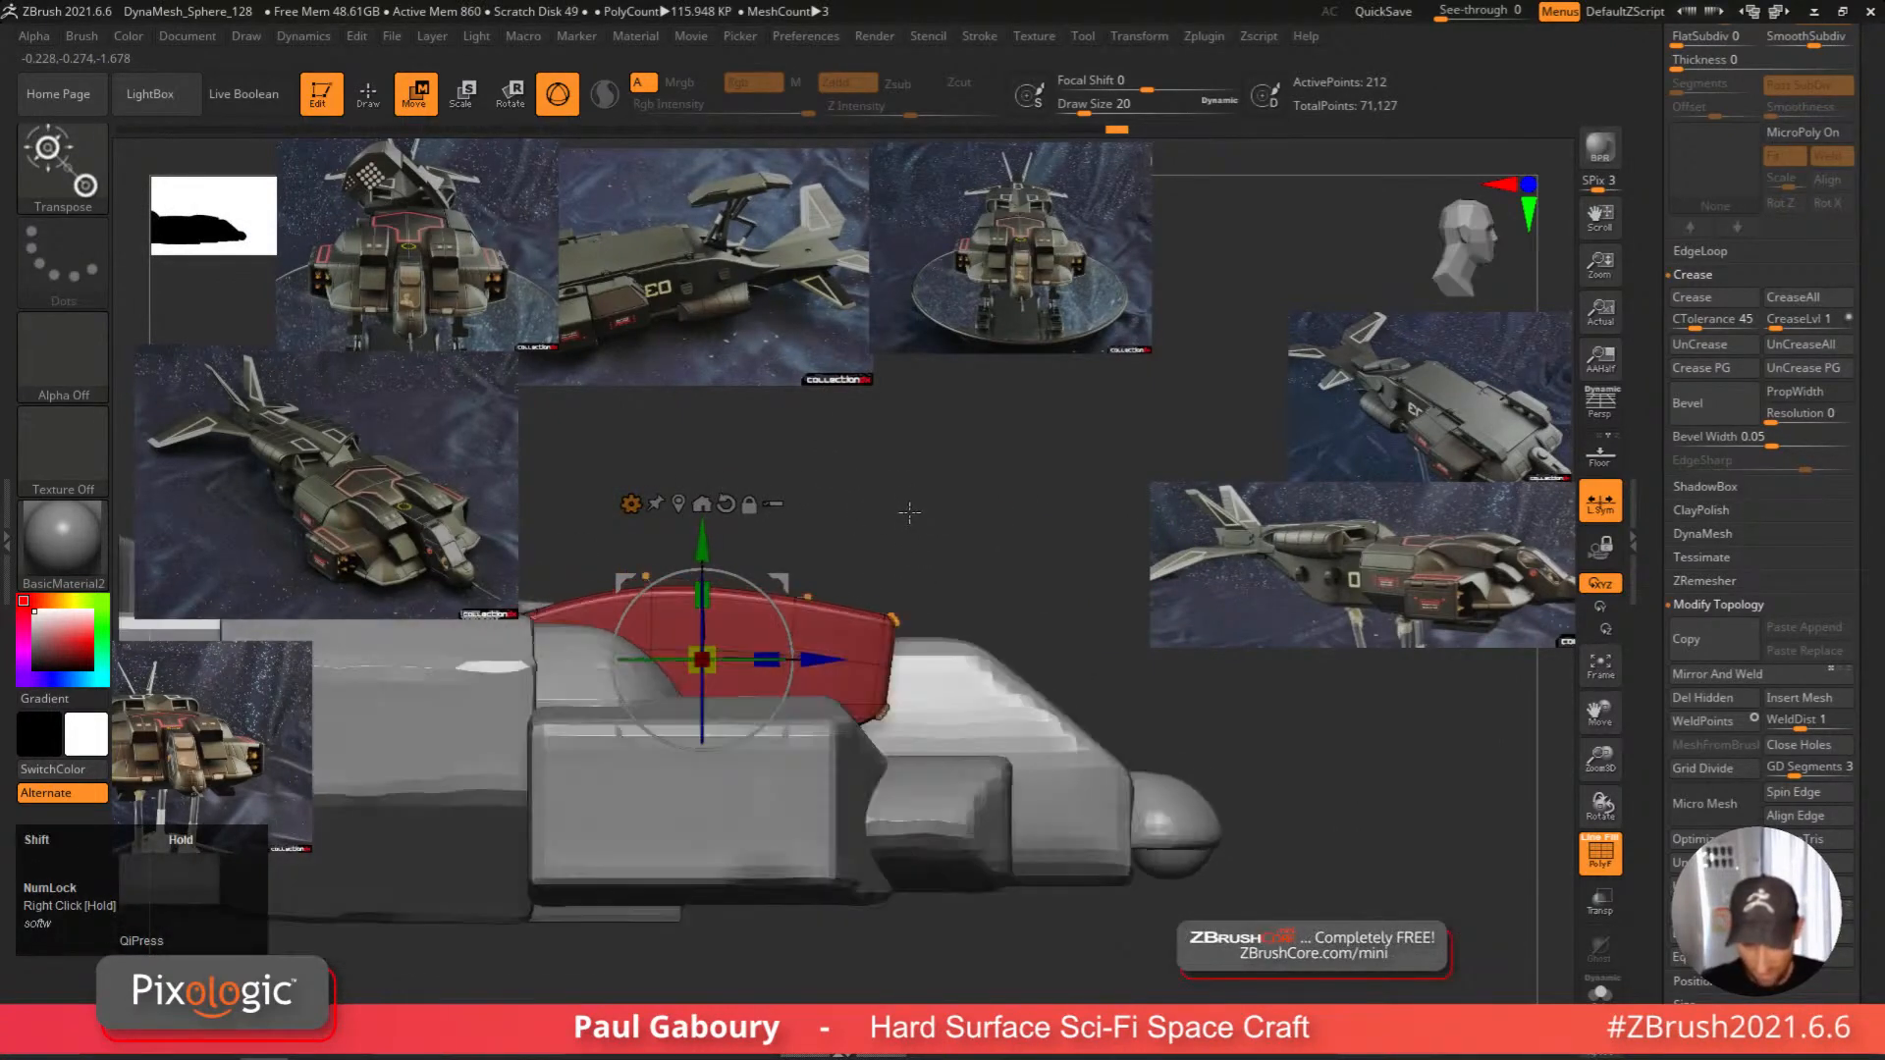
left_click_drag(826, 474, 1019, 648, "ctrl")
key("w")
mouse_move(1096, 716)
right_mouse_down()
mouse_move(903, 761)
mouse_move(913, 799)
mouse_move(896, 792)
mouse_move(970, 697)
right_mouse_up()
key("q")
left_click(934, 756)
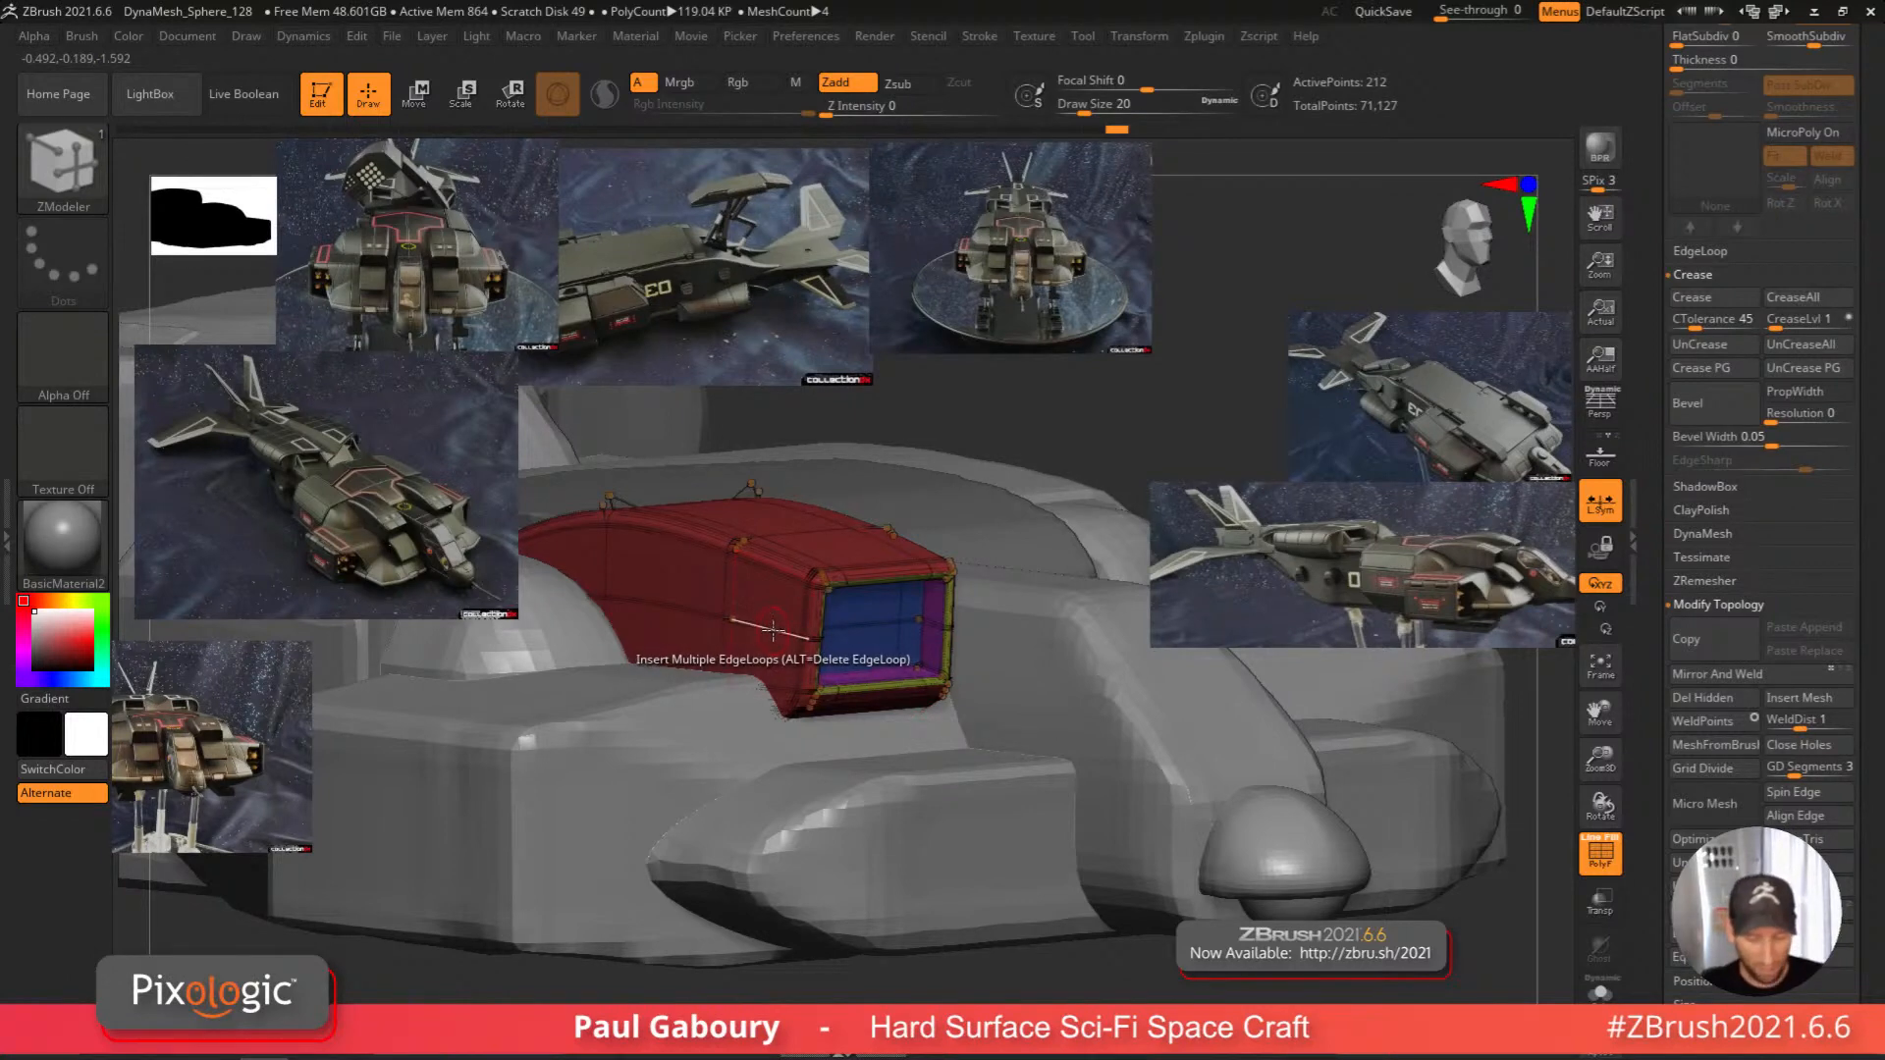
key("alt")
Apply the Deformer to the widened intake block in front view and move the cage's upper side points inward to taper its top.
mouse_move(1013, 711)
right_mouse_down()
mouse_move(992, 714)
mouse_move(1014, 682)
right_mouse_up()
key("ctrl")
key("space")
left_click_drag(945, 524, 1065, 641, "ctrl")
mouse_move(1130, 652)
right_mouse_down()
mouse_move(1031, 674)
mouse_move(1043, 707)
mouse_move(1022, 628)
mouse_move(1041, 716)
right_mouse_up()
key("w")
left_click(784, 515)
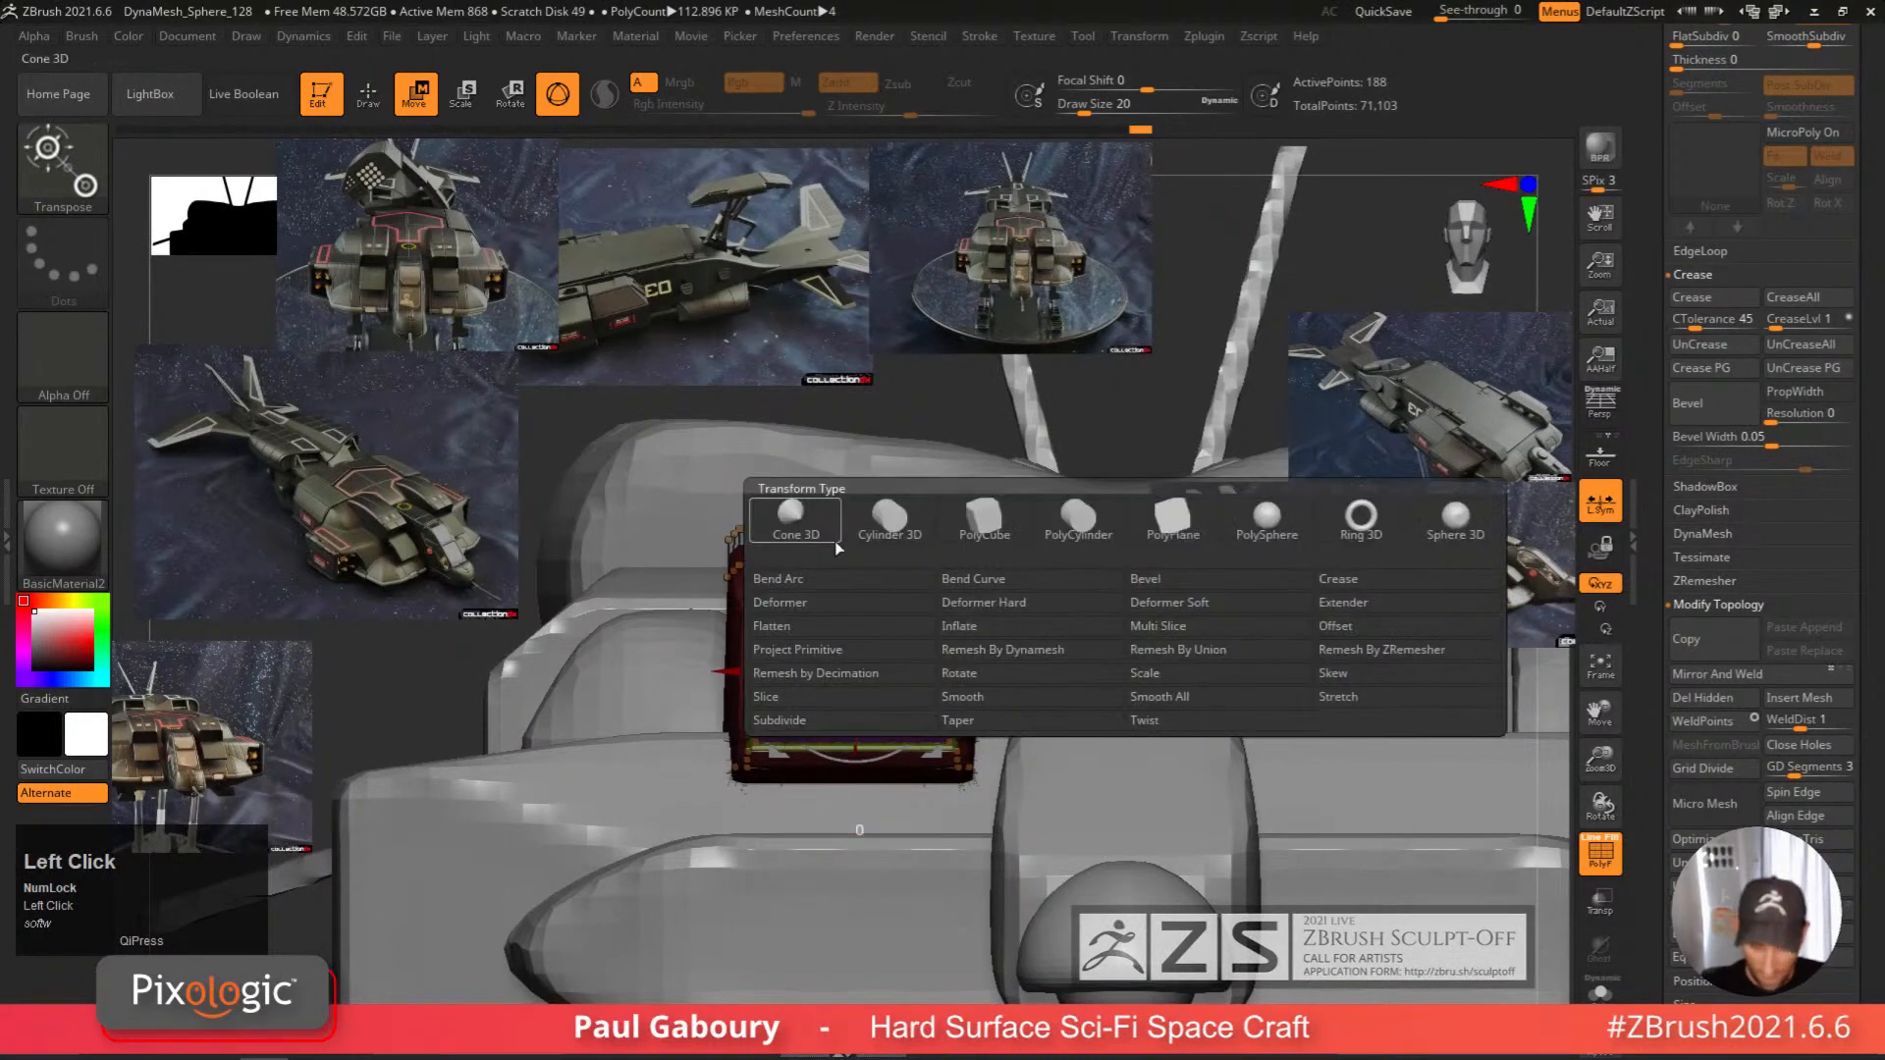
left_click(844, 601)
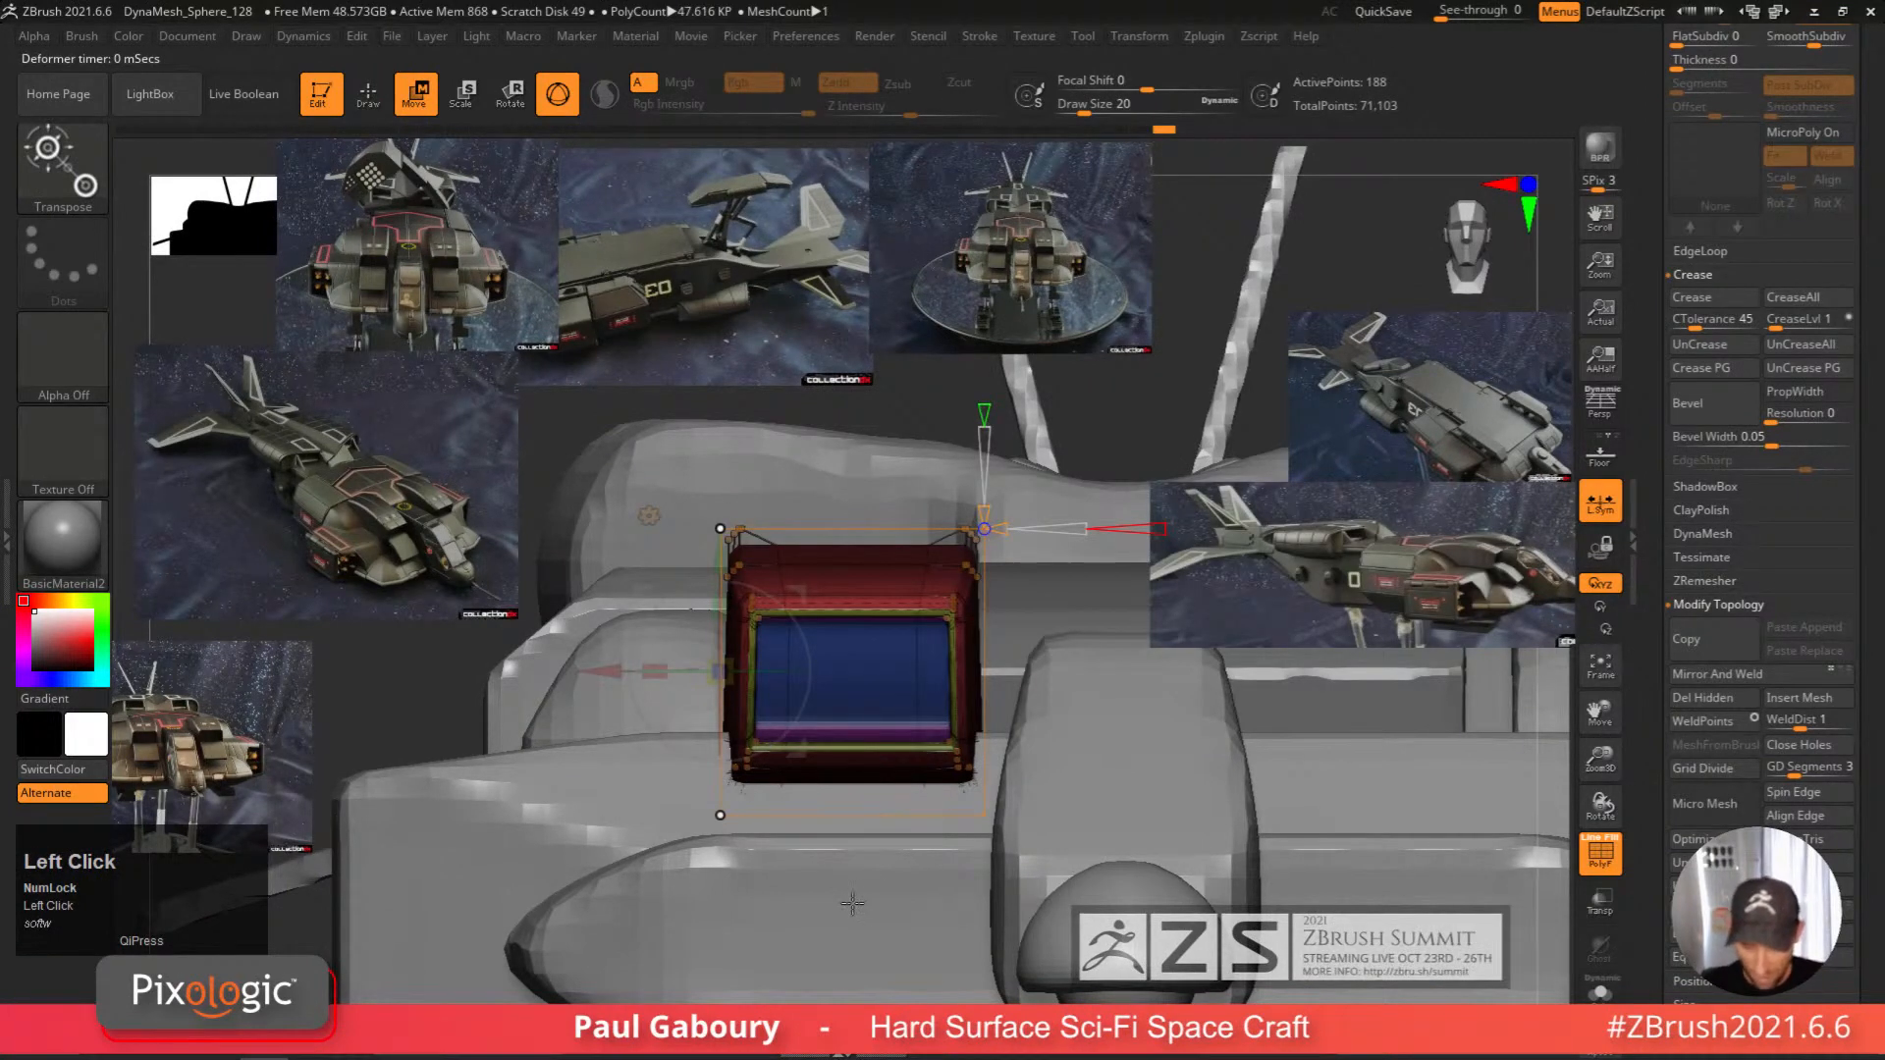
mouse_move(864, 878)
right_mouse_down("ctrl")
mouse_move(802, 863)
mouse_move(850, 851)
right_mouse_up("ctrl")
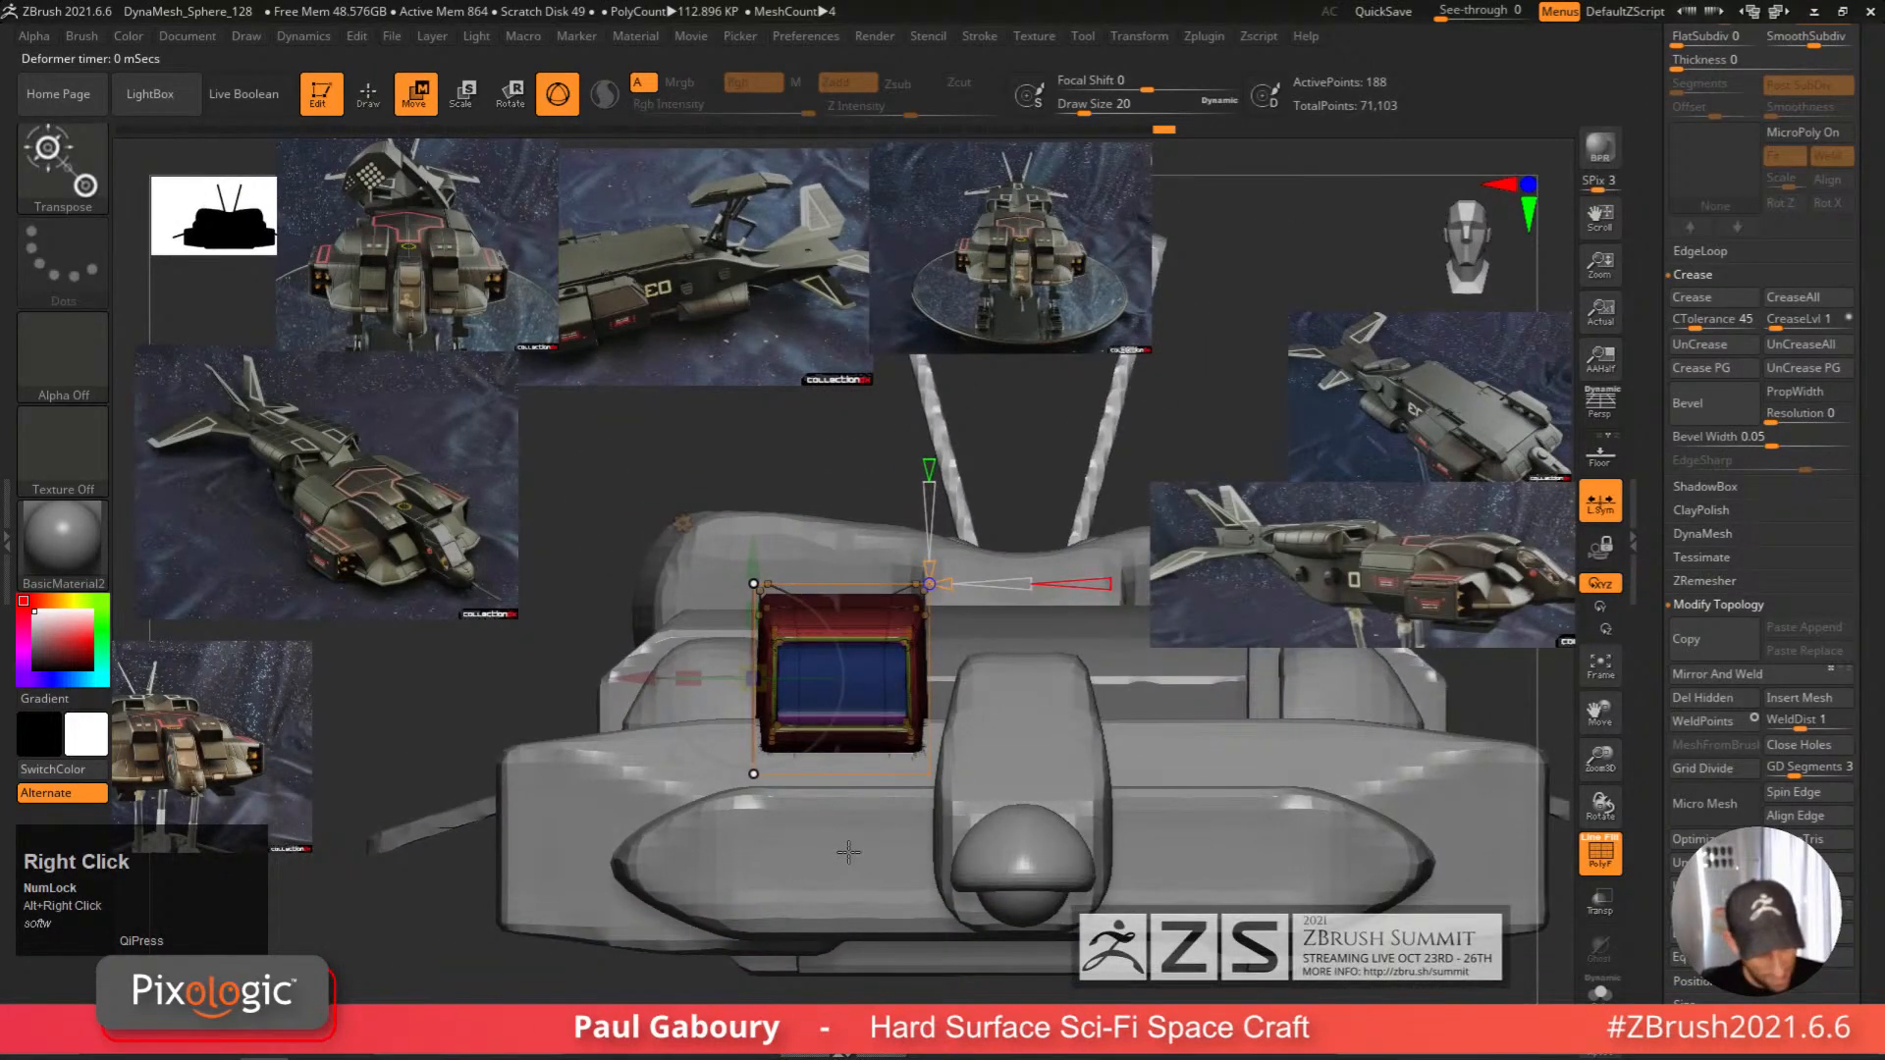
left_click_drag(567, 434, 818, 615, "ctrl")
right_click_drag(828, 634, 839, 699, "ctrl")
left_click_drag(637, 583, 645, 583)
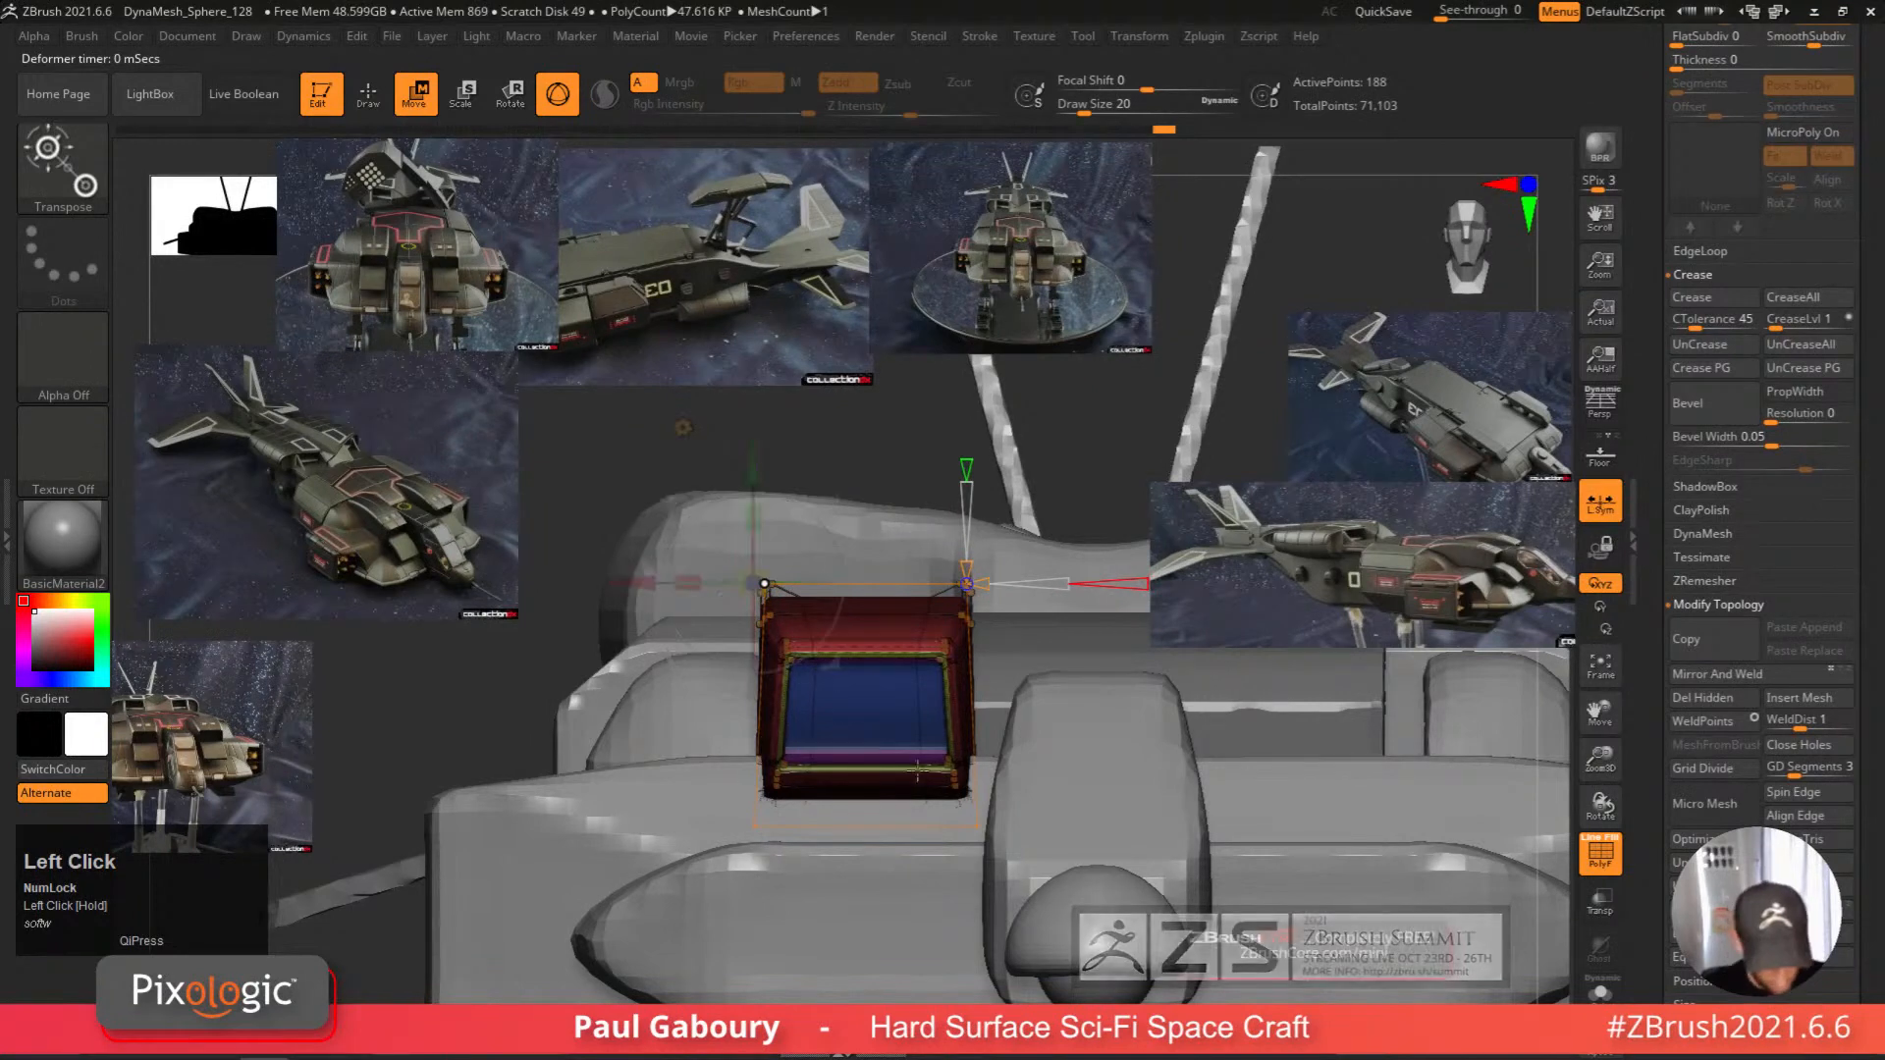
Rearrange the Spotlight reference photos, shrinking the angled ship view and enlarging the lowest front view below it.
right_click_drag(646, 582, 344, 748)
key("q")
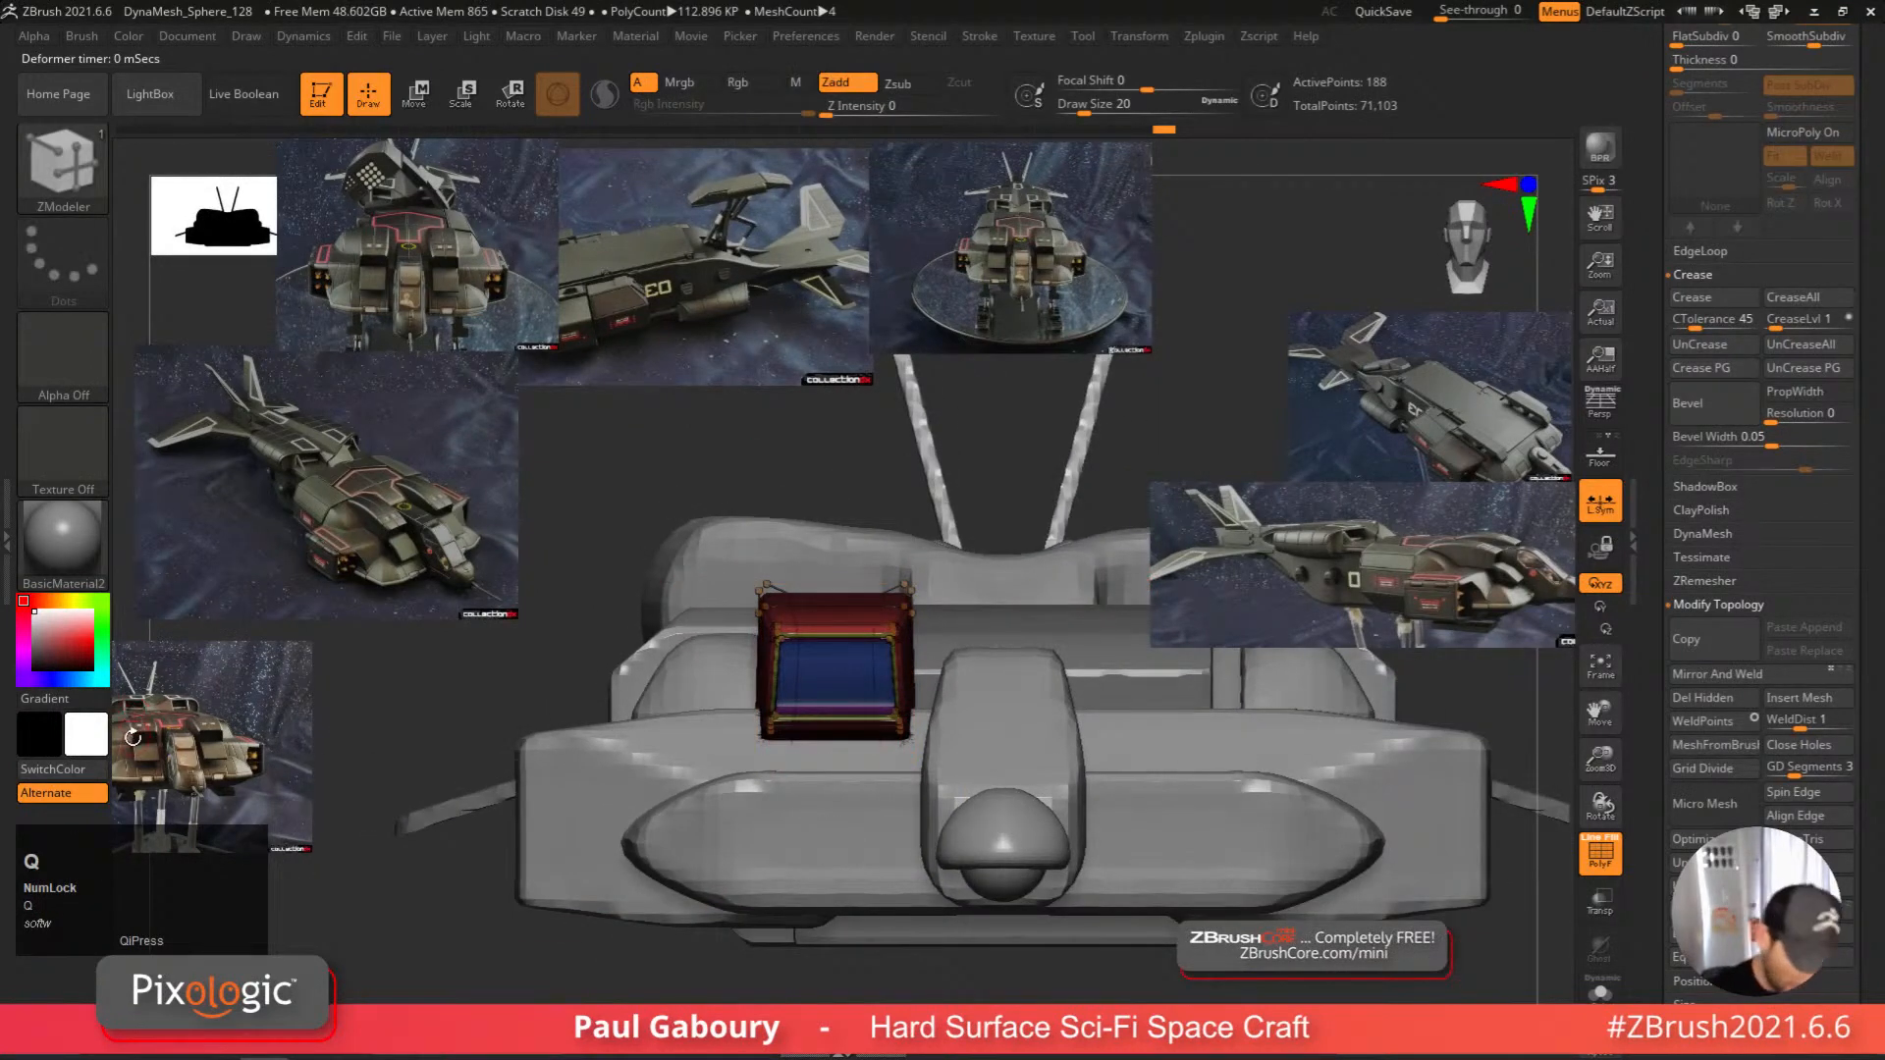
right_click_drag(128, 727, 306, 715)
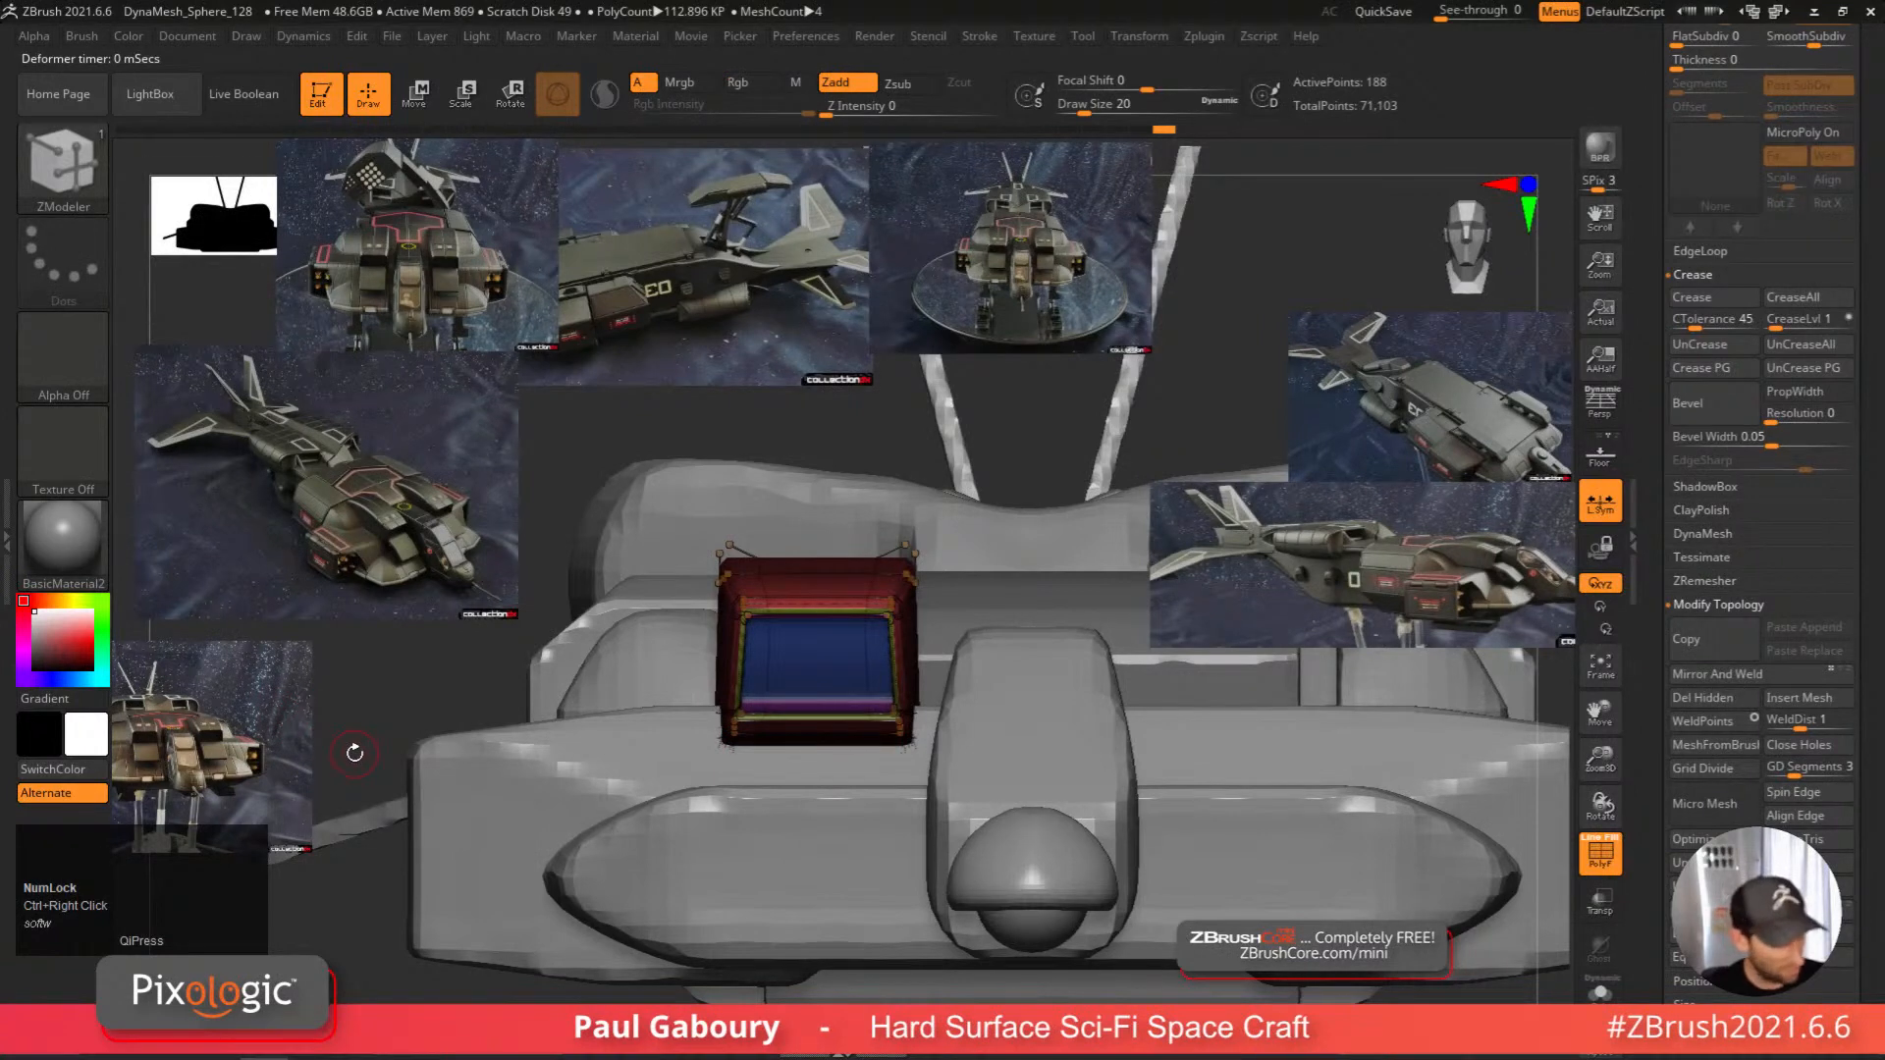
key("shift+z")
left_click_drag(257, 792, 342, 701)
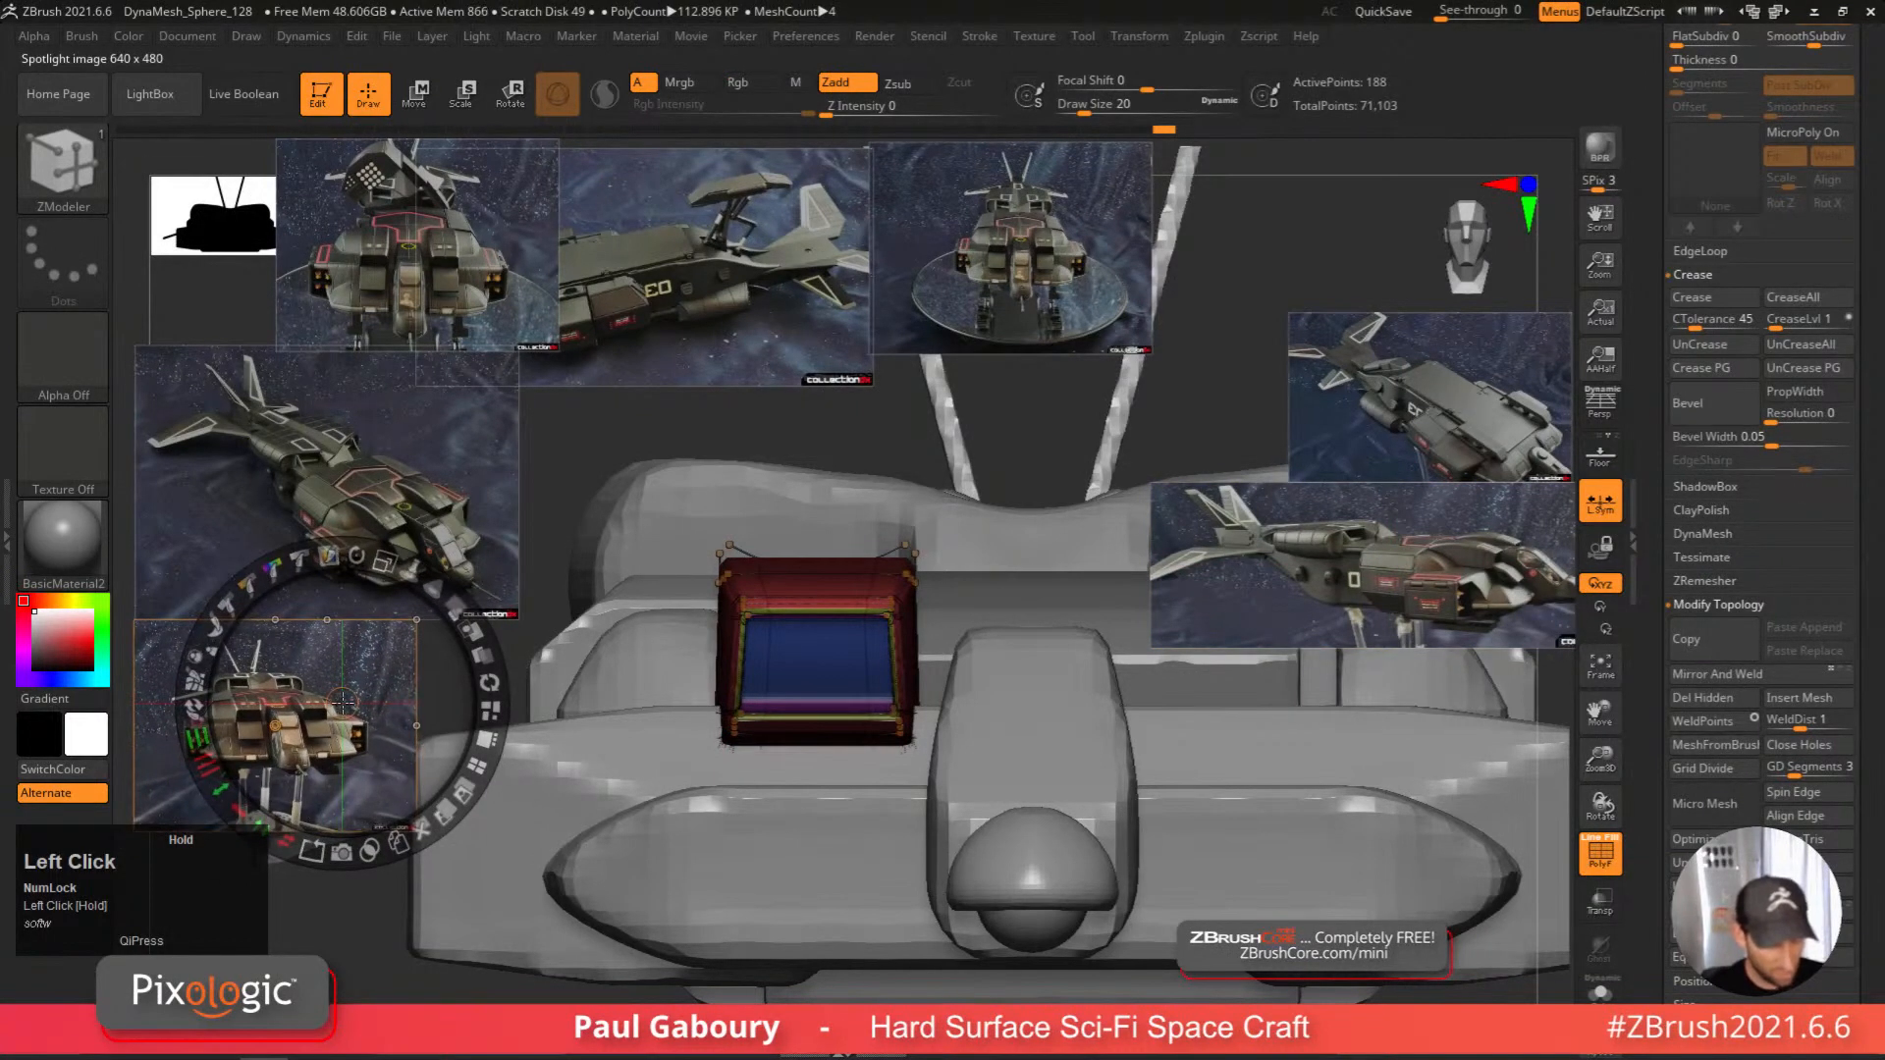
left_click(312, 722)
left_click_drag(425, 481, 422, 445)
left_click_drag(455, 297, 391, 290)
left_click_drag(389, 423, 327, 401)
left_click_drag(303, 708, 283, 662)
left_click_drag(322, 519, 402, 579)
key("z")
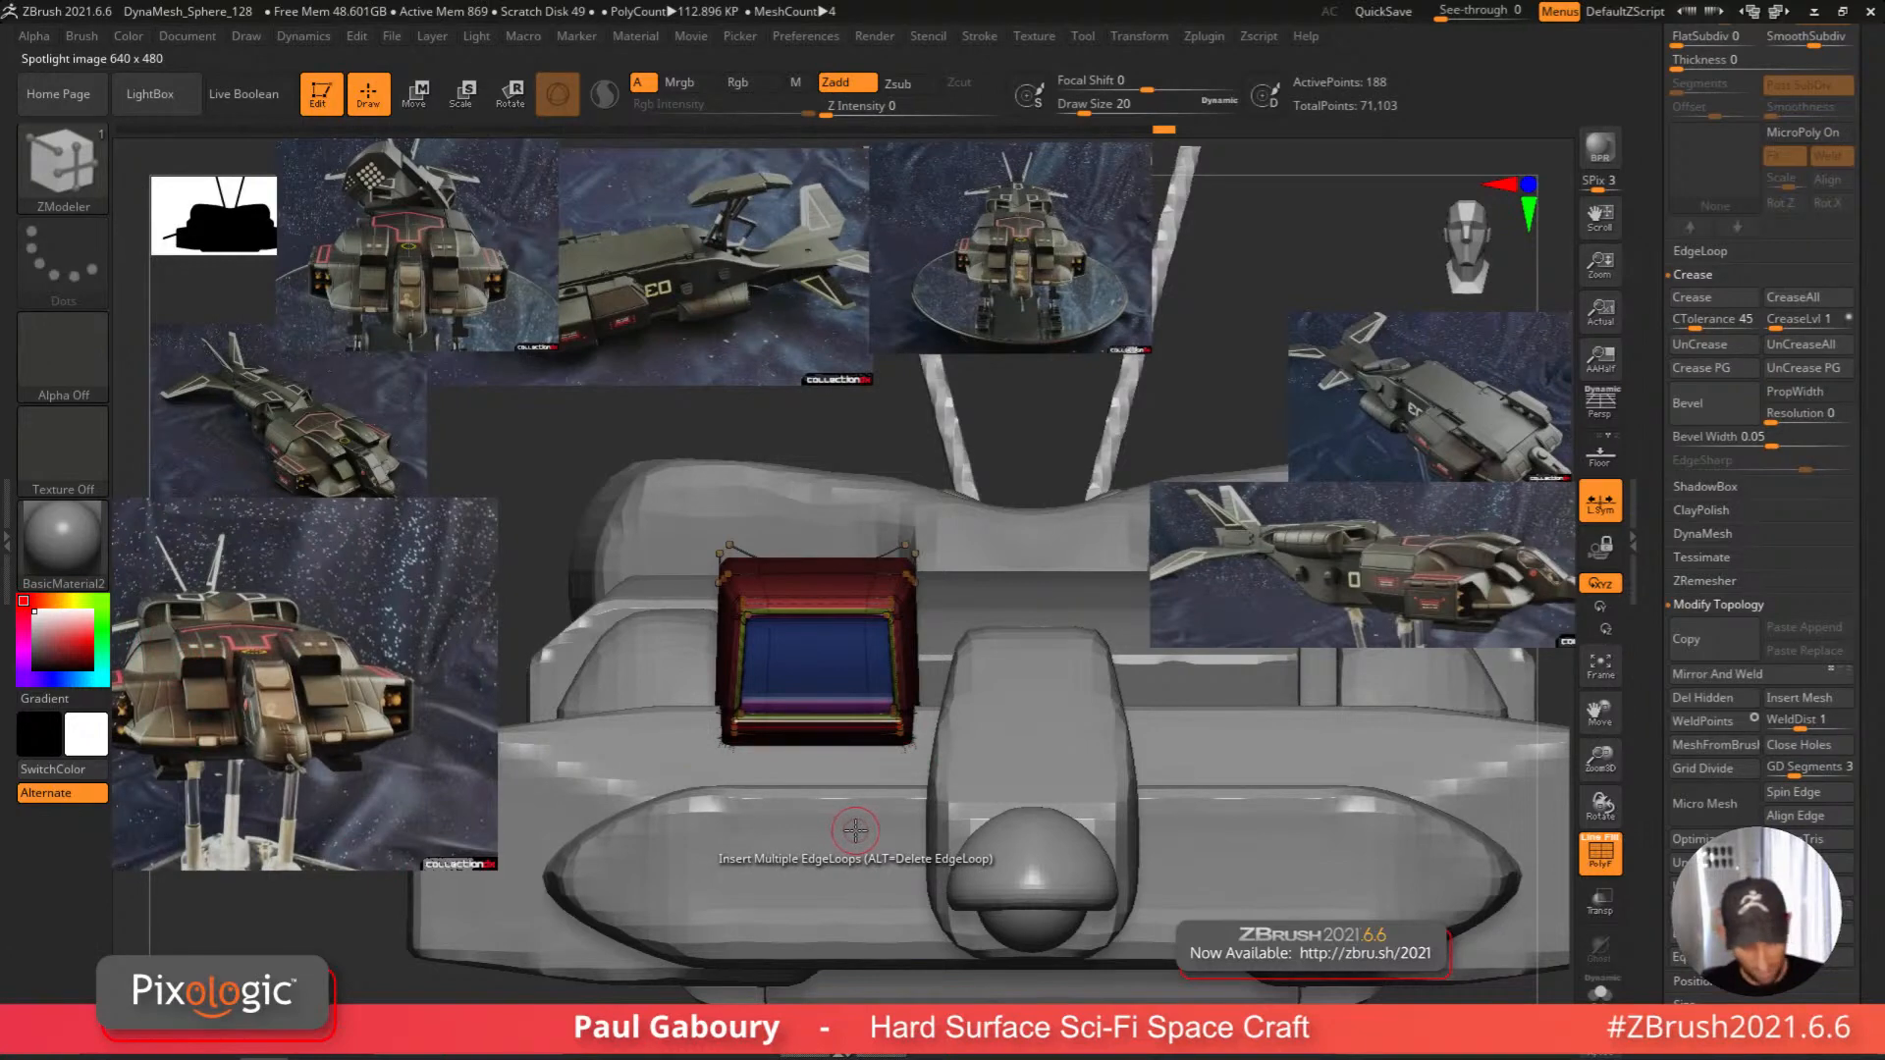
Nudge the Deformer cage's upper side points slightly farther inward along X in front view.
right_click_drag(853, 827, 854, 822)
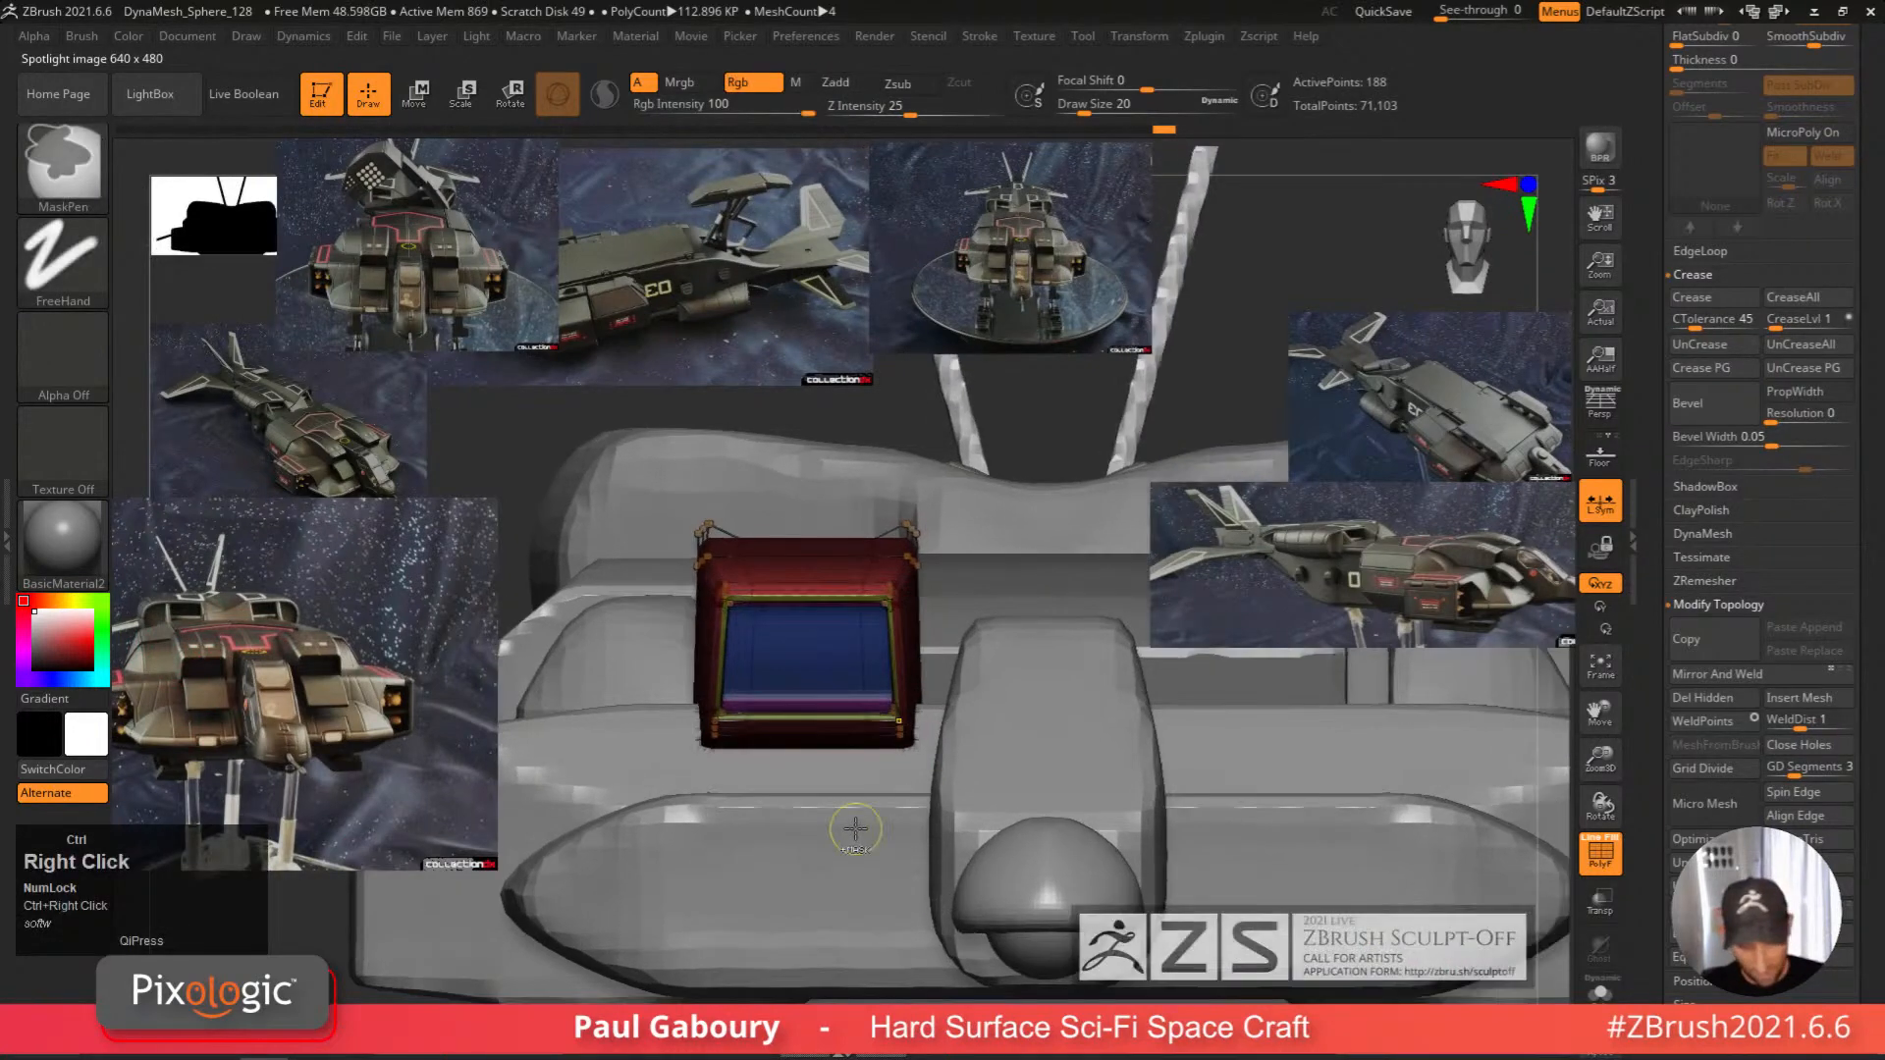
key("w")
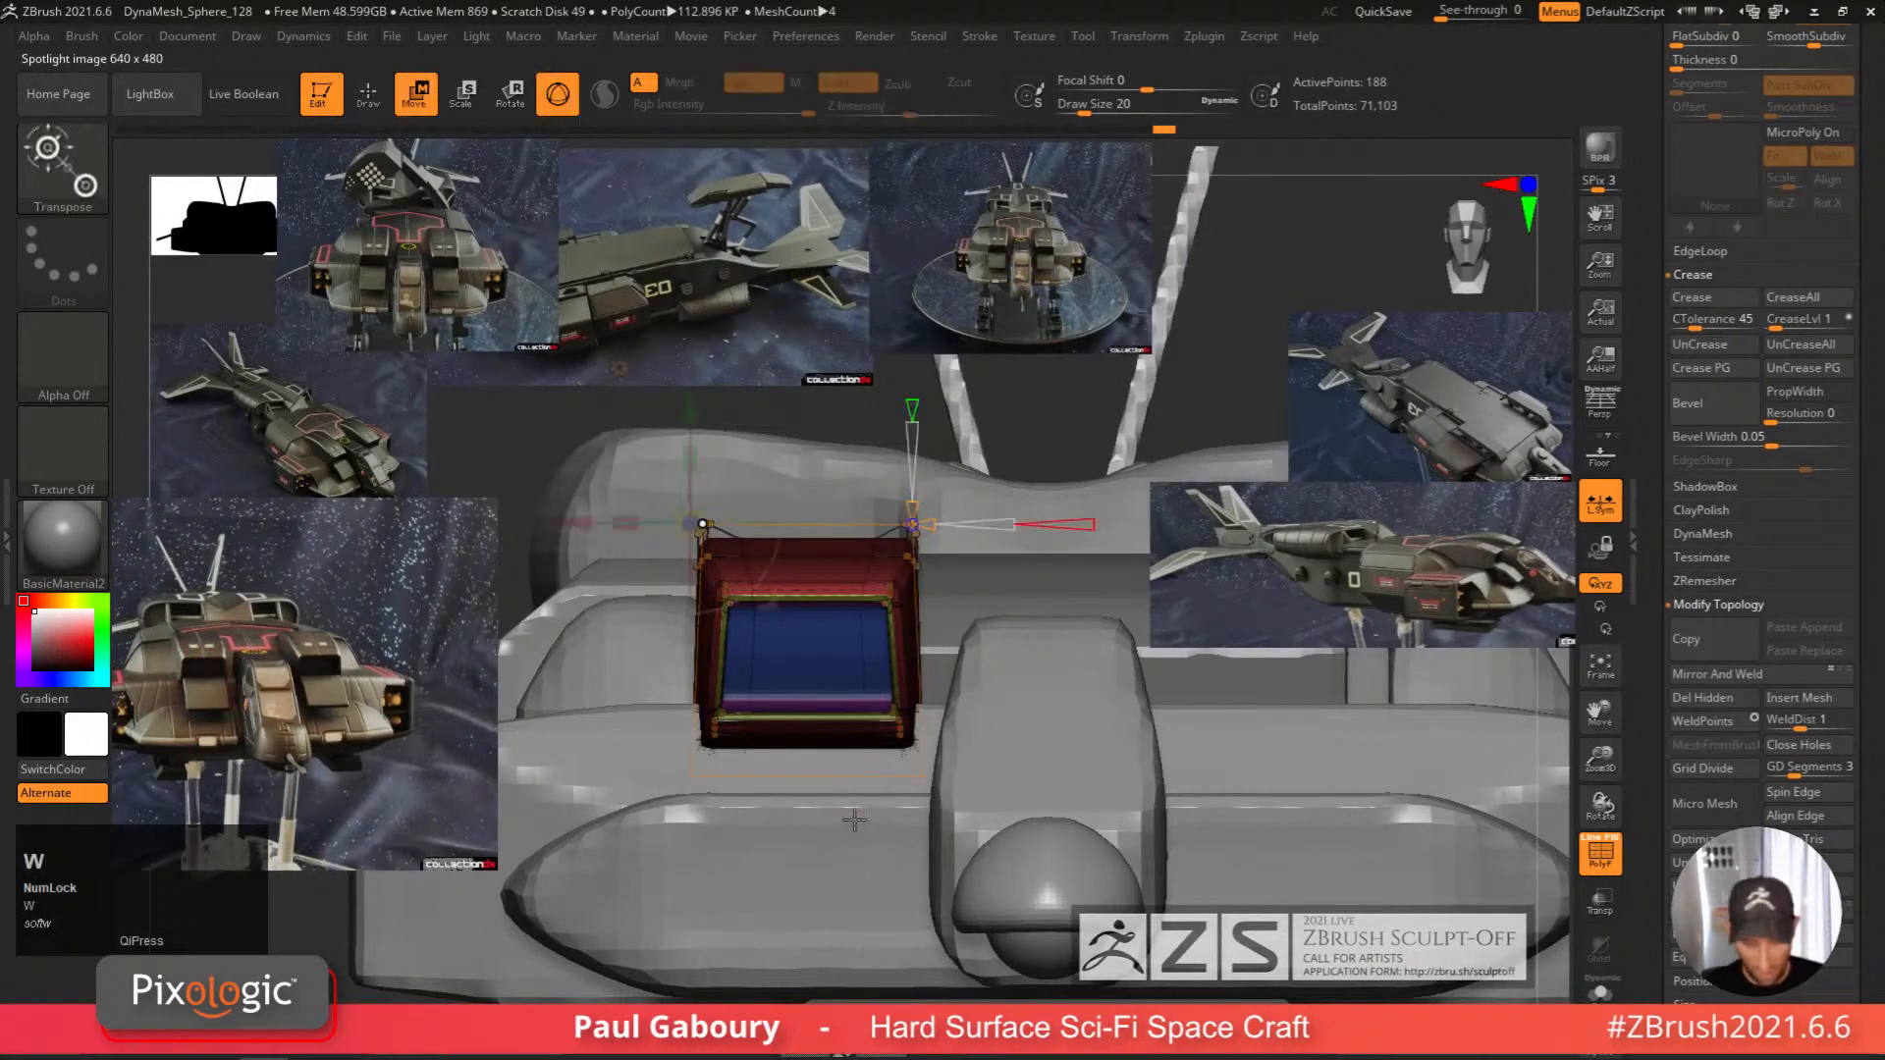
left_click_drag(575, 521, 576, 522)
Select the Deformer cage's lower side points and move them slightly inward along X, clearing the selection at the end.
right_click_drag(677, 845, 752, 918, "ctrl")
left_click_drag(759, 925, 773, 627, "ctrl")
right_click_drag(722, 737, 786, 758, "ctrl")
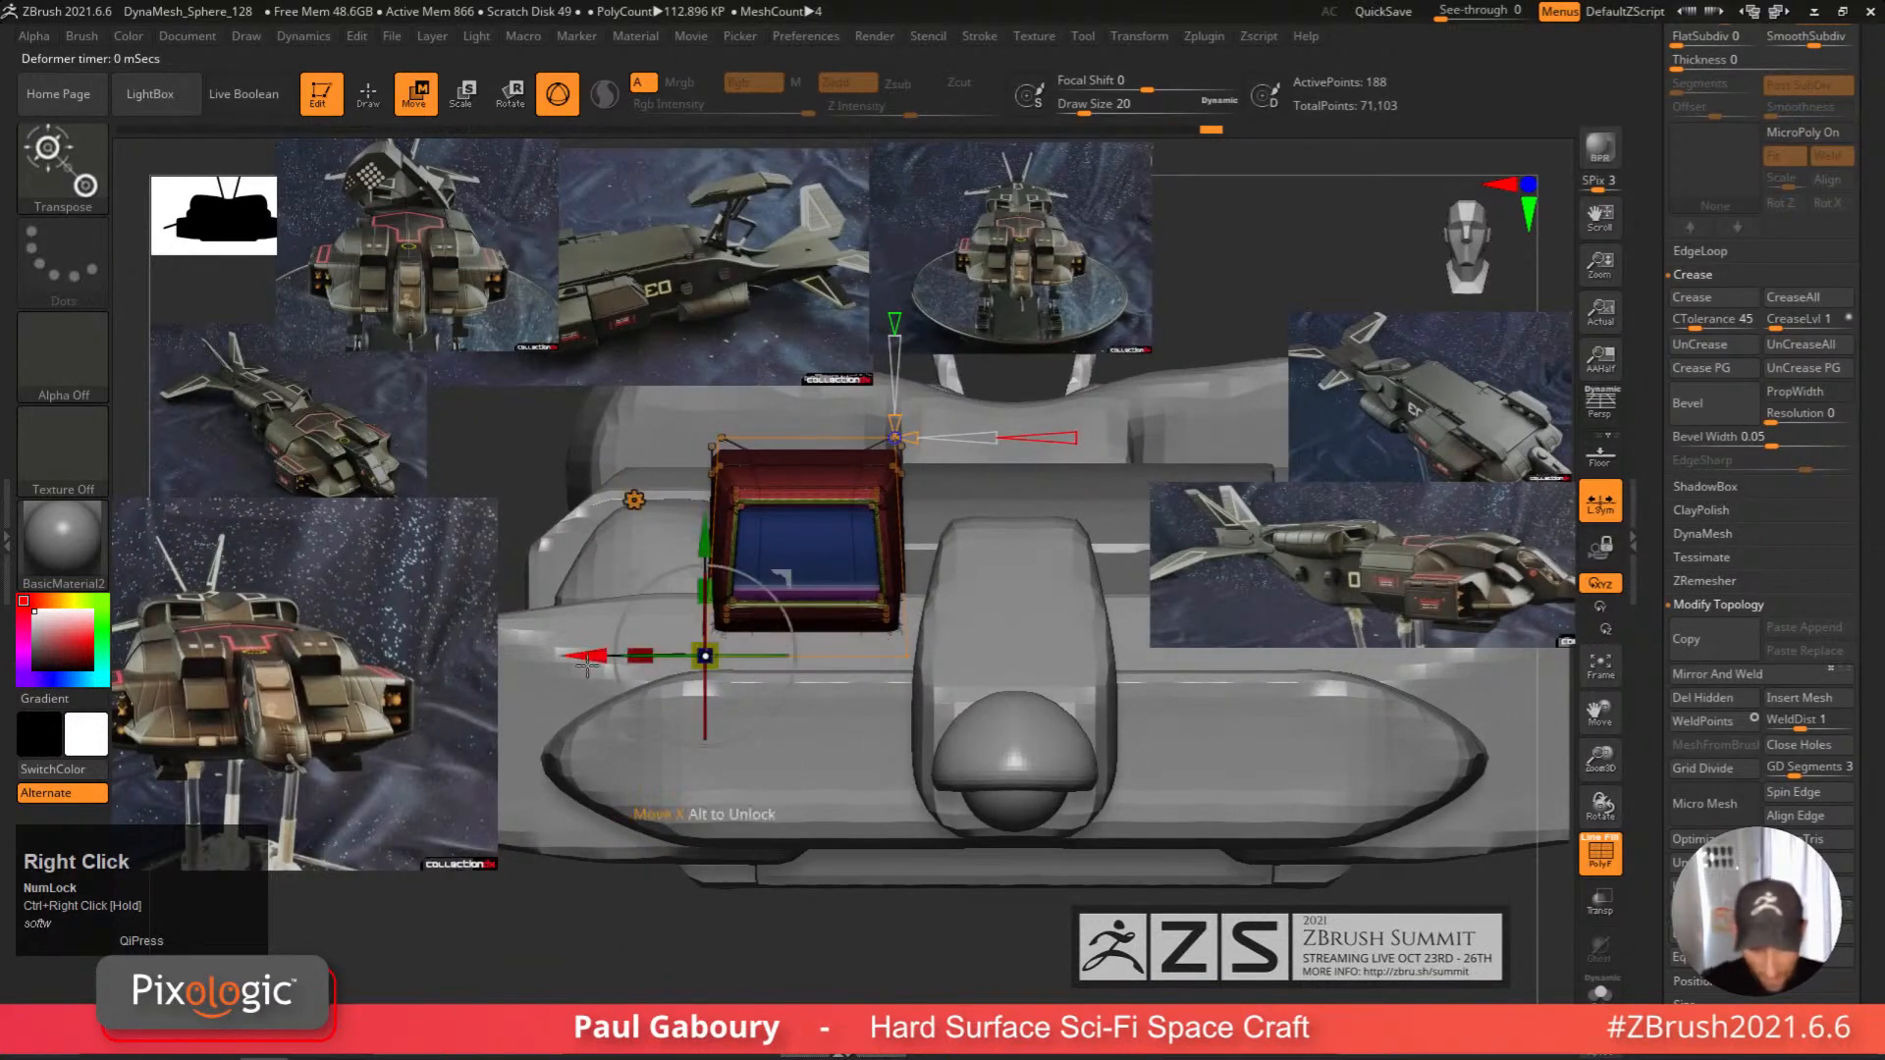
left_click_drag(589, 655, 595, 656)
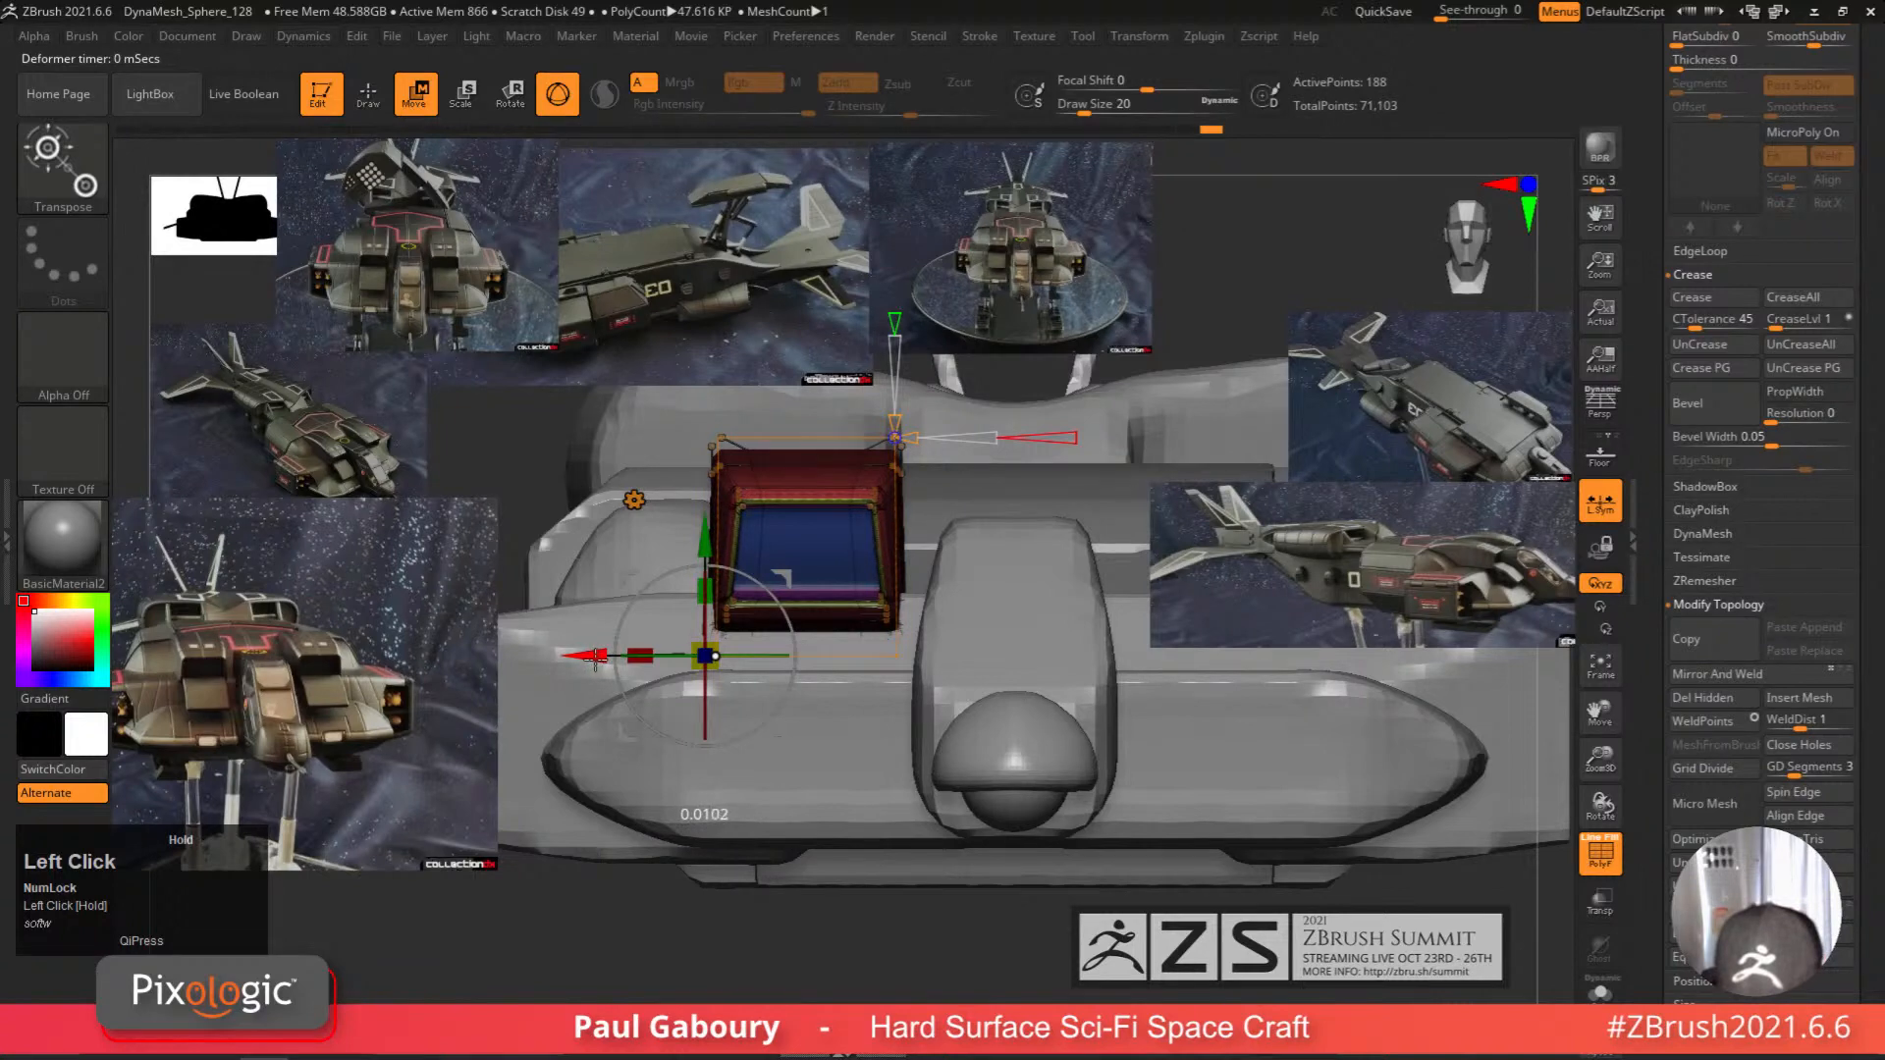
left_click_drag(614, 921, 649, 956, "ctrl")
Select the cage's lower front points from the side view and fine-tune their position along X in front view.
right_click_drag(649, 933, 715, 893, "shift")
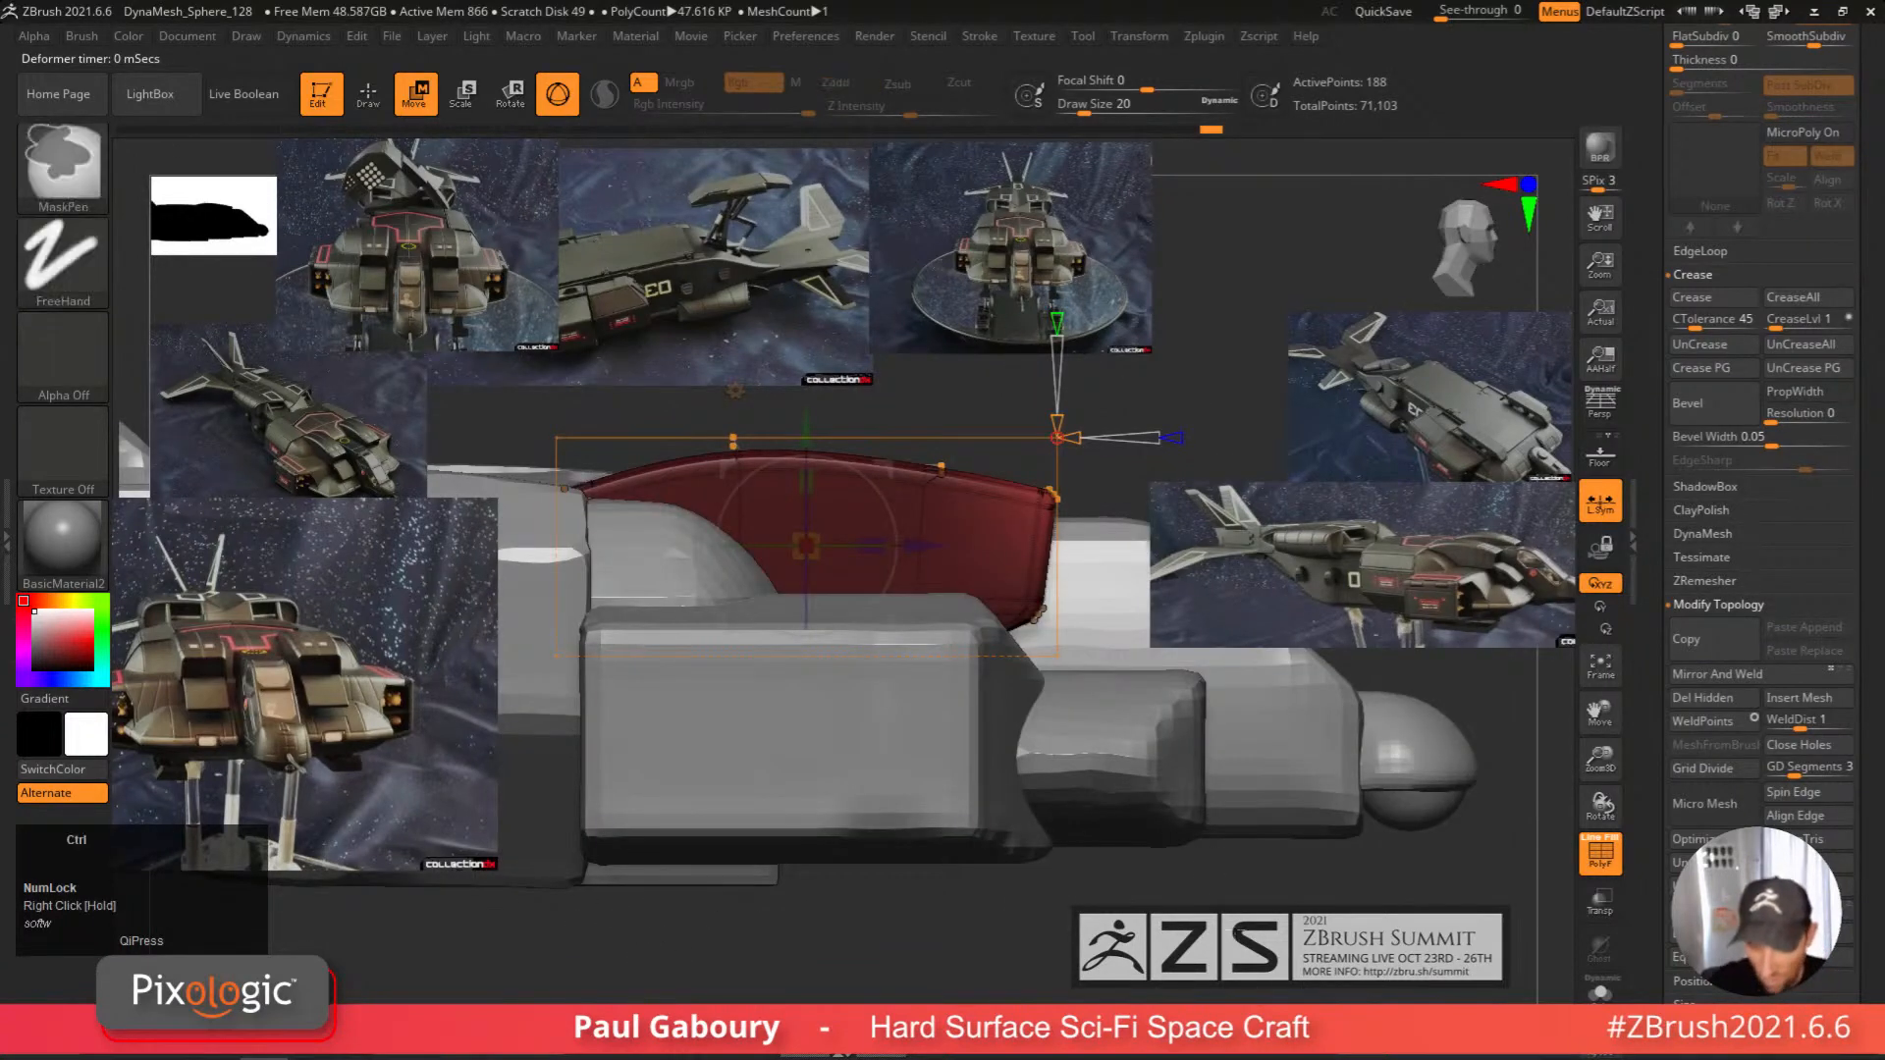
left_click_drag(1229, 937, 939, 542, "ctrl")
right_click_drag(991, 599, 663, 809, "shift")
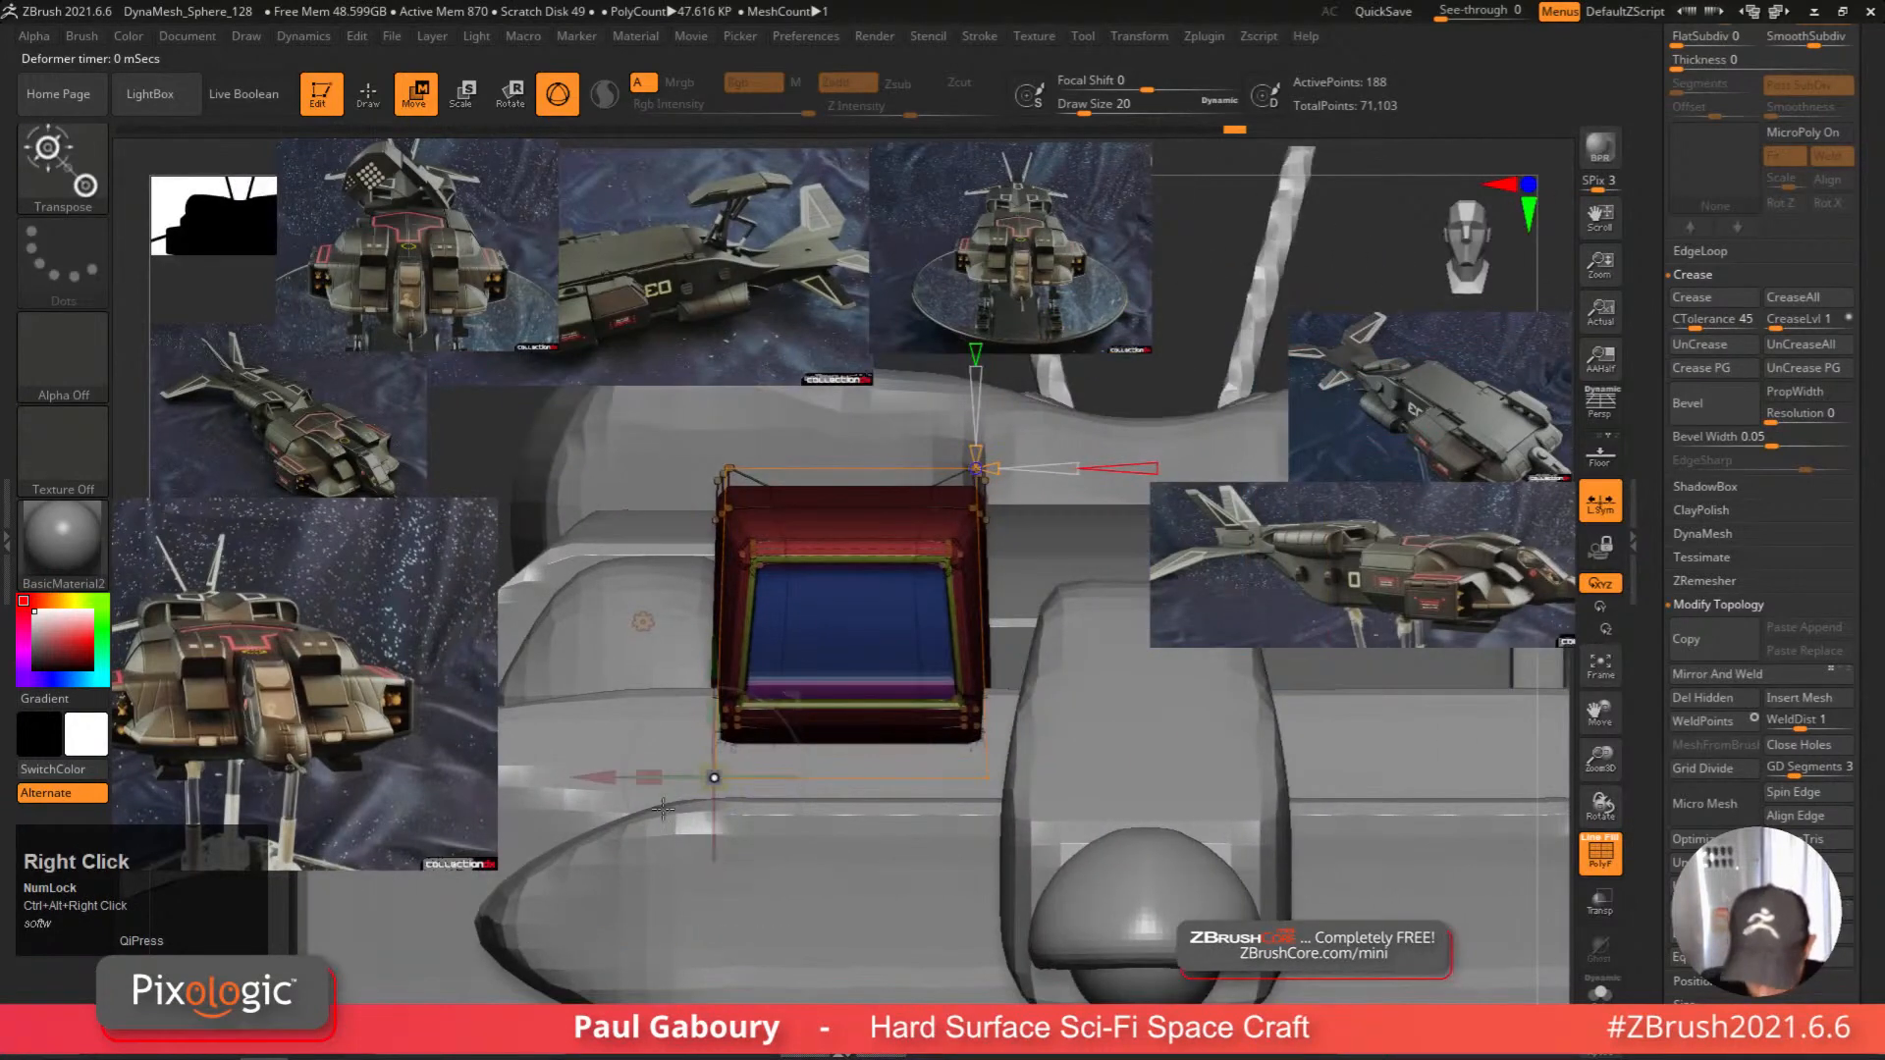
left_click_drag(599, 777, 599, 778)
left_click(646, 778)
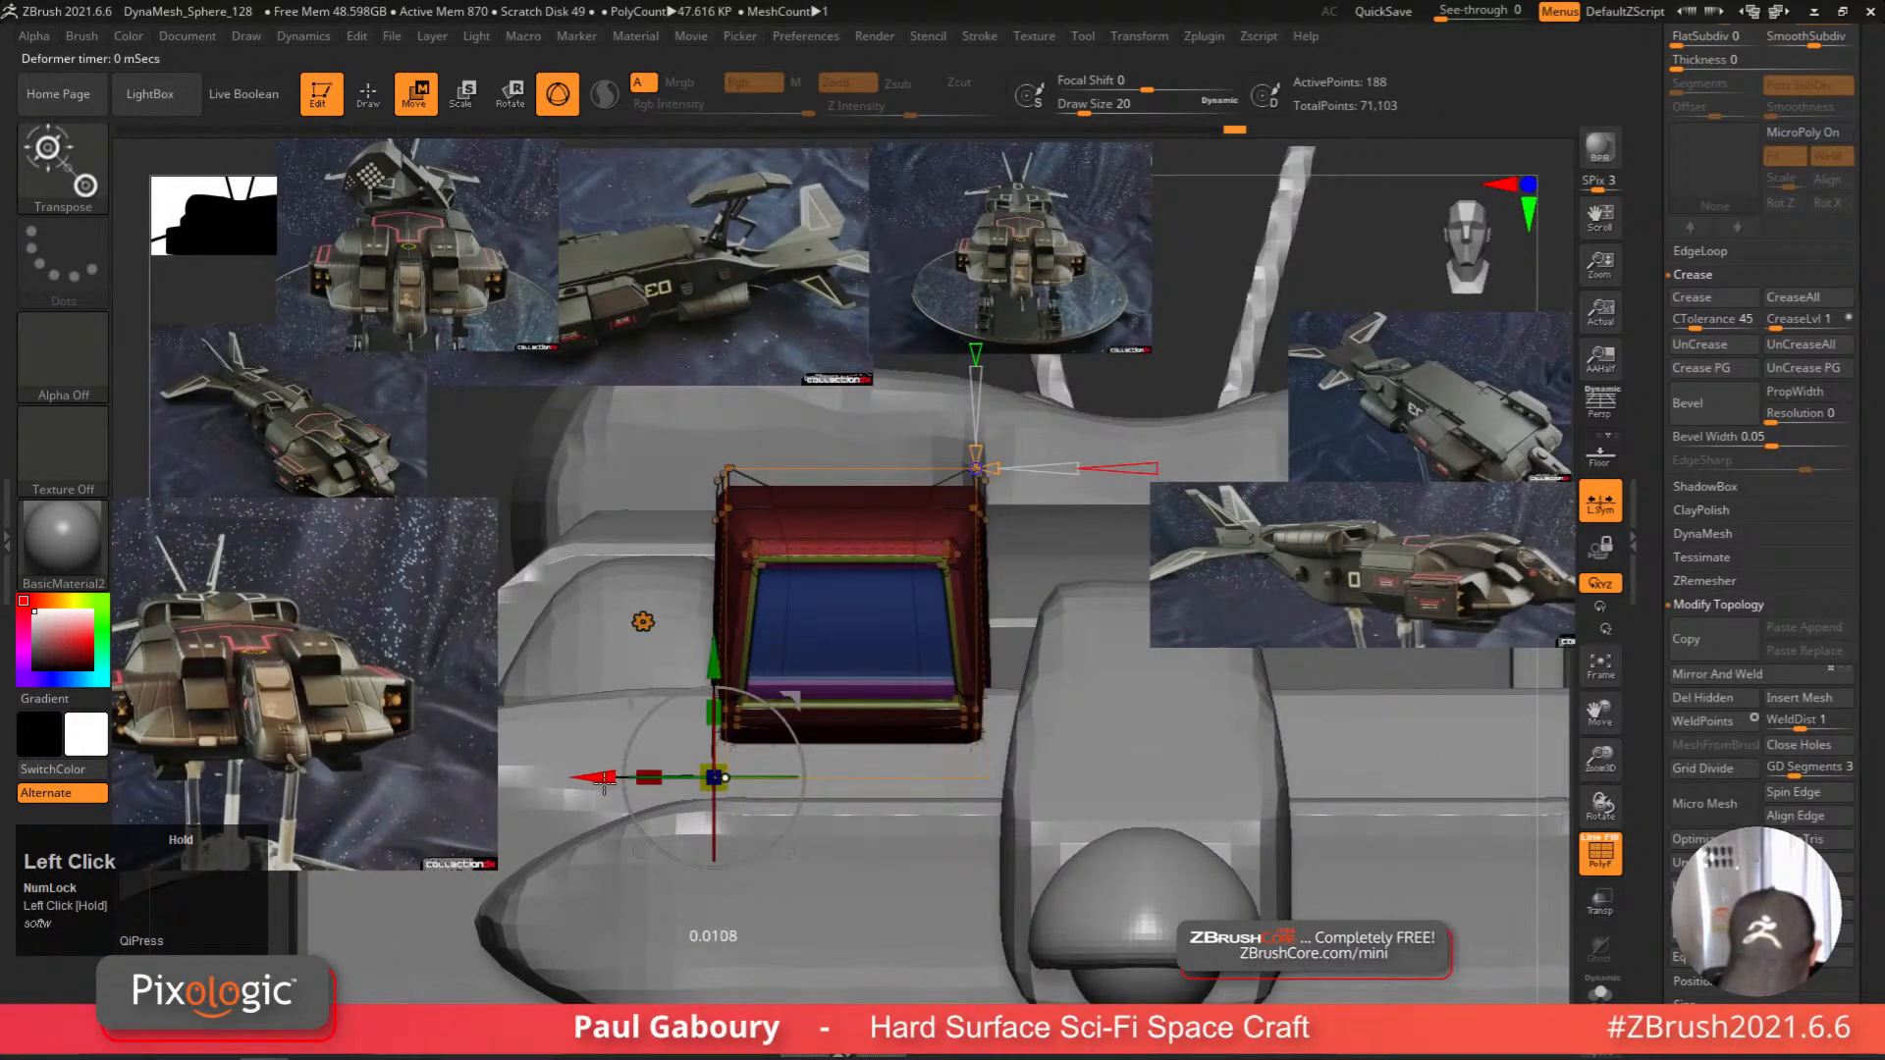
left_click_drag(604, 783, 601, 783)
right_click_drag(603, 780, 584, 697, "ctrl")
left_click_drag(584, 697, 604, 717, "ctrl")
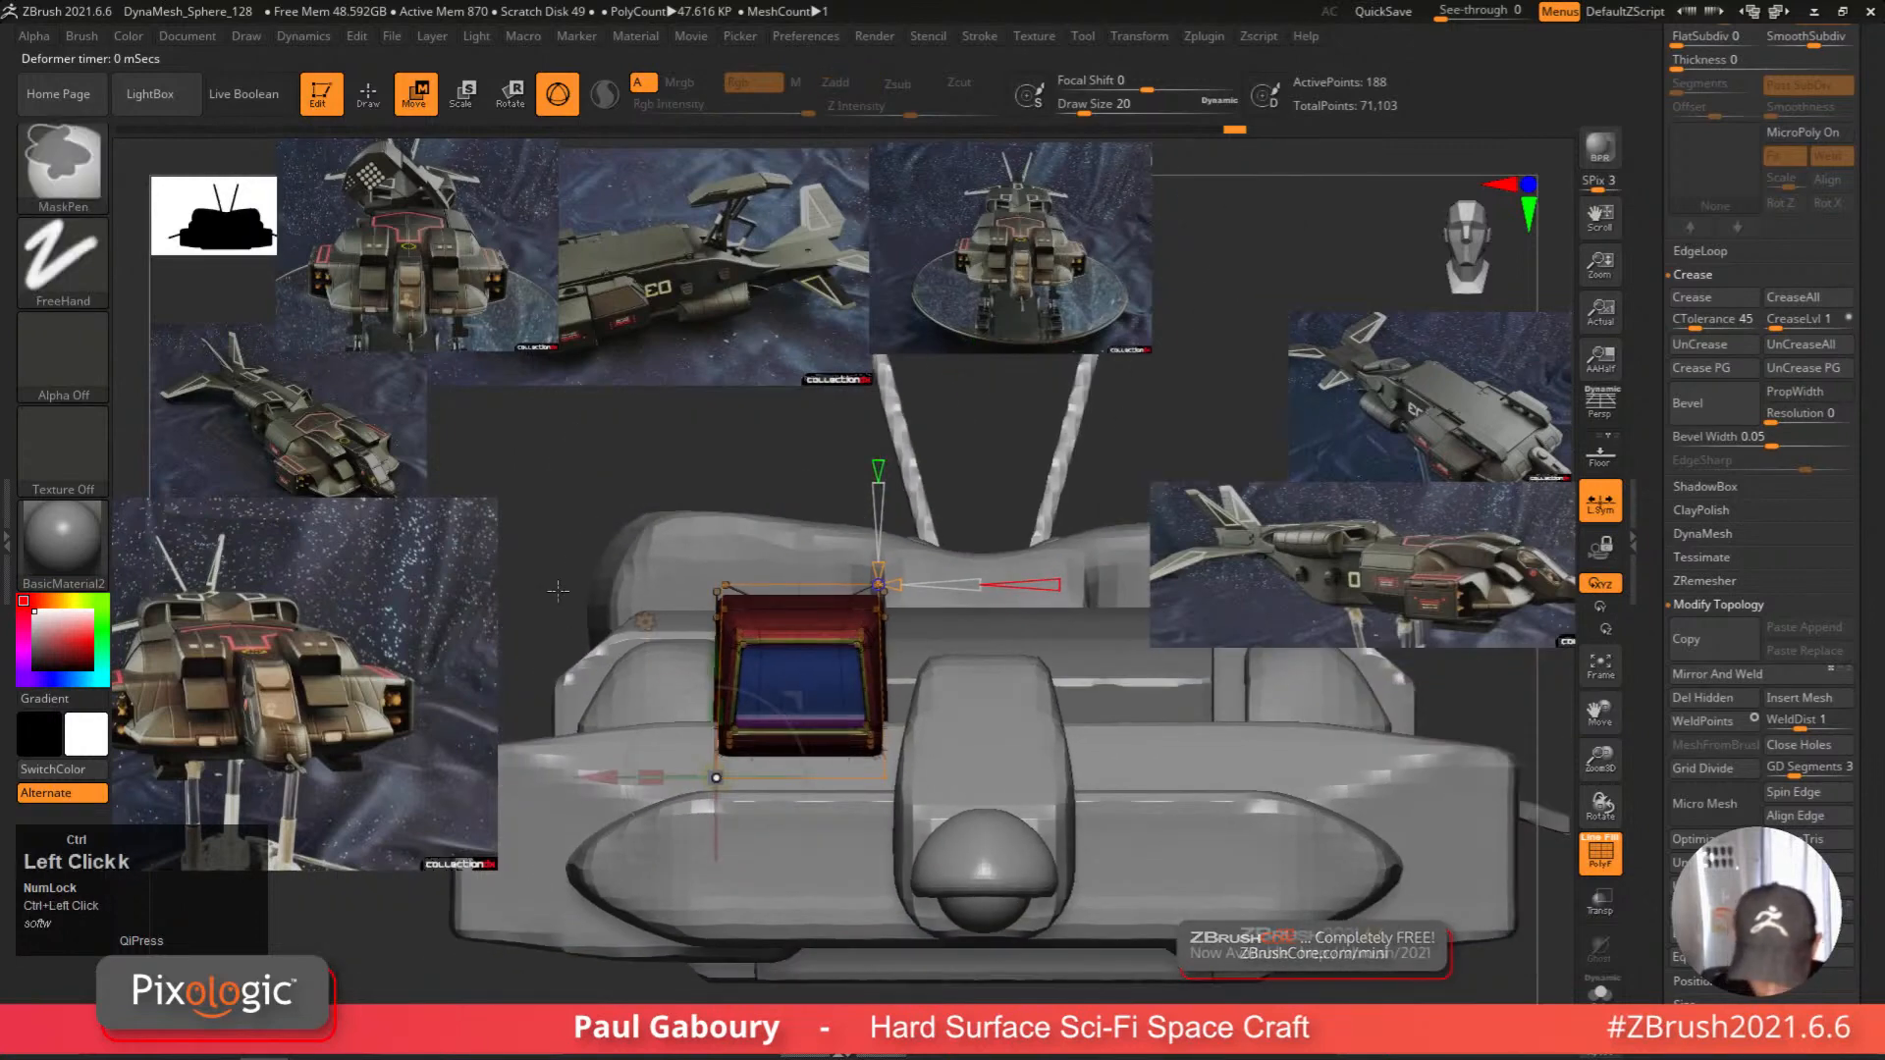
Accept the deformation on the intake block and mask the block's lower inner corner in front view.
left_click(728, 524)
left_click(1048, 524)
right_click_drag(908, 751, 1119, 670, "ctrl")
left_click_drag(1102, 965, 820, 694, "ctrl")
right_click_drag(820, 687, 732, 520)
right_click_drag(732, 521, 816, 503, "alt")
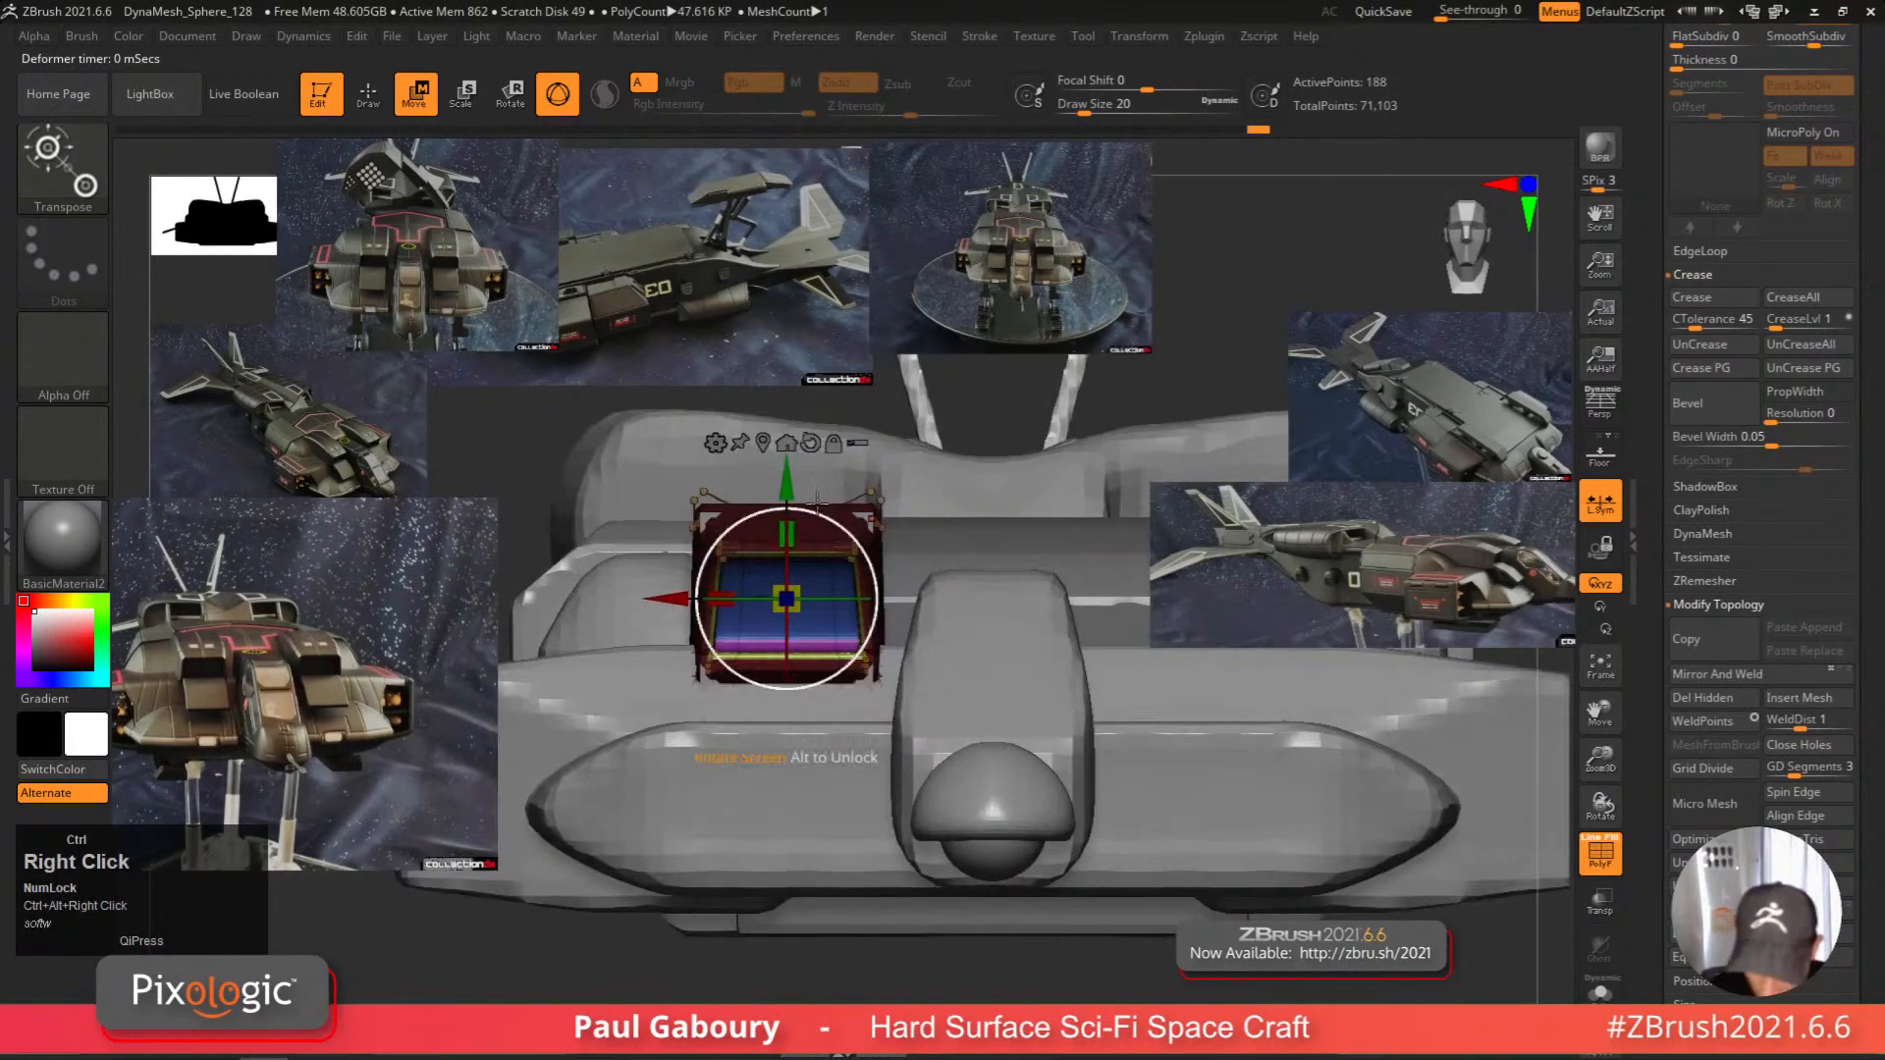
Apply the Deformer to the intake block again and adjust the cage's lower side points slightly along X.
left_click(715, 443)
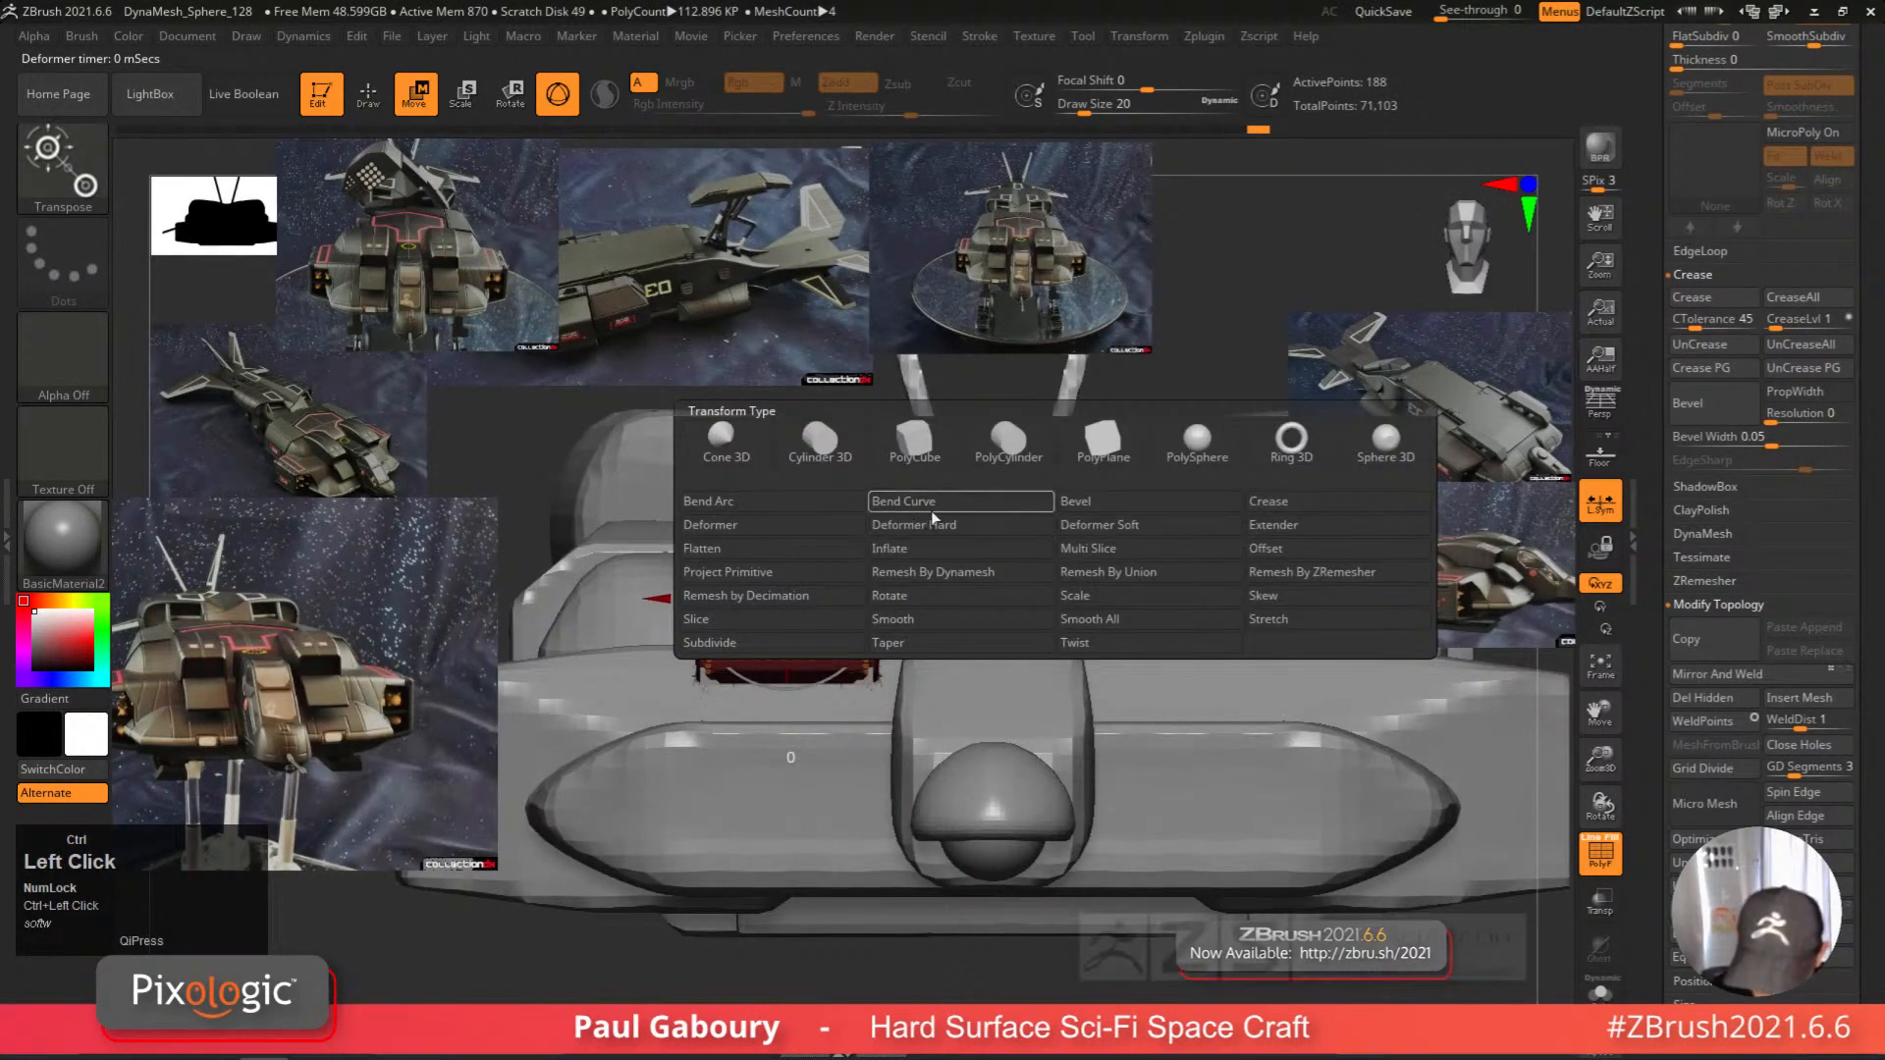
left_click(932, 524)
left_click_drag(573, 938, 767, 656, "ctrl")
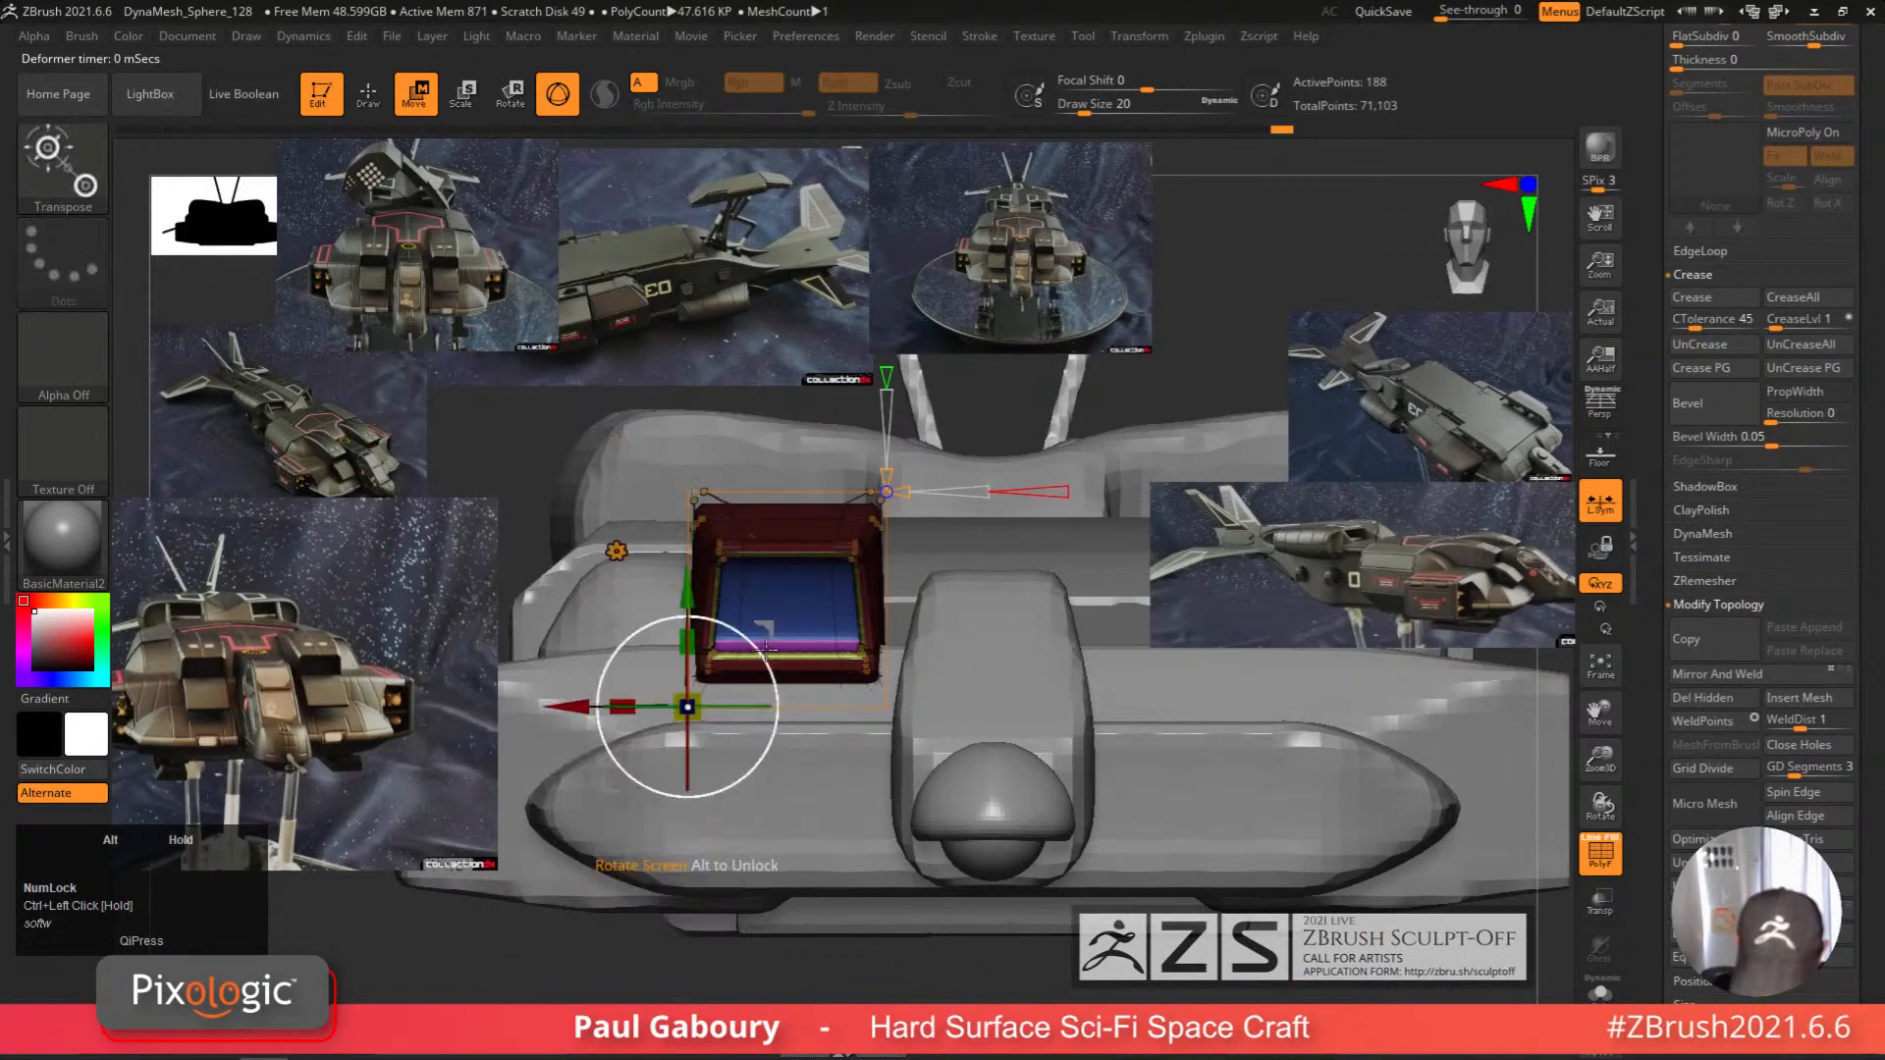
right_click_drag(767, 658, 770, 687, "ctrl")
left_click_drag(572, 708, 569, 709)
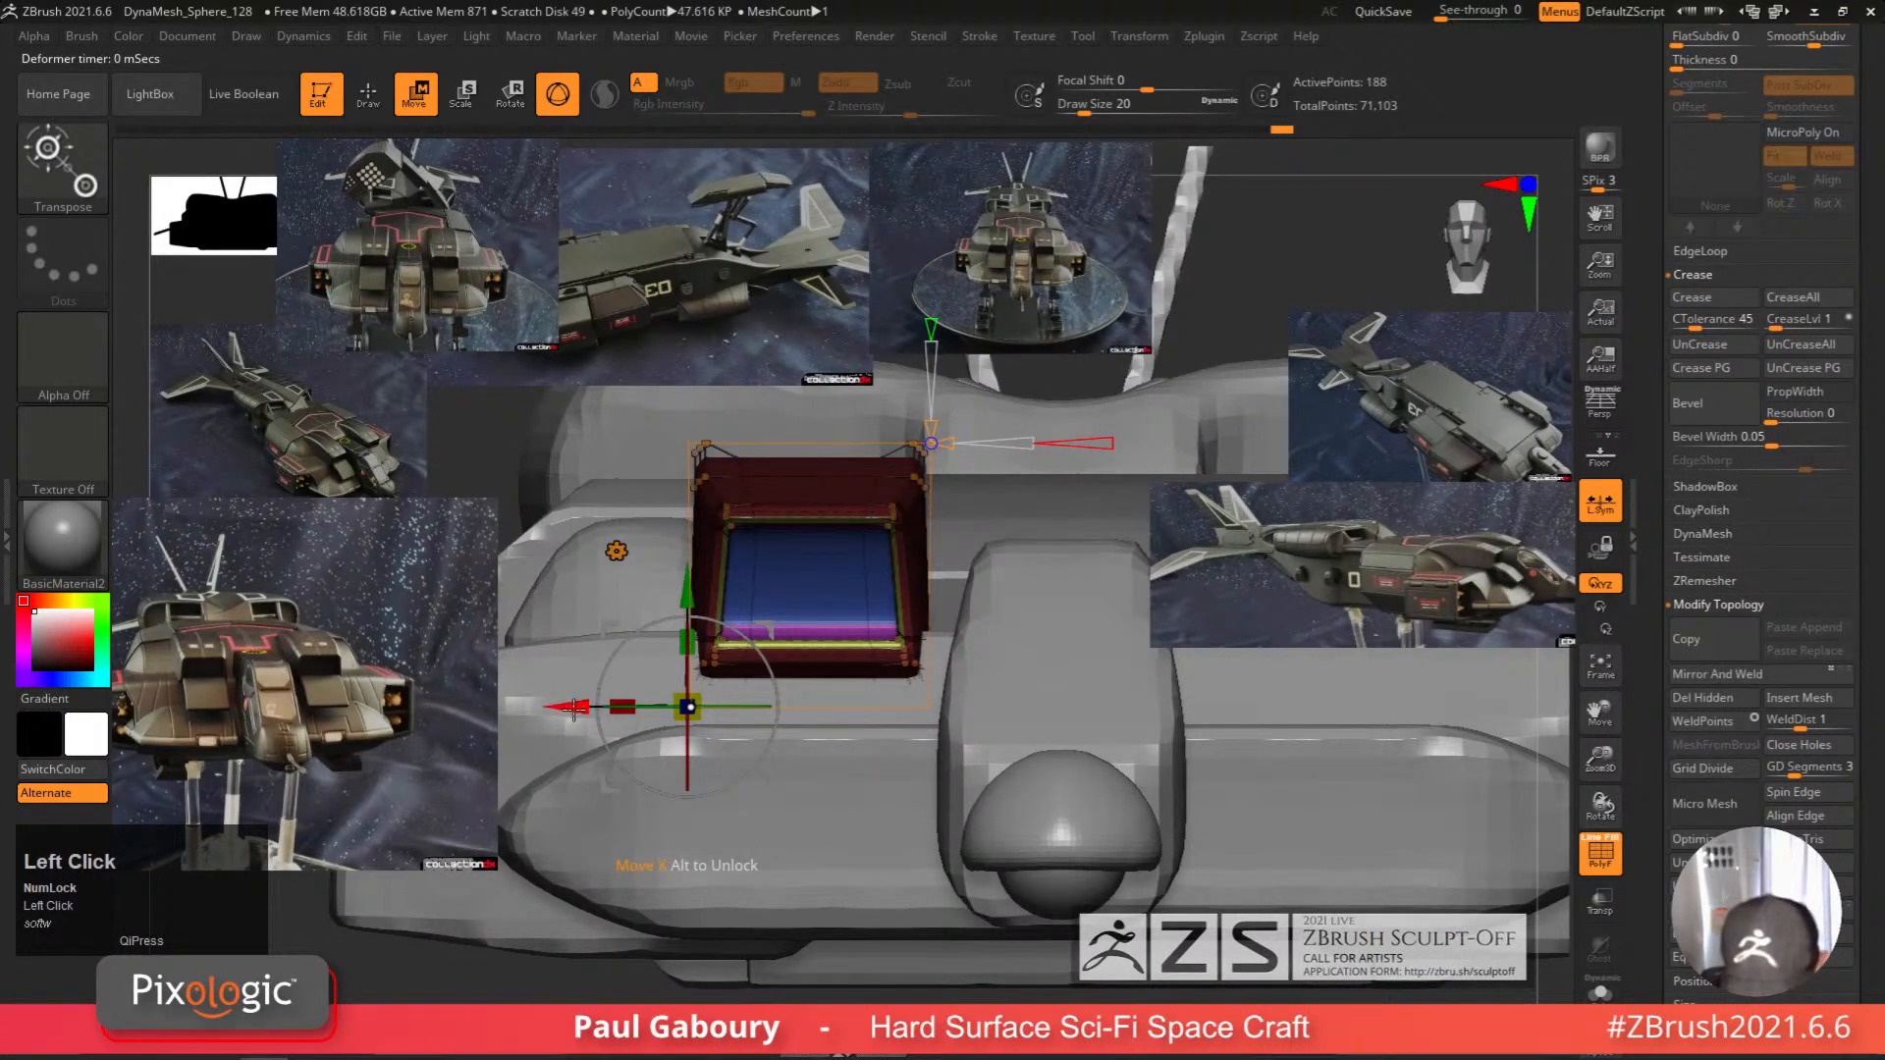
left_click_drag(572, 707, 574, 708)
right_click_drag(590, 835, 604, 913)
left_click_drag(610, 924, 629, 914, "ctrl")
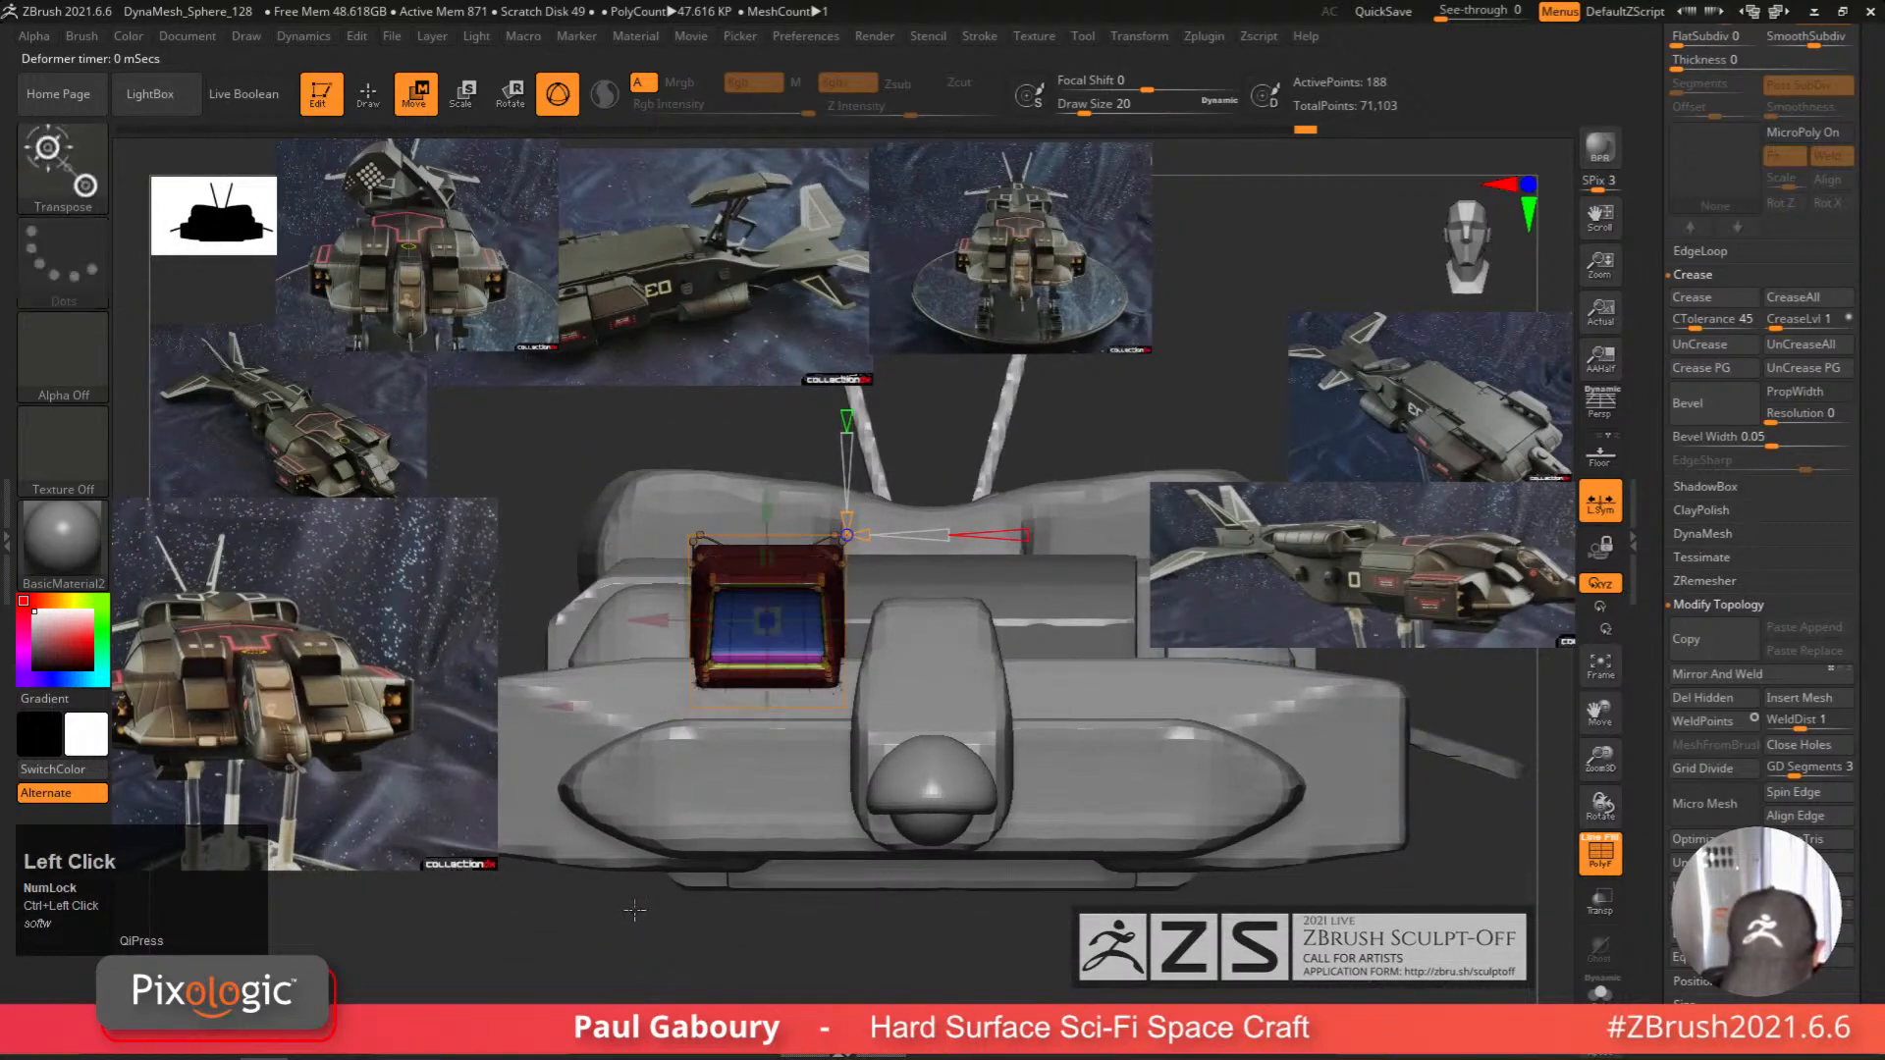
Accept the Deformer's changes to the lower part of the block and mask its upper inner corner in front view.
right_click_drag(633, 915, 701, 908)
left_click(697, 465)
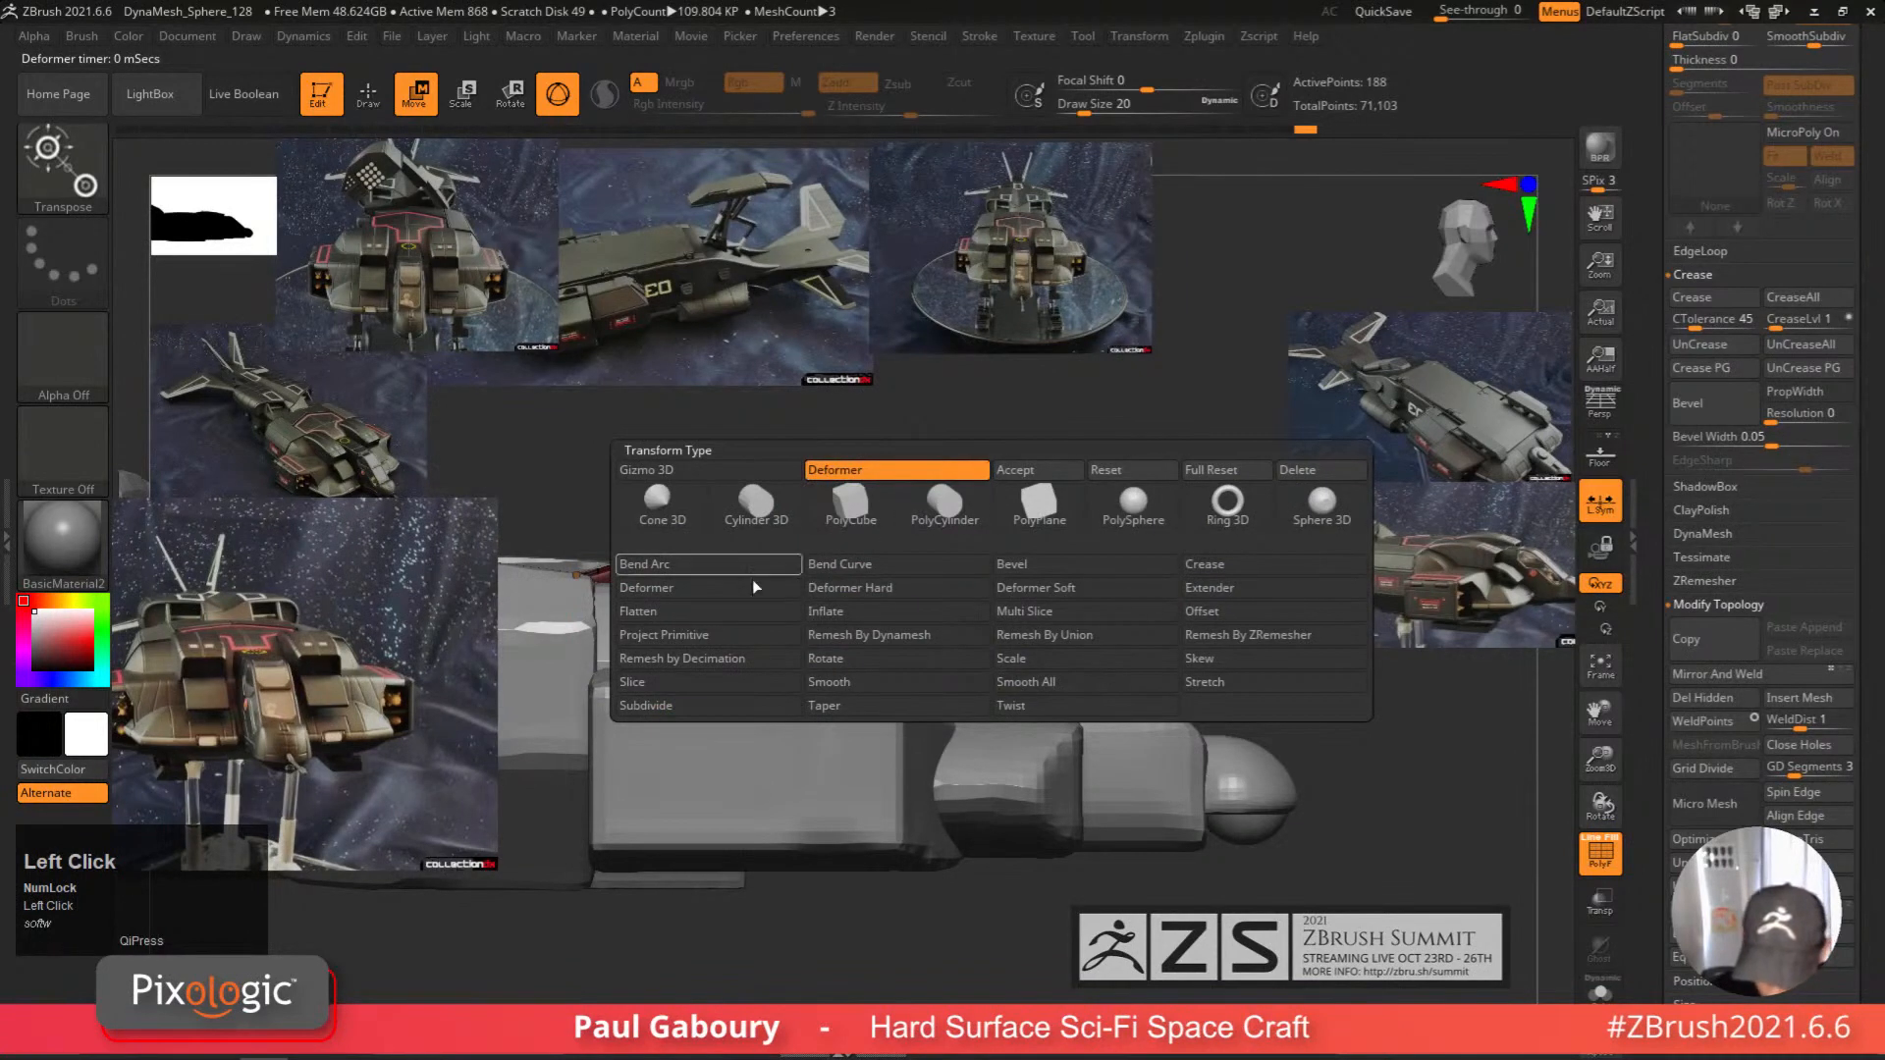
left_click(1041, 474)
right_click_drag(1217, 775, 825, 761)
right_click_drag(825, 761, 912, 817, "ctrl")
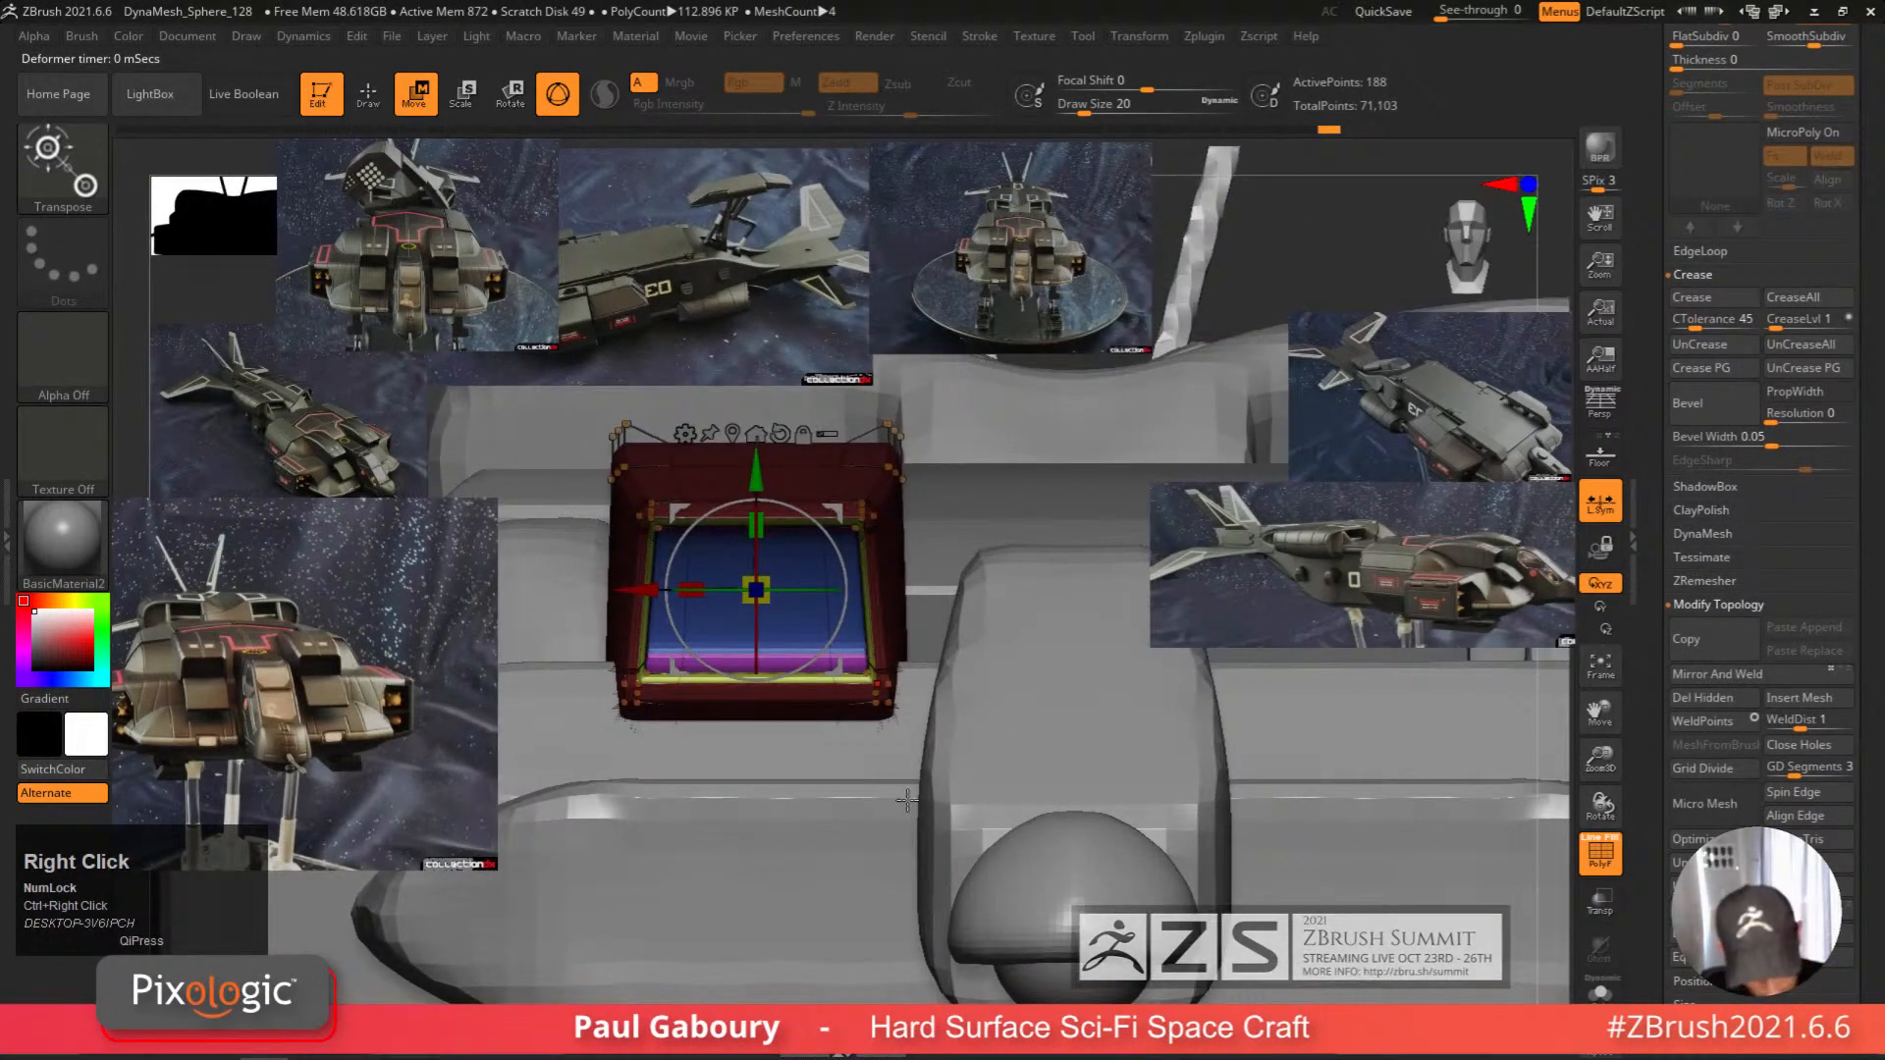
mouse_move(908, 801)
right_mouse_down("ctrl")
mouse_move(869, 715)
mouse_move(955, 707)
right_mouse_up("ctrl")
mouse_move(854, 412)
left_mouse_down("ctrl")
mouse_move(959, 535)
mouse_move(894, 564)
mouse_move(994, 515)
left_mouse_up("ctrl")
left_click_drag(867, 490, 1044, 631, "ctrl")
right_click_drag(1044, 632, 924, 724)
Apply a fresh Deformer to the intake block and move the cage's upper side points slightly inward along X.
left_click(743, 520)
left_click(848, 610)
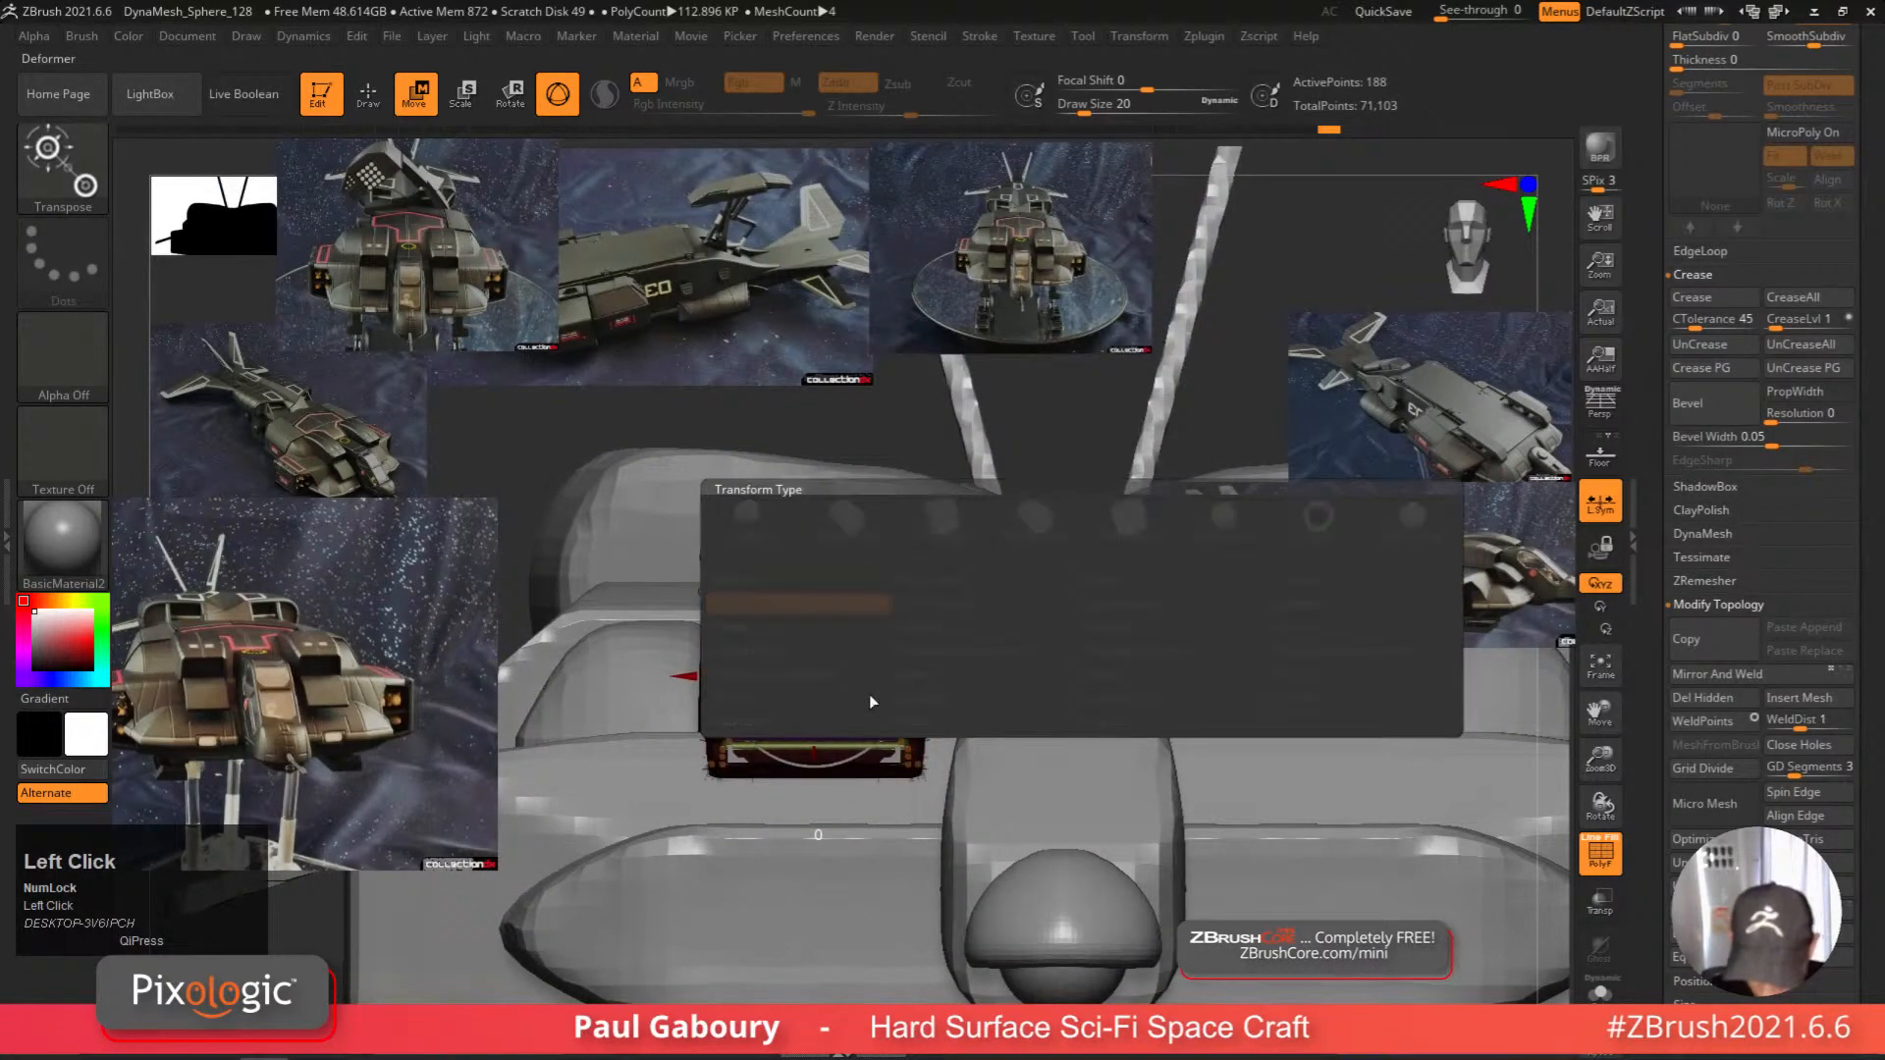
left_click_drag(493, 403, 771, 592, "ctrl")
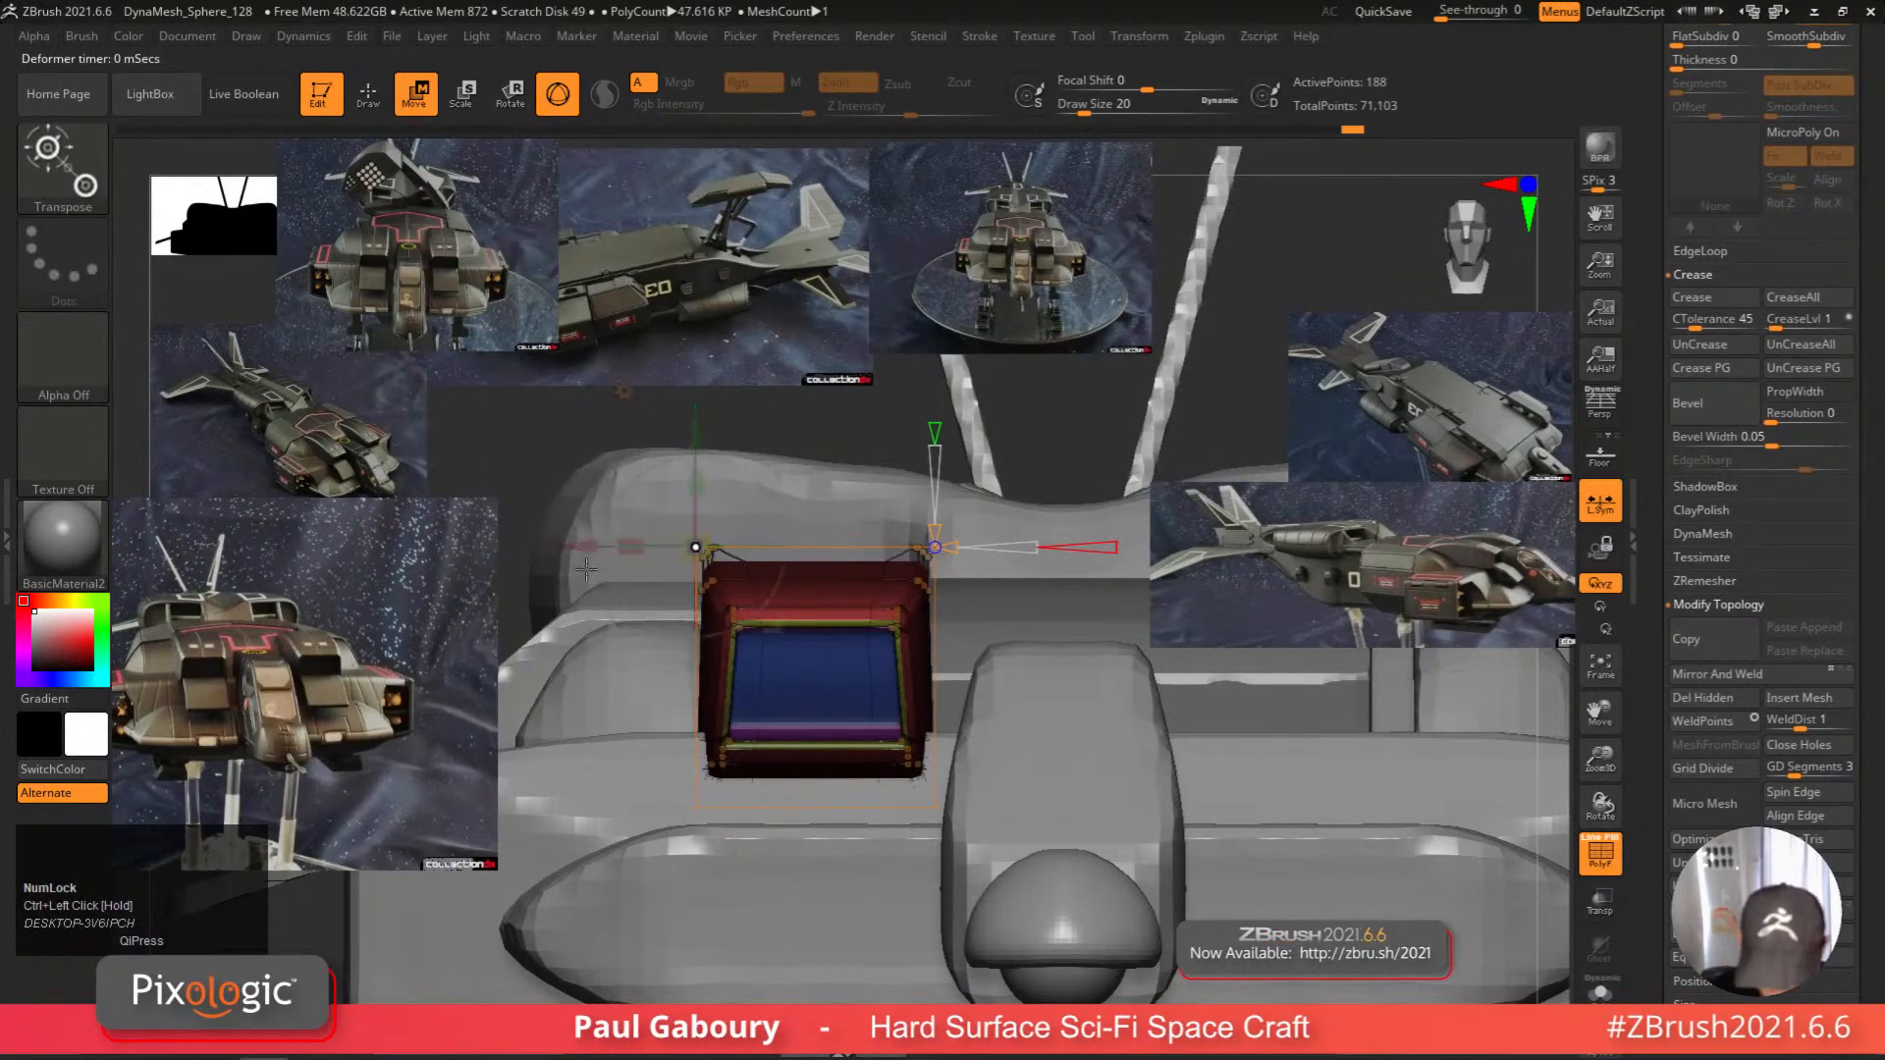
left_click_drag(580, 545, 589, 544)
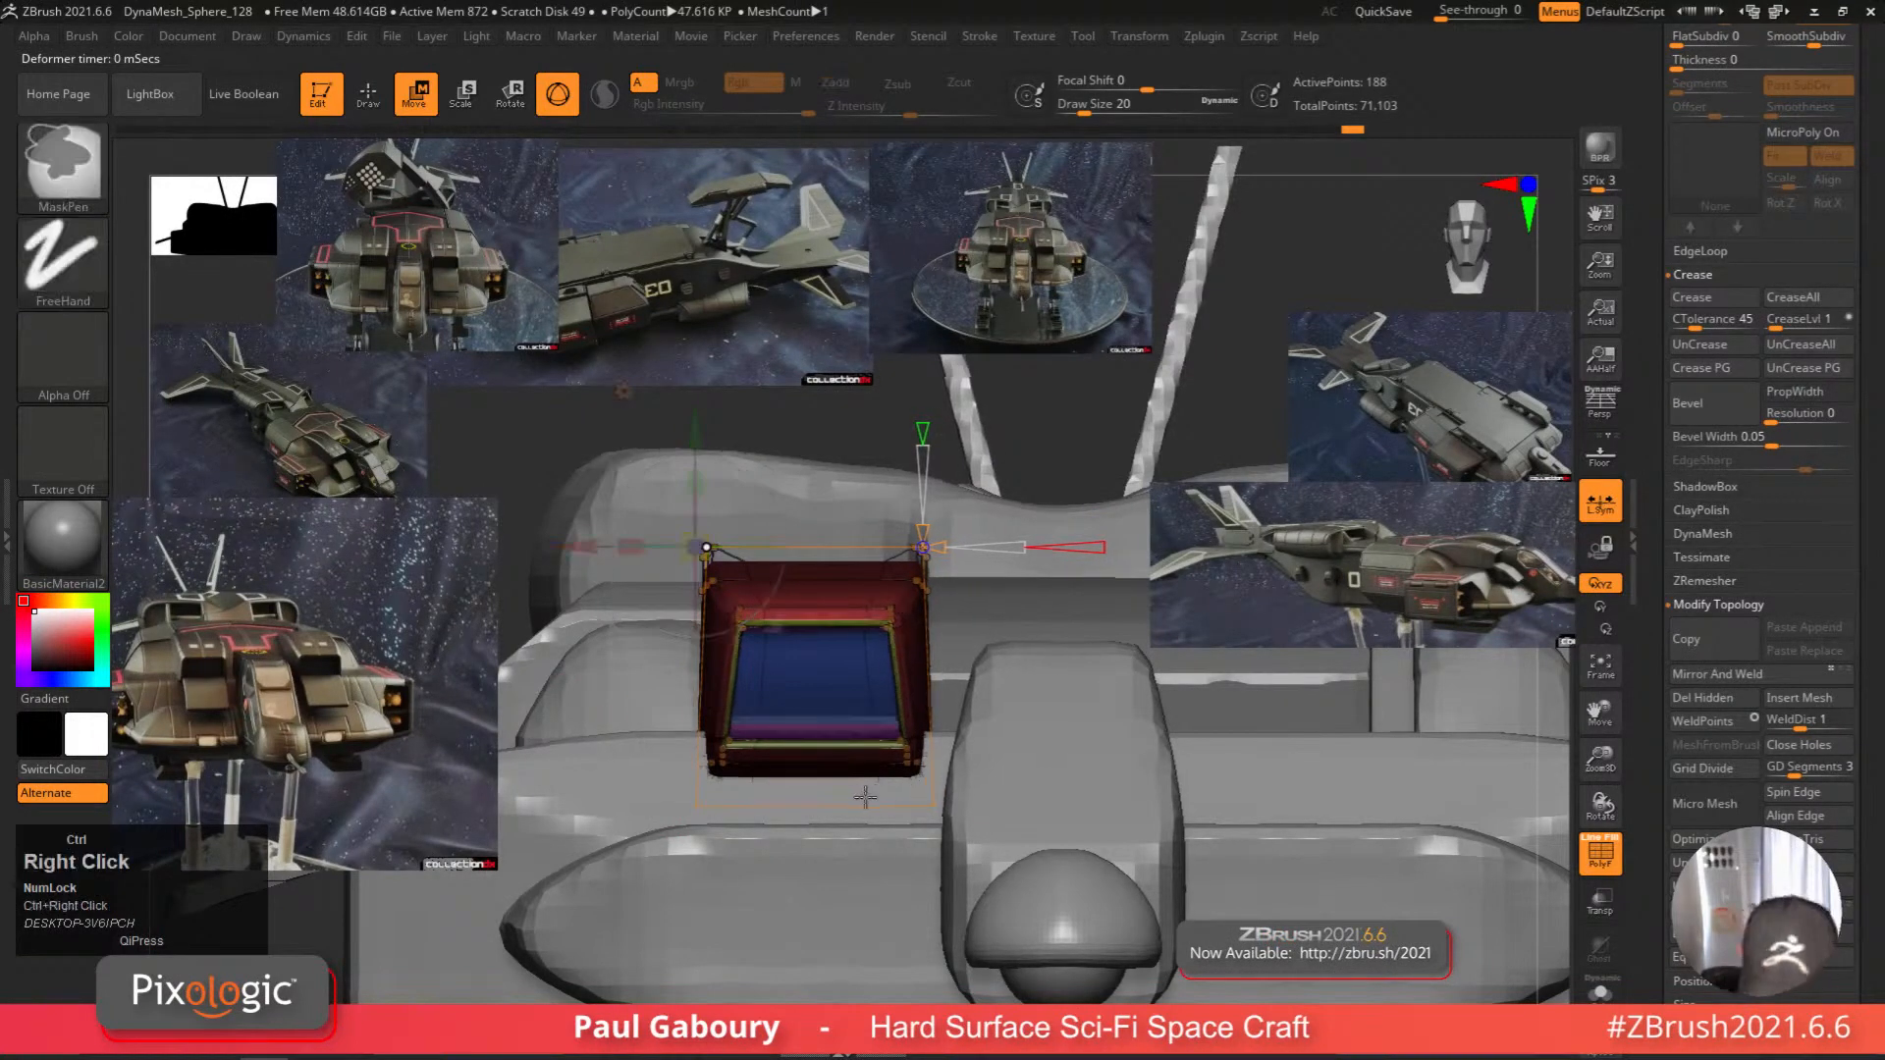
right_click_drag(864, 796, 847, 722, "ctrl")
left_click(829, 904, "ctrl")
Move the intake block slightly along X toward the central cockpit using the Move gizmo.
key("q")
right_click_drag(827, 901, 843, 955, "alt")
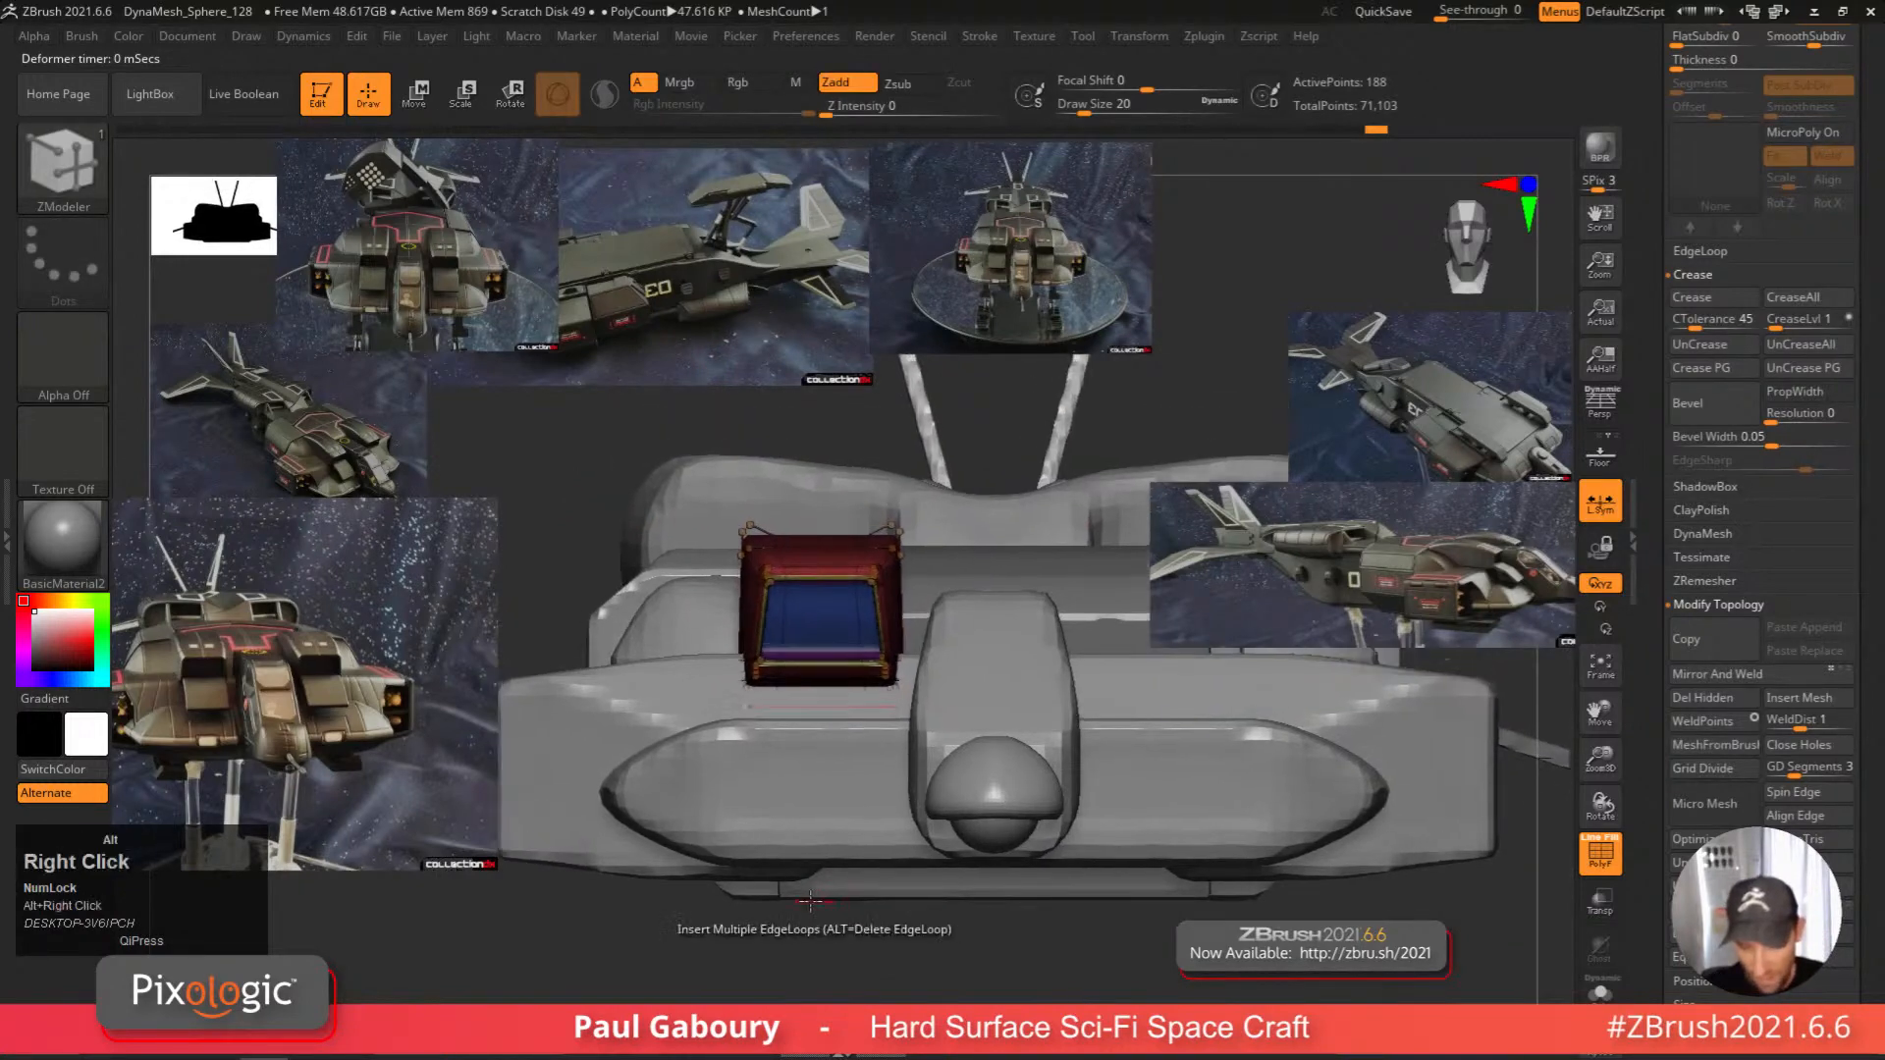
left_click_drag(1027, 948, 832, 459, "ctrl")
key("w")
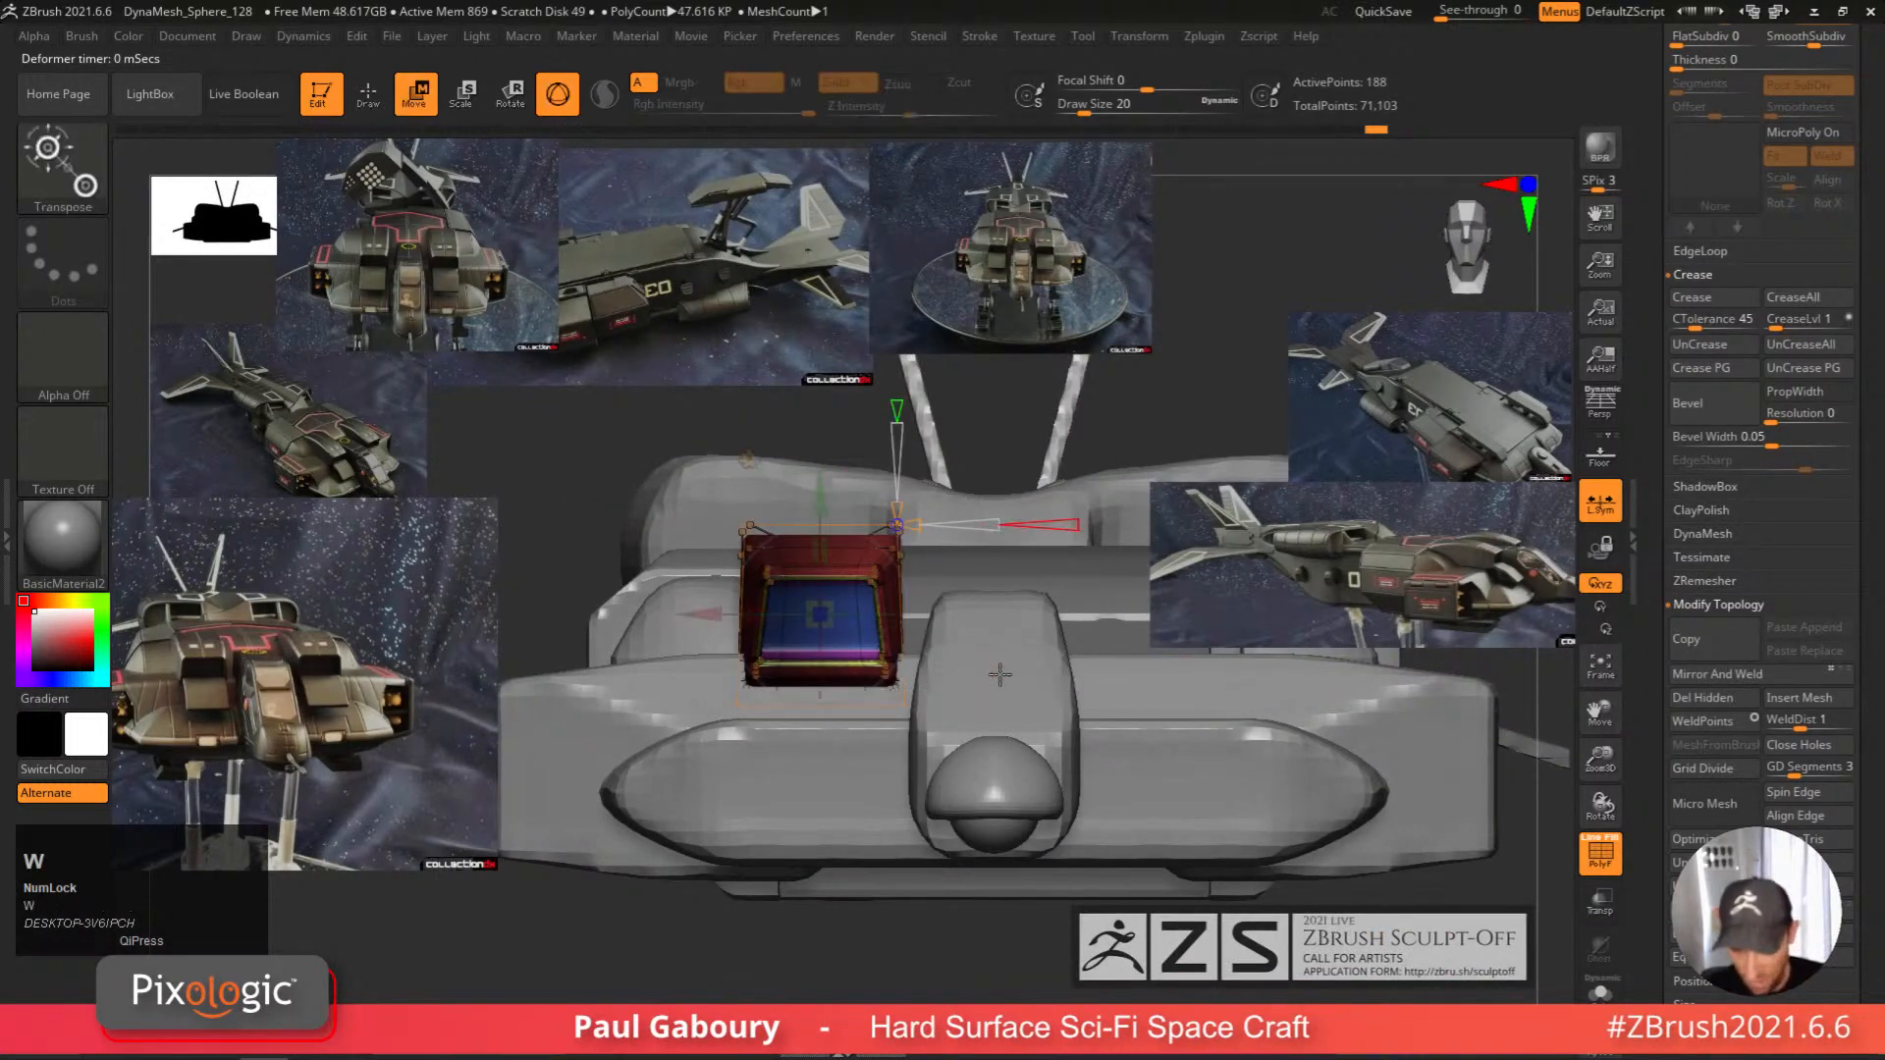
right_click_drag(997, 673, 990, 756, "ctrl")
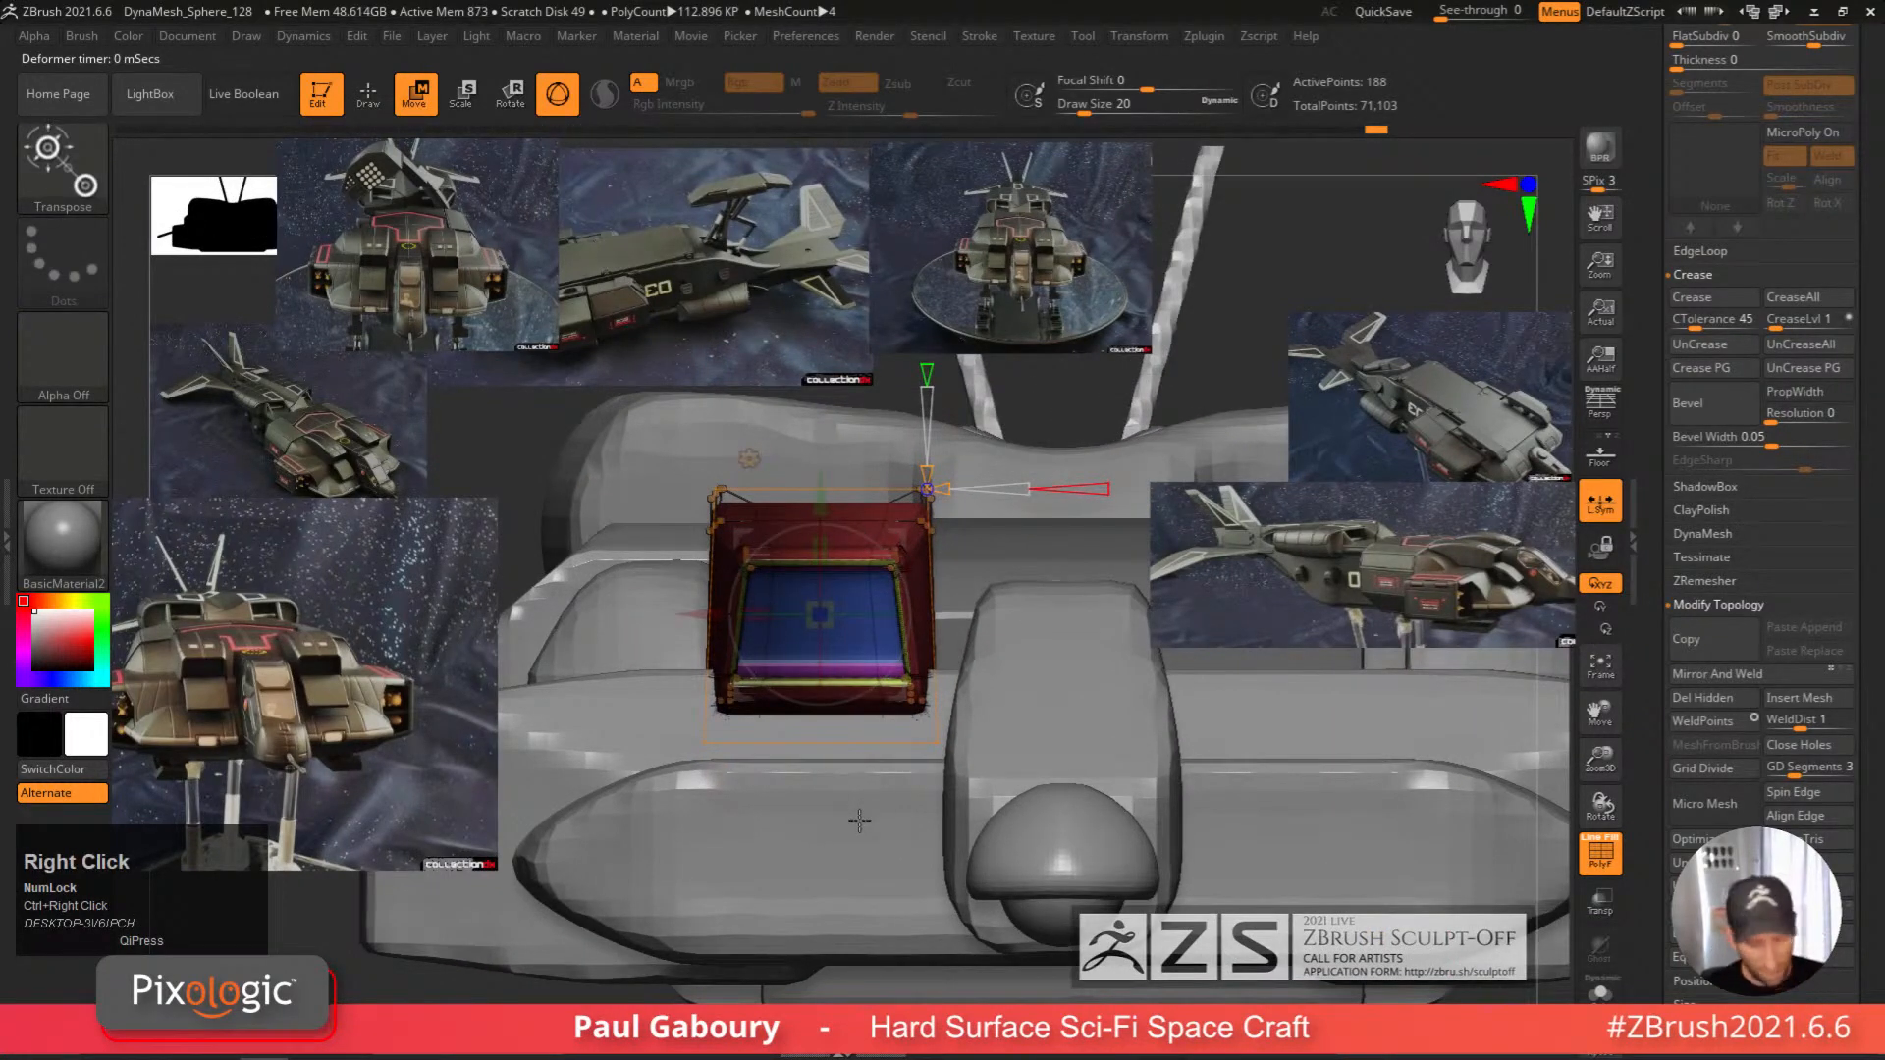
key("w")
key("w")
key("w")
key("w")
key("w")
key("w")
key("w")
key("w")
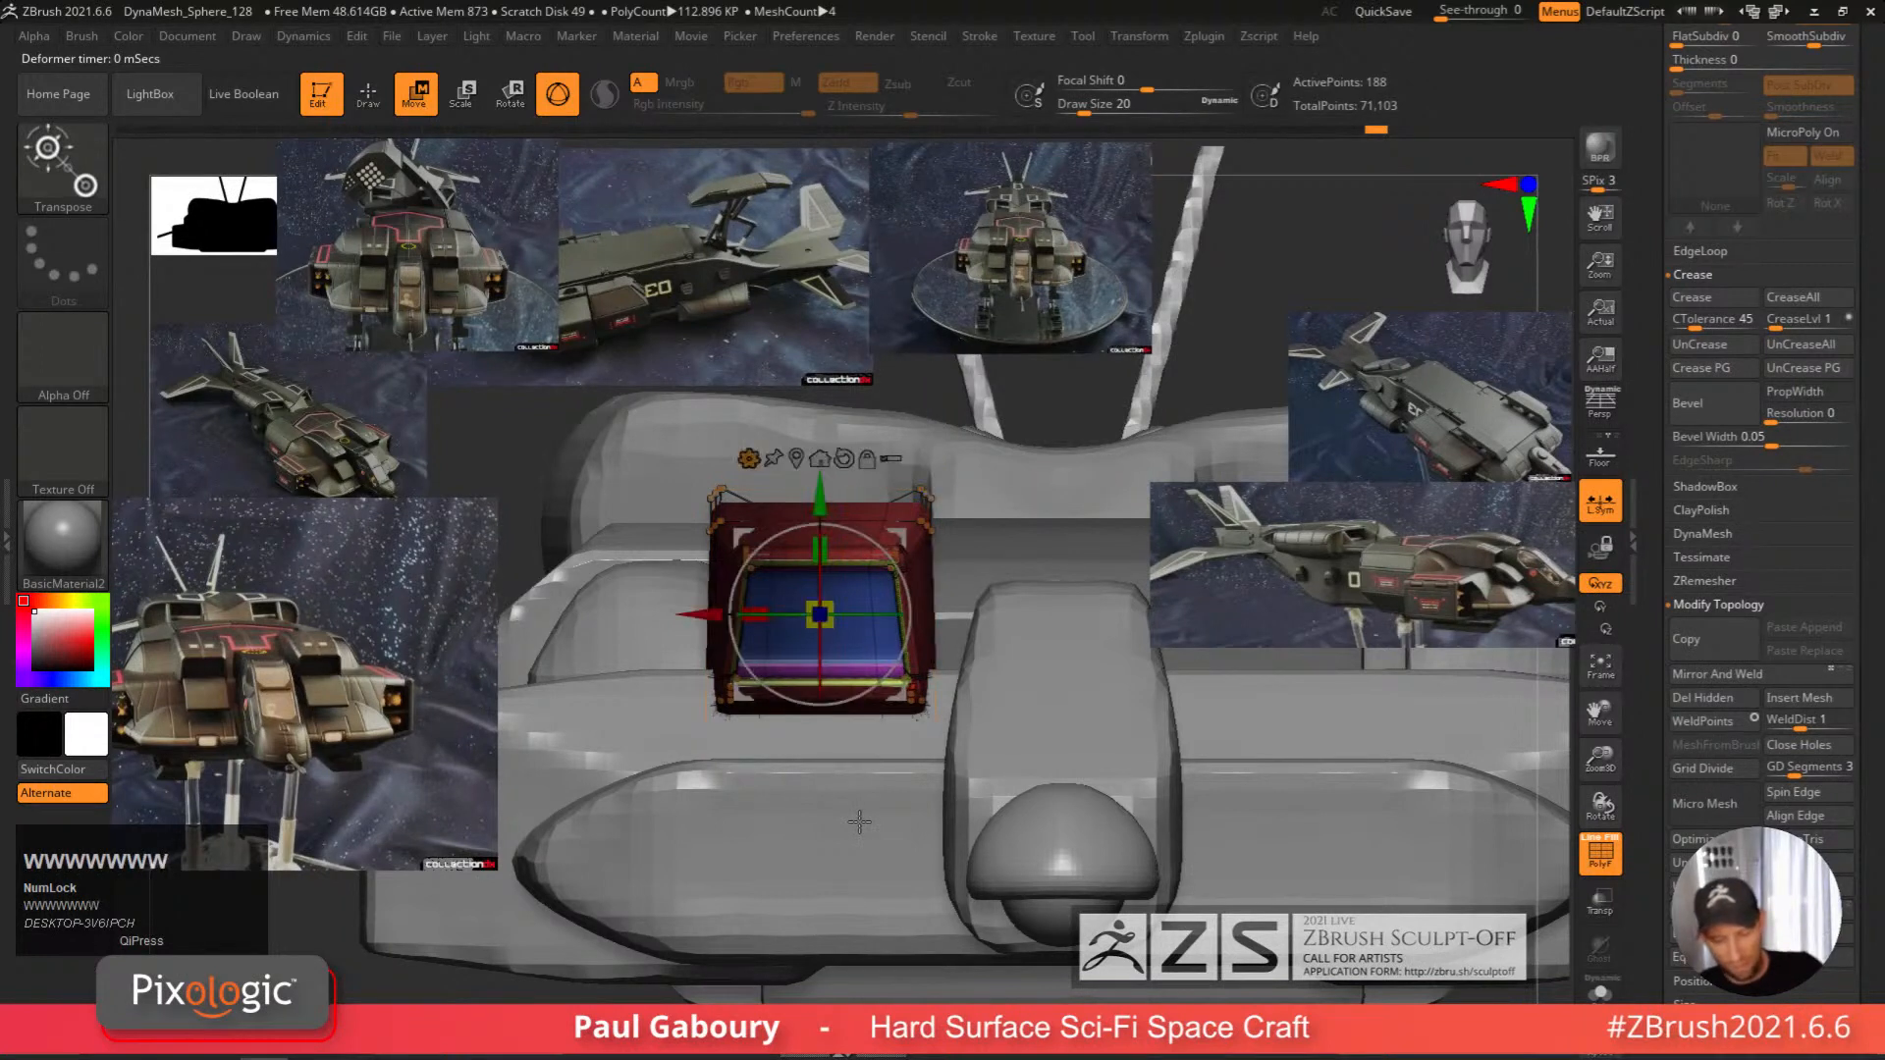
key("w")
key("w")
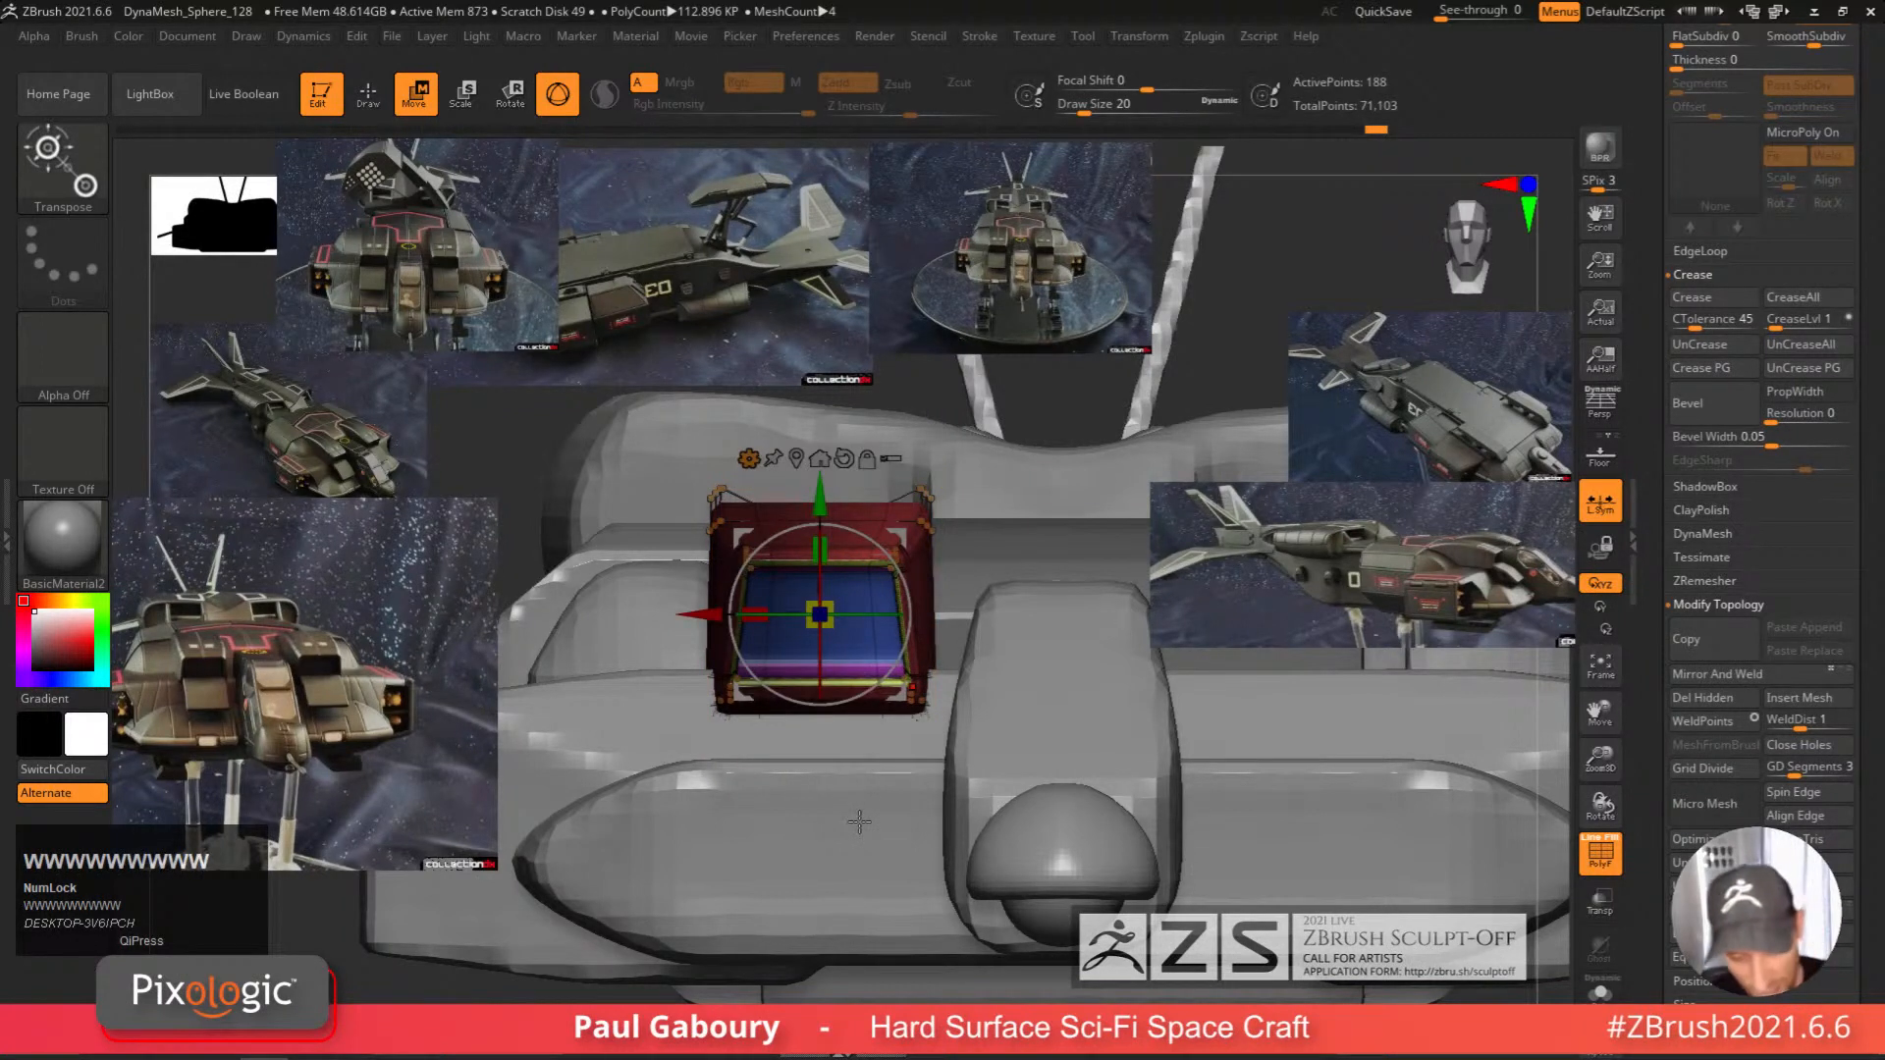
key("w")
key("w")
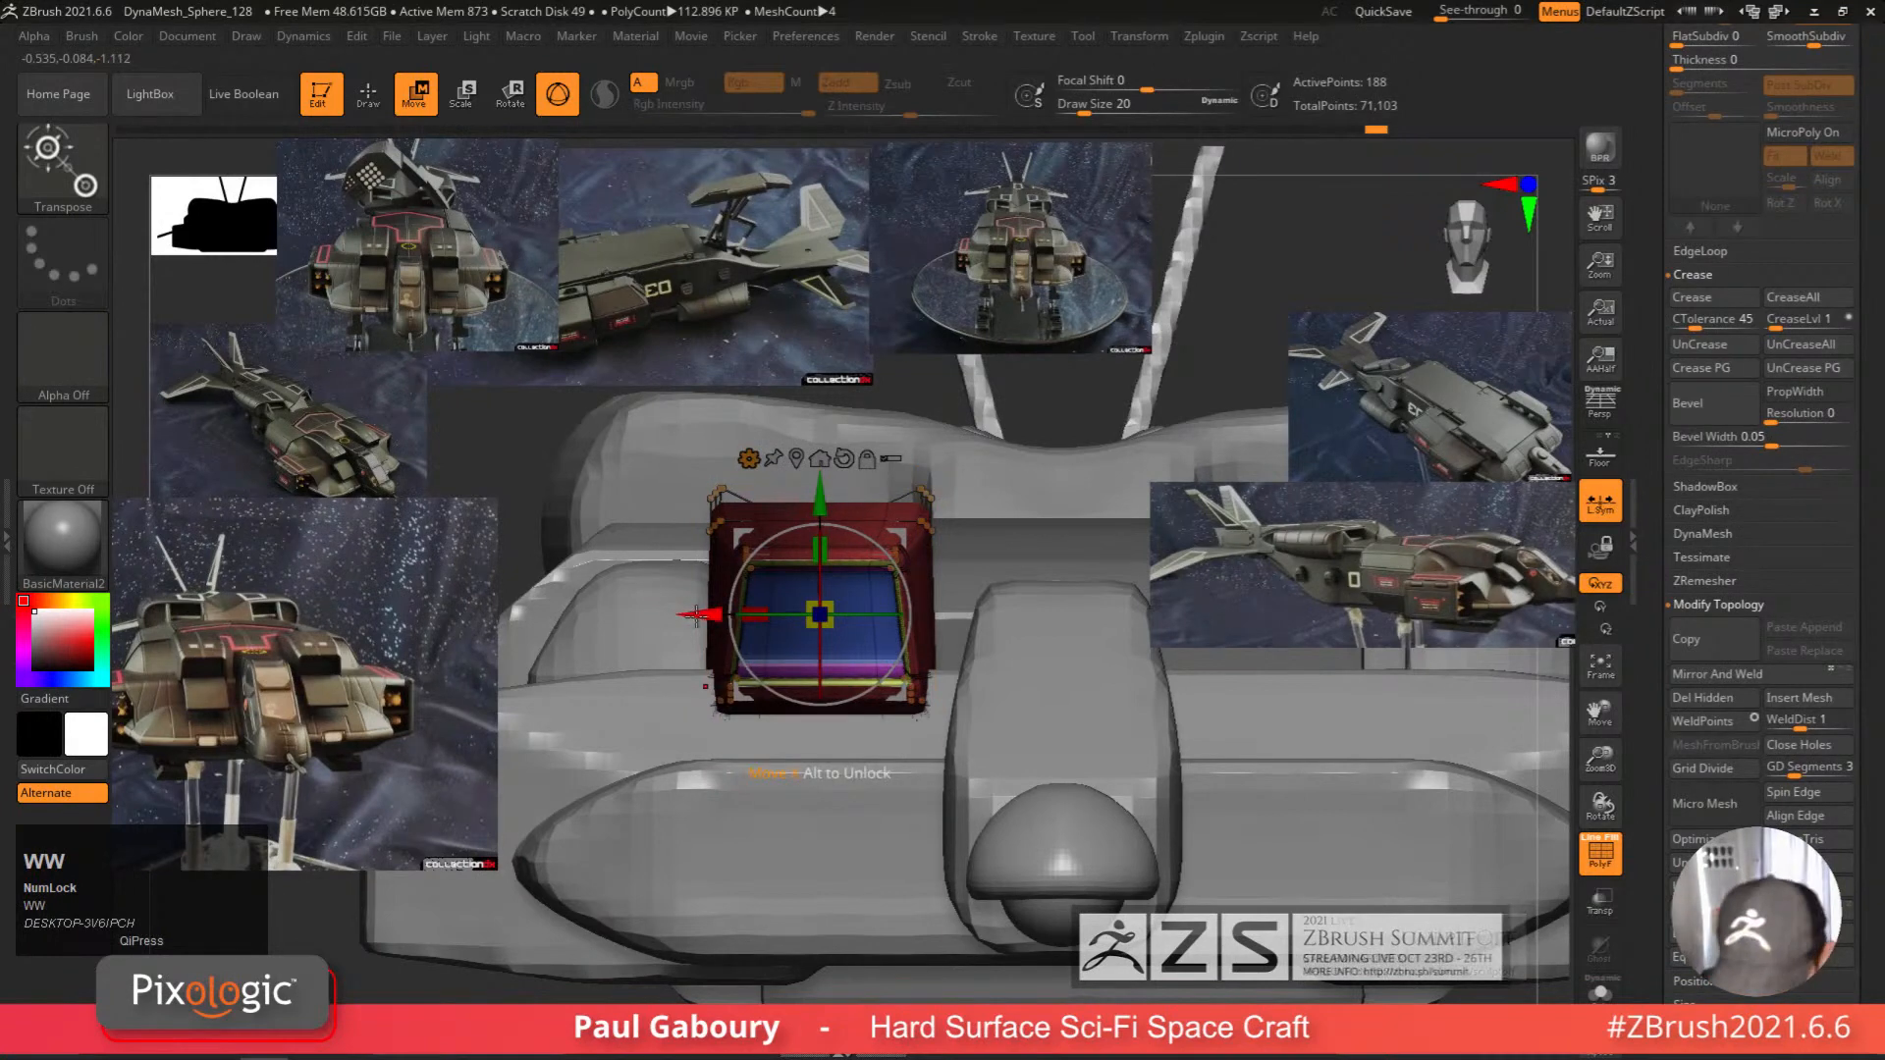
left_click_drag(697, 615, 720, 616)
key("q")
Examine the intake block's shape on the whole ship from angled views with the polyframe hidden, comparing it with the references.
right_click_drag(816, 780, 796, 728, "ctrl")
left_click_drag(893, 875, 886, 845)
key("shift+f")
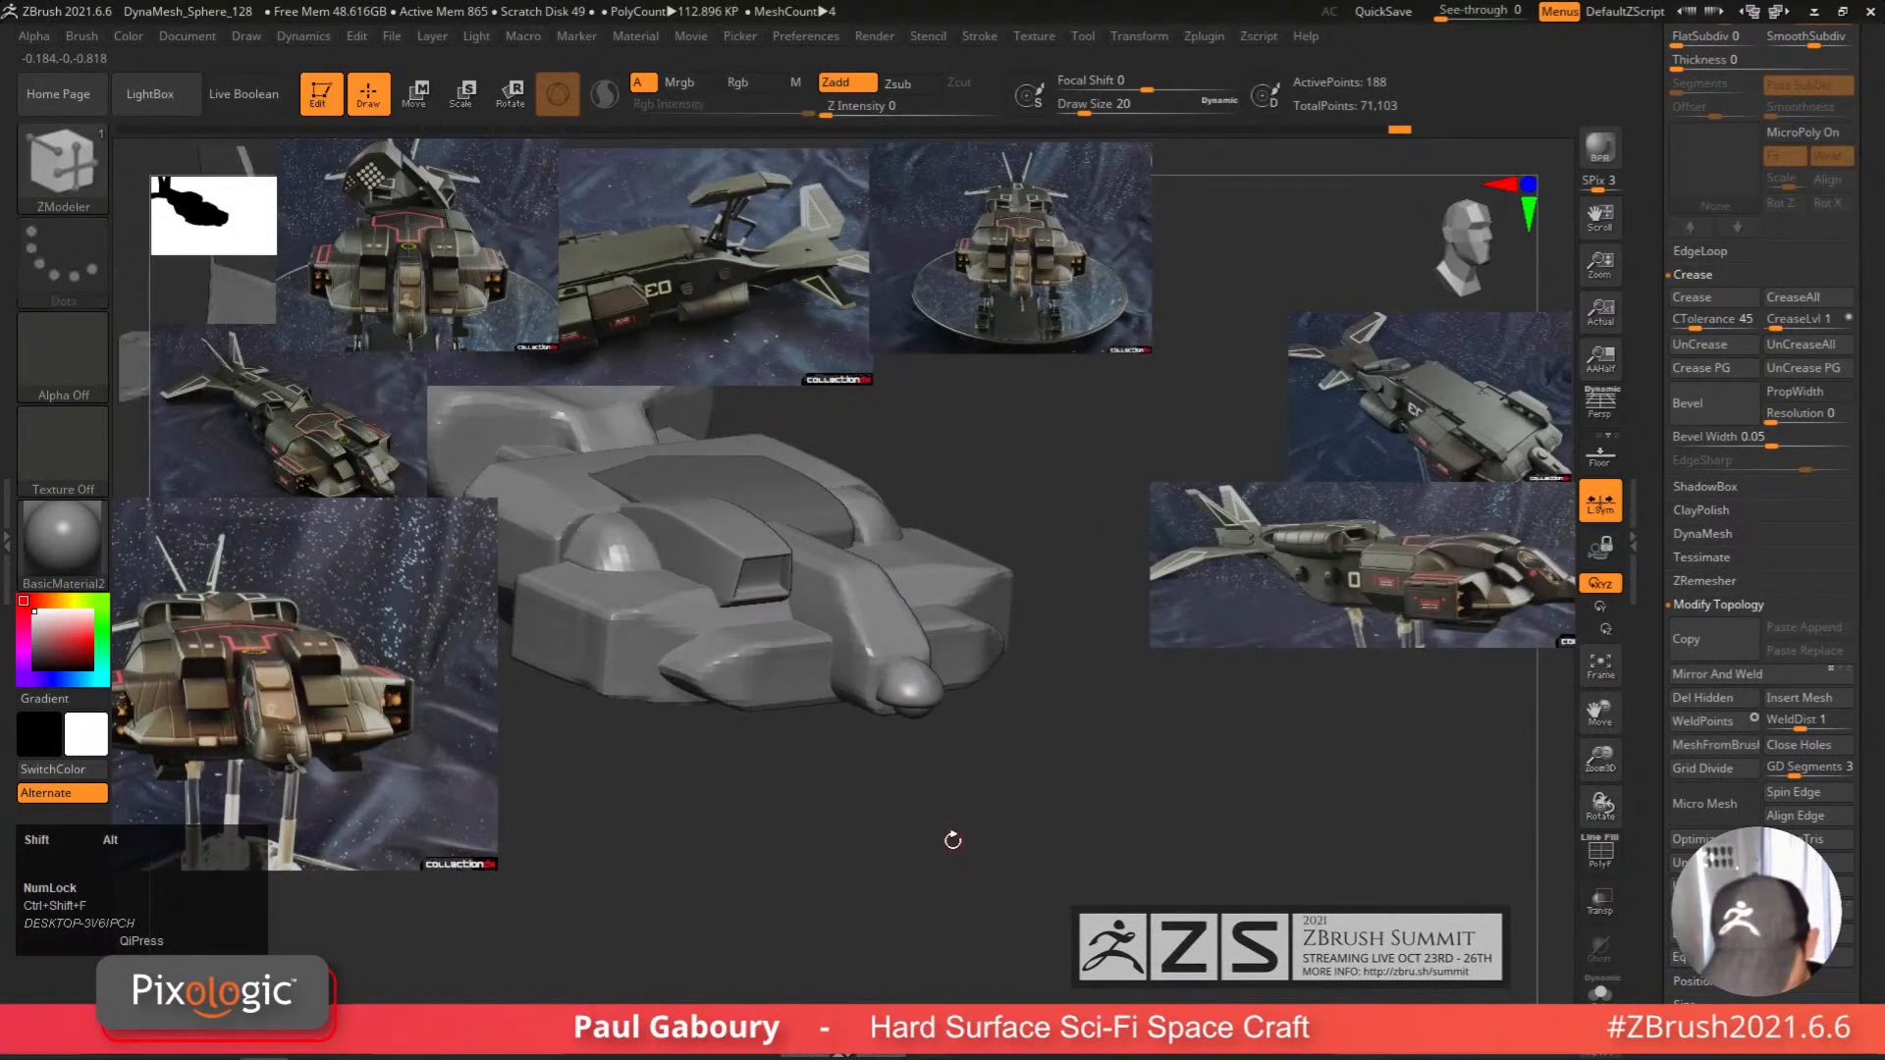
right_click_drag(952, 838, 913, 786, "ctrl")
left_click_drag(902, 797, 973, 901, "ctrl")
mouse_move(985, 826)
right_mouse_down()
mouse_move(958, 929)
mouse_move(856, 850)
right_mouse_up()
right_click(849, 842)
right_click_drag(1044, 786, 993, 775)
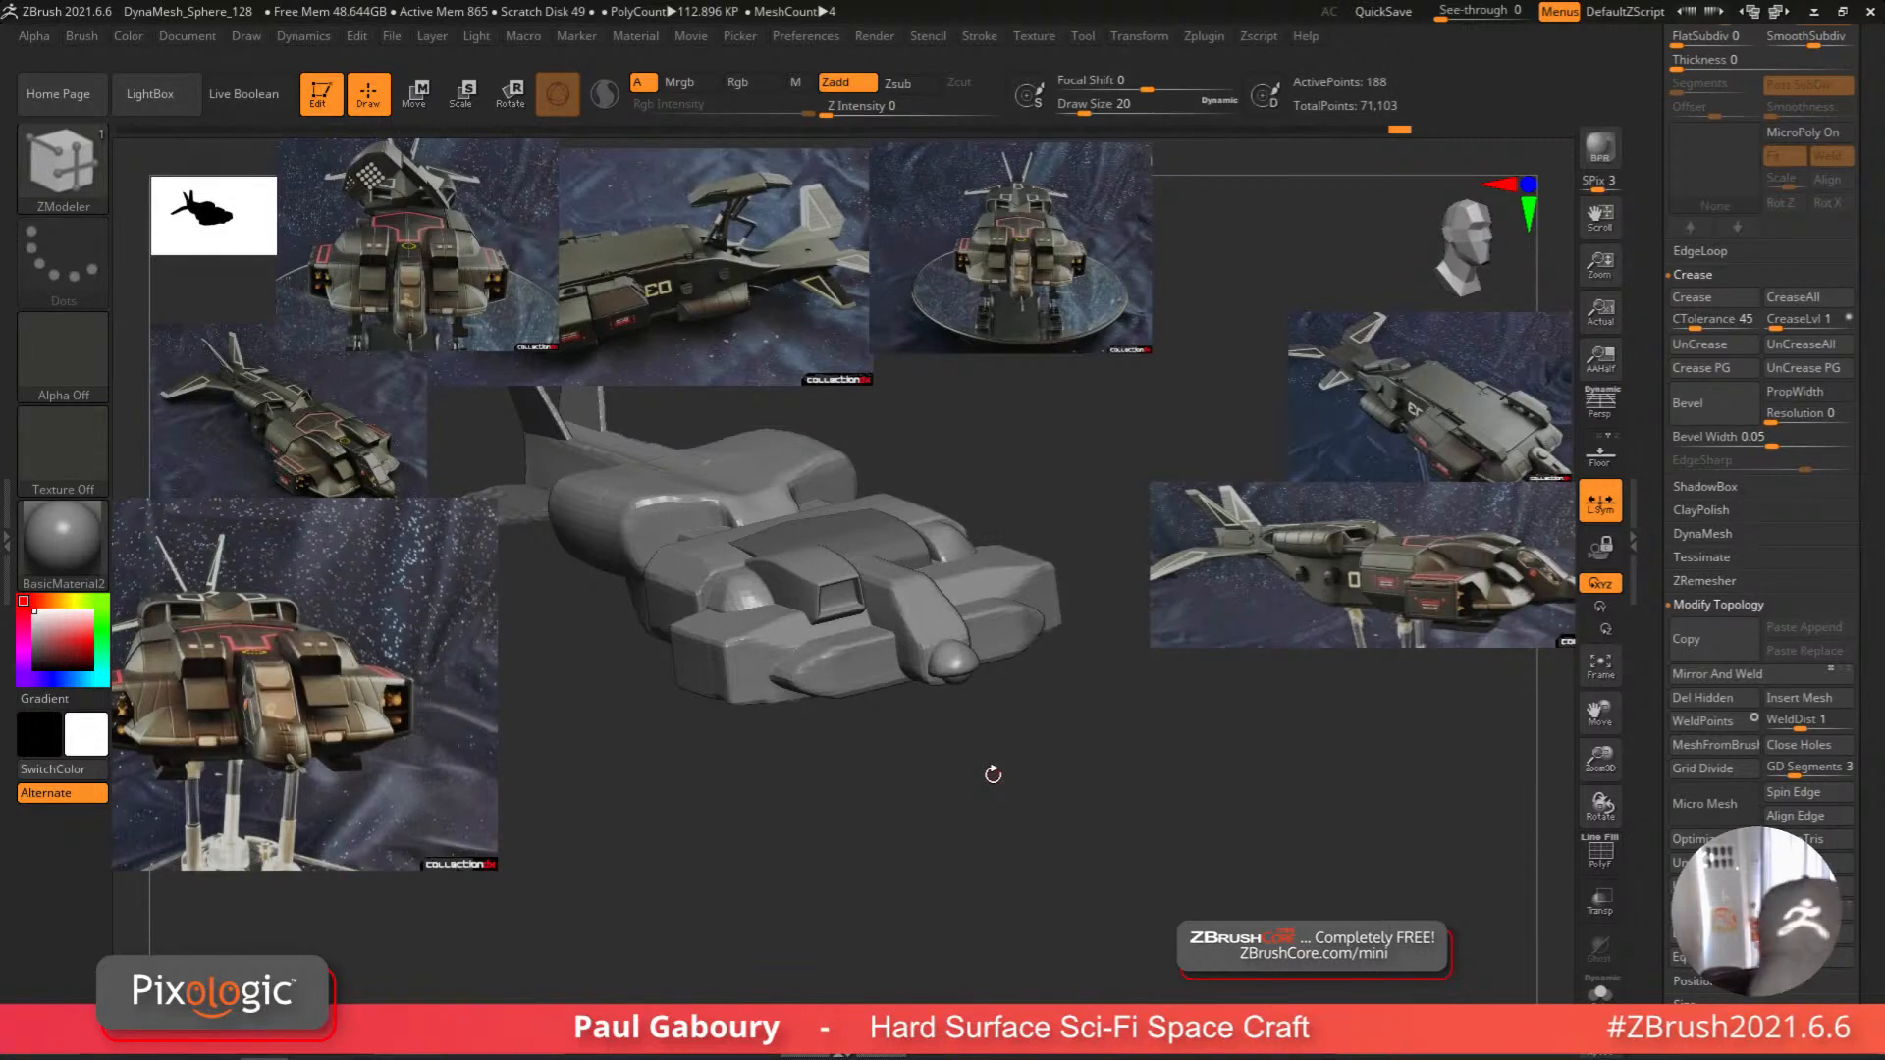
right_click_drag(952, 782, 922, 807)
key("f")
key("shift+f")
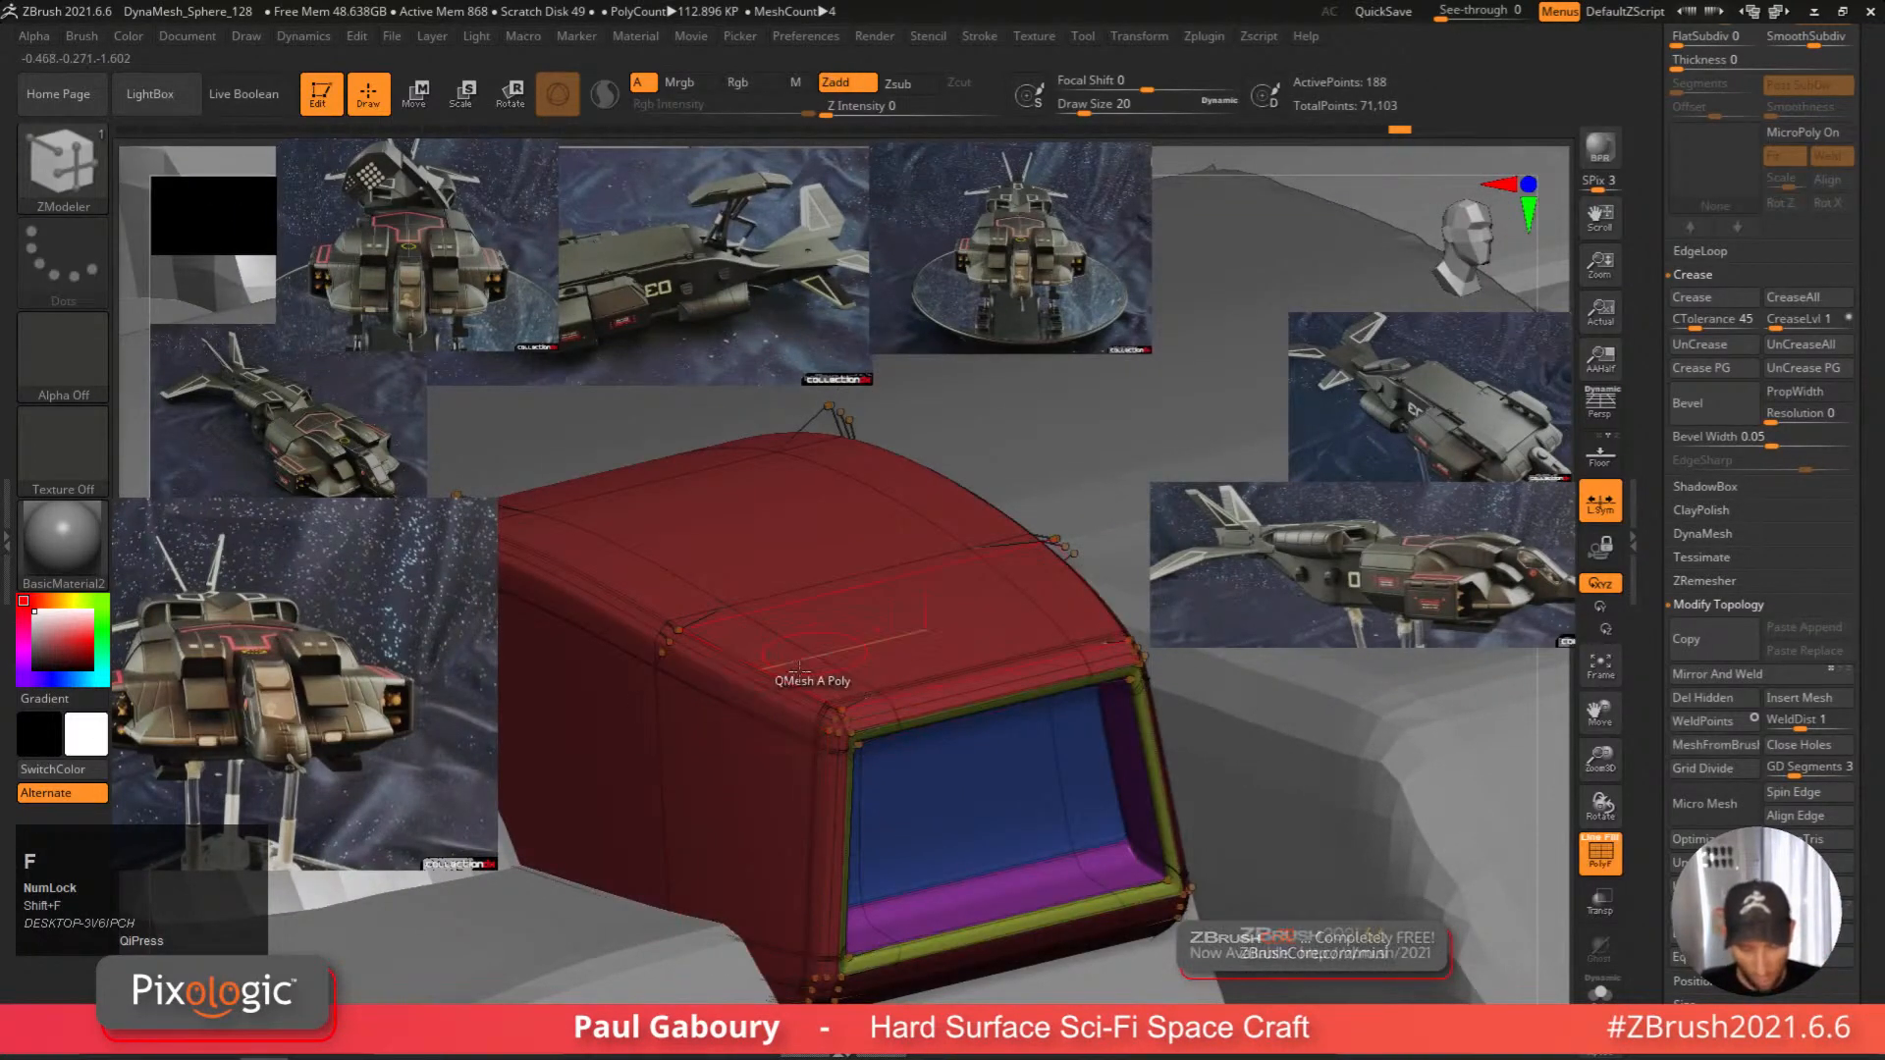
Examine the smoothed upper corner of the intake opening up close, with and without the polyframe.
left_click(811, 738)
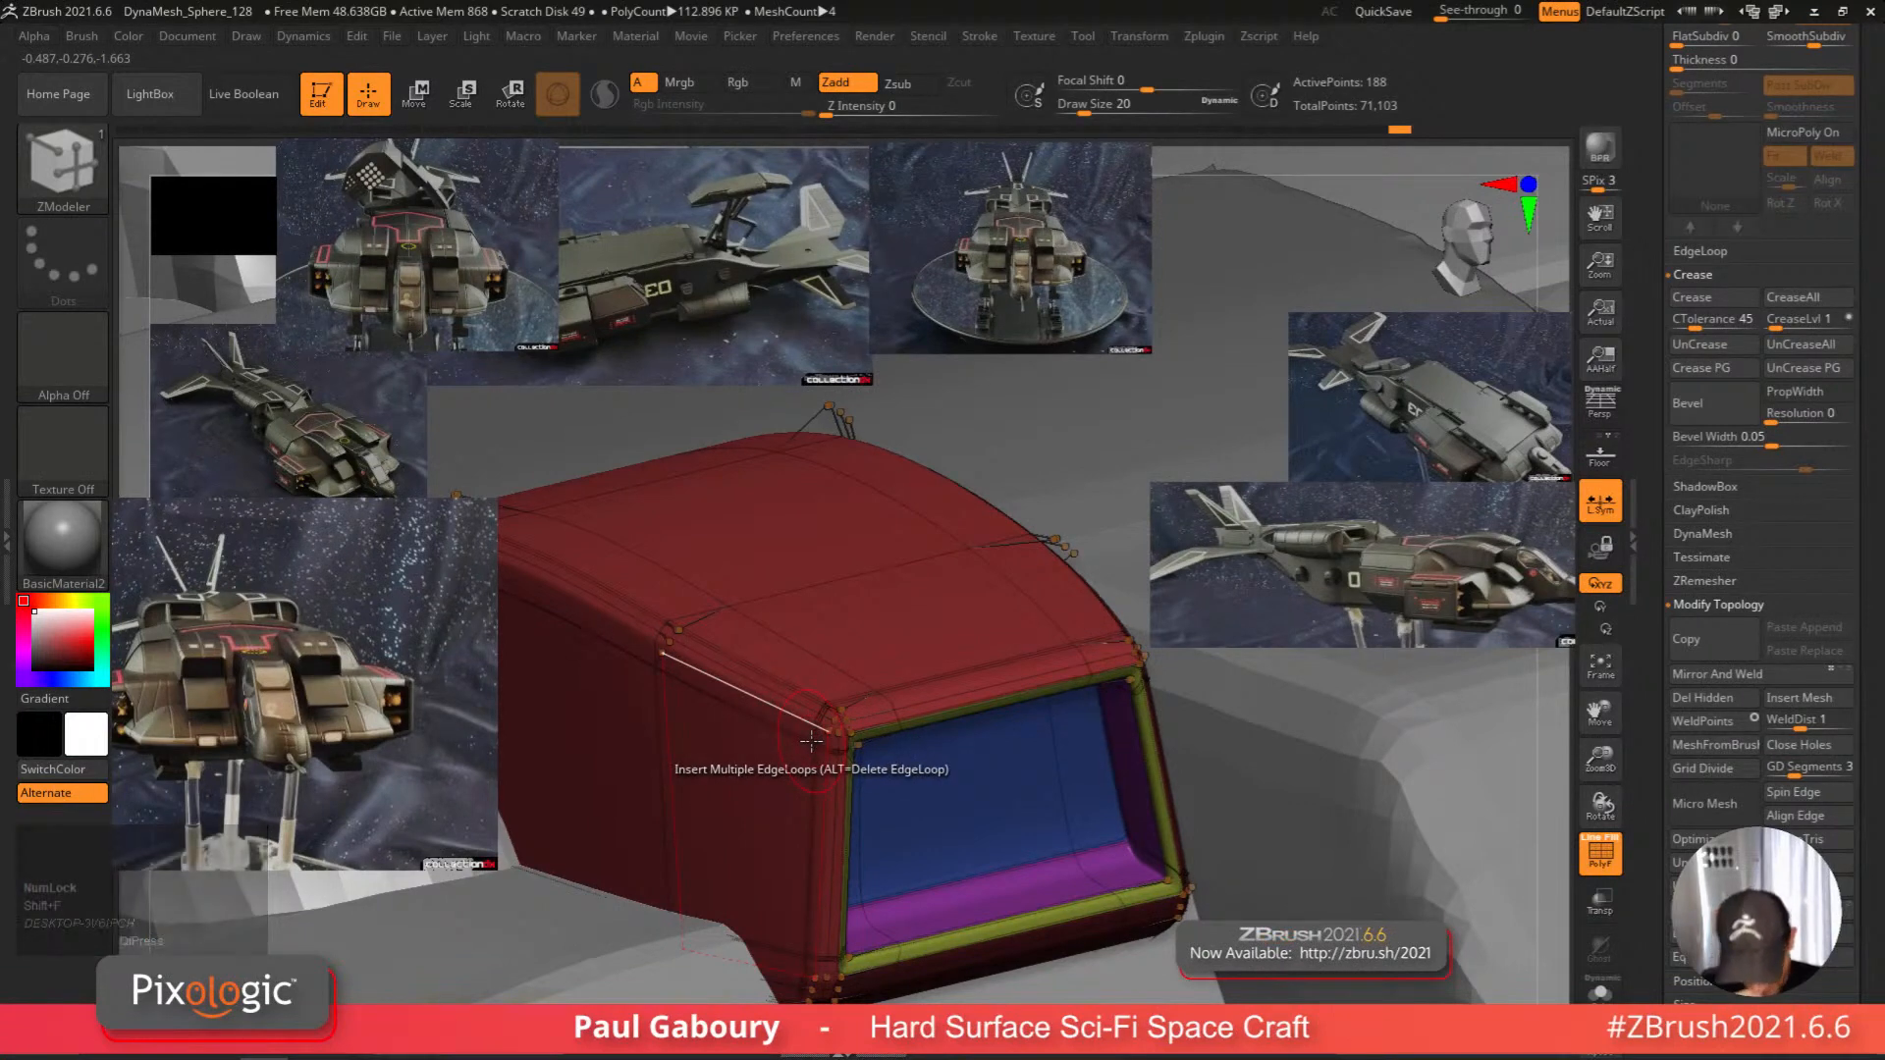
left_click_drag(1876, 495, 1877, 758)
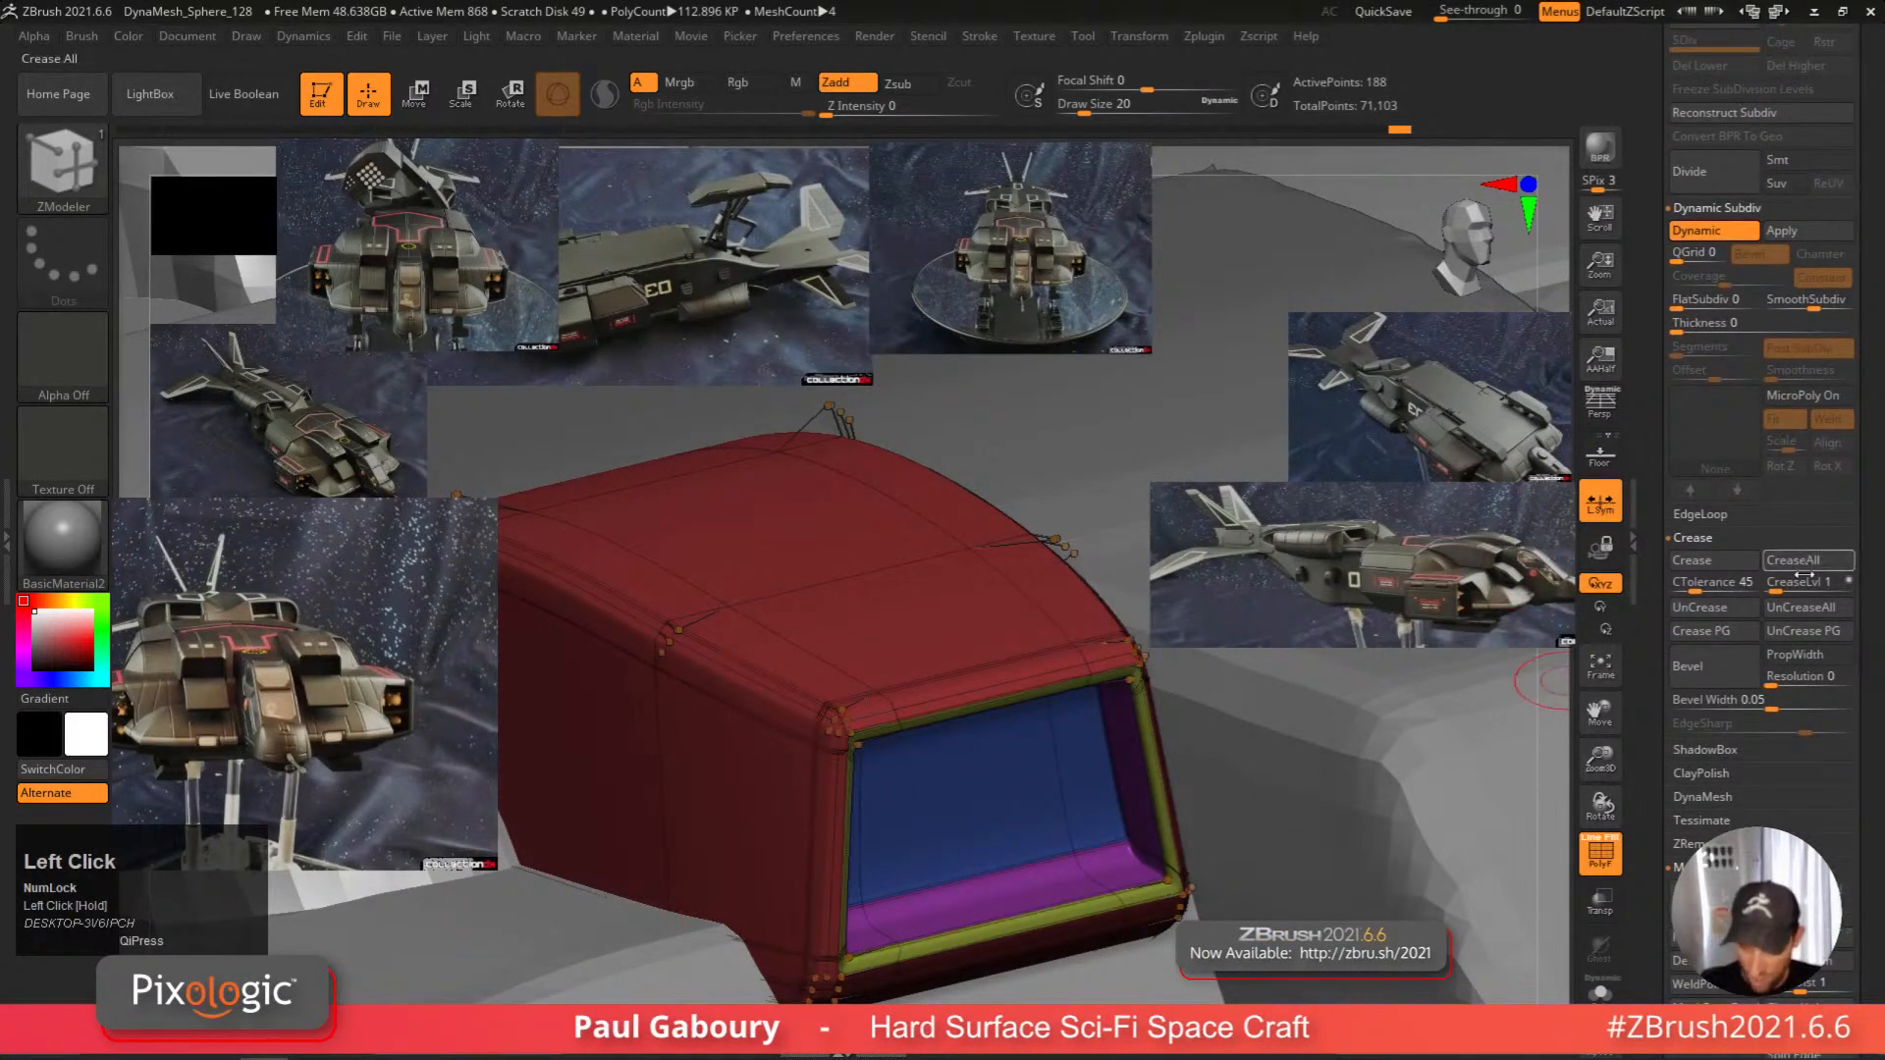
key("shift+f")
mouse_move(1061, 796)
right_mouse_down()
mouse_move(1002, 827)
mouse_move(977, 751)
mouse_move(1007, 842)
mouse_move(1026, 774)
mouse_move(1088, 780)
mouse_move(937, 832)
right_mouse_up()
key("shift+f")
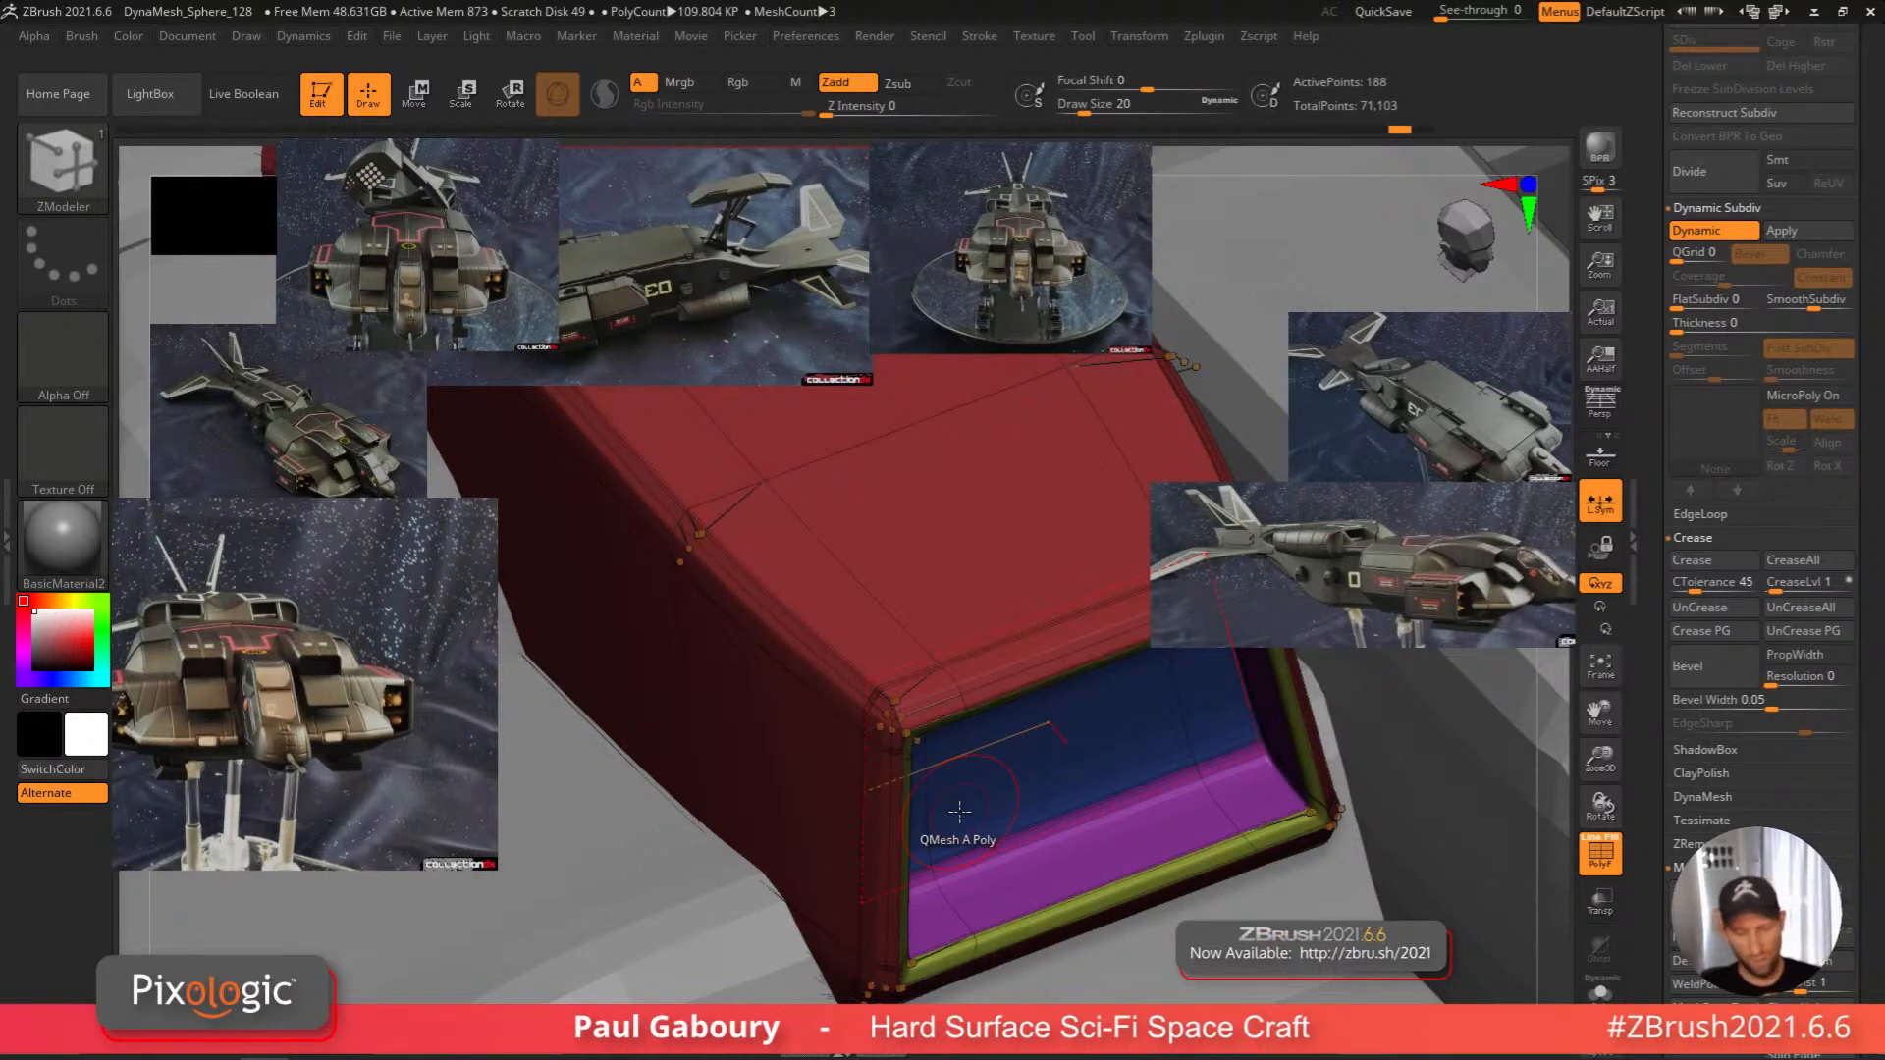
mouse_move(986, 820)
right_mouse_down()
mouse_move(989, 771)
mouse_move(997, 791)
right_mouse_up()
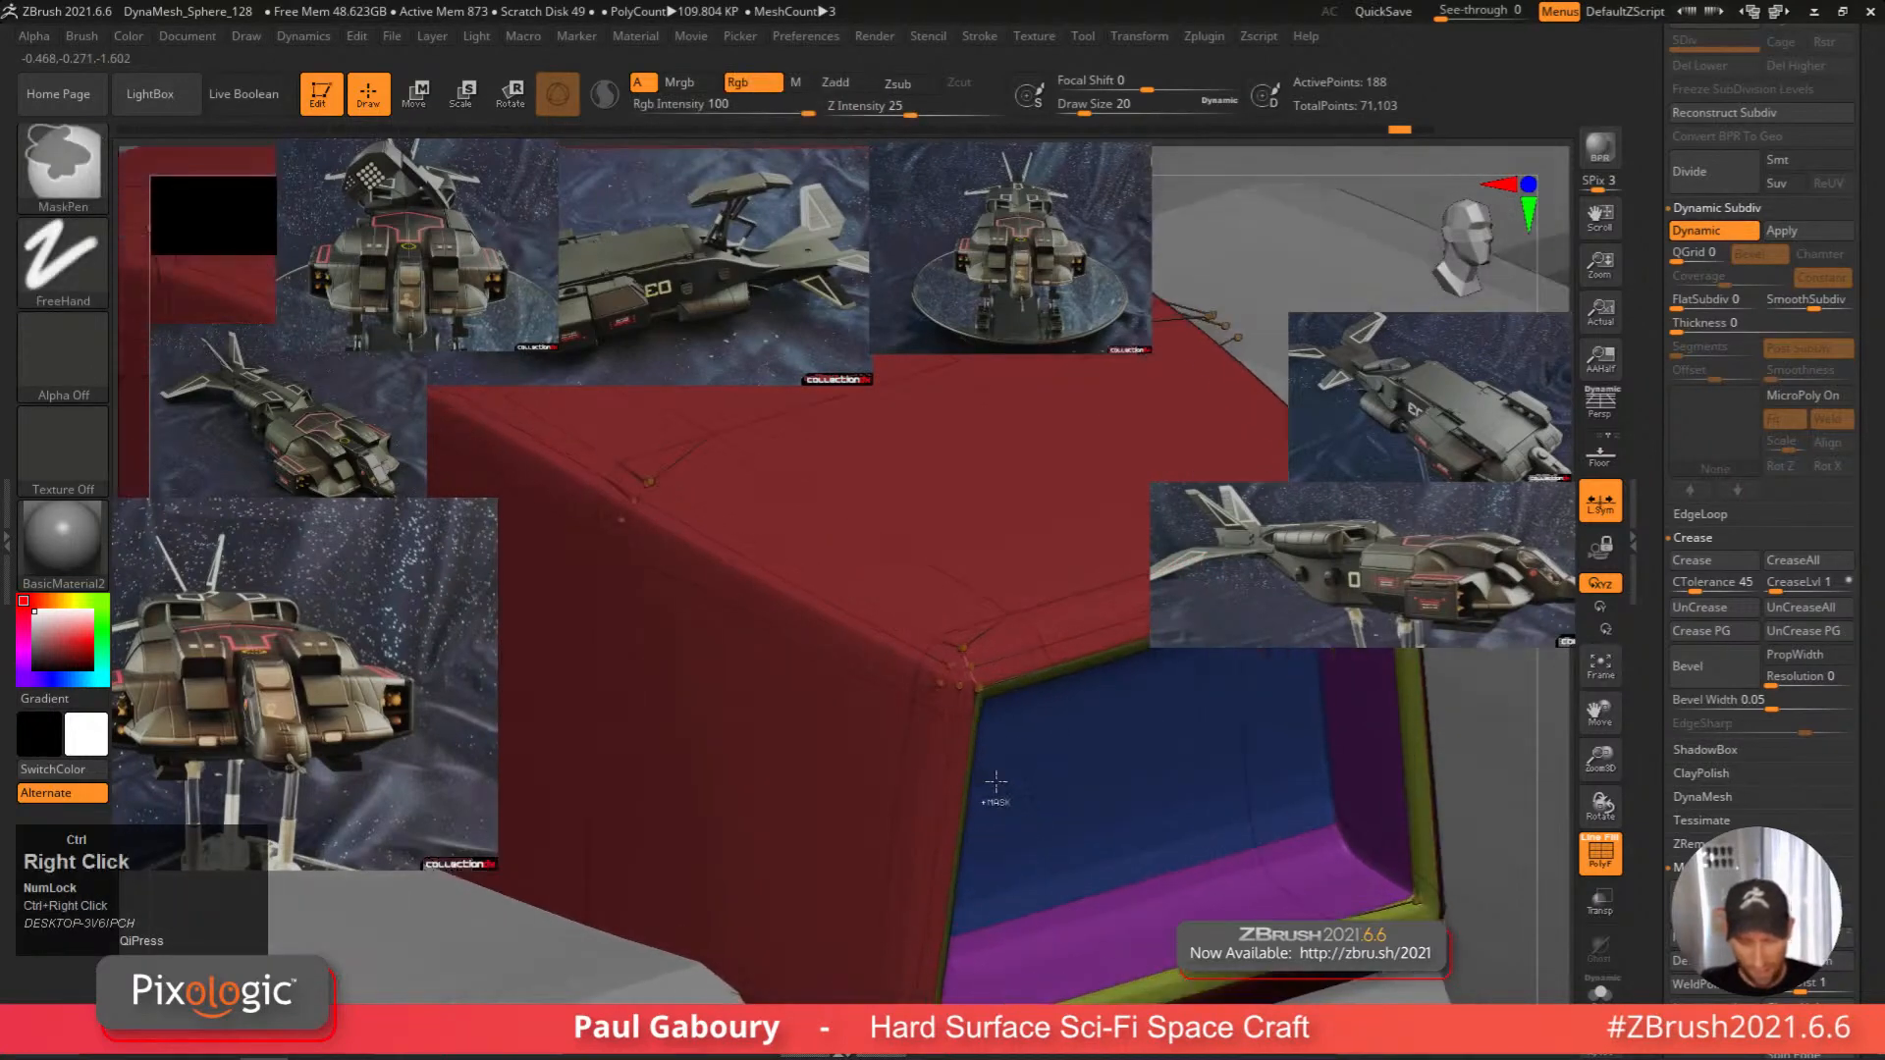
right_click_drag(930, 681, 938, 677)
mouse_move(938, 678)
right_mouse_down("alt")
mouse_move(948, 770)
mouse_move(918, 687)
right_mouse_up("alt")
key("shift+f")
left_click(924, 593, "shift")
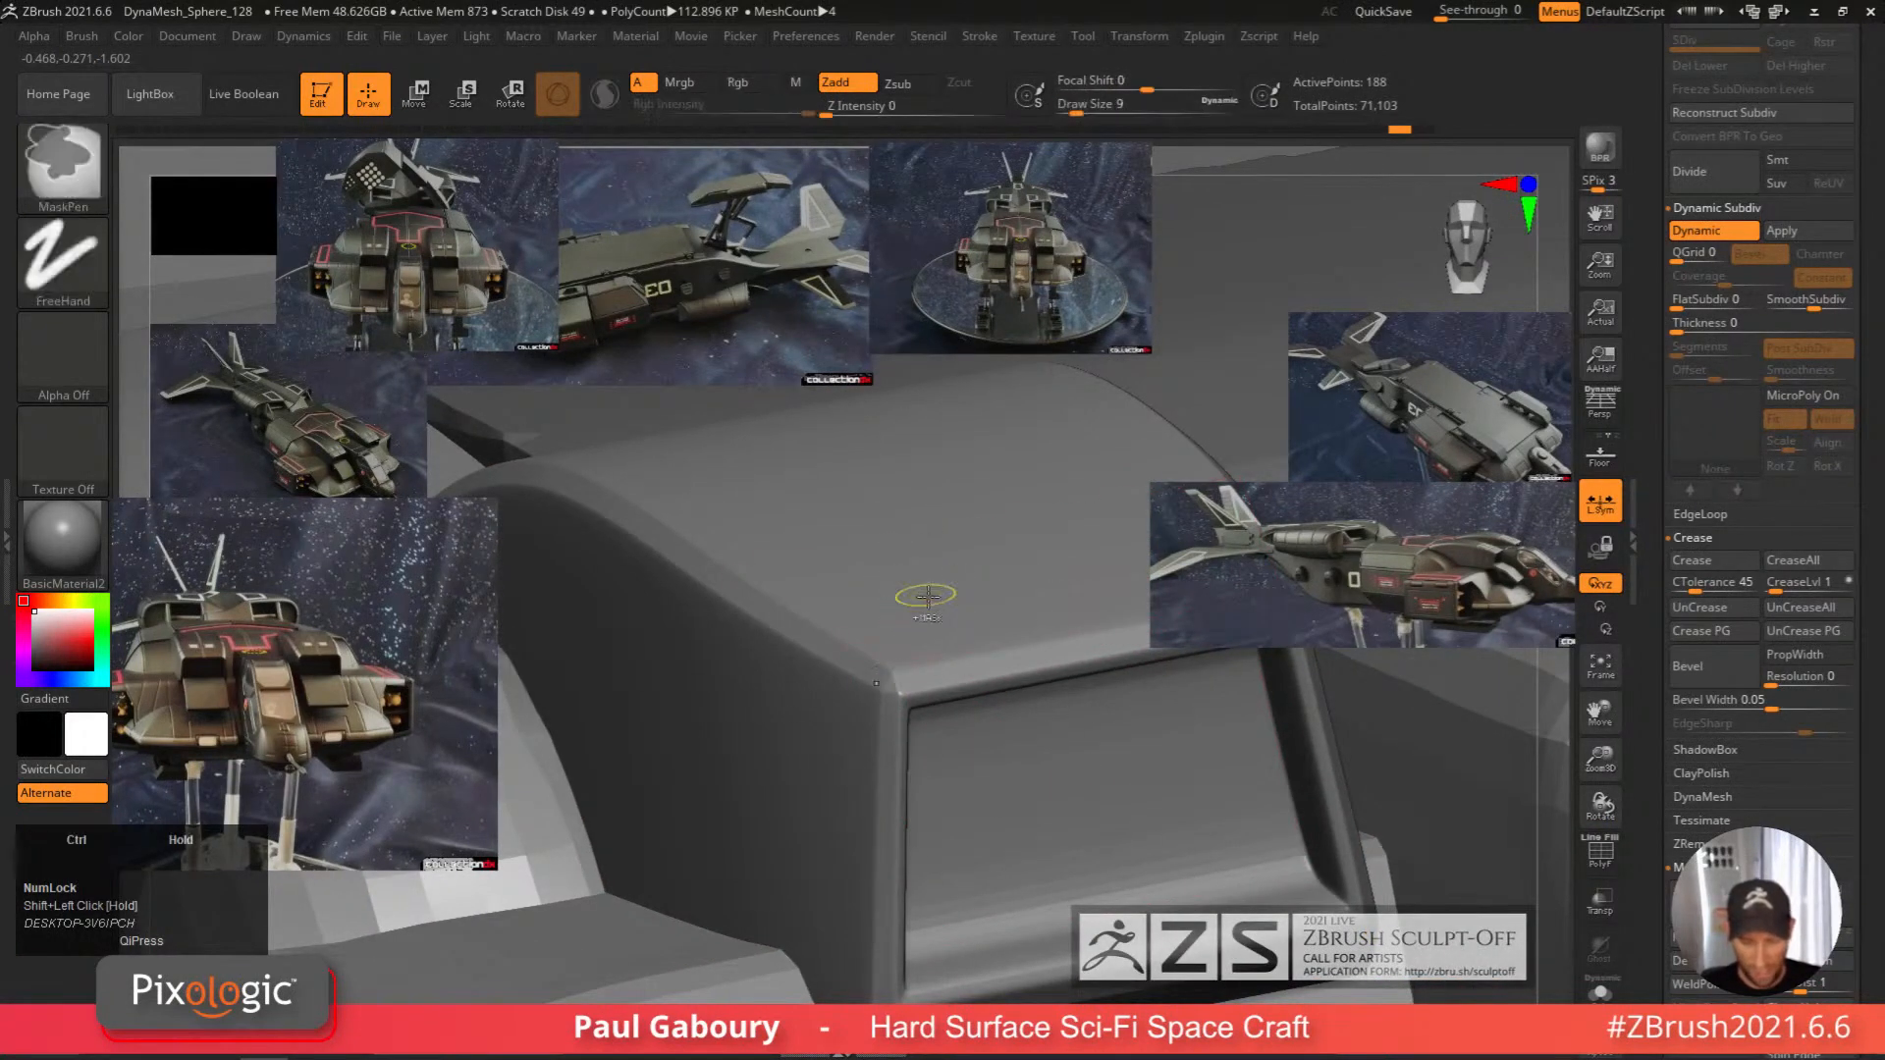
right_click_drag(926, 597, 510, 904, "ctrl")
mouse_move(807, 646)
right_mouse_down("ctrl")
mouse_move(799, 666)
mouse_move(777, 636)
mouse_move(810, 628)
right_mouse_up("ctrl")
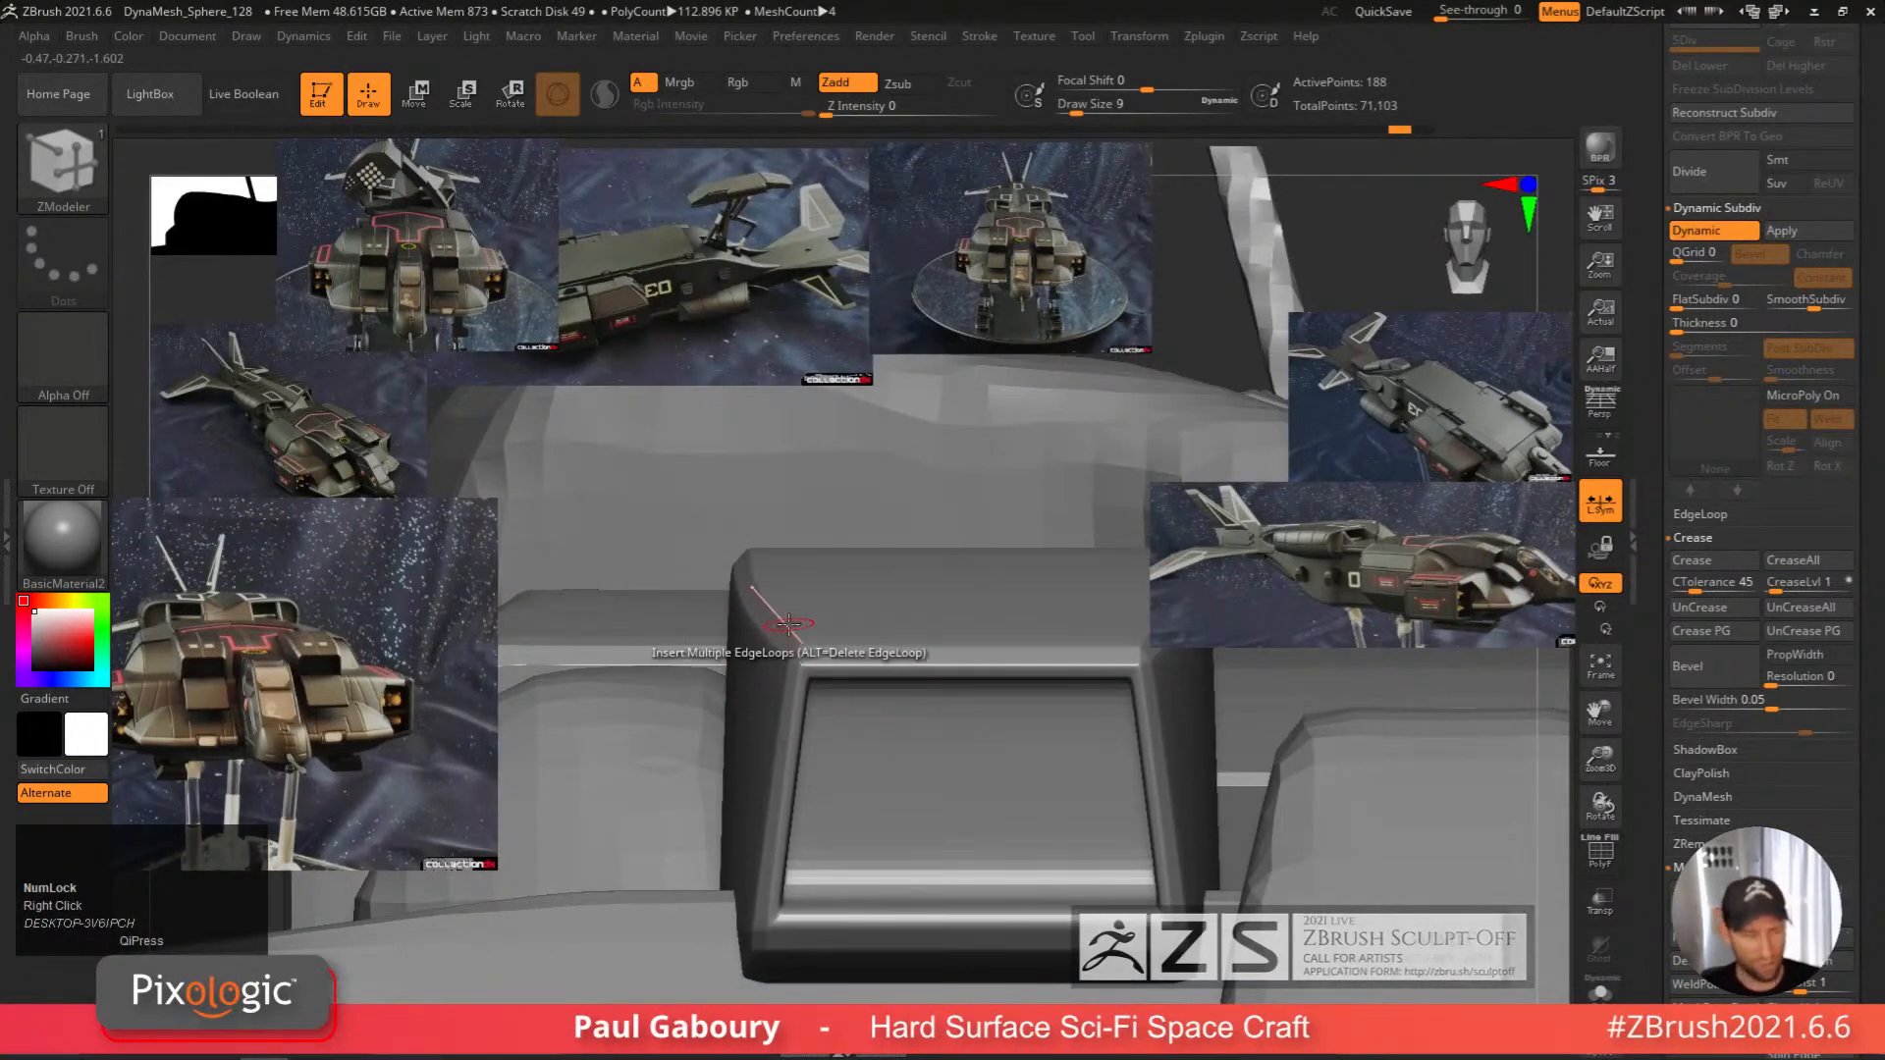
Show the polyframe and turn off Dynamic Subdiv on the intake block to expose the upper corner's base topology.
key("shift+f")
key("shift+d")
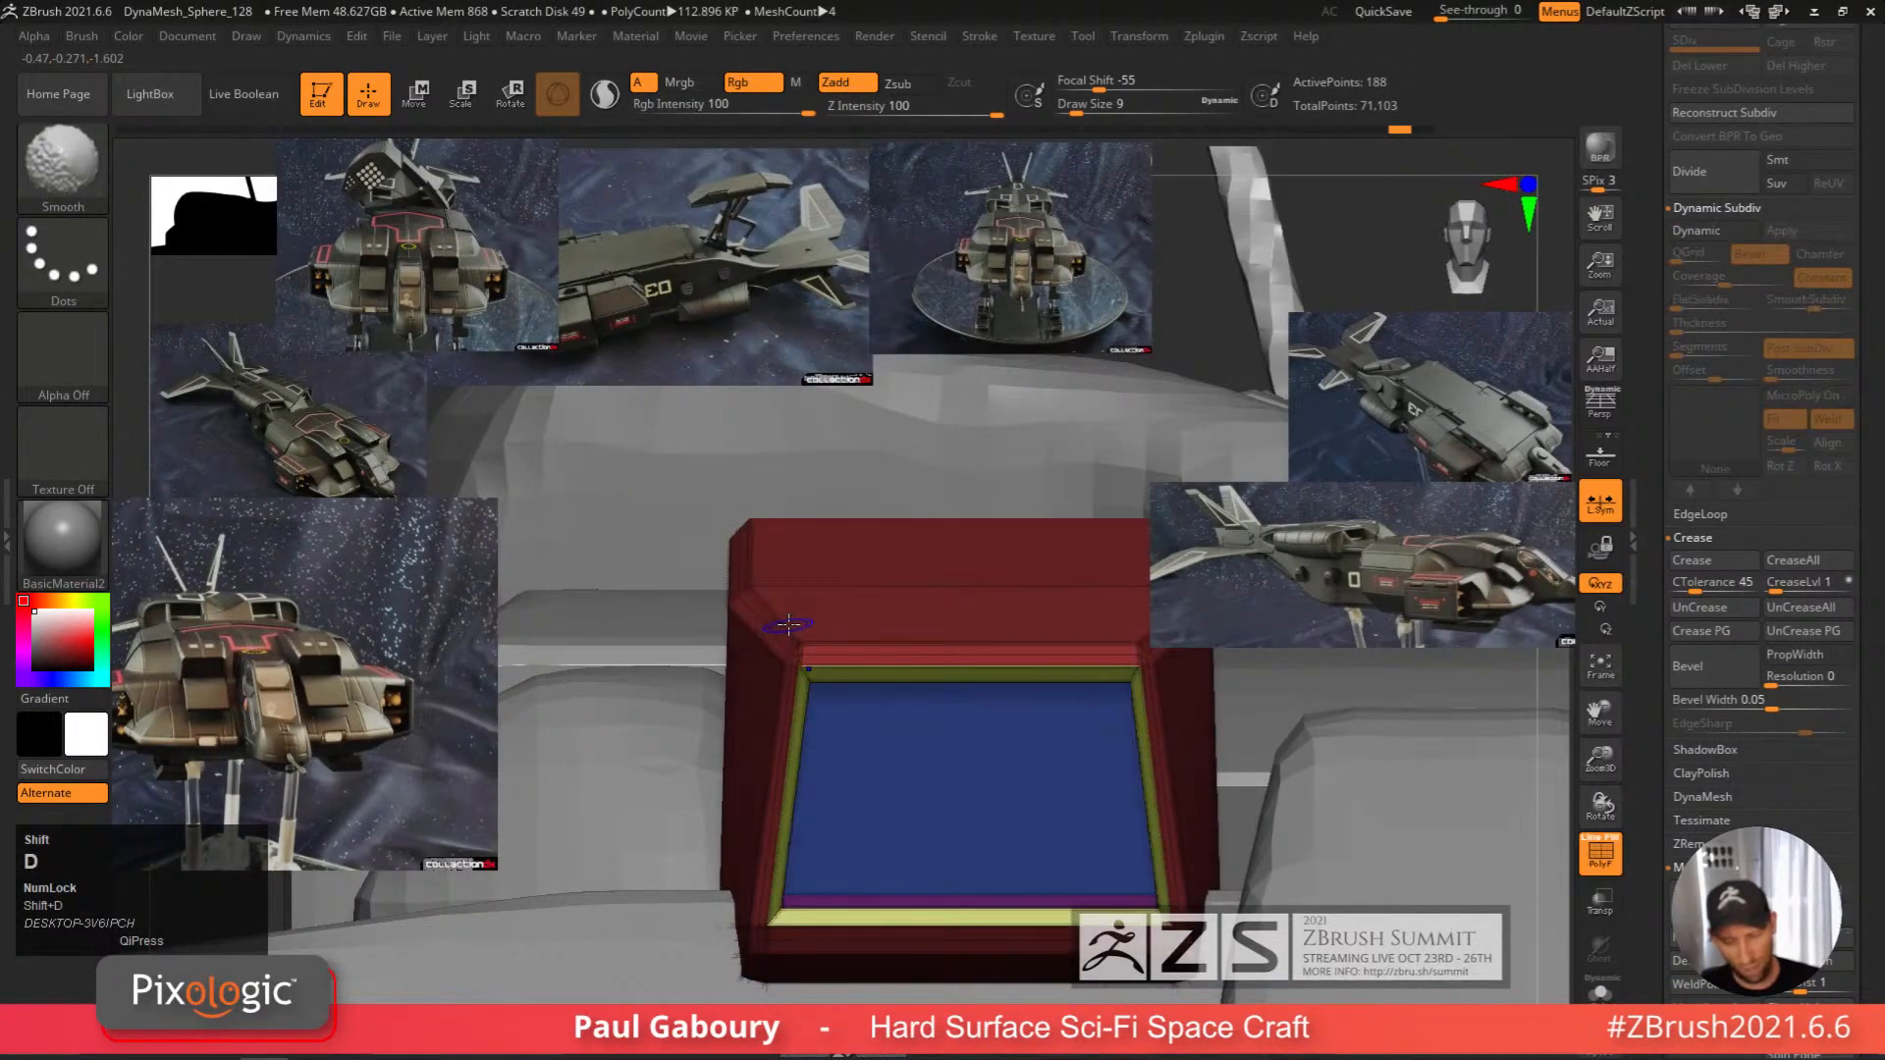
right_click_drag(789, 624, 911, 649, "ctrl")
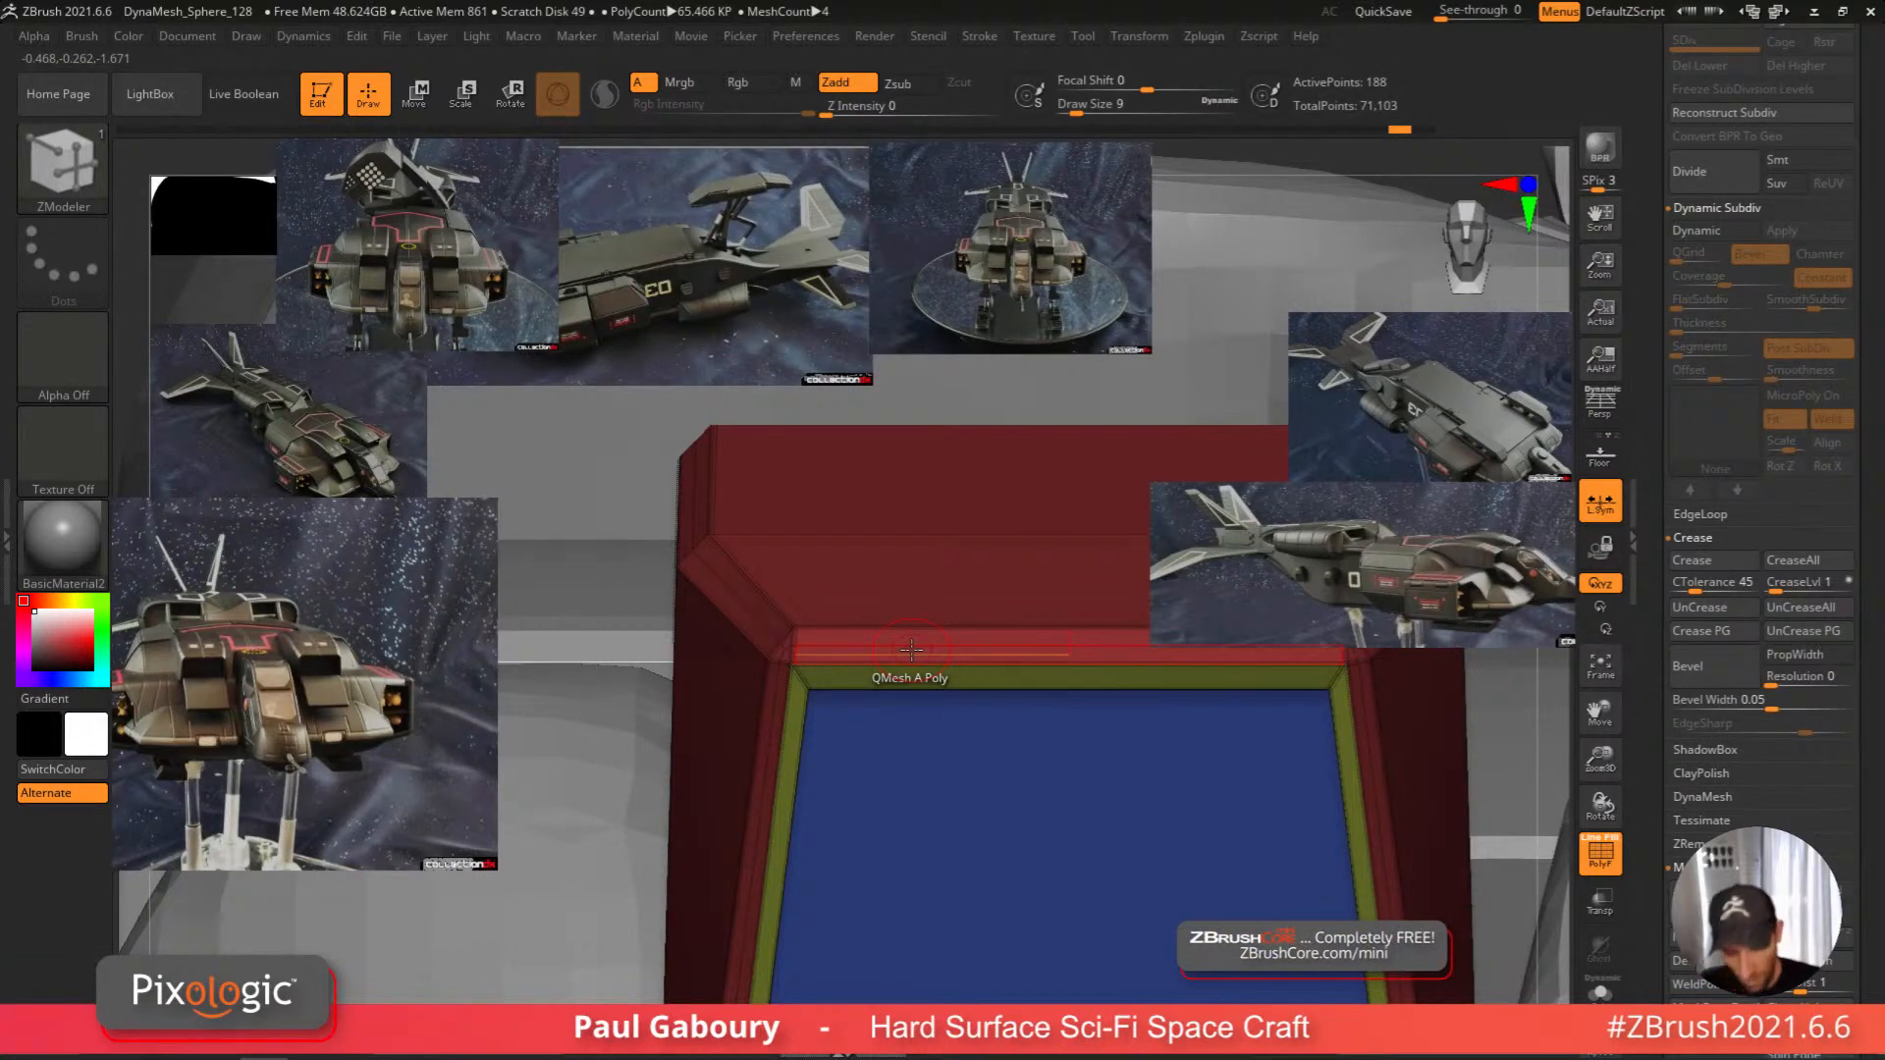
Mask the complete edge loop above the intake opening with ZModeler's Mask edge action, and invert the mask.
key("space")
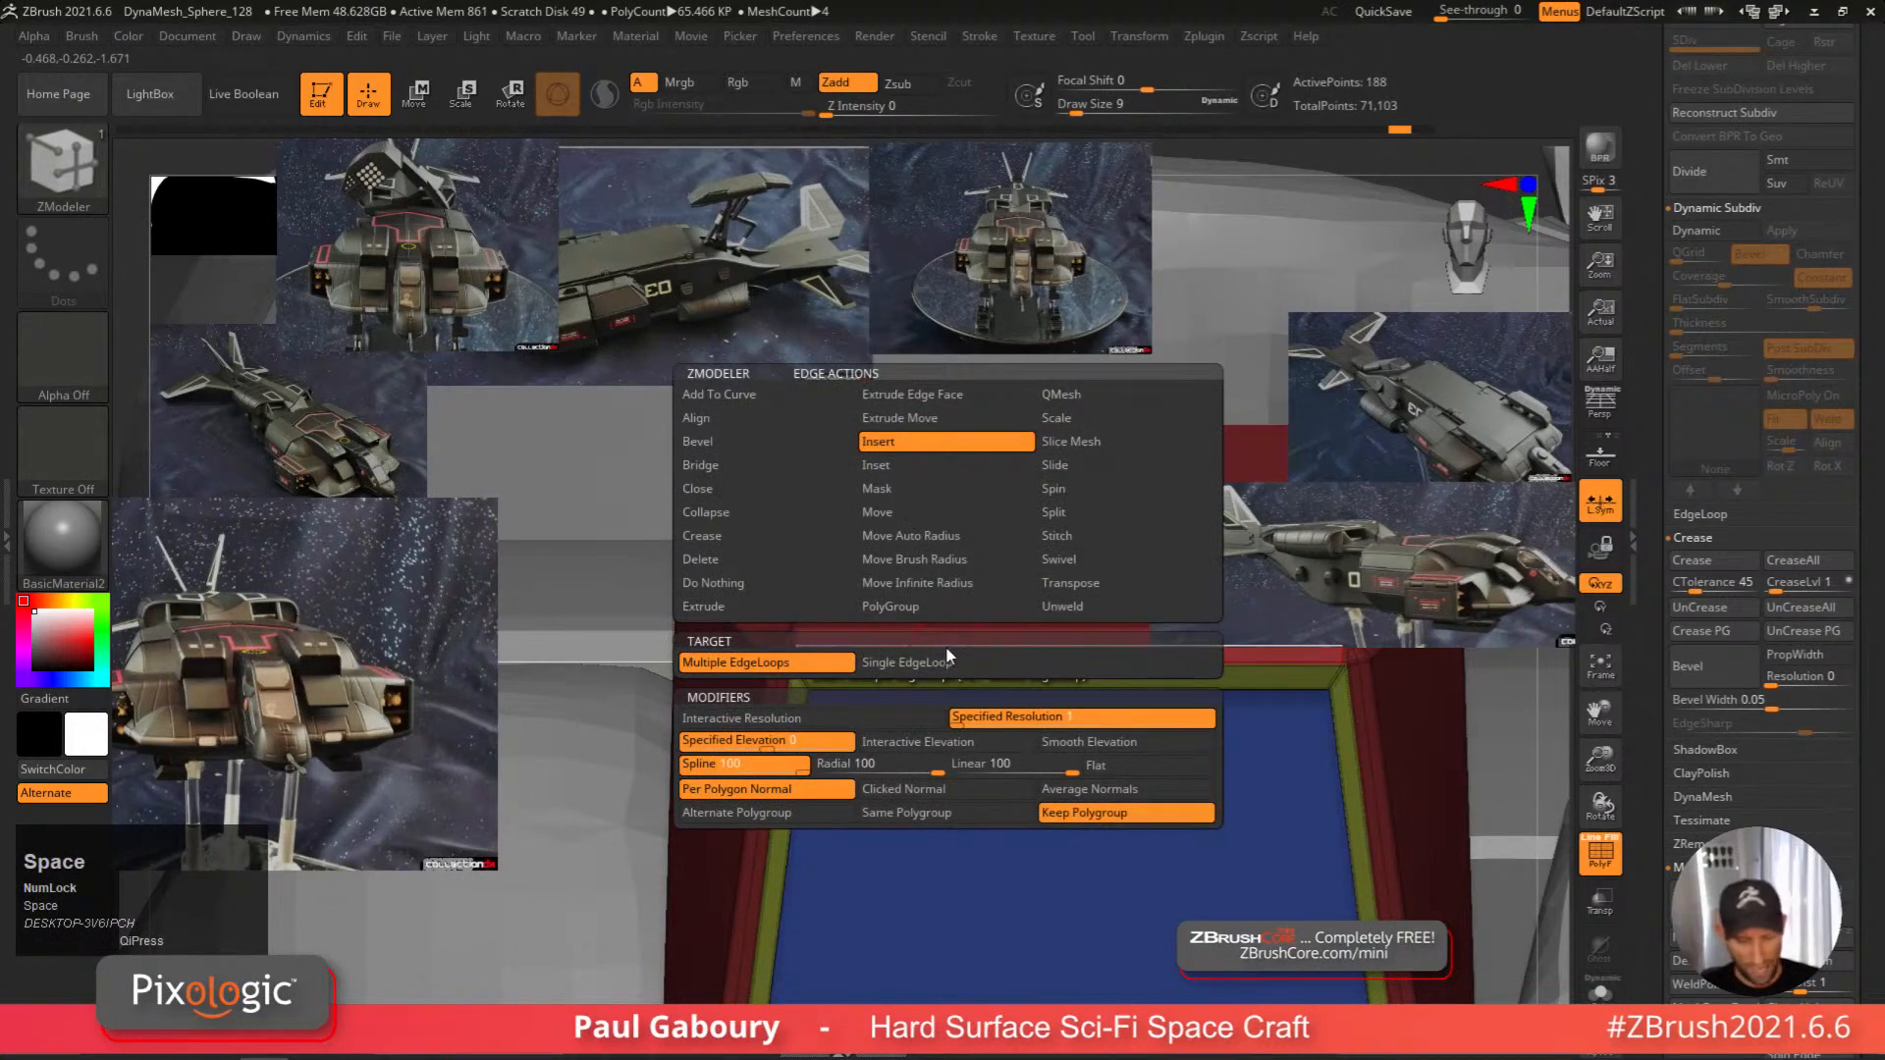
left_click(923, 491)
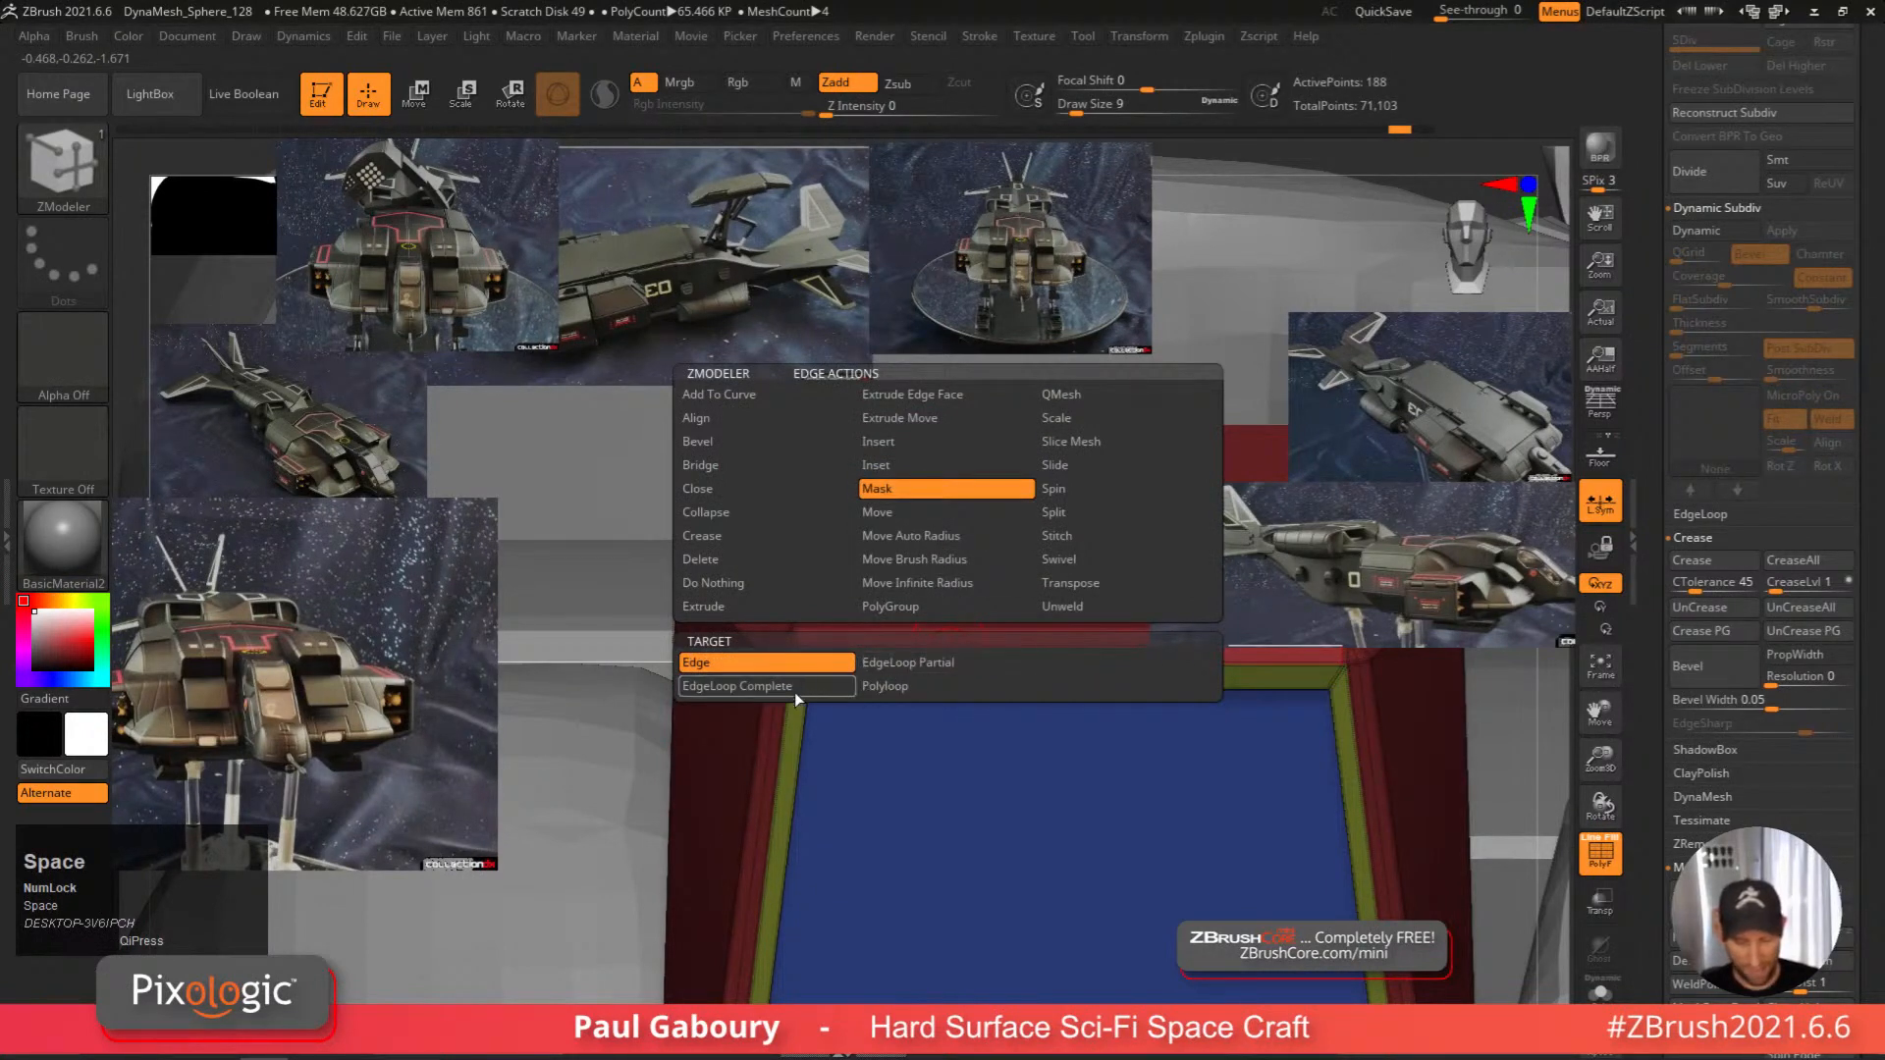
left_click(775, 686)
left_click(965, 643)
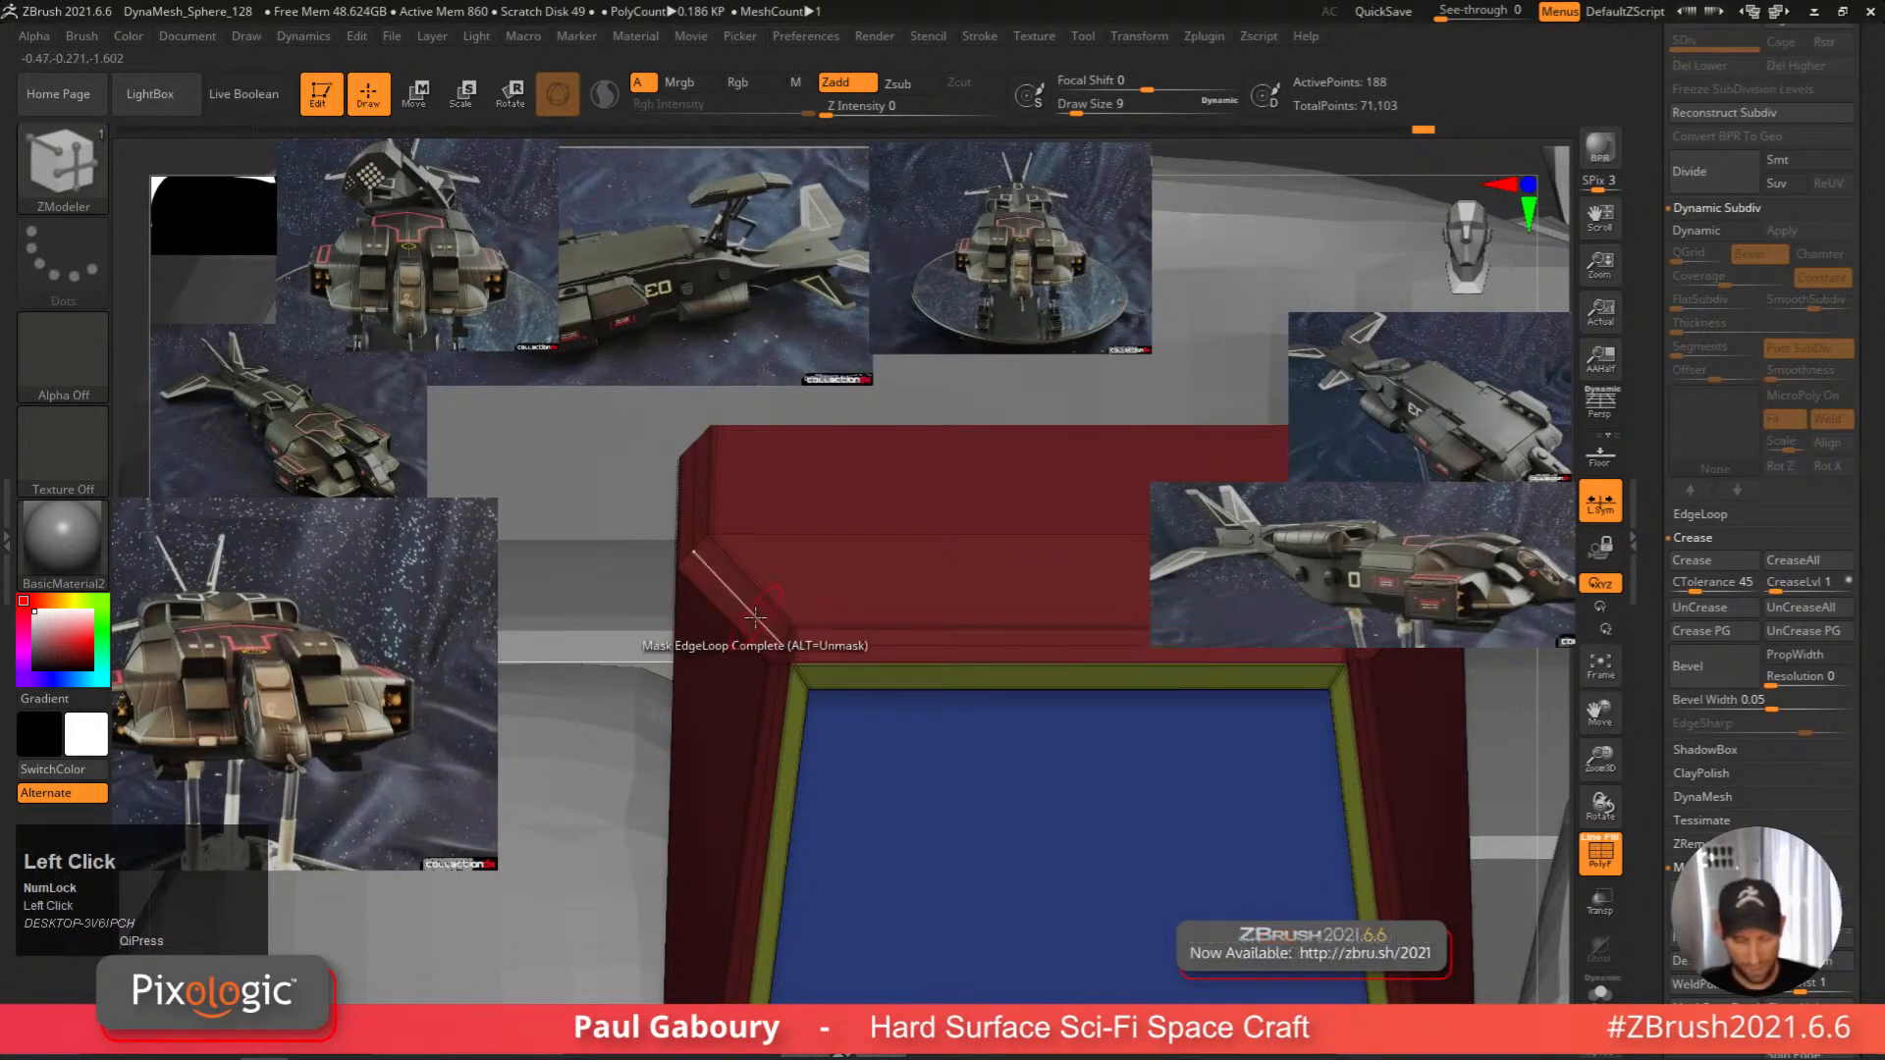
mouse_move(747, 638)
right_mouse_down("ctrl")
mouse_move(666, 559)
mouse_move(629, 597)
right_mouse_up("ctrl")
left_click(535, 445, "ctrl")
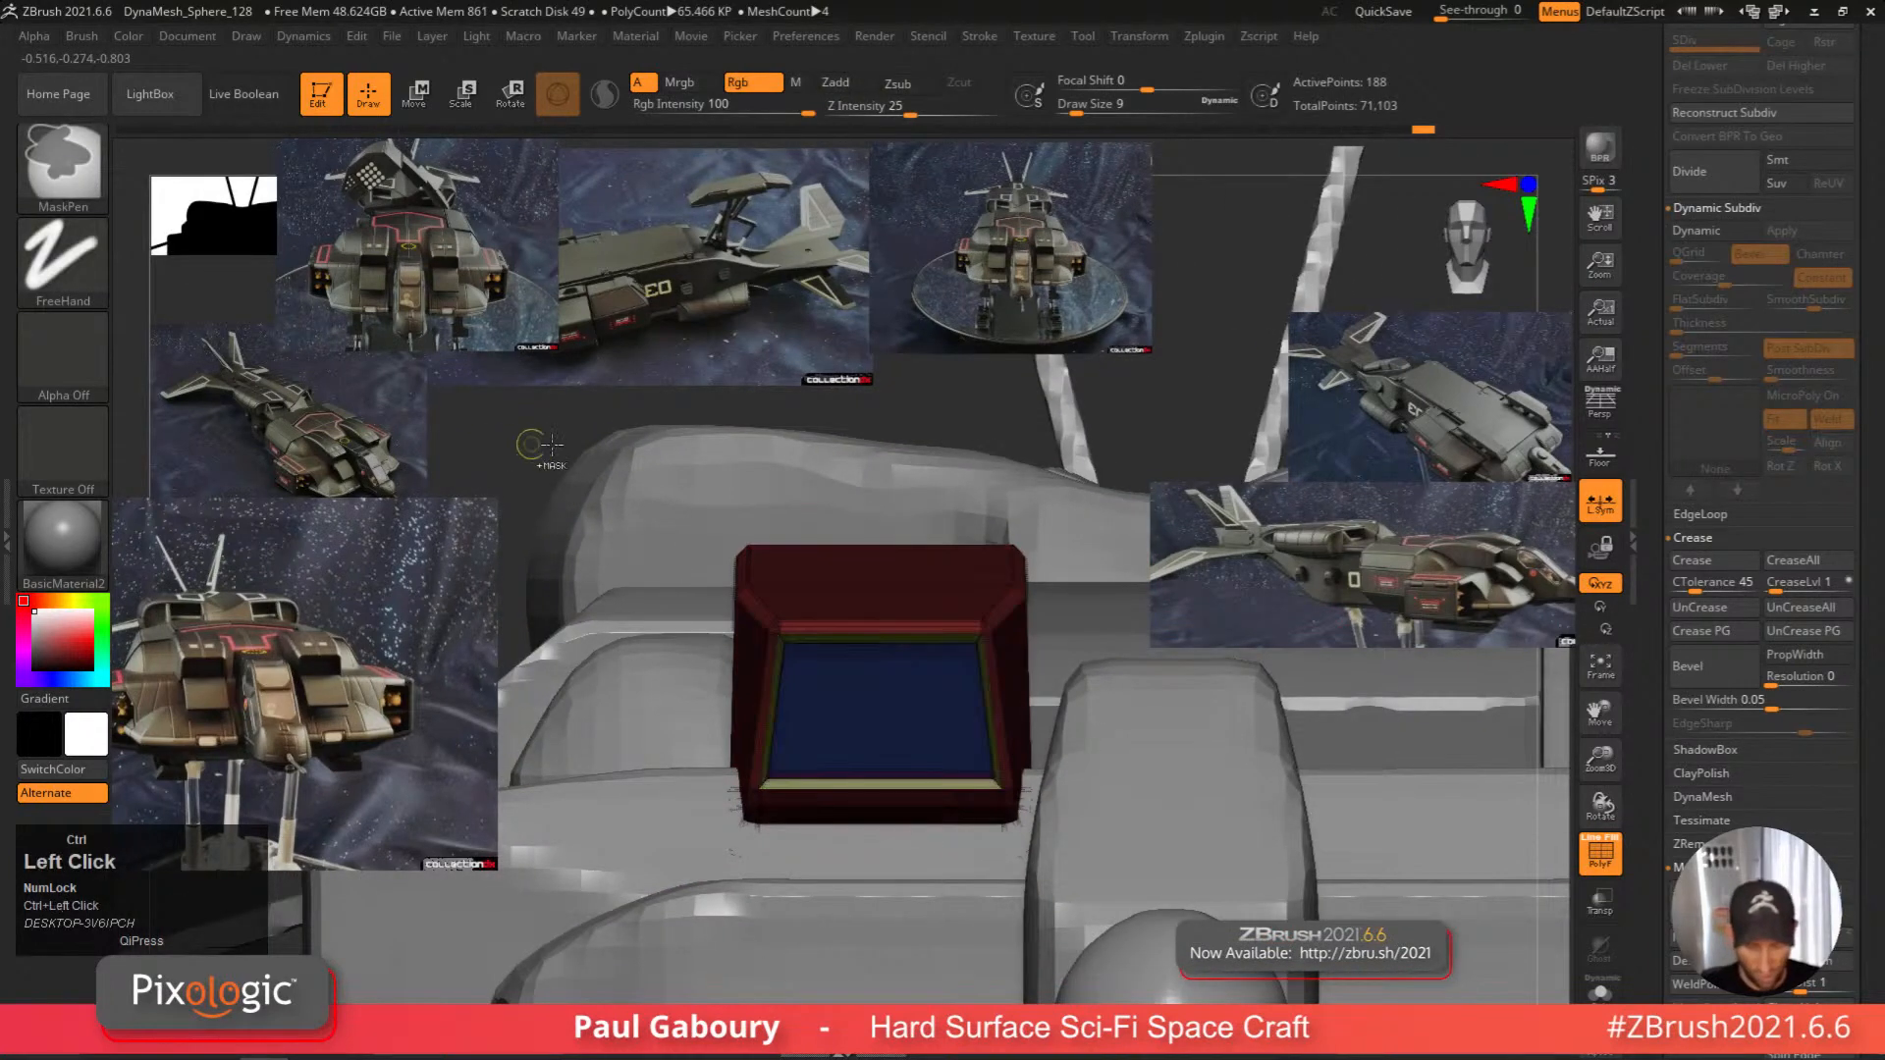
key("w")
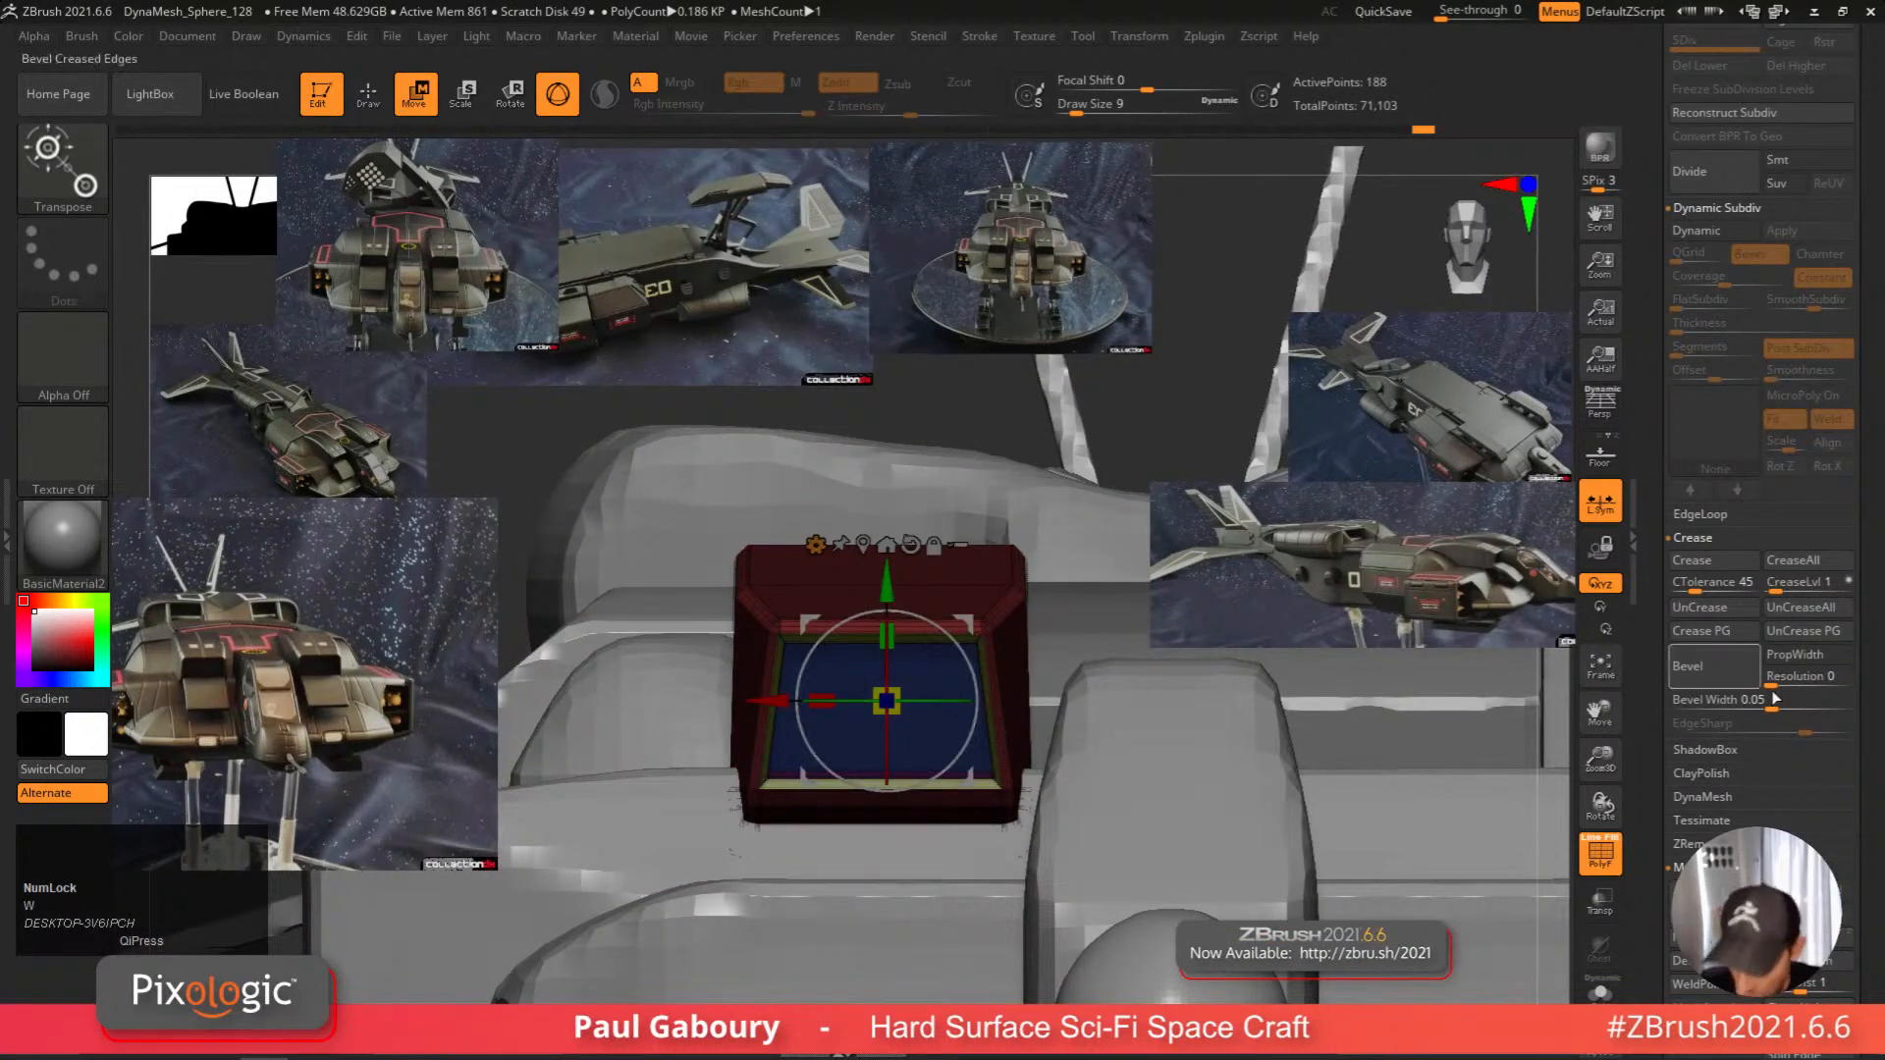
Slightly inflate the unmasked edge loop of the intake block with the Inflate deformation.
left_click_drag(1873, 709, 1869, 462)
key("q")
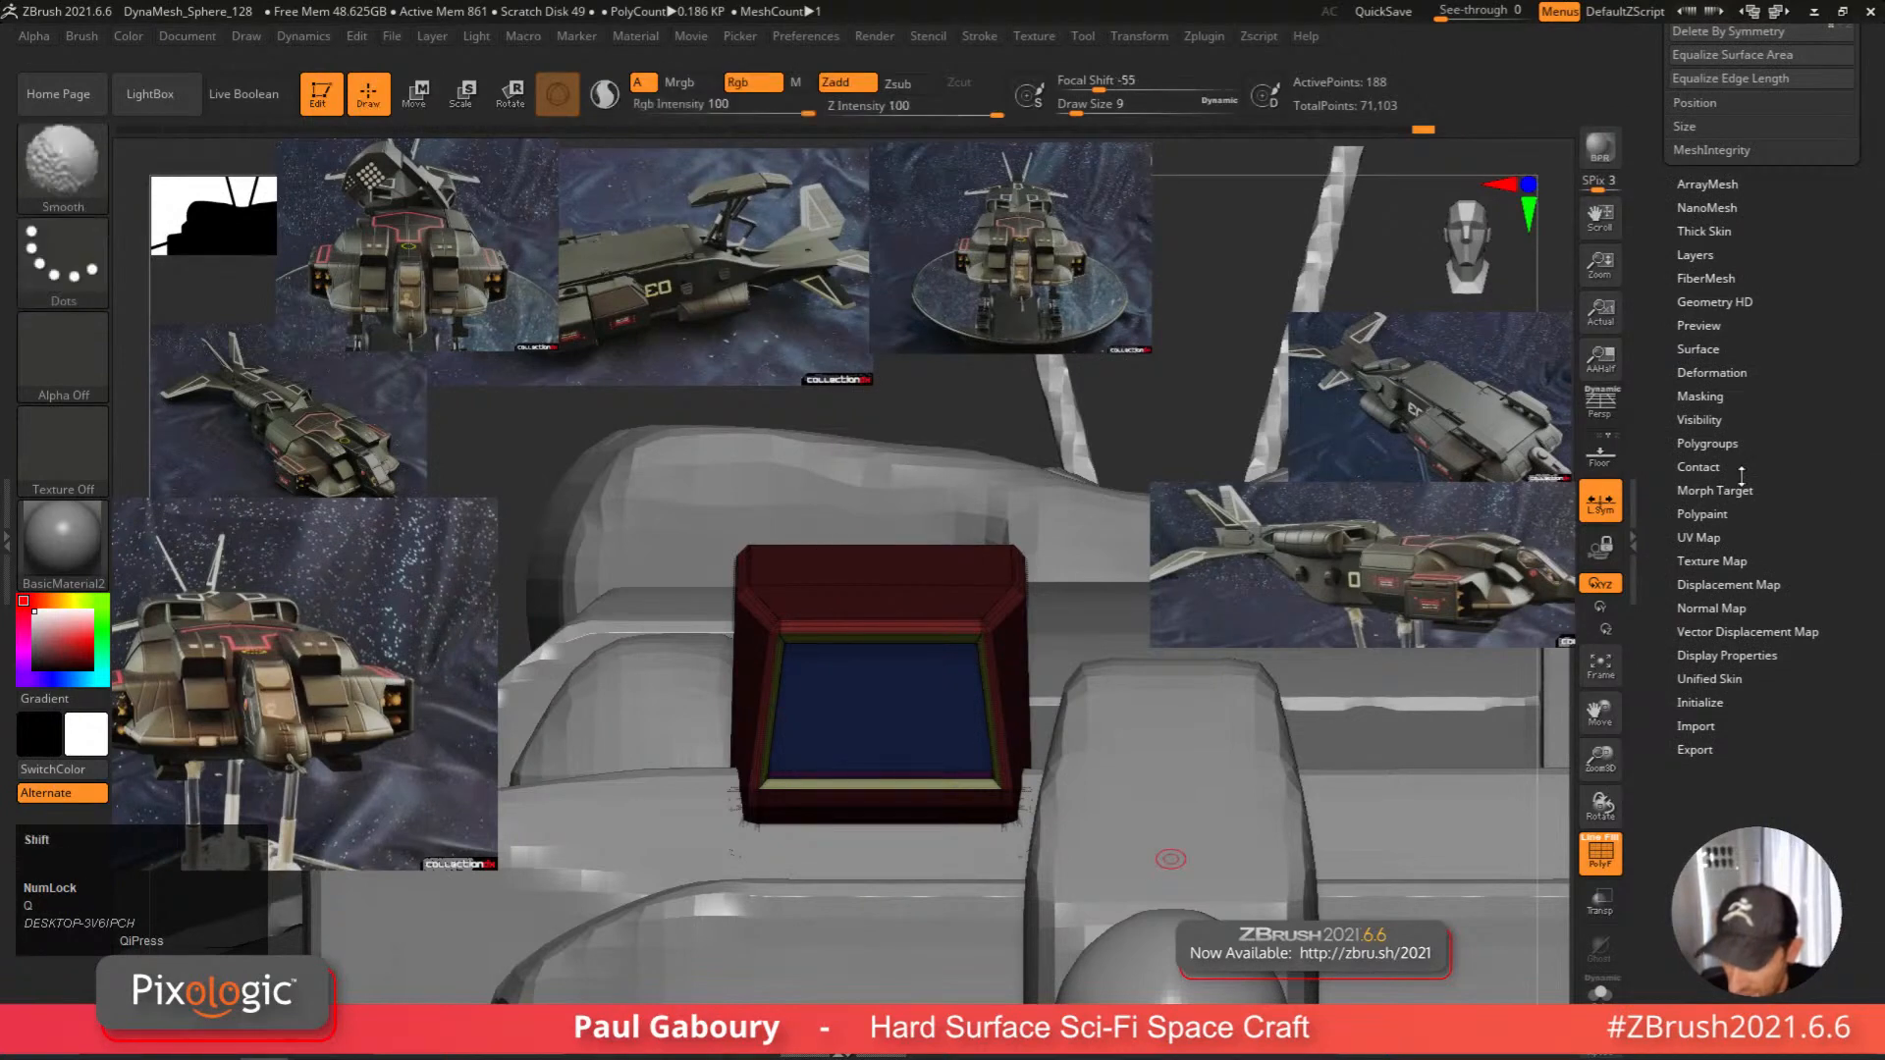
left_click(1733, 379, "shift")
left_click_drag(1871, 706, 1866, 624)
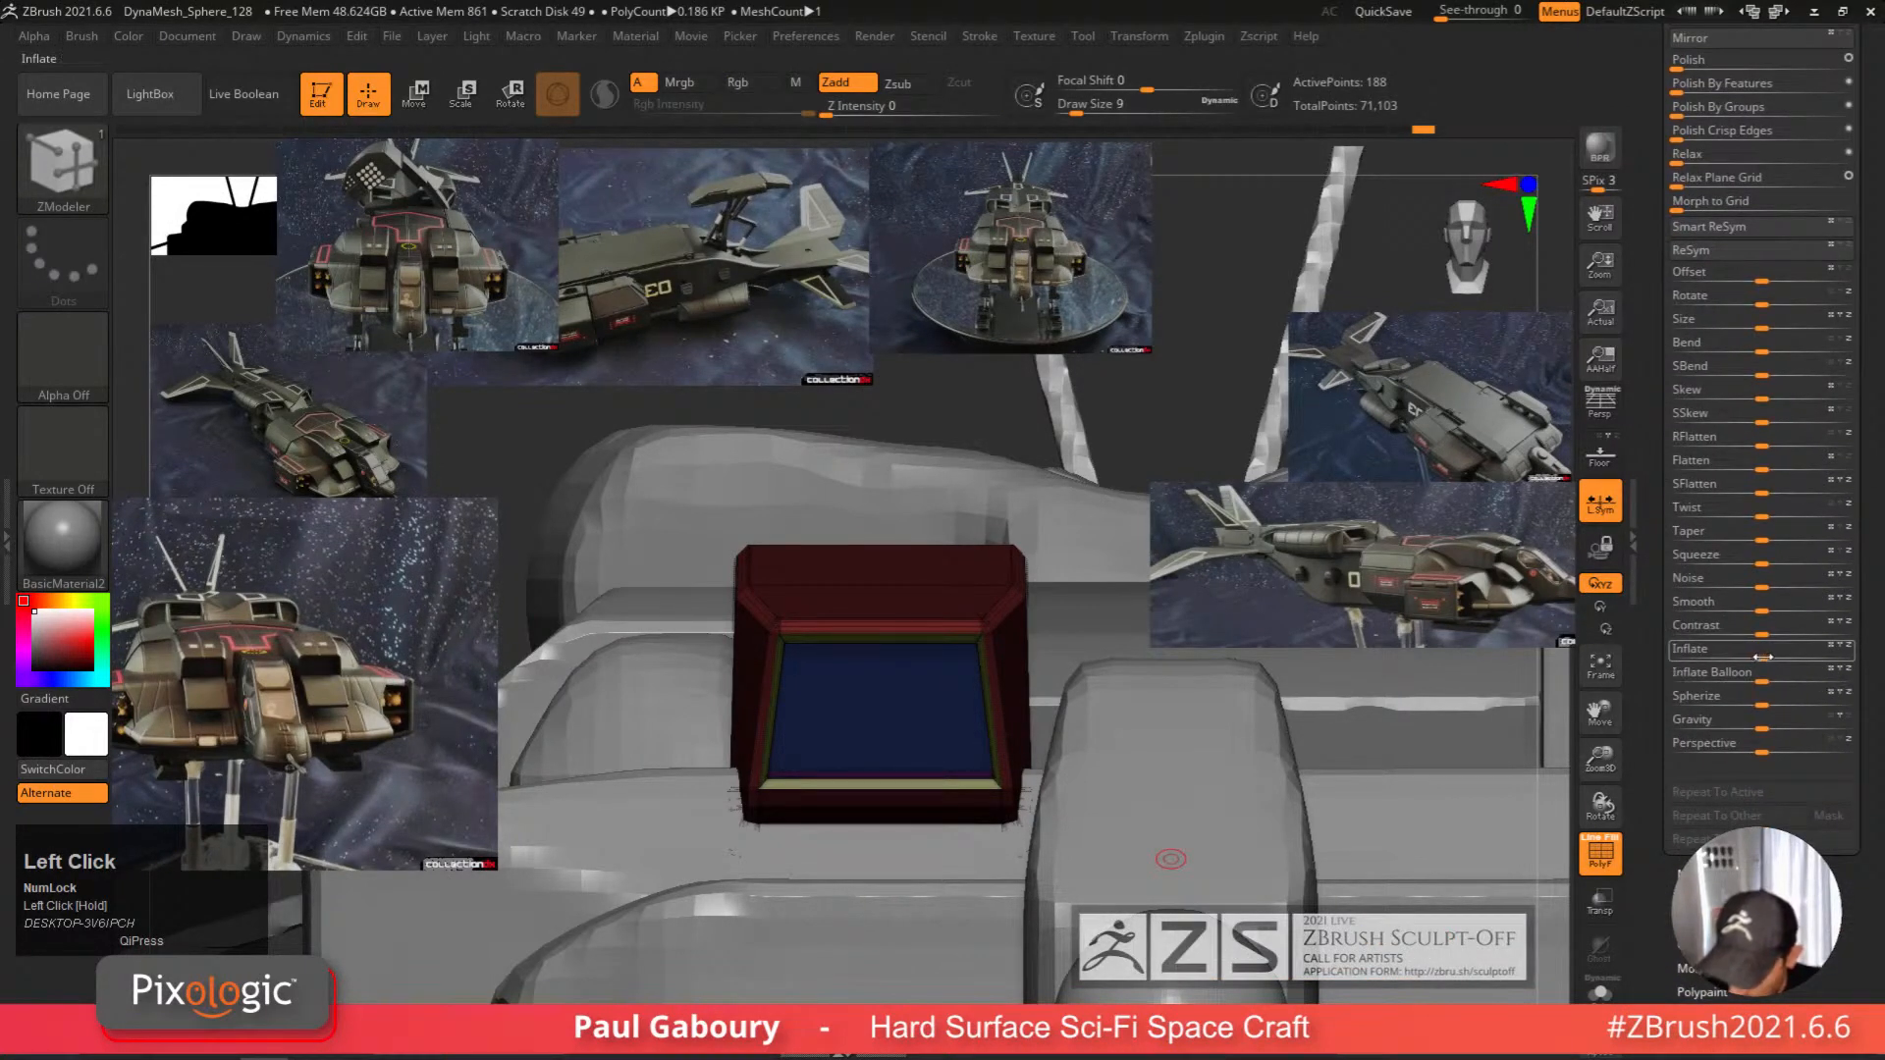
left_click_drag(1764, 657, 1765, 657)
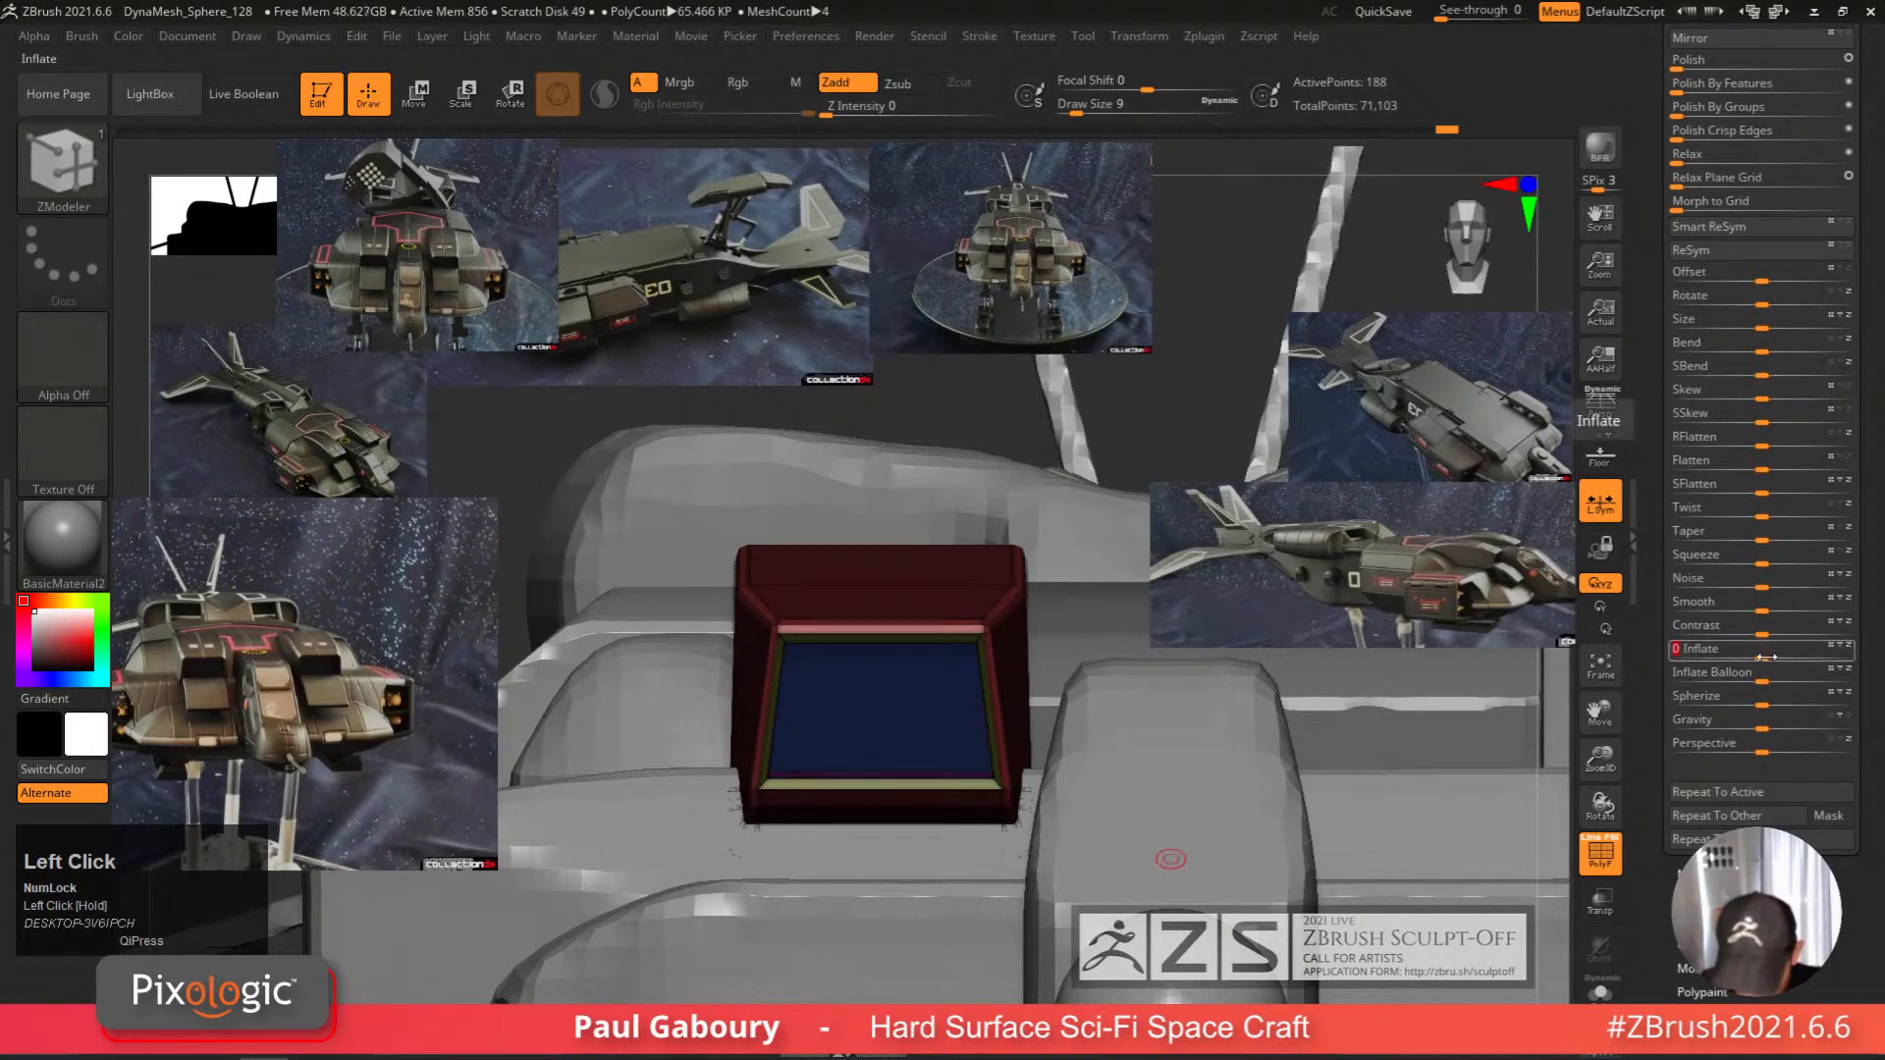
Clear the mask and check the smoothed intake block on the ship with the polyframe hidden.
right_click(993, 757, "ctrl")
right_click_drag(993, 757, 1012, 678, "ctrl")
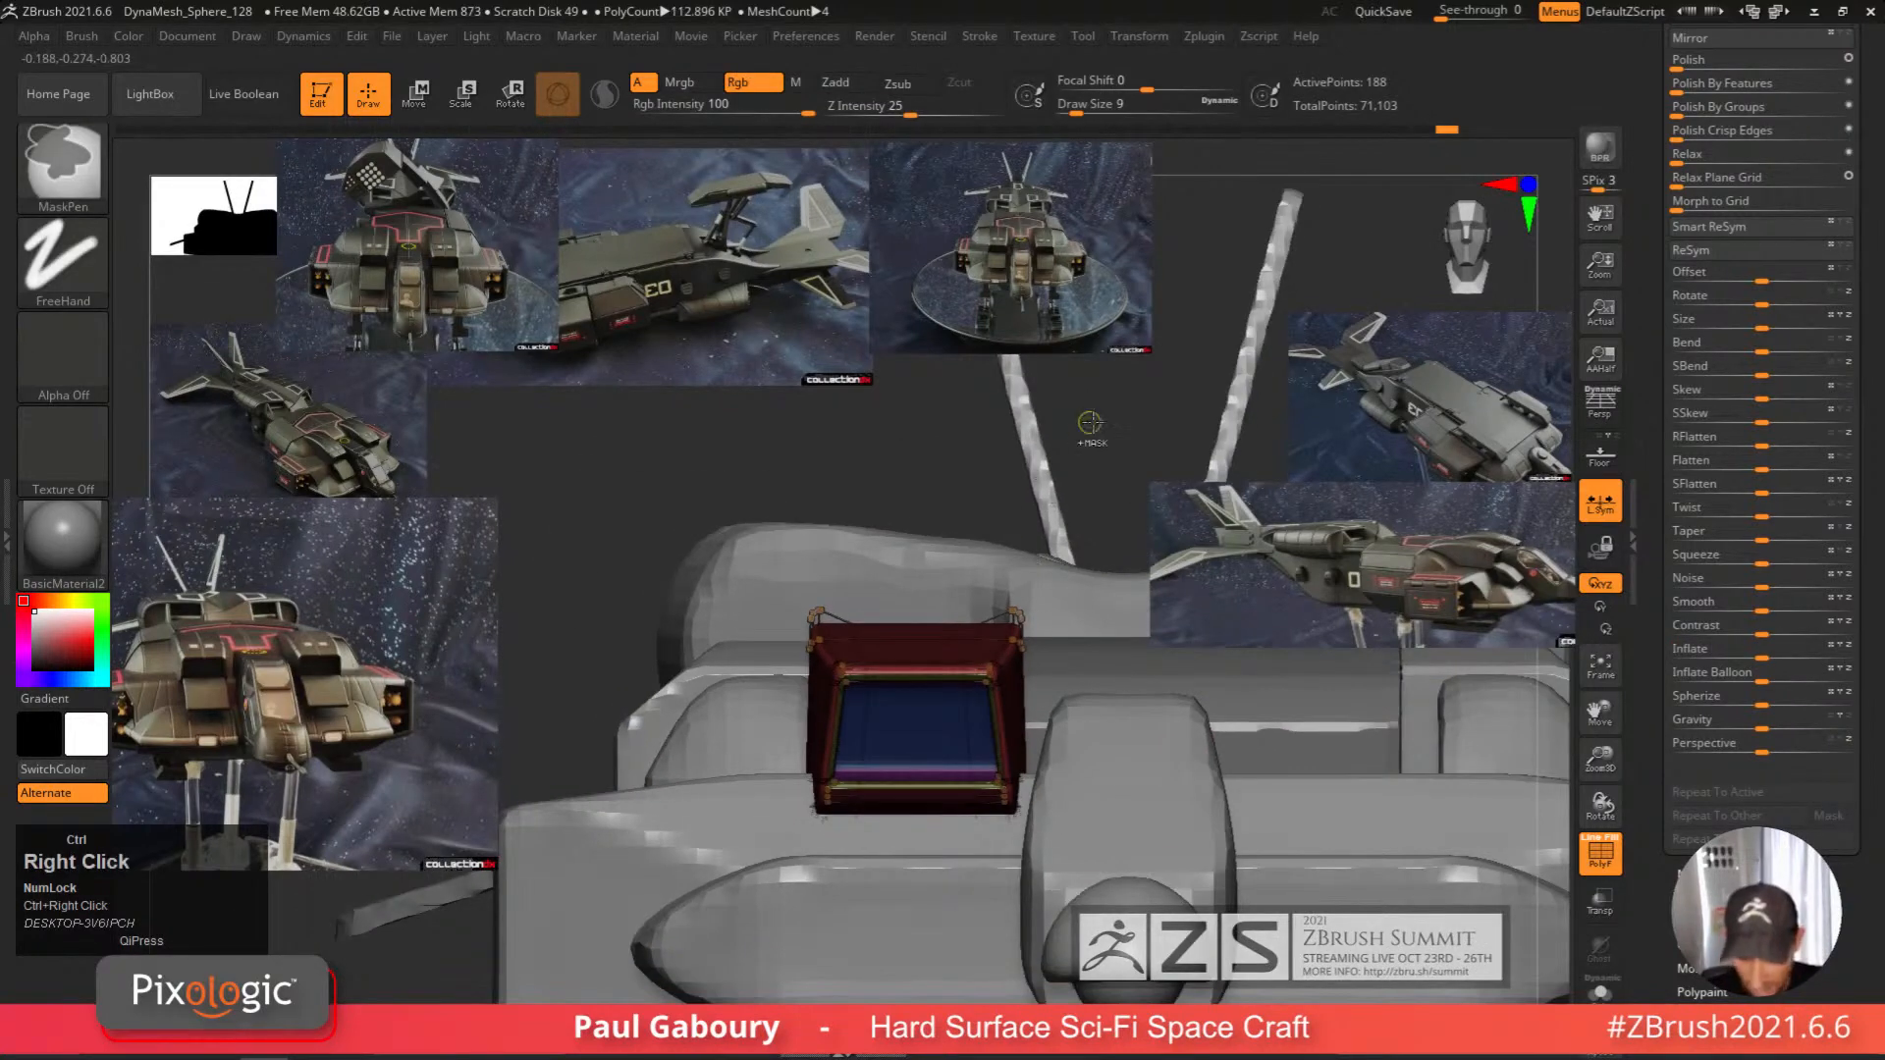
left_click_drag(1091, 423, 1105, 439, "ctrl")
key("shift+f")
right_click_drag(980, 709, 1076, 739)
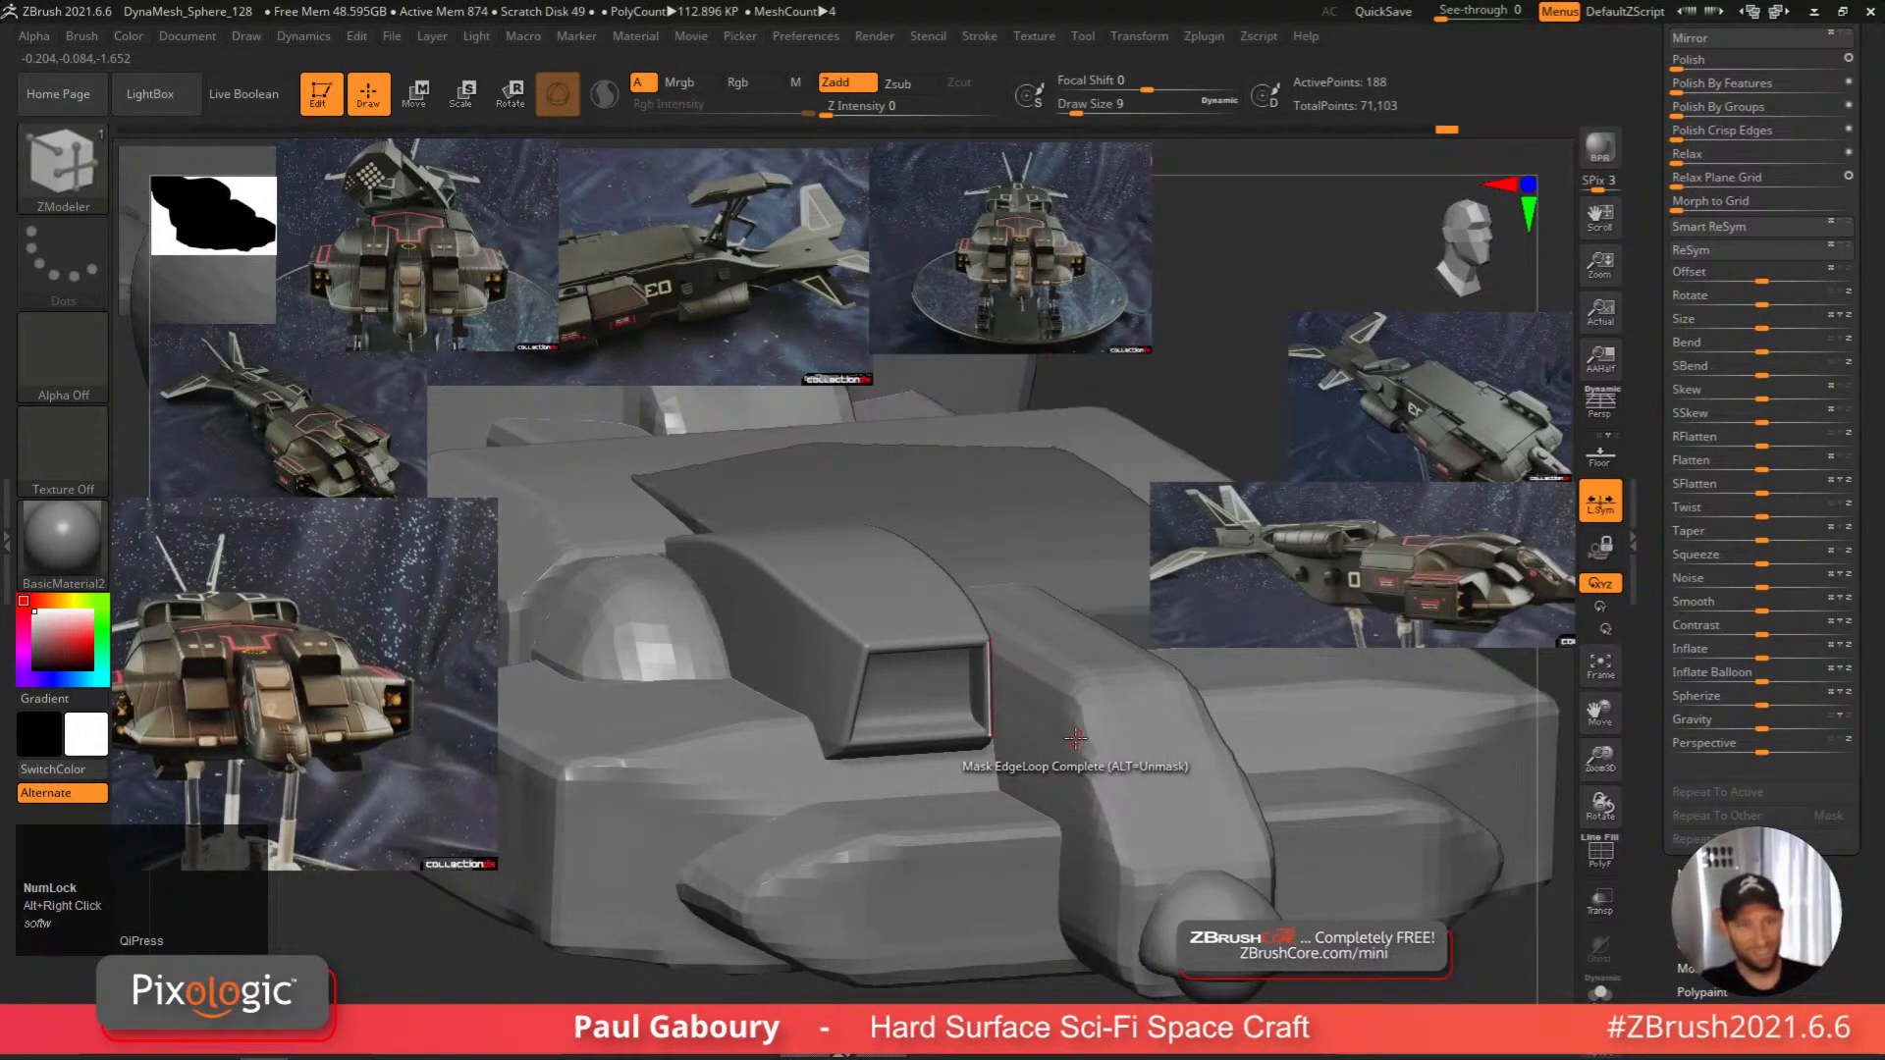
right_click_drag(1076, 738, 902, 746)
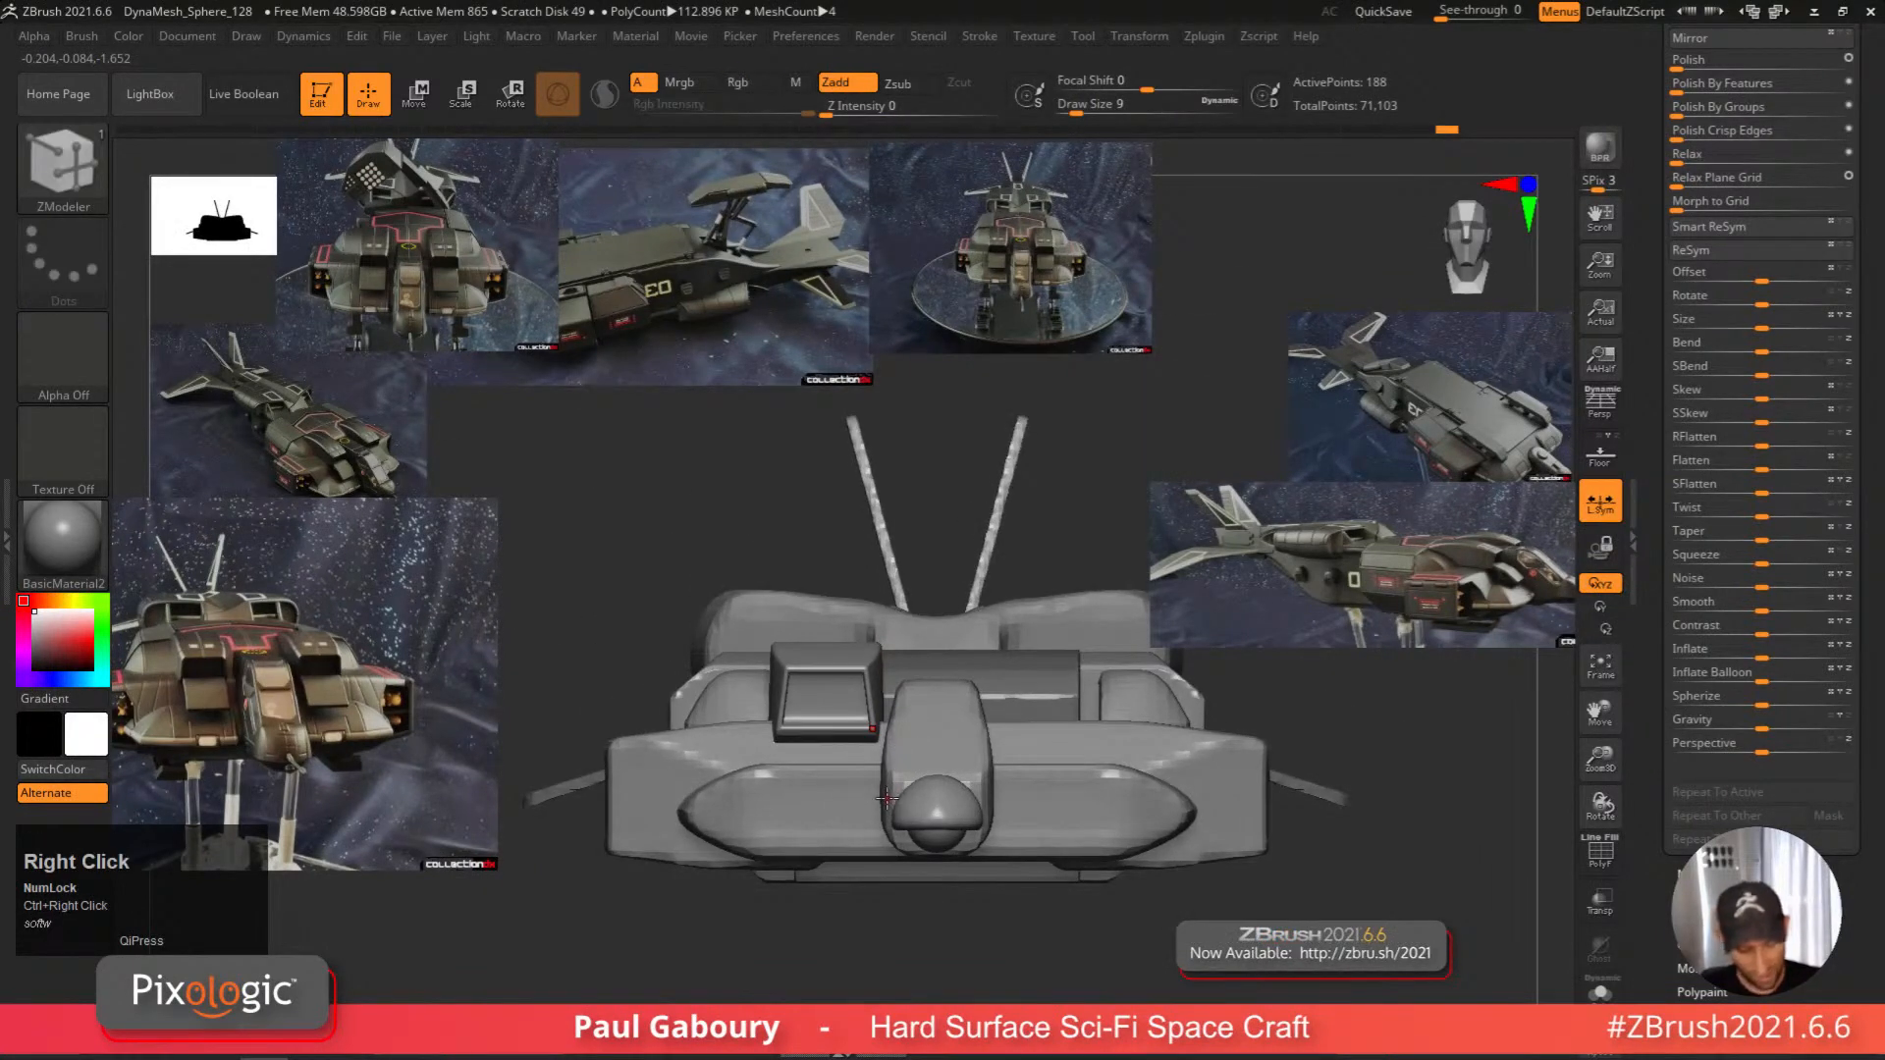
key("shift+f")
right_click_drag(887, 796, 969, 722, "shift")
key("space")
left_click_drag(898, 536, 1024, 712, "ctrl")
right_click_drag(1098, 732, 1103, 820, "shift")
key("w")
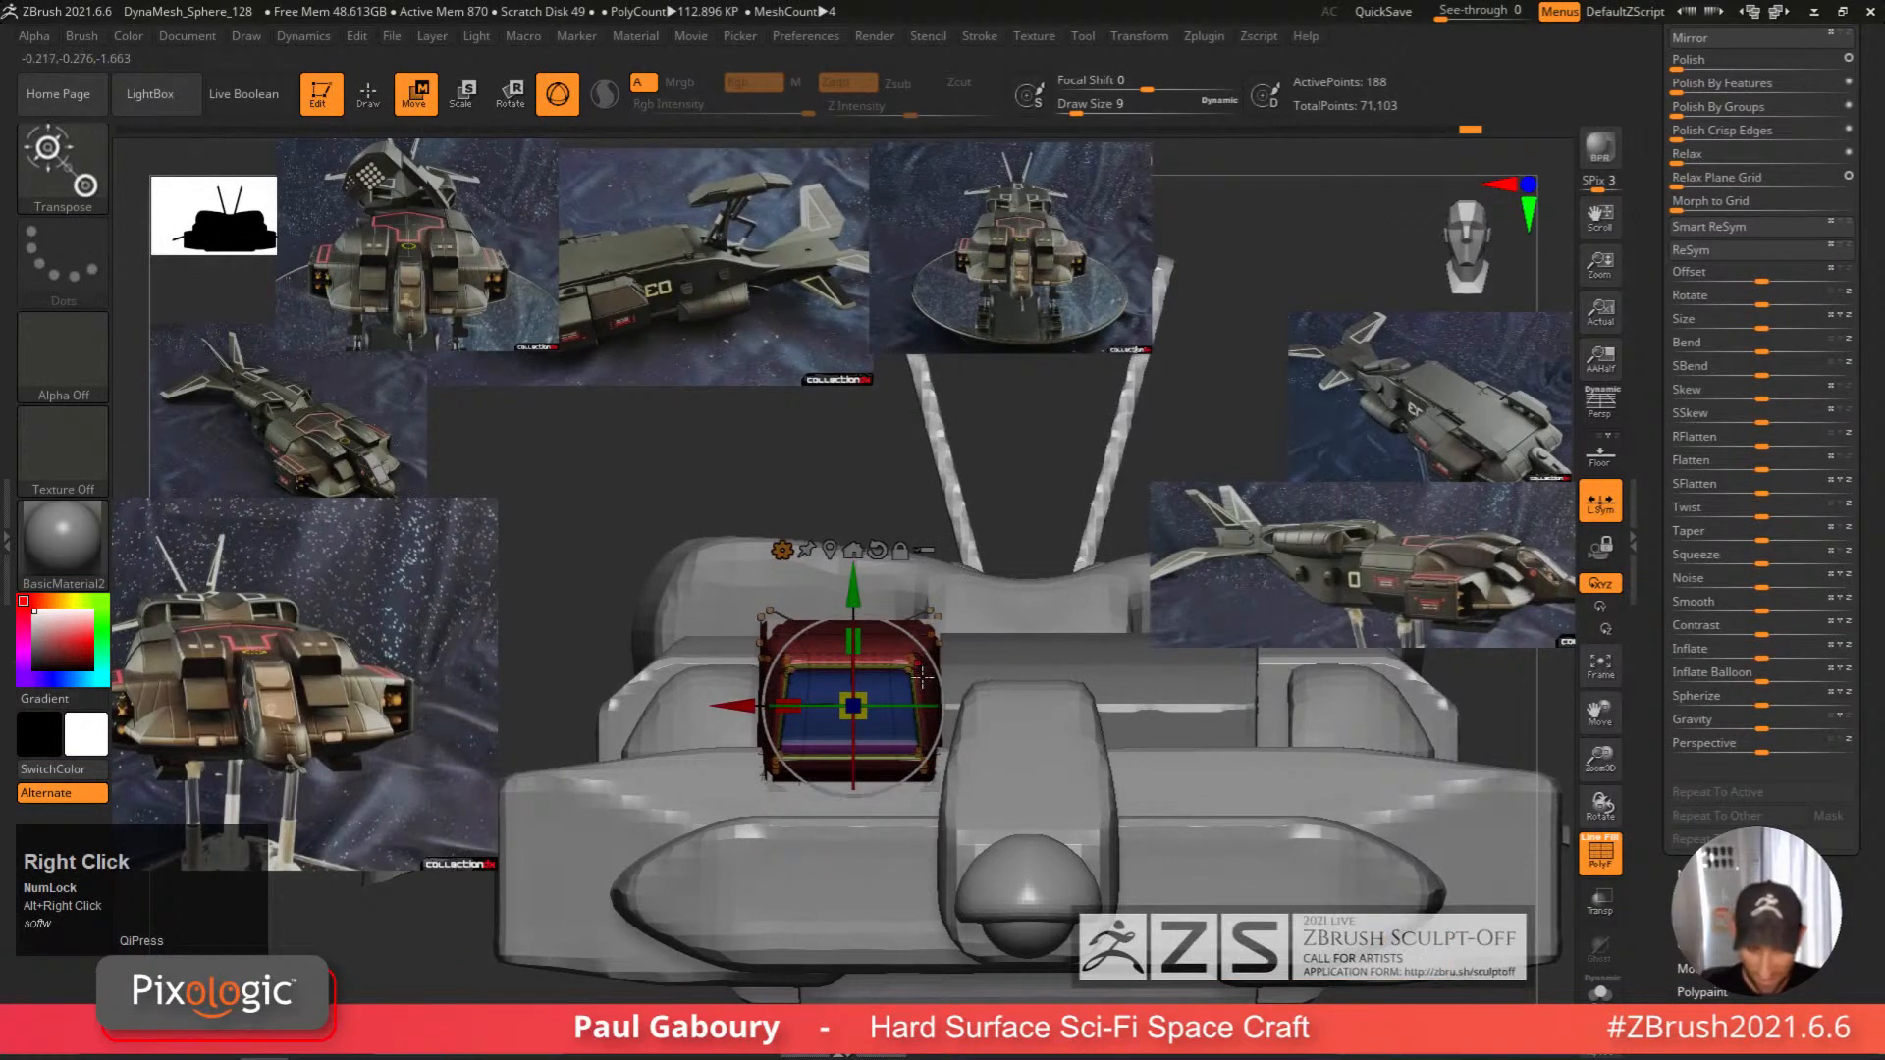
key("w")
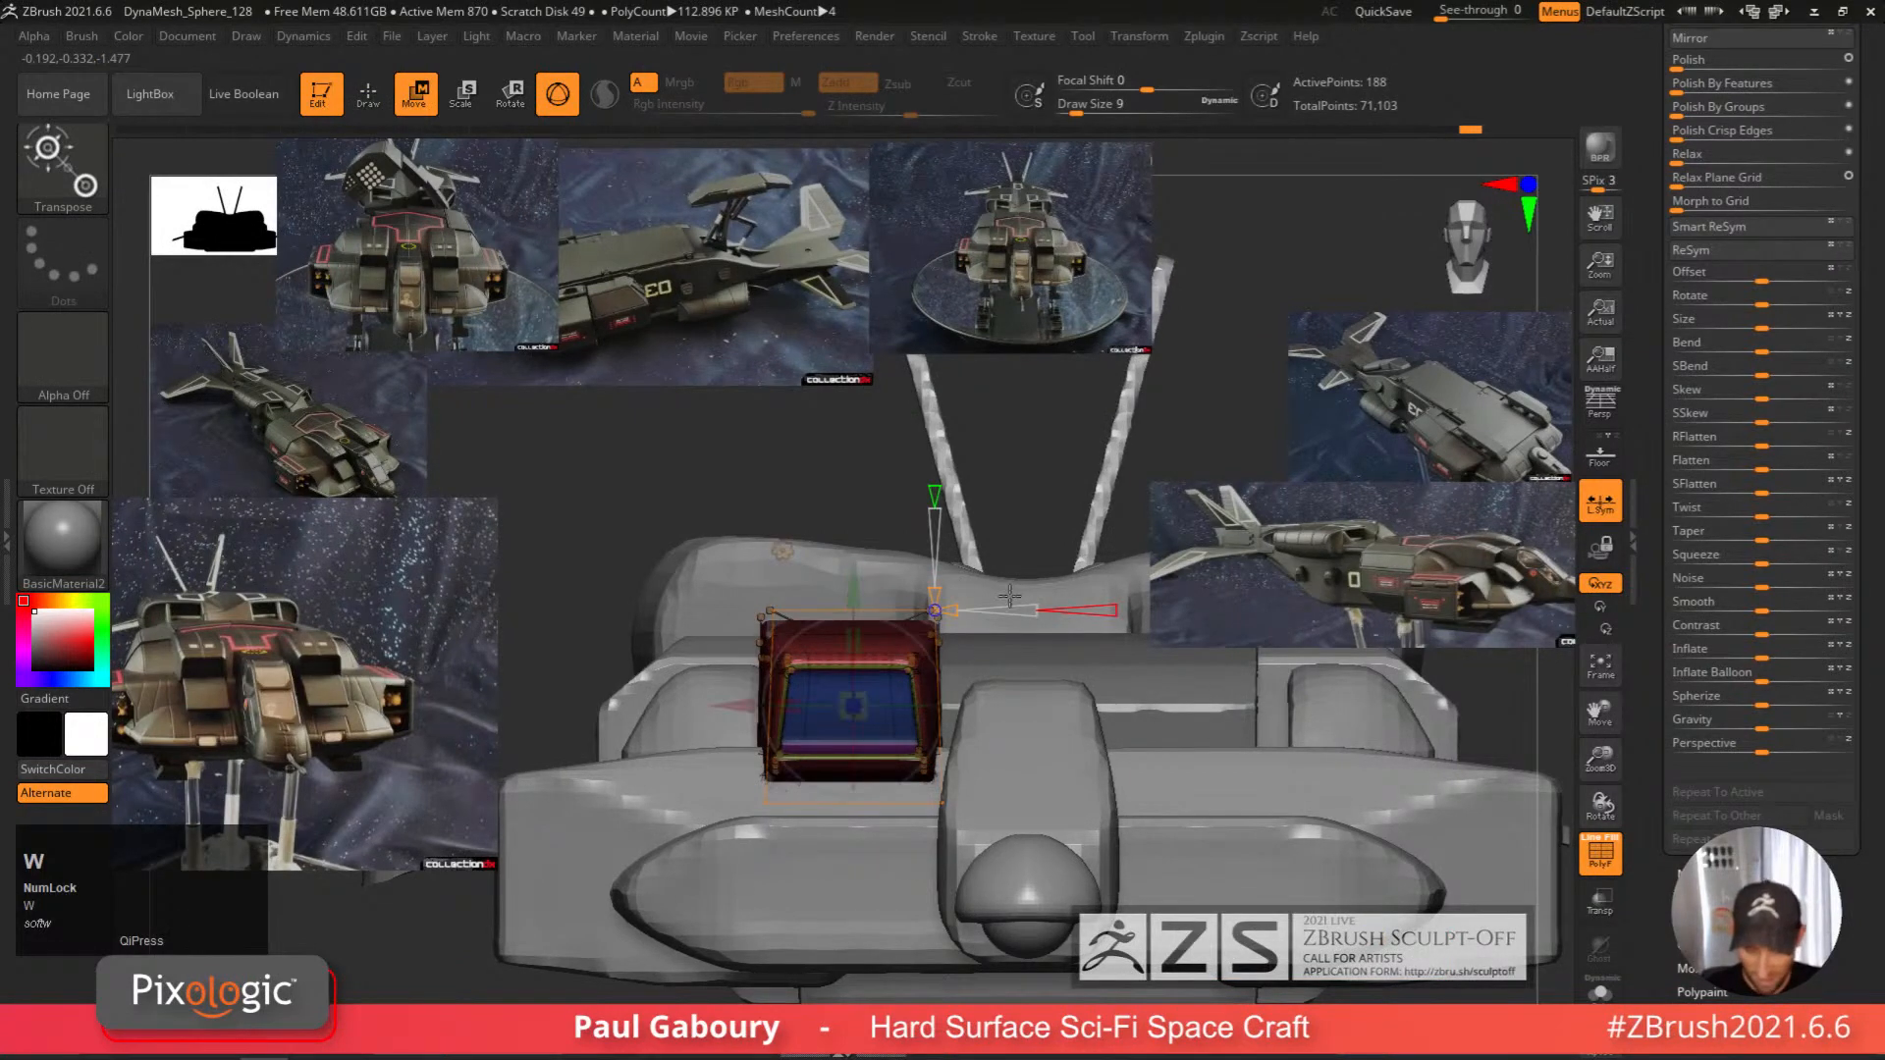
key("w")
left_click_drag(843, 491, 854, 501, "ctrl")
Accept the deformer still active on the intake block.
left_click(783, 550)
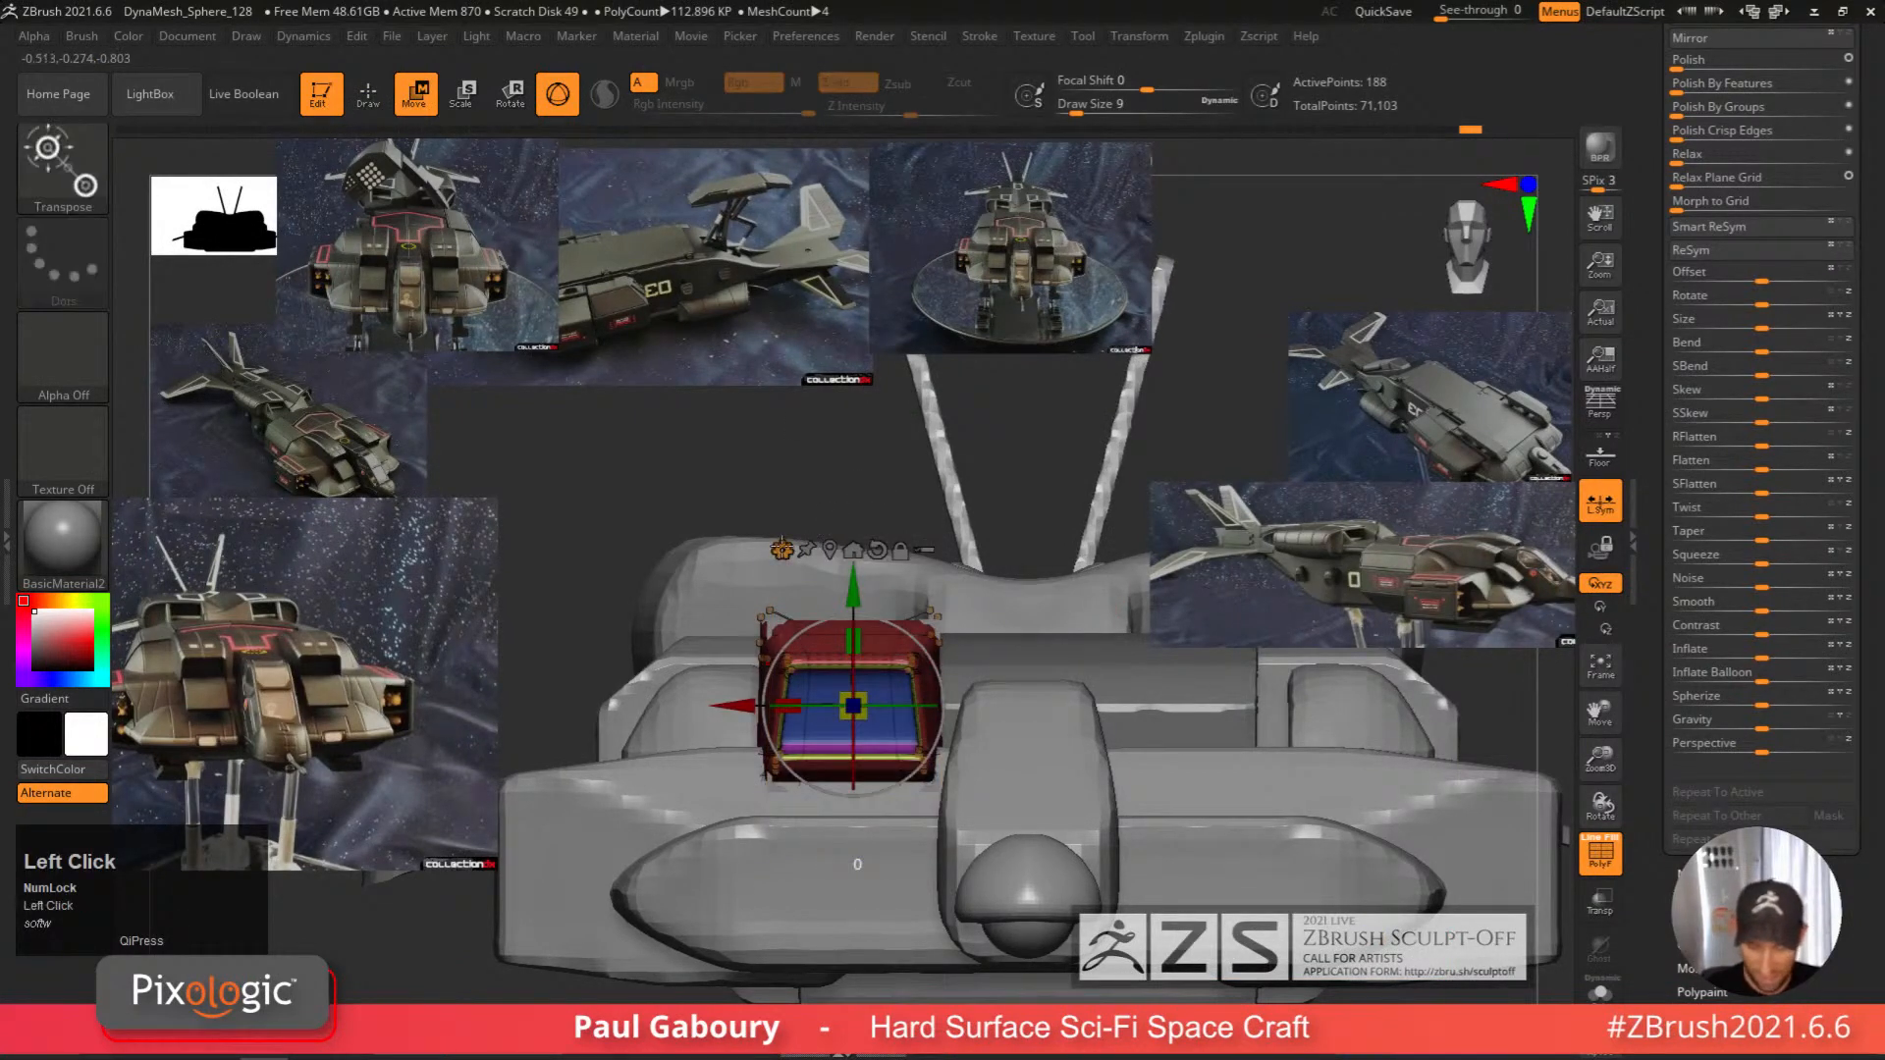
left_click(783, 550)
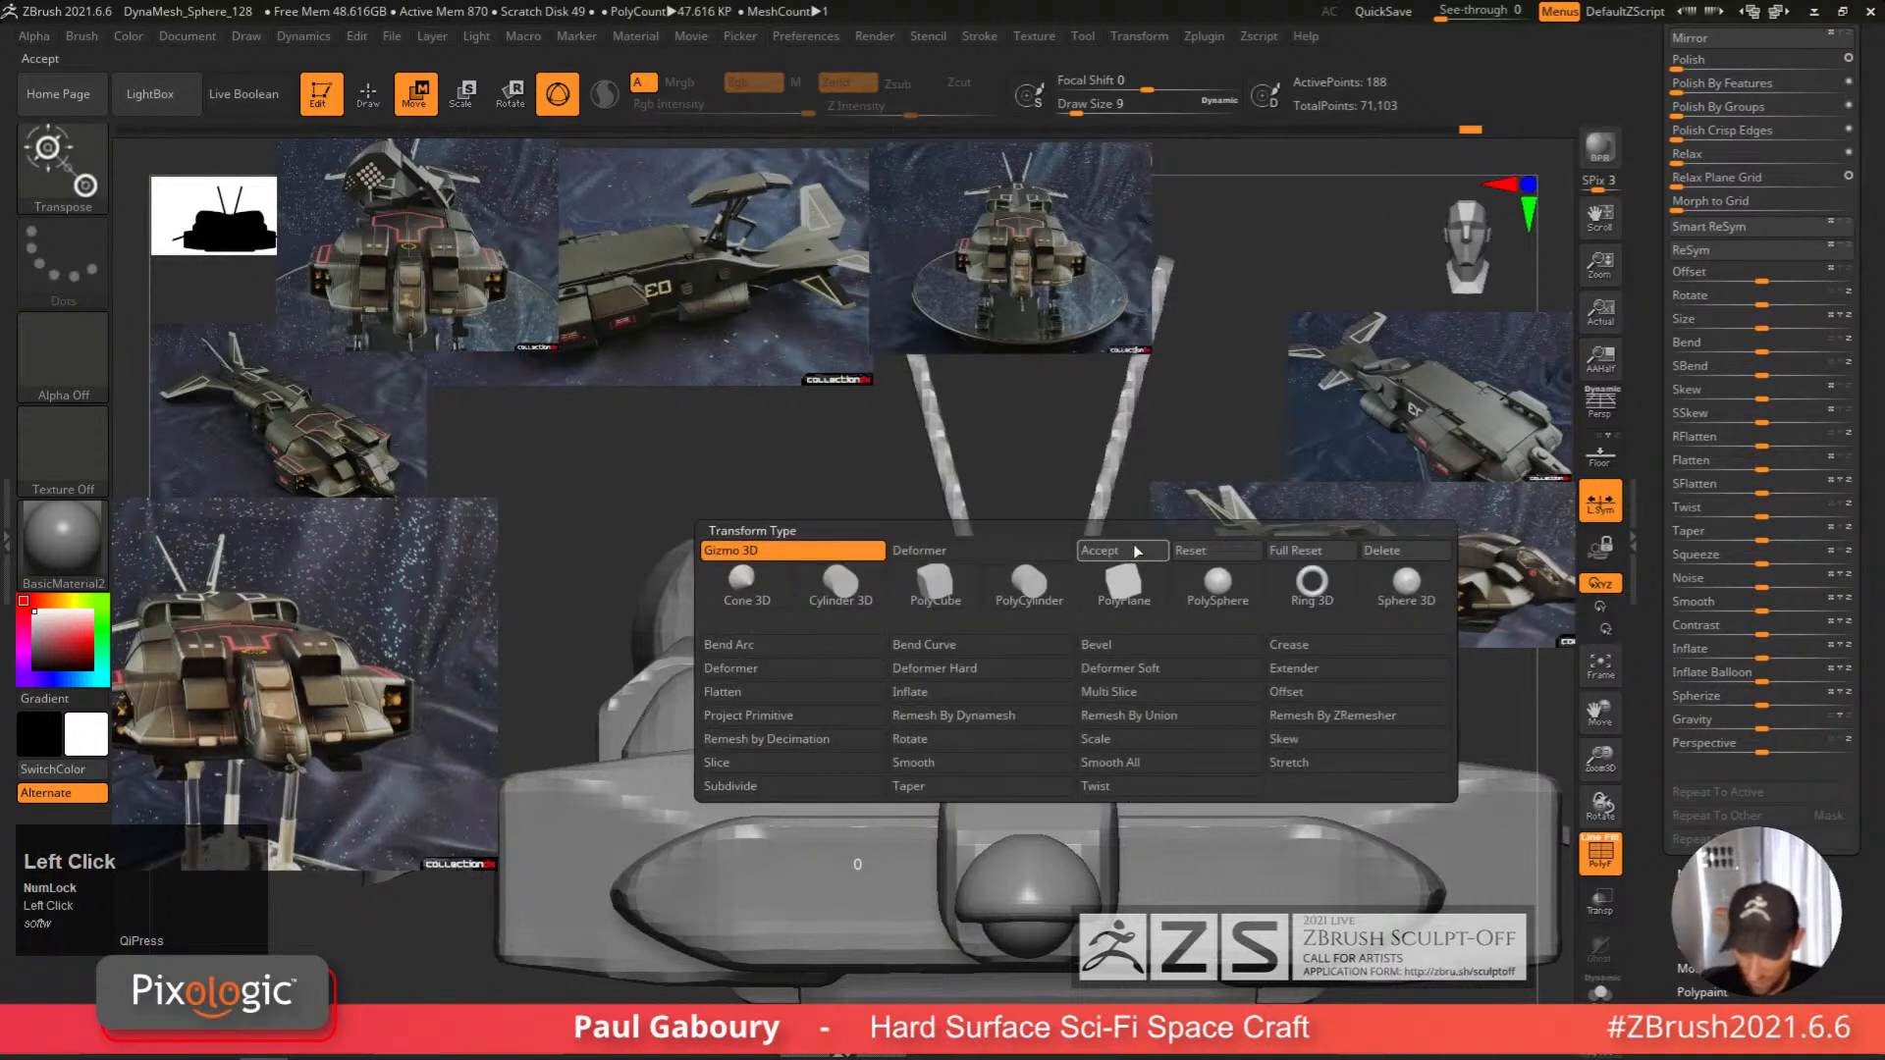
left_click(1131, 556)
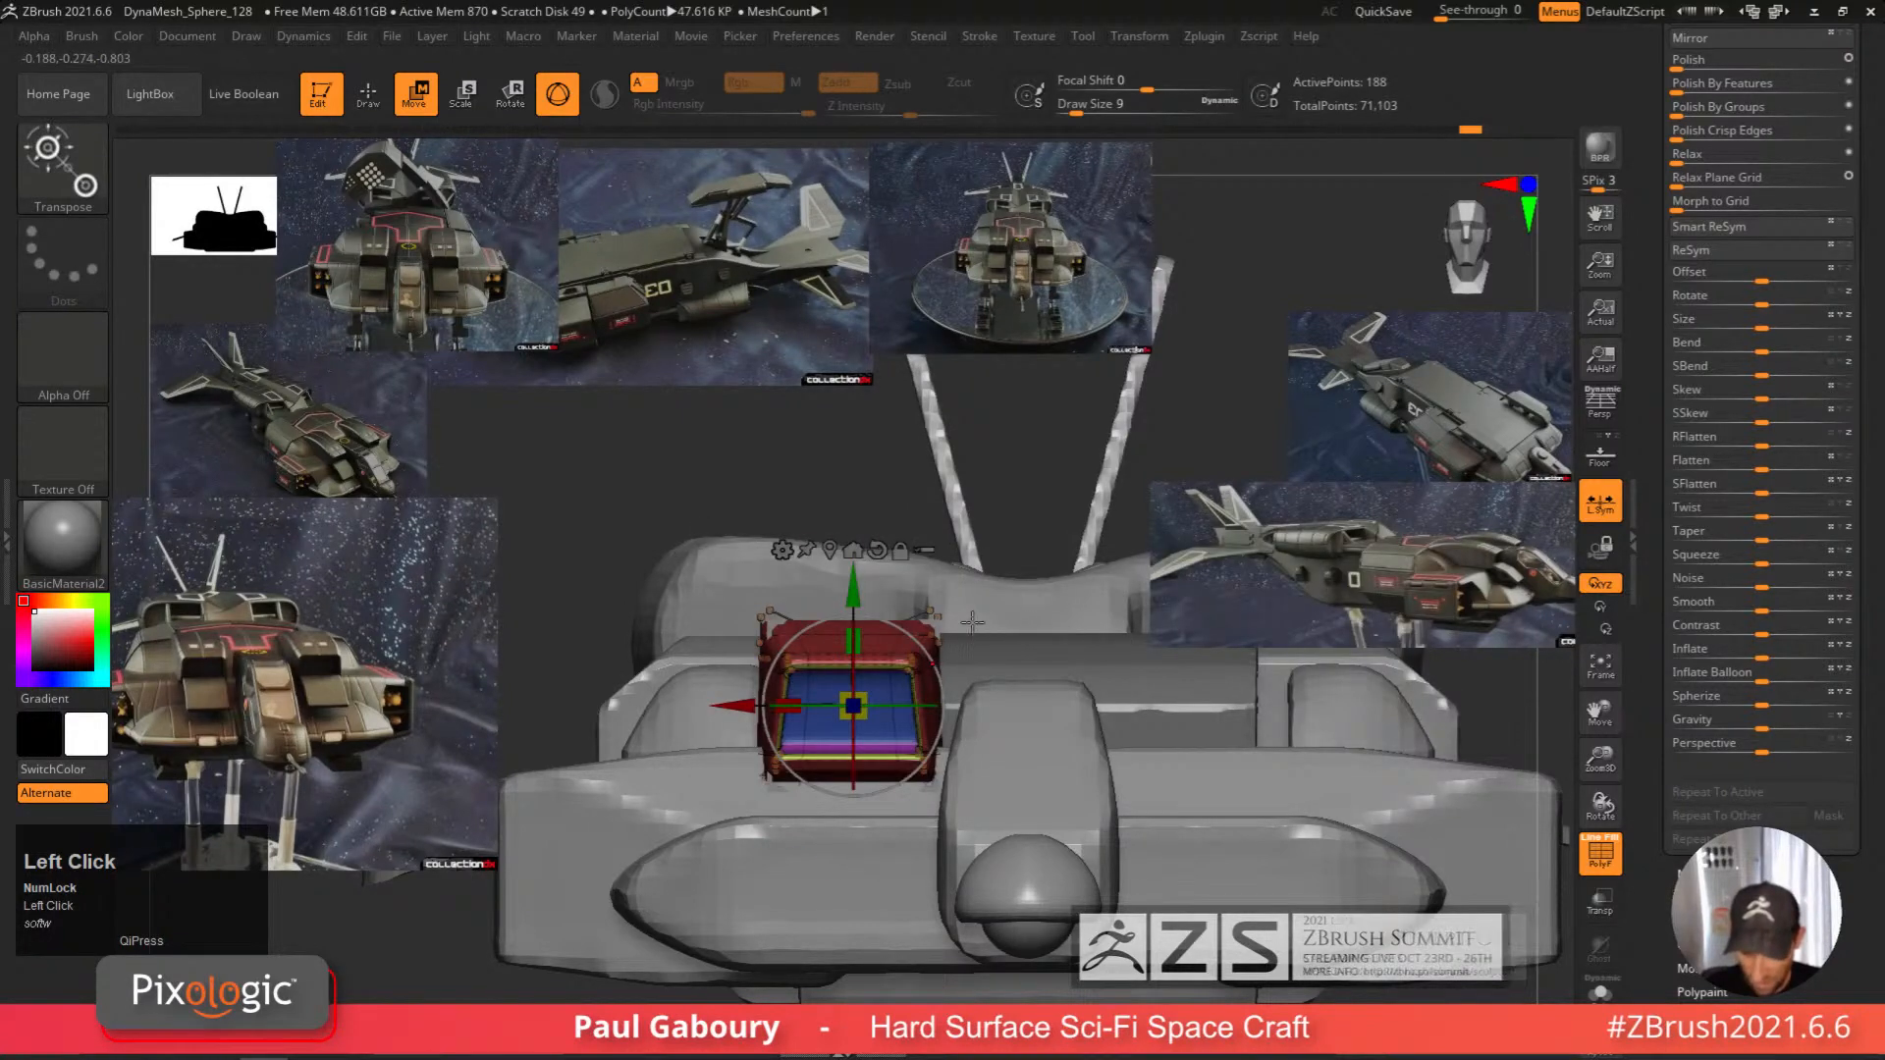
Mask the intake block's front end from the side and shift the Deformer cage's upper corners outward along X to widen the unmasked rear.
right_click_drag(810, 603, 972, 570)
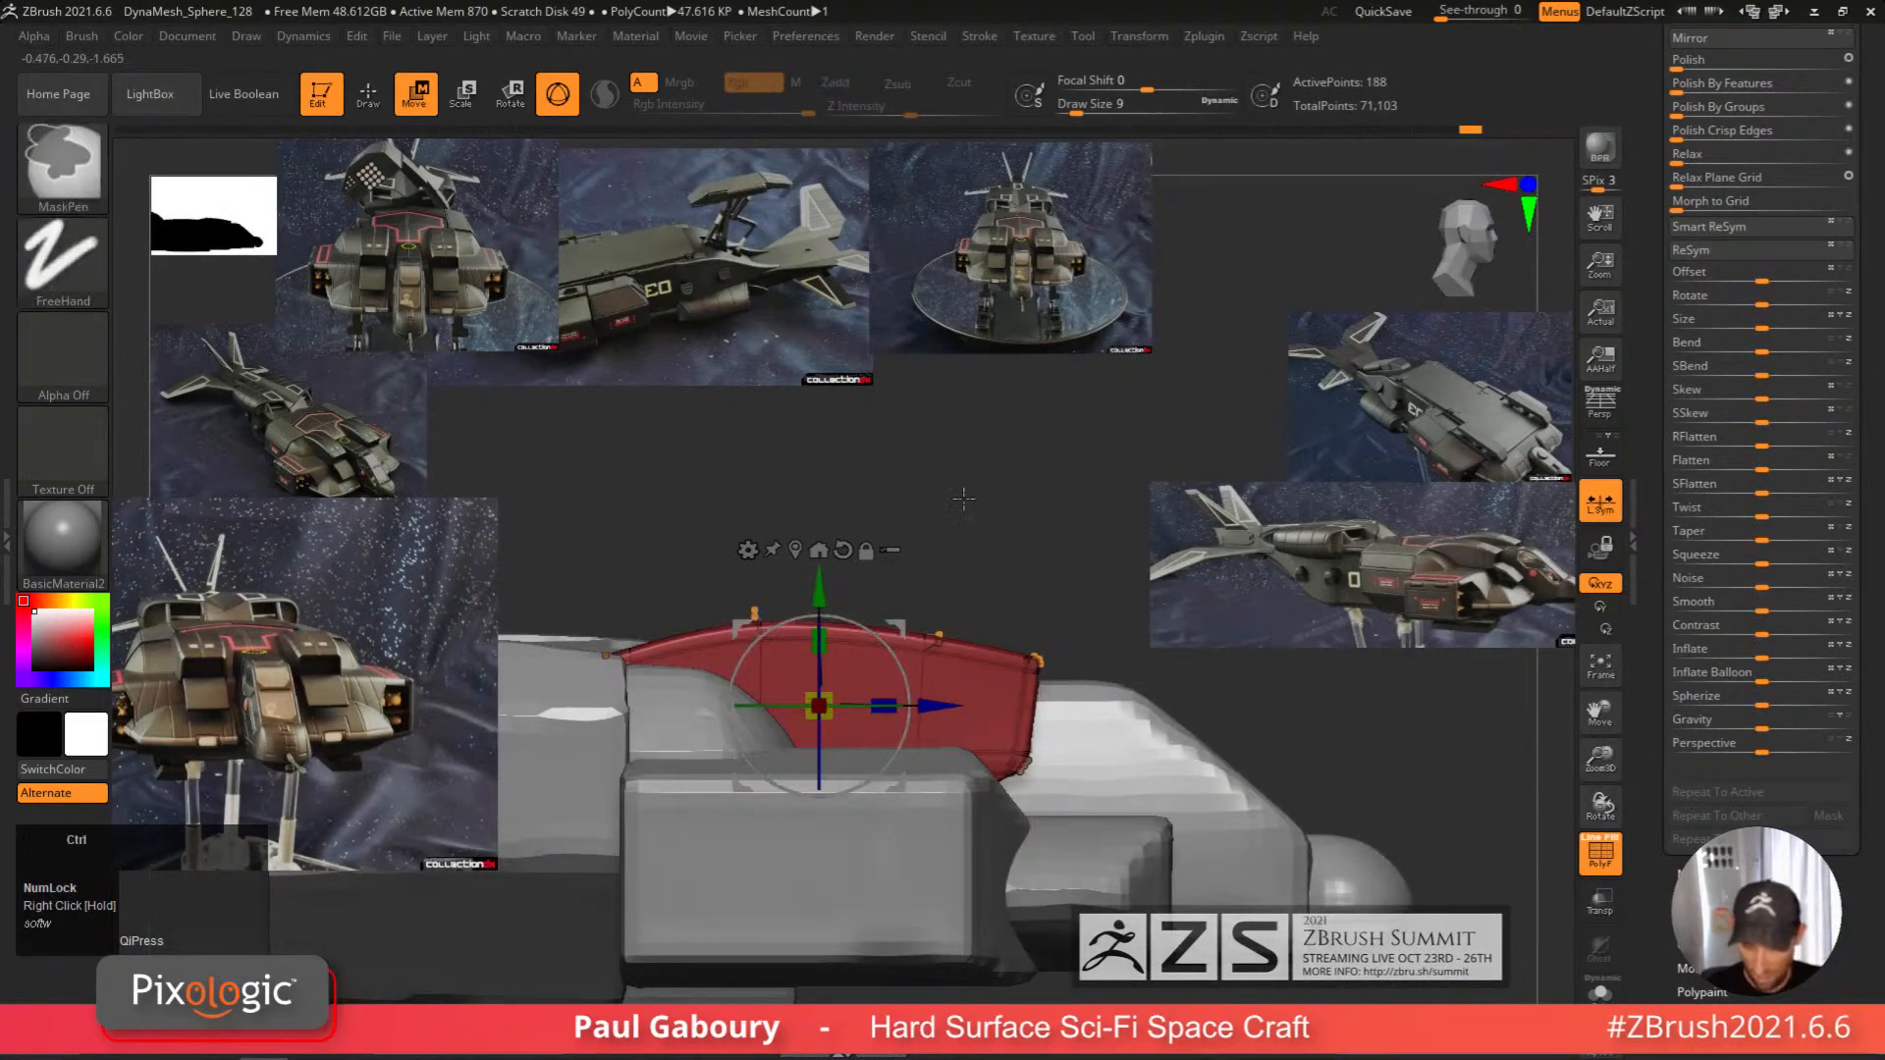
mouse_move(963, 499)
left_mouse_down("ctrl")
mouse_move(1094, 698)
mouse_move(1137, 726)
left_mouse_up("ctrl")
right_click_drag(1136, 687, 1075, 707, "shift")
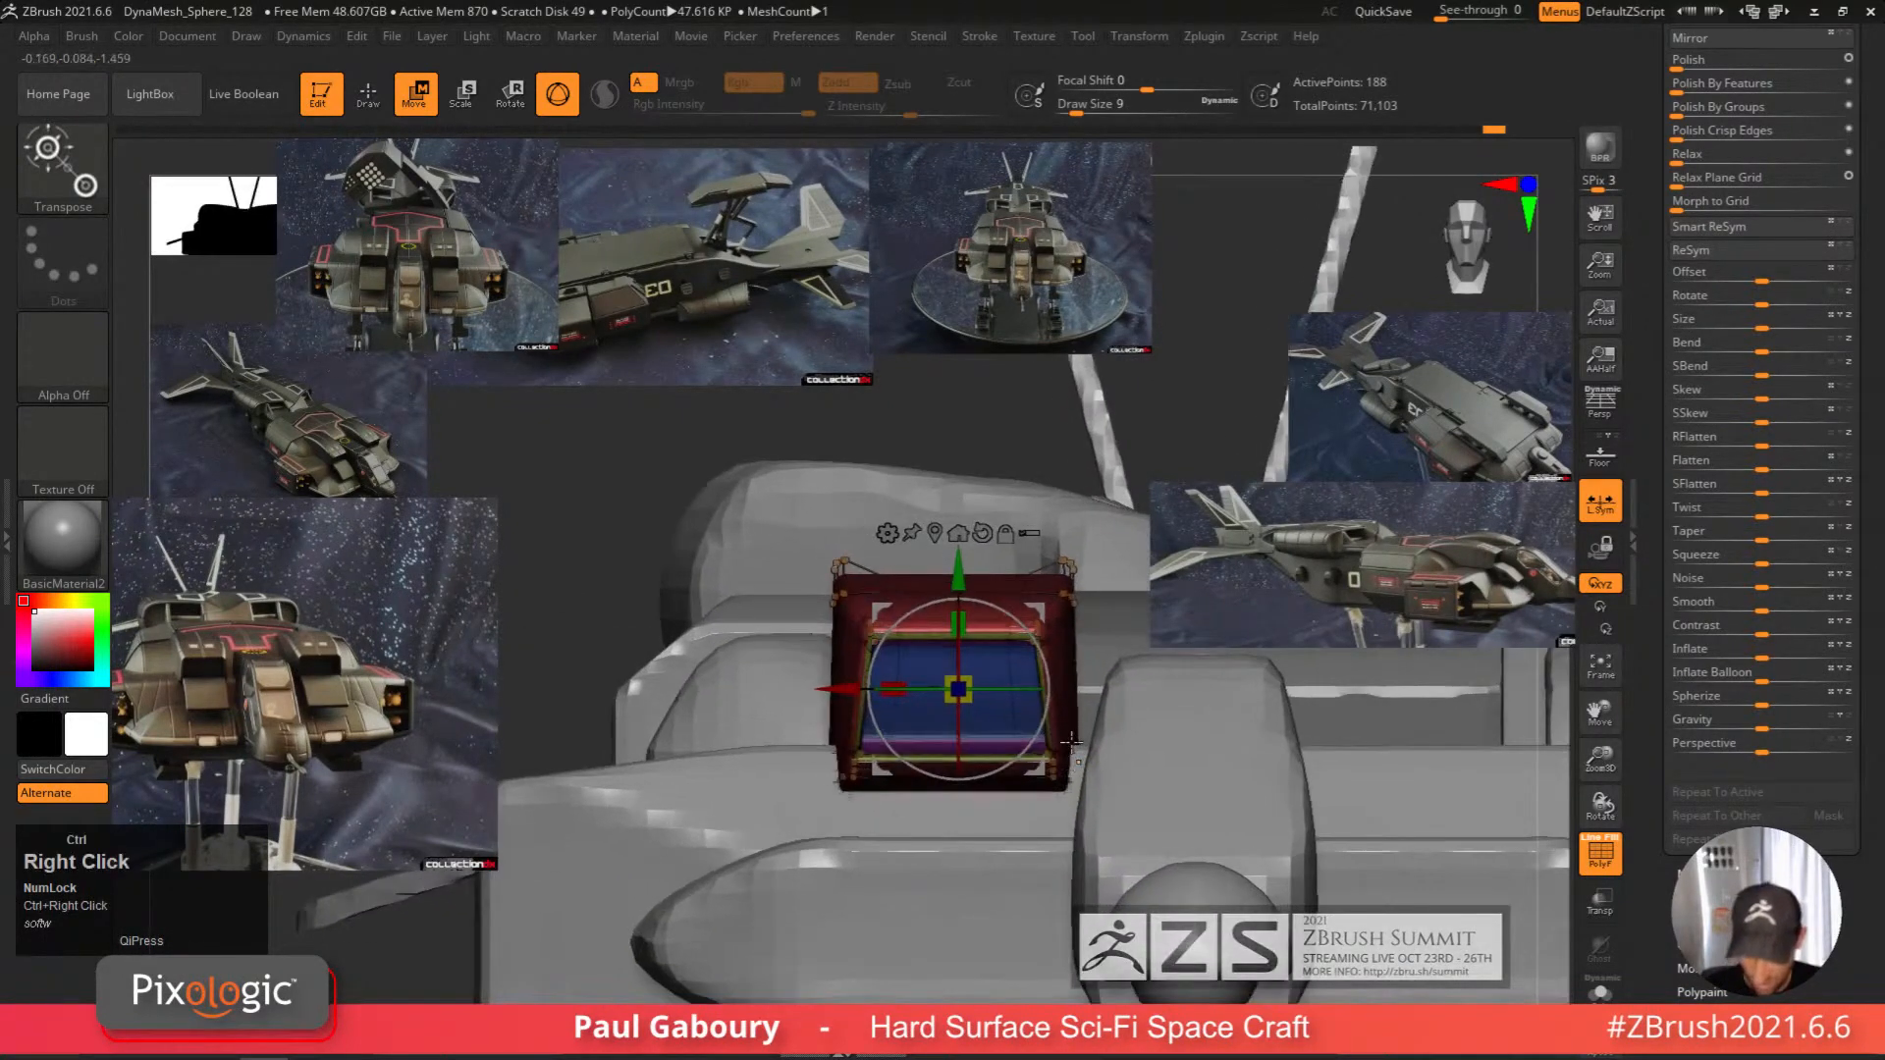
left_click(888, 534)
left_click(932, 622)
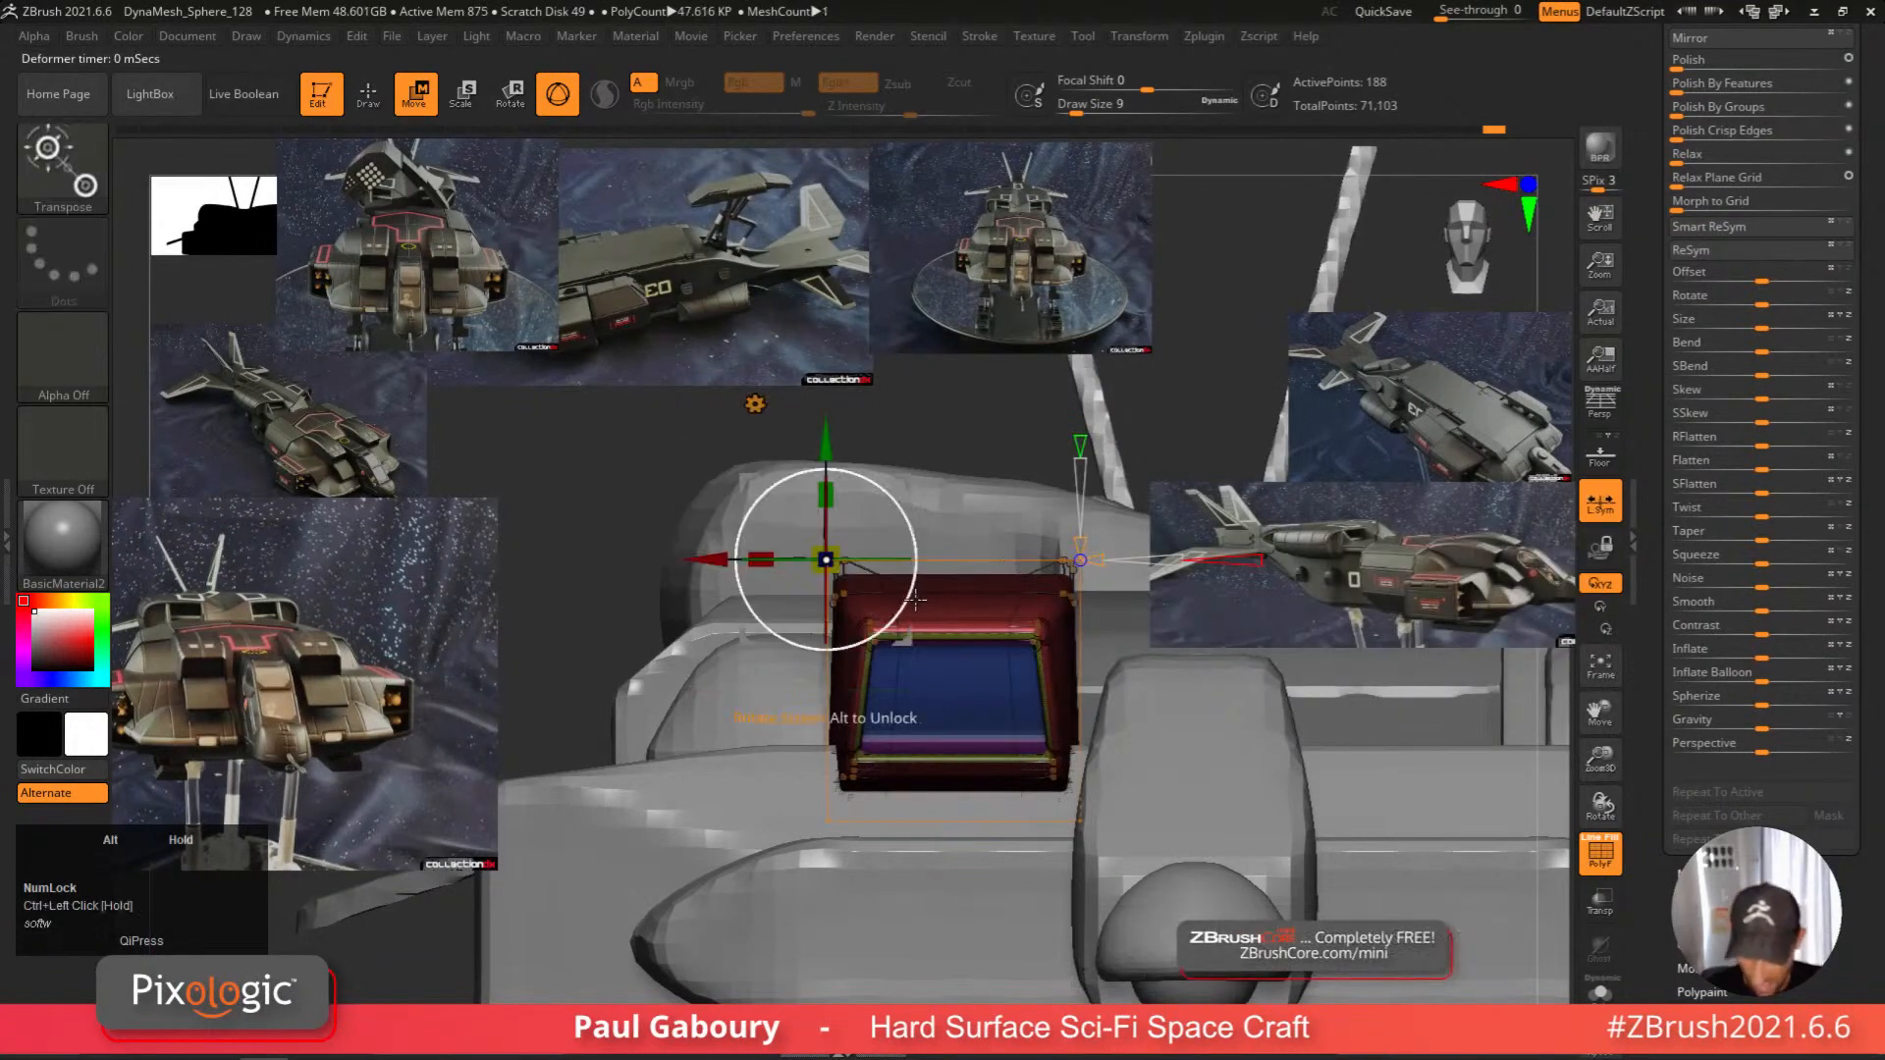
left_click(707, 555)
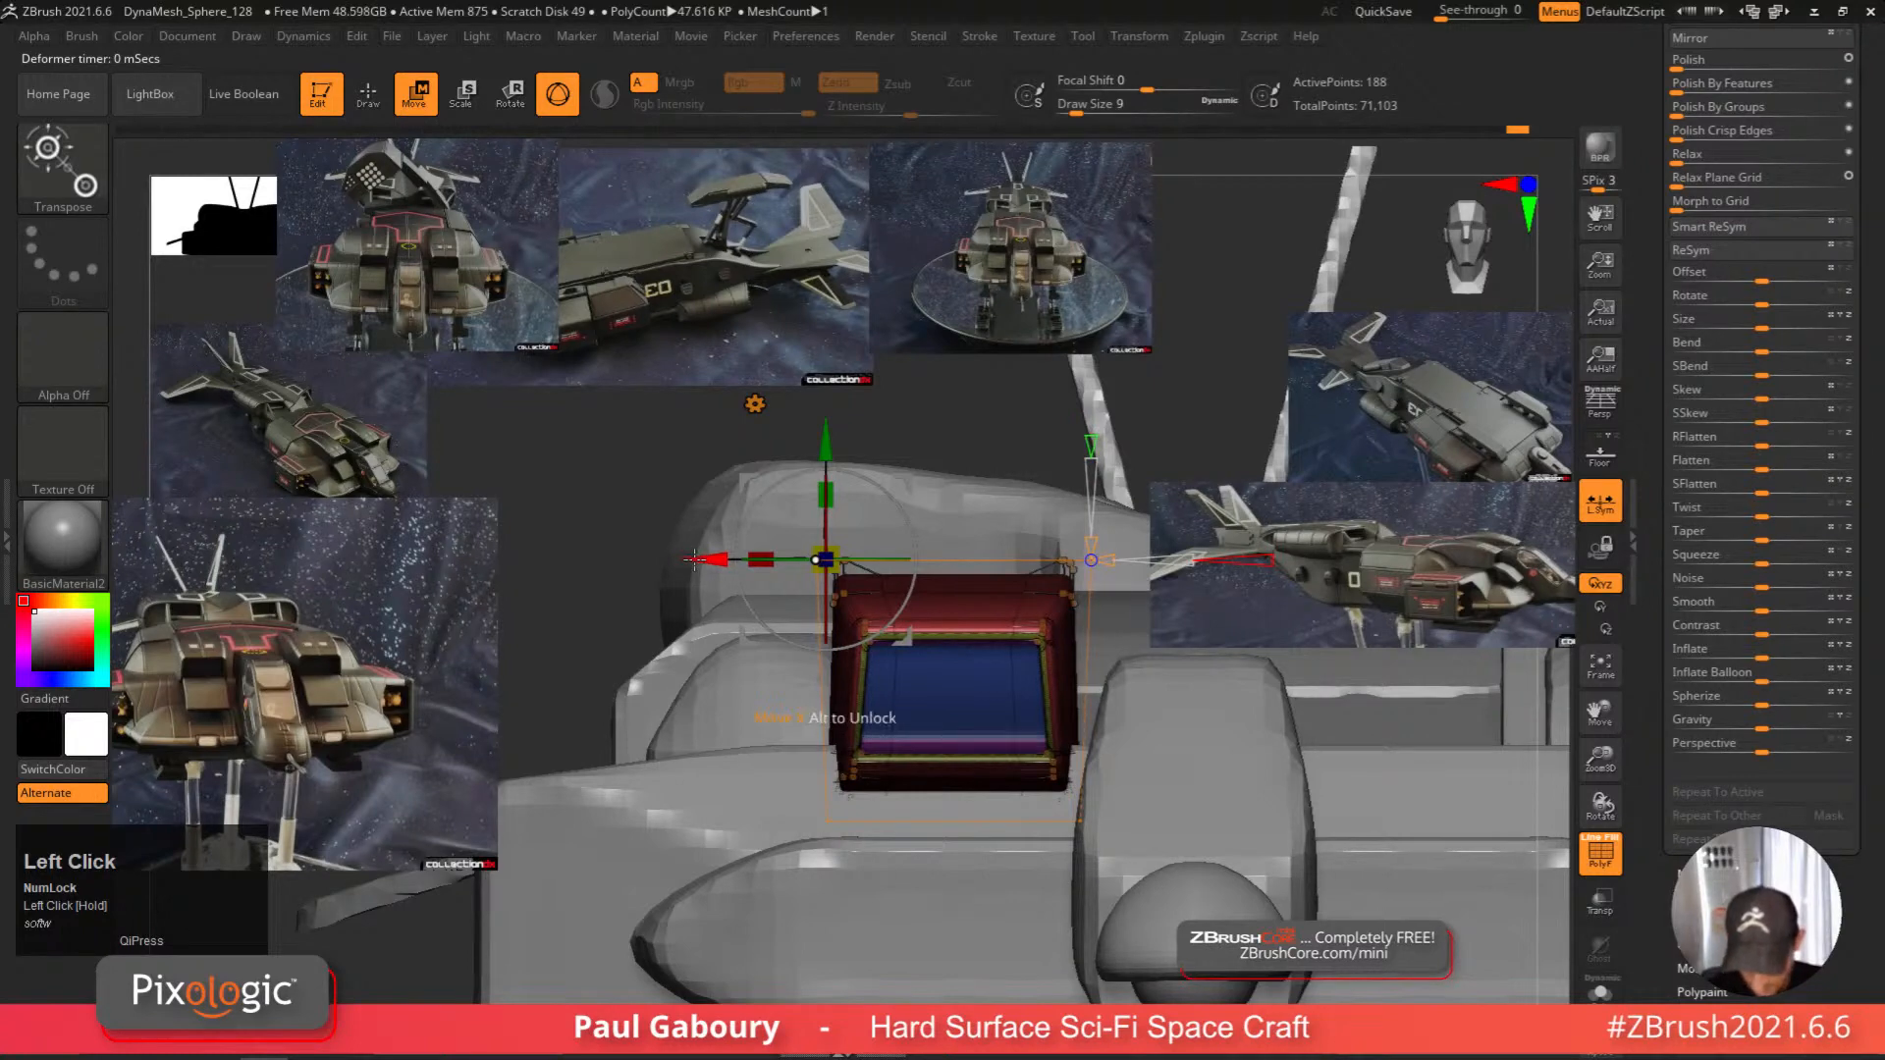
mouse_move(902, 840)
right_mouse_down("ctrl")
mouse_move(880, 825)
mouse_move(908, 867)
mouse_move(885, 812)
mouse_move(933, 854)
right_mouse_up("ctrl")
Return to Draw mode, clear the mask and check the widened intake block from a raised angle with the polyframe hidden.
key("q")
key("shift+f")
key("q")
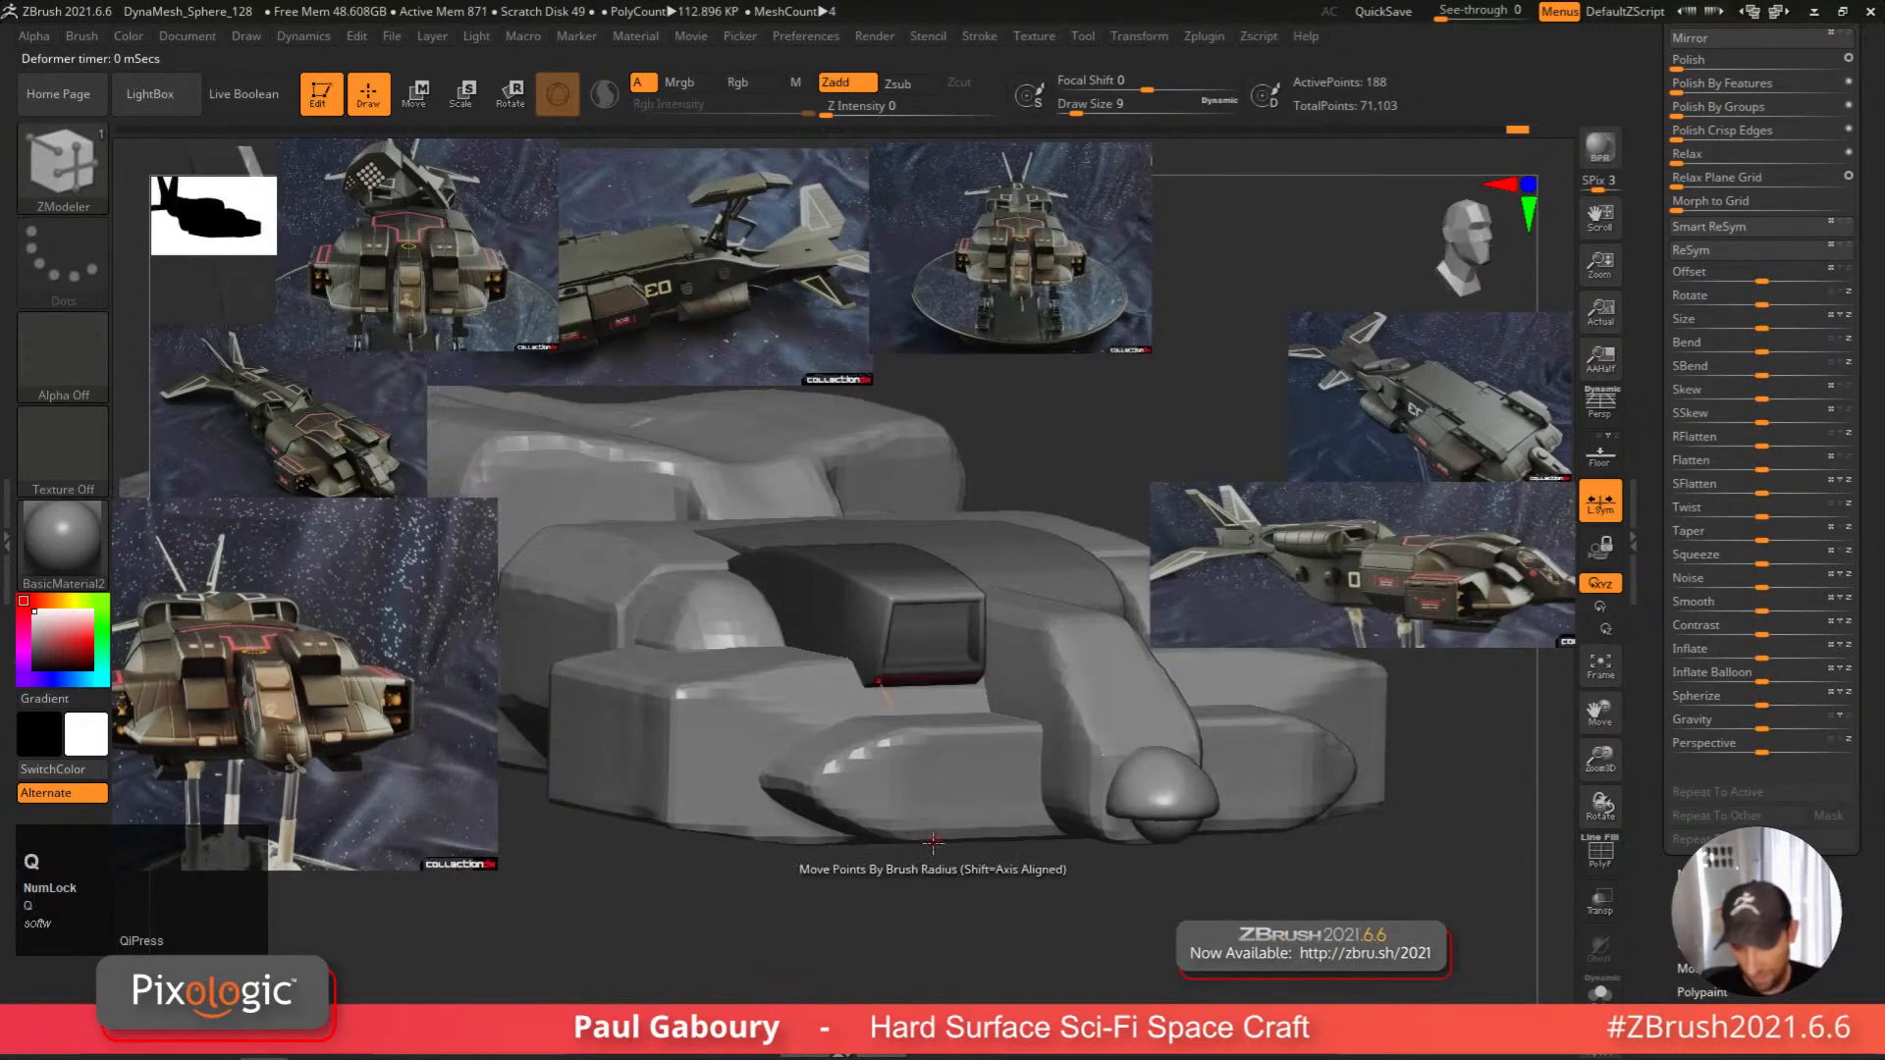
left_click_drag(928, 928, 968, 943, "ctrl")
right_click_drag(968, 943, 938, 972)
right_click_drag(937, 972, 868, 968, "ctrl")
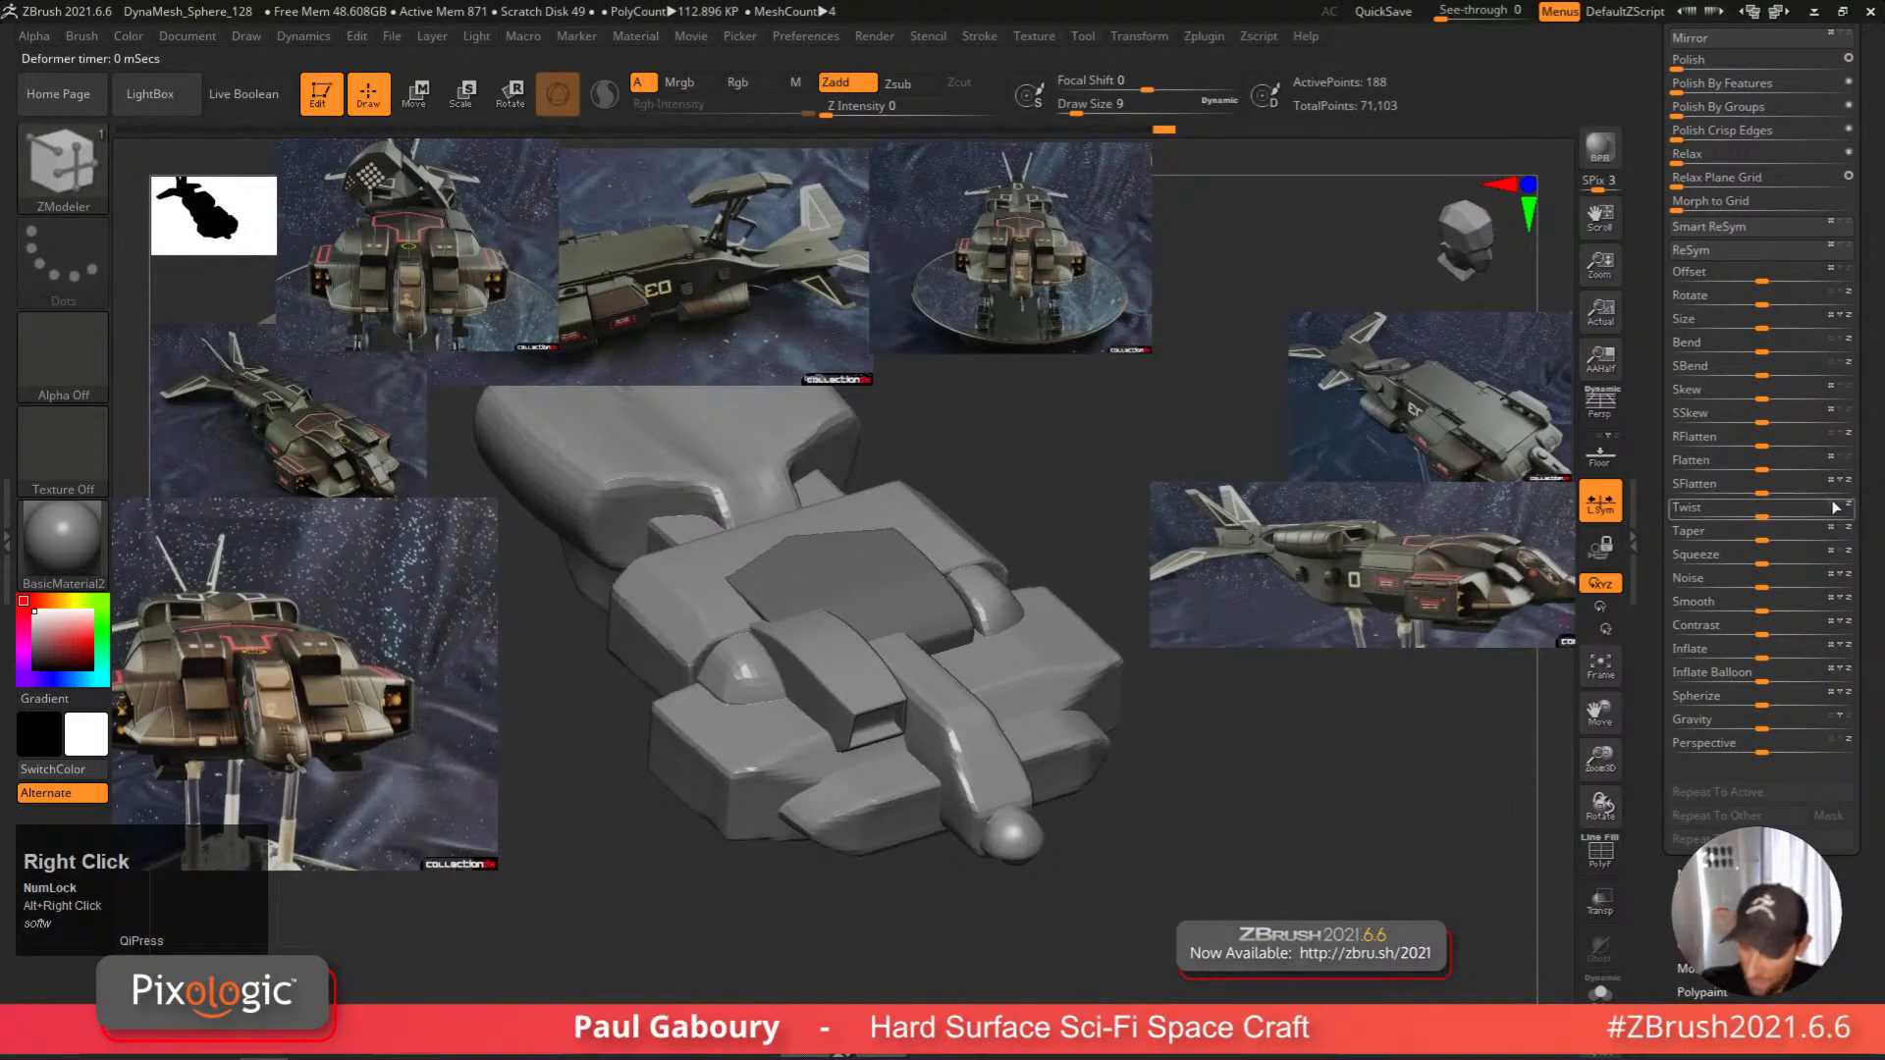
Examine the intake block's Position and Size values in the Geometry settings, and collapse the open subsections.
left_click_drag(1877, 493, 1869, 766)
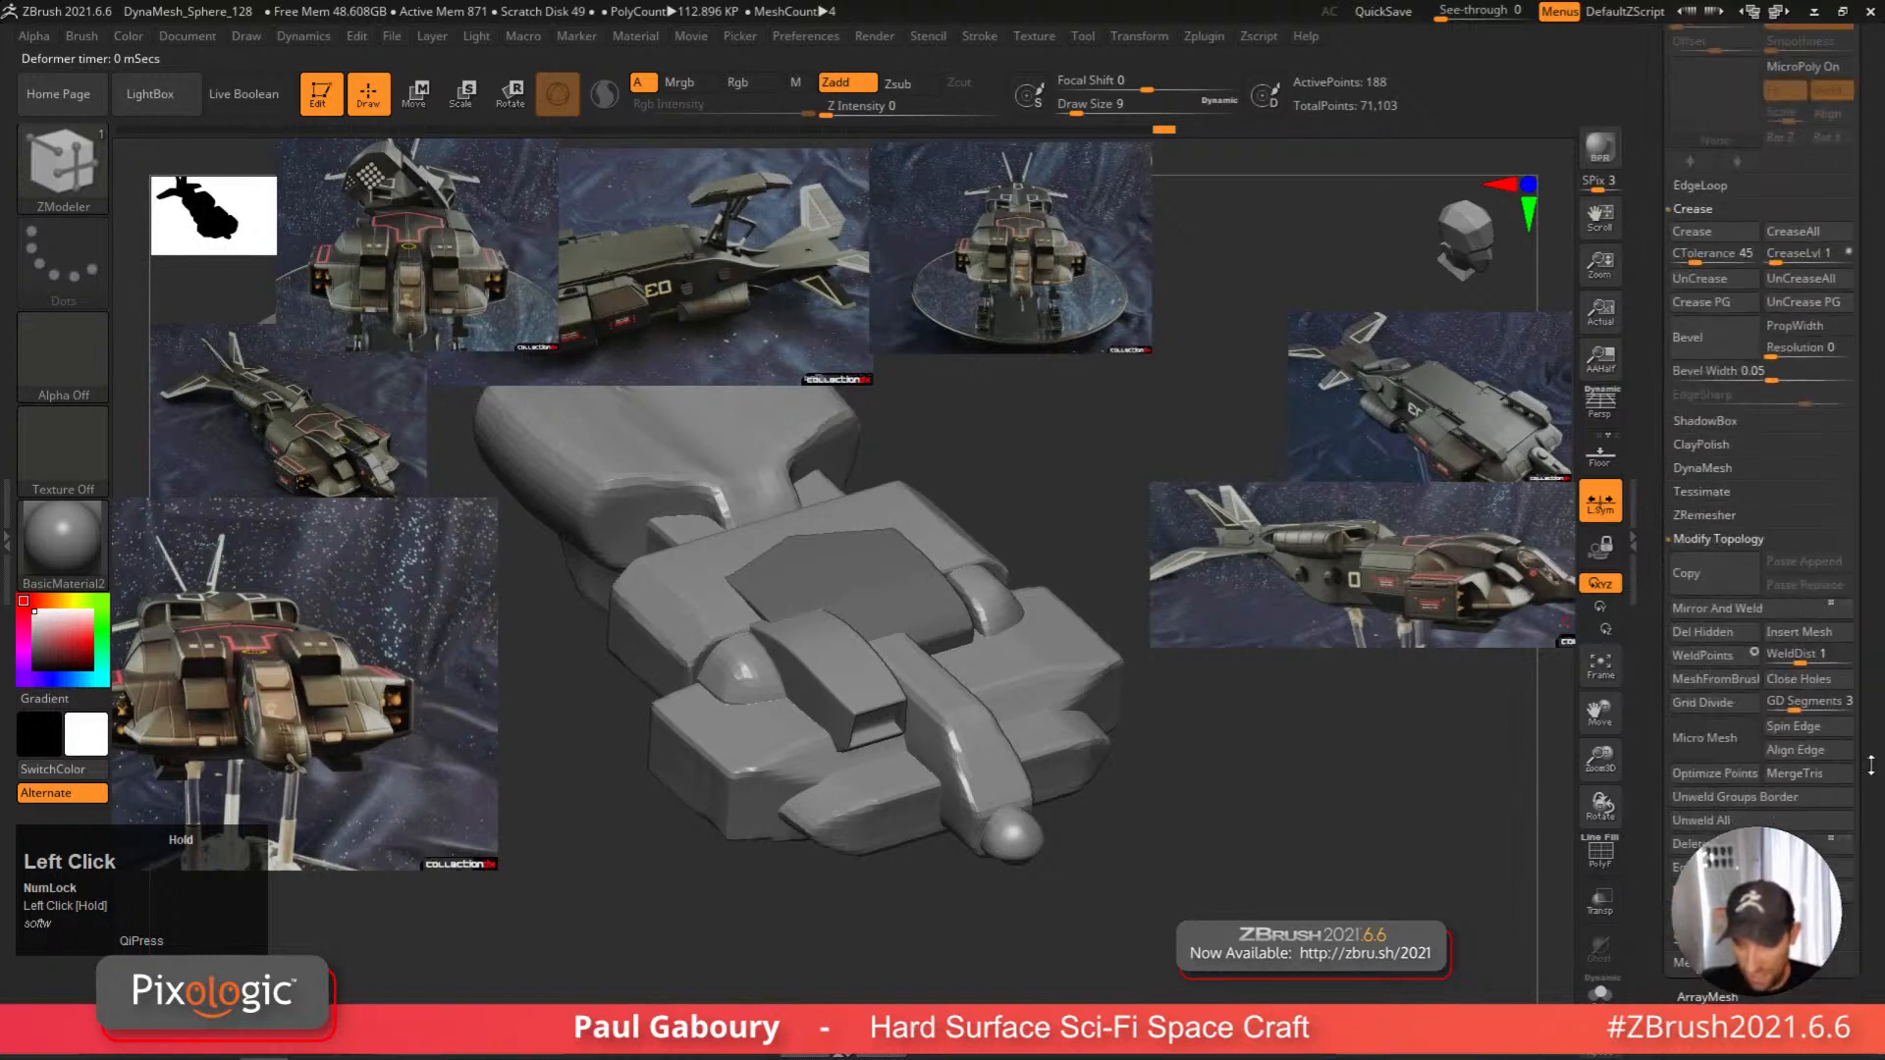
left_click(1742, 539, "shift")
left_click(1850, 559)
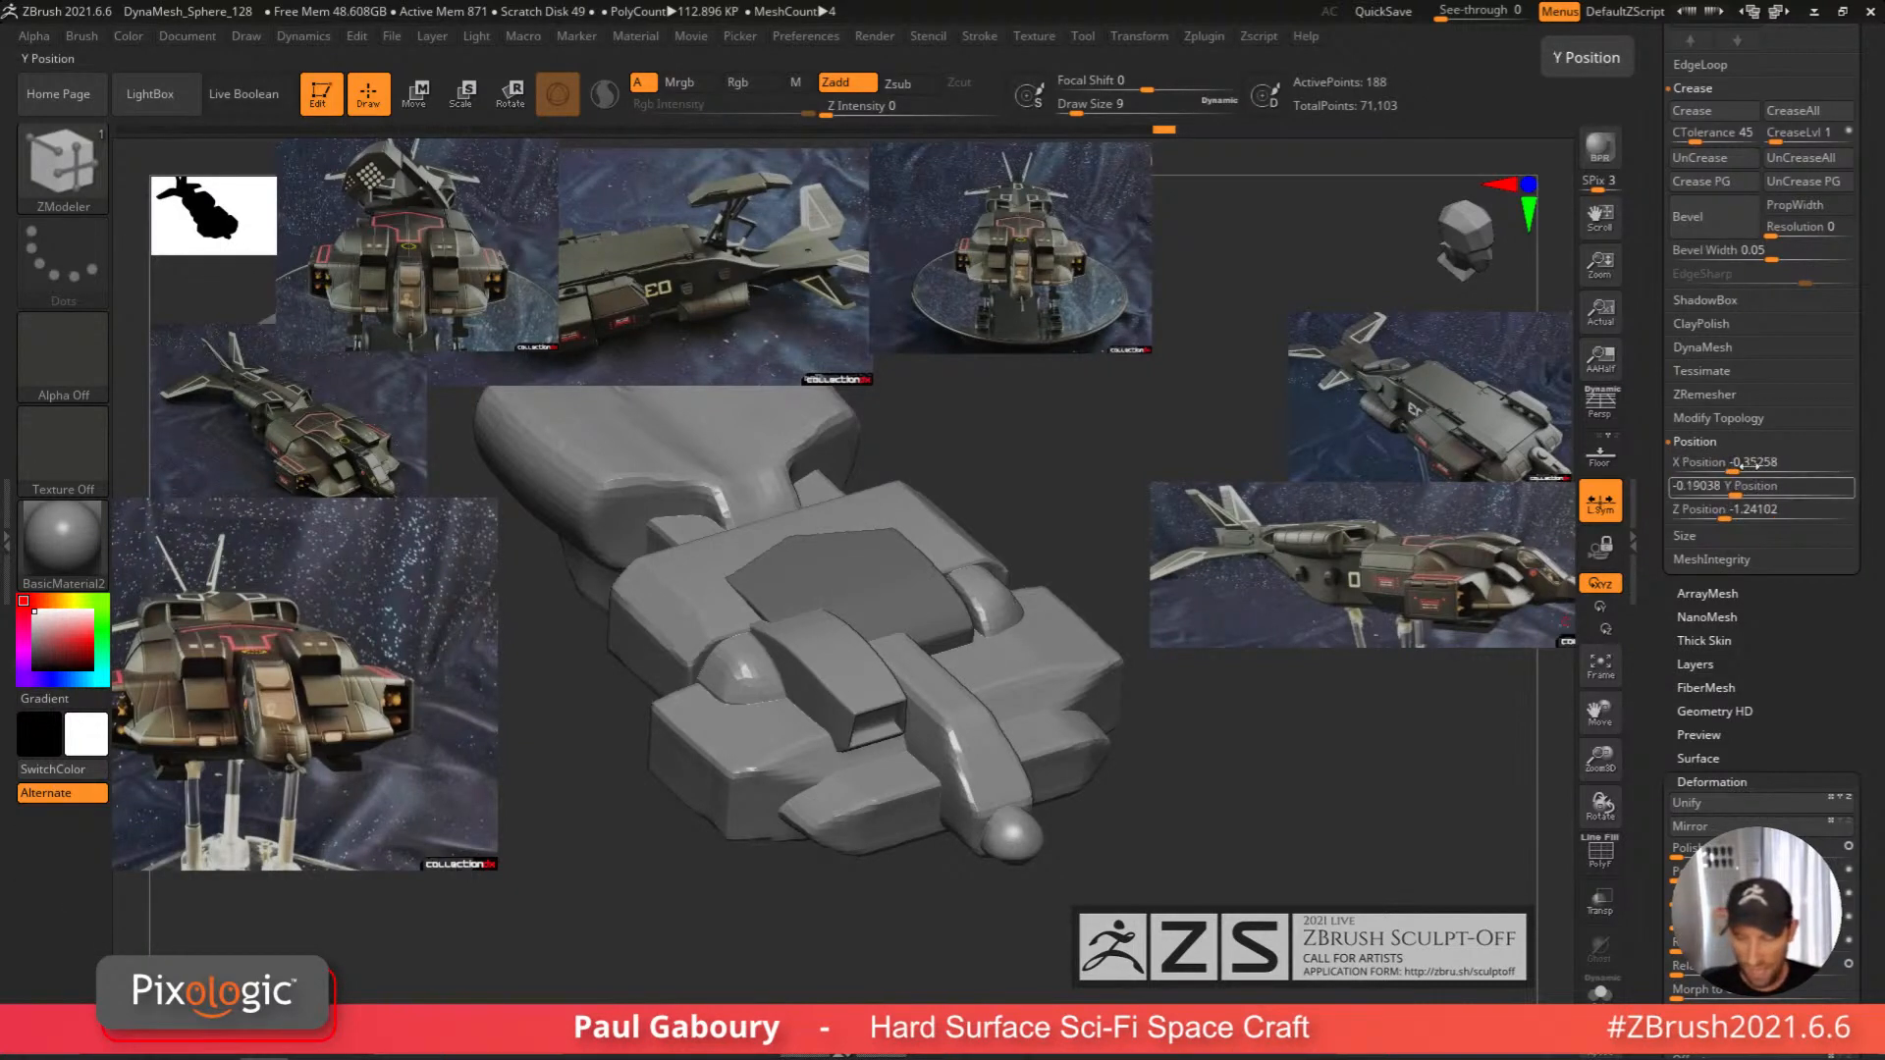
left_click(1783, 540, "shift")
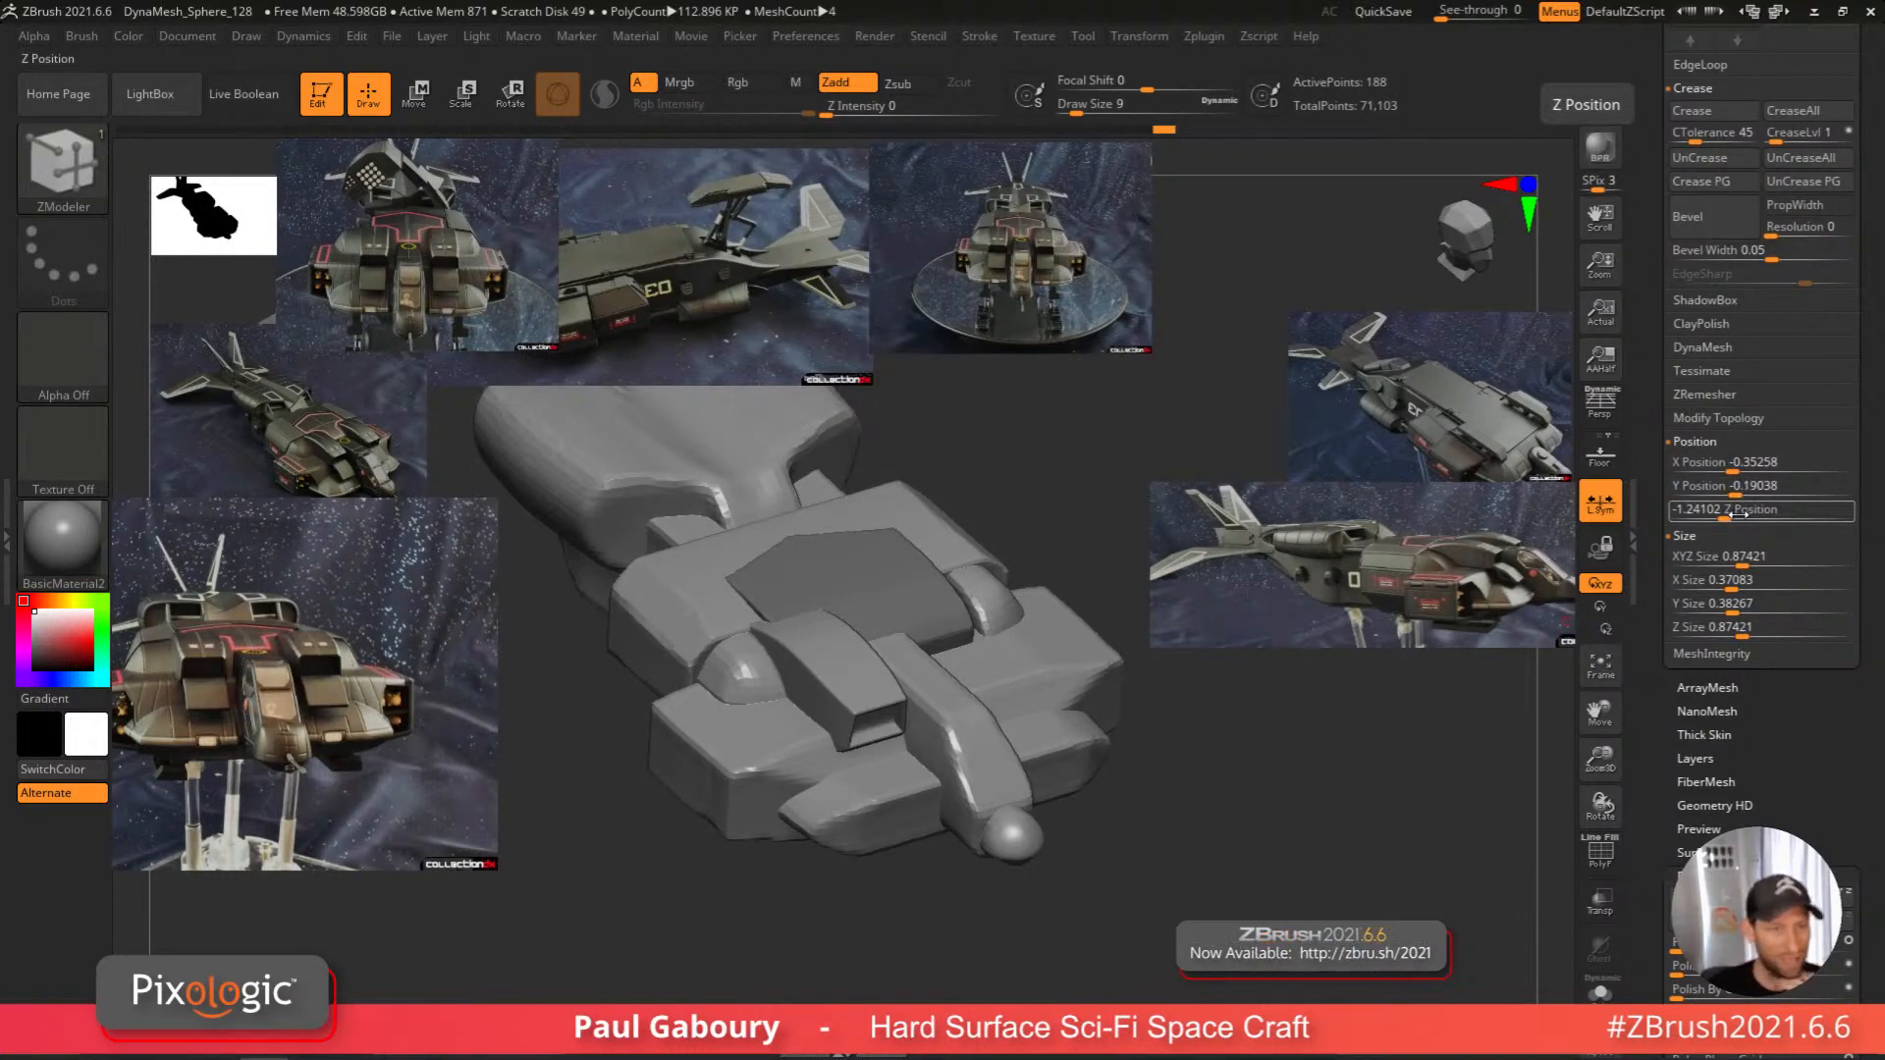
left_click_drag(1704, 442, 1693, 585)
left_click(1728, 442)
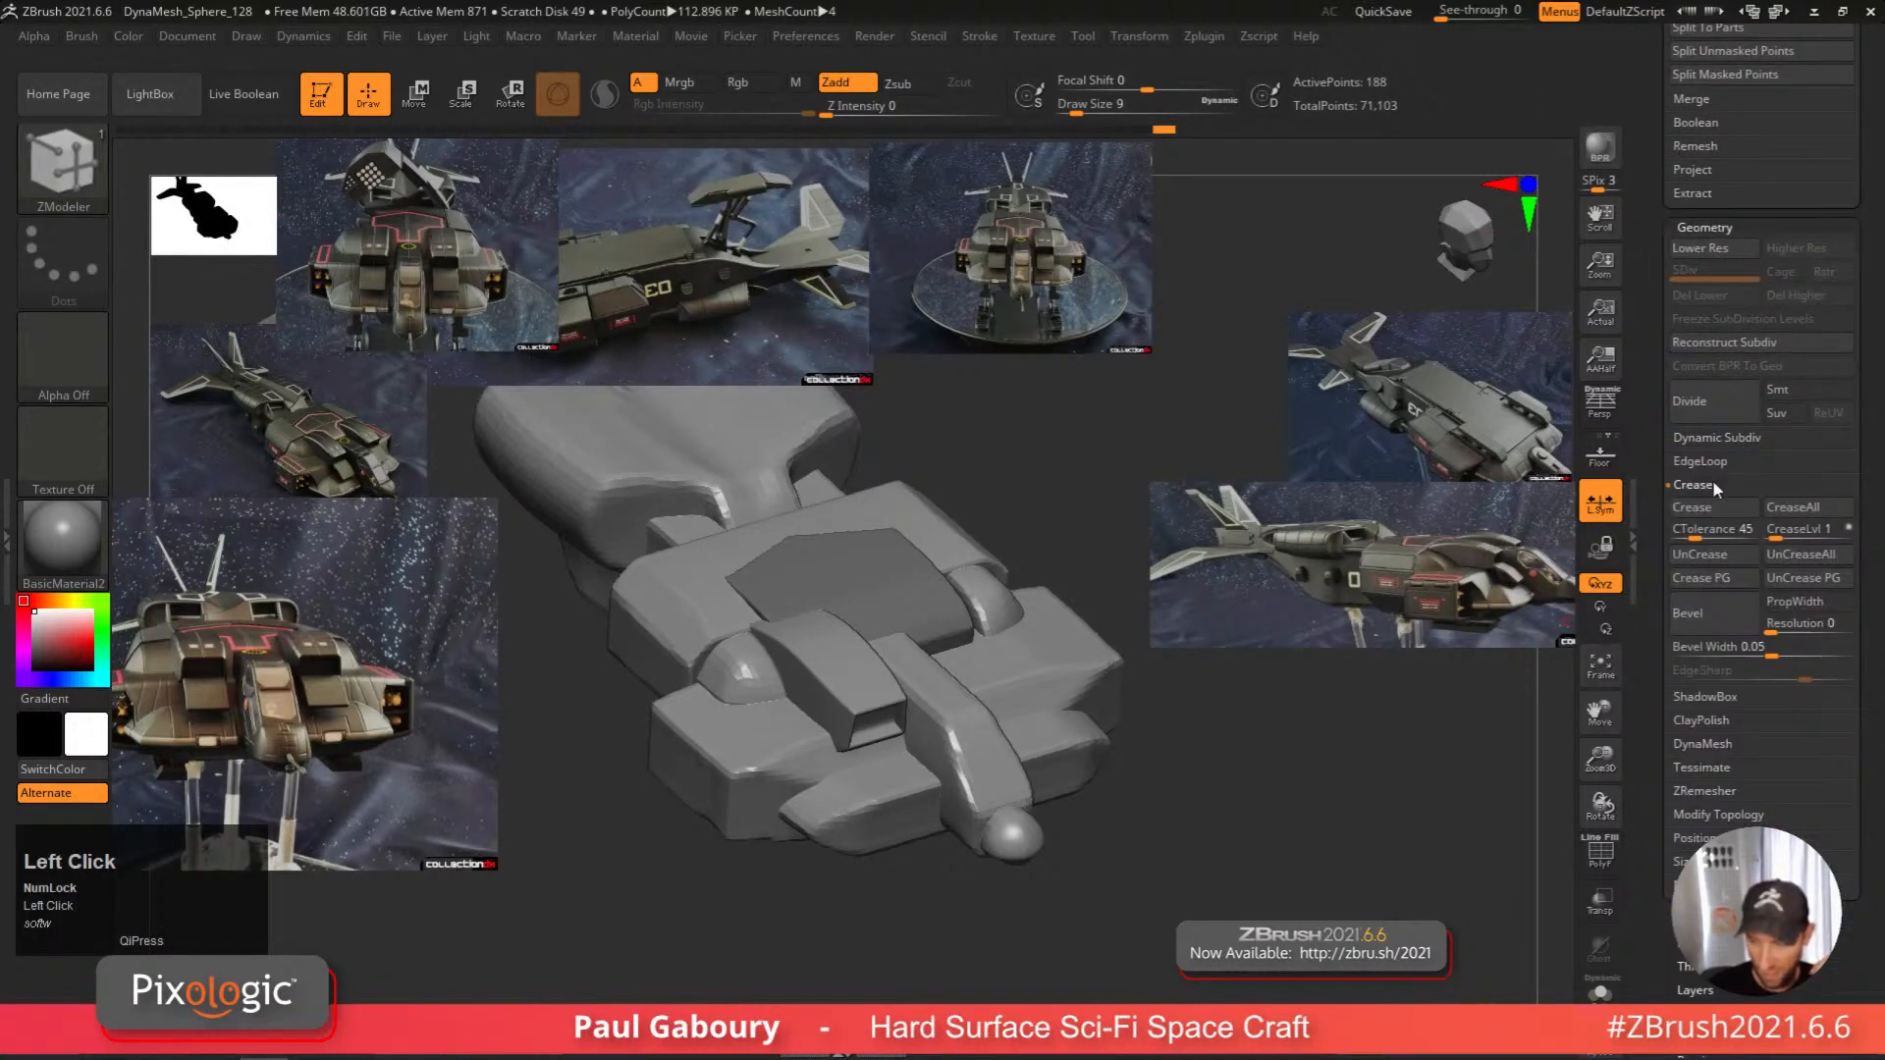
left_click(1709, 482)
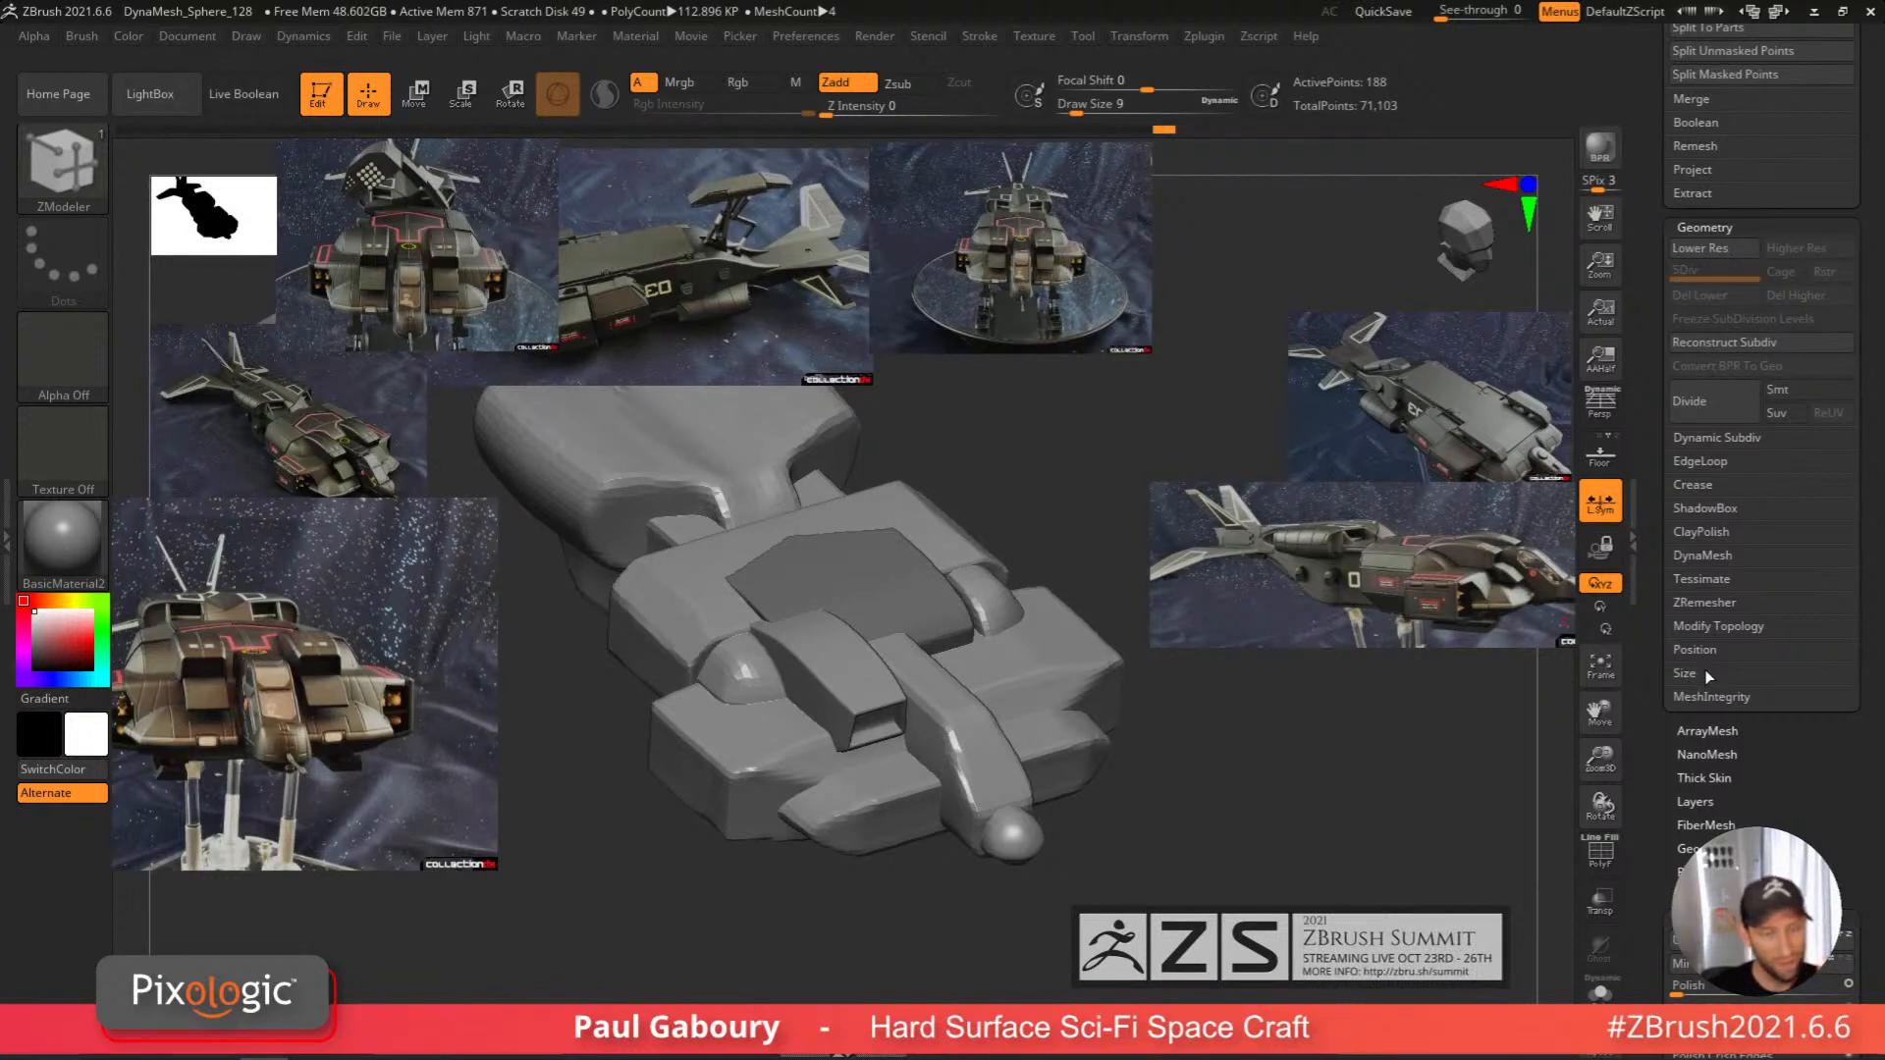
Push the blue inner face of the intake opening deeper into the block using QMesh with a polygroup target.
right_click_drag(991, 854, 876, 498, "alt")
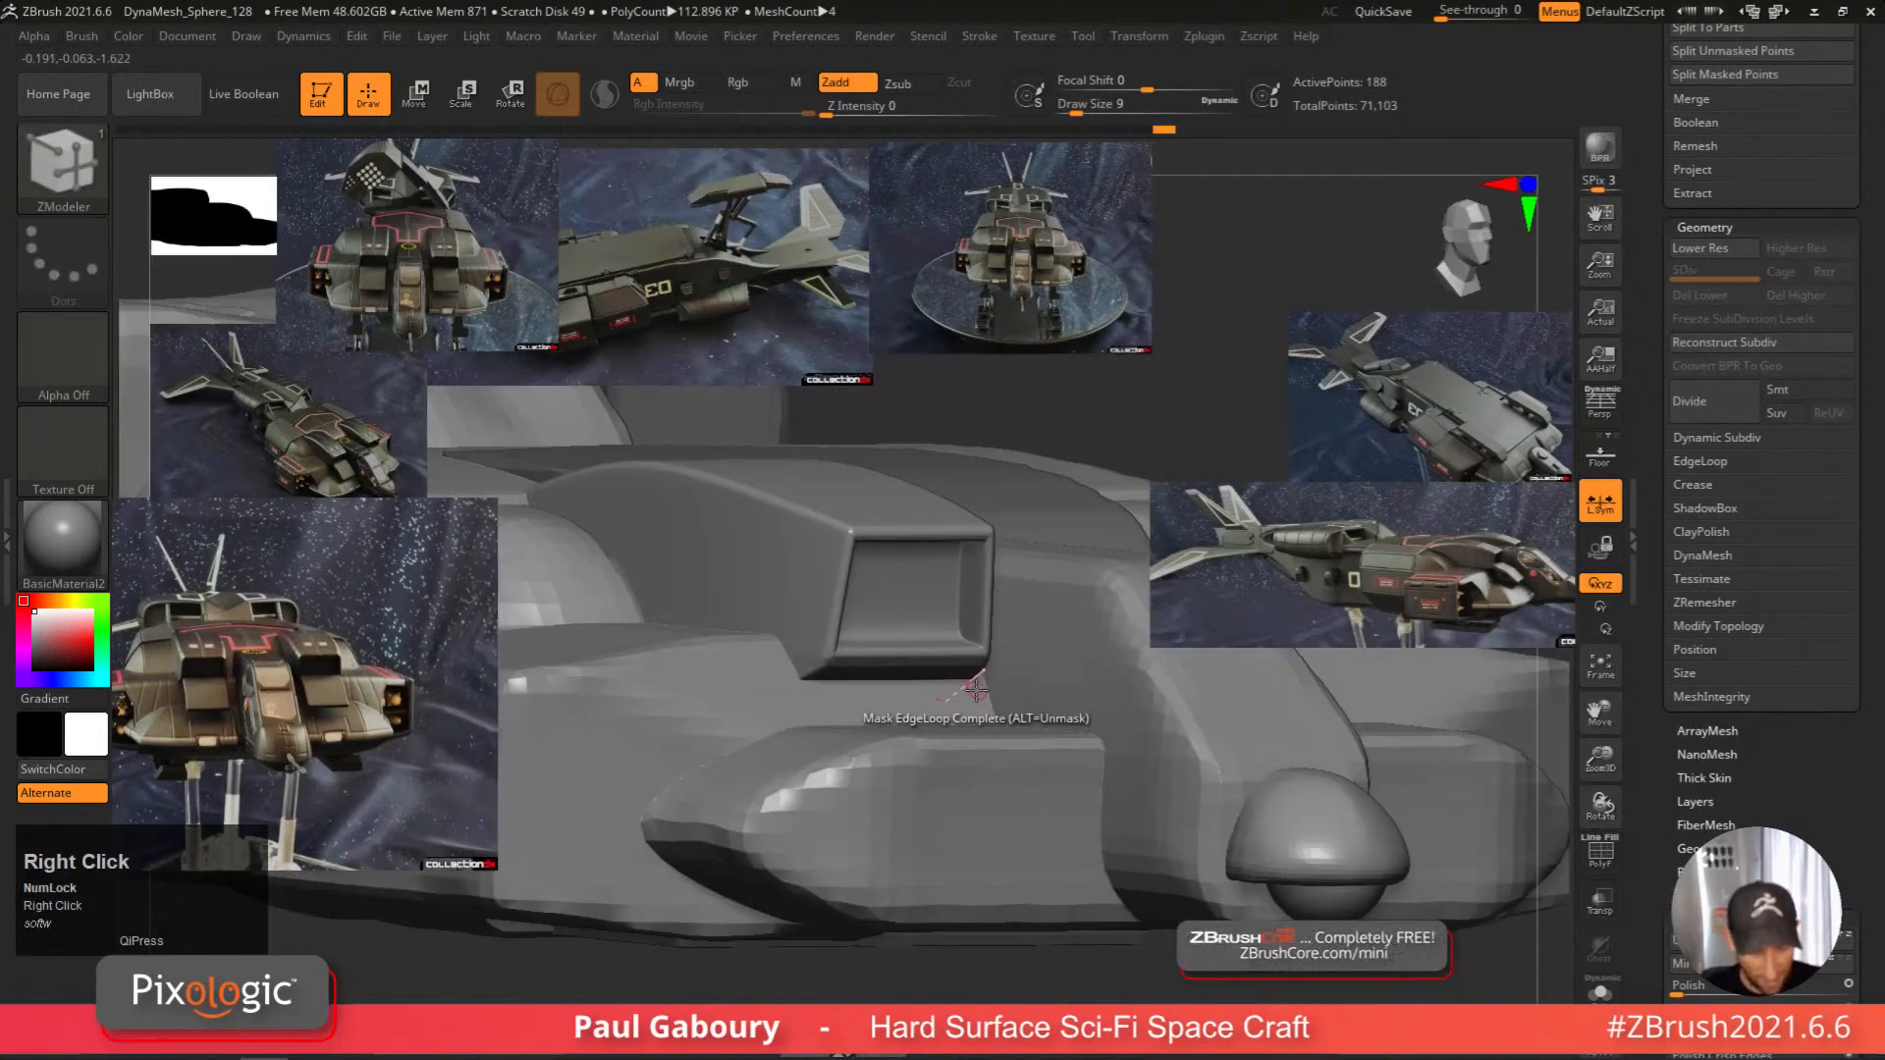
key("shift+f")
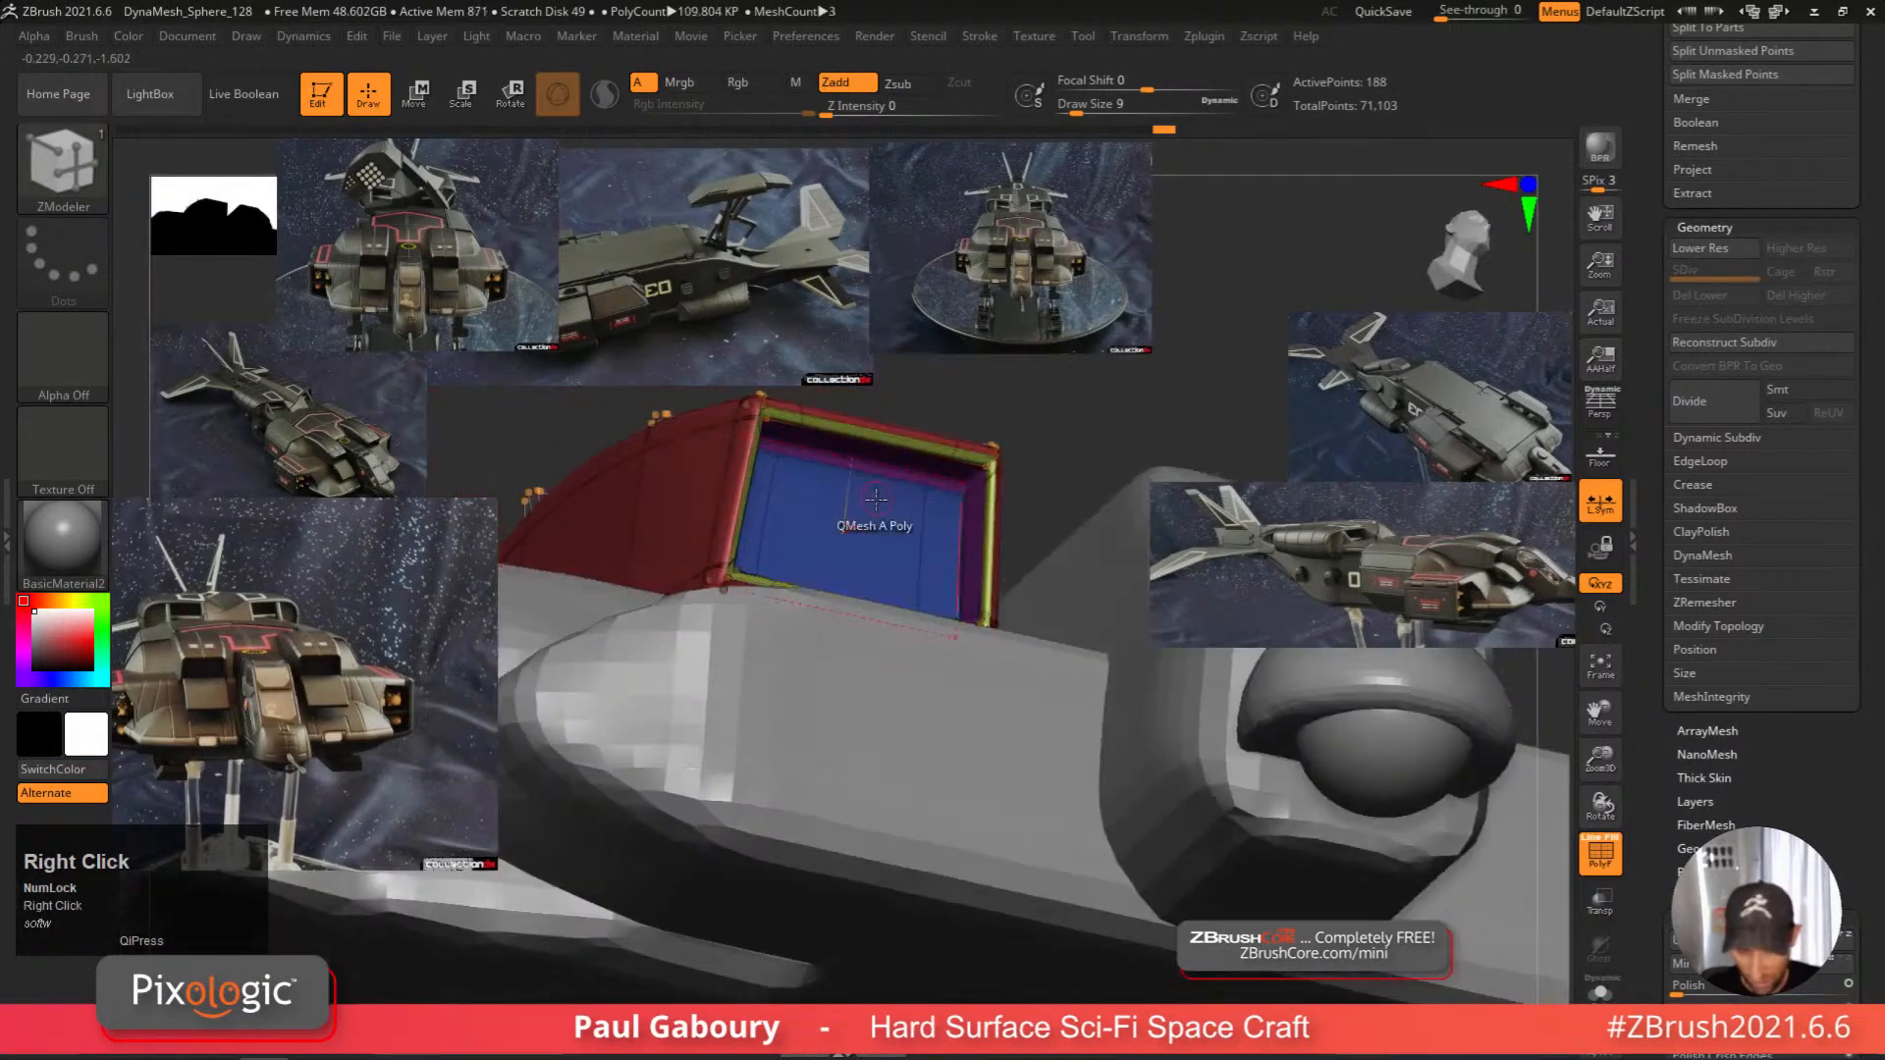
key("space")
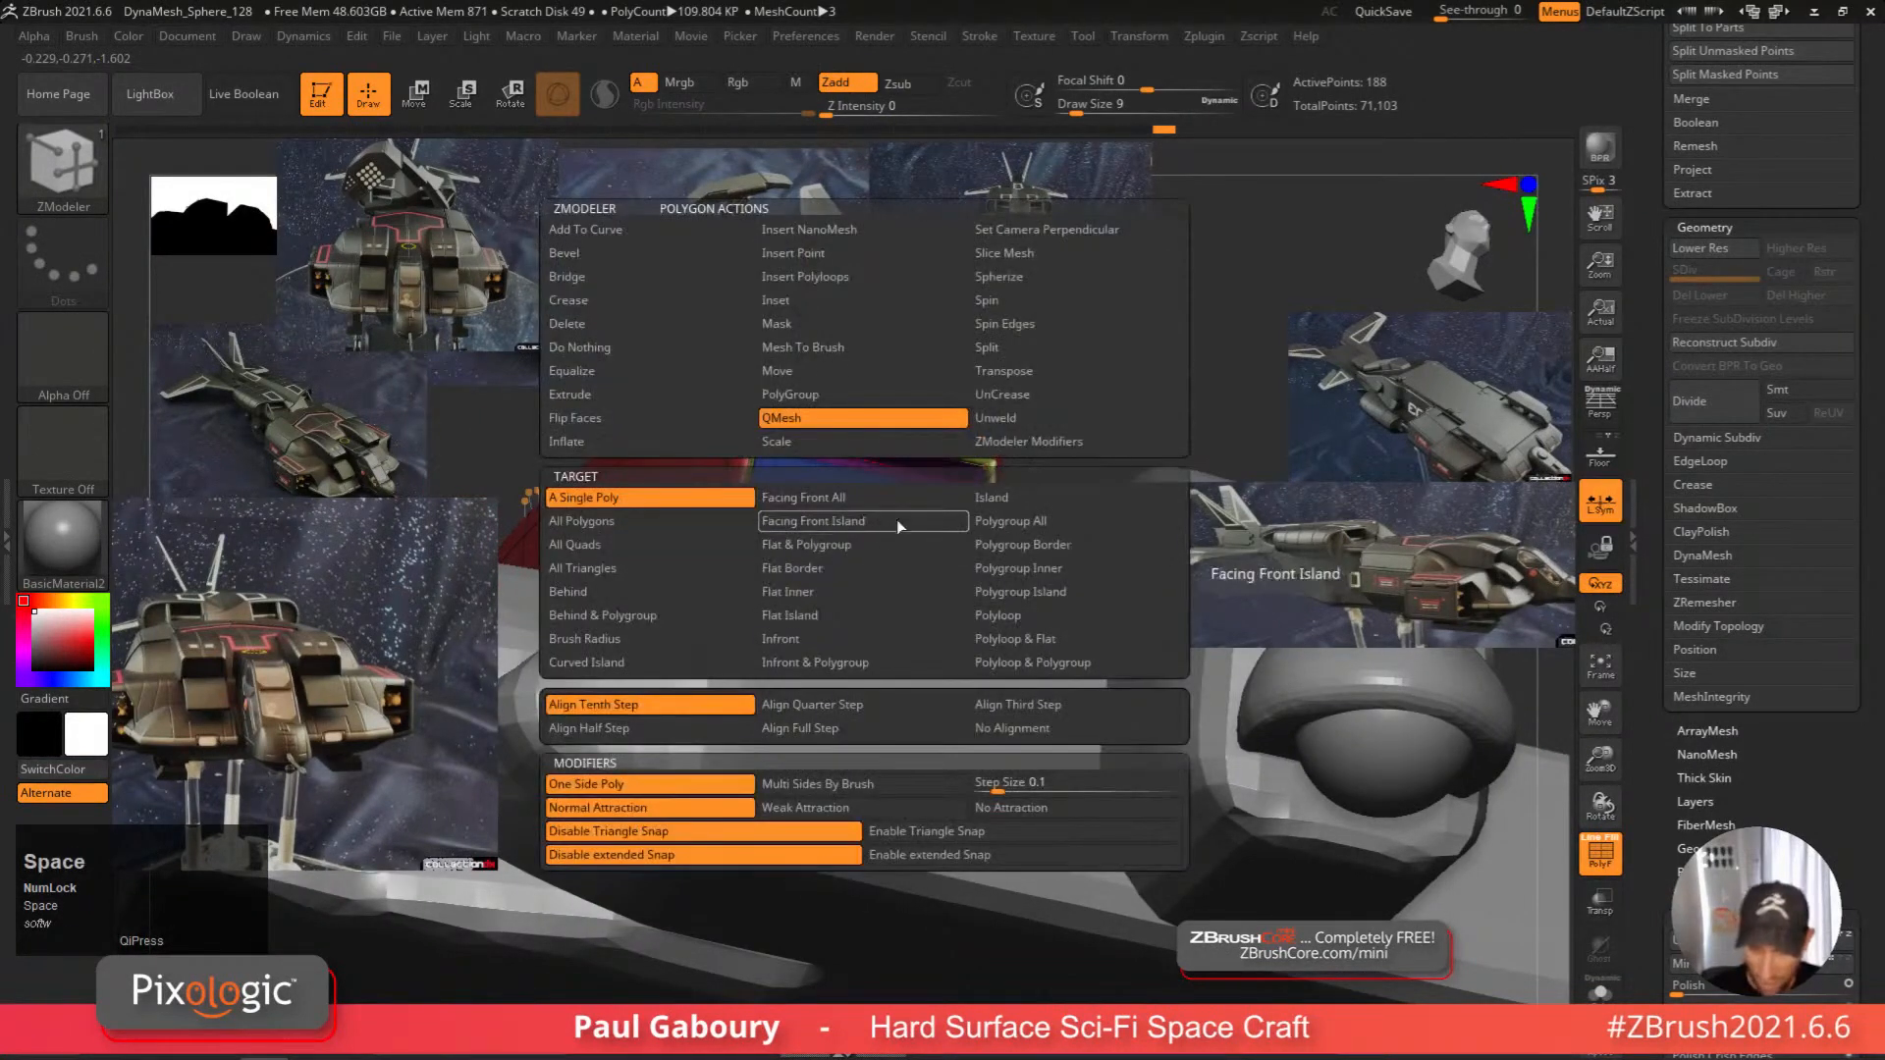
left_click(1002, 555)
right_click_drag(1002, 555, 864, 545)
left_click(864, 545)
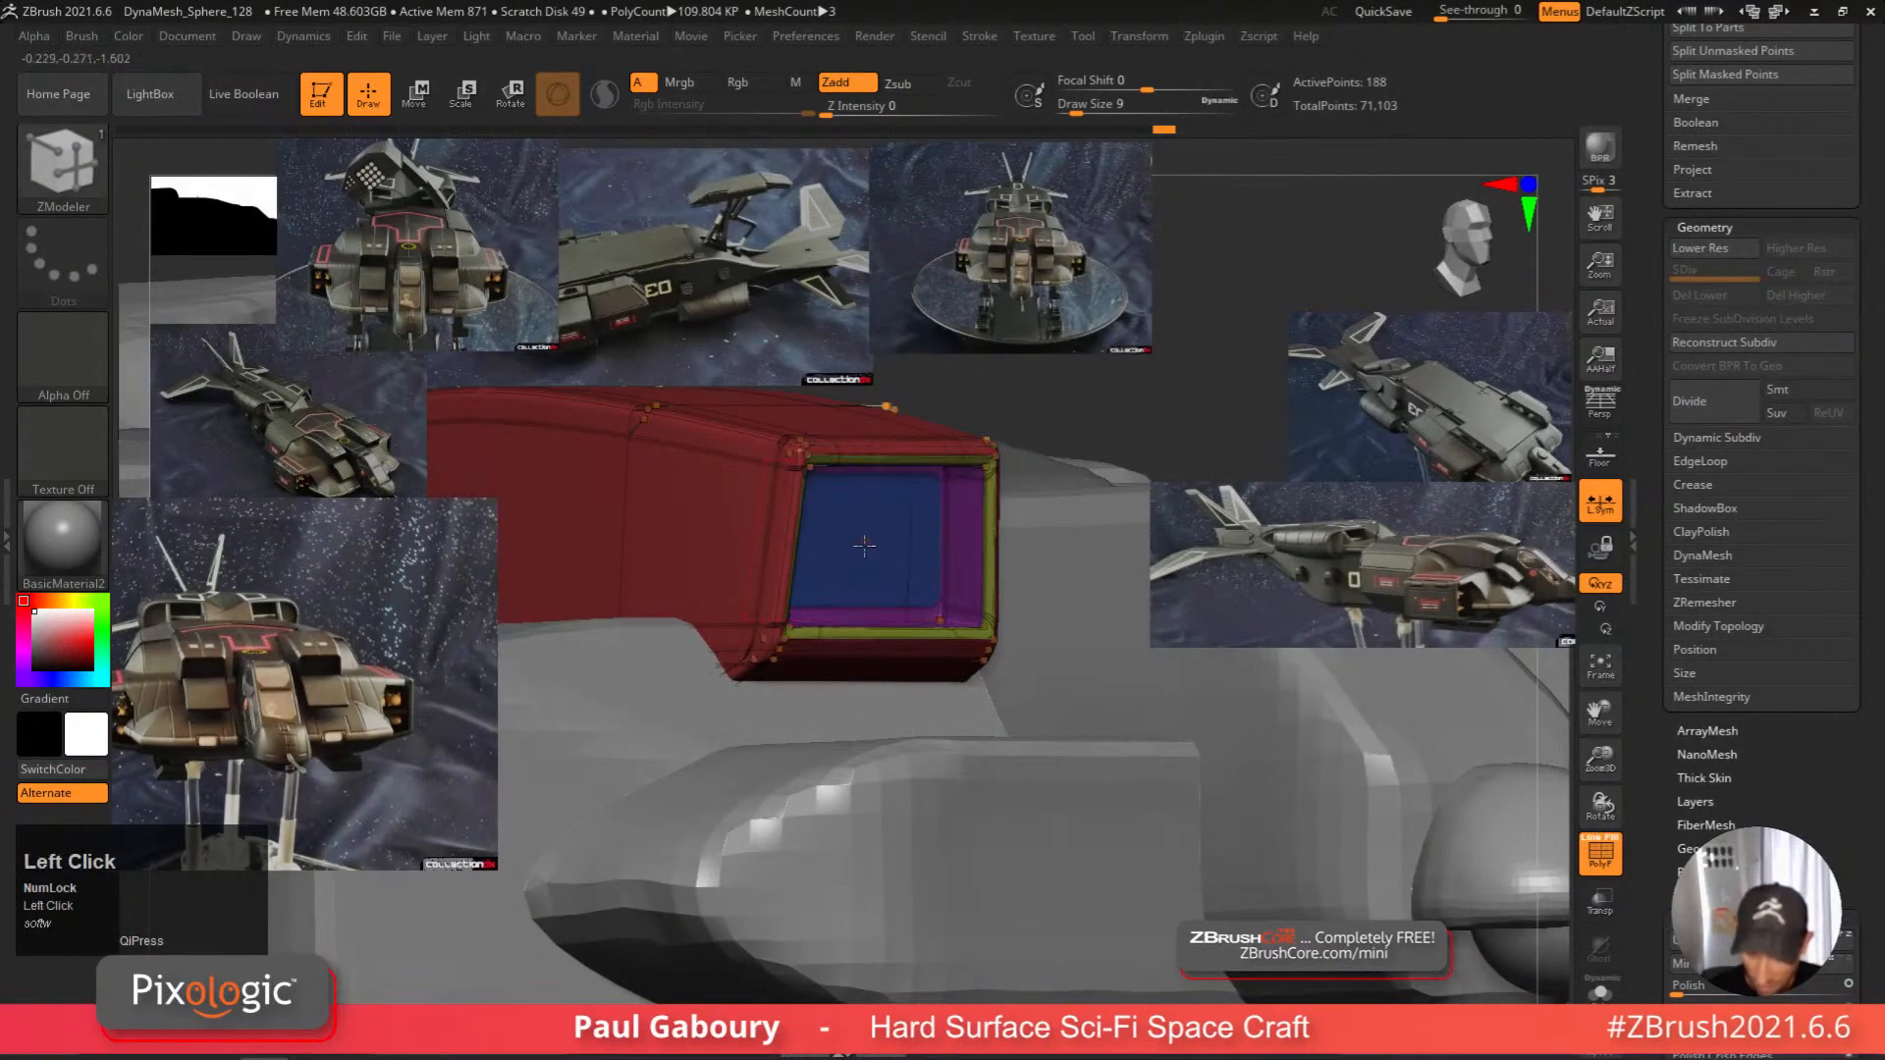
left_click_drag(850, 539, 808, 519, "shift")
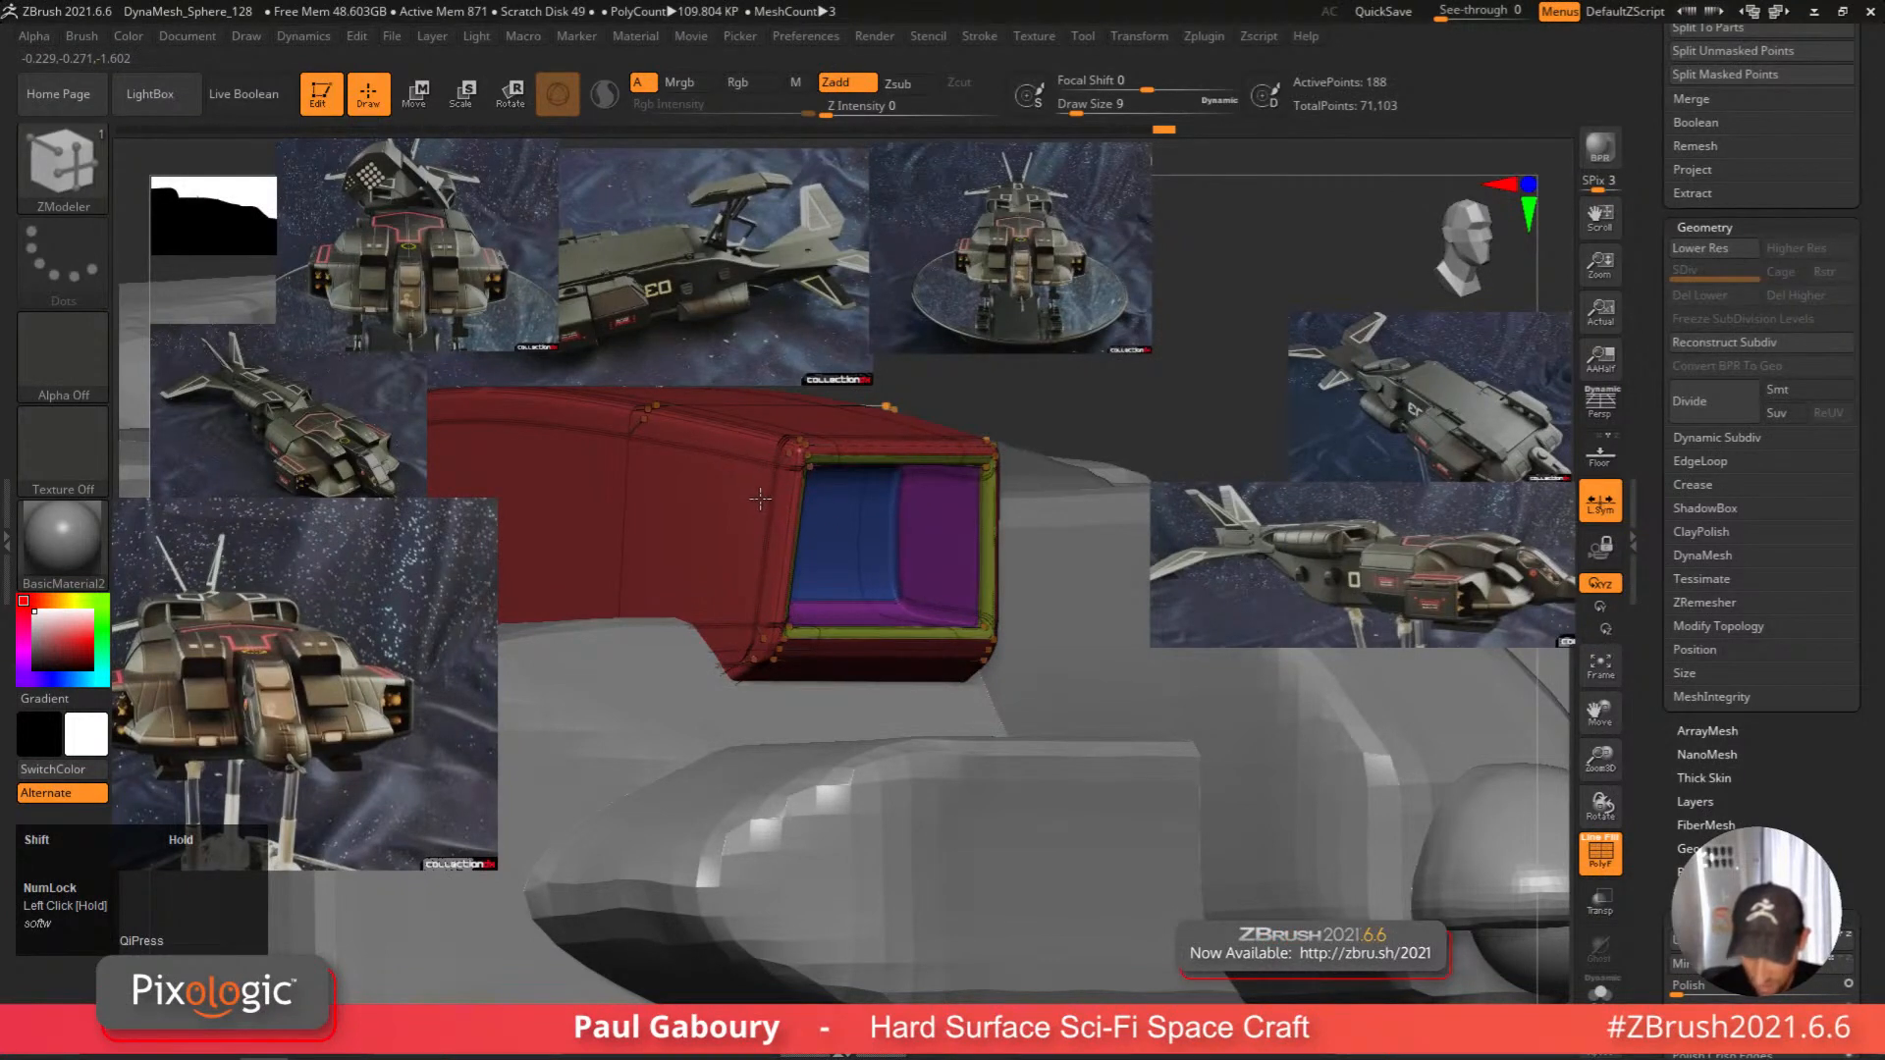
Insert supporting edge loops inside the intake opening near its back wall, using the ZModeler edge action Insert with a Single EdgeLoop target.
right_click_drag(760, 498, 964, 710, "ctrl")
key("shift+f")
key("shift+f")
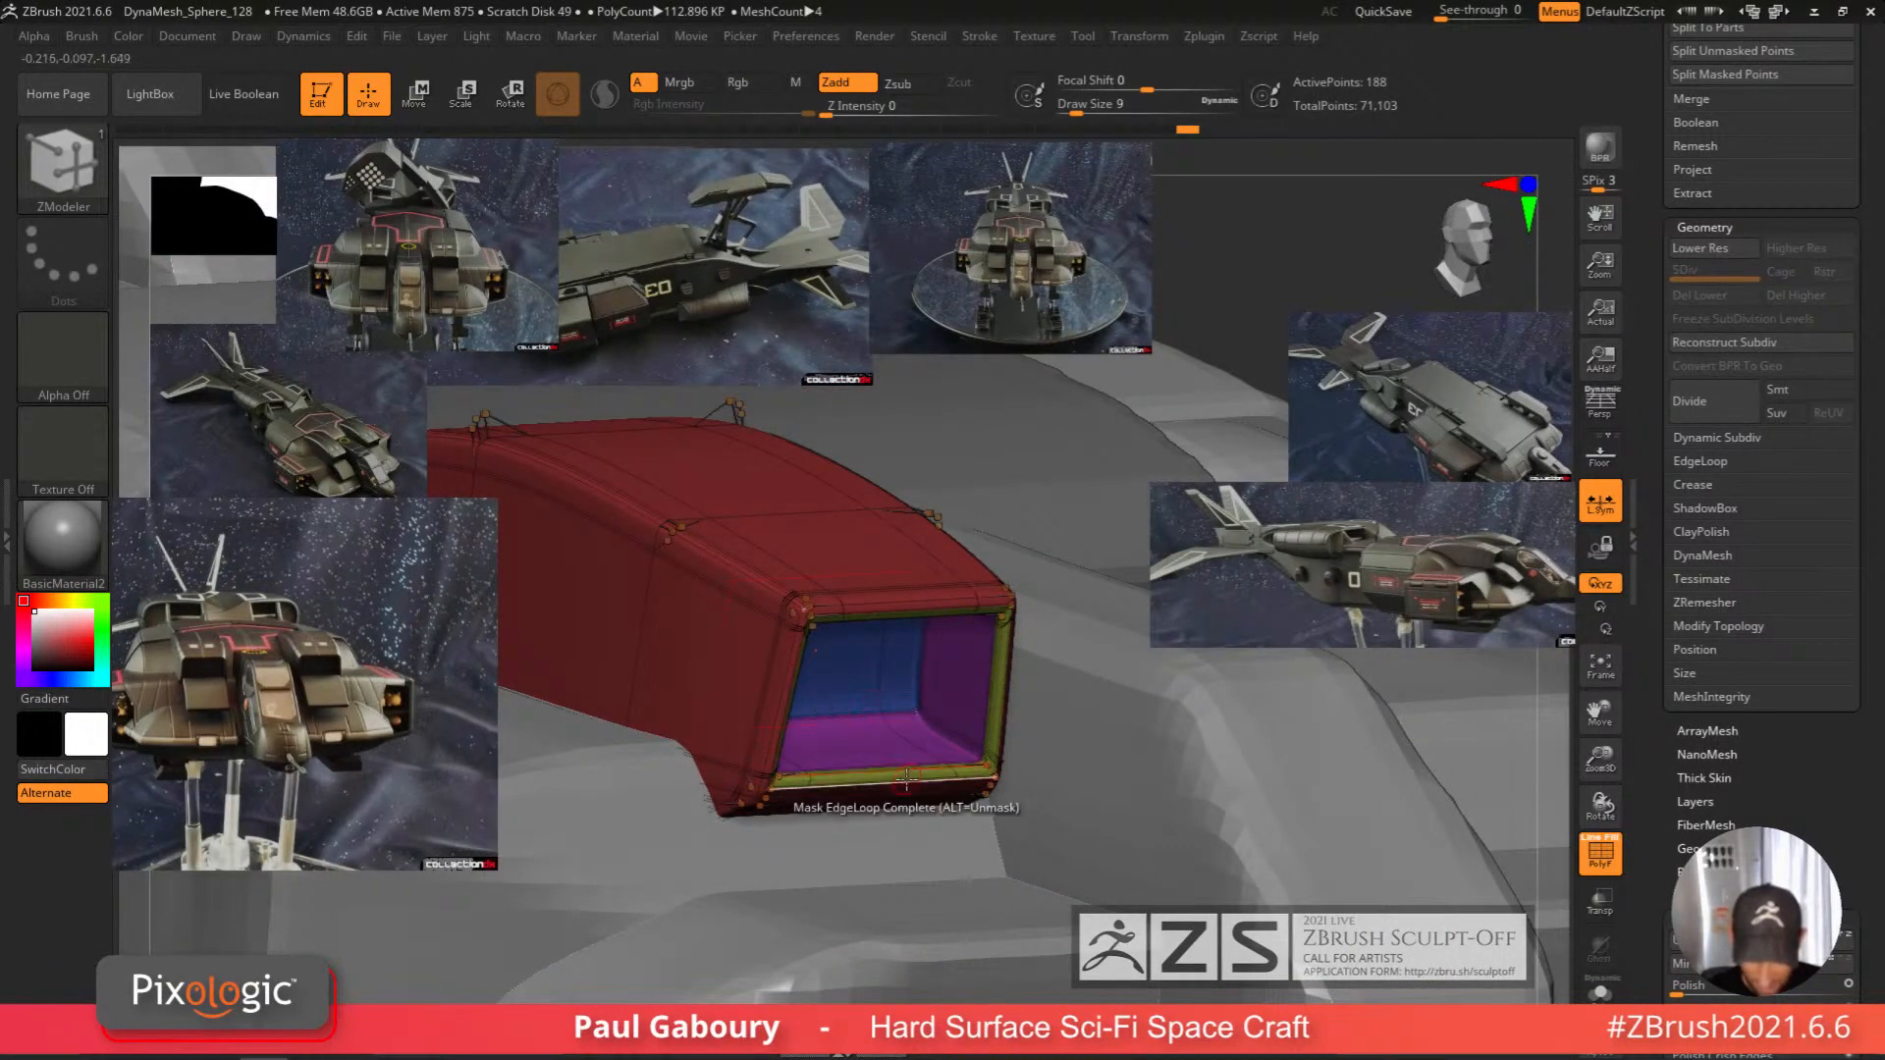
key("space")
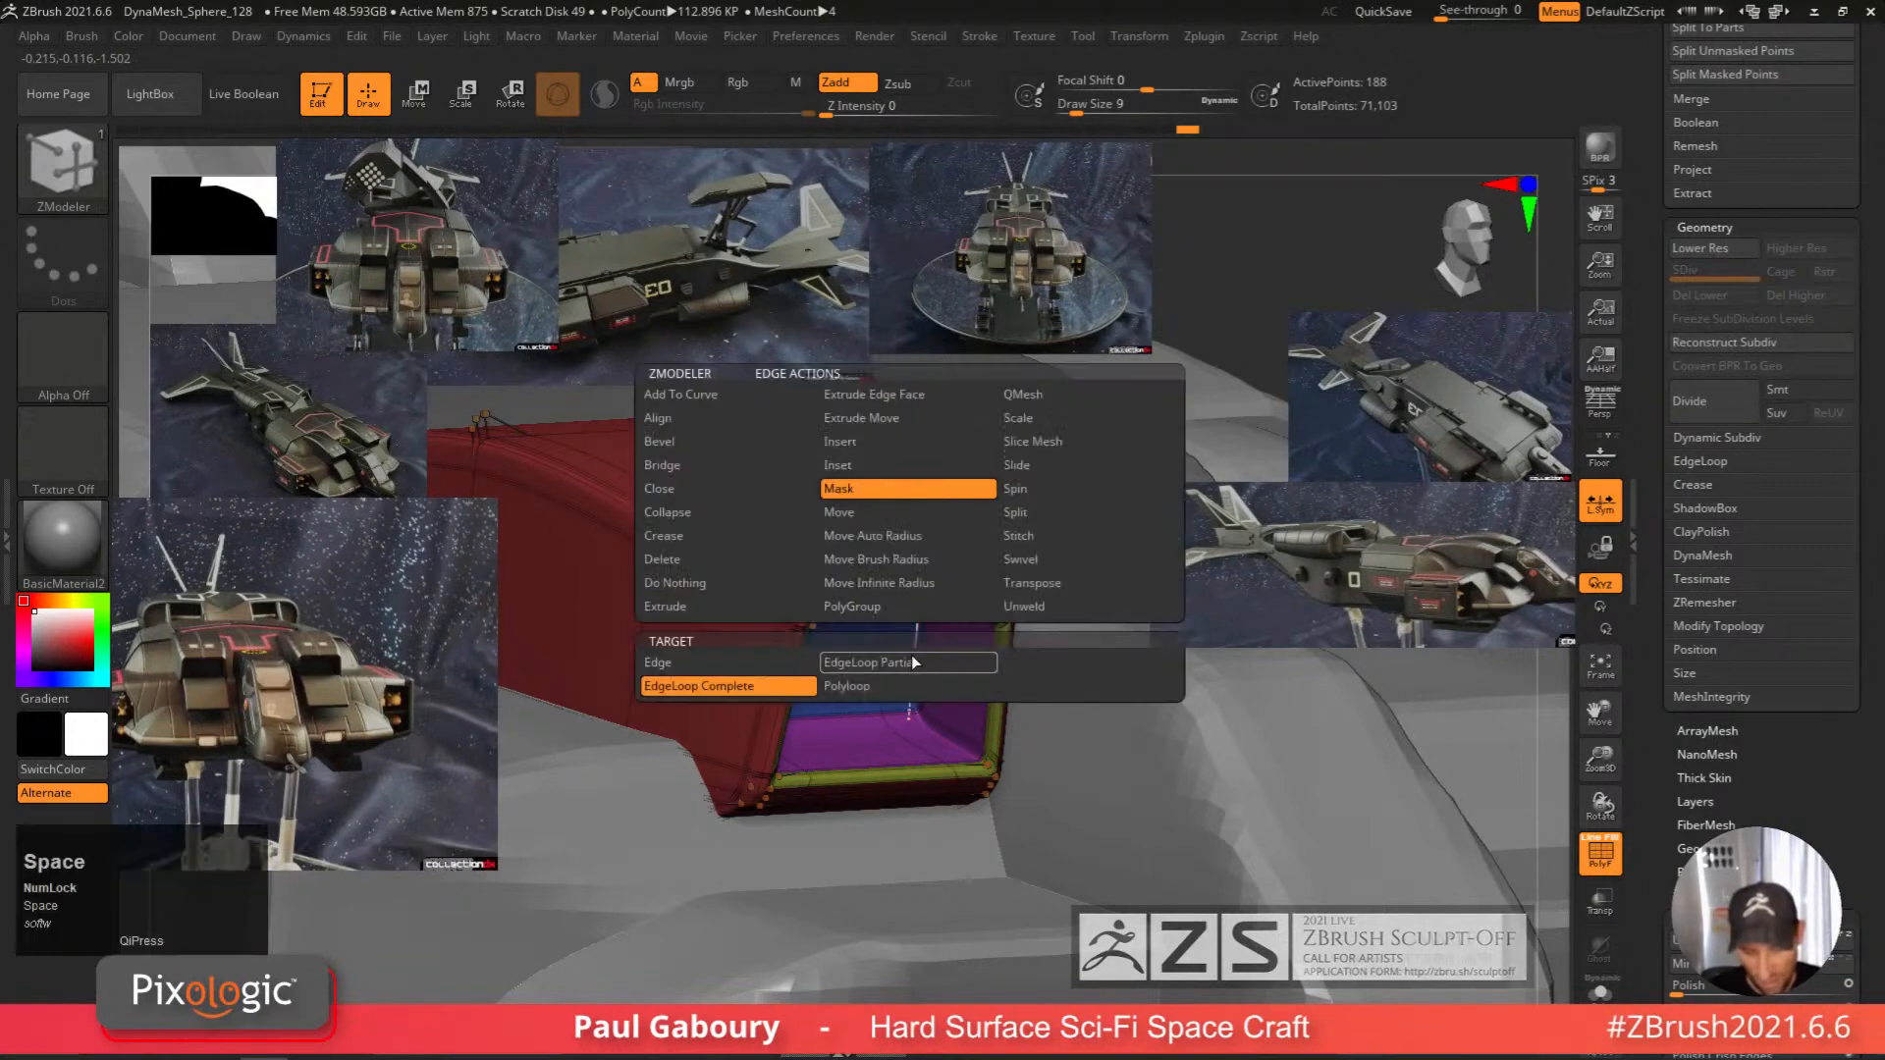
left_click(909, 444)
left_click(904, 665)
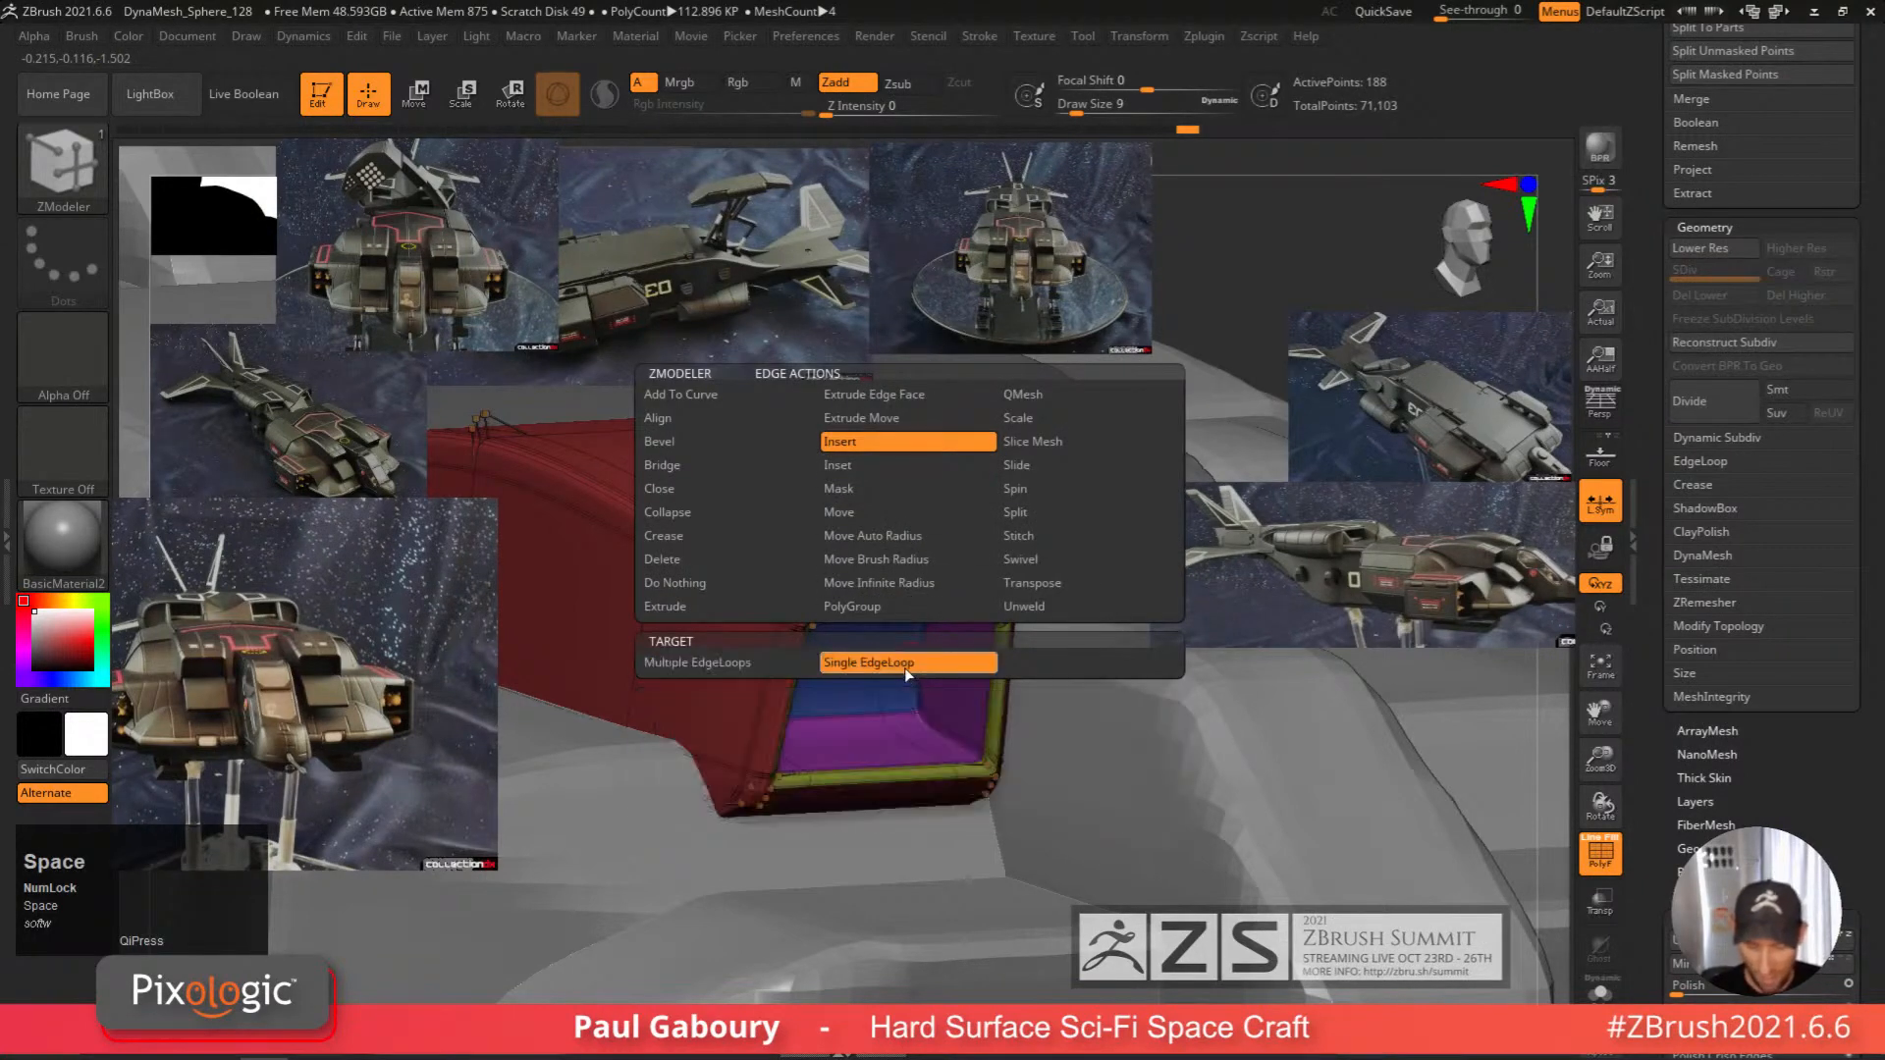
left_click(912, 665)
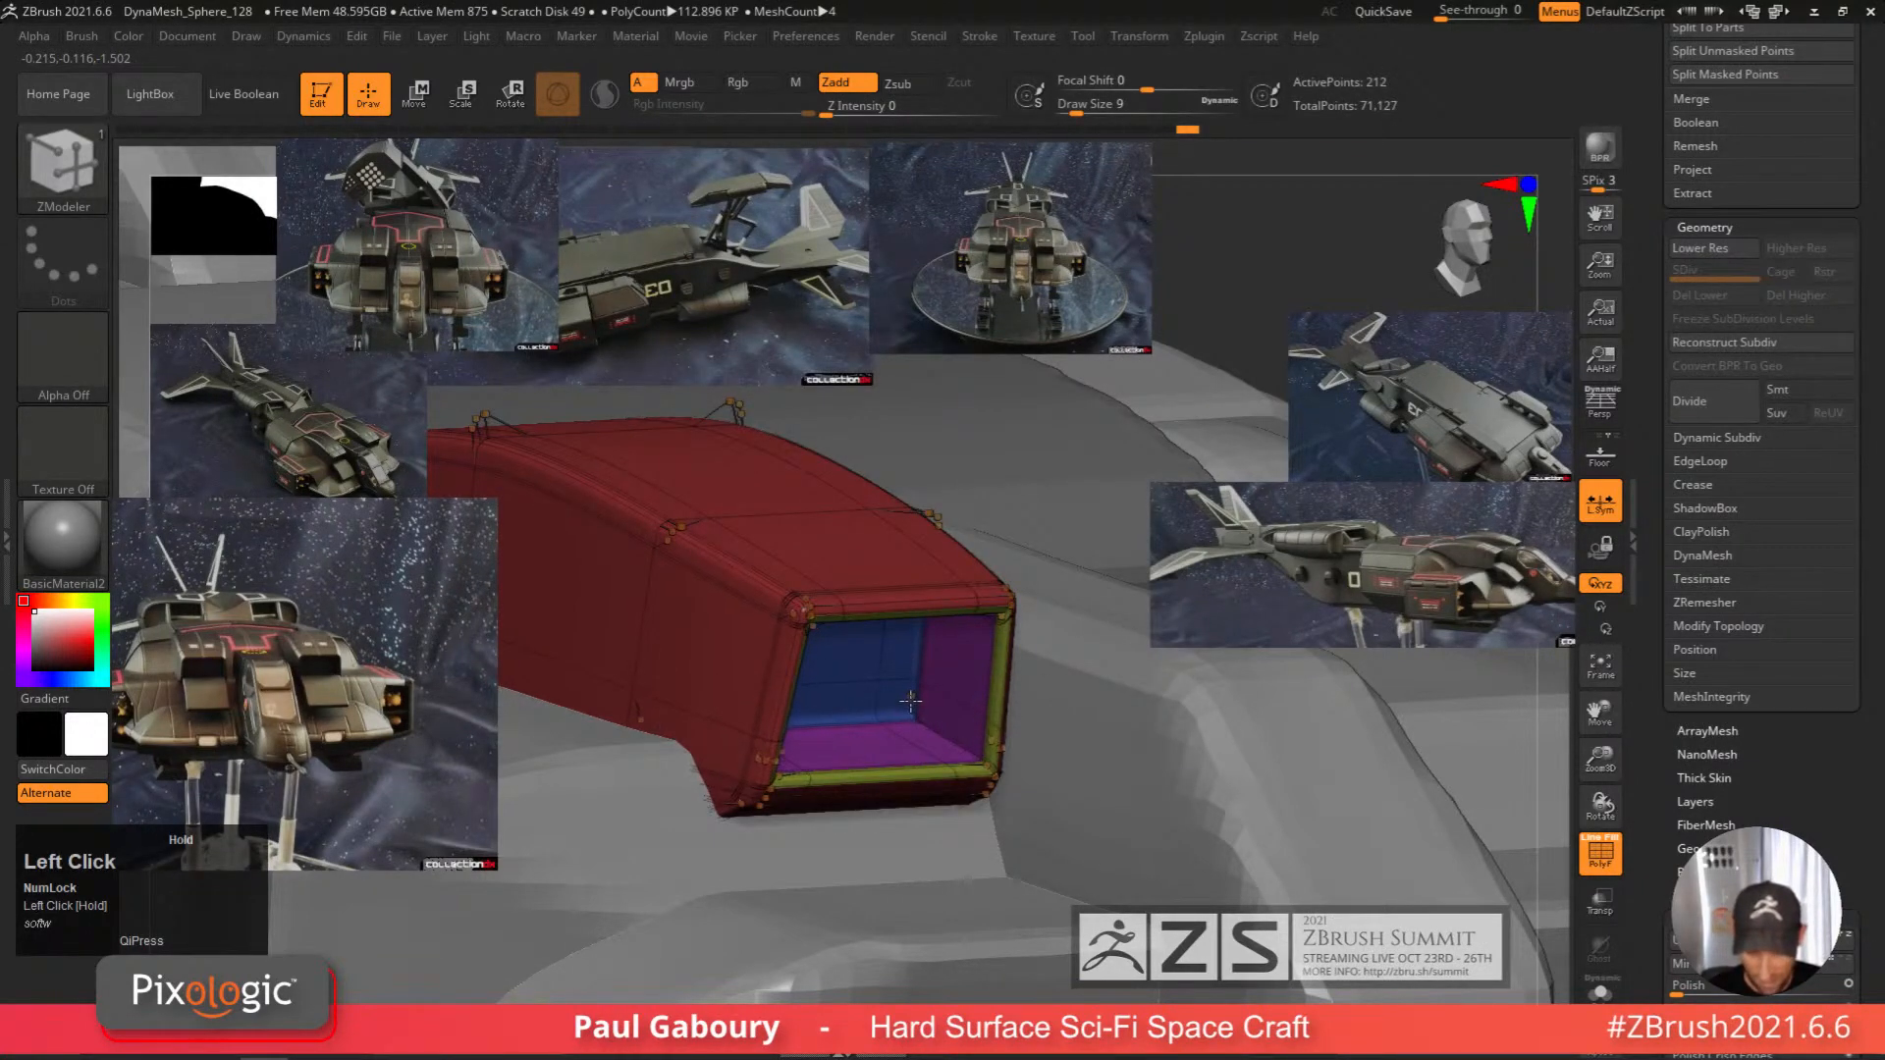
right_click_drag(909, 702, 942, 802)
key("shift+f")
Compare the intake opening with the references from the front and at an angle, toggling the polyframe and the Dynamic Subdiv preview.
right_click_drag(975, 809, 923, 833)
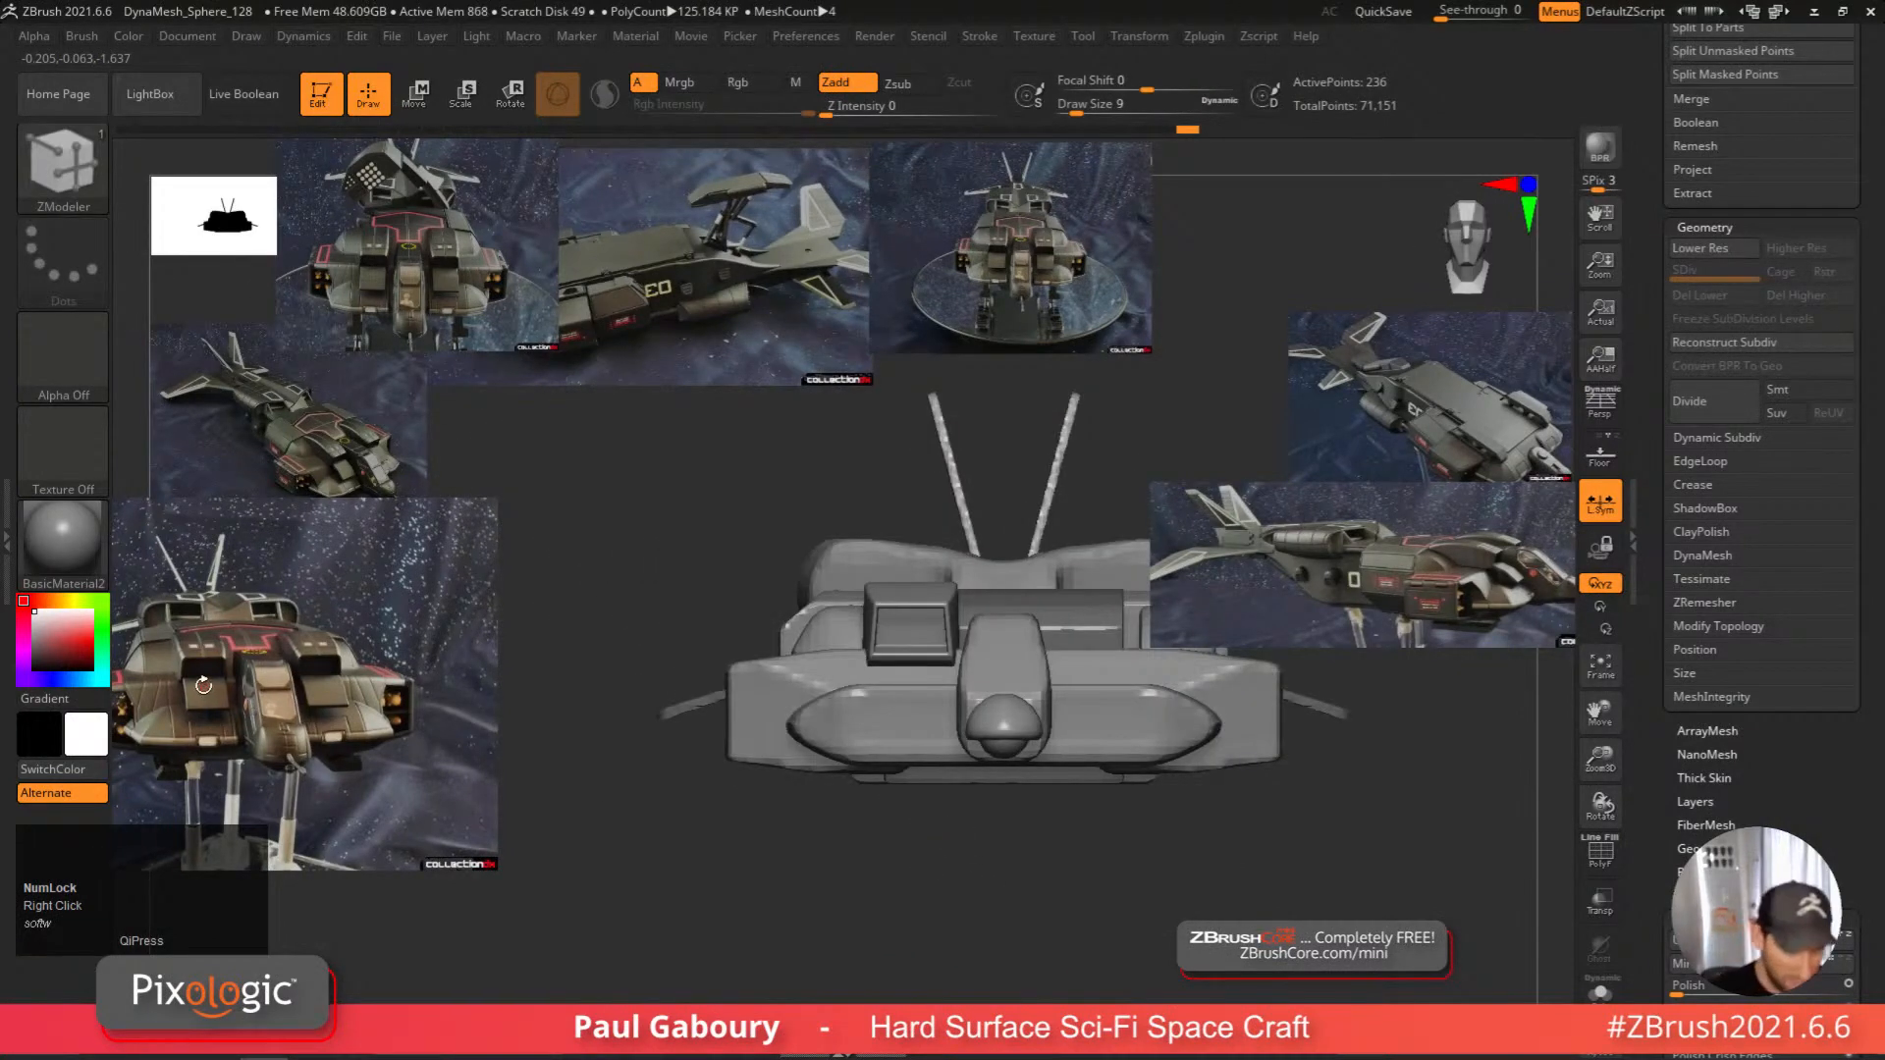
right_click_drag(982, 648, 870, 580, "ctrl")
key("shift+f")
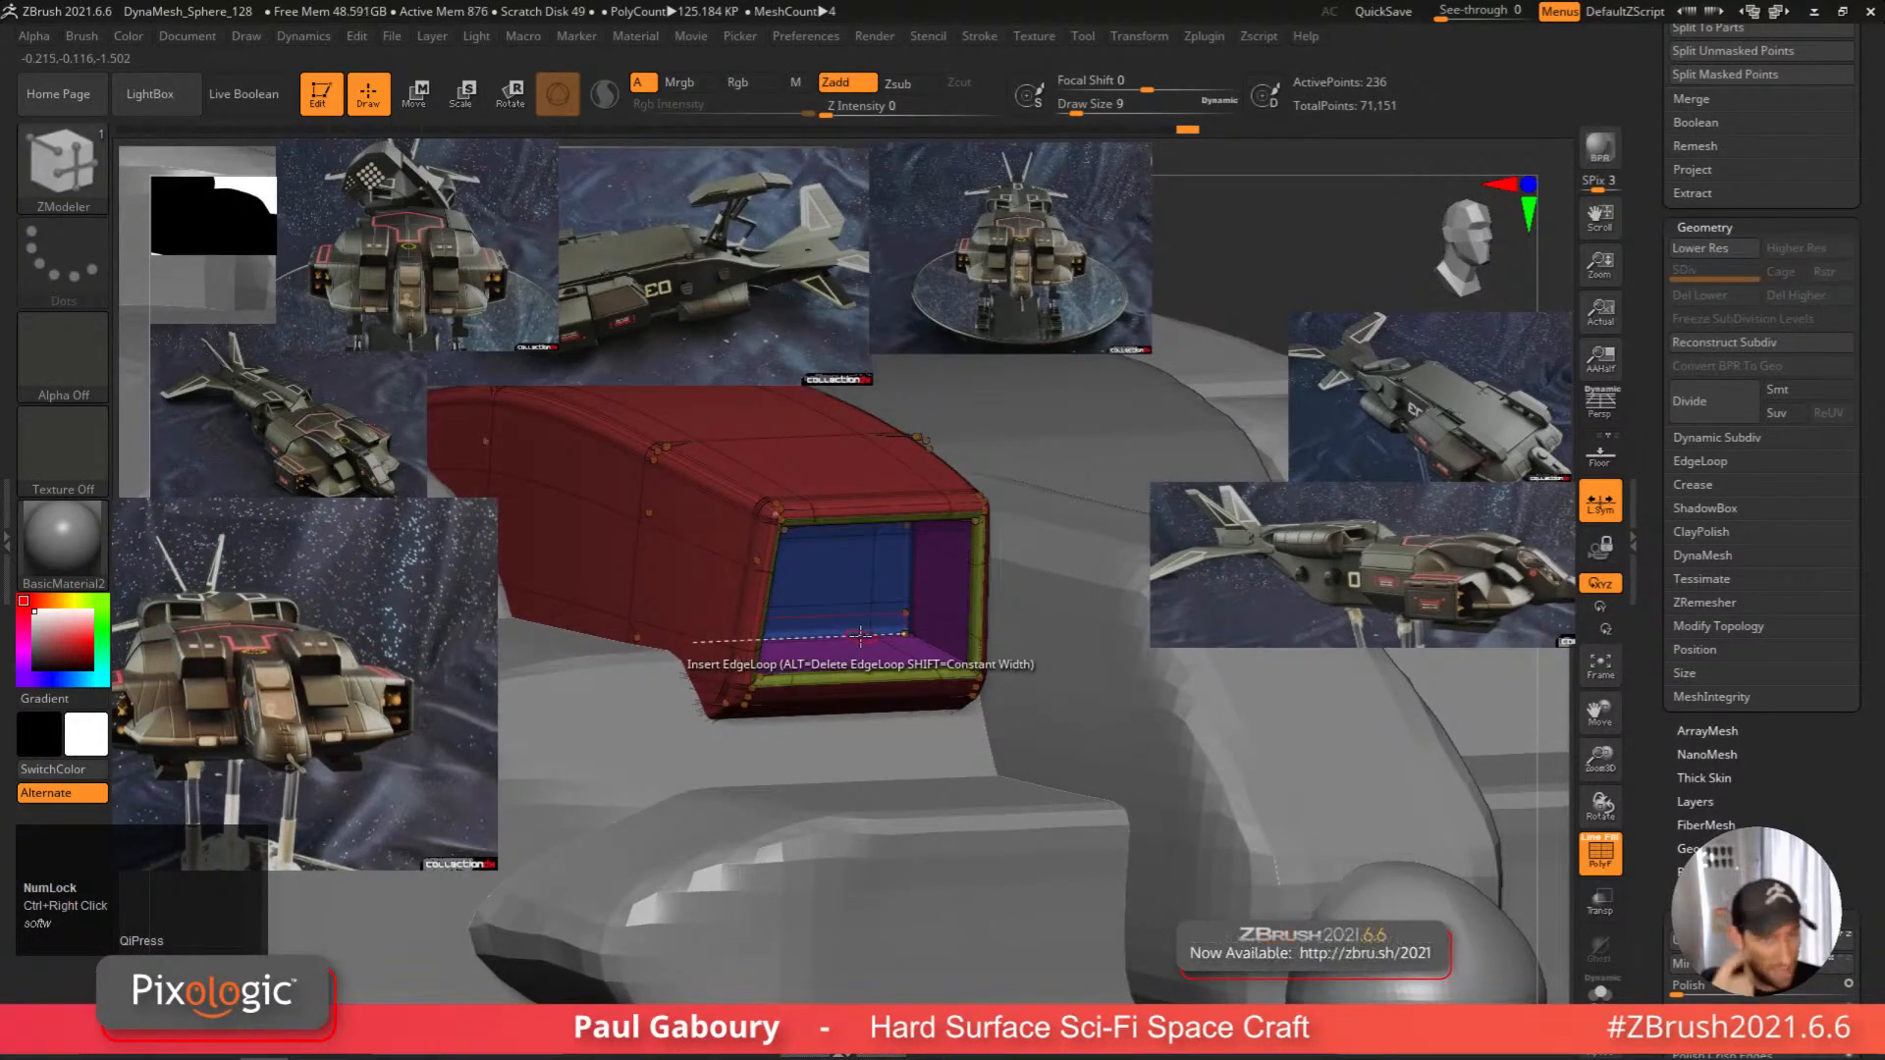
key("shift+f")
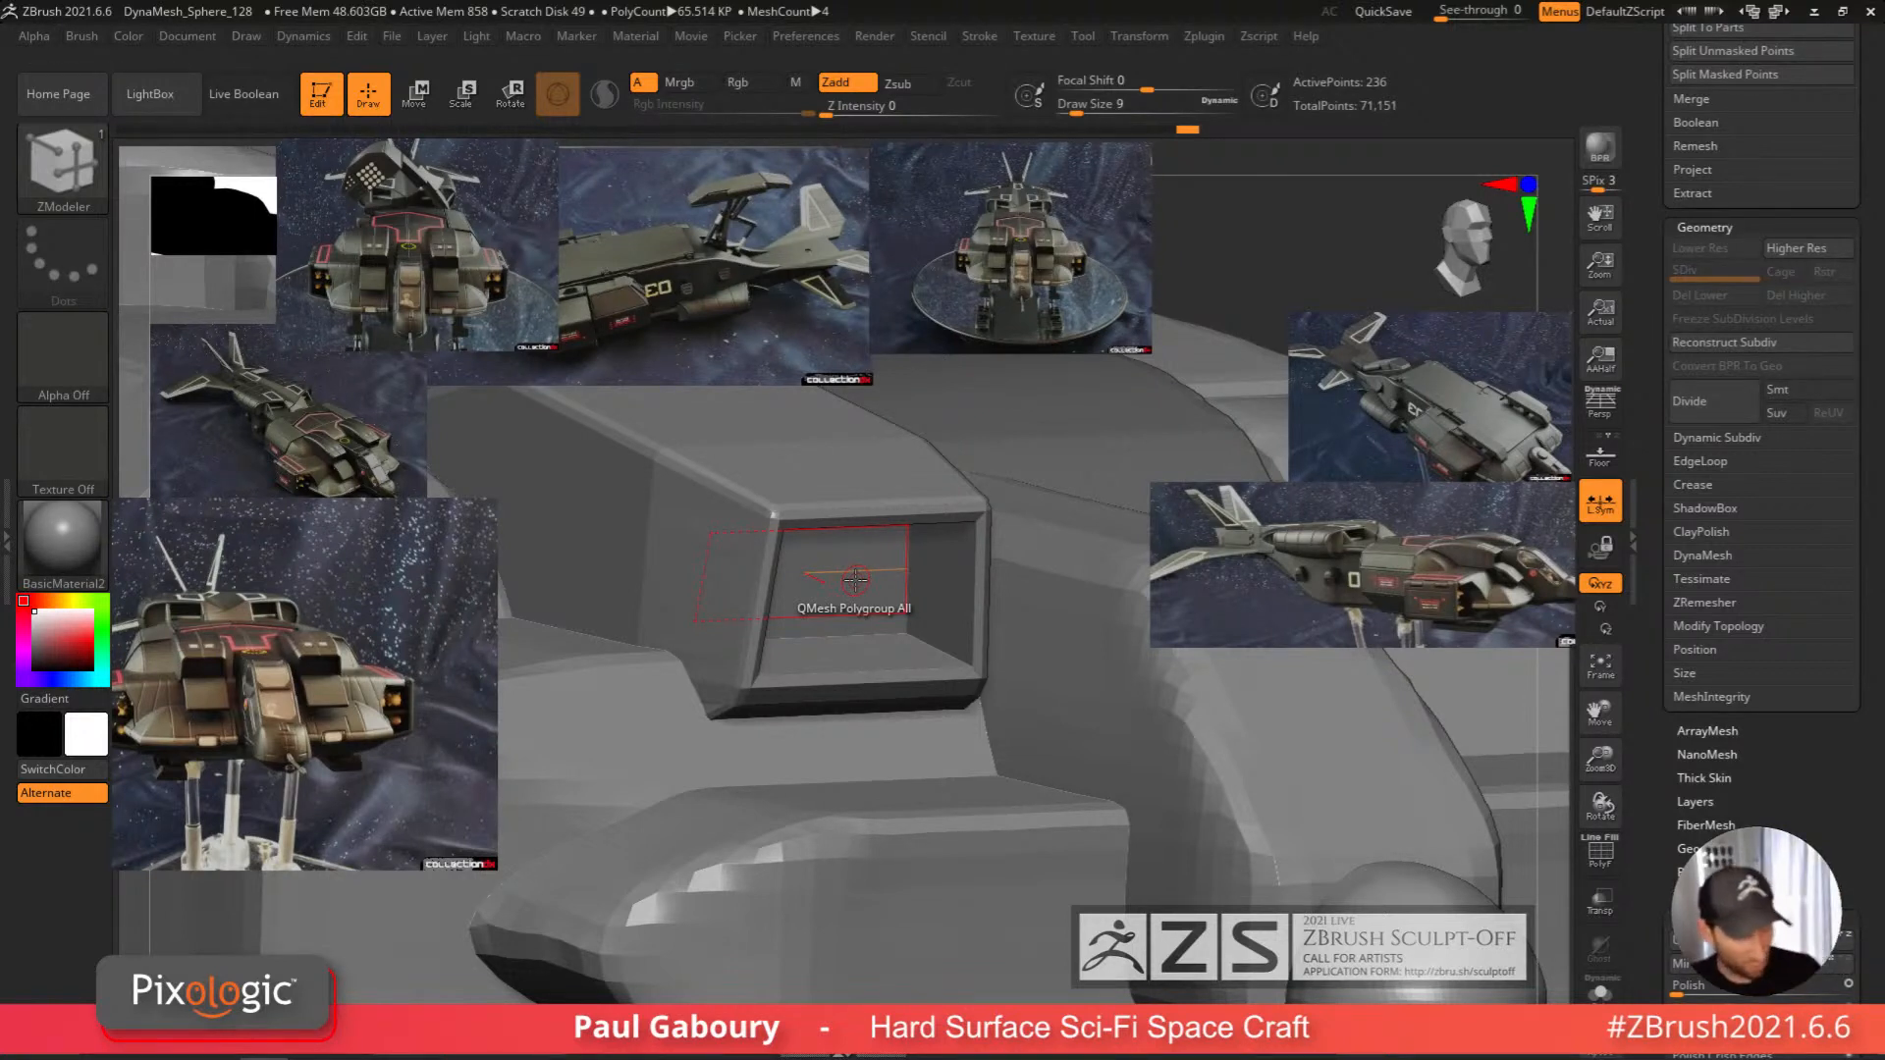
key("d")
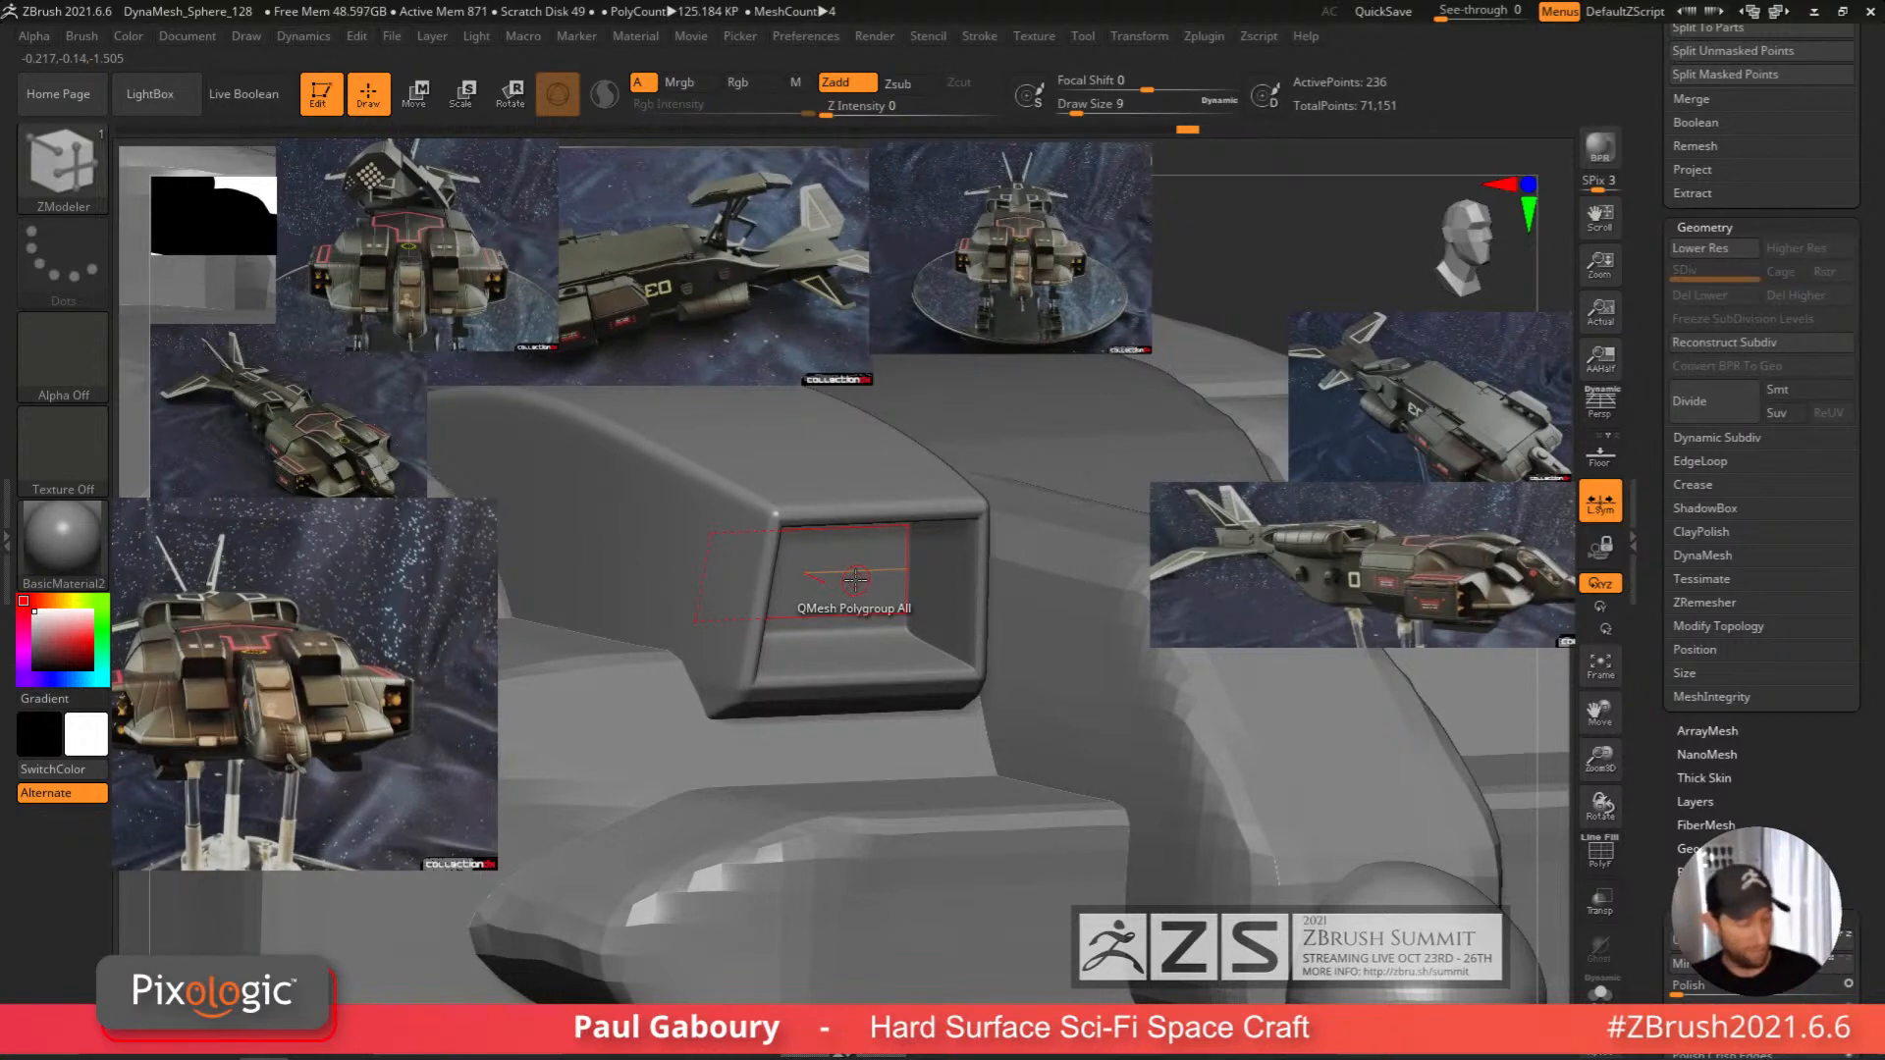
key("shift+d")
key("f")
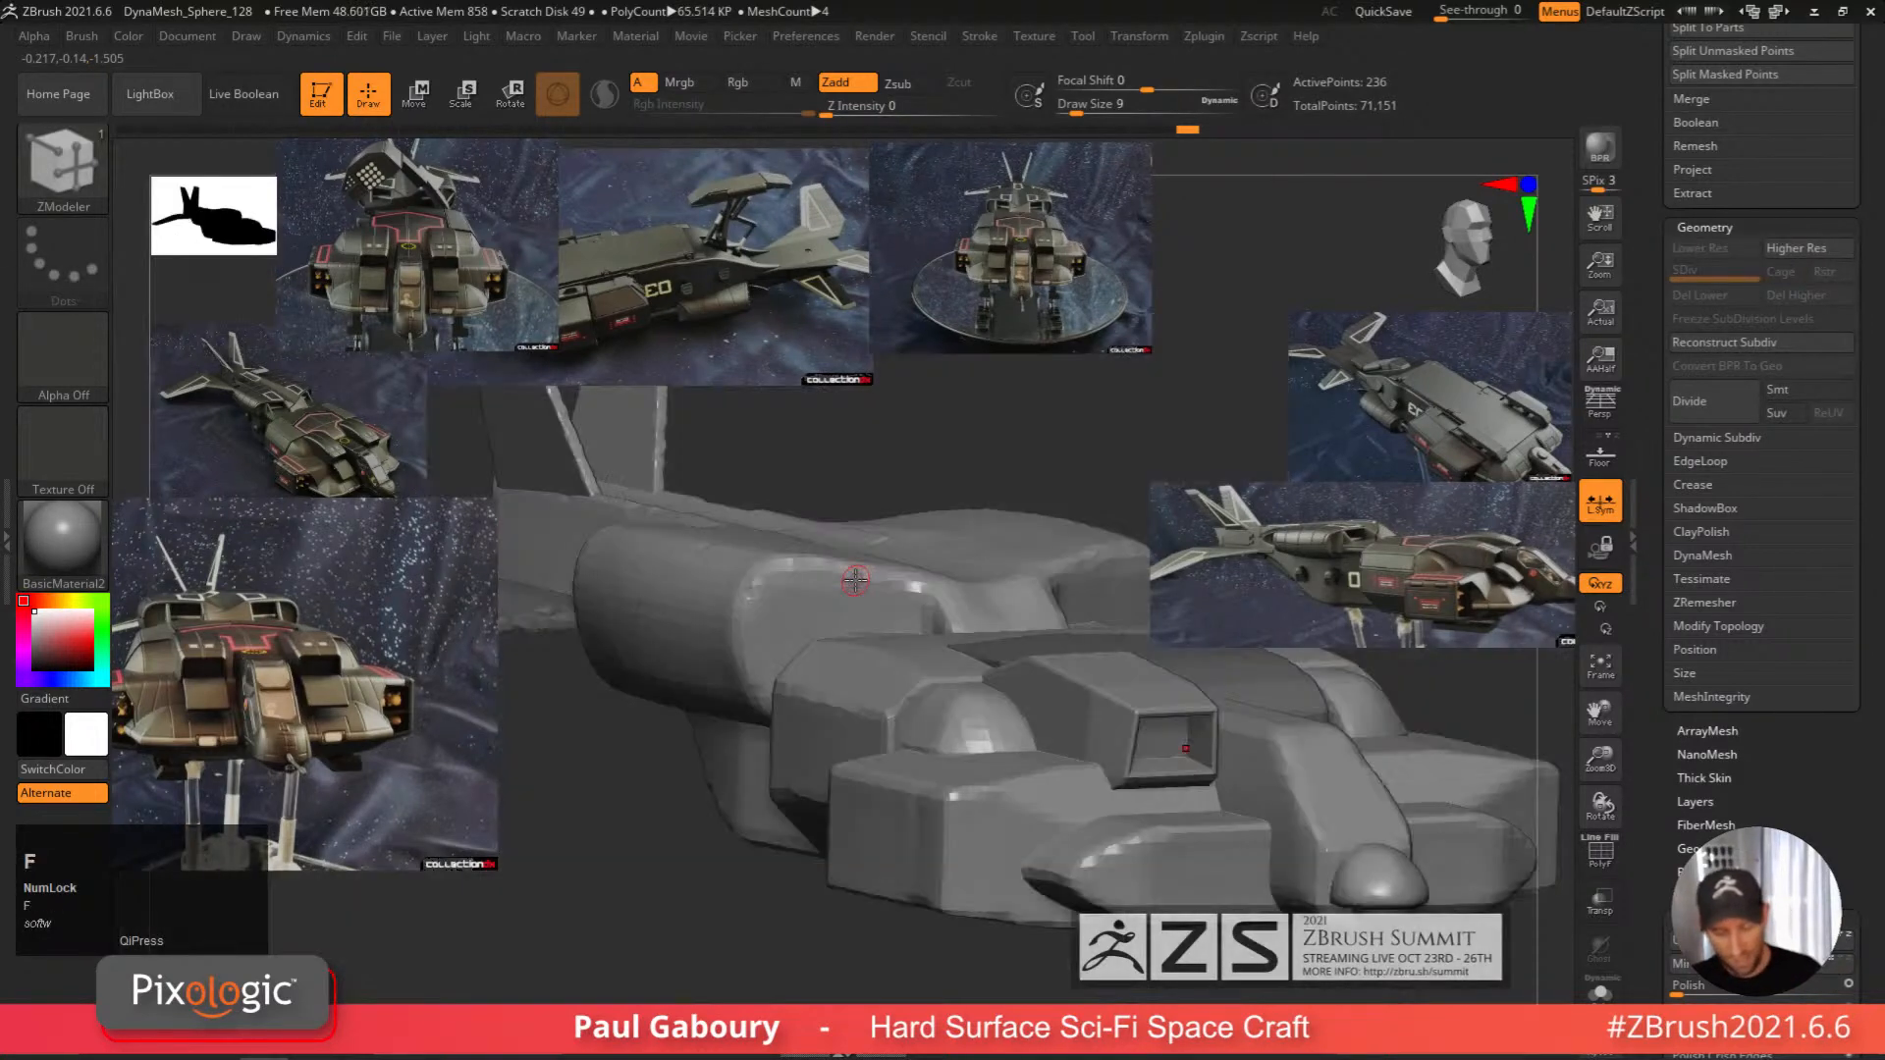
right_click_drag(1170, 797, 1128, 832, "alt")
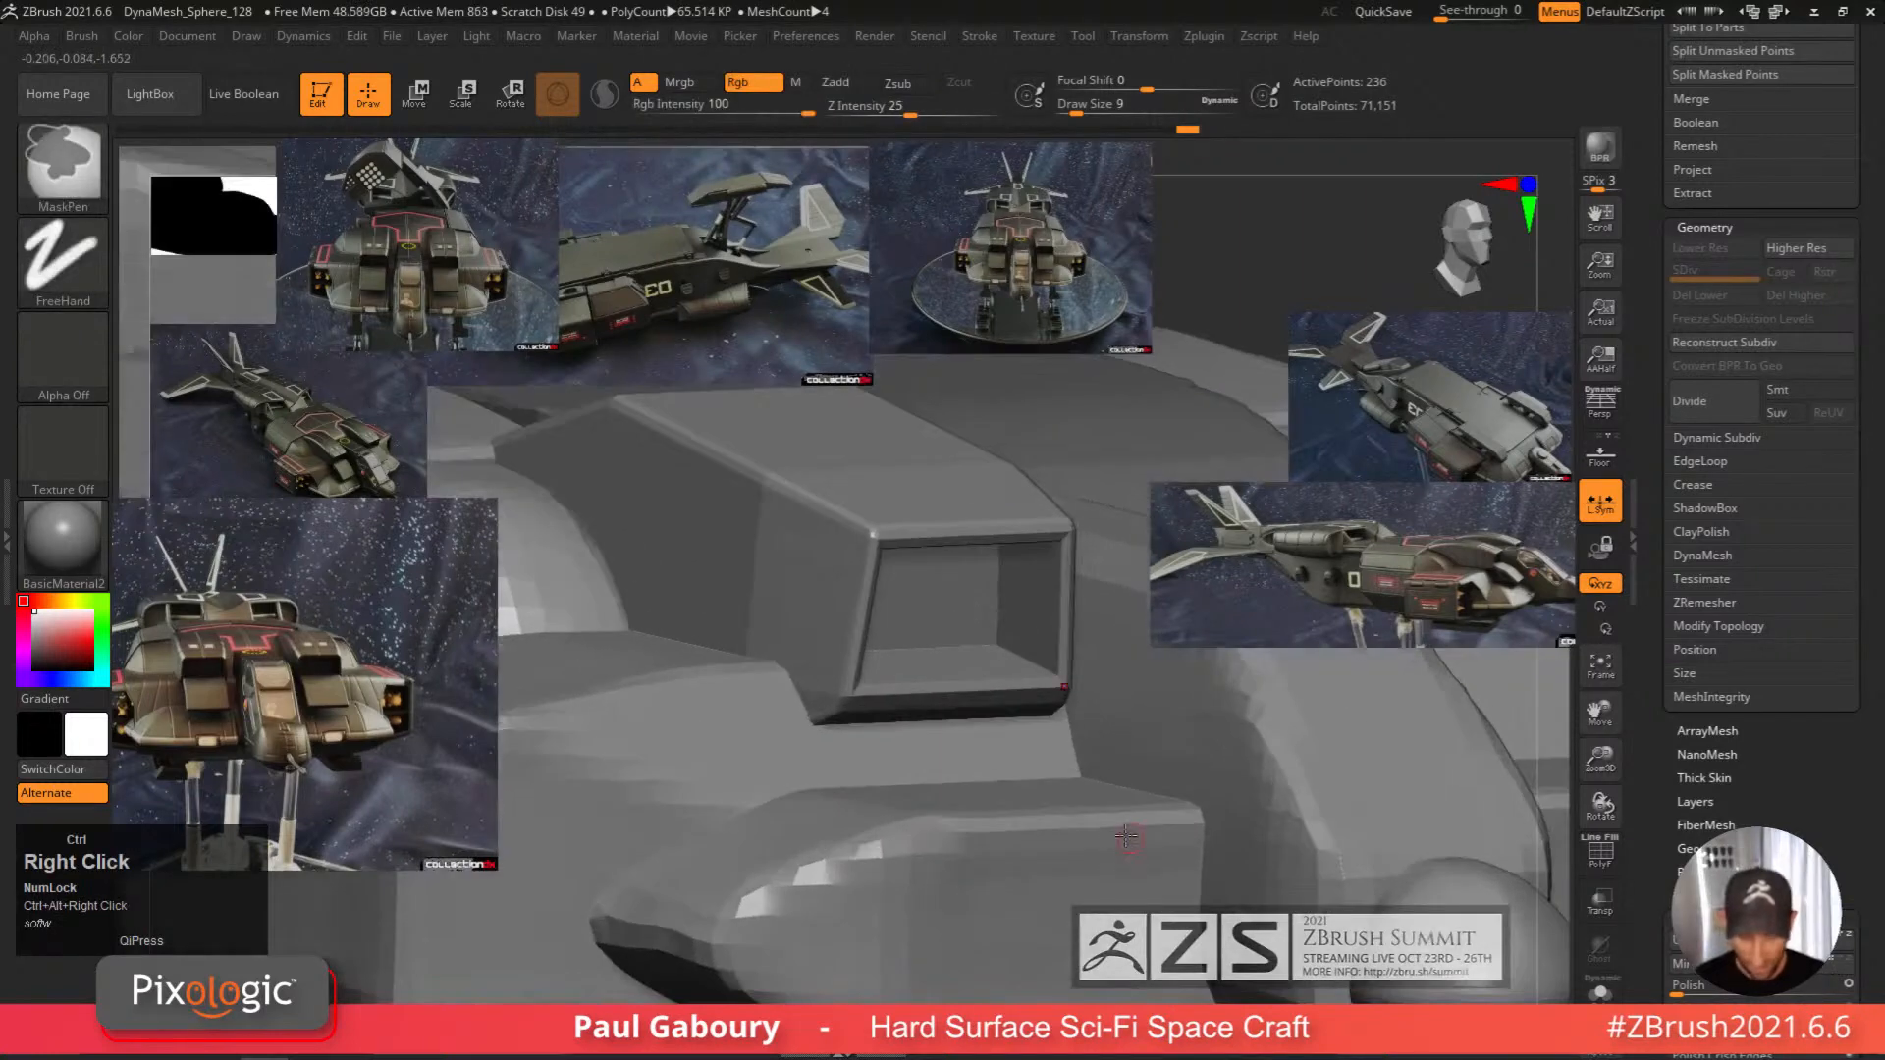
Set the ZModeler polygon QMesh target to A Single Poly on the floor of the intake opening.
key("shift+f")
right_click_drag(1025, 747, 1038, 793)
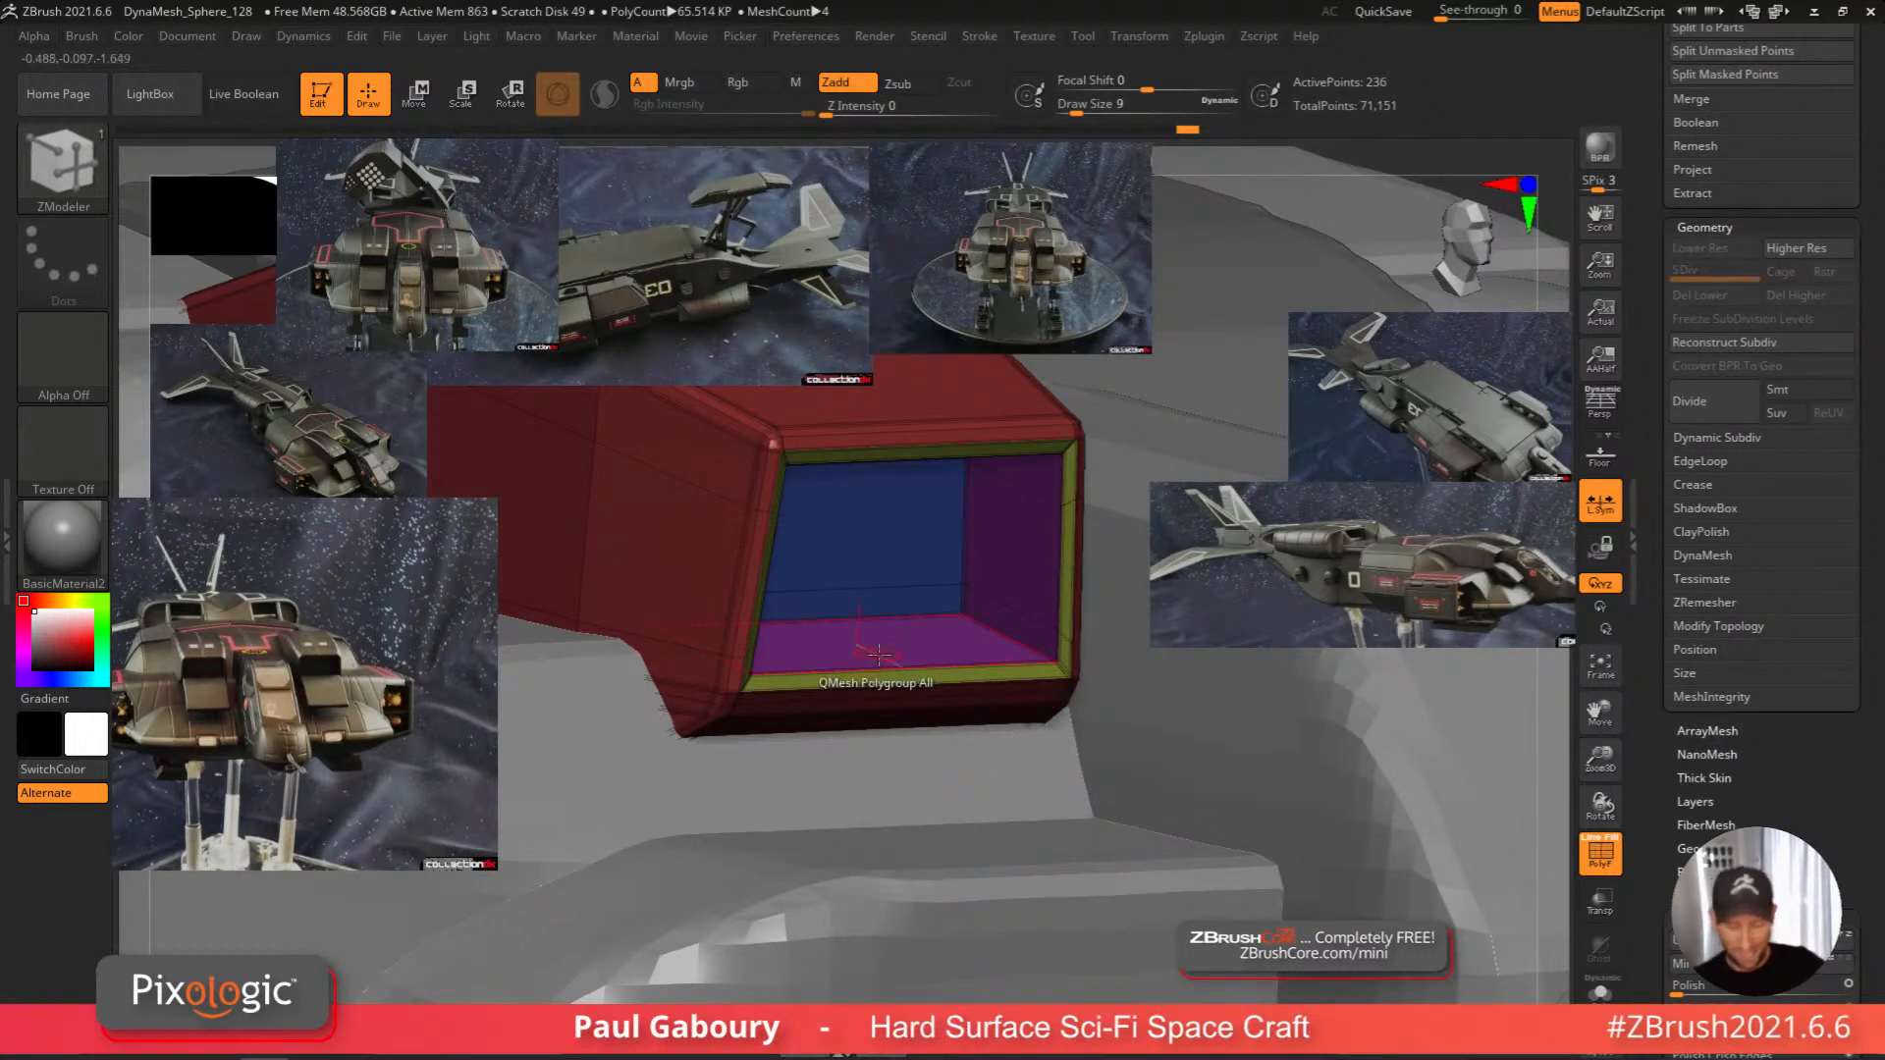
key("space")
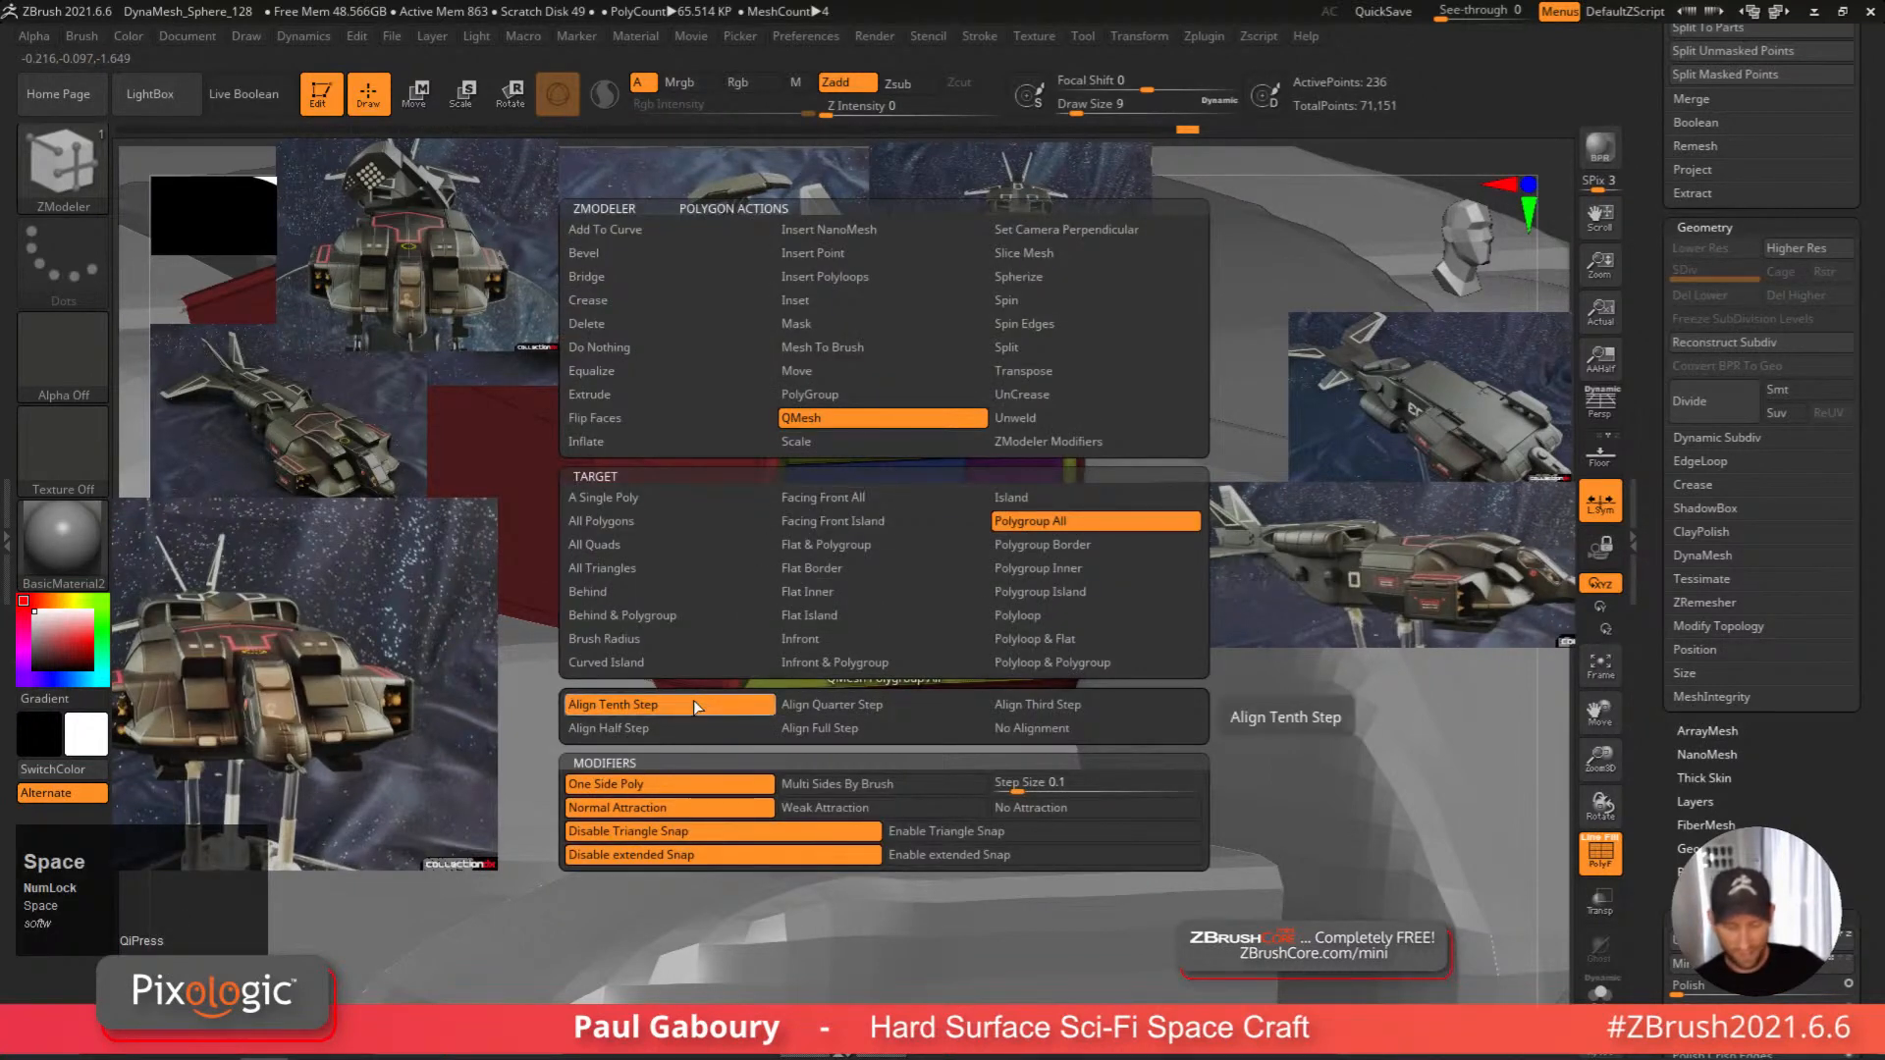
left_click(680, 499)
Try raising the floor of the intake opening with QMesh and check it with the Dynamic Subdiv preview on and off.
left_click(909, 659)
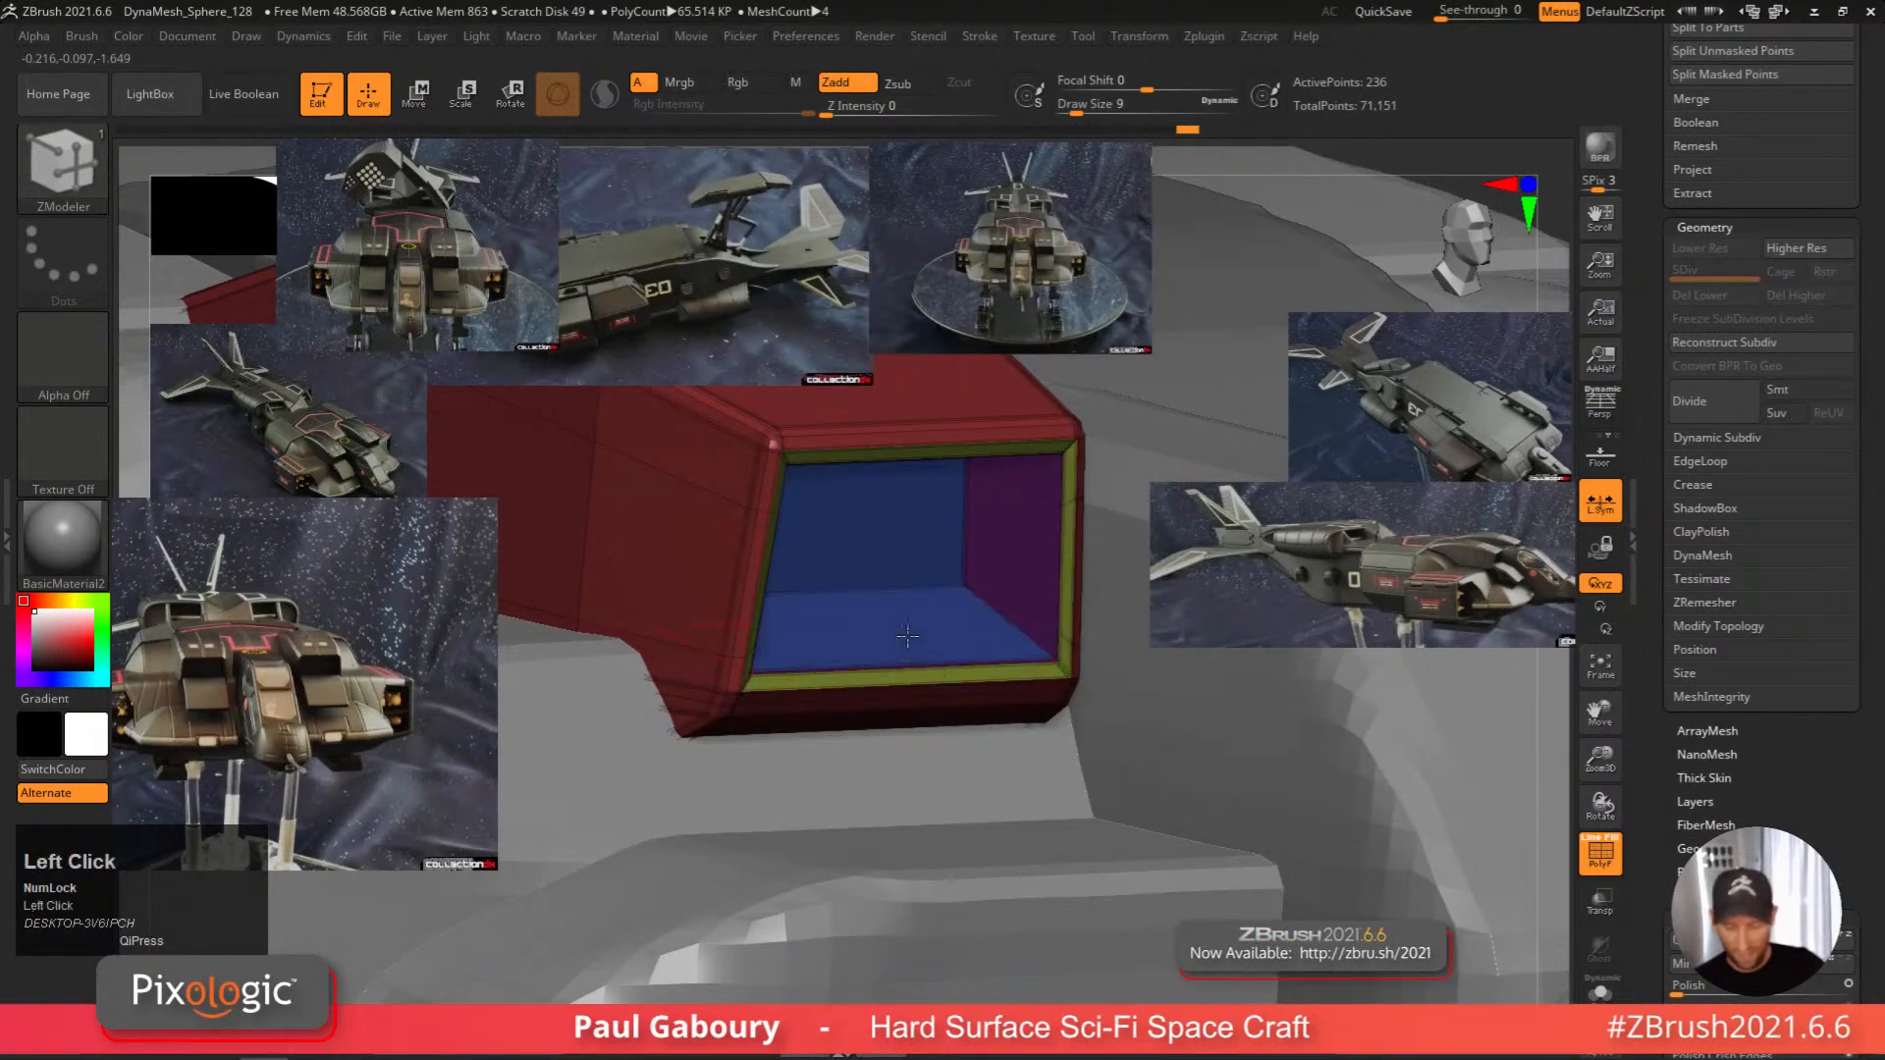
right_click(1120, 829, "ctrl")
right_click_drag(1121, 830, 1081, 782, "ctrl")
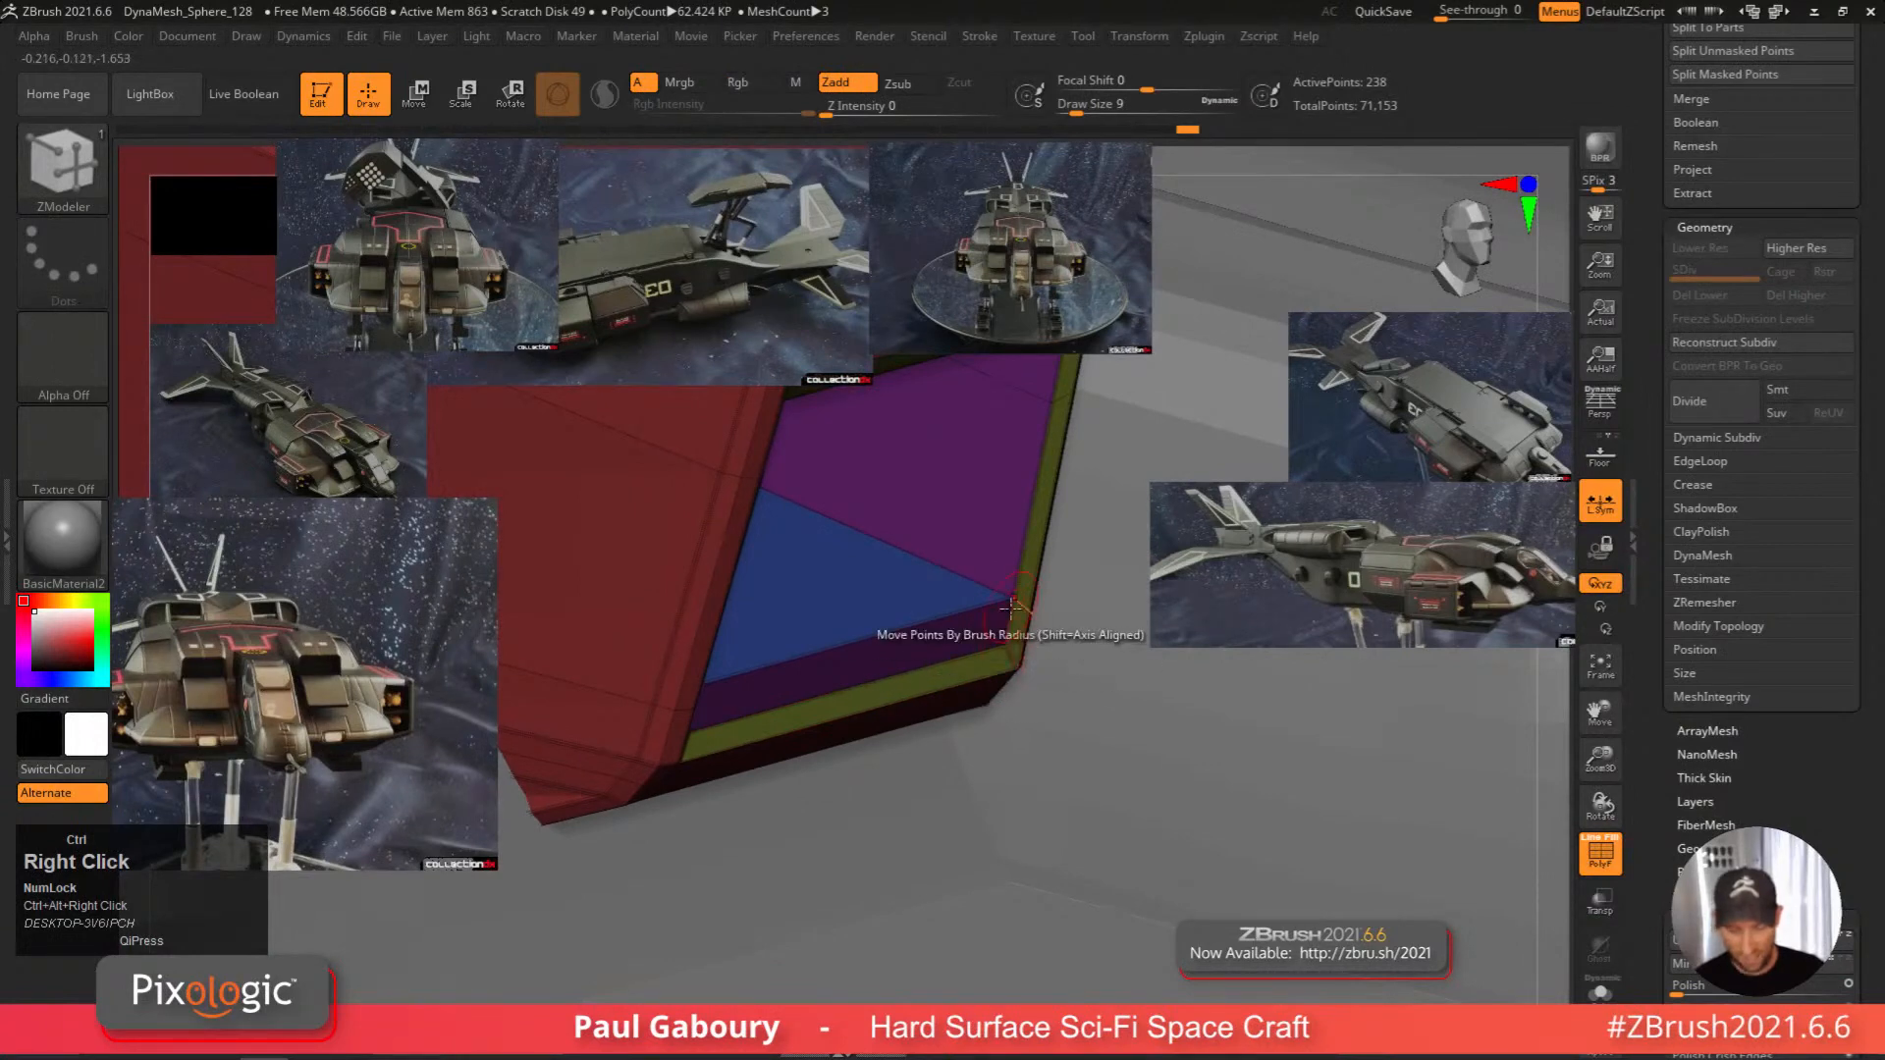
key("ctrl+d")
key("shift+f")
right_click_drag(1033, 833, 978, 715, "ctrl")
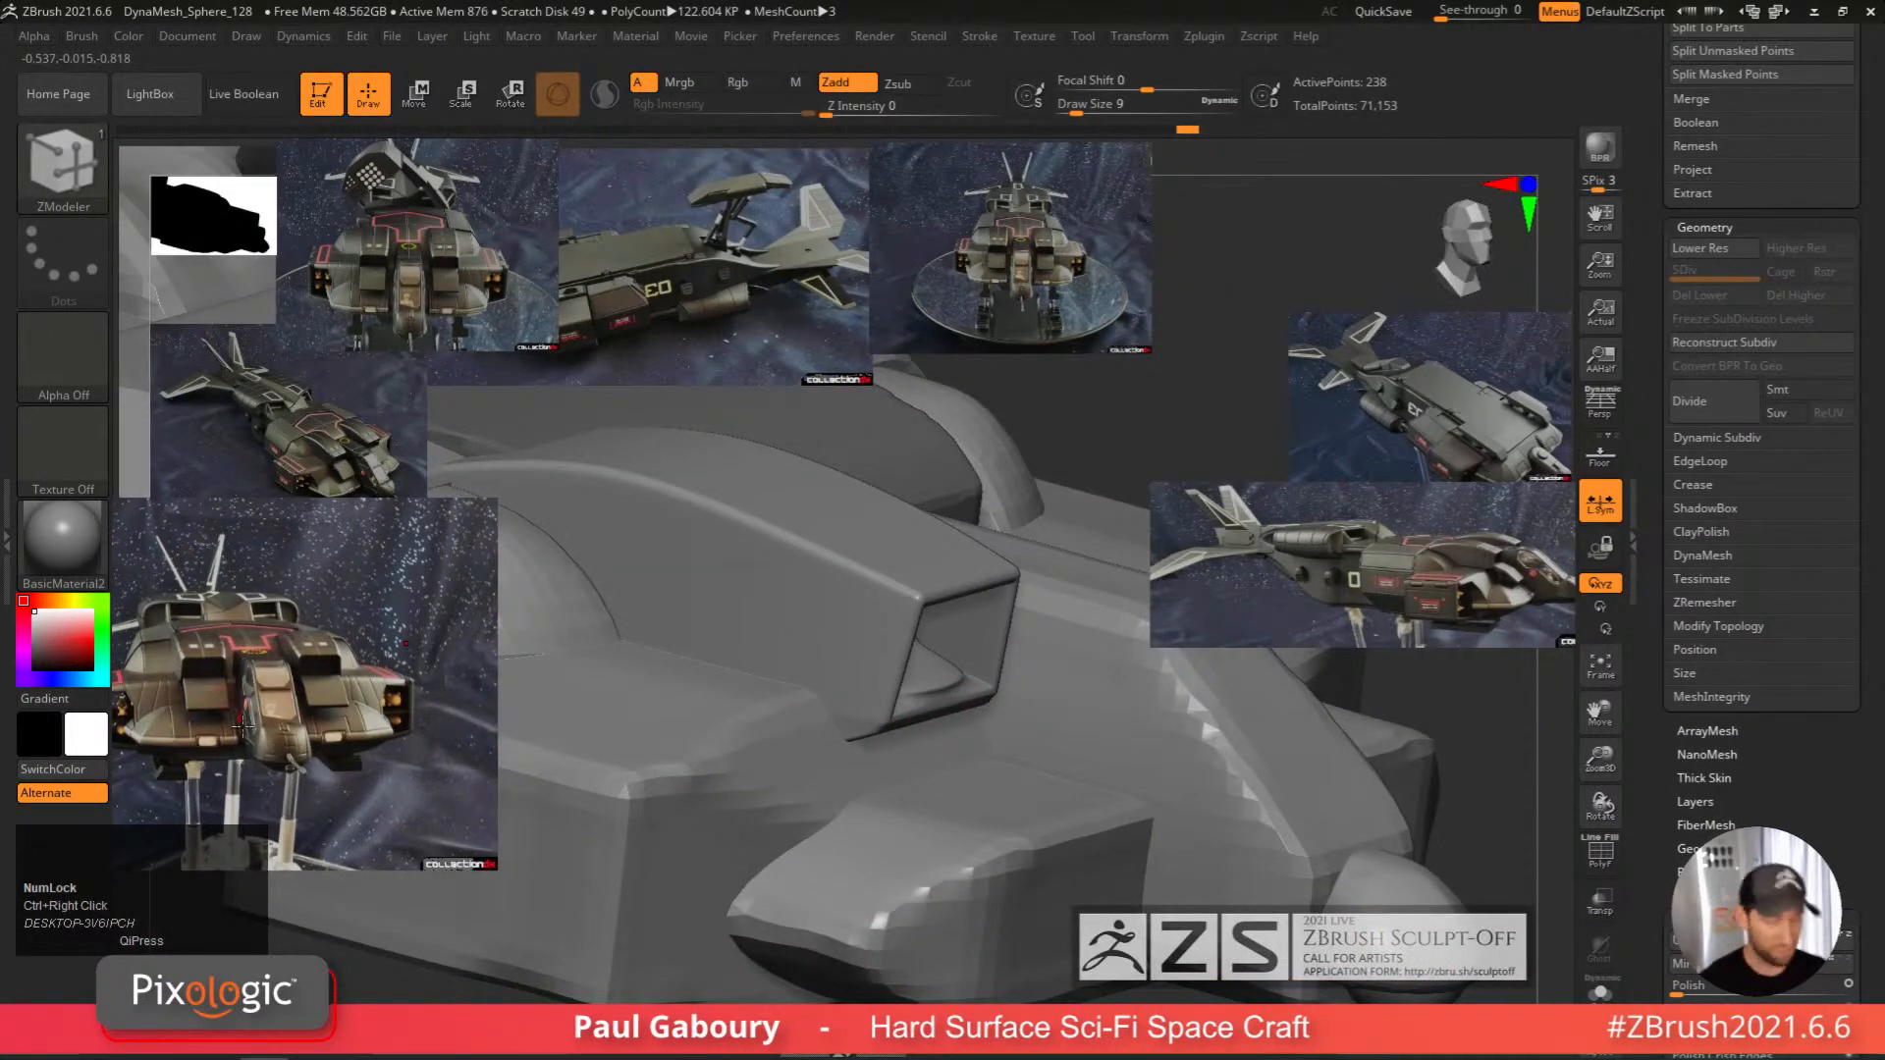
key("shift+d")
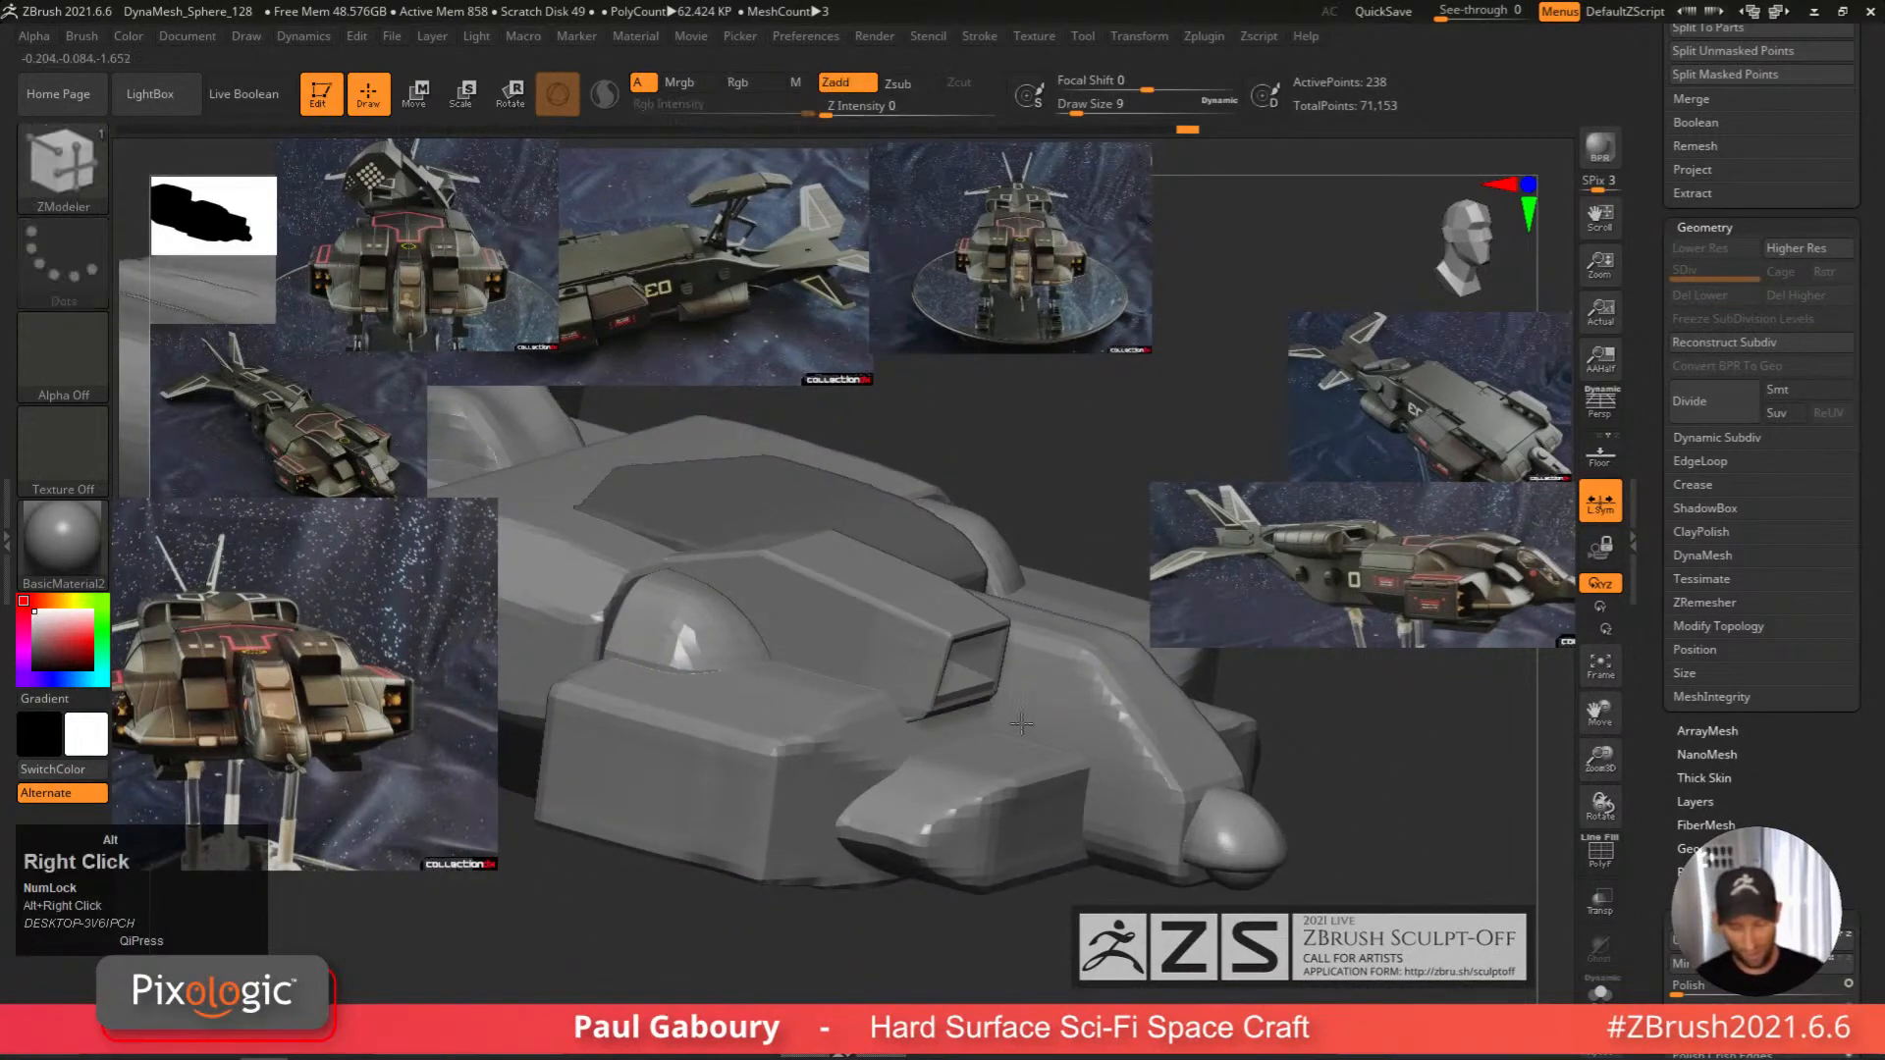
right_click_drag(1022, 723, 954, 768, "ctrl")
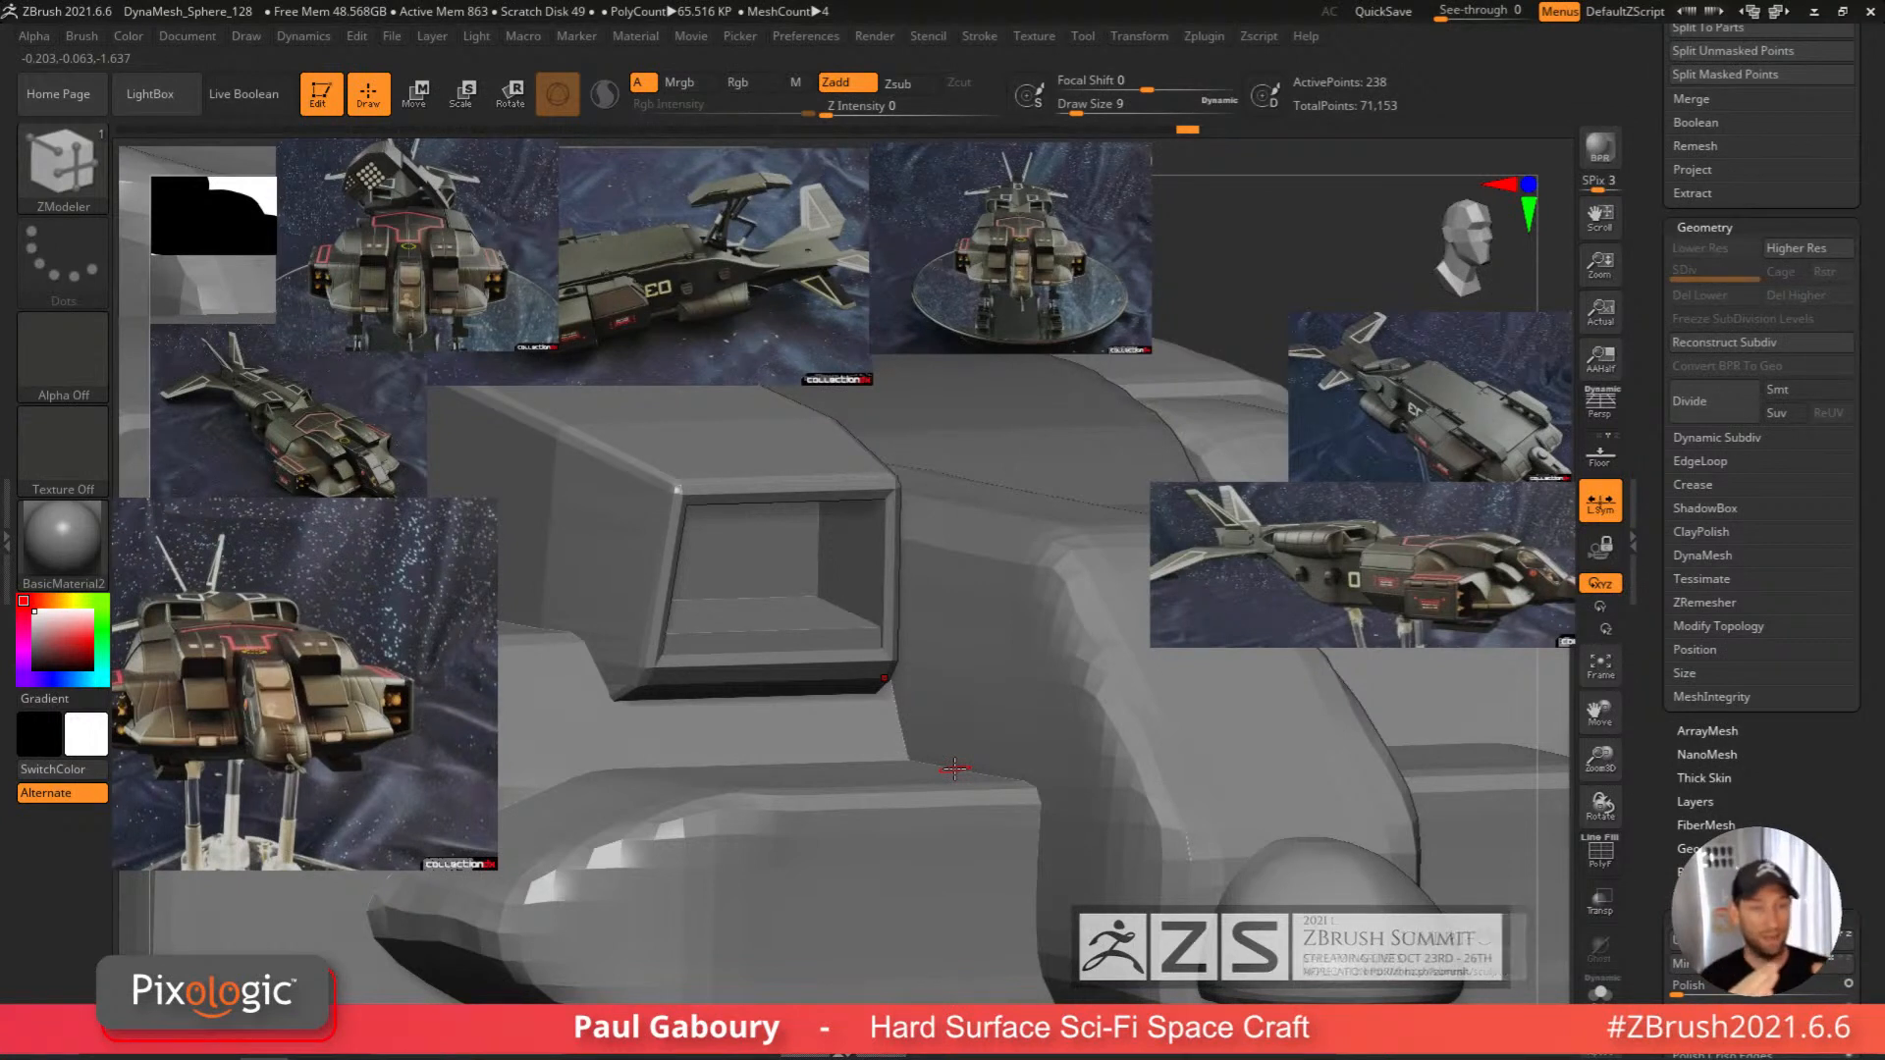
key("ctrl+z")
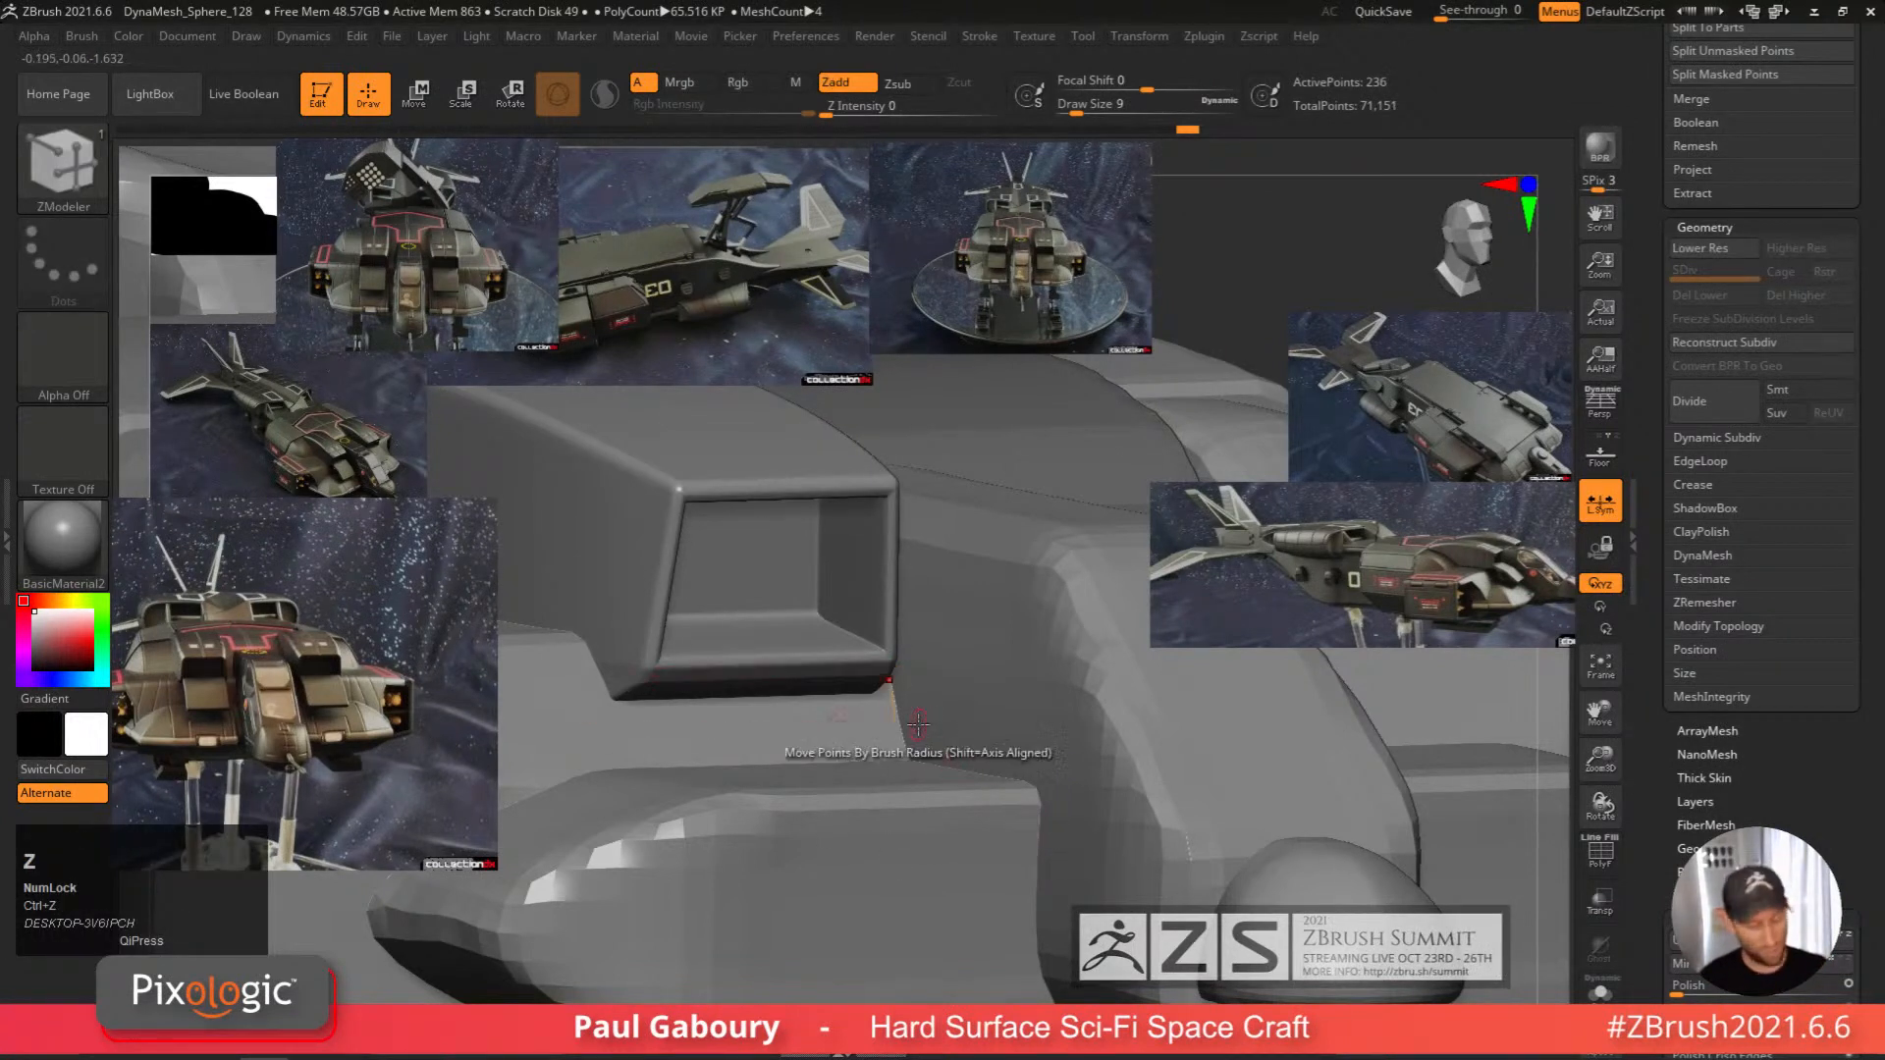
Try pulling the purple floor polygon out of the intake opening as a slab with QMesh and inspect it from several angles.
key("shift+d")
right_click_drag(919, 728, 982, 738, "ctrl")
key("shift+f")
right_click_drag(797, 624, 854, 625, "alt")
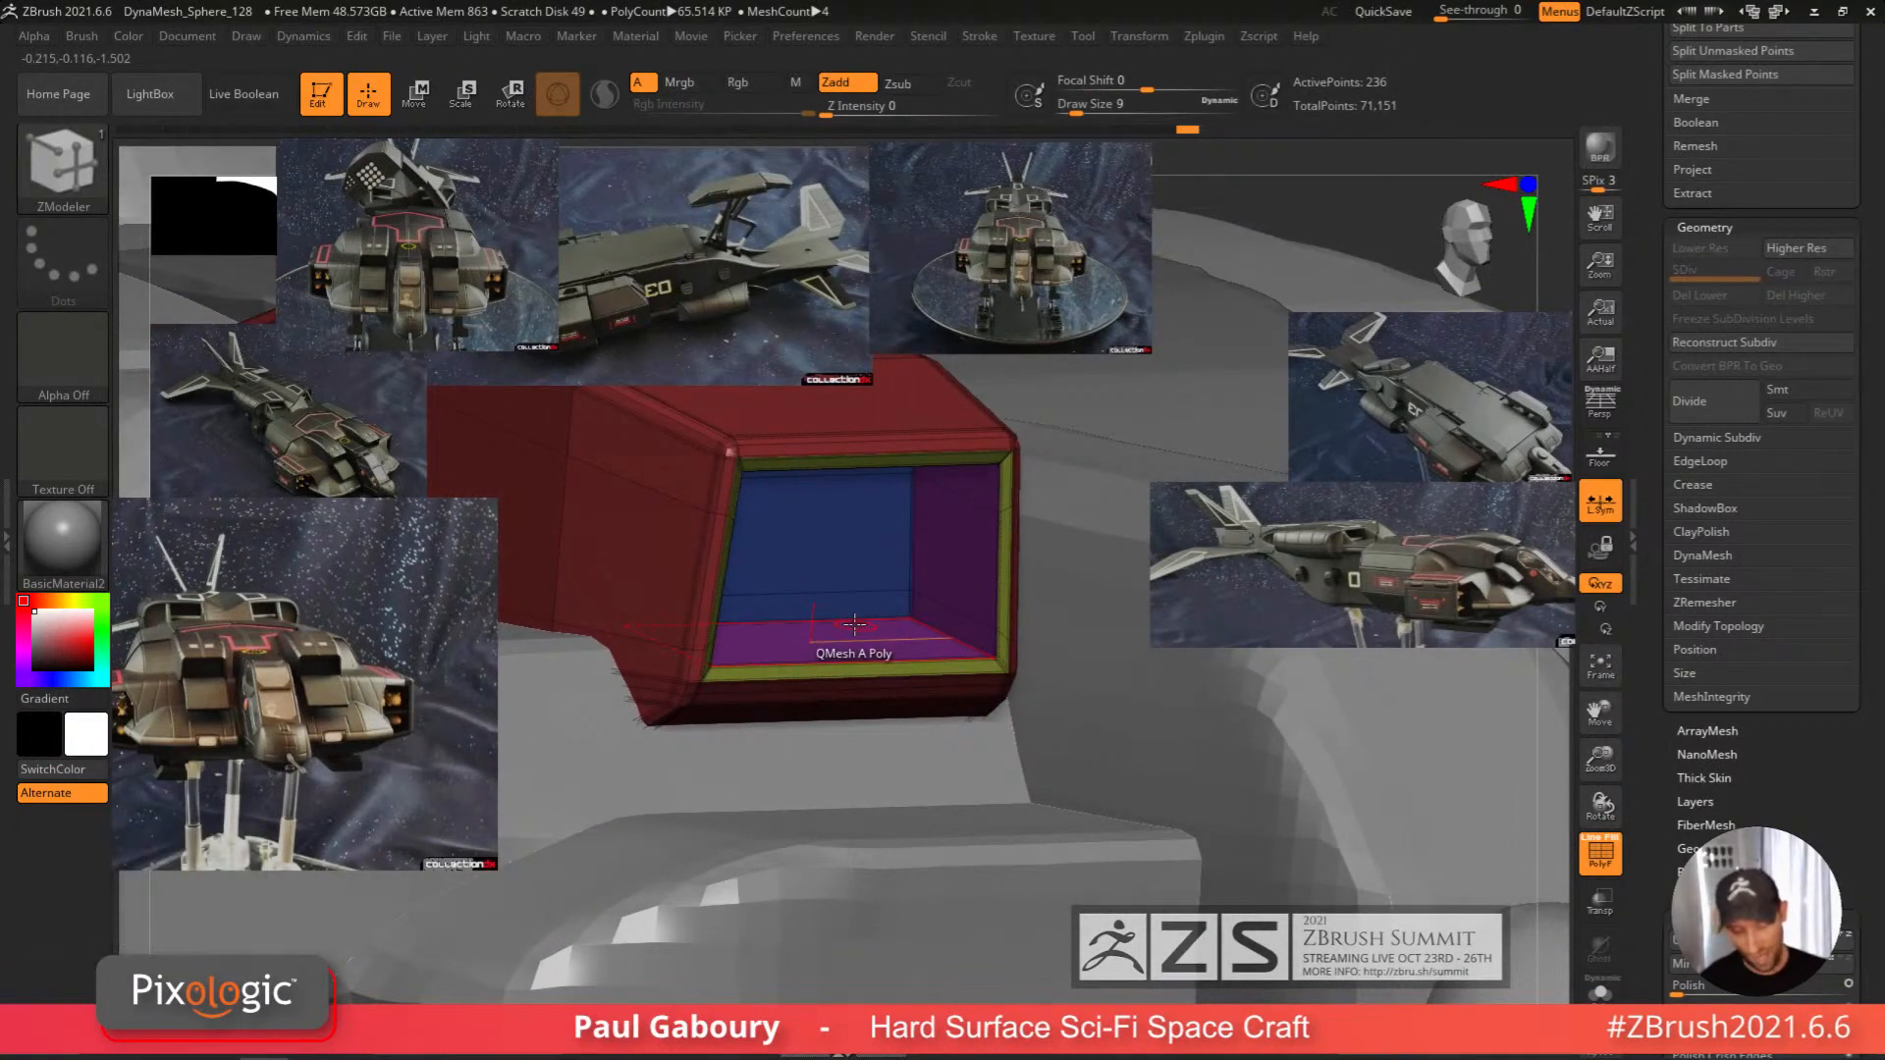
left_click(796, 608, "ctrl")
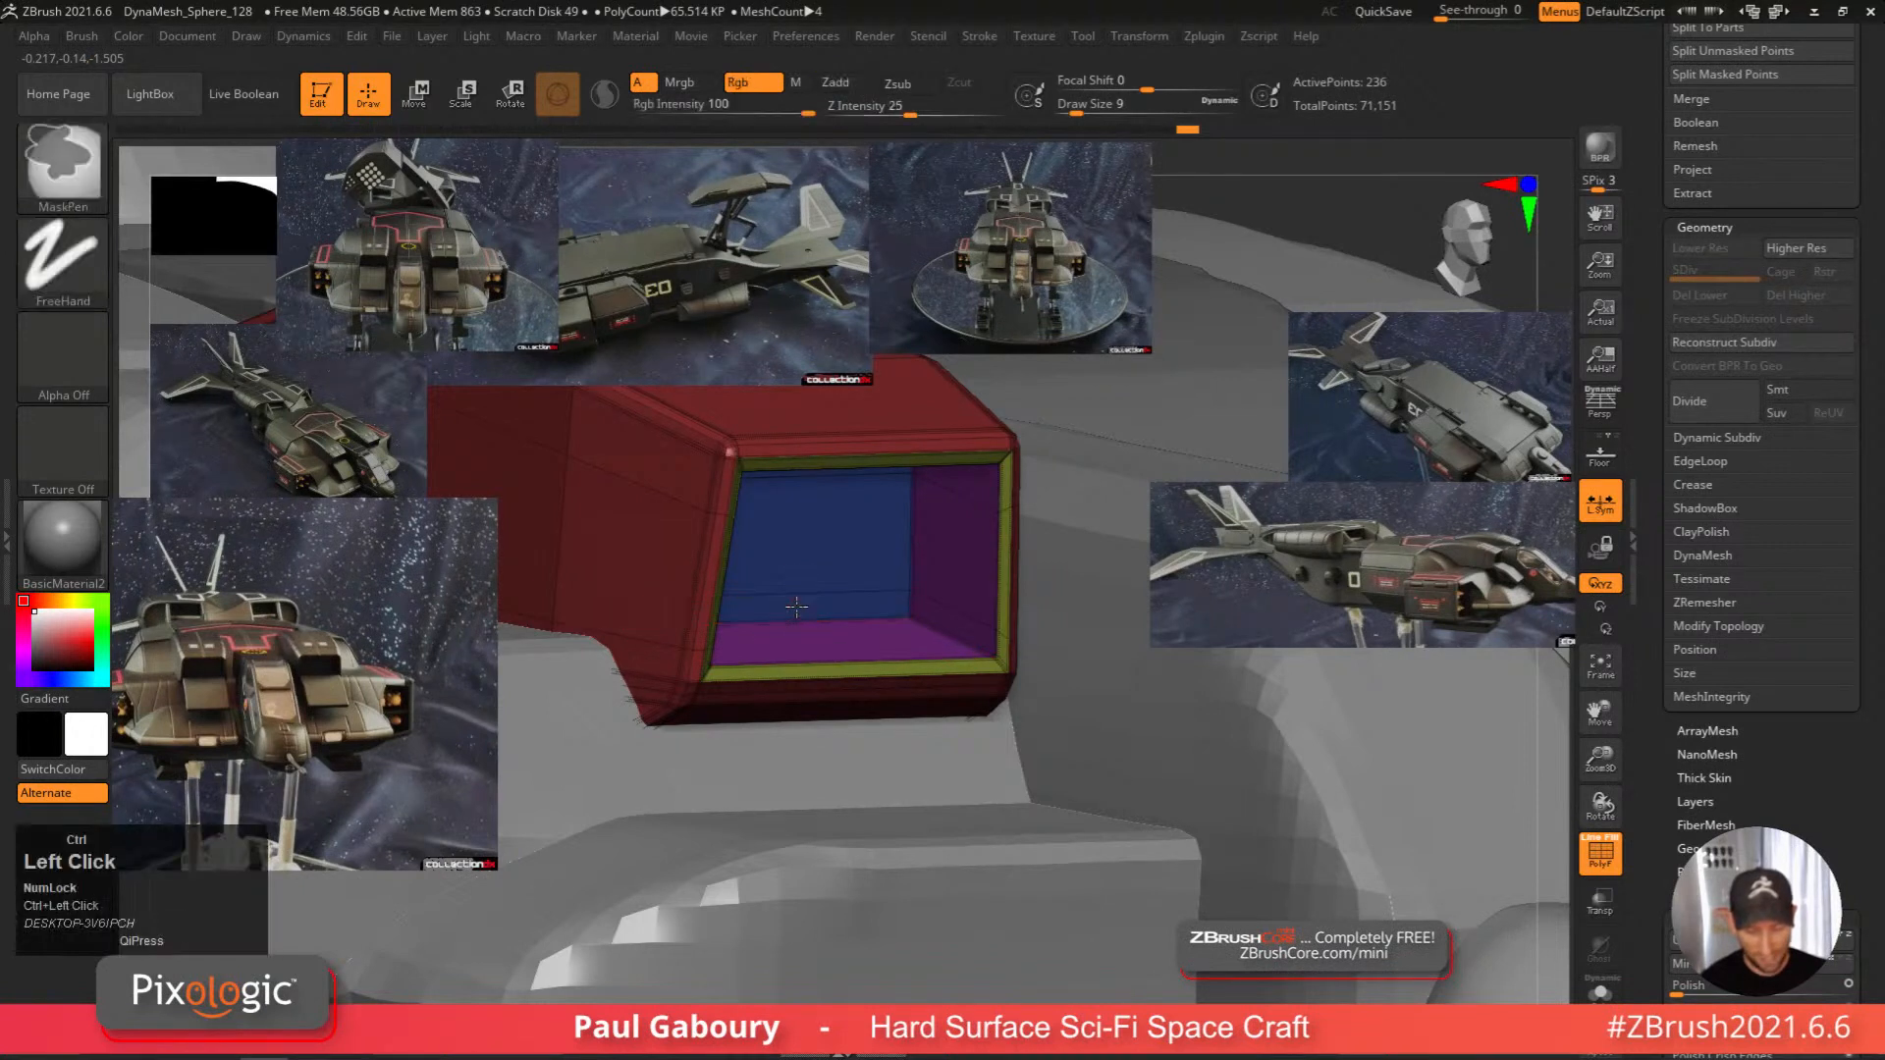
mouse_move(814, 606)
left_mouse_down()
mouse_move(919, 693)
mouse_move(1146, 801)
mouse_move(903, 725)
left_mouse_up()
left_click_drag(841, 631, 1004, 711)
right_click_drag(1004, 711, 947, 798, "ctrl")
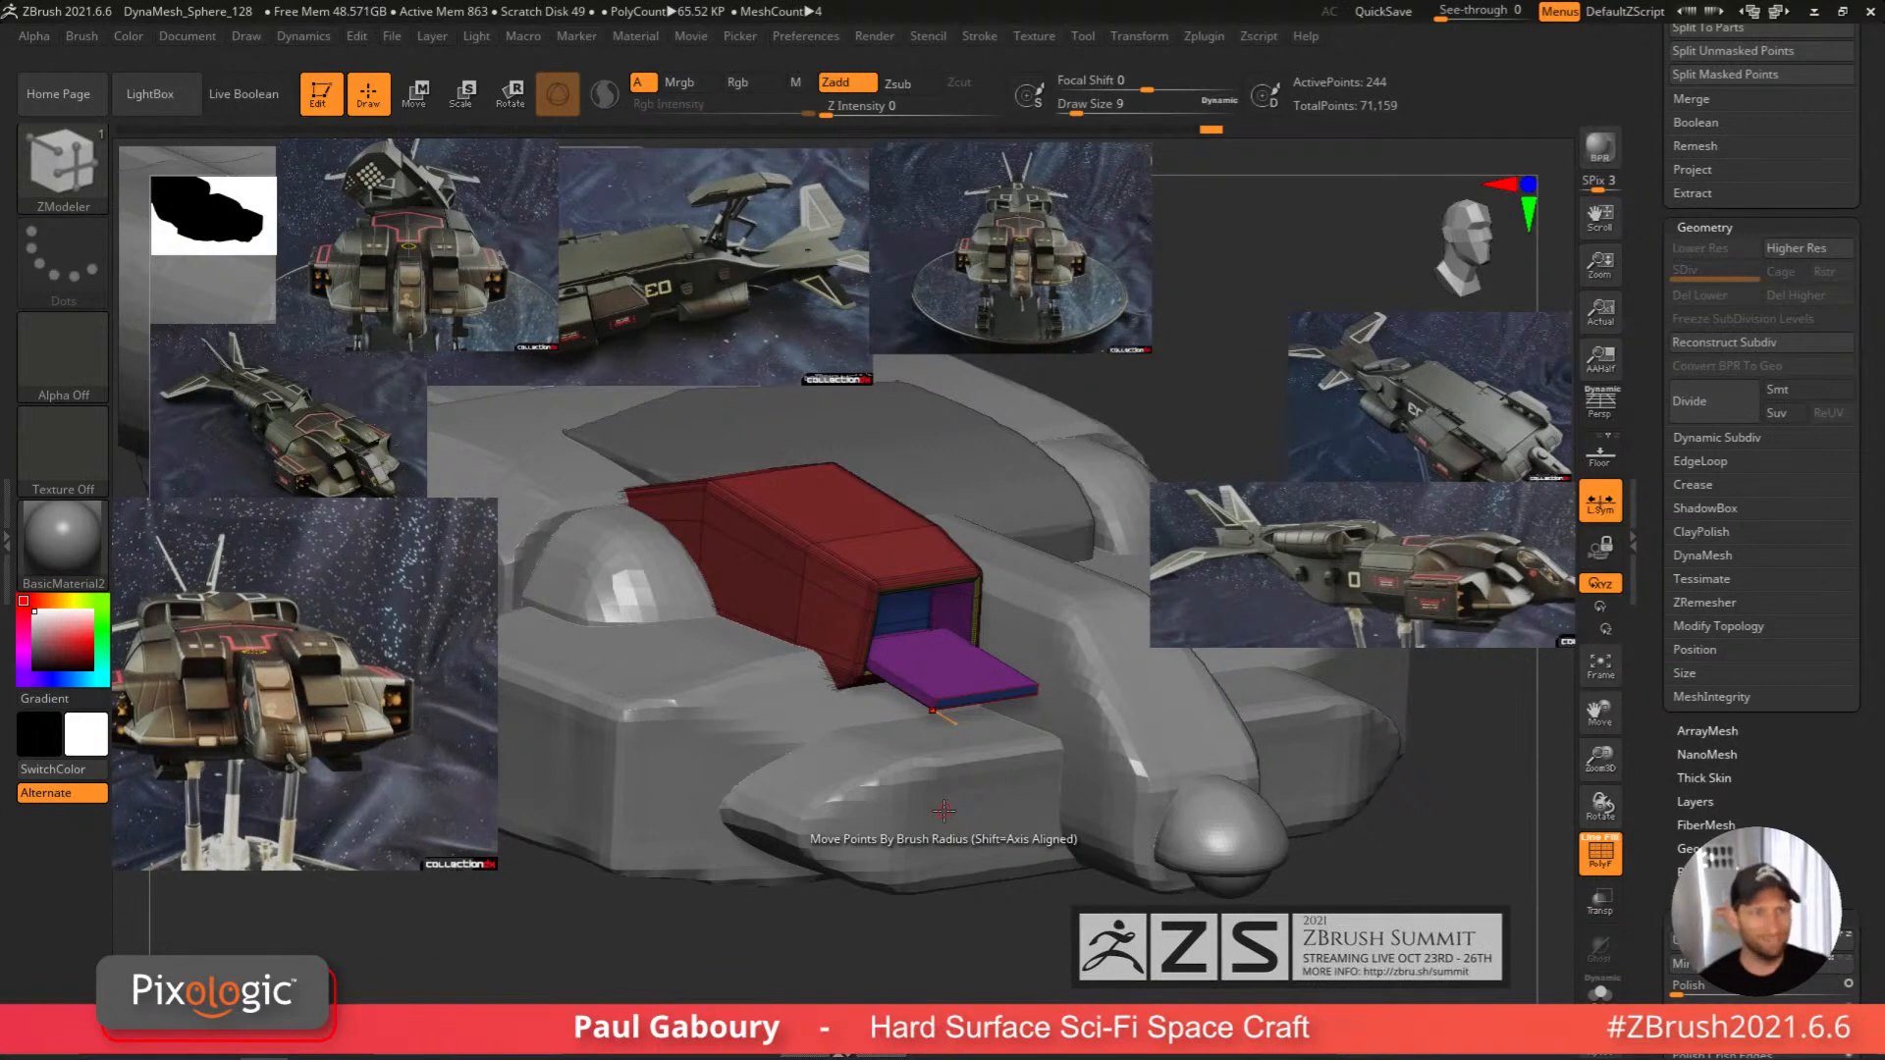
right_click_drag(932, 560, 712, 579)
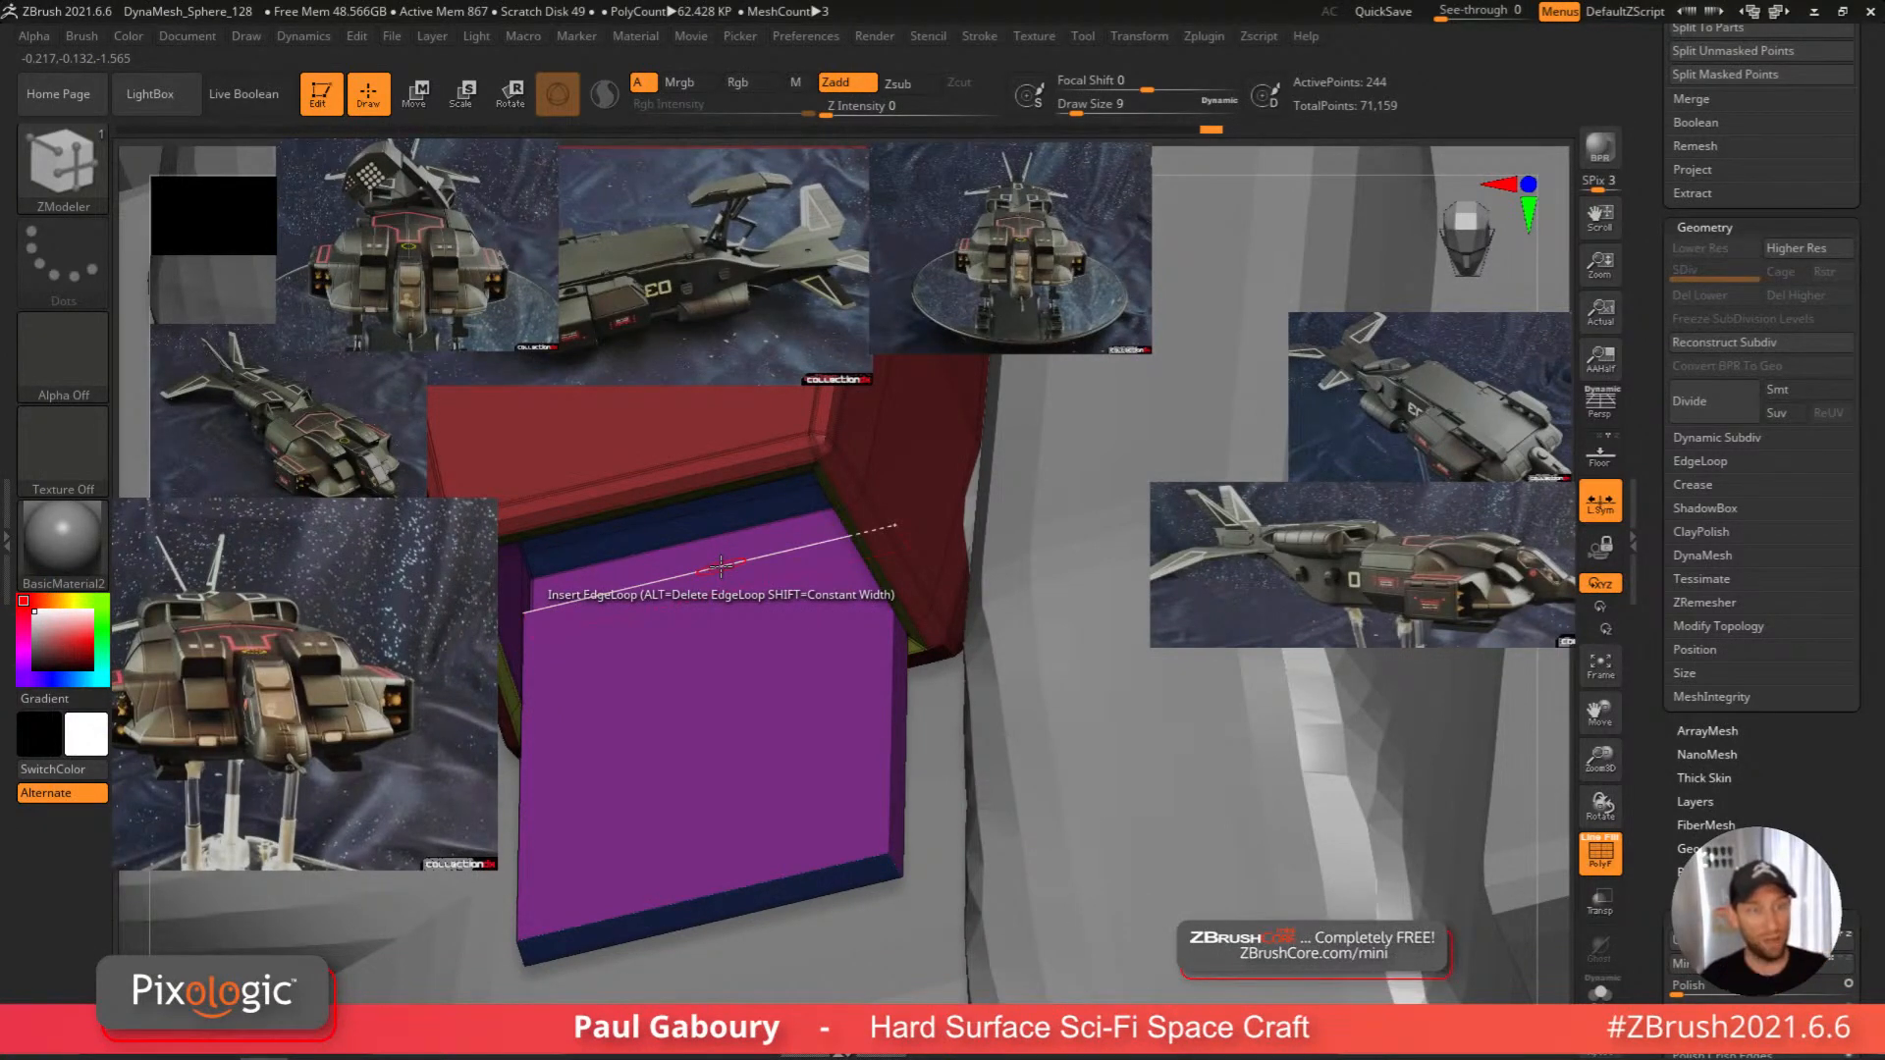
right_click_drag(898, 800, 978, 691)
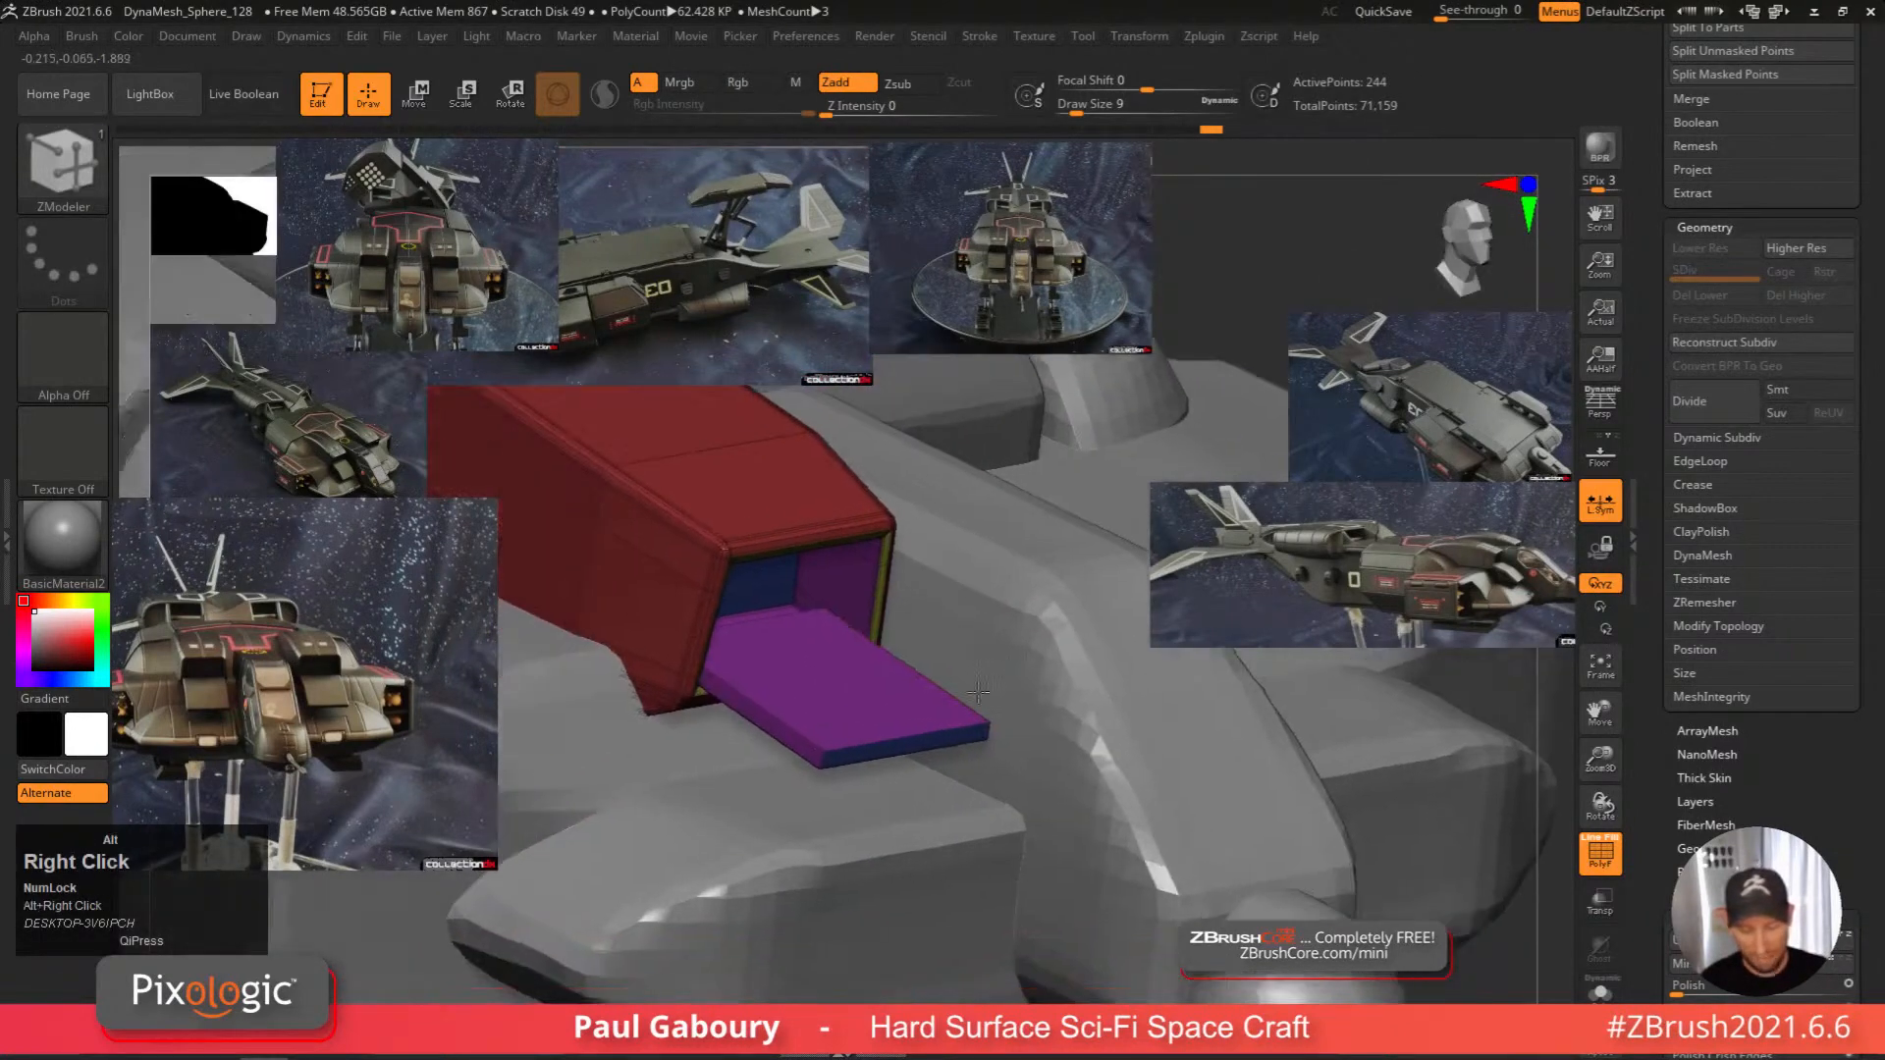
key("ctrl+z")
key("ctrl+z")
Raise the single floor polygon inside the intake opening slightly with QMesh to form a step behind the yellow rim.
right_click_drag(905, 749, 1085, 717)
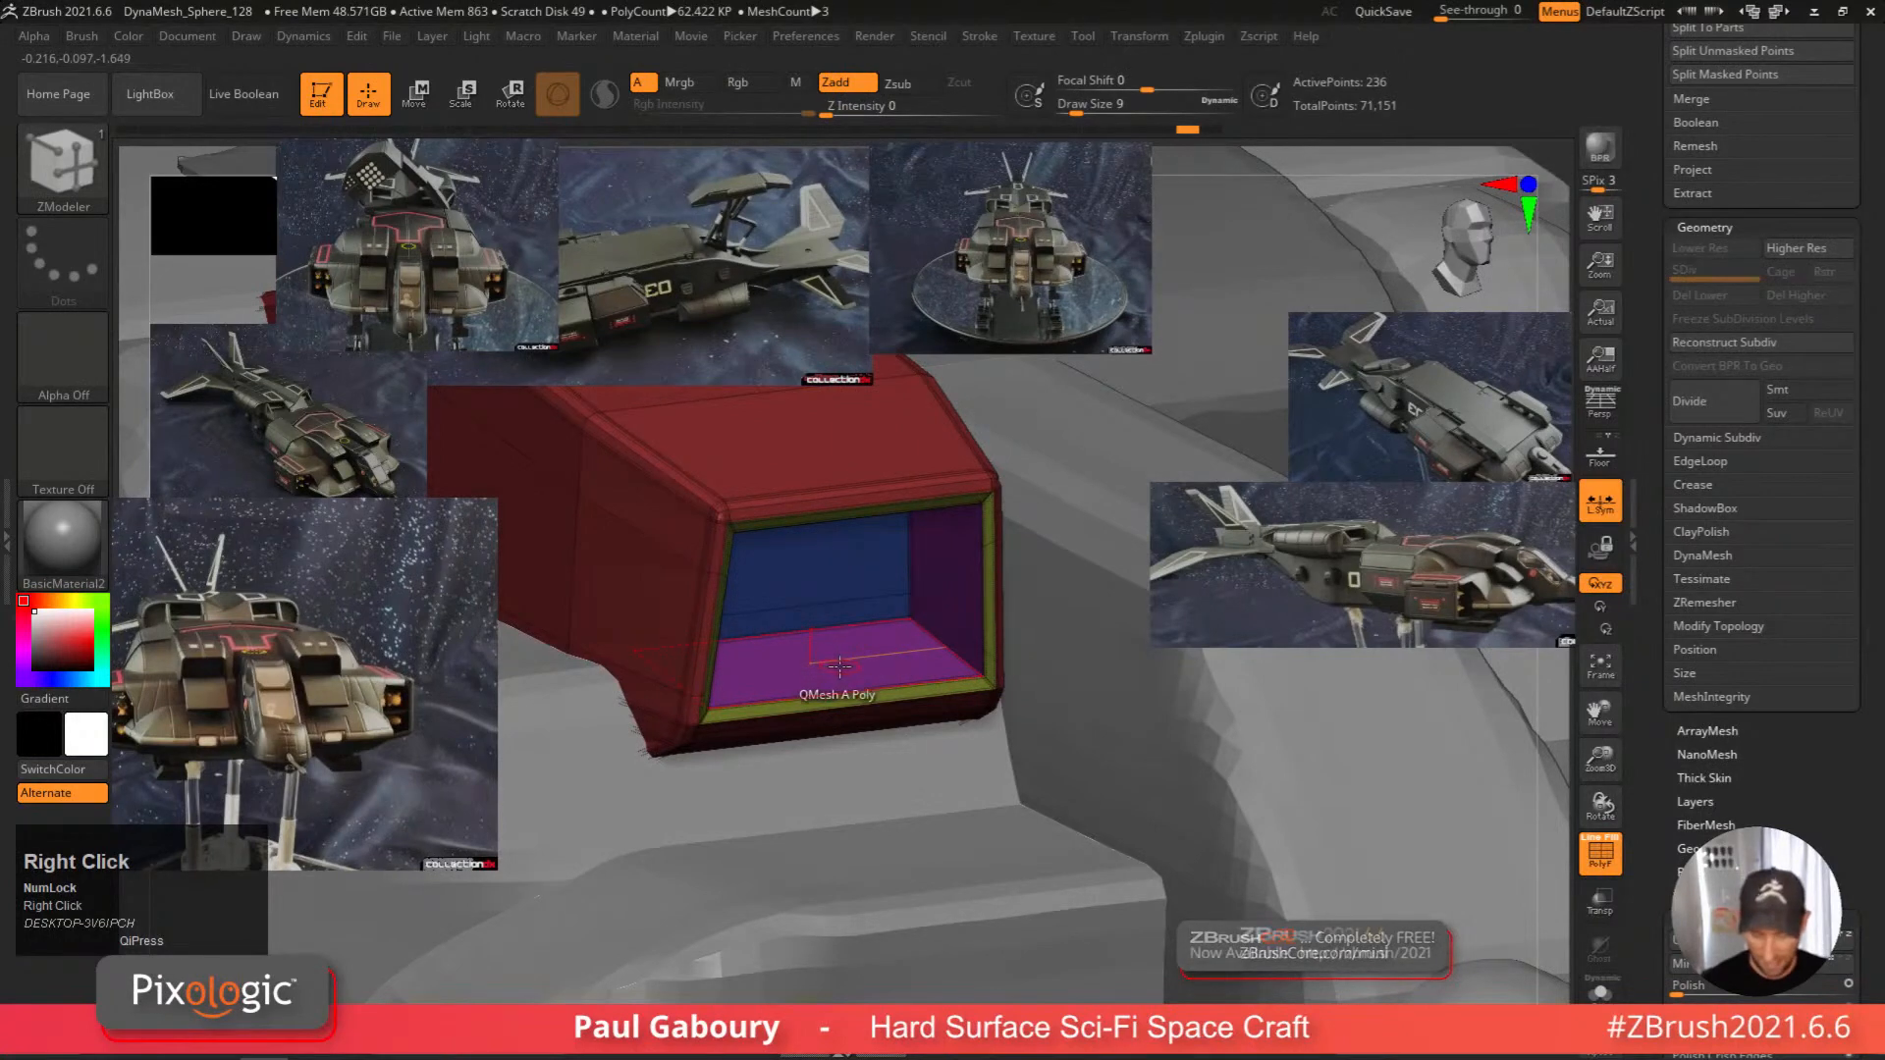
left_click_drag(830, 673, 847, 625)
right_click_drag(846, 624, 769, 667)
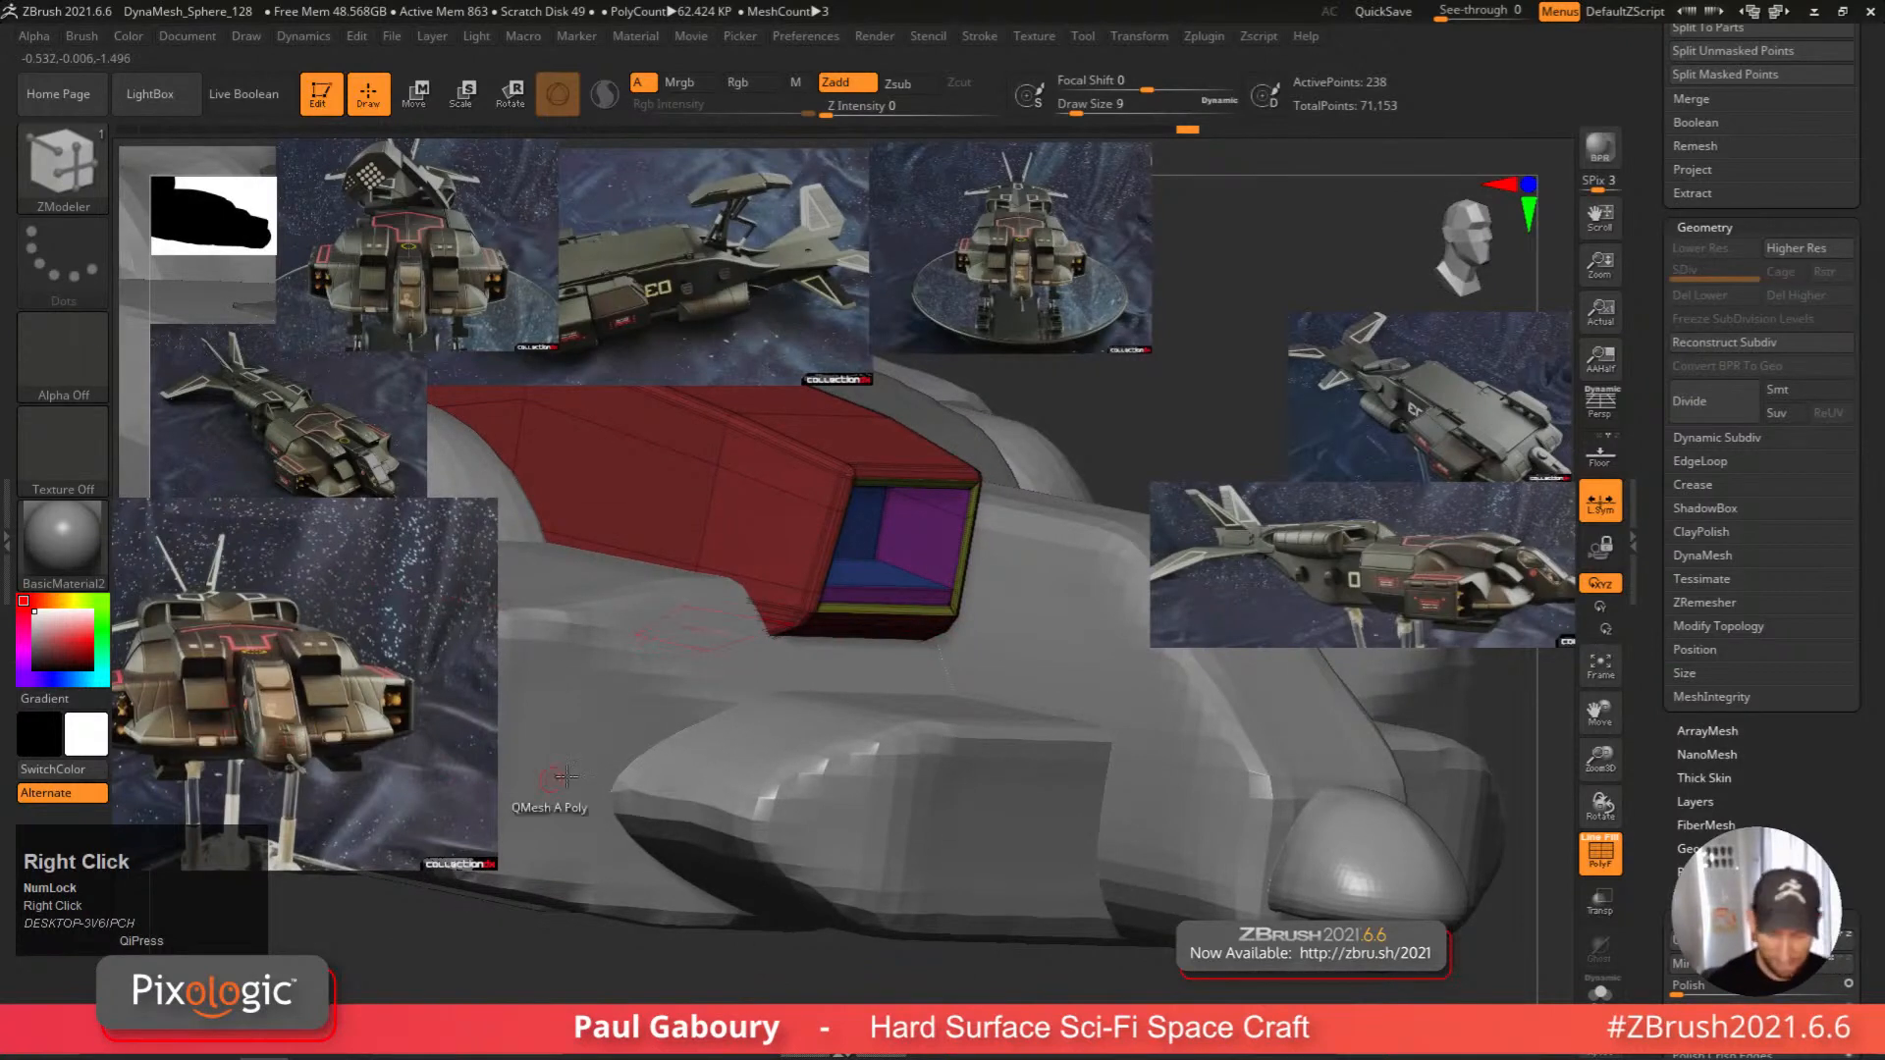
Try detaching the narrow purple front face of the raised floor and moving it out of the opening with a different polygroup.
left_click_drag(889, 597, 976, 706, "ctrl")
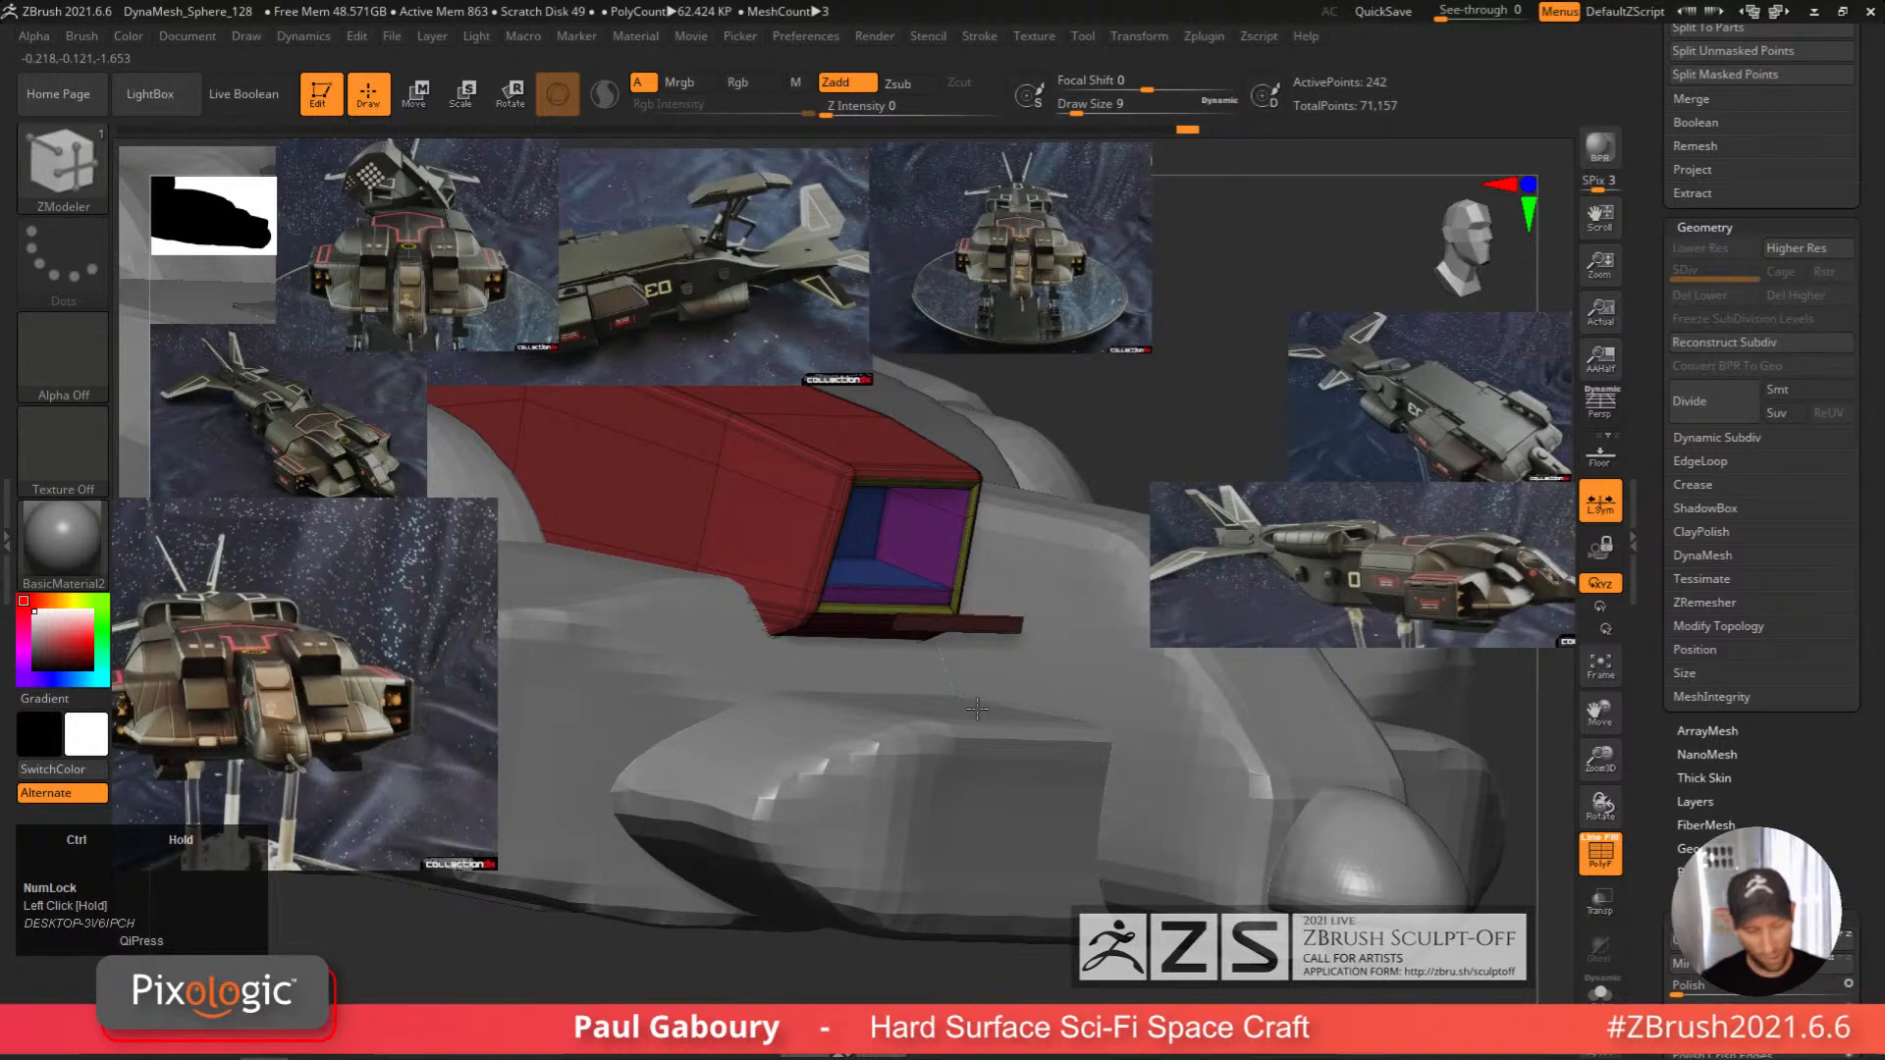
key("alt")
left_click_drag(977, 709, 977, 708, "ctrl")
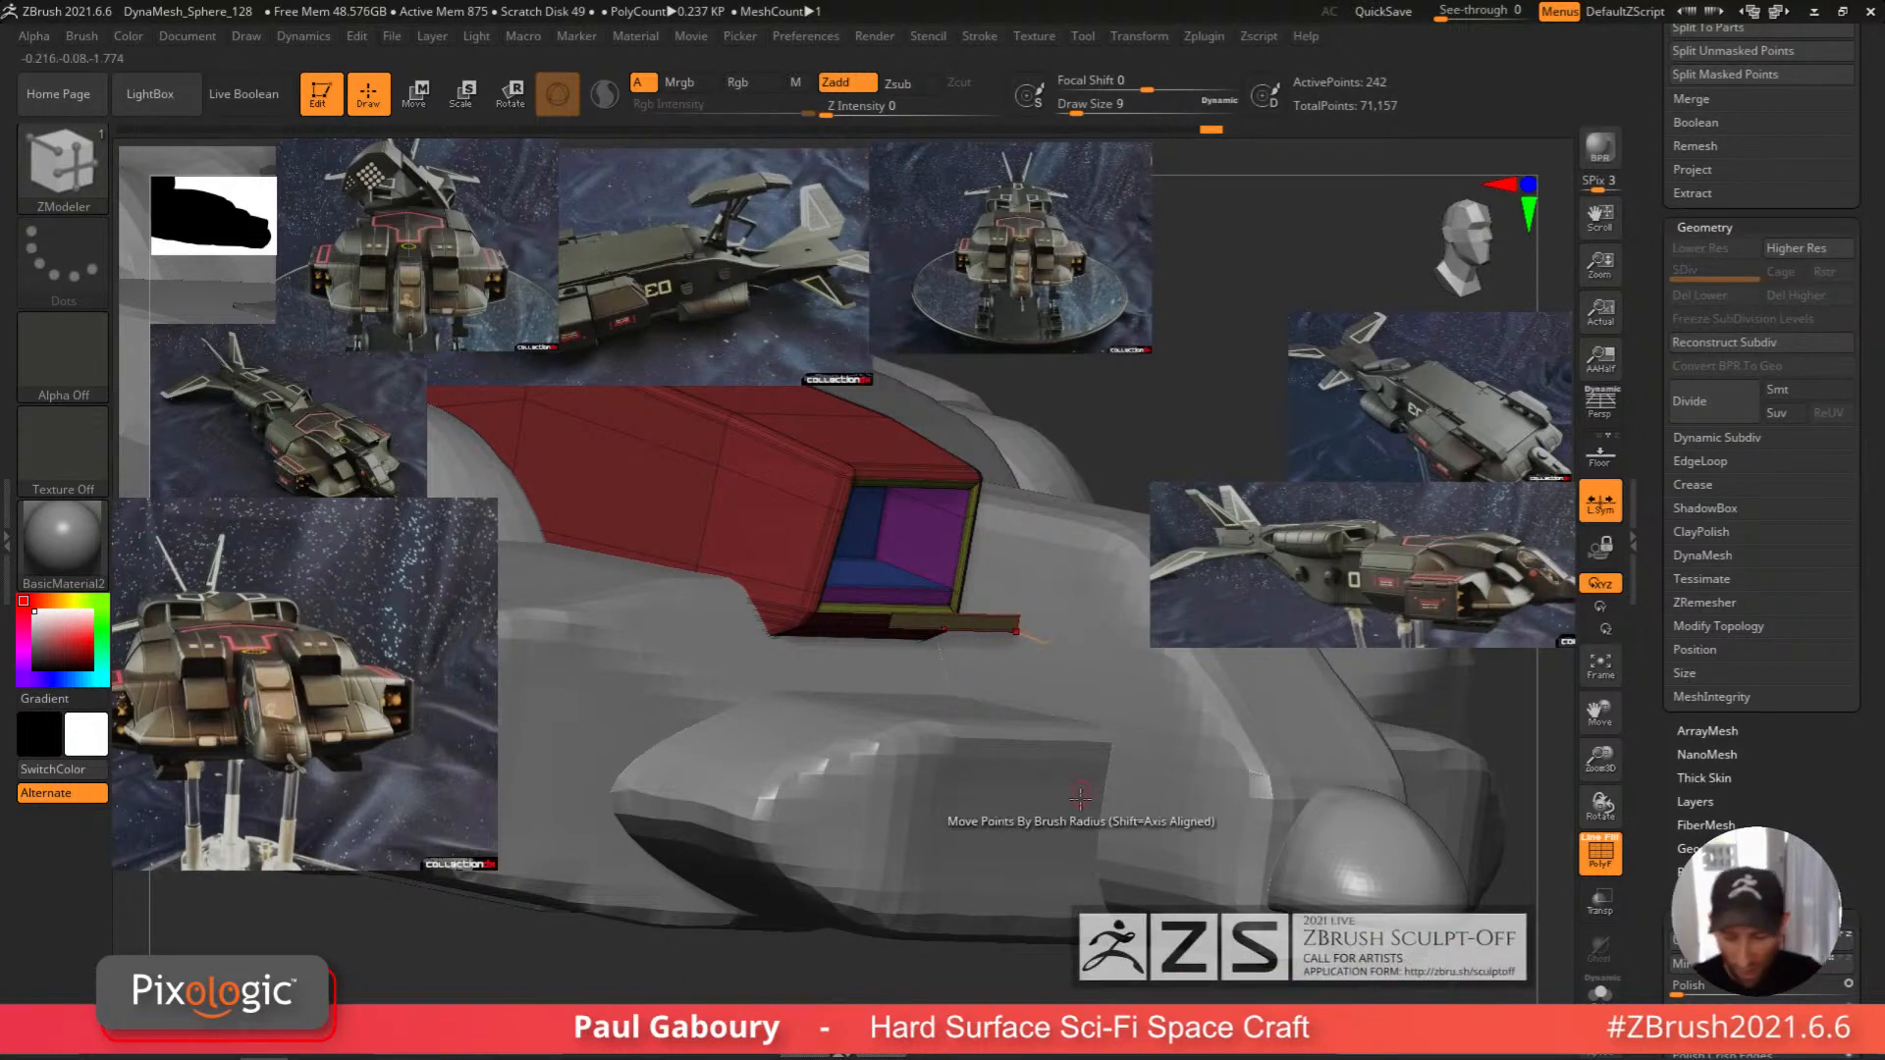
key("ctrl+z")
Pull the narrow purple front face of the raised floor out in front of the intake block as a detached strip.
right_click_drag(977, 741, 913, 648, "ctrl")
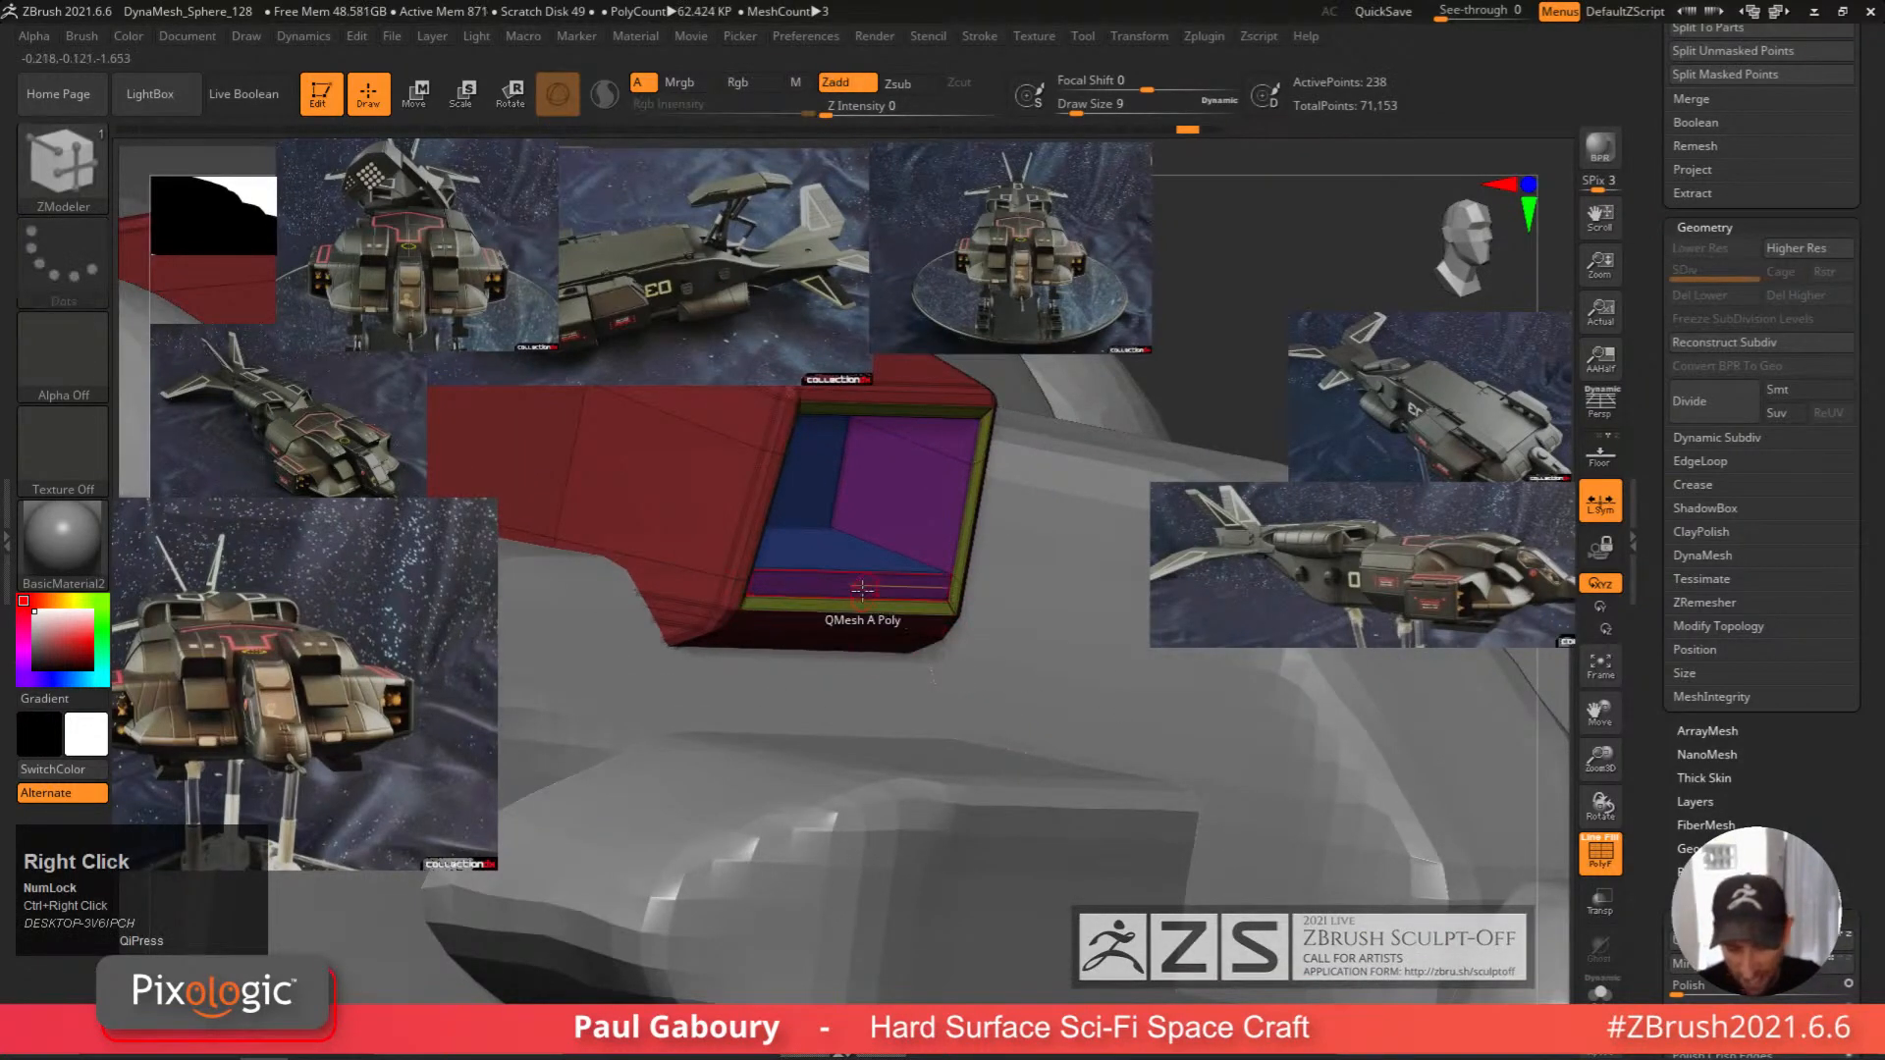
left_click_drag(861, 586, 1030, 705, "ctrl")
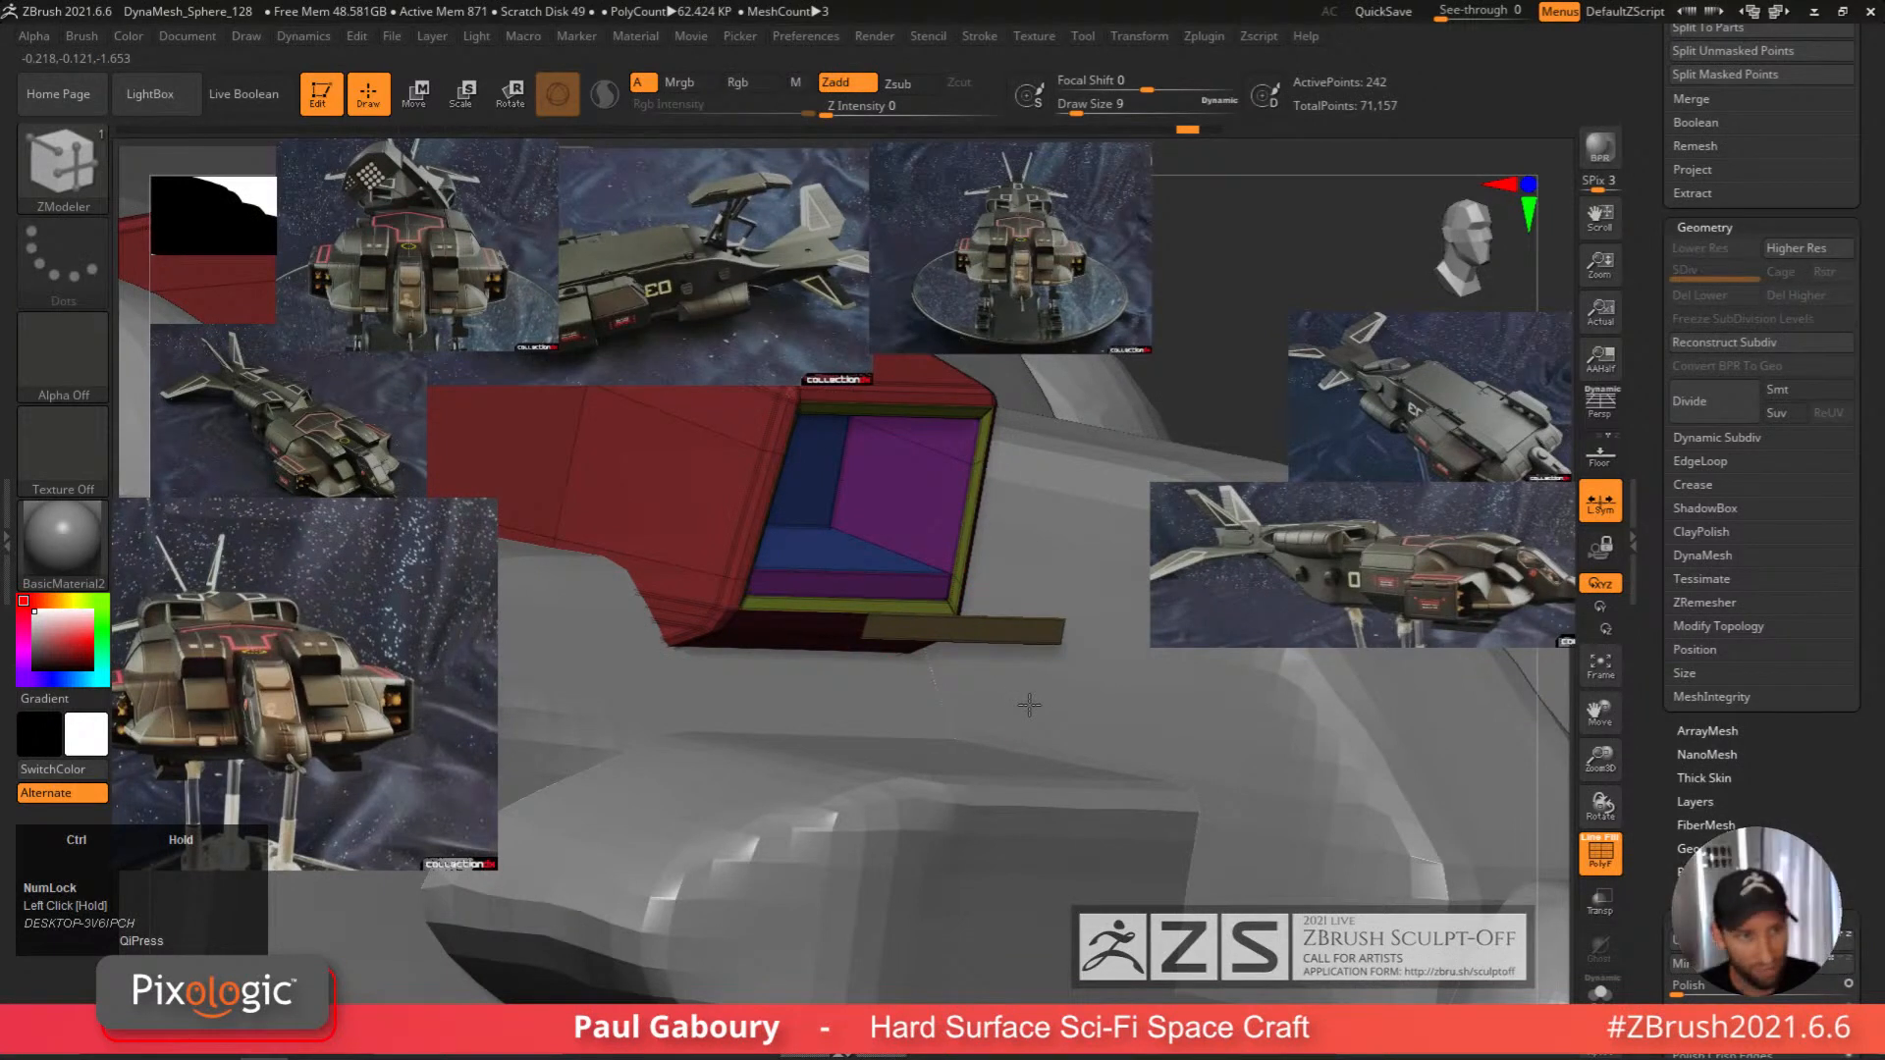
mouse_move(1026, 701)
left_mouse_down("ctrl")
mouse_move(991, 683)
mouse_move(1052, 710)
mouse_move(967, 707)
left_mouse_up("ctrl")
Extrude the detached strip into a small thin block with QMesh, working from the side view.
right_click_drag(1006, 748, 925, 722)
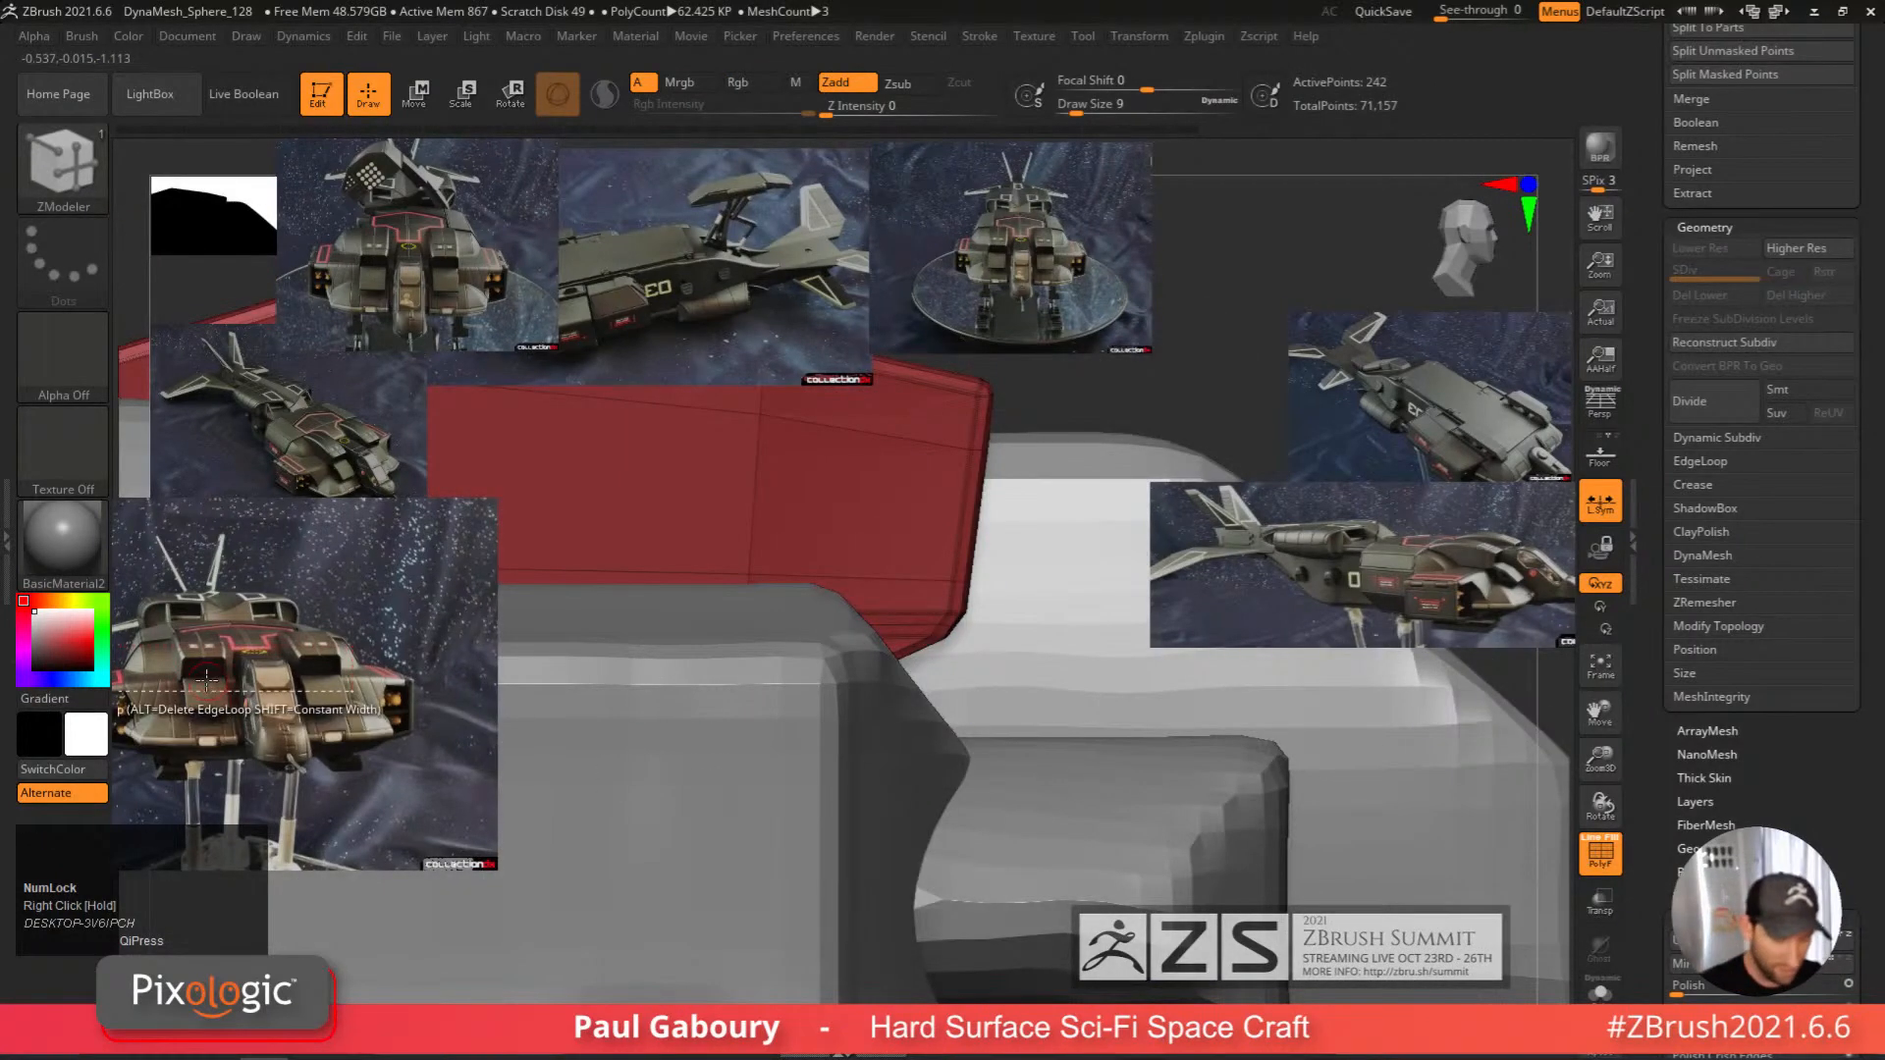
right_click_drag(1134, 671, 946, 606)
left_click_drag(945, 606, 963, 615)
right_click_drag(963, 616, 894, 754, "shift")
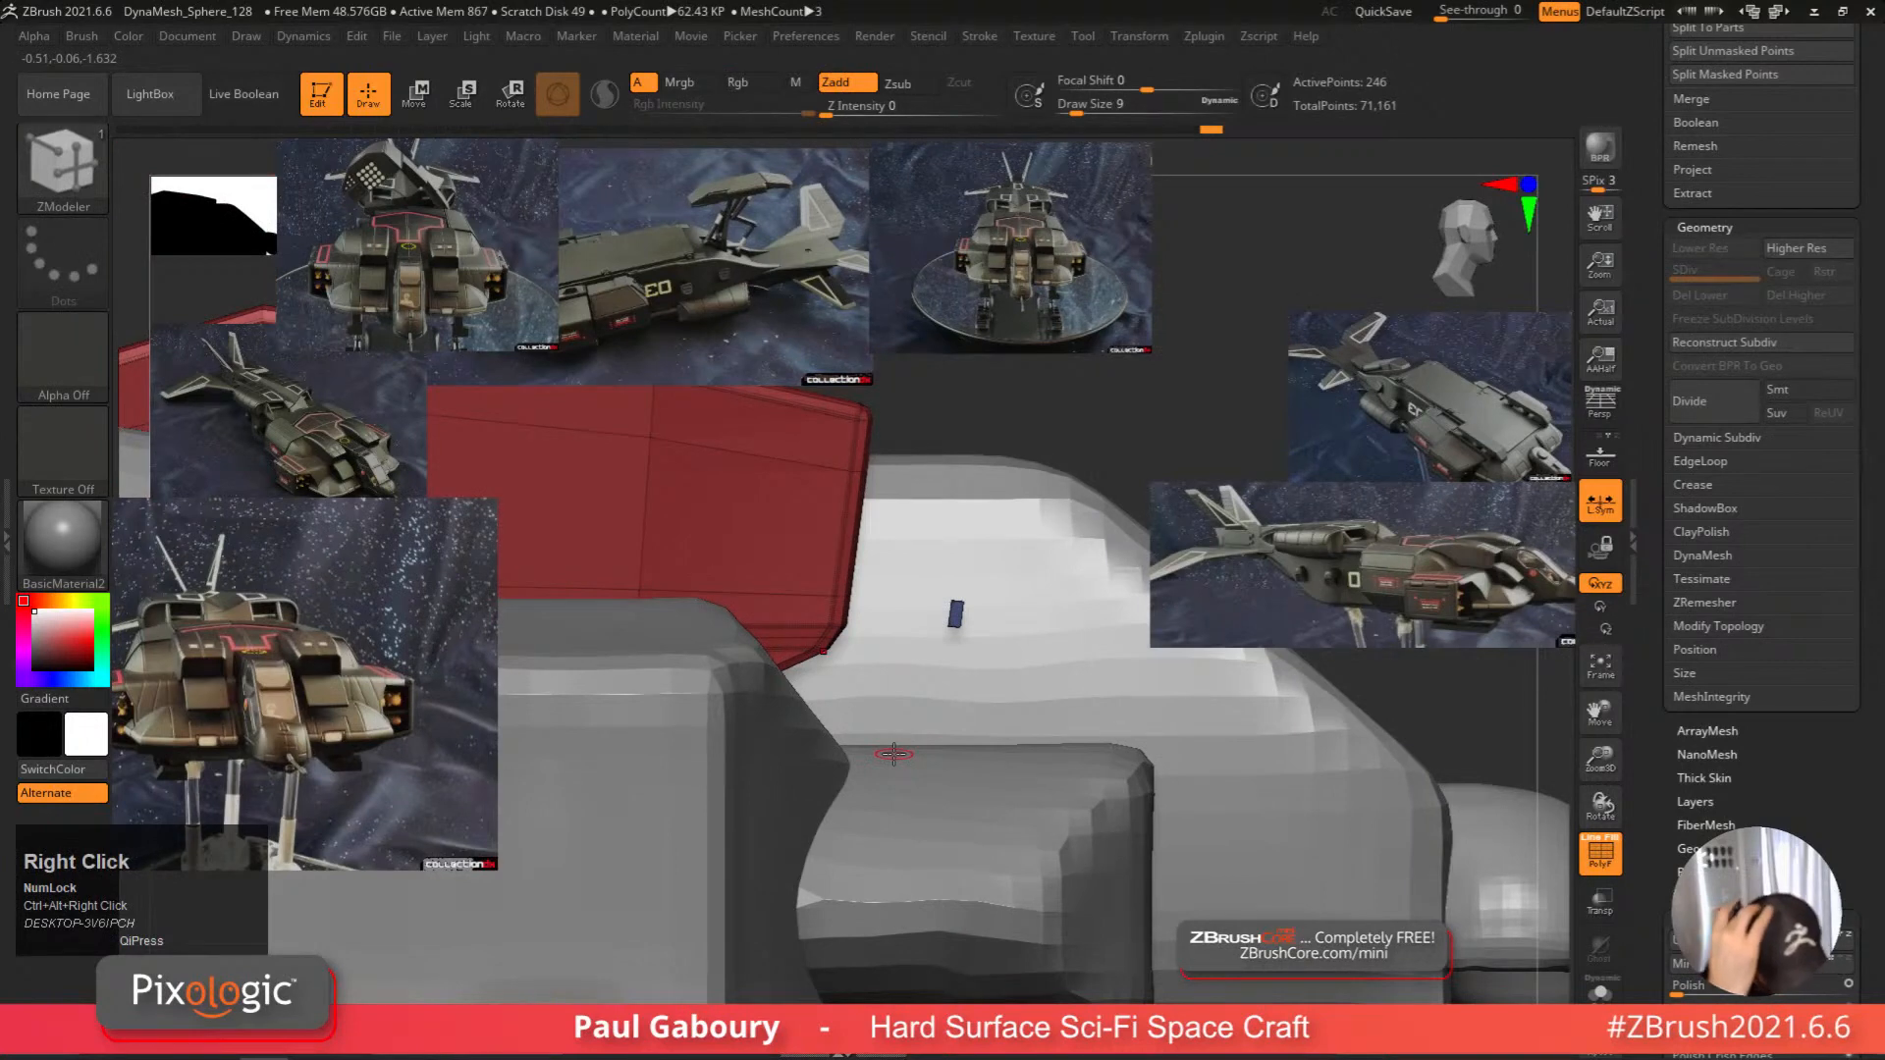
Mask the intake block so only the detached thin block is free, and lower the thin block slightly.
right_click_drag(1136, 786, 993, 841, "ctrl+alt")
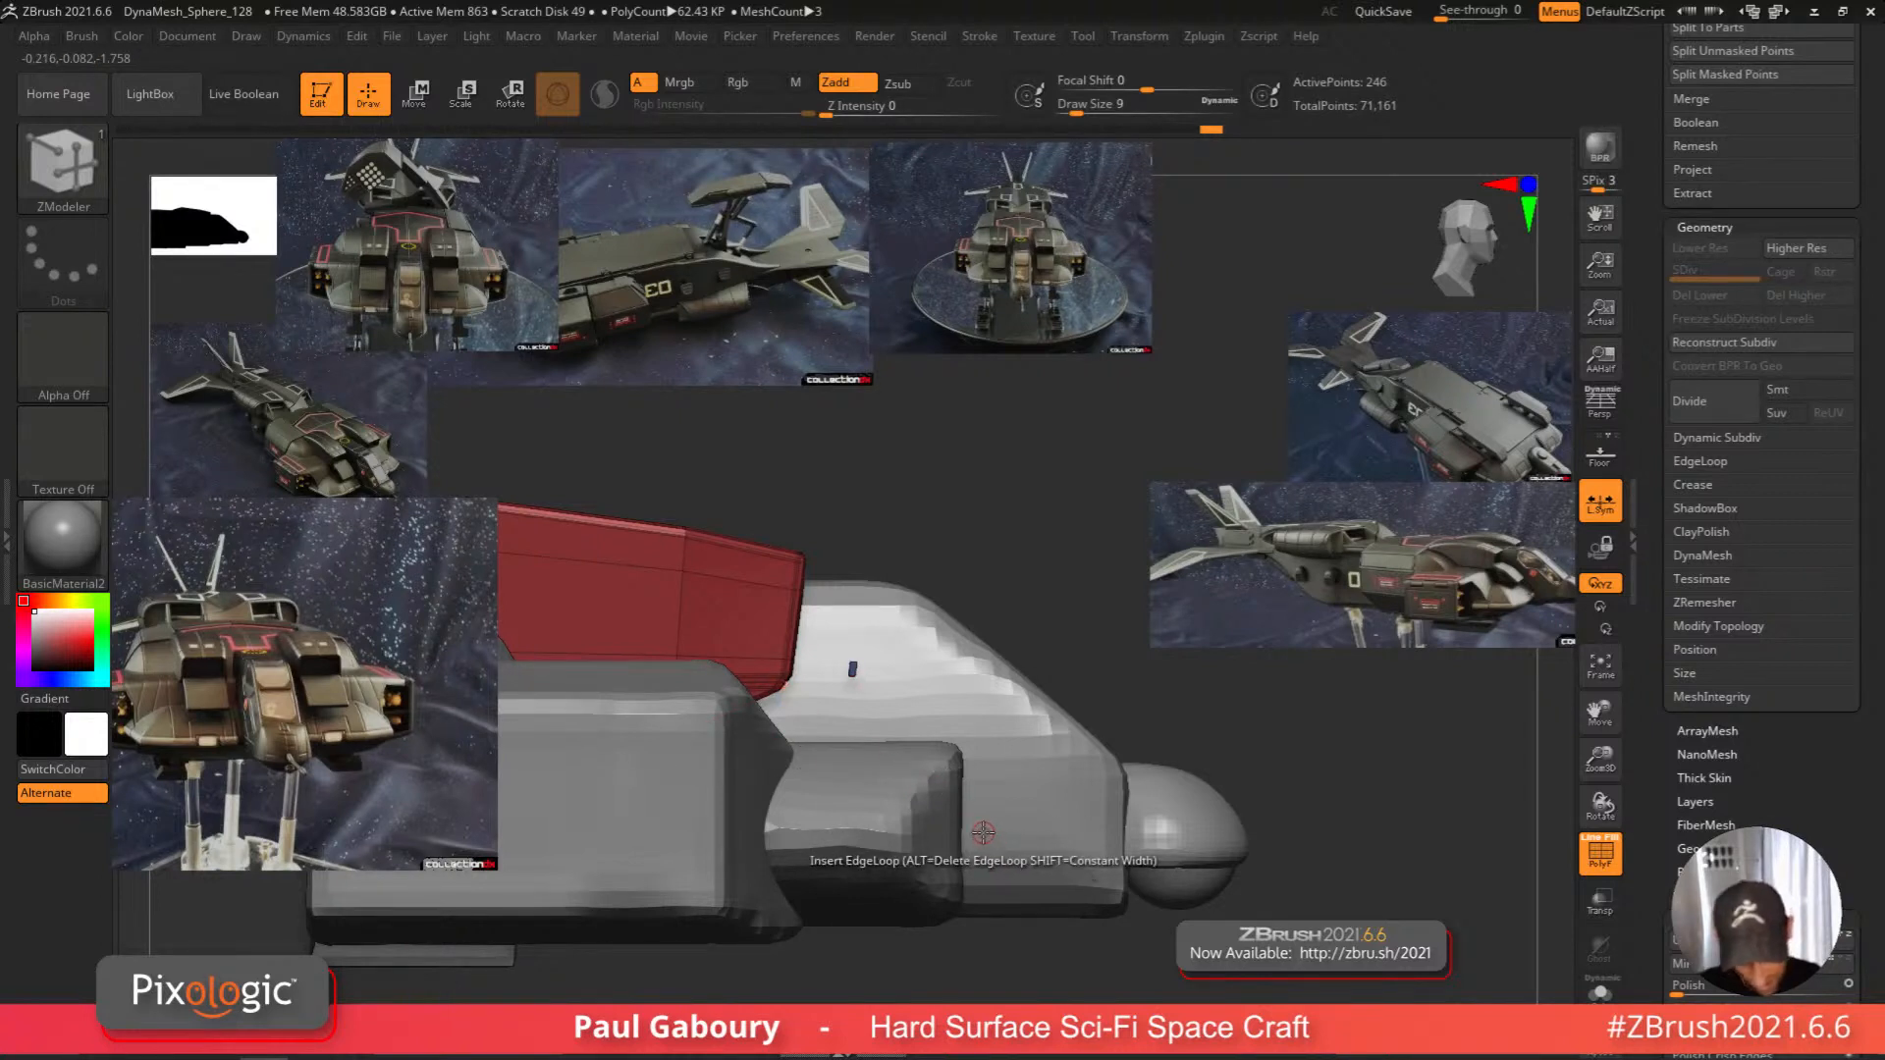
left_click_drag(829, 428, 971, 749, "ctrl")
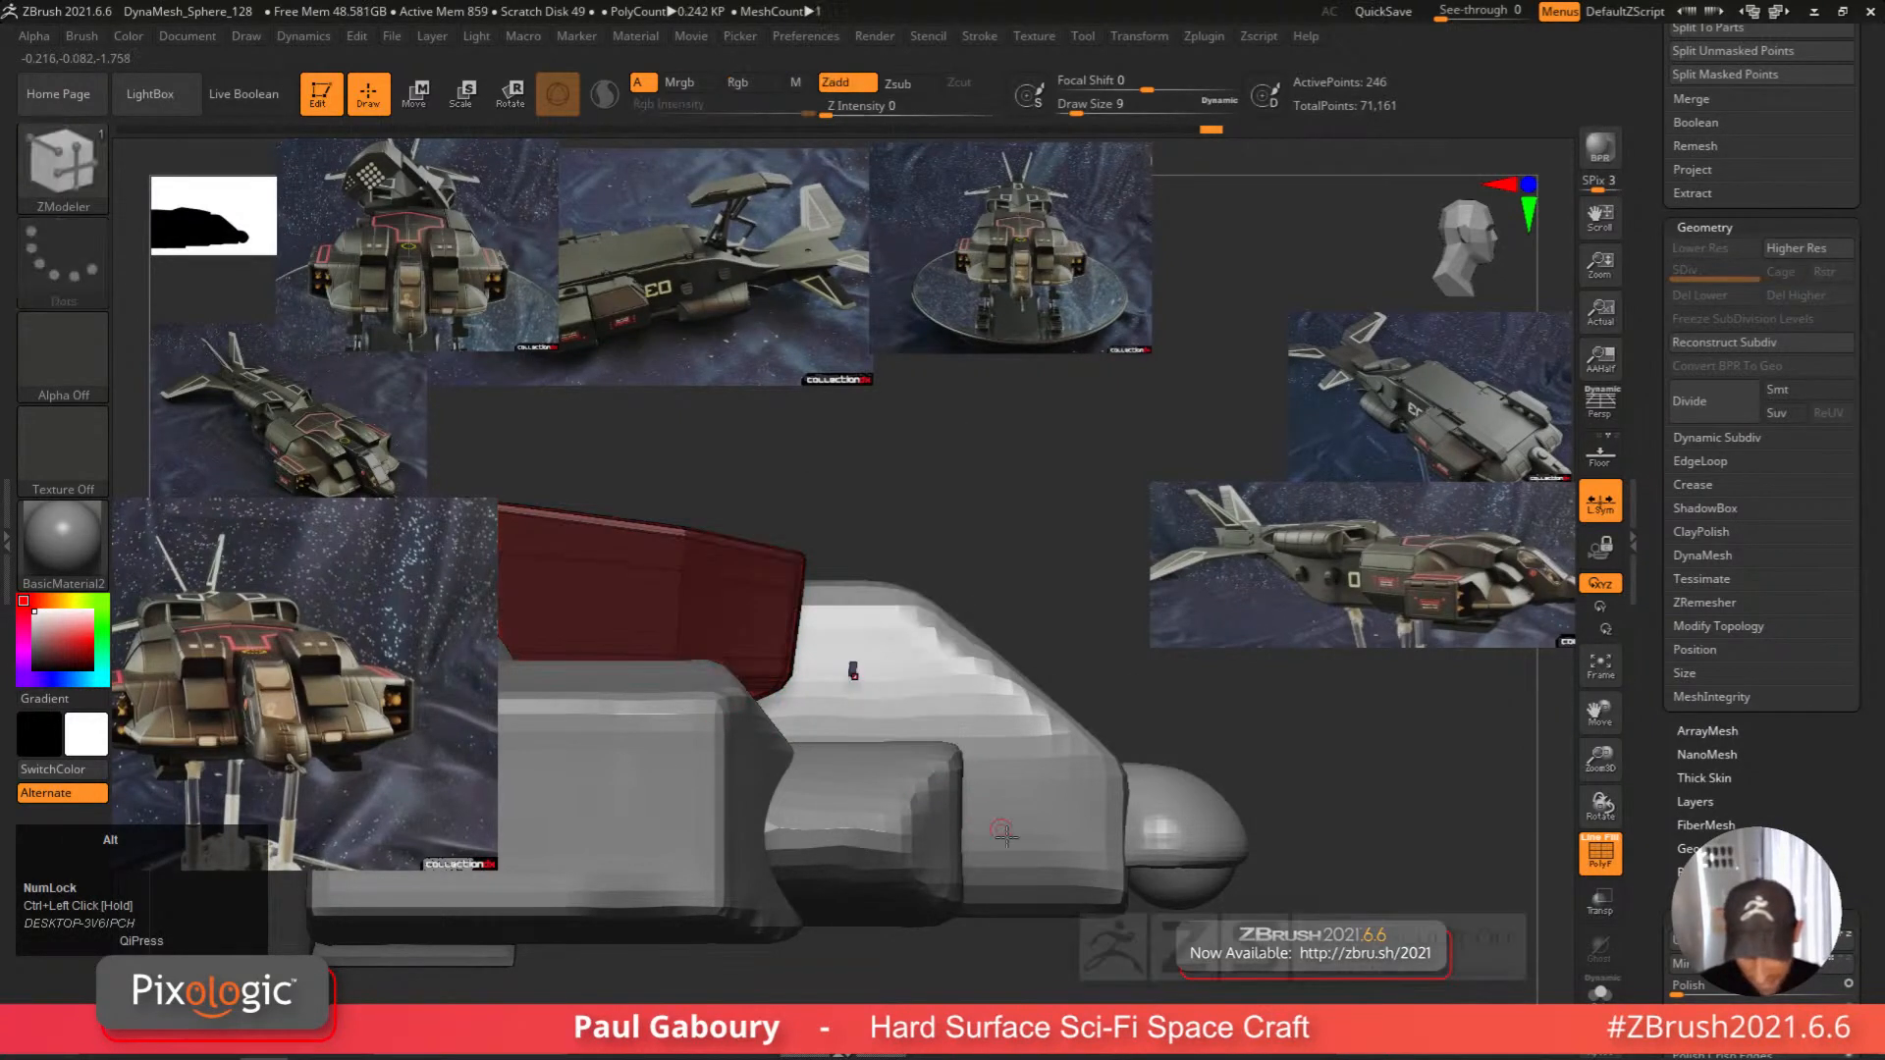
right_click_drag(984, 822, 1046, 862, "alt")
key("w")
left_click(607, 494)
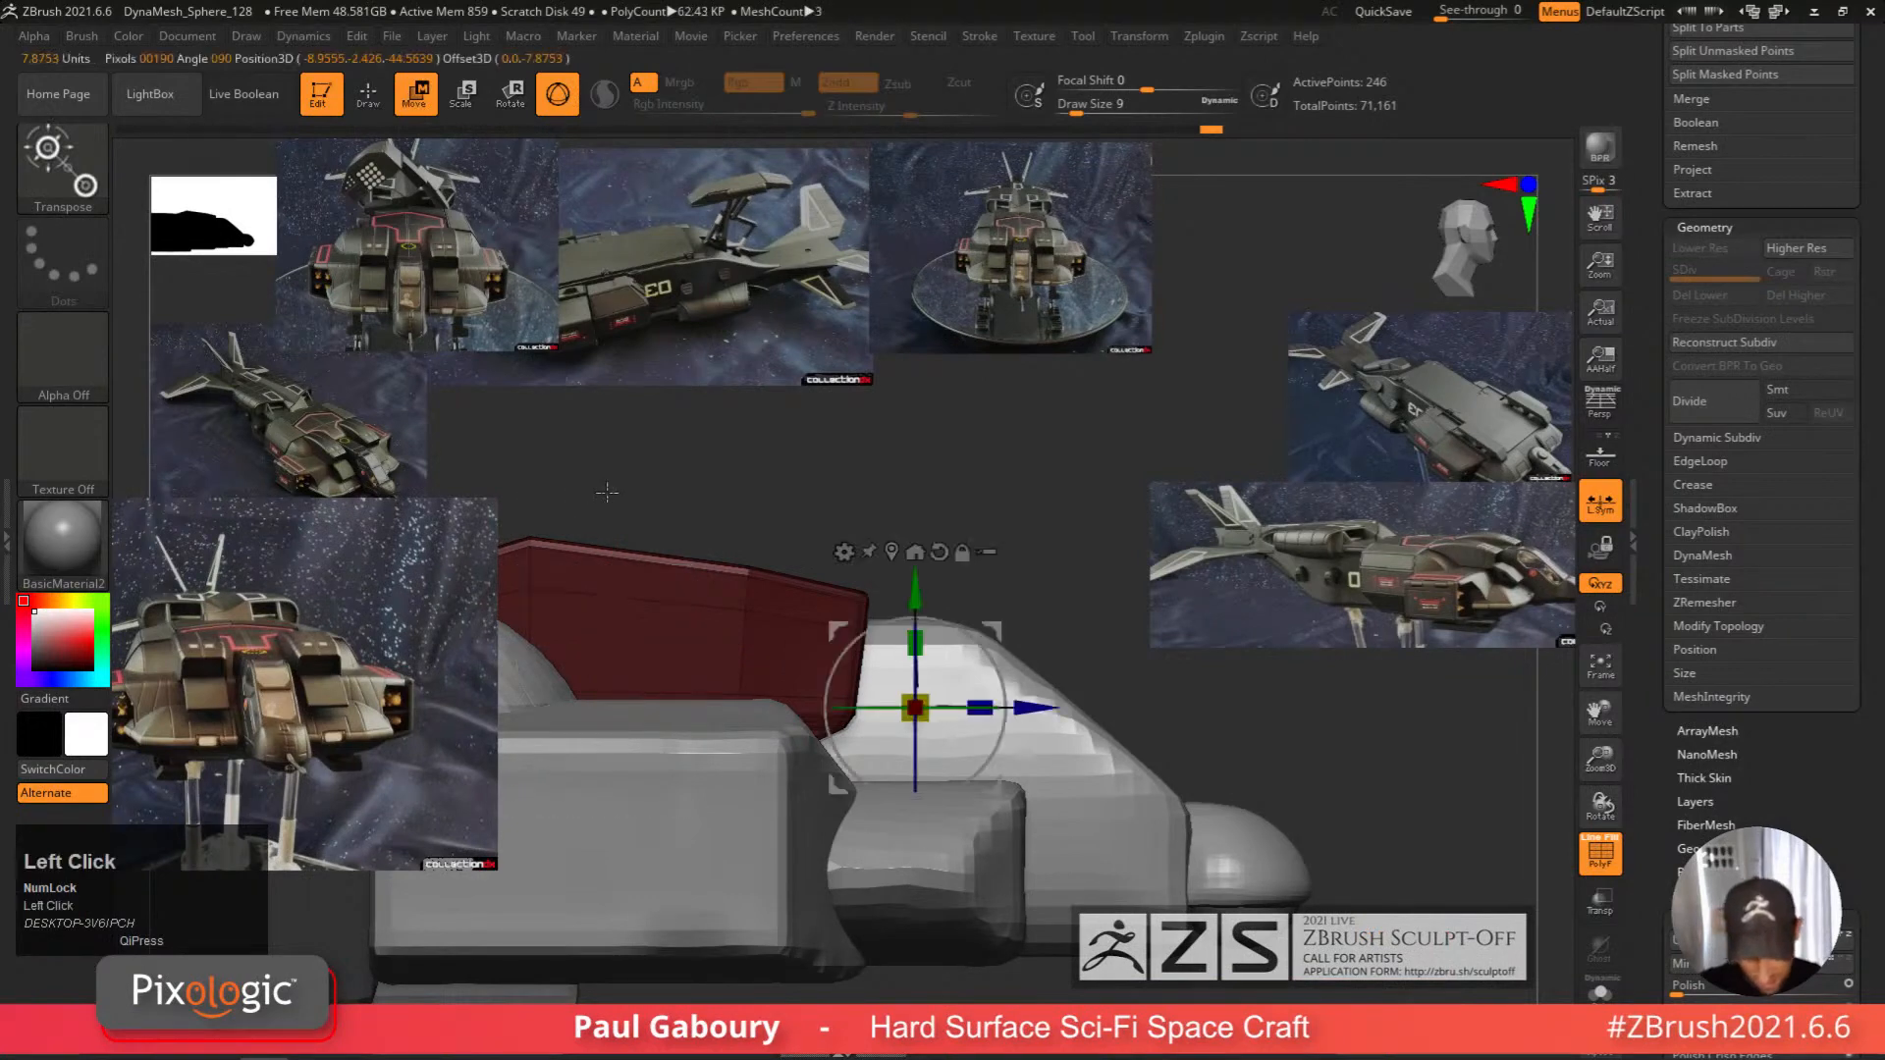
left_click(940, 554, "alt")
right_click_drag(946, 574, 955, 648, "ctrl")
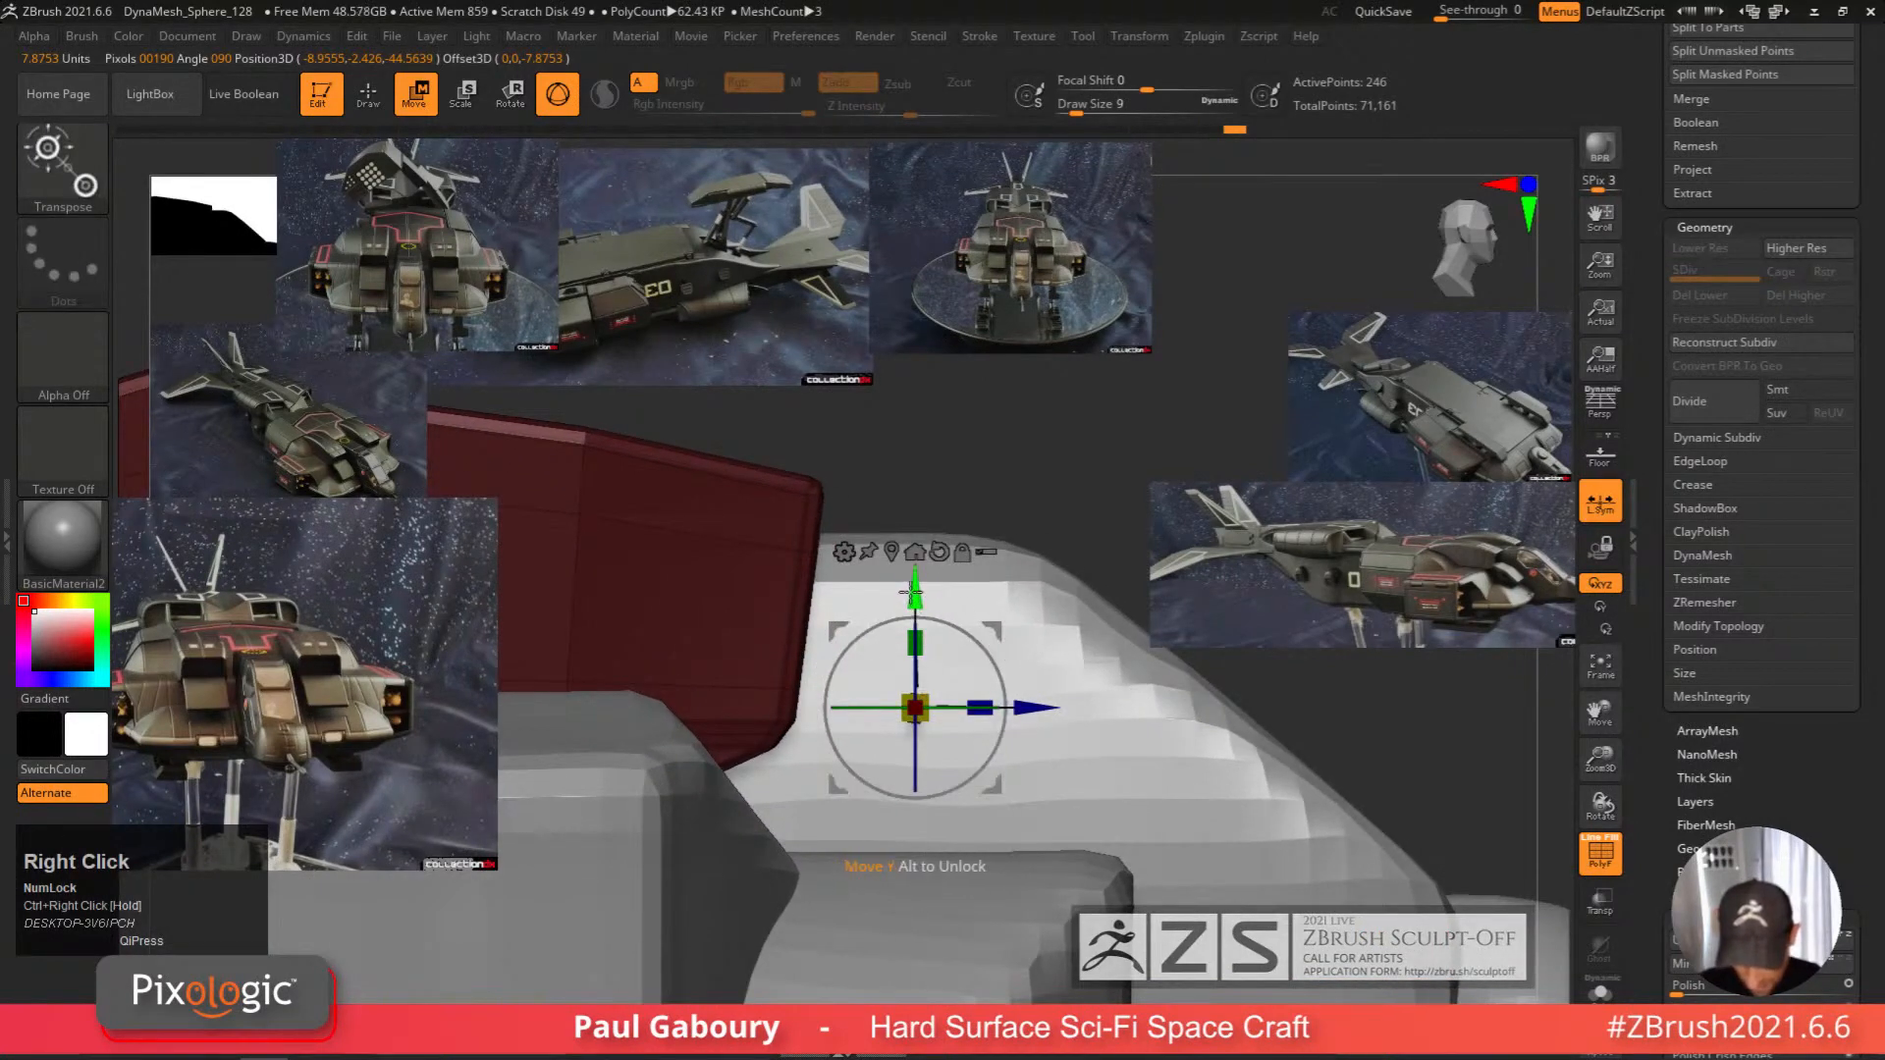
left_click_drag(914, 597, 914, 645)
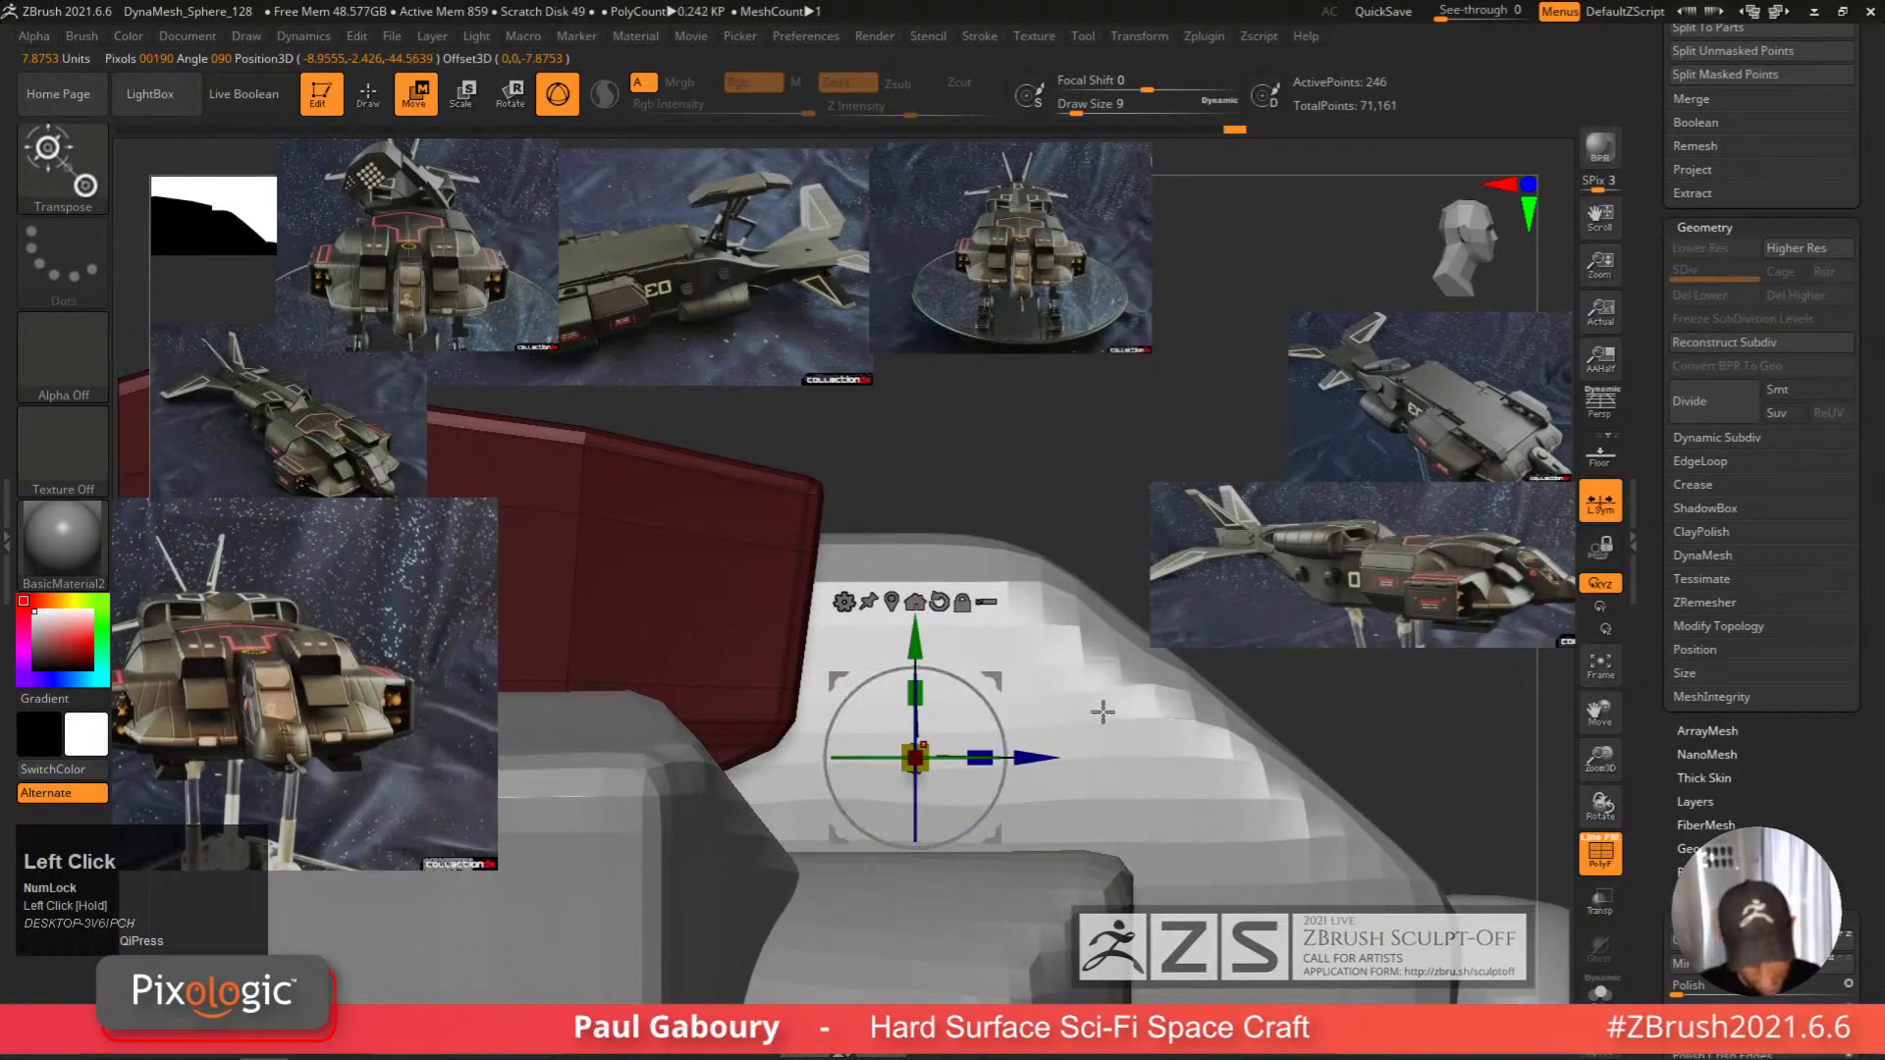
Tilt the thin block forward a little over 20 degrees, move it farther down and forward from the intake, and clear the mask.
mouse_move(1102, 729)
right_mouse_down("alt")
mouse_move(1098, 685)
mouse_move(1096, 709)
right_mouse_up("alt")
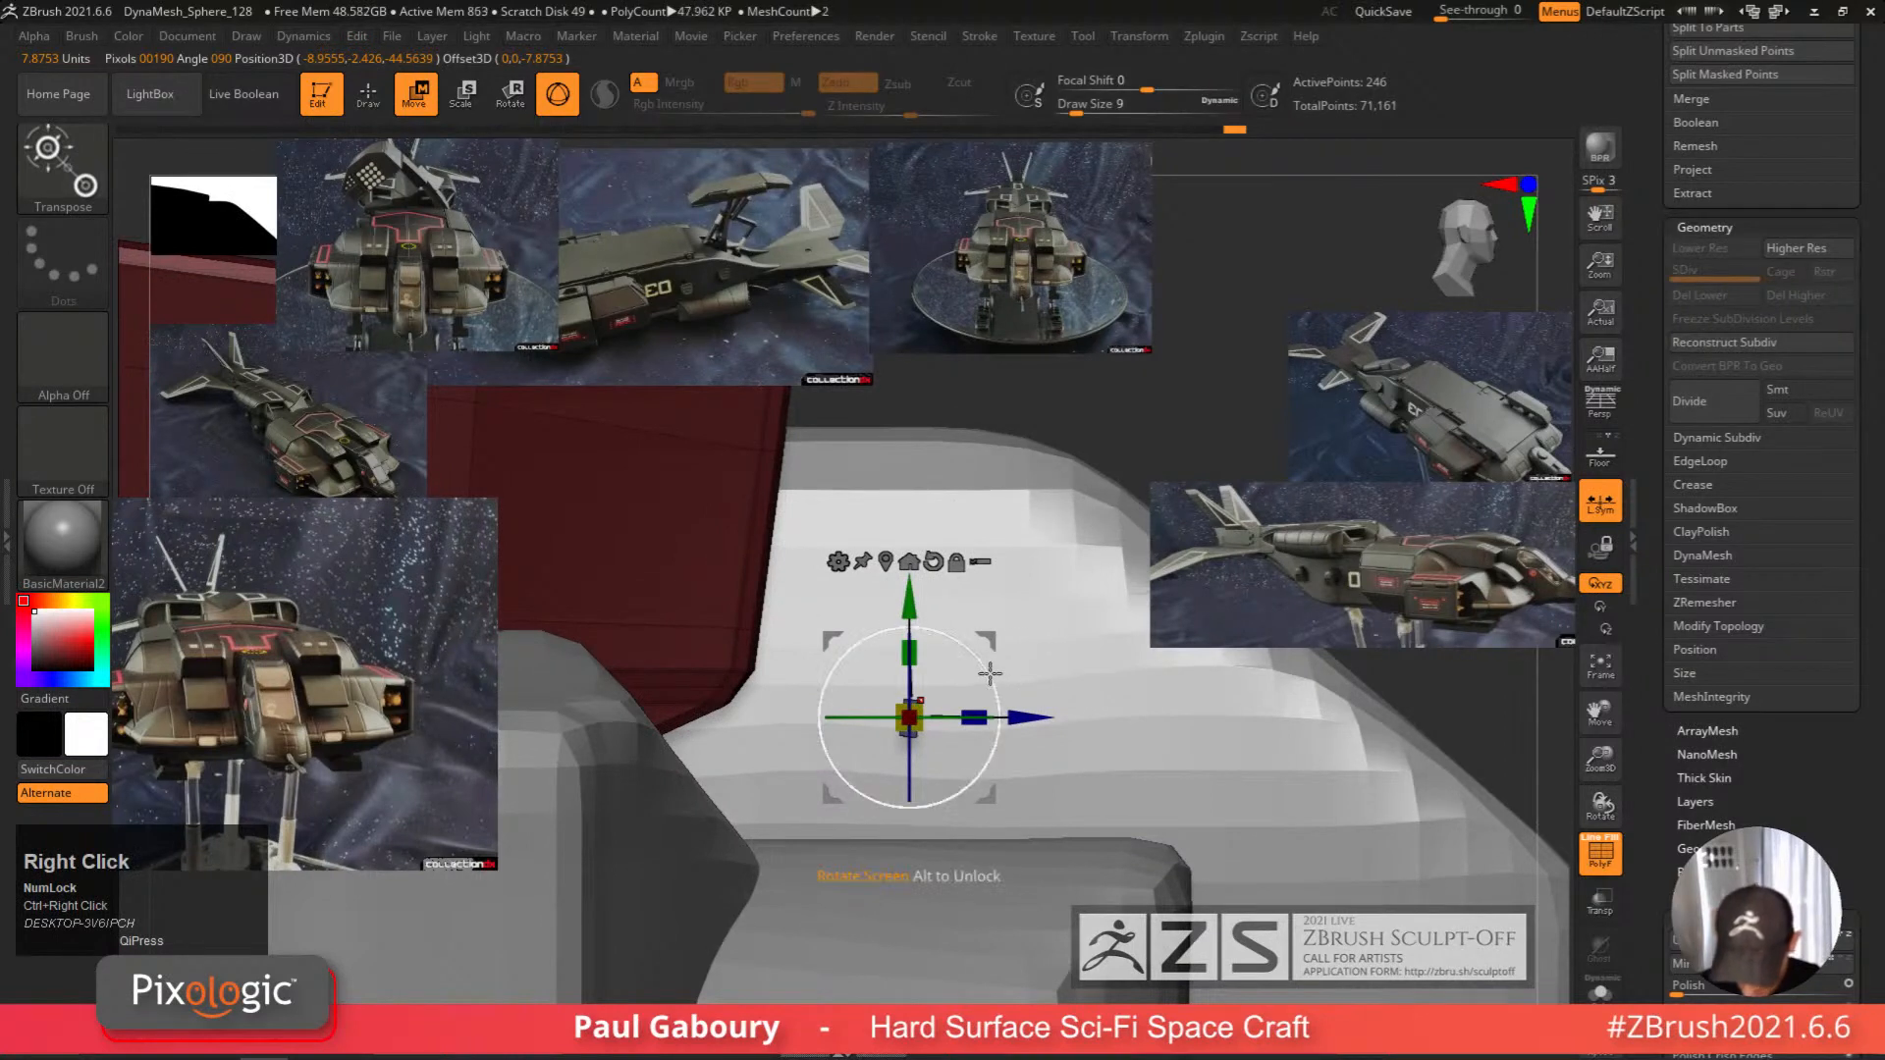
left_click_drag(988, 673, 997, 692, "shift")
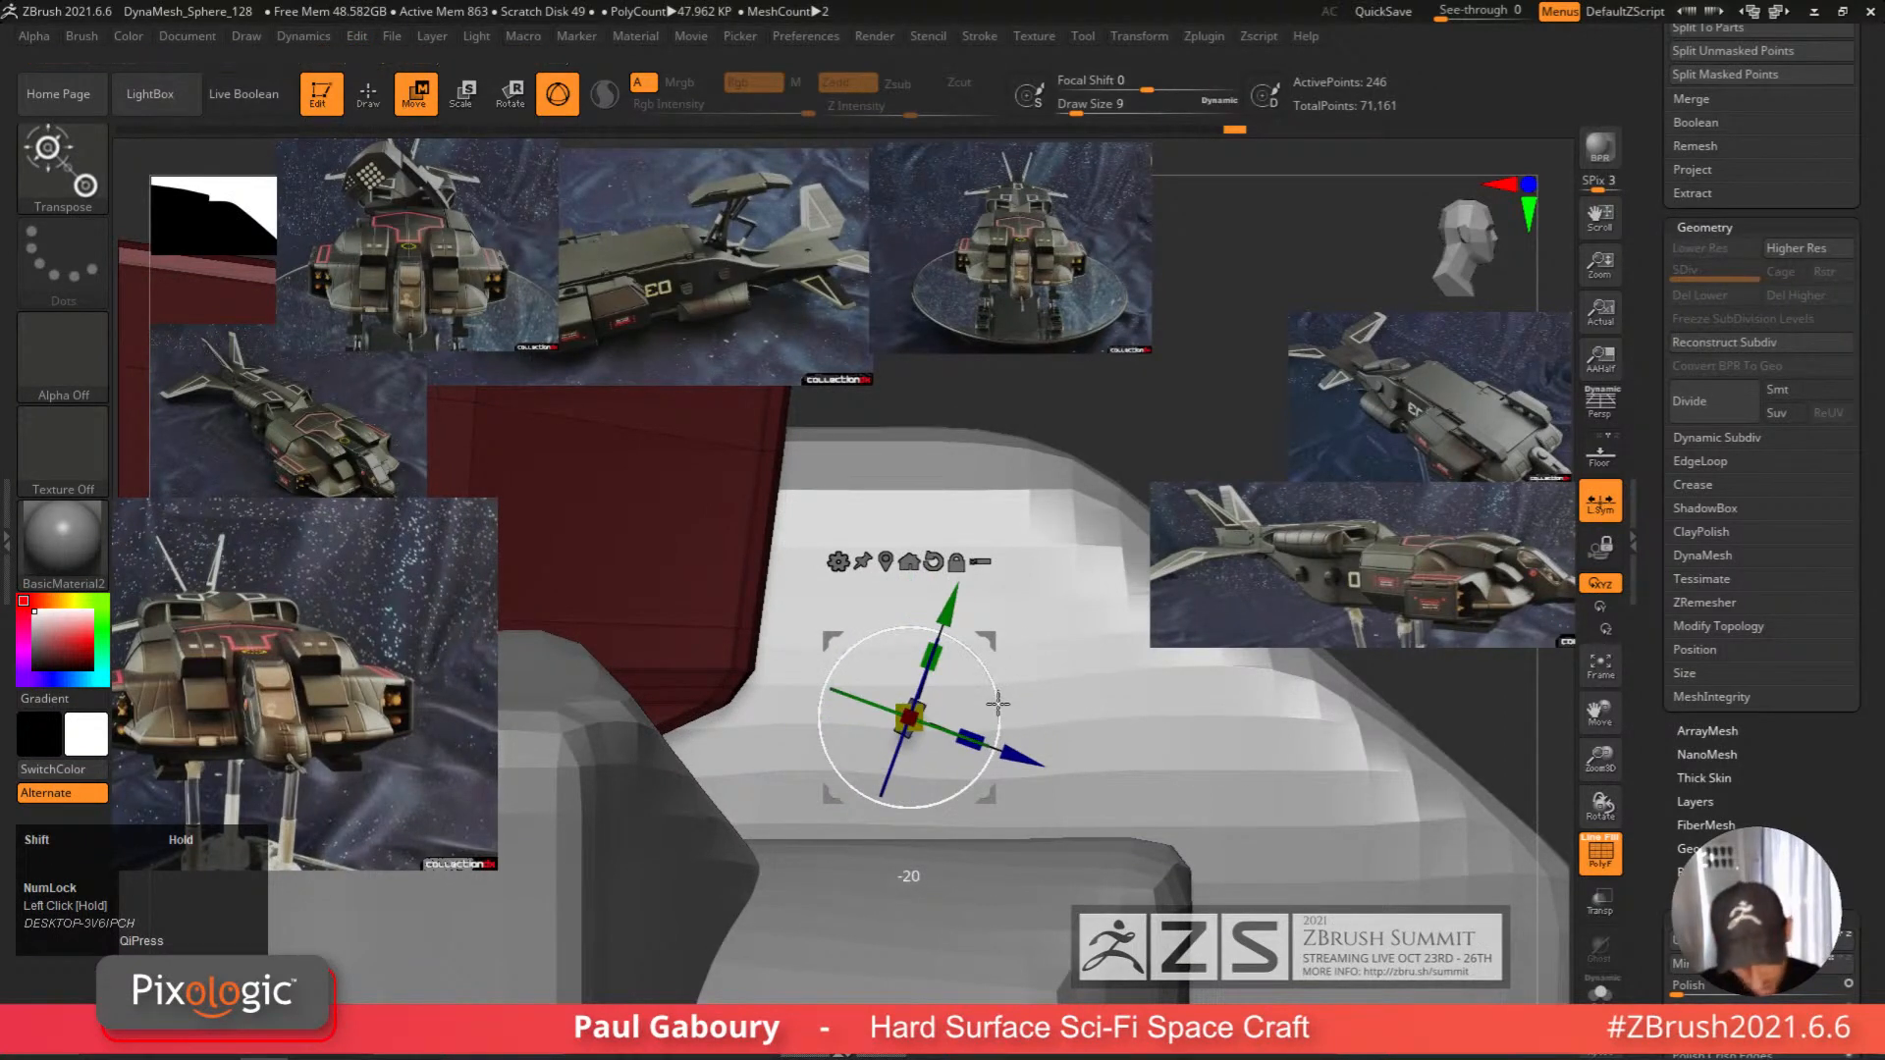
right_click_drag(997, 708, 1055, 747, "alt")
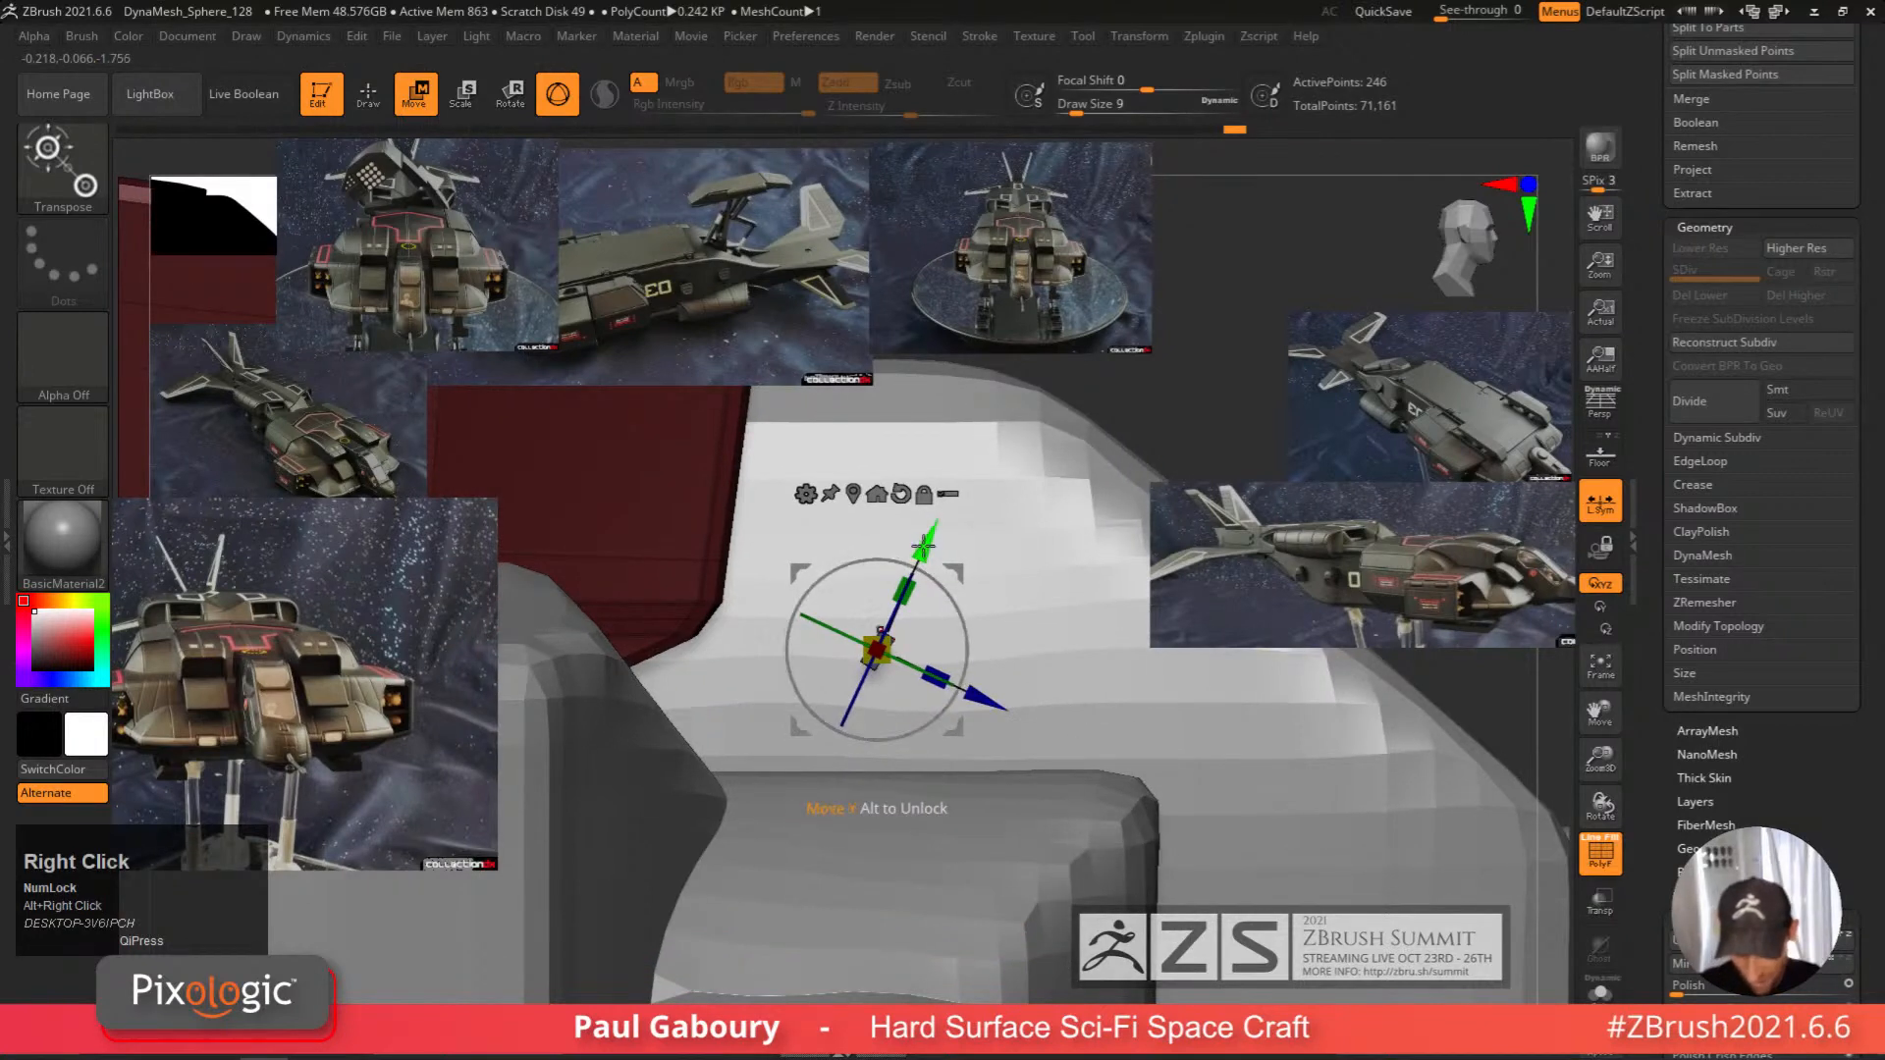
left_click_drag(924, 546, 905, 587)
left_click_drag(966, 730, 1086, 785)
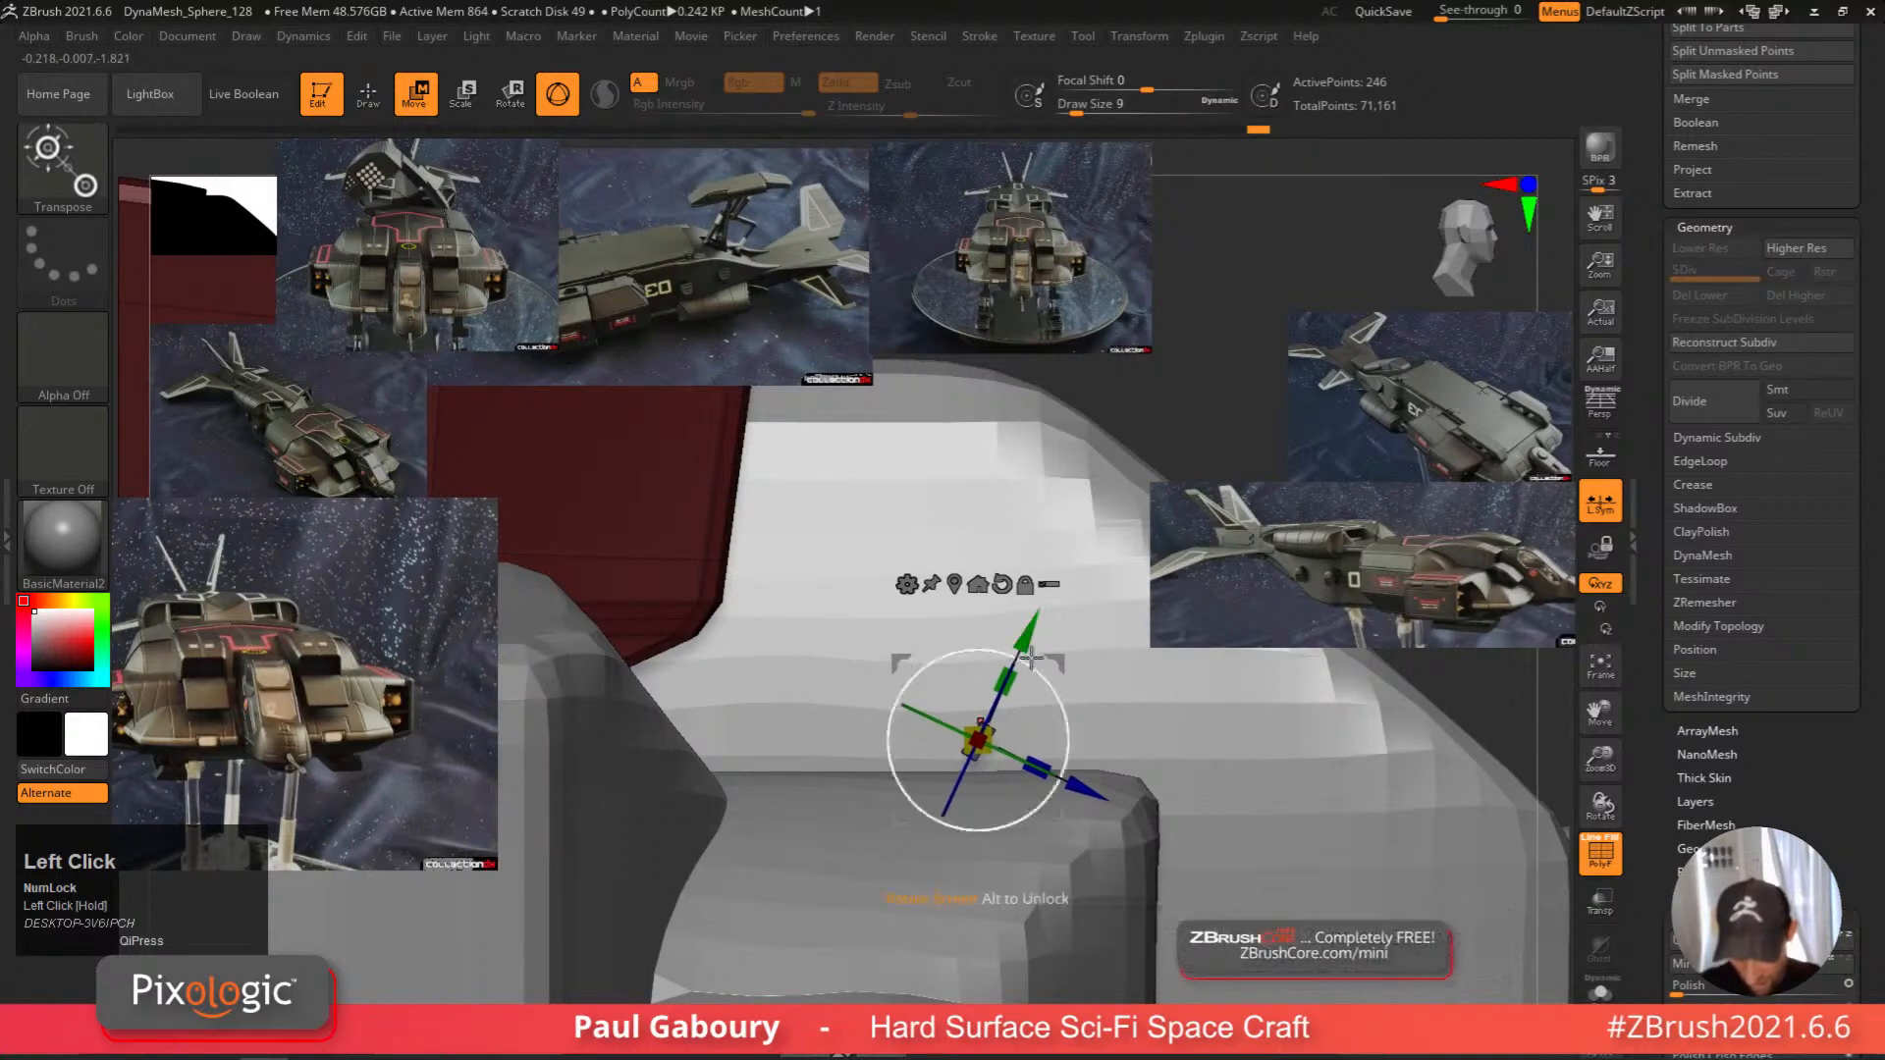
mouse_move(1031, 656)
right_mouse_down()
mouse_move(1031, 823)
mouse_move(982, 894)
right_mouse_up()
left_click_drag(1110, 628, 1169, 687, "ctrl")
key("q")
mouse_move(1169, 776)
right_mouse_down()
mouse_move(1044, 829)
mouse_move(1072, 752)
right_mouse_up()
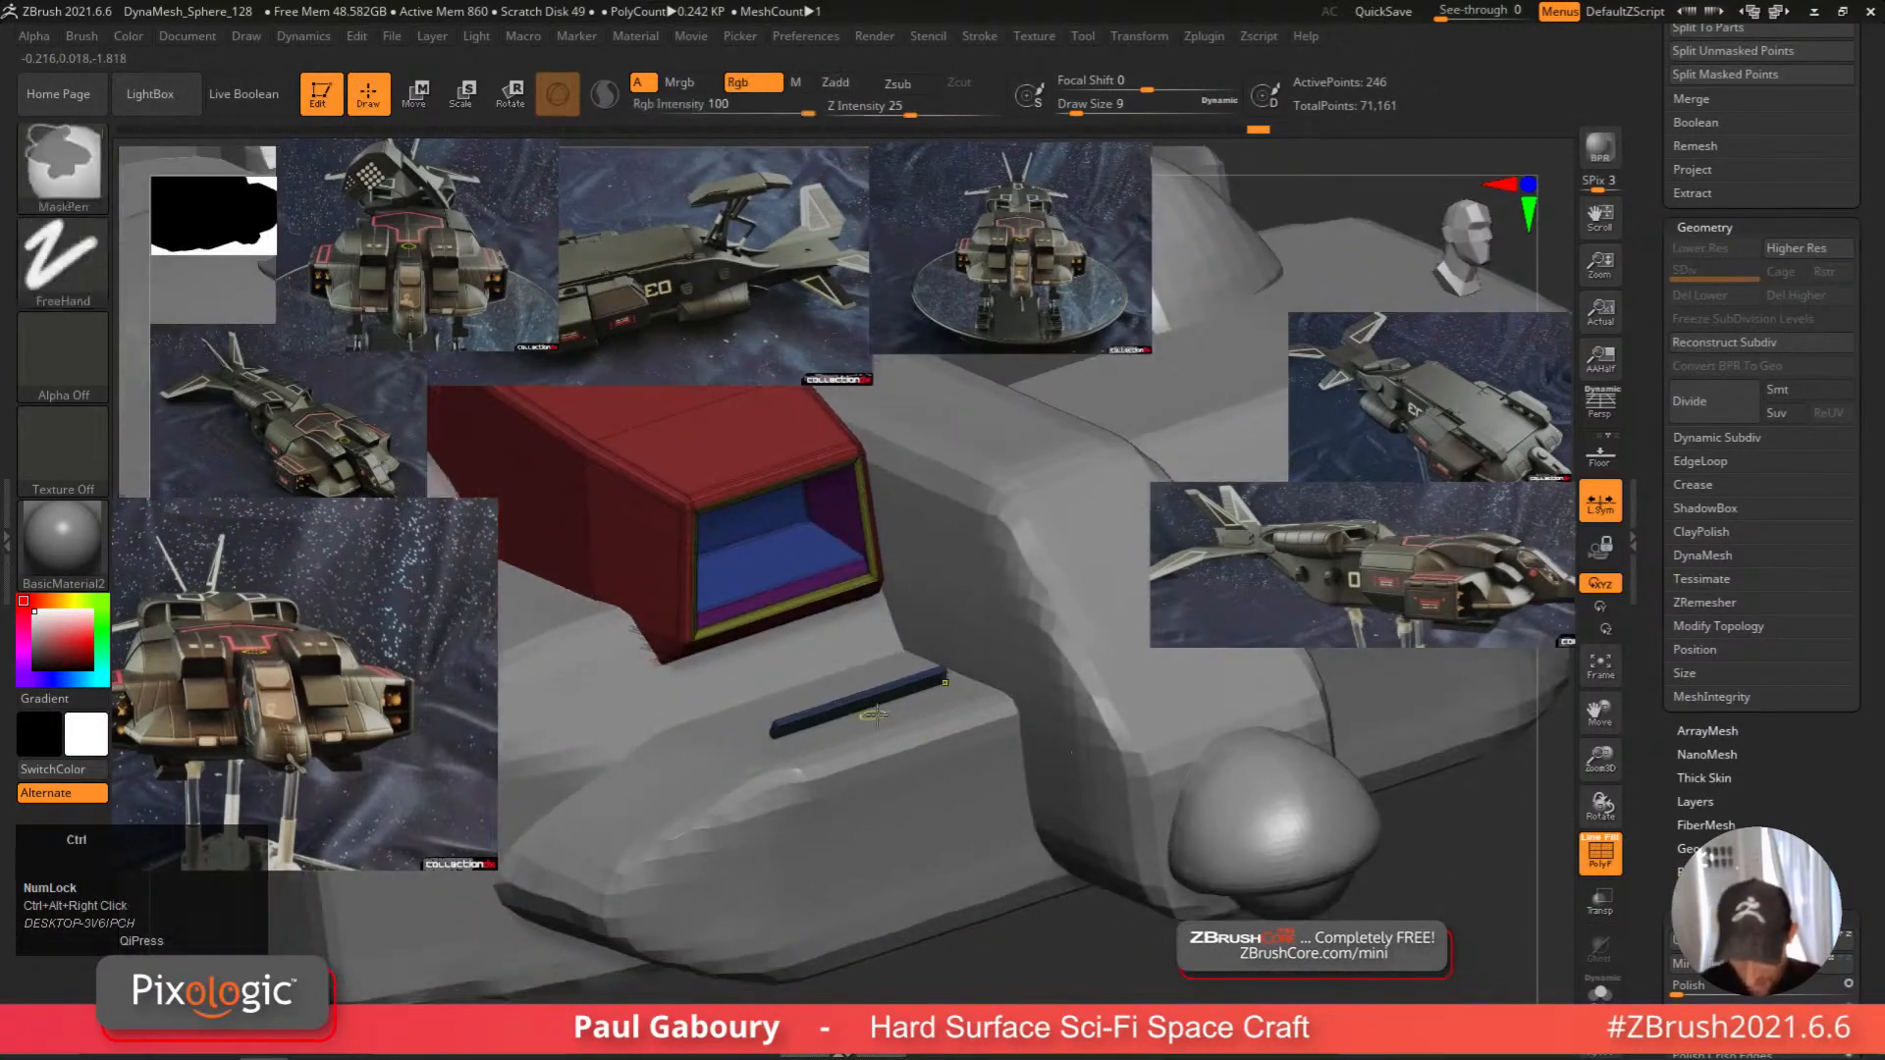
Delete the narrow purple face inside the intake opening and the thin block's long face that points toward the intake.
mouse_move(874, 714)
right_mouse_down()
mouse_move(896, 793)
mouse_move(829, 639)
right_mouse_up()
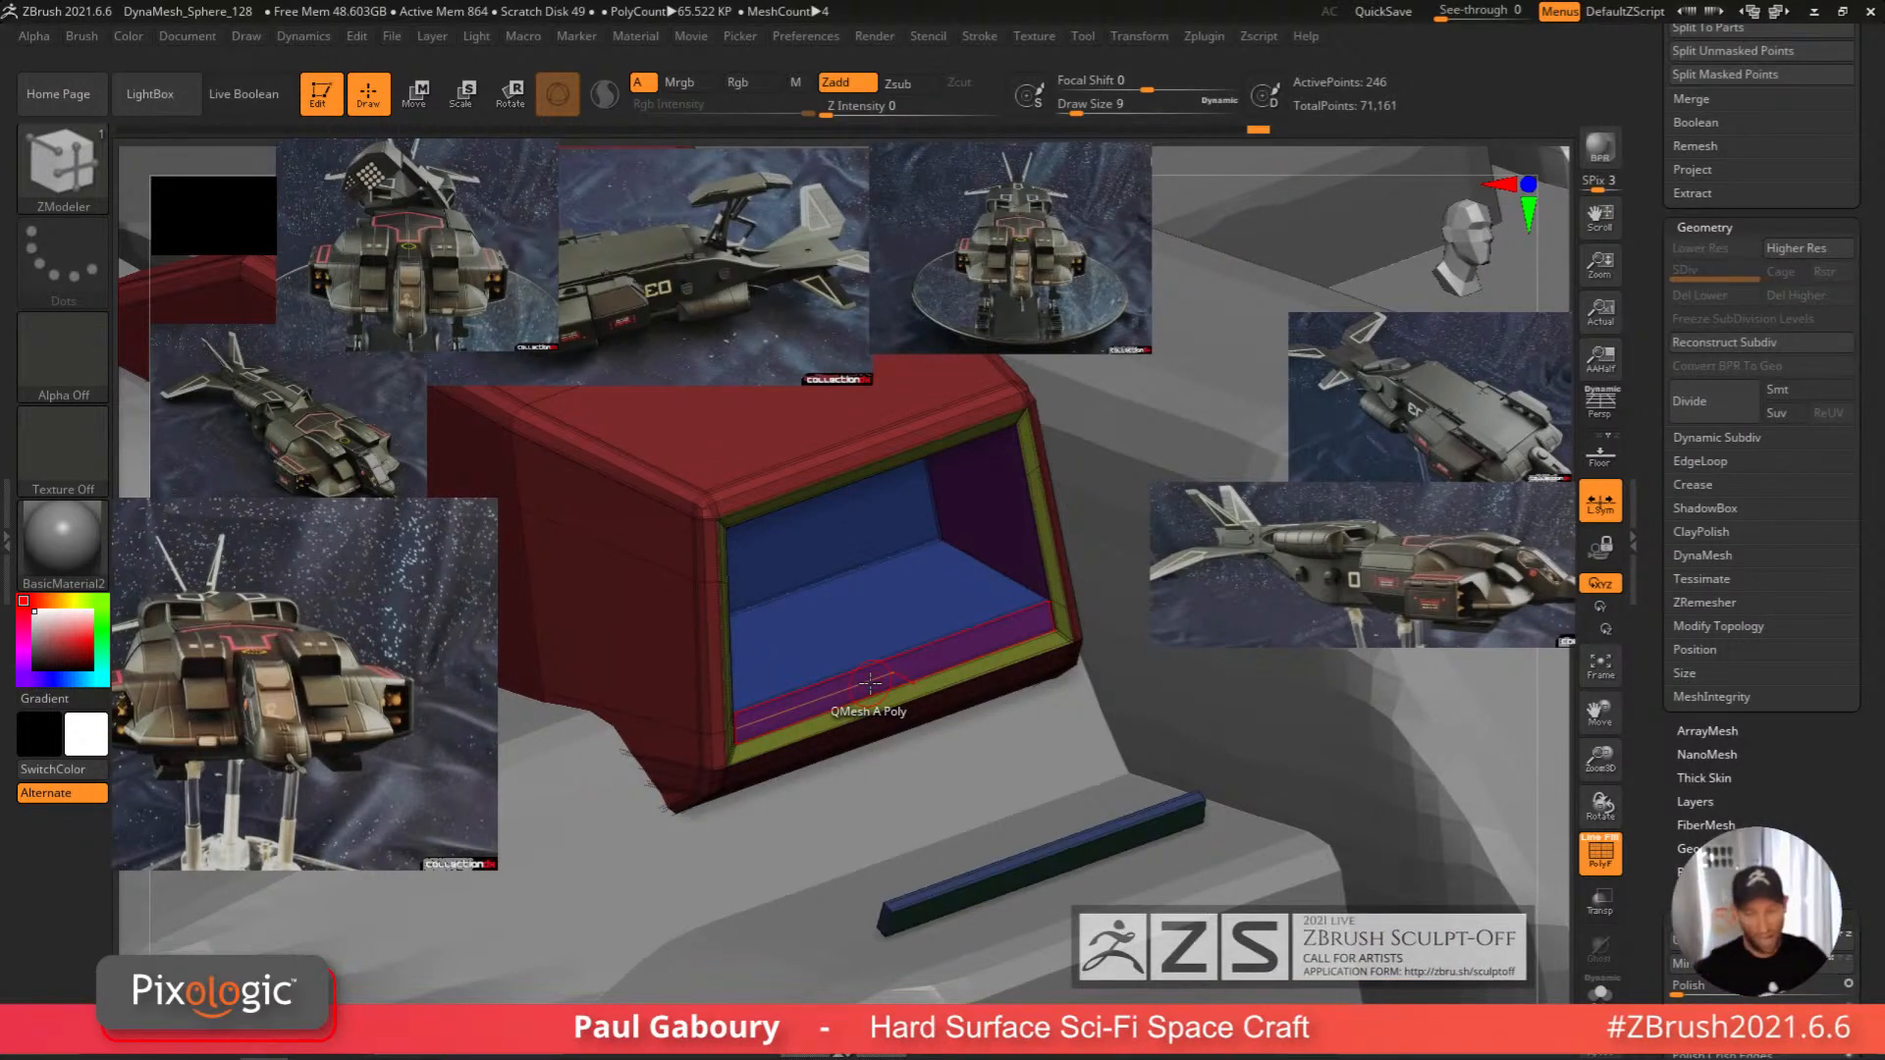
key("space")
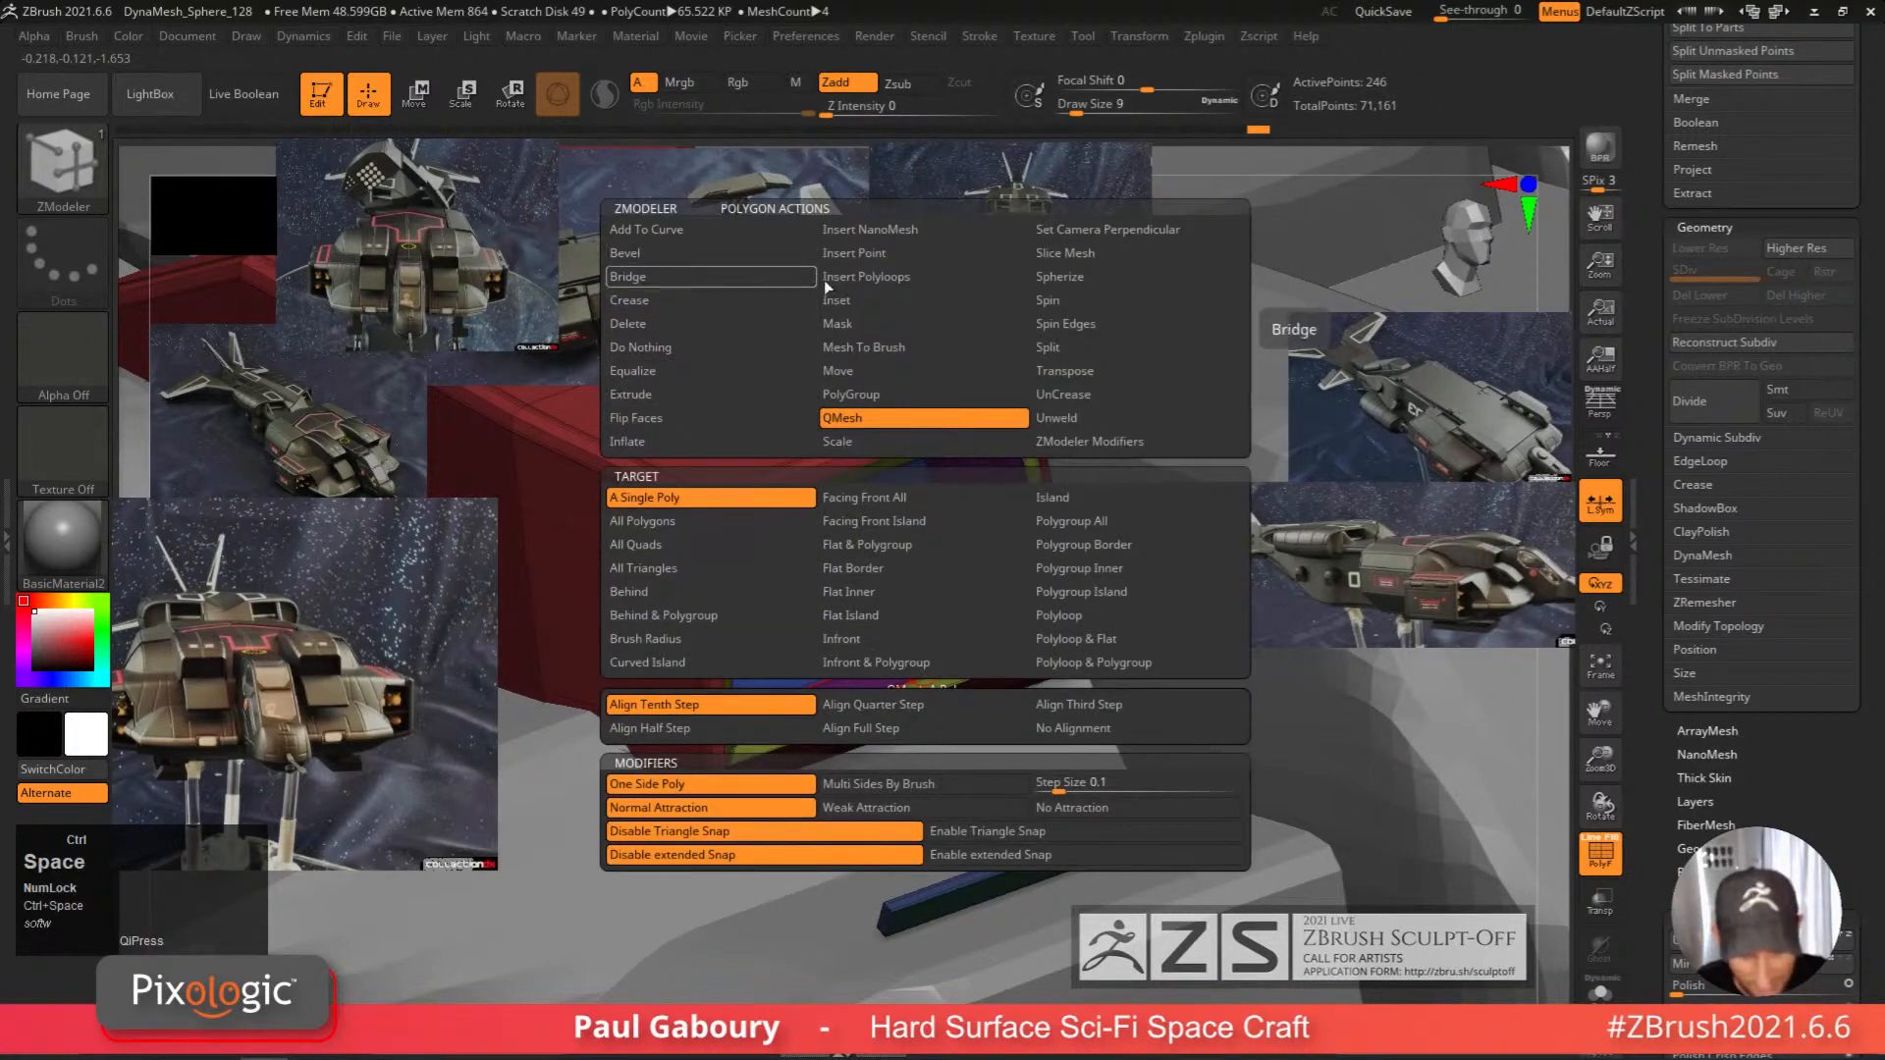
left_click(678, 326)
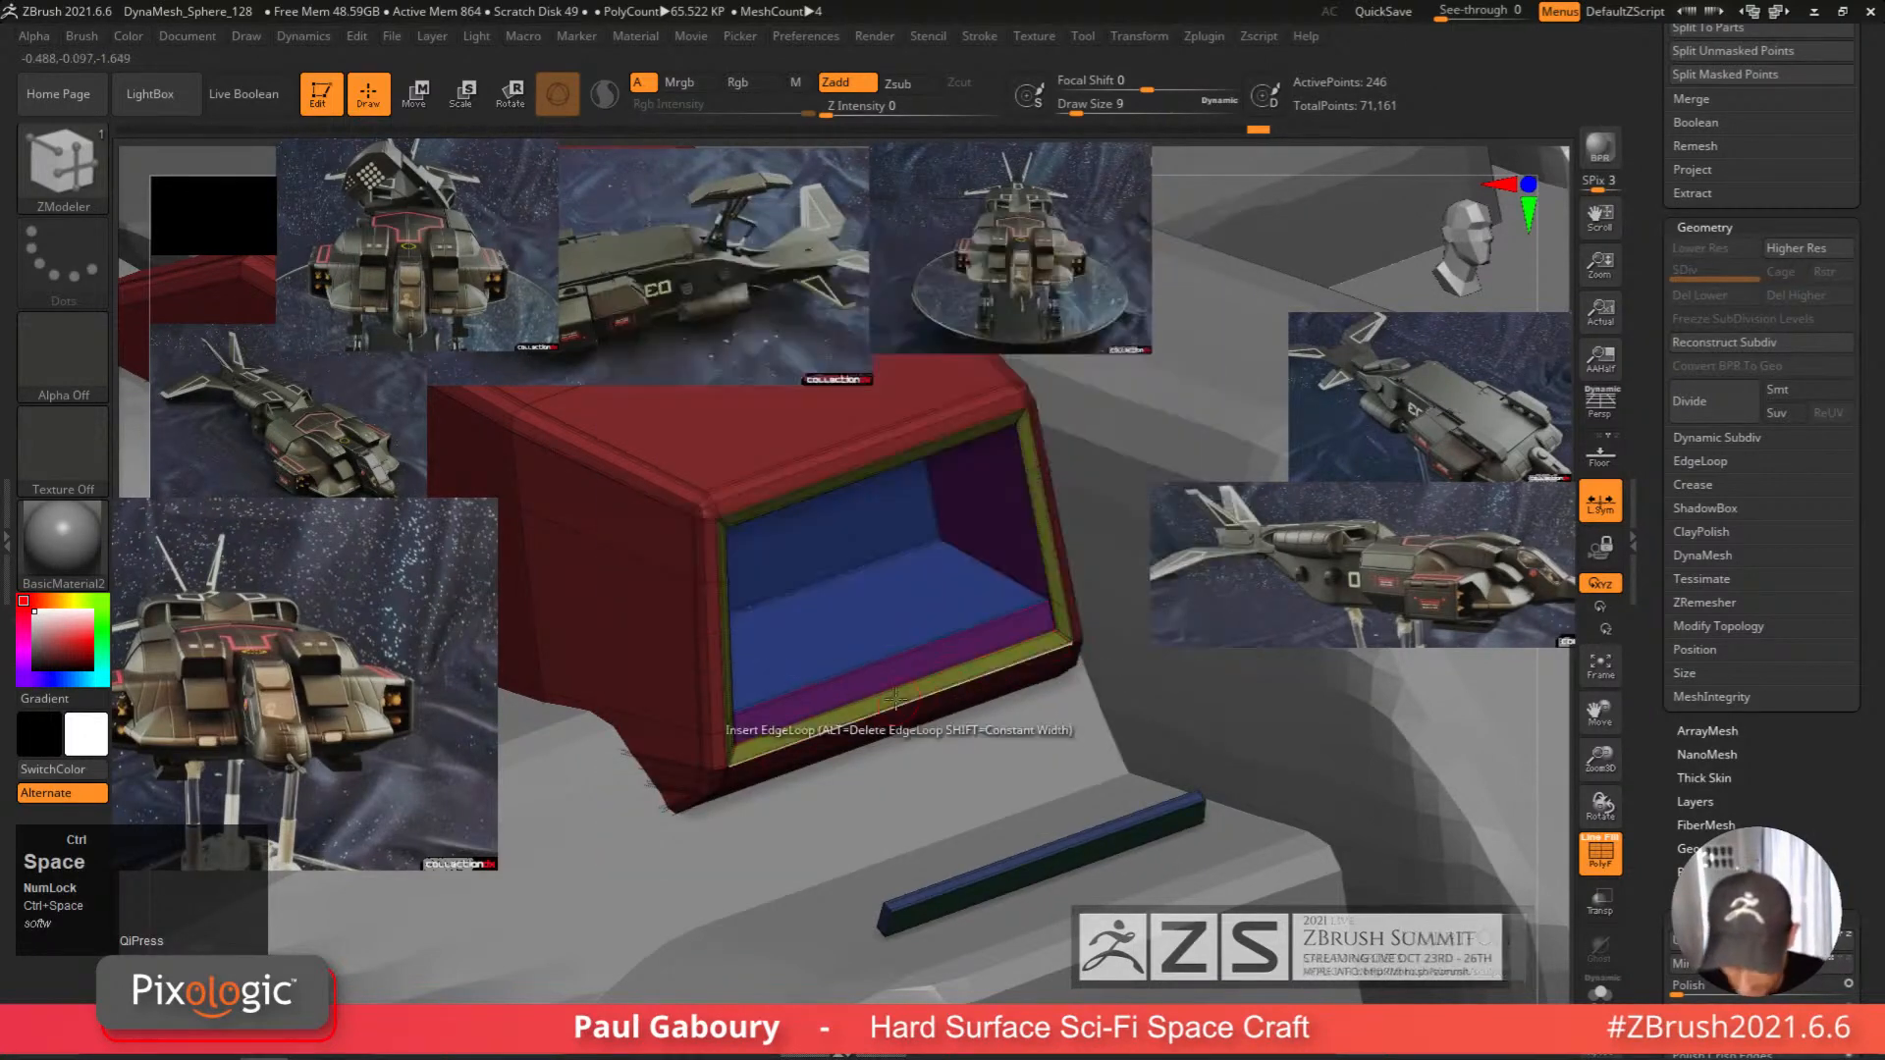
left_click(896, 680)
right_click_drag(896, 678, 972, 744)
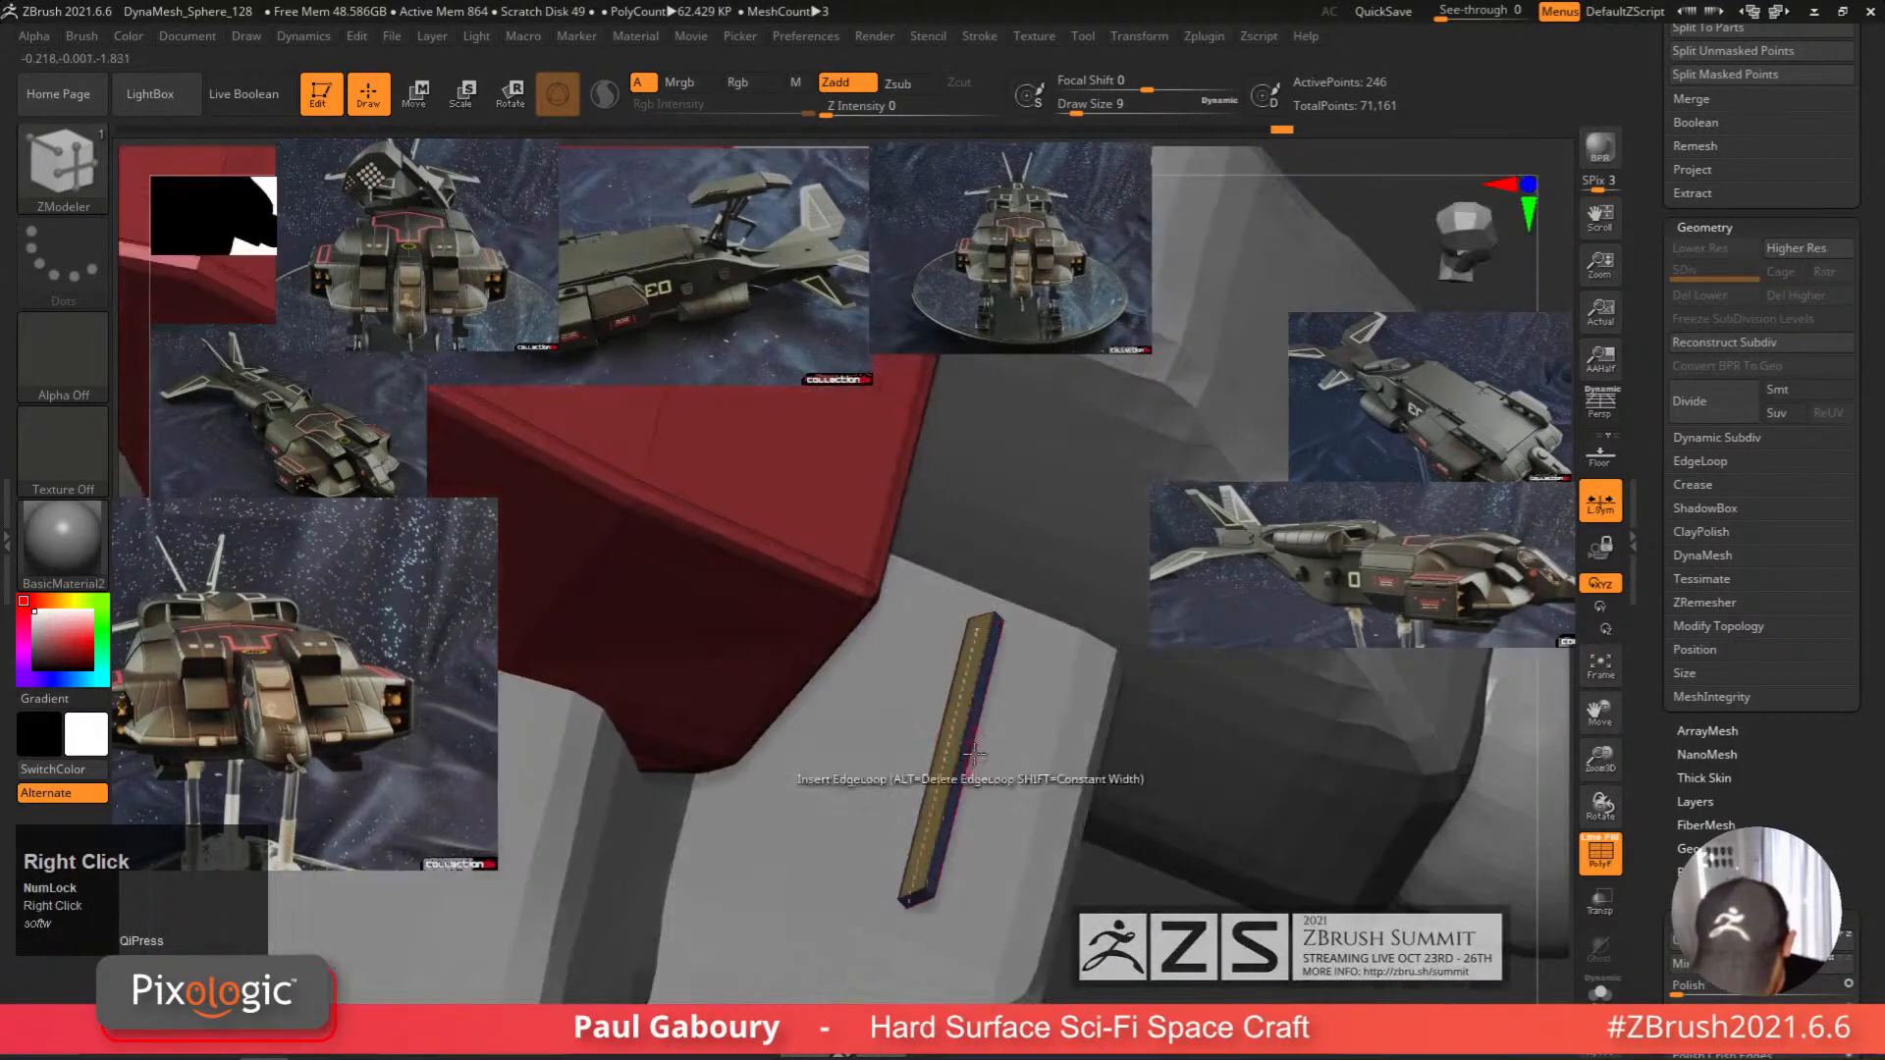
left_click(945, 770)
Turn on double-sided display for the intake mesh.
right_click_drag(1064, 861, 1071, 816)
left_click_drag(1826, 798, 1754, 637)
left_click(1721, 609)
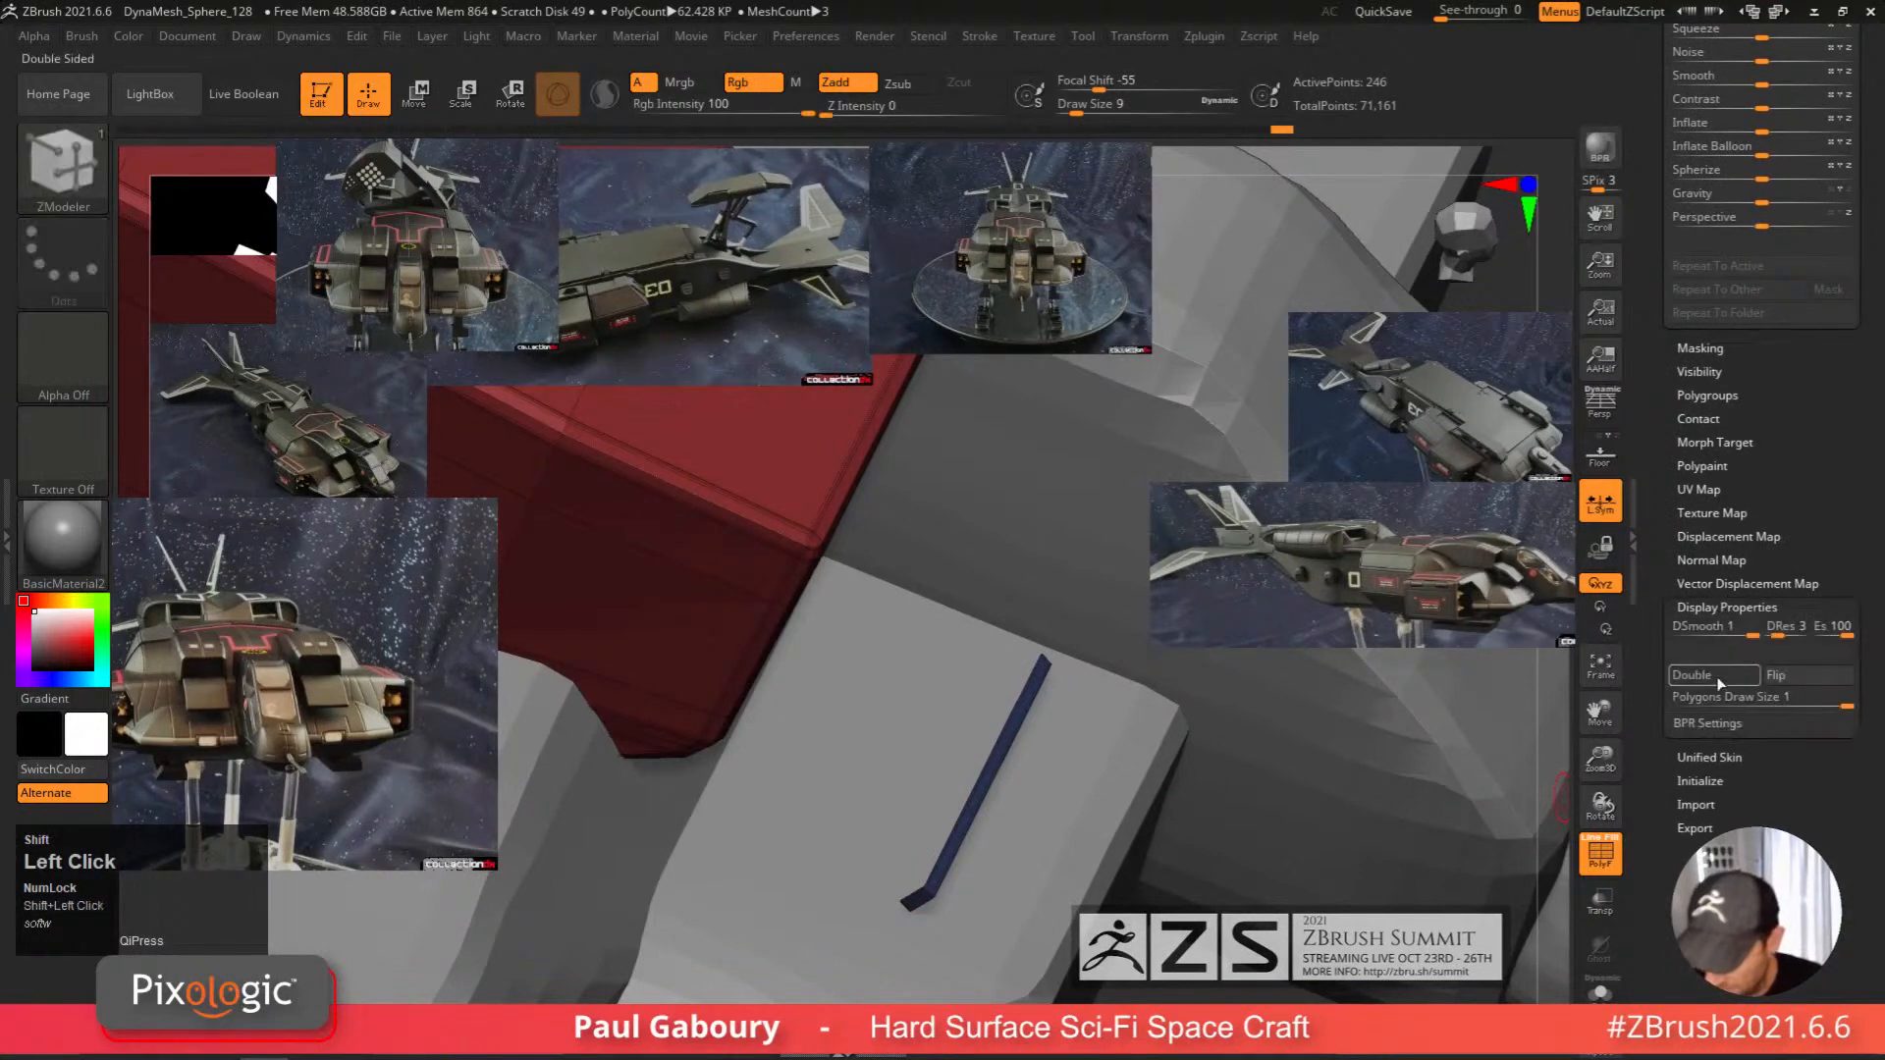
left_click(1701, 674)
Try closing the openings in the thin block and the intake floor with the Close edge action set to Convex Hole.
mouse_move(1031, 687)
right_mouse_down()
mouse_move(963, 646)
mouse_move(966, 812)
mouse_move(979, 798)
right_mouse_up()
key("space")
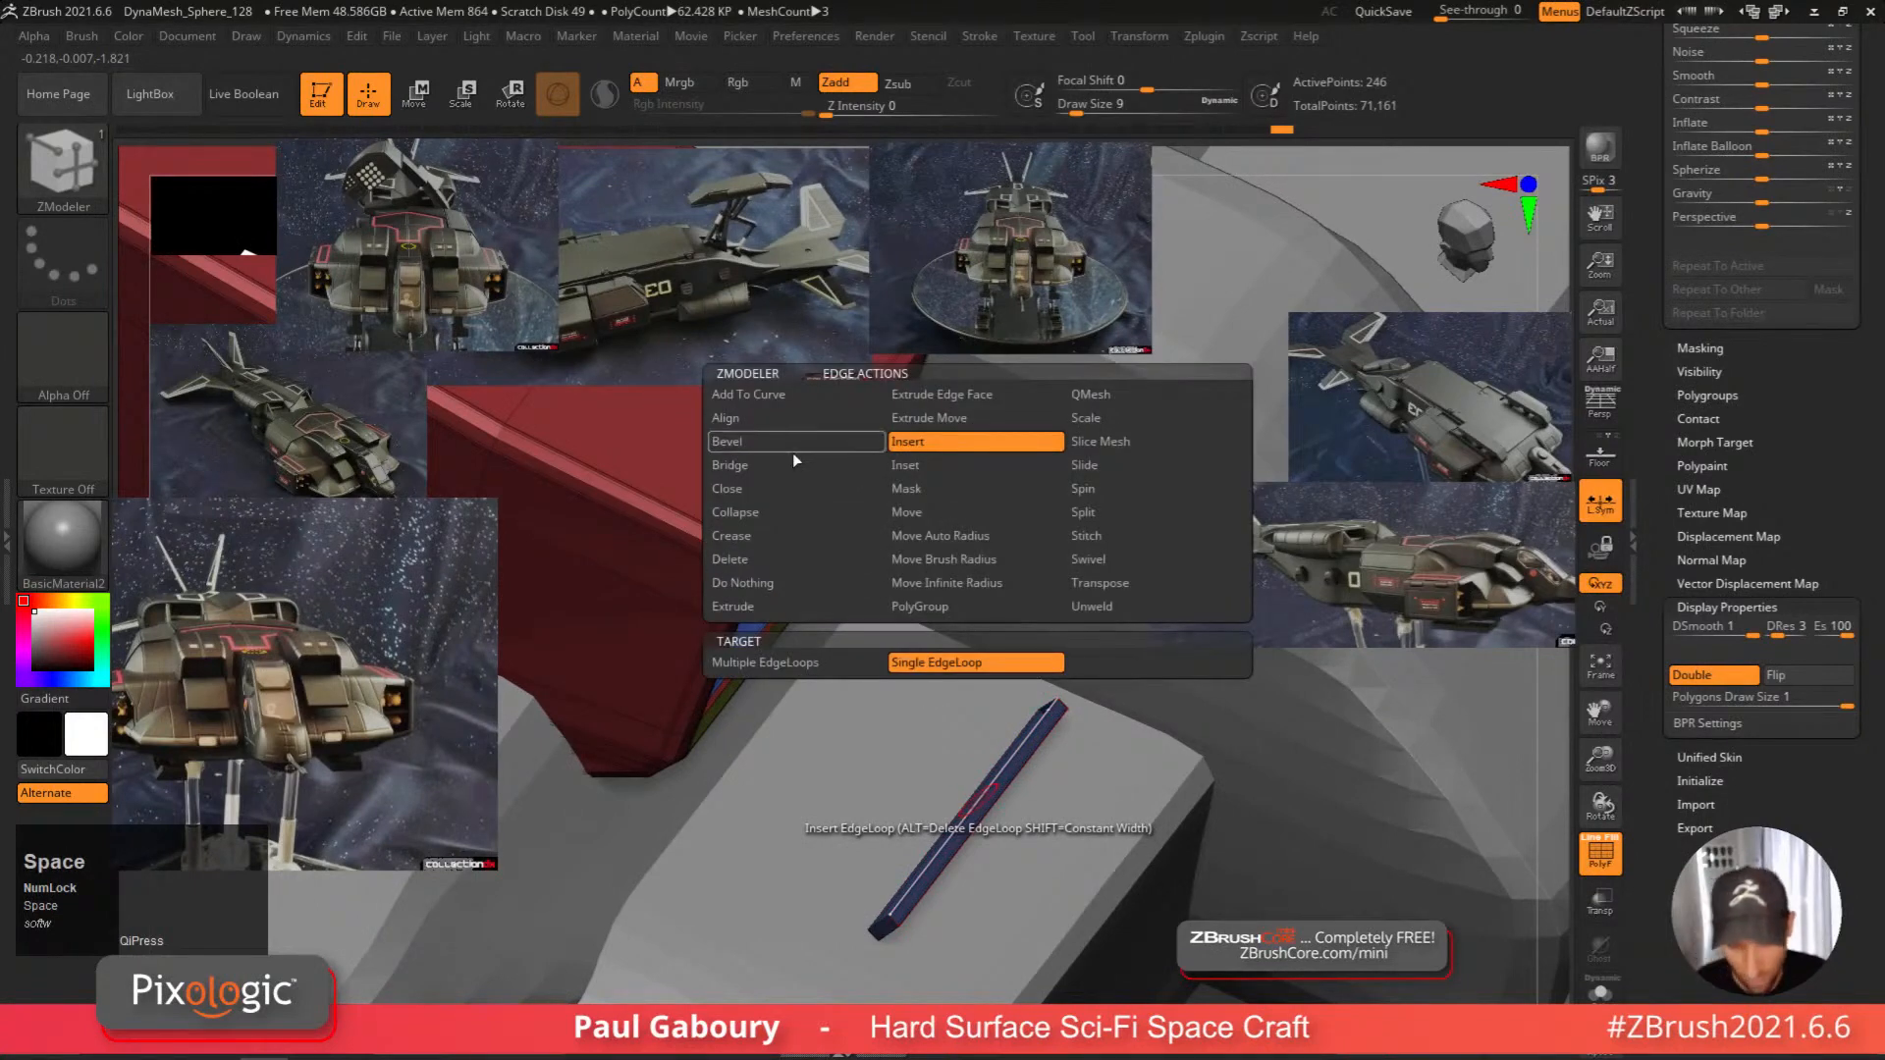
left_click(797, 485)
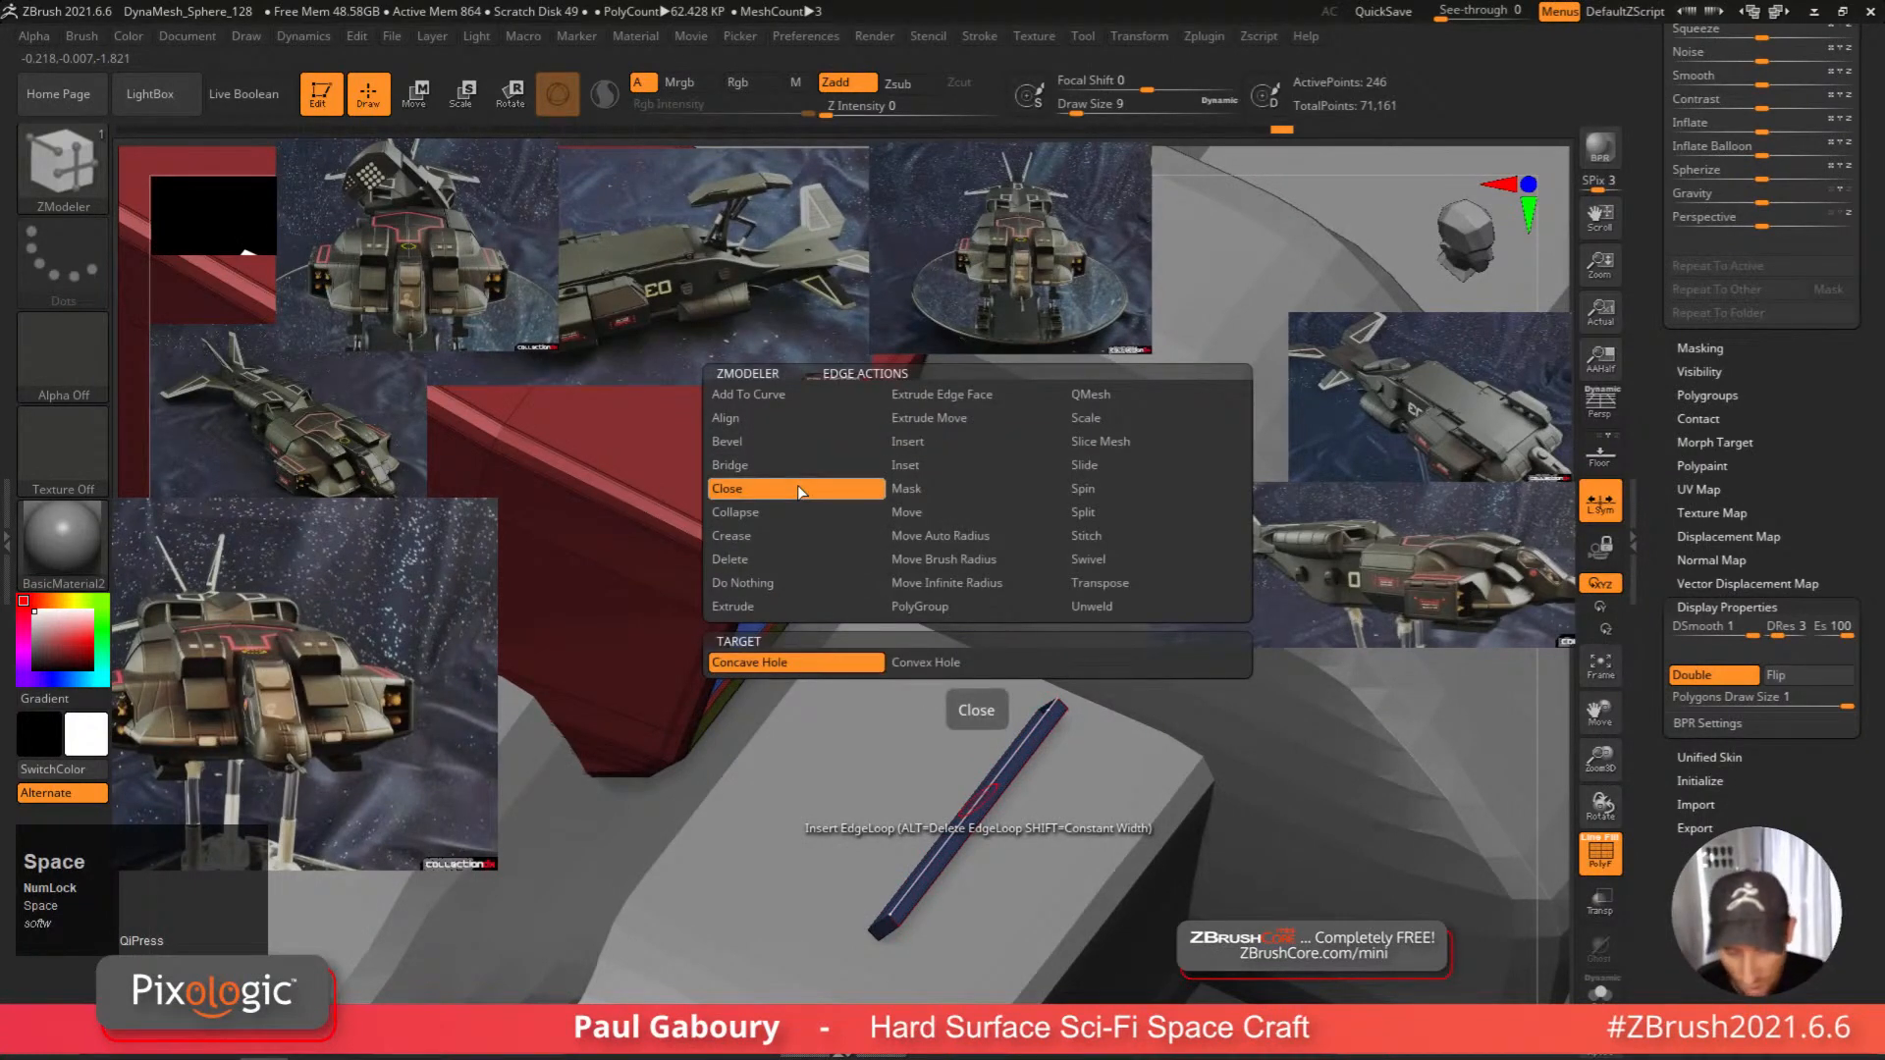
left_click(941, 663)
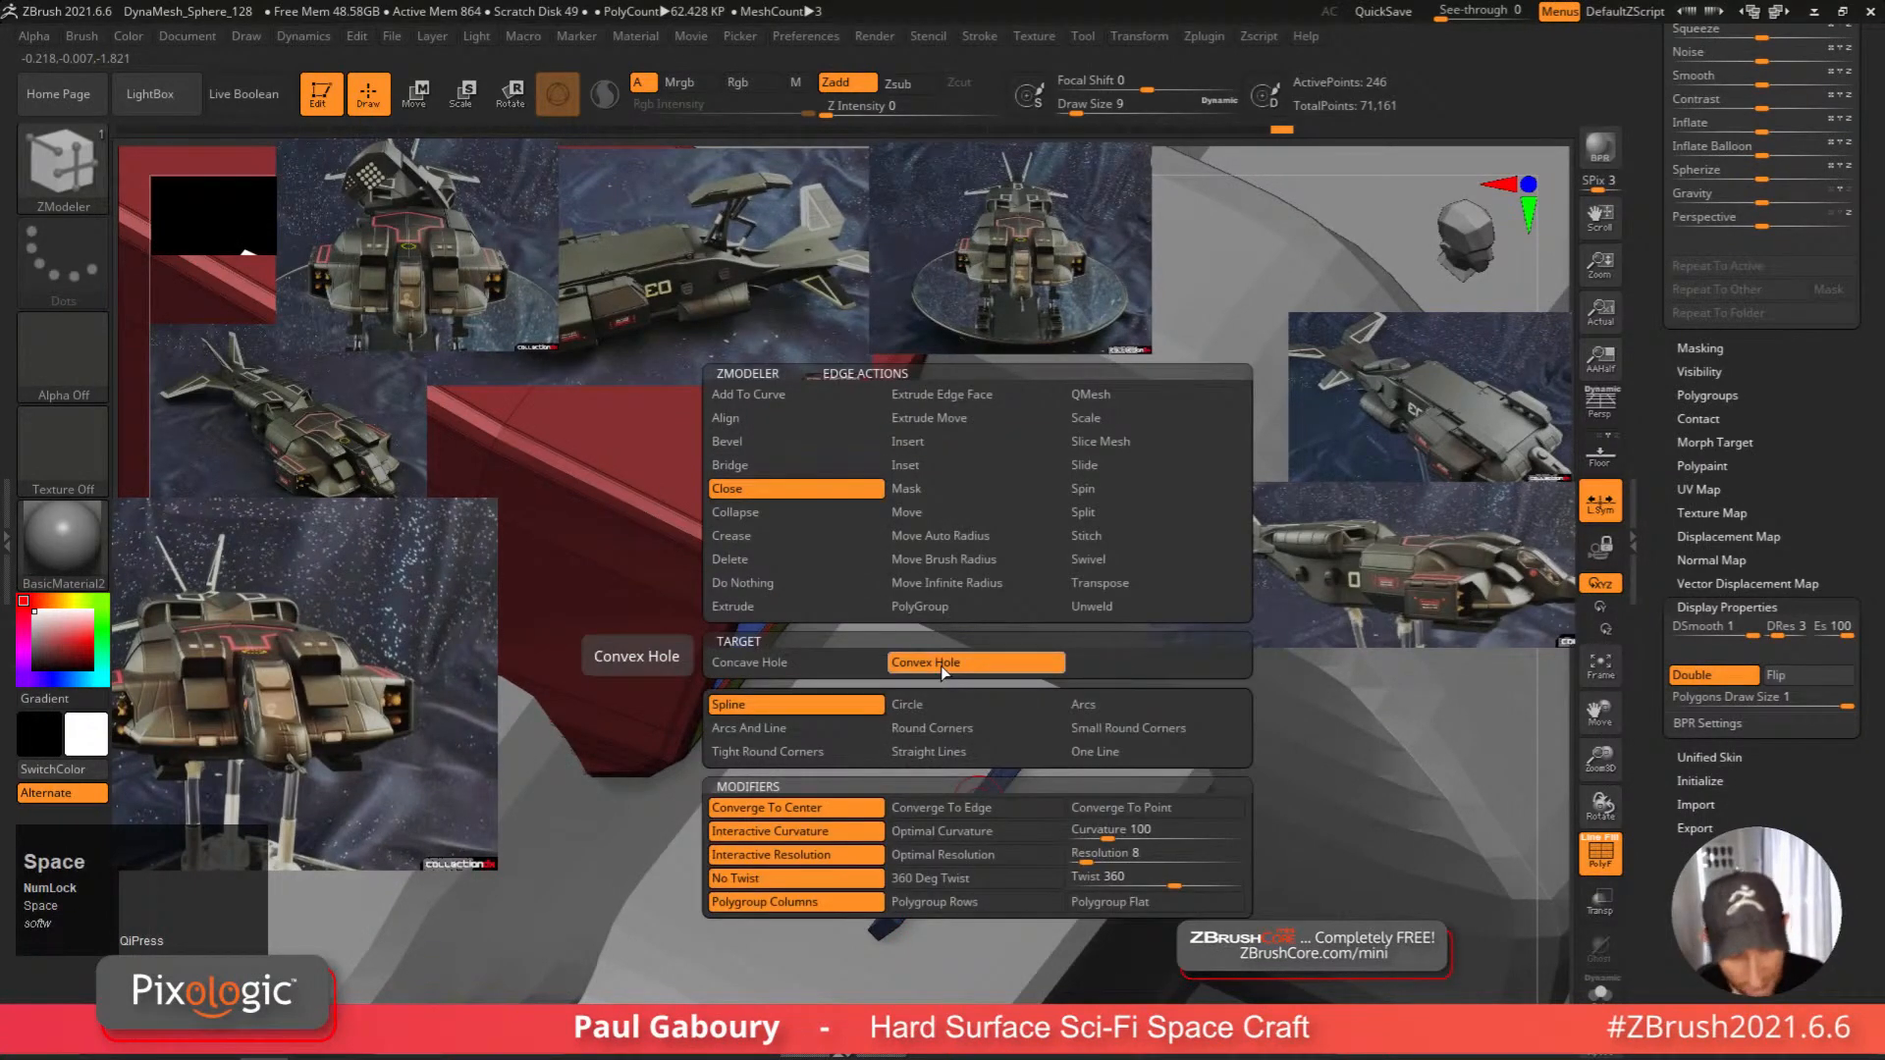
key("space")
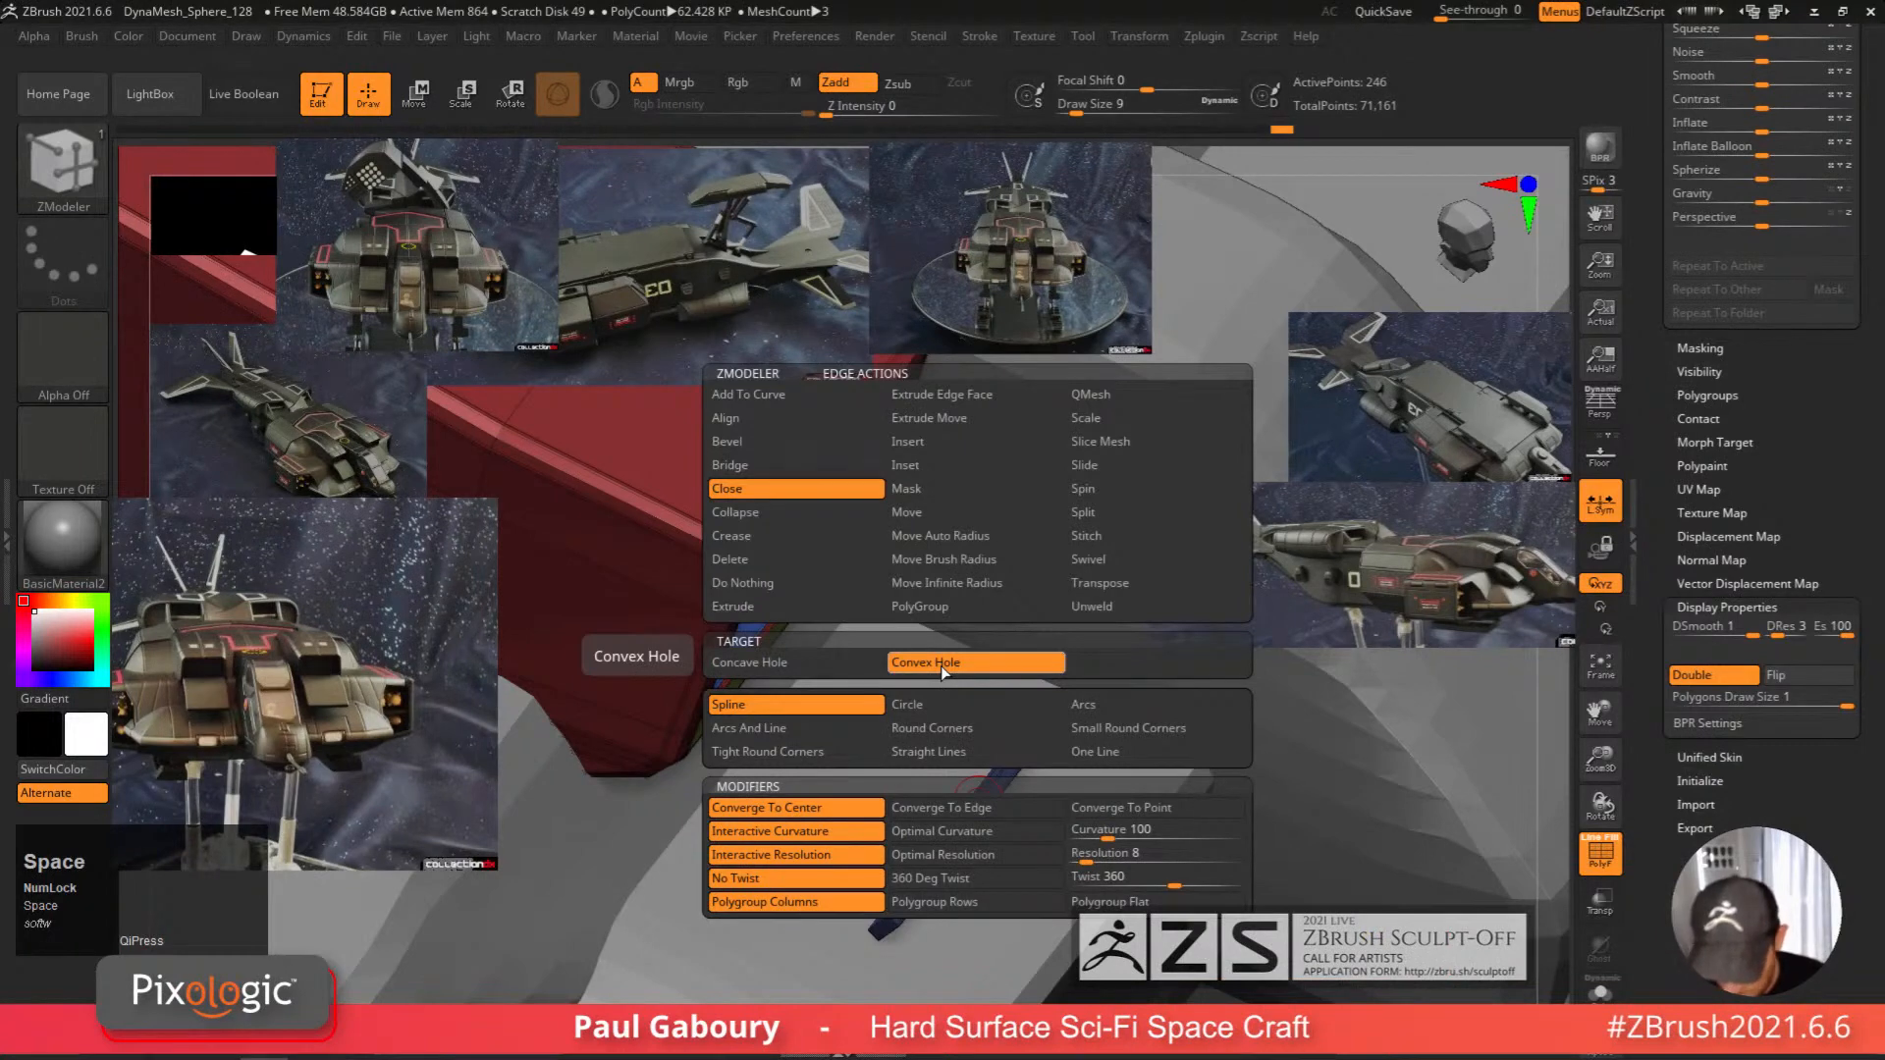
right_click_drag(967, 711, 1056, 825)
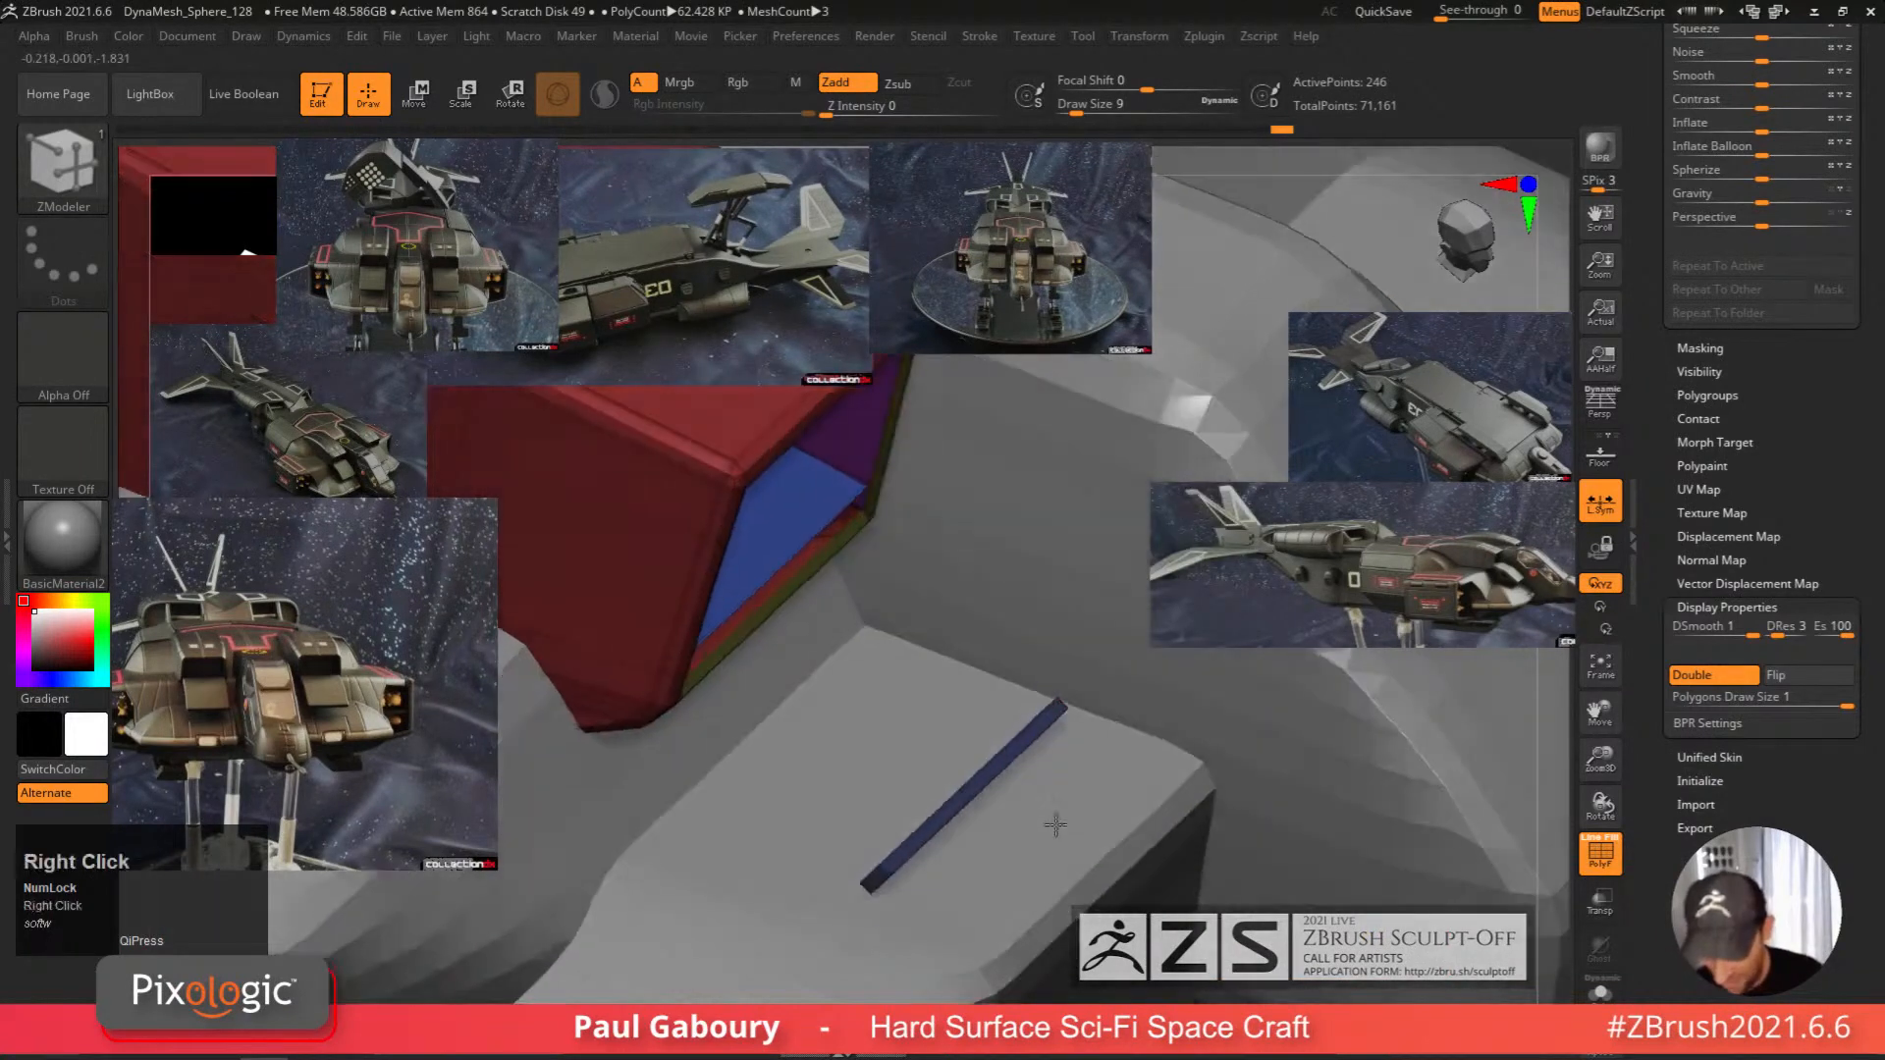
left_click(986, 764)
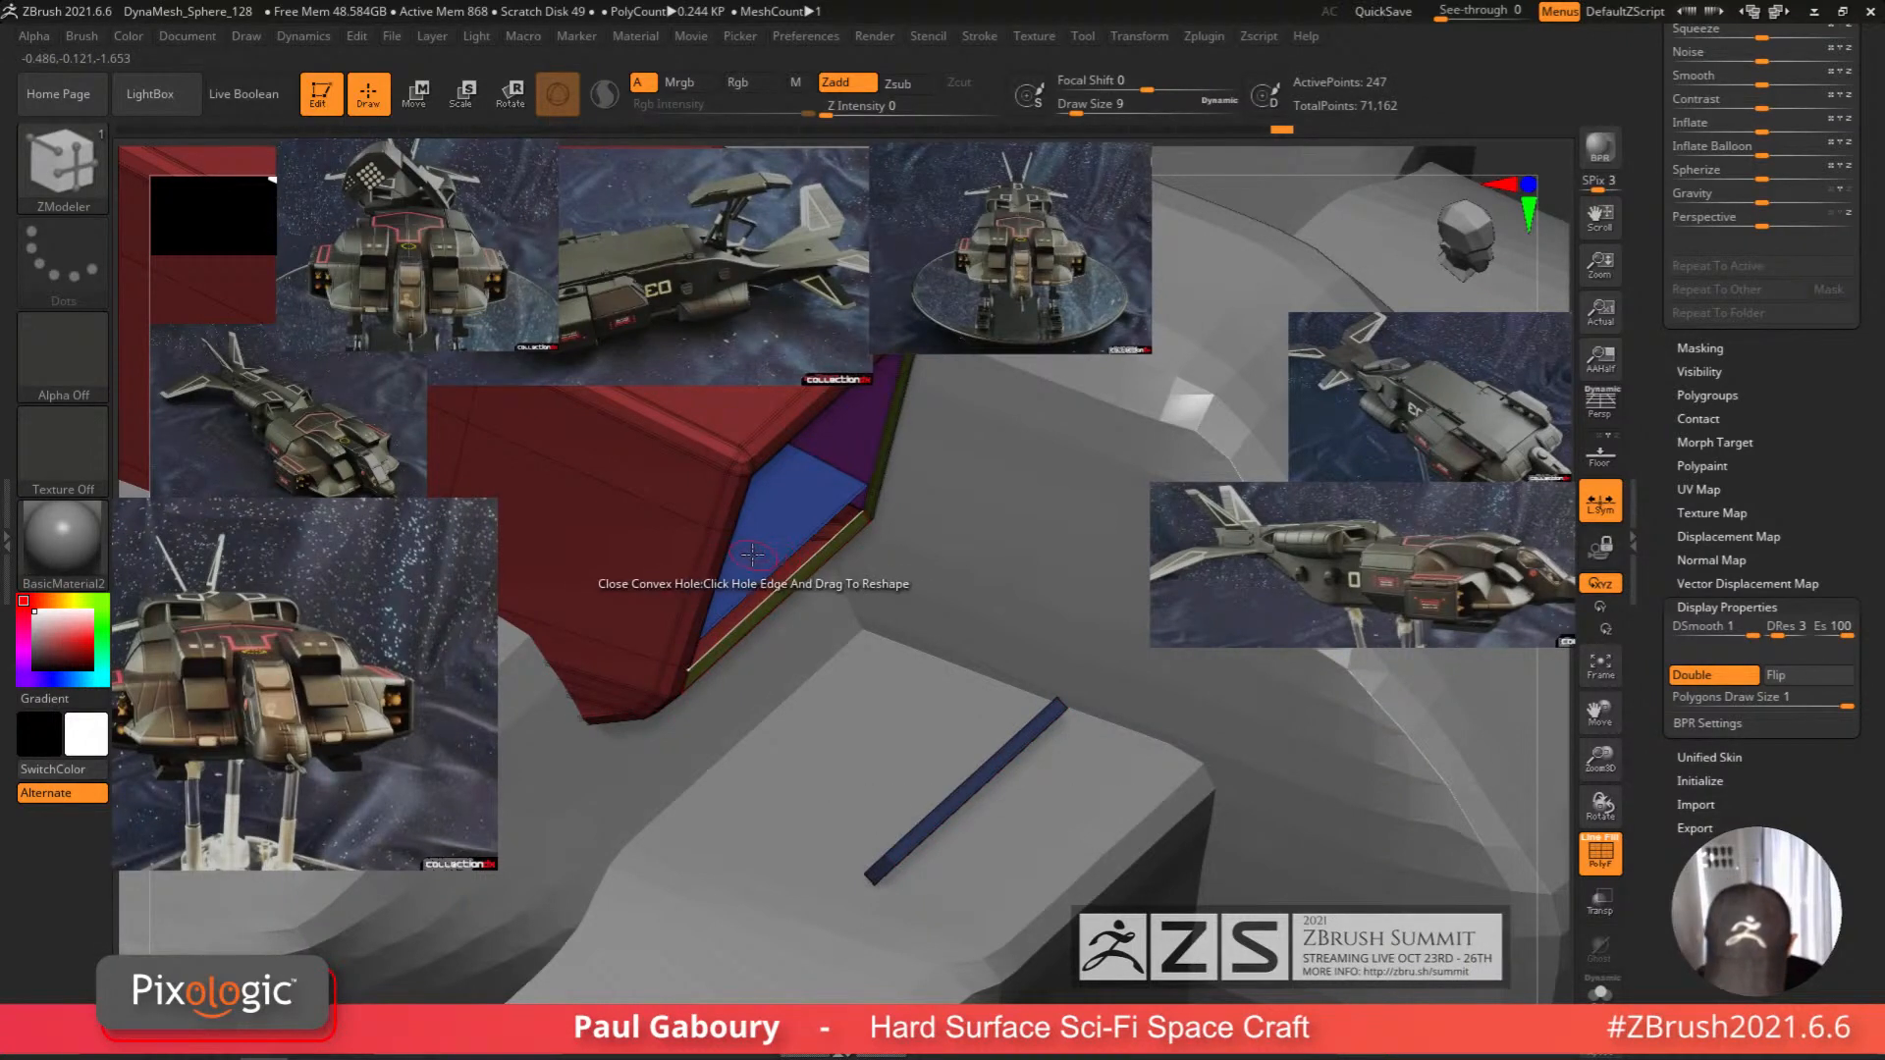
left_click(816, 511)
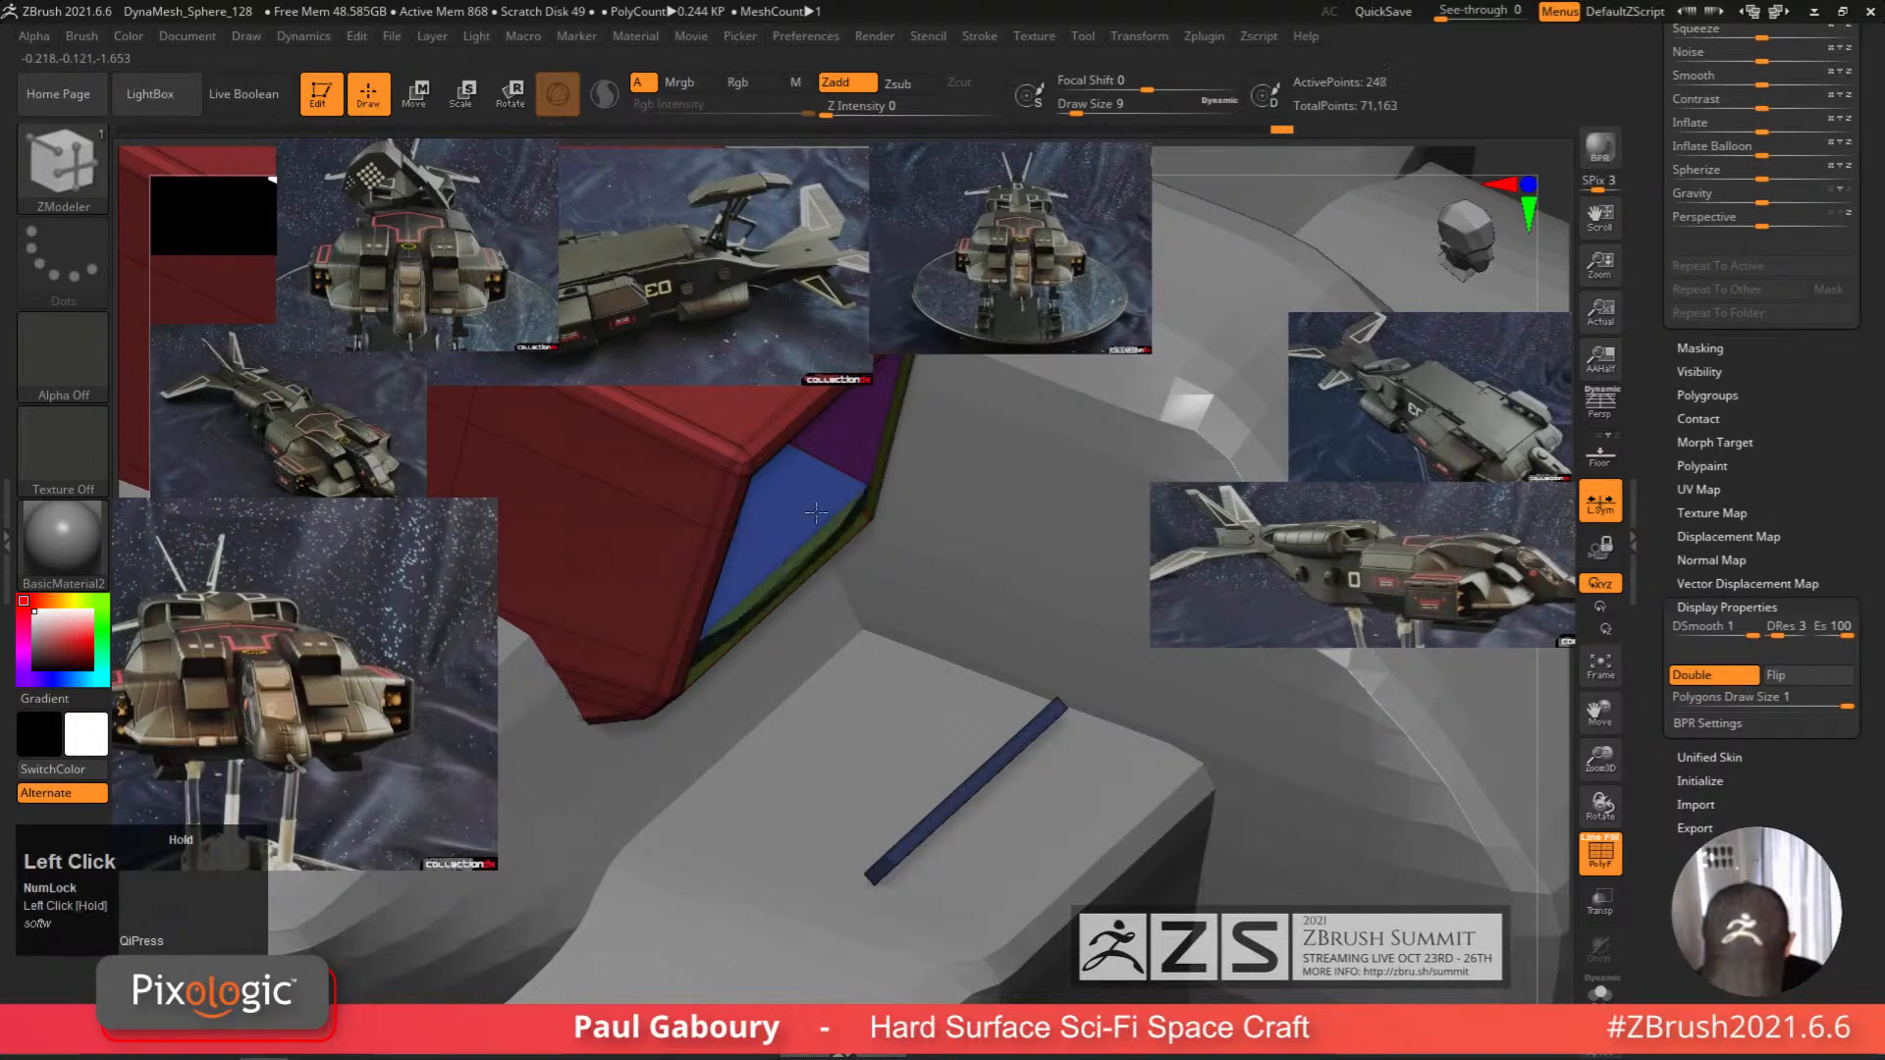
key("ctrl+z")
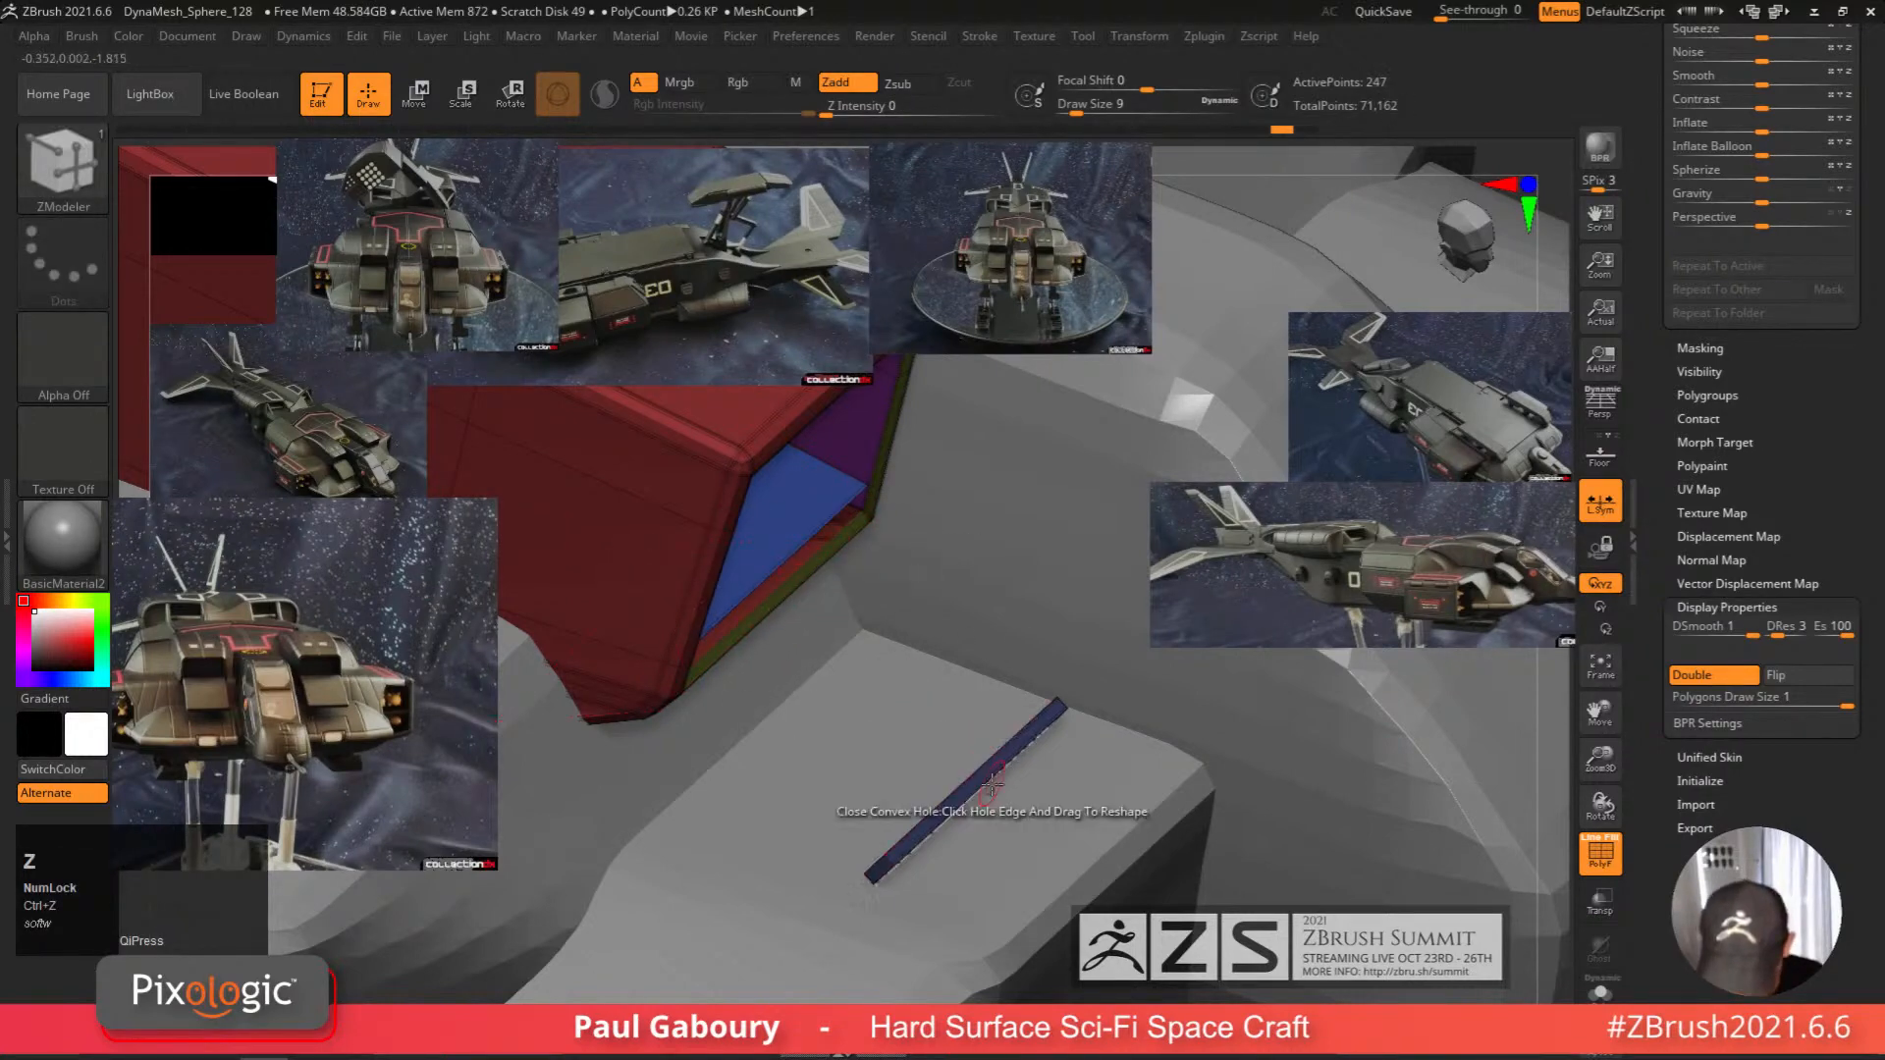
Switch the ZModeler edge action to Bridge with Two Holes and undo the hole closure on the thin block.
key("space")
left_click(793, 466)
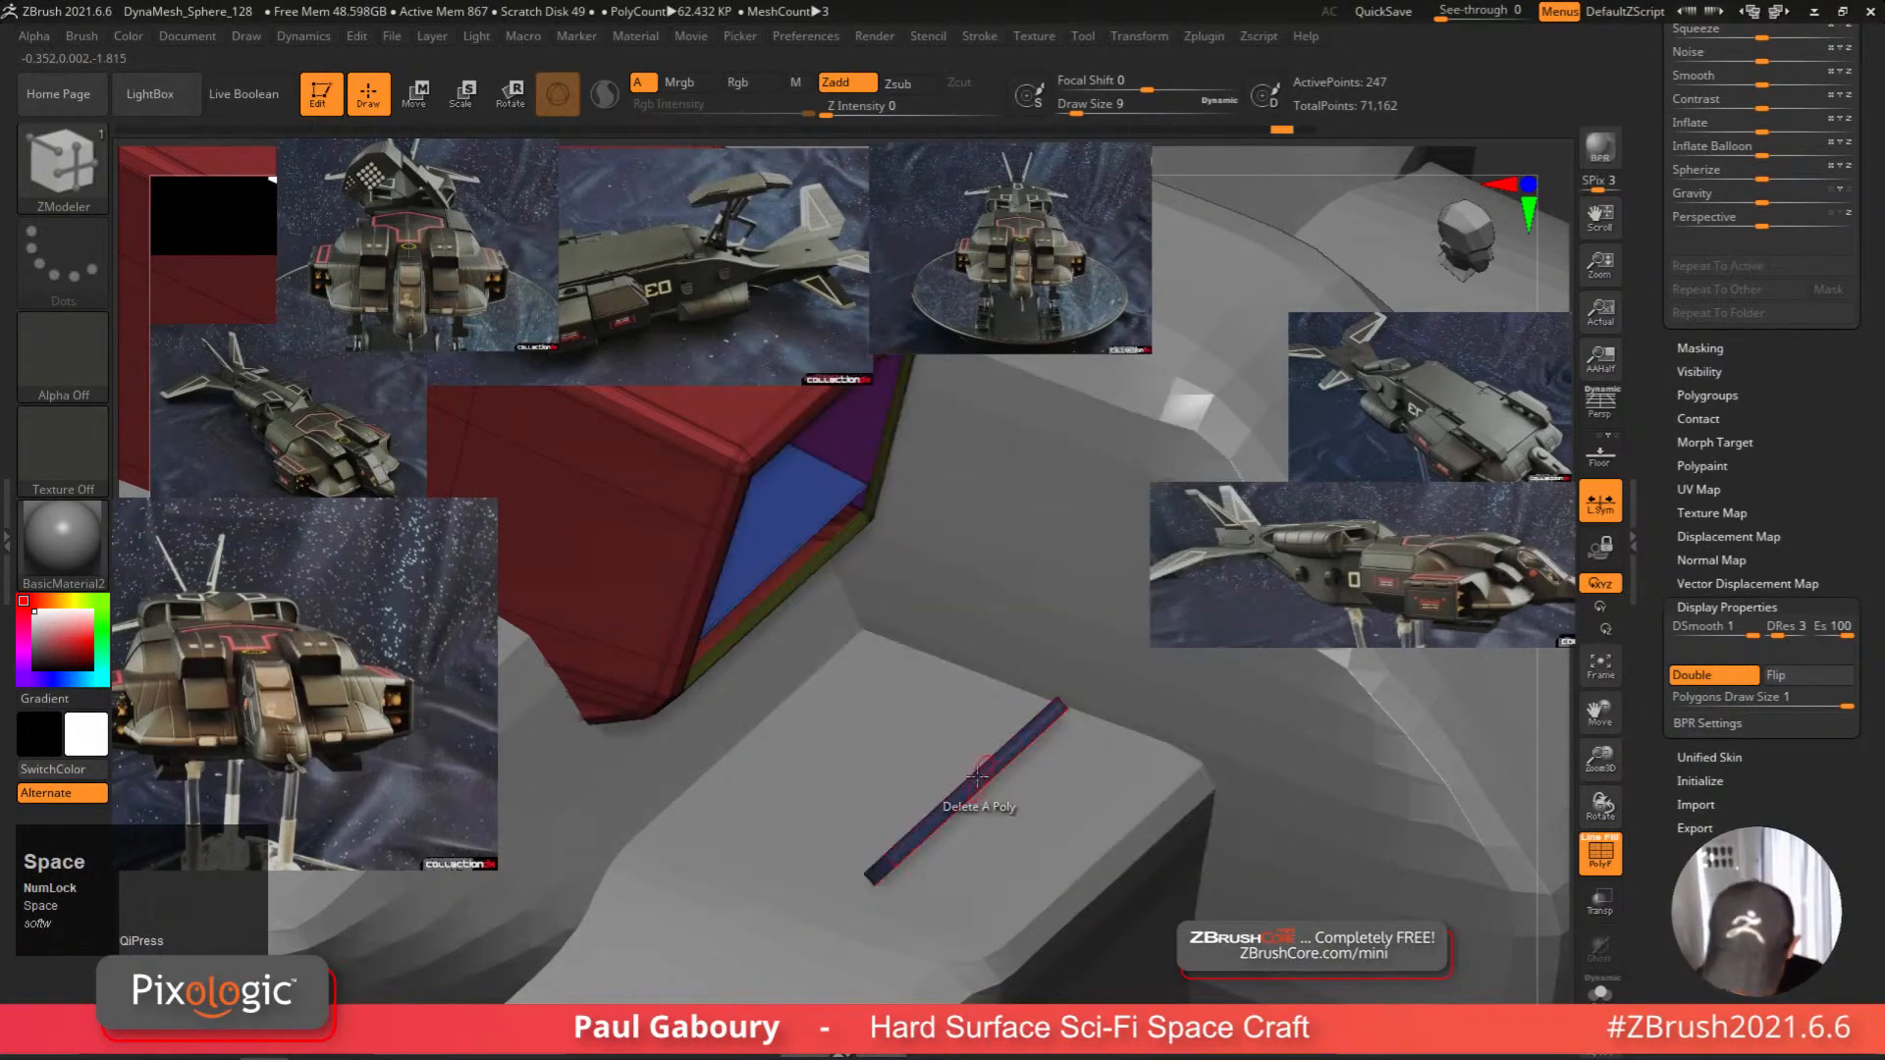
mouse_move(977, 774)
right_mouse_down()
mouse_move(997, 807)
mouse_move(962, 747)
right_mouse_up()
key("ctrl+z")
Try bridging the thin block's open side to the intake floor hole, check the flap from the side, and undo it.
left_click(962, 748)
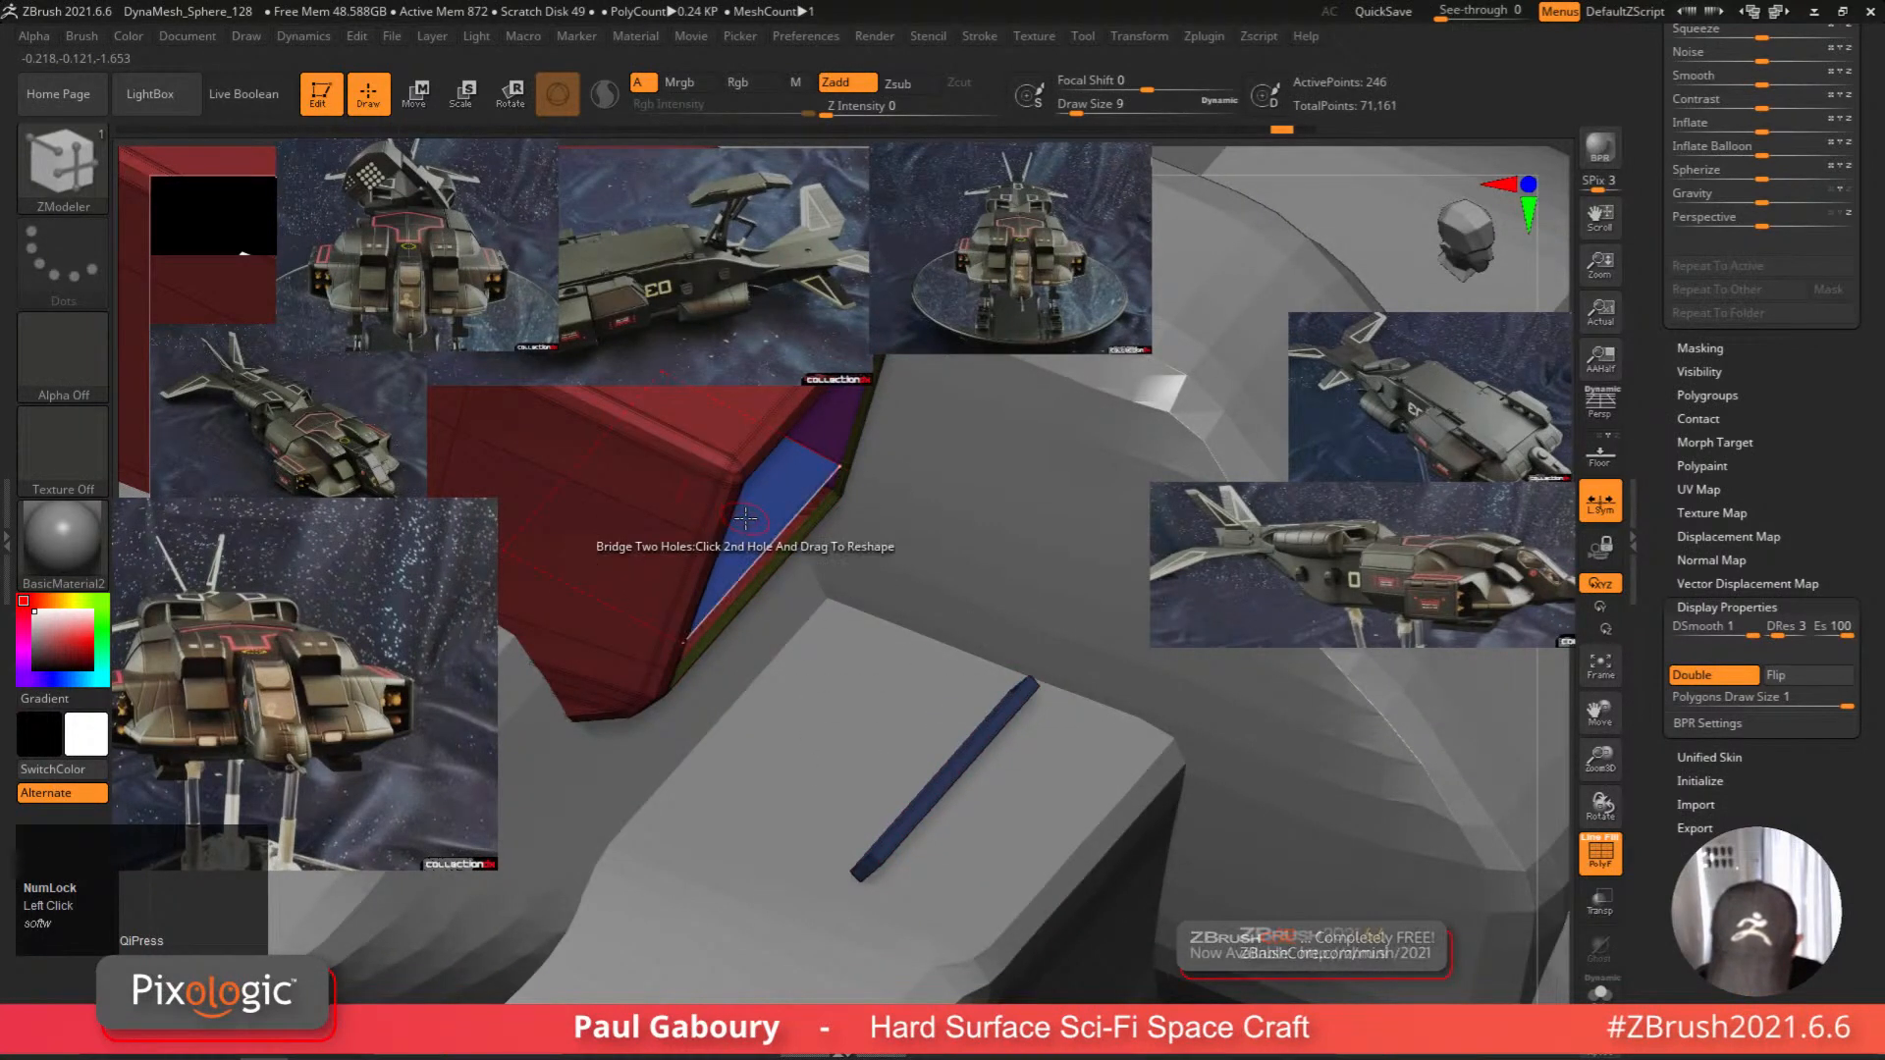
left_click_drag(757, 534, 878, 459)
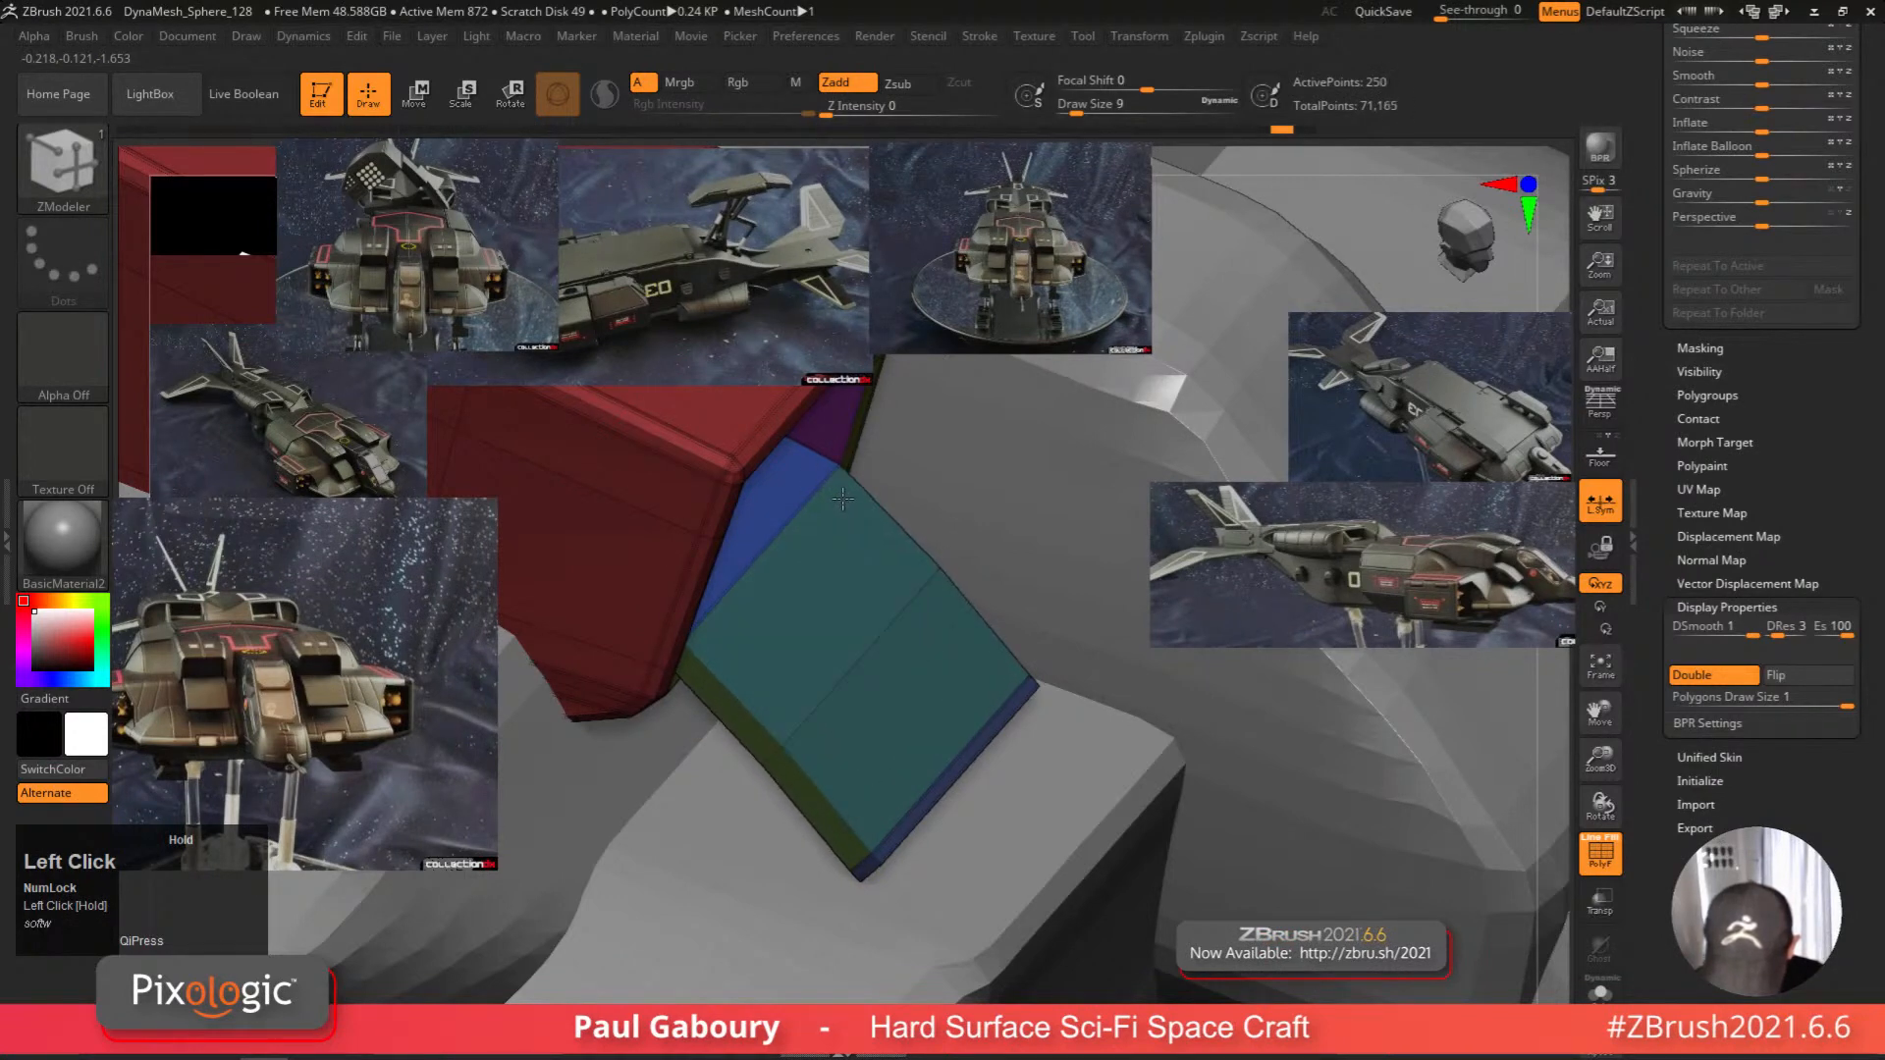
right_click_drag(842, 493, 1007, 746)
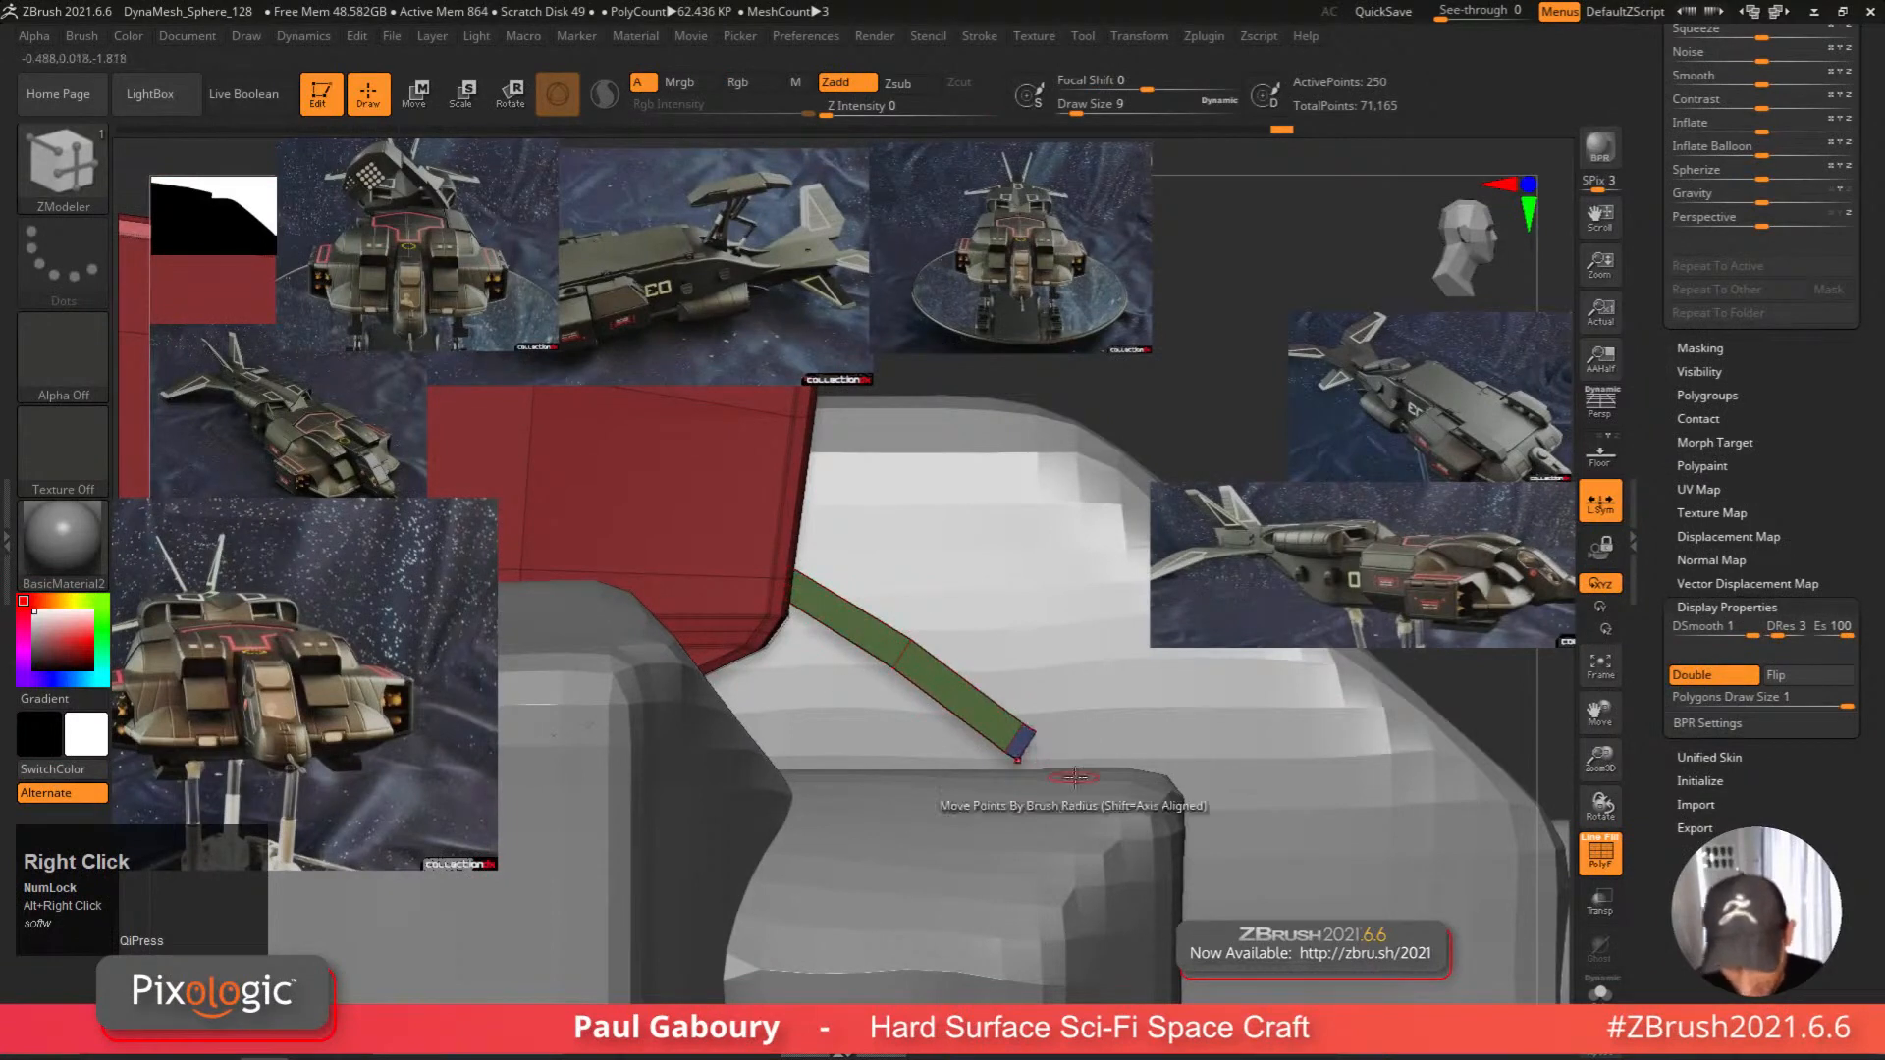
right_click_drag(805, 587, 1008, 730)
key("ctrl+z")
Try bridging the thin block and the intake hole again, varying the flap's segments and curvature.
left_click(1002, 732)
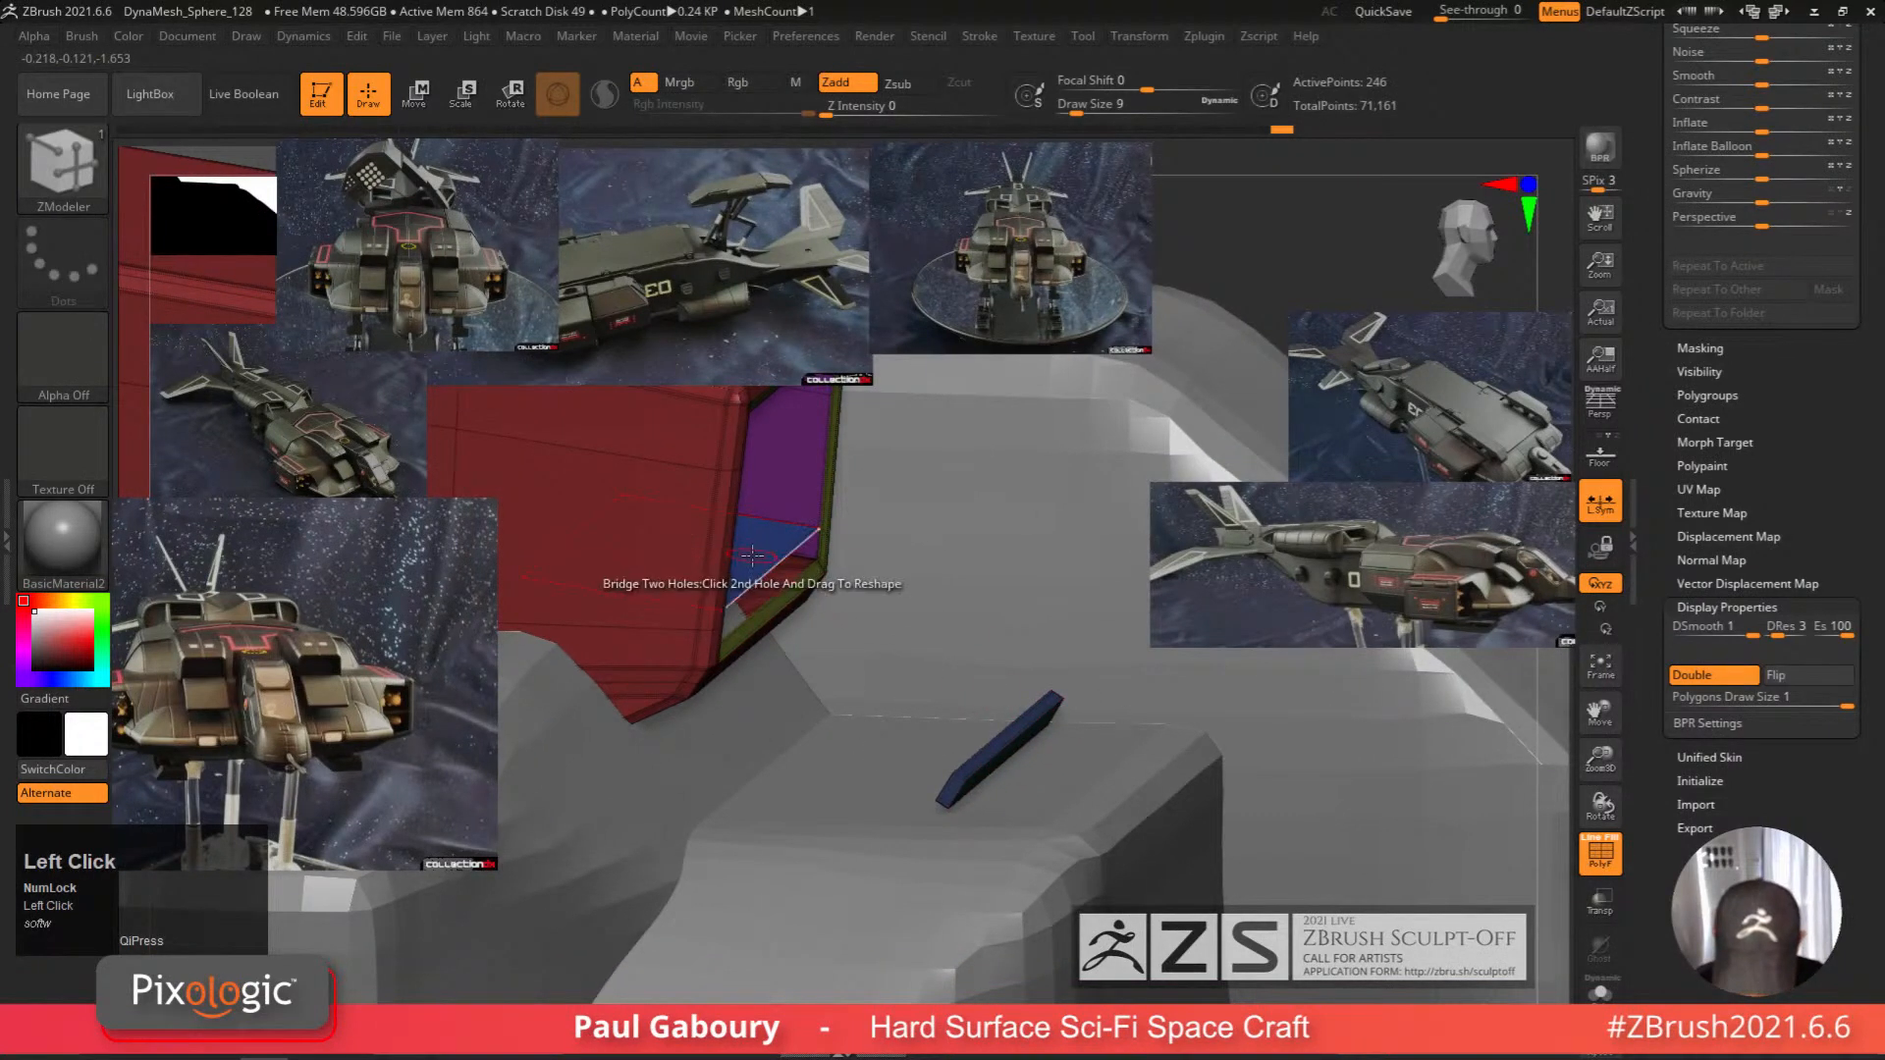
left_click_drag(750, 553, 793, 521)
left_click_drag(937, 504, 923, 445)
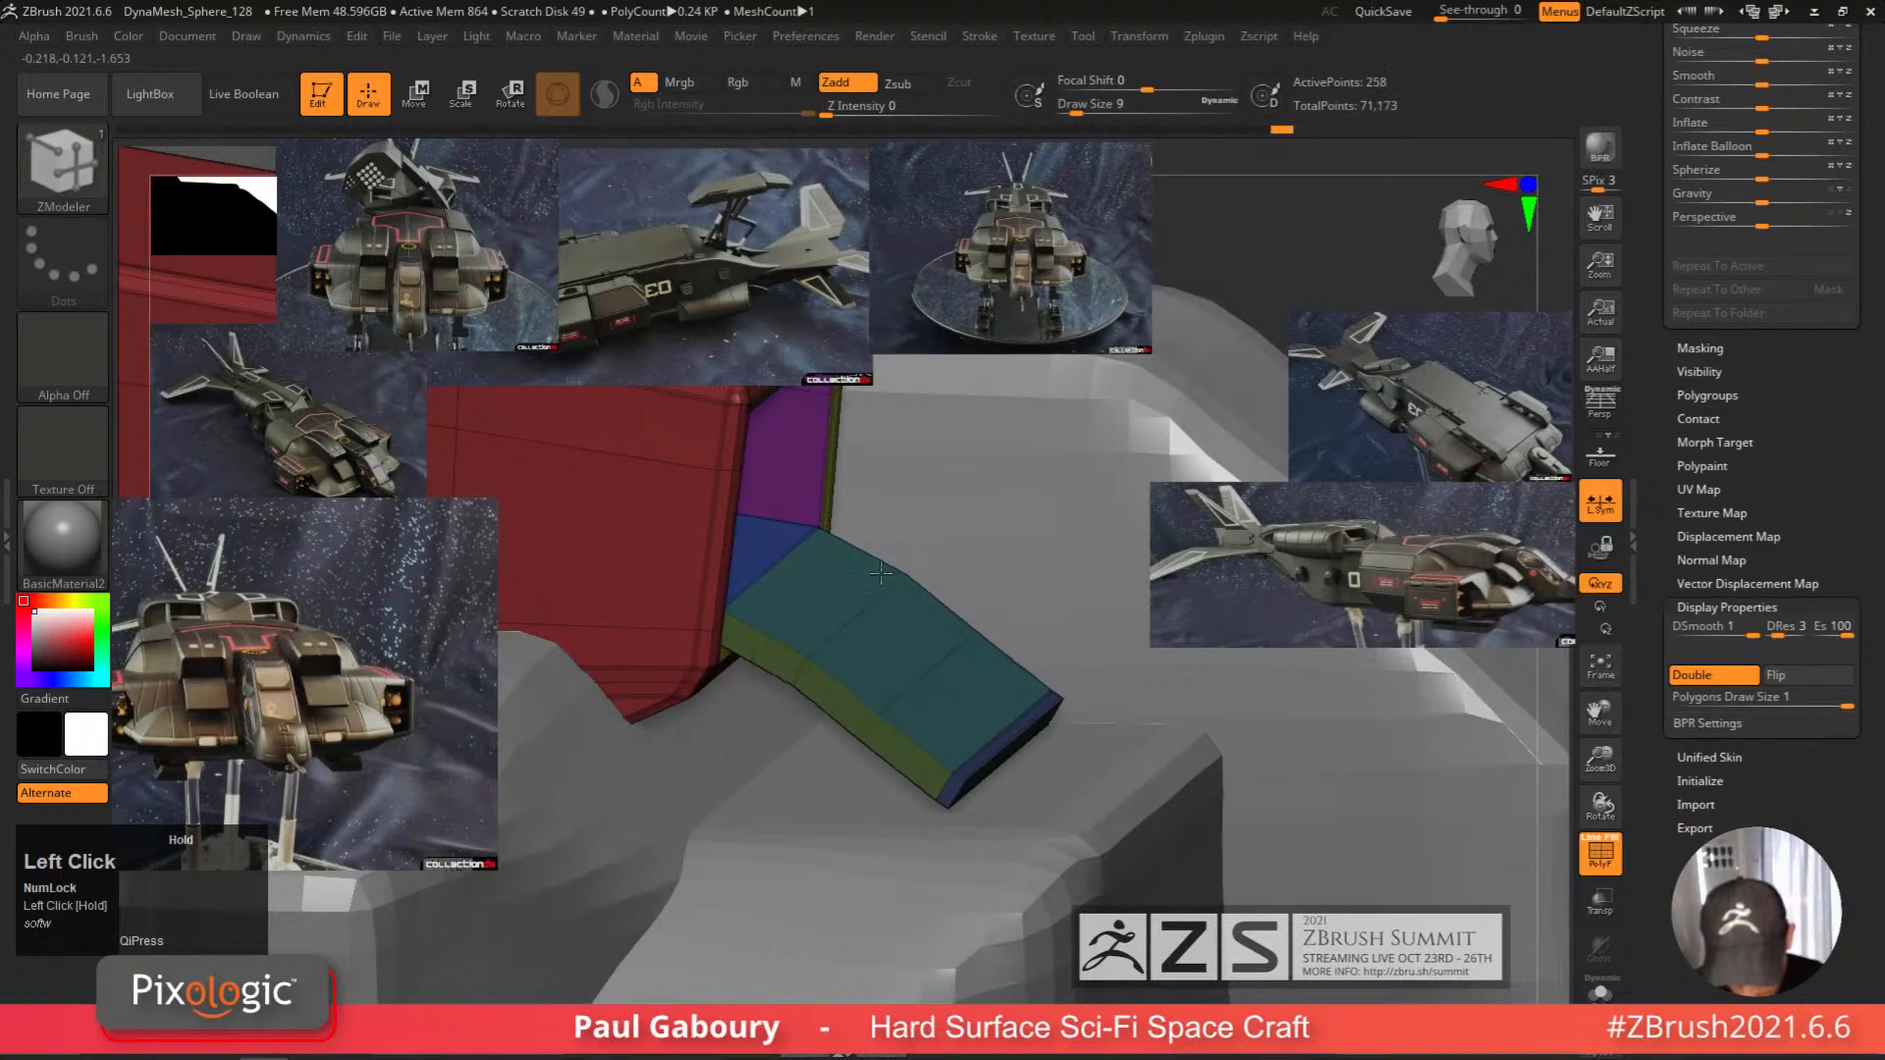
left_click_drag(880, 574, 662, 564)
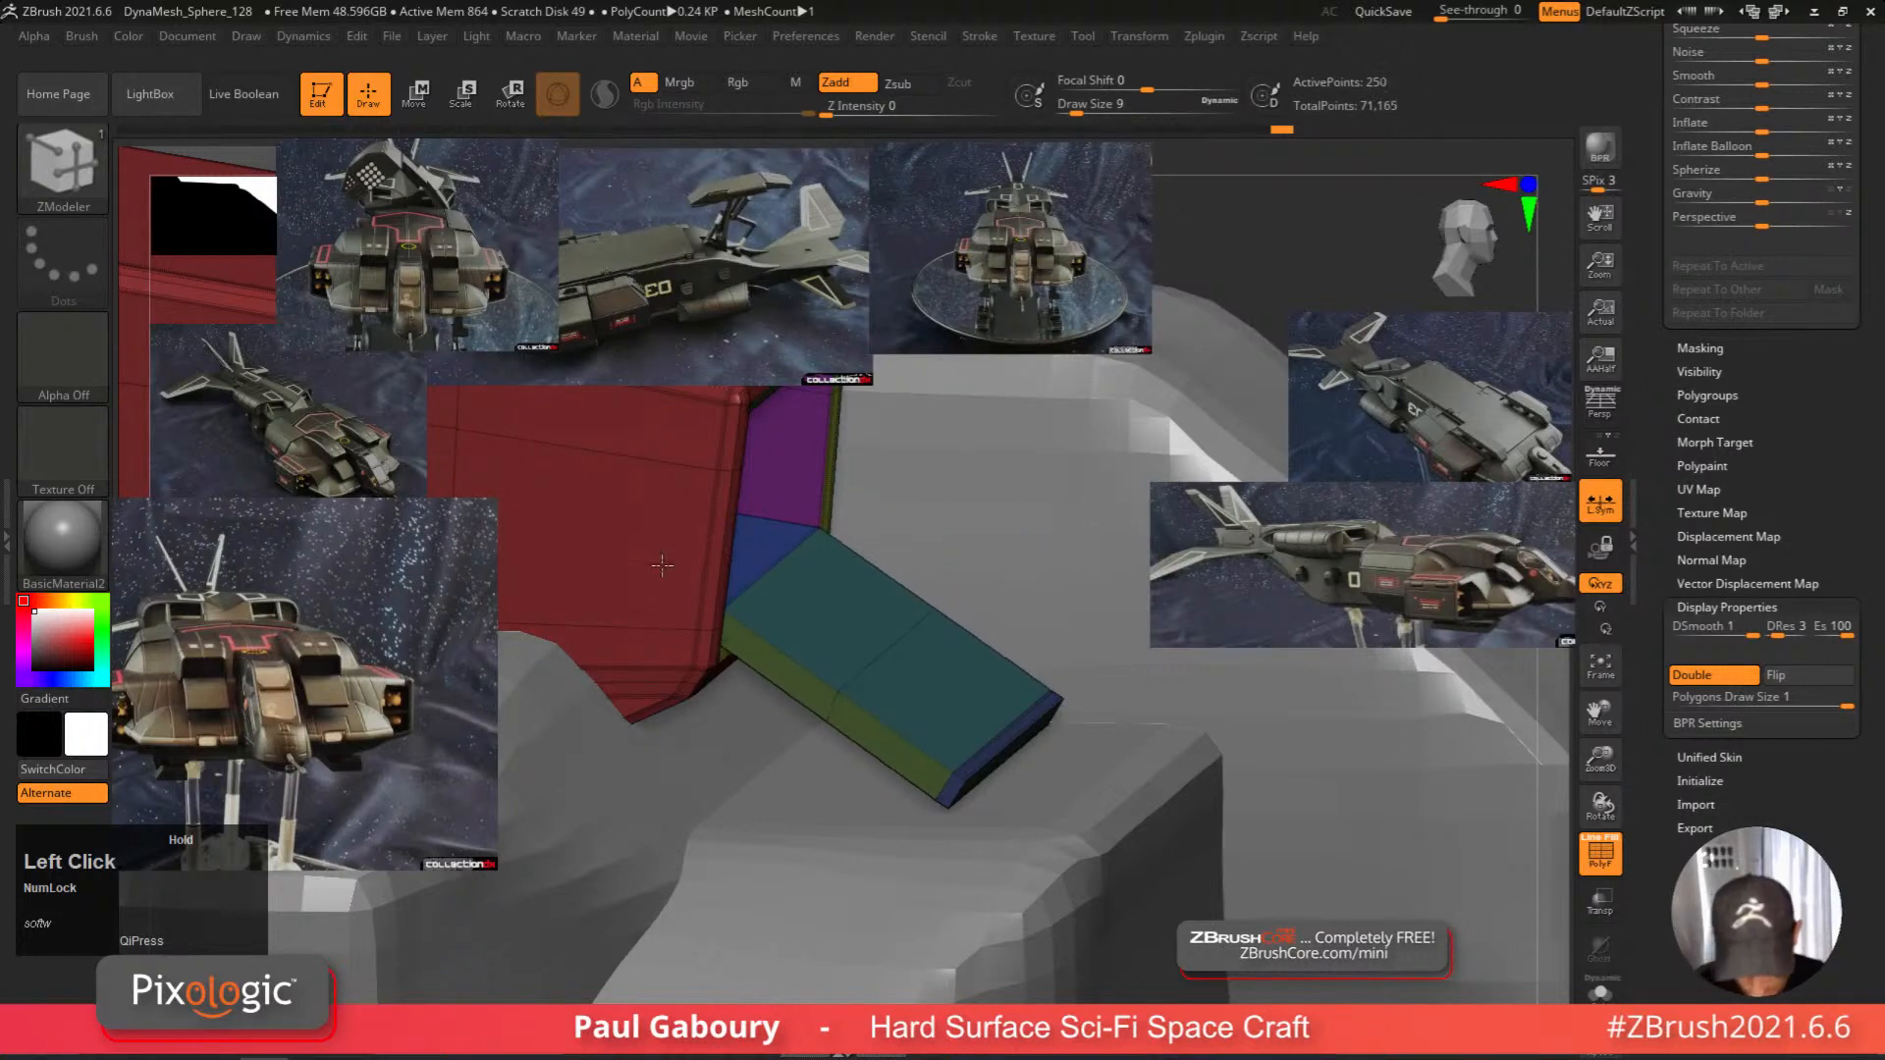
left_click_drag(859, 545, 933, 553)
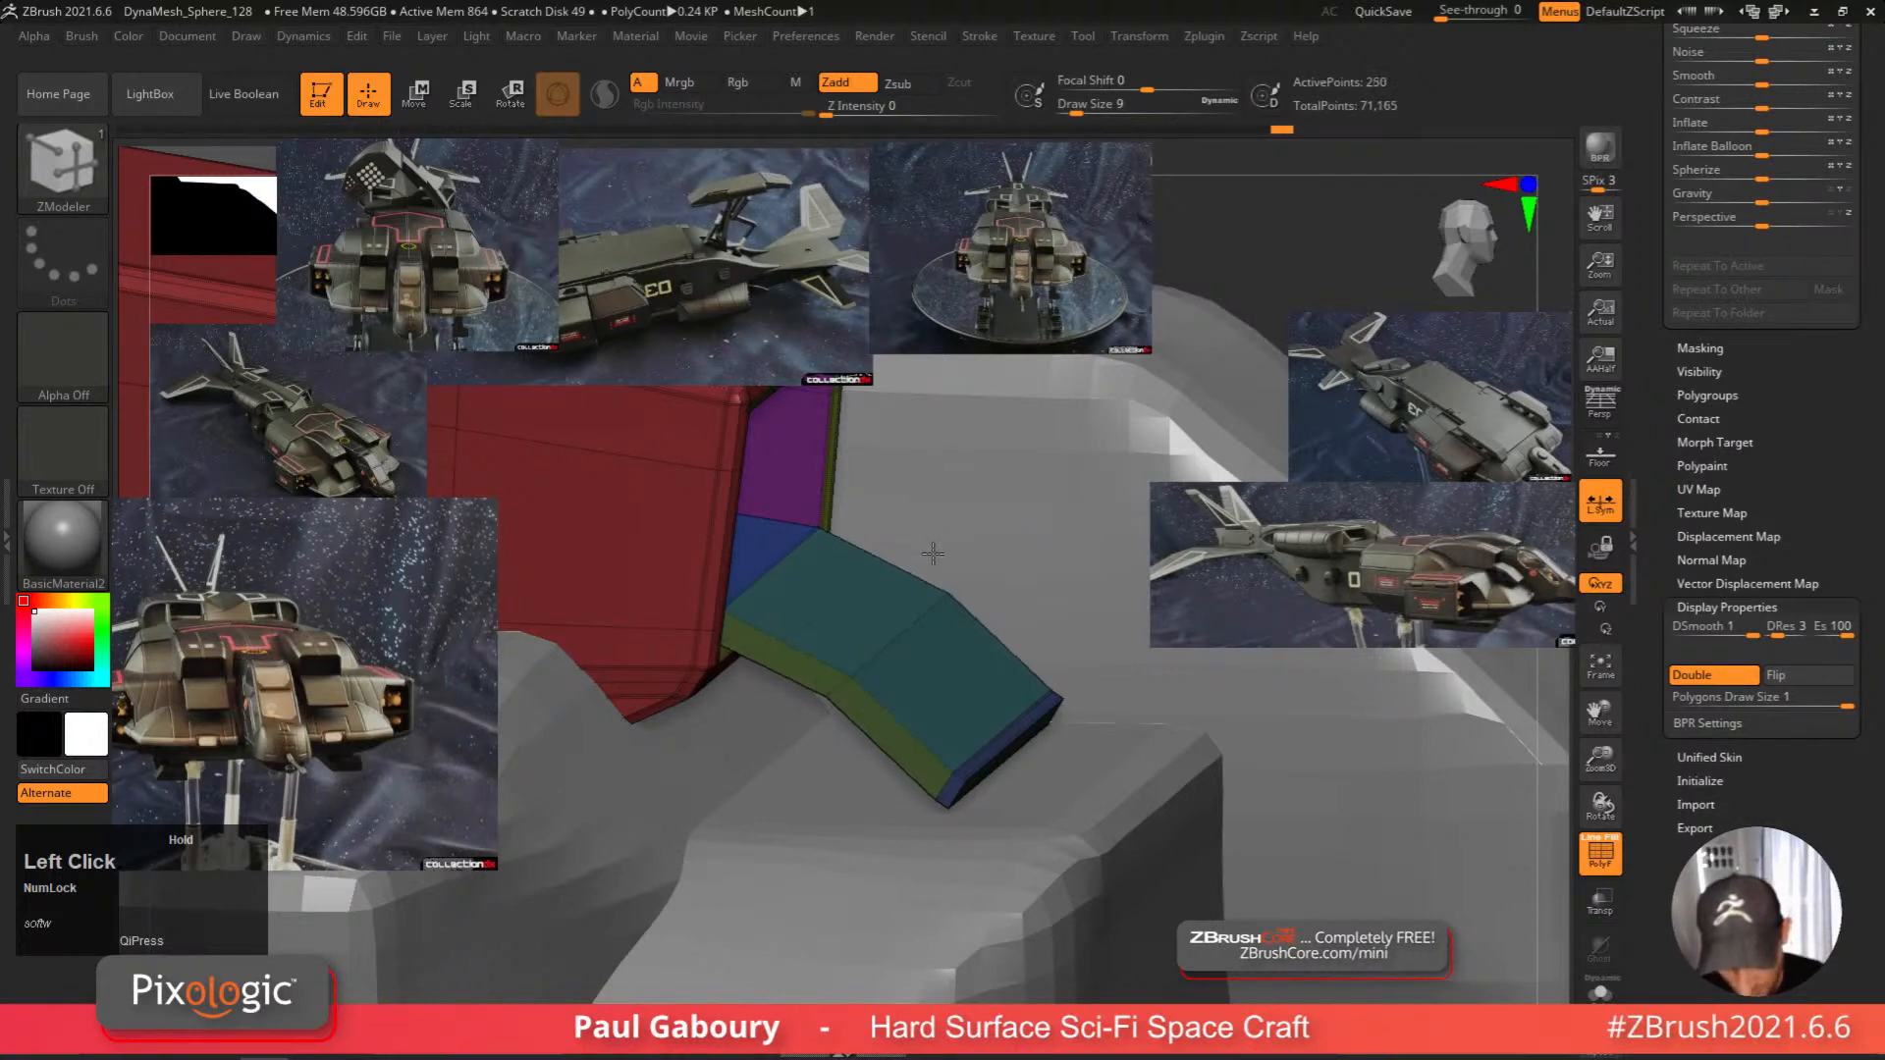
Set Bridge to Pivot On Clicked Edge and bridge the thin block to the intake hole as a gently bent two-segment flap.
left_click(991, 717)
right_click_drag(992, 717, 1021, 794)
key("space")
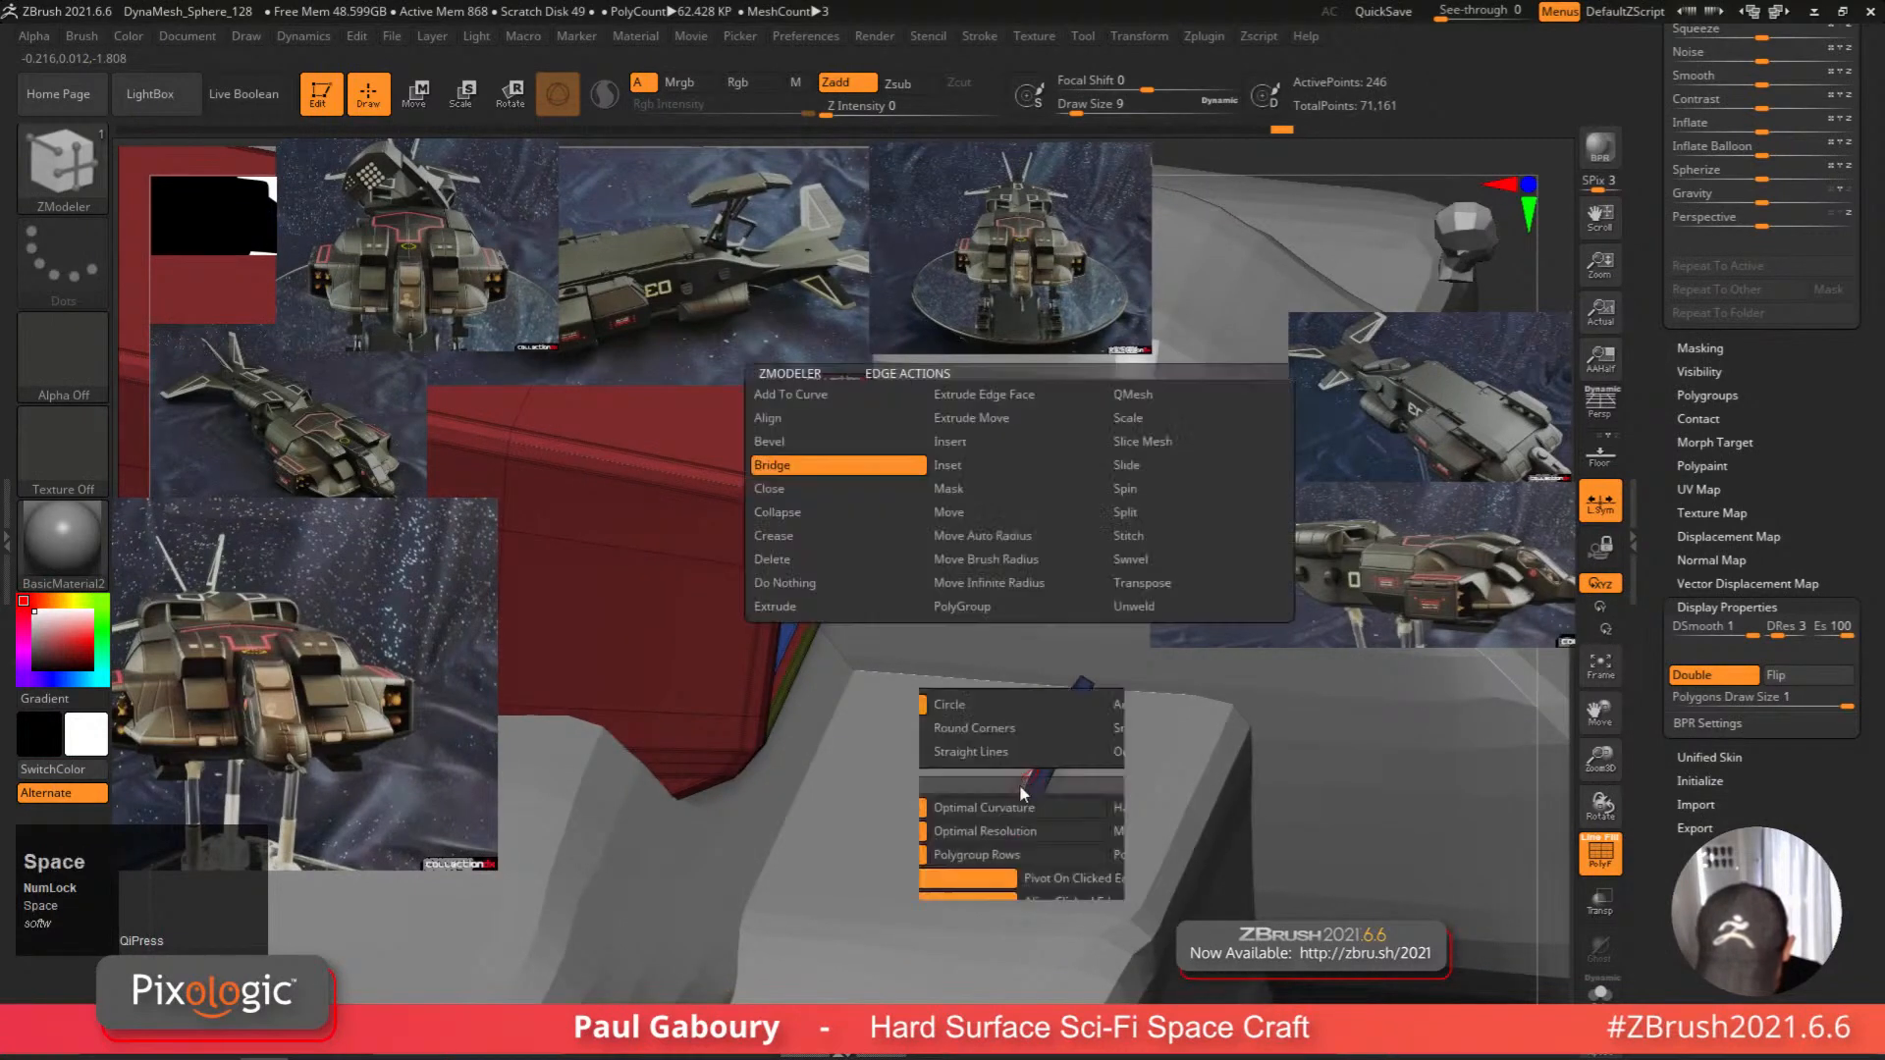
left_click(1117, 882)
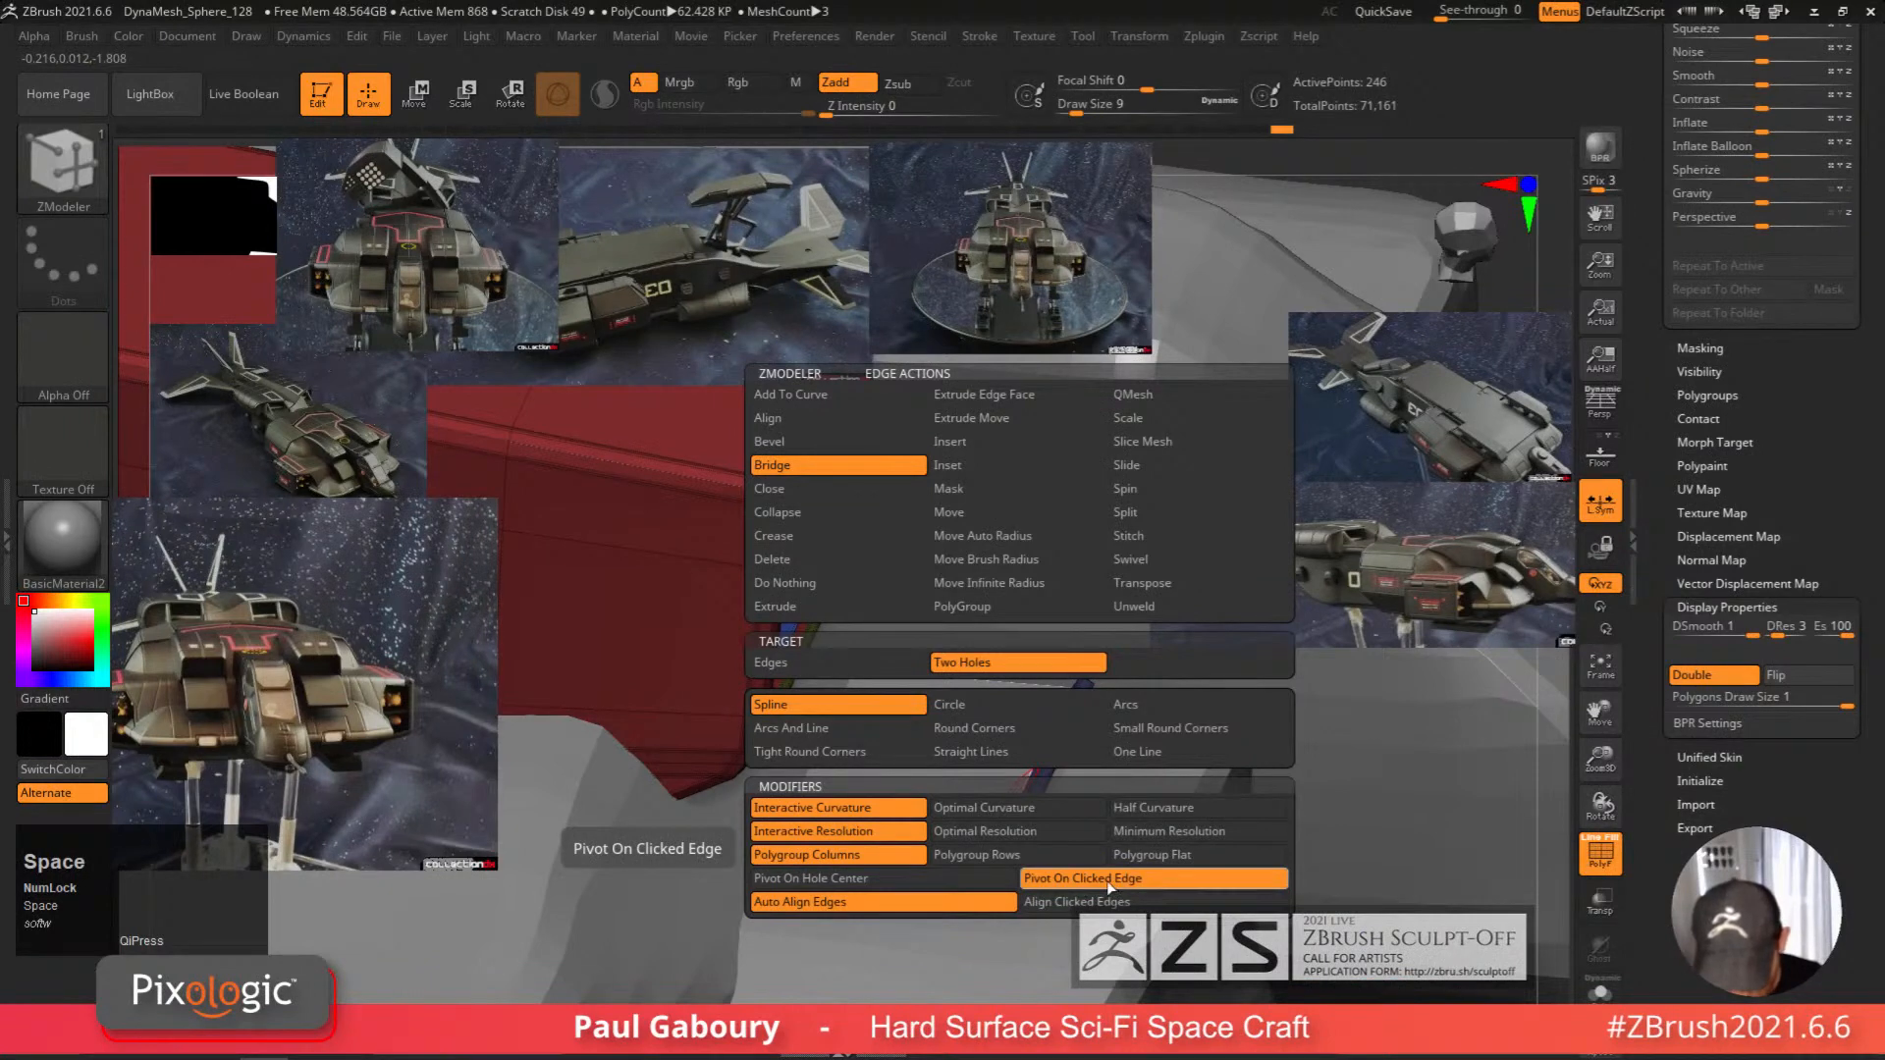
left_click(1023, 776)
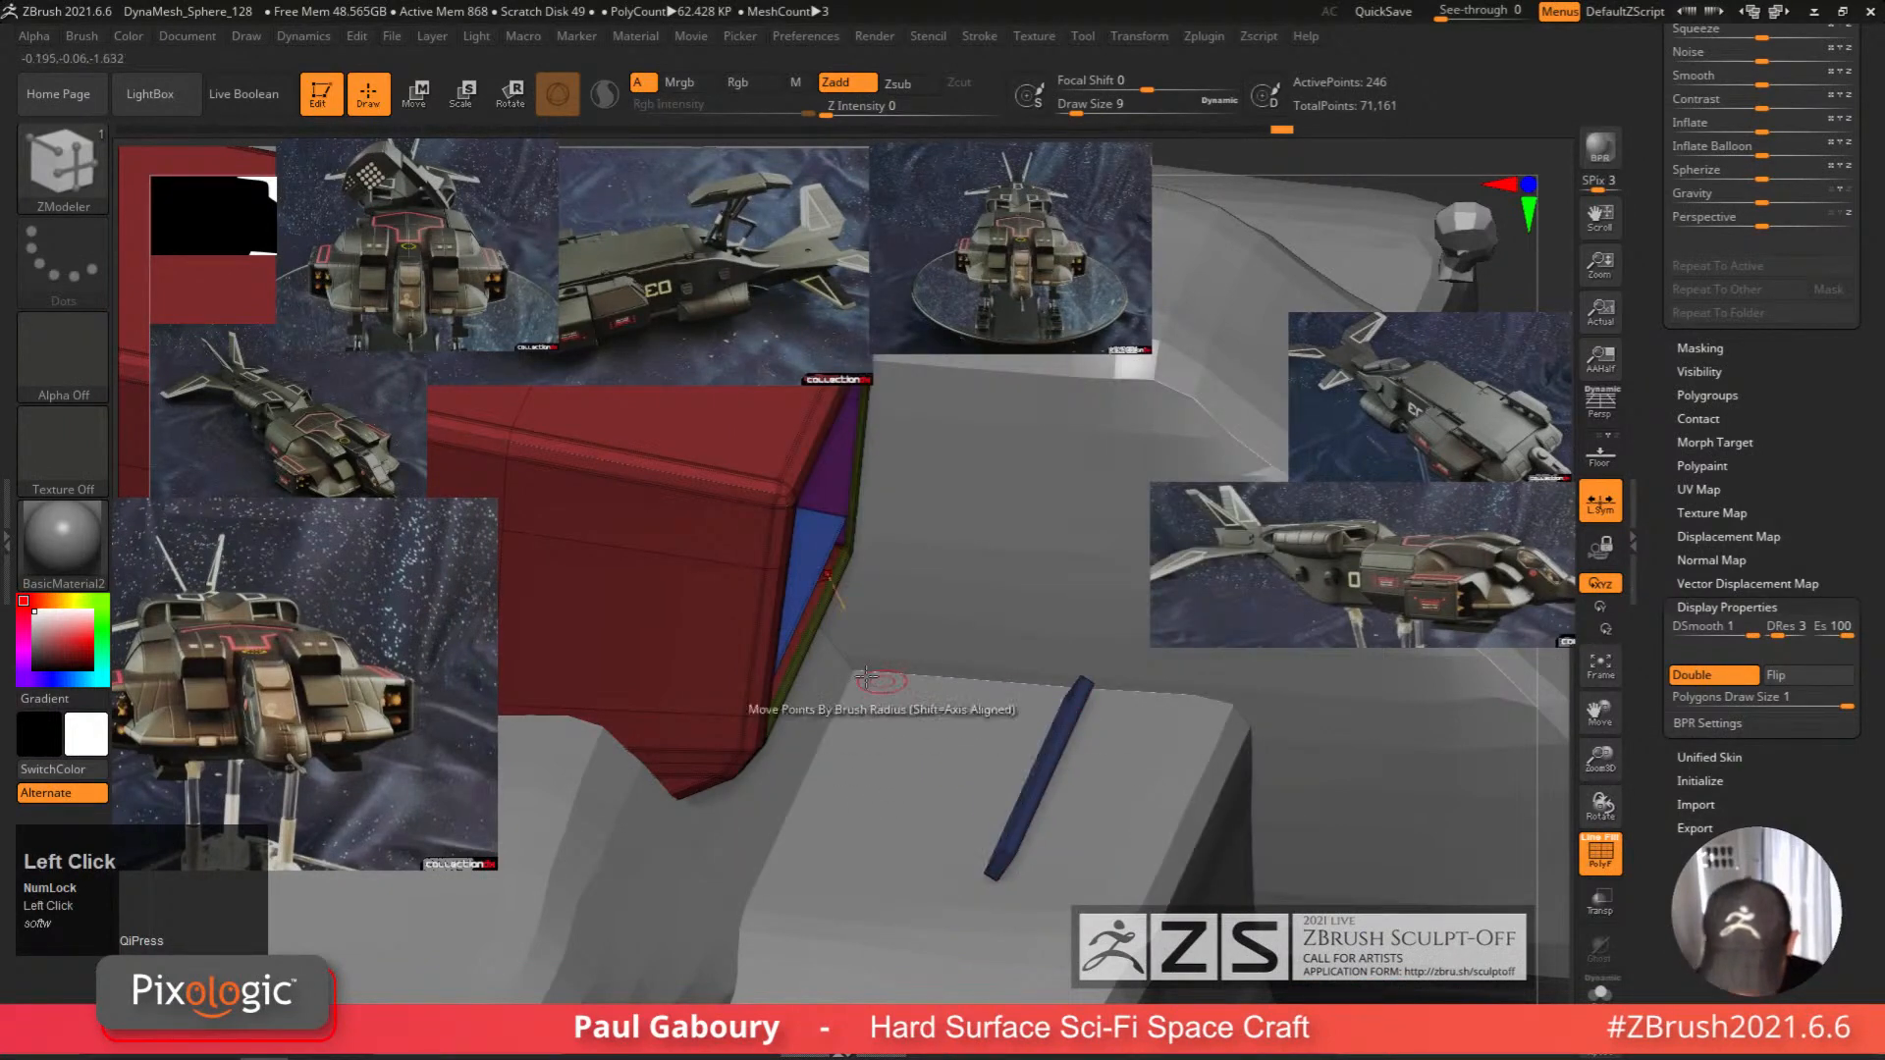
left_click_drag(803, 636, 934, 644)
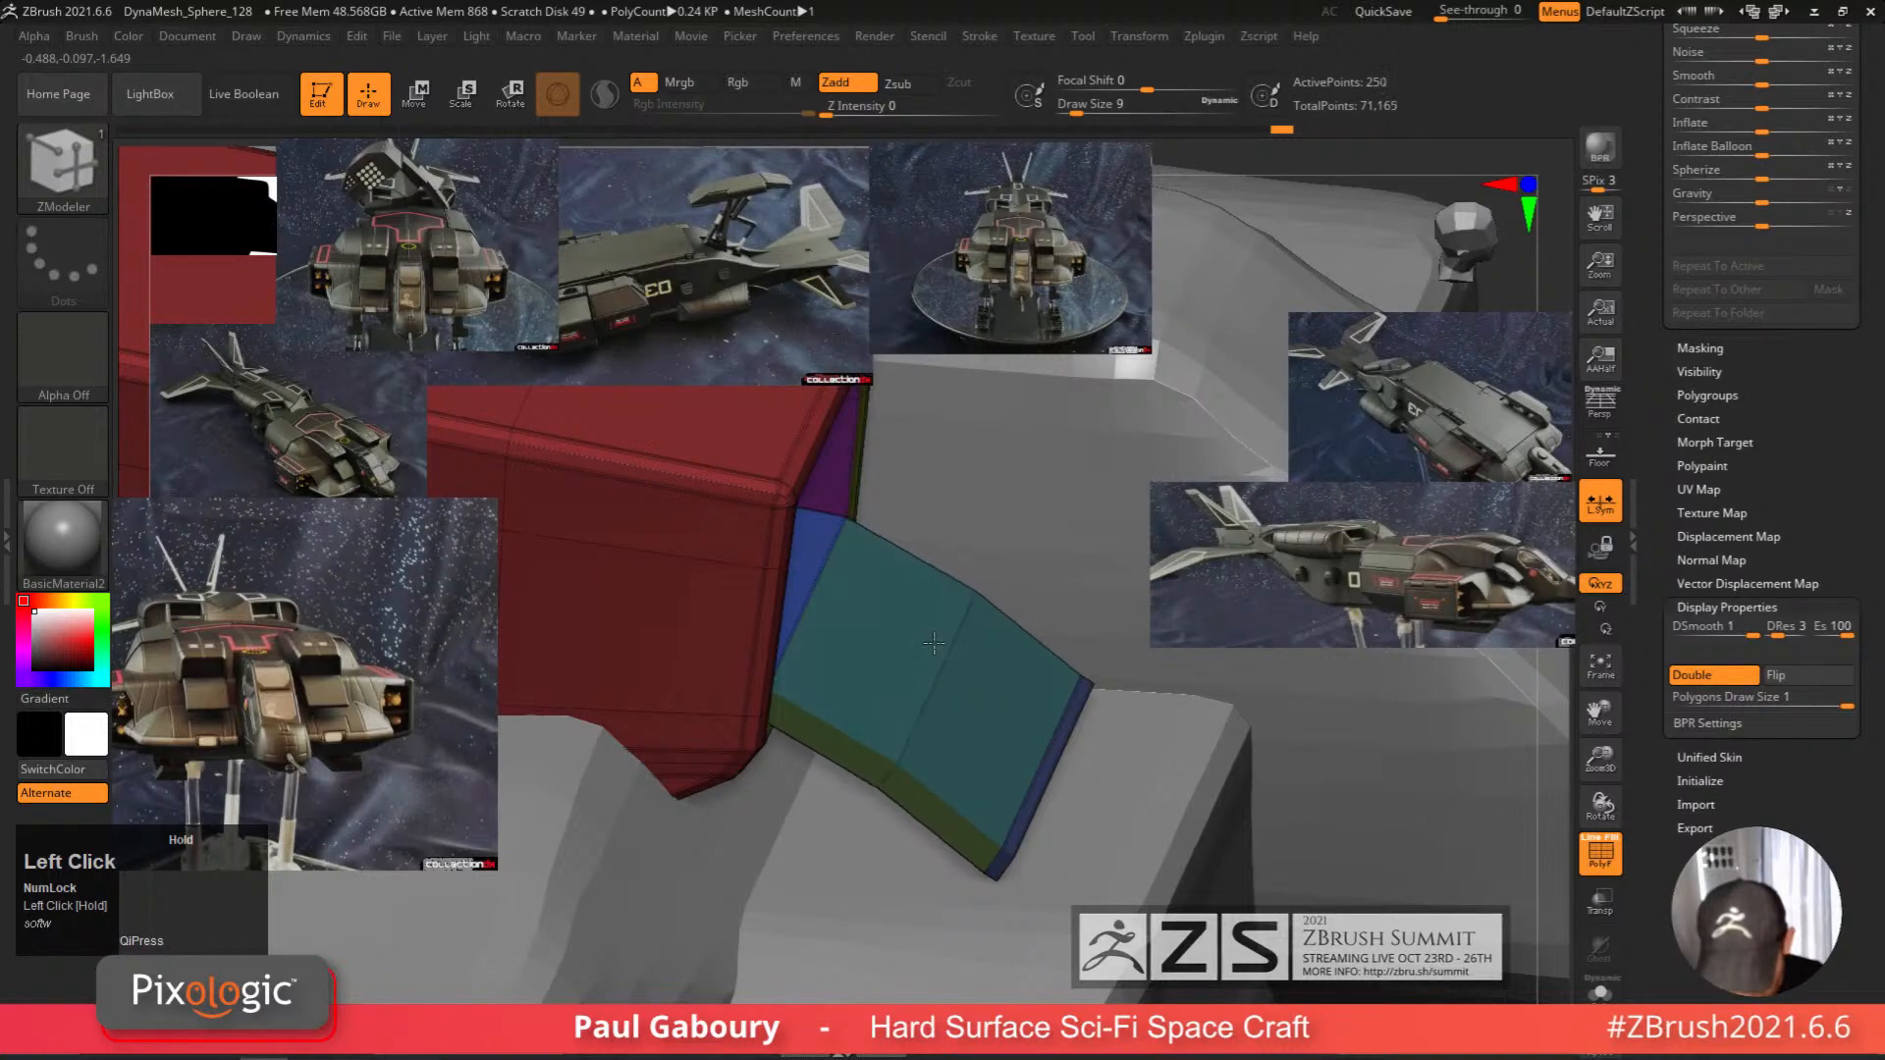
Try deleting the edge loop at the flap's outer end and preview the smoothed result.
right_click_drag(991, 773, 1093, 715)
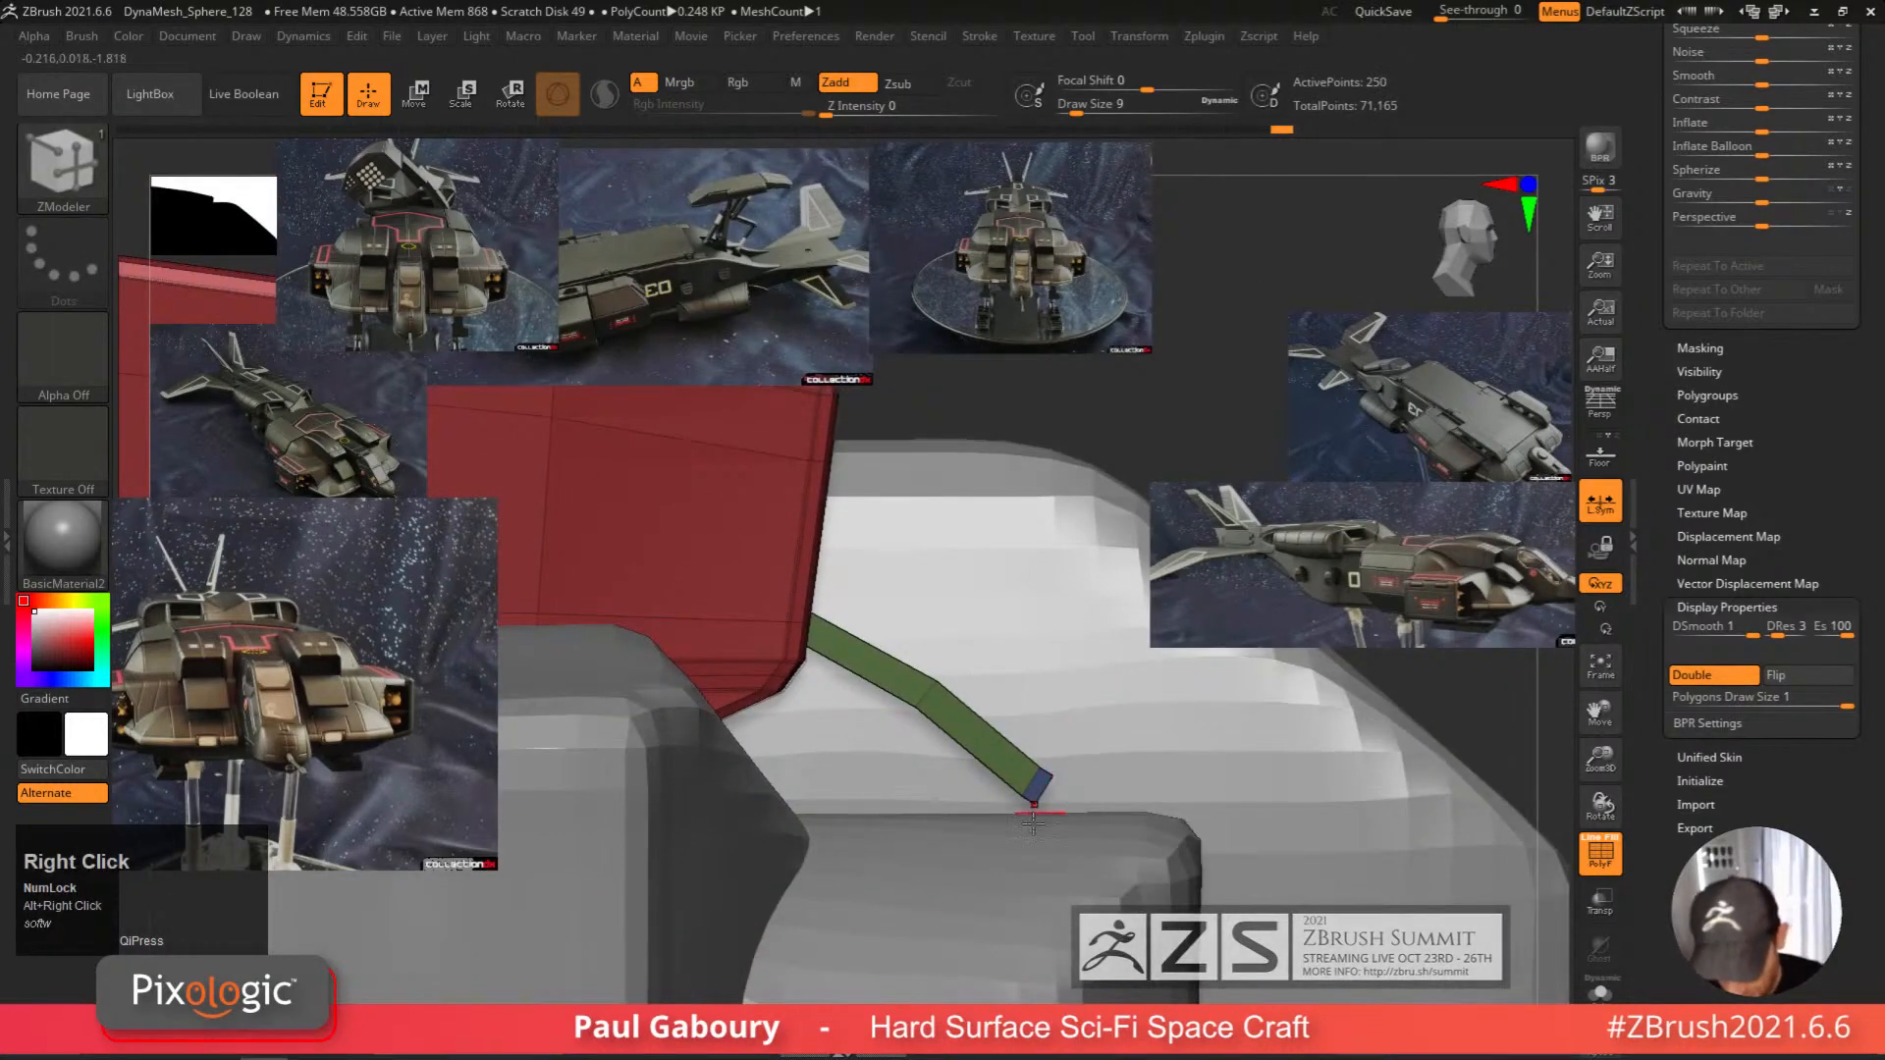
right_click_drag(1022, 845, 1045, 734, "ctrl")
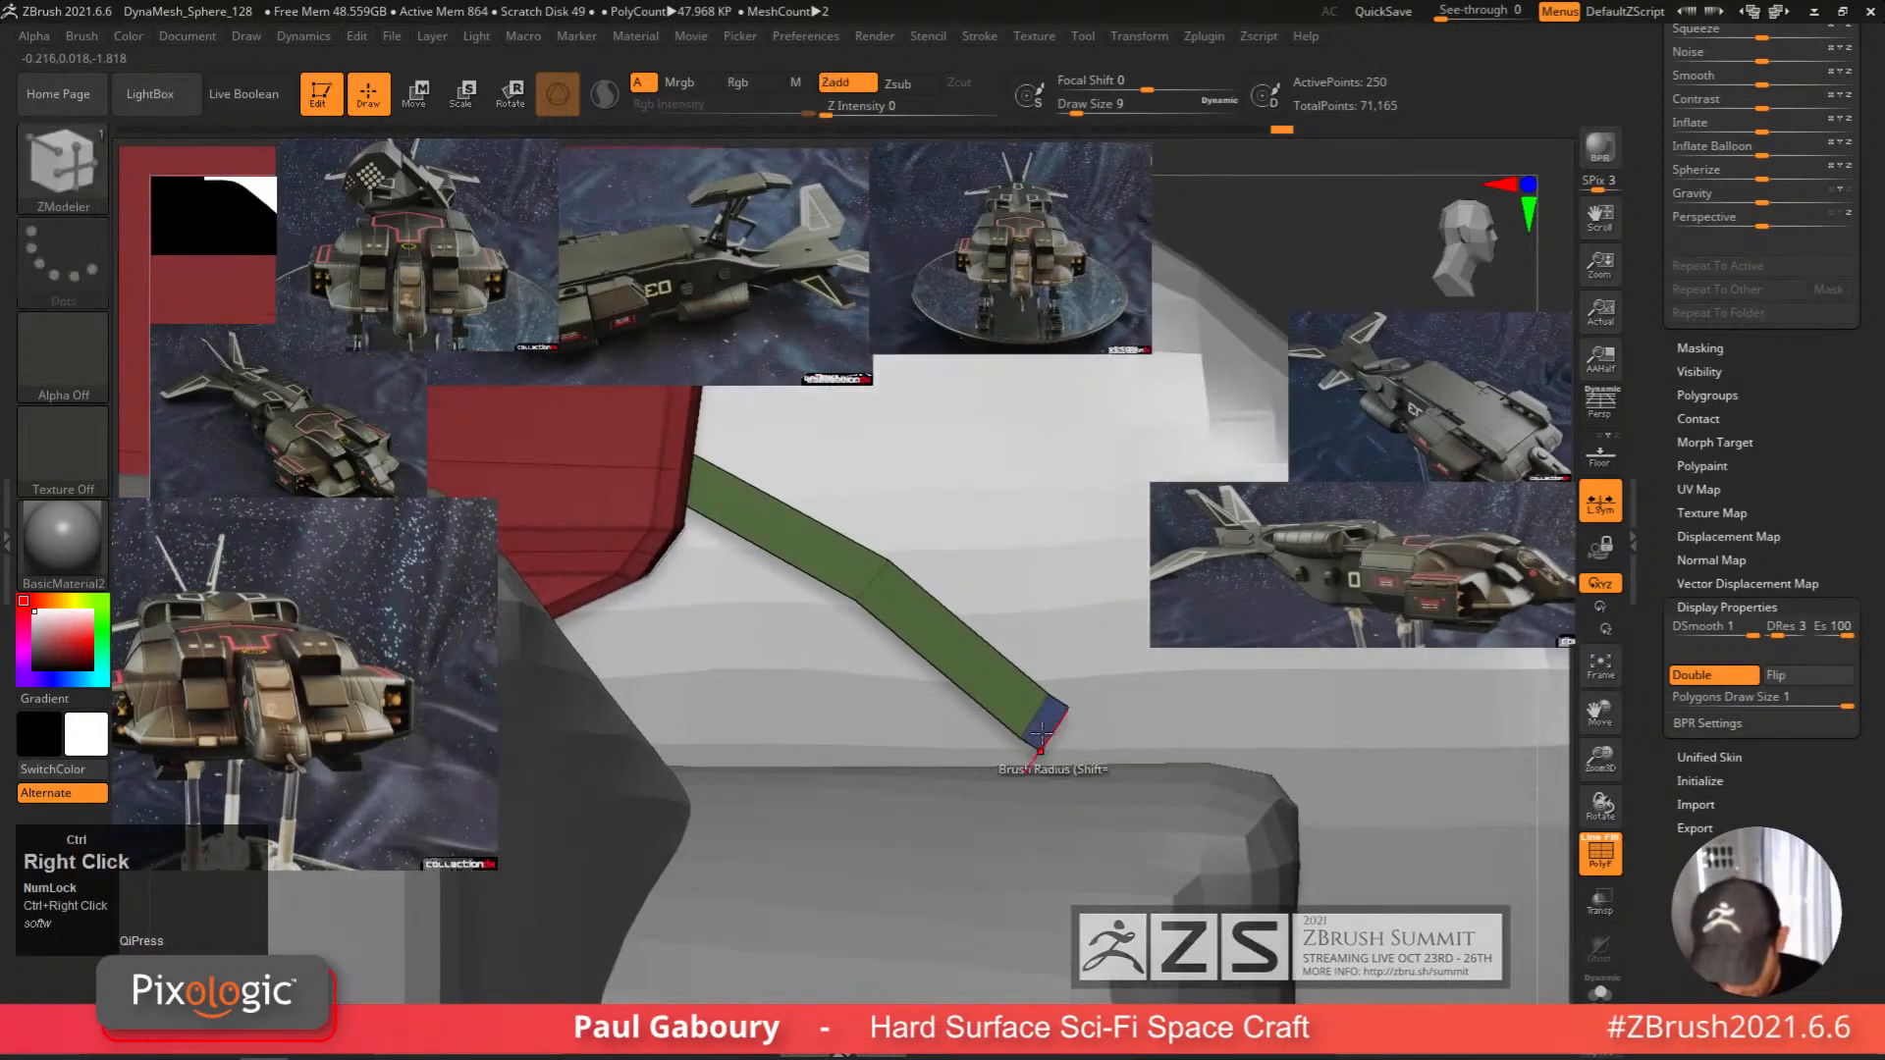
key("space")
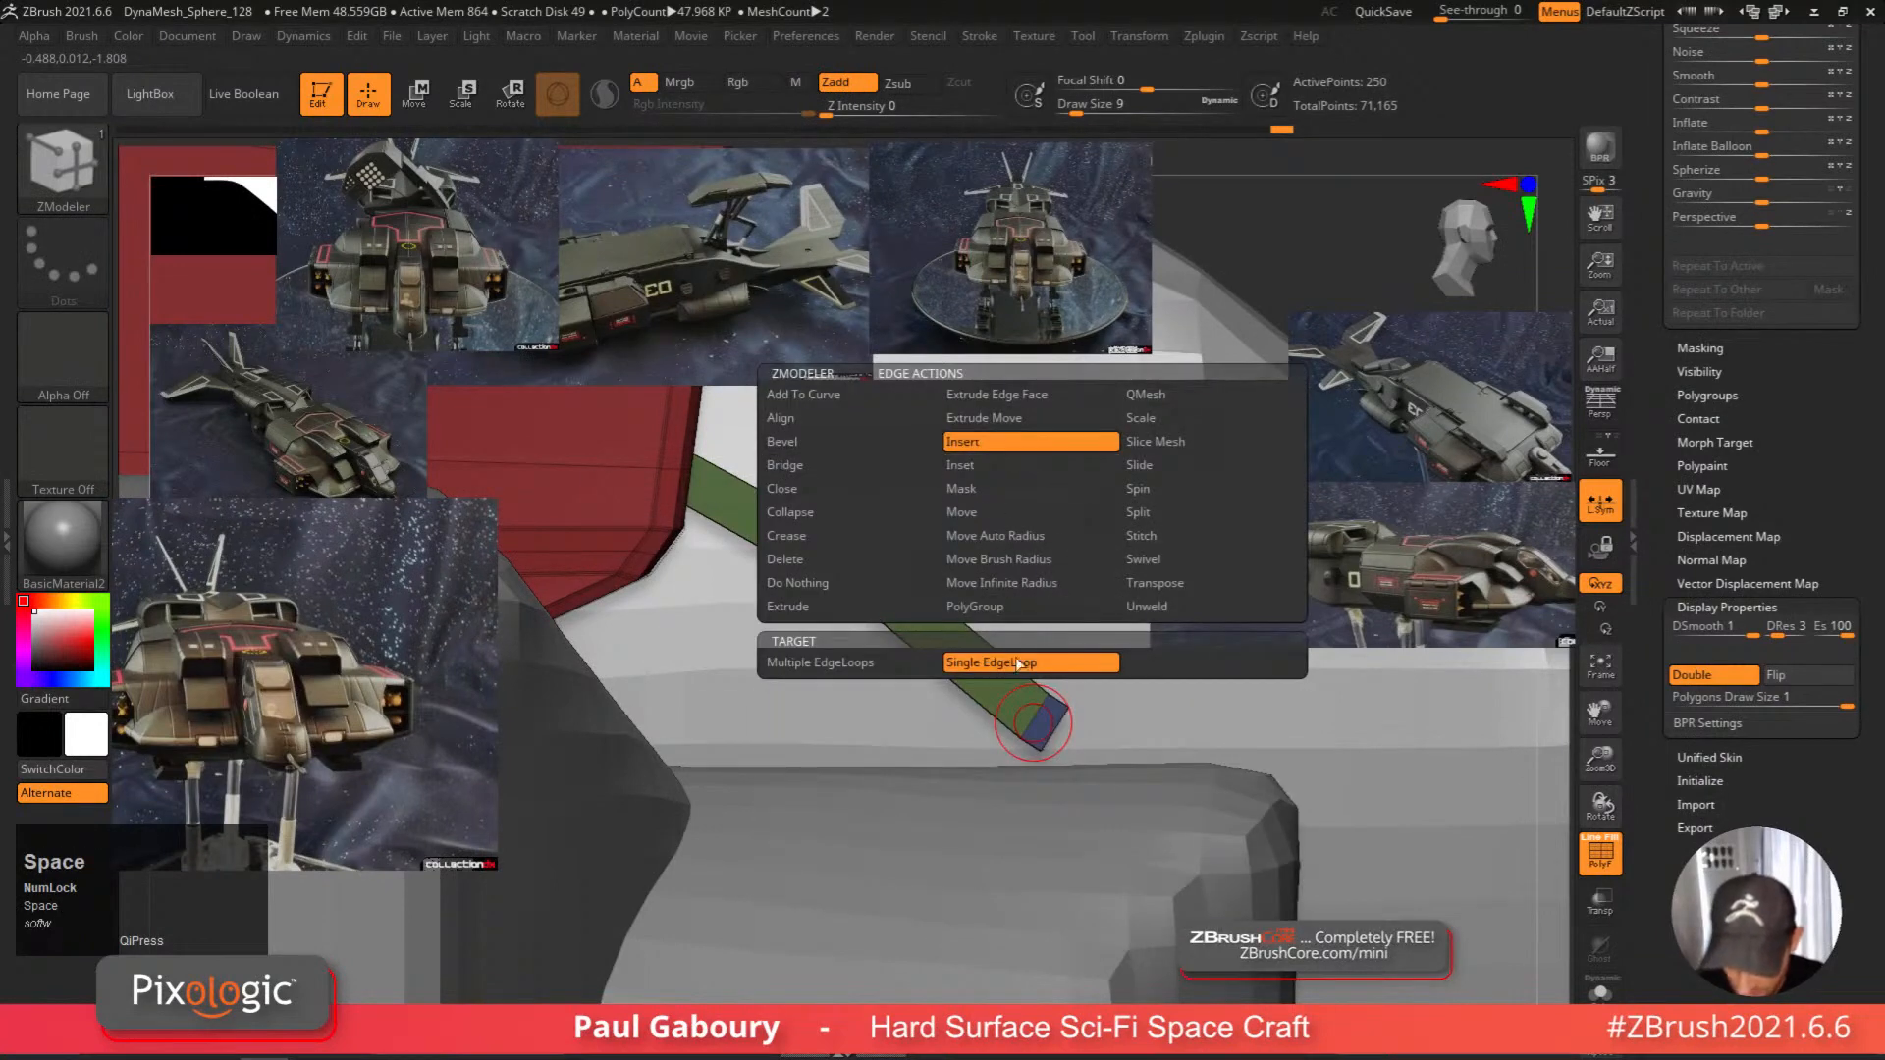
left_click(1019, 664)
left_click(1065, 758, "alt")
mouse_move(1084, 817)
right_mouse_down()
mouse_move(1061, 781)
mouse_move(983, 811)
mouse_move(1044, 773)
mouse_move(1011, 765)
mouse_move(1024, 775)
right_mouse_up()
key("d")
key("shift")
key("shift+d")
Undo the flap edits, the thin block and the floor hole, back to the intact intake floor.
key("ctrl+z")
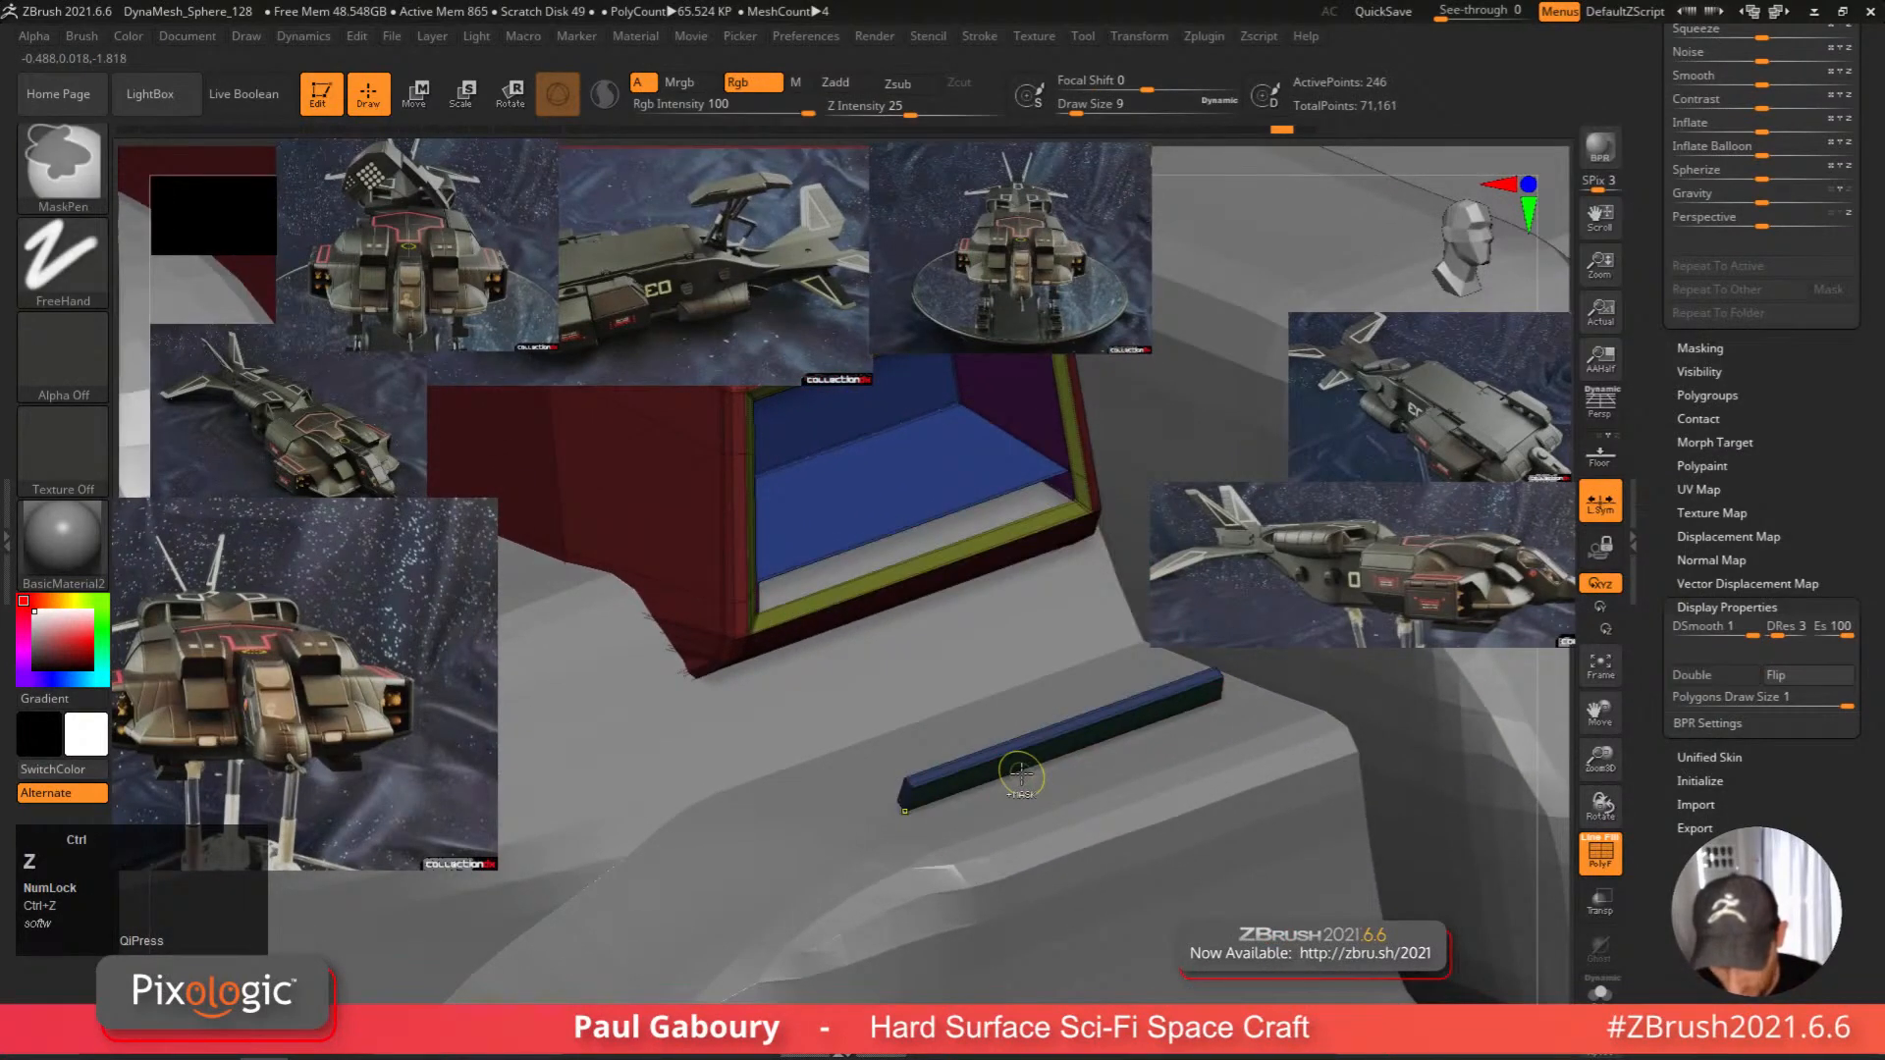
key("ctrl+z")
key("ctrl+z")
key("ctrl+z")
key("ctrl+z")
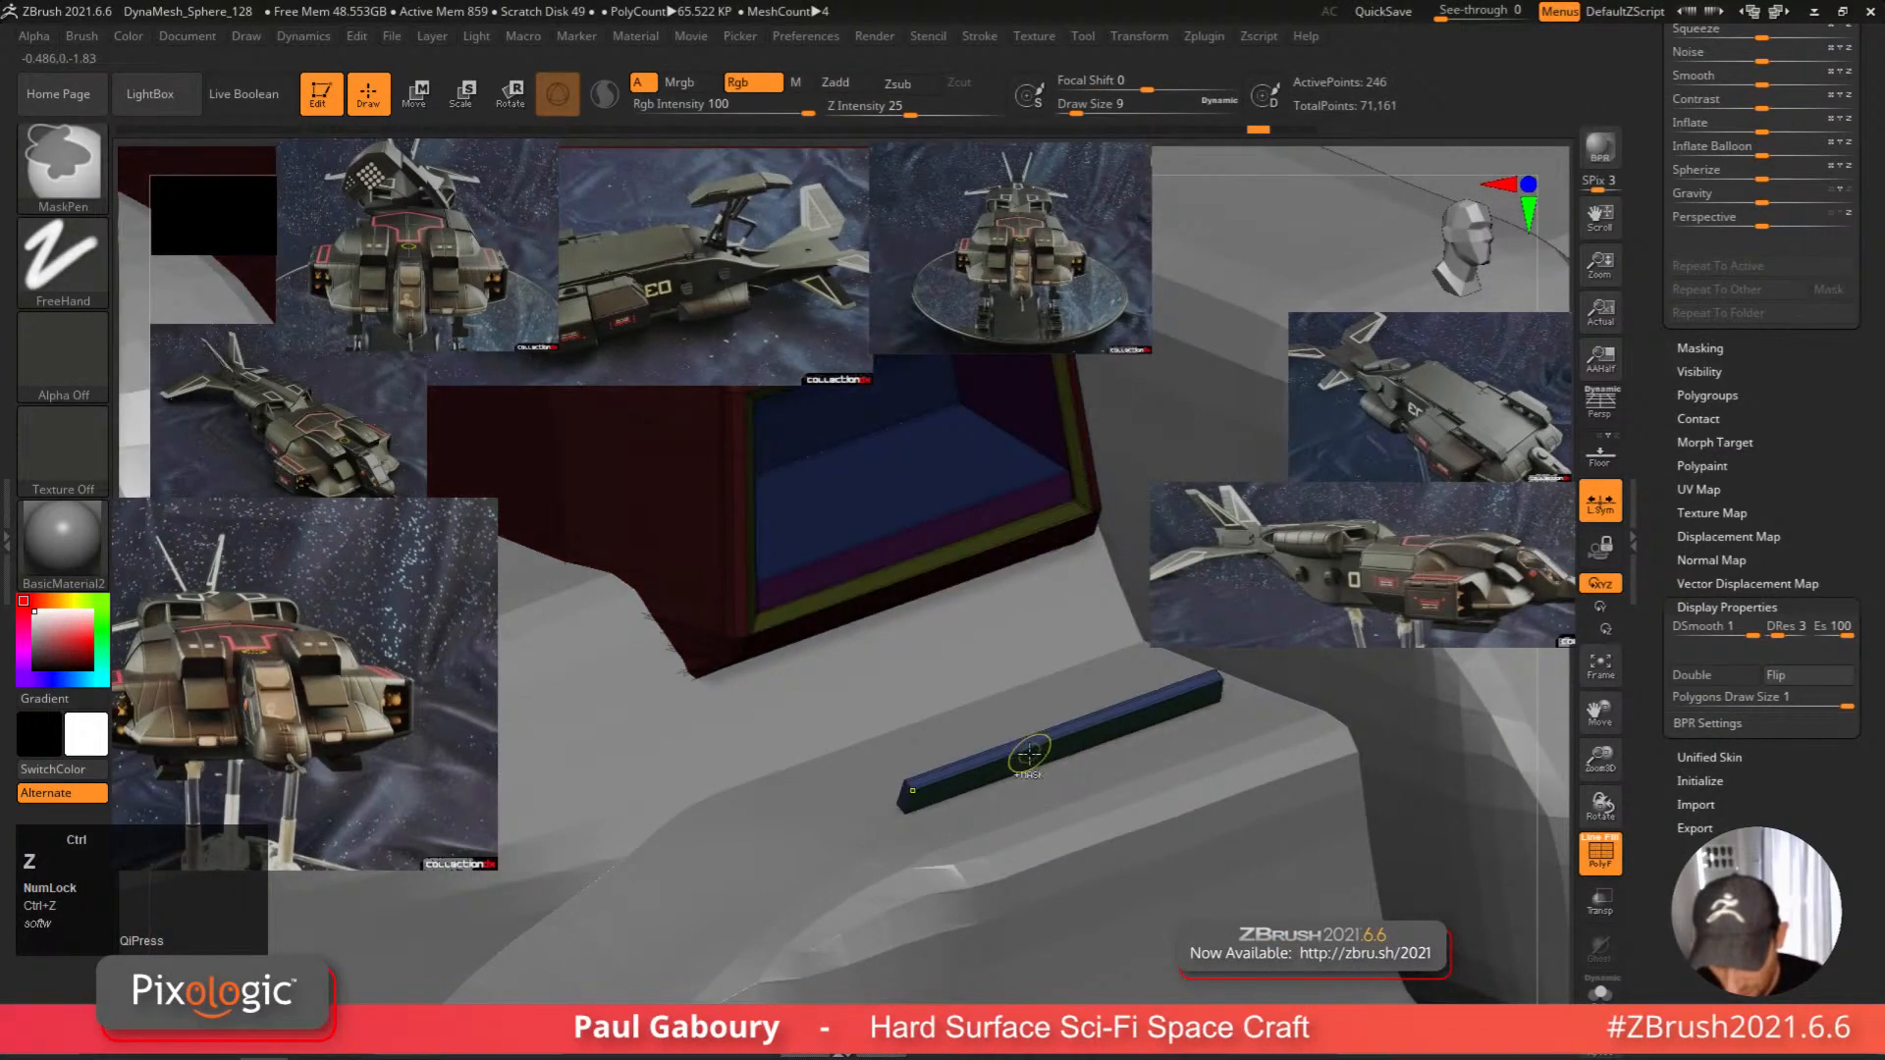
key("ctrl+z")
key("ctrl+z")
key("ctrl+z")
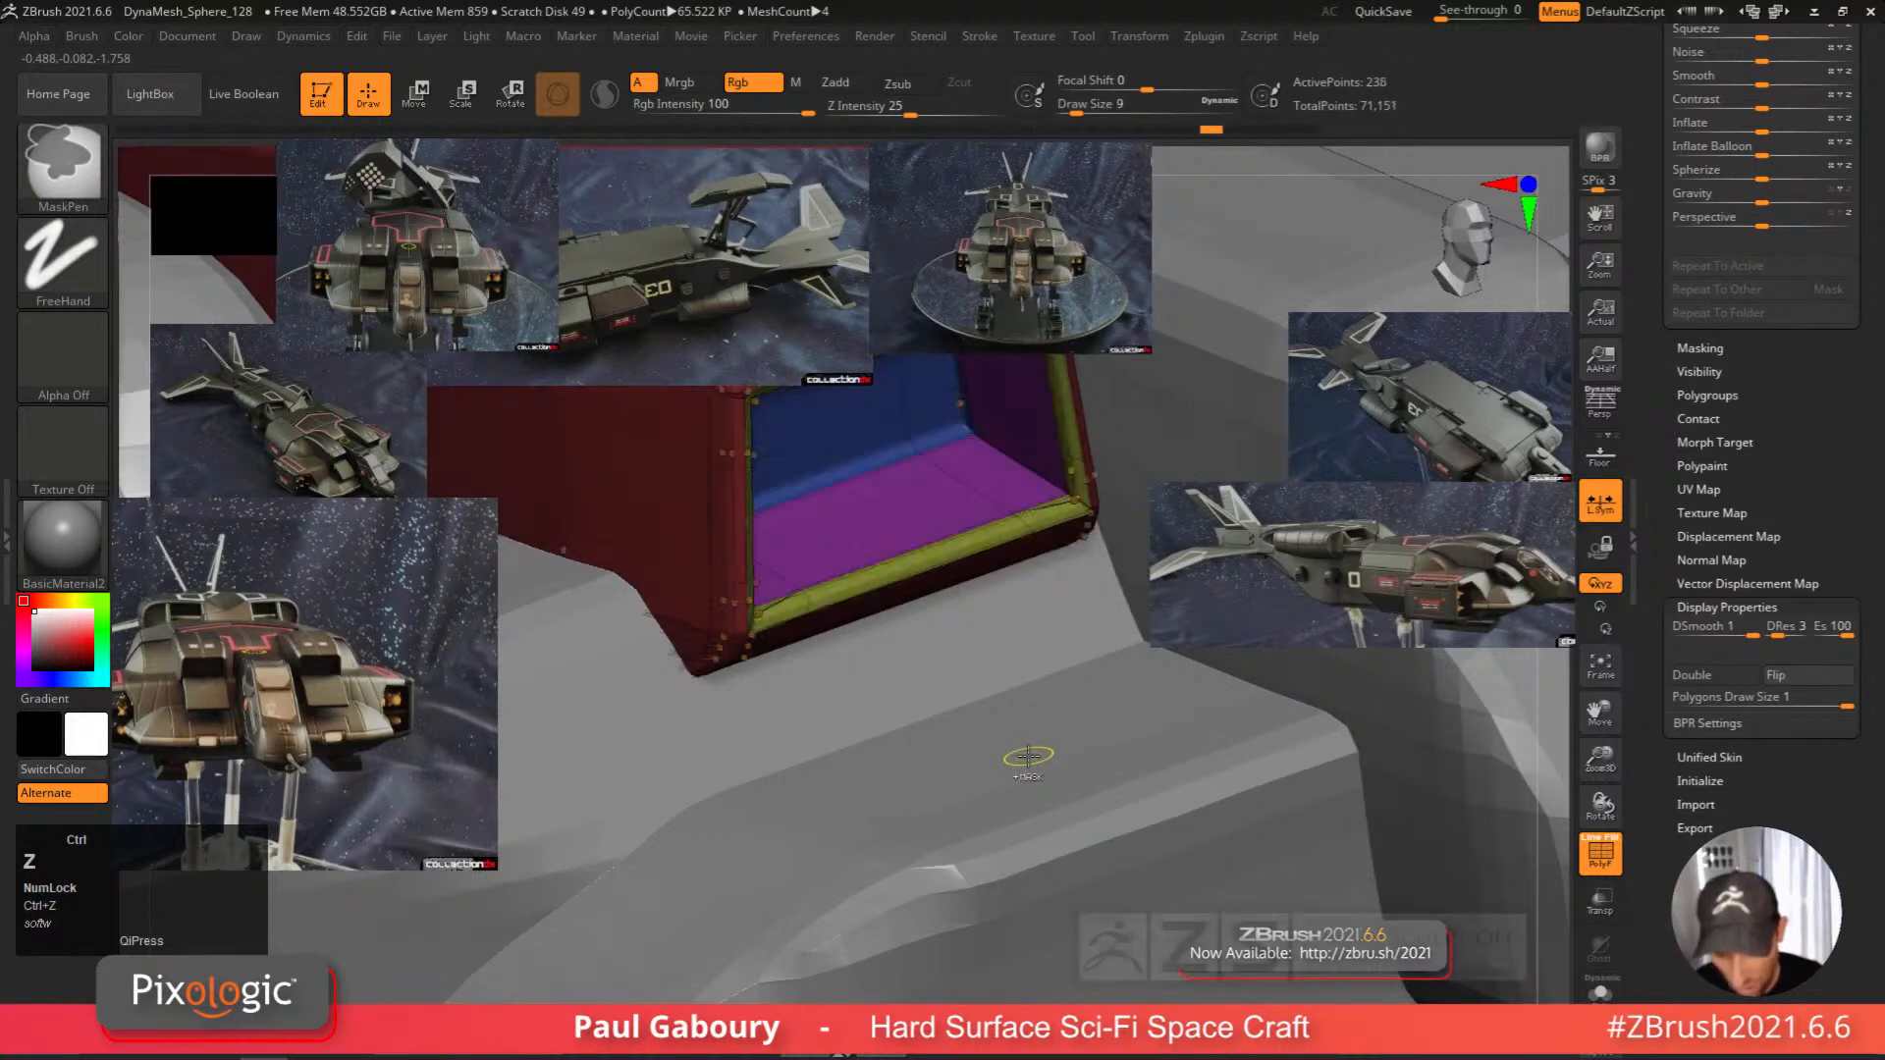
Turn off the smooth preview, reduce the draw size to about 1.13 and set the ZModeler polygon action to QMesh on A Single Poly.
key("shift+d")
mouse_move(1039, 816)
right_mouse_down("alt")
mouse_move(1031, 791)
mouse_move(1003, 909)
mouse_move(1082, 646)
mouse_move(1021, 663)
mouse_move(1016, 756)
mouse_move(964, 902)
right_mouse_up("alt")
key("s")
left_click_drag(872, 783, 856, 780)
mouse_move(841, 758)
right_mouse_down("ctrl")
mouse_move(748, 776)
mouse_move(830, 905)
mouse_move(746, 898)
mouse_move(716, 841)
mouse_move(812, 783)
mouse_move(813, 732)
right_mouse_up("ctrl")
right_click_drag(813, 731, 817, 589, "alt")
right_click_drag(1007, 761, 989, 725)
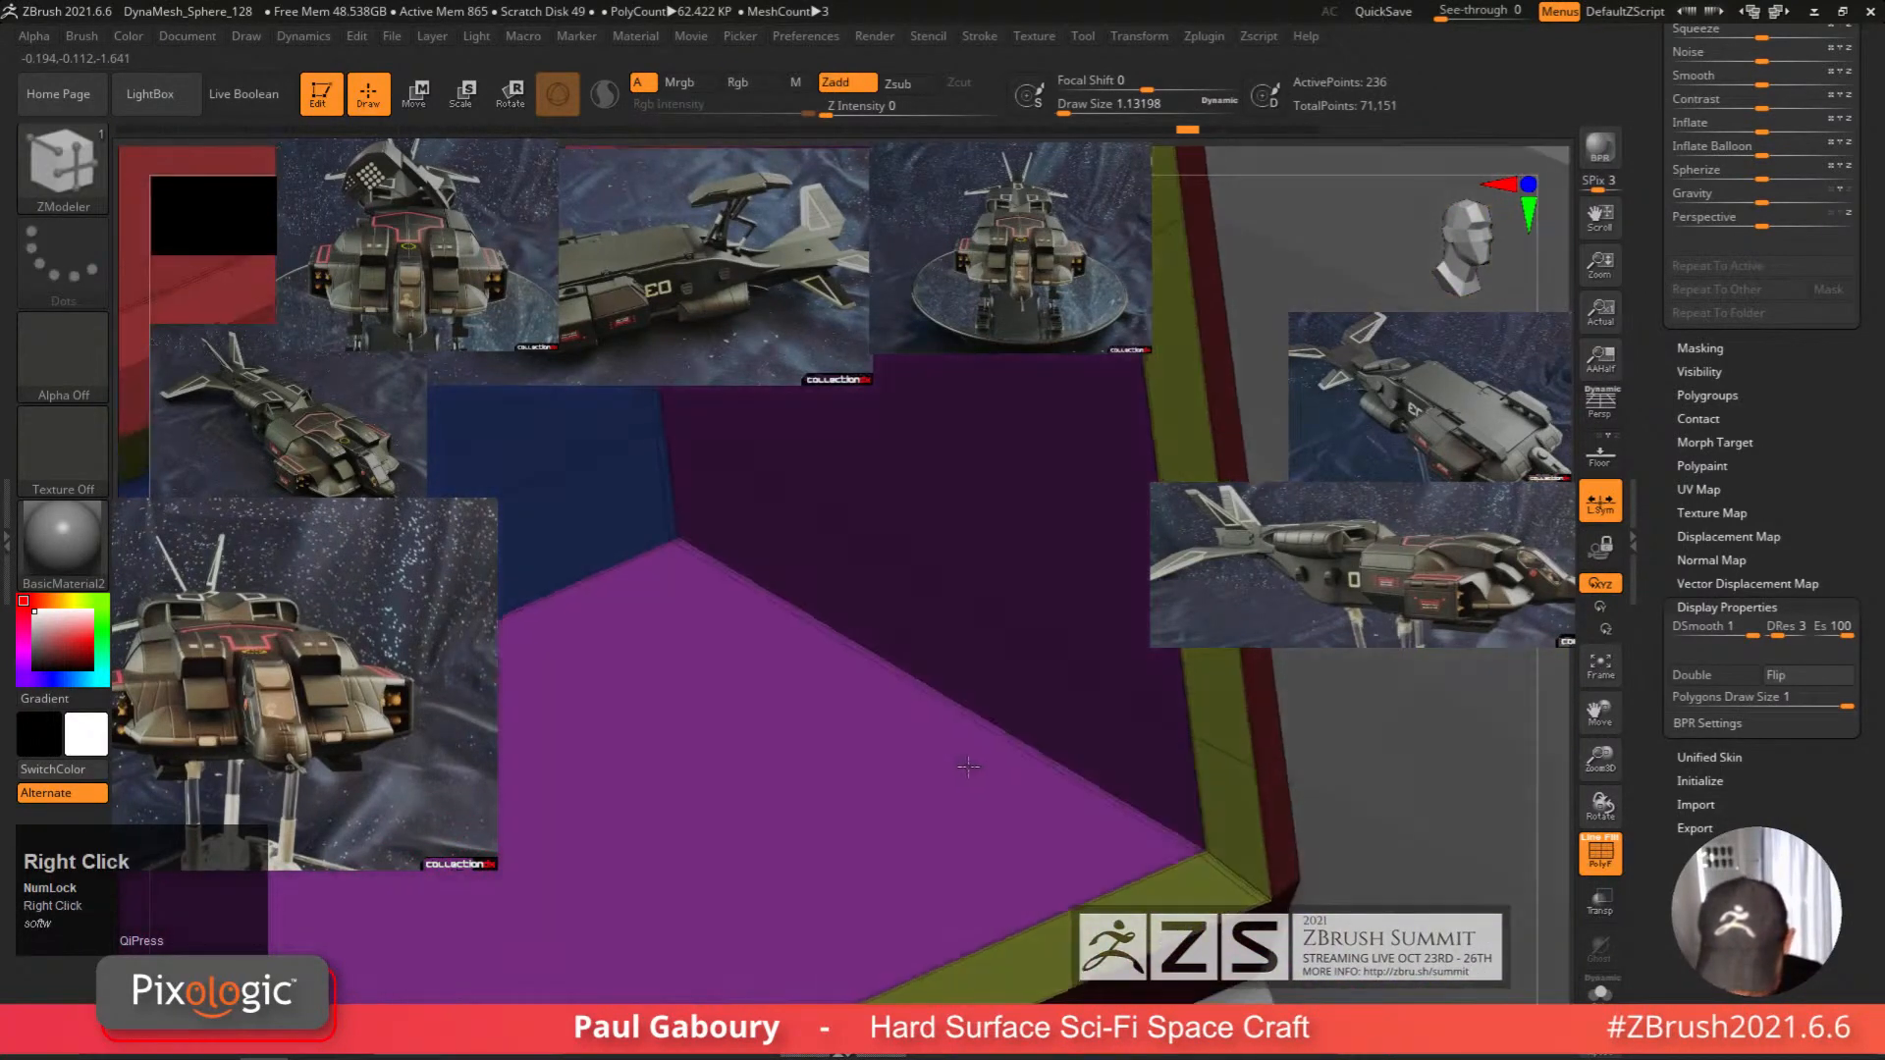
key("space")
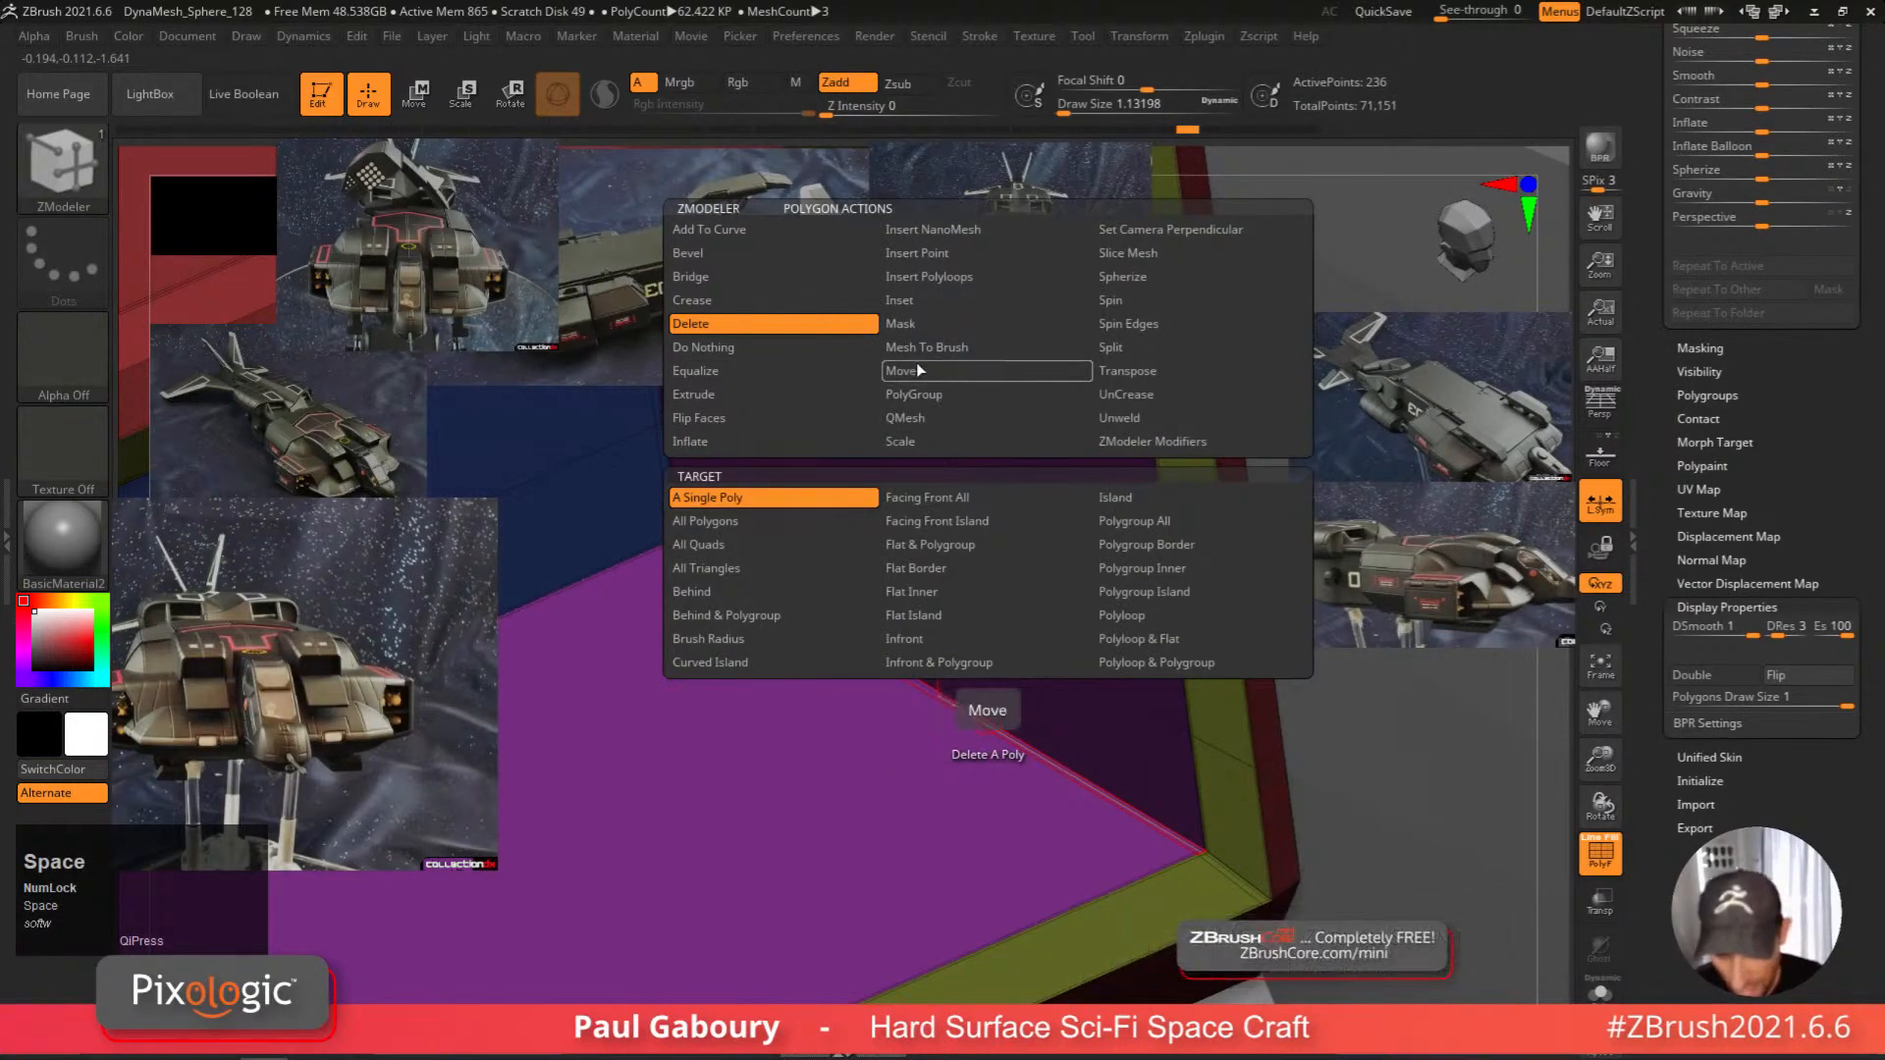
left_click(954, 419)
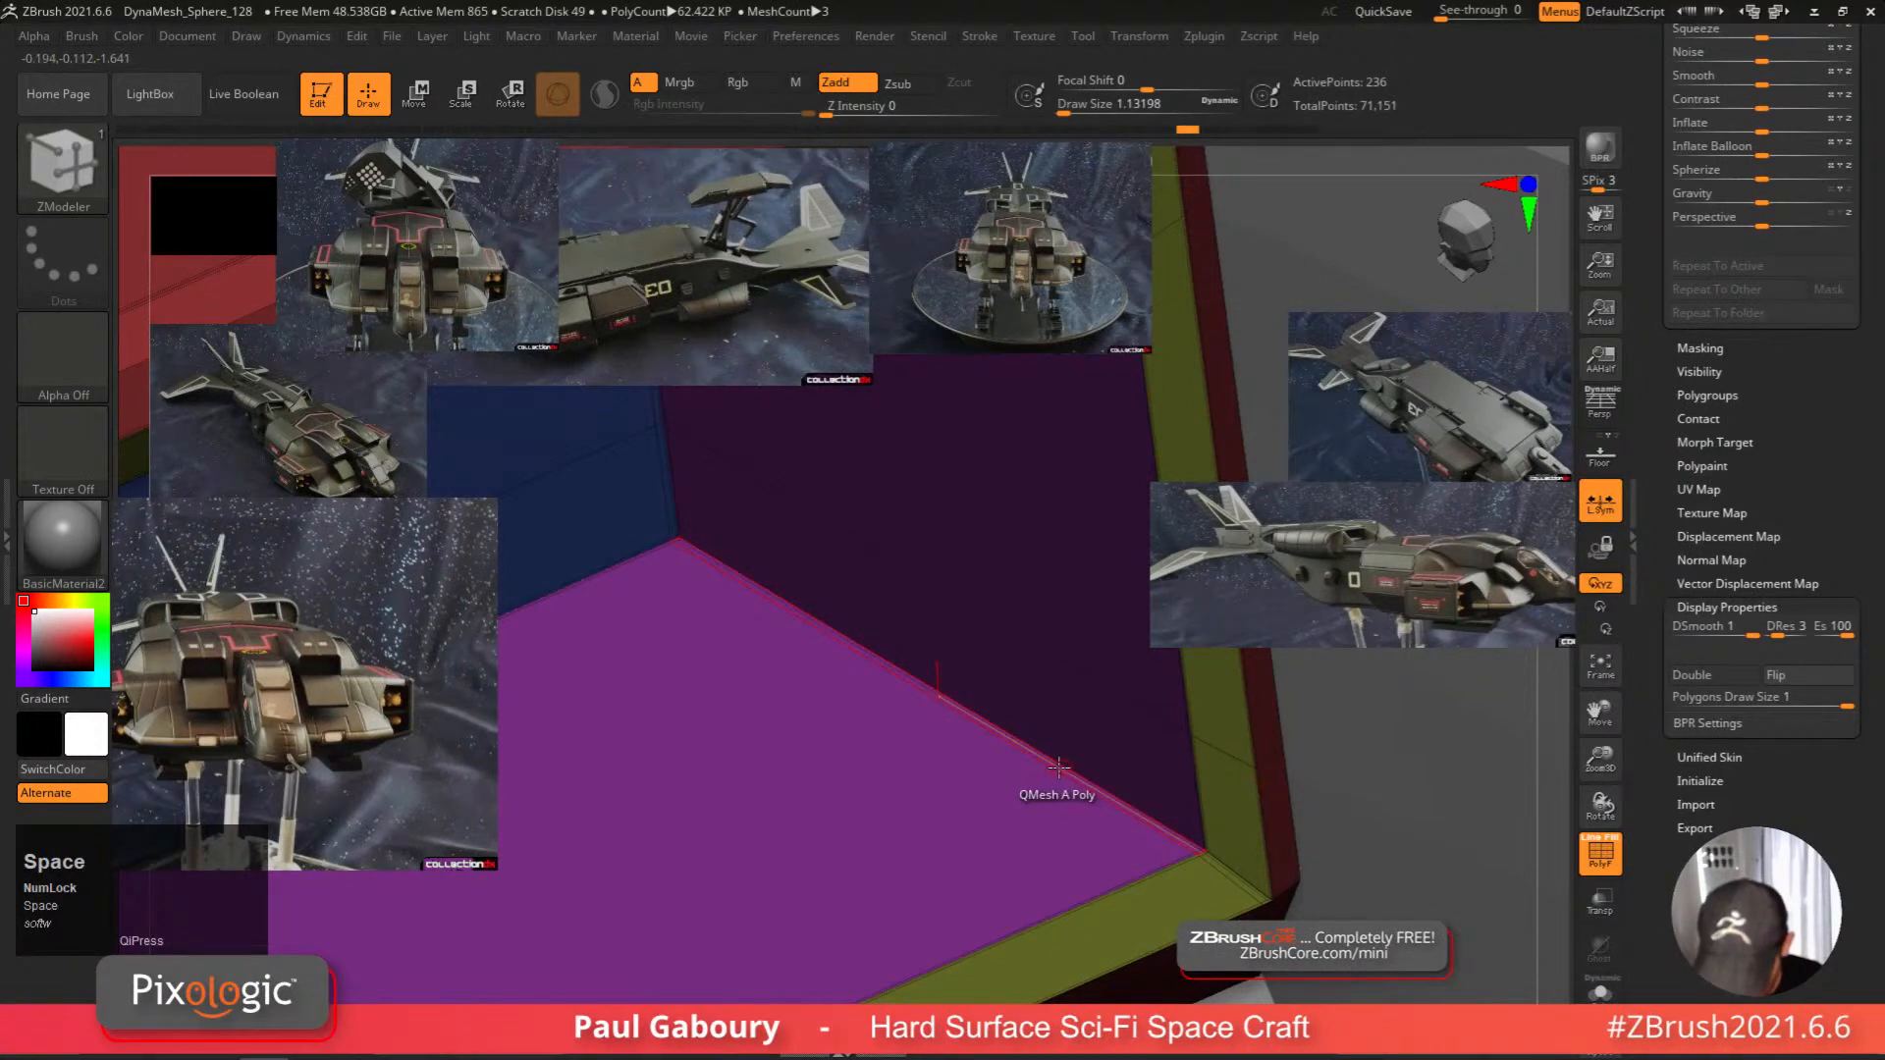
left_click(1049, 707)
Raise the intake opening's floor with QMesh so that a step face stands above the lower rim.
right_click_drag(1044, 737, 968, 648, "ctrl")
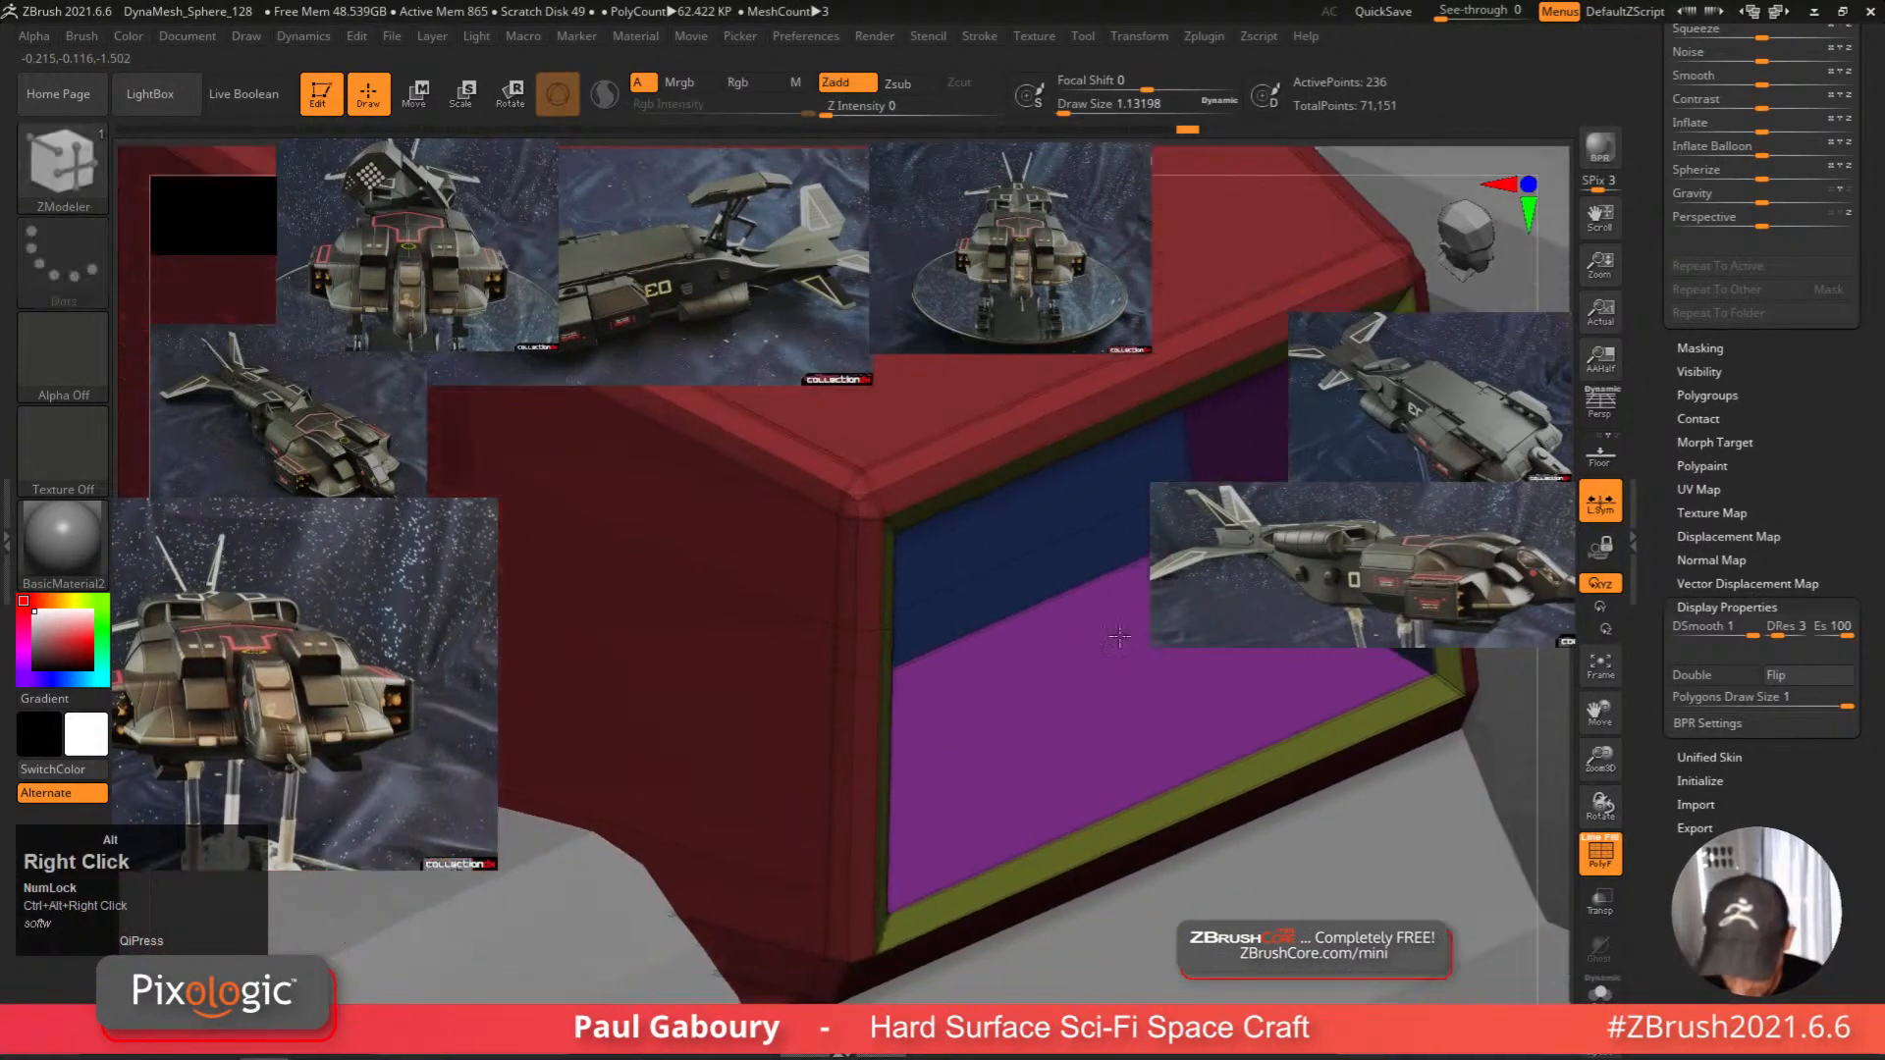
right_click_drag(746, 727, 852, 833)
right_click_drag(852, 833, 868, 854)
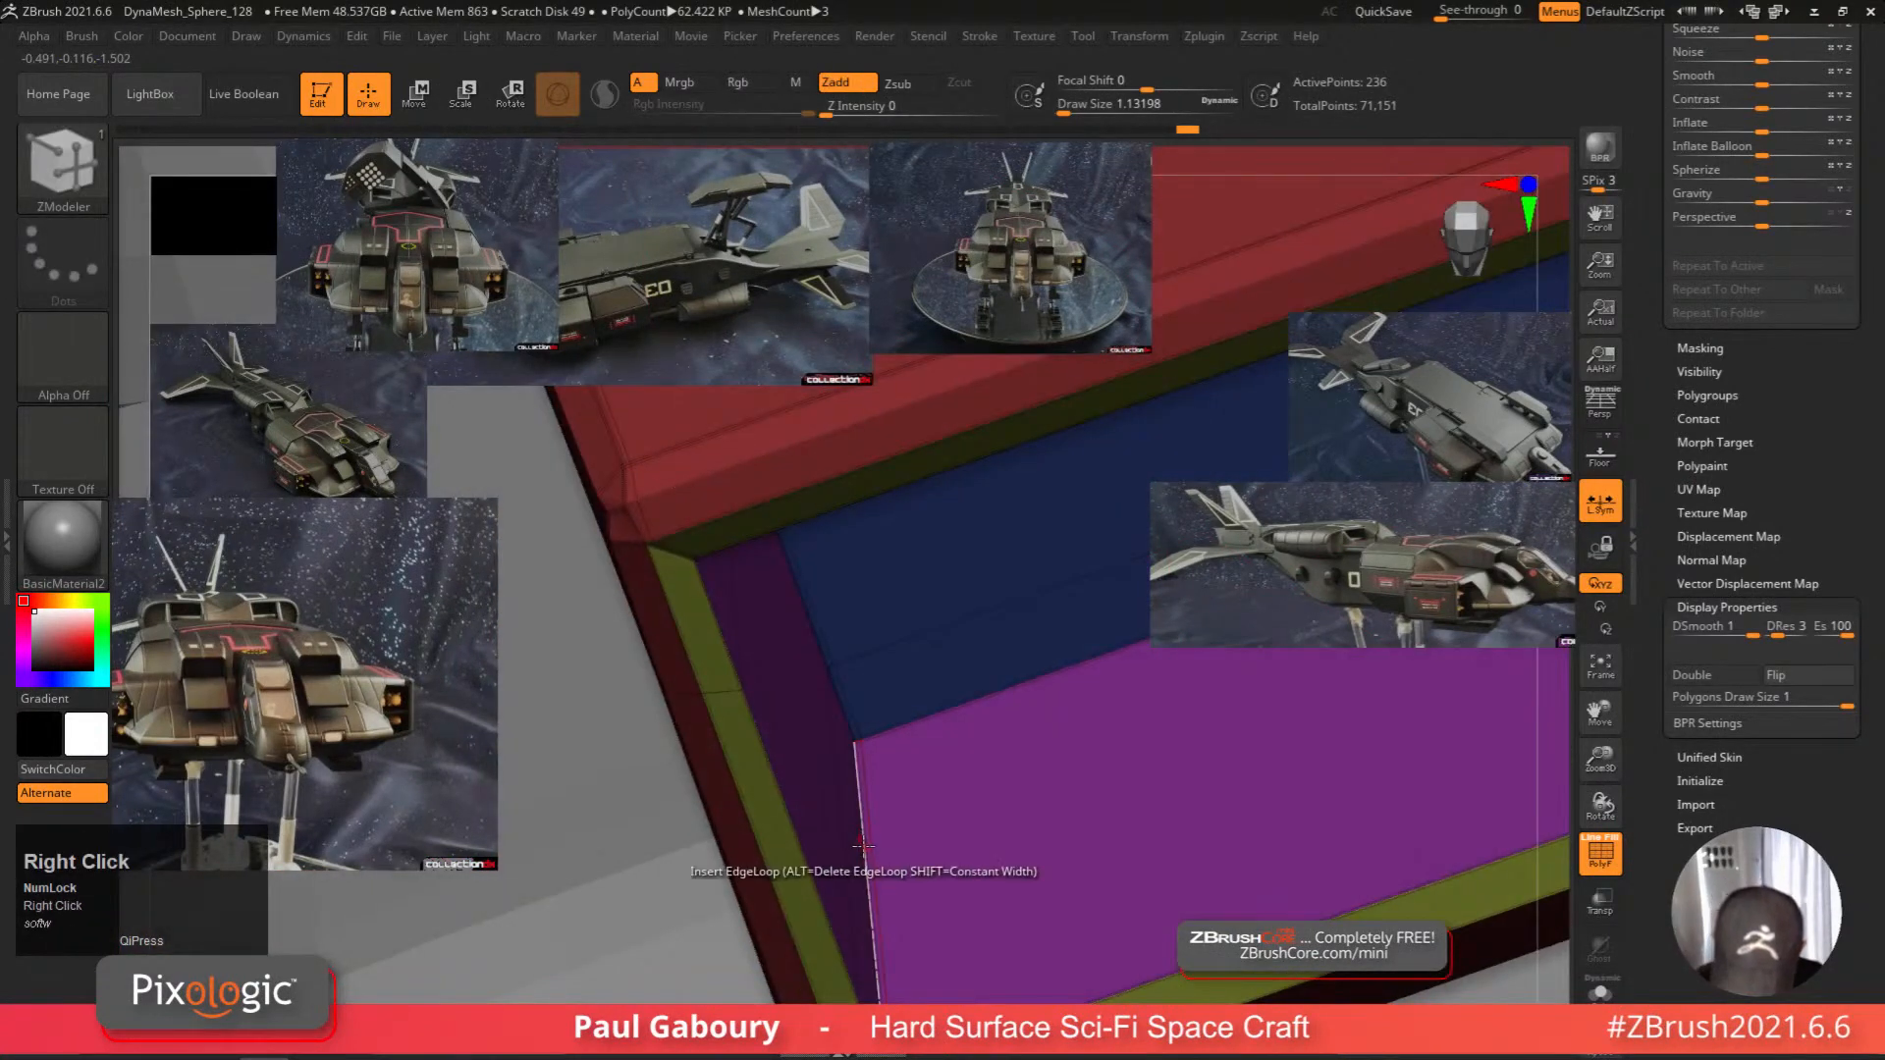
left_click_drag(865, 857, 849, 762)
right_click_drag(883, 648, 785, 722)
left_click_drag(849, 656, 833, 588, "ctrl")
key("ctrl+z")
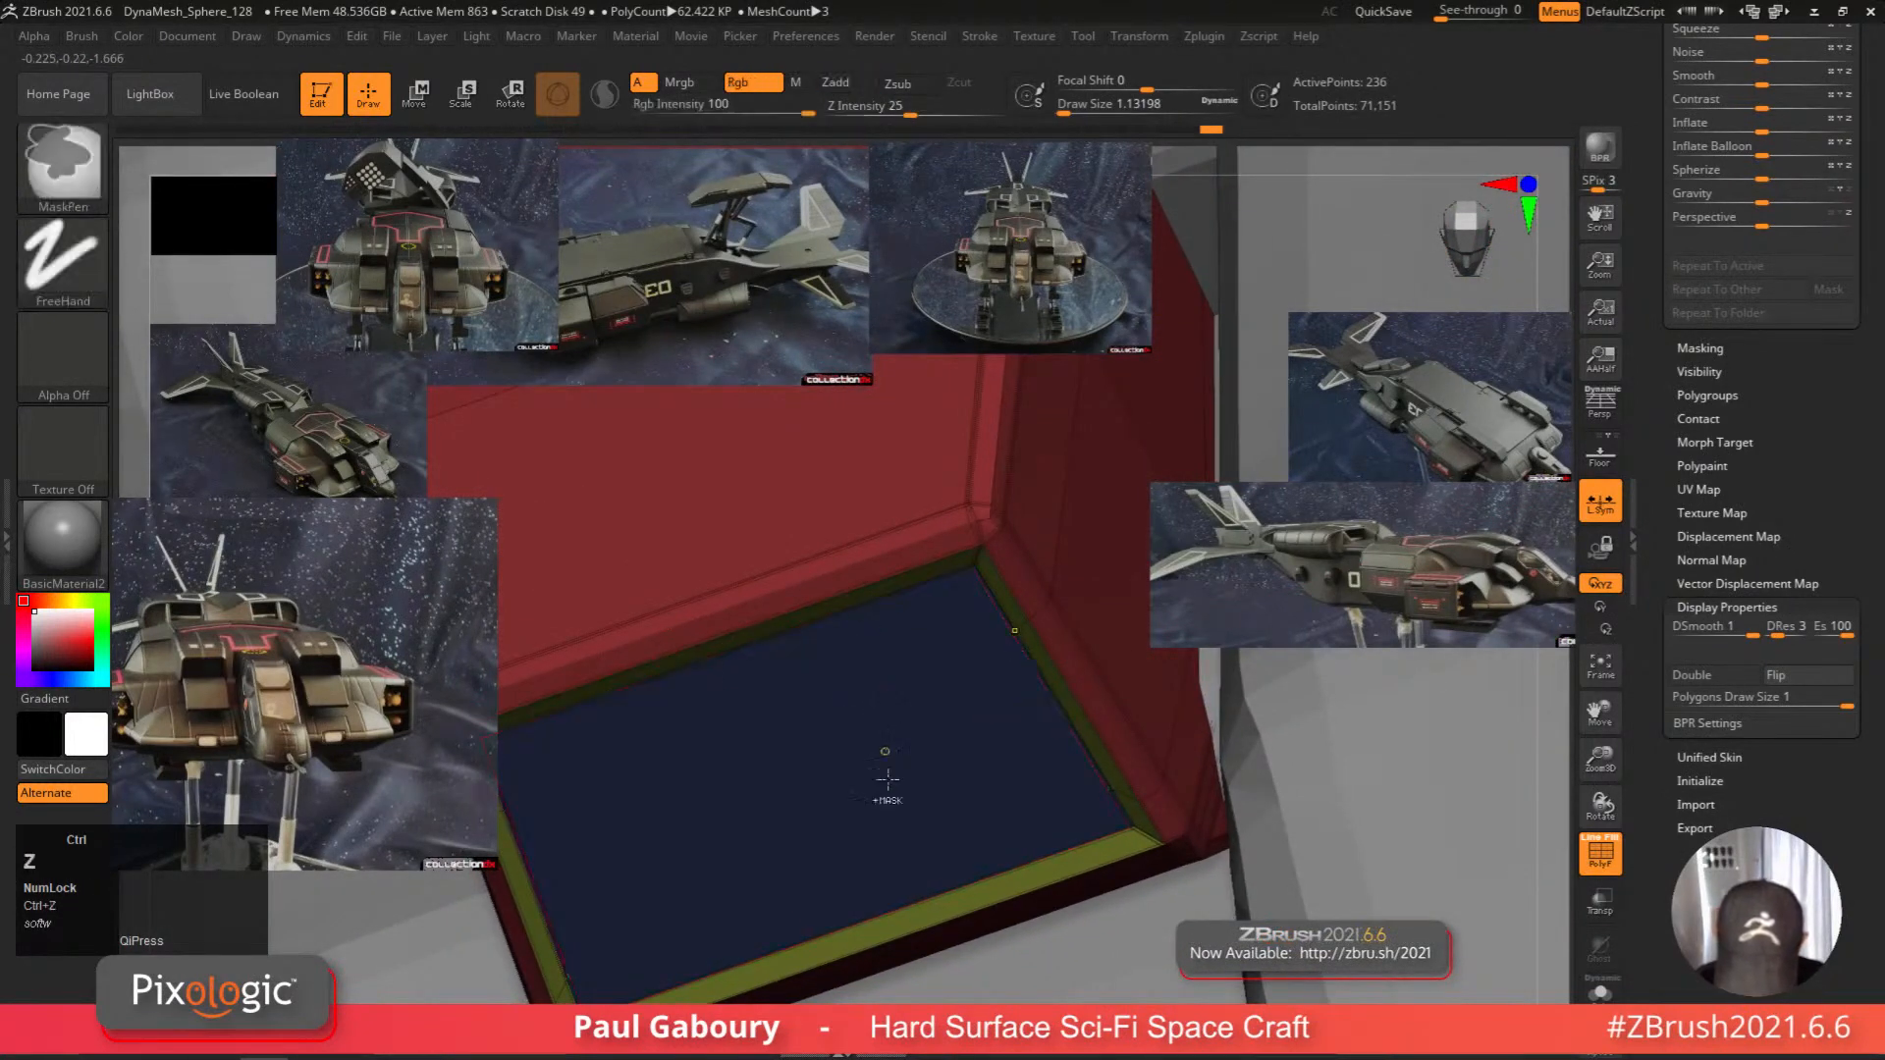
left_click_drag(884, 762, 896, 857)
mouse_move(898, 823)
right_mouse_down("ctrl")
mouse_move(853, 761)
mouse_move(765, 834)
mouse_move(880, 922)
mouse_move(855, 863)
right_mouse_up("ctrl")
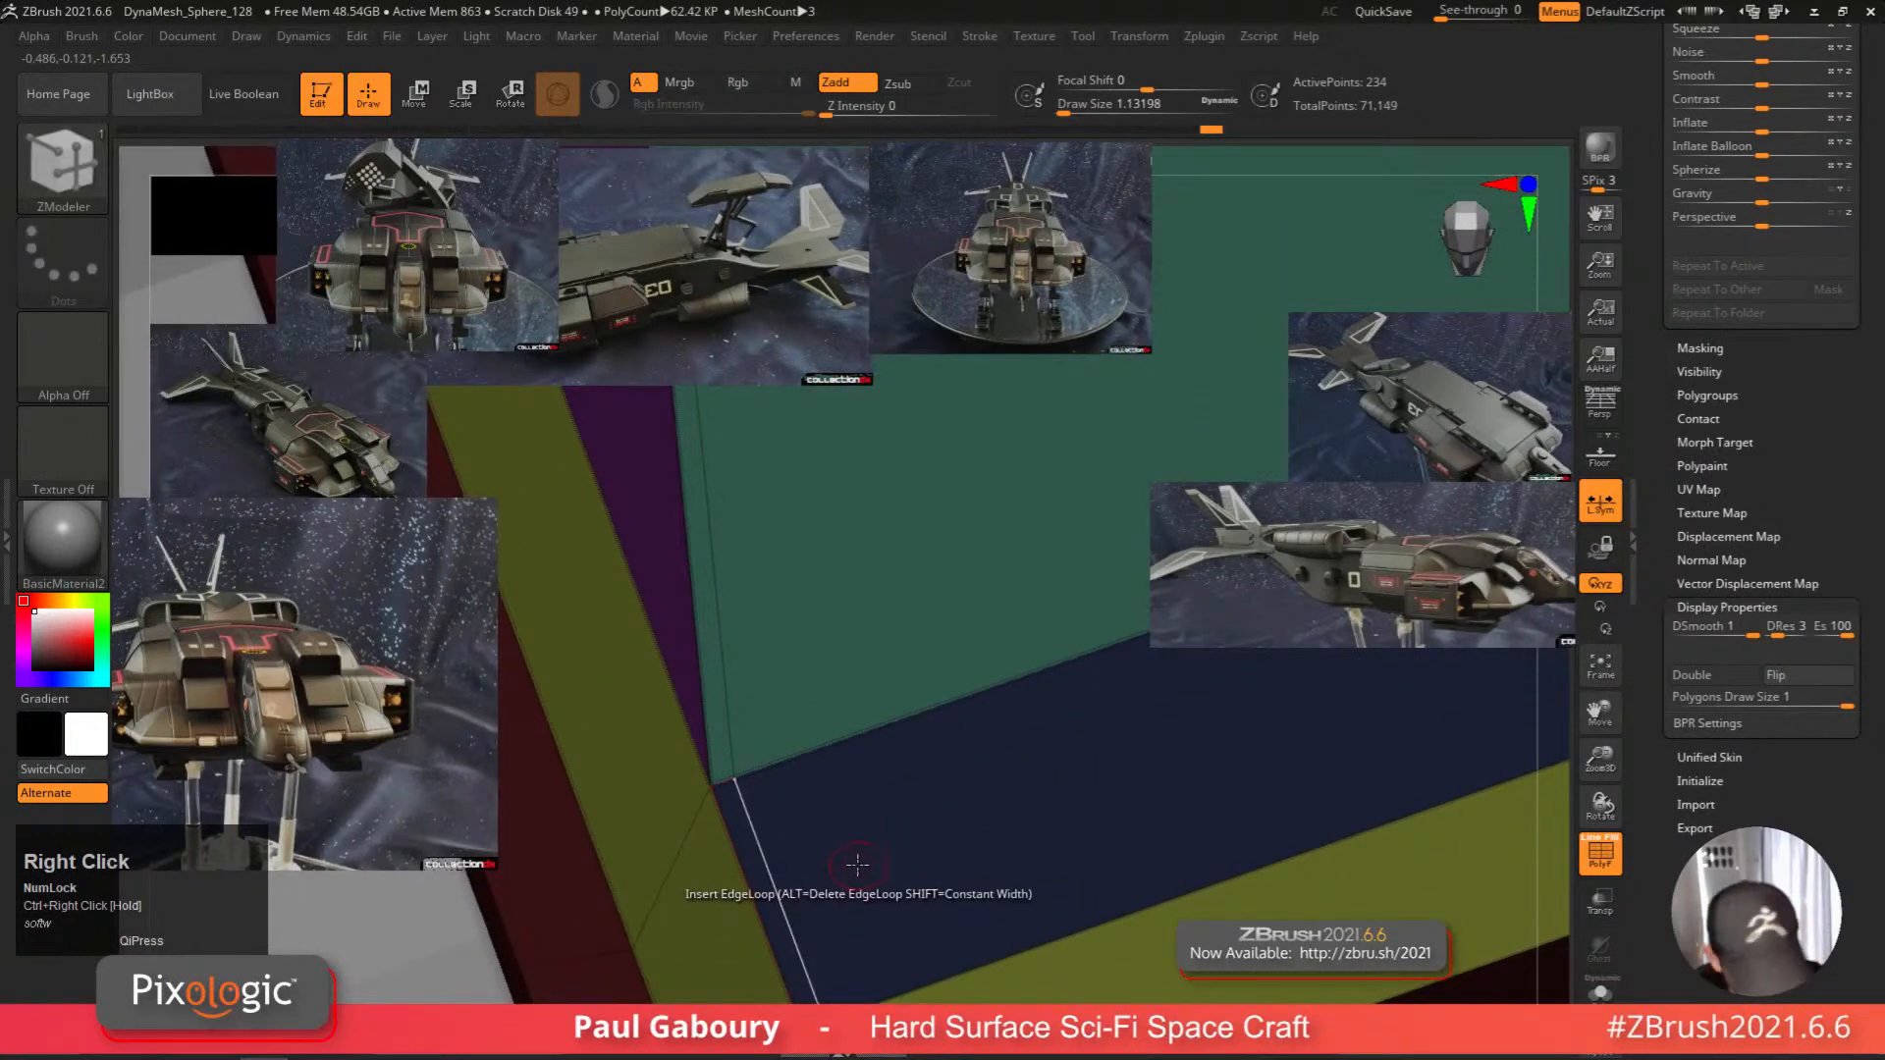
Preview the intake block smoothed with the wireframe hidden, then return to the unsmoothed wireframe view.
key("d")
key("shift+f")
right_click_drag(1056, 825, 753, 808, "ctrl")
key("shift")
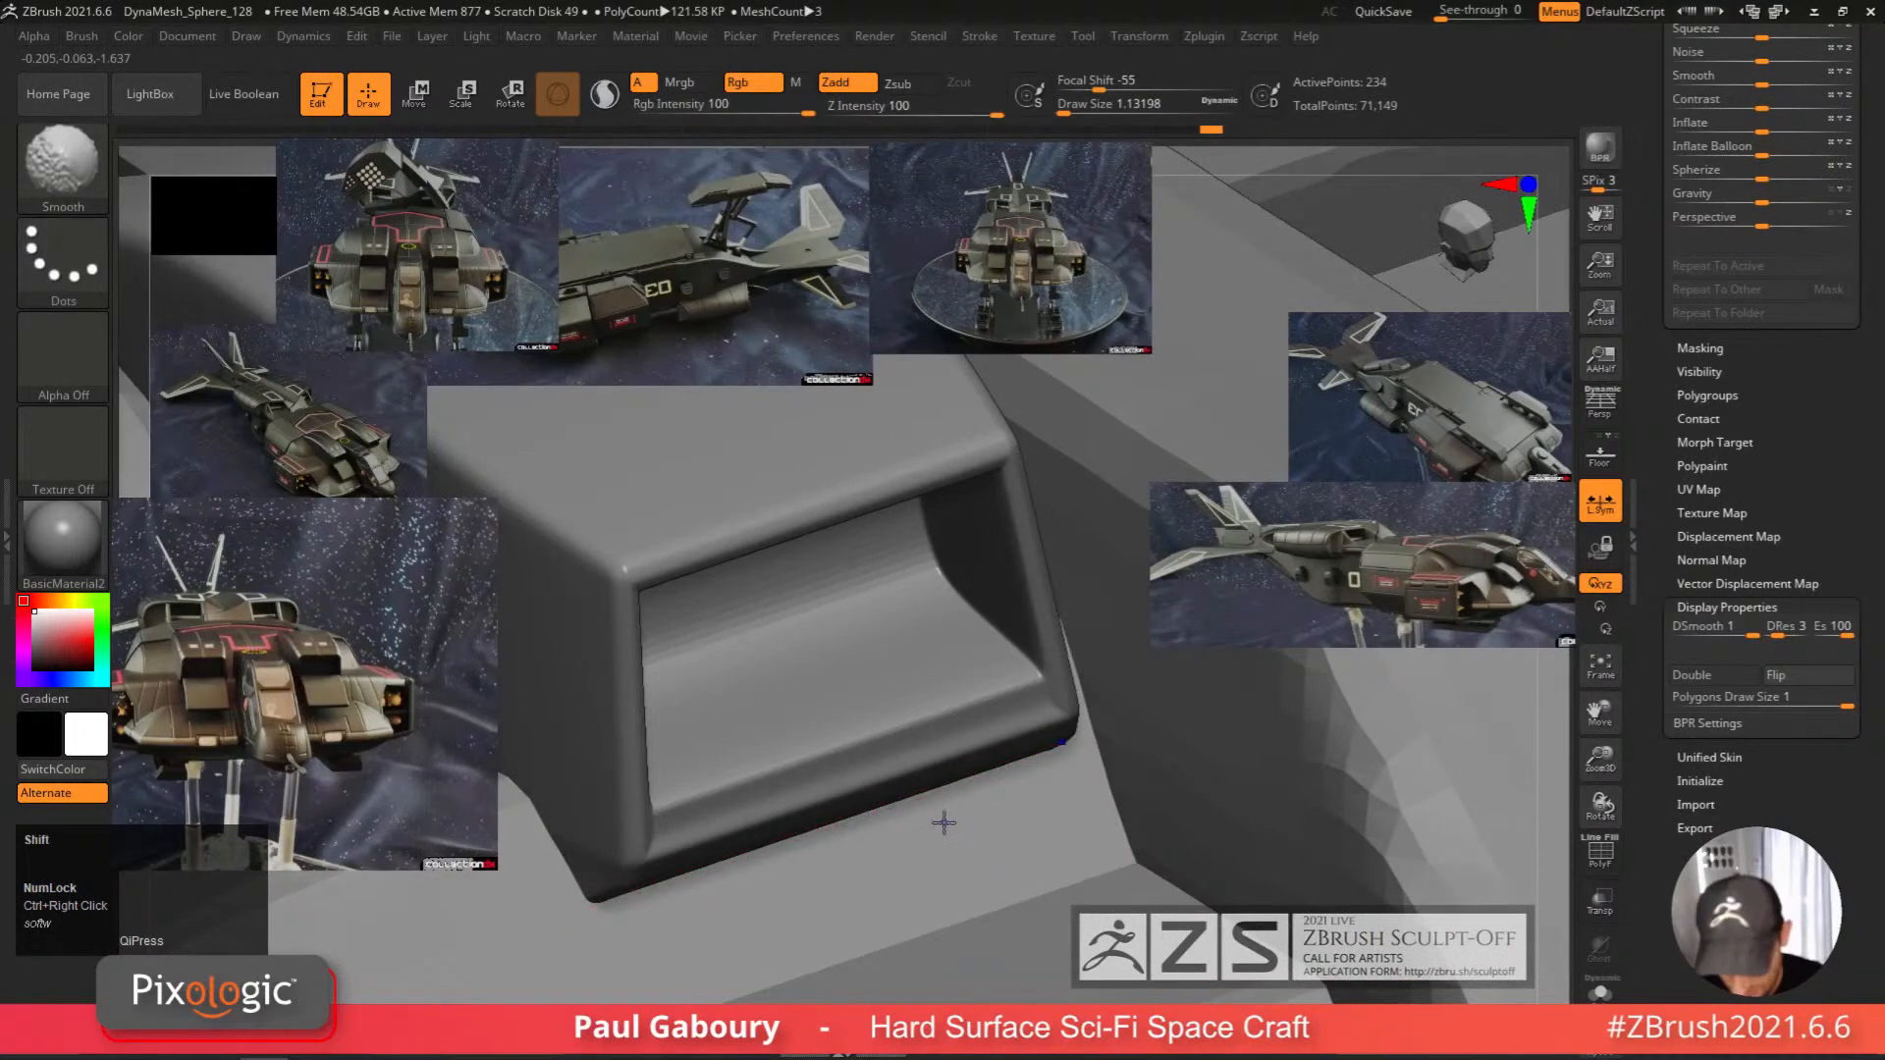
key("shift+f")
key("shift+f")
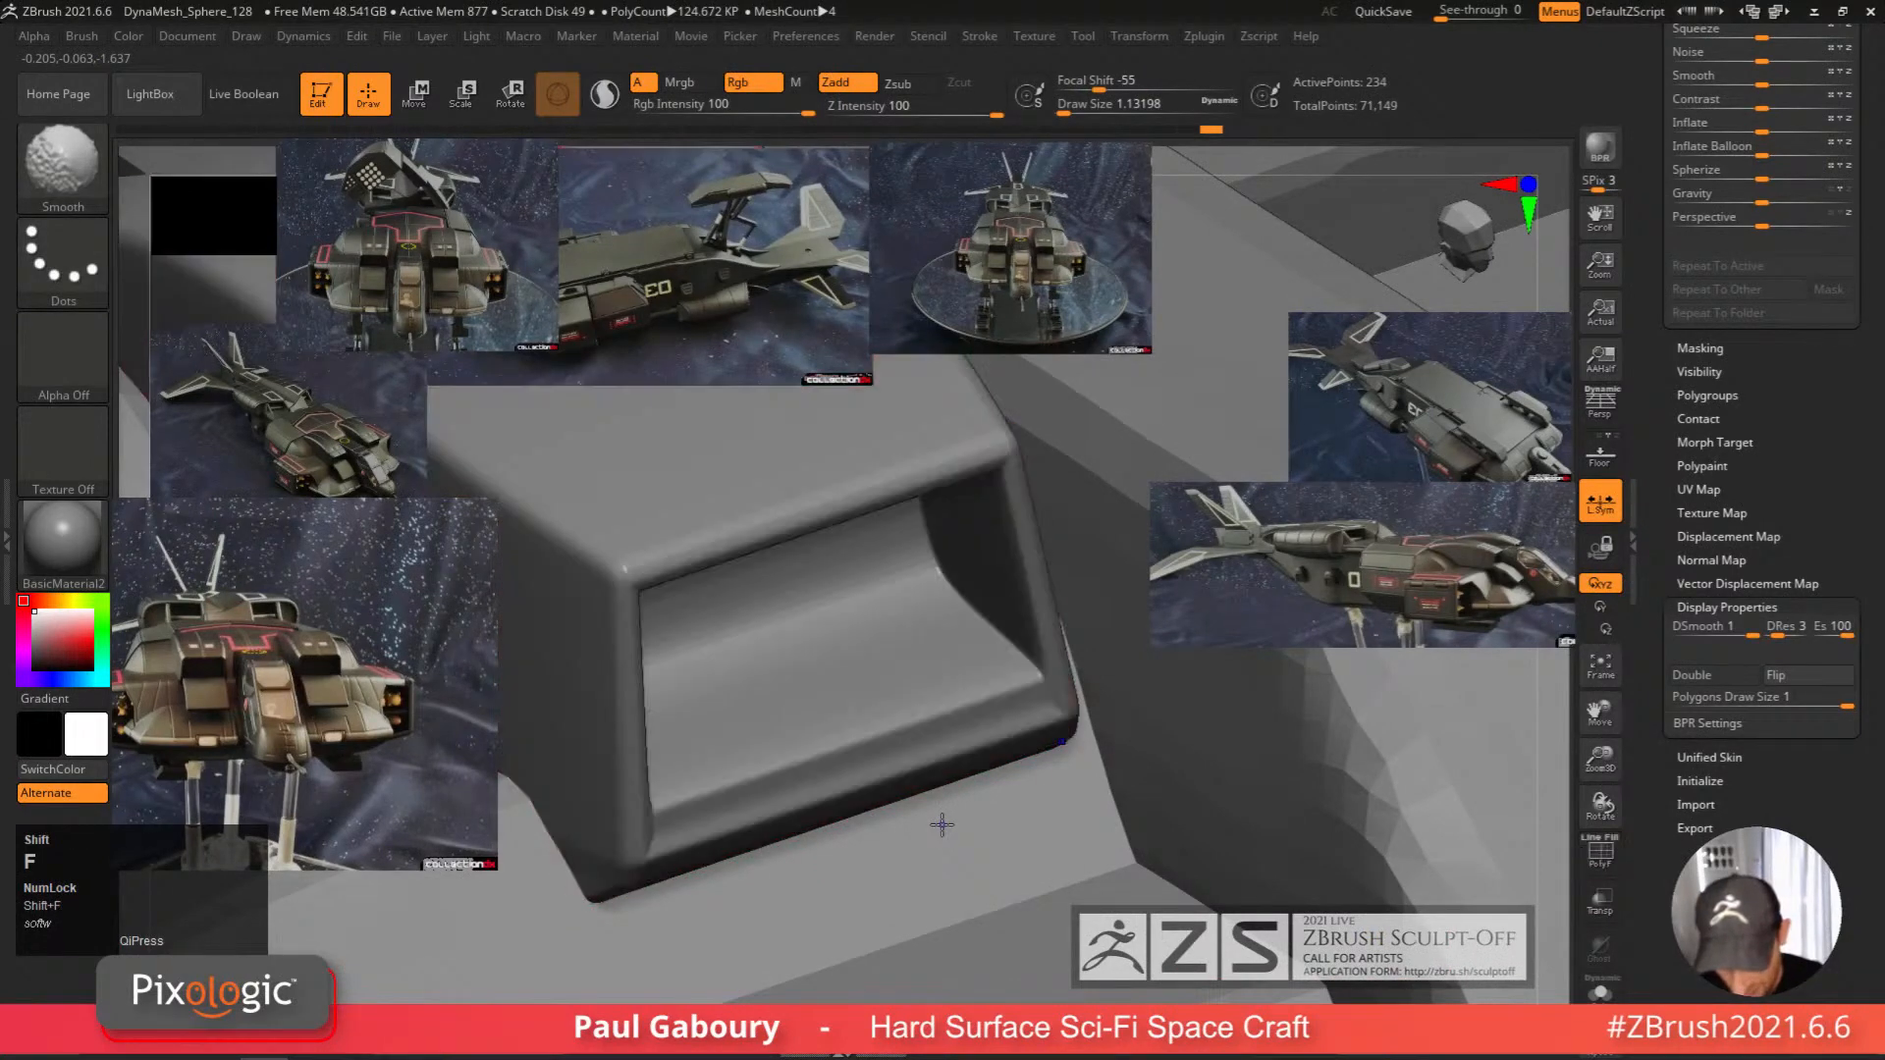
key("shift+f")
key("shift+d")
key("ctrl")
Pull a detached thin block out of the intake's front step face with QMesh and give it a different polygroup colour.
mouse_move(937, 830)
right_mouse_down()
mouse_move(966, 660)
mouse_move(954, 629)
mouse_move(888, 604)
right_mouse_up()
left_click_drag(899, 600, 1124, 732)
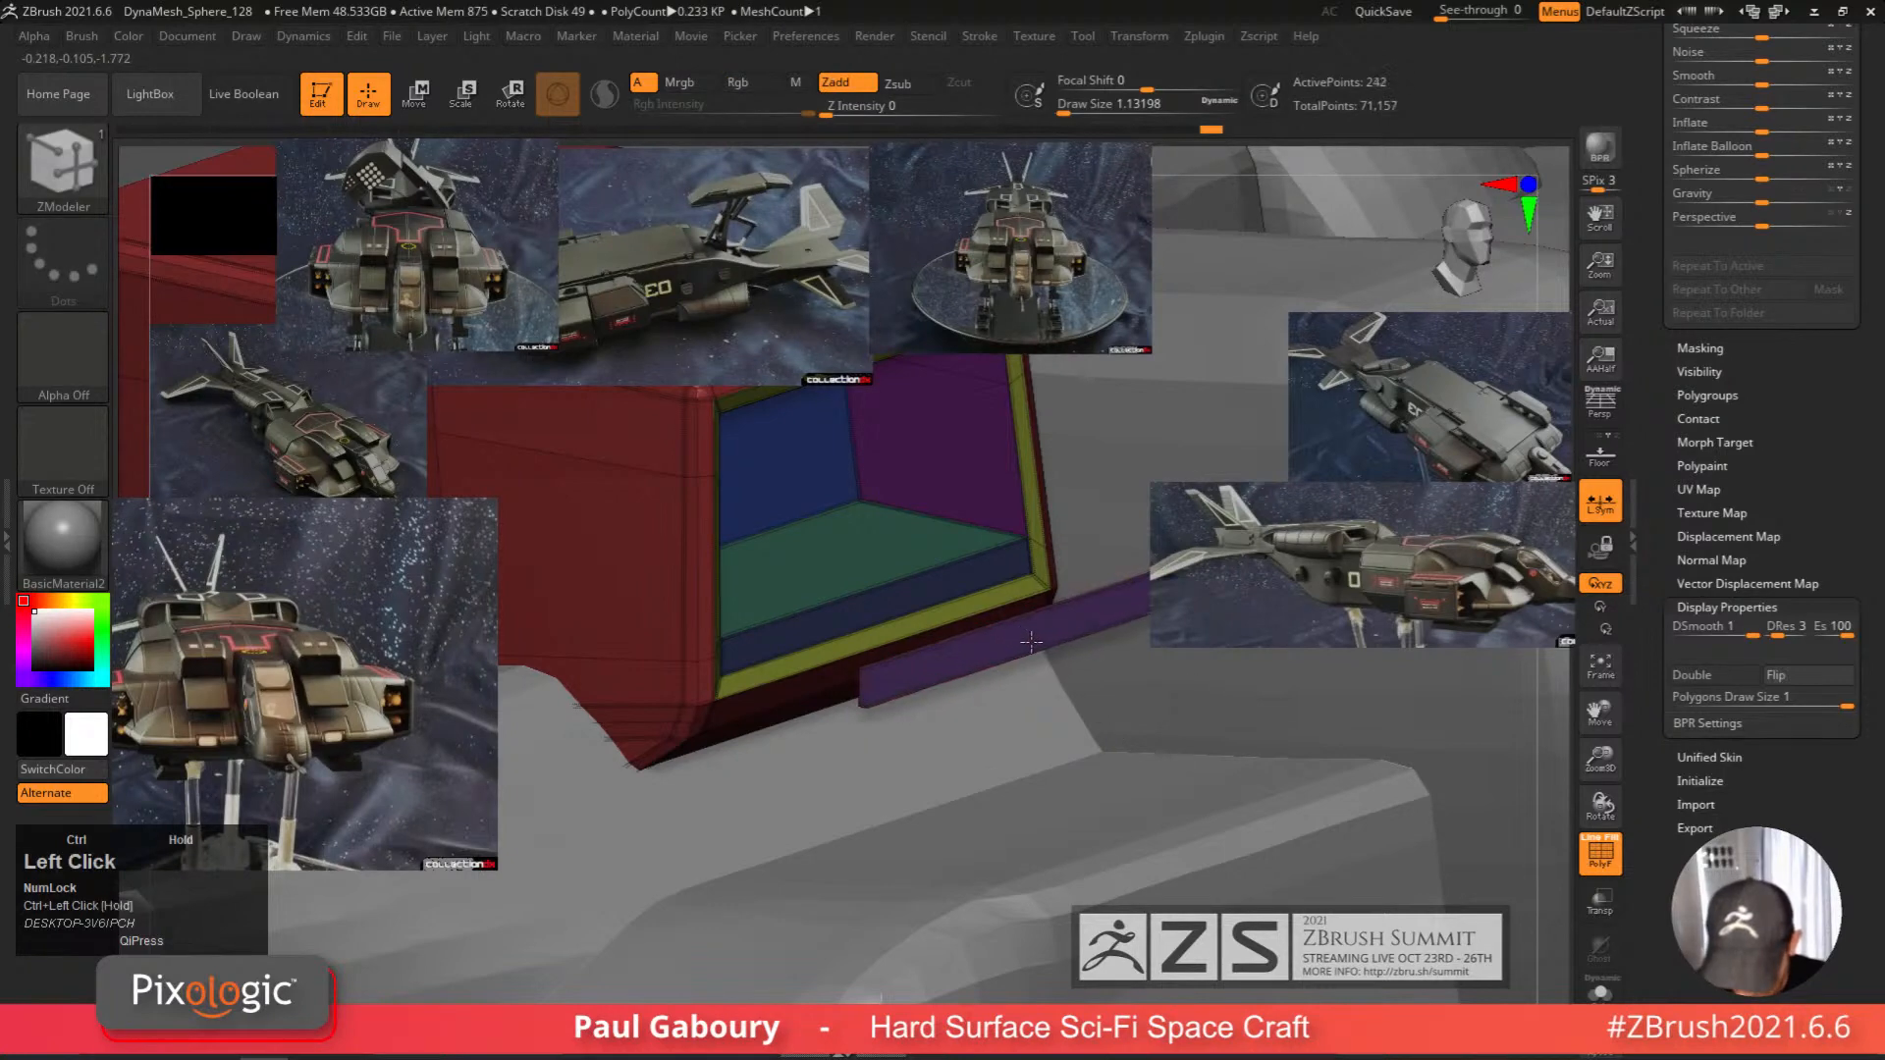
key("alt")
key("alt")
left_click_drag(1035, 642, 1042, 644)
key("alt")
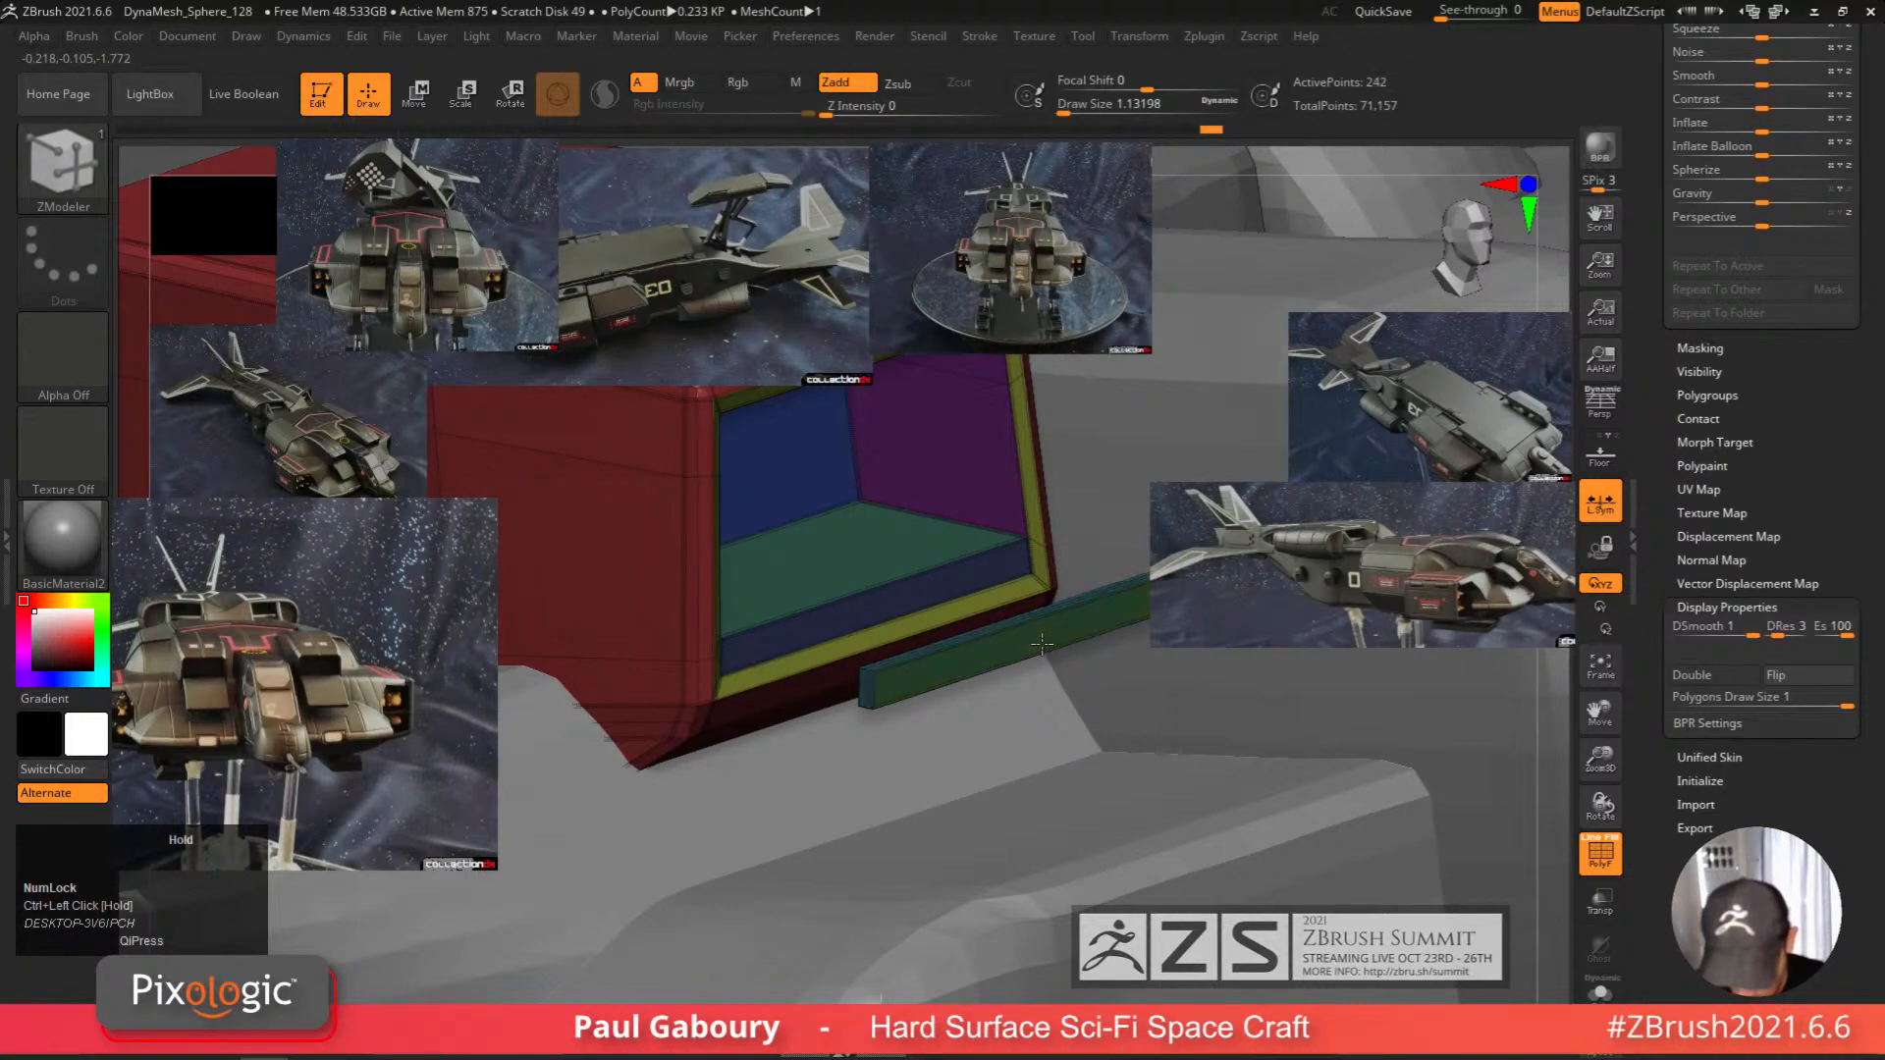
Mask the intake block in side view, center the transform gizmo on the detached thin block and reset its orientation.
right_click_drag(1044, 667, 998, 683, "shift")
key("w")
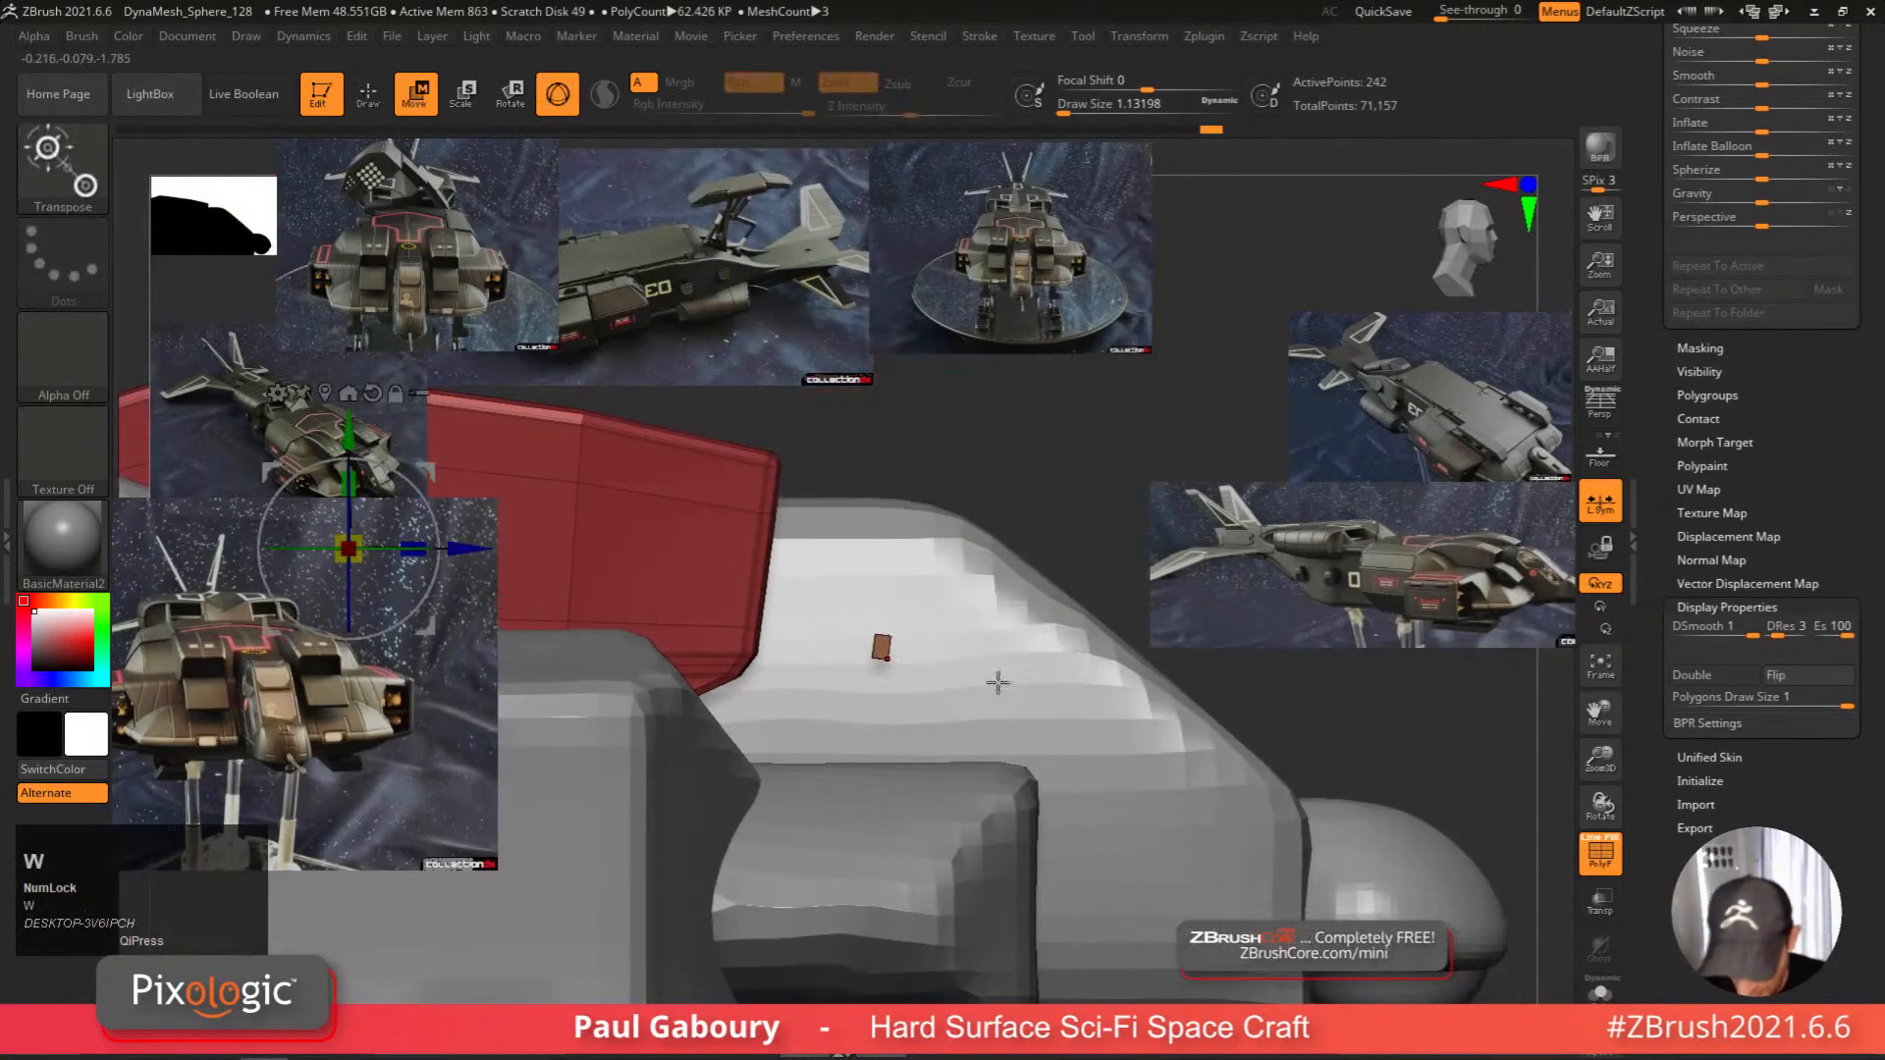
left_click(350, 395)
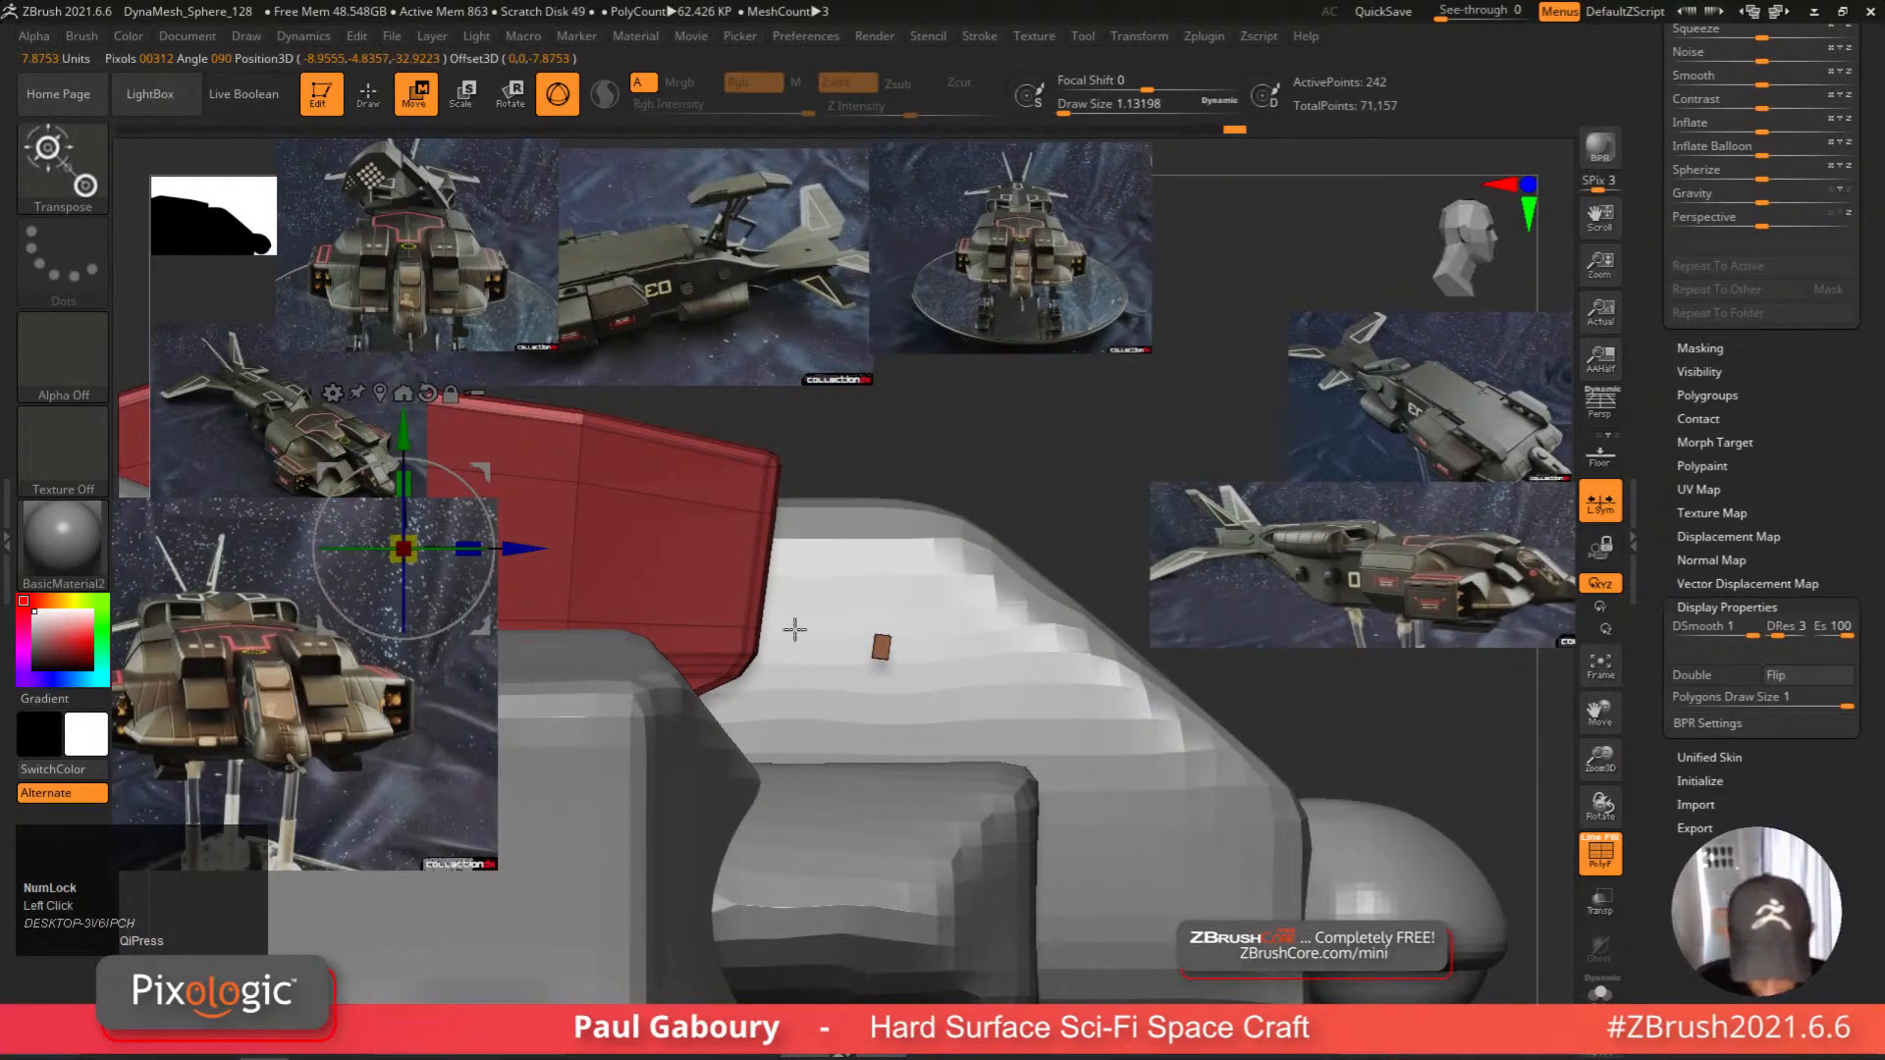
left_click(1025, 754)
mouse_move(986, 408)
left_mouse_down("ctrl")
mouse_move(1134, 580)
mouse_move(1002, 685)
left_mouse_up("ctrl")
key("space")
left_click(1001, 598)
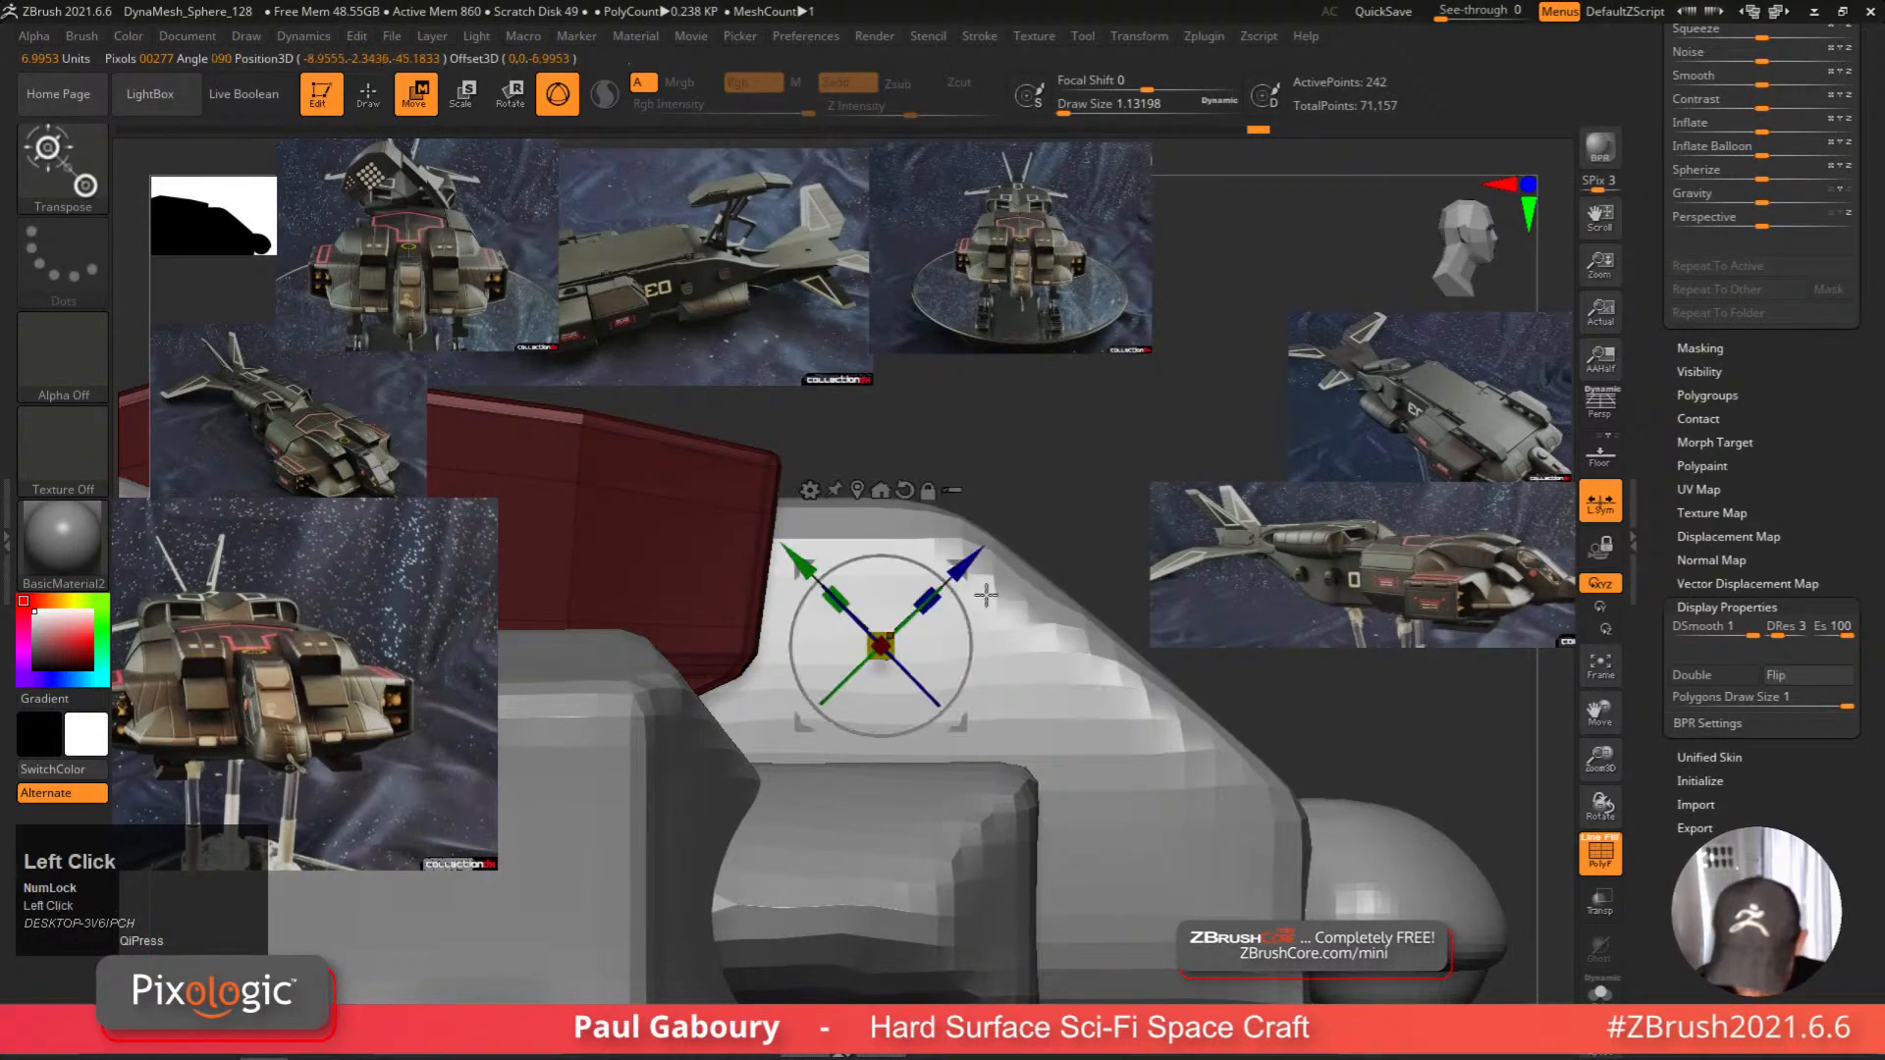
left_click(906, 490, "alt")
Tilt the thin block and move it forward and down from the intake opening in side view.
right_click_drag(1056, 599, 1135, 835, "ctrl")
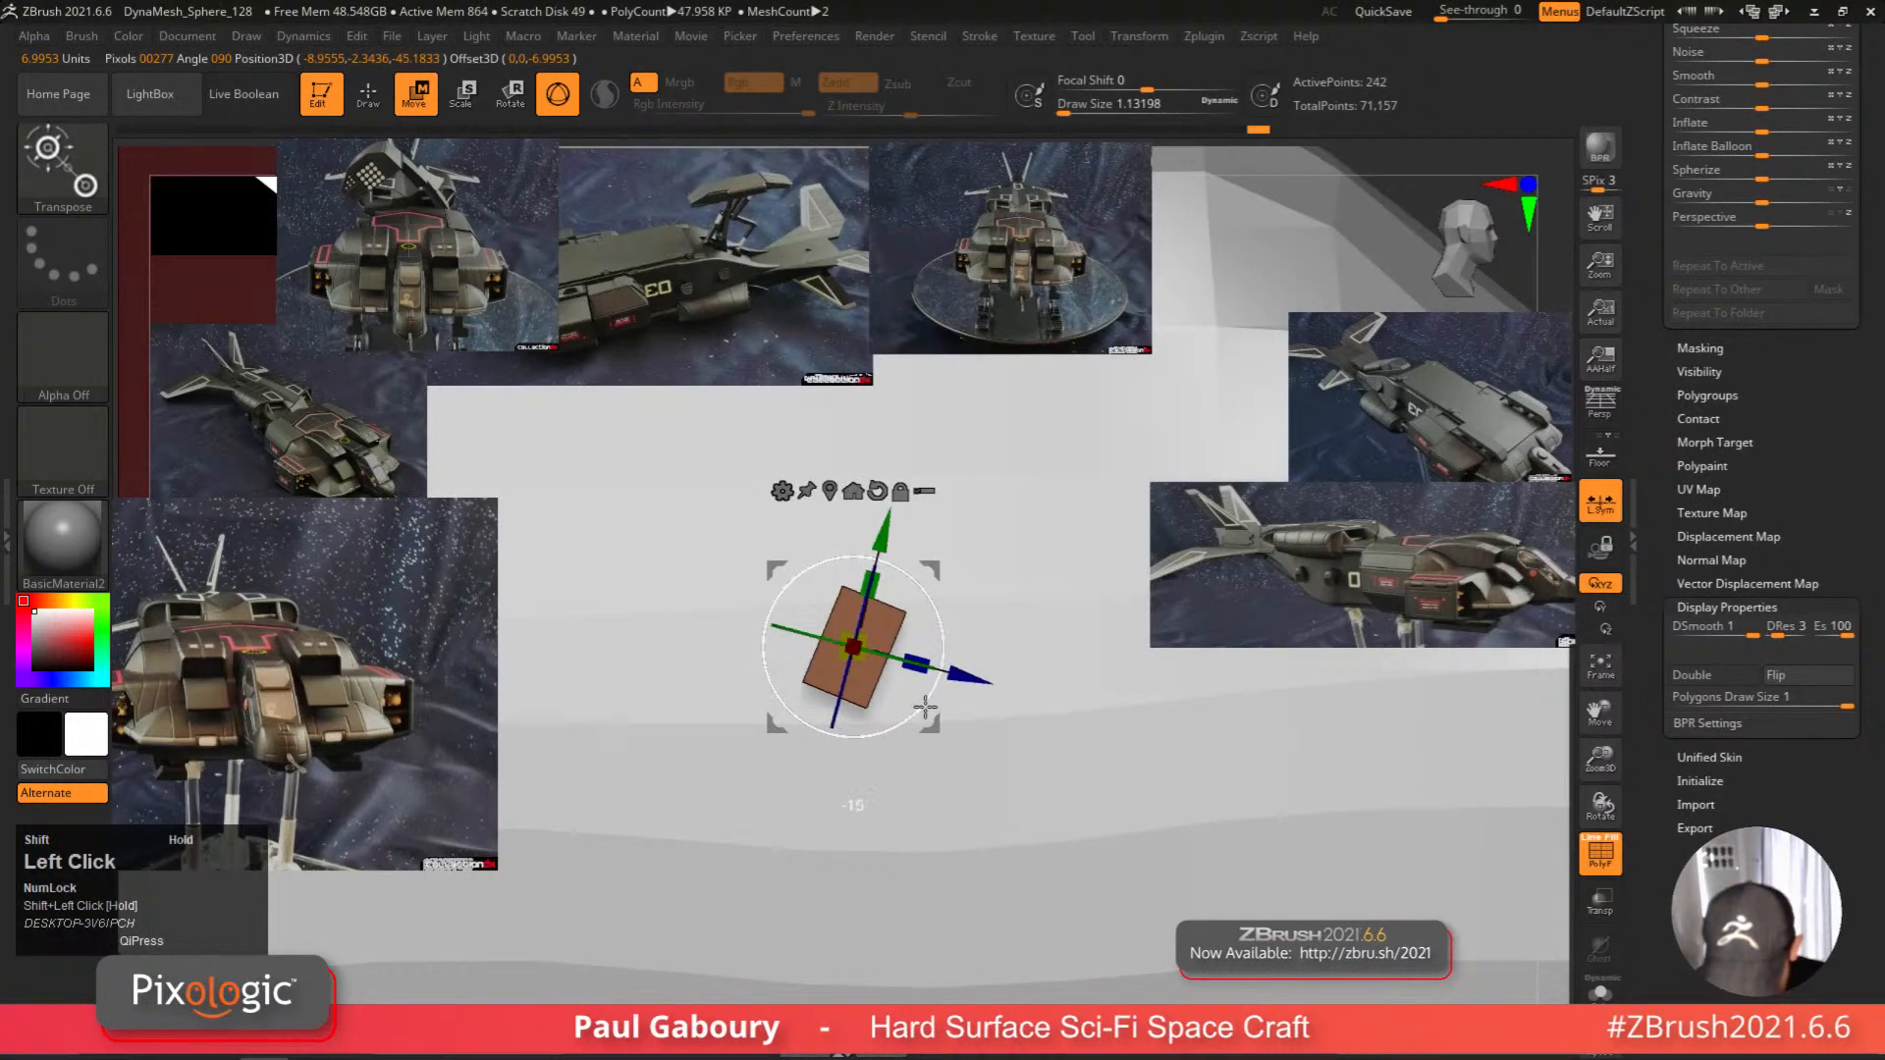
right_click_drag(970, 746, 973, 707)
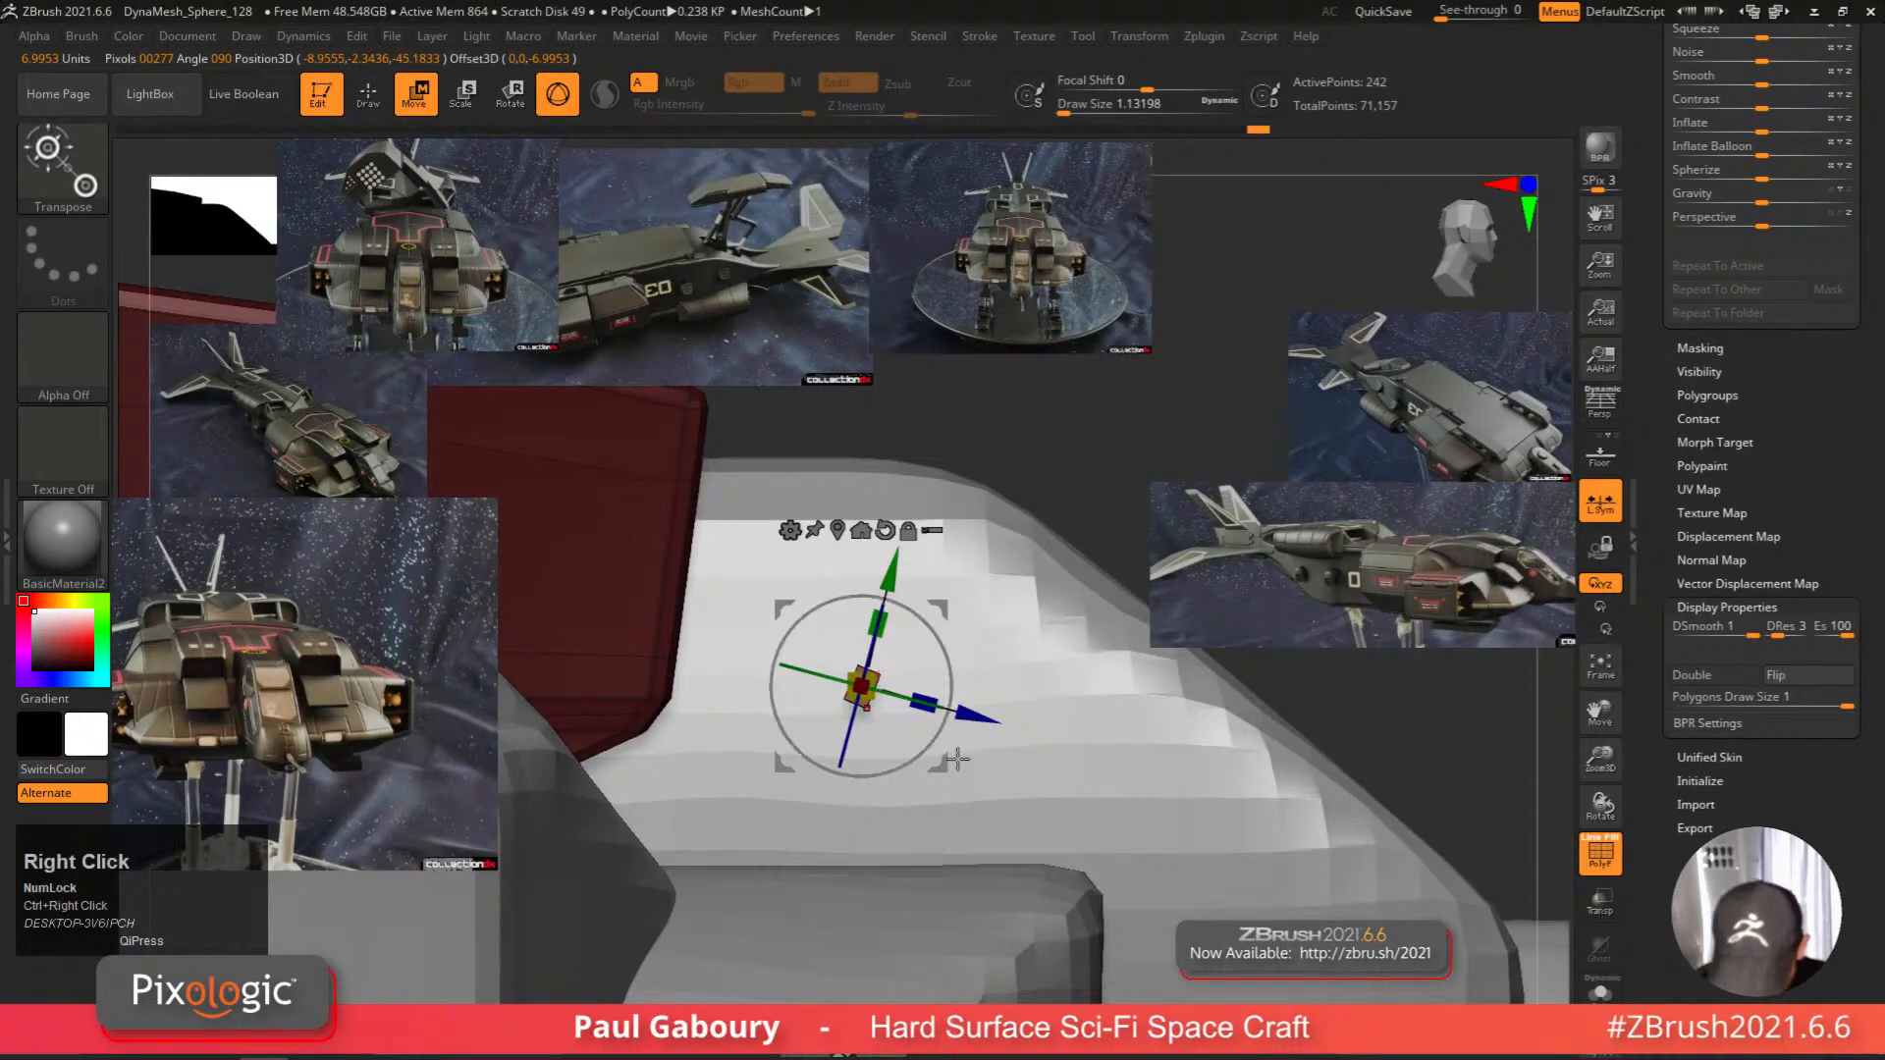
left_click_drag(957, 759, 1021, 865)
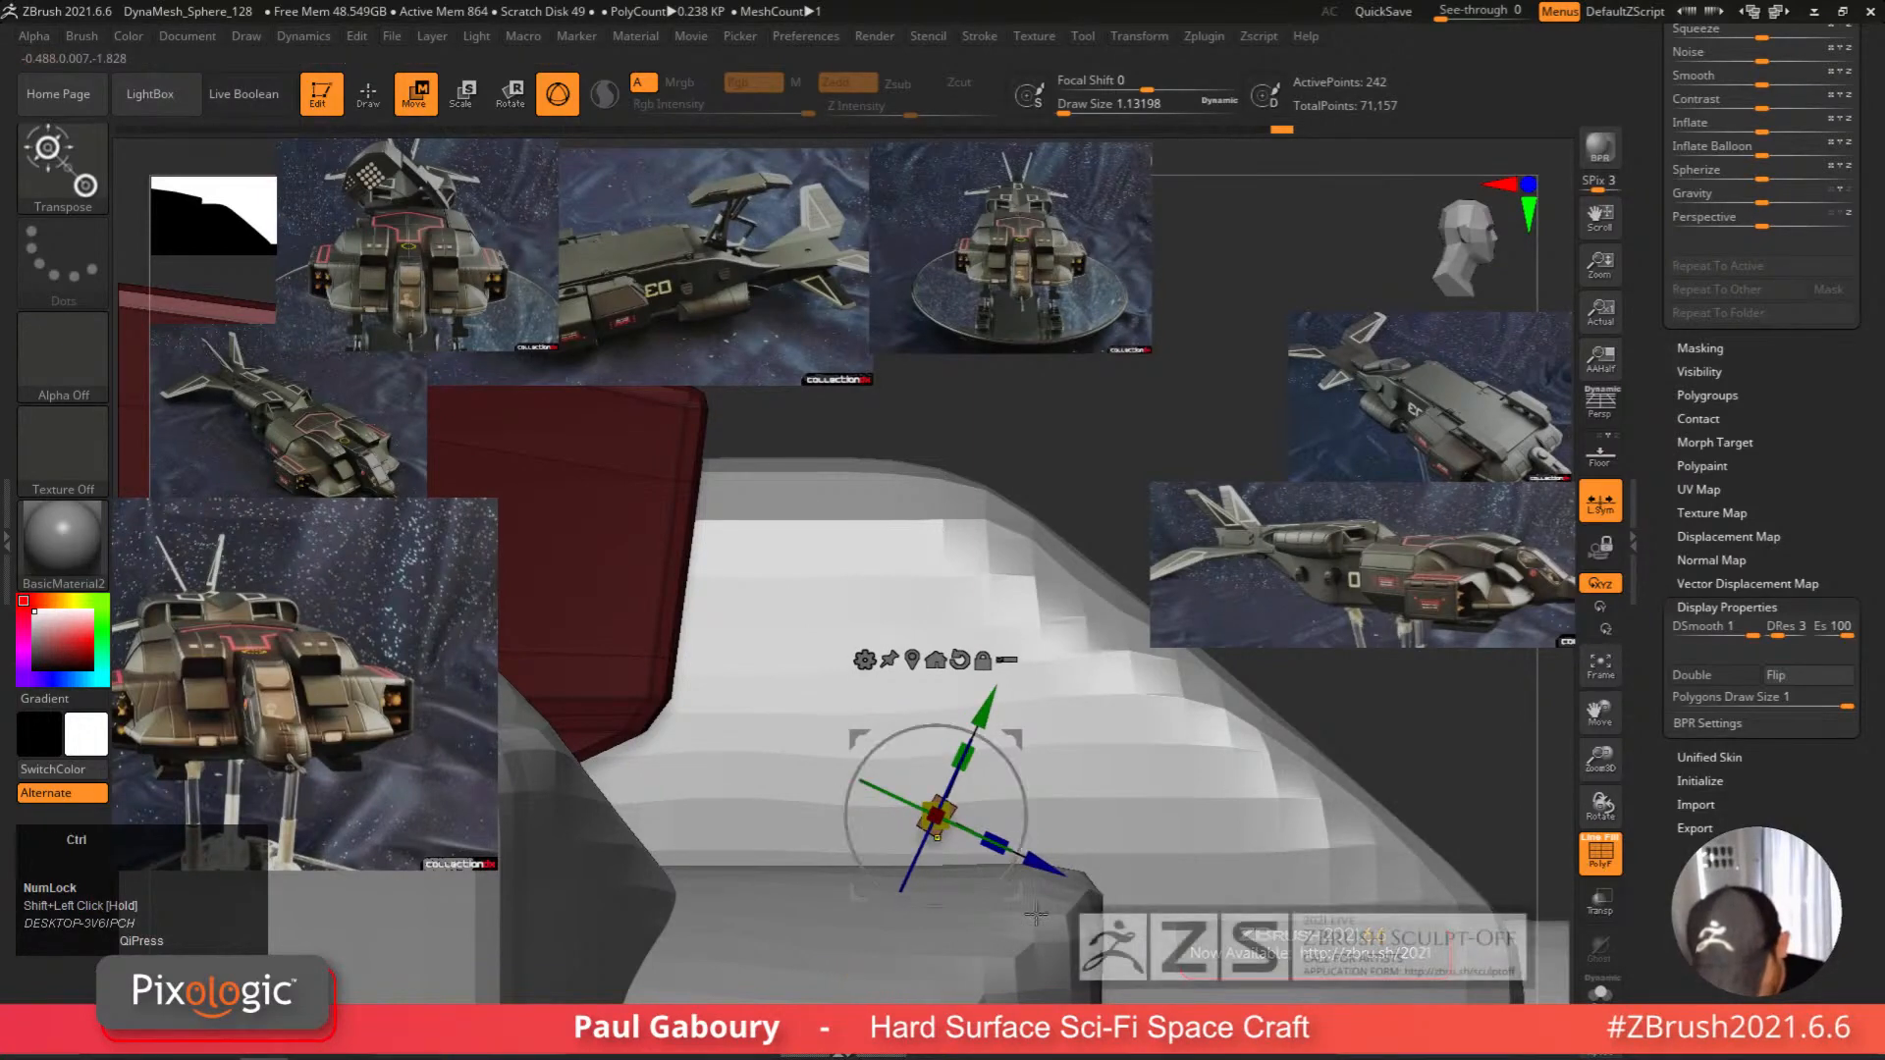
right_click_drag(1008, 874, 998, 923)
left_click_drag(1006, 864, 1001, 869, "shift")
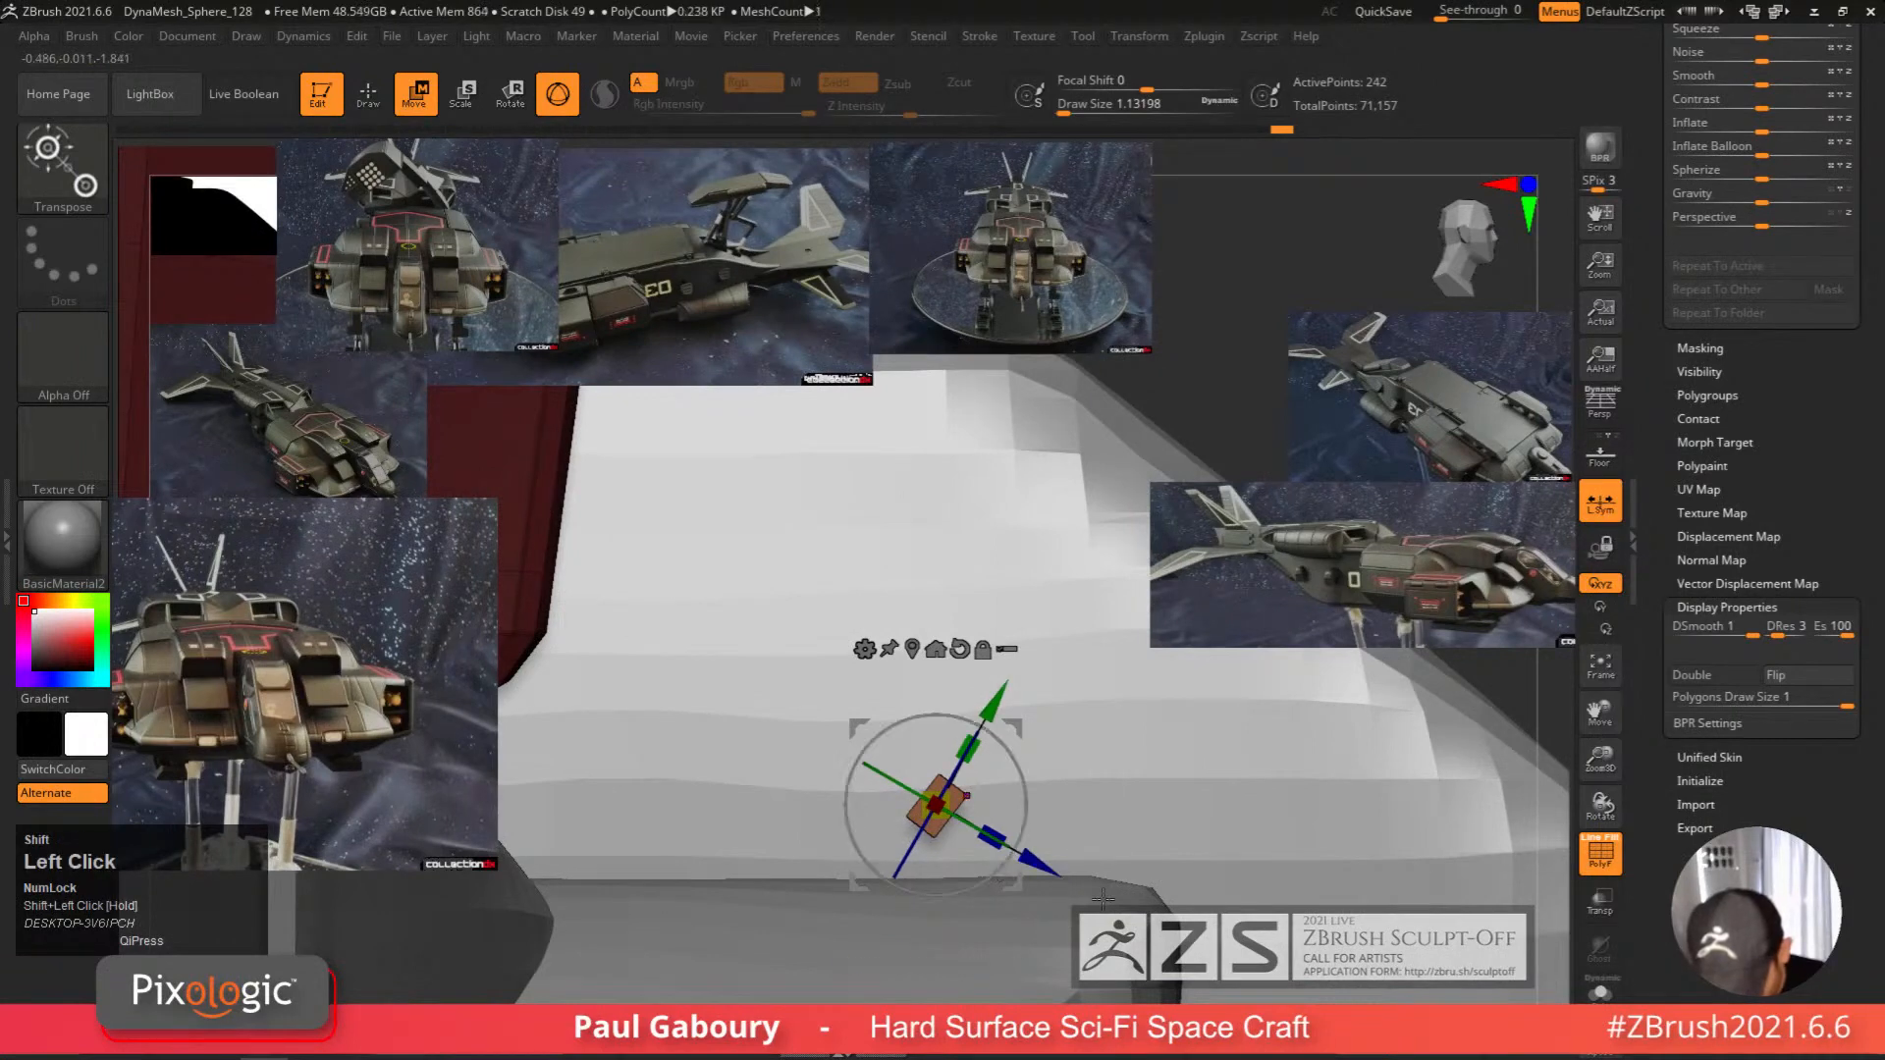
mouse_move(1103, 897)
right_mouse_down("alt")
mouse_move(973, 892)
mouse_move(871, 934)
mouse_move(869, 889)
right_mouse_up("alt")
Clear the mask and delete the thin block's side facing the intake using the Delete action on a single polygon.
left_click_drag(1051, 594, 1074, 618, "ctrl")
key("q")
mouse_move(968, 751)
right_mouse_down()
mouse_move(855, 840)
mouse_move(933, 760)
mouse_move(935, 834)
right_mouse_up()
right_click_drag(936, 834, 913, 790)
key("space")
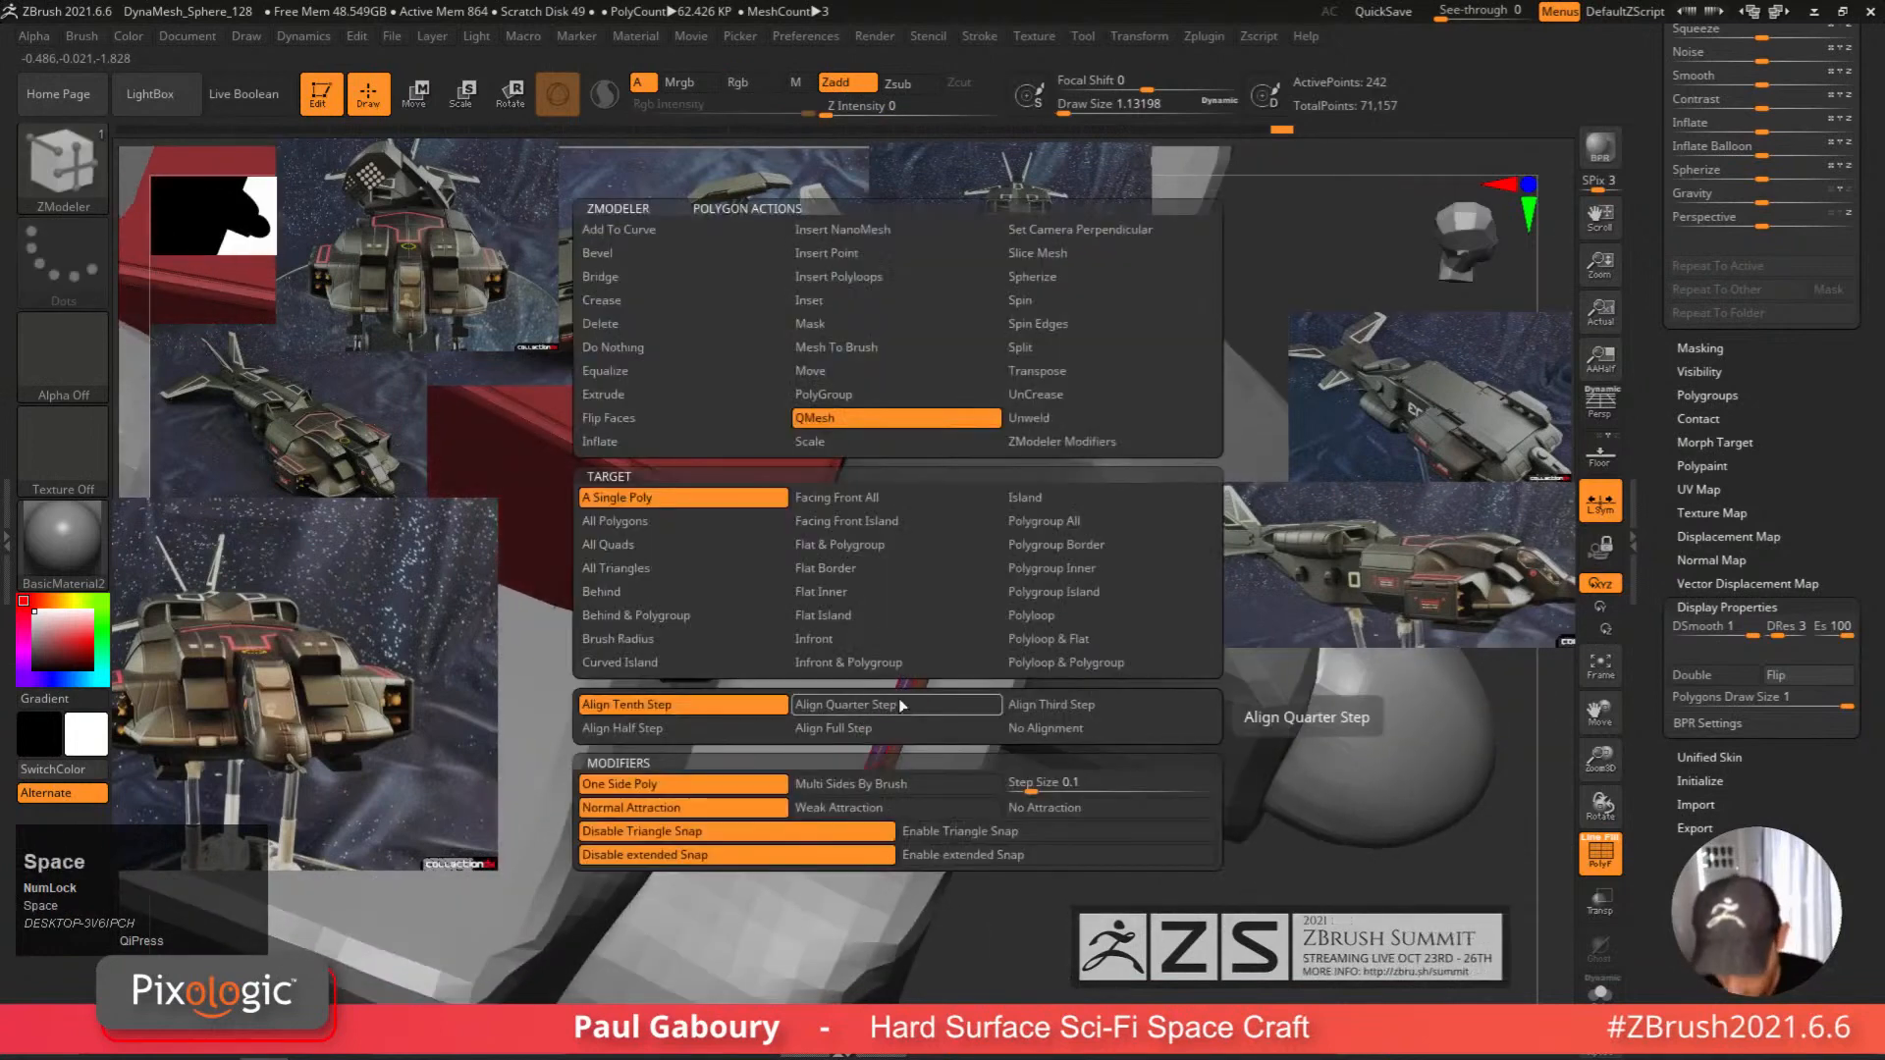
left_click(653, 324)
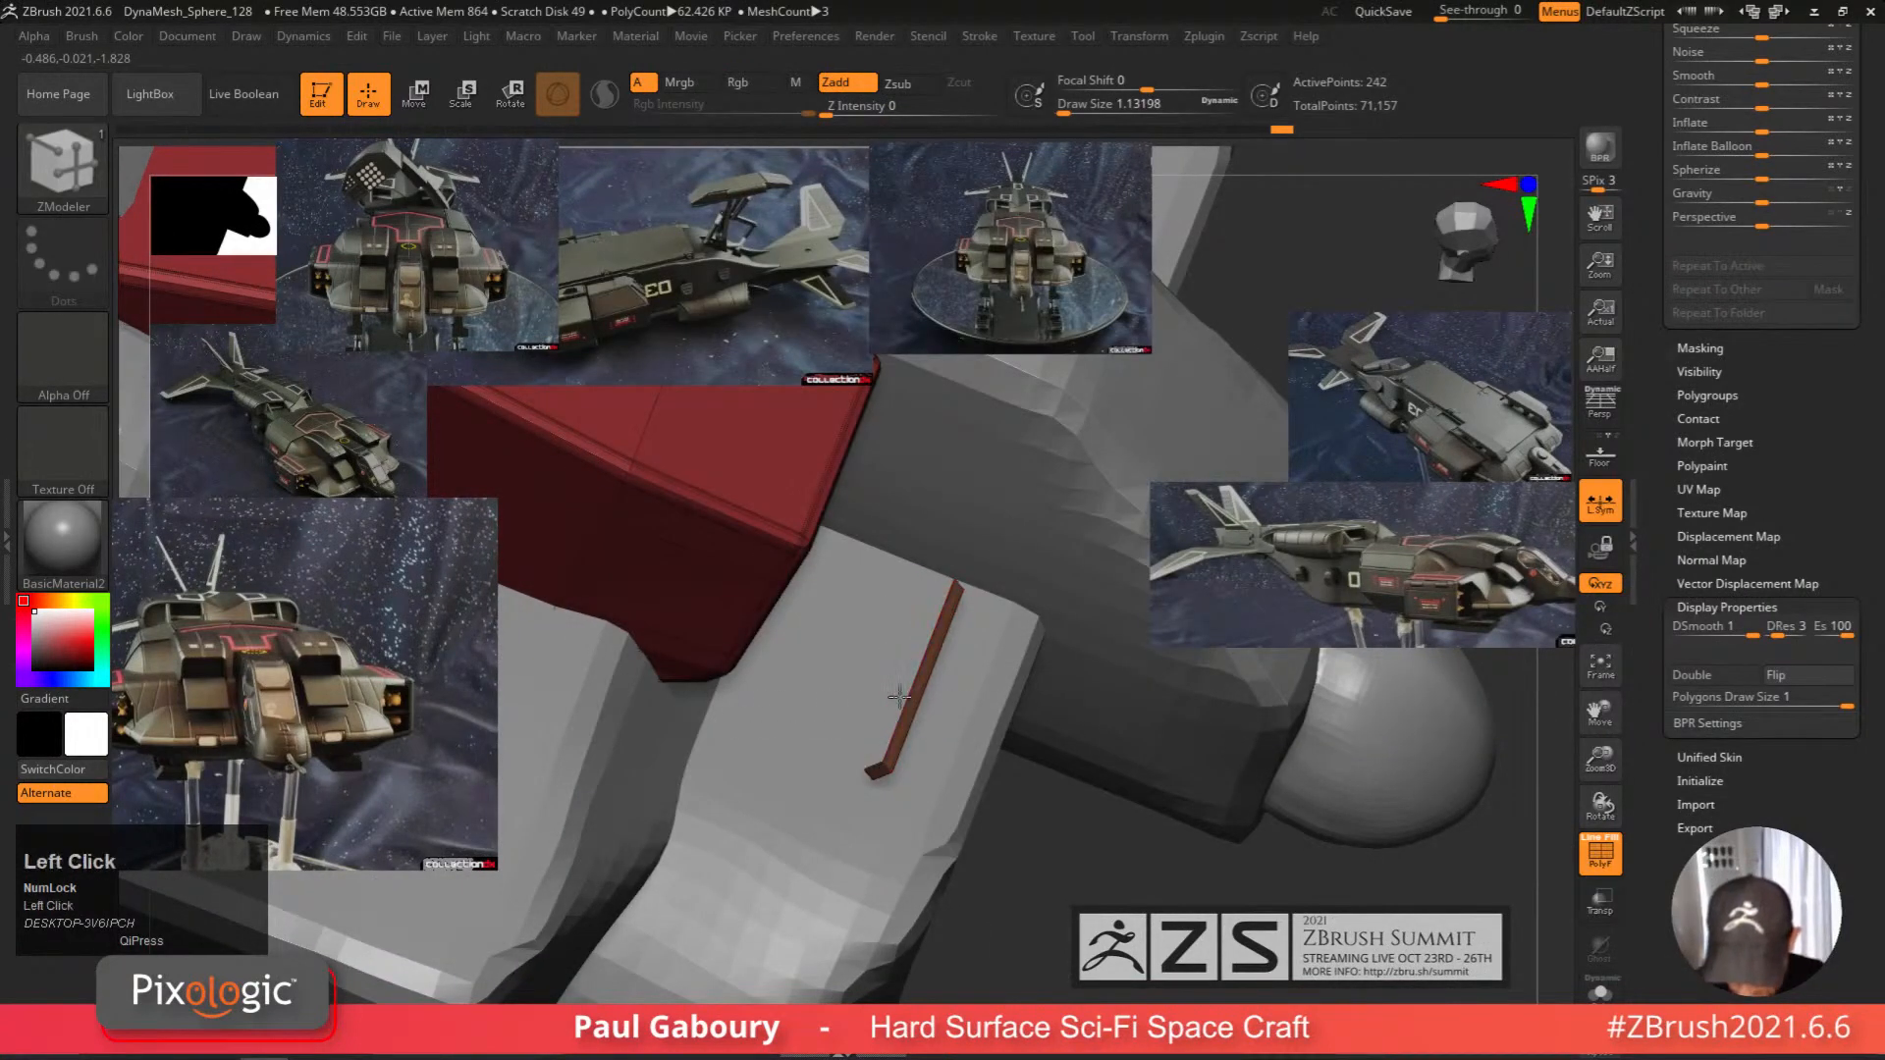
right_click_drag(900, 696, 903, 650)
Bridge the thin block's open side to the intake's step-face hole with Two Holes, shaping a gently curved three-segment flap.
key("space")
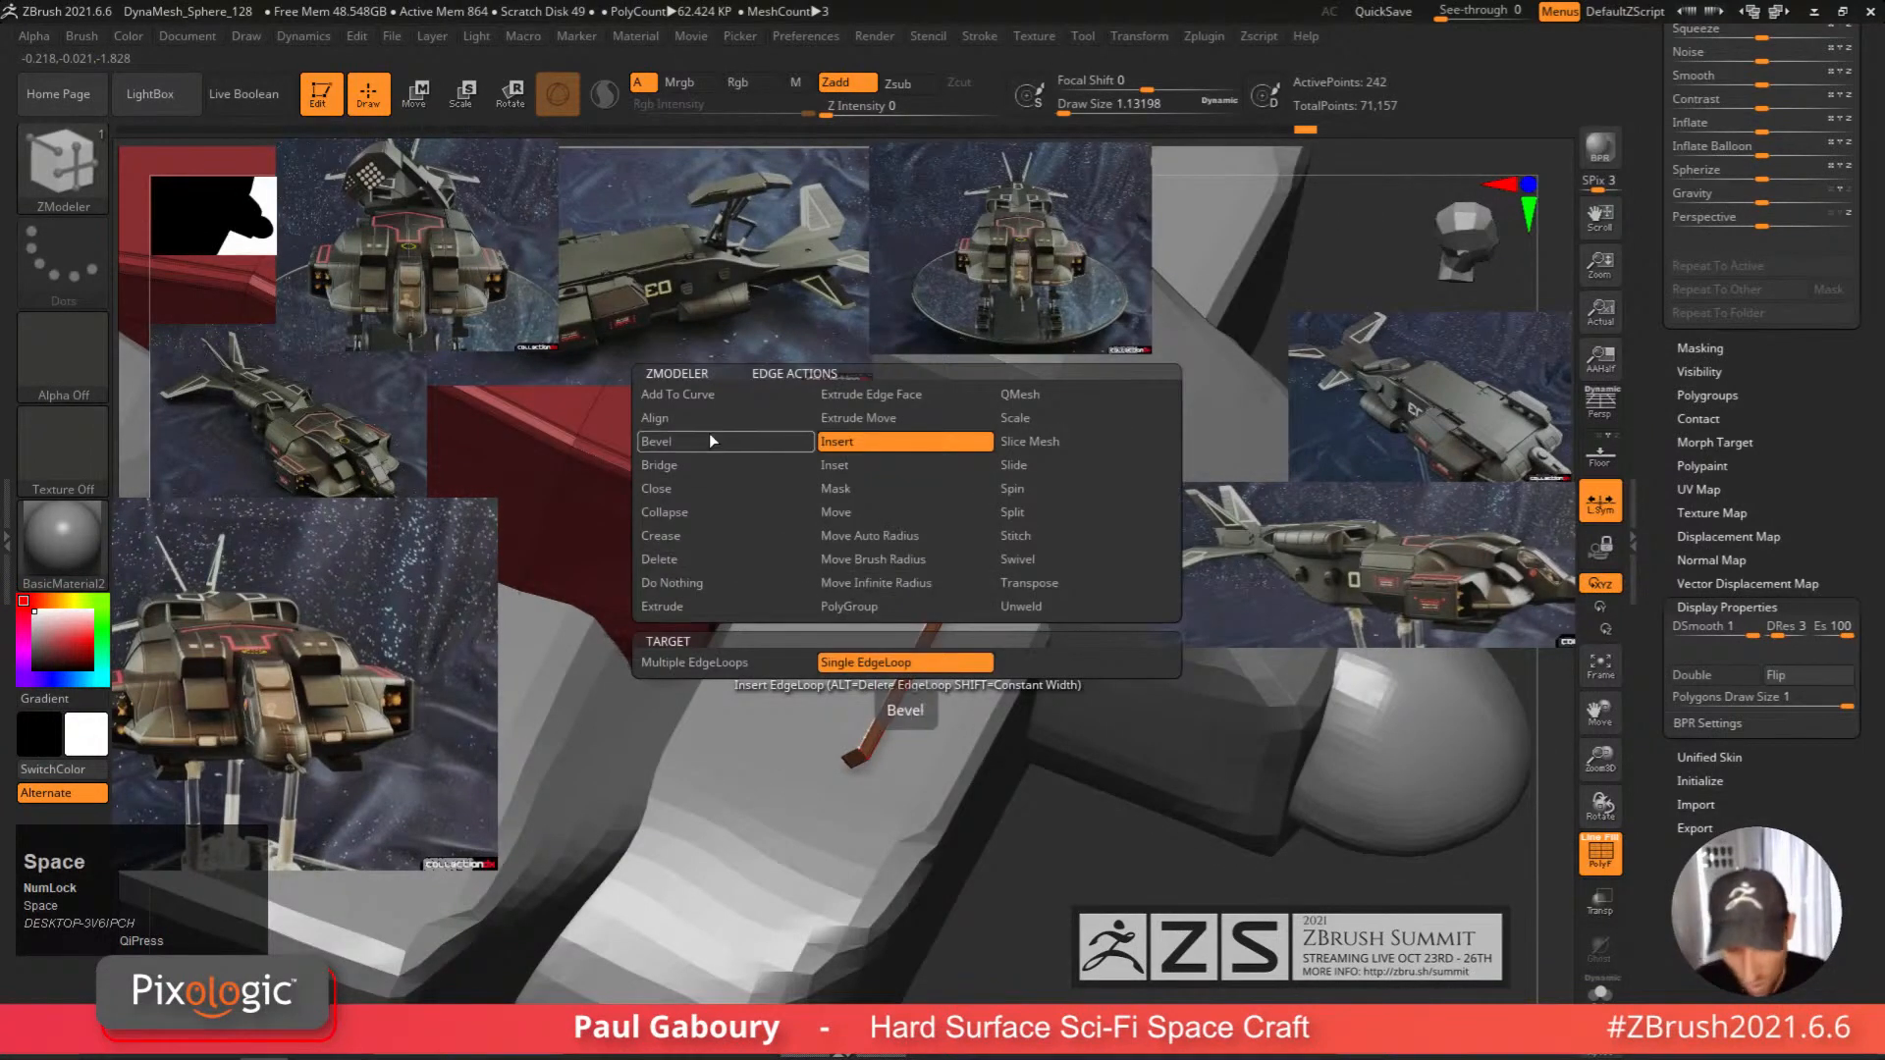
left_click(715, 470)
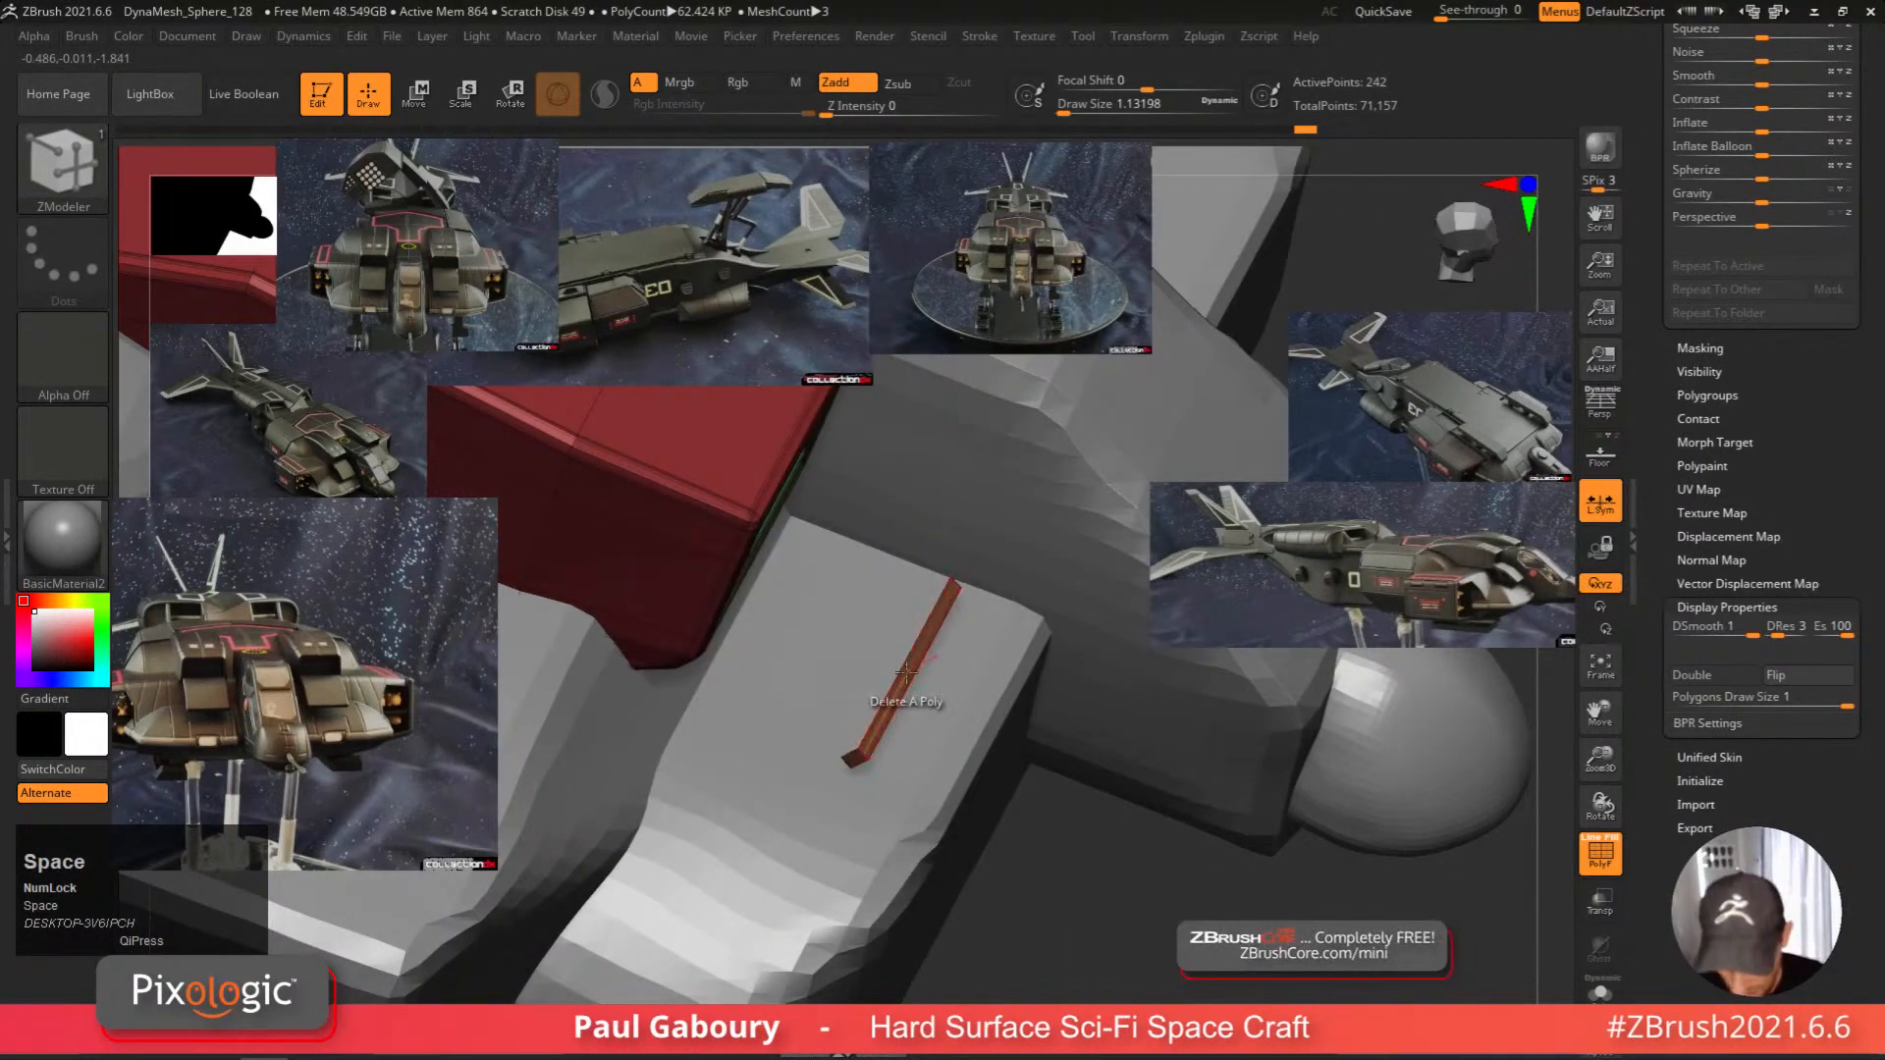
key("space")
left_click(1076, 707)
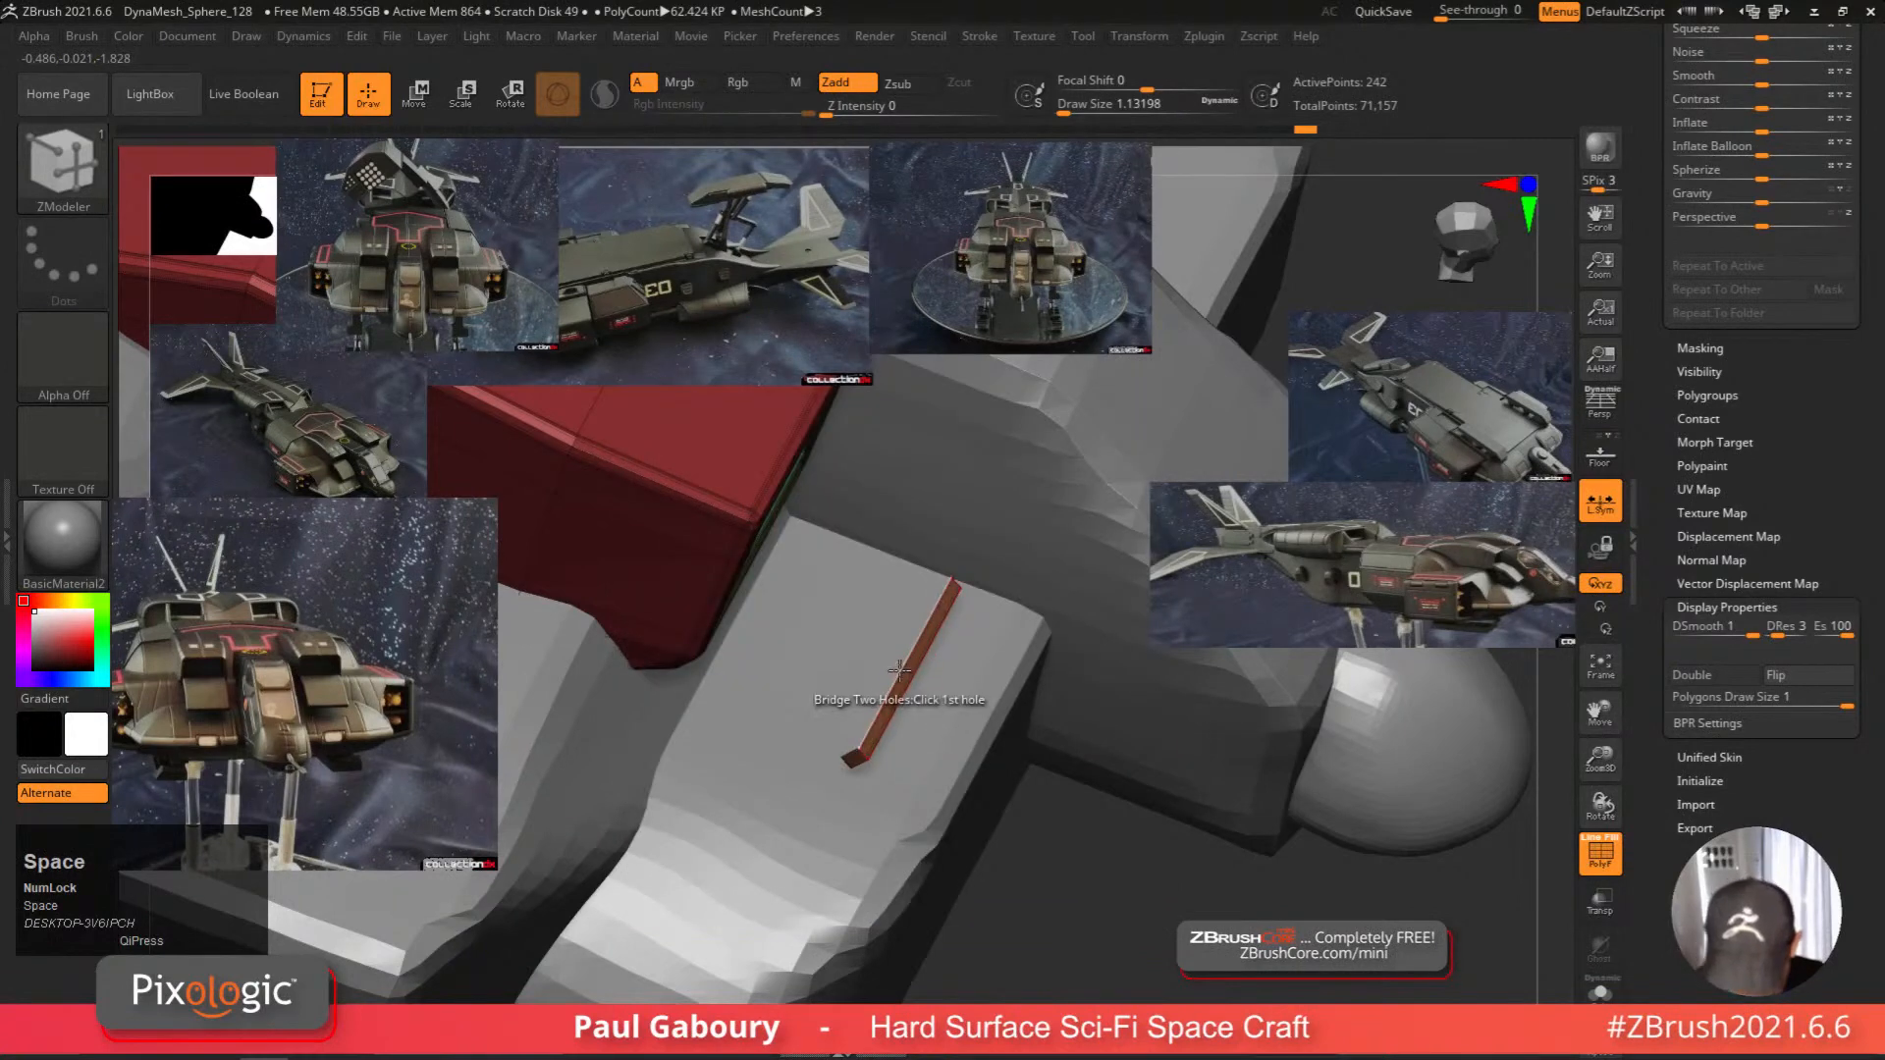
left_click(899, 670)
right_click_drag(899, 669, 833, 570)
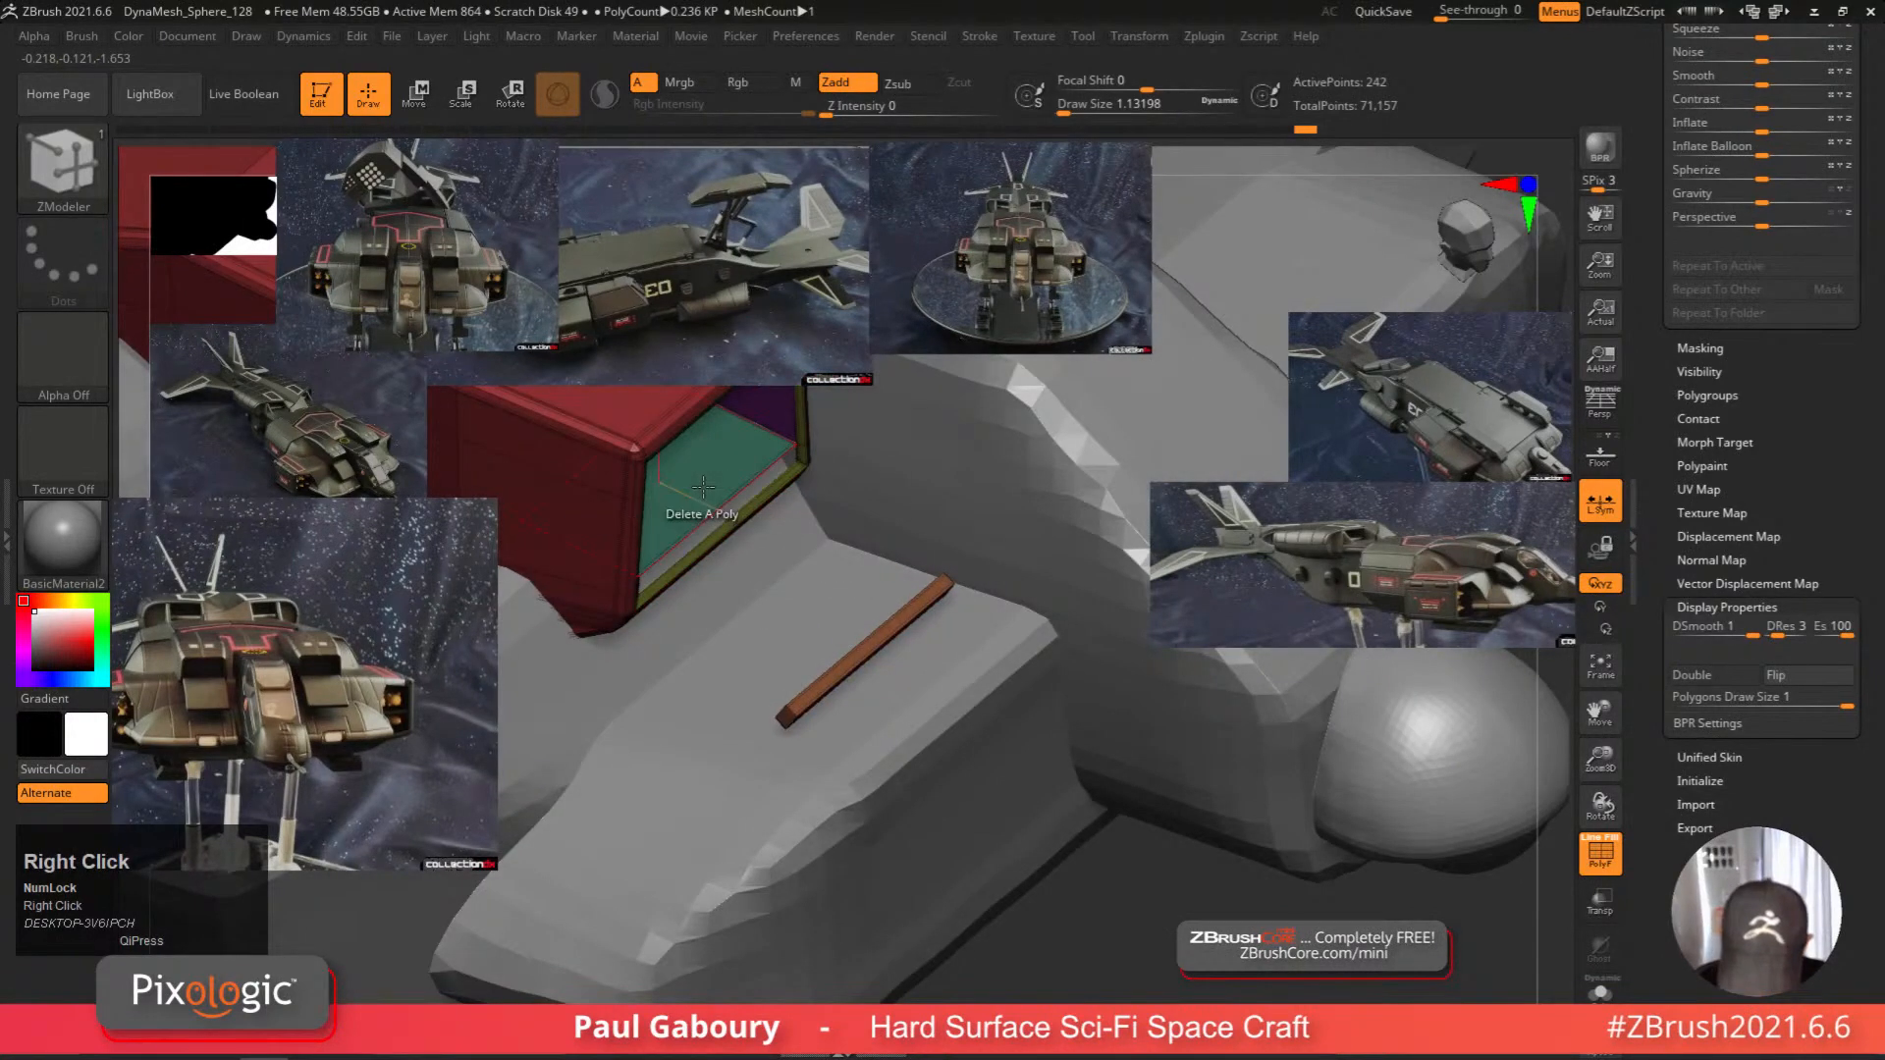
left_click_drag(708, 490, 807, 453)
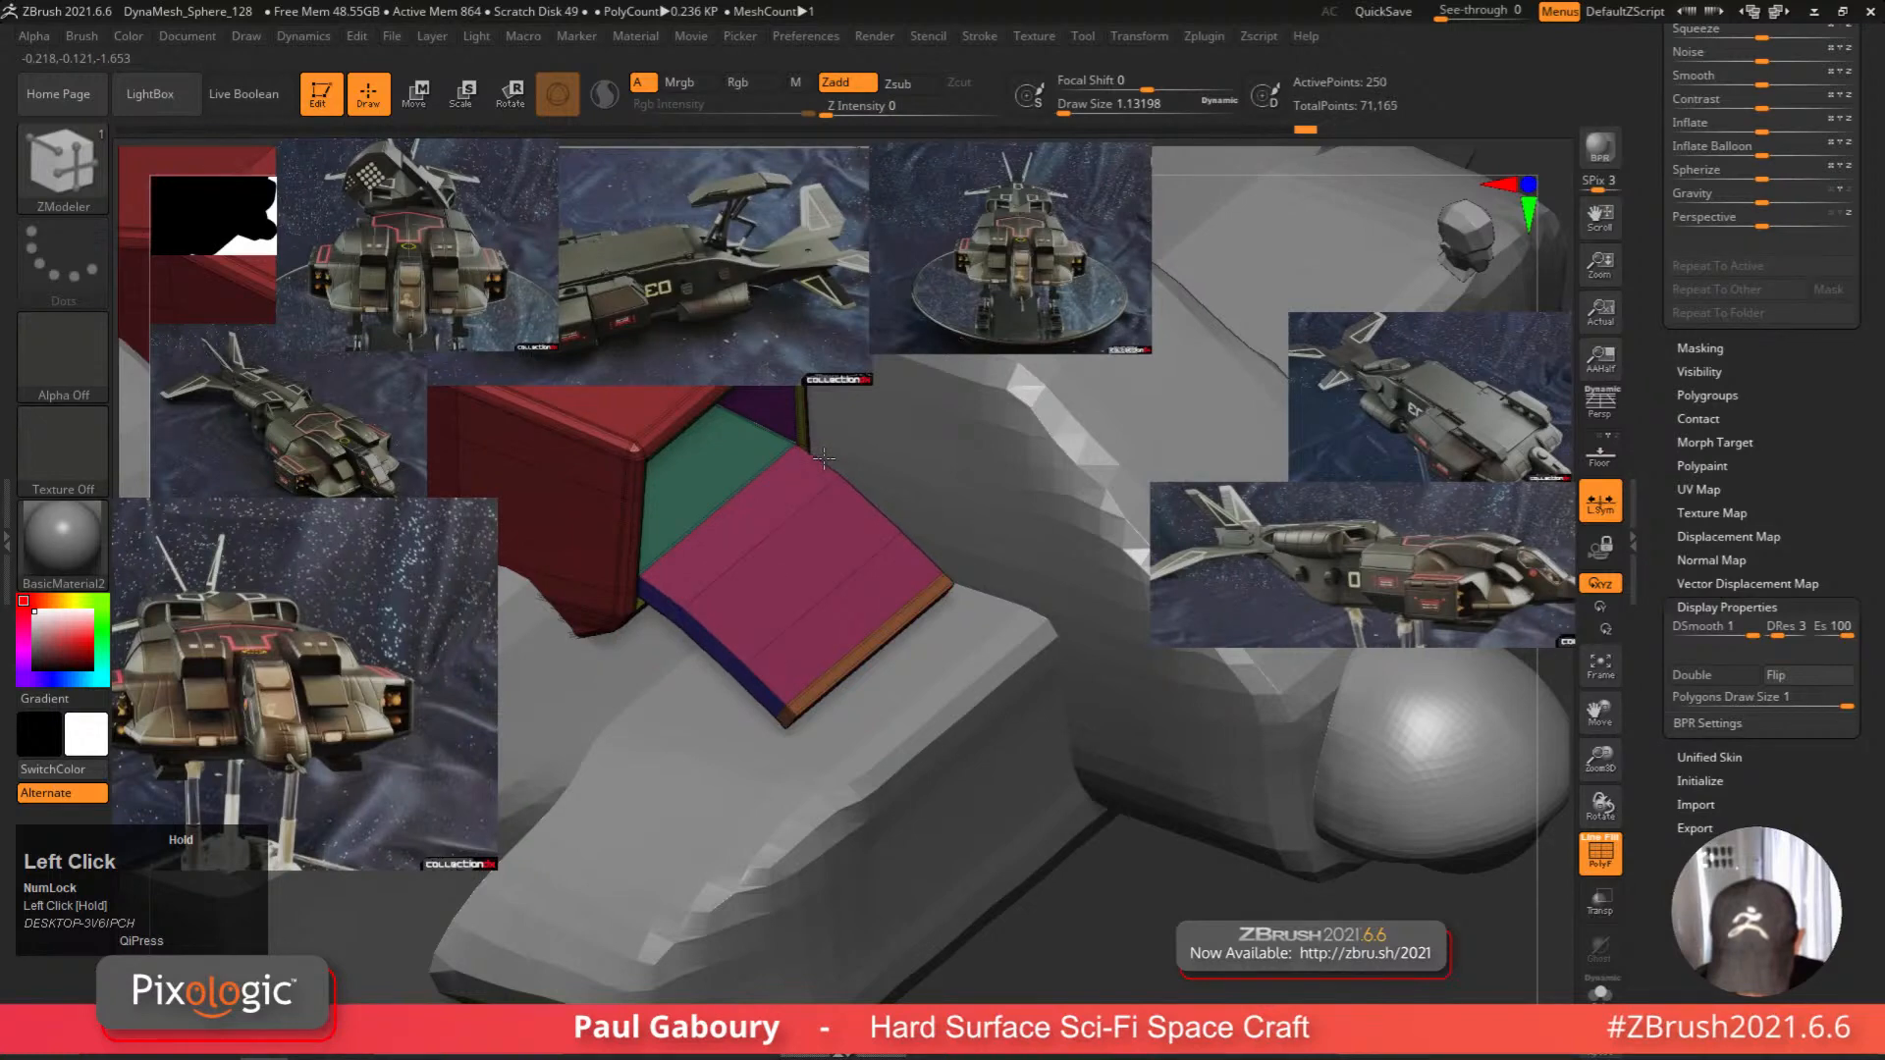
right_click_drag(824, 449, 924, 673)
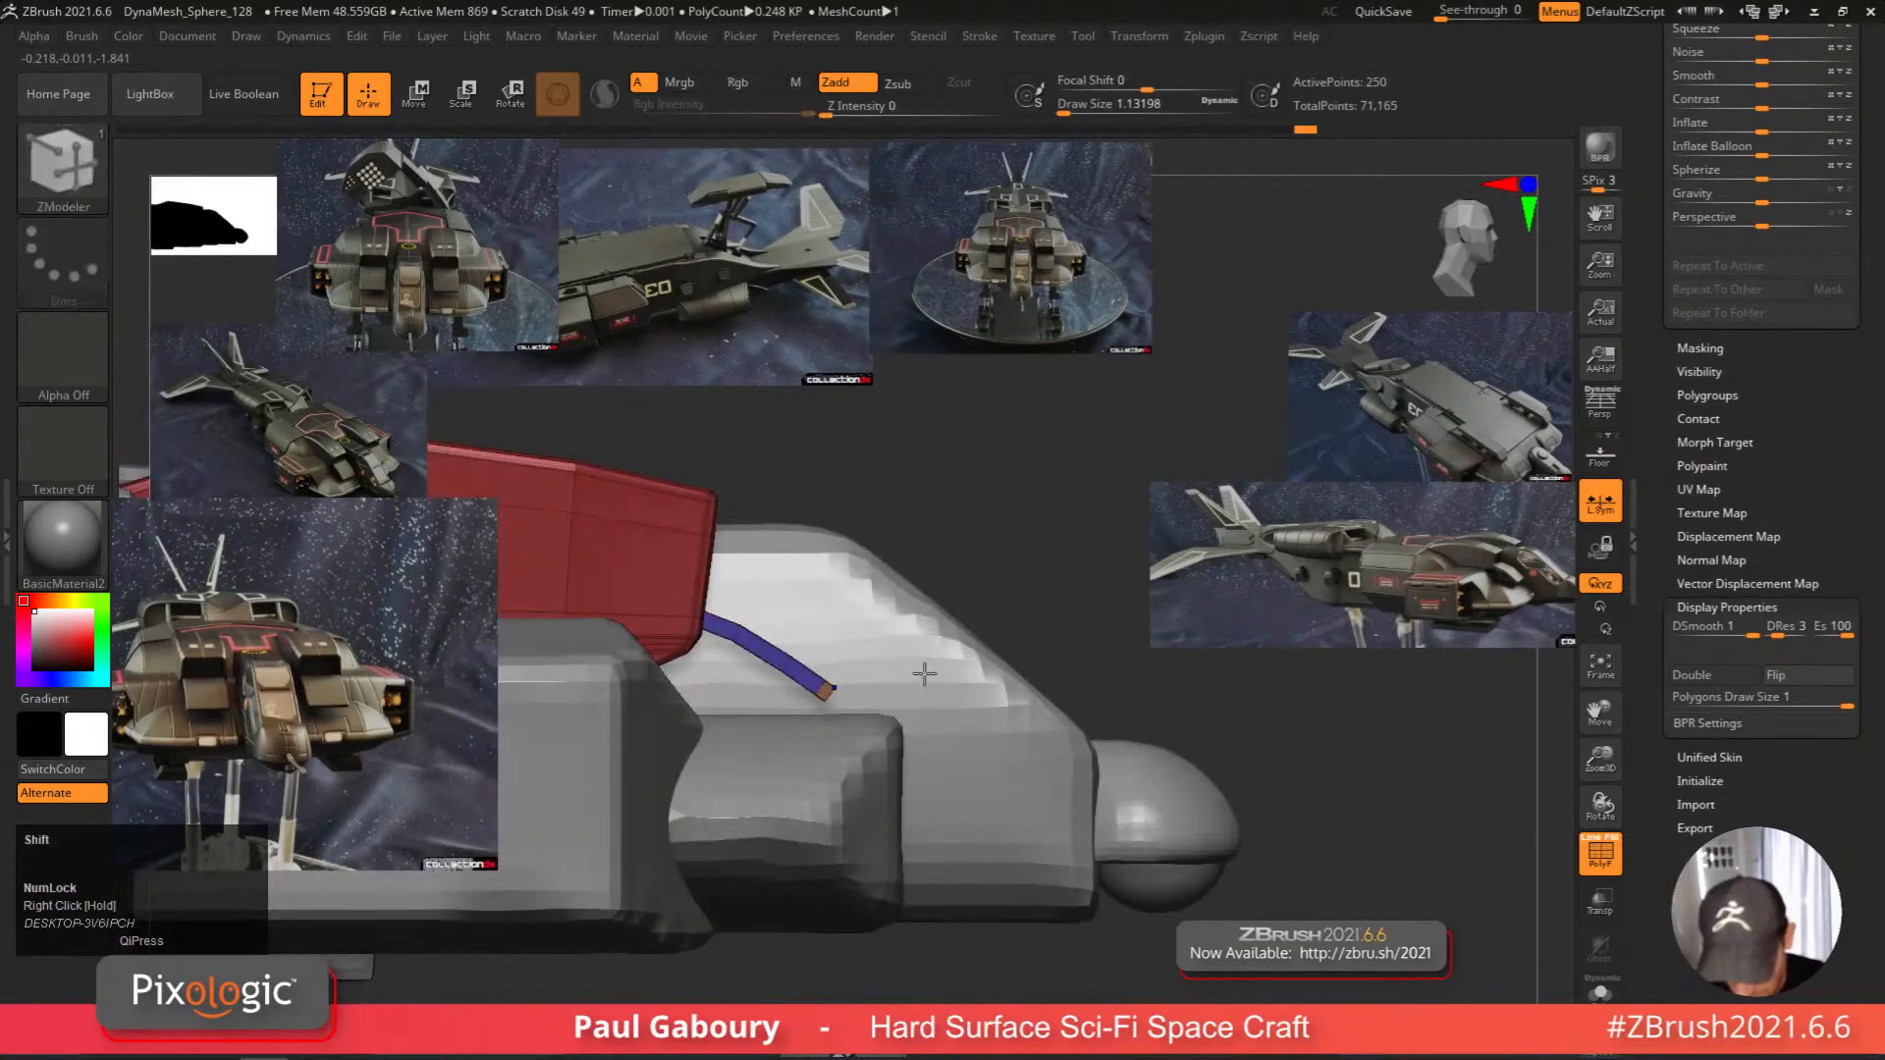
Undo the bridged ramp between the red box's front opening and the separate bar.
mouse_move(938, 744)
right_mouse_down()
mouse_move(964, 744)
mouse_move(939, 763)
right_mouse_up()
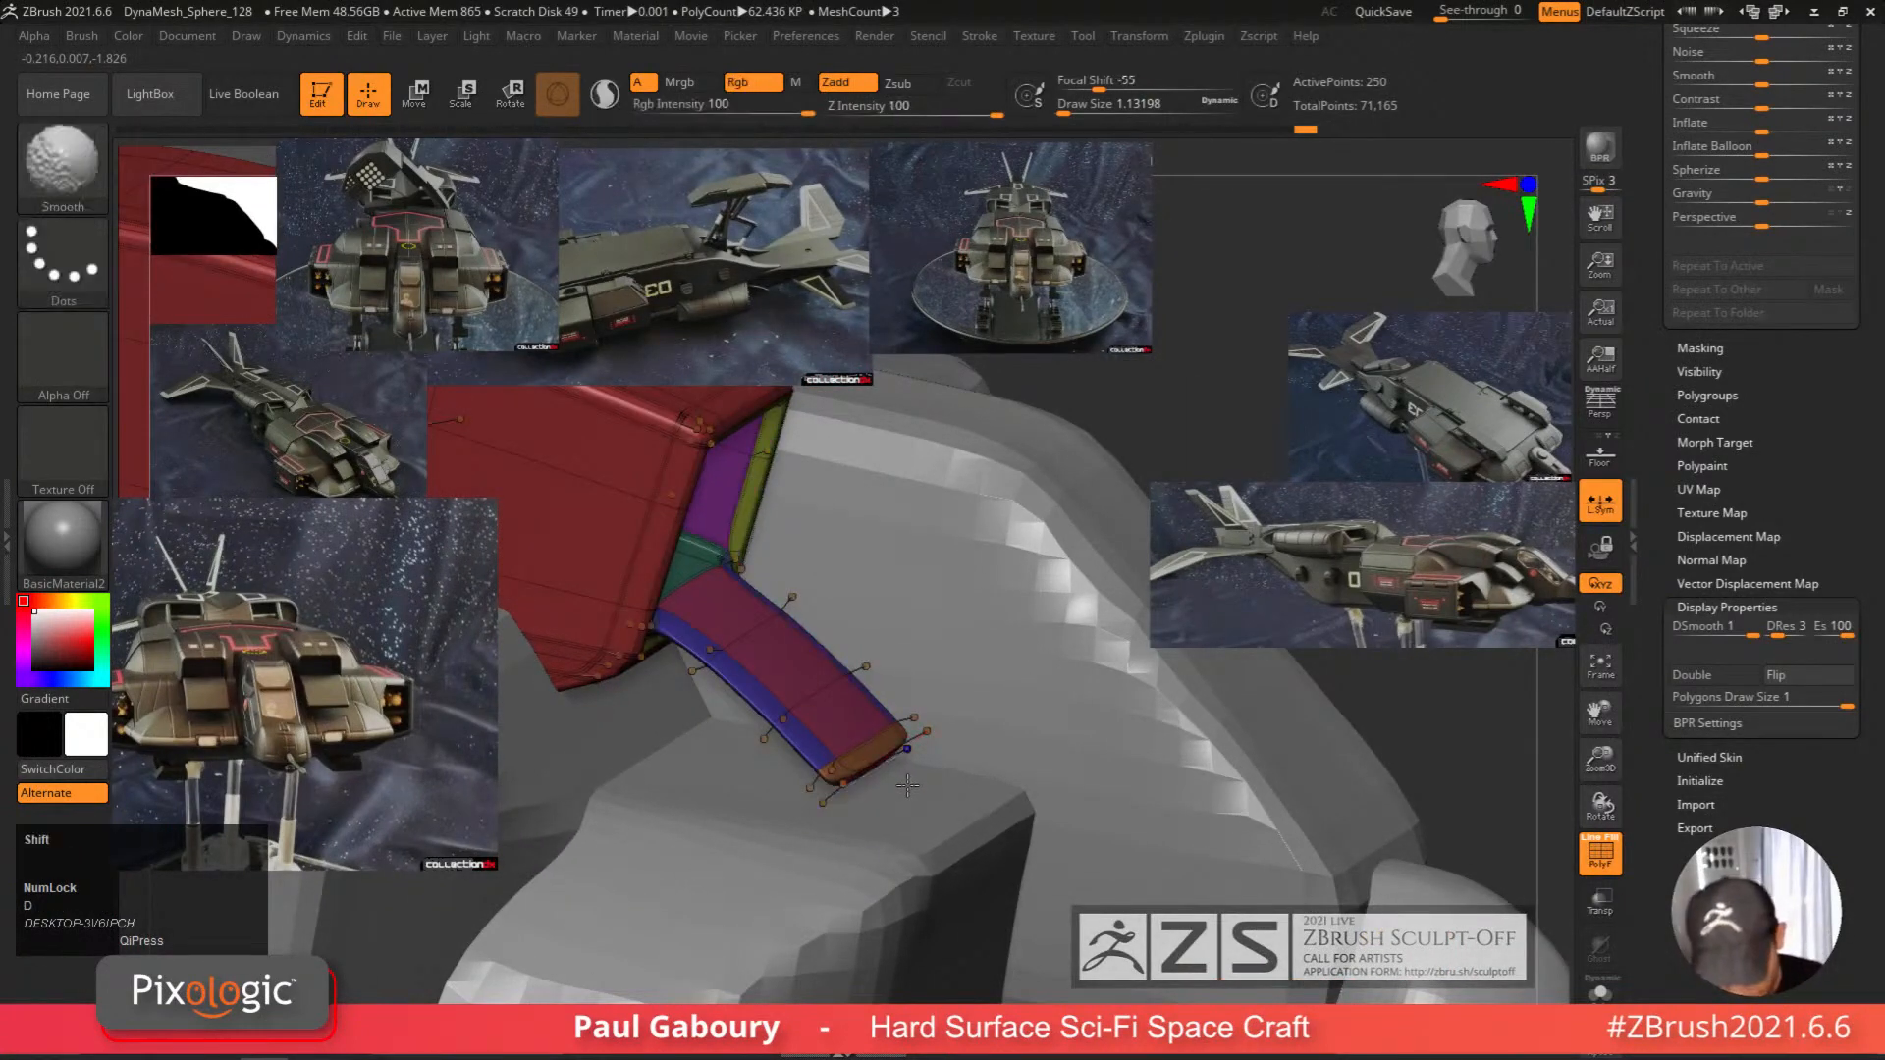
key("shift+f")
right_click_drag(969, 811, 843, 762)
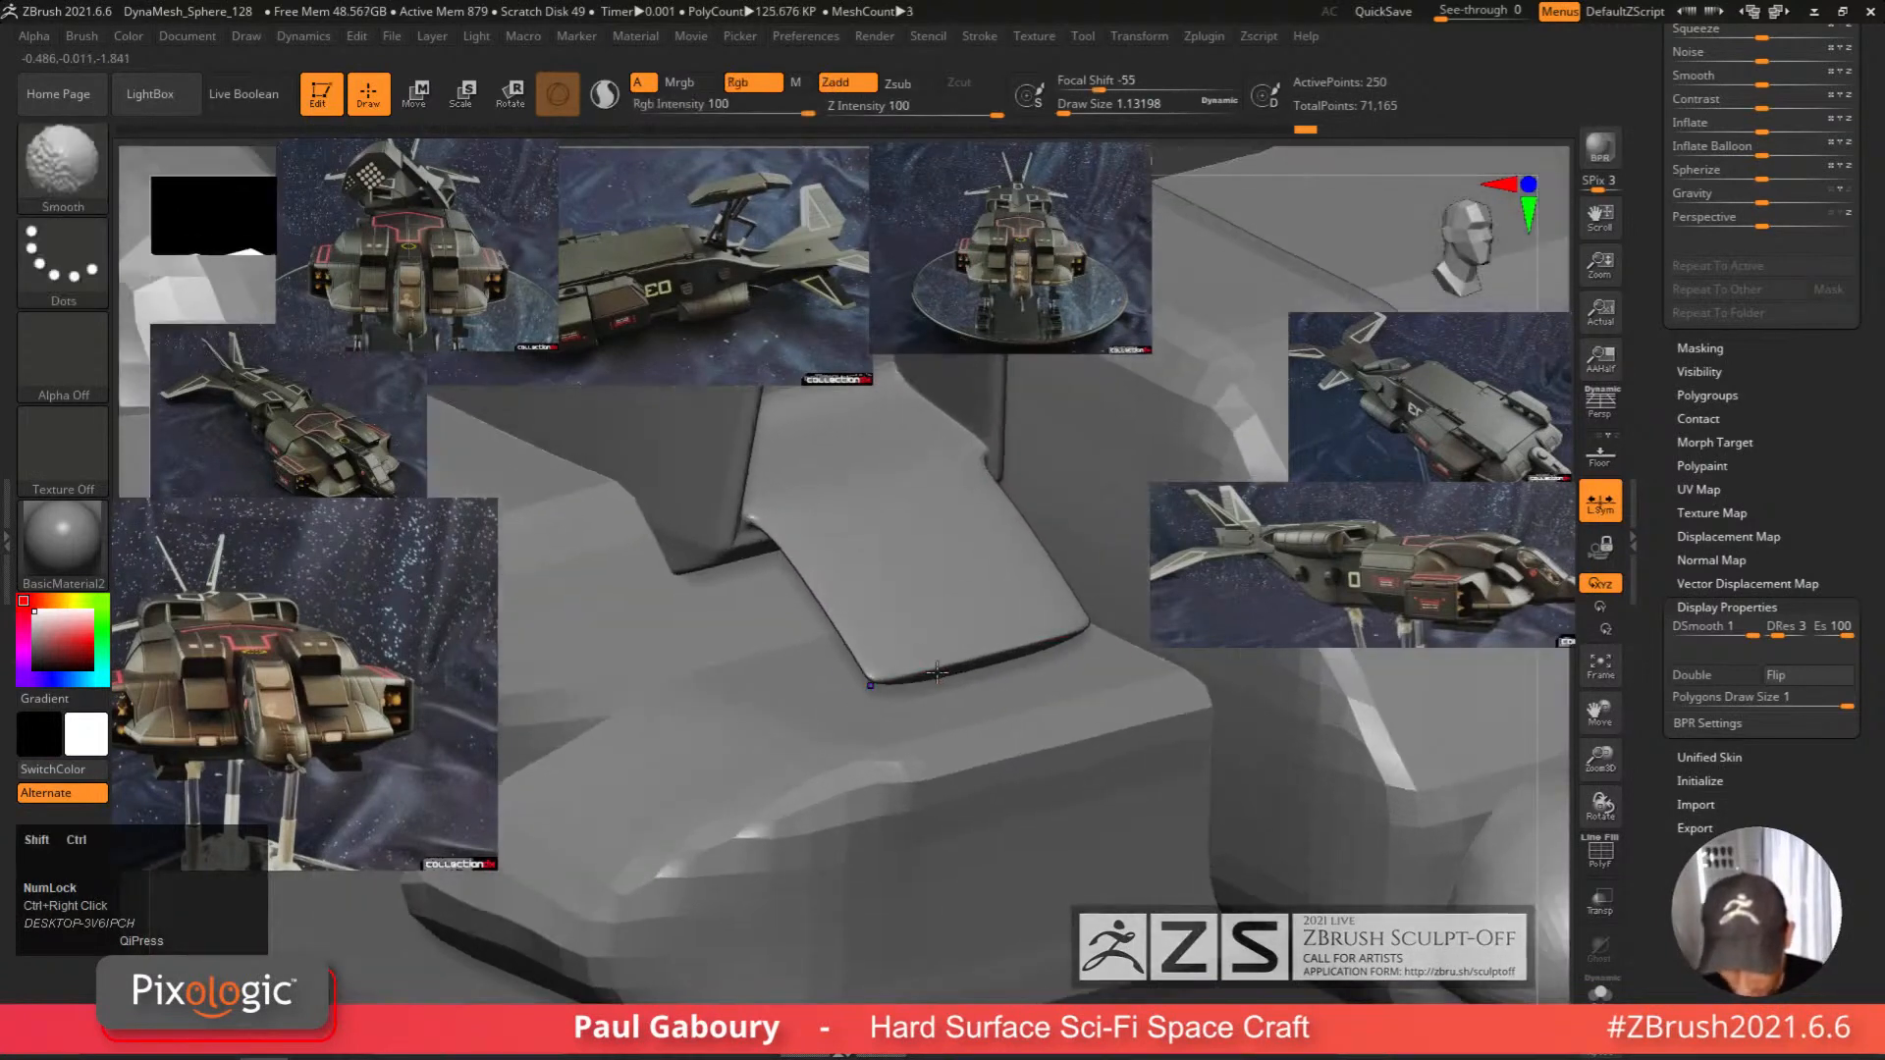
key("shift+f")
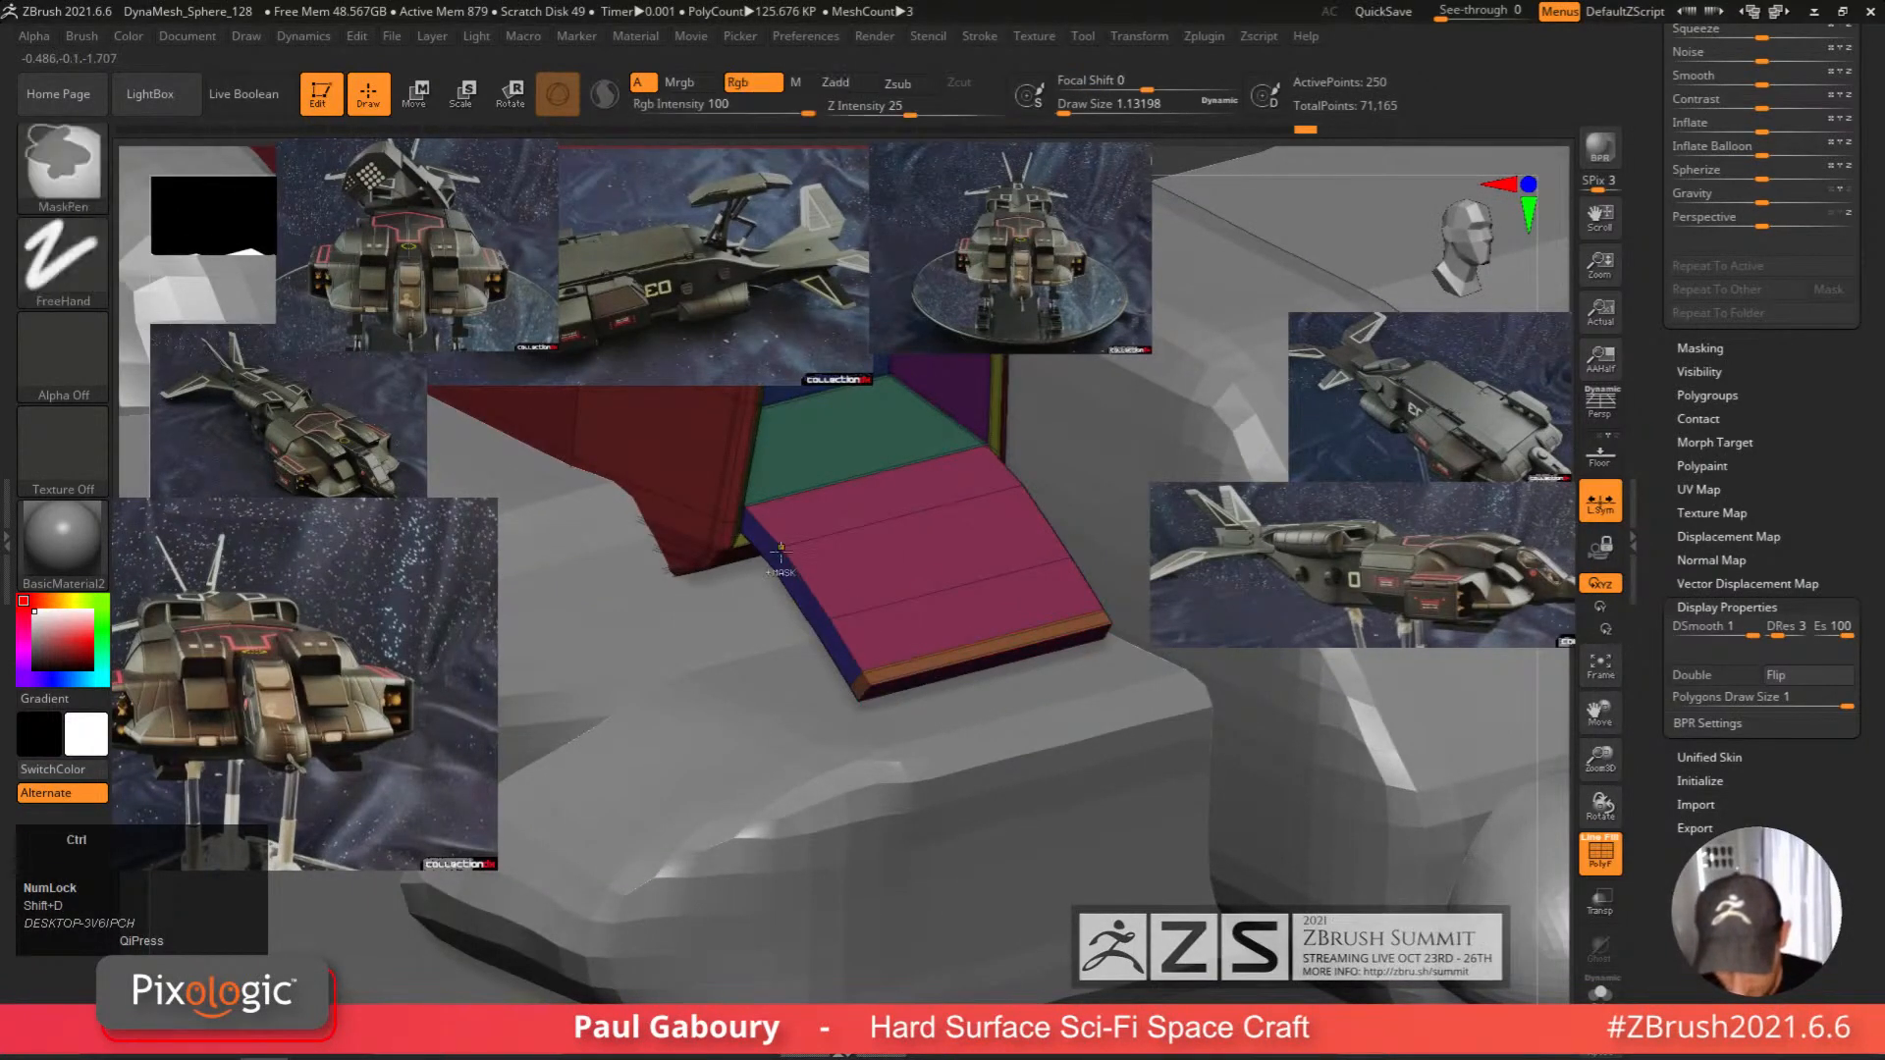
right_click_drag(864, 668, 812, 619)
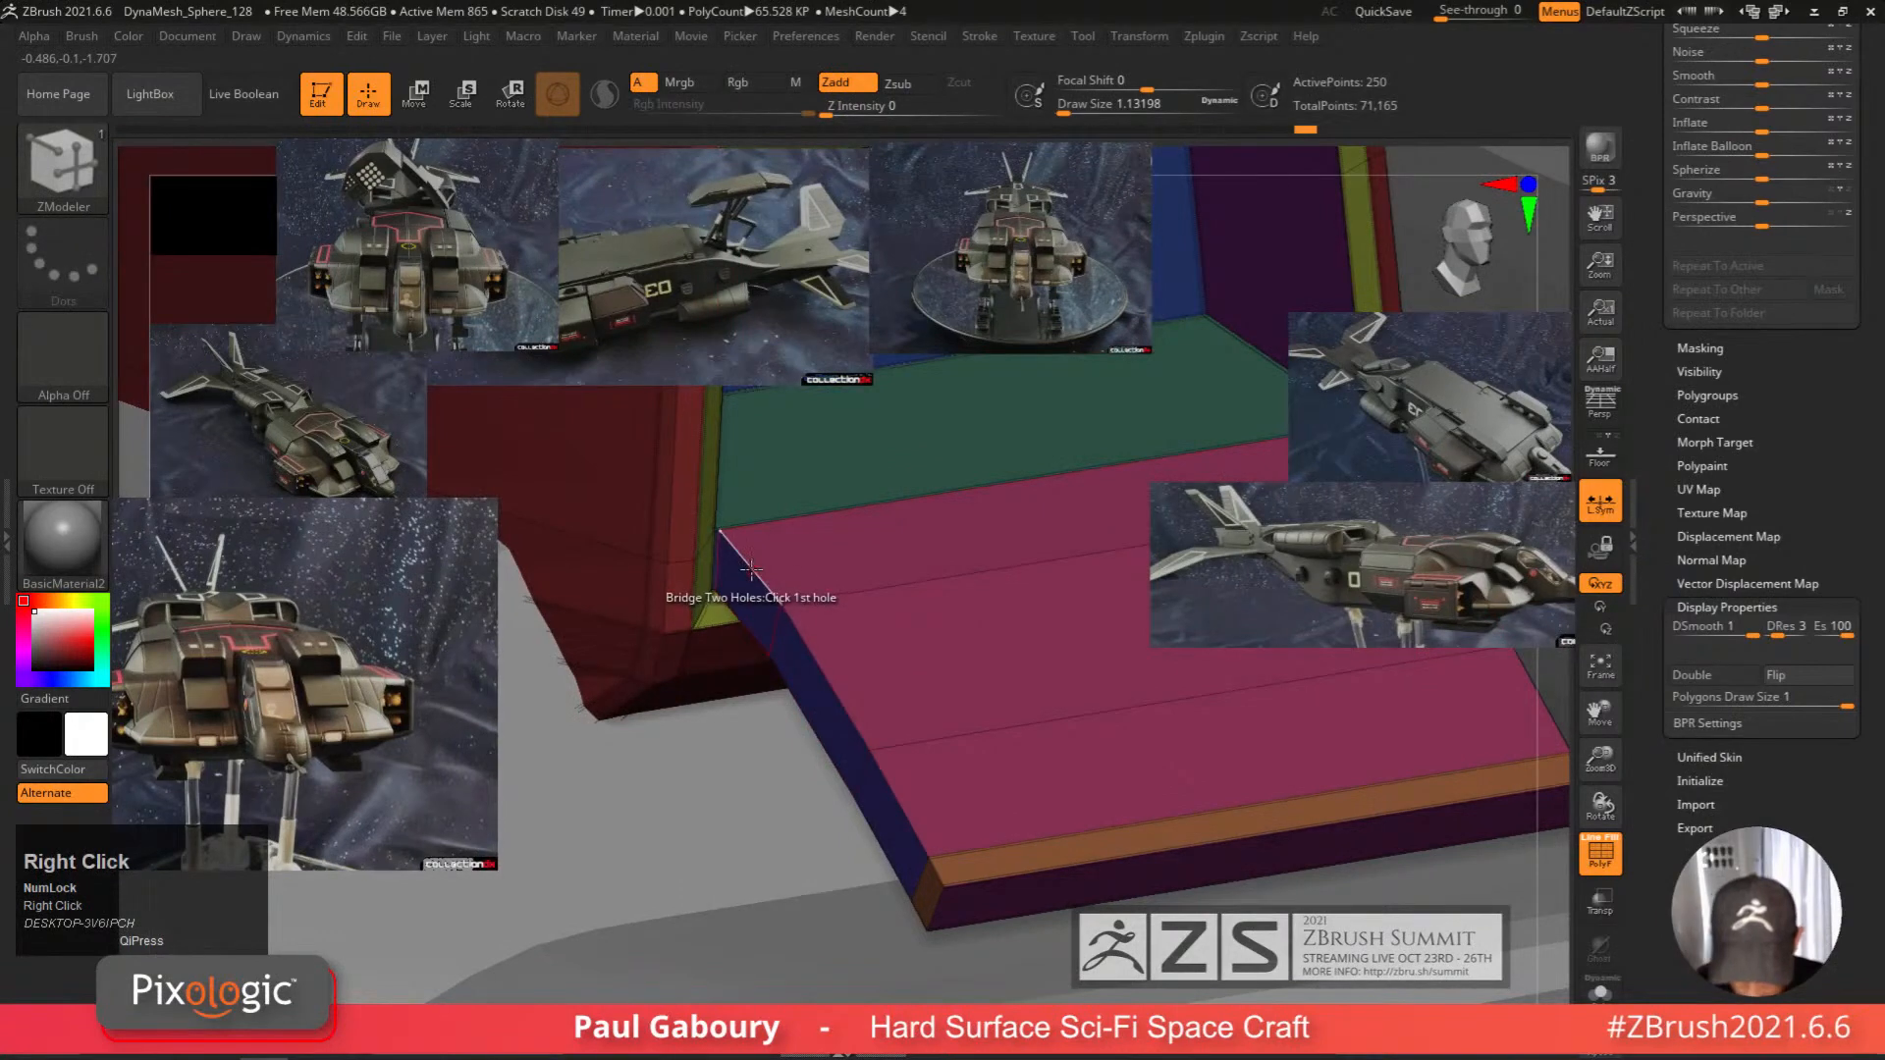
key("ctrl+z")
key("ctrl+z")
key("ctrl+z")
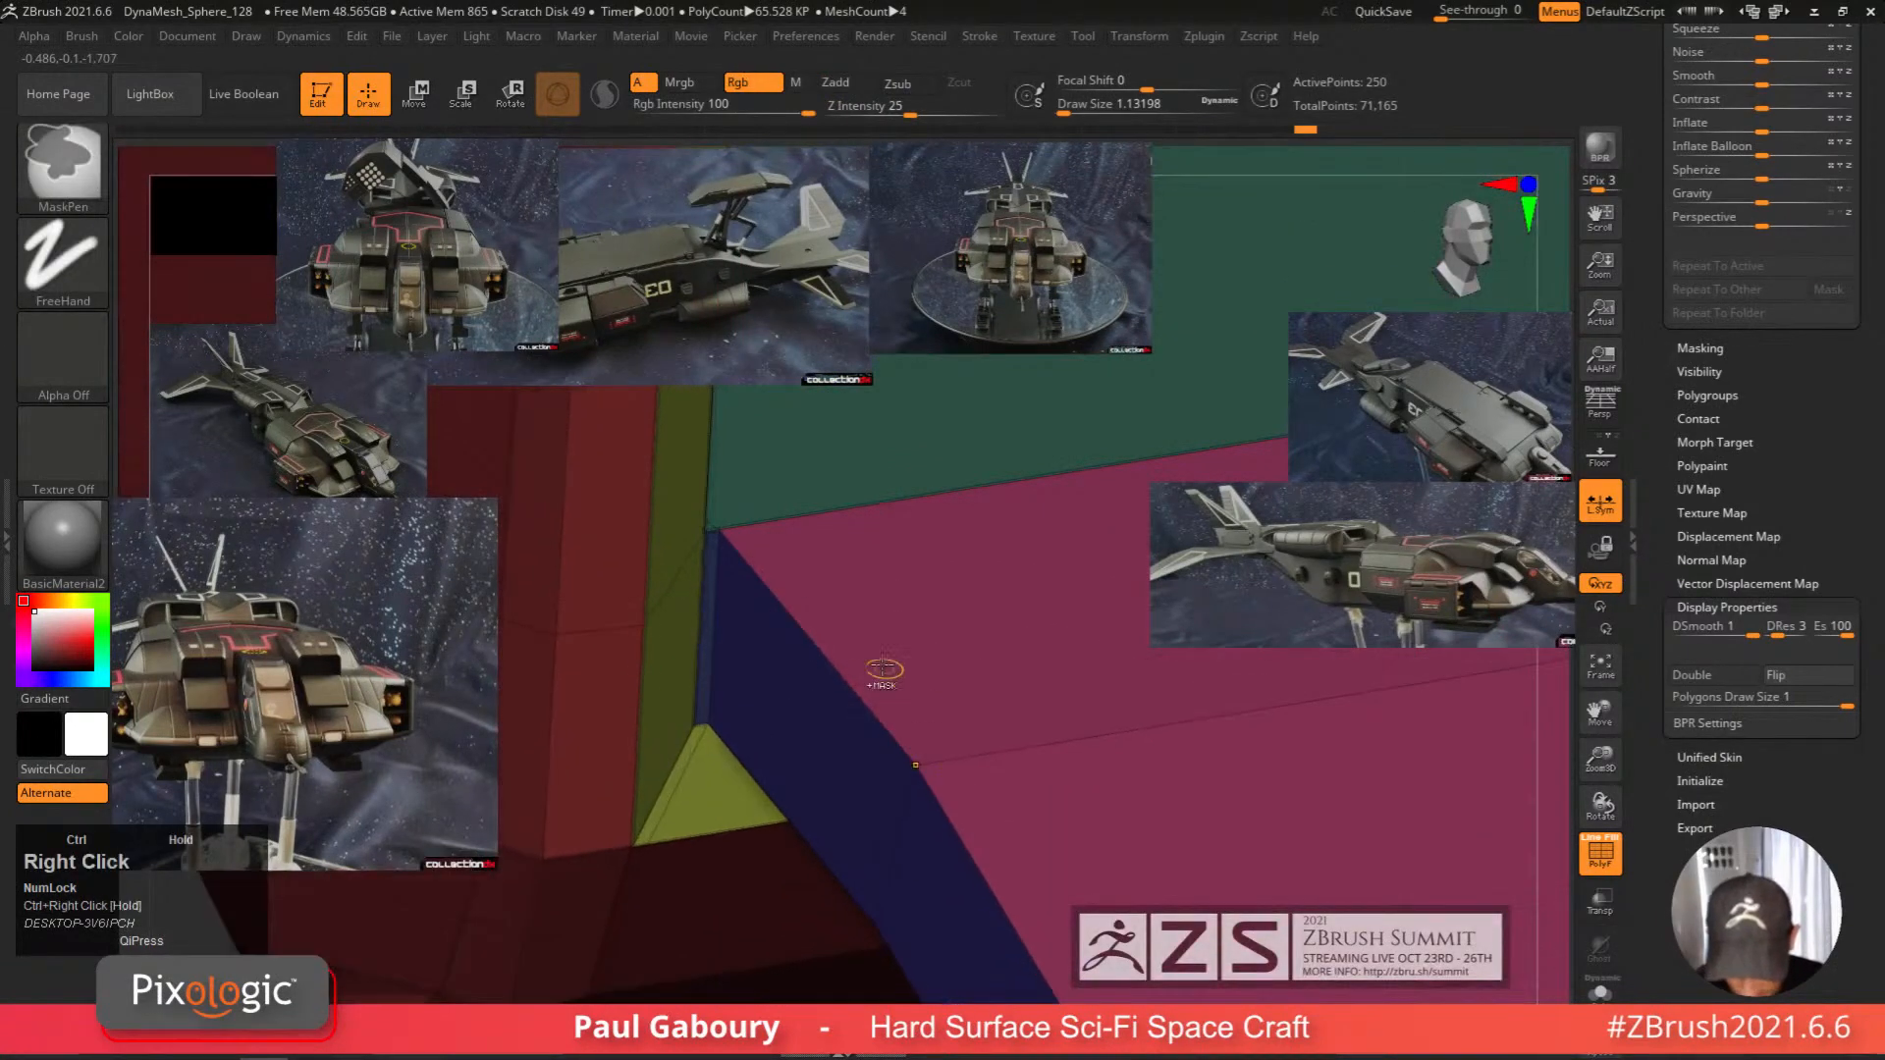
key("ctrl+z")
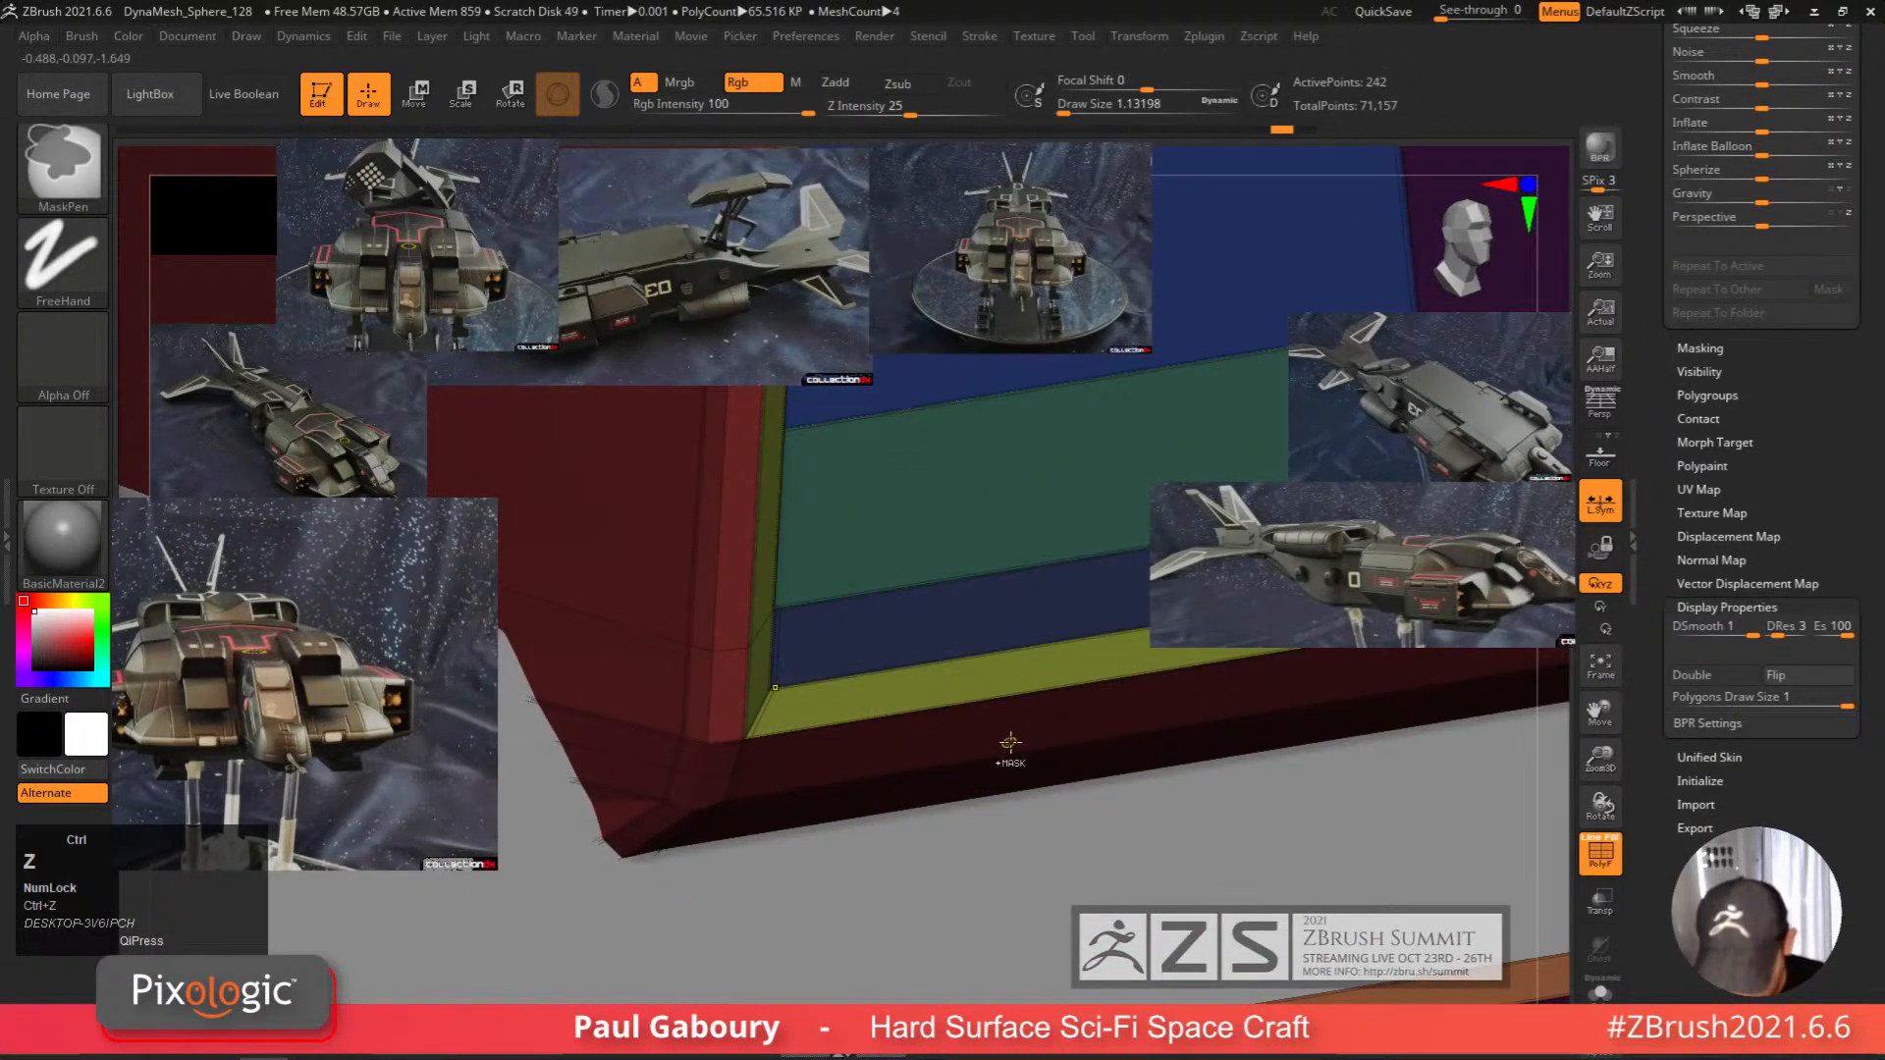
Undo the placement and extrusion of the bar in front of the box opening.
right_click_drag(1010, 742, 841, 810)
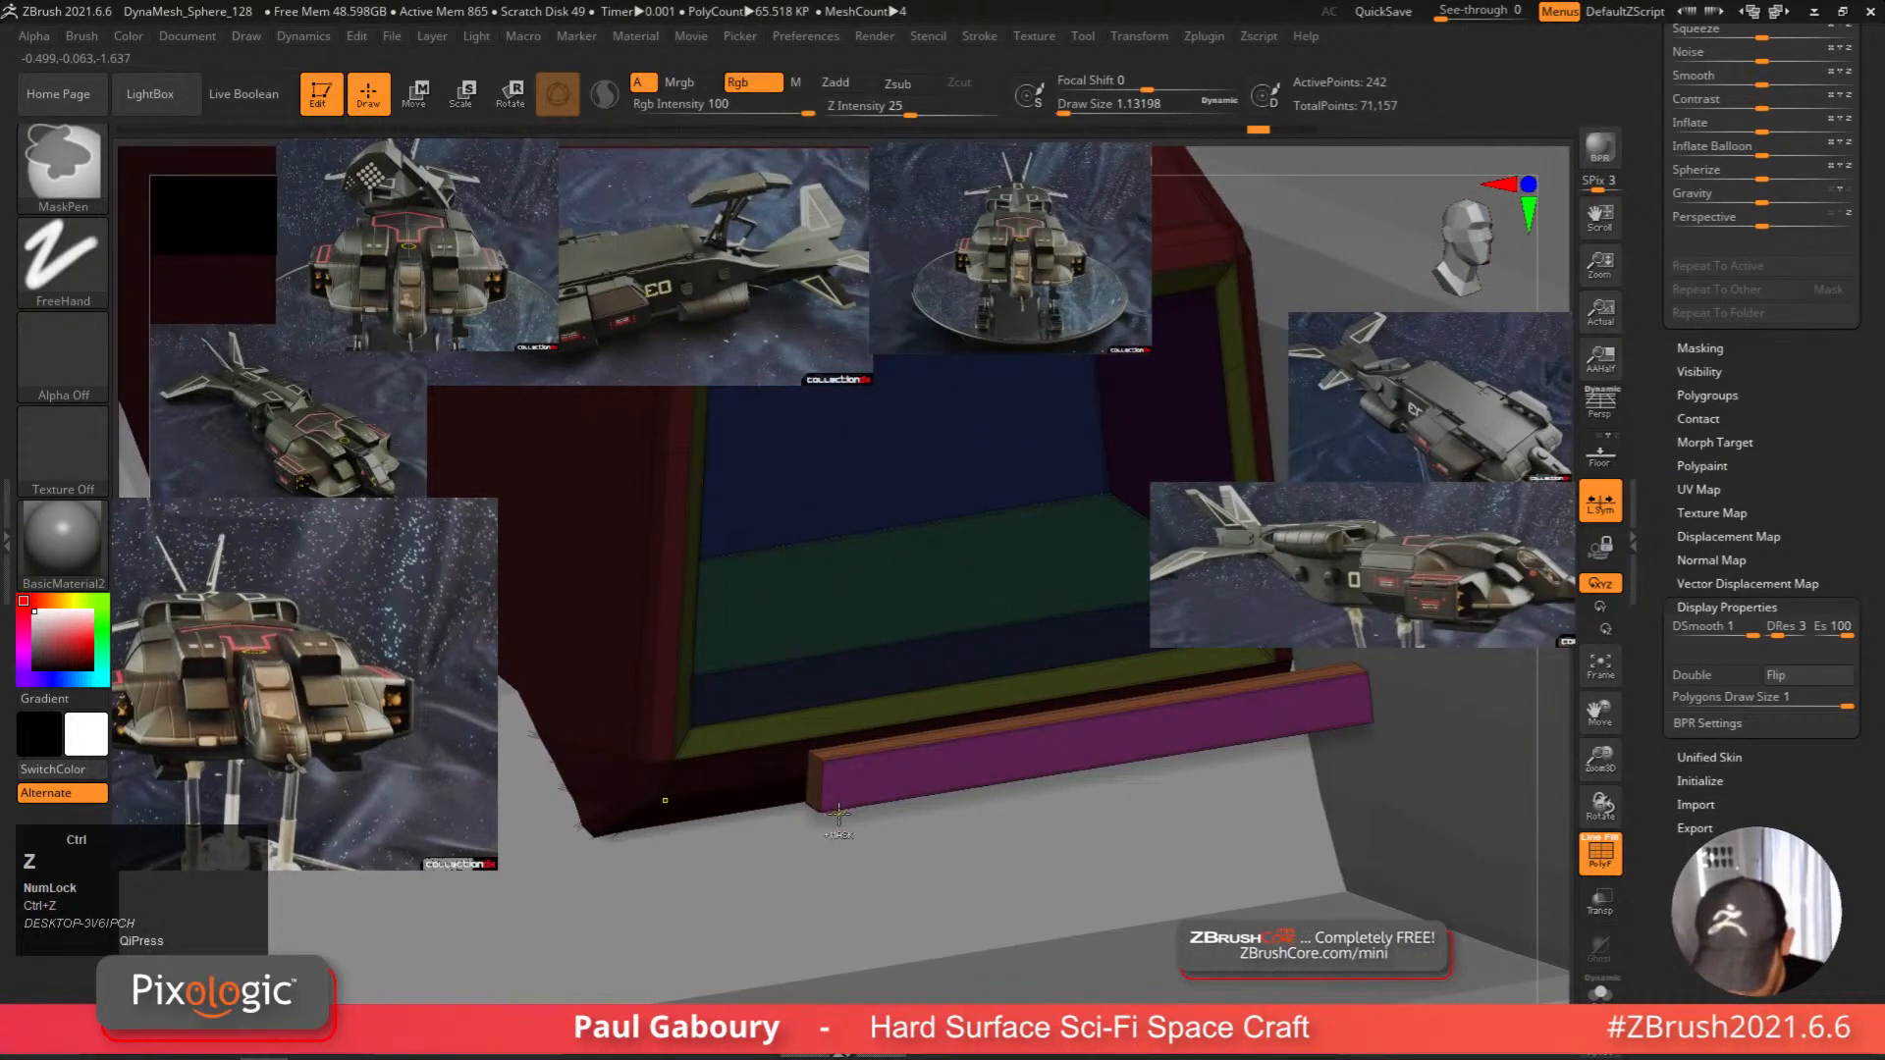
key("ctrl+z")
key("ctrl+shift+z")
key("ctrl+z")
key("ctrl+z")
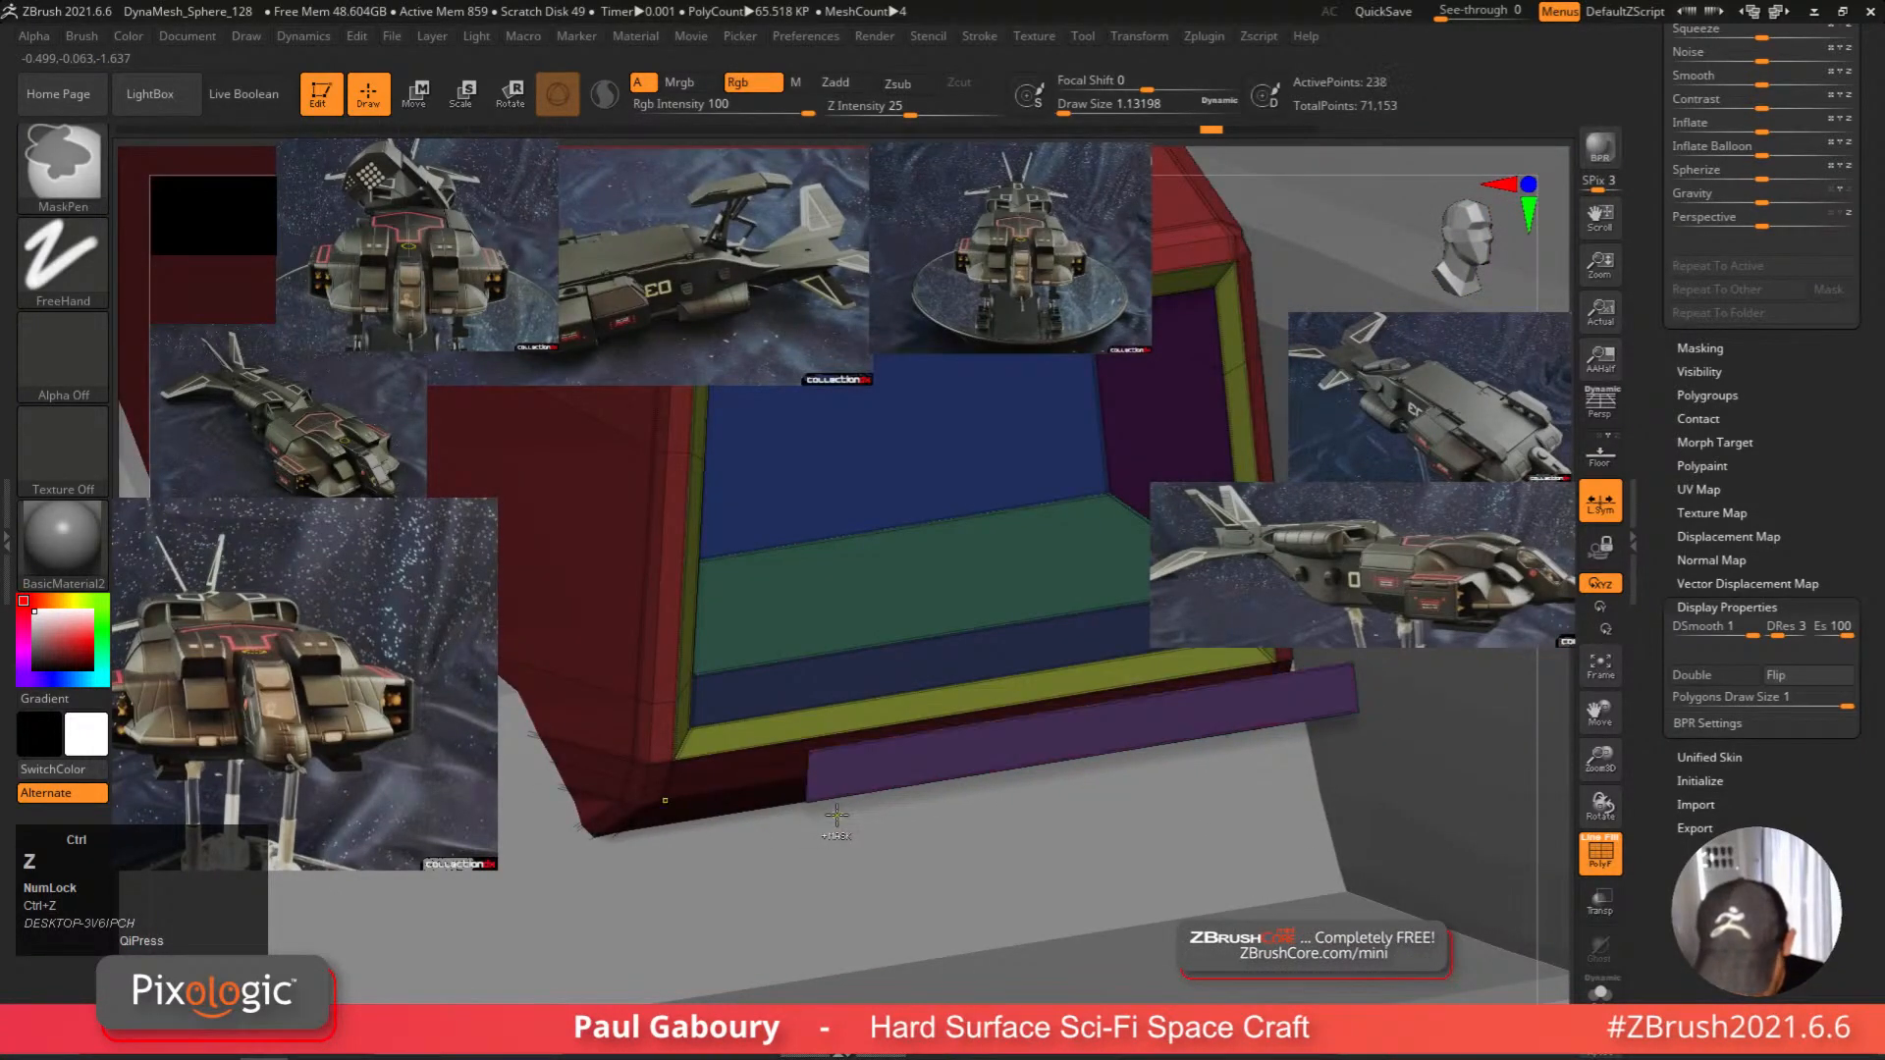
key("ctrl+z")
Pull the opening's lower lip outward into a separate bar using QMesh with the Polygroup All target.
right_click_drag(837, 814, 918, 677, "ctrl")
key("space")
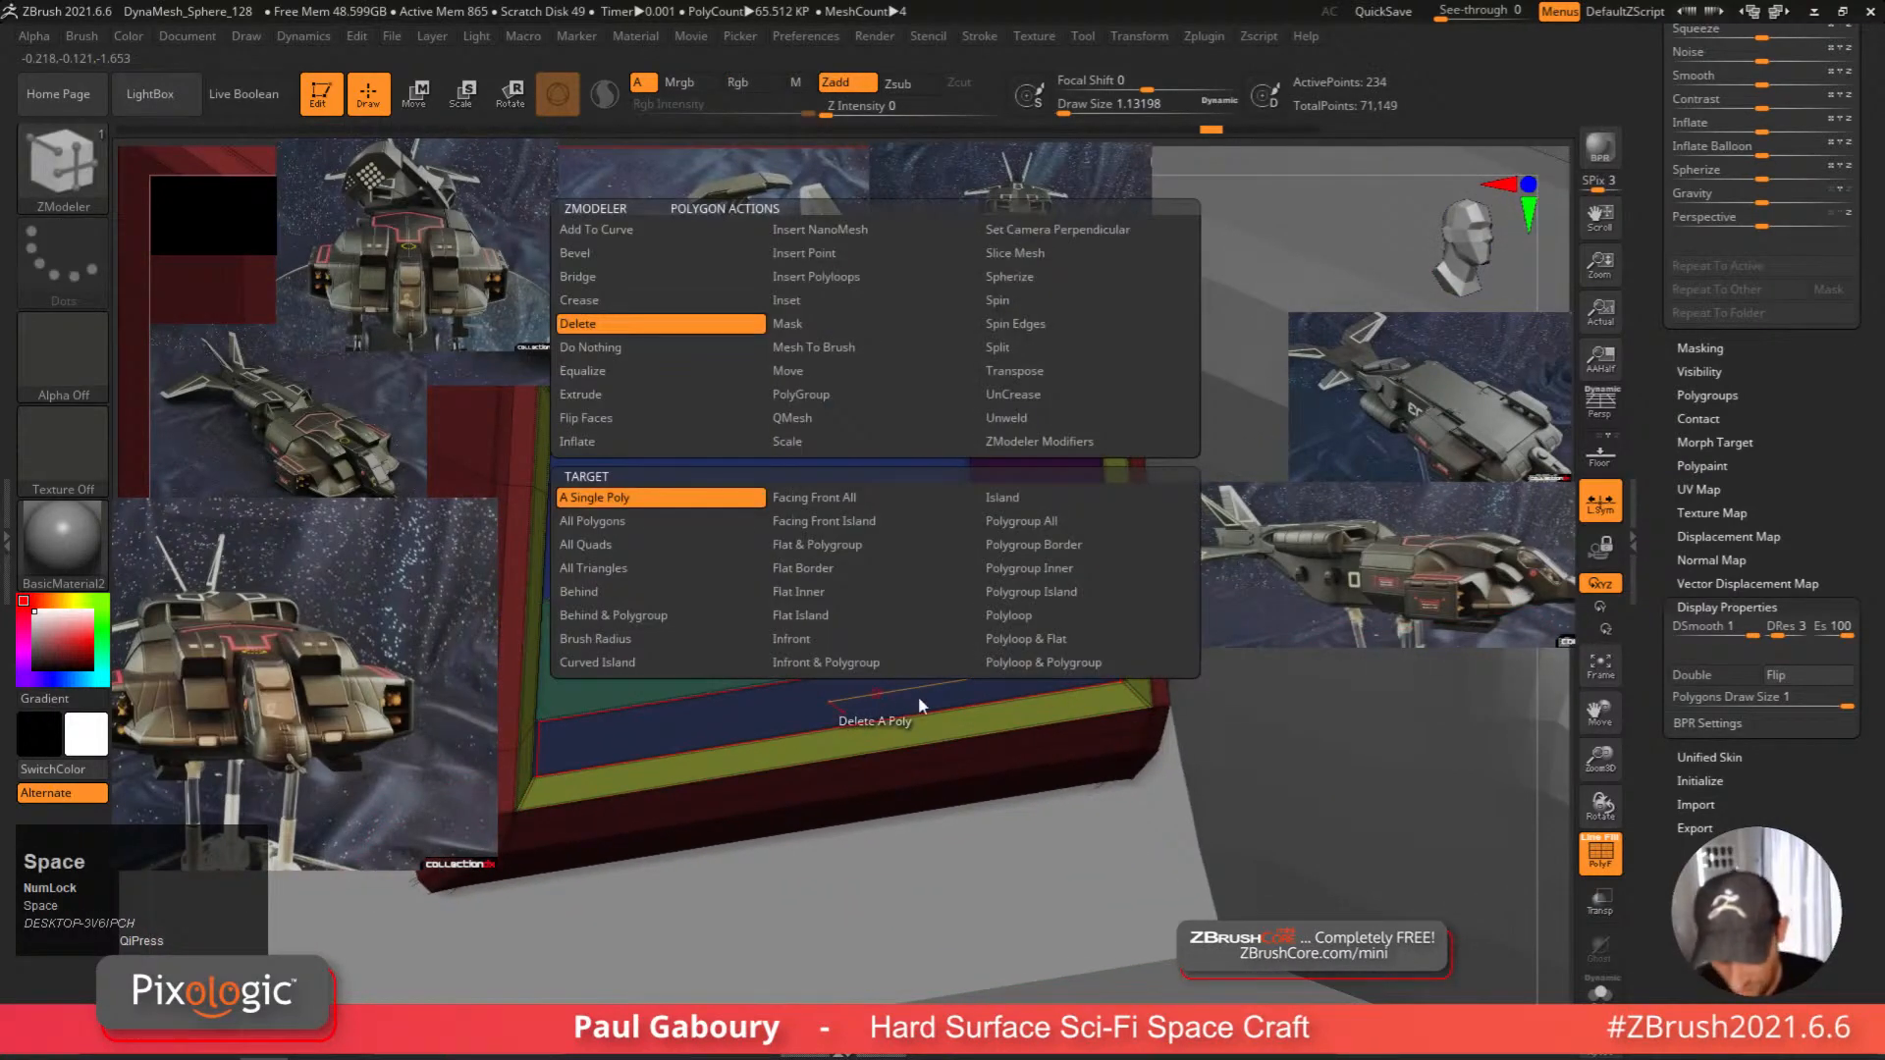
left_click(840, 416)
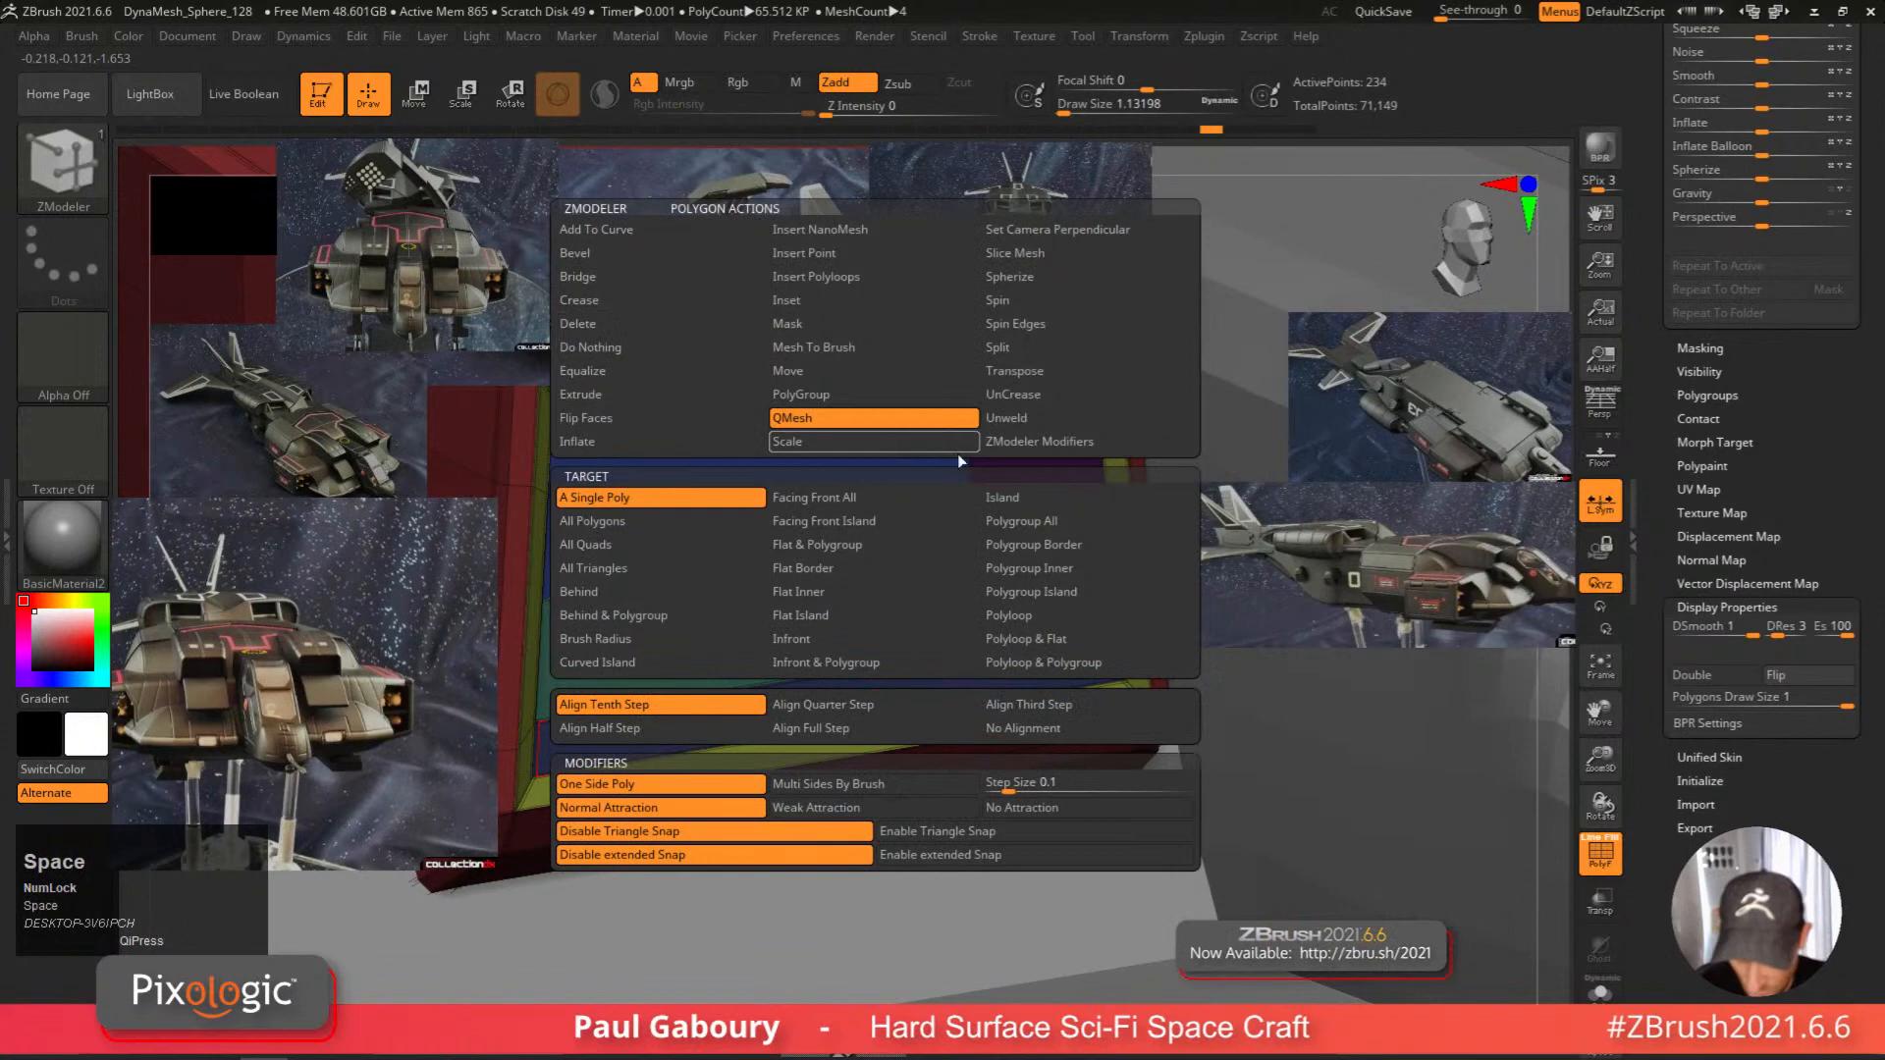
left_click(1070, 522)
left_click_drag(908, 694, 950, 762)
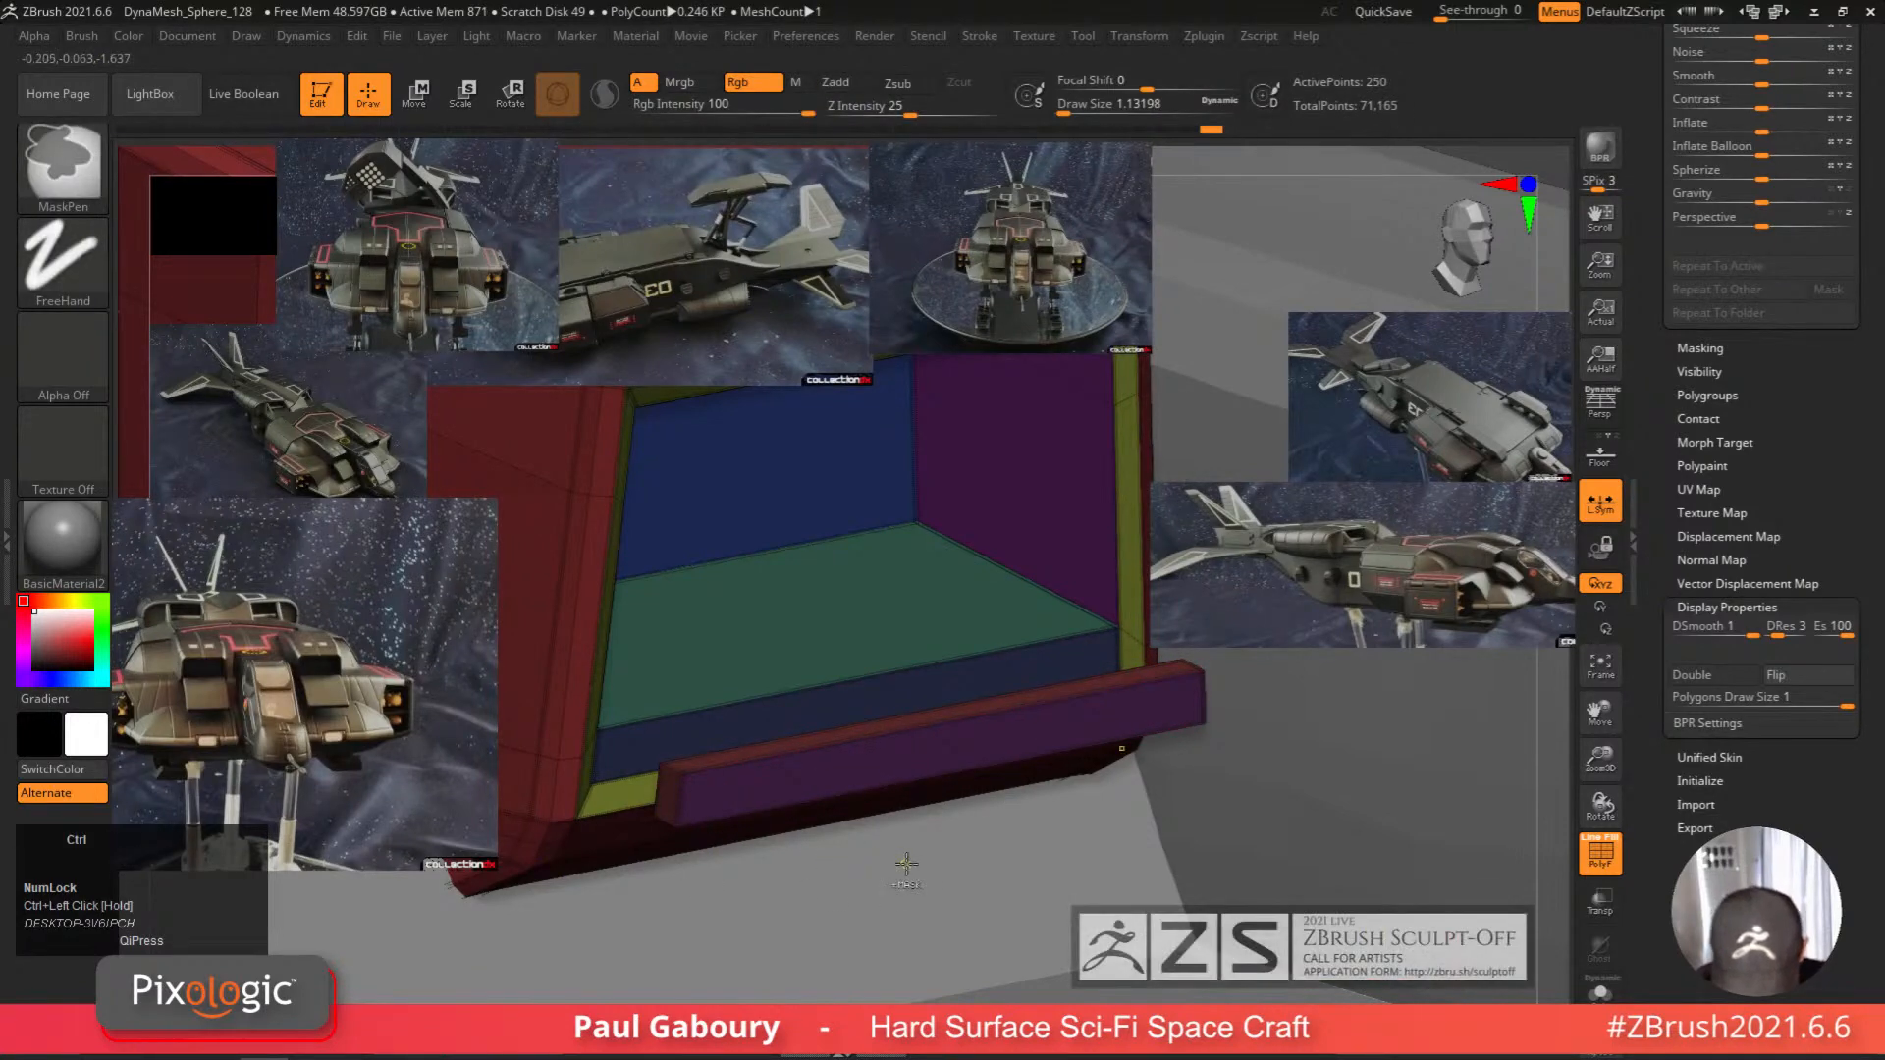
Mask the red box in side view, leaving only the new bar unmasked.
right_click_drag(904, 863, 1017, 846, "ctrl")
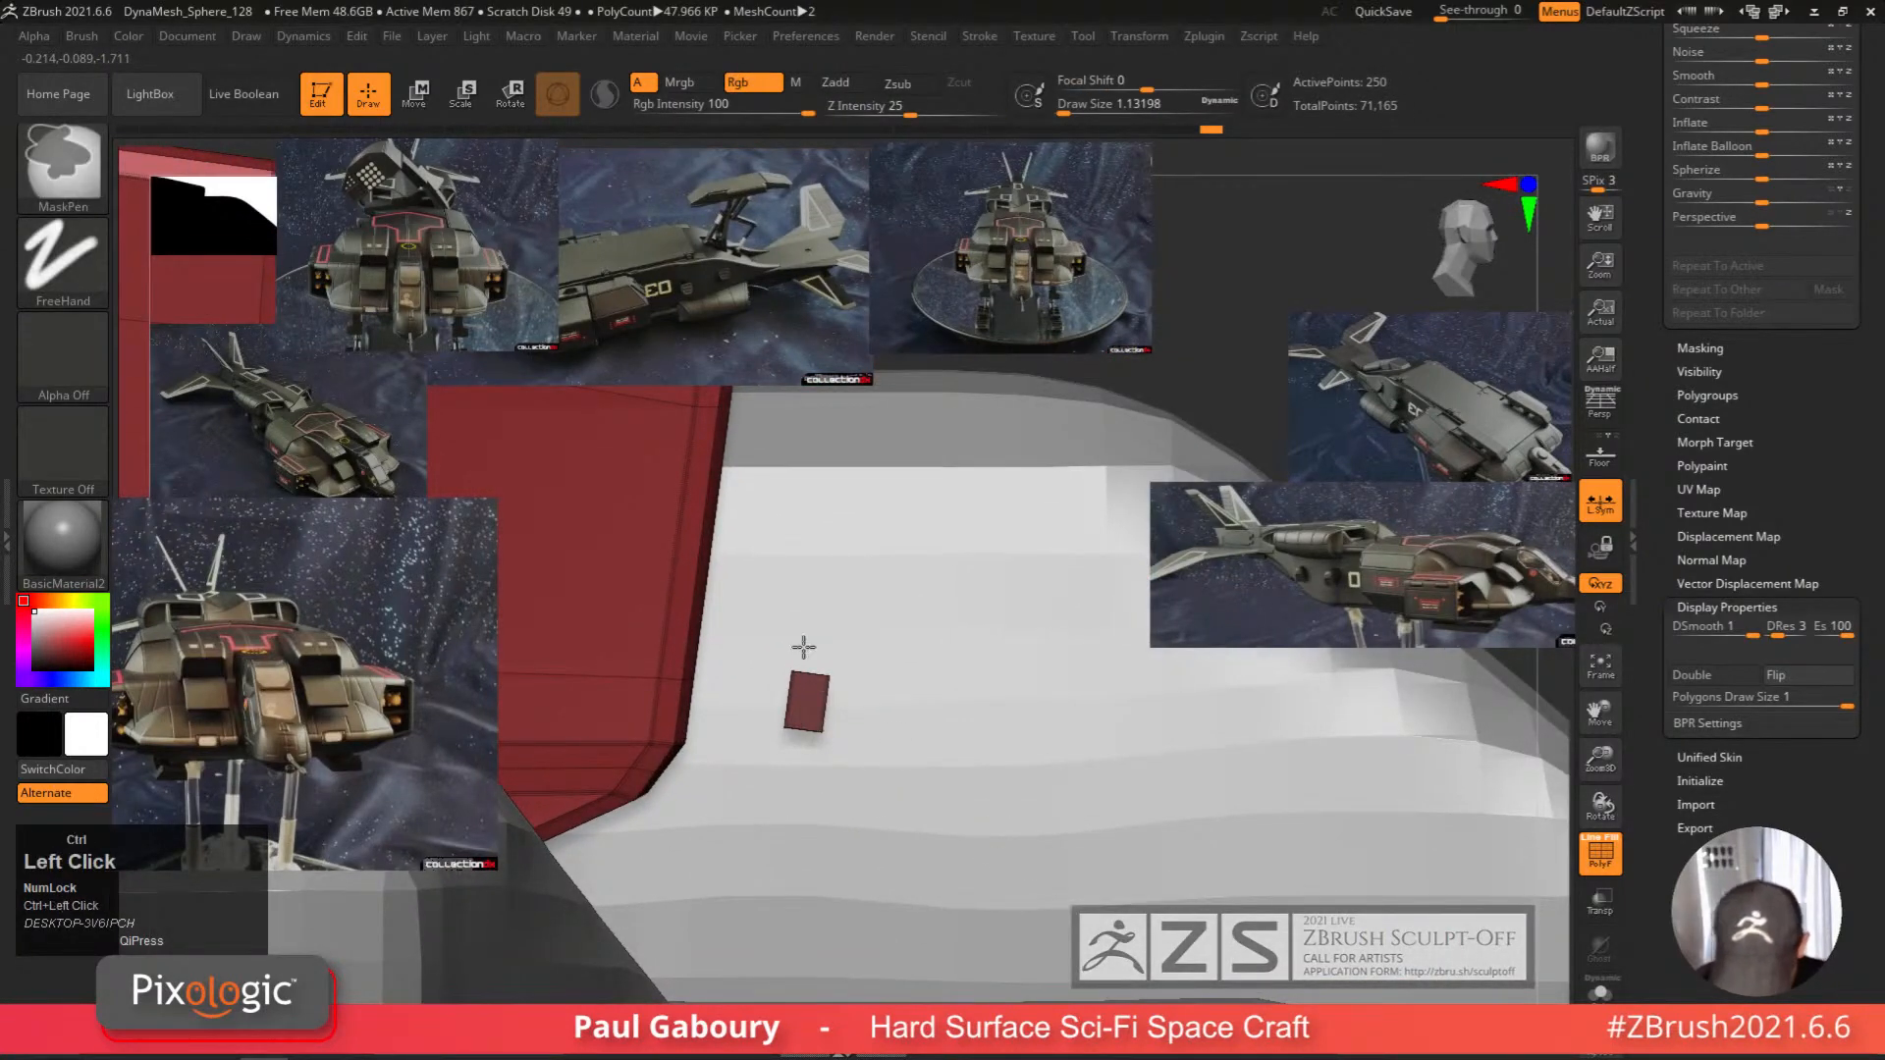
right_click_drag(803, 647, 845, 634, "ctrl")
left_click_drag(954, 501, 884, 802, "ctrl")
Center the gizmo on the bar, move and tilt it forward and down over the hull, and clear the mask.
key("w")
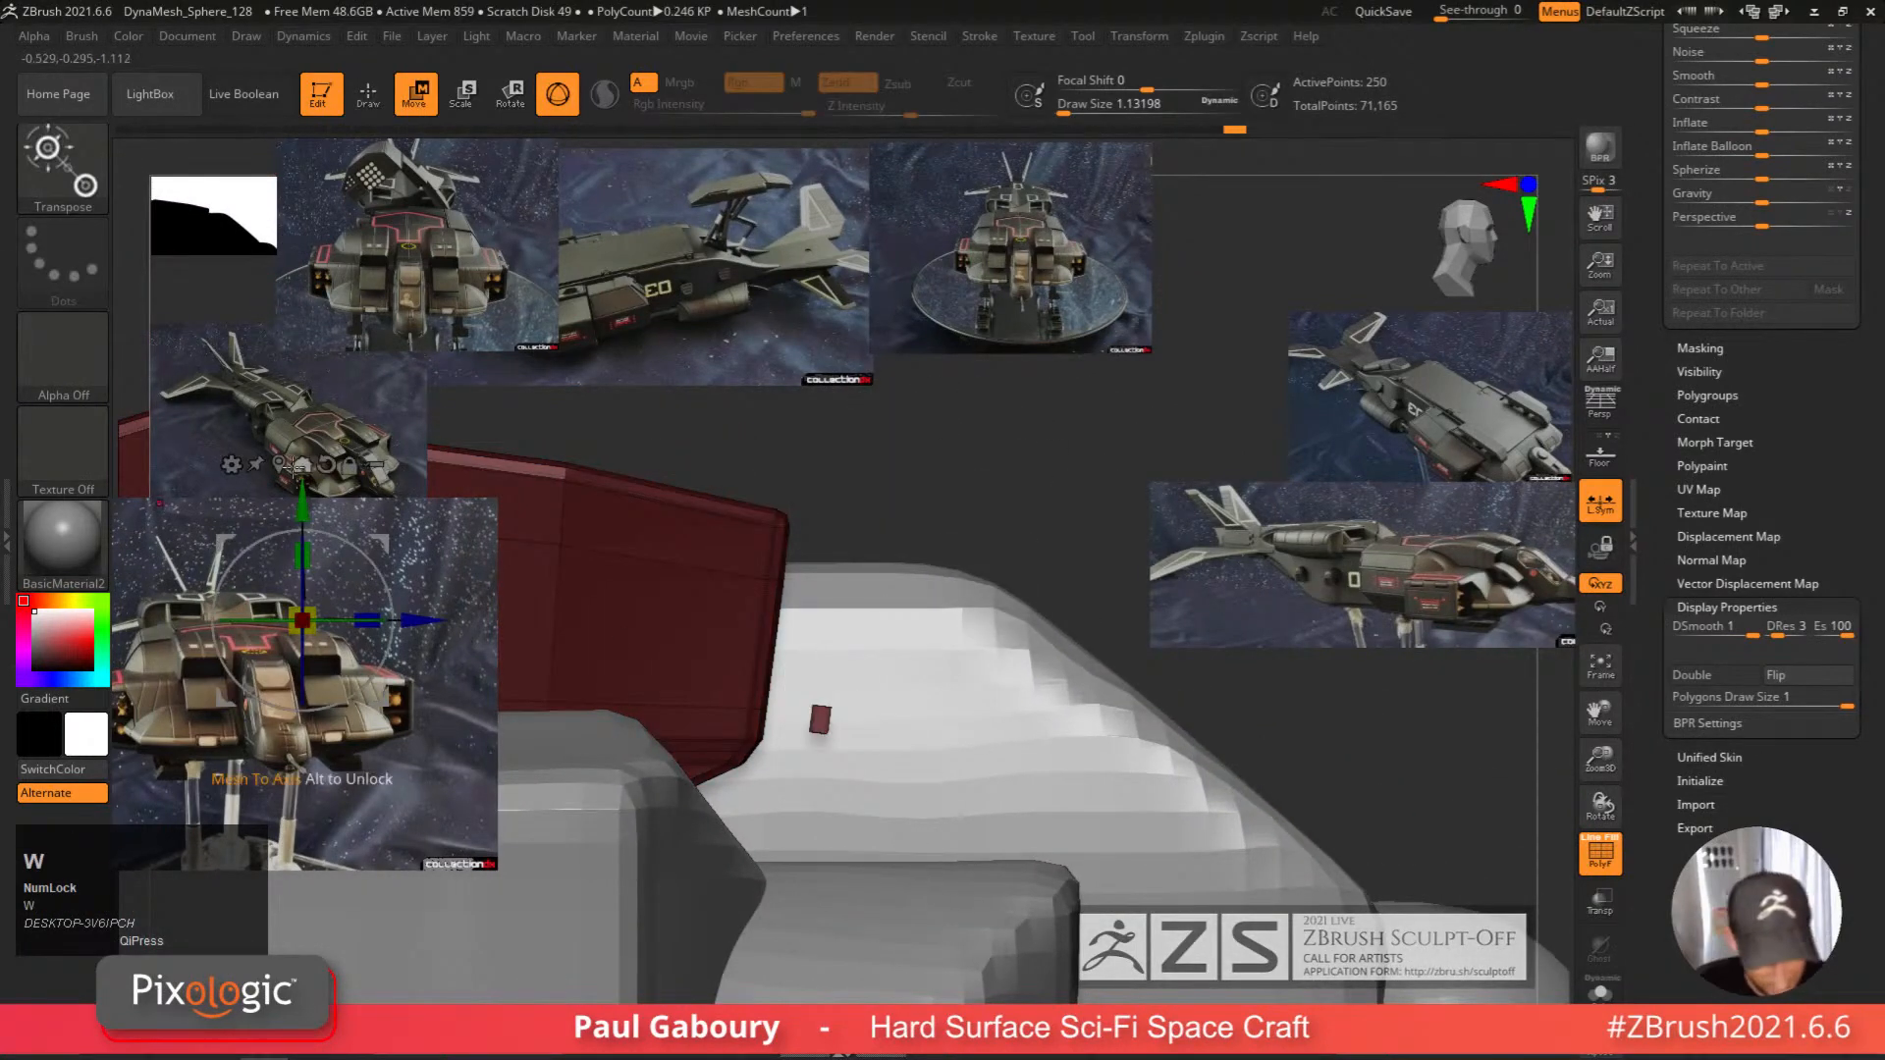
left_click(820, 719, "alt")
right_click_drag(819, 720, 811, 728)
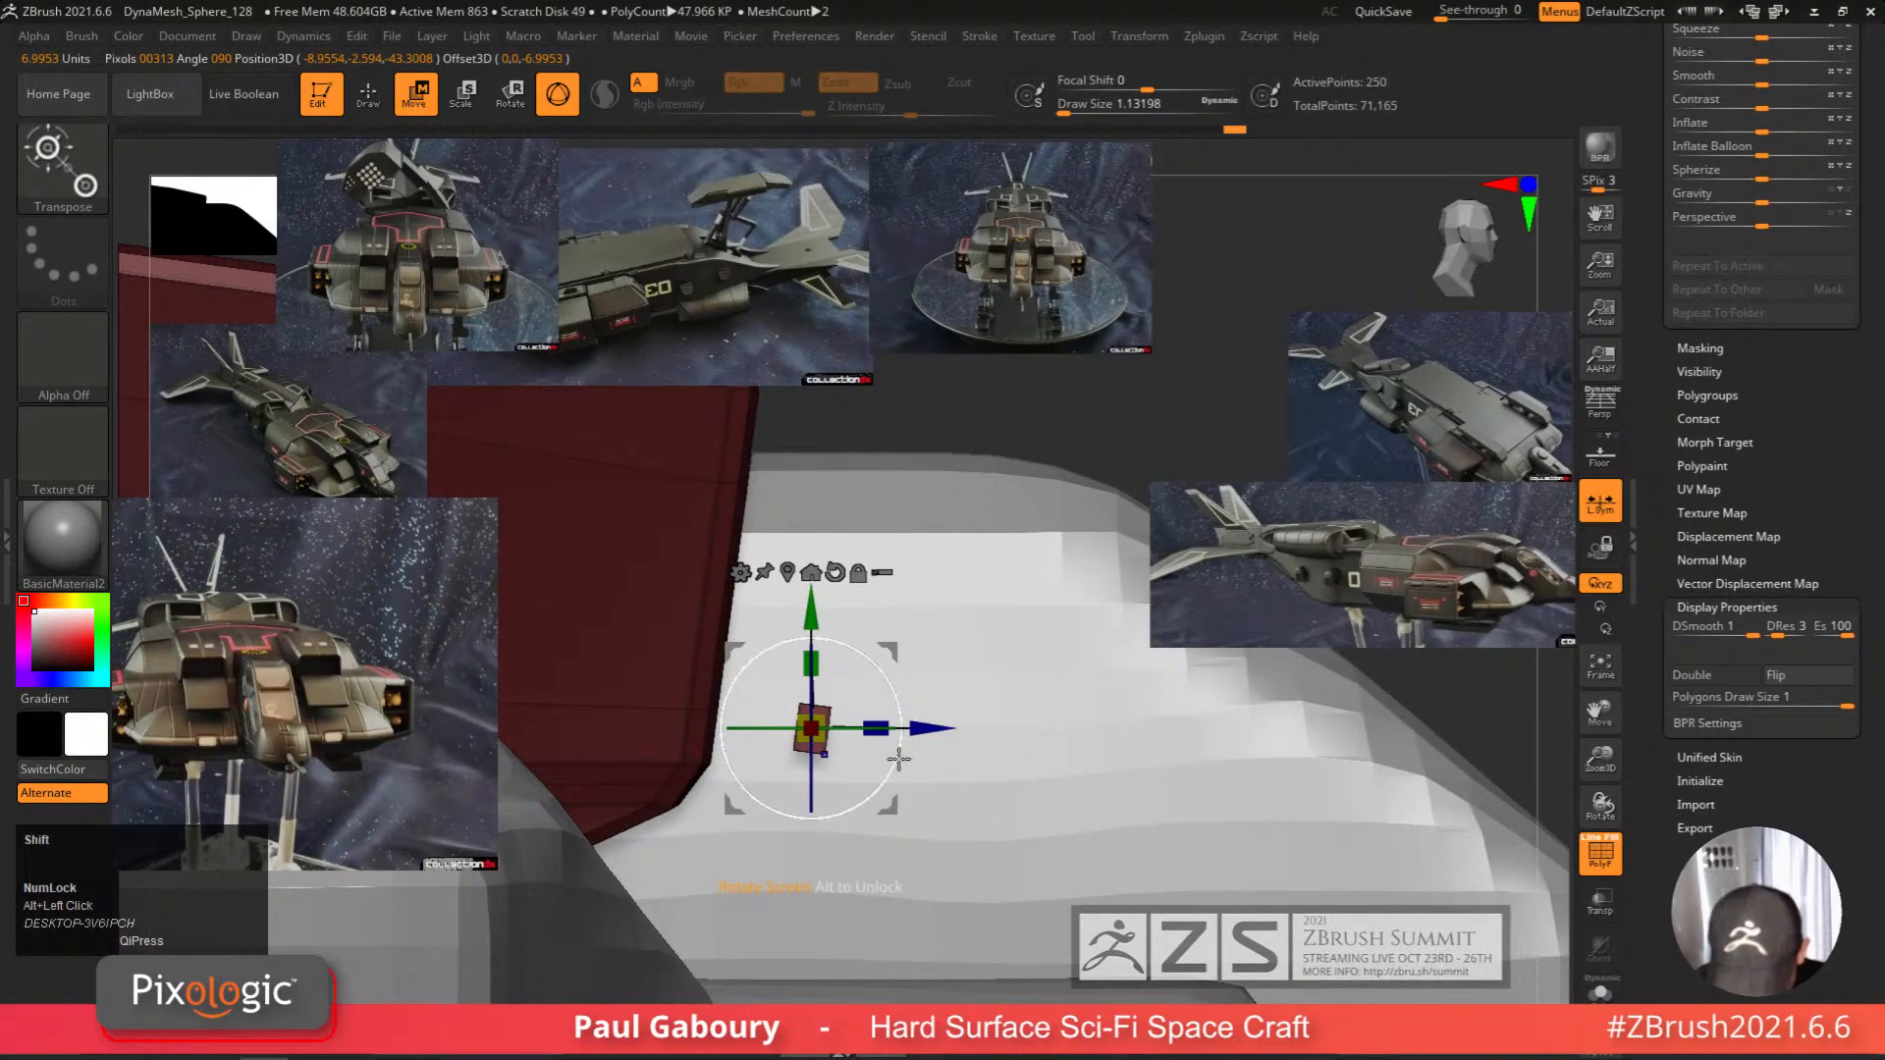
left_click_drag(899, 759, 1093, 1009, "shift")
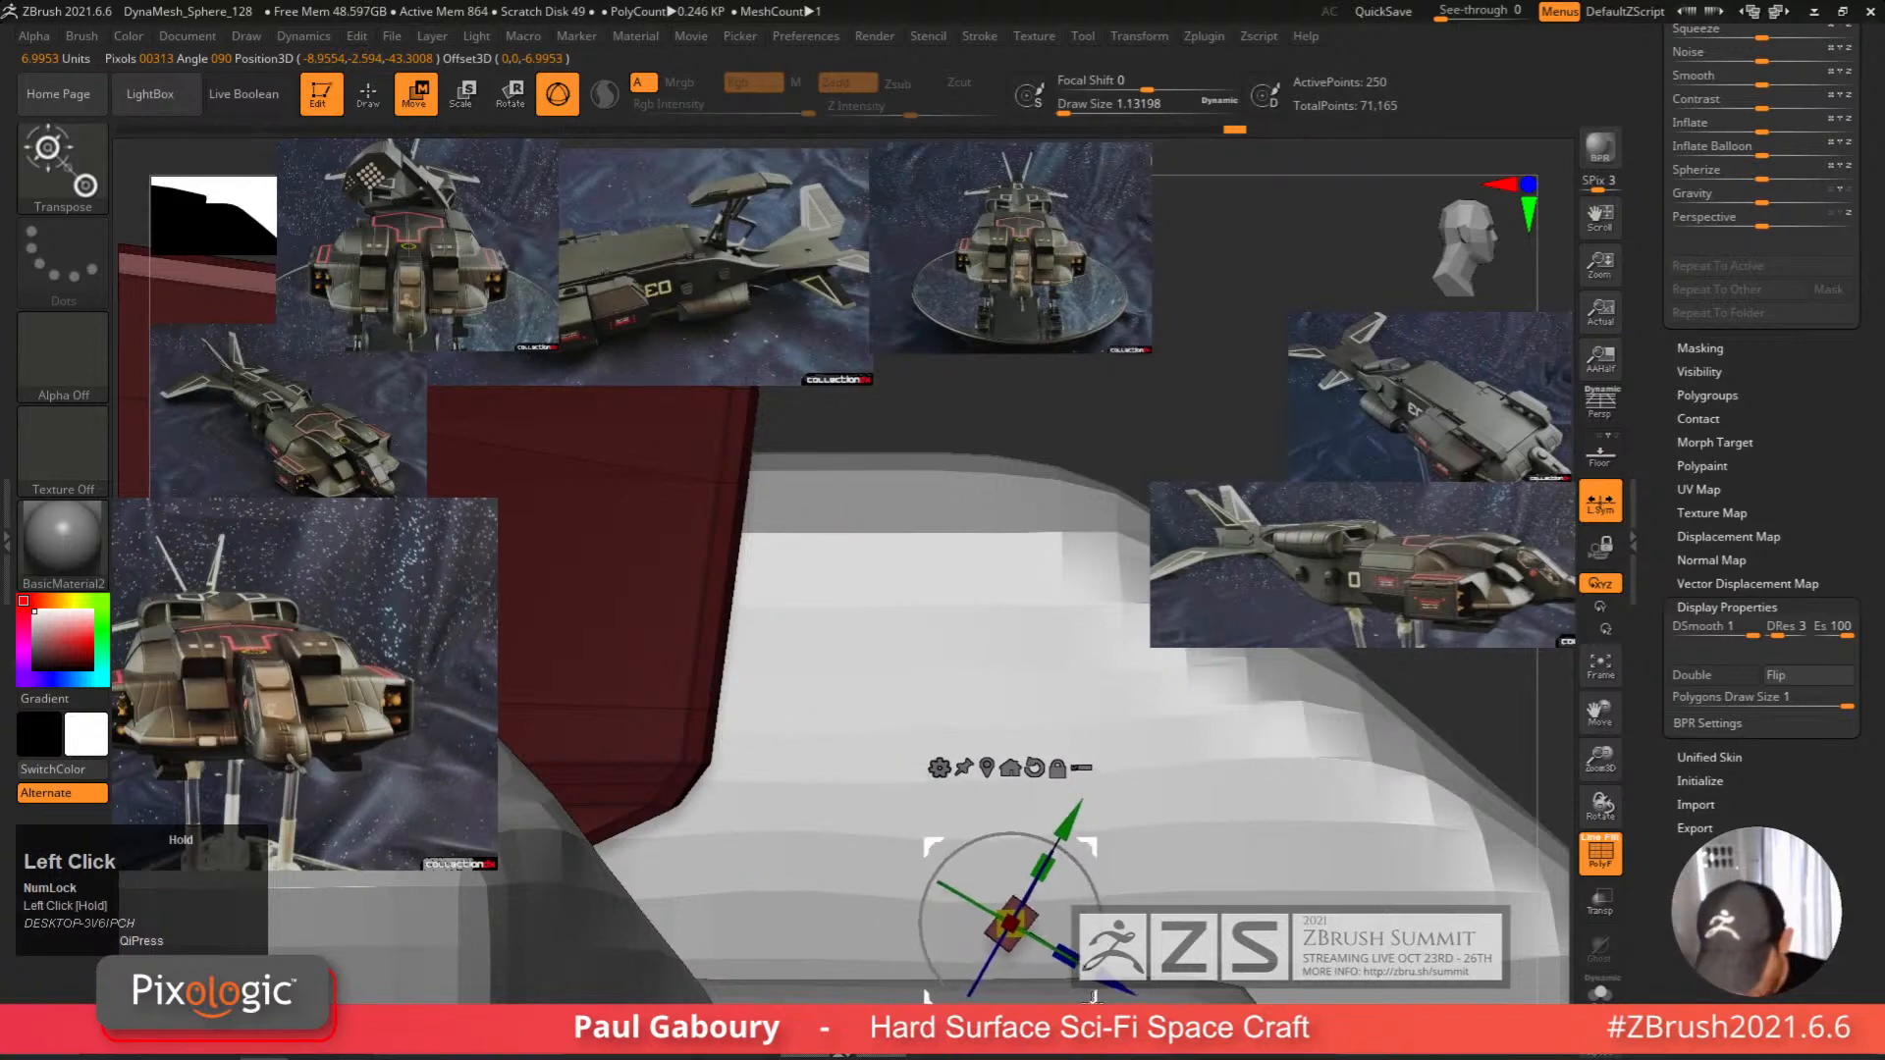
right_click_drag(1189, 928, 982, 846, "alt")
left_click(1110, 862)
key("q")
right_click_drag(982, 846, 815, 679, "ctrl")
left_click_drag(1168, 437, 1188, 460, "ctrl")
Delete the bar's face toward the box and the matching lower lip face of the opening, using the Flat Island target.
mouse_move(982, 707)
right_mouse_down()
mouse_move(1047, 677)
mouse_move(1056, 785)
right_mouse_up()
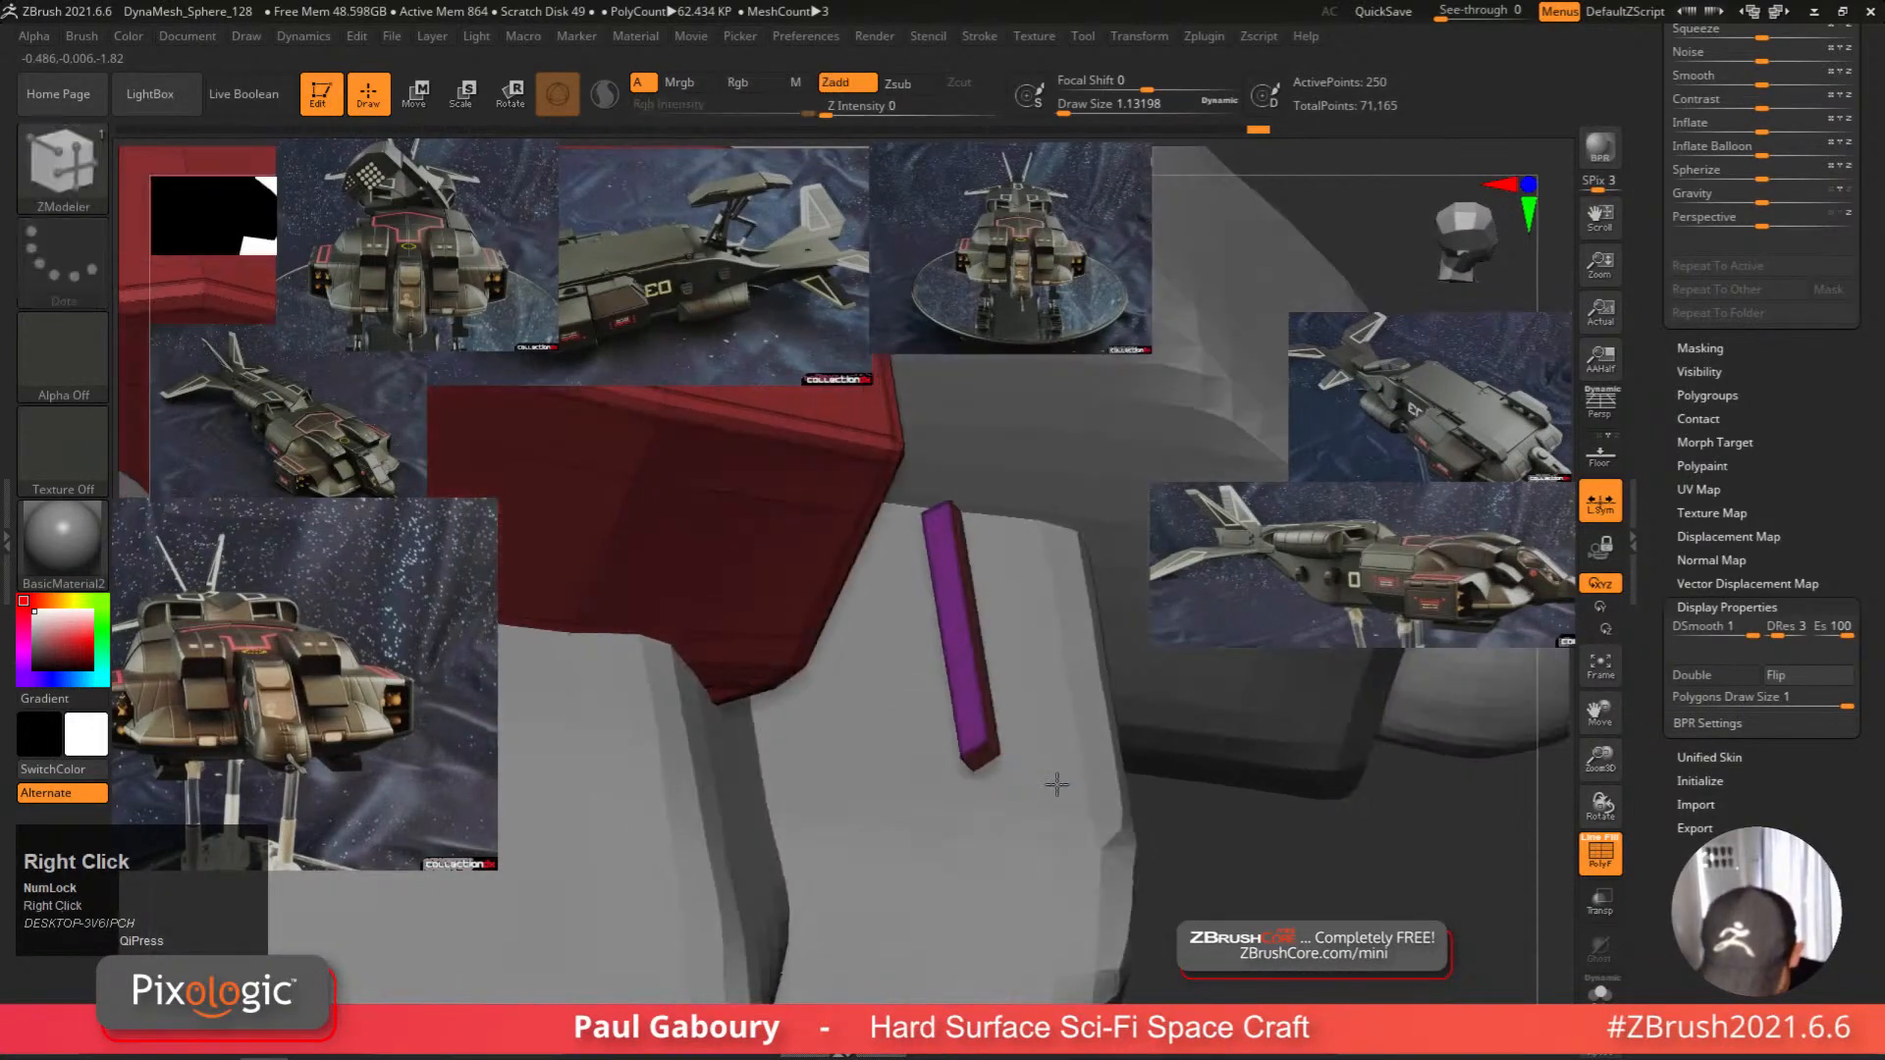
key("space")
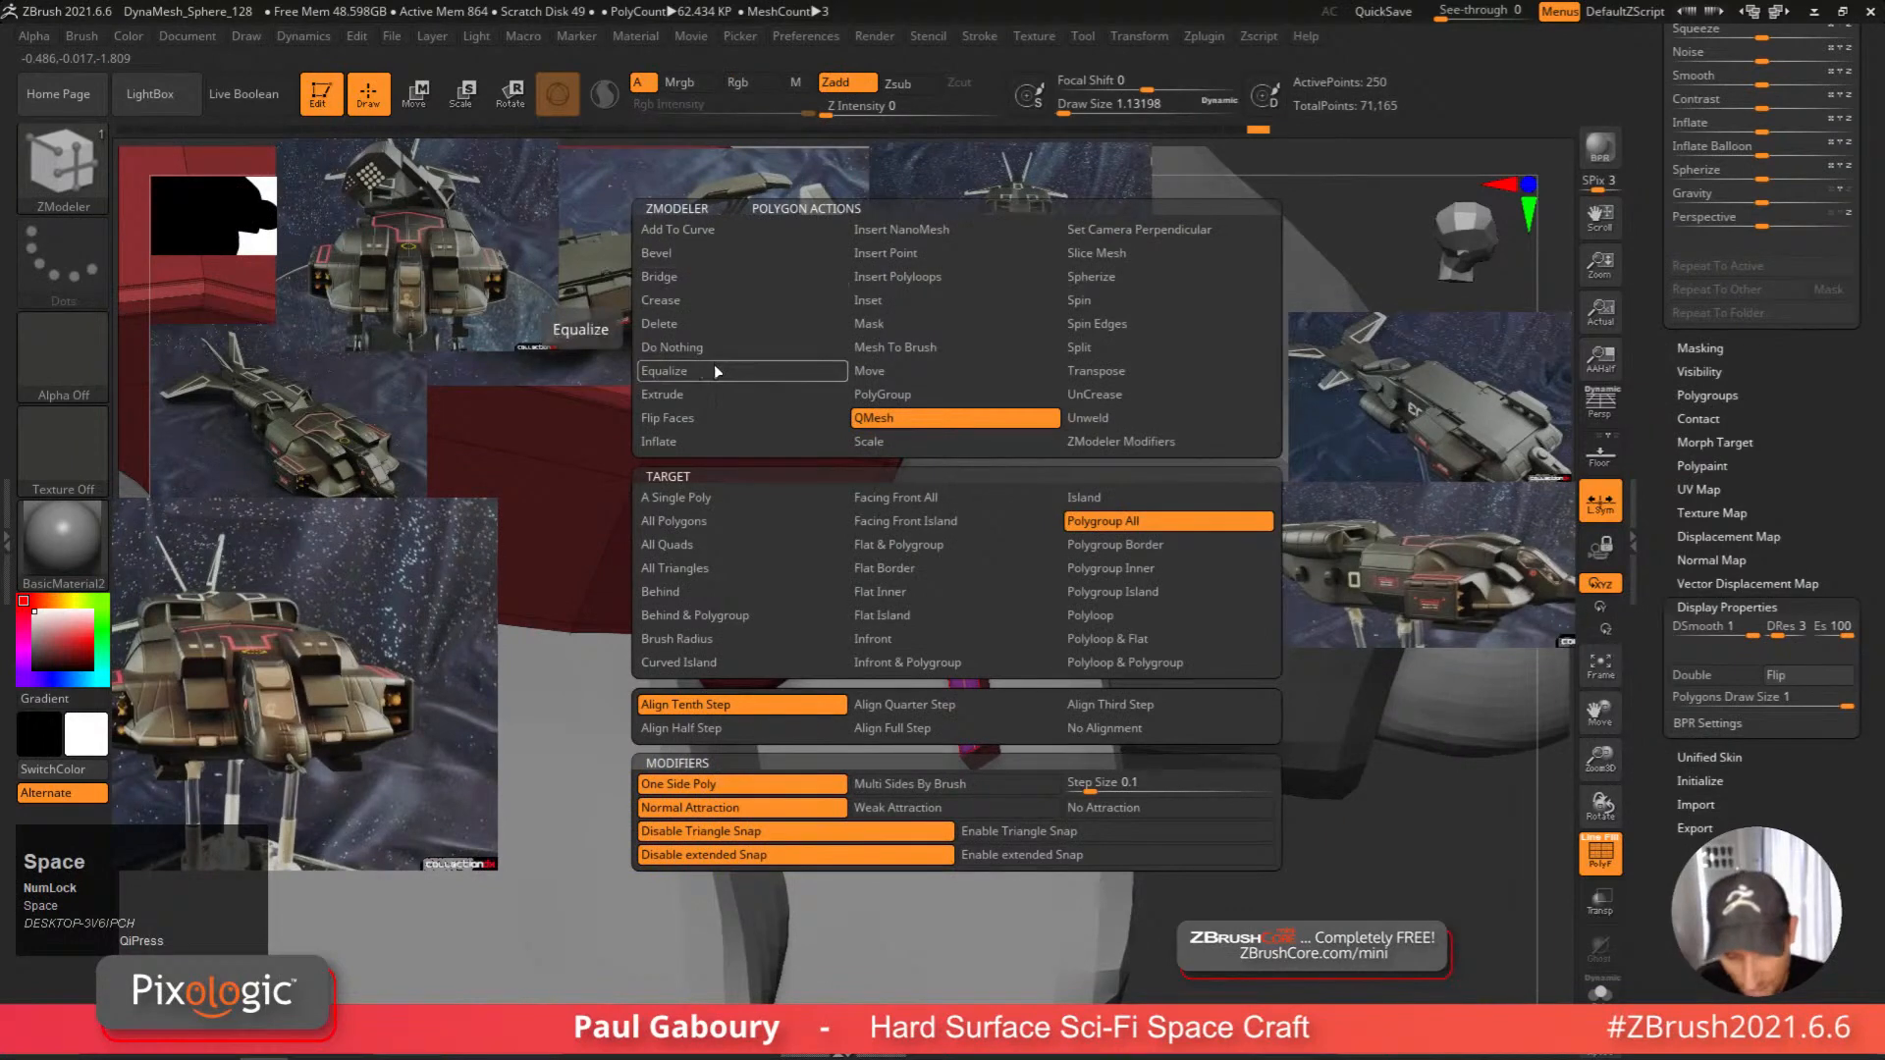
left_click(713, 326)
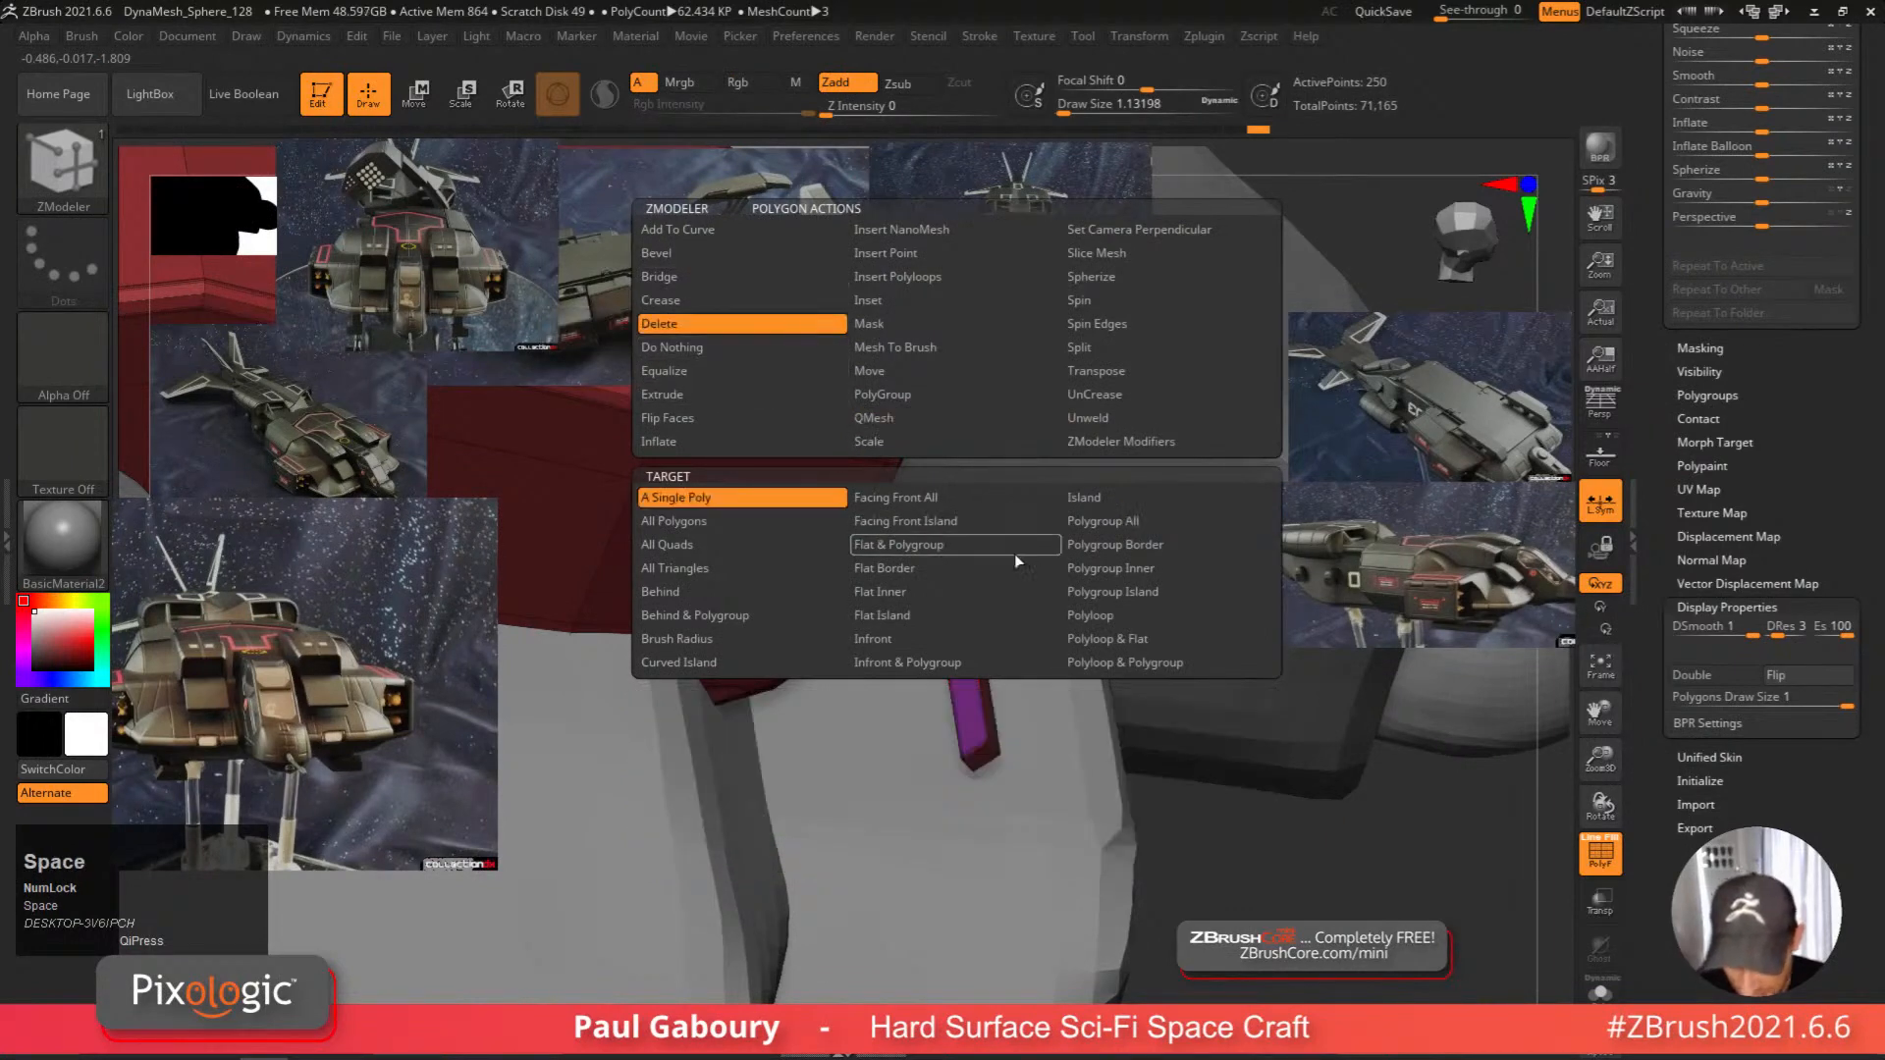
left_click(913, 616)
left_click(972, 687)
right_click_drag(972, 687, 847, 660)
left_click(839, 591)
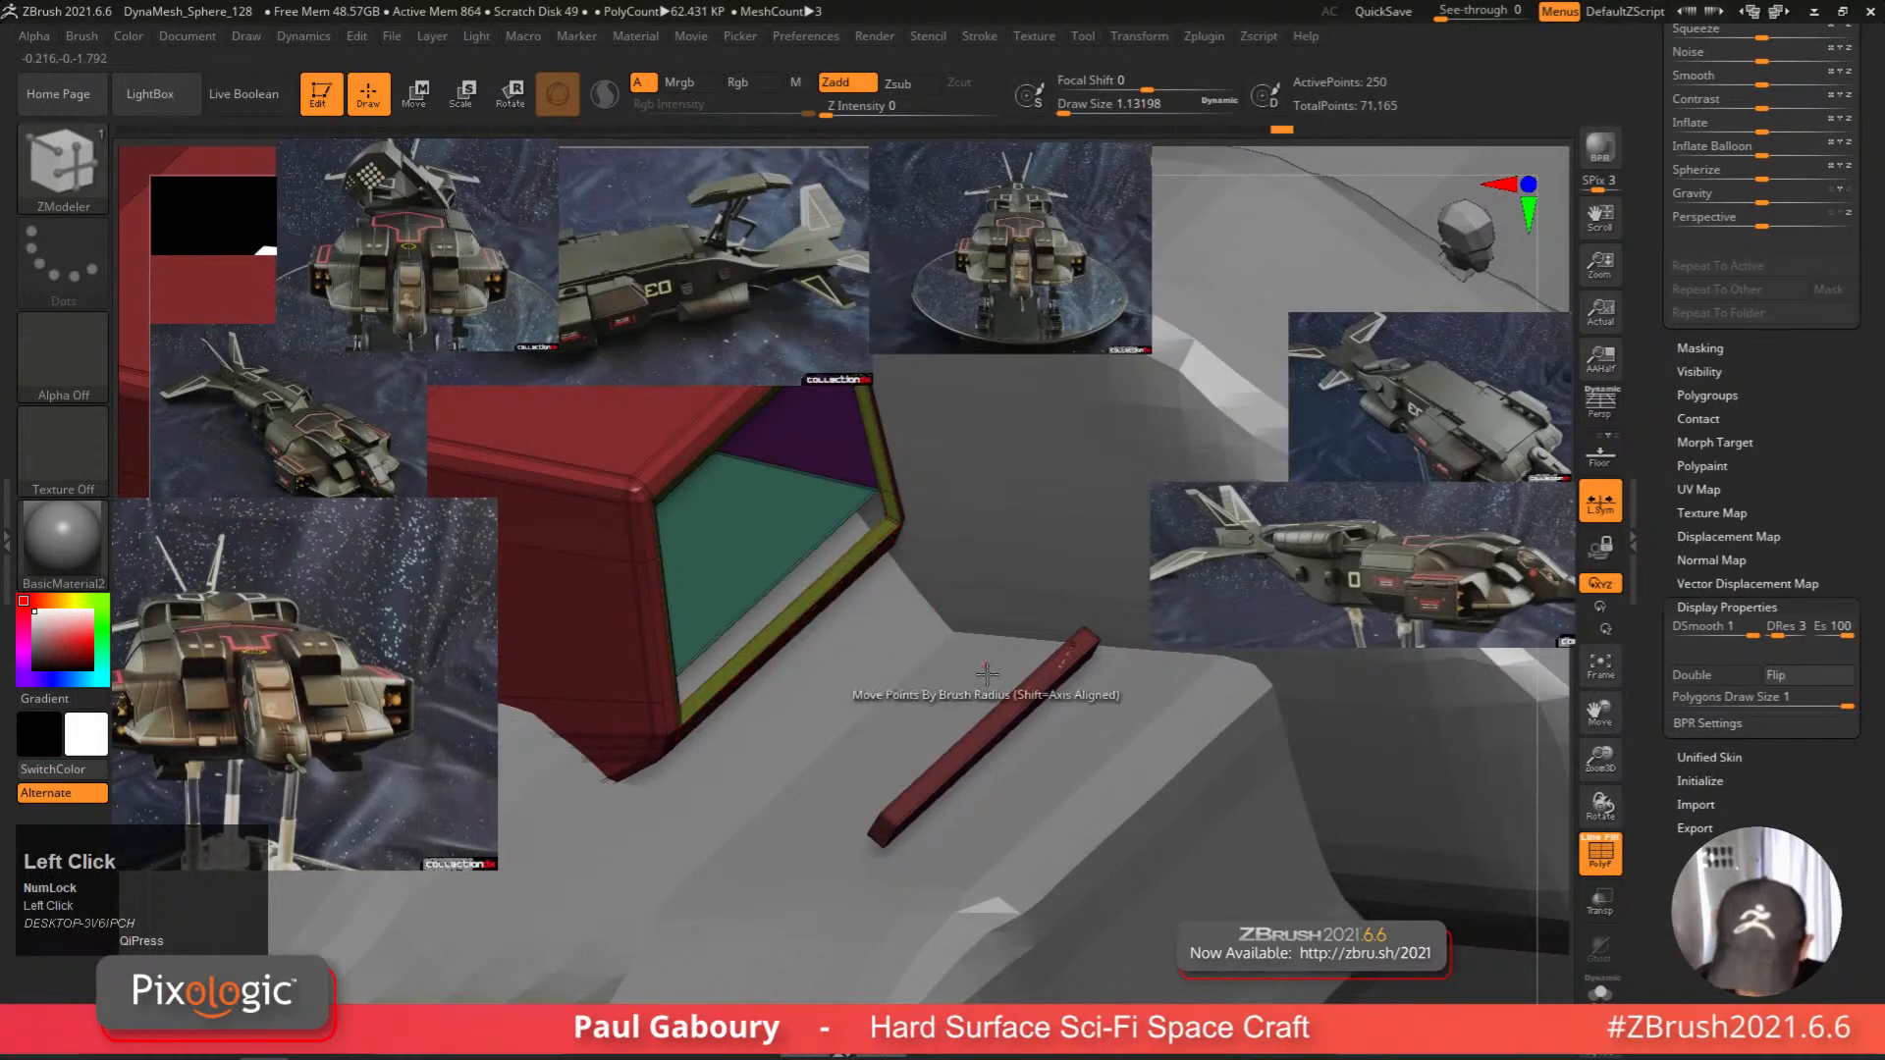
Bridge the bar's hole to the hole in the box's lower lip, shaping the connection into a curved ramp.
key("space")
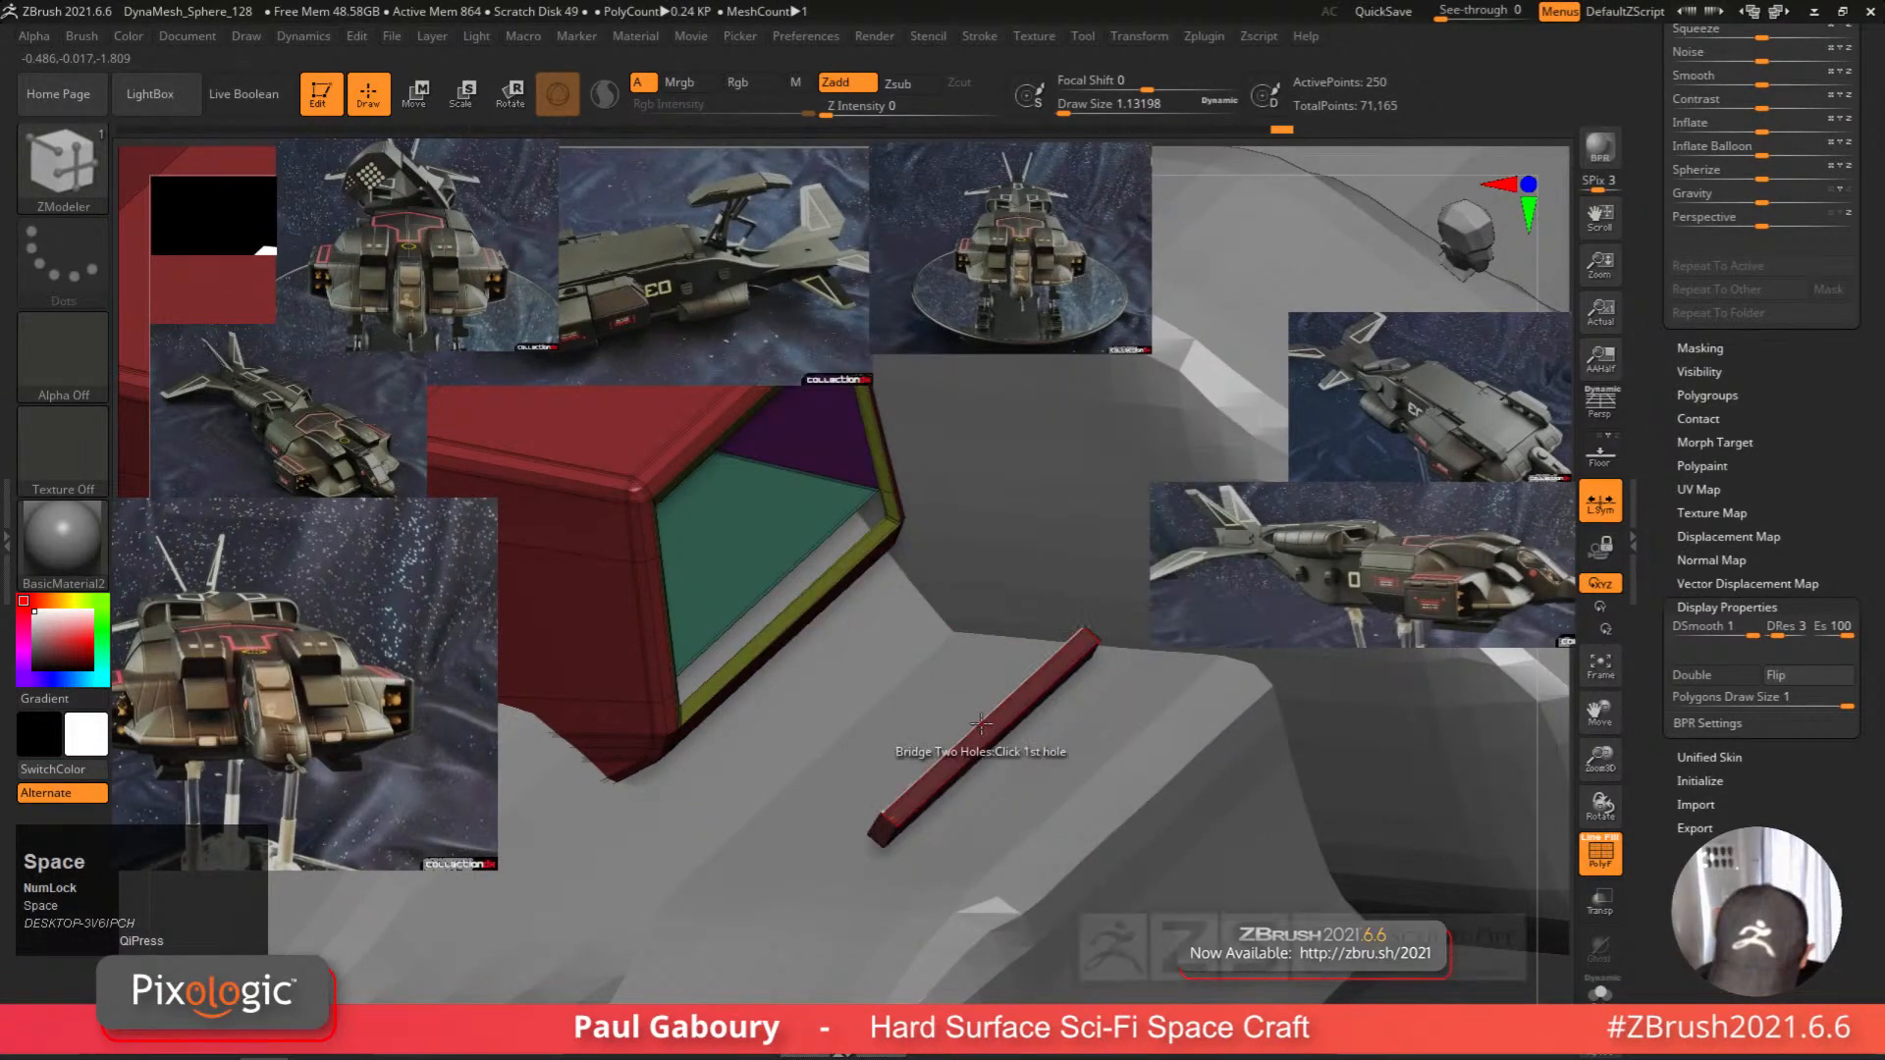
left_click(980, 724)
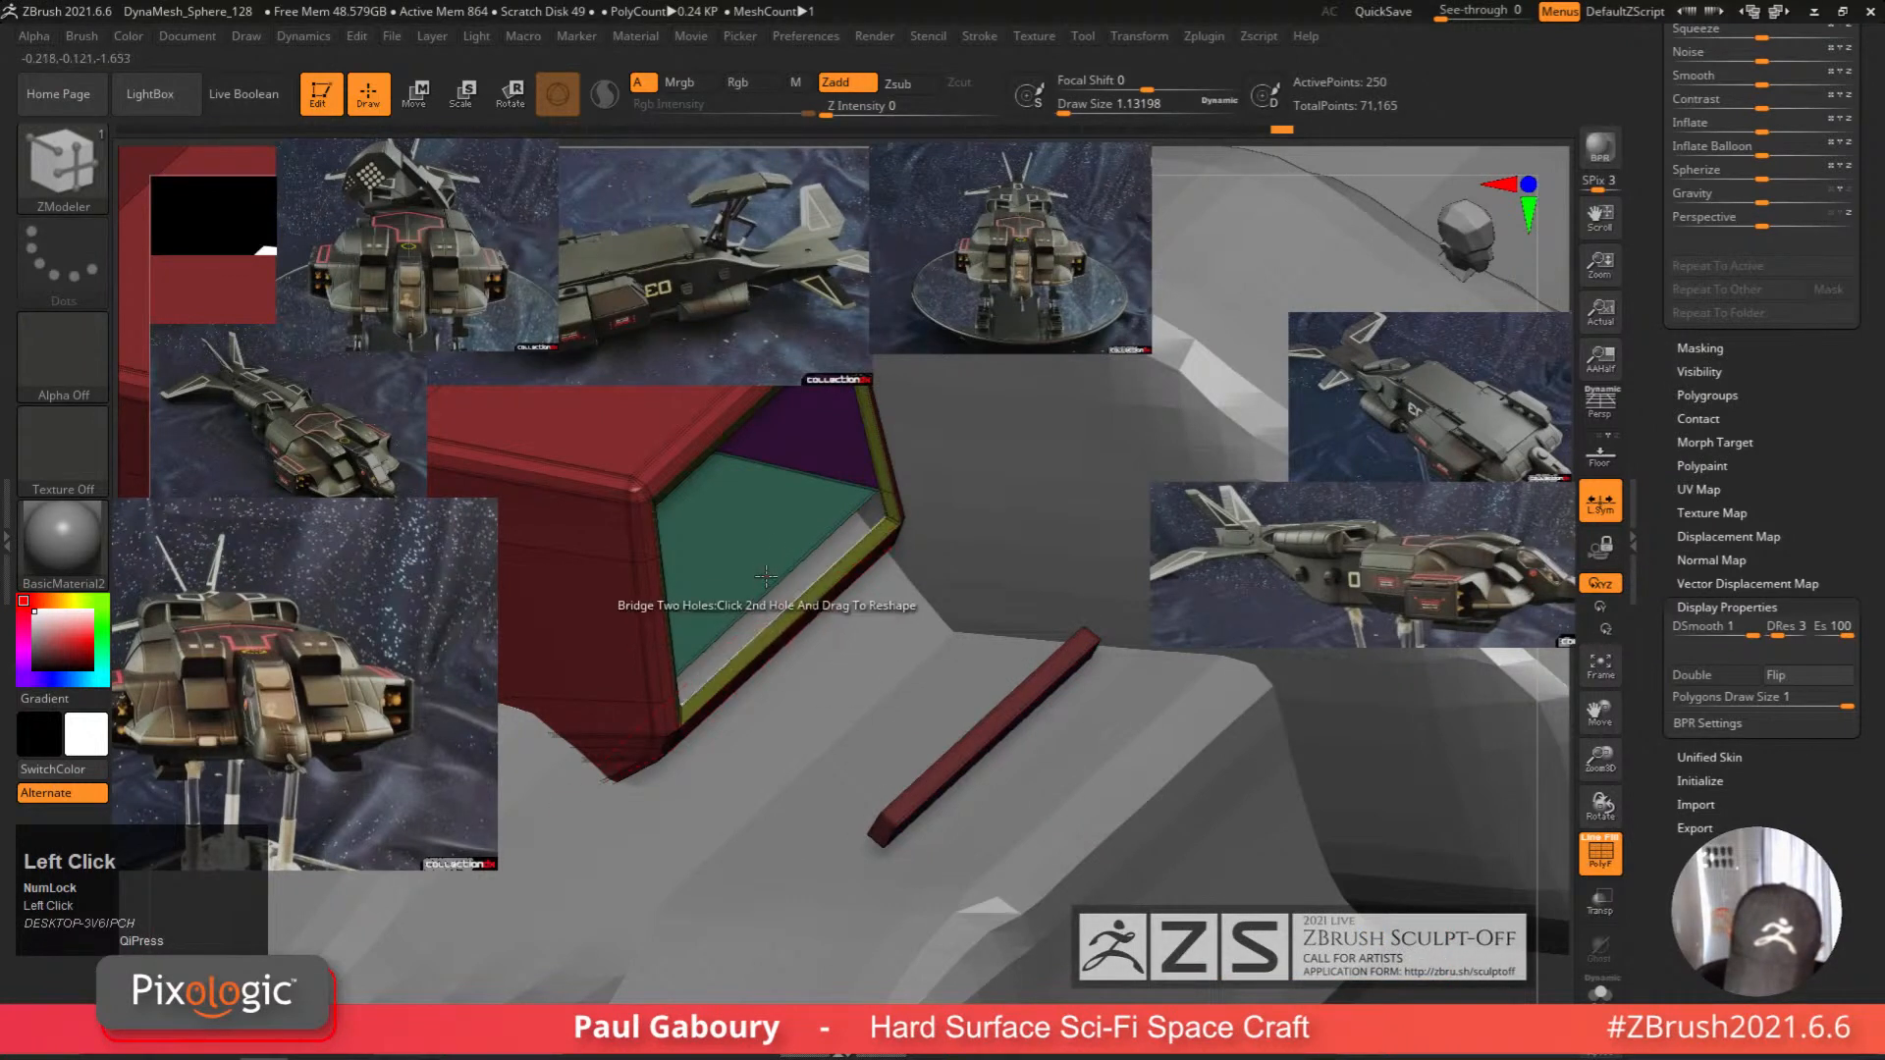
left_click_drag(761, 565, 901, 517)
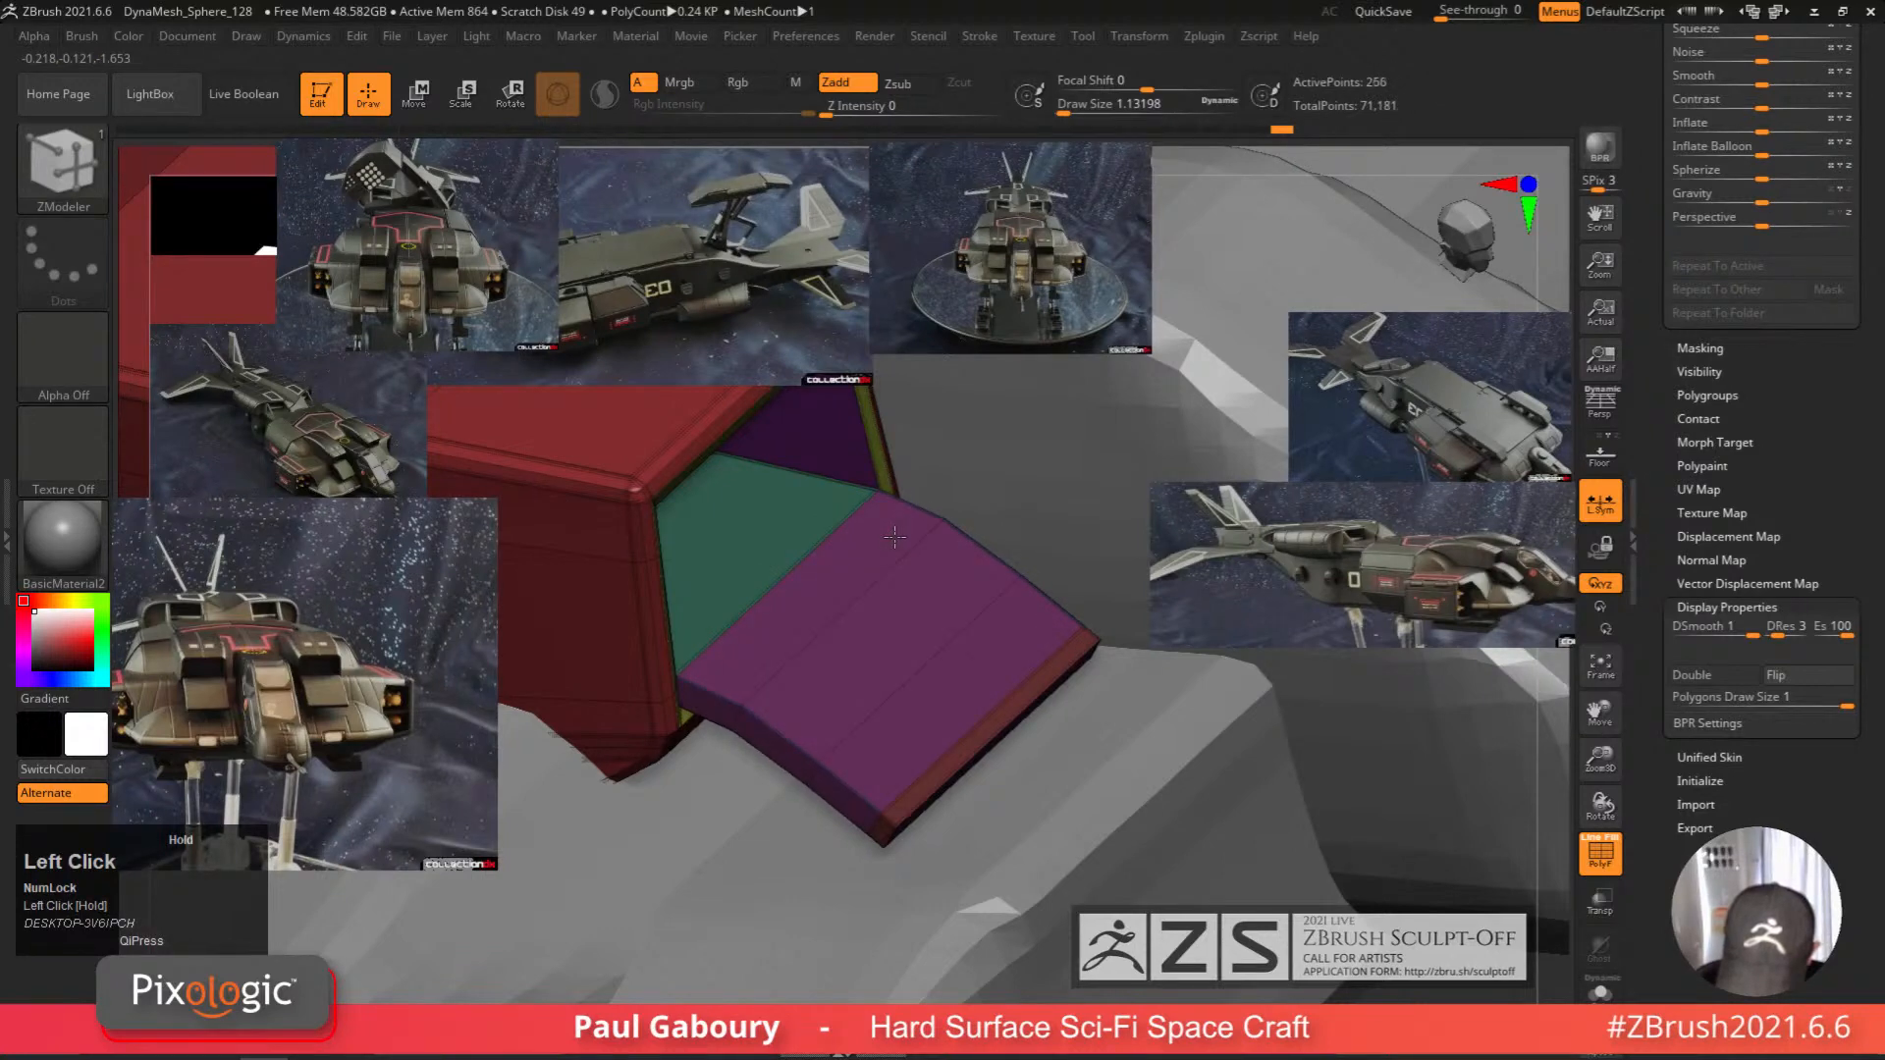
Crease the complete edge loop along the side edge of the ramp.
mouse_move(894, 537)
right_mouse_down()
mouse_move(1006, 821)
mouse_move(930, 822)
right_mouse_up()
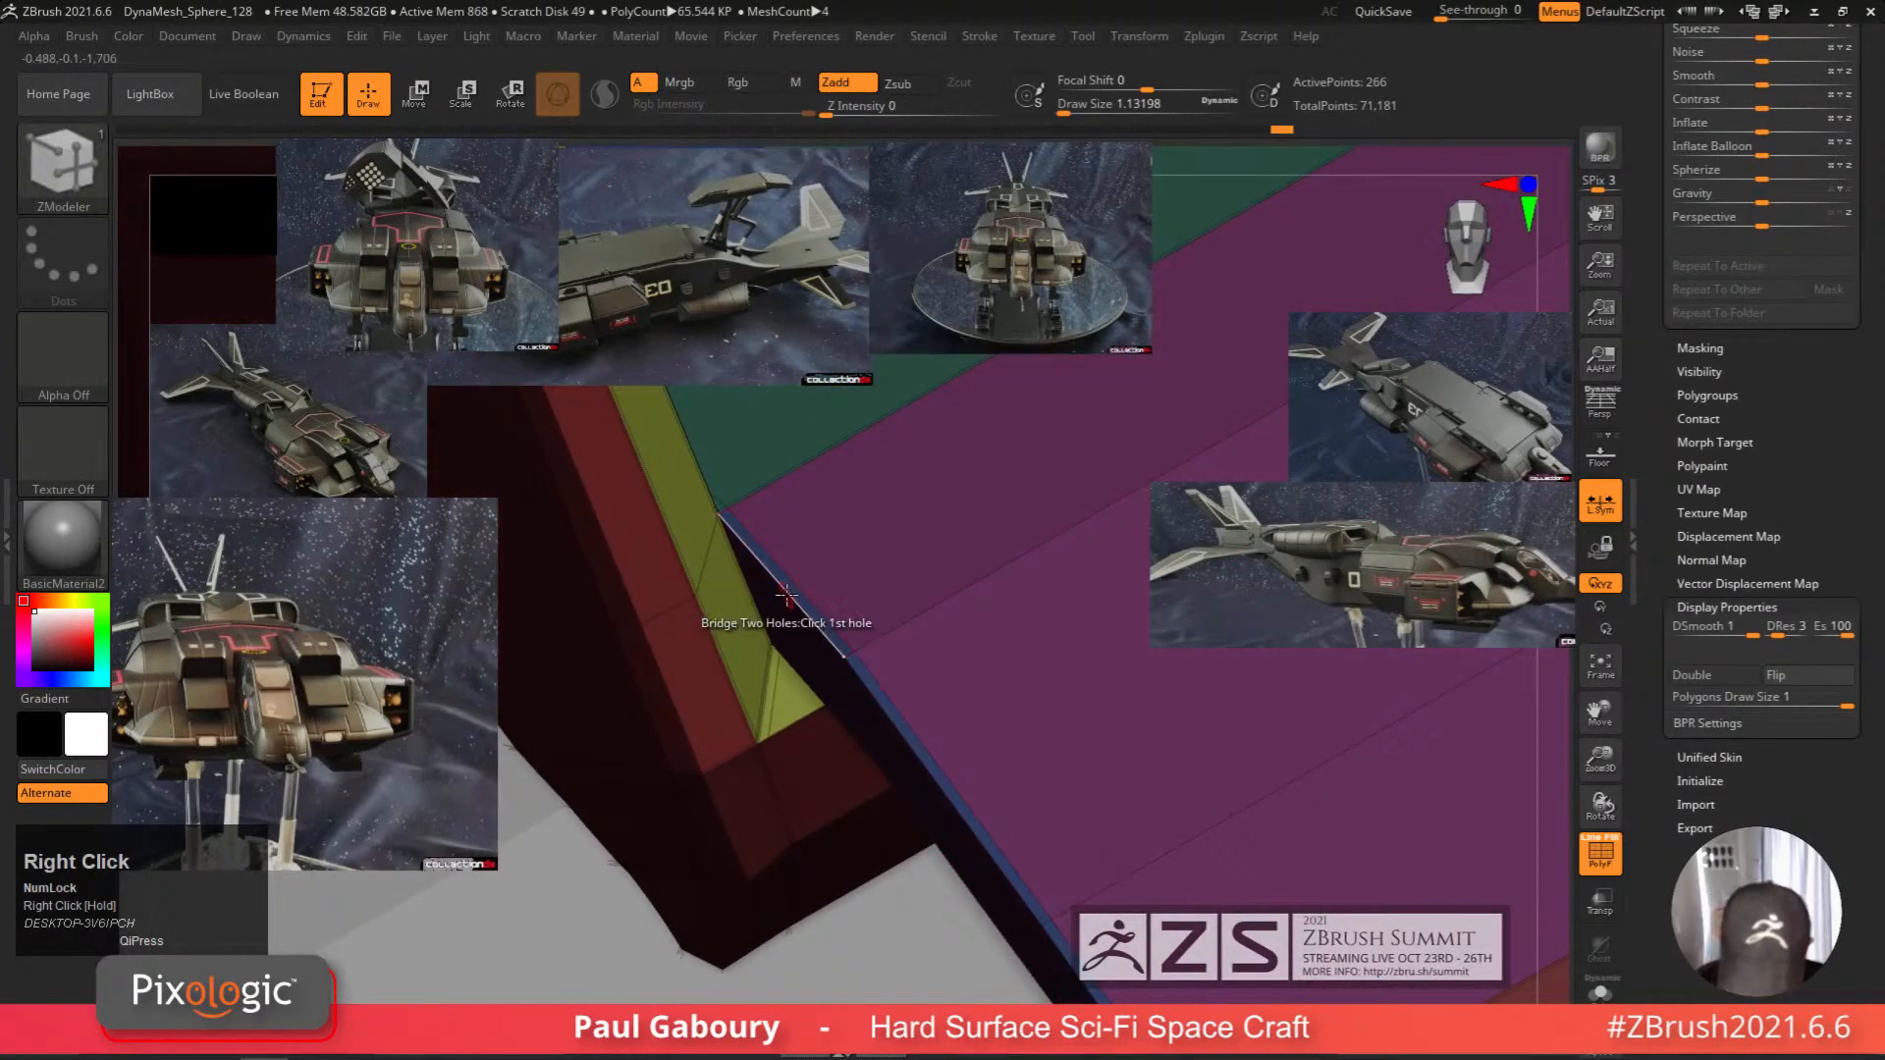
key("space")
left_click(605, 543)
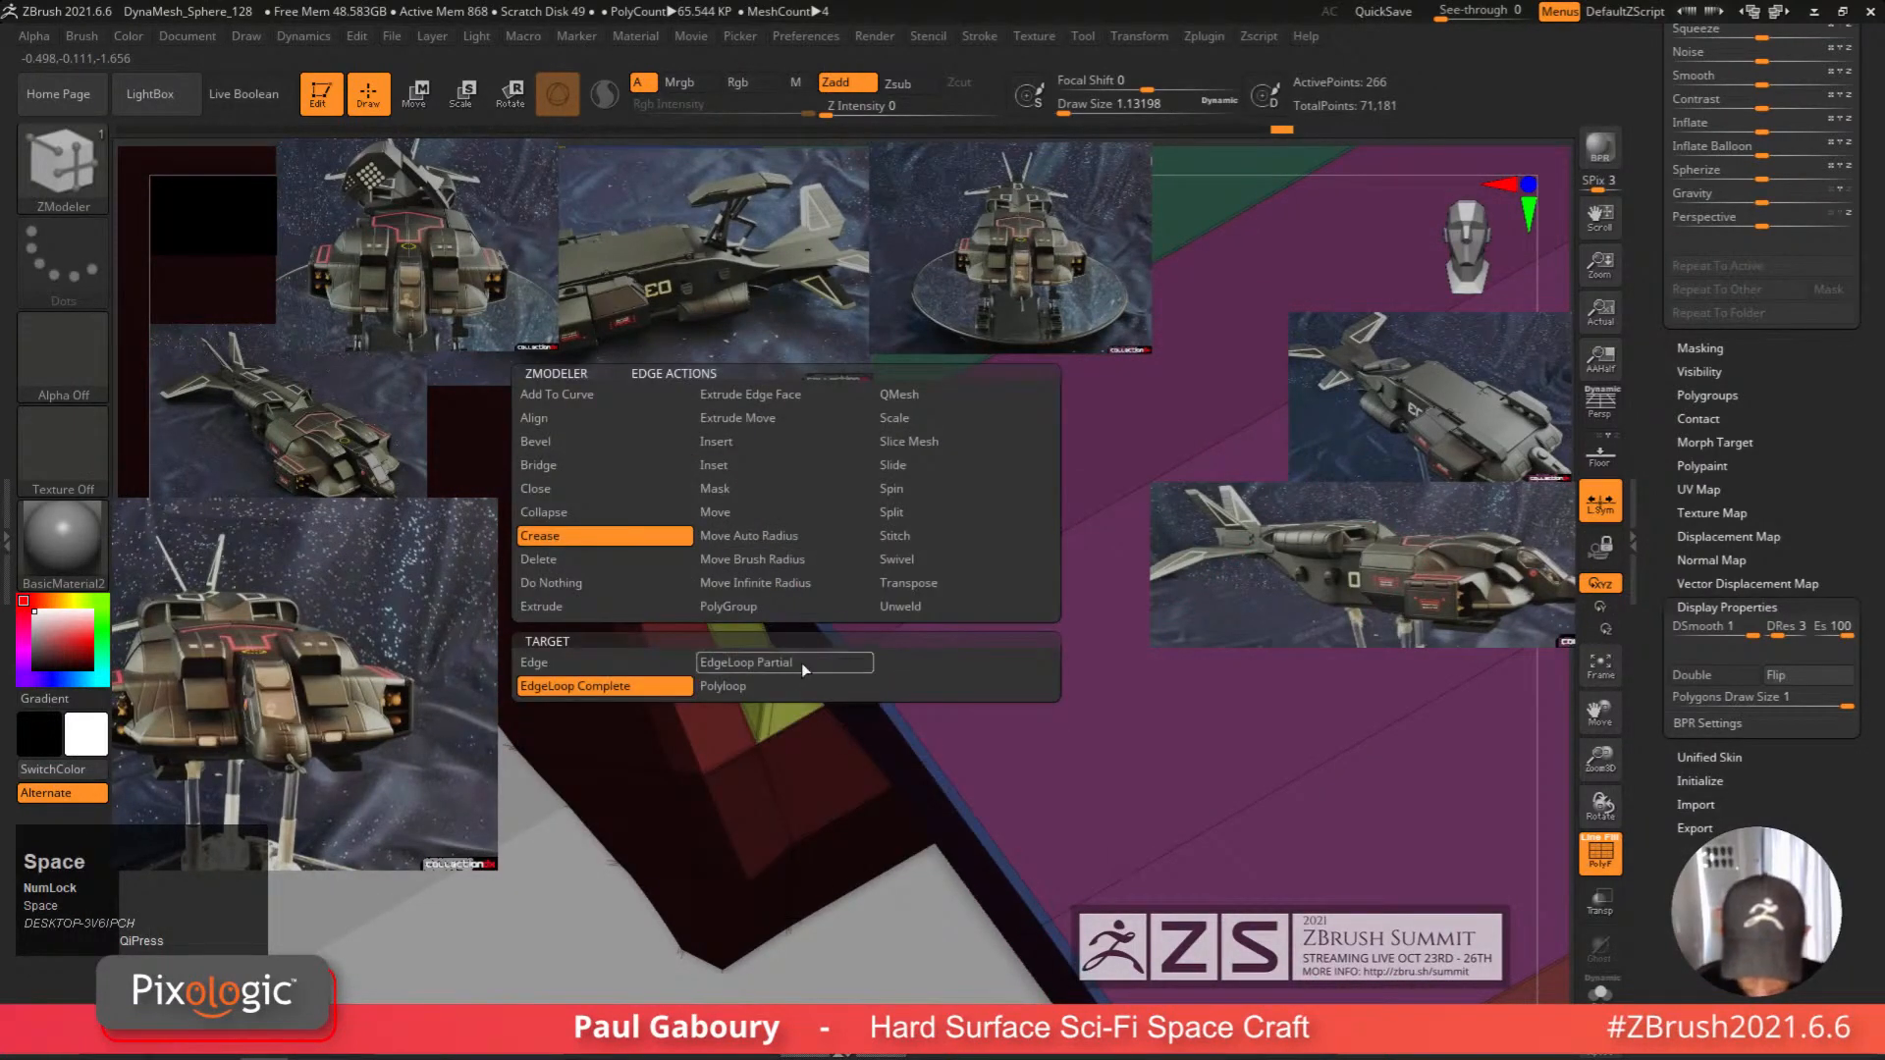
left_click(793, 593)
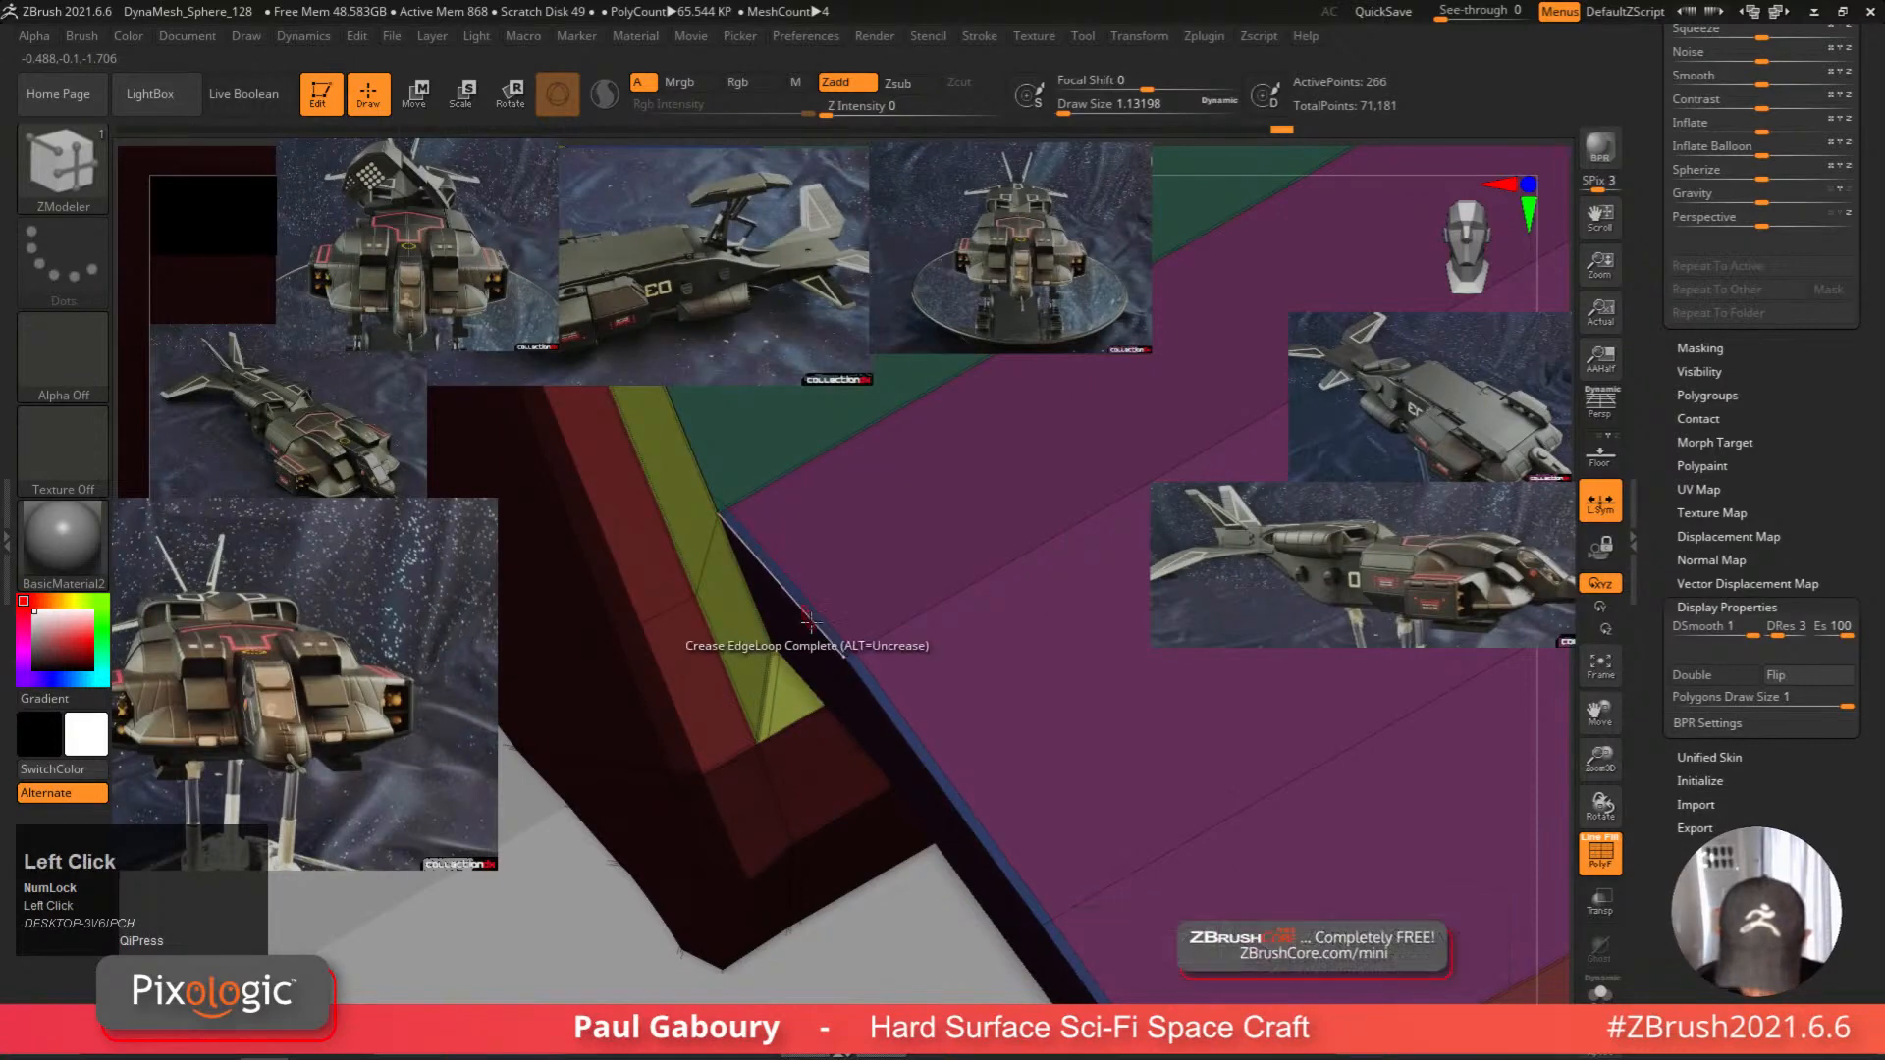
Isolate the box and ramp, and delete the extra edge loop near the ramp's front end.
right_click_drag(797, 601, 1163, 728)
left_click(1601, 991)
right_click_drag(1059, 807, 968, 711)
right_click_drag(938, 620, 1035, 917)
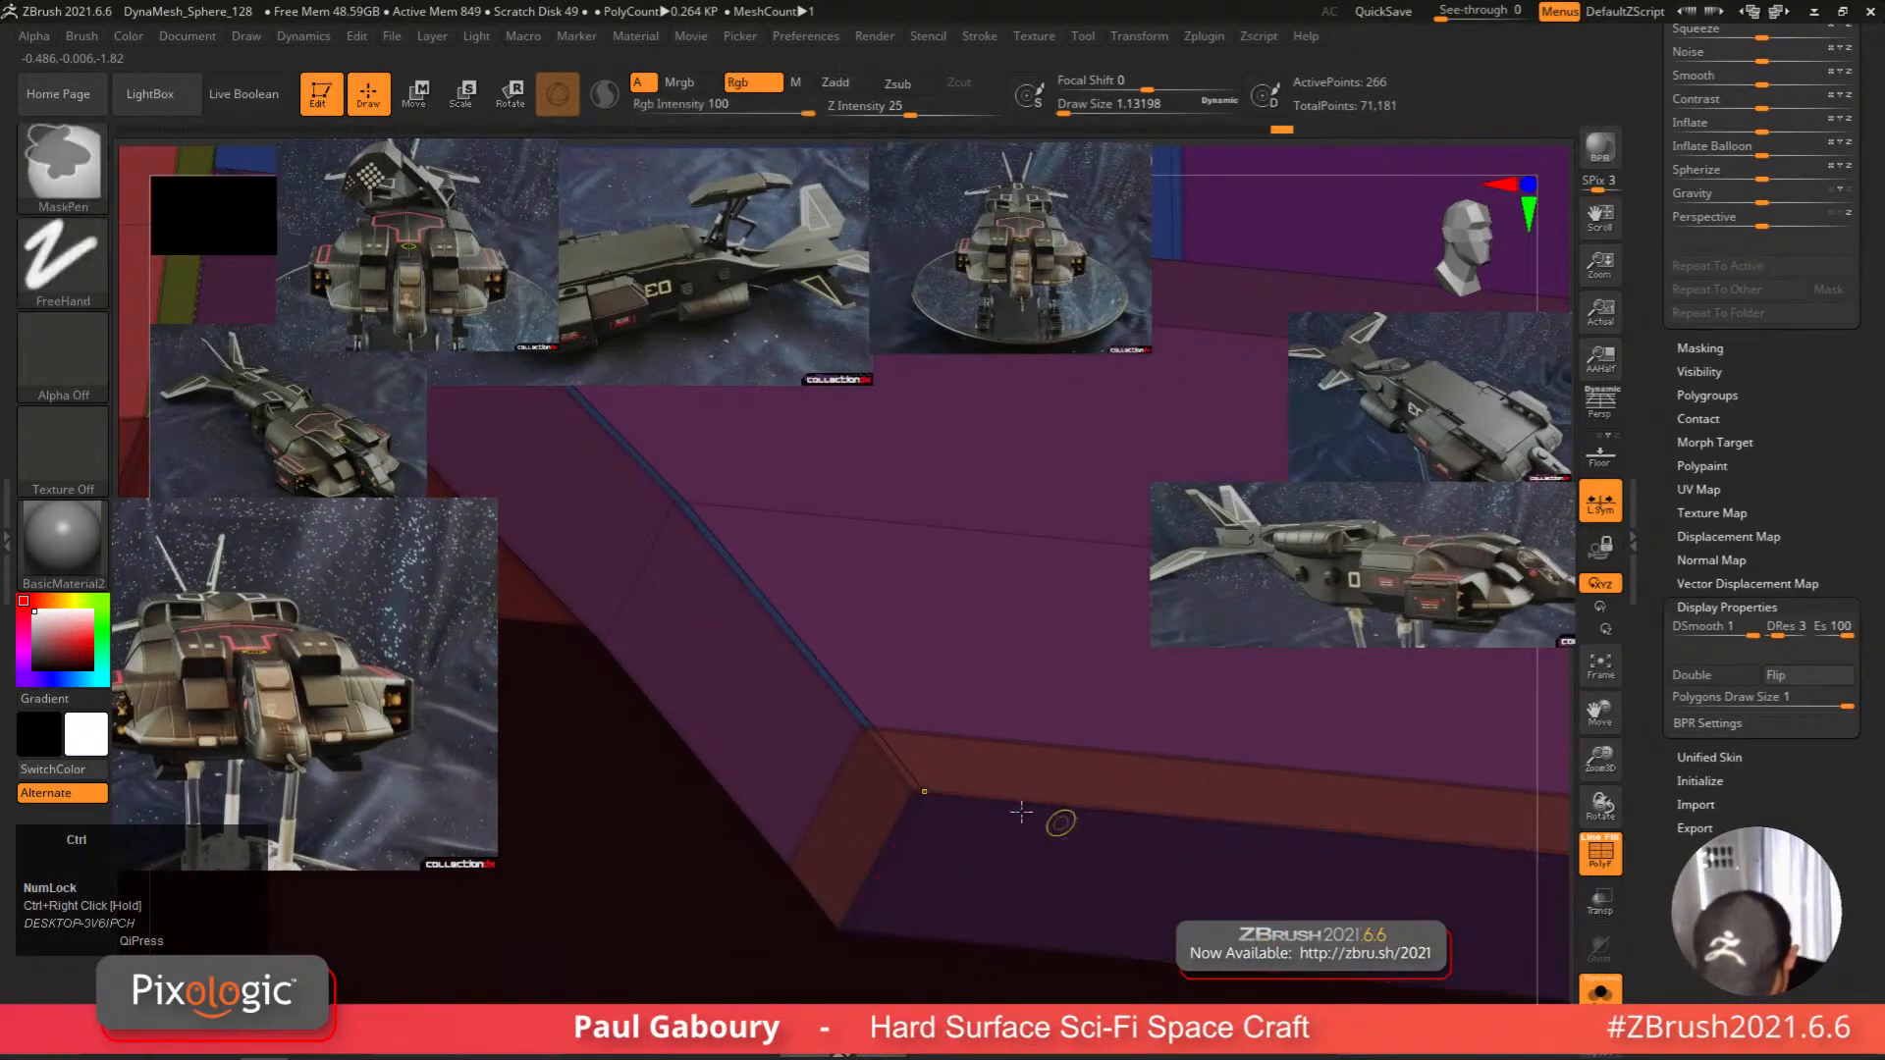
right_click_drag(965, 804, 1078, 694)
key("space")
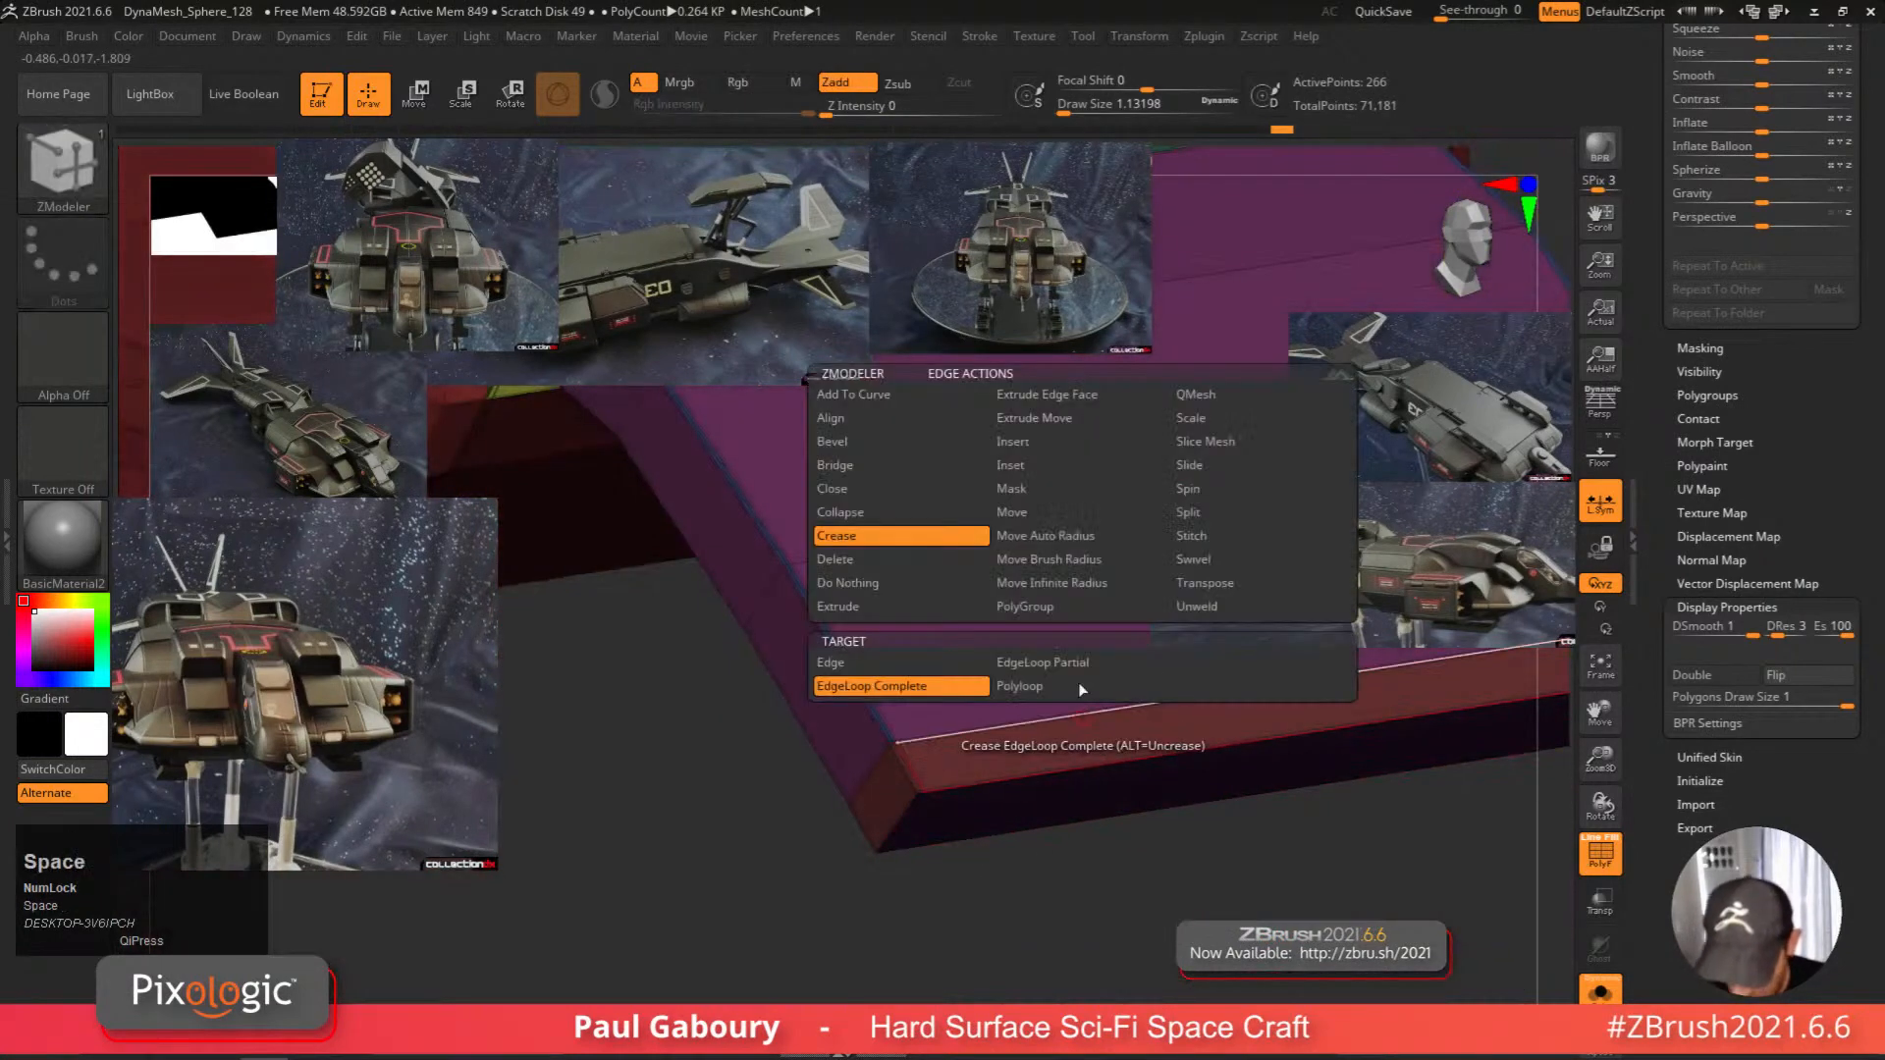
left_click(1068, 449)
left_click(1090, 713, "alt")
Turn on the dynamic subdivision preview for the box and ramp, checking the smoothed surface with and without polyframe.
right_click_drag(1221, 774, 1036, 799, "alt")
key("d")
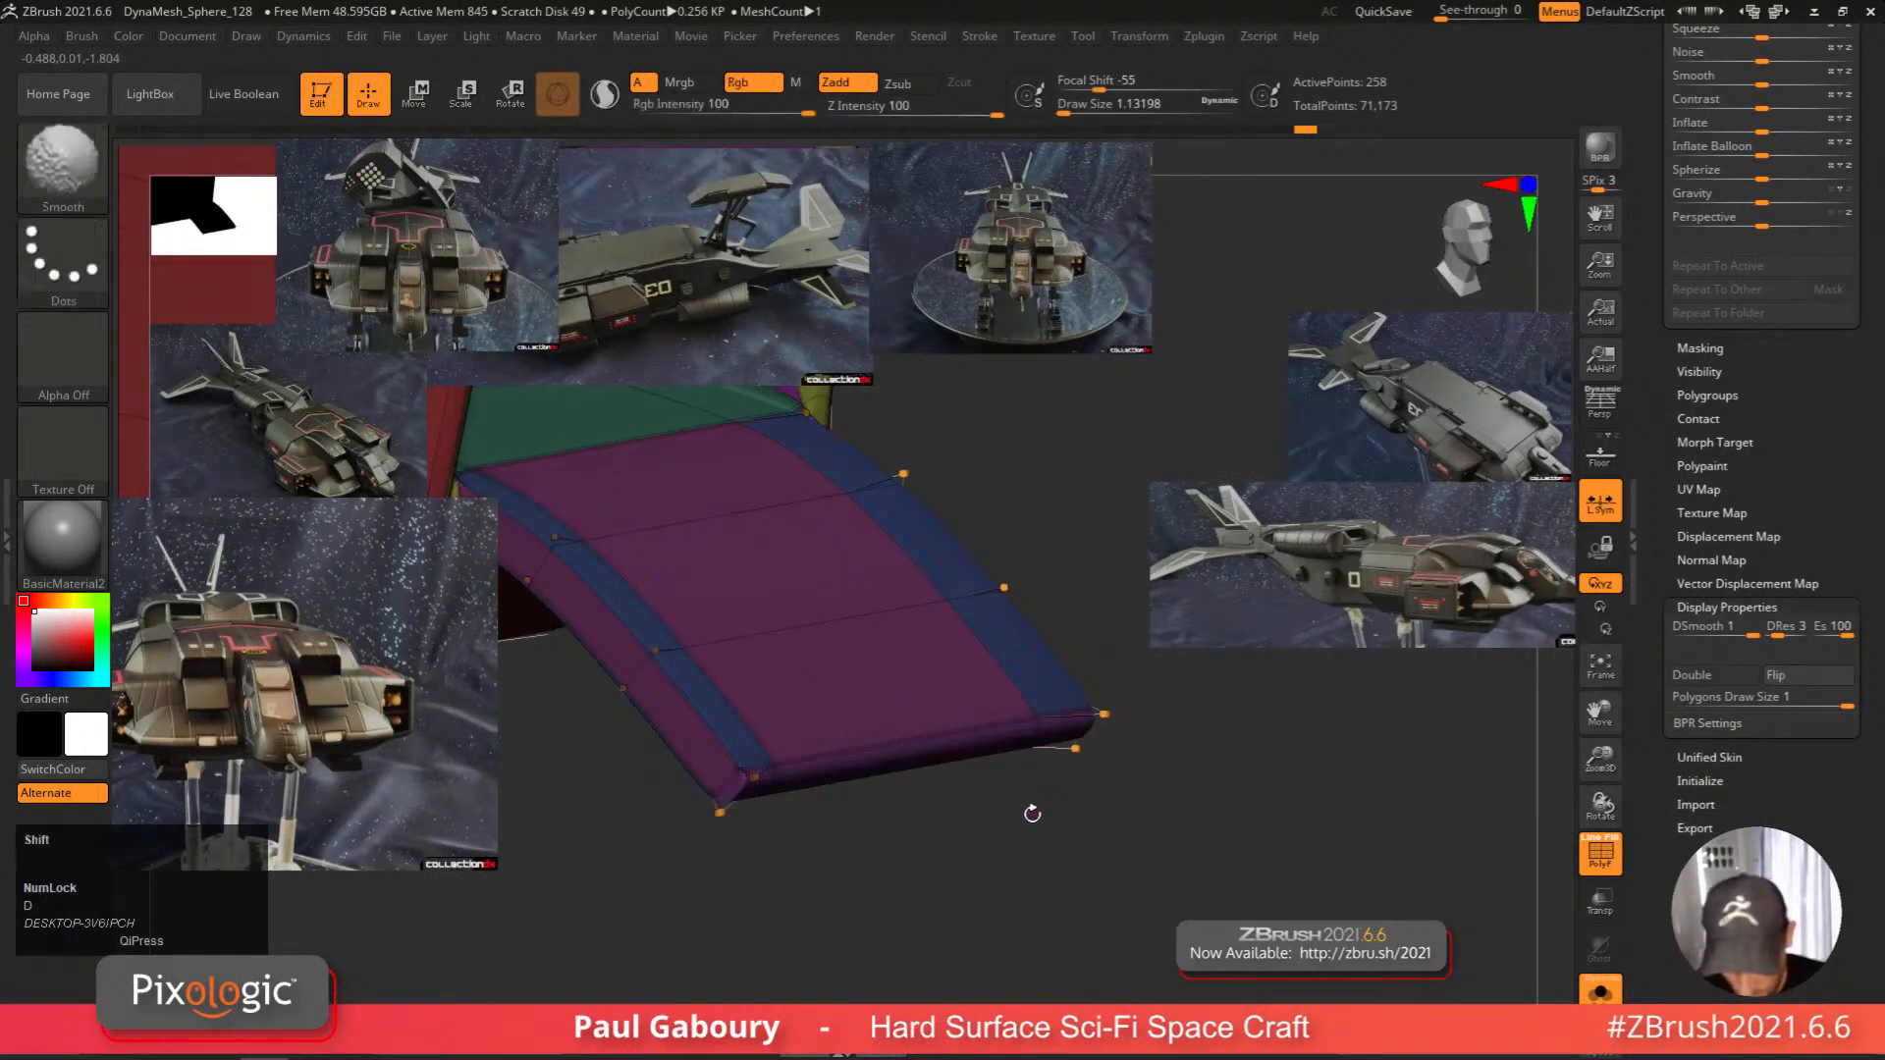
mouse_move(1030, 814)
right_mouse_down()
mouse_move(952, 854)
mouse_move(947, 834)
mouse_move(967, 854)
mouse_move(964, 836)
right_mouse_up()
key("shift+f")
key("shift+f")
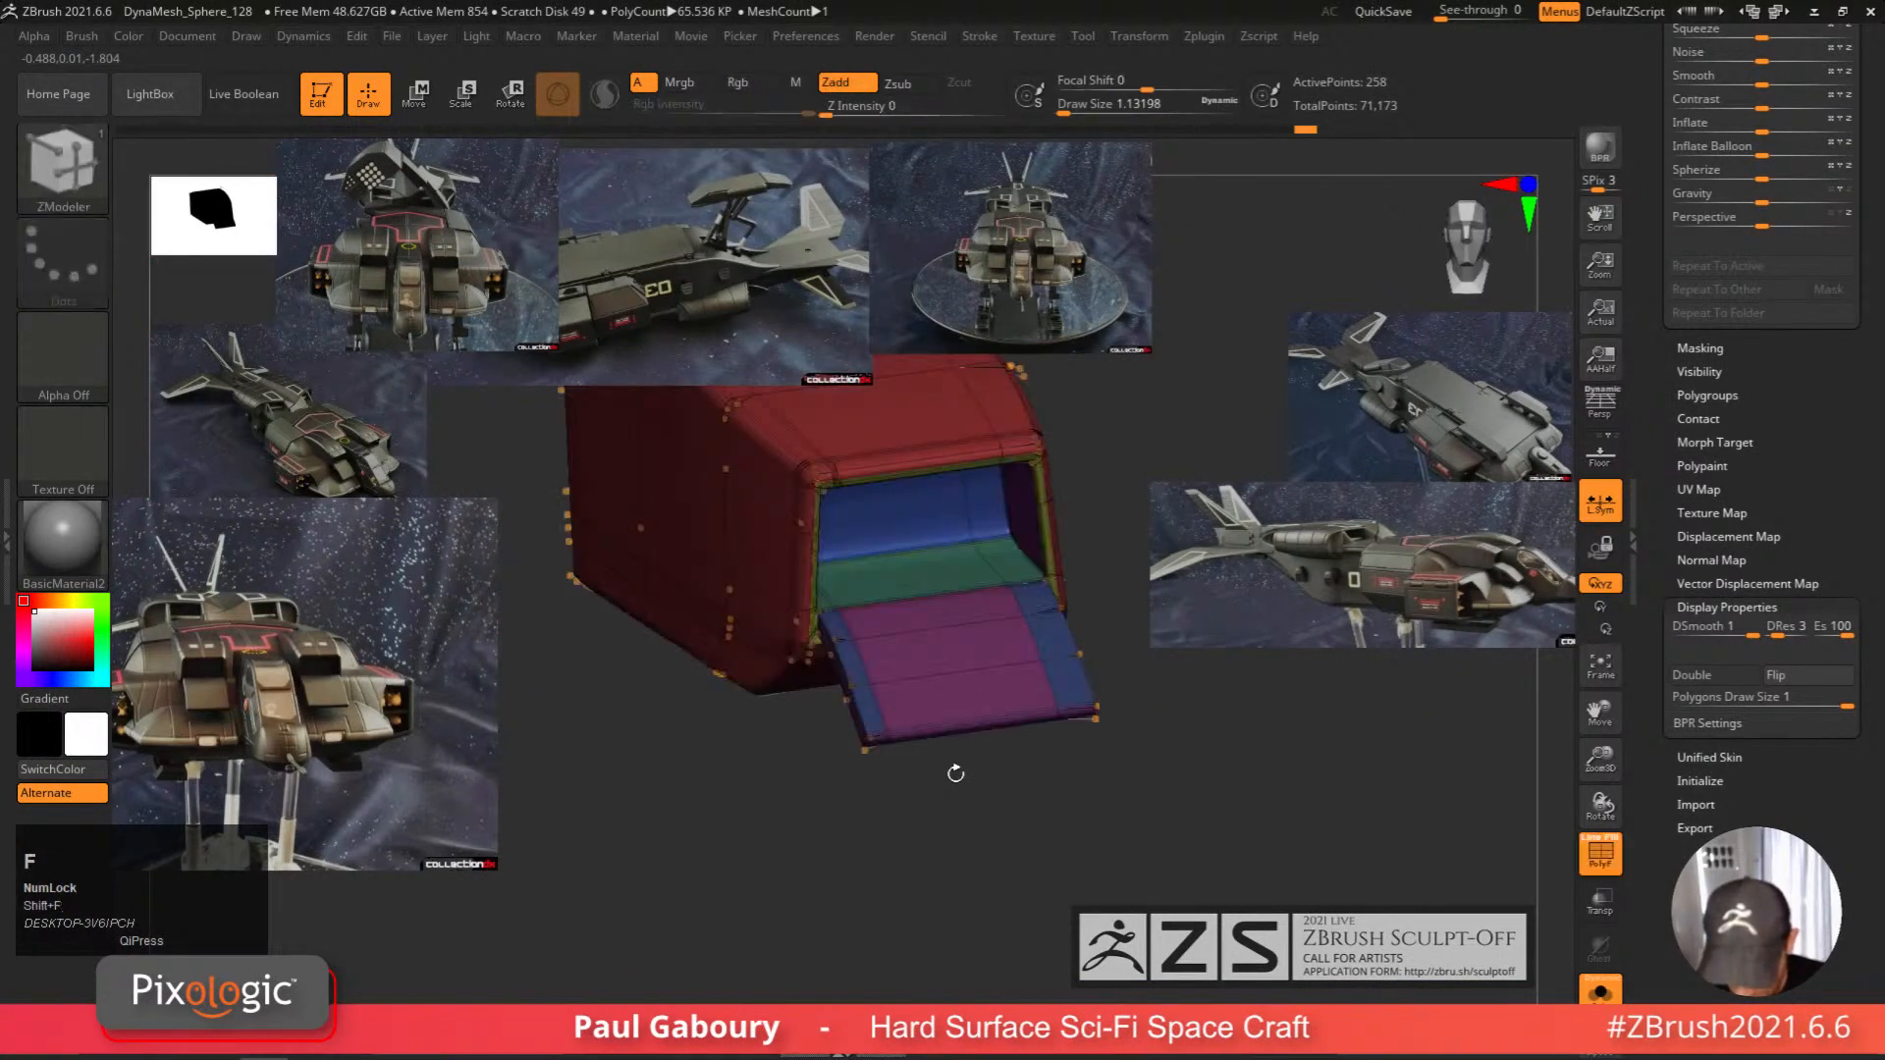
Slide the ramp's crosswise edge loops along its length with Slide EdgeLoop Complete to refine the curve.
mouse_move(952, 770)
right_mouse_down("ctrl")
mouse_move(1077, 769)
mouse_move(1040, 800)
right_mouse_up("ctrl")
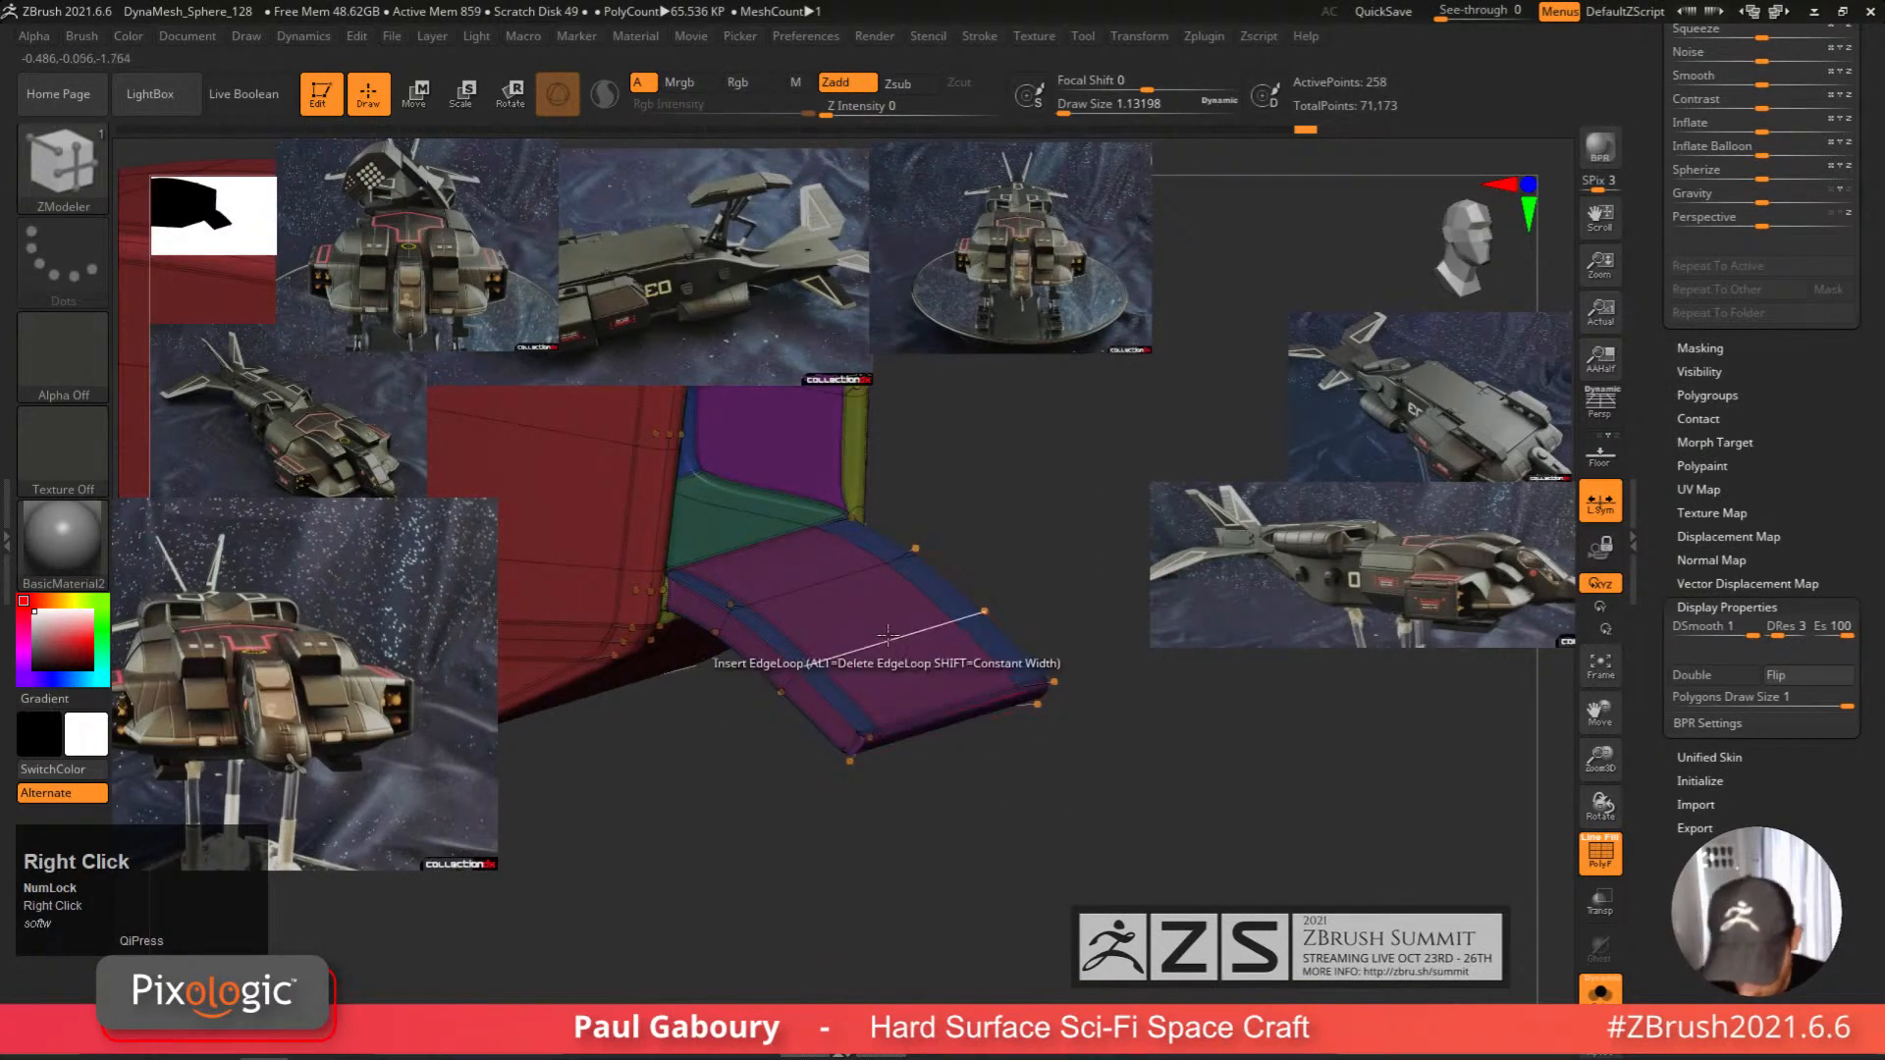
key("space")
left_click(1027, 473)
right_click_drag(913, 702, 900, 669)
left_click_drag(786, 677, 807, 689)
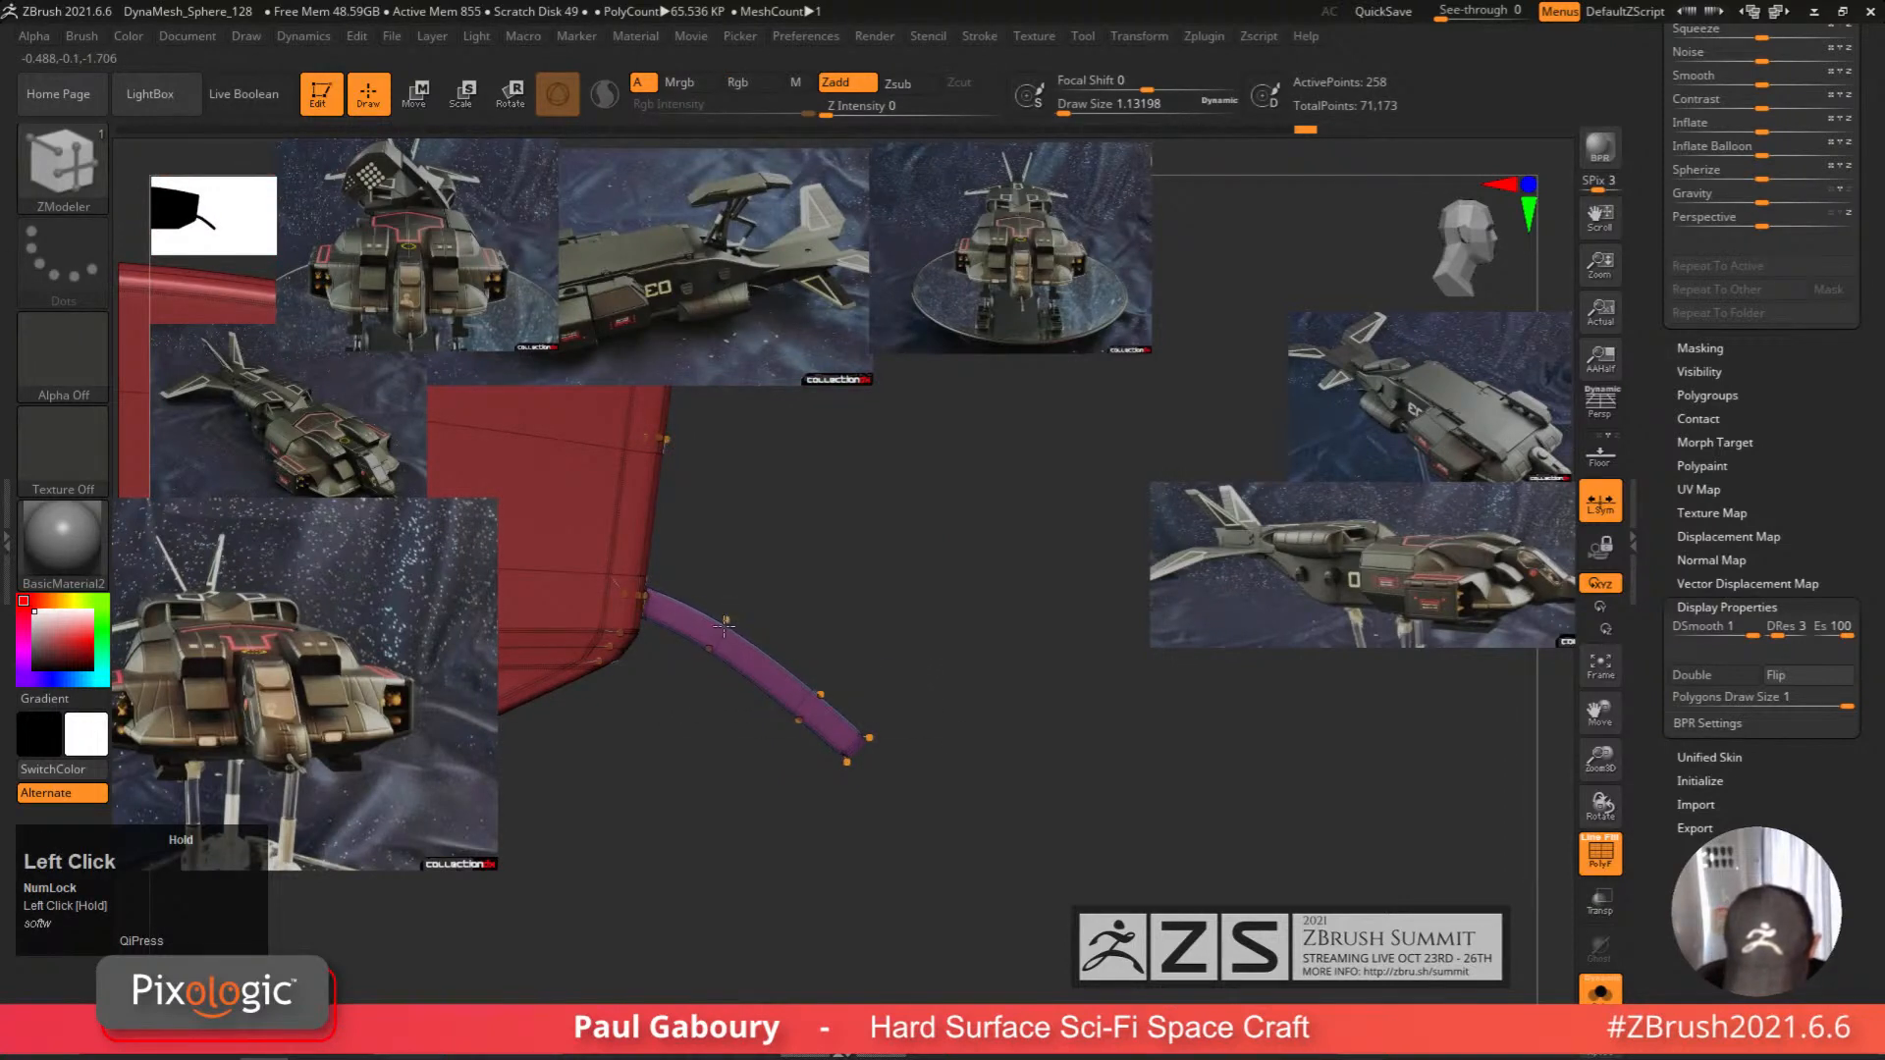
left_click_drag(810, 701, 803, 696)
Insert an edge loop lengthwise through the center of the box and ramp in front view.
right_click_drag(934, 747, 807, 834)
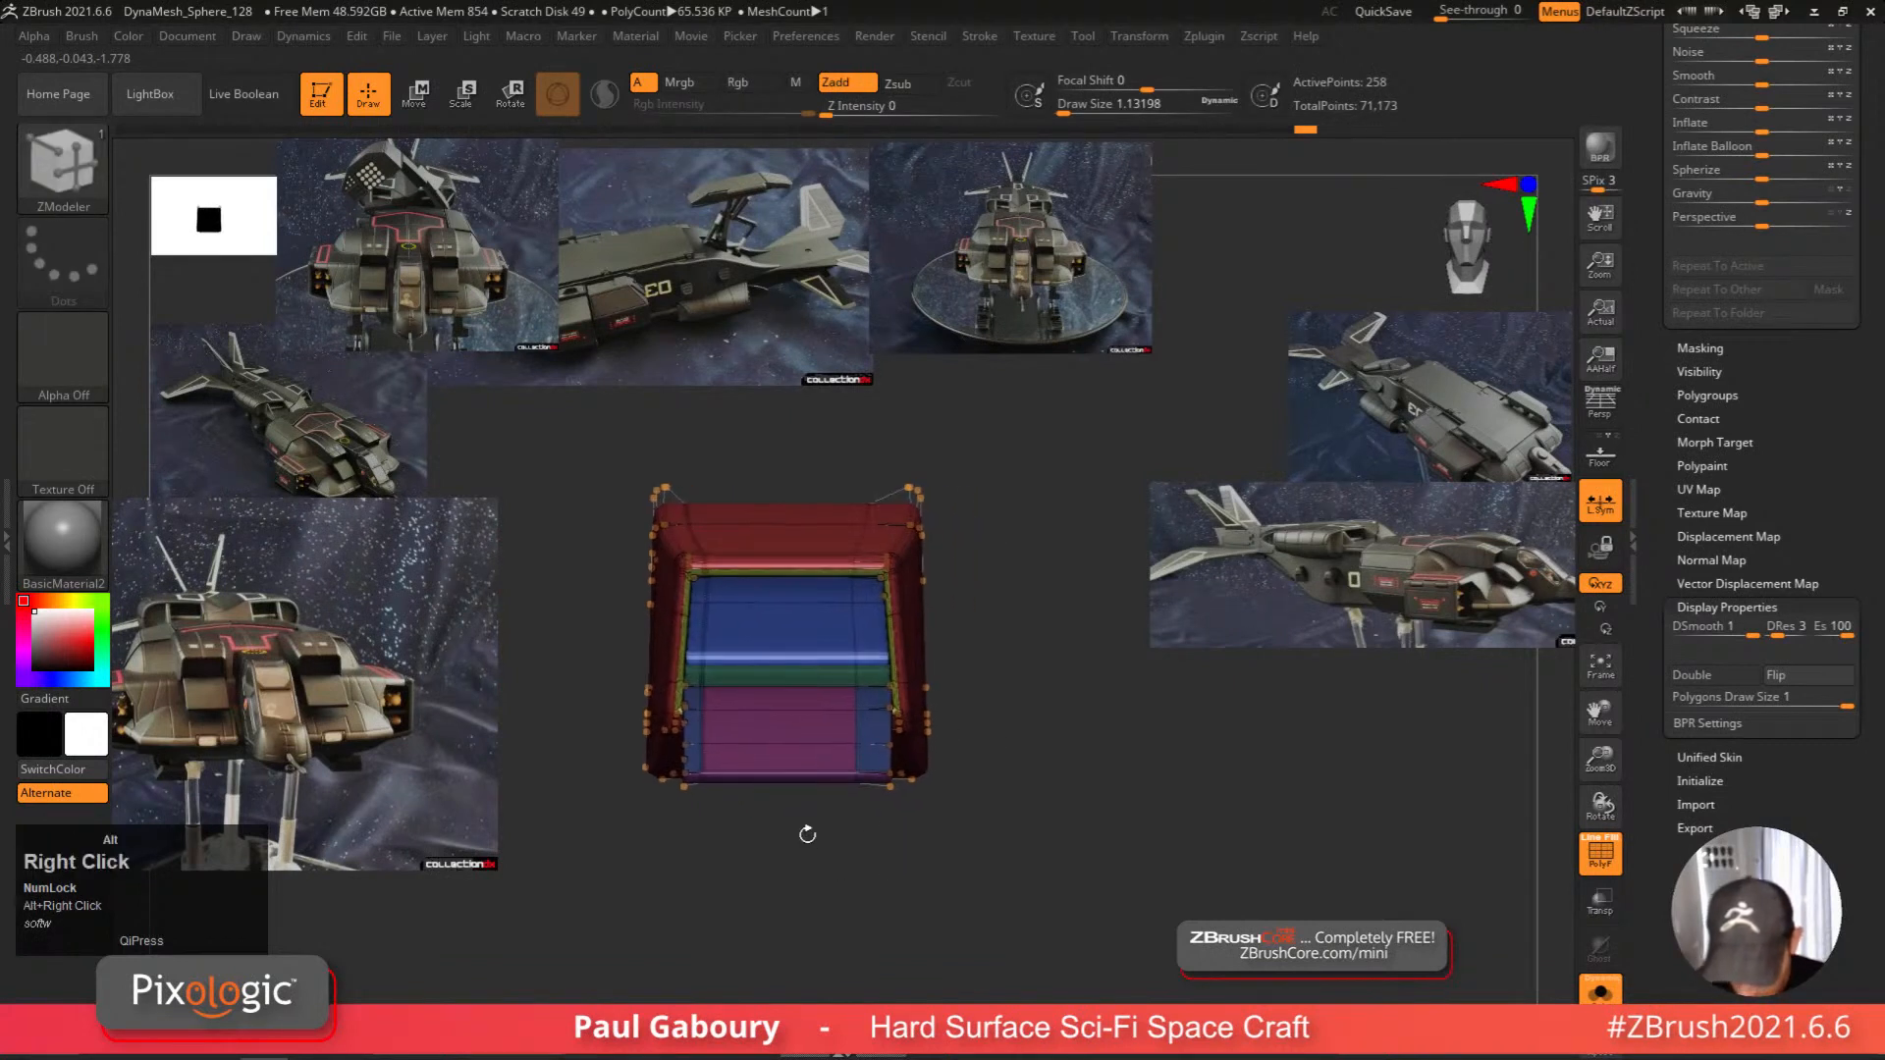
key("ctrl")
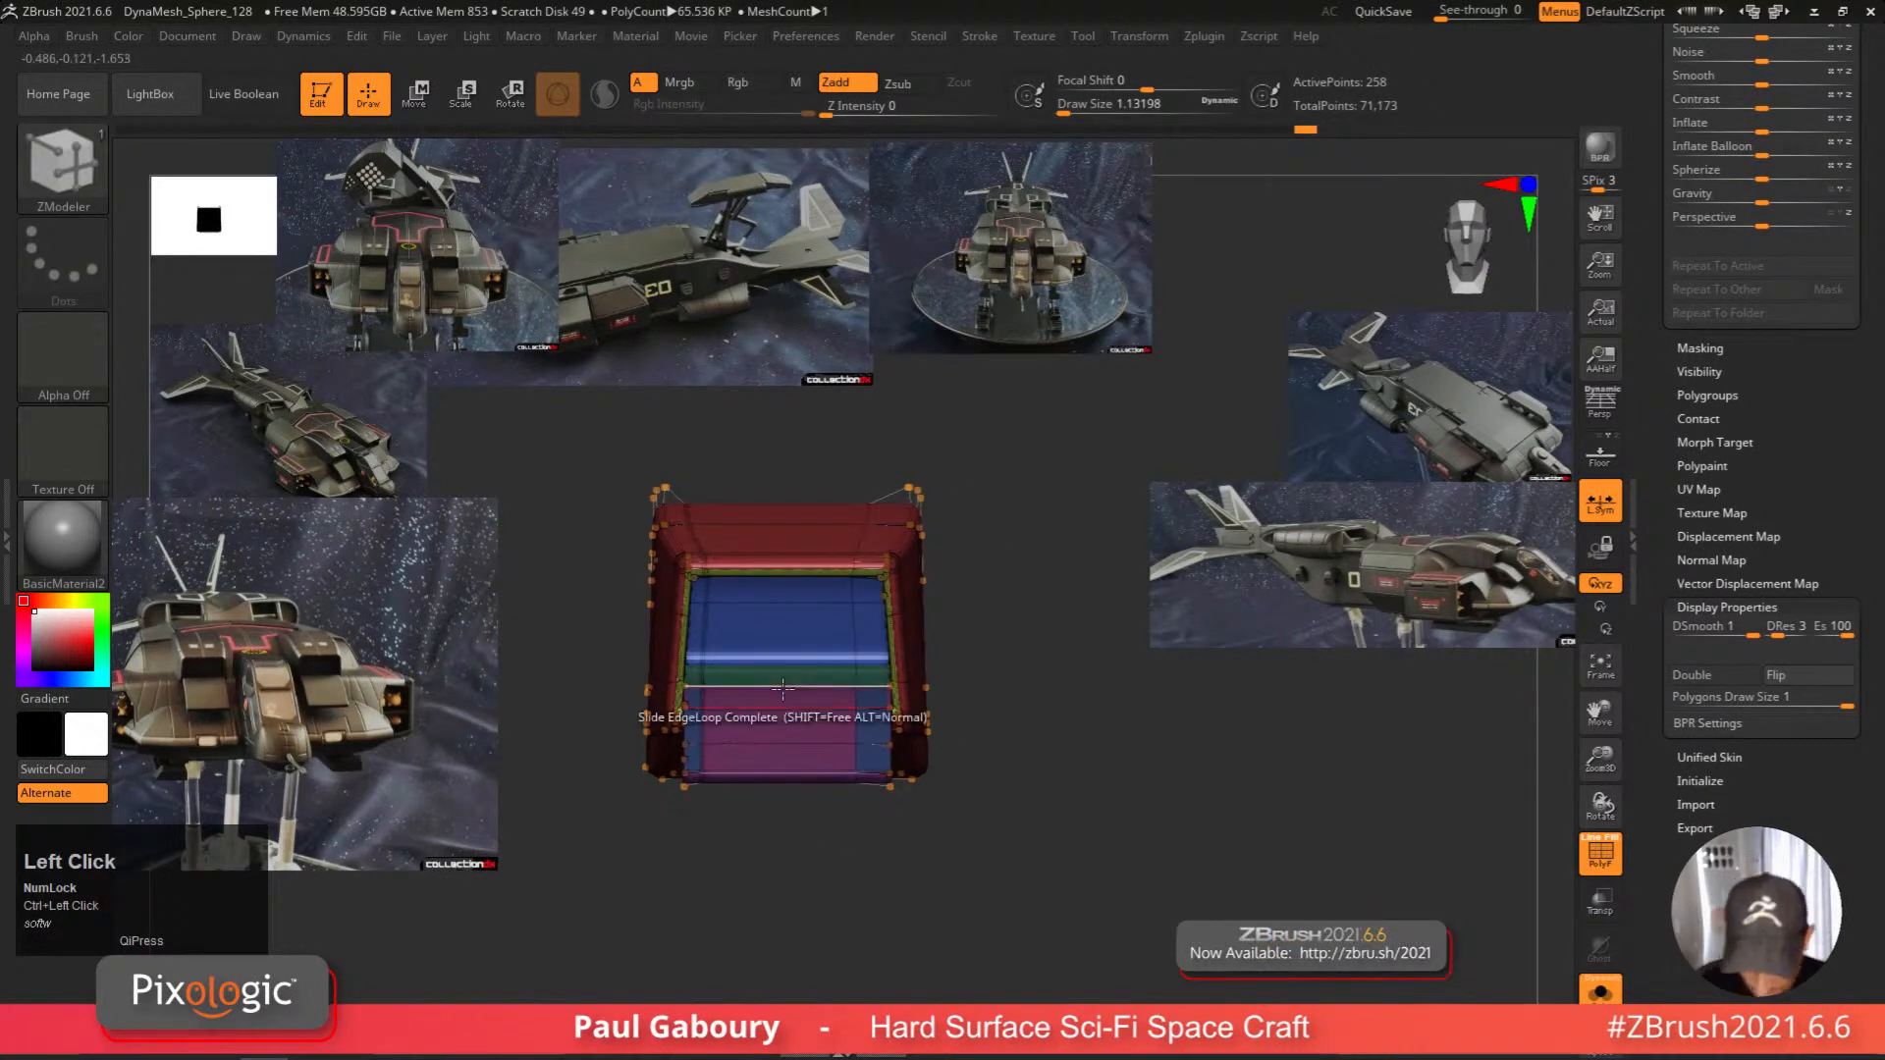
key("space")
key("space")
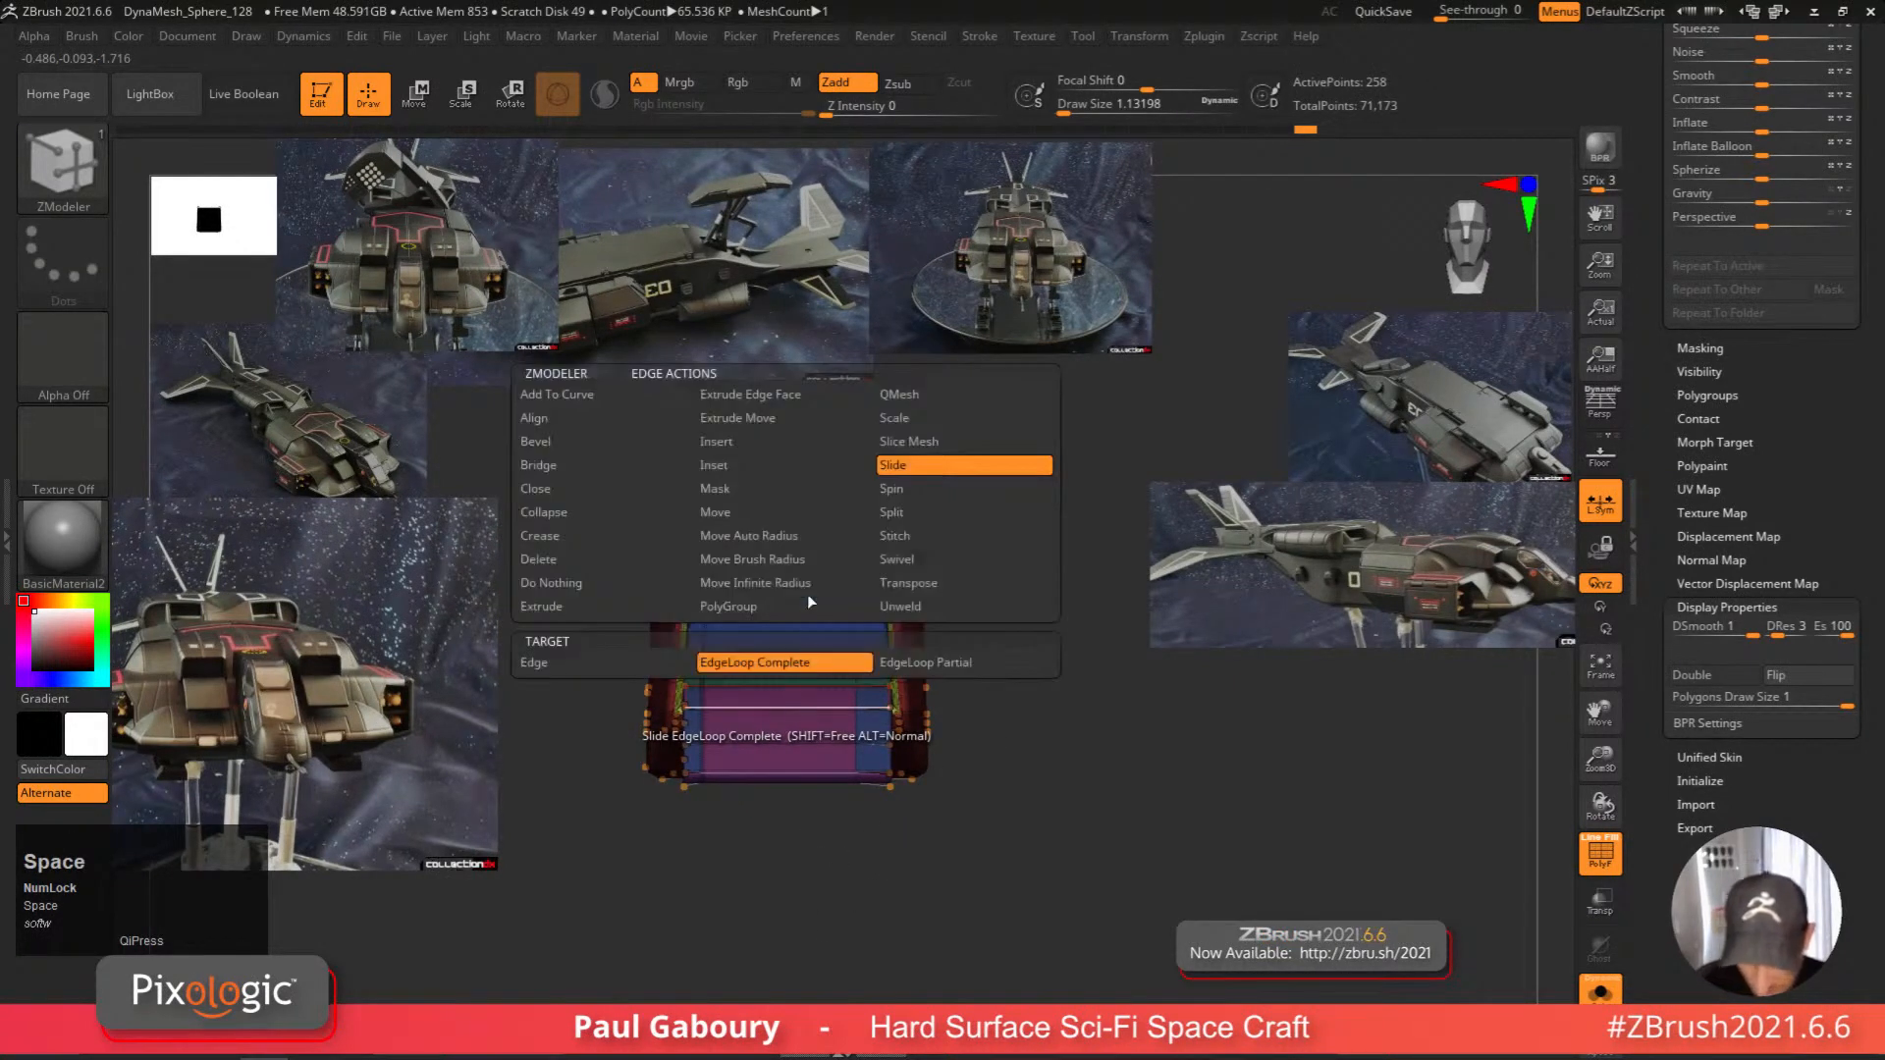
left_click(666, 664)
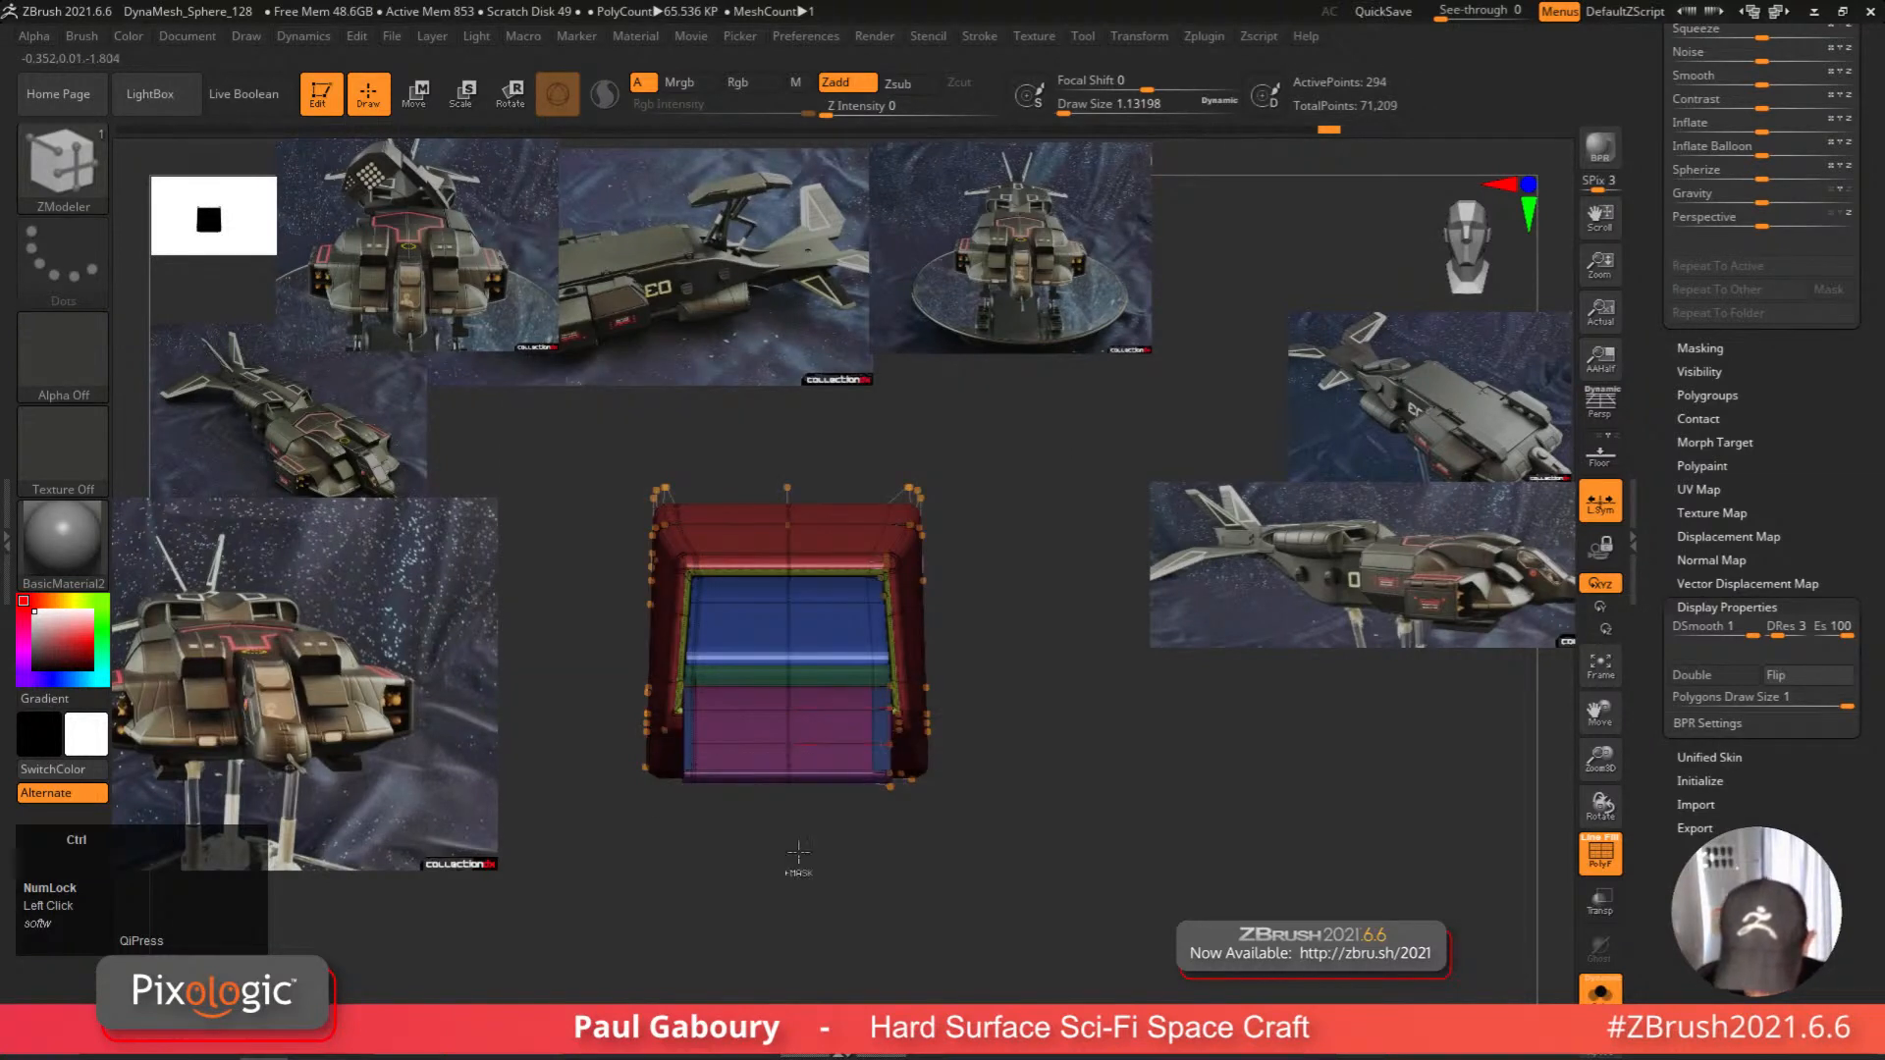
Set edge insertion to Single EdgeLoop and add lengthwise edge loops on both sides of the box and ramp's center loop.
right_click_drag(798, 852, 820, 867)
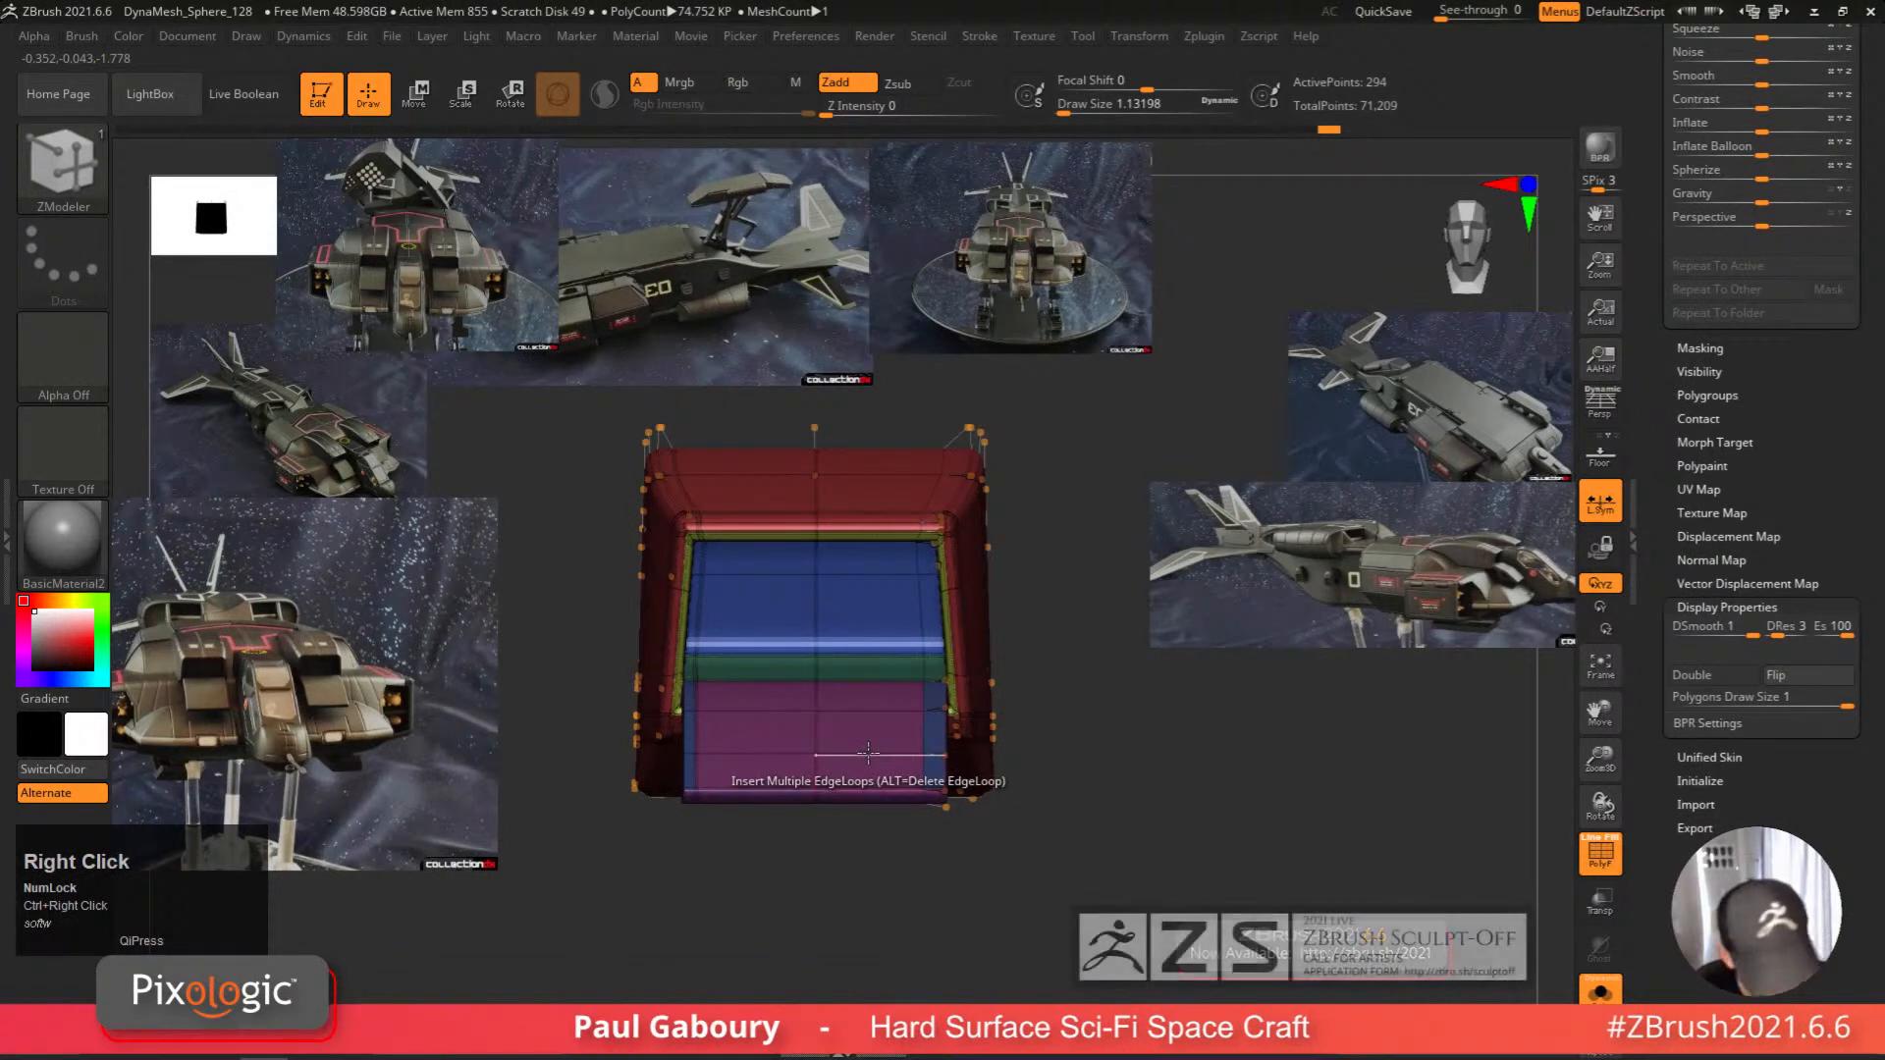
key("space")
left_click(819, 660)
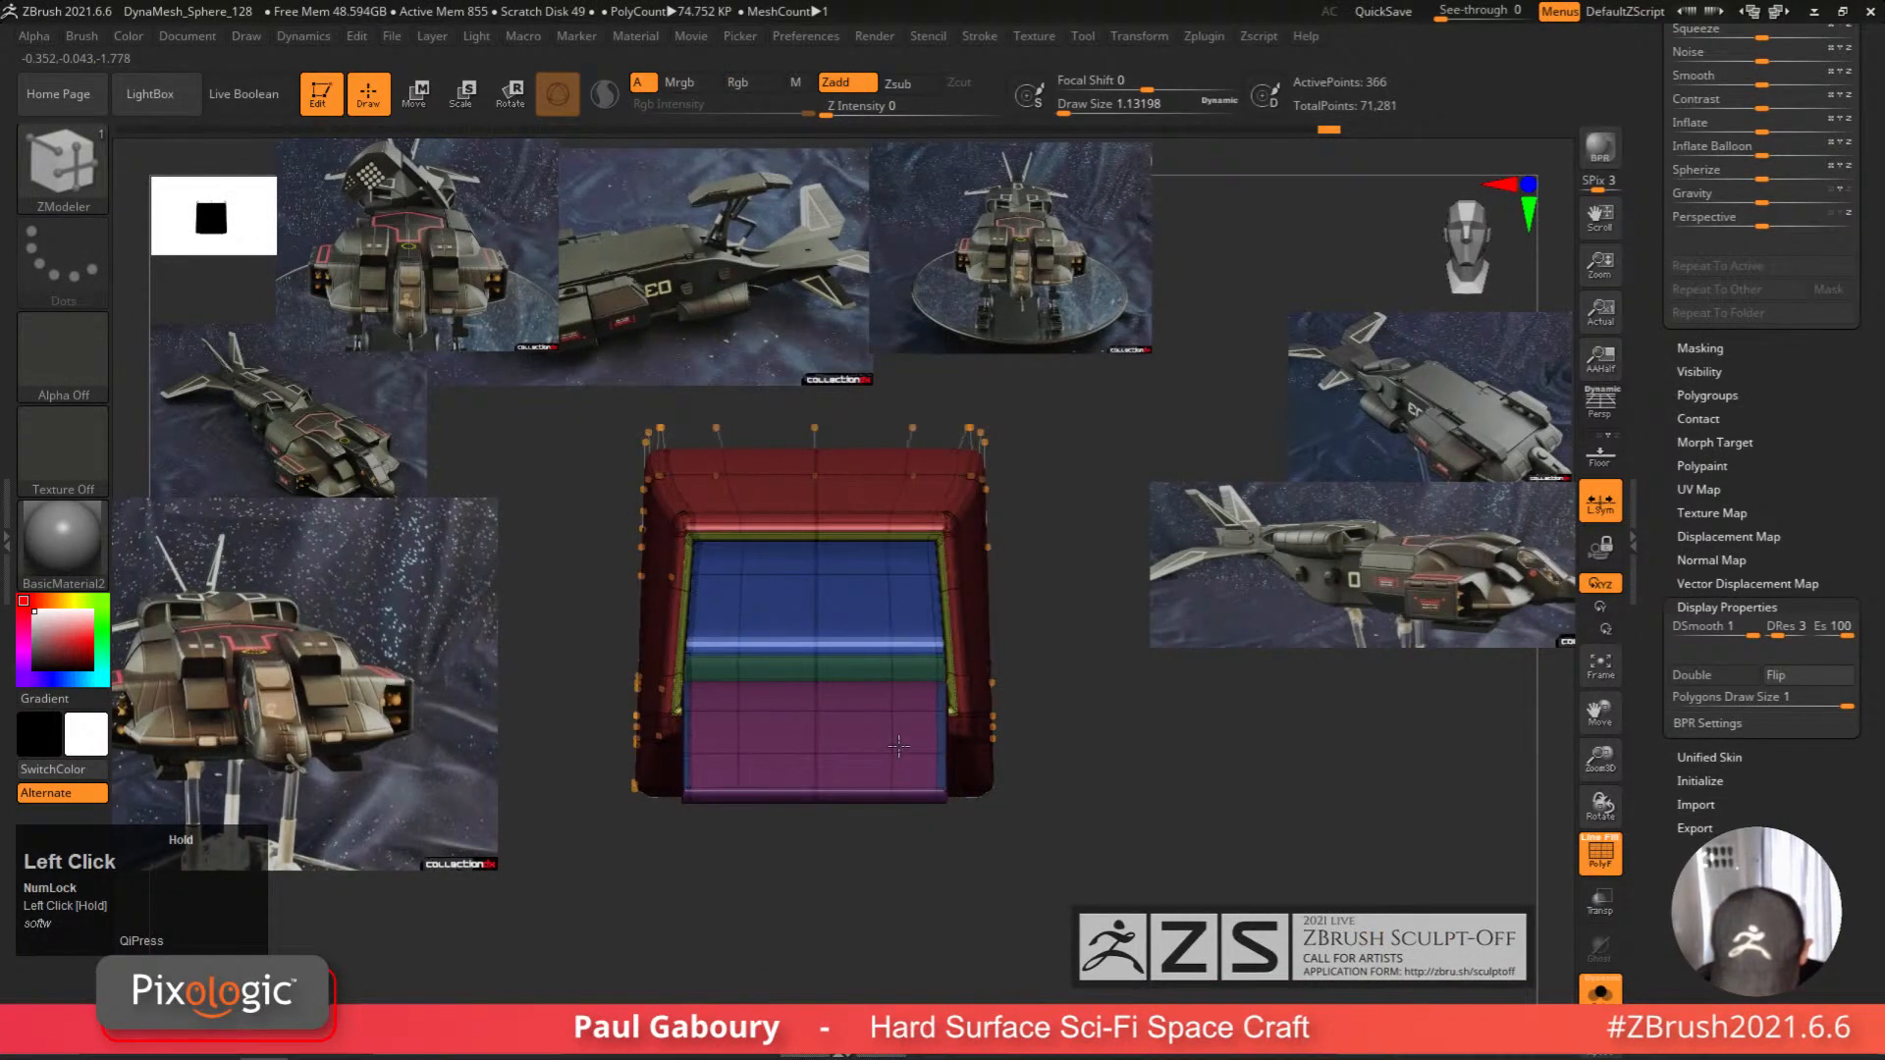
Insert an edge loop across the ramp near its front end, checking the smoothed shape without polyframe.
key("shift+f")
right_click_drag(921, 864, 981, 870)
key("shift+f")
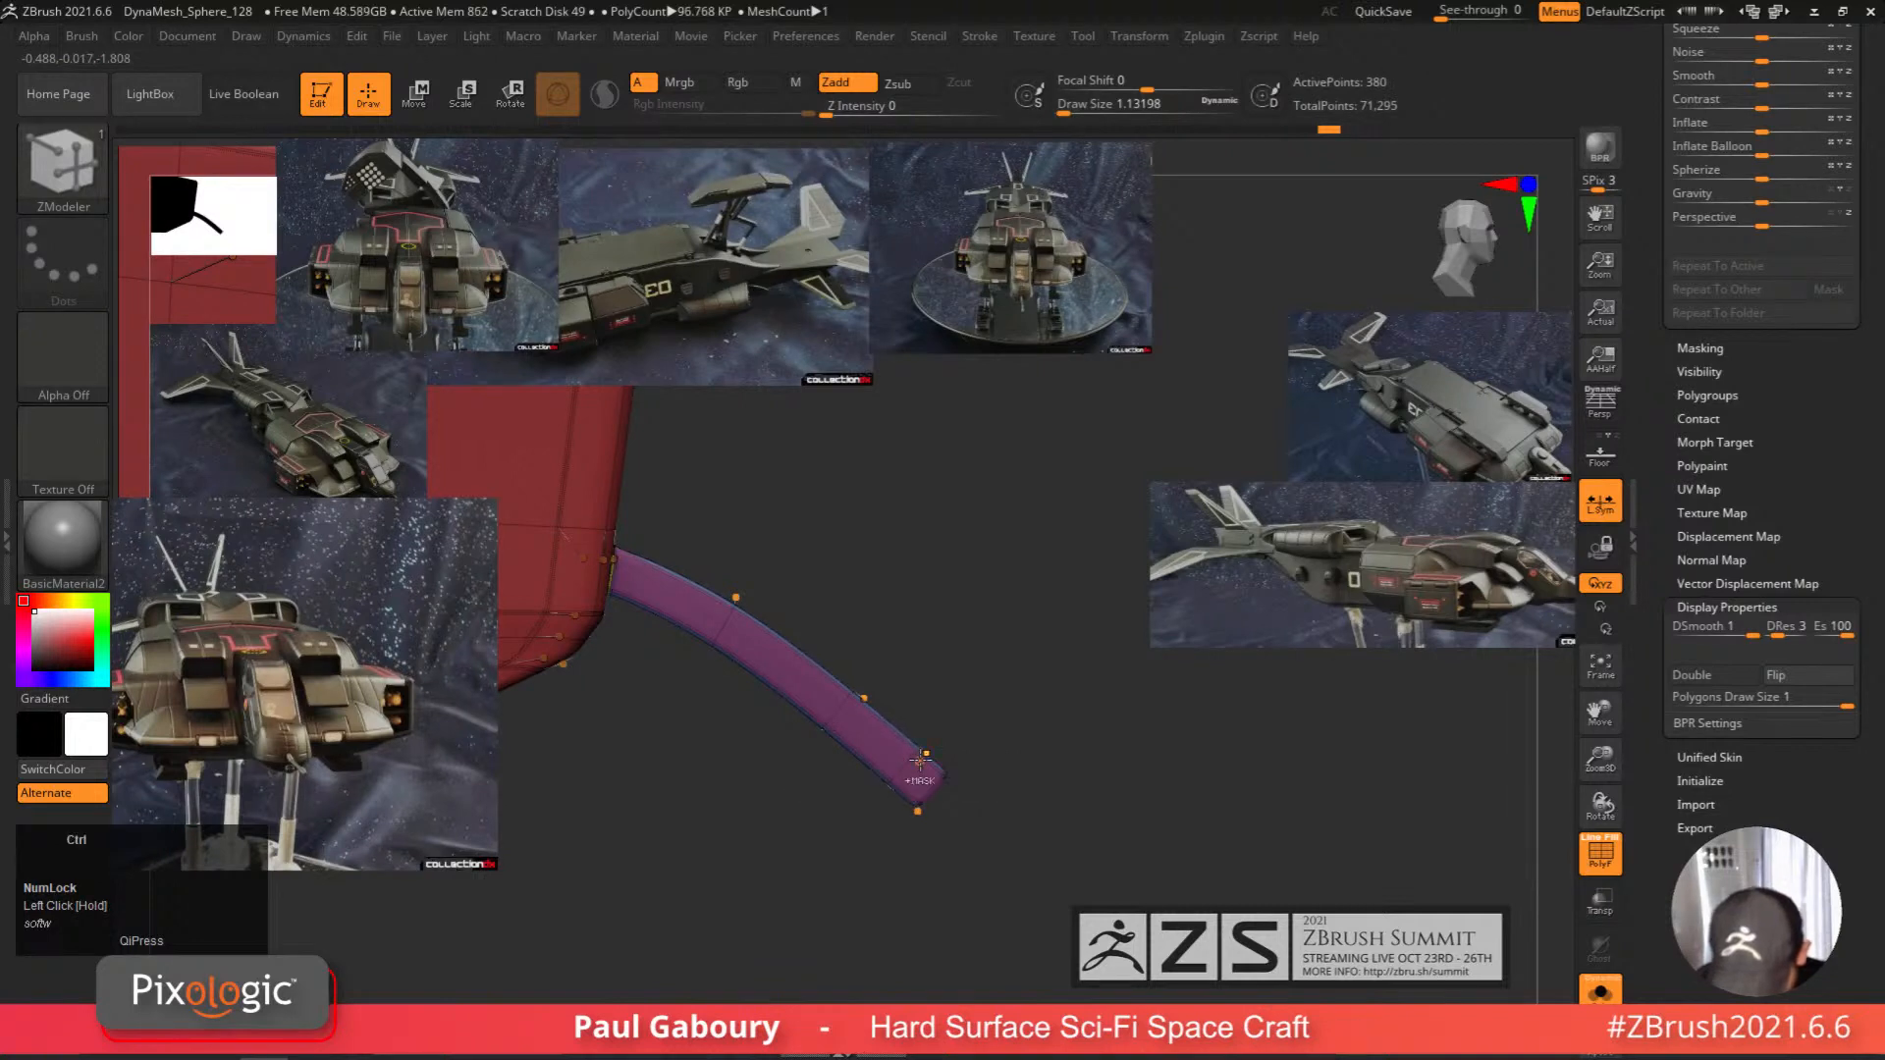
key("shift+f")
mouse_move(1010, 845)
right_mouse_down()
mouse_move(908, 820)
mouse_move(921, 841)
mouse_move(889, 824)
mouse_move(820, 854)
mouse_move(938, 820)
right_mouse_up()
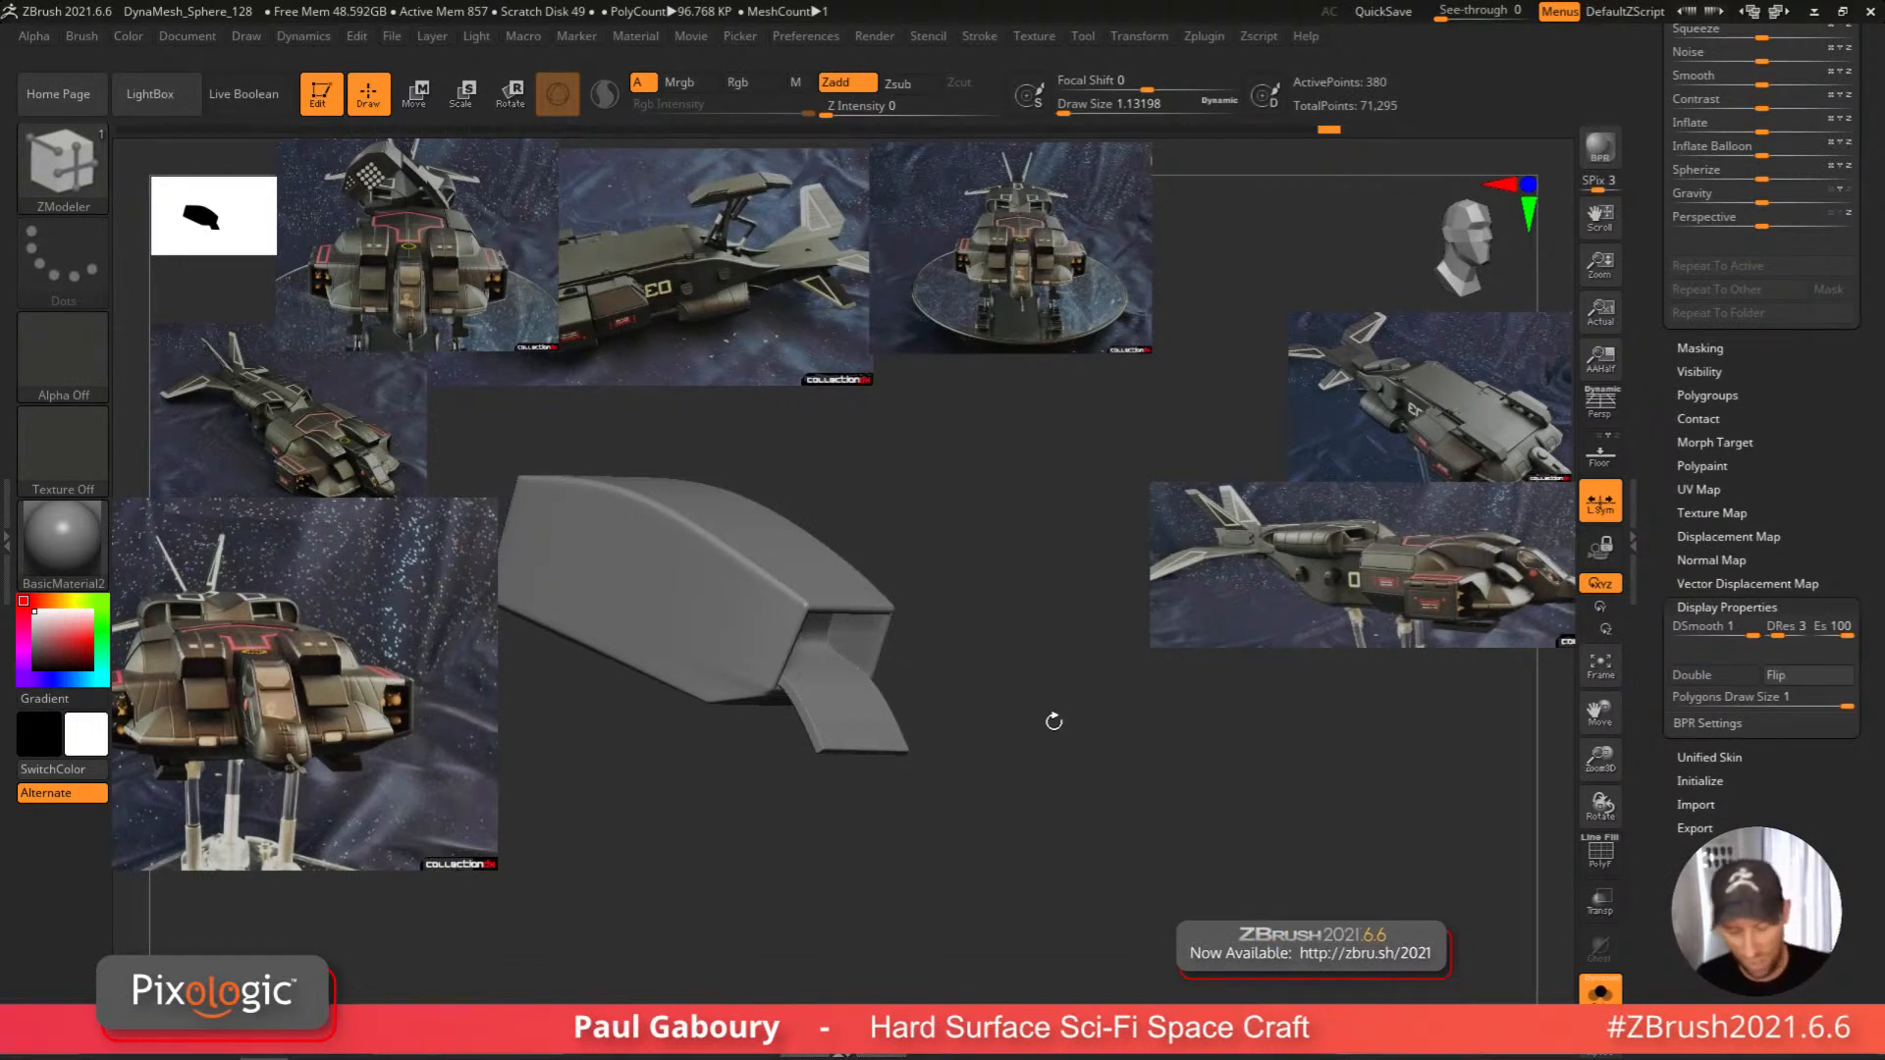
mouse_move(1053, 744)
right_mouse_down()
mouse_move(1018, 757)
mouse_move(1043, 754)
right_mouse_up()
right_click_drag(887, 663, 942, 743, "ctrl")
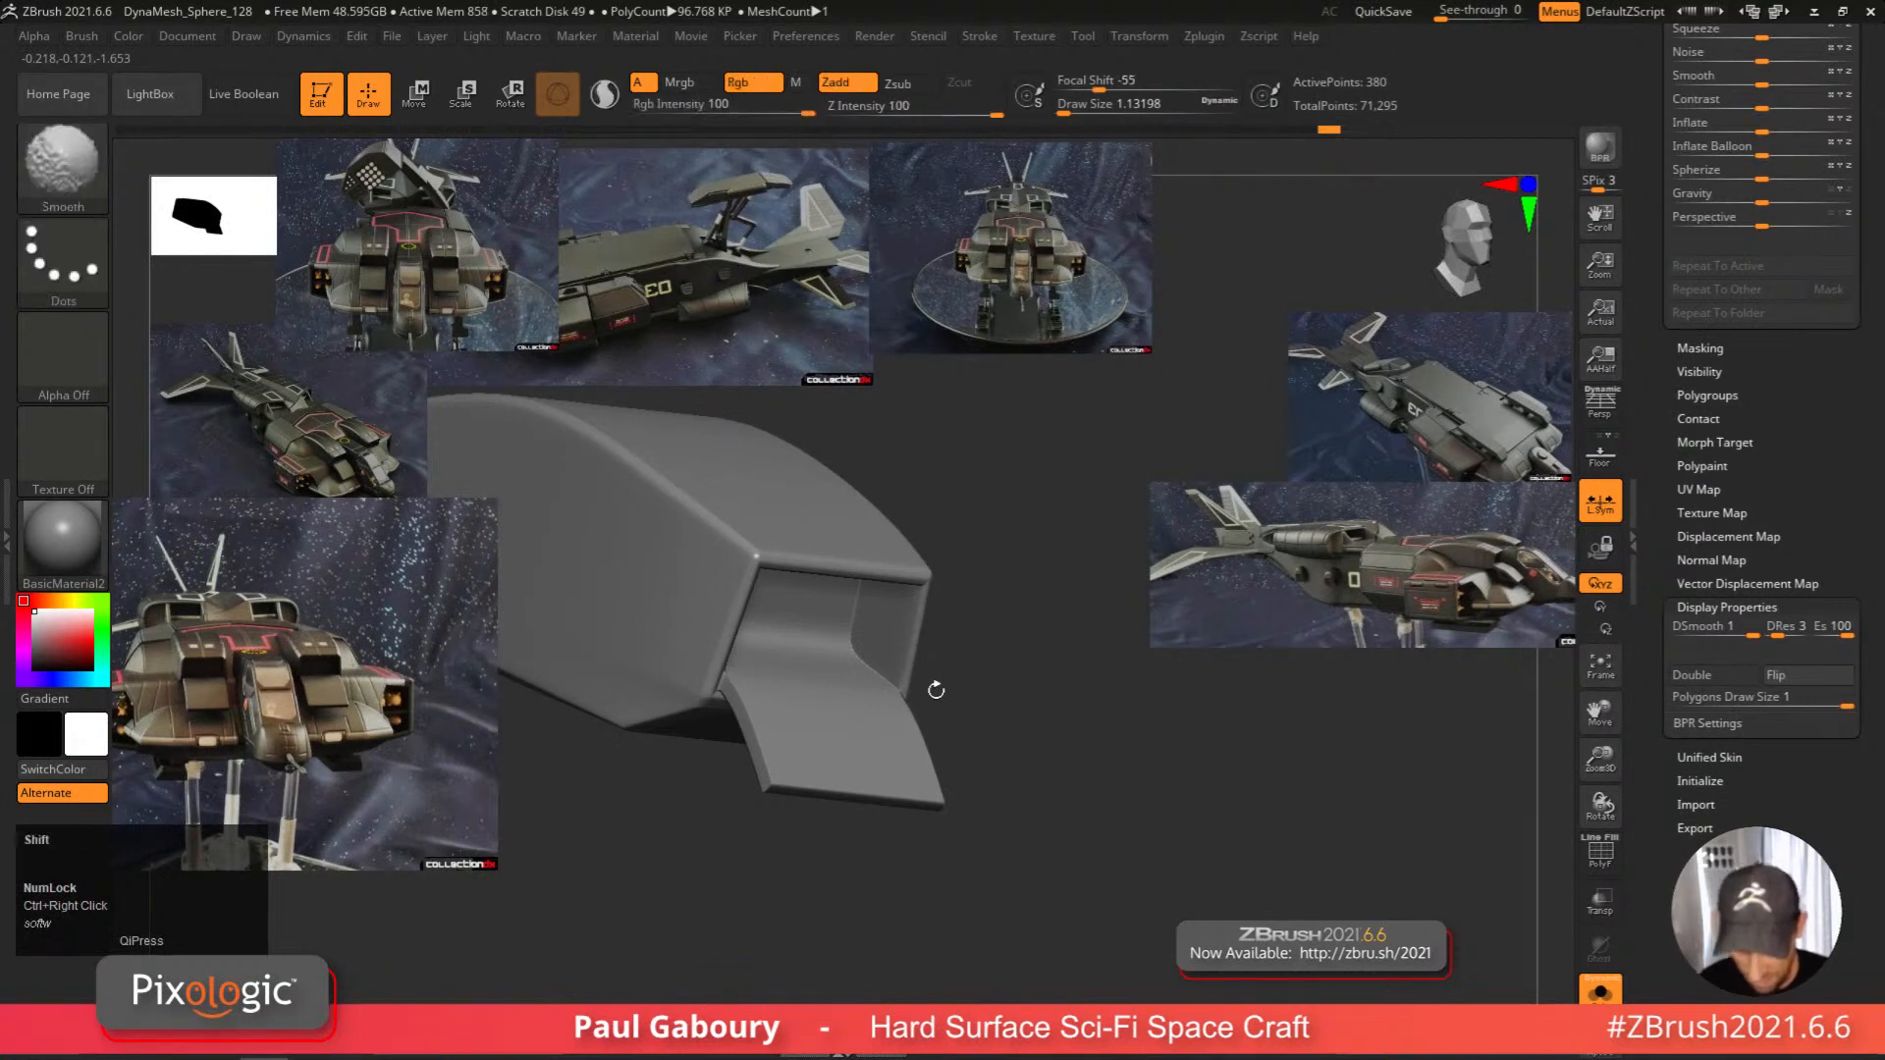
key("shift+f")
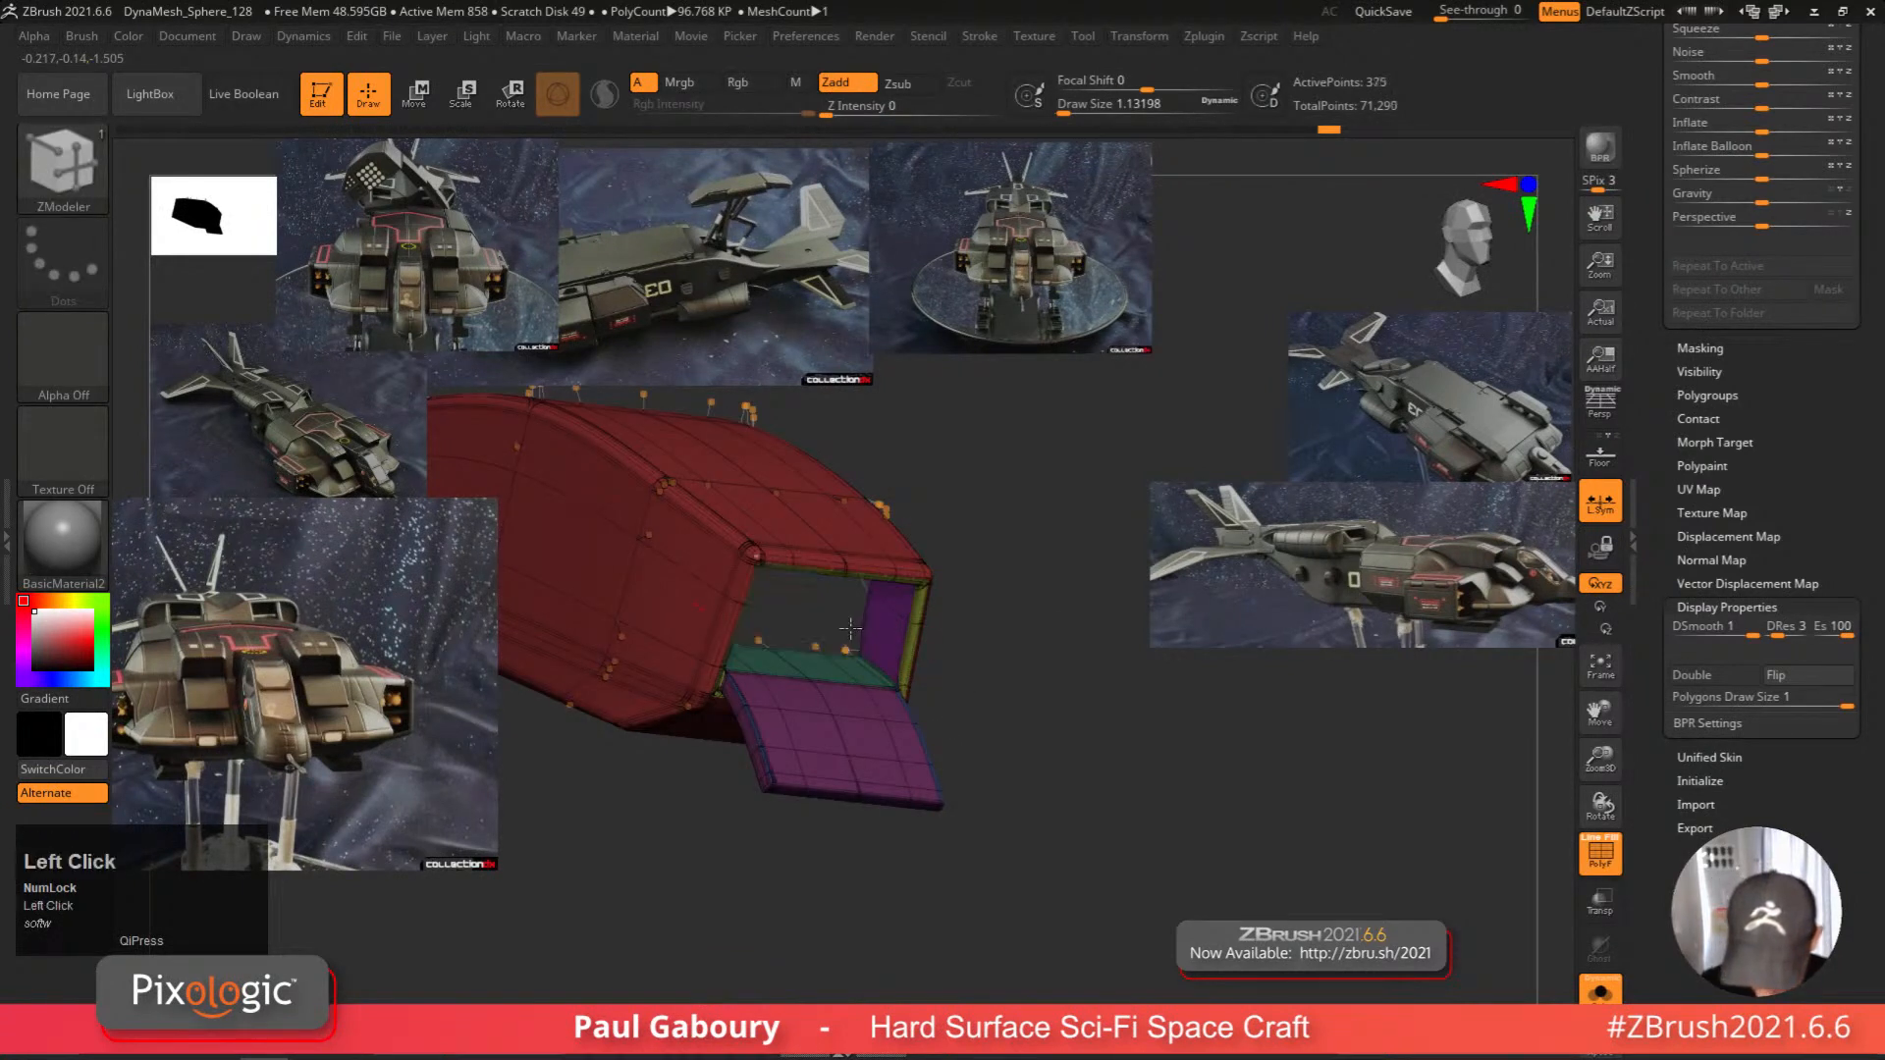
key("z")
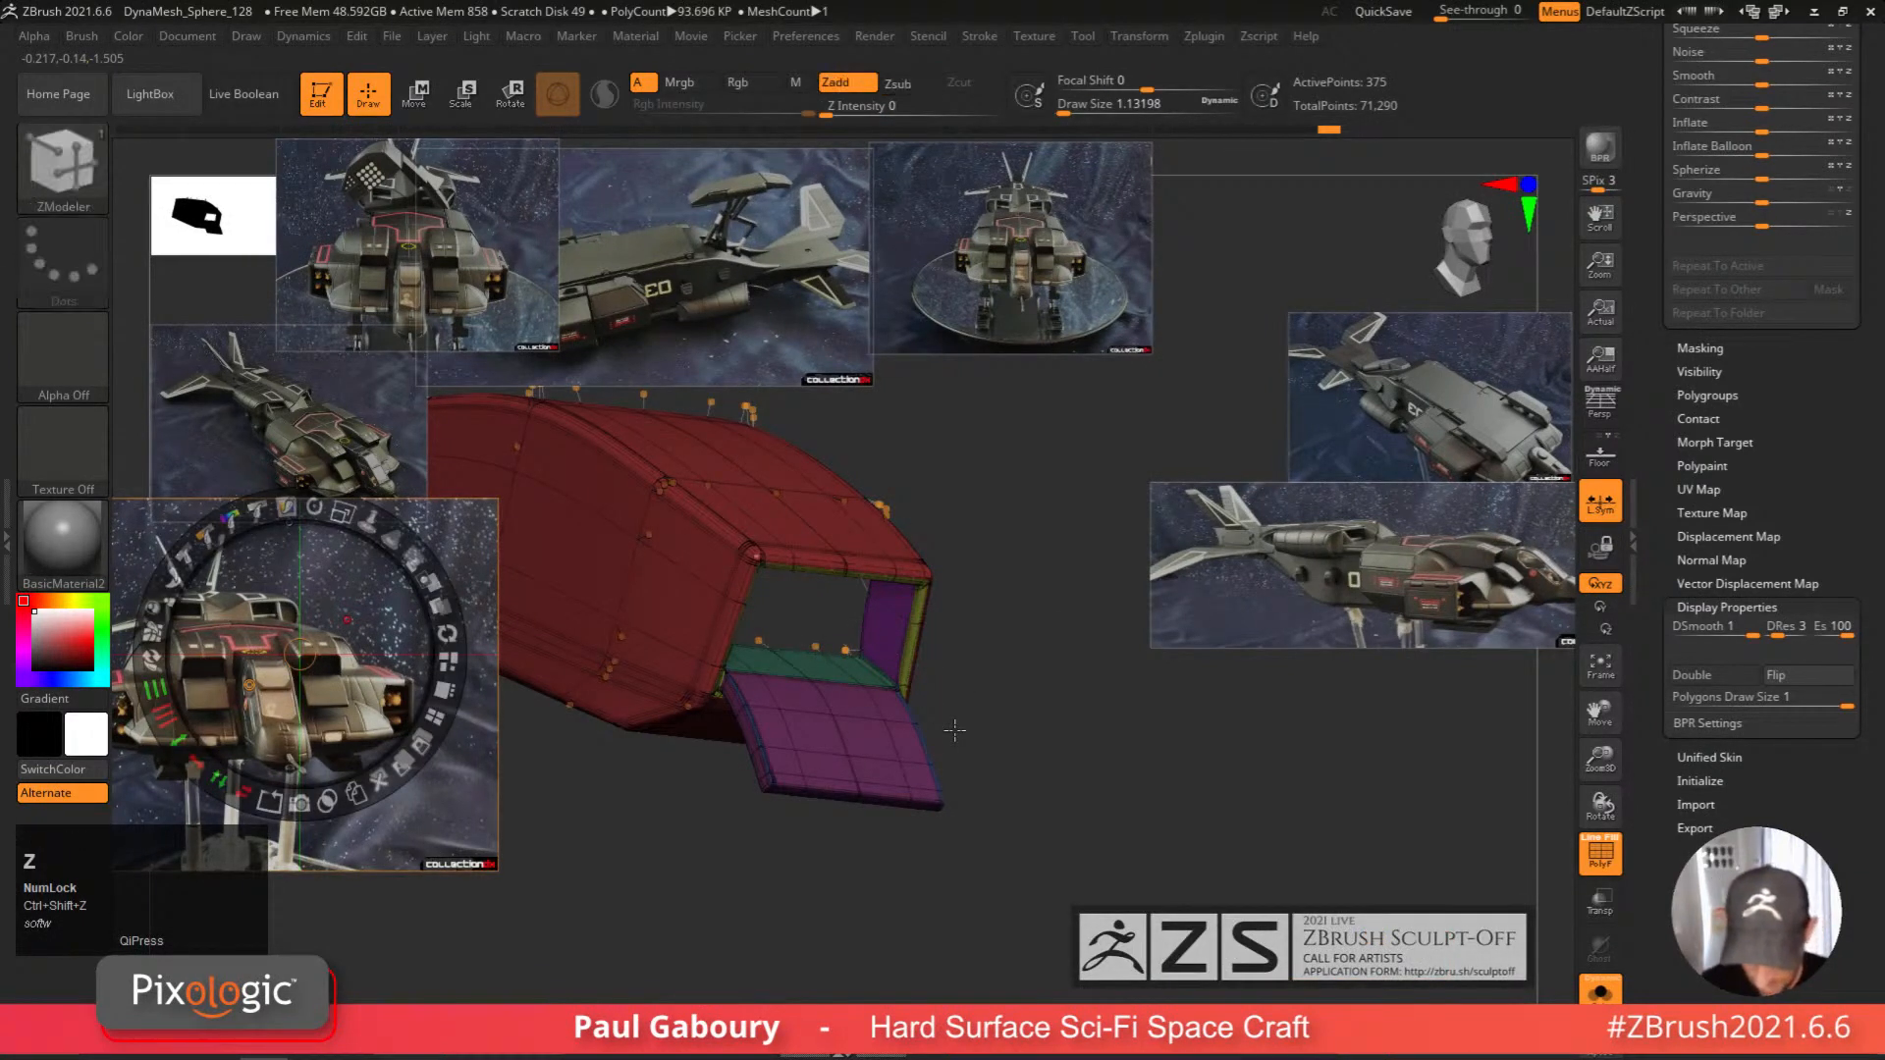
key("shift+z")
key("shift+z")
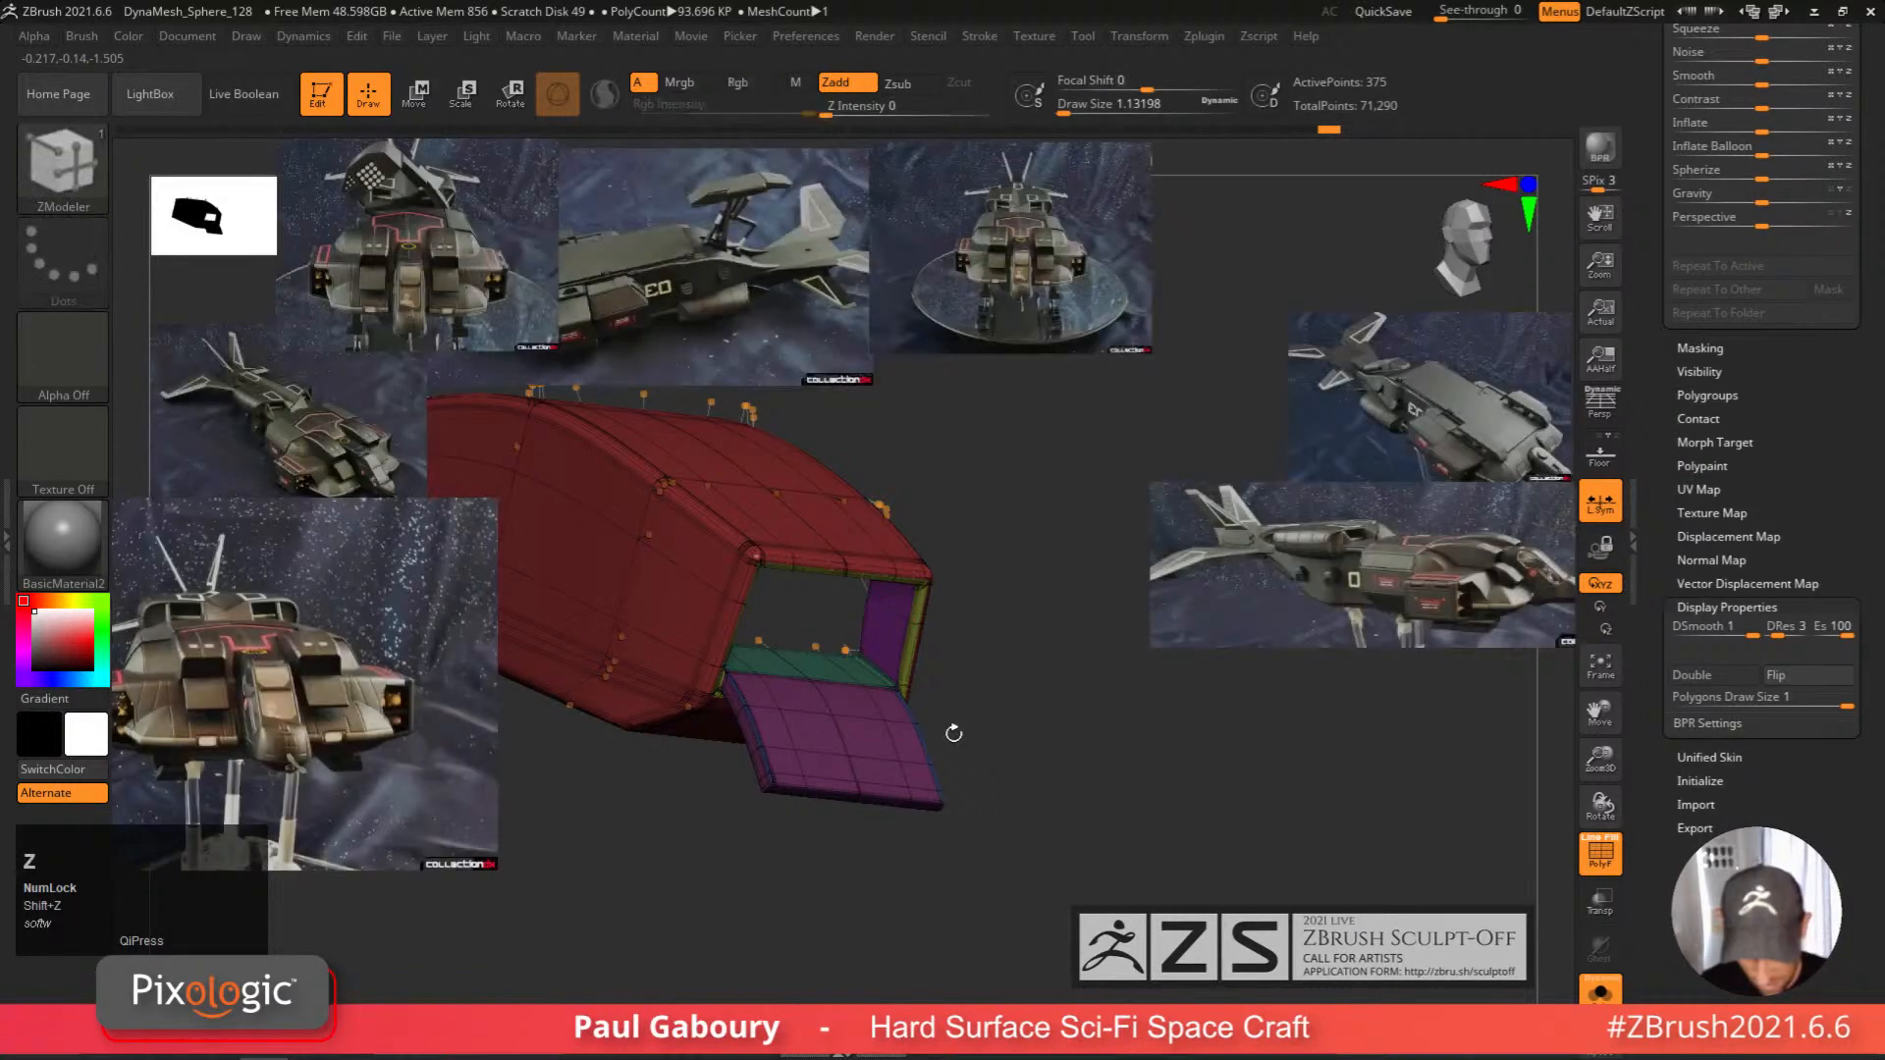
key("ctrl+z")
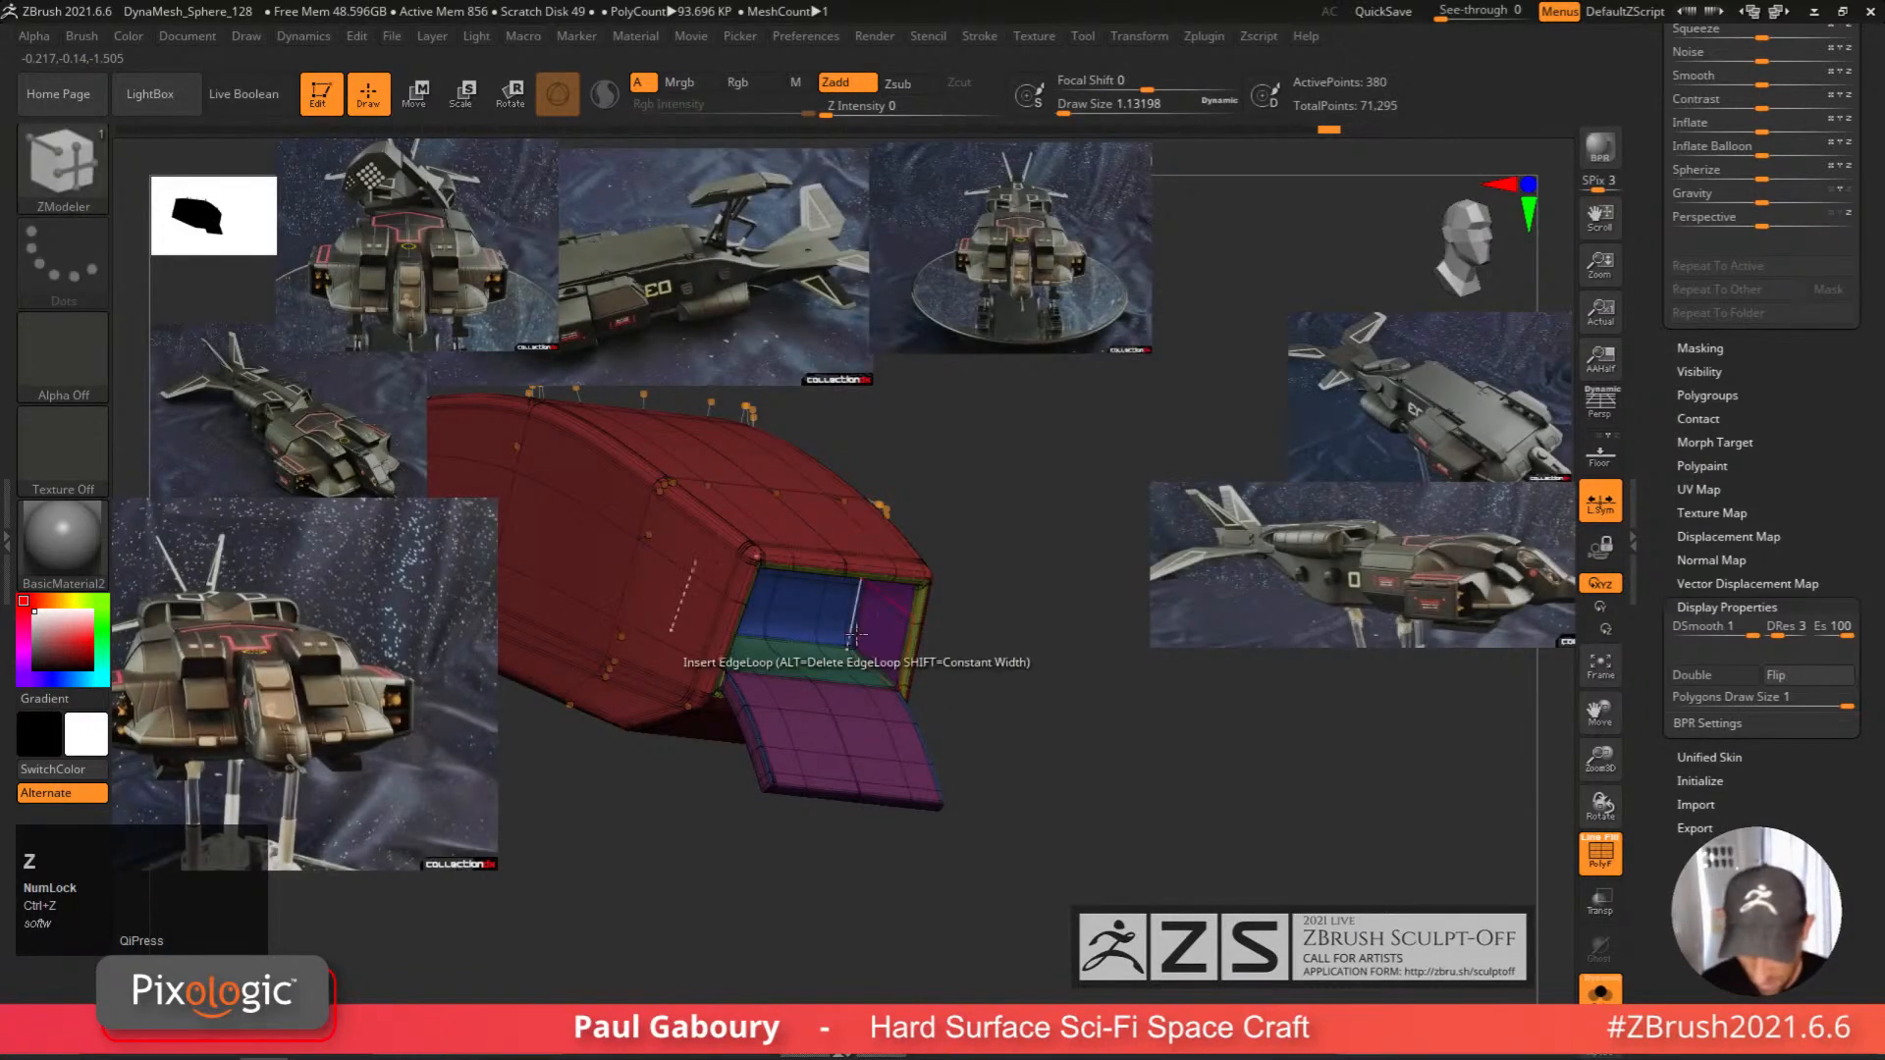
Try inserting extra edge loops through the opening's back wall and across the floor behind the ramp.
left_click(832, 618)
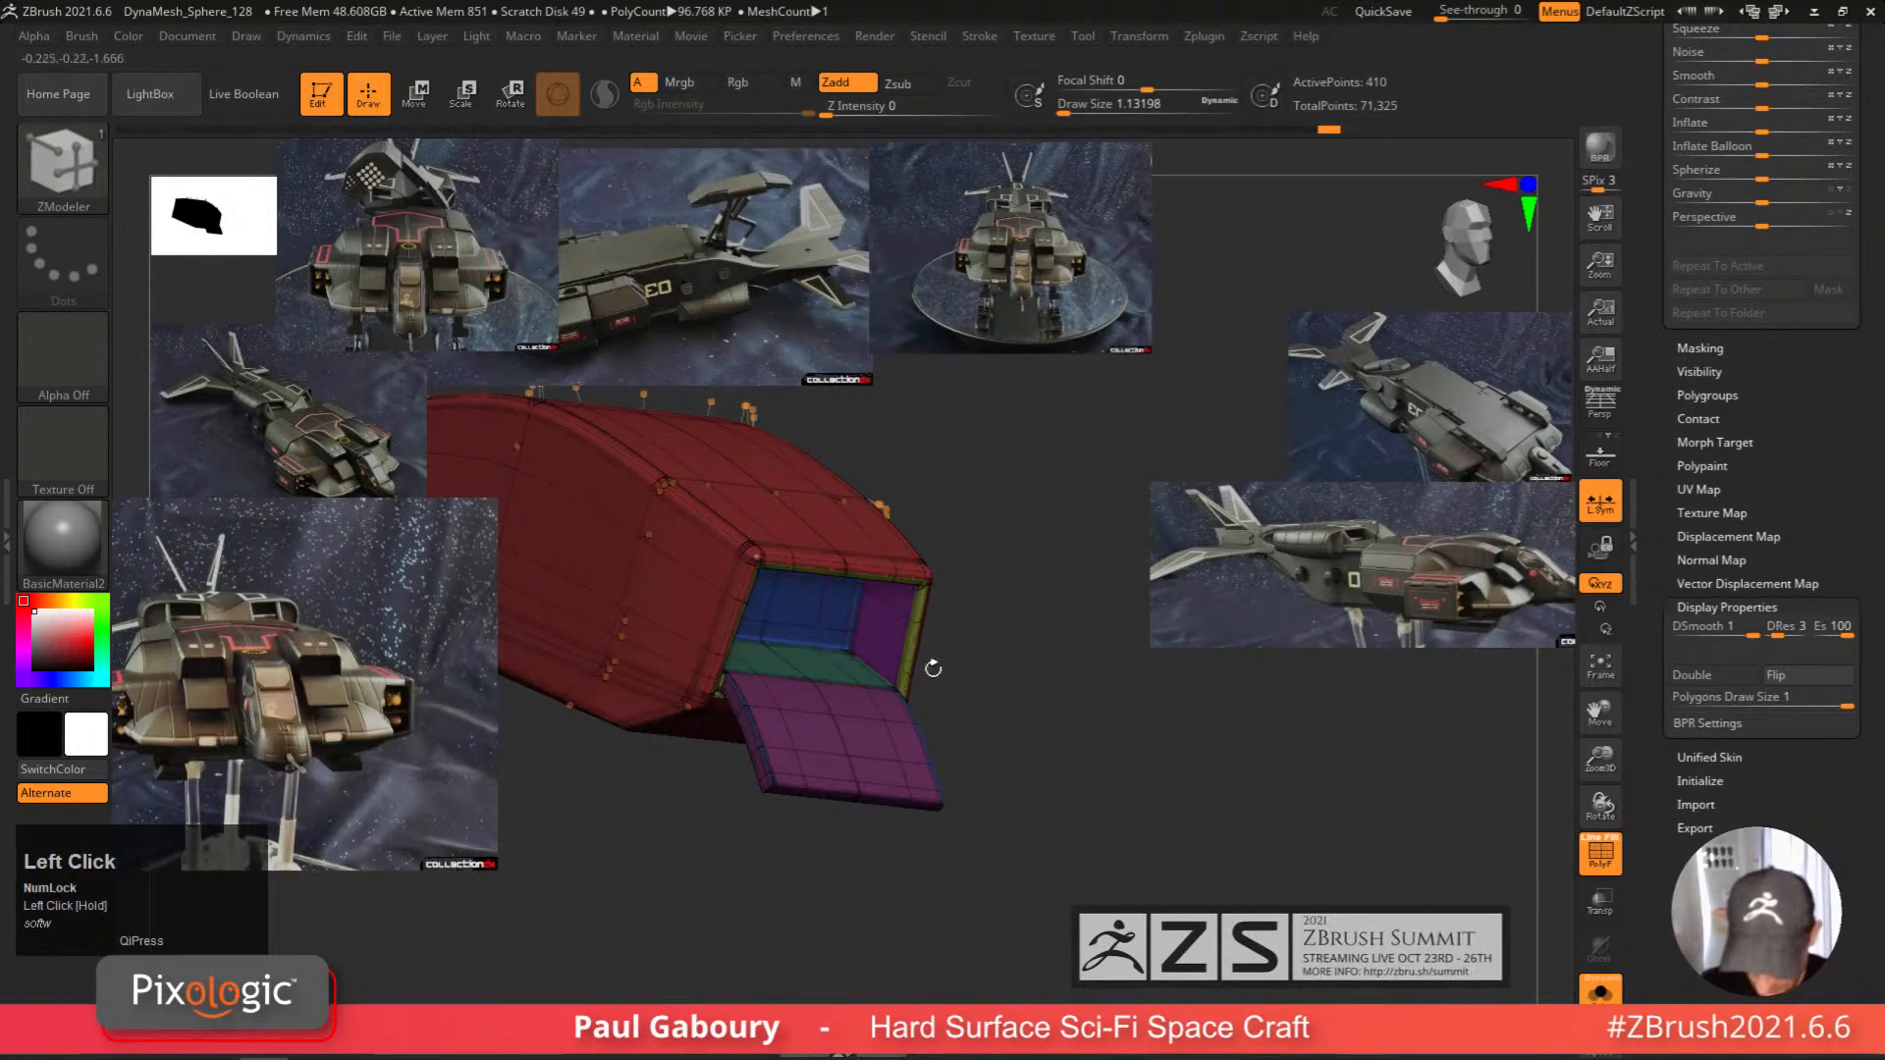
right_click_drag(933, 669, 964, 766)
key("shift+f")
right_click_drag(964, 766, 996, 852, "ctrl")
key("shift+f")
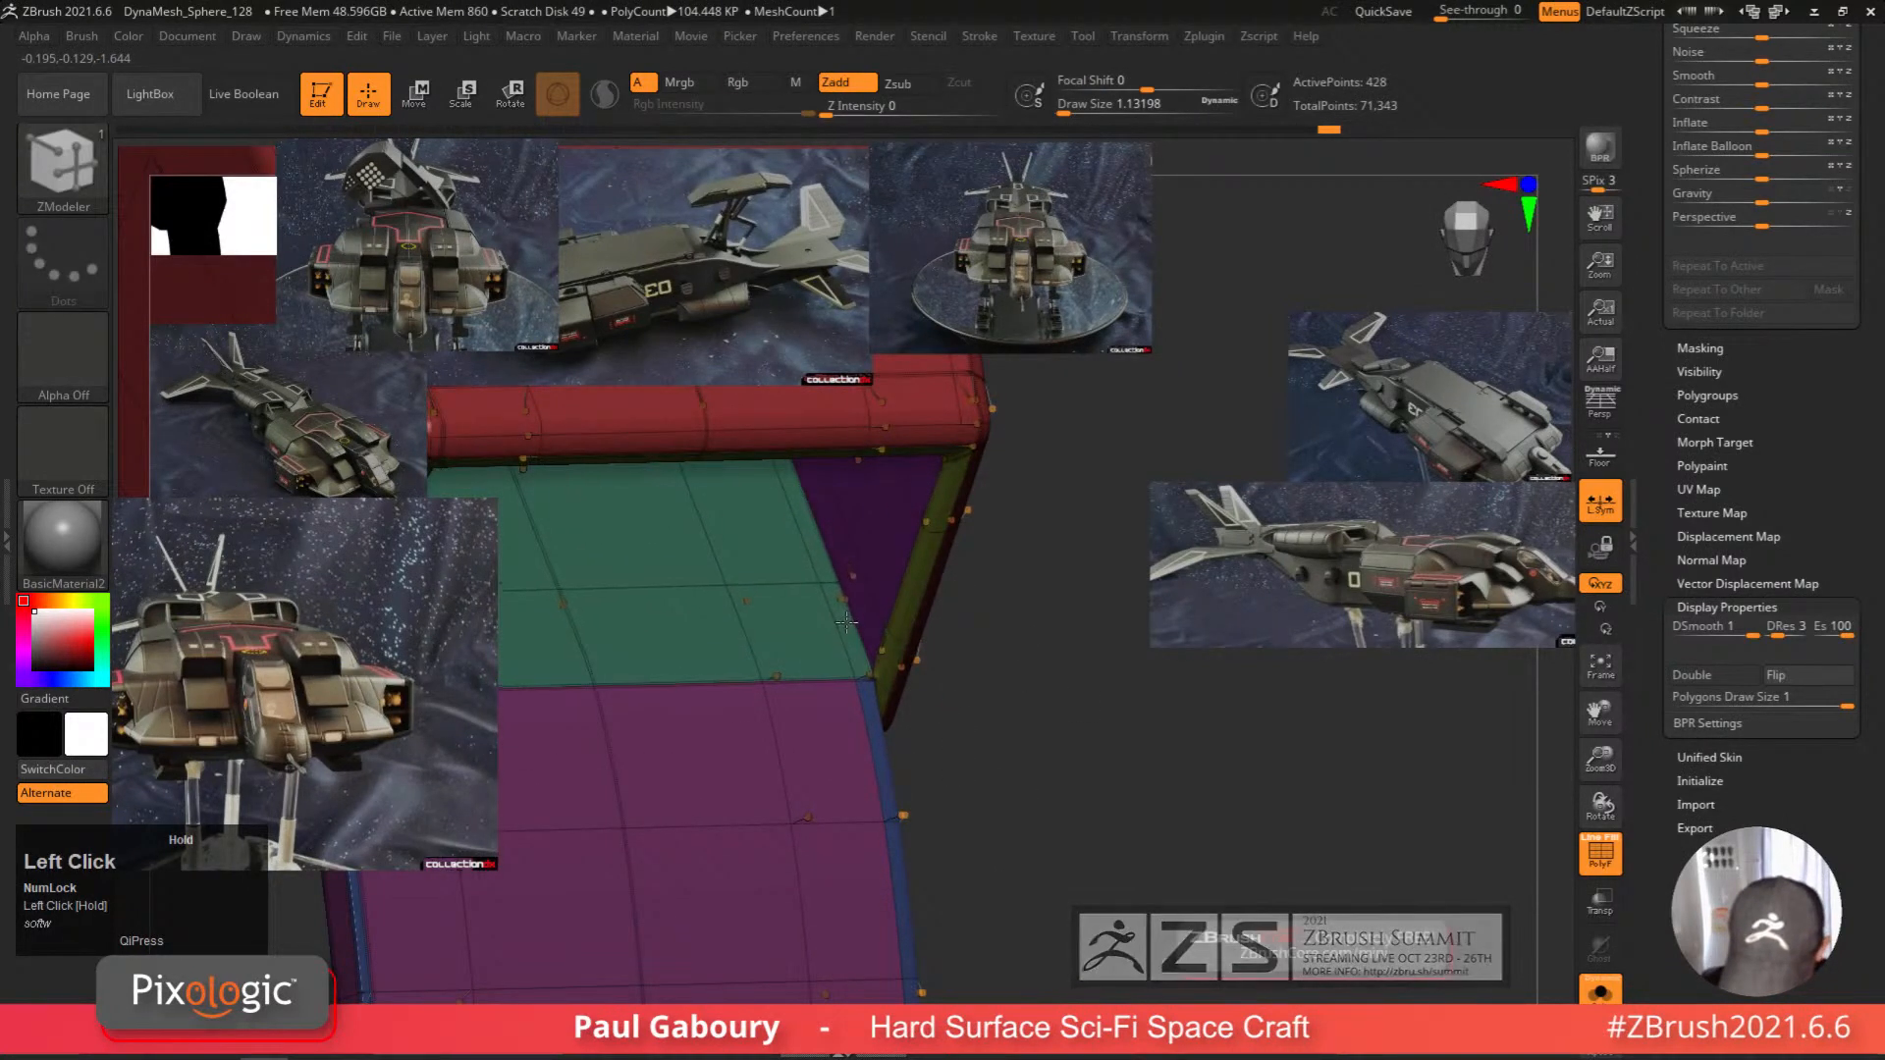
key("shift+f")
right_click_drag(905, 664, 927, 796)
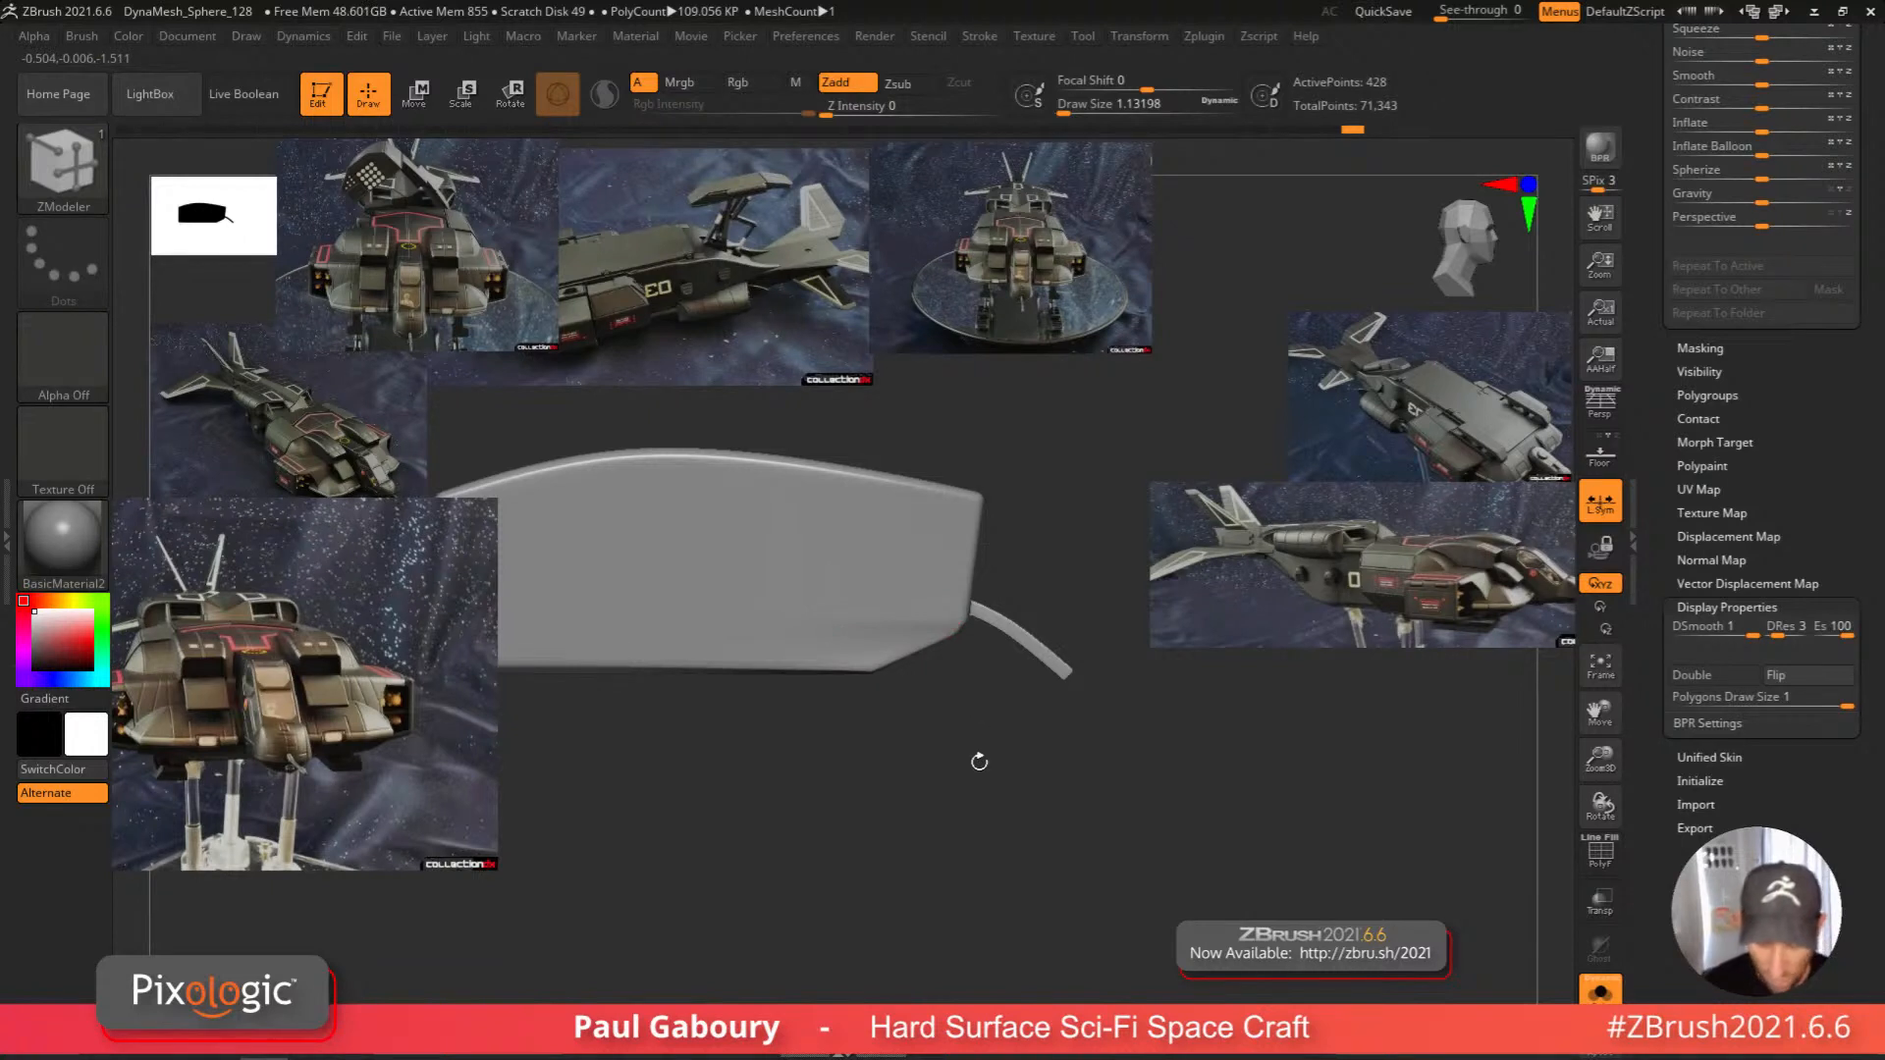
key("shift+f")
right_click_drag(963, 762, 964, 712)
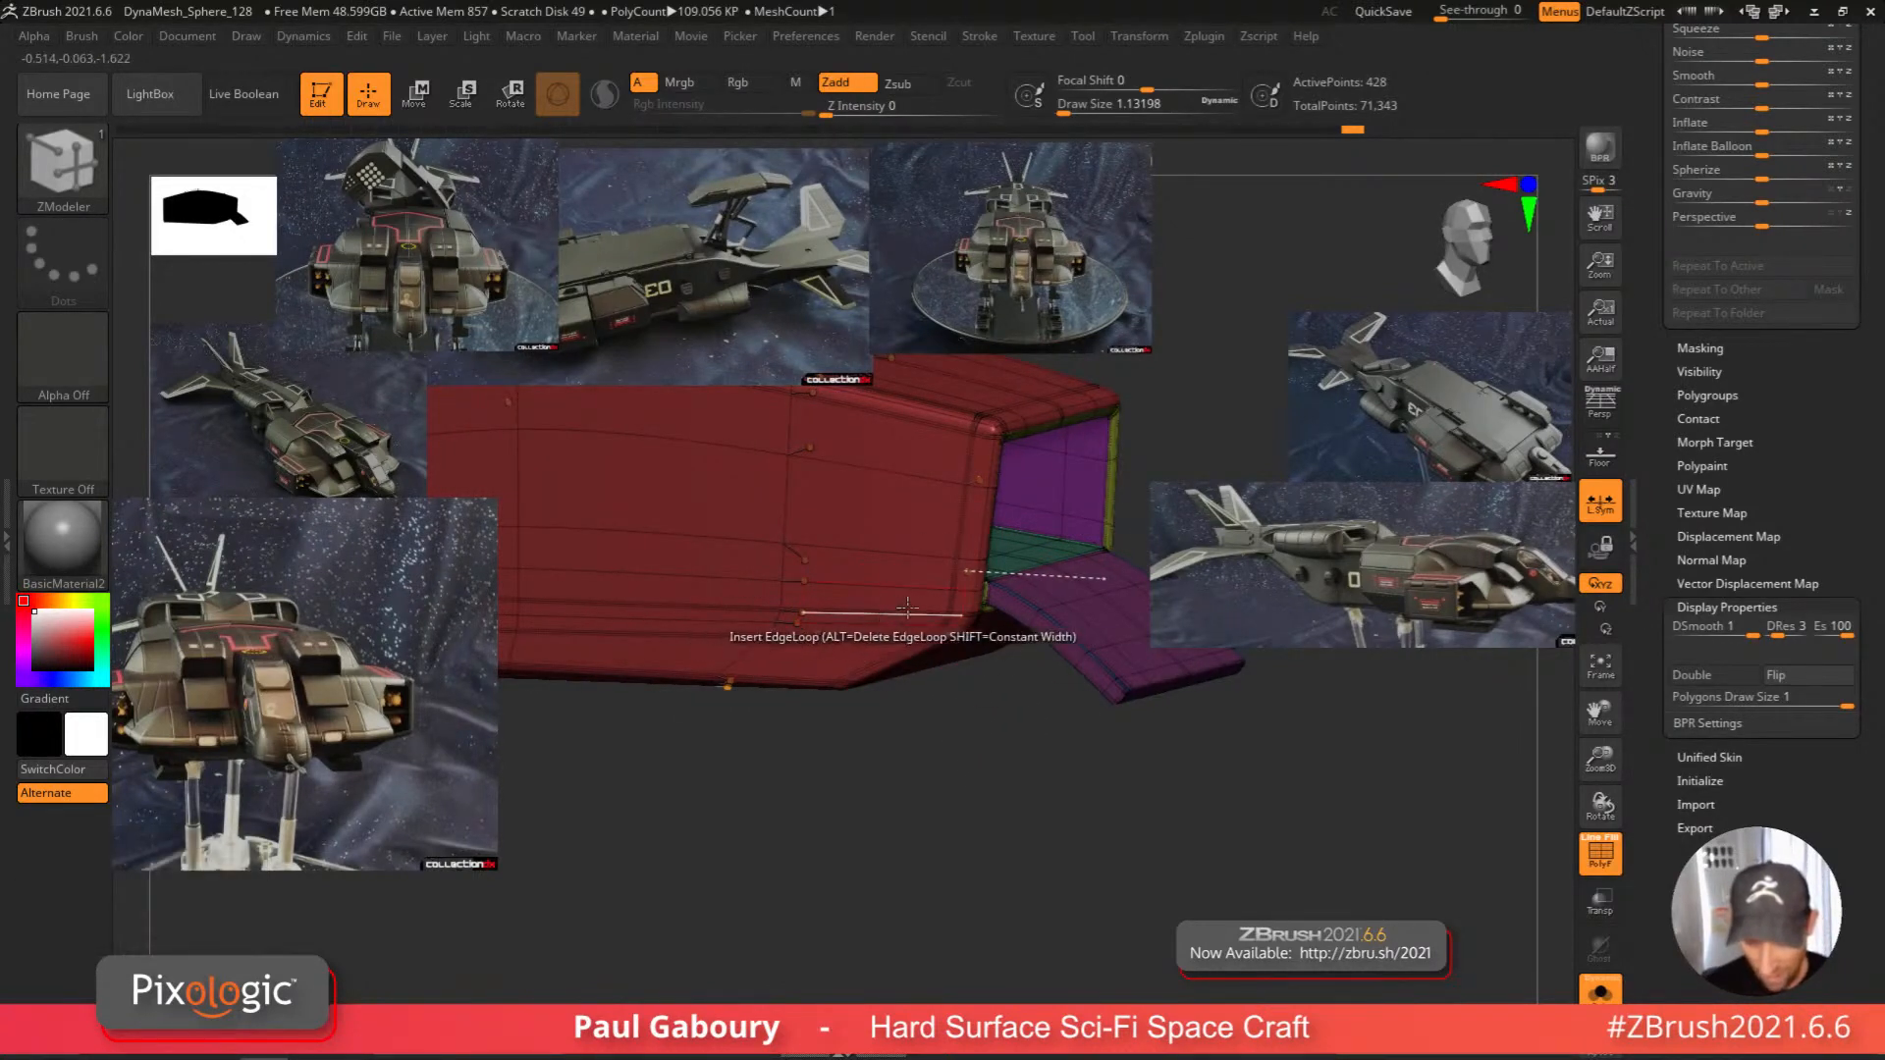
Try to uncrease the edge loops along the box's lower side with Crease EdgeLoop Complete.
right_click_drag(906, 611, 975, 597, "ctrl")
key("space")
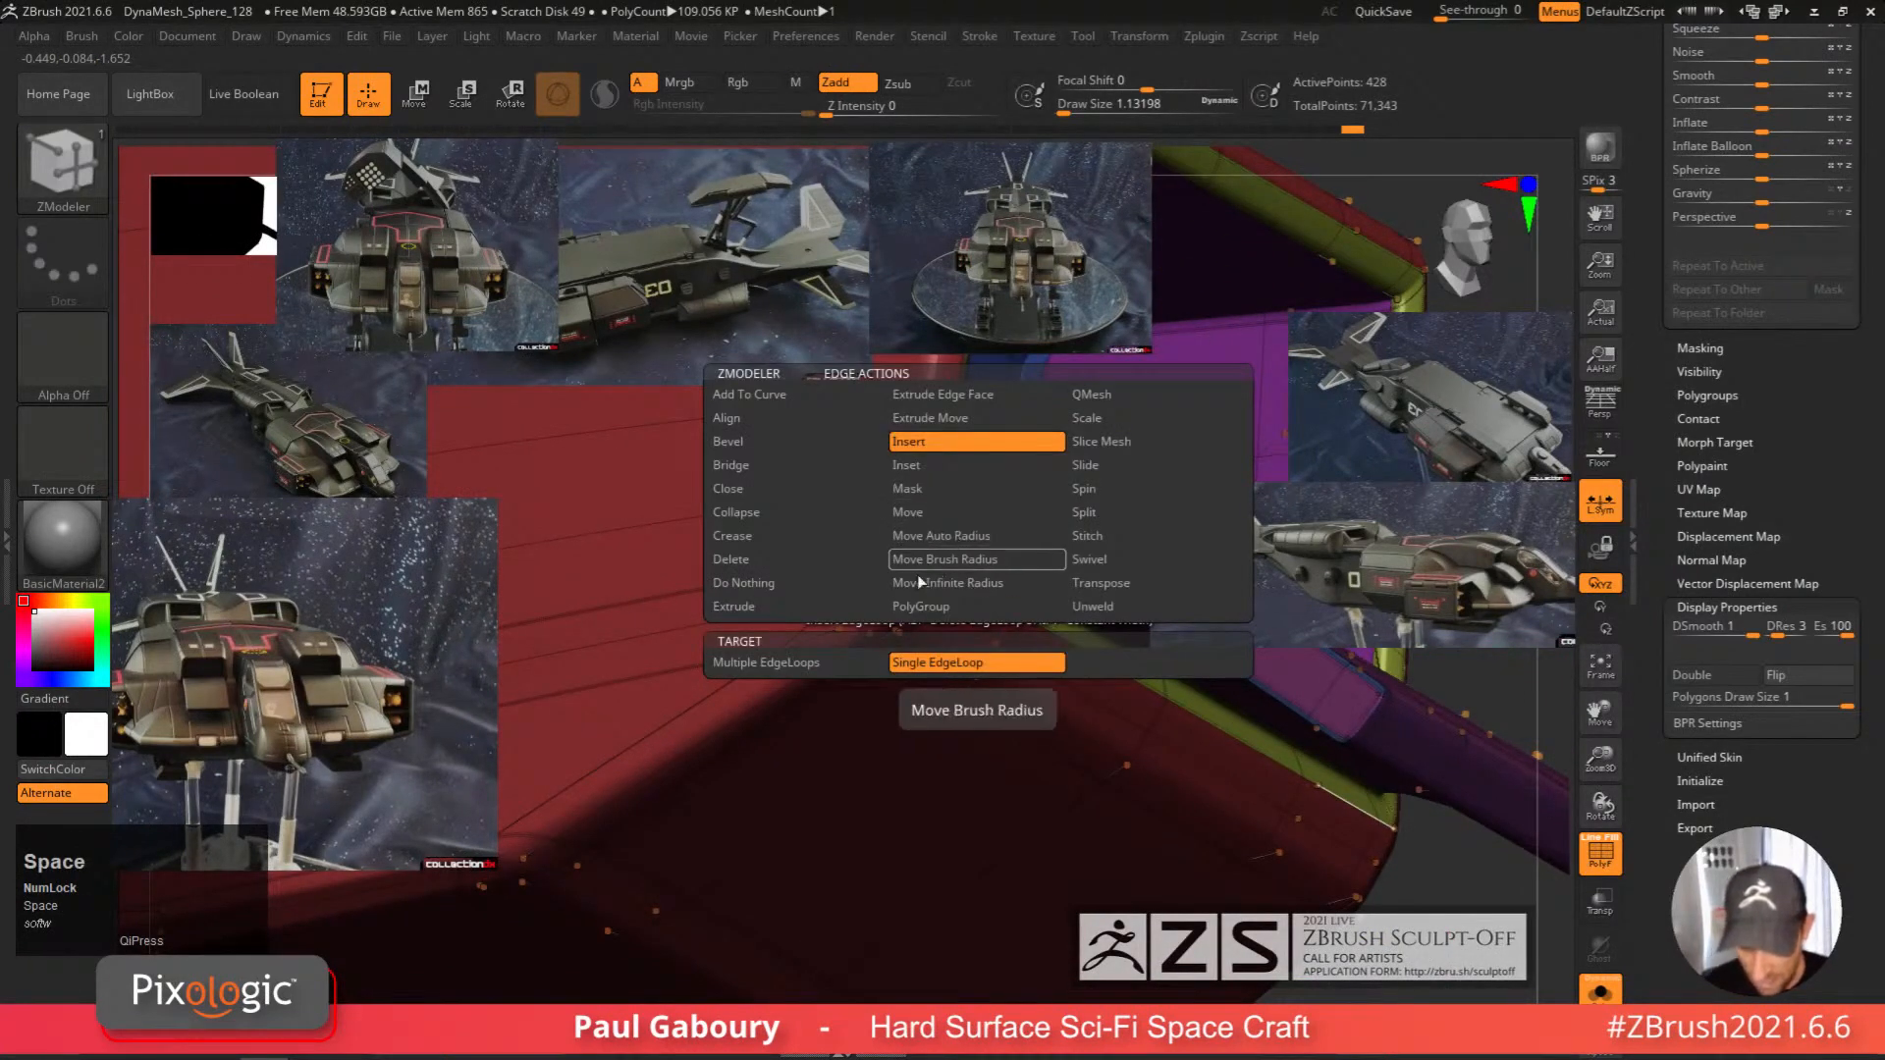
left_click(796, 538)
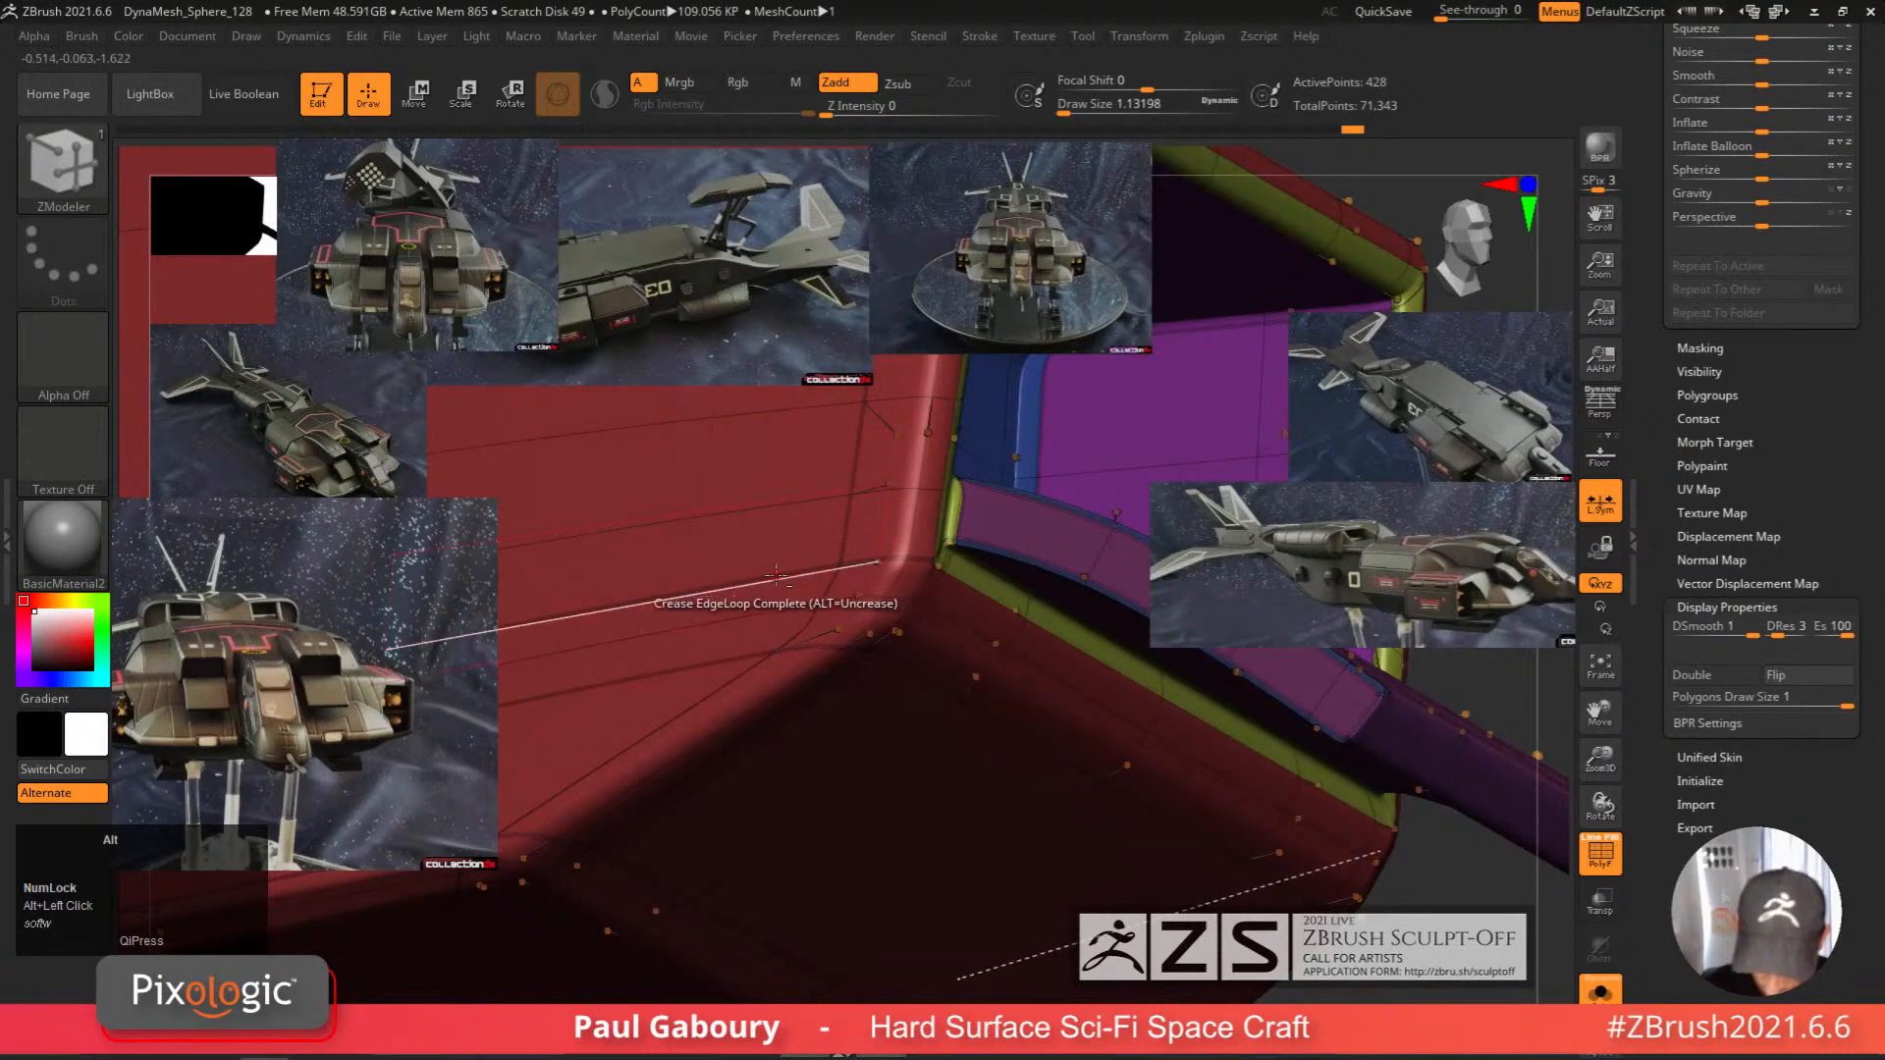
right_click_drag(1047, 685, 1003, 687, "ctrl")
key("shift+f")
right_click_drag(1004, 687, 952, 577, "ctrl")
key("shift+f")
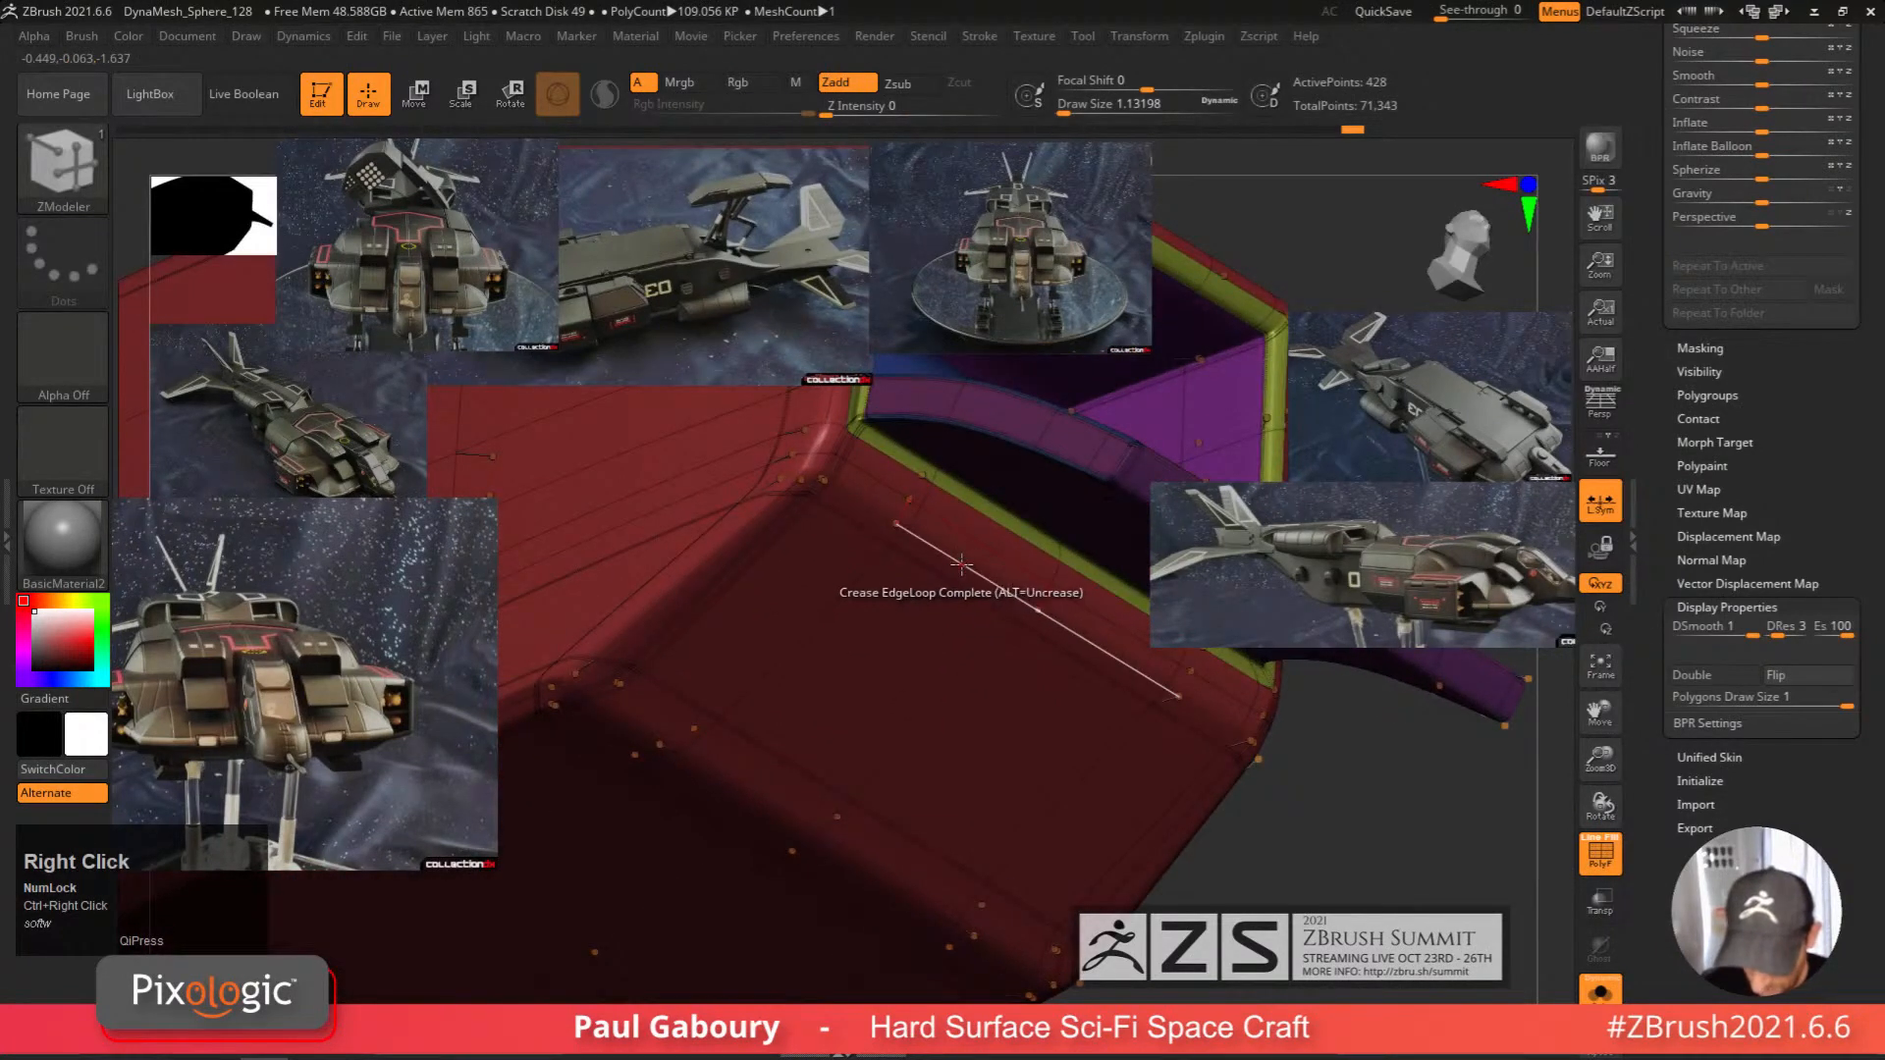
Try deleting an edge loop from the box's underside near the opening, checking the smoothed surface without polyframe.
key("space")
left_click(933, 442)
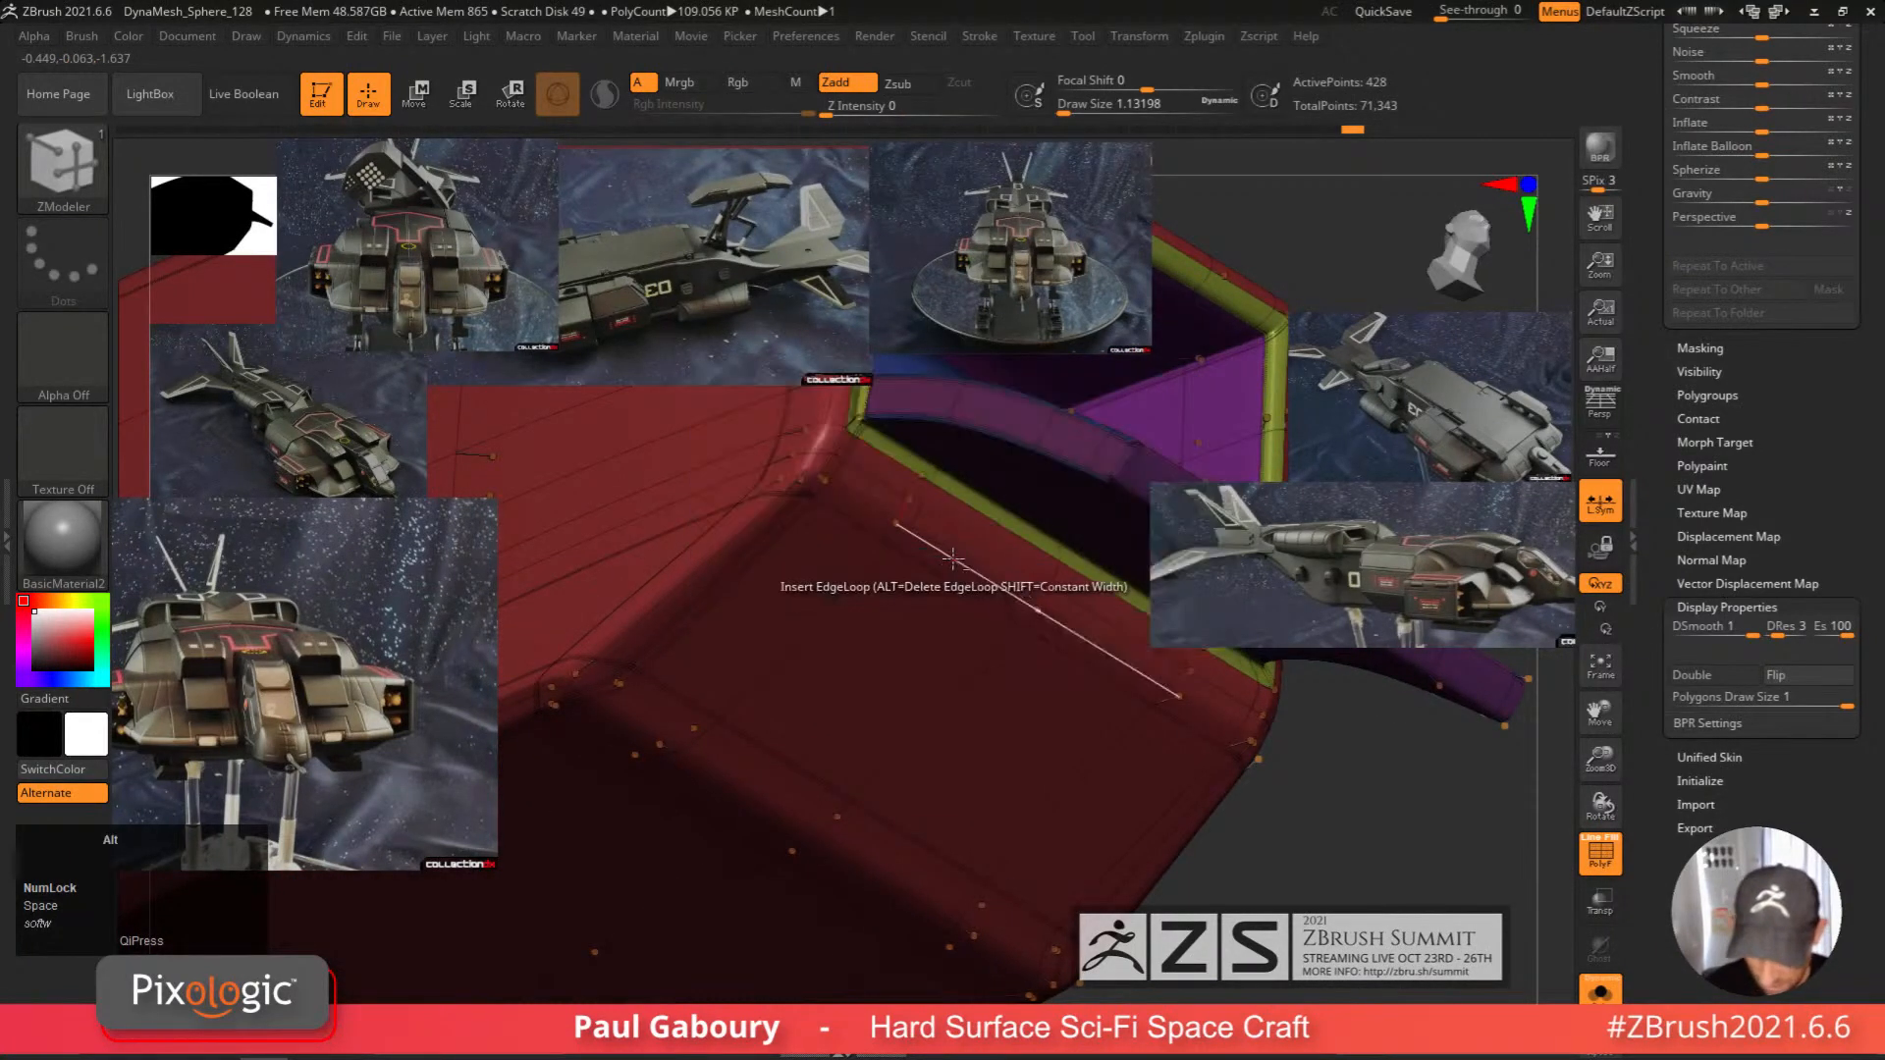
left_click(951, 562, "alt")
right_click_drag(951, 562, 949, 808, "ctrl")
key("shift+f")
key("shift+f")
key("shift+f")
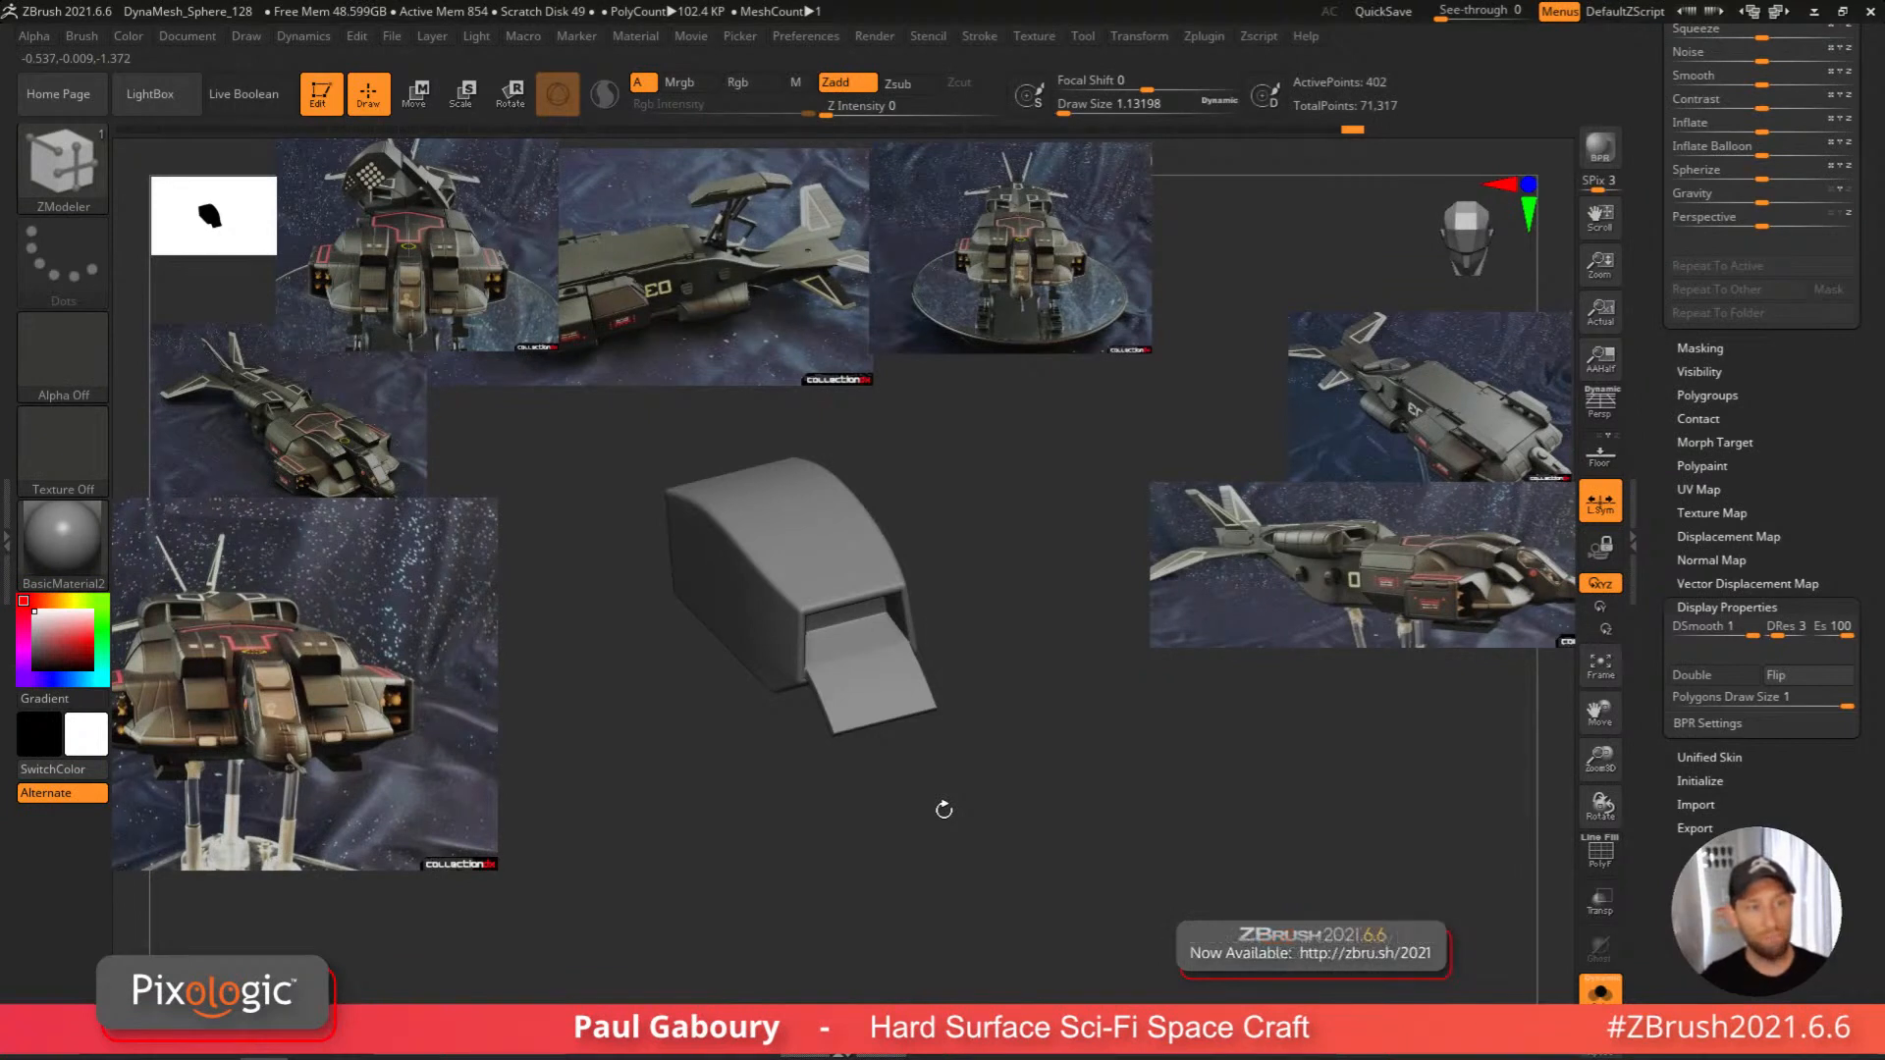
right_click_drag(944, 809, 969, 692)
Undo the edge loop deletion and the extra loops inserted through the opening, comparing the smoothed surface.
key("ctrl+z")
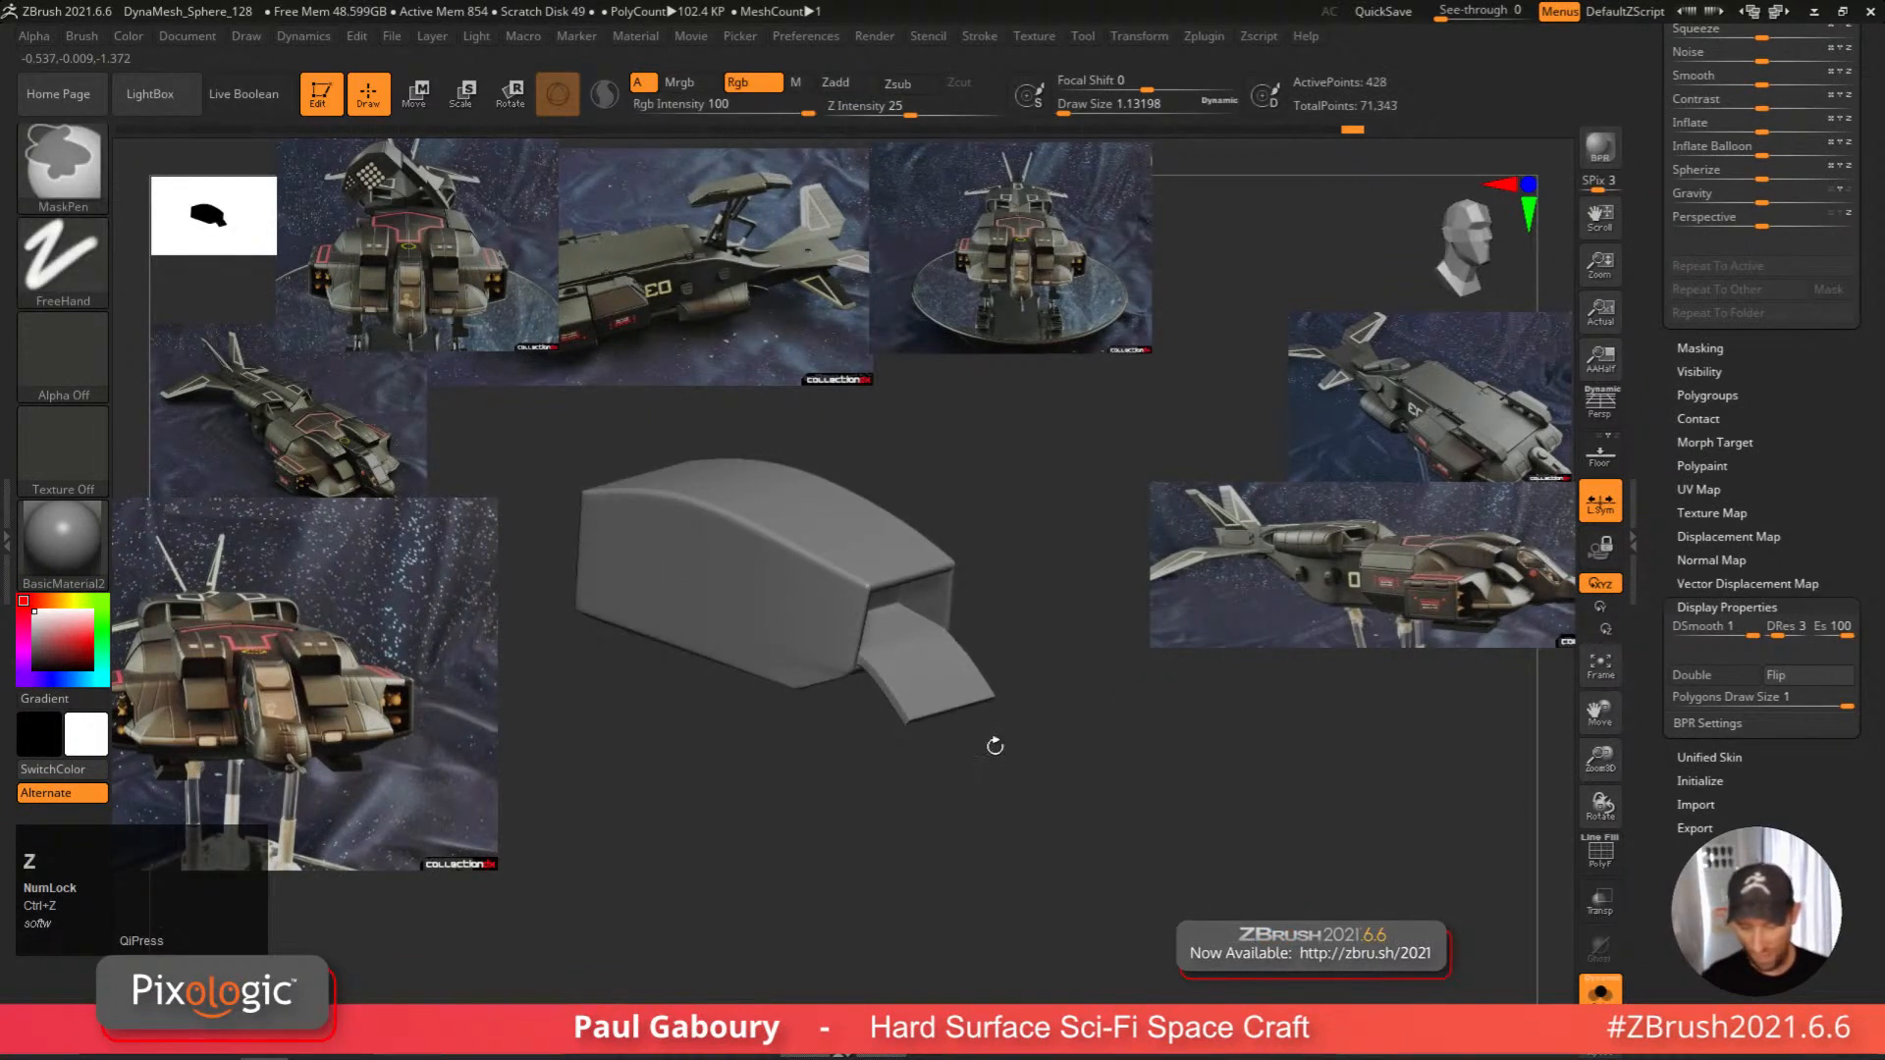
key("shift+f")
key("ctrl+z")
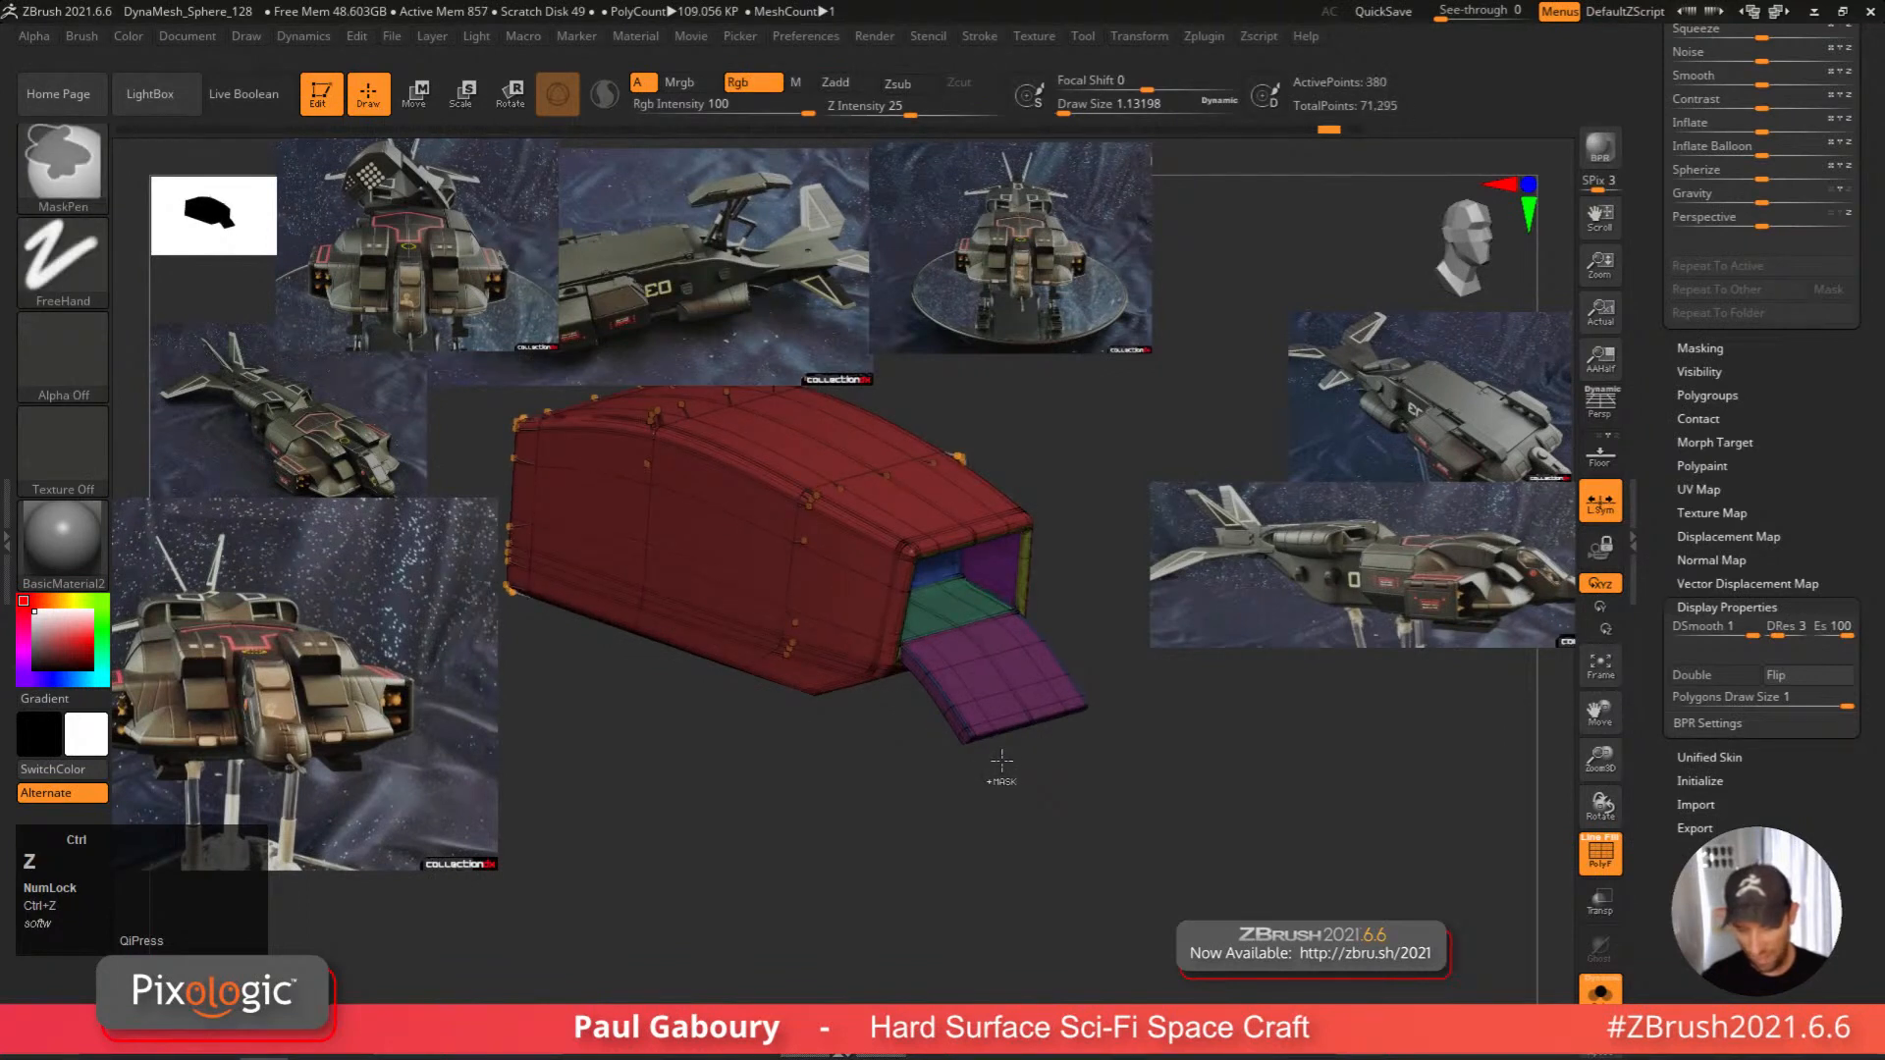
key("shift+f")
mouse_move(989, 779)
right_mouse_down()
mouse_move(1007, 803)
mouse_move(989, 798)
right_mouse_up()
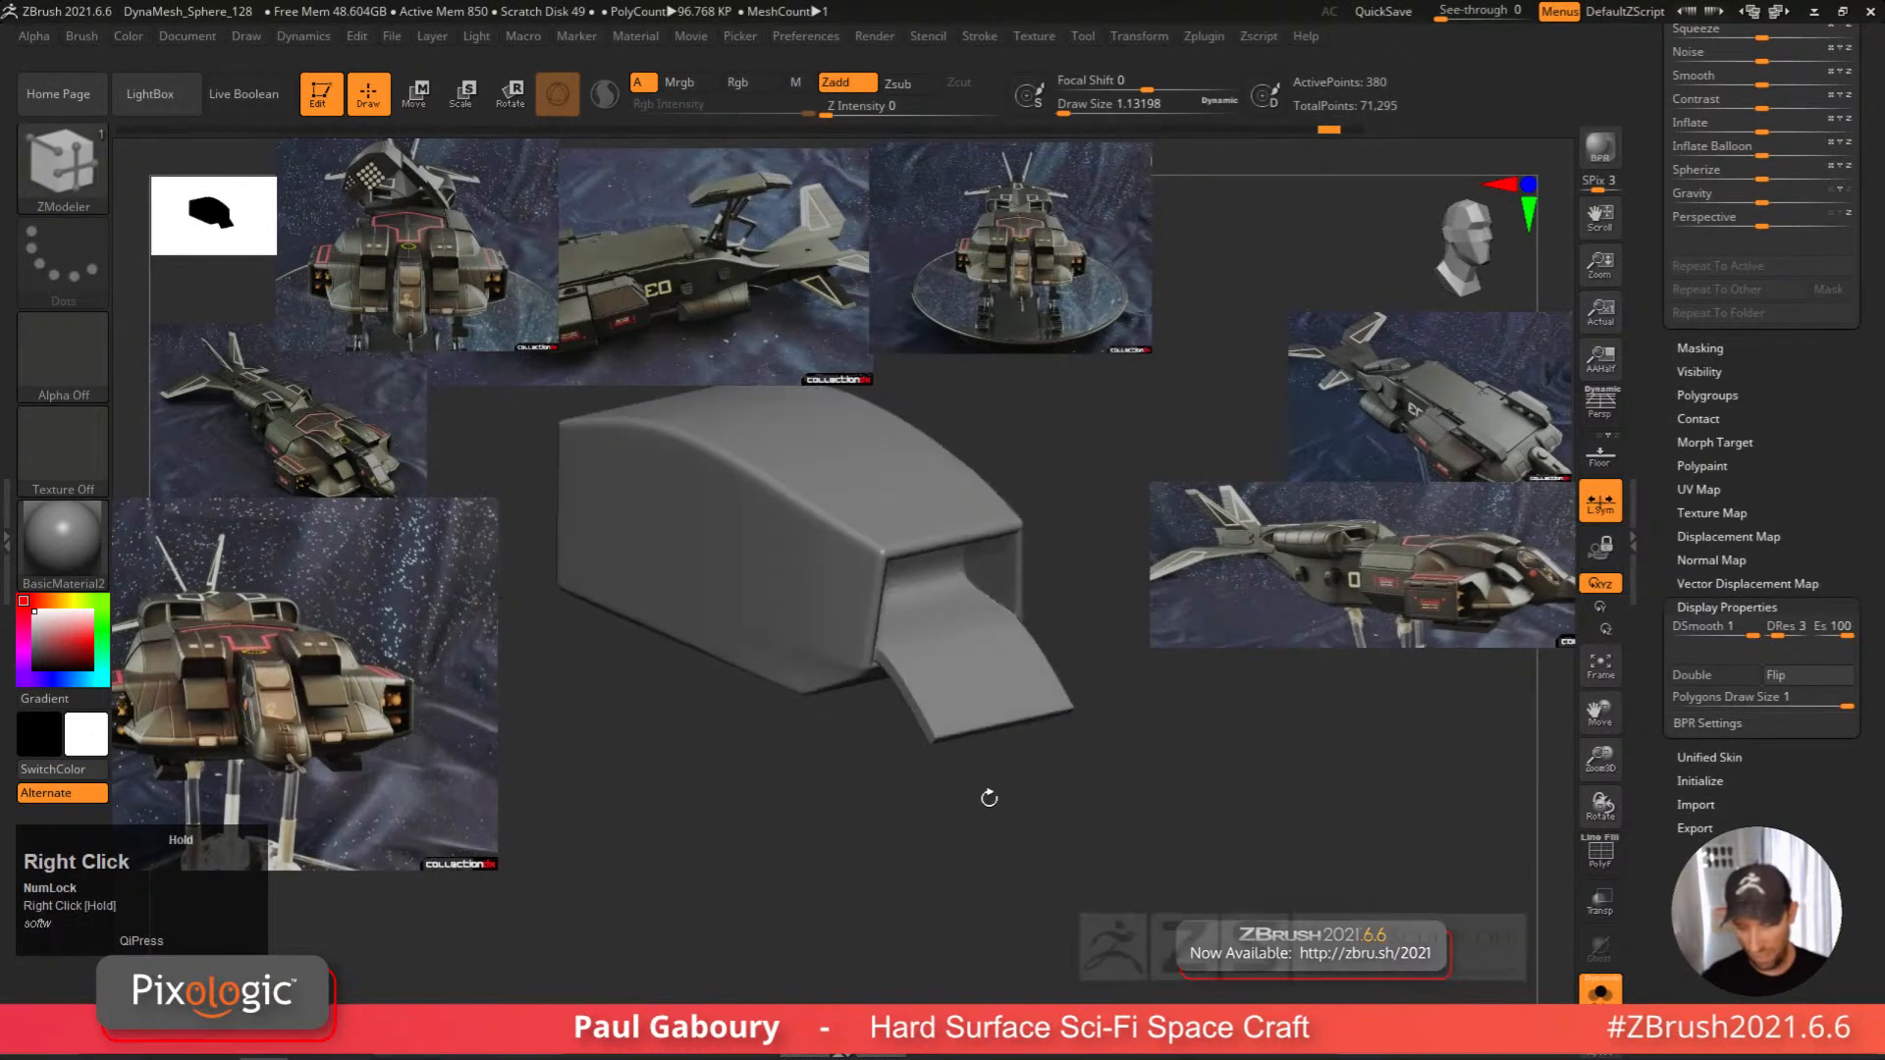
key("ctrl+shift+z")
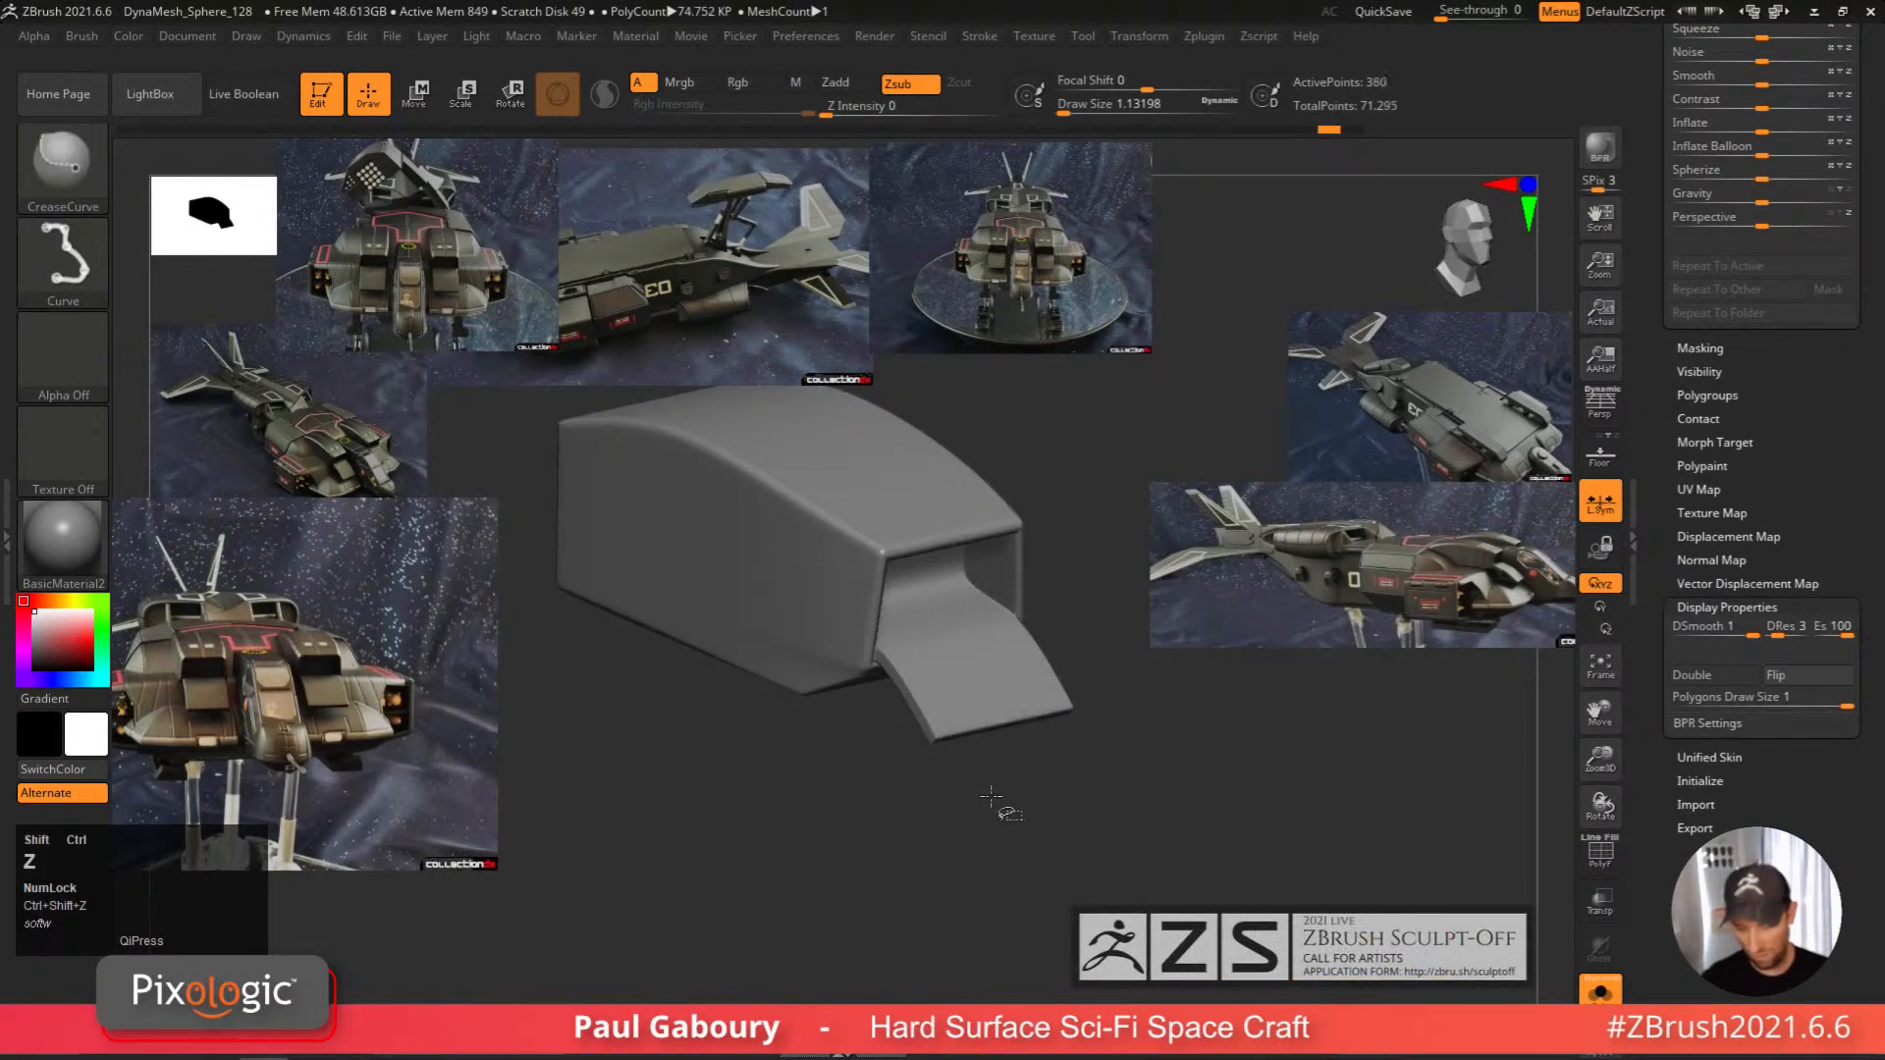
key("ctrl+z")
Delete the extra edge loops running along the box's lower sides and check the smoothed form from several angles.
key("shift+f")
right_click_drag(989, 791, 1161, 760)
right_click_drag(996, 684, 948, 658)
key("shift+f")
right_click_drag(1021, 727, 782, 785)
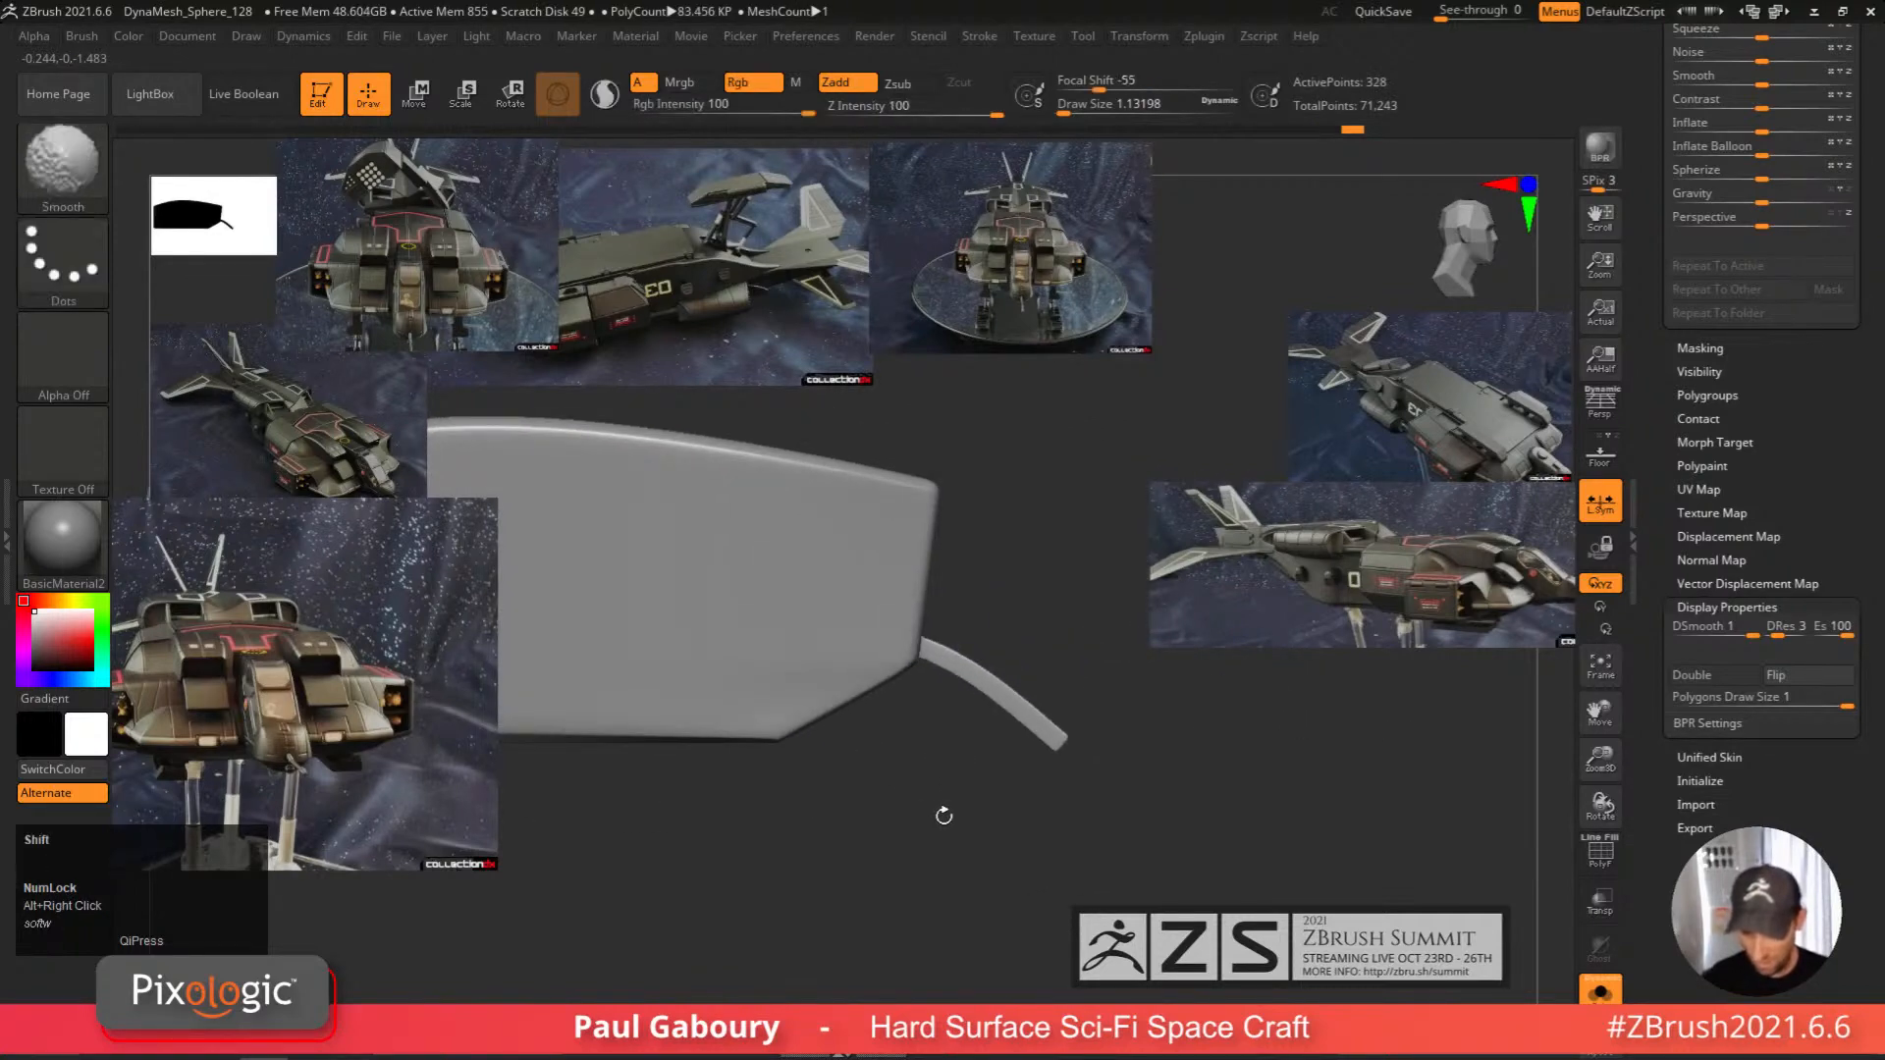
key("shift+f")
right_click_drag(943, 812, 889, 678)
right_click_drag(889, 677, 923, 736, "ctrl")
mouse_move(845, 513)
right_mouse_down("ctrl")
mouse_move(943, 712)
mouse_move(918, 677)
right_mouse_up("ctrl")
mouse_move(851, 547)
right_mouse_down("ctrl")
mouse_move(985, 740)
mouse_move(782, 598)
mouse_move(838, 695)
mouse_move(887, 716)
mouse_move(855, 717)
mouse_move(934, 775)
mouse_move(944, 801)
mouse_move(854, 775)
mouse_move(896, 829)
mouse_move(872, 758)
mouse_move(1048, 724)
mouse_move(1045, 741)
right_mouse_up("ctrl")
key("shift+f")
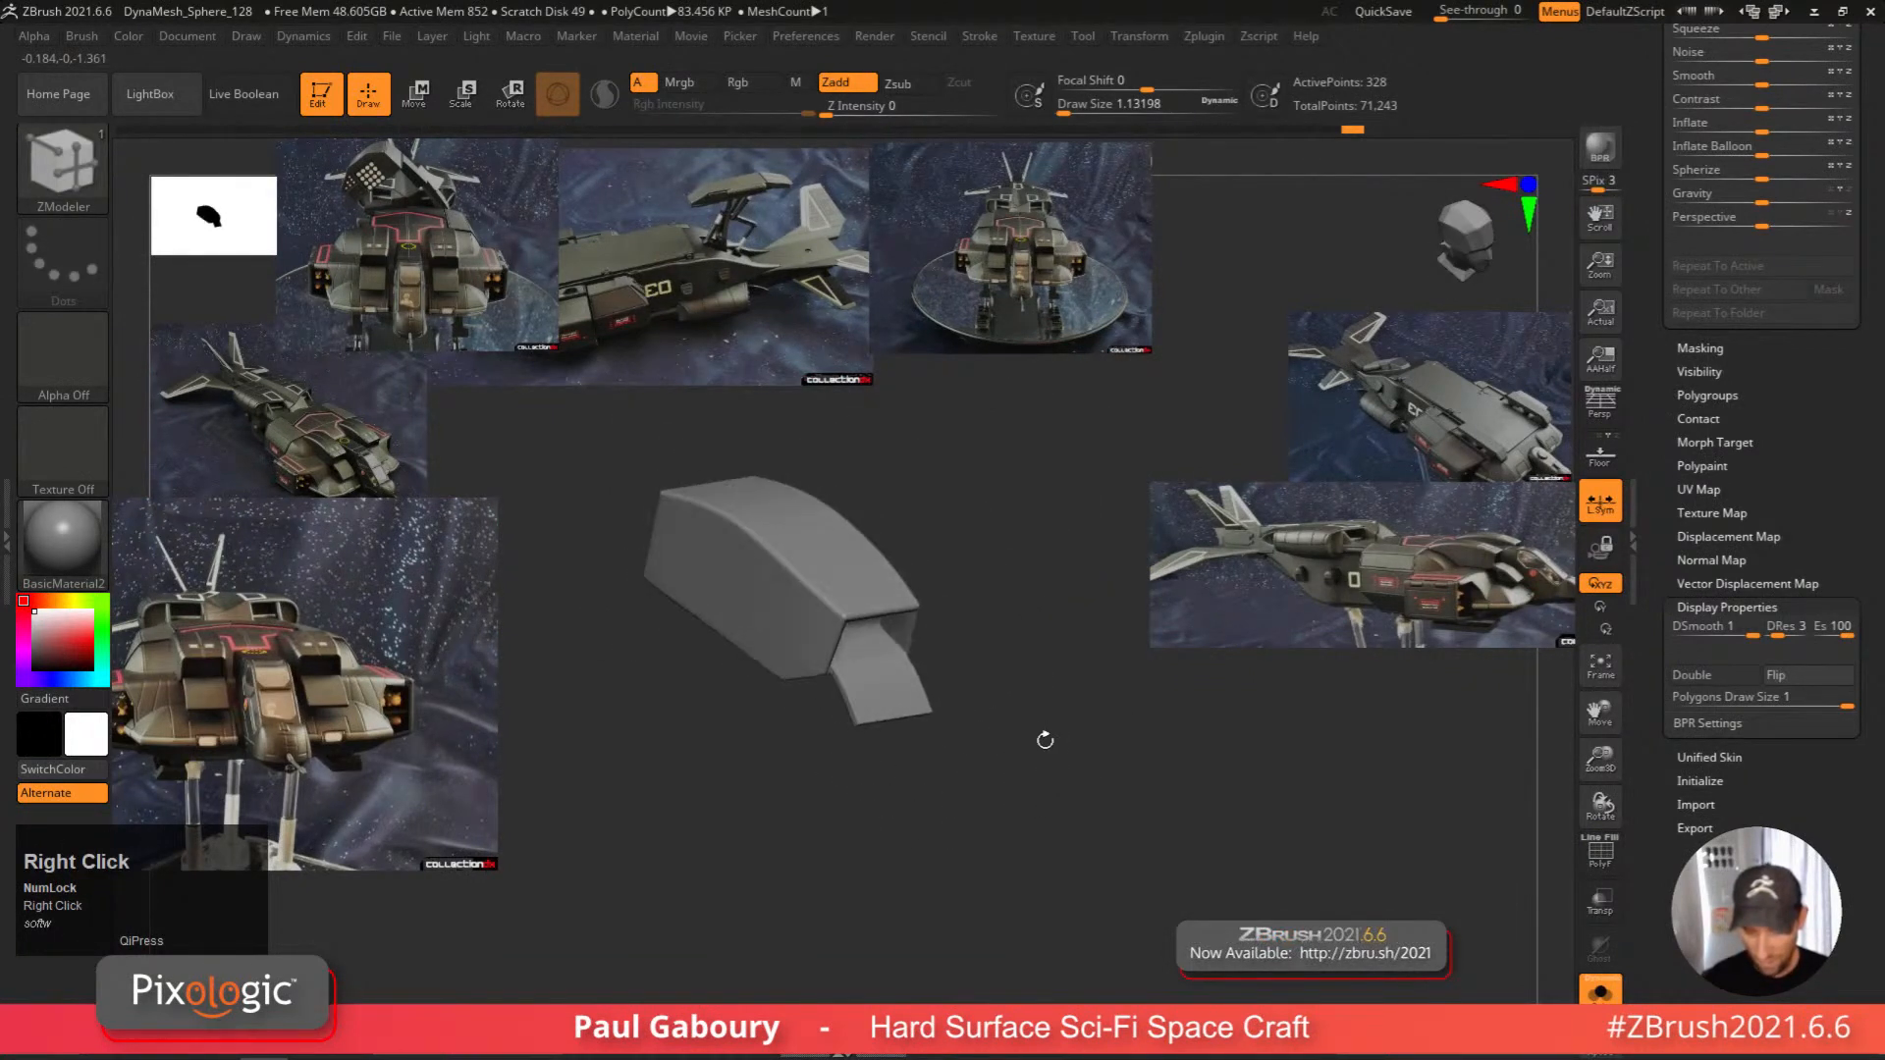
Uncrease the edge loop on the box's lower side near the opening with Crease EdgeLoop Complete.
key("shift")
right_click_drag(791, 648, 835, 699, "ctrl")
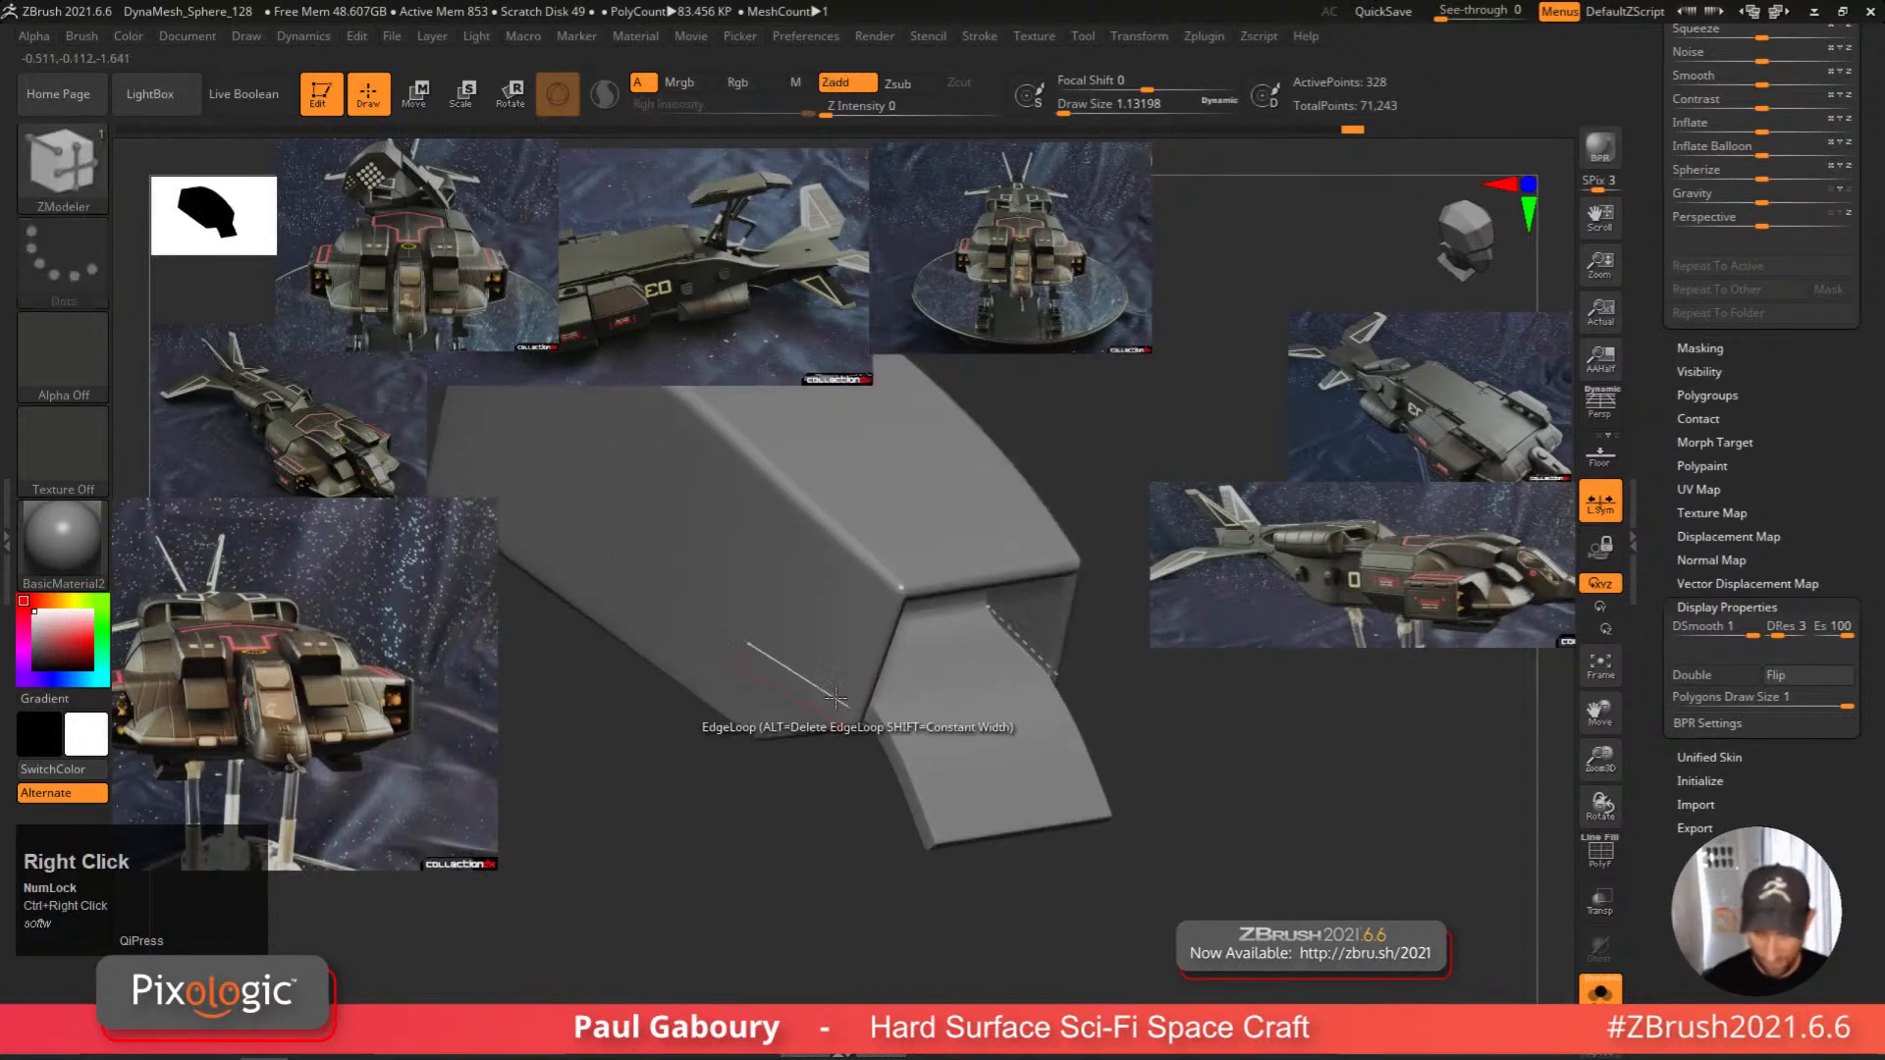
key("space")
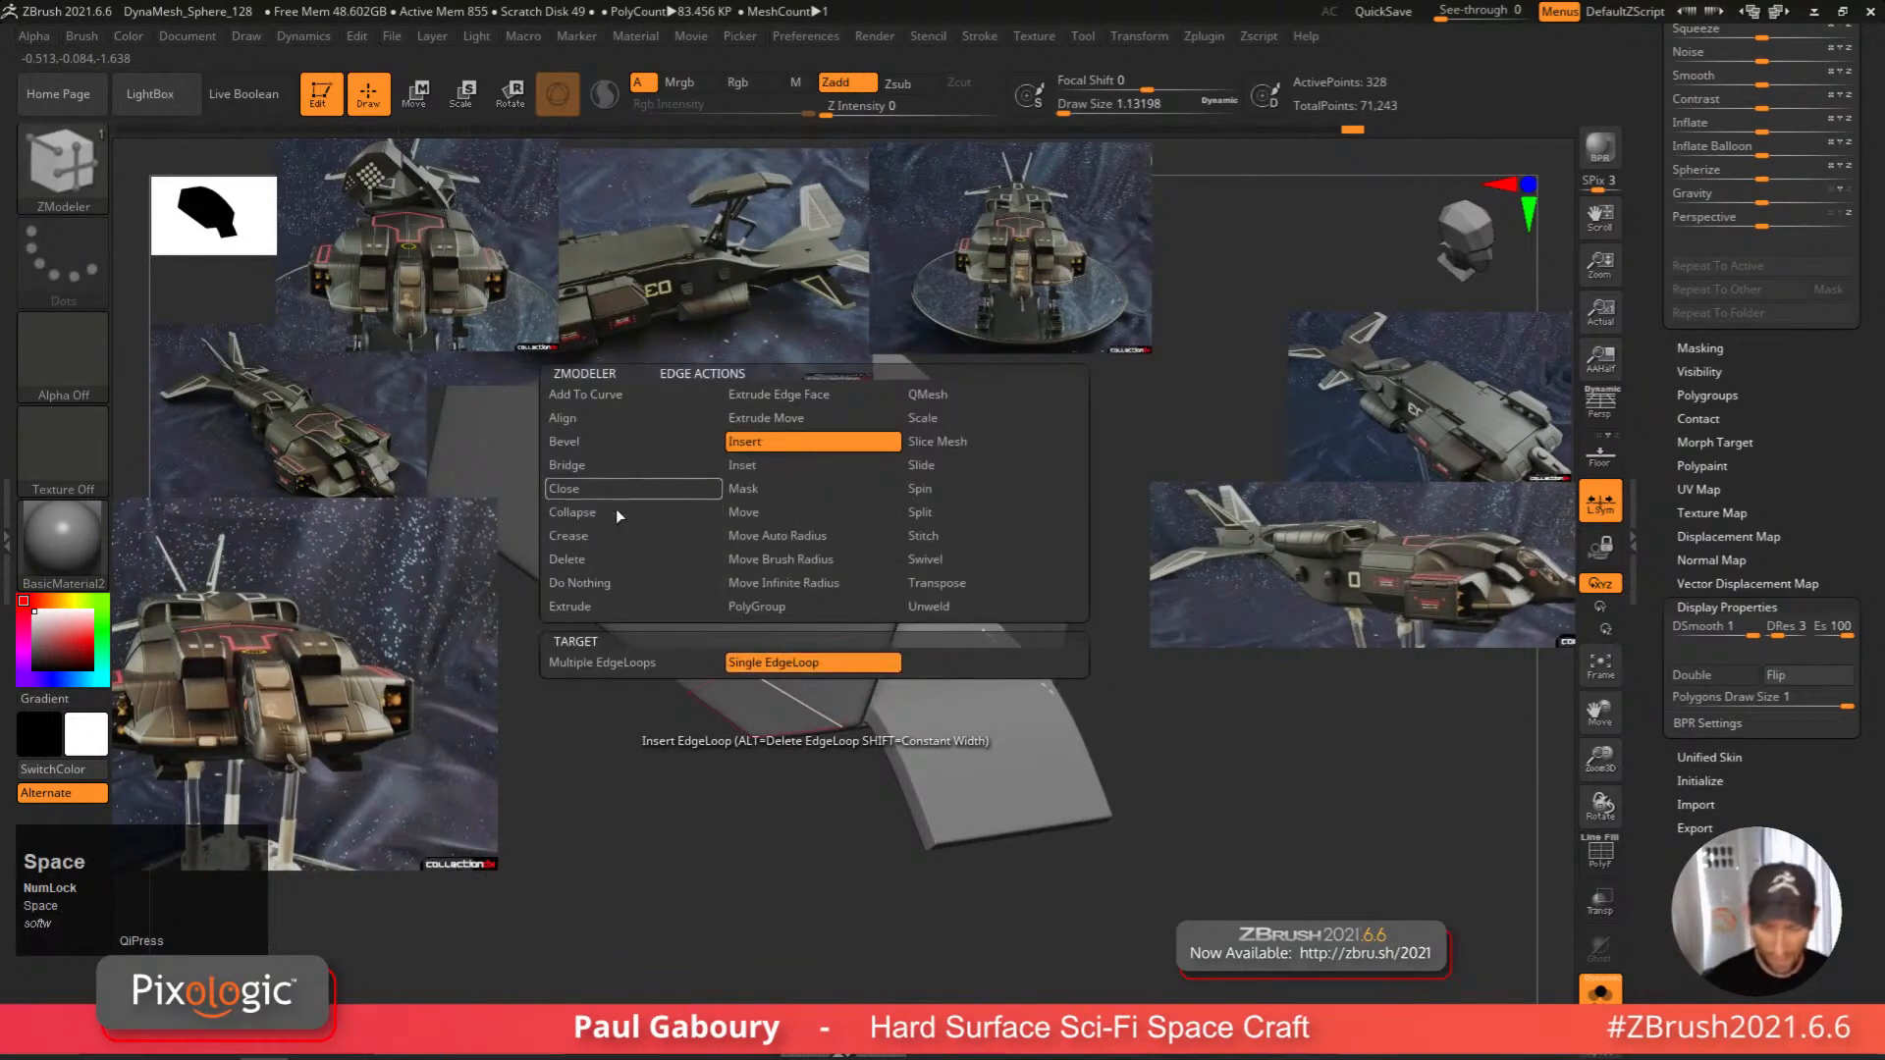
left_click(570, 535)
left_click(805, 714)
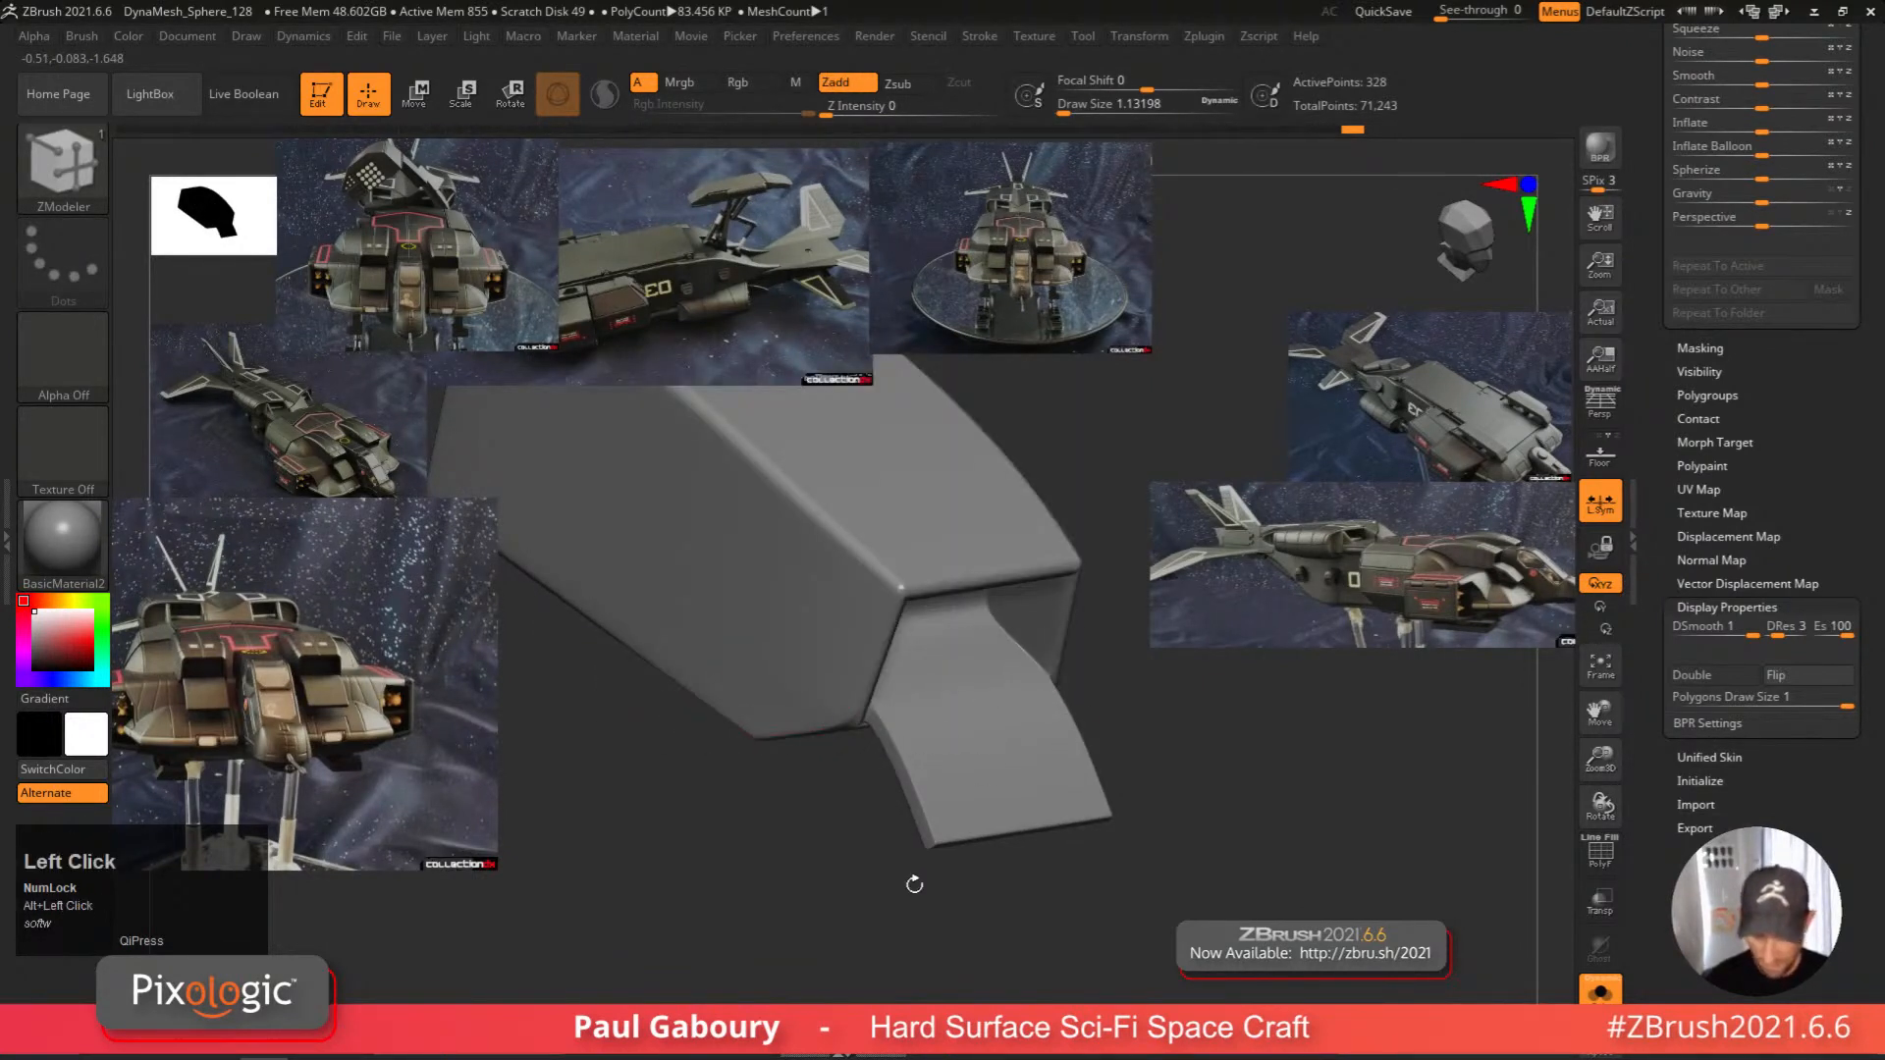
Switch the crease target to single Edge and apply it at the box's lower front corner, toggling dynamic subdivision to check.
right_click_drag(914, 885, 827, 727)
key("ctrl+shift+f")
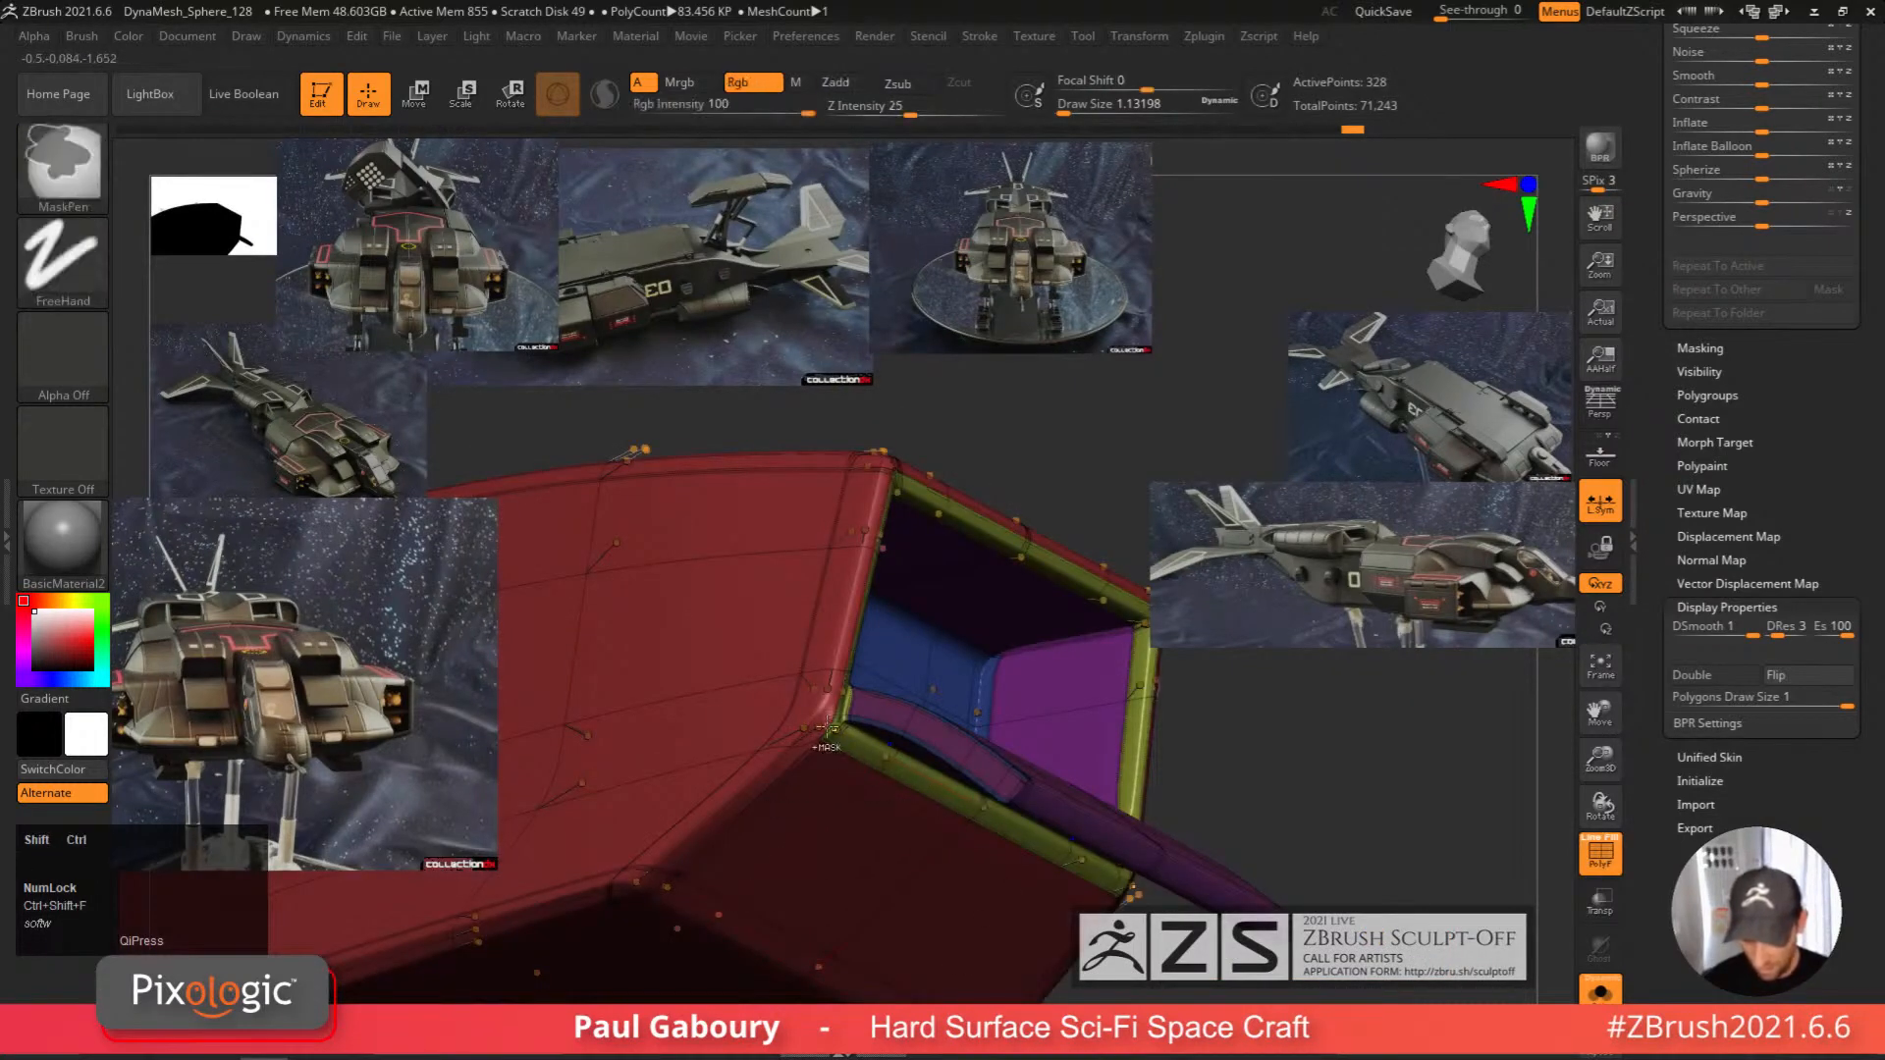
key("shift+d")
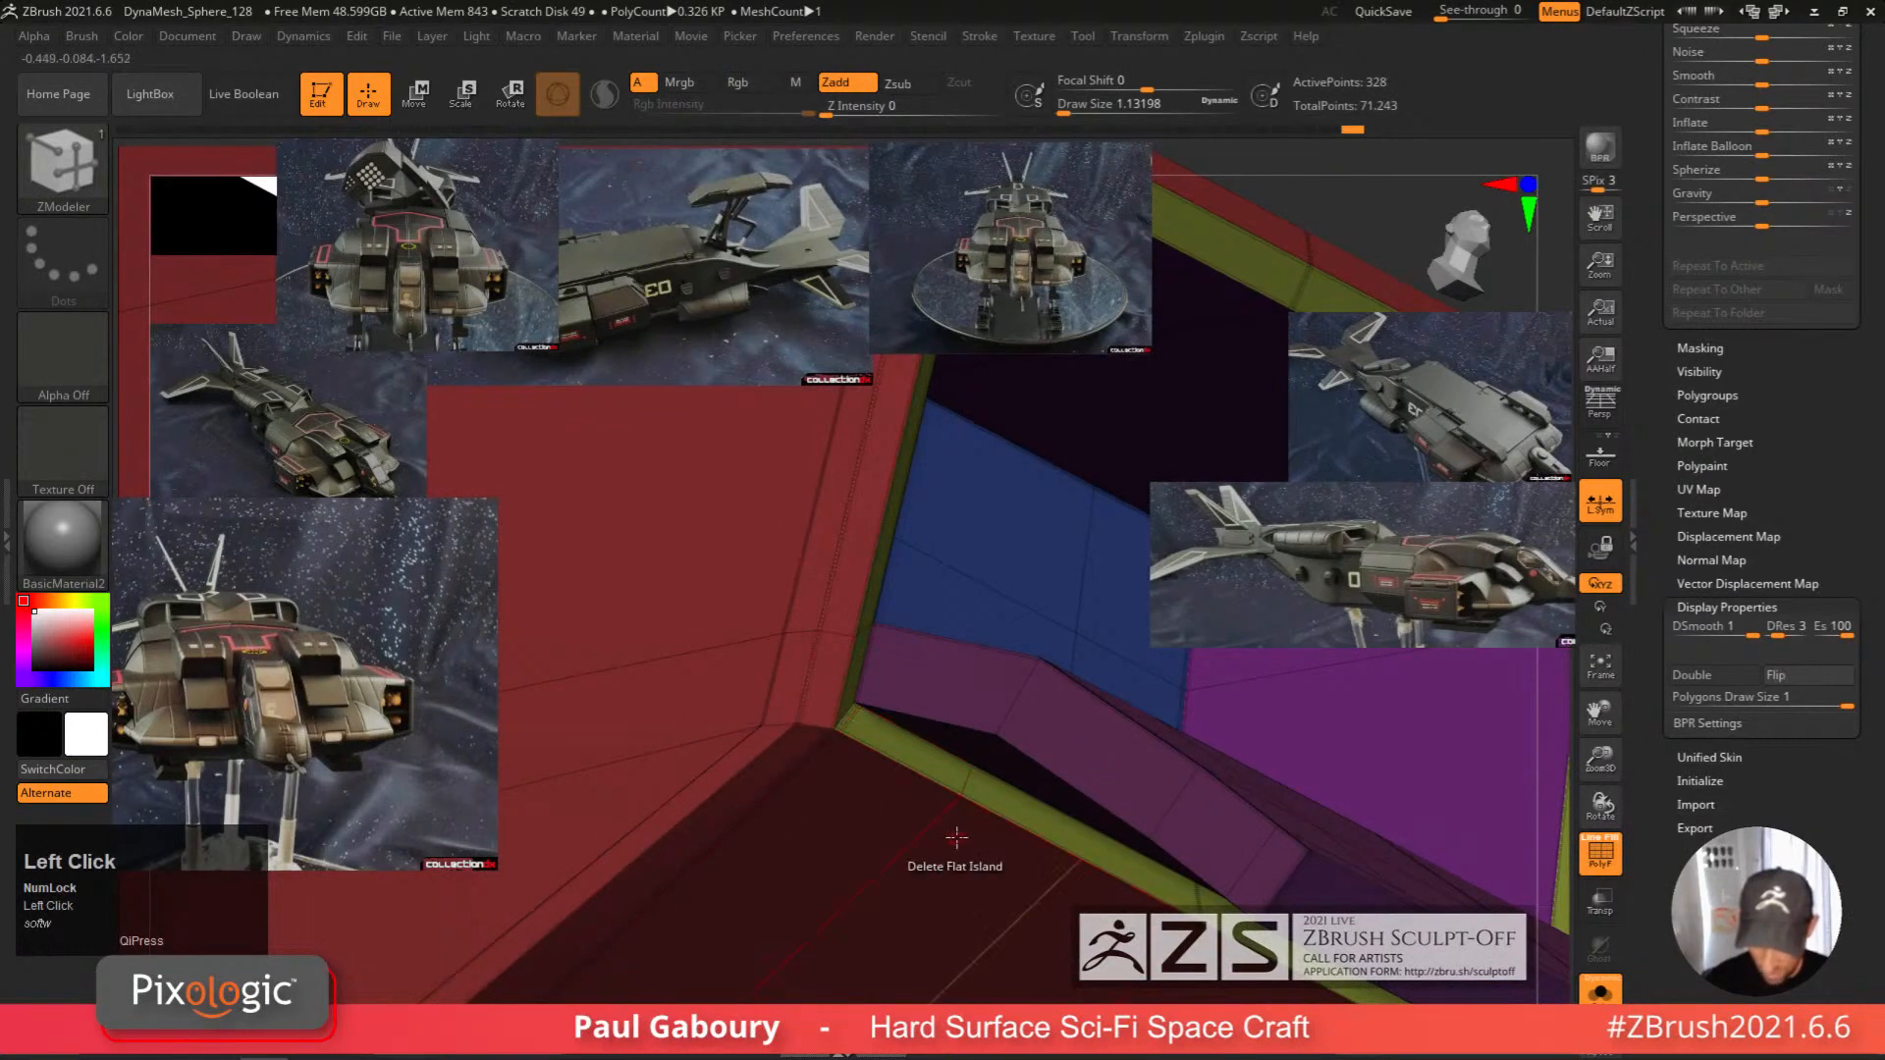
key("d")
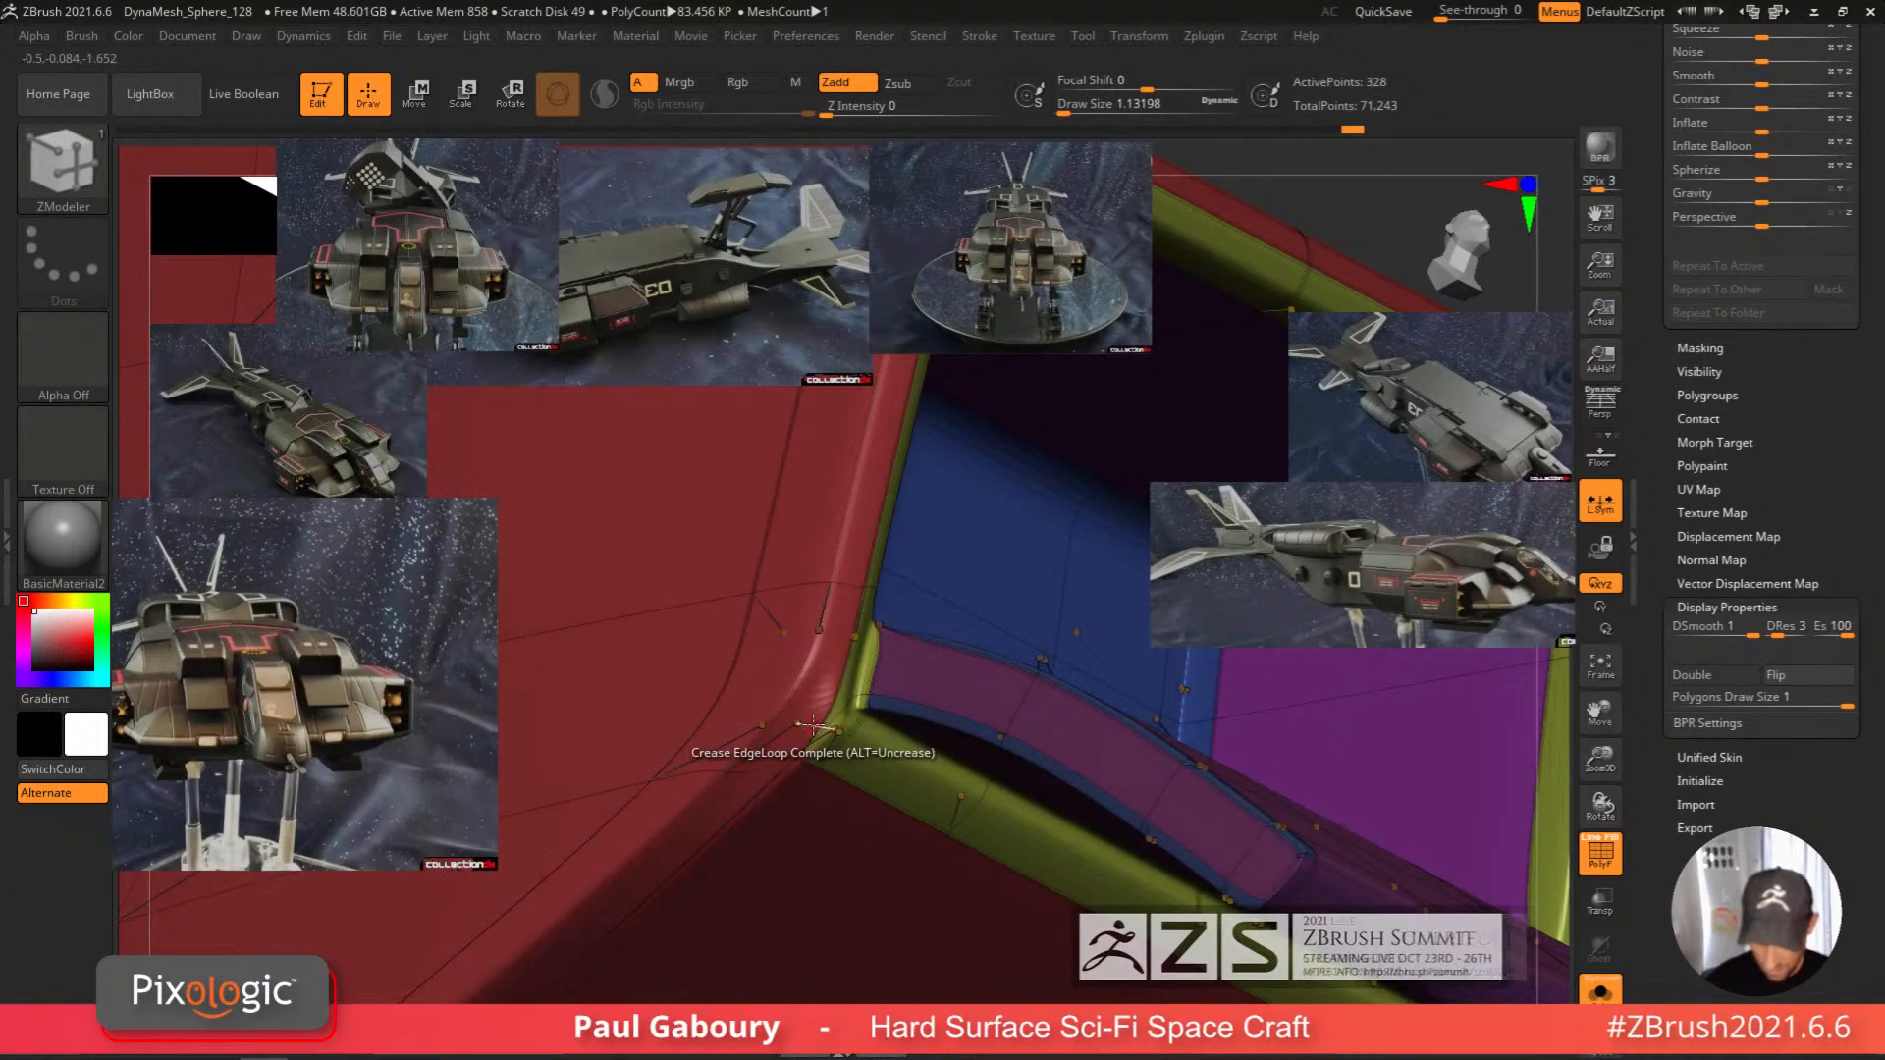
key("space")
left_click(629, 662)
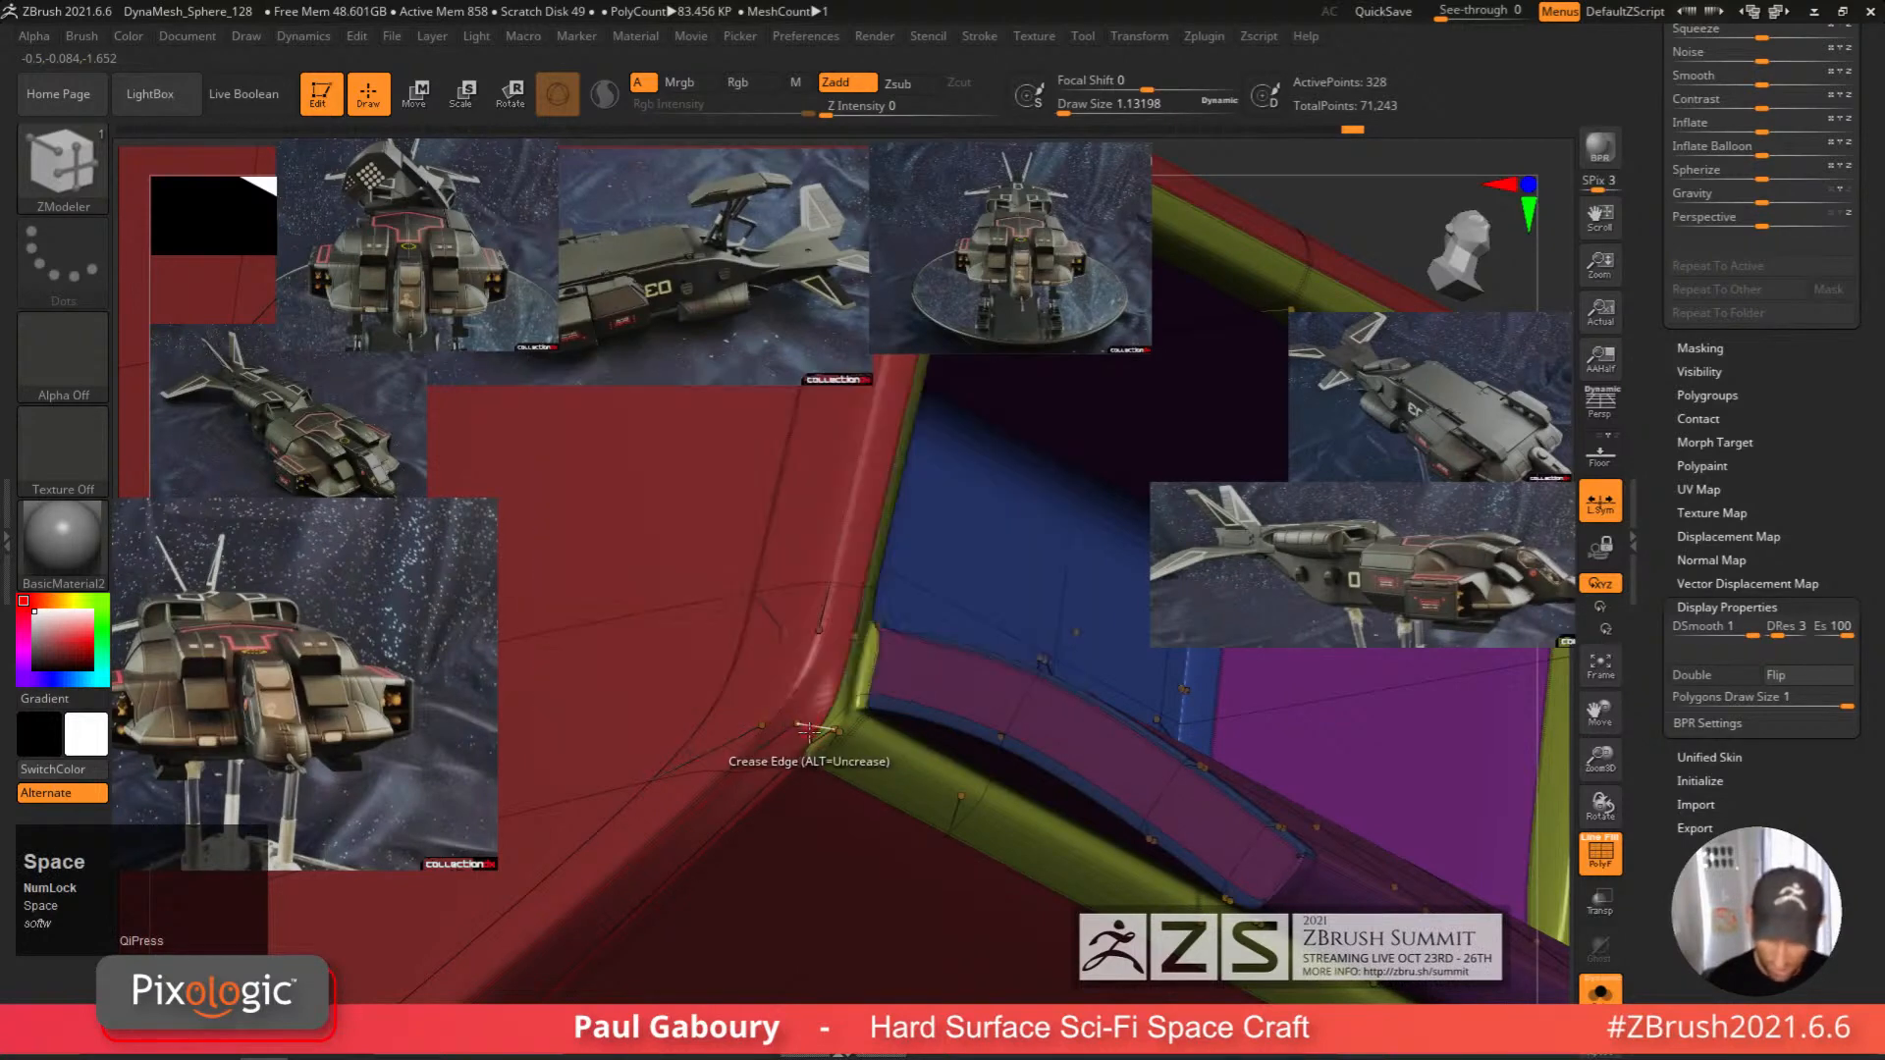
mouse_move(945, 791)
right_mouse_down()
mouse_move(986, 819)
mouse_move(864, 695)
right_mouse_up()
key("shift")
key("shift+d")
left_click(853, 685)
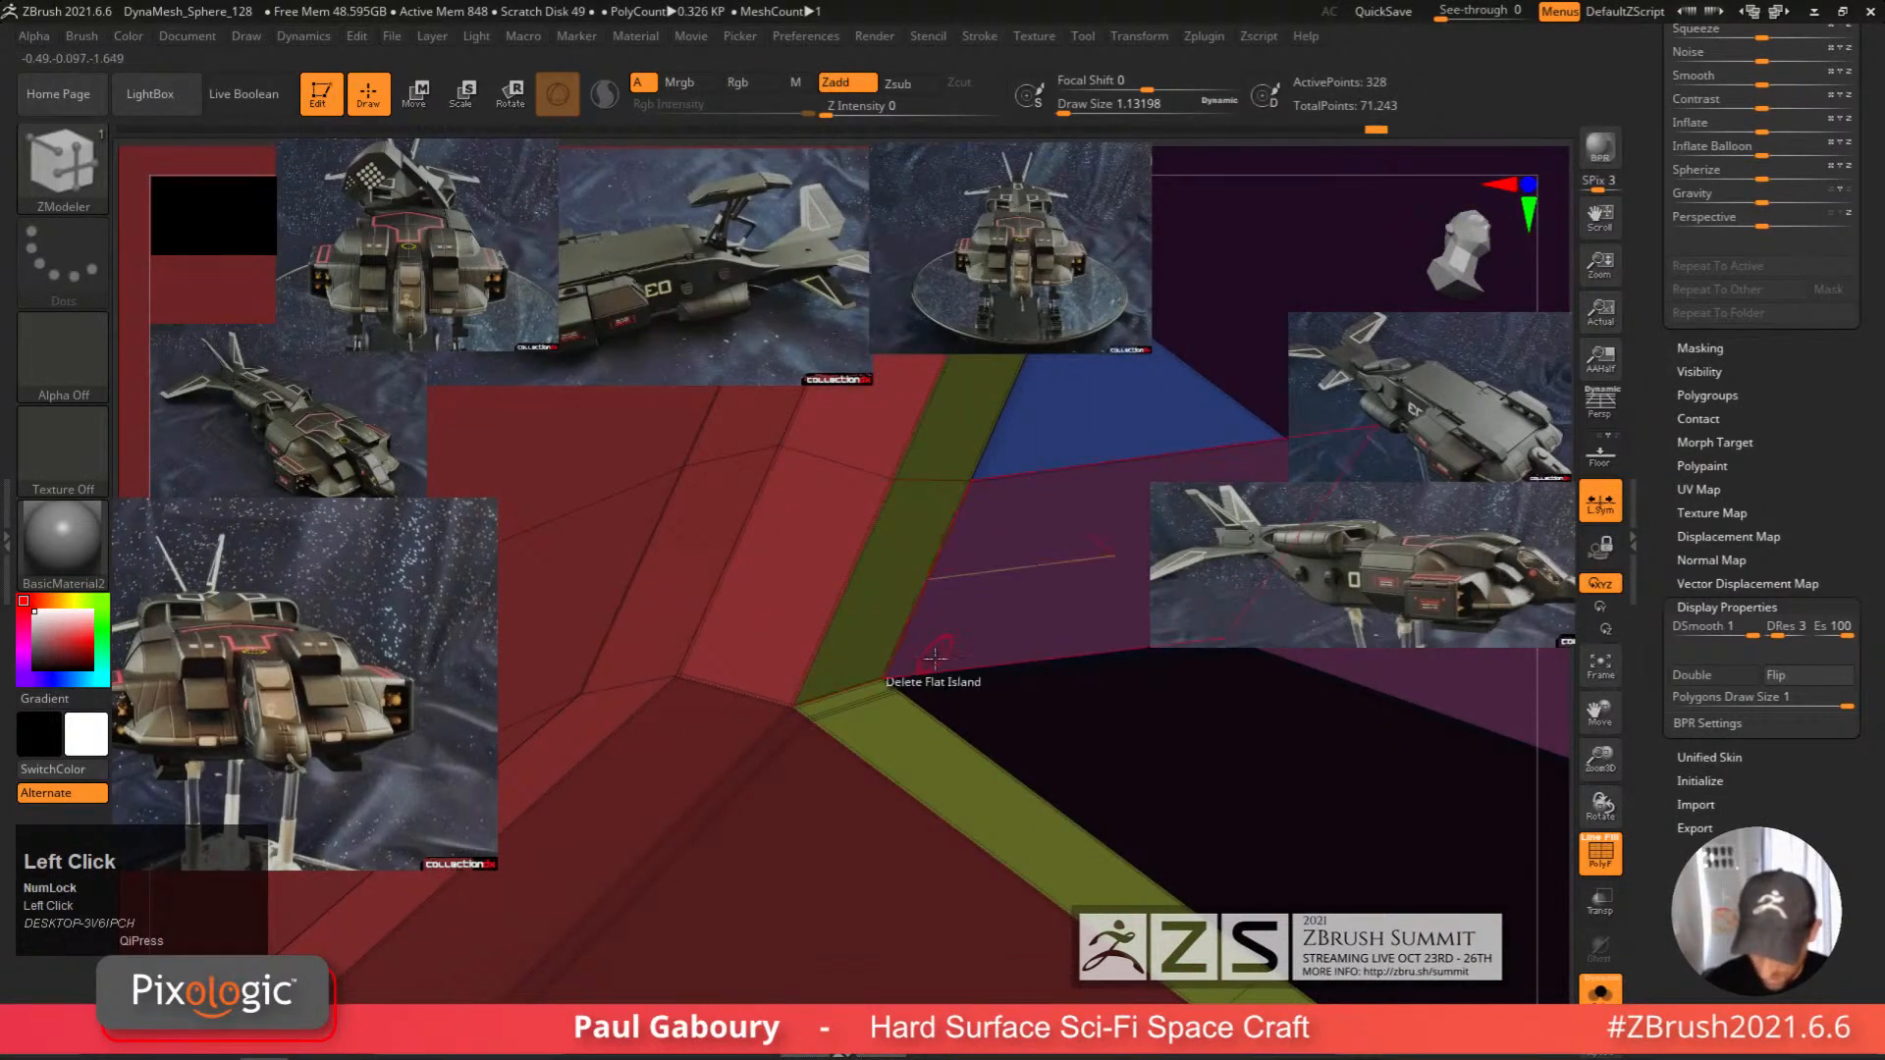
right_click_drag(948, 667, 982, 786)
key("d")
Insert an edge loop across the ramp close to where it leaves the box's opening.
key("shift+f")
right_click_drag(982, 786, 770, 708, "alt")
key("shift+f")
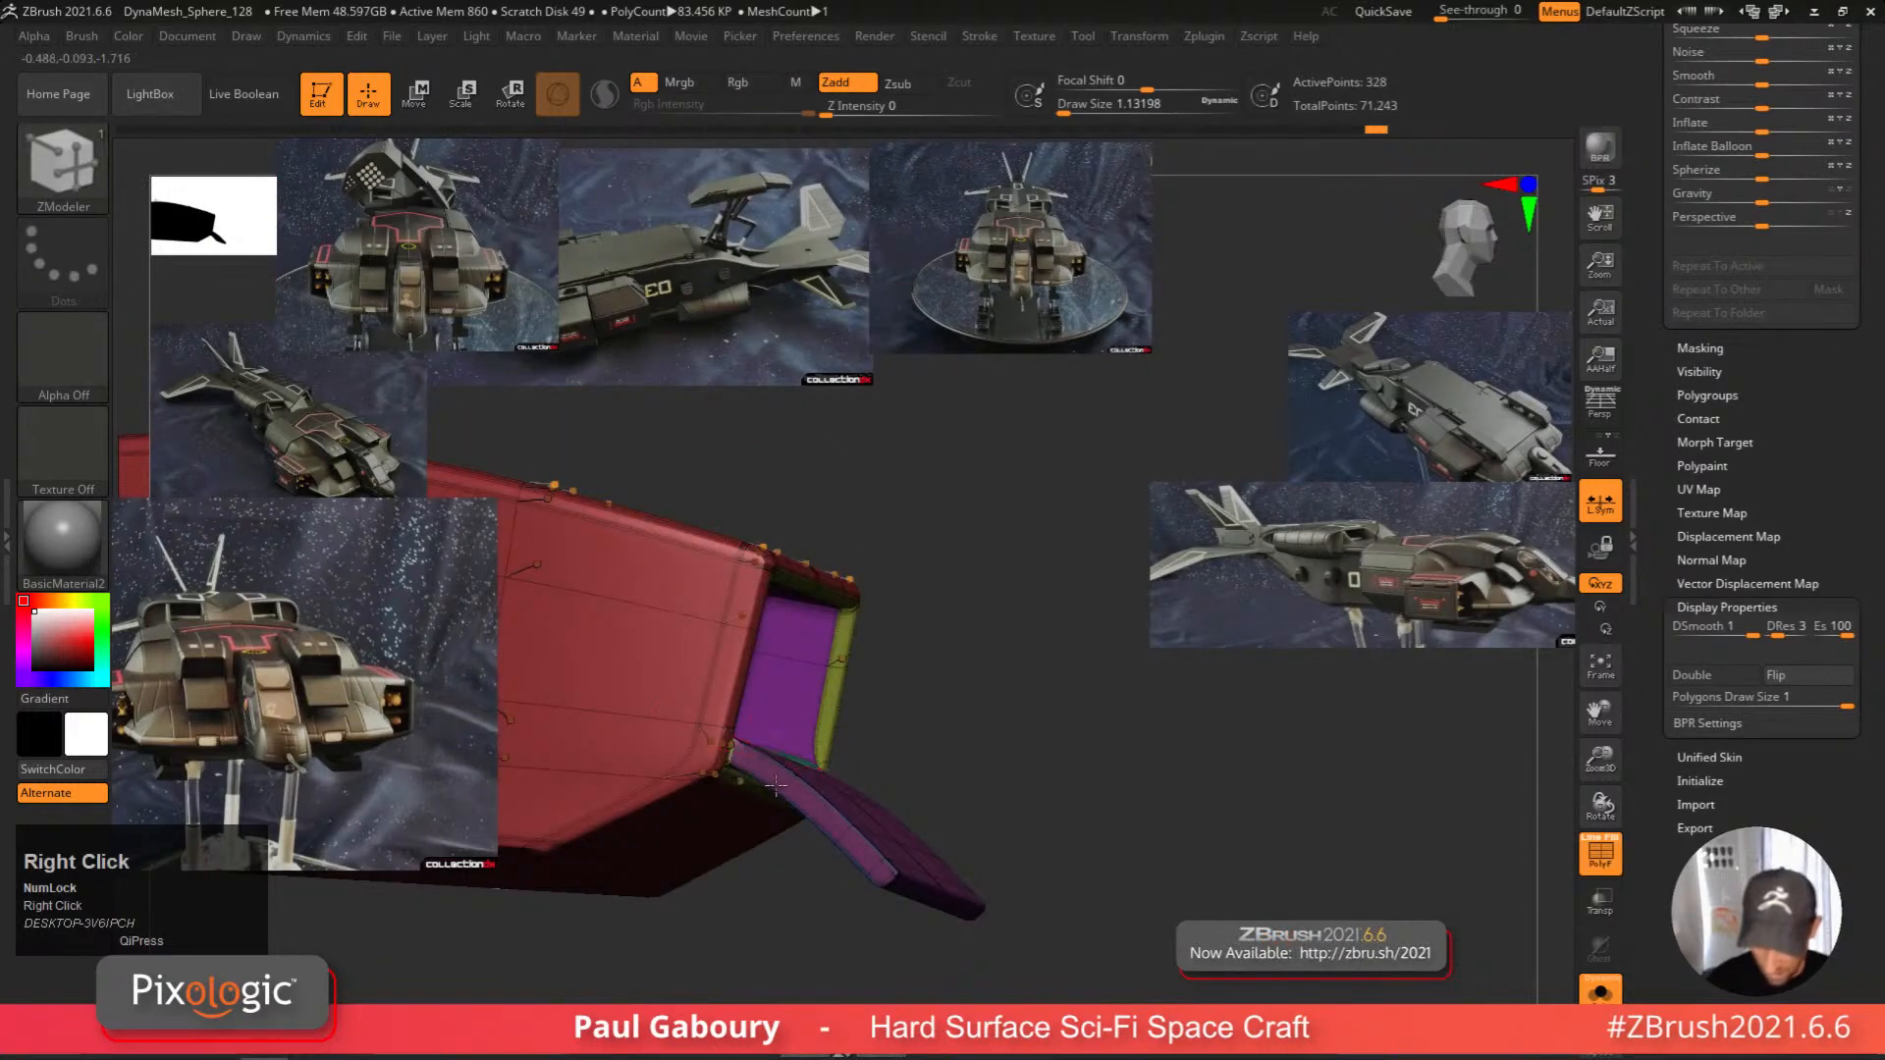
right_click_drag(775, 785, 765, 723, "ctrl")
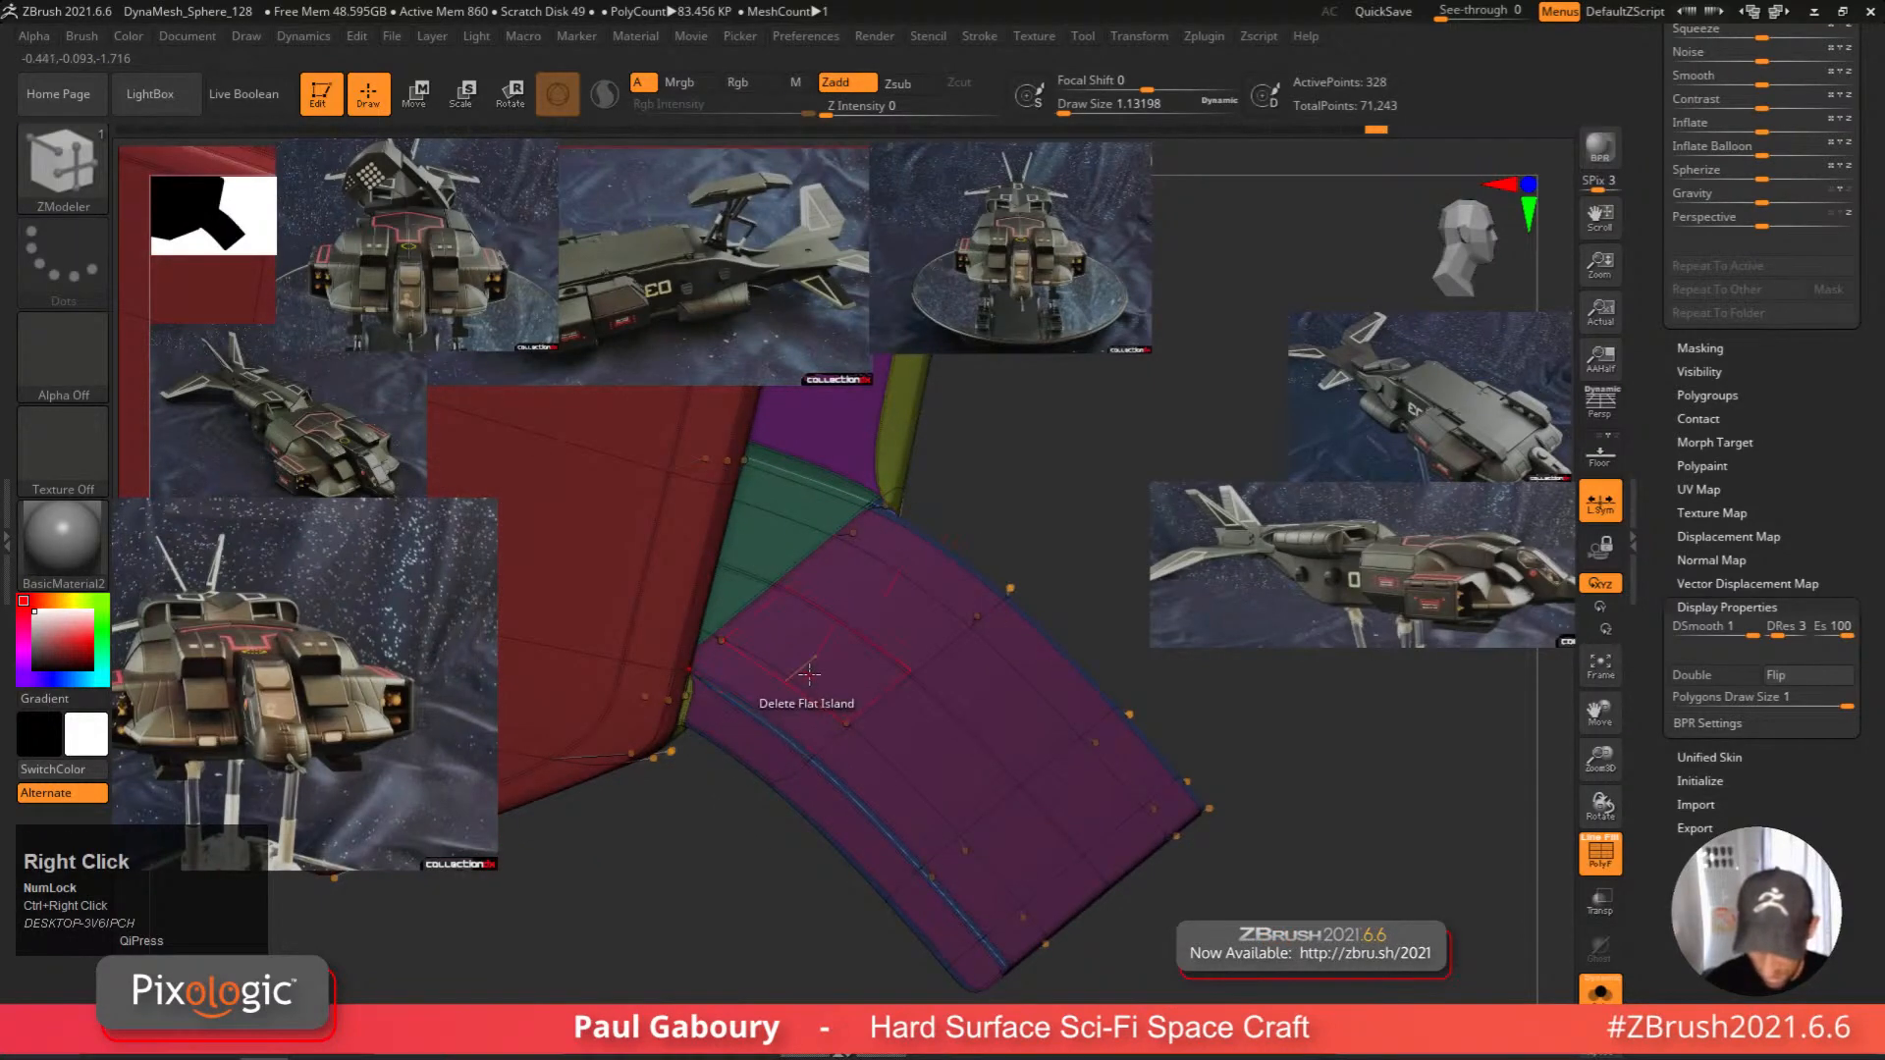
key("space")
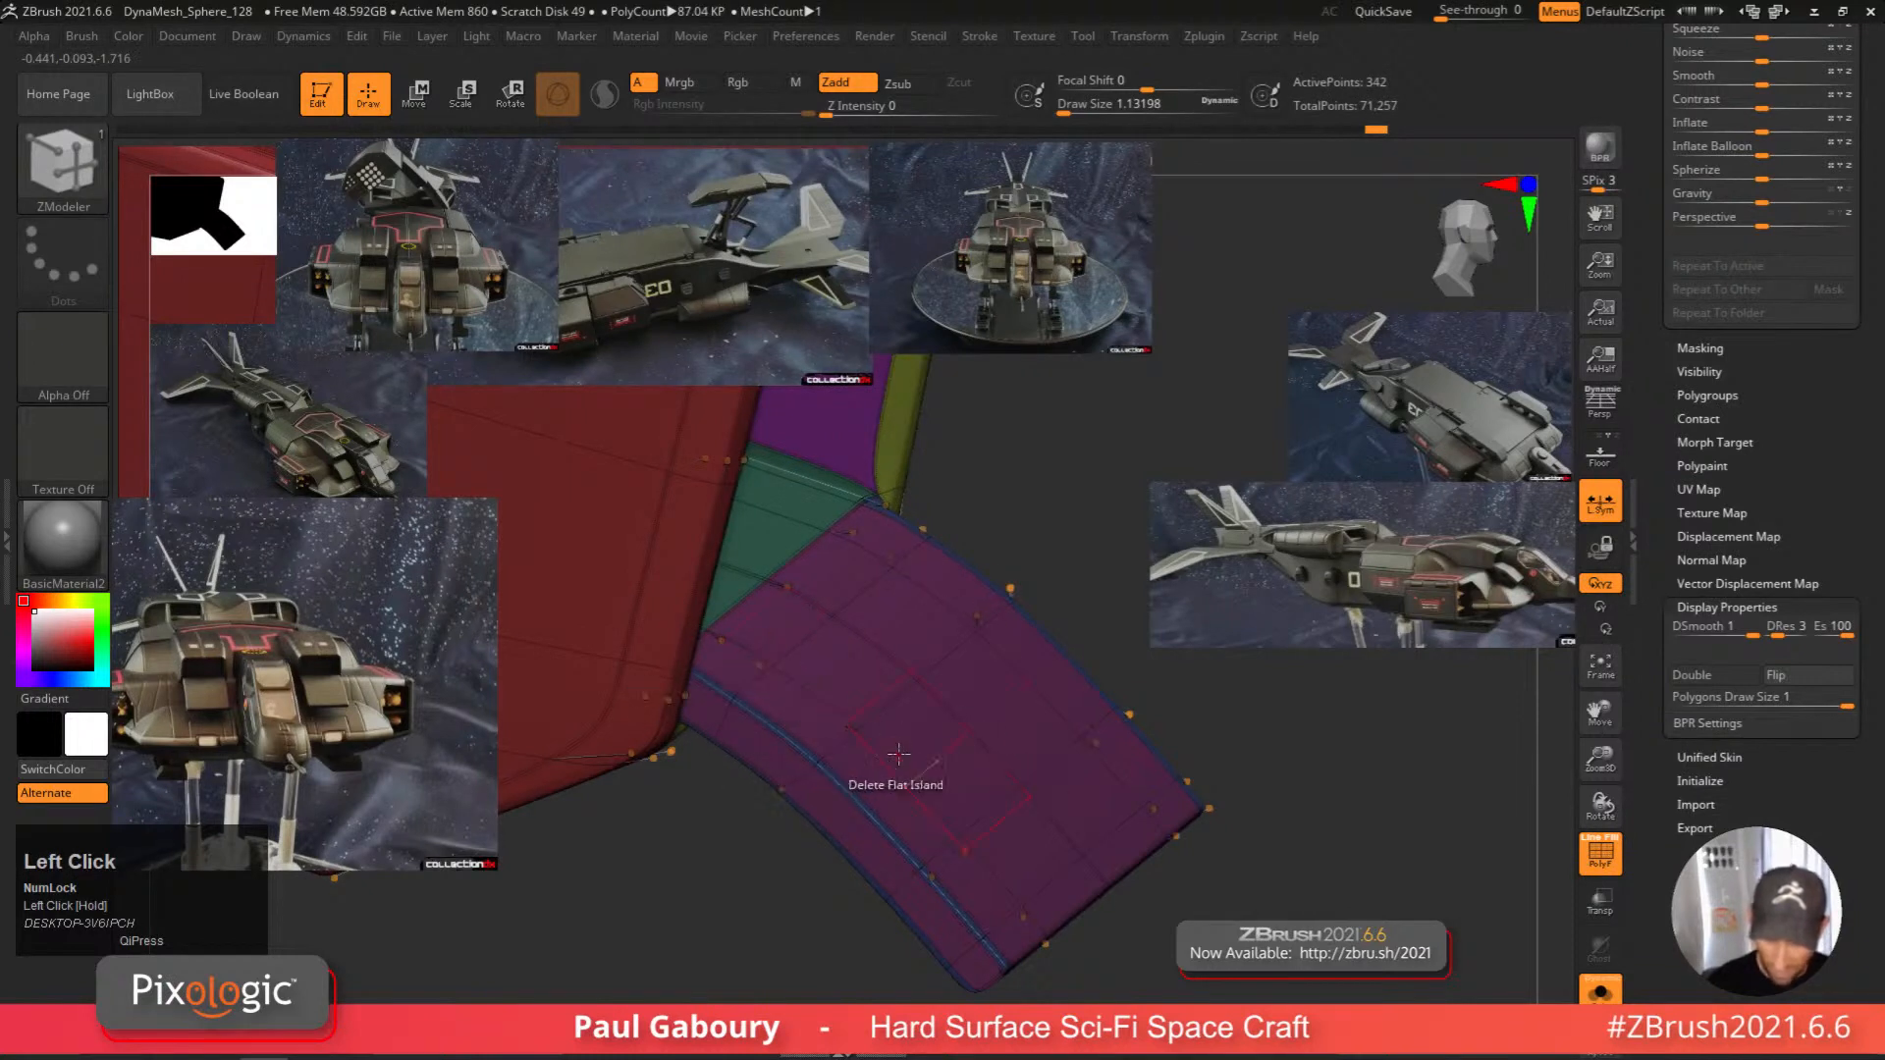
Insert an edge loop through the ramp's green section beside the box and check the smoothed form with dynamic subdivision.
right_click_drag(888, 543, 807, 460)
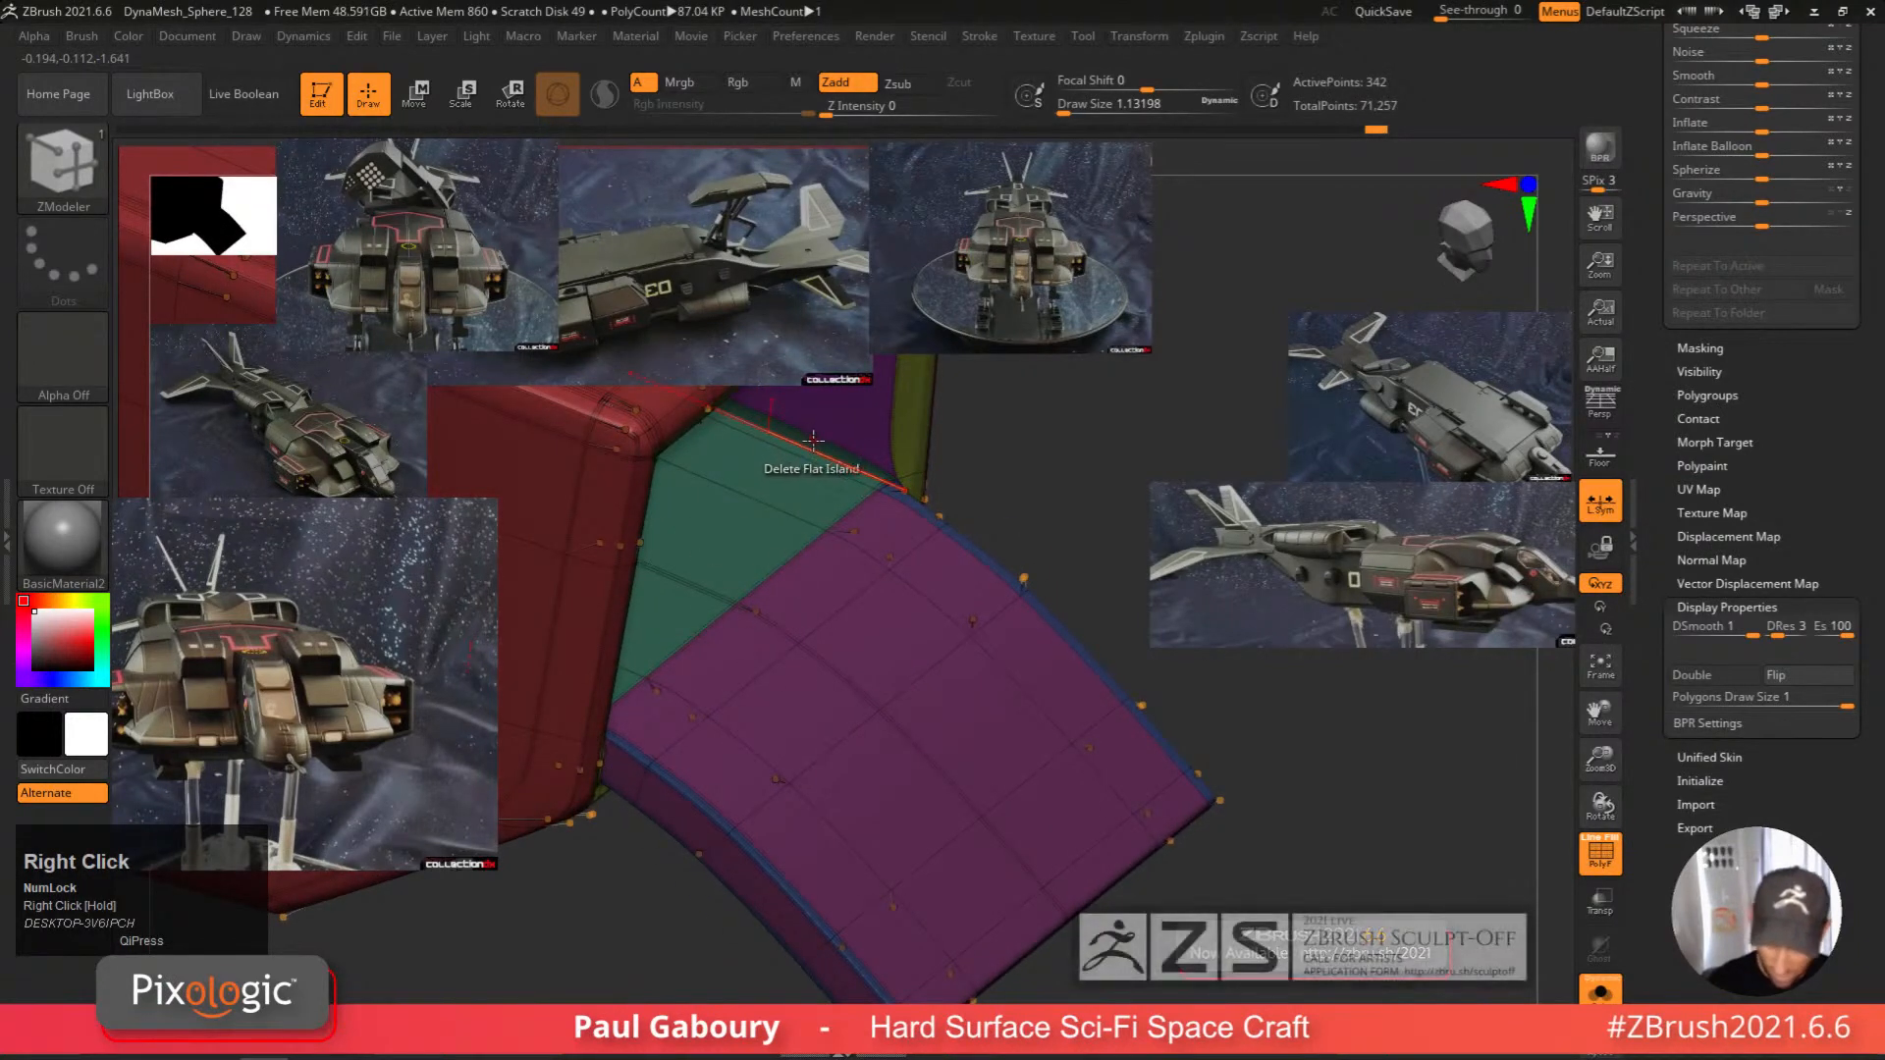
left_click(781, 489)
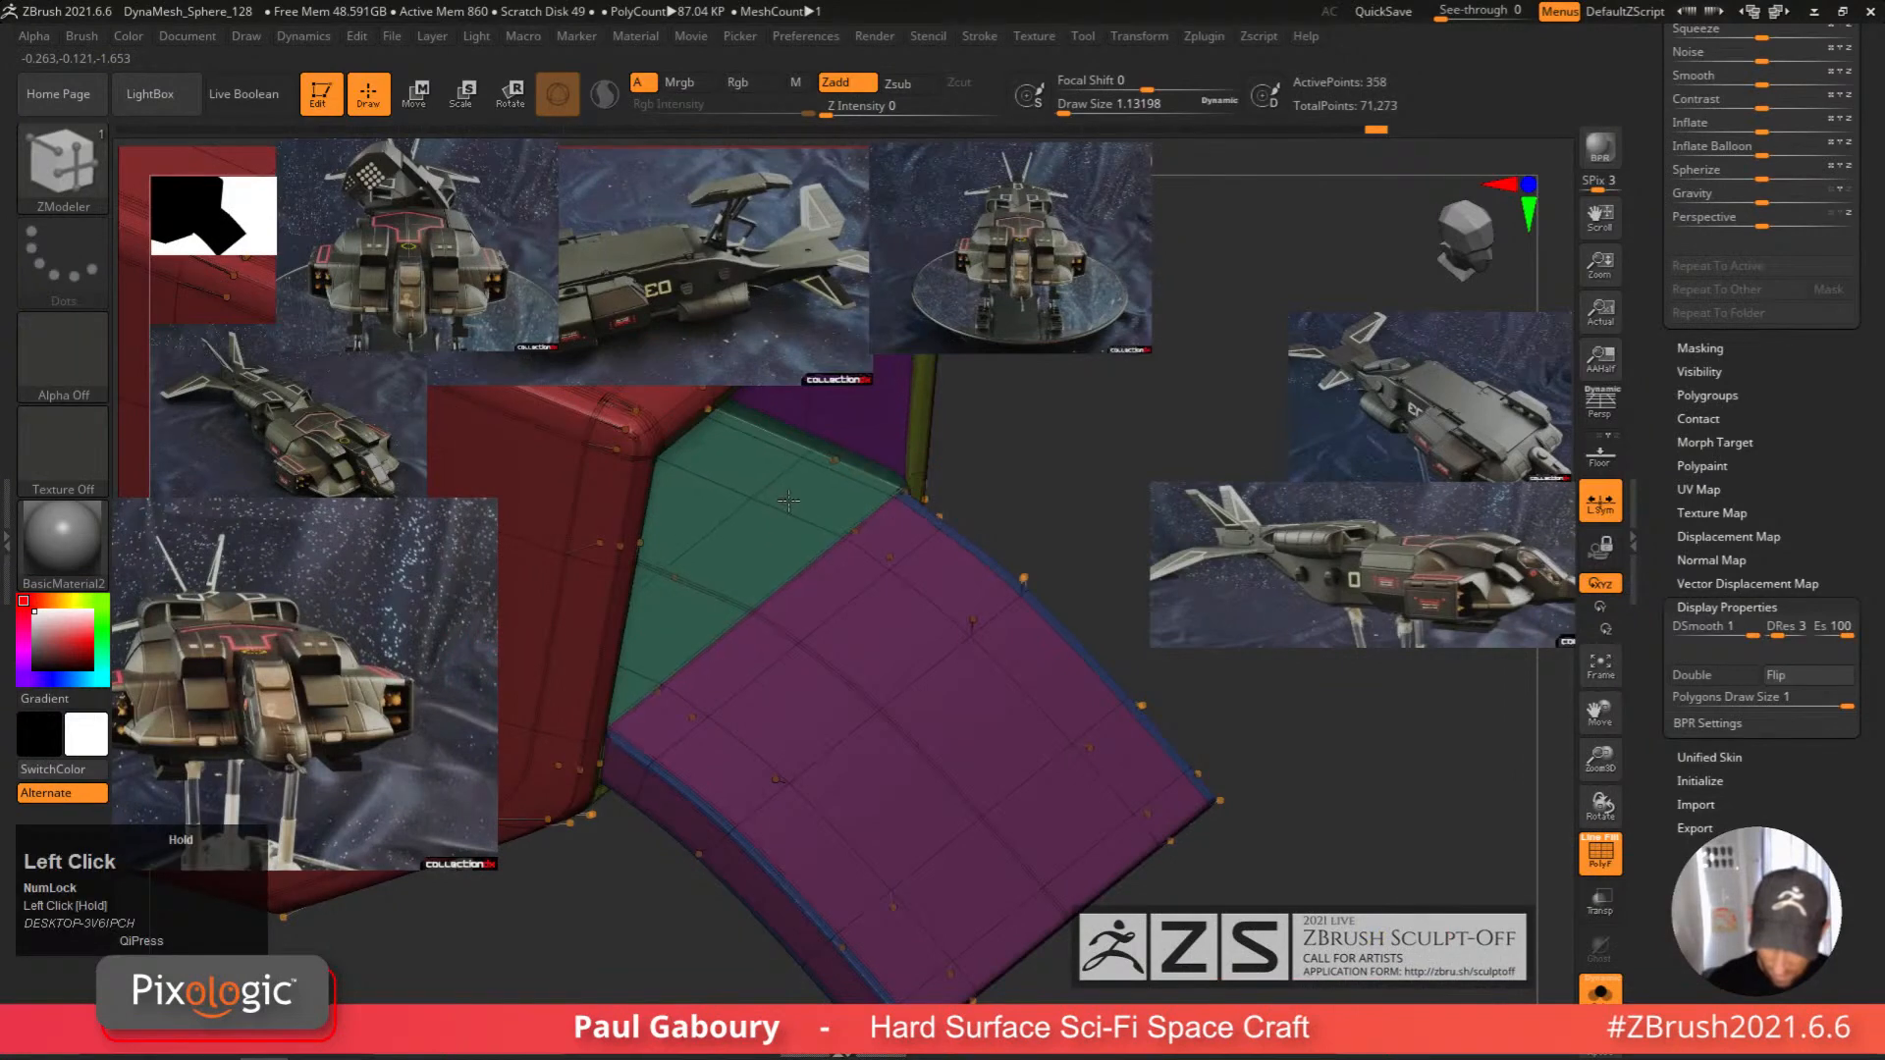
key("shift+f")
key("shift+d")
mouse_move(1276, 834)
right_mouse_down("ctrl")
mouse_move(1040, 775)
mouse_move(1055, 805)
mouse_move(986, 845)
mouse_move(998, 831)
mouse_move(863, 779)
mouse_move(895, 840)
right_mouse_up("ctrl")
key("d")
right_click_drag(896, 840, 889, 791, "ctrl")
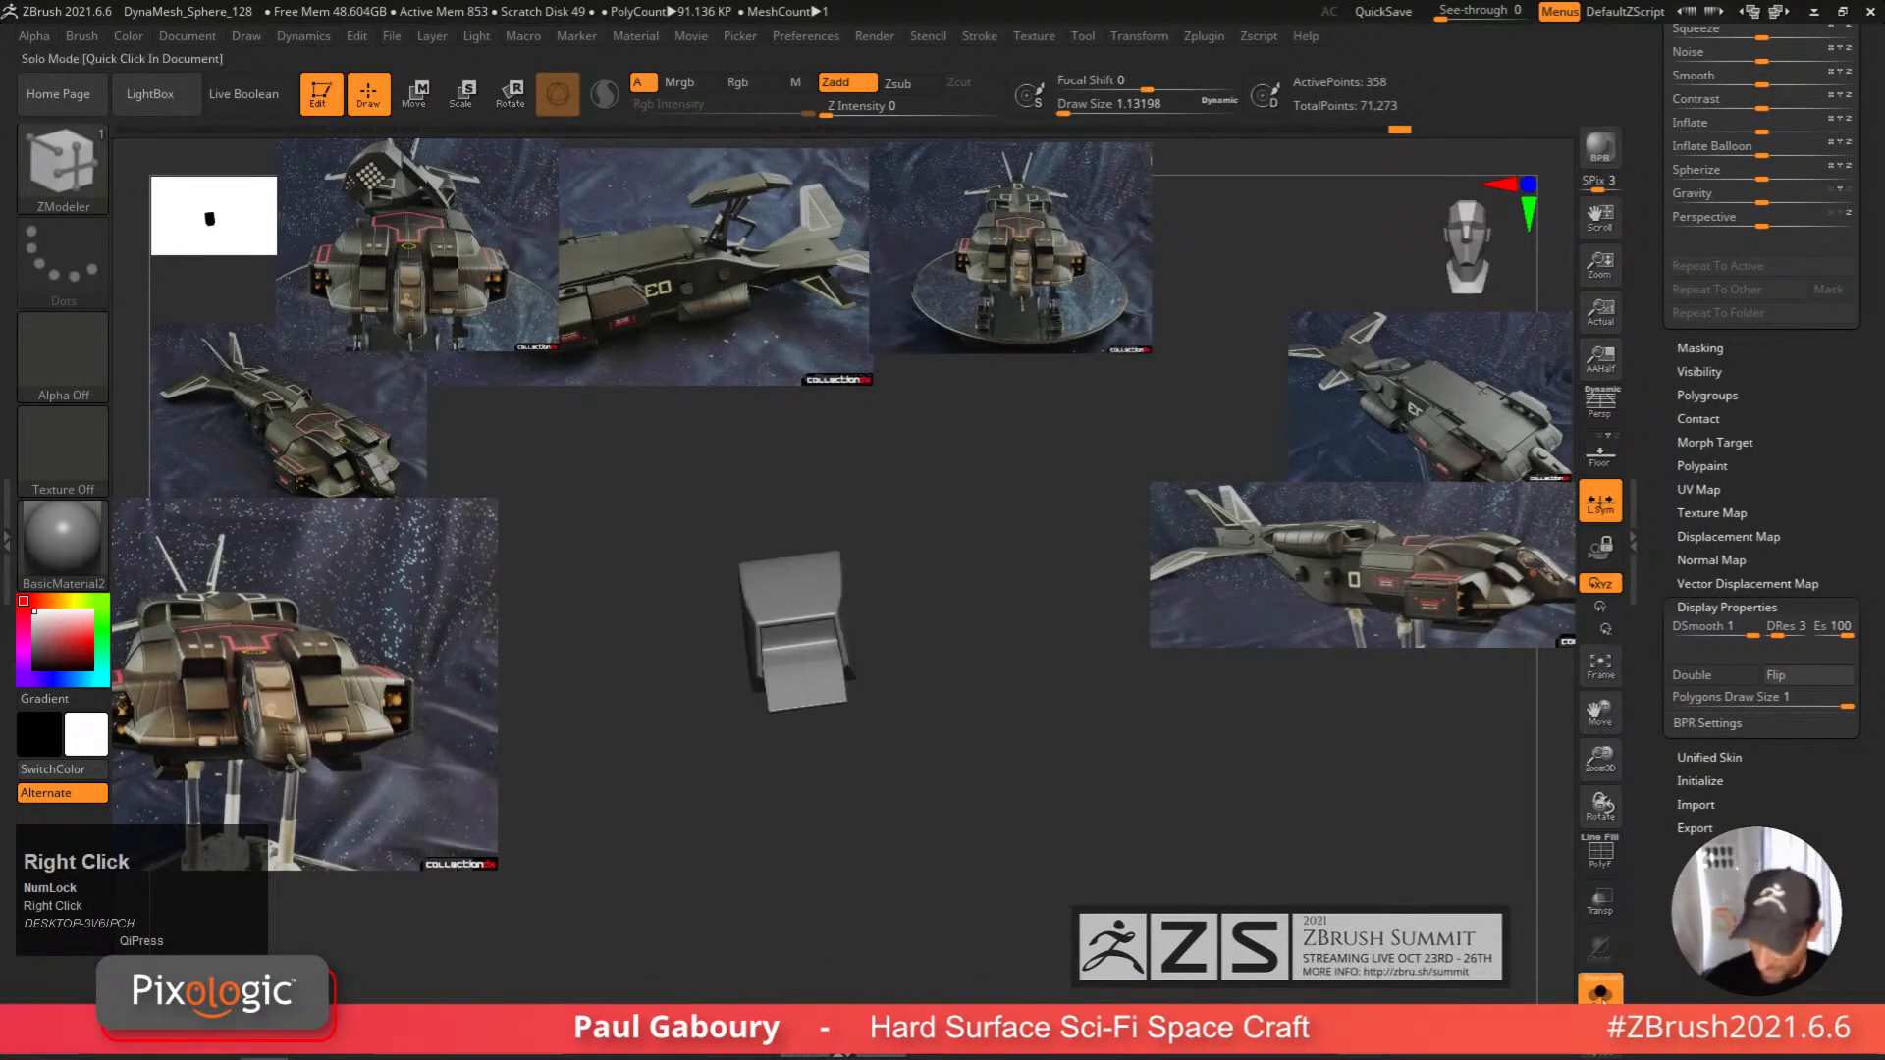
Show the whole ship, turn off local symmetry and copy the intake to the other side with Mirror And Weld.
left_click(1603, 1000)
right_click_drag(1203, 835, 1110, 786, "ctrl")
right_click_drag(1110, 785, 952, 775)
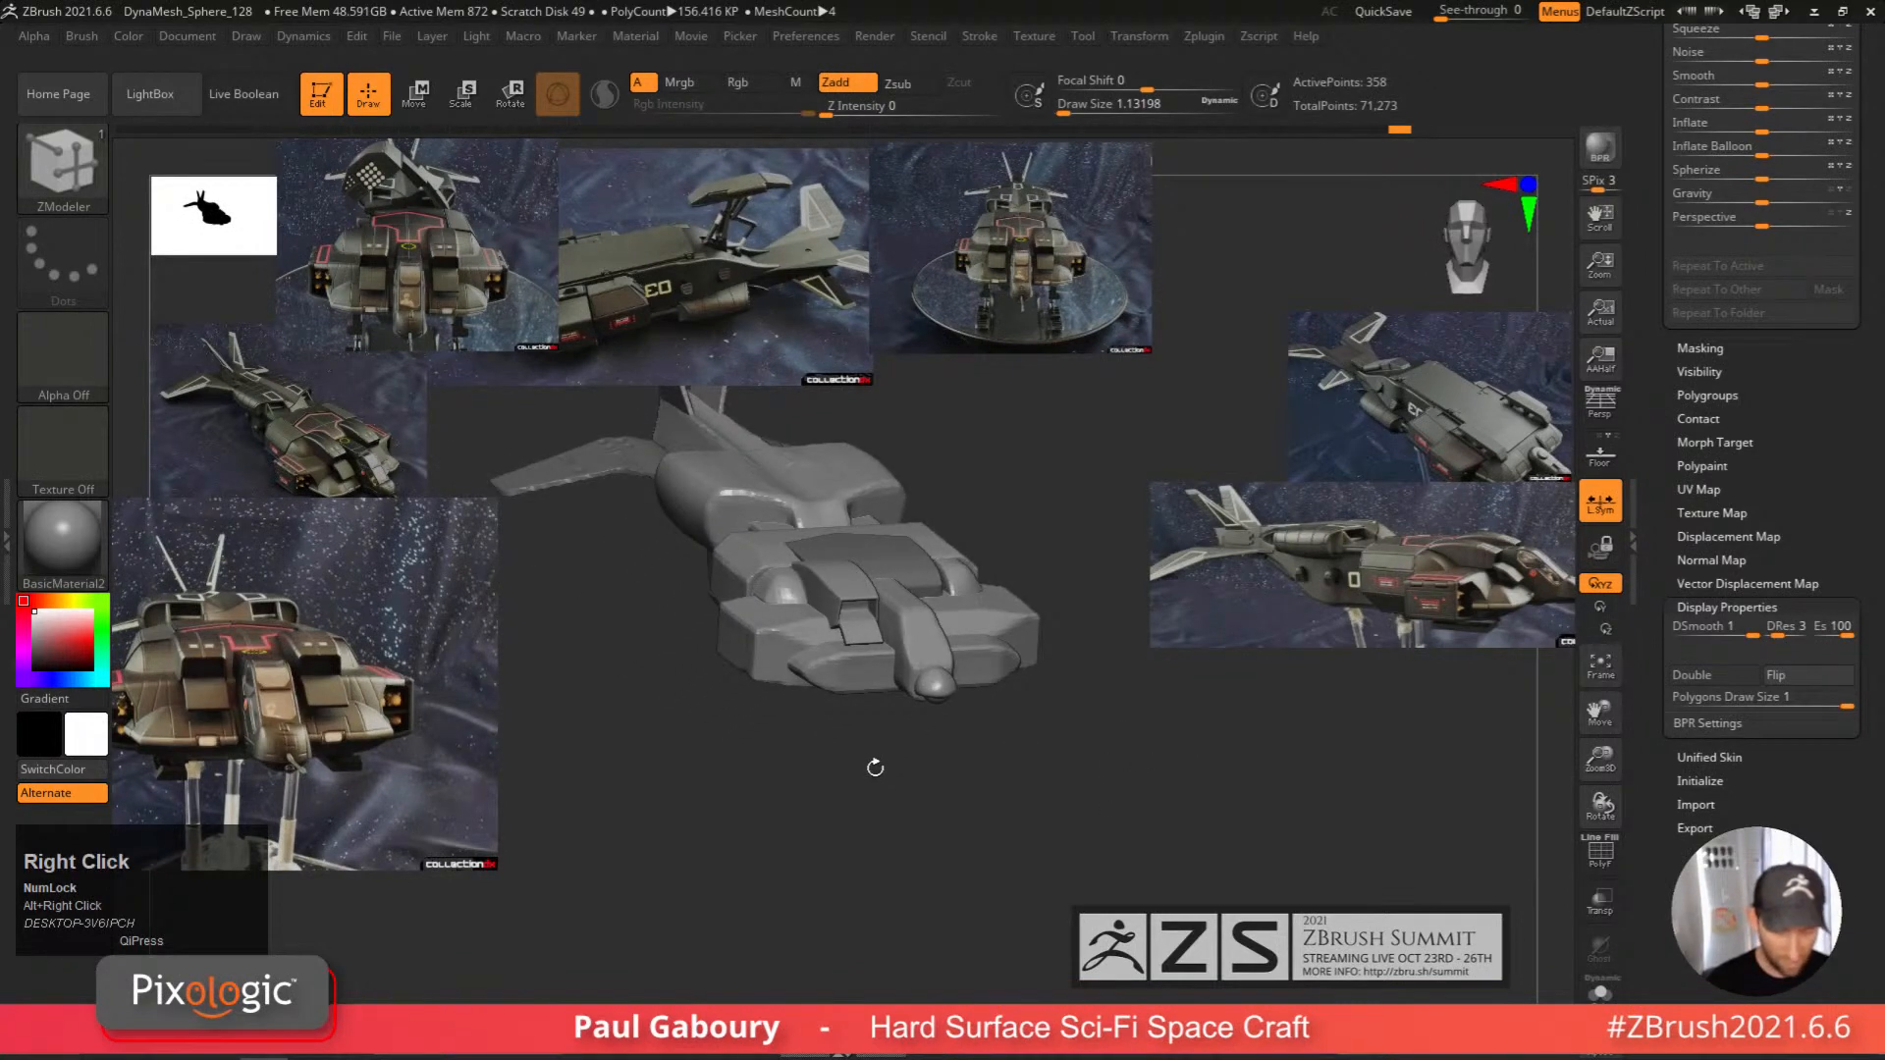
left_click_drag(1825, 532, 1846, 752)
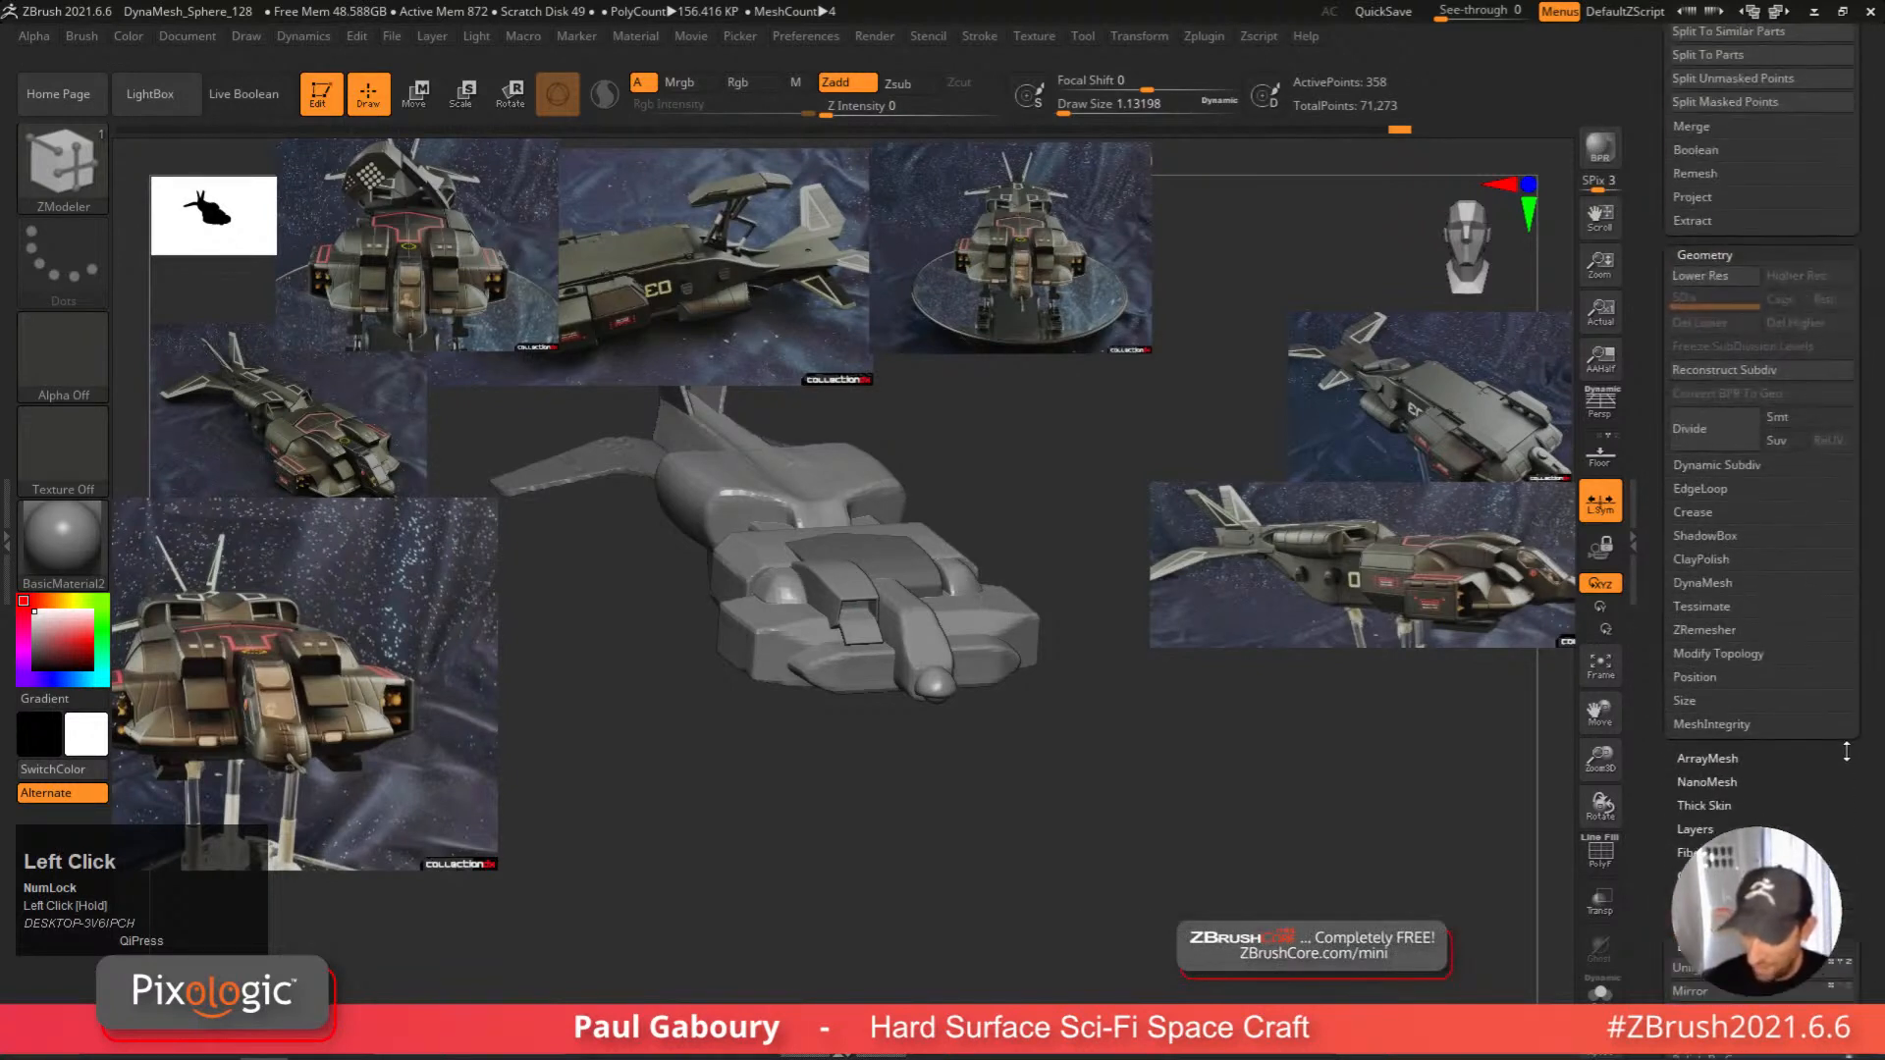
left_click(1735, 654, "shift")
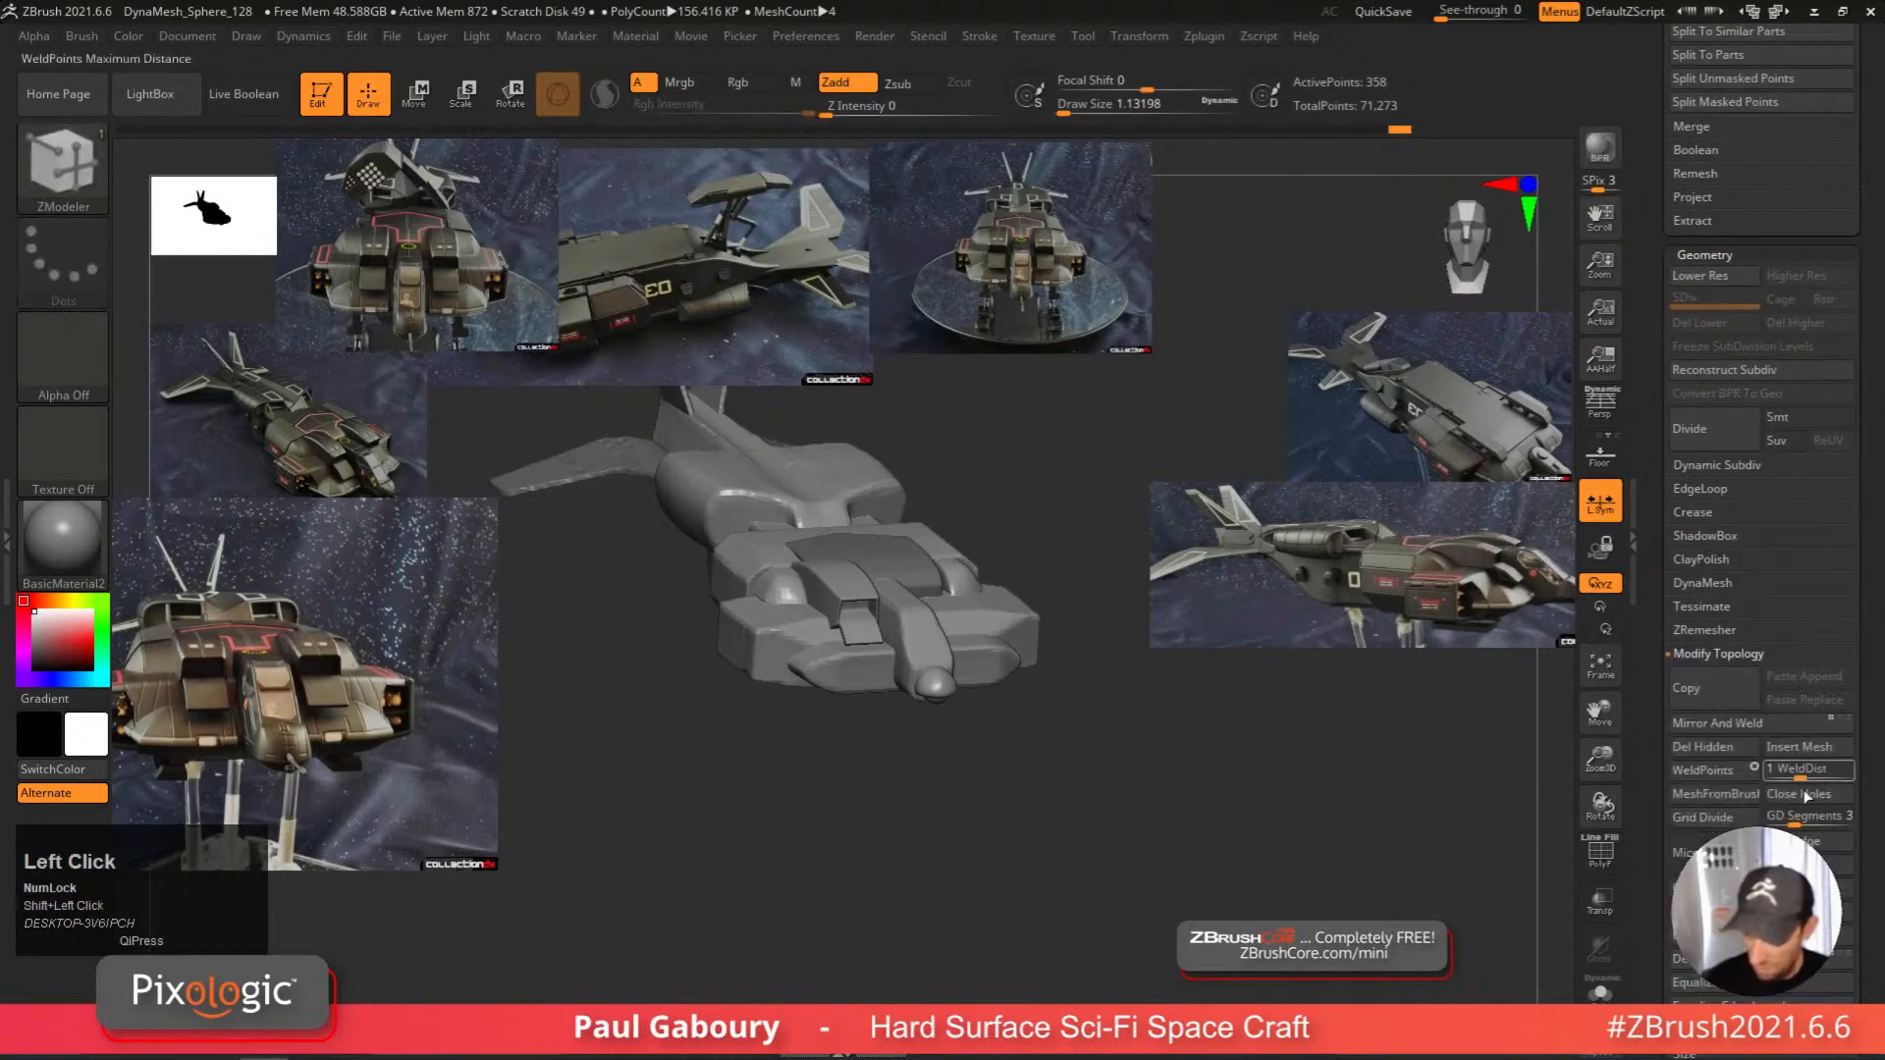
left_click(1600, 502)
left_click(1770, 729)
mouse_move(1130, 786)
right_mouse_down()
mouse_move(1147, 813)
mouse_move(1213, 759)
mouse_move(1200, 801)
mouse_move(1155, 810)
mouse_move(1156, 778)
right_mouse_up()
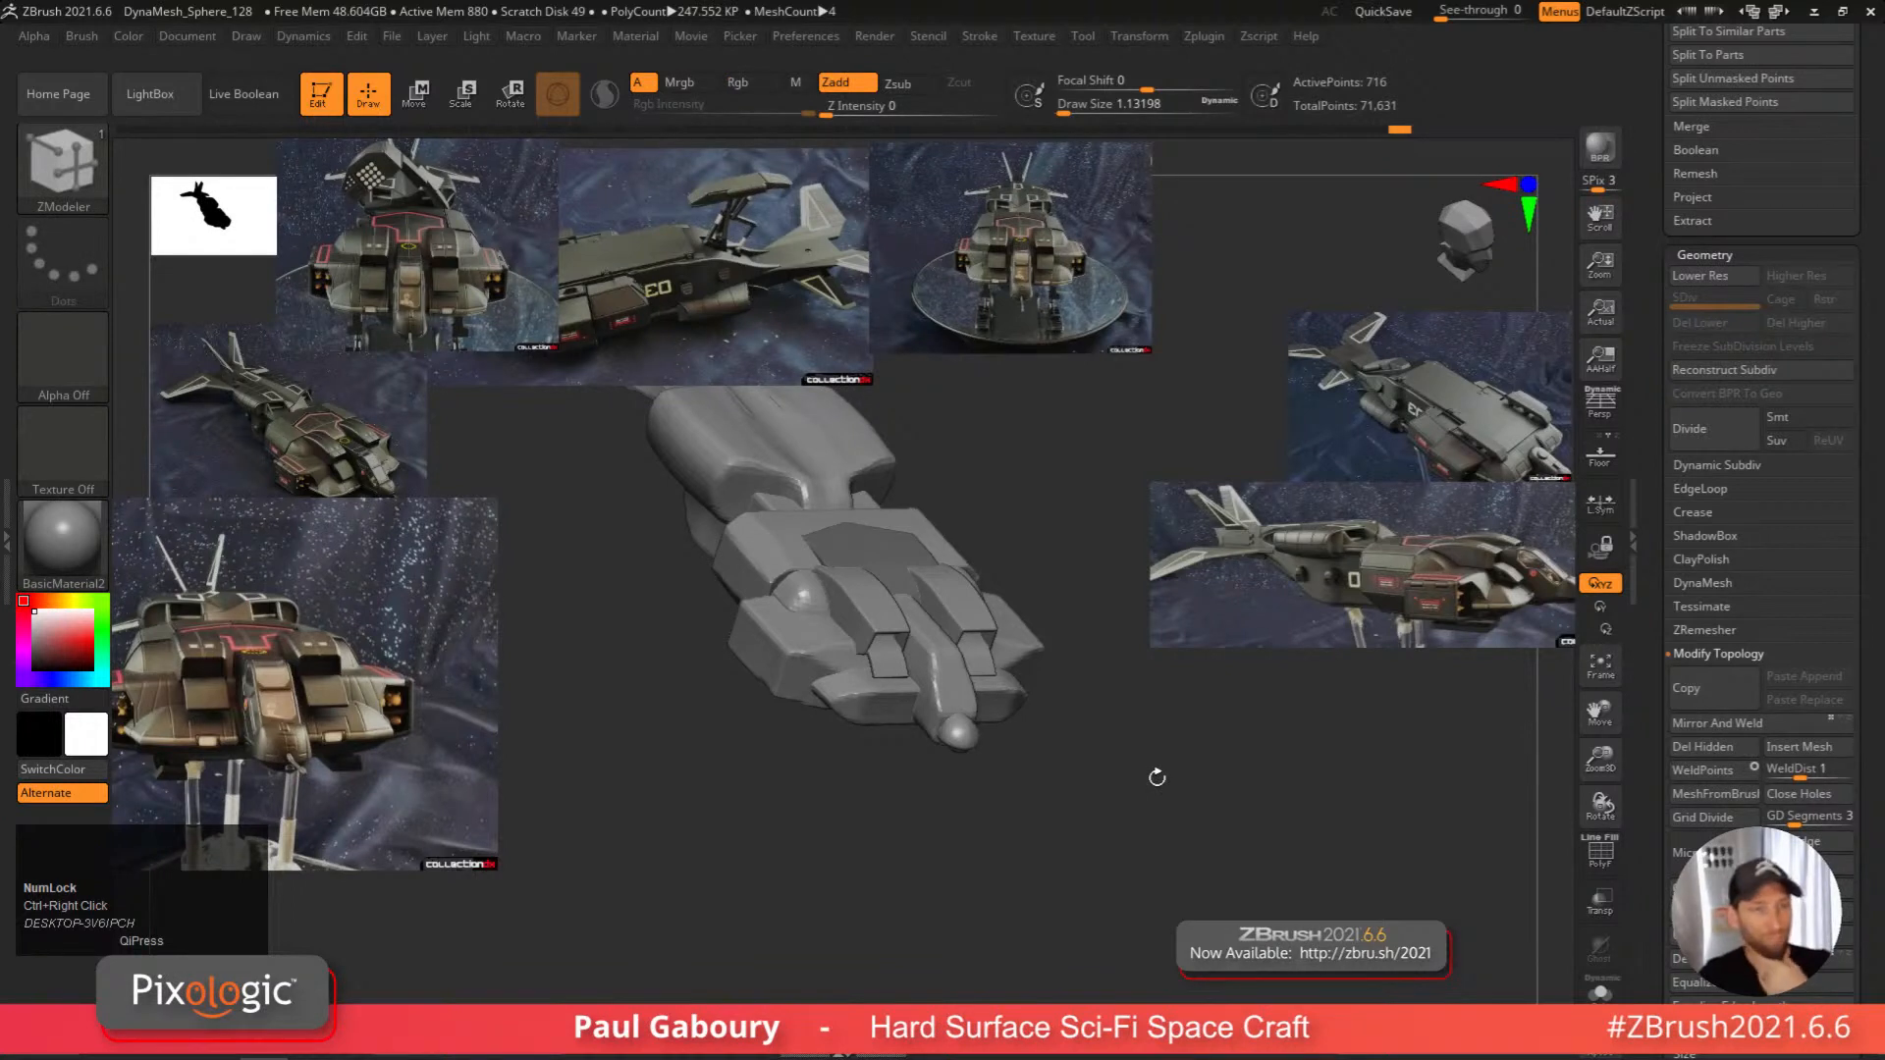
Select the Concept subtool on the ship's upper hull and make the Front Intake subtool visible.
right_click_drag(1178, 717, 1081, 749)
left_click(911, 546, "alt")
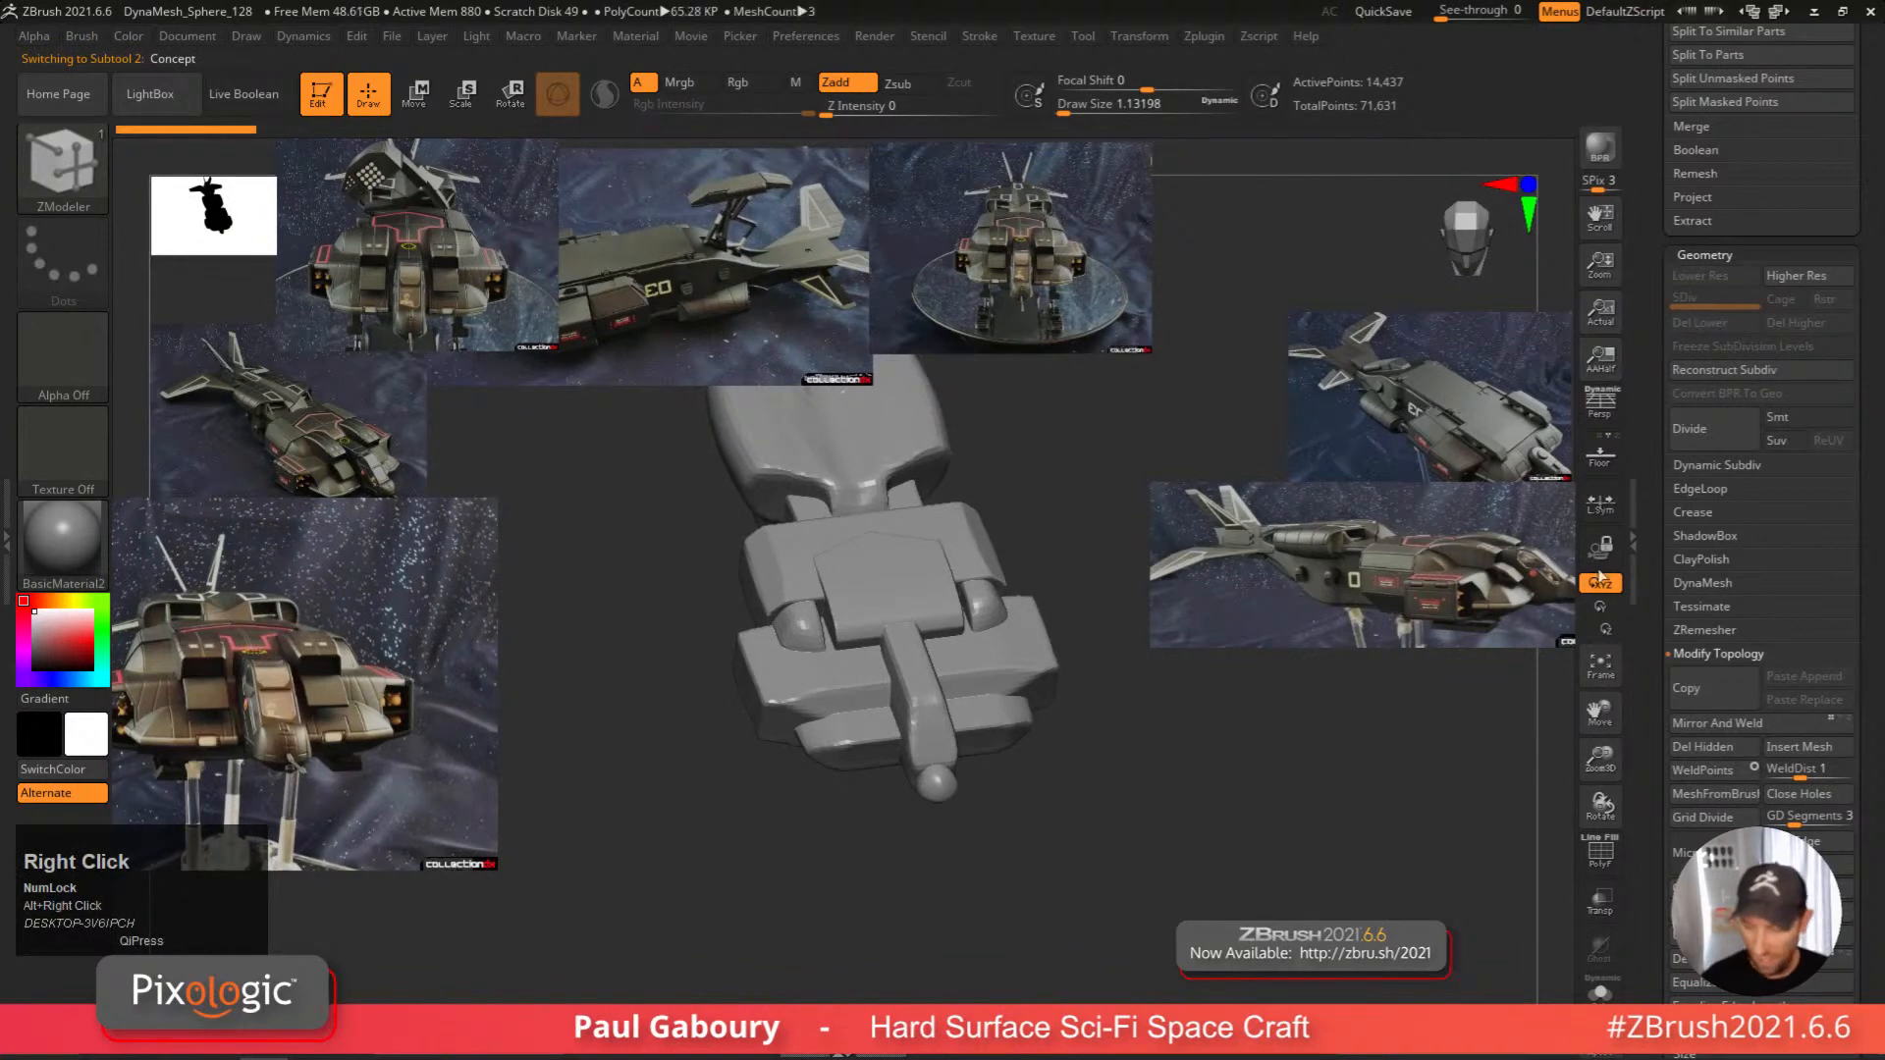
left_click(1699, 252)
left_click_drag(1659, 324, 1668, 552)
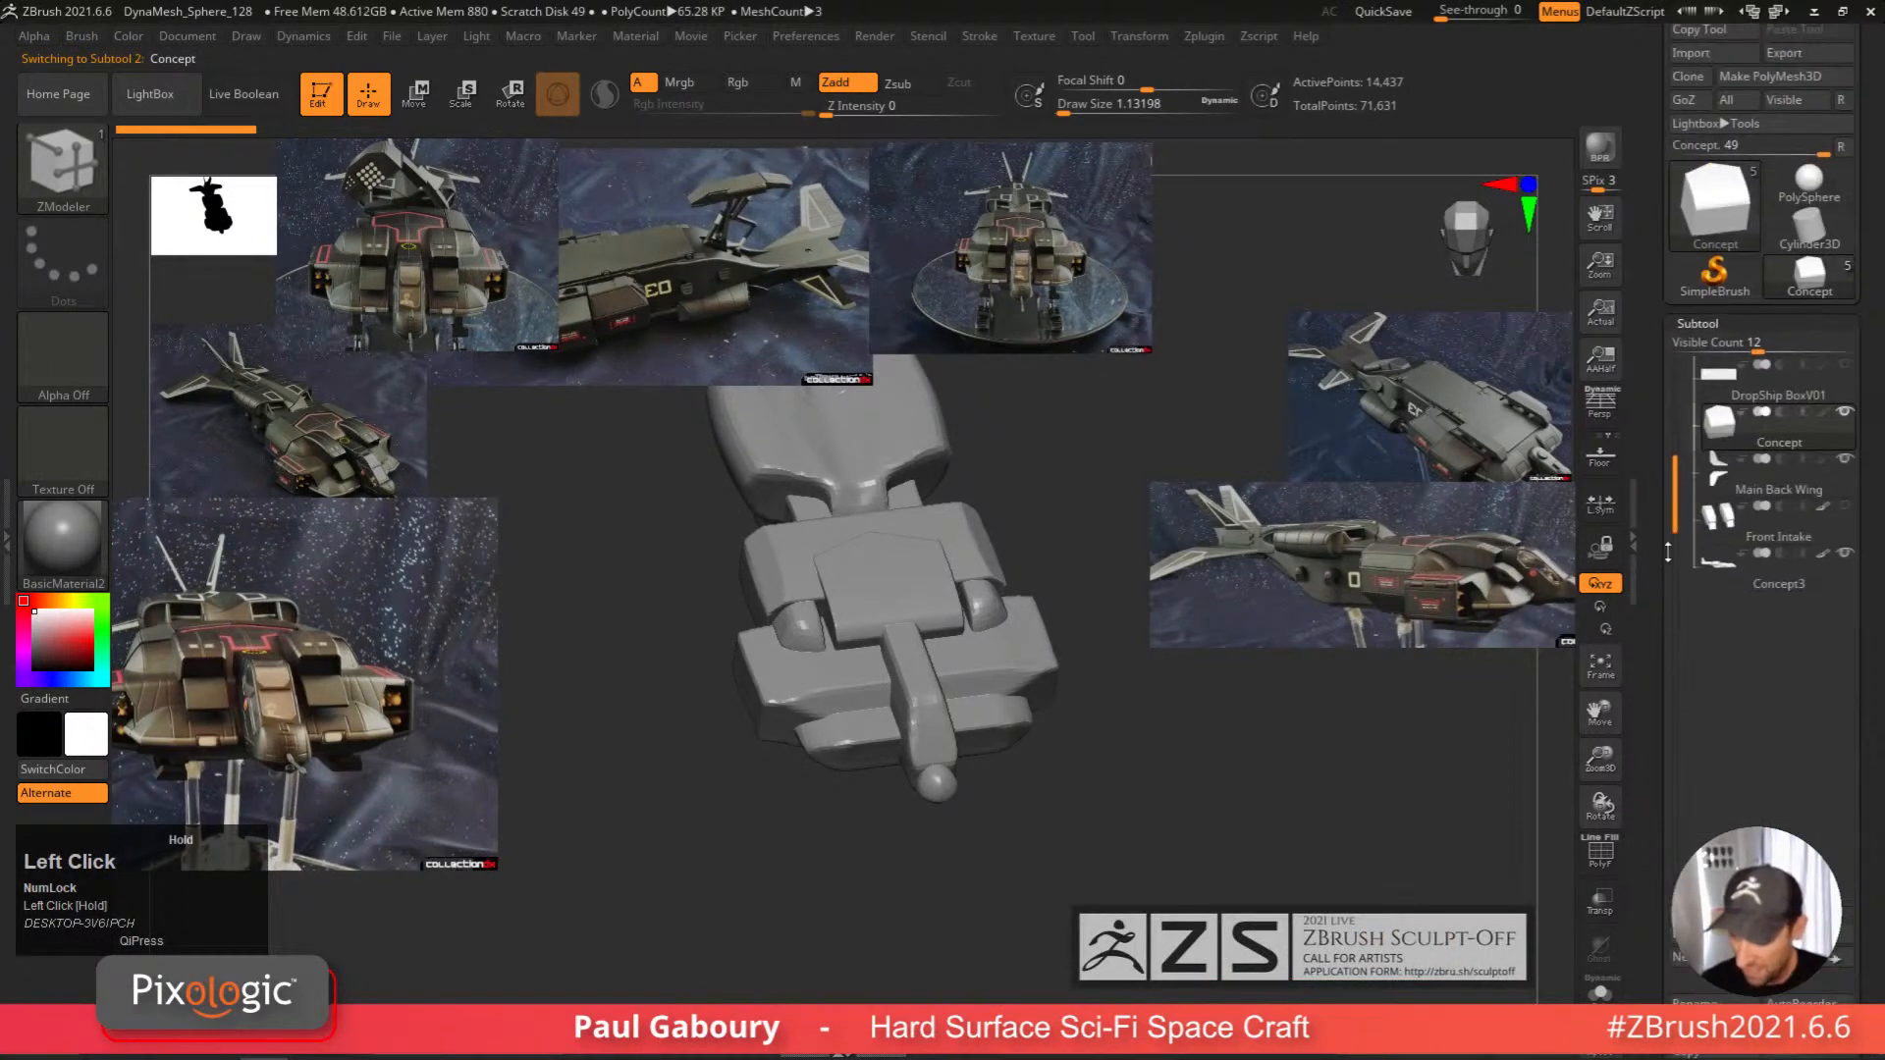
left_click(1845, 507)
Examine how the mirrored intakes sit against the hull and the Concept piece from above and from the side.
right_click_drag(1090, 756, 1048, 827)
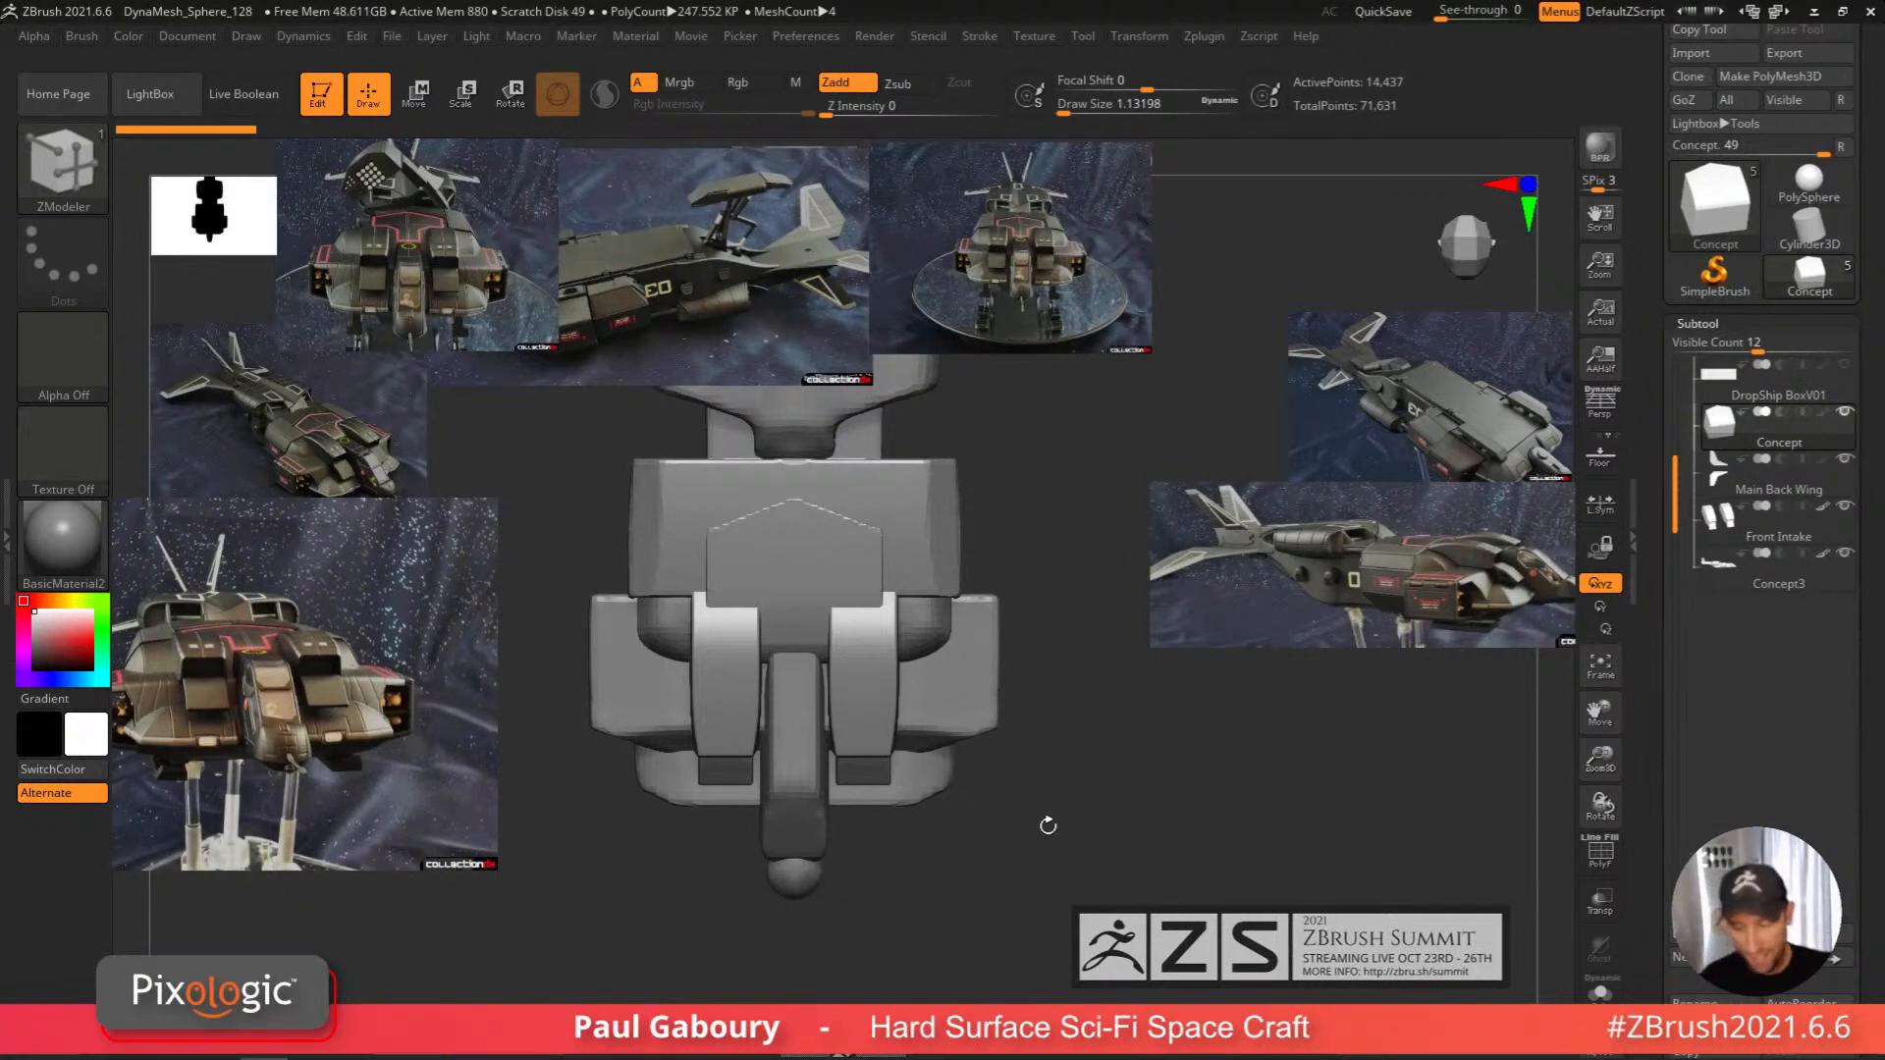
right_click_drag(1048, 826, 819, 704)
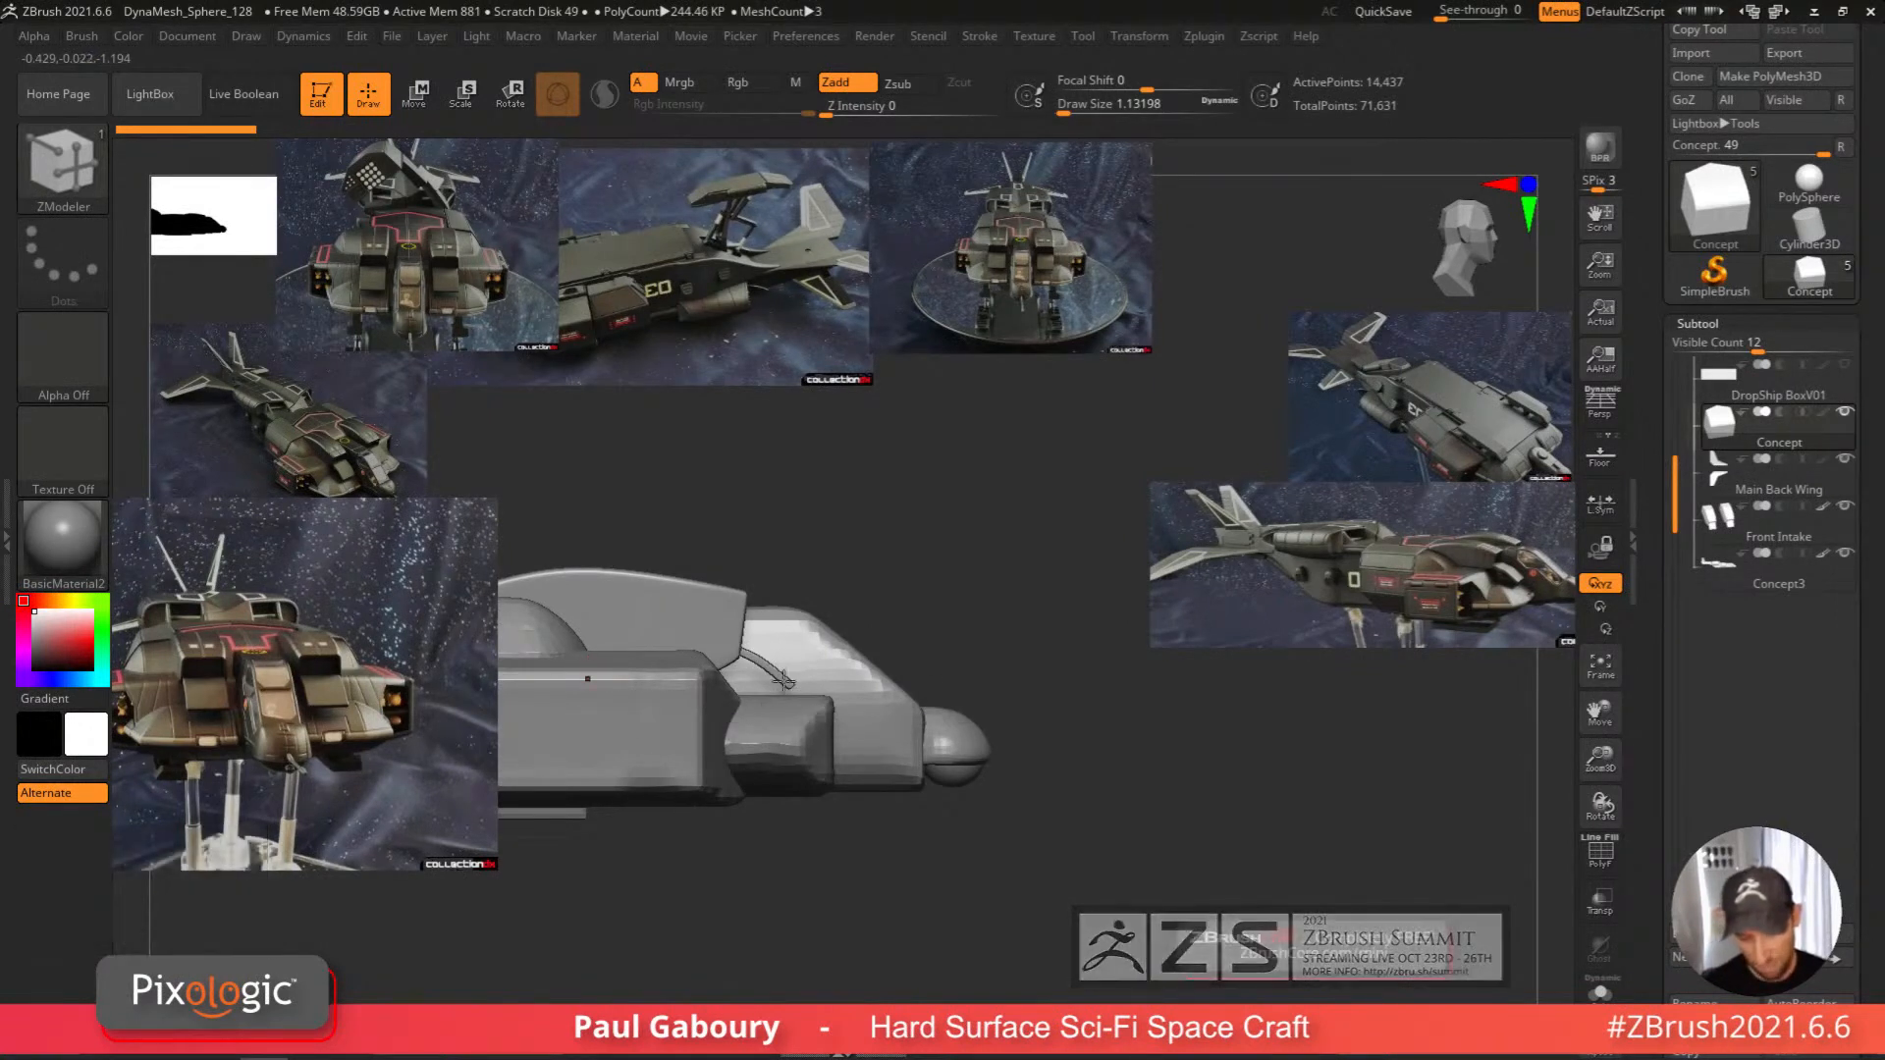
right_click_drag(784, 680, 909, 701, "ctrl")
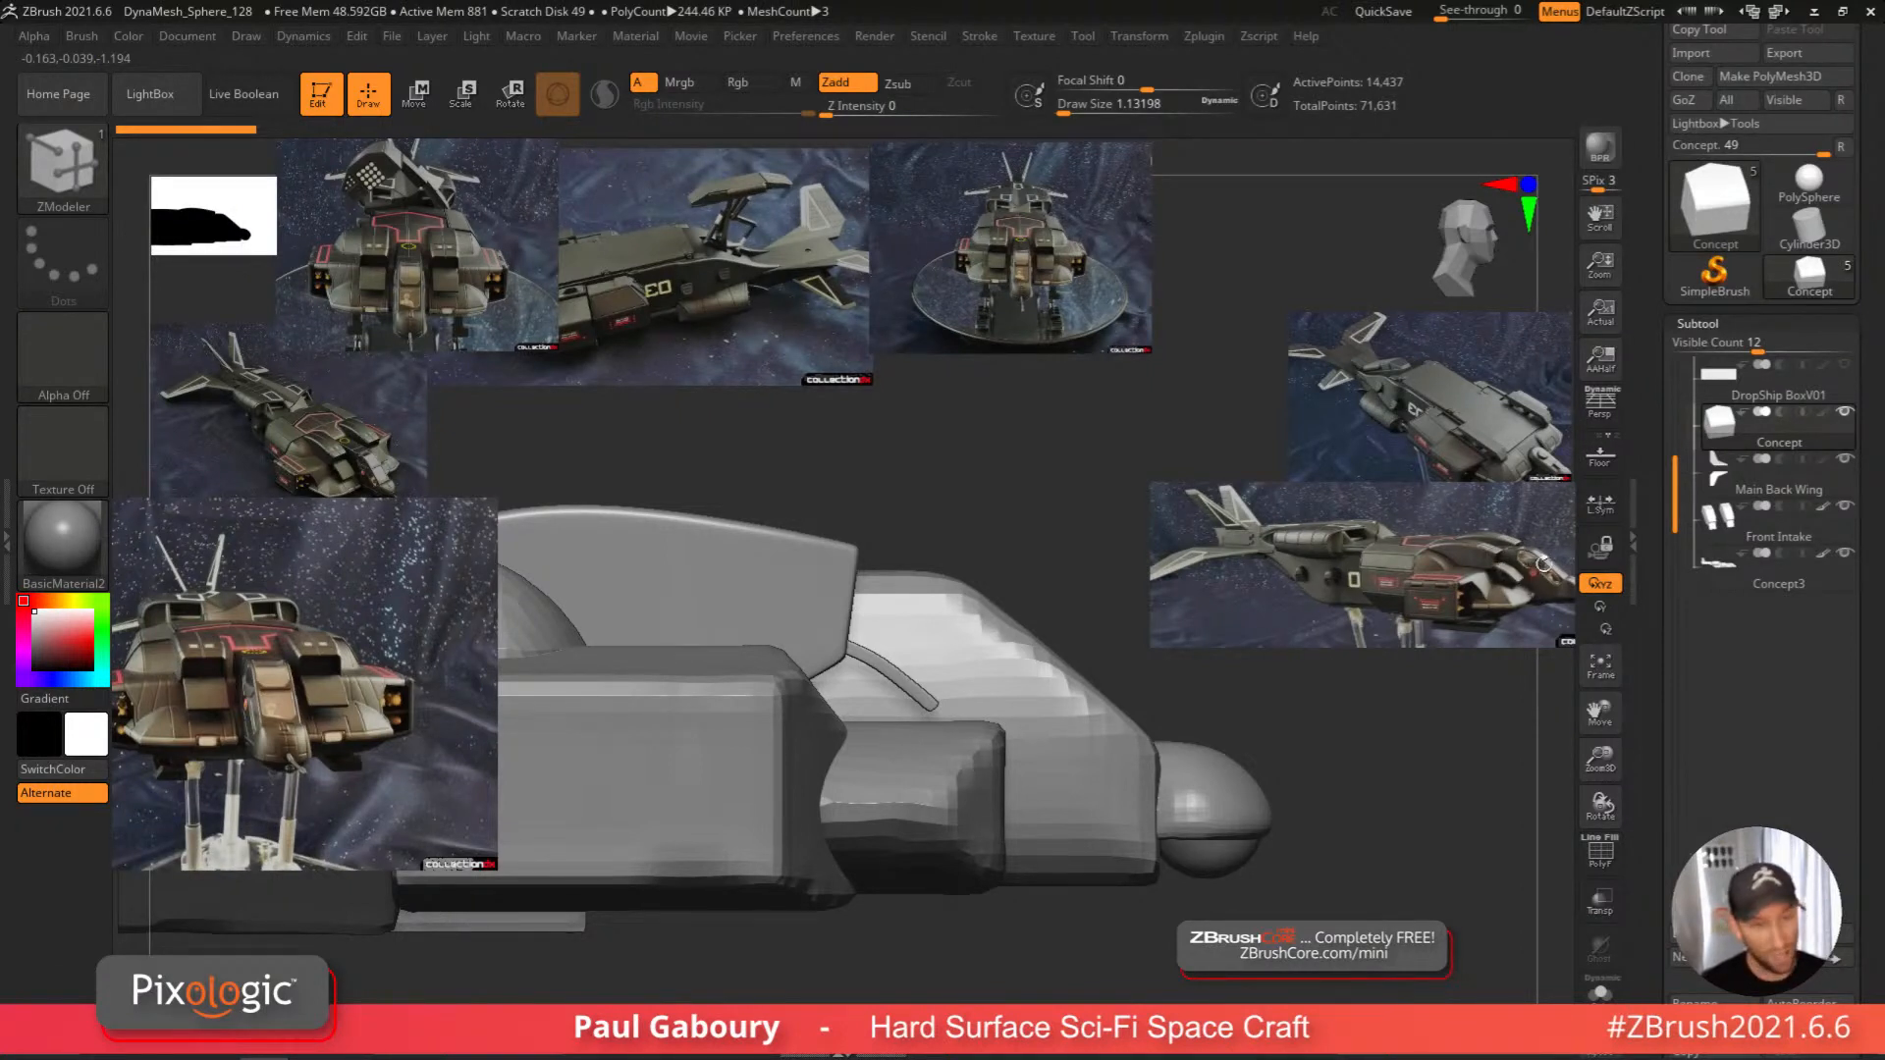
key("shift+f")
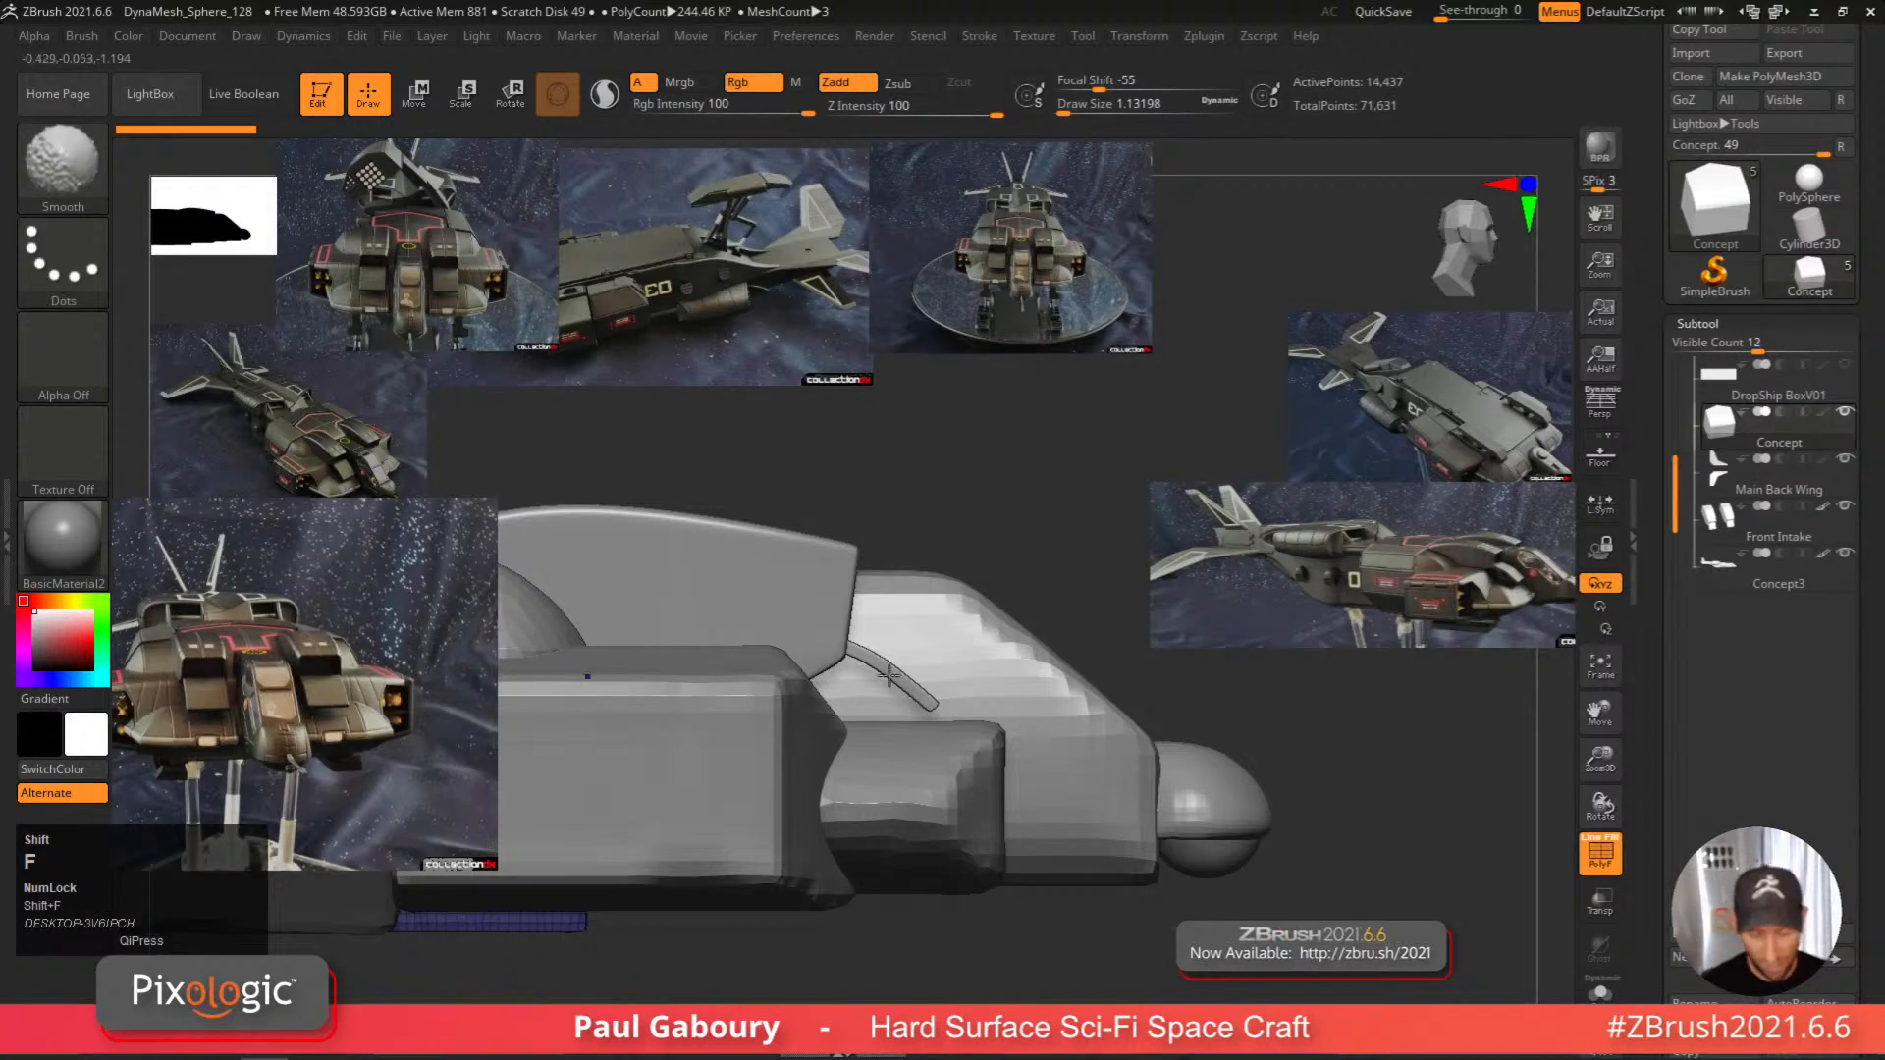
key("shift+f")
mouse_move(1077, 770)
right_mouse_down("ctrl")
mouse_move(829, 687)
mouse_move(889, 746)
mouse_move(902, 668)
right_mouse_up("ctrl")
key("shift+f")
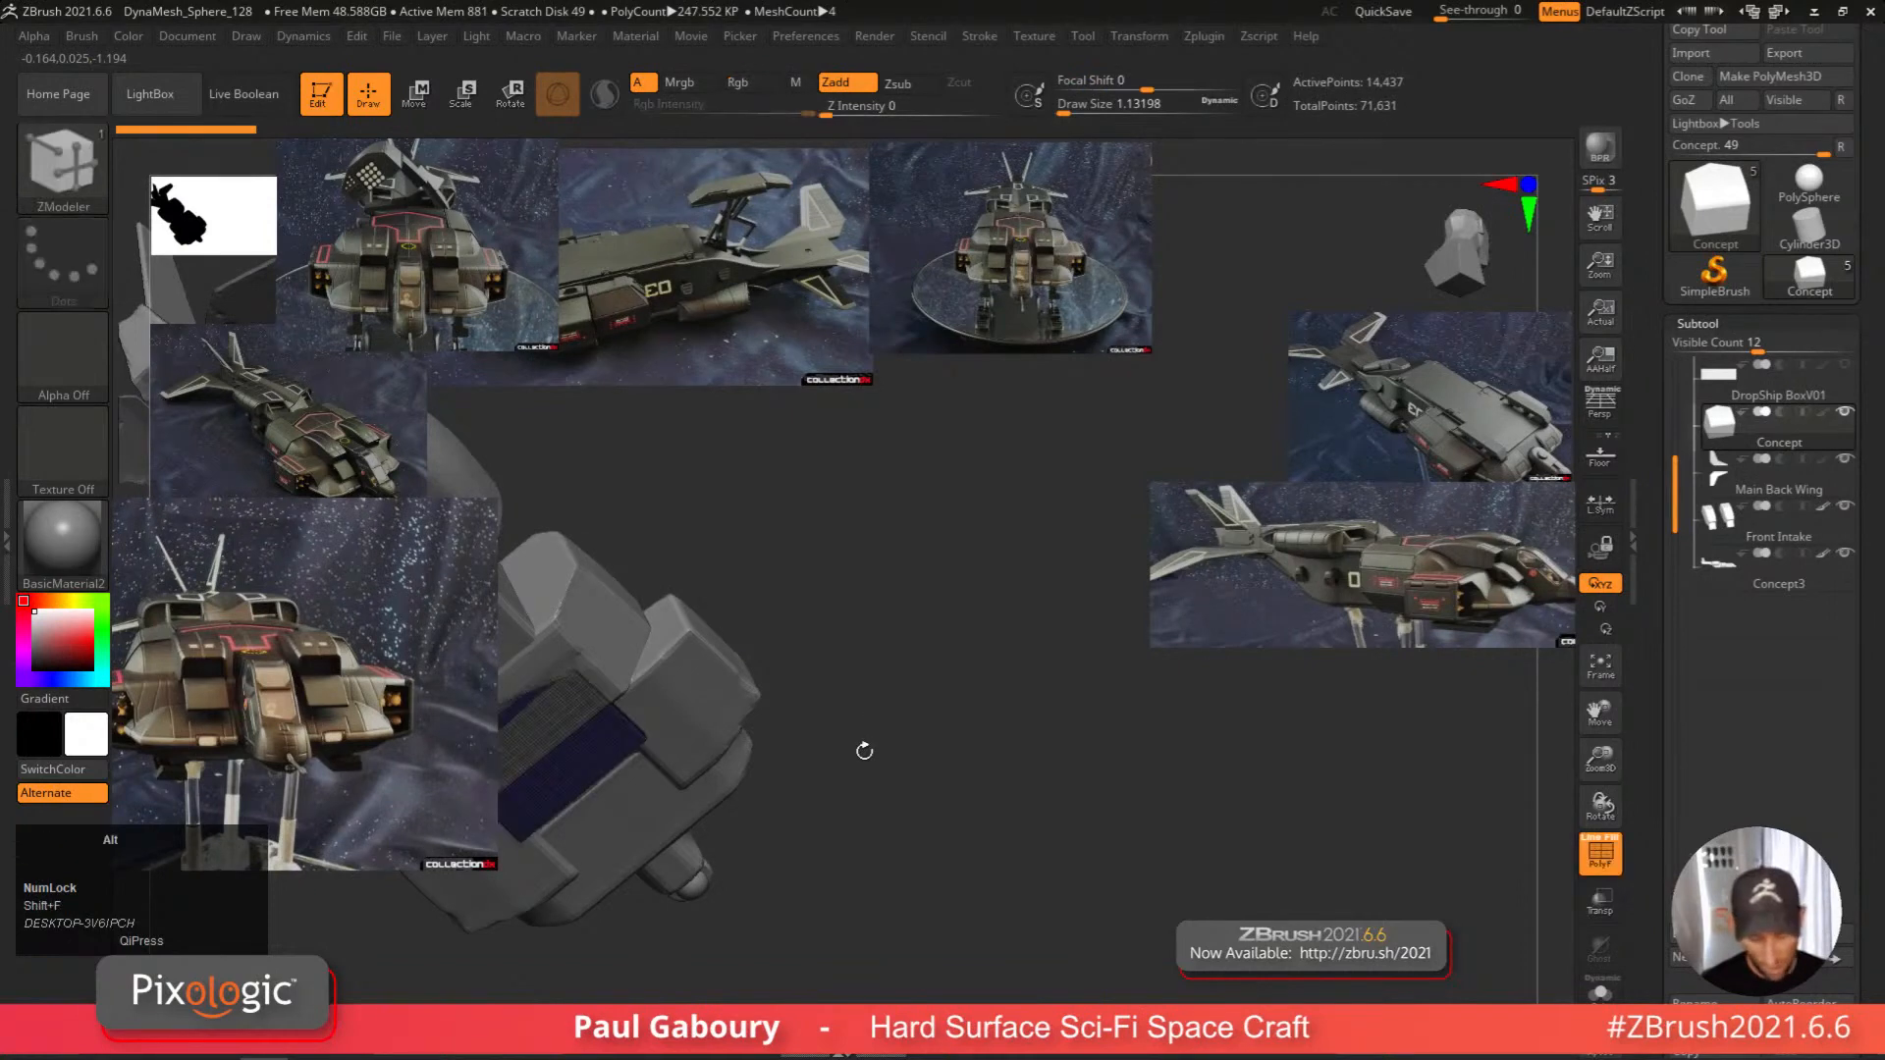
mouse_move(863, 749)
right_mouse_down()
mouse_move(847, 811)
mouse_move(904, 880)
mouse_move(895, 862)
right_mouse_up()
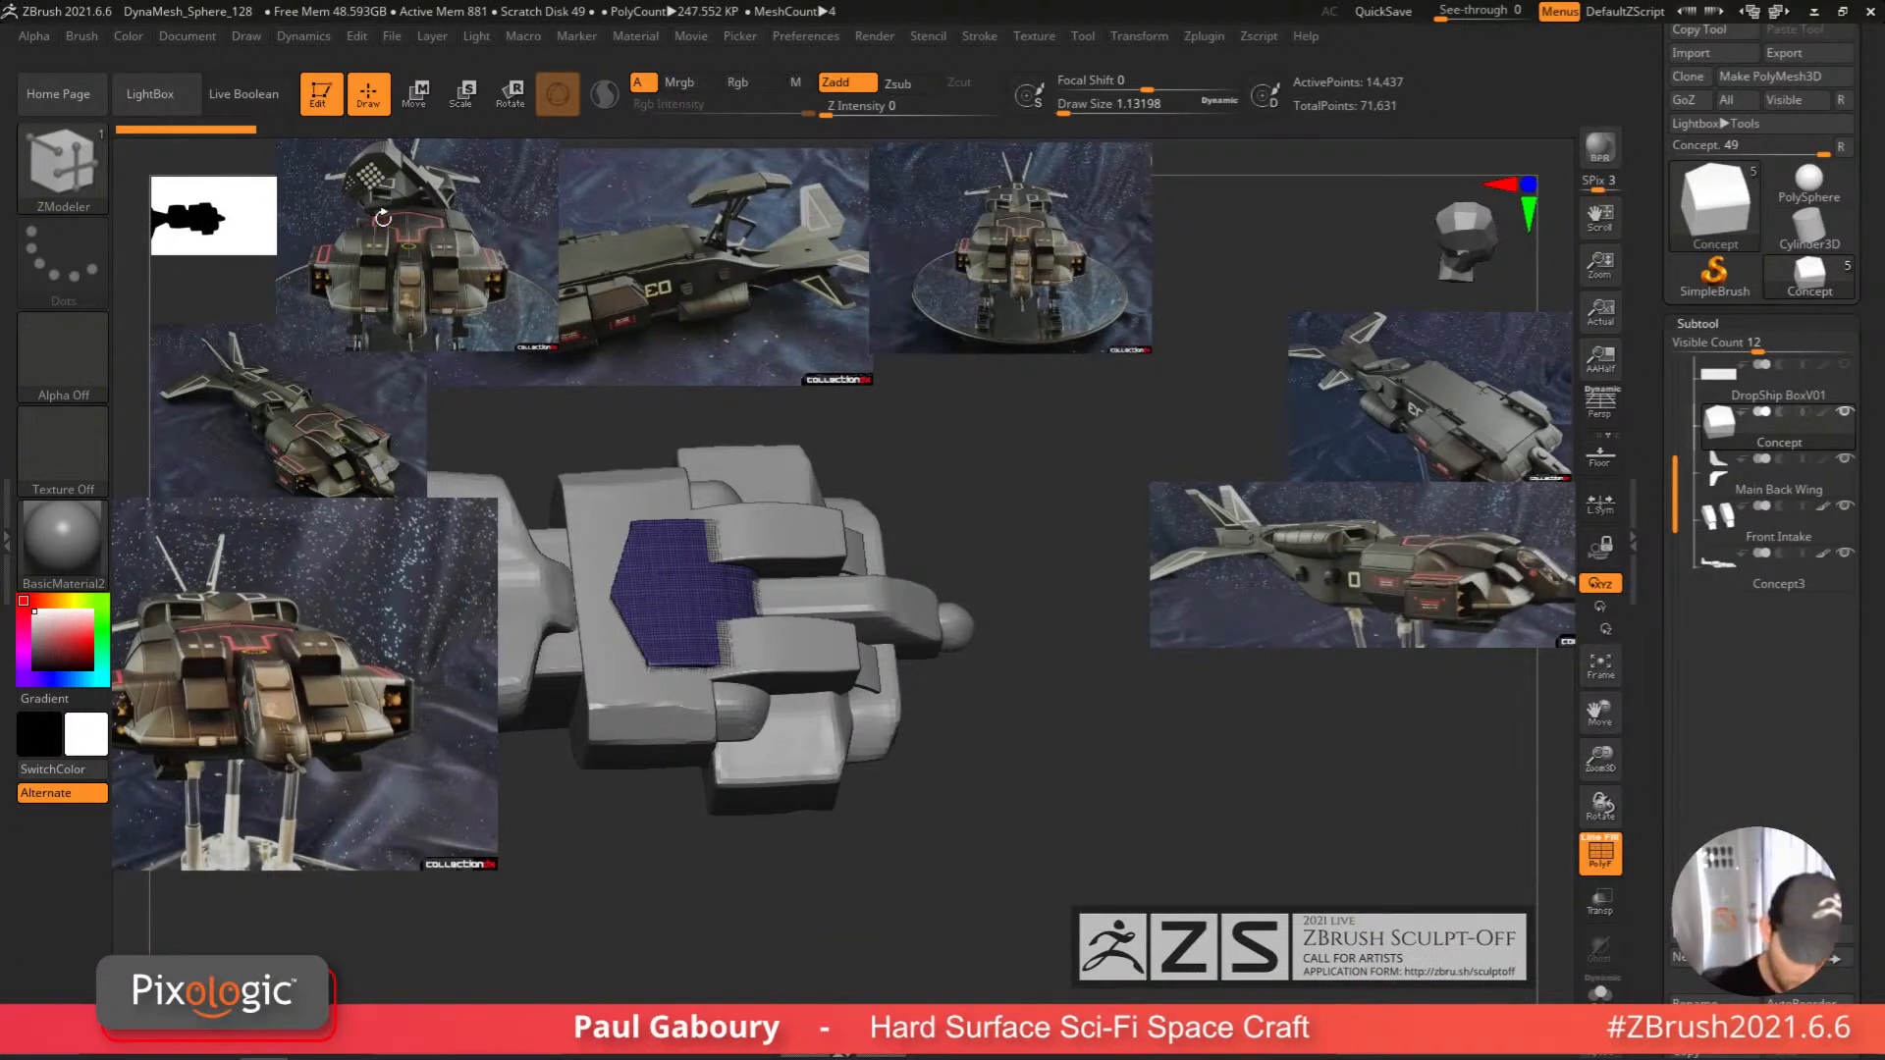
Enlarge the first front-view reference photo in Spotlight to study the hull details, and shrink it back into the corner.
key("z")
left_click(459, 305)
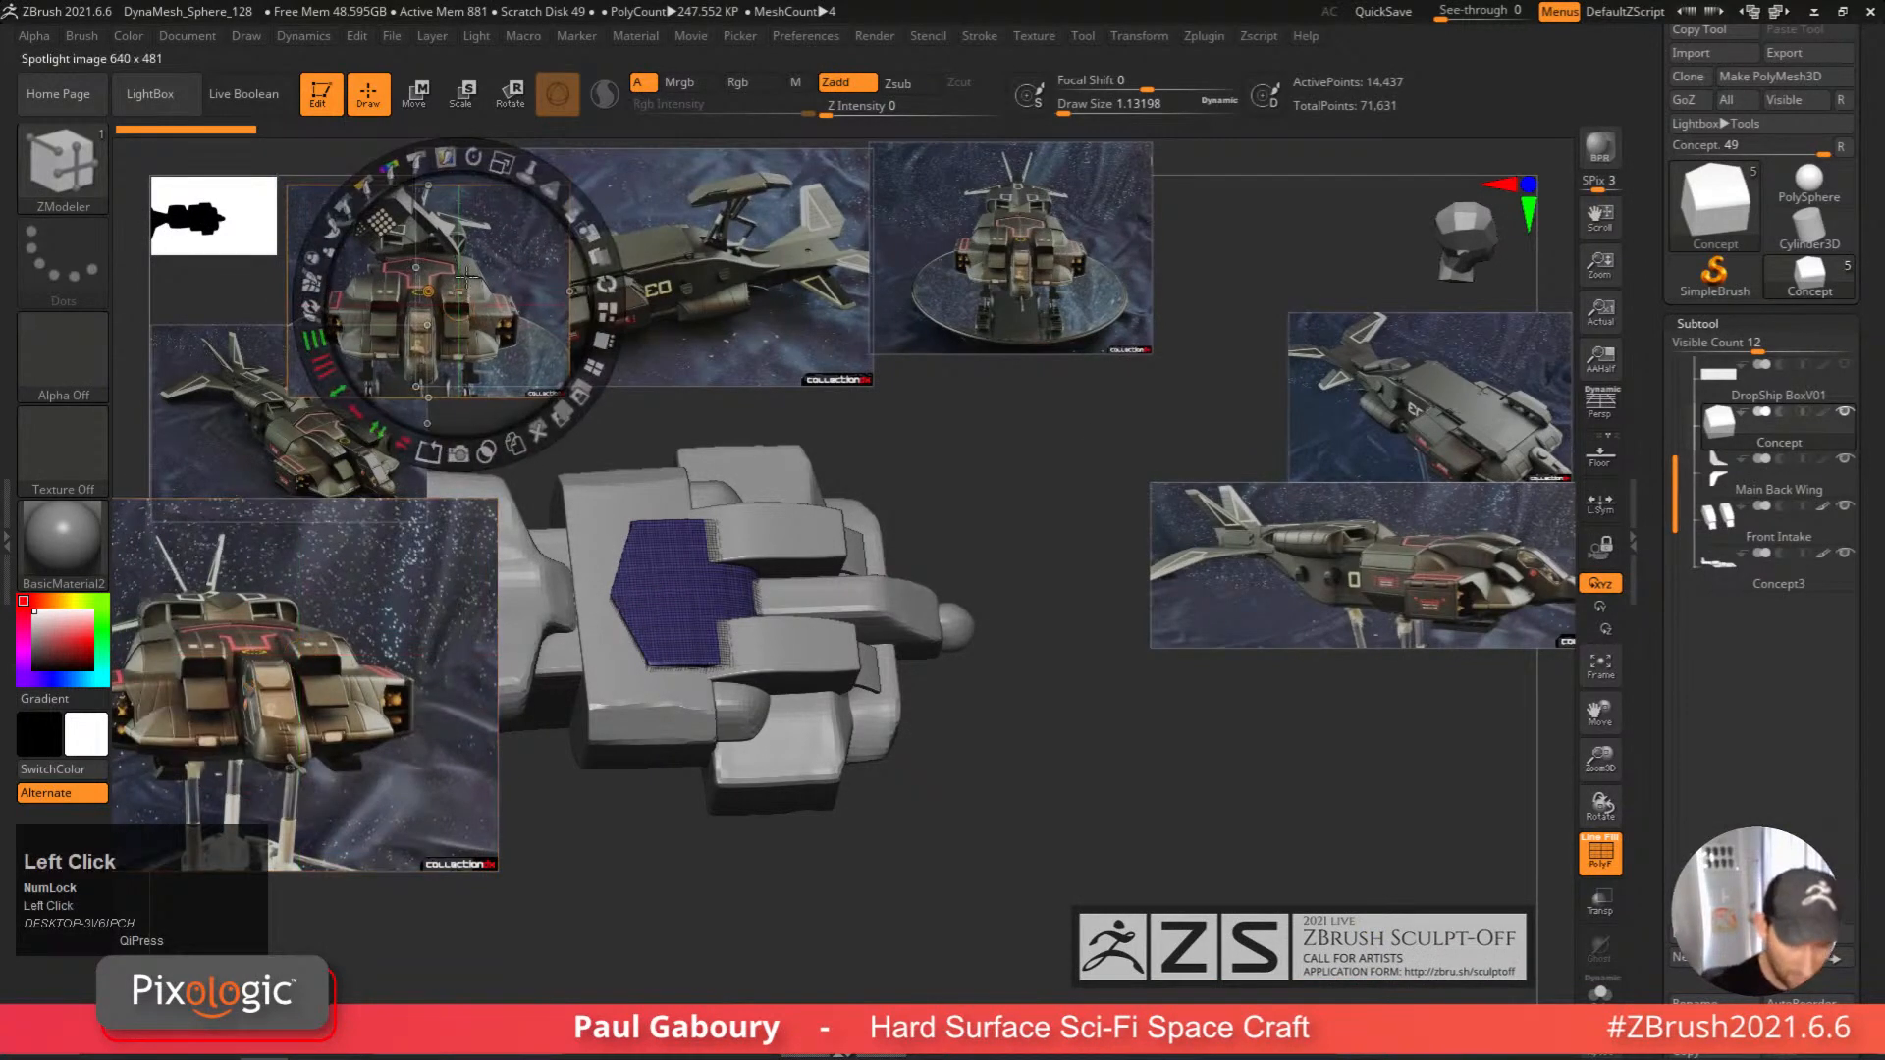
left_click_drag(503, 161, 765, 472)
left_click_drag(607, 466, 730, 569)
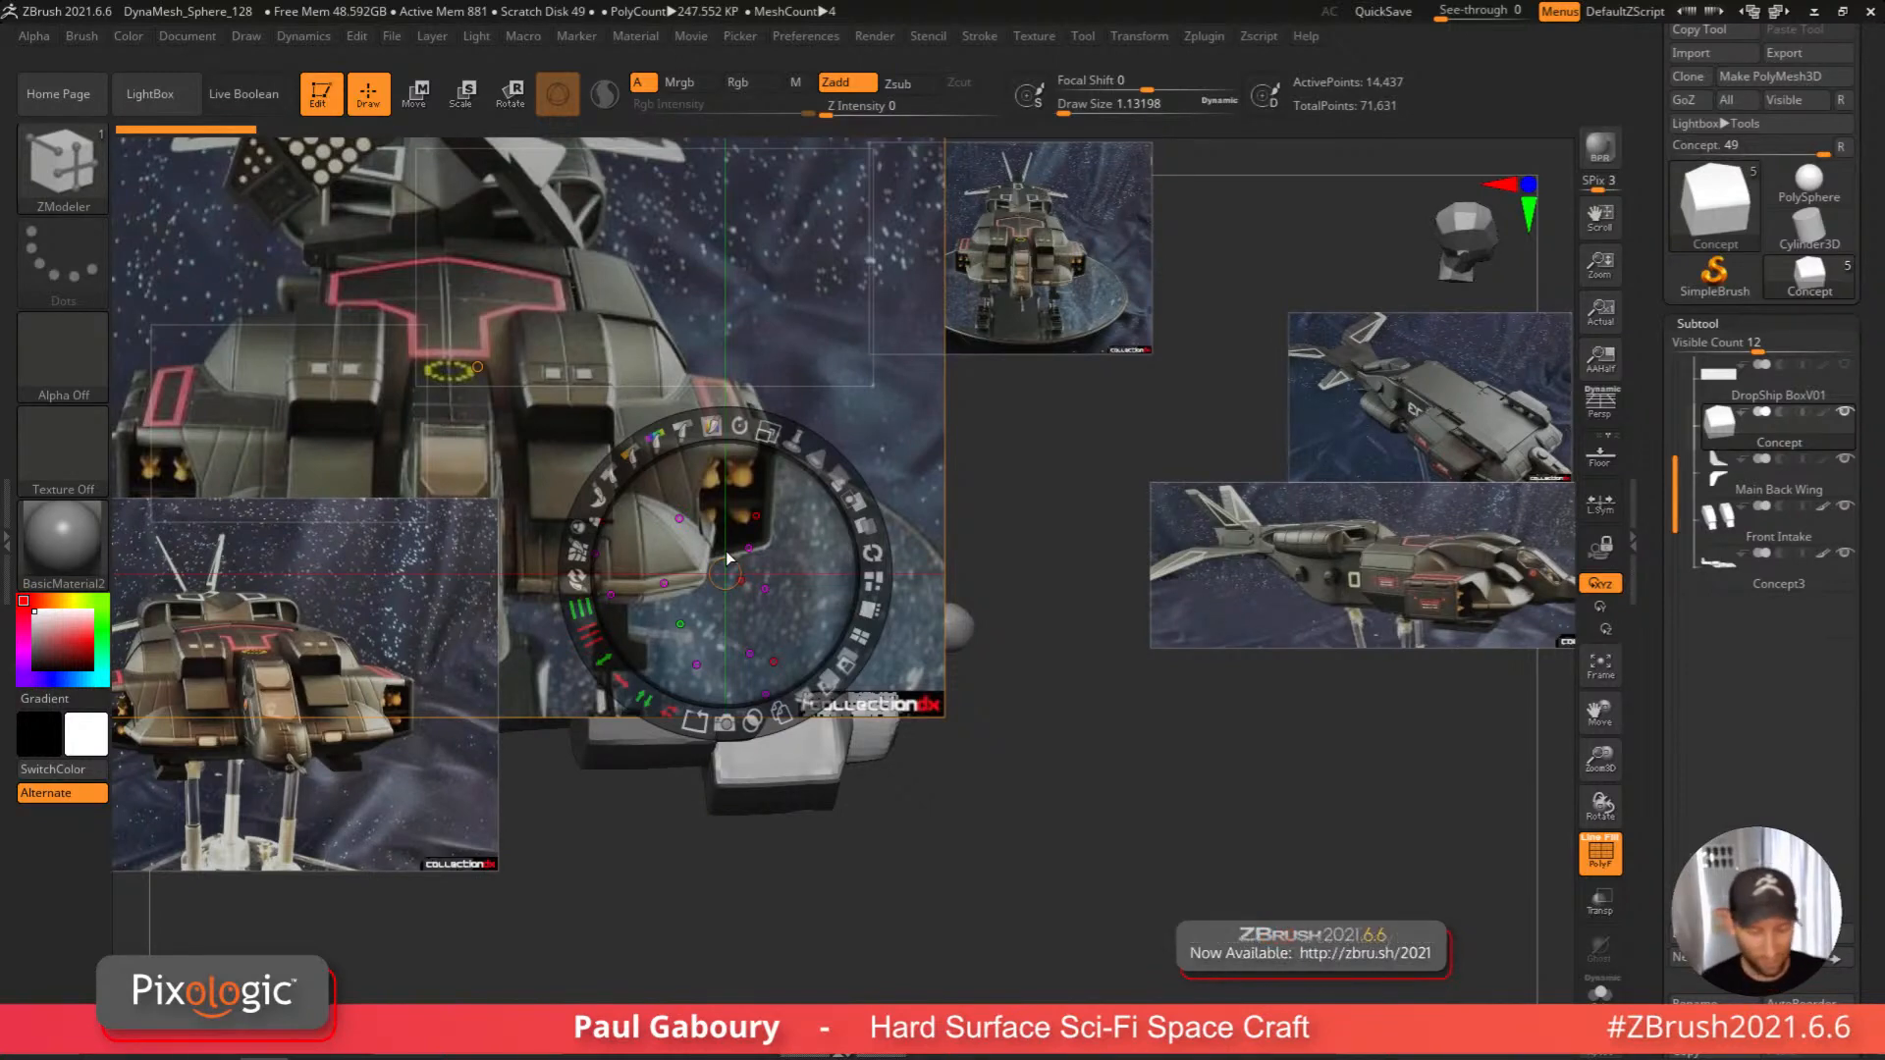
left_click_drag(764, 428, 392, 278)
left_click_drag(440, 171, 334, 177)
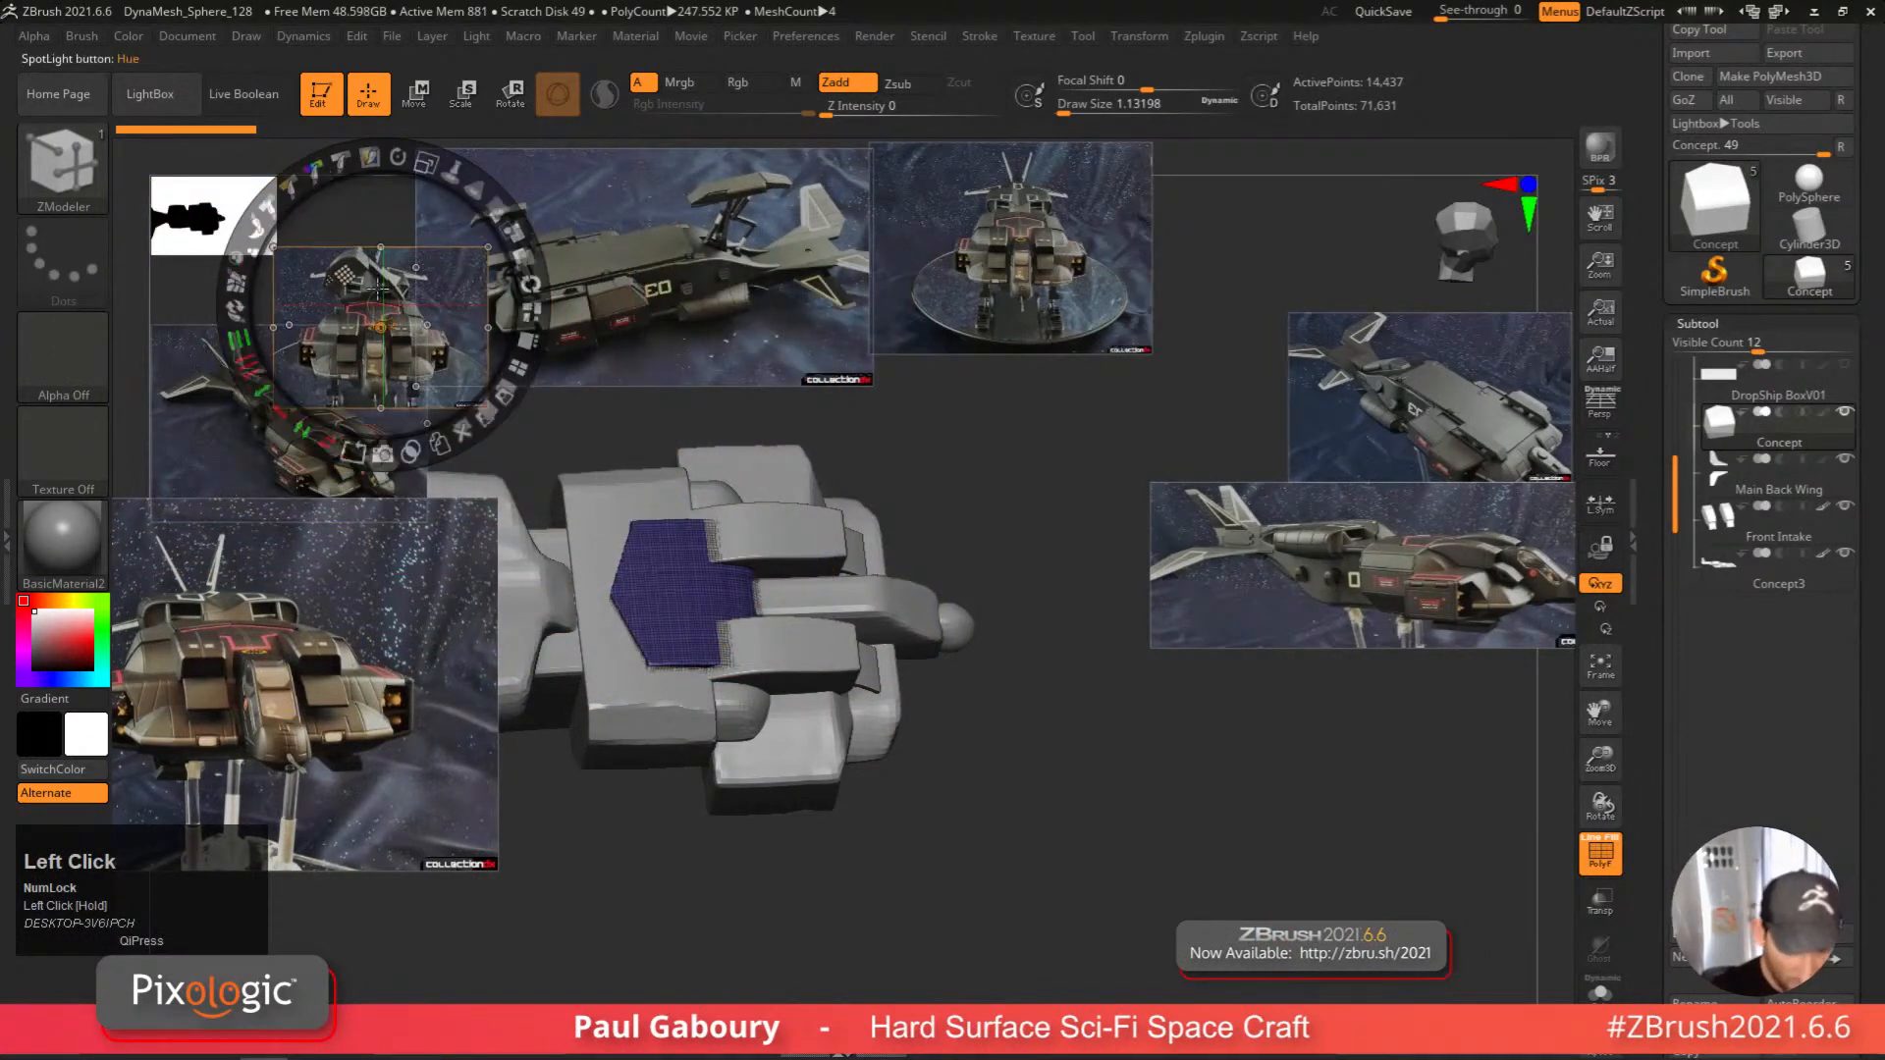
left_click_drag(386, 294, 342, 214)
key("z")
Isolate the Concept piece and cut away its lower part in side view with a straight ClipCurve.
right_click_drag(972, 804, 852, 879)
right_click_drag(853, 815, 895, 762)
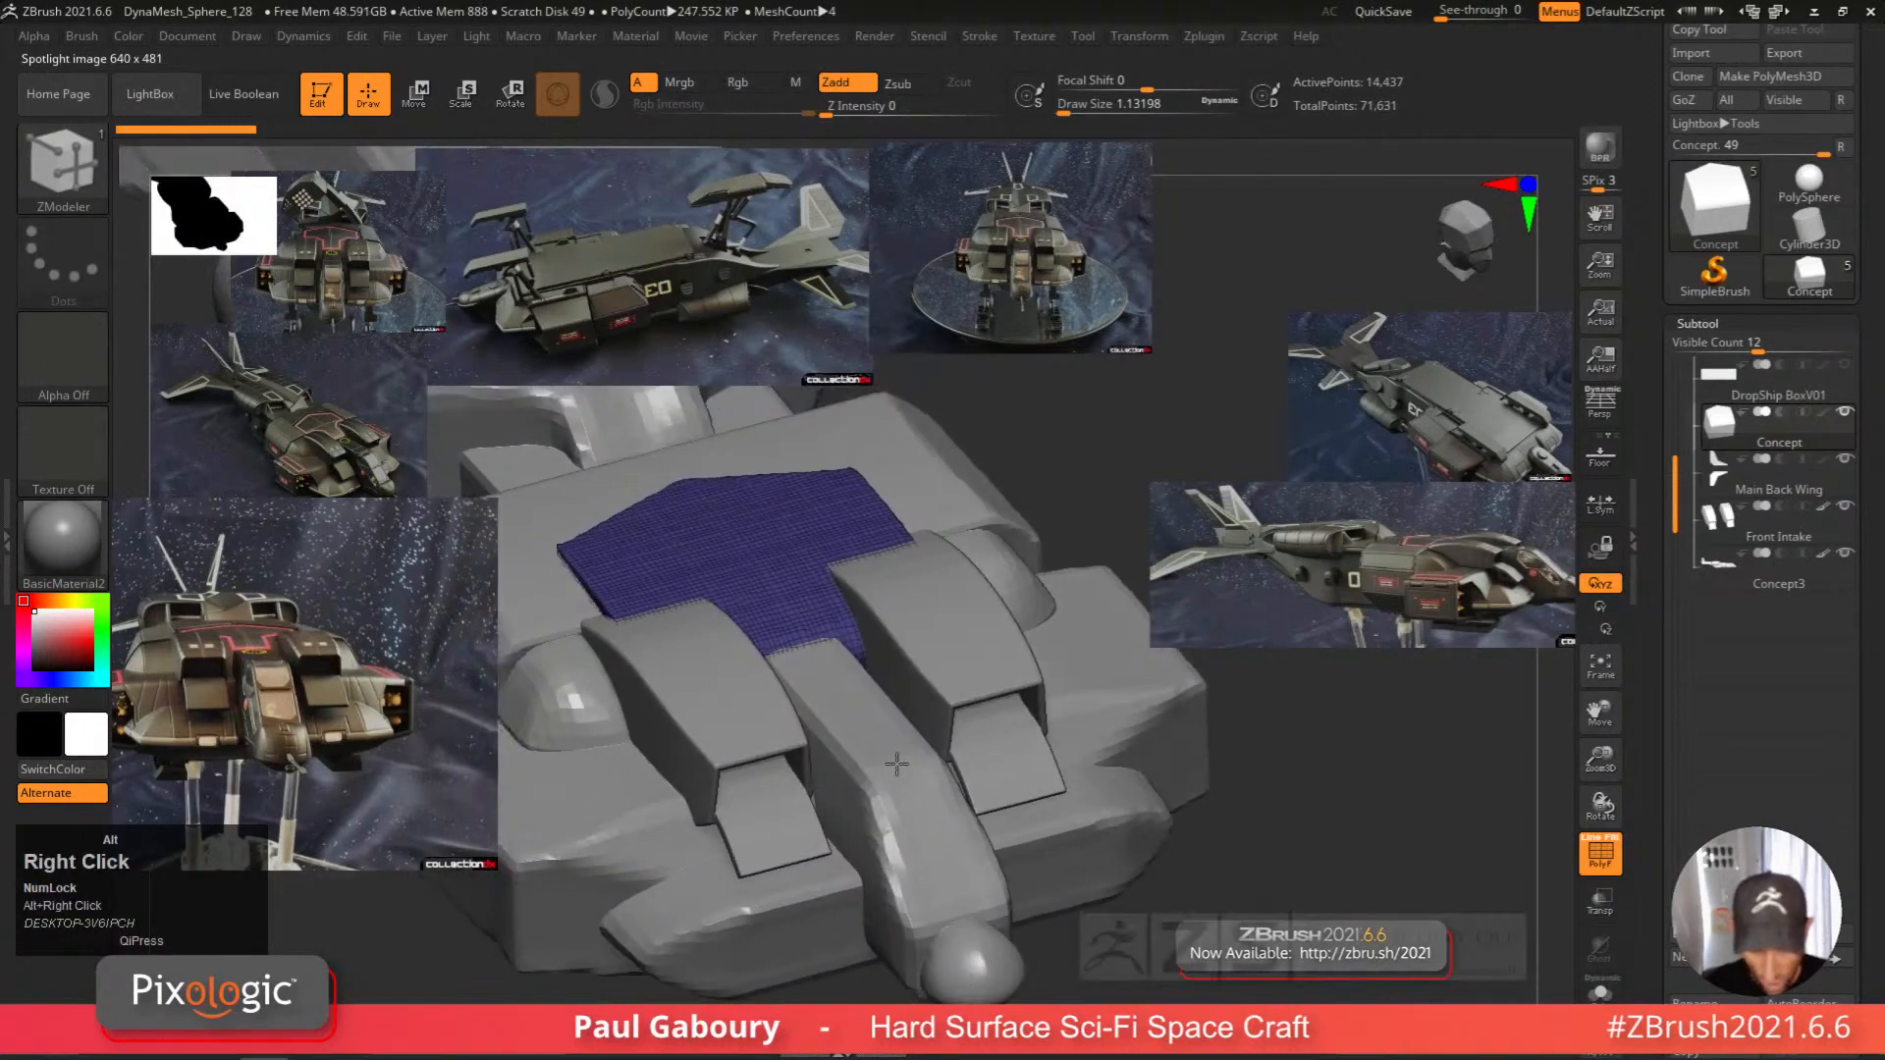
right_click_drag(1031, 758, 1035, 693, "ctrl")
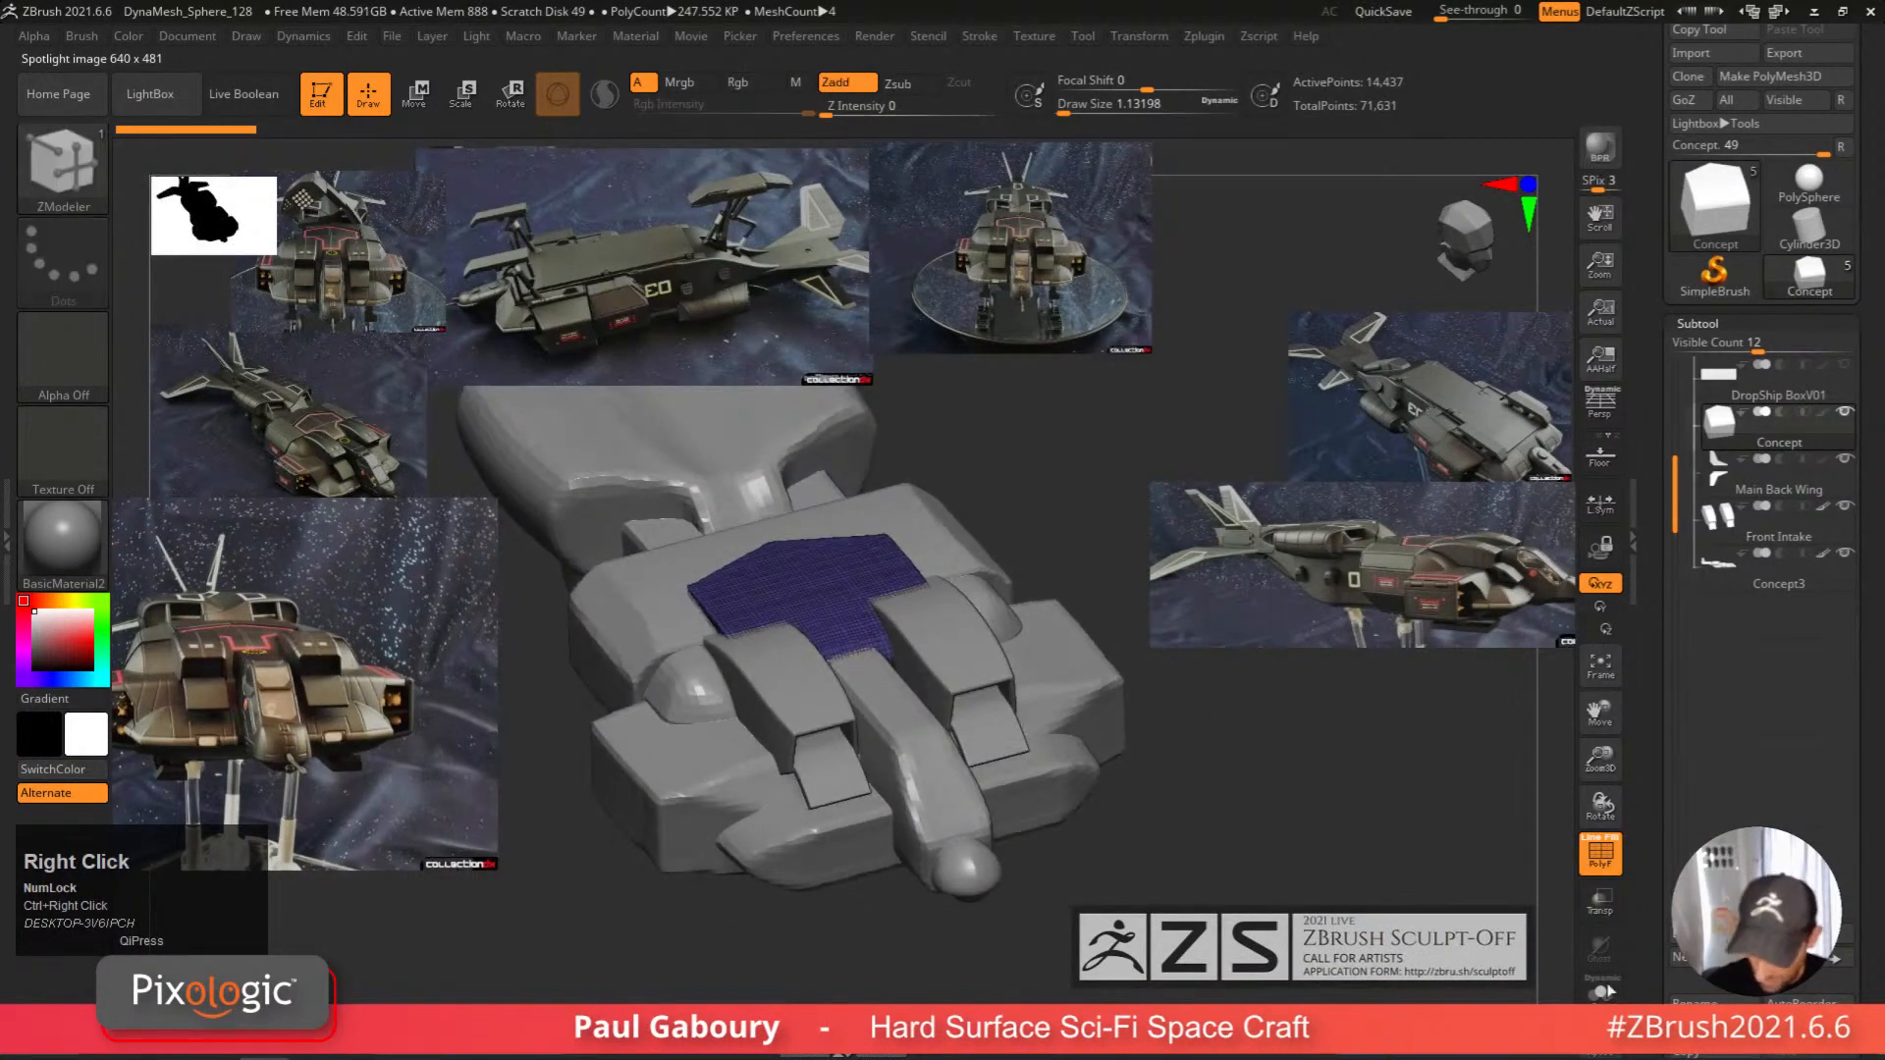
left_click(1601, 992)
right_click_drag(1117, 884, 1134, 800)
left_click_drag(1073, 809, 1097, 850, "ctrl")
right_click_drag(1098, 846, 1086, 762)
key("ctrl+shift")
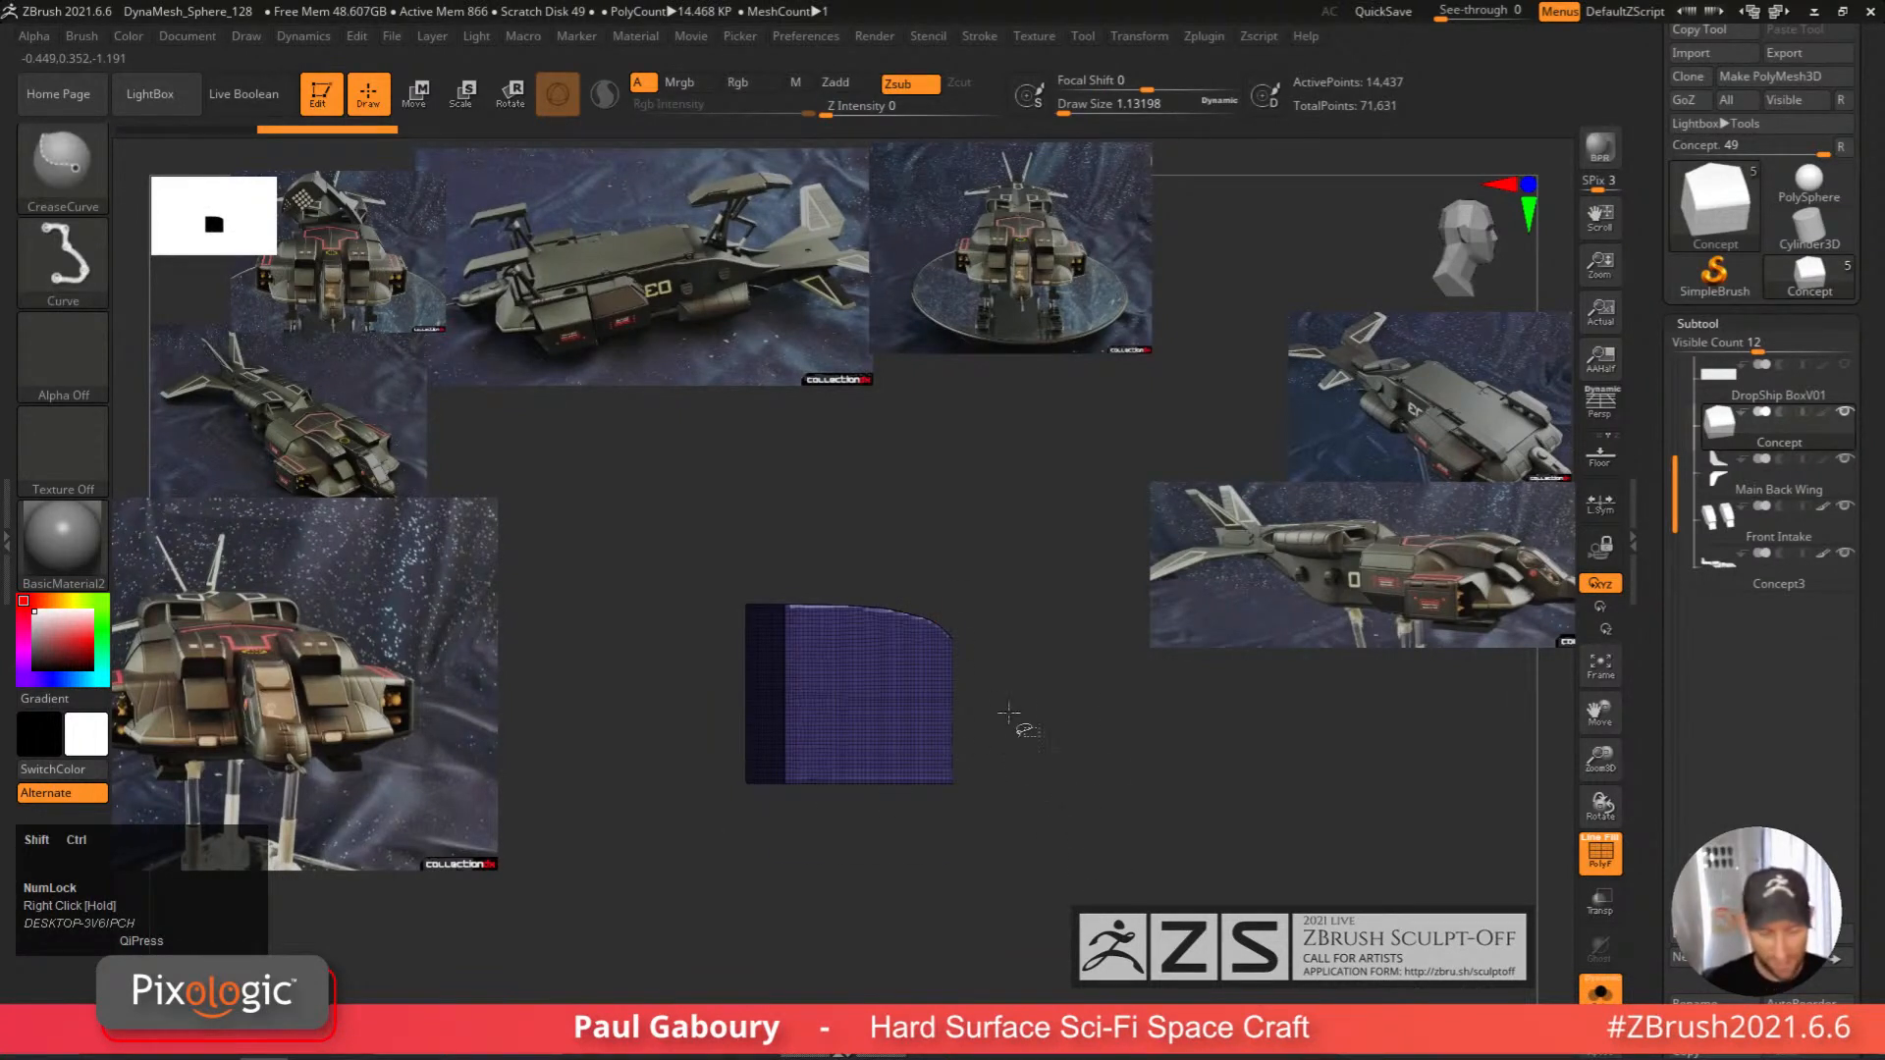
left_click(75, 186, "ctrl+shift")
left_click(368, 278, "ctrl+shift")
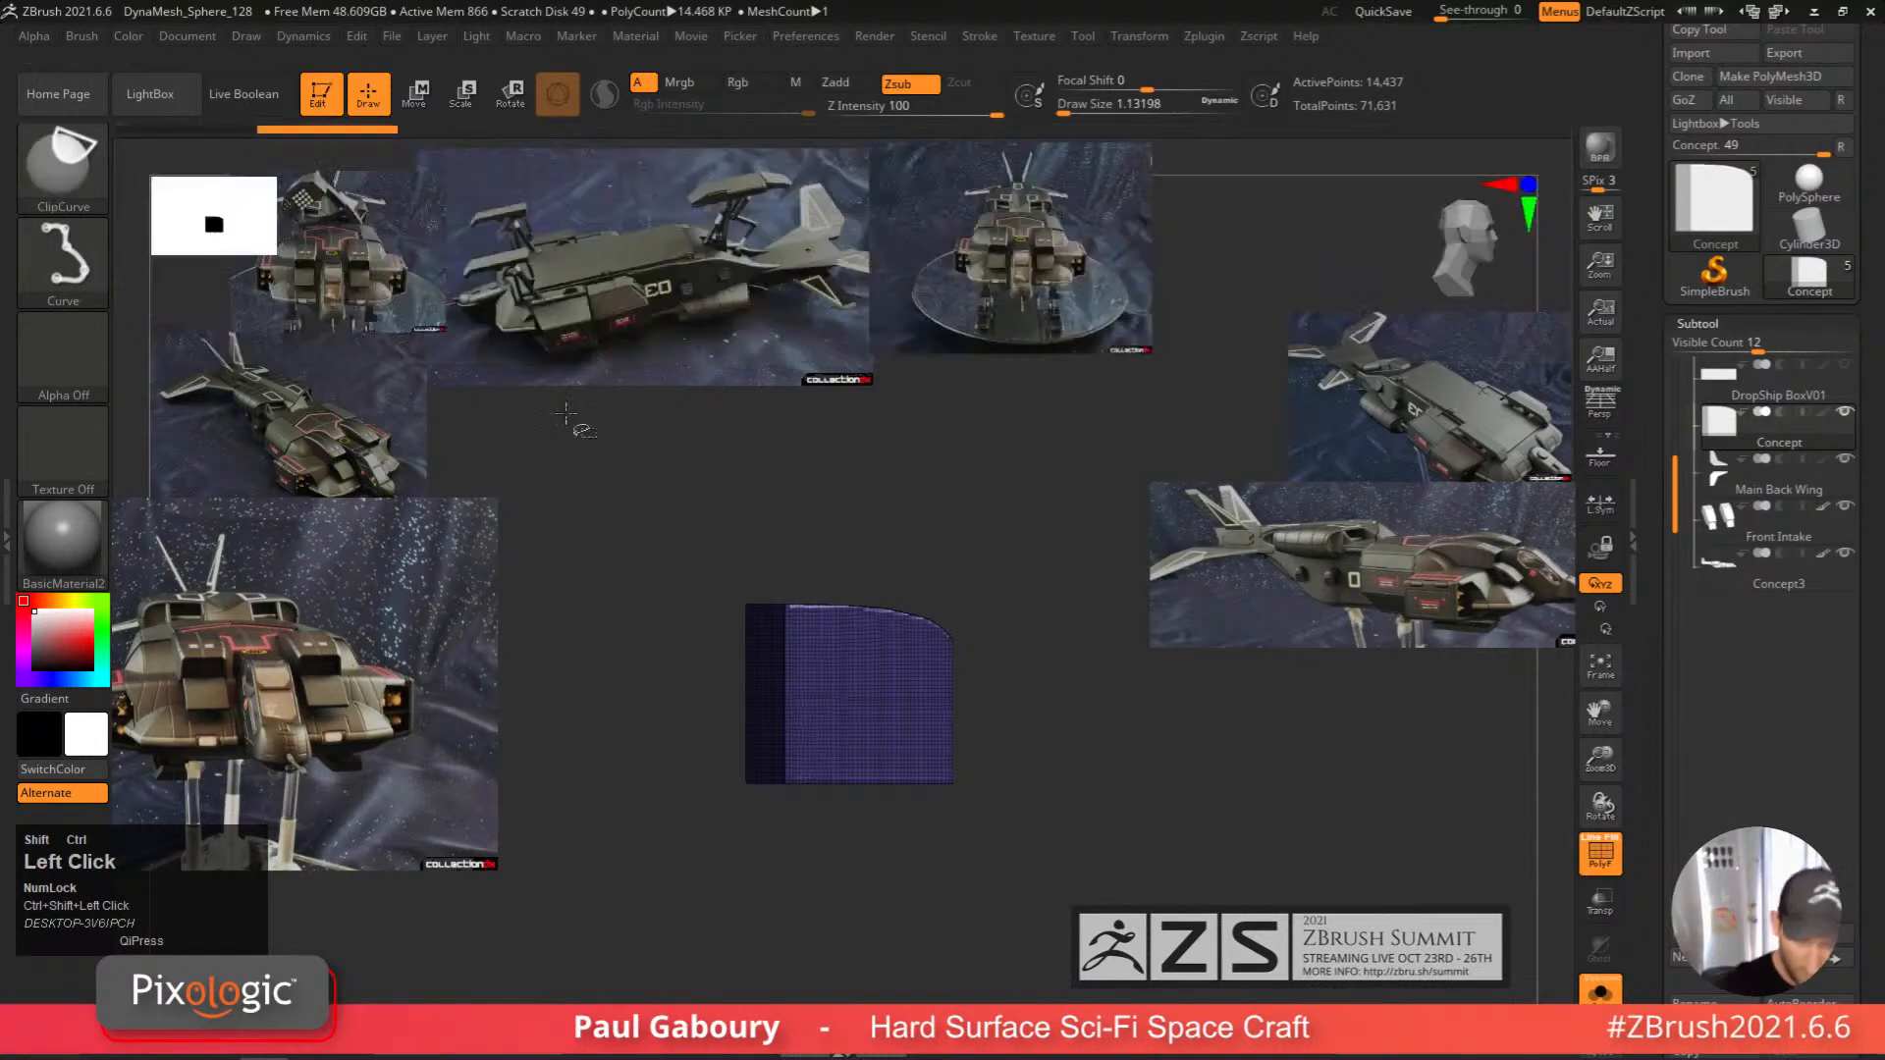
left_click_drag(1155, 680, 610, 654, "ctrl+shift")
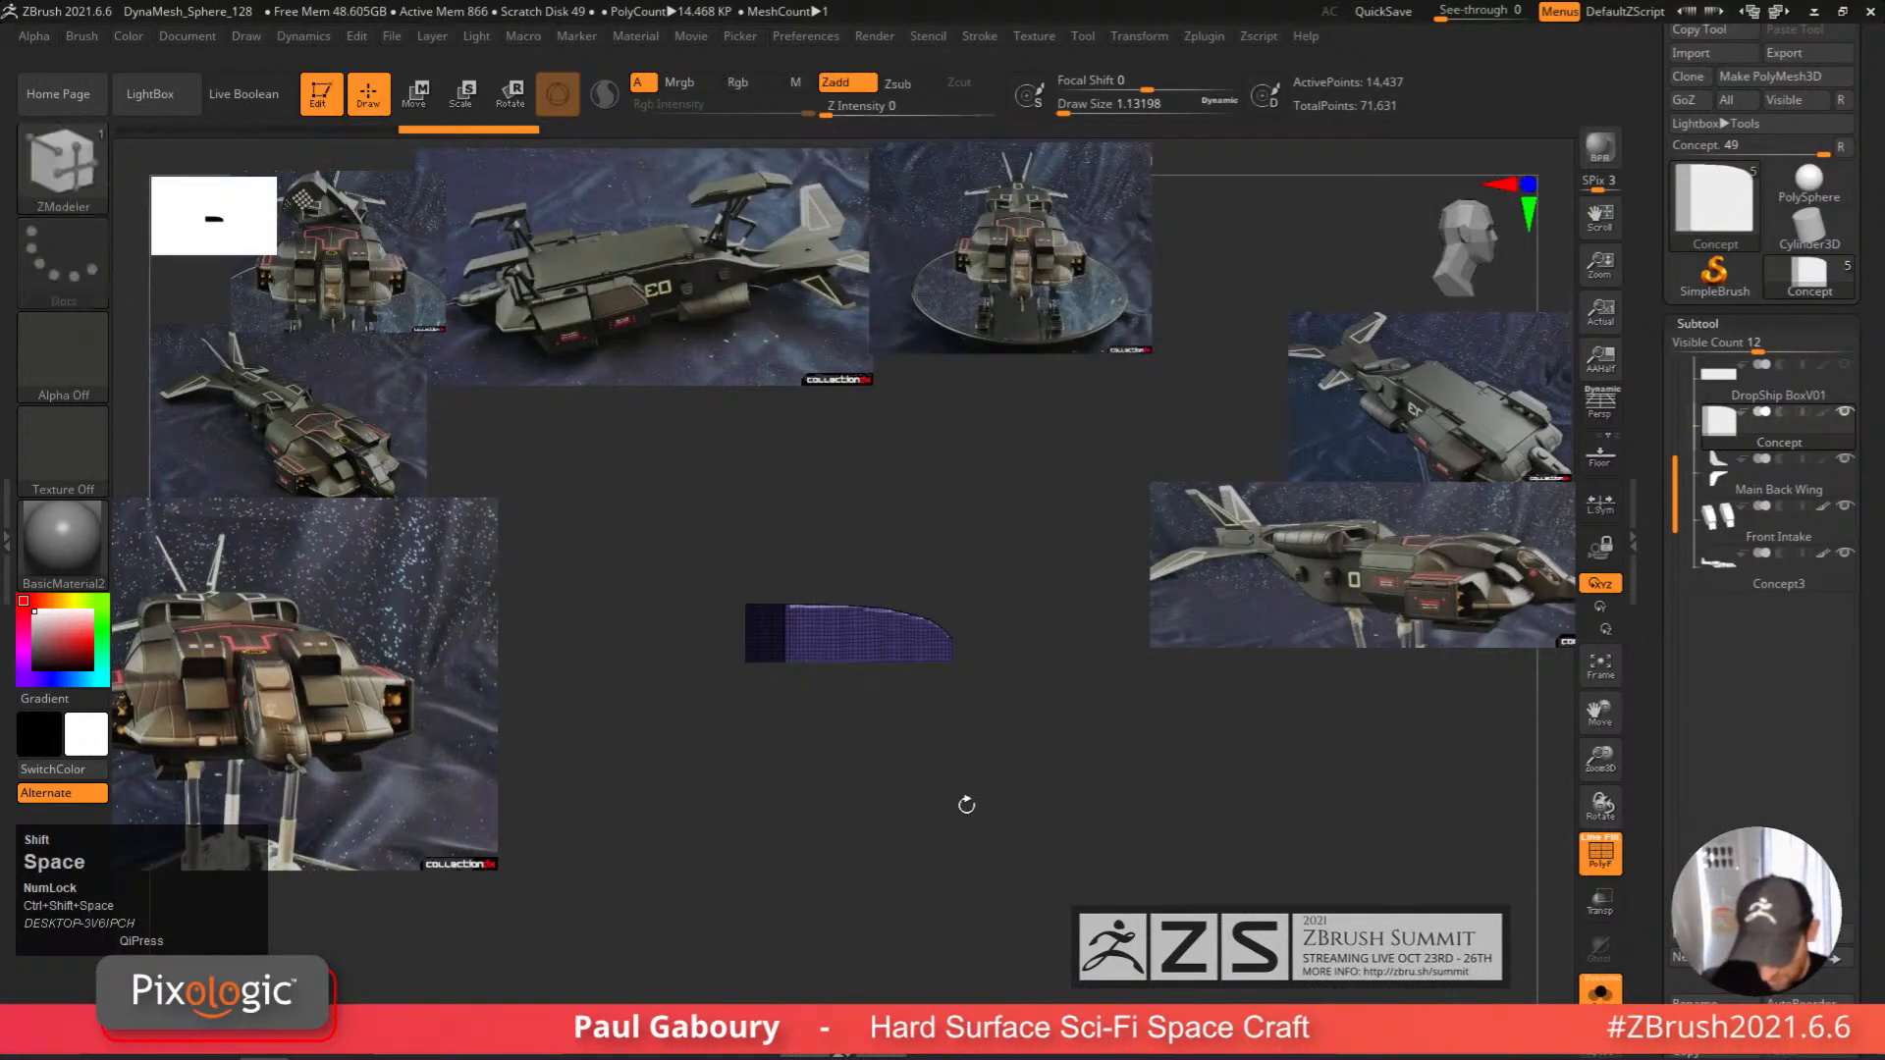
Bring back the whole ship and clip the Concept piece a second time with ClipCurve.
right_click_drag(1108, 891, 1409, 868)
left_click(1602, 999)
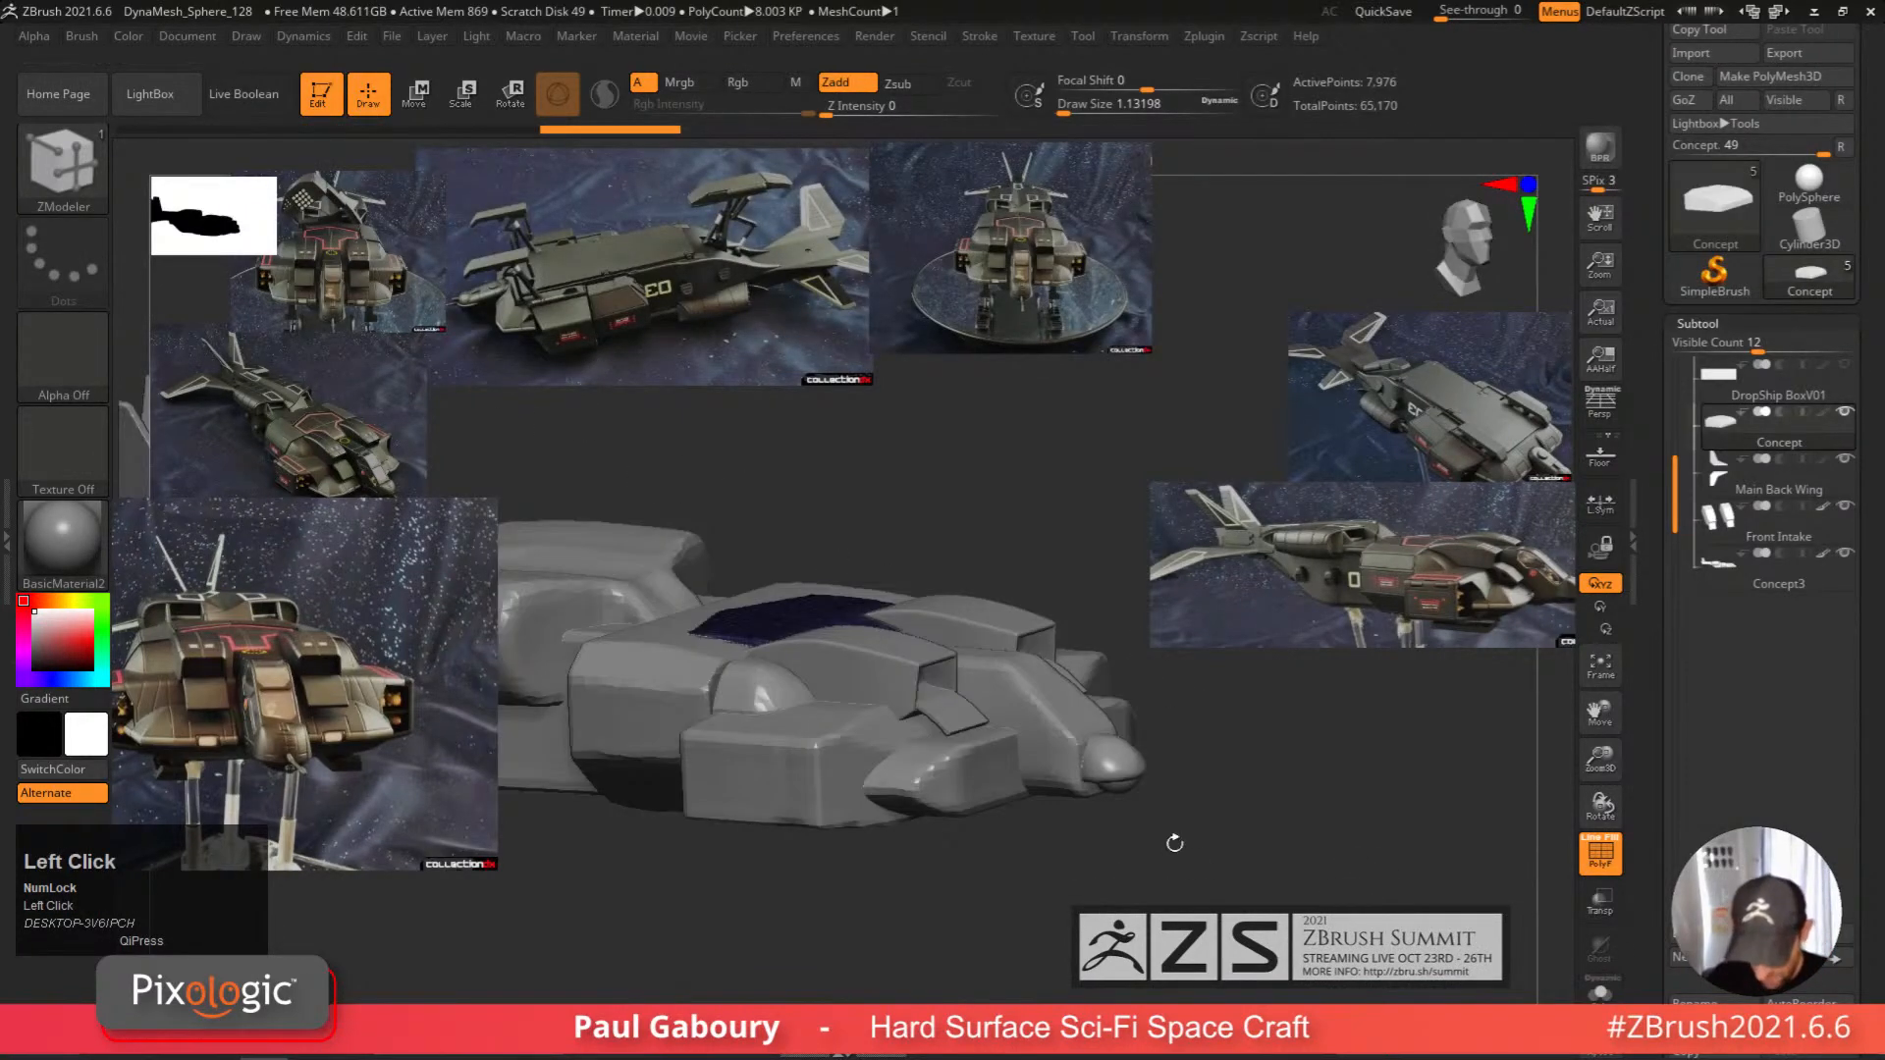
right_click_drag(1175, 841, 982, 776)
mouse_move(982, 775)
right_mouse_down("ctrl")
mouse_move(902, 698)
mouse_move(982, 803)
mouse_move(1226, 759)
mouse_move(1223, 721)
right_mouse_up("ctrl")
key("shift+f")
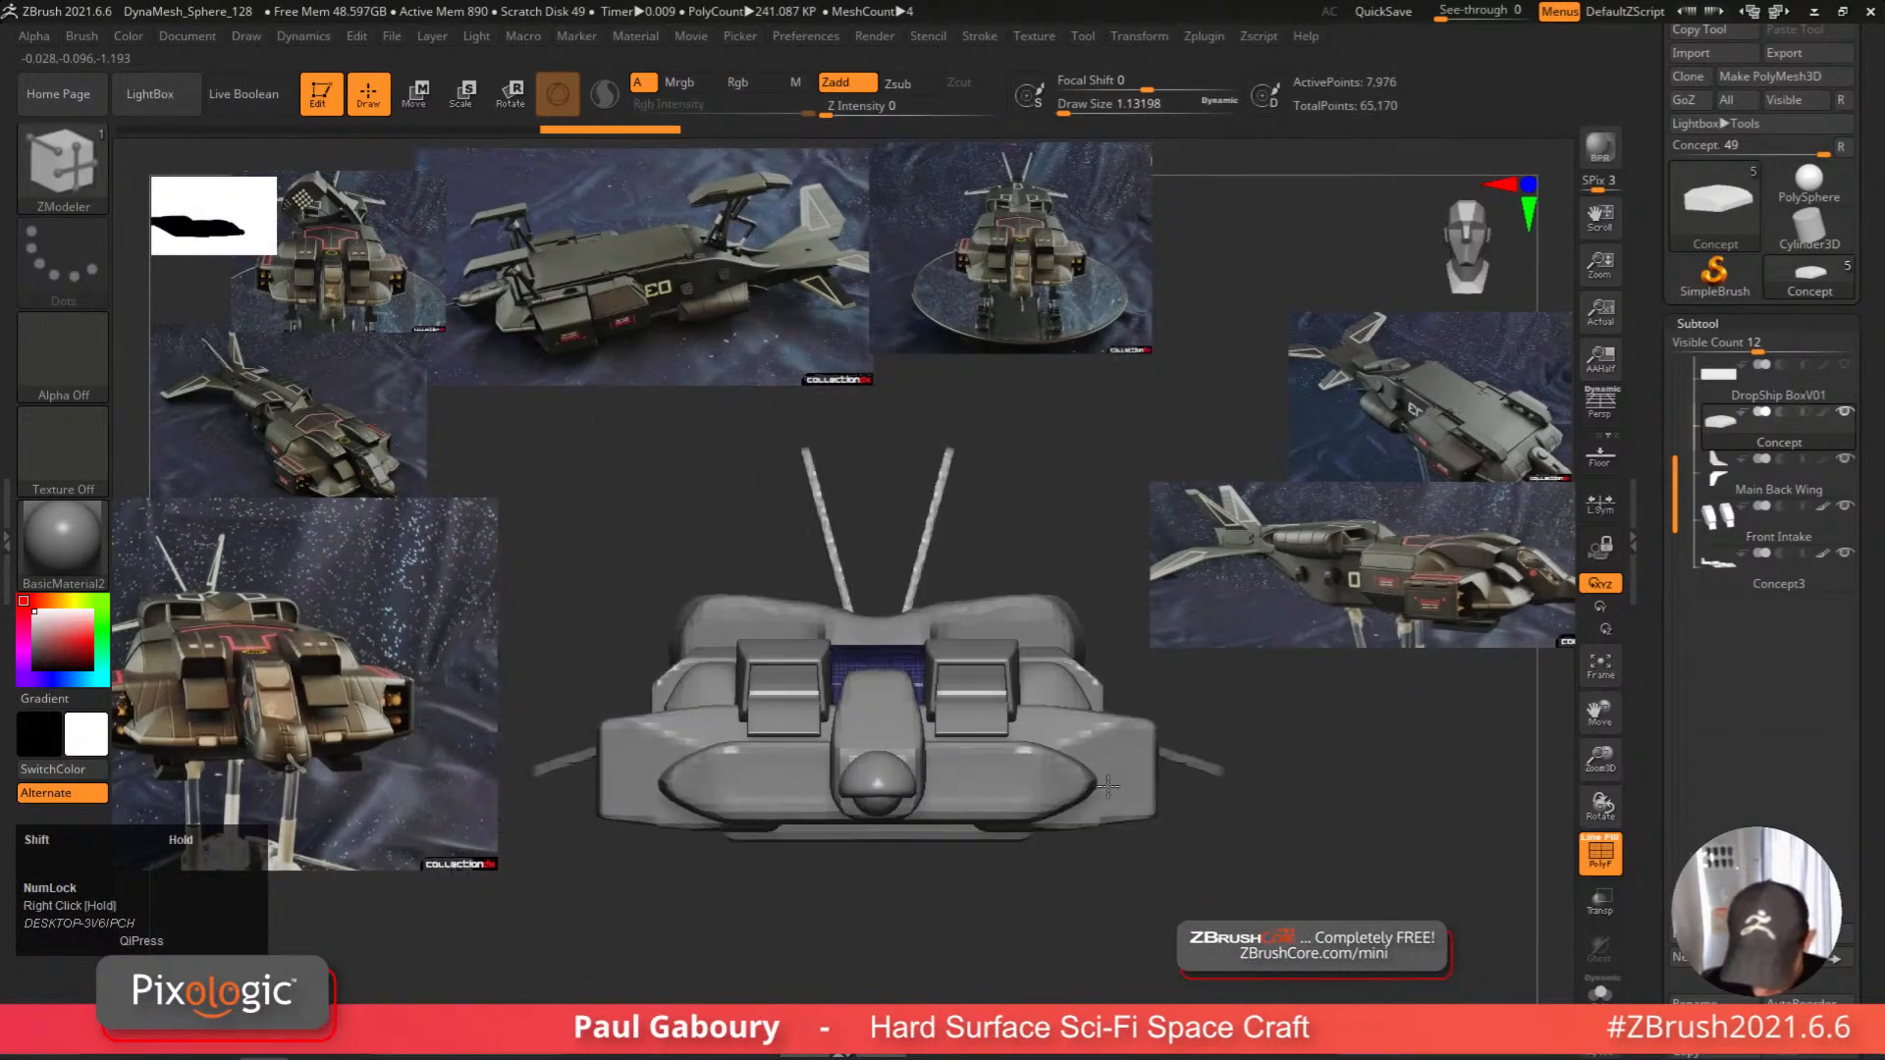
key("ctrl+shift")
left_click_drag(1223, 716, 606, 710, "ctrl+shift")
key("ctrl+shift+space")
key("ctrl+shift+space")
right_click_drag(1109, 707, 1245, 774)
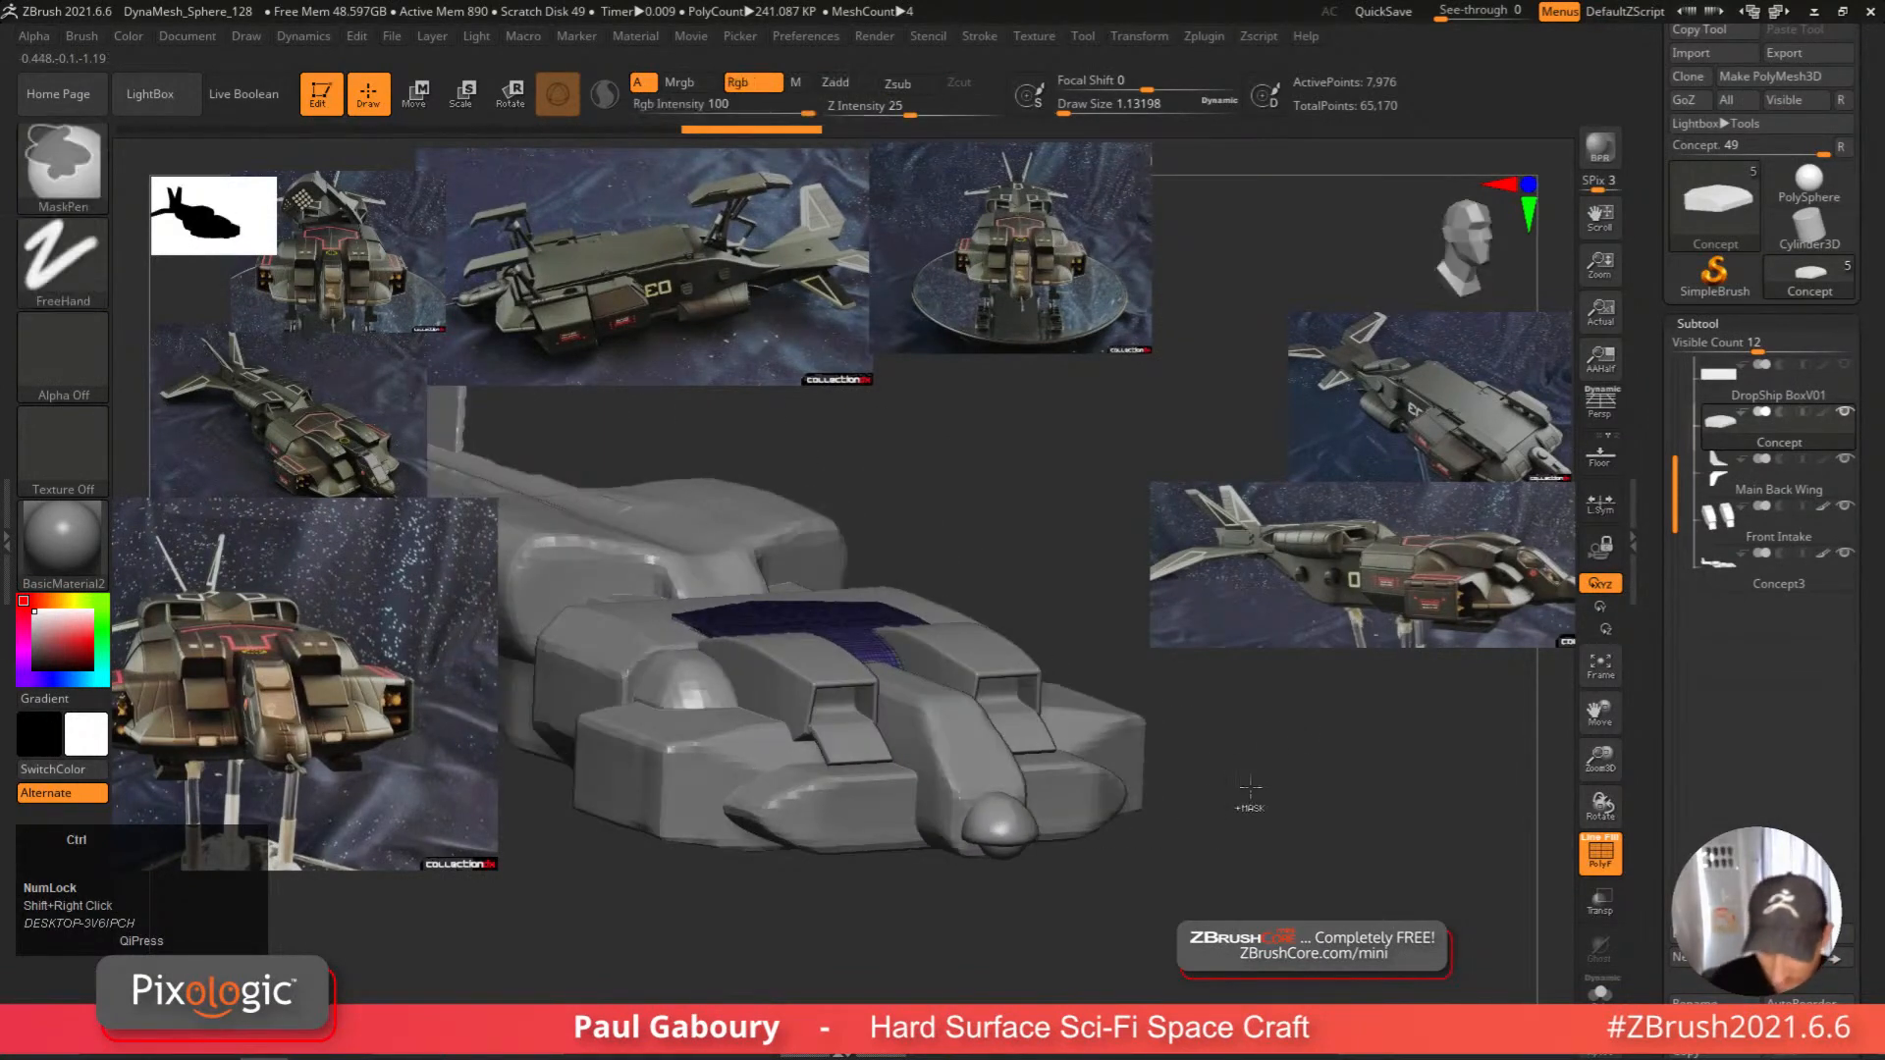
mouse_move(1262, 766)
left_mouse_down("ctrl")
mouse_move(1312, 882)
mouse_move(1278, 897)
left_mouse_up("ctrl")
Isolate the clipped Concept piece and examine its outline and surface from several angles, with and without polyframe.
mouse_move(1279, 897)
right_mouse_down()
mouse_move(1341, 893)
mouse_move(1365, 921)
mouse_move(1286, 923)
right_mouse_up()
left_click(1601, 991)
right_click_drag(1237, 786, 1132, 913)
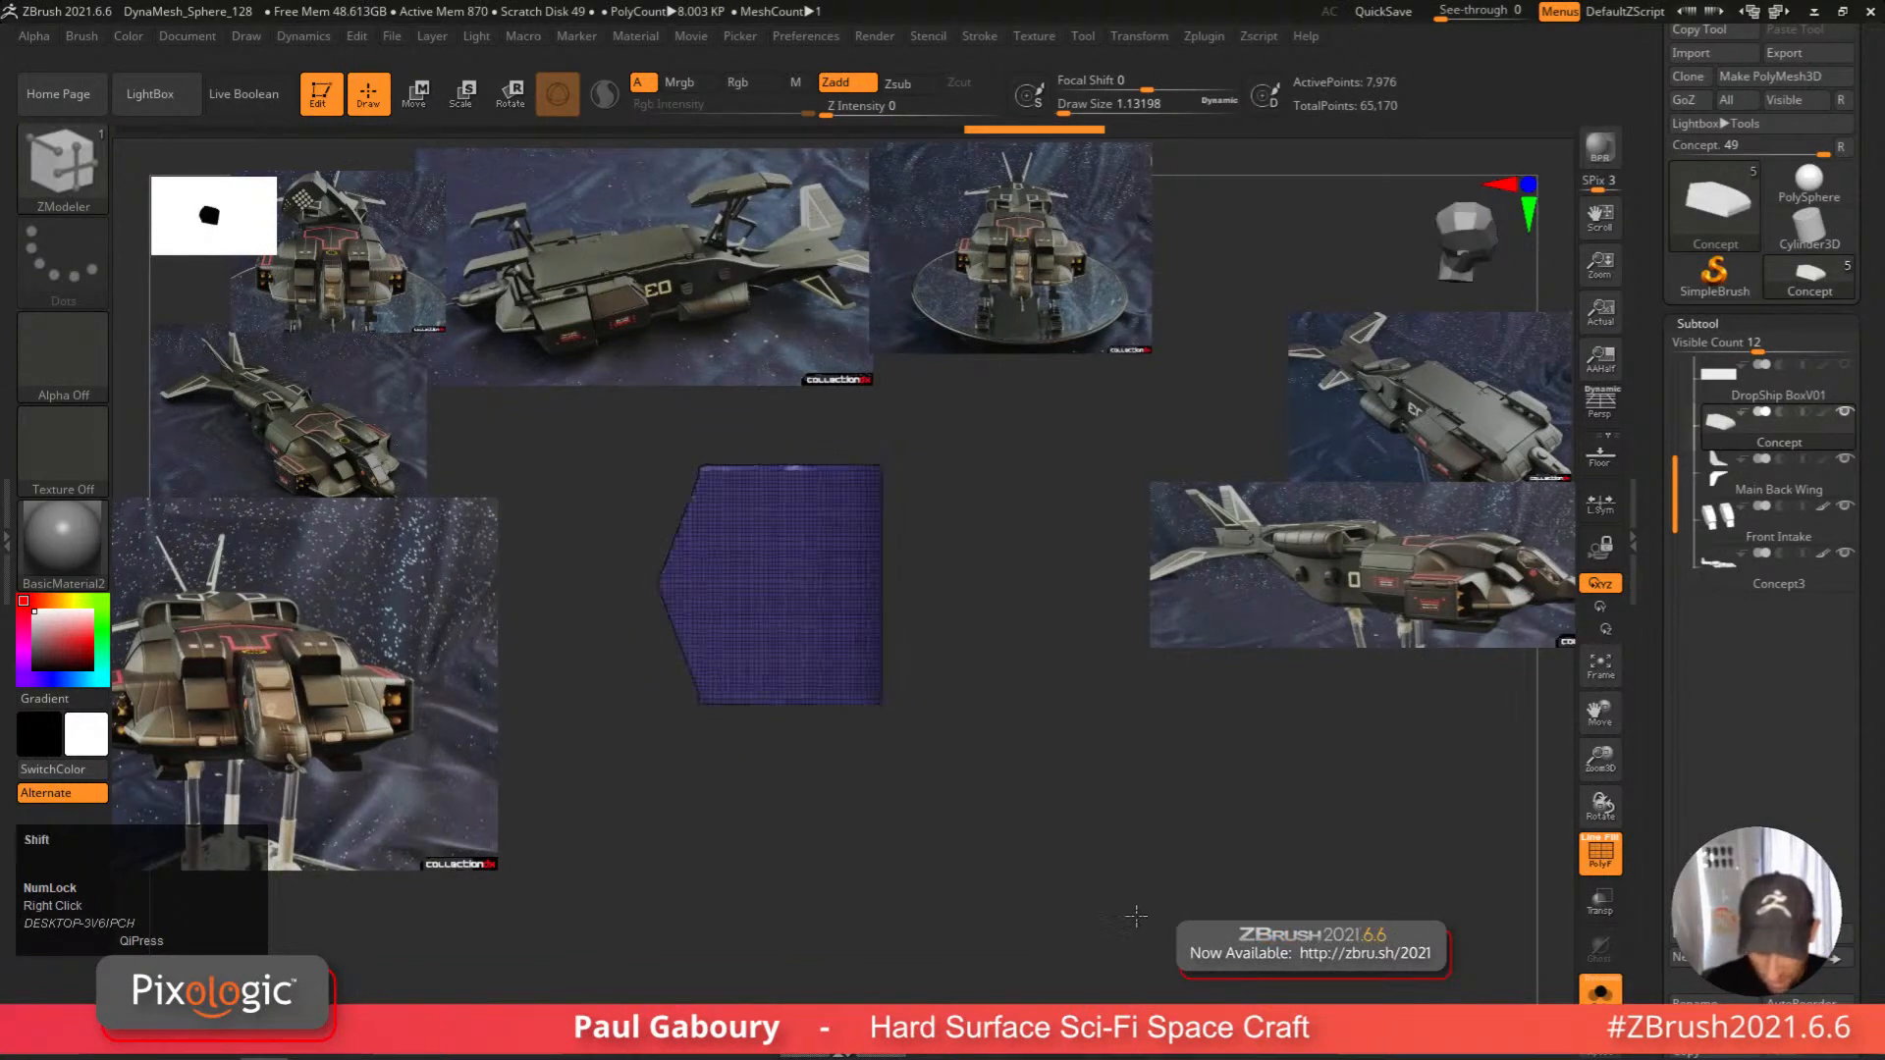
right_click_drag(1077, 840, 962, 882, "alt")
right_click_drag(1016, 817, 788, 855, "alt")
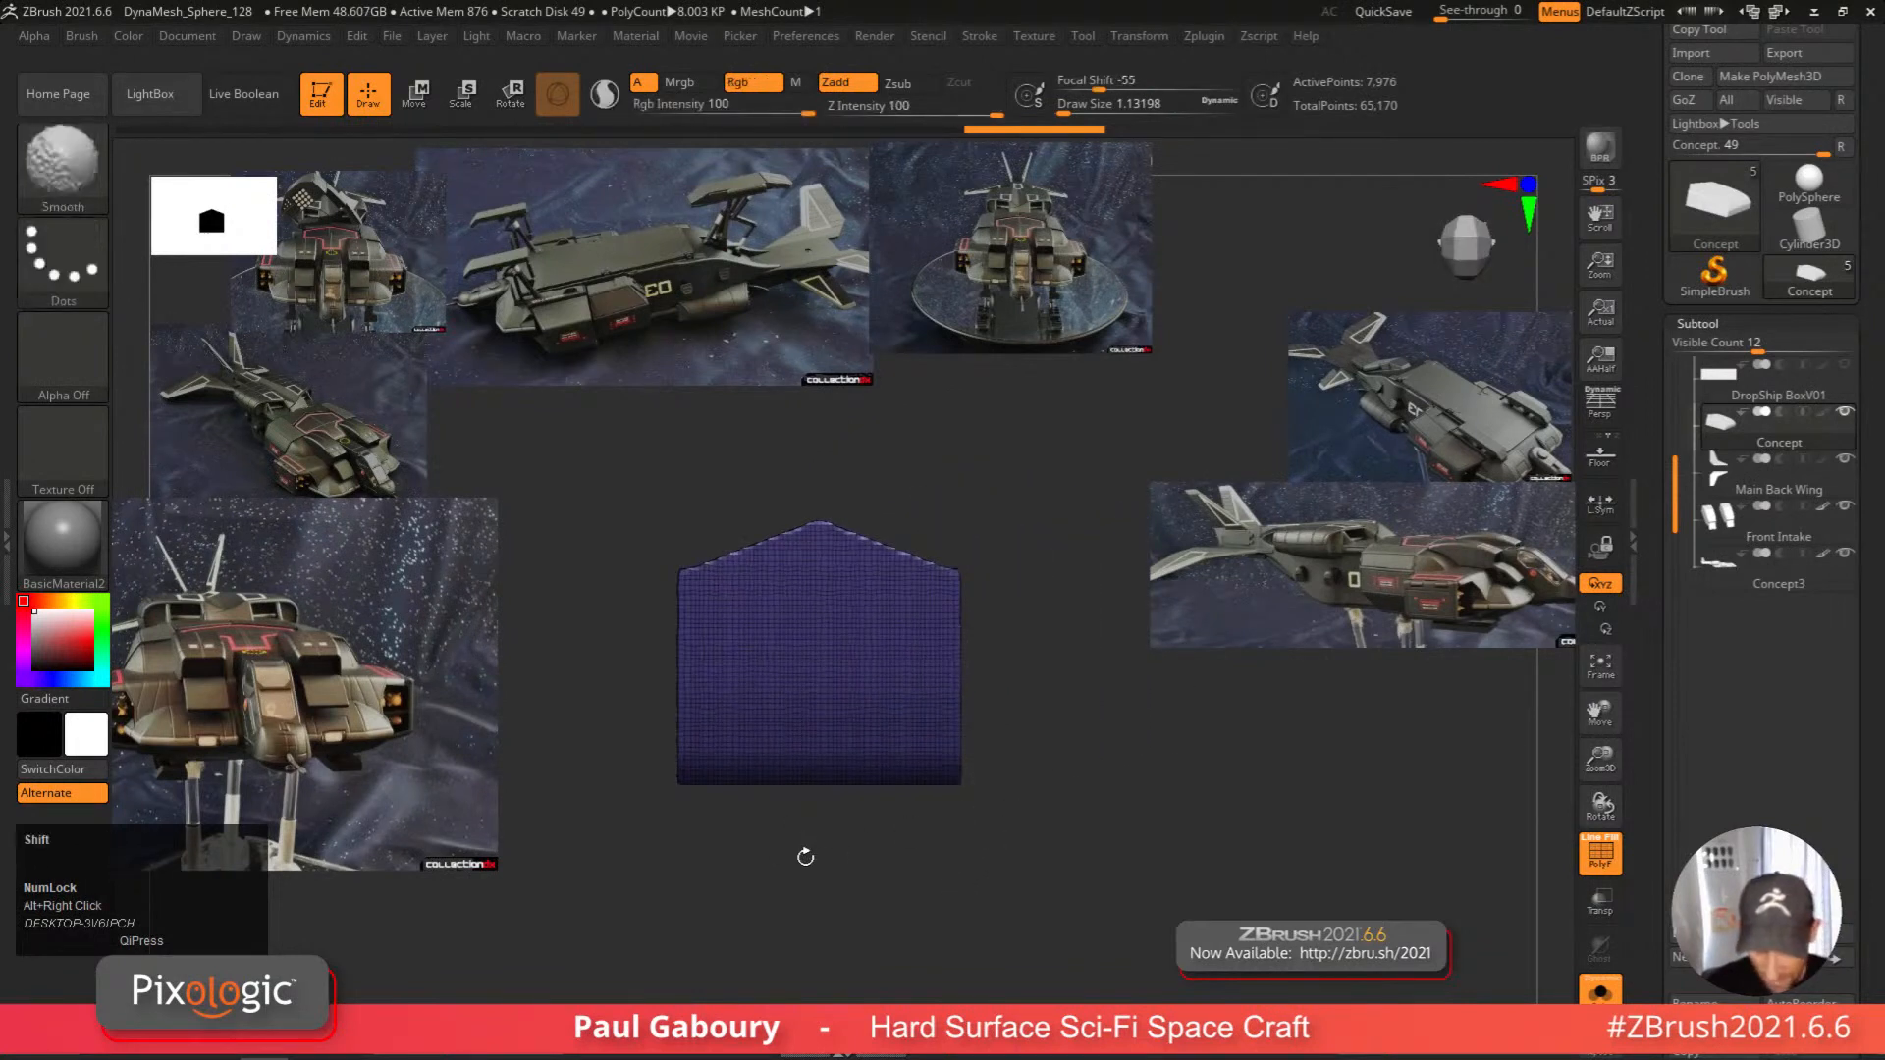
key("shift+f")
key("shift+f")
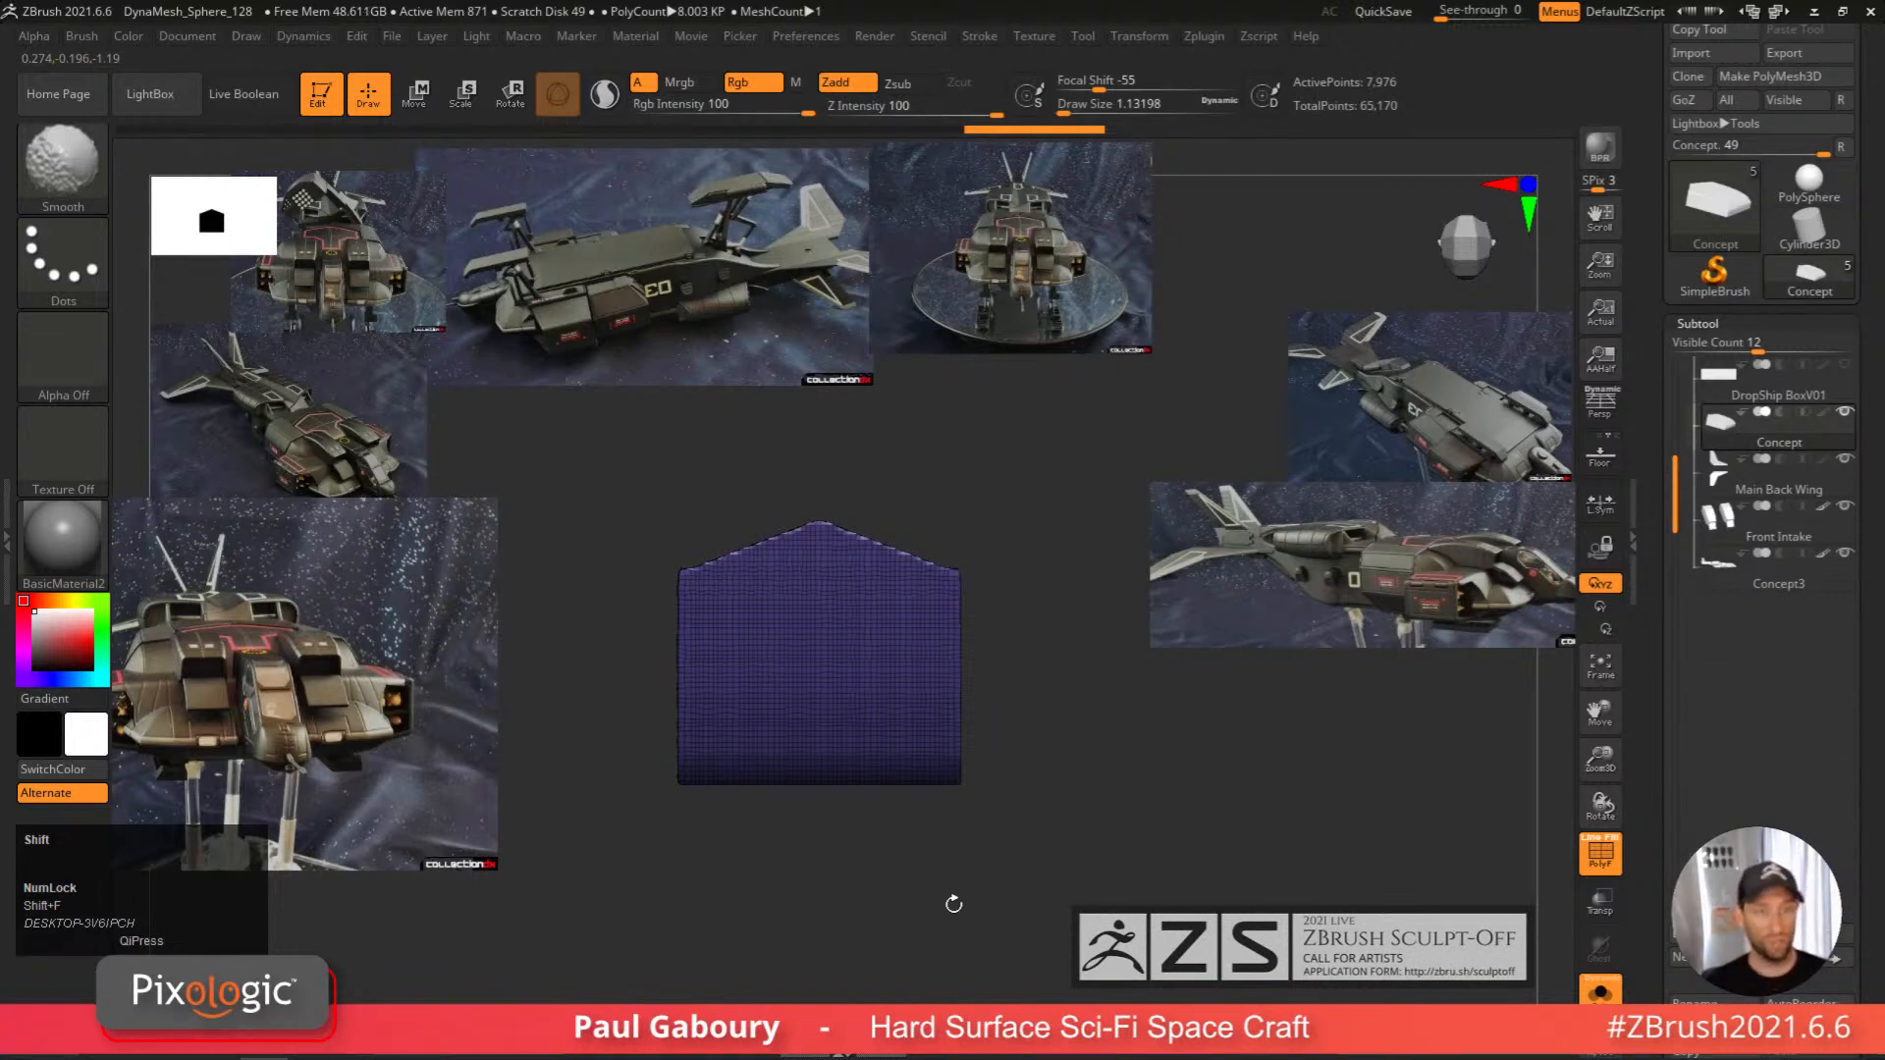
key("shift+f")
mouse_move(1052, 902)
right_mouse_down()
mouse_move(1048, 745)
mouse_move(1094, 796)
mouse_move(1145, 770)
mouse_move(1138, 754)
right_mouse_up()
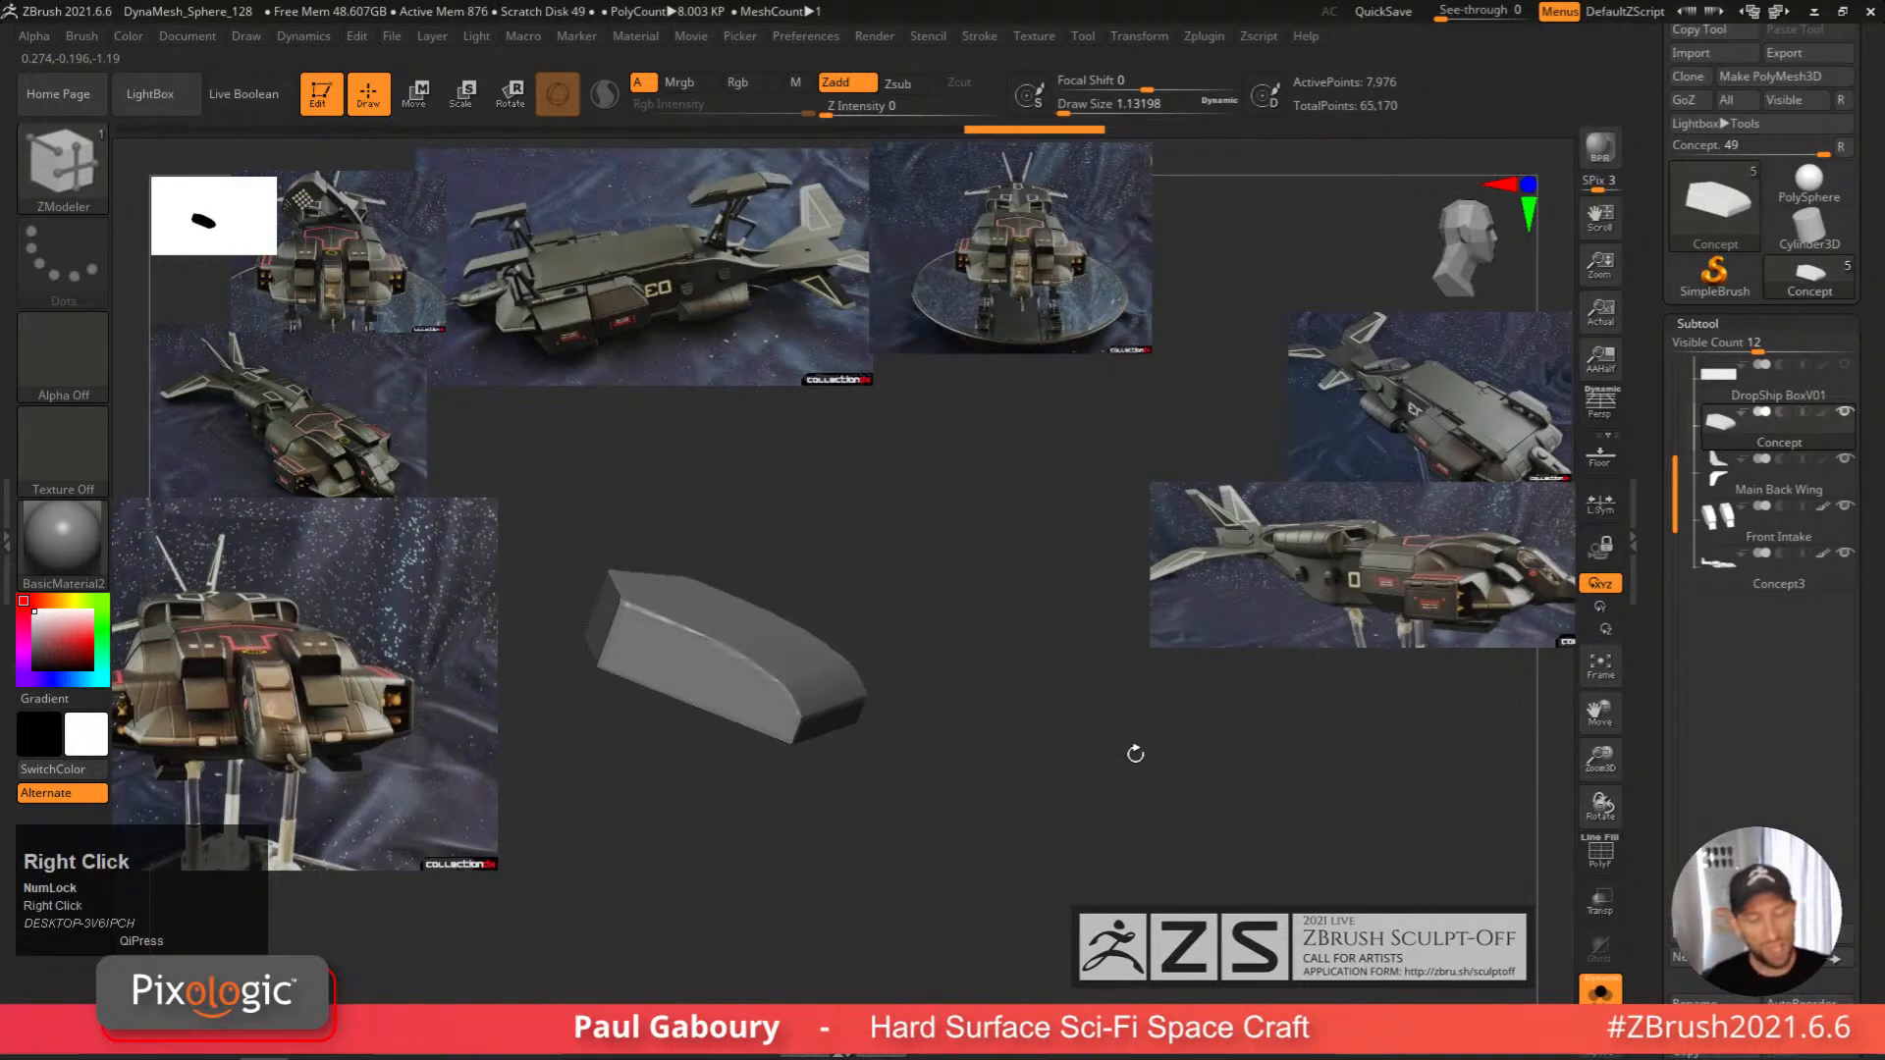
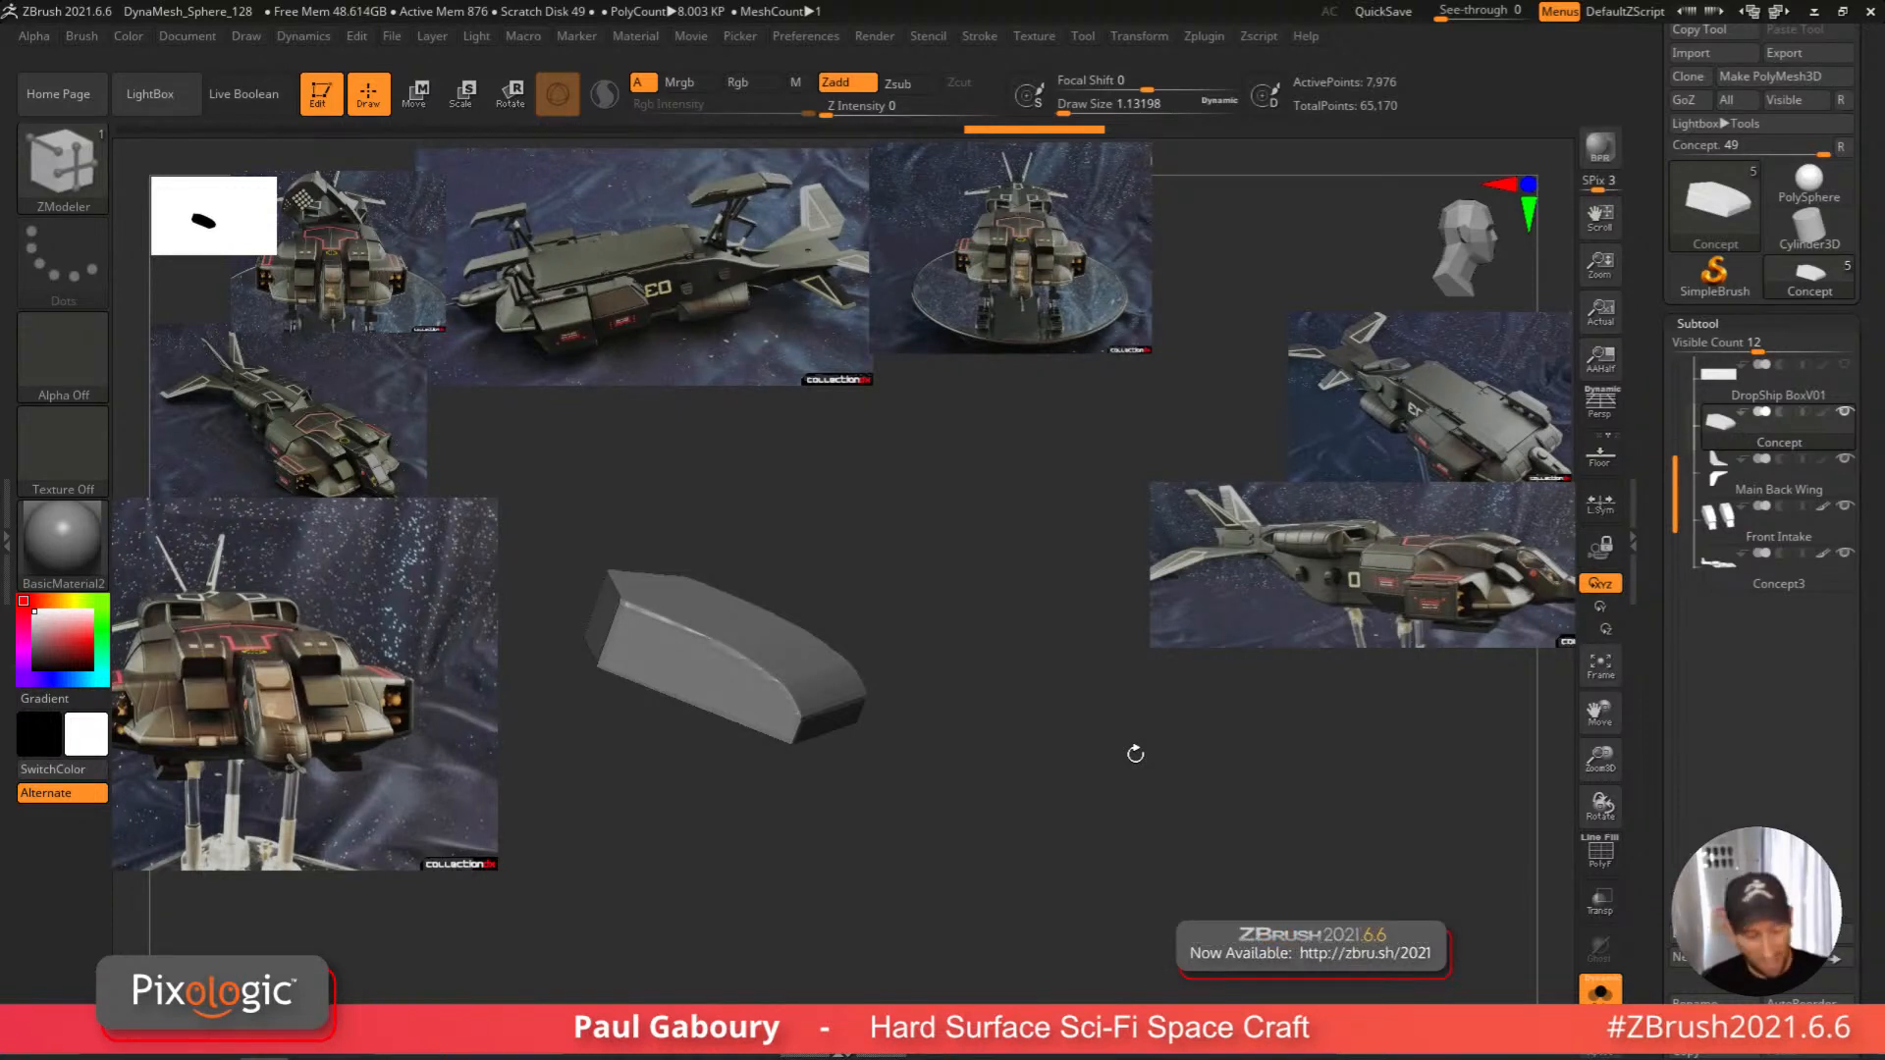
Inspect the Concept piece's dense wireframe and stepped pointed edge from above, and reveal the subtool operations.
key("shift+f")
right_click_drag(968, 749, 863, 896)
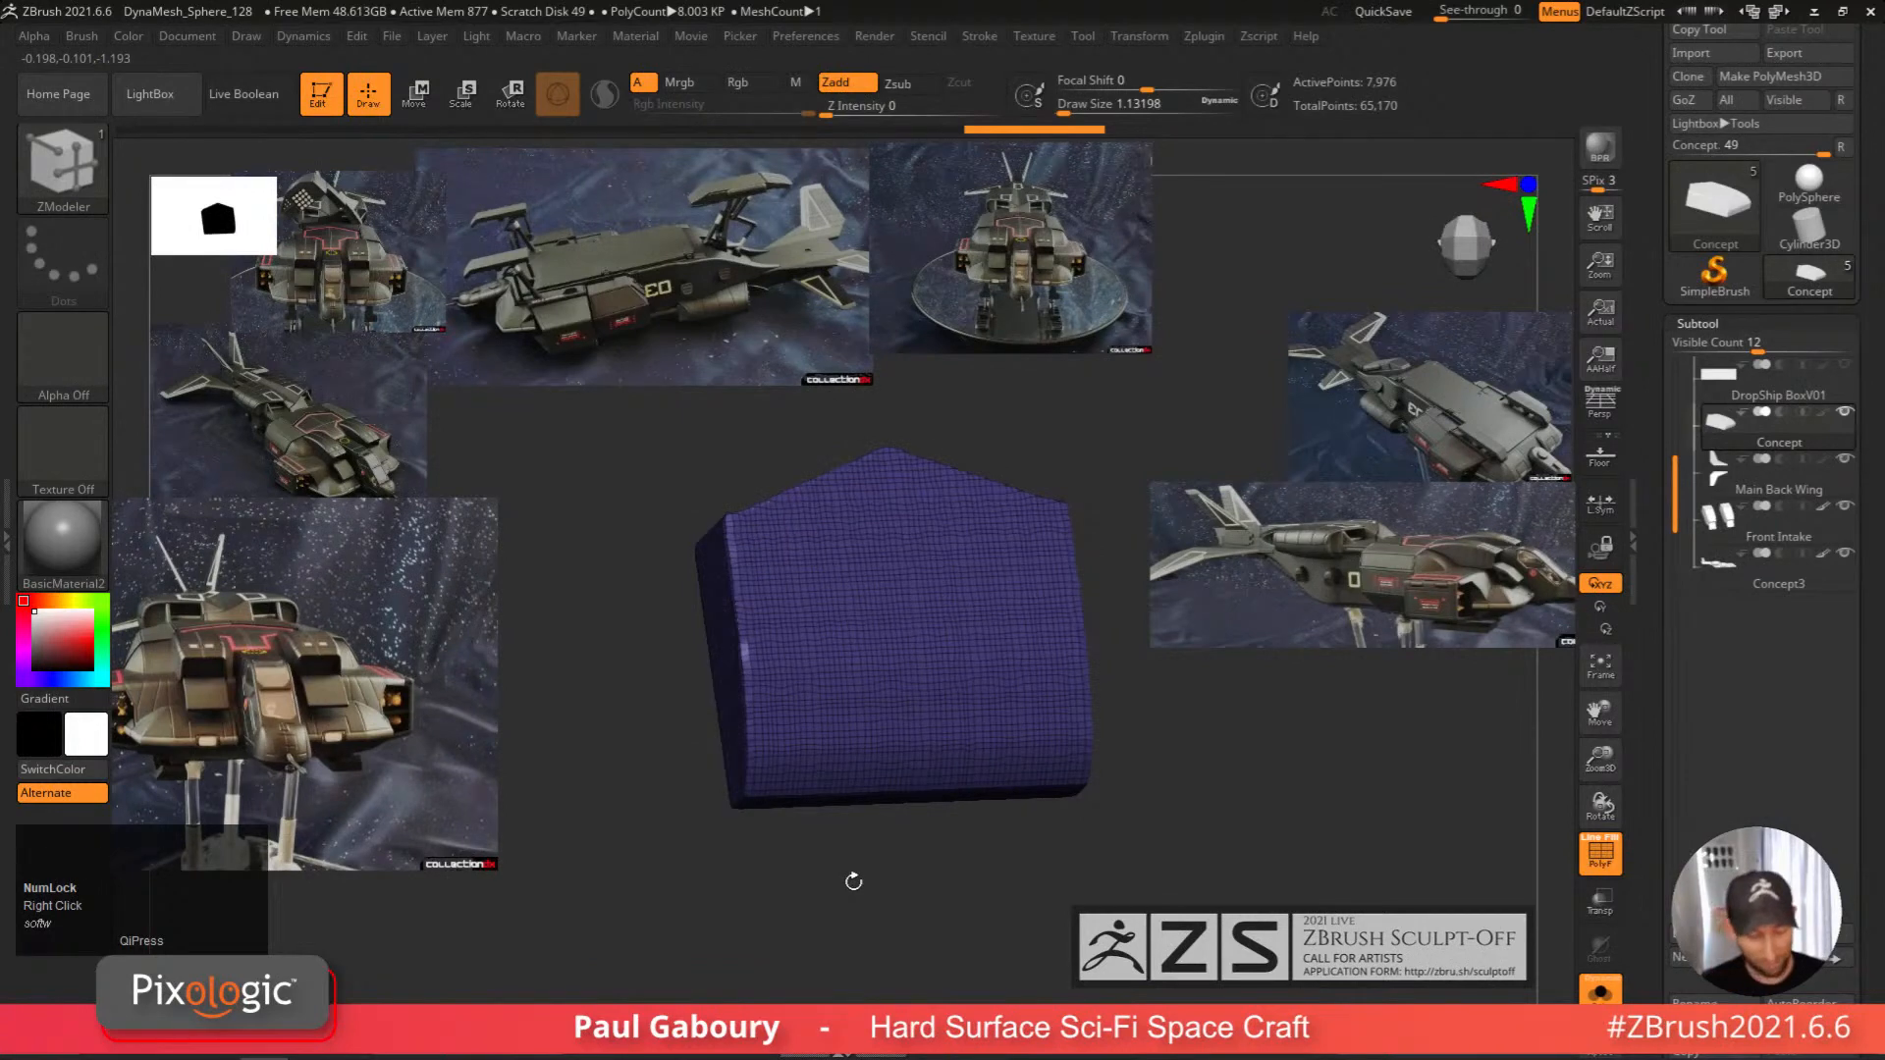
mouse_move(1021, 685)
right_mouse_down("alt")
mouse_move(985, 745)
mouse_move(958, 682)
mouse_move(929, 772)
right_mouse_up("alt")
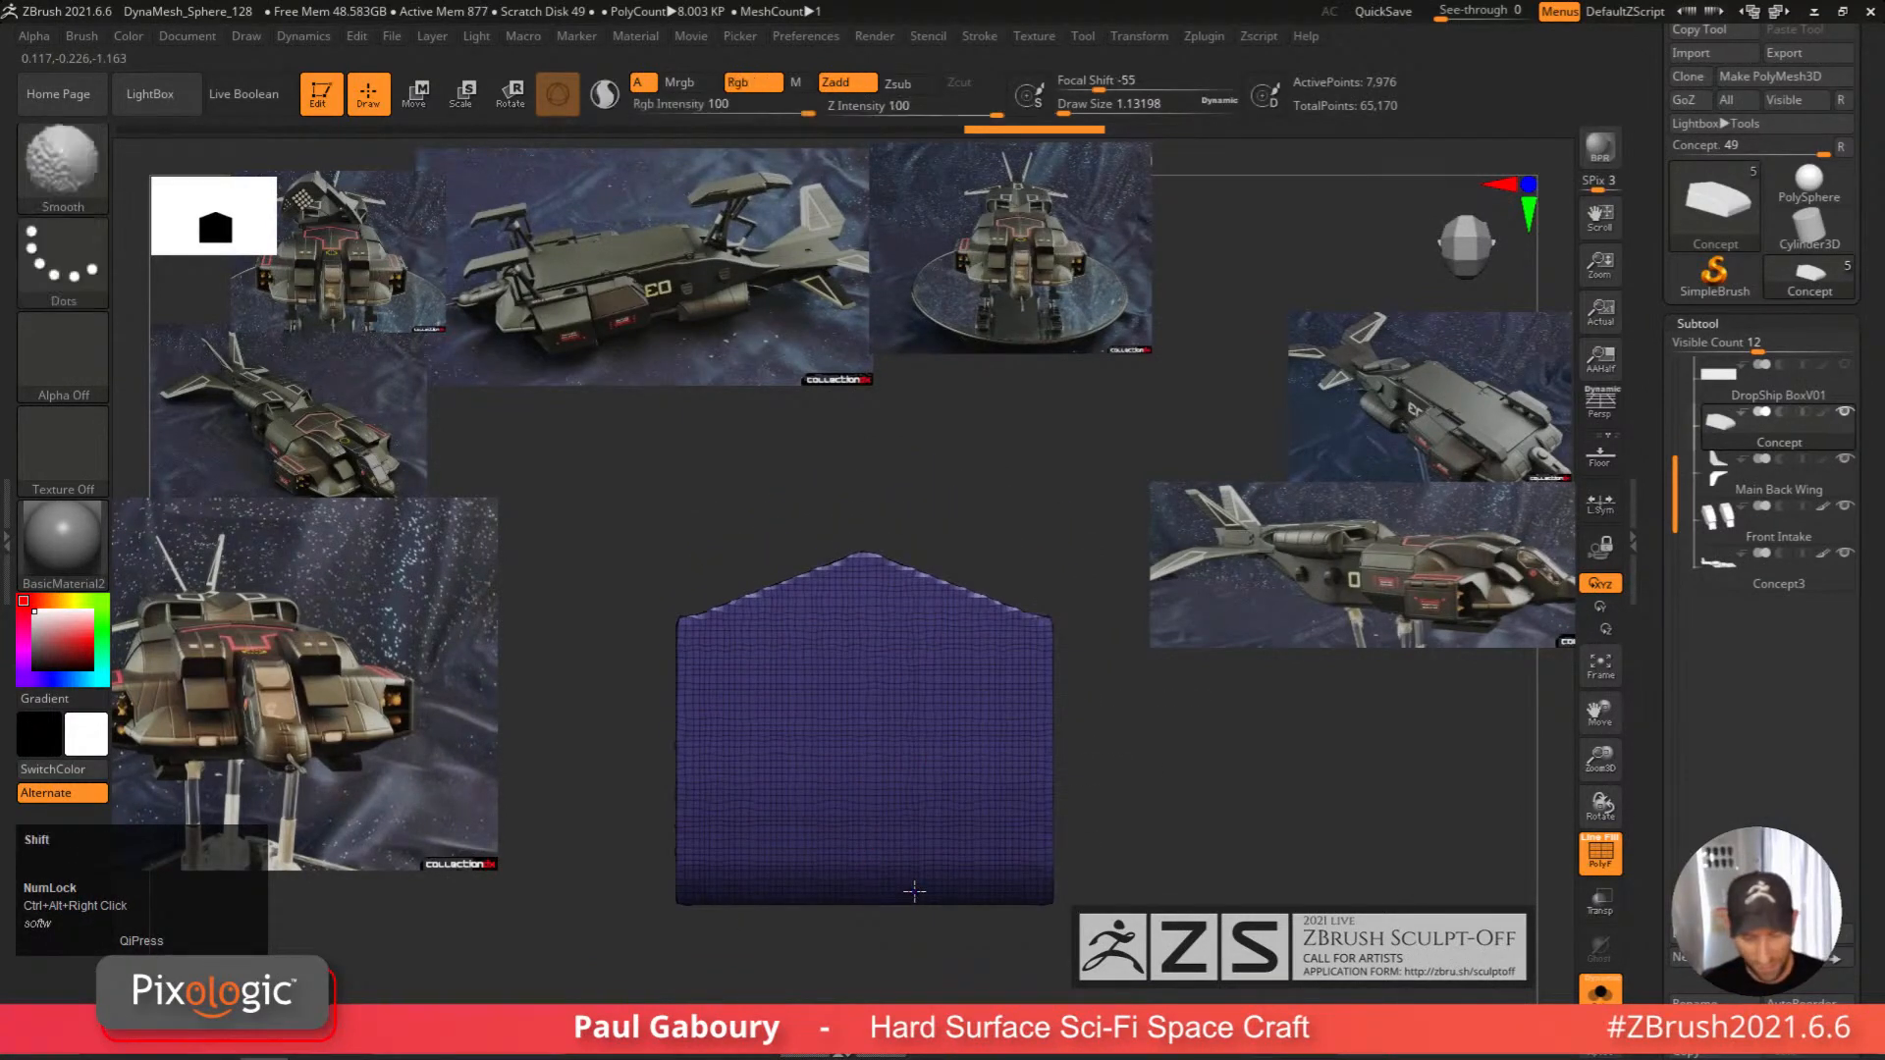
key("shift+f")
key("shift+f")
right_click_drag(913, 887, 874, 697, "ctrl")
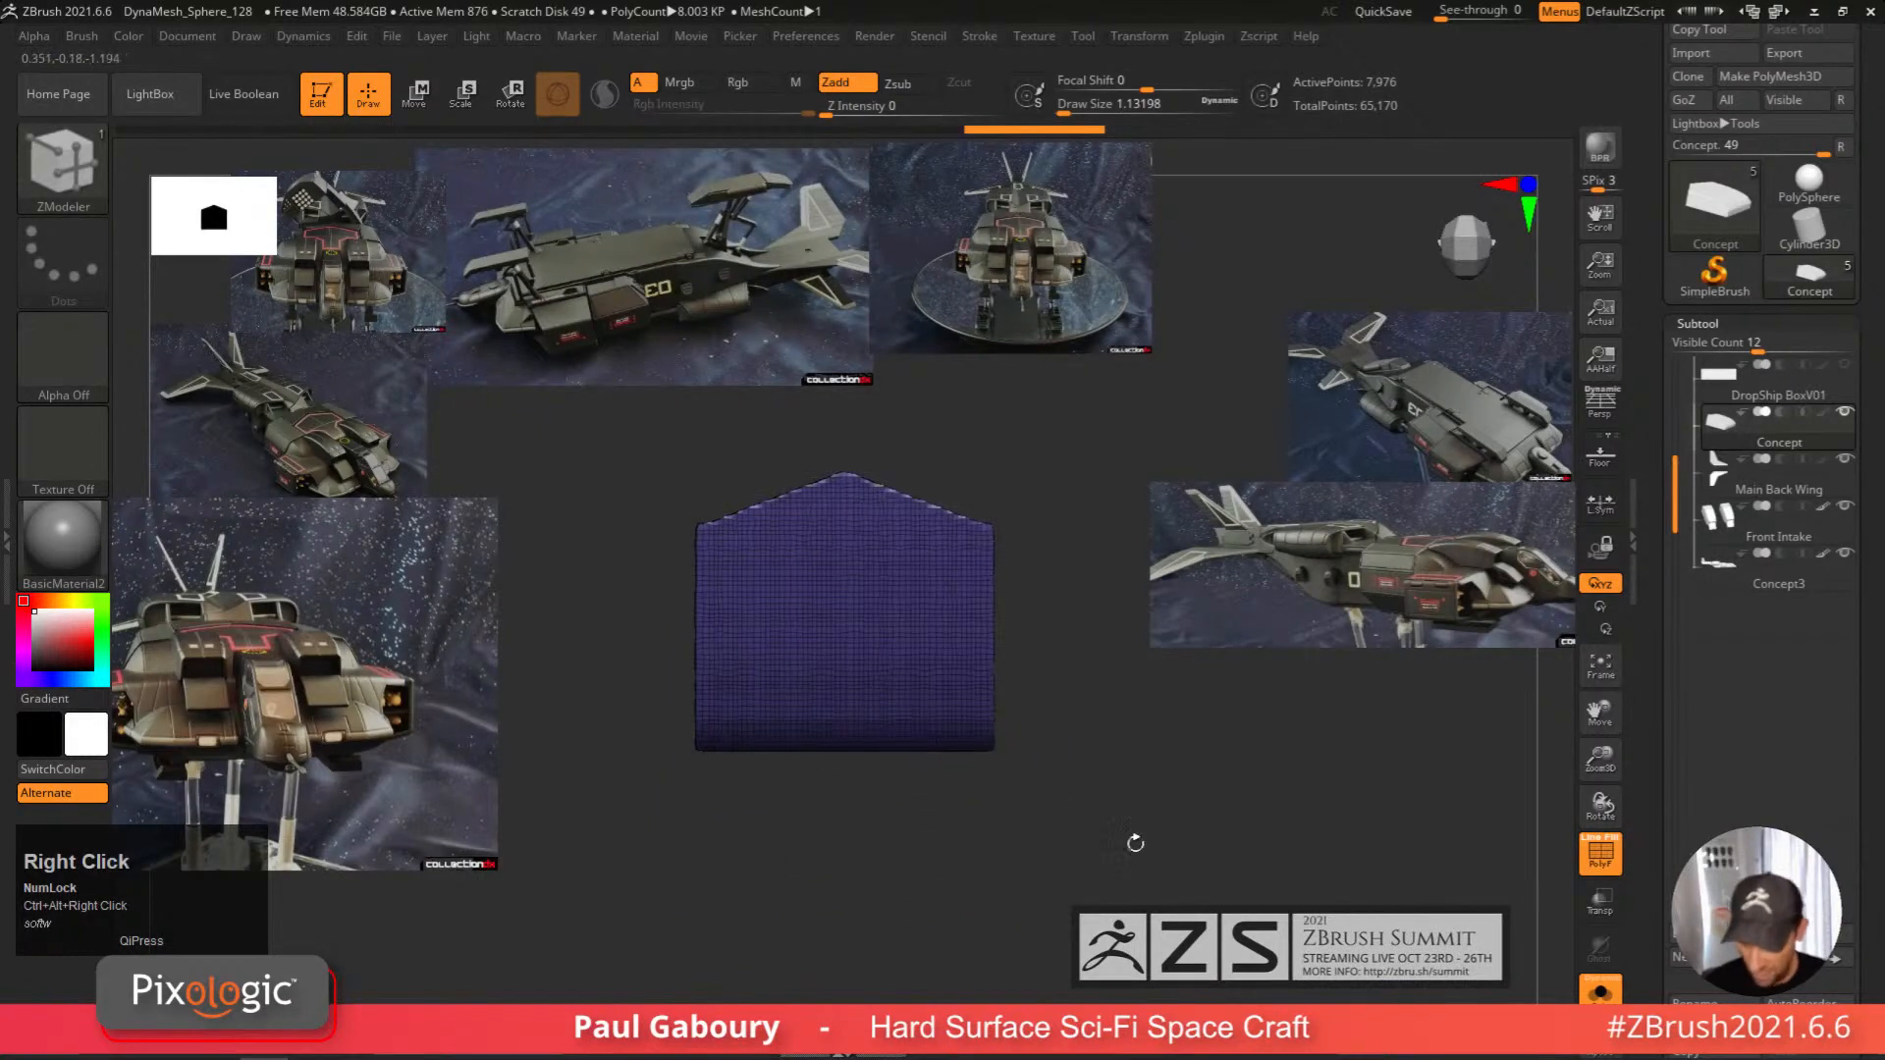
left_click_drag(1867, 972, 1864, 835)
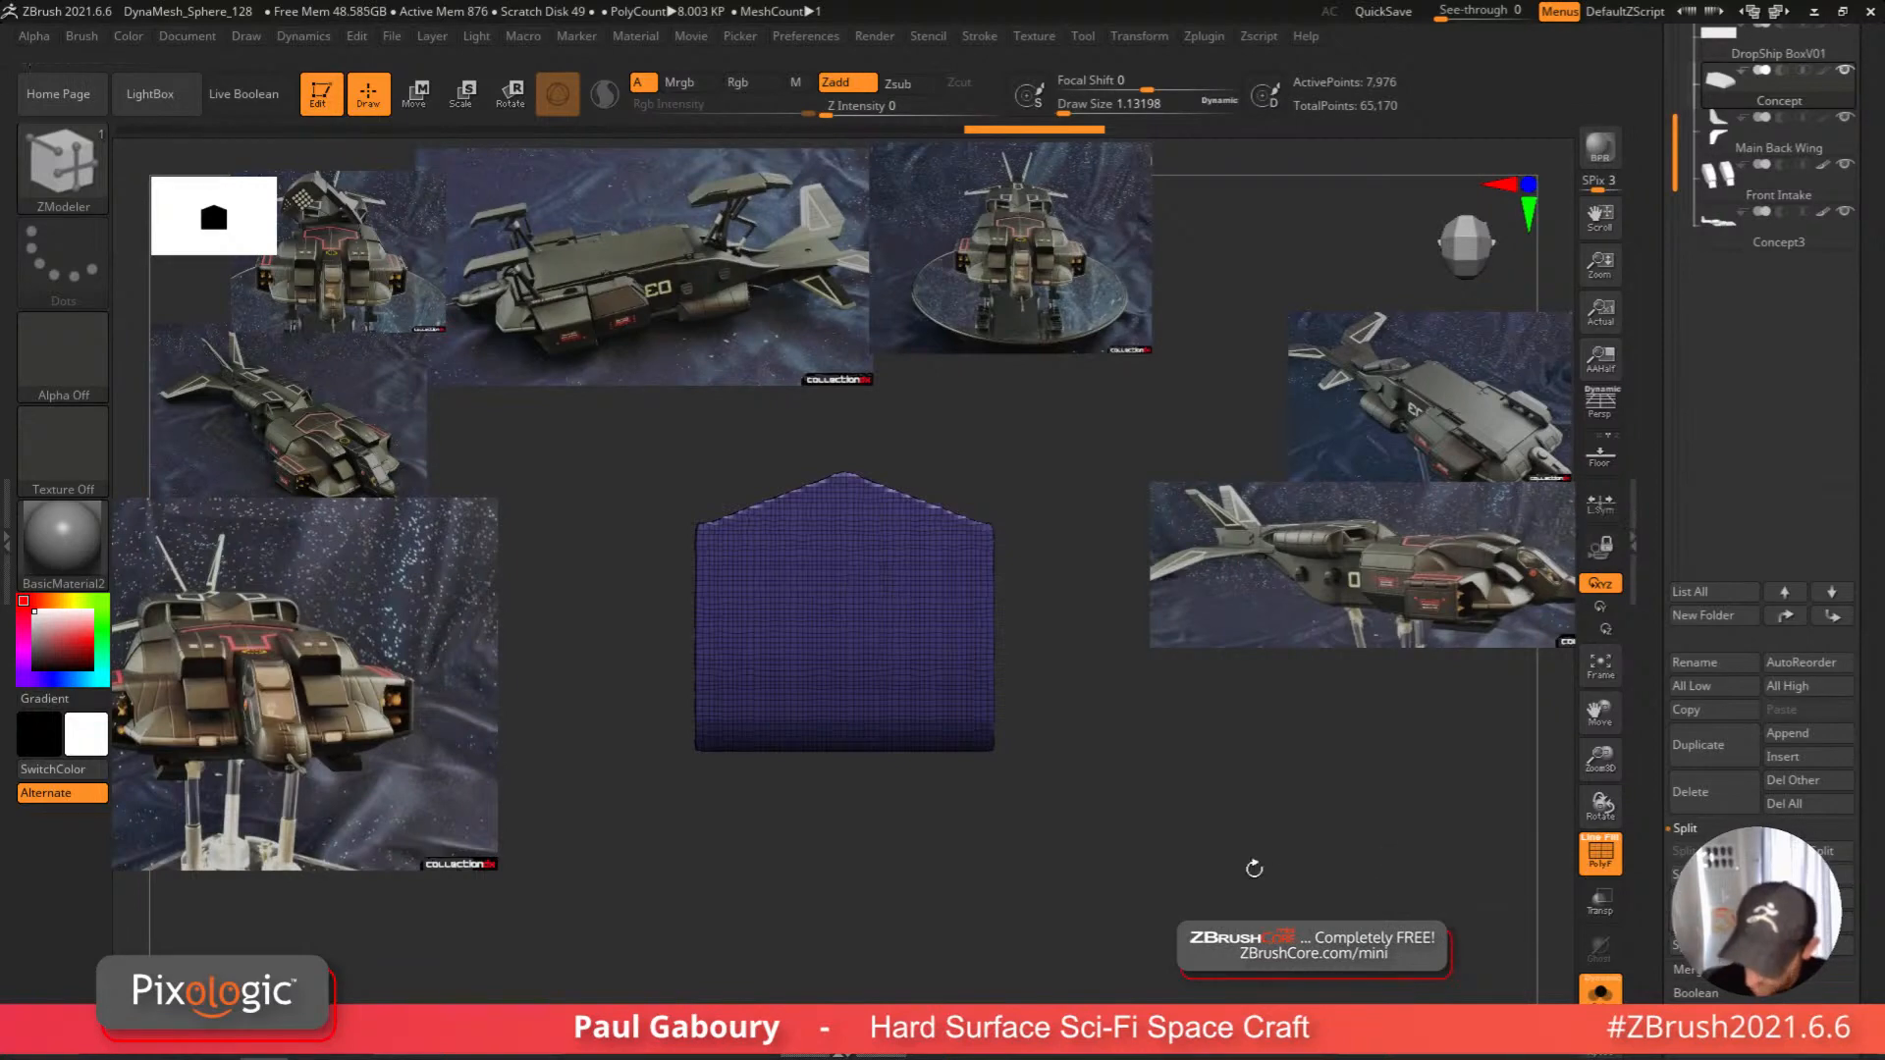
left_click(1568, 837, "shift")
left_click(1597, 1001)
left_click(1597, 1001)
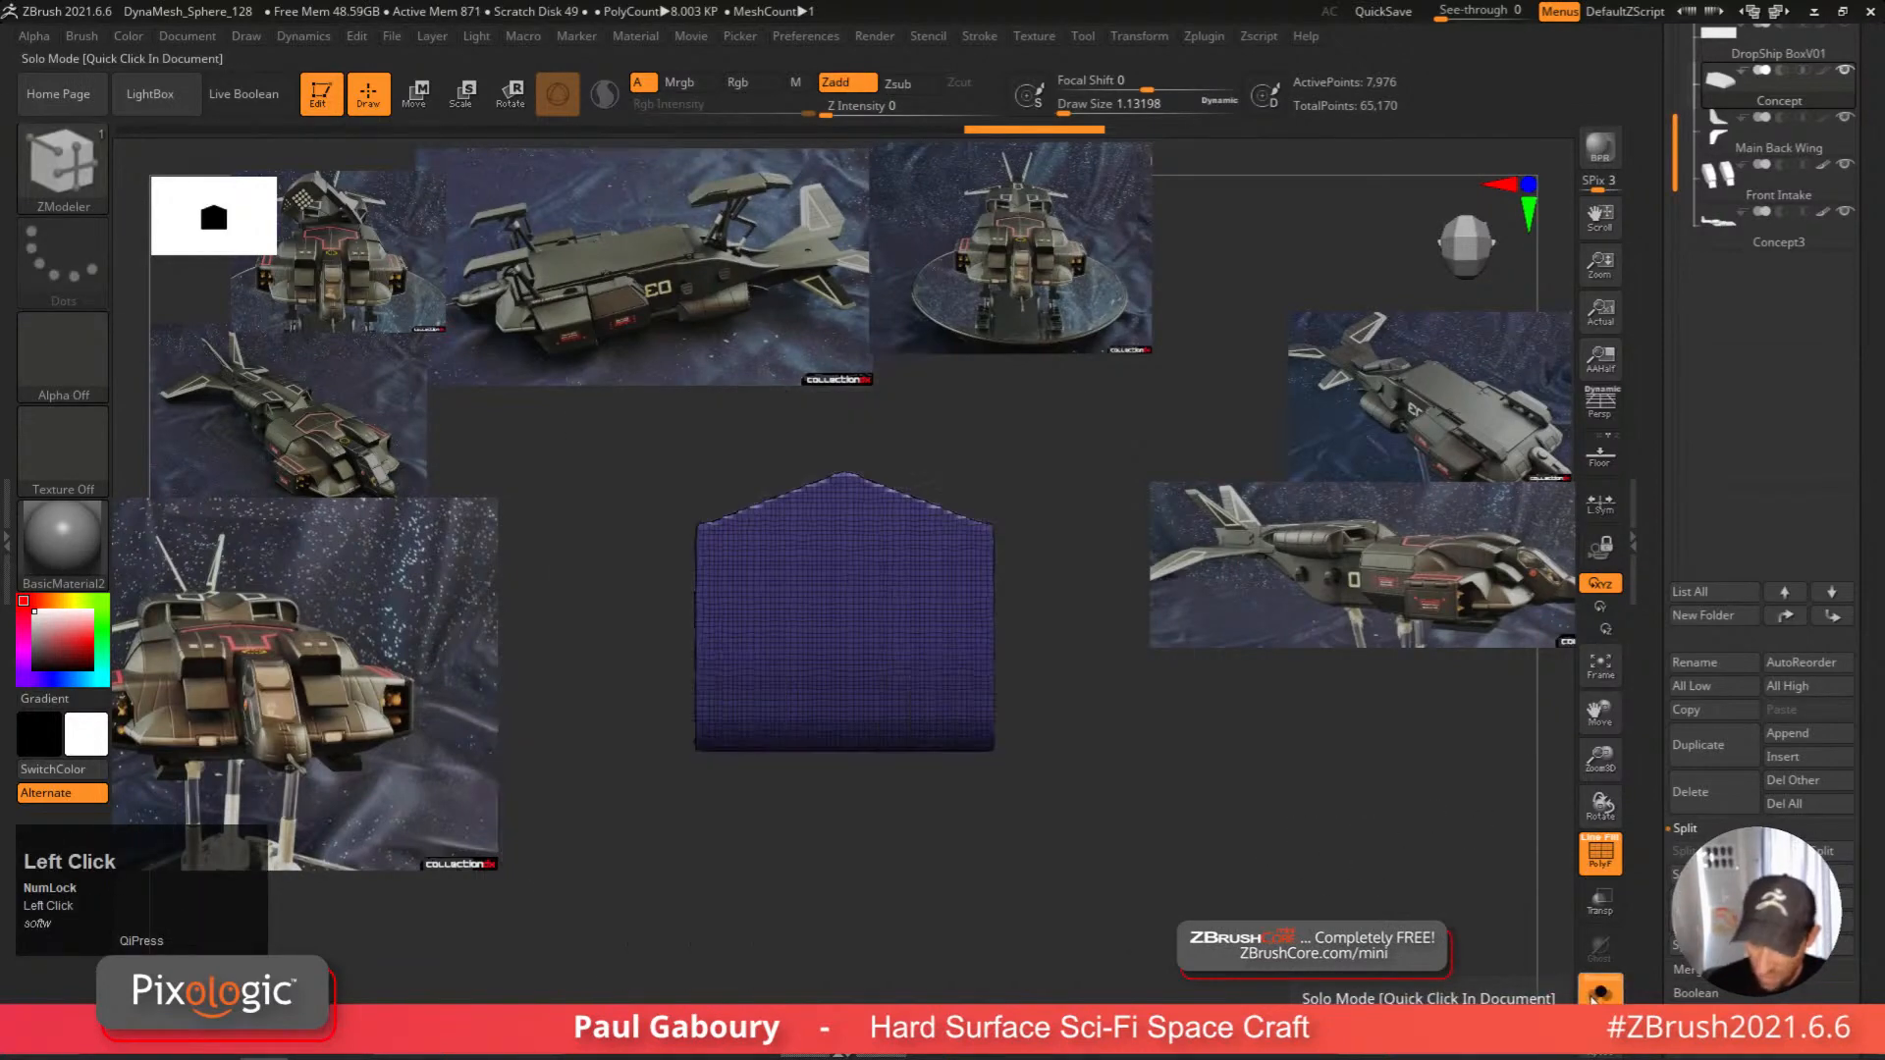
right_click_drag(1095, 839, 825, 879, "alt")
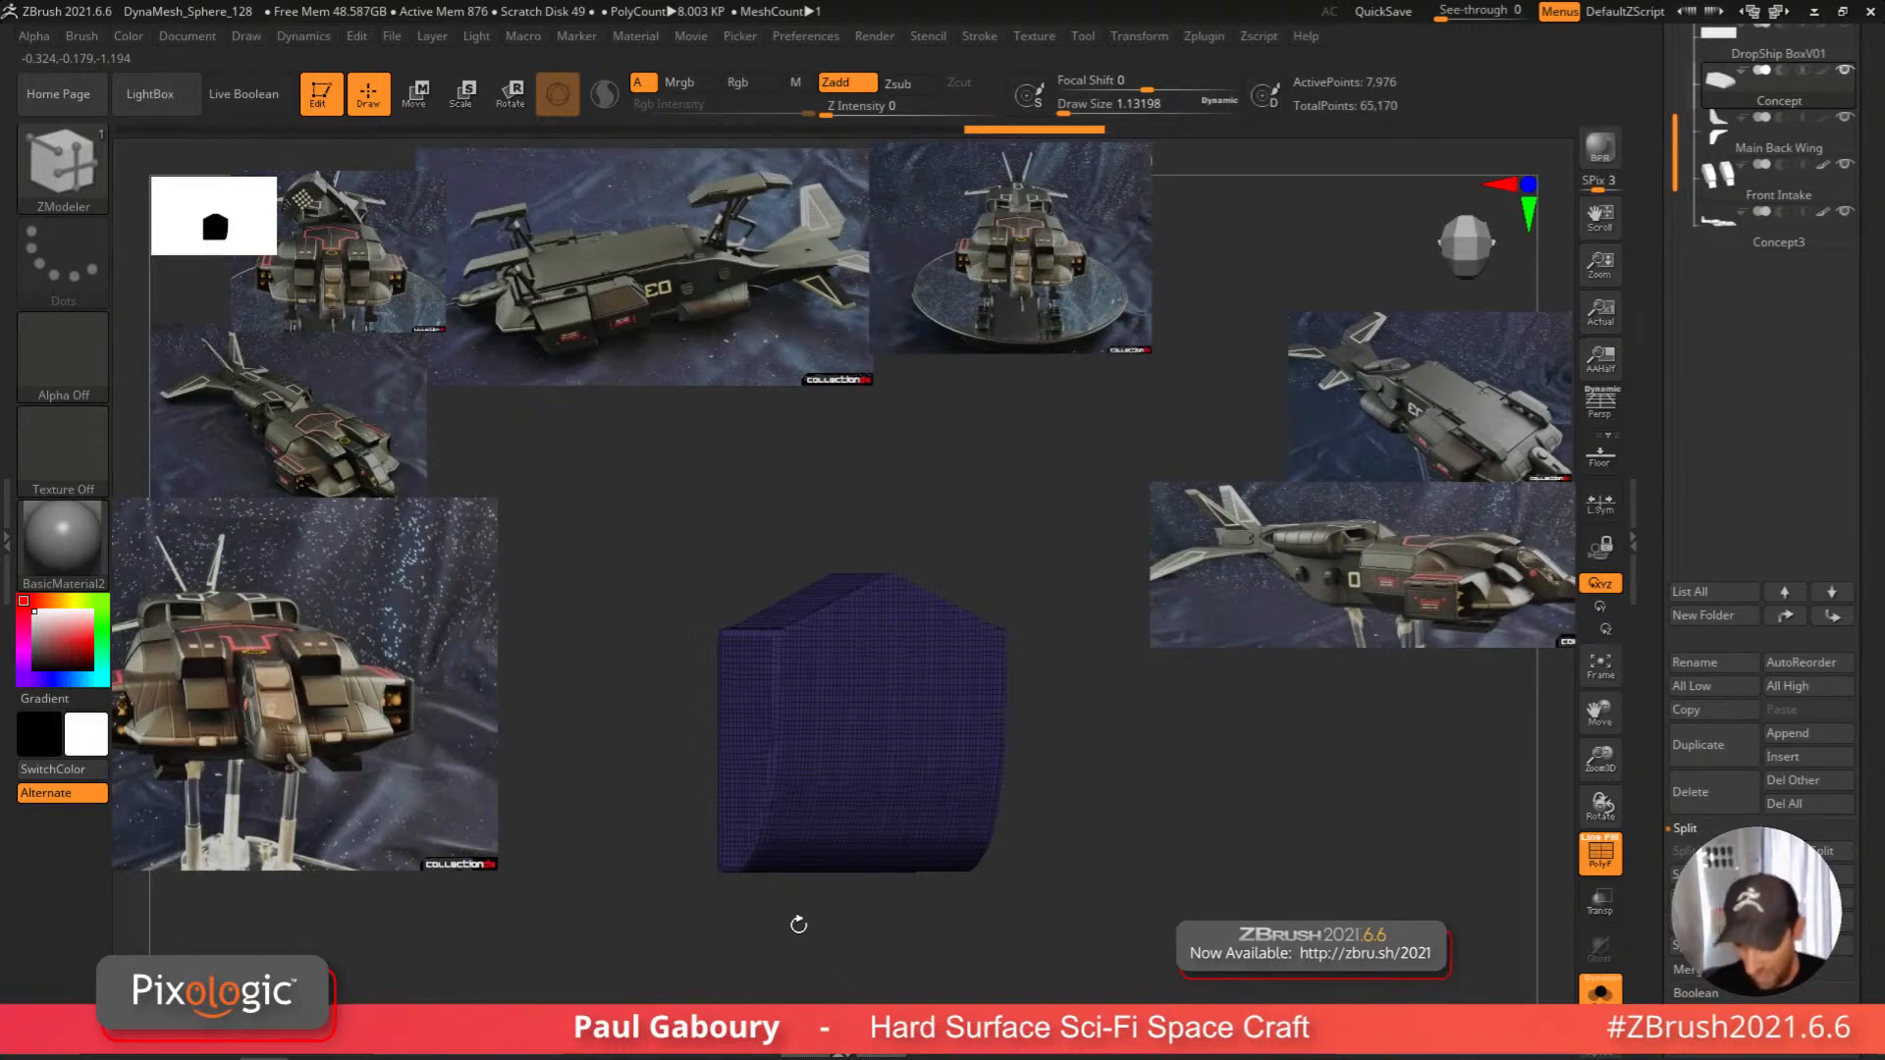
Set the DynaMesh resolution of the Concept piece to 128.
left_click_drag(1877, 778, 1856, 561)
left_click(1732, 709)
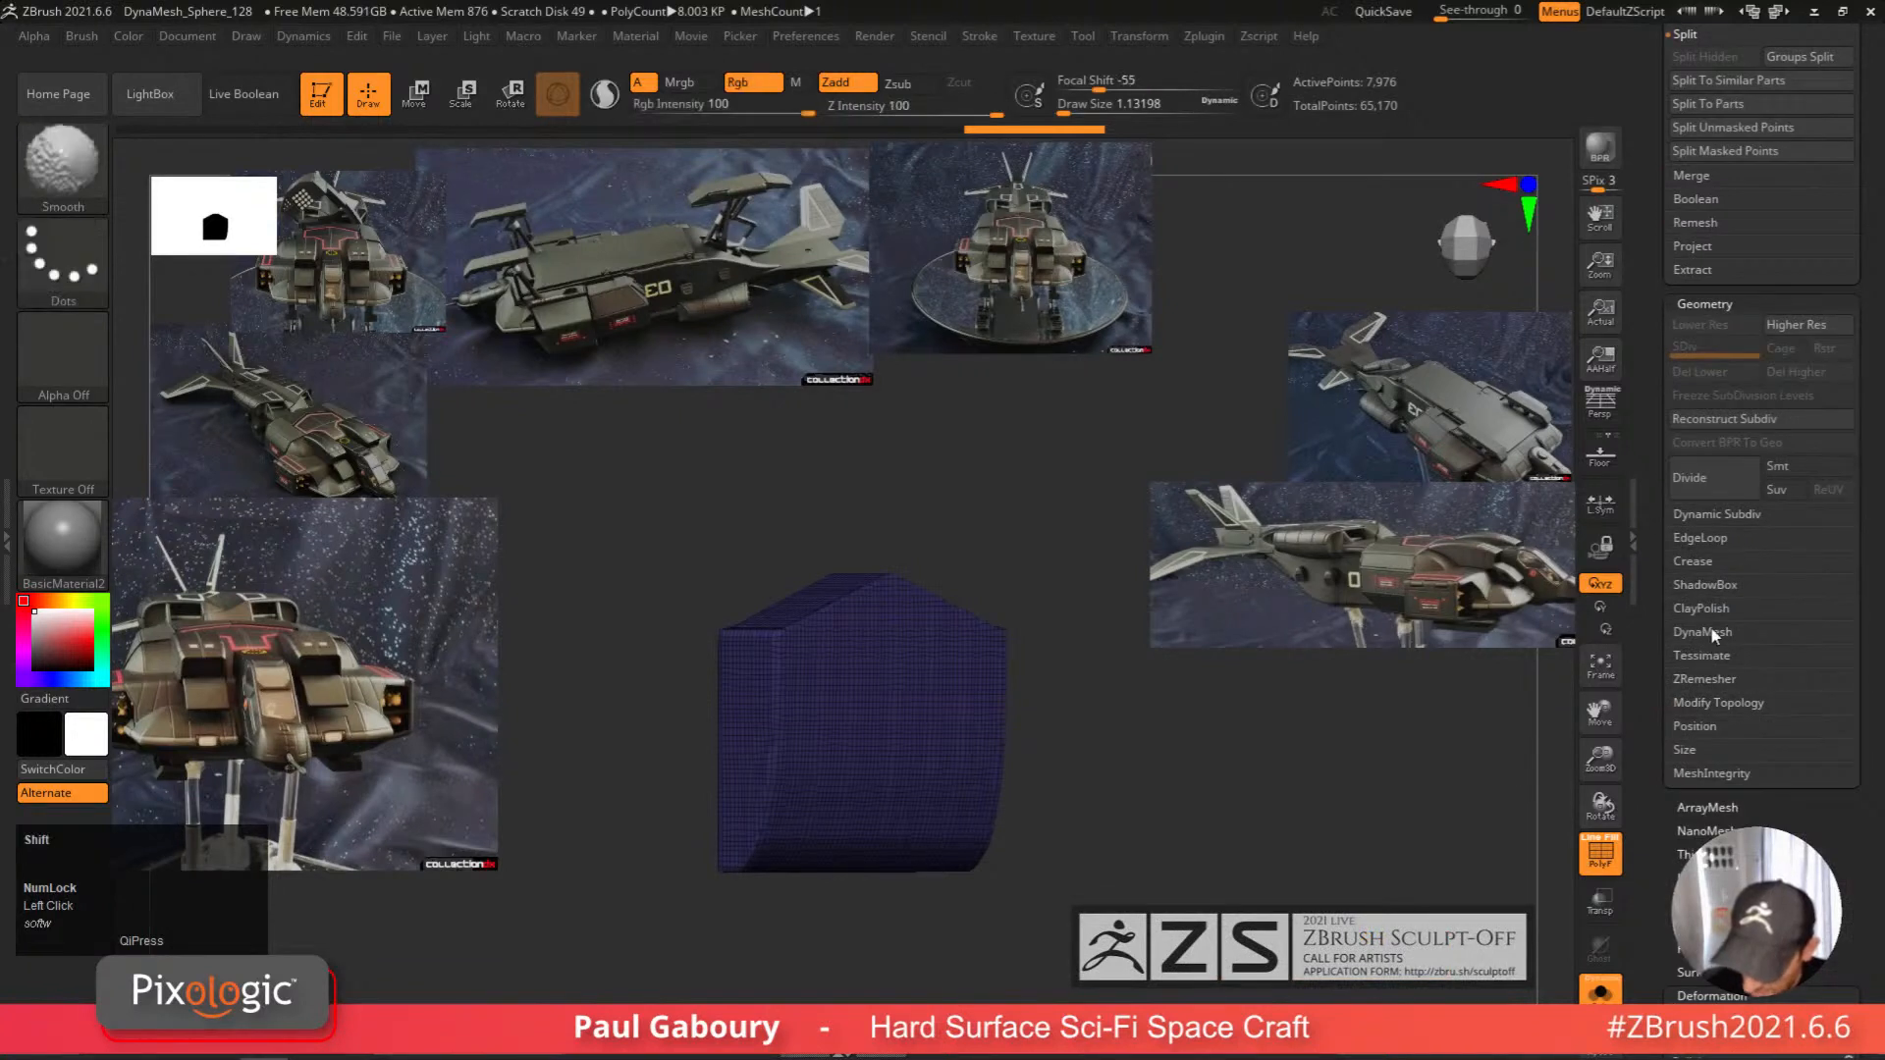
left_click(1713, 634, "shift")
left_click(1775, 677)
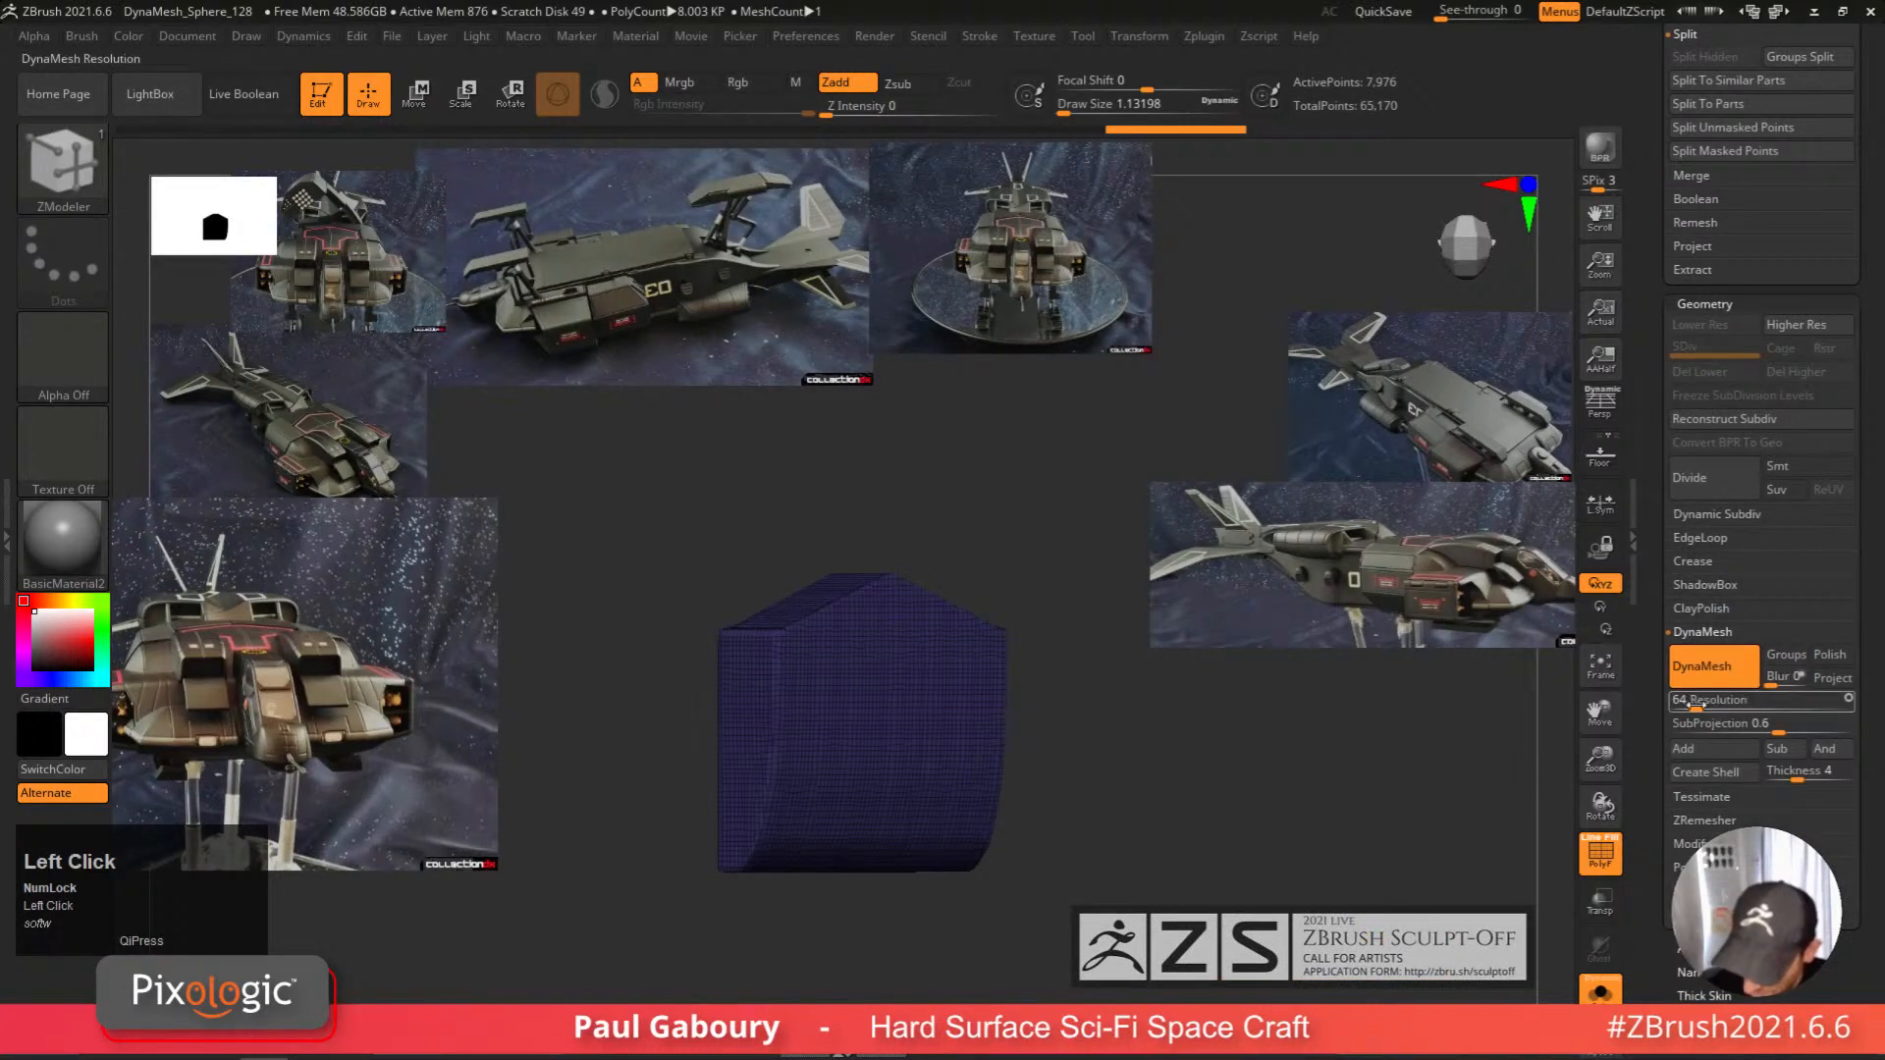
left_click(1696, 704)
type("12")
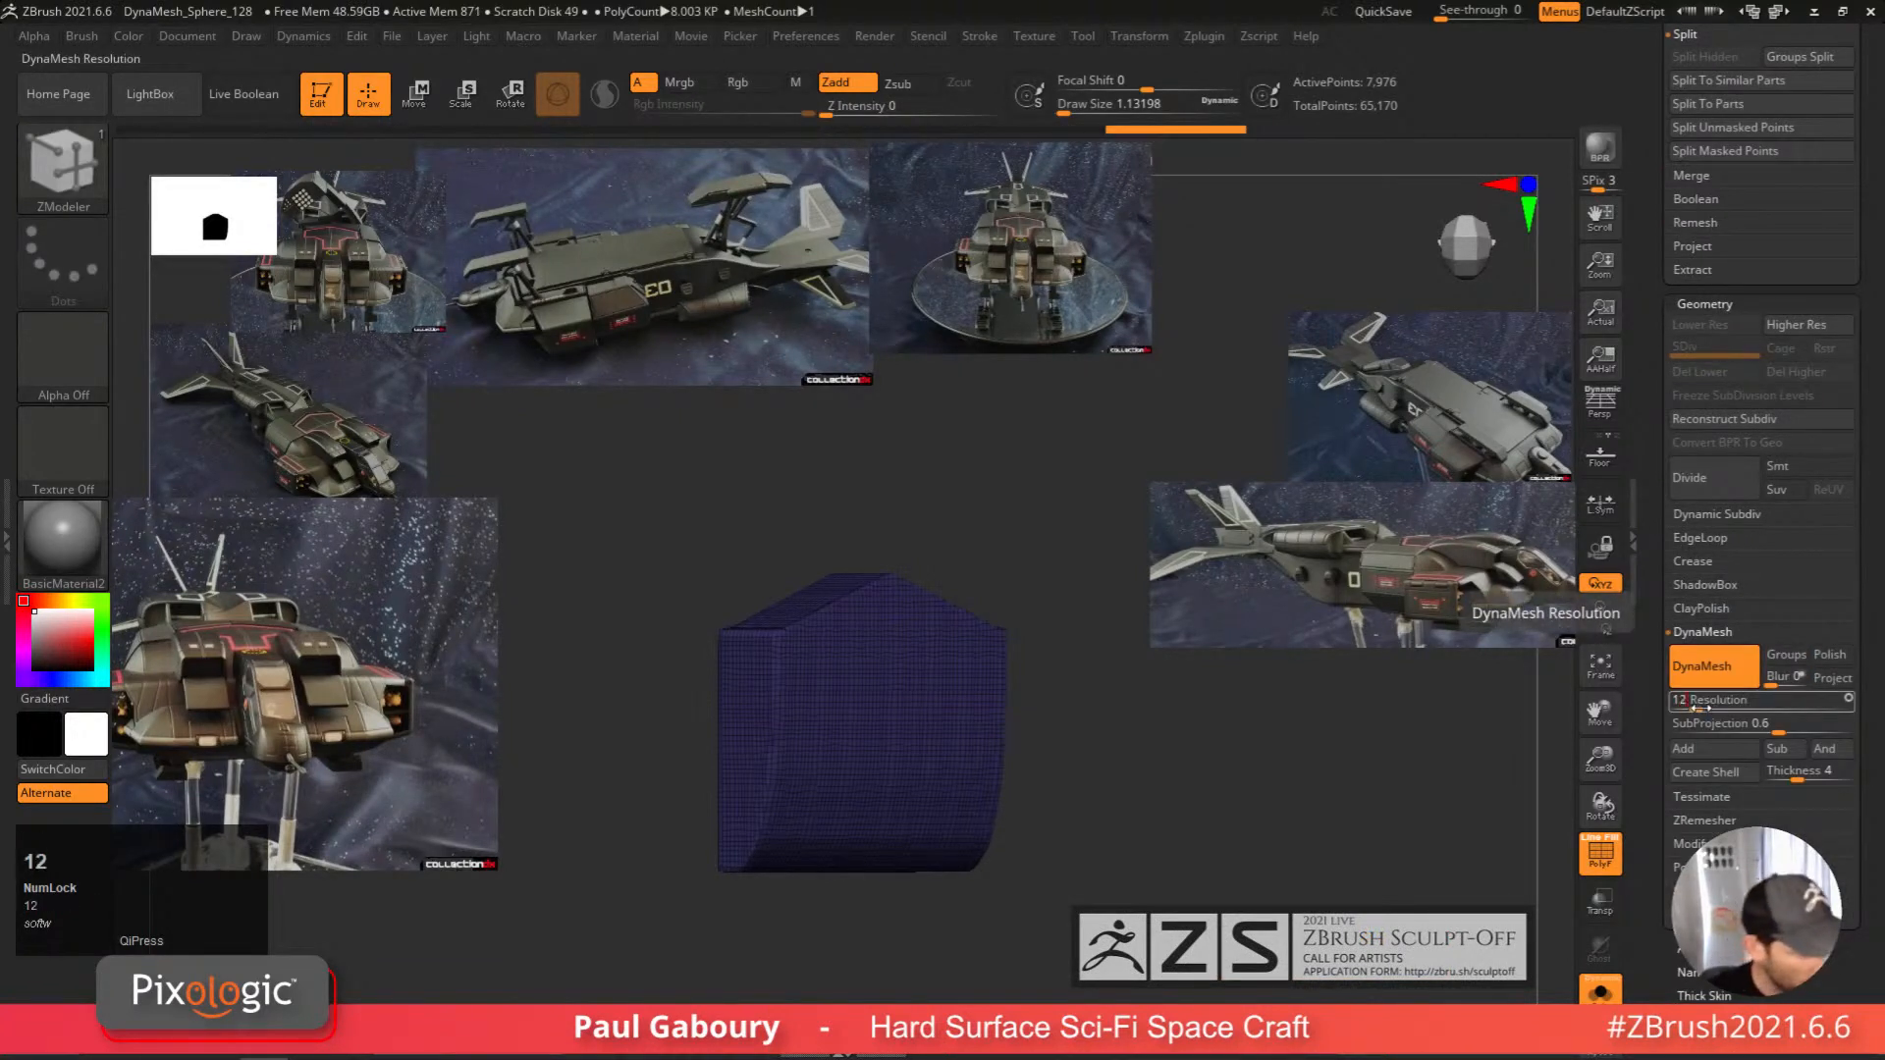
type("8")
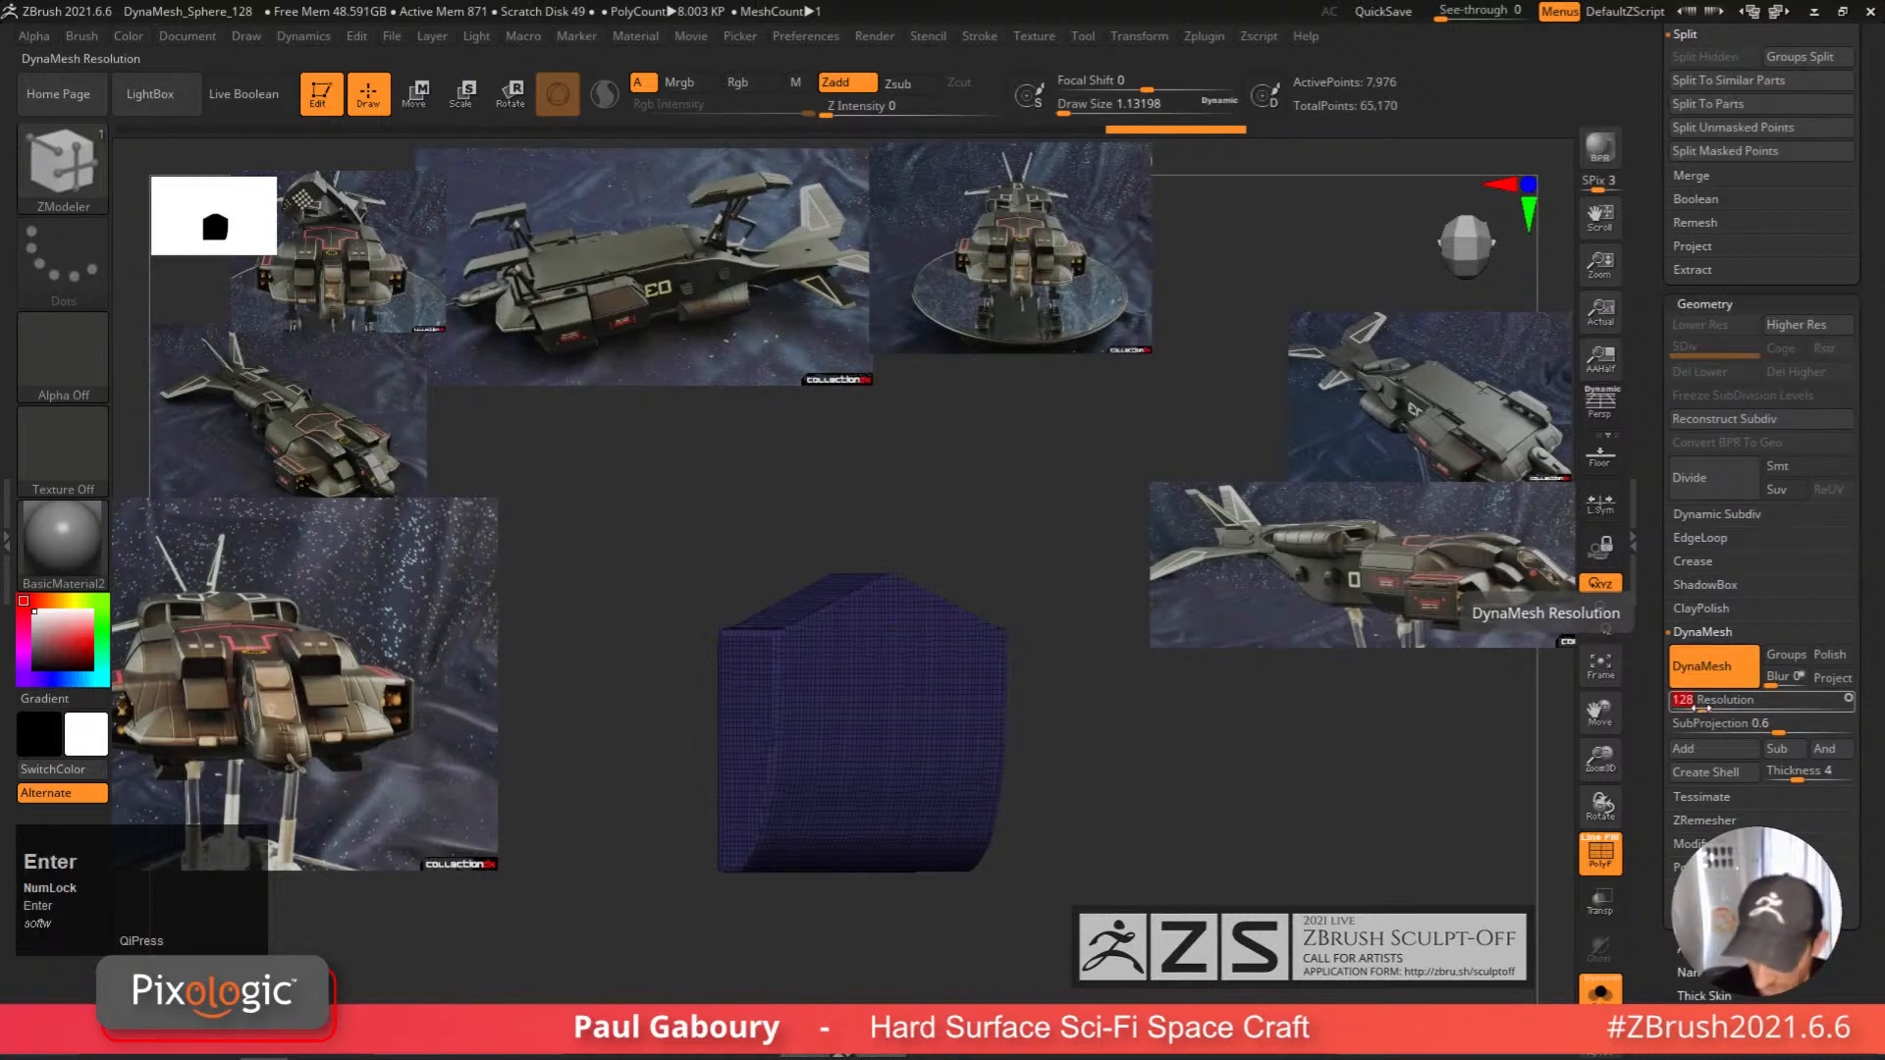
Switch to the ClayBuildup brush and smooth the middle of the Concept piece's broad surface.
key("b")
key("c")
key("b")
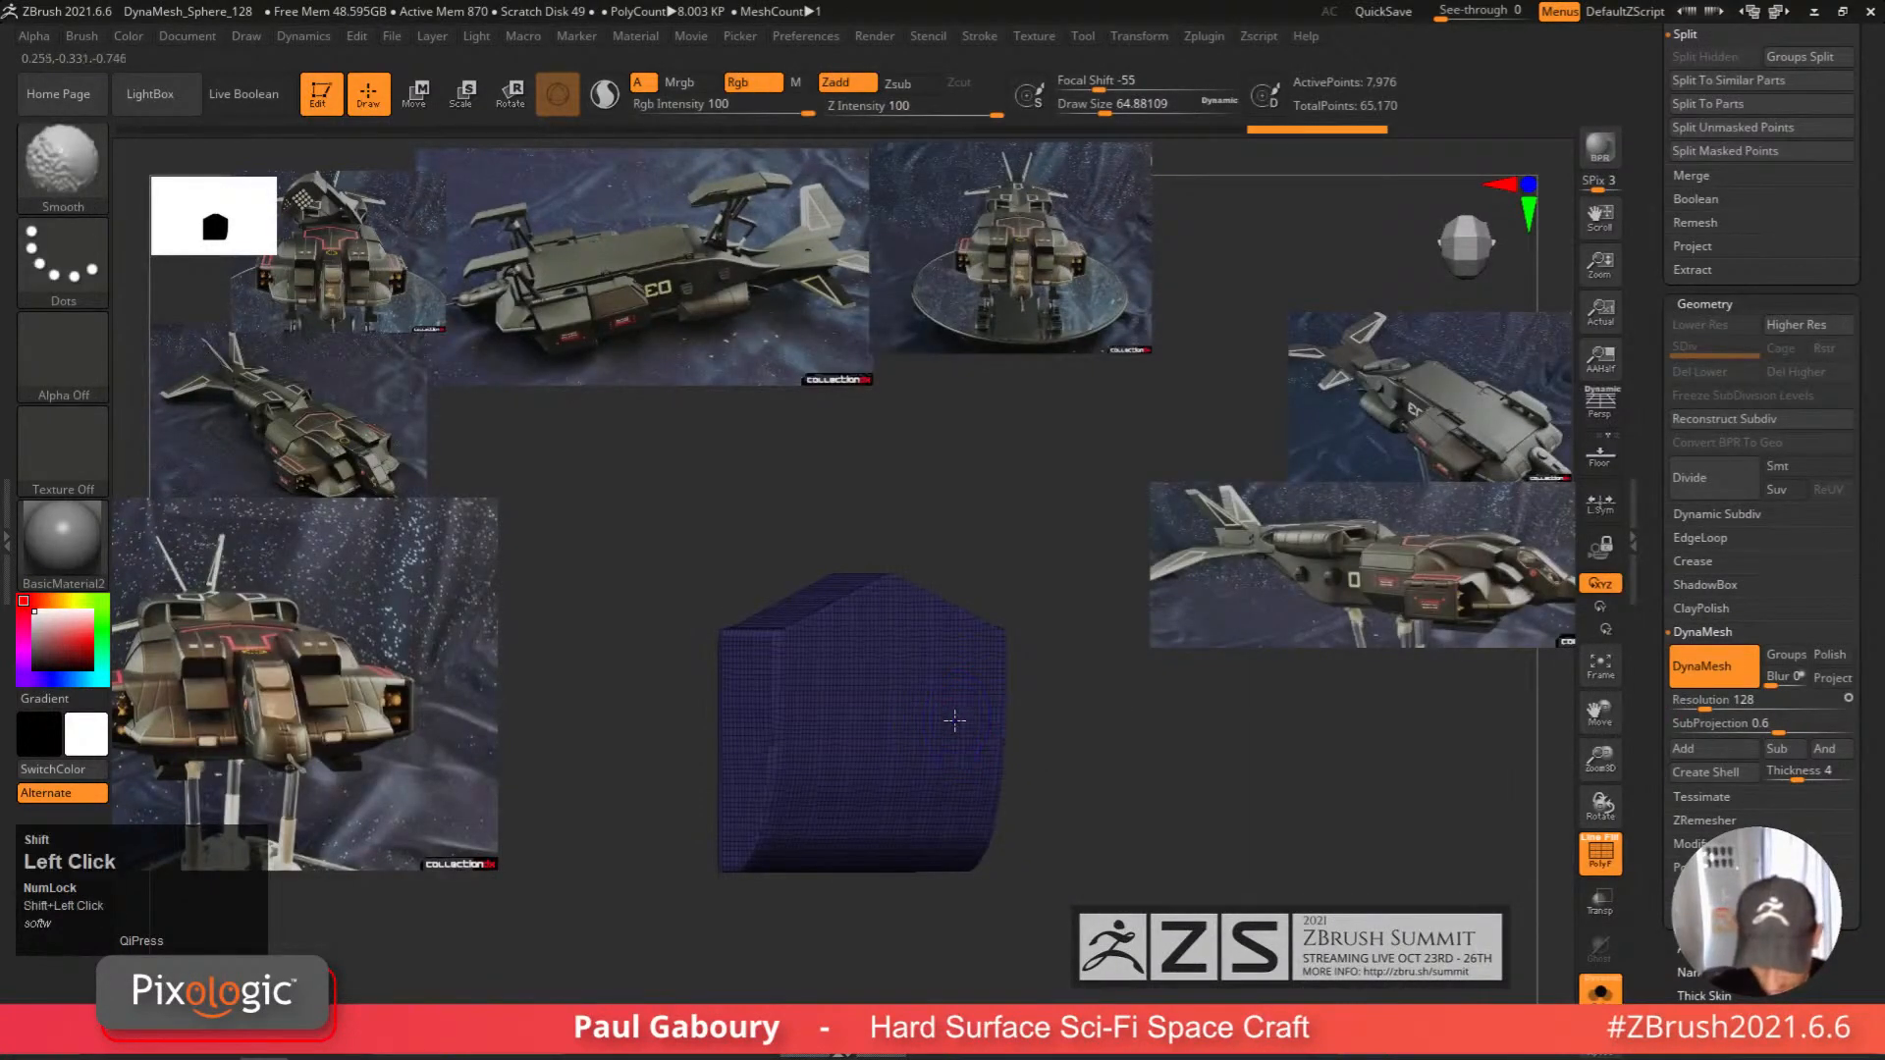
left_click(1154, 844, "ctrl")
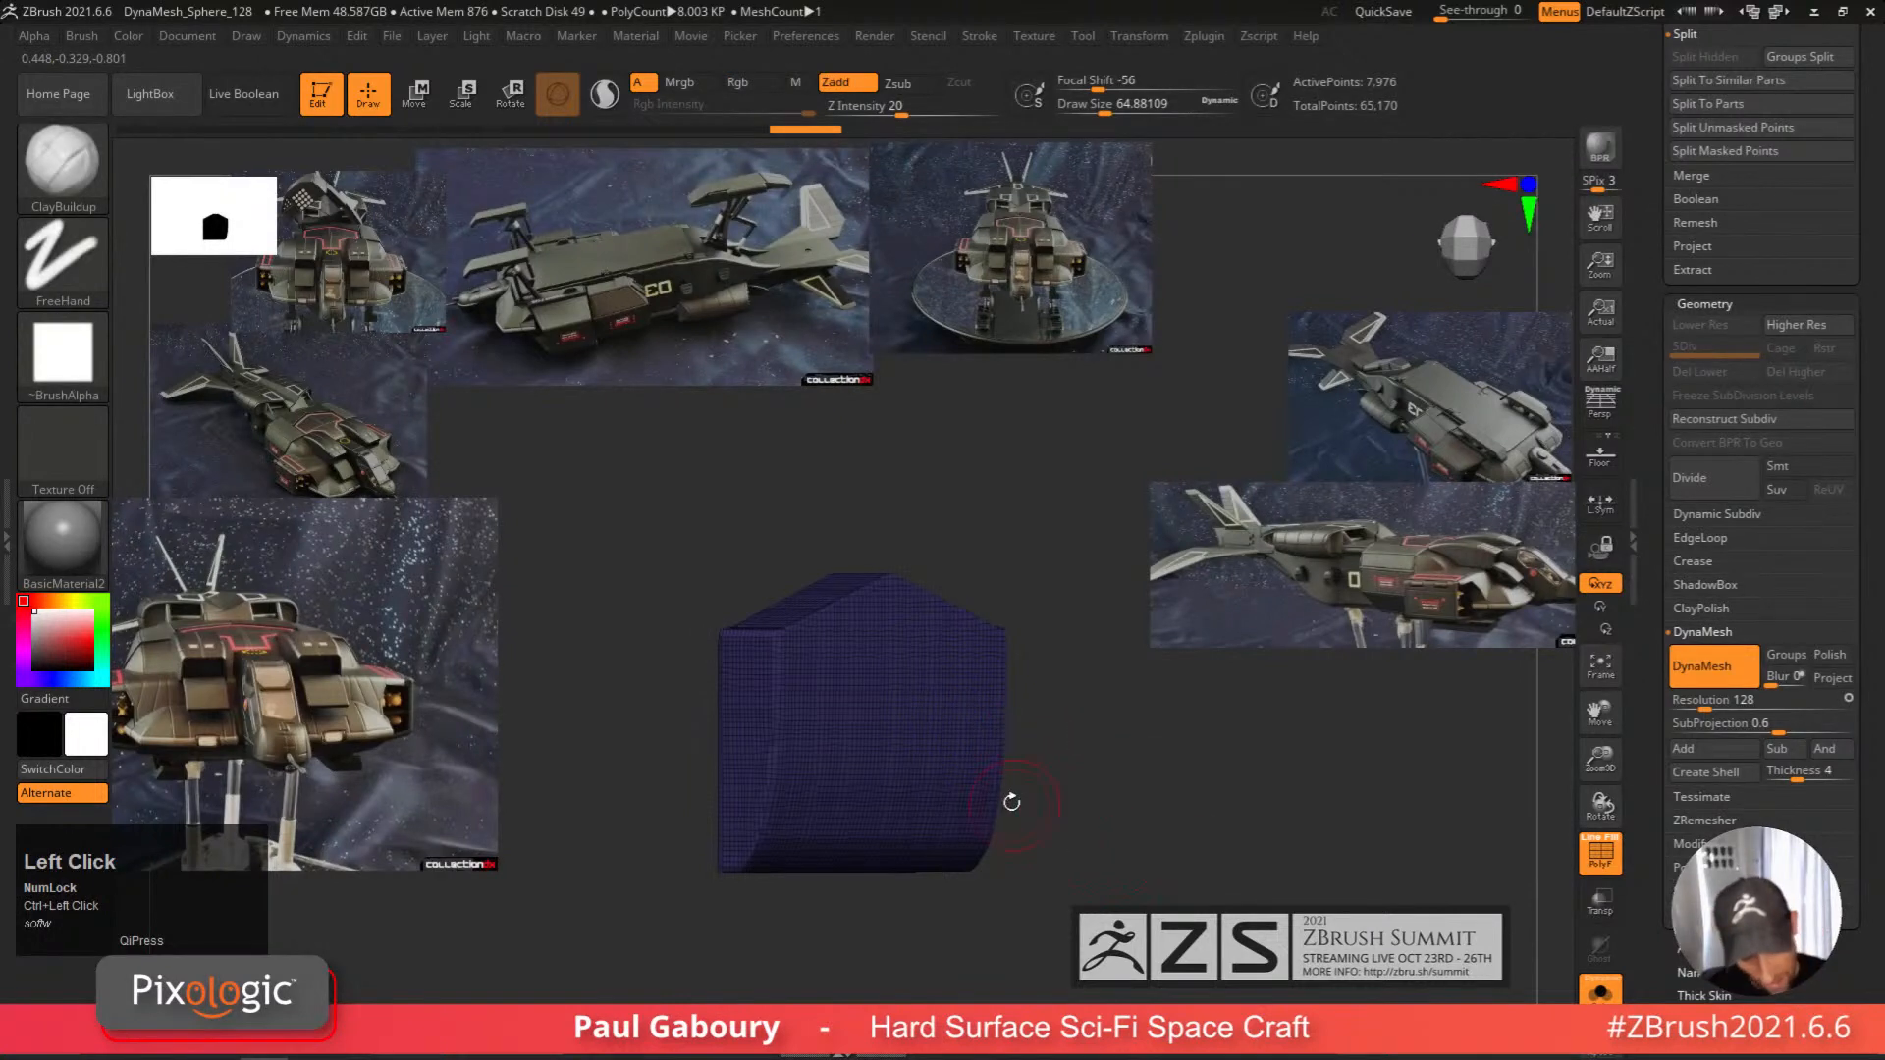
left_click_drag(932, 728, 877, 719, "shift")
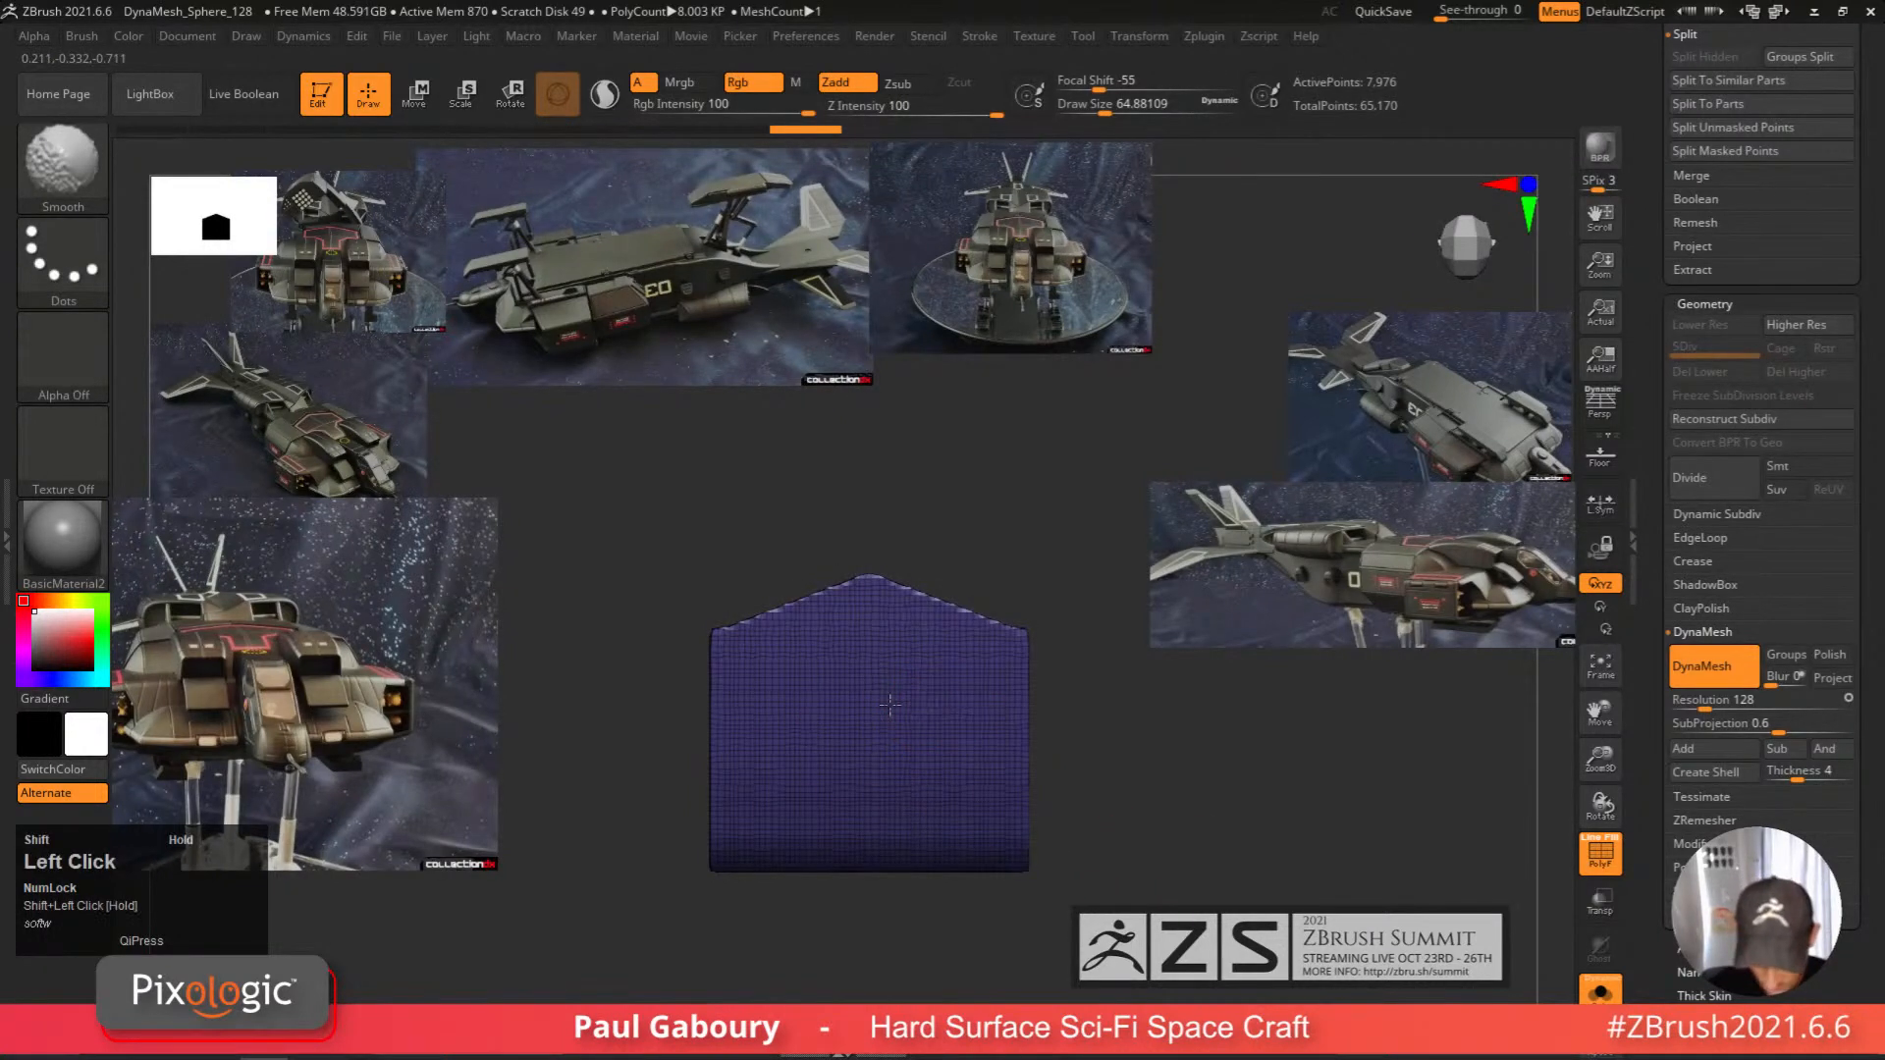
right_click_drag(876, 720, 868, 761, "ctrl")
left_click(88, 34)
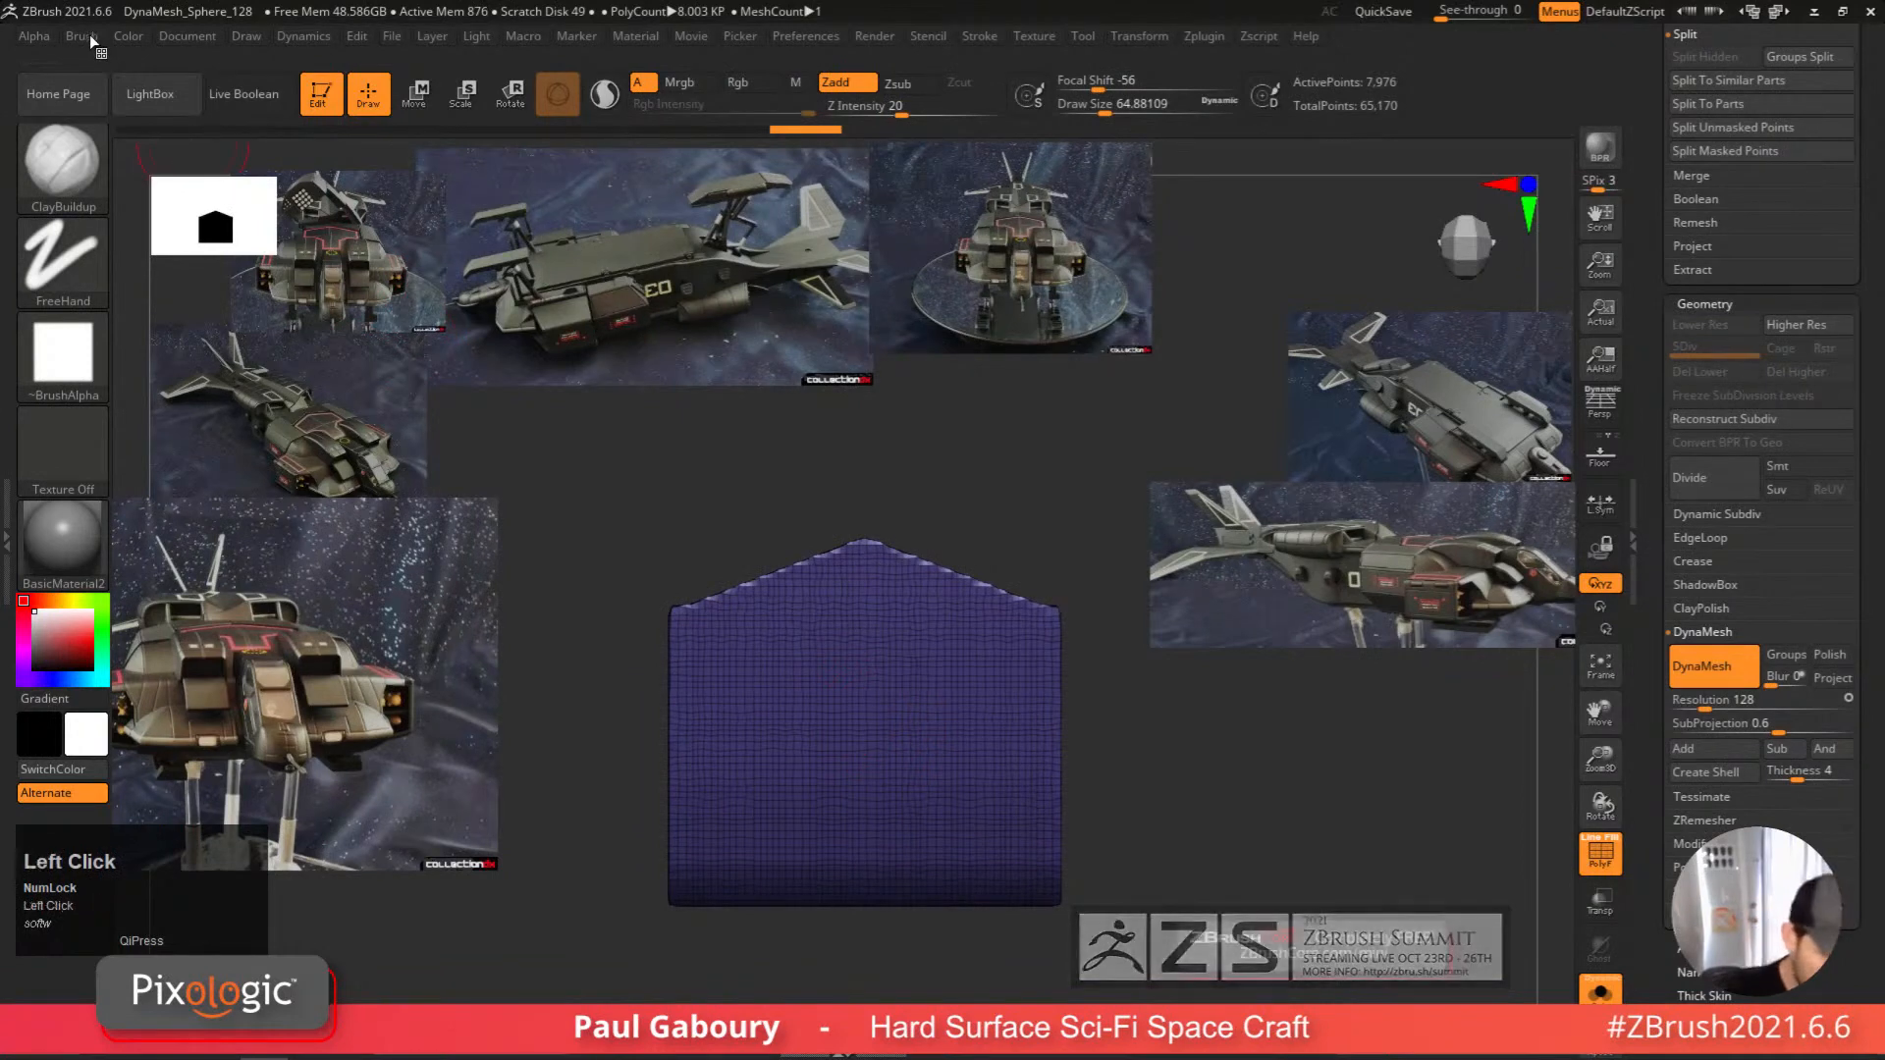
left_click(270, 146)
left_click_drag(213, 465, 210, 327)
left_click(202, 186)
left_click_drag(209, 187, 233, 278)
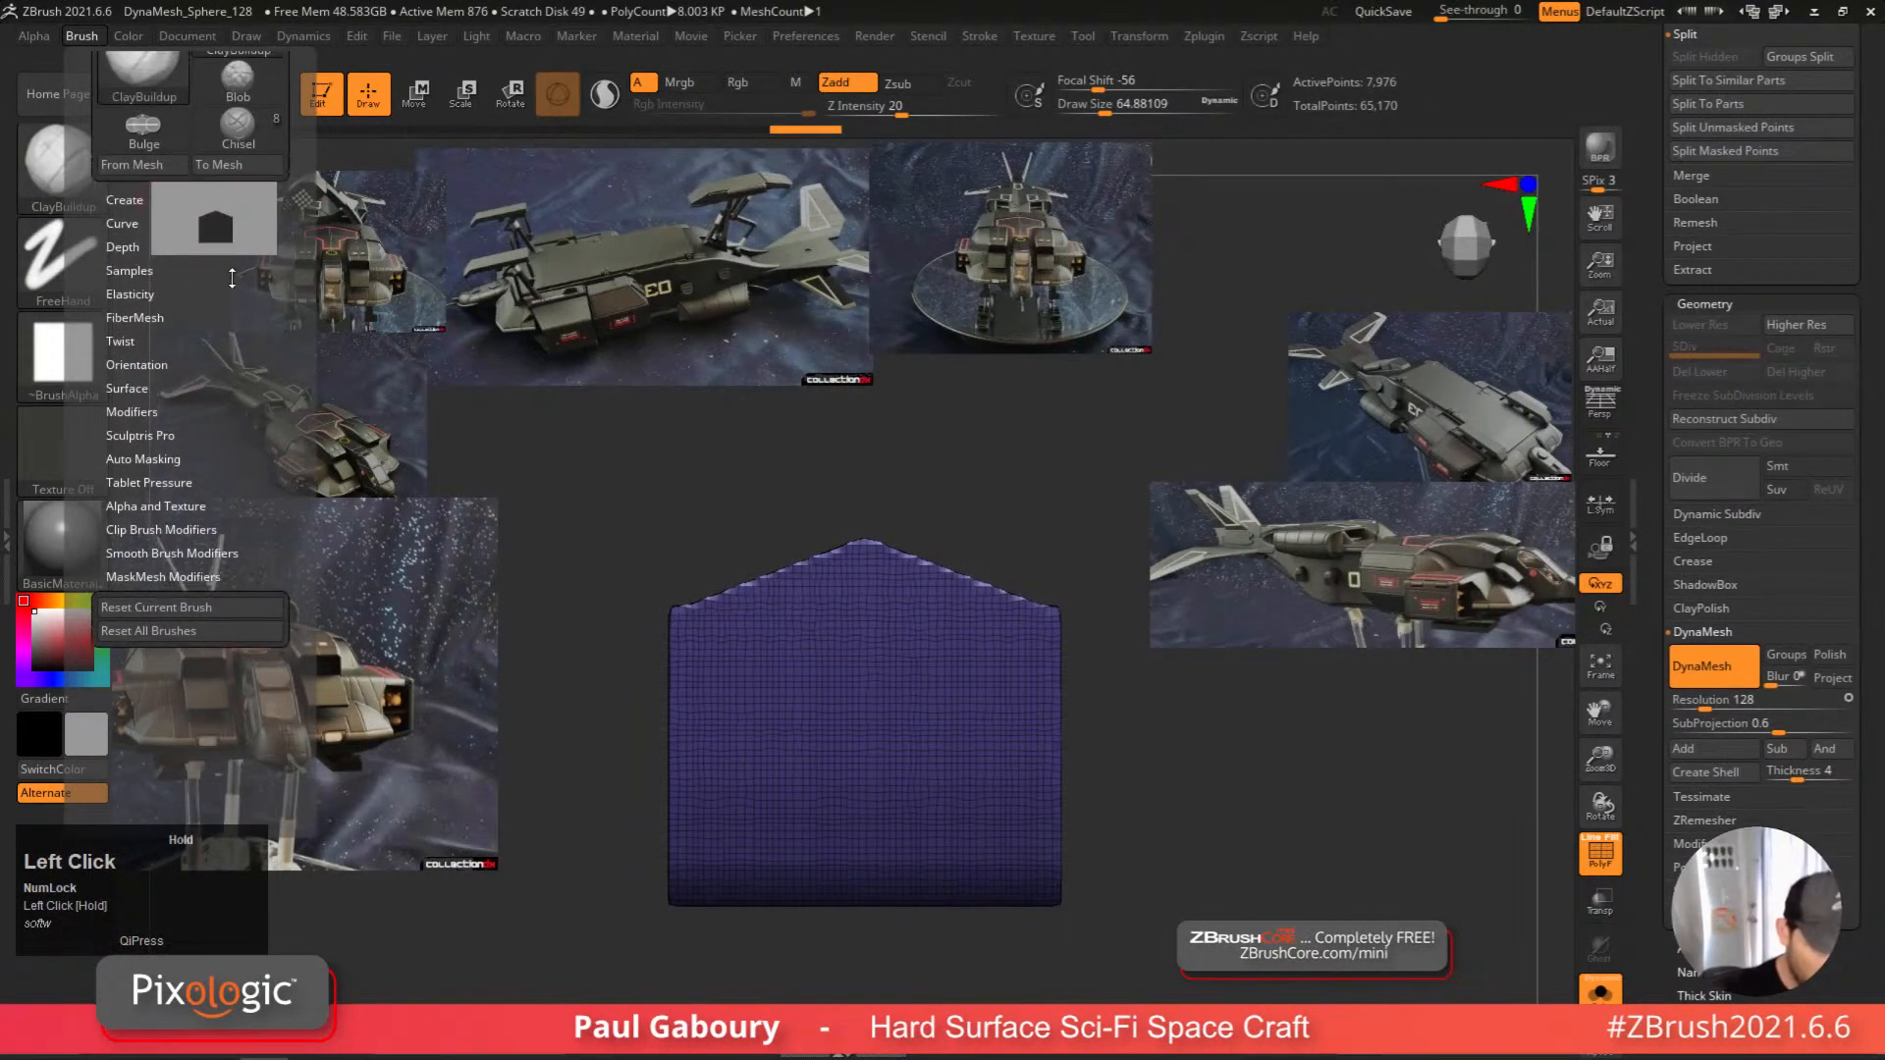
left_click(137, 268)
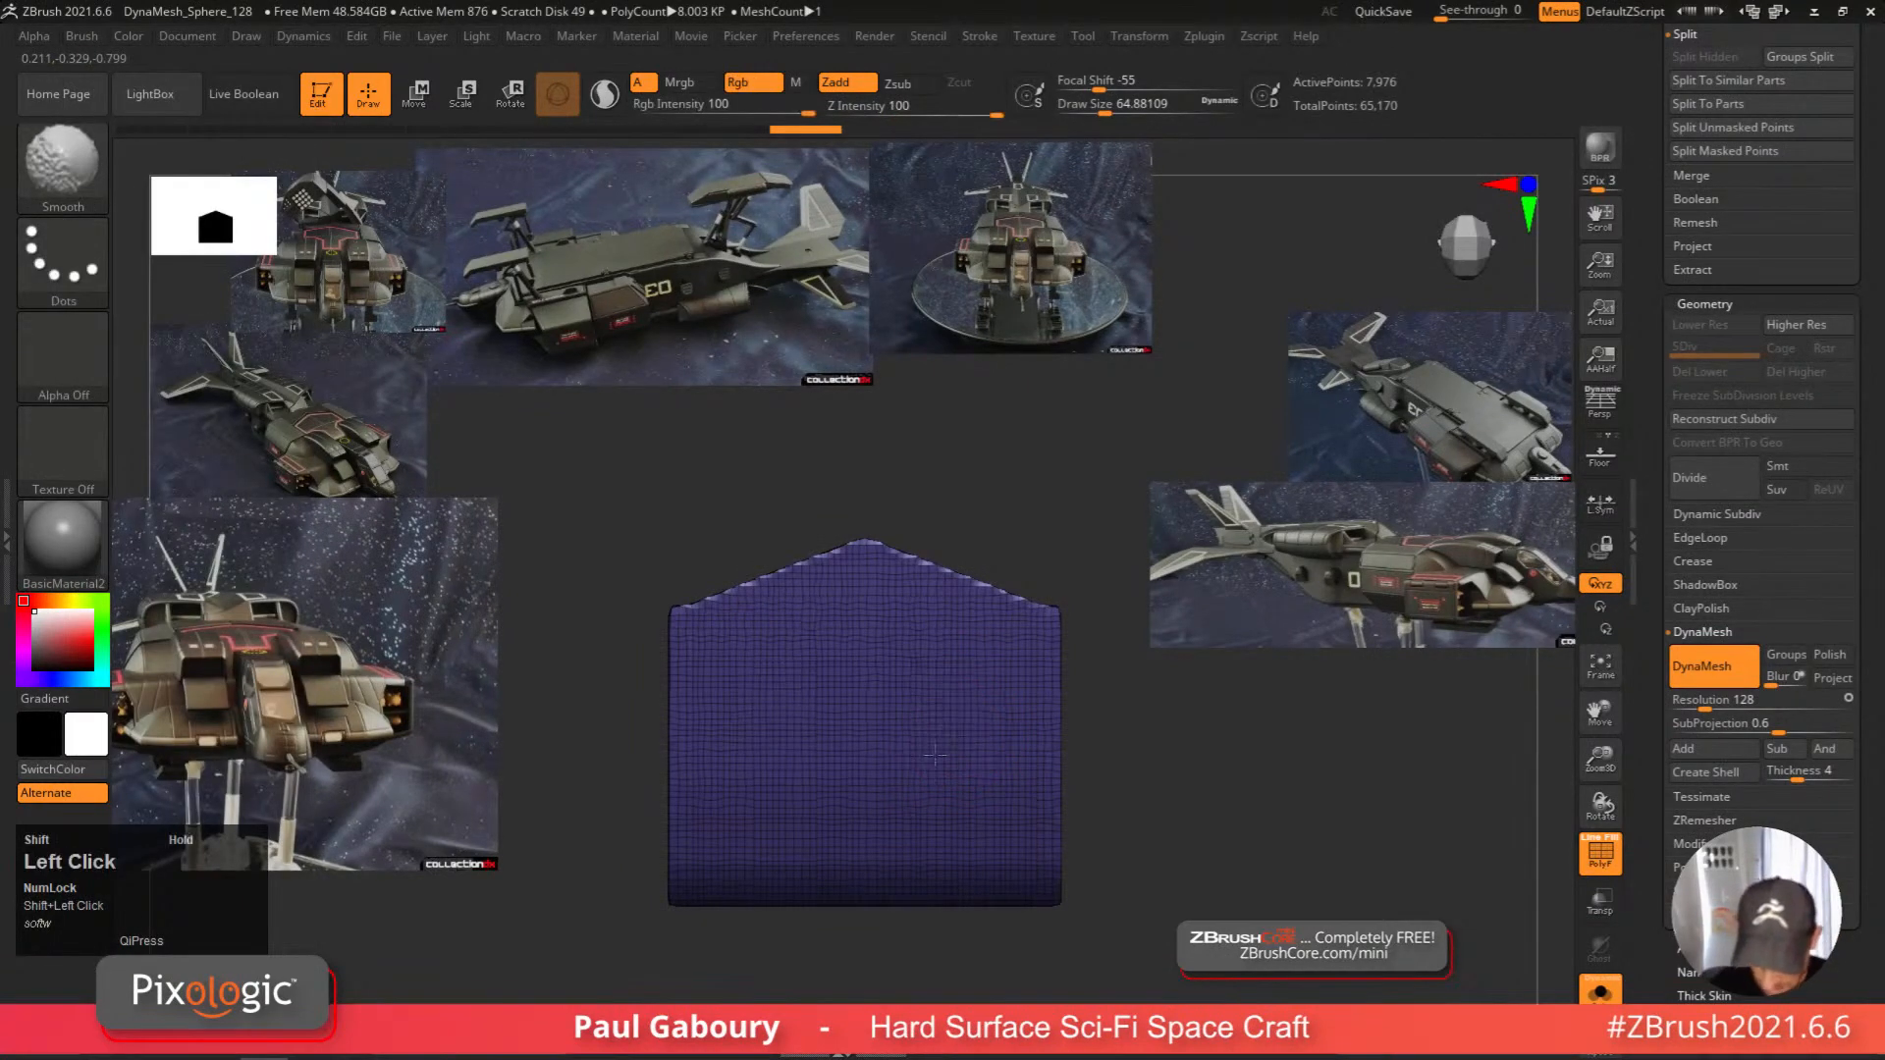
Remesh the Concept piece with DynaMesh at resolution 128, smooth its surface, and remesh it again.
left_click_drag(1175, 757, 1210, 828, "ctrl")
right_click_drag(1068, 852, 1129, 846)
left_click_drag(993, 768, 1021, 785, "shift")
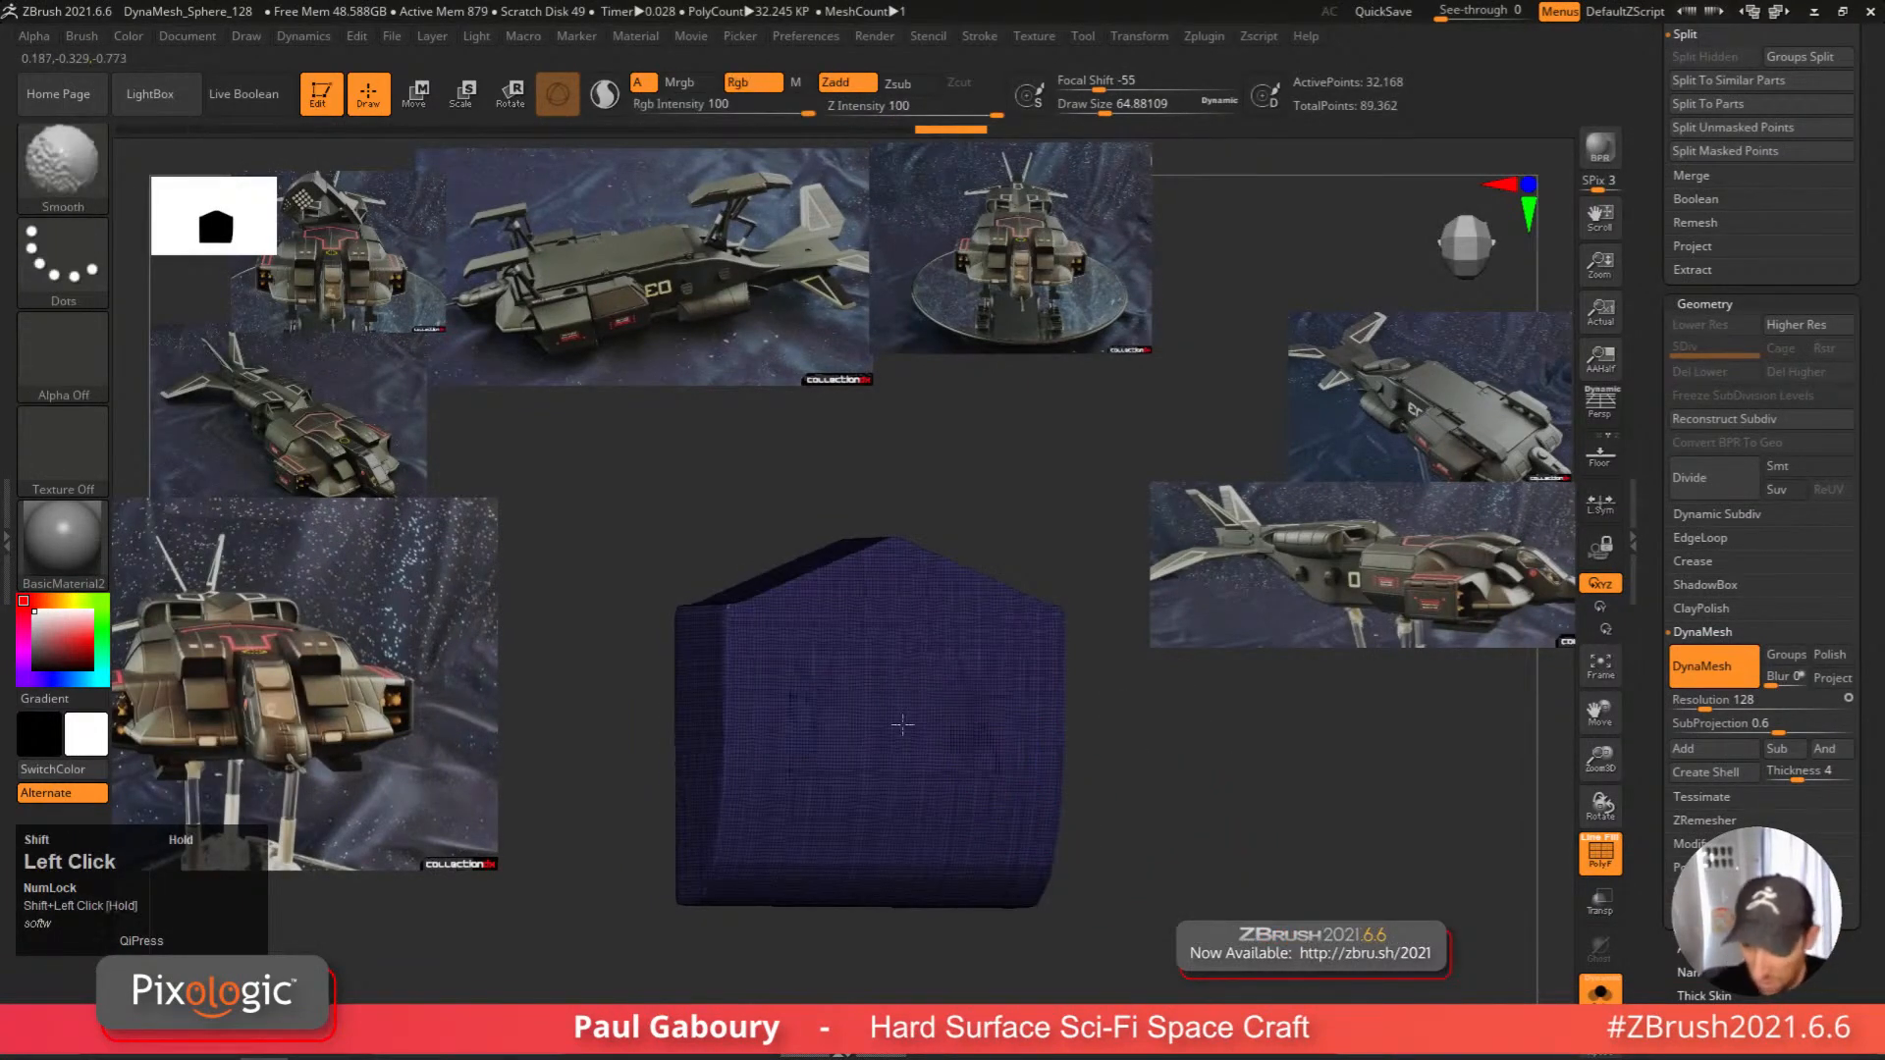
left_click_drag(1186, 803, 1212, 842, "ctrl")
Raise the DynaMesh resolution to 248, remesh the Concept piece, and smooth its broad surface.
right_click_drag(1213, 845, 1387, 732)
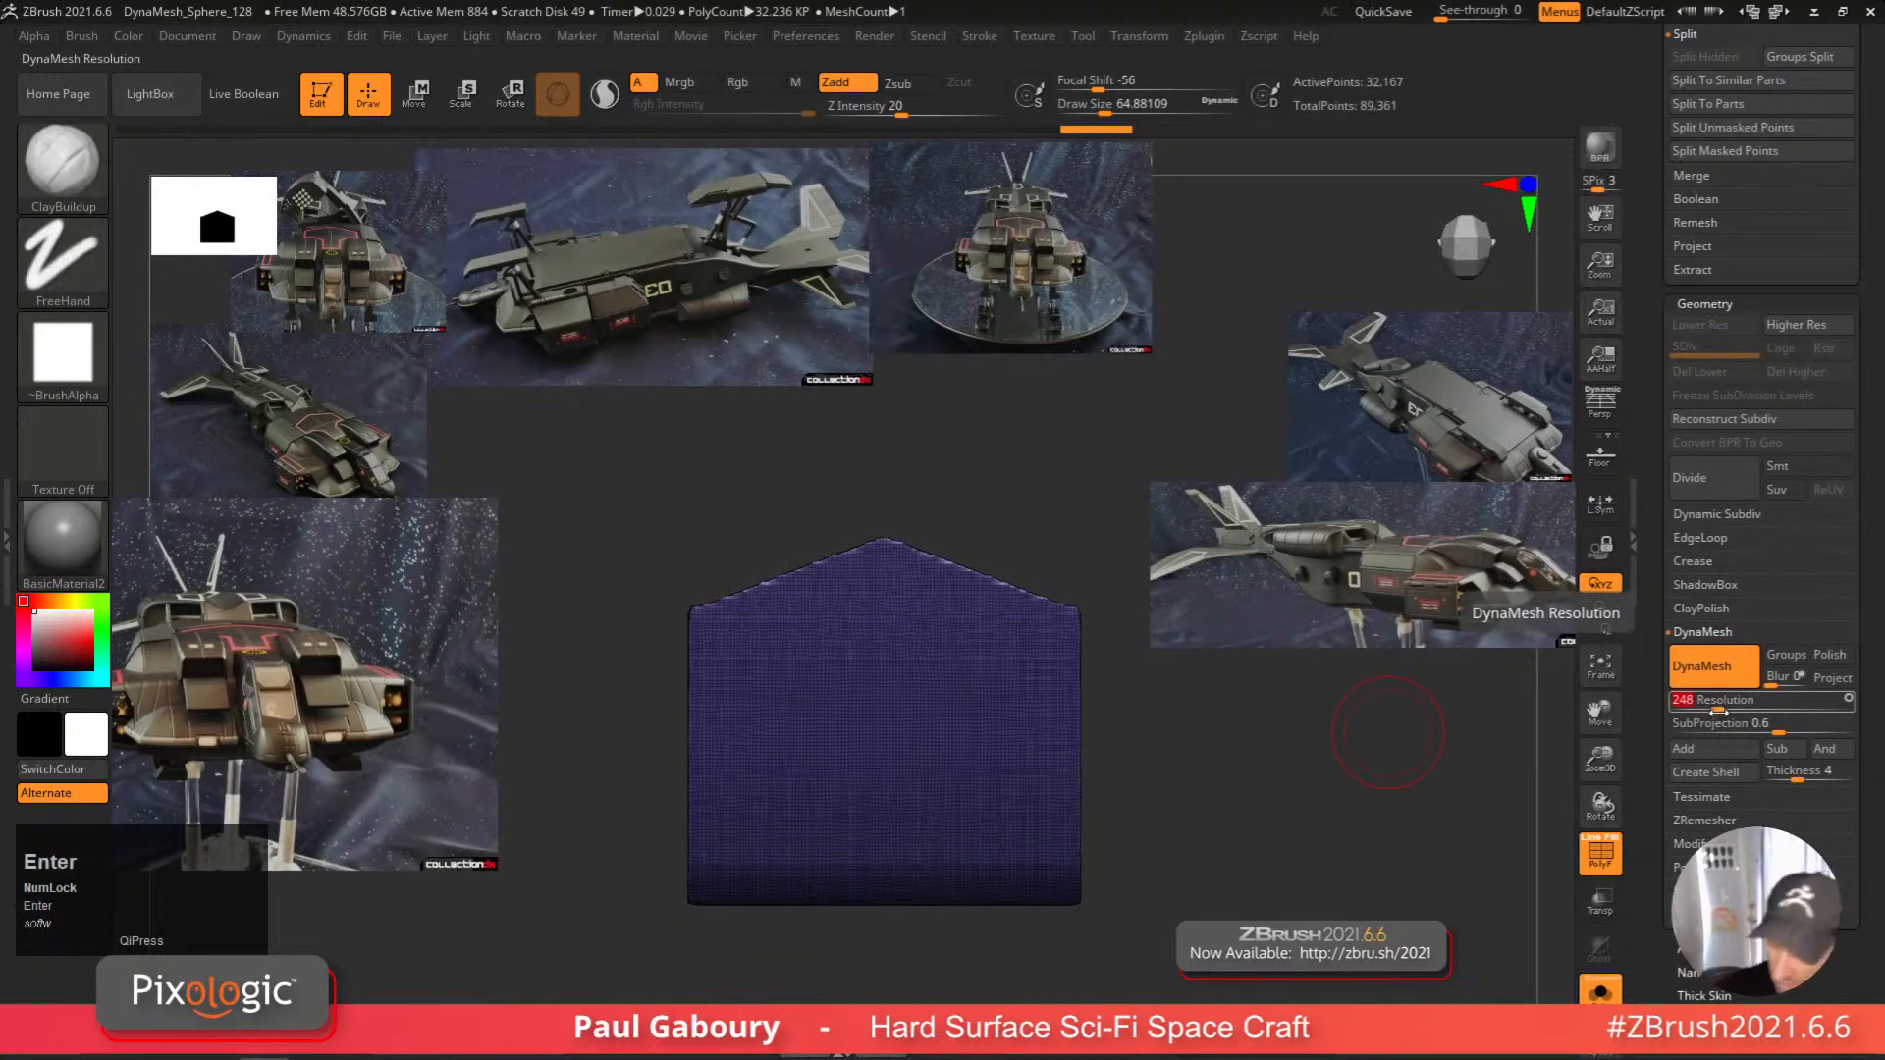
left_click(992, 749, "shift")
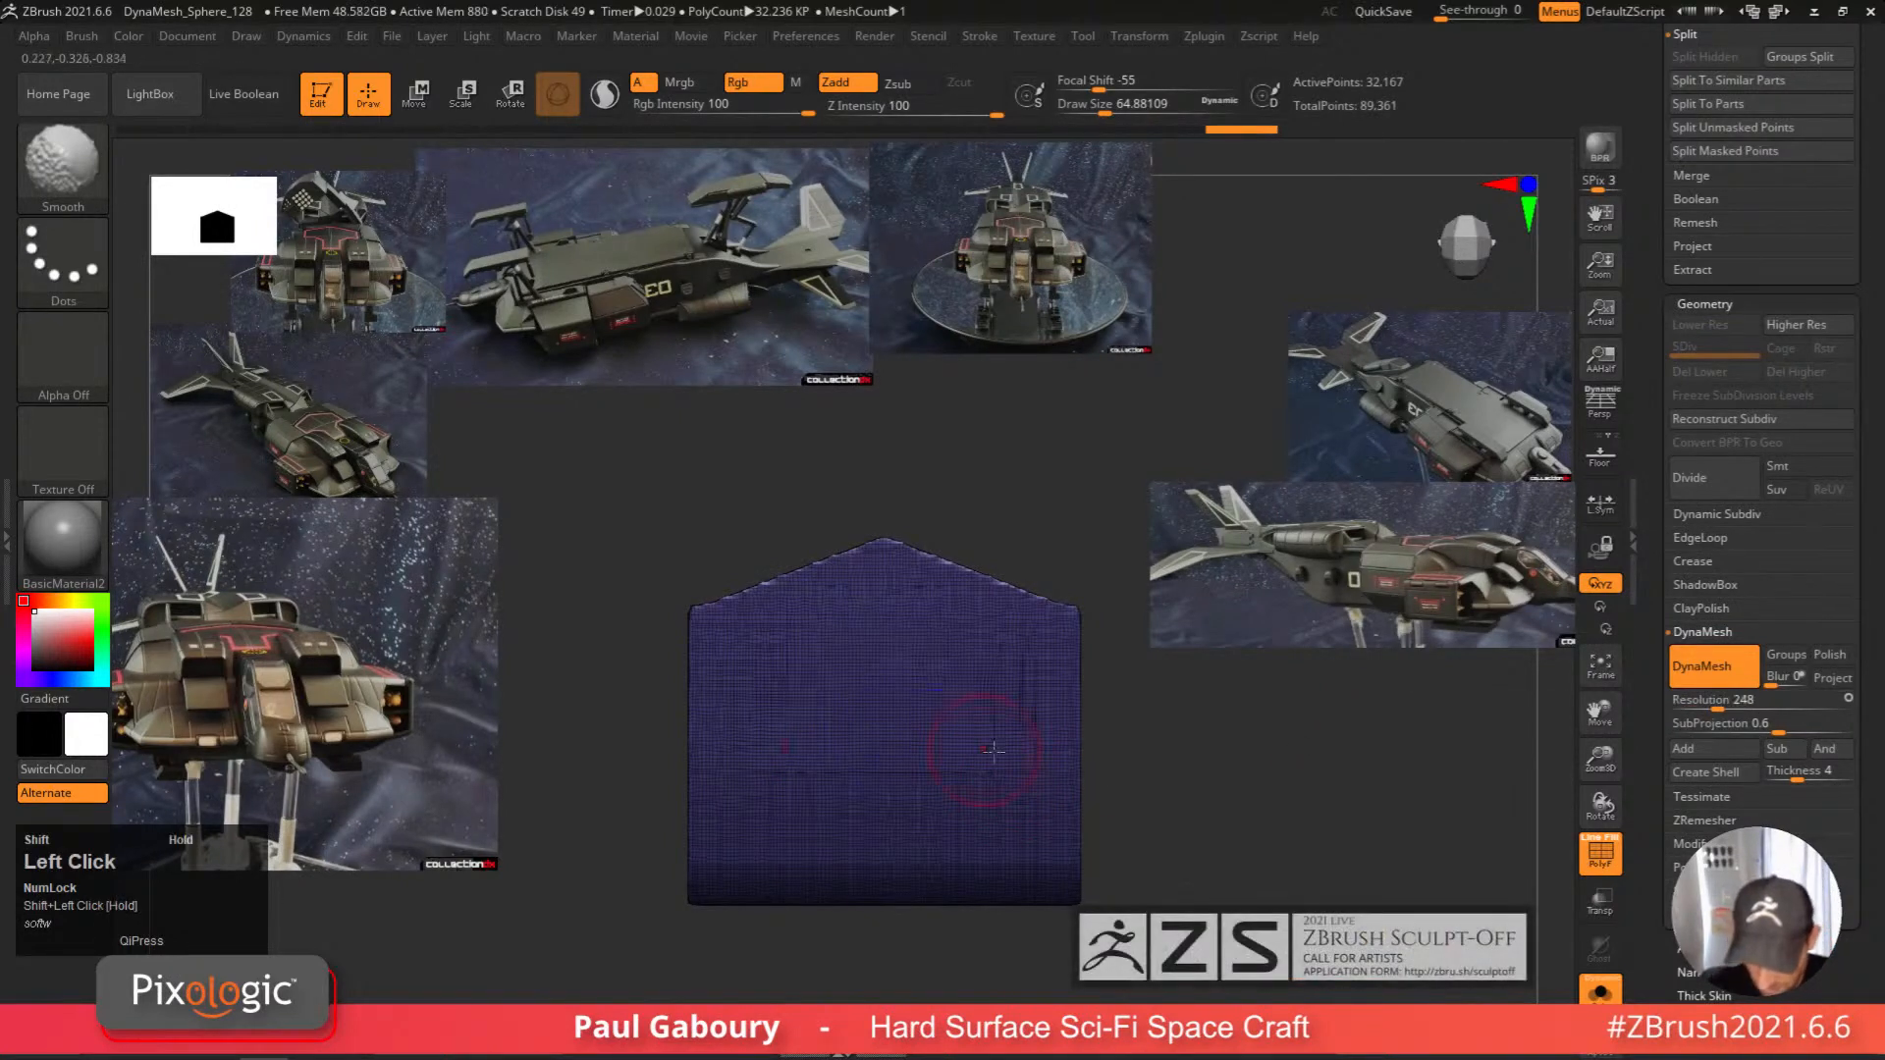
left_click(1215, 852, "ctrl+shift")
mouse_move(824, 677)
left_mouse_down("shift")
mouse_move(818, 743)
mouse_move(972, 812)
left_mouse_up("shift")
mouse_move(972, 813)
right_mouse_down()
mouse_move(1022, 791)
mouse_move(967, 782)
mouse_move(949, 714)
right_mouse_up()
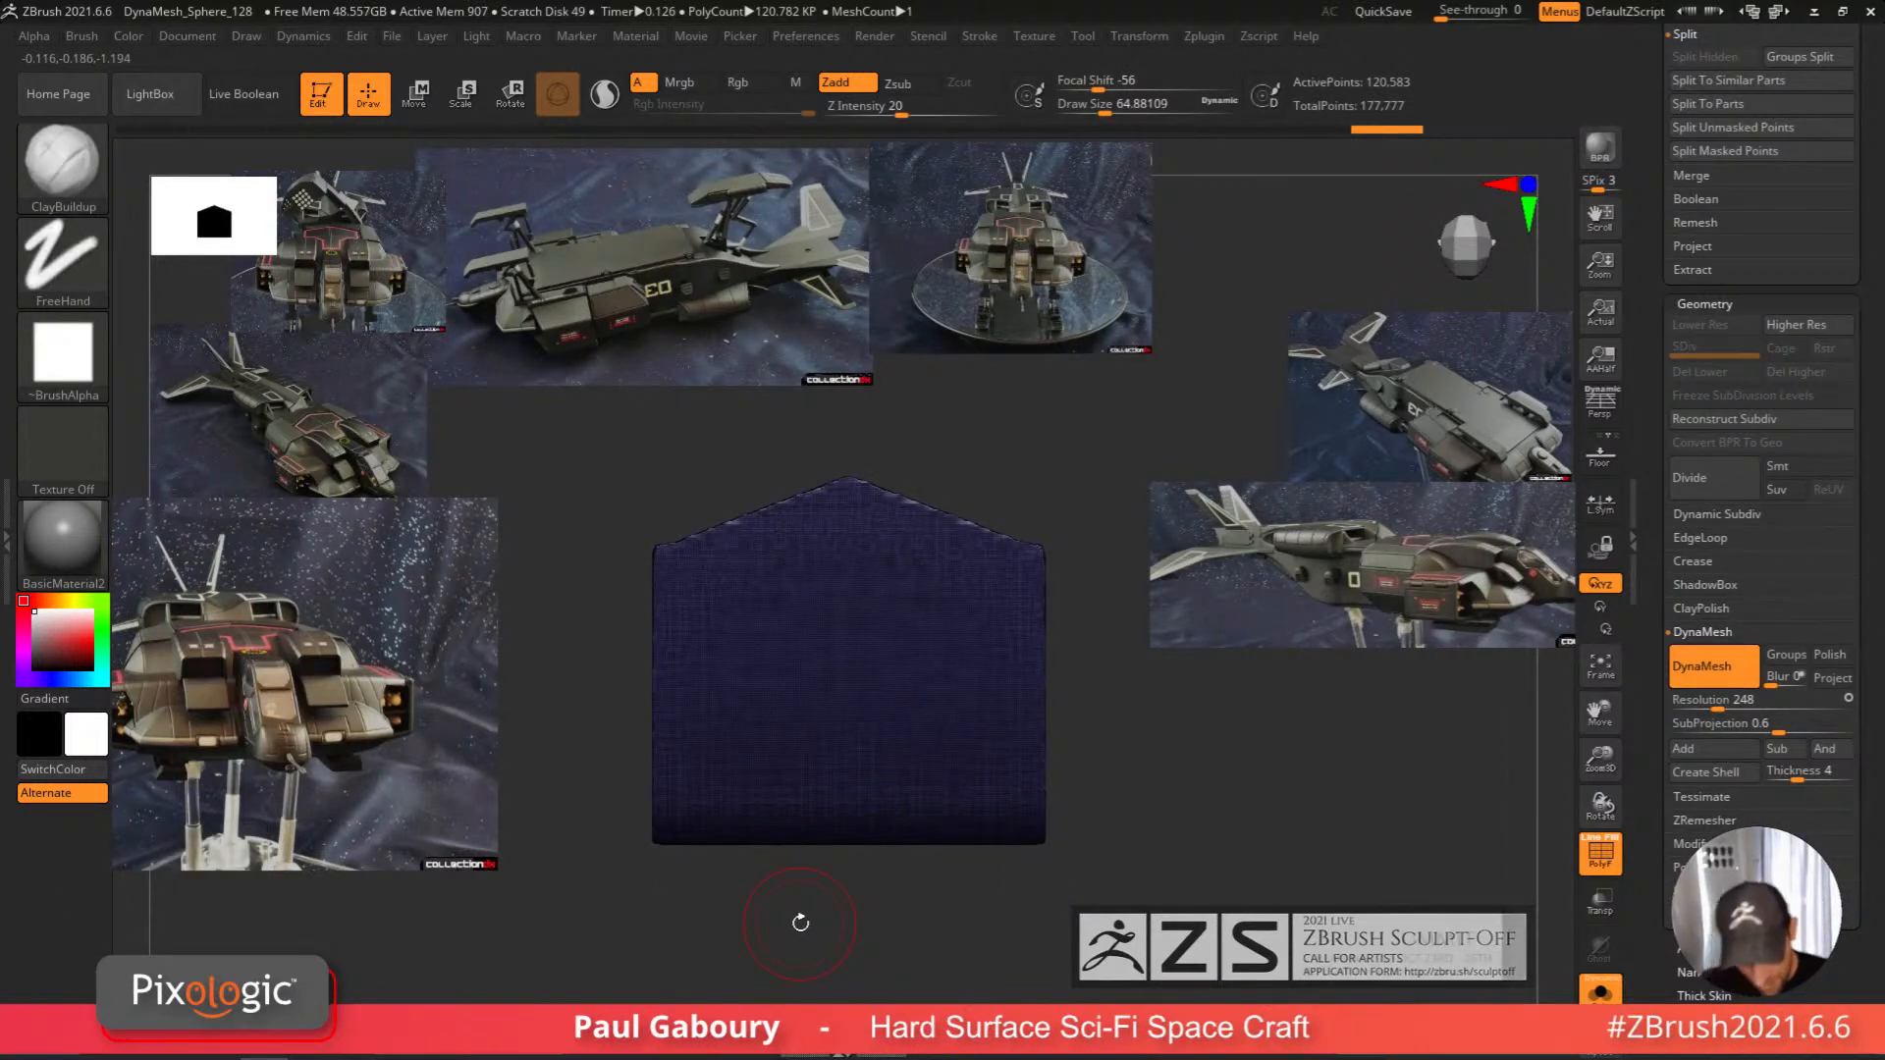
Trim the straight back of the Concept piece flat in side view with a vertical TrimCurve along its full length.
right_click_drag(800, 923, 851, 862)
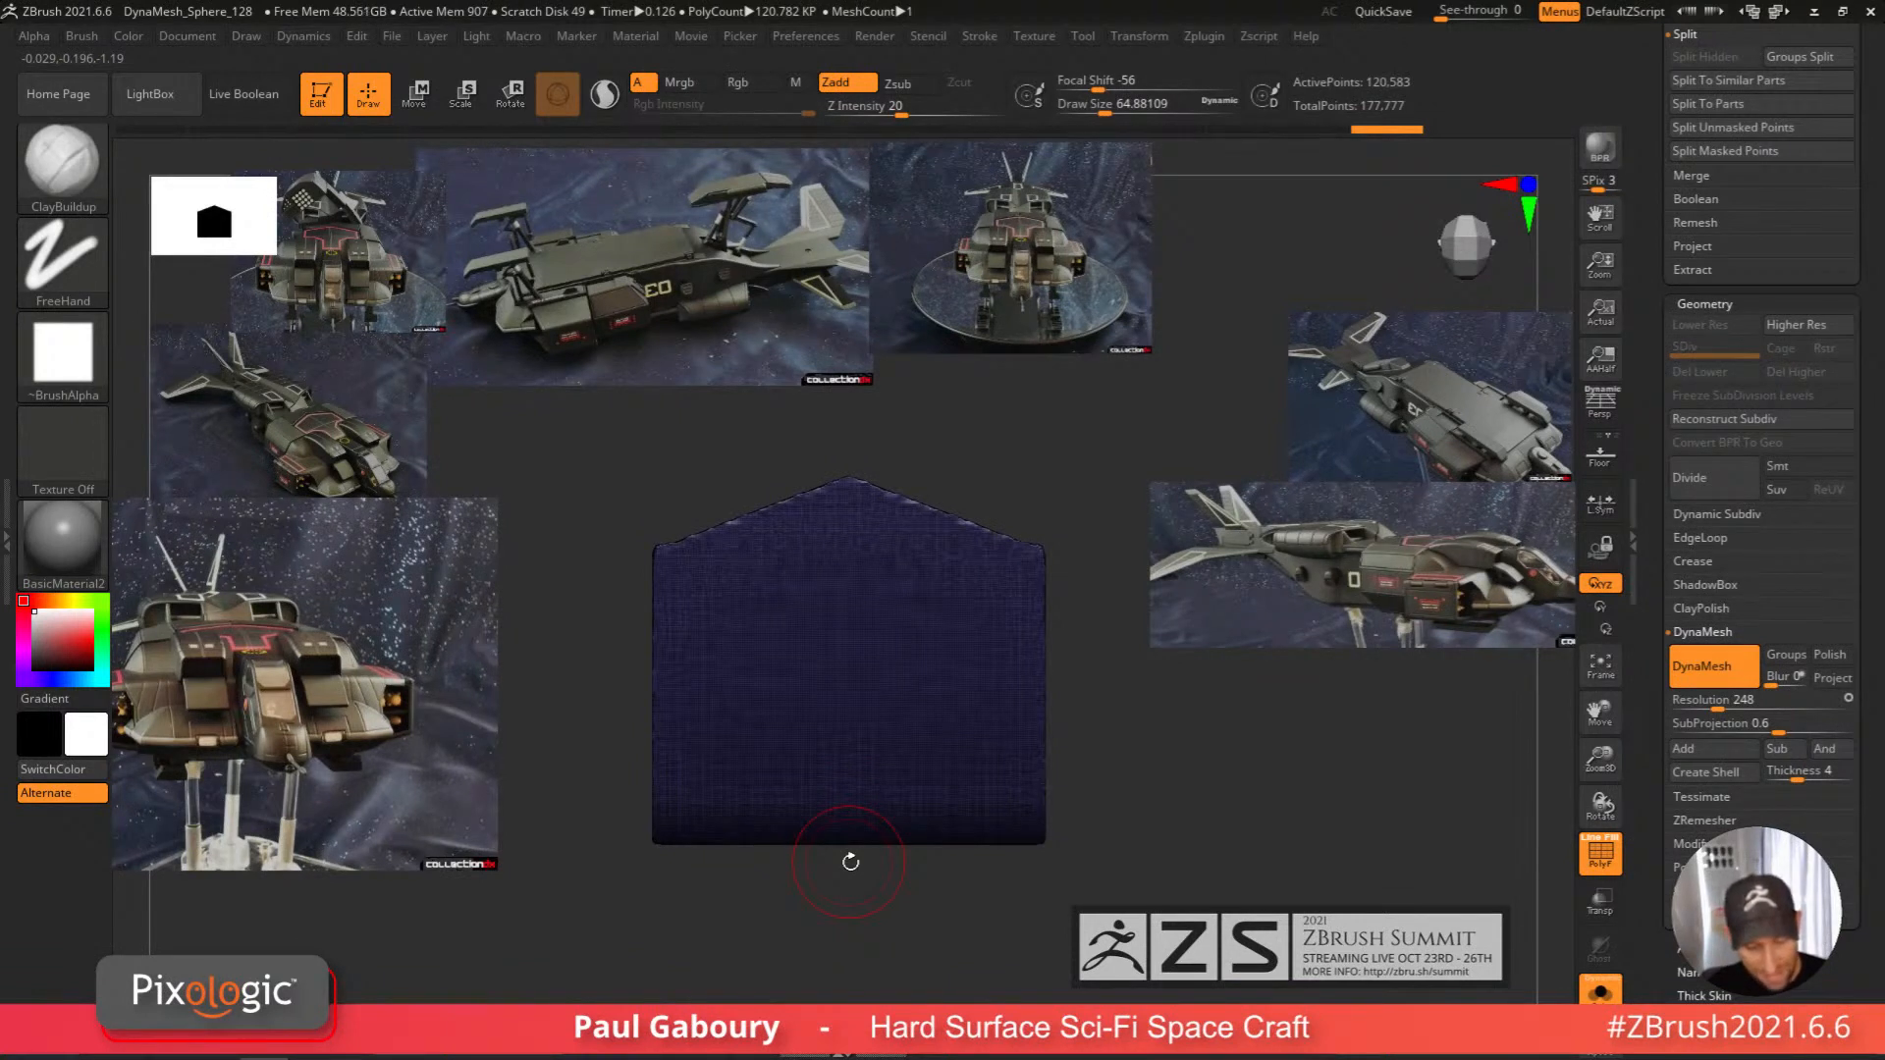
right_click_drag(851, 856, 933, 870)
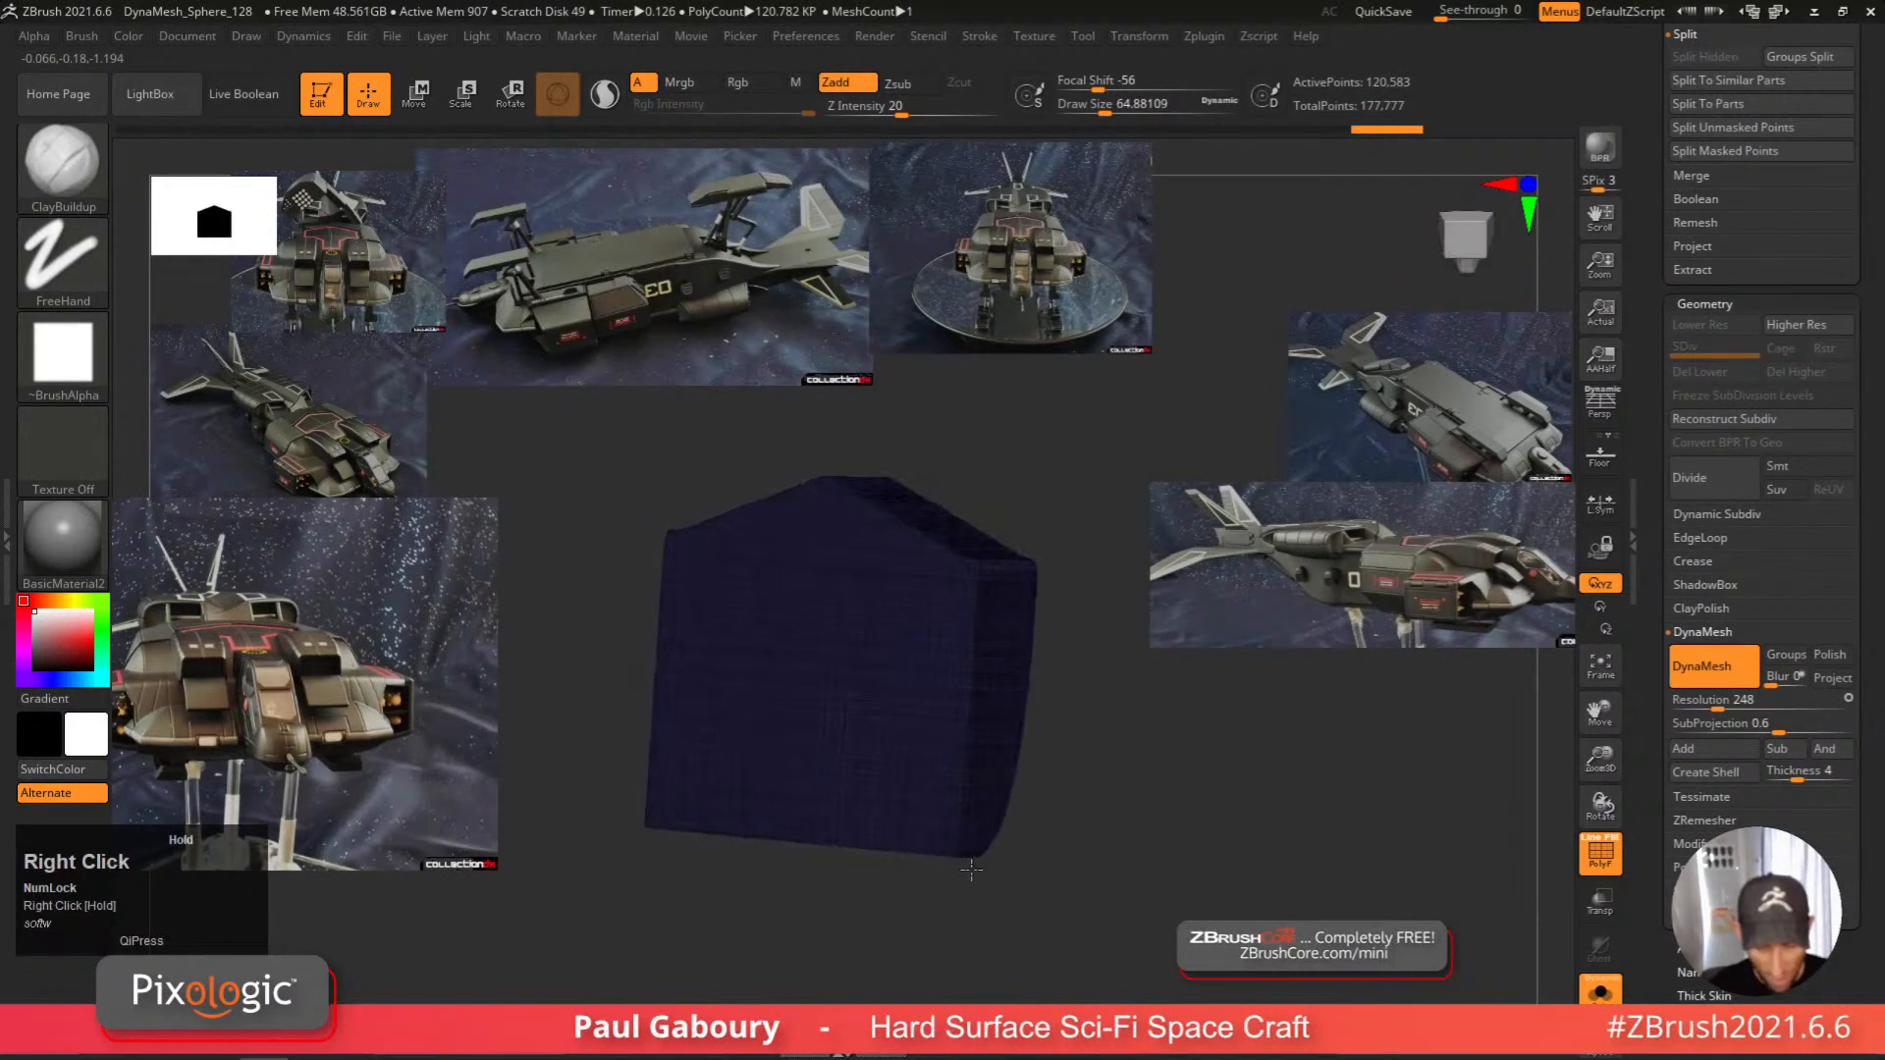
right_click_drag(900, 750, 840, 750)
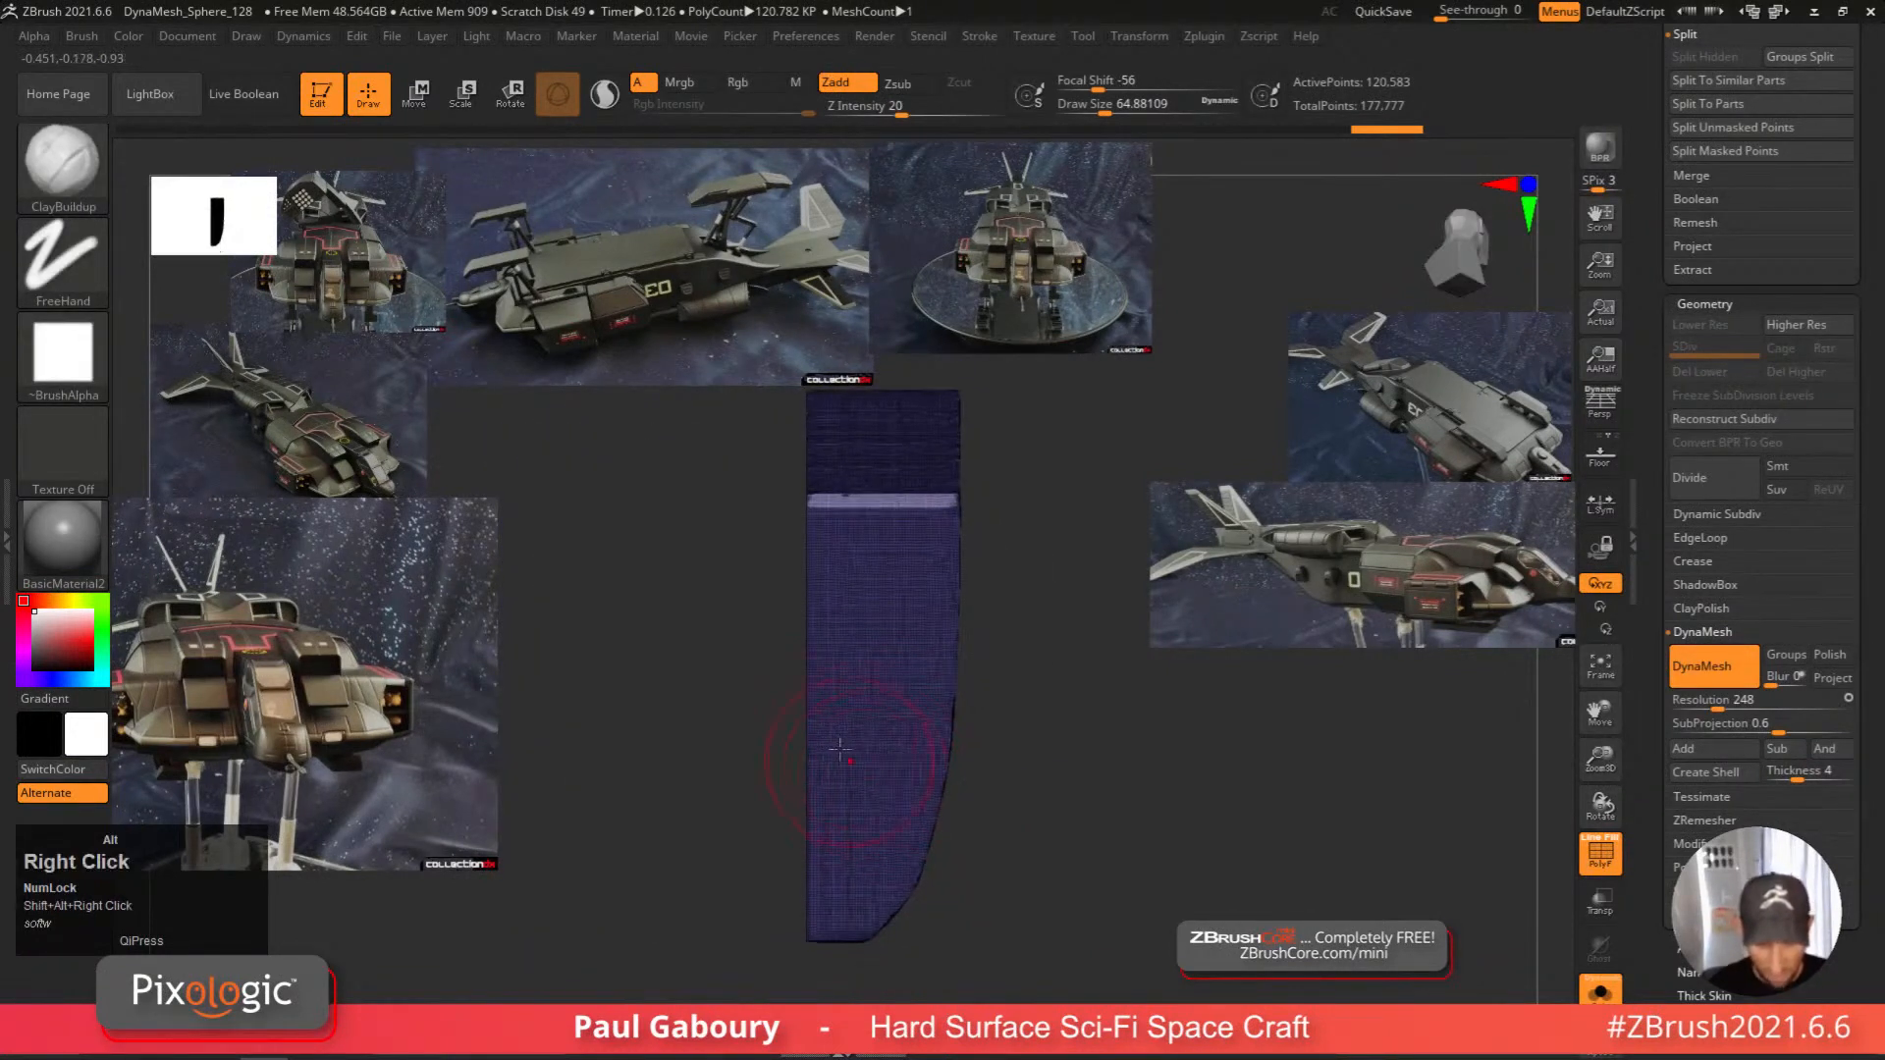
right_click_drag(881, 859, 868, 822, "ctrl+alt")
right_click_drag(868, 821, 799, 843, "alt")
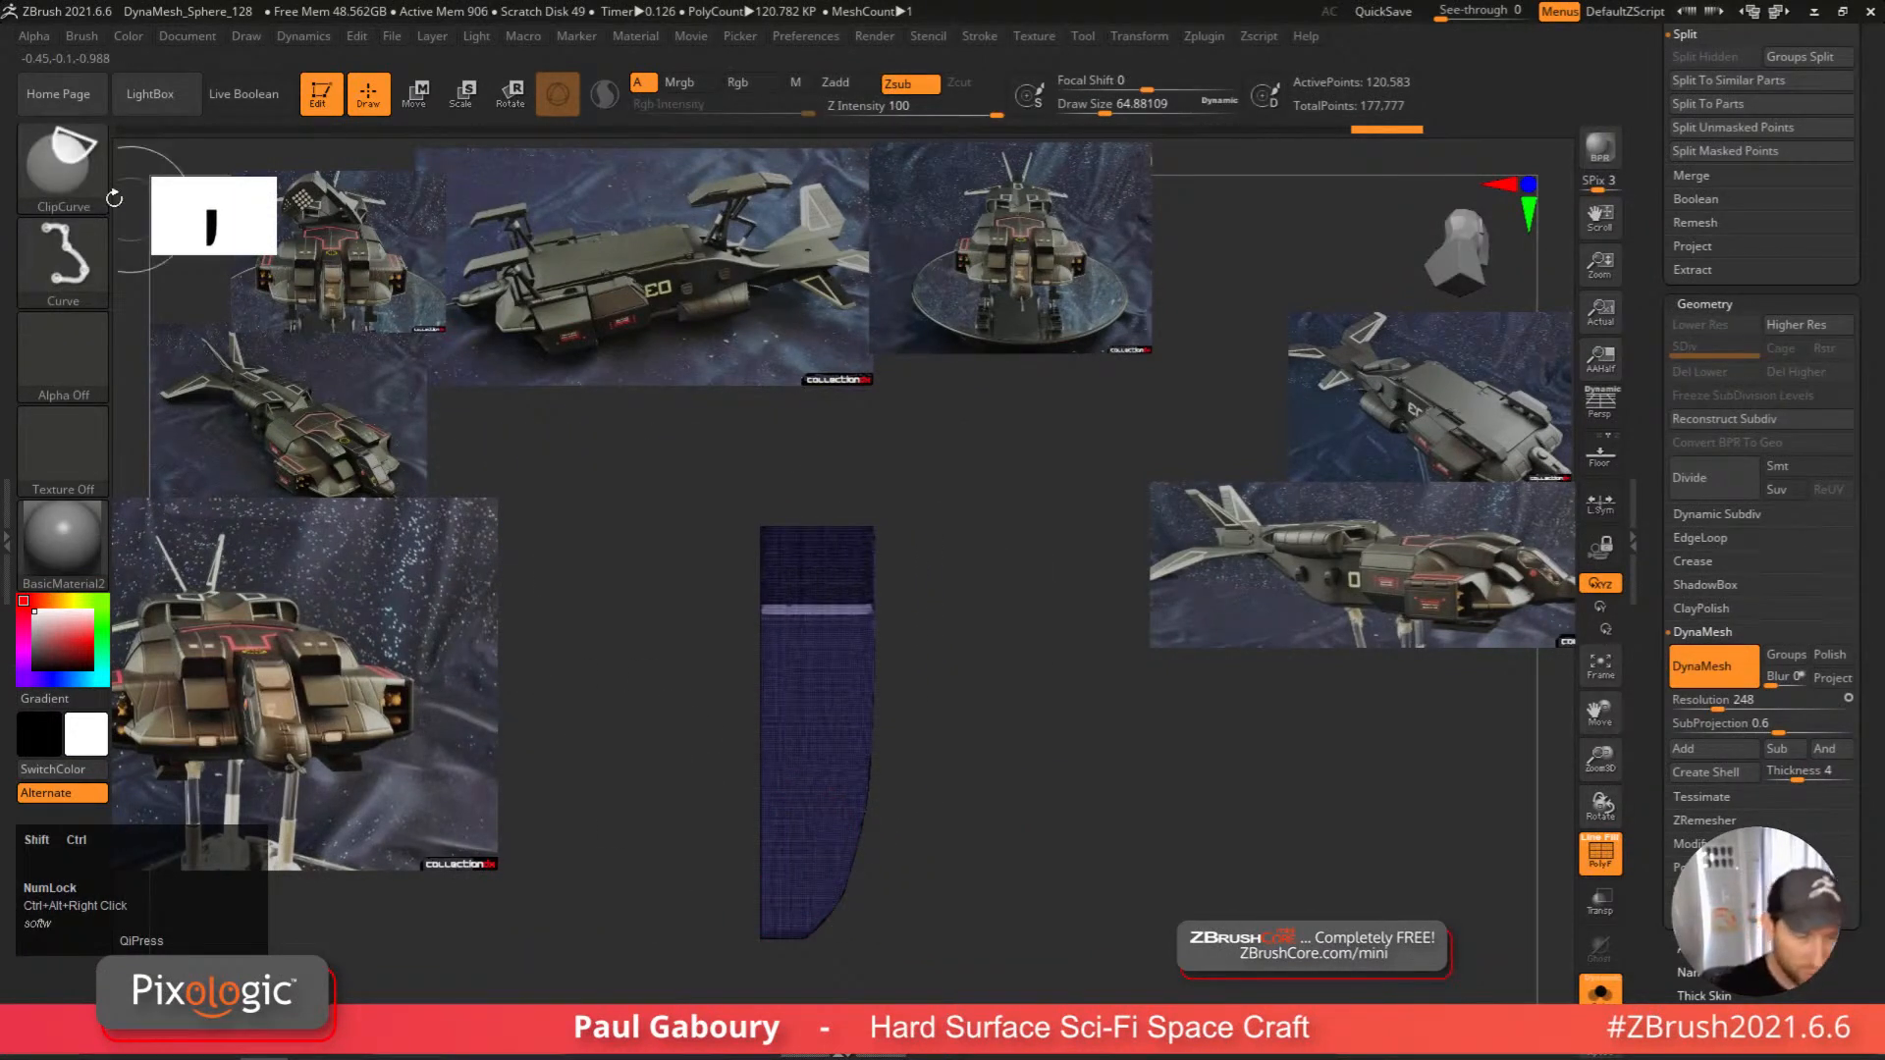
left_click(81, 177, "ctrl+shift")
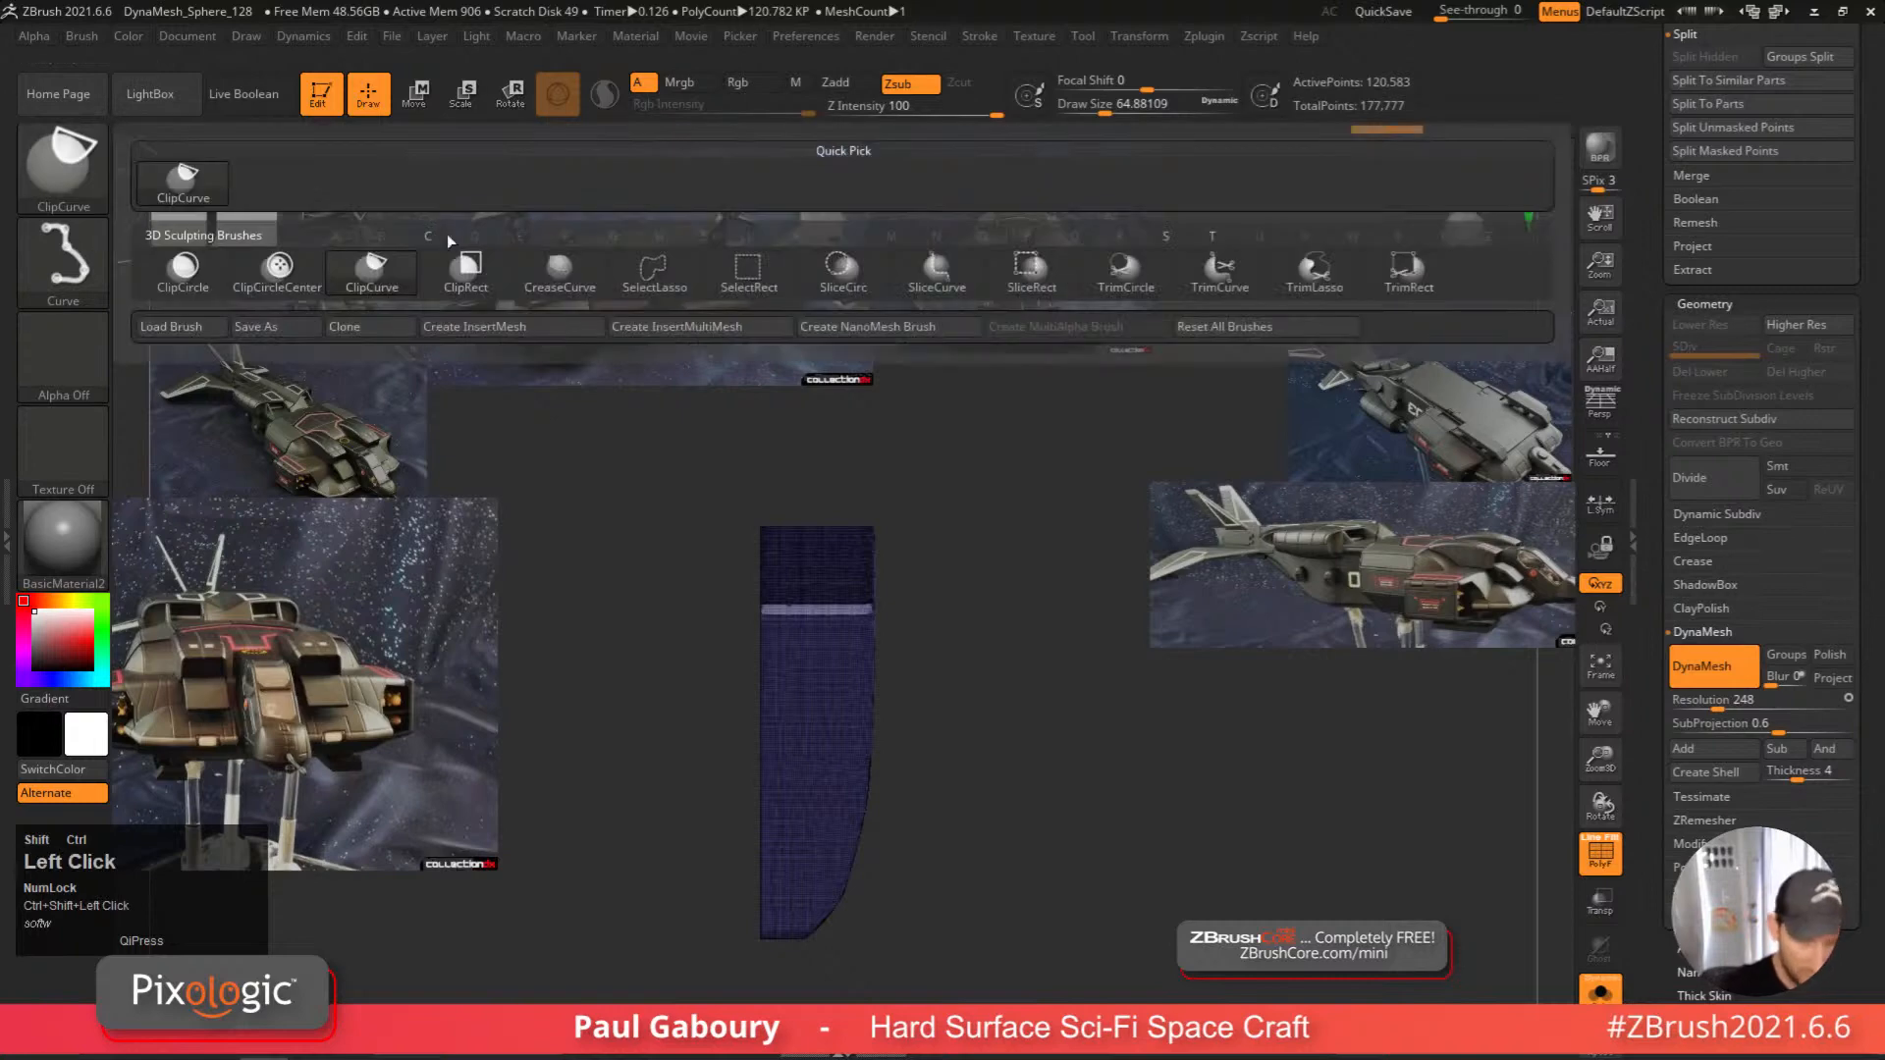
left_click(1223, 277)
mouse_move(1224, 276)
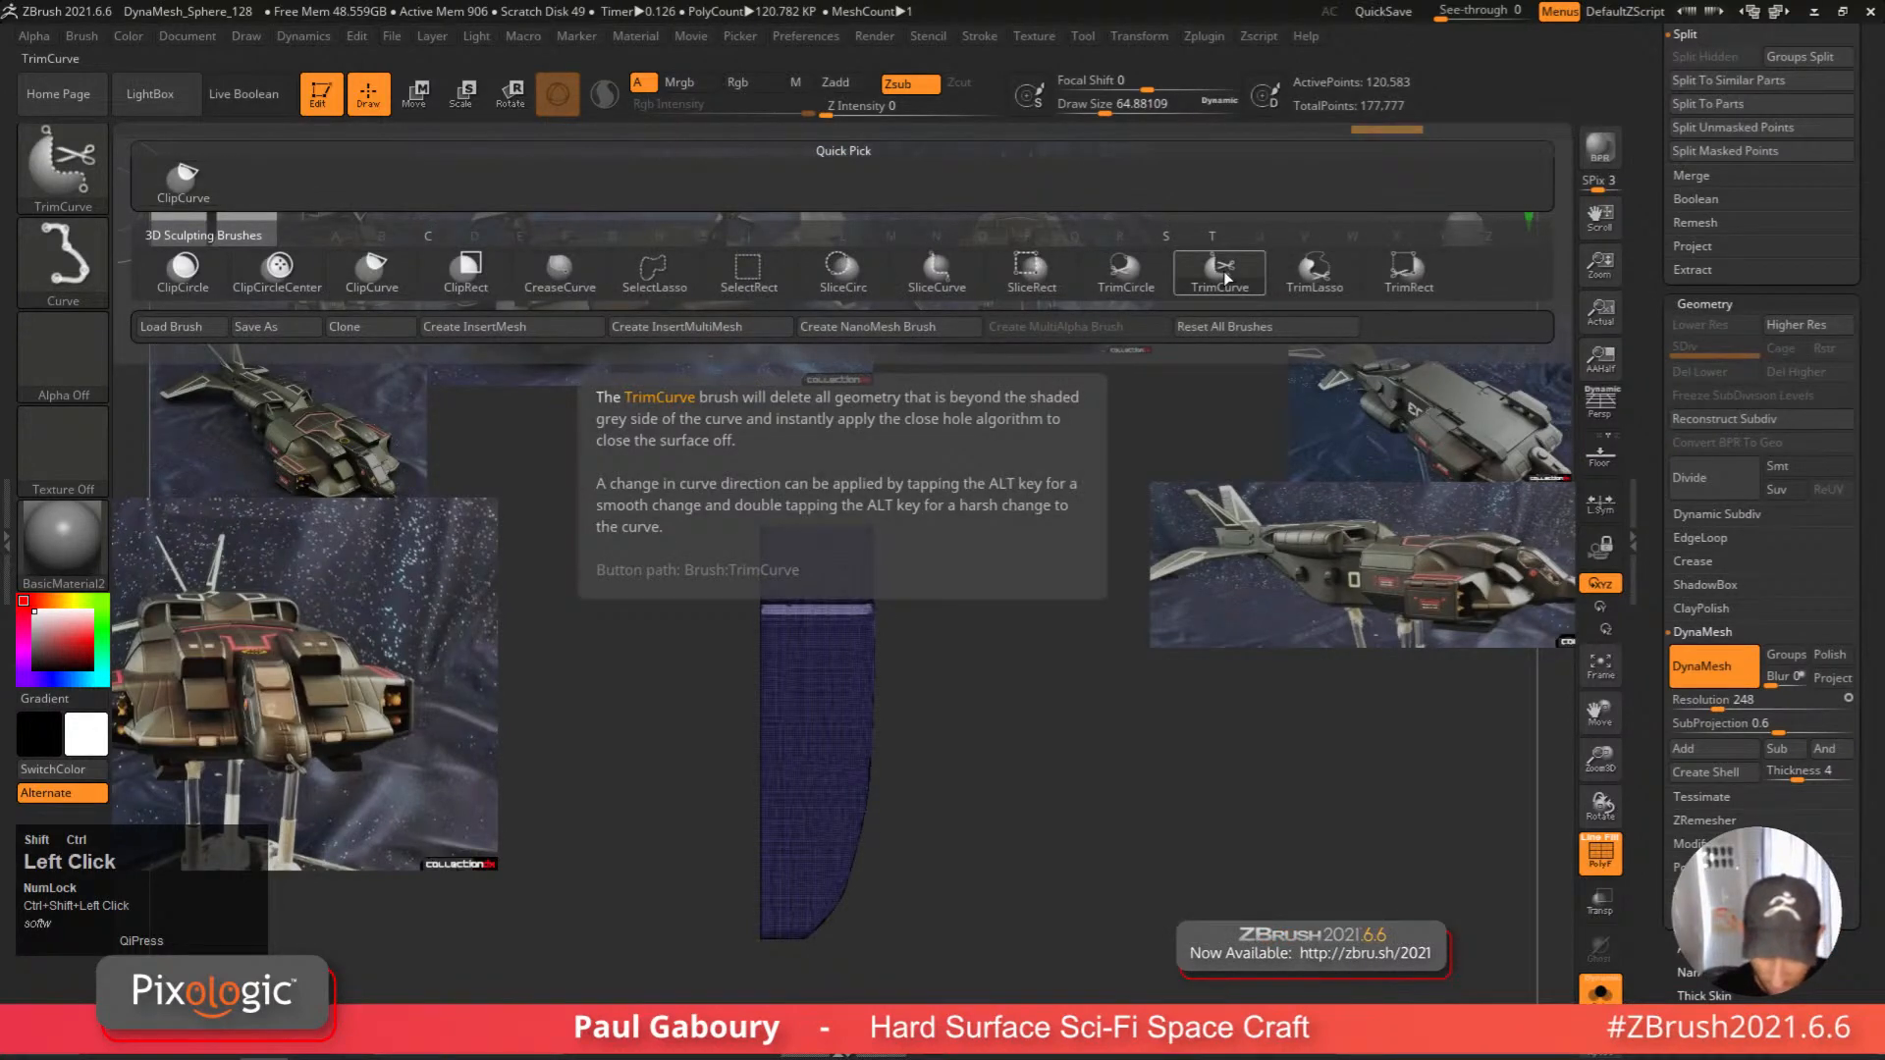
left_click_drag(762, 987, 762, 440)
key("space")
Isolate the newly trimmed flat face to examine its mesh, and bring the full Concept piece back into view.
mouse_move(781, 722)
right_mouse_down()
mouse_move(888, 725)
mouse_move(858, 716)
mouse_move(879, 790)
mouse_move(874, 774)
mouse_move(918, 756)
right_mouse_up()
key("shift+f")
key("shift+f")
left_click(851, 787, "ctrl+shift")
right_click_drag(918, 643, 934, 695, "ctrl")
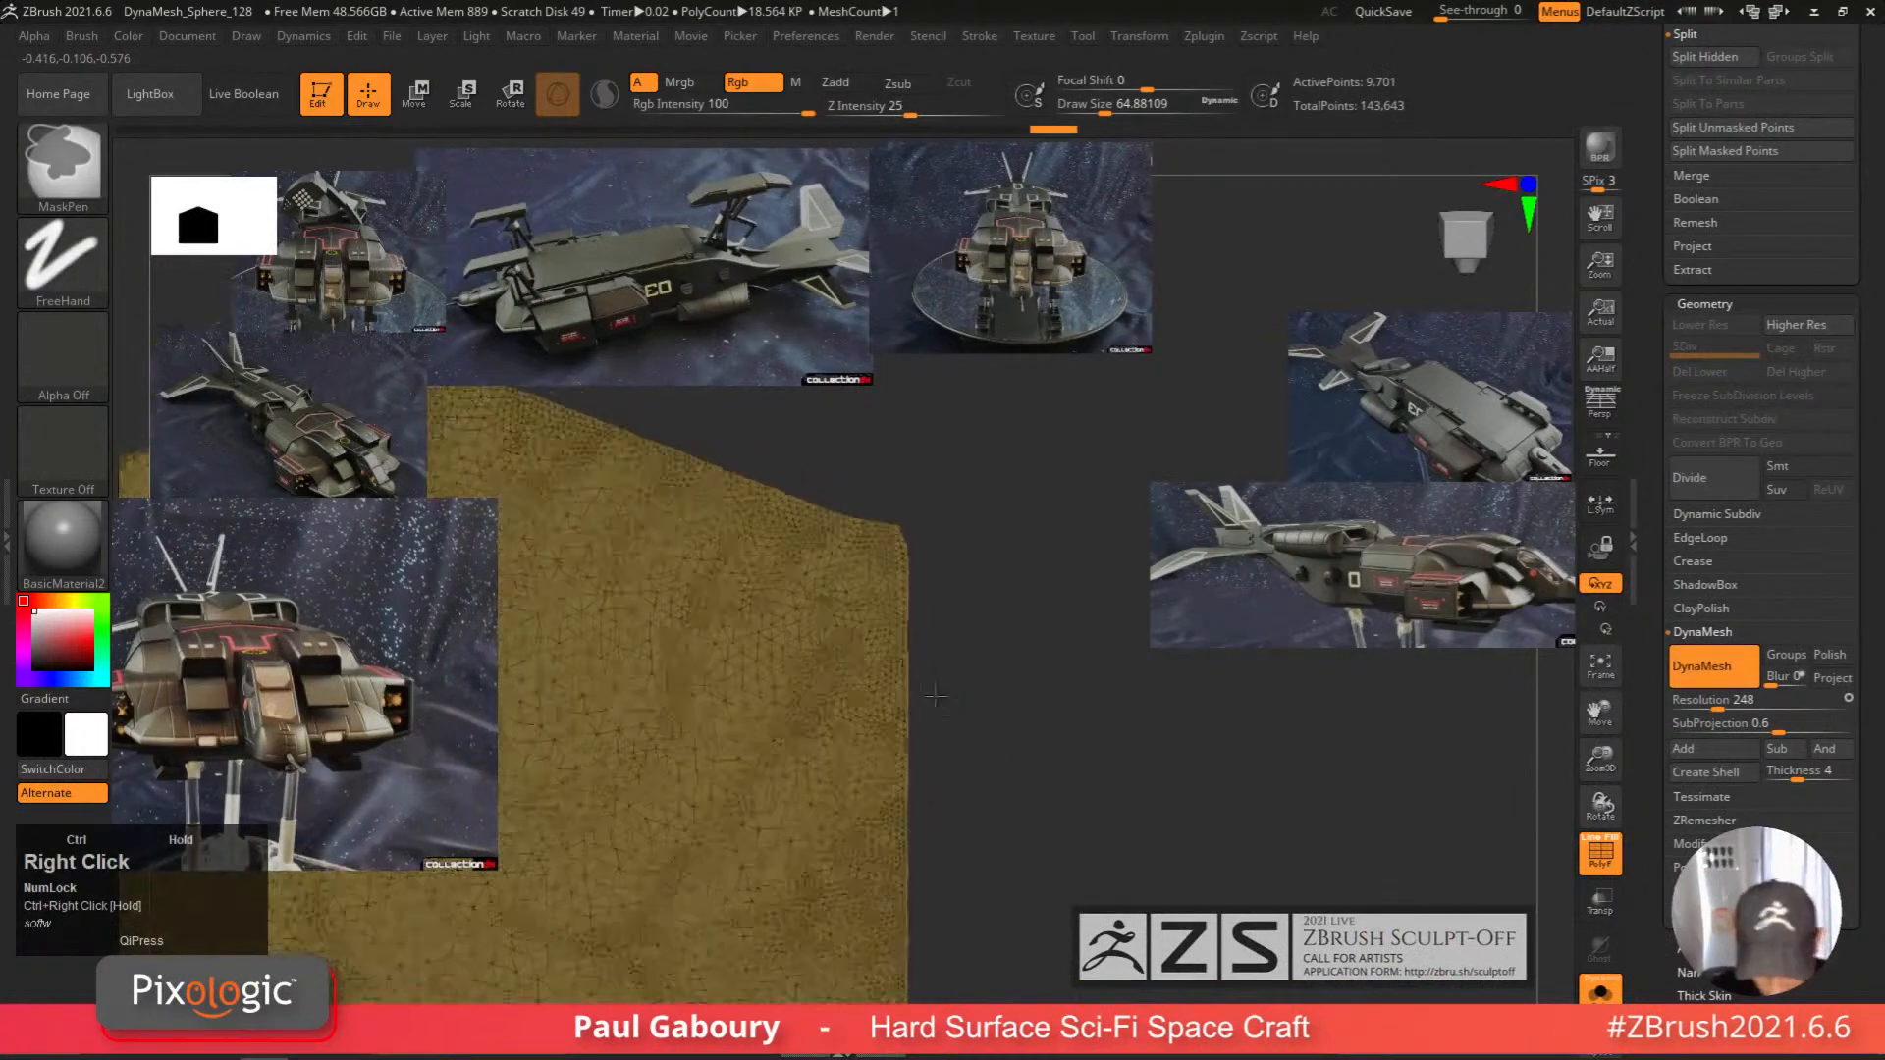
left_click(976, 757, "ctrl+shift")
mouse_move(993, 766)
right_mouse_down()
mouse_move(716, 778)
mouse_move(734, 892)
right_mouse_up()
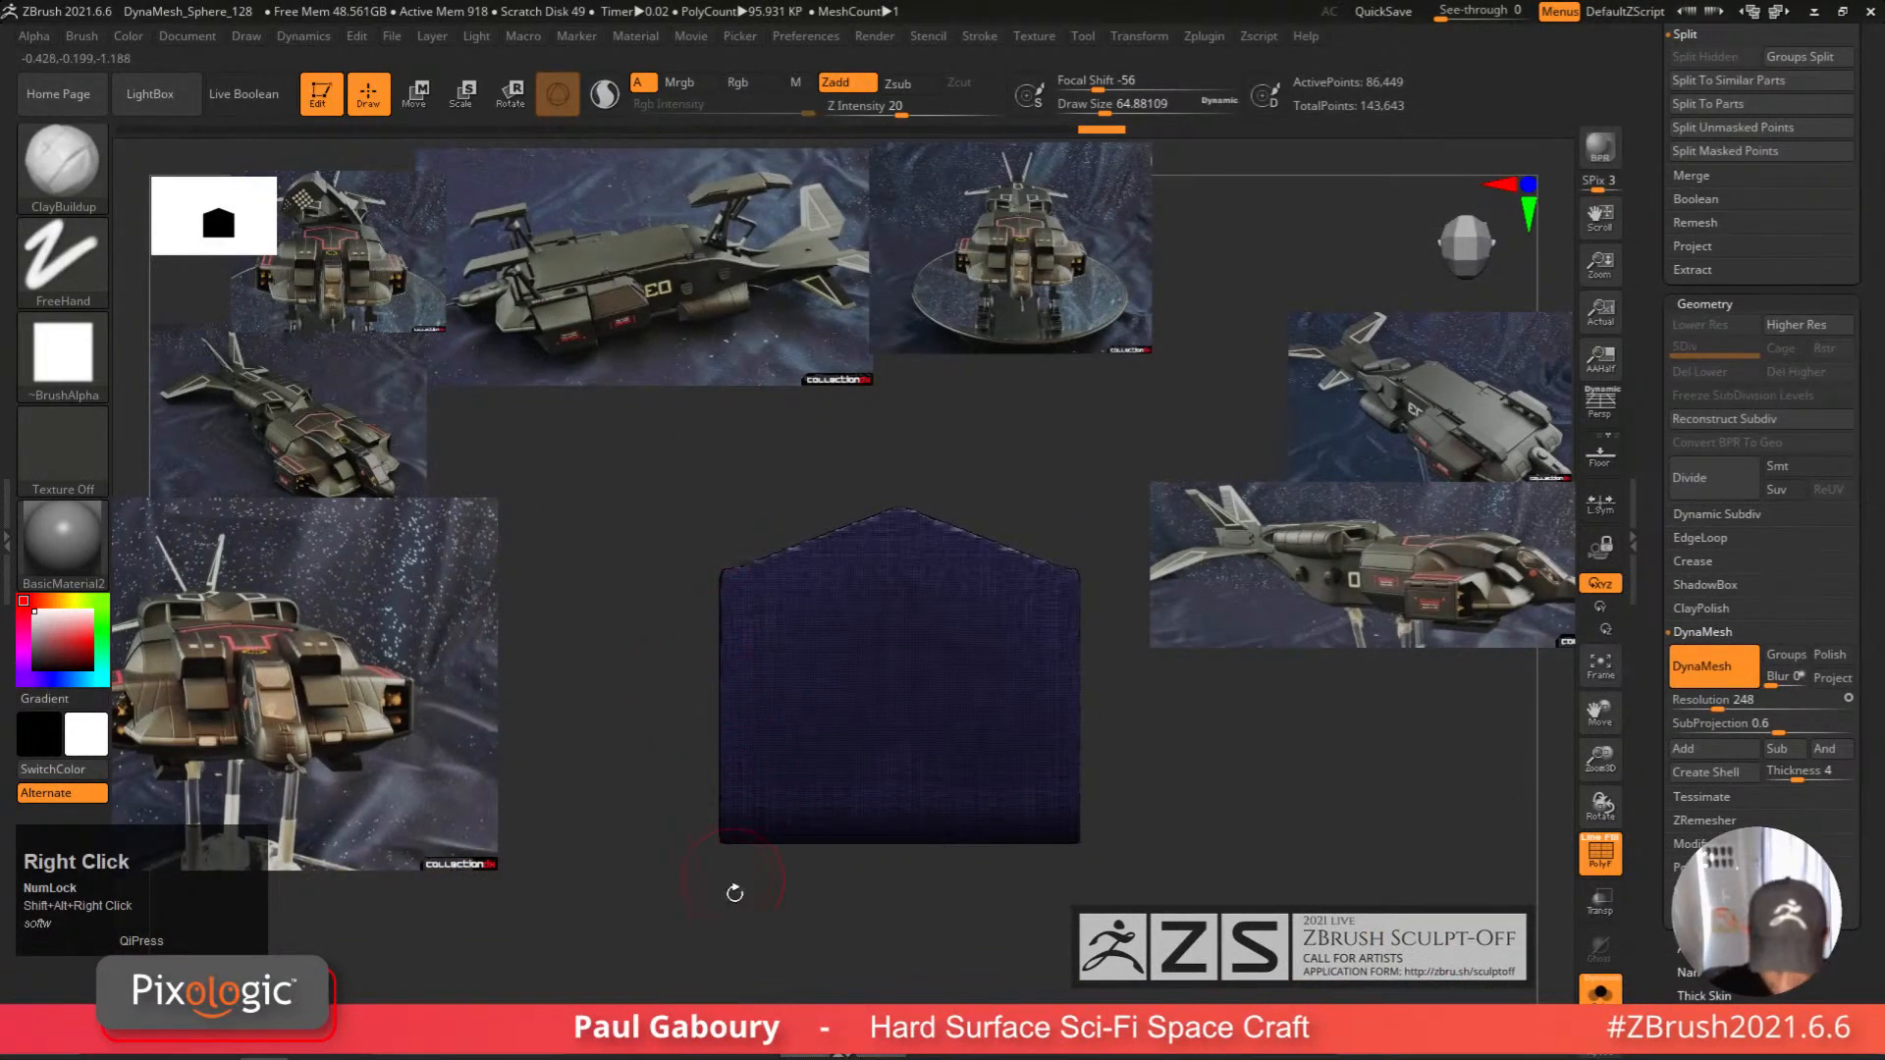
Trim one long side of the Concept piece flat with a straight vertical TrimCurve just inside its edge.
left_click_drag(724, 945, 723, 455, "ctrl+shift")
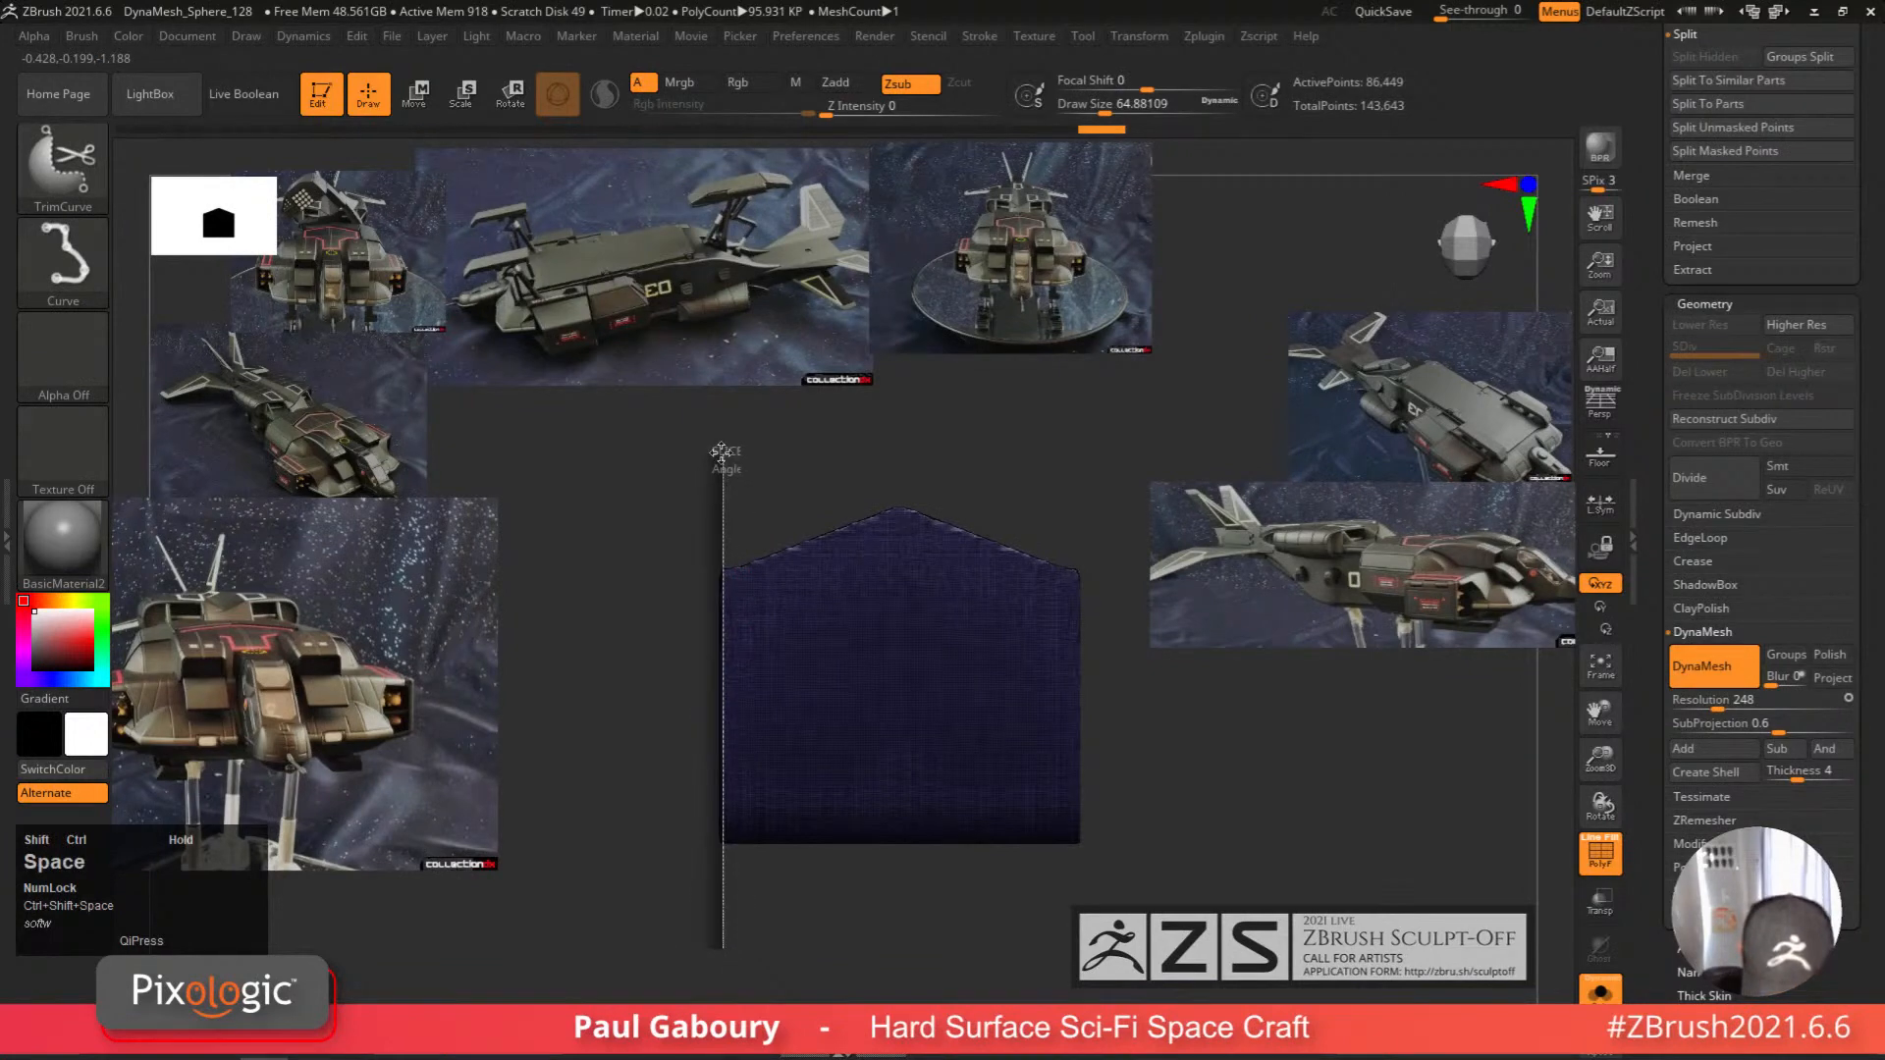
mouse_move(799, 737)
right_mouse_down()
mouse_move(917, 824)
mouse_move(884, 703)
mouse_move(889, 805)
right_mouse_up()
mouse_move(888, 805)
right_mouse_down()
mouse_move(967, 815)
mouse_move(982, 795)
mouse_move(854, 786)
right_mouse_up()
mouse_move(854, 786)
right_mouse_down("ctrl")
mouse_move(847, 763)
mouse_move(820, 791)
mouse_move(1346, 770)
mouse_move(1368, 716)
right_mouse_up("ctrl")
key("shift")
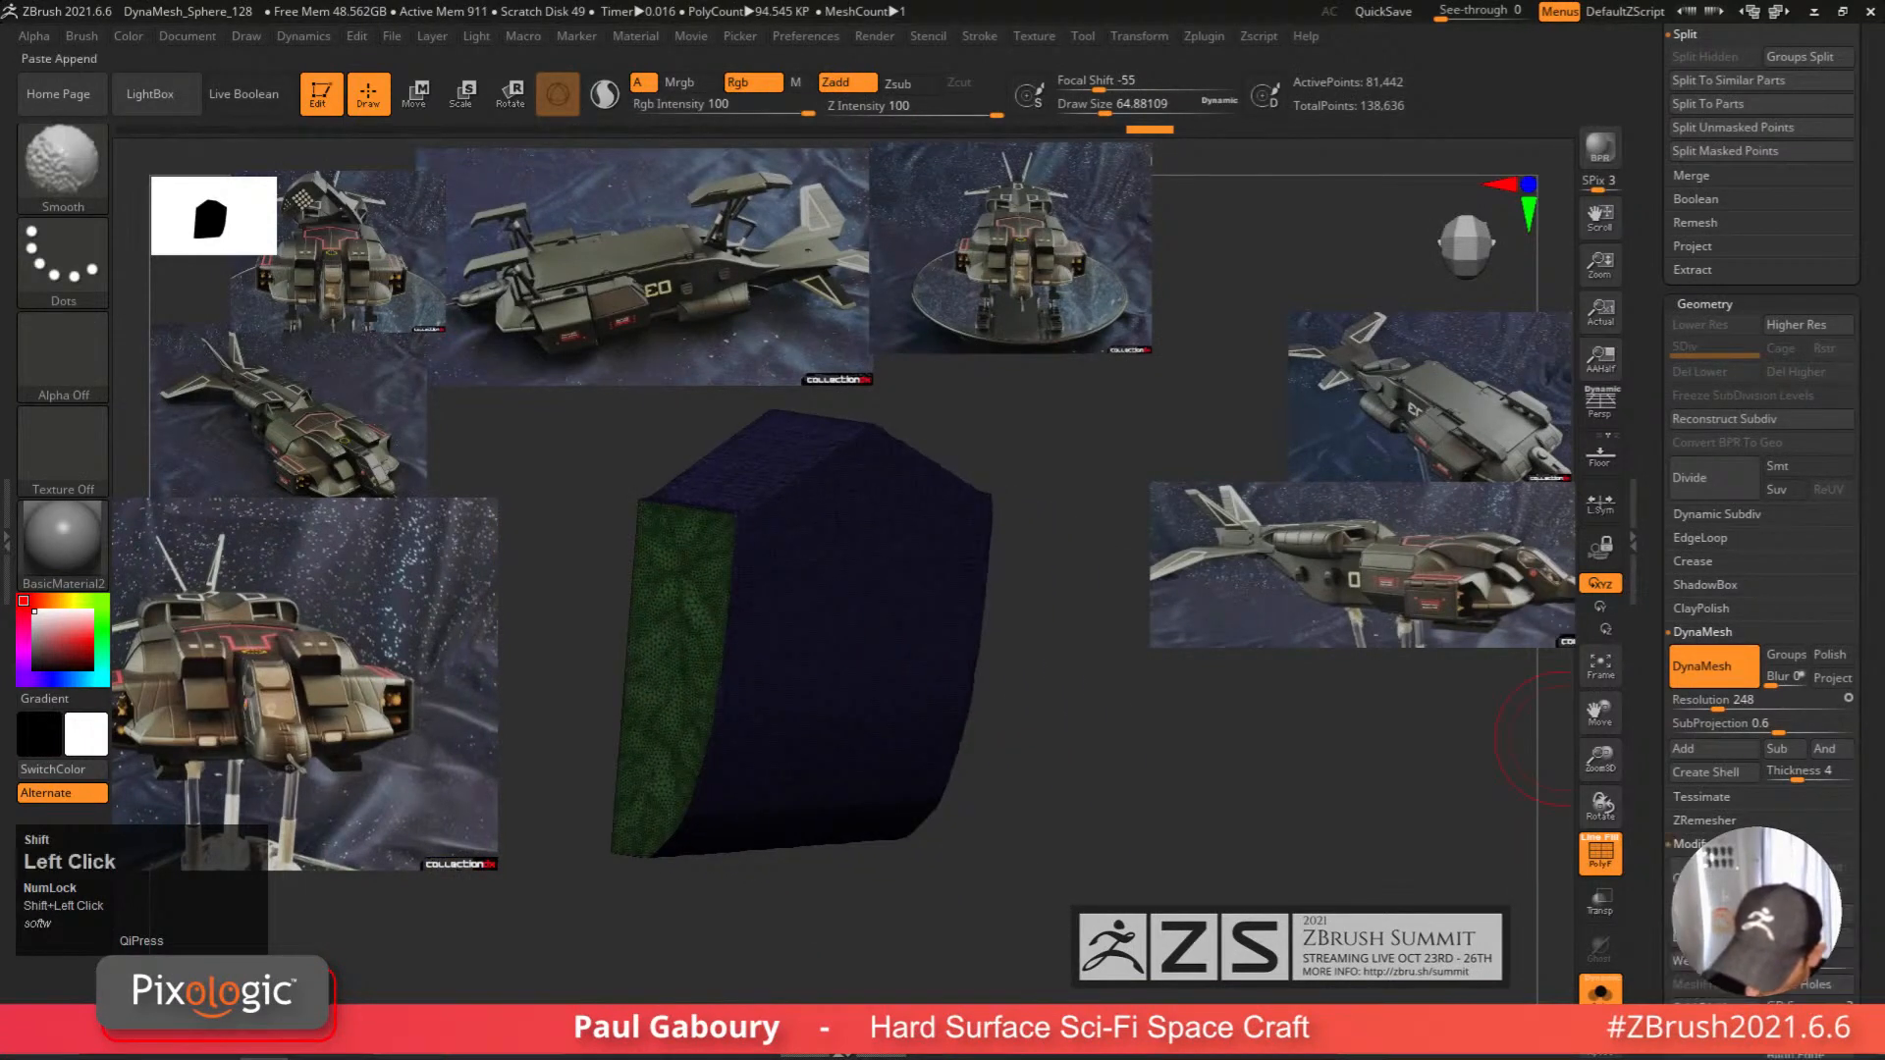
Trim a thin vertical slice off the rounded end of the Concept piece in side view with TrimCurve.
mouse_move(1302, 831)
right_mouse_down()
mouse_move(976, 862)
mouse_move(947, 768)
mouse_move(989, 863)
mouse_move(1061, 729)
mouse_move(1089, 778)
mouse_move(957, 723)
mouse_move(976, 786)
right_mouse_up()
key("shift")
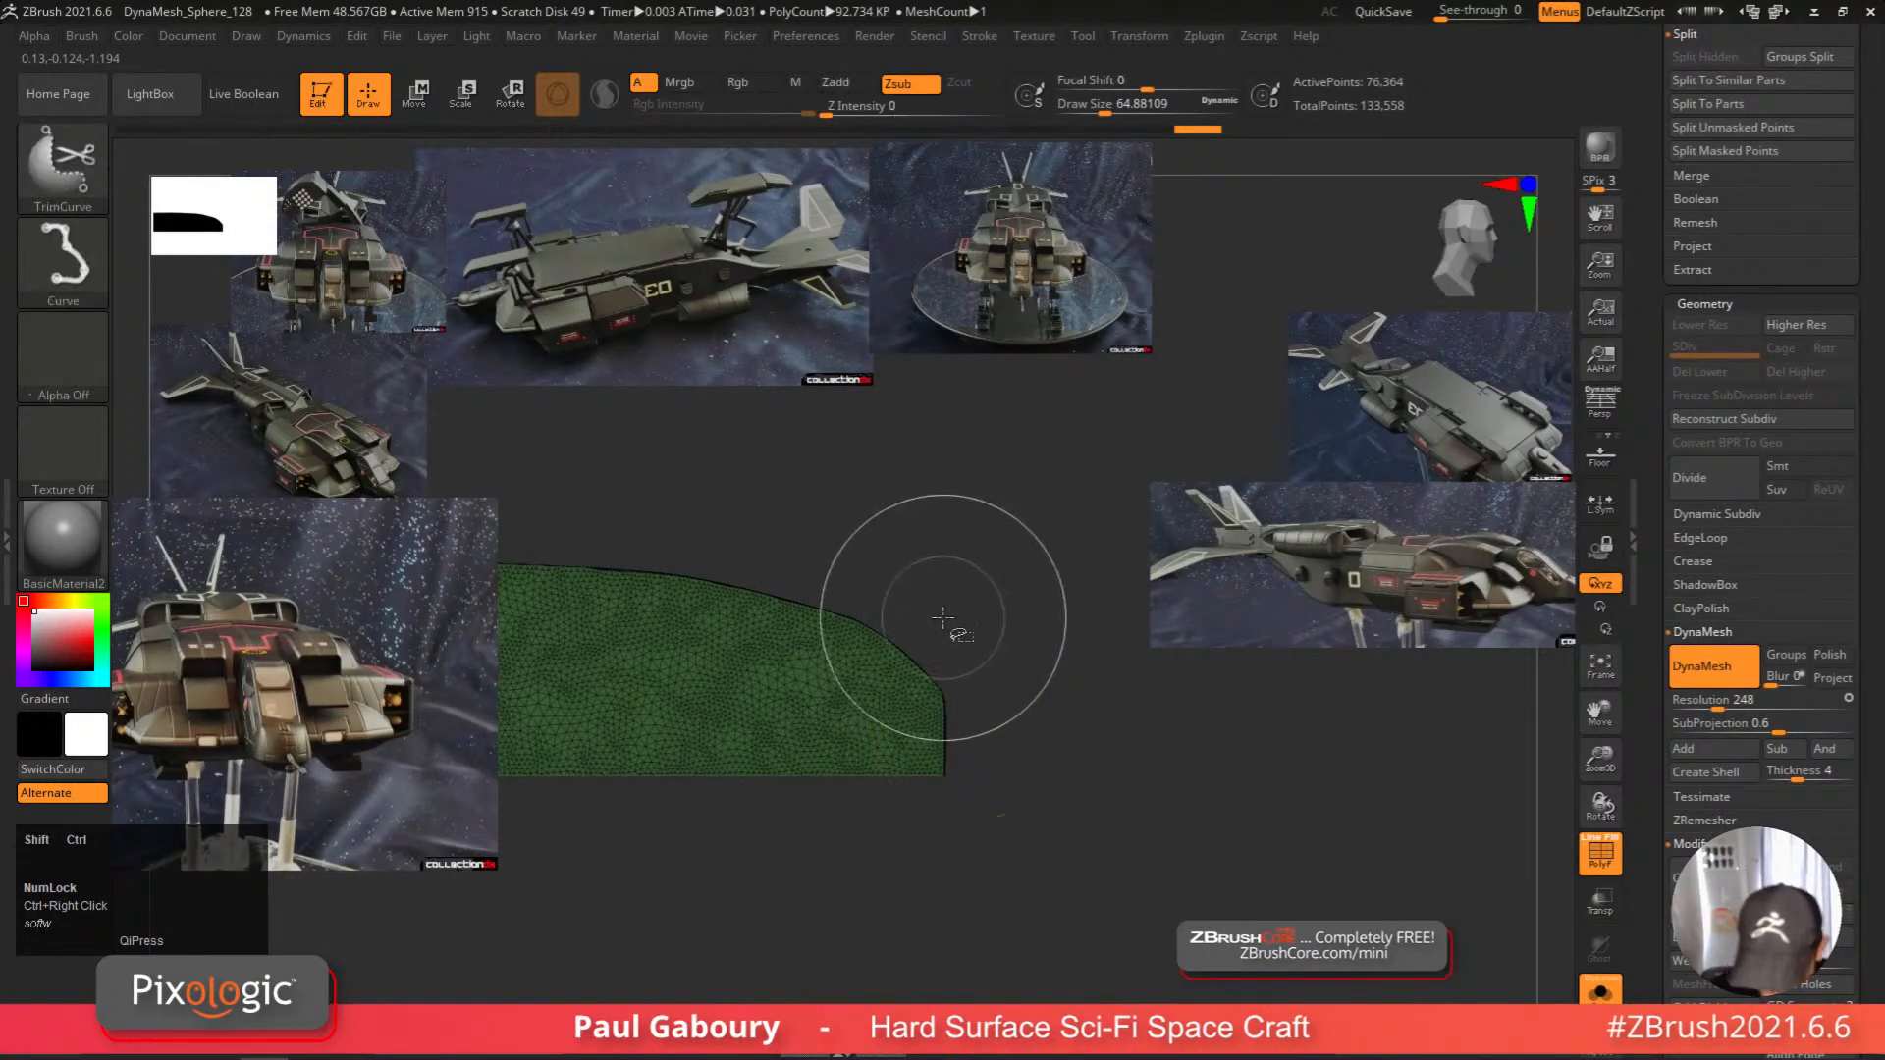
left_click_drag(947, 623, 944, 913, "ctrl+shift")
key("space")
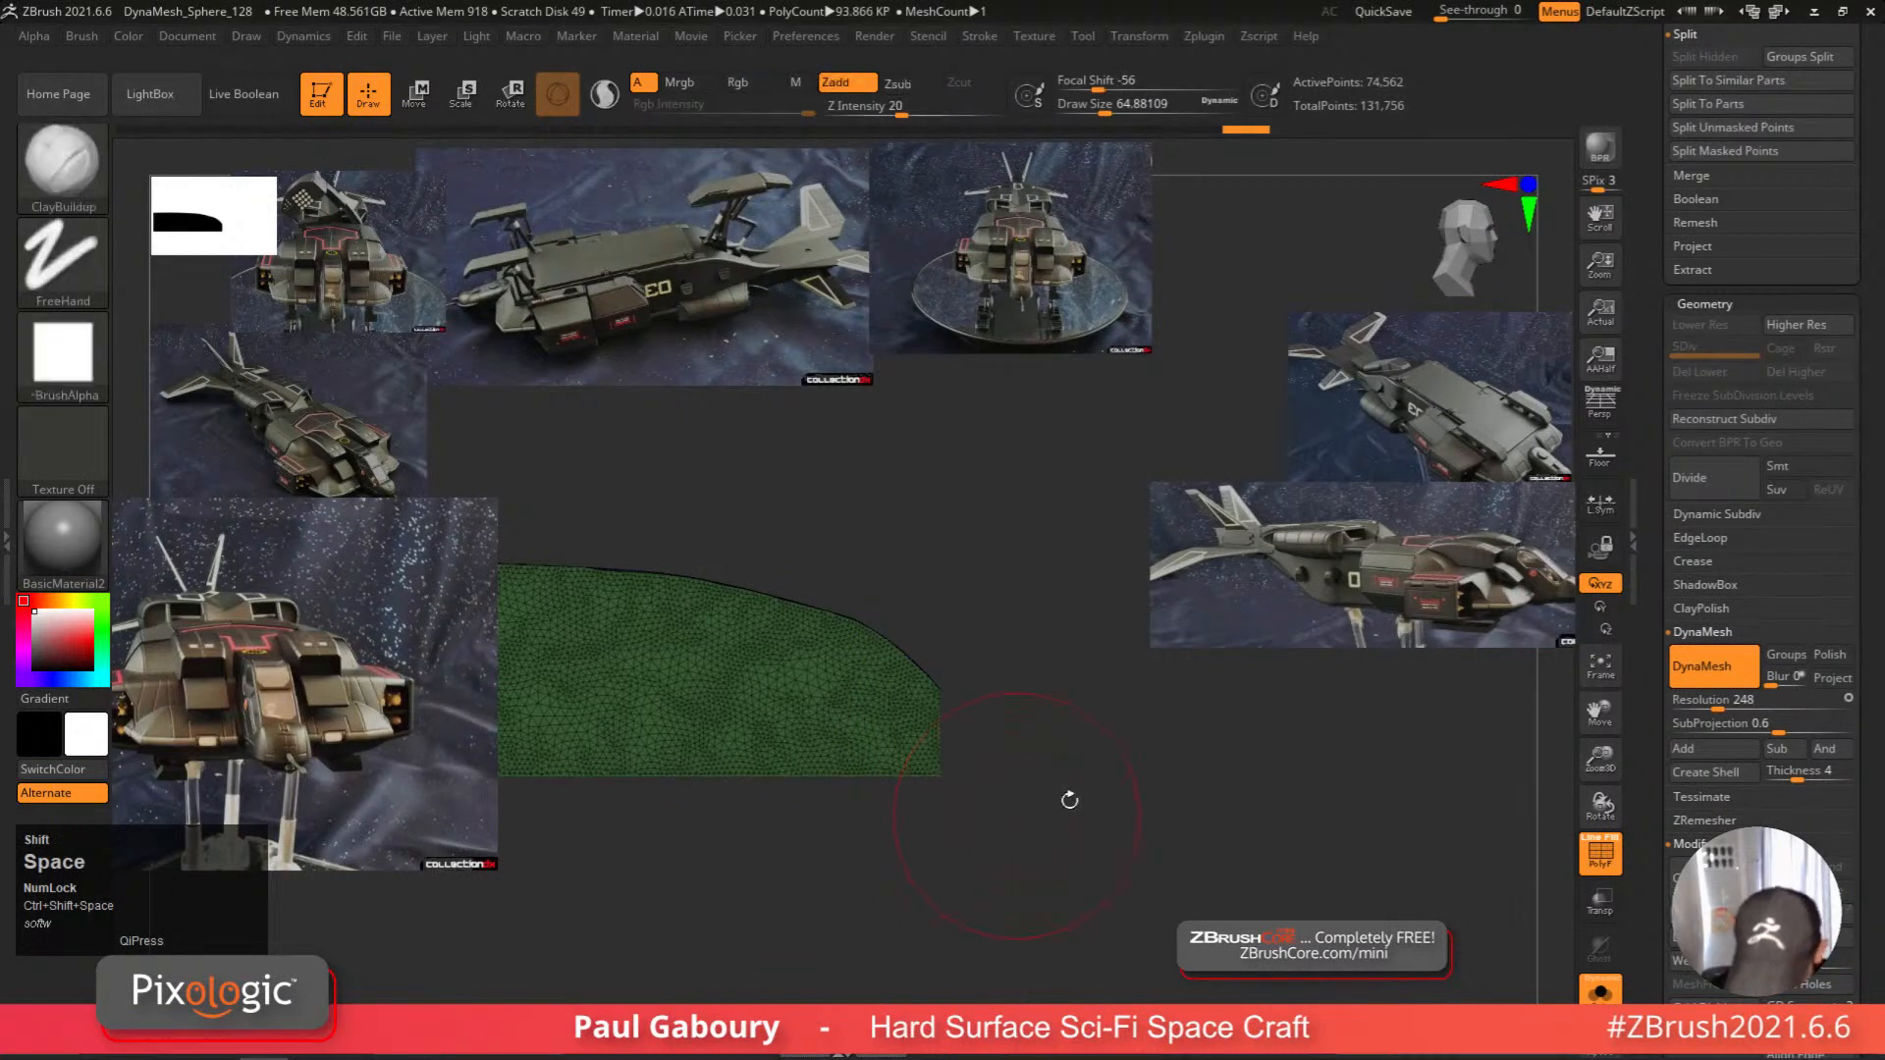
Trim the jagged sloped edge leading up to the Concept piece's point with a straight diagonal TrimCurve.
mouse_move(1064, 795)
right_mouse_down()
mouse_move(983, 818)
mouse_move(959, 799)
mouse_move(982, 871)
mouse_move(1002, 841)
right_mouse_up()
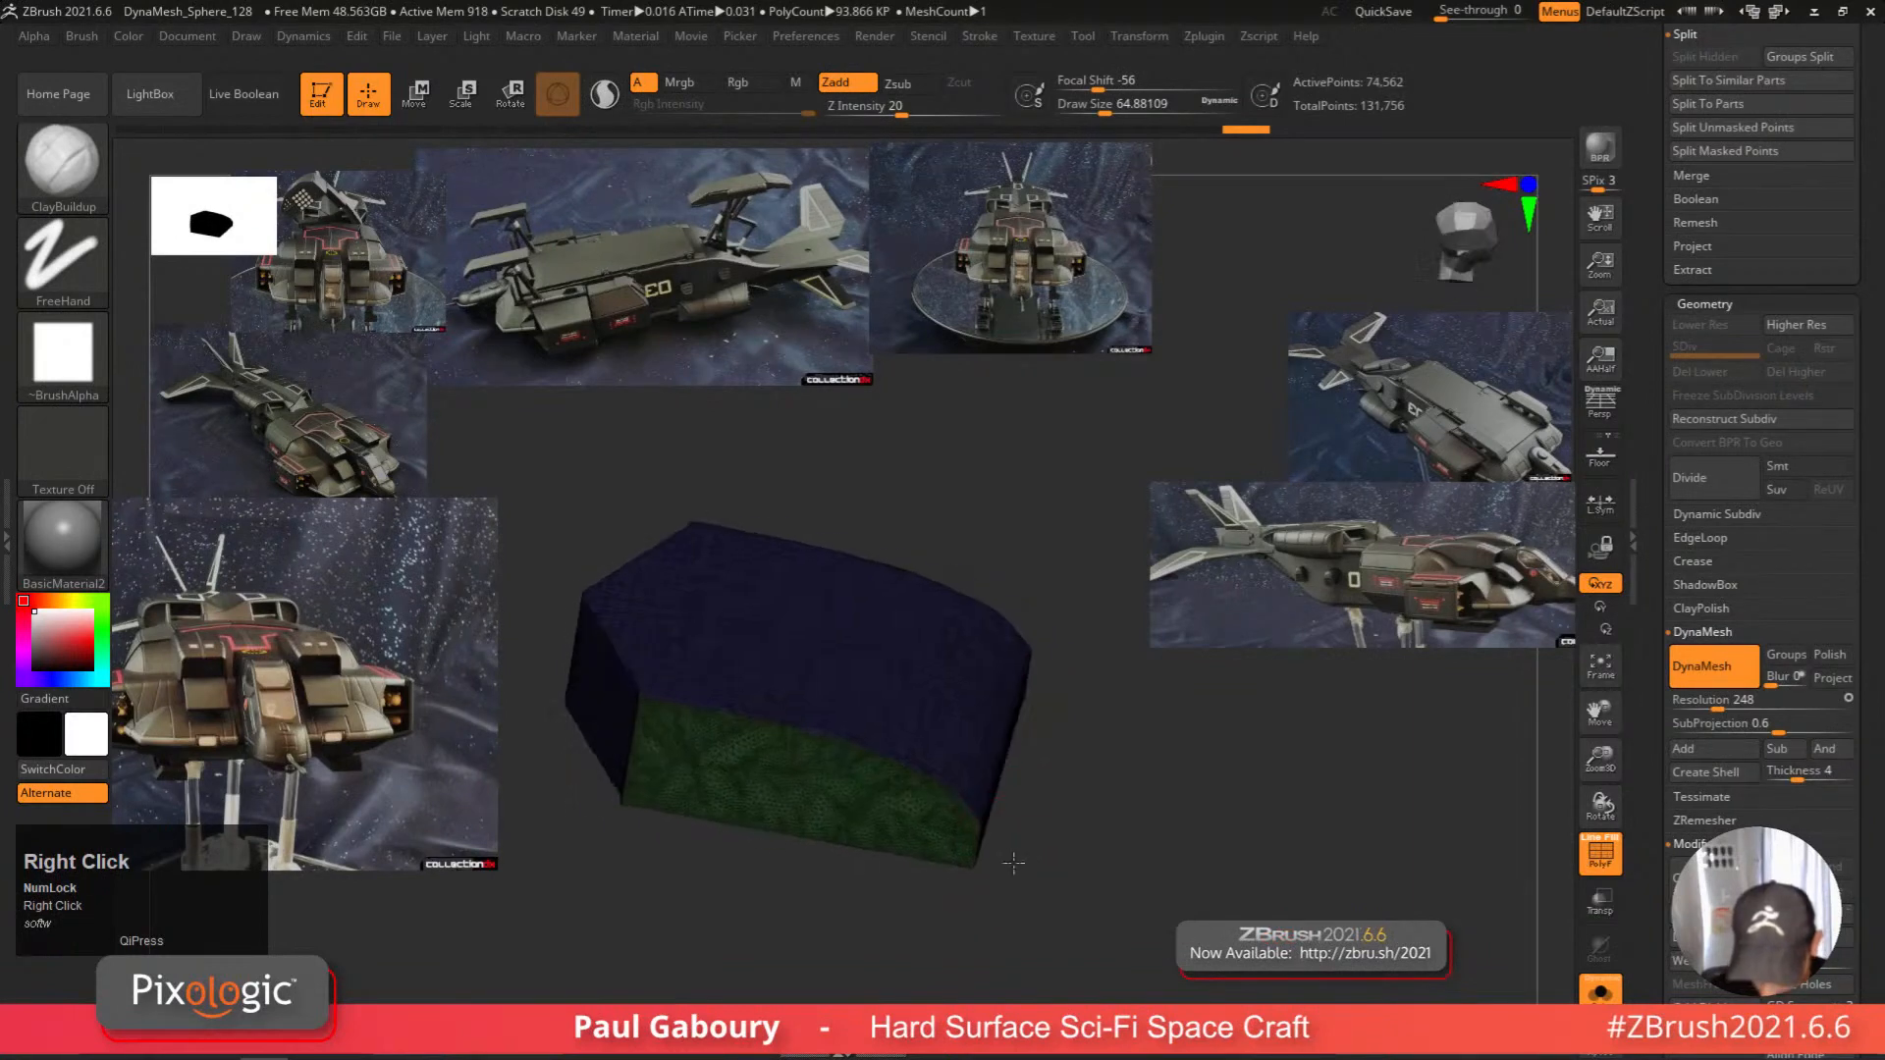
right_click_drag(799, 652, 673, 686)
right_click_drag(608, 626, 609, 672, "alt")
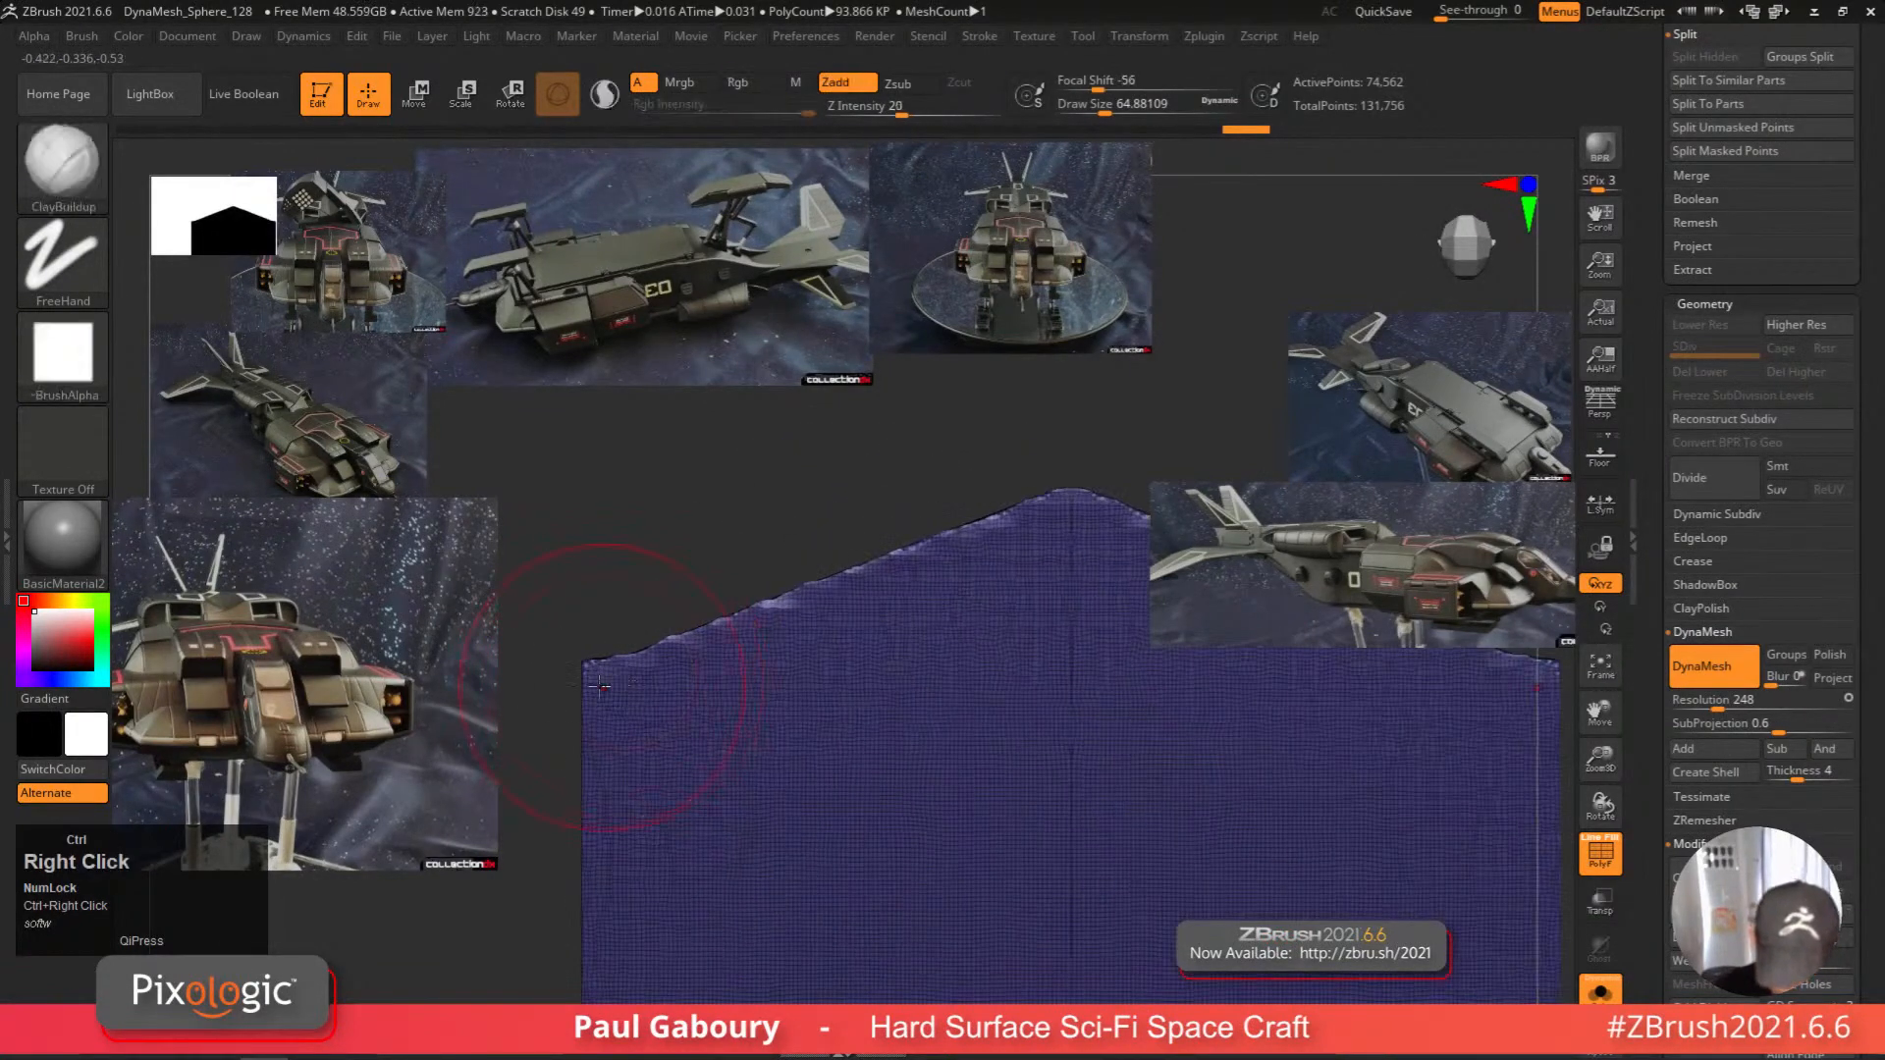
mouse_move(543, 669)
left_mouse_down("ctrl+shift")
mouse_move(630, 665)
mouse_move(1104, 478)
left_mouse_up("ctrl+shift")
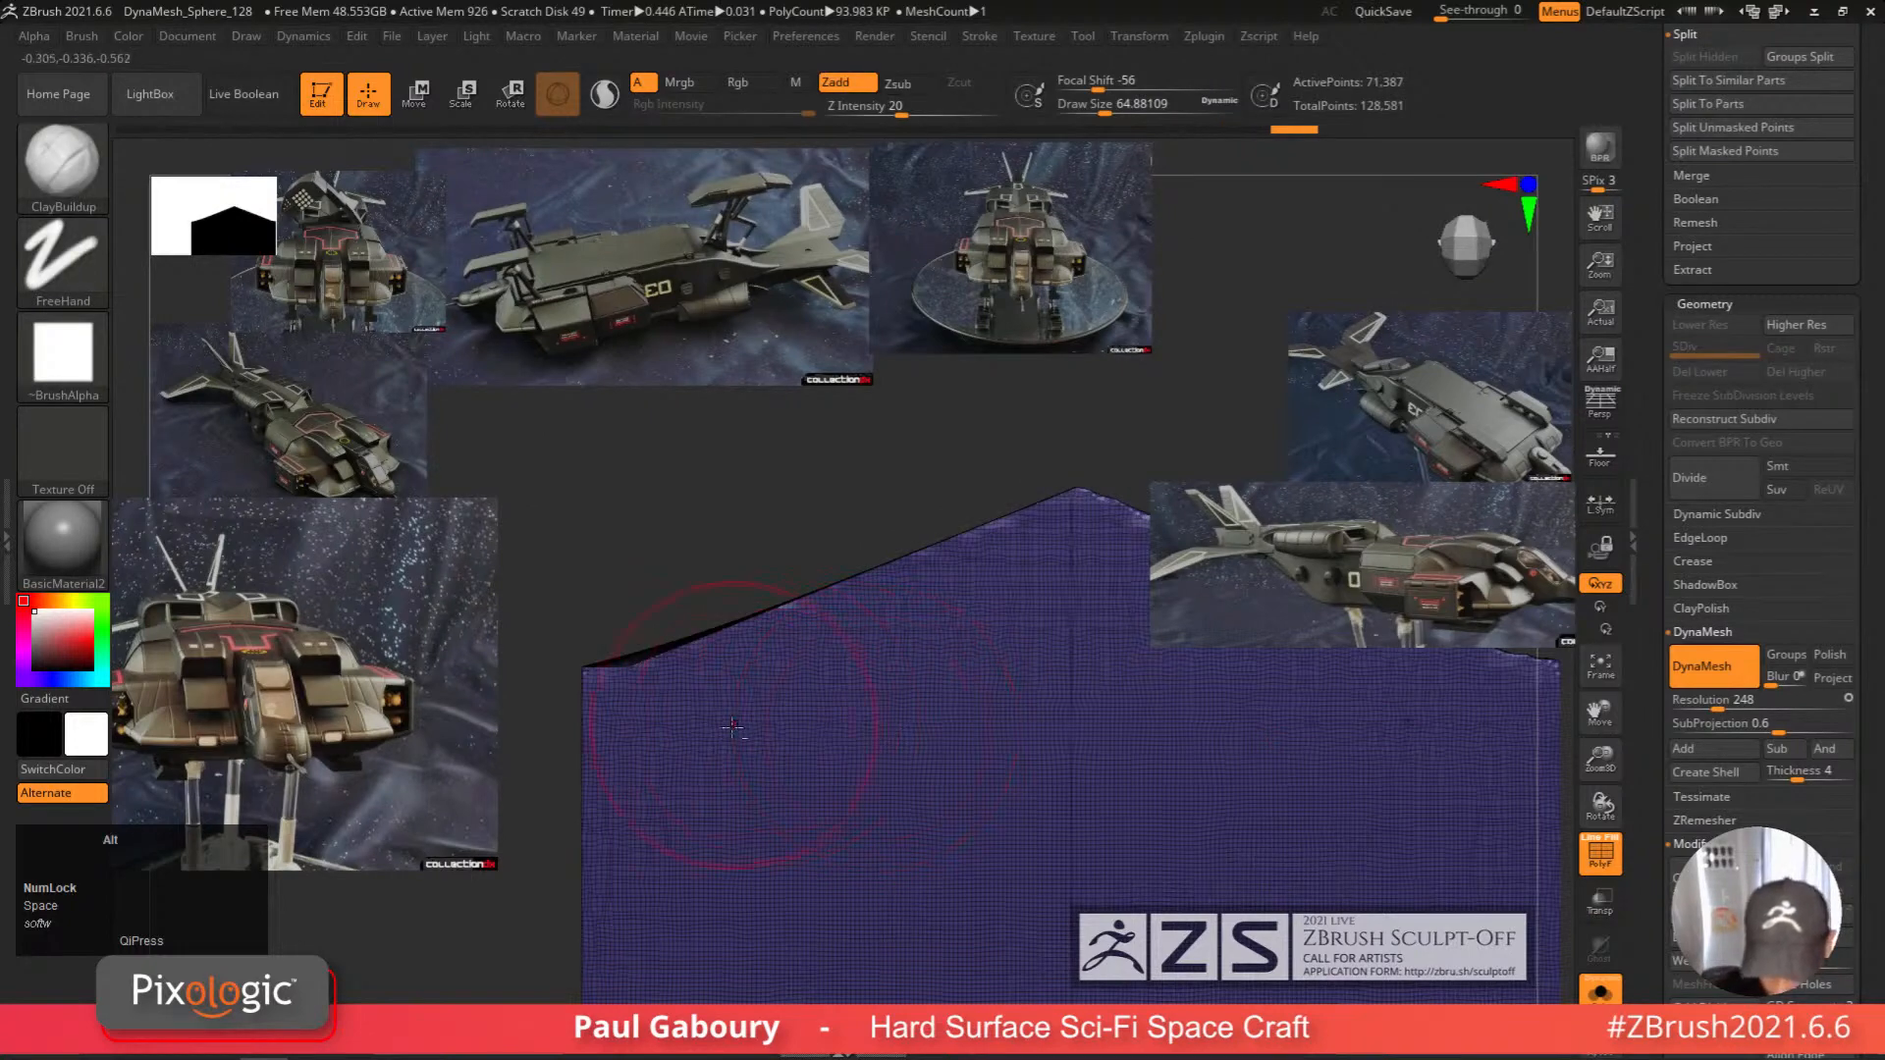
Set the draw size to 7 and isolate the polygroup of the freshly cut sloped face.
right_click_drag(734, 728, 775, 788, "alt")
key("s")
left_click_drag(773, 788, 744, 786)
right_click_drag(786, 801, 811, 787, "alt")
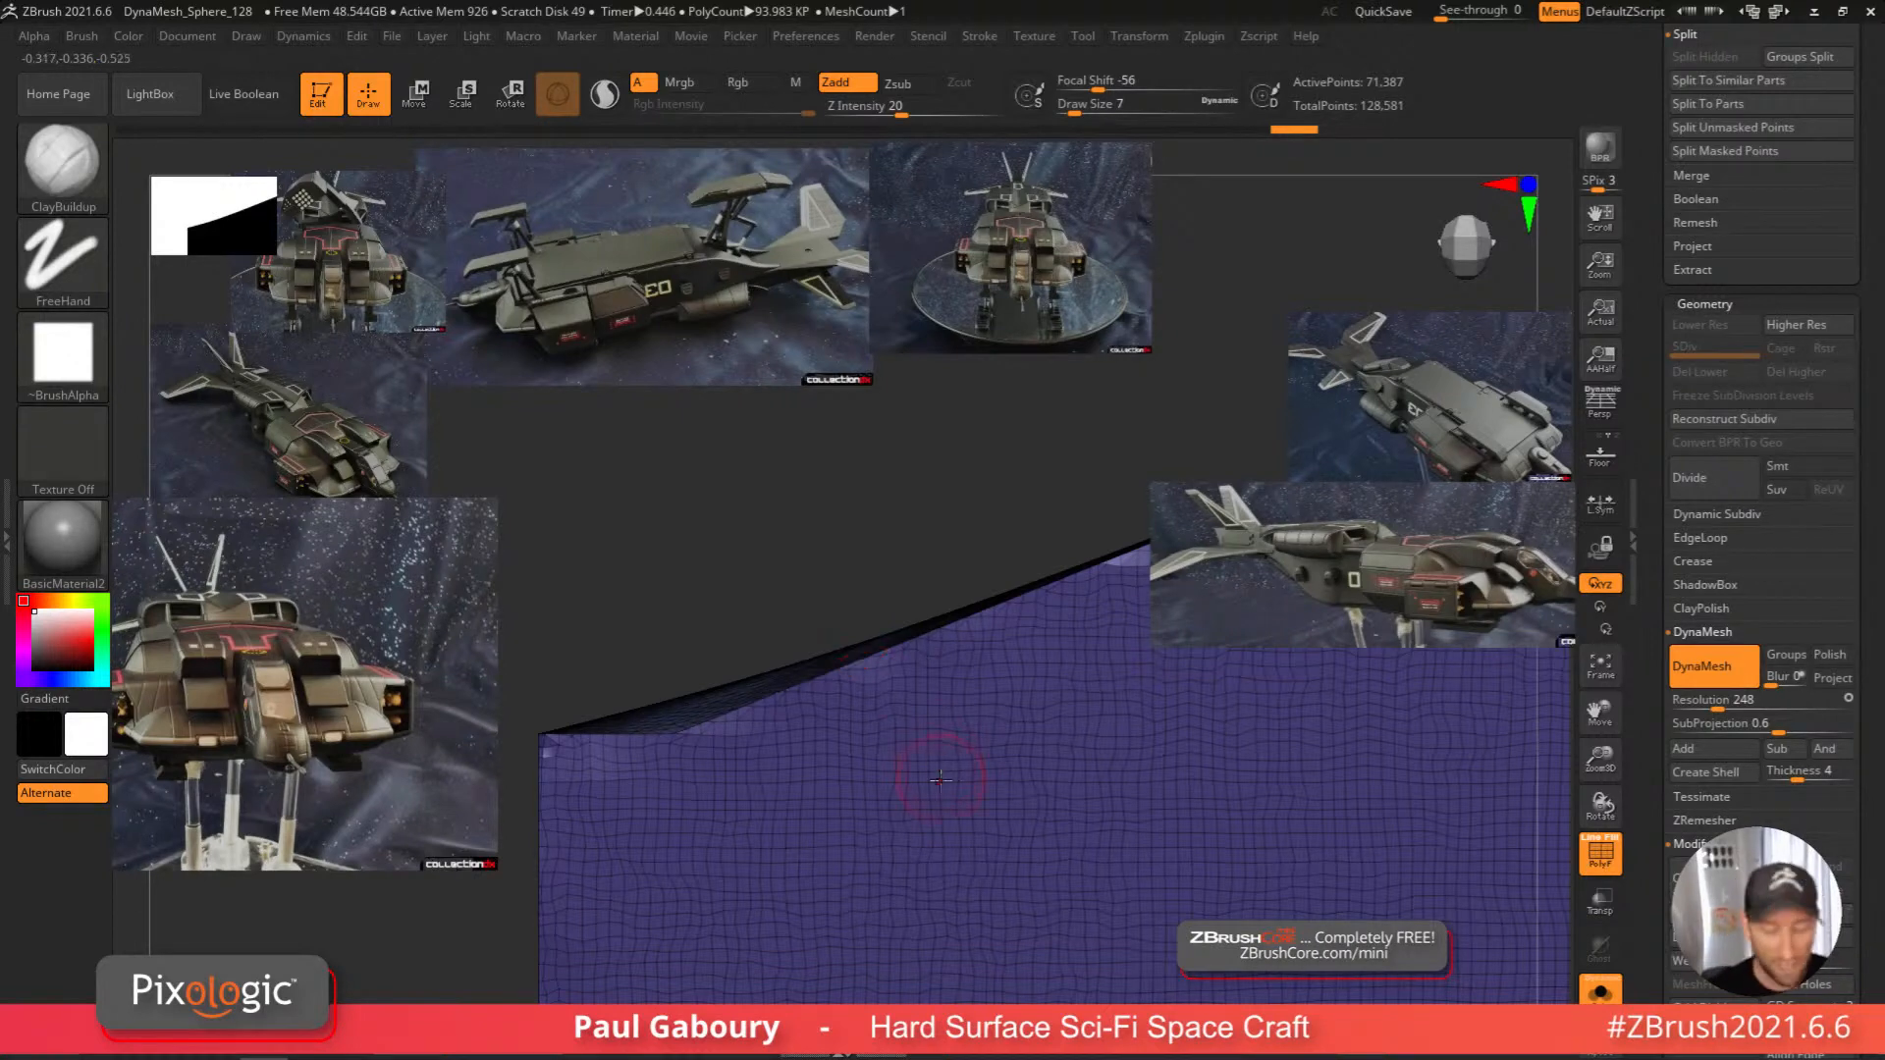
right_click_drag(939, 779, 821, 694, "ctrl")
left_click(752, 578, "ctrl+shift")
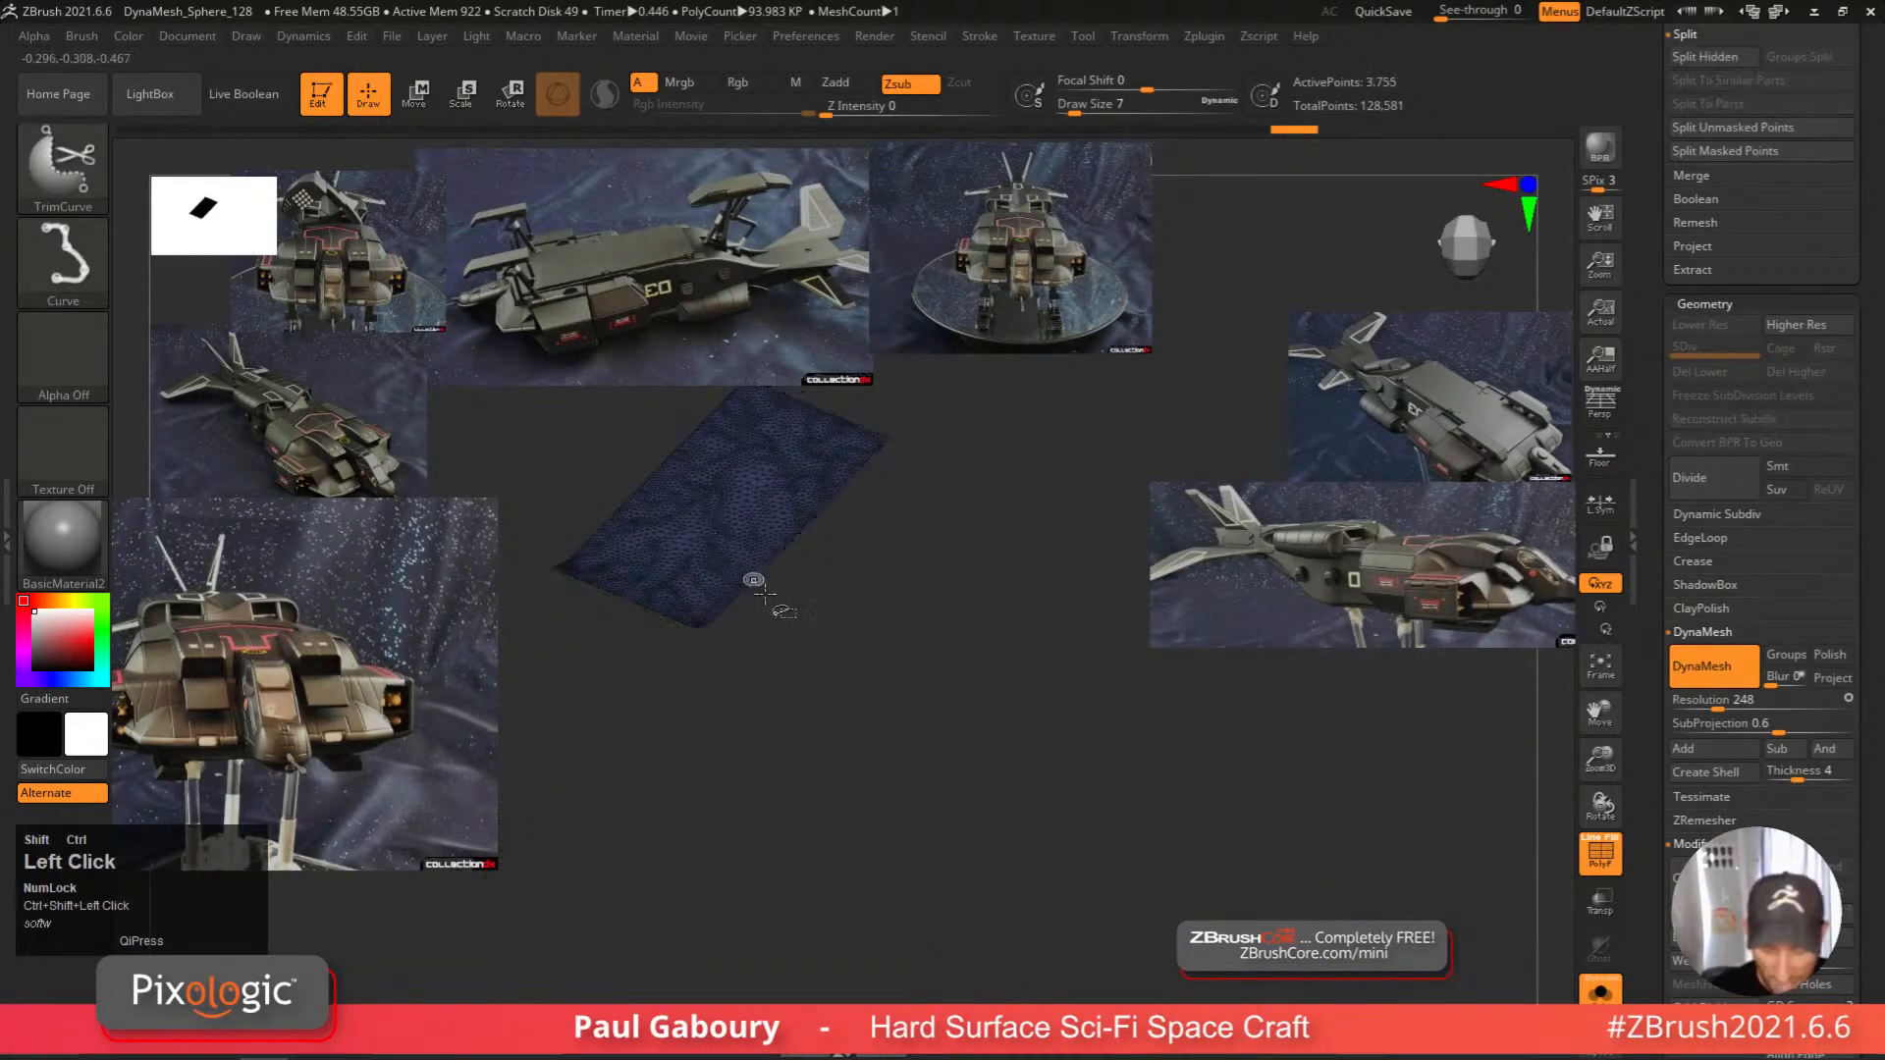
Invert the visibility to hide the sloped cut face, turn off polyframe, and examine the remaining shell.
left_click_drag(1092, 815, 1141, 862, "shift")
right_click_drag(1134, 852, 992, 803)
key("Caps_Lock")
key("shift+f")
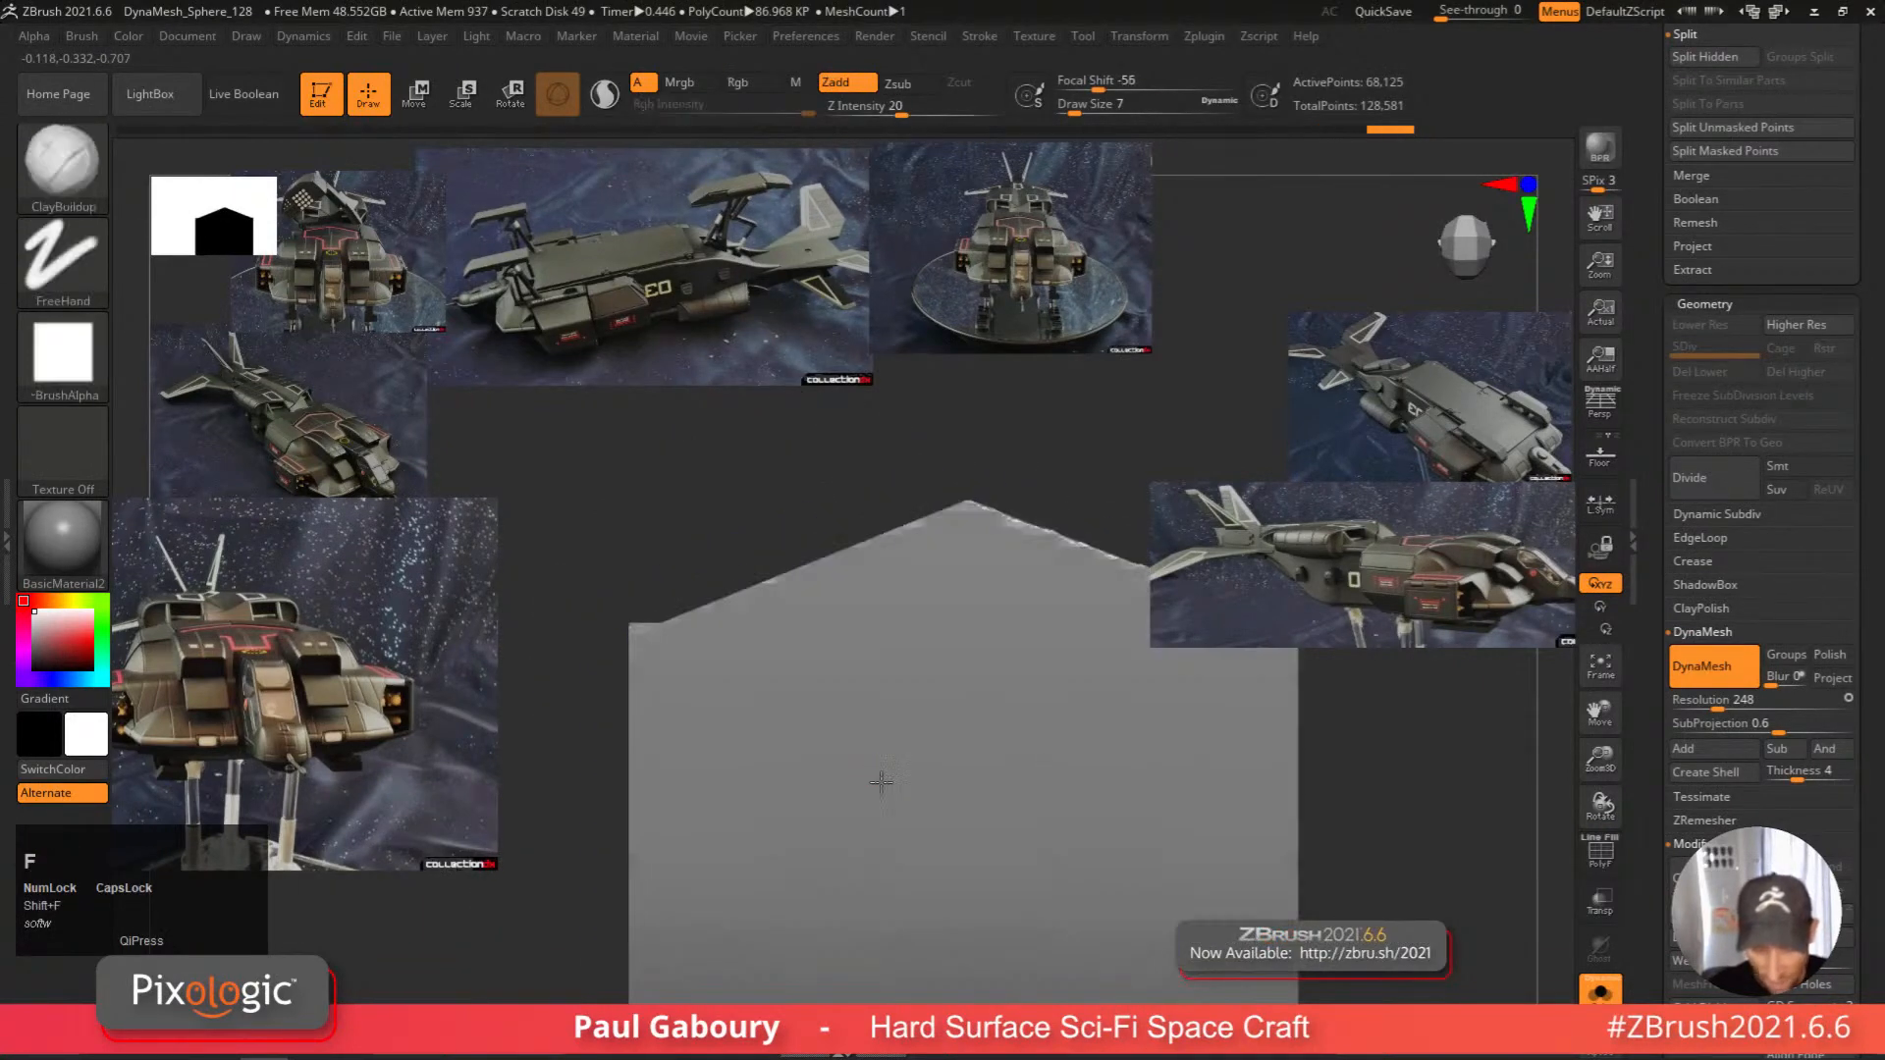
right_click_drag(880, 783, 819, 732)
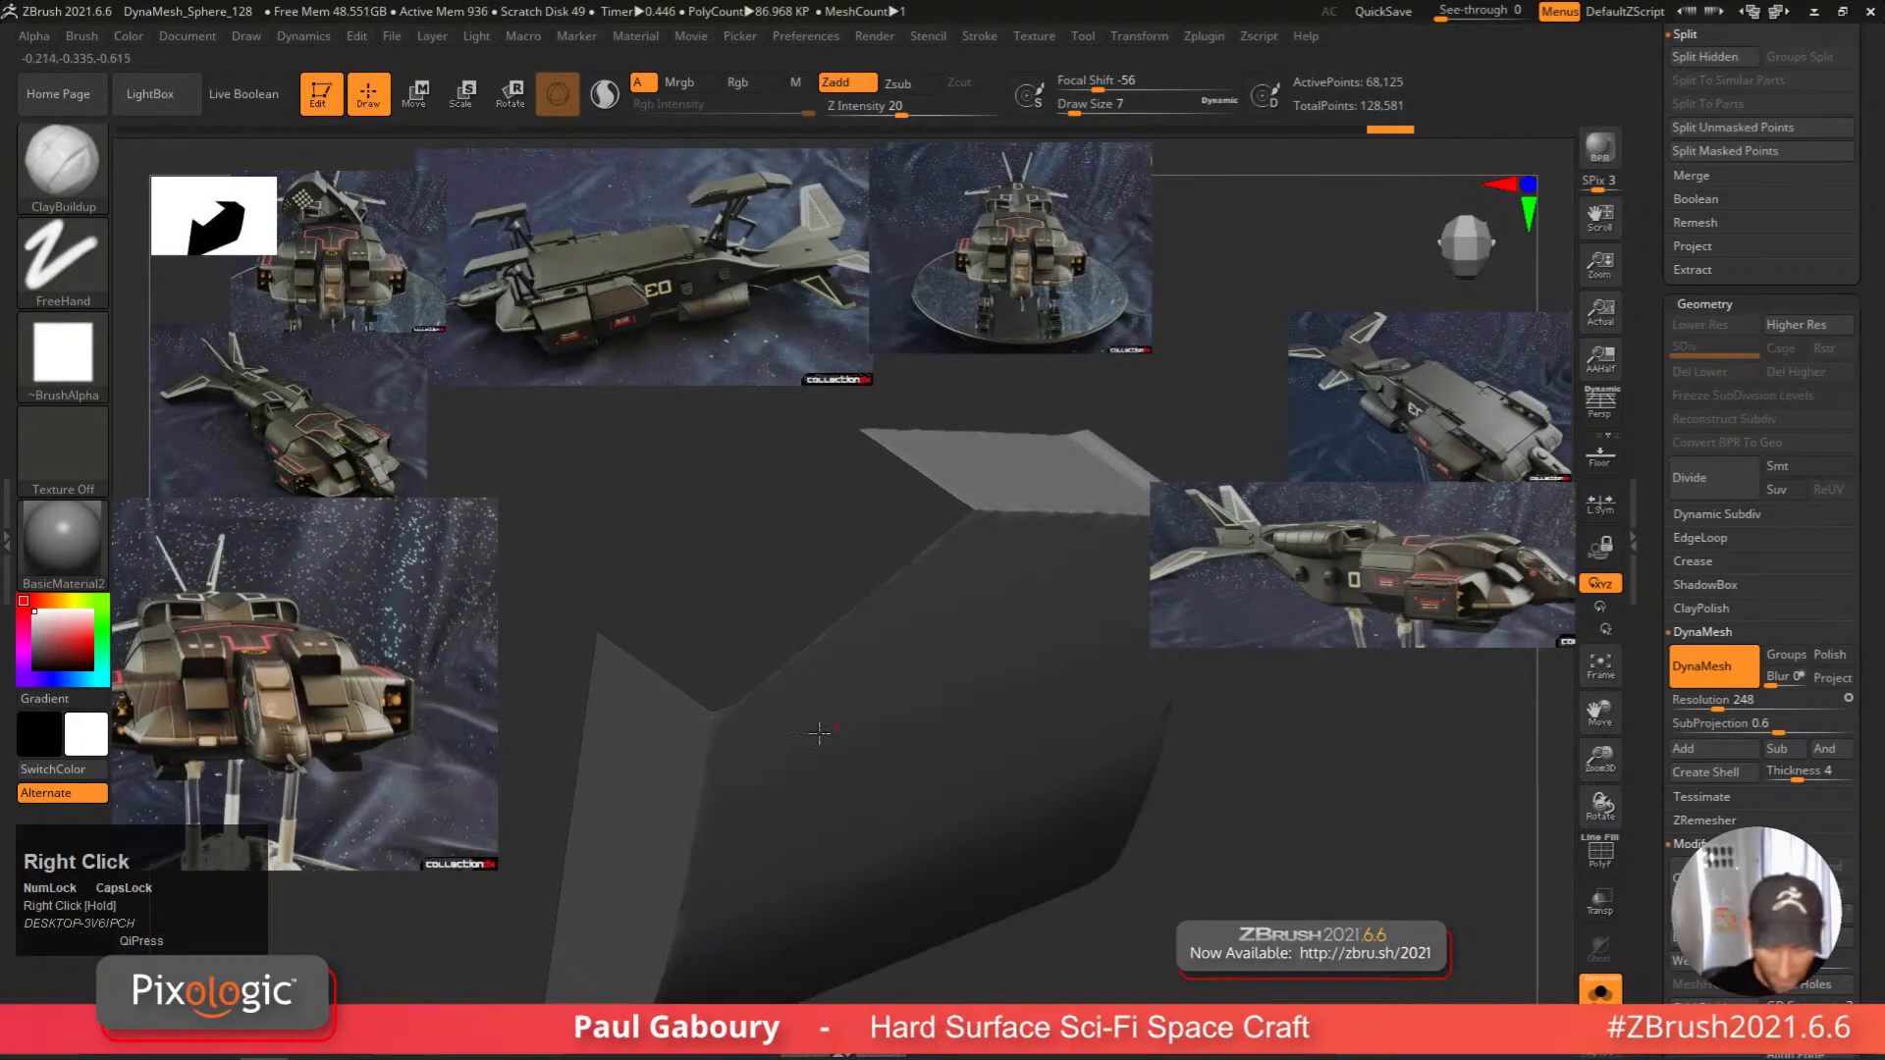
Undo the recent visibility change and diagonal TrimCurve cut on the Concept piece's sloped edge.
right_click_drag(819, 813, 761, 727)
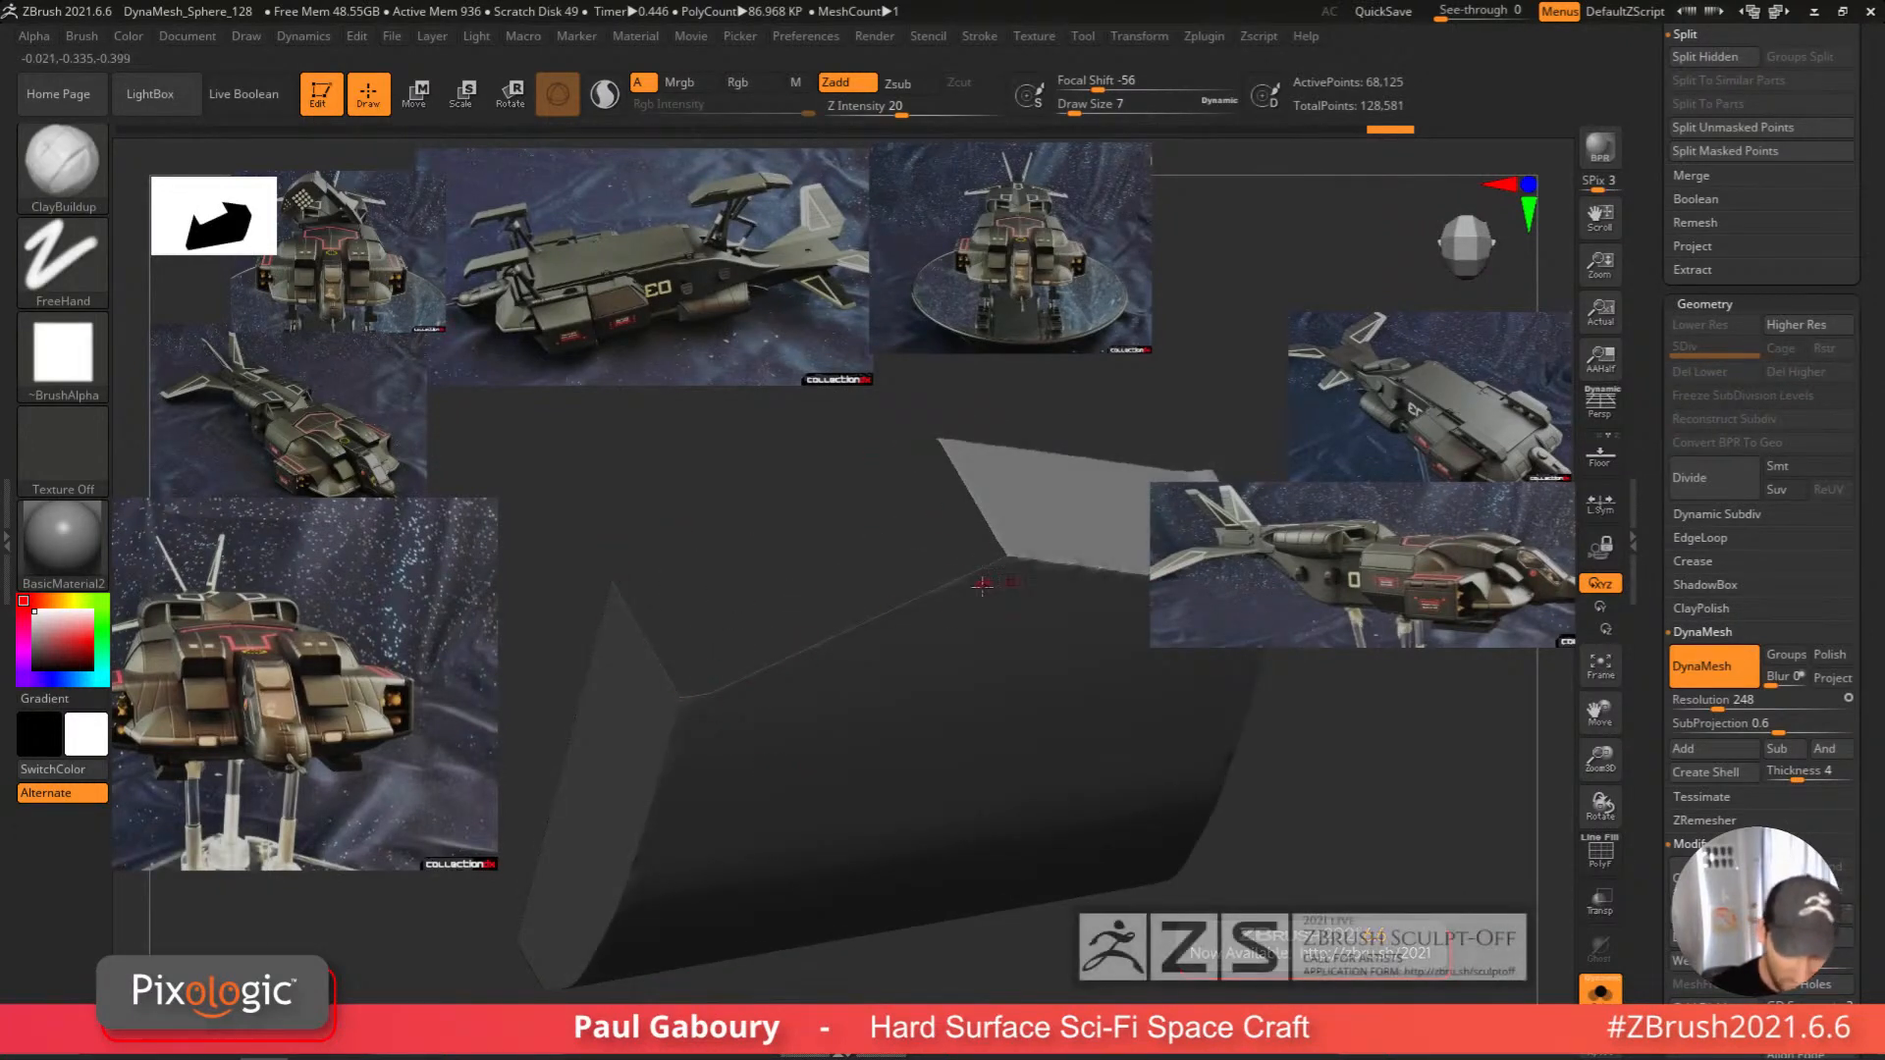
mouse_move(967, 522)
right_mouse_down()
mouse_move(917, 782)
mouse_move(971, 758)
mouse_move(926, 745)
mouse_move(1031, 727)
right_mouse_up()
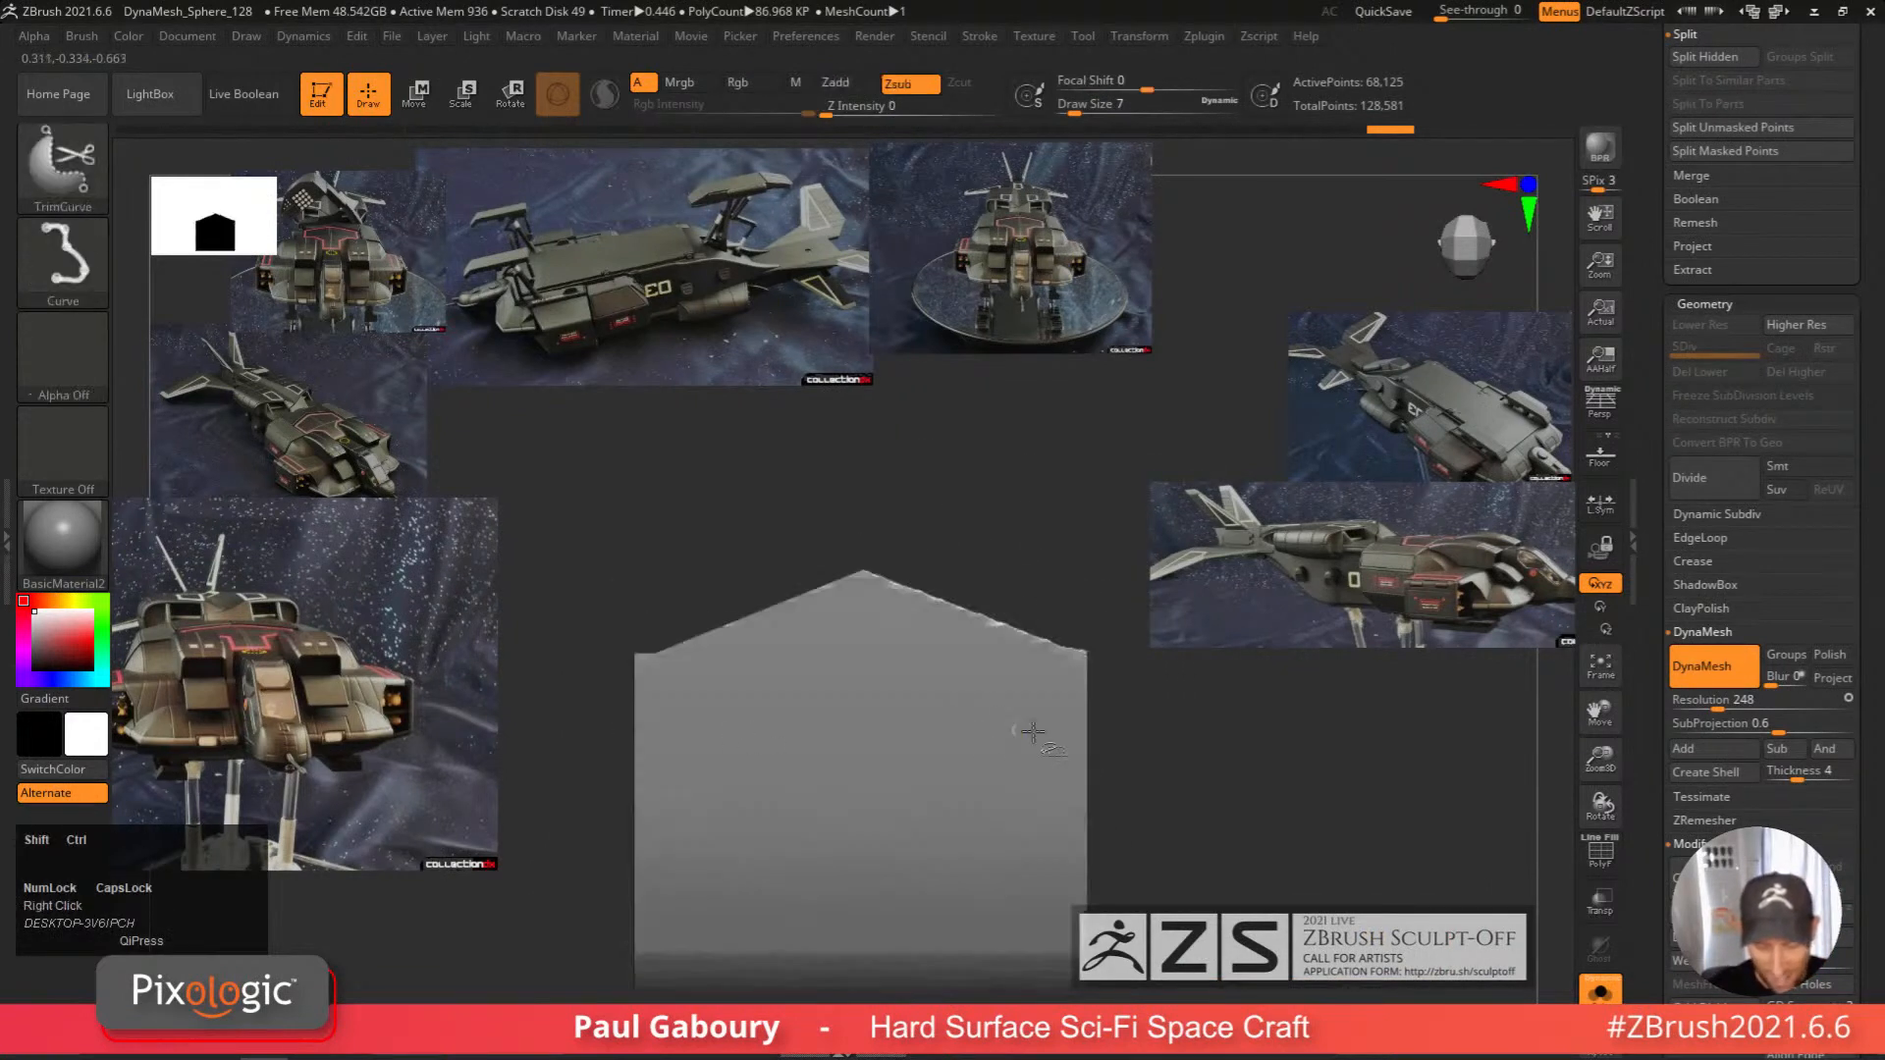
key("ctrl+z")
key("ctrl+z")
key("ctrl+z")
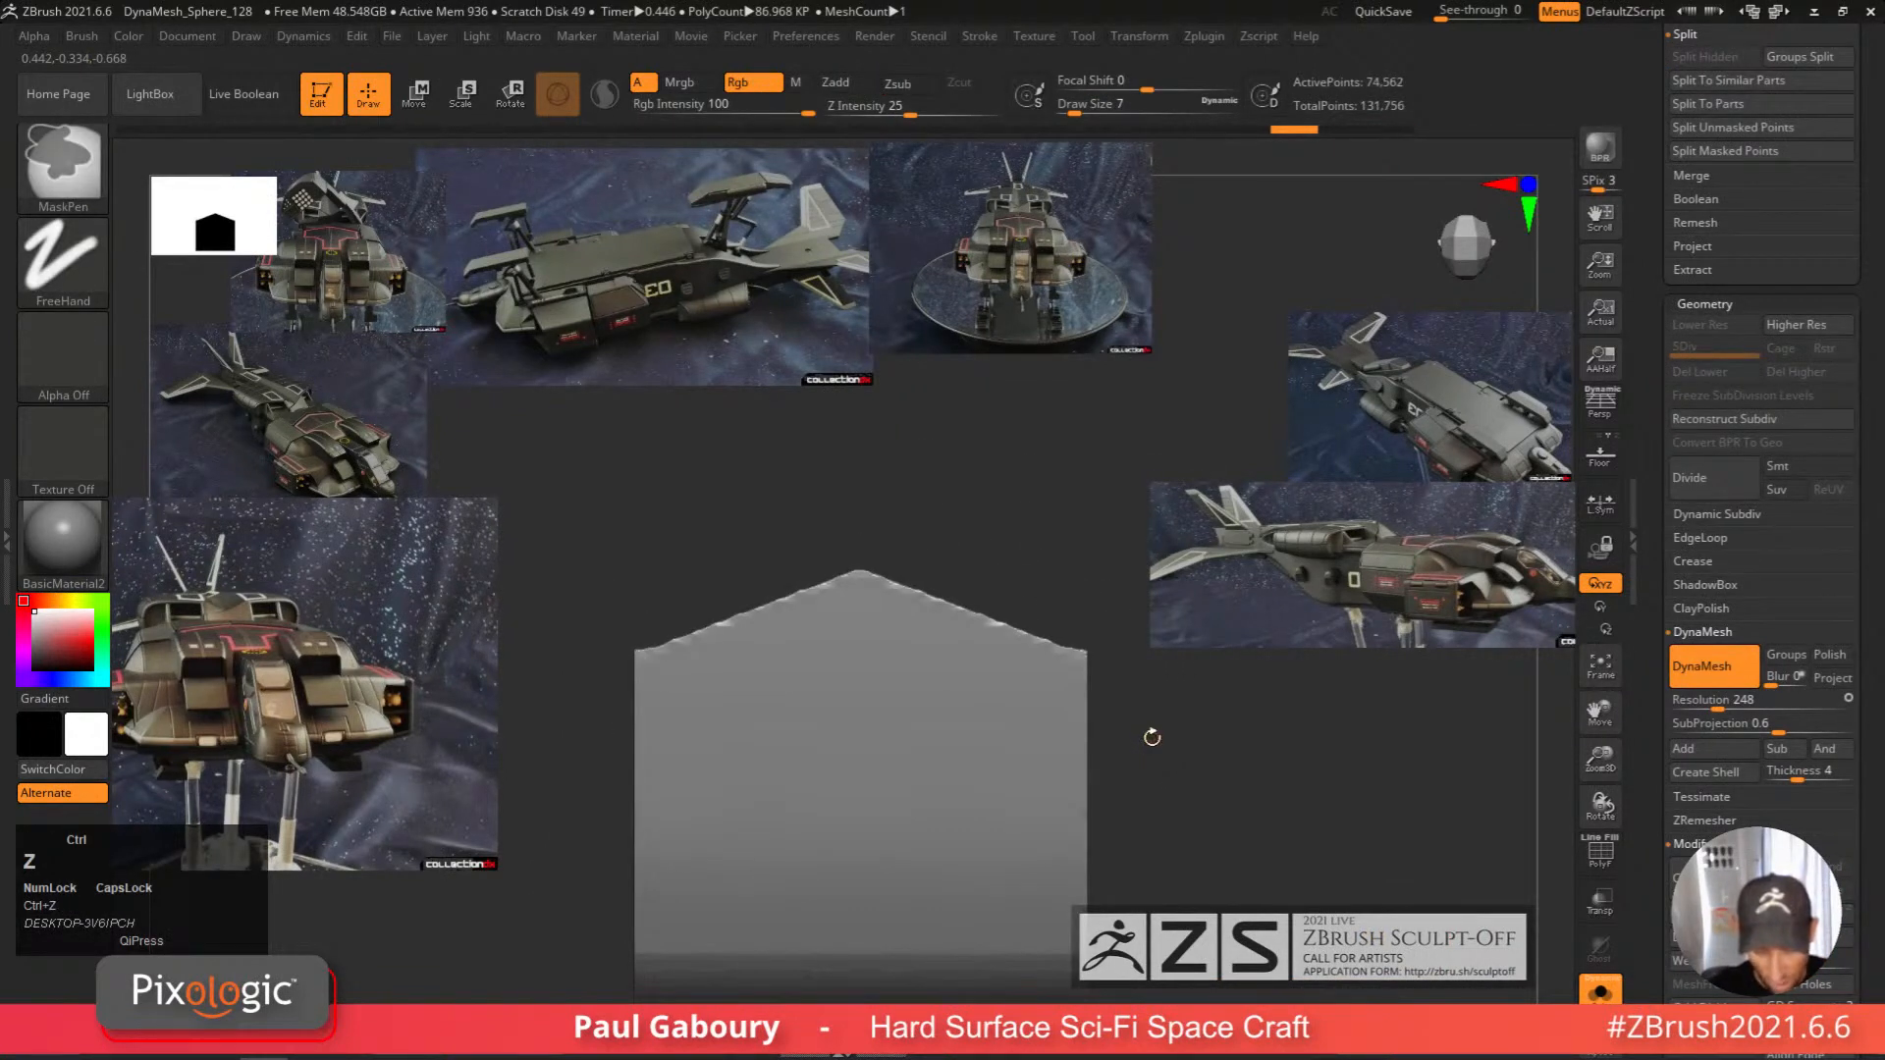
Choose the ClipCurve brush in place of TrimCurve for cutting the Concept piece.
mouse_move(1152, 738)
right_mouse_down()
mouse_move(1140, 761)
mouse_move(1134, 730)
right_mouse_up()
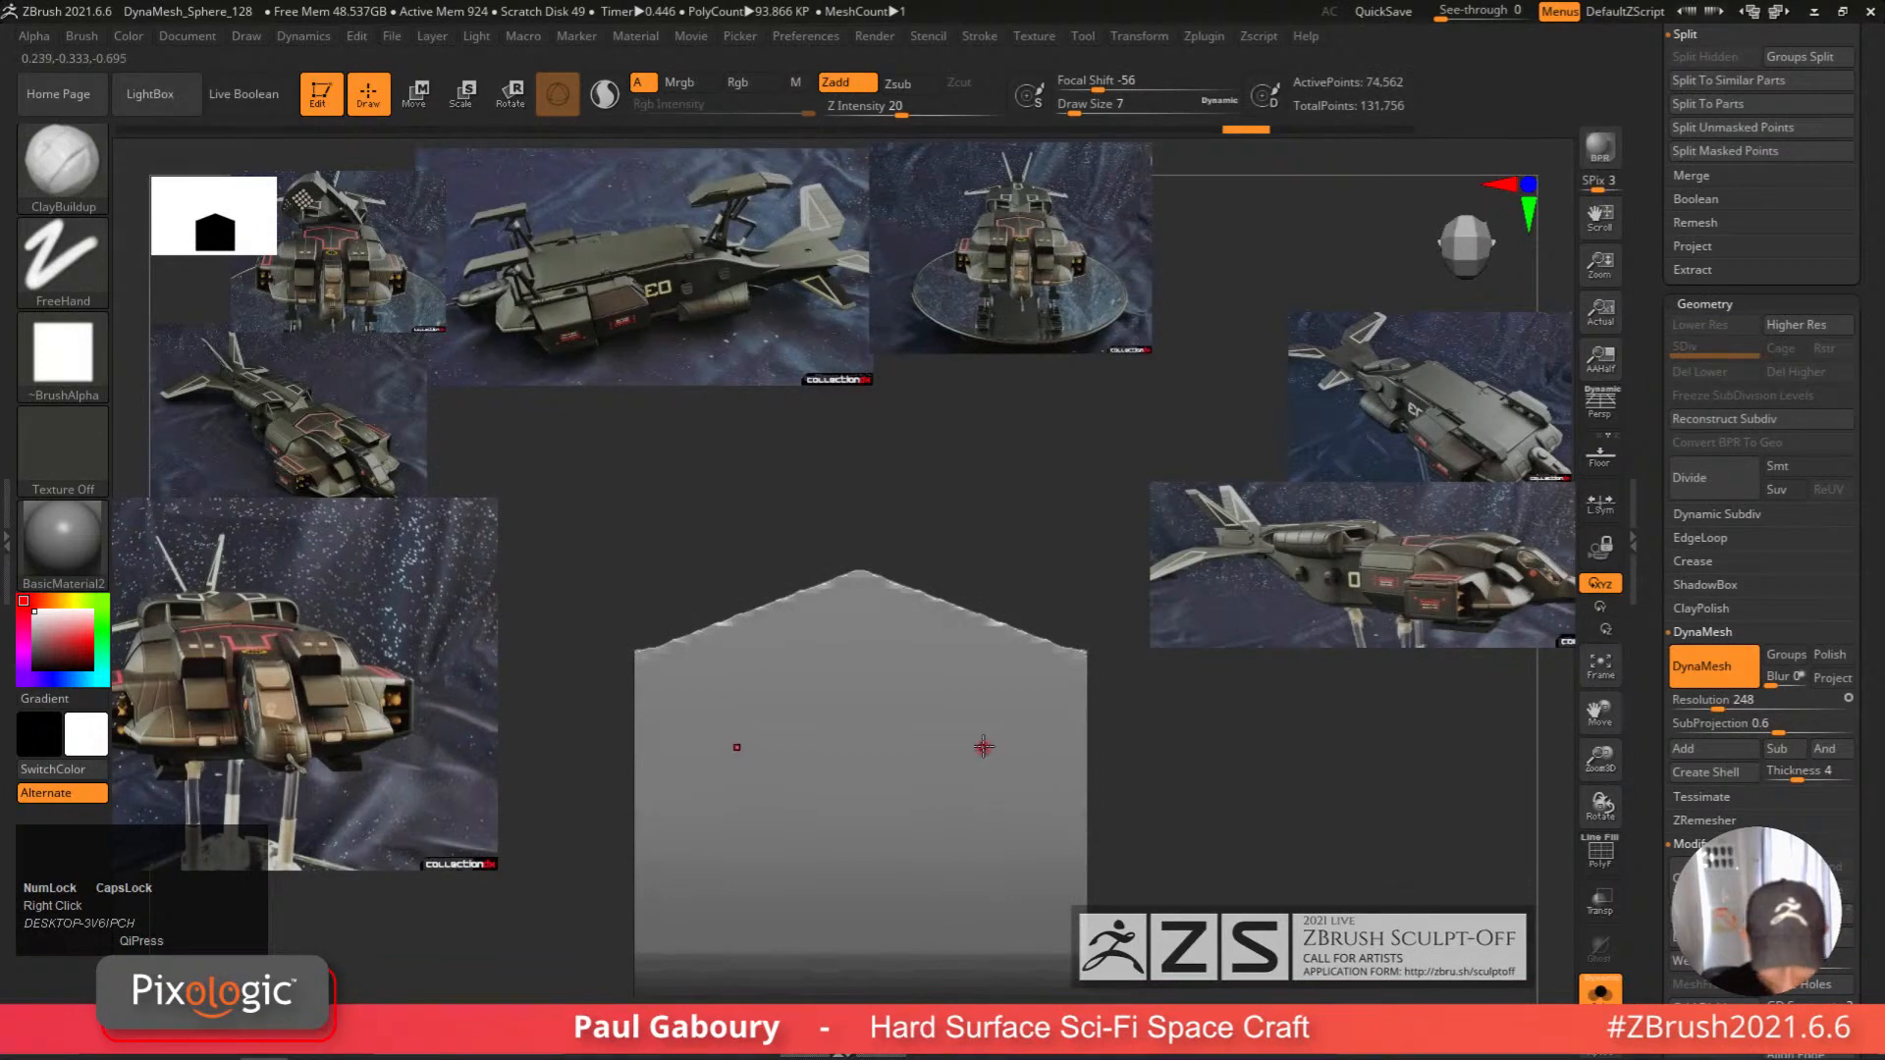
left_click(94, 191, "ctrl+shift")
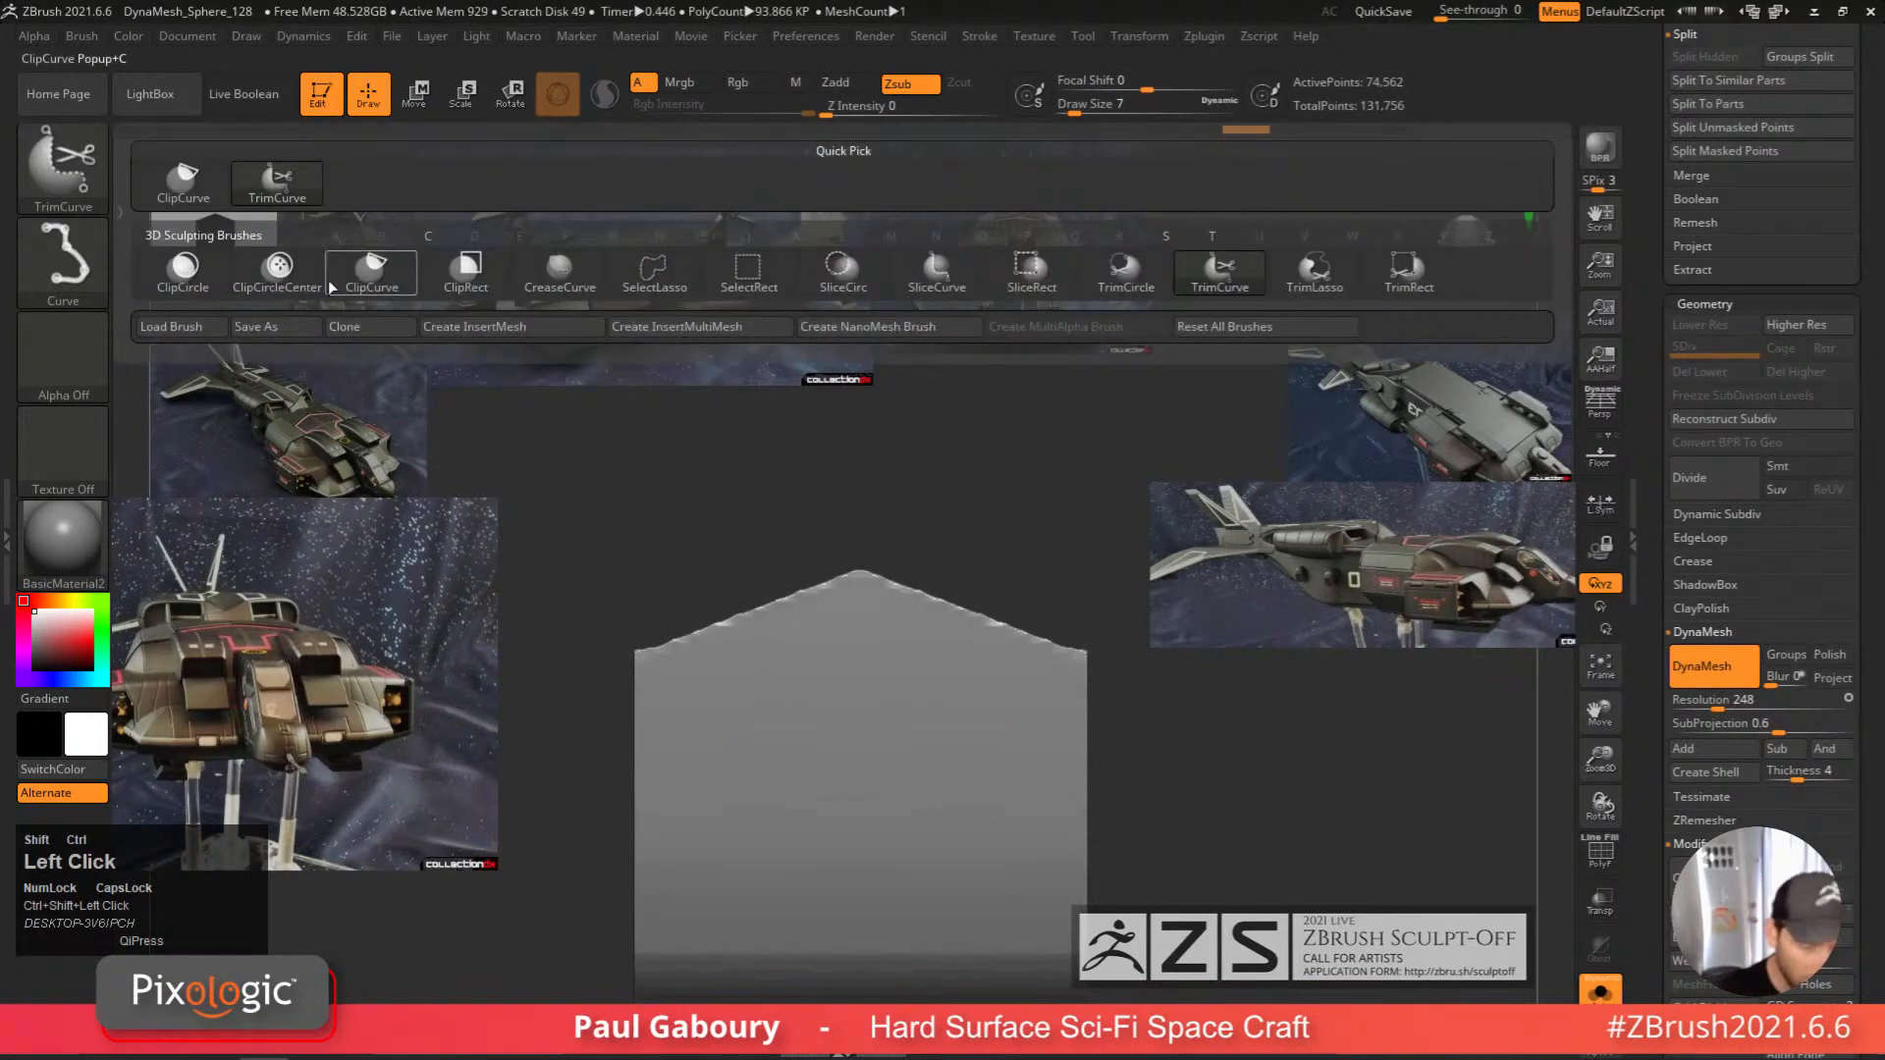
left_click(372, 285, "ctrl+shift")
Try flattening the jagged sloped edge with a diagonal ClipCurve cut and inspect the result with polyframe on.
mouse_move(725, 707)
right_mouse_down("ctrl")
mouse_move(760, 735)
mouse_move(665, 770)
right_mouse_up("ctrl")
left_click_drag(534, 732, 1133, 527, "ctrl+shift")
right_click_drag(1010, 737, 923, 725, "ctrl")
right_click_drag(825, 681, 852, 746)
key("shift+f")
right_click_drag(678, 736, 733, 818)
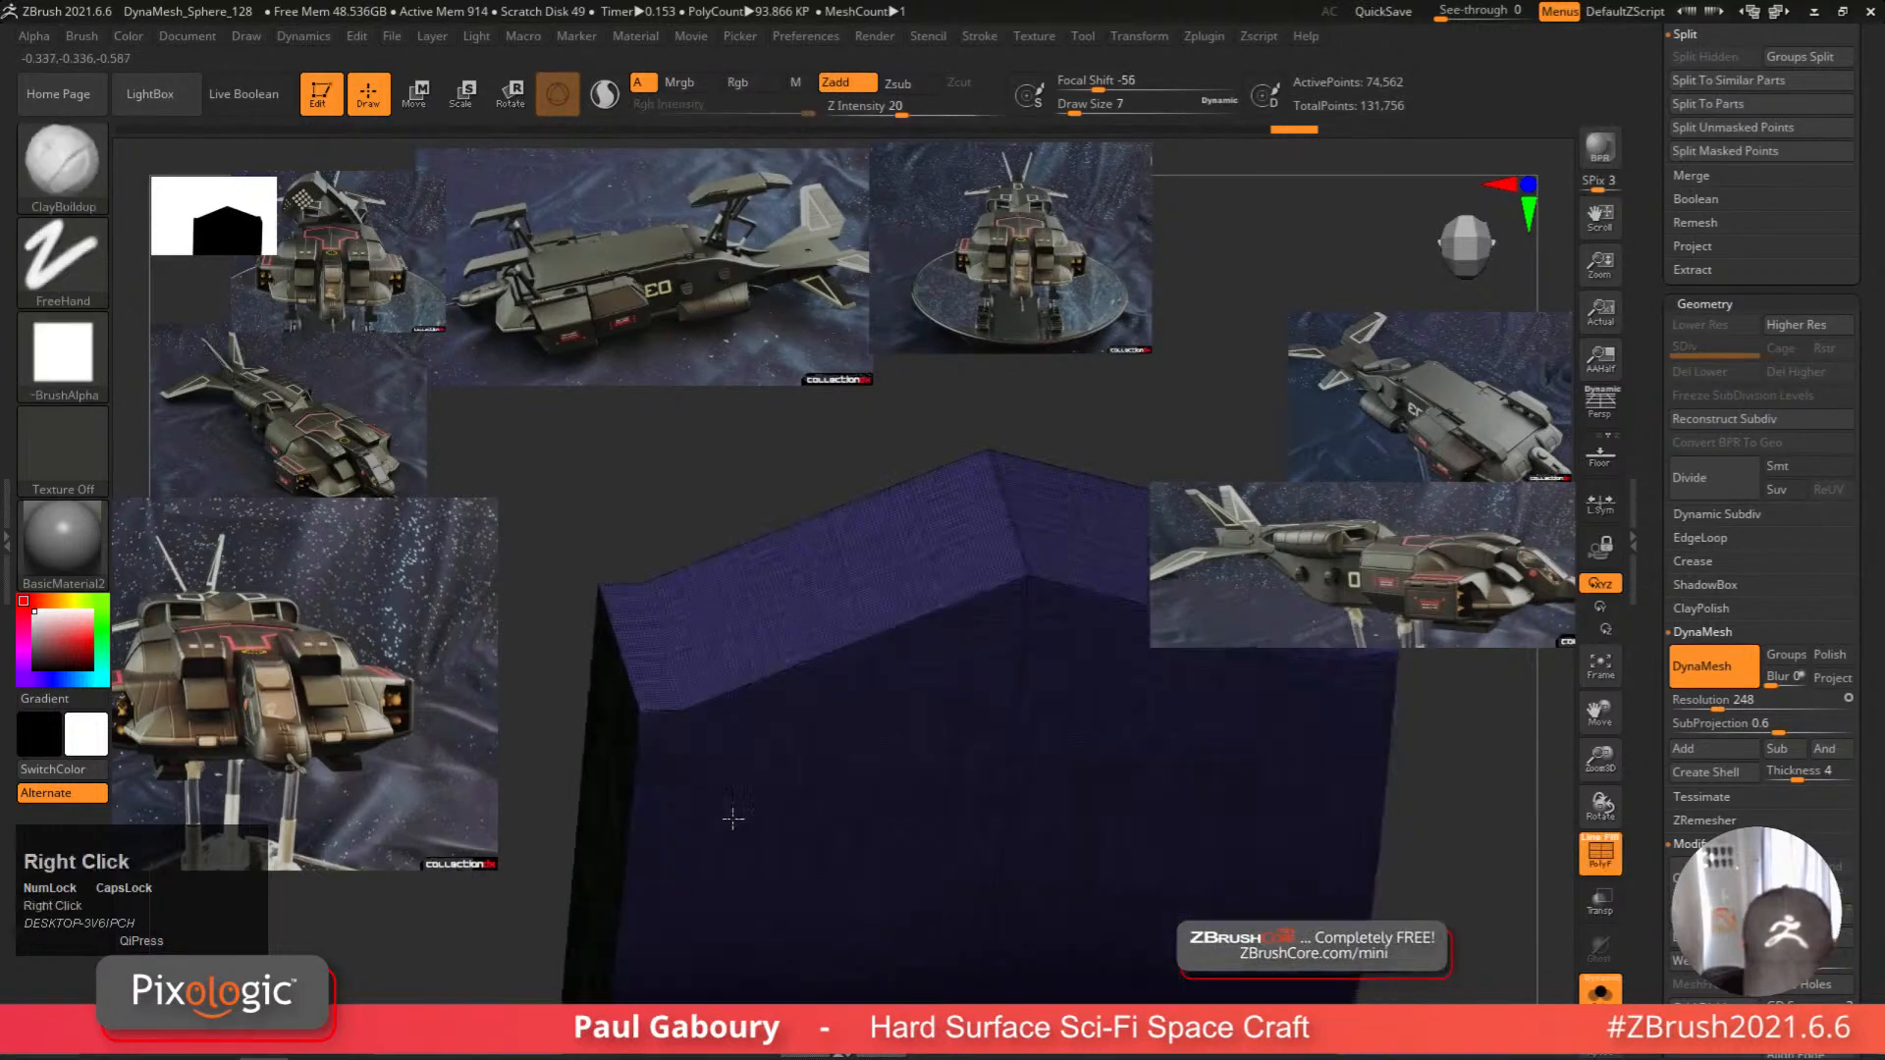
Undo the ClipCurve cut on the sloped edge.
key("ctrl+z")
key("ctrl+z")
key("ctrl+z")
key("ctrl+z")
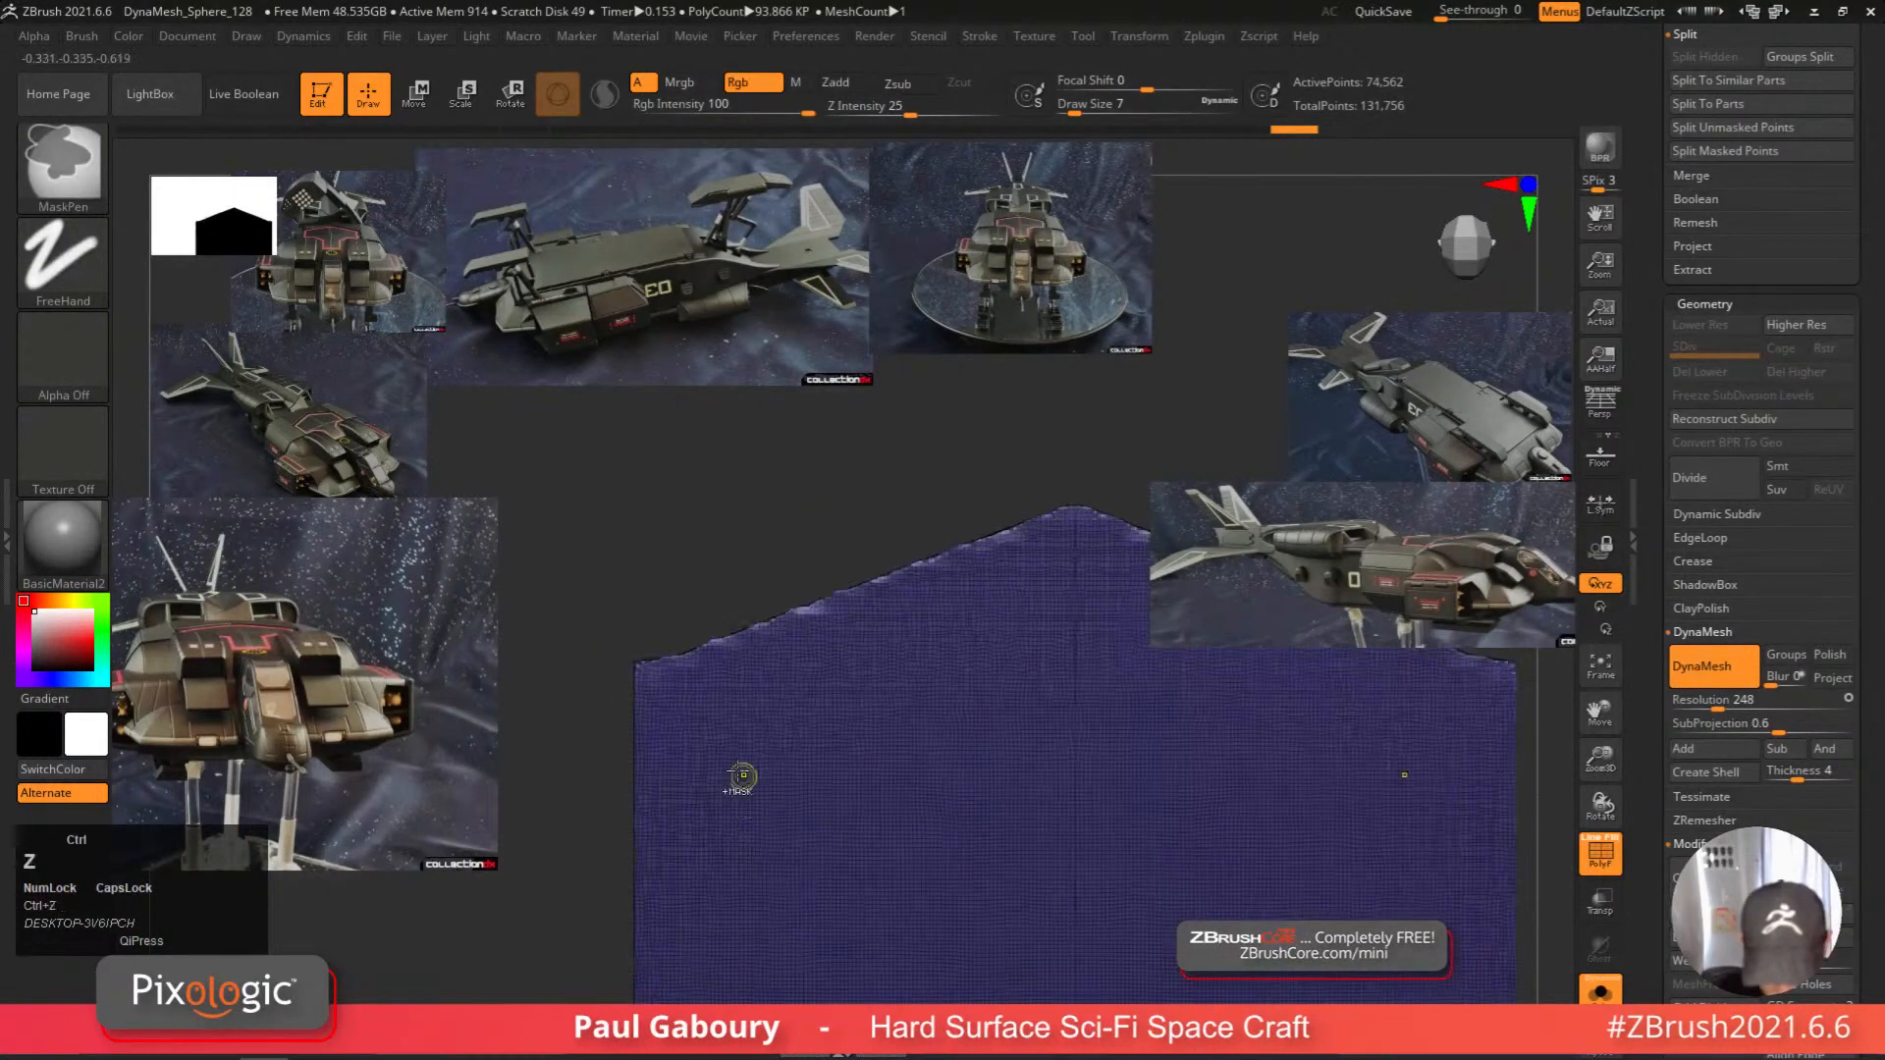
Try a second diagonal ClipCurve cut up to the point, check its polygroups by hiding faces, and undo it.
right_click_drag(632, 667, 635, 674, "ctrl")
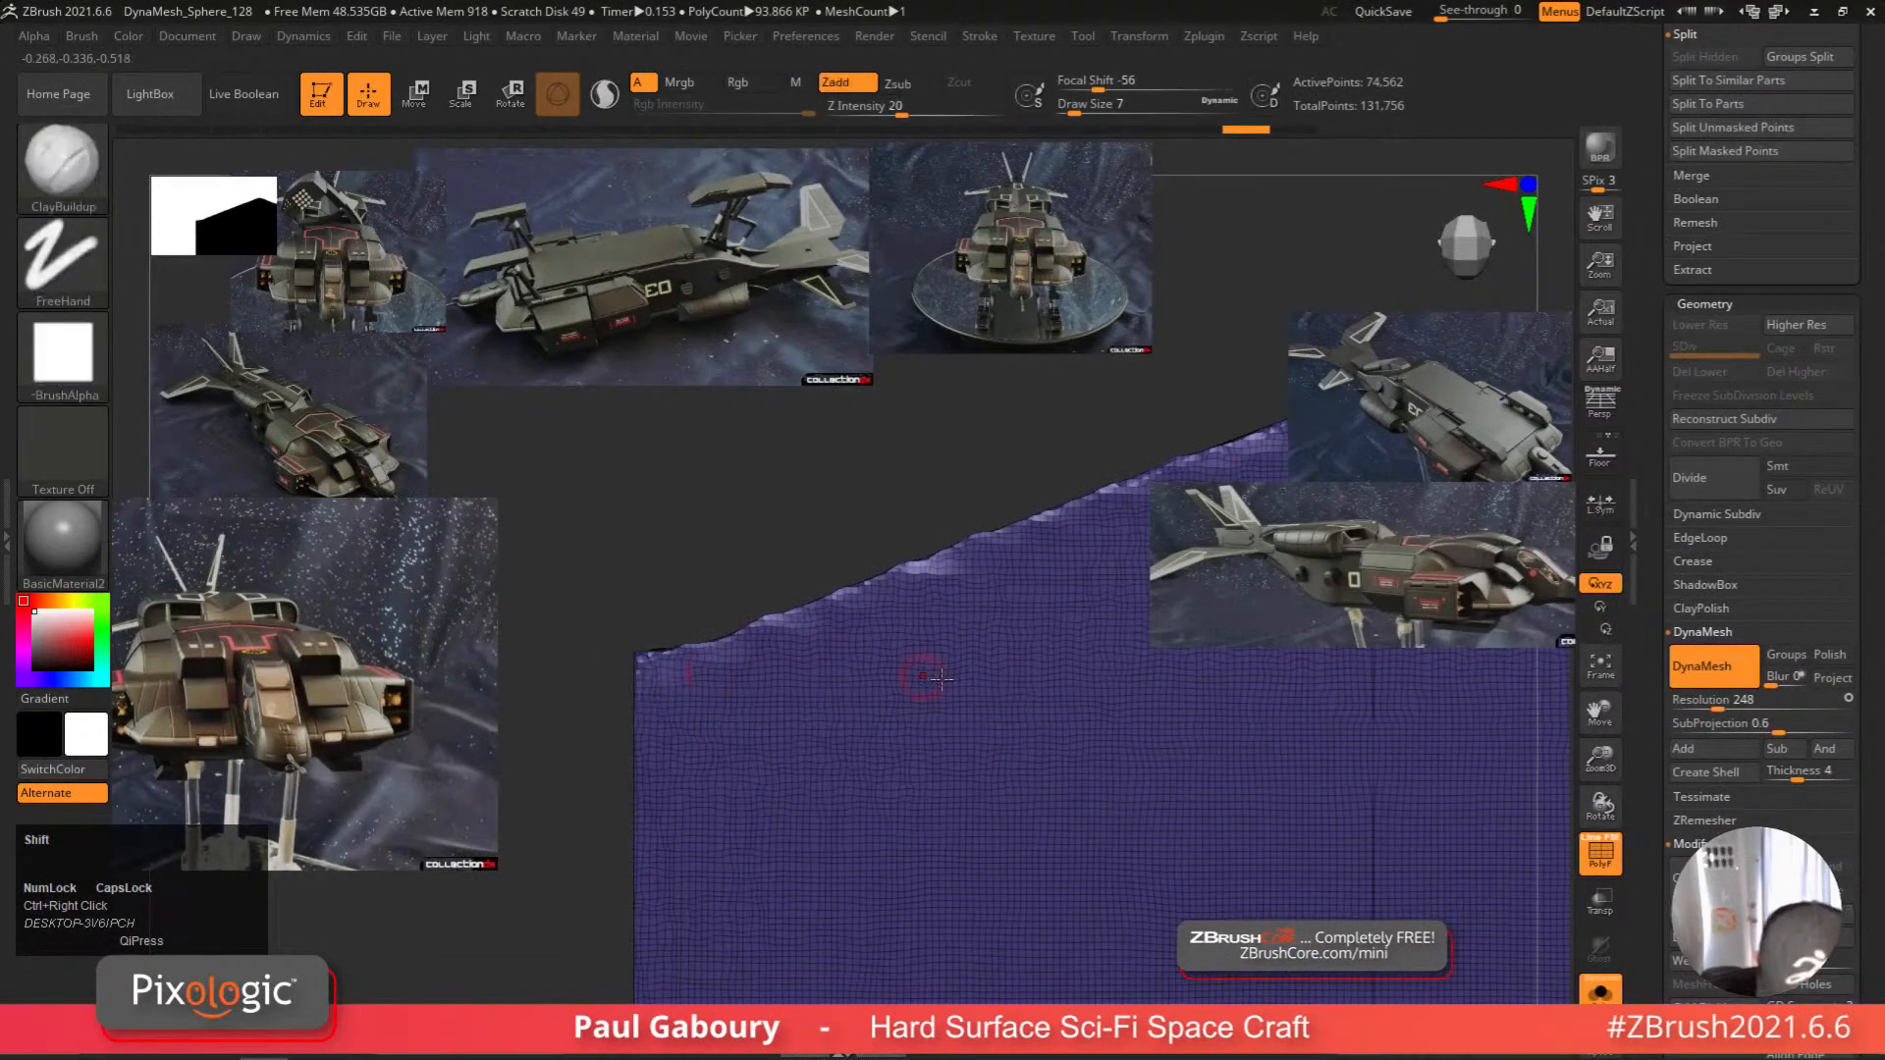
right_click_drag(941, 679, 735, 699, "ctrl")
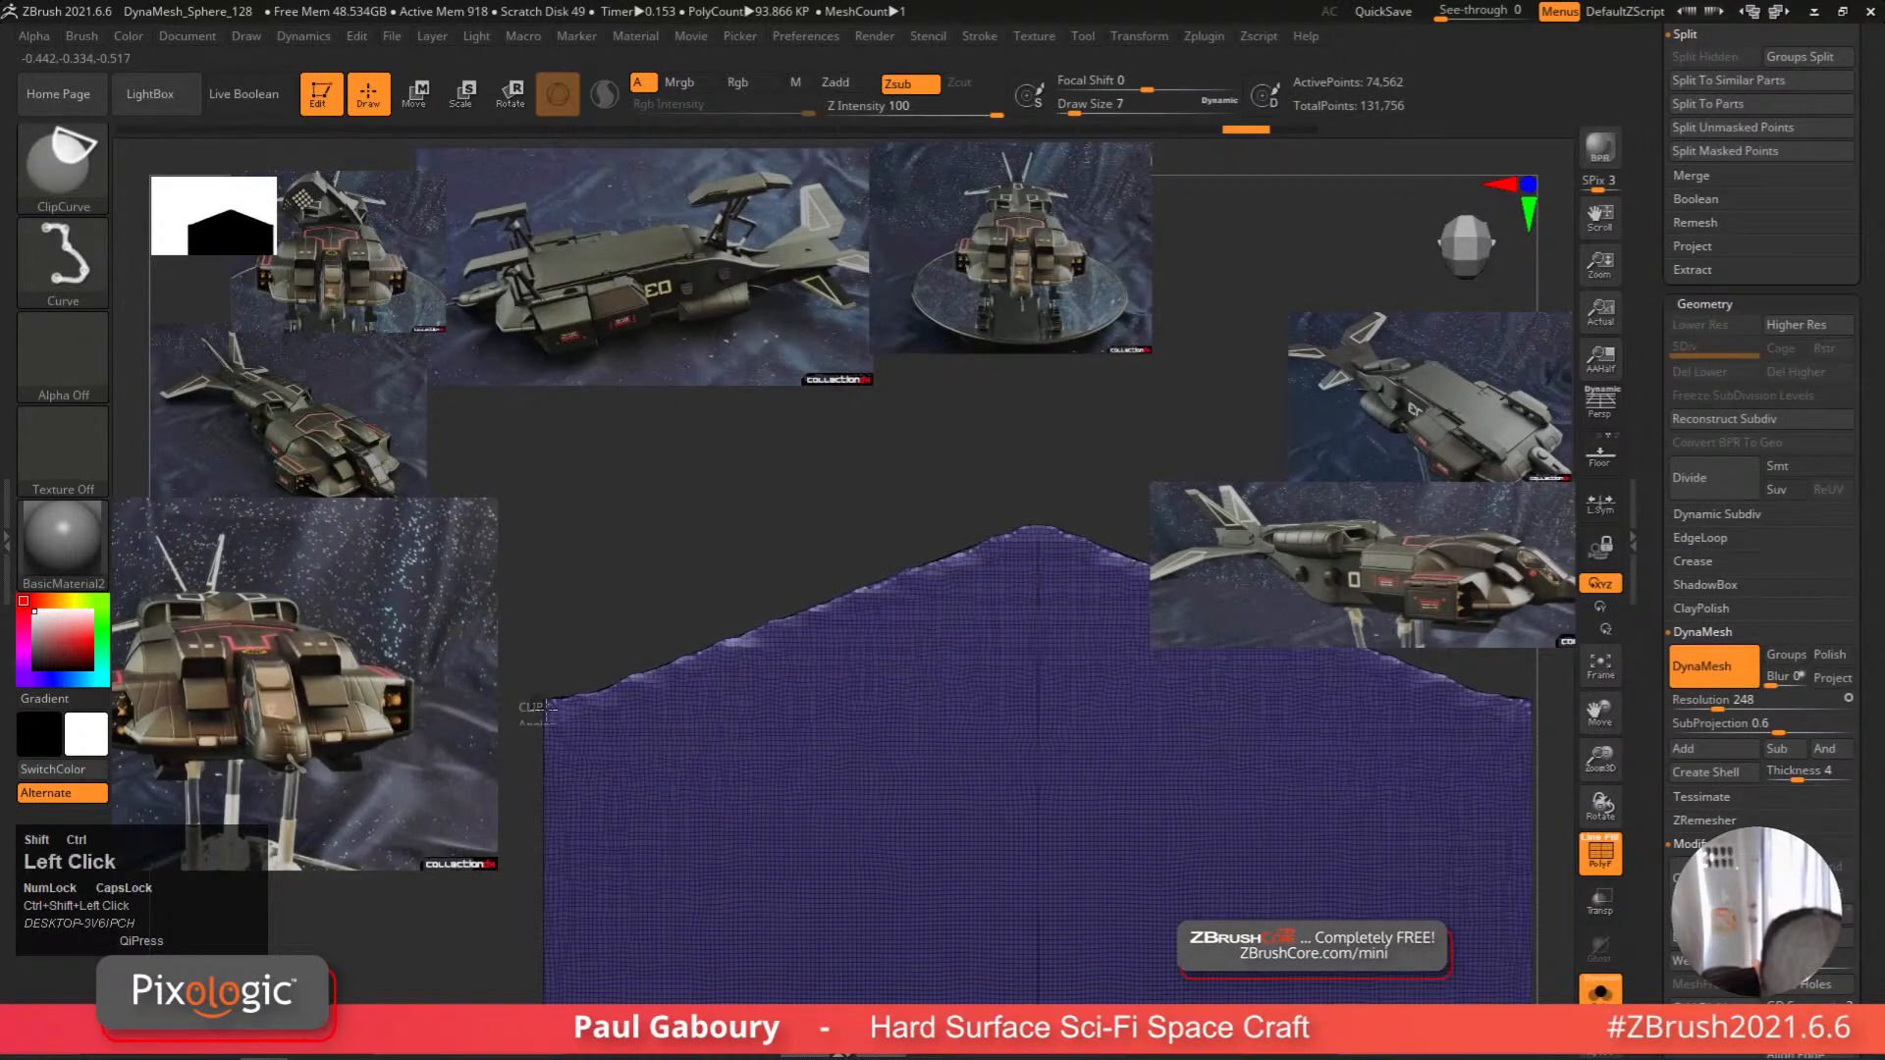
left_click_drag(547, 707, 1087, 506, "ctrl+shift")
right_click_drag(775, 778, 749, 778)
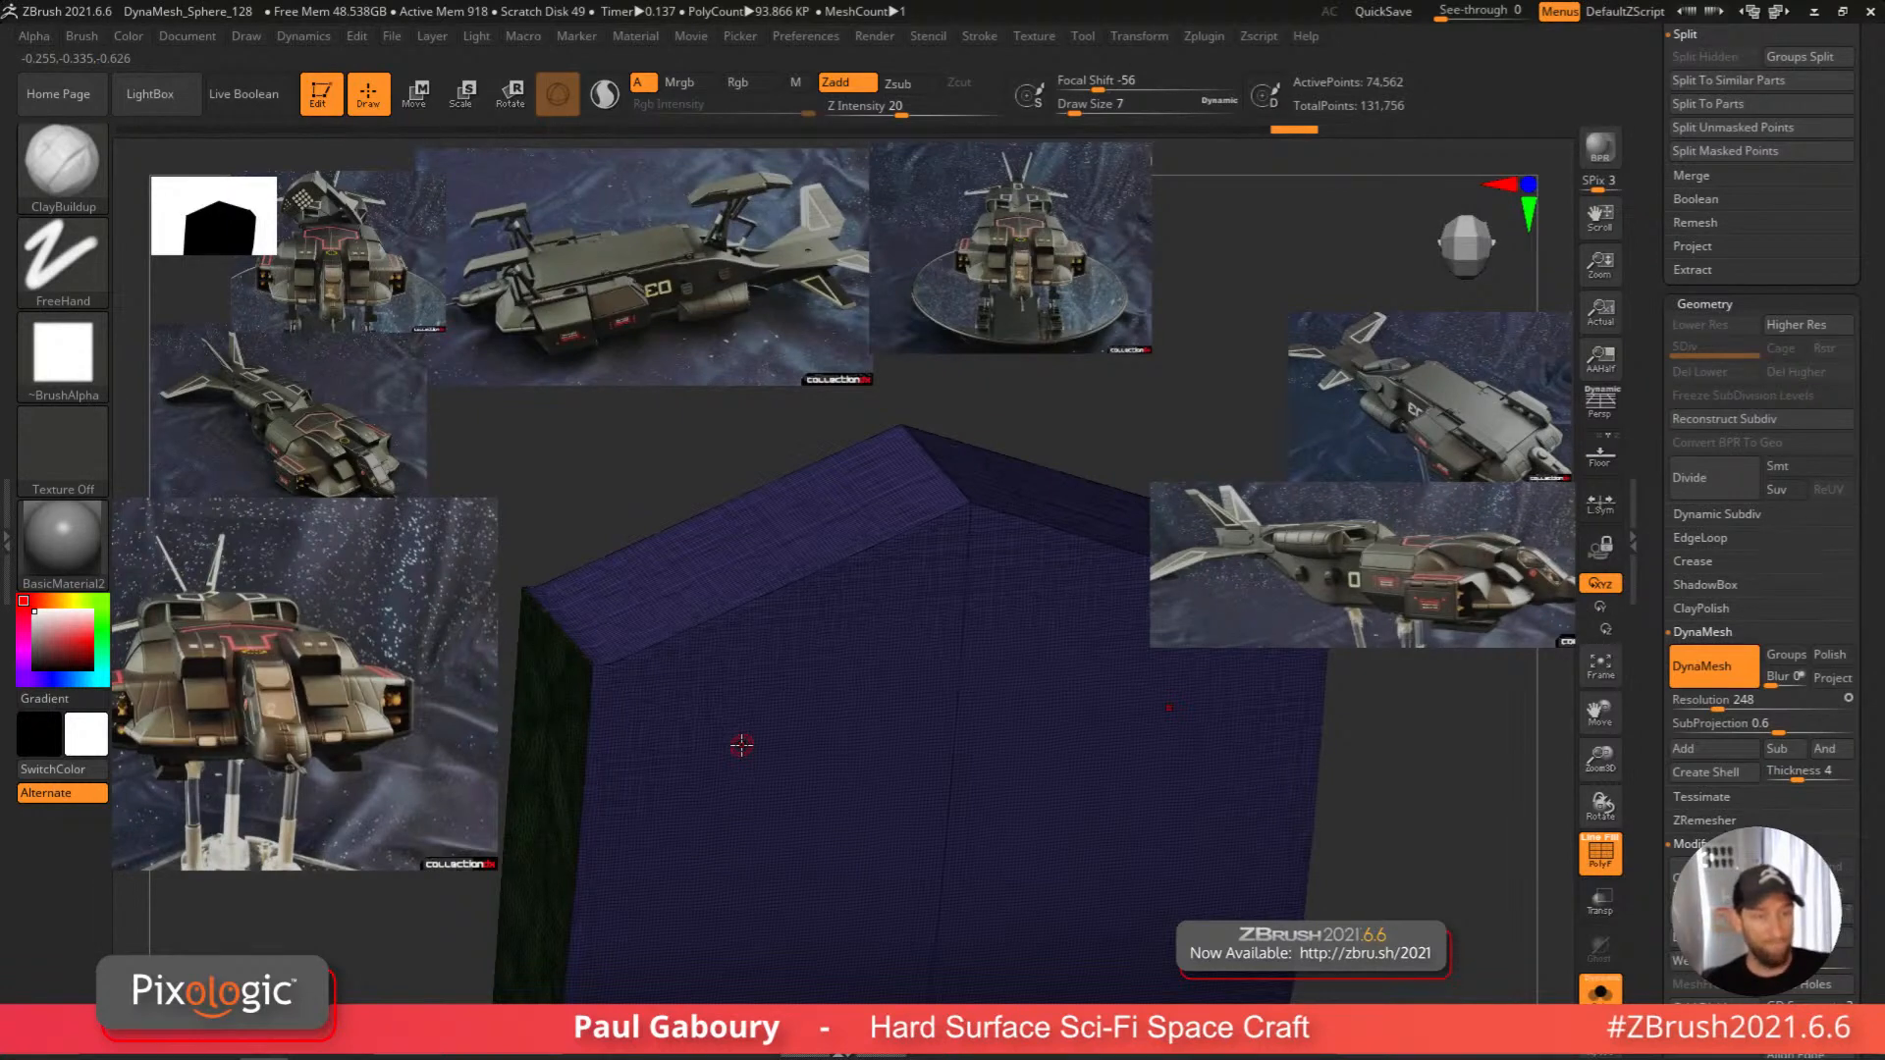
left_click(944, 776, "ctrl+shift")
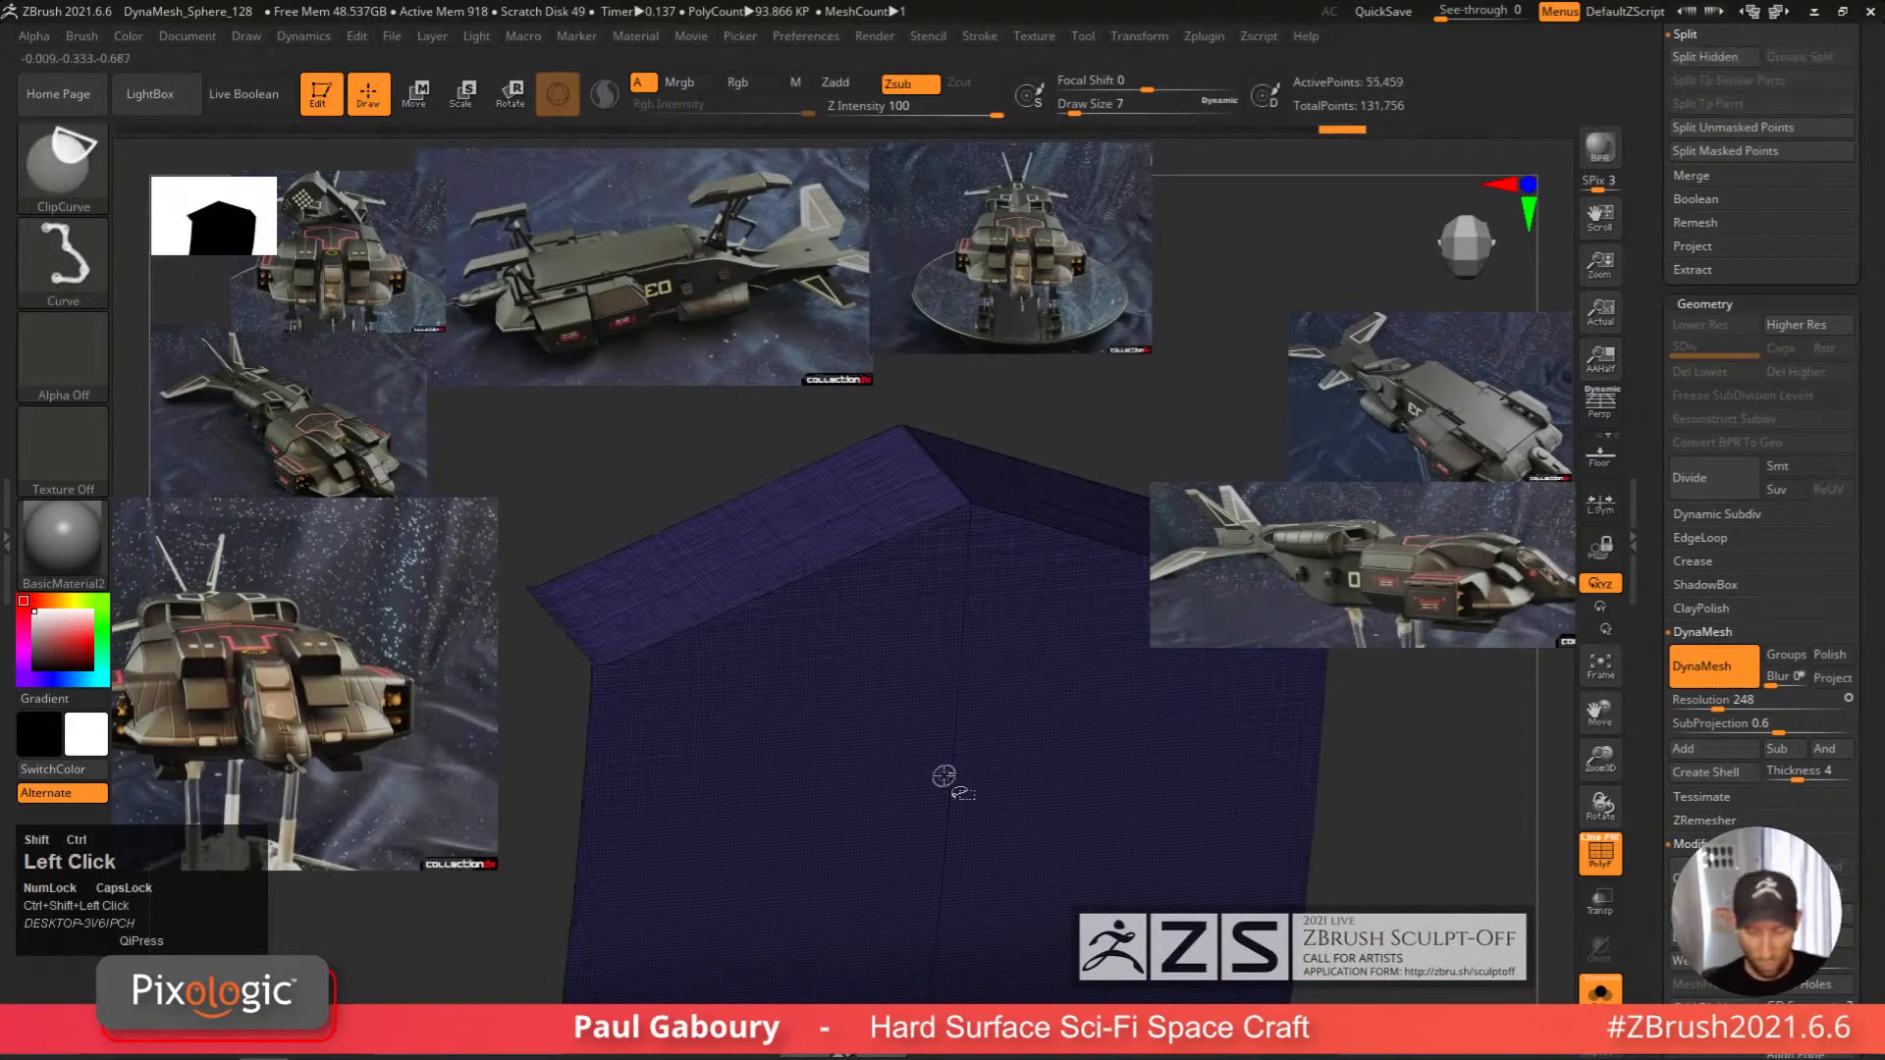
key("ctrl+z")
key("ctrl+z")
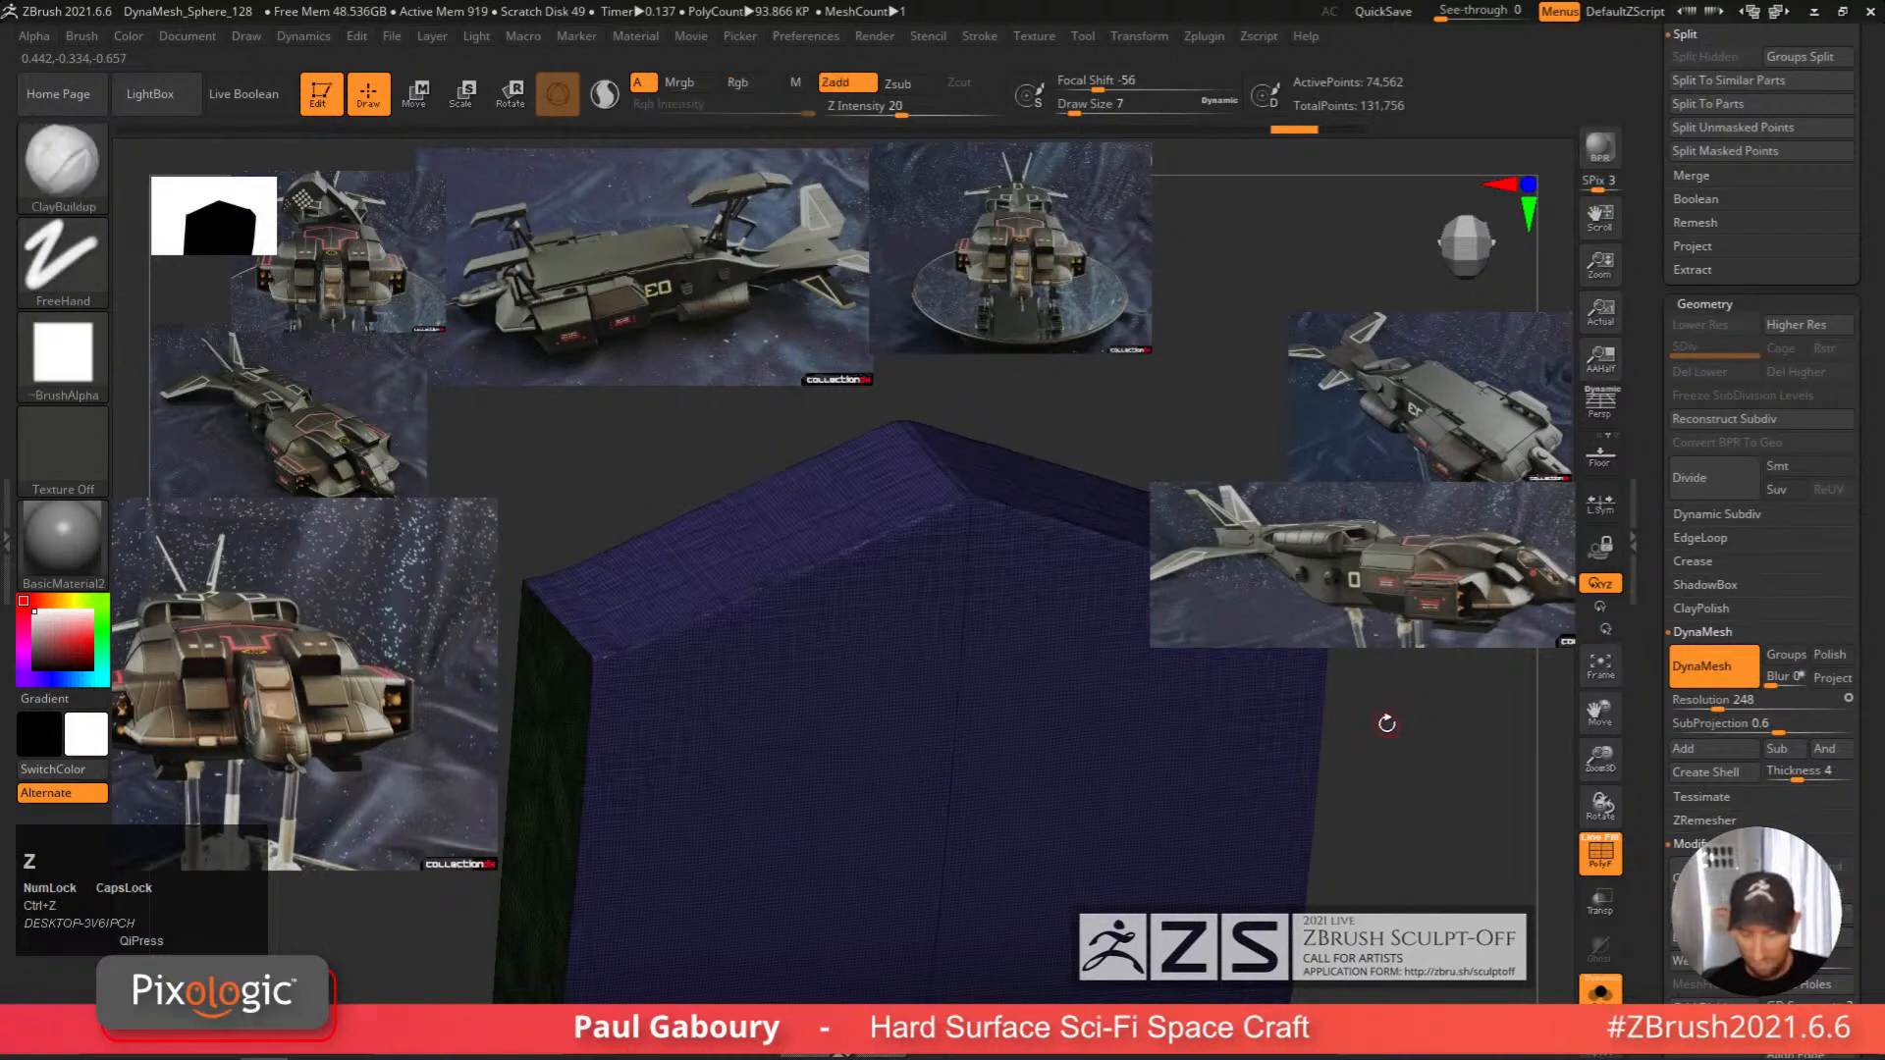
Clip the jagged sloped edge straight with a diagonal ClipCurve that gives the clipped face its own polygroup.
right_click_drag(1161, 759, 959, 691, "ctrl")
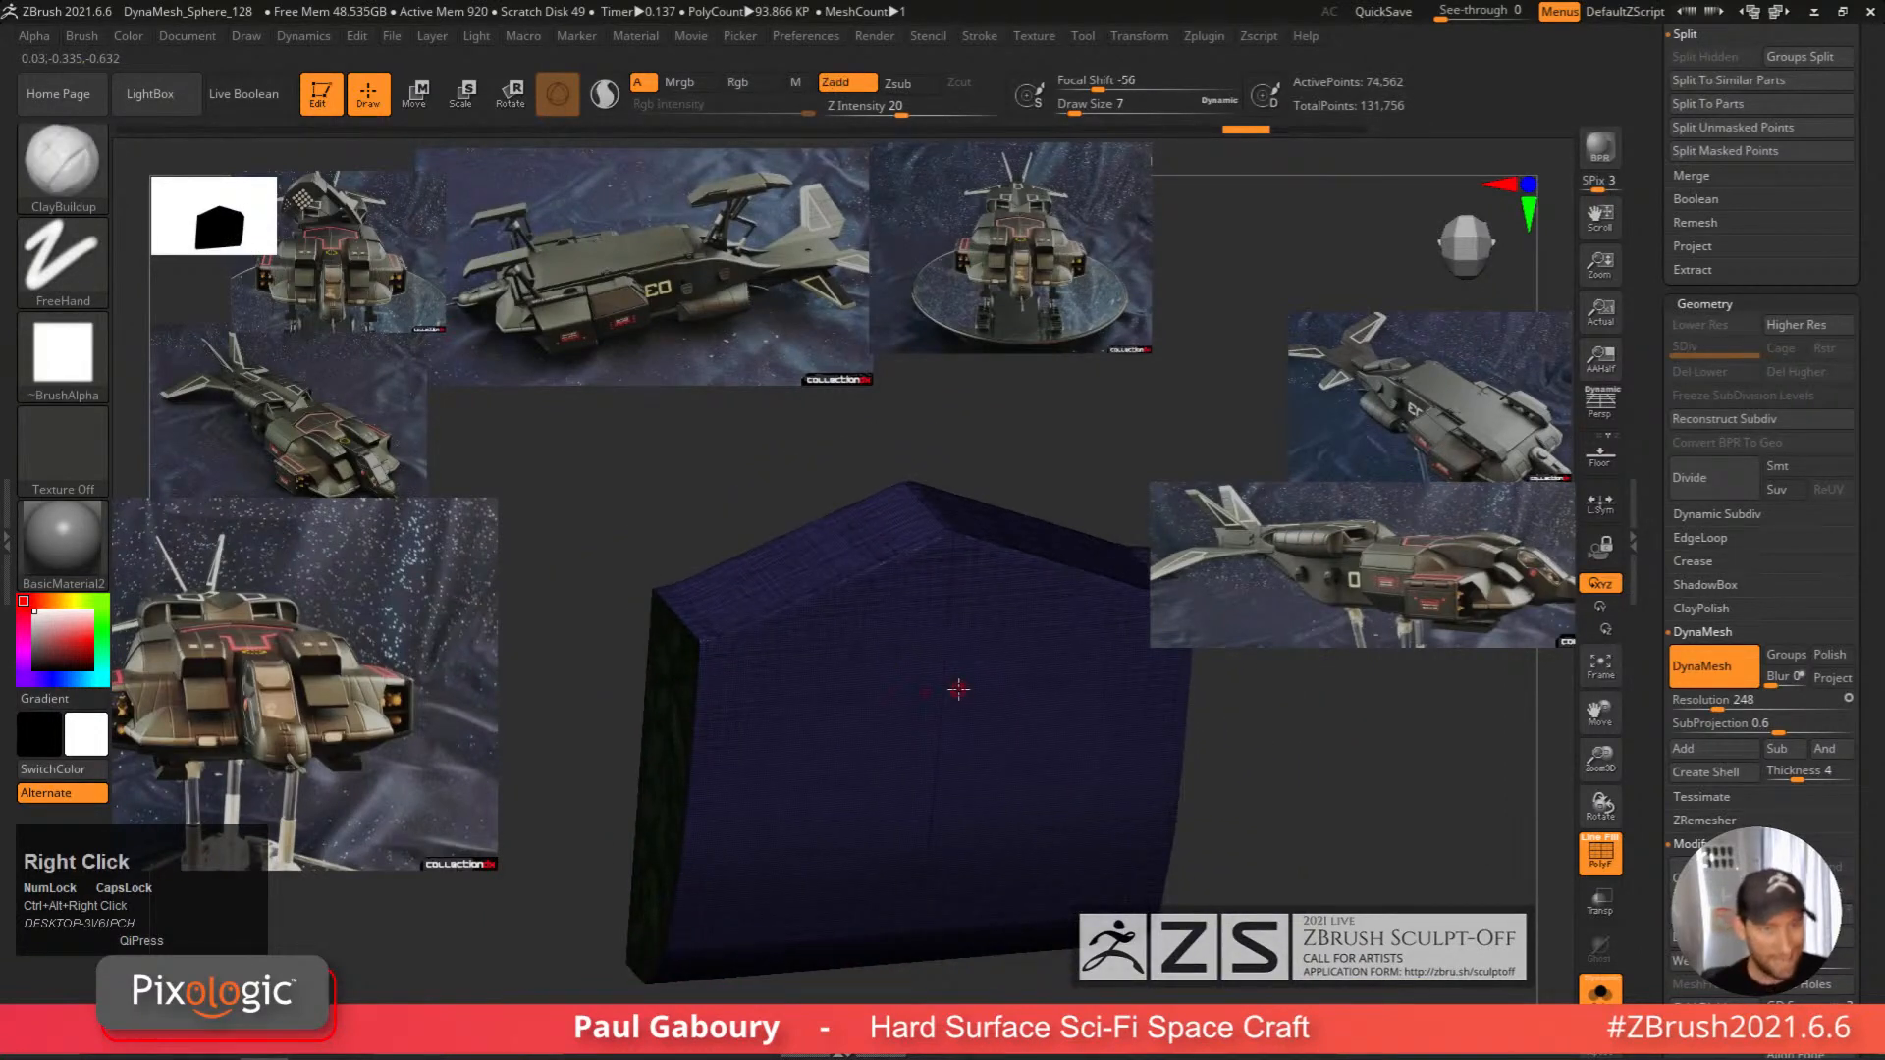
key("ctrl+space")
left_click(992, 430)
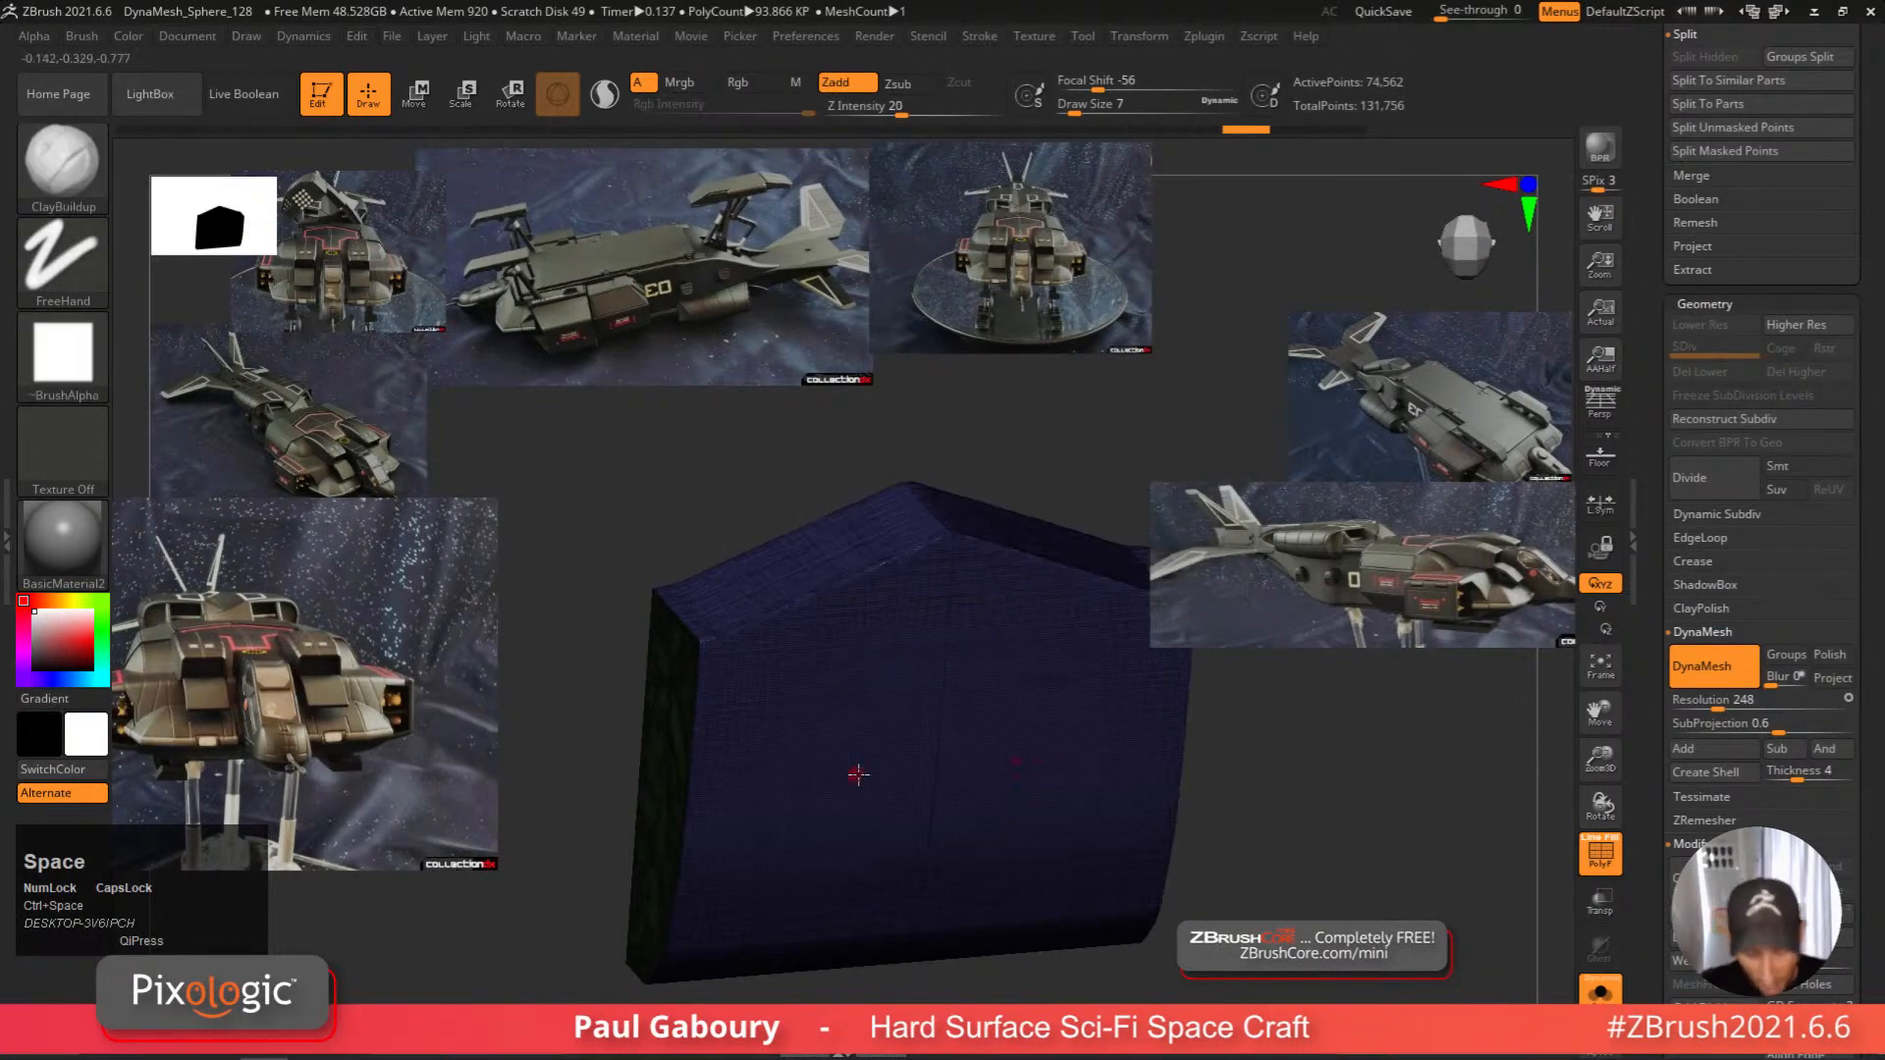
right_click_drag(857, 773, 833, 734, "shift")
right_click_drag(717, 614, 581, 736, "ctrl")
left_click(500, 742, "ctrl+shift")
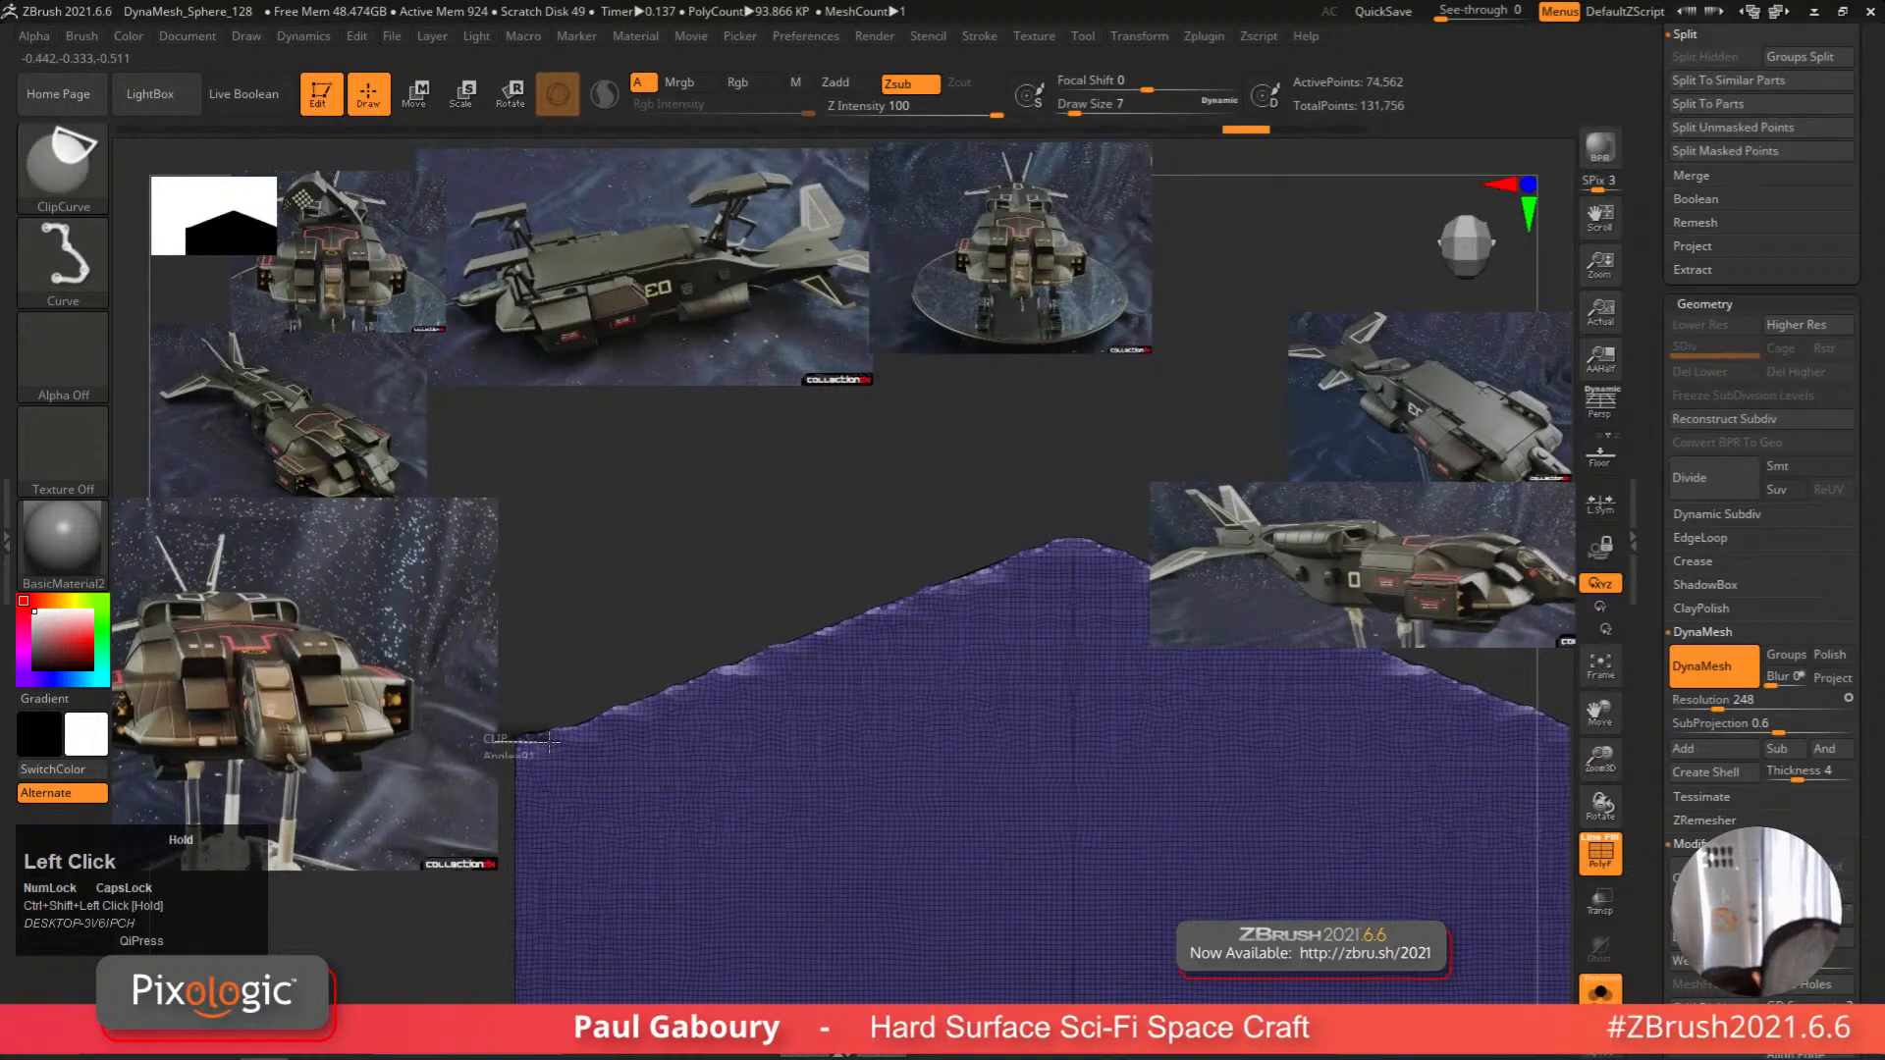
left_click_drag(550, 742, 1100, 531, "ctrl+shift")
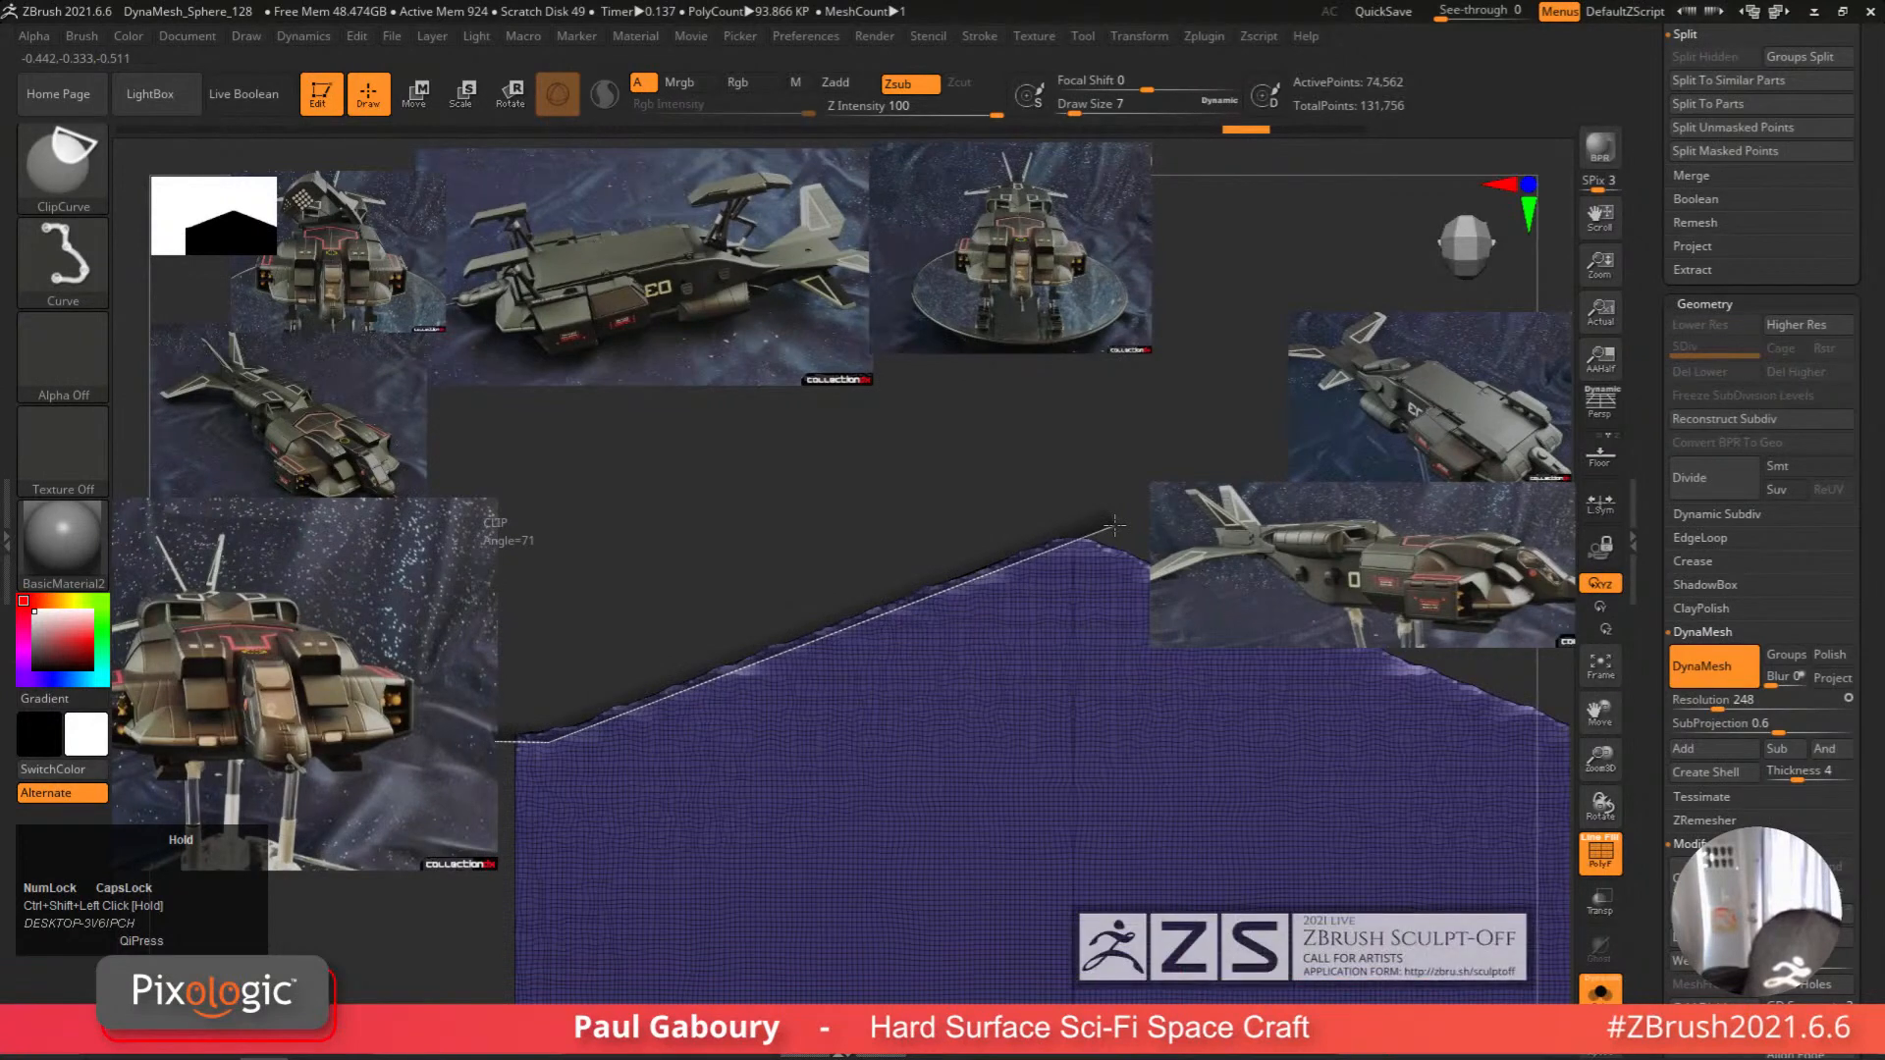
mouse_move(930, 749)
right_mouse_down("ctrl")
mouse_move(963, 720)
mouse_move(797, 854)
mouse_move(758, 825)
mouse_move(728, 737)
right_mouse_up("ctrl")
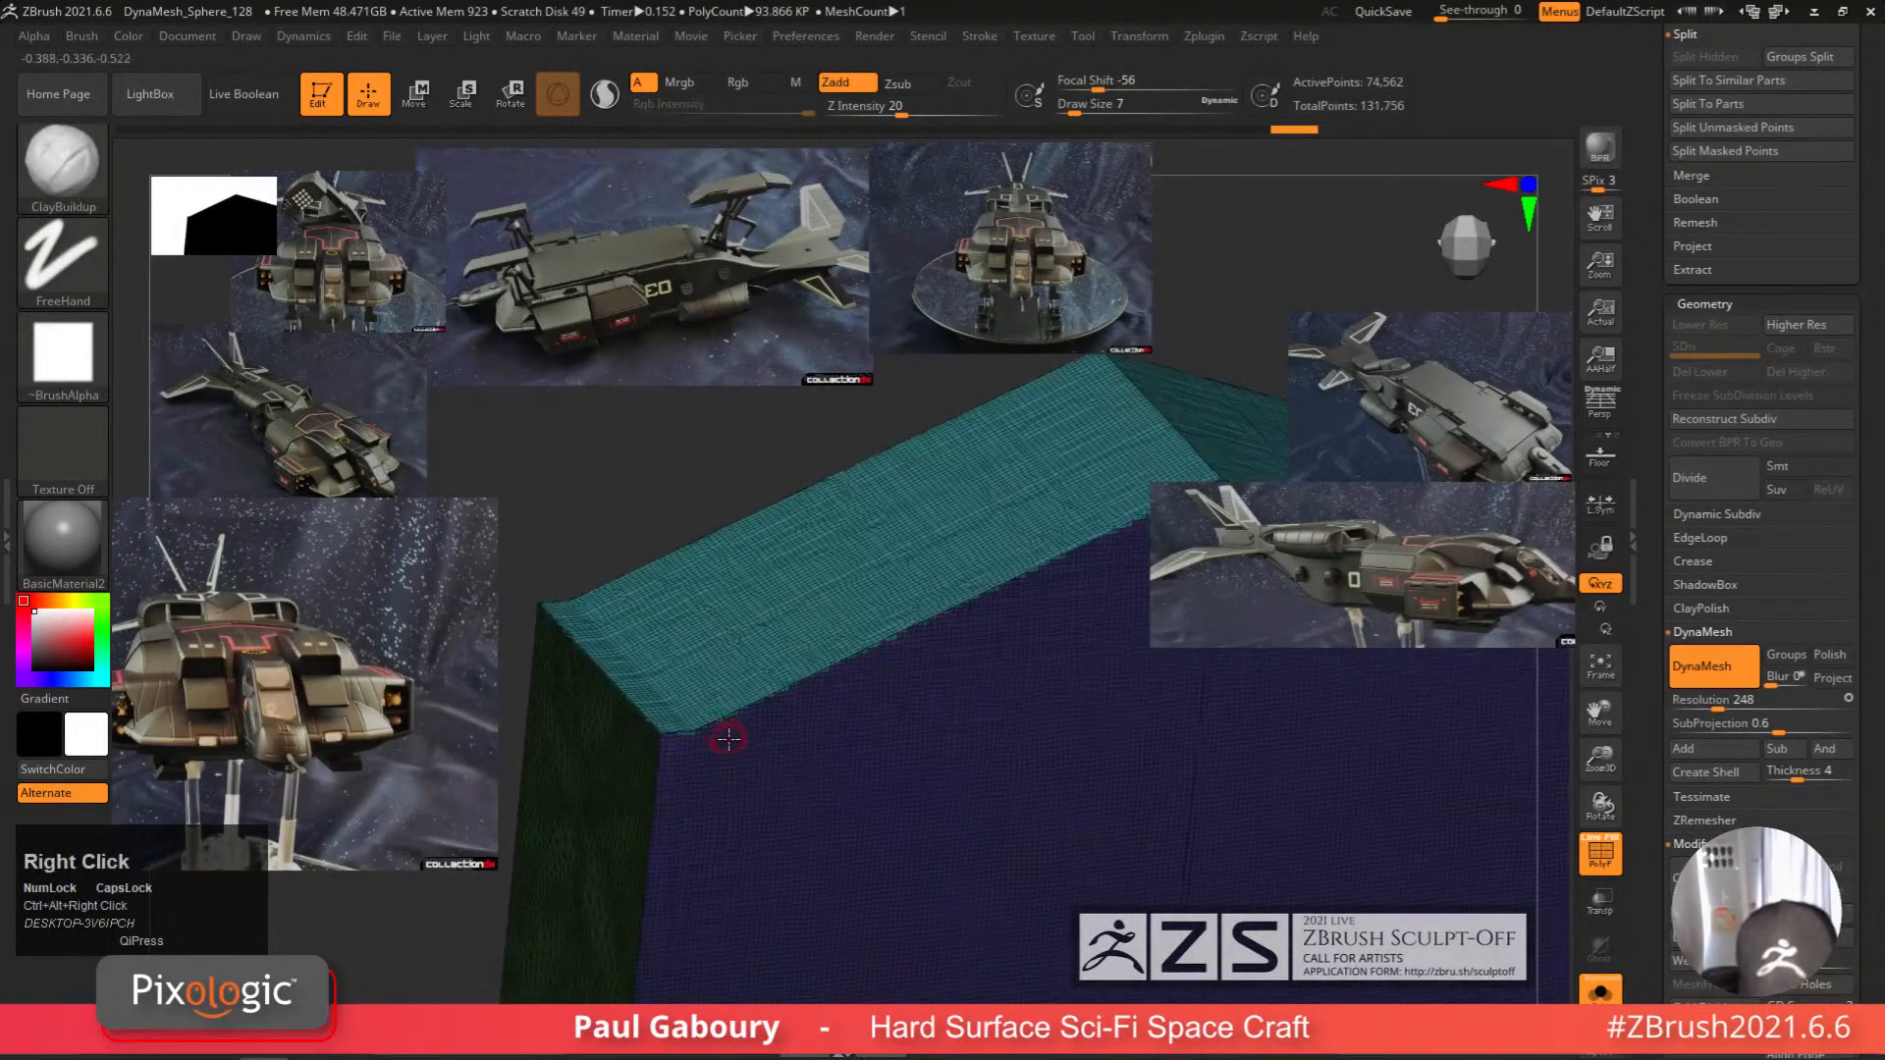
Remesh the Concept piece with DynaMesh and isolate the polygroup of the clipped sloped face.
left_click_drag(648, 472, 694, 515, "ctrl")
mouse_move(819, 802)
right_mouse_down()
mouse_move(741, 707)
mouse_move(770, 778)
mouse_move(714, 783)
mouse_move(723, 707)
mouse_move(757, 741)
mouse_move(724, 745)
mouse_move(735, 733)
mouse_move(723, 779)
mouse_move(736, 732)
mouse_move(806, 715)
mouse_move(794, 702)
mouse_move(740, 855)
right_mouse_up()
left_click(797, 643, "ctrl+shift")
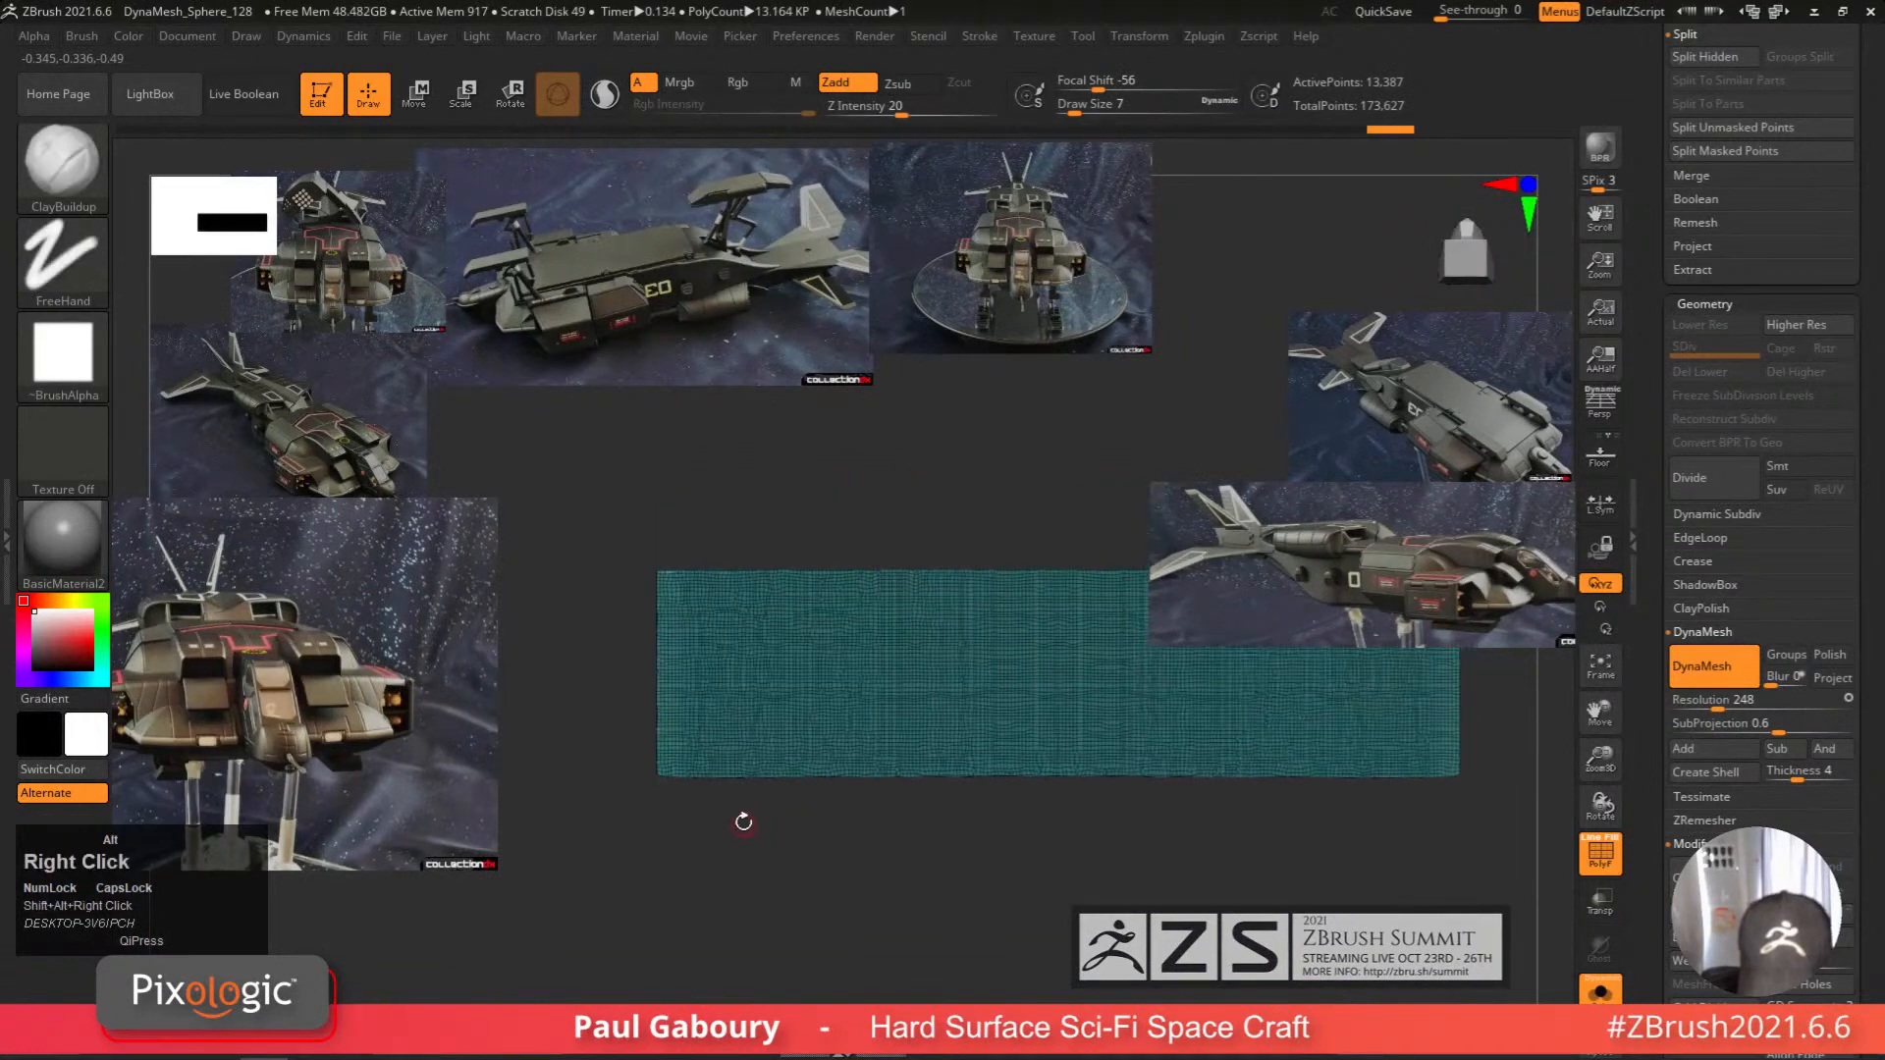
Choose the SliceCurve brush and view the isolated sloped face edge-on.
left_click(68, 174, "ctrl+shift")
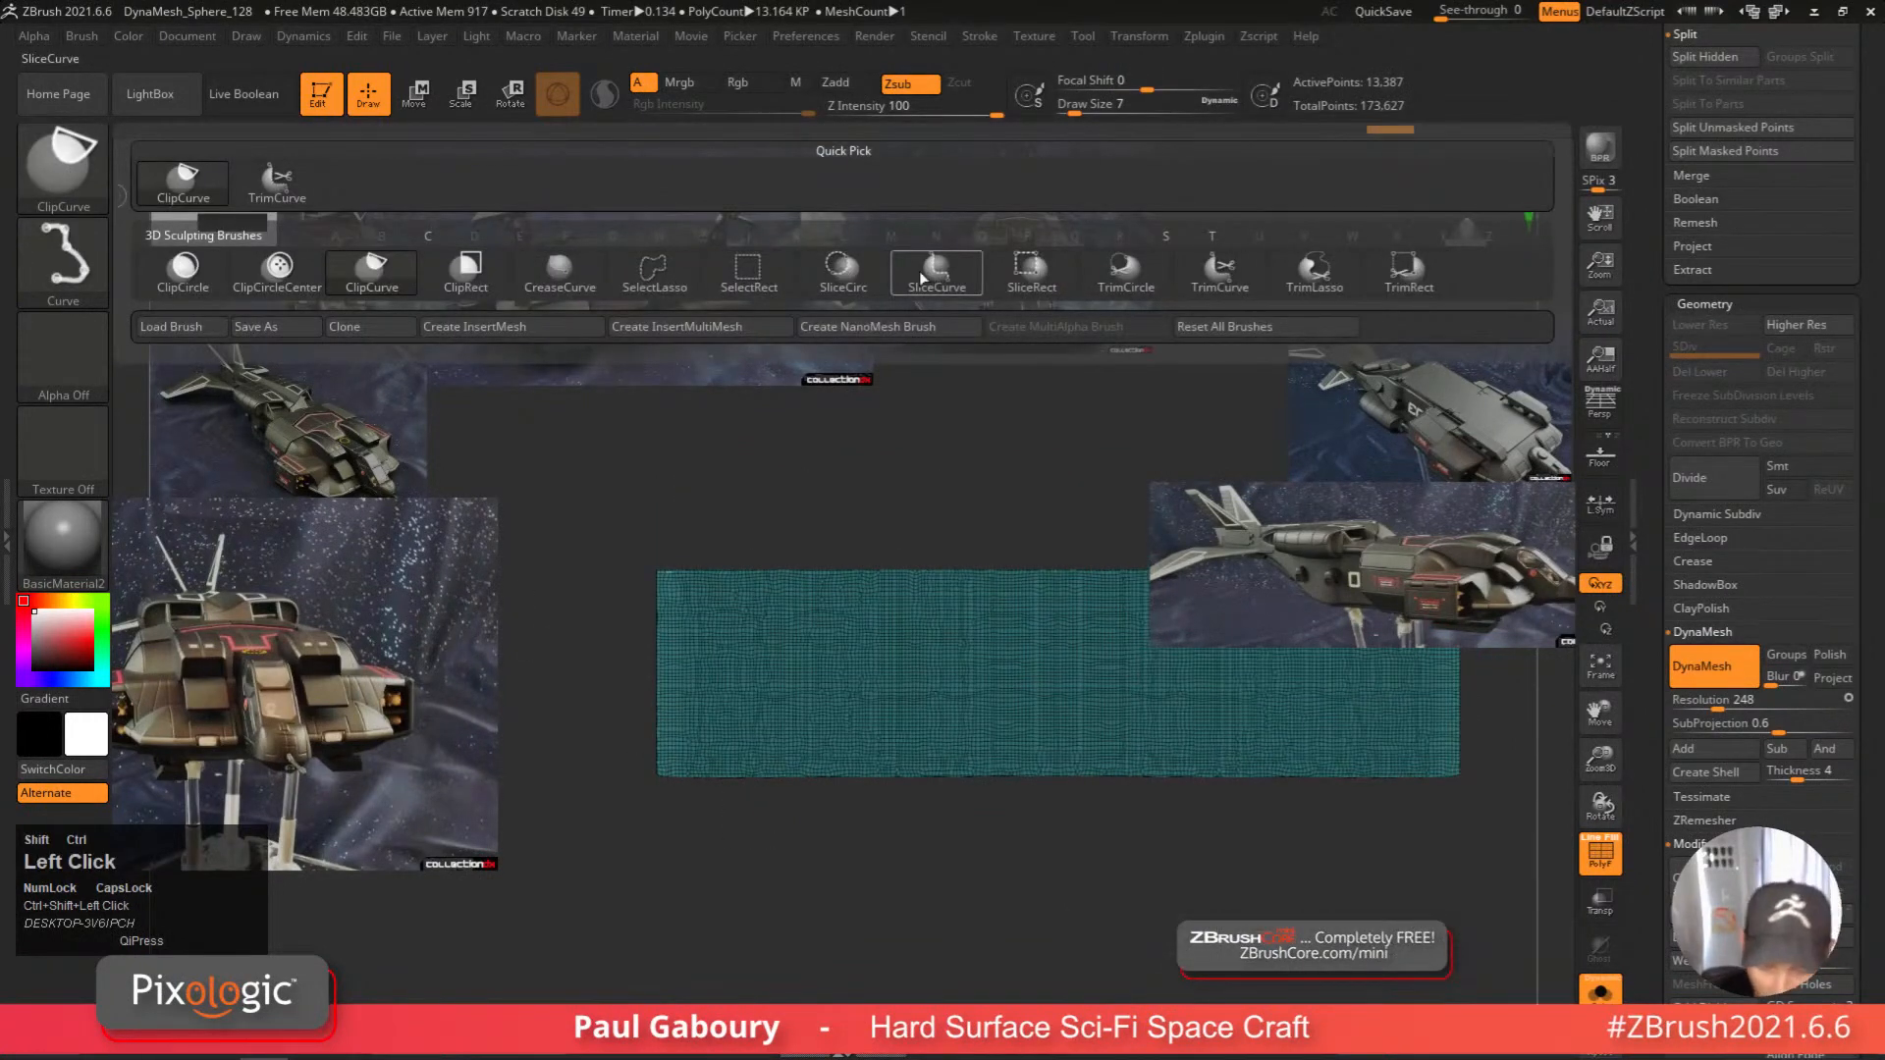
left_click(921, 283, "ctrl+shift")
mouse_move(735, 628)
right_mouse_down()
mouse_move(682, 762)
mouse_move(761, 785)
right_mouse_up()
right_click_drag(761, 786, 791, 751, "alt")
Slice the isolated sloped face vertically at the kink near its outer end and show the whole piece again.
left_click_drag(738, 568, 721, 840, "ctrl+shift")
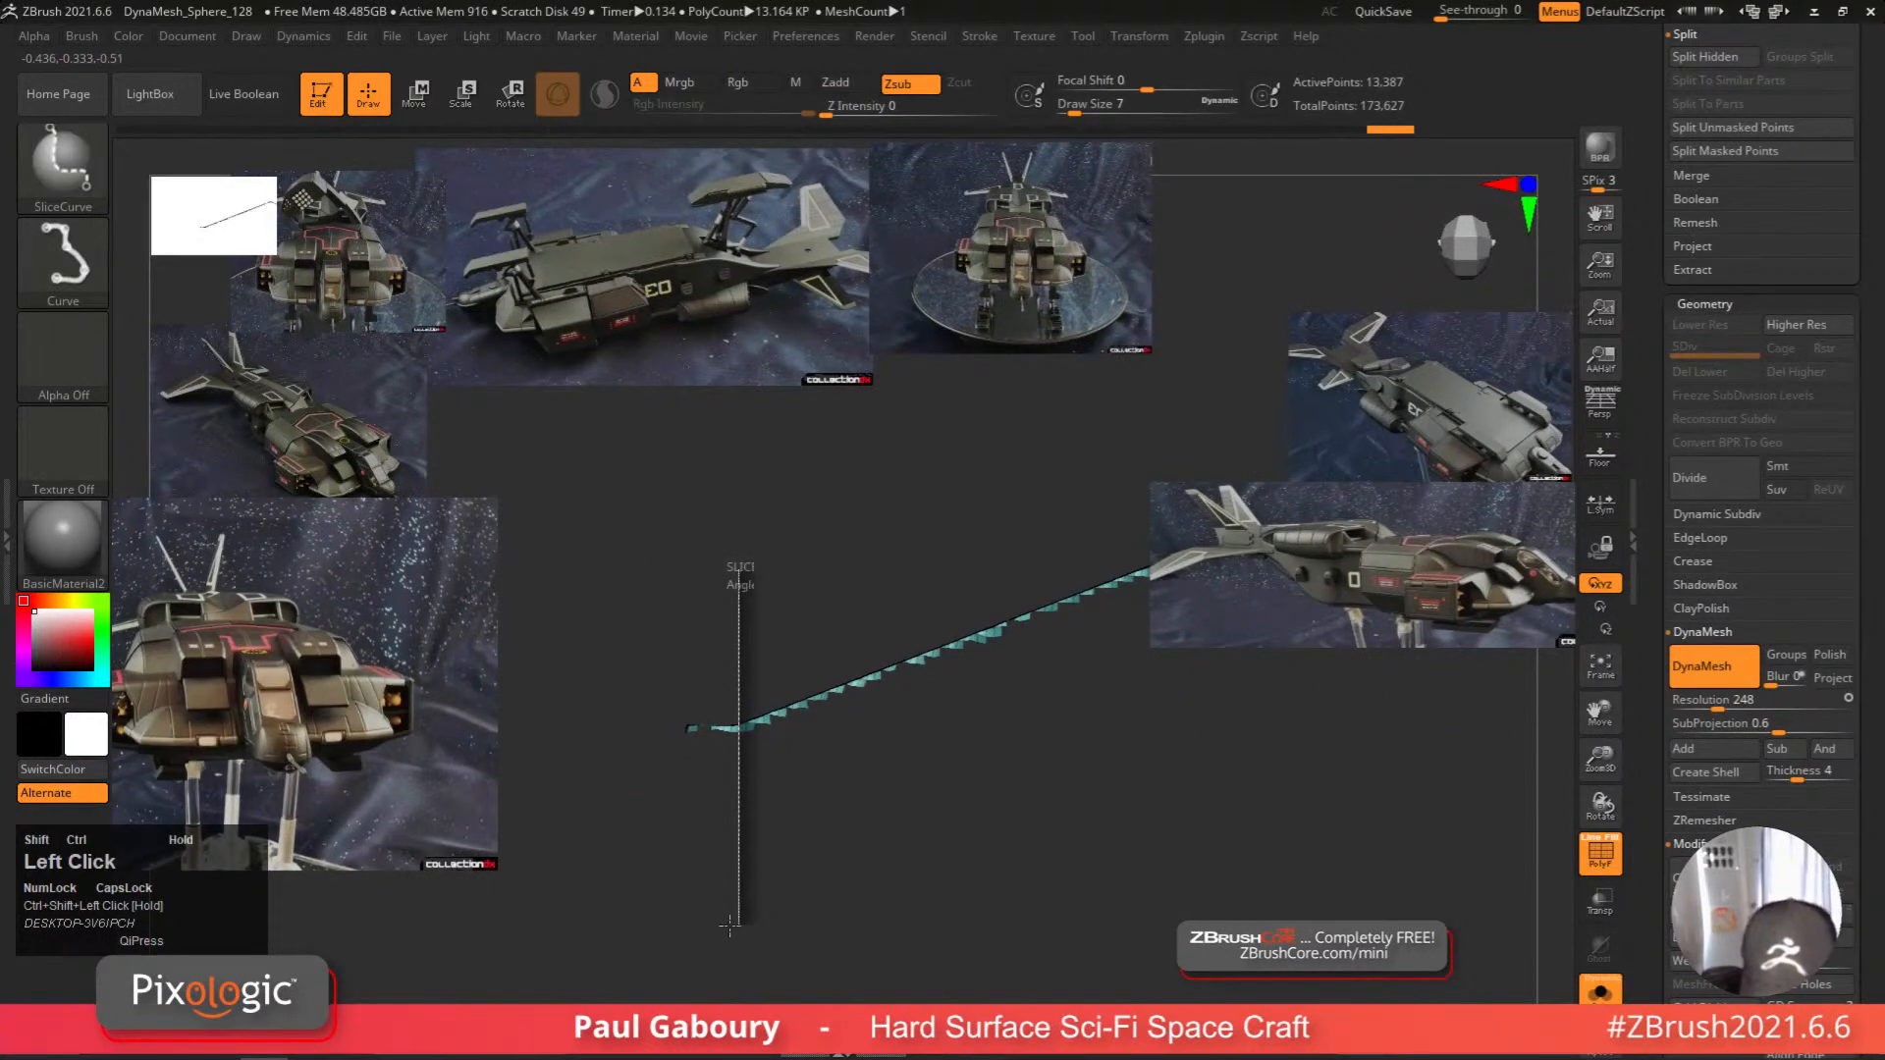
mouse_move(761, 762)
right_mouse_down()
mouse_move(796, 825)
mouse_move(774, 770)
right_mouse_up()
right_click_drag(774, 770, 762, 842, "alt")
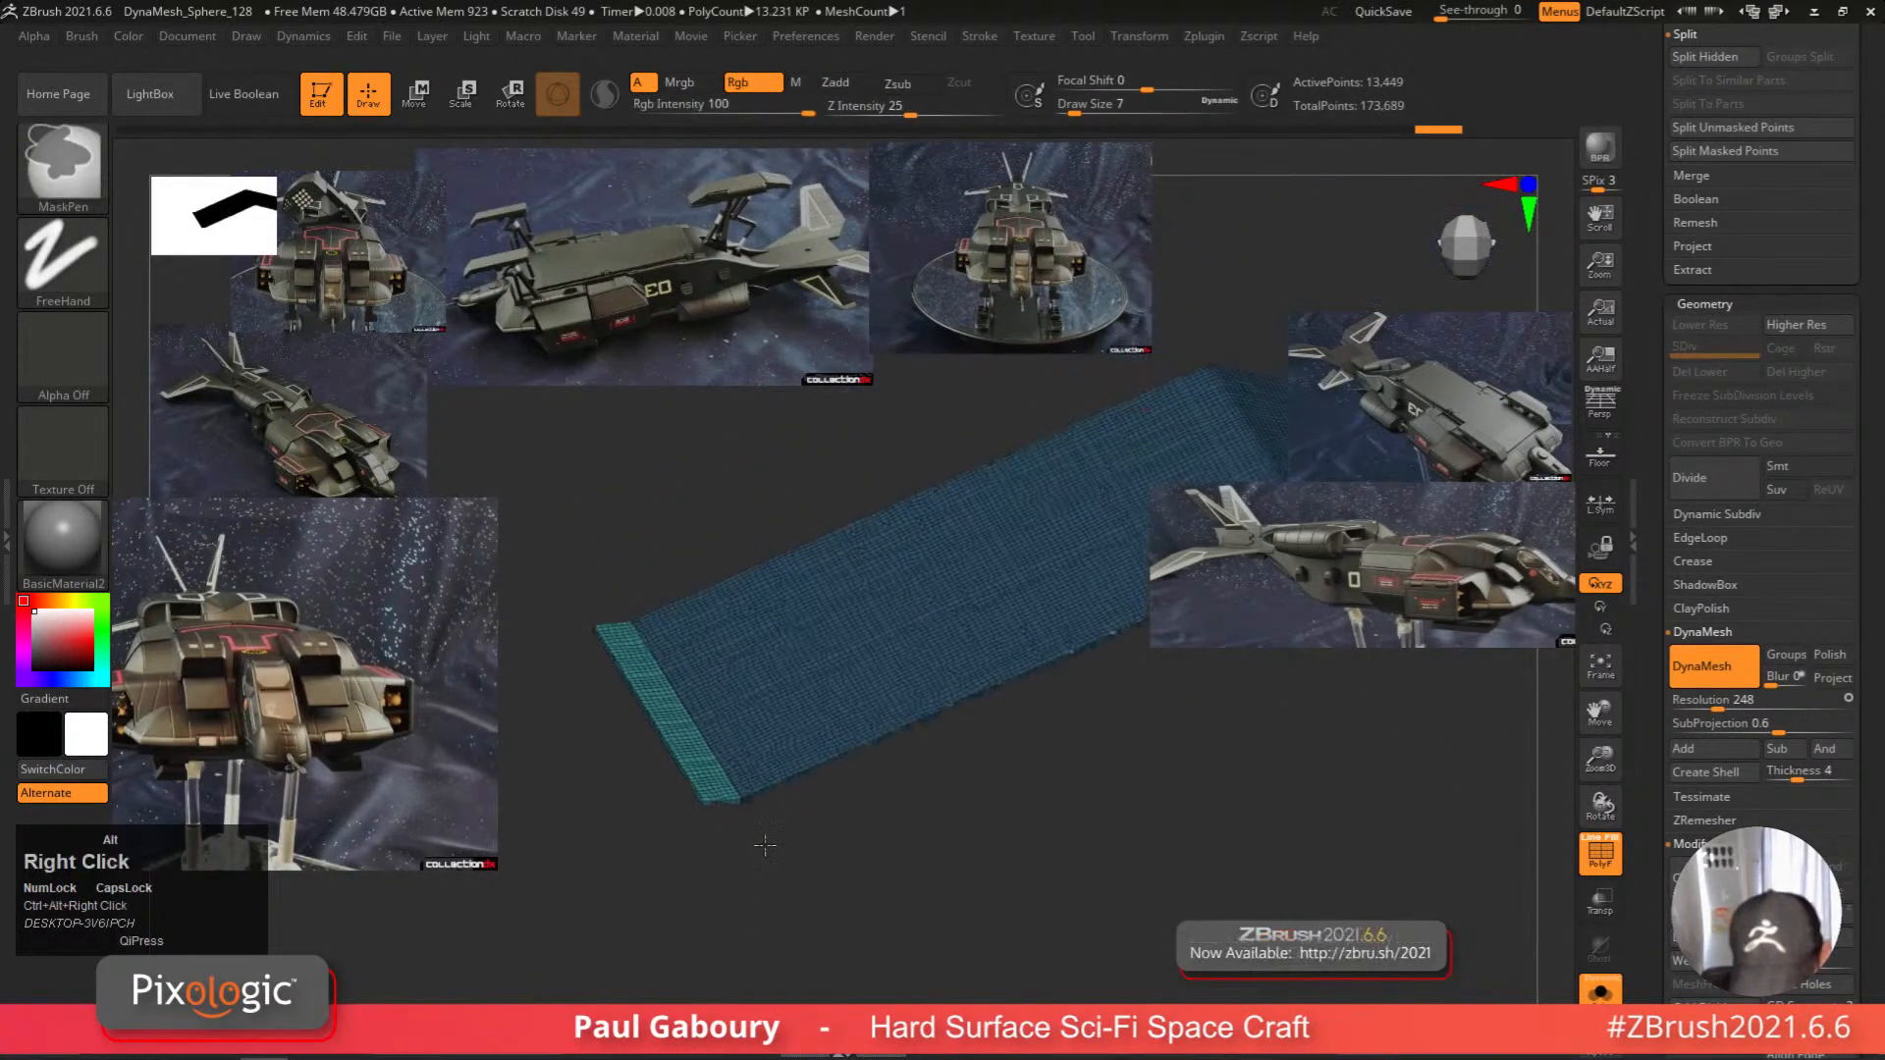
left_click(776, 477, "ctrl+shift")
right_click_drag(893, 683, 883, 633, "ctrl")
right_click_drag(883, 633, 835, 636, "alt")
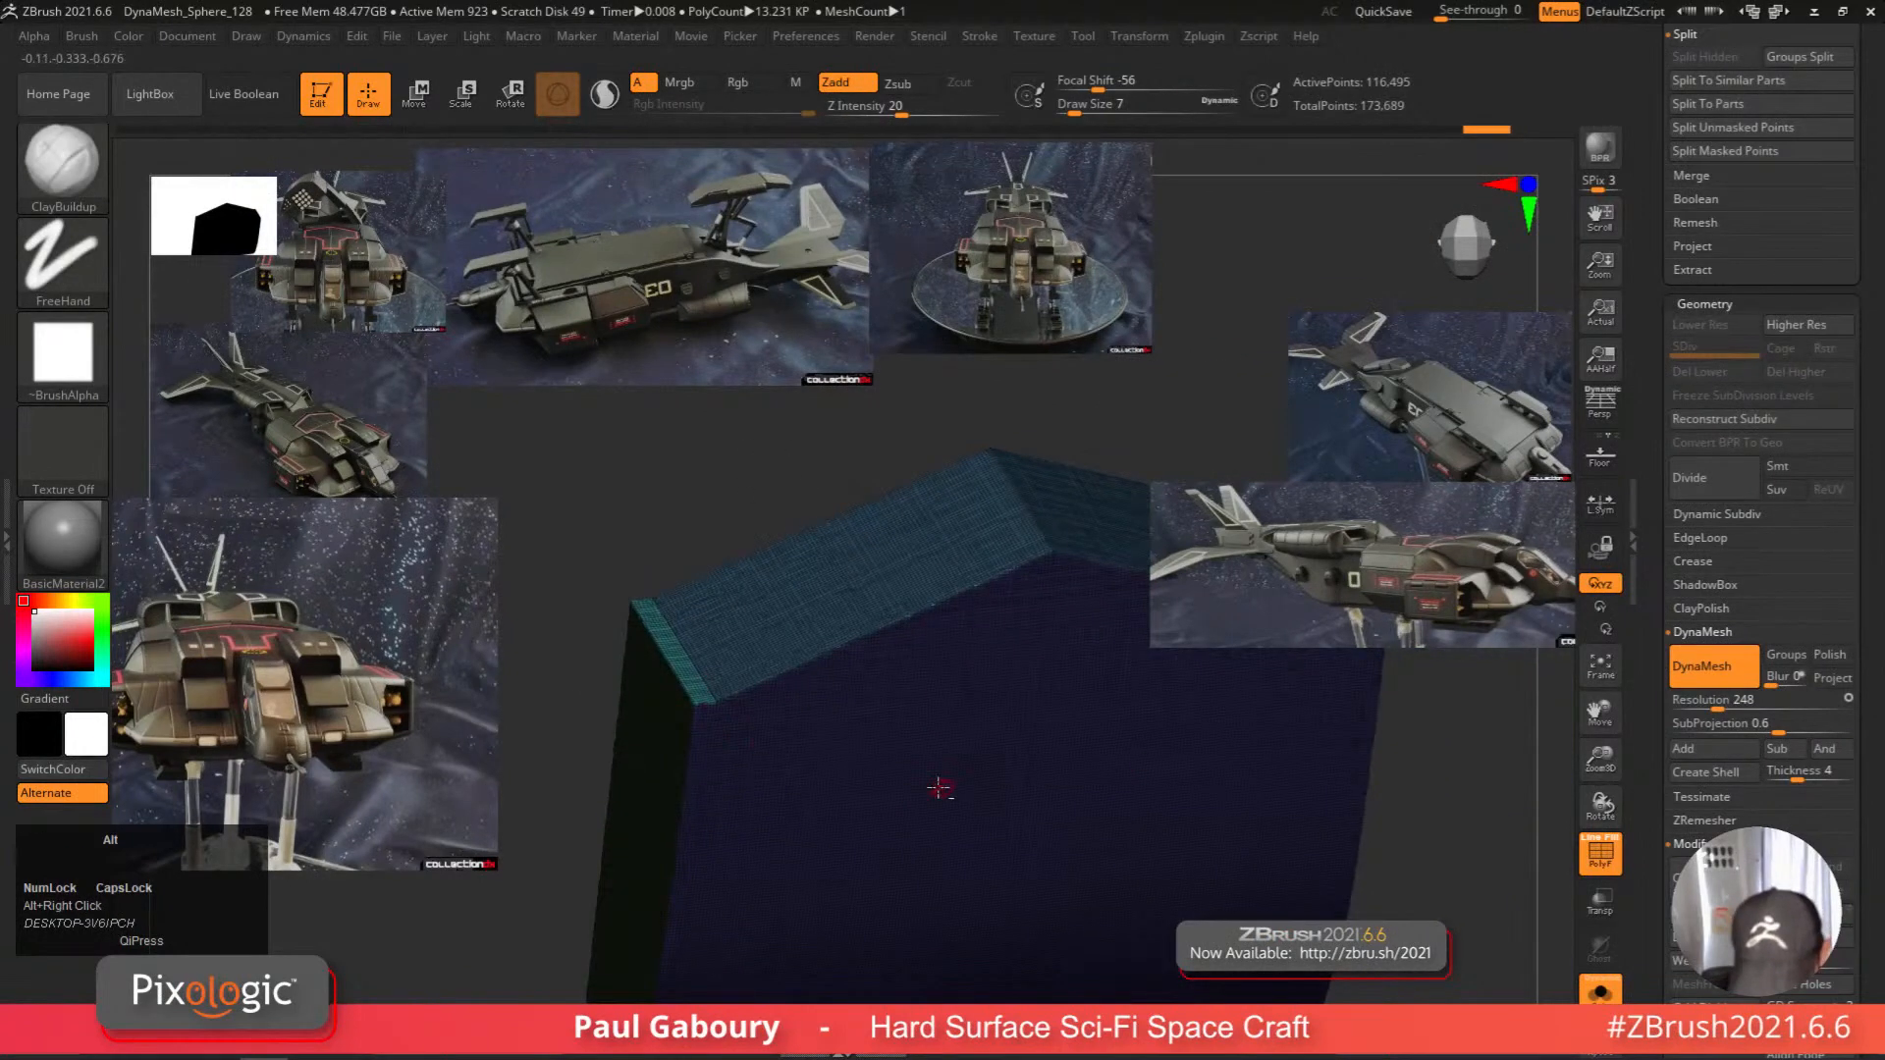
Remesh the Concept piece with the sliced polygroups and check the shape with polyframe off.
right_click_drag(942, 791, 849, 771, "alt")
right_click_drag(850, 770, 846, 724, "ctrl")
right_click_drag(1193, 834, 1059, 742, "alt")
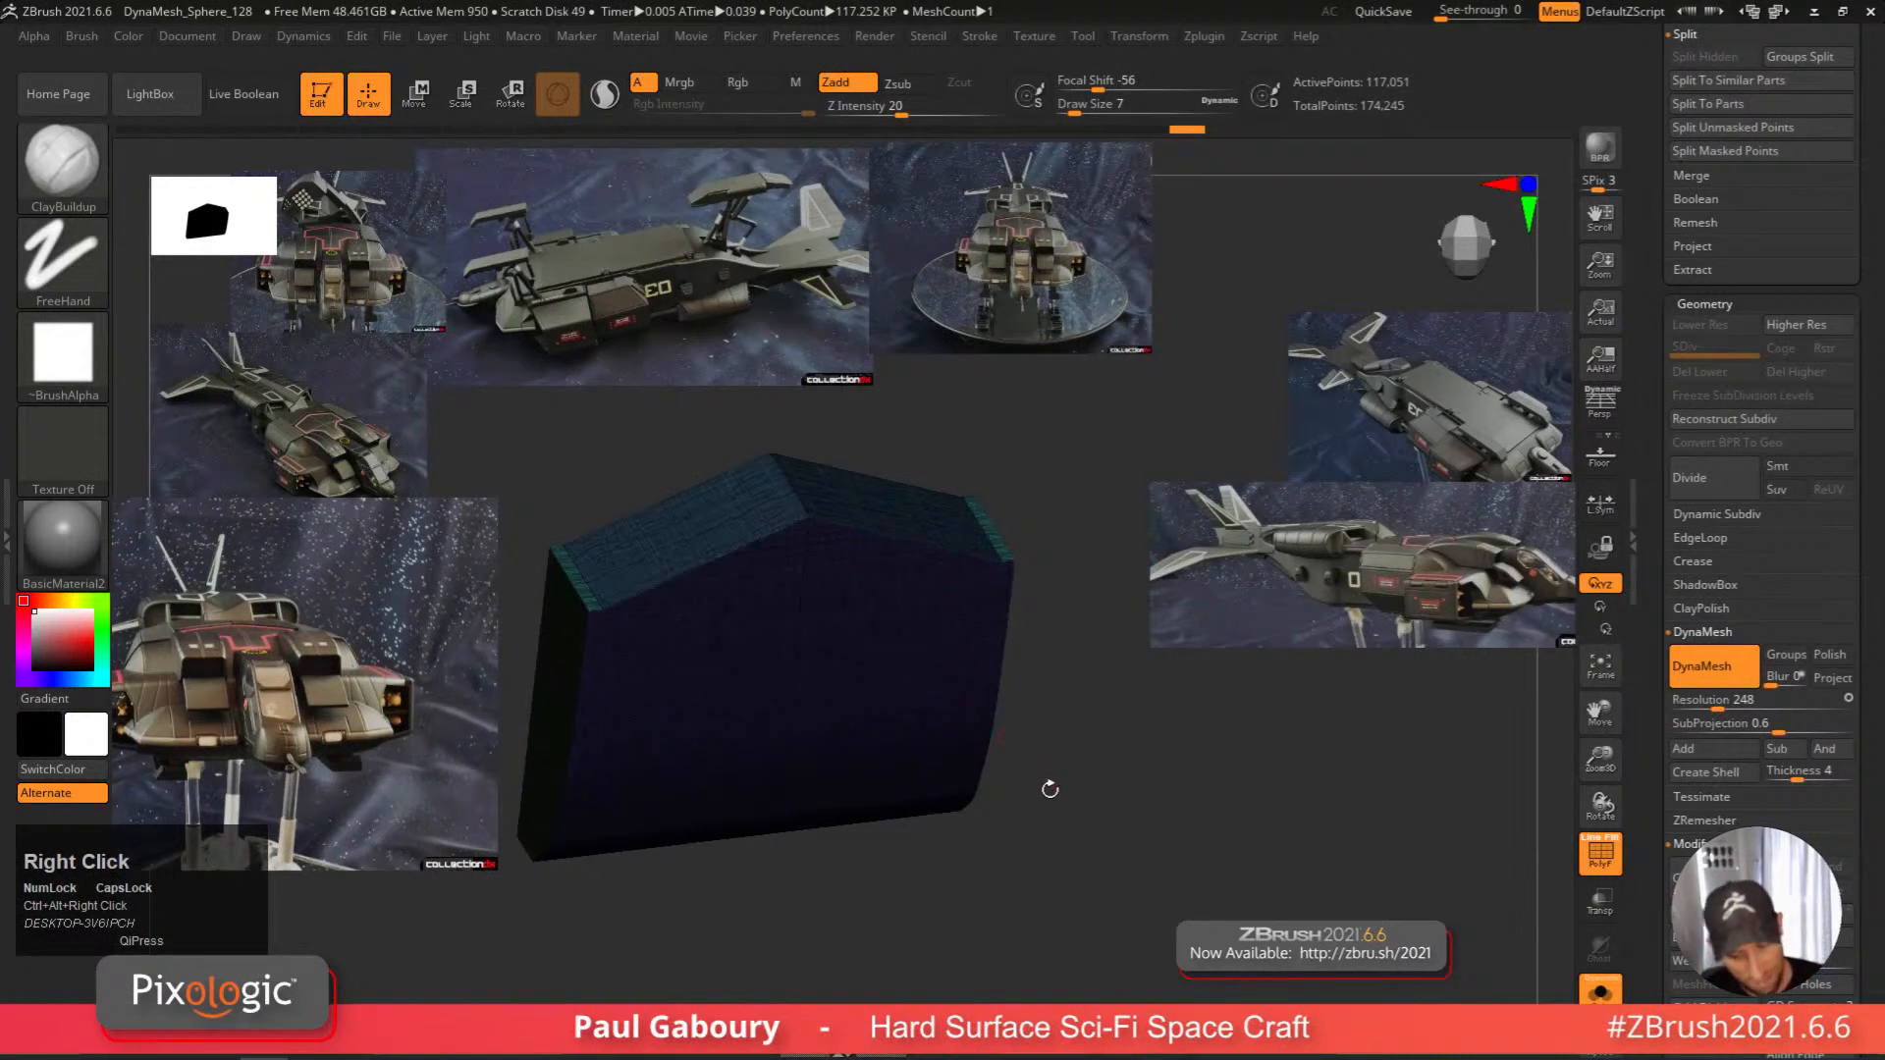
right_click_drag(917, 829, 1017, 708)
right_click_drag(1018, 709, 1051, 748)
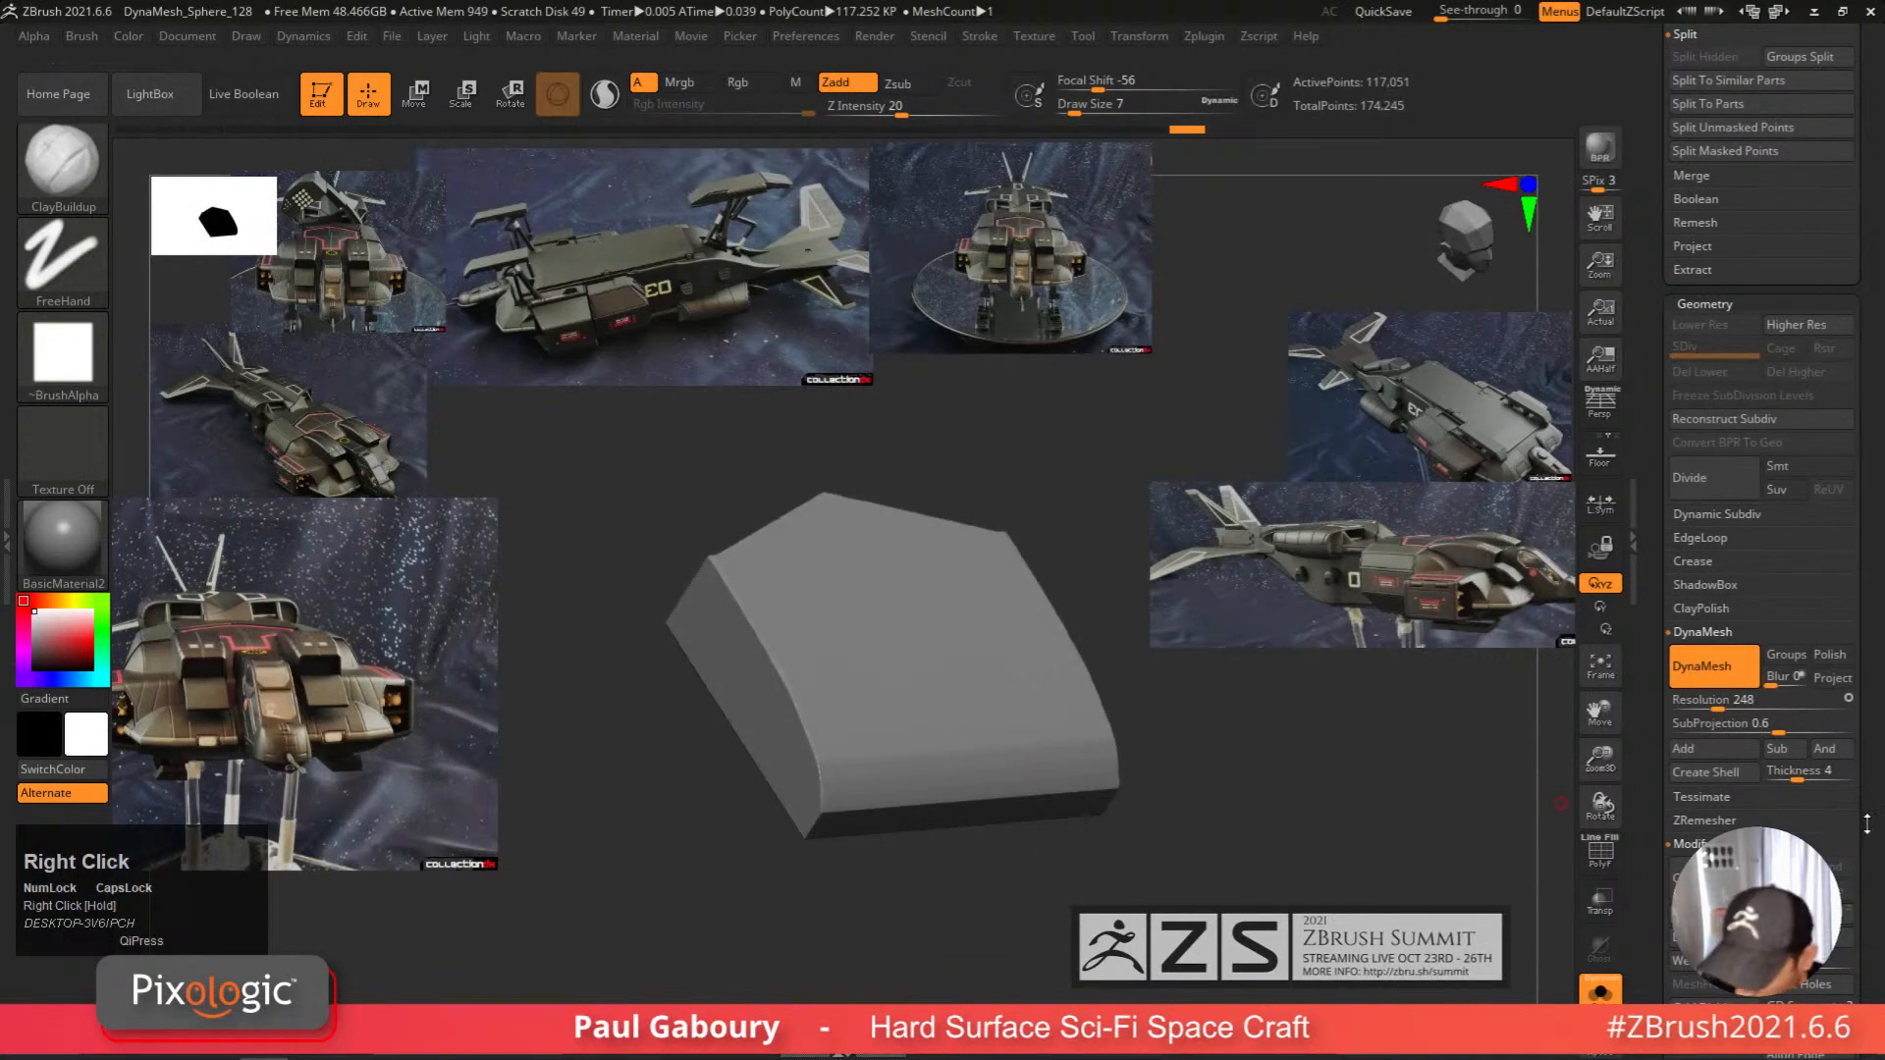
Bring up the Deformation options and inspect the Concept piece's polygroup borders up close with polyframe on.
left_click_drag(1872, 828, 1846, 569)
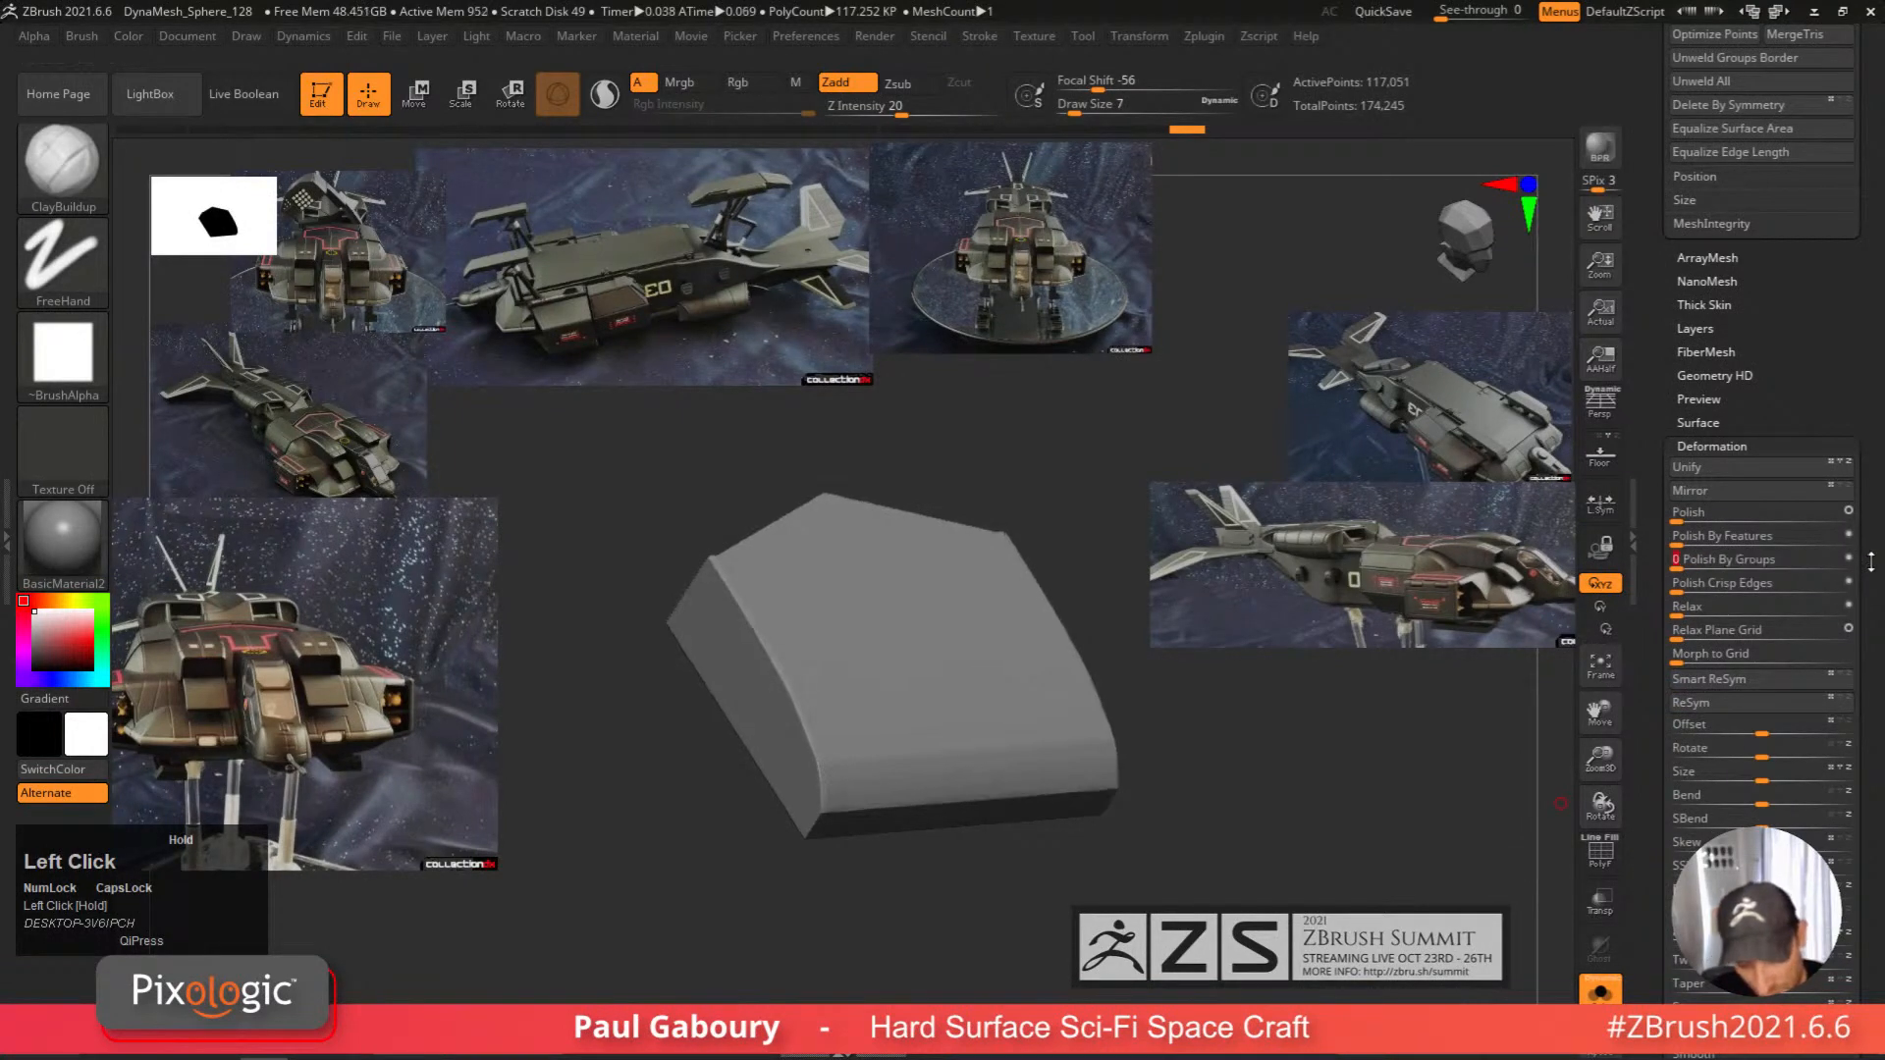
key("shift+f")
right_click_drag(868, 832, 905, 908, "ctrl")
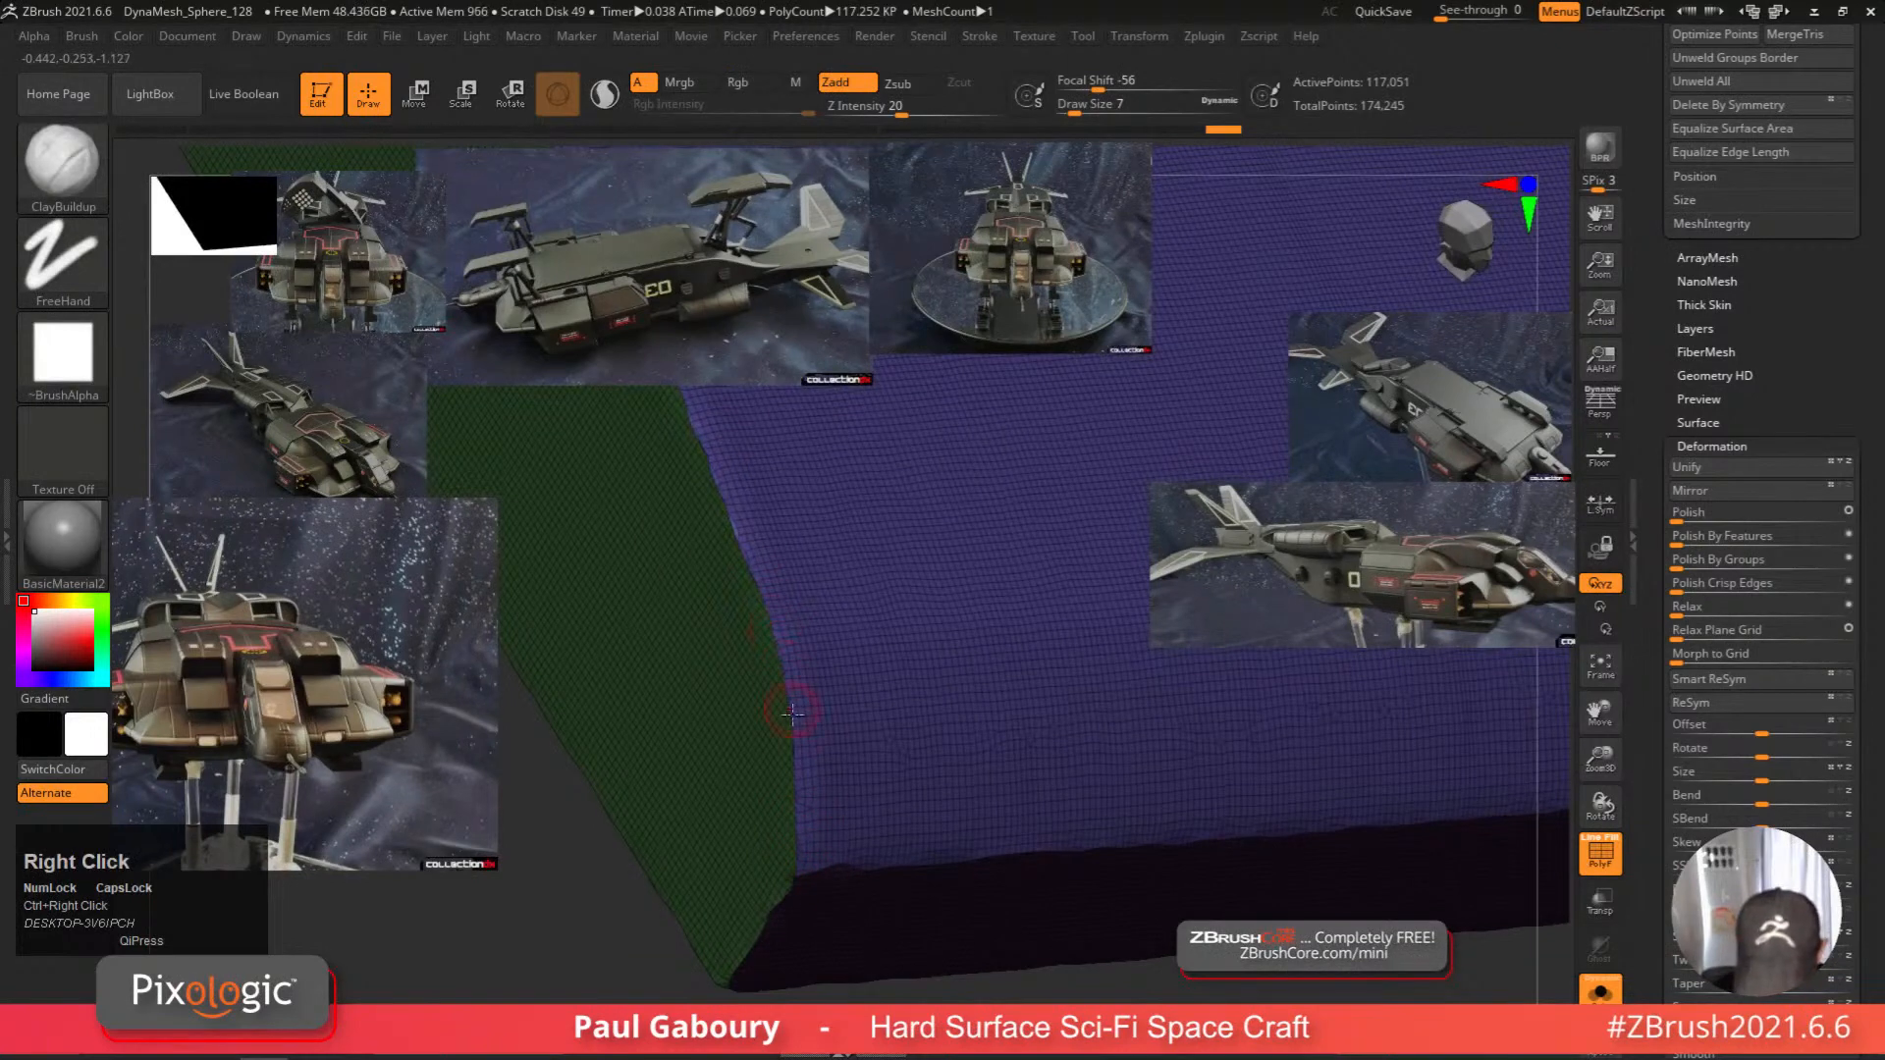
right_click_drag(793, 879, 821, 812)
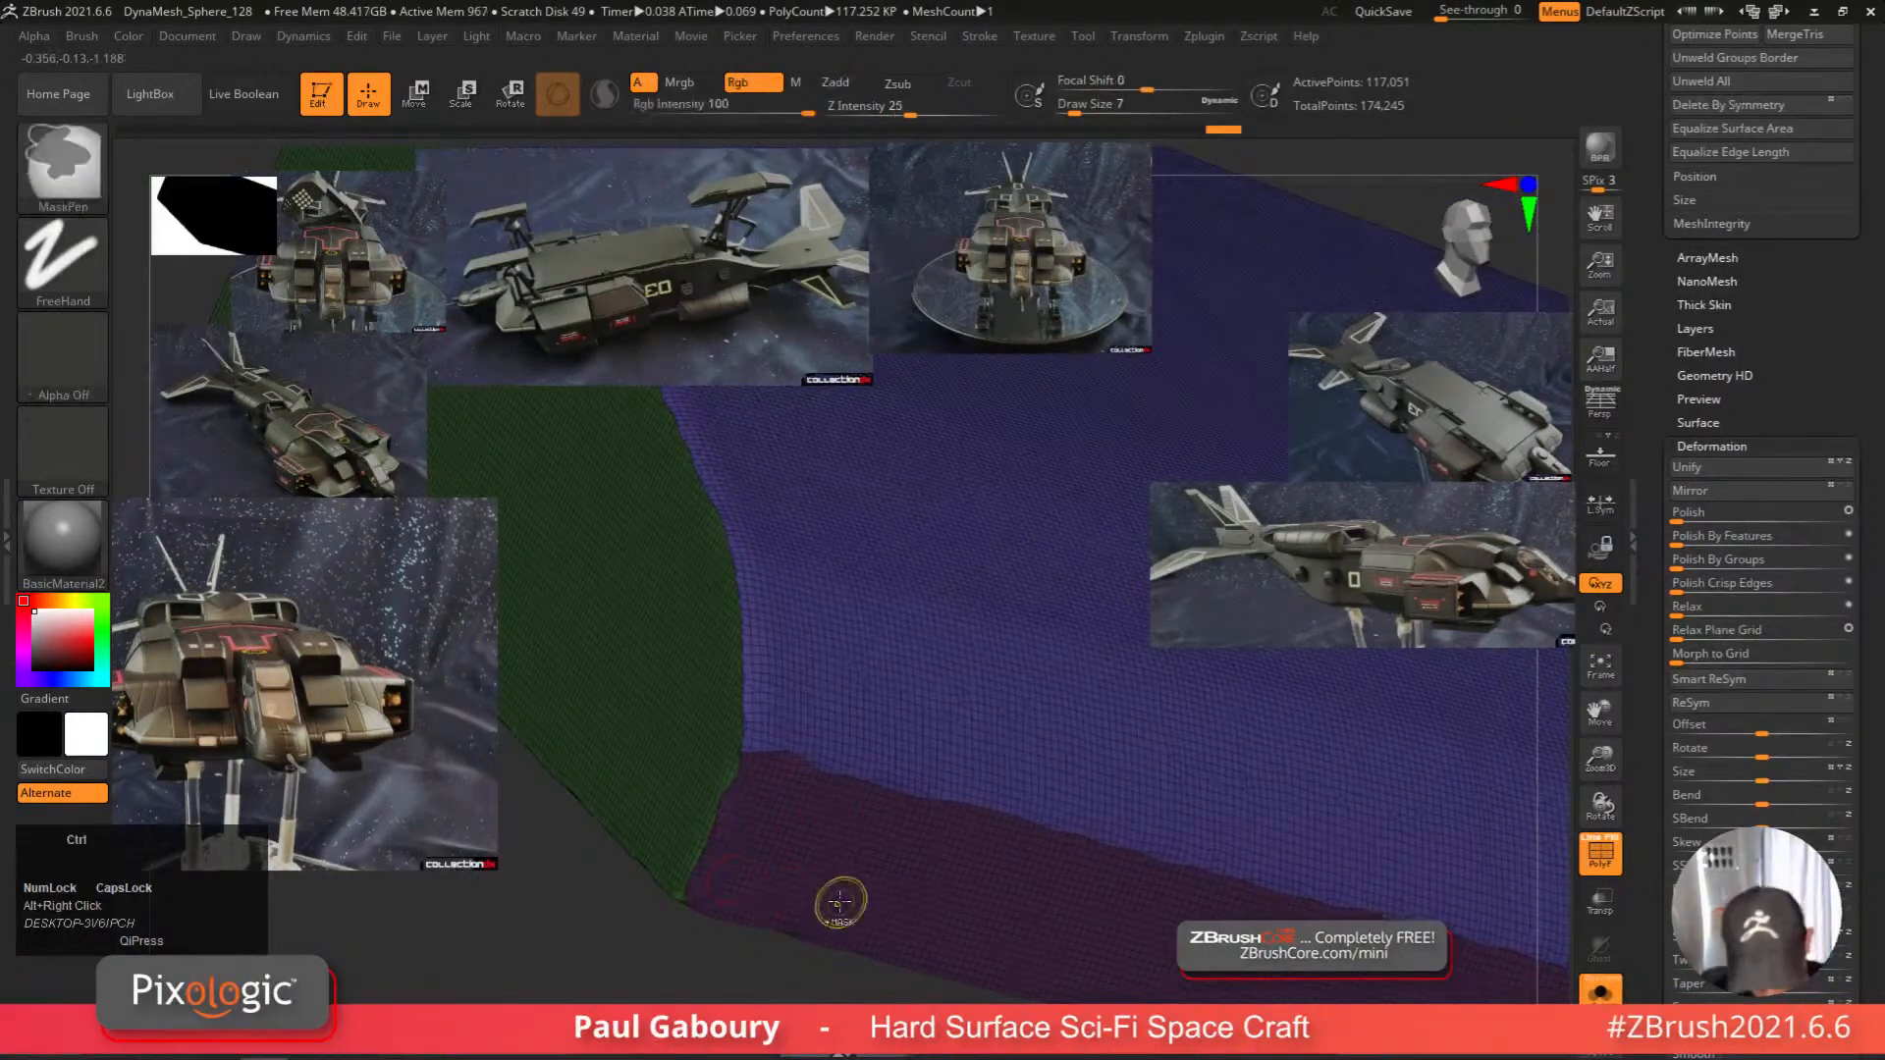
Undo the remesh and the slice of the sloped face.
key("ctrl+z")
key("ctrl")
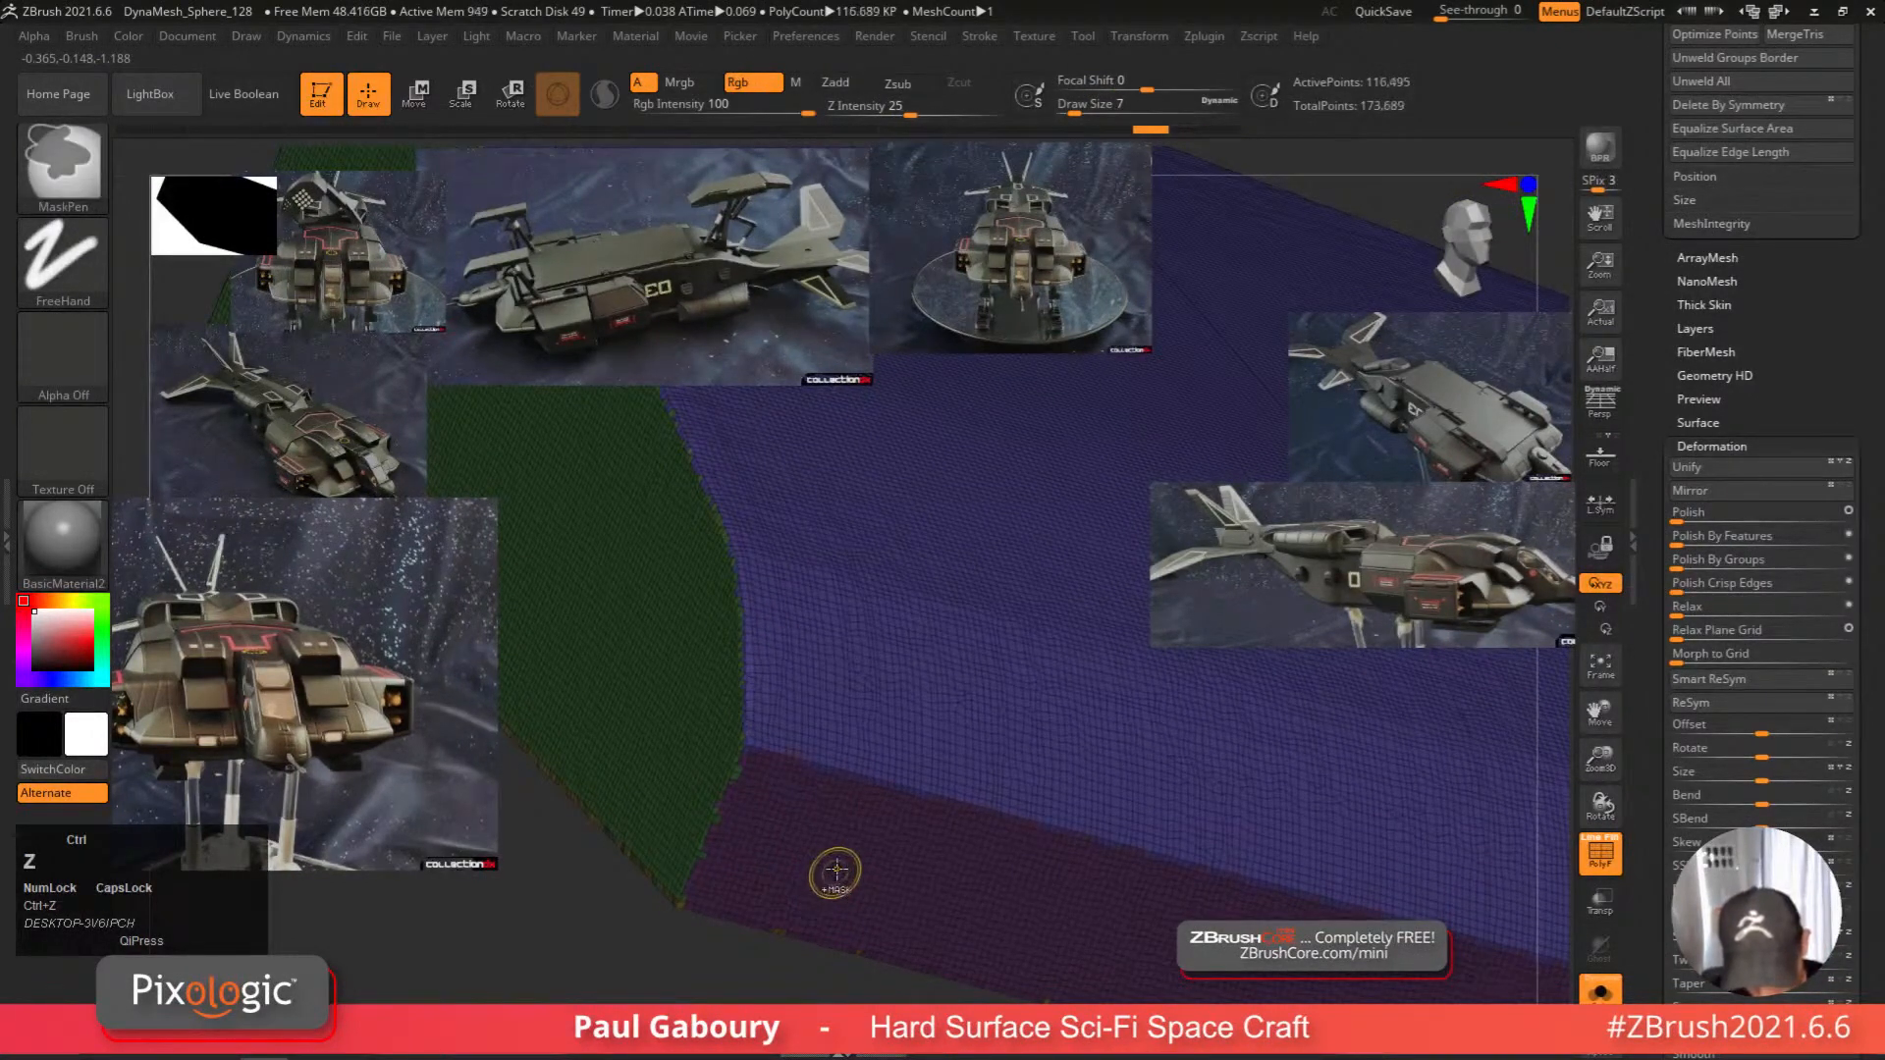
right_click_drag(835, 870, 792, 770, "ctrl")
key("ctrl+z")
key("ctrl+z")
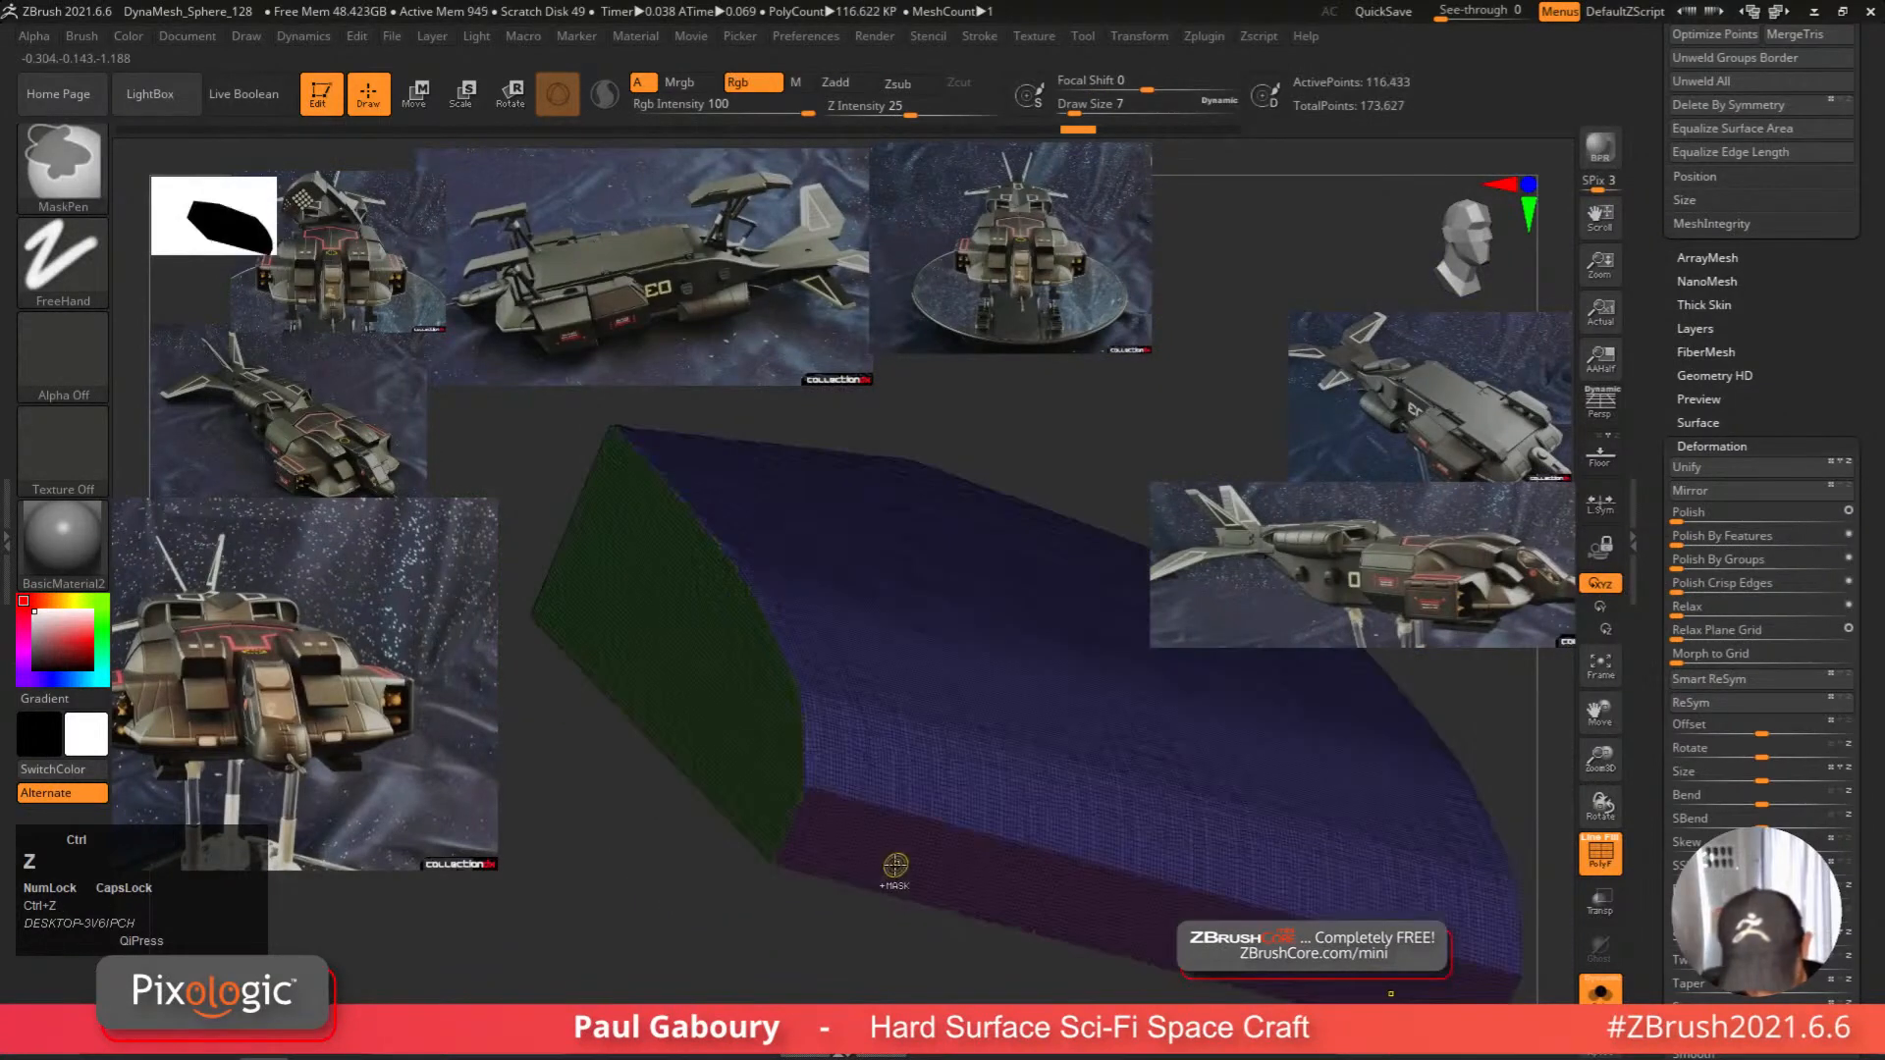
Isolate the clipped sloped face, slice it vertically at the kink near its outer end, and restore full visibility.
right_click_drag(893, 868, 954, 726)
left_click(846, 740, "ctrl+shift")
key("ctrl+shift")
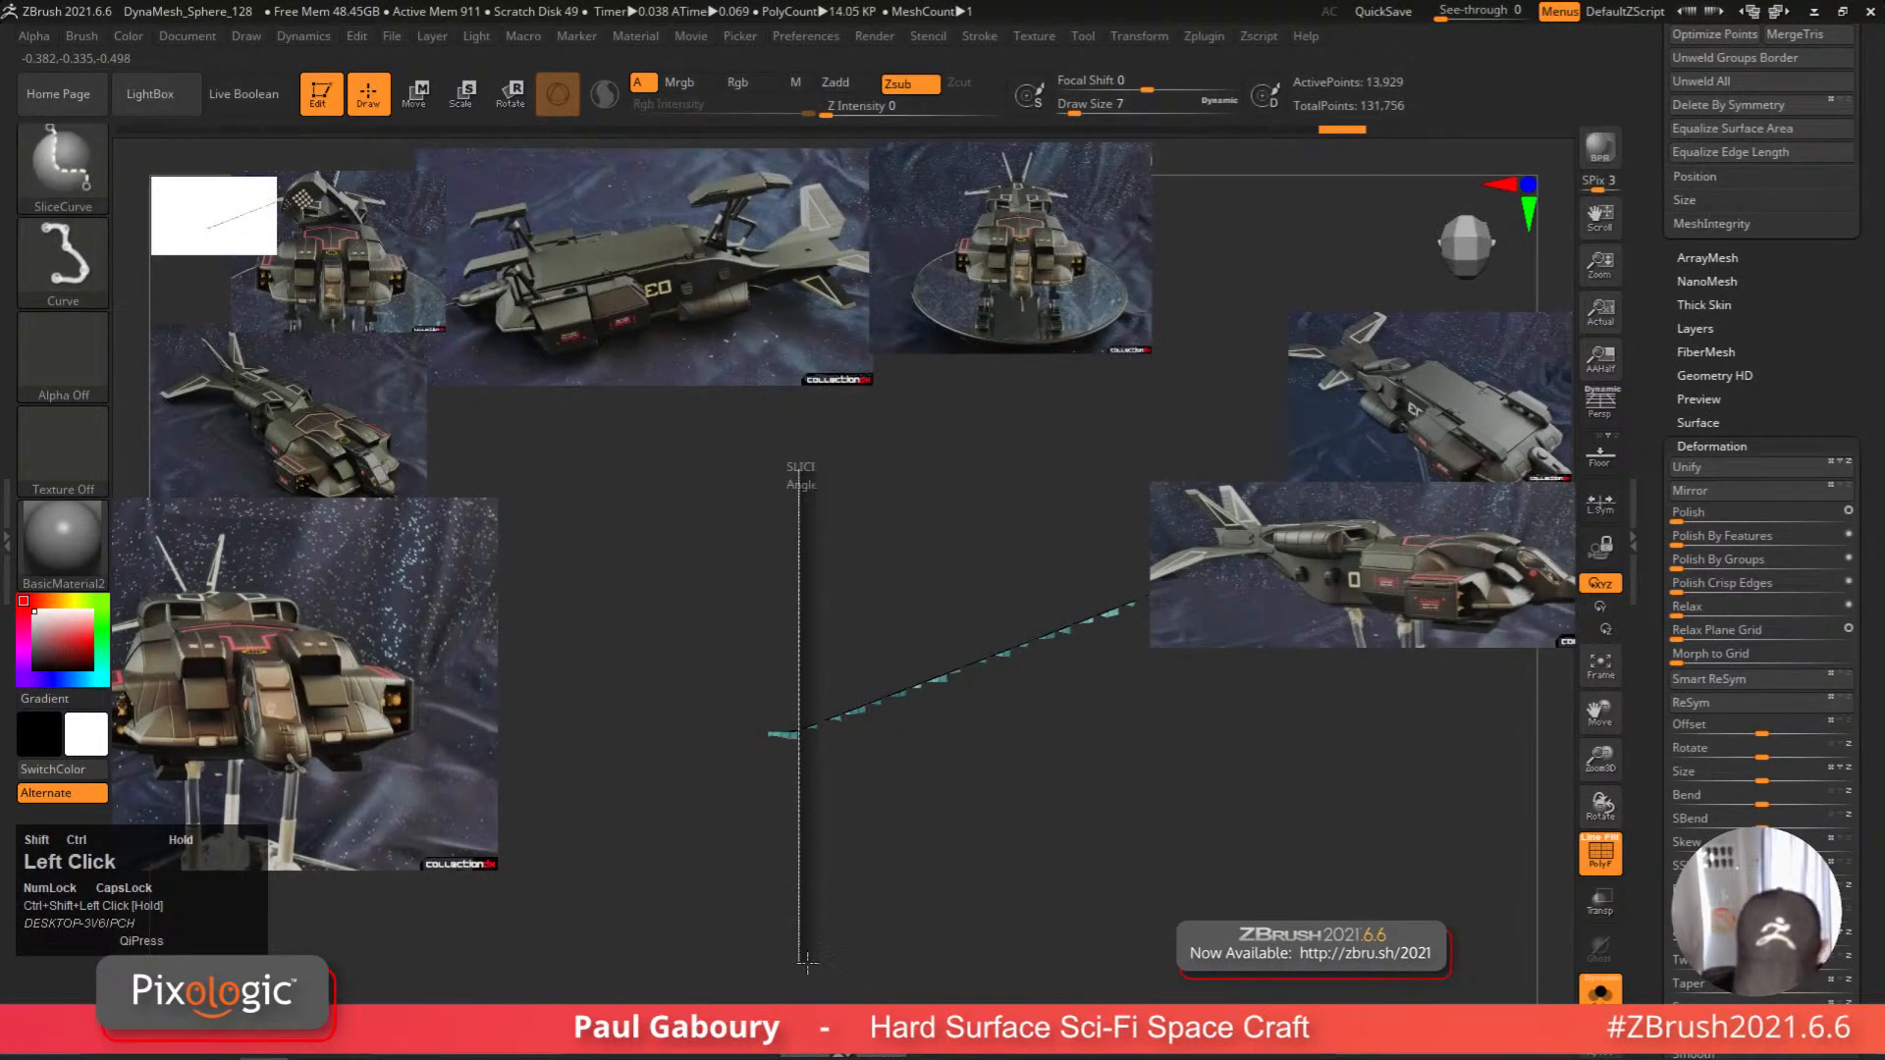
left_click_drag(806, 964, 808, 954, "ctrl+shift")
right_click_drag(844, 800, 922, 841)
left_click(922, 841, "ctrl+shift")
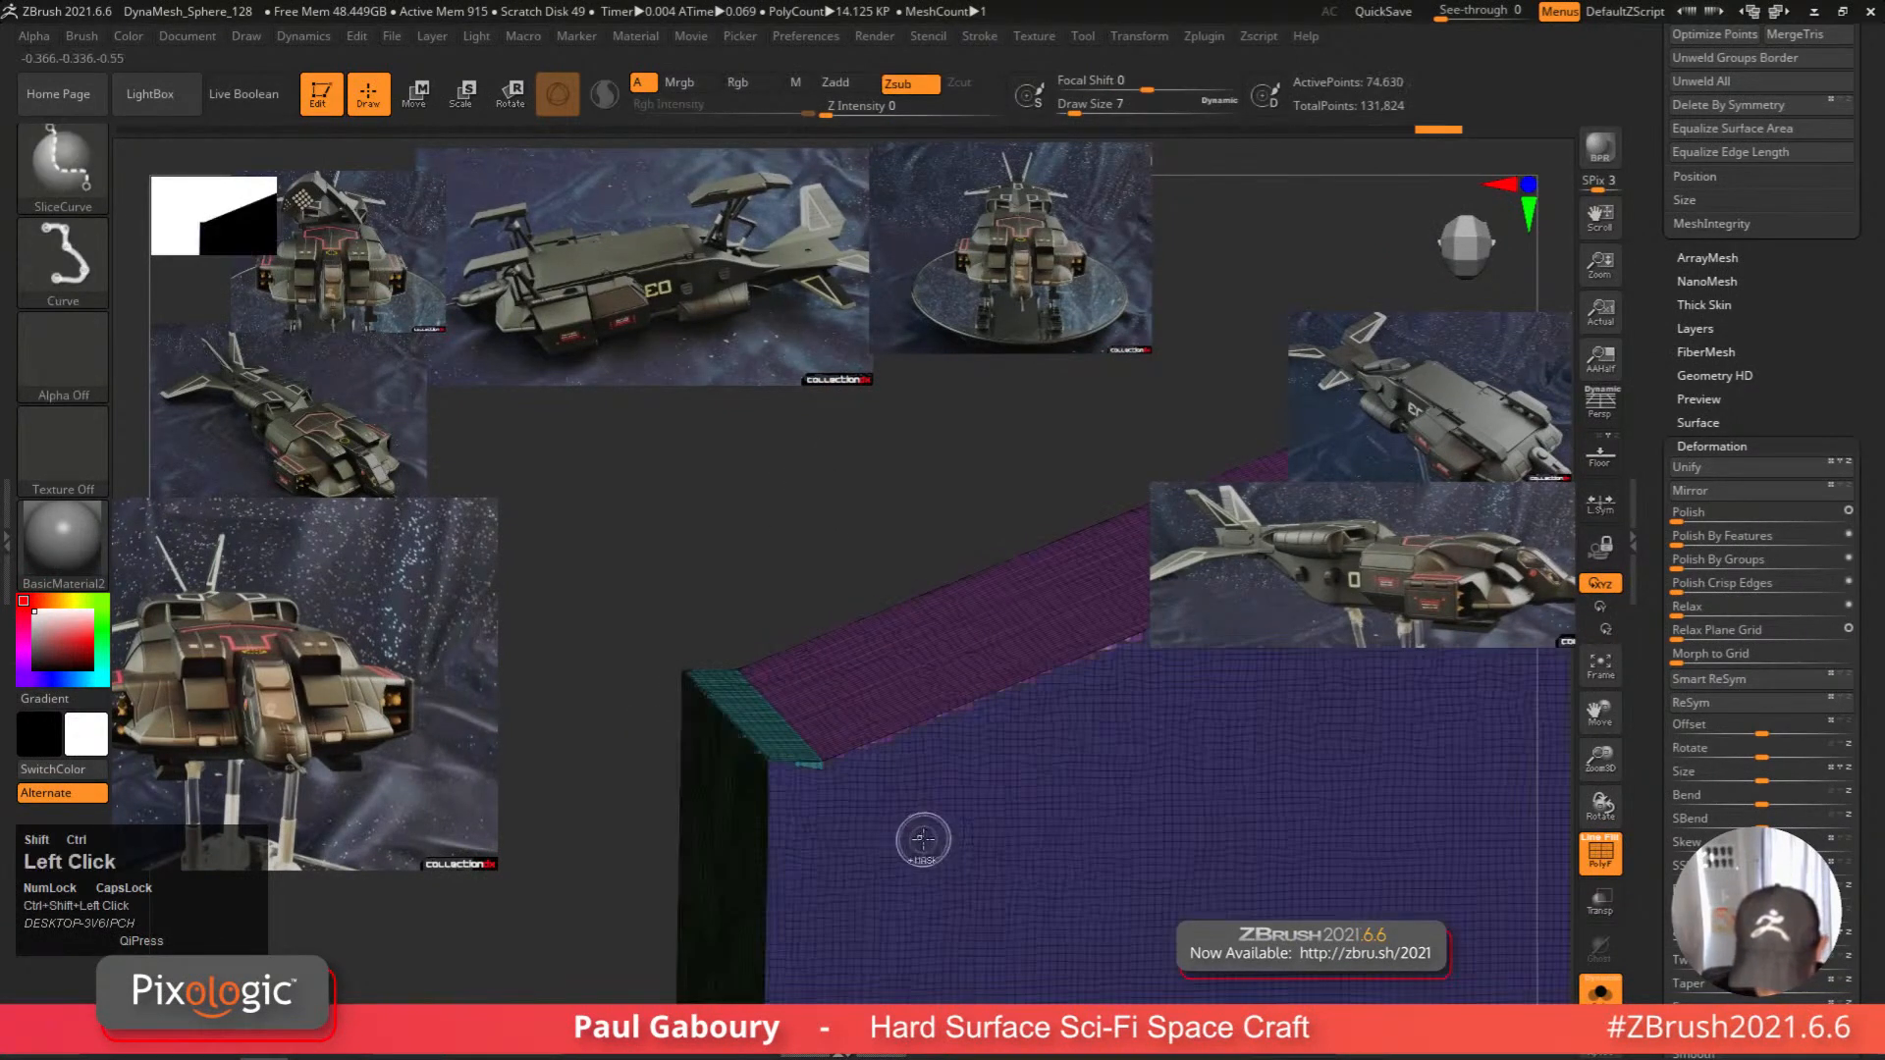
Remesh the Concept piece with its new slice and polish it with Polish By Groups in open-circle mode.
scroll(1810, 250, "up", 3)
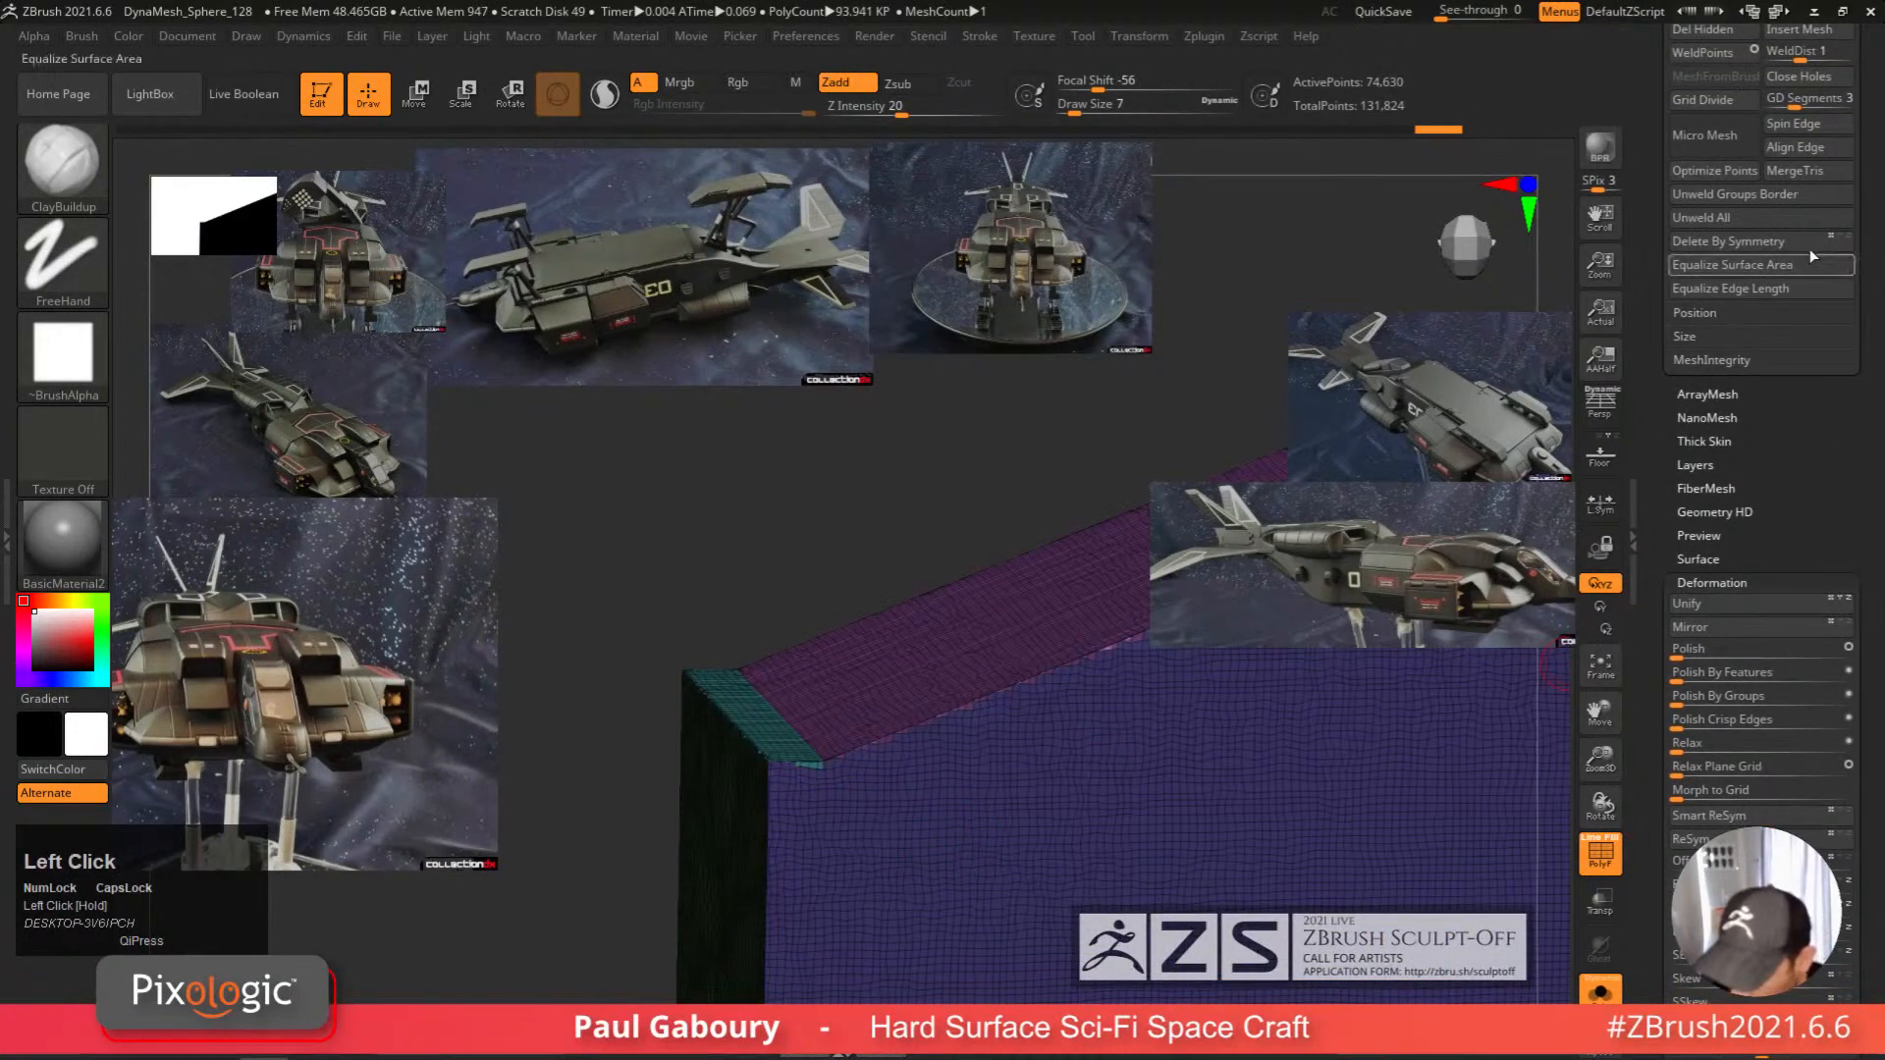
left_click_drag(1832, 444, 1831, 539)
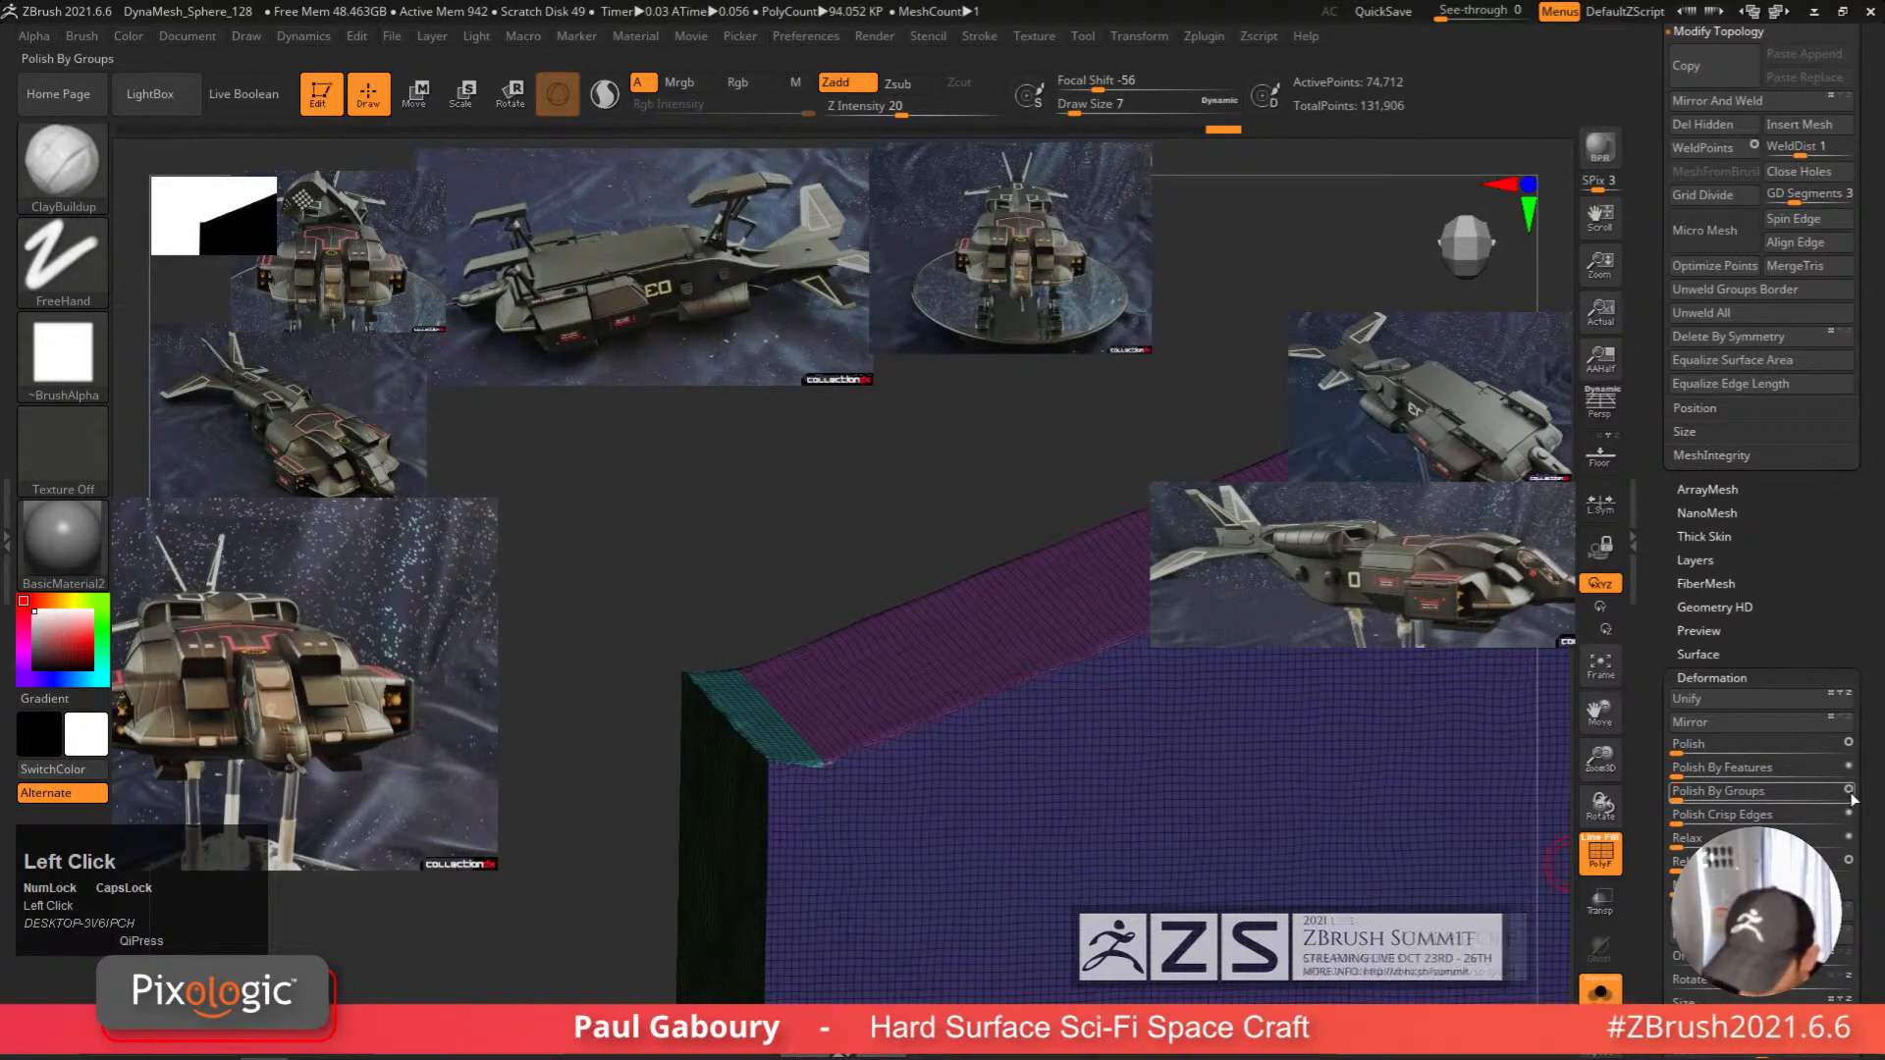
left_click_drag(1852, 800, 1851, 673)
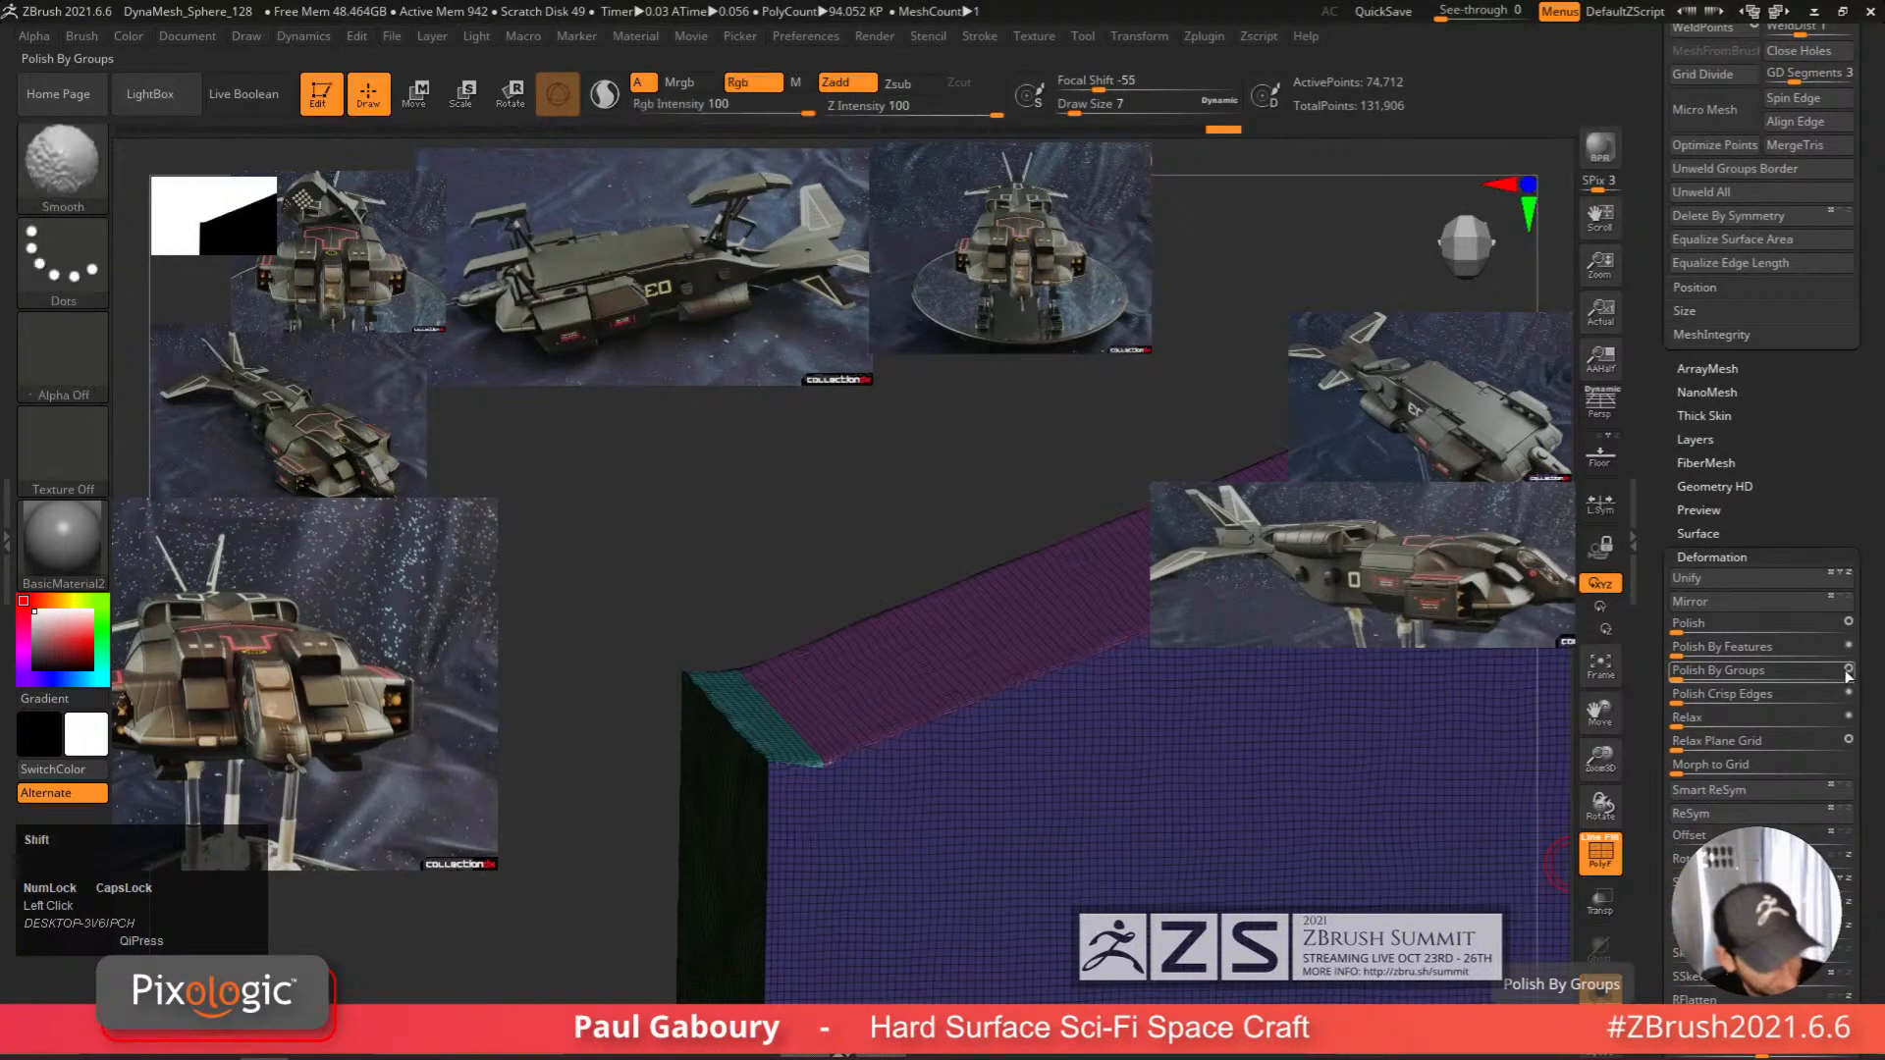
key("shift+m")
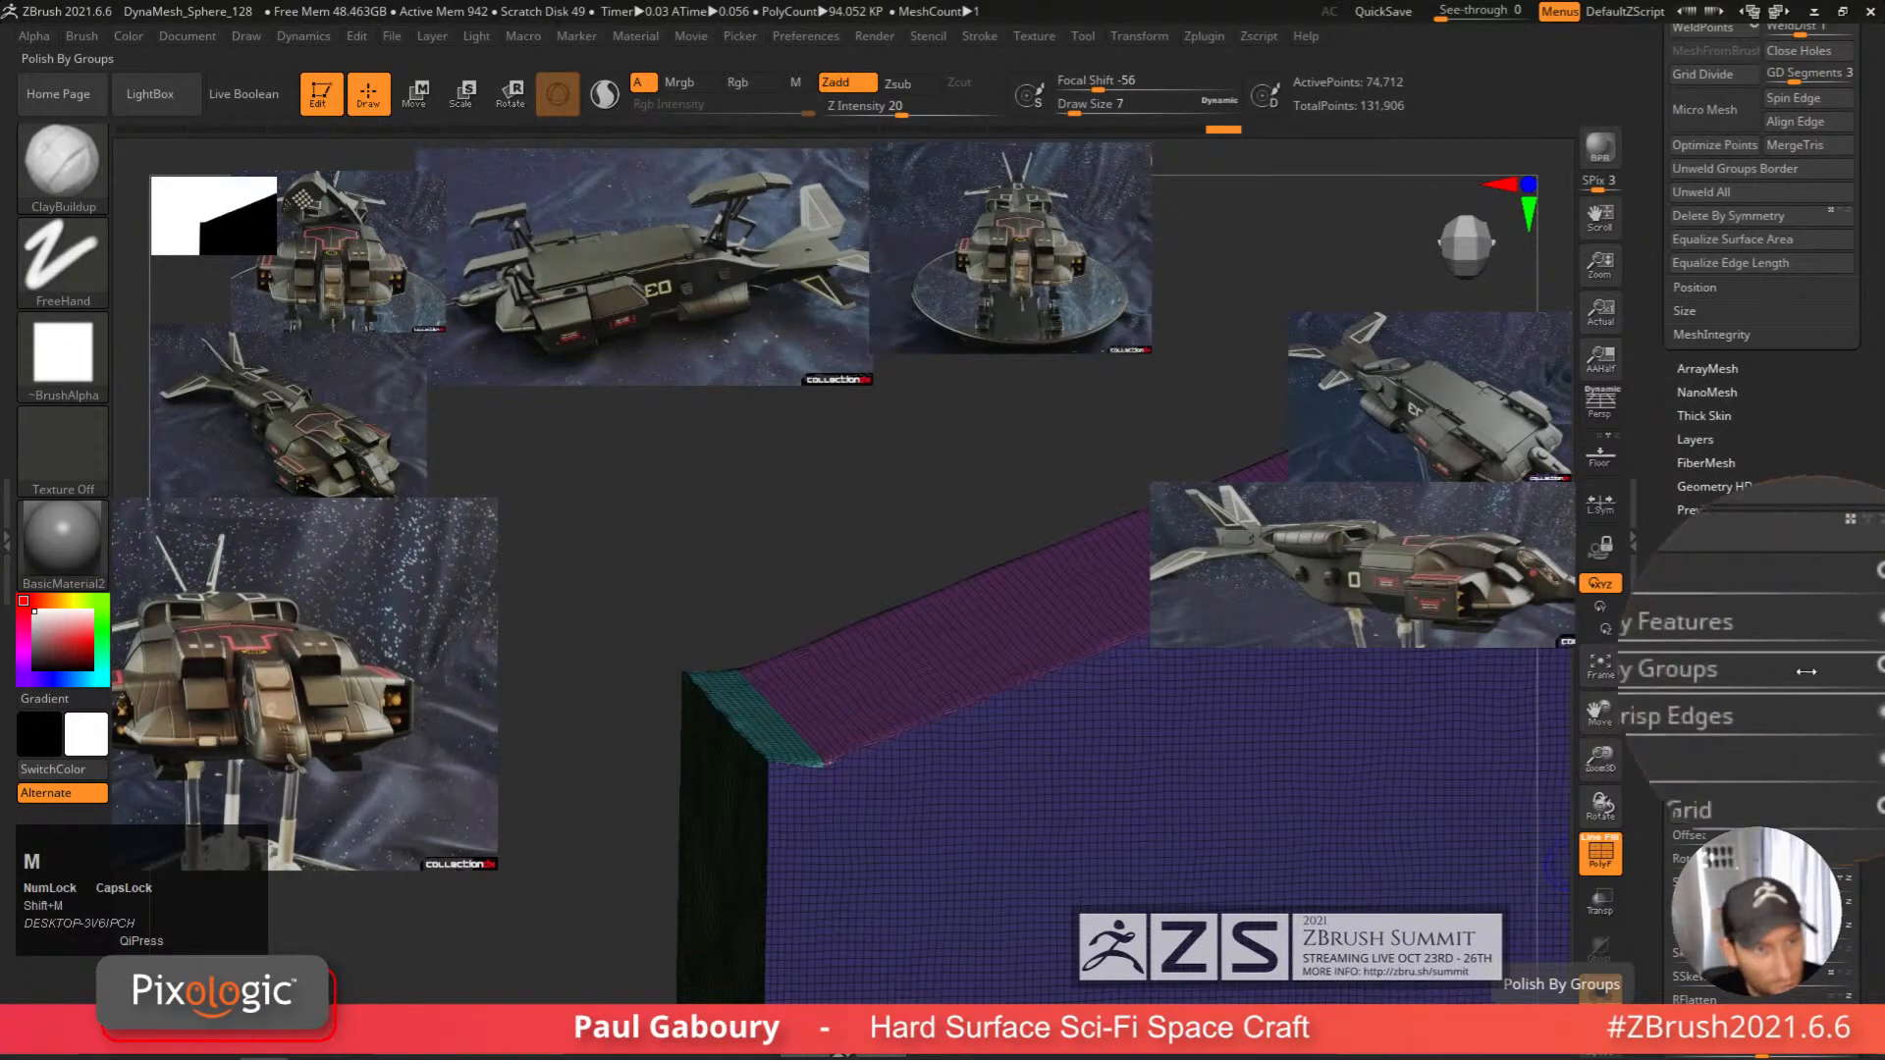
left_click_drag(1692, 678, 1785, 678)
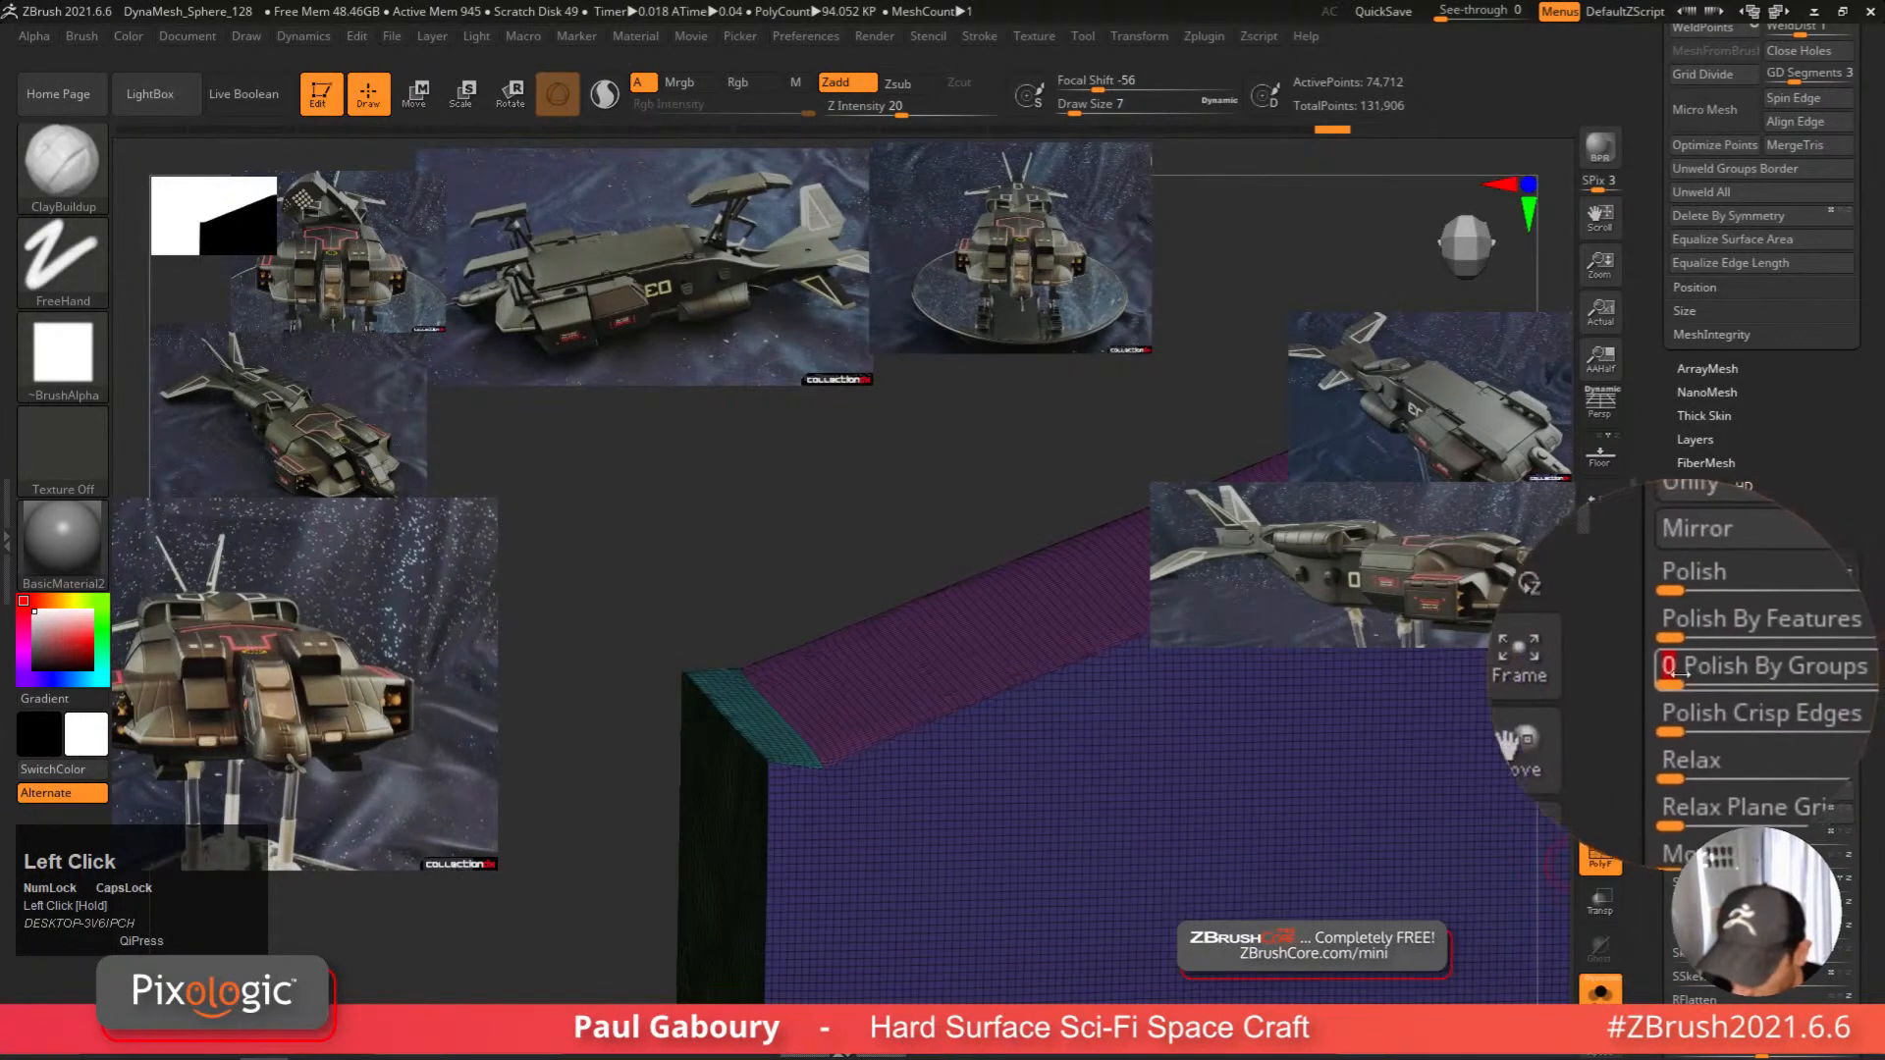
Check the polished silhouette from the side with polyframe off, and examine the outer corner up close with polyframe on.
right_click(1033, 795, "ctrl")
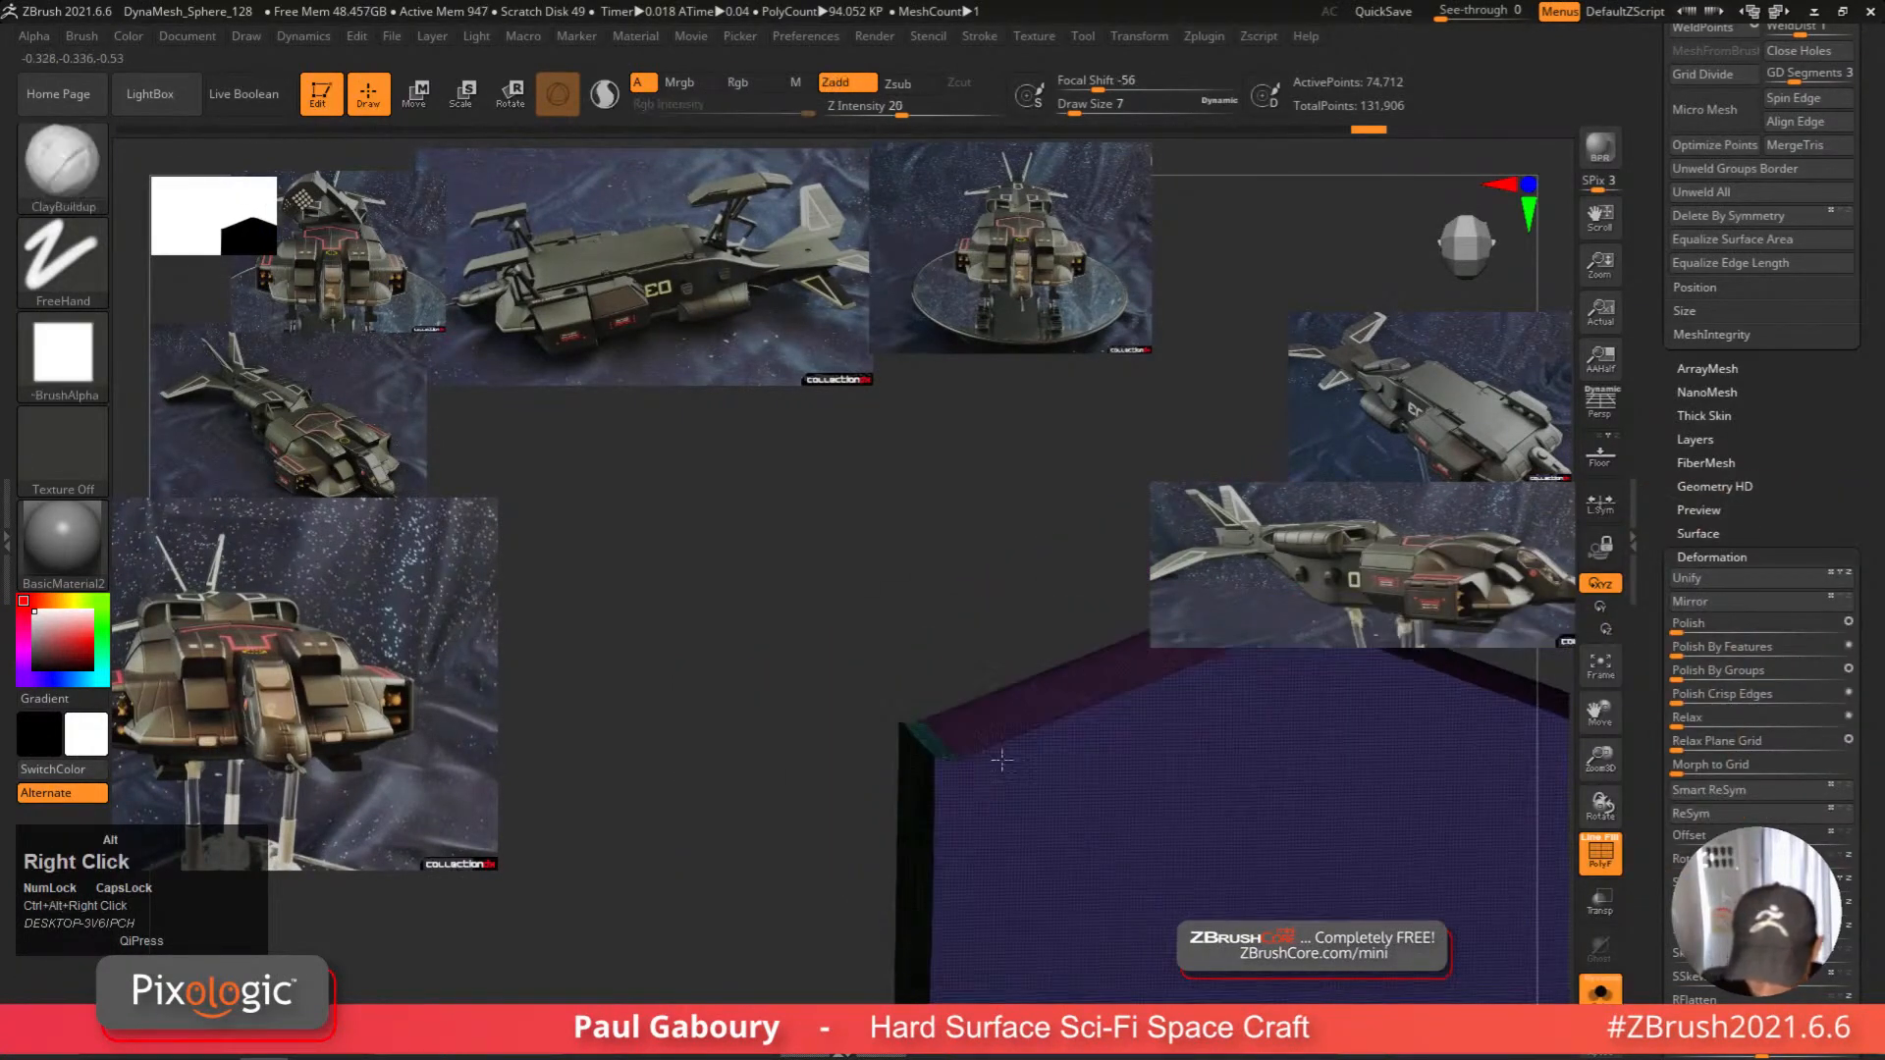
key("shift")
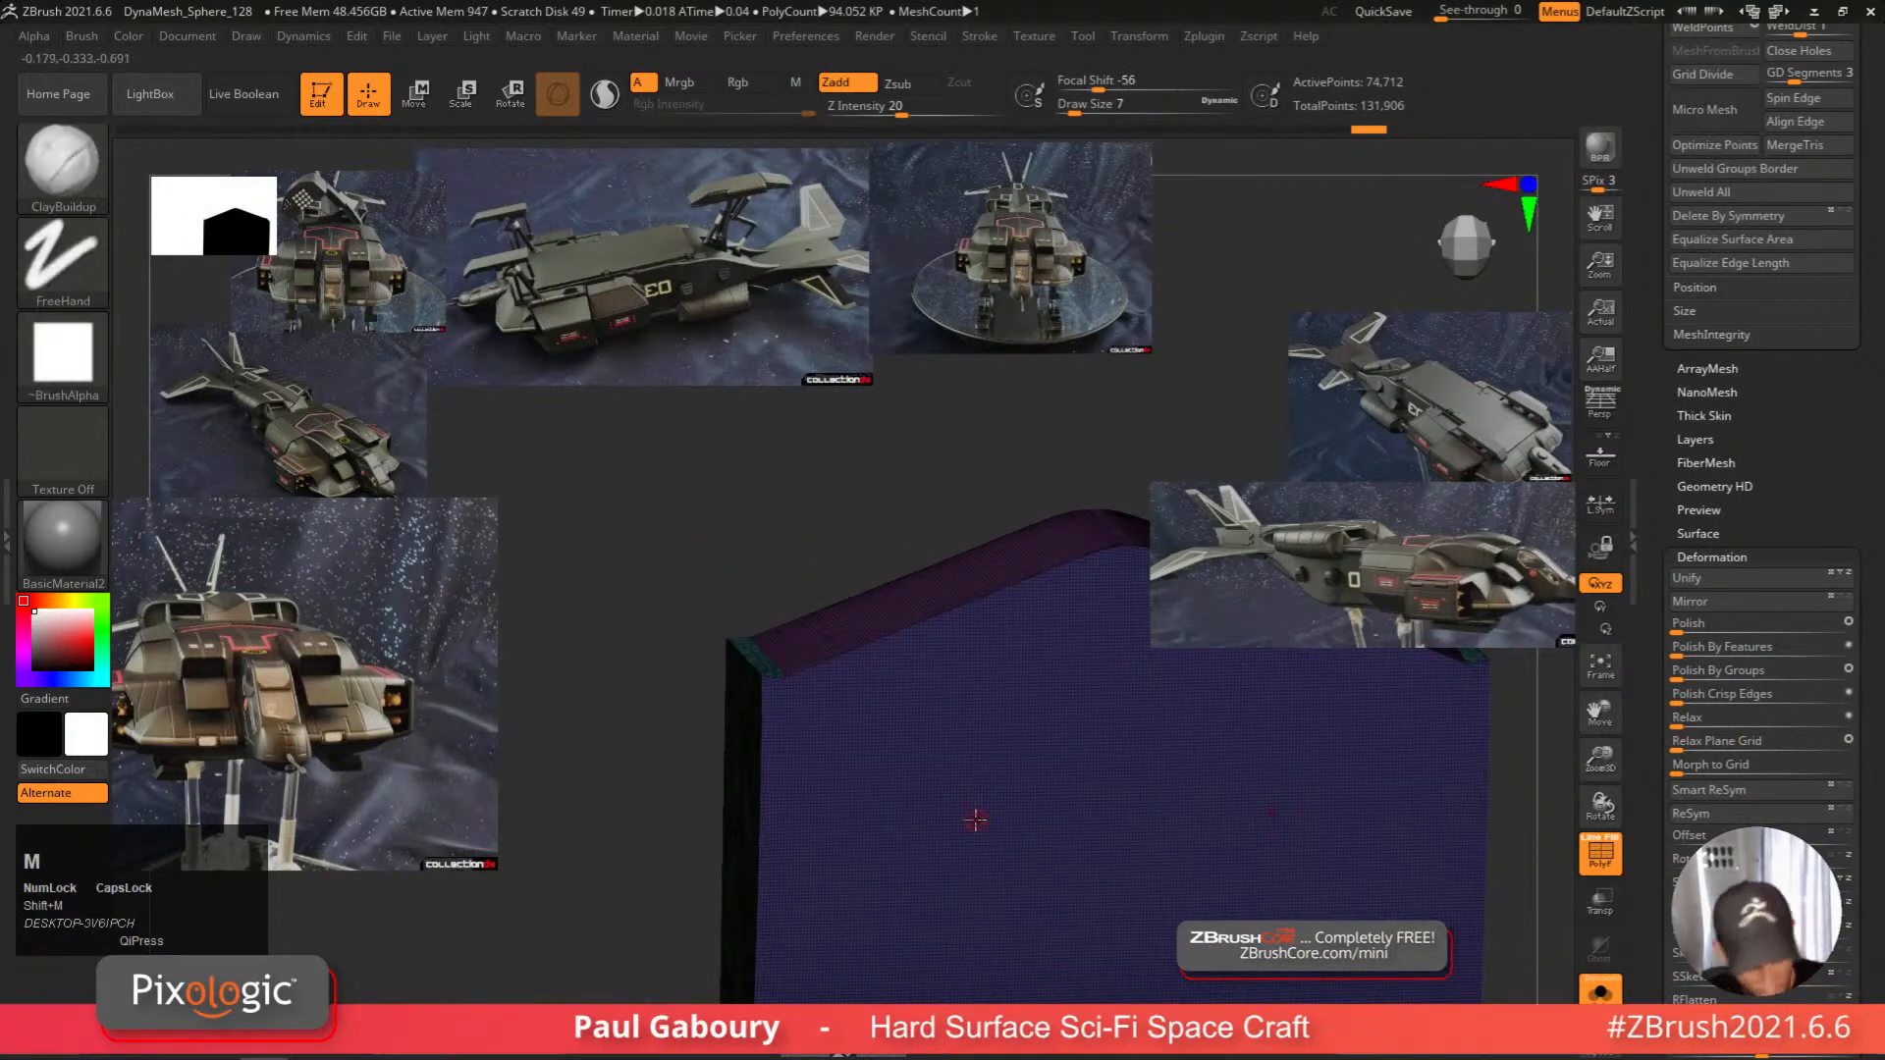
key("shift+f")
right_click_drag(1067, 864, 993, 894)
right_click(993, 894)
right_click_drag(1047, 694, 1084, 609, "alt")
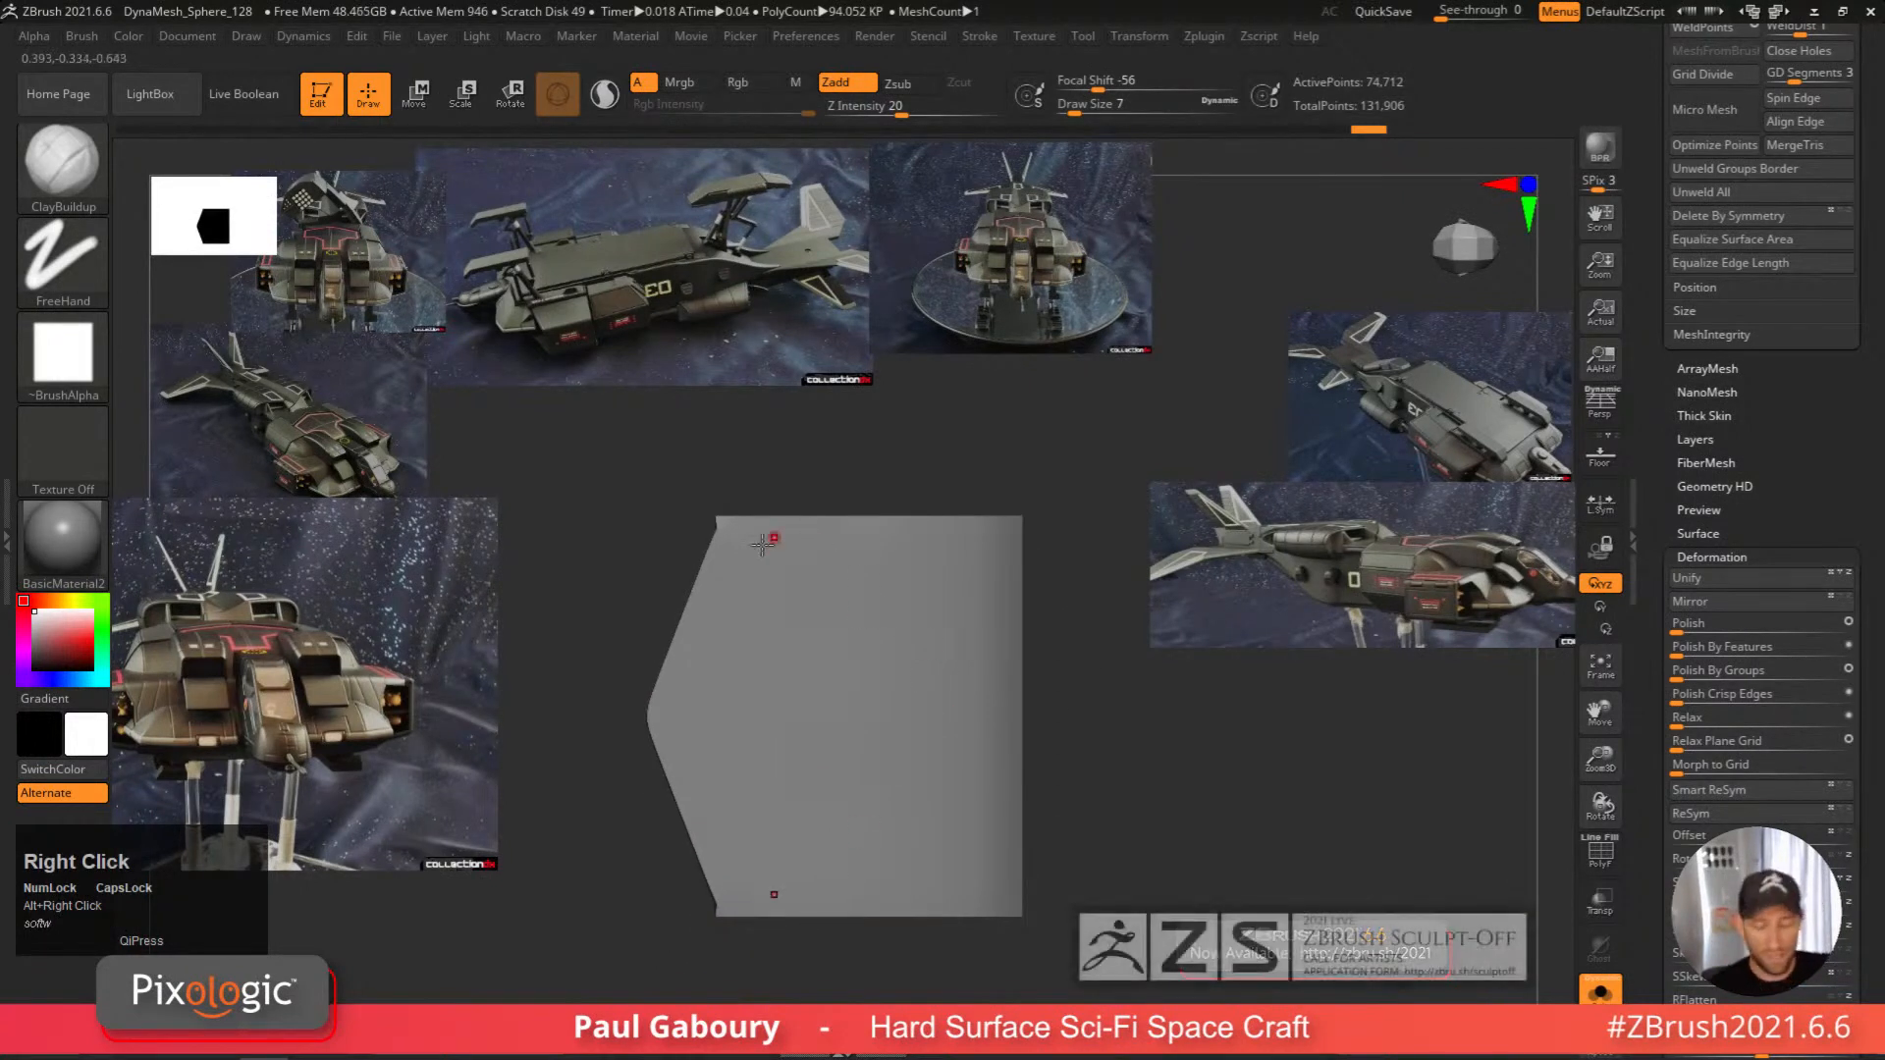
mouse_move(770, 534)
right_mouse_down()
mouse_move(798, 576)
mouse_move(766, 540)
mouse_move(761, 572)
right_mouse_up()
right_click_drag(761, 573, 846, 656)
key("shift+f")
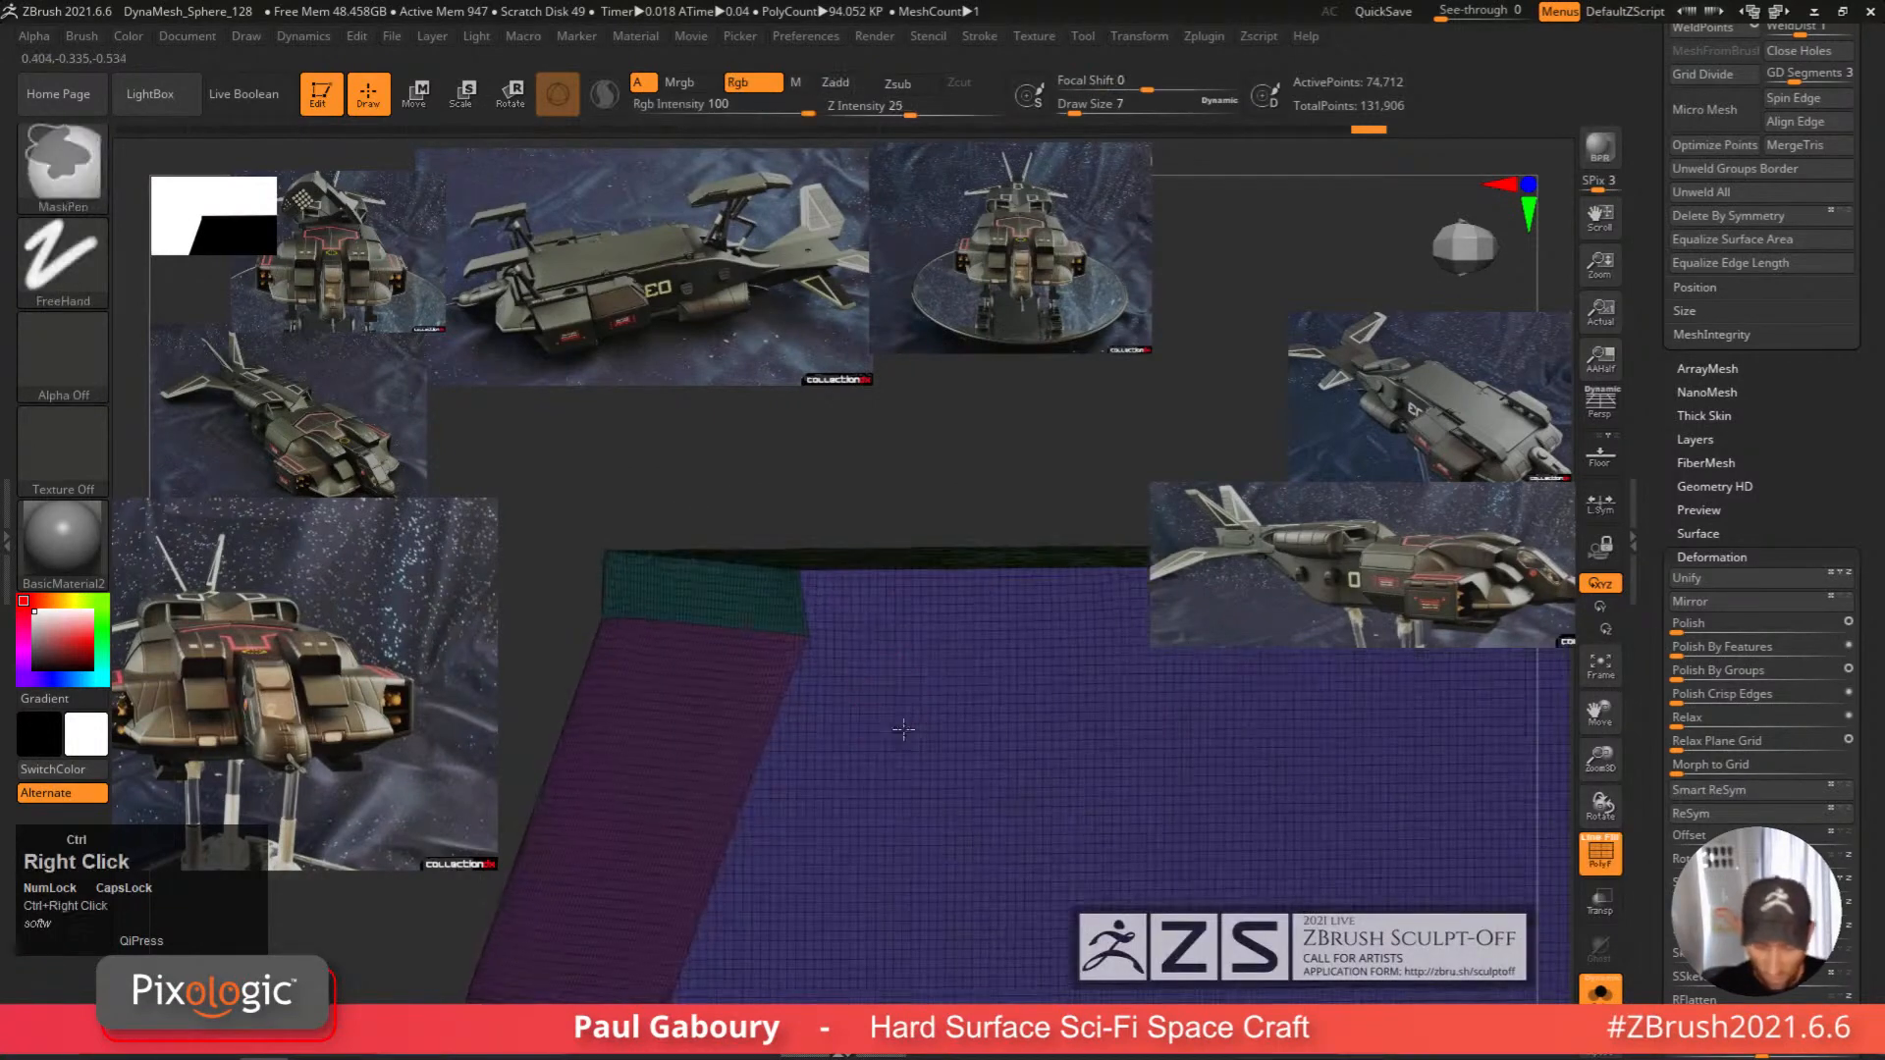
Mask the whole Concept piece except the small polygroup at its outer corner and snap to the side view.
left_click(743, 594, "ctrl+shift")
left_click(936, 704, "ctrl+shift")
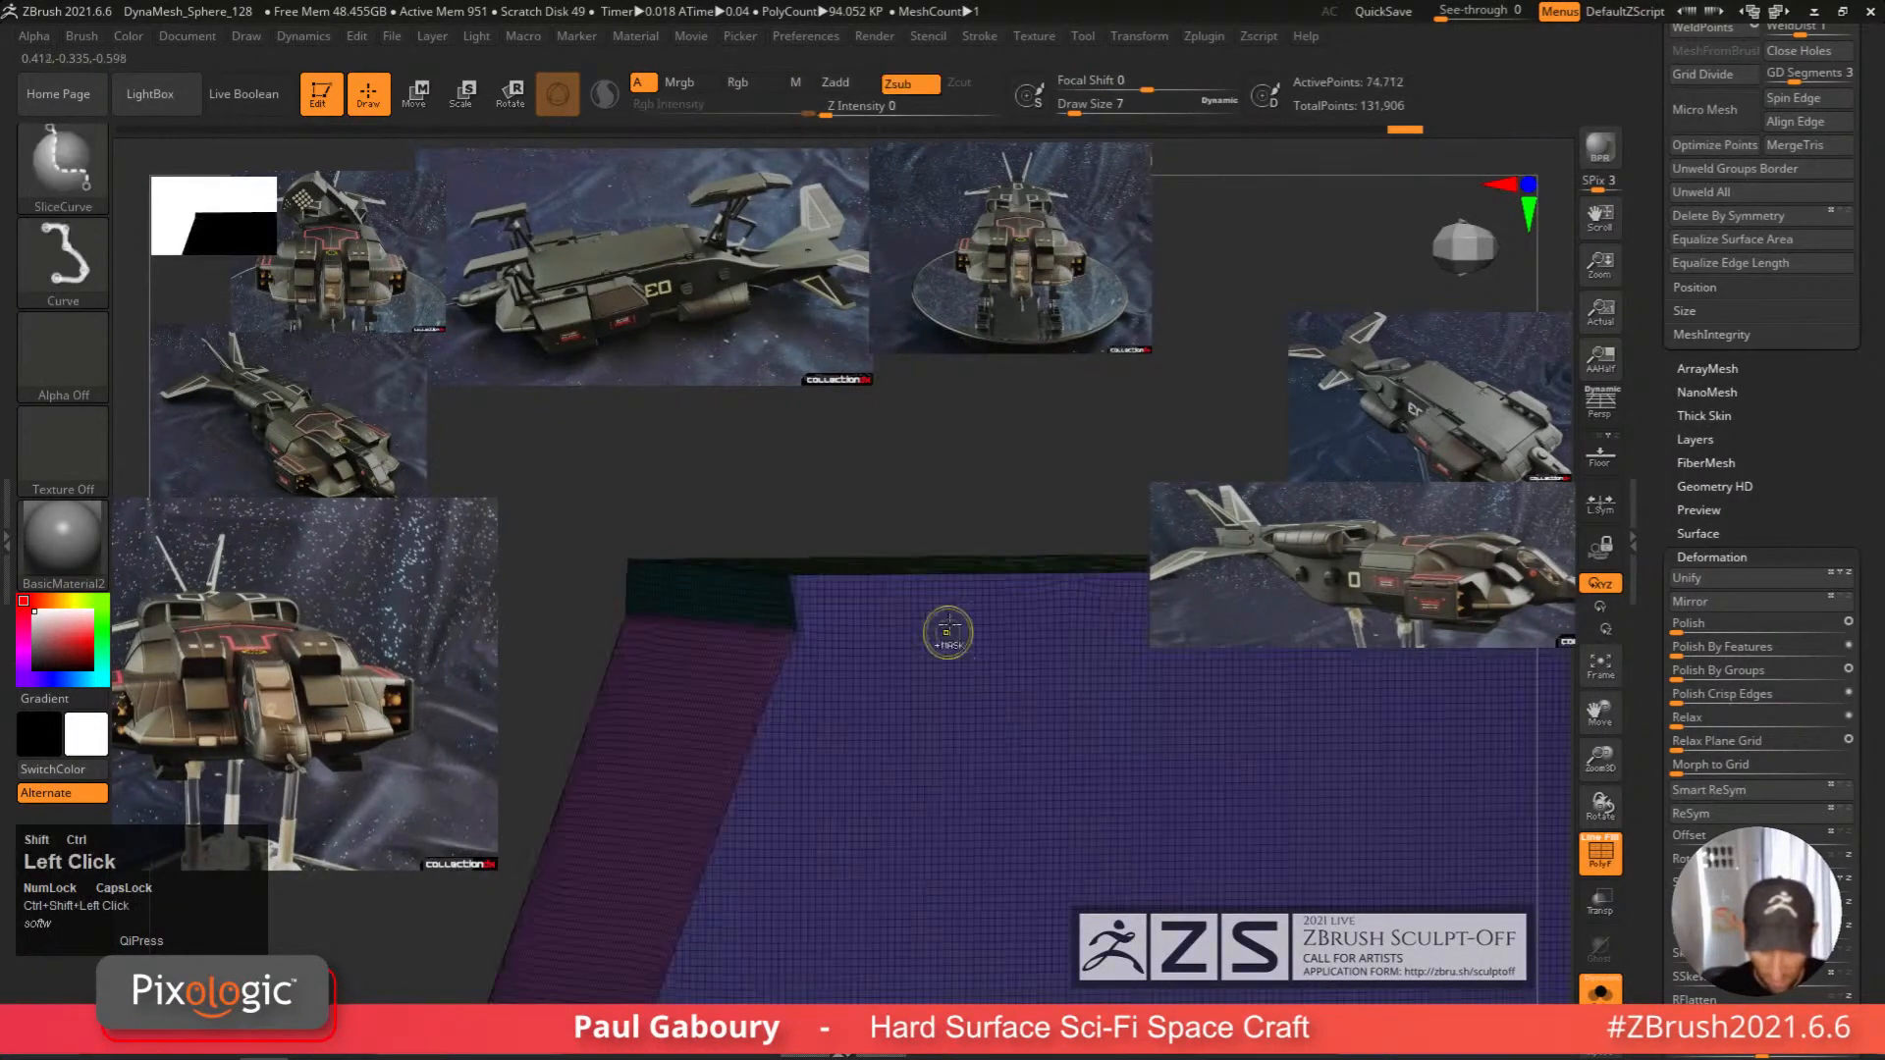
key("w")
left_click(707, 598, "alt")
right_click_drag(775, 633, 990, 800, "shift")
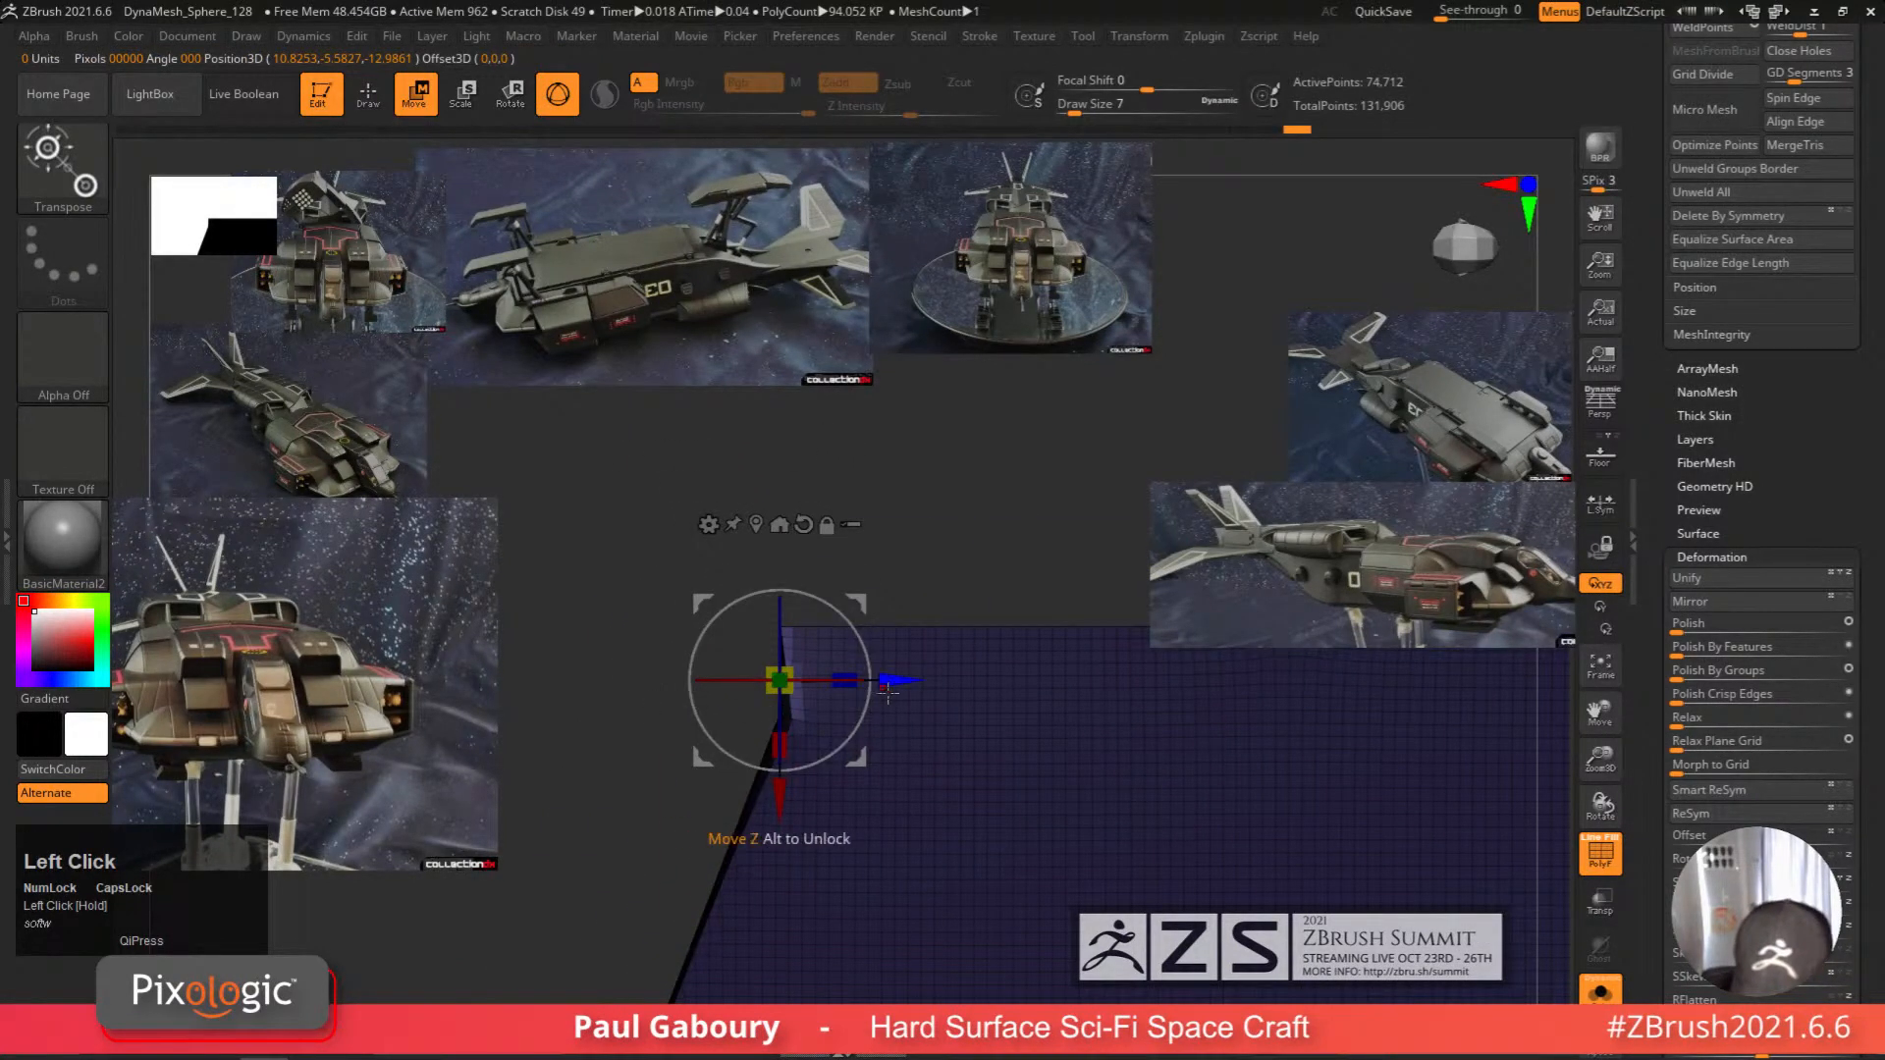
key("ctrl+shift")
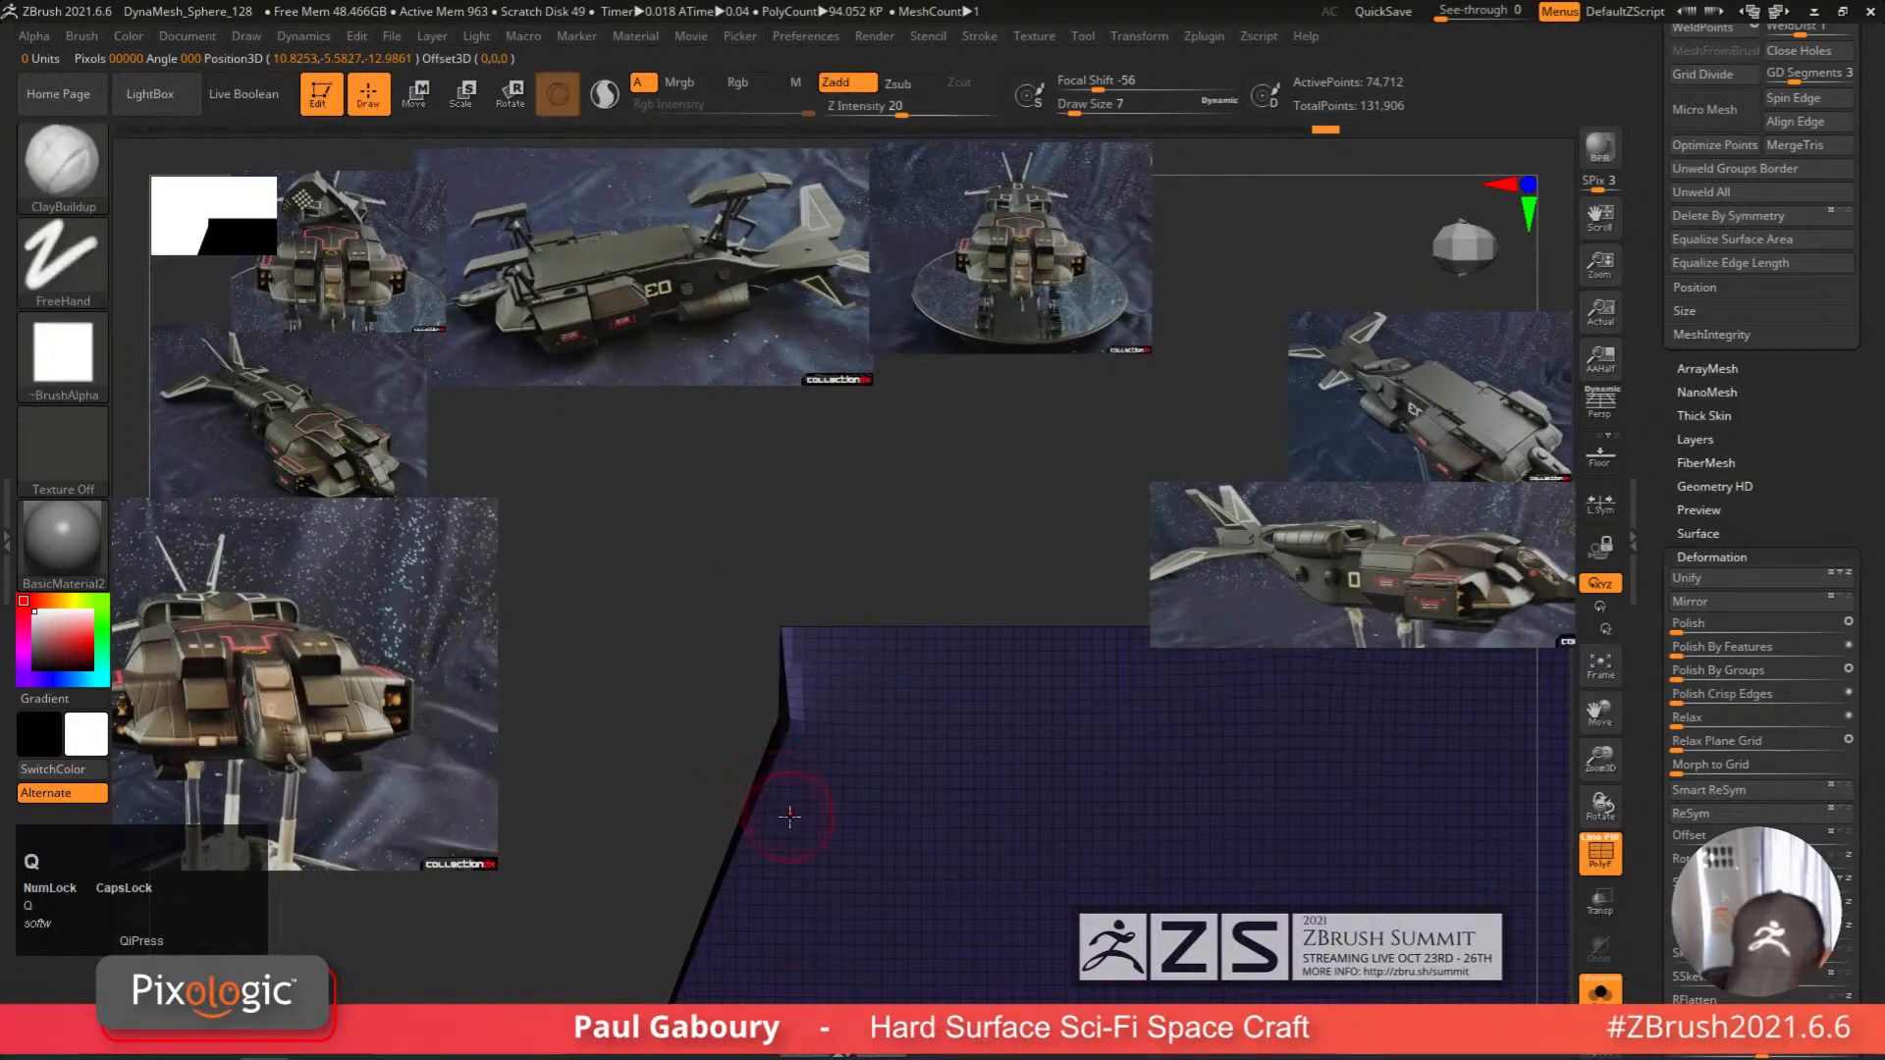
Flatten the unmasked corner face with a straight vertical ClipCurve cut along its edge.
left_click(337, 381, "ctrl+shift")
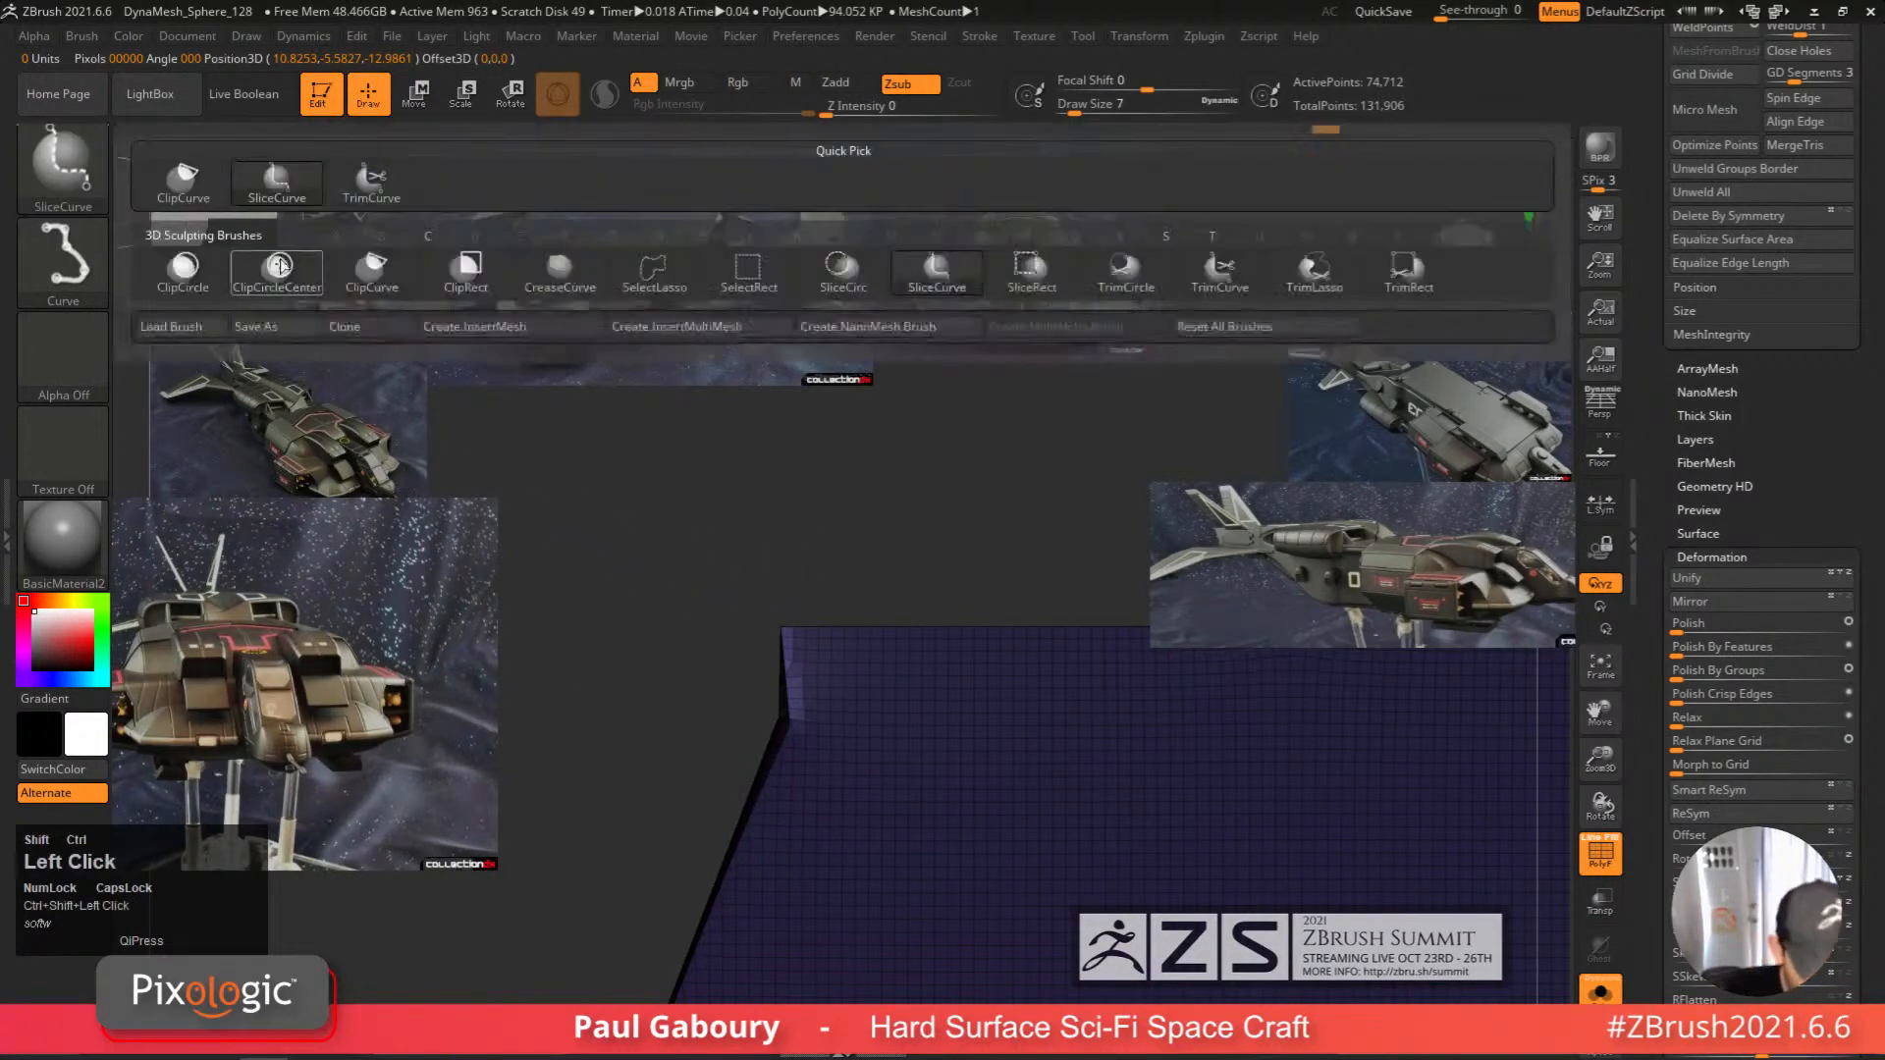
left_click(362, 285, "ctrl+shift")
mouse_move(807, 737)
right_mouse_down("ctrl")
mouse_move(825, 555)
mouse_move(775, 606)
mouse_move(807, 518)
mouse_move(843, 678)
right_mouse_up("ctrl")
right_click_drag(842, 677, 838, 751, "ctrl")
right_click_drag(837, 752, 828, 791, "alt")
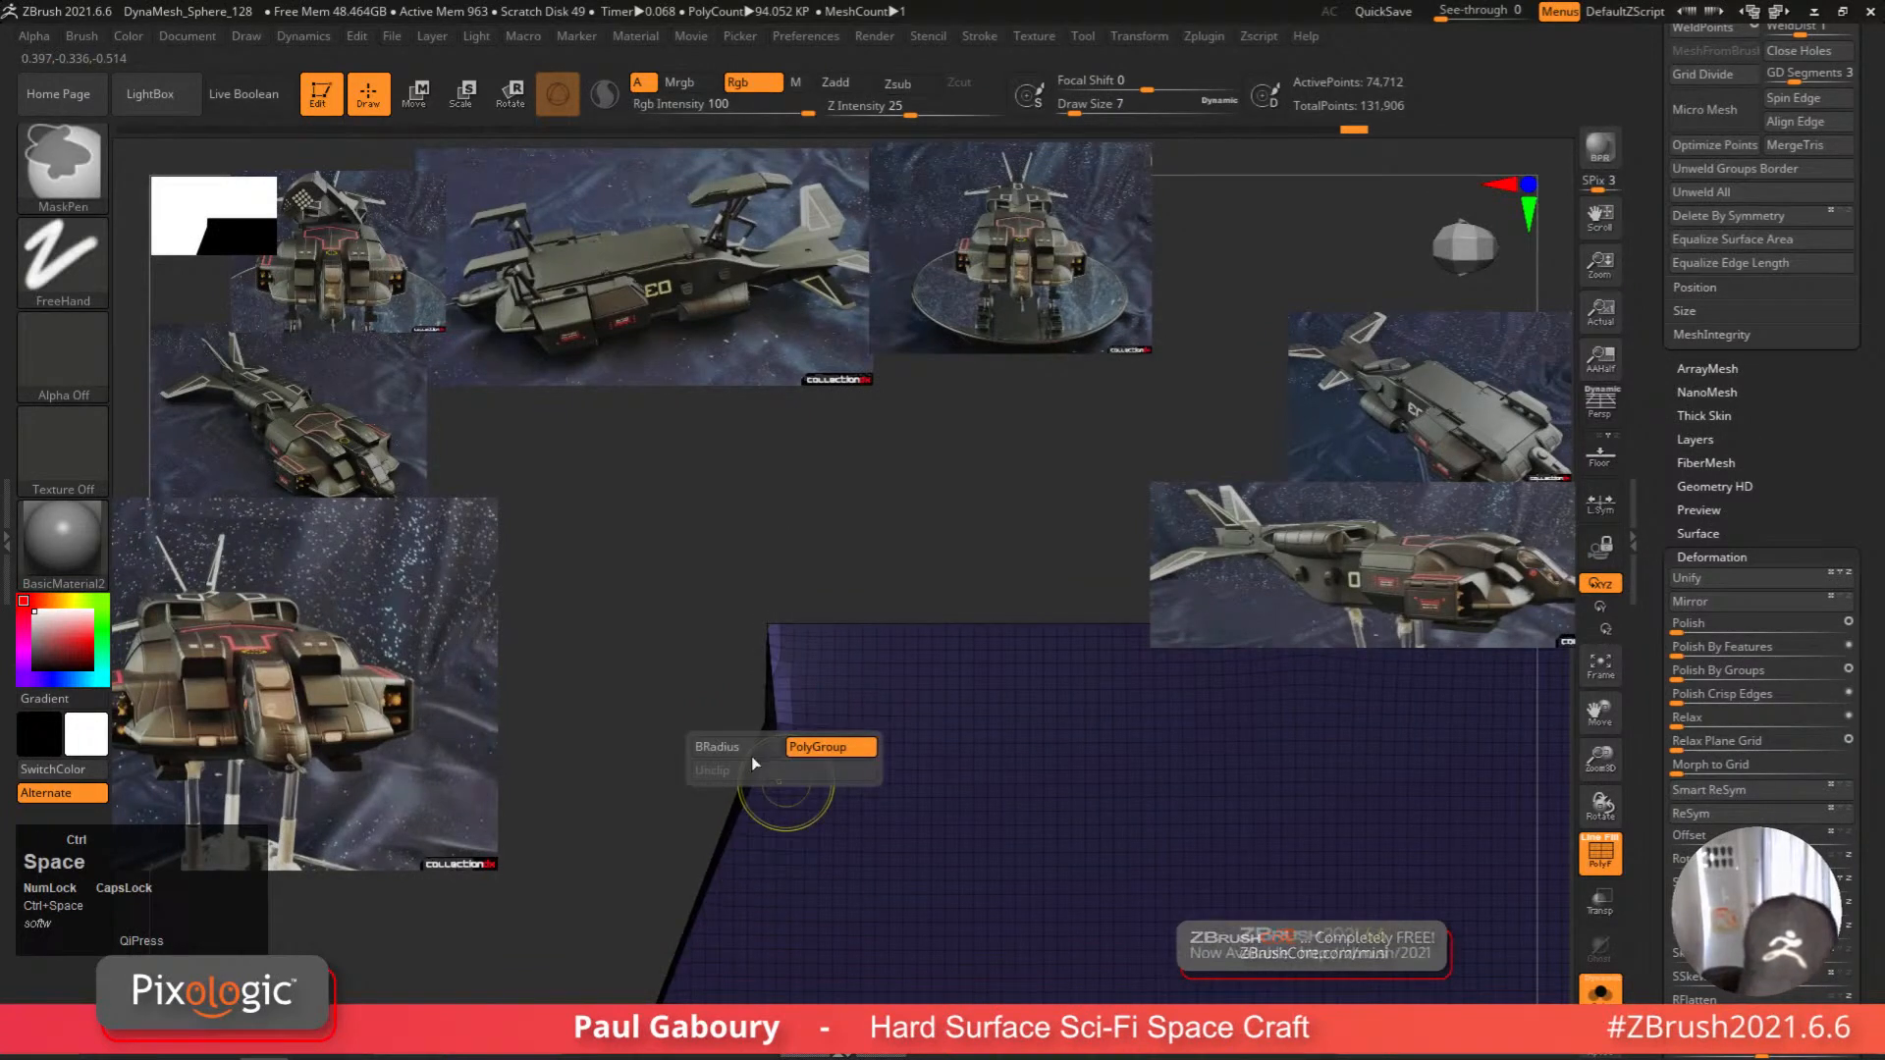
left_click_drag(771, 532, 771, 603, "ctrl+shift")
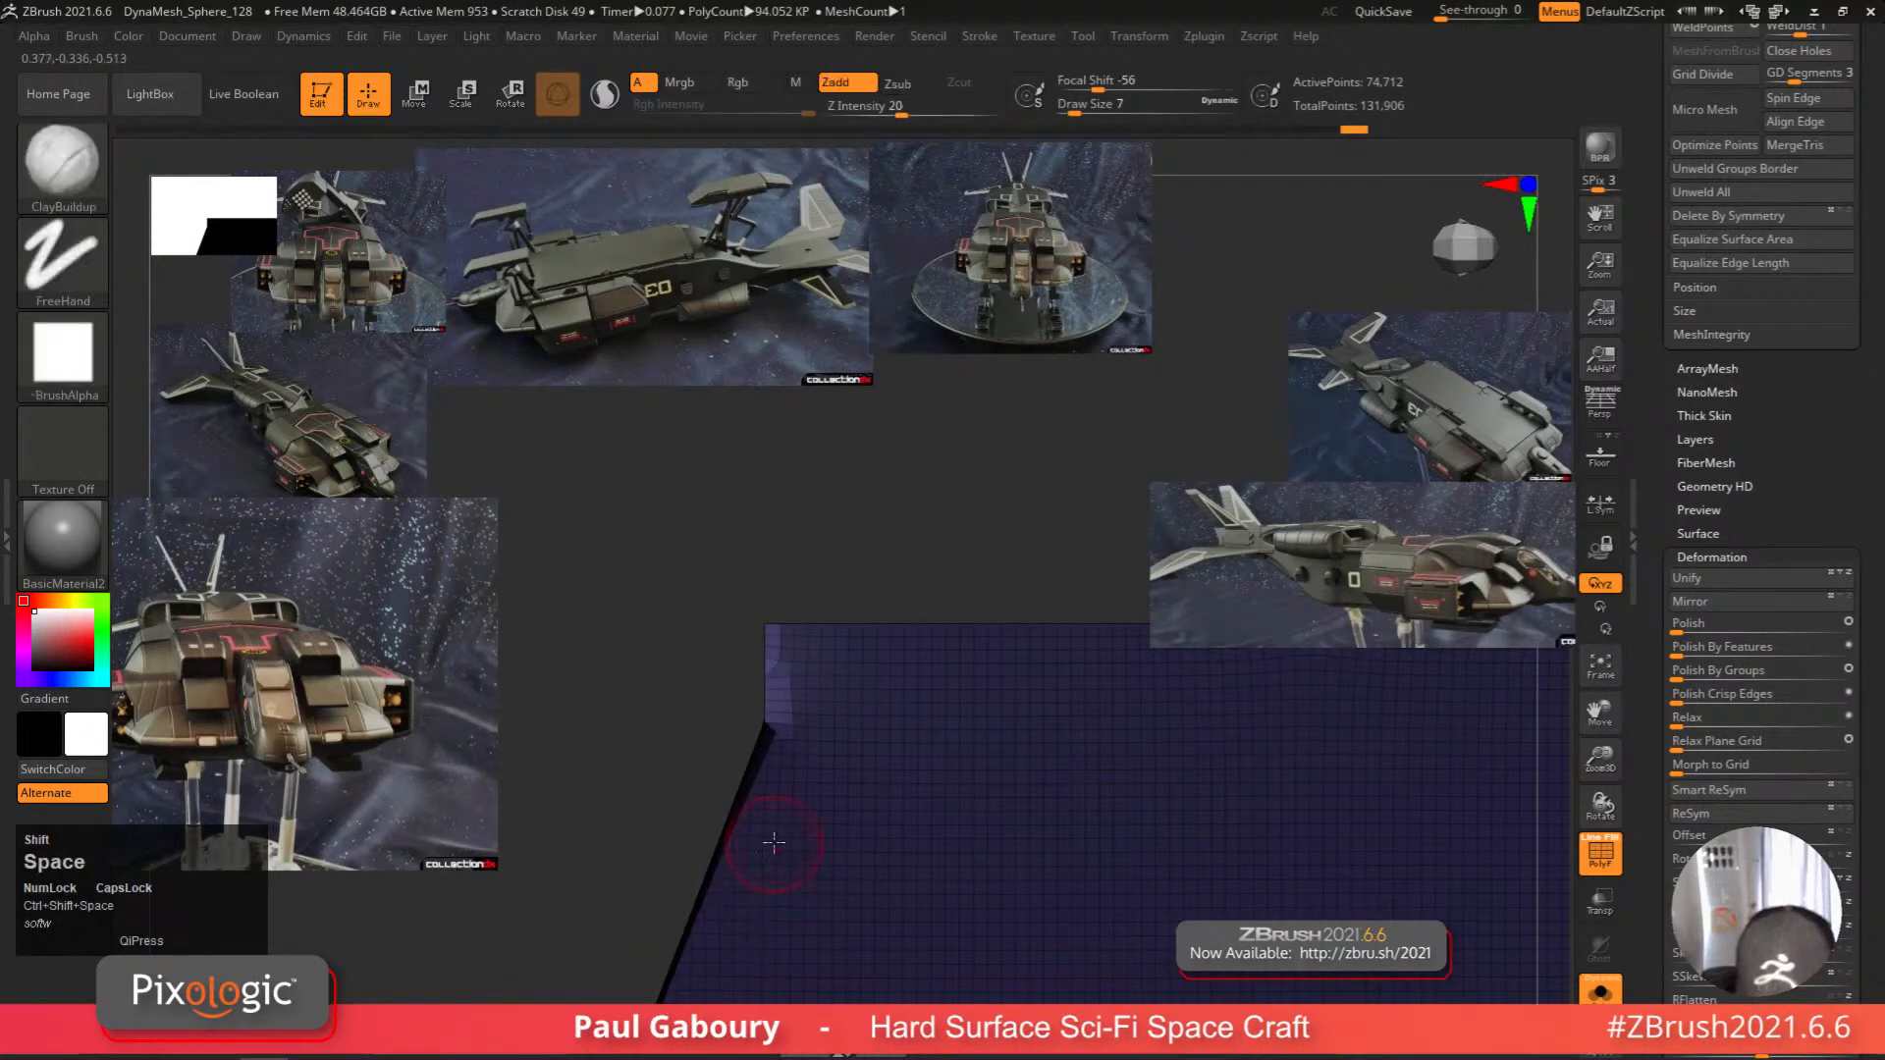
Clear the mask and run Polish By Groups on the Concept piece again.
right_click_drag(774, 842, 799, 720, "ctrl")
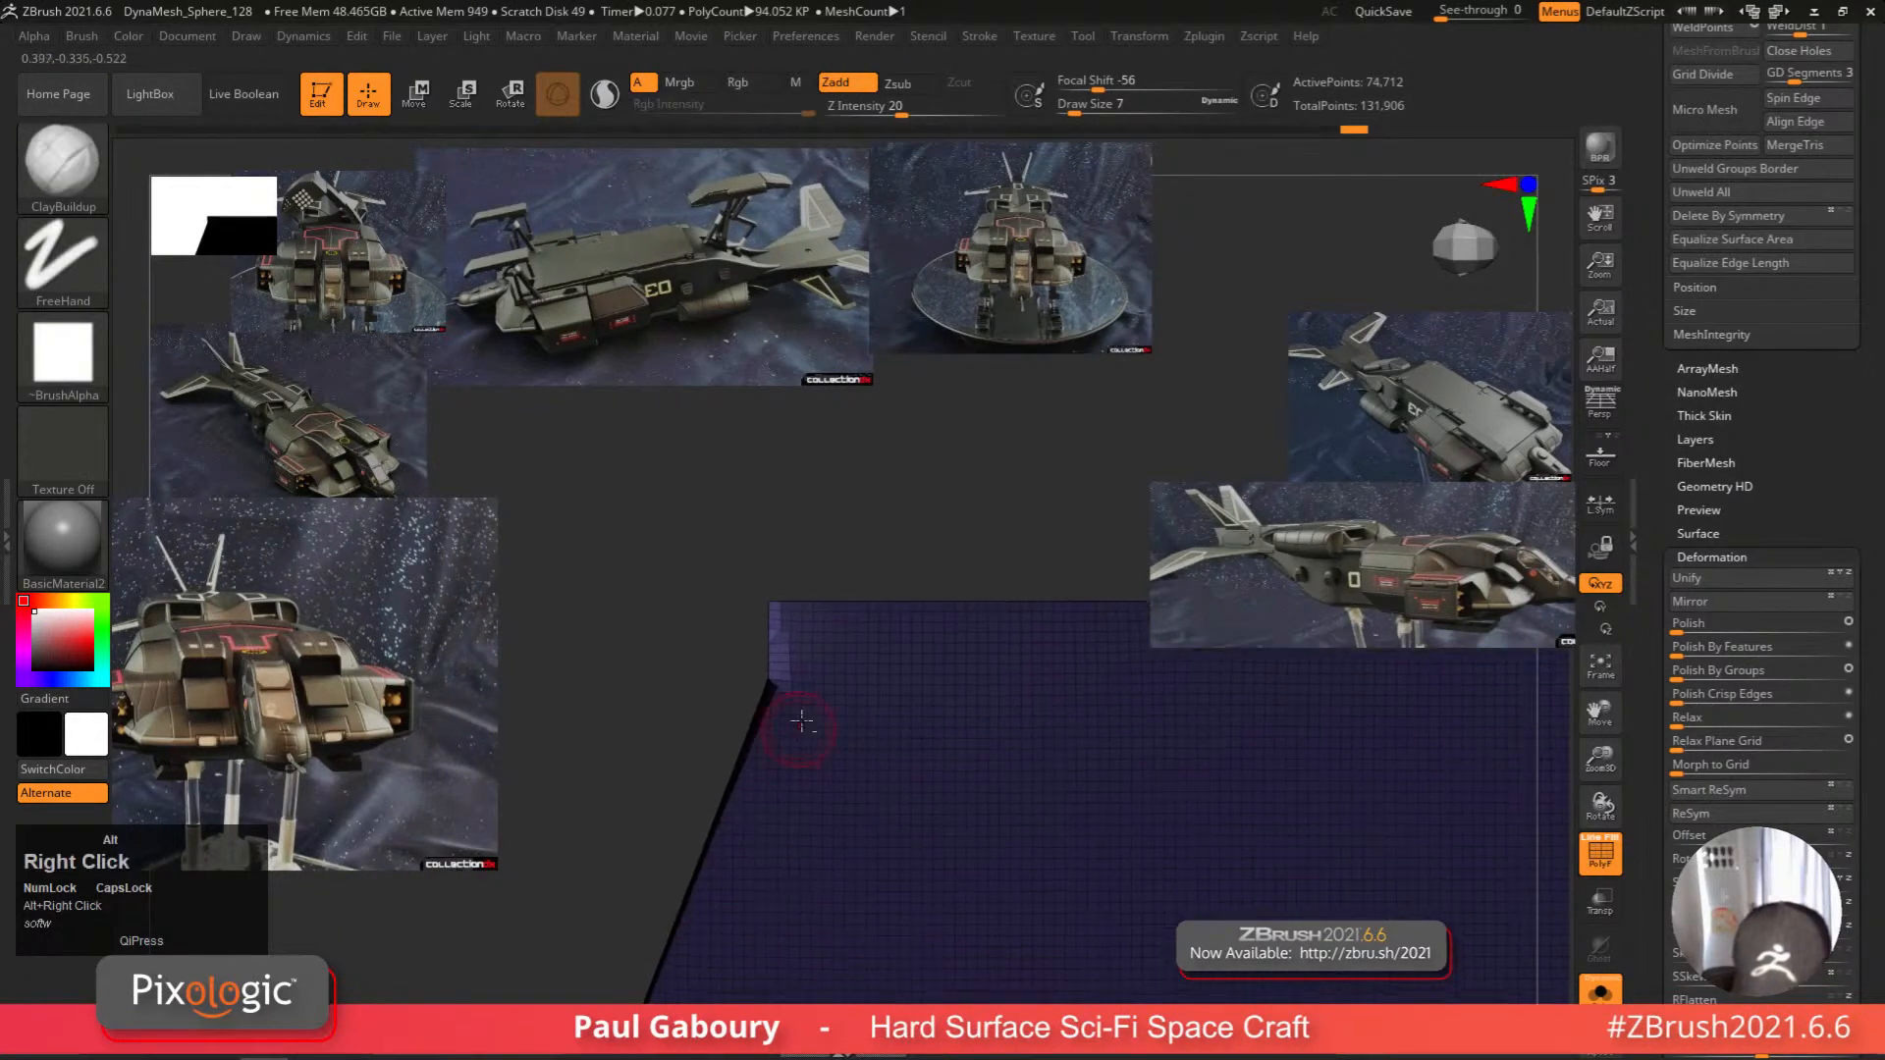
left_click_drag(898, 545, 947, 572, "ctrl")
mouse_move(947, 573)
right_mouse_down()
mouse_move(873, 565)
mouse_move(764, 615)
mouse_move(787, 650)
right_mouse_up()
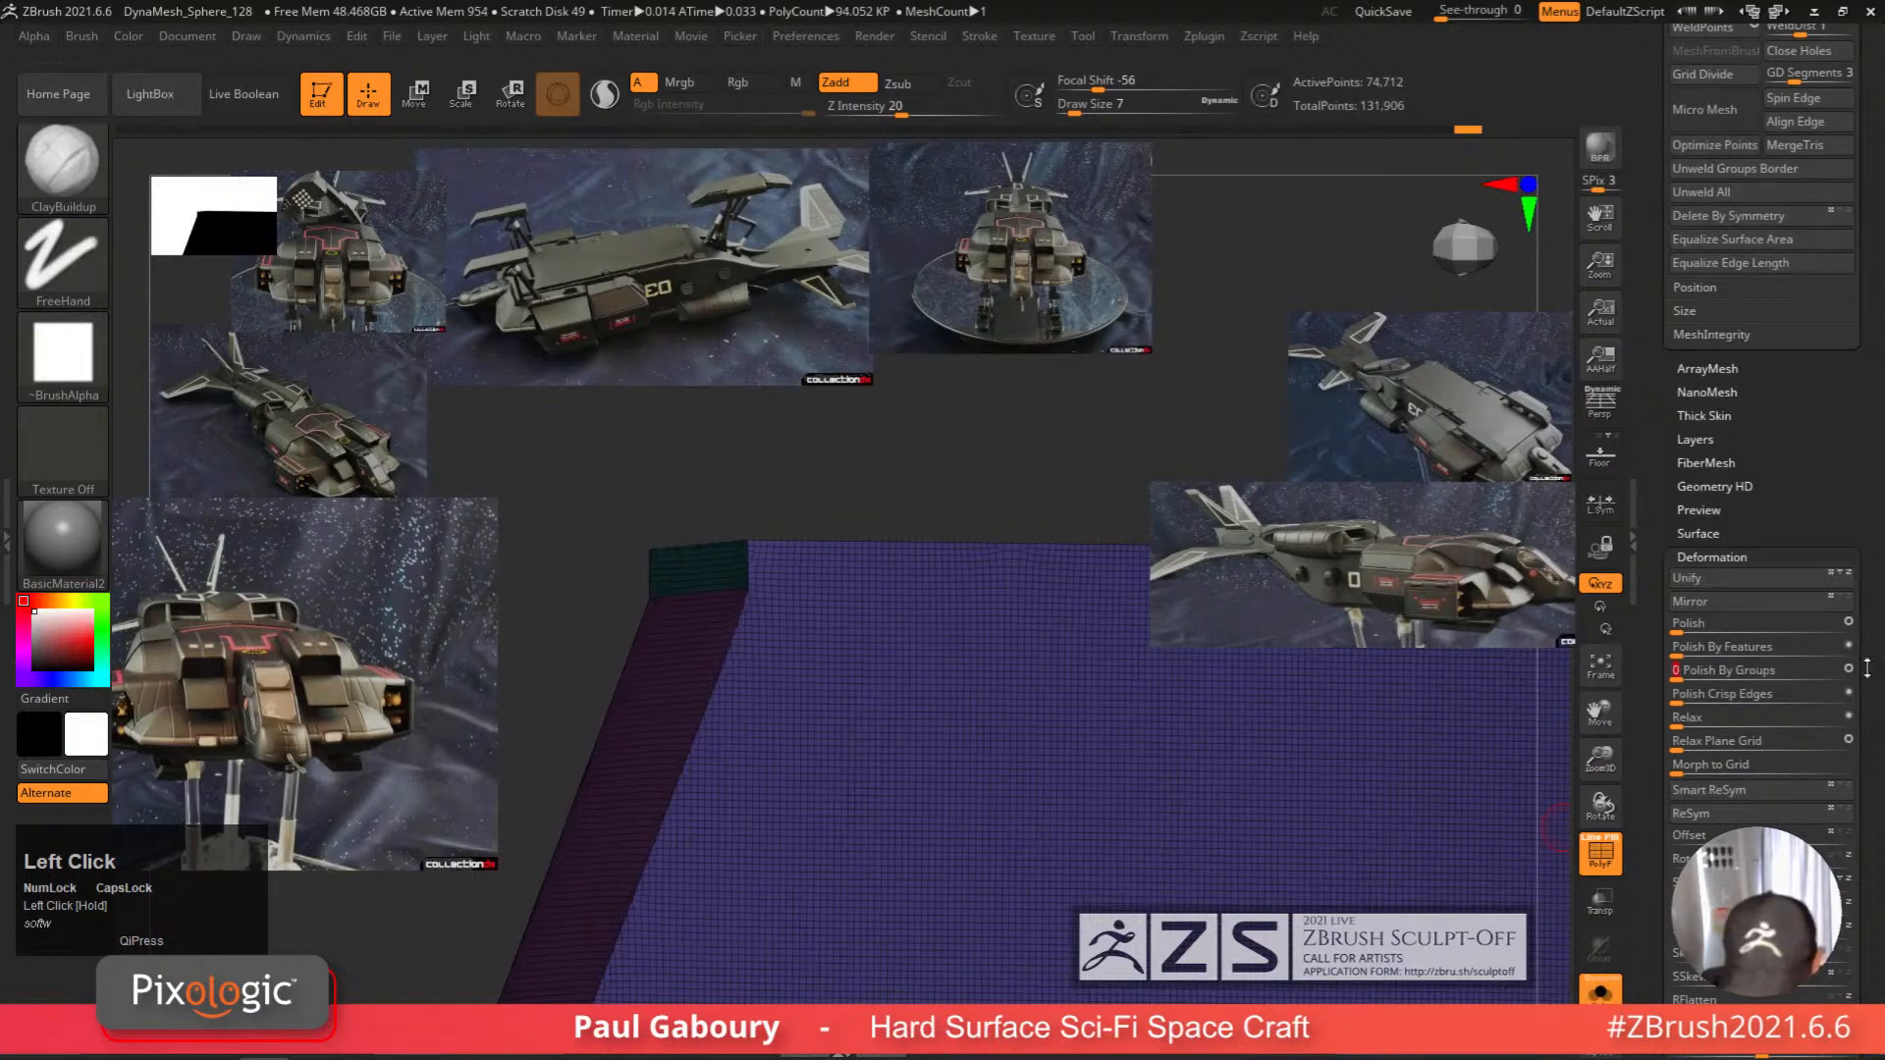
Examine the straightened outer corner and the pointed middle of the sloped edge, with polyframe off and on.
right_click_drag(776, 616, 984, 719, "alt")
mouse_move(837, 619)
right_mouse_down("ctrl")
mouse_move(962, 782)
mouse_move(855, 750)
mouse_move(867, 728)
right_mouse_up("ctrl")
right_click_drag(892, 809, 721, 746, "alt")
right_click_drag(722, 746, 937, 800)
right_click_drag(937, 800, 903, 817, "shift")
key("shift+f")
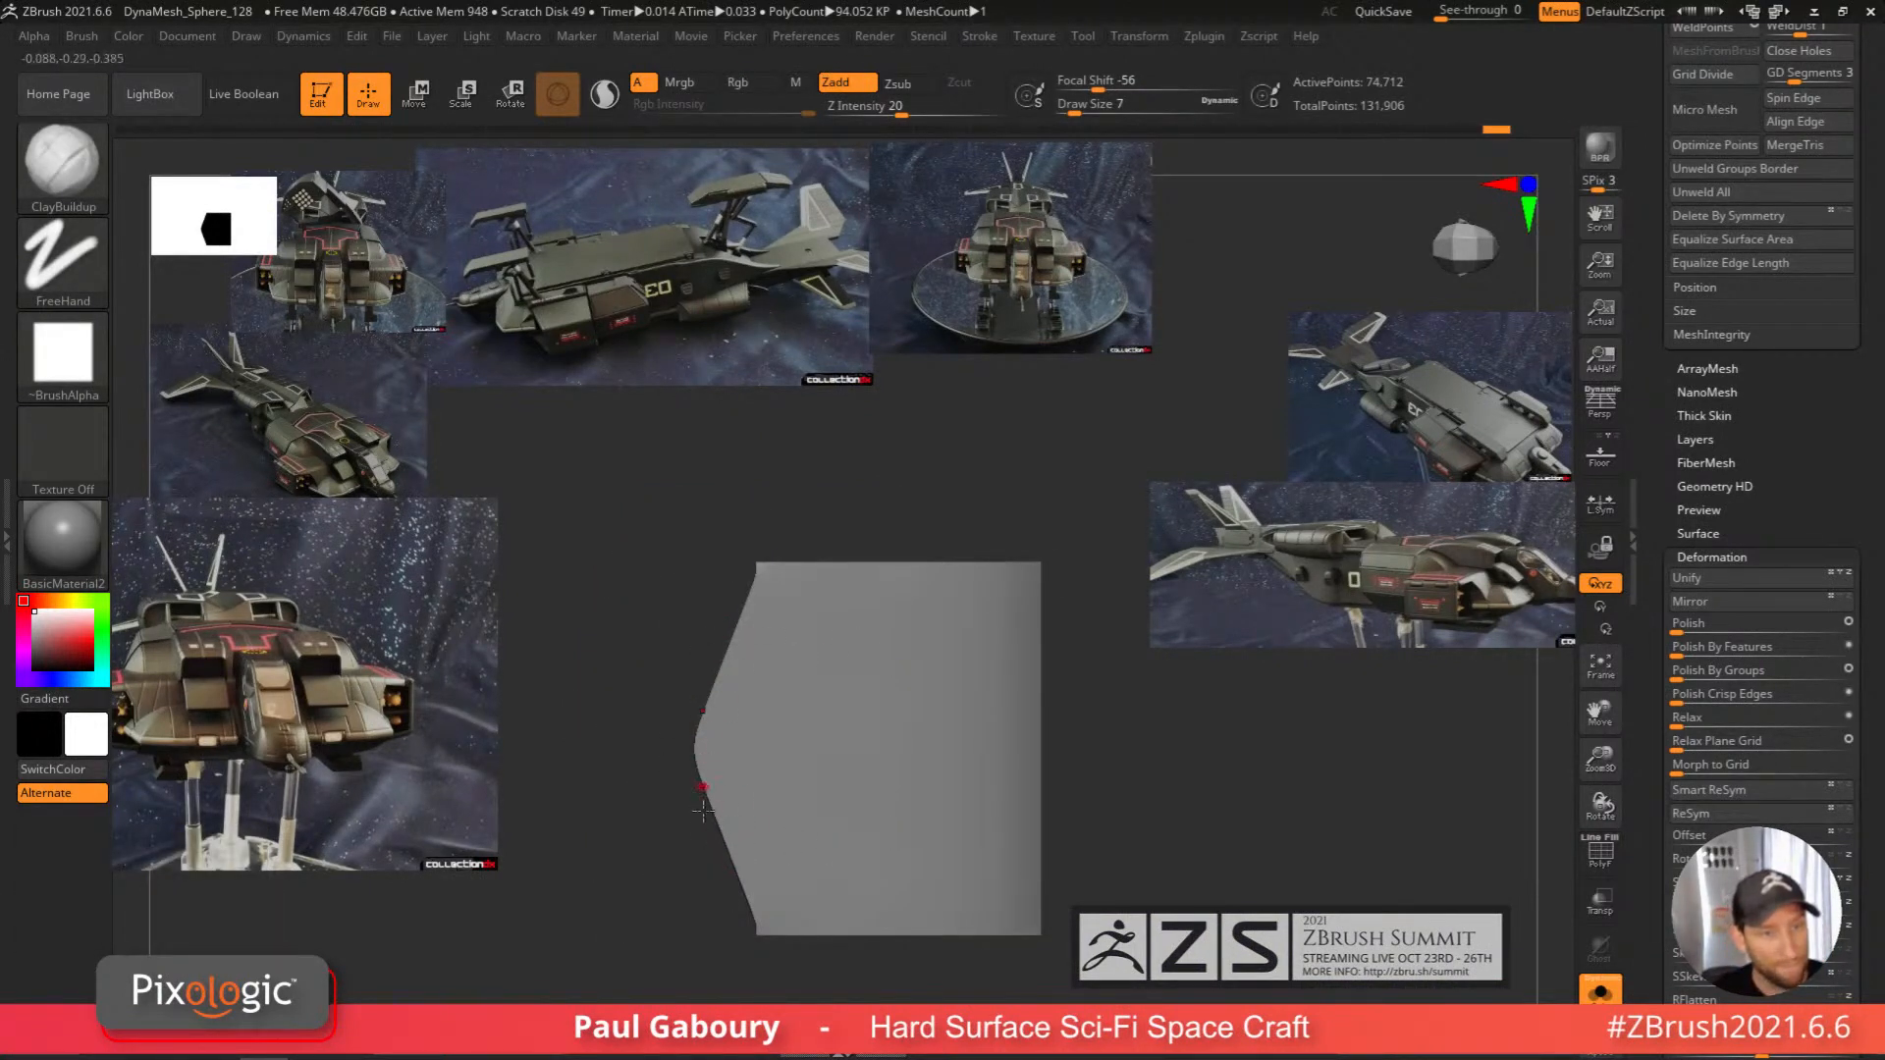
right_click_drag(703, 810, 810, 795, "alt")
key("shift+f")
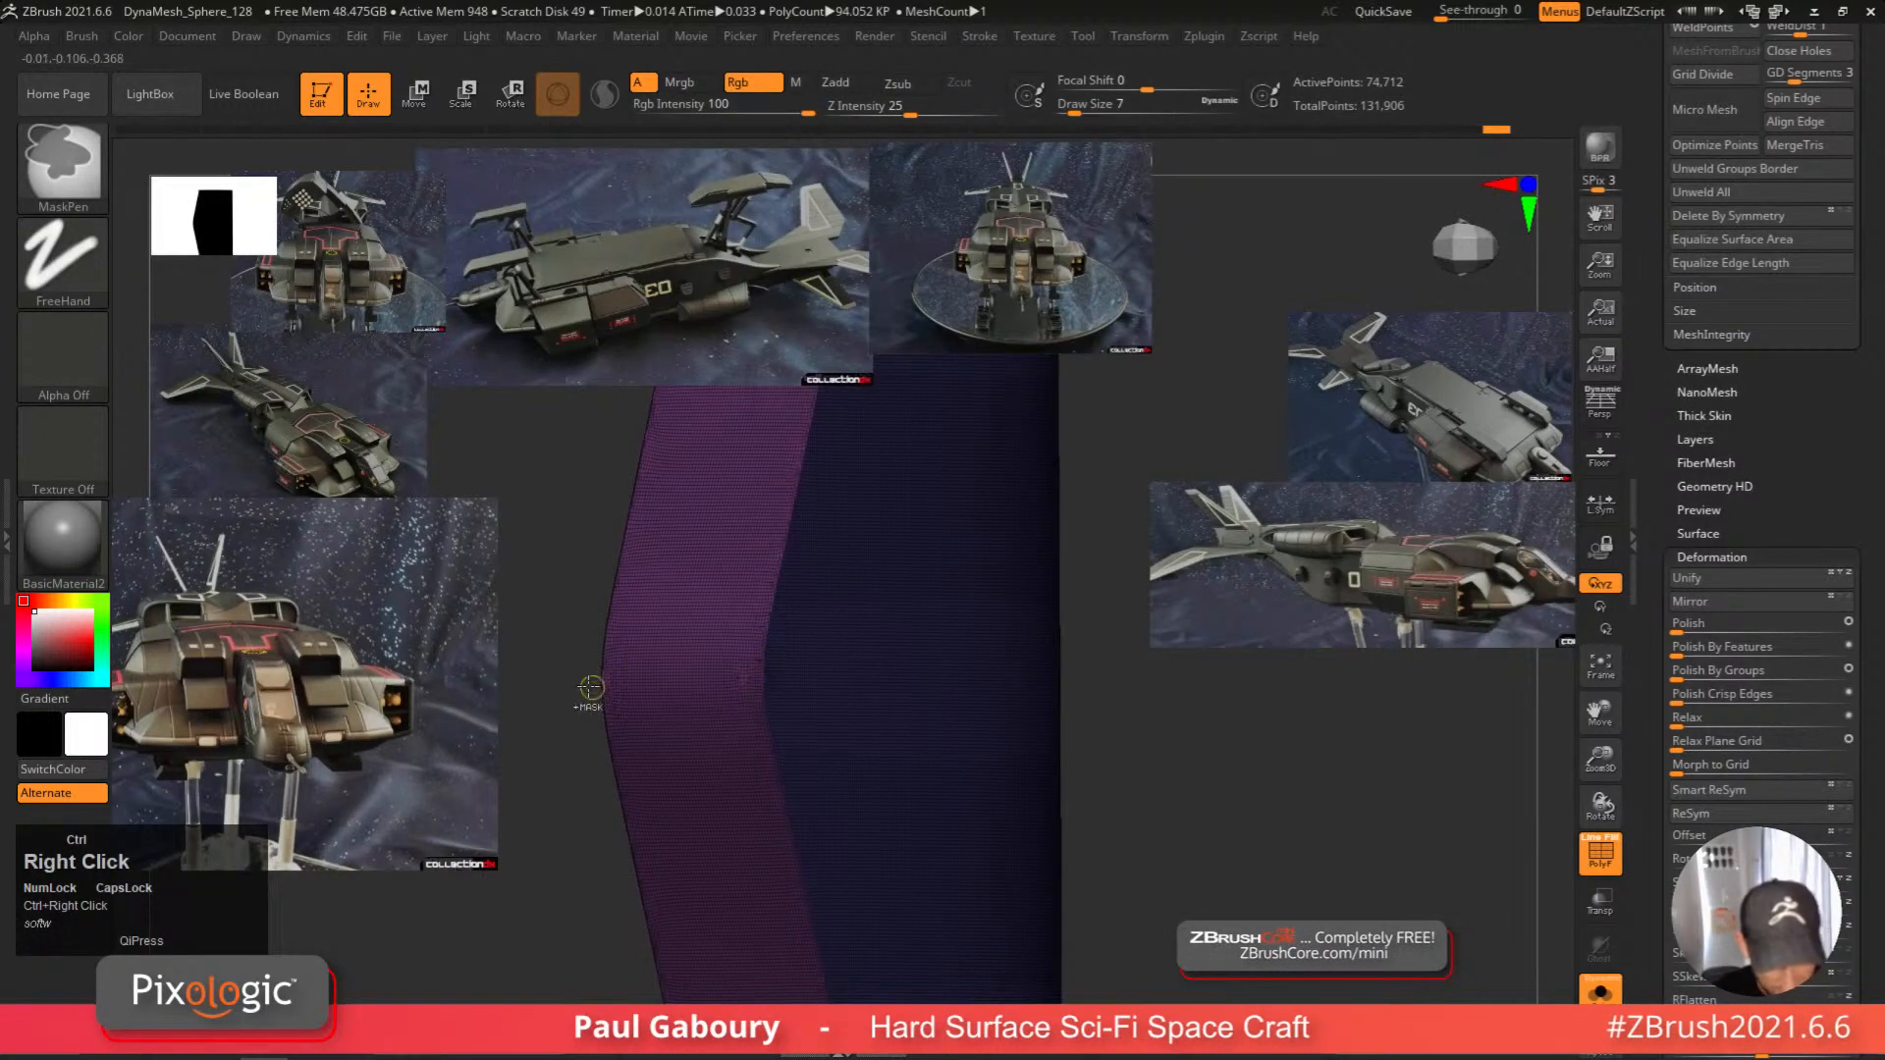
mouse_move(938, 838)
right_mouse_down("ctrl")
mouse_move(816, 766)
mouse_move(875, 786)
mouse_move(909, 839)
right_mouse_up("ctrl")
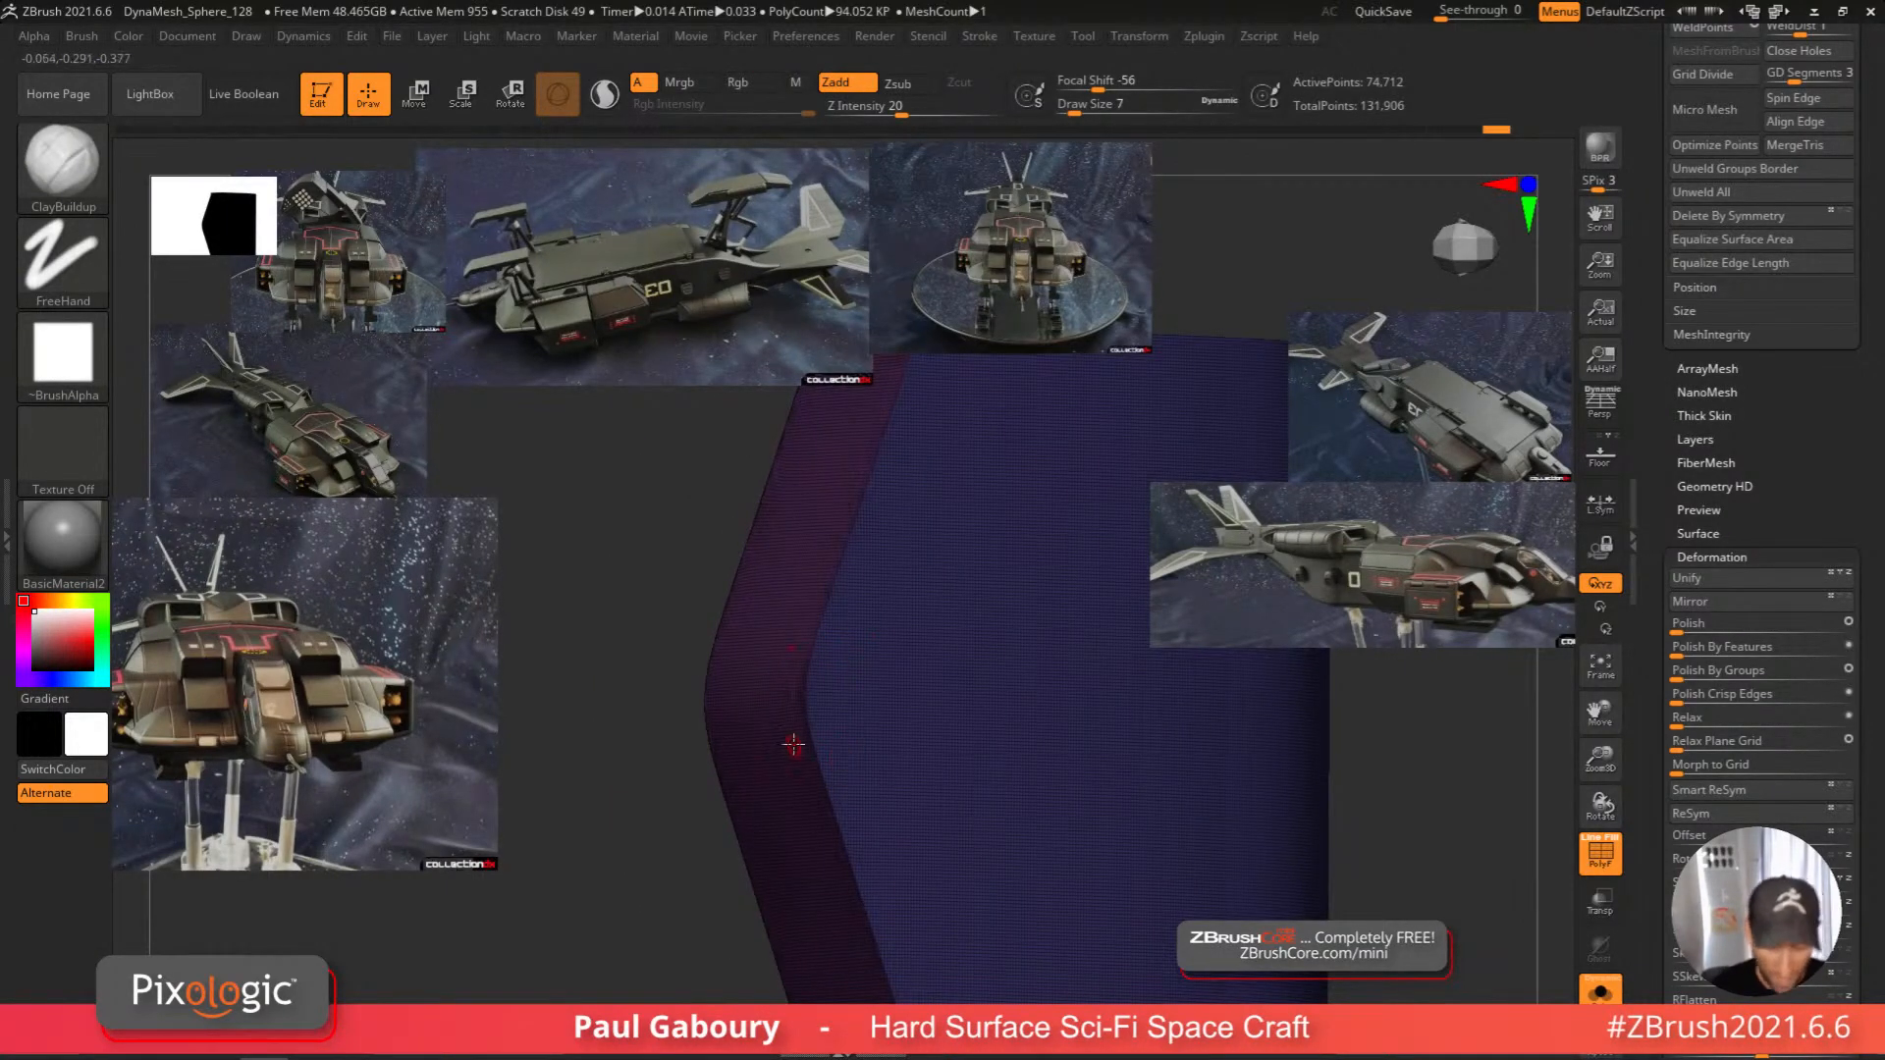
Isolate the sloped face, cut a straight horizontal CreaseCurve line across its middle bend, and restore full visibility.
right_click_drag(789, 703, 940, 733, "shift")
left_click(874, 700, "ctrl+shift")
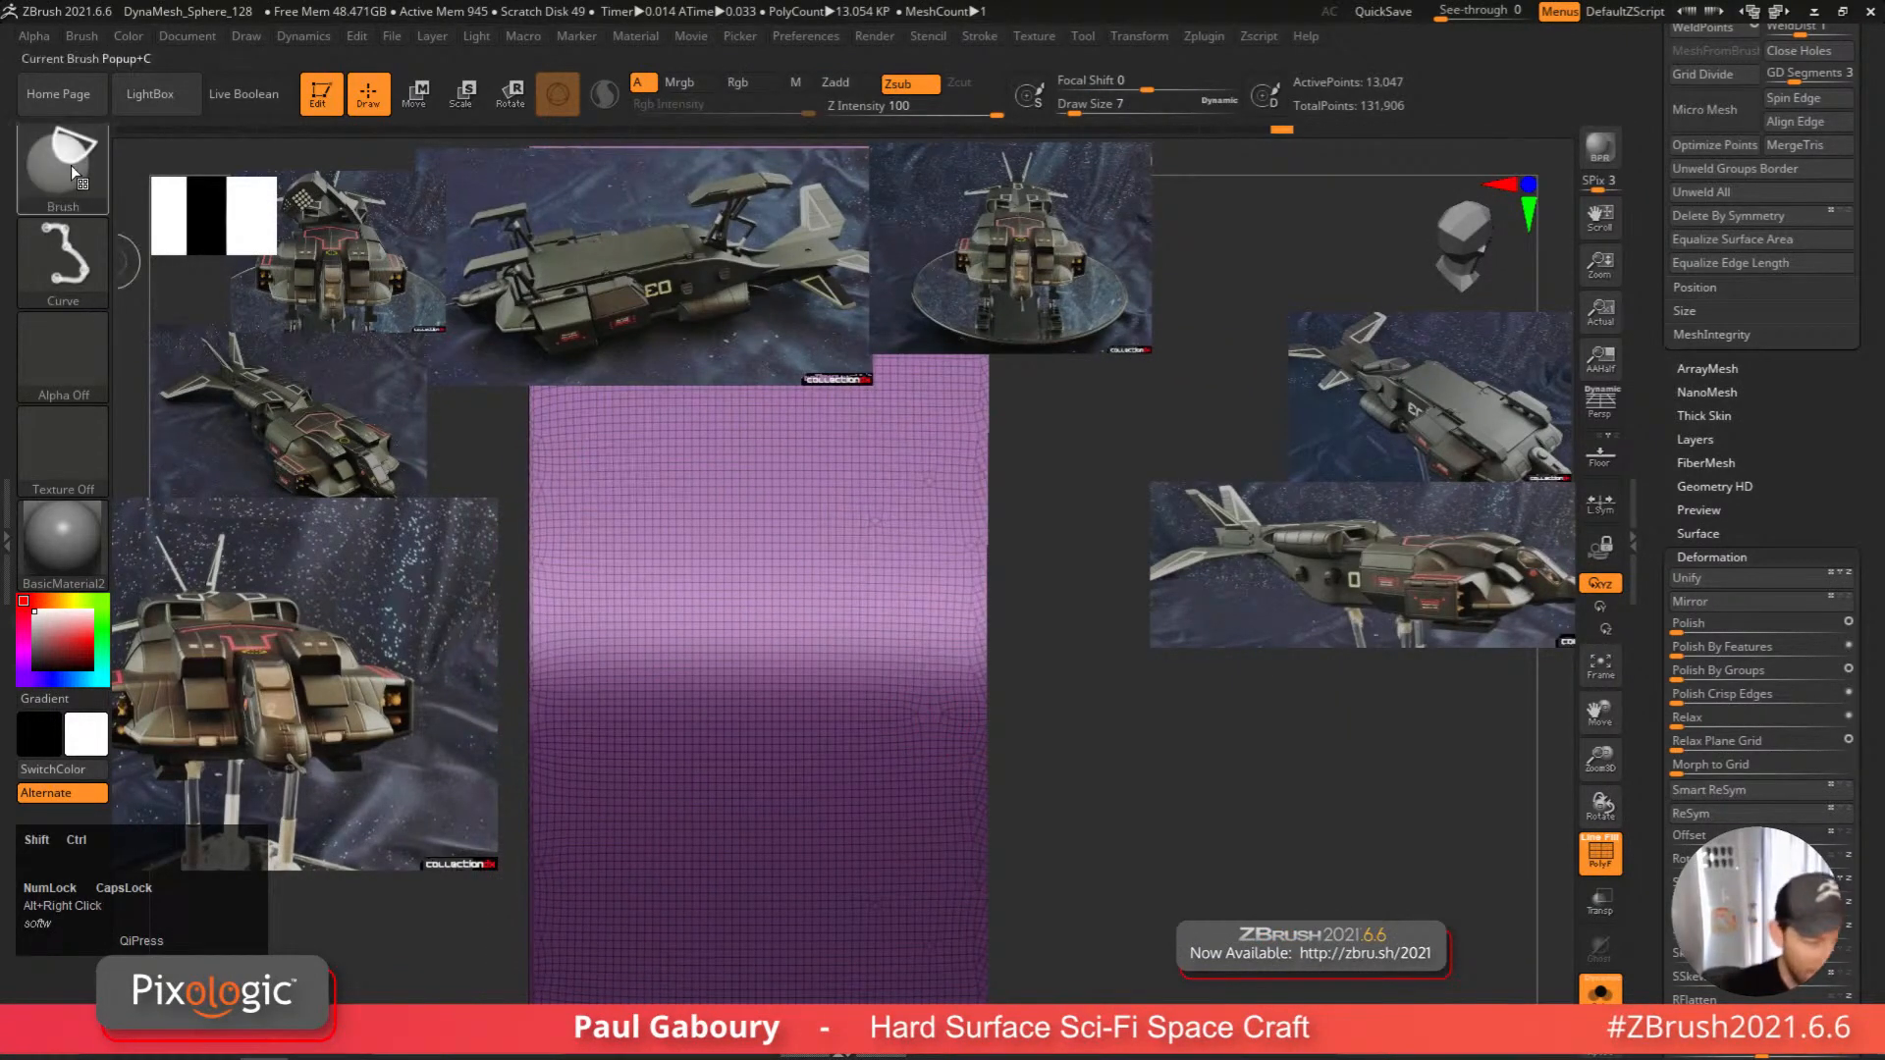
left_click(70, 165)
left_click(654, 275)
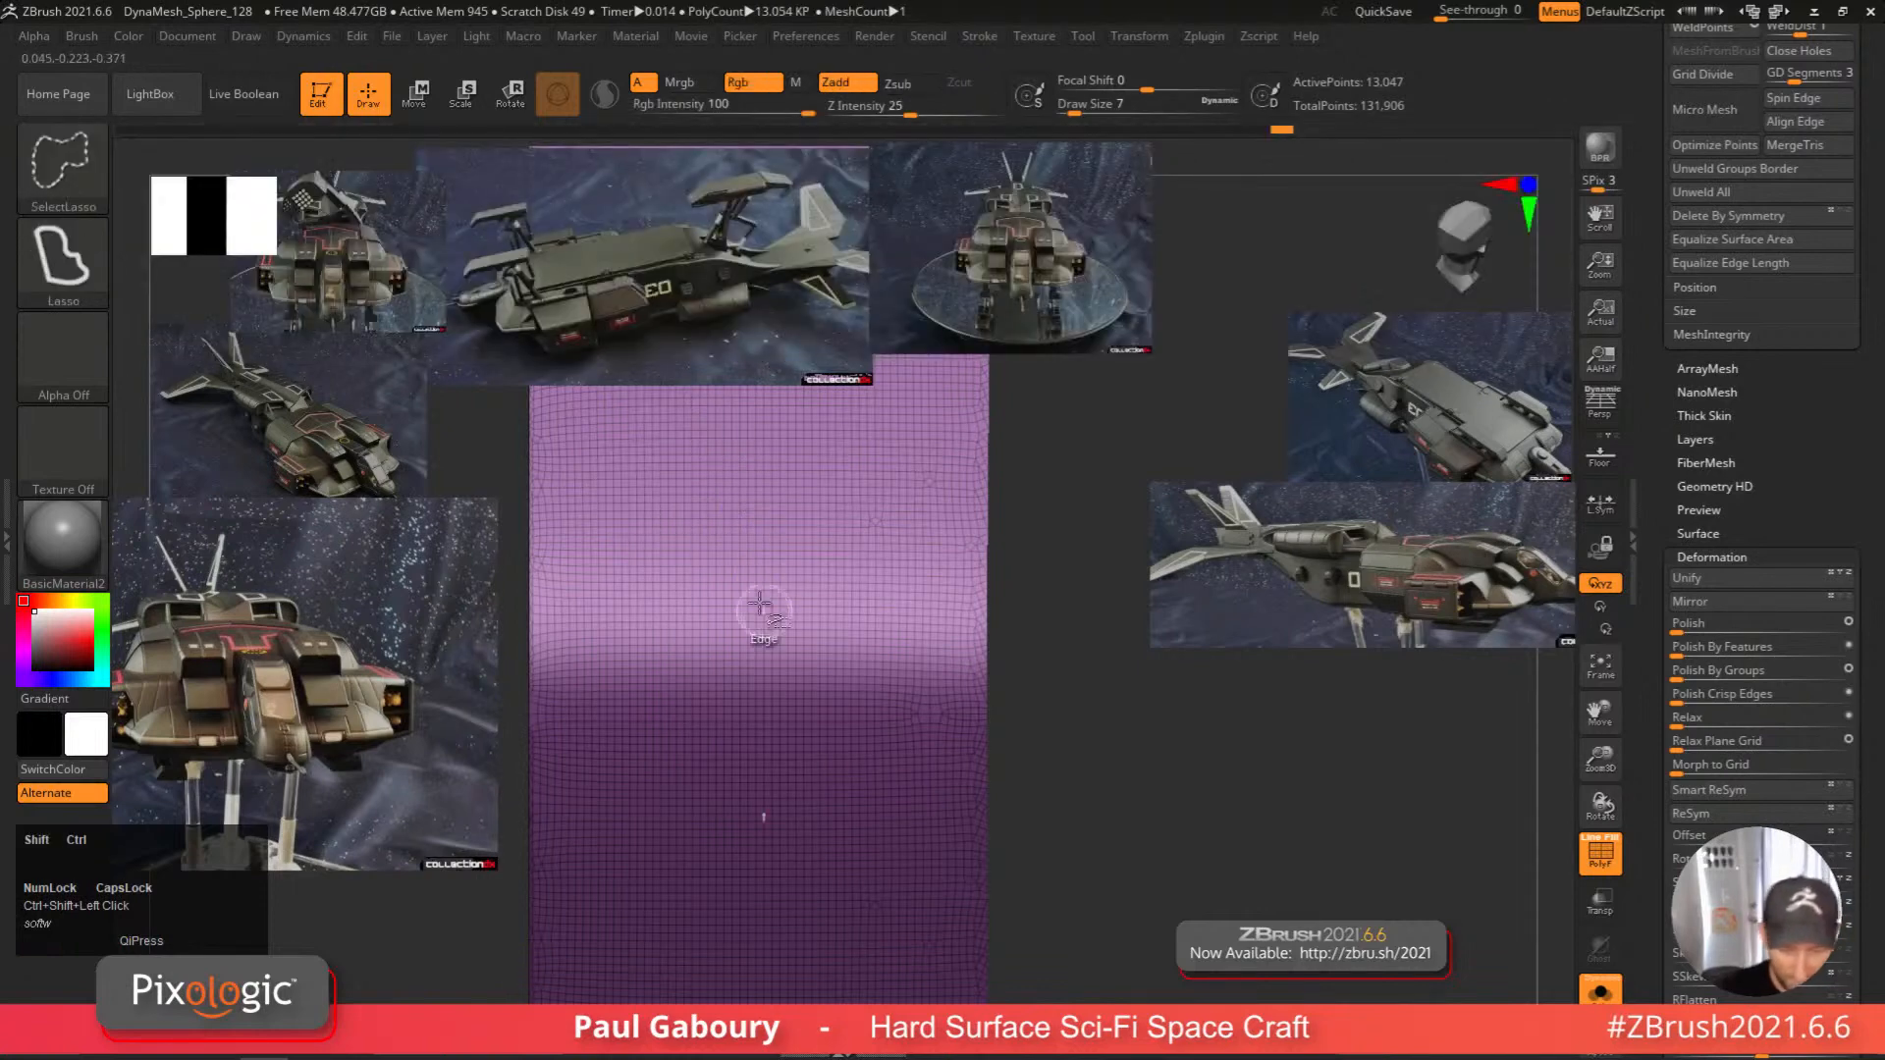
left_click(80, 177, "ctrl+shift")
left_click(559, 275, "ctrl+shift")
right_click_drag(668, 635, 750, 672, "ctrl+alt")
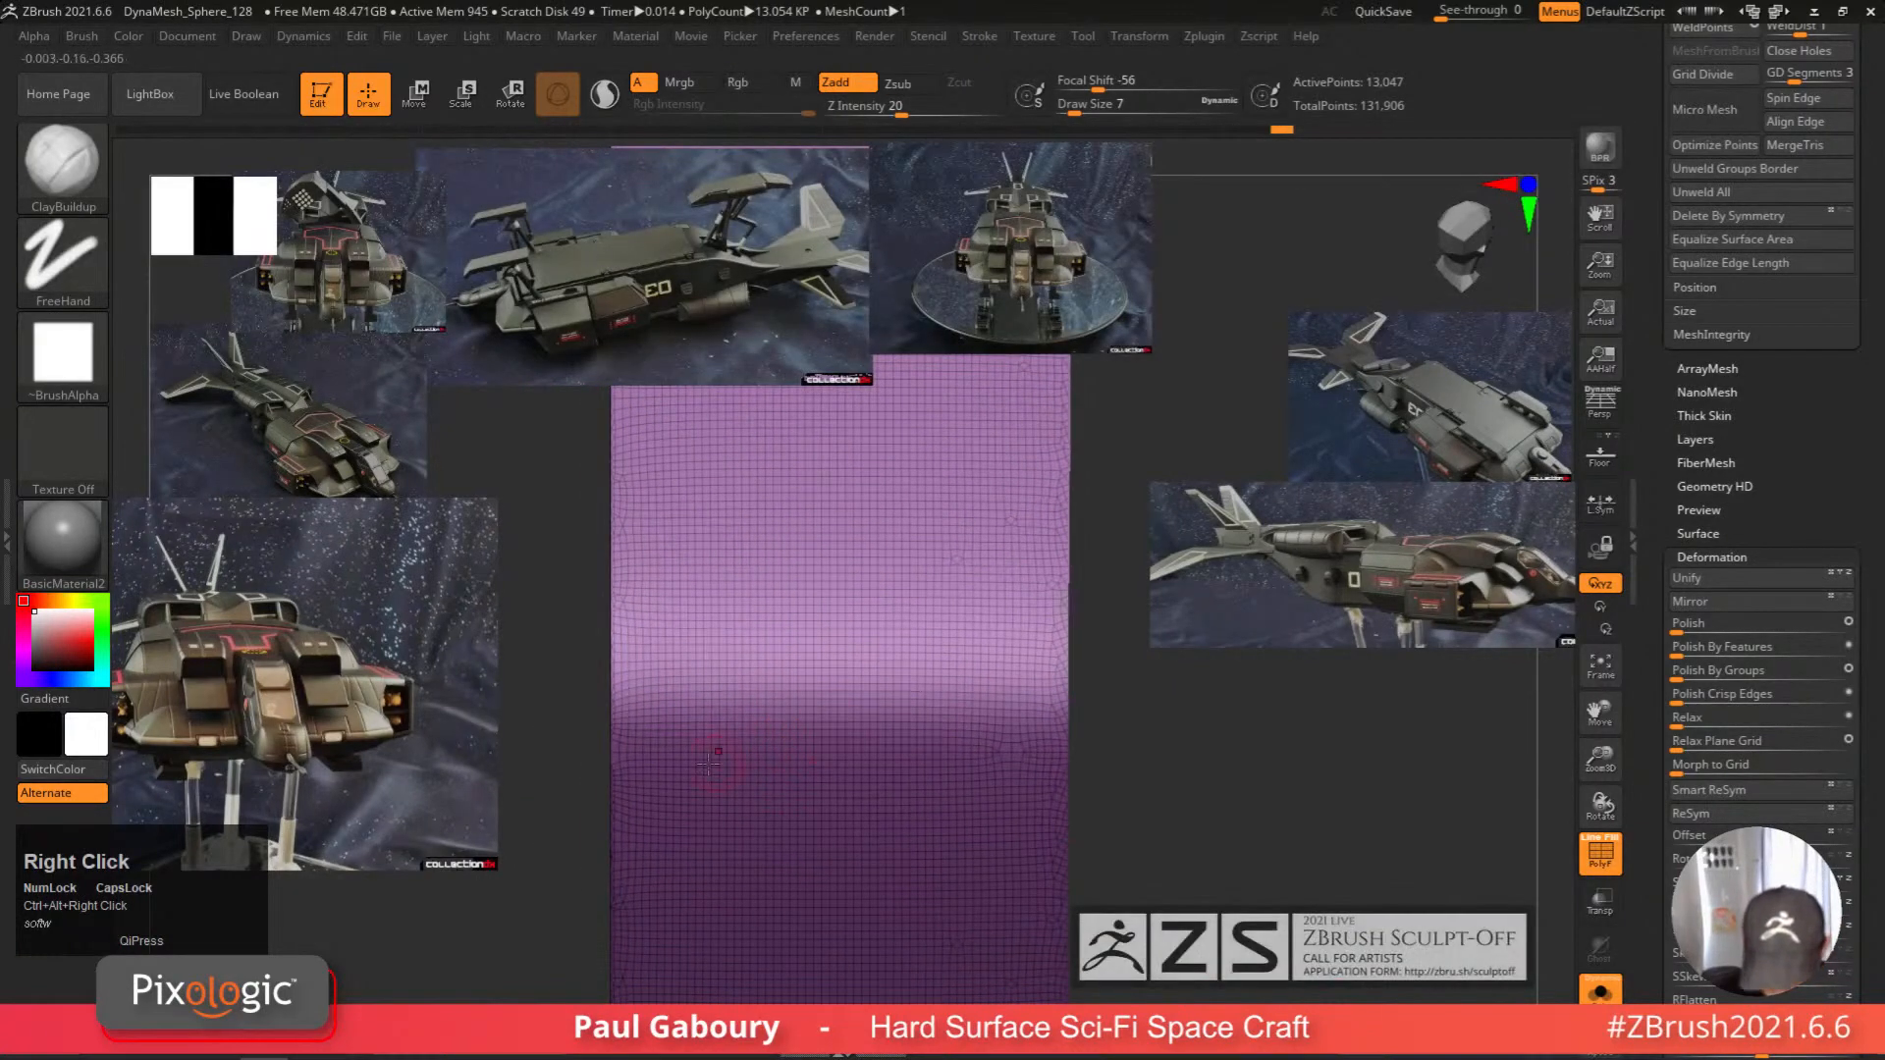
key("shift")
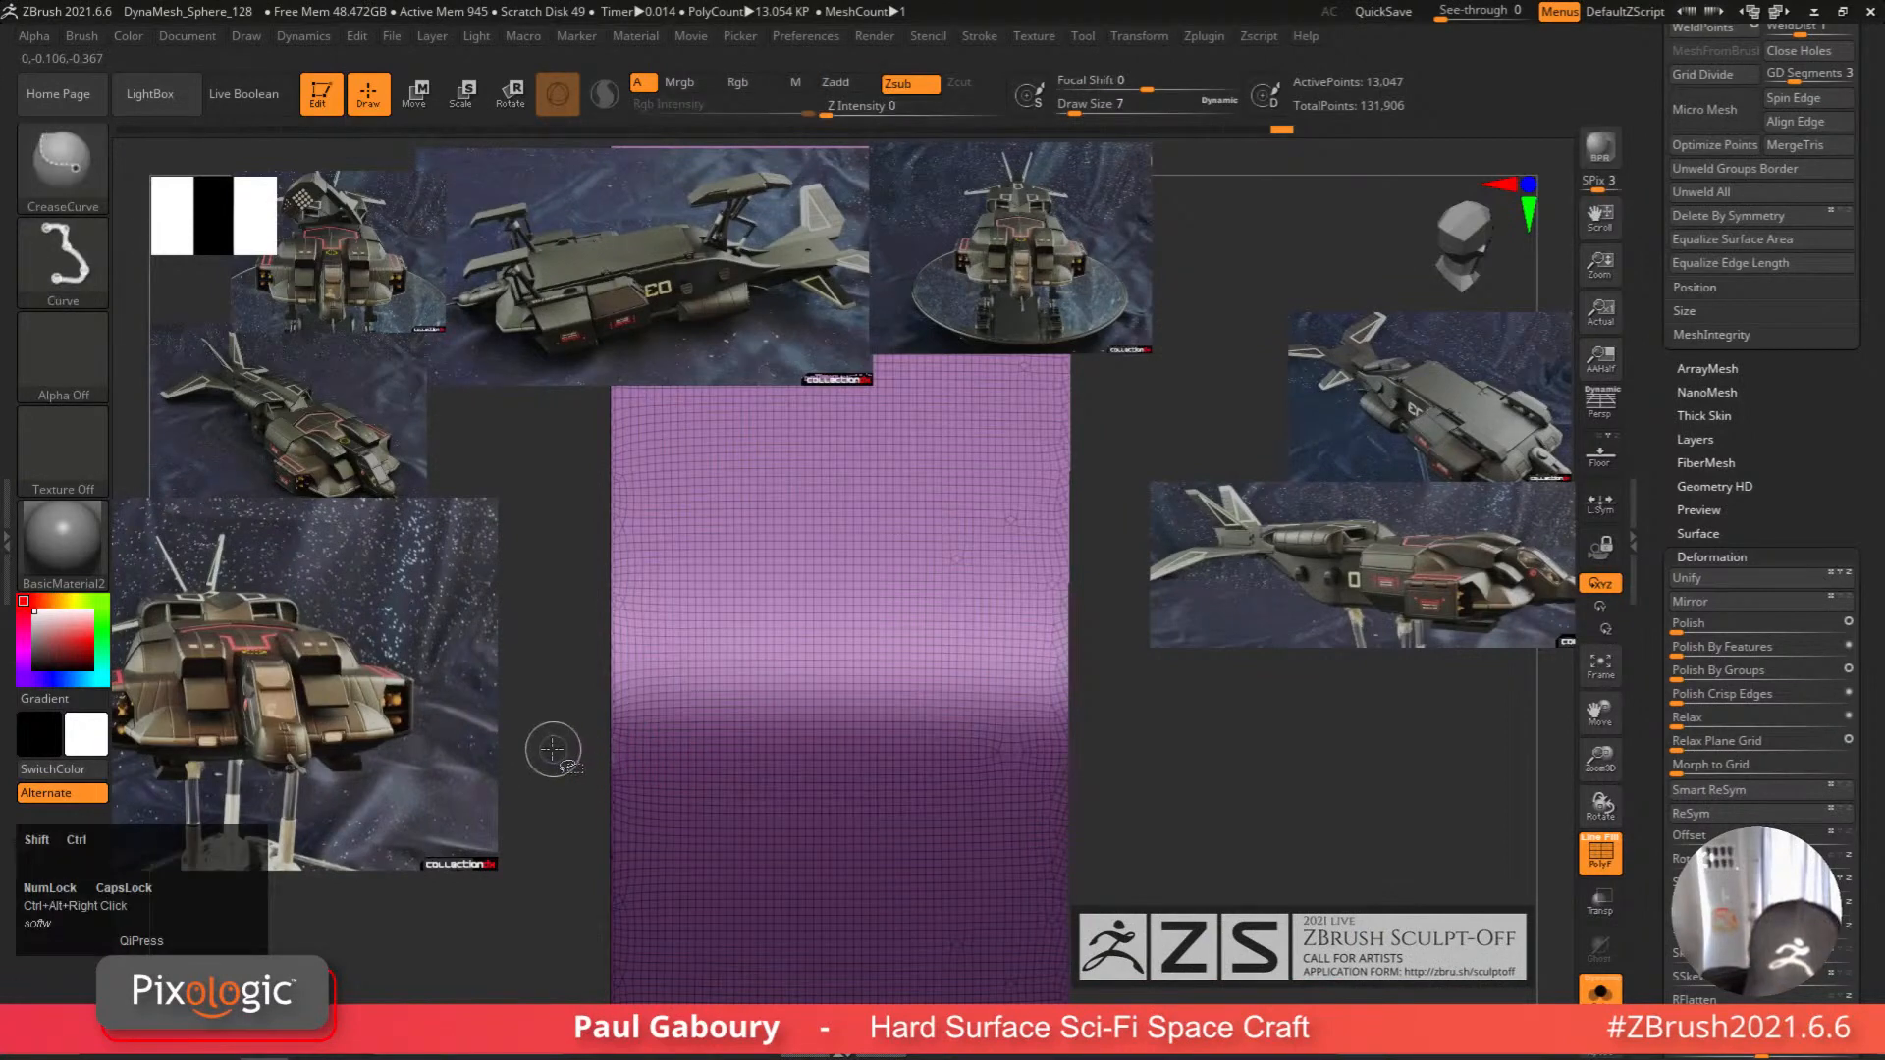
left_click_drag(1265, 769, 1266, 763, "ctrl+shift")
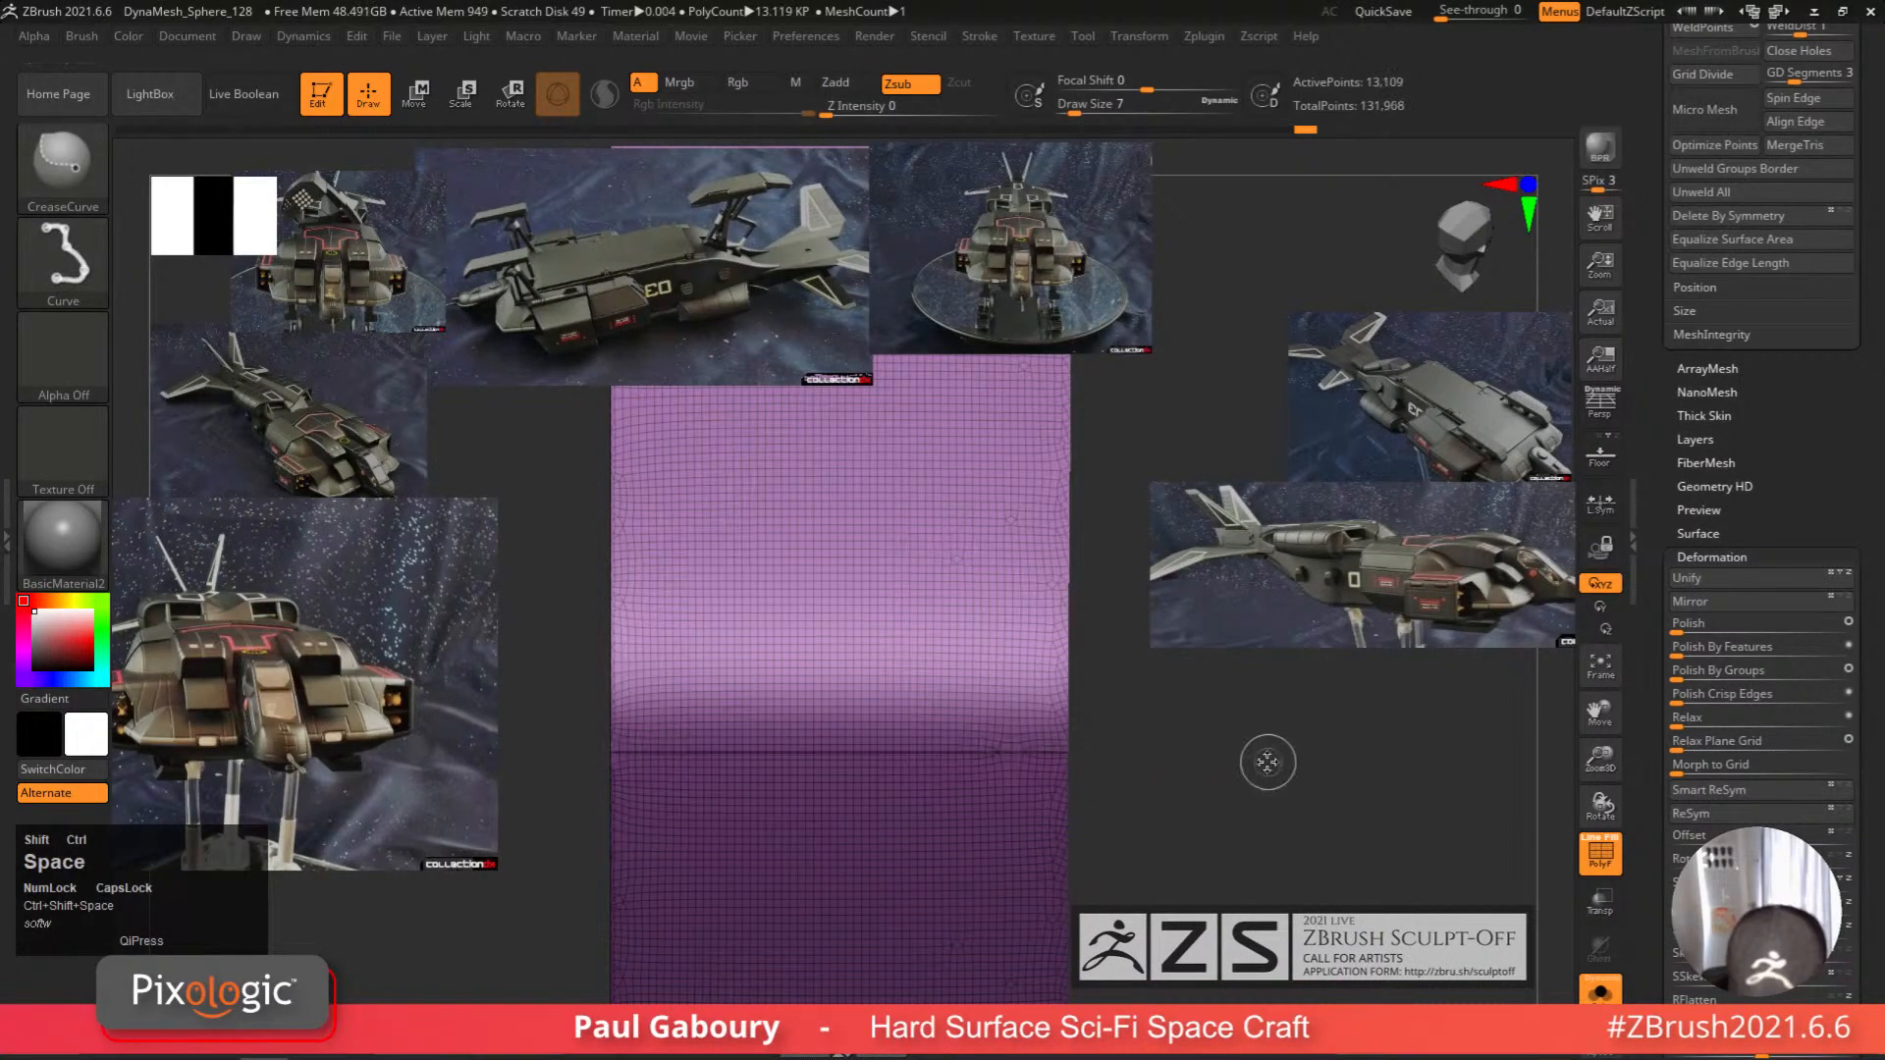
right_click_drag(1032, 751, 766, 678, "ctrl")
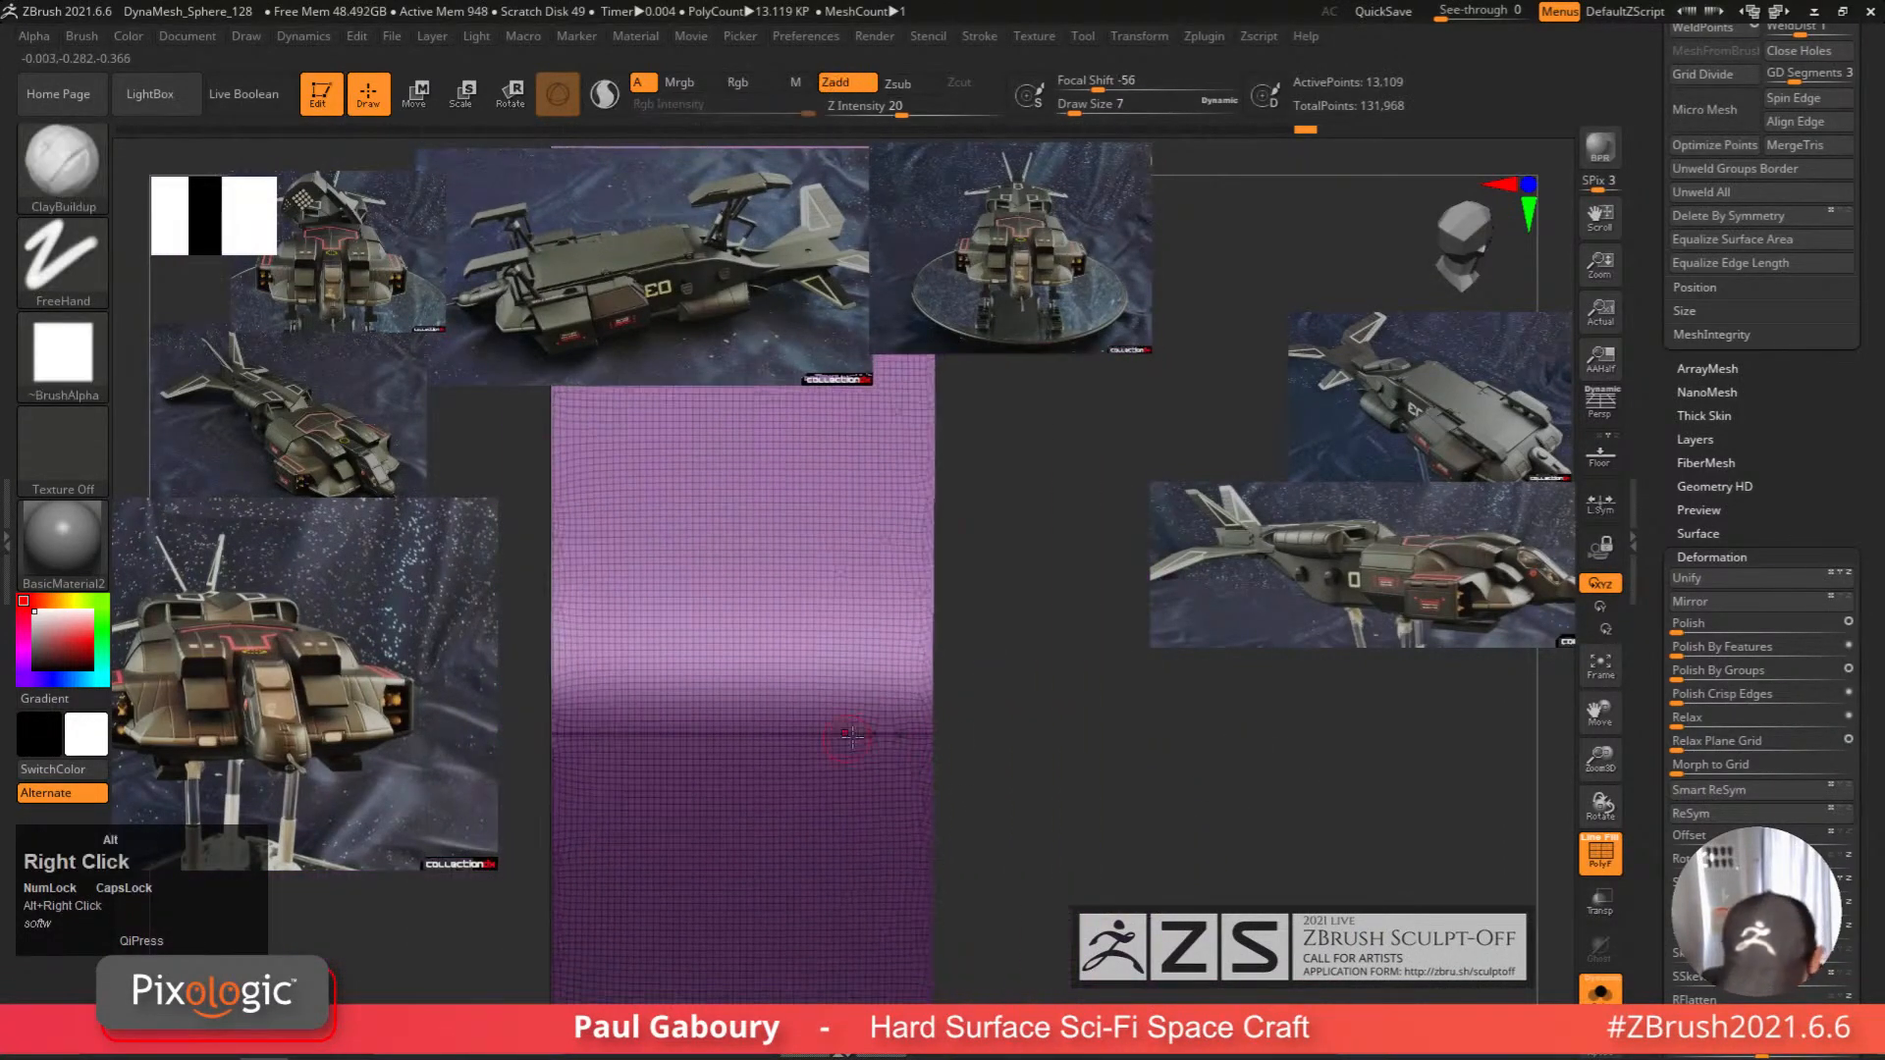
left_click(1086, 775, "ctrl+shift")
Polish the Concept piece by features at 60 and inspect the creased middle bend with polyframe off and on.
mouse_move(1086, 775)
right_mouse_down()
mouse_move(878, 725)
mouse_move(793, 663)
right_mouse_up()
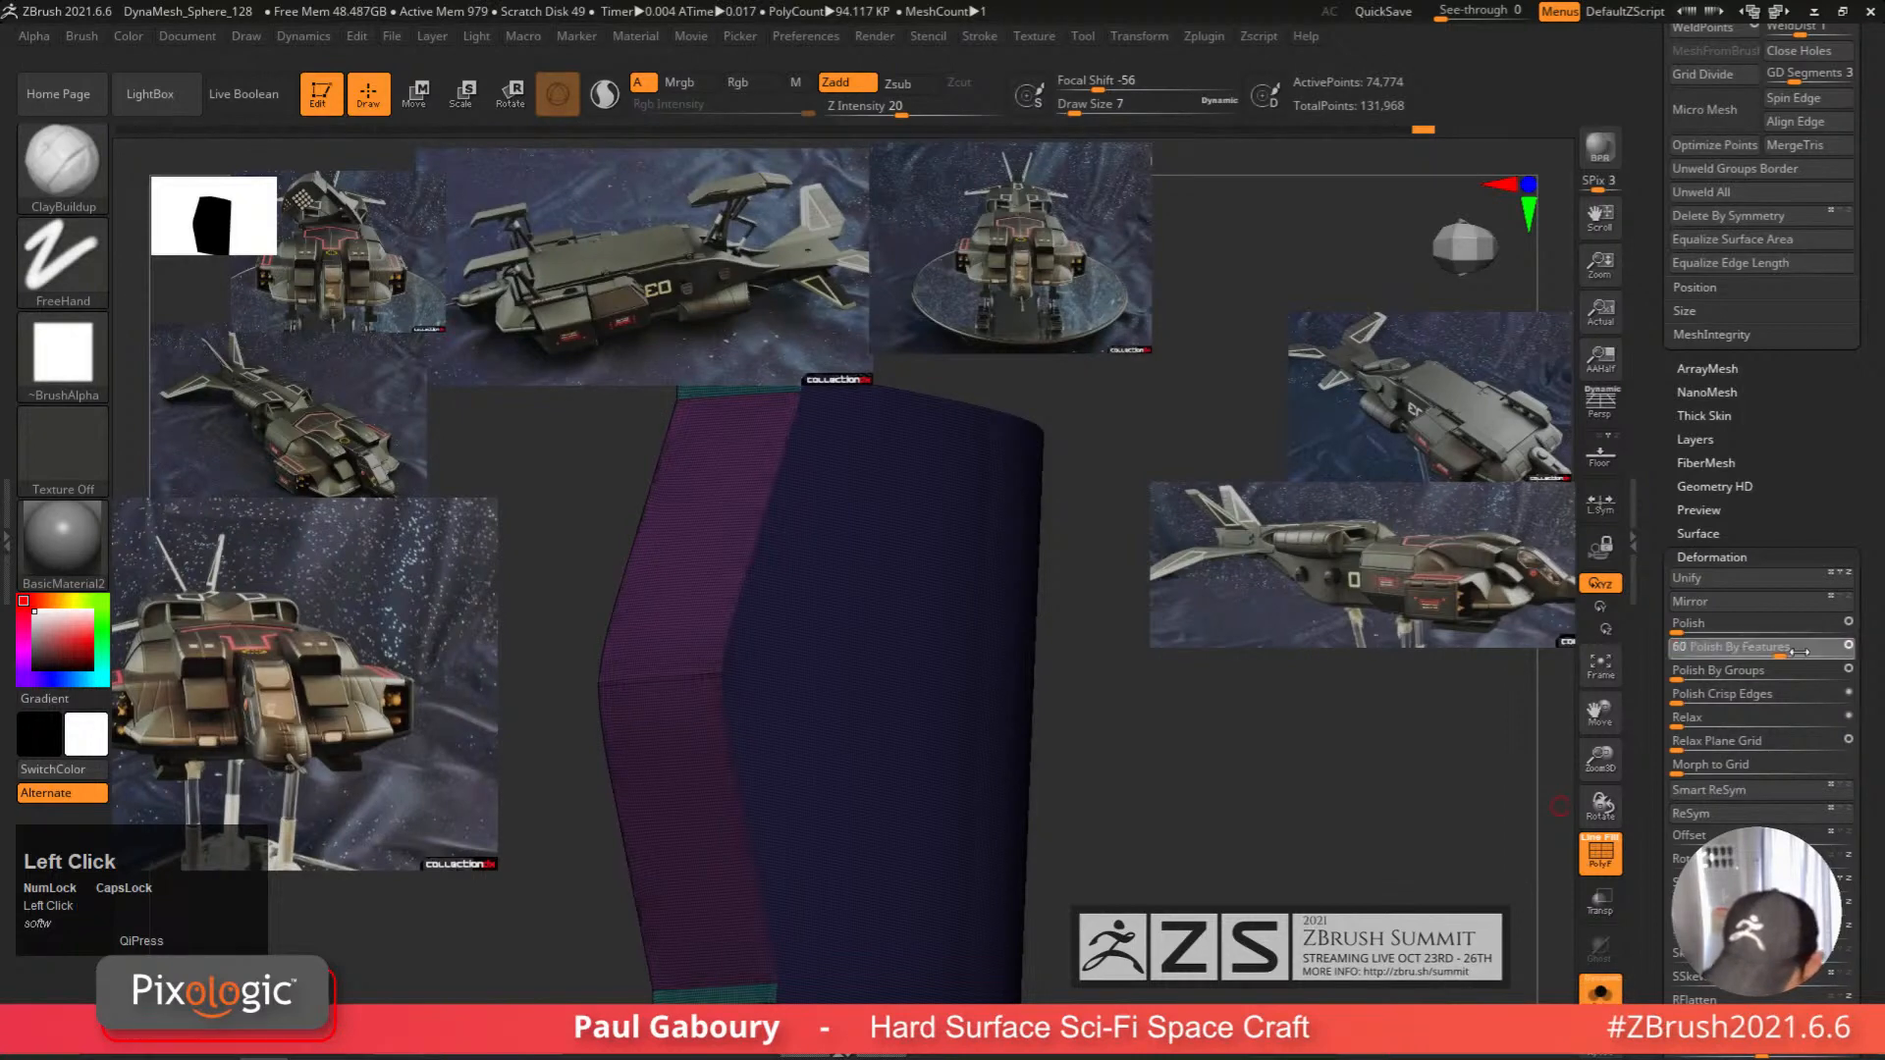
key("shift+f")
right_click_drag(1174, 783, 1003, 830, "shift")
right_click_drag(617, 723, 732, 783)
mouse_move(732, 784)
right_mouse_down("alt")
mouse_move(823, 793)
mouse_move(728, 763)
right_mouse_up("alt")
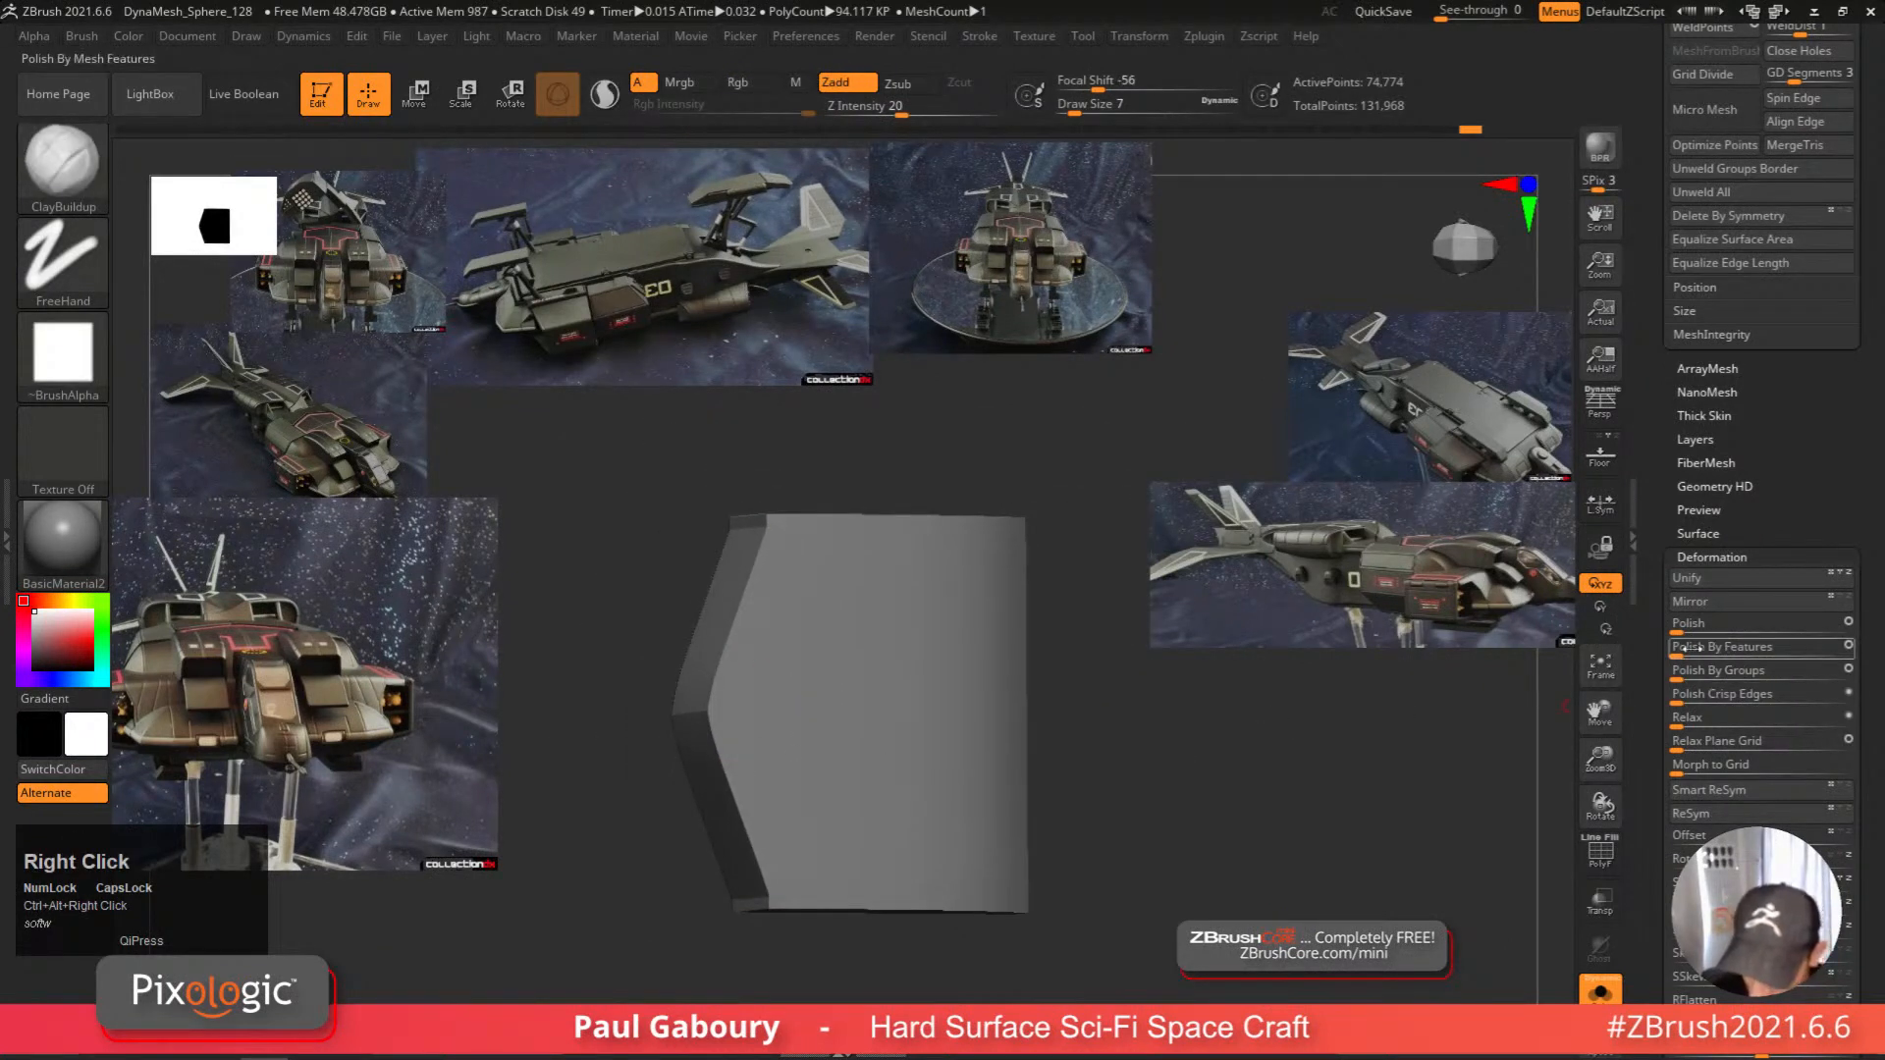
right_click_drag(831, 753, 770, 783, "shift")
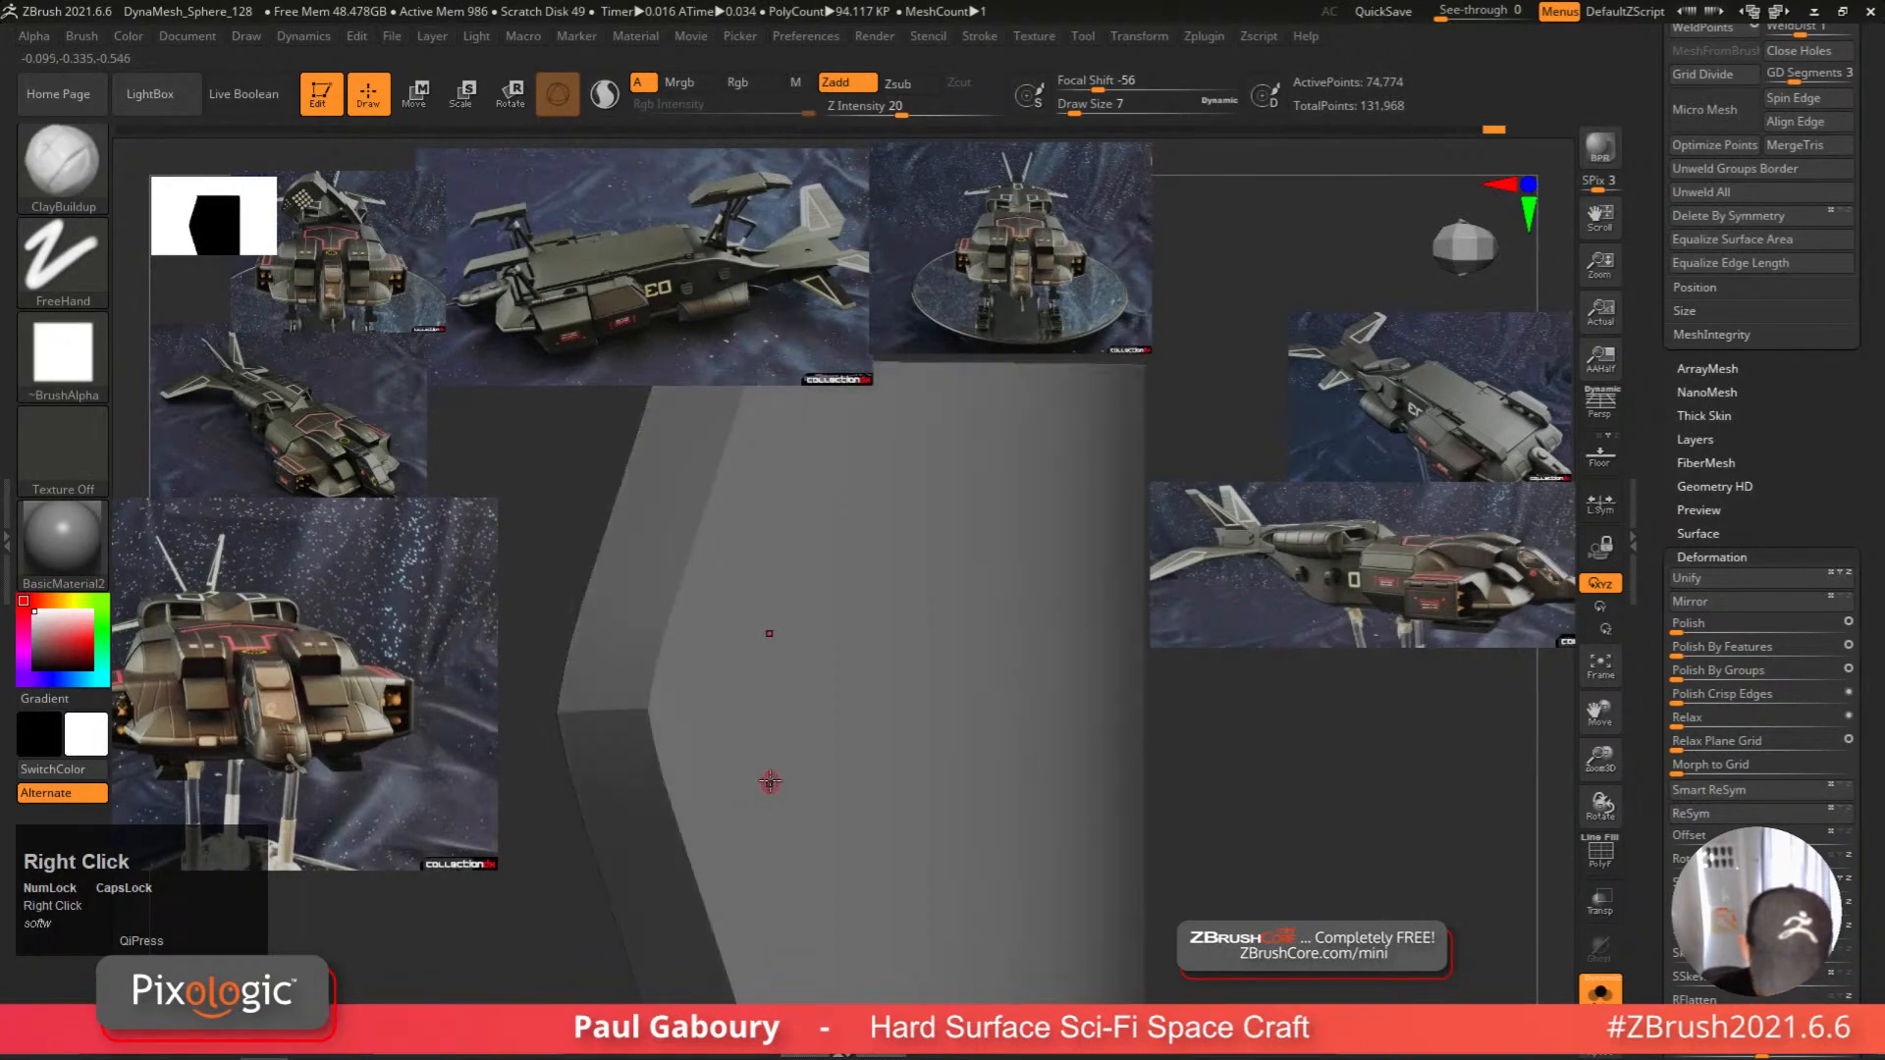
key("shift+f")
key("ctrl")
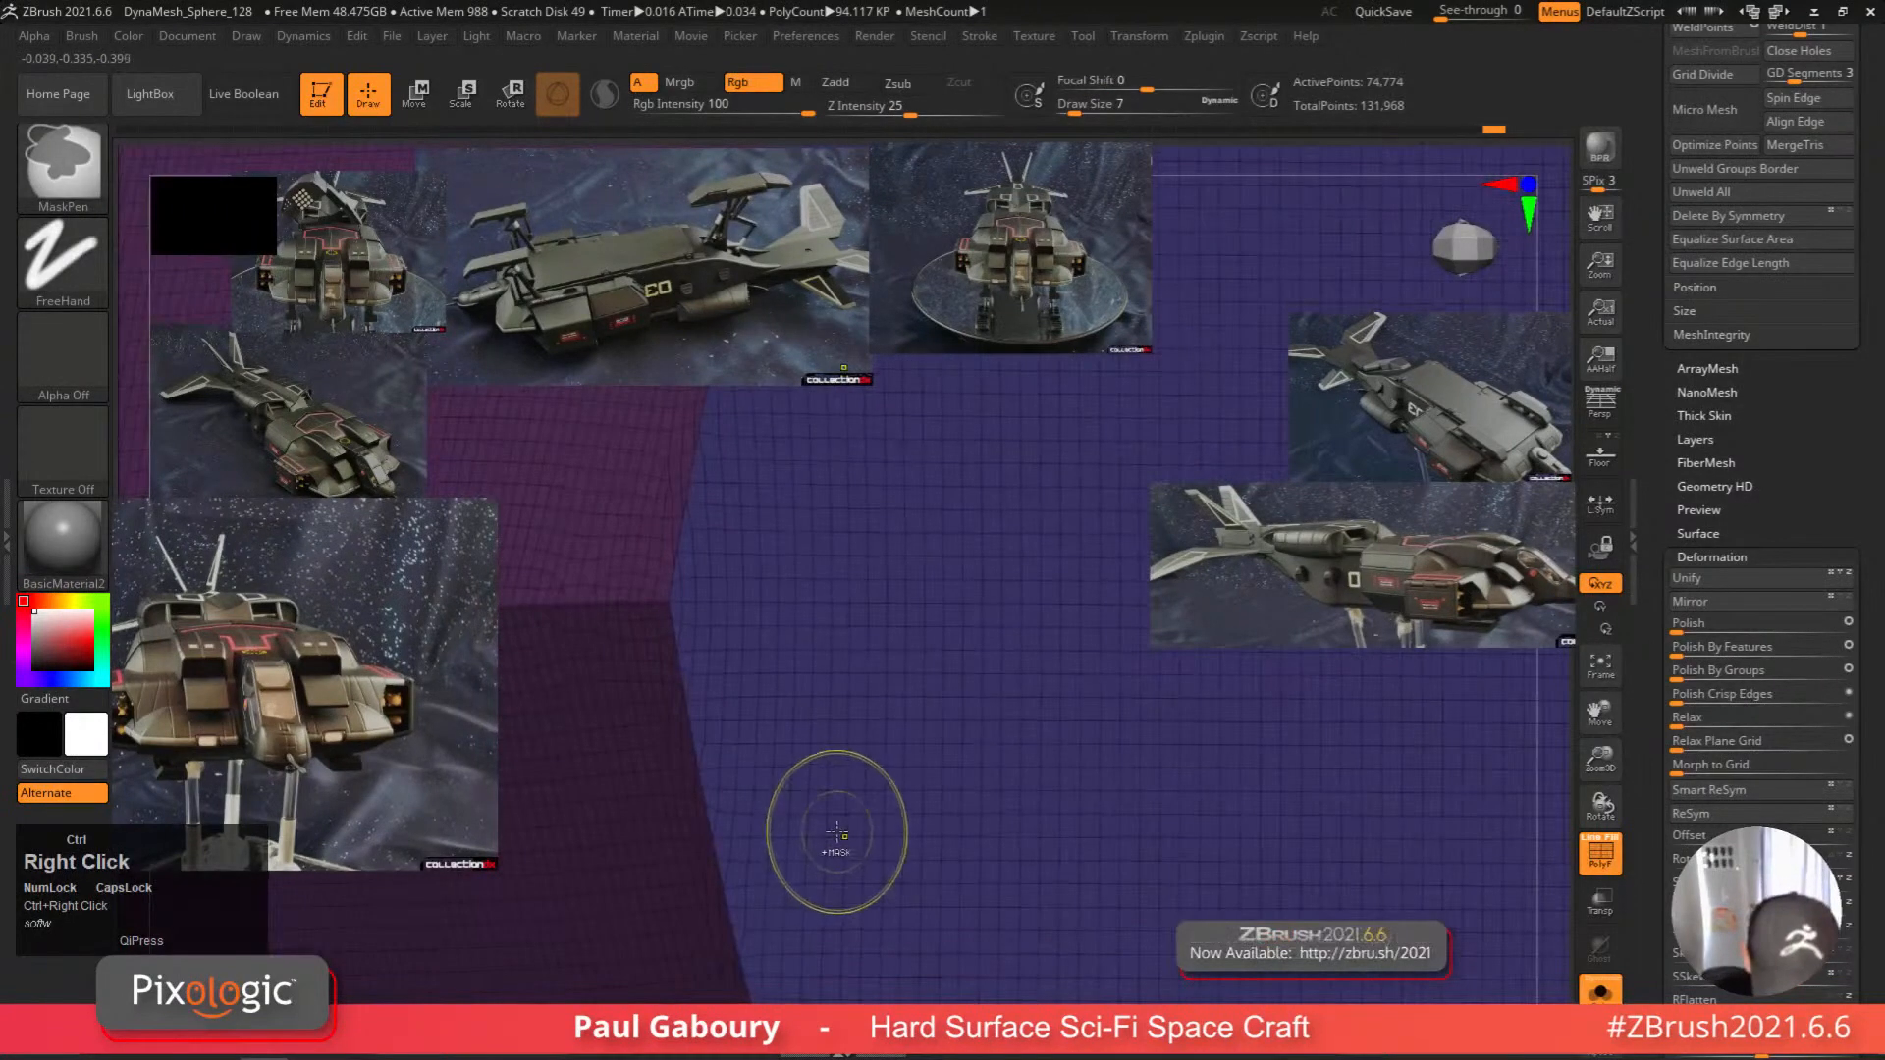
mouse_move(833, 786)
right_mouse_down("ctrl")
mouse_move(581, 609)
mouse_move(481, 655)
mouse_move(812, 791)
mouse_move(864, 782)
mouse_move(783, 782)
mouse_move(769, 636)
mouse_move(744, 677)
right_mouse_up("ctrl")
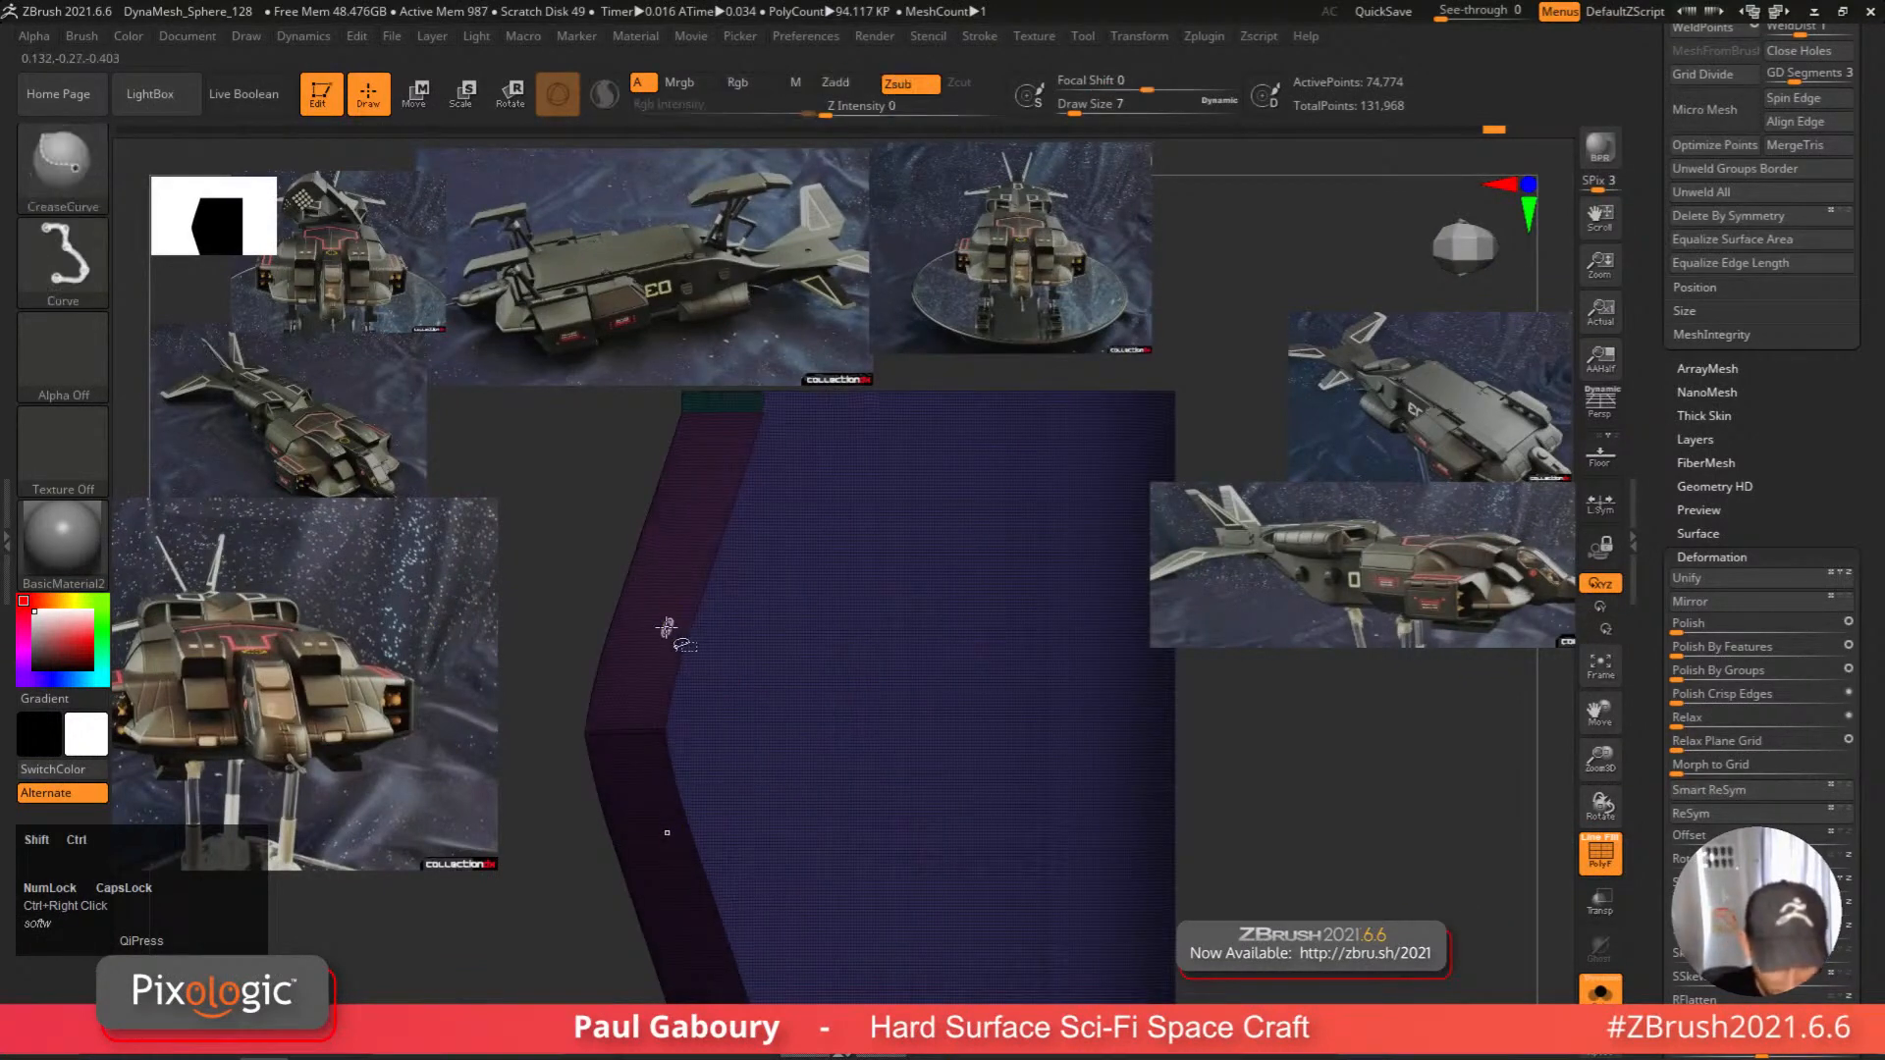
Isolate the sloped face to build a mask, restore full visibility, and mask everything except that face.
left_click(667, 631, "ctrl+shift")
left_click(1132, 766, "ctrl")
left_click(1141, 759, "ctrl+shift")
left_click(1213, 738, "ctrl")
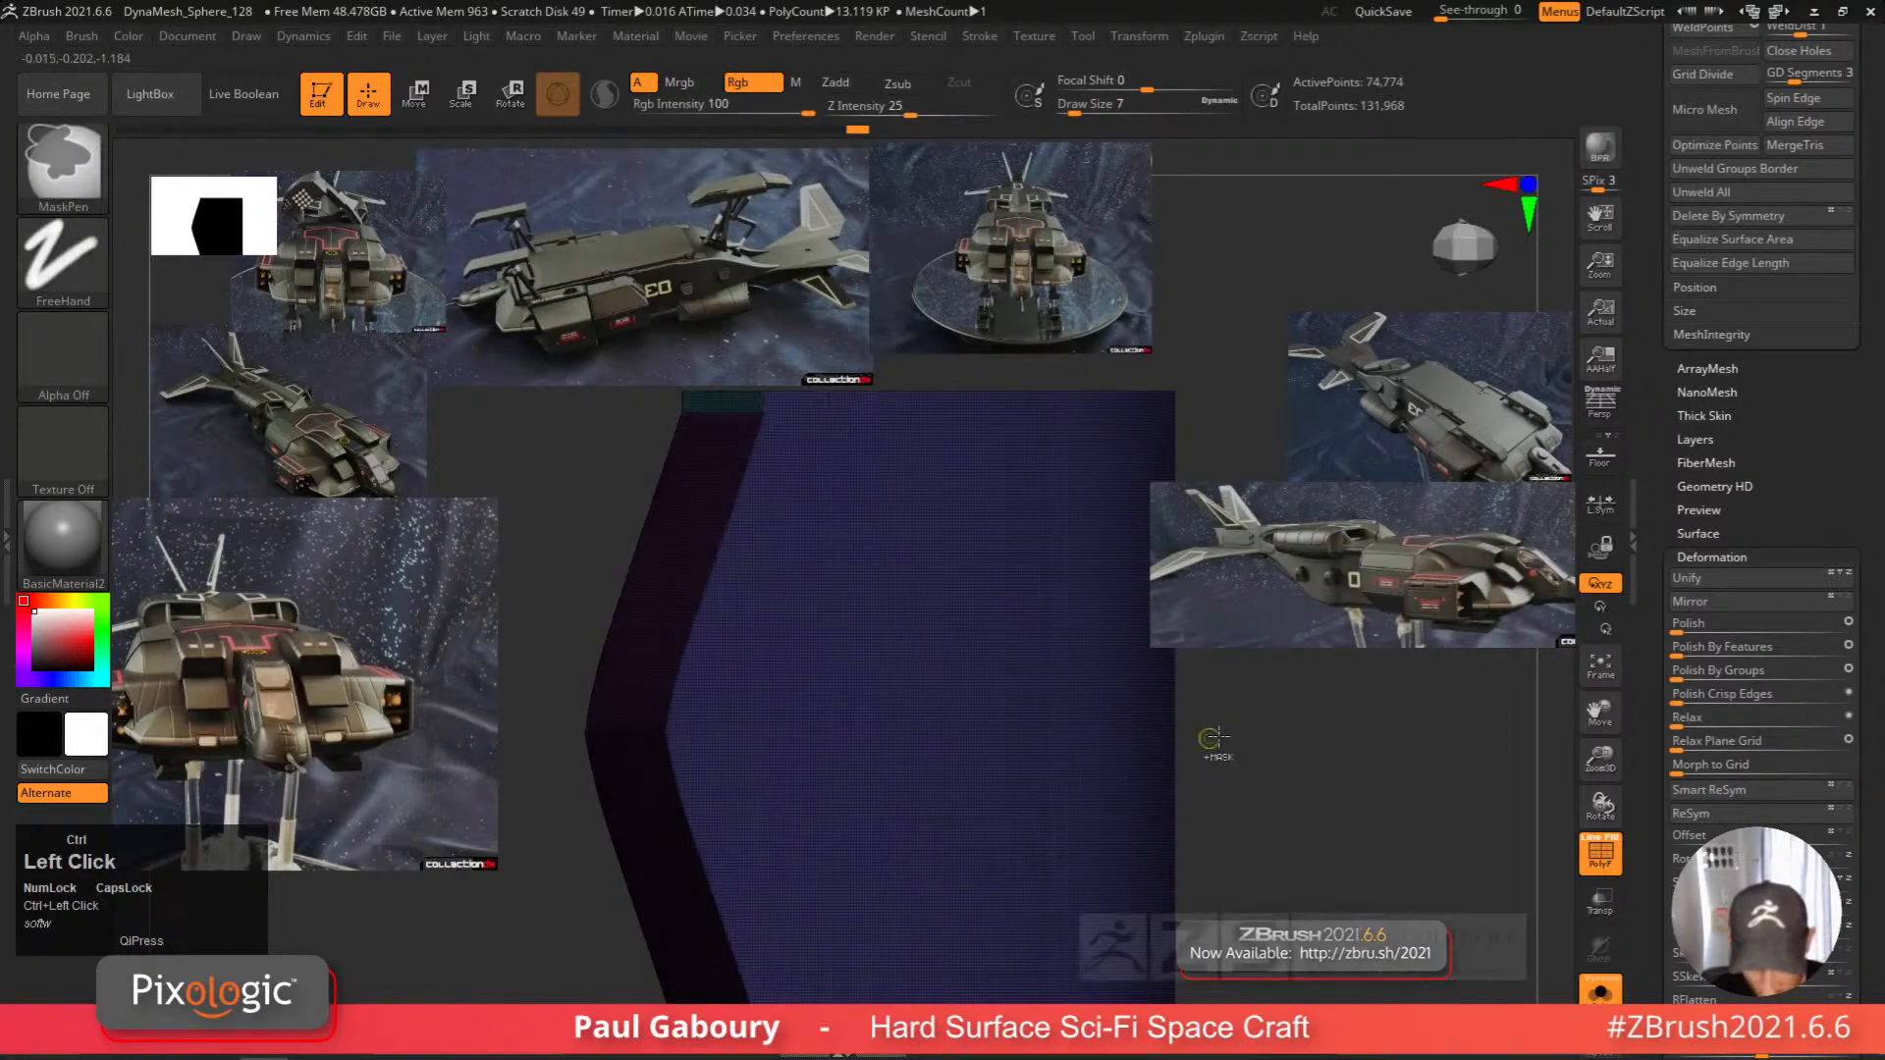
key("ctrl+z")
left_click(1233, 746, "ctrl")
right_click_drag(1233, 746, 1210, 737)
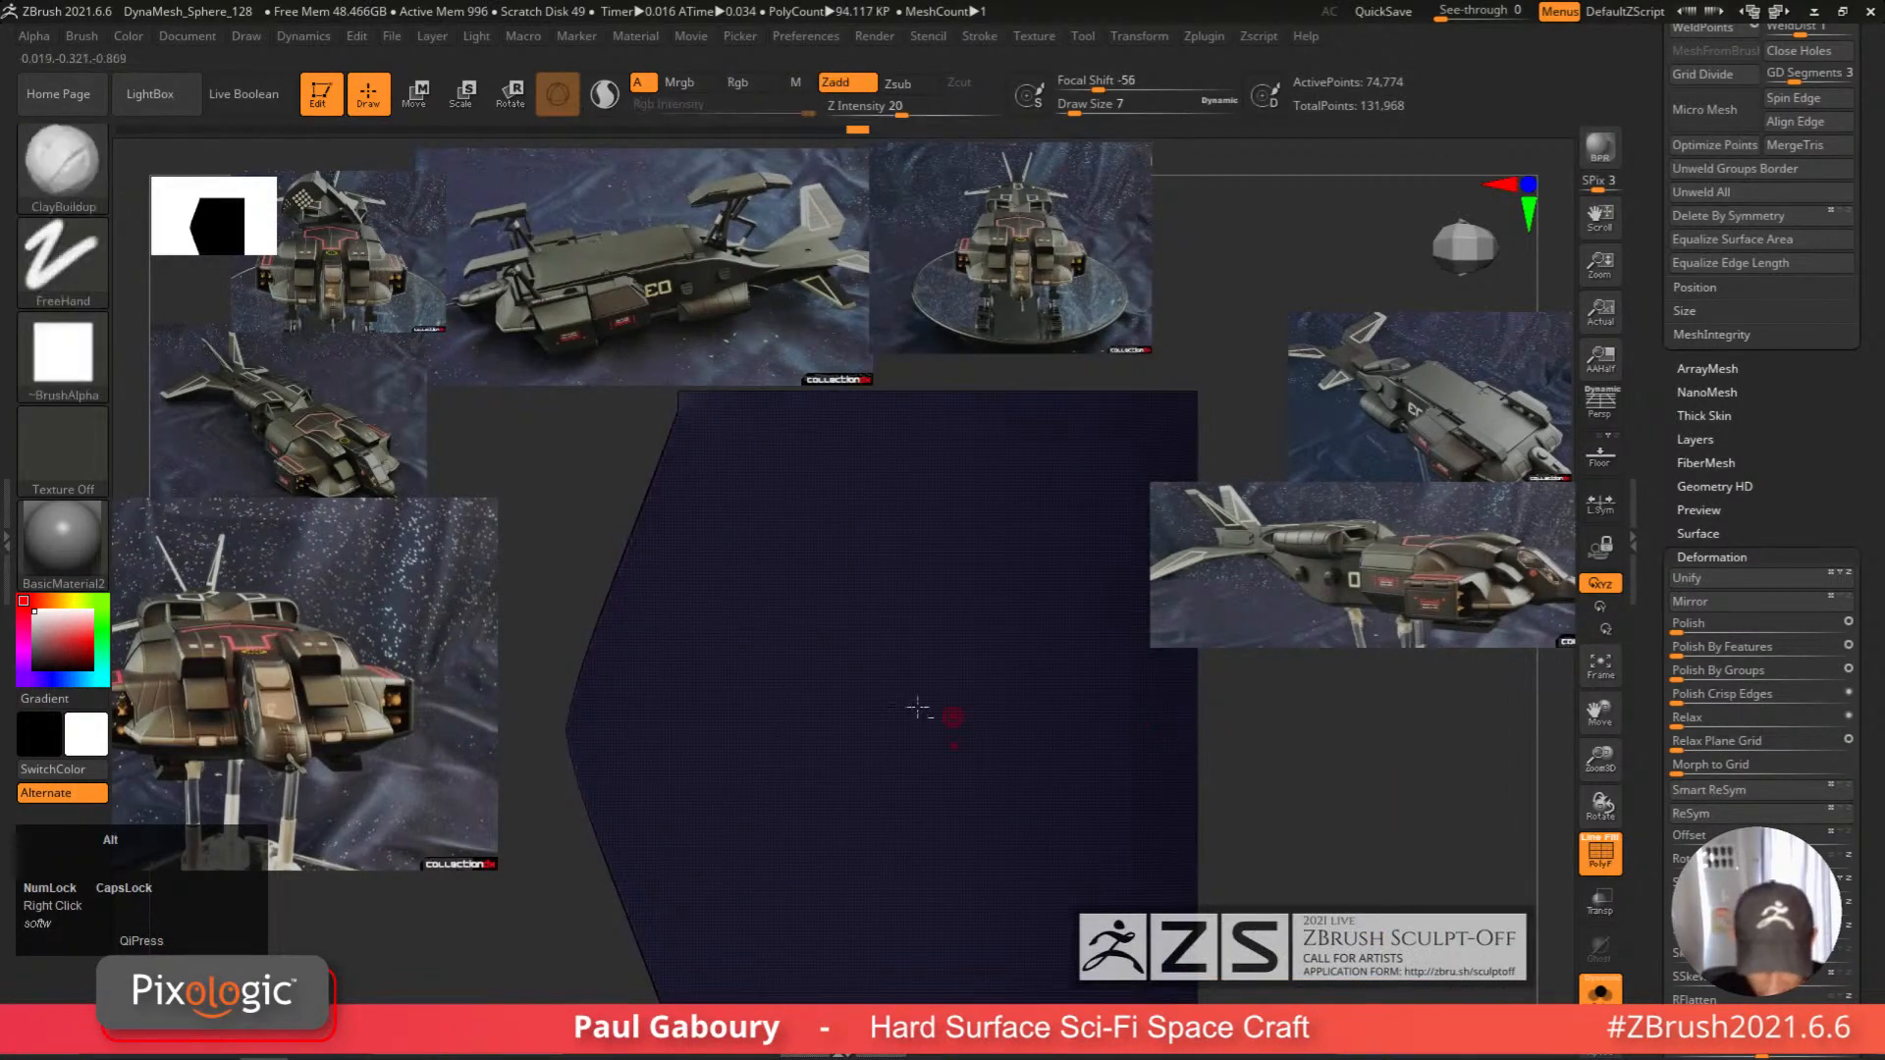
Clip the unmasked sloped face with a straight diagonal cut along its upper slope in the side view.
right_click_drag(923, 708, 1027, 751, "alt")
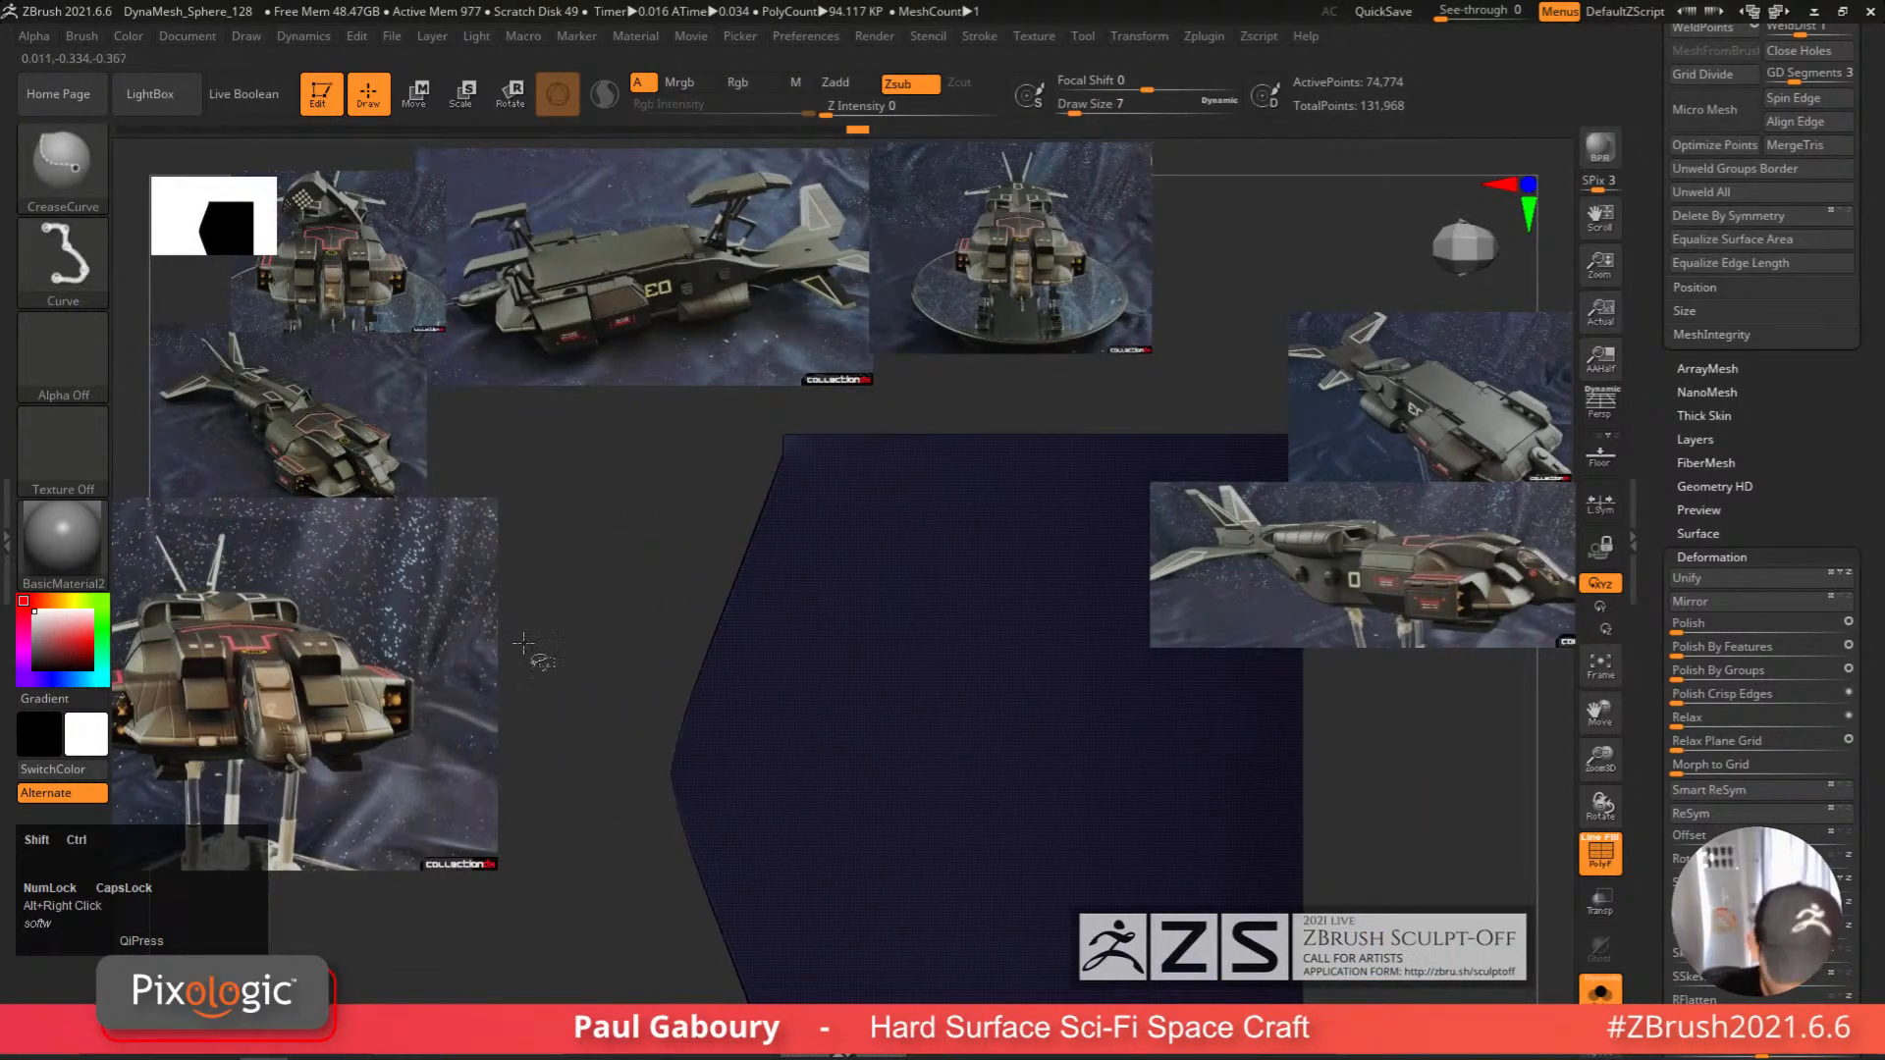
left_click(63, 162, "ctrl+shift")
left_click(287, 274)
mouse_move(599, 890)
left_mouse_down("ctrl+shift")
mouse_move(843, 279)
mouse_move(866, 287)
mouse_move(850, 281)
left_mouse_up("ctrl+shift")
key("space")
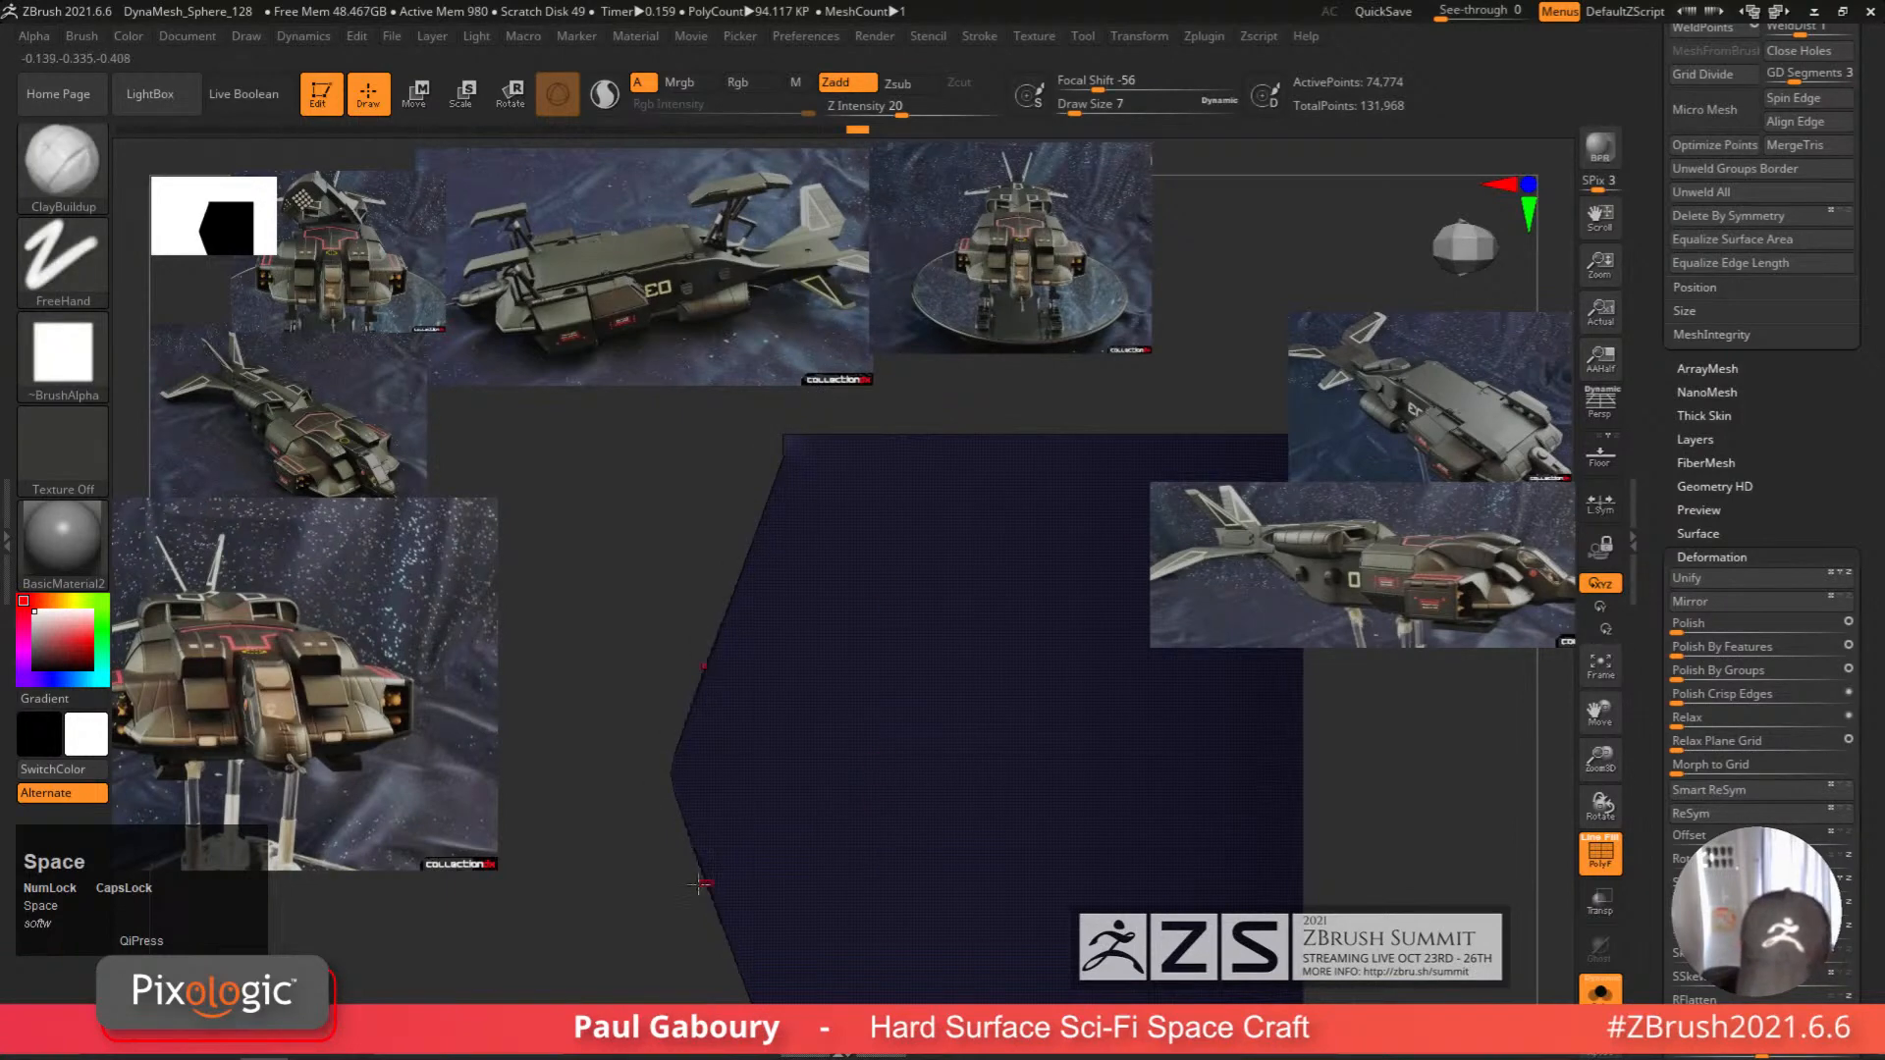
Clear the mask and polish the Concept piece by features at about 55, checking it with polyframe off.
left_click(650, 916, "ctrl")
left_click(1703, 655)
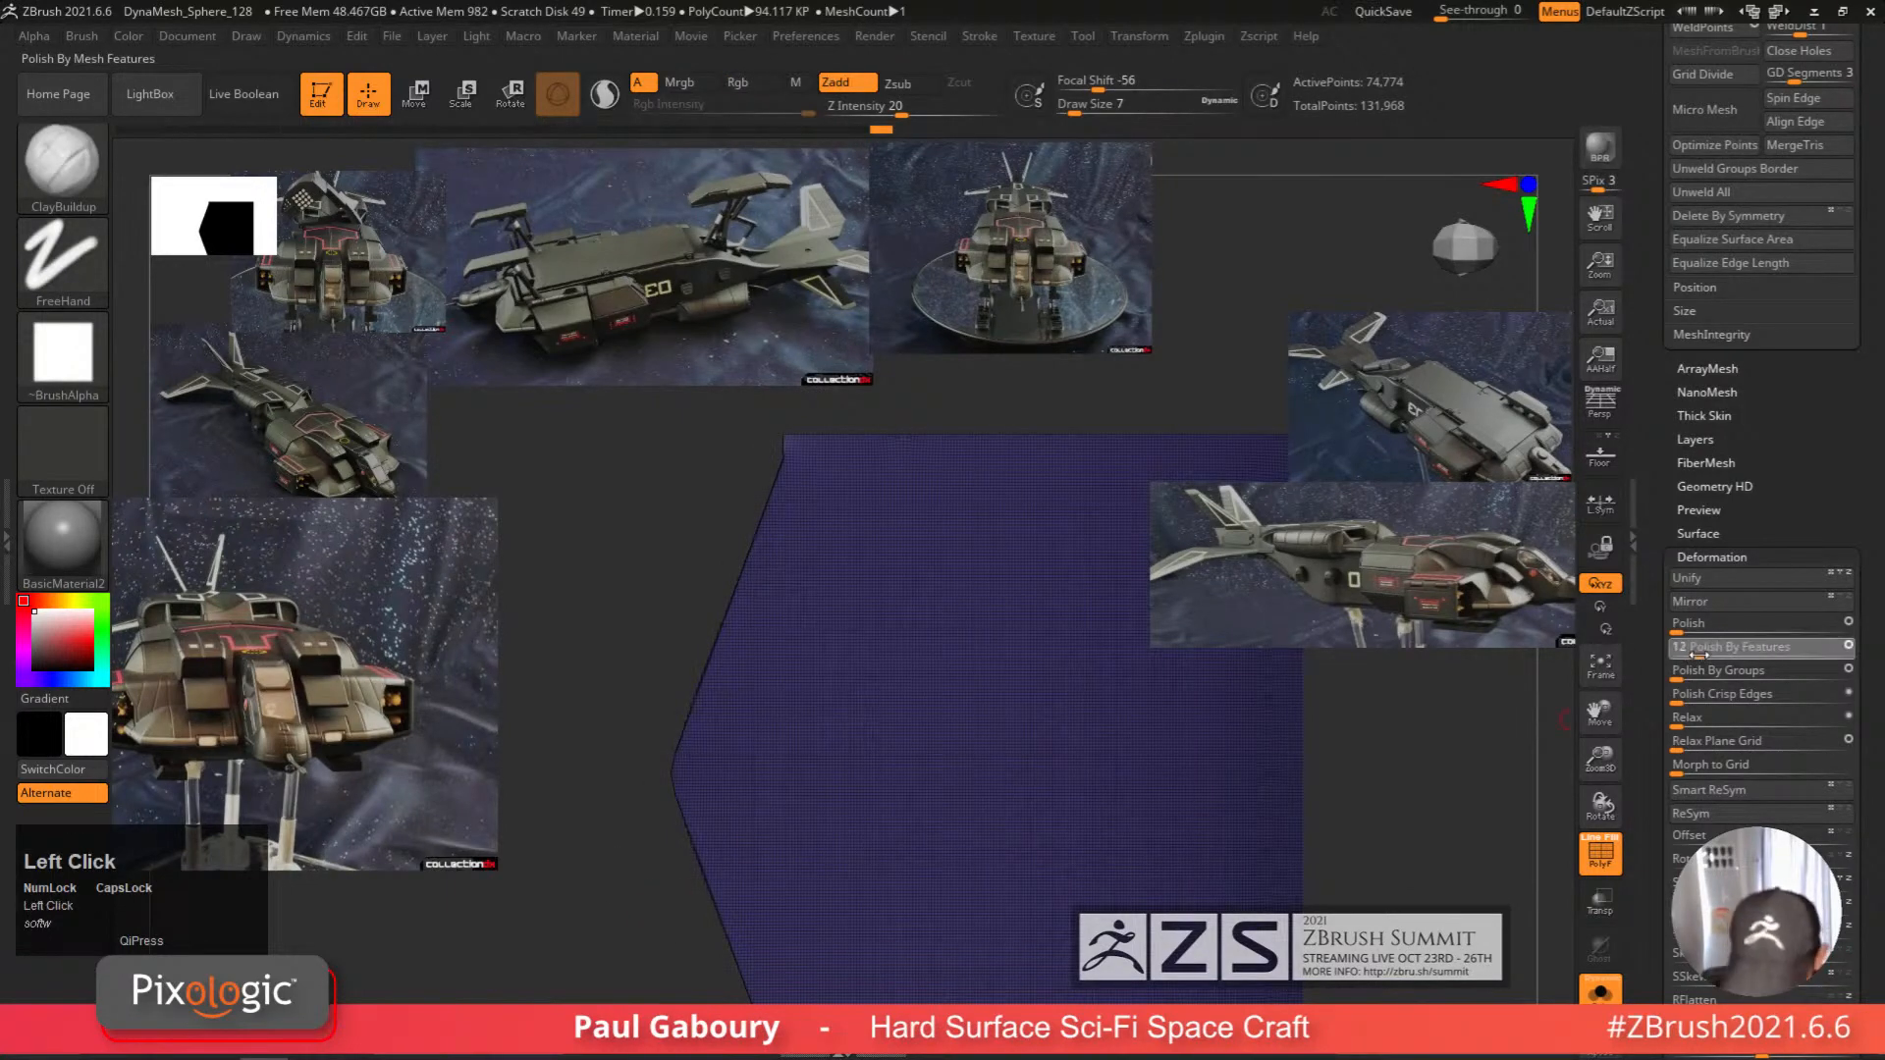
type("30")
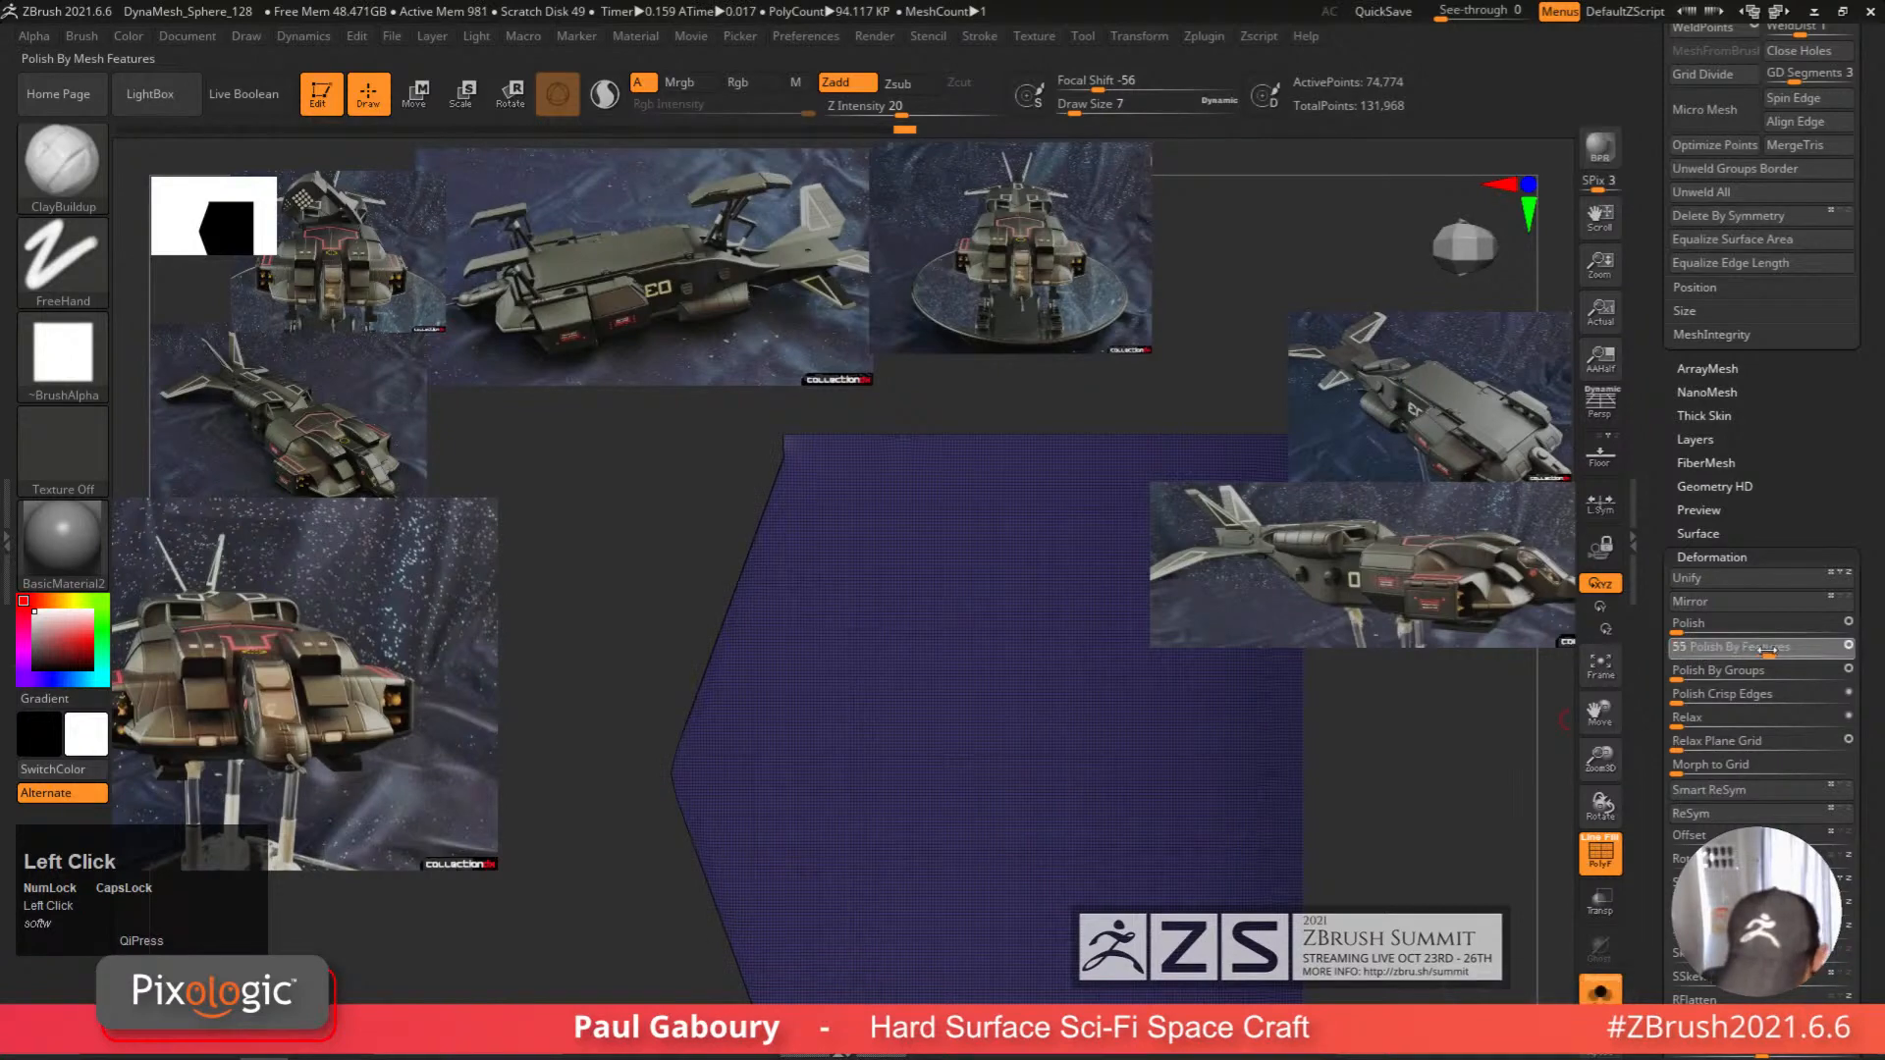
key("Return")
right_click_drag(1284, 745, 880, 686, "ctrl")
key("shift+f")
right_click_drag(1107, 880, 1334, 864)
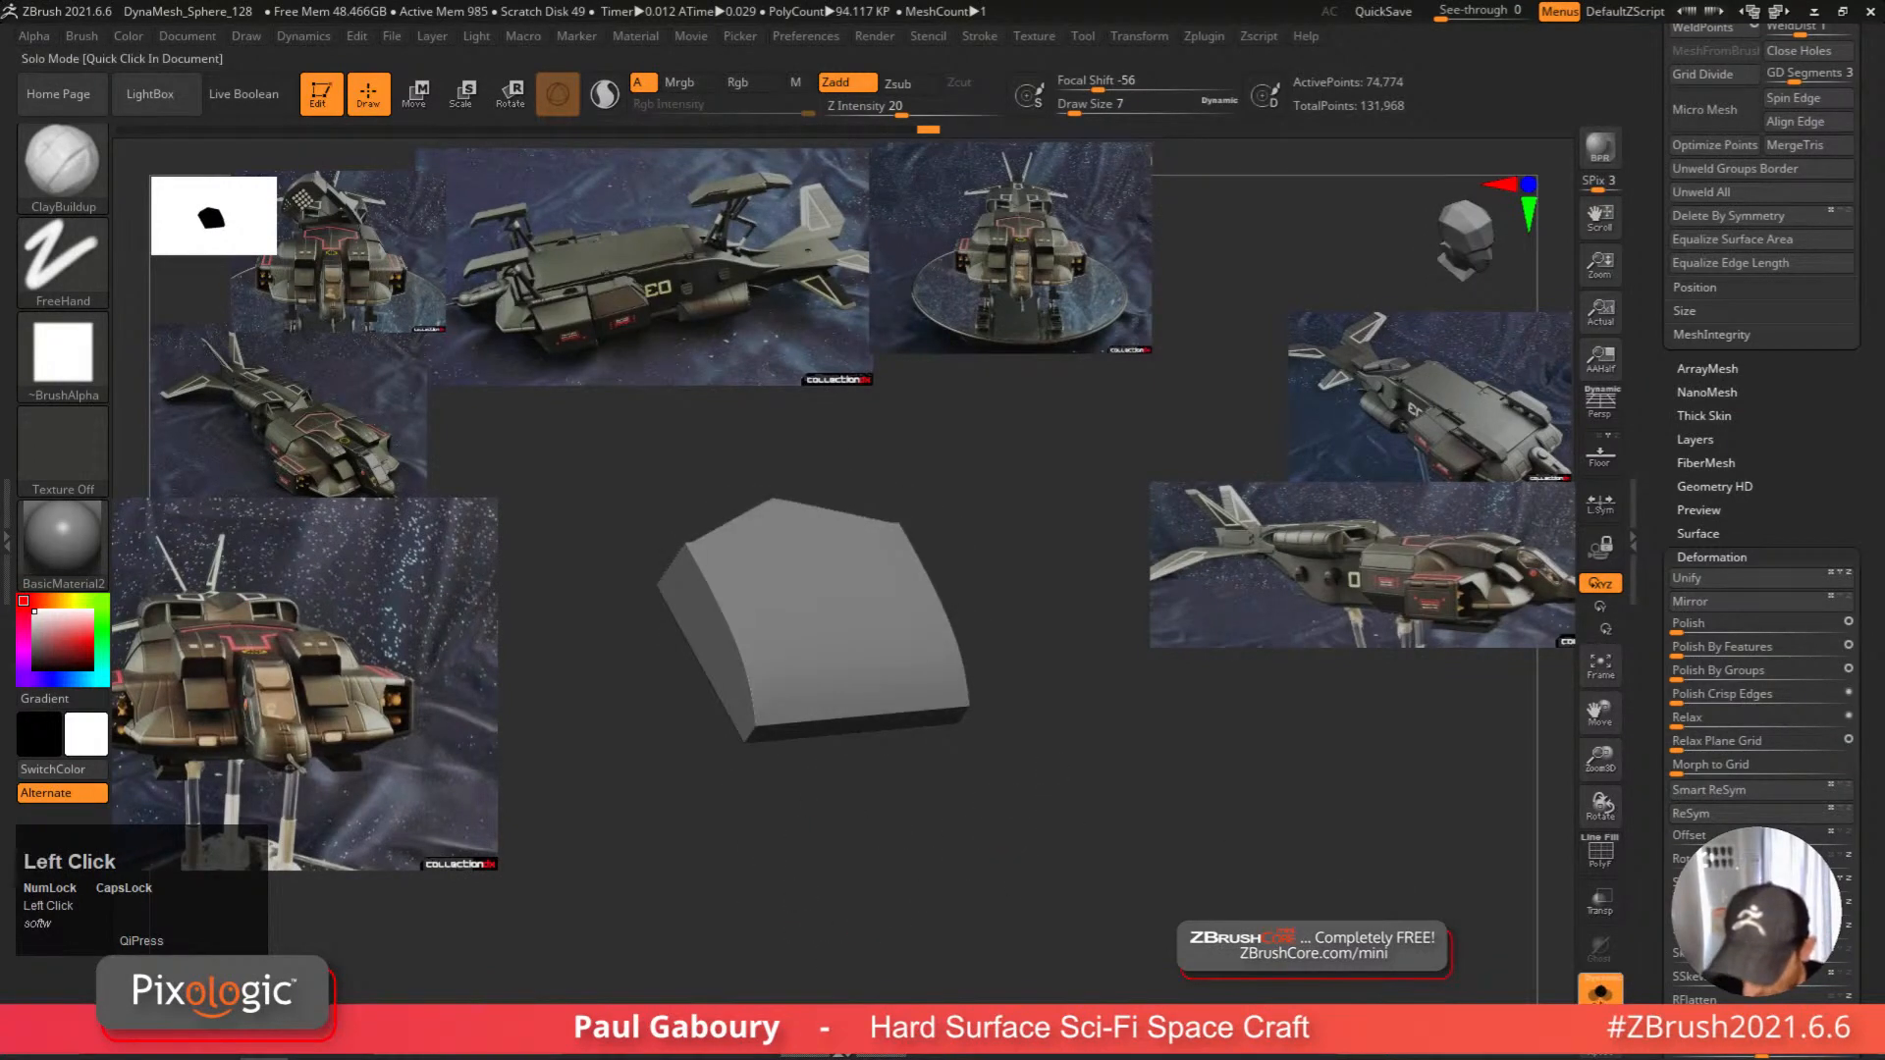
Restore the other ship parts and examine how the polished Concept piece sits between the hull blocks.
left_click(1601, 990)
right_click_drag(1217, 884, 1130, 785, "ctrl")
right_click_drag(1130, 786, 1091, 818)
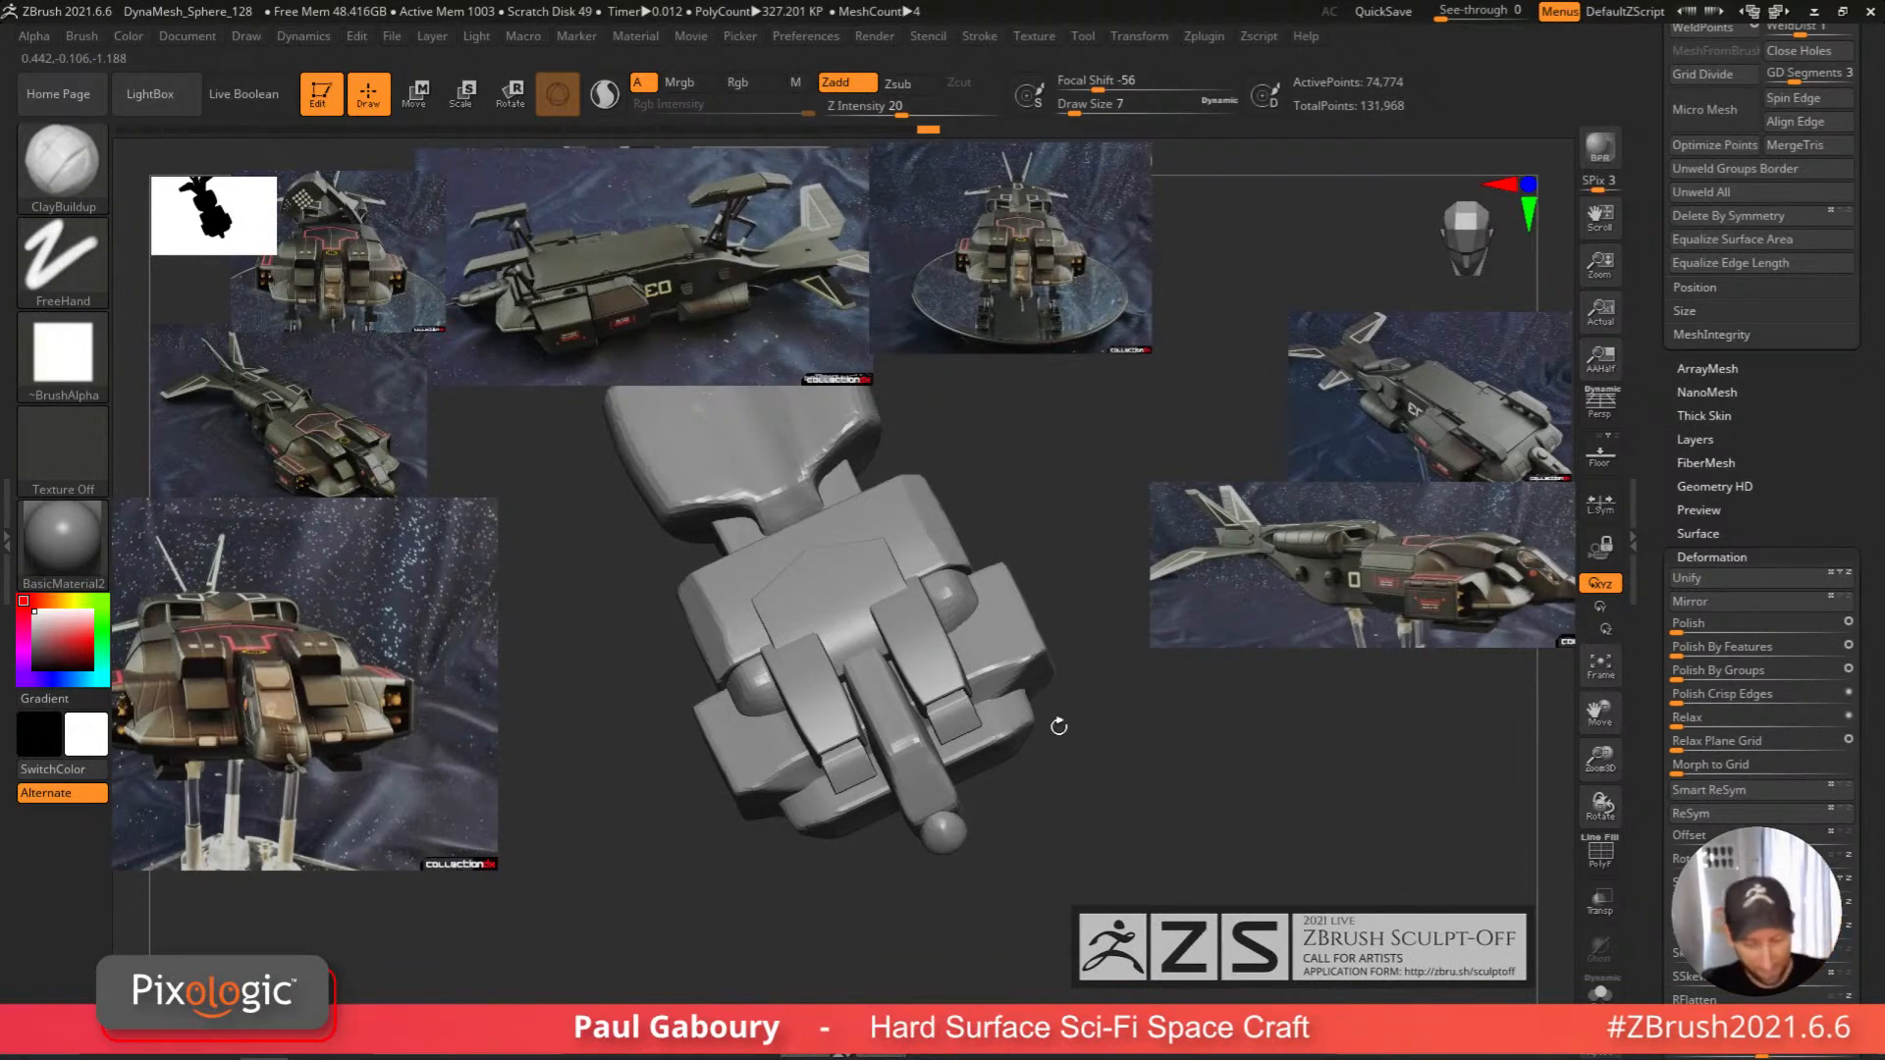
right_click_drag(1059, 726, 1065, 810)
right_click_drag(812, 580, 1005, 755, "ctrl")
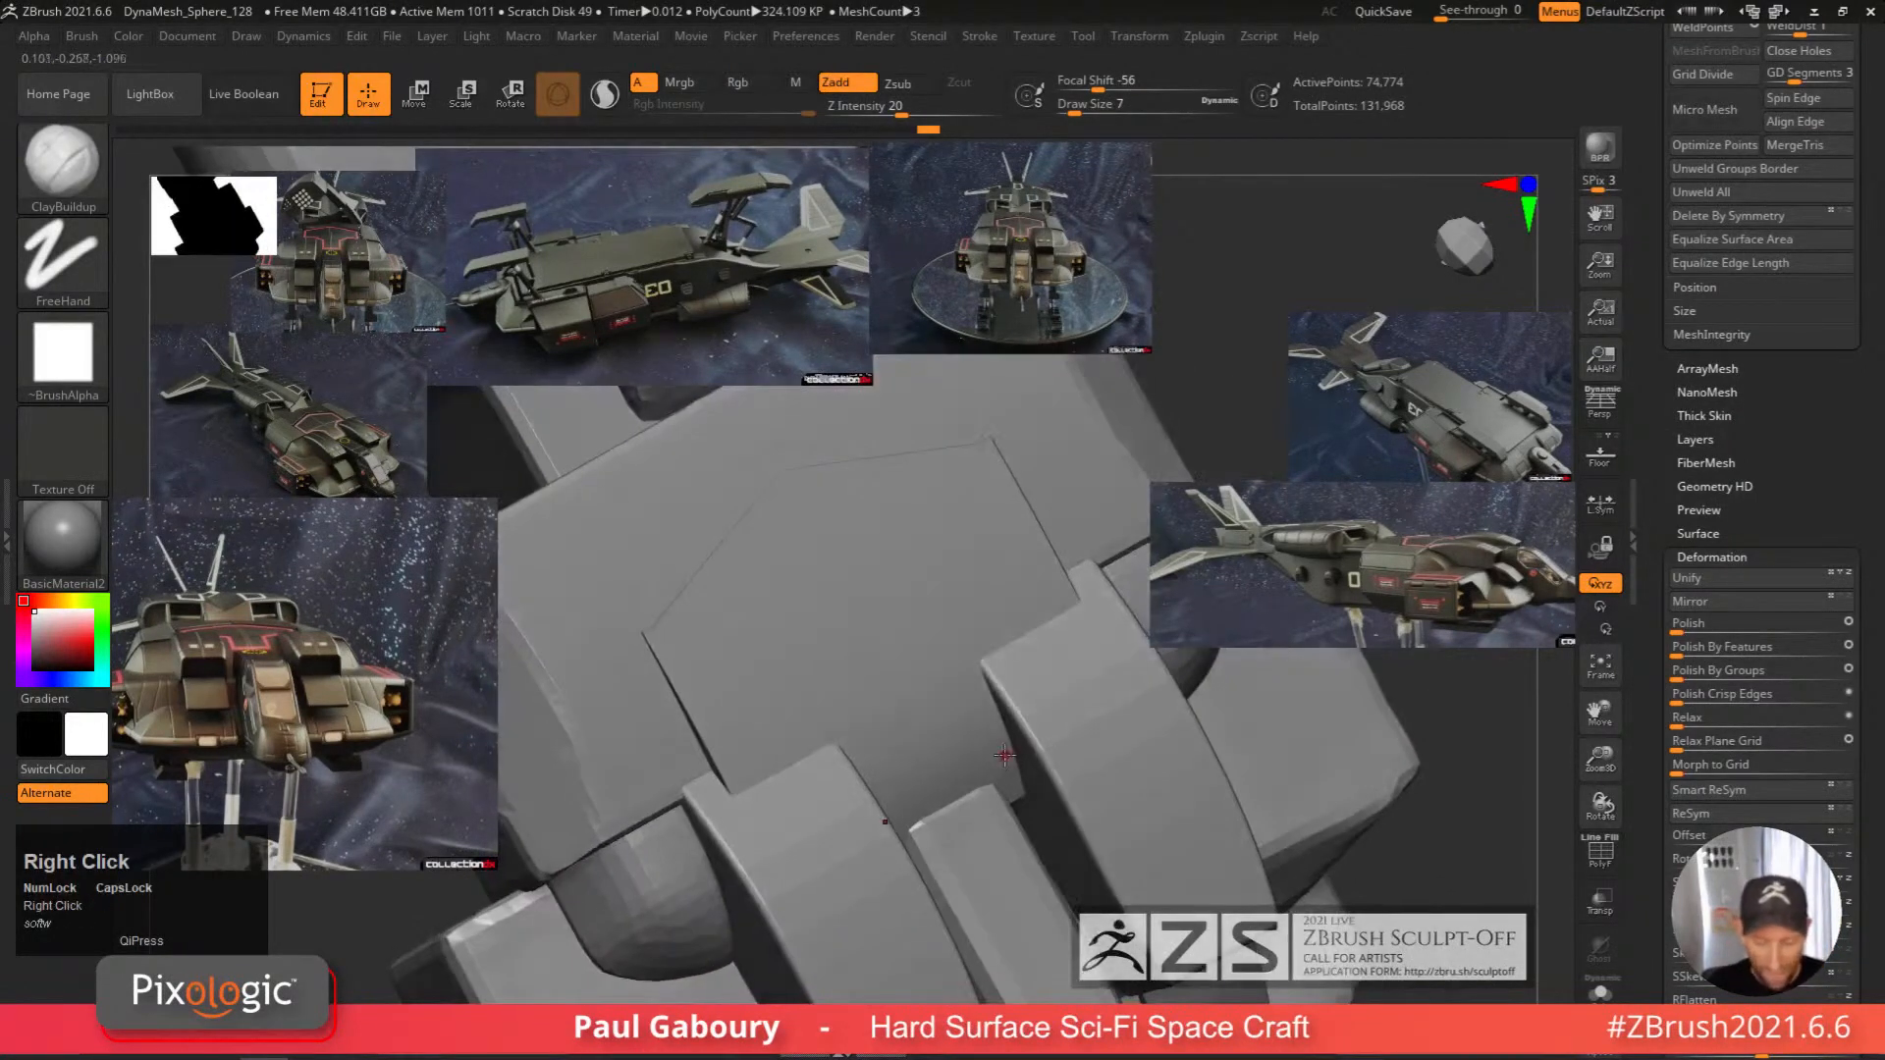
key("shift+f")
right_click_drag(941, 693, 939, 738, "shift")
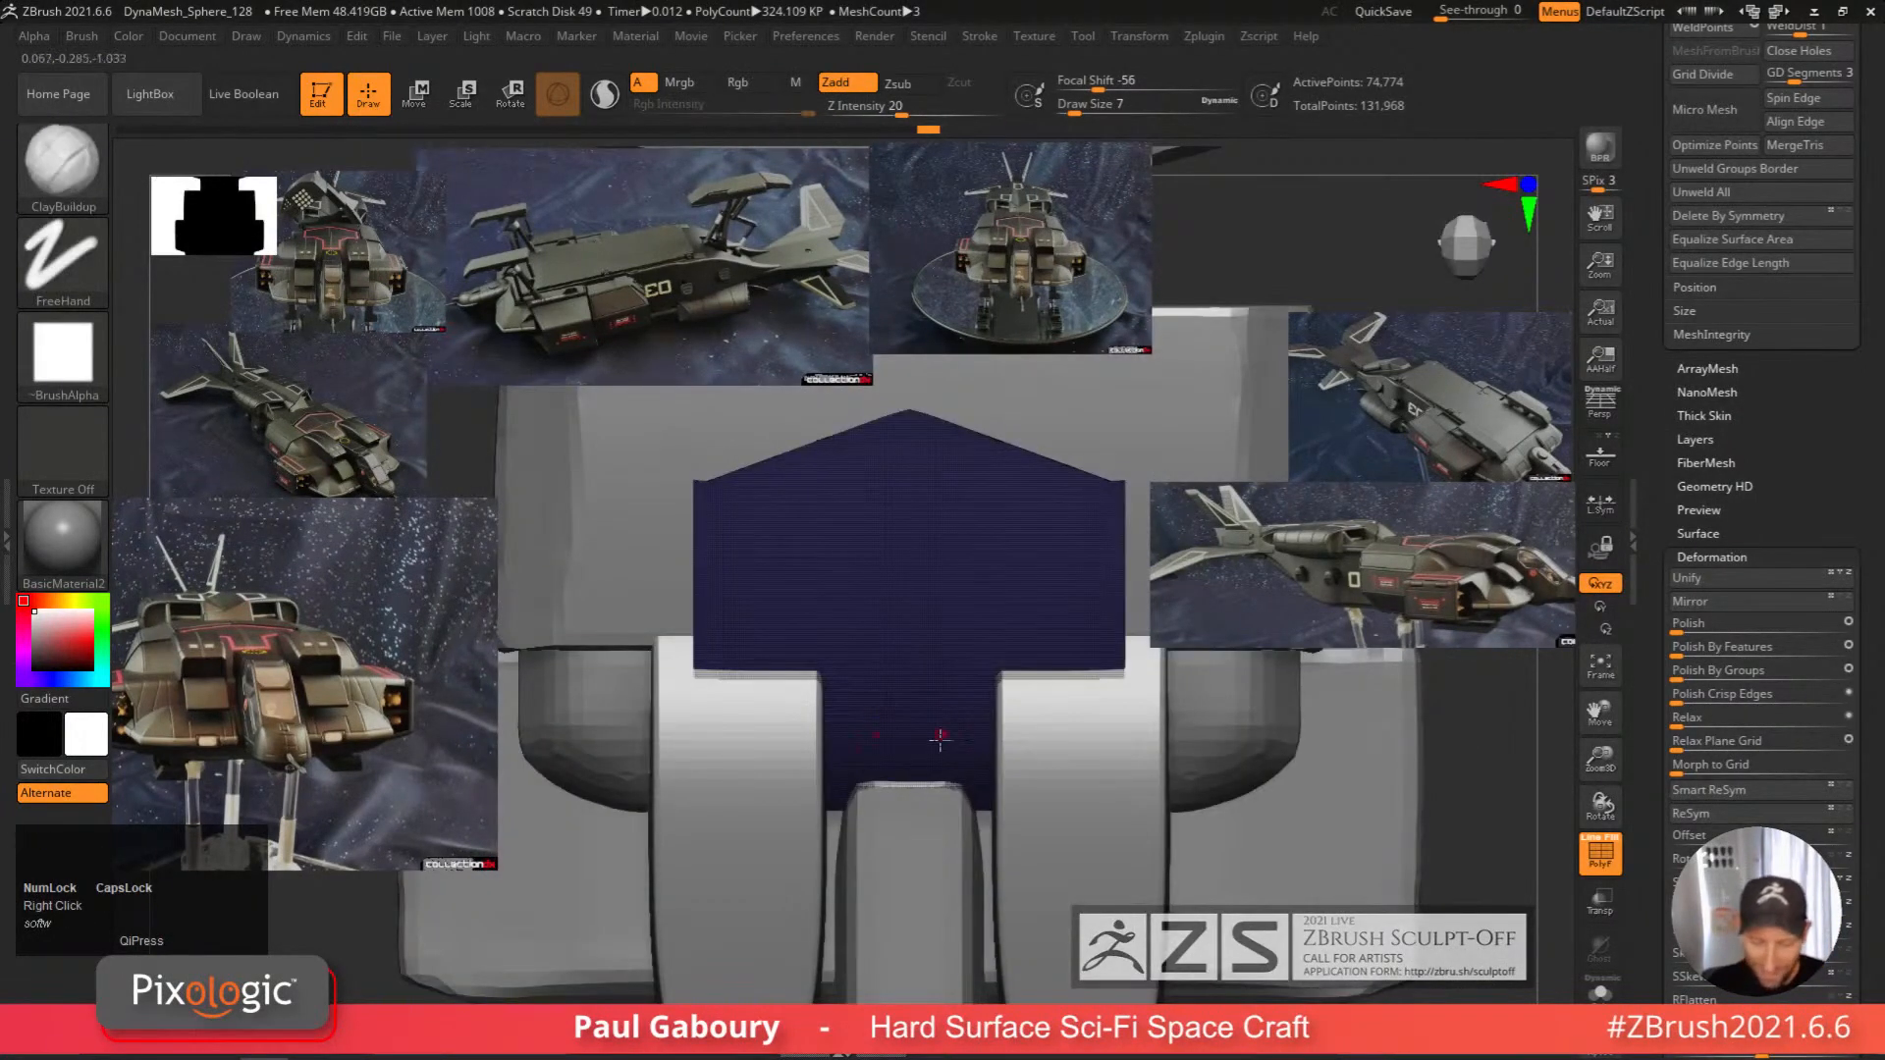
right_click_drag(921, 654, 961, 855, "ctrl")
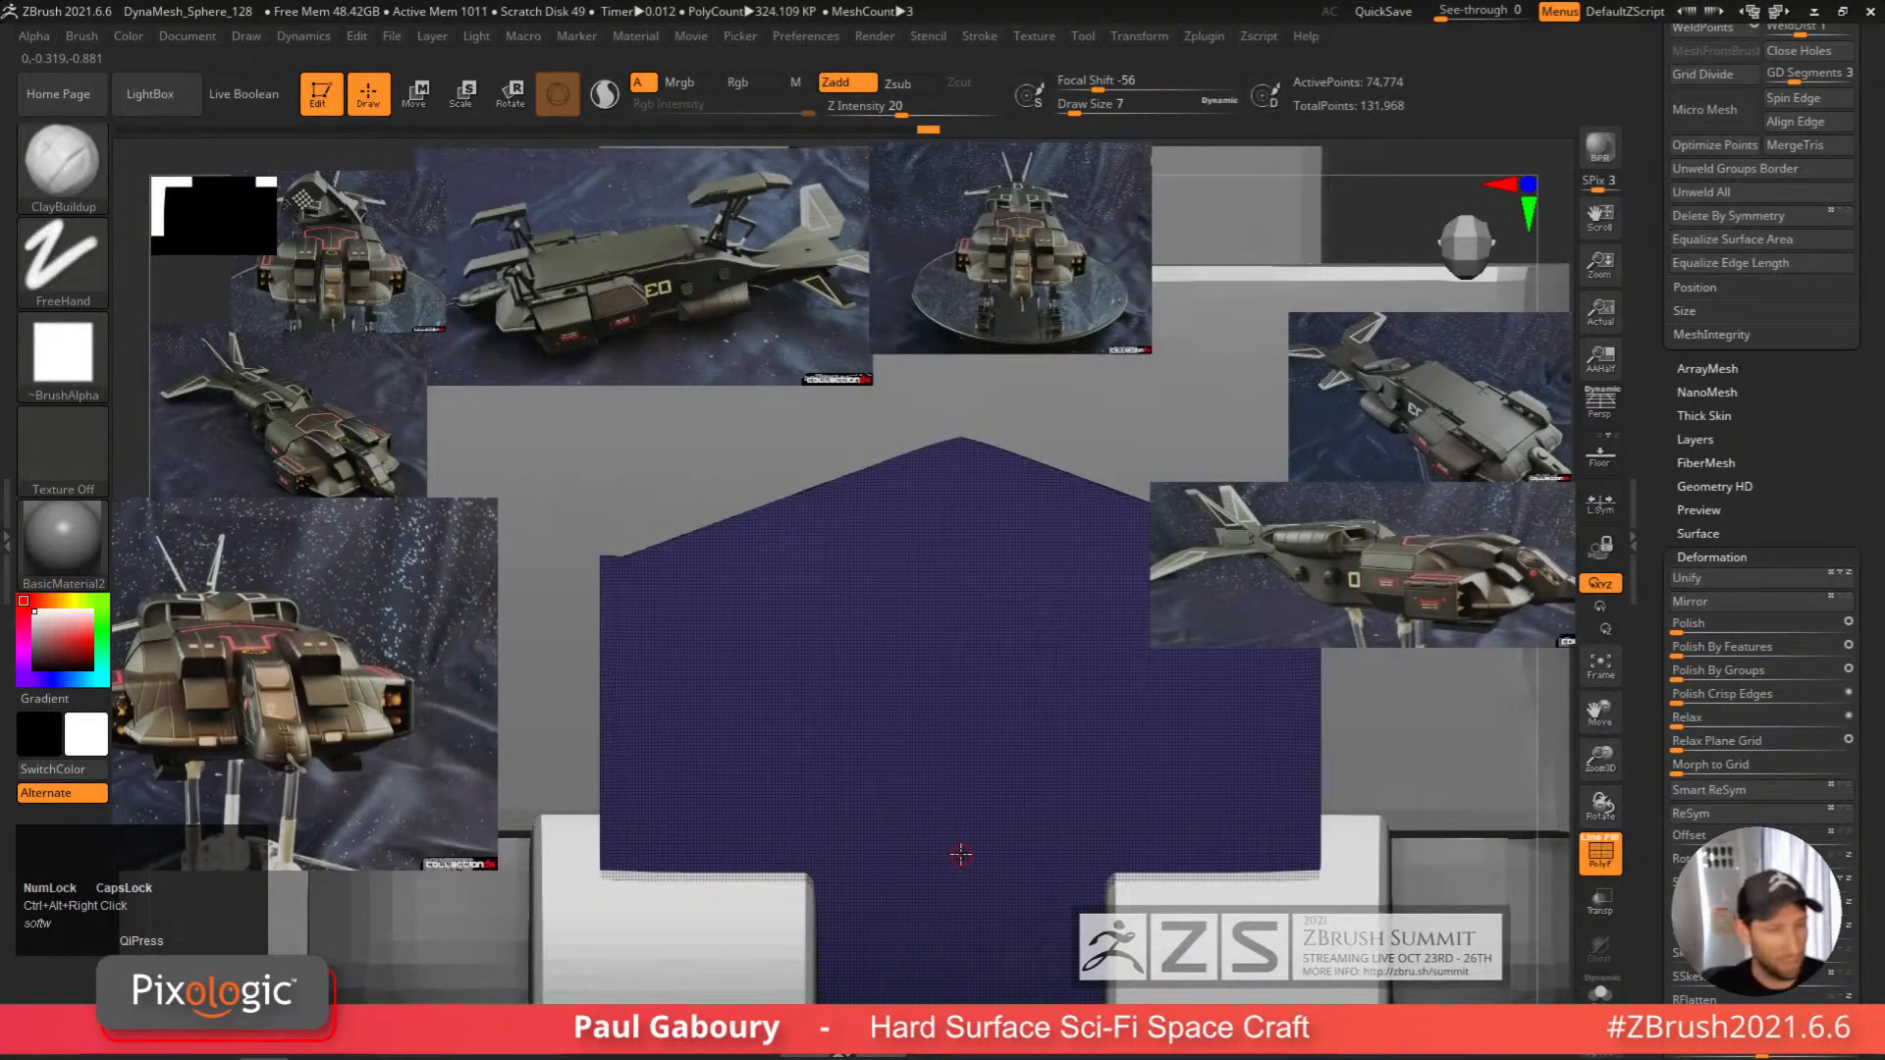
right_click_drag(961, 854, 986, 599, "ctrl")
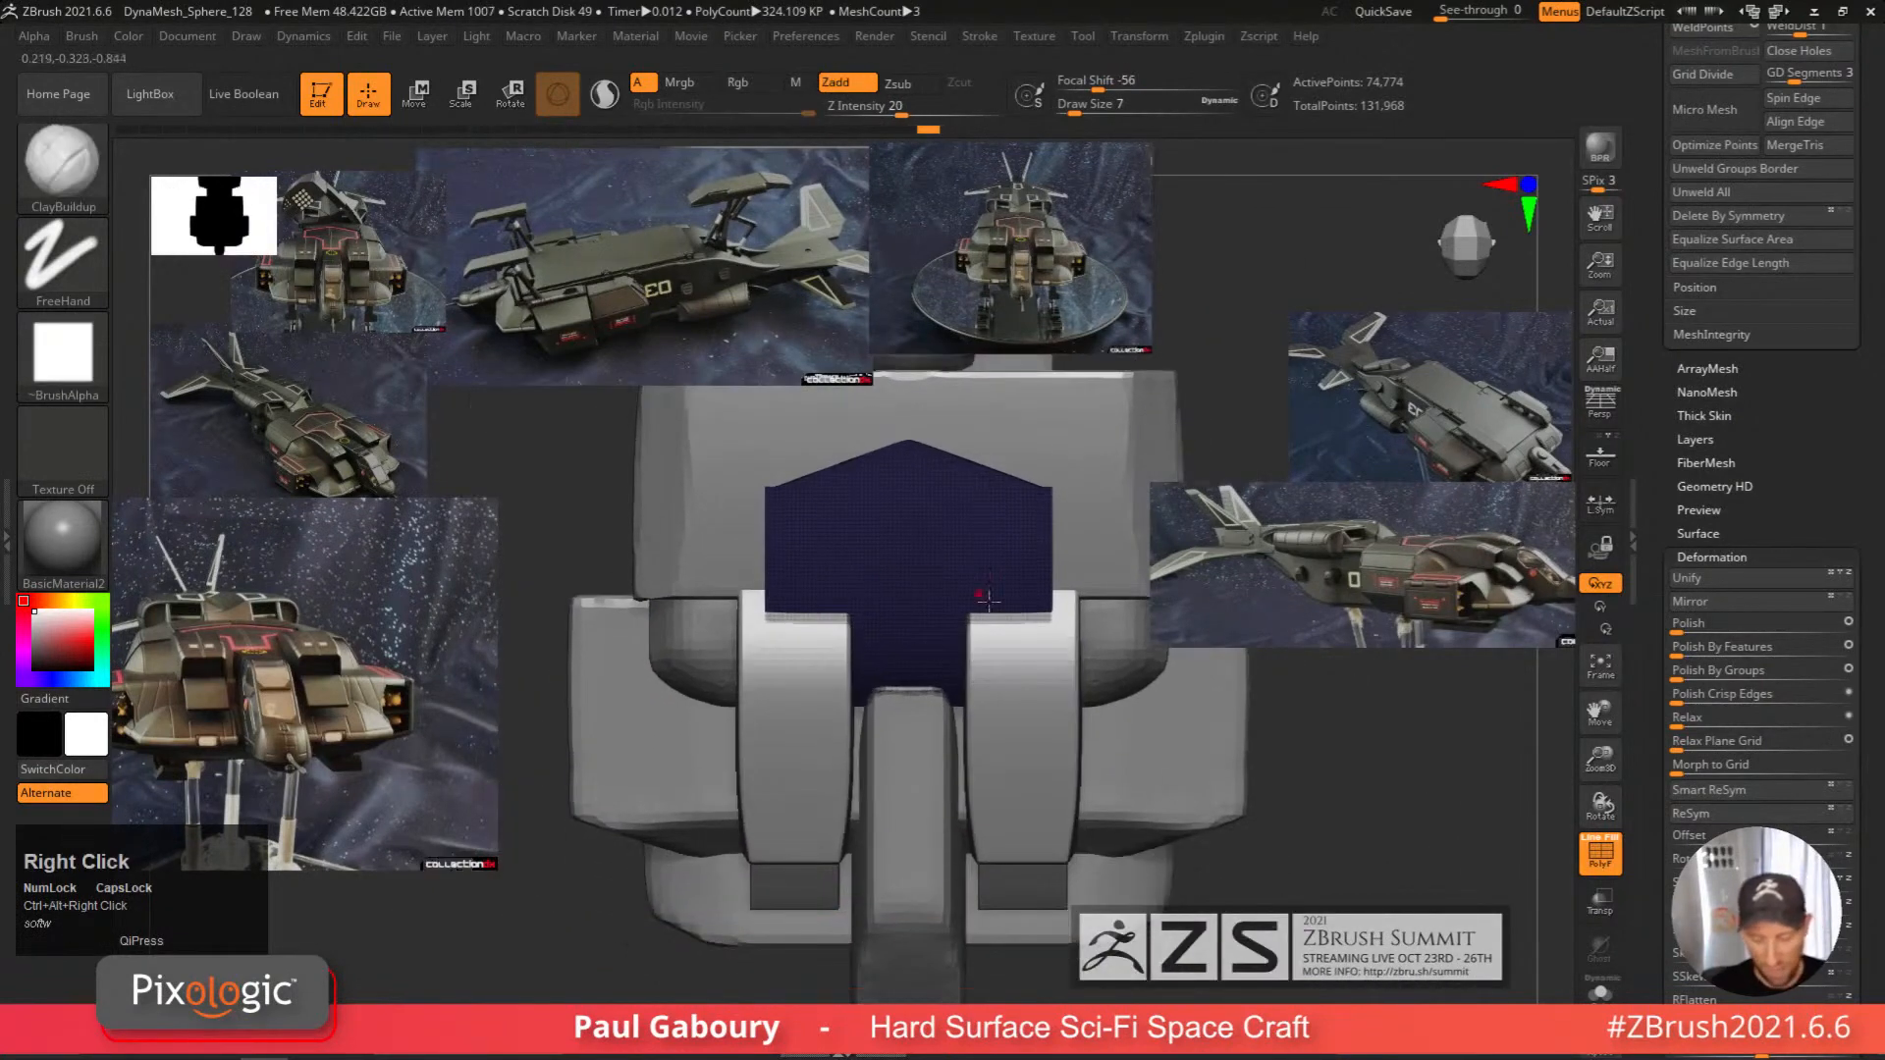
Set up ZRemesher with KeepGroups enabled and SmoothGroups at 0.
left_click(1713, 559)
left_click_drag(1852, 497, 1839, 692)
left_click(1715, 359)
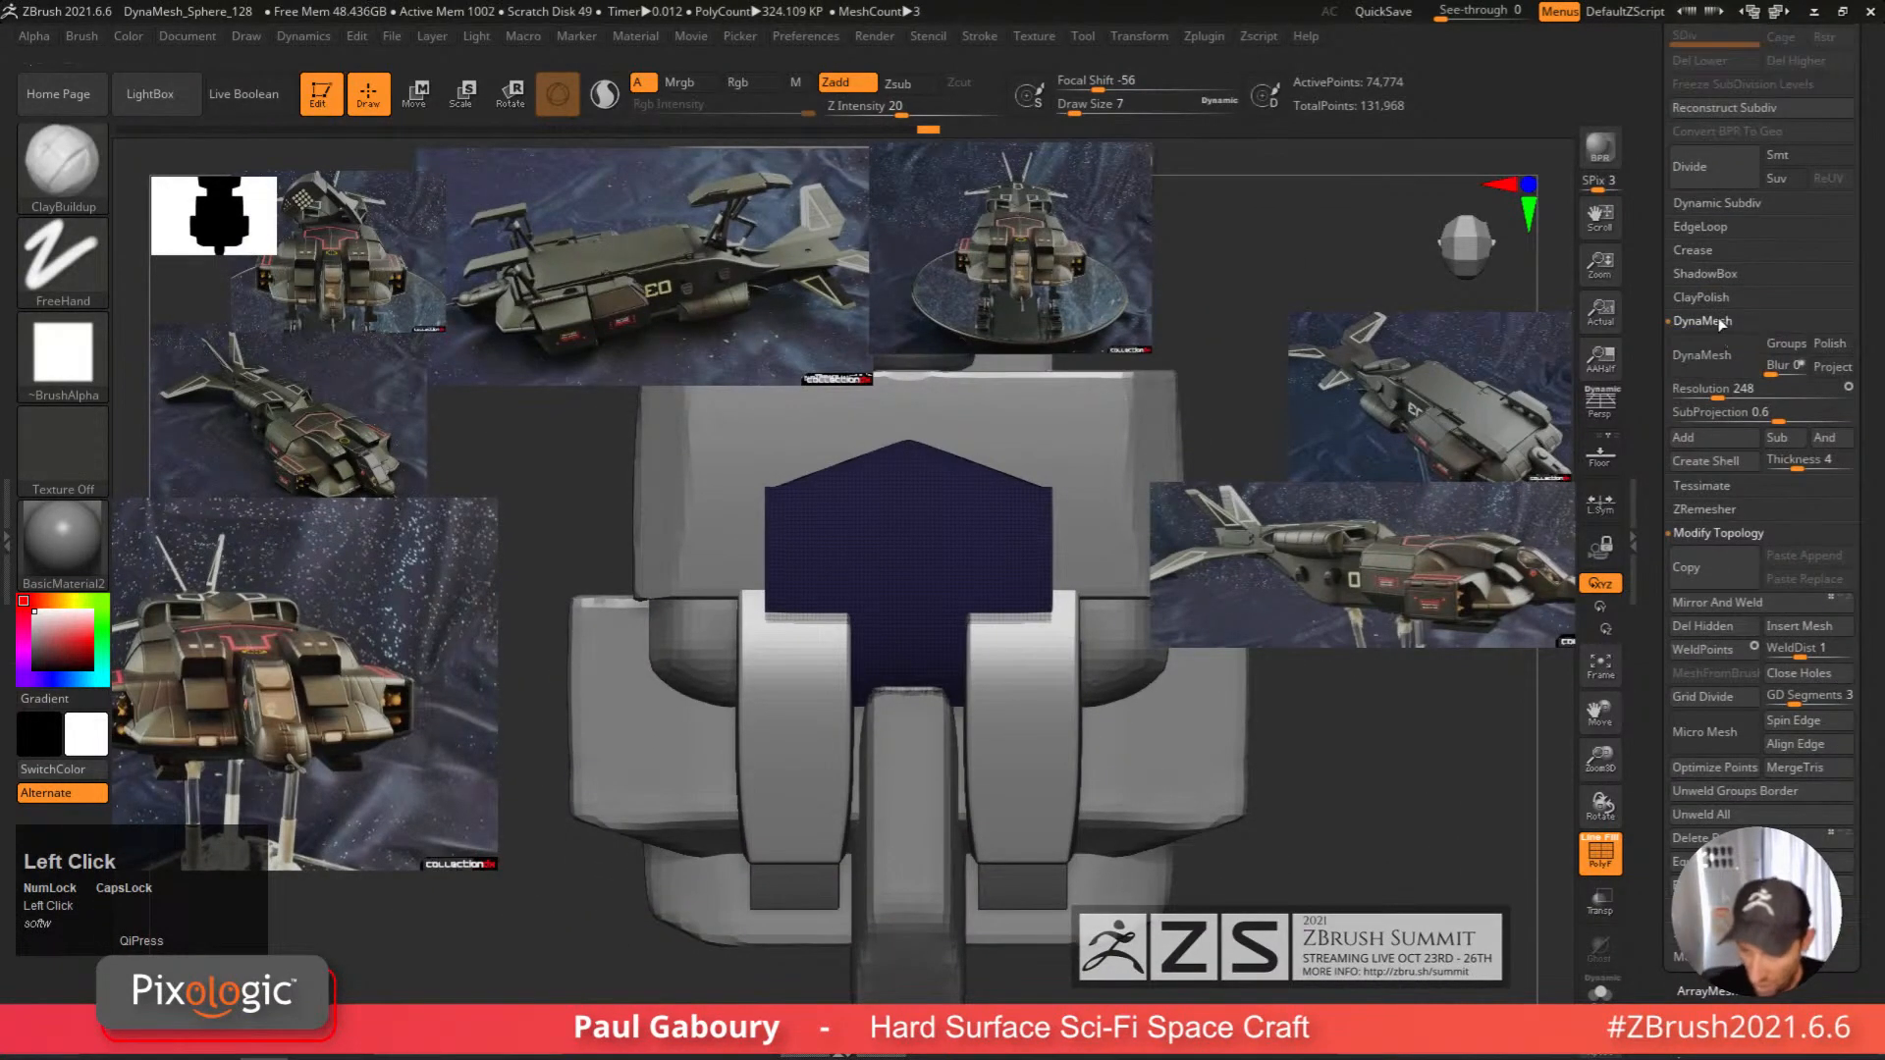
left_click(1716, 322)
left_click(1725, 373)
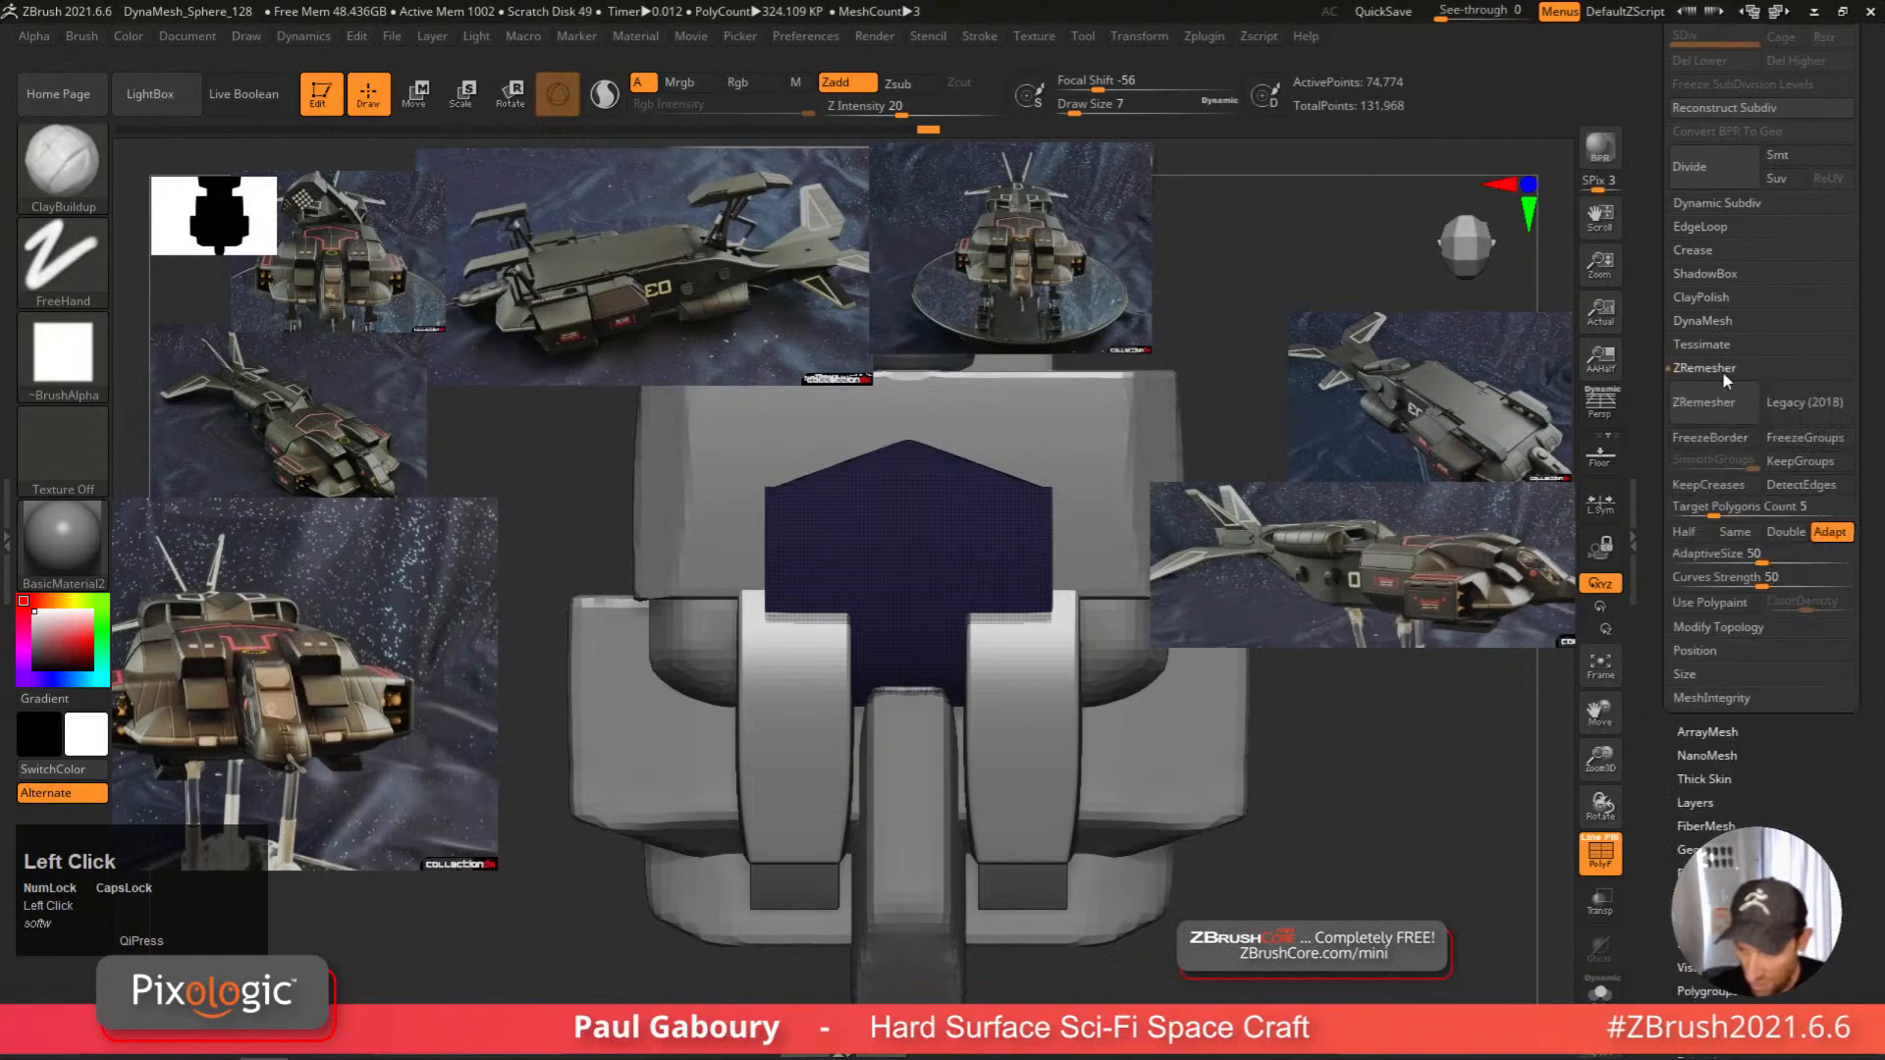
left_click(1803, 462)
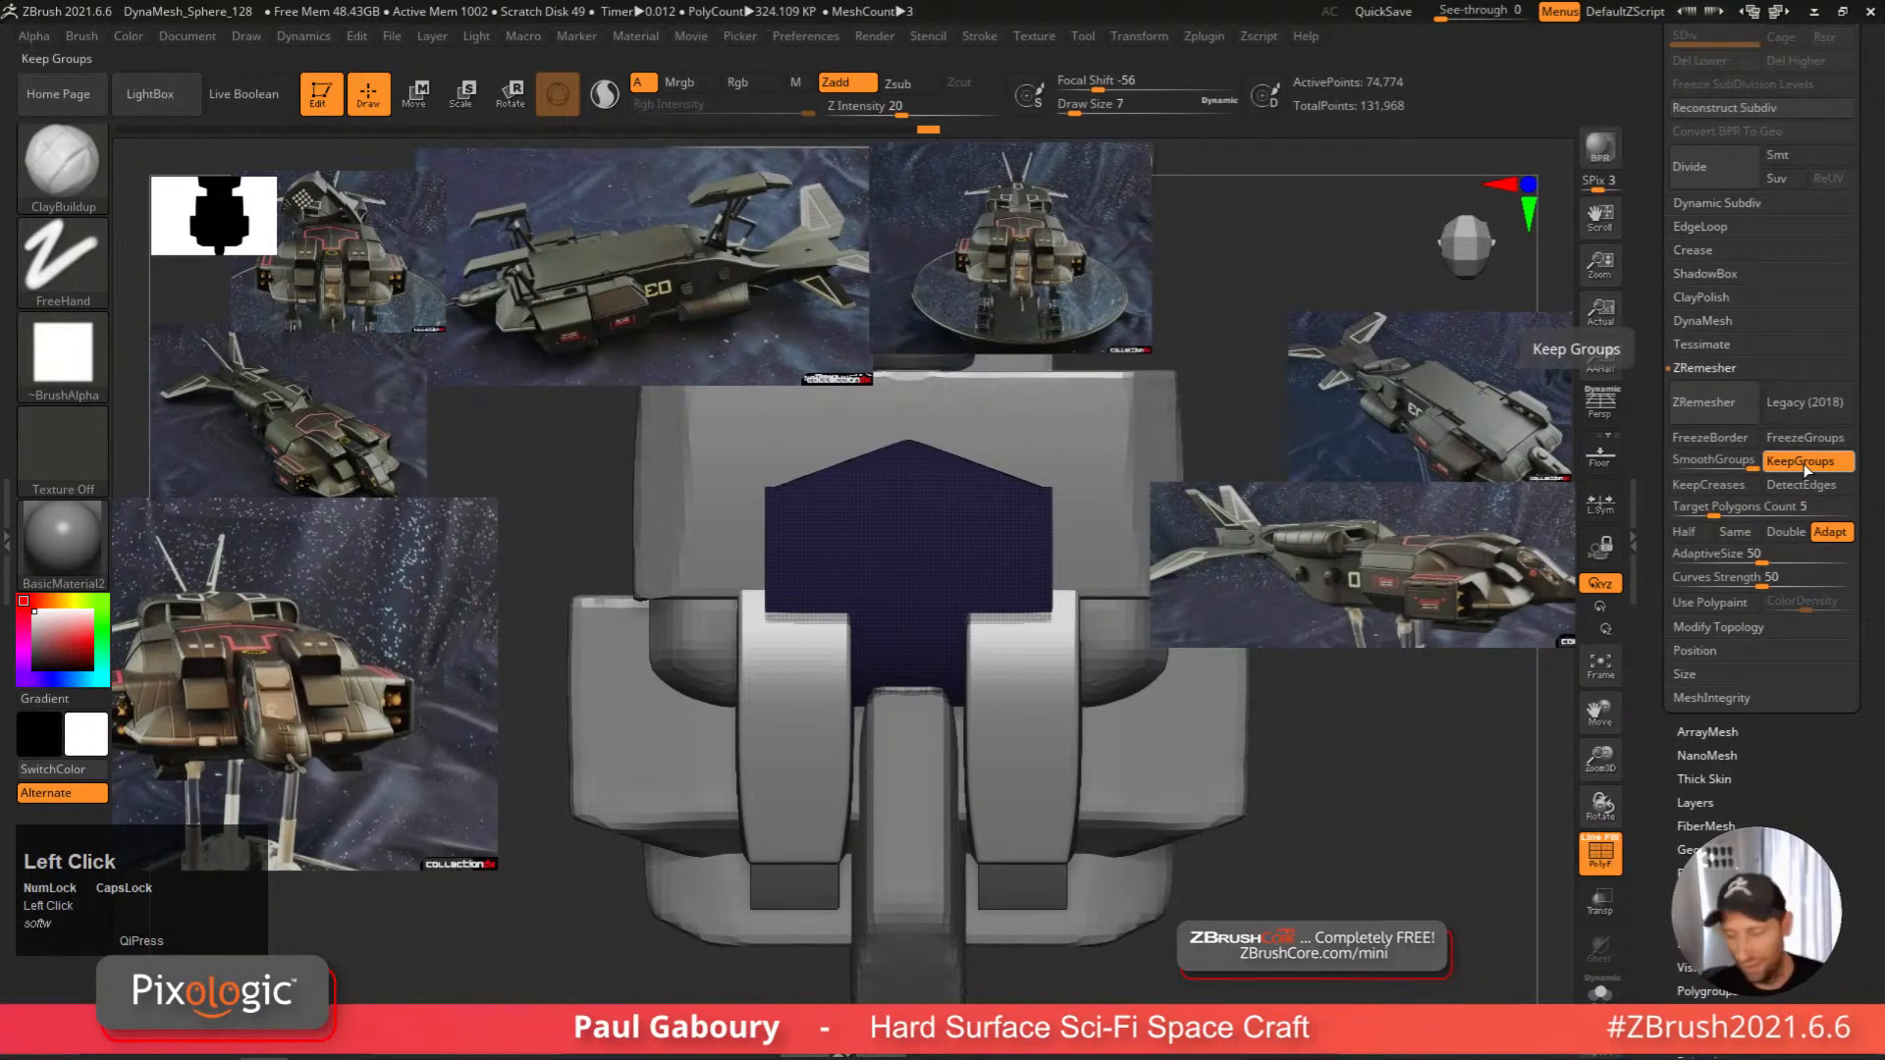
left_click(1678, 459)
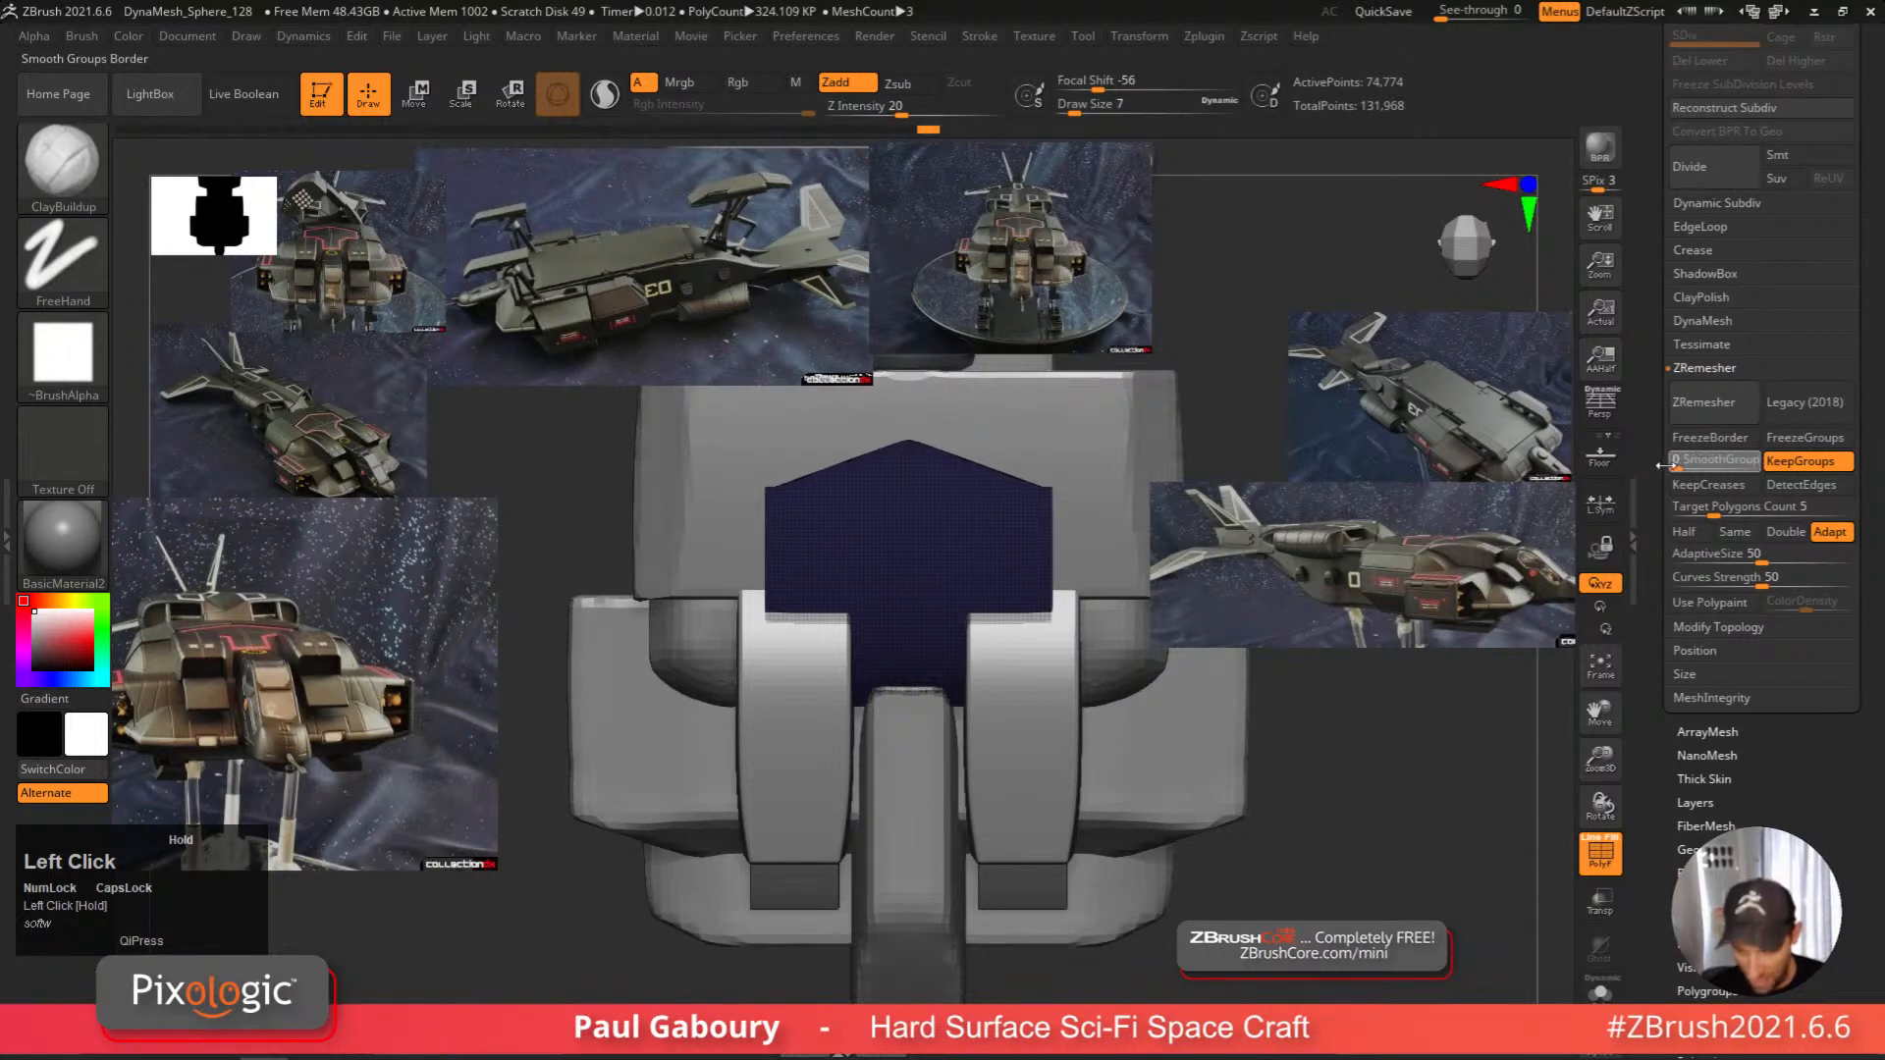
left_click_drag(1666, 466, 1663, 457)
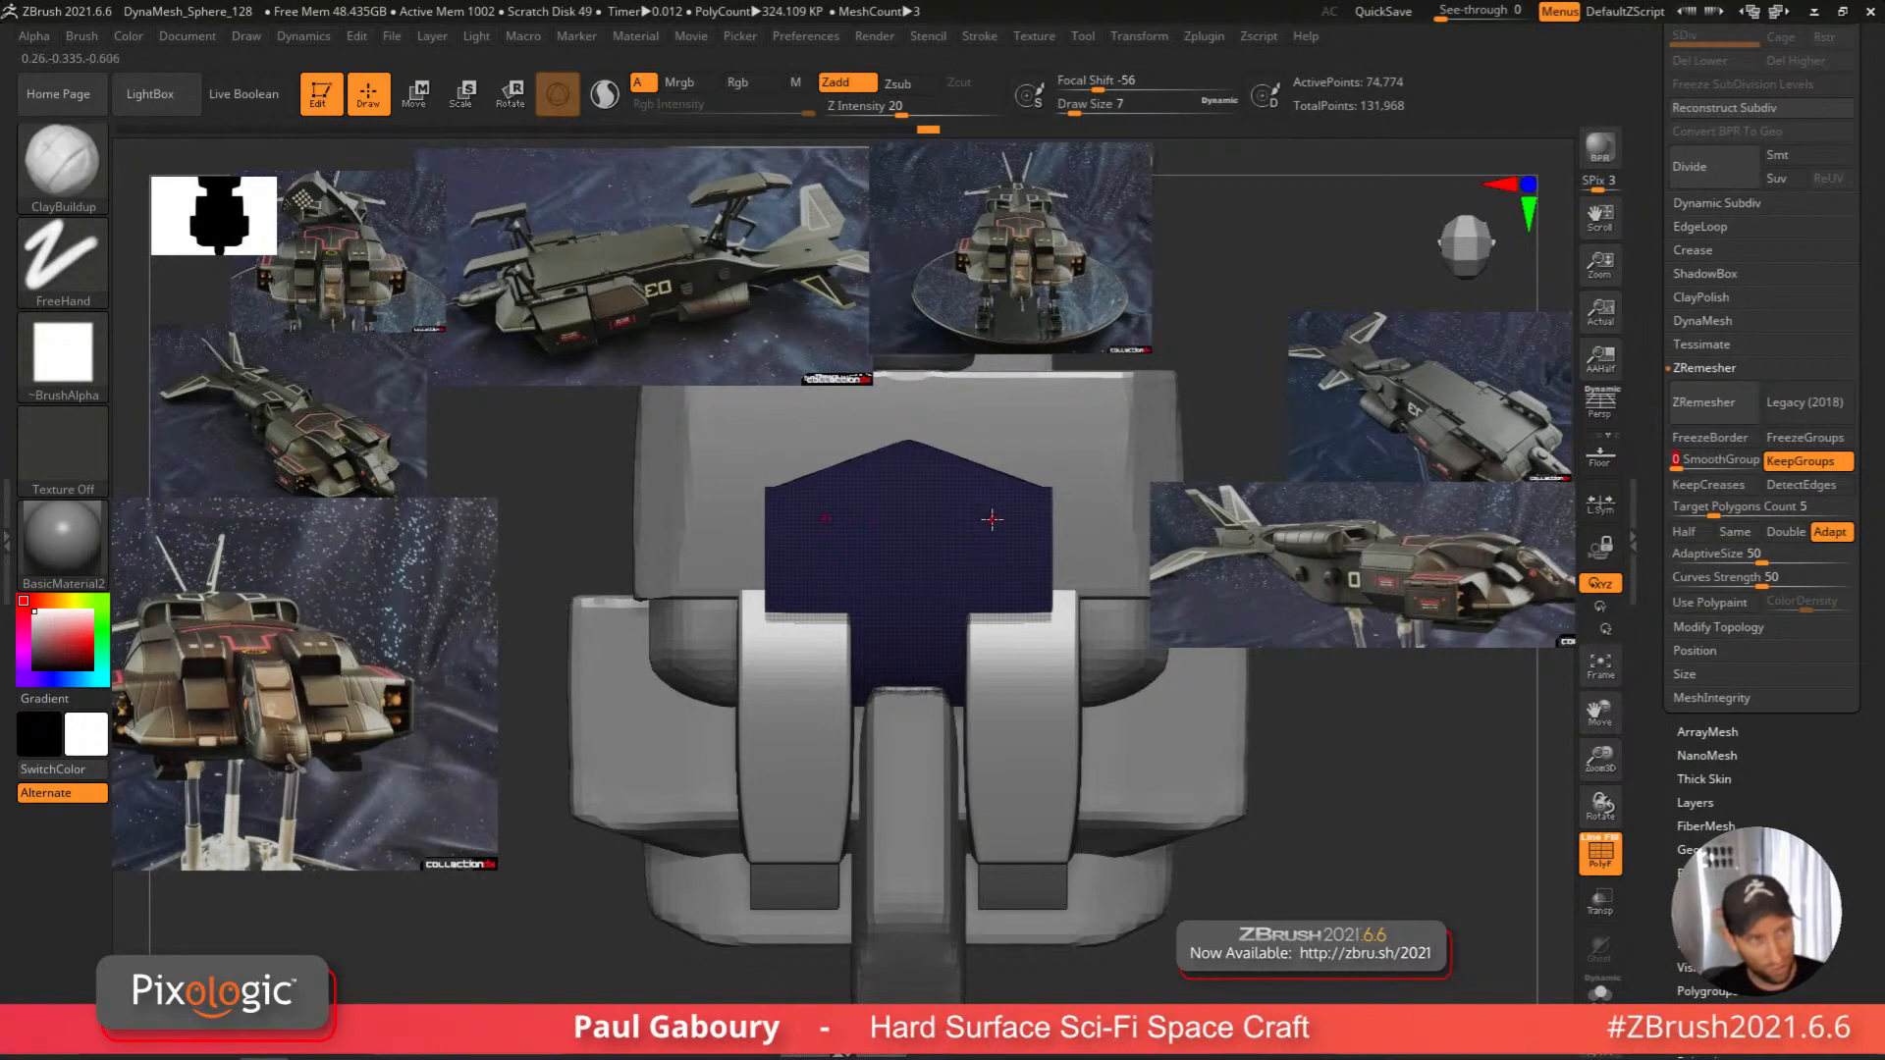
Set the target polygon count to 0.5 and ZRemesh the Concept piece.
left_click(1711, 512)
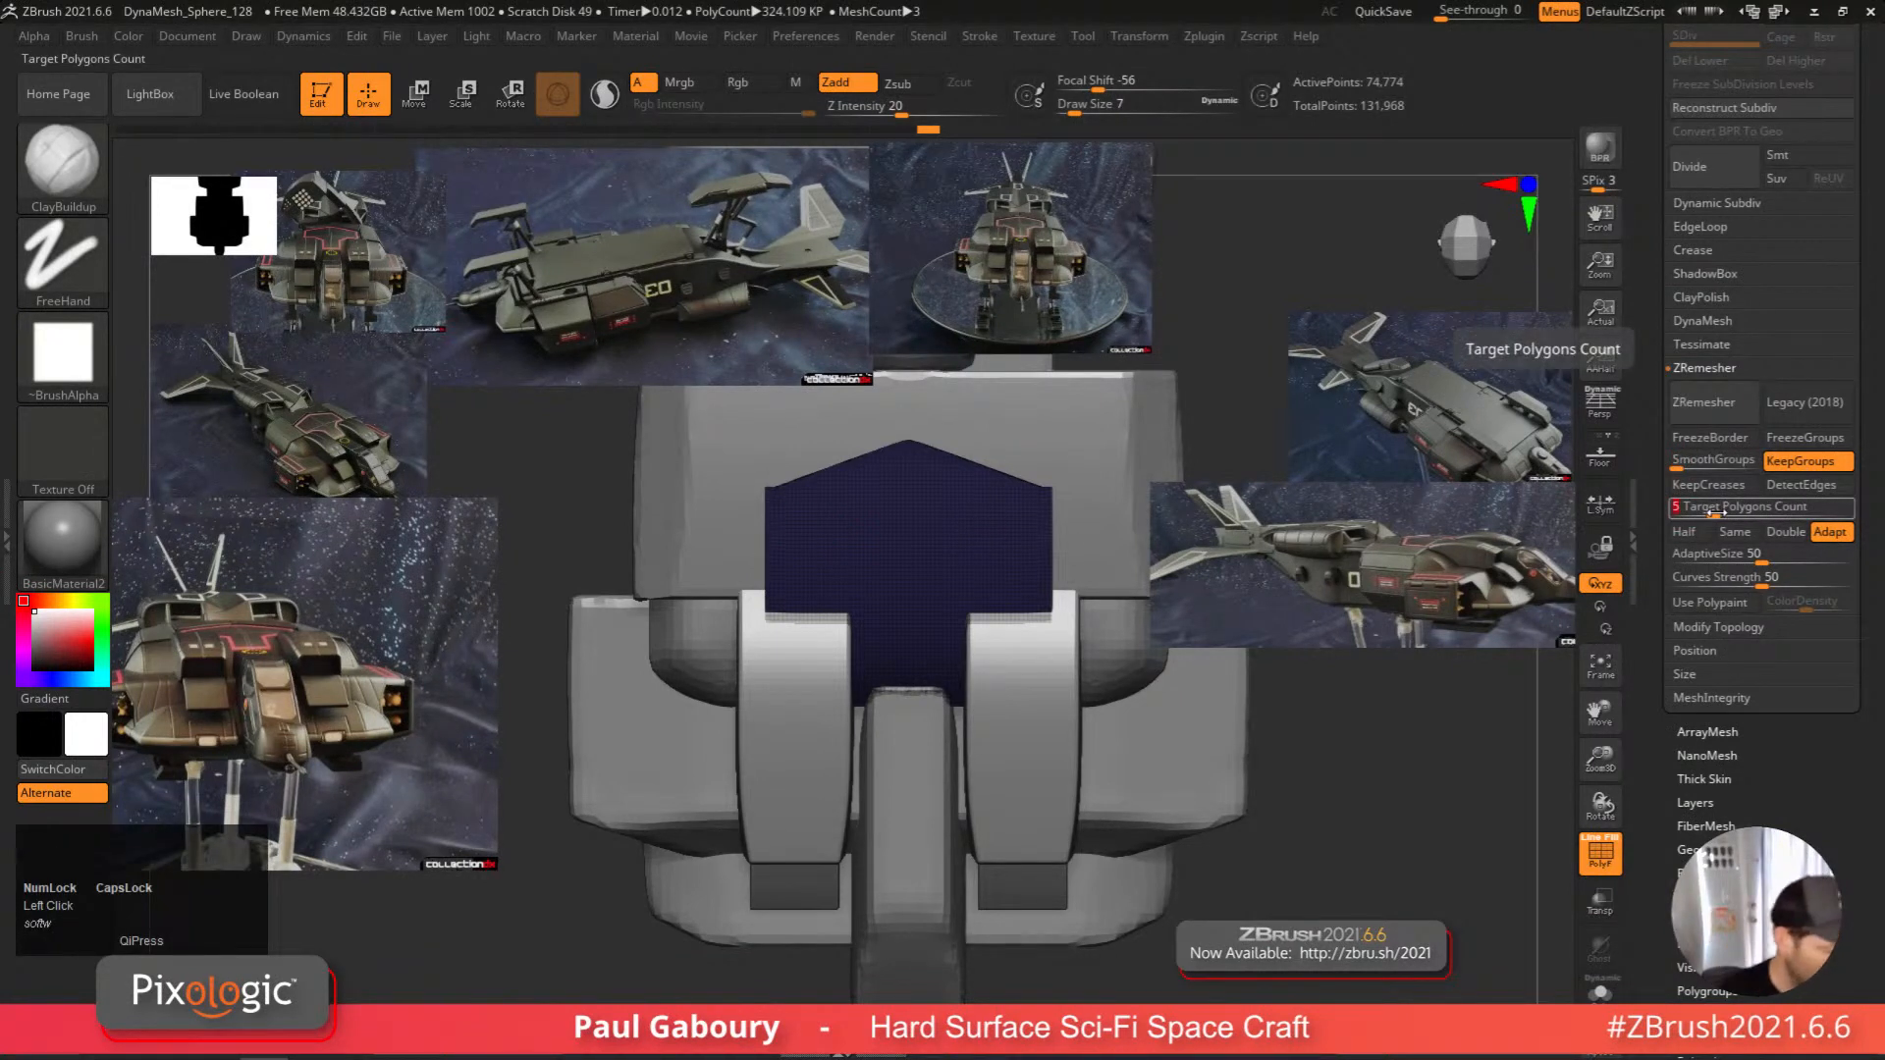
key("BackSpace")
type(".5")
key("Return")
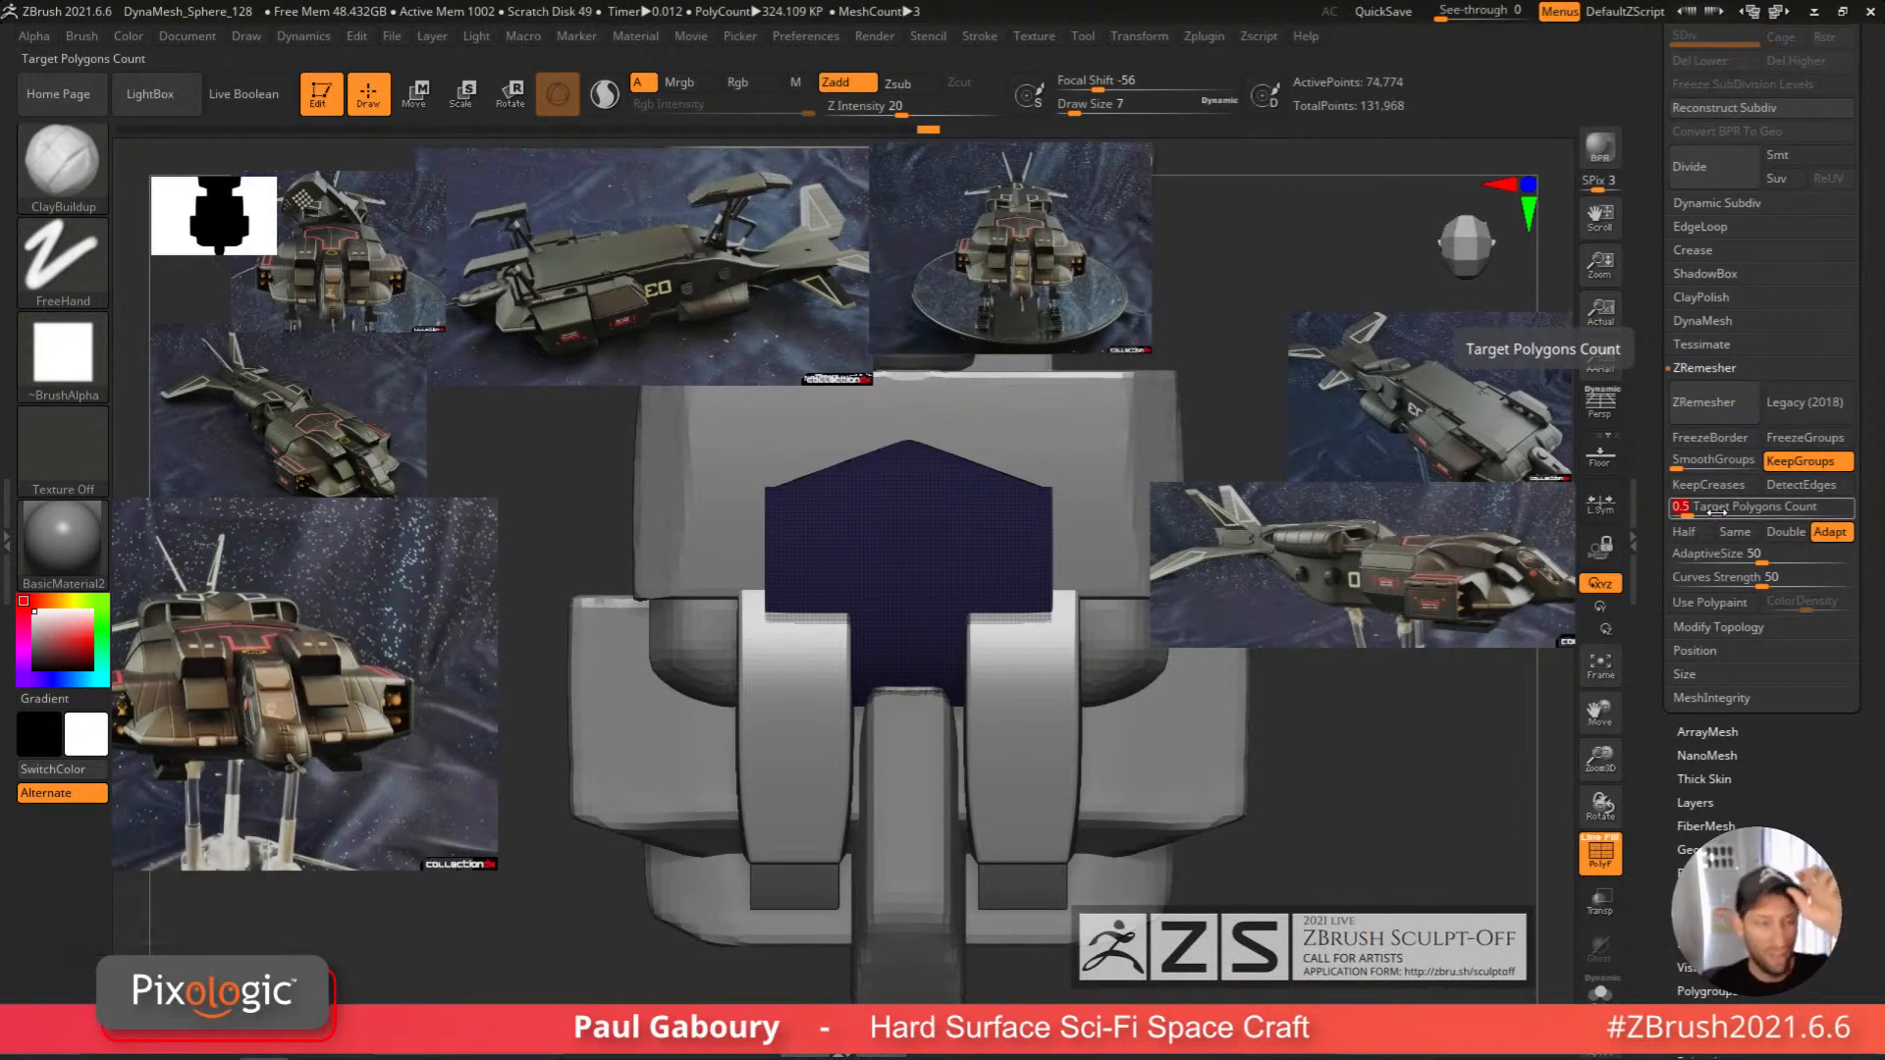
left_click(1716, 410)
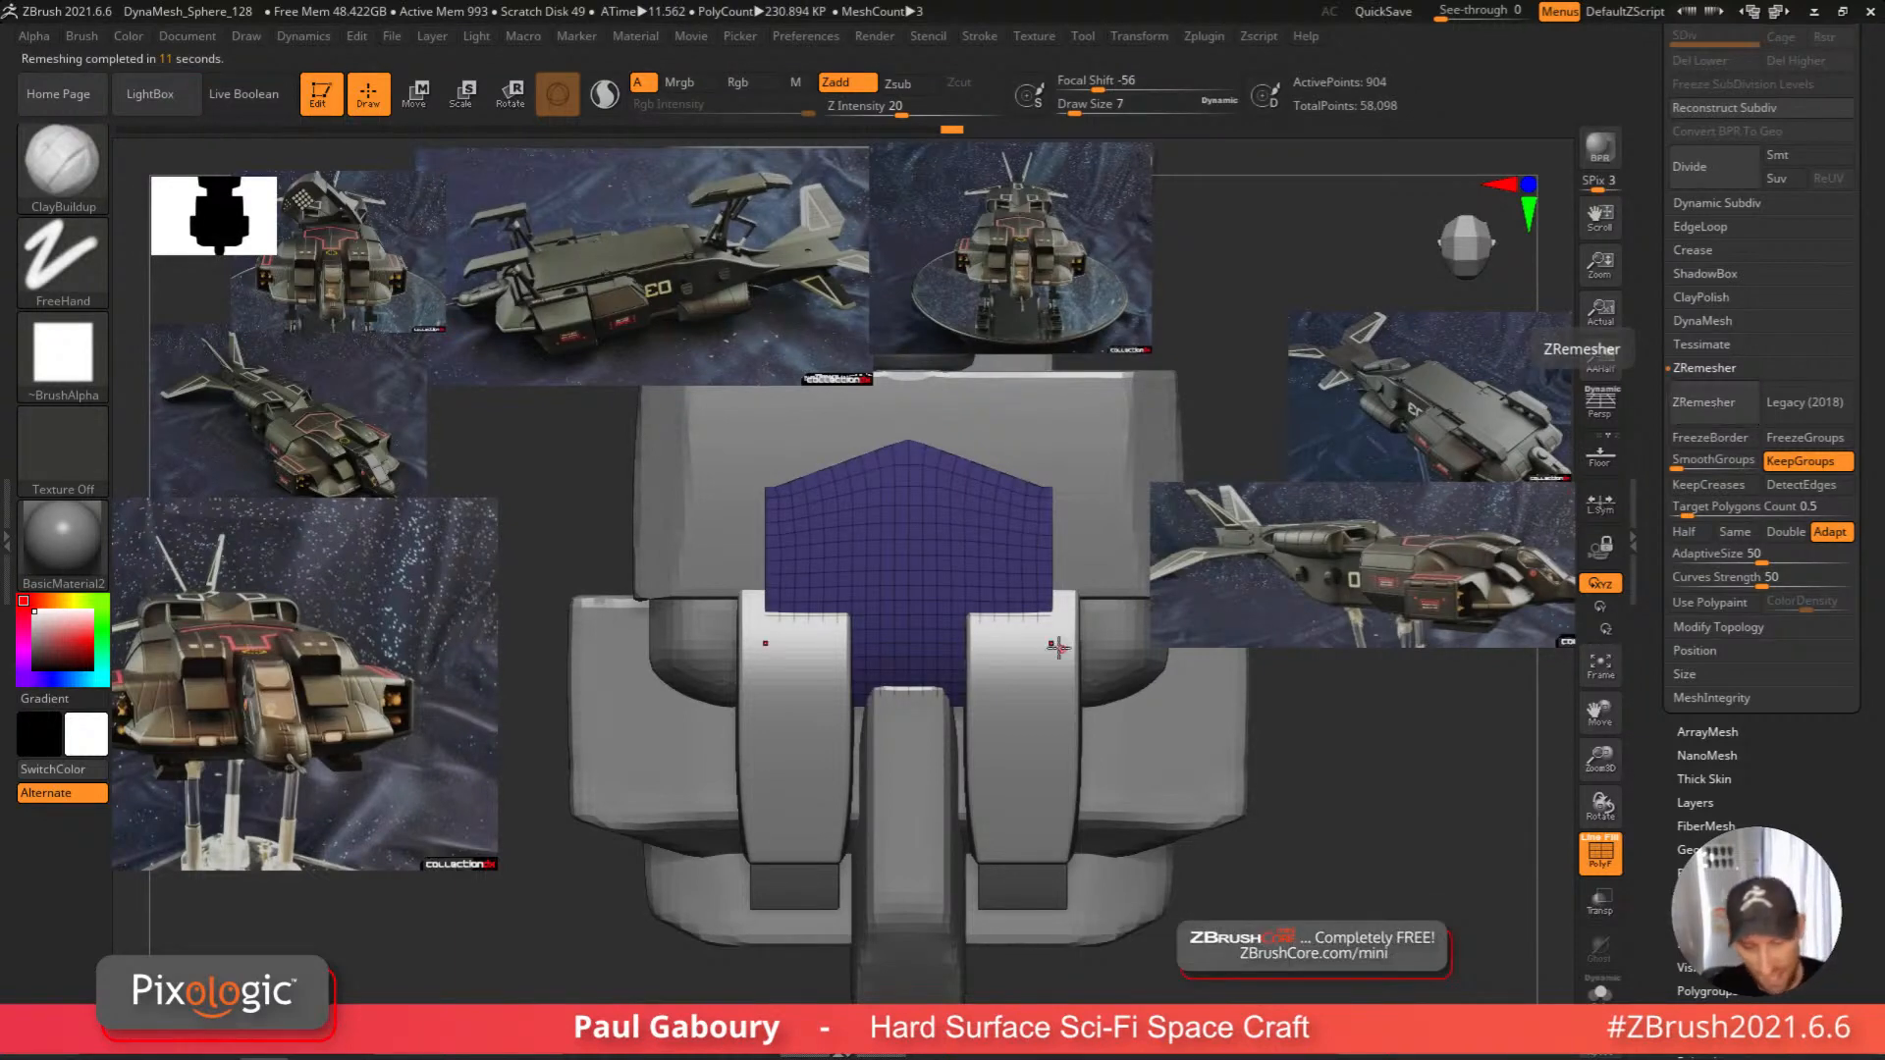
Isolate the remeshed piece, preview it with dynamic subdivision and polyframe on and off, and review it within the full ship.
right_click_drag(1057, 647, 960, 648)
left_click(1600, 992)
right_click_drag(1051, 766, 1051, 666)
key("d")
key("shift+f")
right_click_drag(1082, 534, 1091, 781)
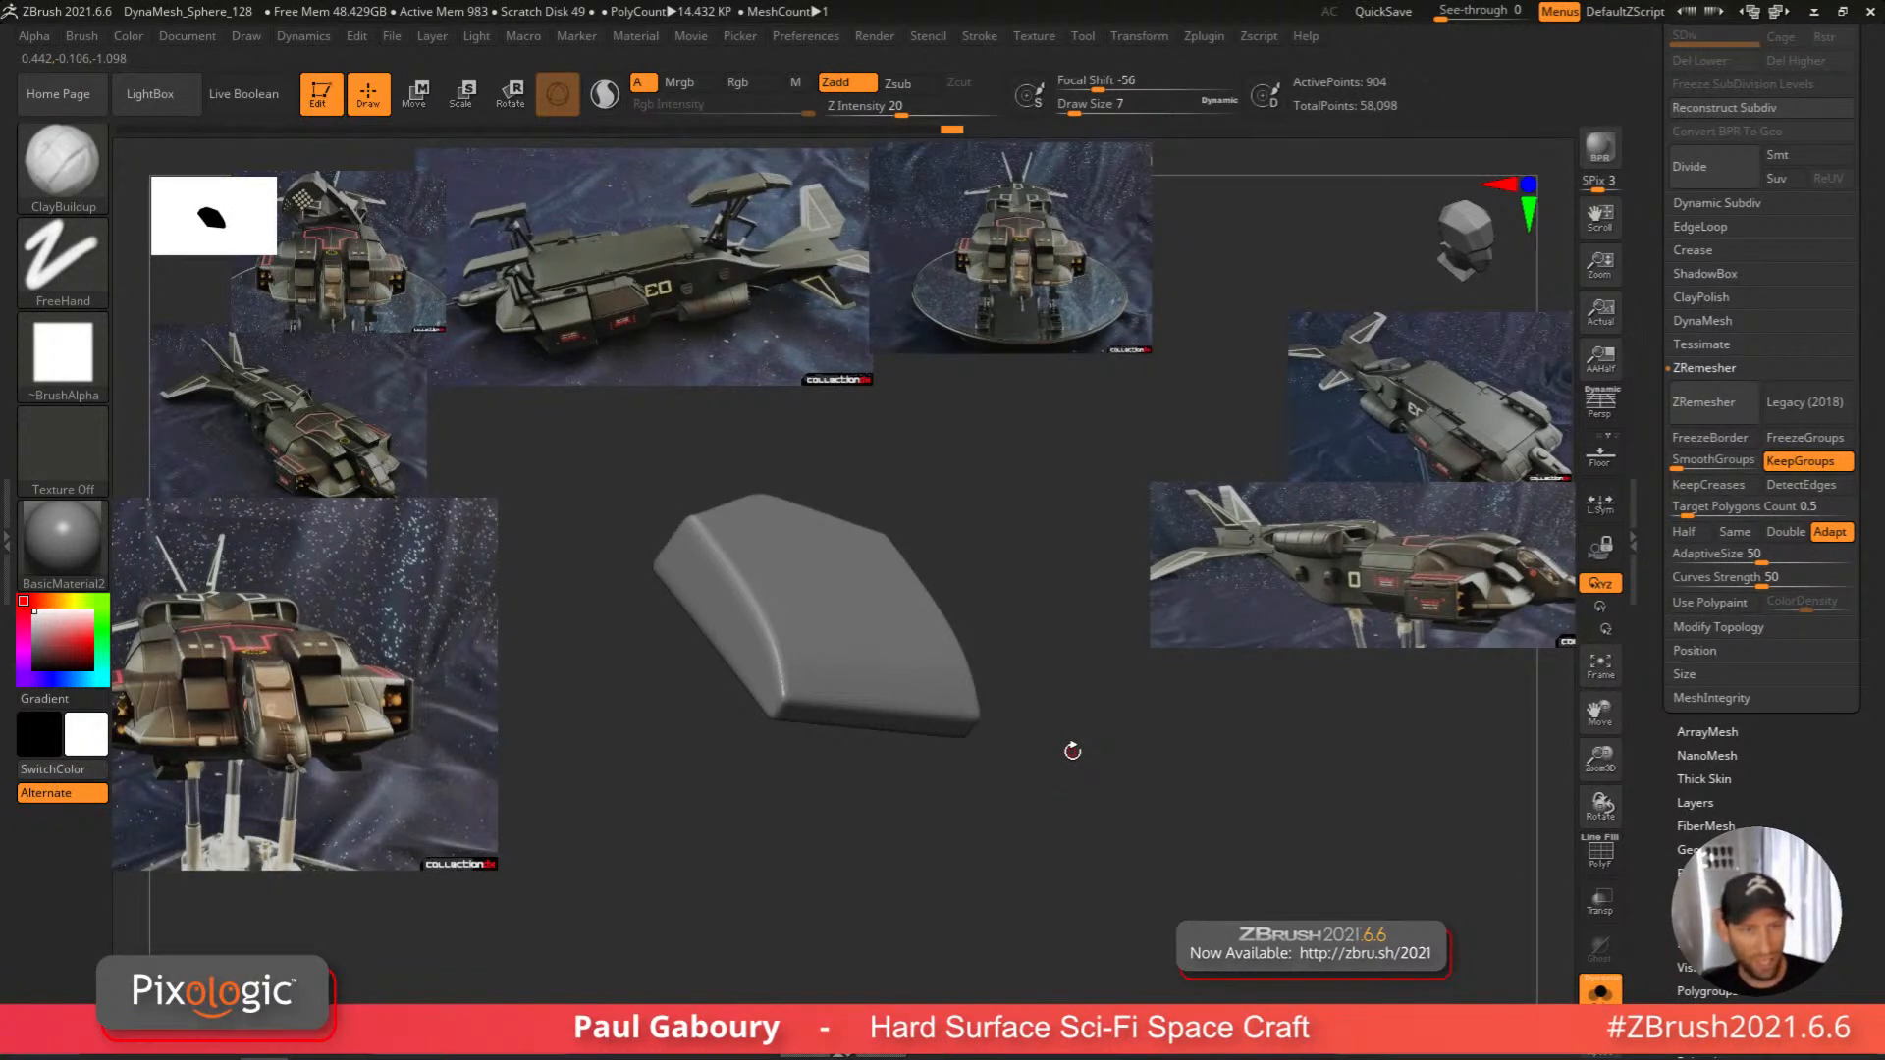
key("shift+f")
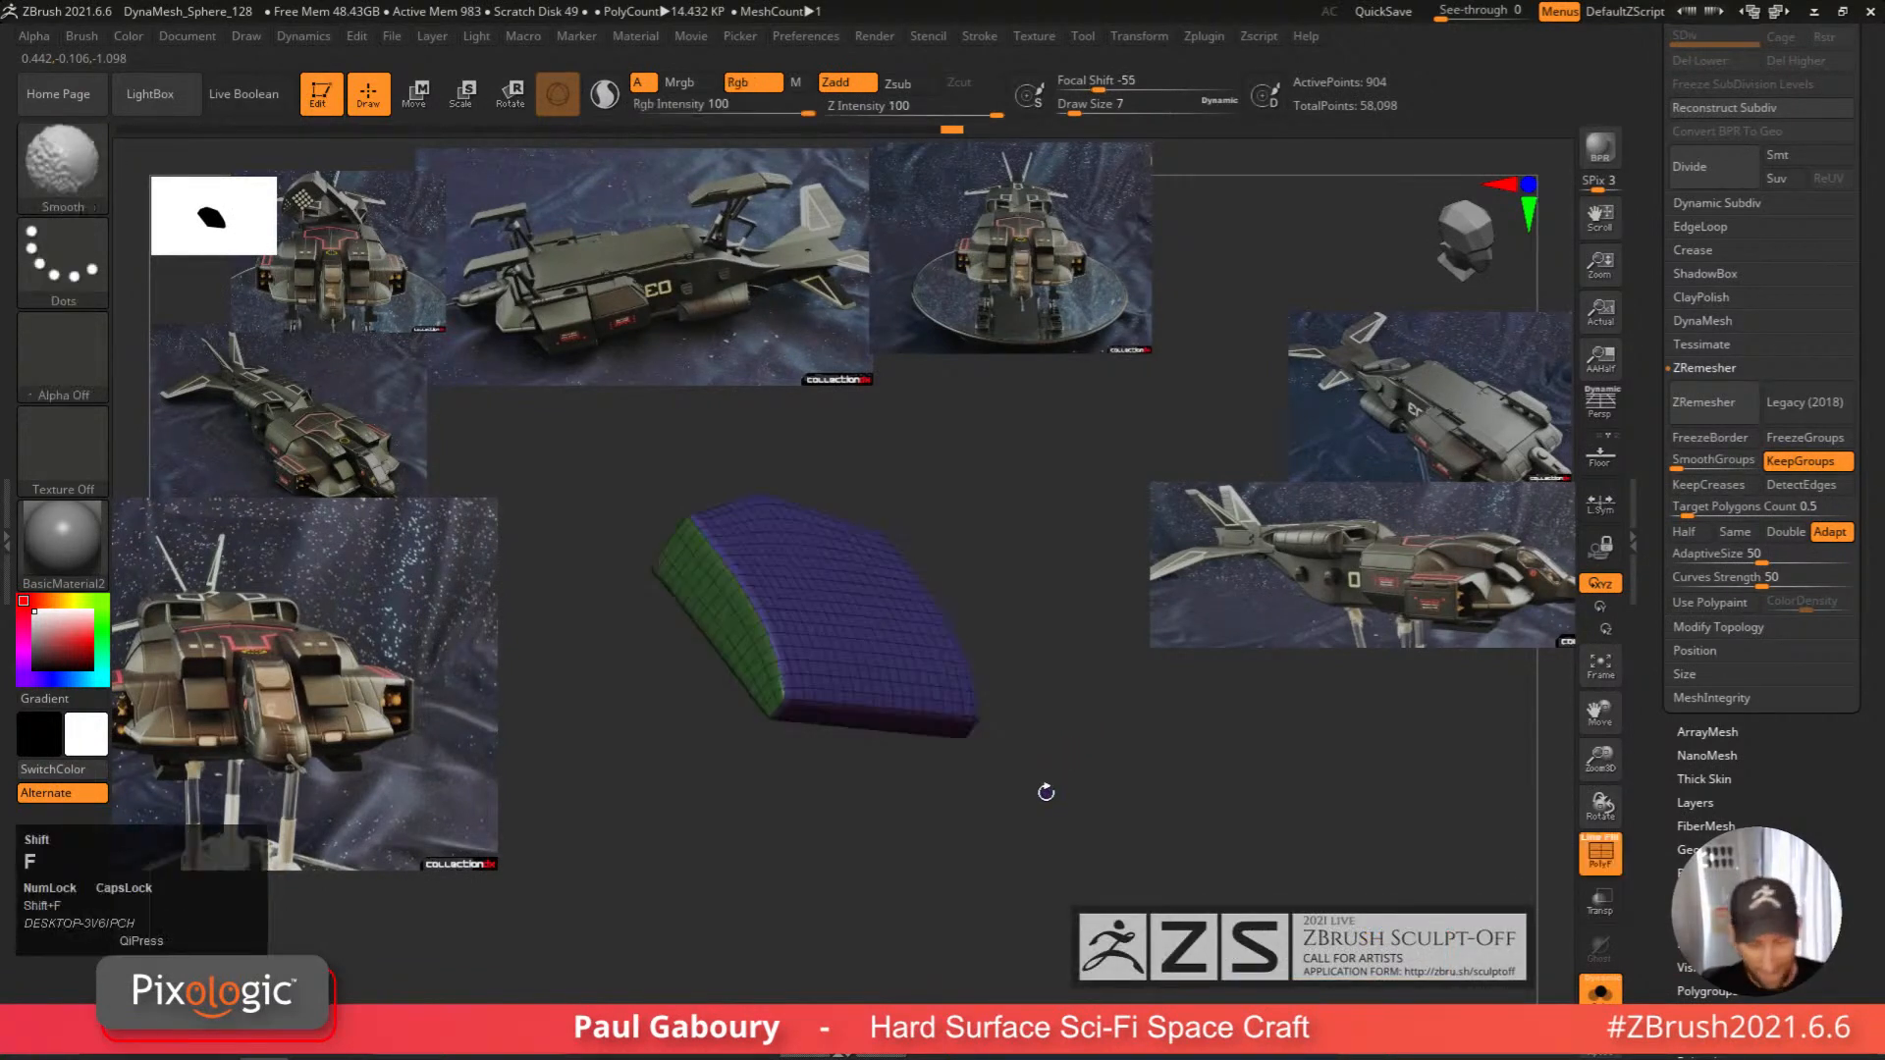
key("shift+f")
mouse_move(1048, 782)
right_mouse_down()
mouse_move(1153, 825)
mouse_move(1199, 812)
mouse_move(1178, 835)
right_mouse_up()
right_click(1153, 824)
mouse_move(1178, 834)
right_mouse_down()
mouse_move(1045, 859)
mouse_move(1154, 838)
mouse_move(1203, 794)
right_mouse_up()
right_click_drag(1203, 794, 1206, 822, "alt")
Crease the Concept piece along its polygroup borders and zoom in on the sharpened edges.
left_click_drag(1870, 294, 1857, 510)
left_click(1707, 613, "shift")
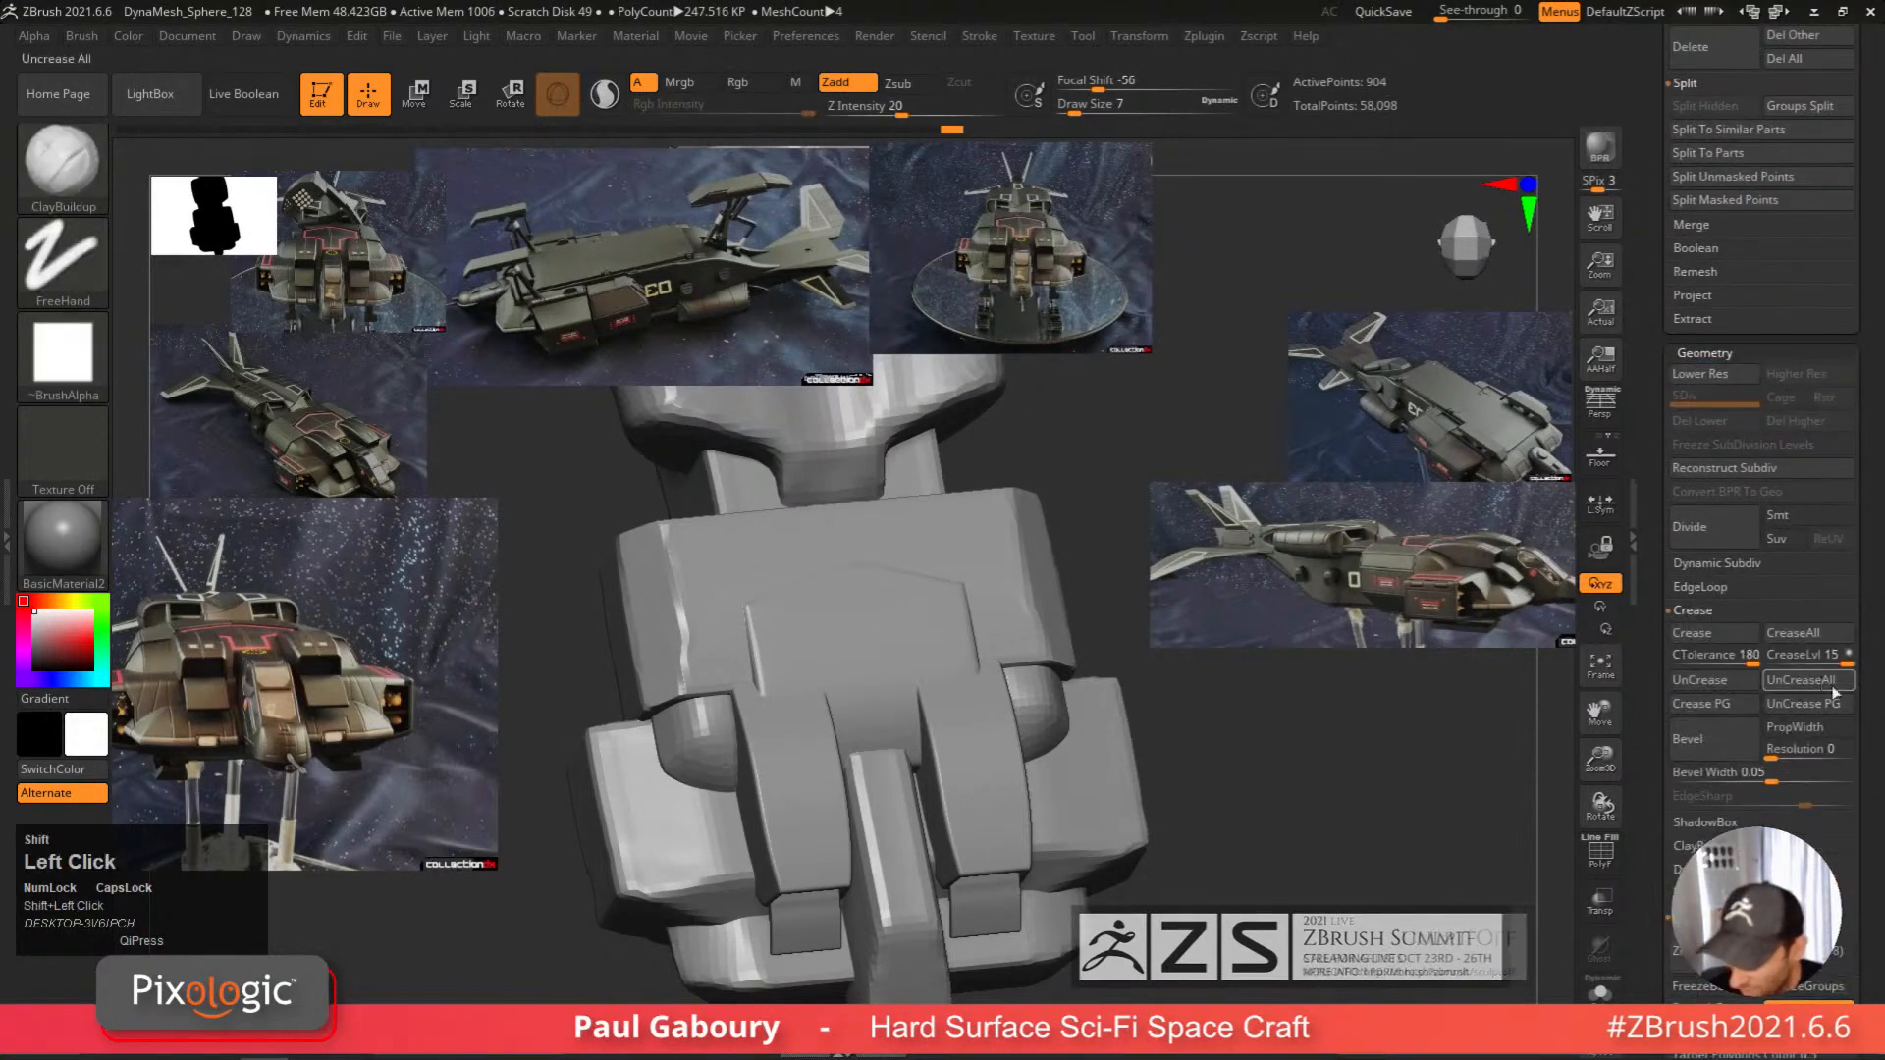
left_click(1728, 711)
right_click_drag(1129, 776, 924, 834)
right_click_drag(964, 756, 1011, 731)
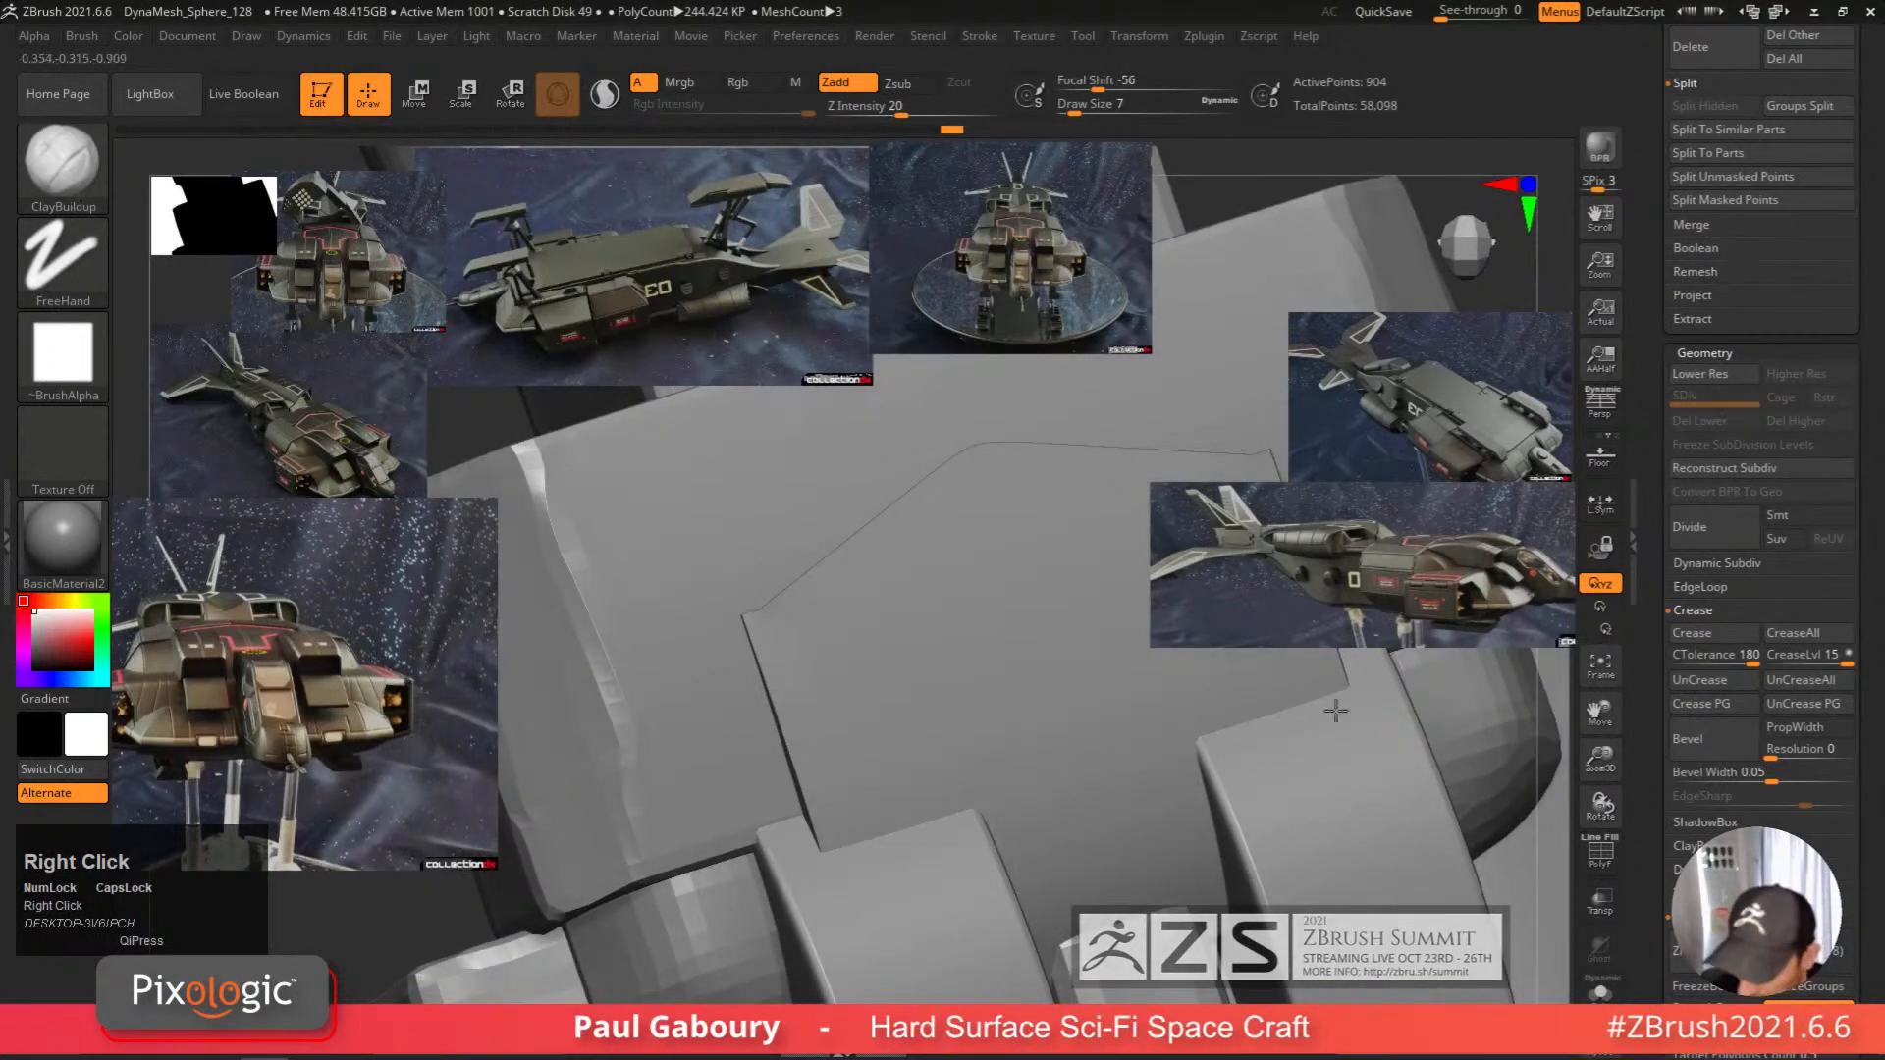
Raise the dynamic smooth subdivision level and set the crease level to 2 for softened hard edges.
left_click(1711, 562, "shift")
left_click(1704, 585)
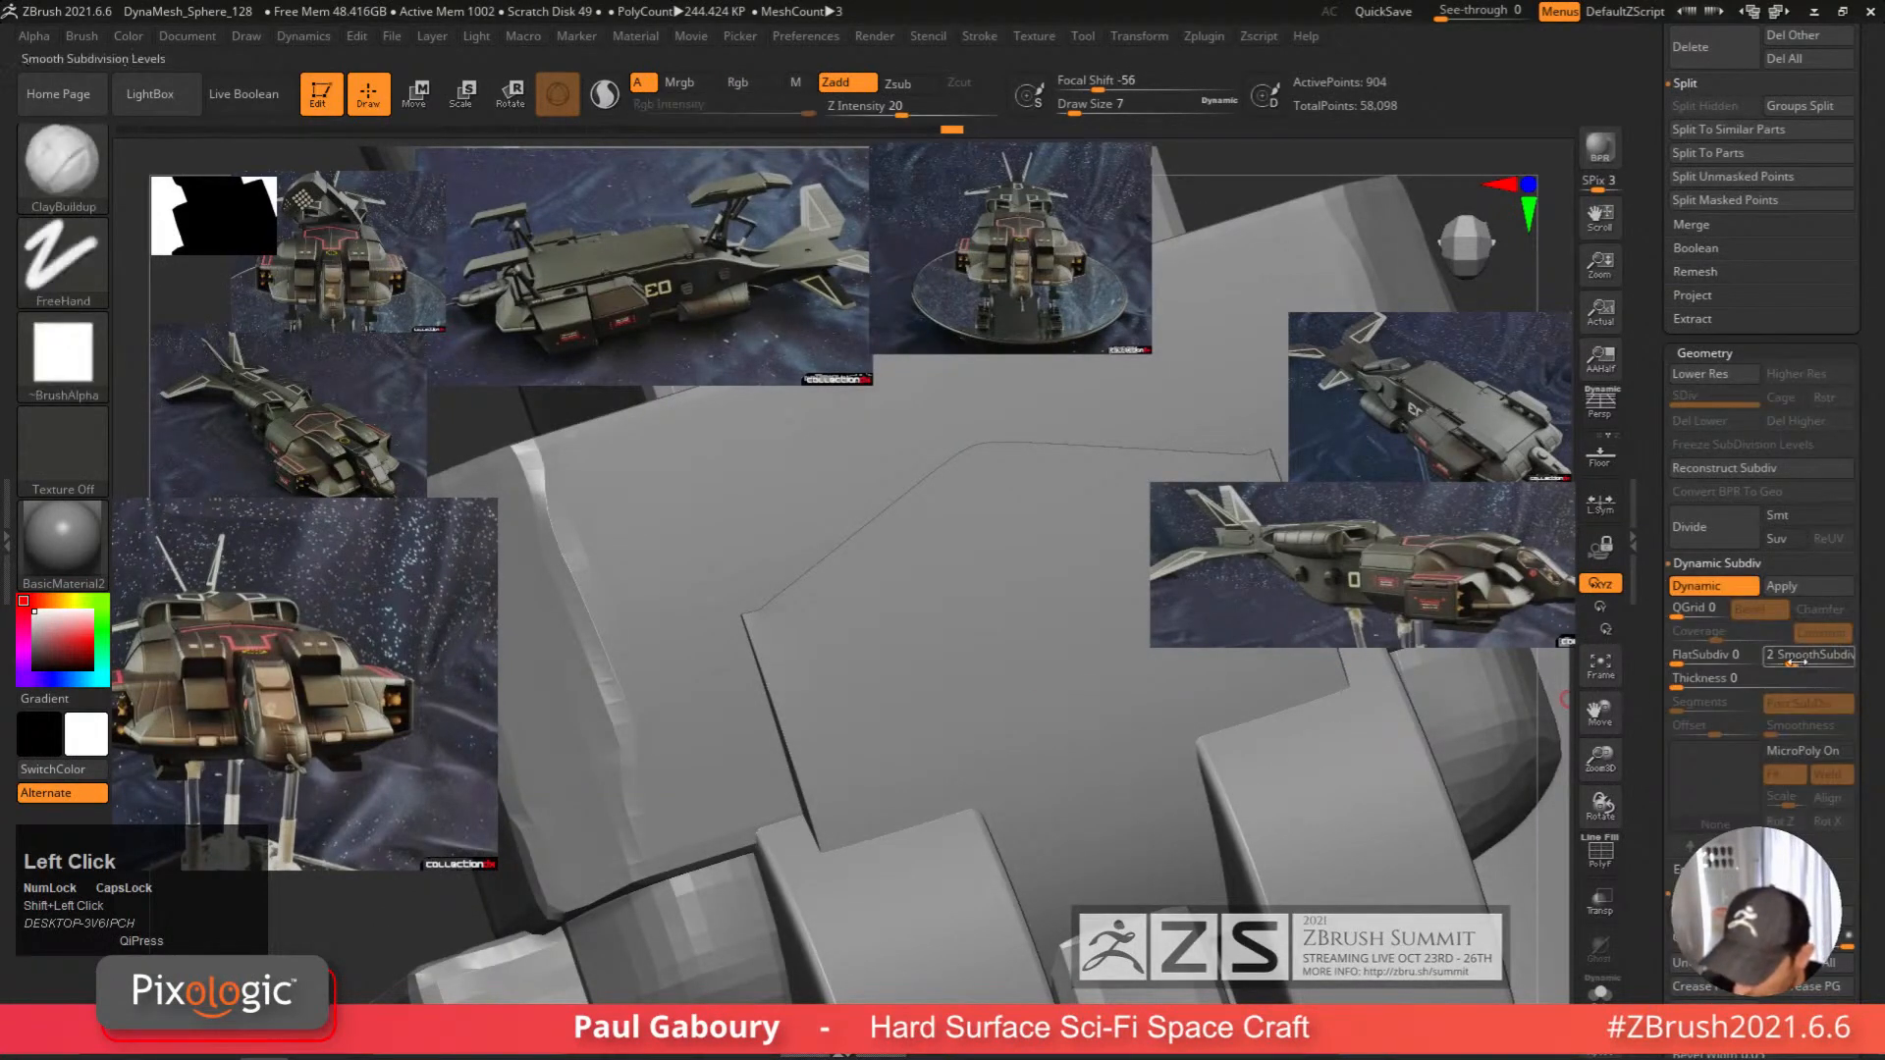
left_click_drag(1870, 661, 1869, 432)
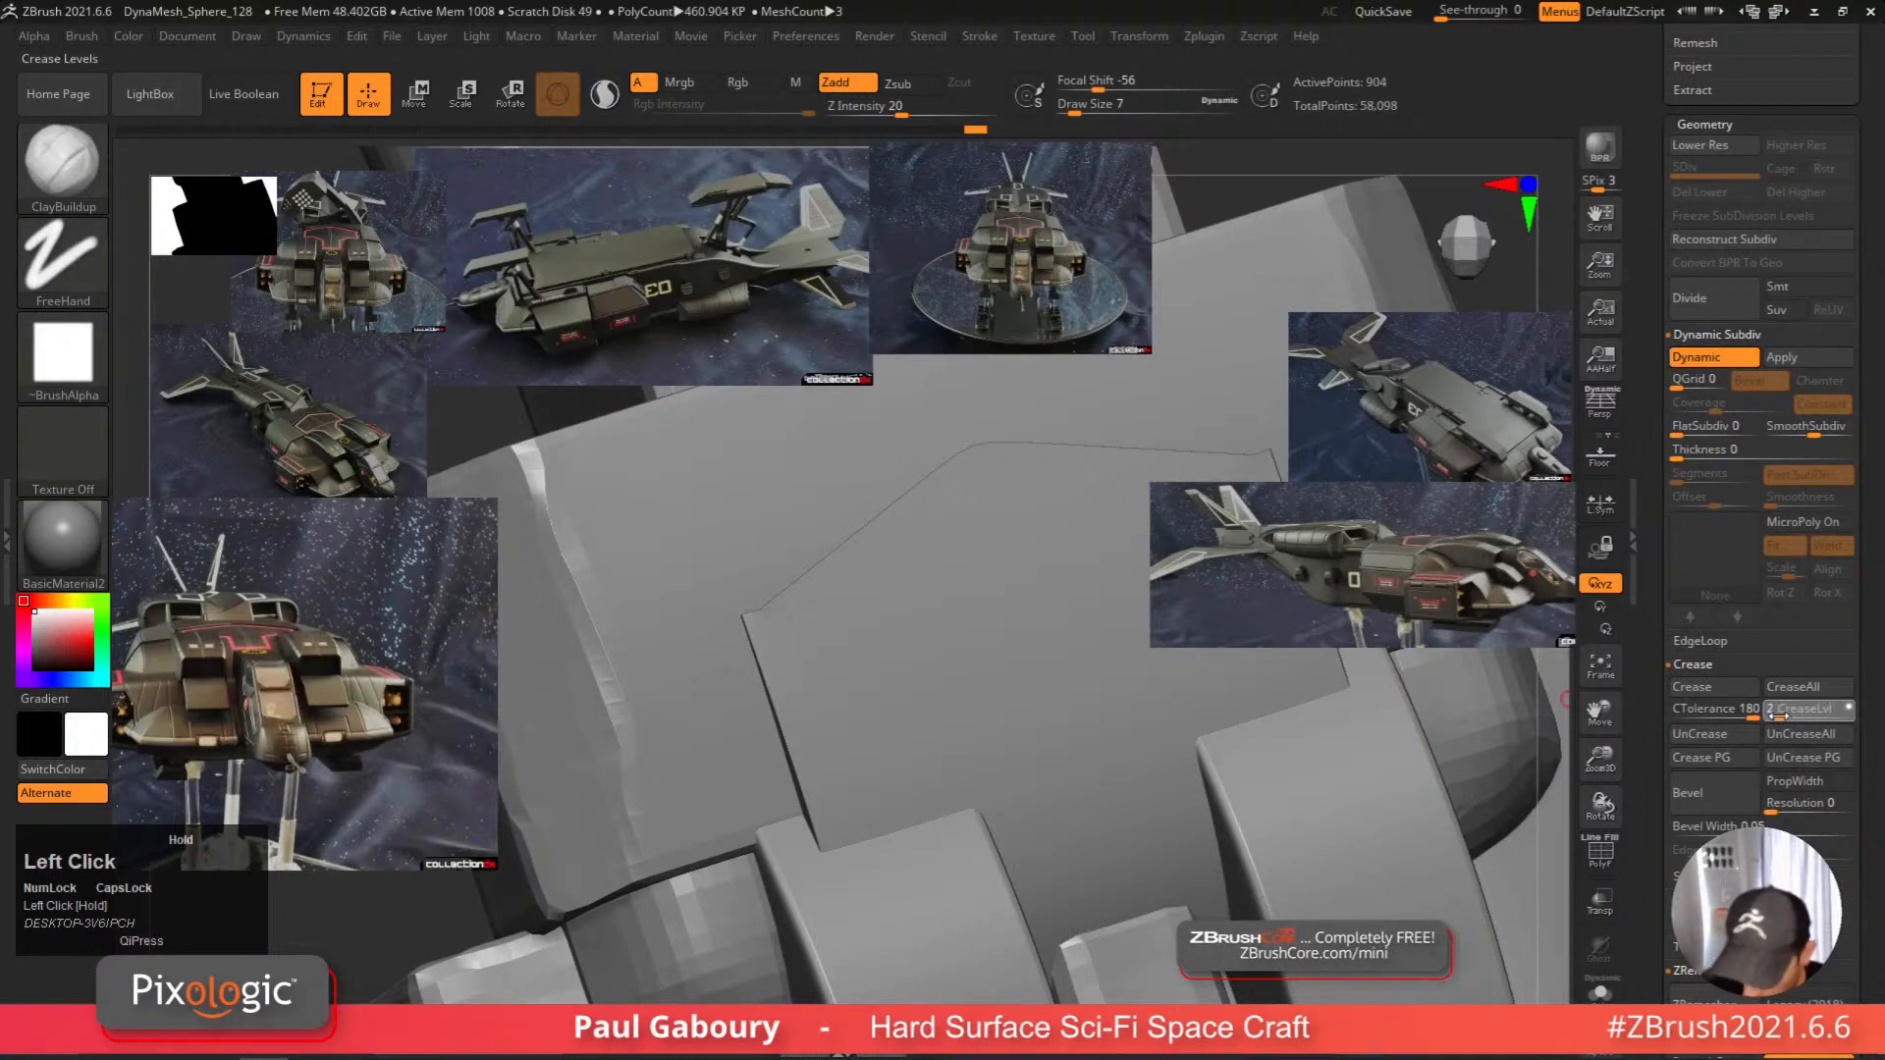
right_click_drag(991, 746, 972, 707)
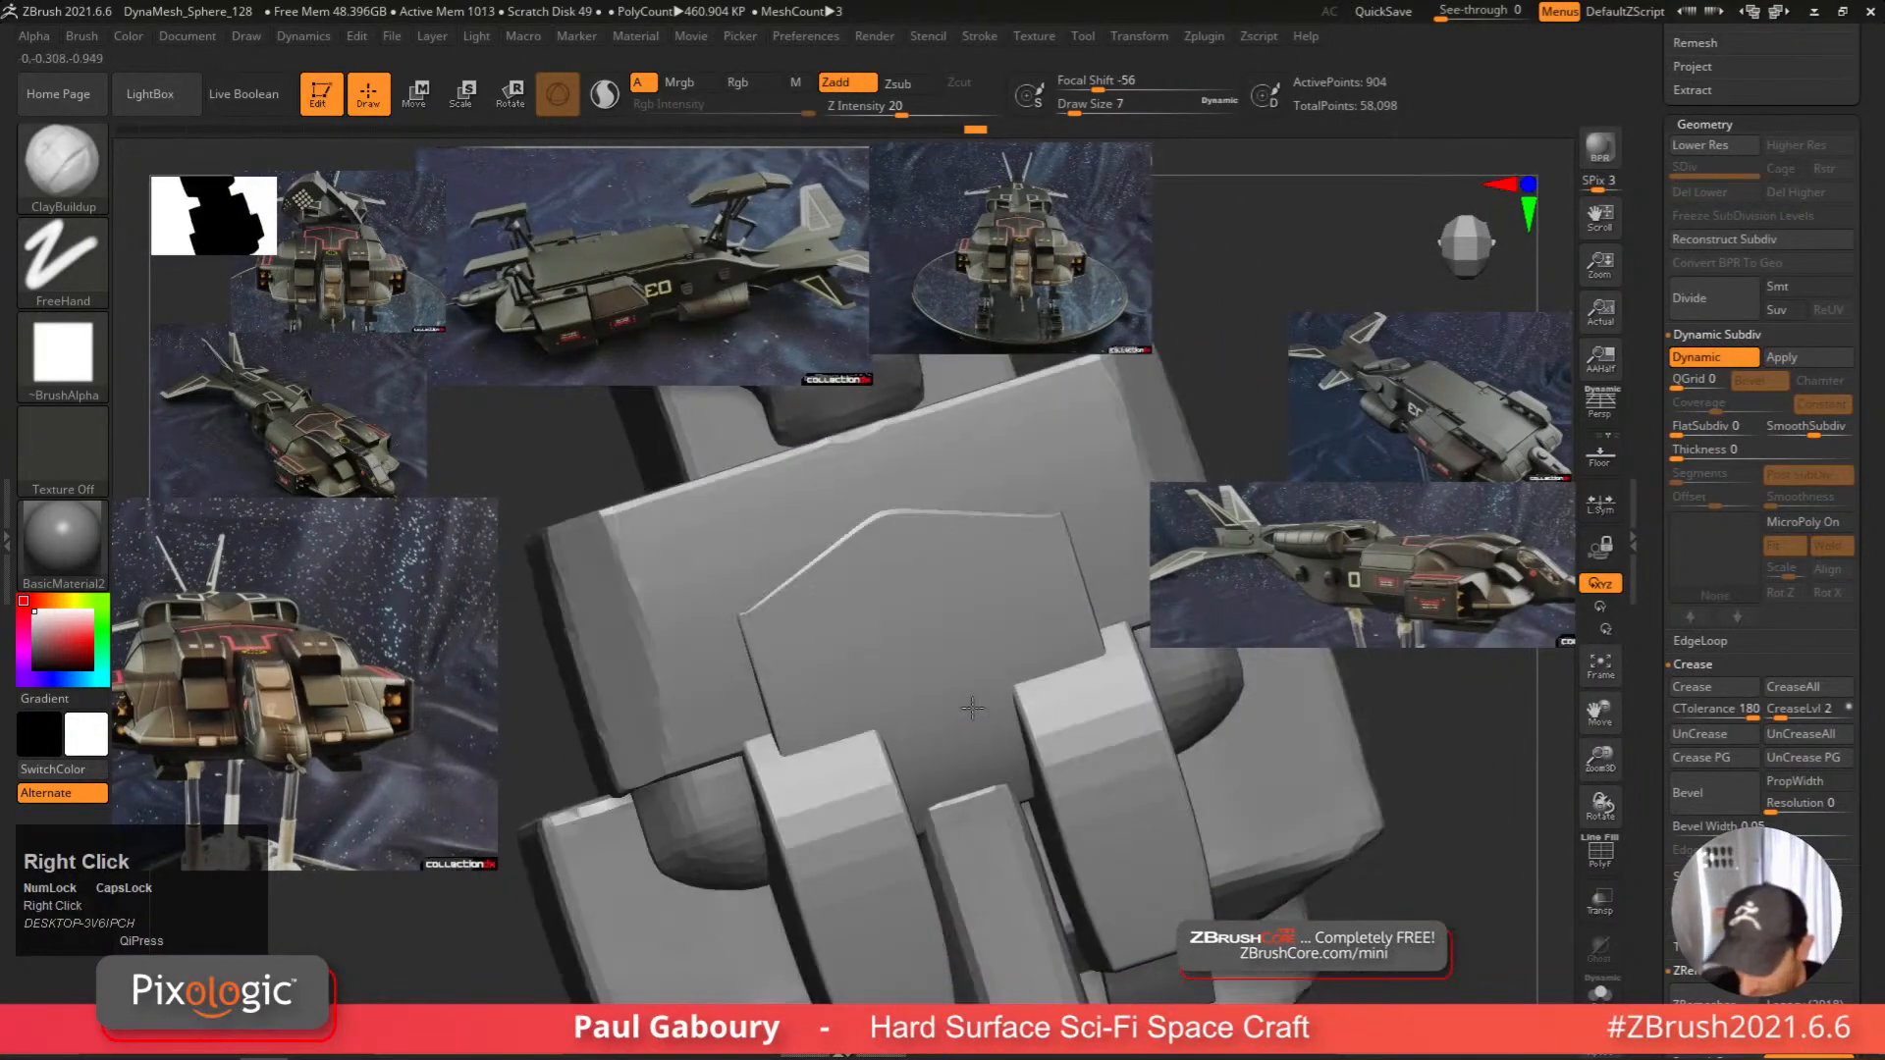
Try crease level 1 on the Concept piece, compare the edge softness, and return to level 2.
left_click(1780, 717)
mouse_move(1143, 766)
right_mouse_down()
mouse_move(1159, 748)
mouse_move(1116, 778)
mouse_move(1159, 761)
mouse_move(1170, 825)
right_mouse_up()
left_click(1779, 718)
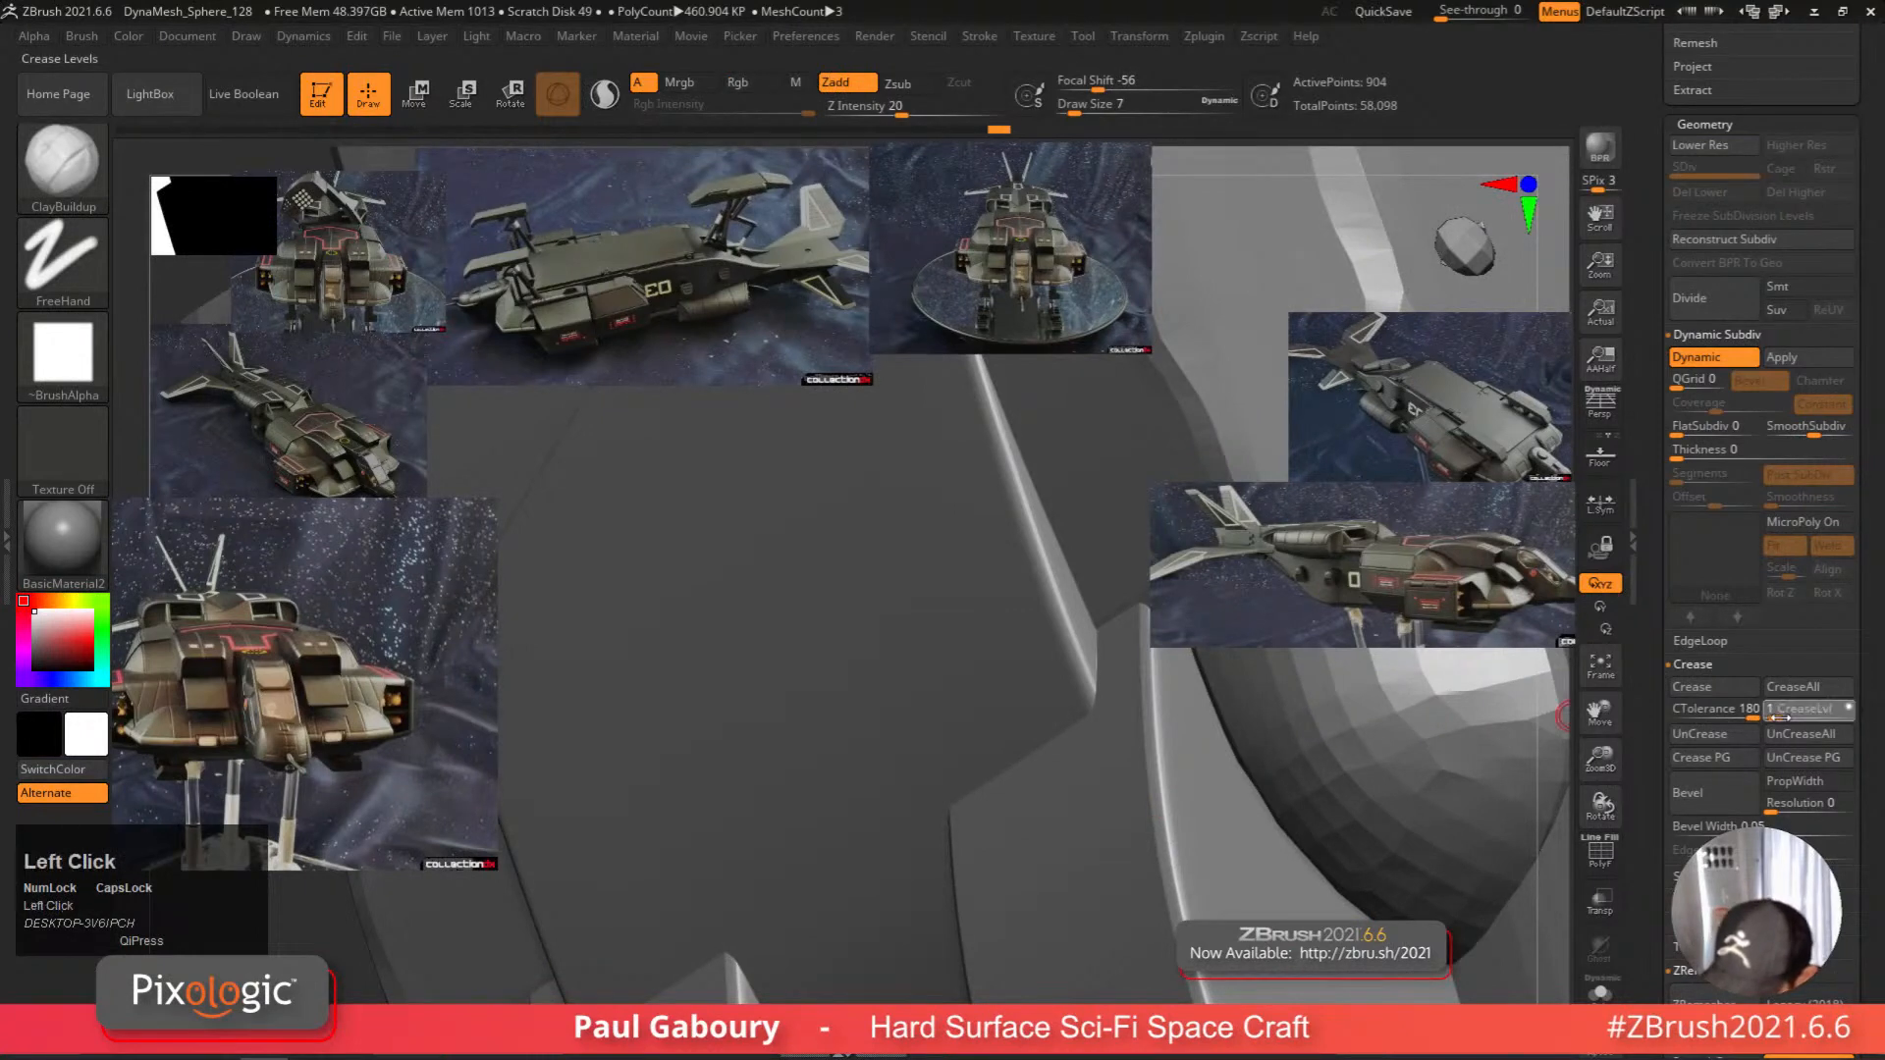
right_click_drag(1169, 776, 969, 769, "ctrl")
Isolate the Concept piece, show its polyframe at the peaked end, and switch to the ZModeler brush.
left_click(985, 765, "ctrl+shift")
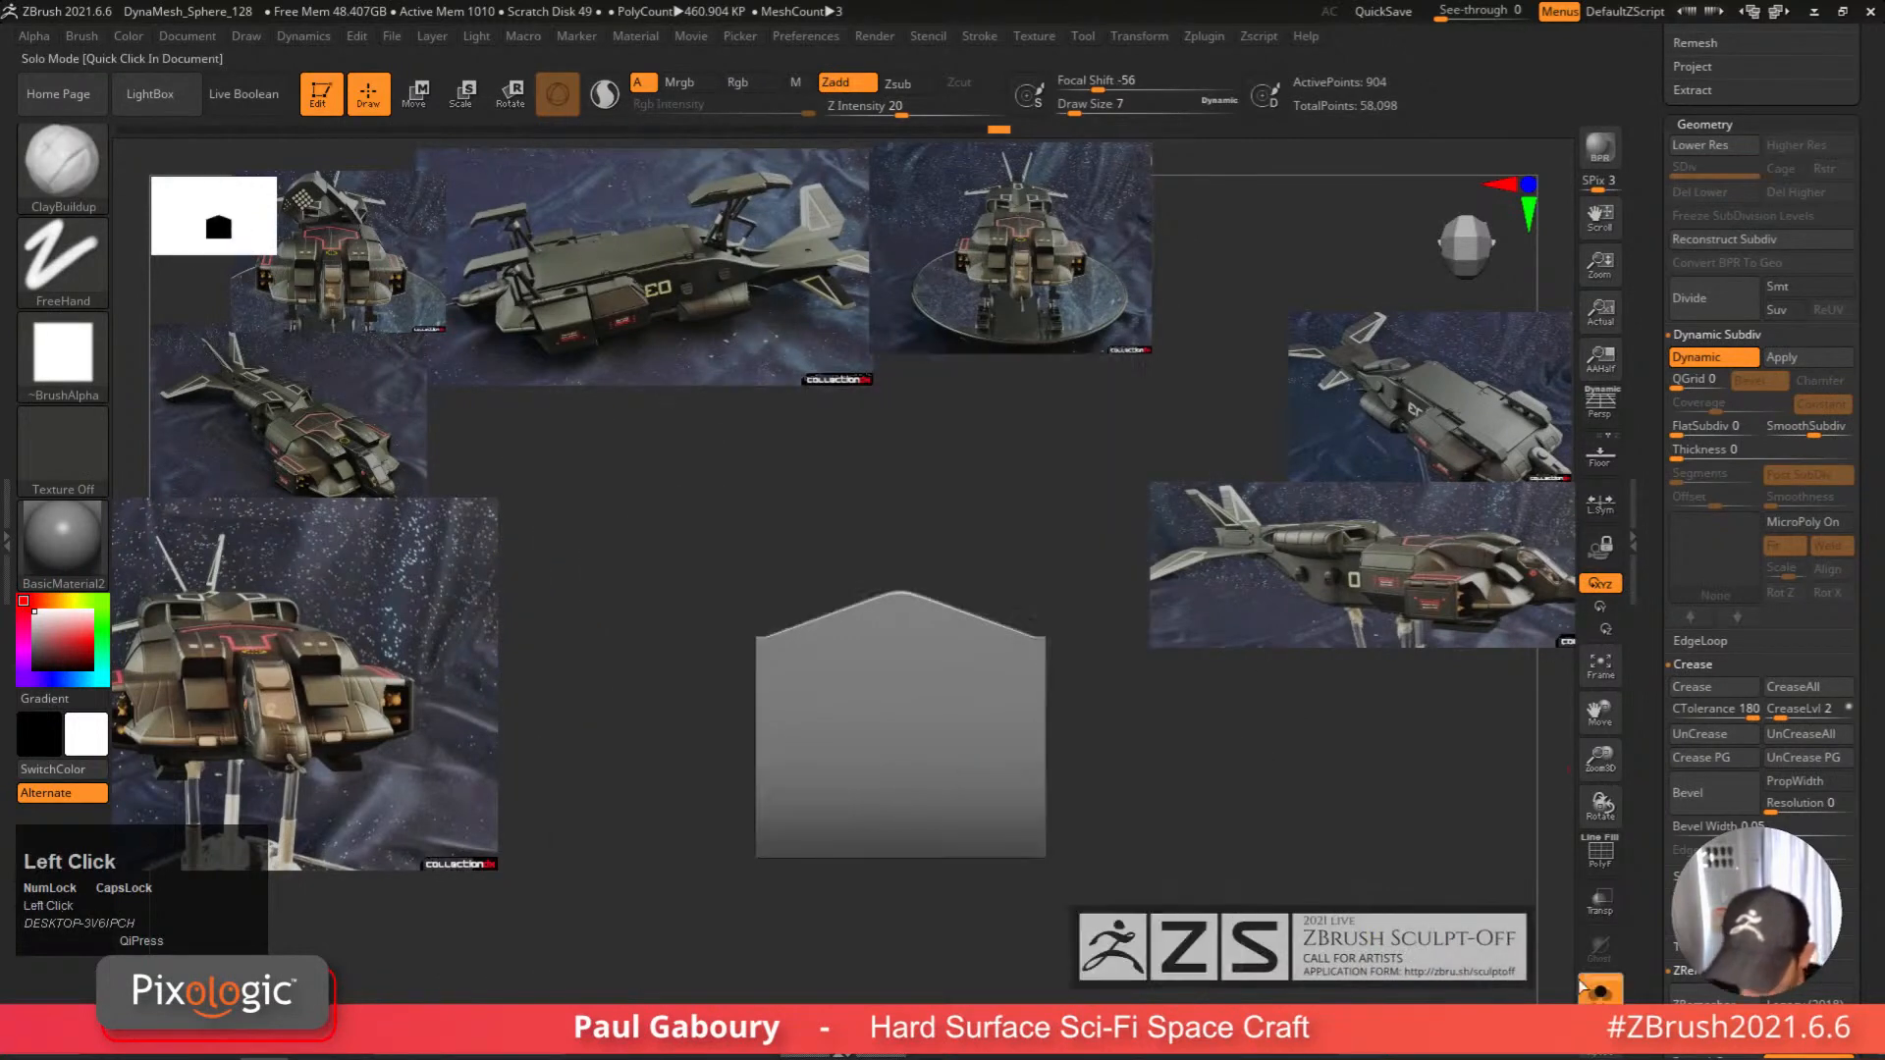
key("f")
key("shift+f")
right_click_drag(989, 709, 980, 764, "ctrl")
right_click_drag(957, 643, 956, 707)
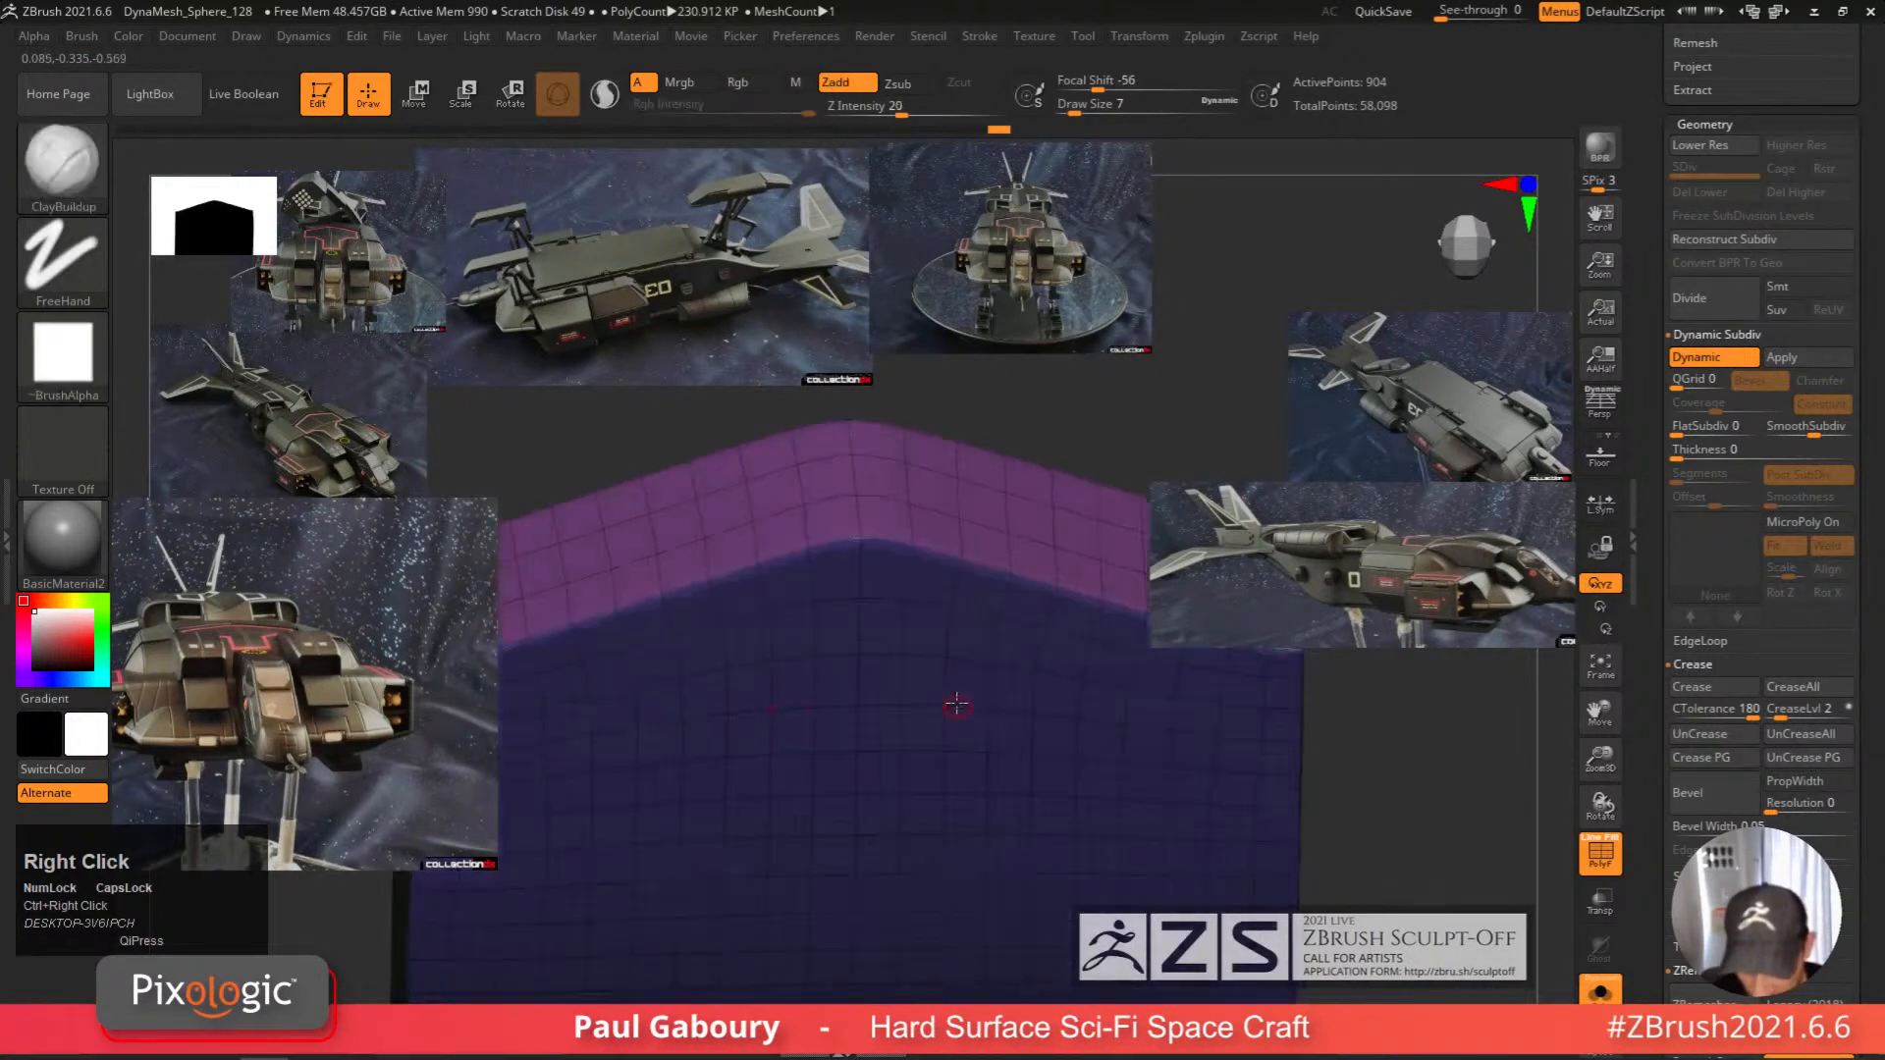
right_click_drag(918, 570, 860, 613, "alt")
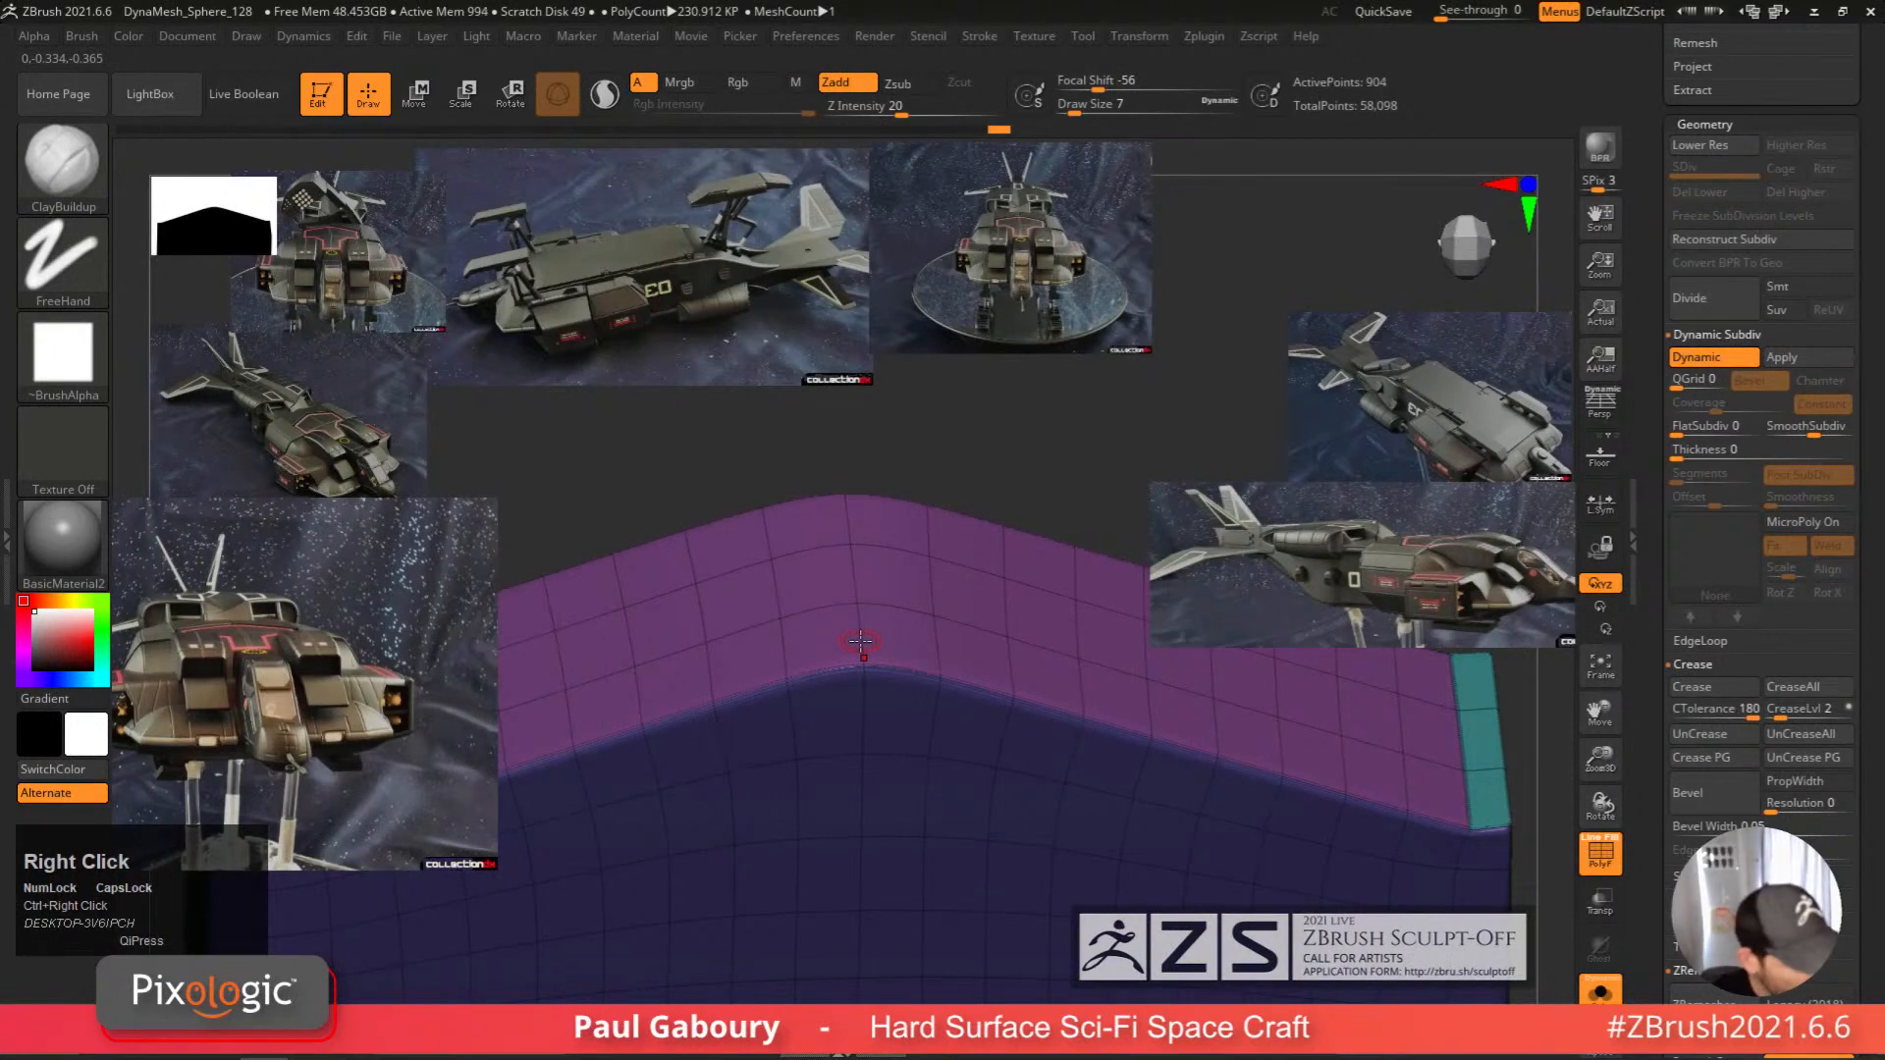
key("b")
key("z")
key("m")
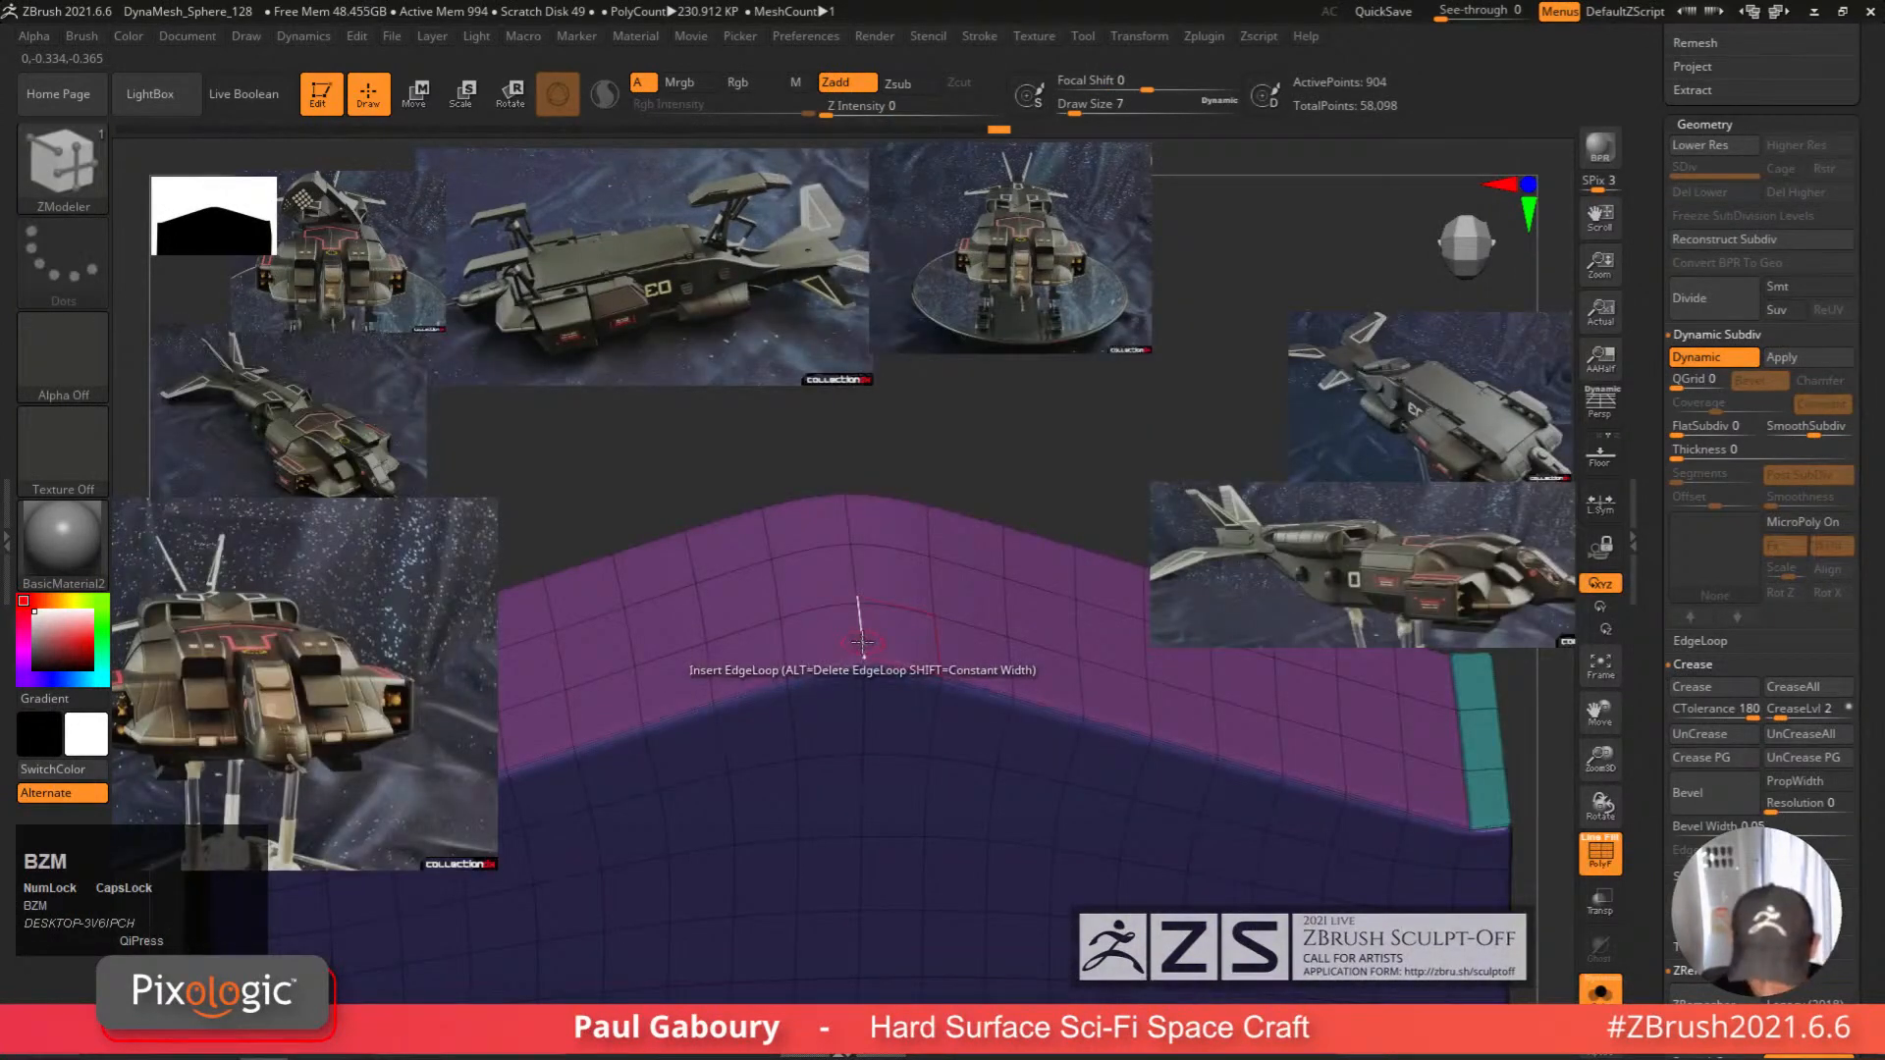
Try creasing the partial edge loop through the peak and inspect the piece without polyframe.
key("space")
left_click(695, 540)
left_click(862, 663)
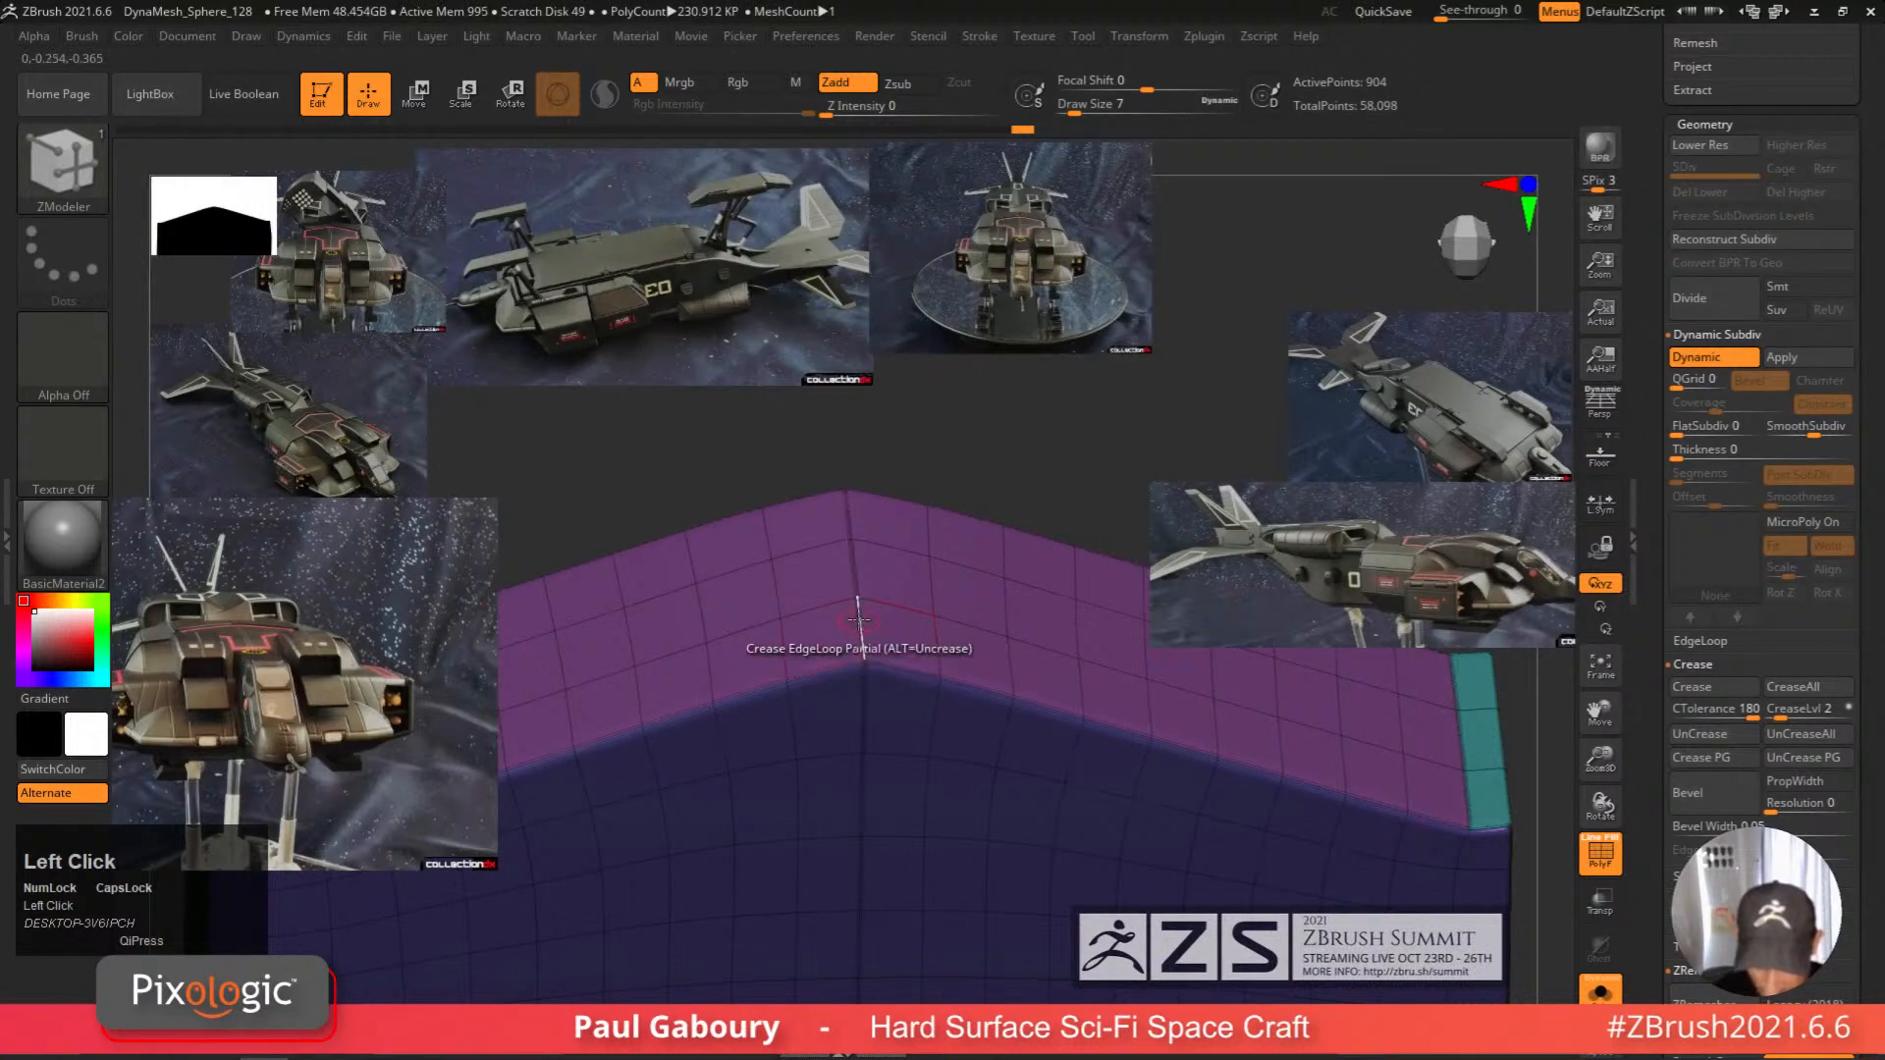
right_click_drag(901, 642, 1086, 698, "ctrl")
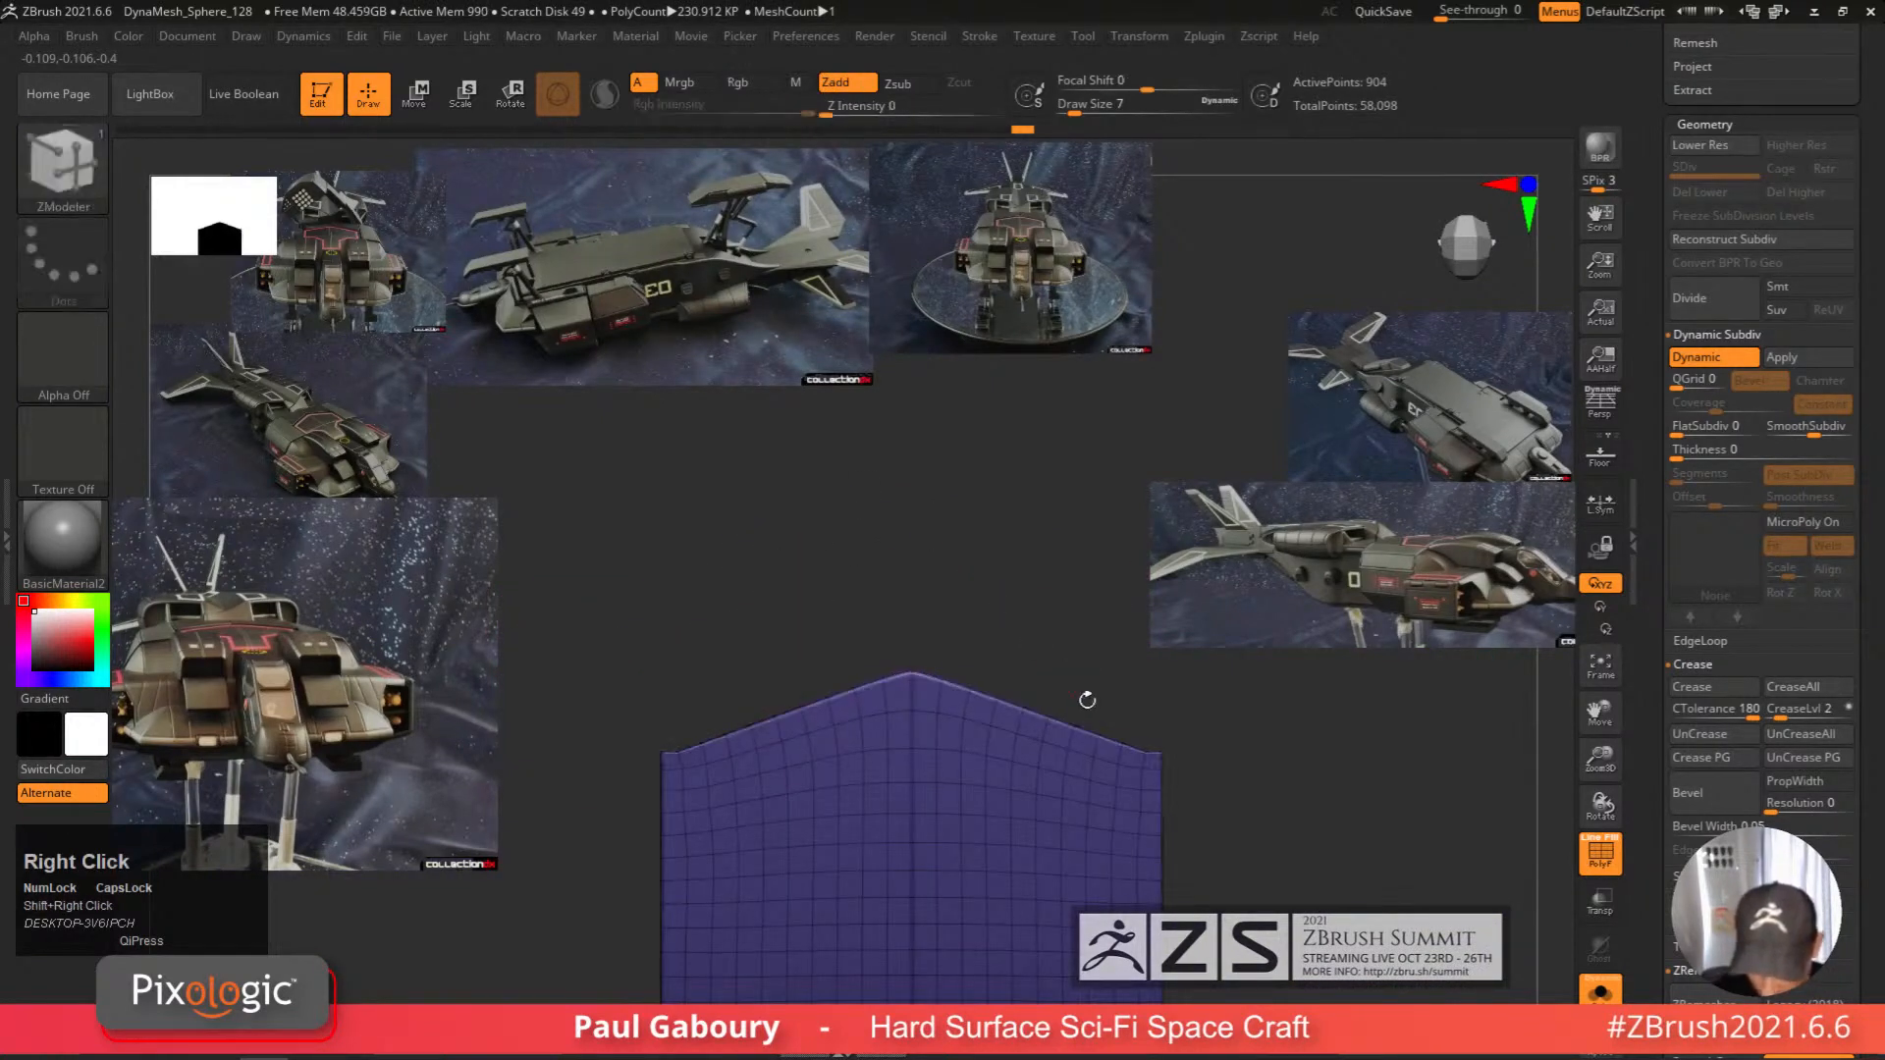
key("shift+f")
right_click_drag(1103, 796, 1045, 780, "ctrl")
right_click_drag(1046, 781, 1012, 627, "alt")
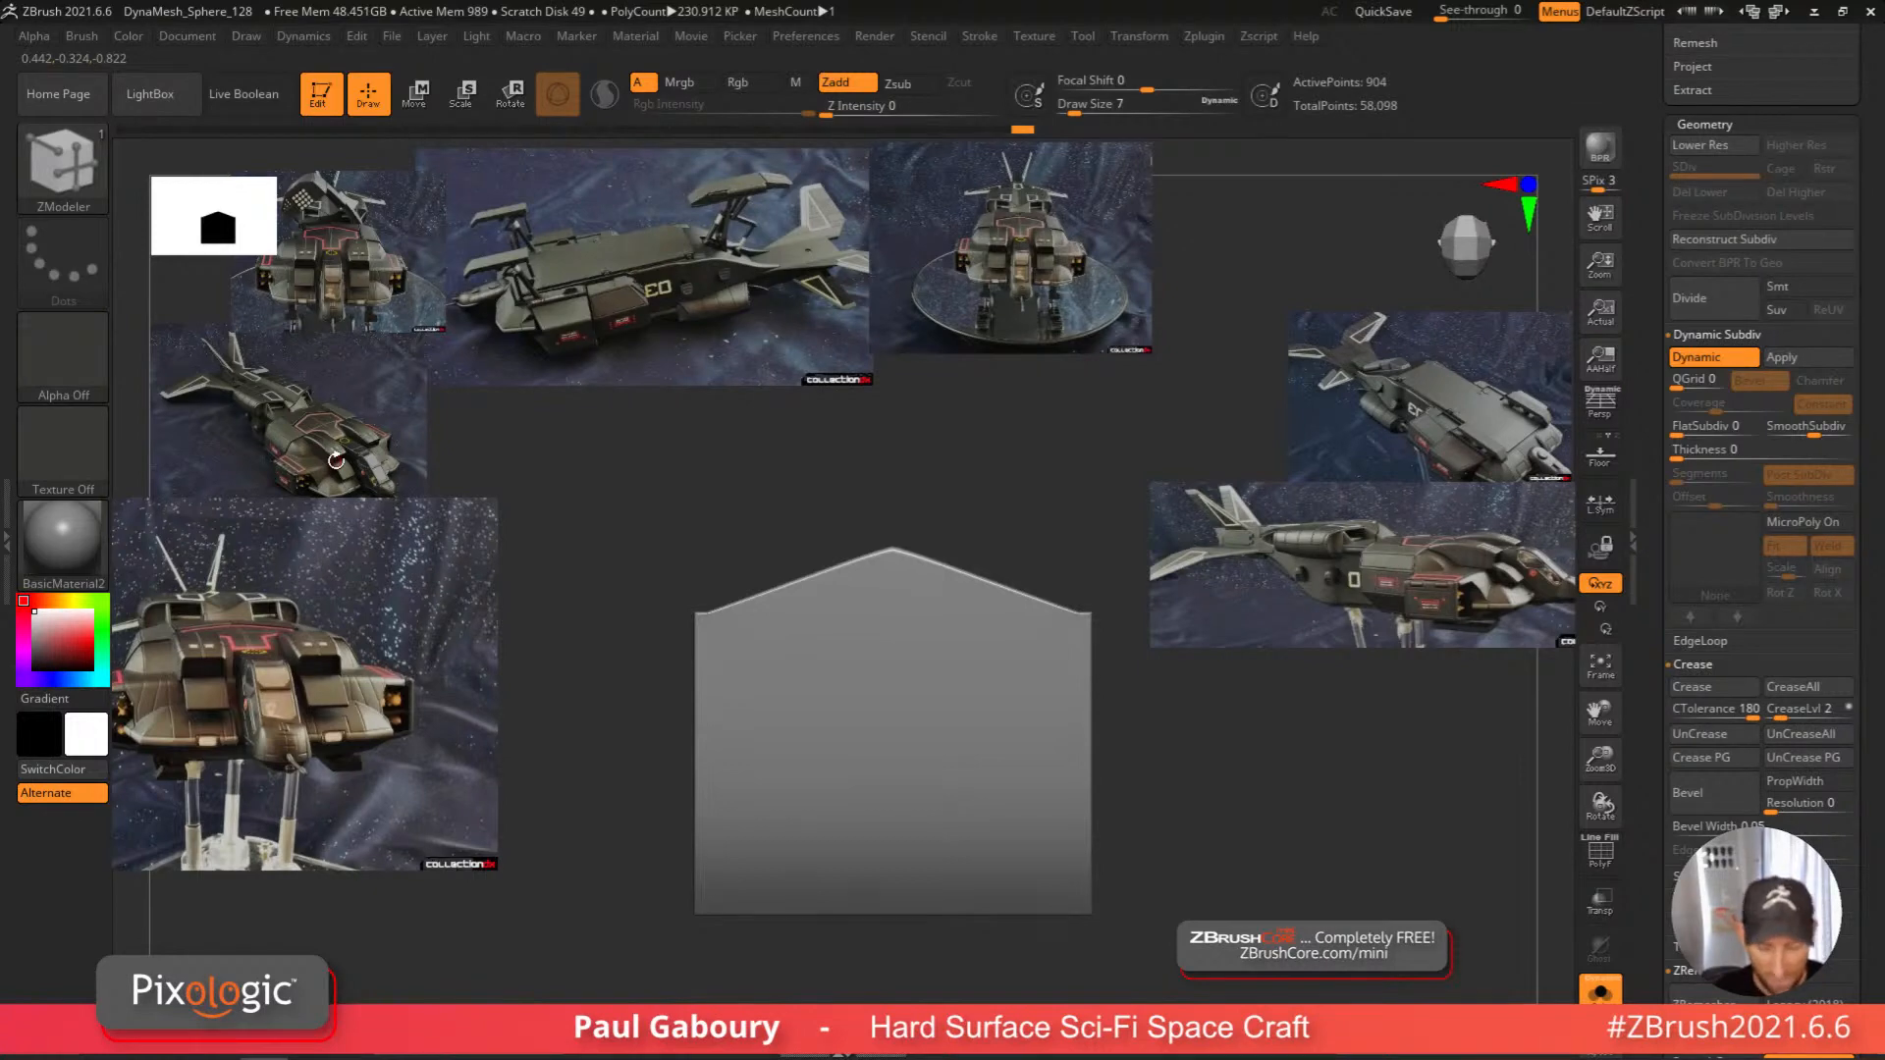
Set the ZModeler crease target to single edges and crease the edges across the end face at the peak.
key("shift+f")
mouse_move(891, 549)
right_mouse_down()
mouse_move(895, 491)
mouse_move(883, 703)
mouse_move(905, 622)
mouse_move(914, 874)
mouse_move(905, 534)
right_mouse_up()
key("space")
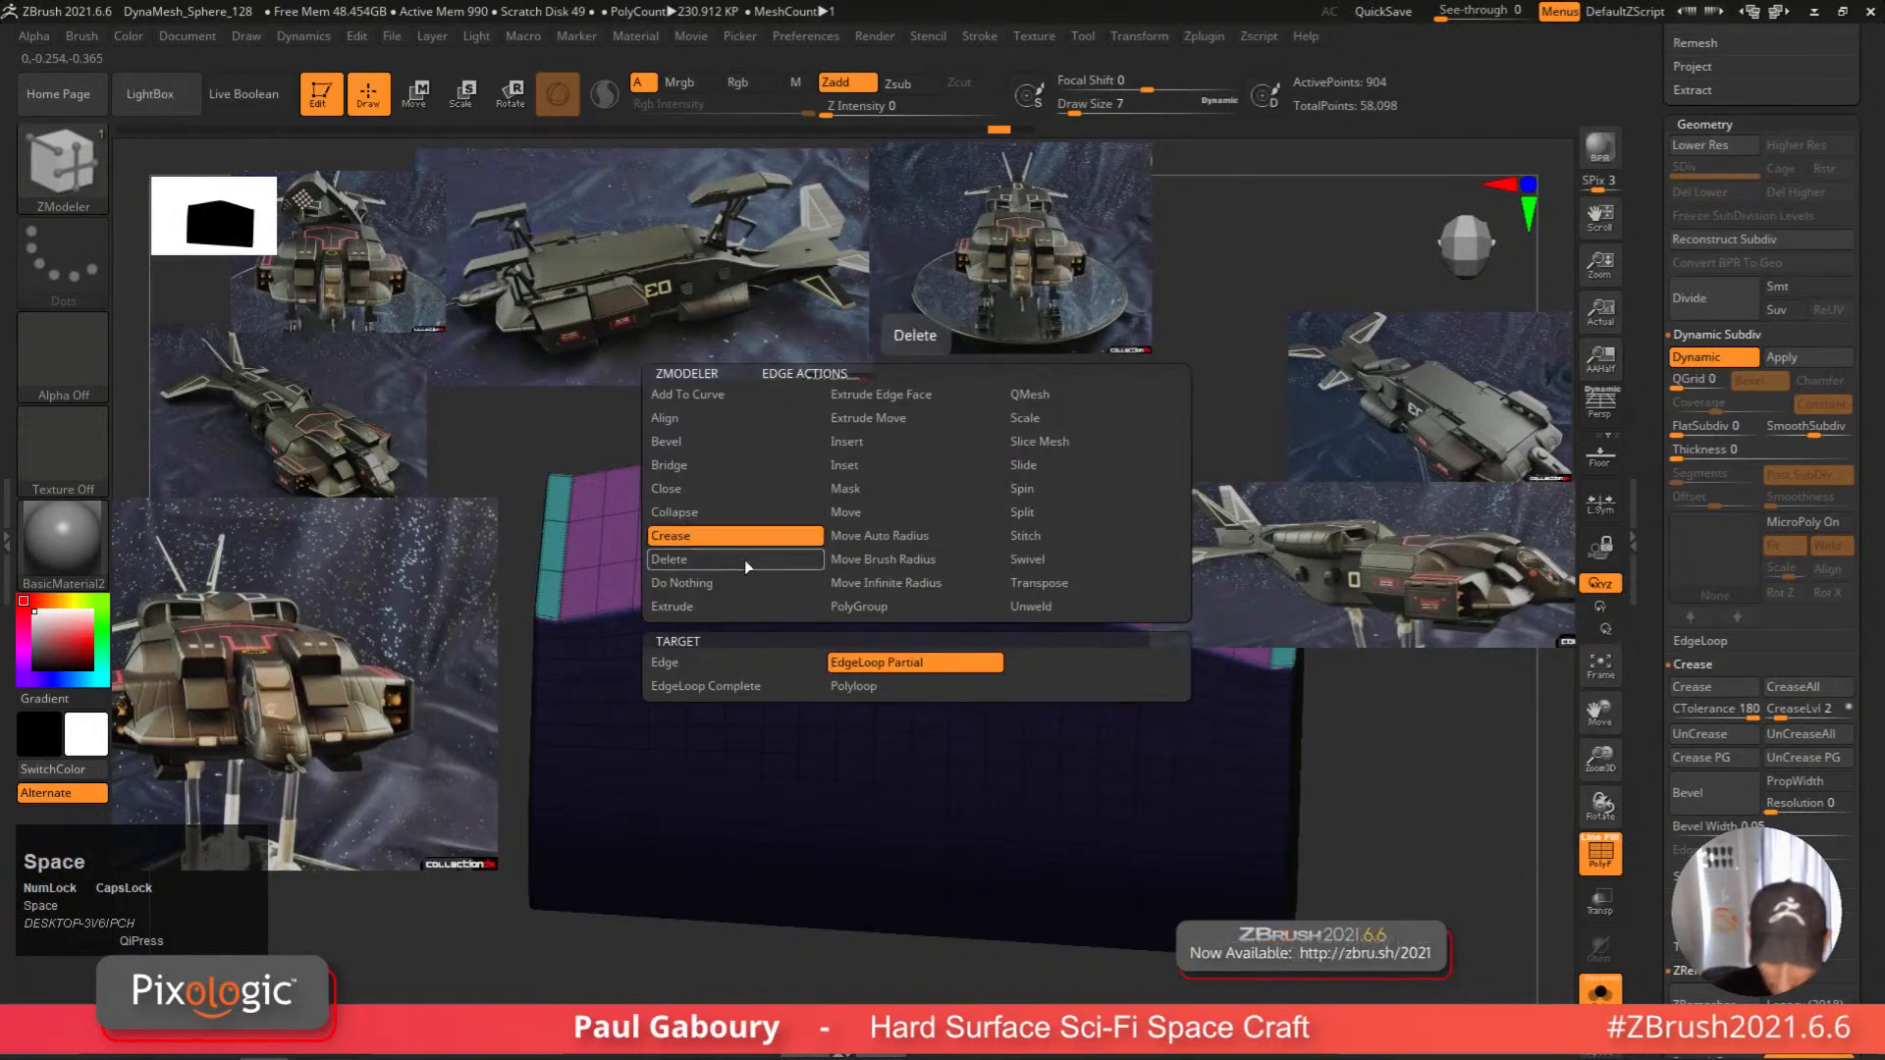
left_click(744, 560)
left_click(745, 660)
left_click(923, 496)
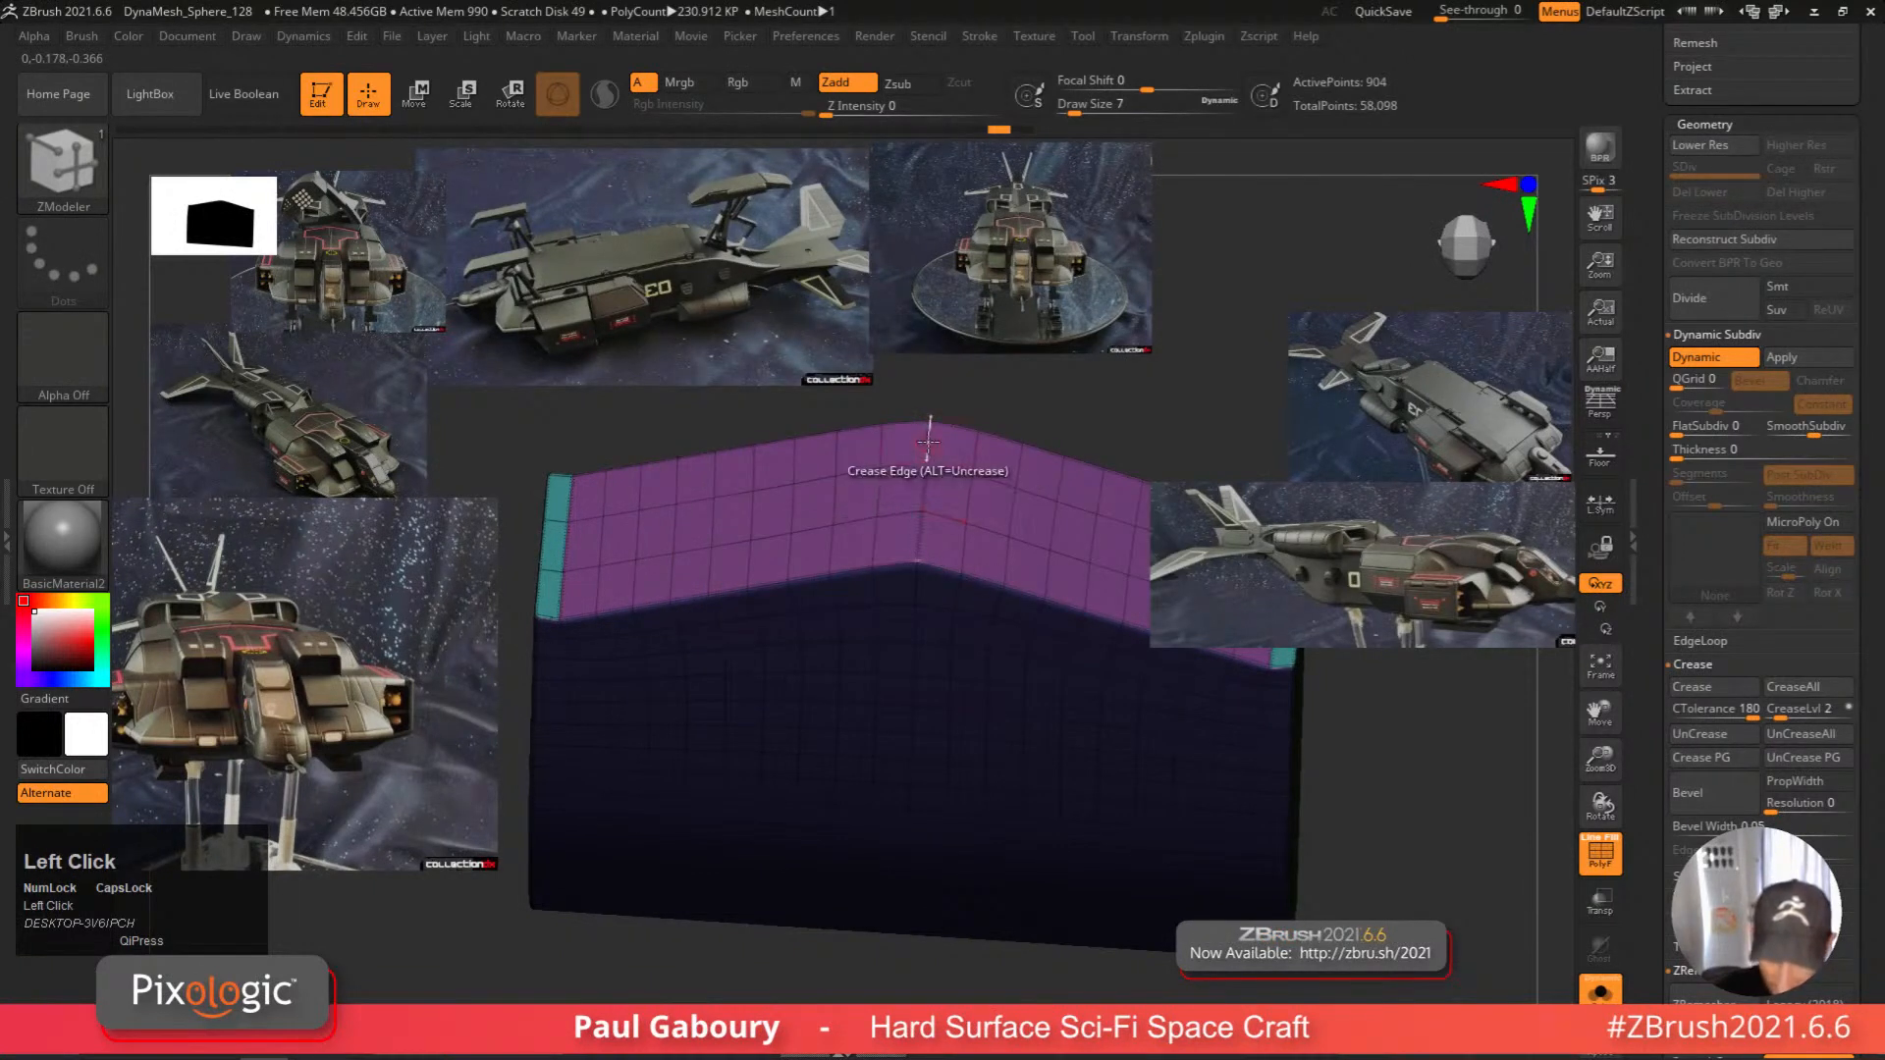
left_click(926, 442)
Hide the polyframe, bring back the other ship parts, and review the Concept piece on the whole spacecraft.
right_click_drag(1027, 602, 1027, 535, "ctrl")
mouse_move(1027, 535)
right_mouse_down("shift")
mouse_move(1024, 652)
mouse_move(966, 812)
right_mouse_up("shift")
key("shift+f")
right_click_drag(966, 812, 833, 743, "alt")
right_click_drag(933, 709, 994, 717, "ctrl")
right_click_drag(994, 716, 1143, 742)
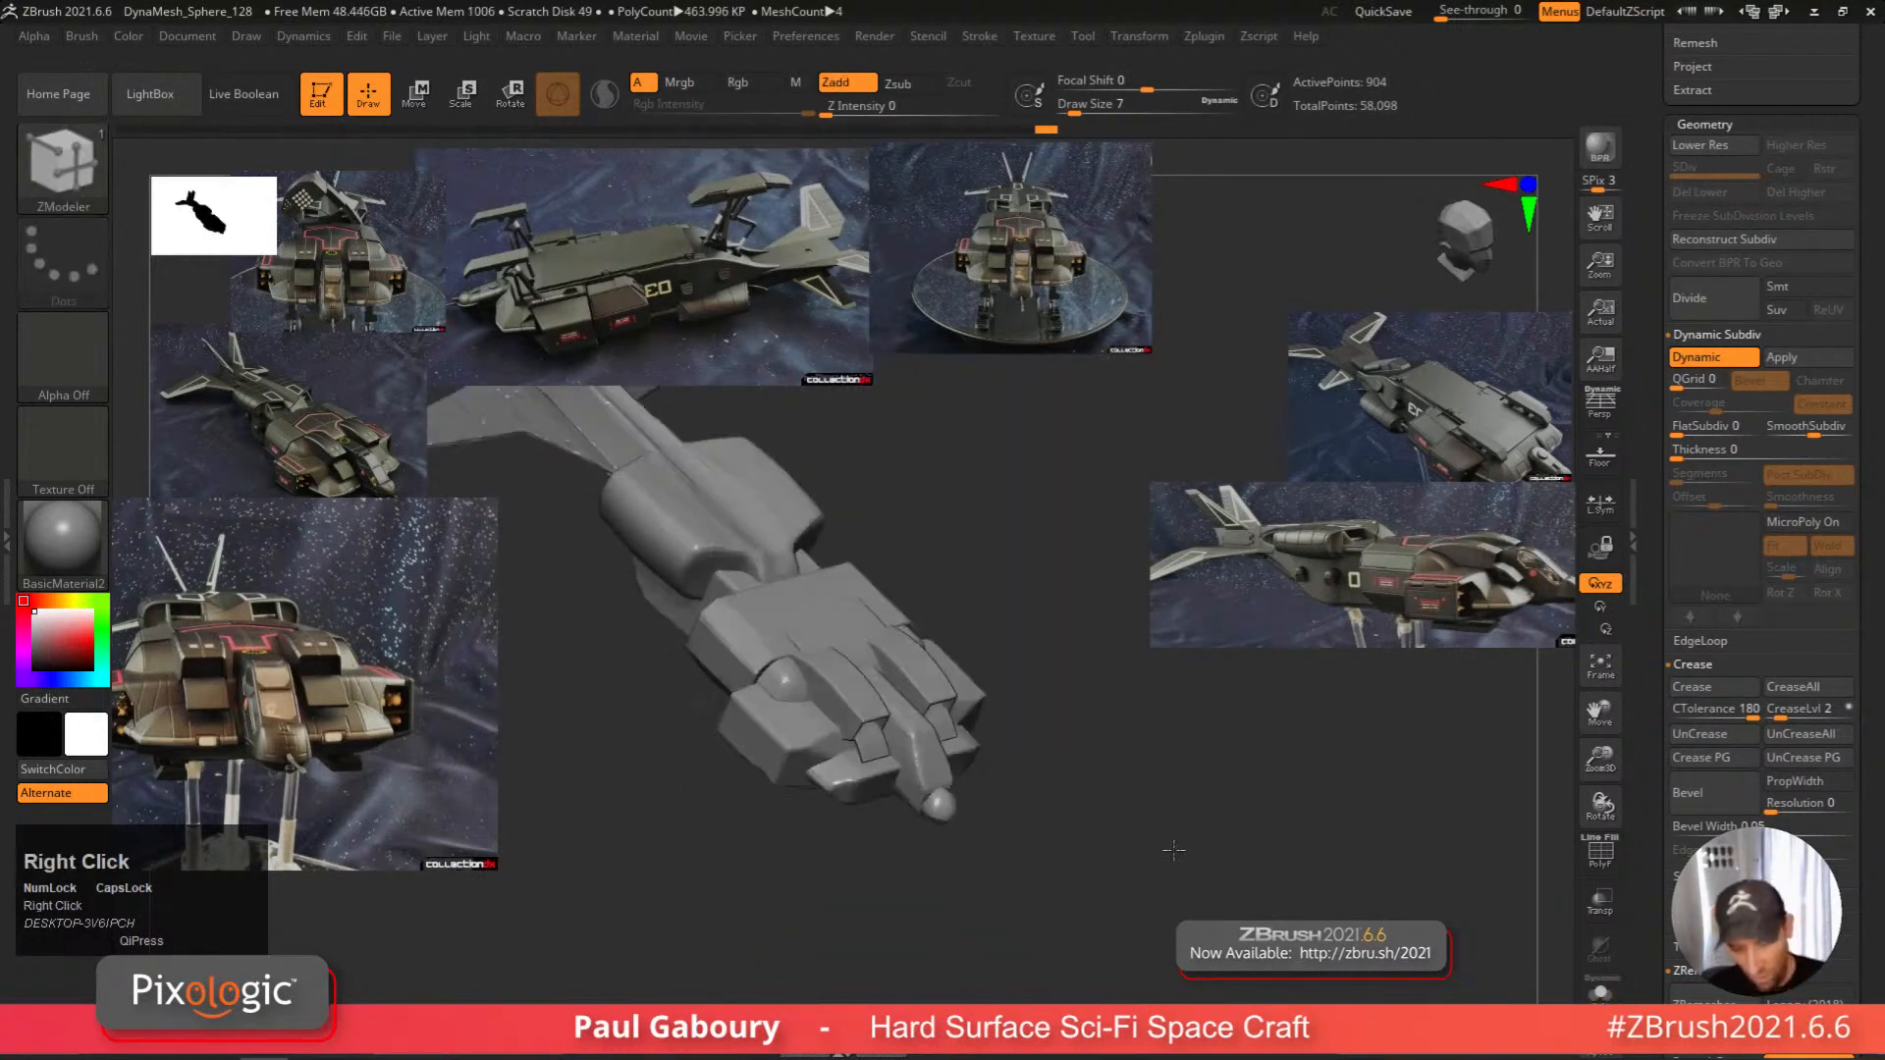
right_click_drag(1174, 850, 1160, 794)
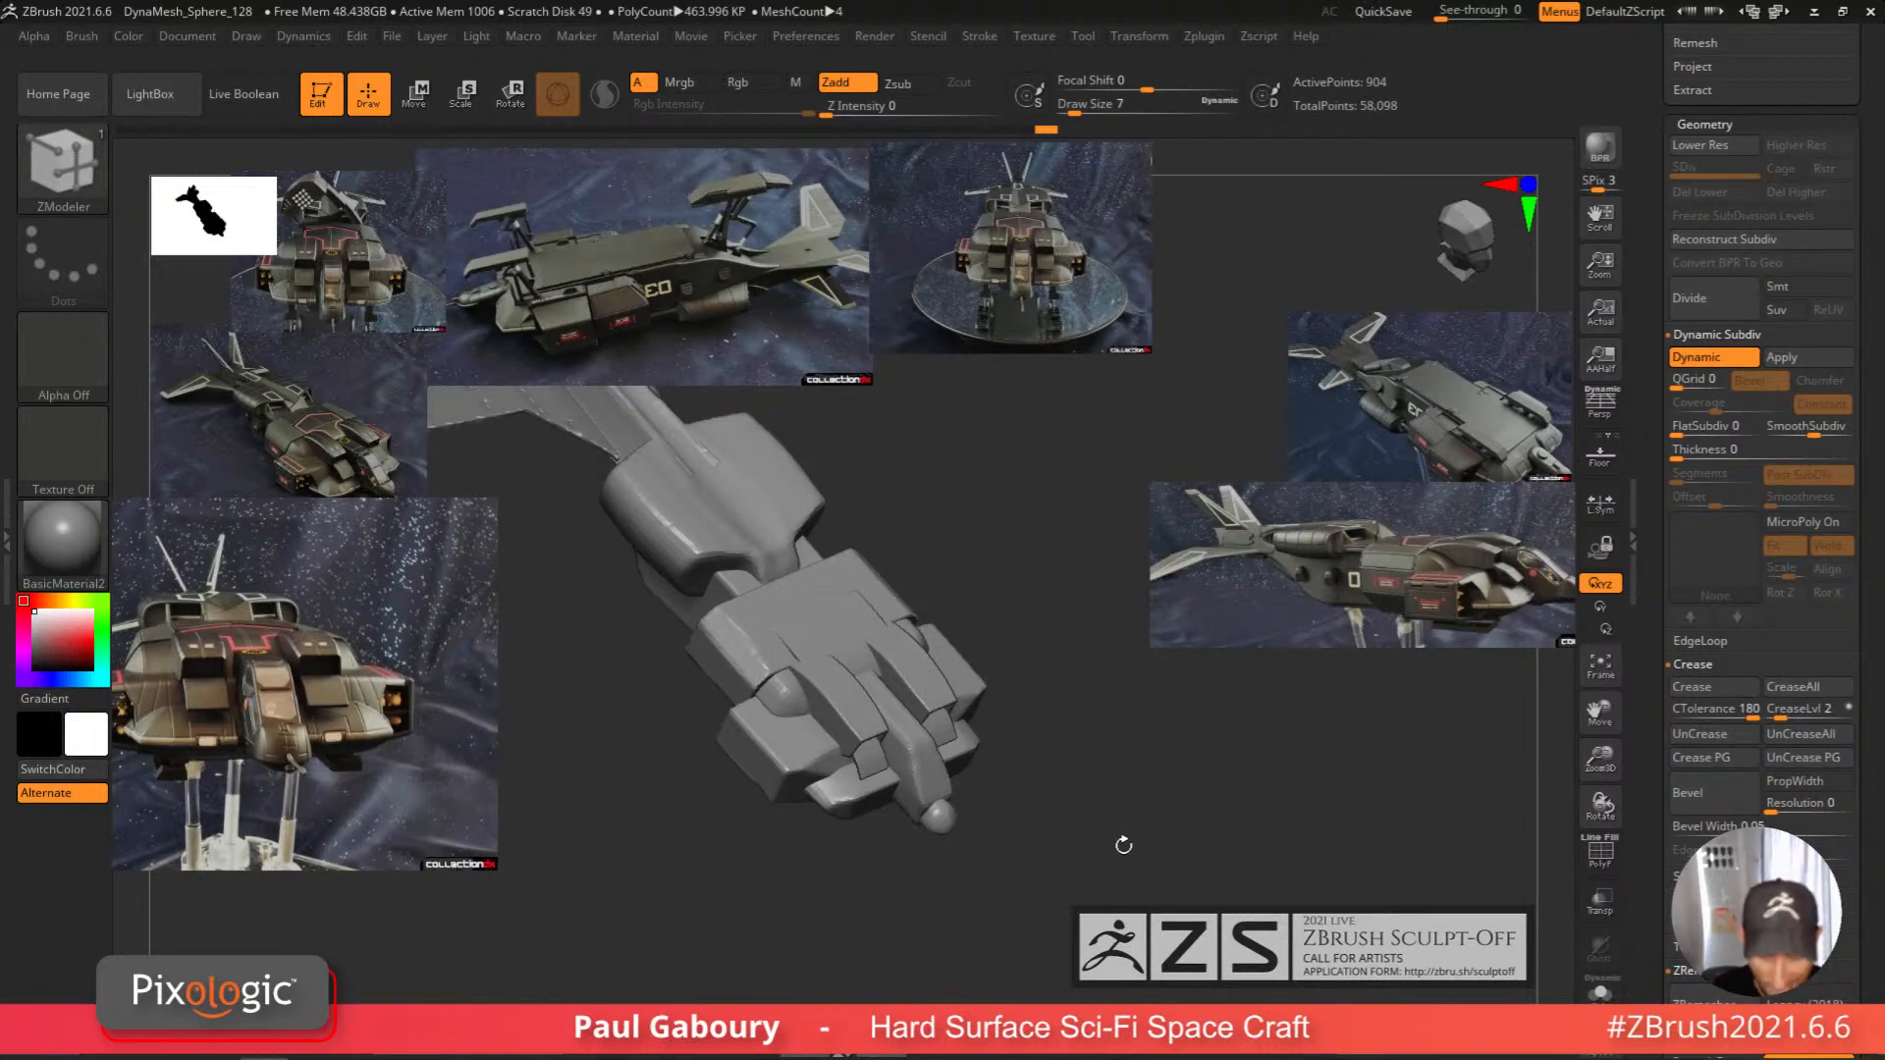
Review the ship from the front and above, and select the peaked Concept plate with its polyframe shown.
right_click_drag(1124, 846, 1103, 793)
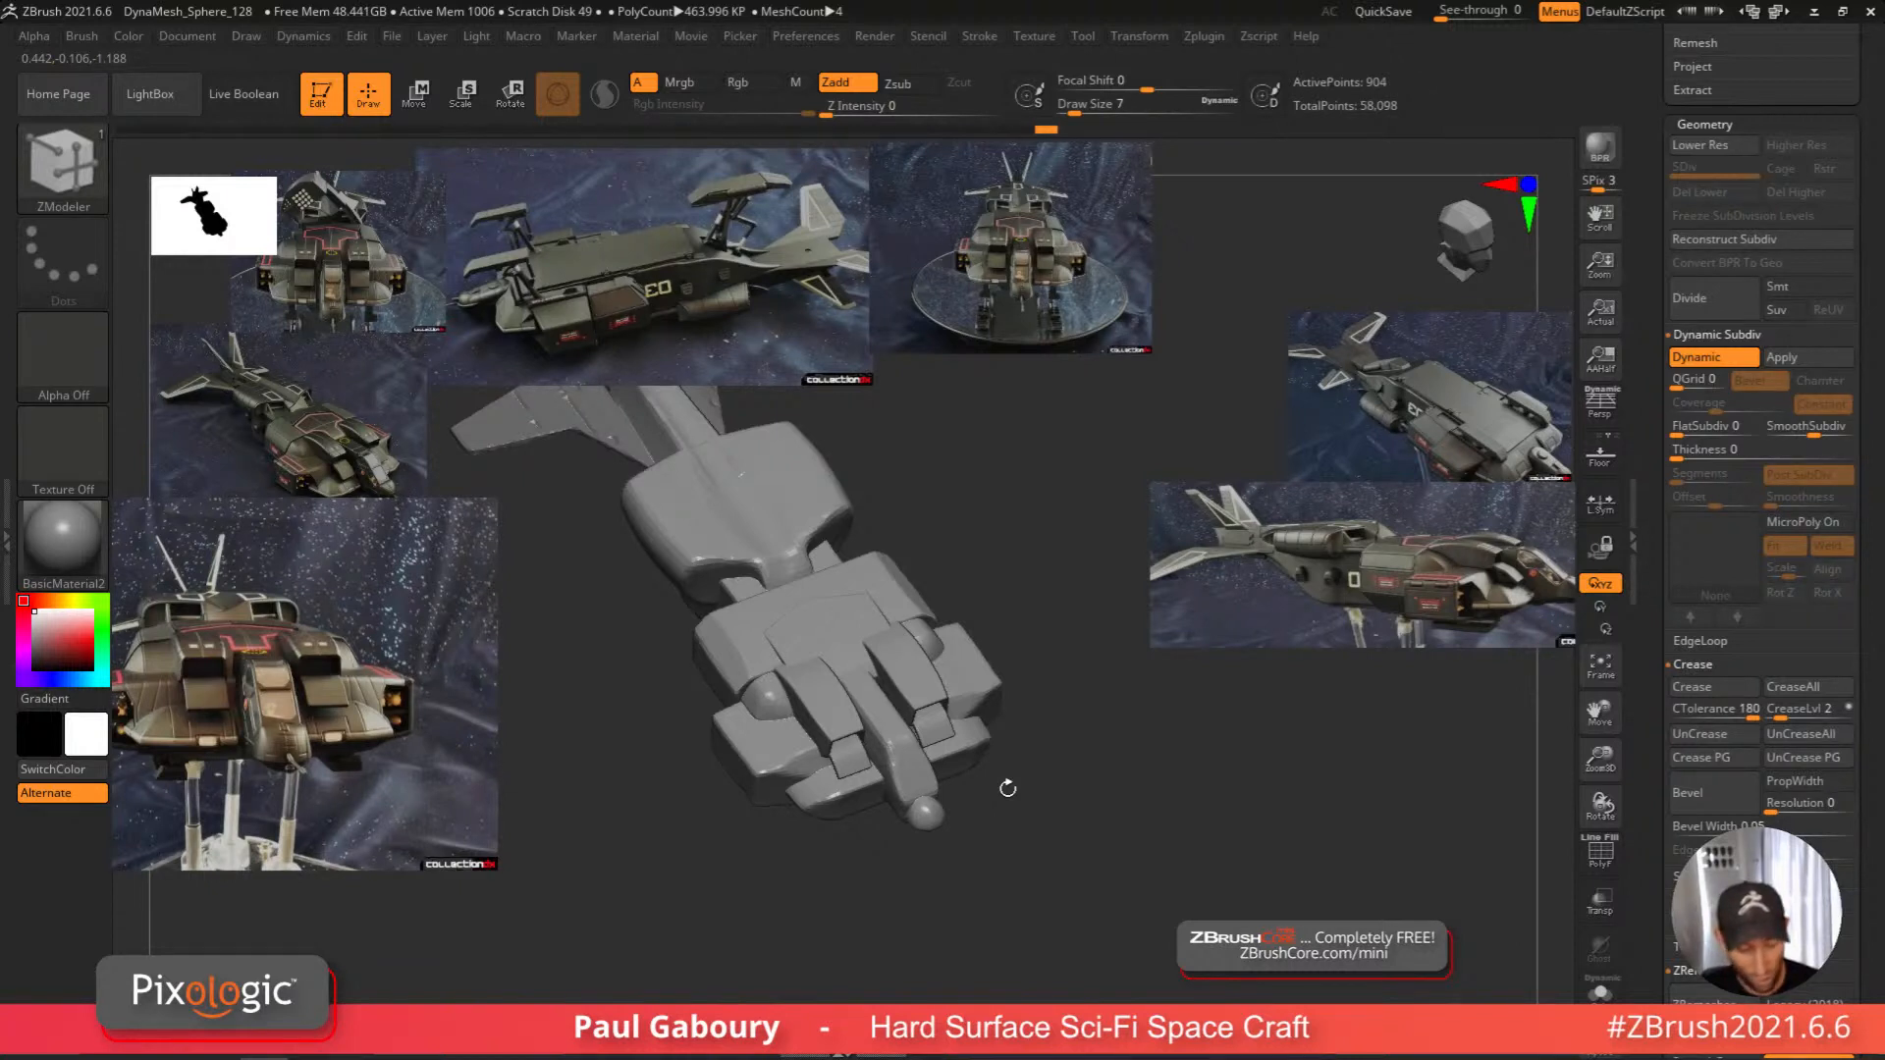
right_click_drag(1007, 789, 1092, 821)
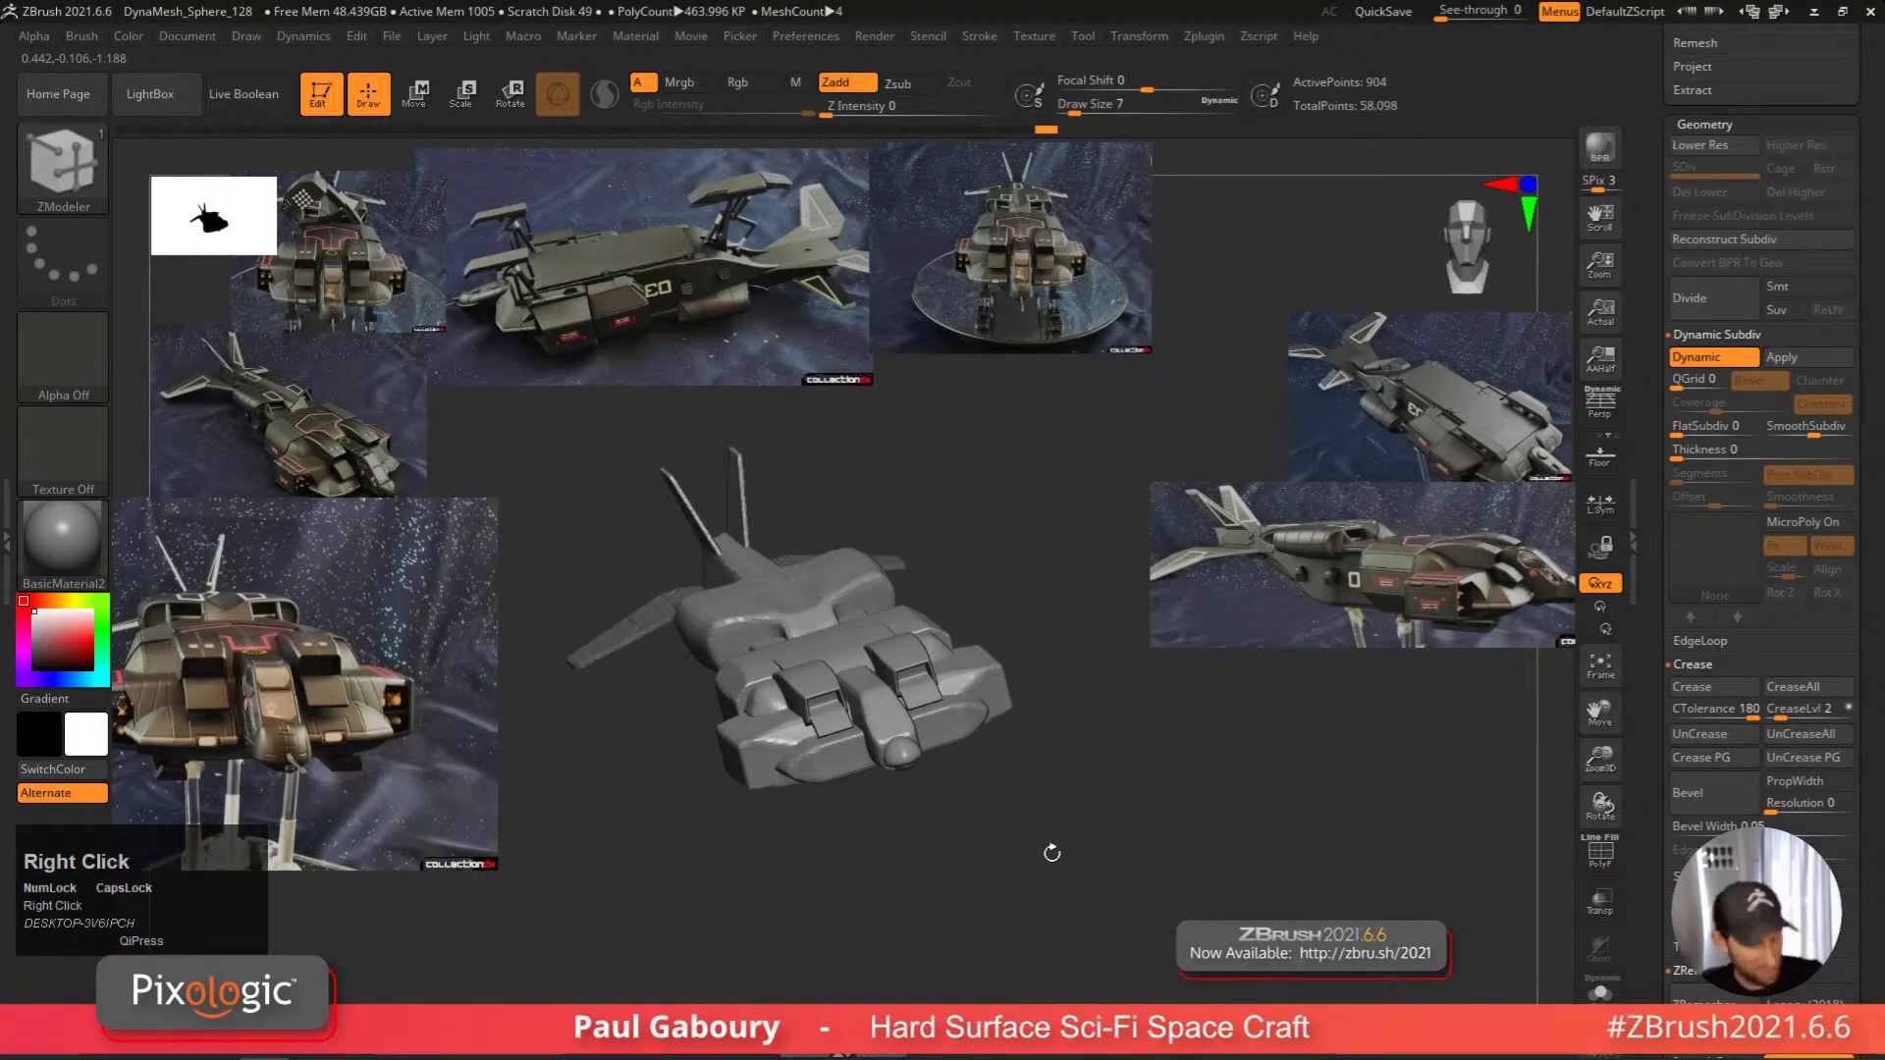
right_click_drag(1035, 880, 932, 718, "shift")
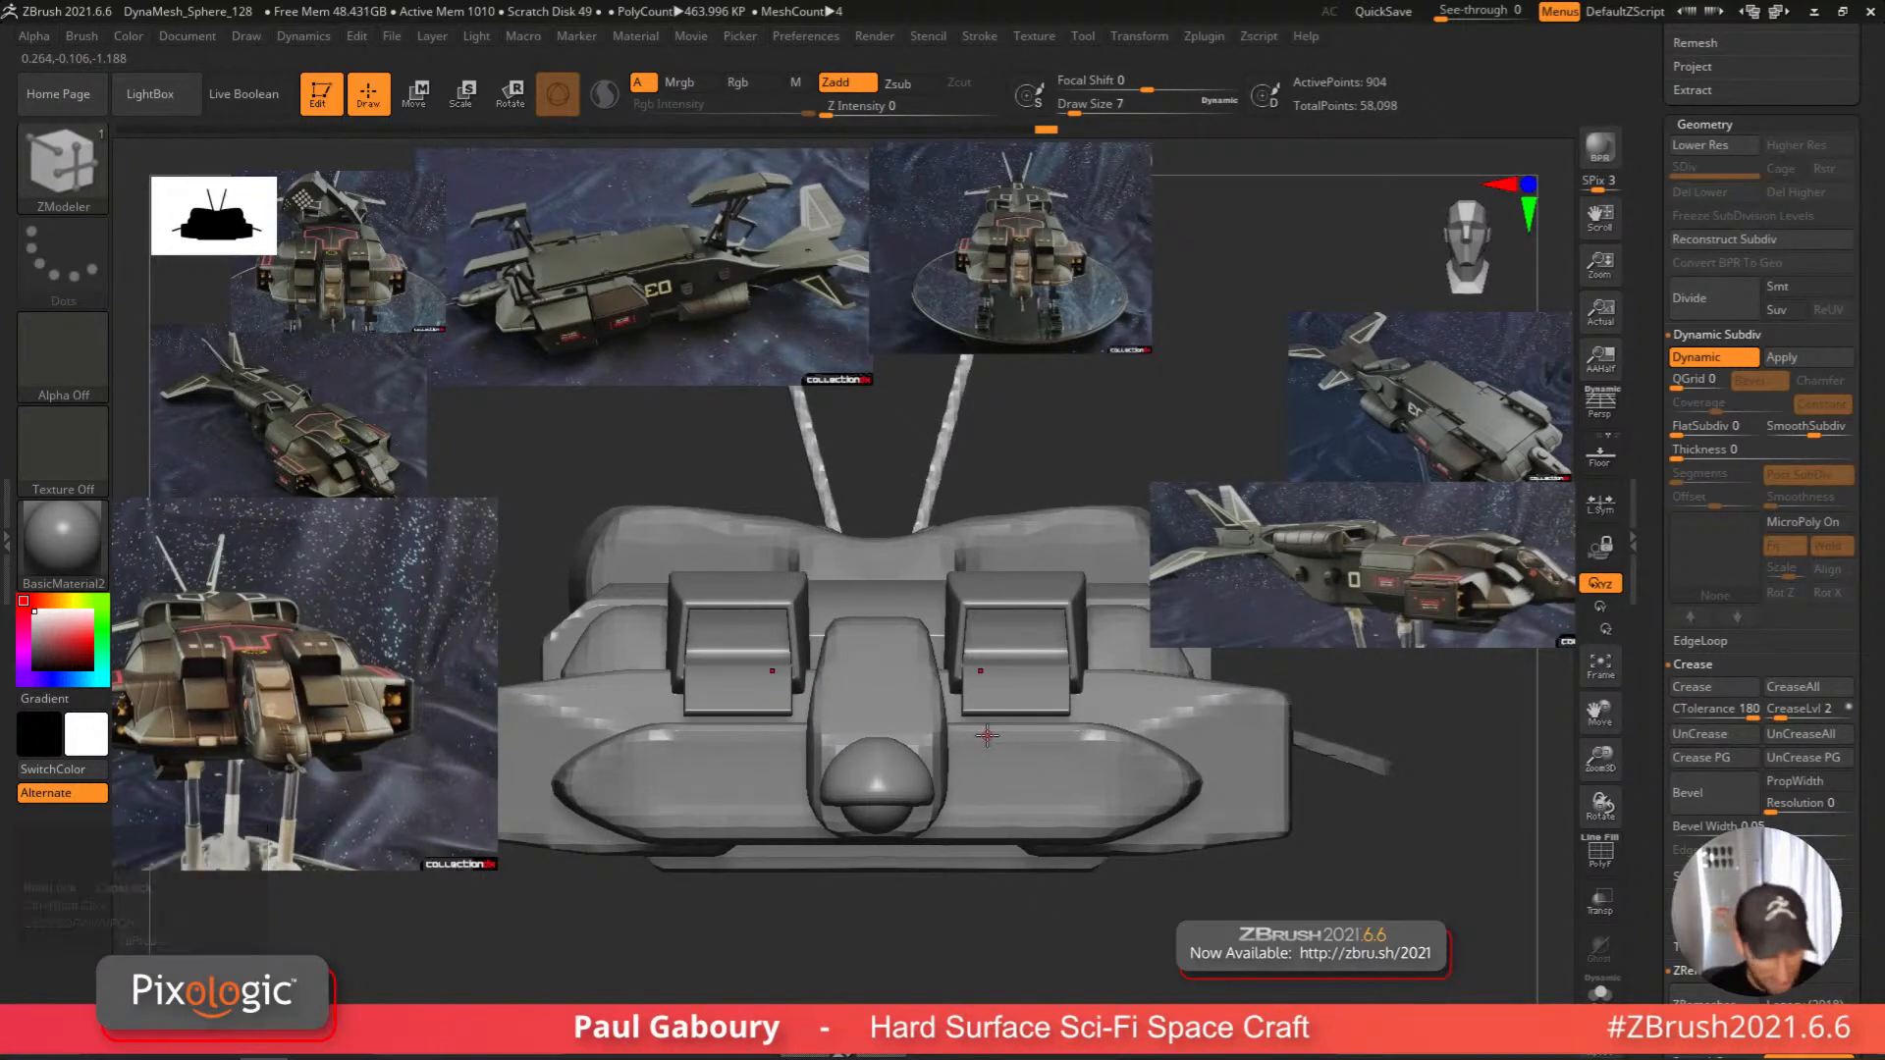
right_click_drag(987, 735, 893, 692)
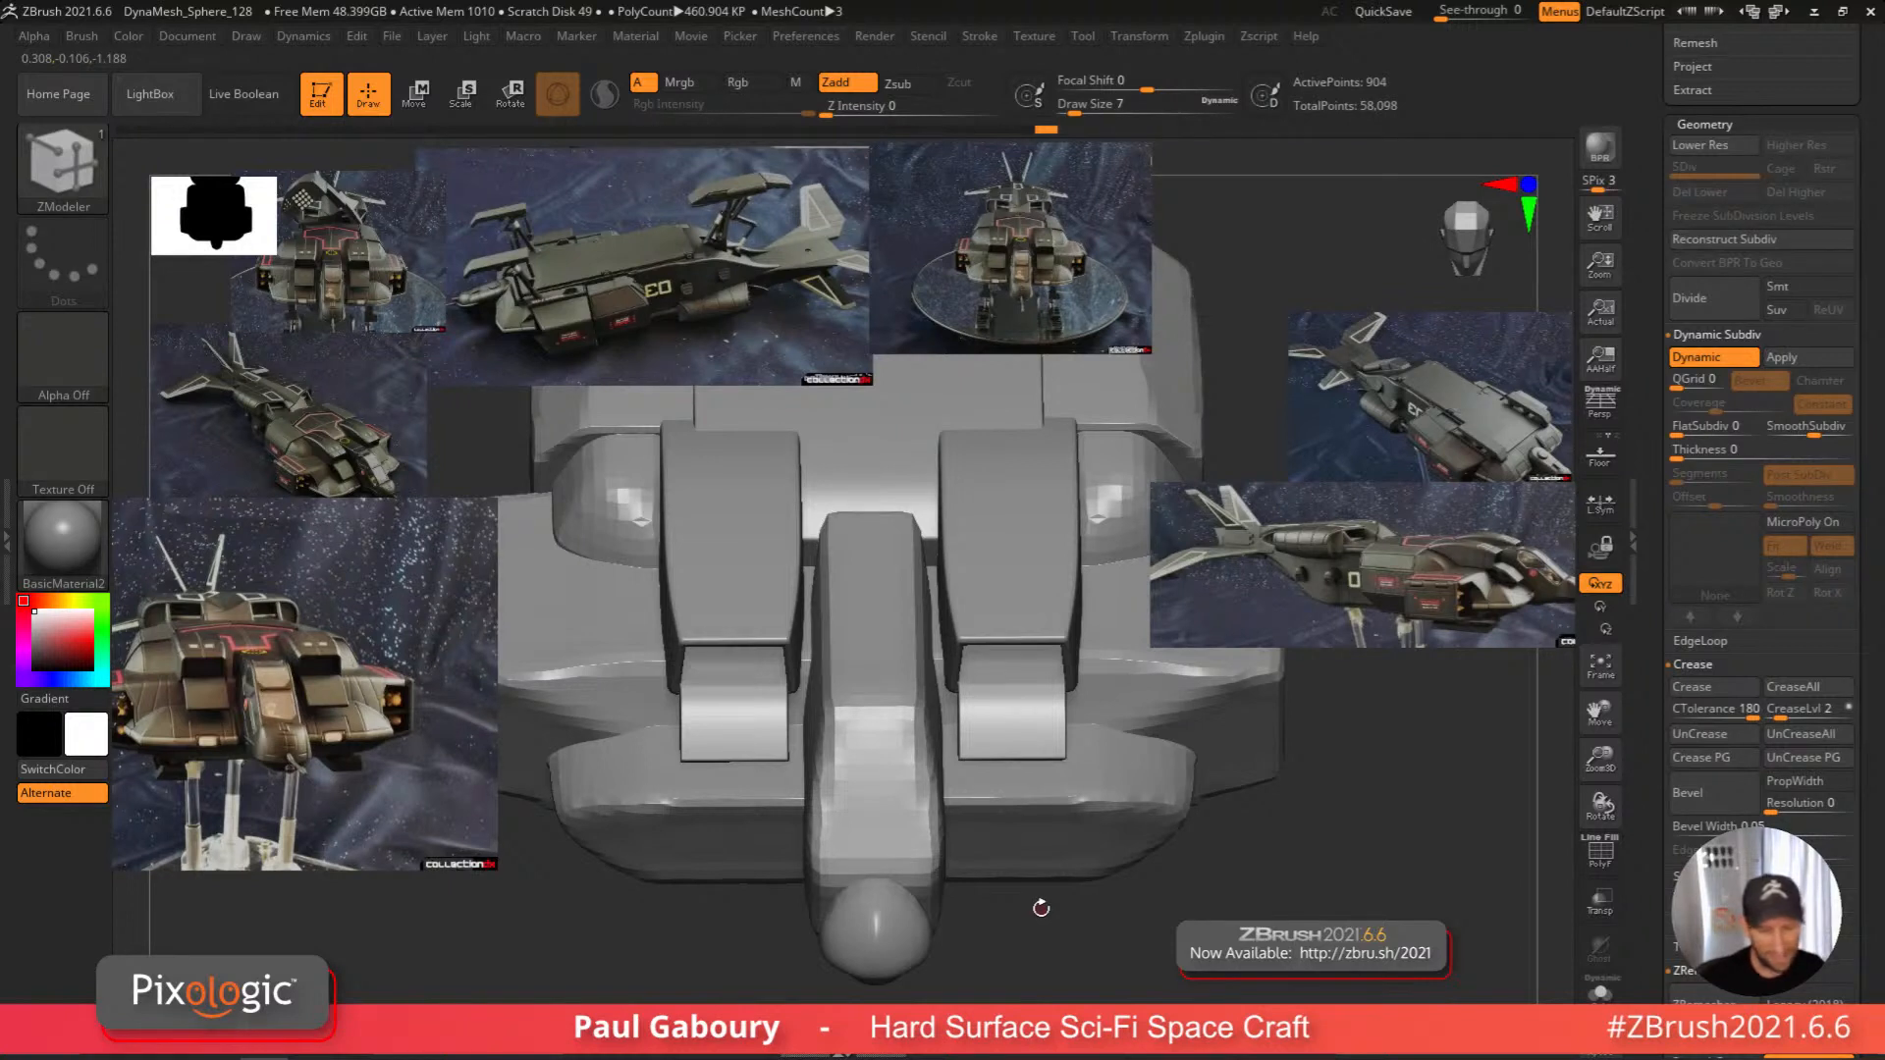
right_click_drag(1047, 907, 996, 914, "ctrl")
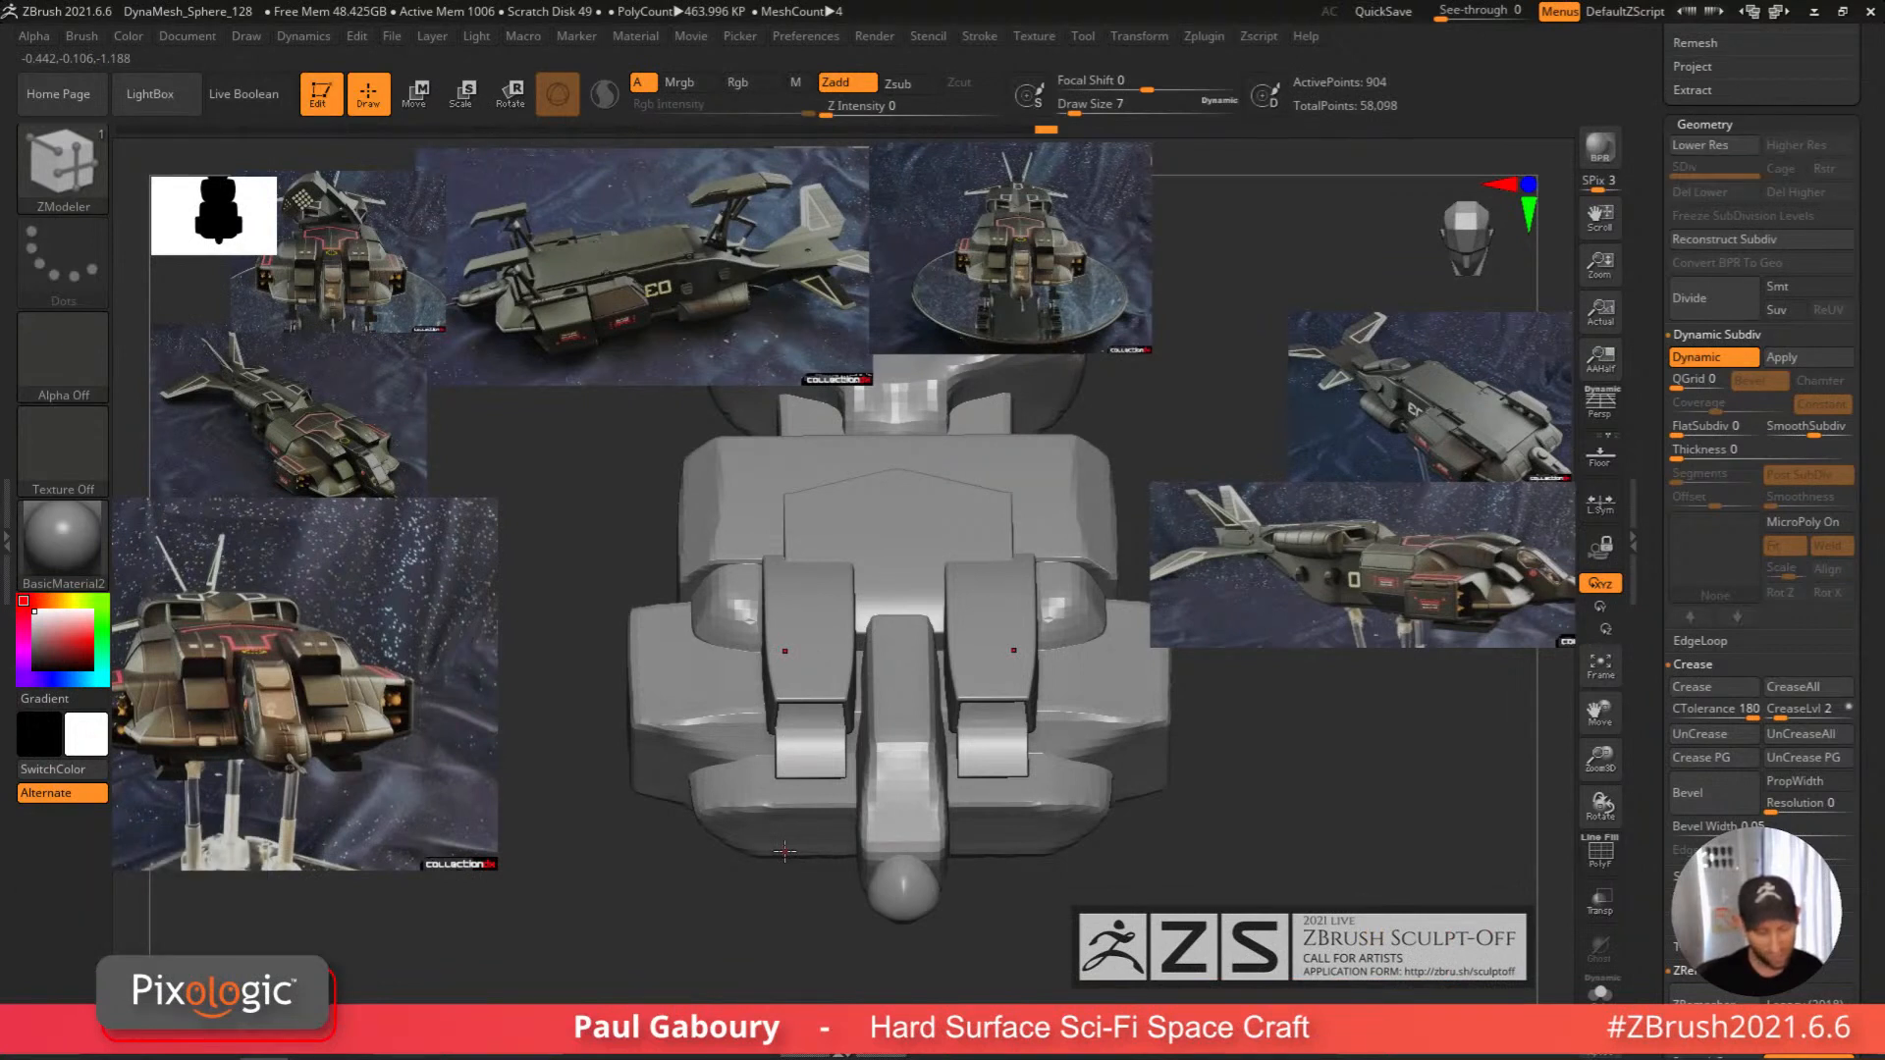
left_click(963, 522, "alt")
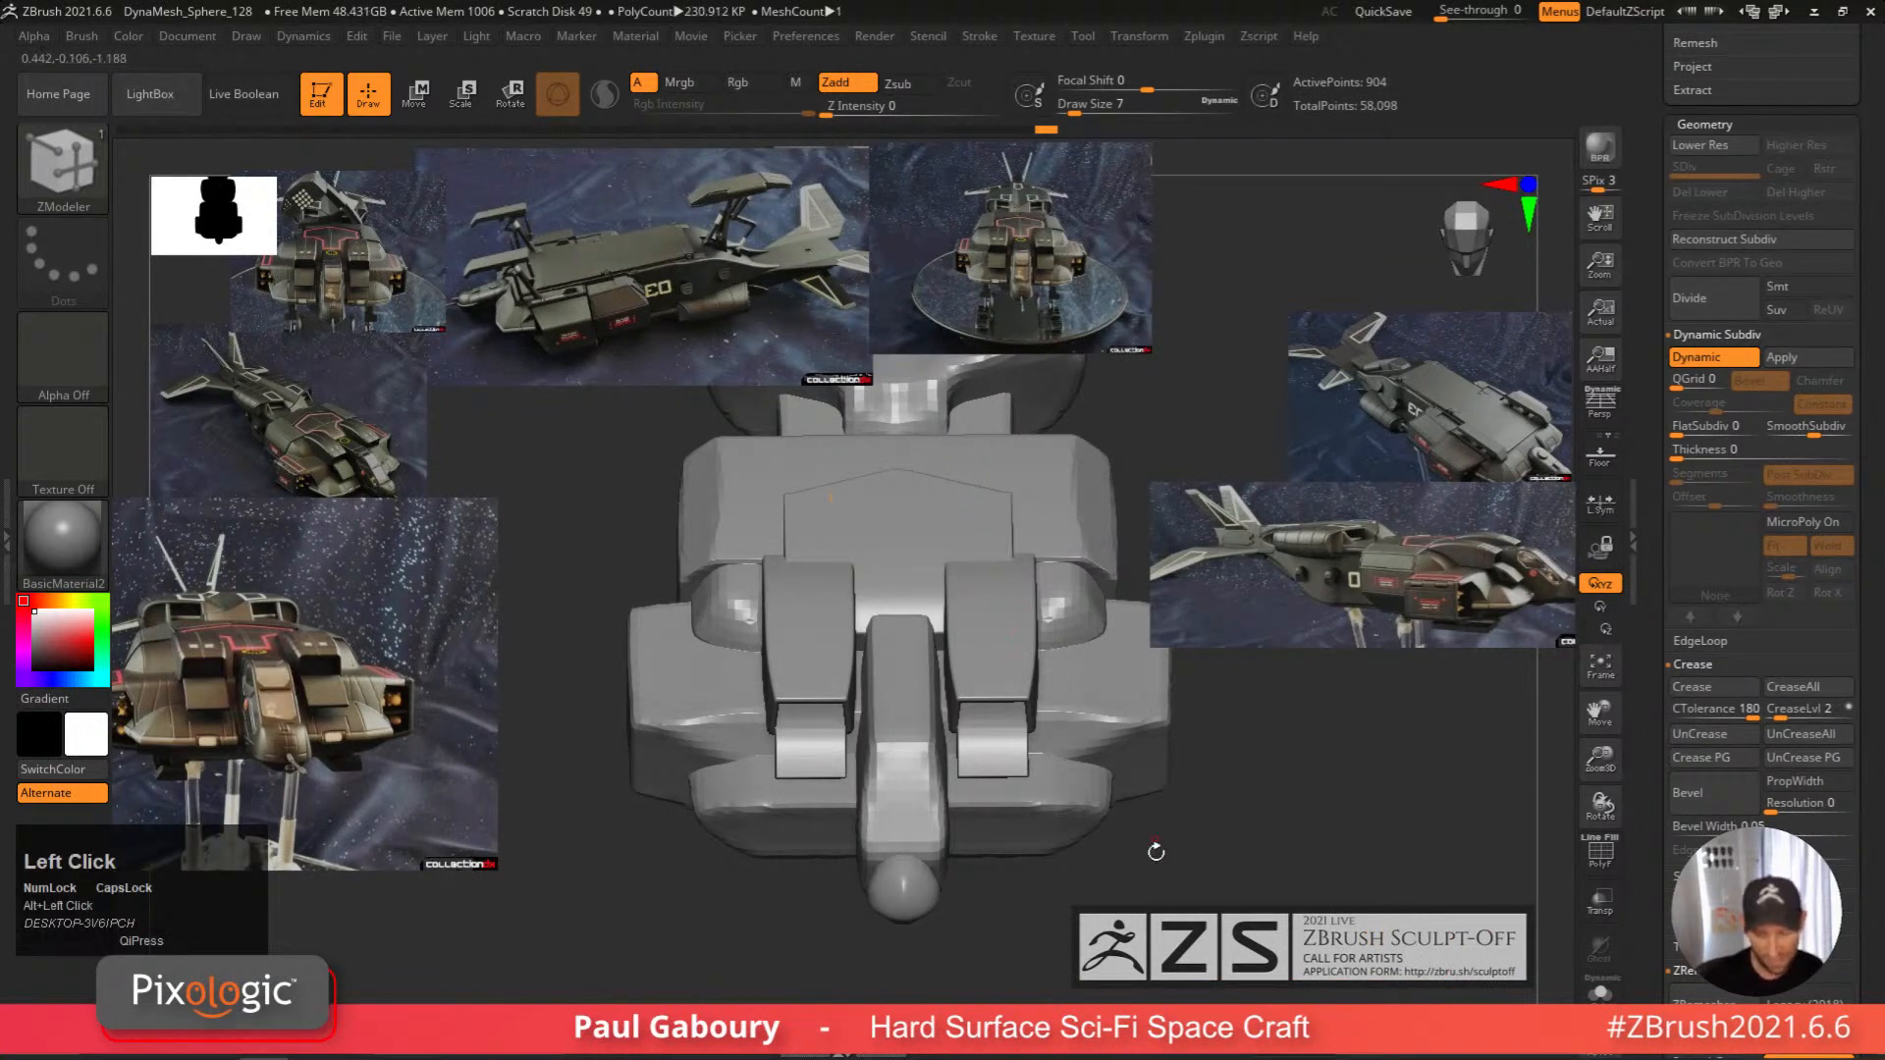
key("shift+f")
right_click_drag(1156, 855, 1142, 880, "shift")
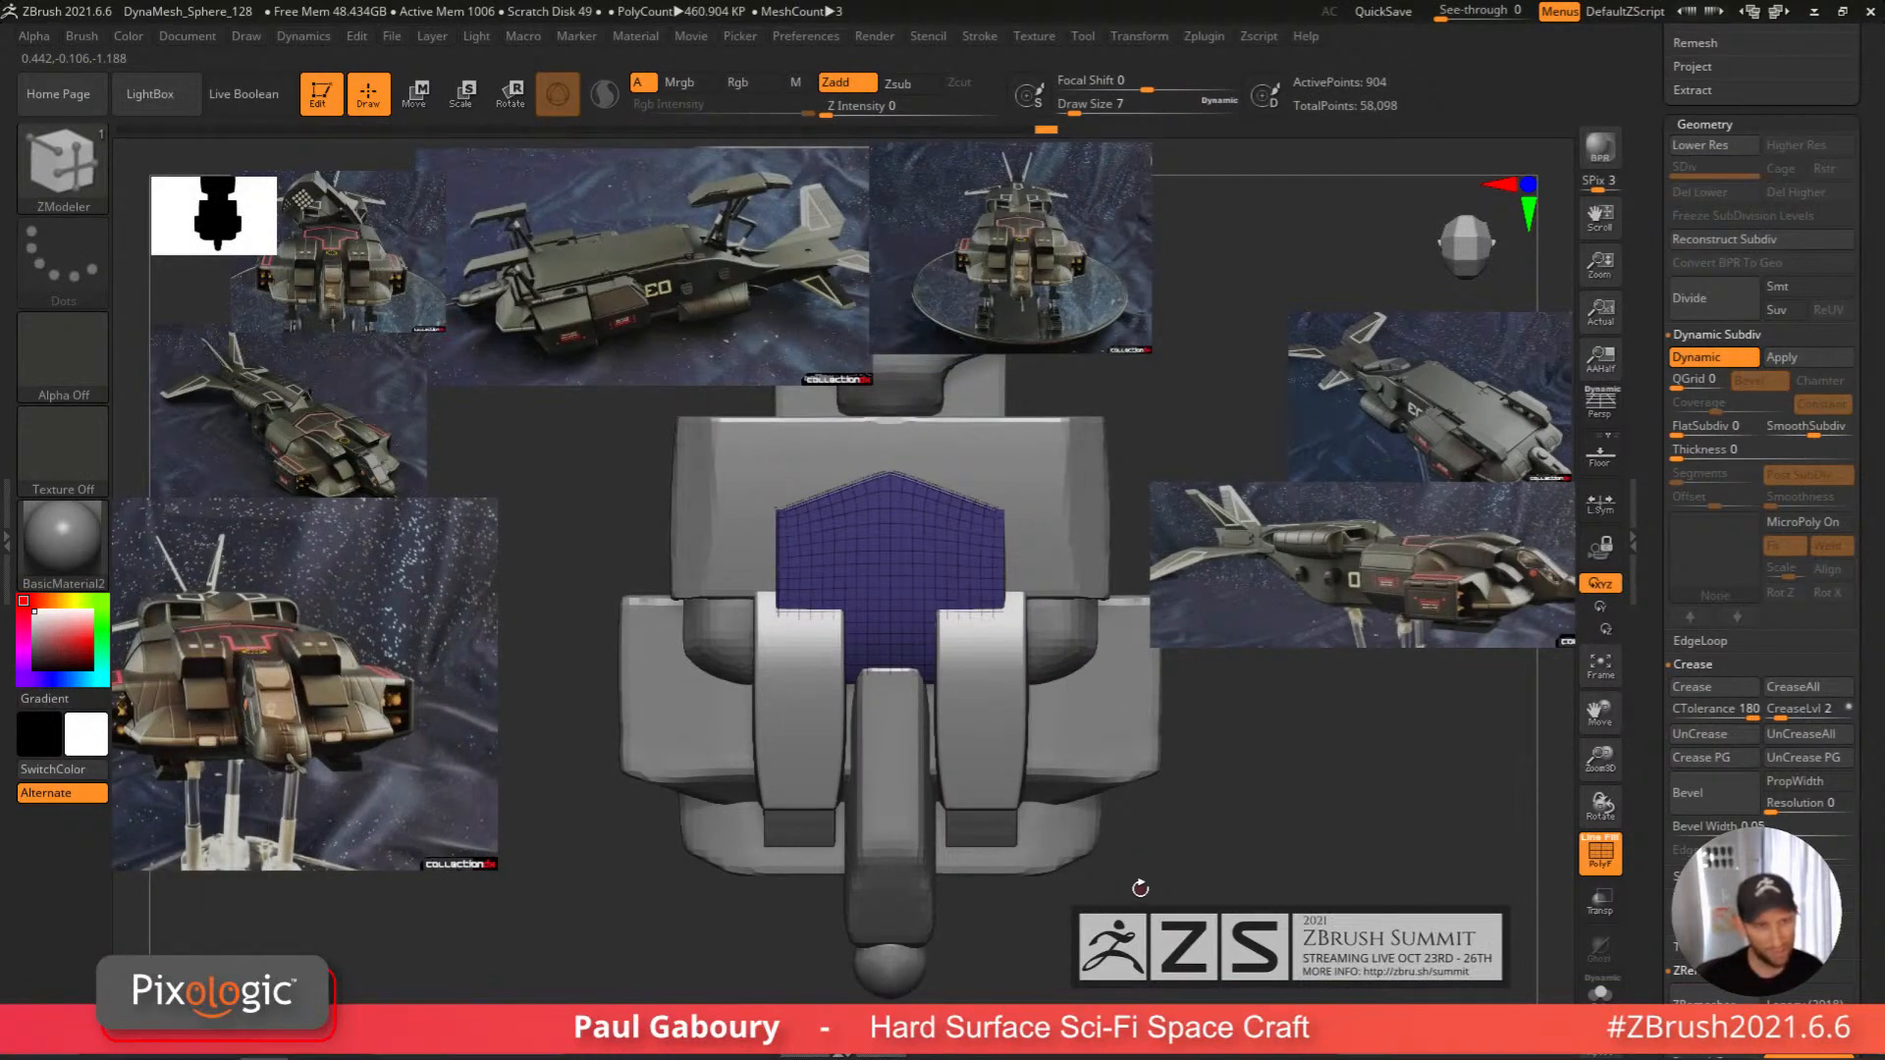
right_click_drag(1142, 888, 1139, 894, "ctrl")
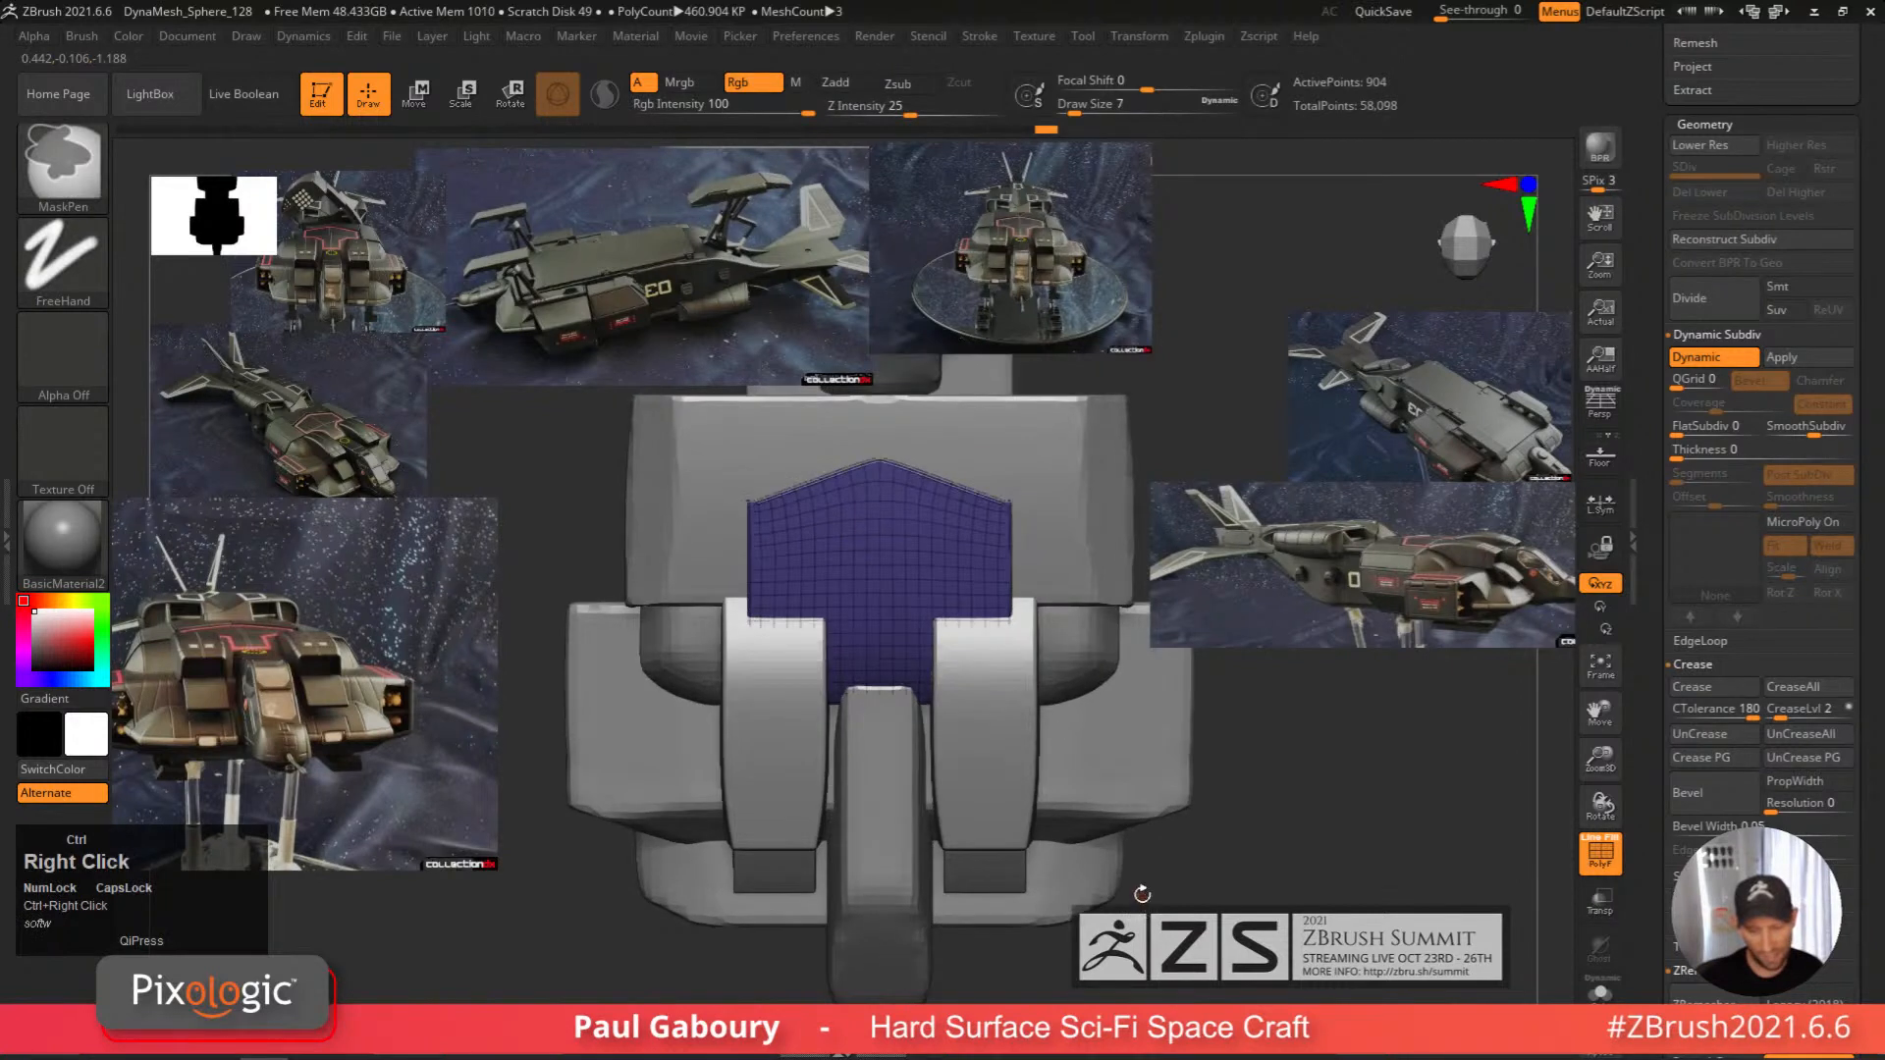
Switch to the Move gizmo, enable symmetry, and centre the gizmo on the peaked plate.
key("w")
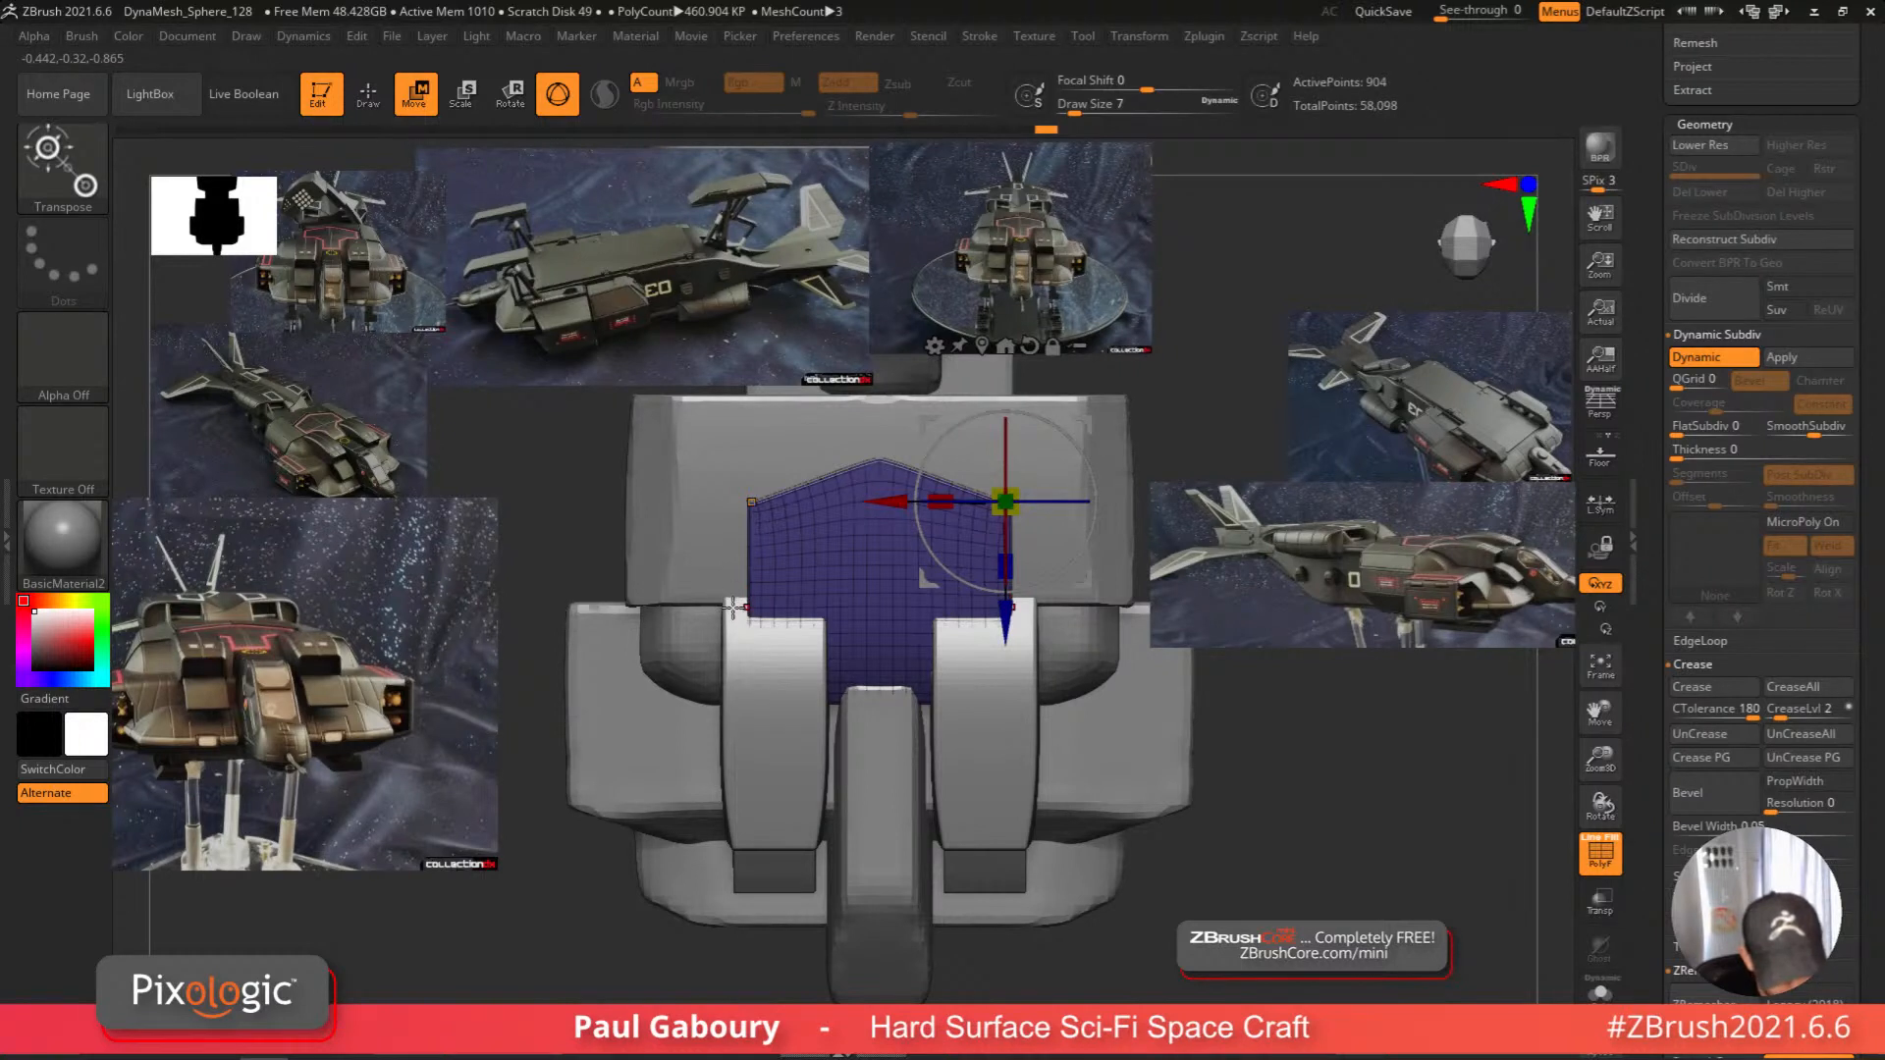
right_click_drag(734, 600, 844, 822, "alt")
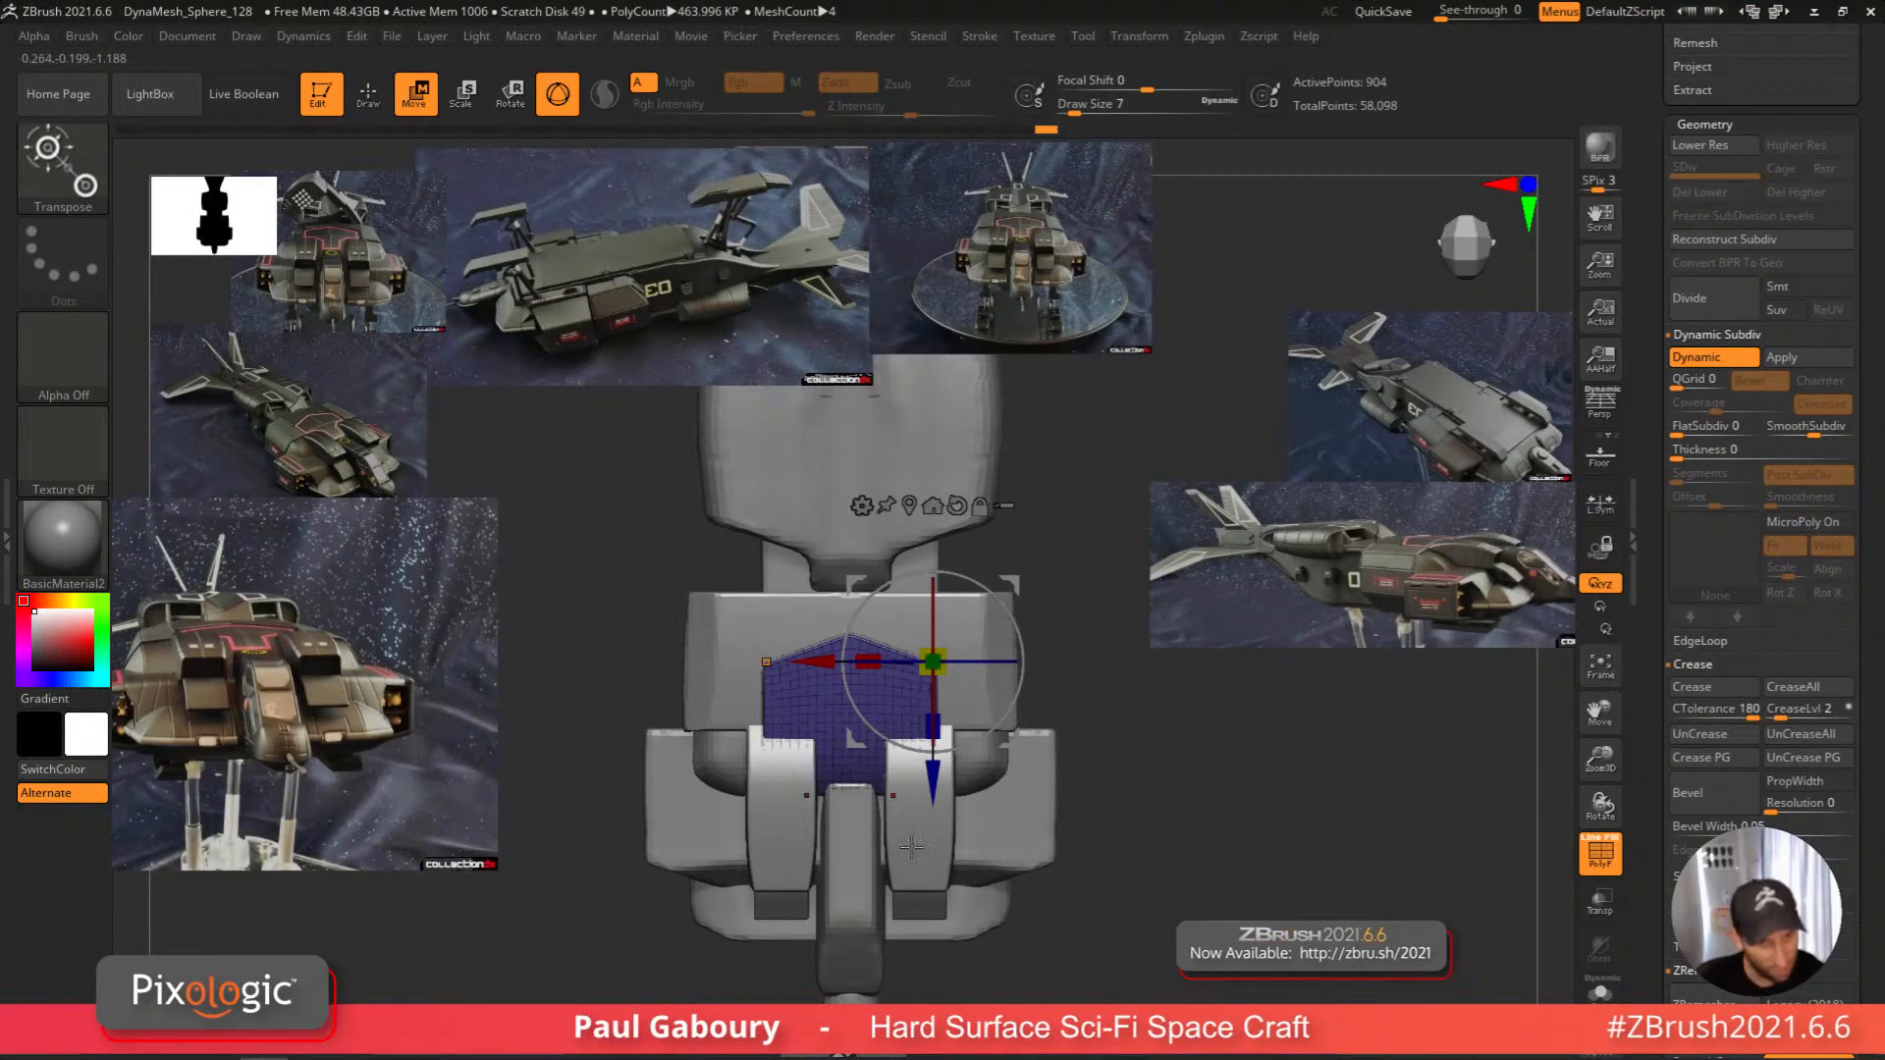
right_click_drag(584, 763, 628, 805, "ctrl")
key("x")
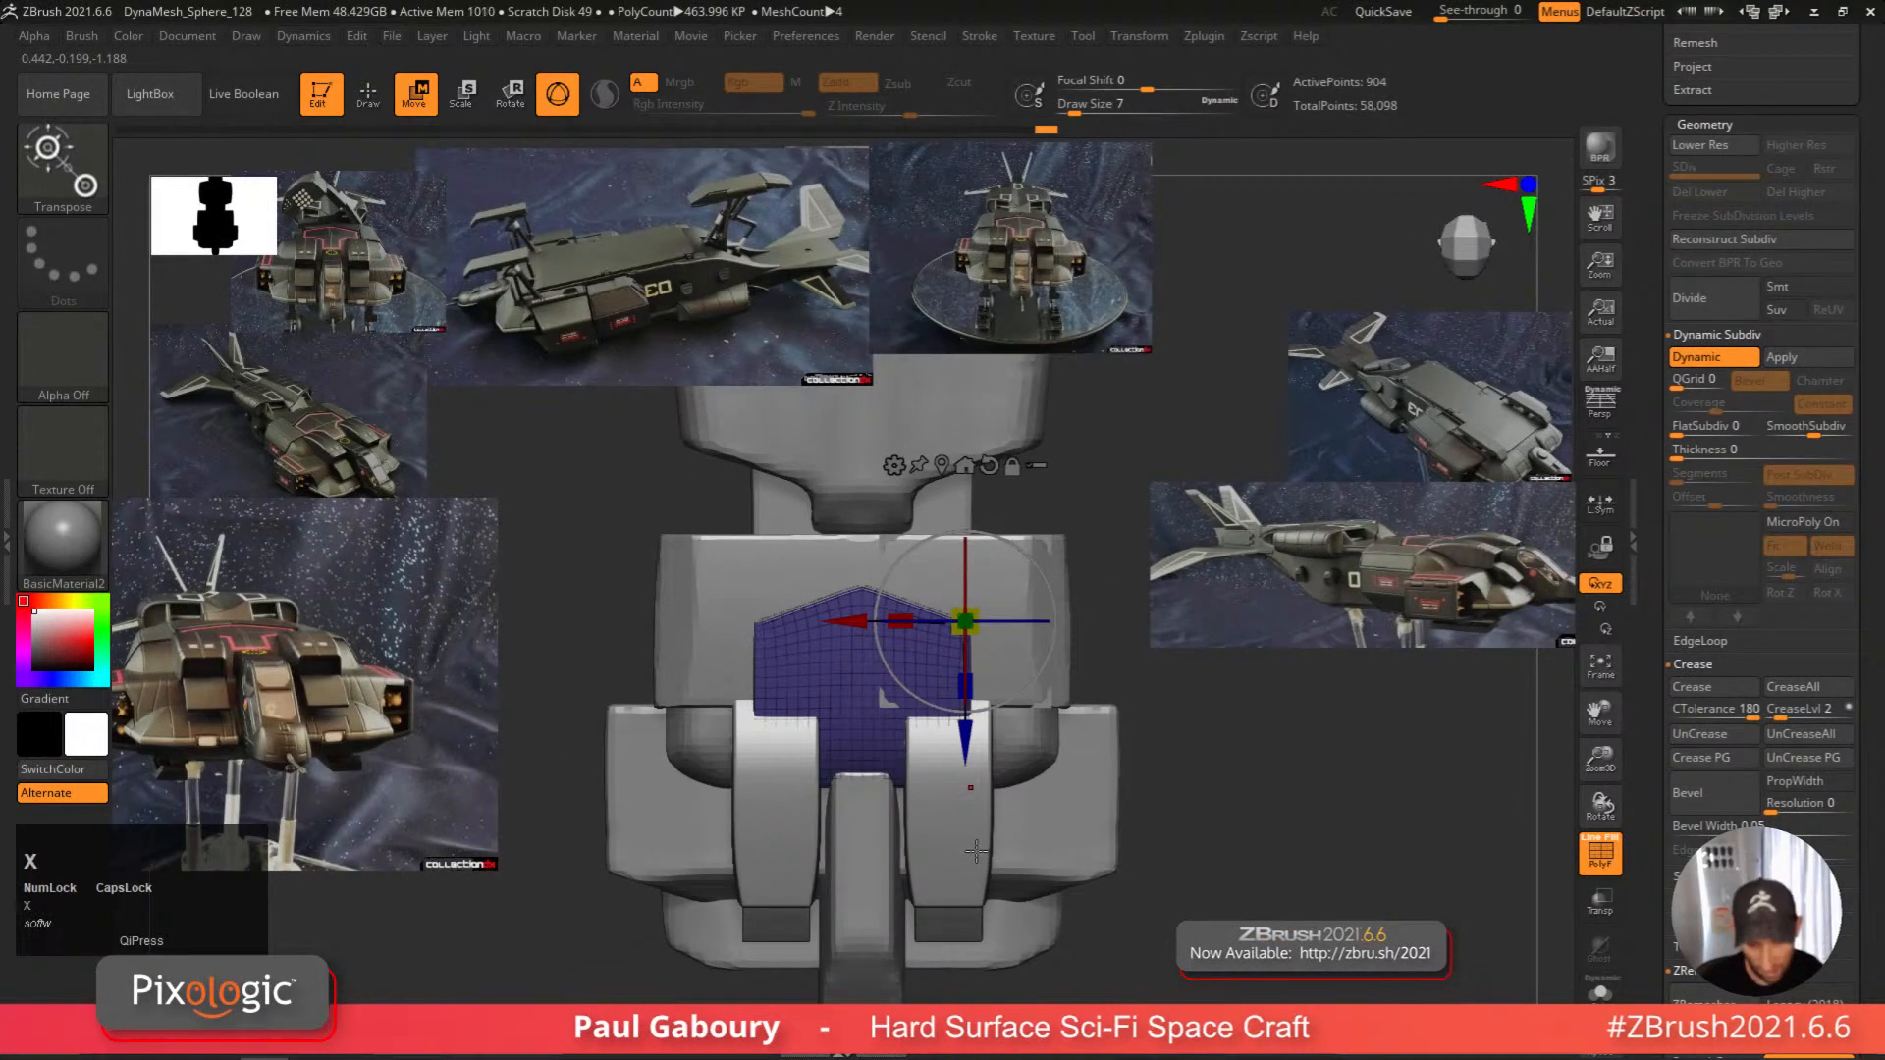
left_click(957, 738, "alt")
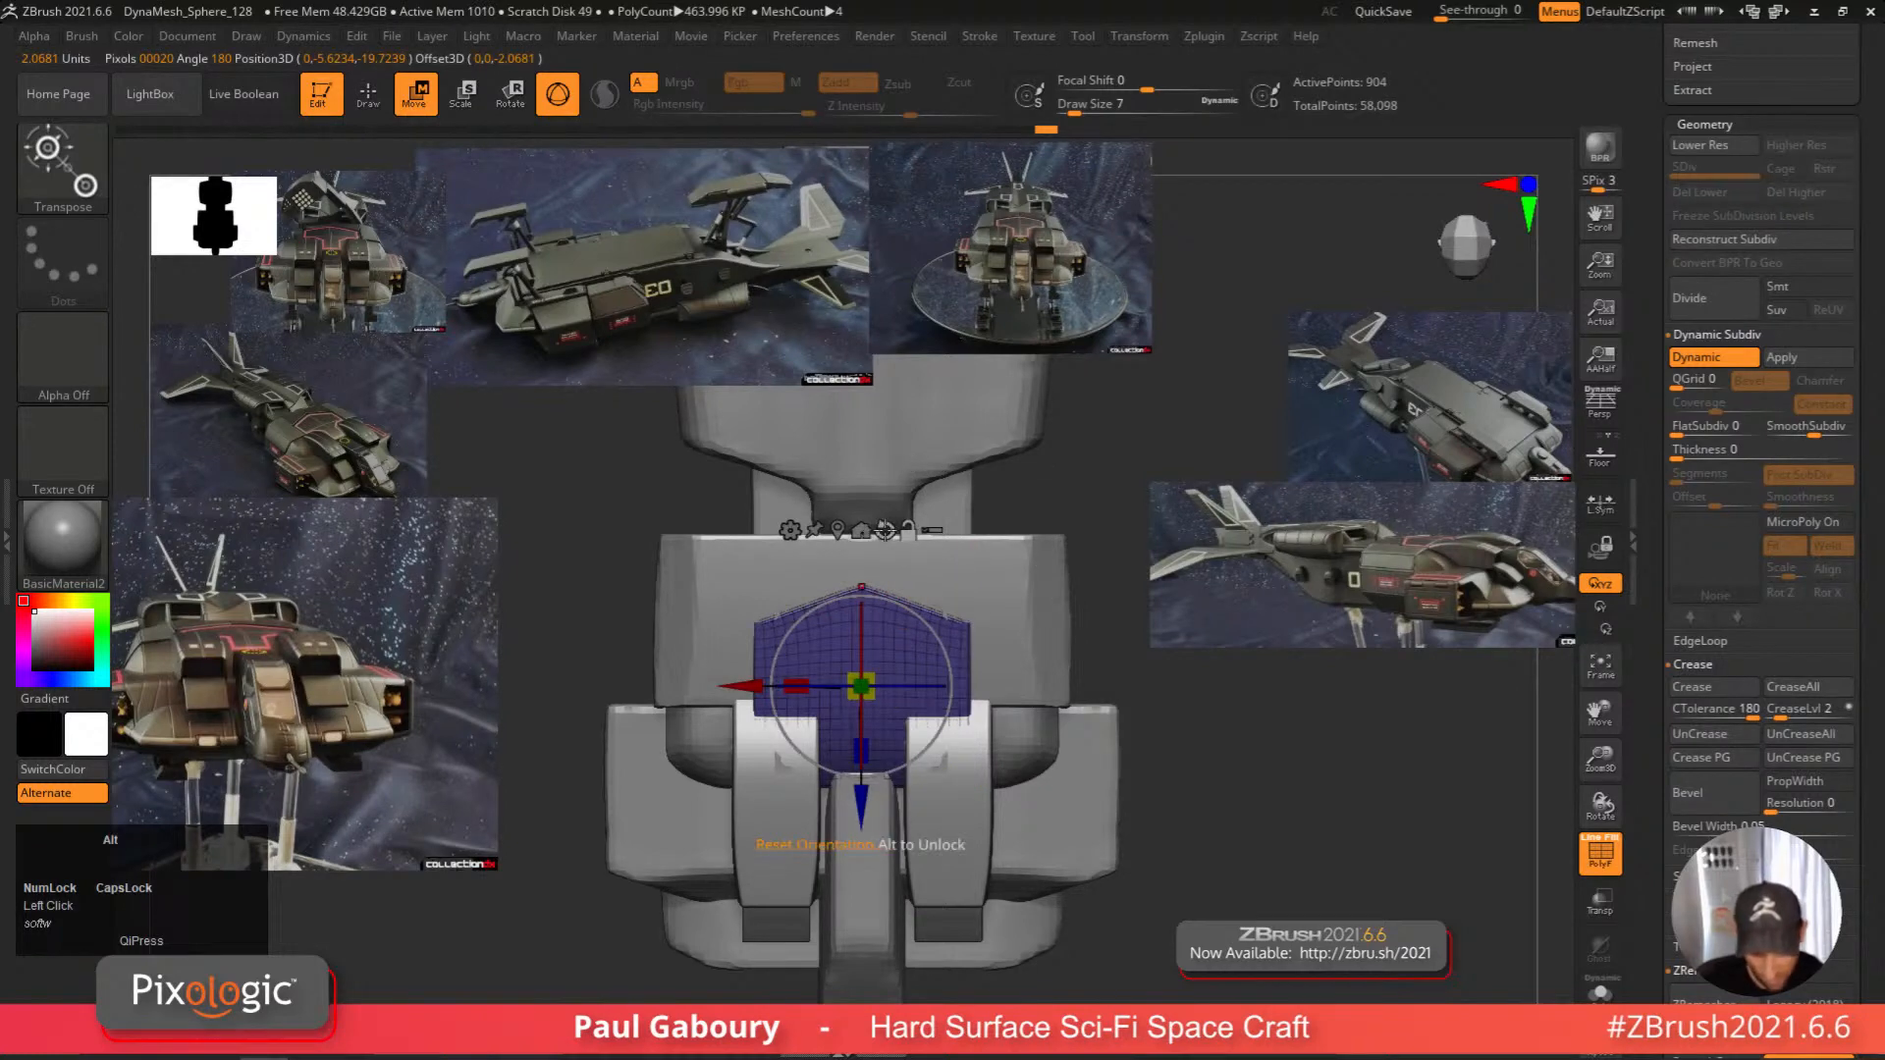
right_click_drag(967, 785, 1038, 831, "ctrl")
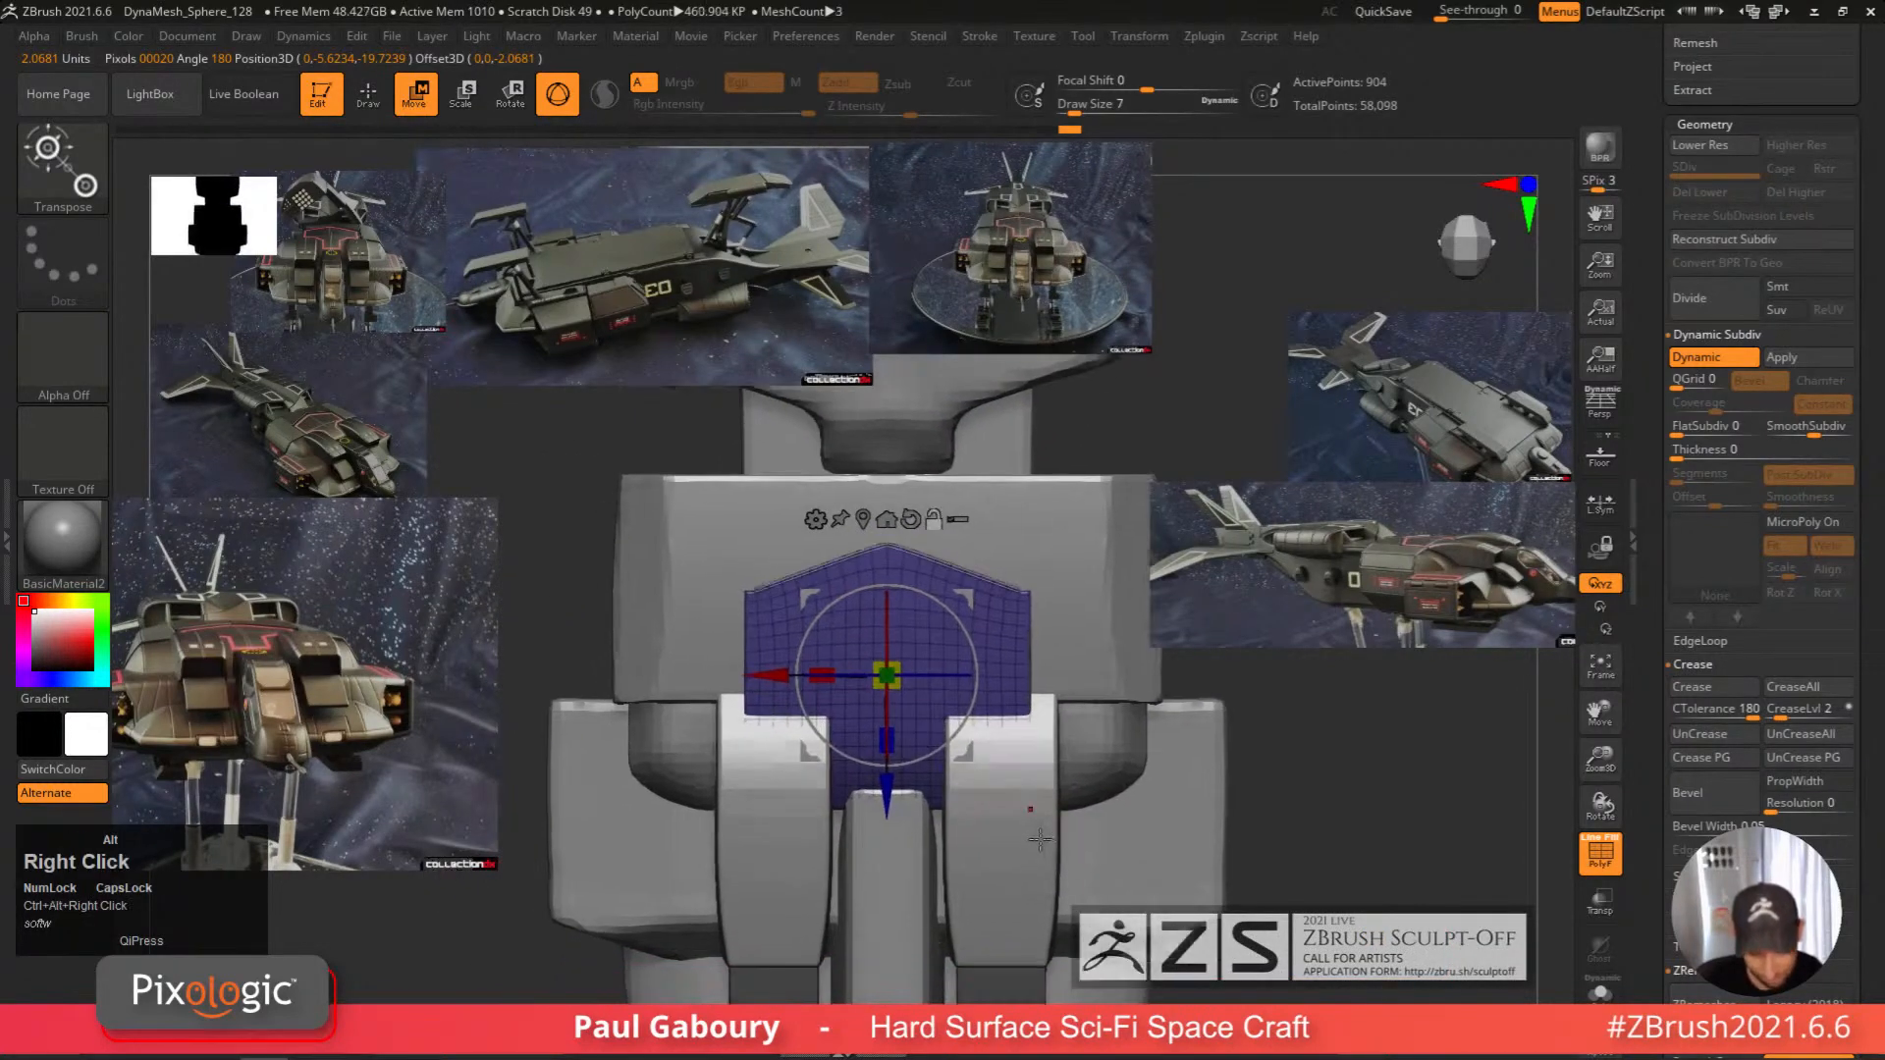
Apply the Deformer to the peaked plate and move its side control points outward to widen it symmetrically.
left_click(815, 519)
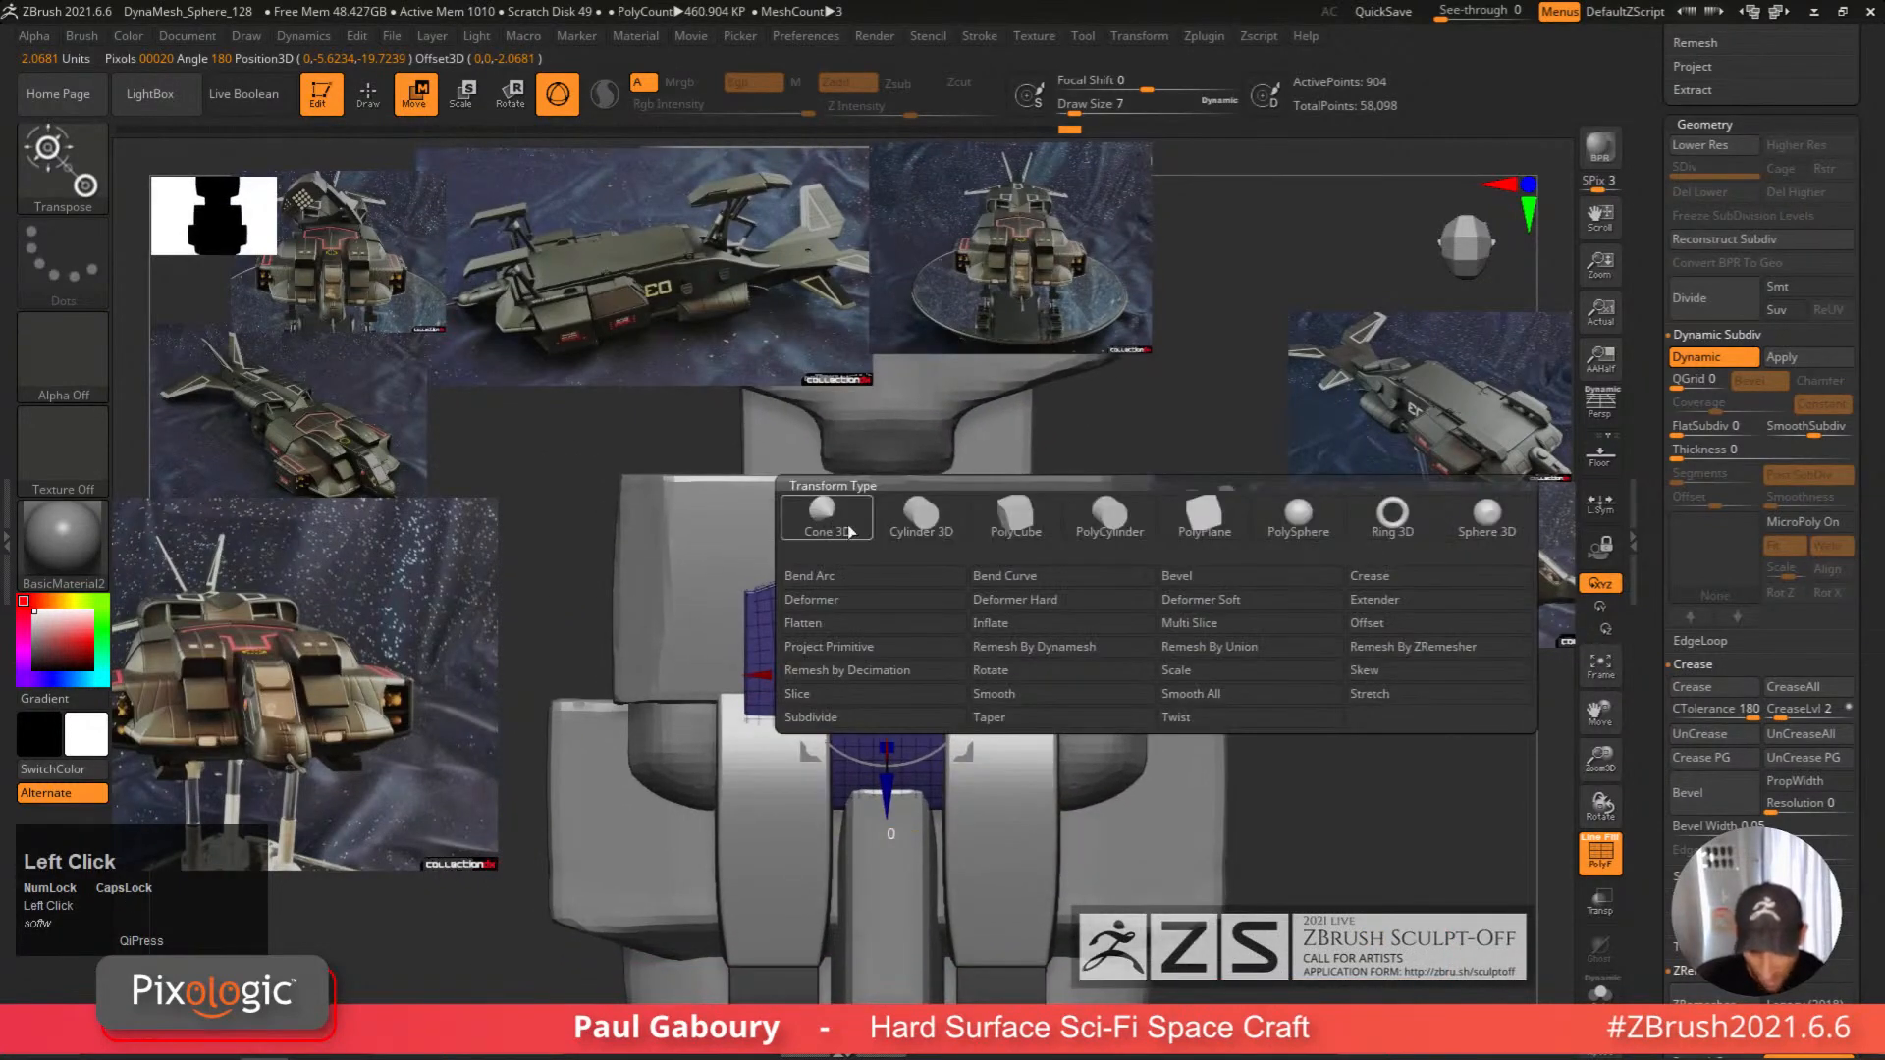
left_click(921, 604)
left_click_drag(1049, 809, 1051, 810)
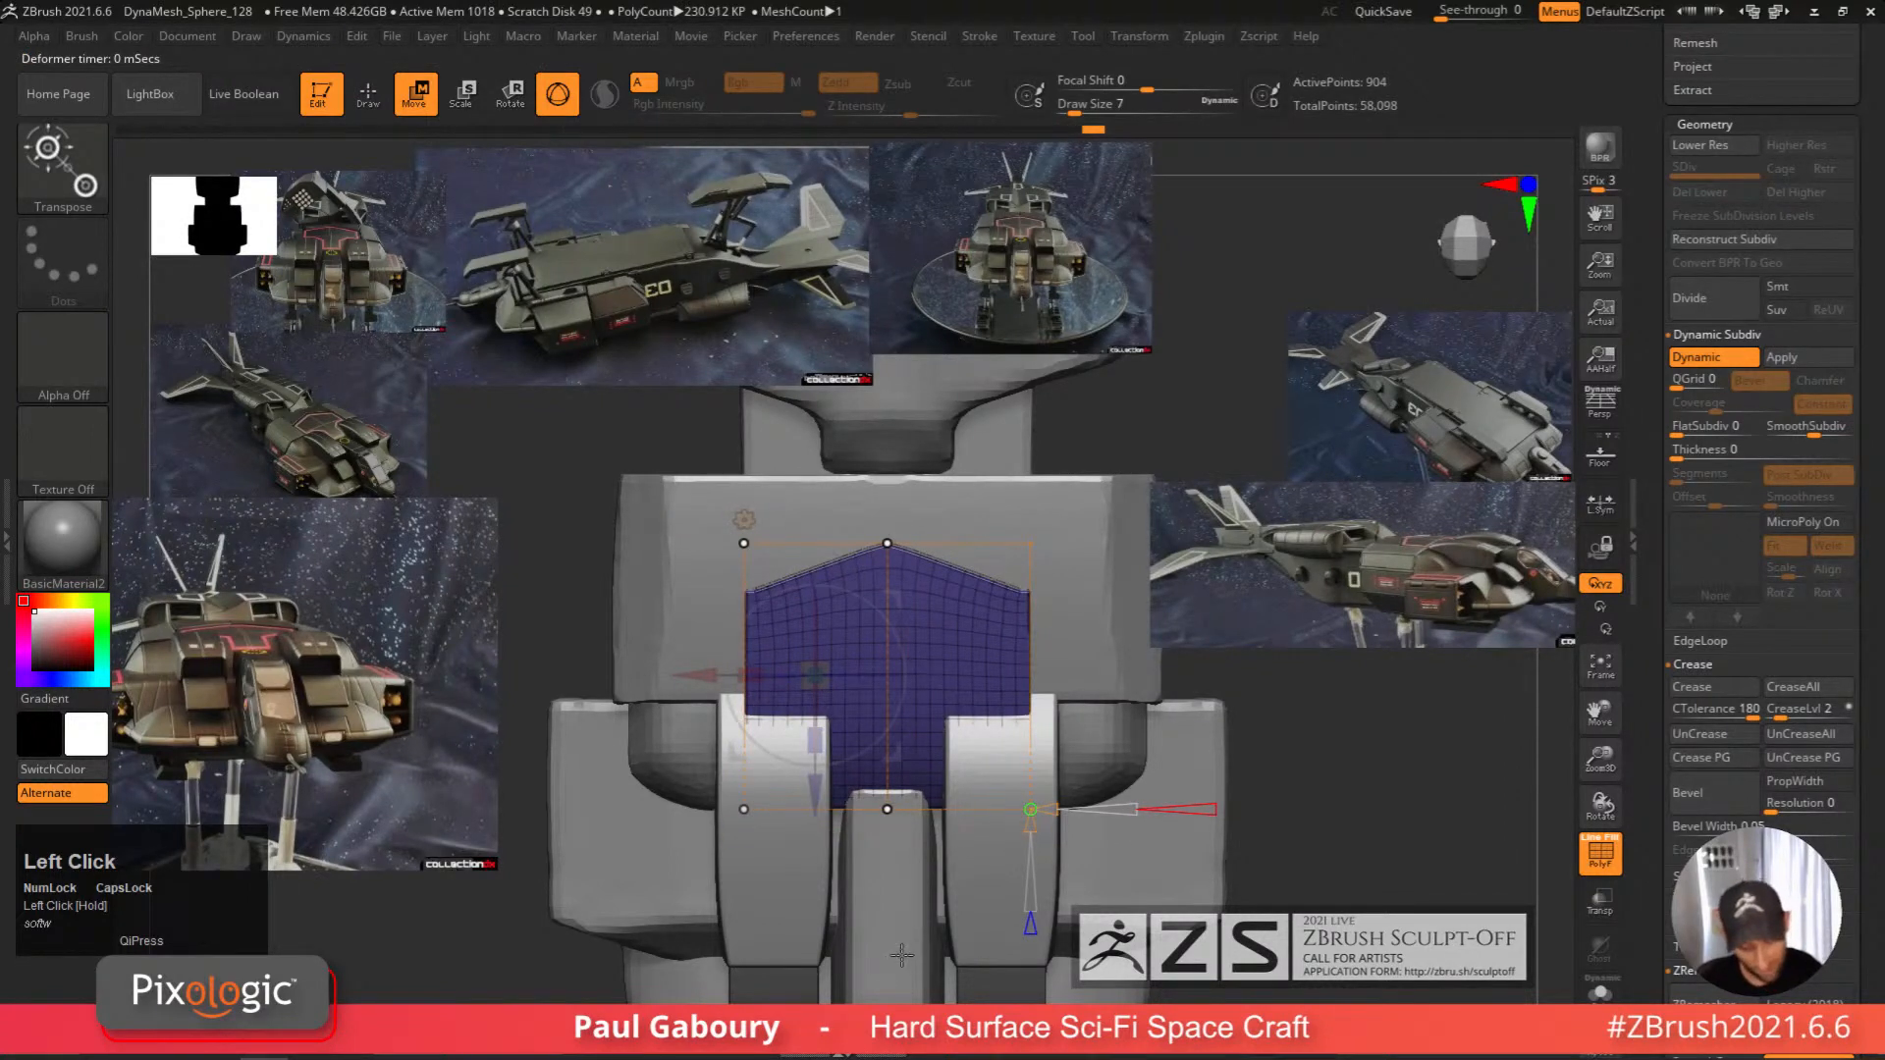
key("ctrl")
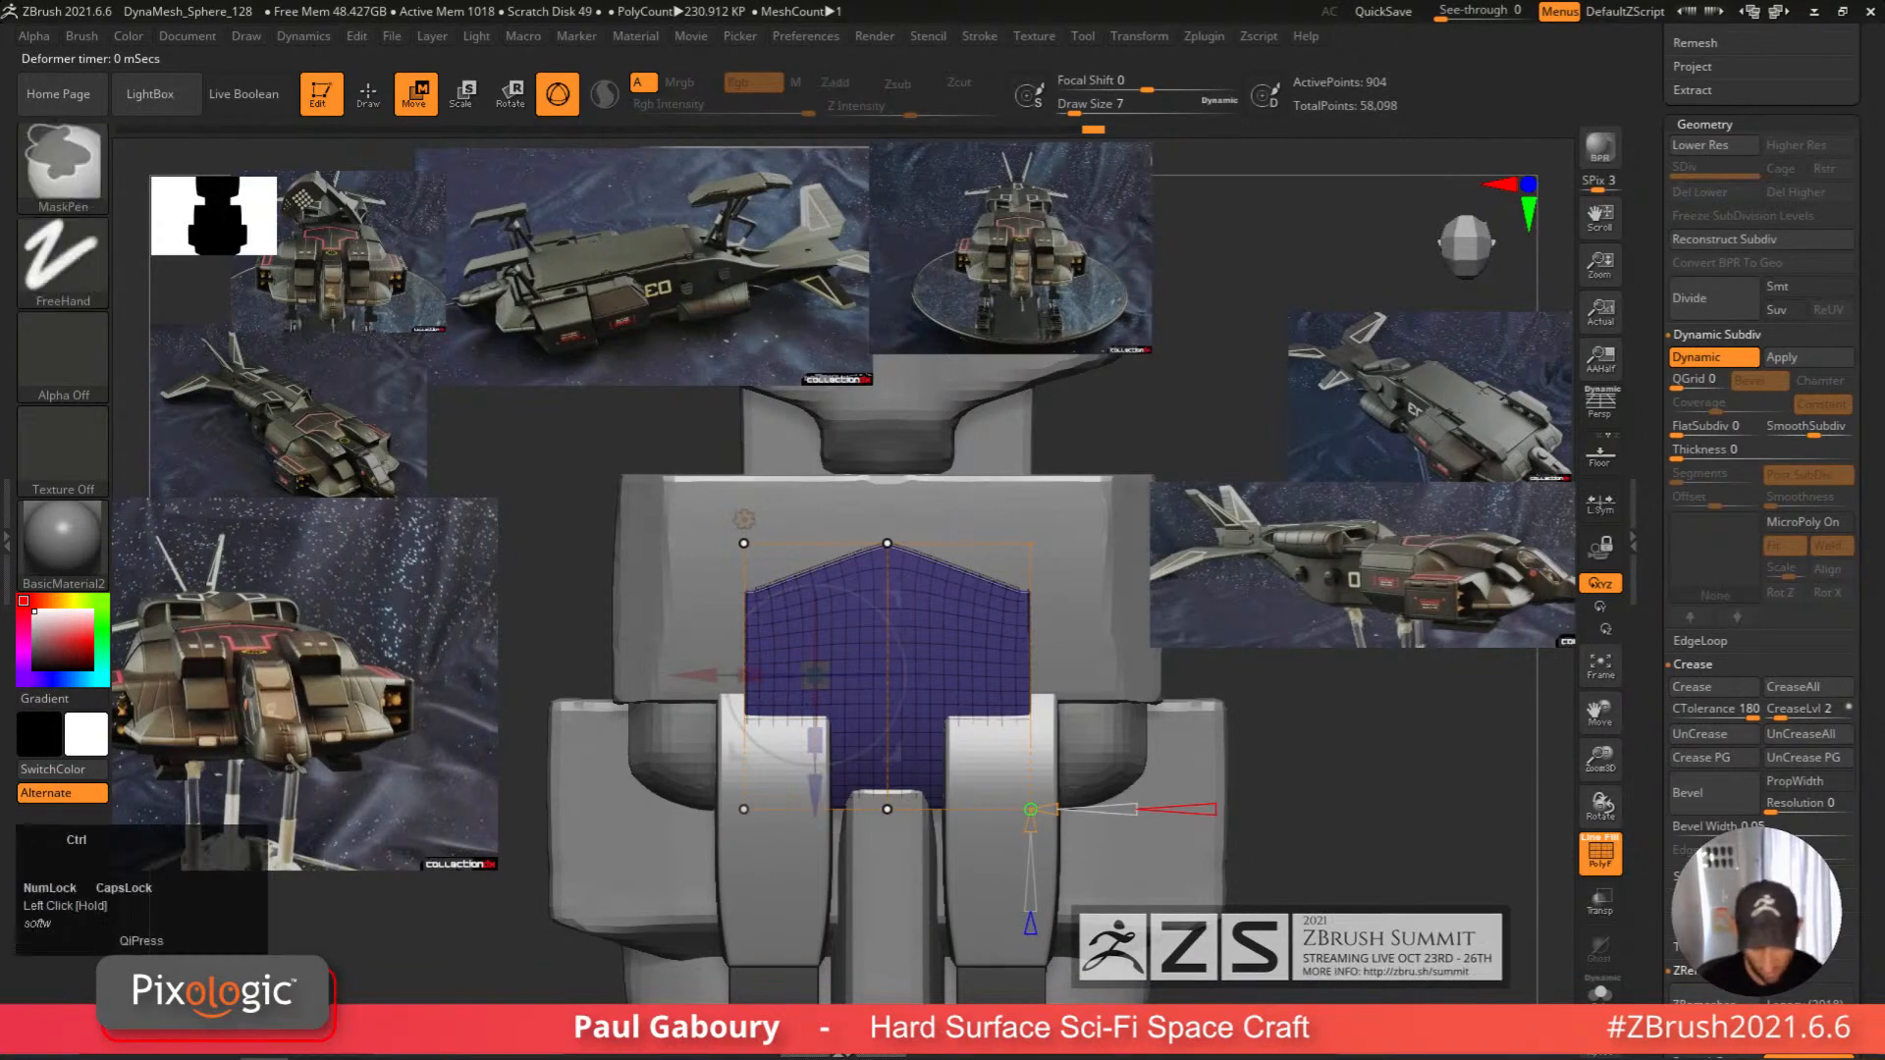
left_click_drag(521, 1017, 786, 432, "ctrl")
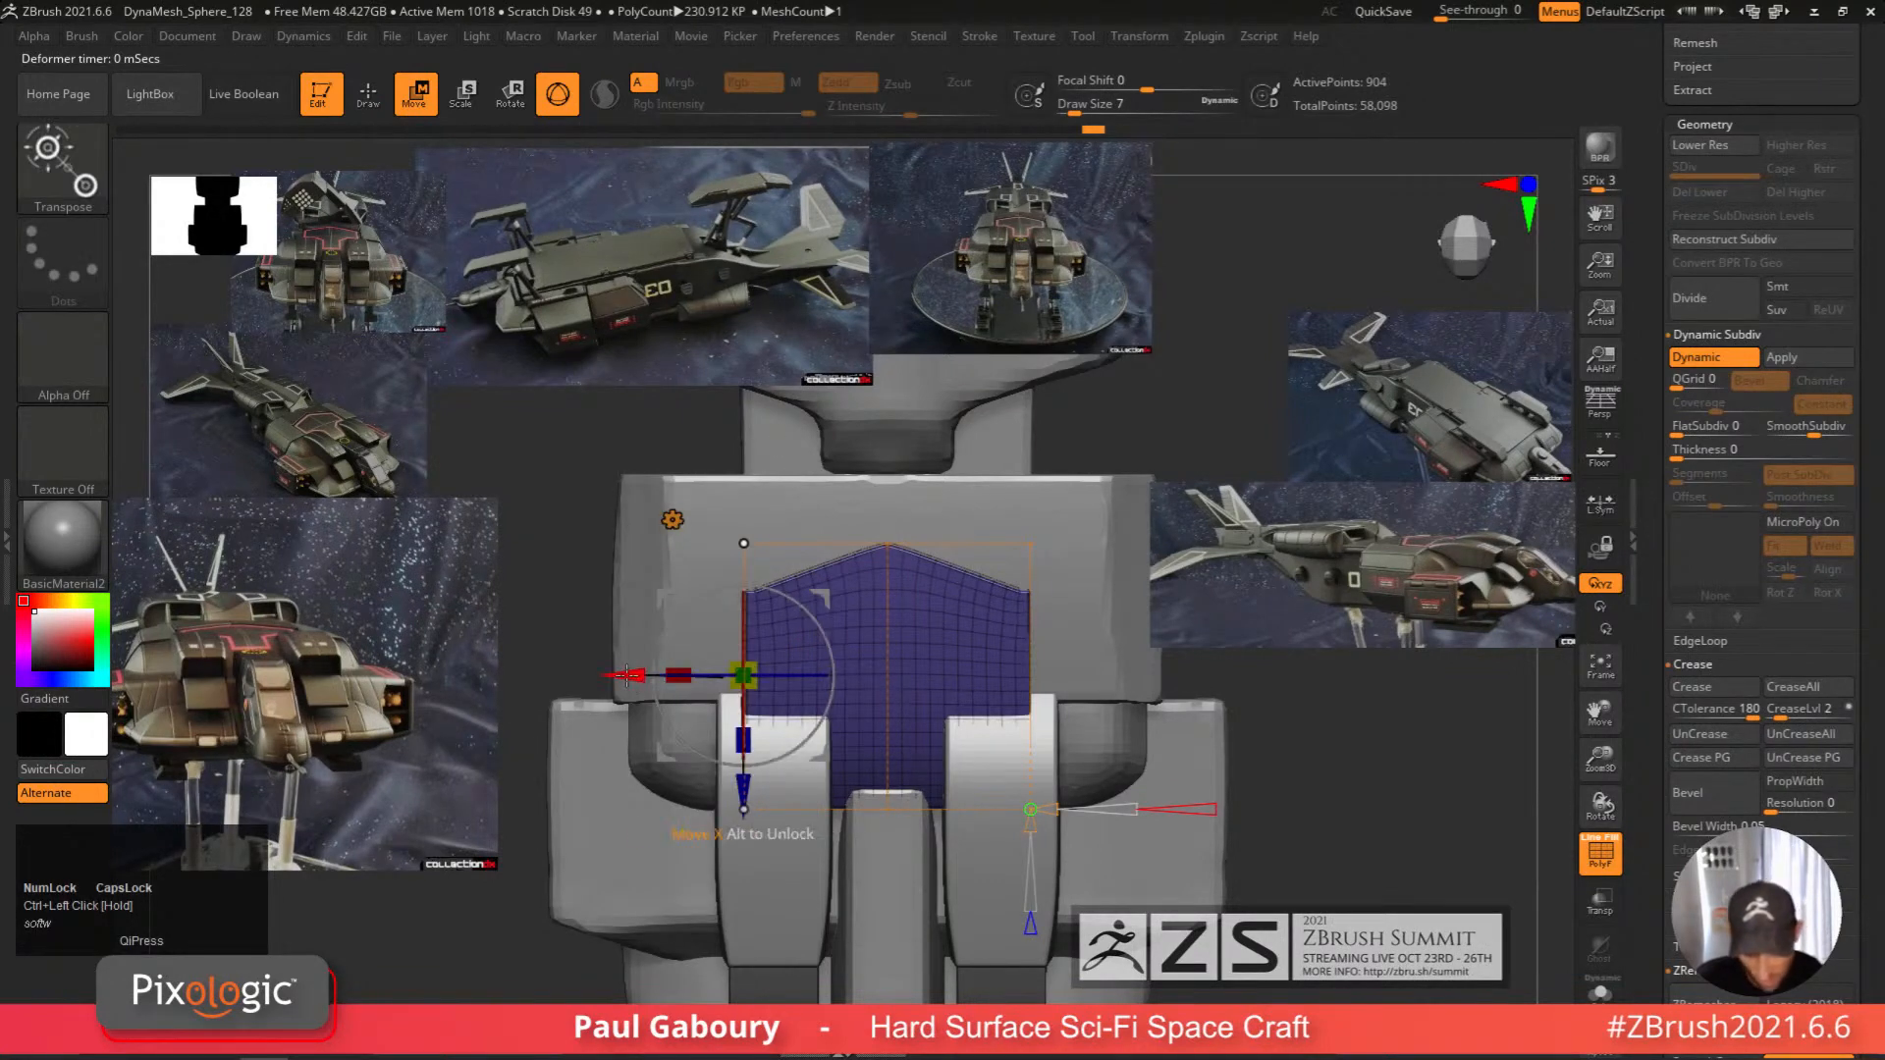
mouse_move(627, 675)
left_mouse_down()
mouse_move(610, 676)
mouse_move(625, 671)
left_mouse_up()
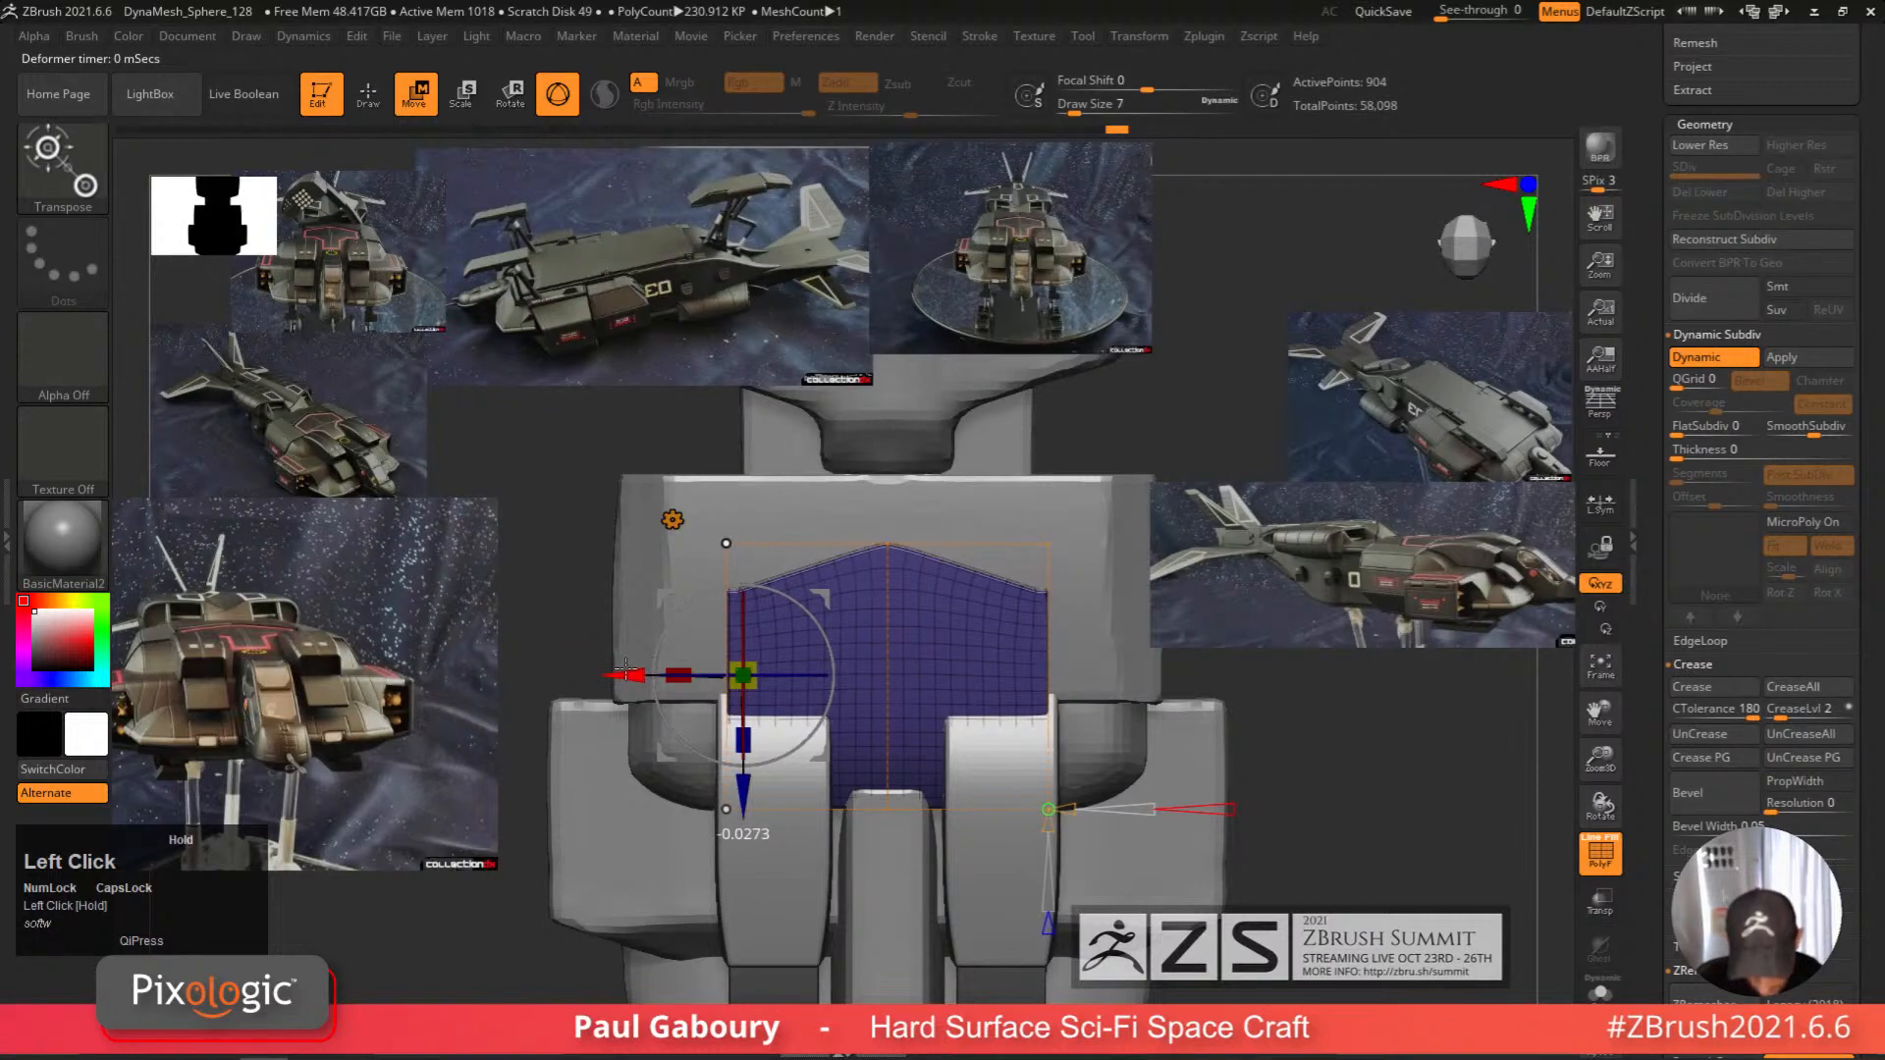
Finish the plate deformation, return to Draw mode, and select the main hull body with the polyframe hidden.
key("q")
mouse_move(1159, 883)
right_mouse_down("alt")
mouse_move(1232, 835)
mouse_move(1174, 821)
mouse_move(1185, 854)
mouse_move(1245, 816)
mouse_move(1191, 761)
mouse_move(1194, 888)
right_mouse_up("alt")
left_click(1242, 833, "ctrl")
left_click(1072, 835, "alt")
right_click_drag(1084, 953, 1035, 884, "alt")
left_click_drag(1043, 874, 1094, 897, "ctrl")
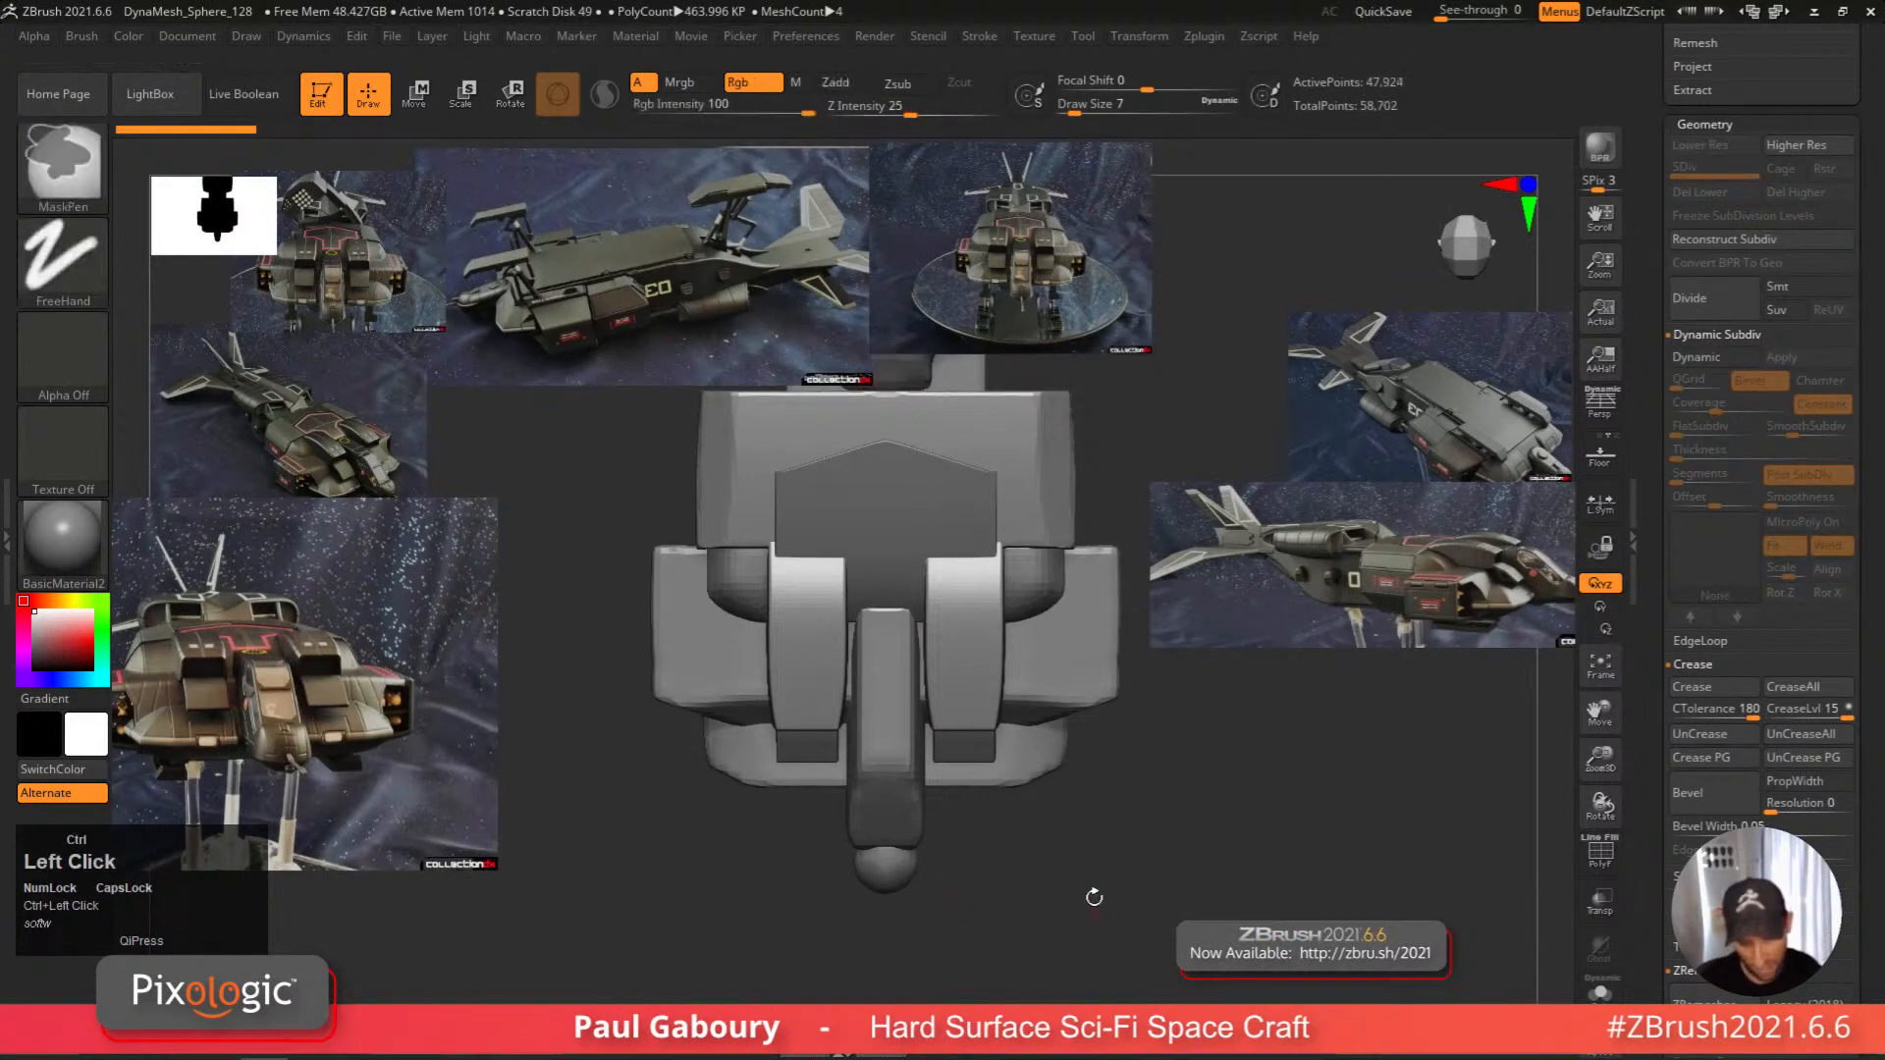
right_click_drag(1095, 897, 1119, 1029, "alt")
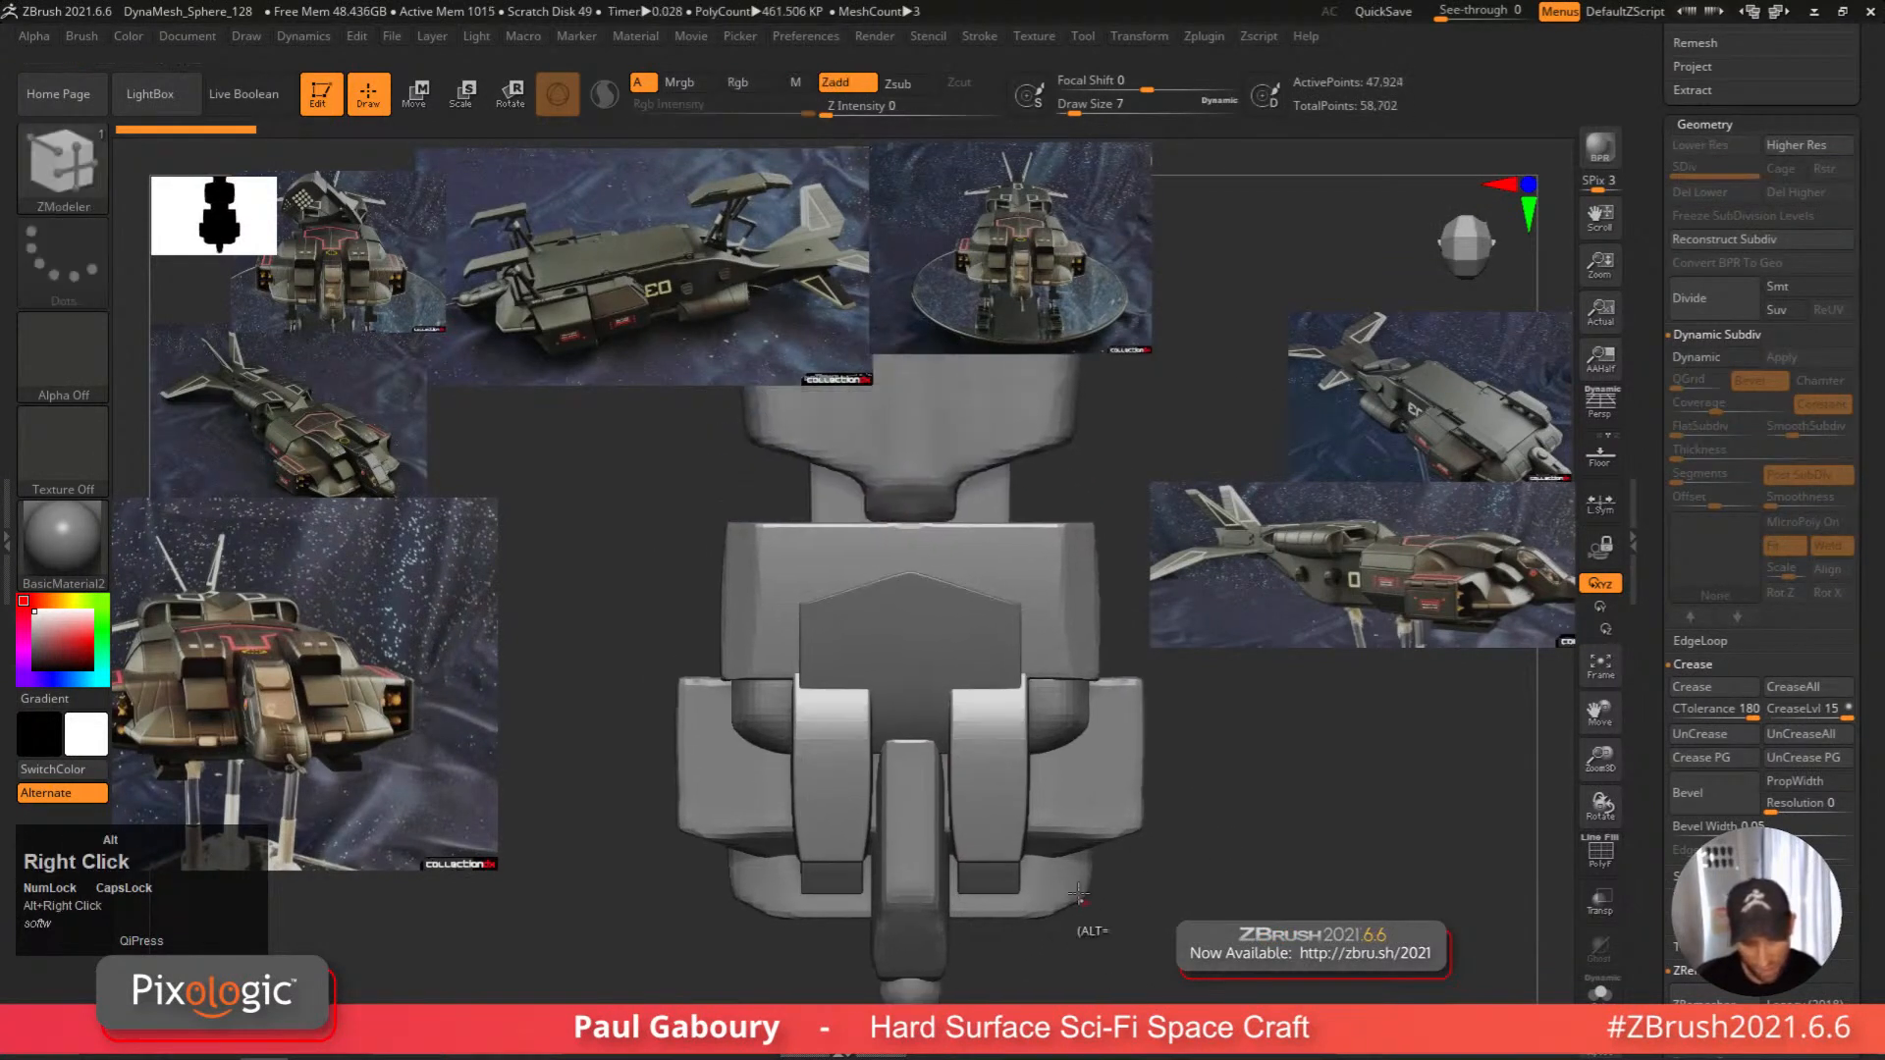
Show the main hull body's polyframe from above and undo the last edit.
left_click(765, 606, "alt")
key("shift+f")
right_click_drag(1068, 617, 1071, 693, "alt")
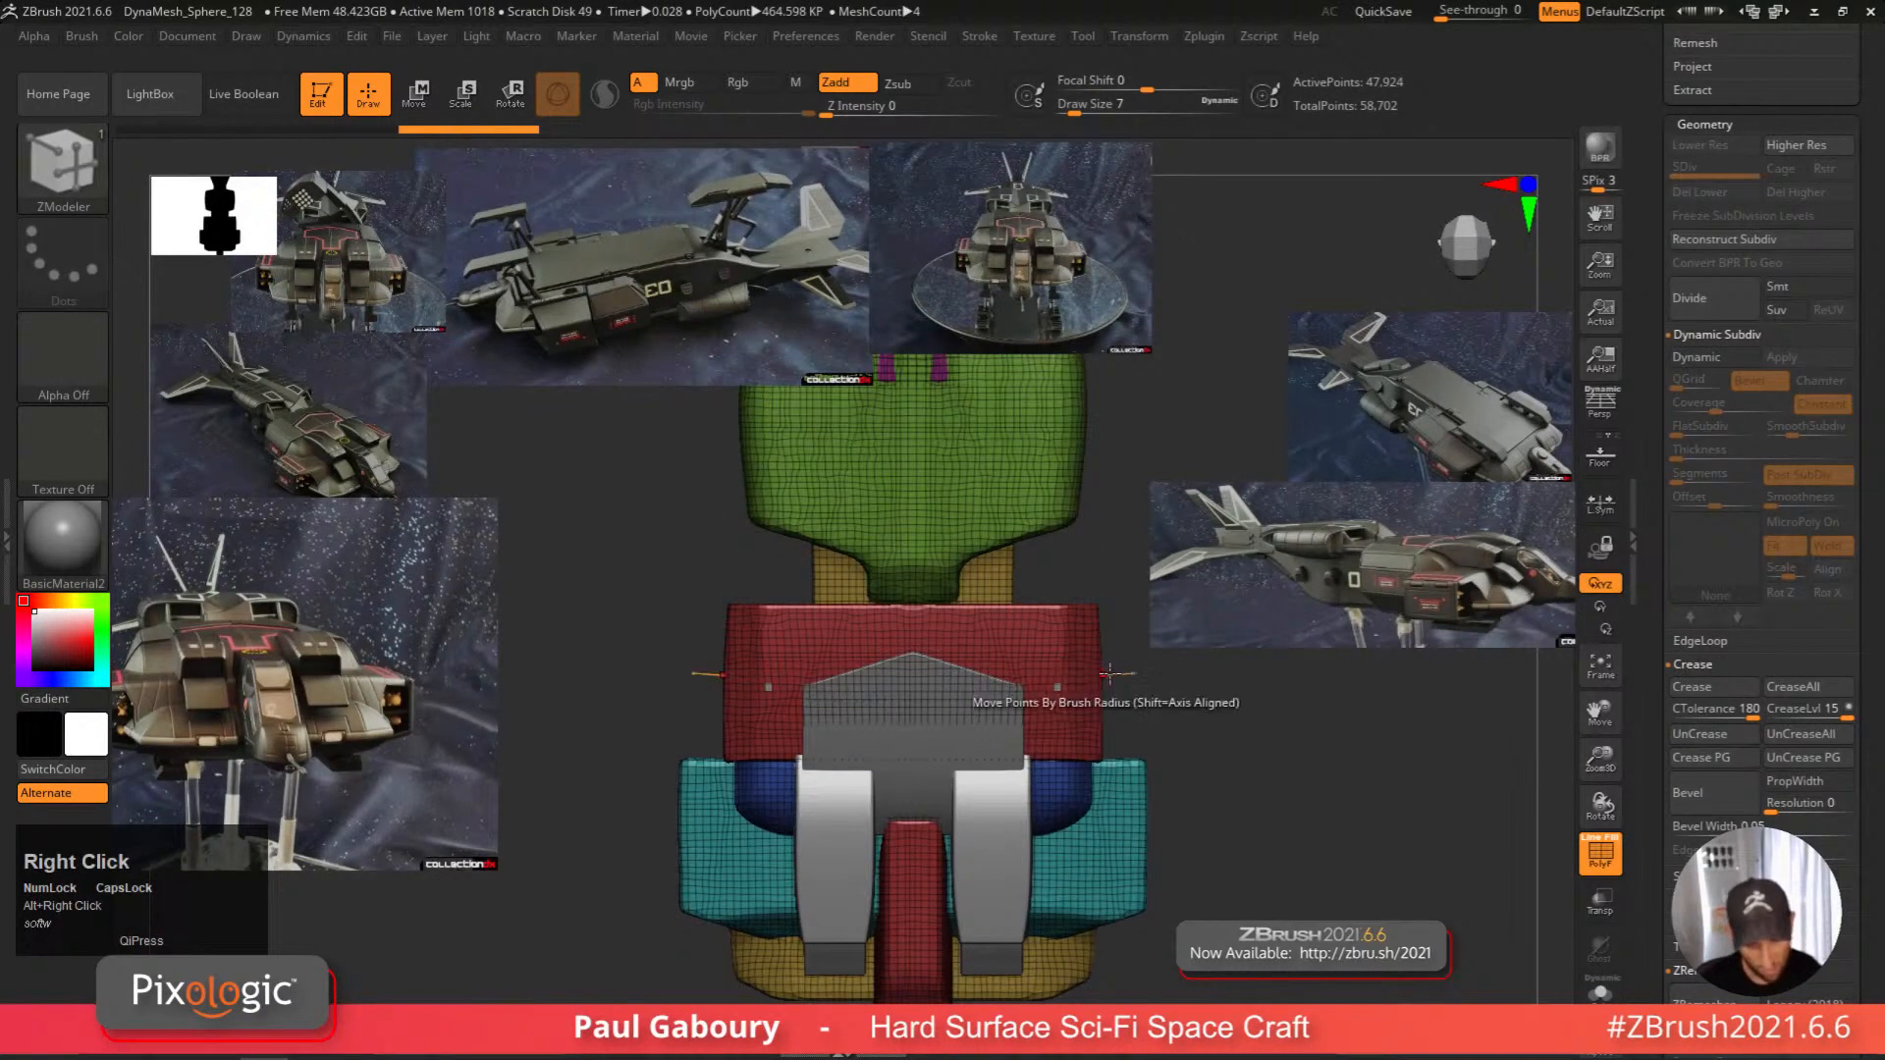
key("ctrl+z")
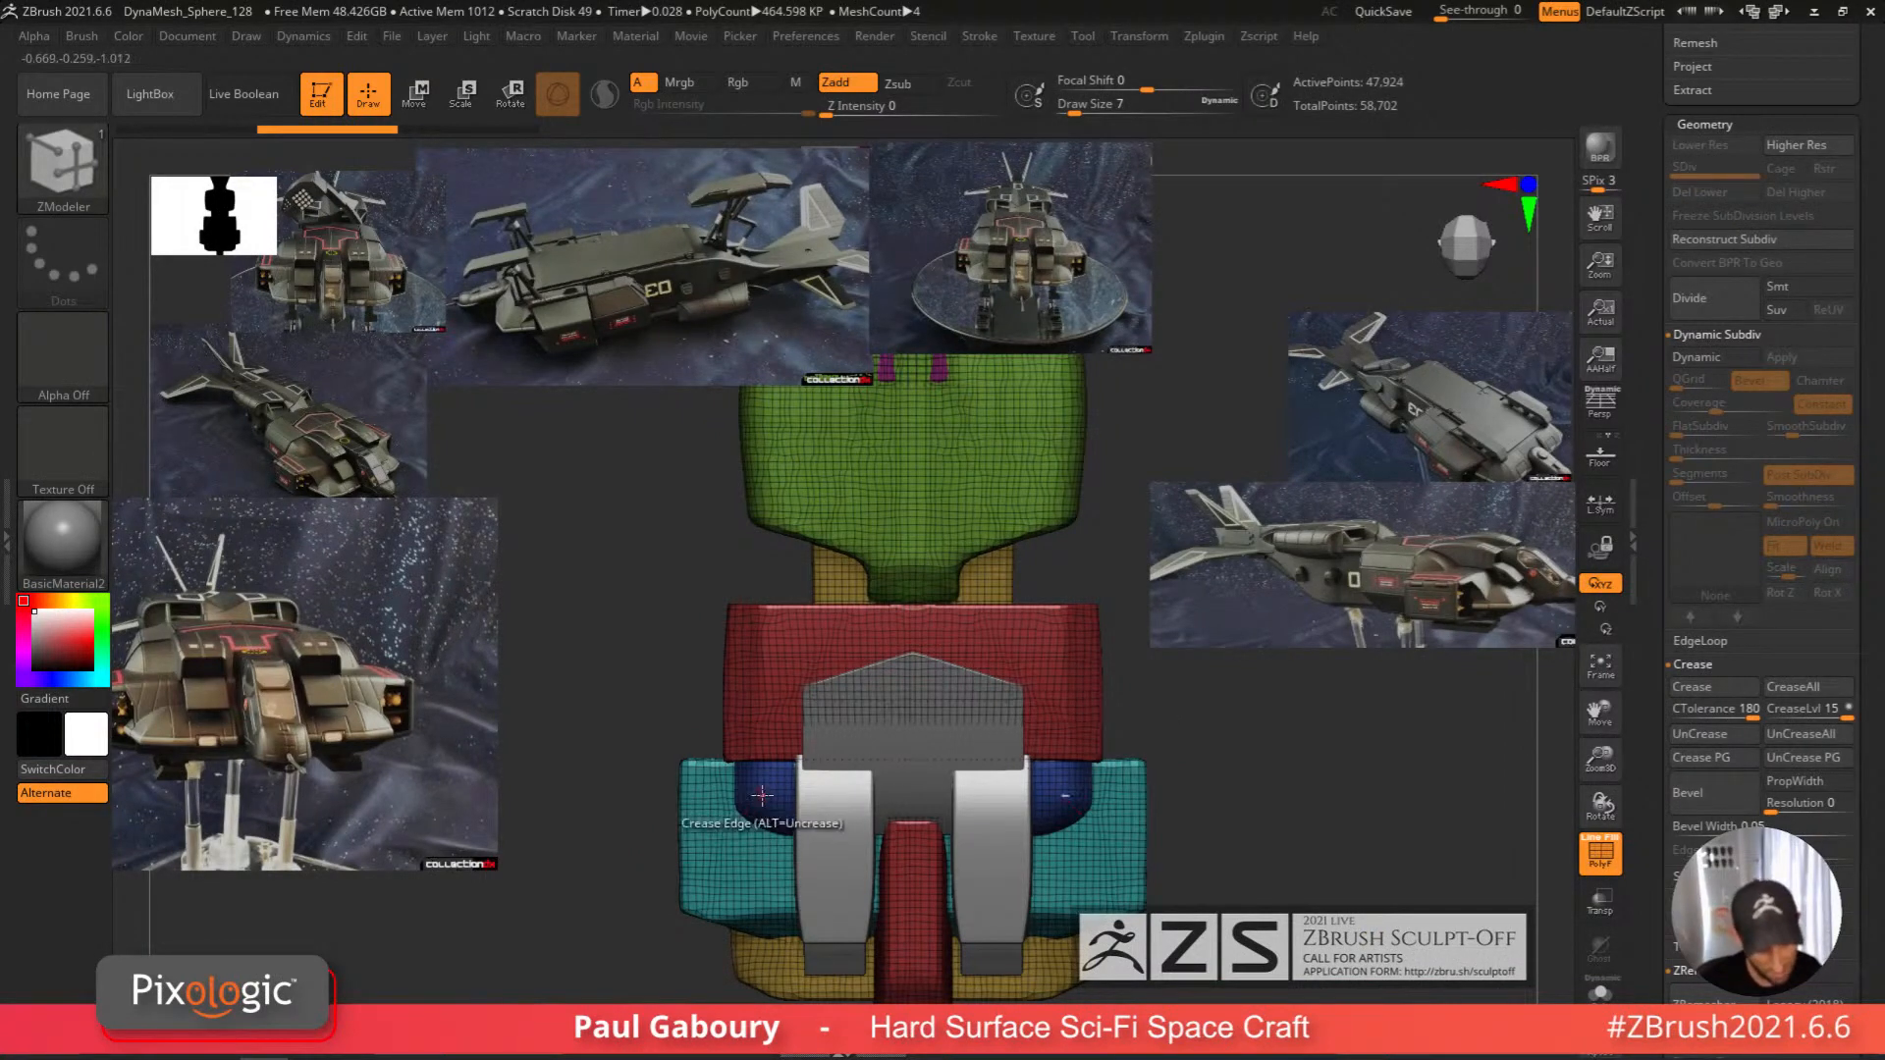
right_click_drag(726, 899, 763, 834)
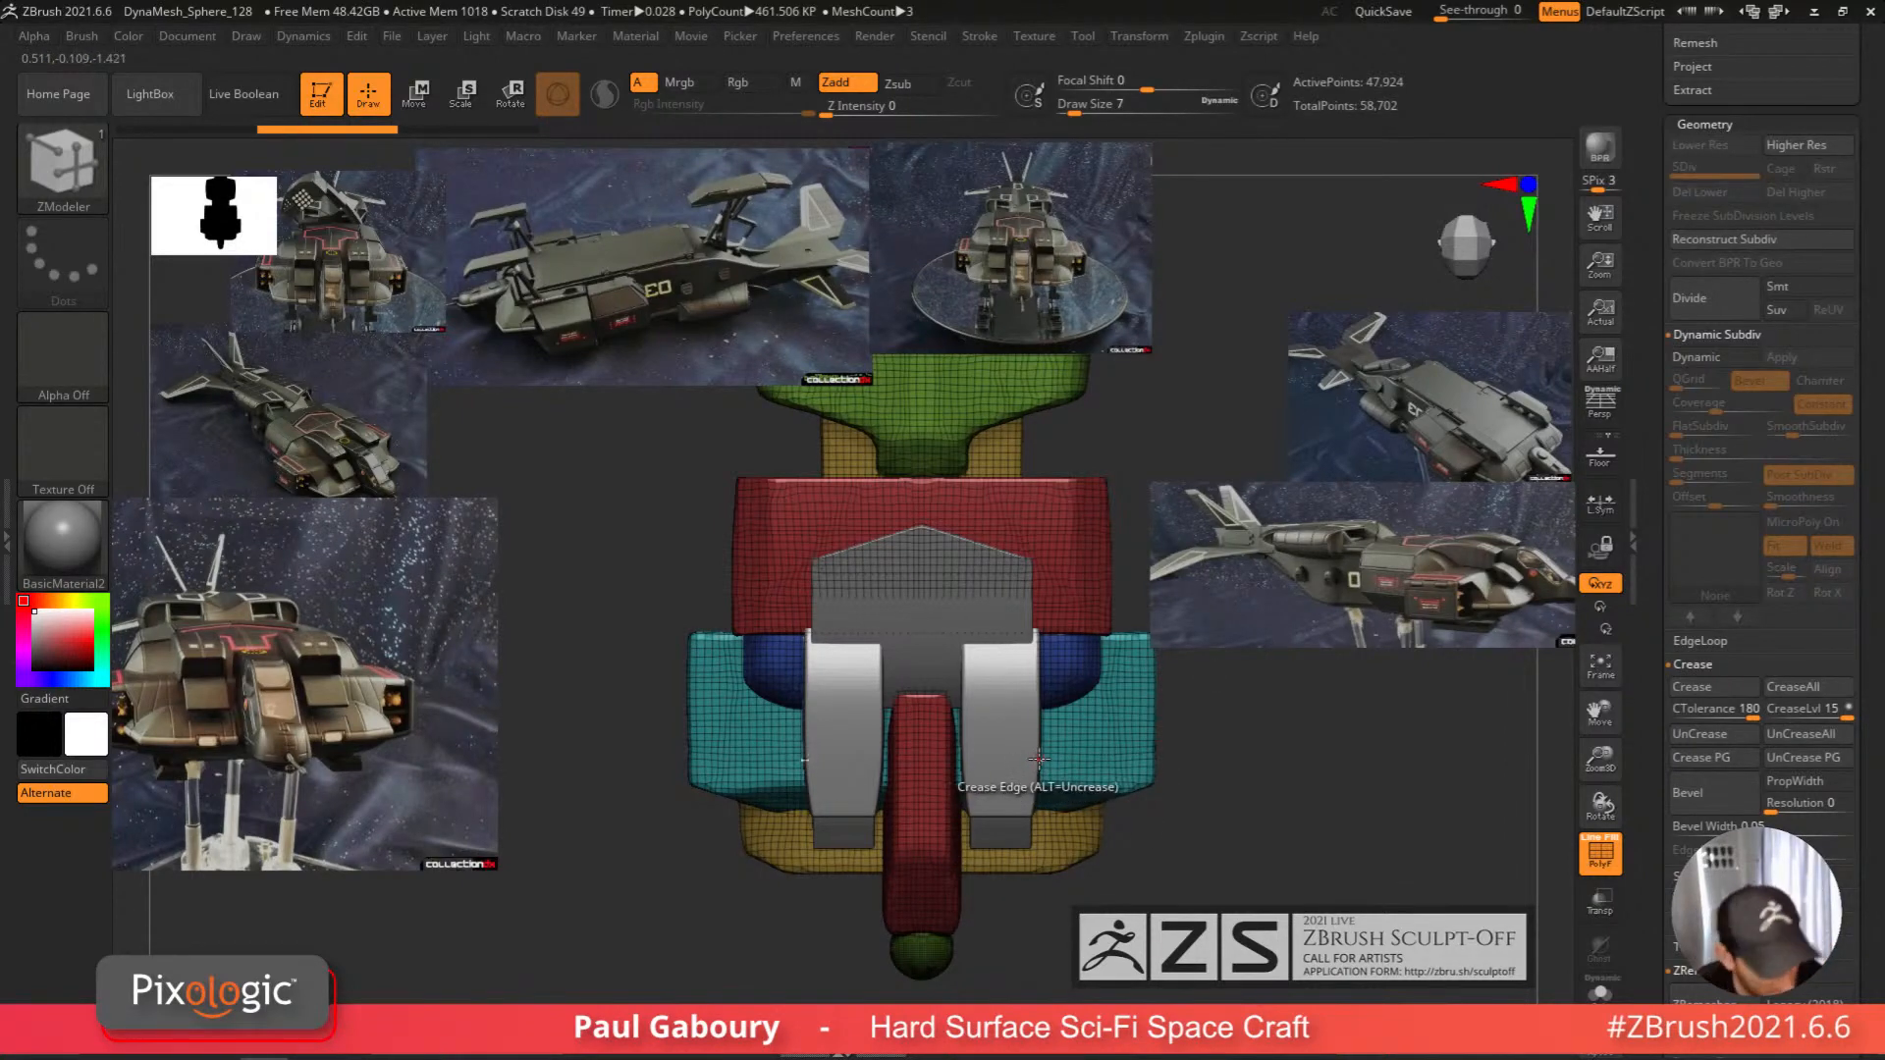
Enlarge the side-view reference photo in Spotlight to study the hull, and shrink it again beside the ship's nose.
key("z")
left_click_drag(1394, 588, 1263, 606)
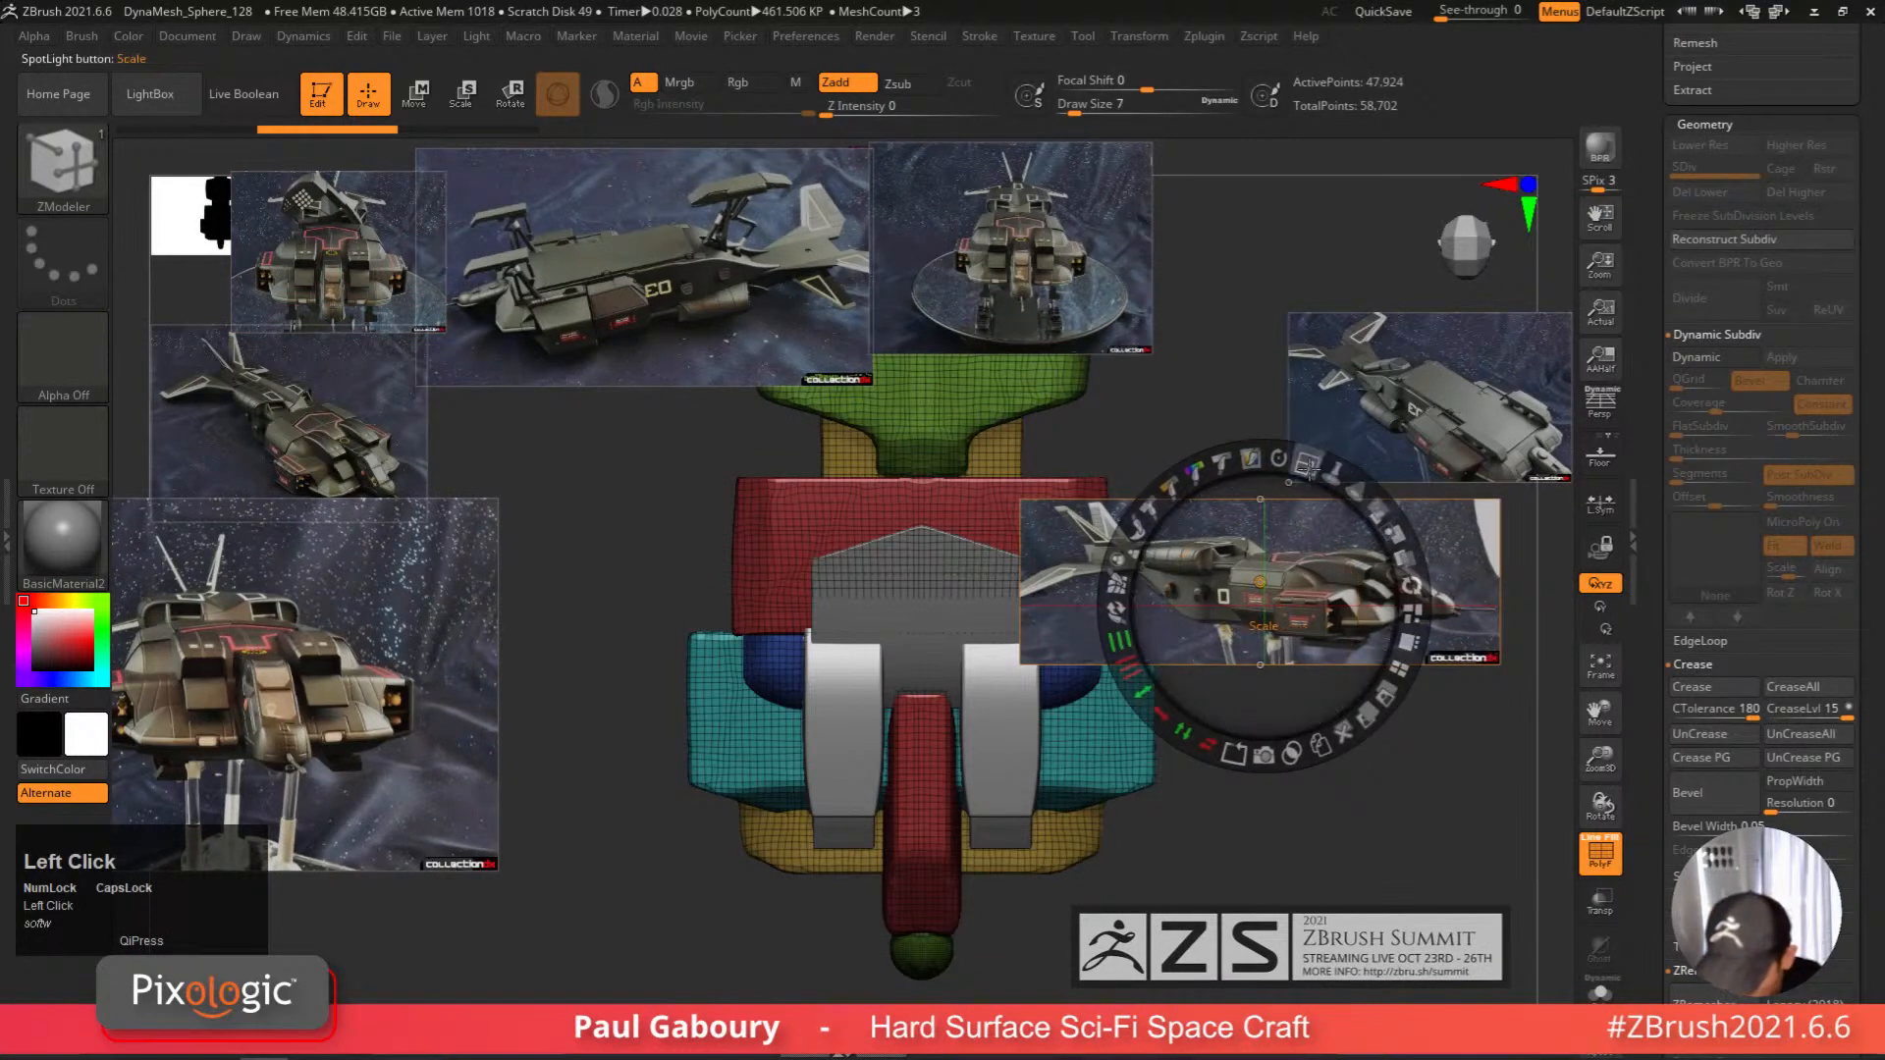
left_click_drag(1308, 468, 1429, 629)
left_click_drag(1494, 719, 1036, 781)
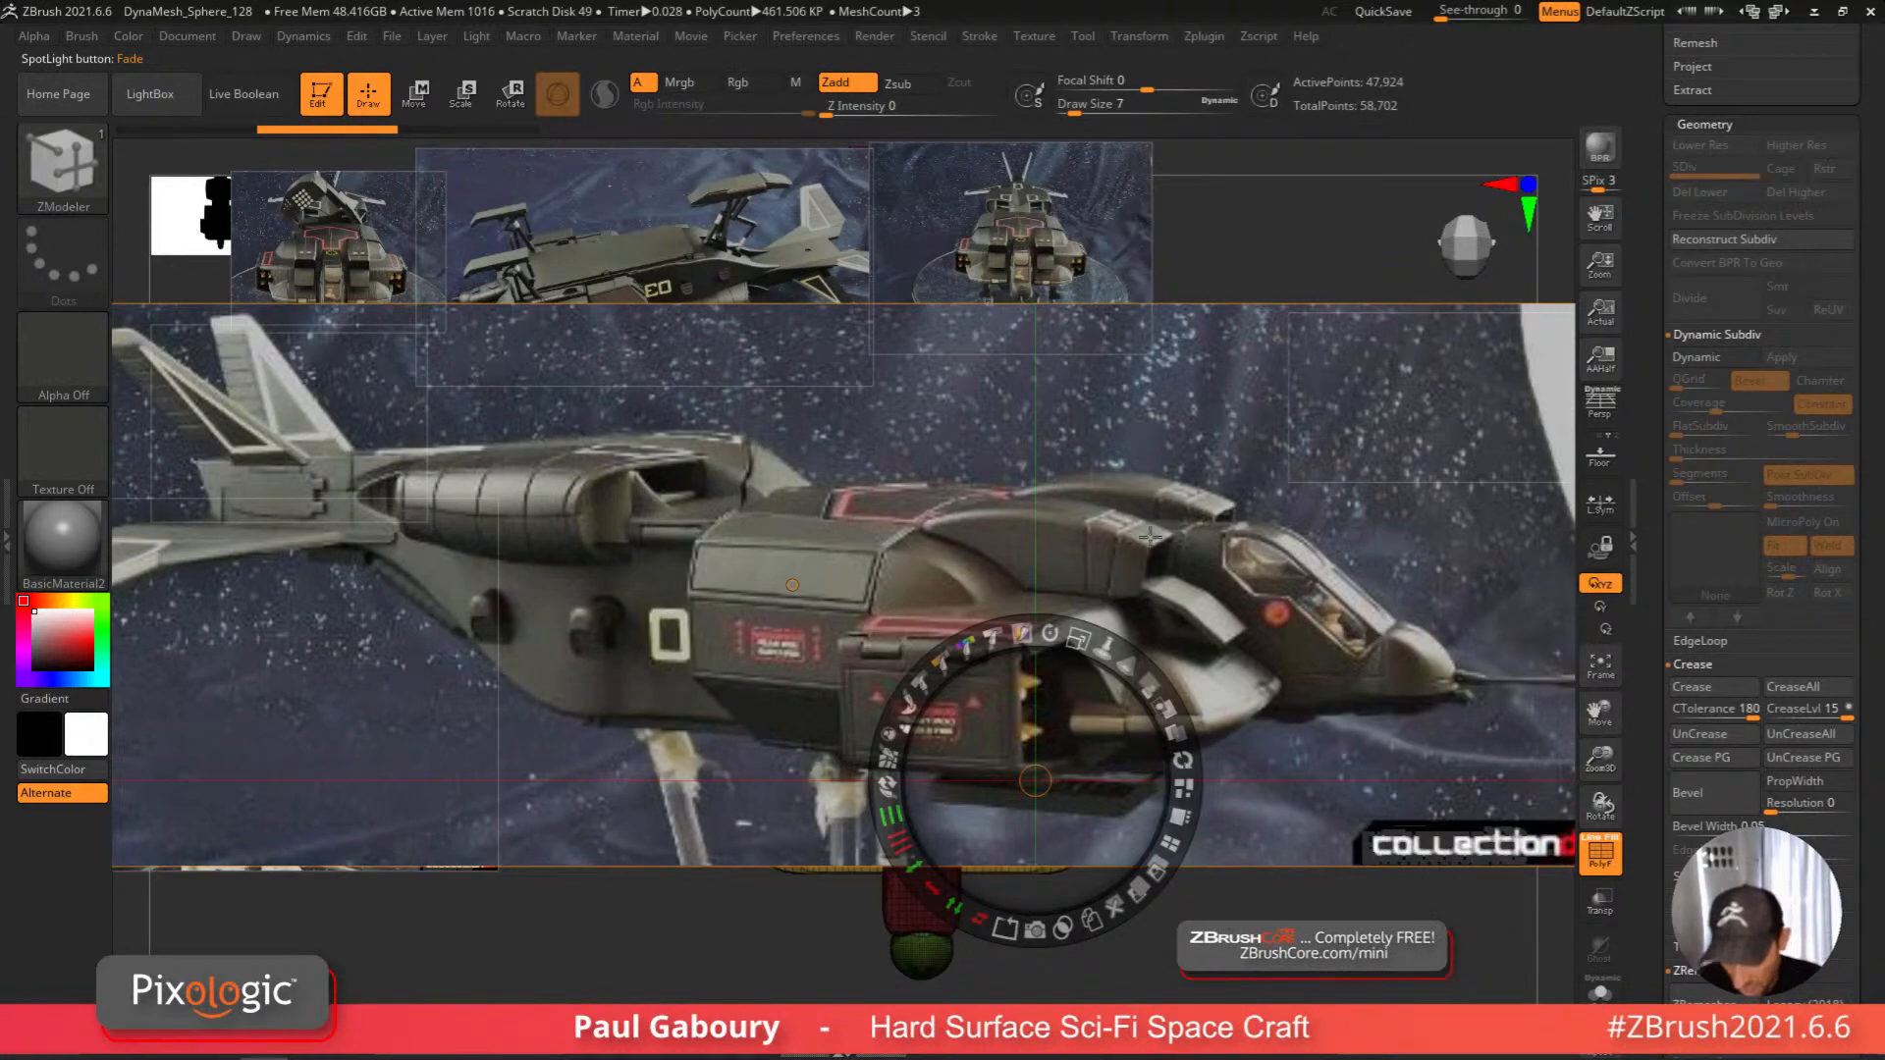
left_click_drag(1039, 527, 1142, 714)
left_click(933, 769)
left_click(897, 771)
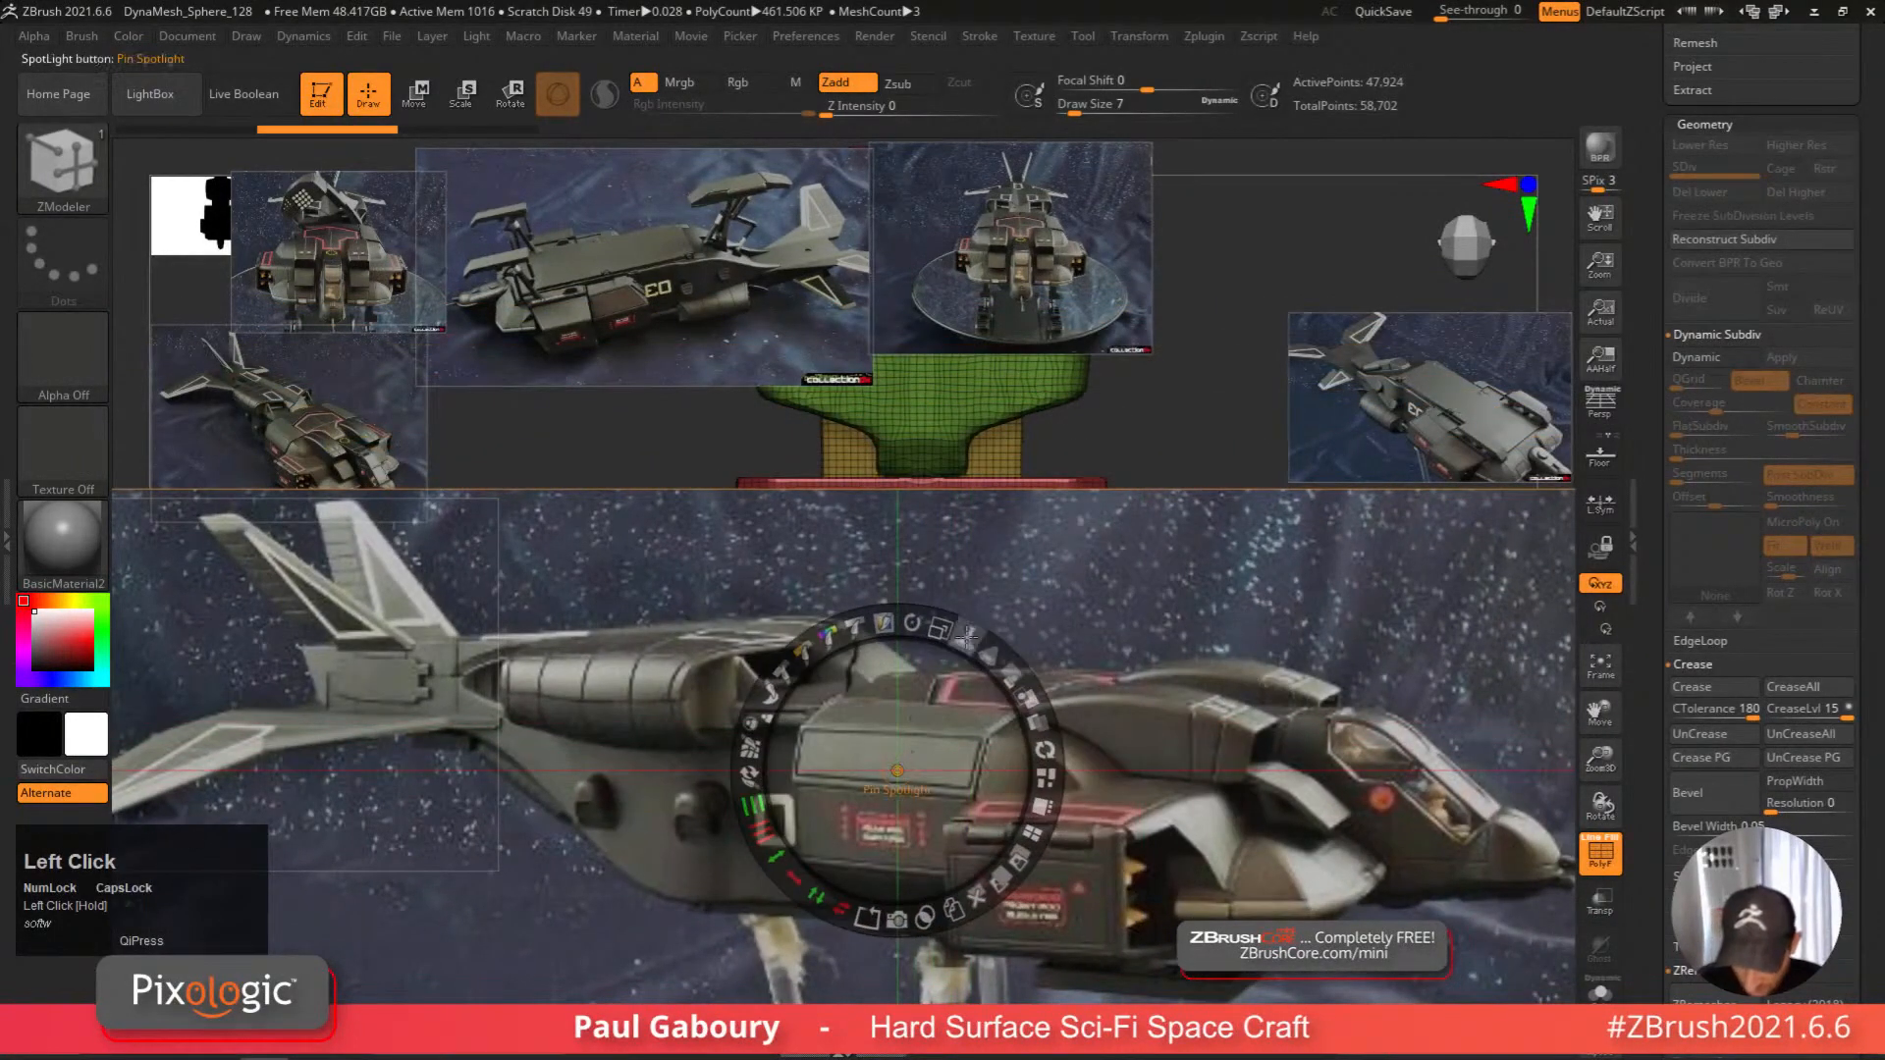
left_click_drag(940, 629, 775, 688)
left_click_drag(1104, 719, 1518, 846)
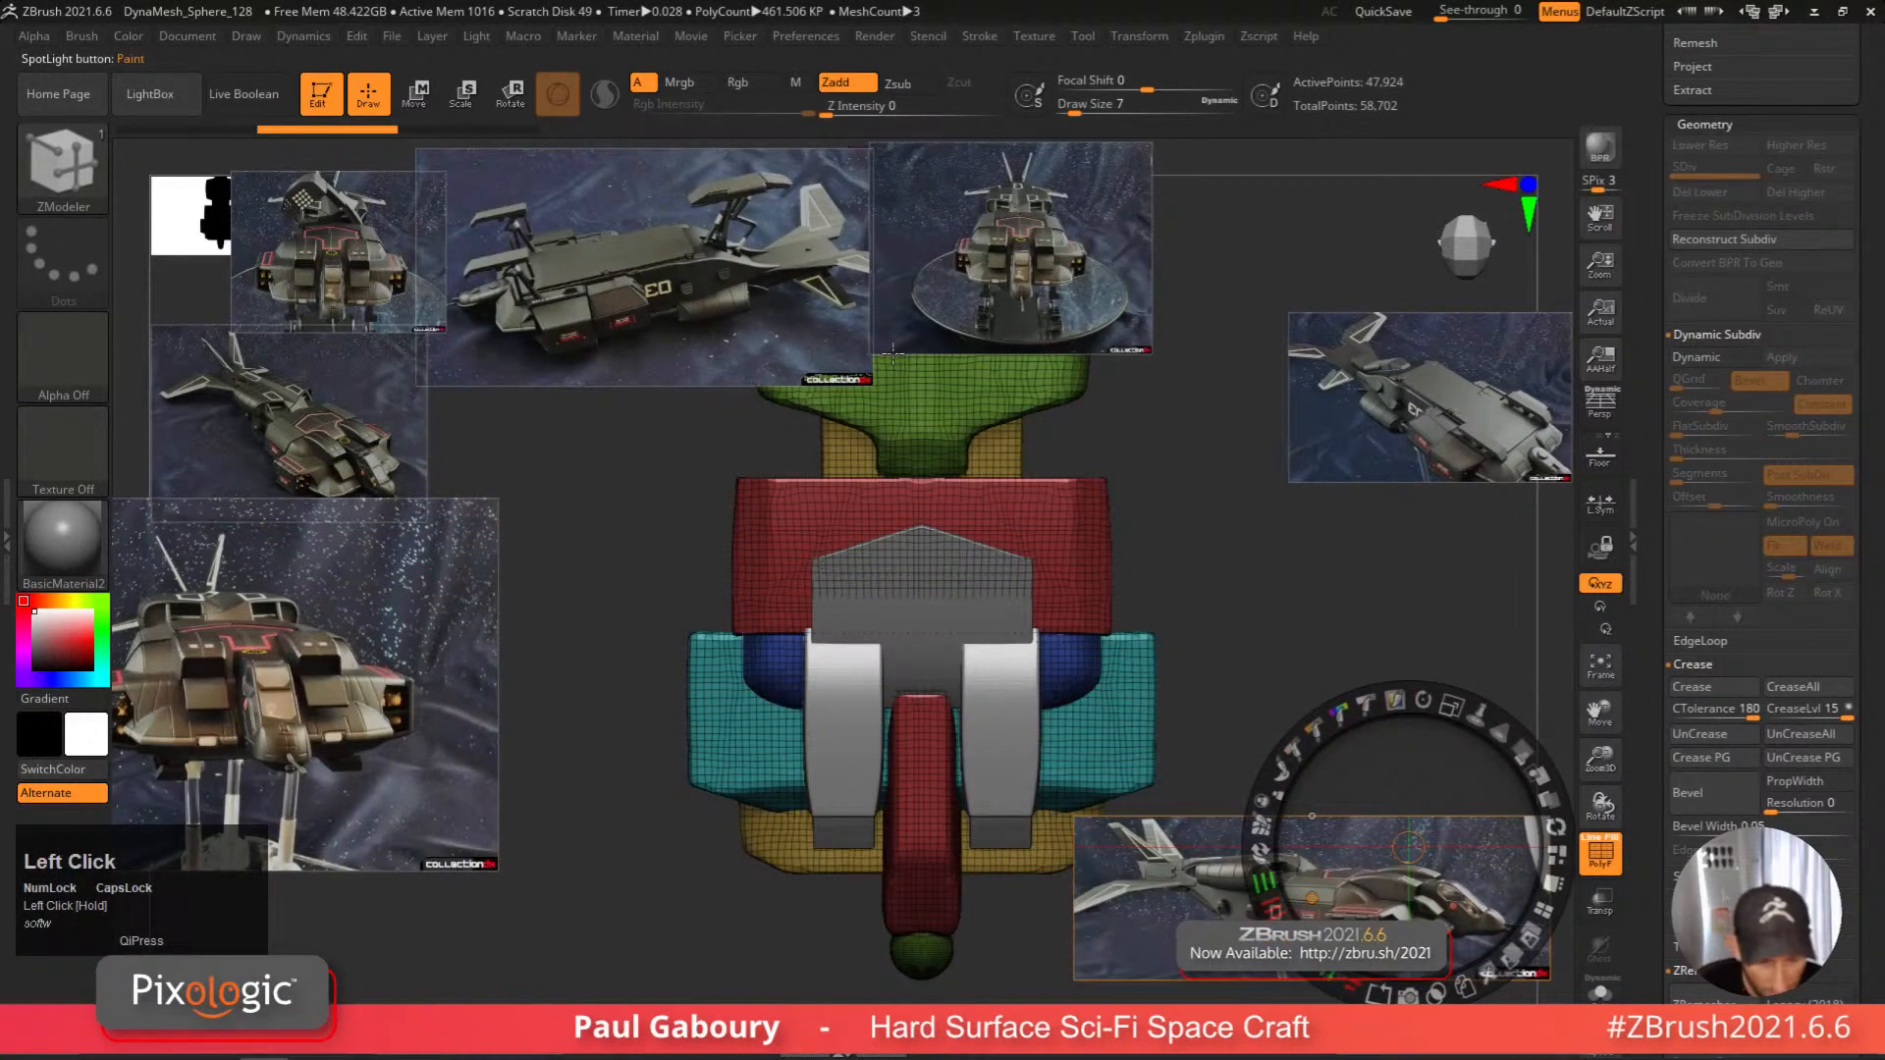
Enlarge the front-view reference photo of the ship on its stand and place it over the middle of the model.
left_click_drag(1051, 248, 991, 560)
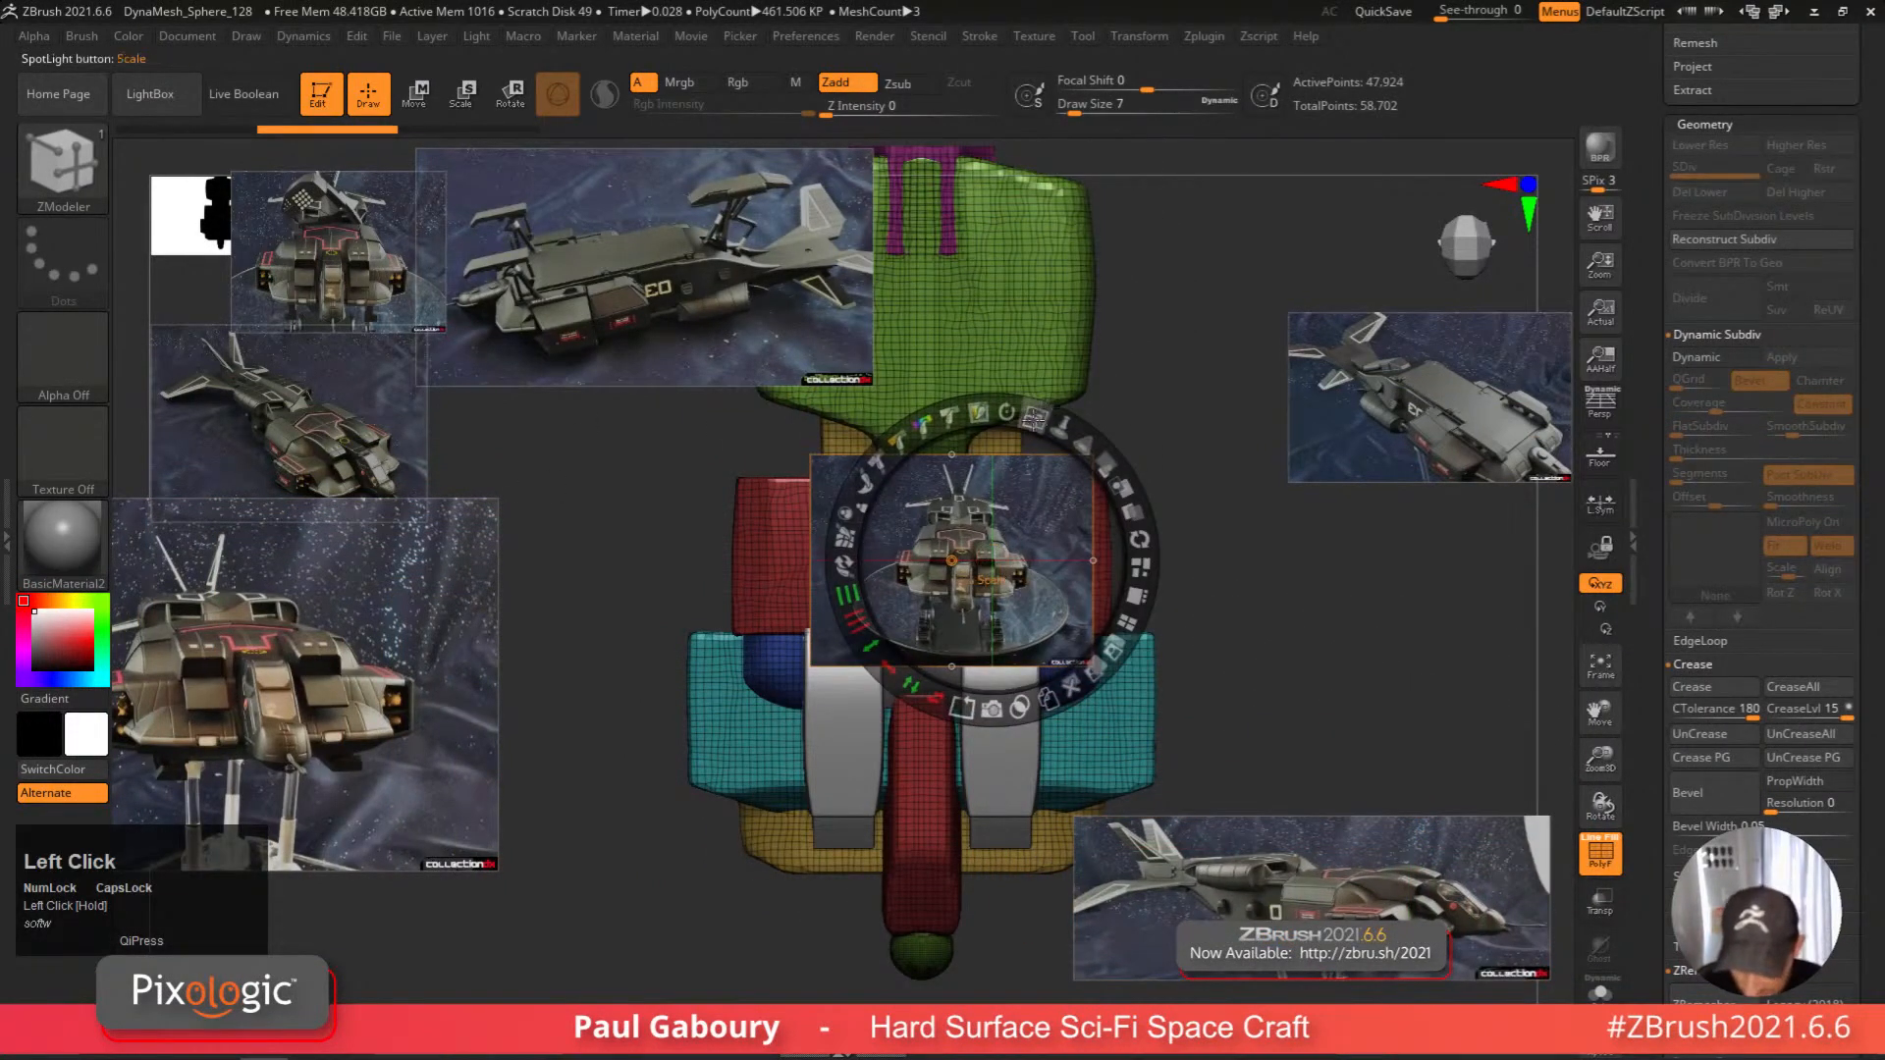
left_click_drag(1035, 418, 1235, 754)
left_click_drag(991, 561, 1236, 606)
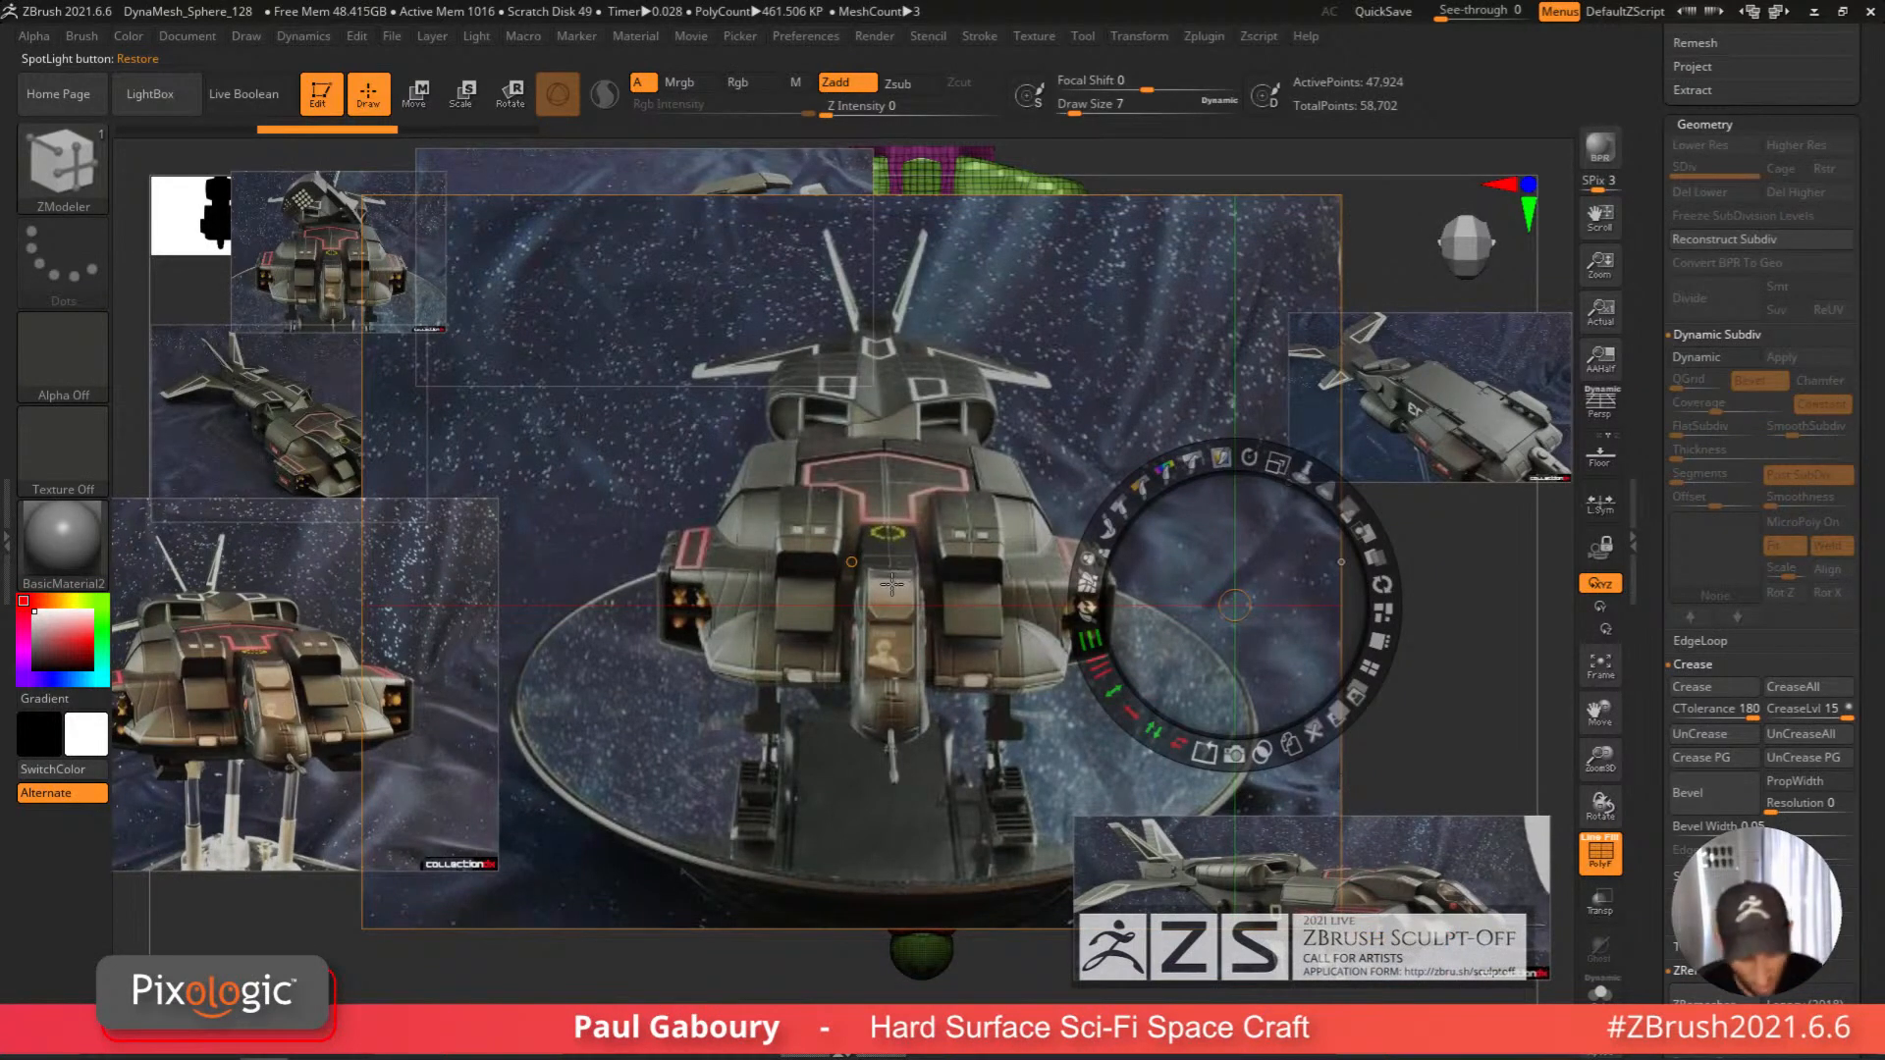
Switch to Move mode with the Transpose line and lay a short line across the front-view photo just above the cockpit.
key("y")
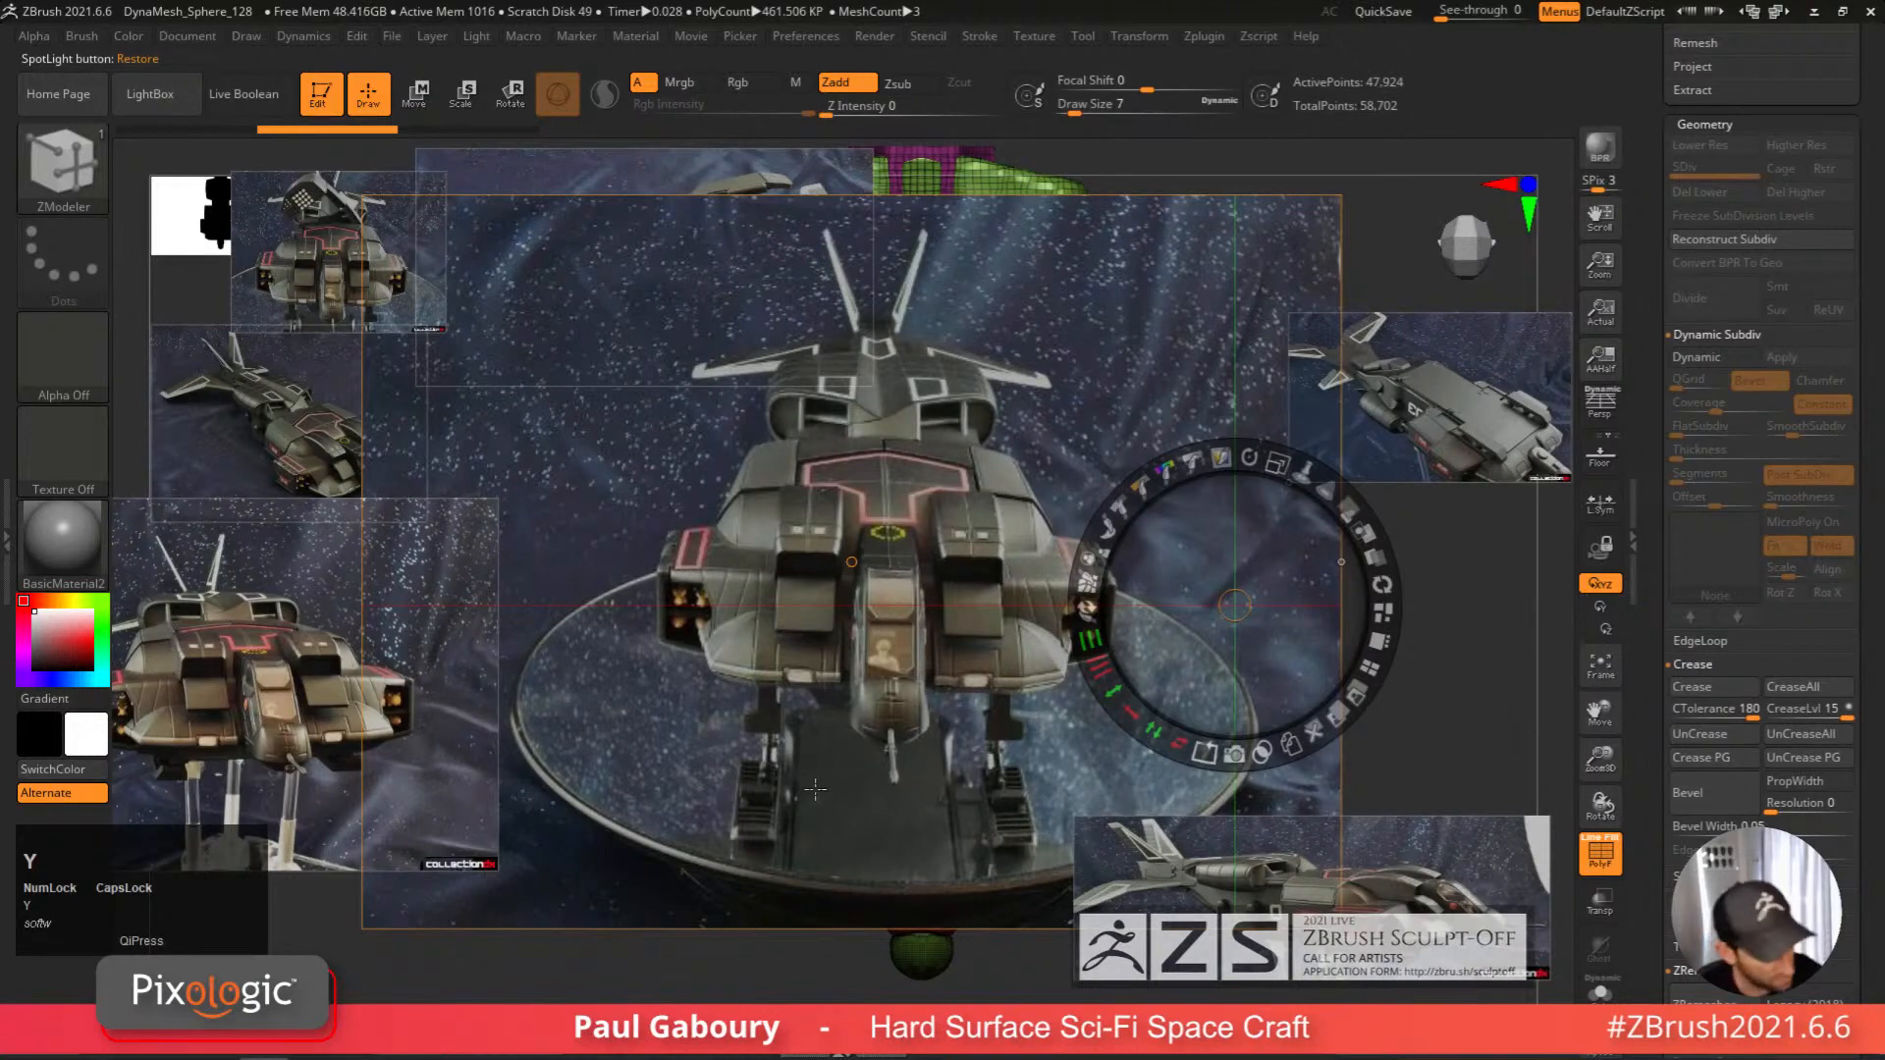
key("w")
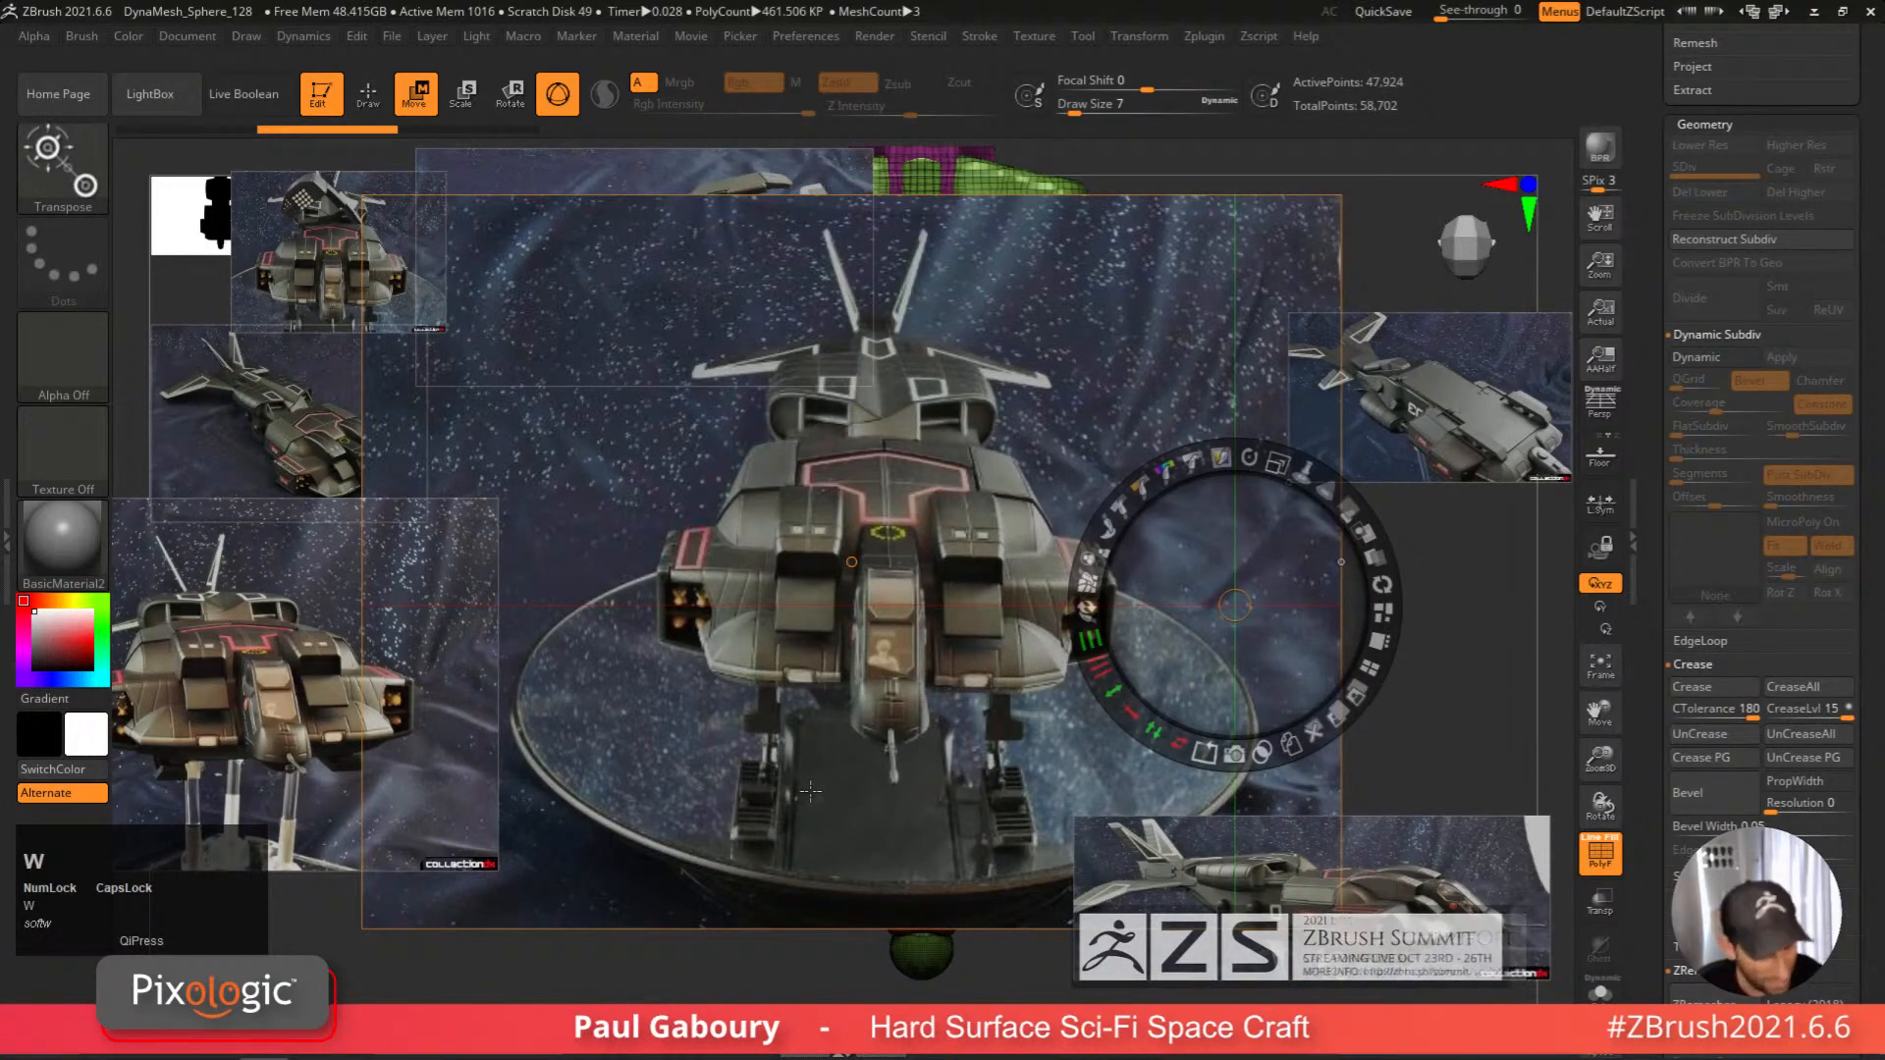
key("y")
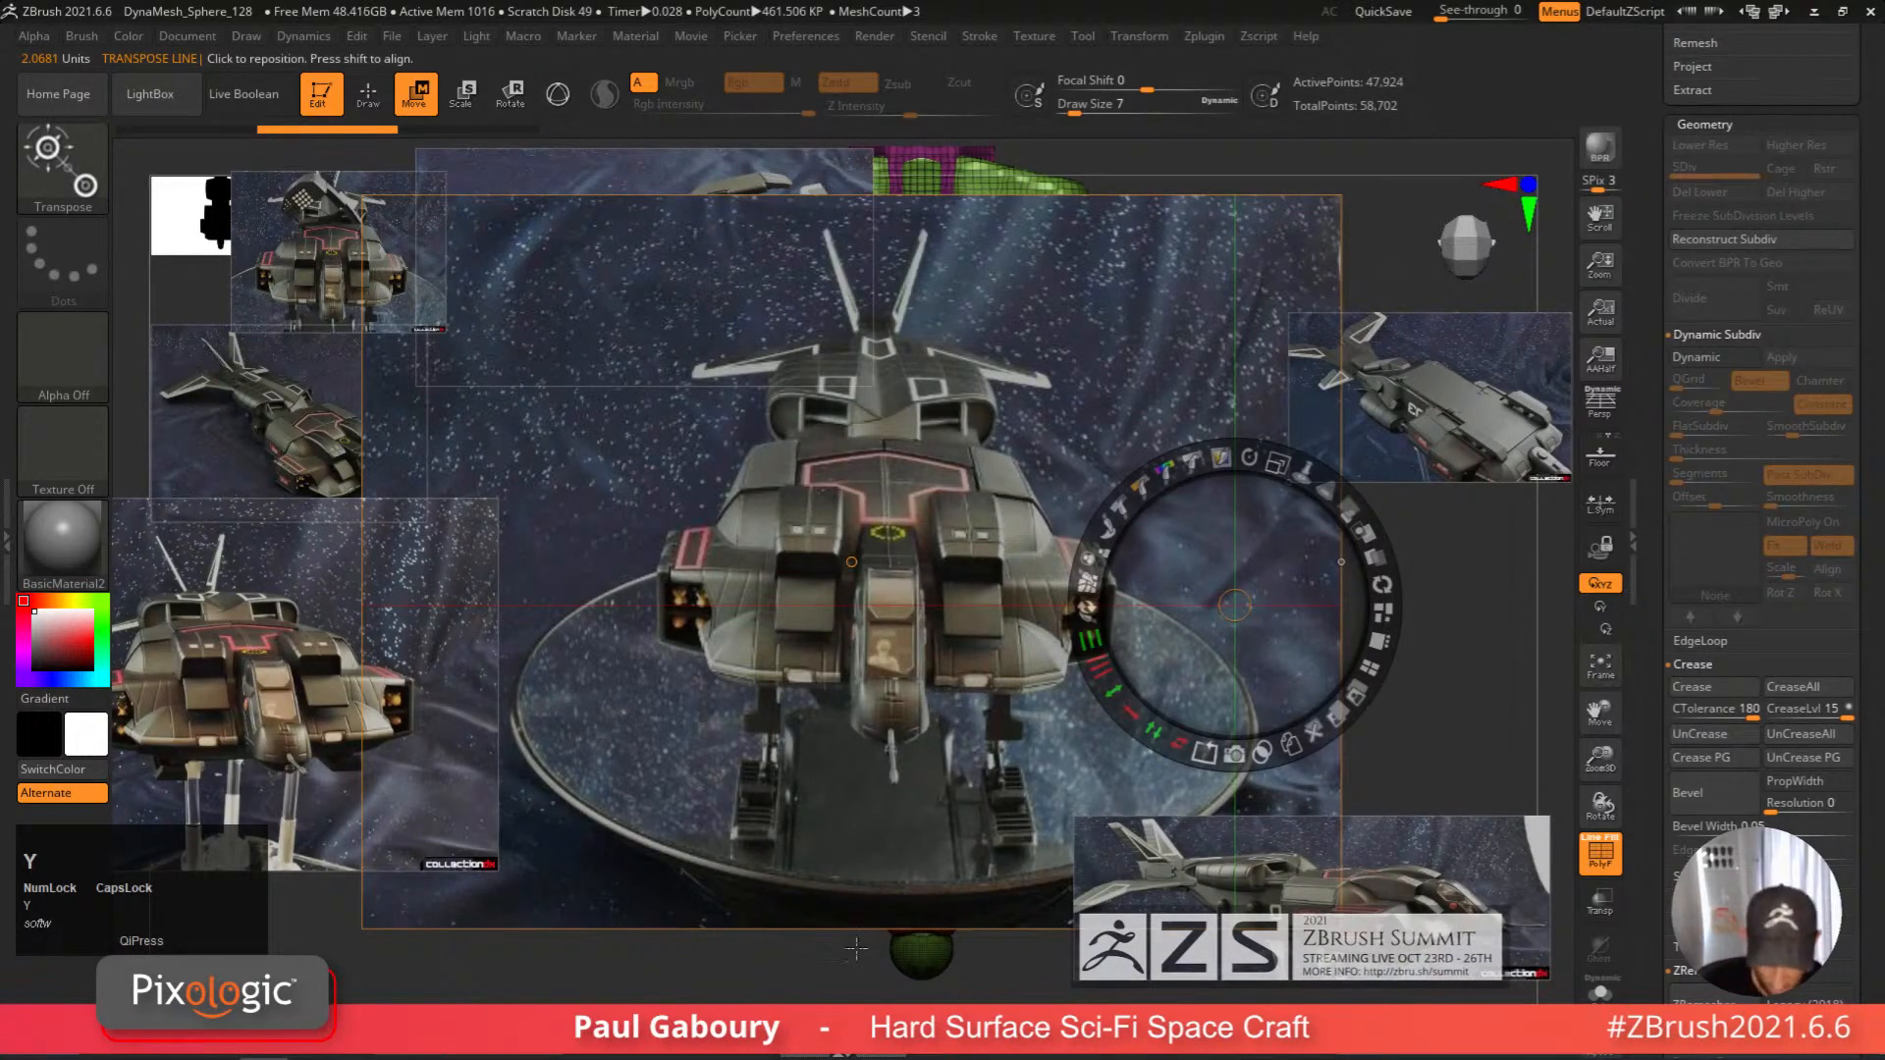
left_click_drag(924, 965, 911, 530, "shift")
key("z")
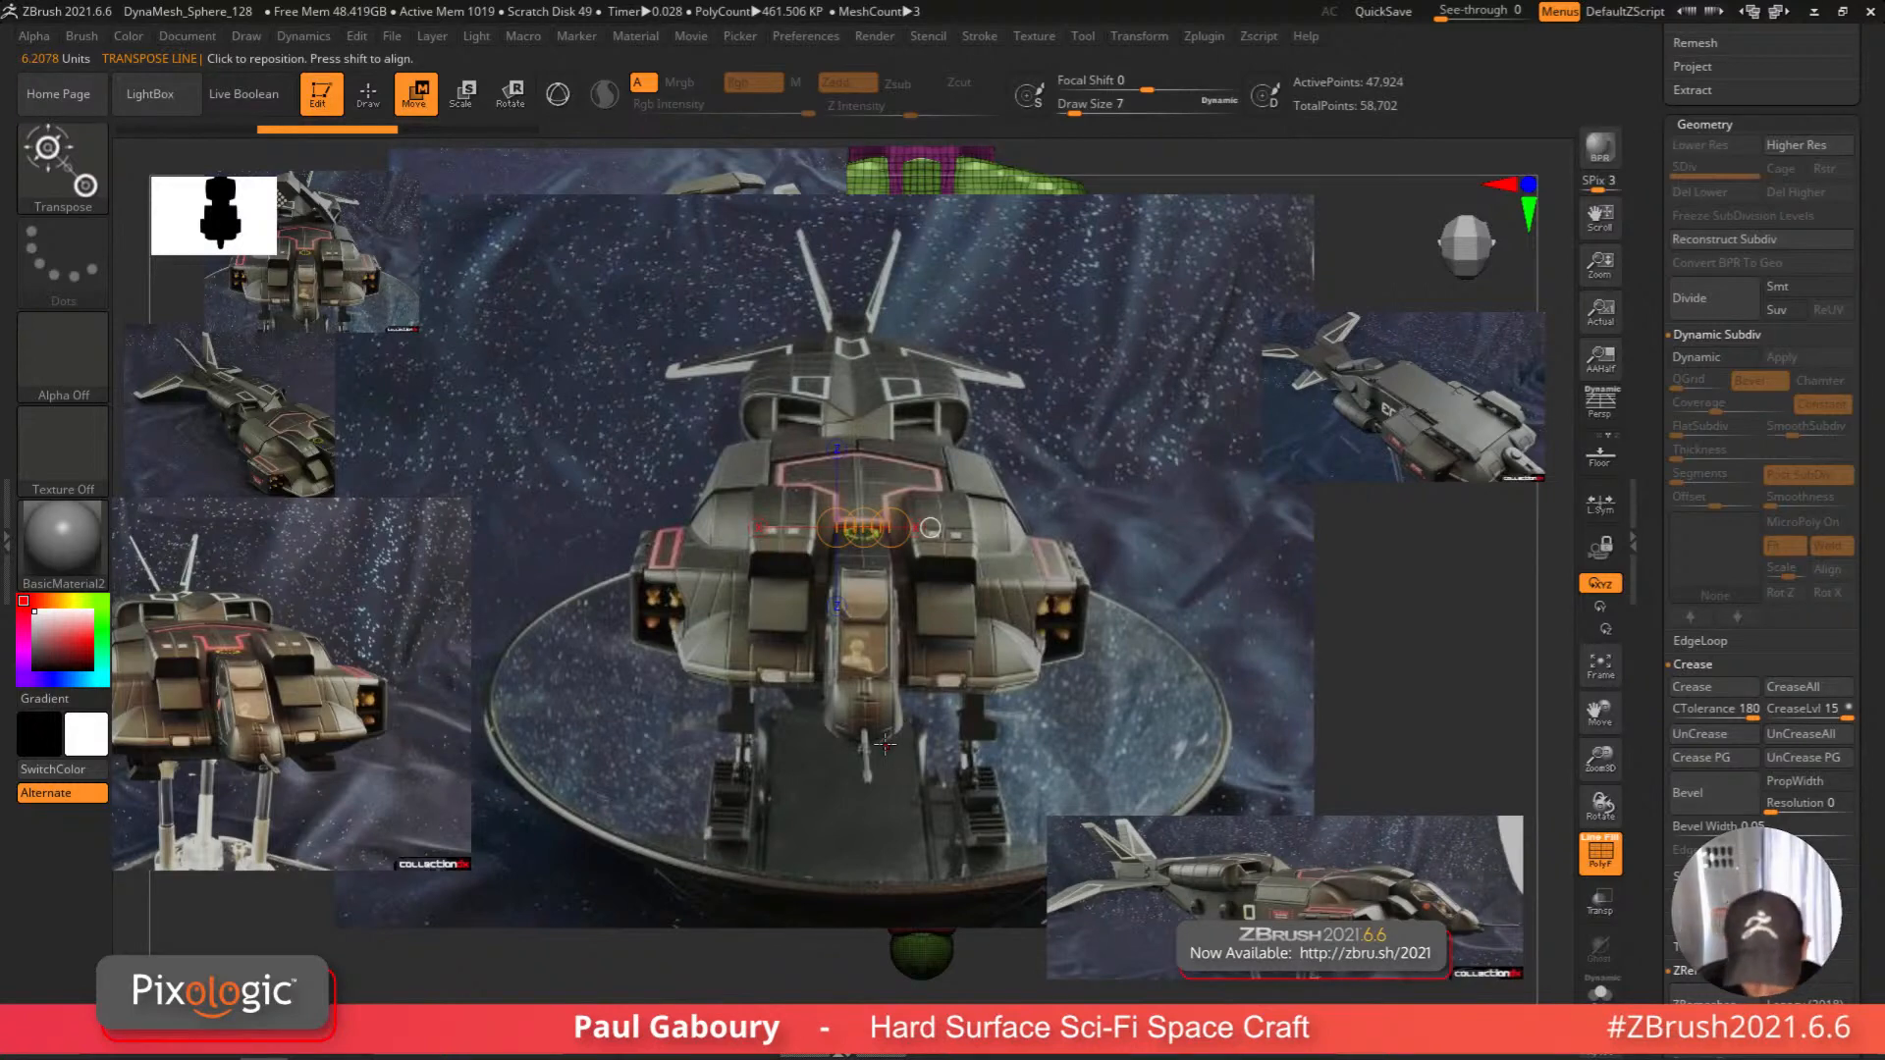
left_click_drag(864, 545, 866, 584)
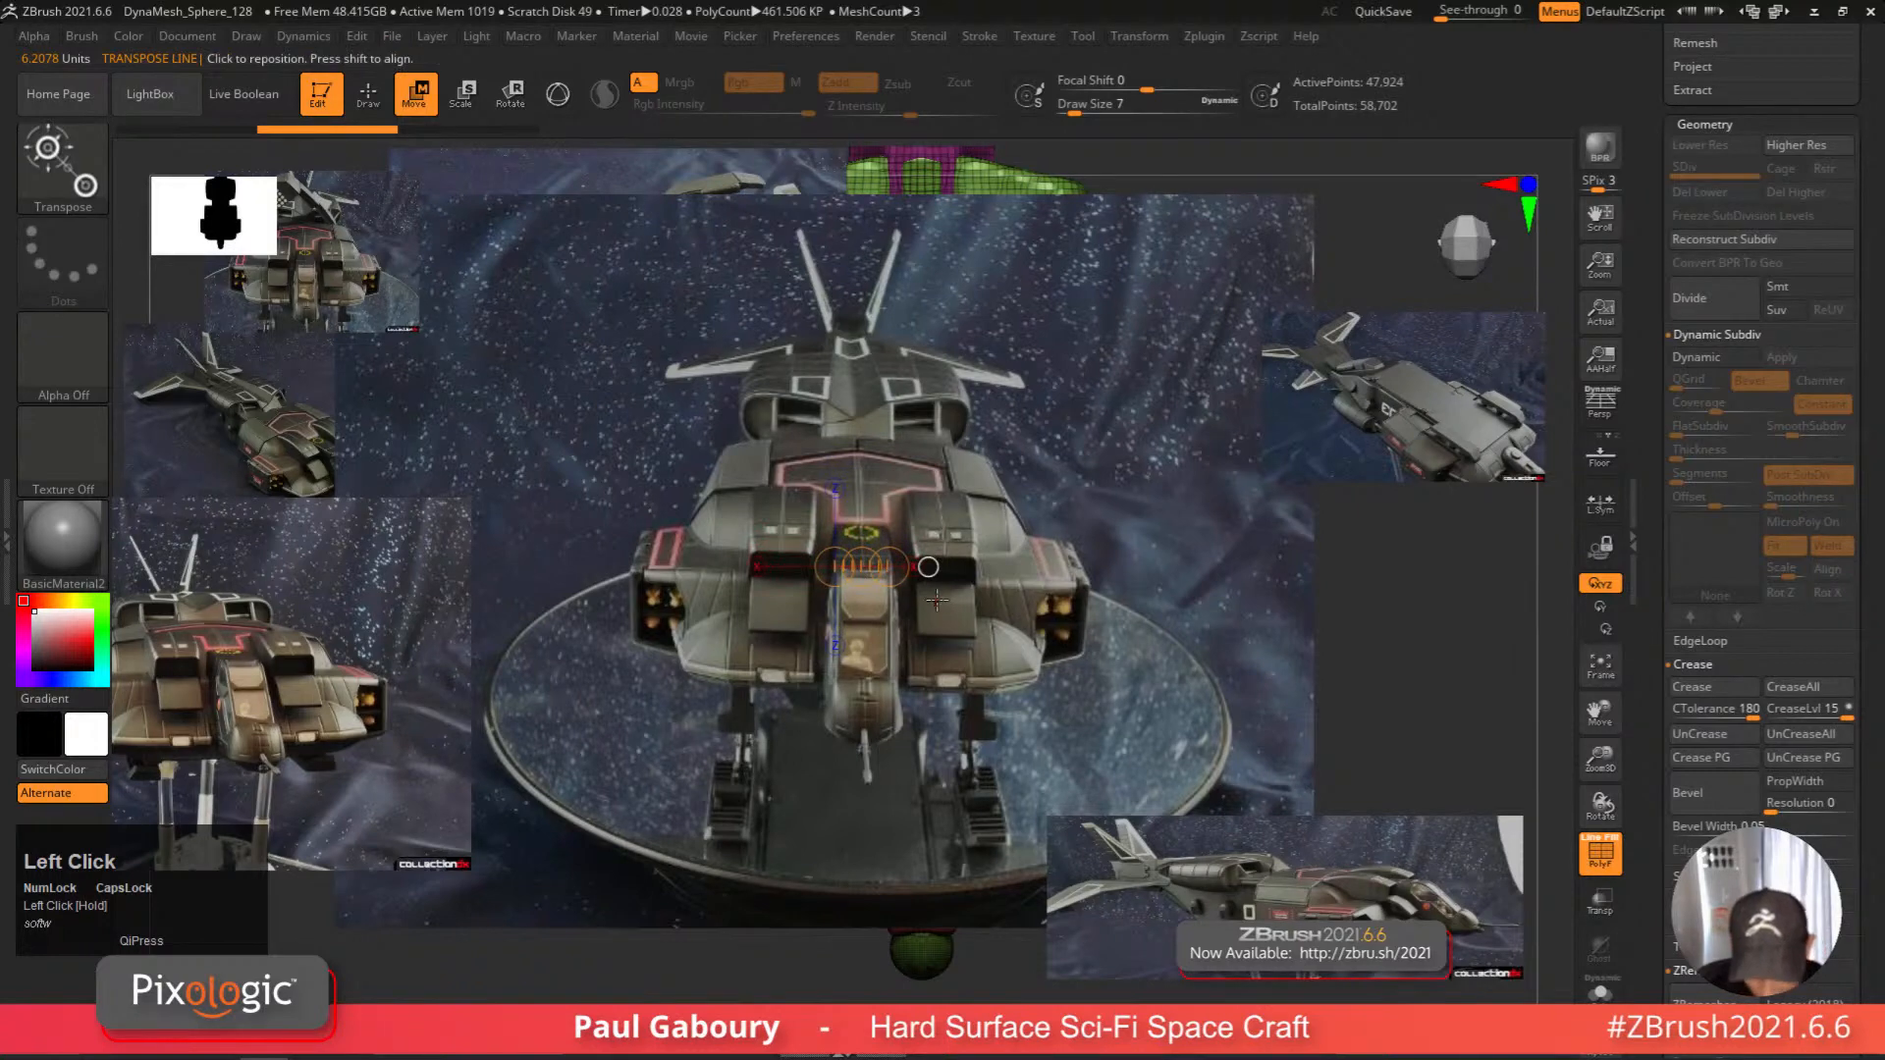
key("shift")
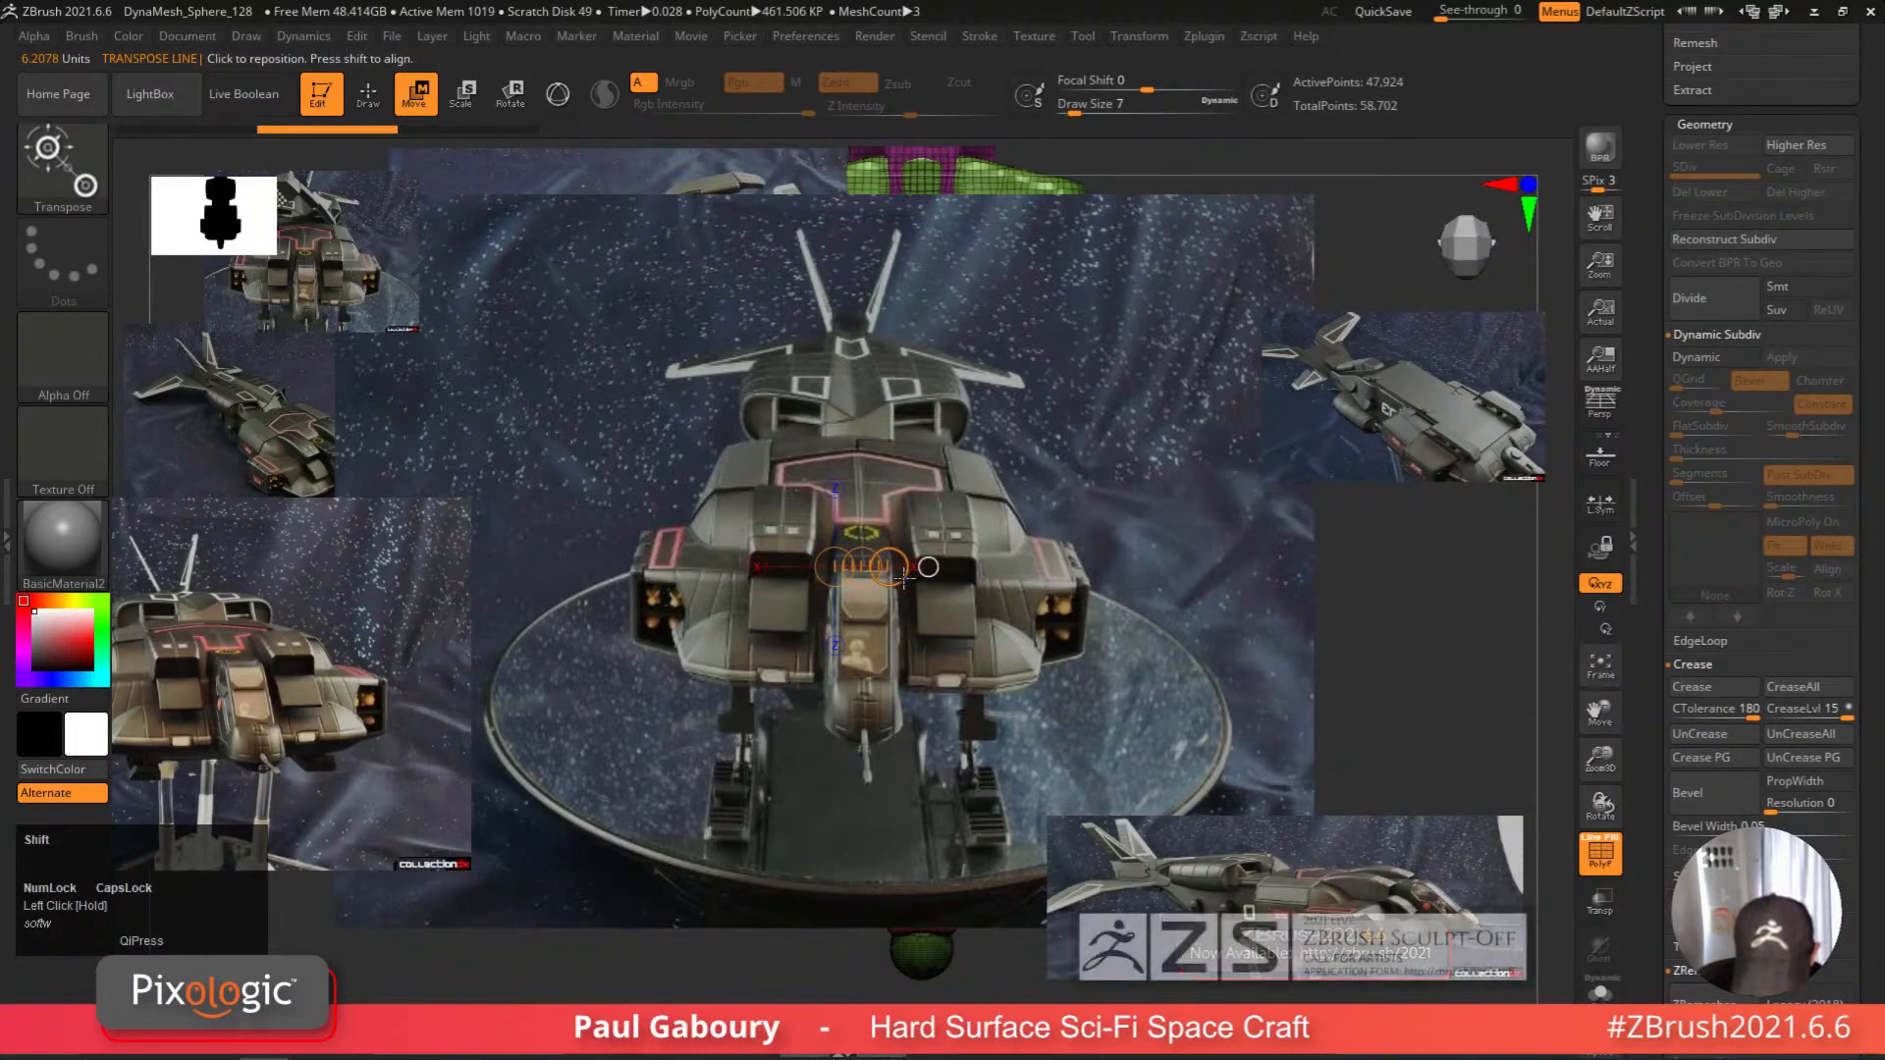
left_click_drag(904, 579, 909, 579, "shift")
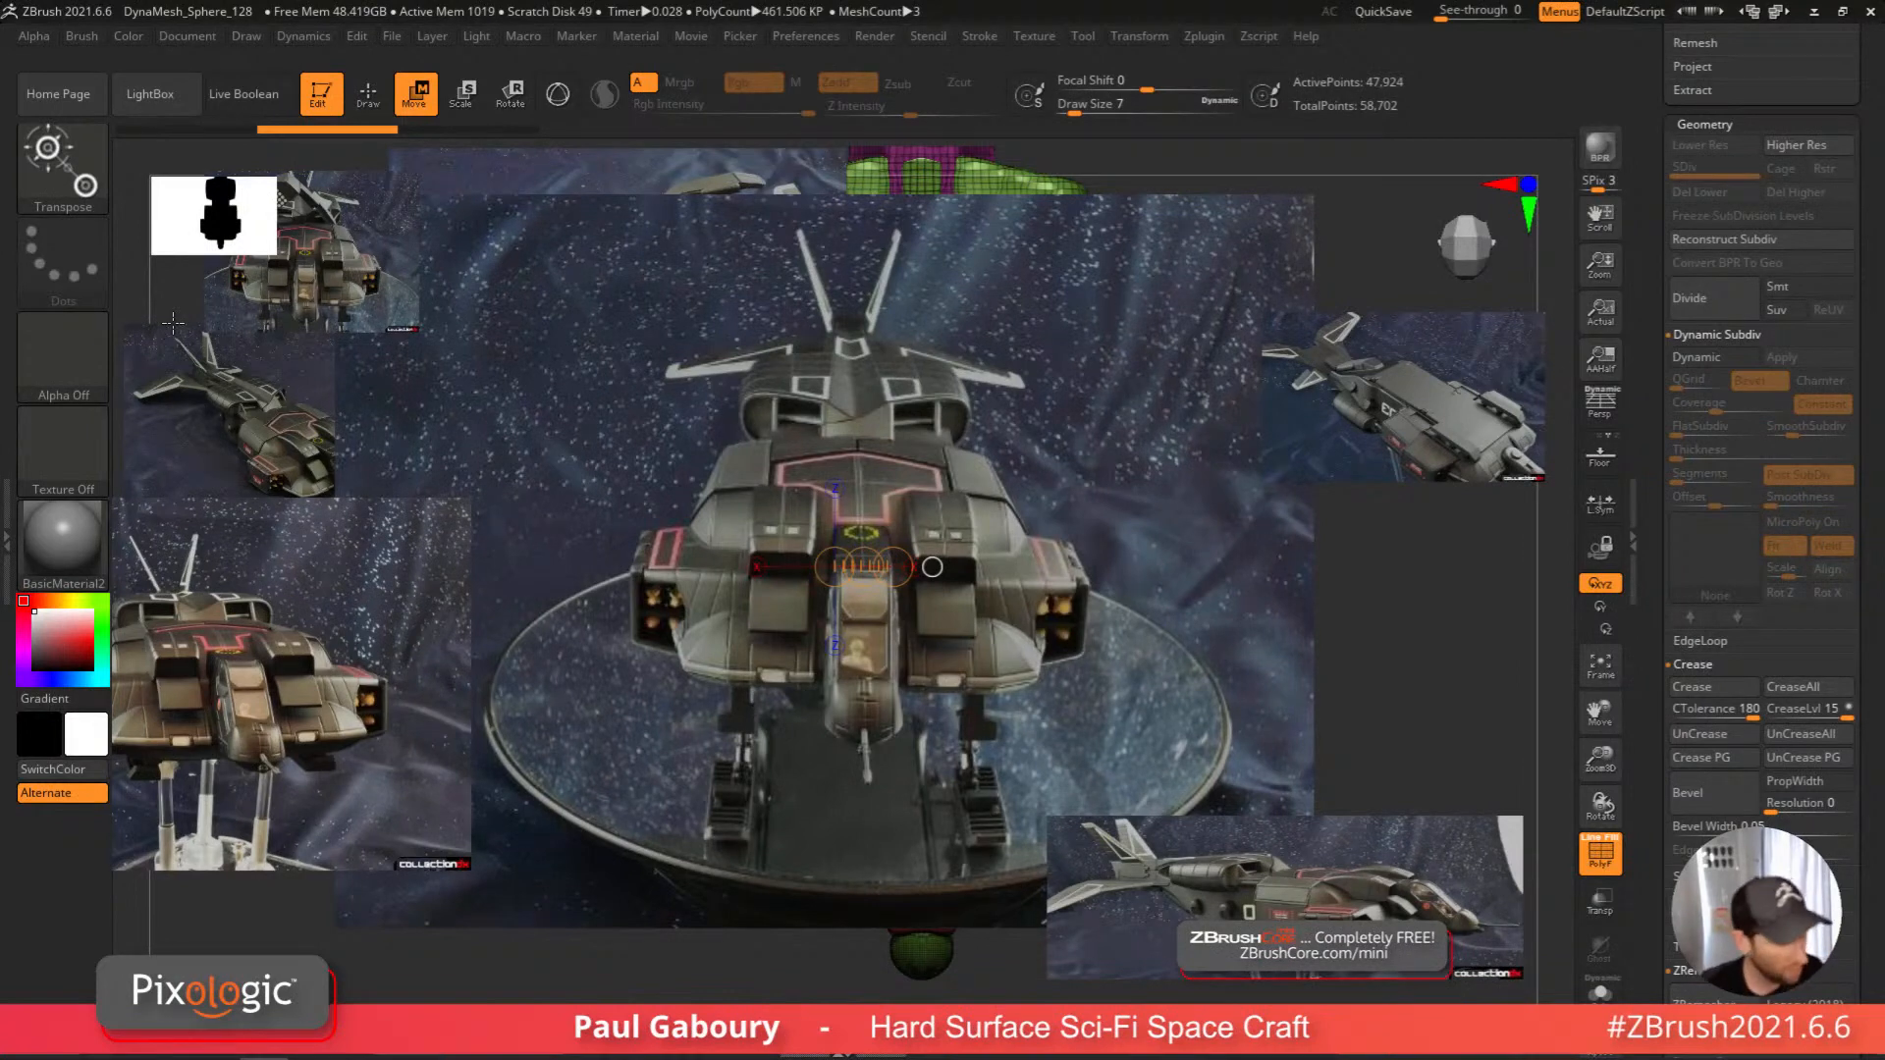
Return to the ZModeler brush and Spotlight editing, then shrink the front-view stand photo and place it beside the hull.
key("b")
key("z")
key("m")
key("z")
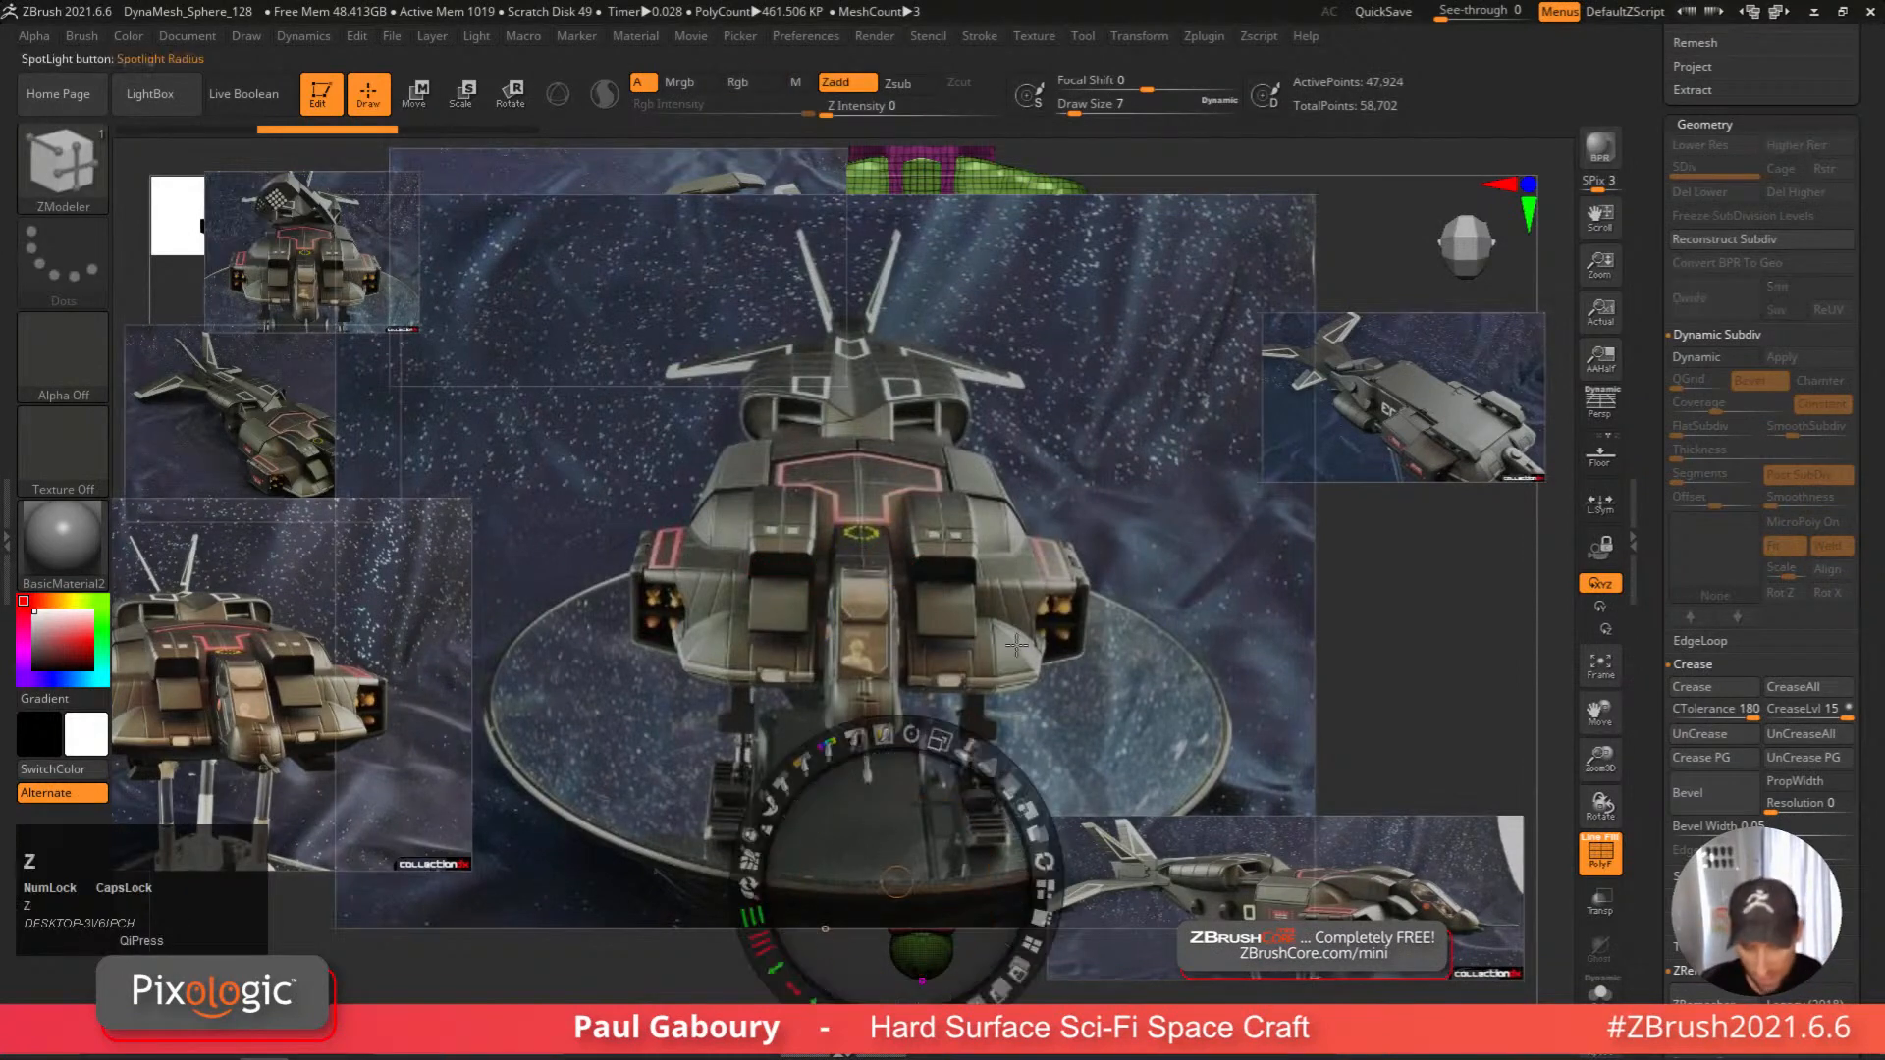
left_click_drag(897, 882, 825, 563)
left_click_drag(861, 418, 799, 418)
left_click_drag(1022, 624, 1341, 521)
left_click_drag(1402, 633, 1484, 608)
Enlarge the side-view reference photo to examine the hull and cockpit, then reduce it to a medium size near the nose.
left_click_drag(1187, 809, 1215, 862)
left_click(1262, 715)
left_click_drag(1261, 715, 1310, 862)
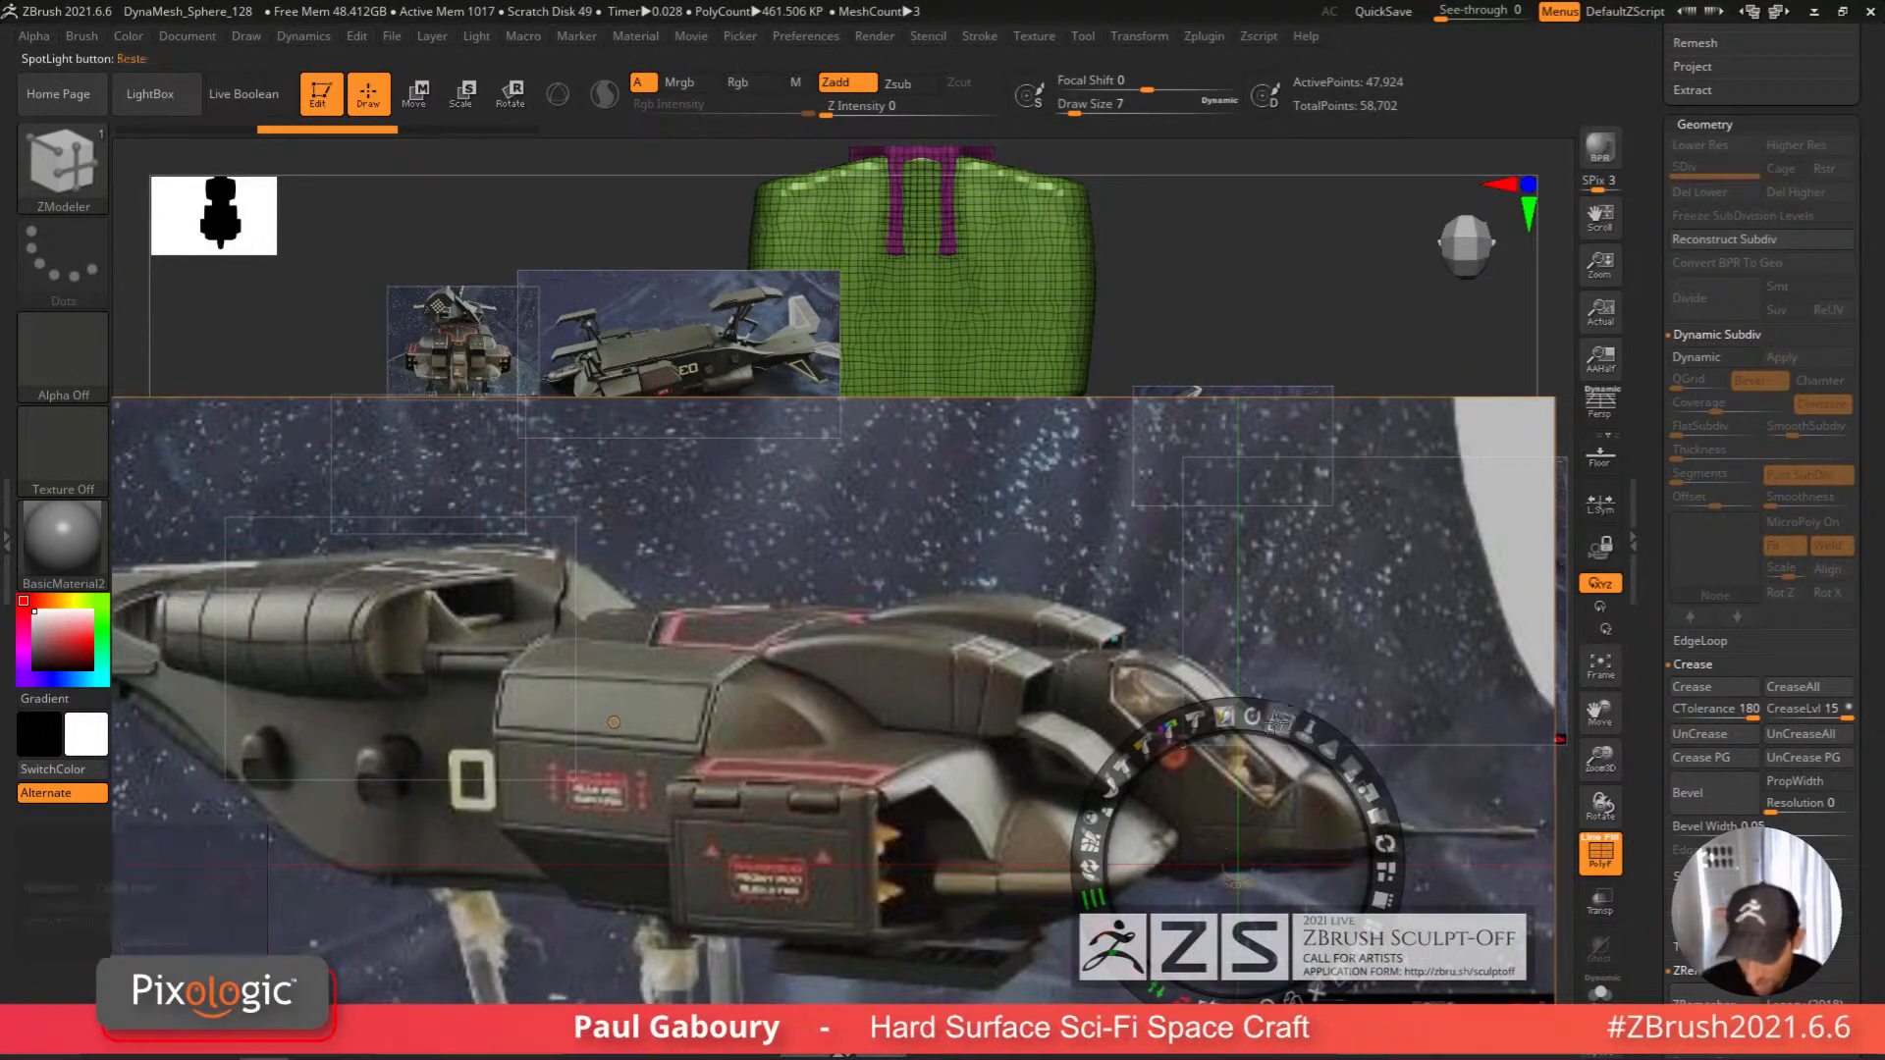
left_click_drag(1278, 723, 1173, 736)
left_click_drag(904, 765, 1211, 876)
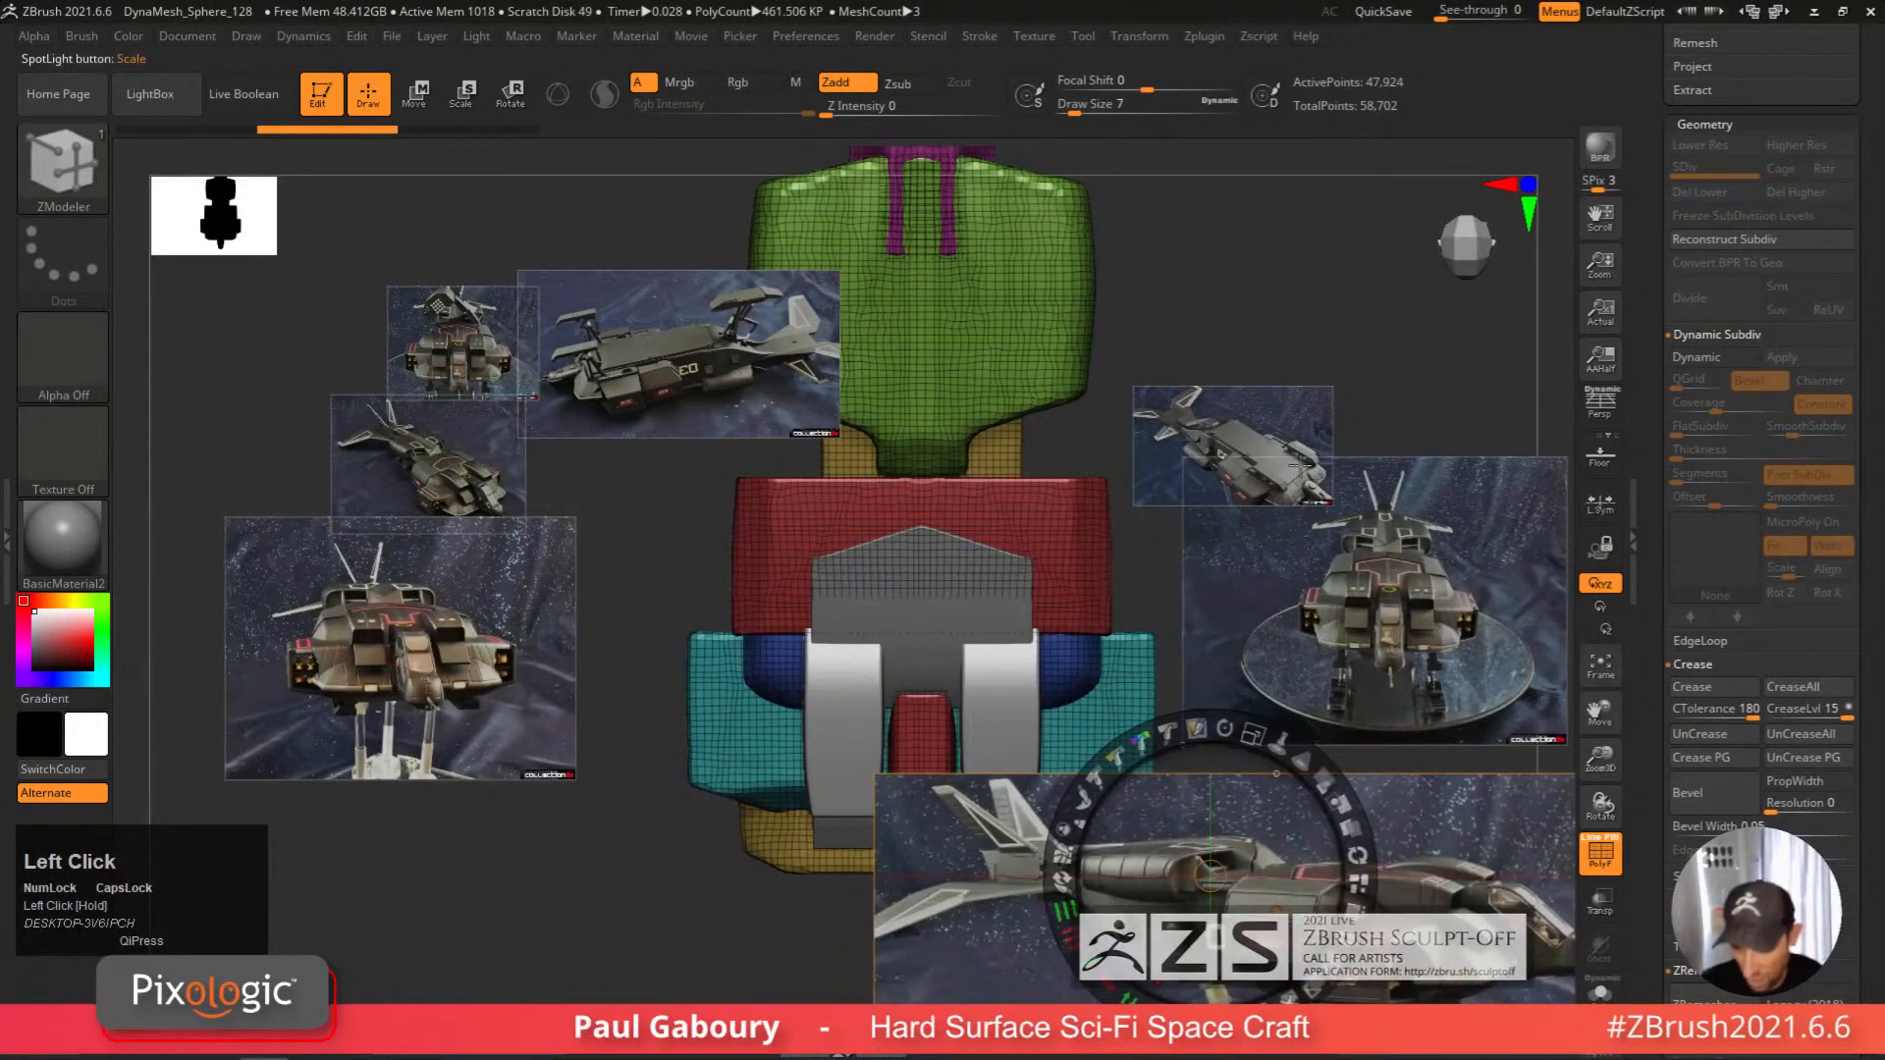
Enlarge the three-quarter photo of the ship's flat top deck and move it clear of the model's front half.
left_click_drag(1296, 460, 974, 506)
left_click_drag(1019, 366, 1118, 652)
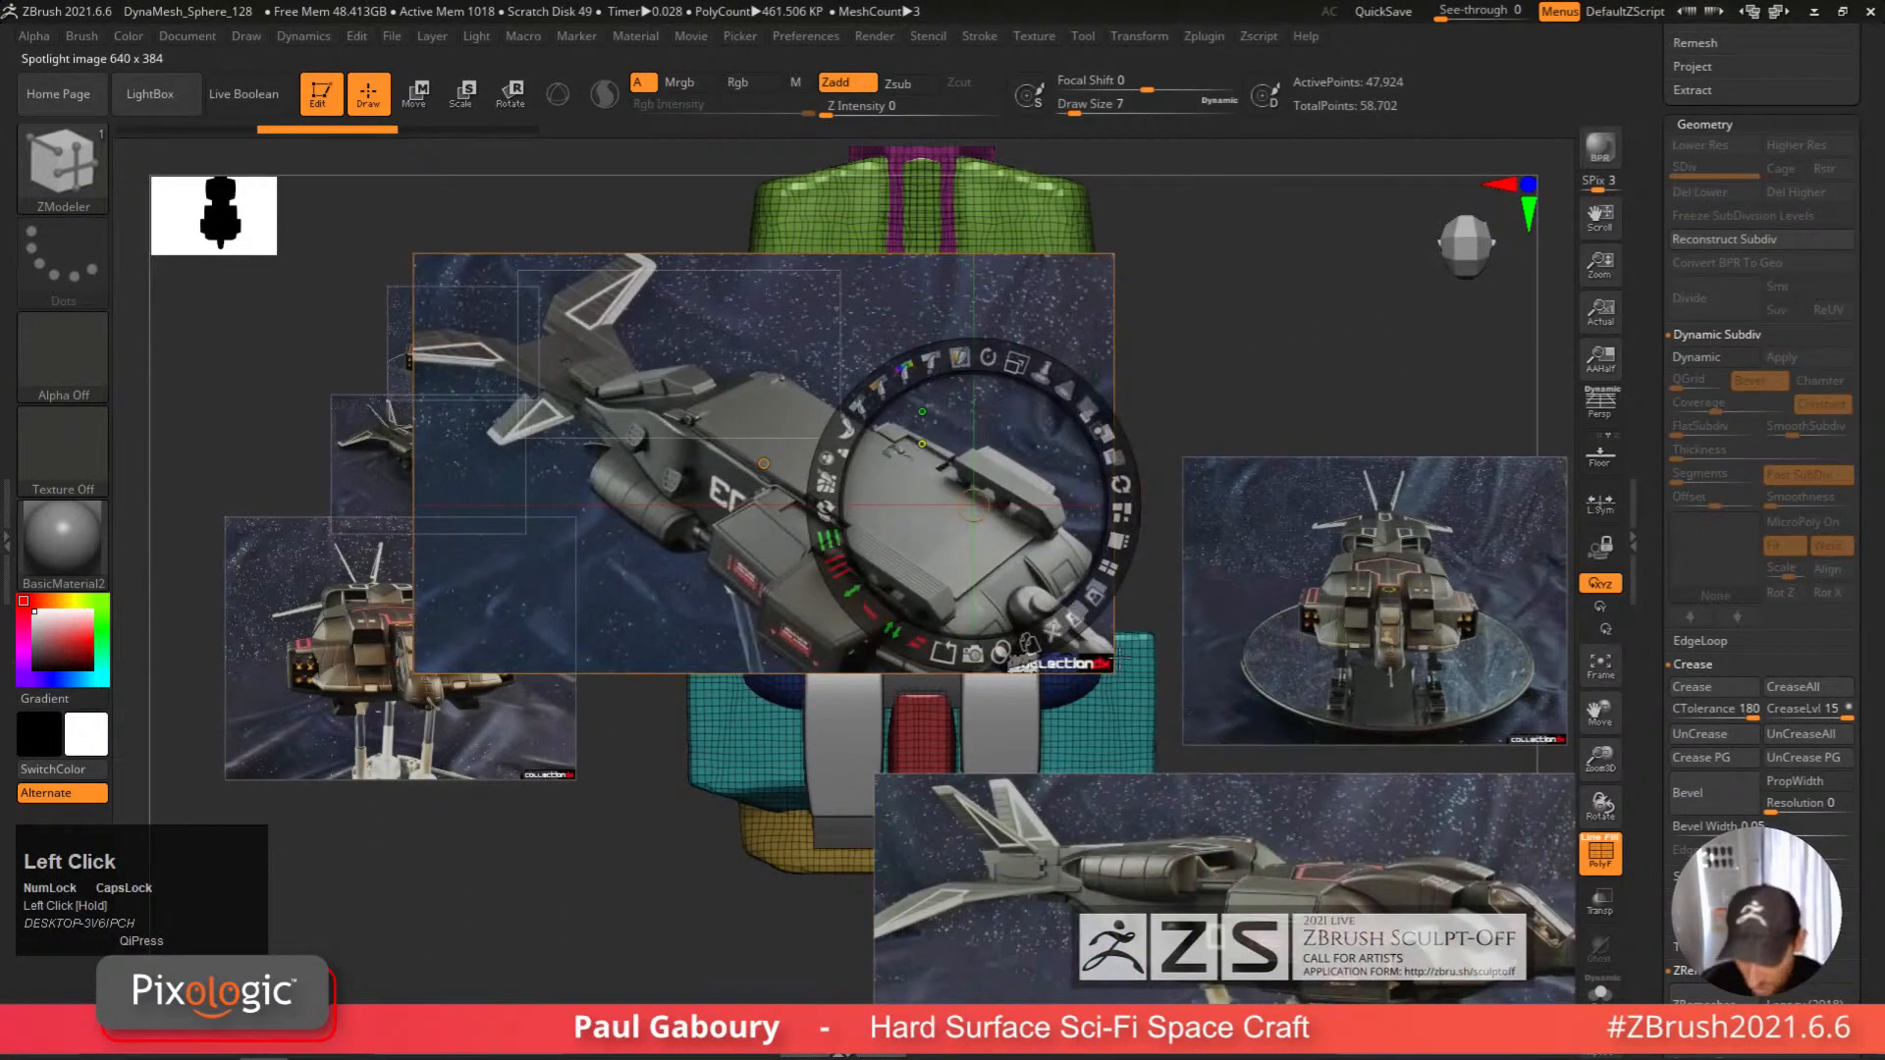
left_click_drag(972, 509, 1235, 286)
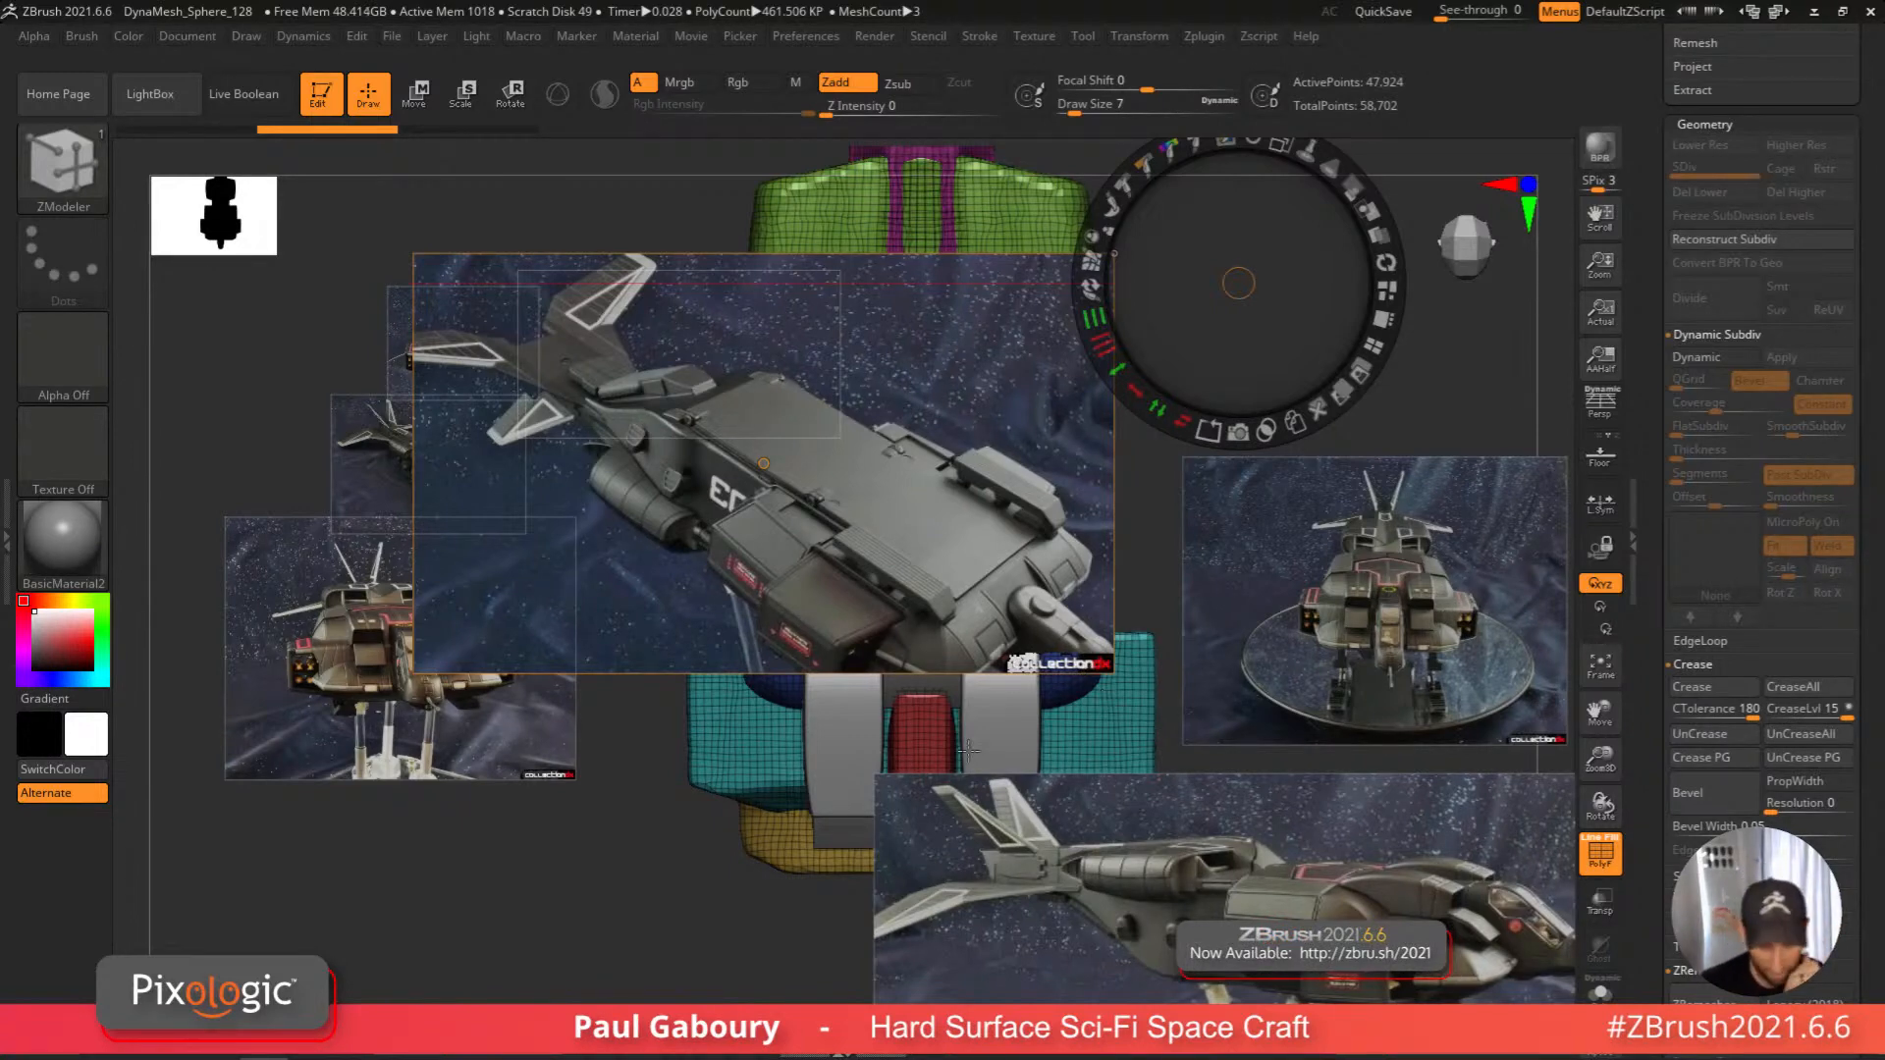
left_click_drag(799, 547, 1277, 448)
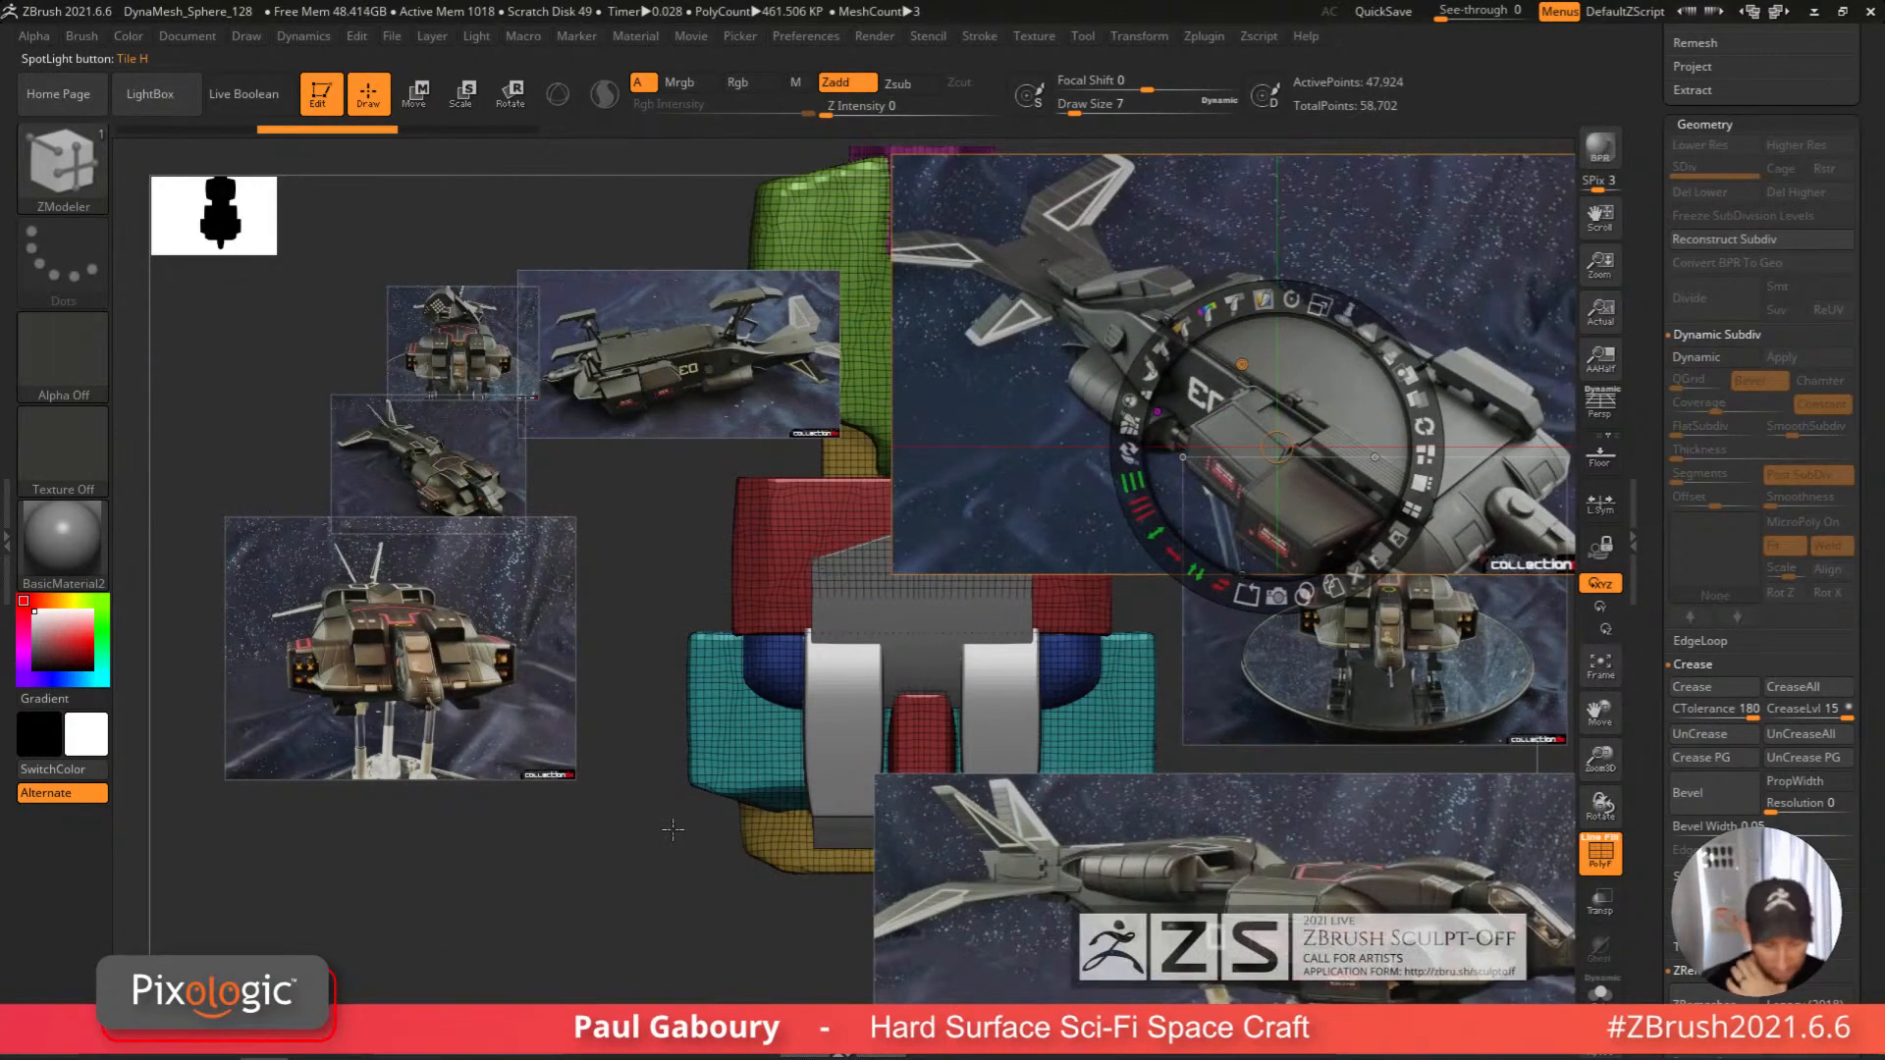
Reposition the side-view and top-deck photos for comparison, and enlarge the photo of the ship with its weapon racks raised.
left_click(1019, 823)
left_click_drag(1020, 823, 699, 778)
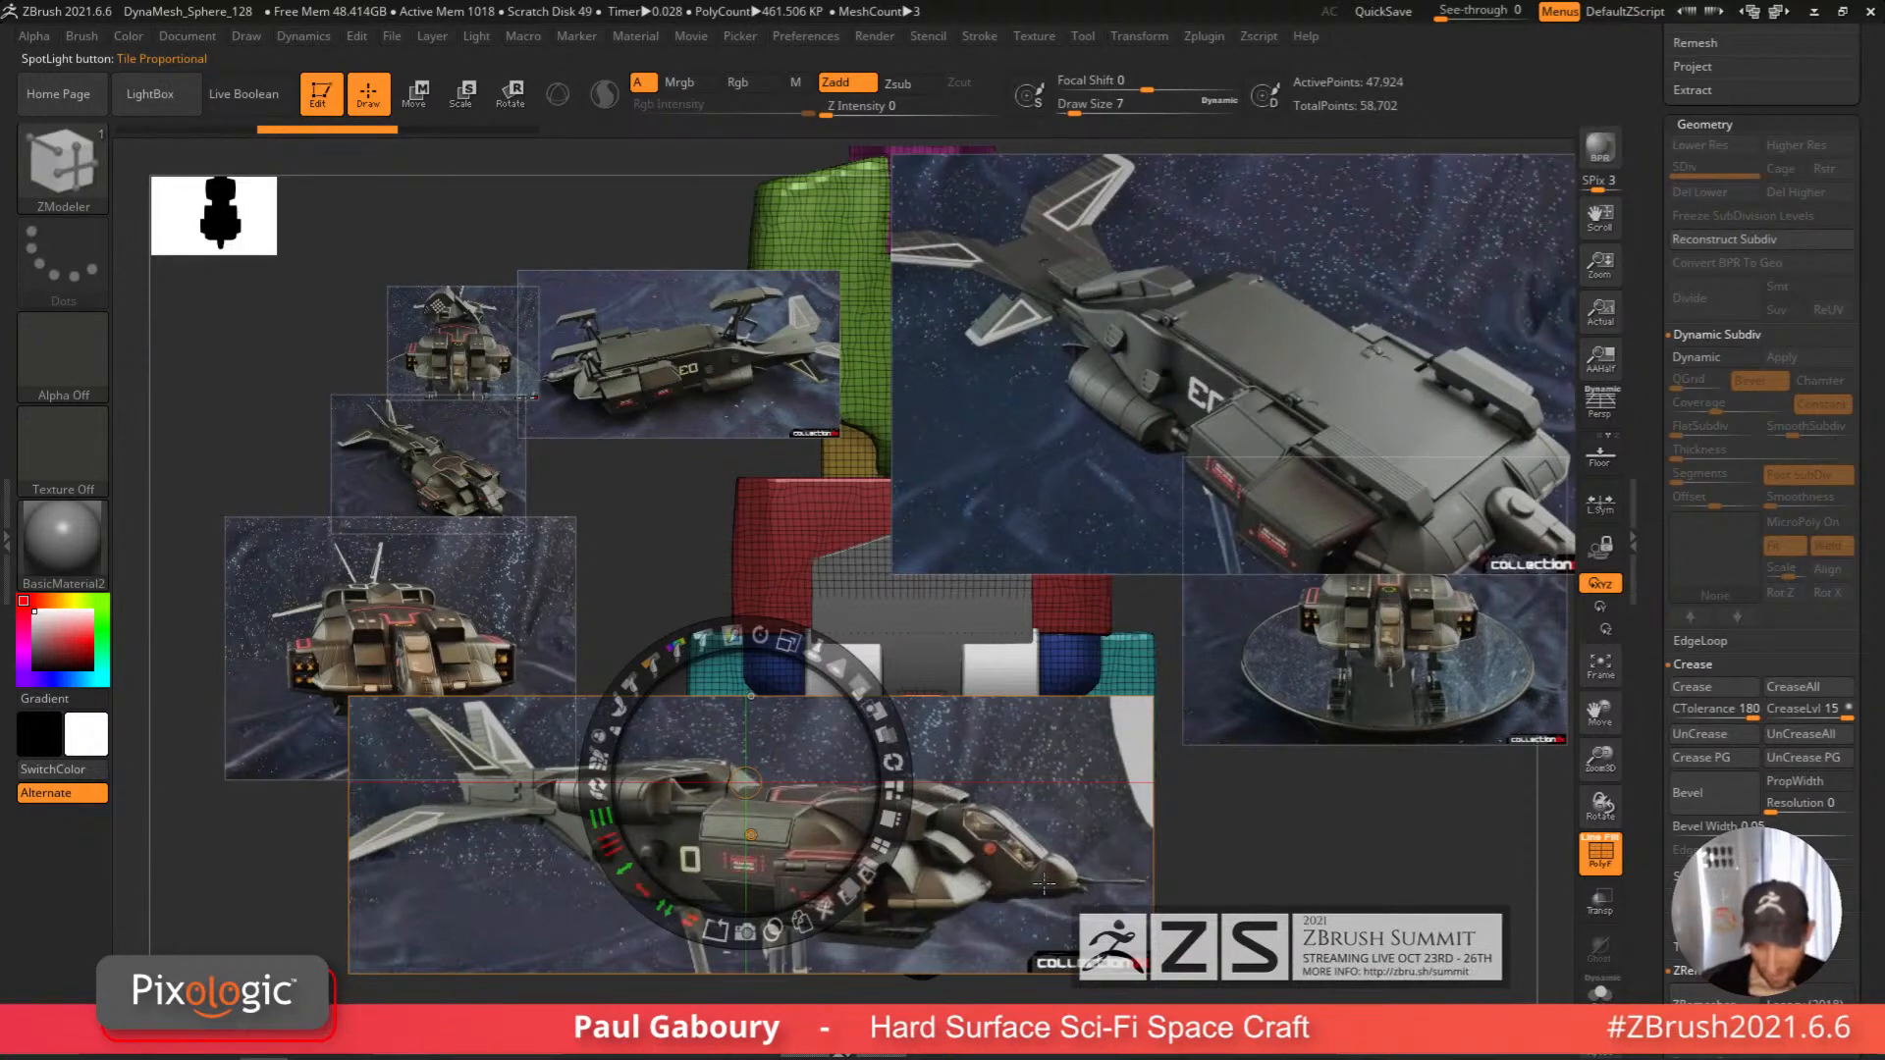
left_click_drag(1312, 345, 1065, 366)
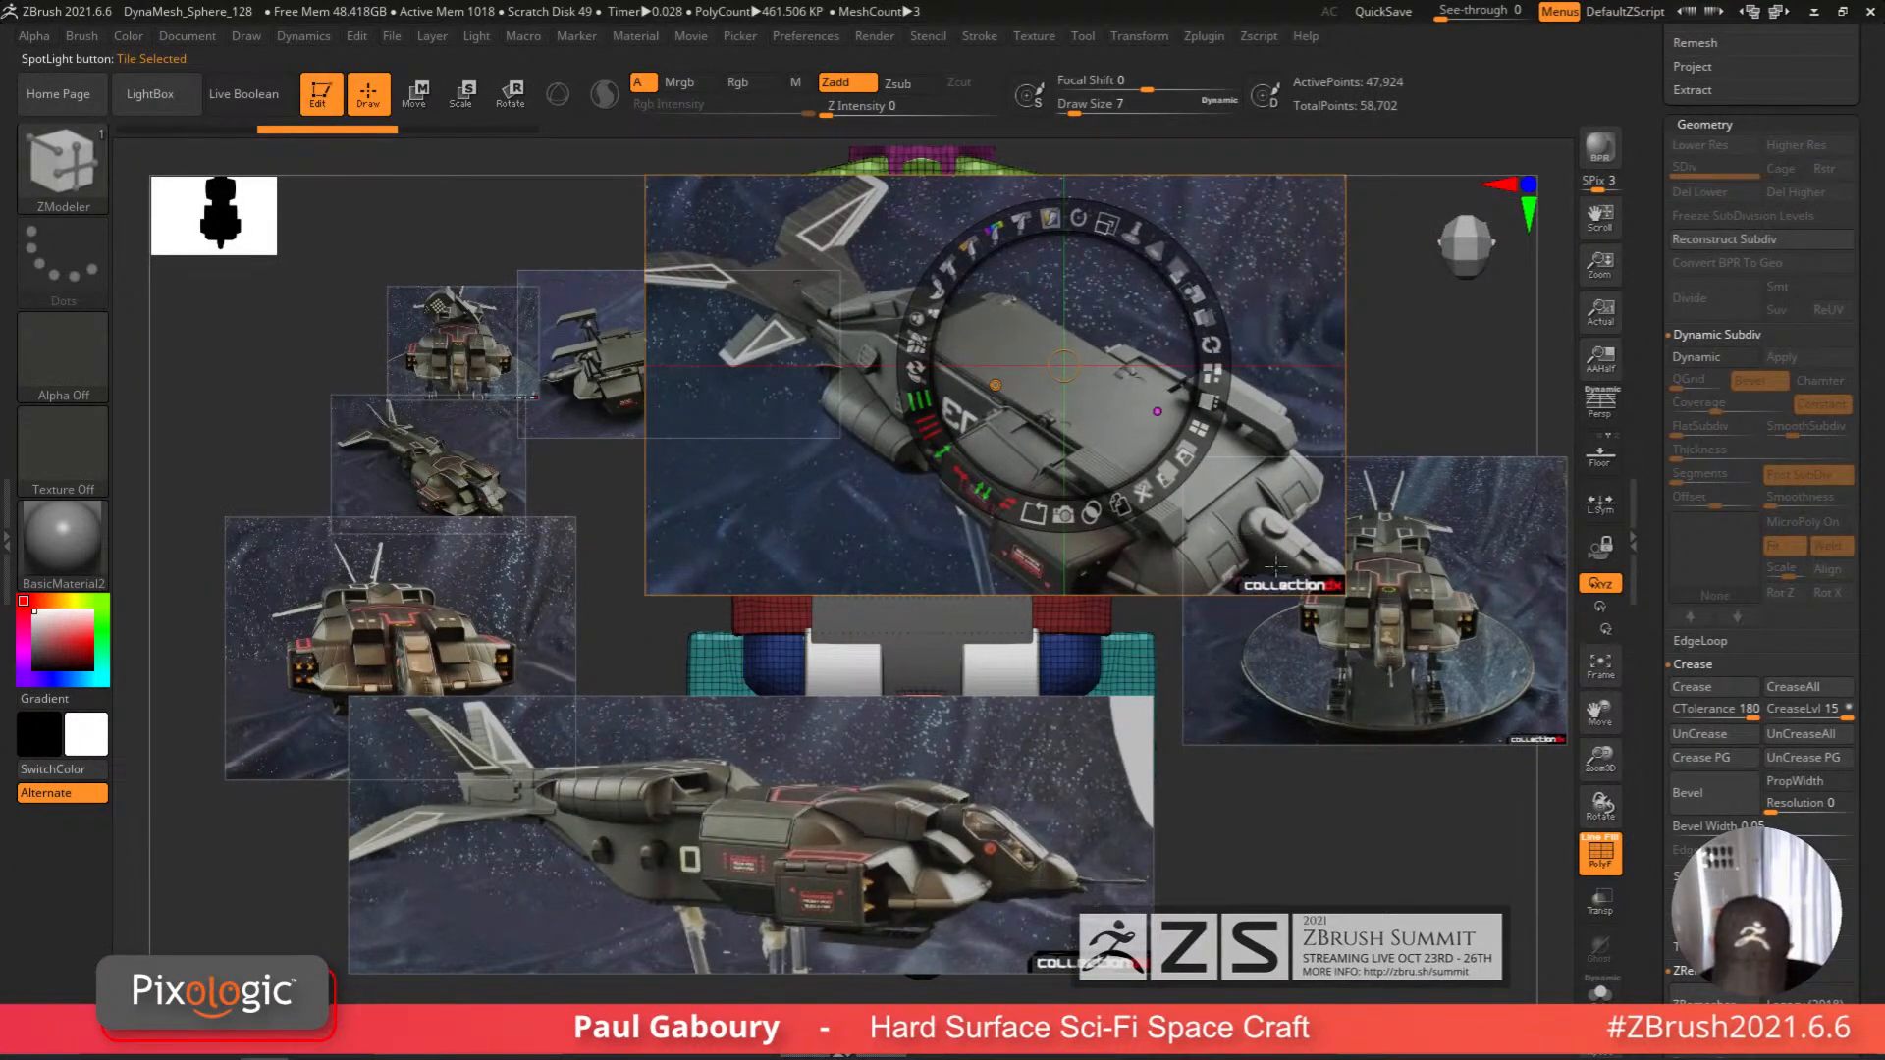
left_click_drag(703, 432, 1033, 397)
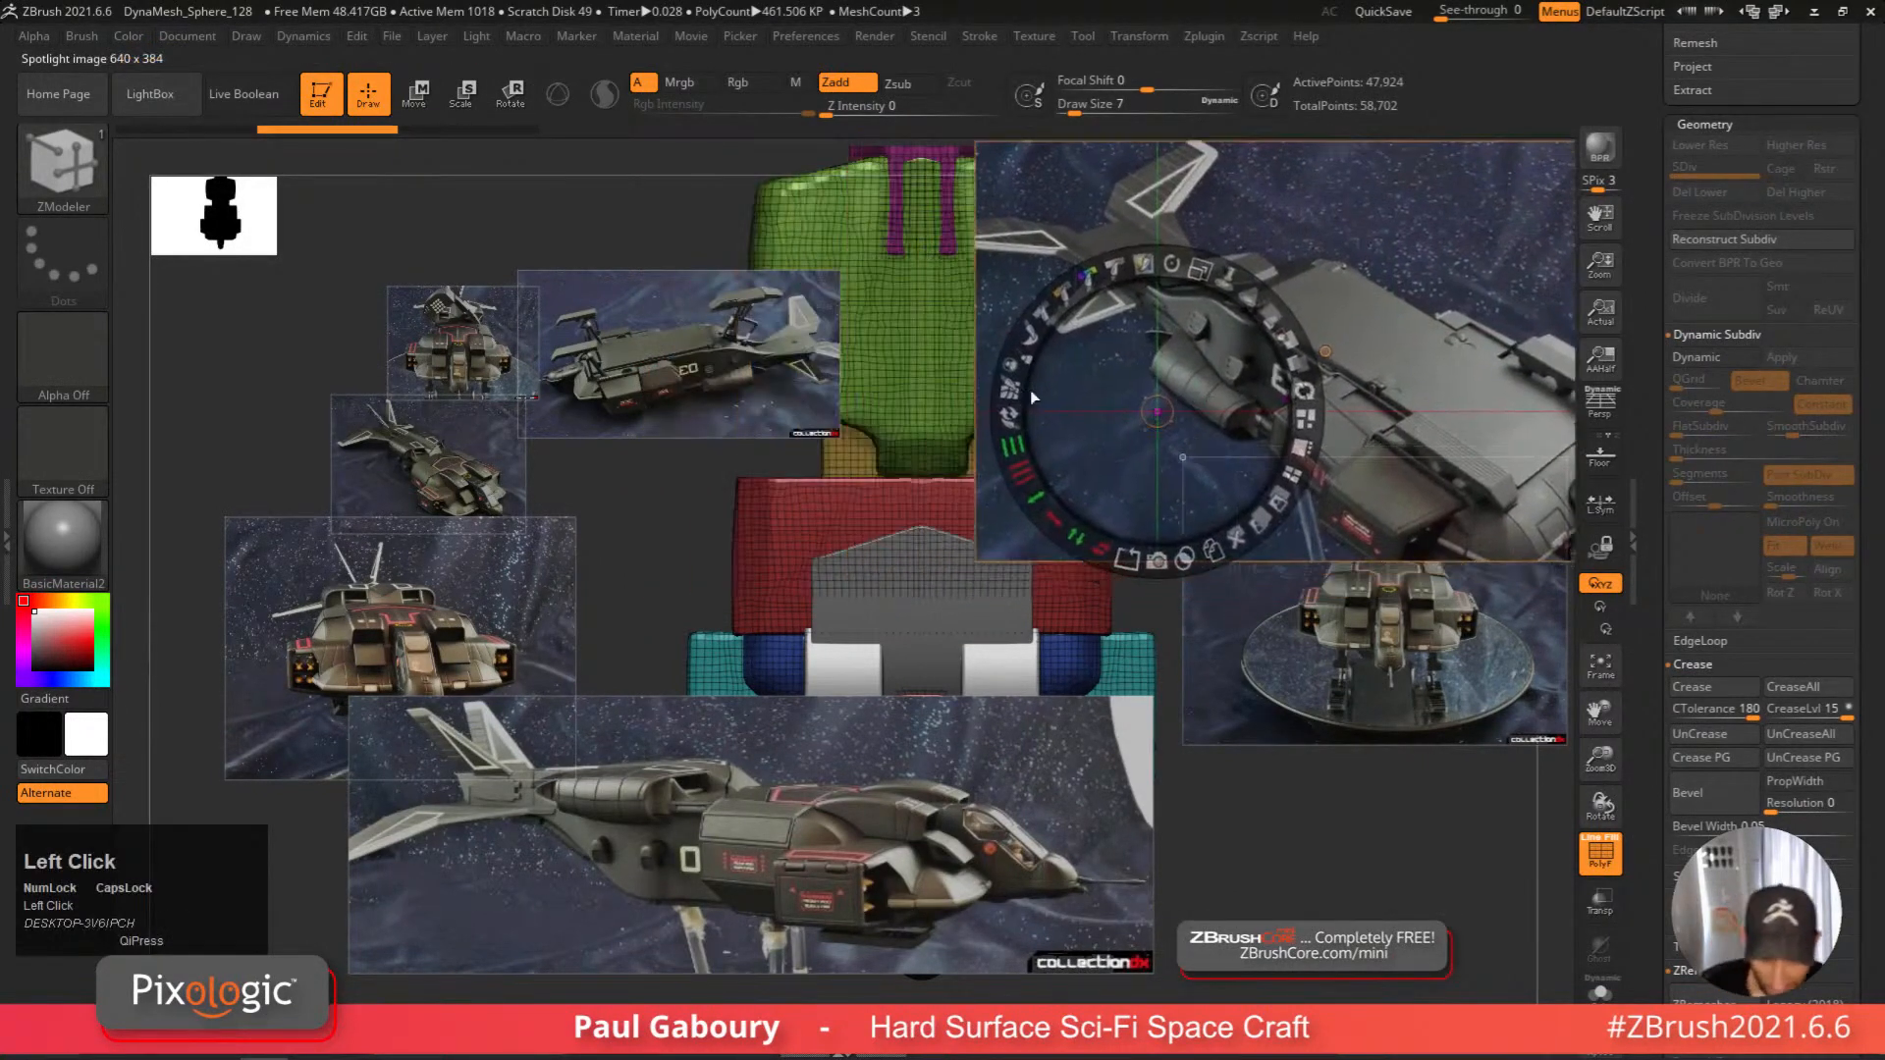
left_click_drag(635, 360, 762, 426)
left_click_drag(805, 284, 1004, 371)
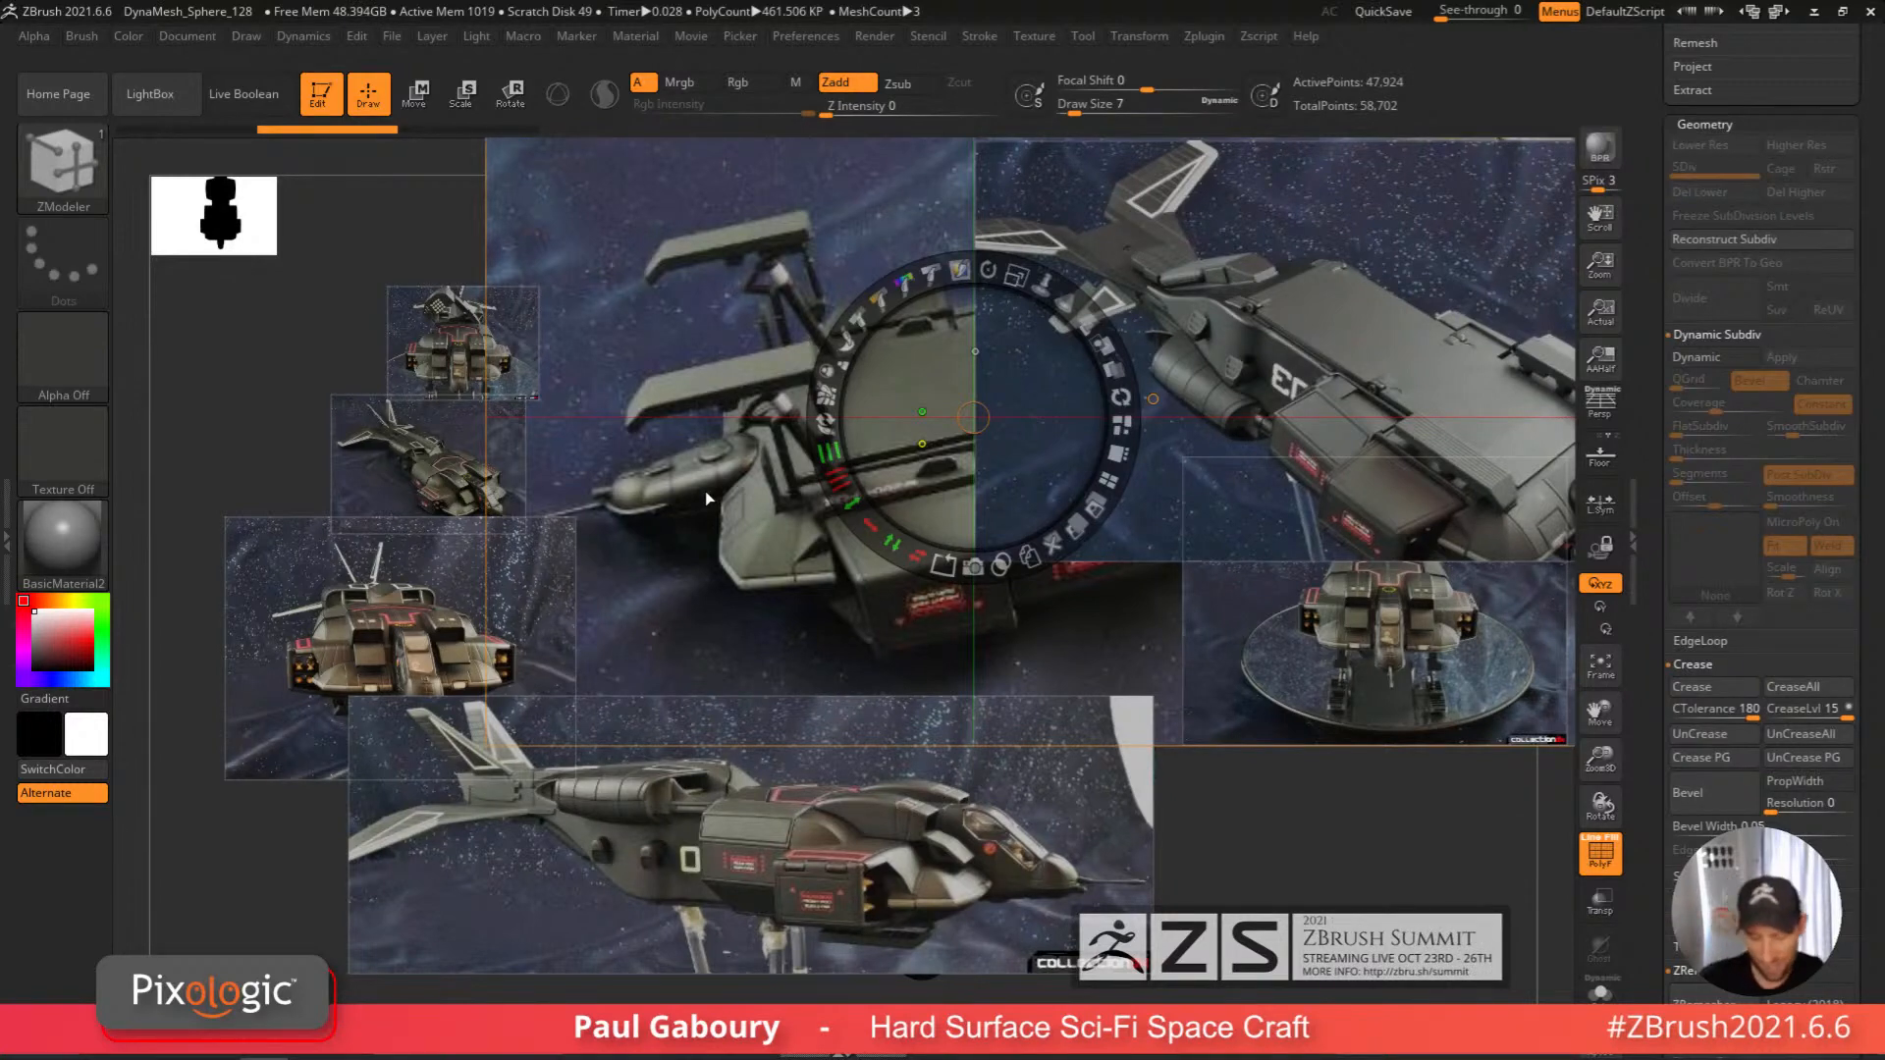
Shrink the side-view photo beside the nose, then move the stand, three-quarter and small front photos outward and enlarge the smaller two.
left_click_drag(960, 832, 1002, 842)
left_click_drag(1038, 721, 921, 743)
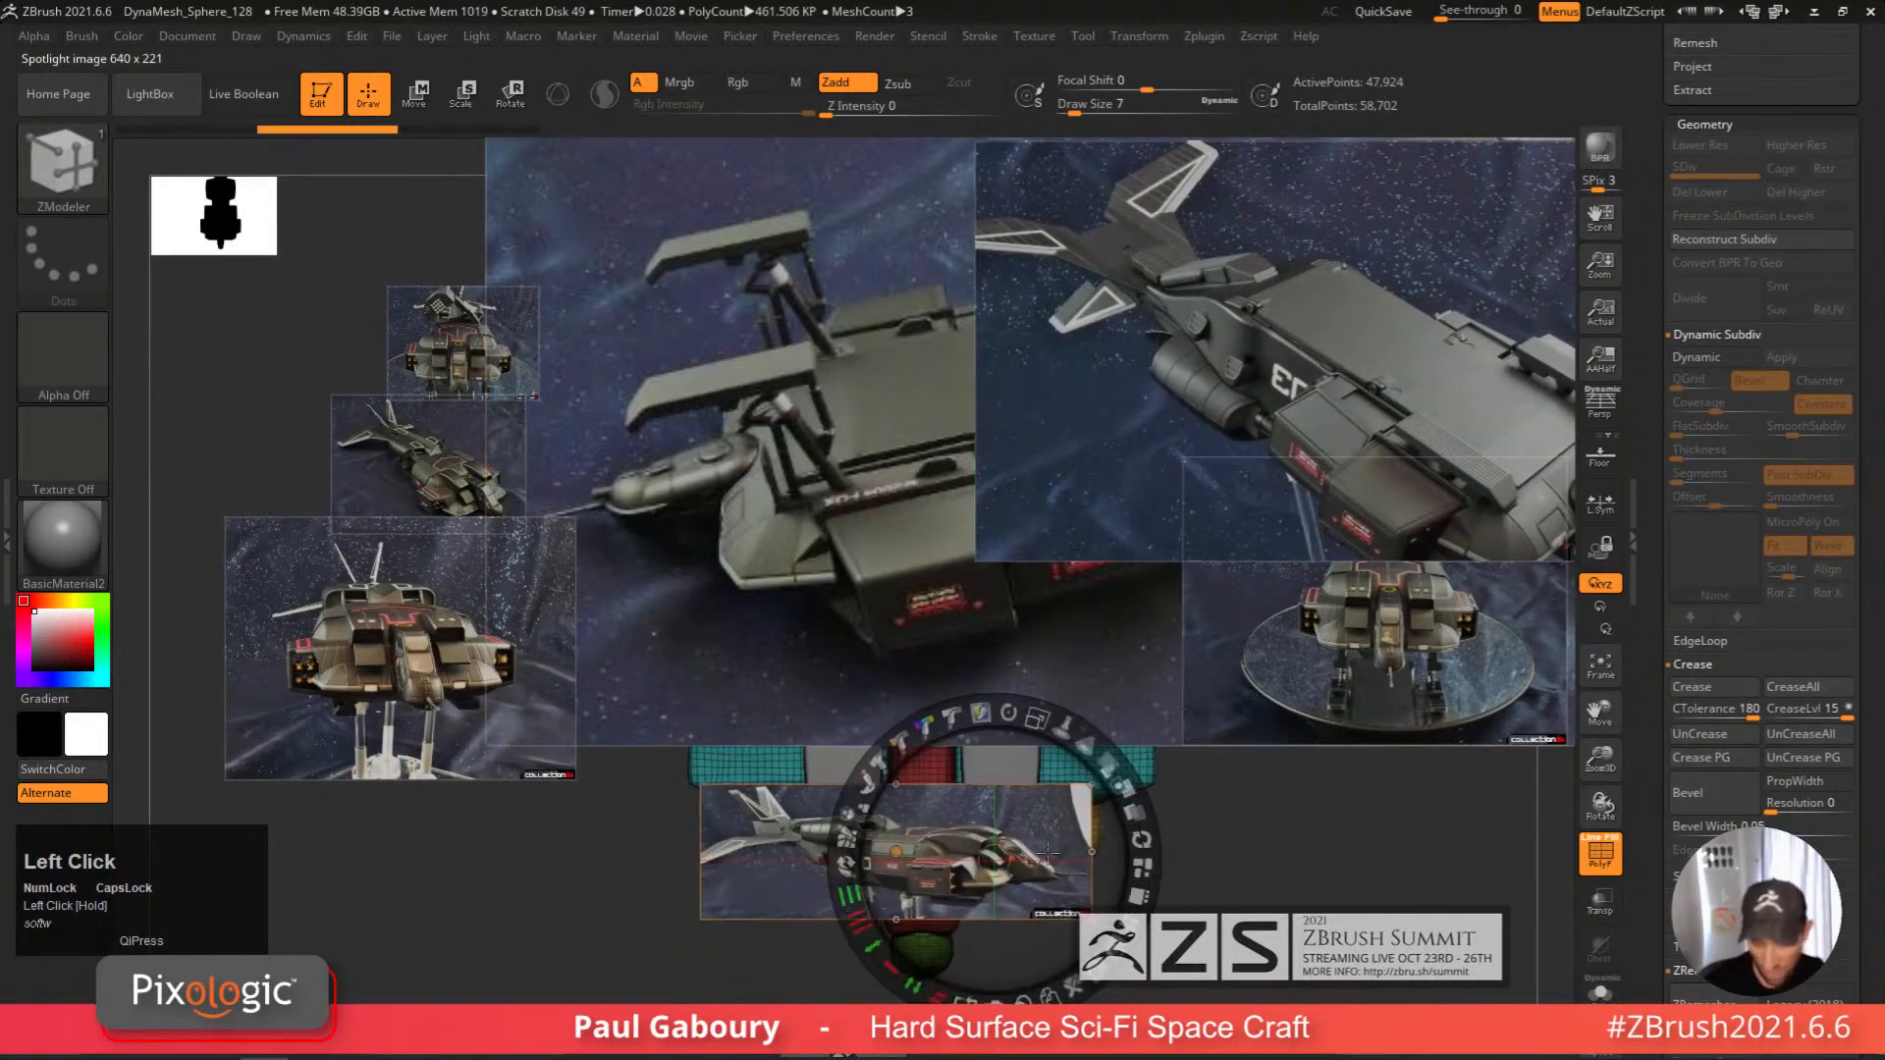
left_click_drag(1053, 866, 1543, 937)
left_click_drag(496, 666, 390, 737)
left_click_drag(464, 497, 278, 518)
left_click_drag(320, 377, 356, 495)
left_click_drag(445, 344, 198, 341)
left_click_drag(322, 201, 360, 224)
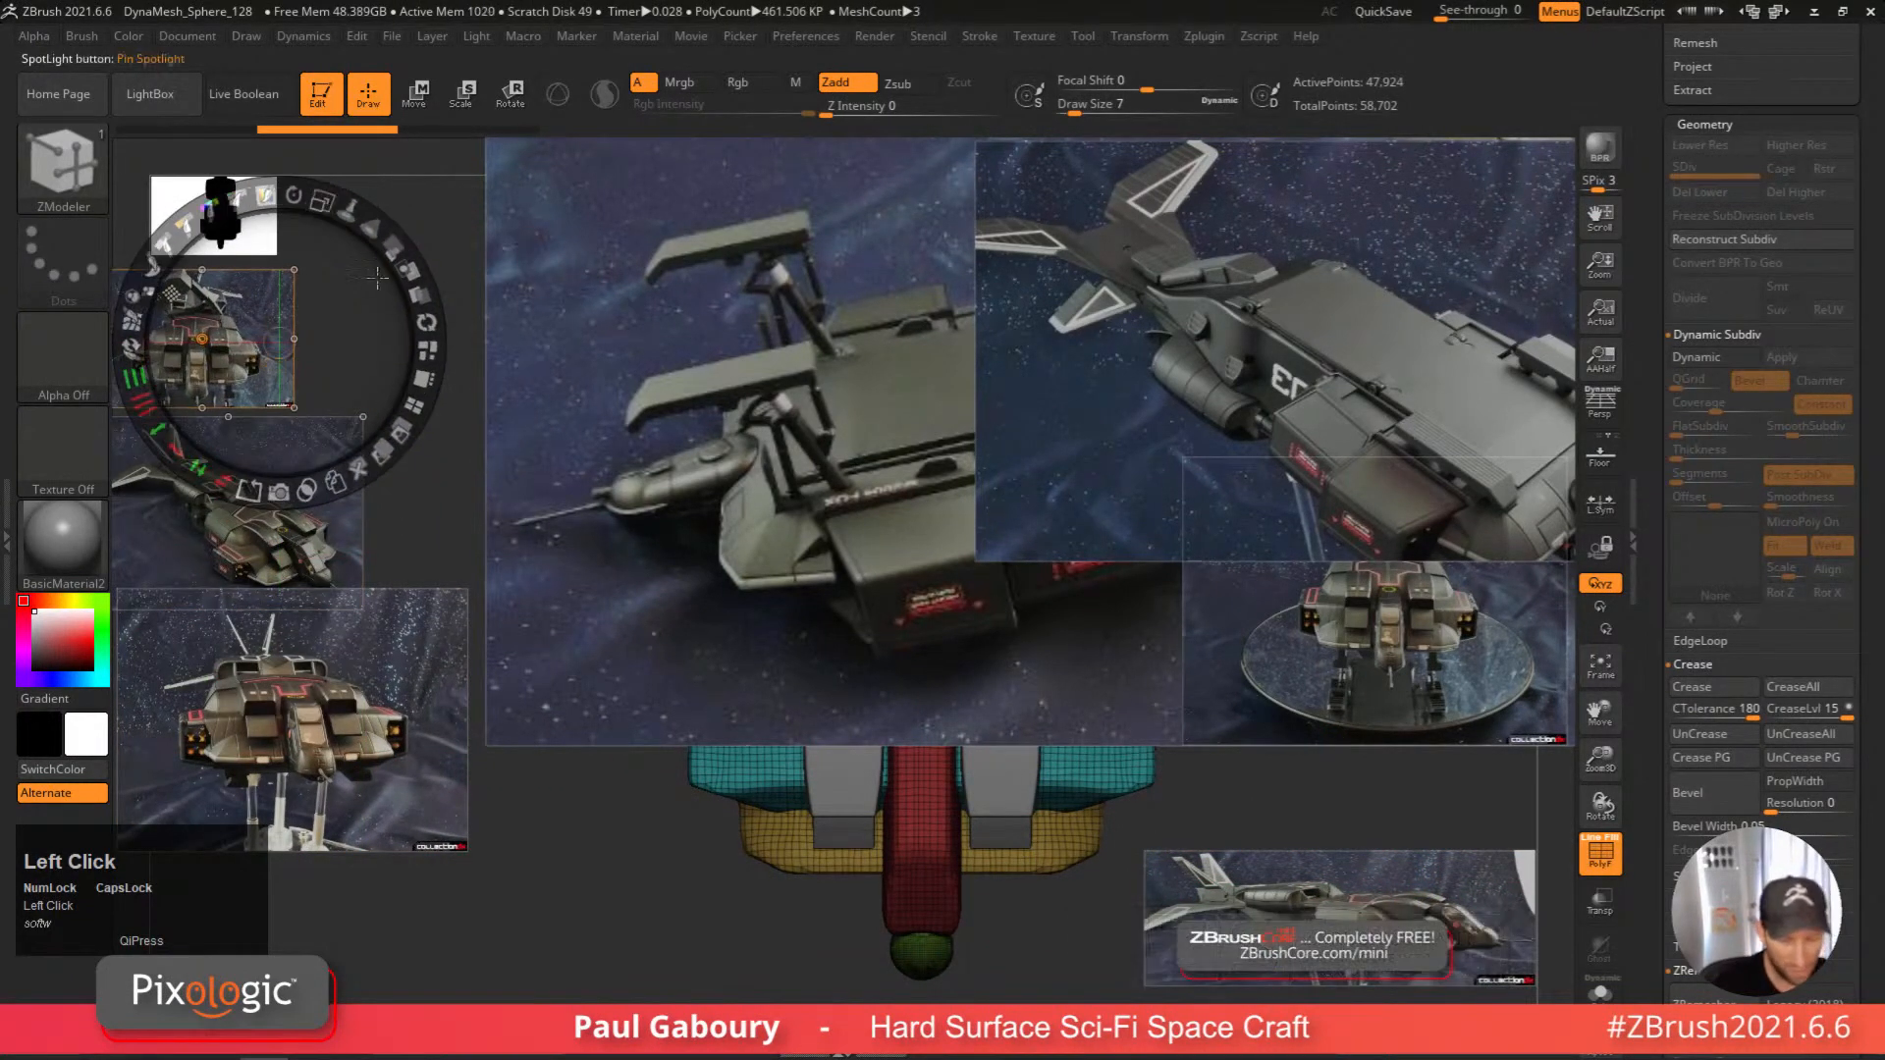
Shrink the raised-weapons and top-deck photos and place them on opposite sides of the model's rear hull.
left_click_drag(927, 626, 773, 628)
left_click_drag(816, 488, 397, 305)
left_click_drag(1337, 310, 1108, 377)
left_click_drag(1151, 235, 1064, 234)
left_click_drag(1108, 423, 1304, 305)
Shrink the front-view stand photo beside the hull, move the raised-weapons photo off the model, and leave Spotlight editing.
left_click_drag(1389, 620, 1307, 590)
left_click_drag(1350, 448, 1321, 441)
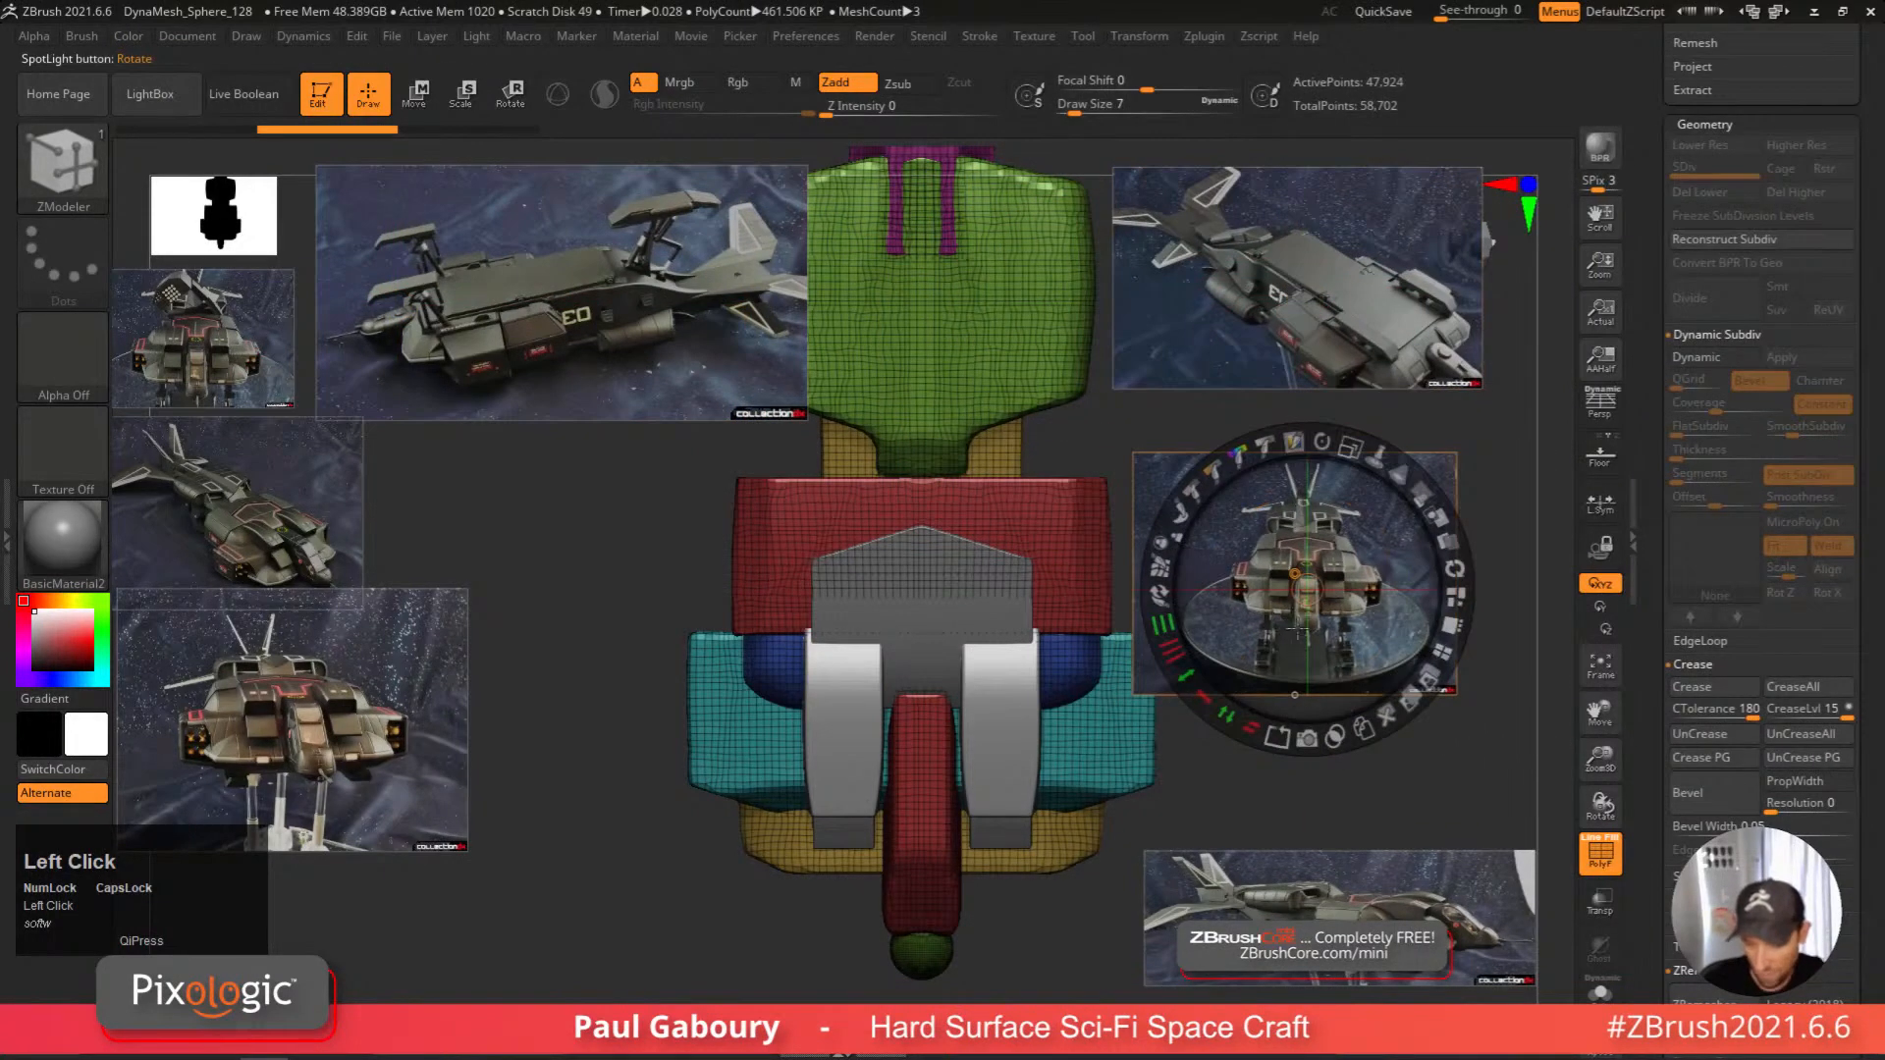
left_click_drag(1288, 615, 1390, 599)
left_click(670, 329)
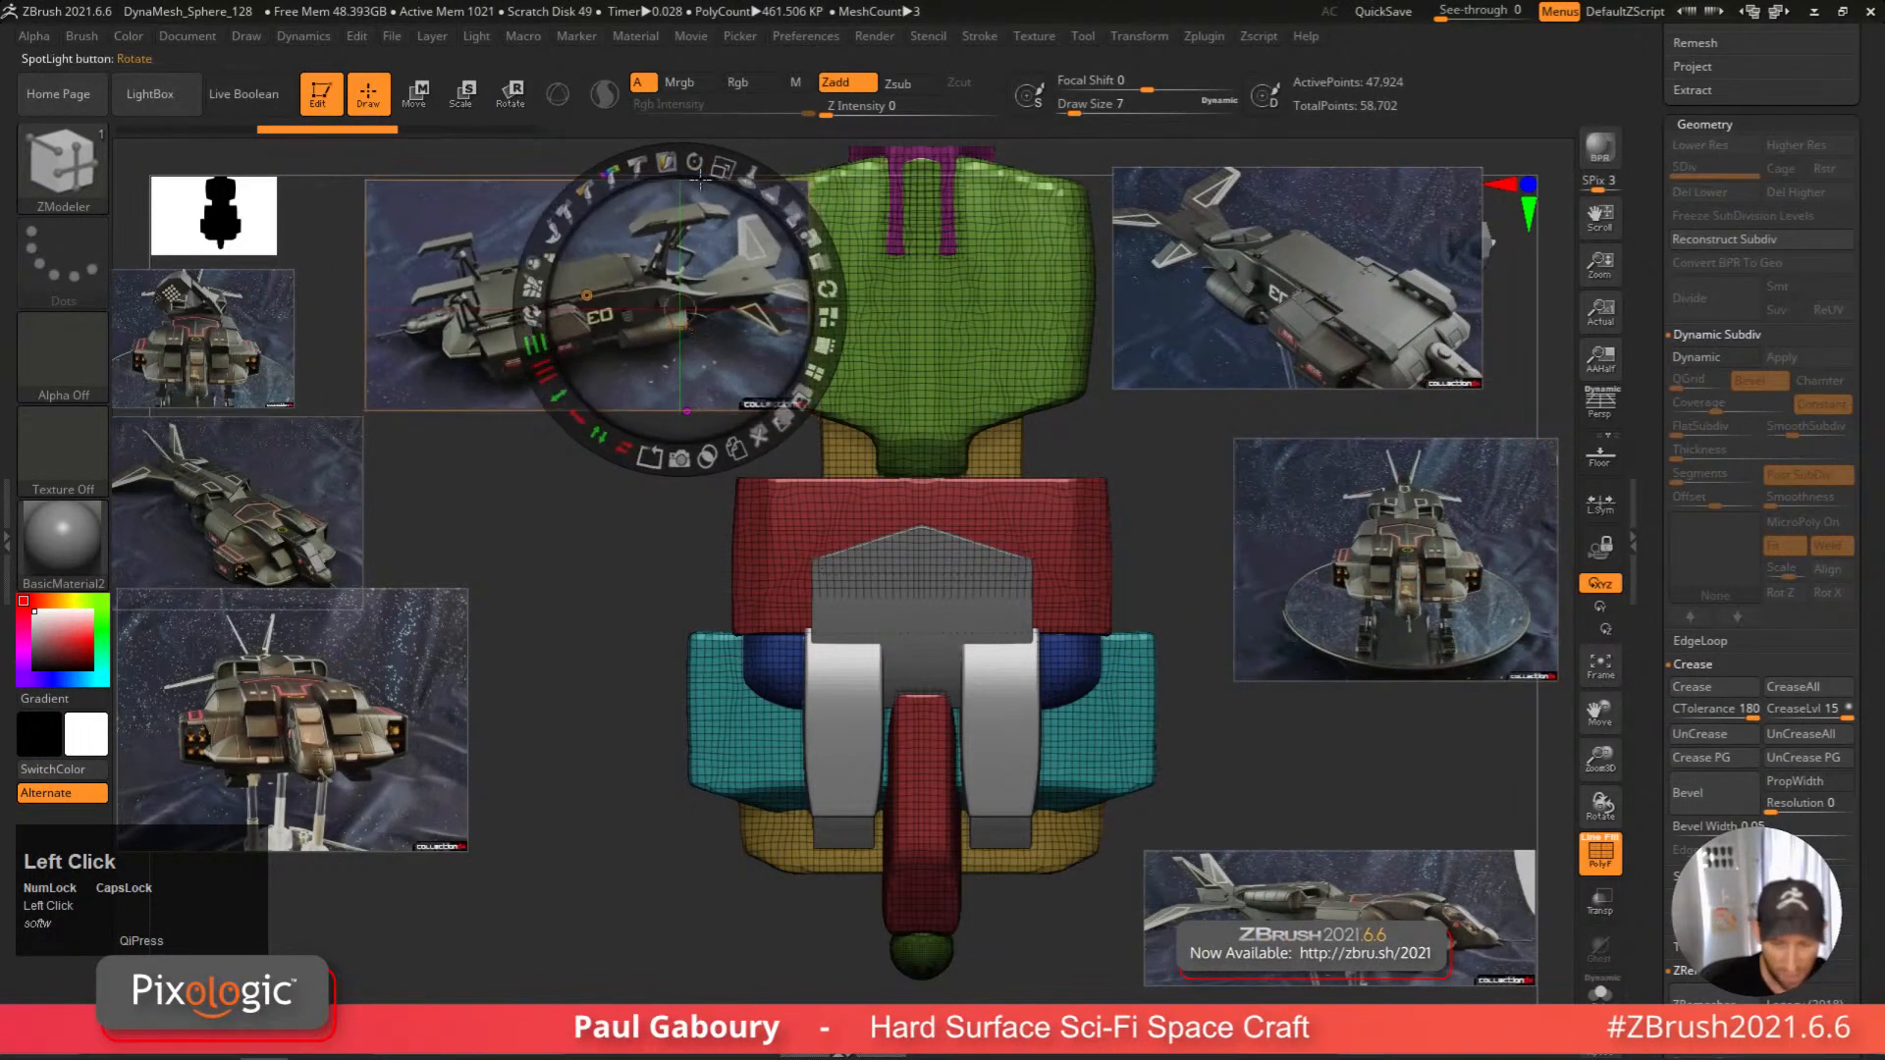
left_click_drag(670, 329, 660, 334)
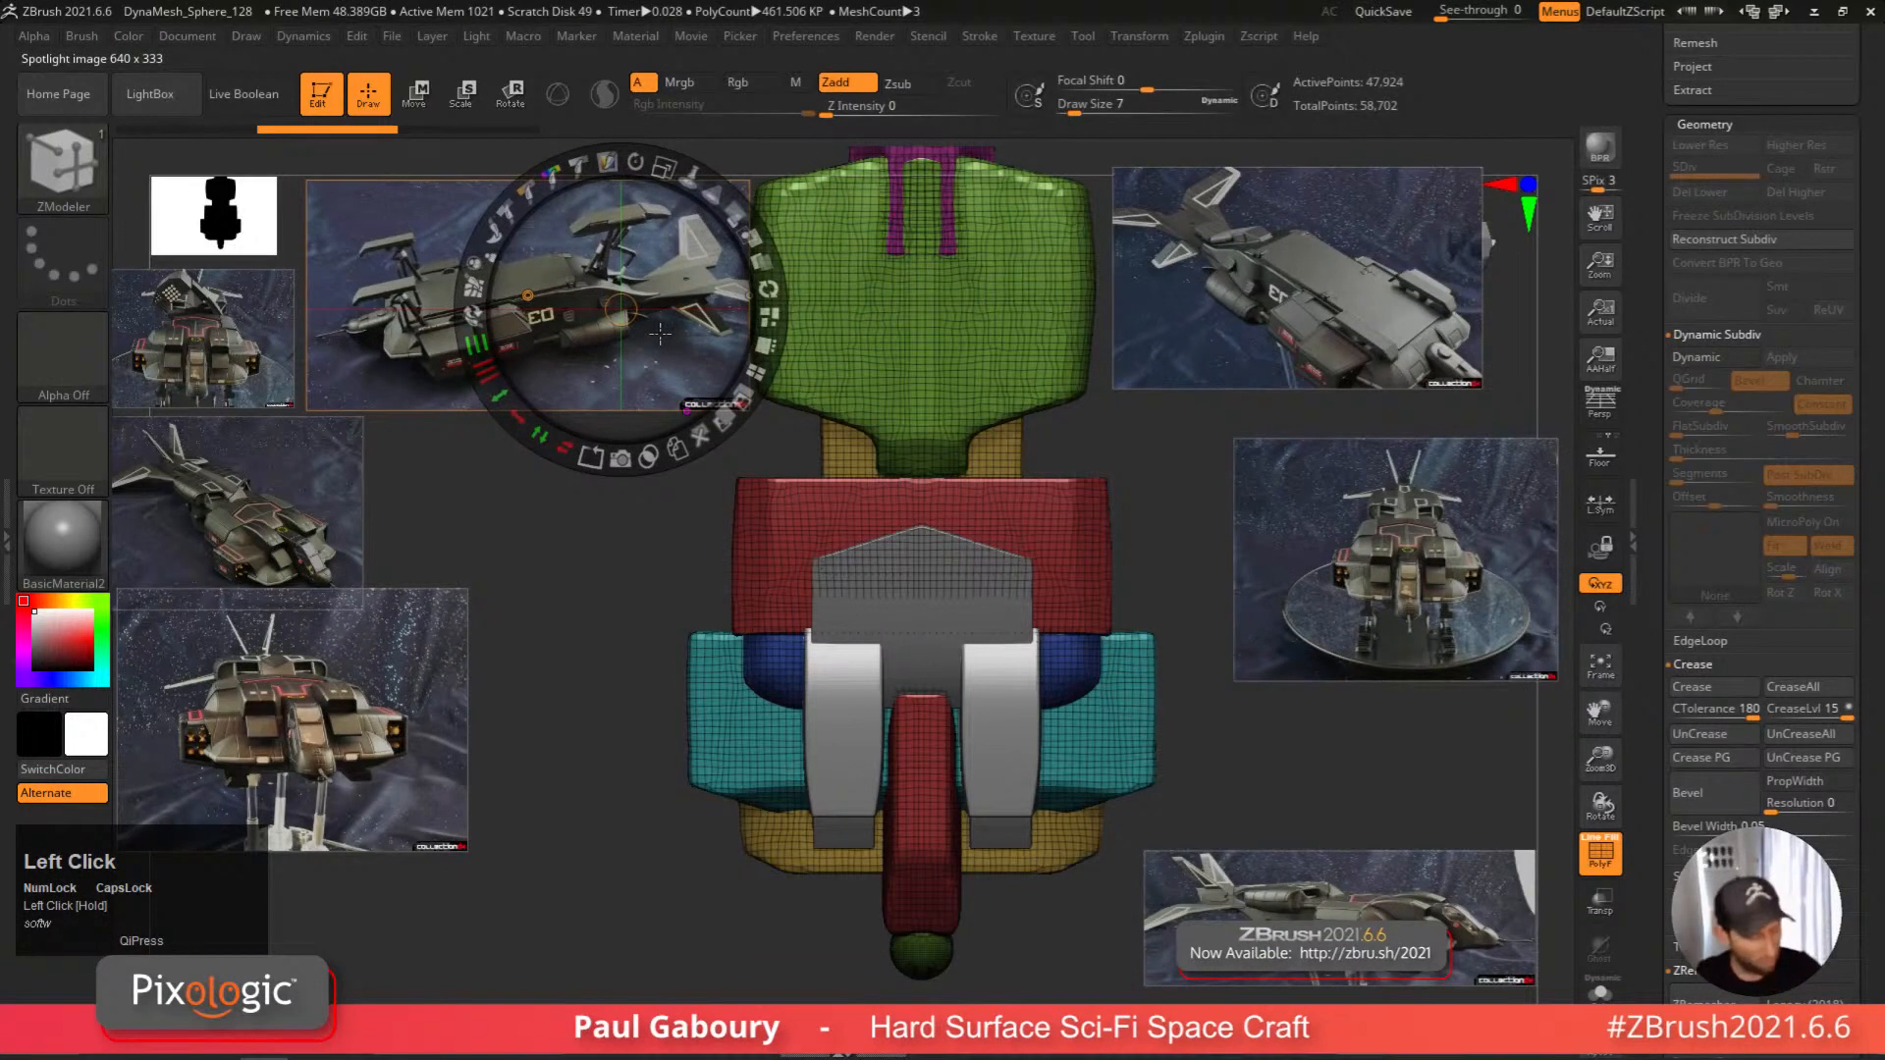
key("z")
Isolate the red cockpit polygroup and split the hidden geometry into its own subtool with Split Hidden.
right_click_drag(775, 815, 988, 855, "ctrl")
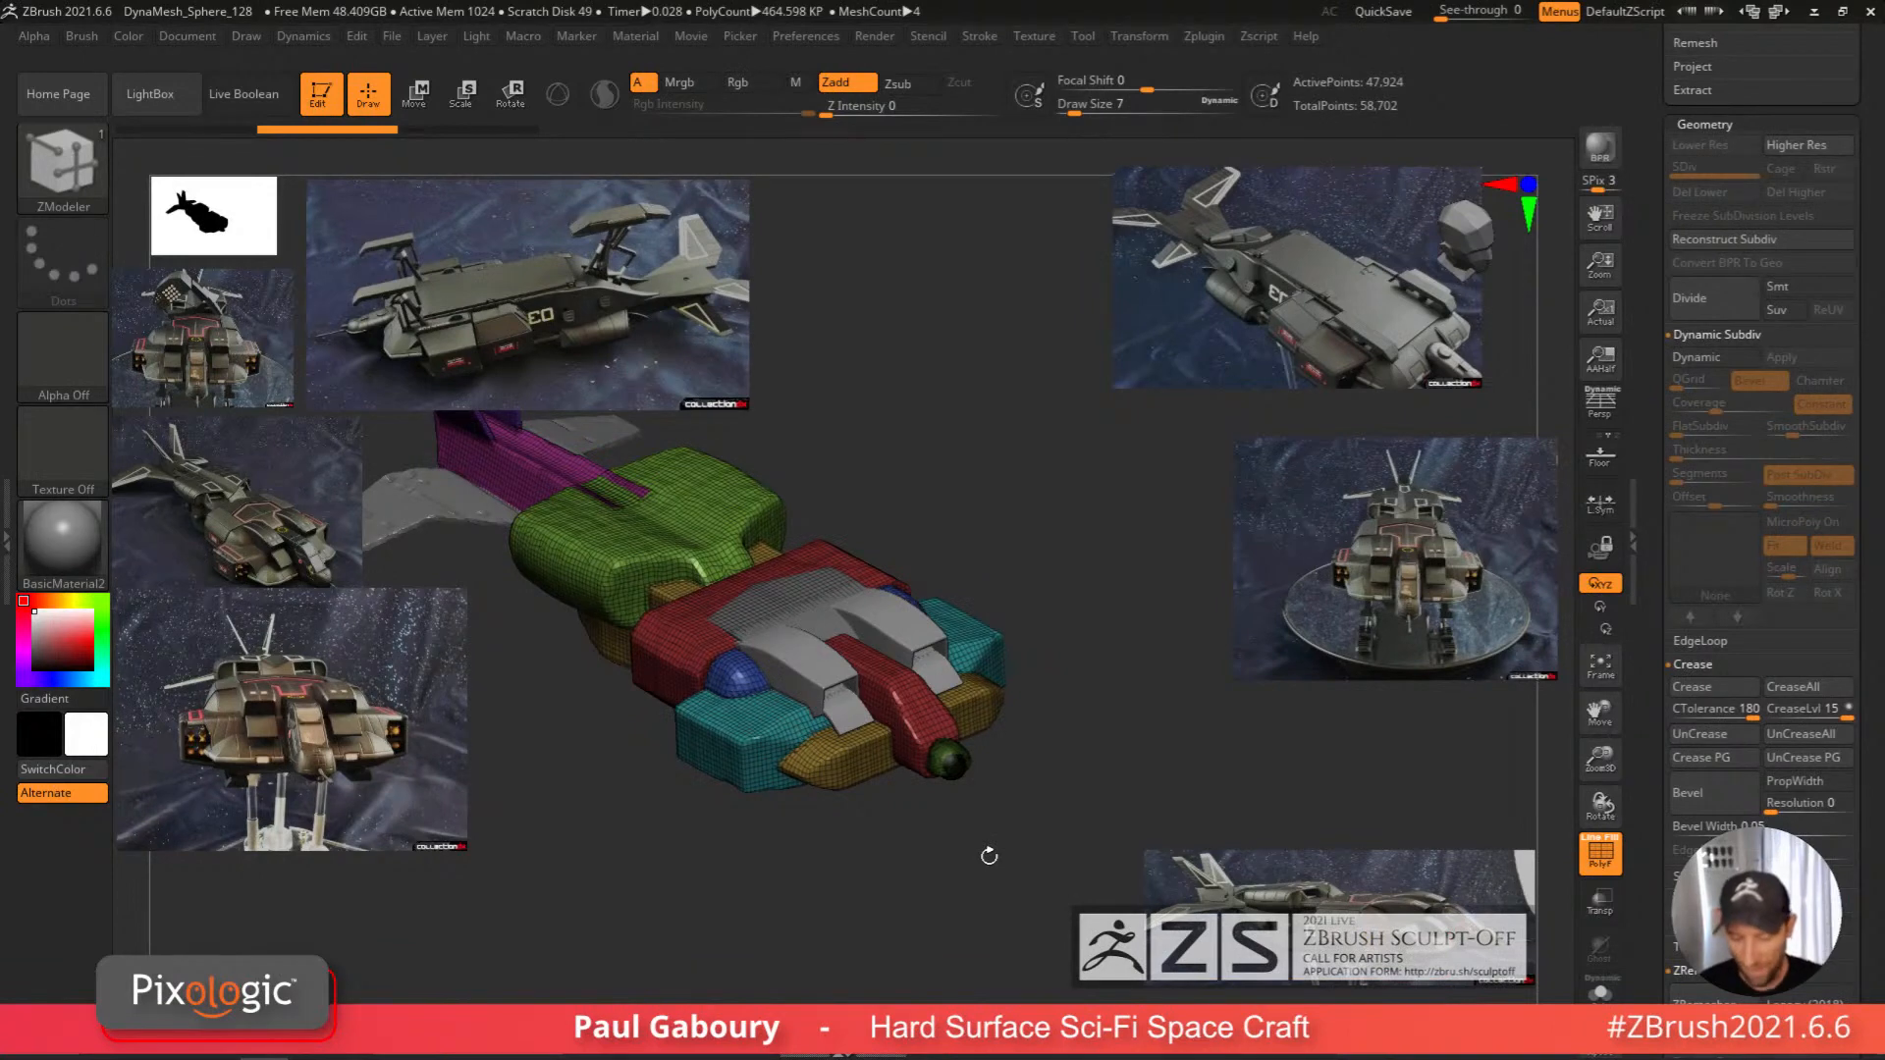
left_click(1005, 837, "ctrl+shift")
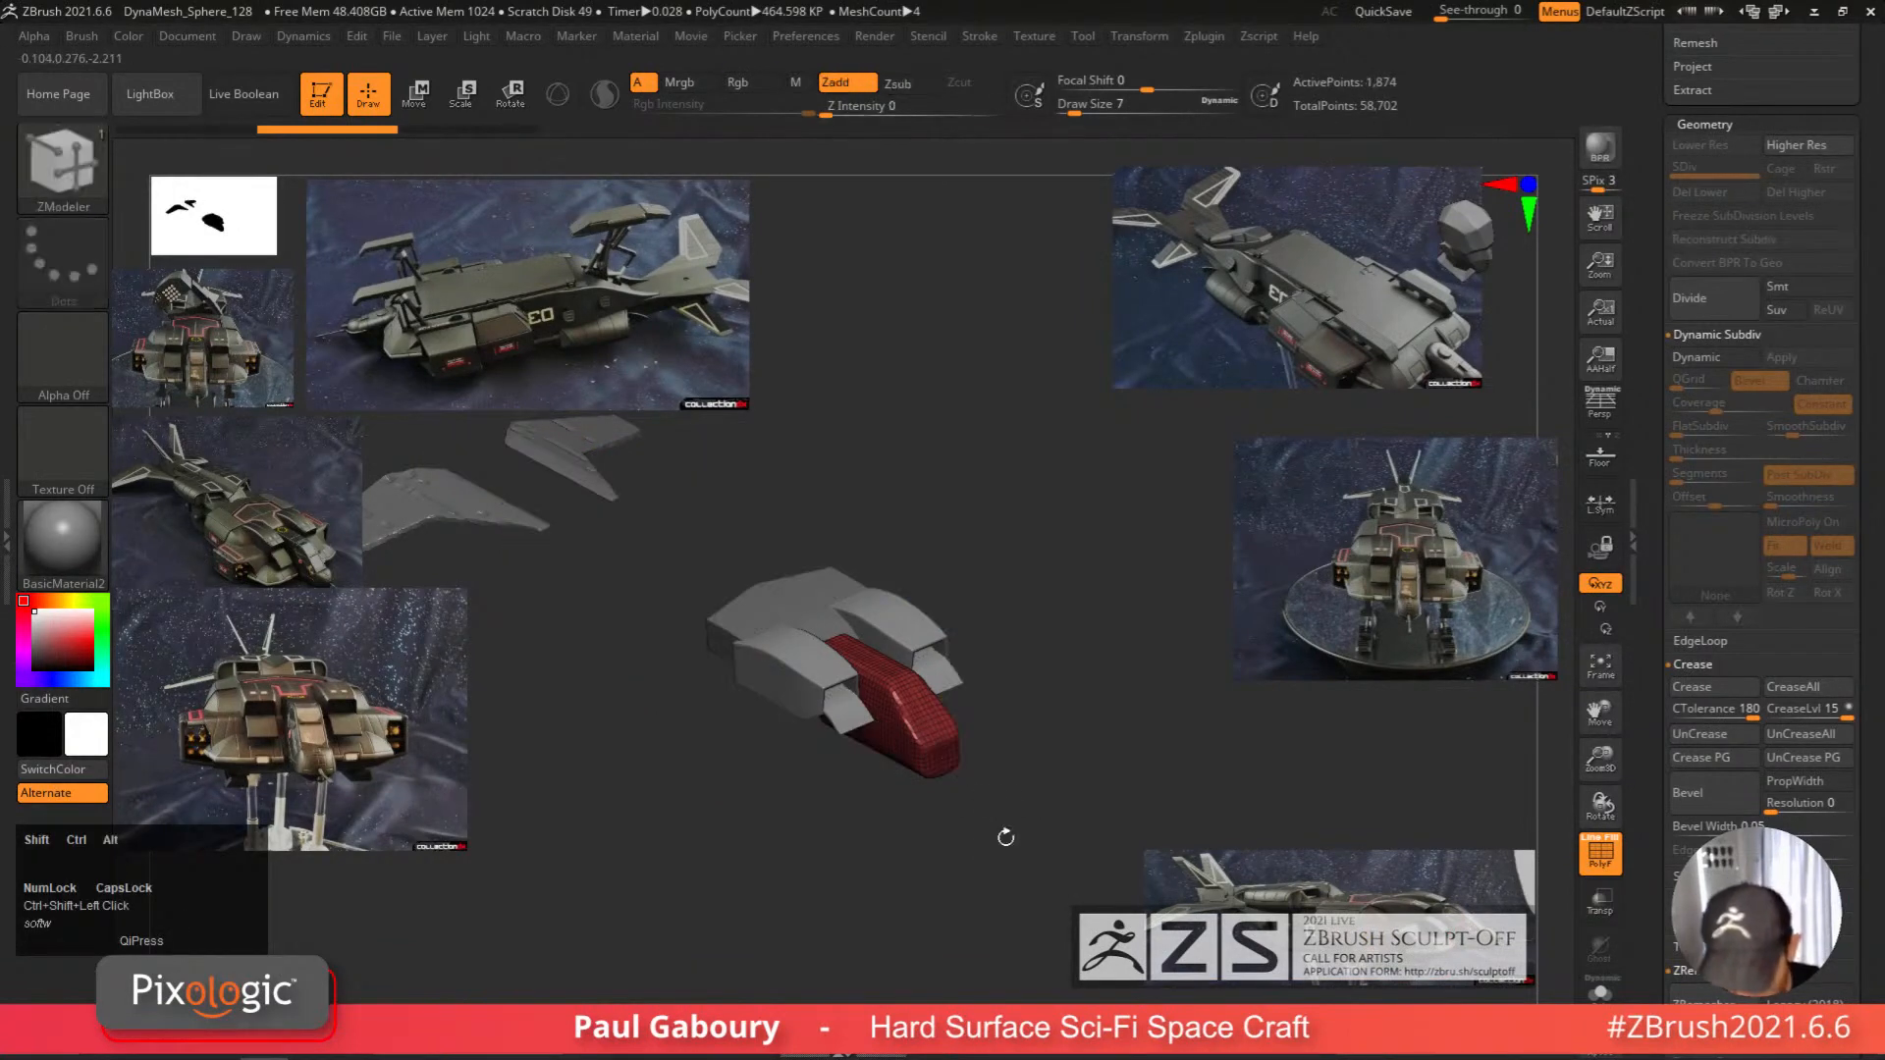
right_click_drag(1006, 837, 1064, 812, "alt")
left_click_drag(1876, 294, 1871, 714)
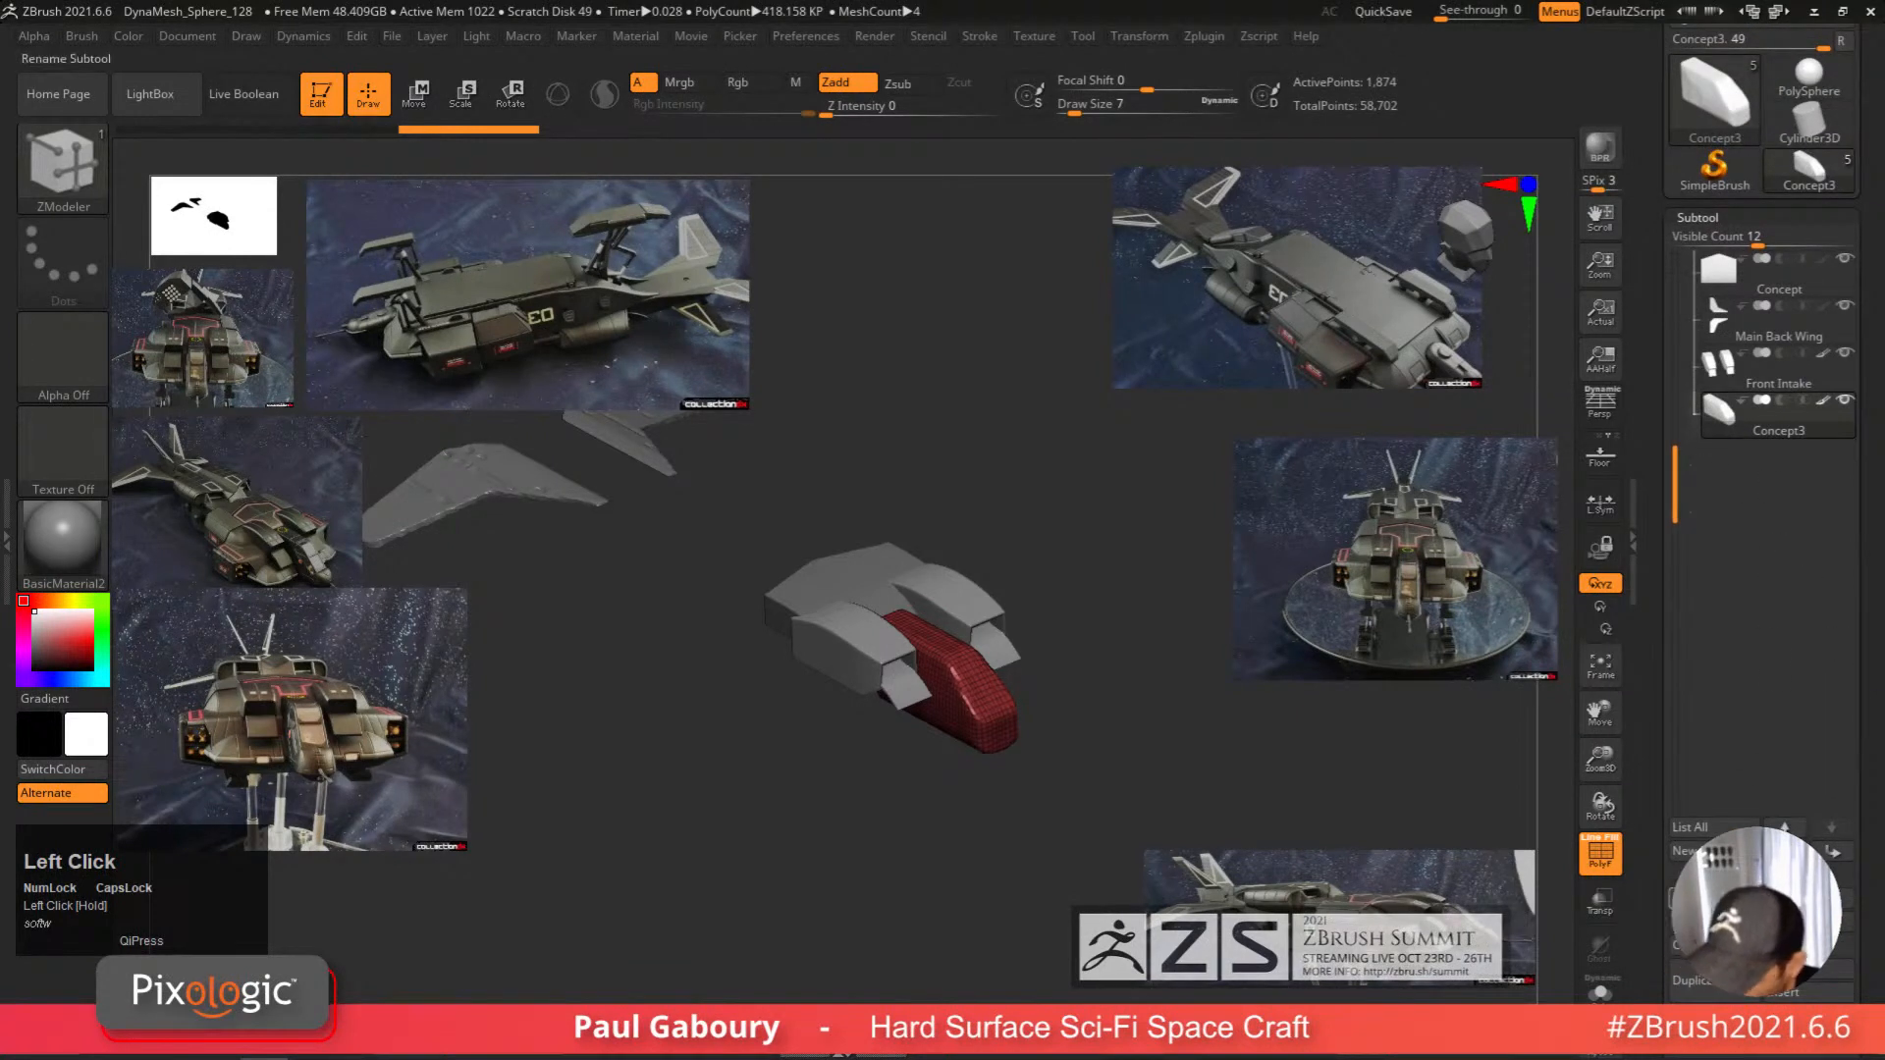
left_click_drag(1874, 920, 1873, 679)
left_click(1710, 847)
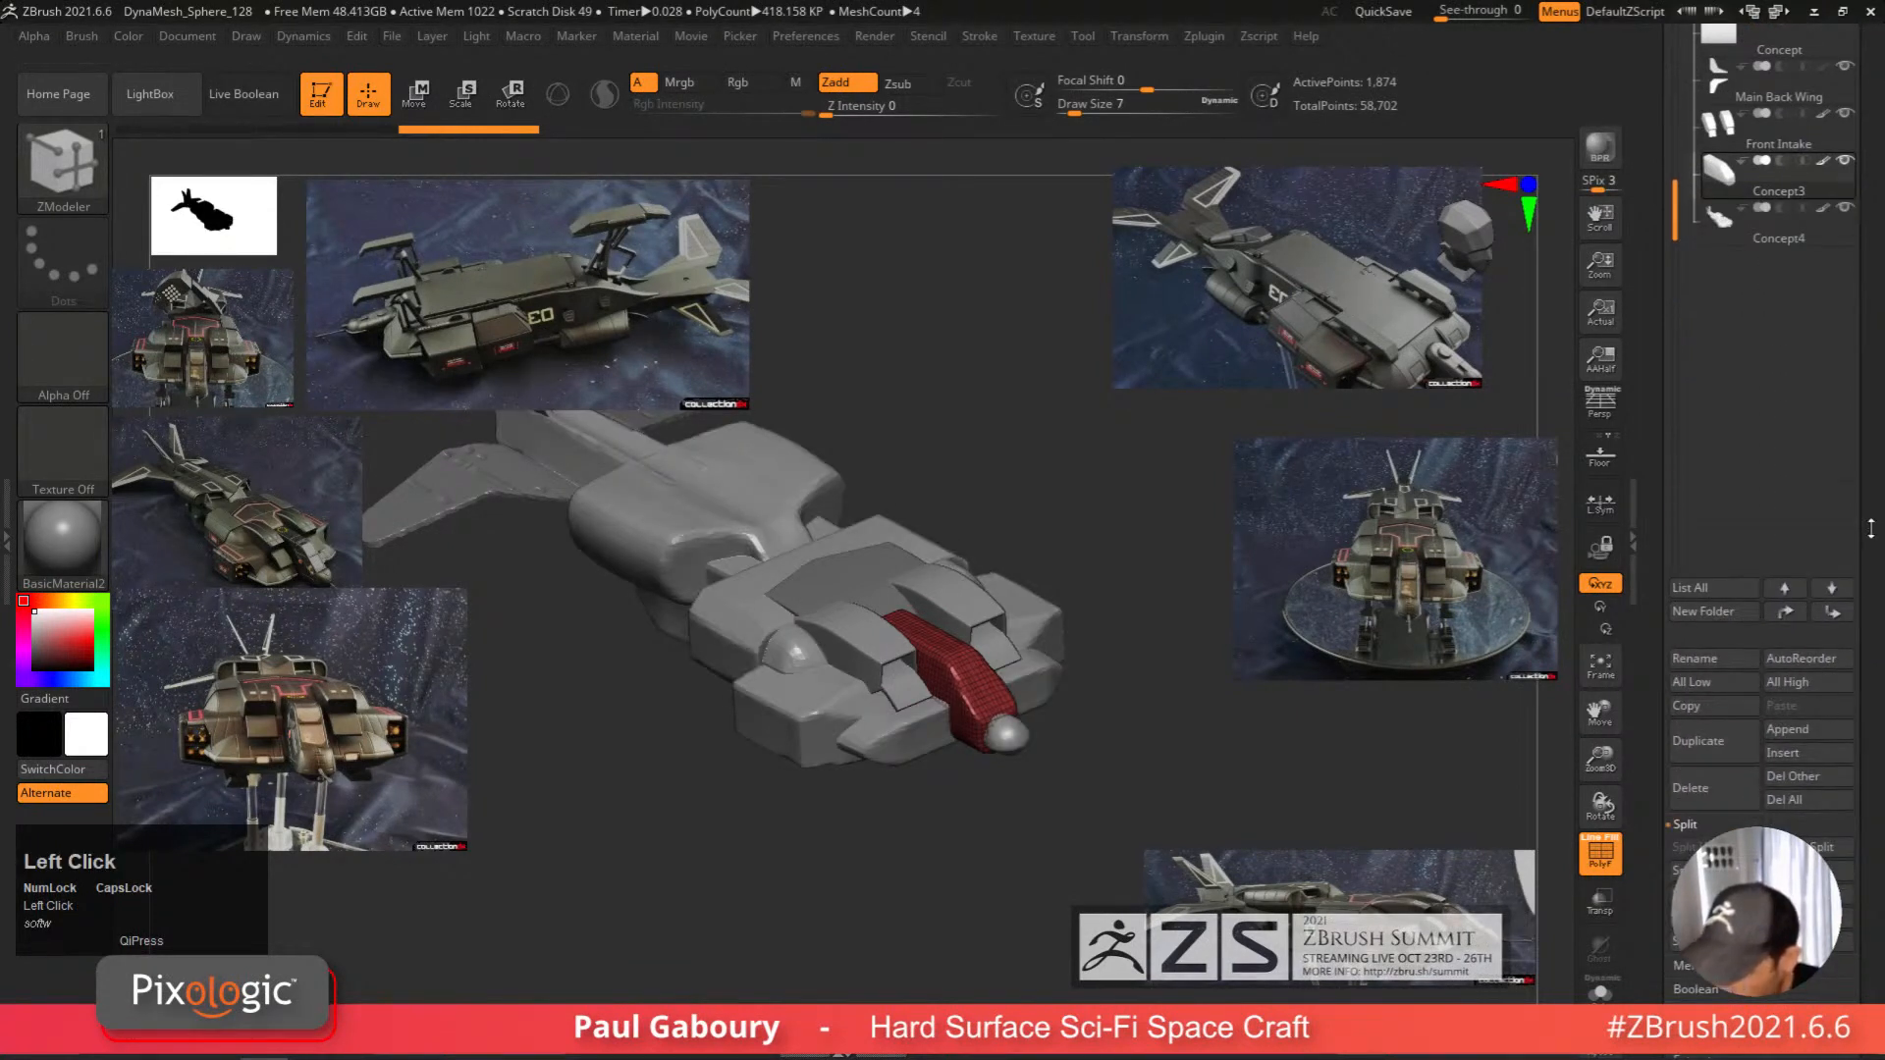
Rename the split-off cockpit subtool Concept3 as "Top Cockpit".
left_click_drag(1872, 529, 1768, 668)
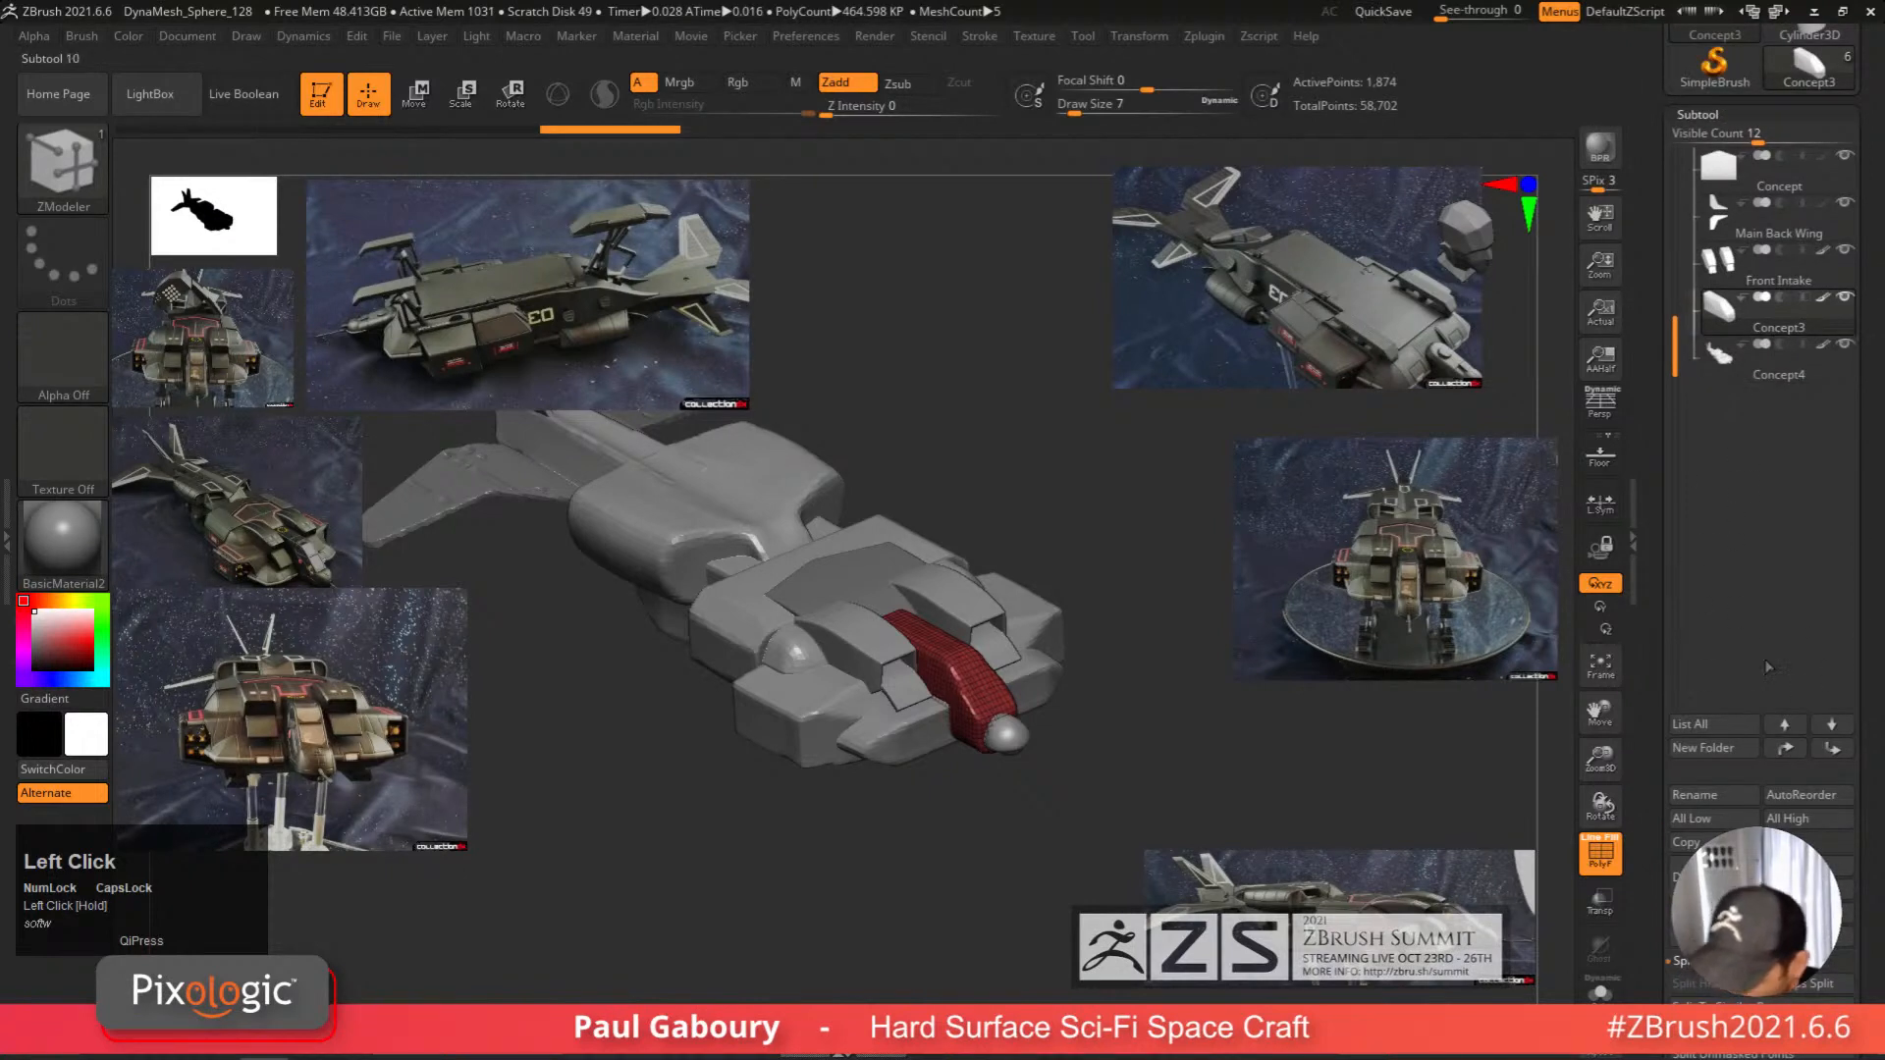
left_click(1728, 797)
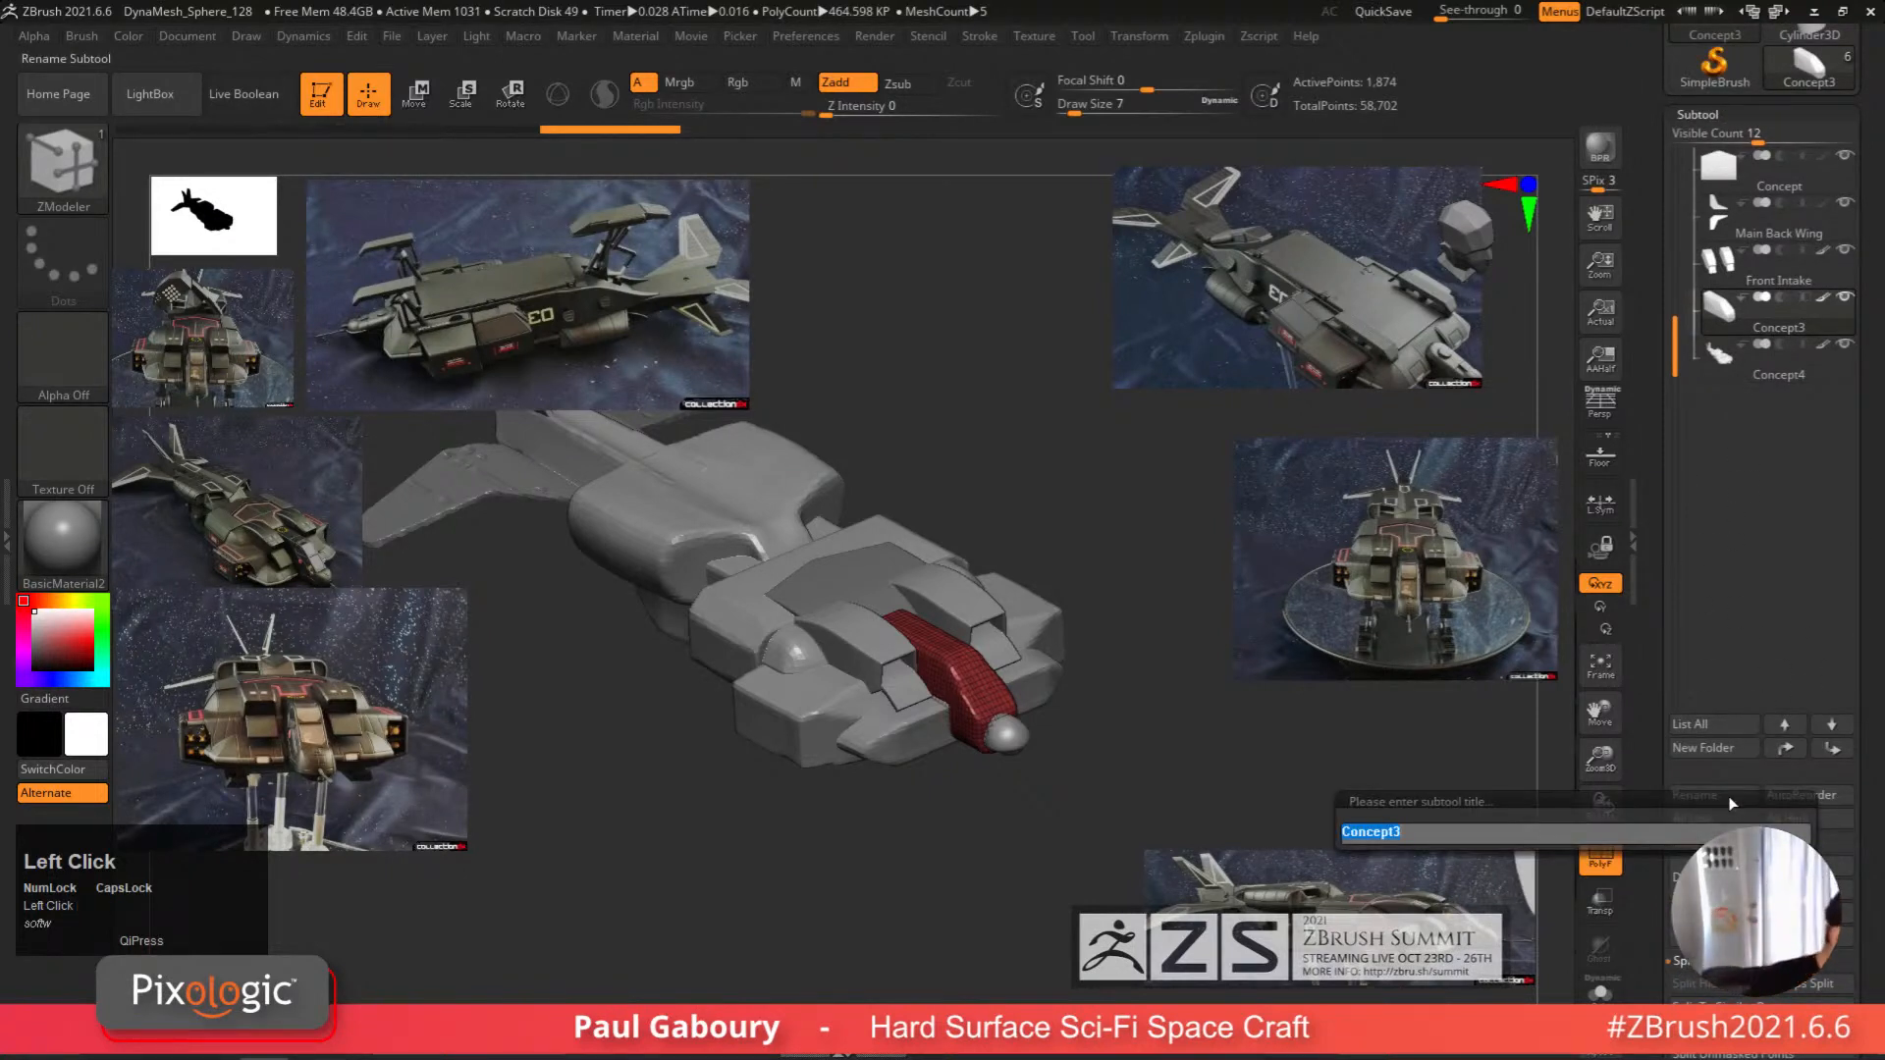
type("tOP cO")
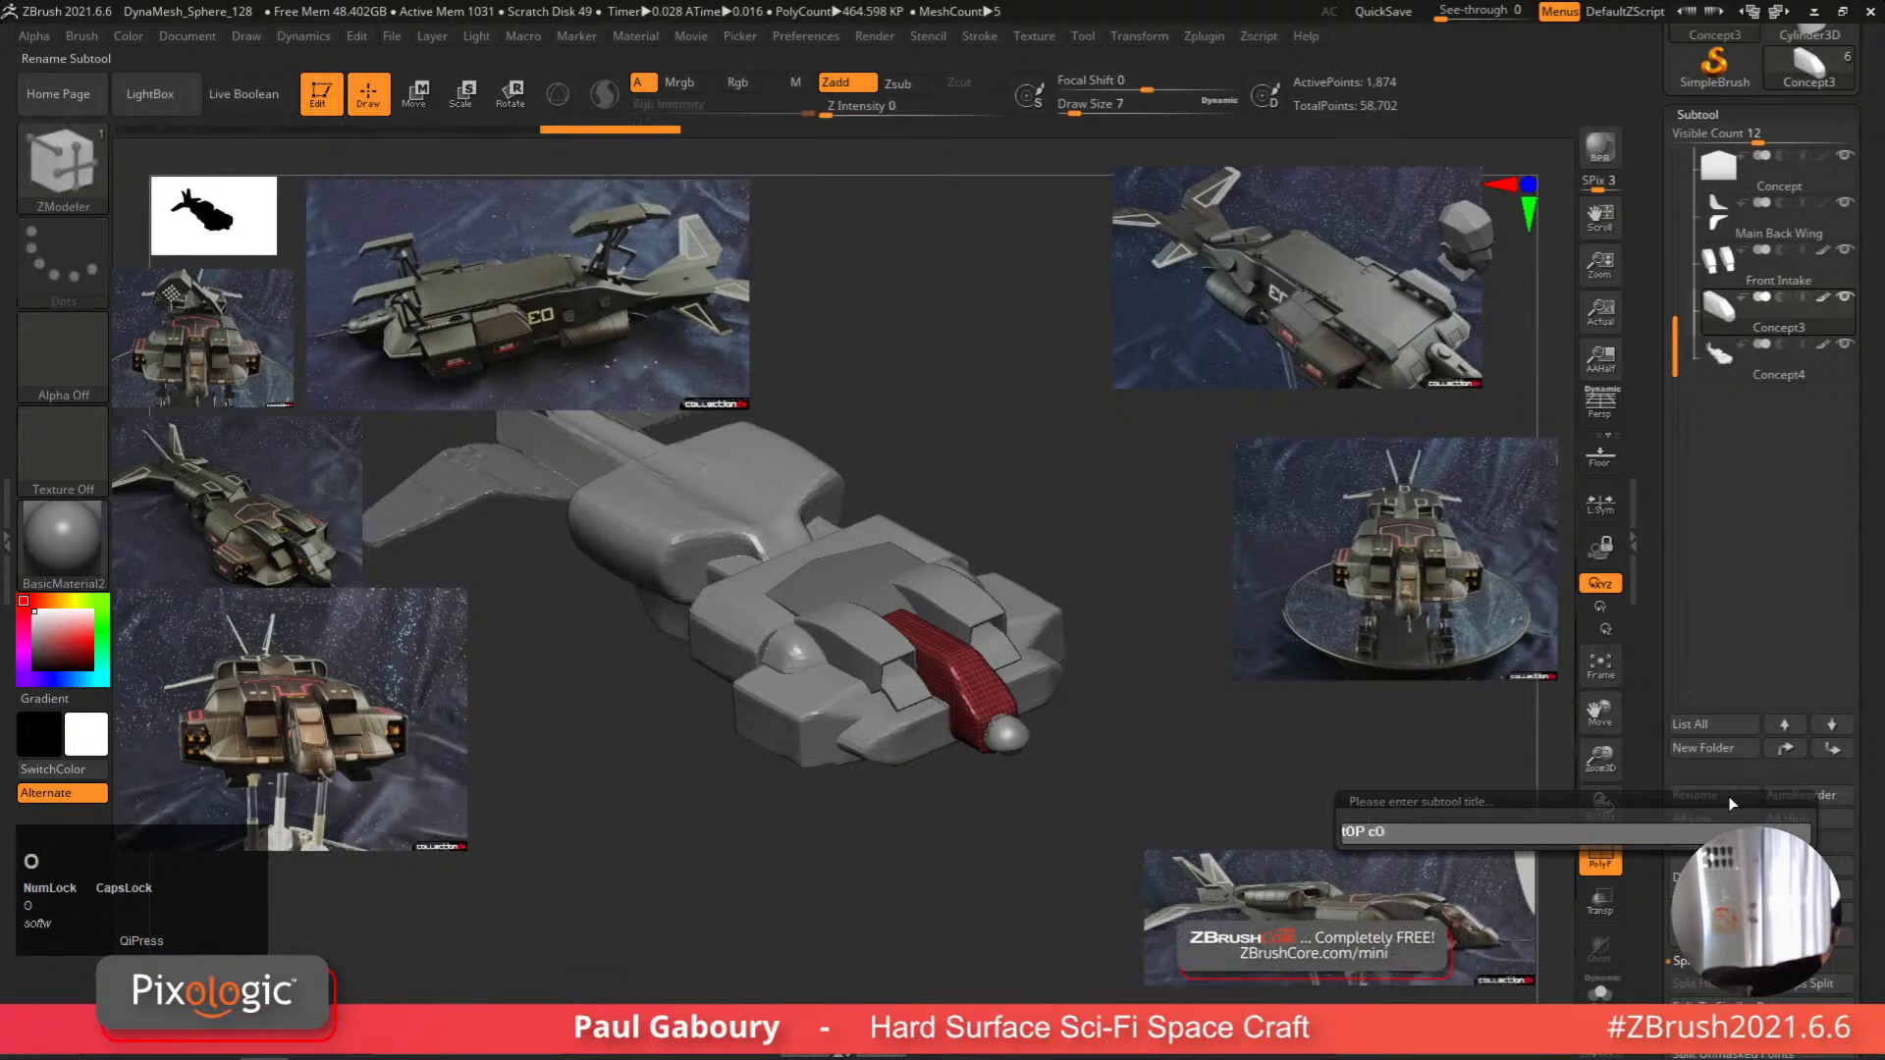
key("BackSpace")
key("BackSpace")
key("BackSpace")
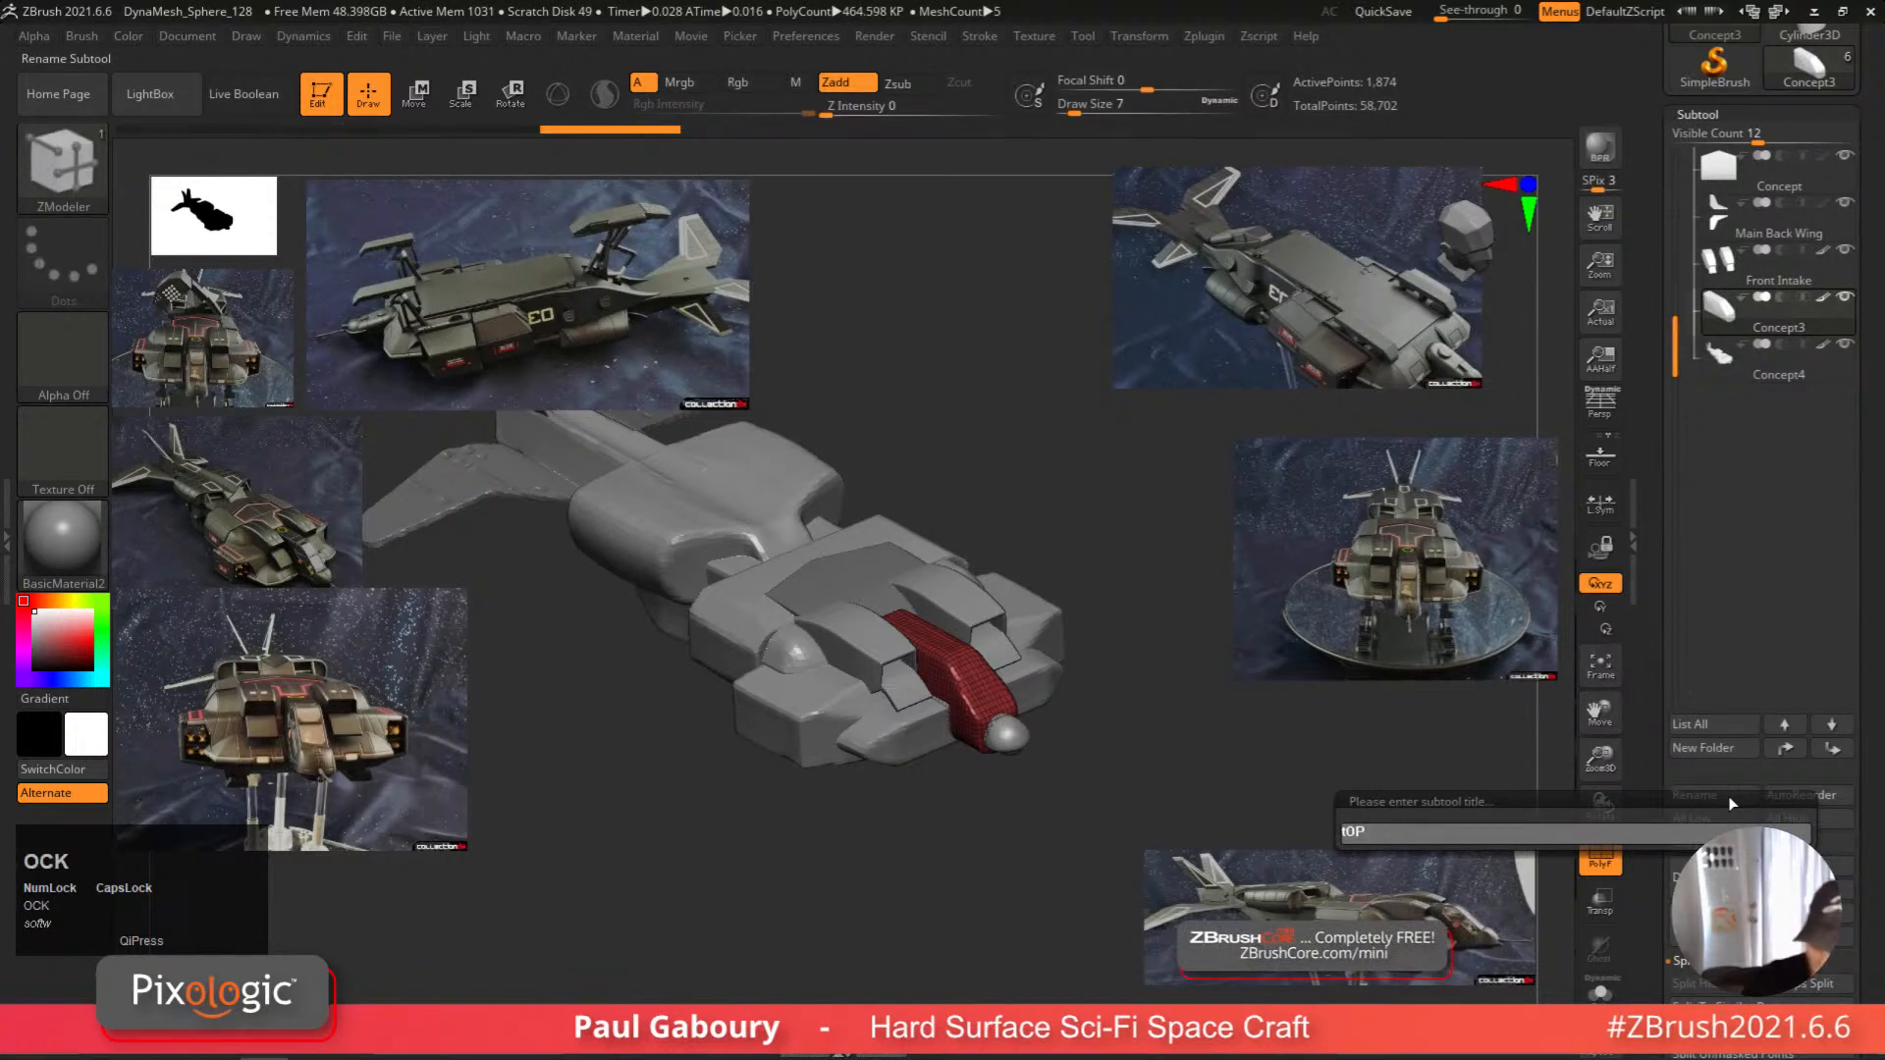
key("BackSpace")
key("BackSpace")
key("BackSpace")
key("Caps_Lock")
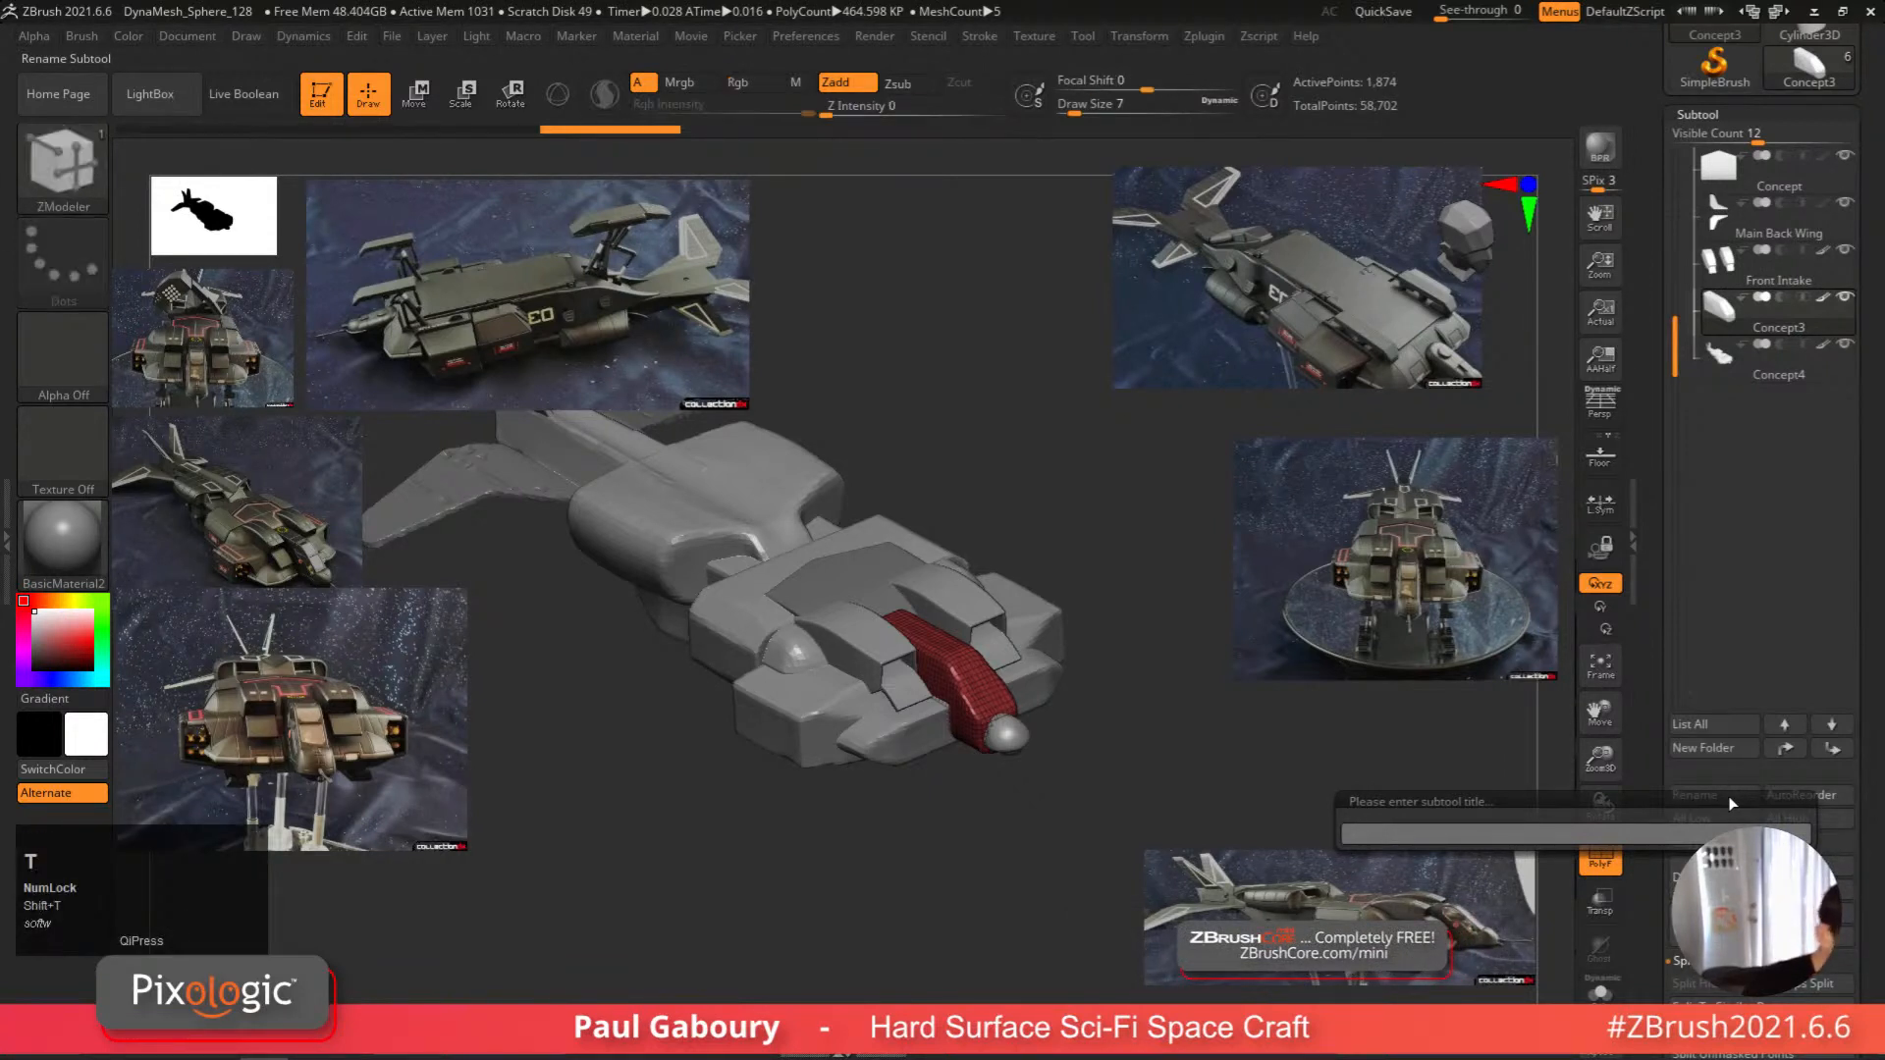
key("space")
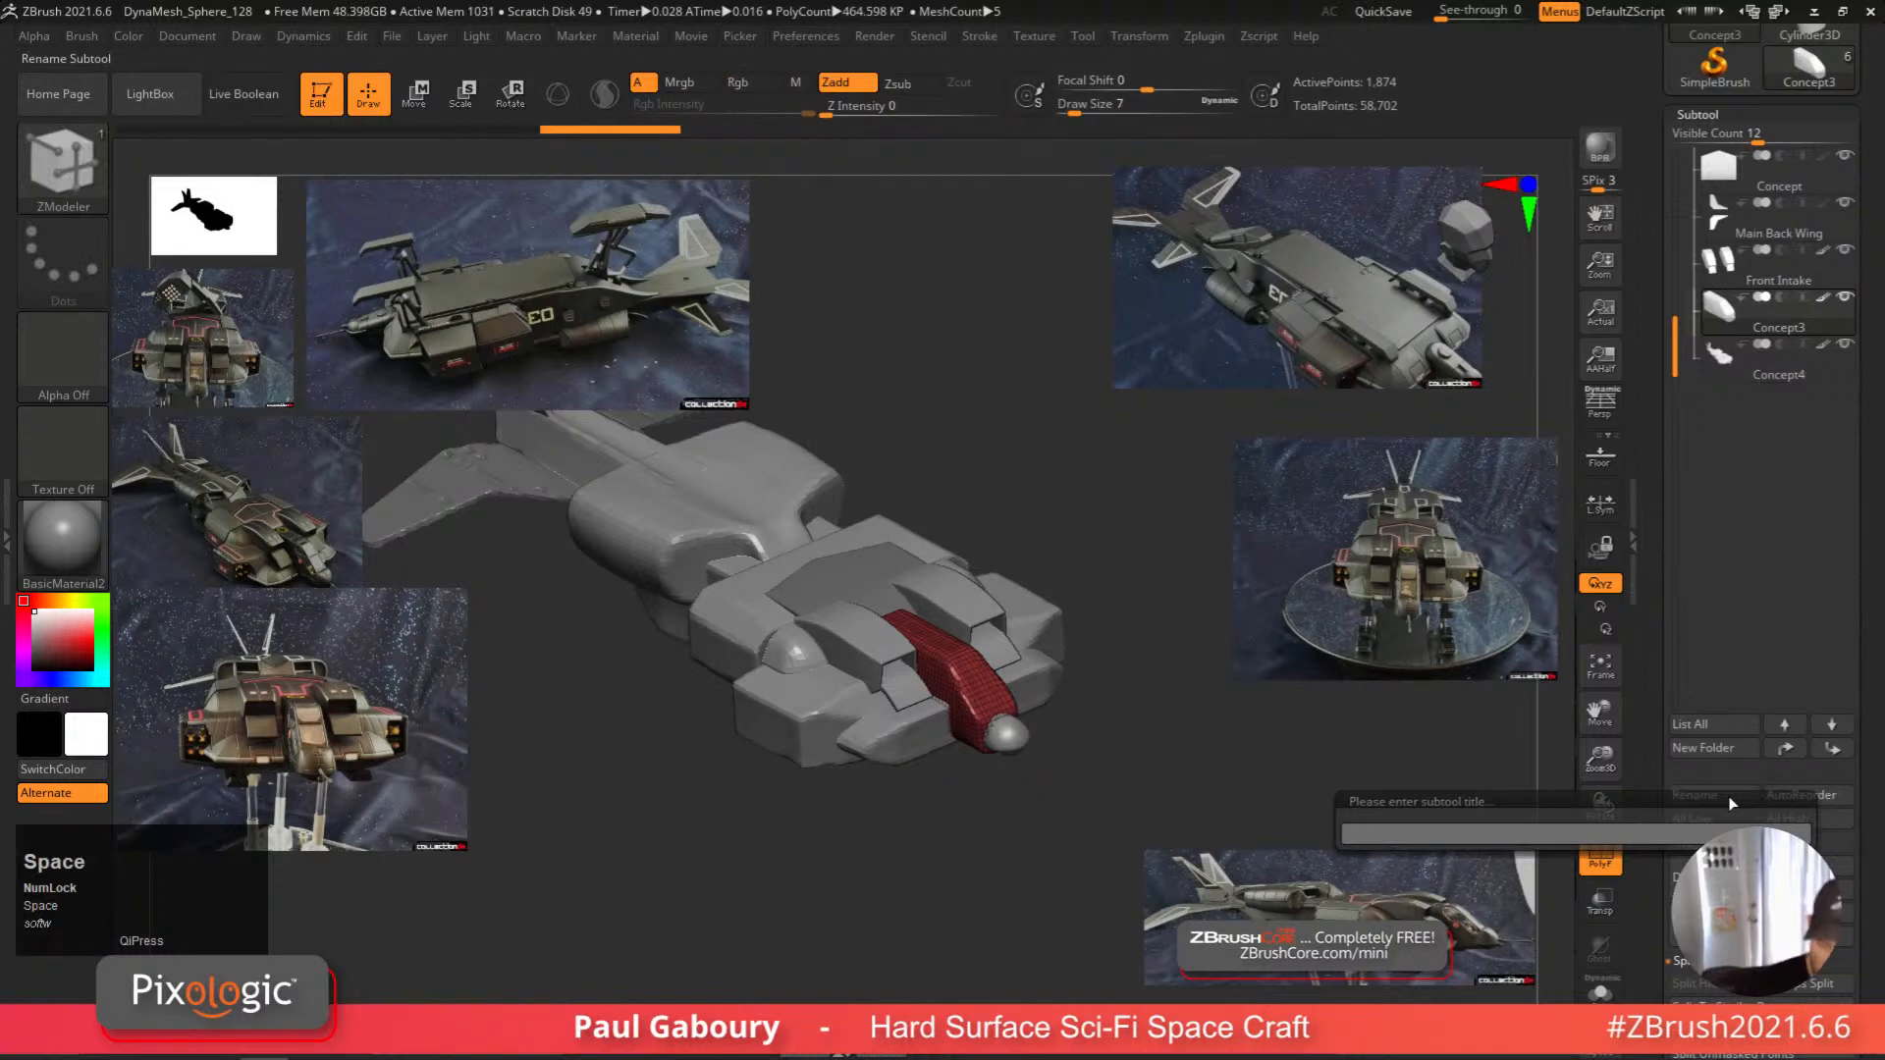
left_click(1399, 834)
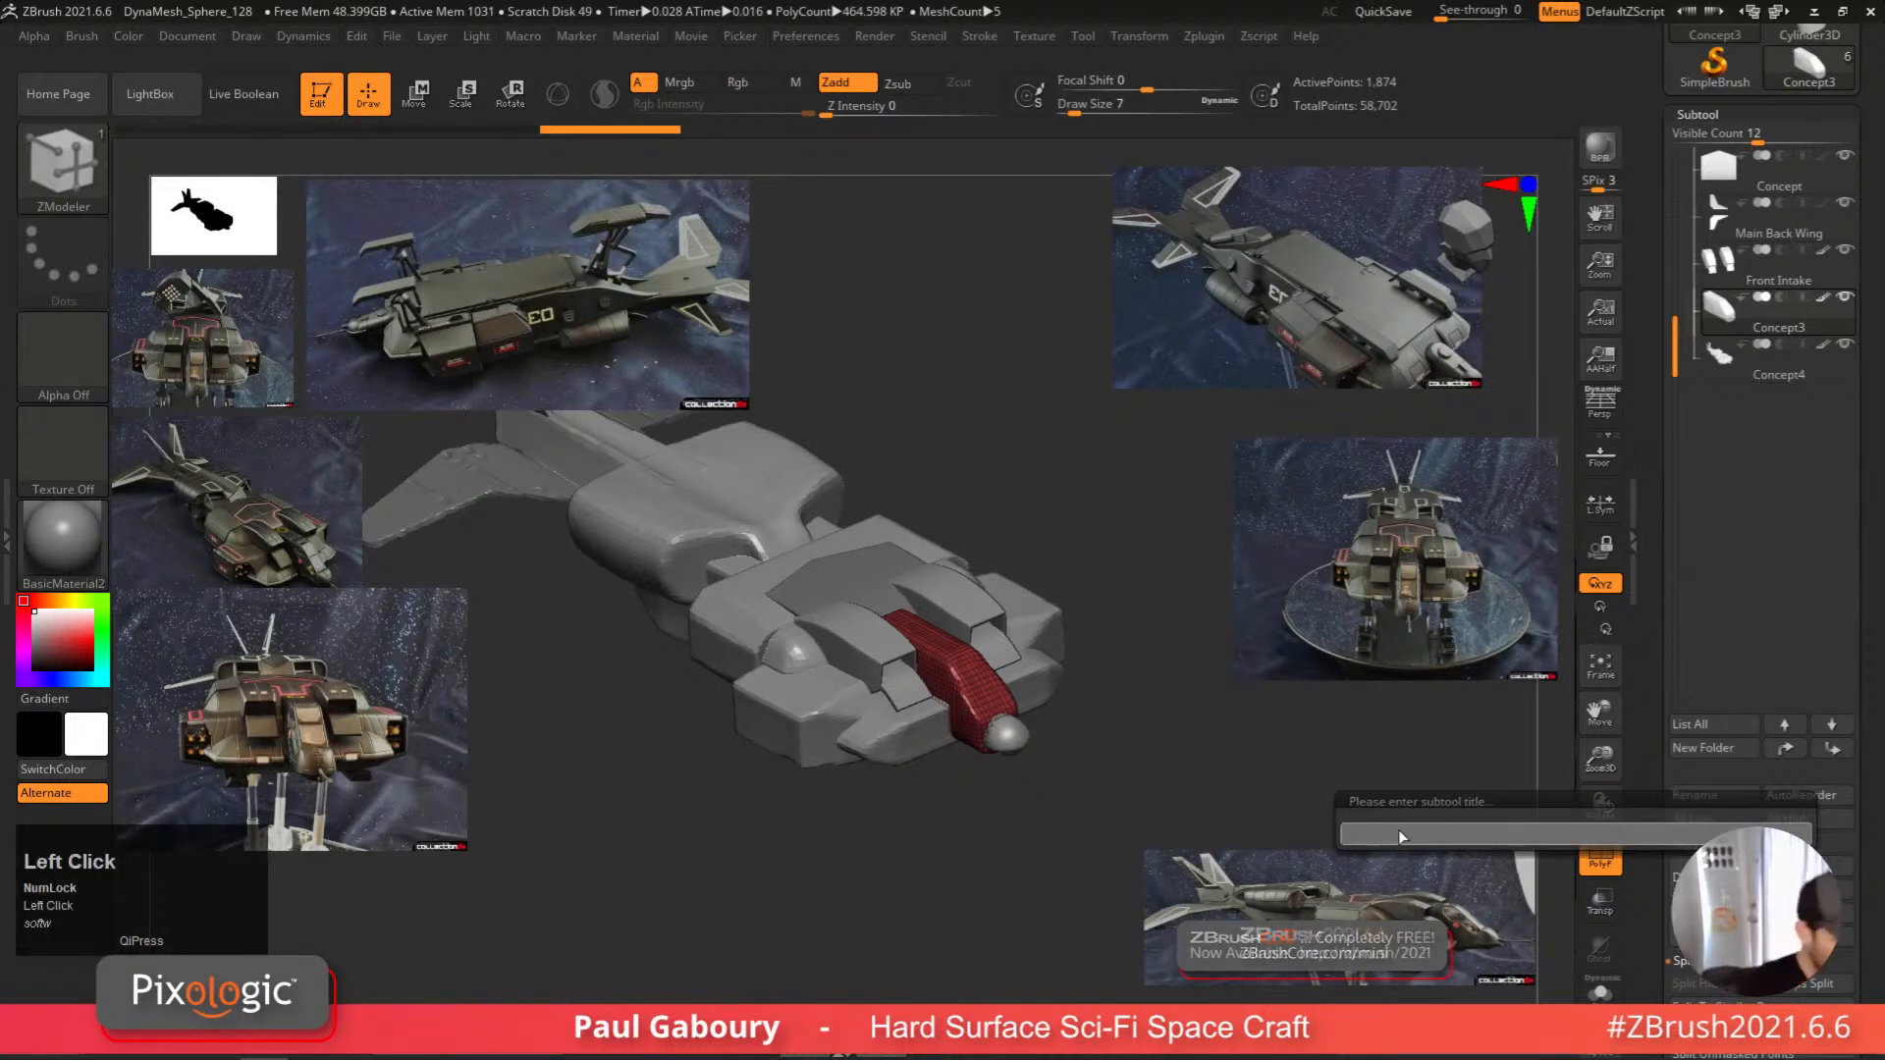
type("Top ")
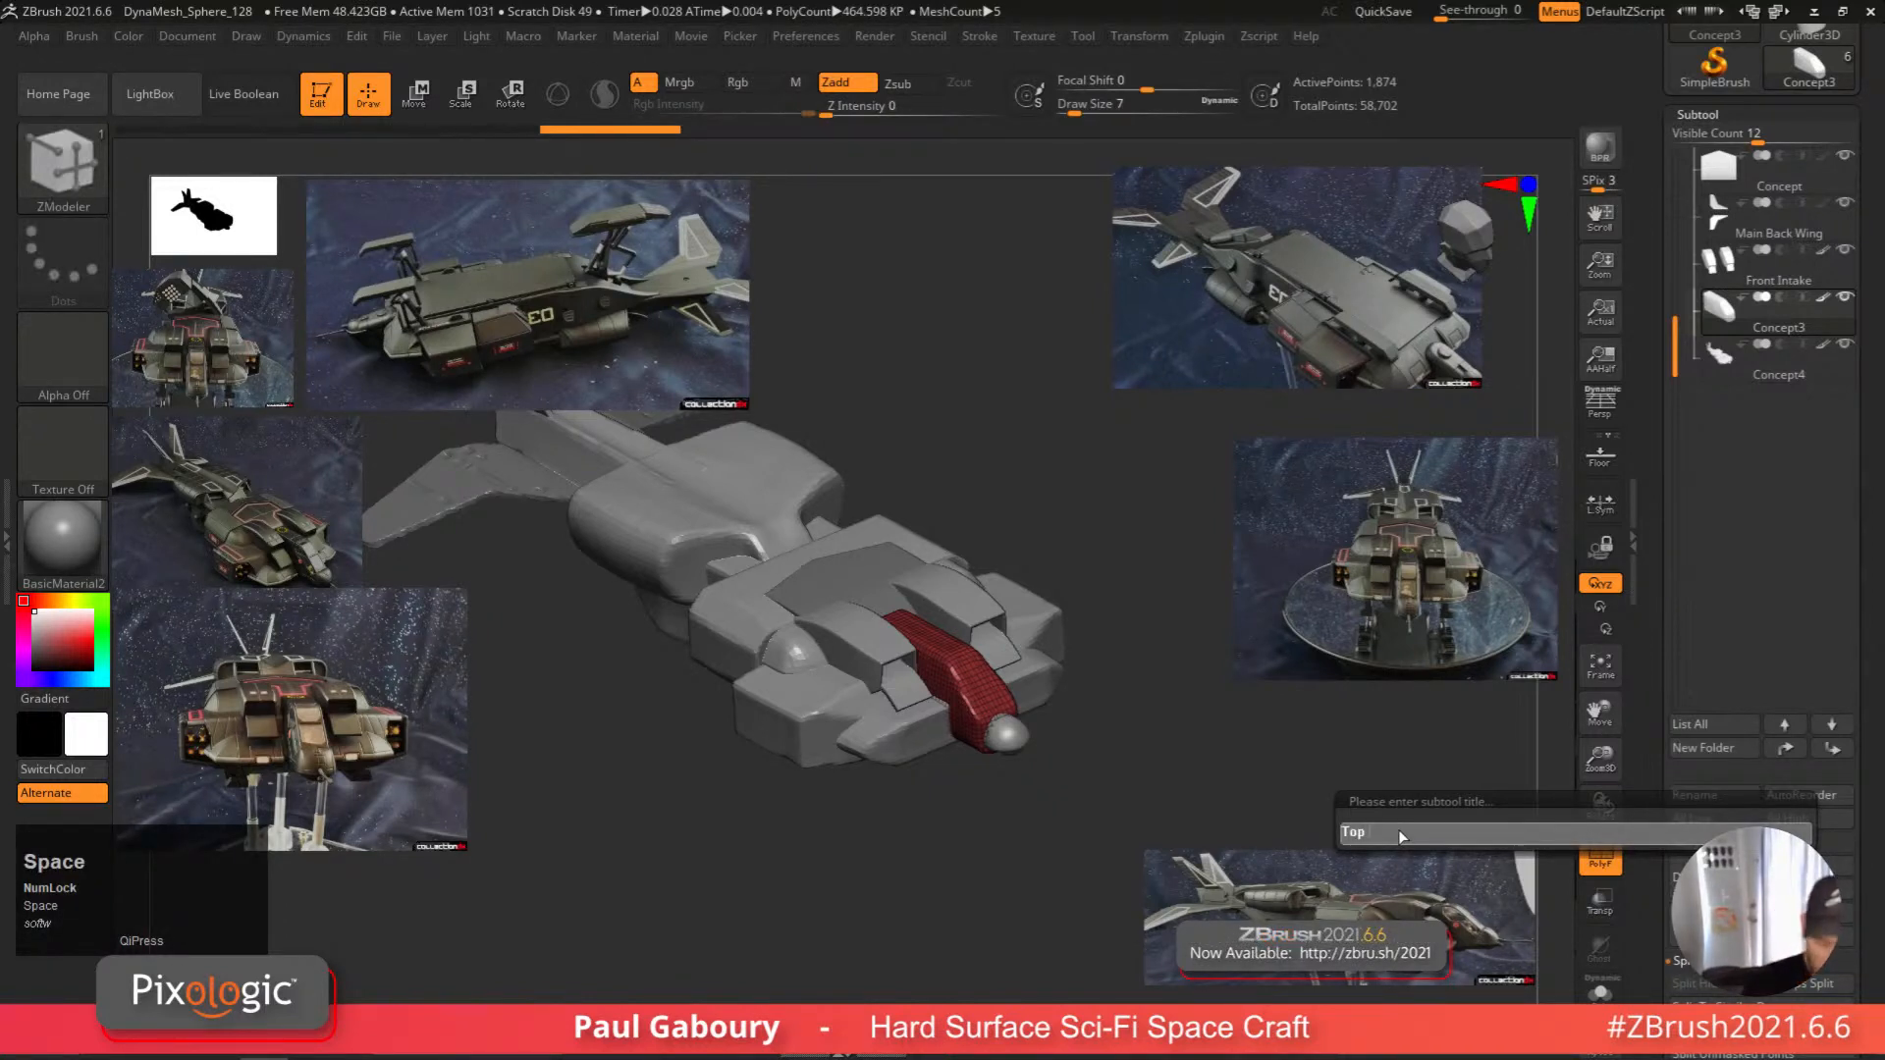
type("Cock")
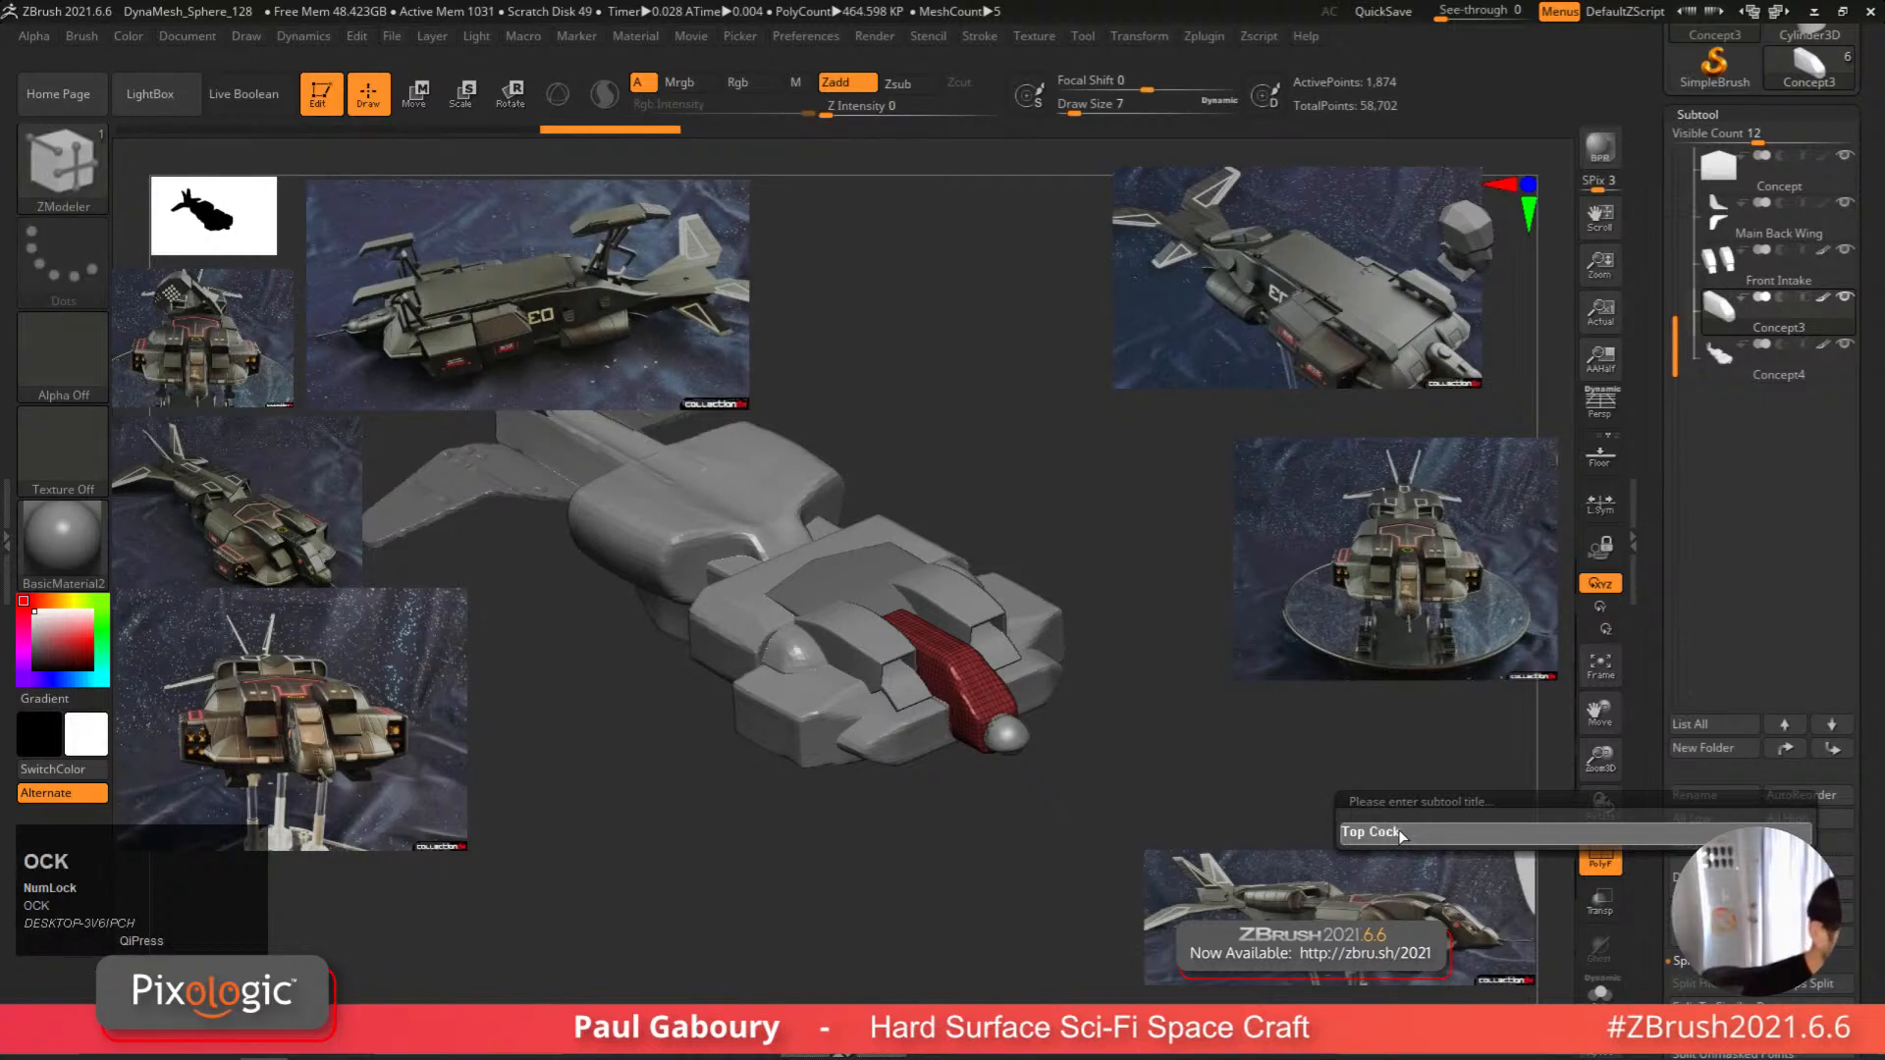
type("pit")
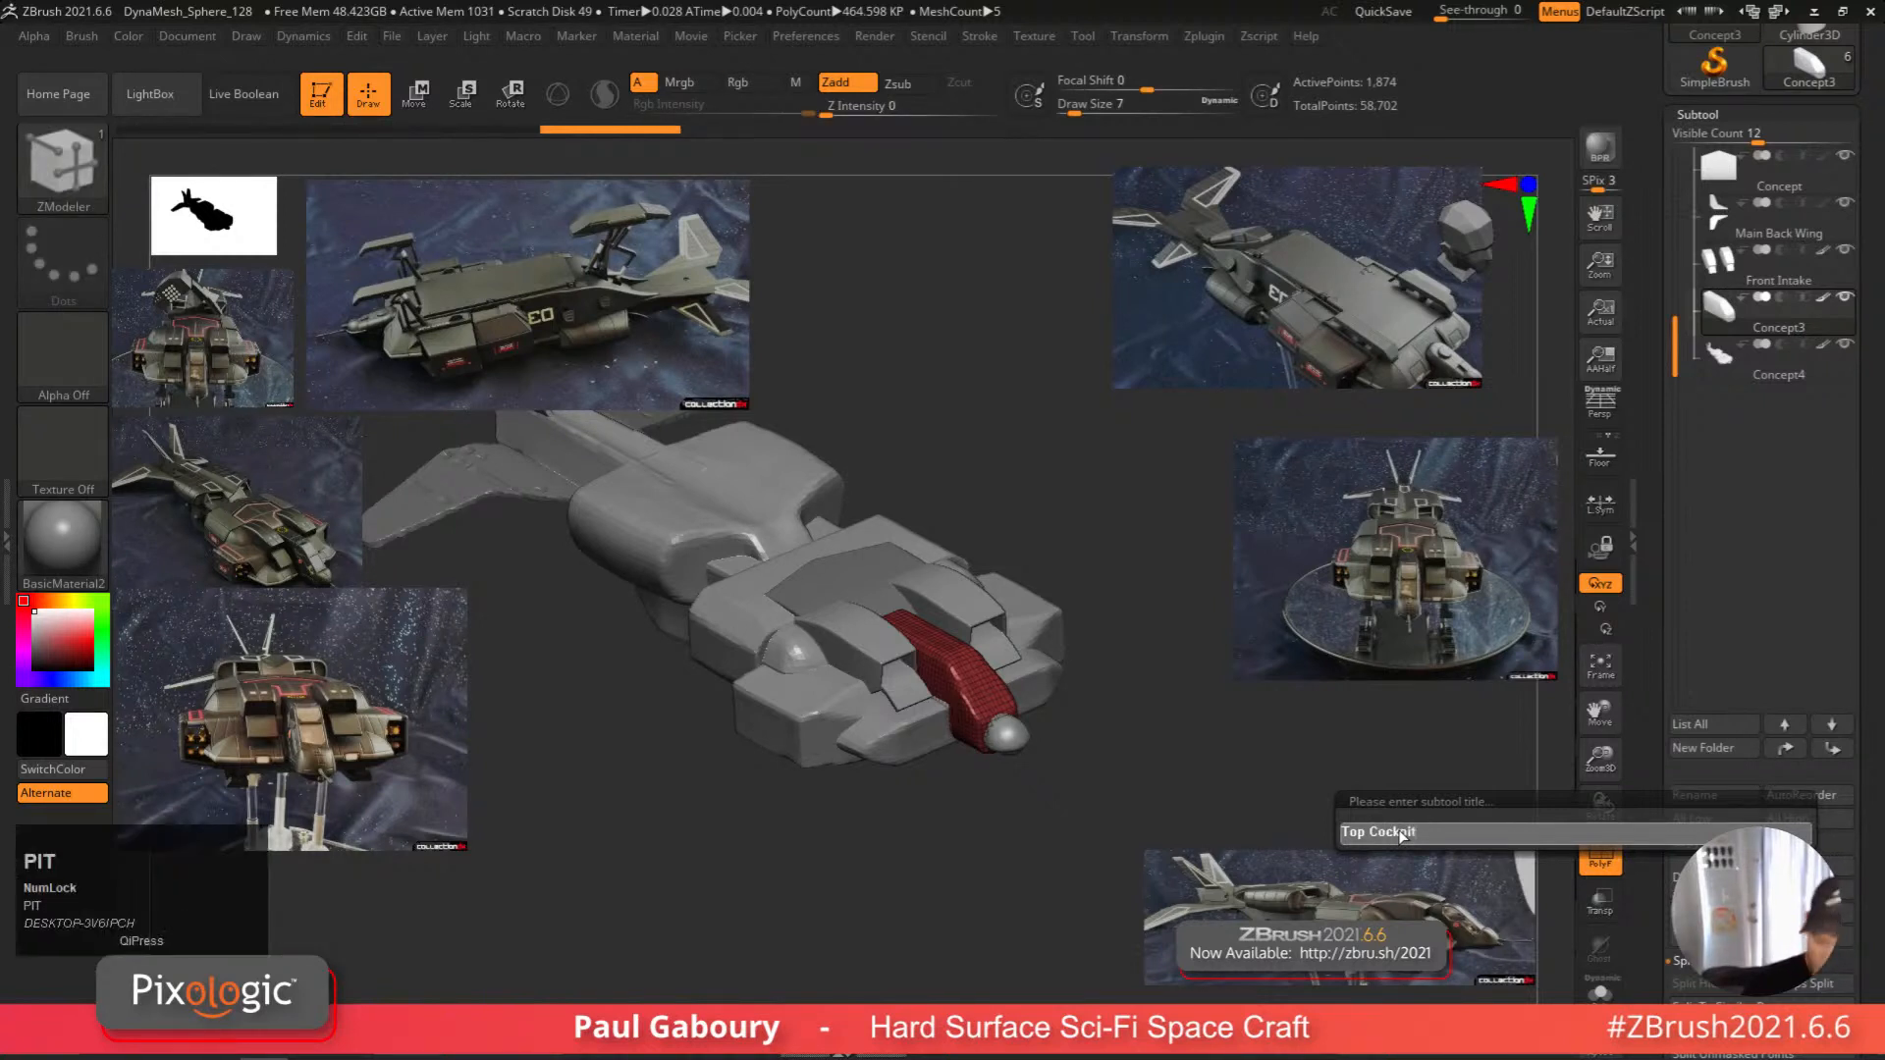
key("Return")
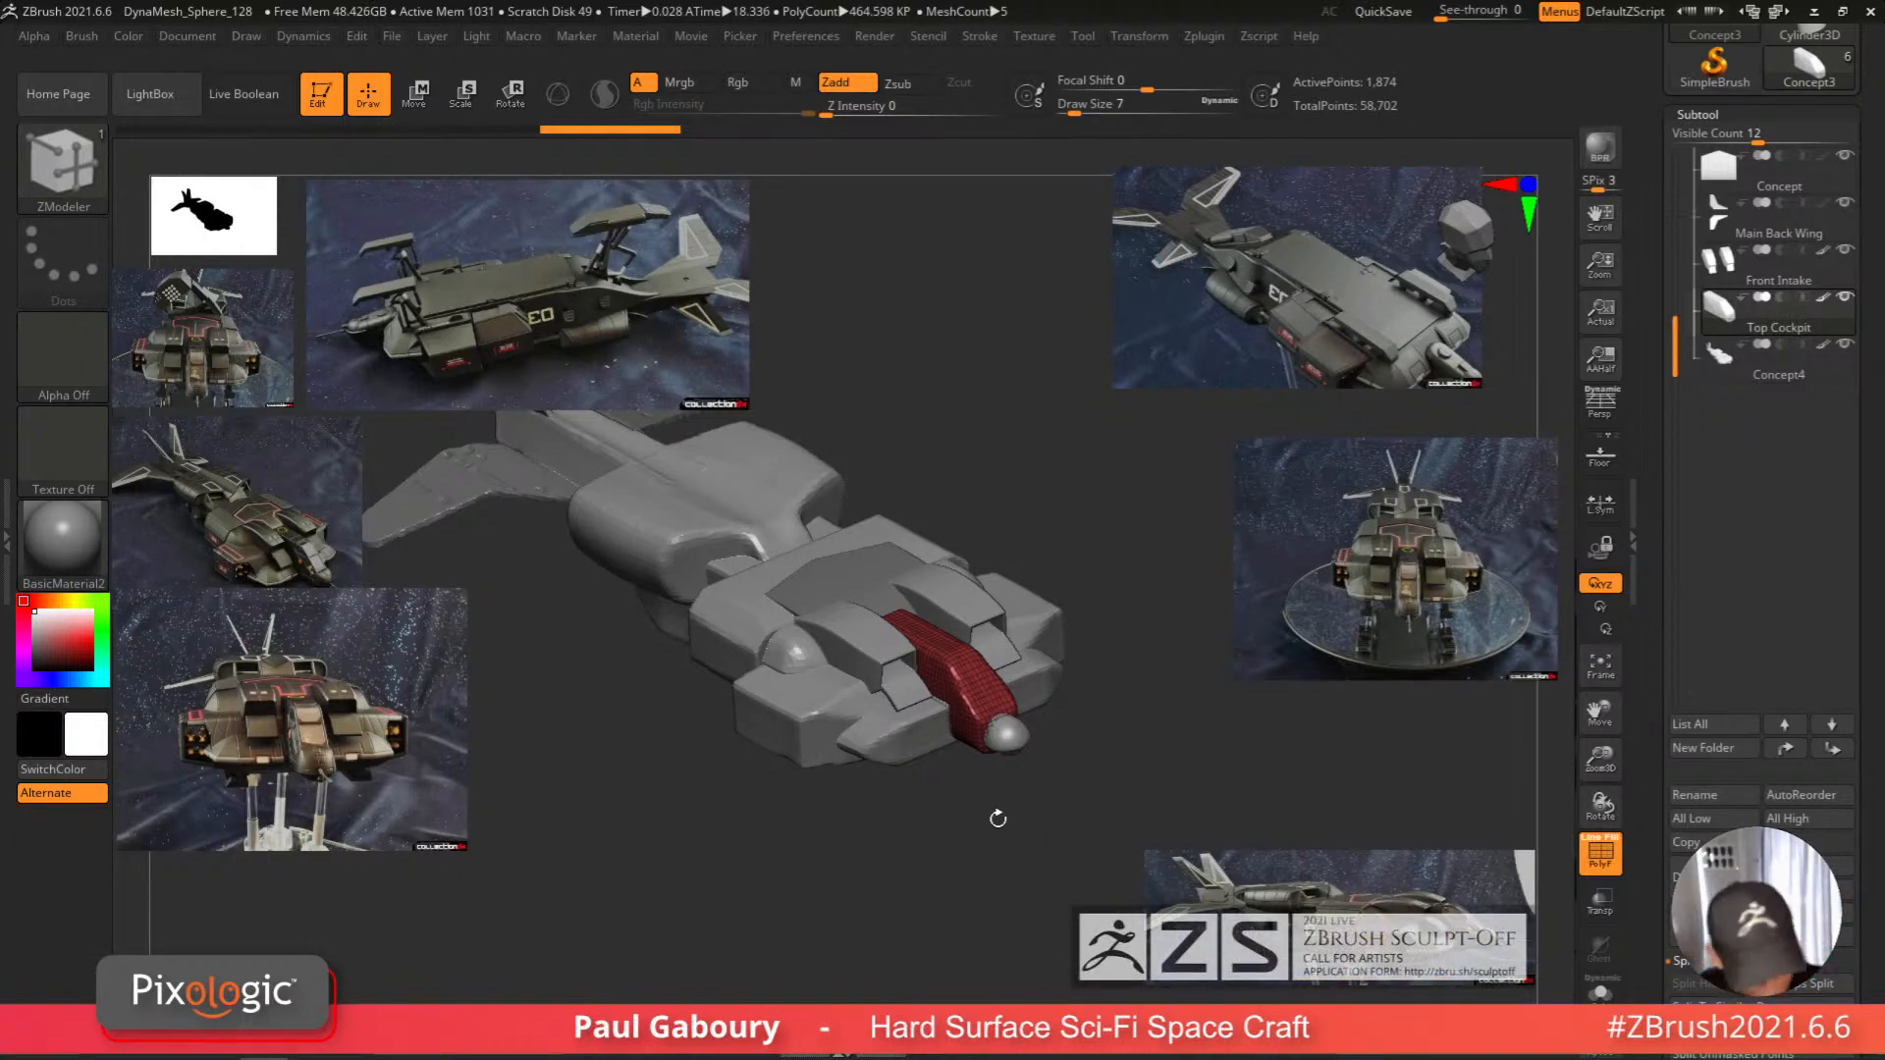
Set the Top Cockpit subtool's DynaMesh resolution to 128.
right_click_drag(998, 819, 993, 754, "shift")
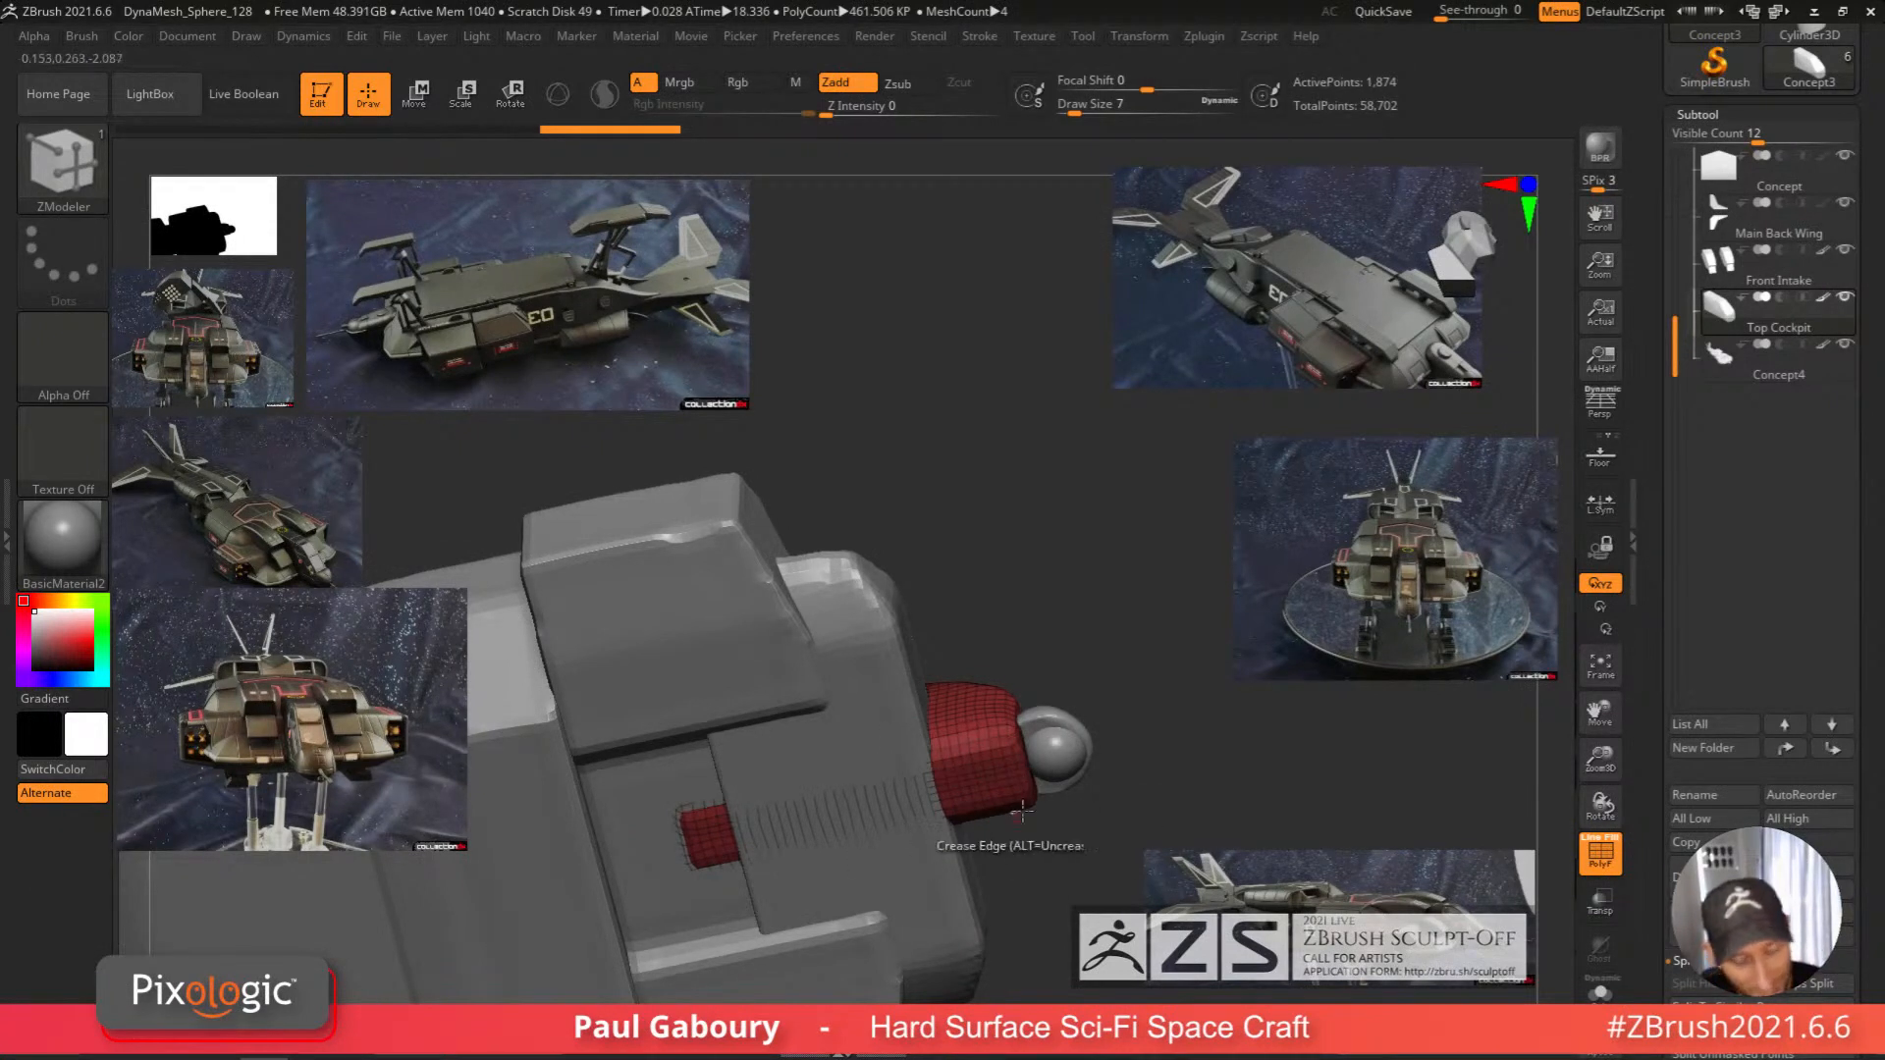
mouse_move(1022, 810)
right_mouse_down()
mouse_move(988, 751)
mouse_move(992, 833)
right_mouse_up()
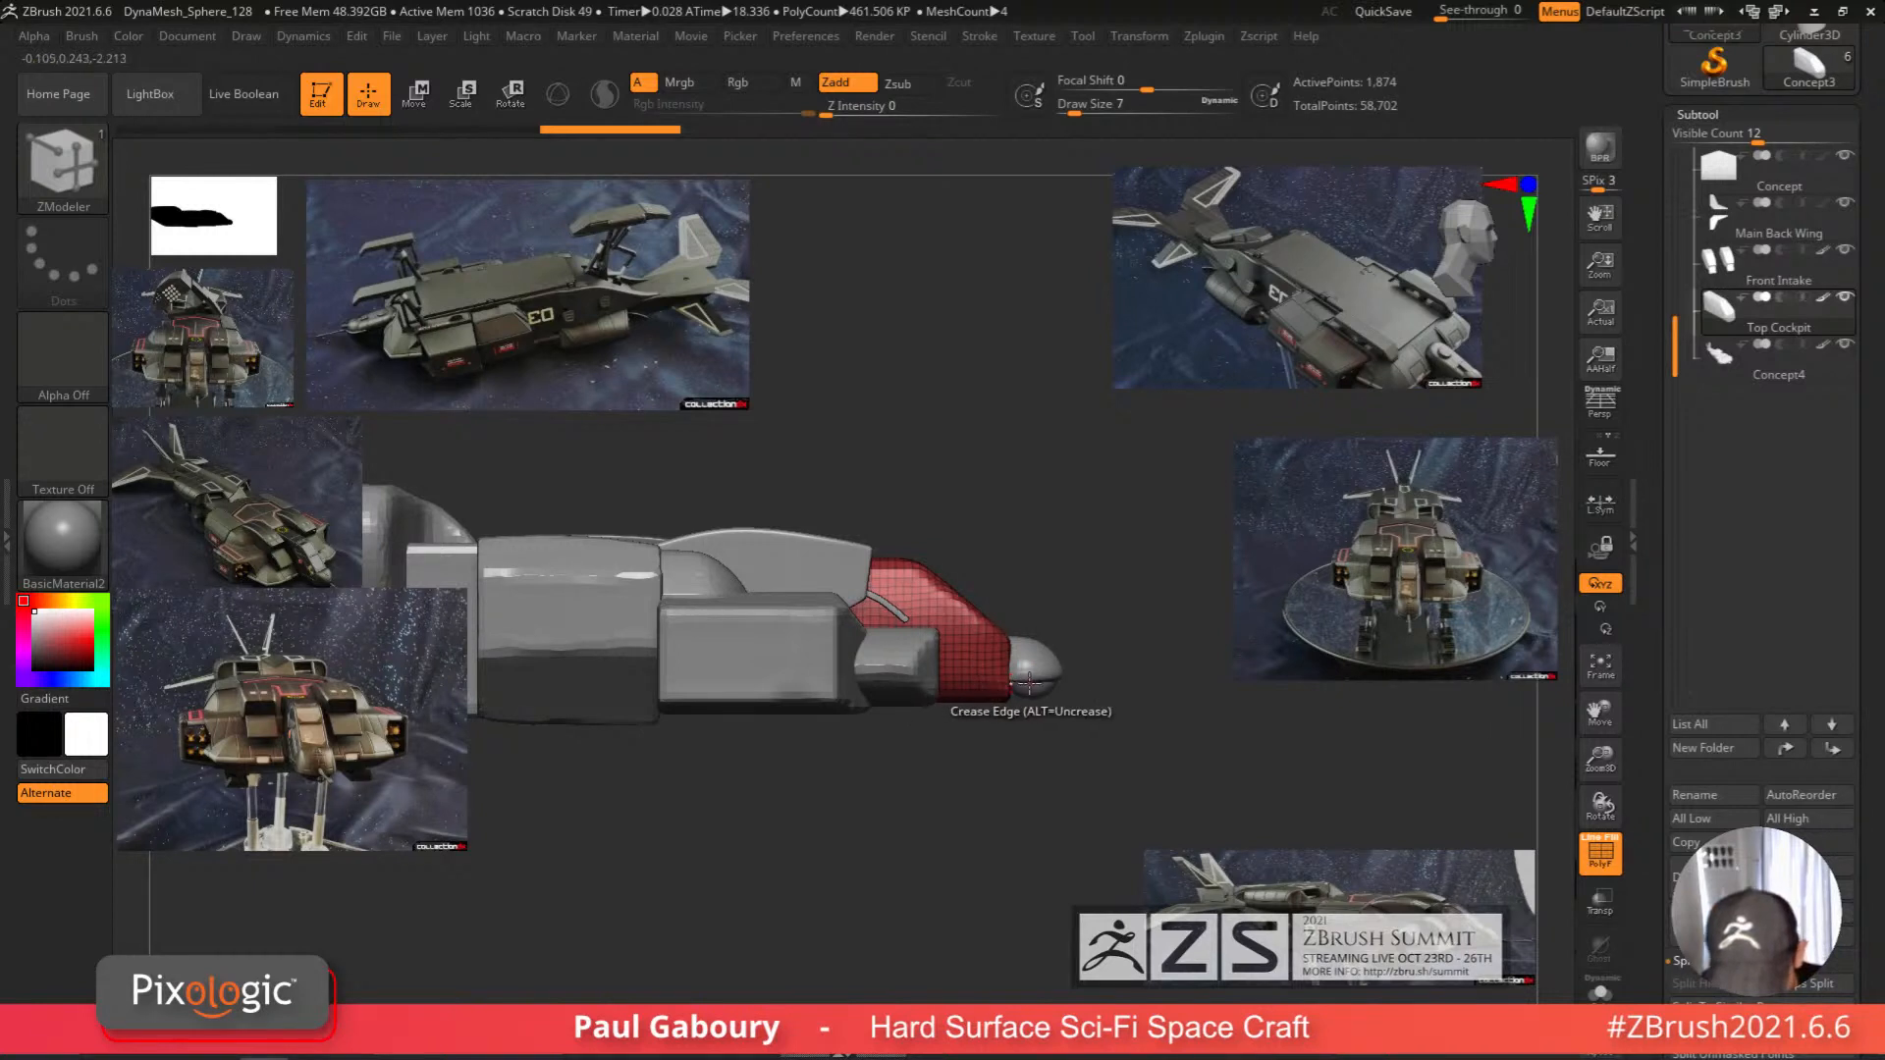
key("ctrl+shift")
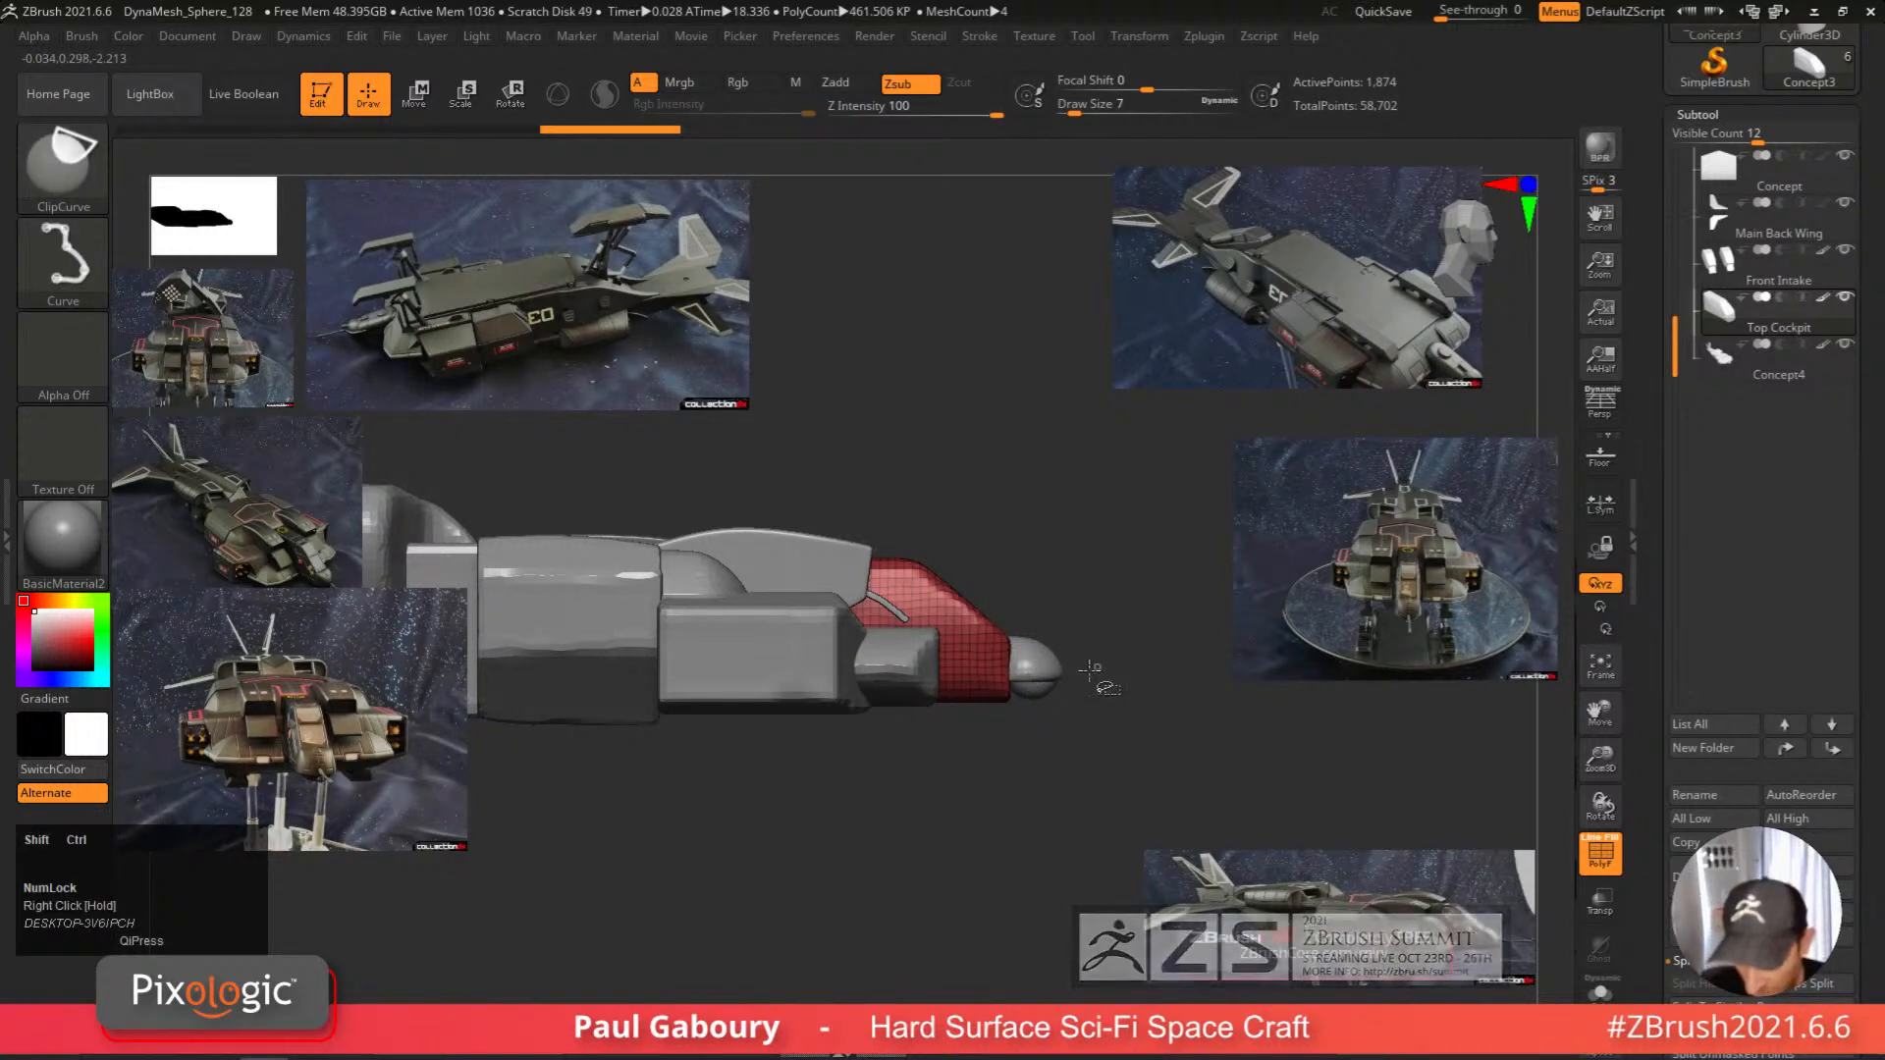
left_click_drag(1865, 703, 1859, 381)
left_click(1717, 365)
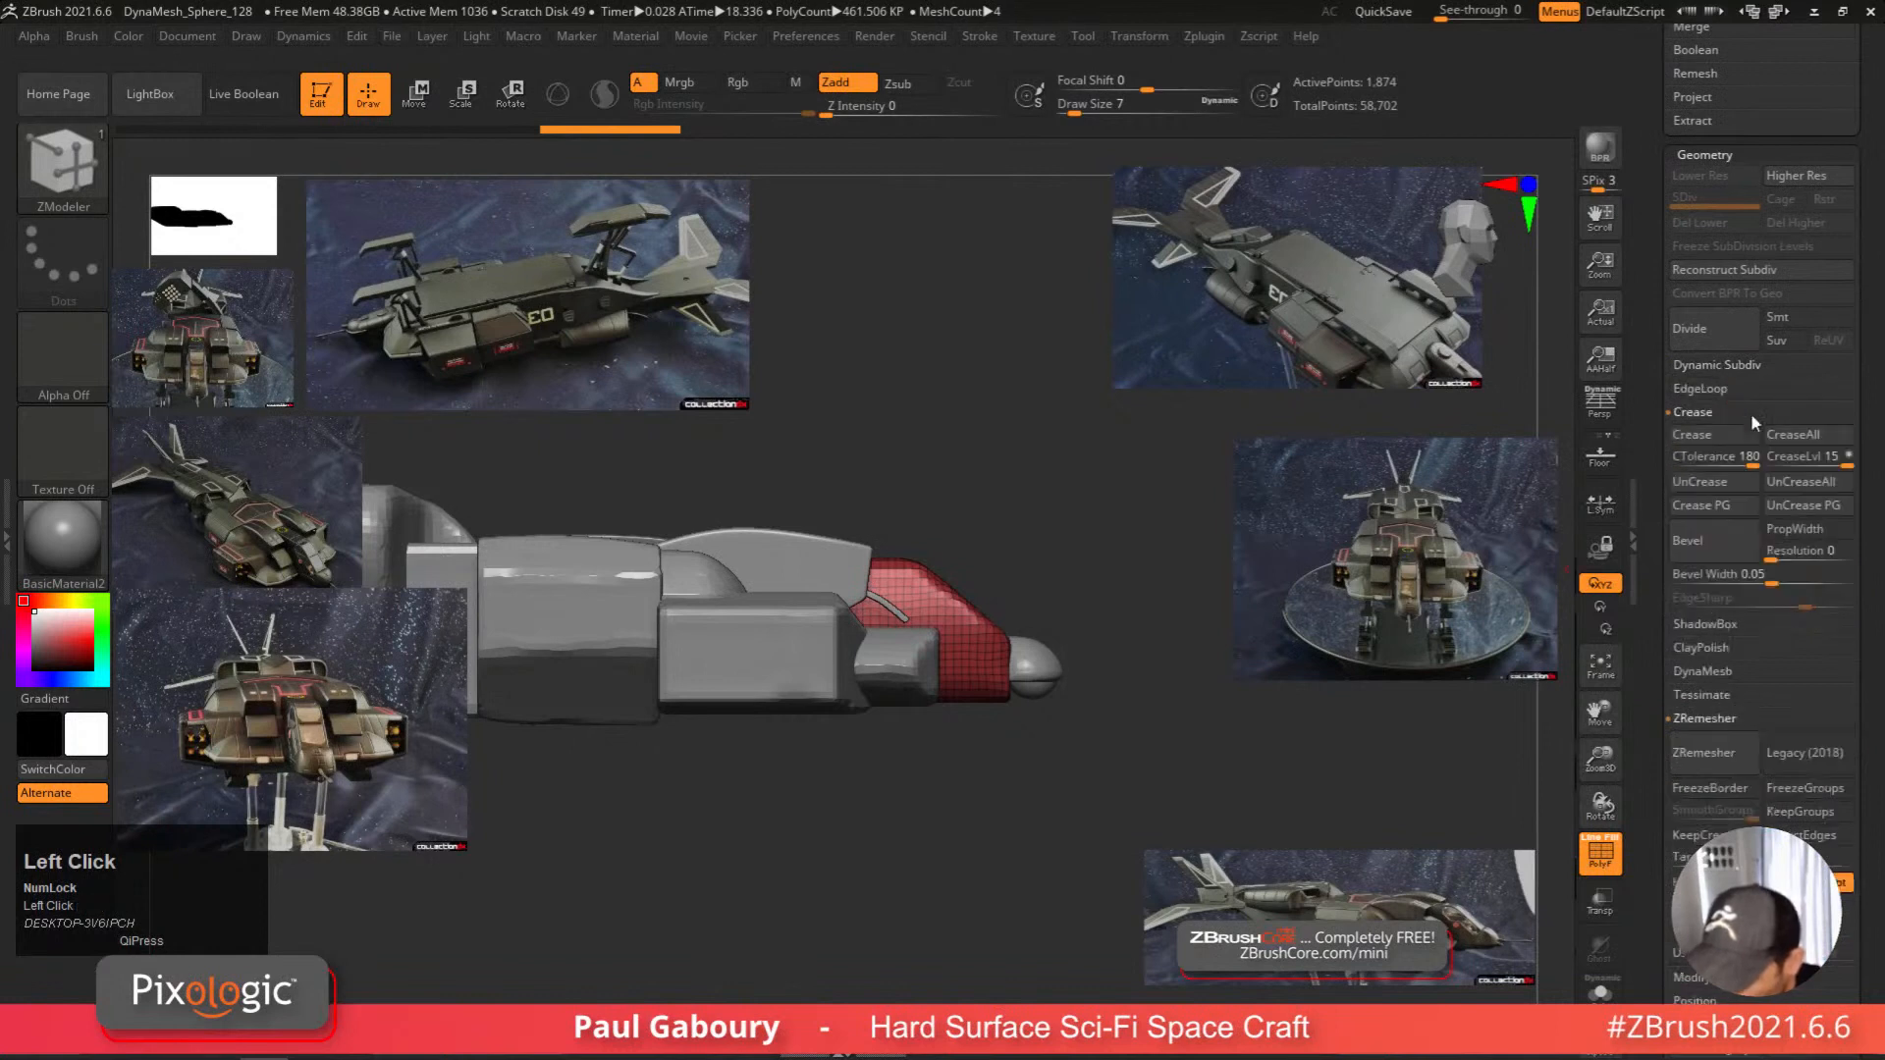
left_click(1701, 413)
left_click(1706, 530)
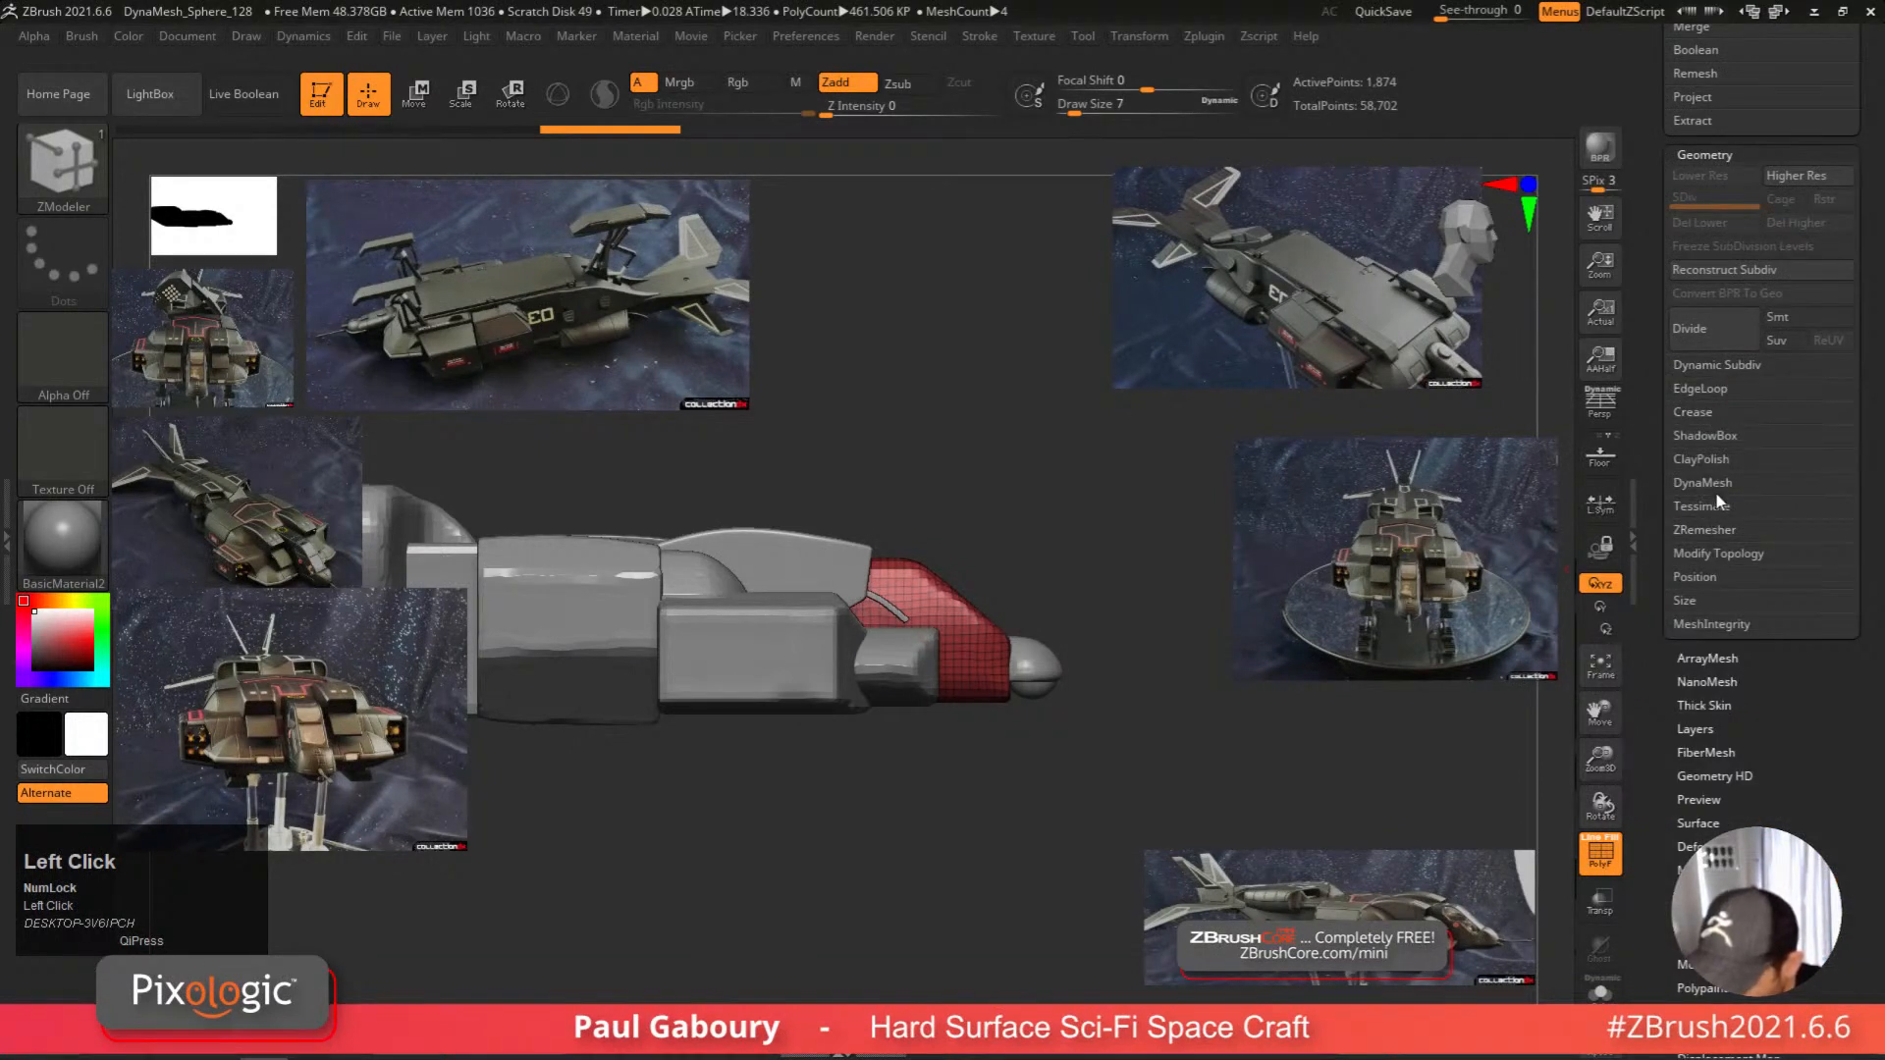
left_click(1722, 485)
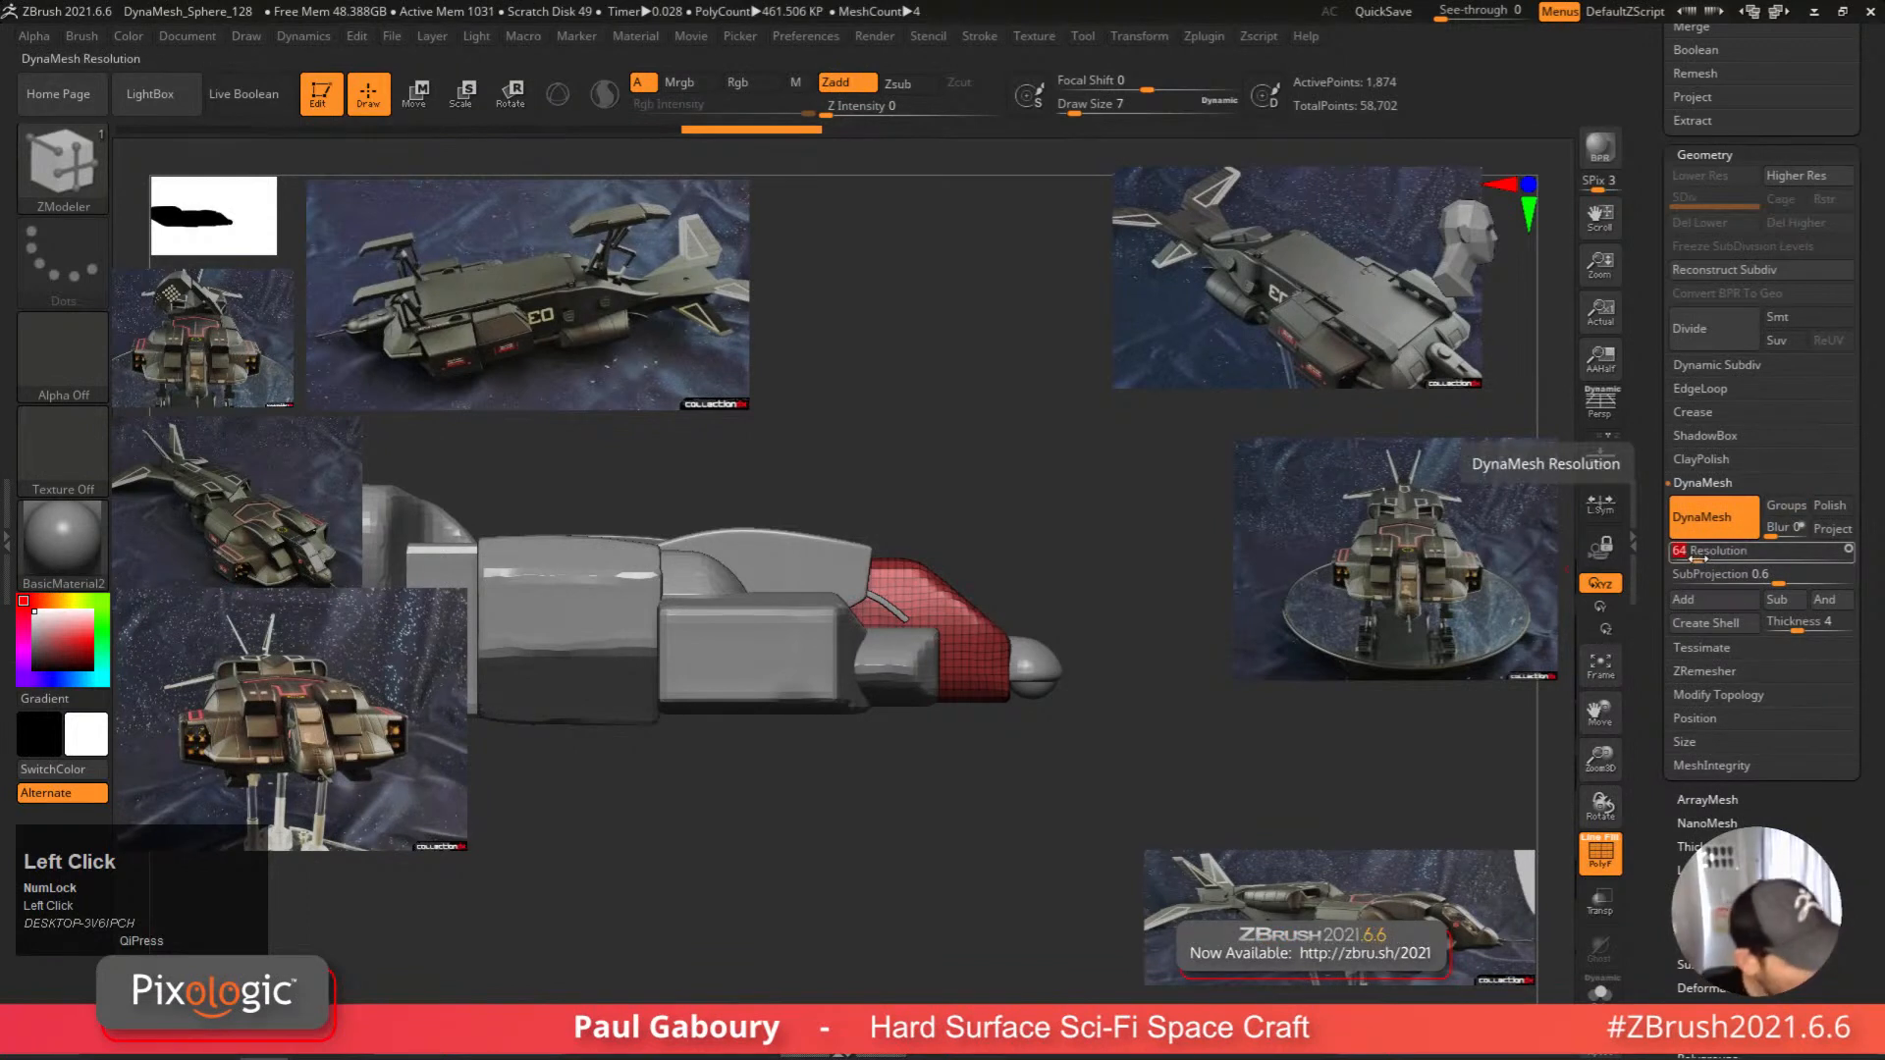
key("Return")
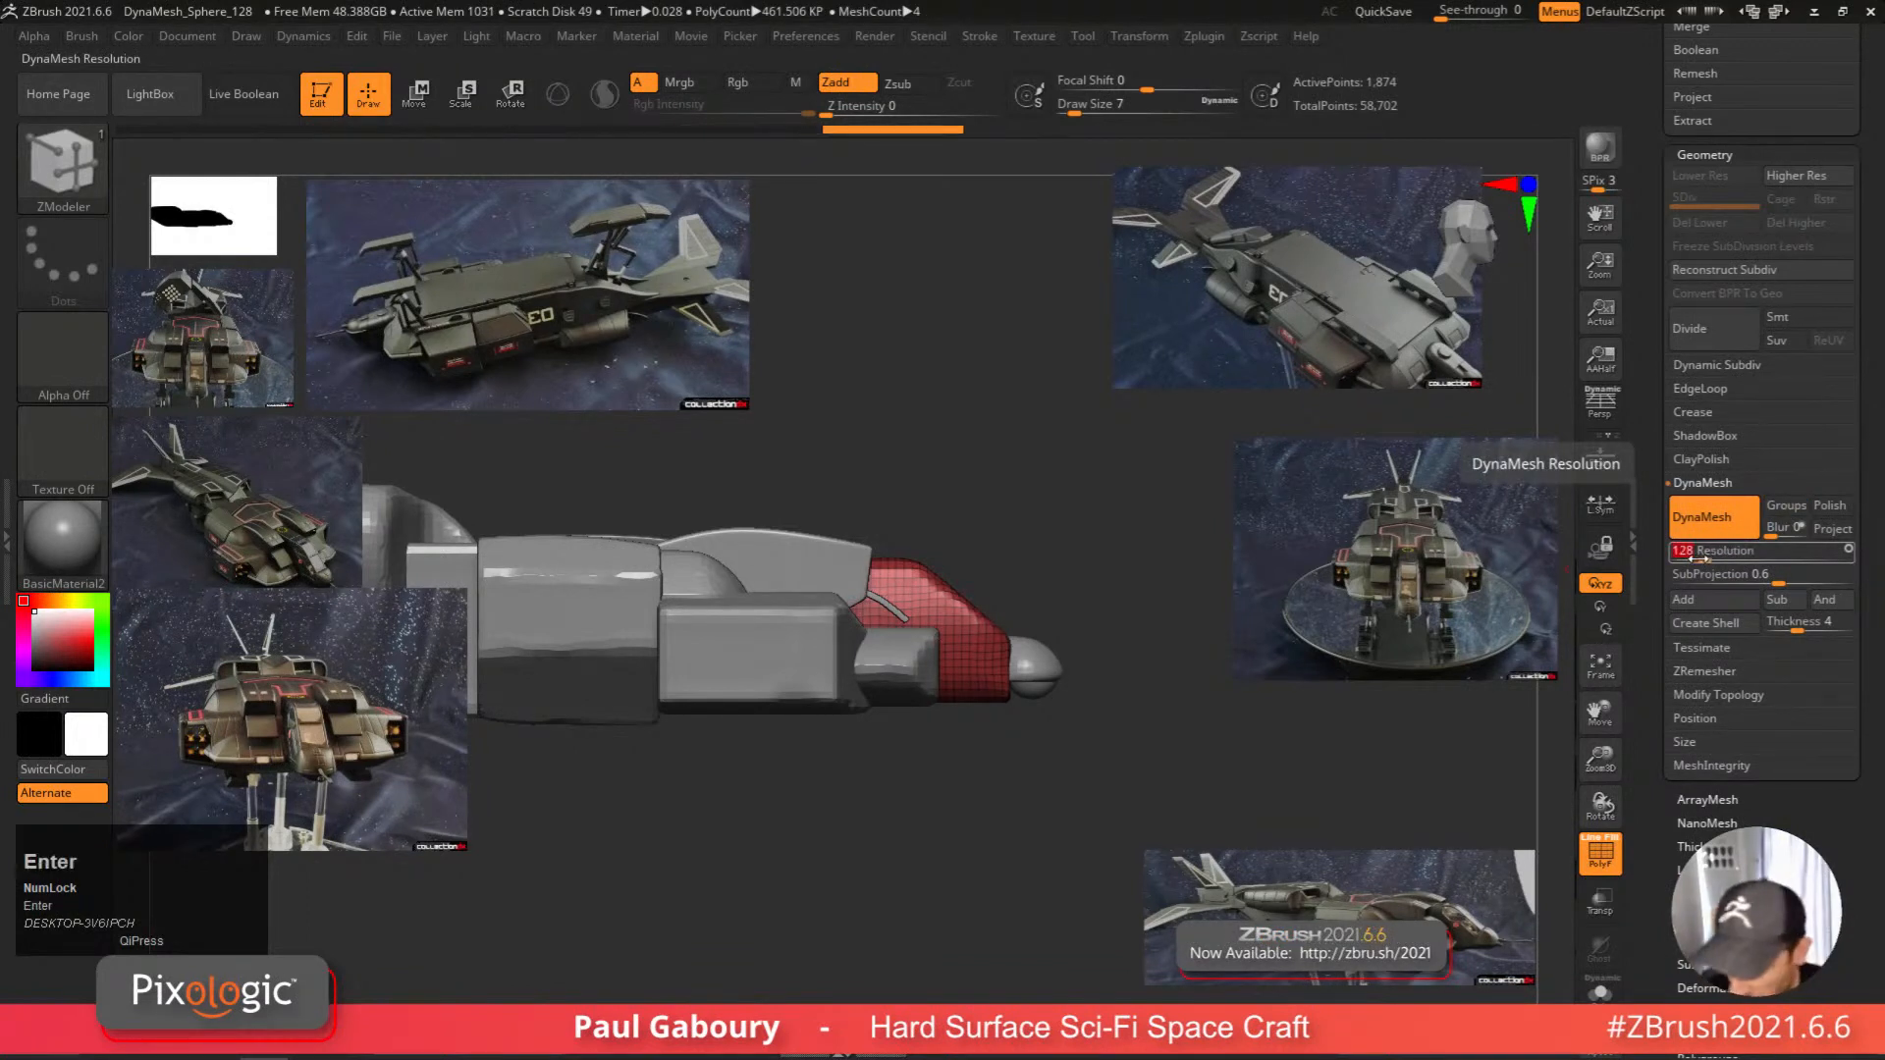
Trim the cockpit's underside flat in side view with a horizontal ClipCurve and re-run DynaMesh on it.
left_click_drag(1245, 695, 493, 689, "ctrl+shift")
key("ctrl+shift+space")
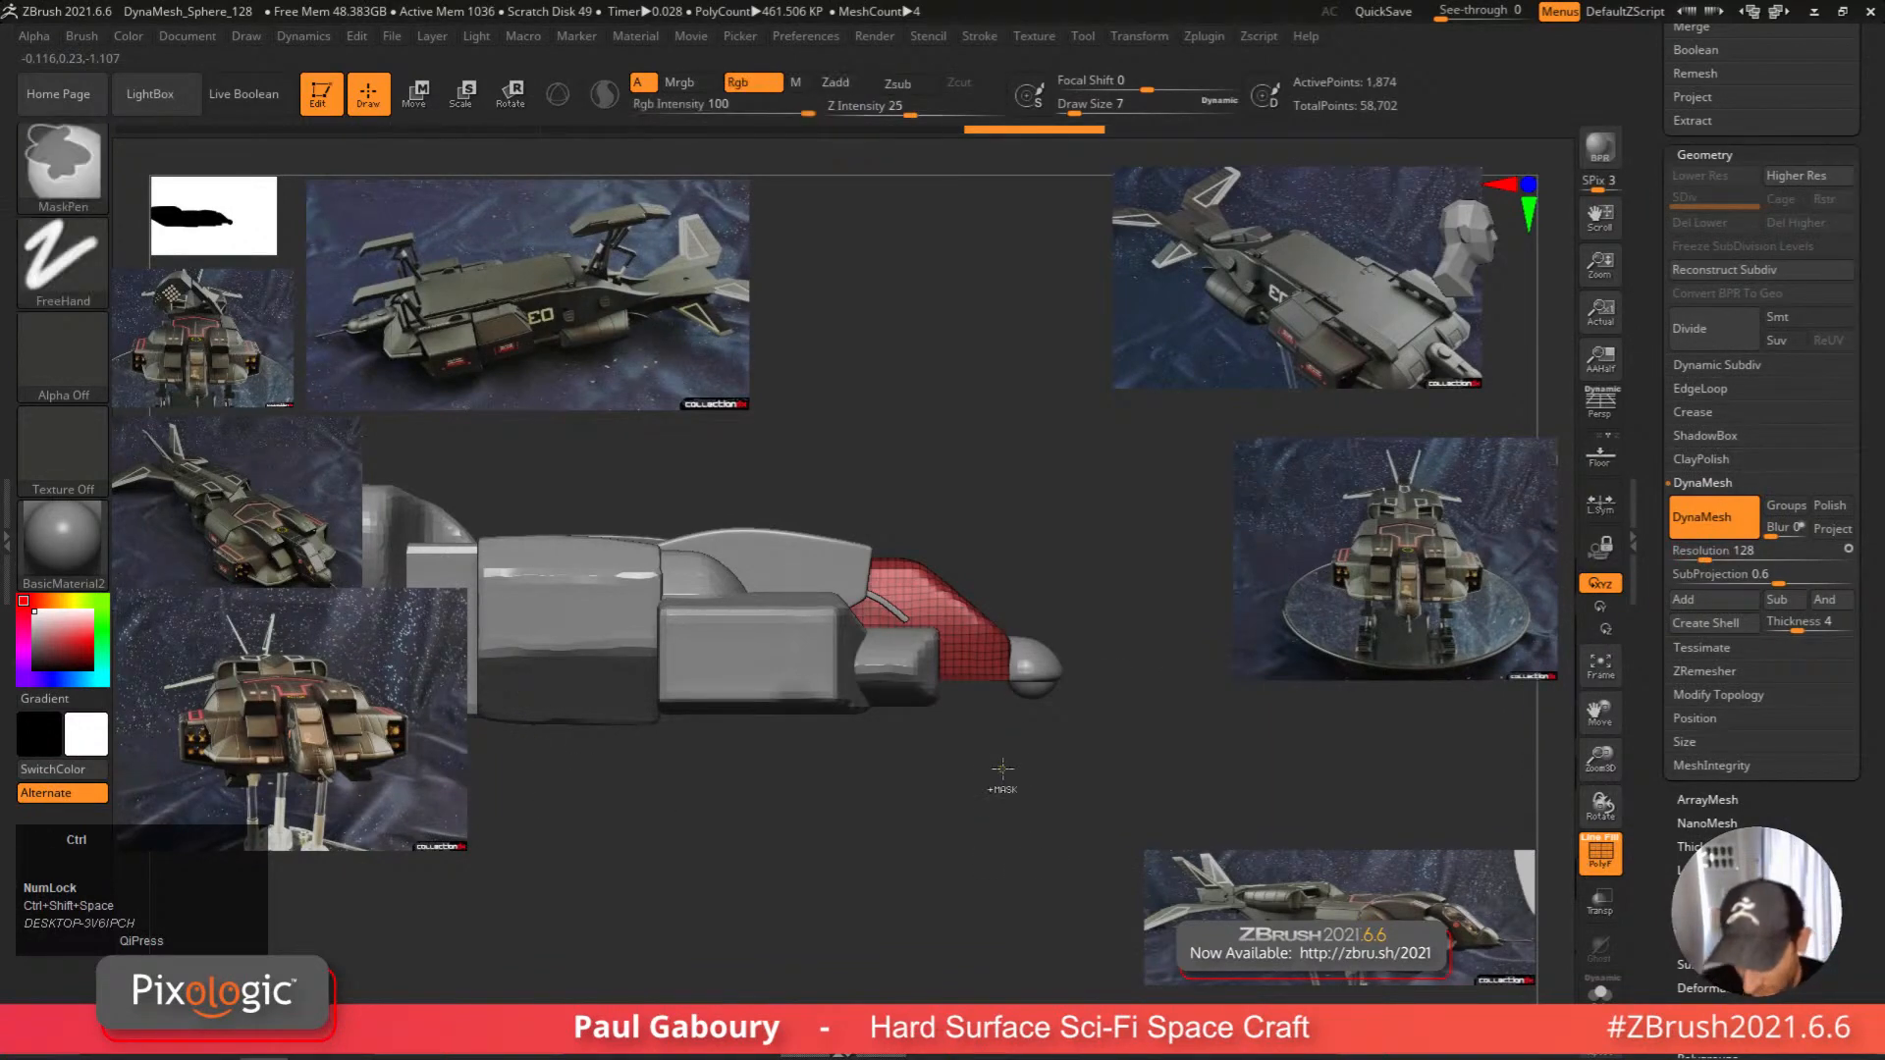
left_click_drag(1002, 774, 1080, 921, "ctrl")
right_click_drag(1064, 891, 1034, 769, "ctrl")
left_click_drag(1048, 835, 1075, 892, "ctrl")
right_click_drag(1075, 892, 1076, 967)
Inspect the trimmed cockpit on its own in Solo mode and against the hull from below and from the side.
left_click(1601, 992)
mouse_move(1178, 776)
right_mouse_down()
mouse_move(1170, 665)
mouse_move(1155, 782)
mouse_move(1140, 699)
mouse_move(1081, 694)
mouse_move(1168, 771)
right_mouse_up()
left_click(1600, 992)
left_click(1601, 992)
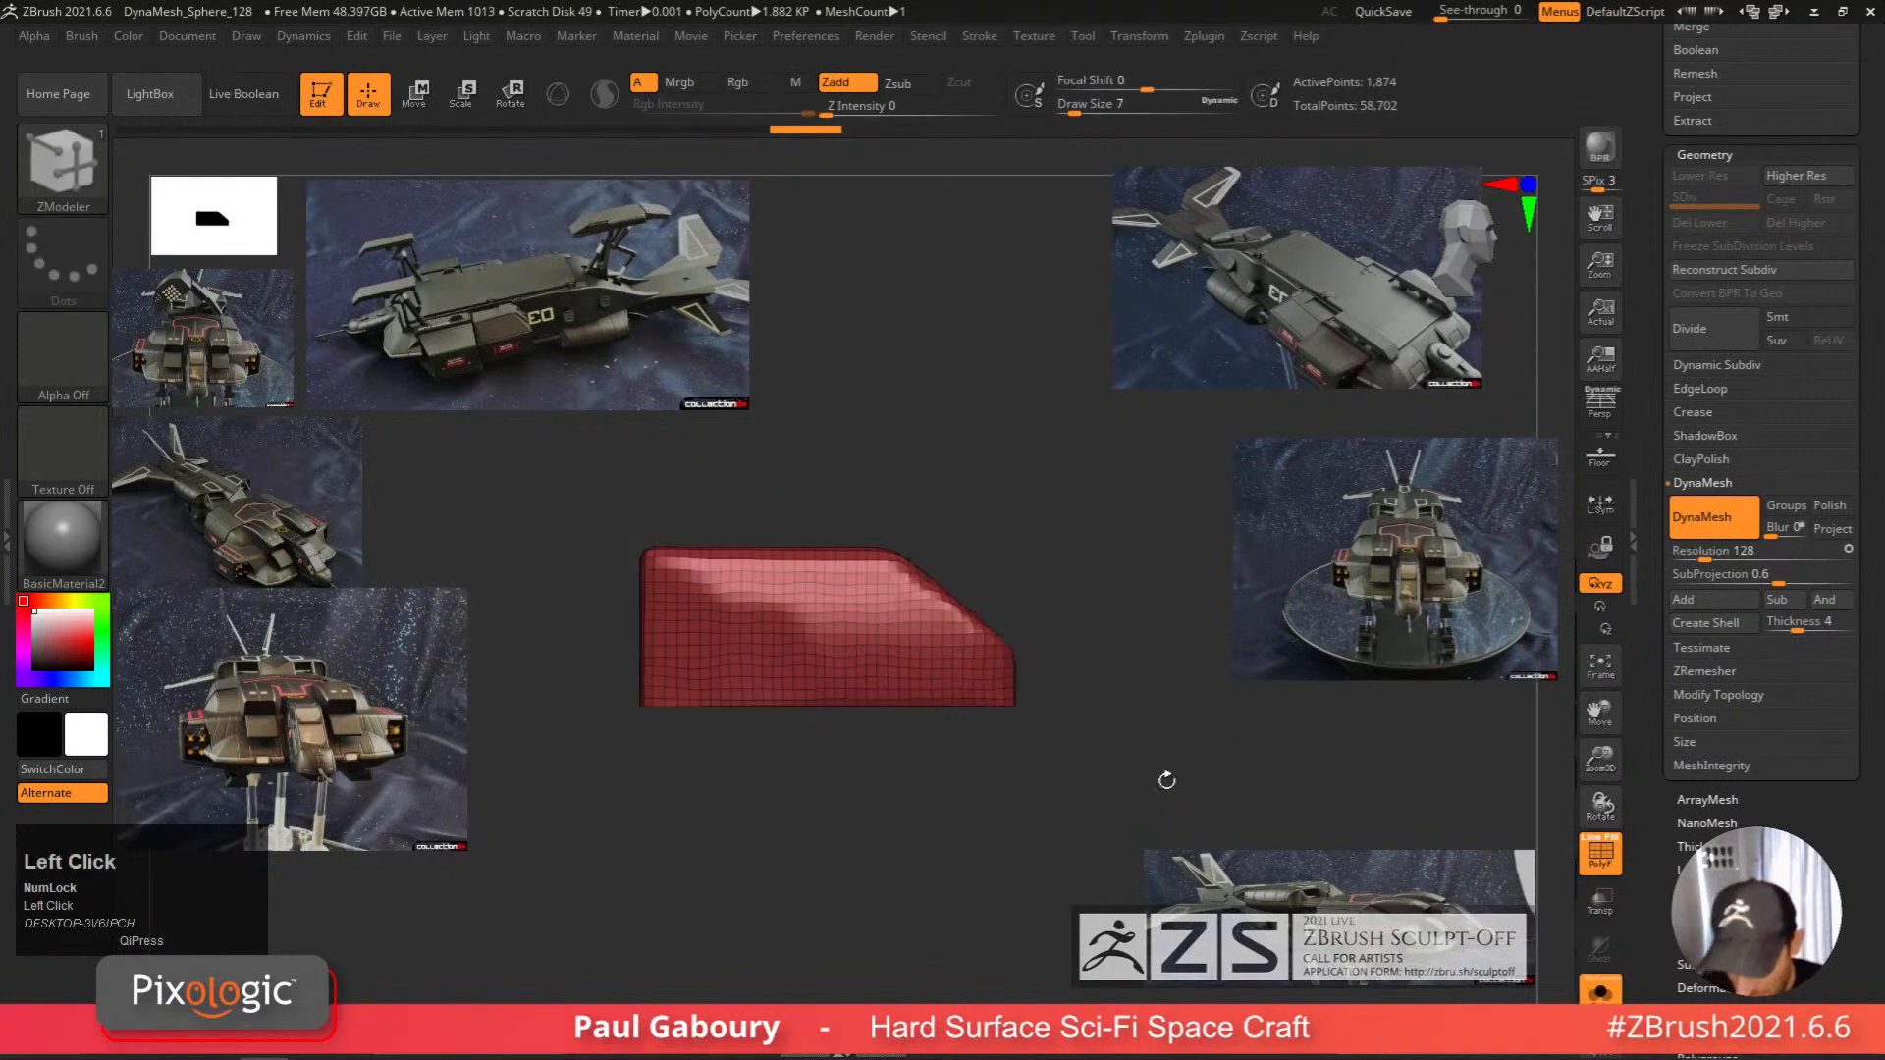
left_click(1600, 991)
right_click_drag(1012, 833, 947, 678)
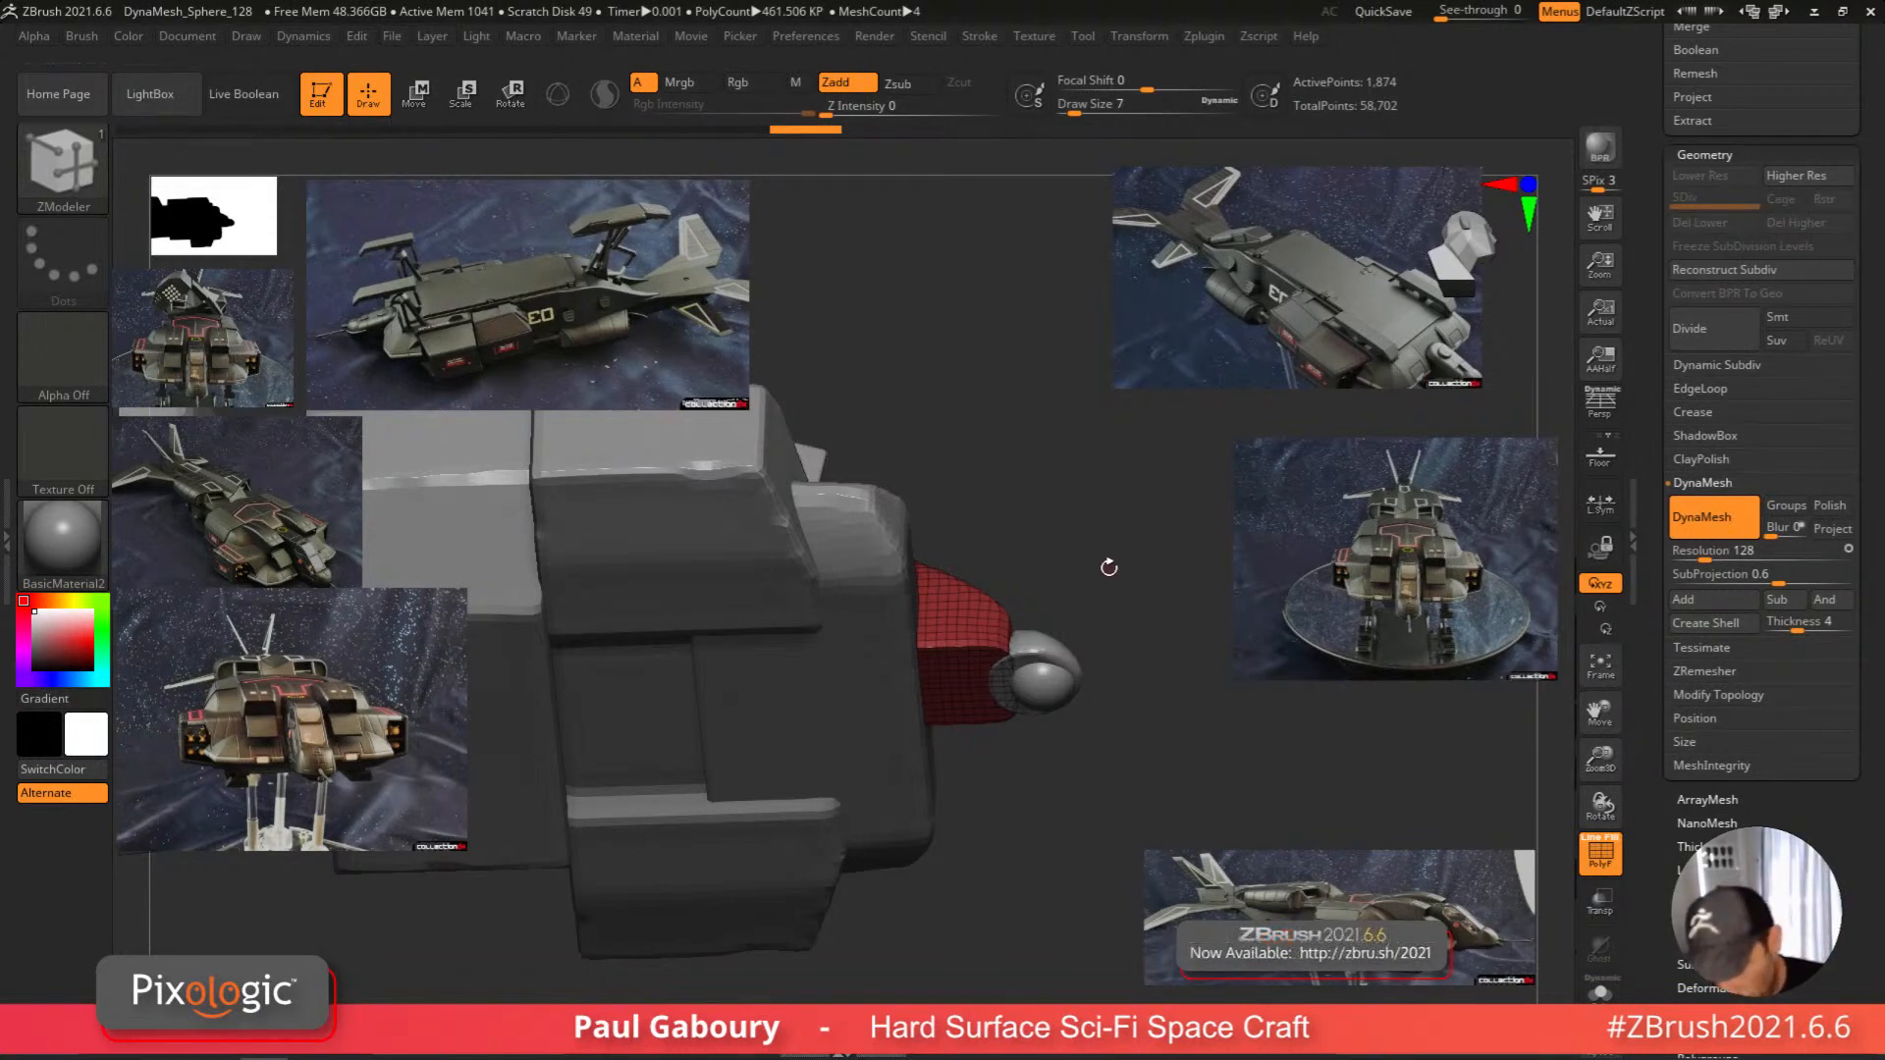
right_click_drag(1109, 568, 1137, 680)
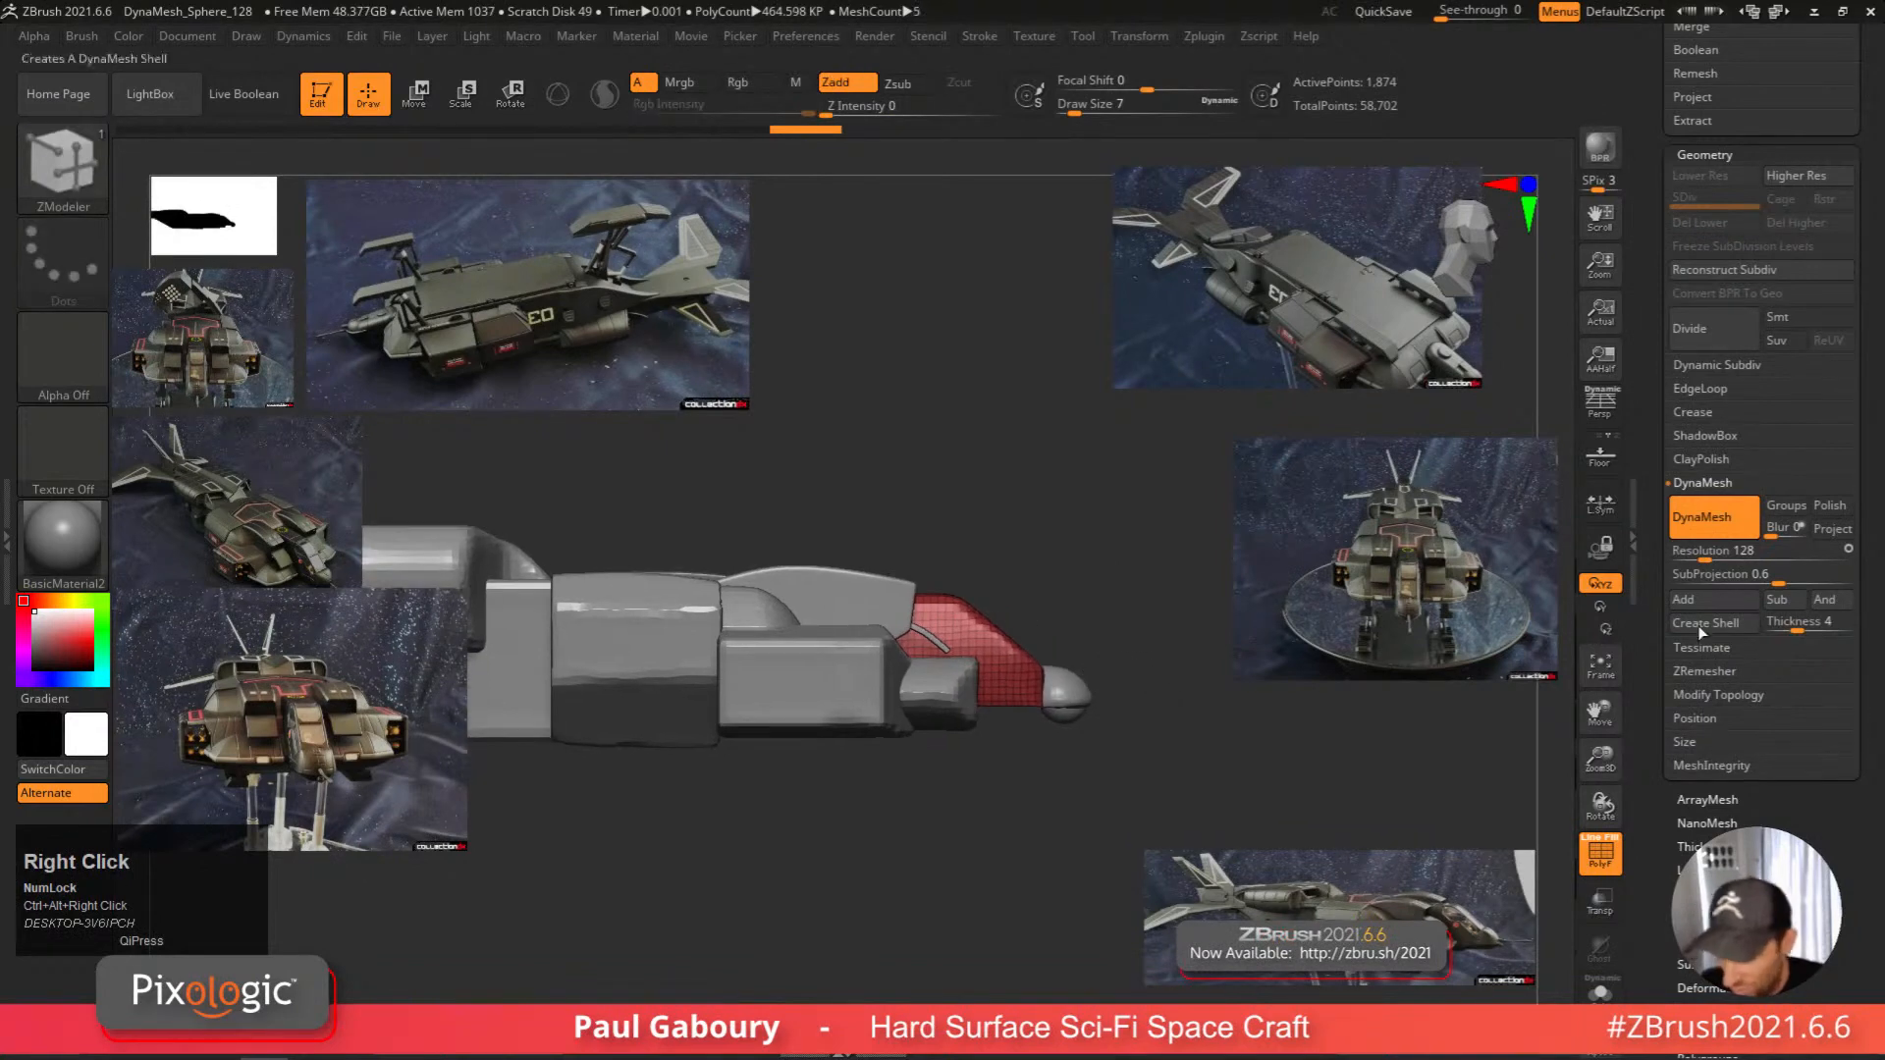
Turn off DynaMesh for the cockpit subtool and collapse its geometry settings.
left_click_drag(1875, 601, 1873, 770)
left_click(1715, 687)
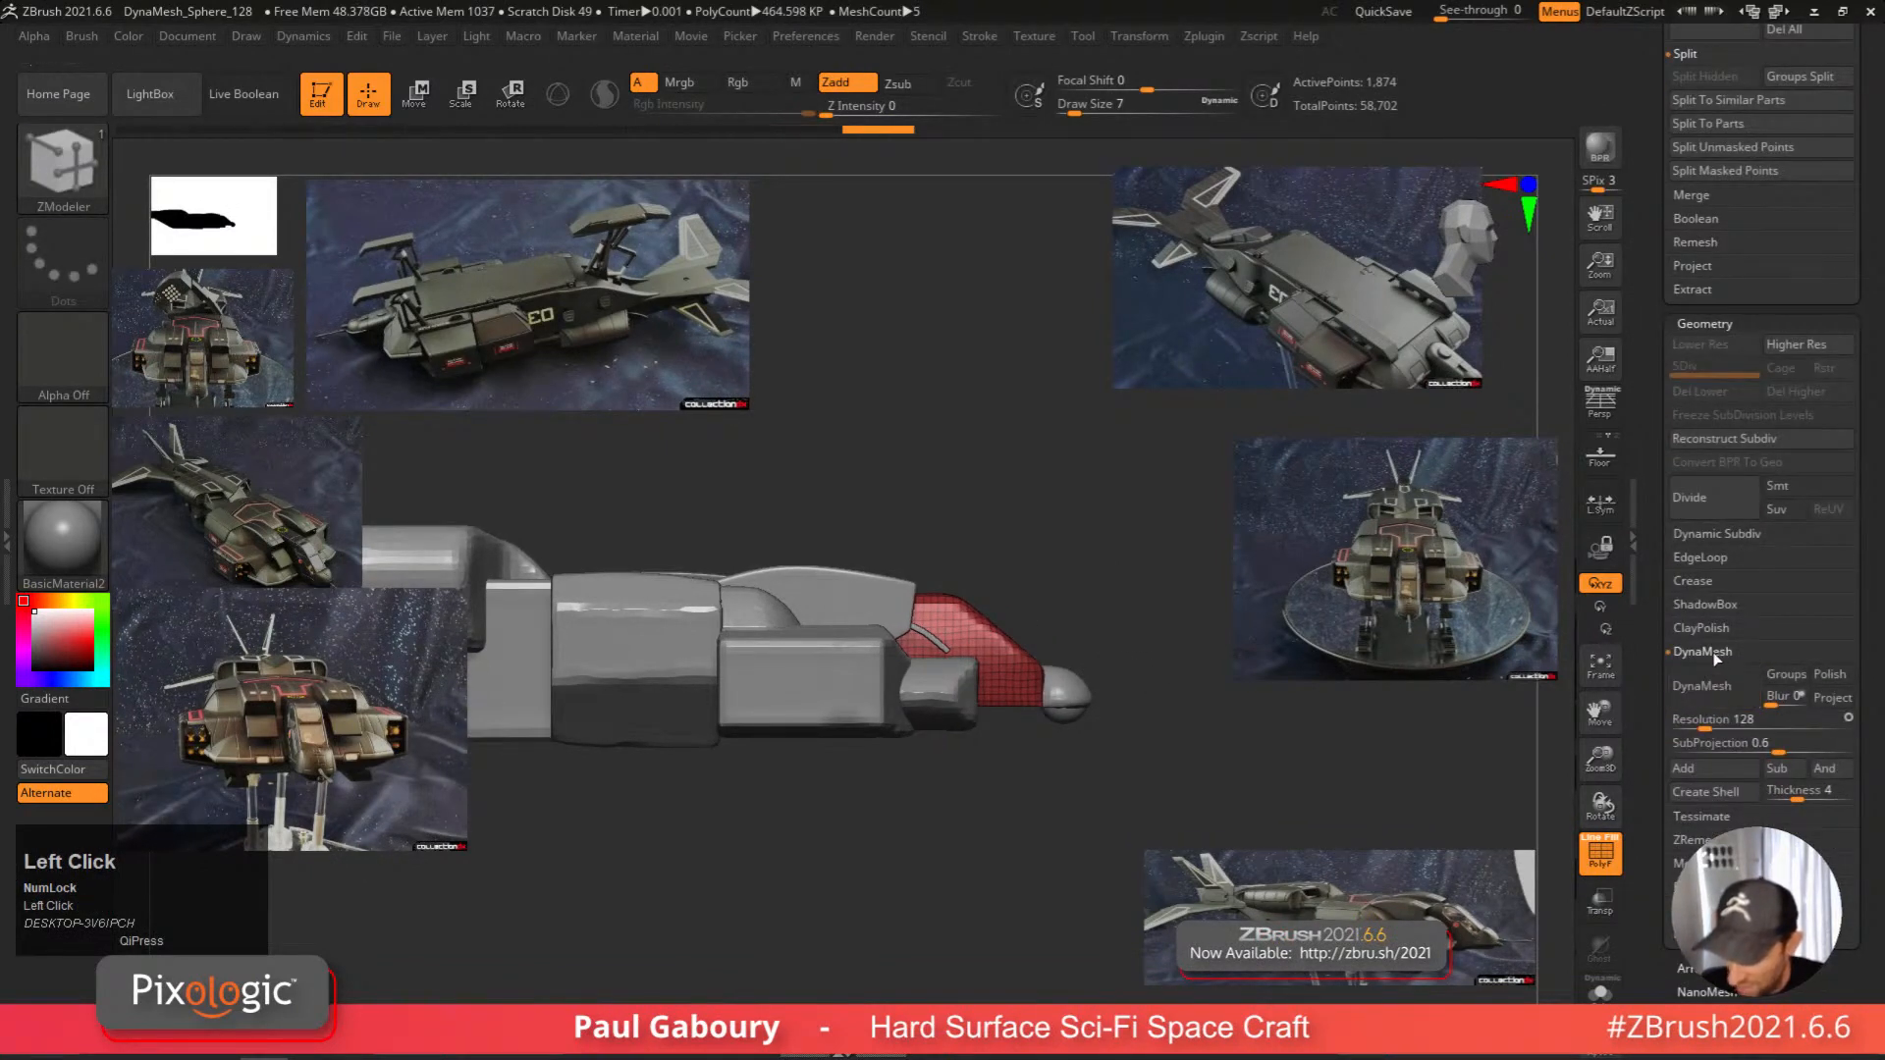
left_click(1710, 652)
left_click(1706, 326)
Rename the Top Cockpit subtool as "Top Cockpit Concept".
left_click_drag(1854, 421, 1859, 506)
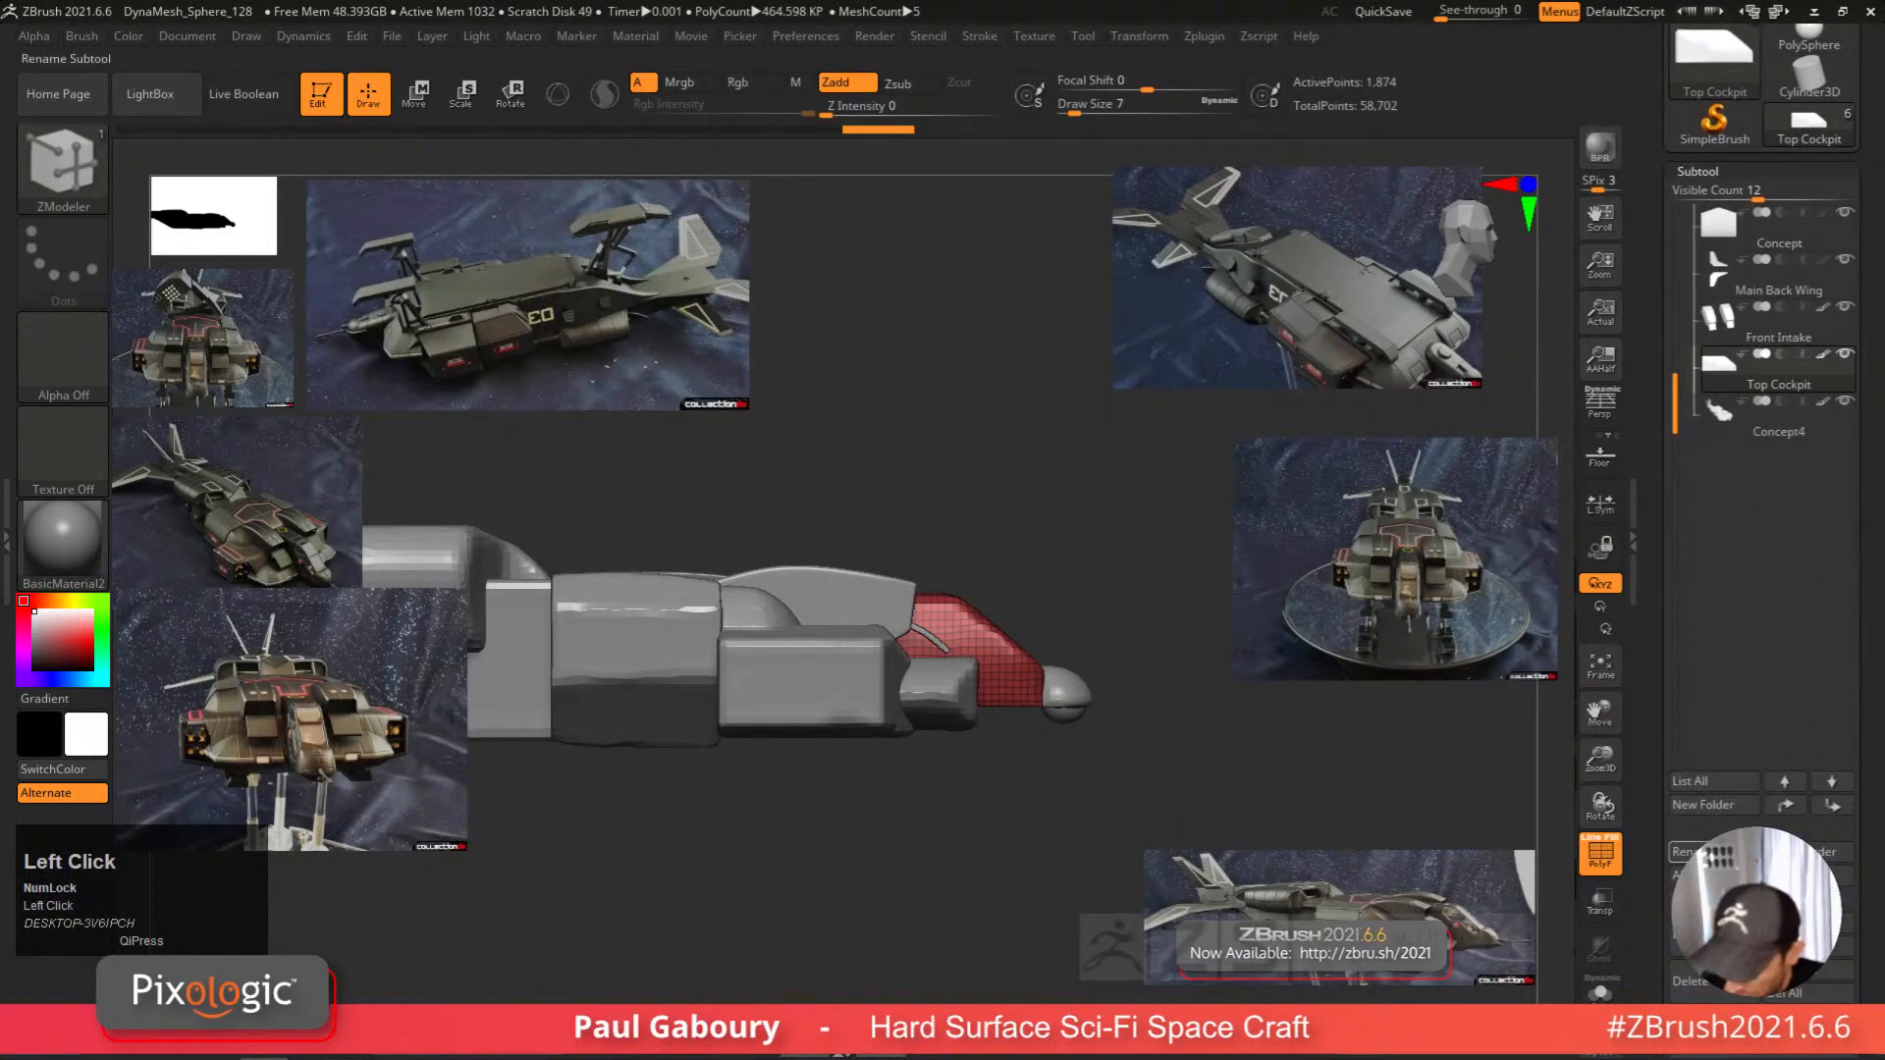
left_click(1706, 852)
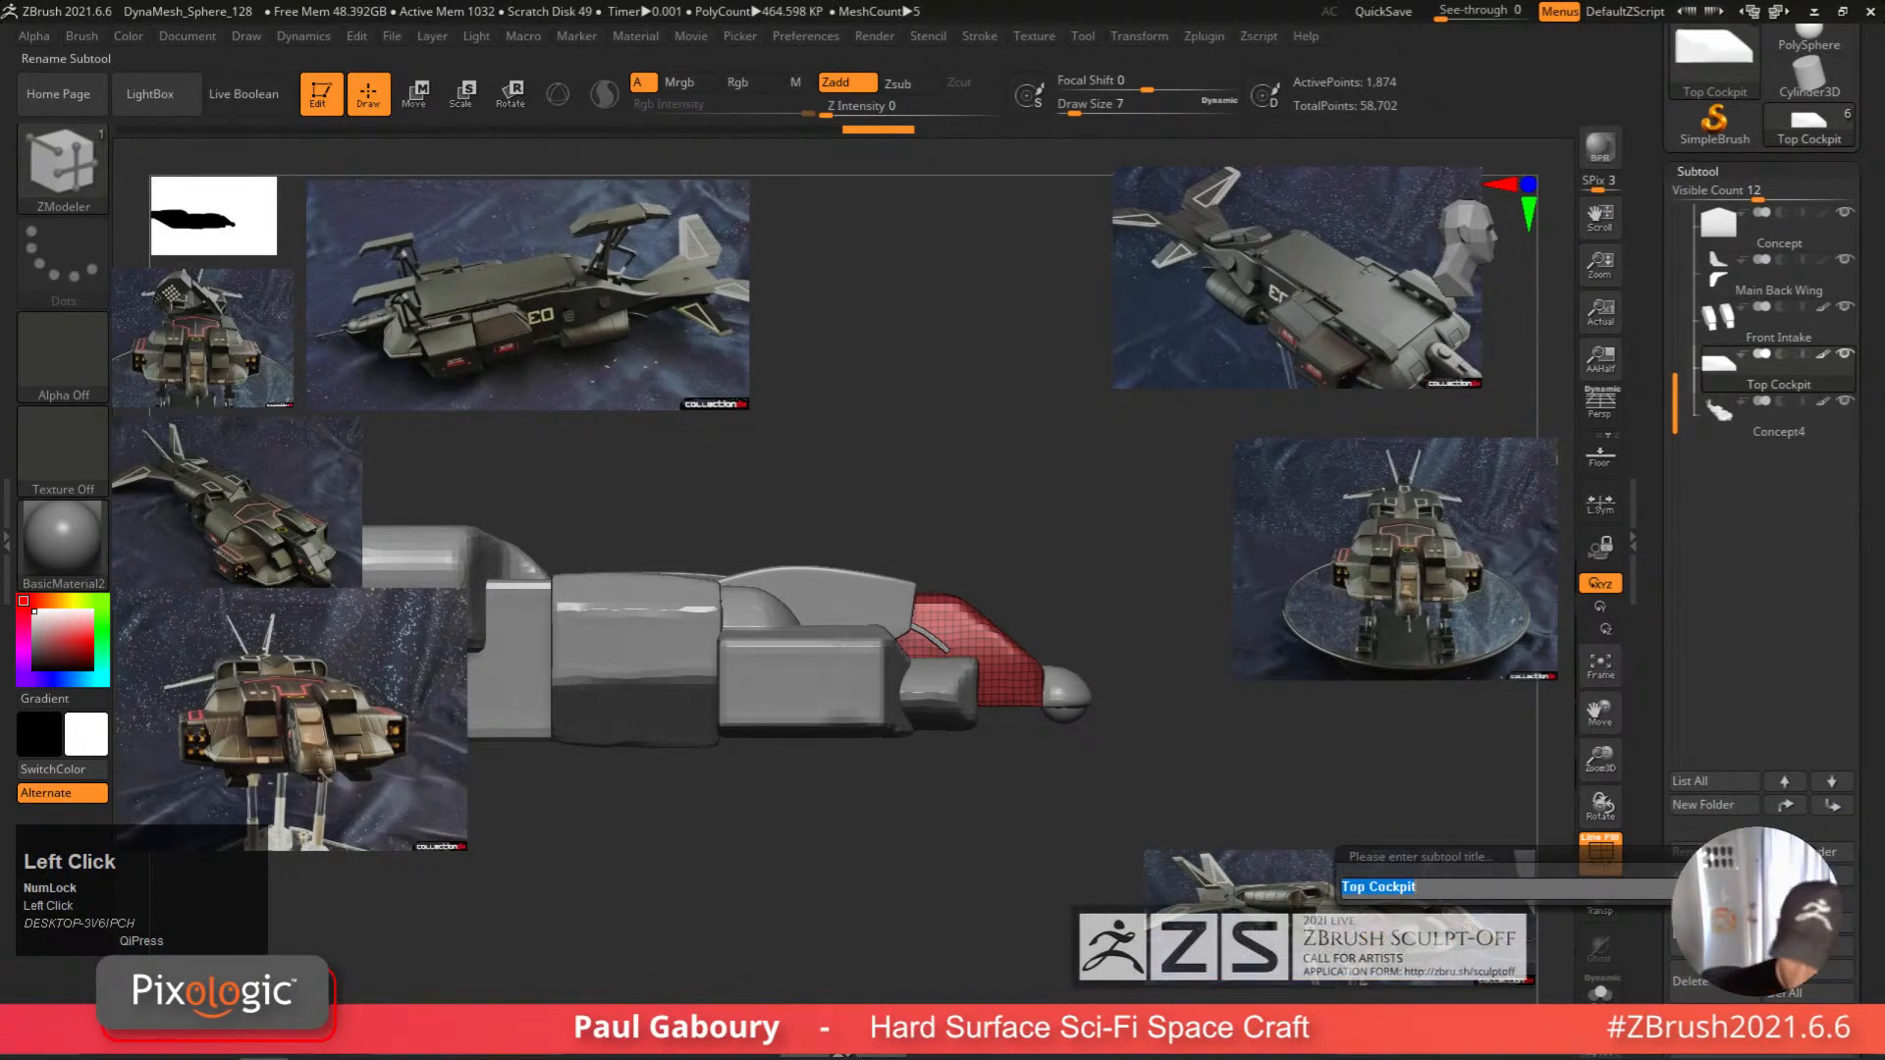
key("Right")
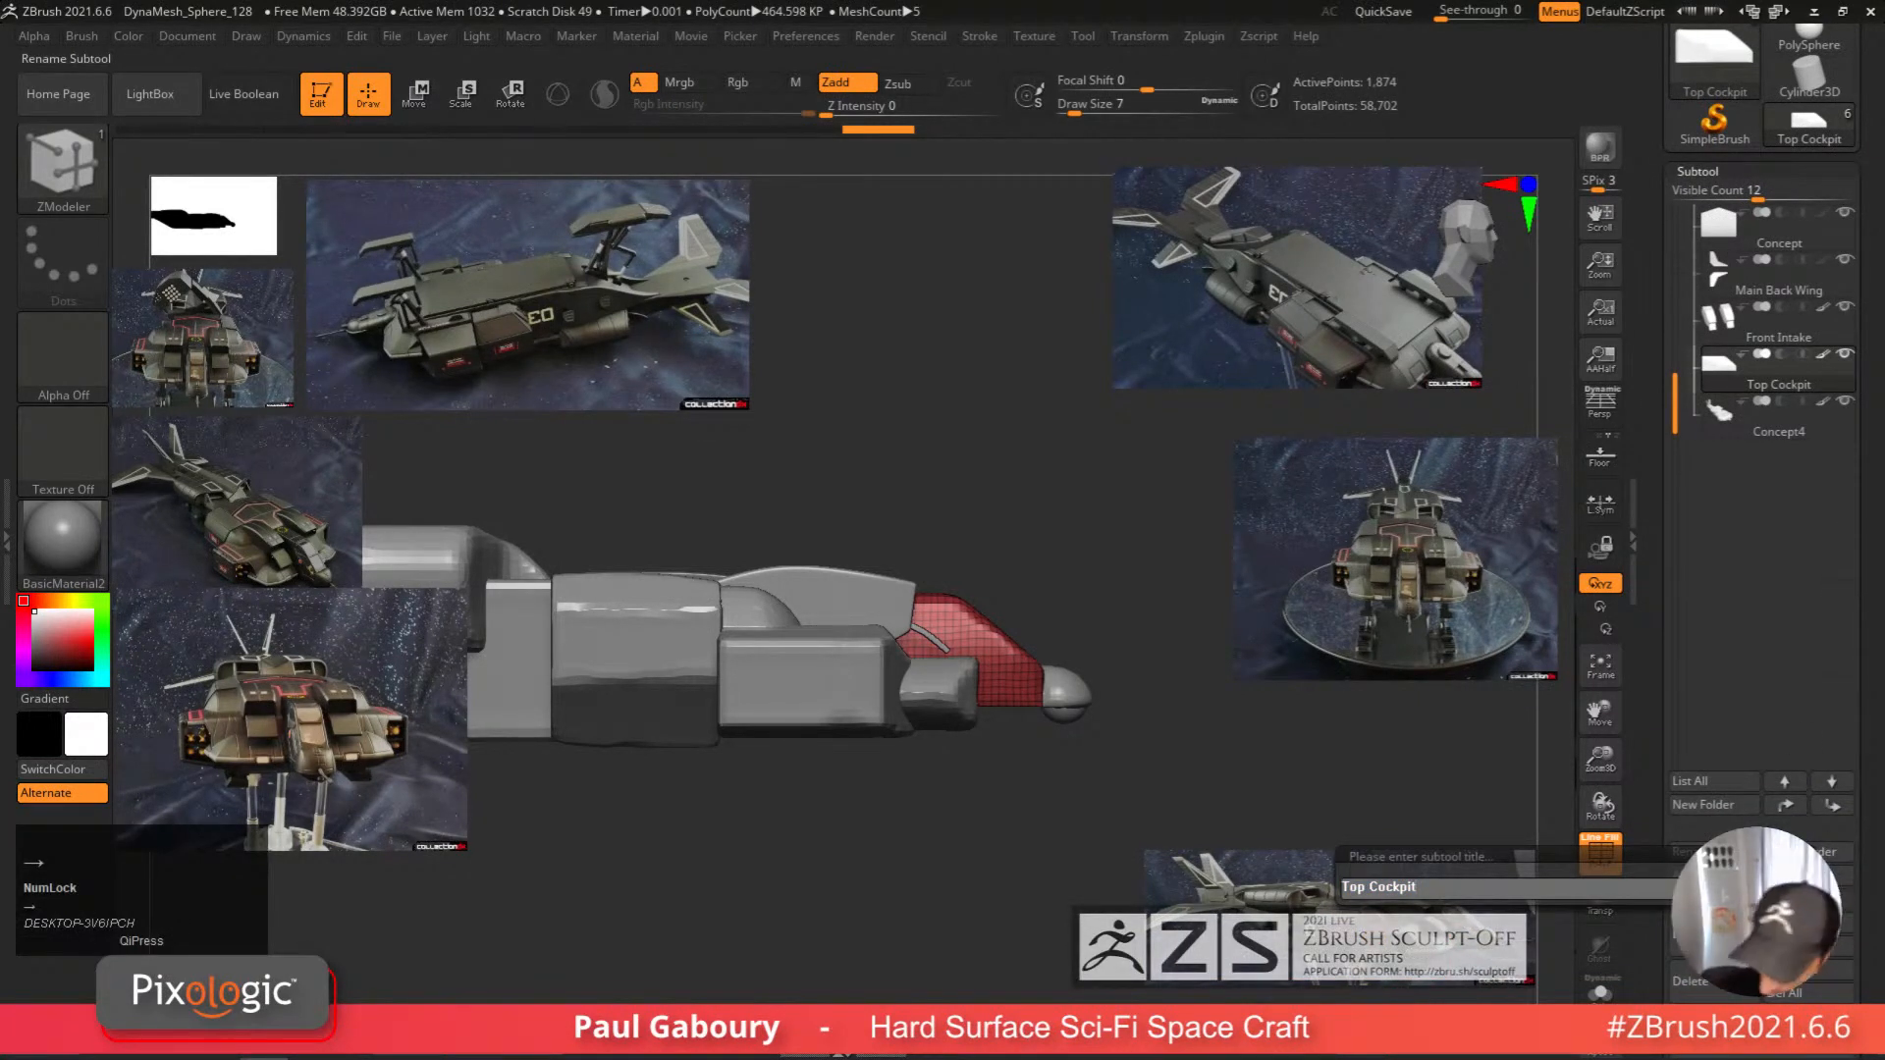
type("Co")
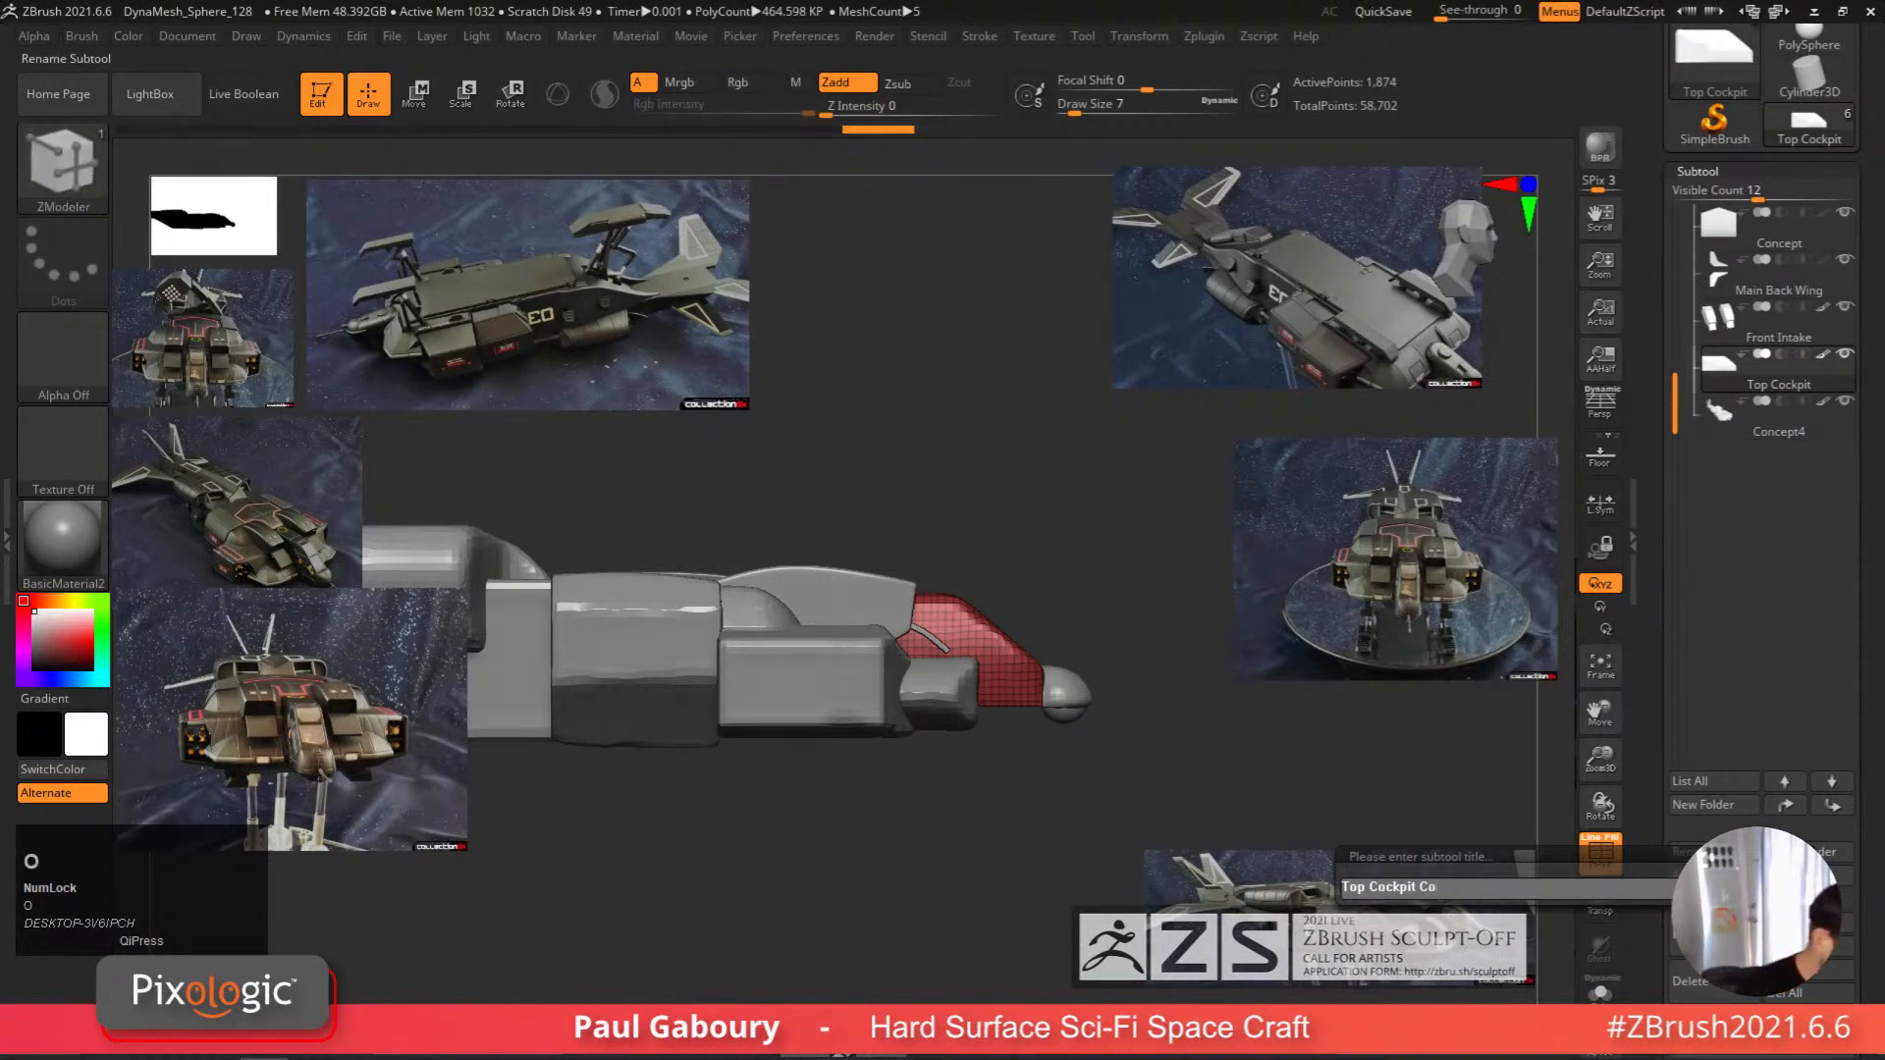
type("ncept")
key("Return")
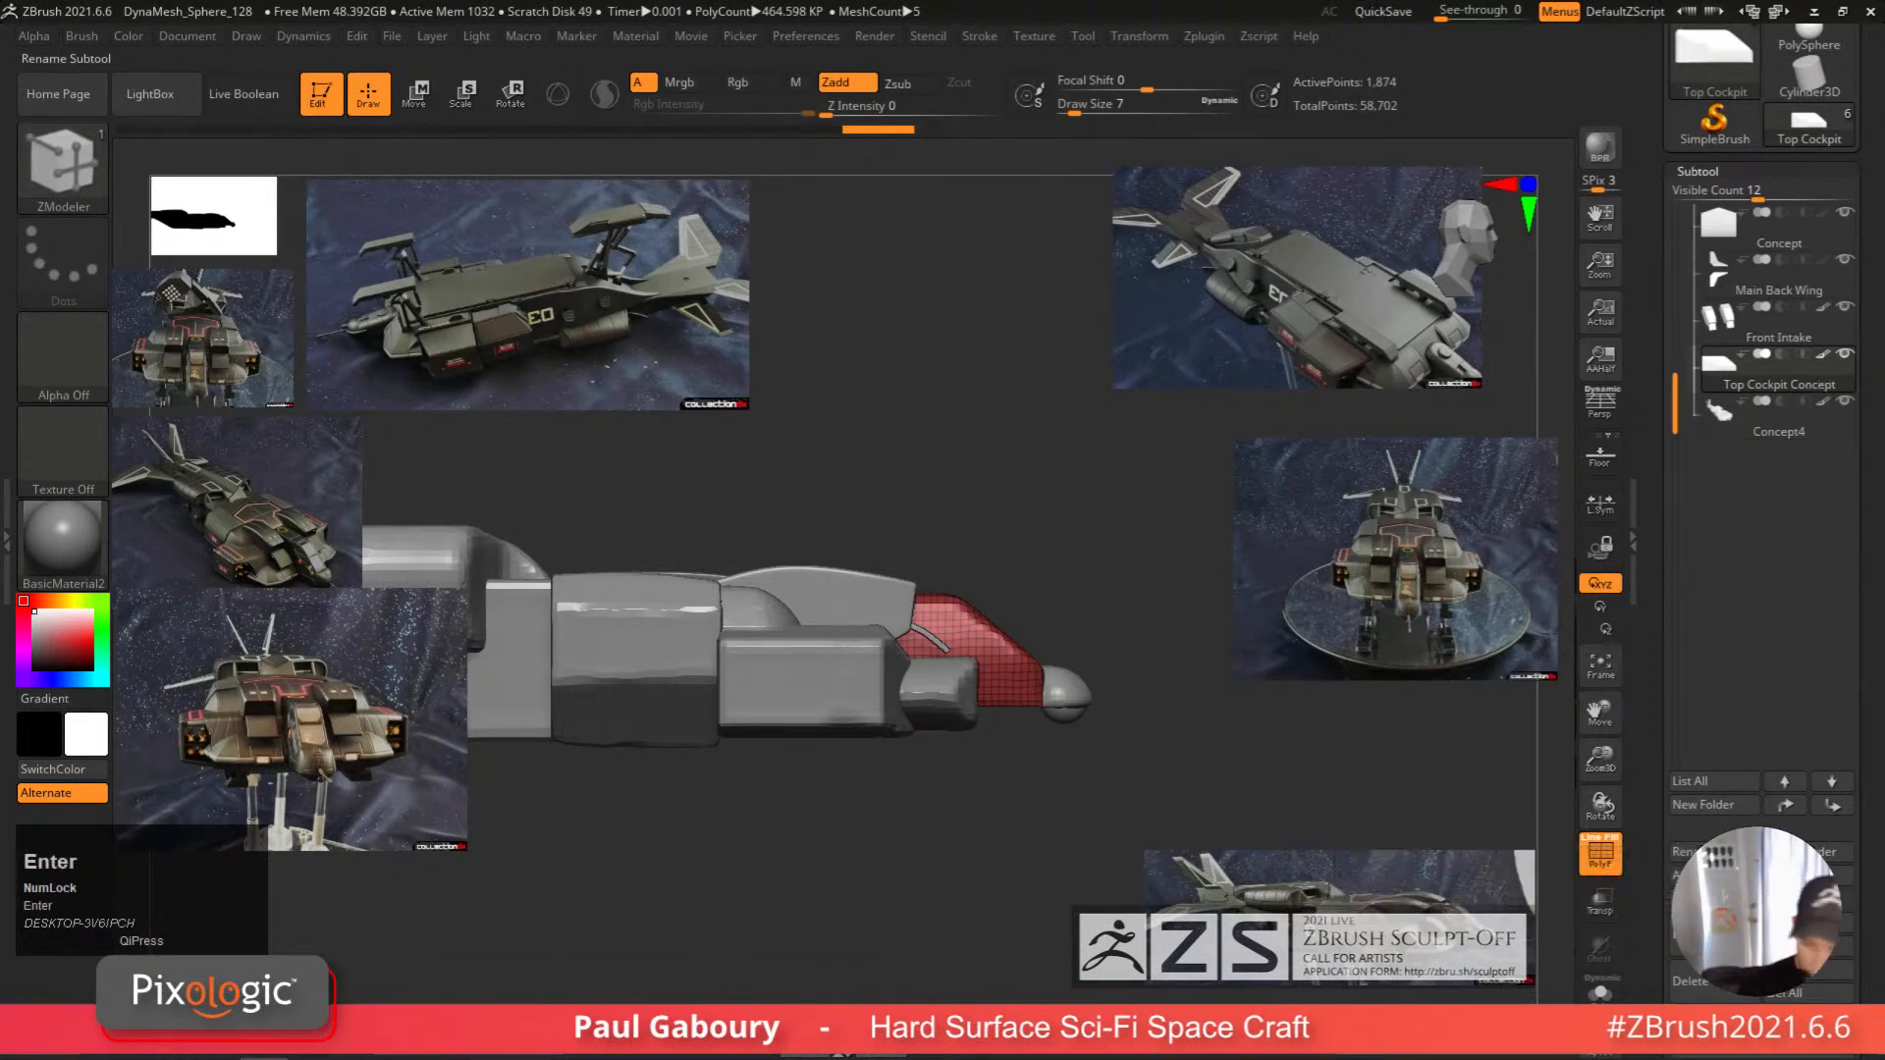
Duplicate the Top Cockpit Concept subtool and hide every subtool except the copy.
left_click(1710, 935)
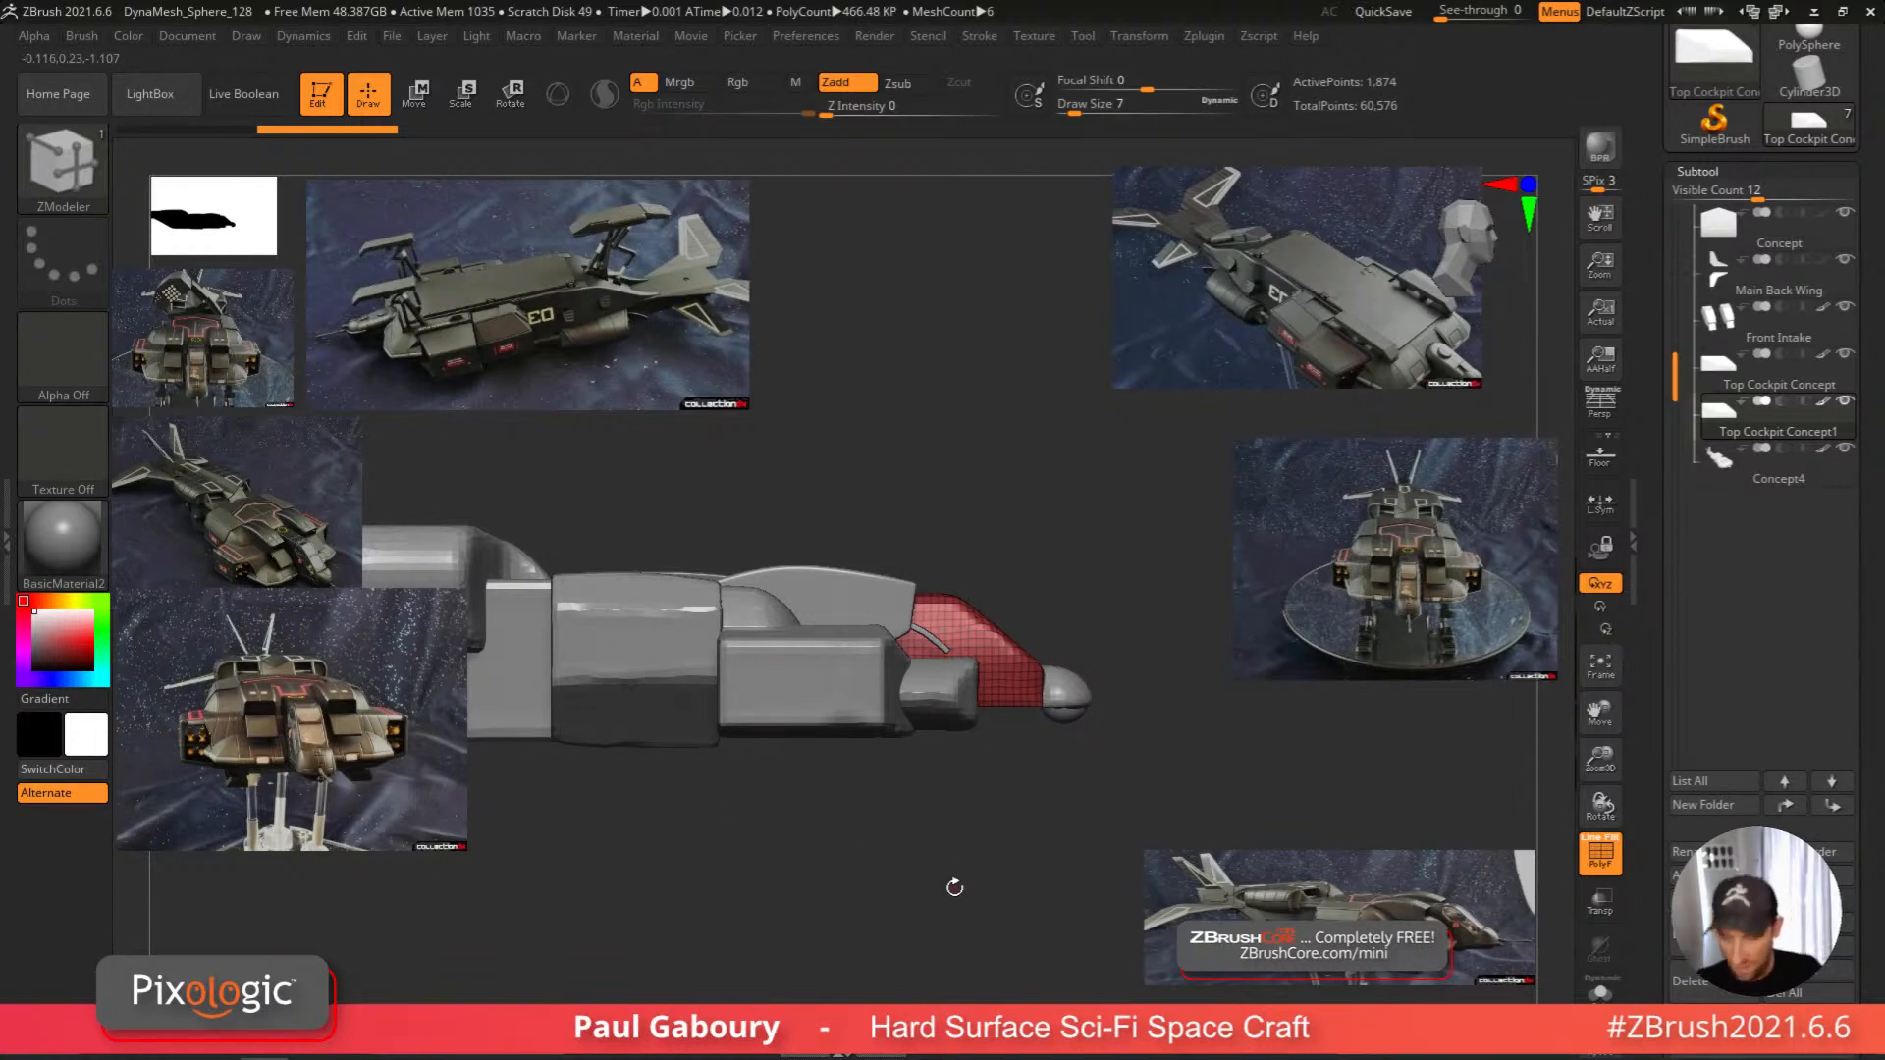
mouse_move(1125, 783)
right_mouse_down()
mouse_move(1073, 825)
mouse_move(913, 770)
mouse_move(967, 775)
mouse_move(1024, 725)
right_mouse_up()
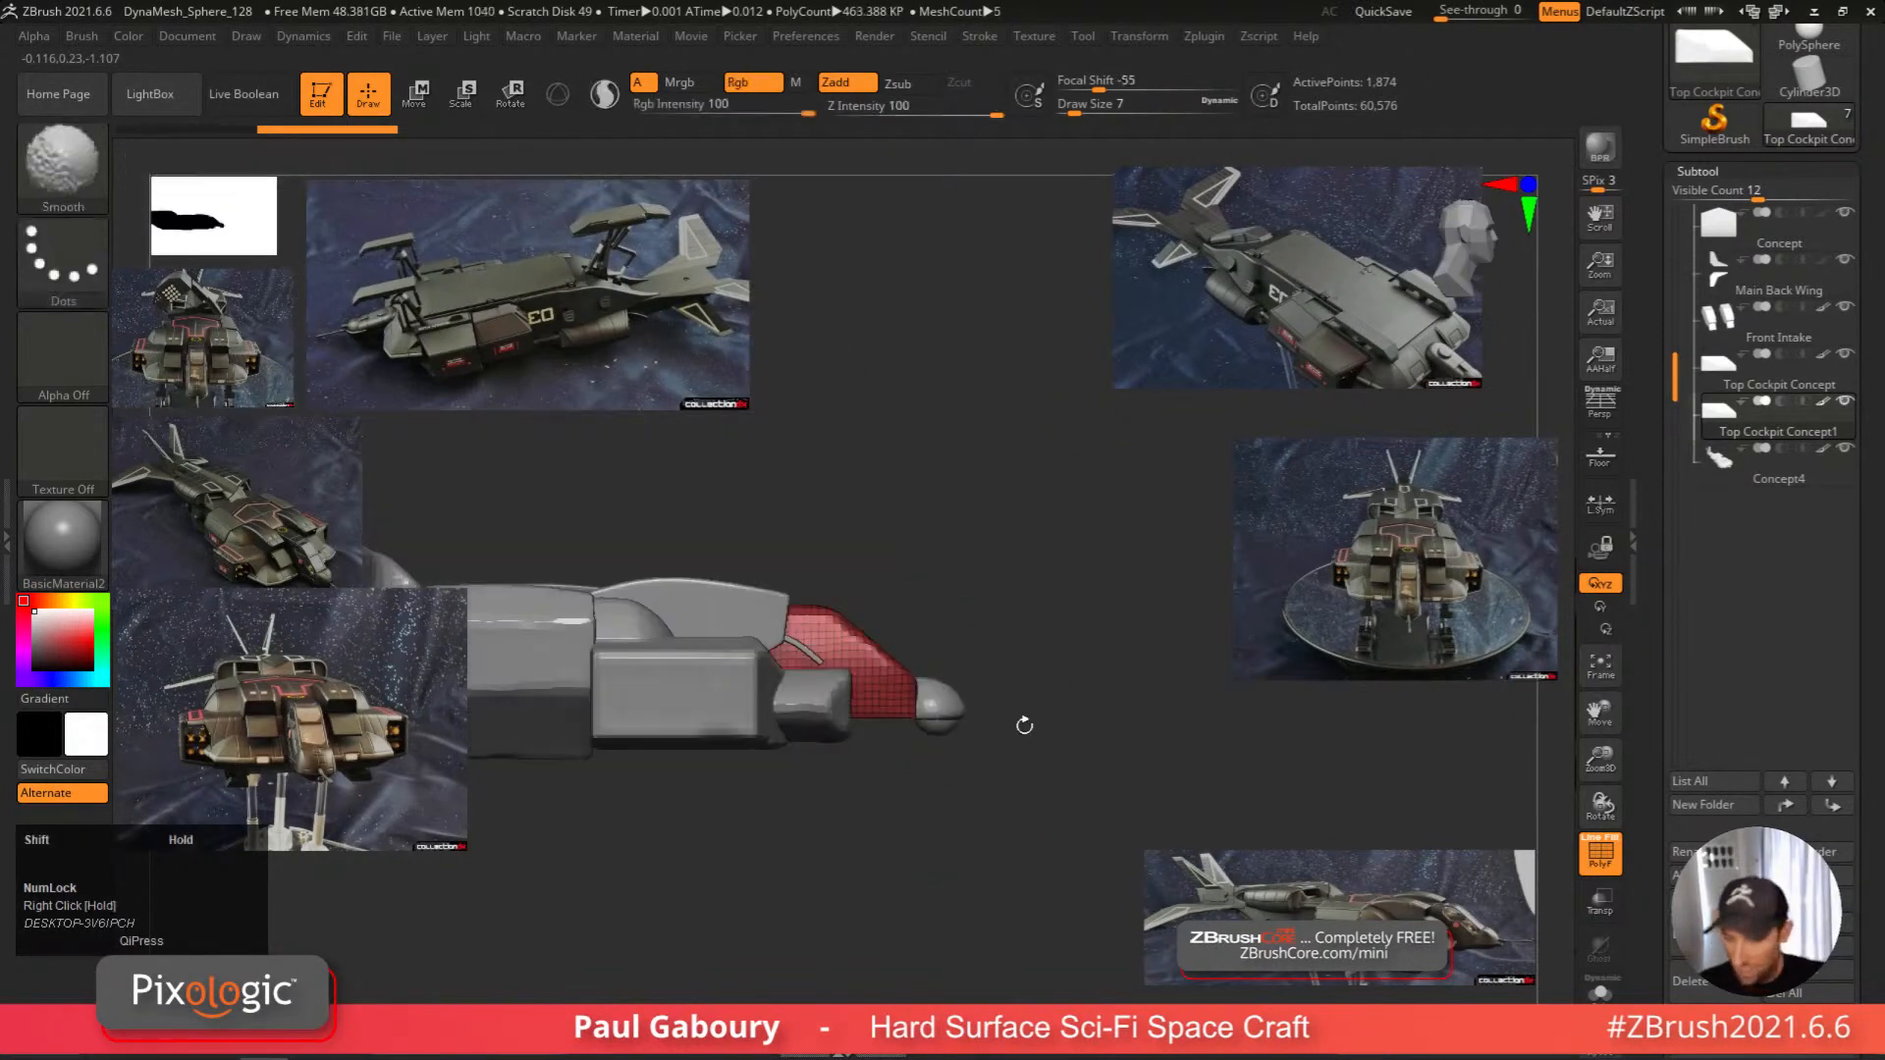
left_click(1846, 404, "shift")
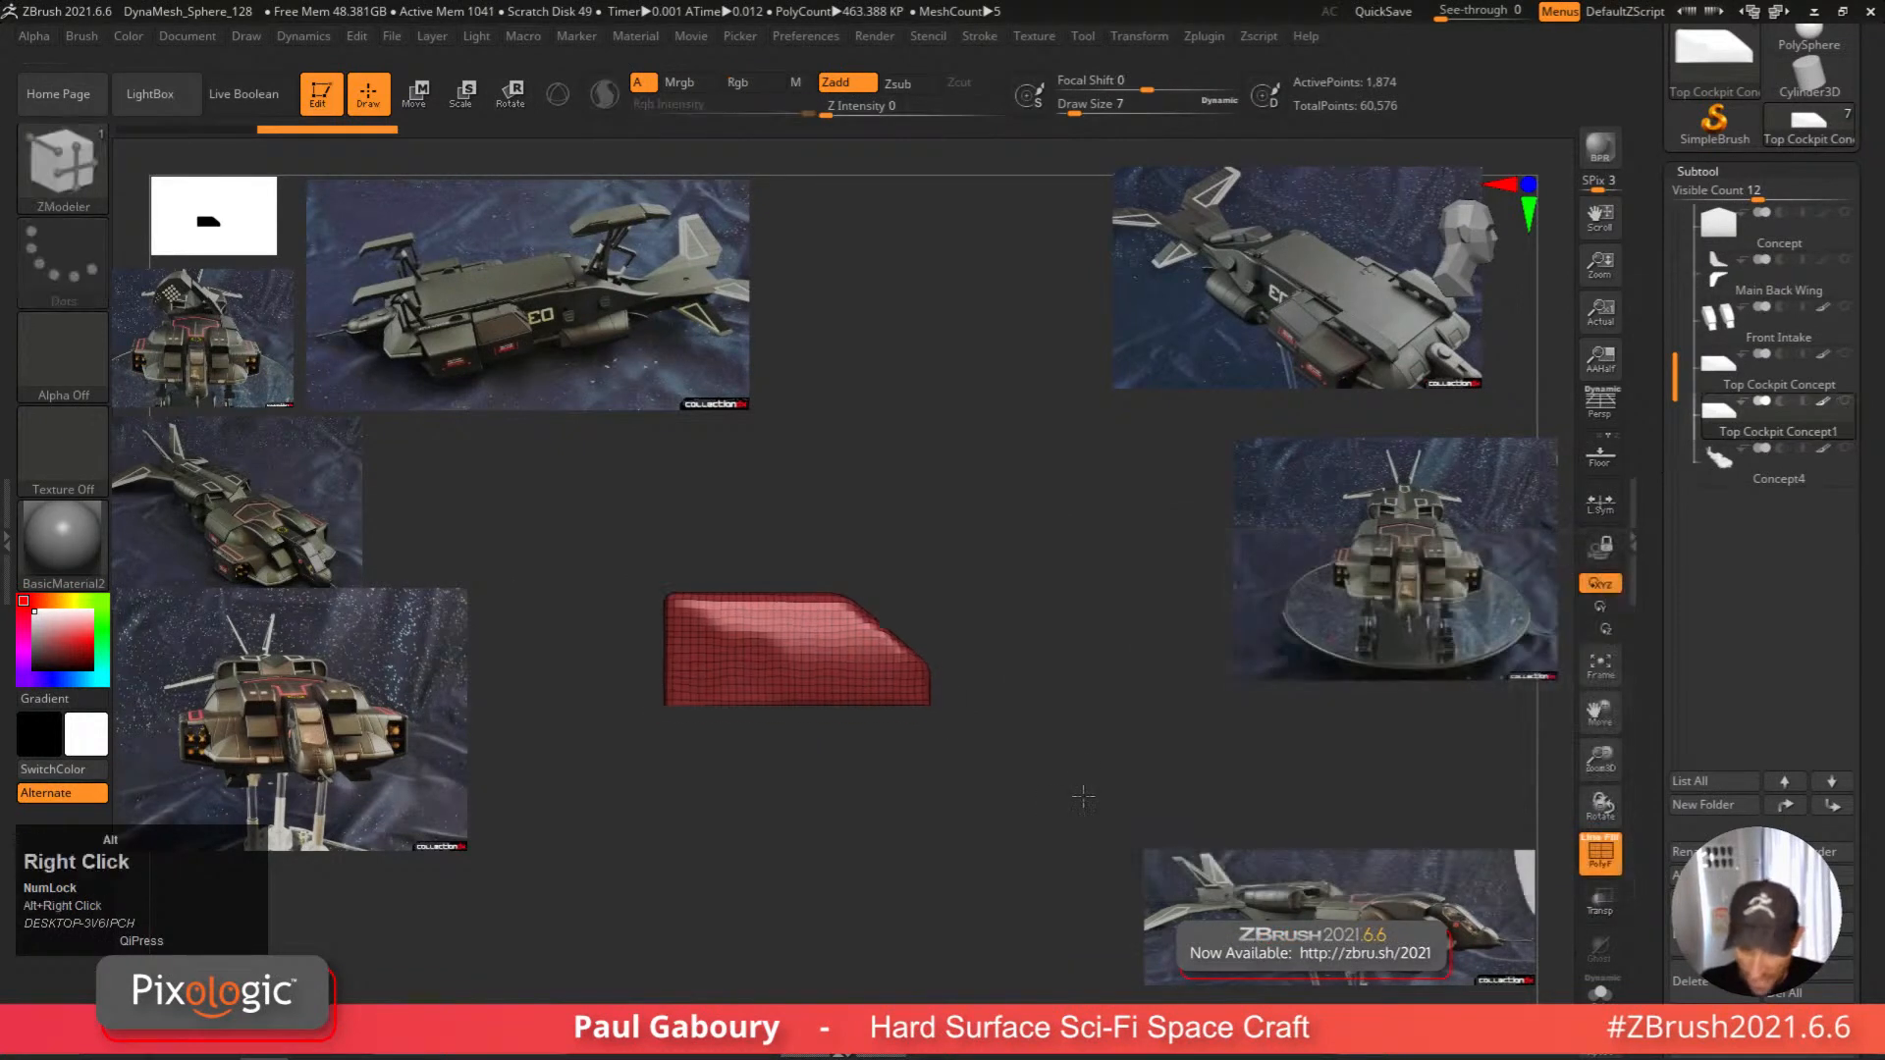
right_click_drag(1083, 796, 1129, 743, "alt")
right_click_drag(1129, 743, 1111, 685, "ctrl")
right_click_drag(1111, 684, 1145, 740, "alt")
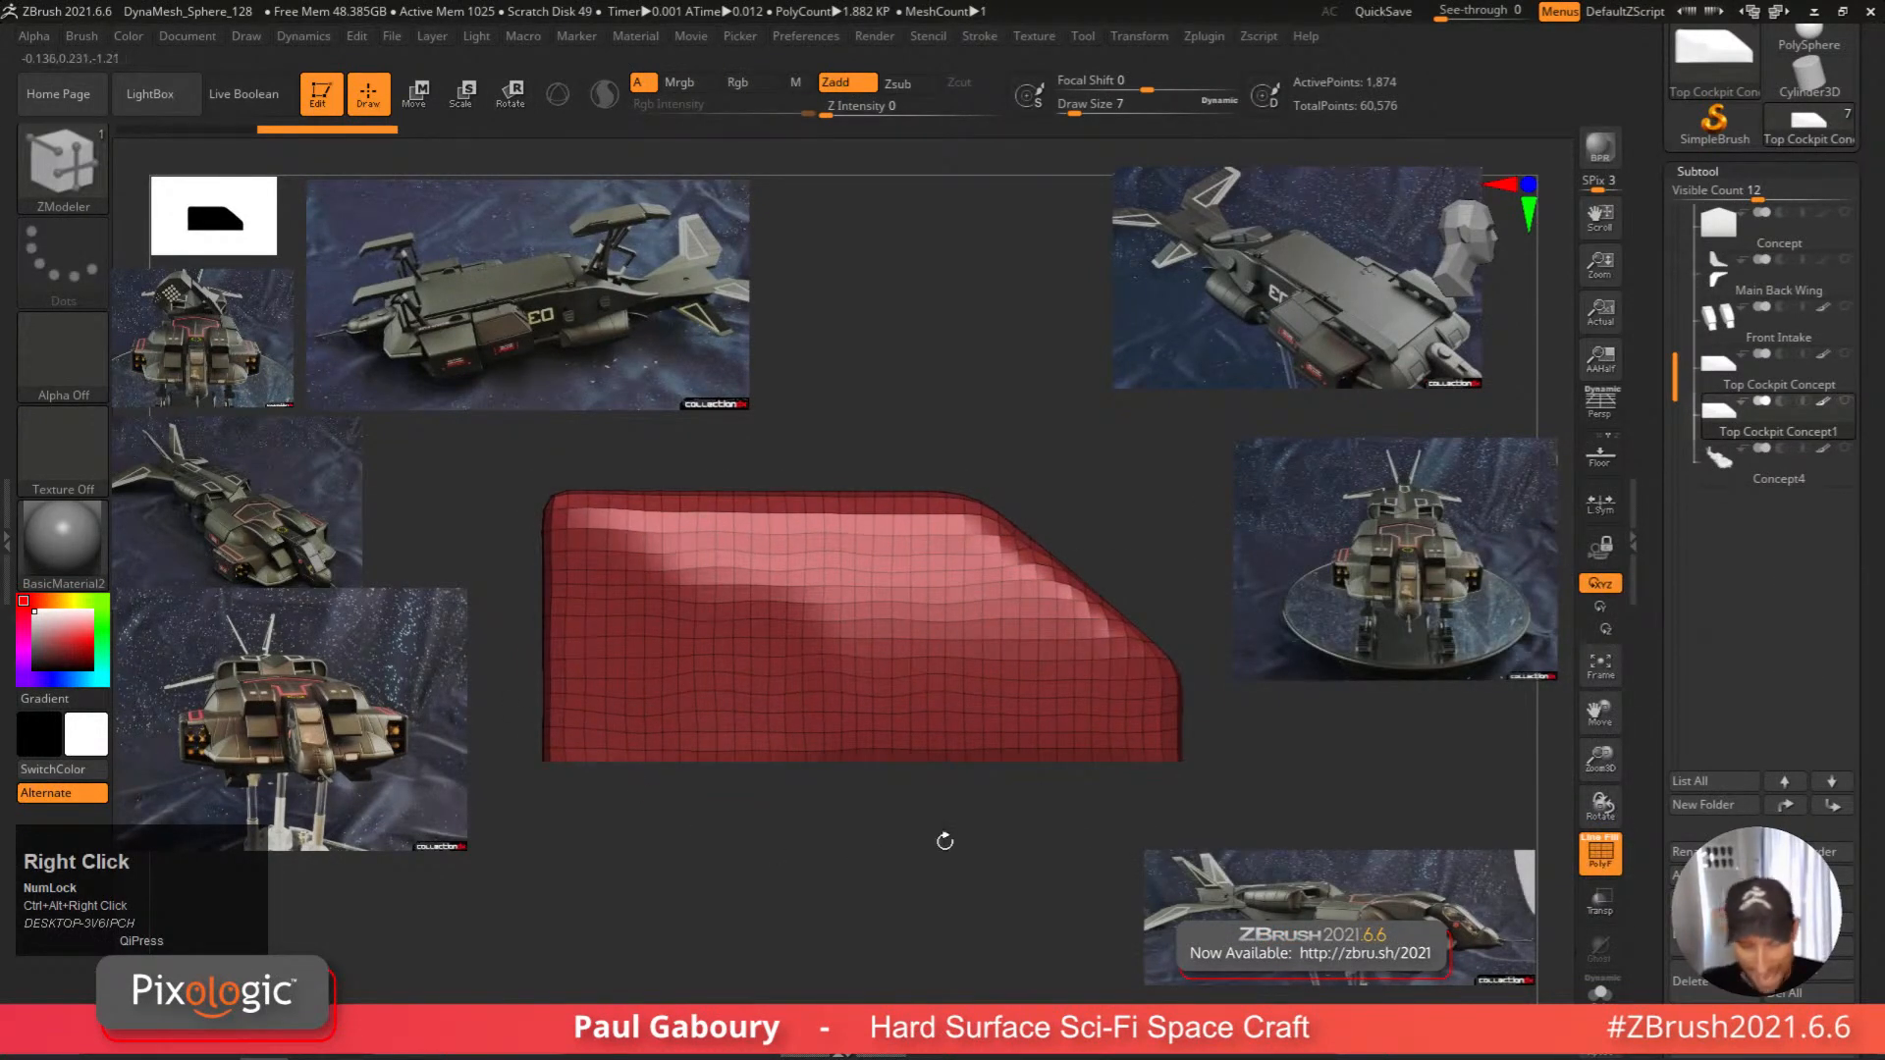
Save the ship tool to disk as DropShip BoxV02.
left_click_drag(1764, 375, 1766, 469)
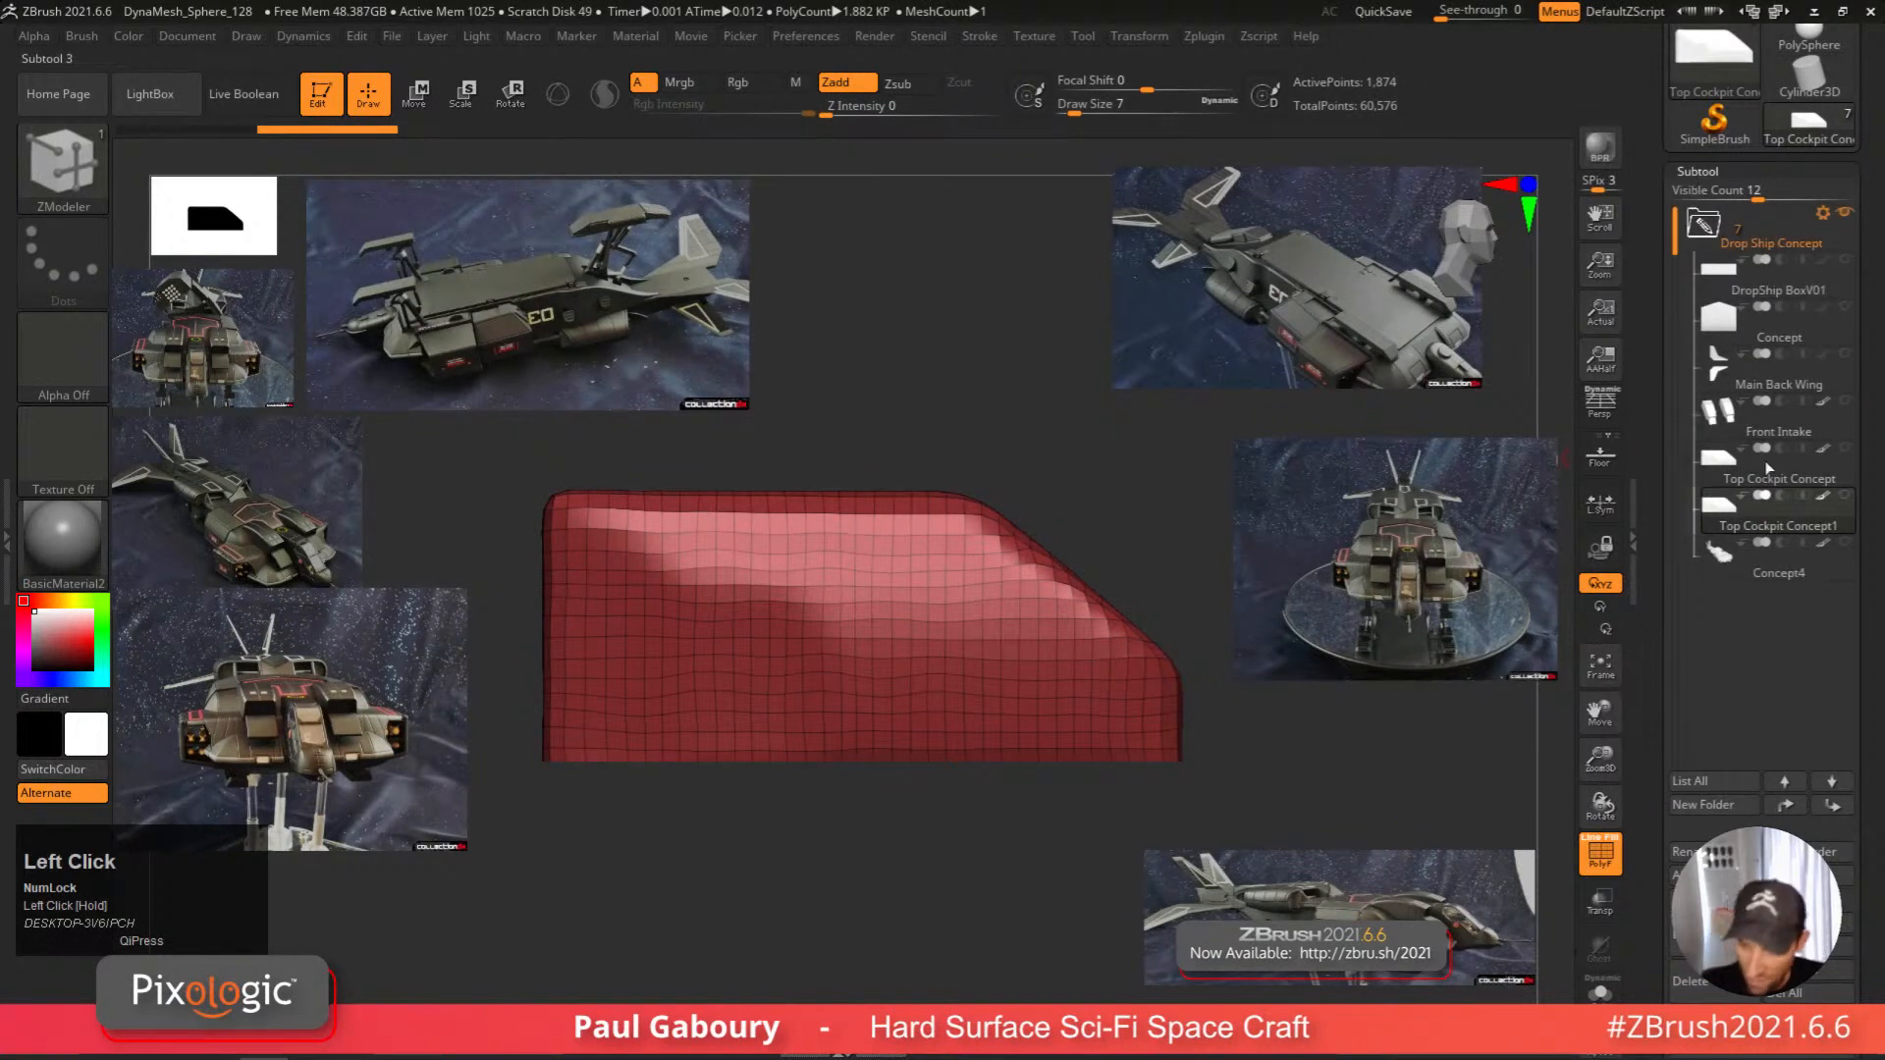
left_click_drag(1864, 345, 1864, 581)
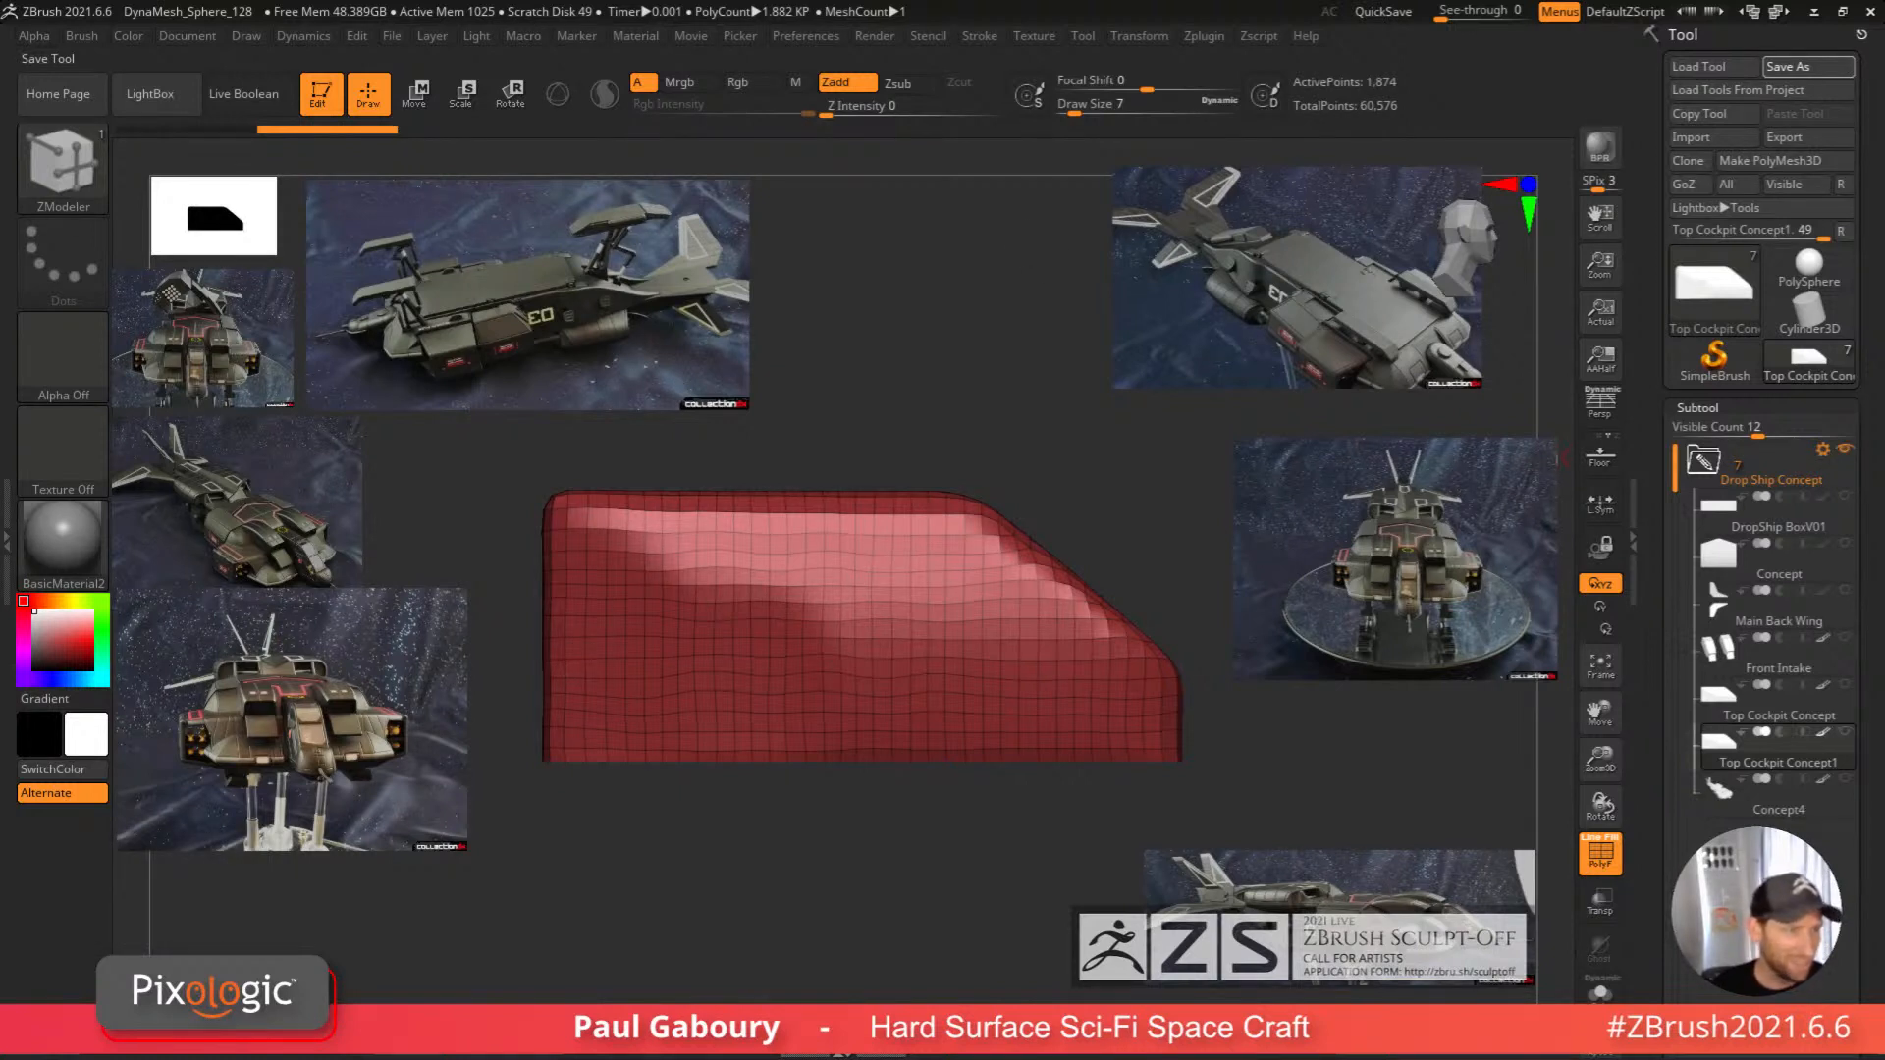
left_click(1808, 67)
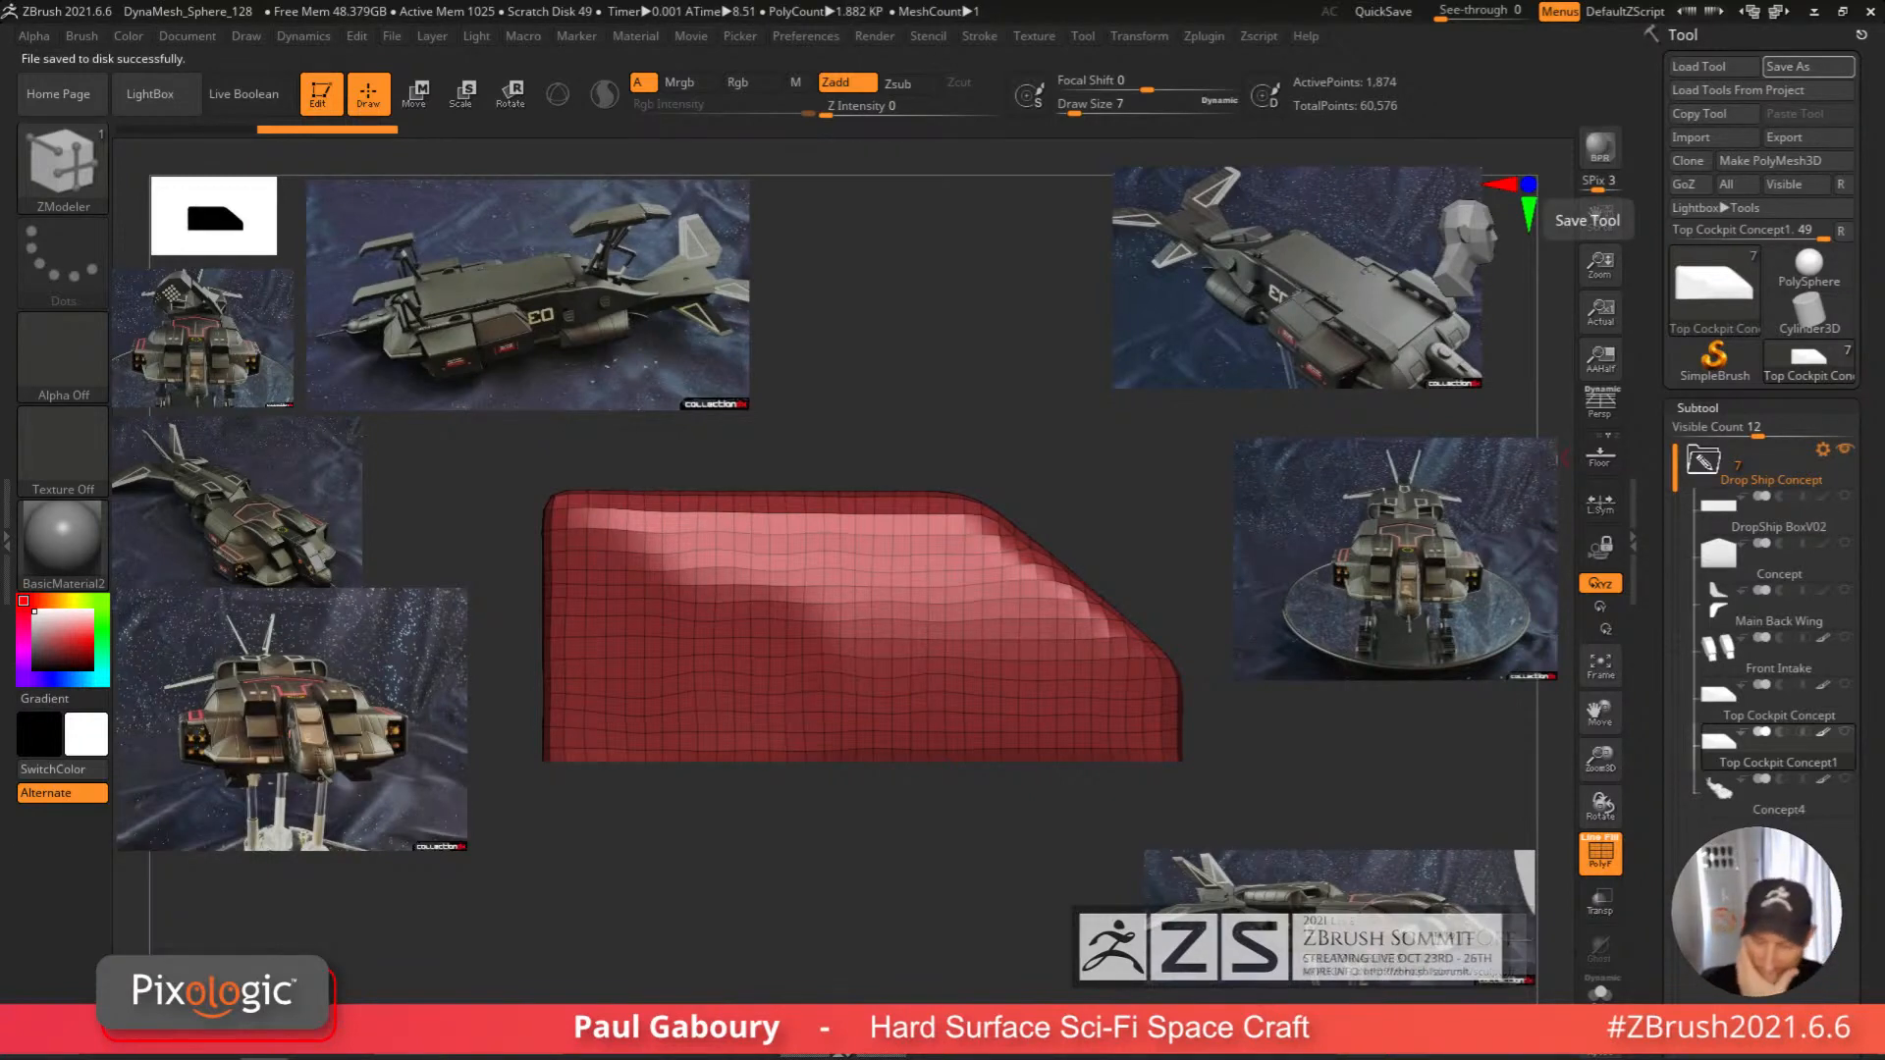
Compare the Top Cockpit Concept subtool with its duplicate by selecting each in turn.
left_click_drag(1876, 918, 1877, 659)
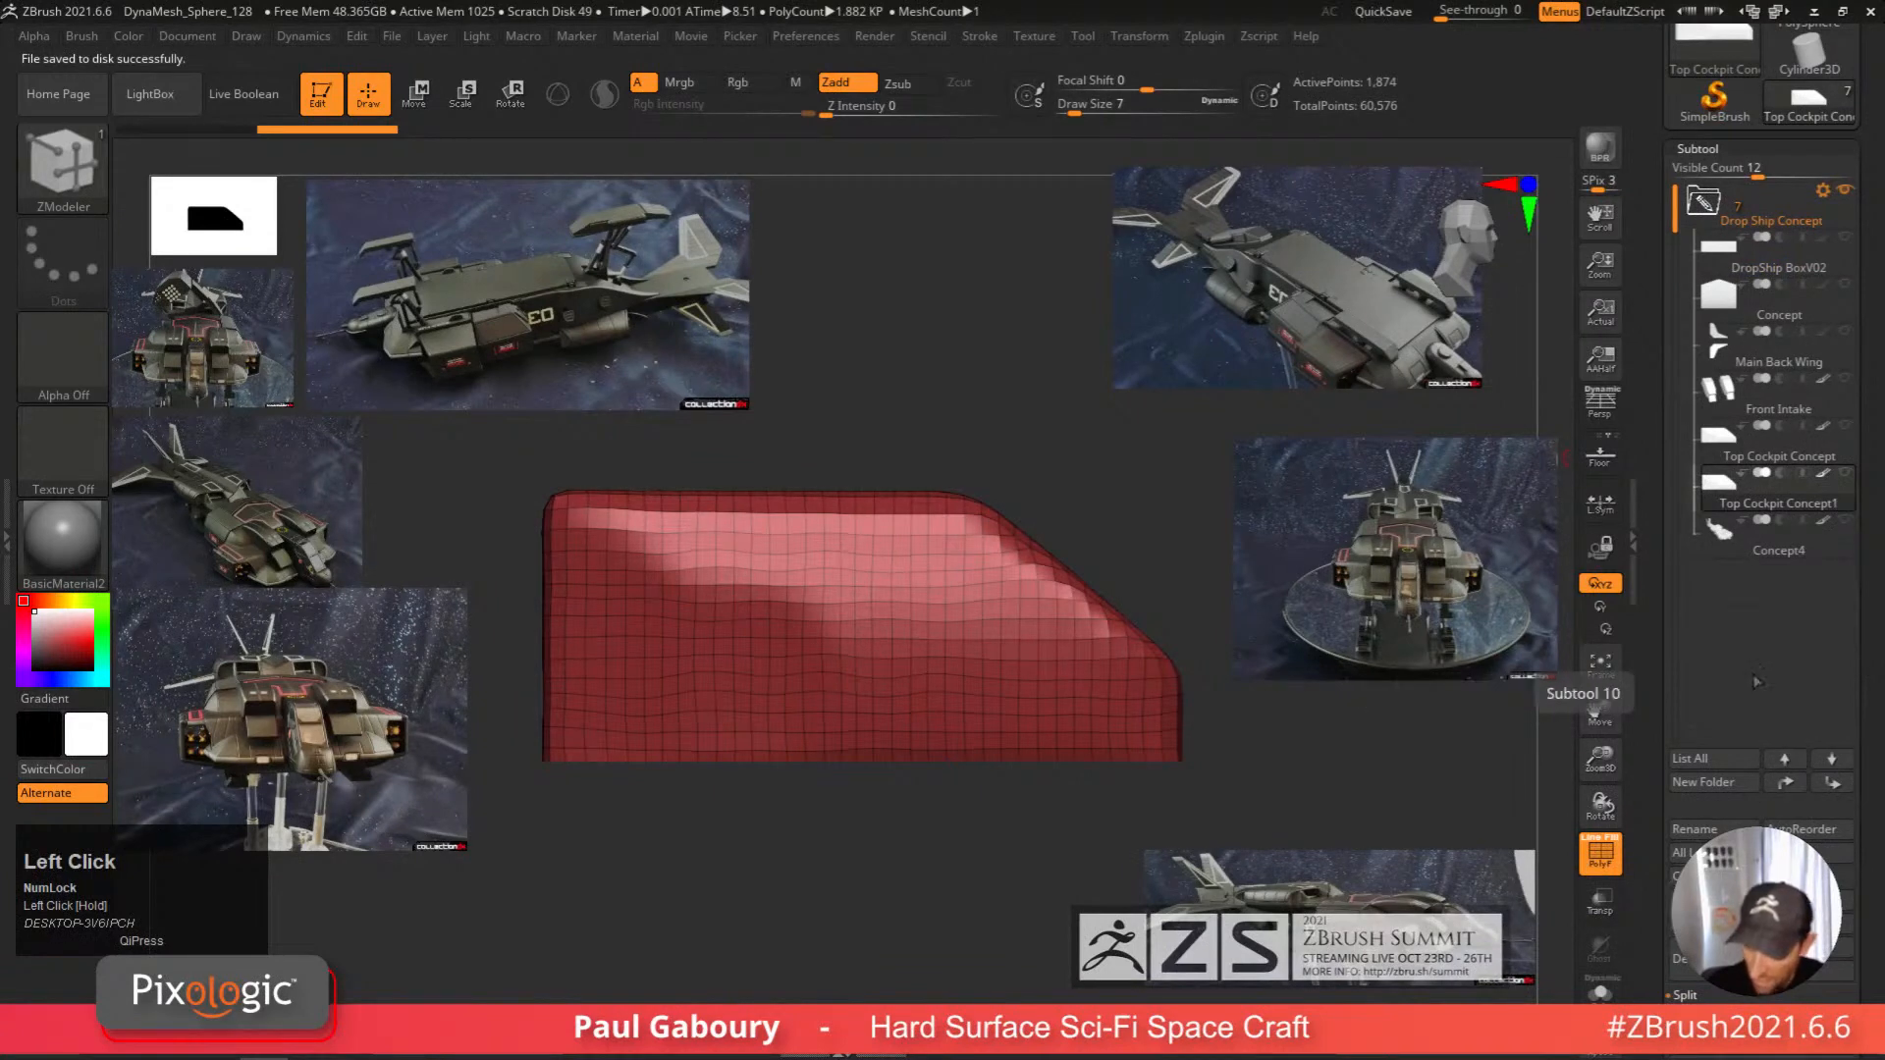
left_click(1758, 445)
right_click_drag(1151, 808, 1031, 778)
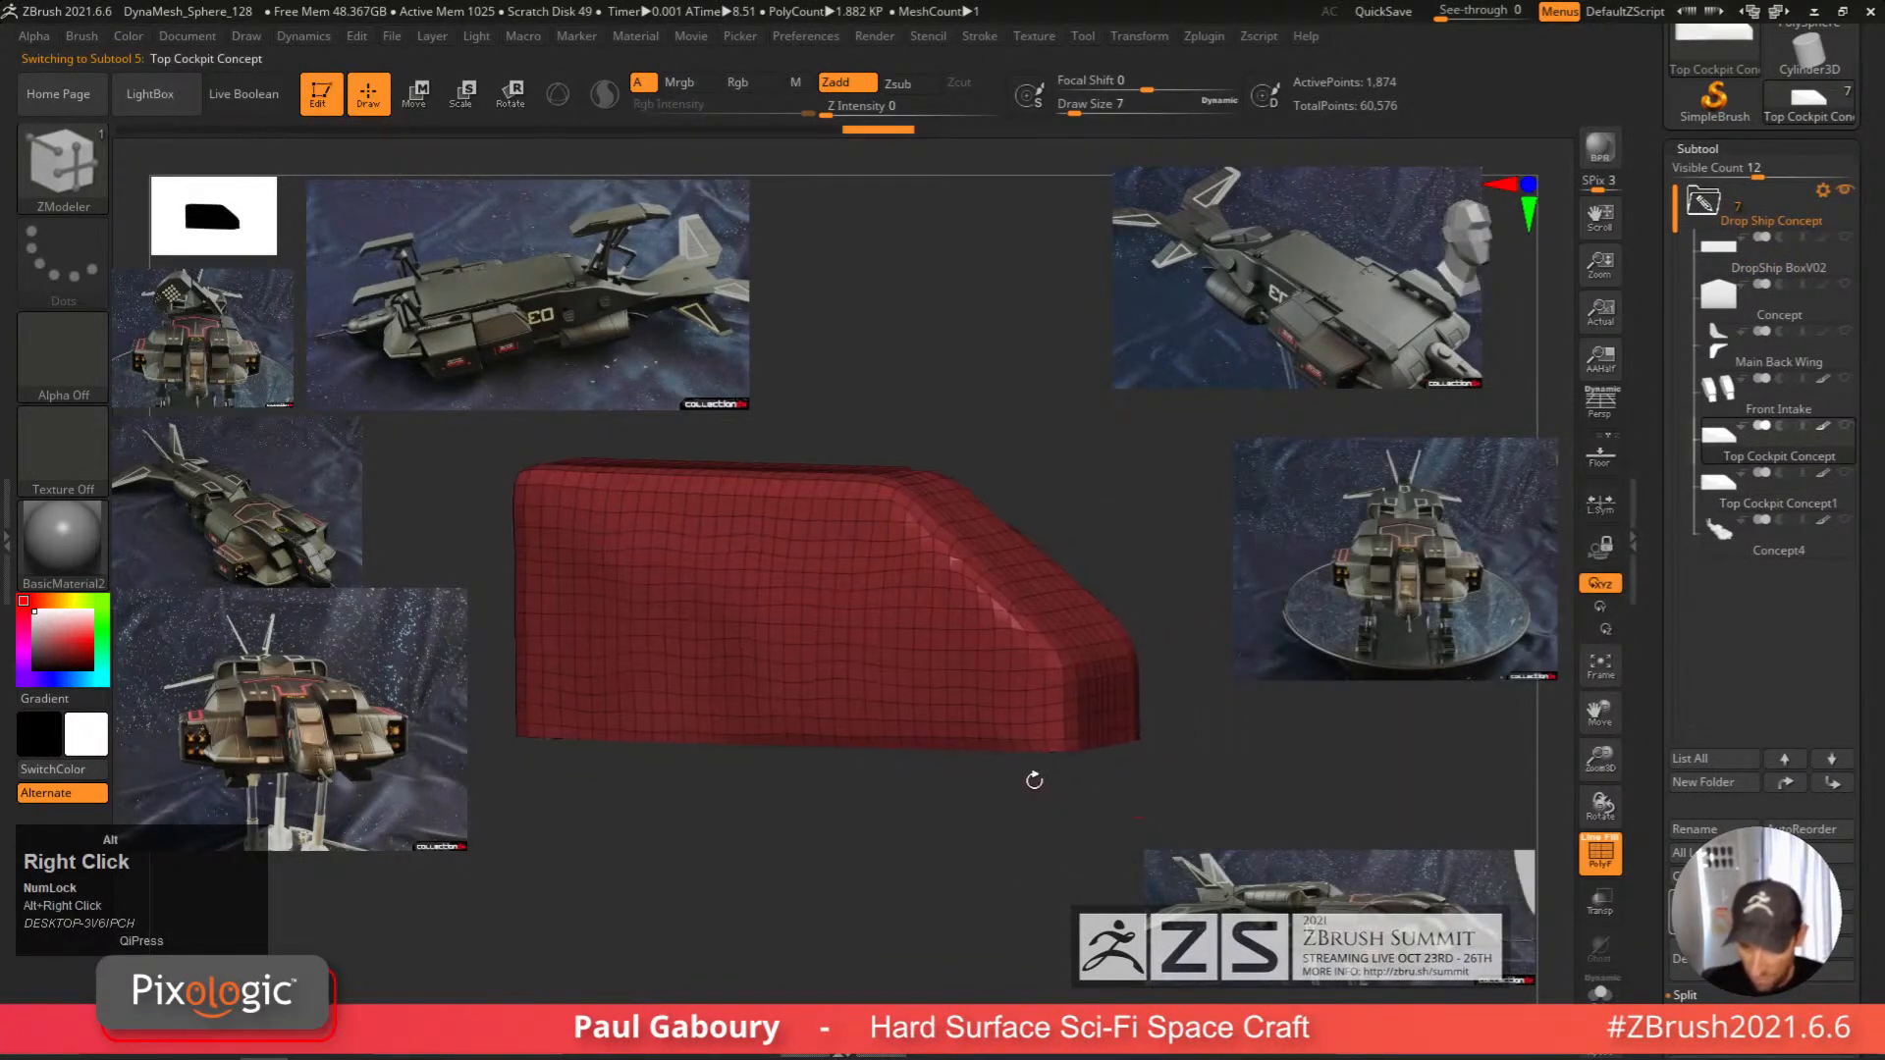
key("shift+f")
key("shift+f")
left_click(1721, 505)
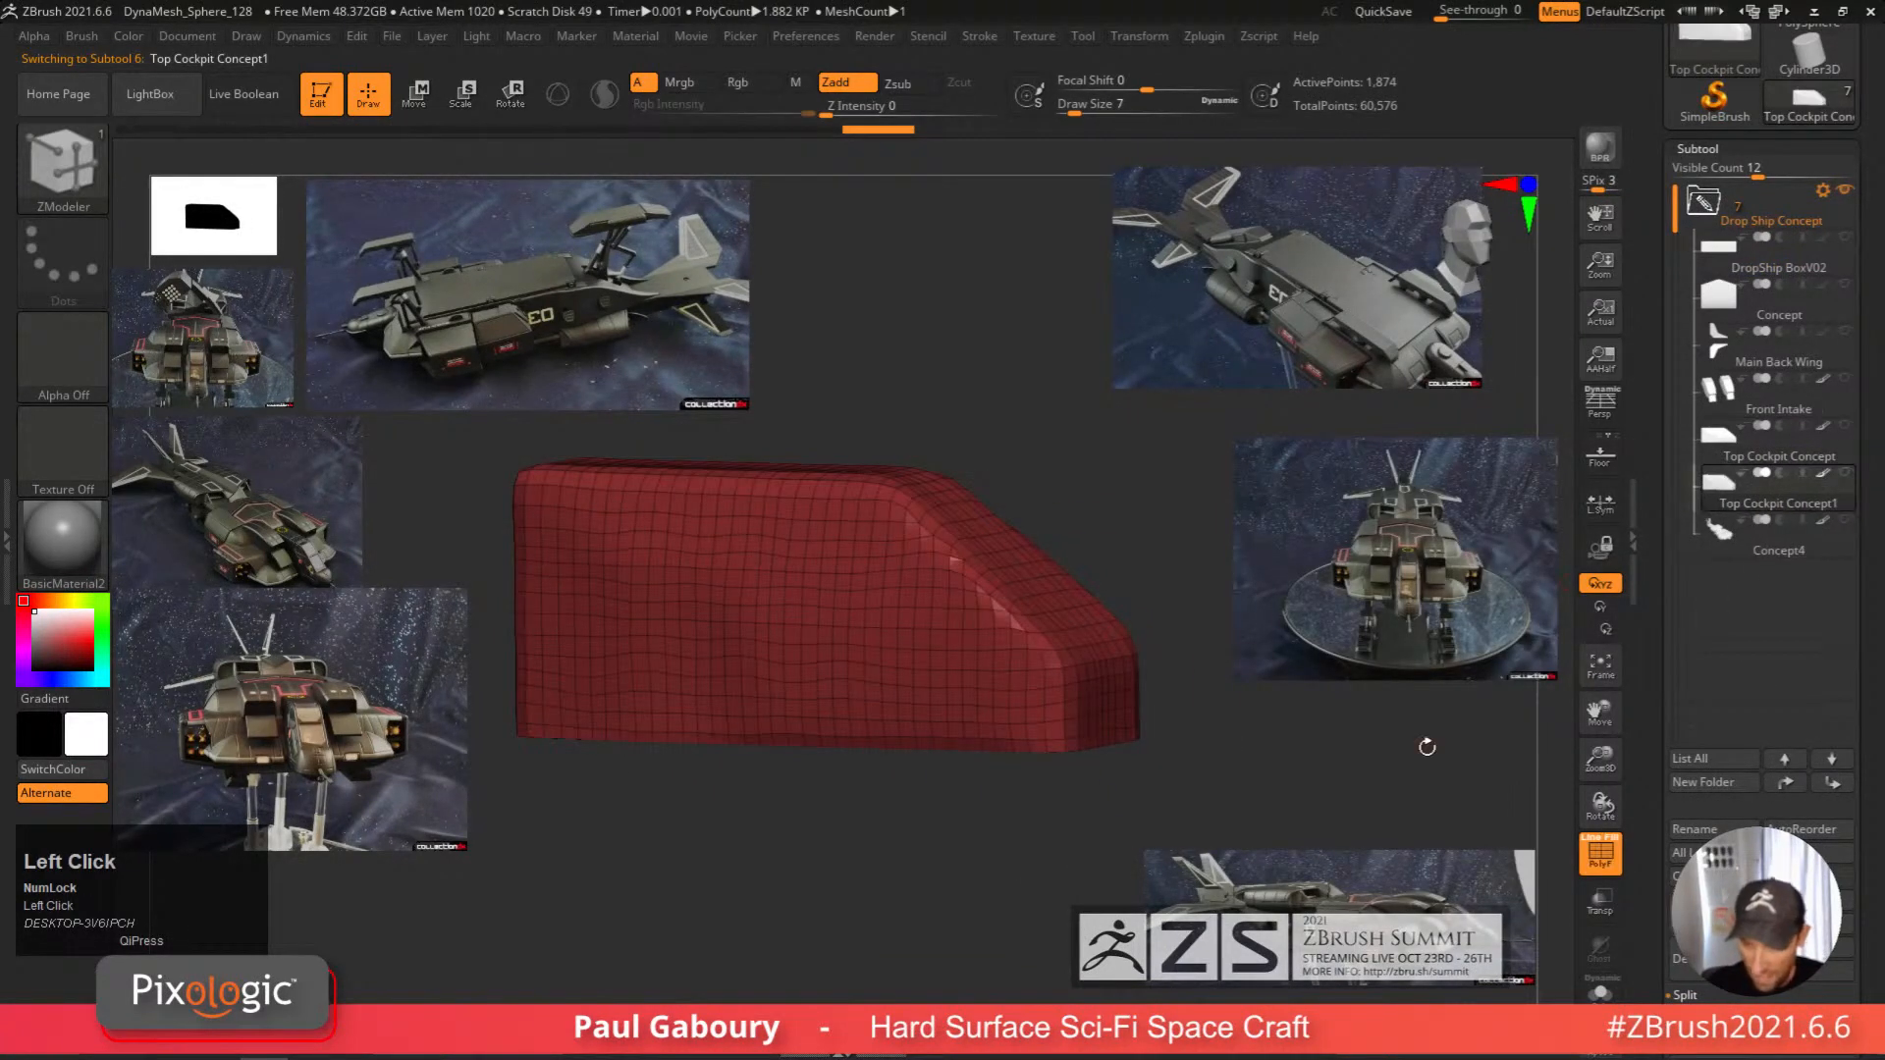
left_click(1710, 450)
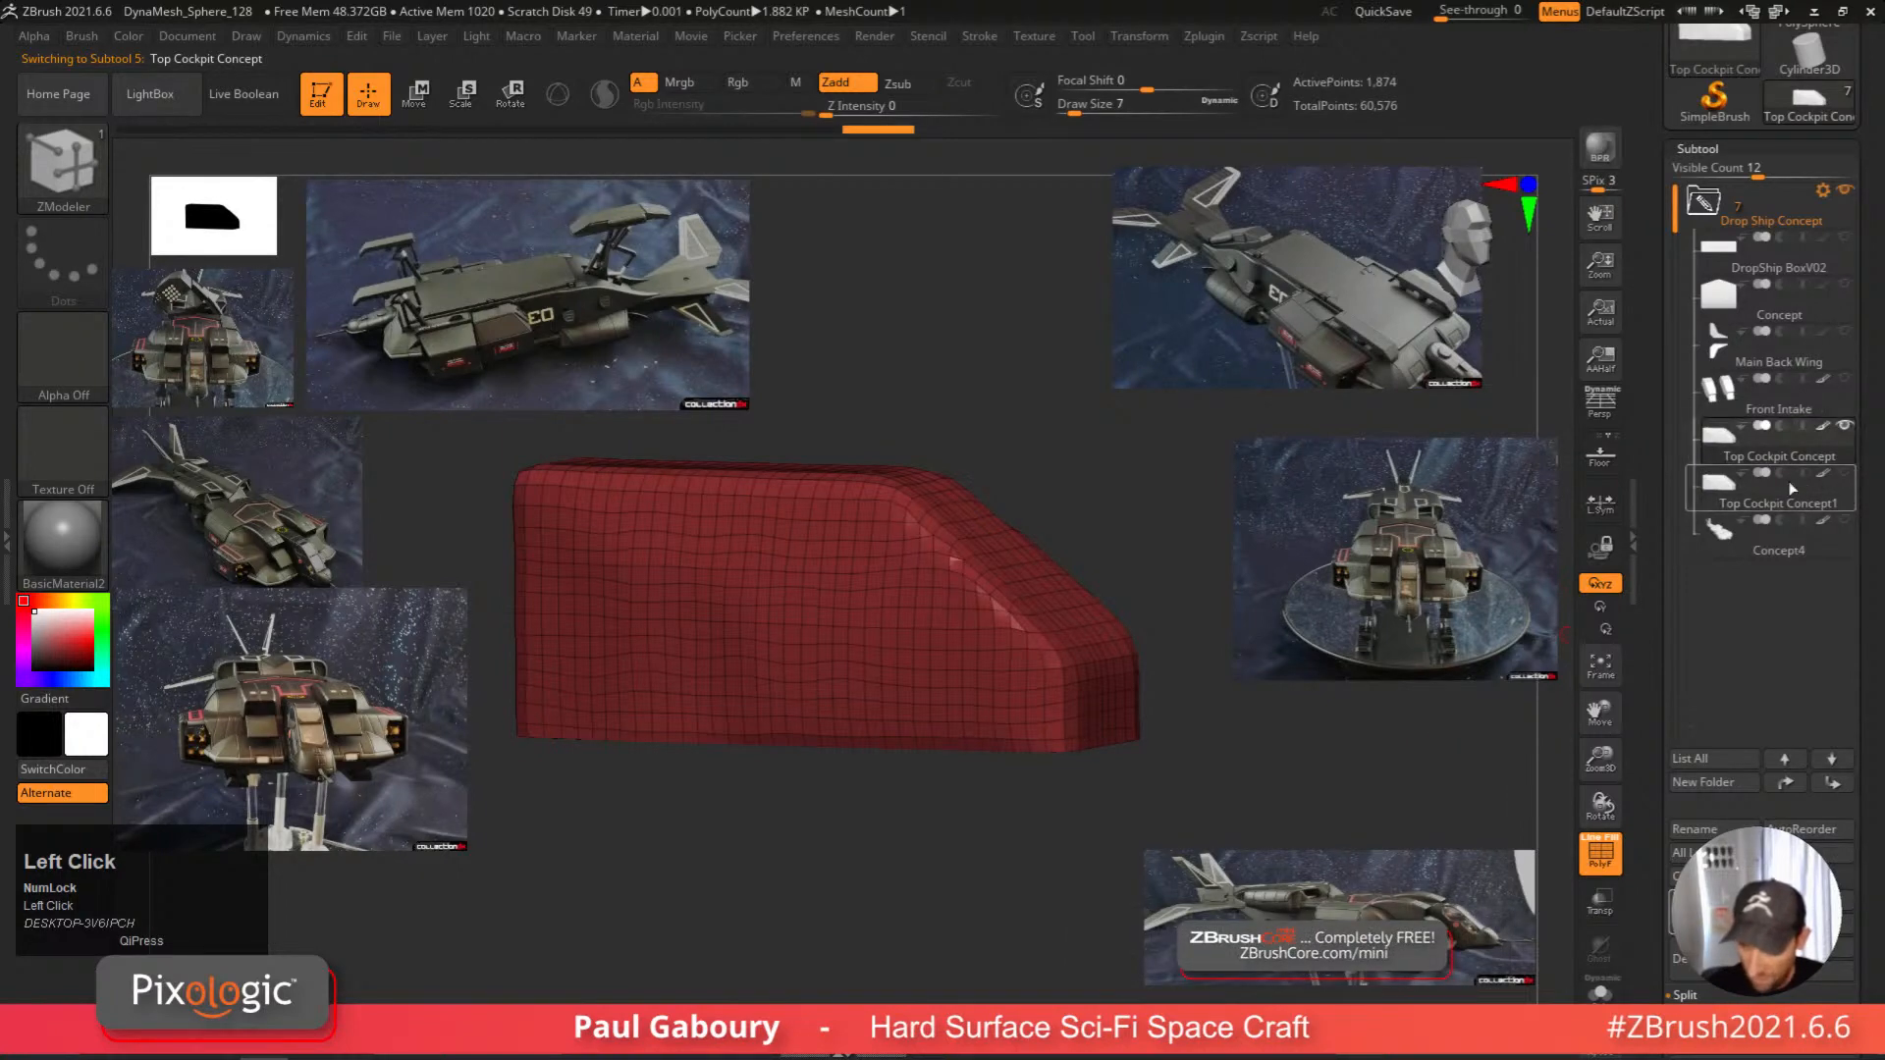
left_click(1738, 481)
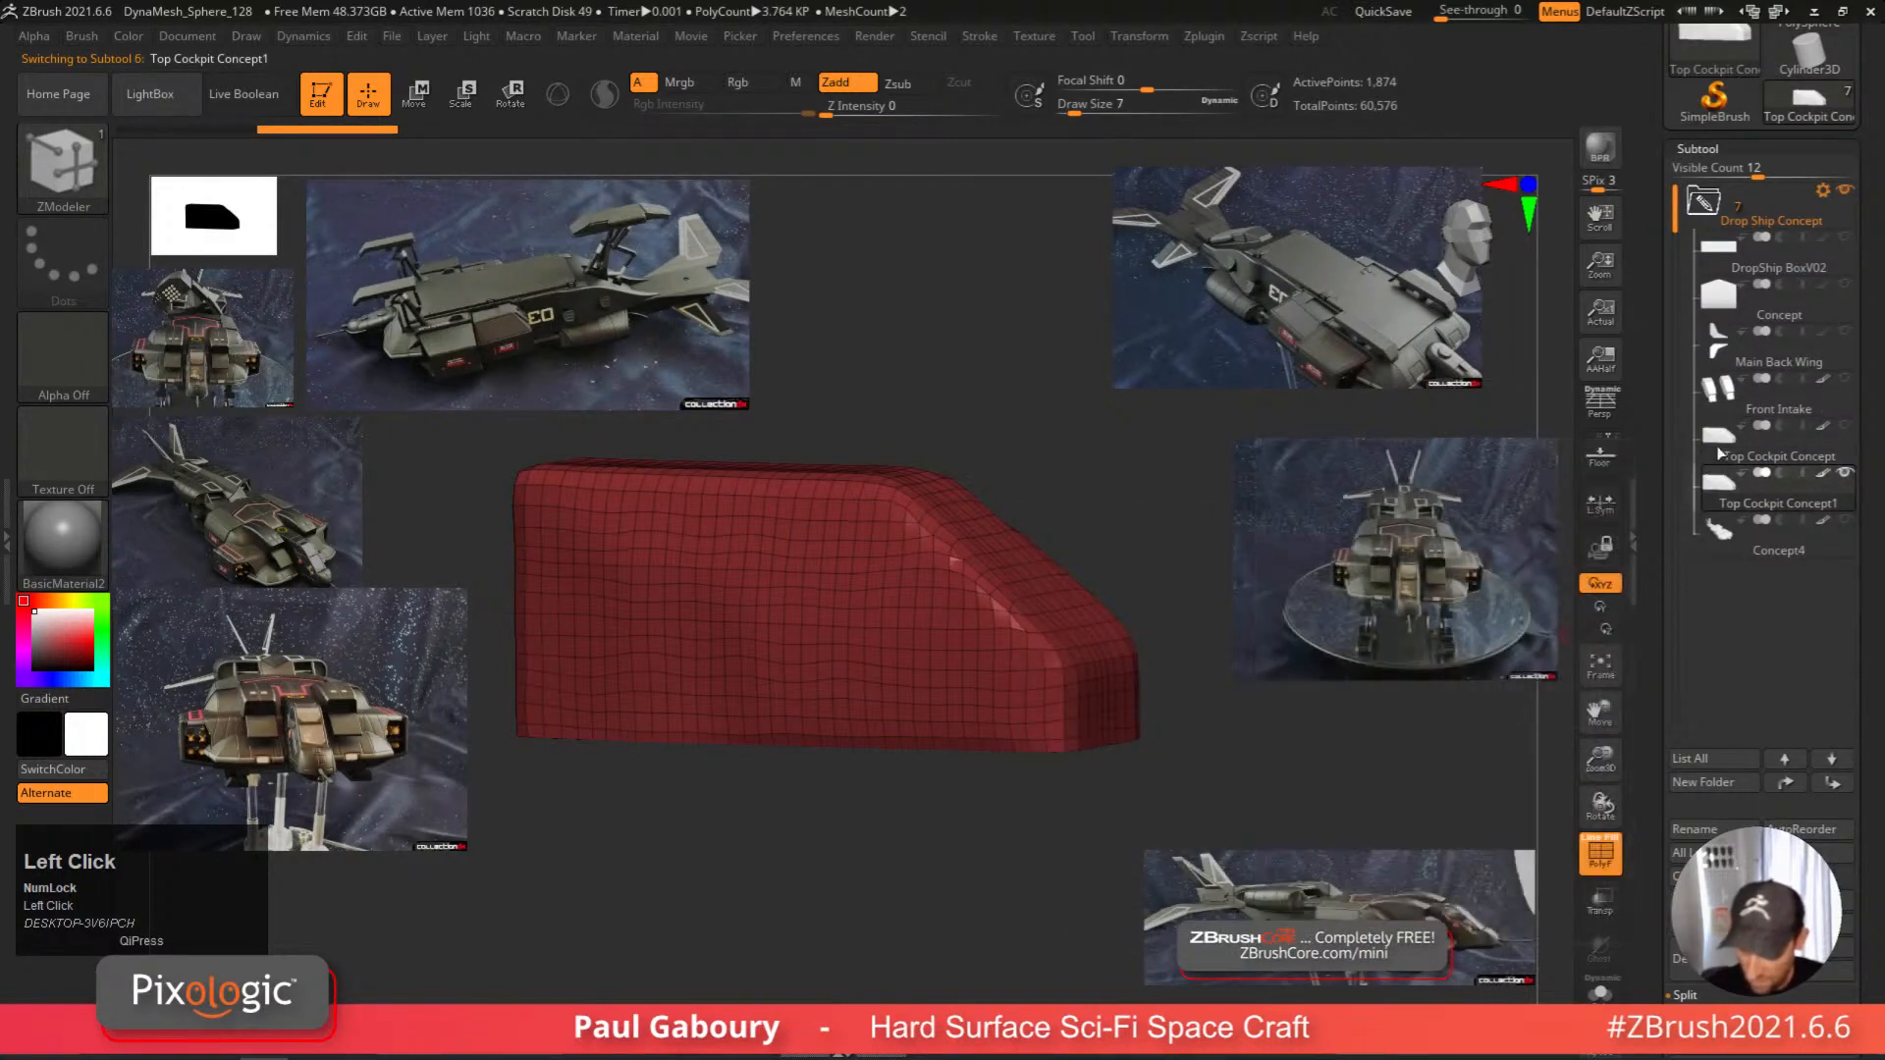
Select the original Top Cockpit Concept subtool and rename it "Top Cockpit".
left_click(1733, 447)
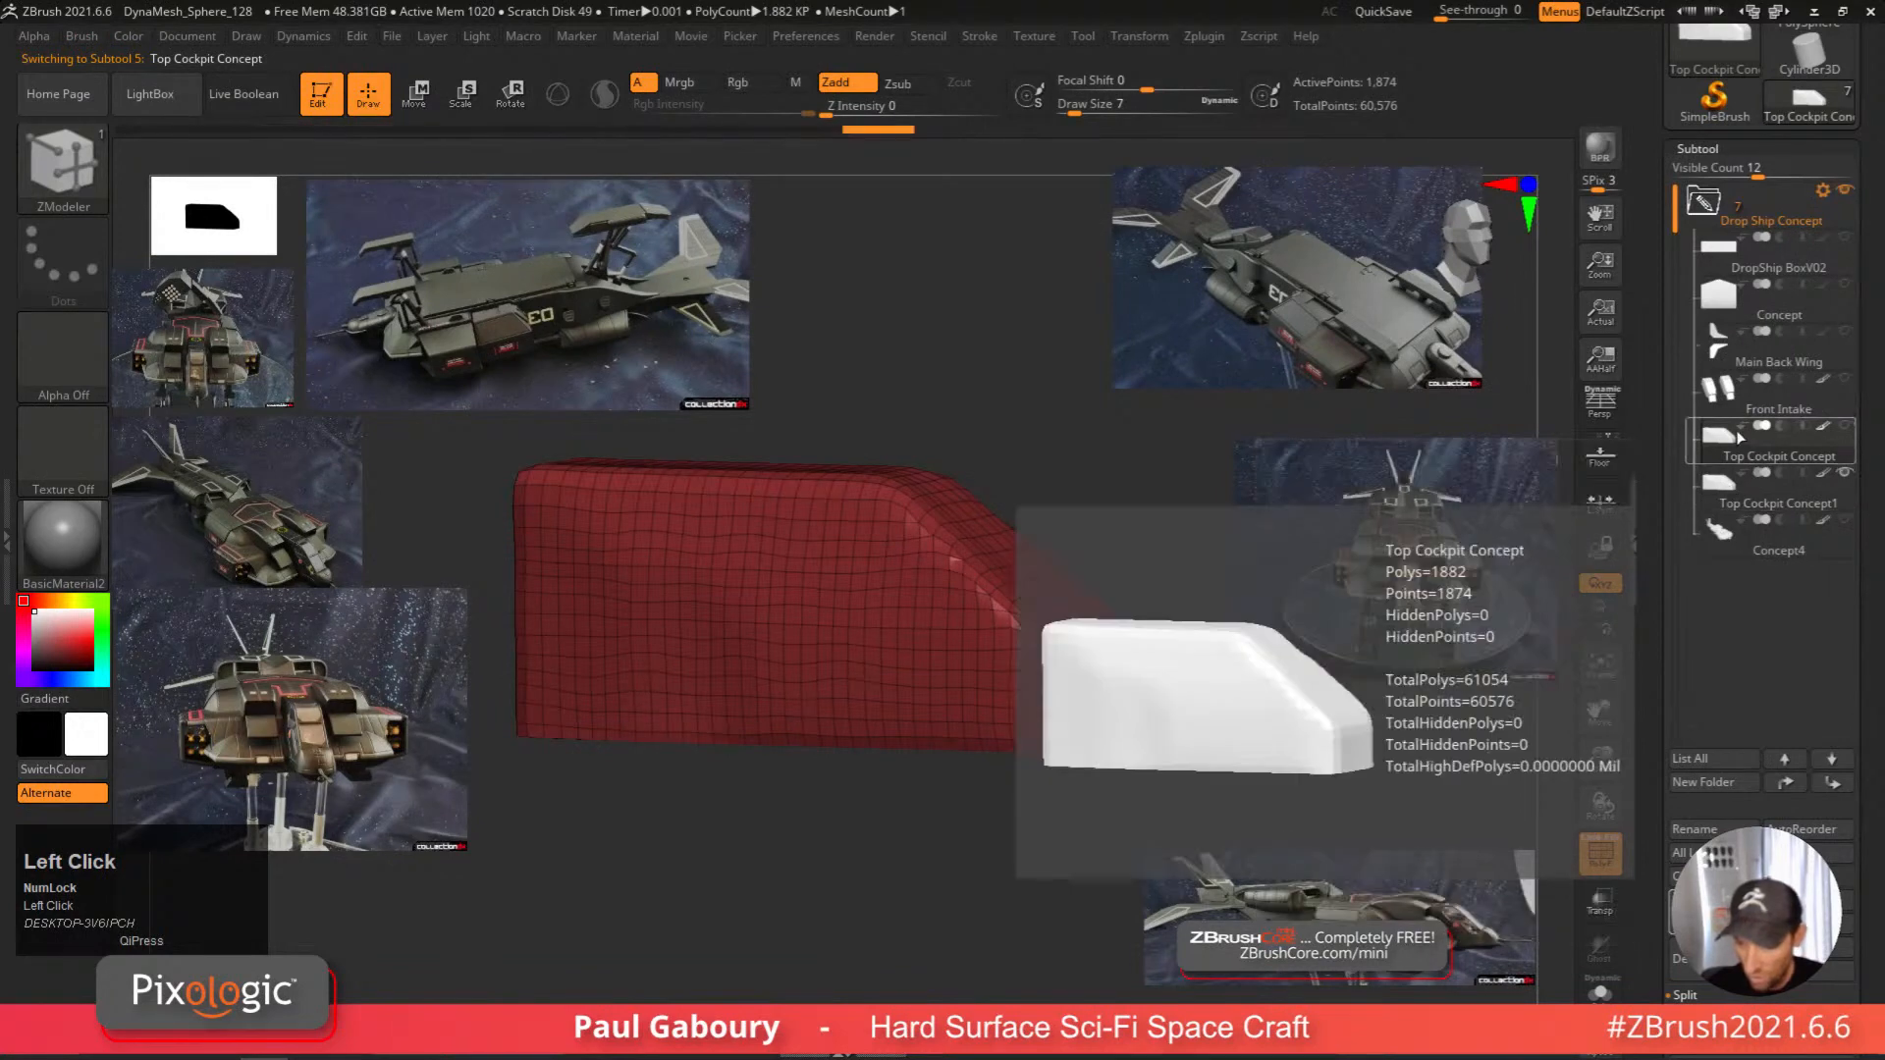
right_click_drag(1035, 791, 1325, 778)
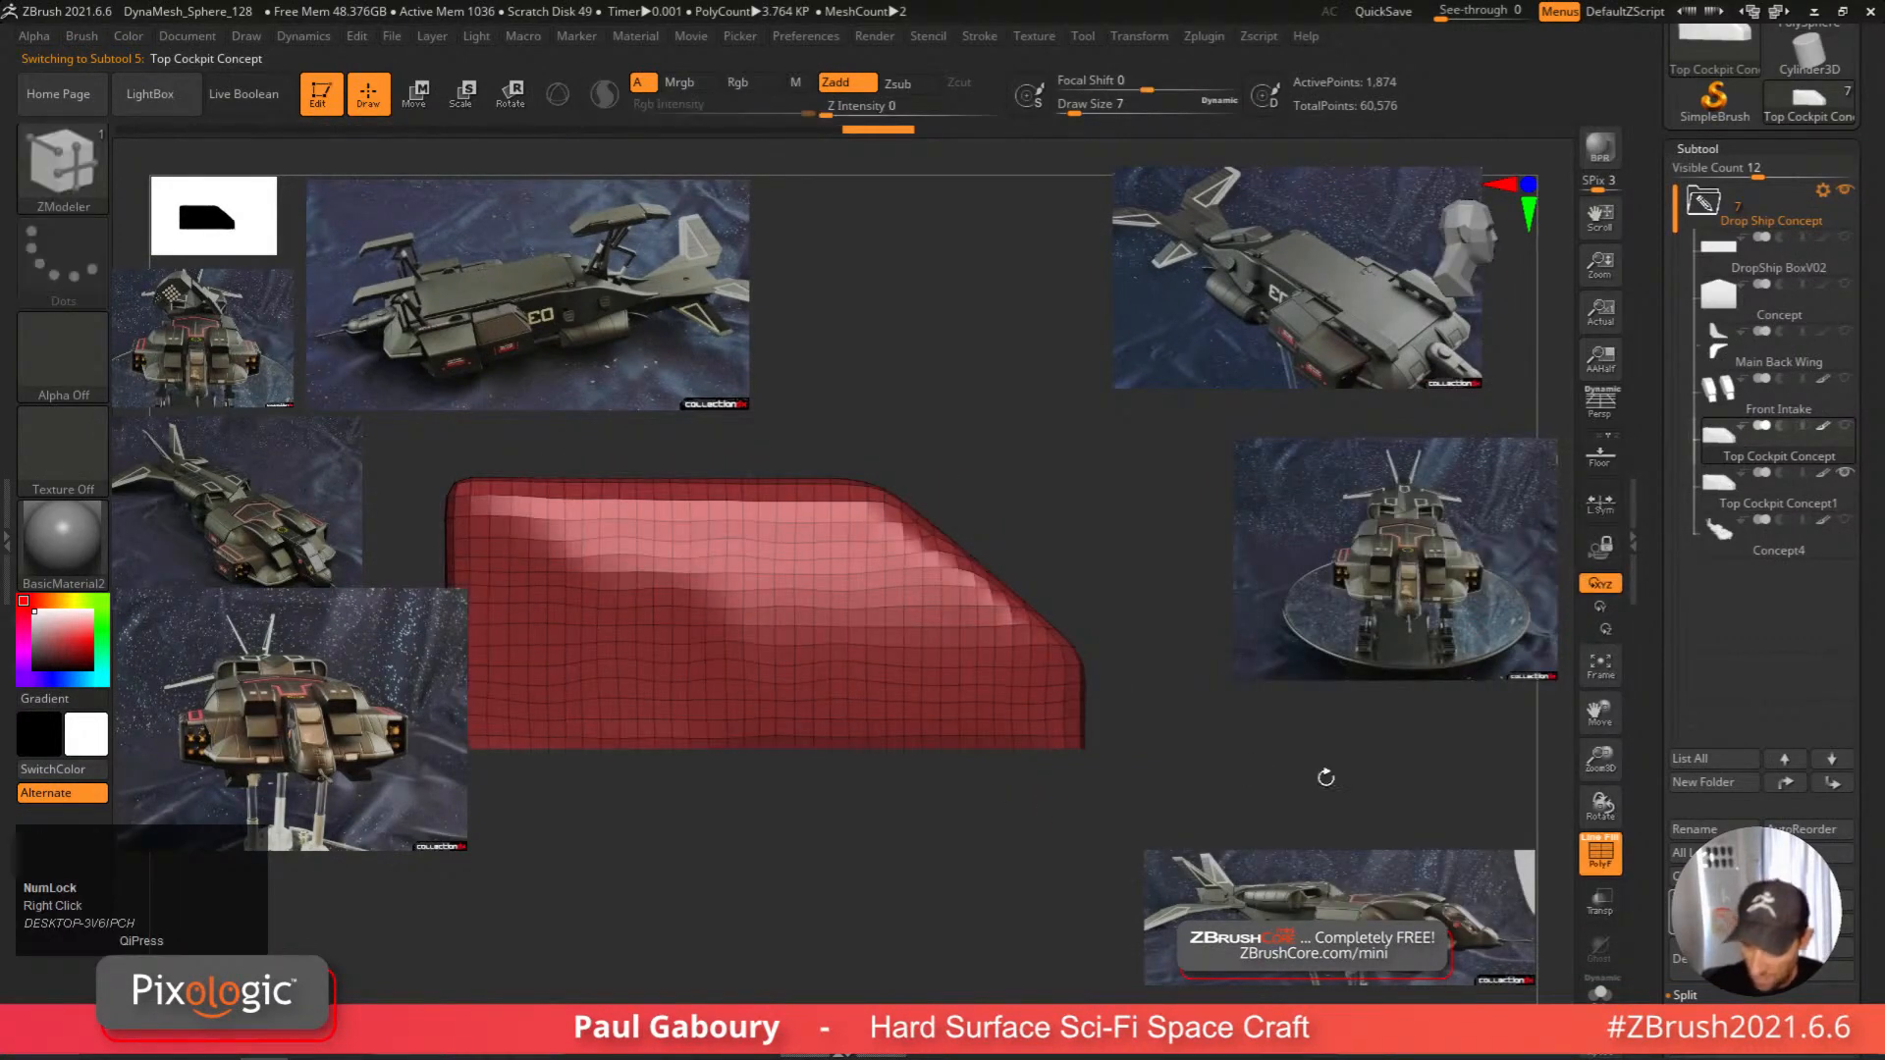
left_click(1704, 830)
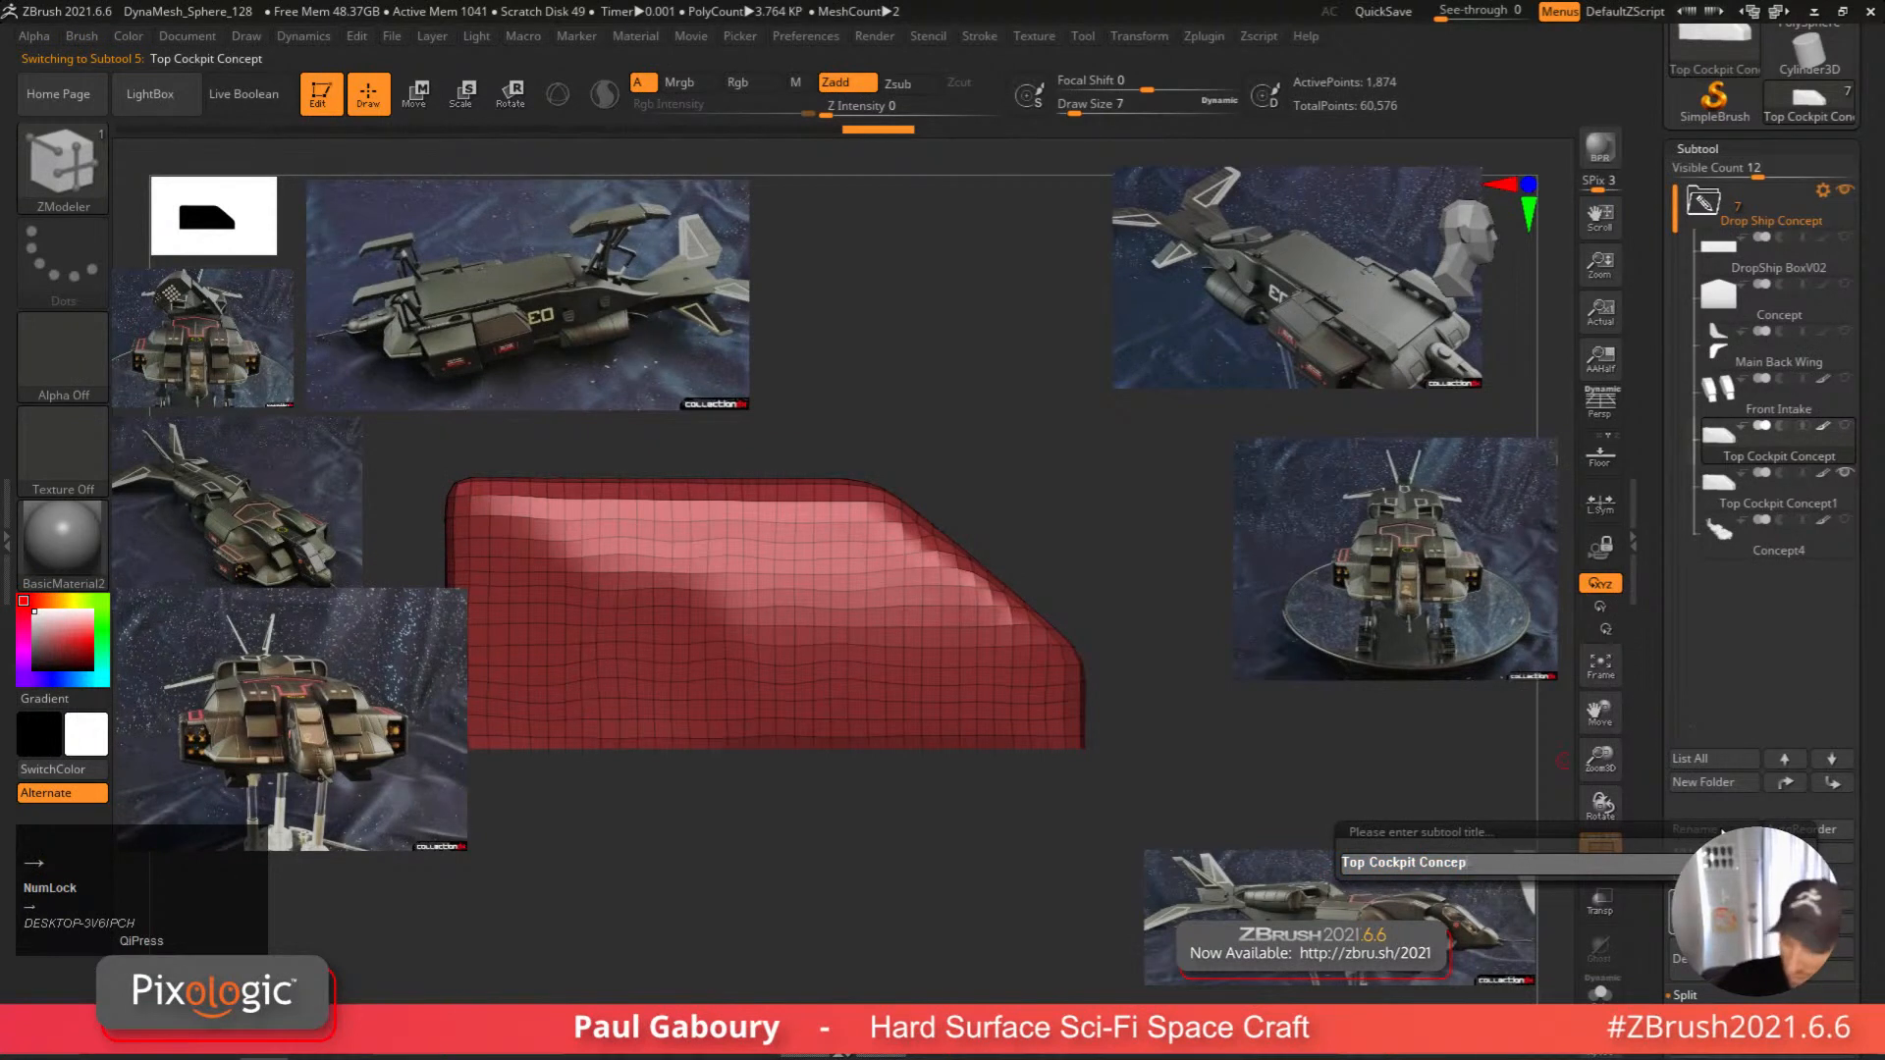
key("BackSpace")
key("BackSpace")
key("BackSpace")
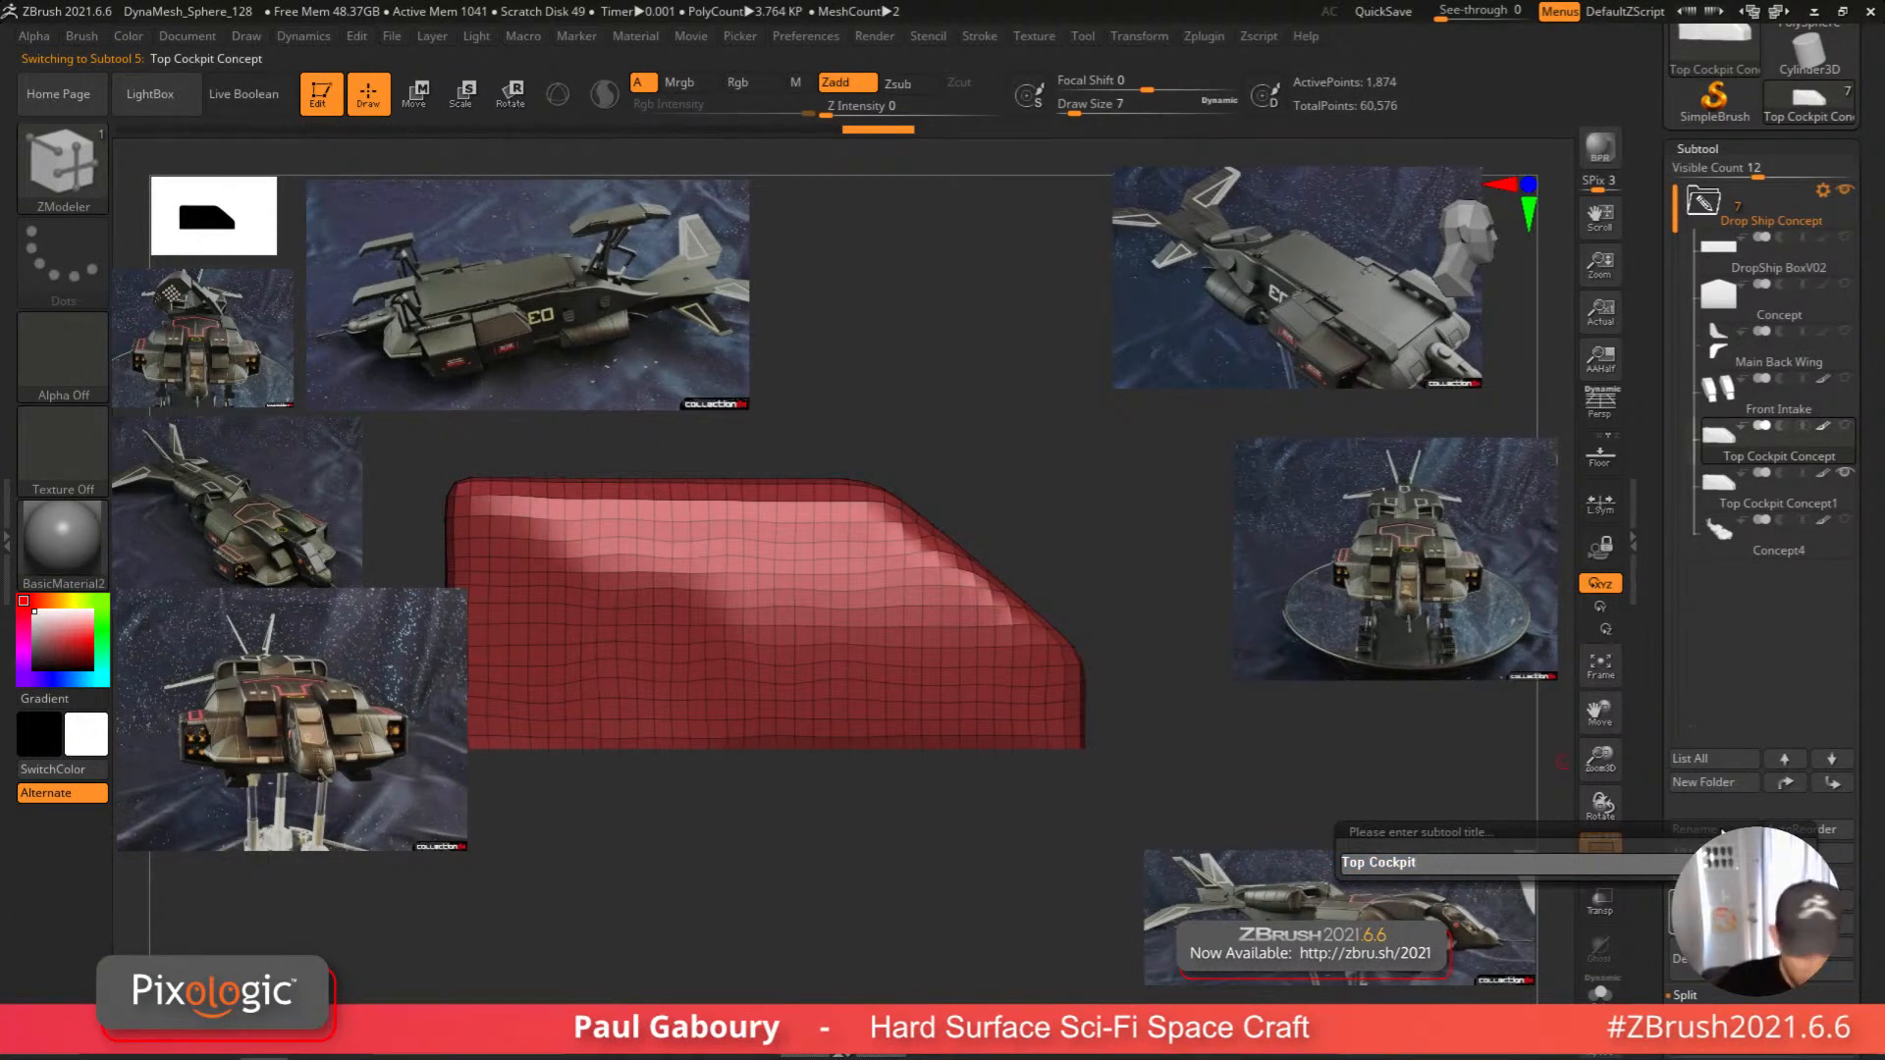
key("Return")
Centre the gizmo on the Top Cockpit mesh and replace the mesh with a PolyCube.
key("w")
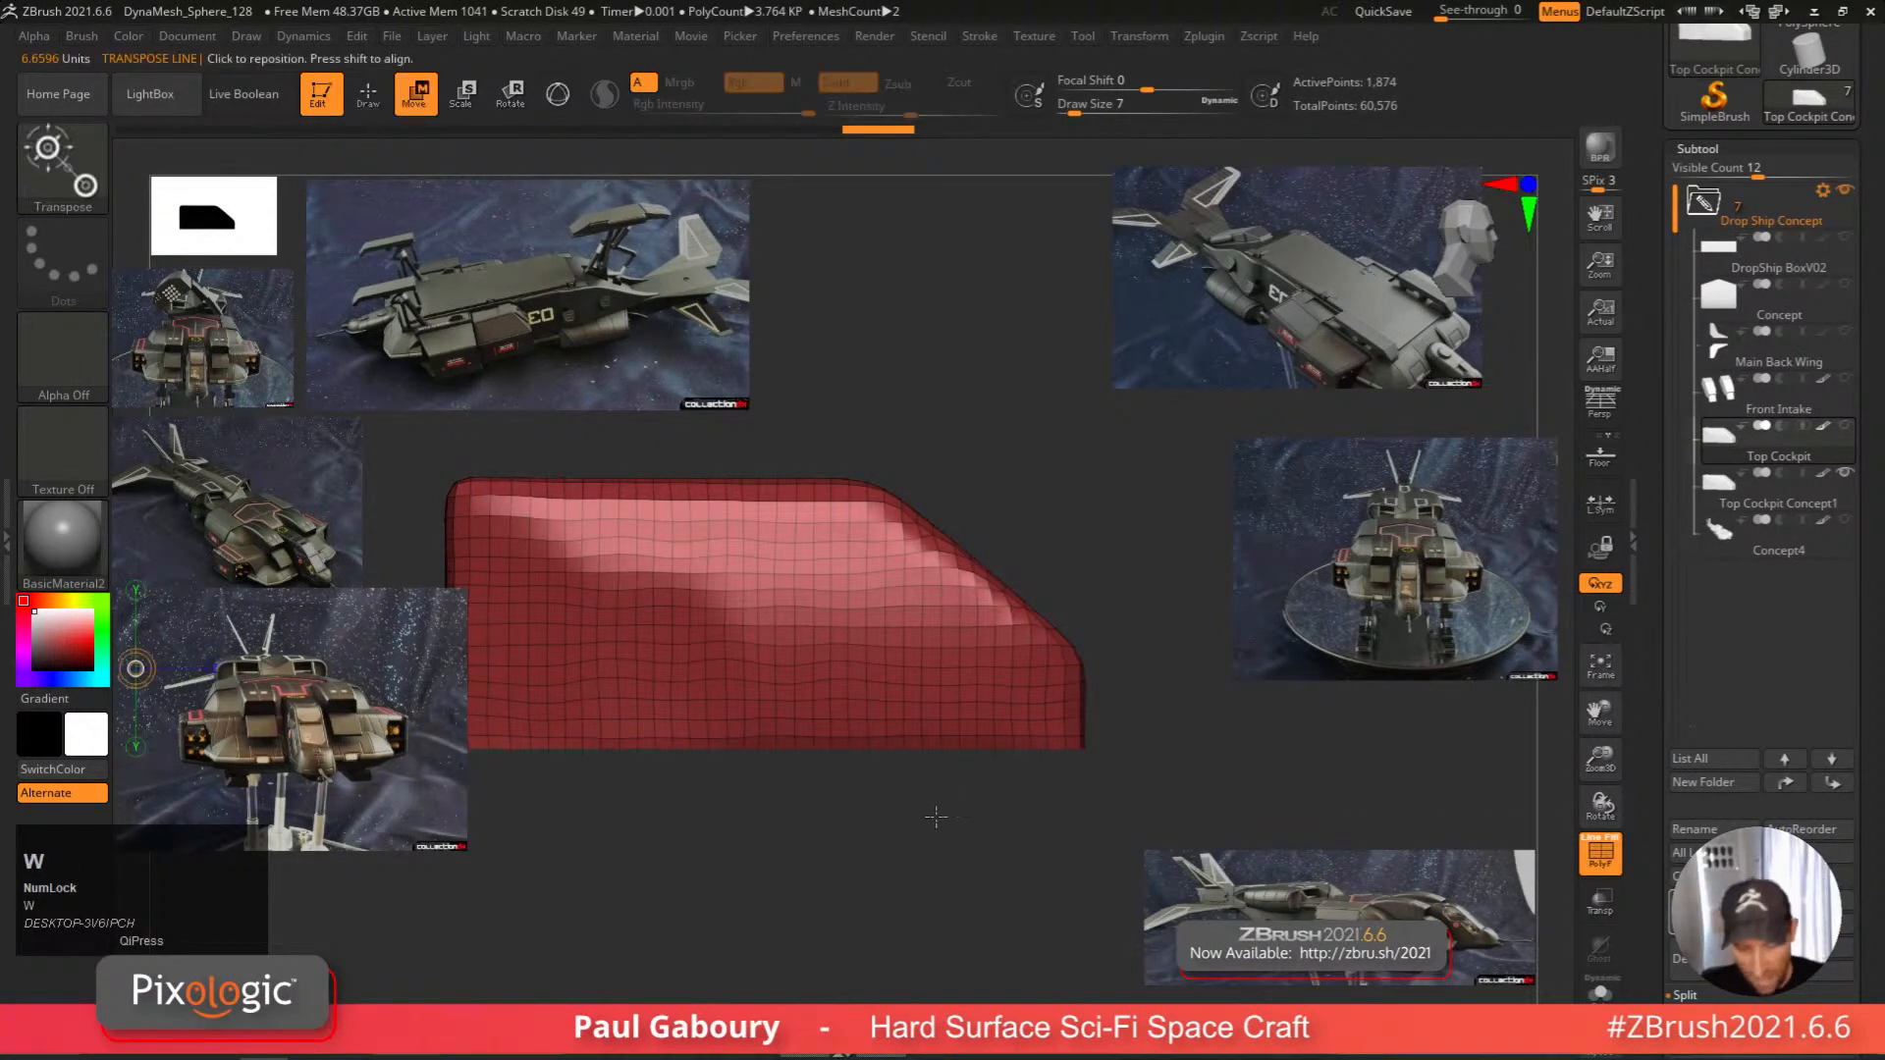
right_click_drag(931, 782, 974, 806, "alt")
key("y")
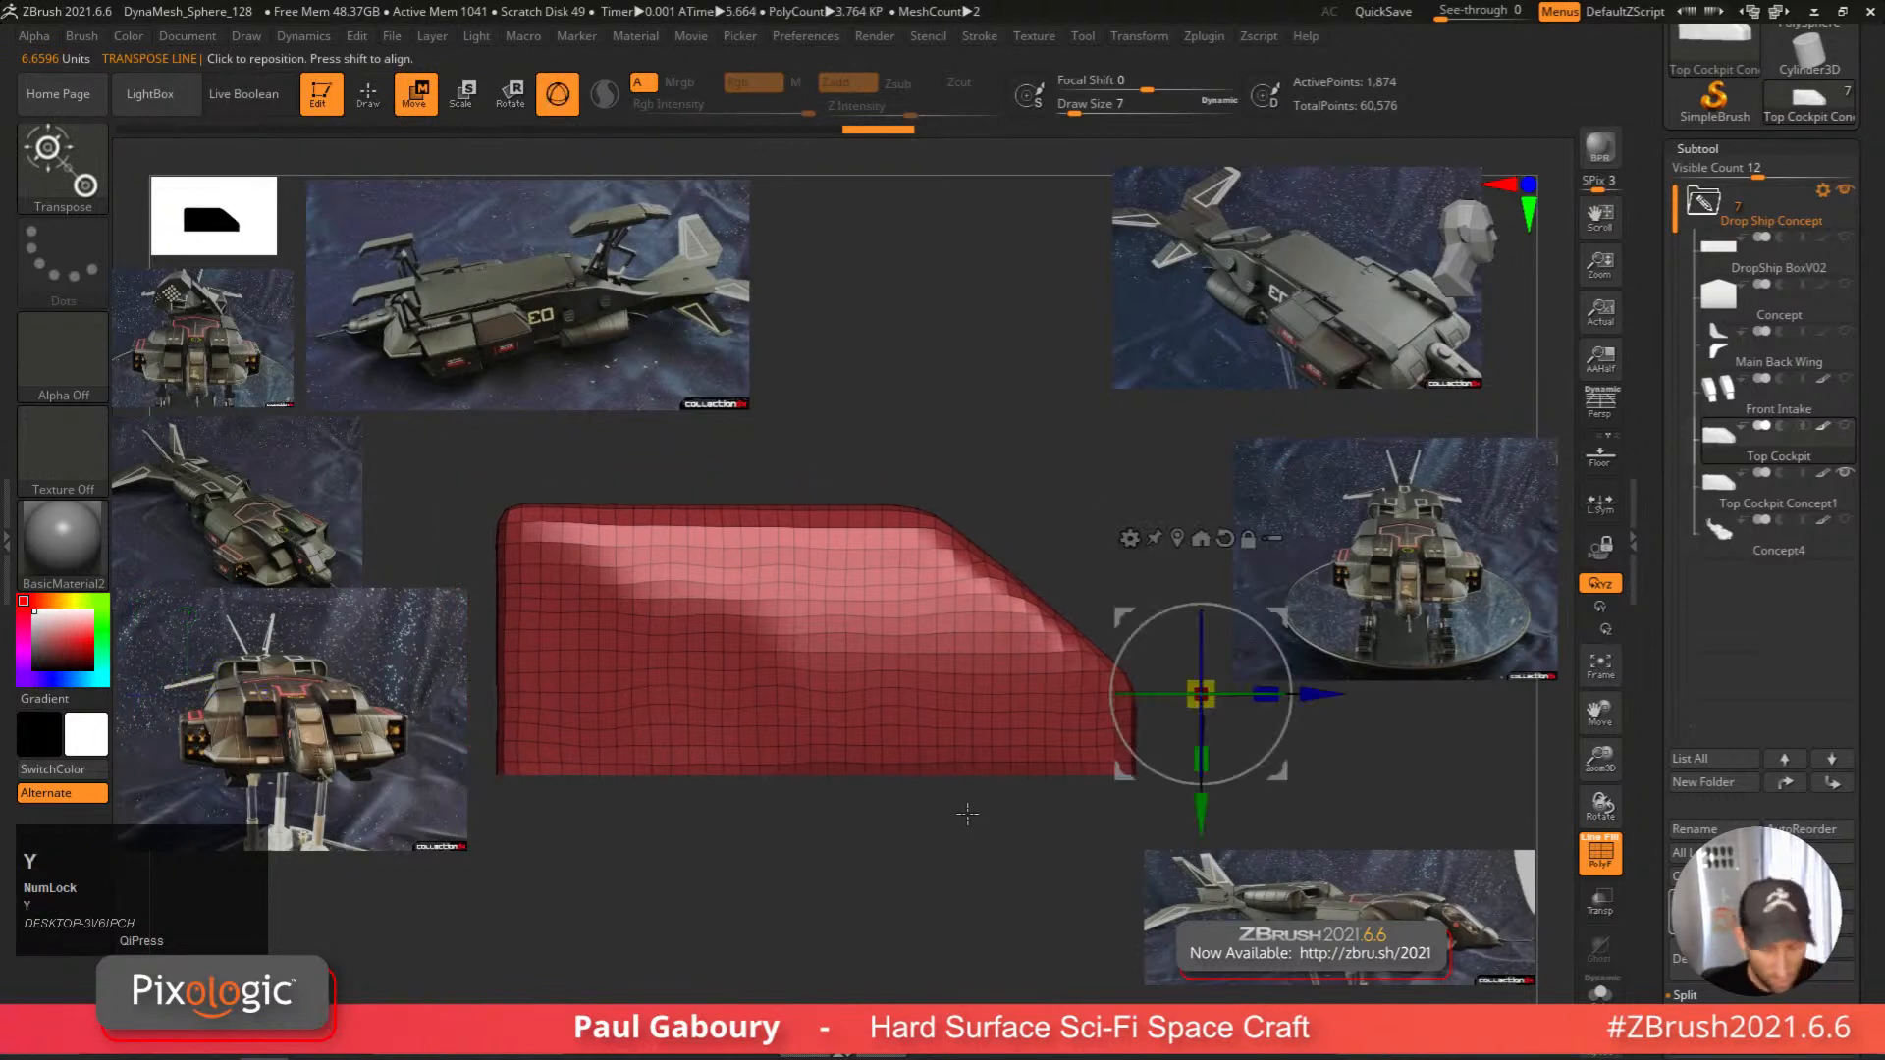
left_click(1178, 538)
left_click(839, 483, "alt")
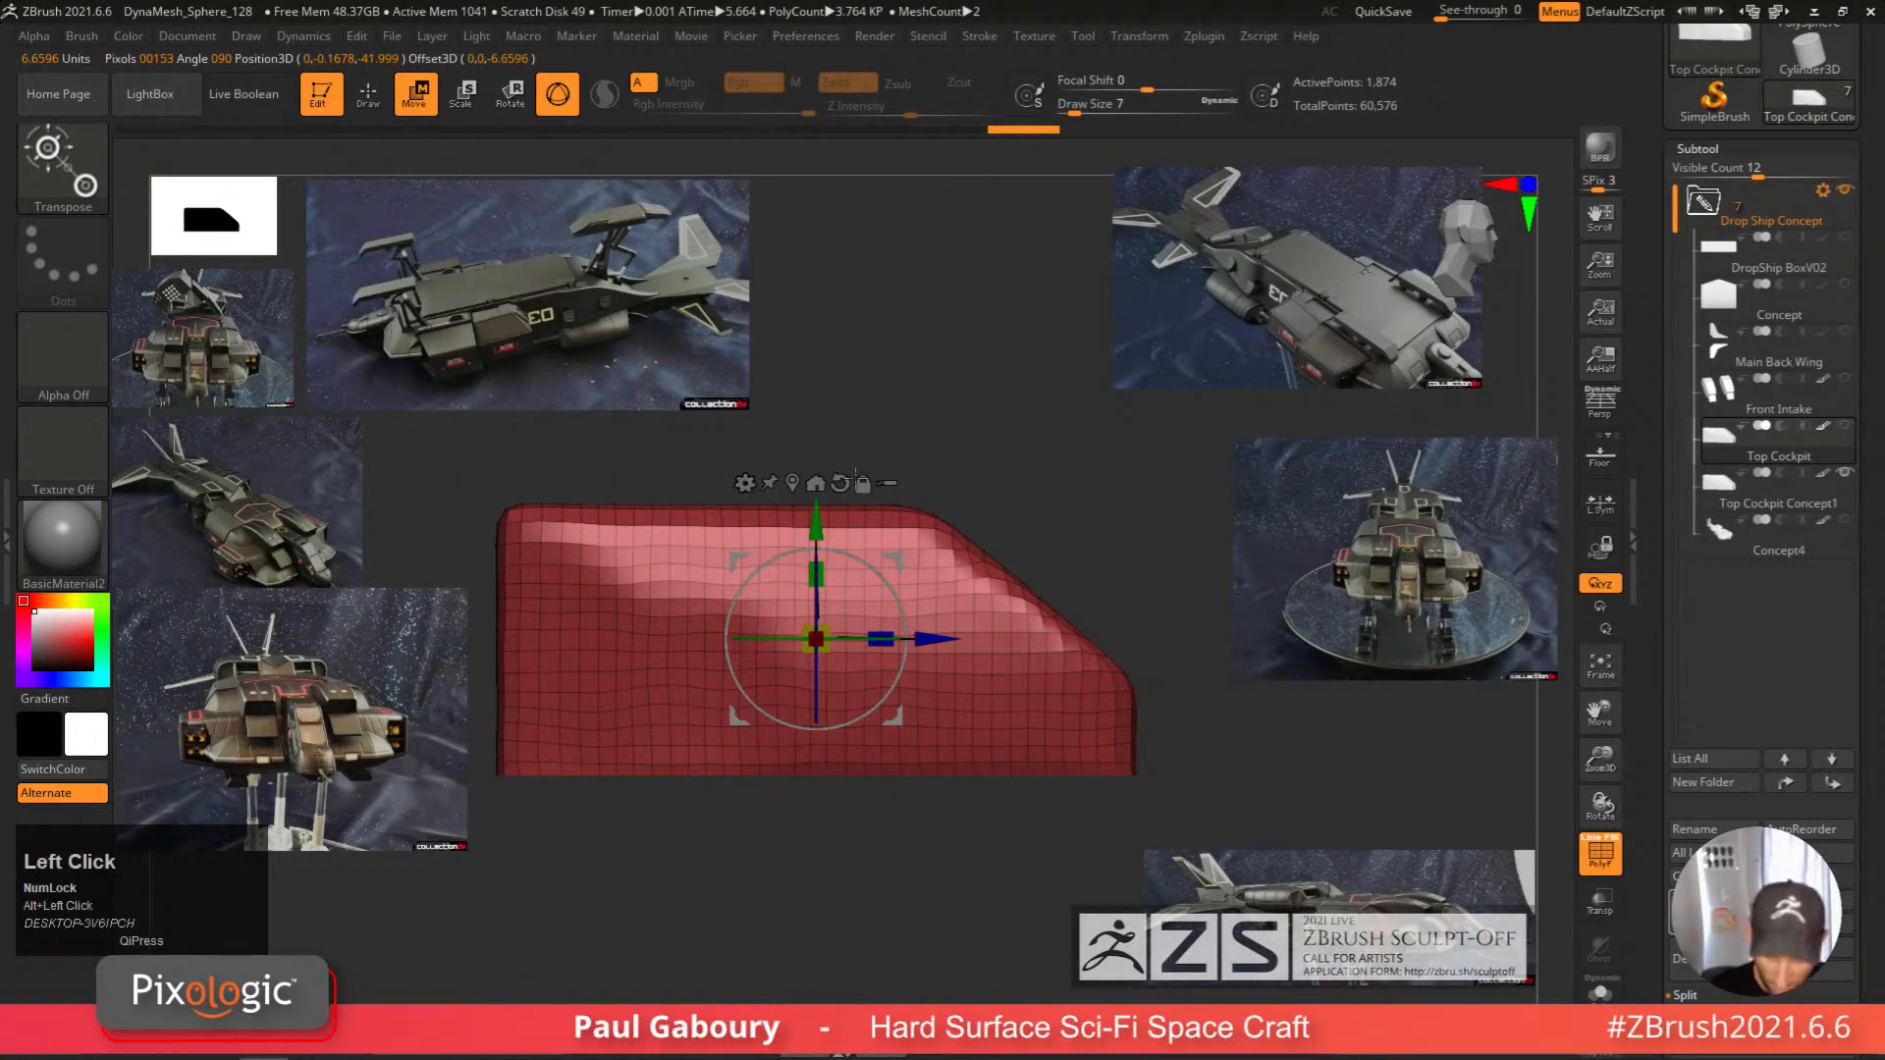
left_click(744, 483)
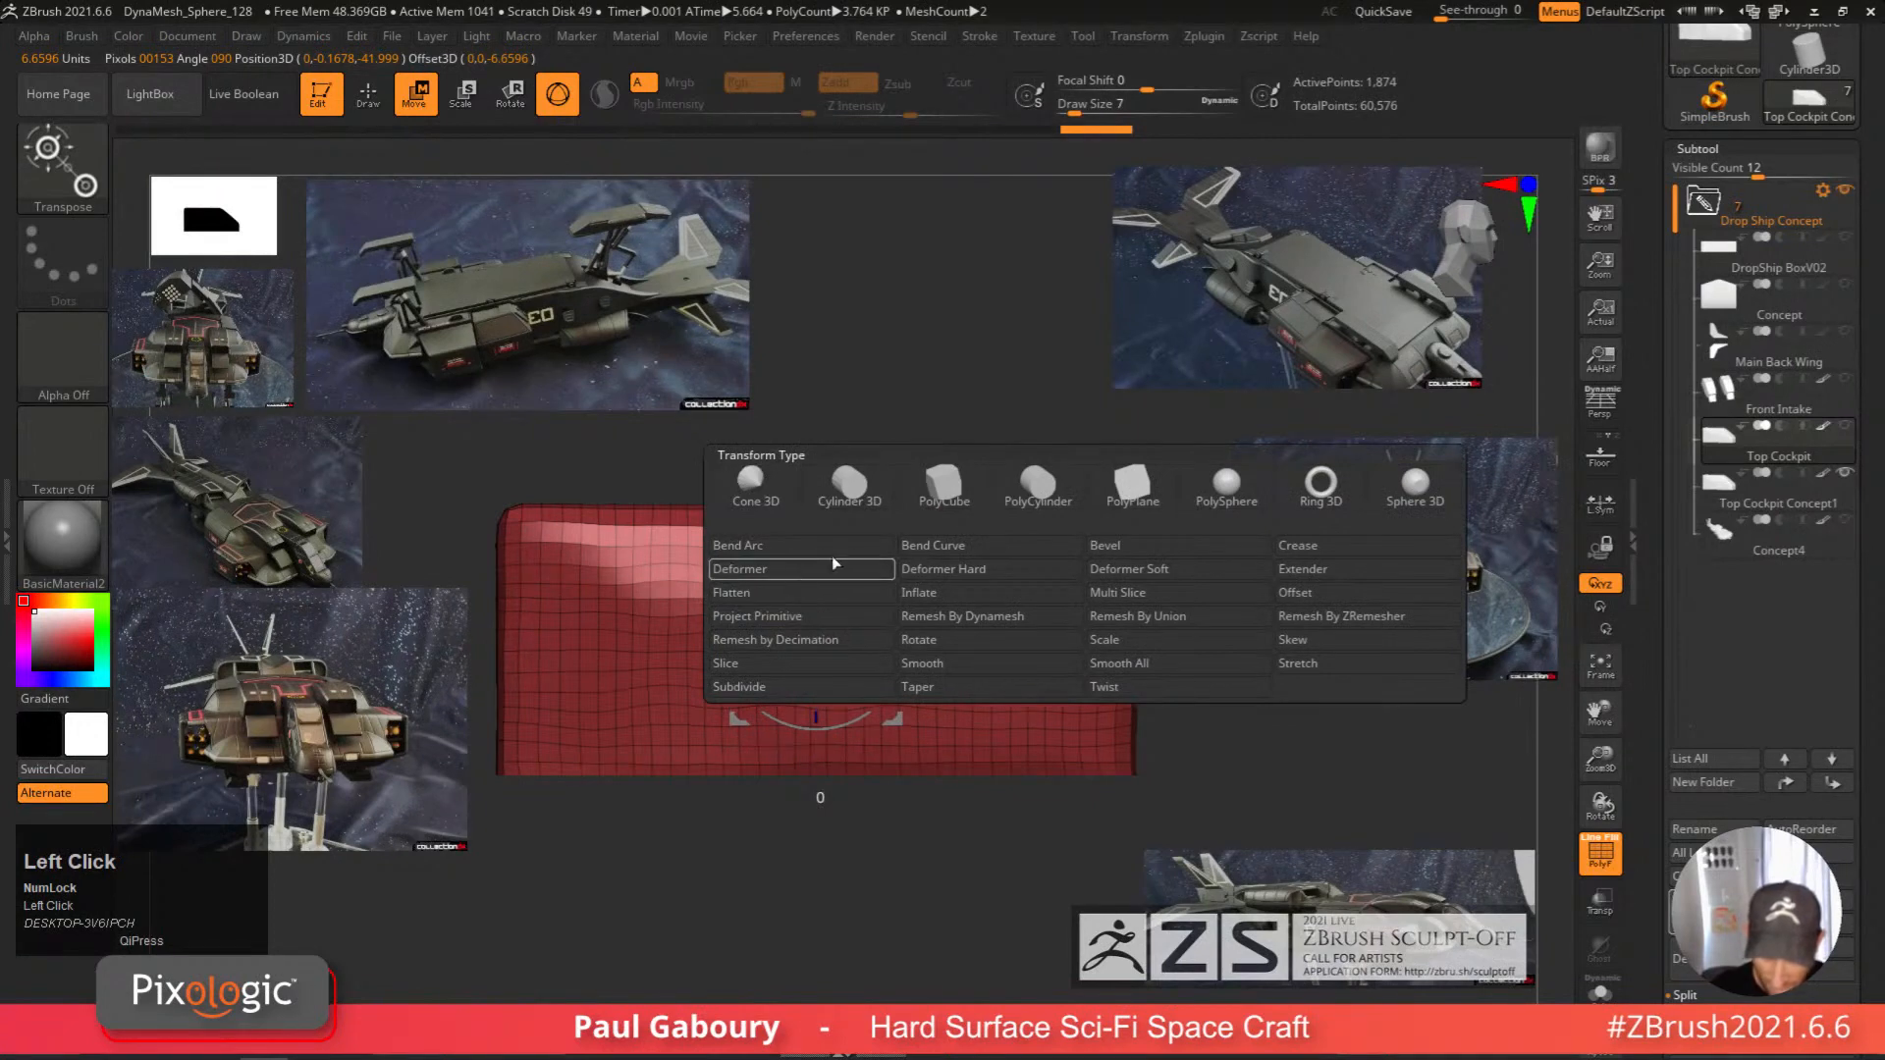
left_click(944, 491)
Turn on transparency so the cockpit concept shows through the new cube.
right_click_drag(932, 628, 932, 746, "ctrl")
right_click_drag(933, 747, 903, 795)
left_click(1600, 992)
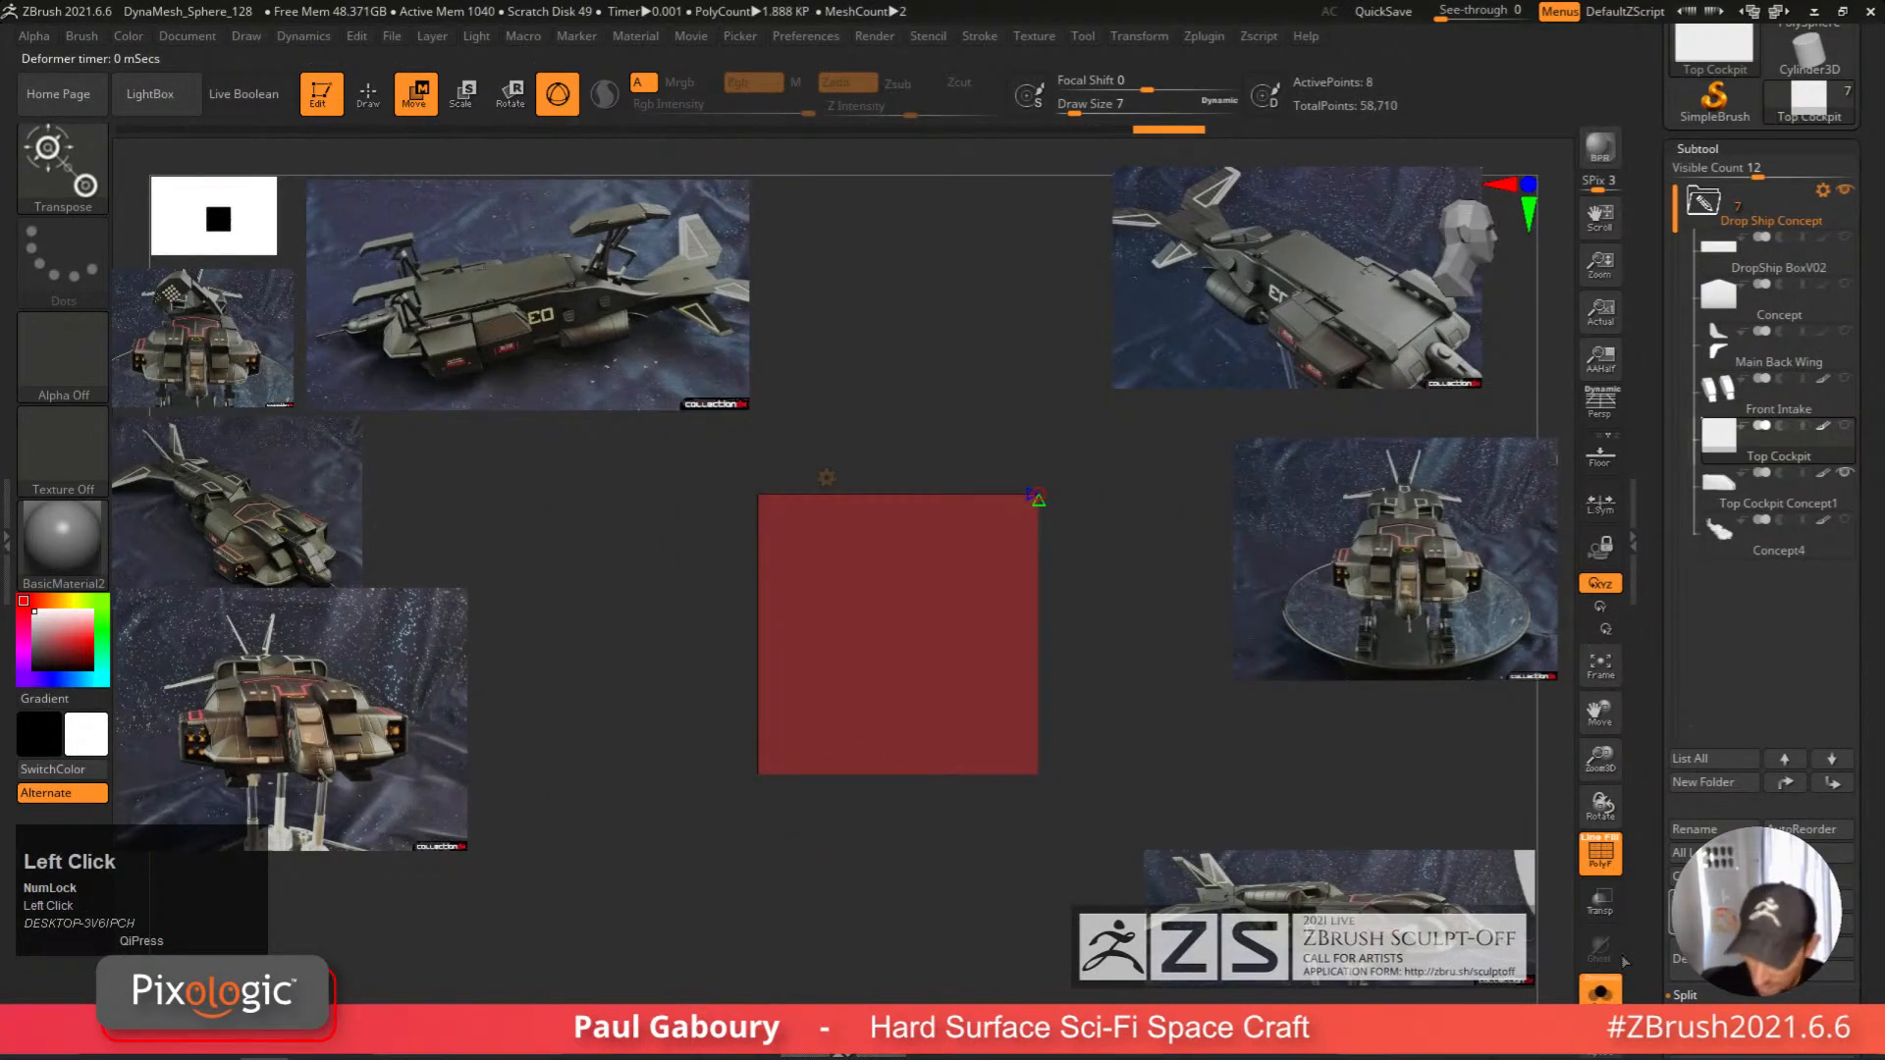
left_click(1603, 988)
left_click(1600, 901)
Mask the cube except for its bottom, raise that face to the underside of the concept cockpit, and clear the mask.
right_click_drag(1169, 770, 1035, 729, "alt")
right_click_drag(1035, 728, 1062, 803, "alt")
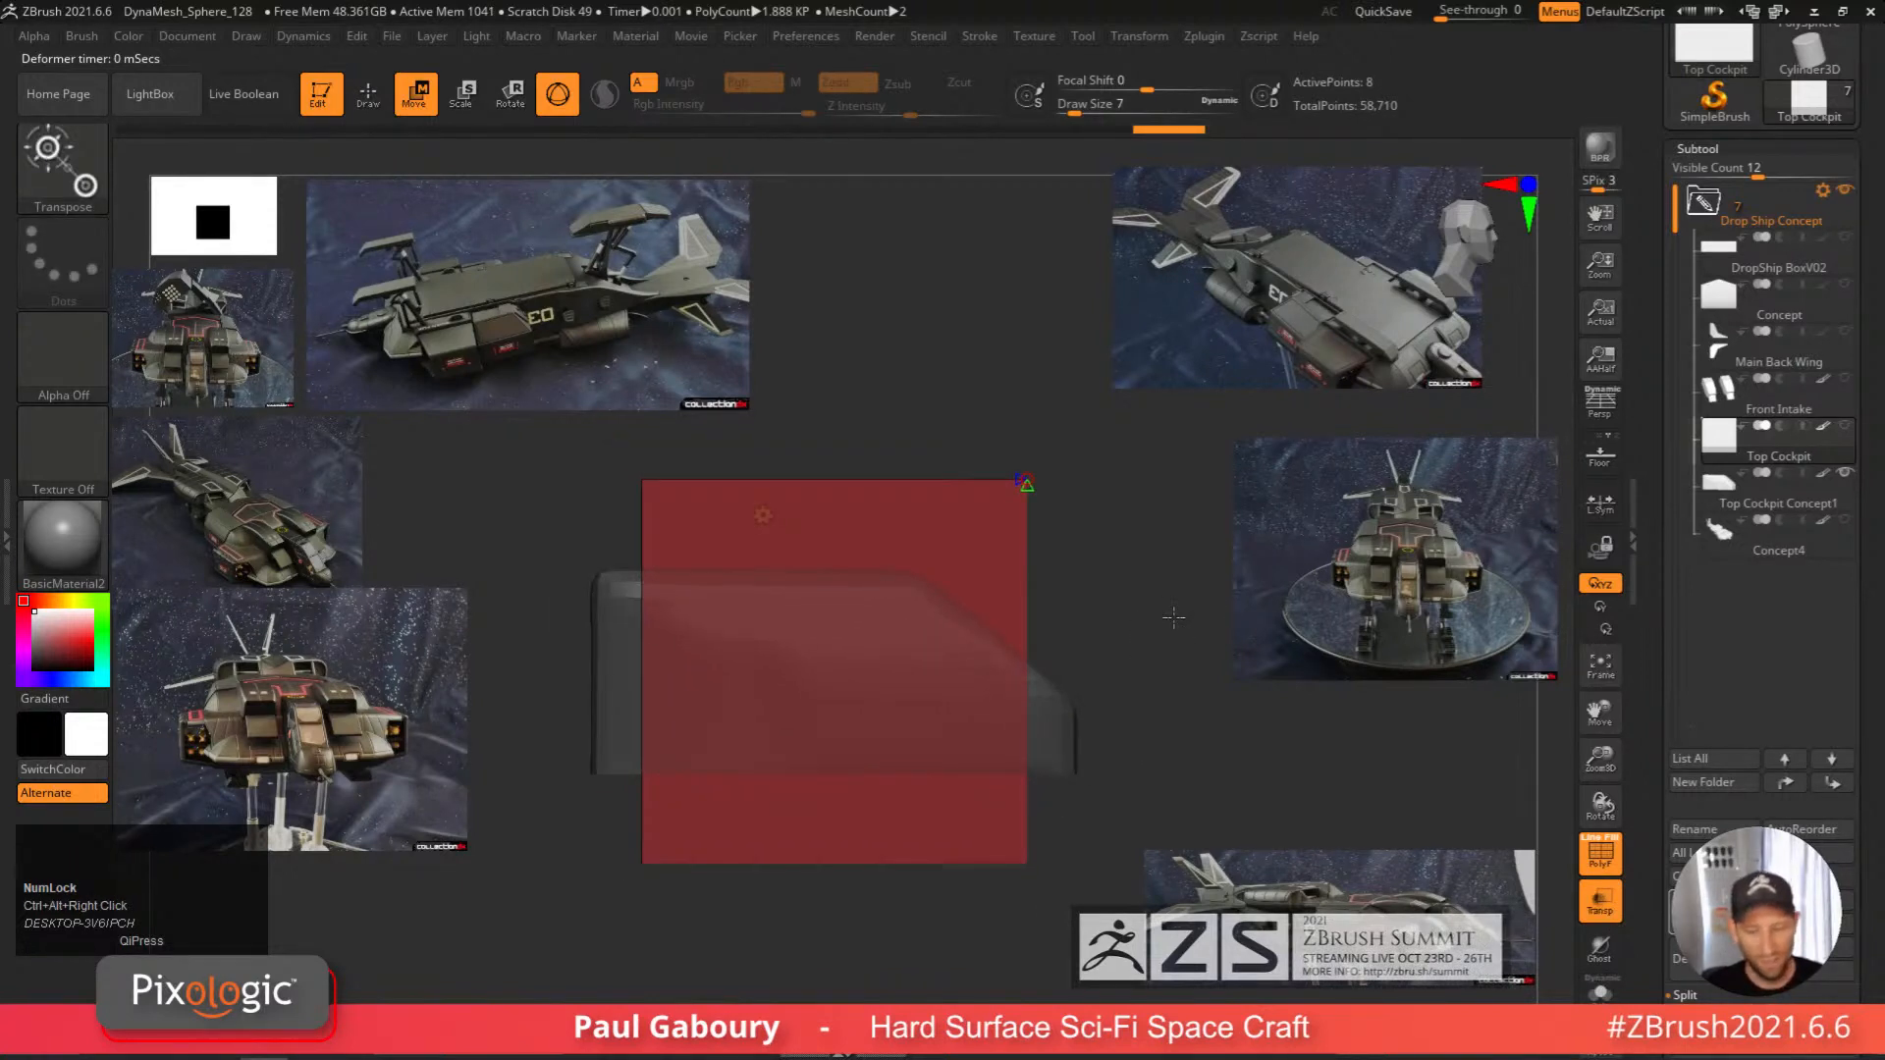
right_click_drag(1024, 920, 1017, 859, "alt")
right_click_drag(1017, 858, 1061, 859, "ctrl")
left_click_drag(1058, 868, 558, 767, "ctrl")
key("w")
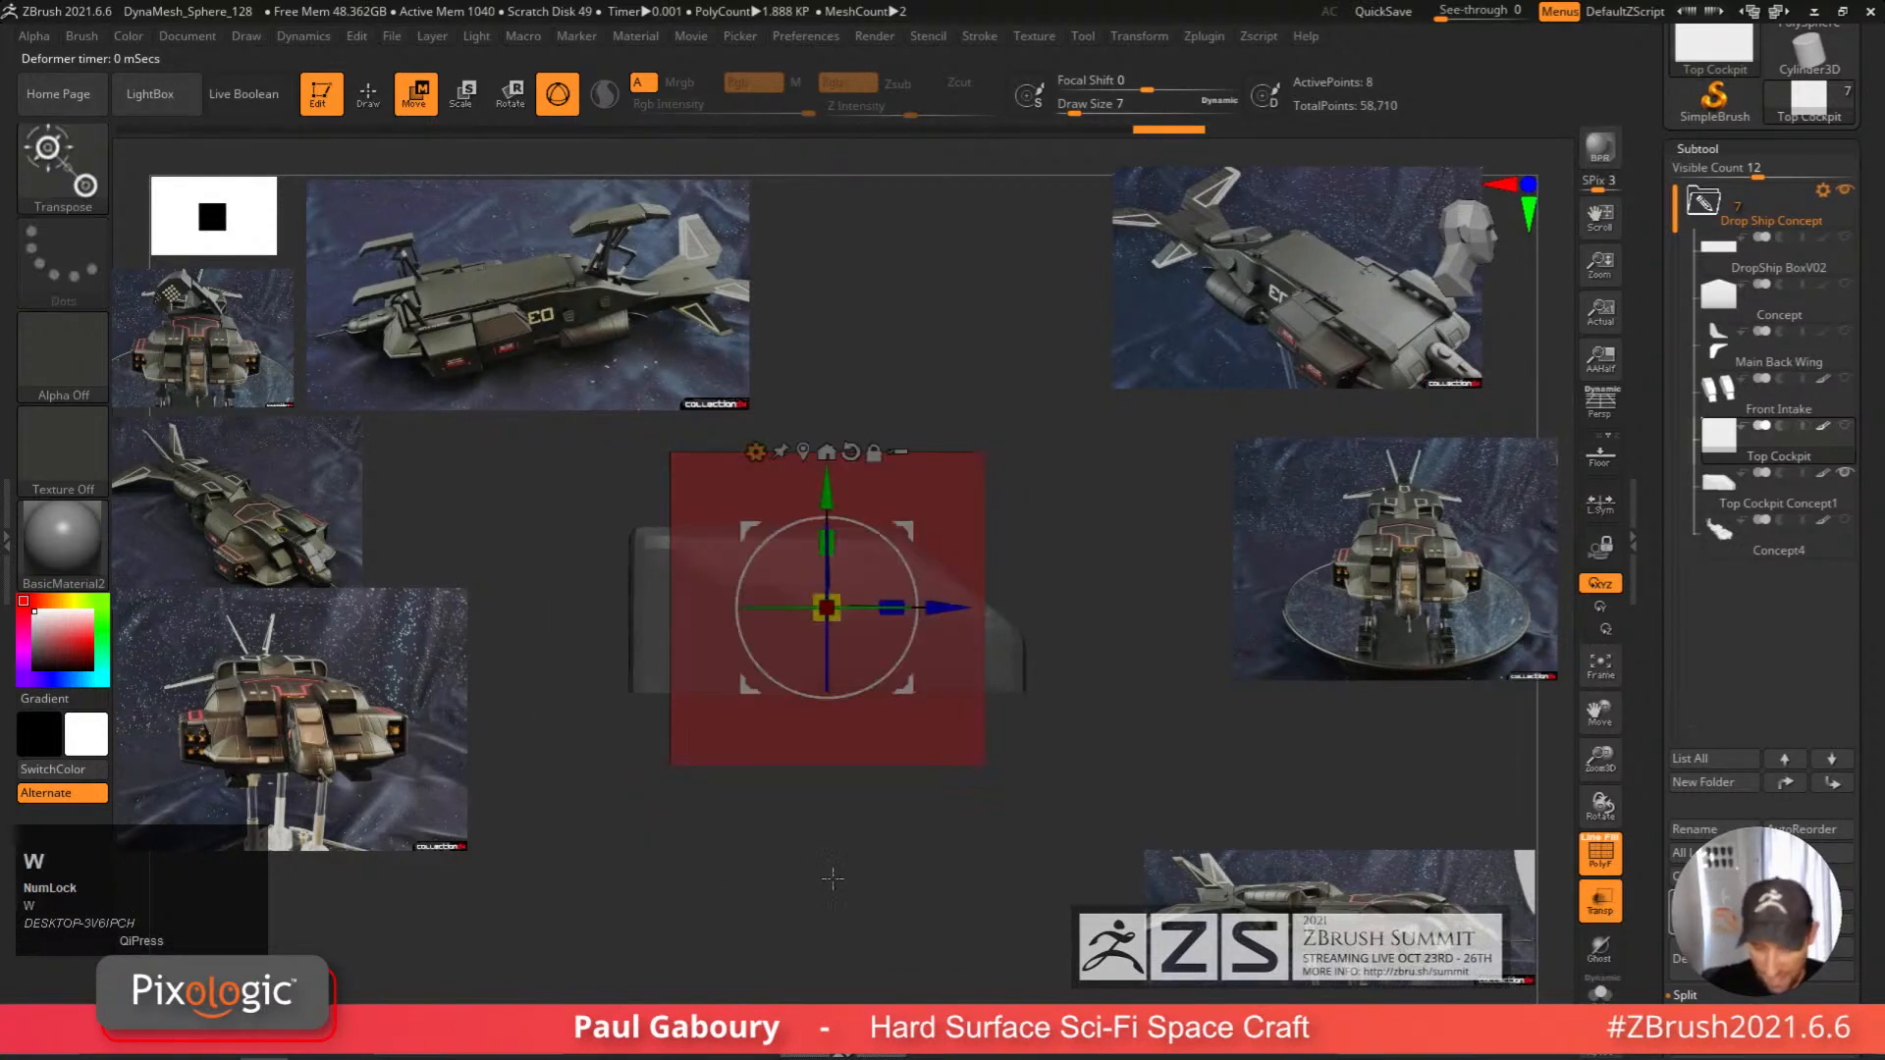
right_click_drag(832, 879, 892, 778, "ctrl")
left_click_drag(822, 493, 821, 403)
right_click_drag(1021, 505, 1061, 550, "ctrl")
left_click_drag(1098, 560, 1091, 604, "ctrl")
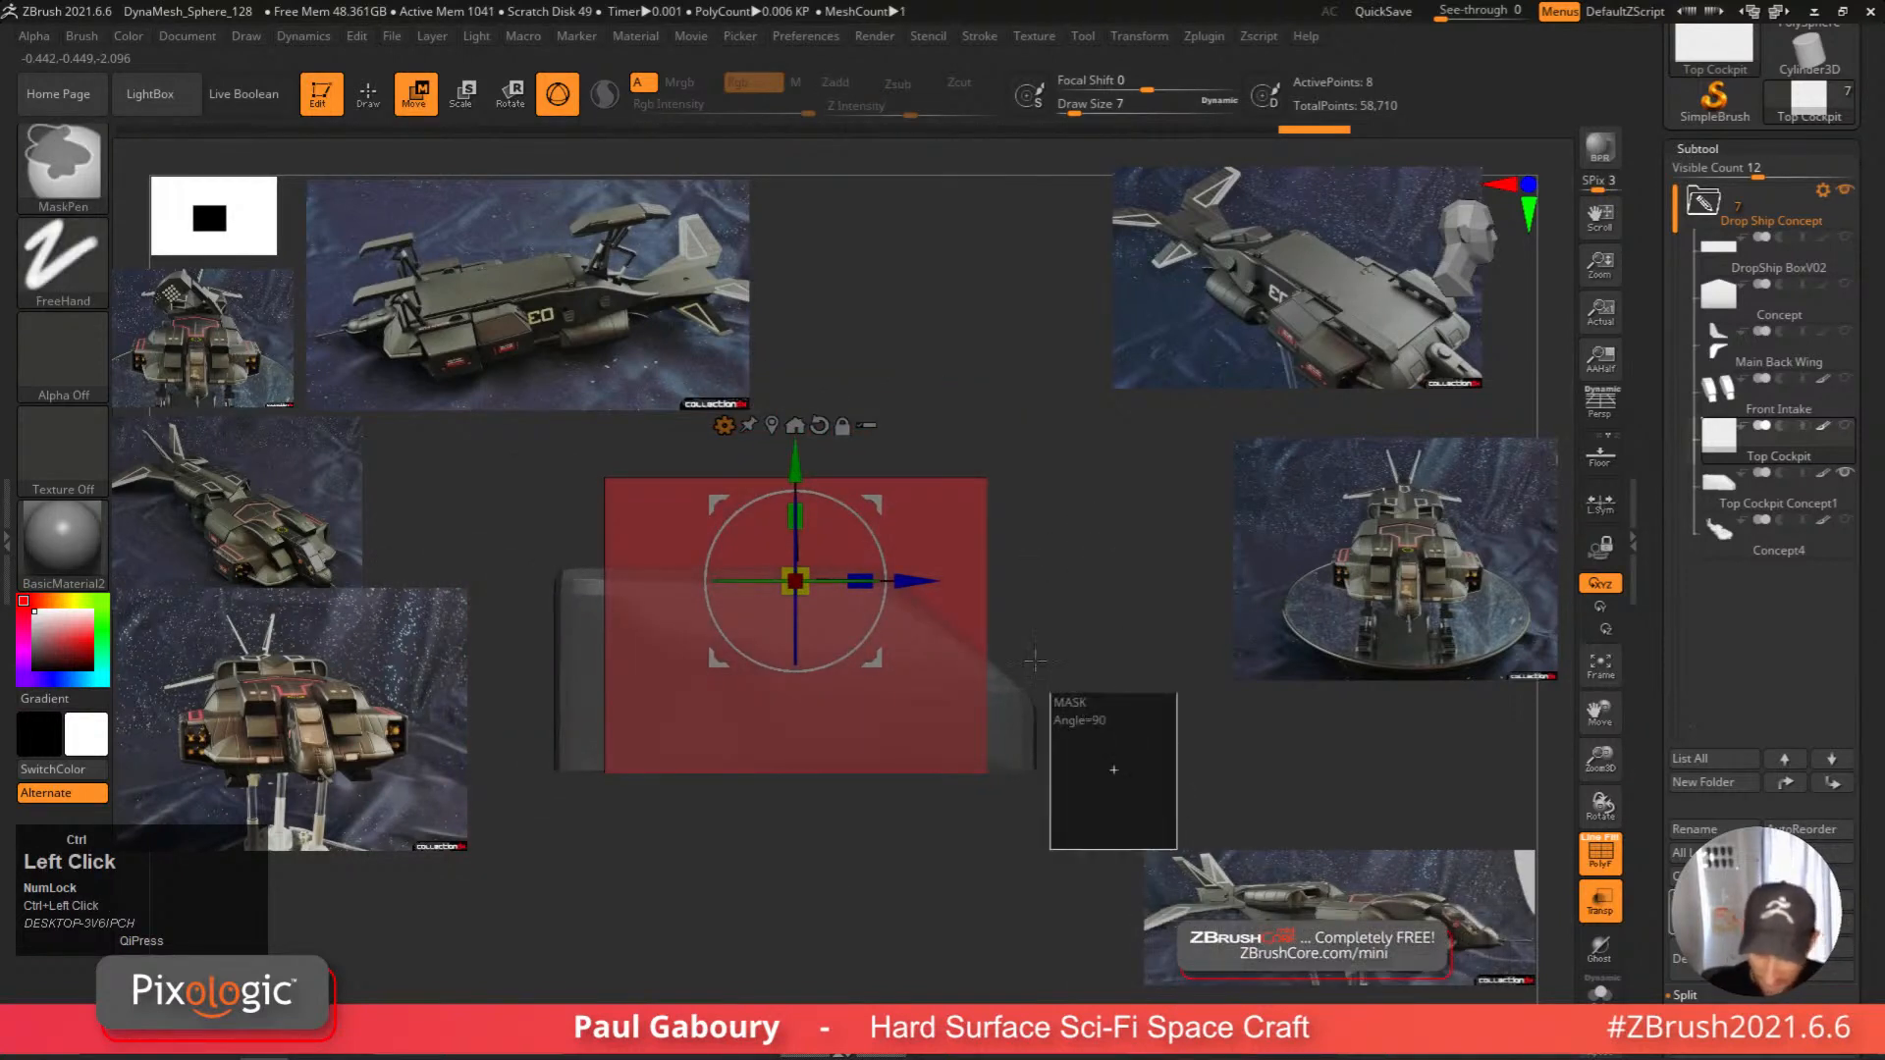
Move the cube's front and rear faces outward along Z to match the length of the concept cockpit.
left_click_drag(1034, 660, 1034, 659, "ctrl")
left_click_drag(923, 582, 978, 583)
left_click_drag(561, 915, 673, 397, "ctrl")
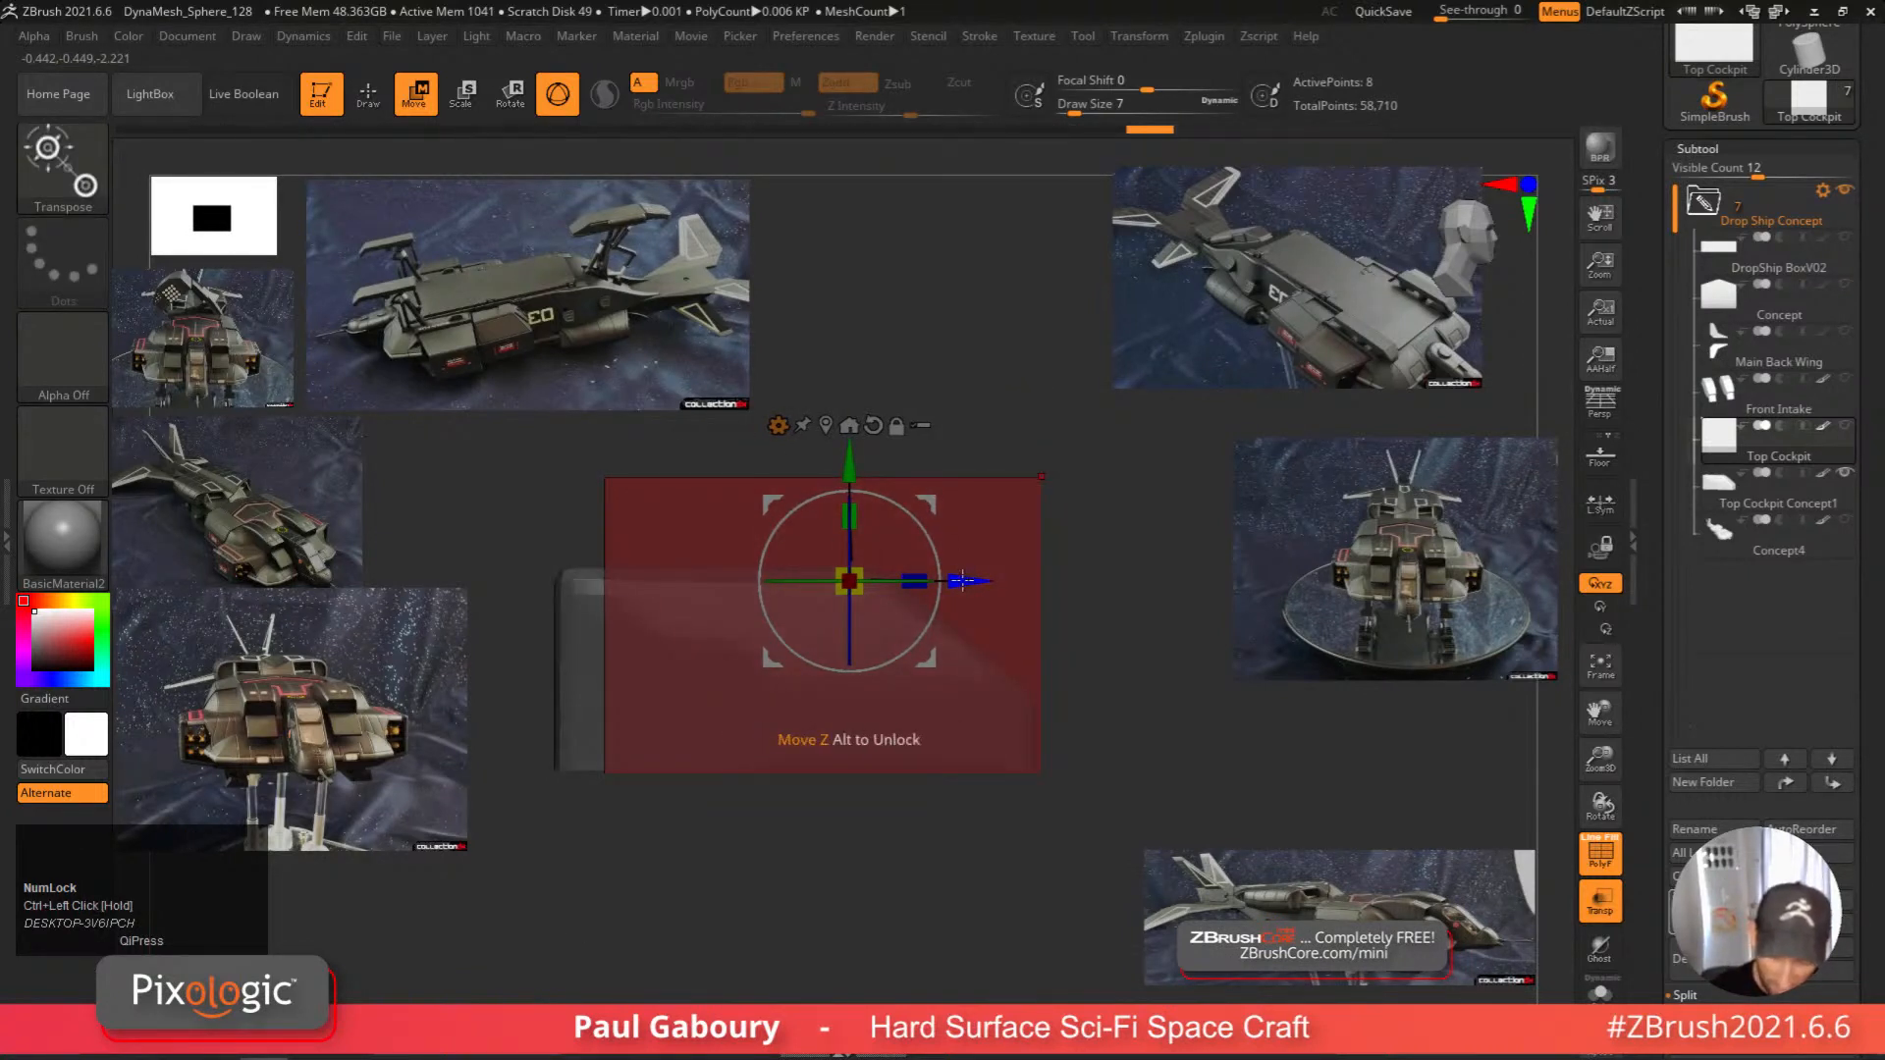
left_click_drag(962, 581, 908, 582)
Lower the box's top face to the roof height of the concept cockpit and clear the mask.
left_click(937, 801, "ctrl")
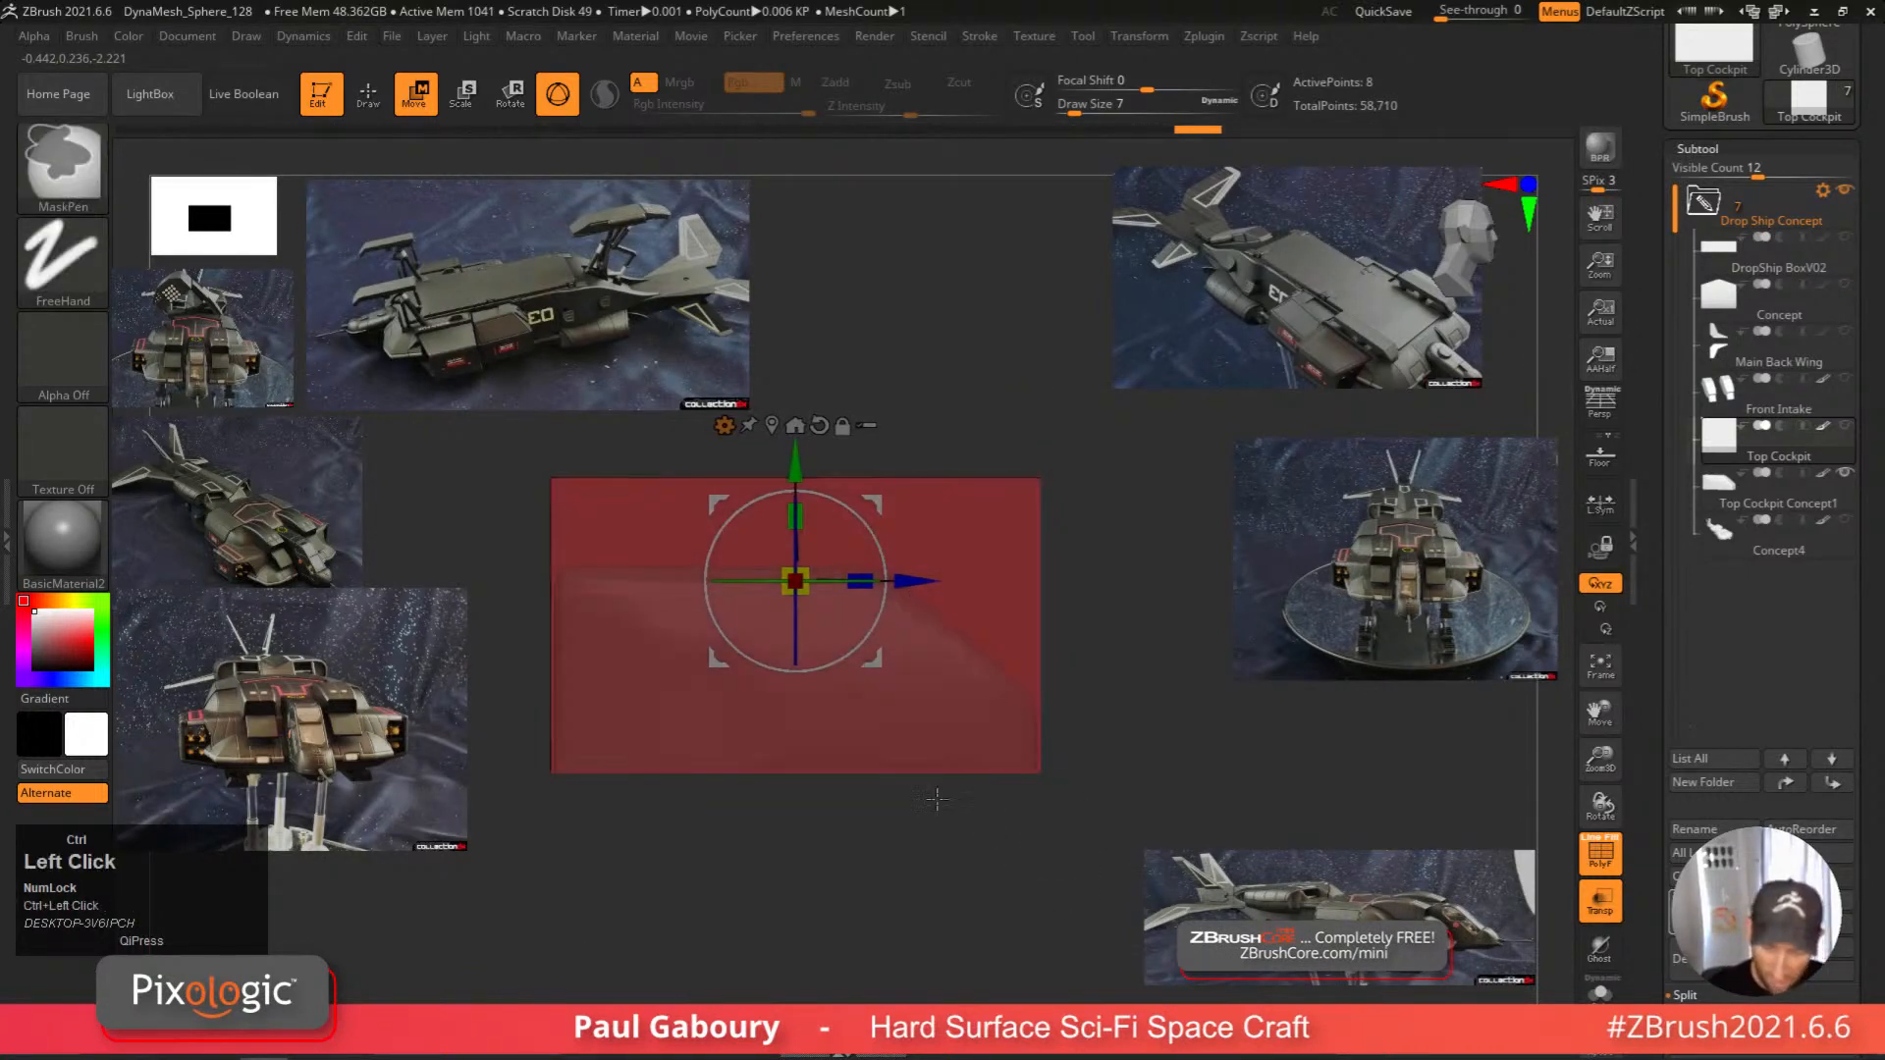
left_click_drag(795, 467, 795, 547)
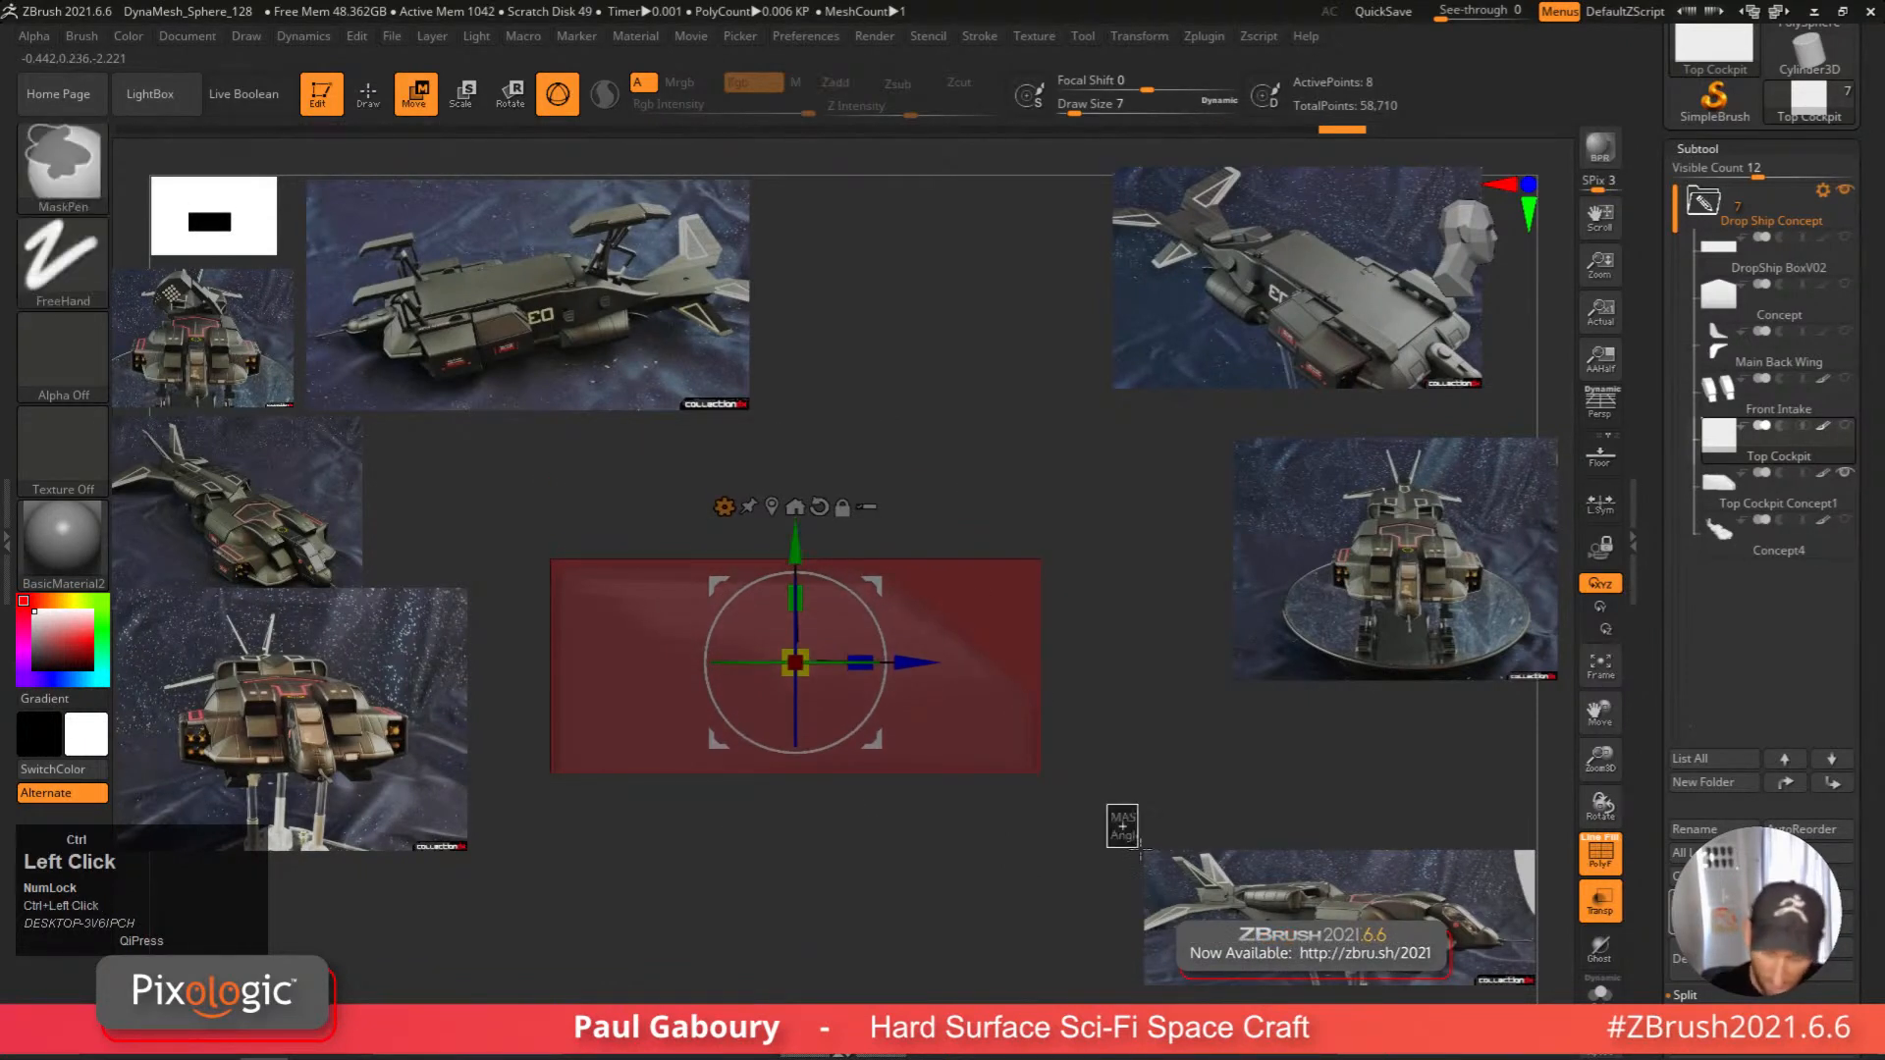
left_click_drag(1108, 805, 1140, 851, "ctrl")
From the front view, scale the box narrower along X to match the width of the concept cockpit.
right_click_drag(1120, 776, 887, 808)
right_click(817, 839)
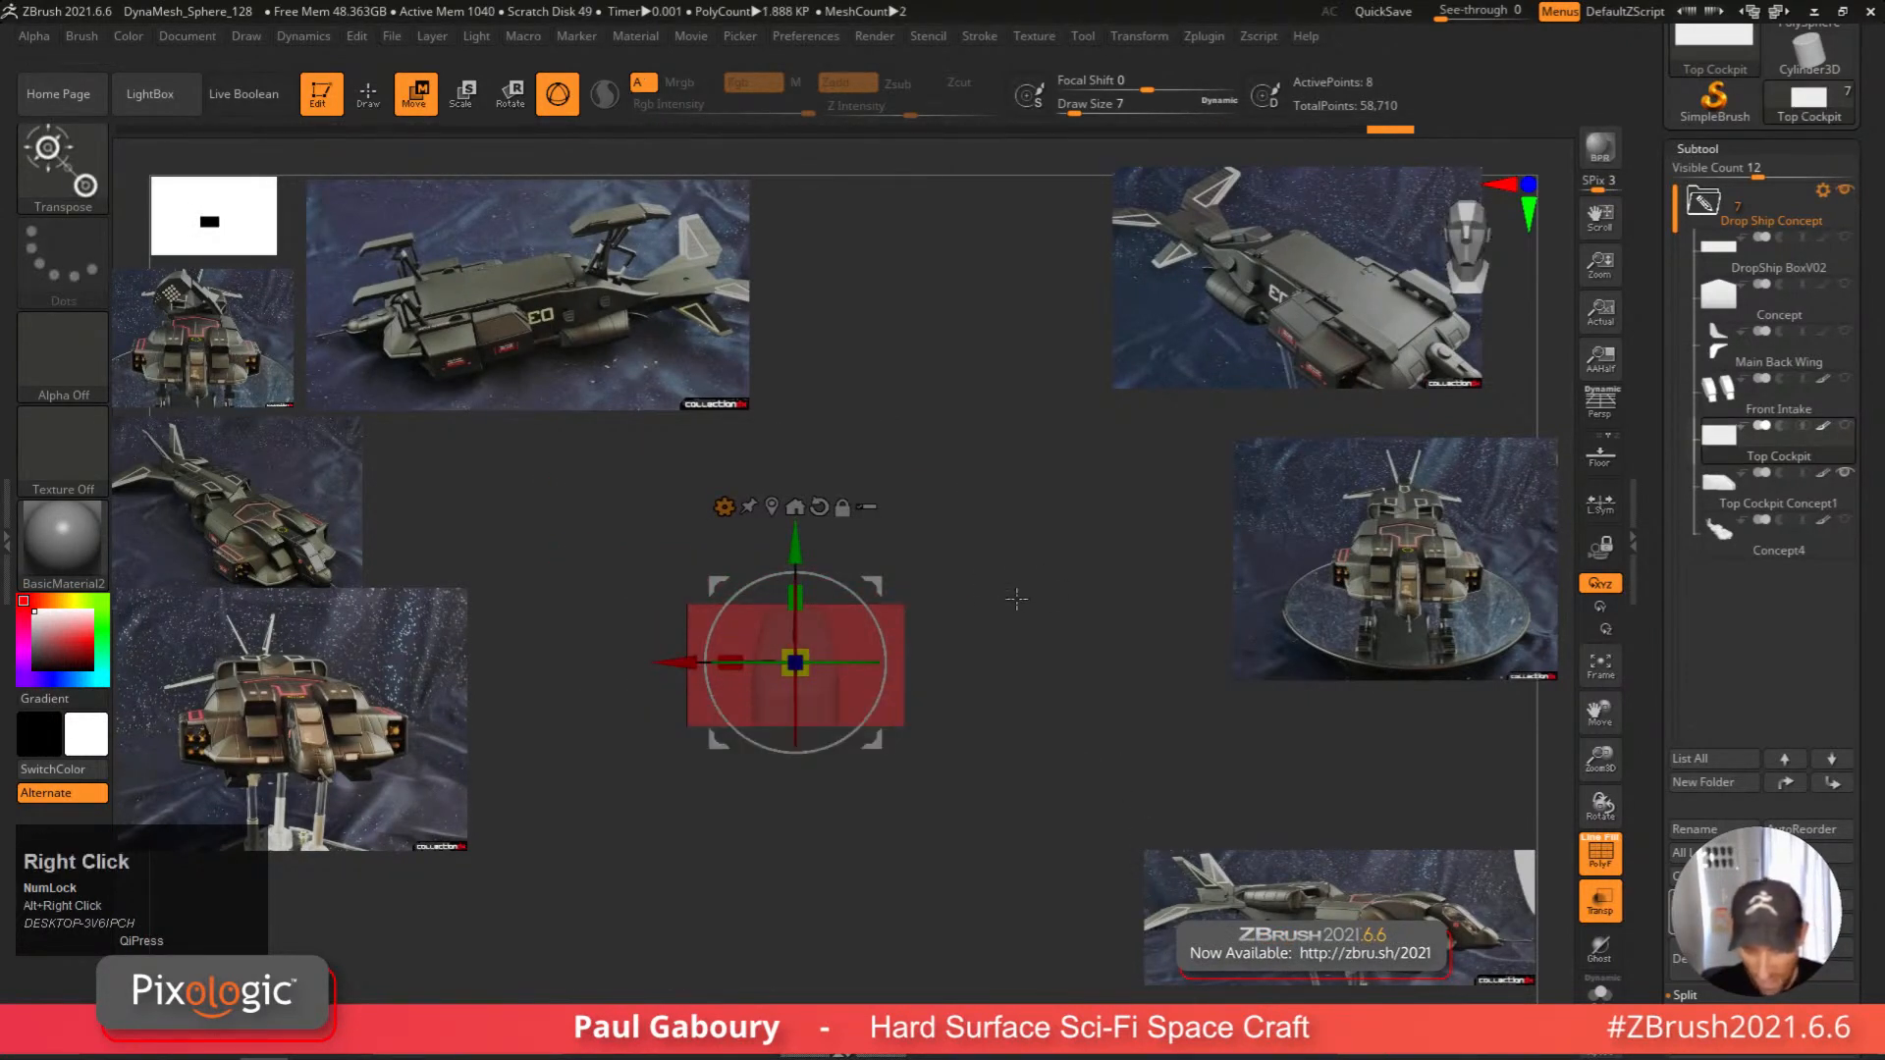
right_click_drag(1017, 598, 1115, 713, "ctrl")
left_click(823, 525)
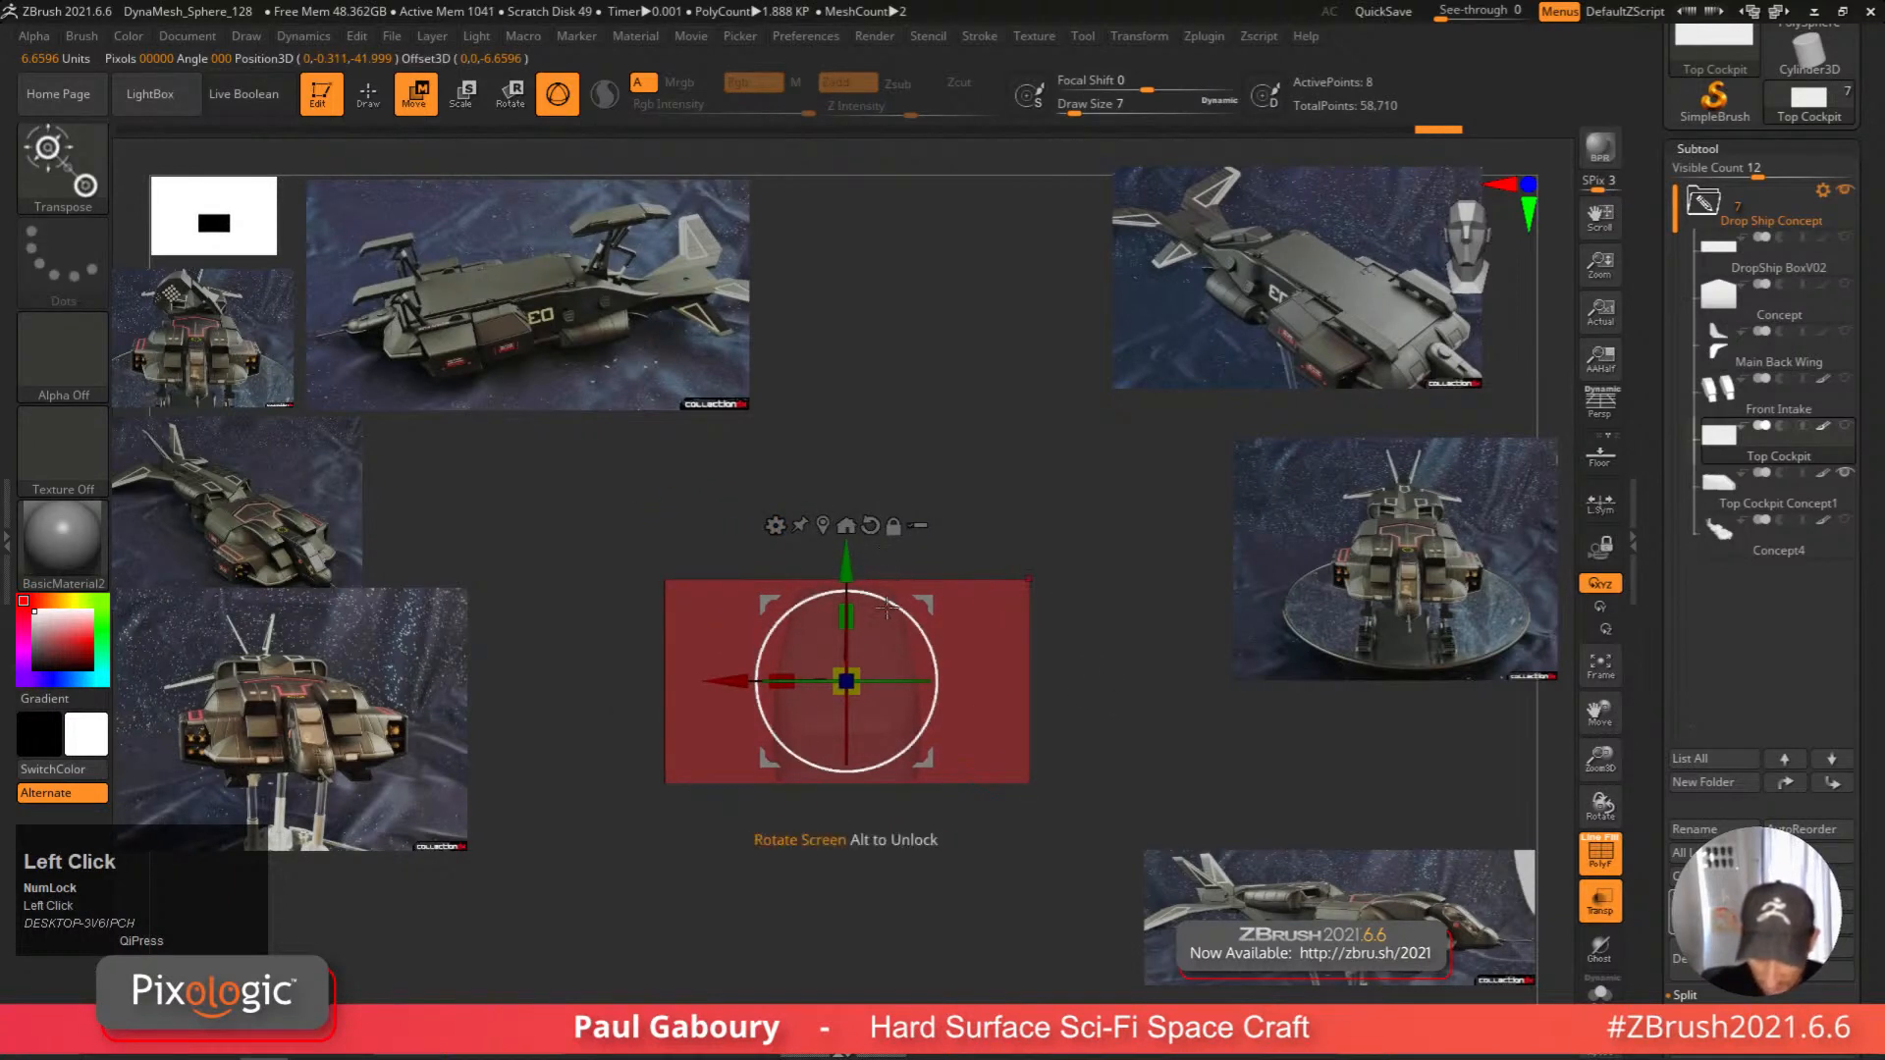
left_click_drag(782, 682, 980, 859)
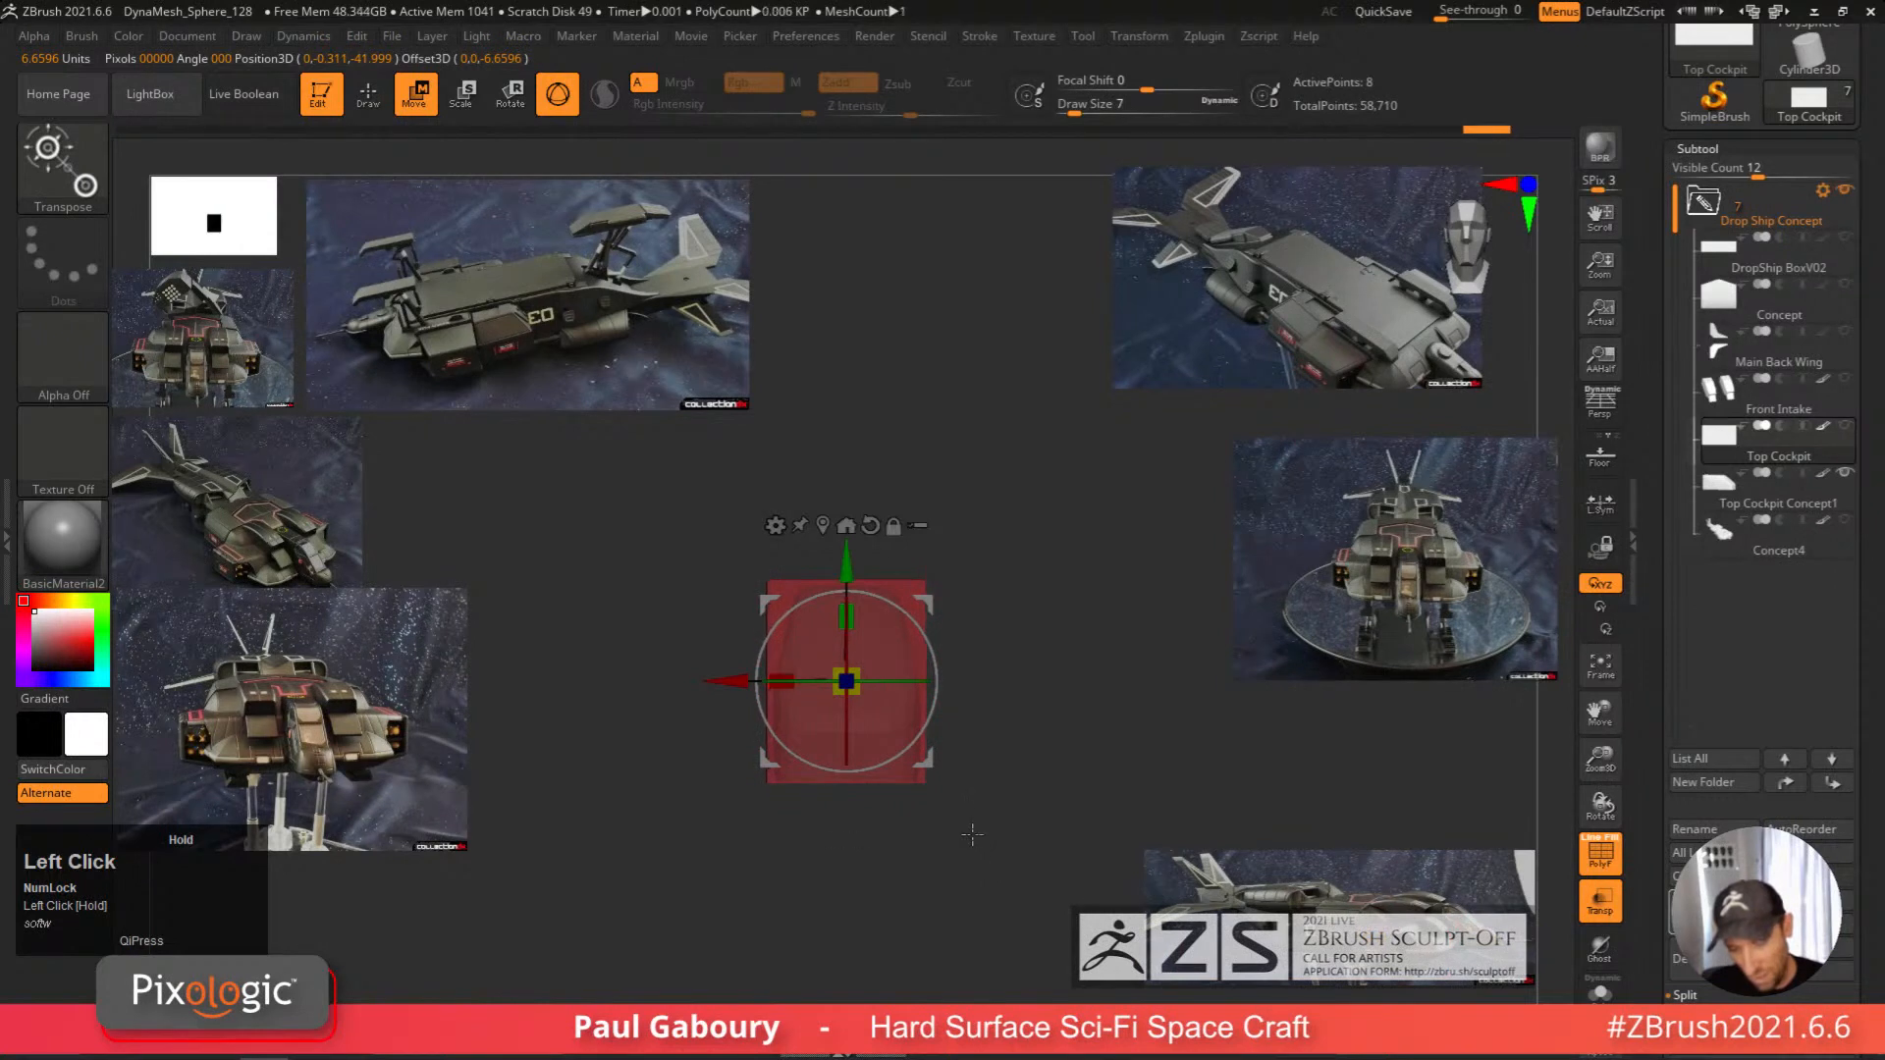
Leave the gizmo and turn off the polyframe and transparency display of the cockpit box.
key("q")
mouse_move(980, 845)
right_mouse_down()
mouse_move(997, 821)
mouse_move(952, 762)
right_mouse_up()
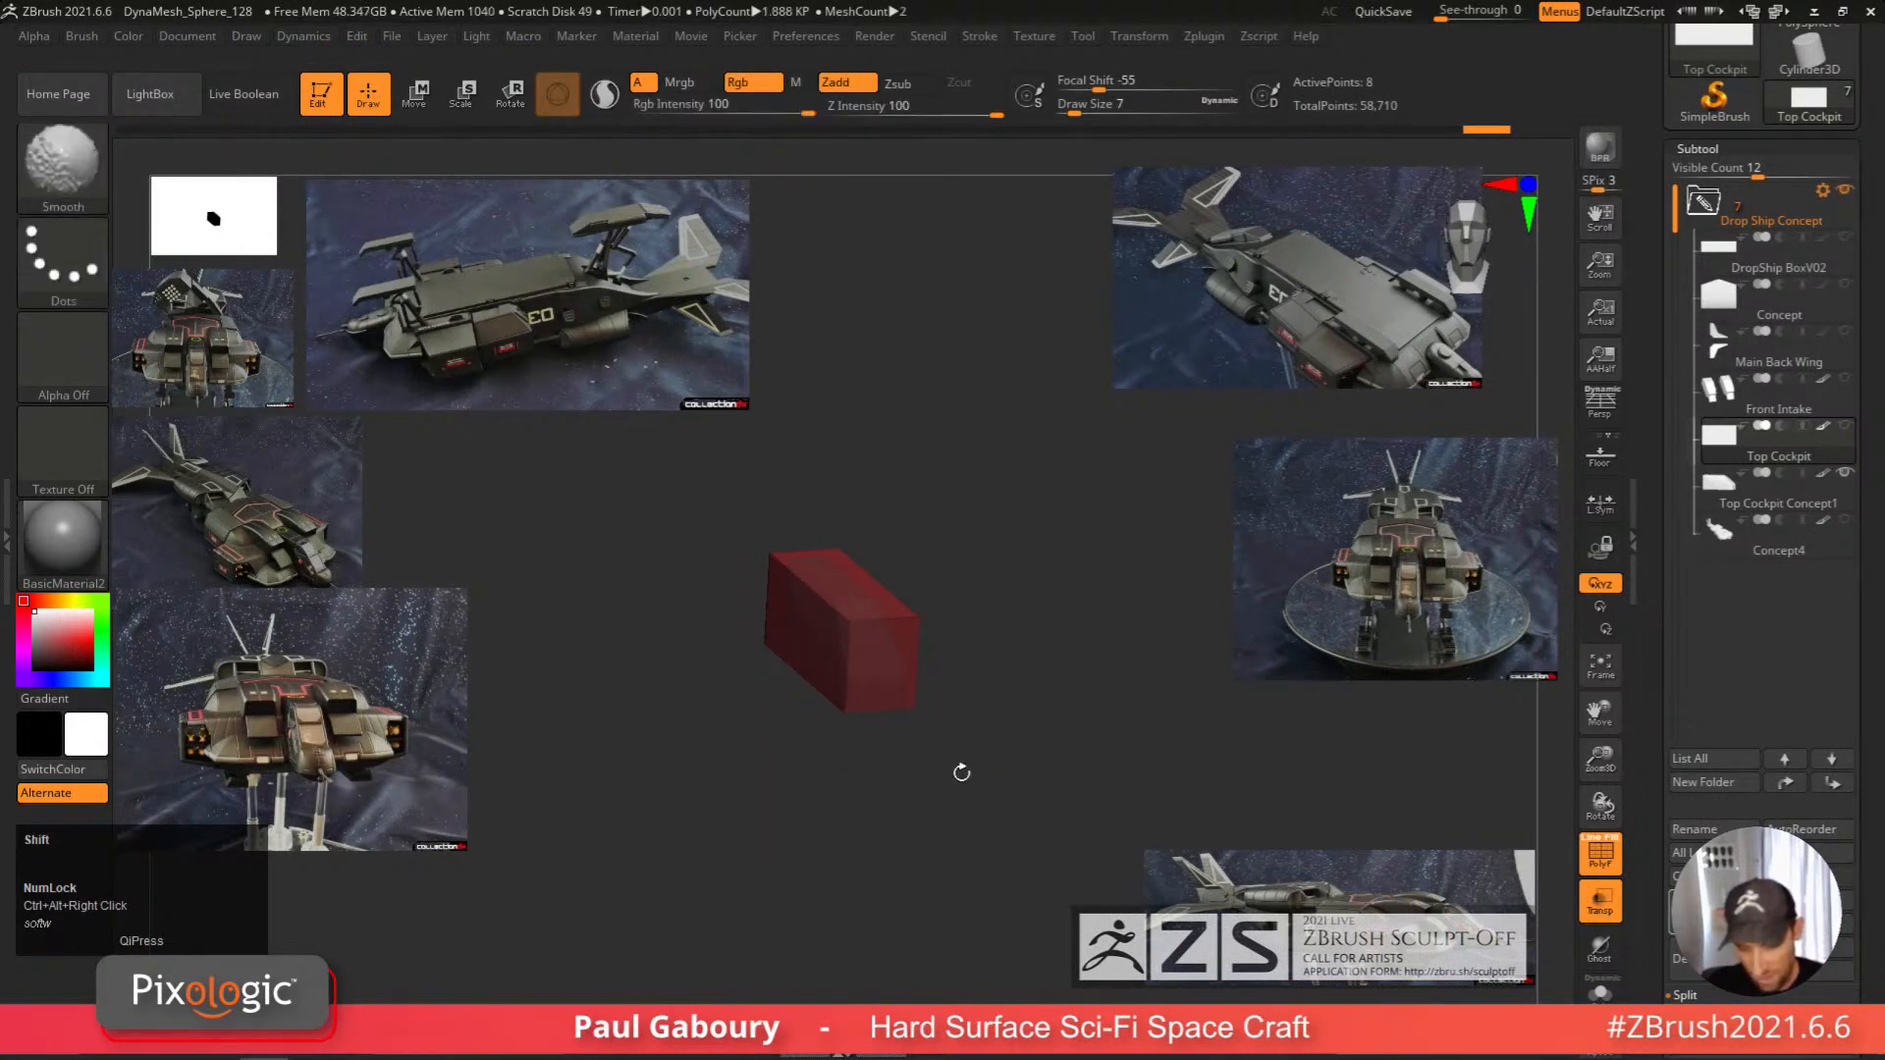
key("shift+f")
left_click_drag(964, 775, 990, 817, "ctrl")
left_click(1611, 981)
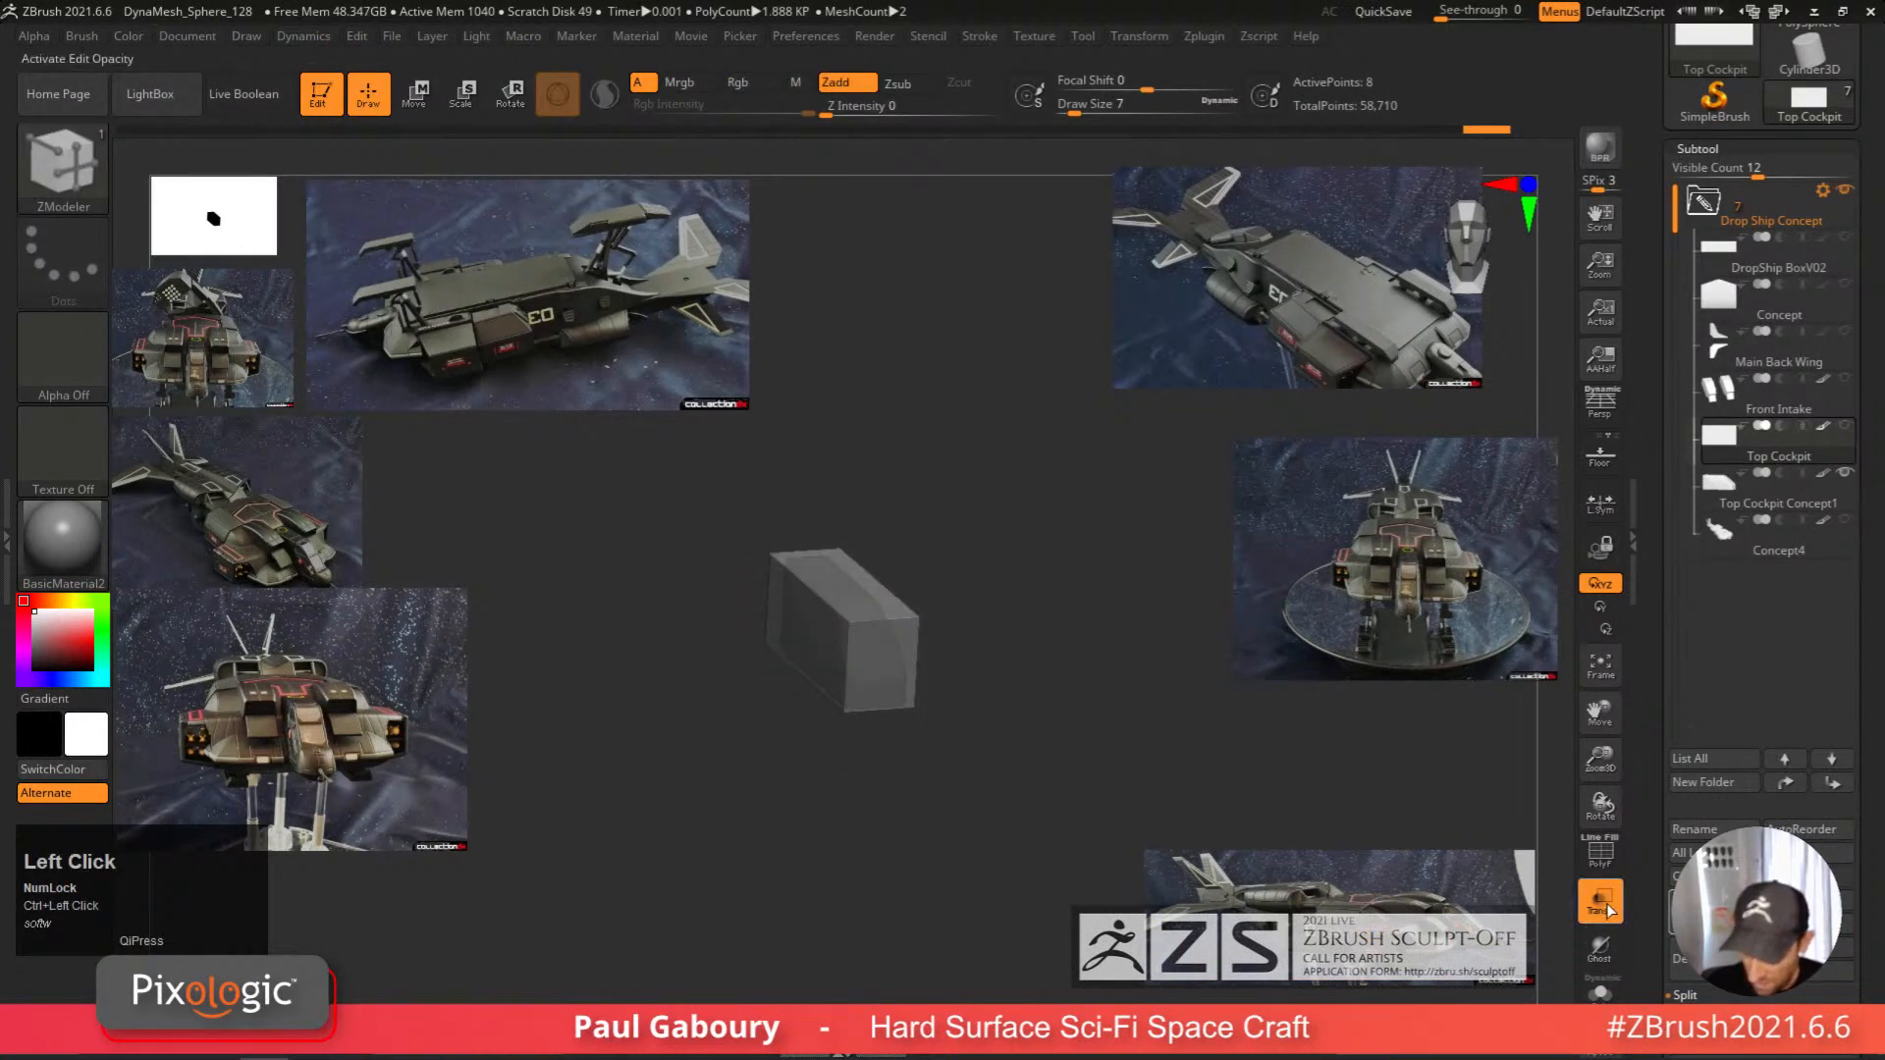
mouse_move(1149, 786)
right_mouse_down()
mouse_move(1182, 809)
mouse_move(1166, 816)
mouse_move(1125, 770)
right_mouse_up()
Show the Front Intake subtool and check its proportions against the cockpit concept and the new box.
left_click(1846, 381)
right_click_drag(1124, 770, 1071, 751, "ctrl")
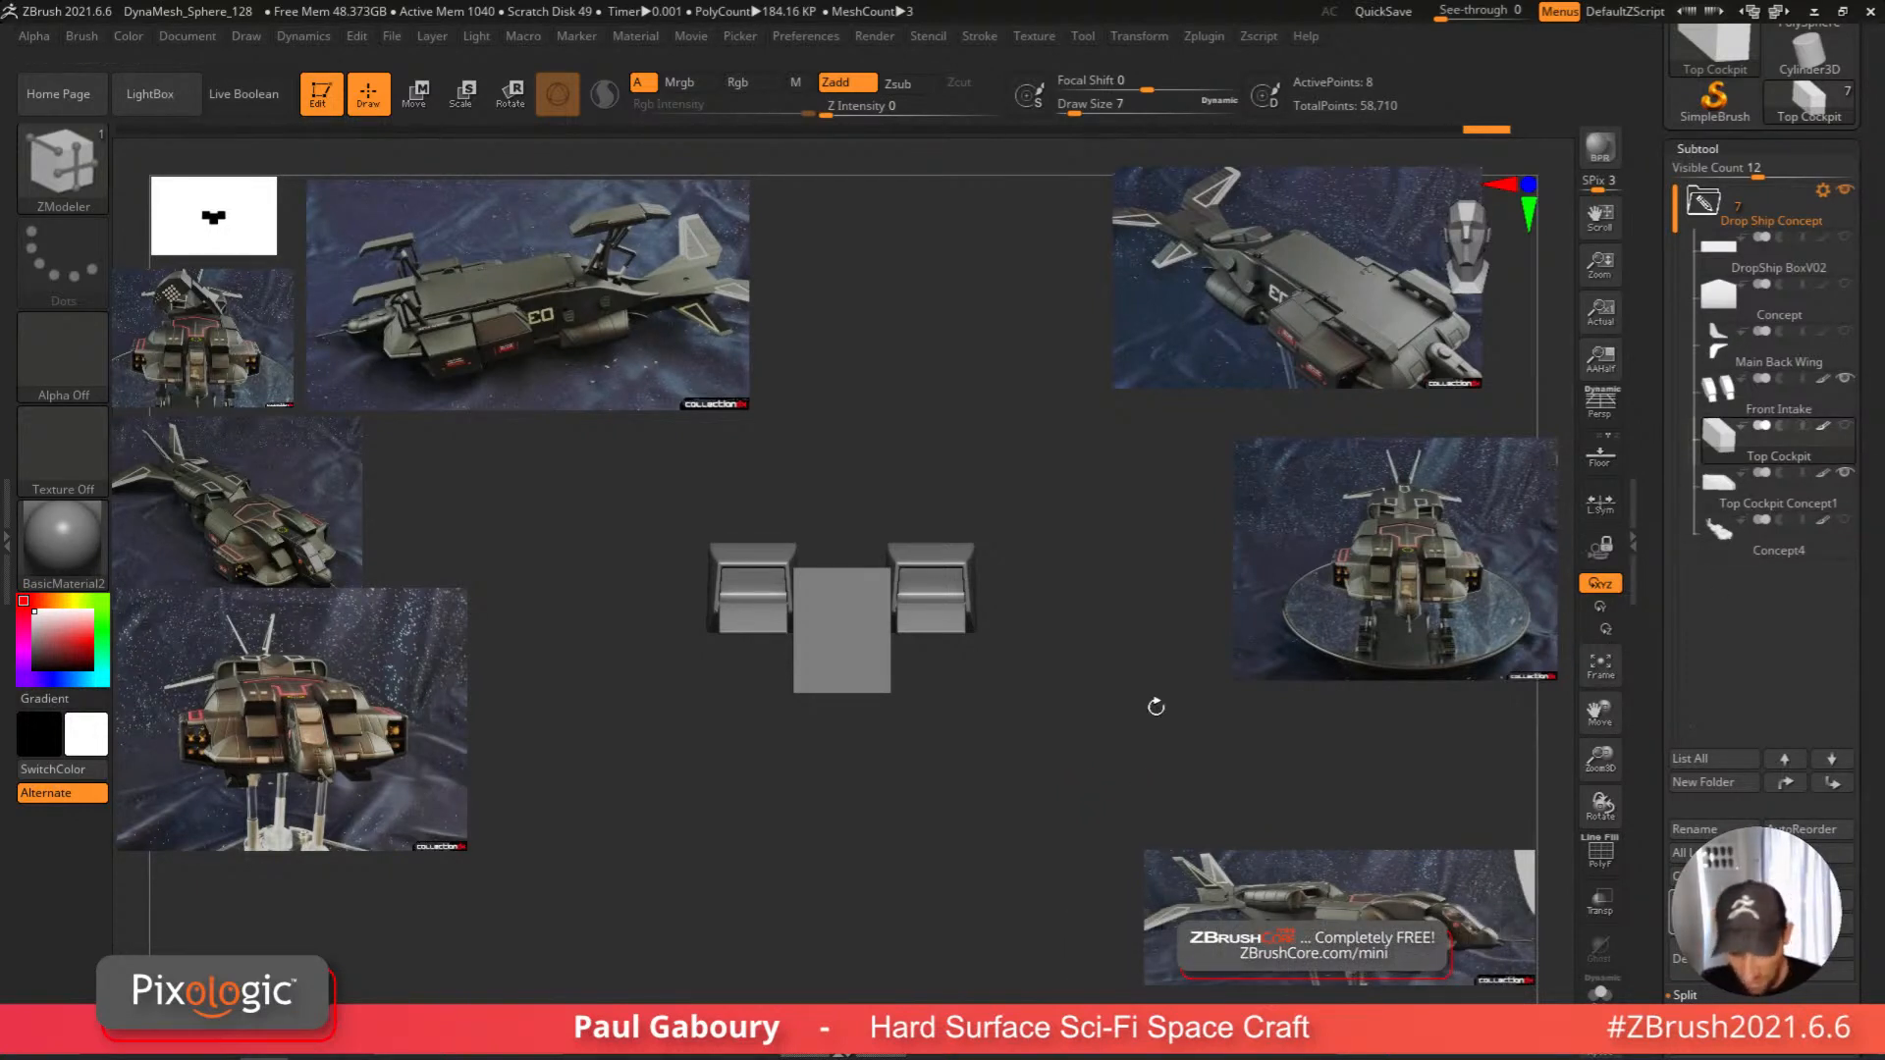
key("d")
mouse_move(1046, 783)
right_mouse_down()
mouse_move(1069, 784)
mouse_move(1073, 818)
mouse_move(1056, 811)
right_mouse_up()
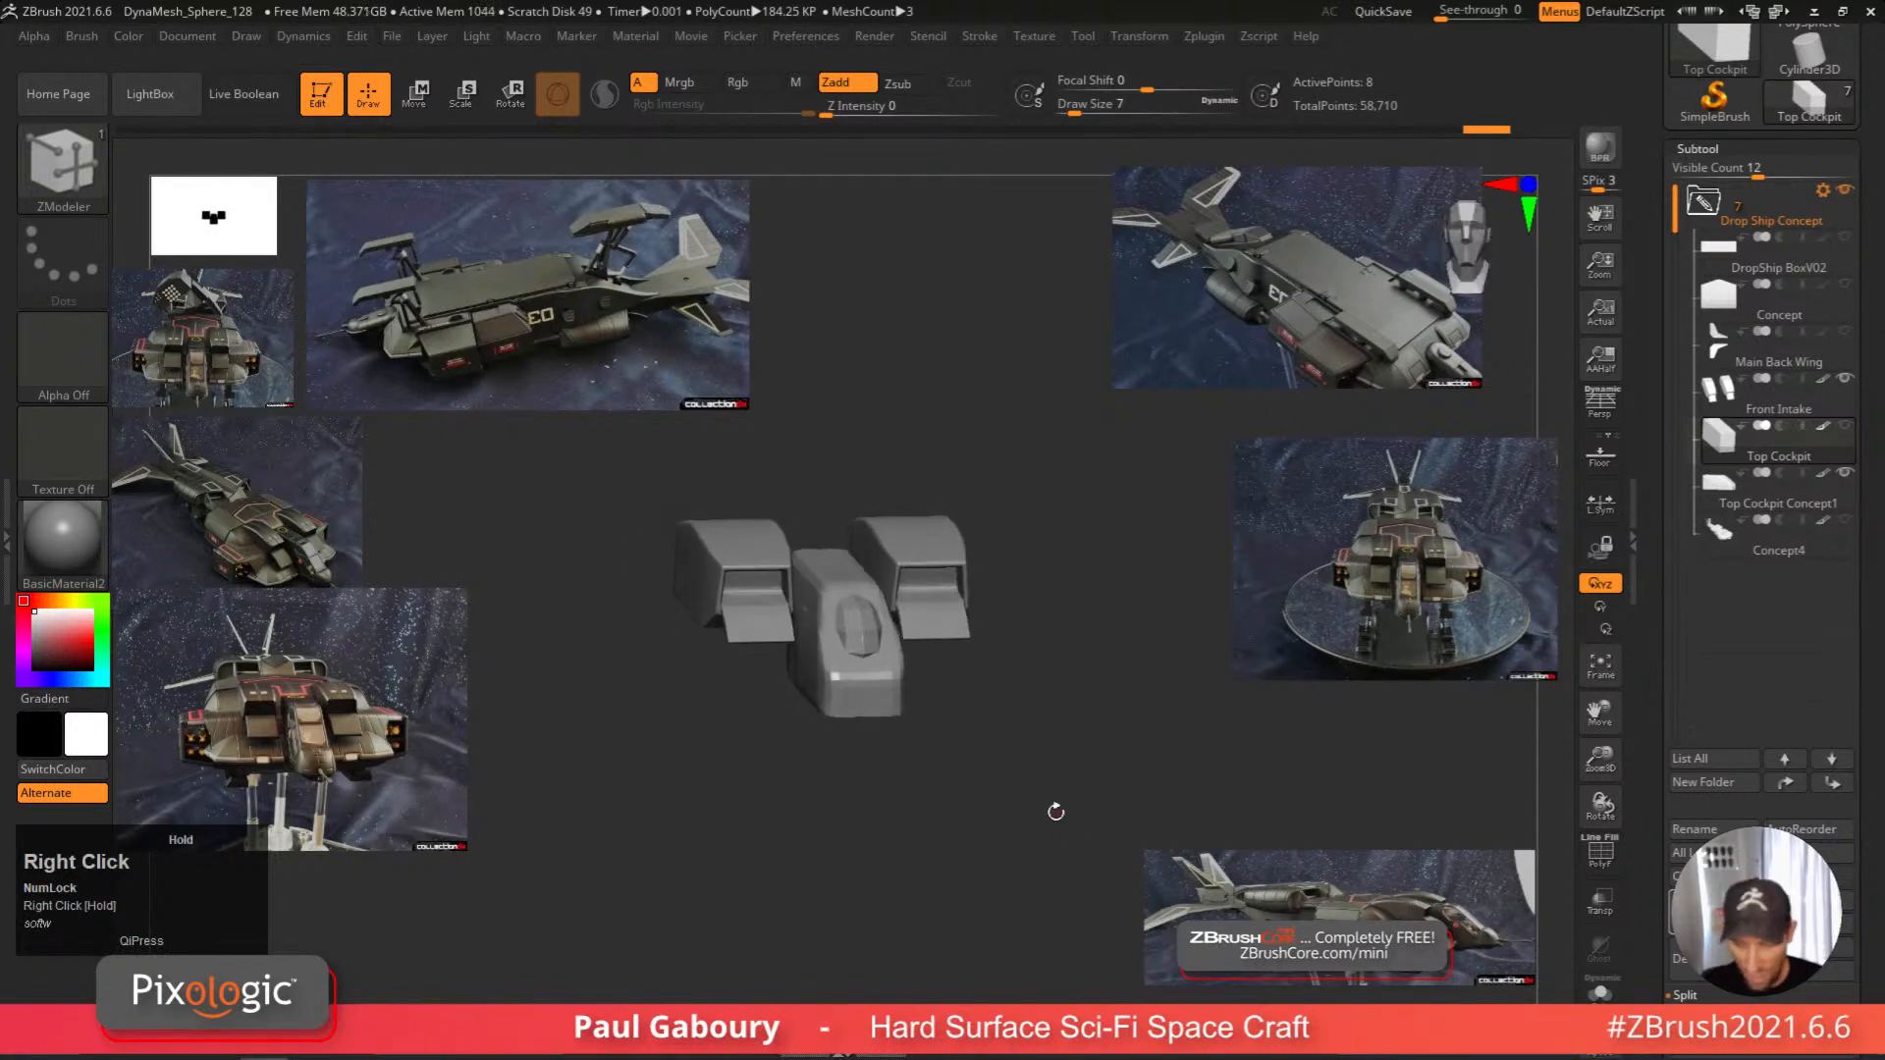
left_click(1848, 430)
mouse_move(1148, 751)
right_mouse_down()
mouse_move(1176, 762)
mouse_move(1166, 737)
right_mouse_up()
Turn on polyframe and transparency, and insert a single horizontal edge loop around the box at the foot of the concept's nose slope.
key("shift+f")
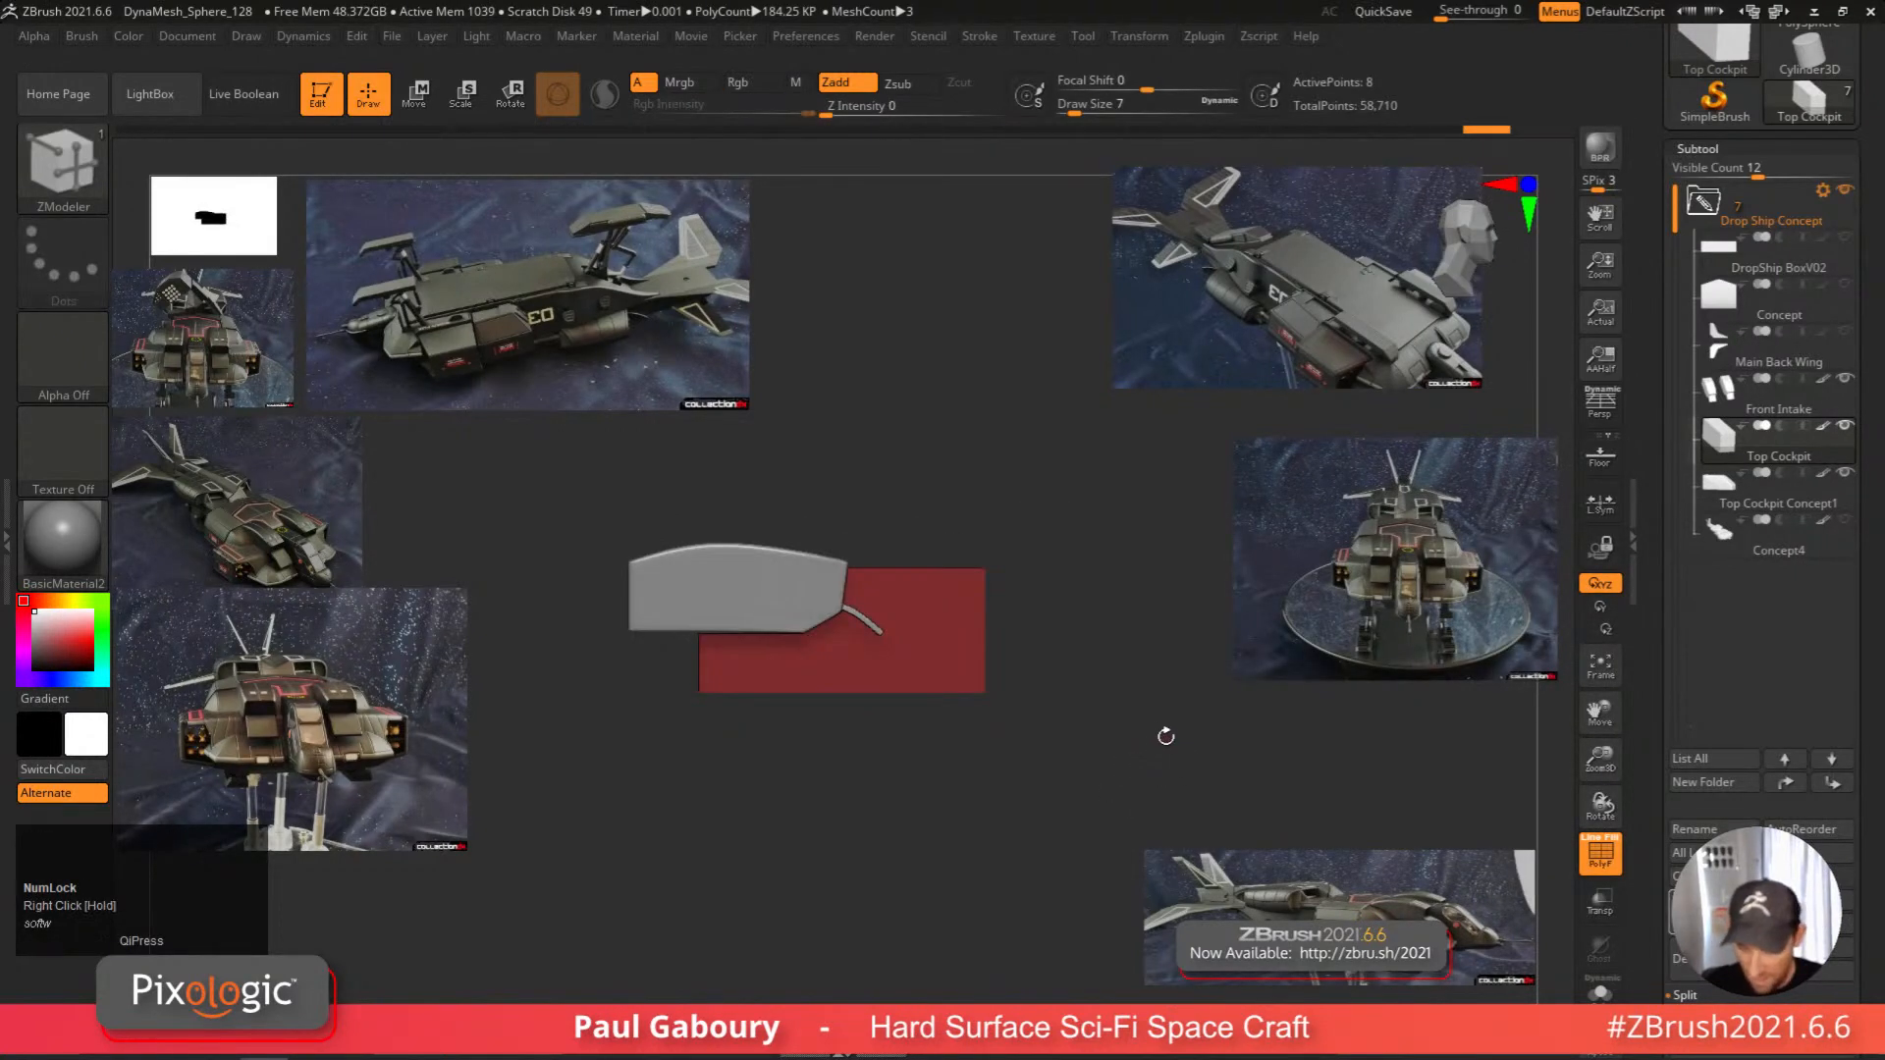
left_click(1610, 909)
right_click_drag(1015, 694, 1145, 695, "ctrl")
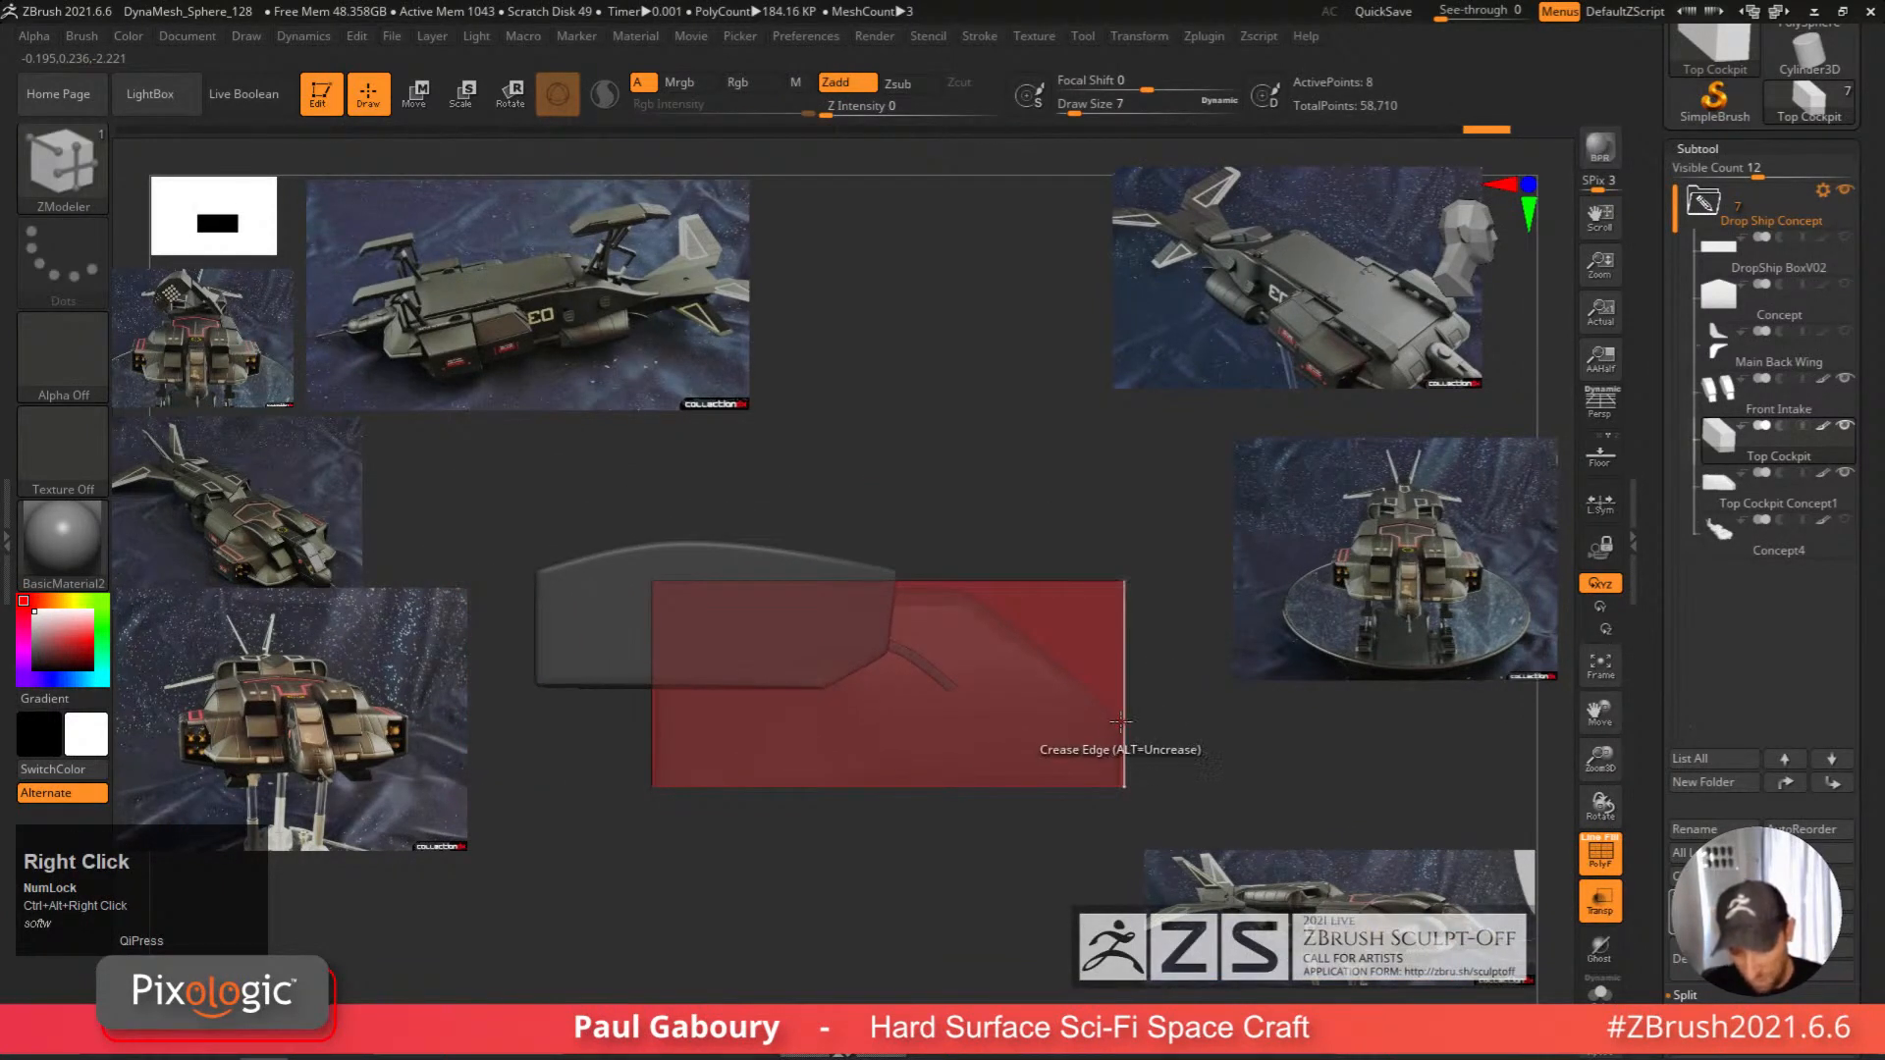
key("space")
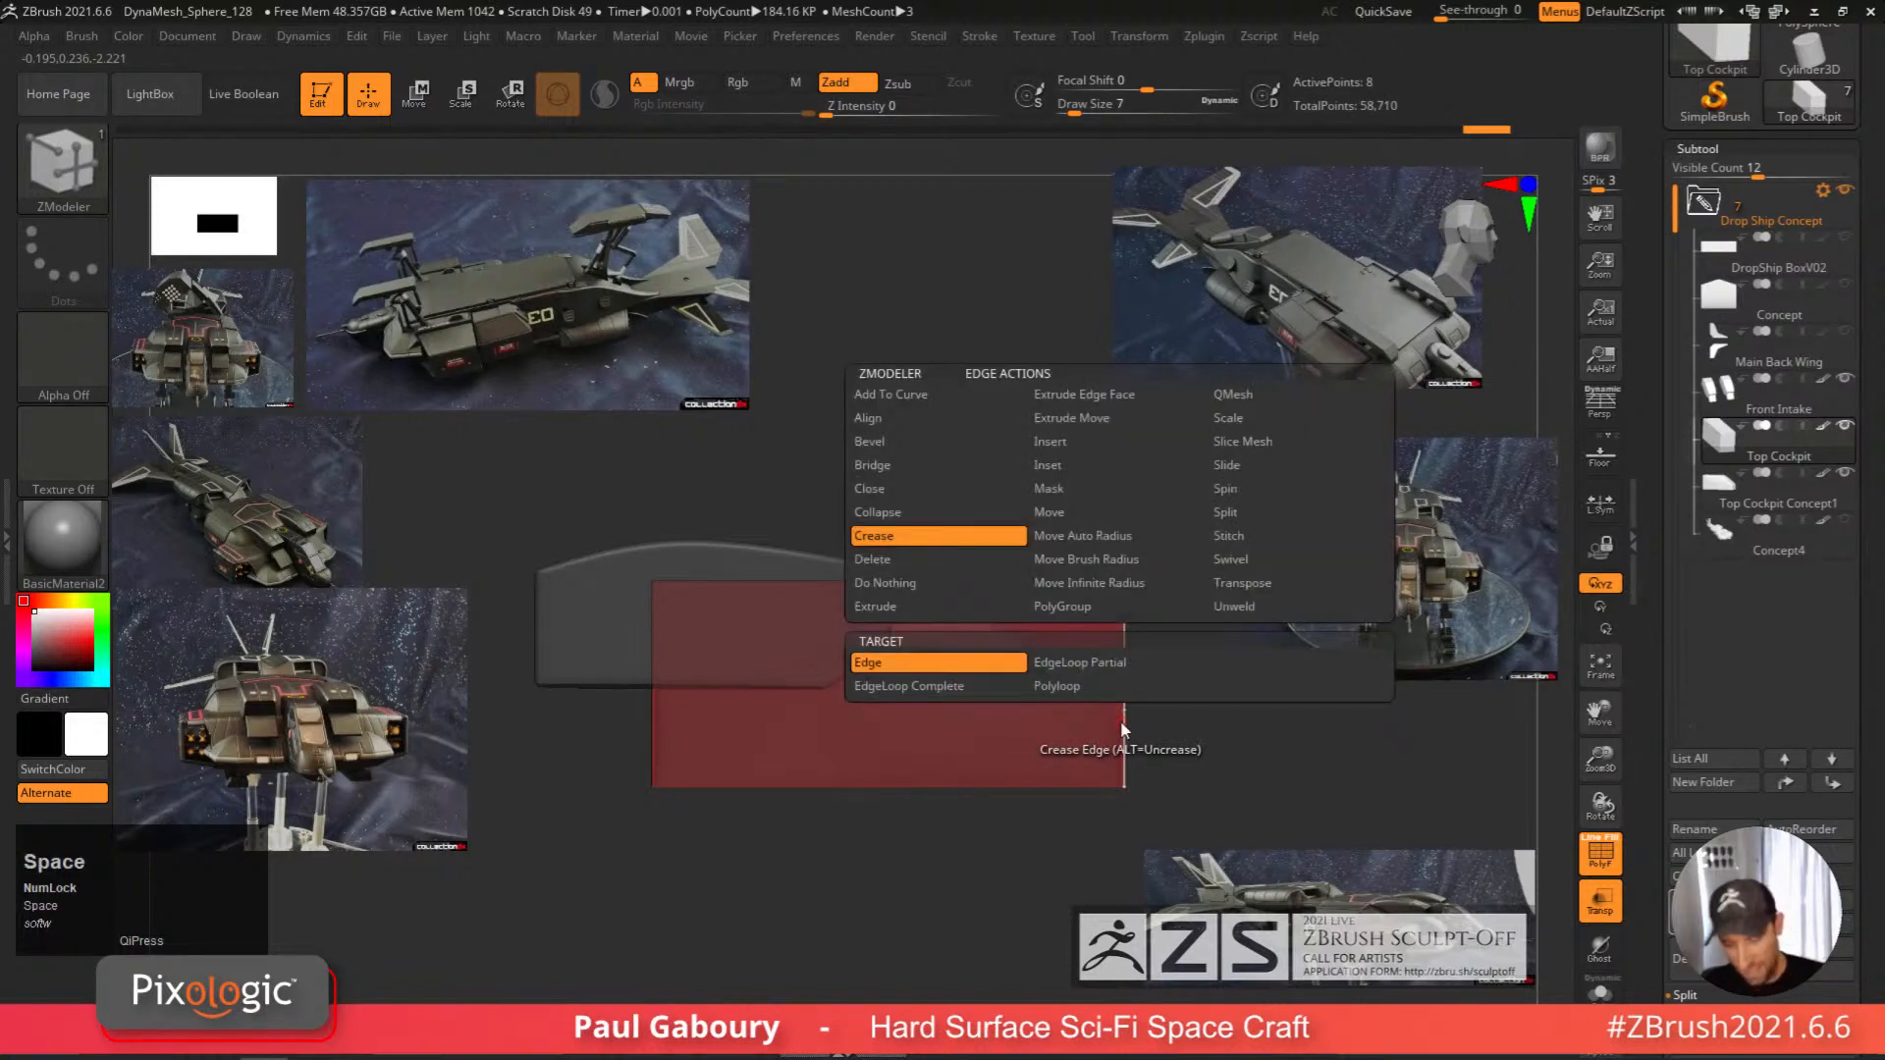
left_click(1094, 444)
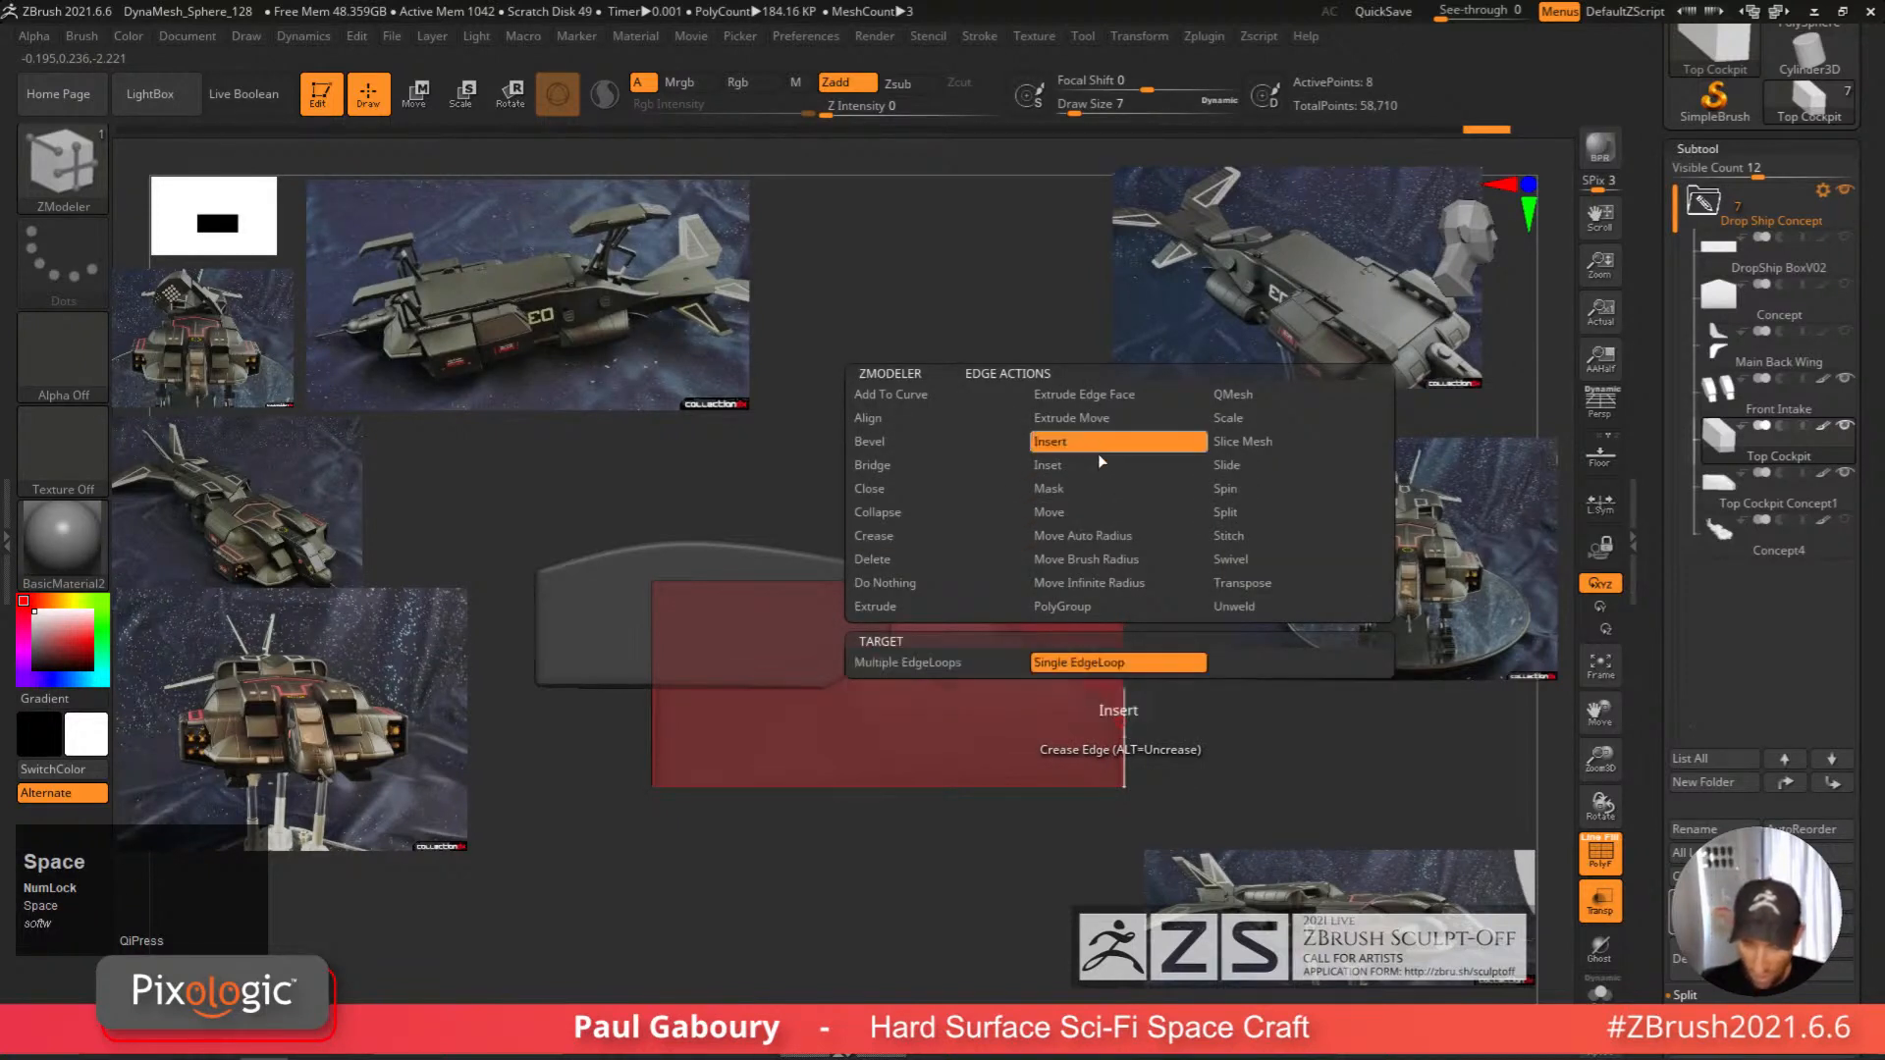
left_click(1121, 742)
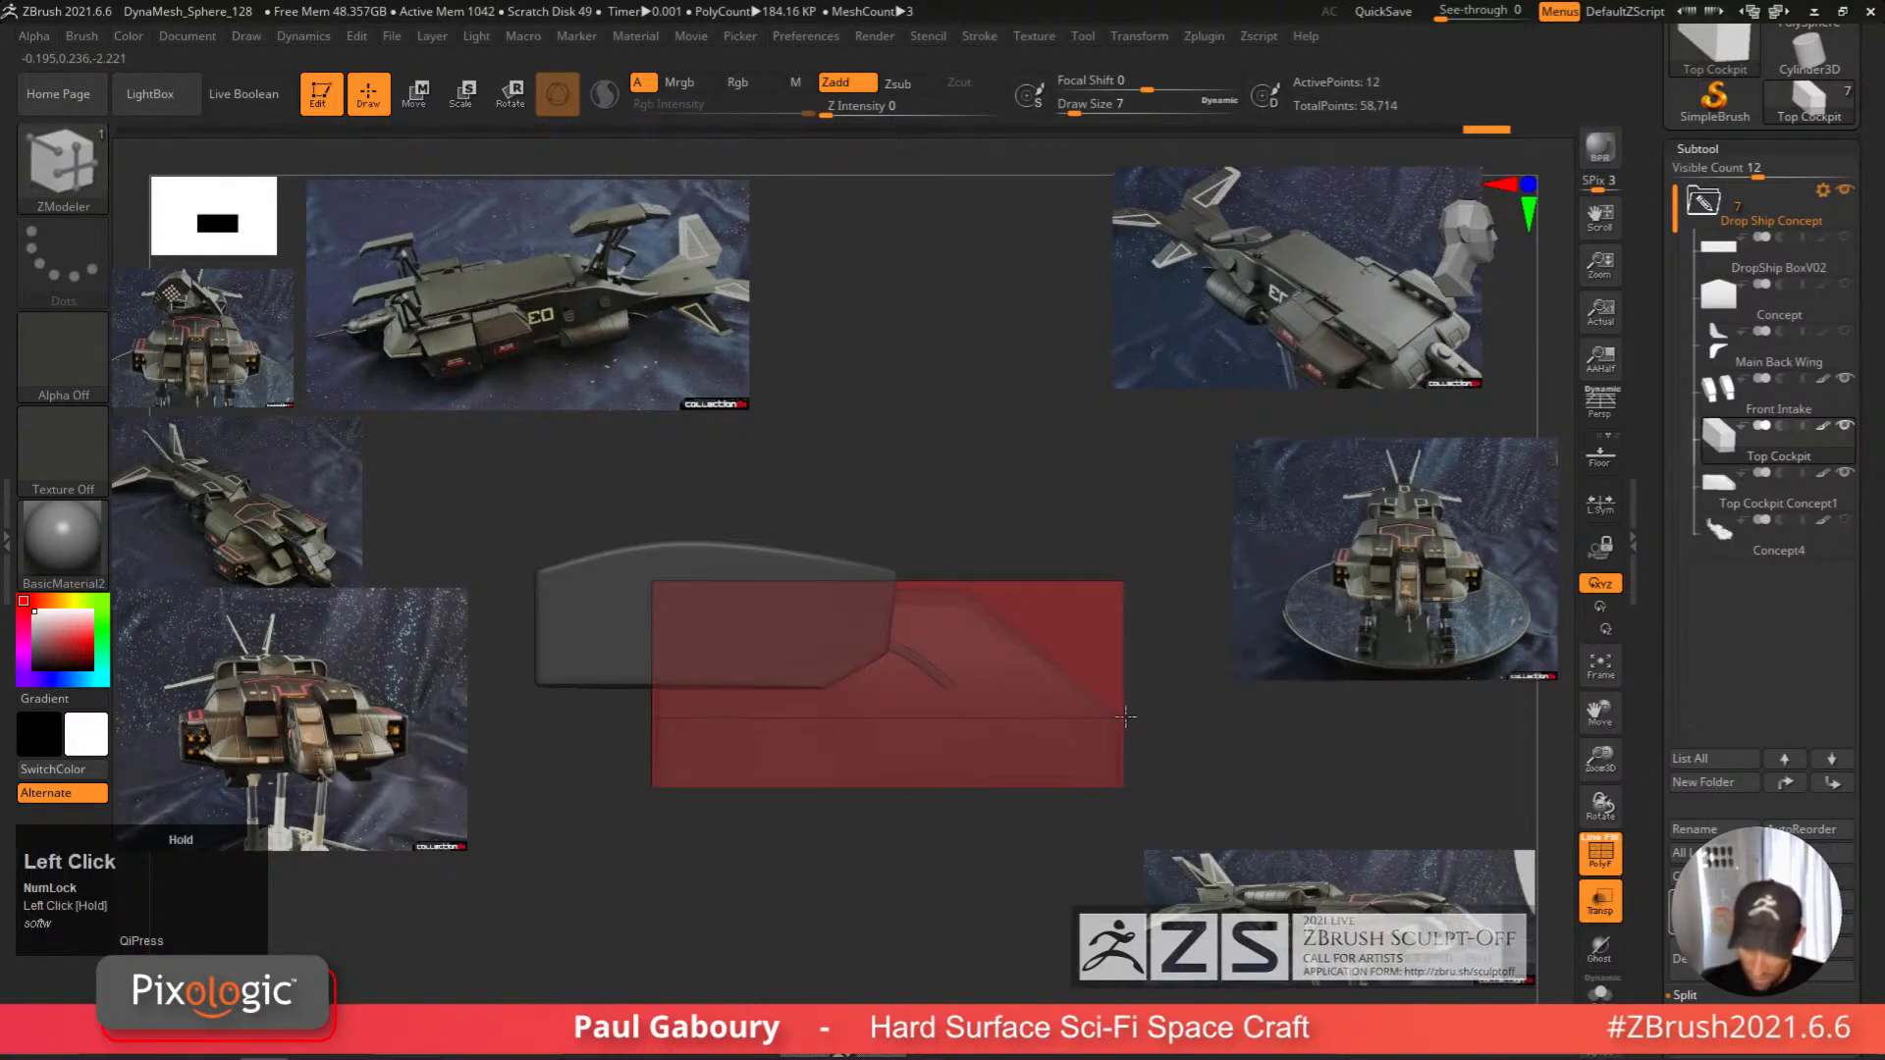
left_click_drag(1127, 718, 1147, 714)
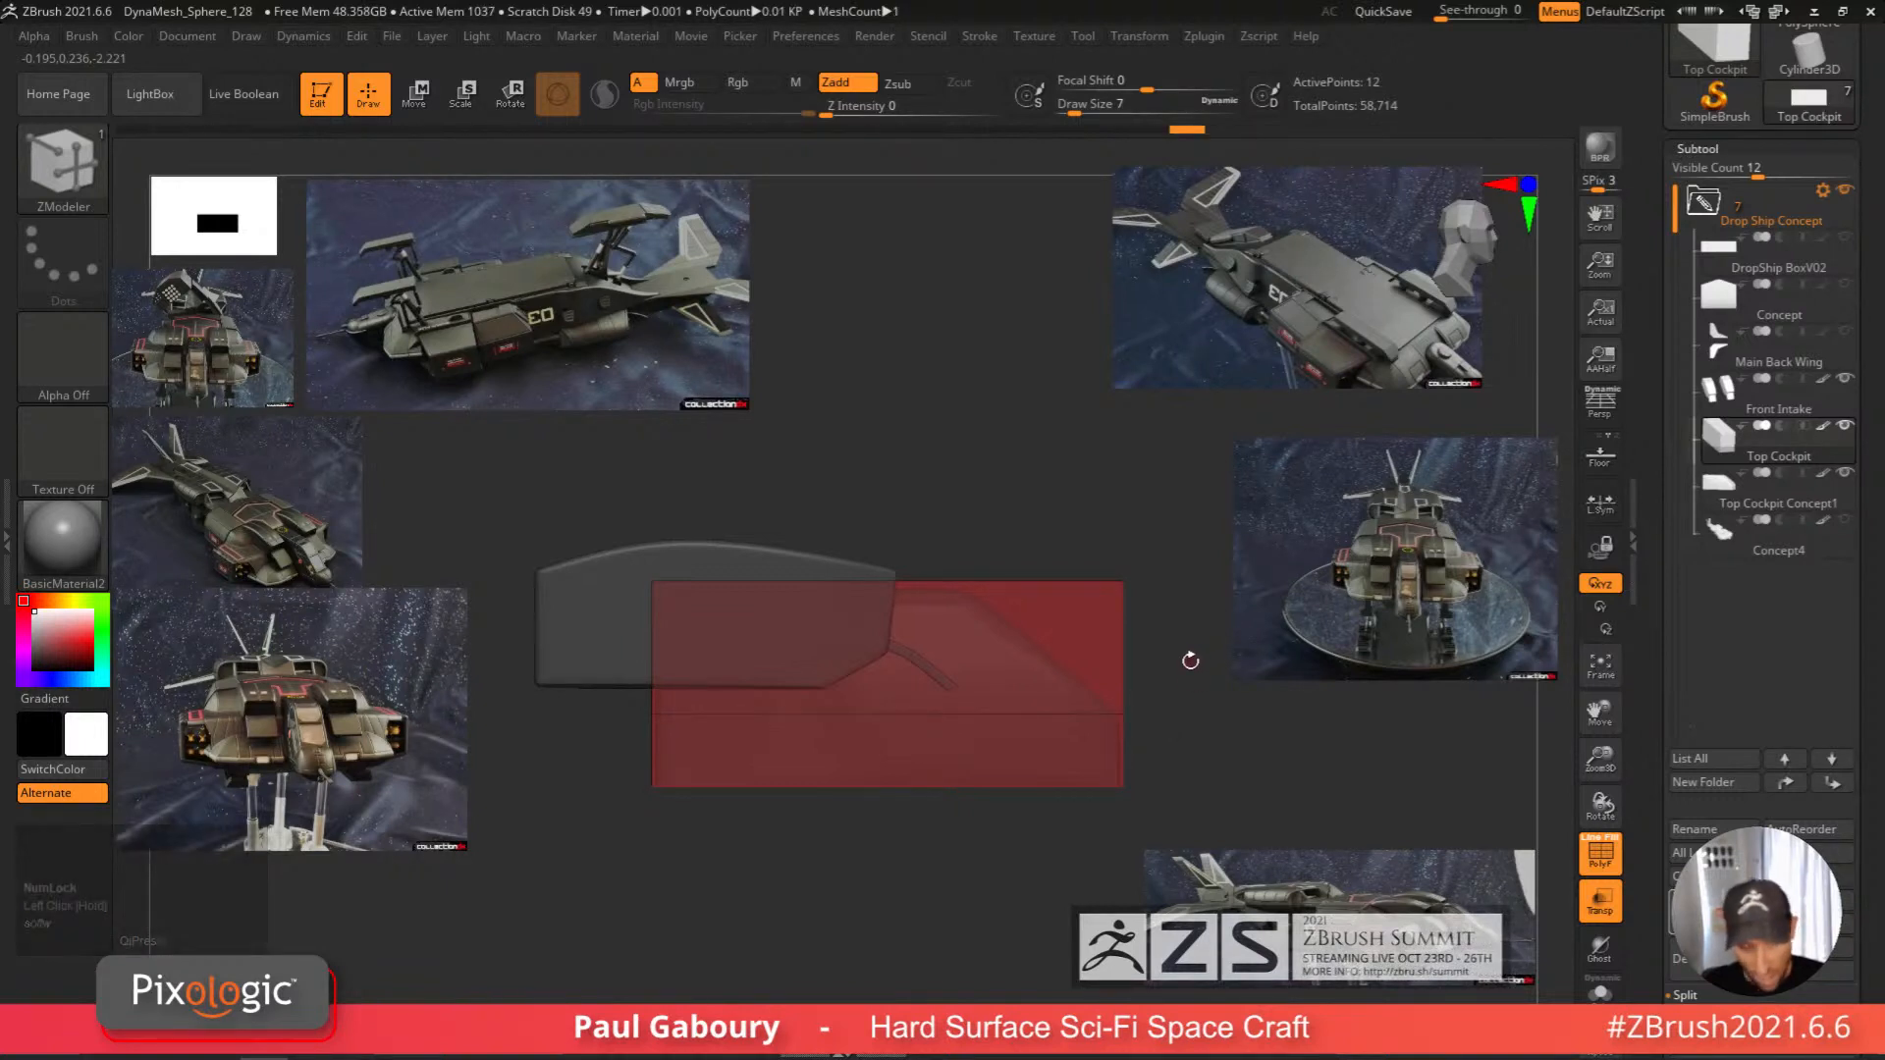
Try moving the box's upper front edge back along Z to follow the concept's sloped nose.
key("w")
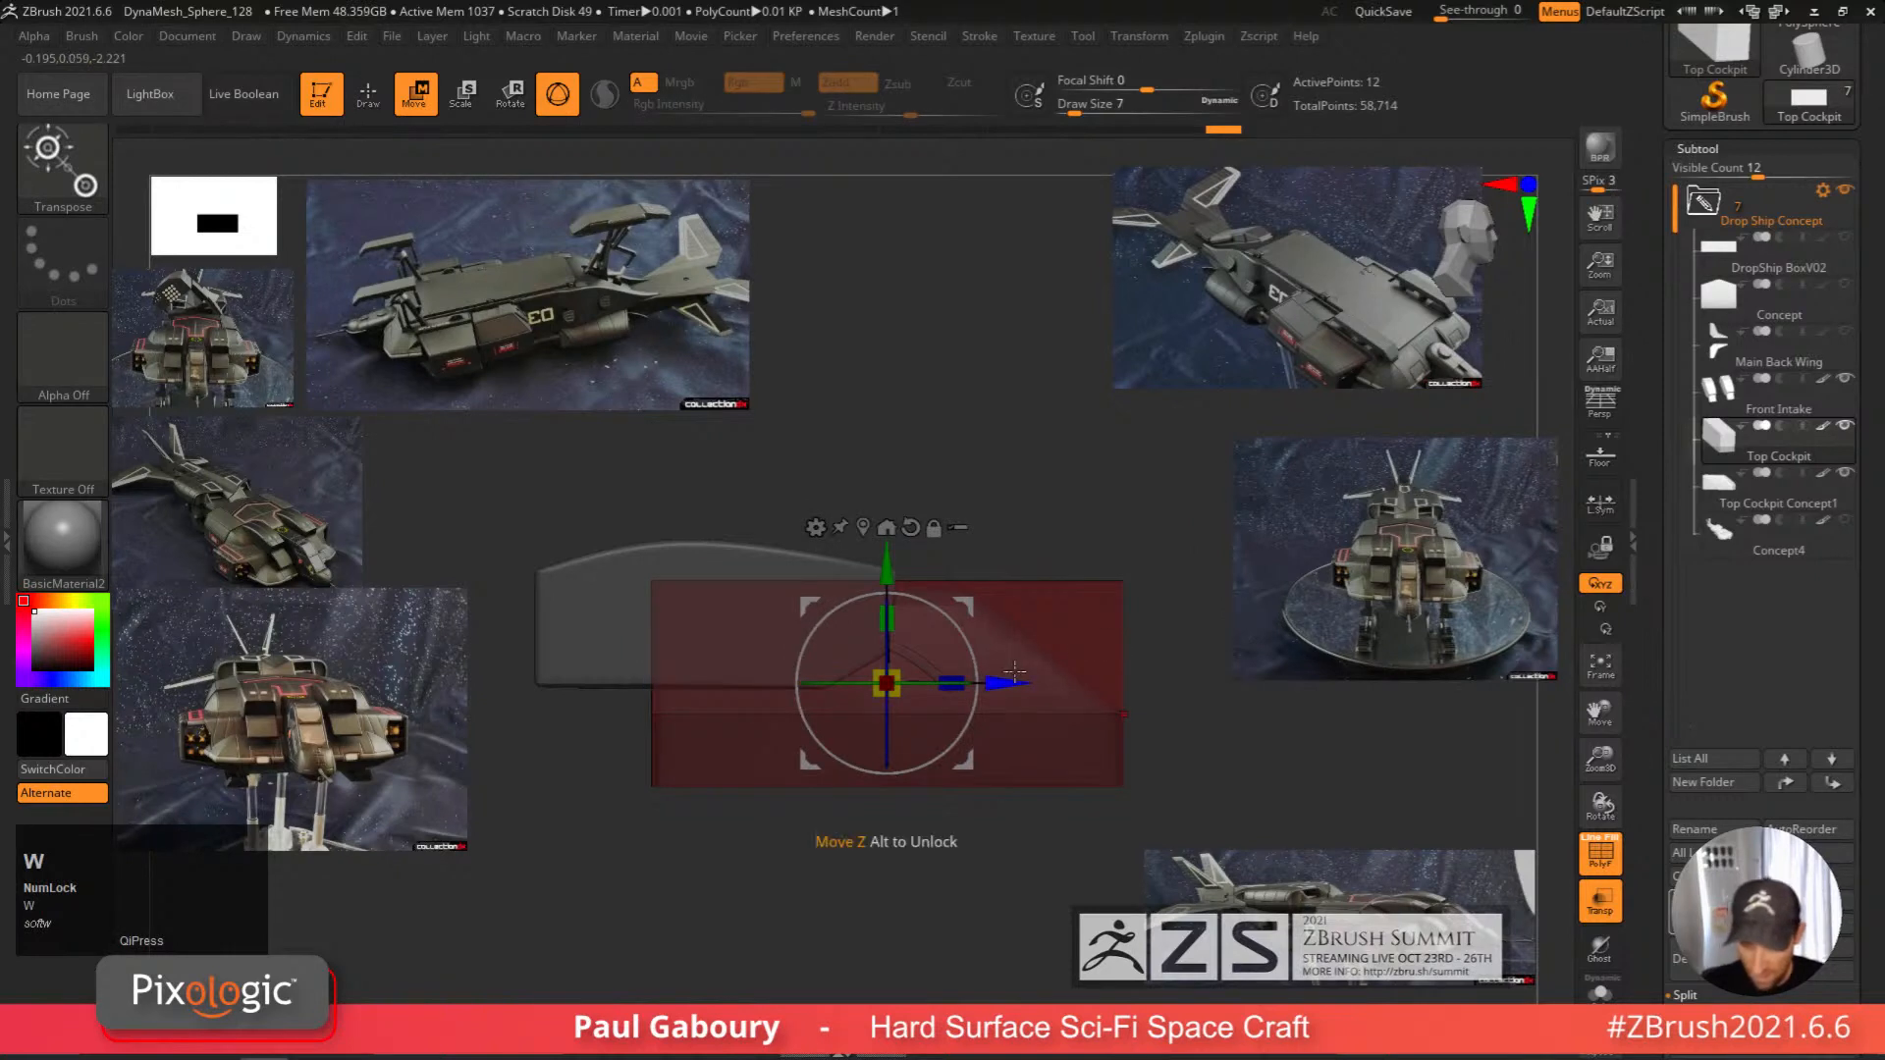
left_click_drag(1015, 671, 853, 678)
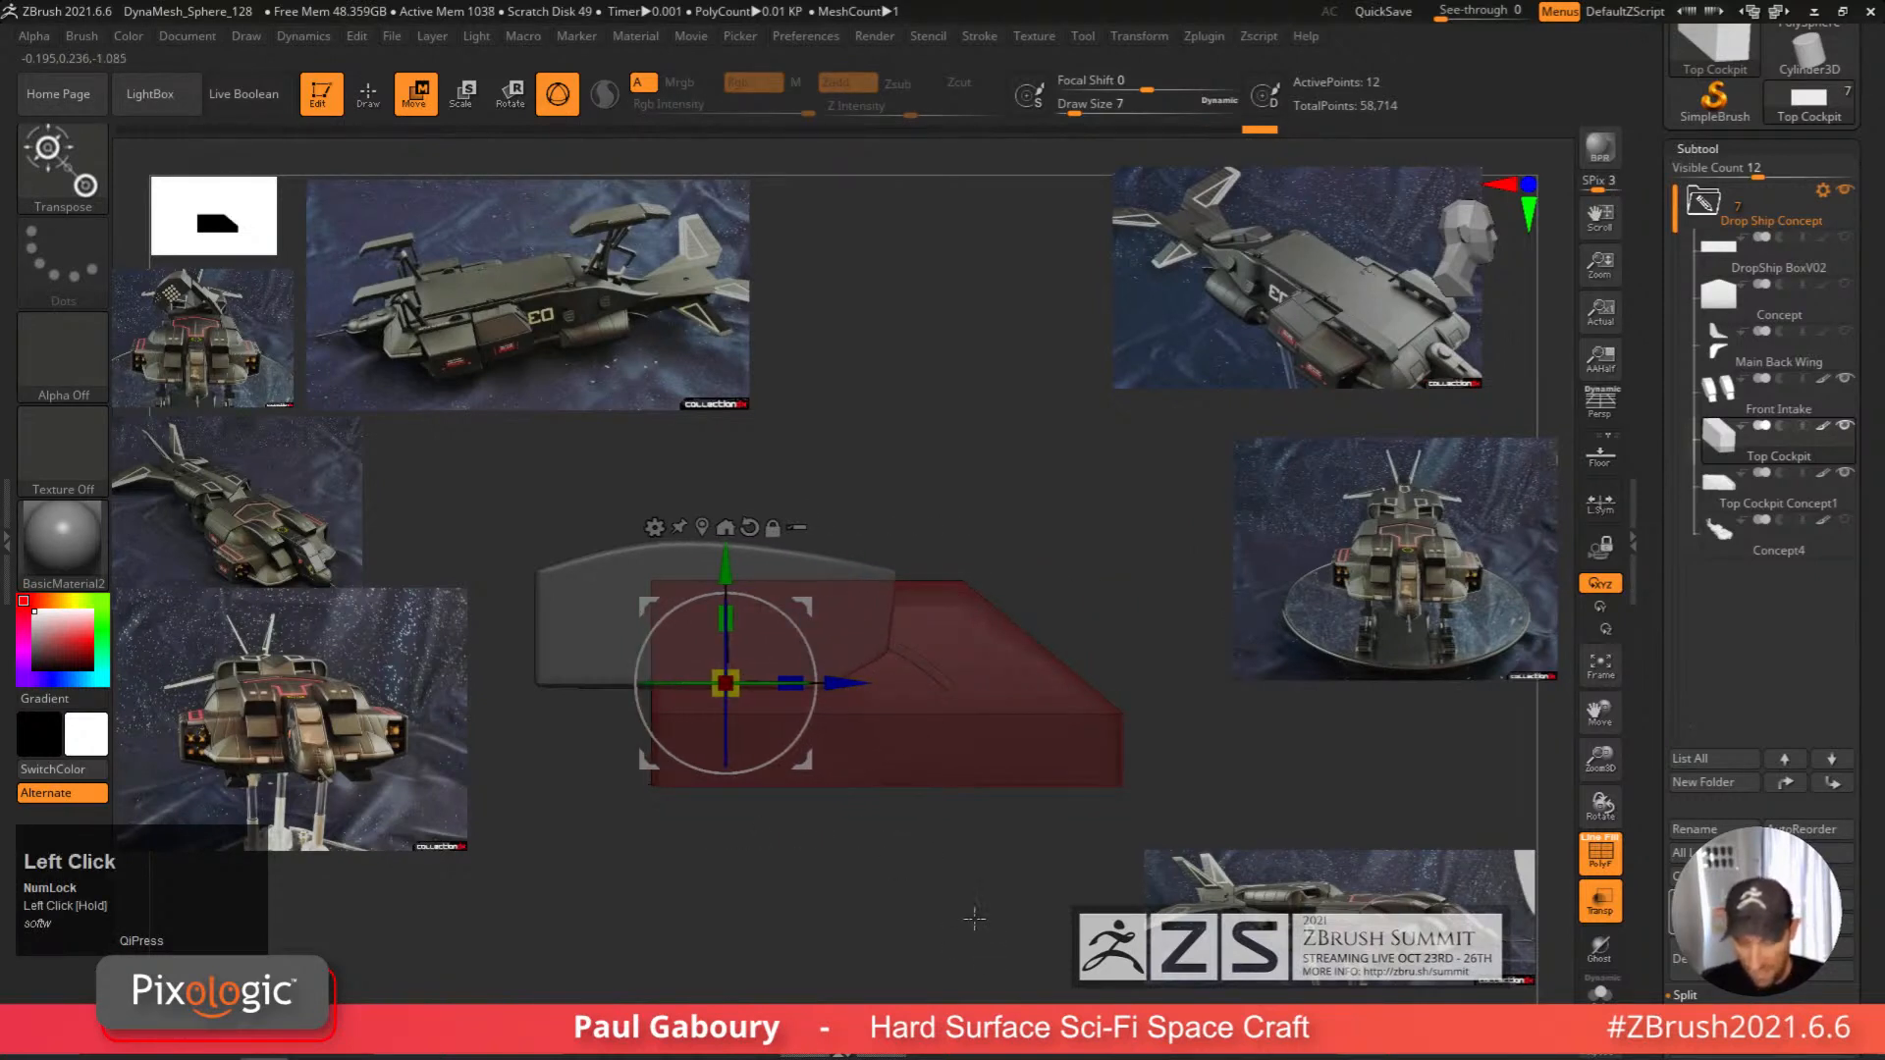
key("ctrl+z")
key("q")
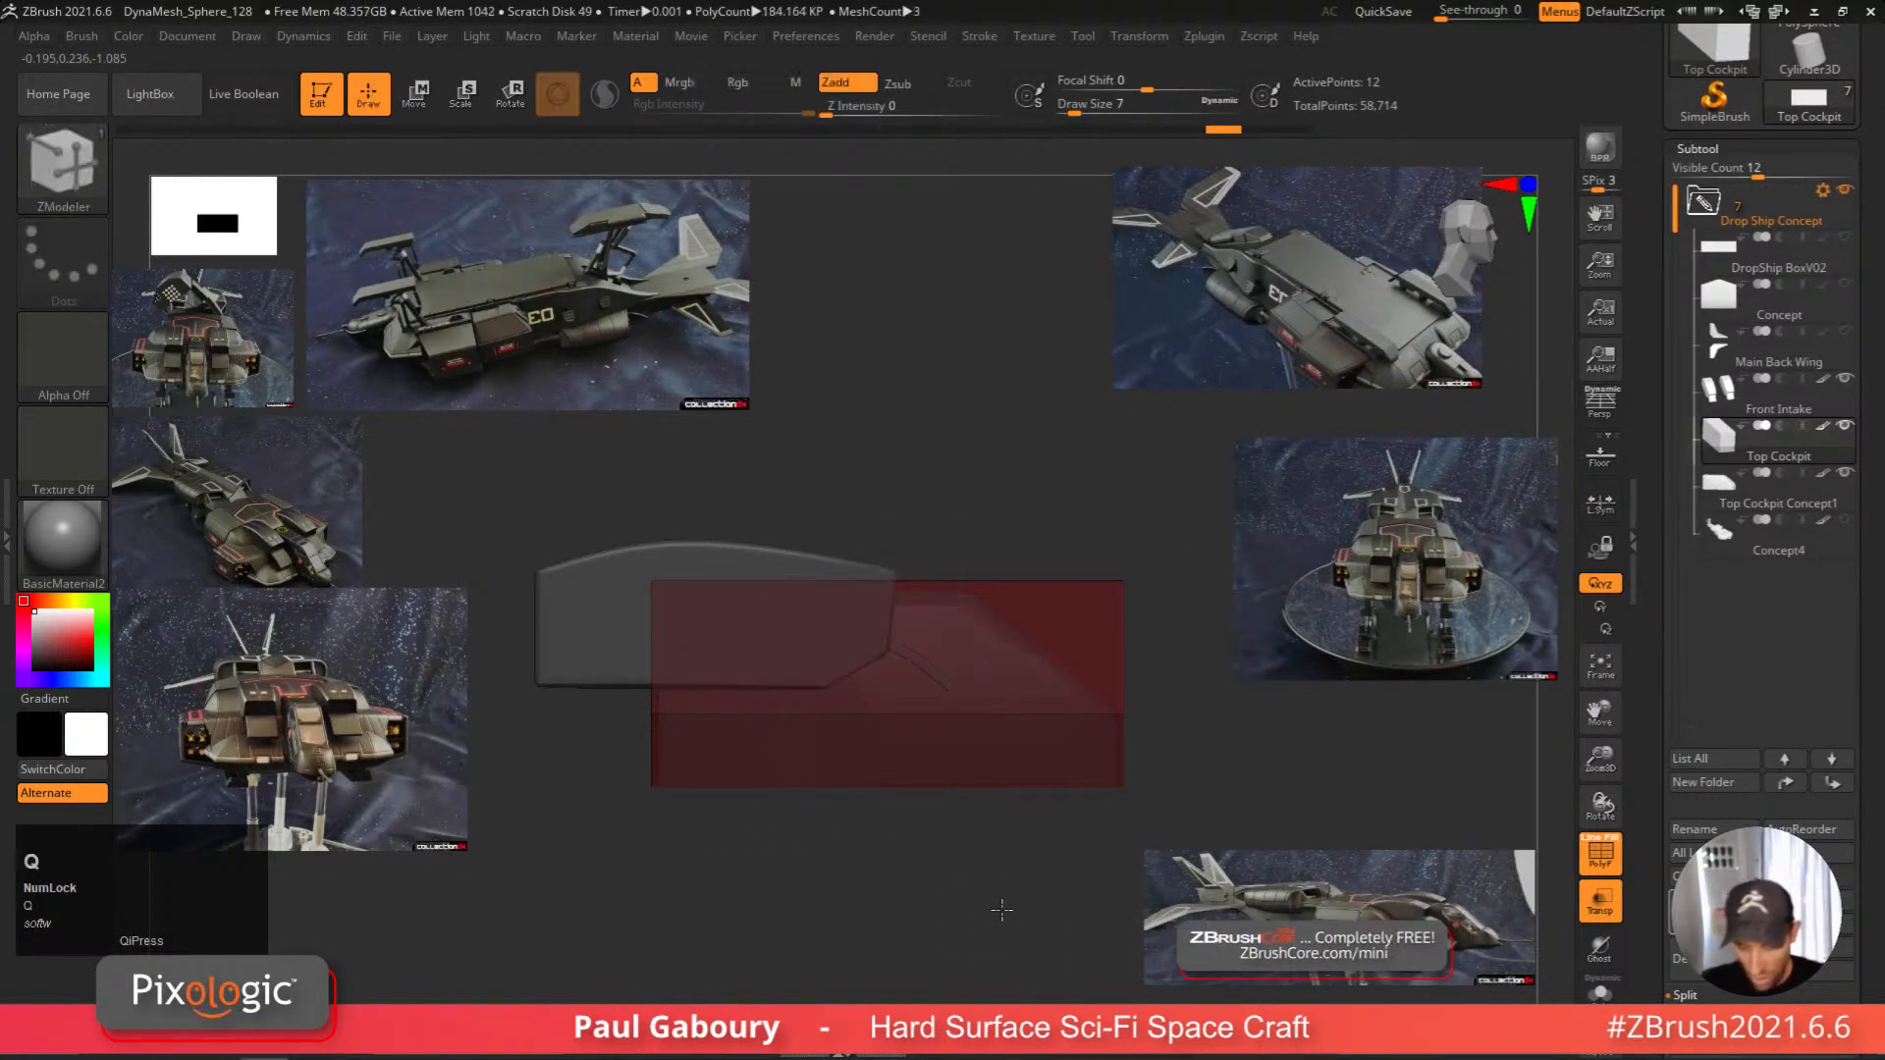
left_click_drag(1002, 910, 1004, 887, "ctrl")
Insert a vertical edge loop around the box where the concept's nose slope begins, and open the ZModeler polygon actions.
left_click(1009, 713)
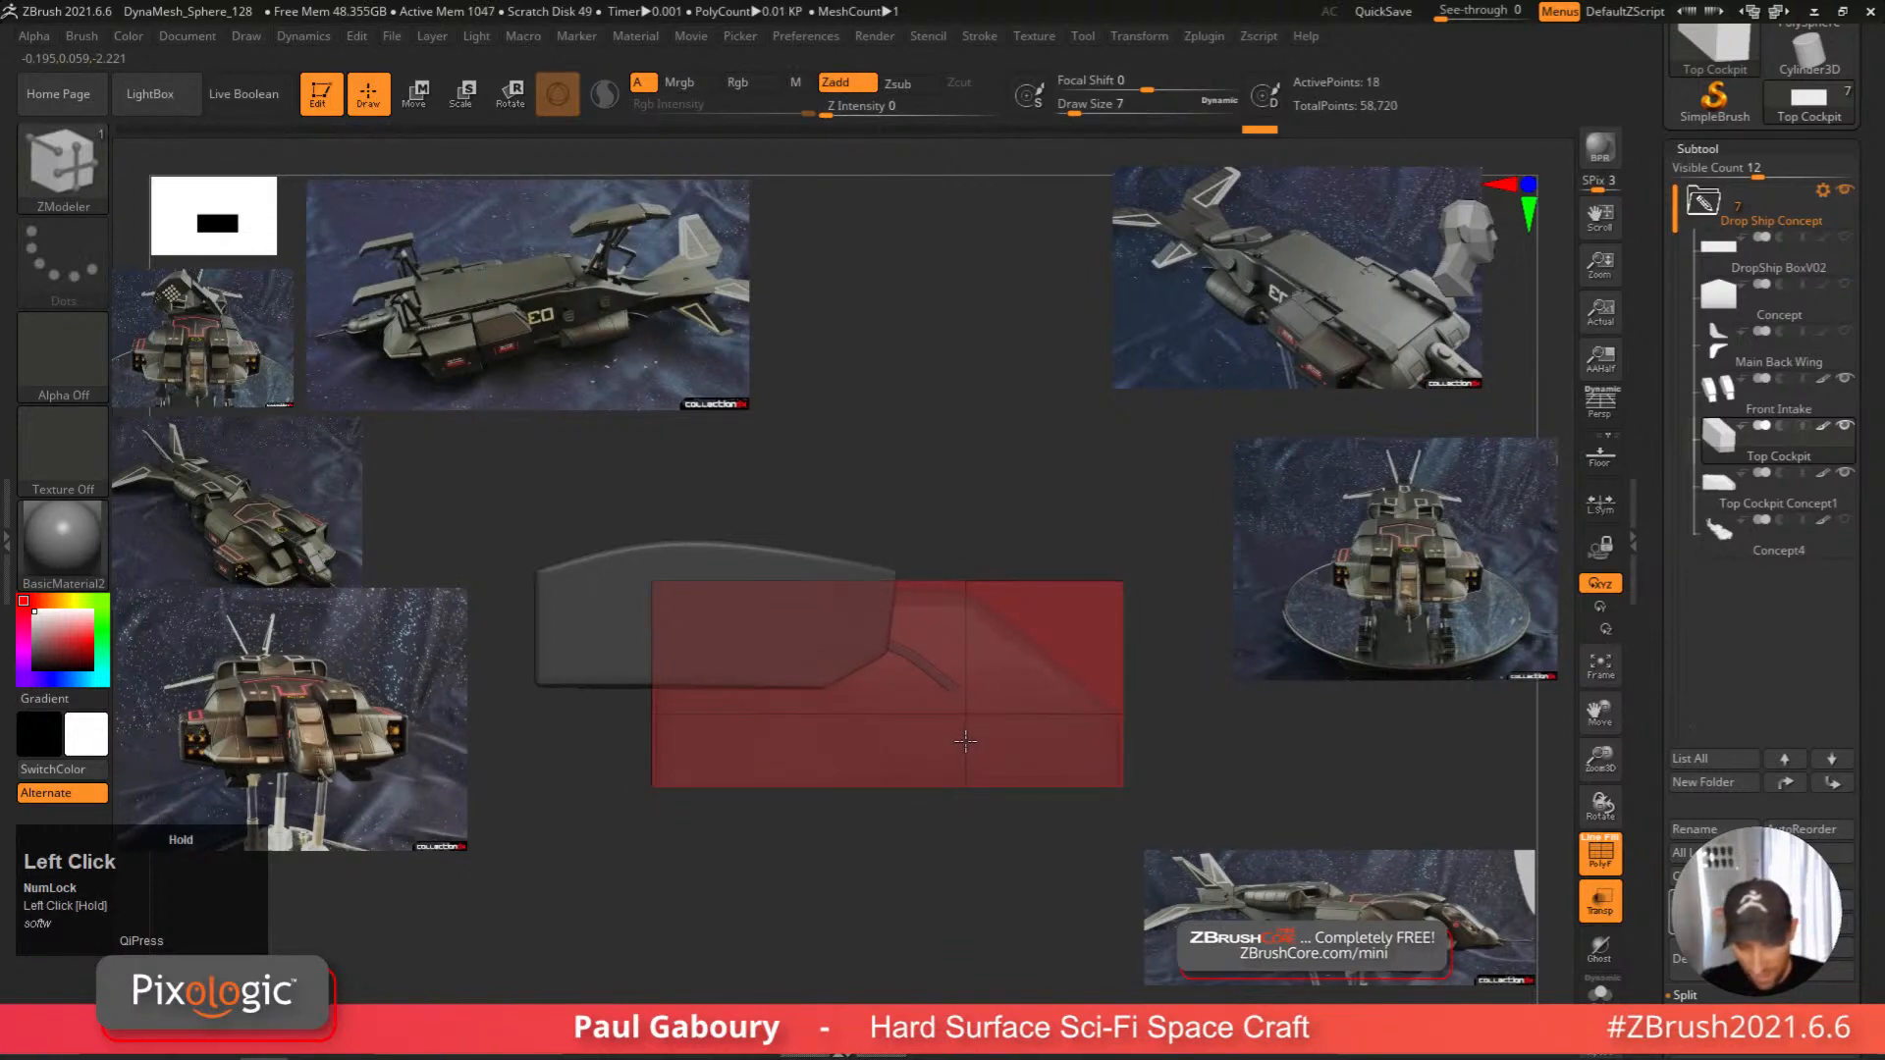
right_click_drag(965, 741, 981, 628)
key("space")
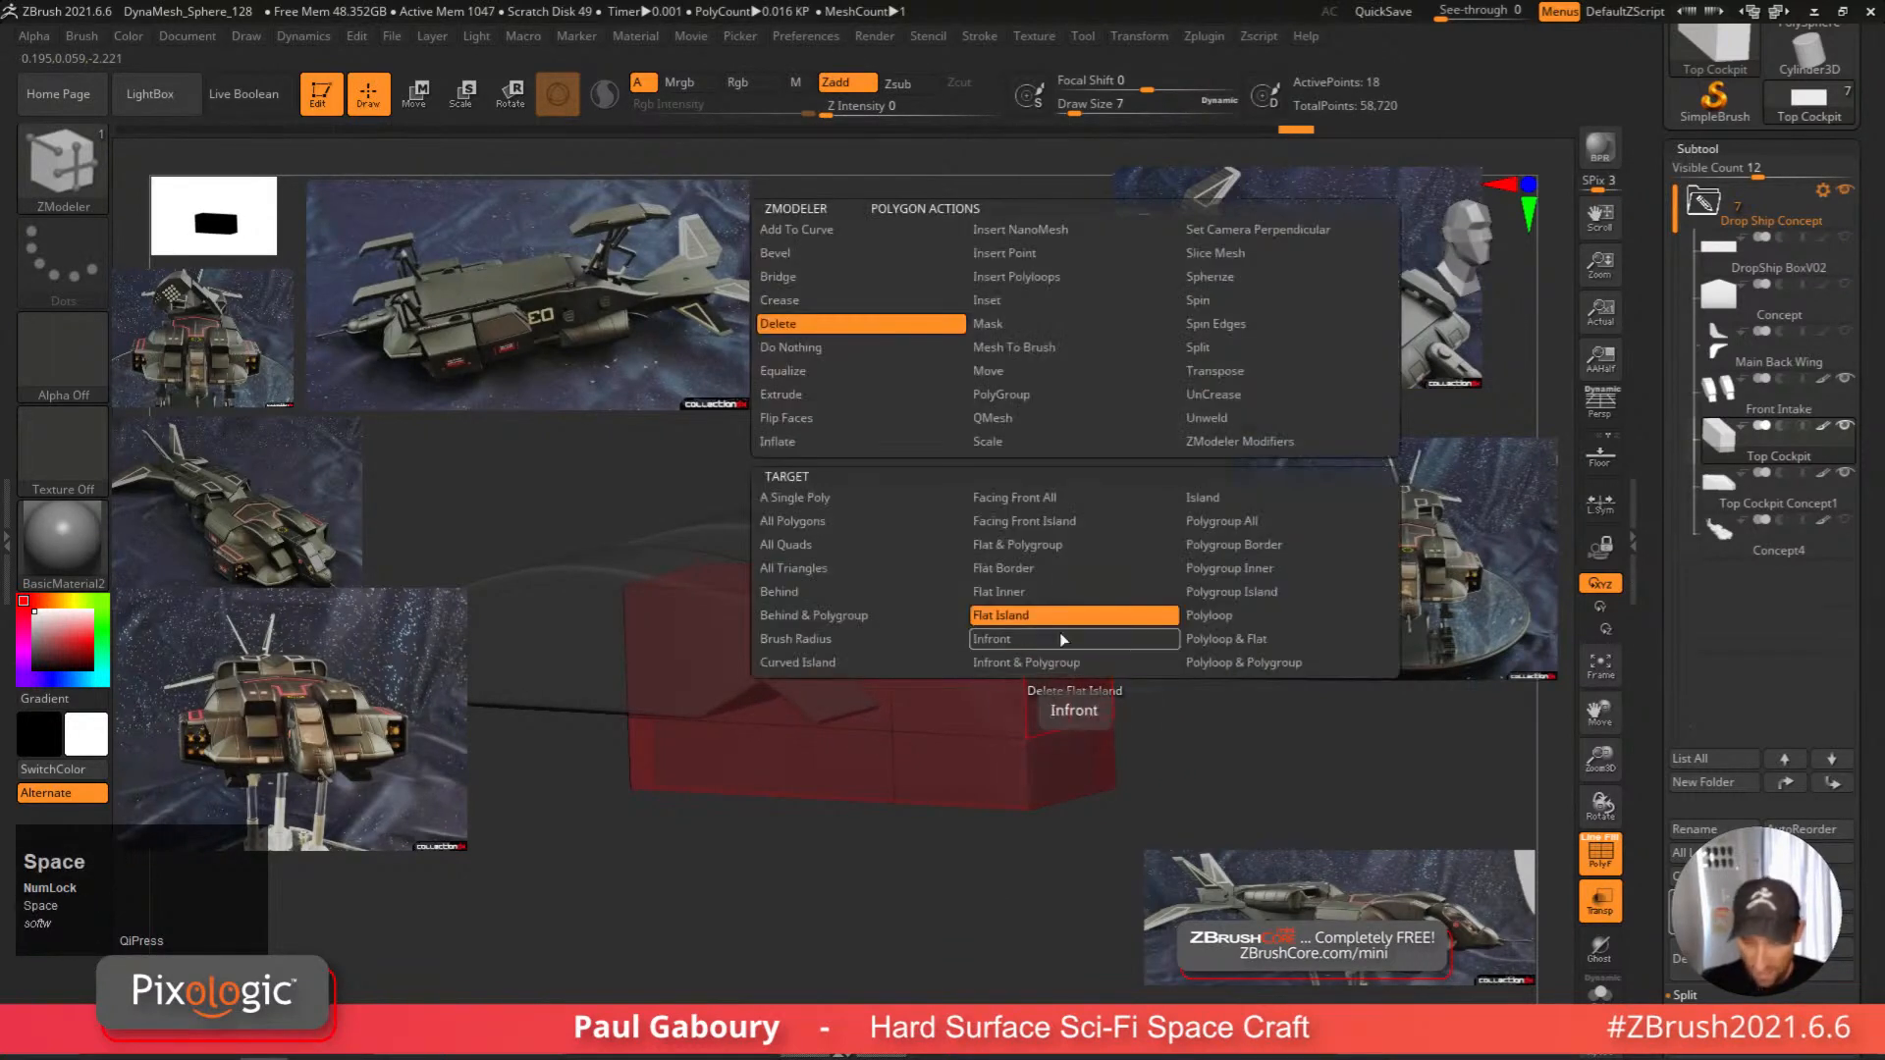
Try pushing the upper front polygon of the Top Cockpit box inward with QMesh targeting A Single Poly.
left_click(1031, 418)
left_click(884, 499)
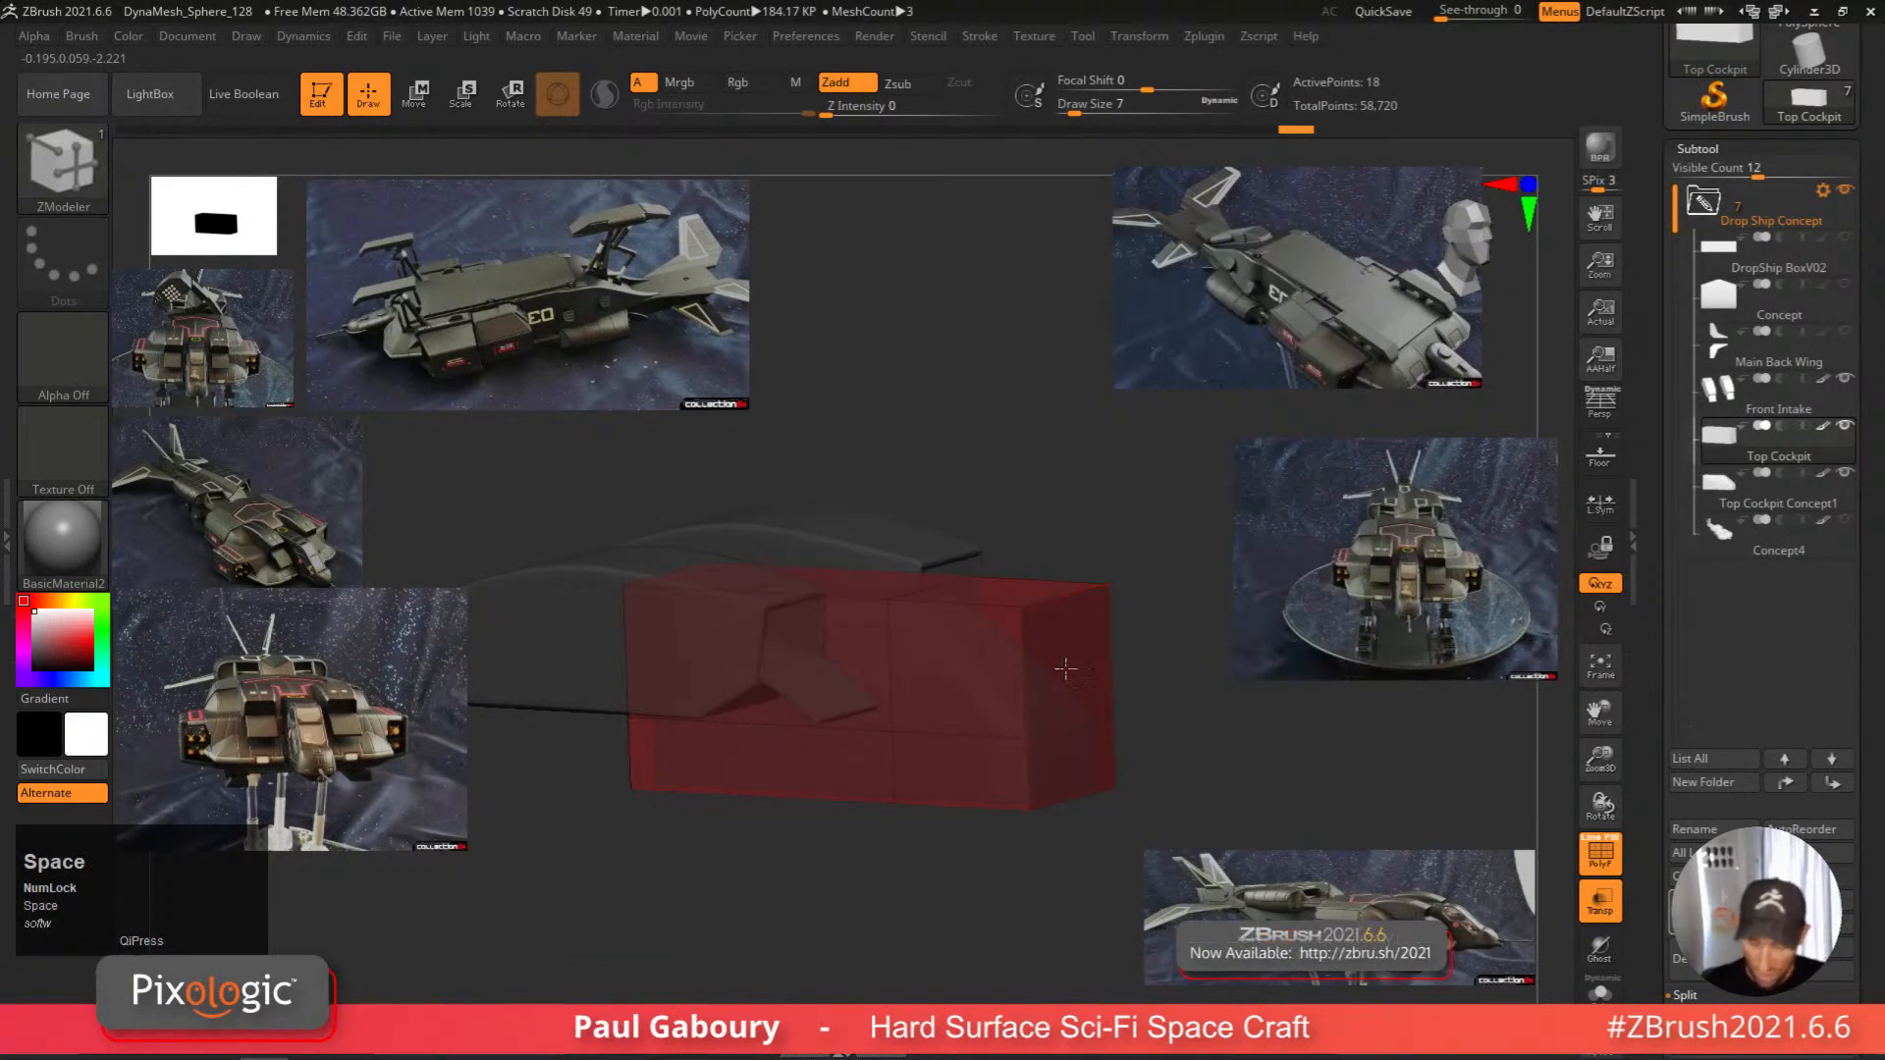
left_click_drag(1066, 669, 957, 668)
right_click_drag(1047, 661, 1073, 661)
left_click_drag(894, 674, 884, 663)
key("ctrl+z")
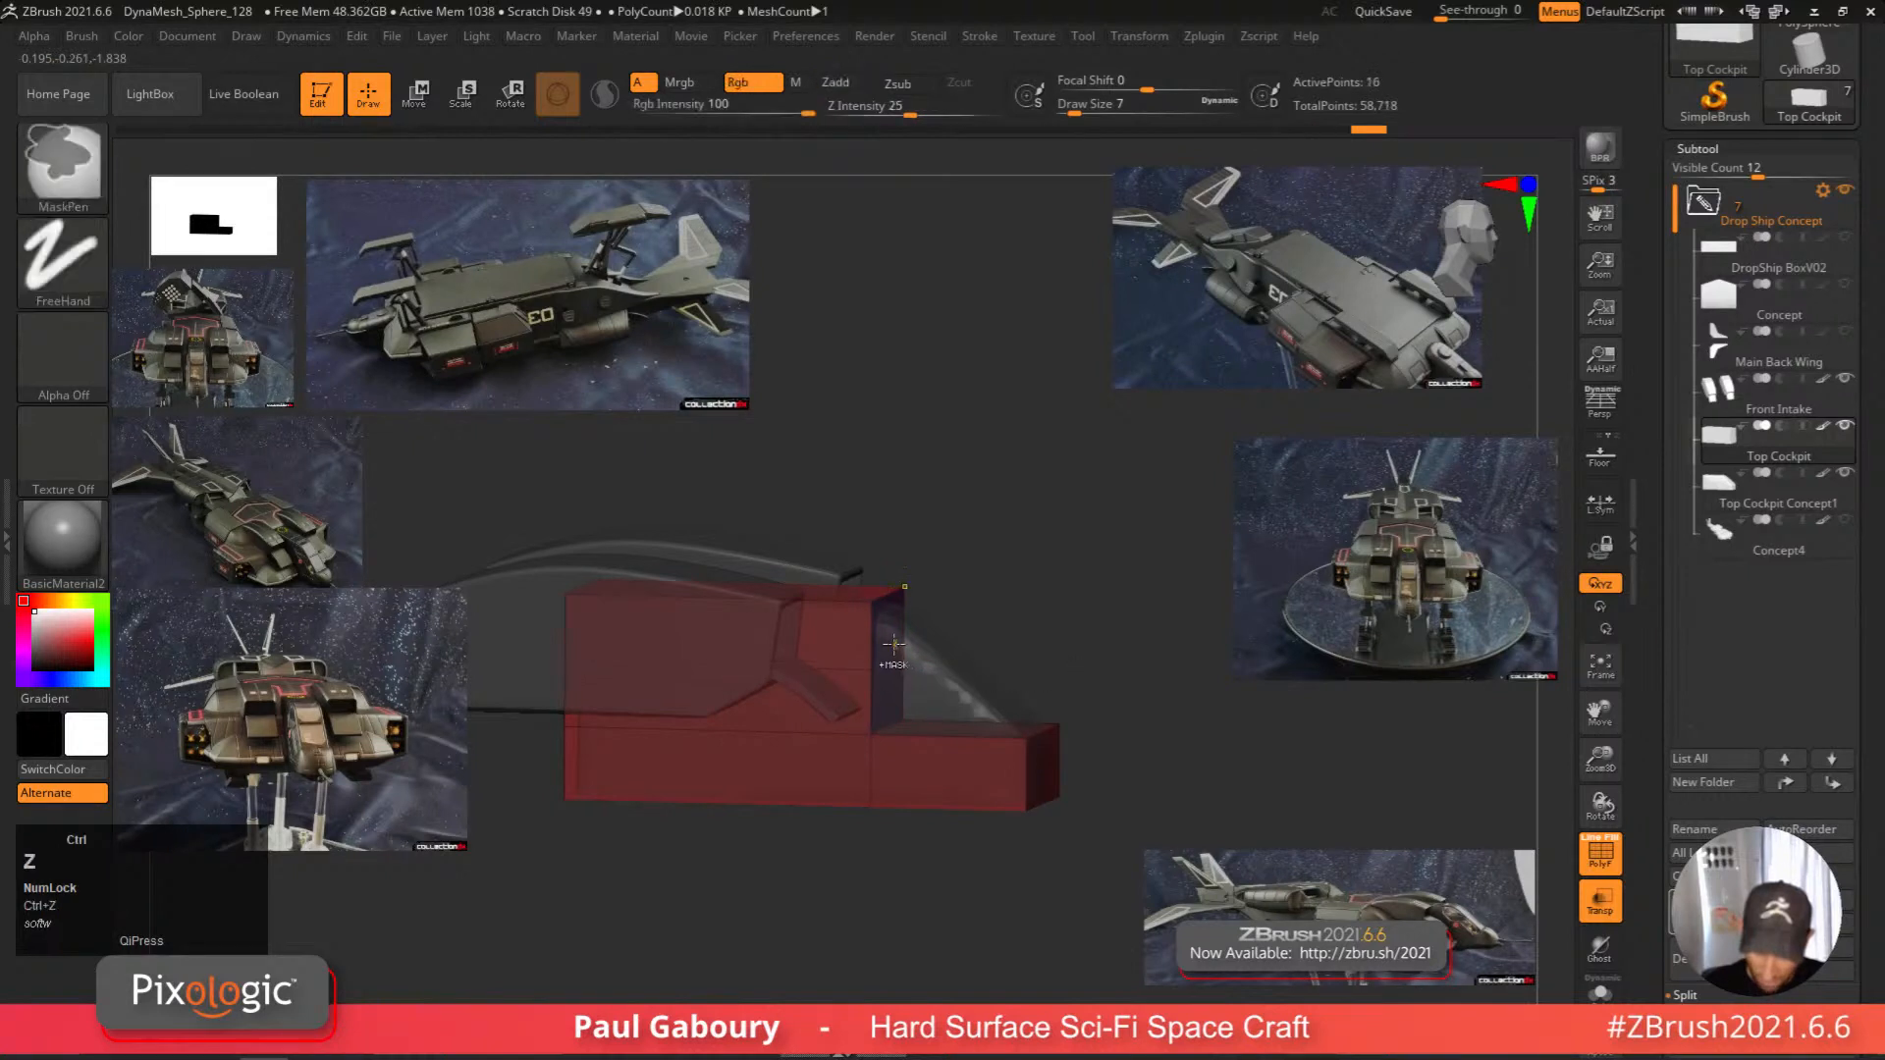
With Ghost transparency on, pull the notch face forward into a slanted front and try moving its top edge back along Z.
right_click_drag(896, 669, 923, 667)
left_click(1601, 944)
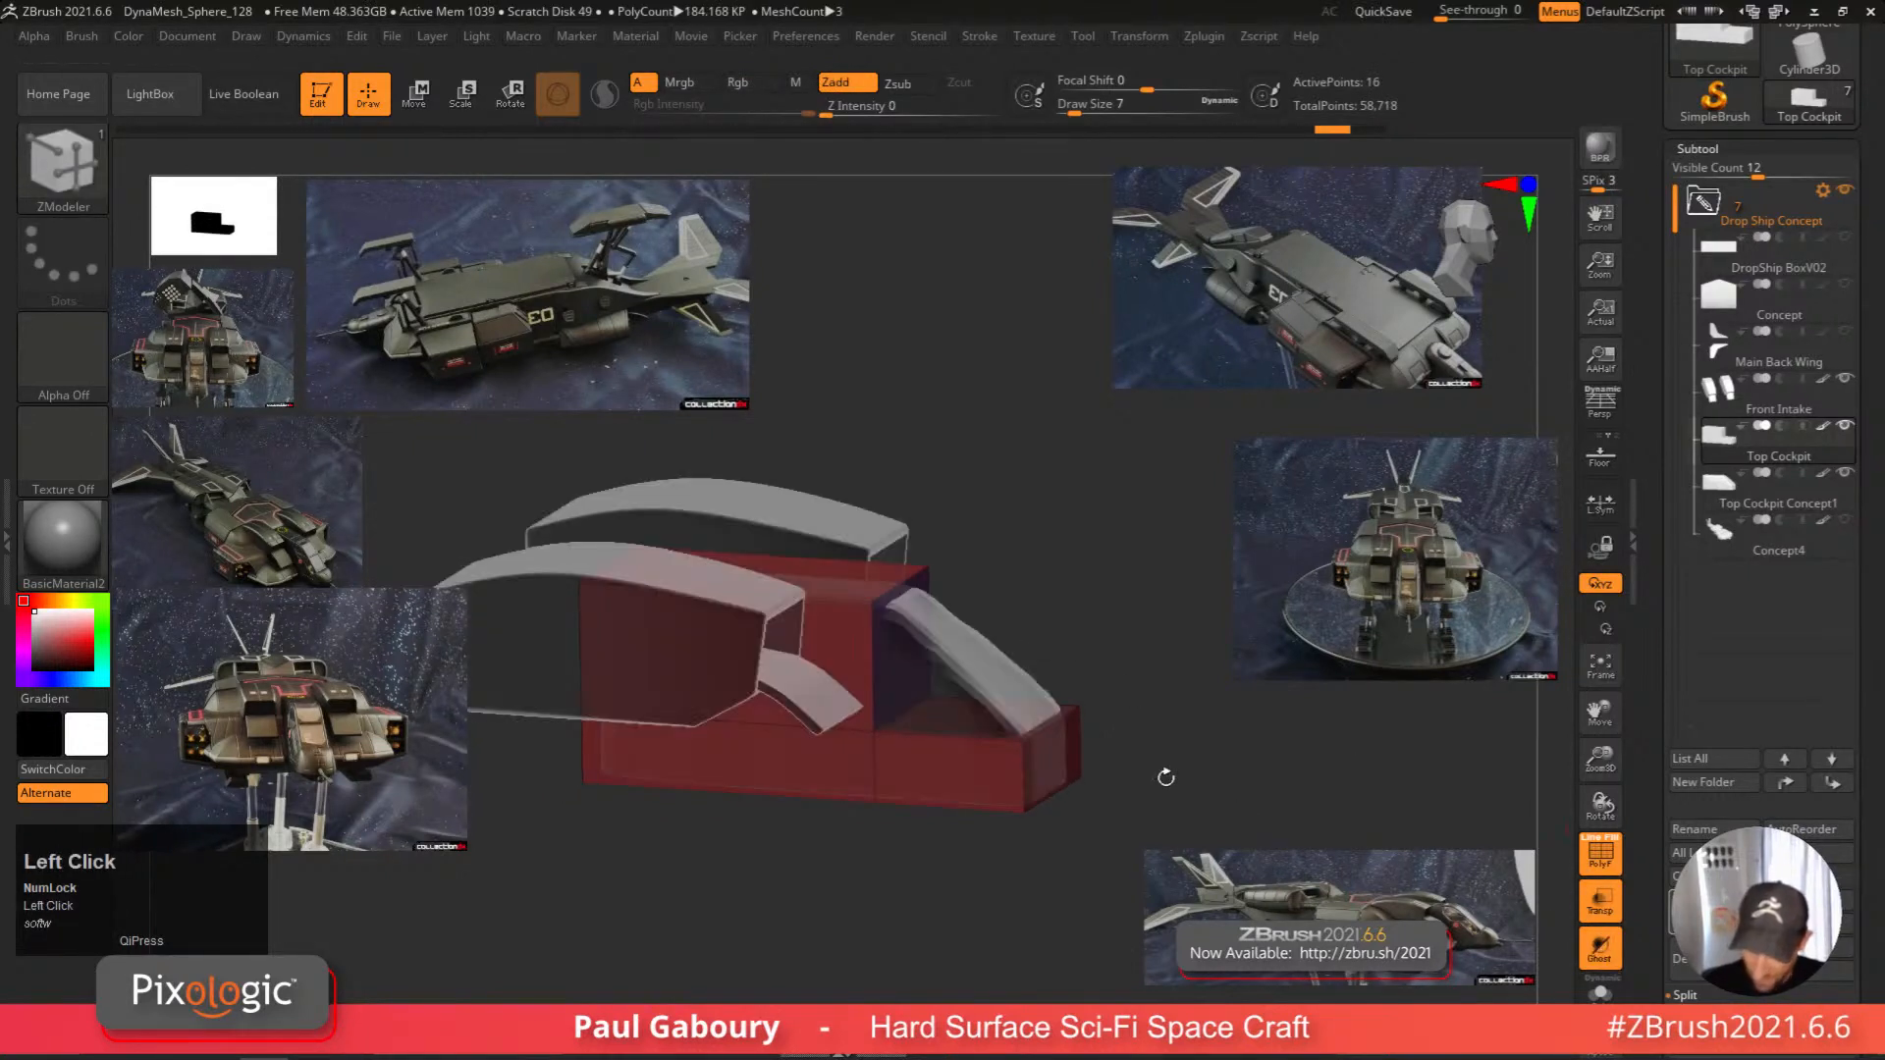
left_click_drag(898, 680, 906, 677)
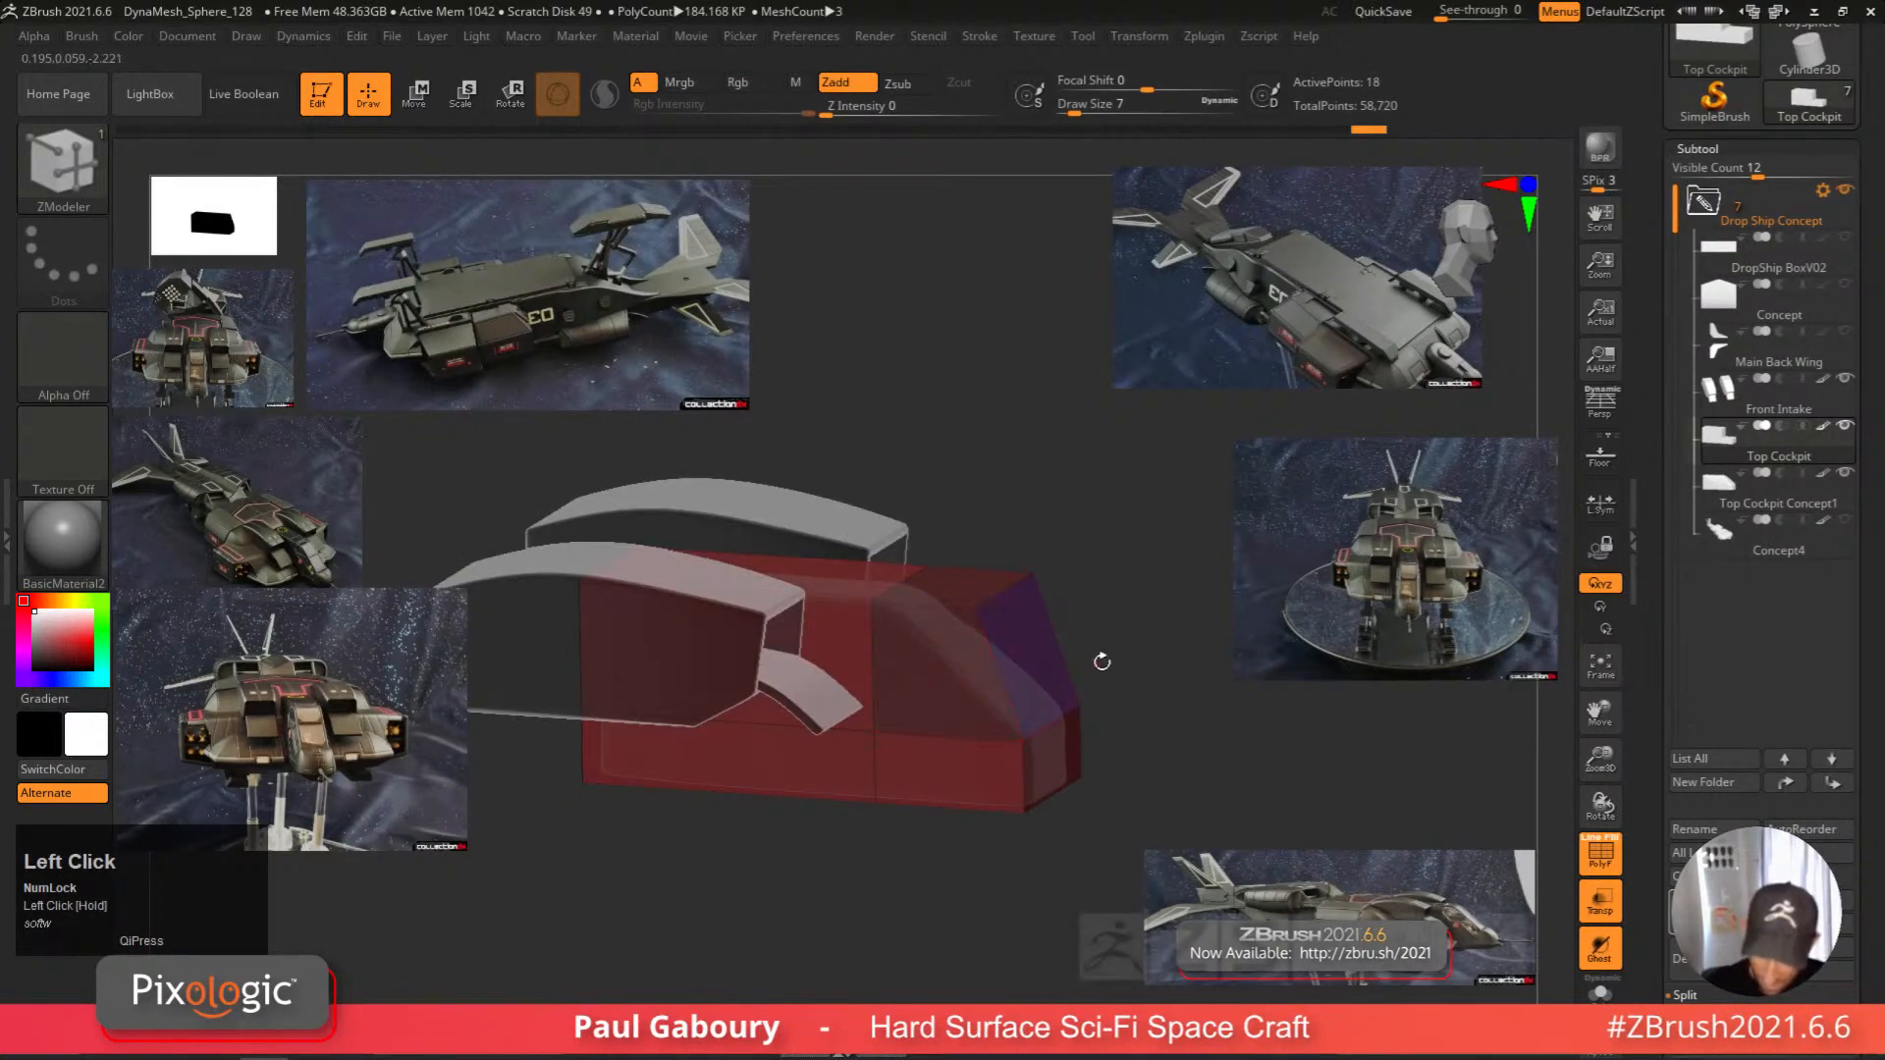
right_click_drag(1102, 661, 1103, 635, "shift")
key("w")
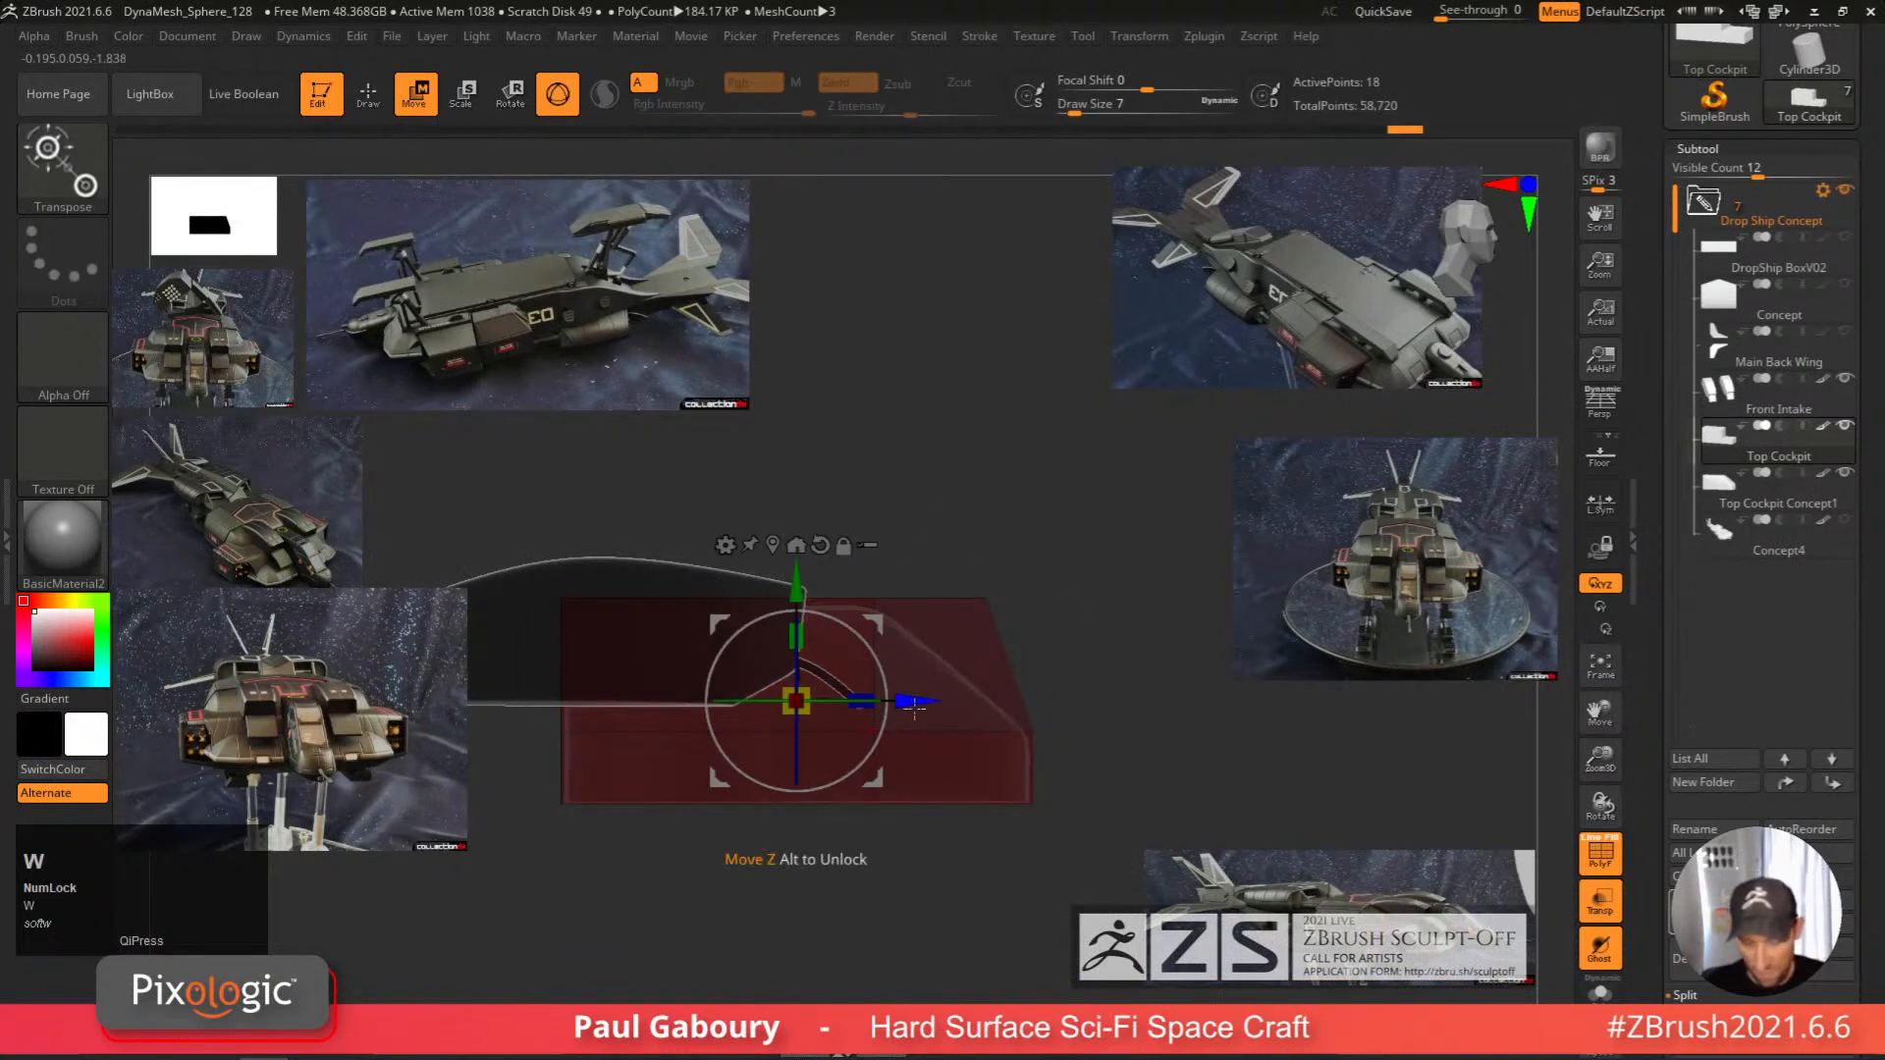
left_click_drag(913, 703, 821, 723)
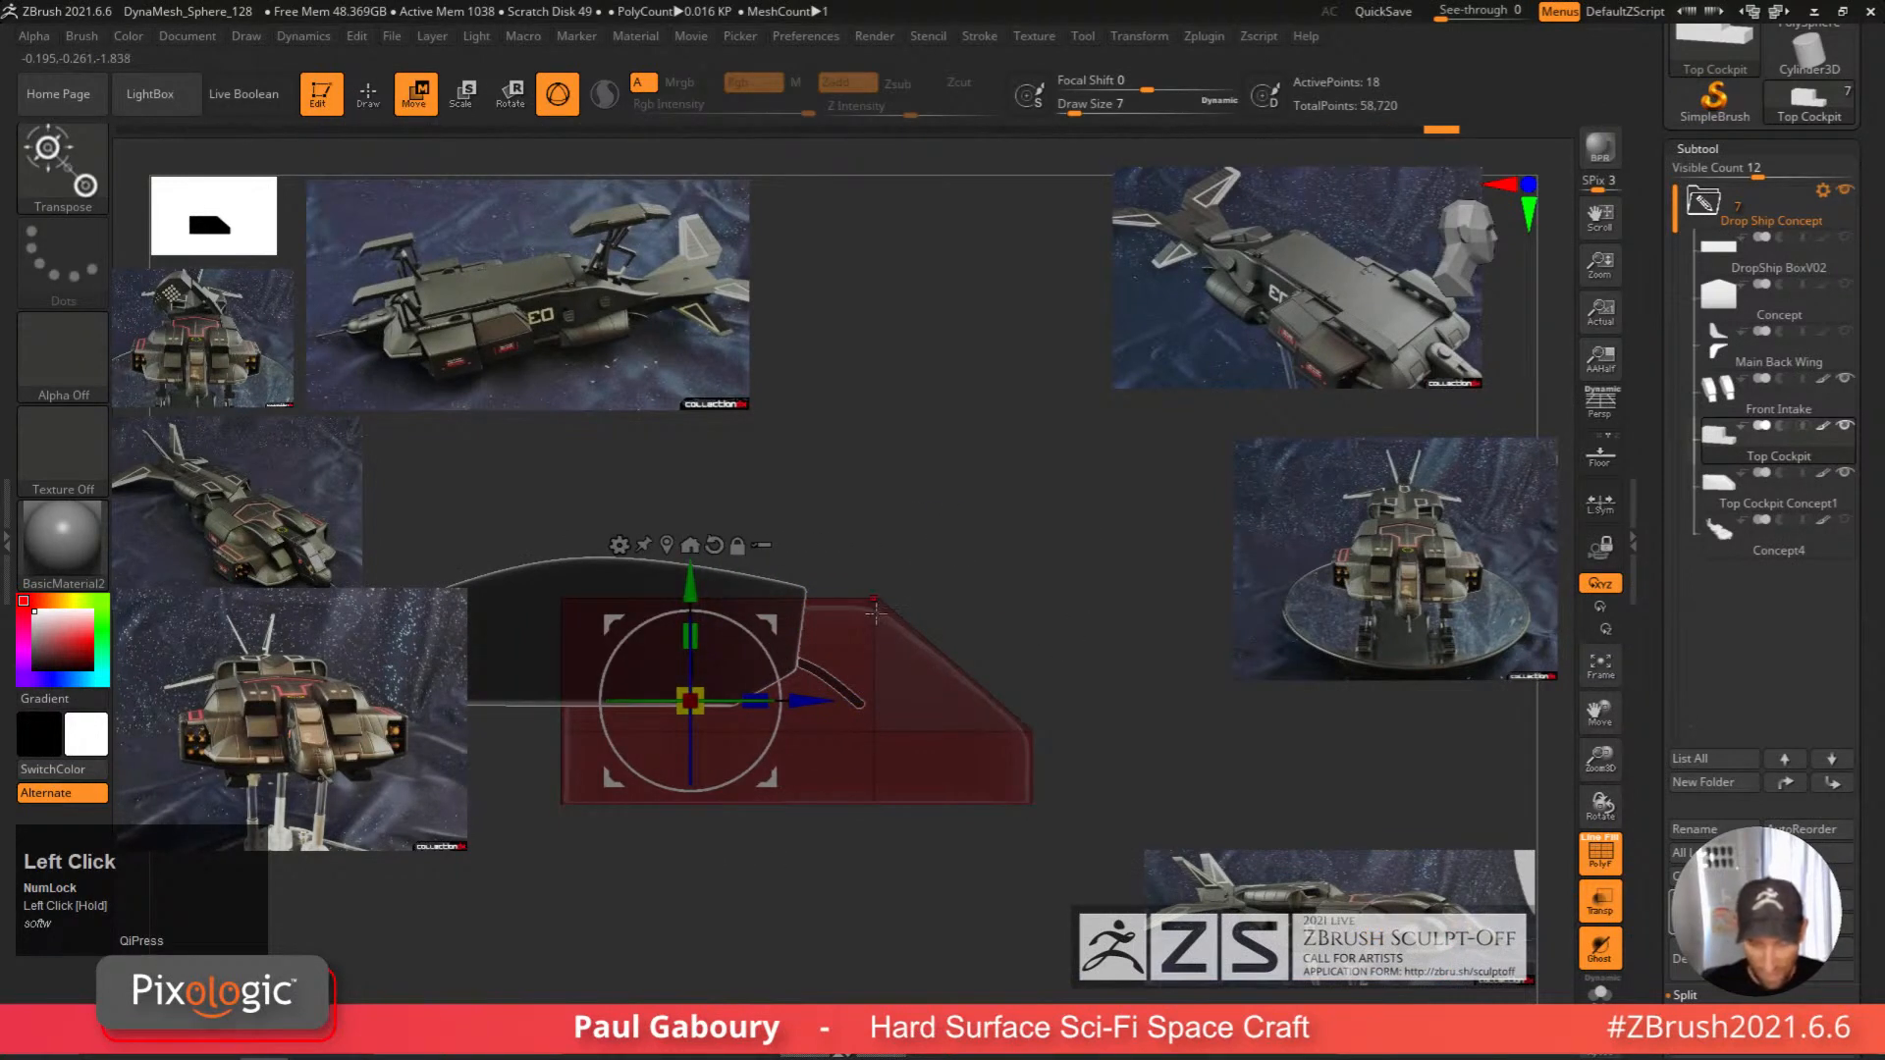
right_click_drag(887, 597, 828, 675)
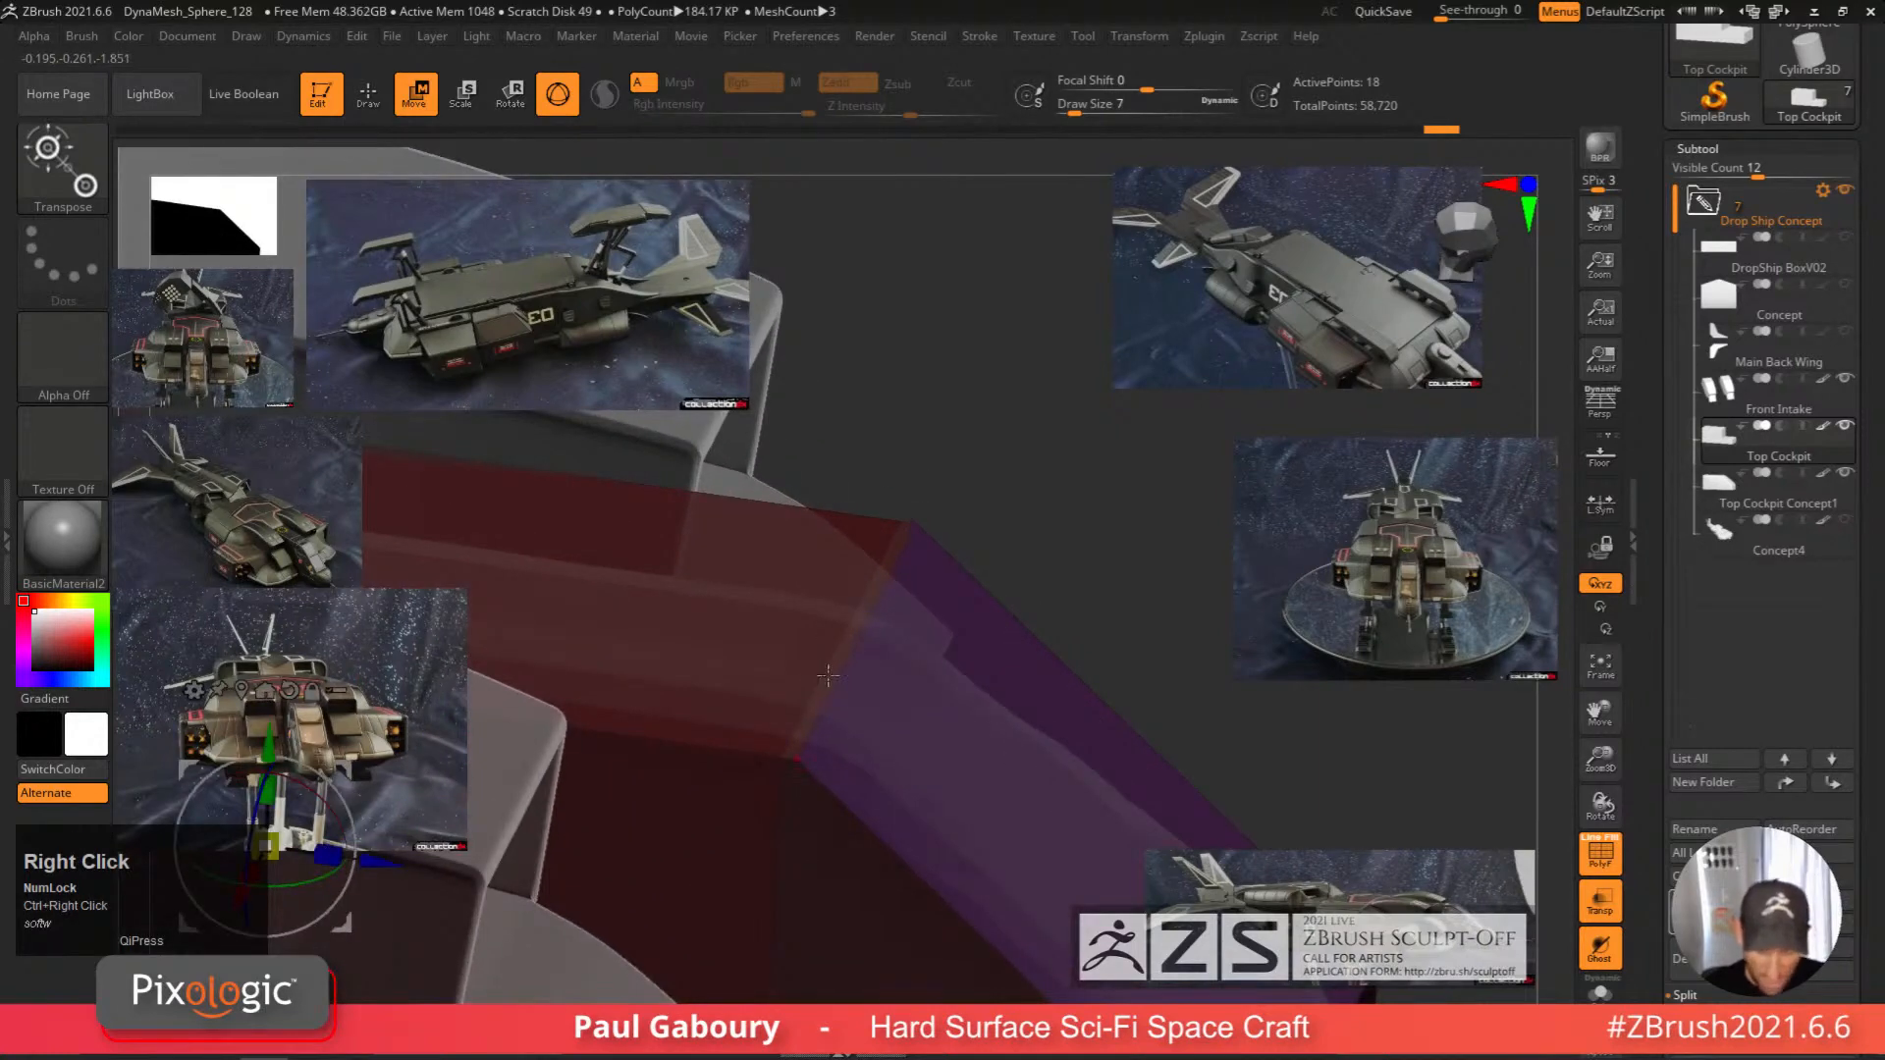
Undo the QMesh and edge-move edits on the Top Cockpit box.
key("ctrl+z")
key("ctrl+z")
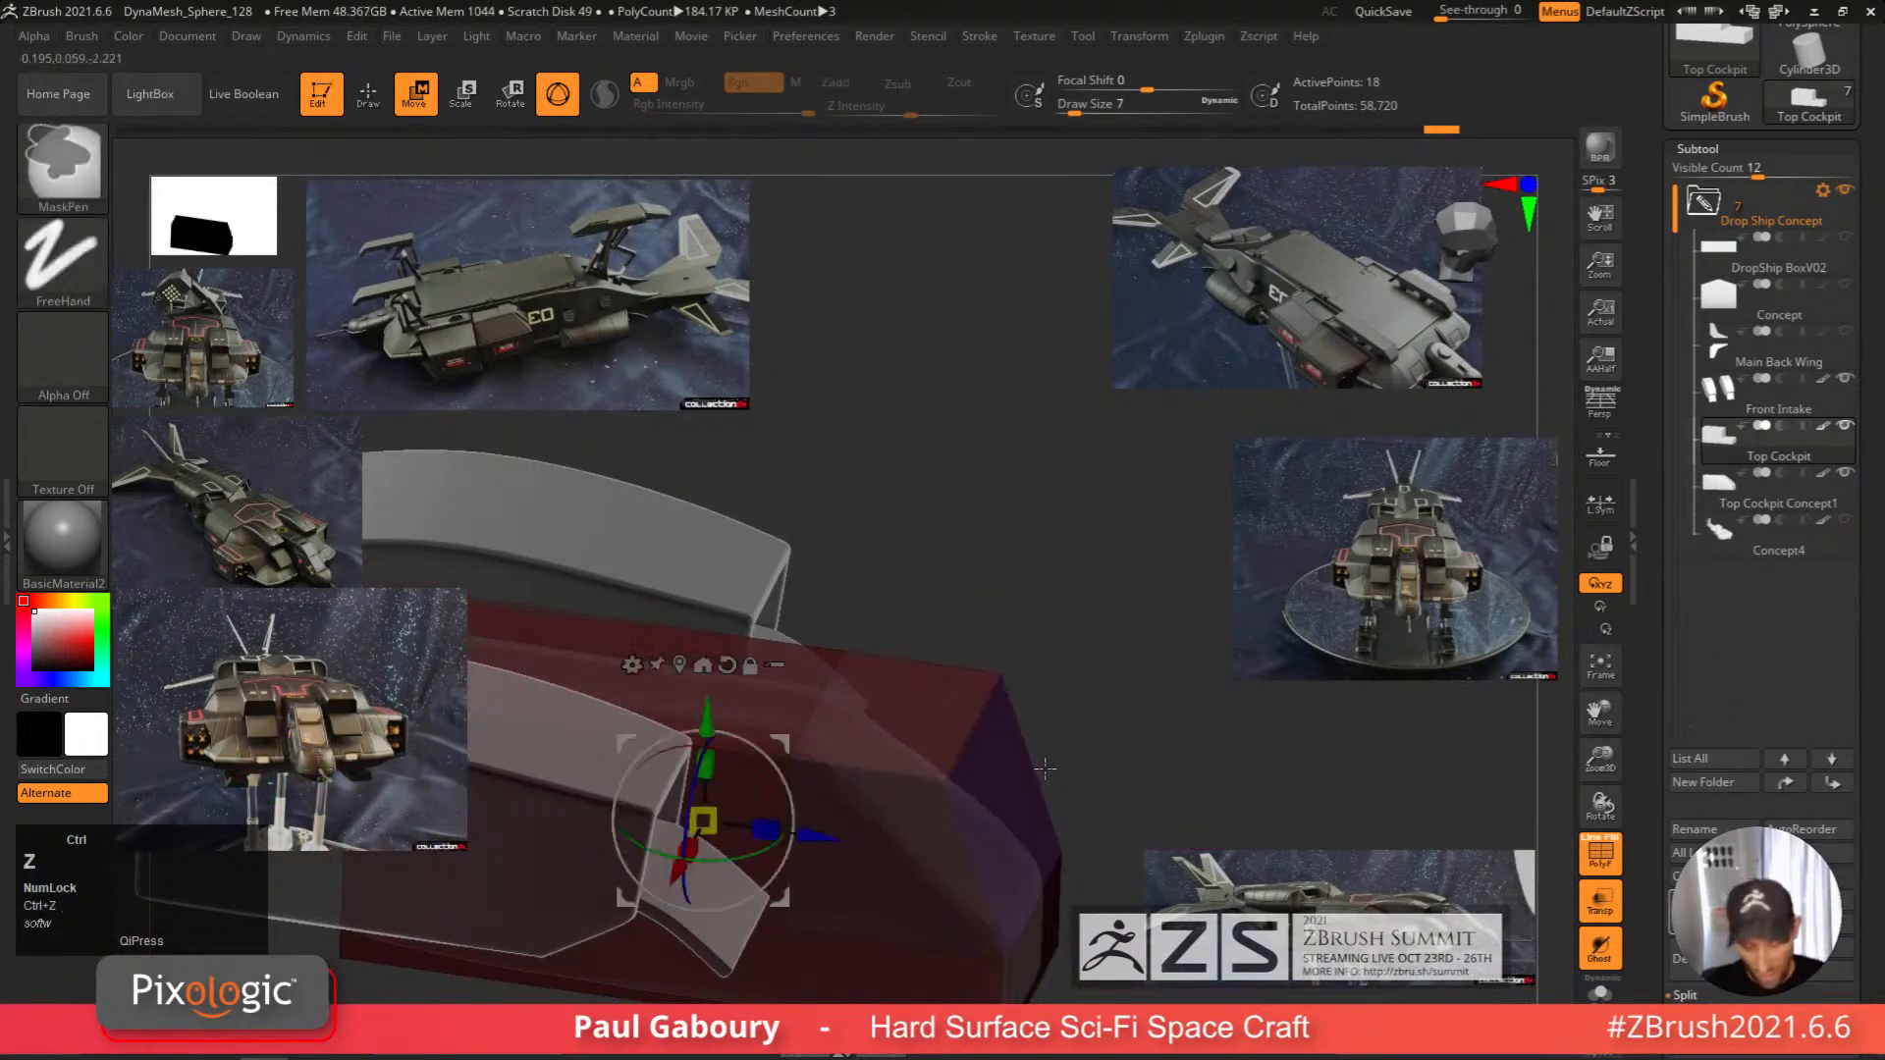
key("ctrl+z")
key("ctrl+z")
key("ctrl+z")
key("ctrl+z")
key("ctrl+z")
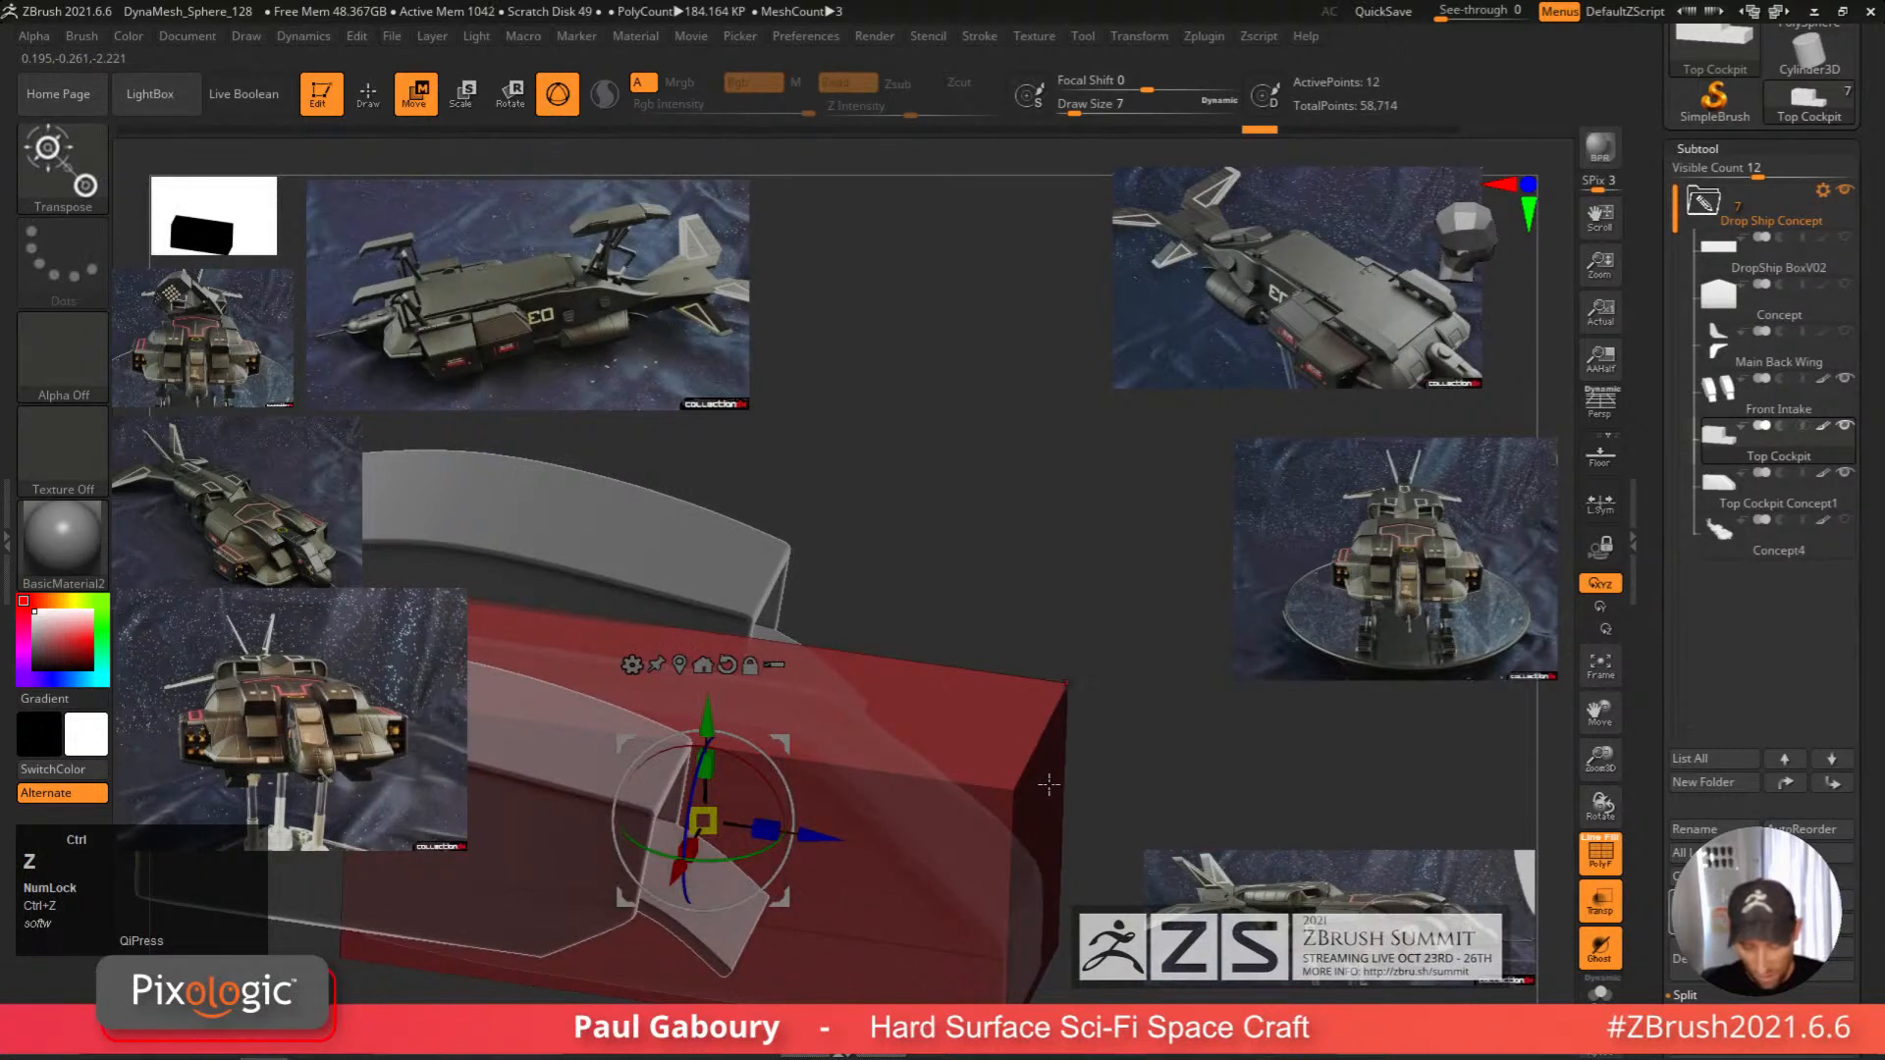
mouse_move(1049, 786)
right_mouse_down("ctrl")
mouse_move(1012, 765)
mouse_move(1072, 746)
mouse_move(1073, 645)
right_mouse_up("ctrl")
key("ctrl+shift+z")
key("ctrl+z")
Mask all but the box's upper front edge, move that edge back along Z to slope the nose, and clear the mask.
left_click(1008, 639, "ctrl")
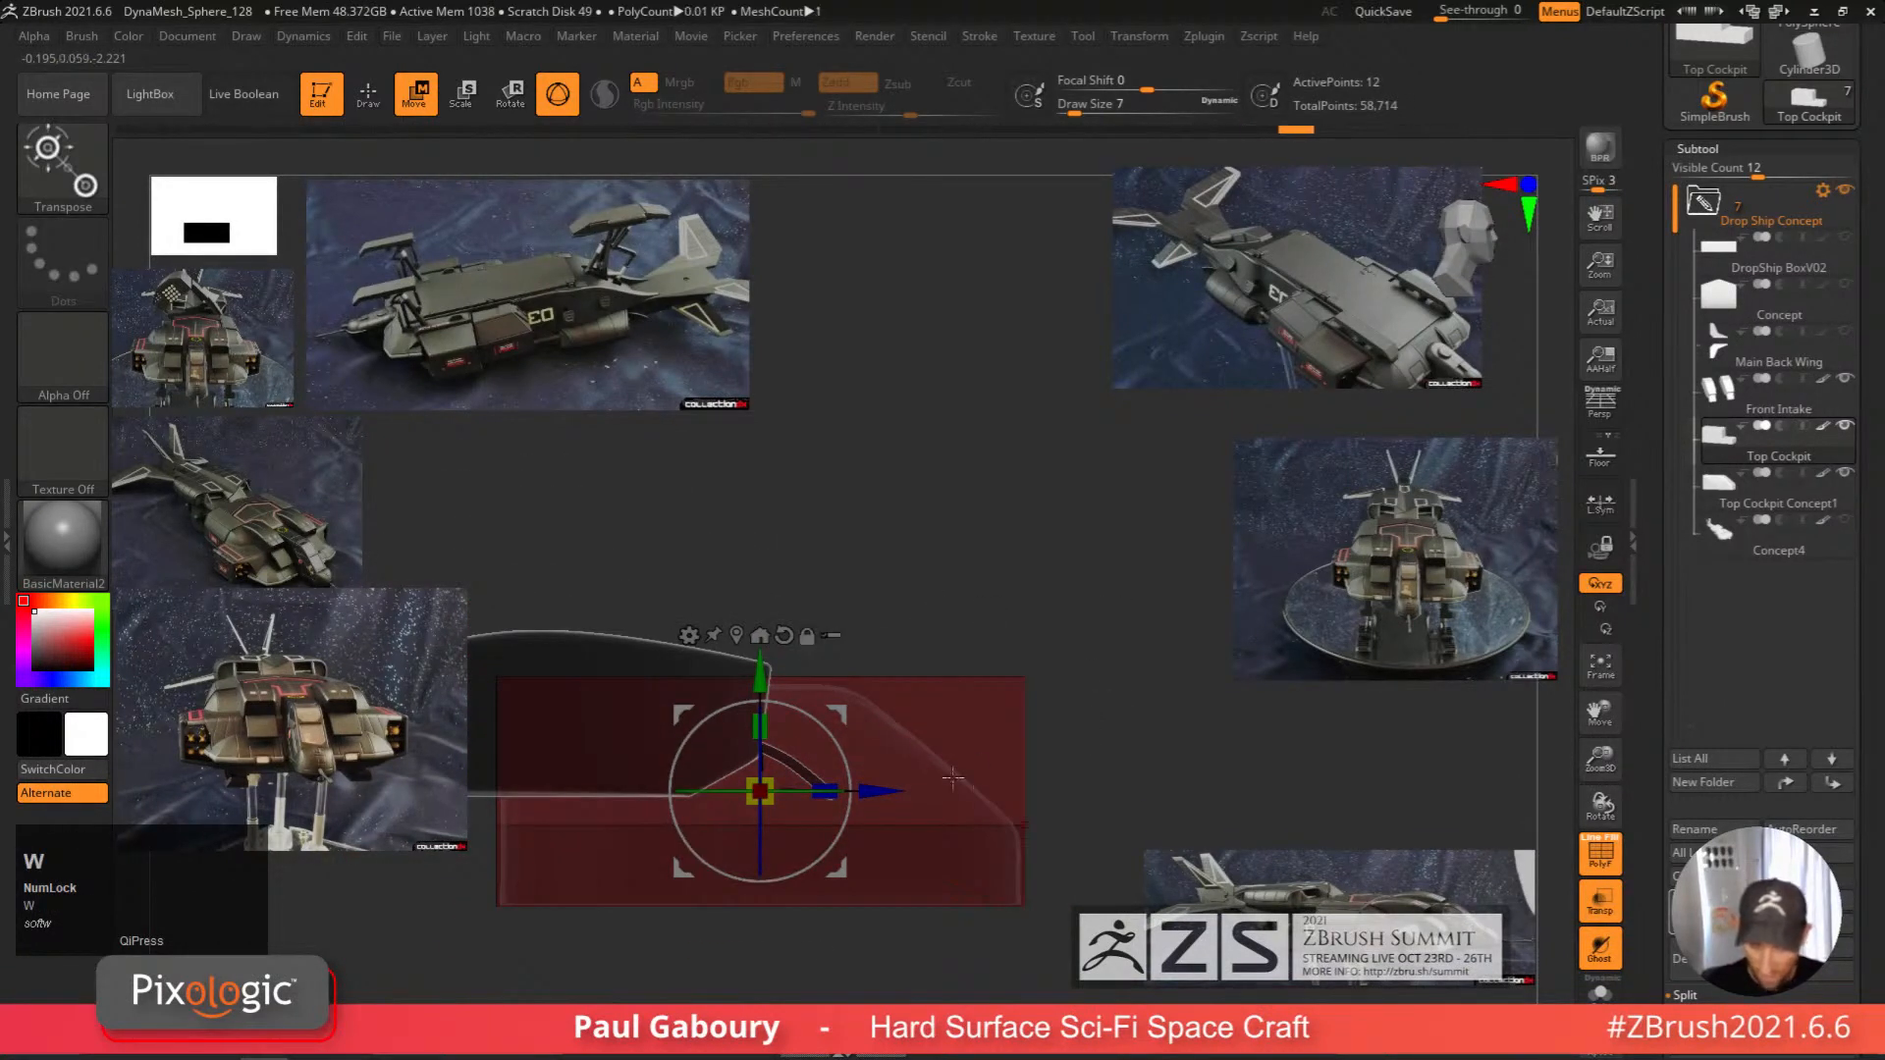
left_click_drag(885, 792, 706, 870)
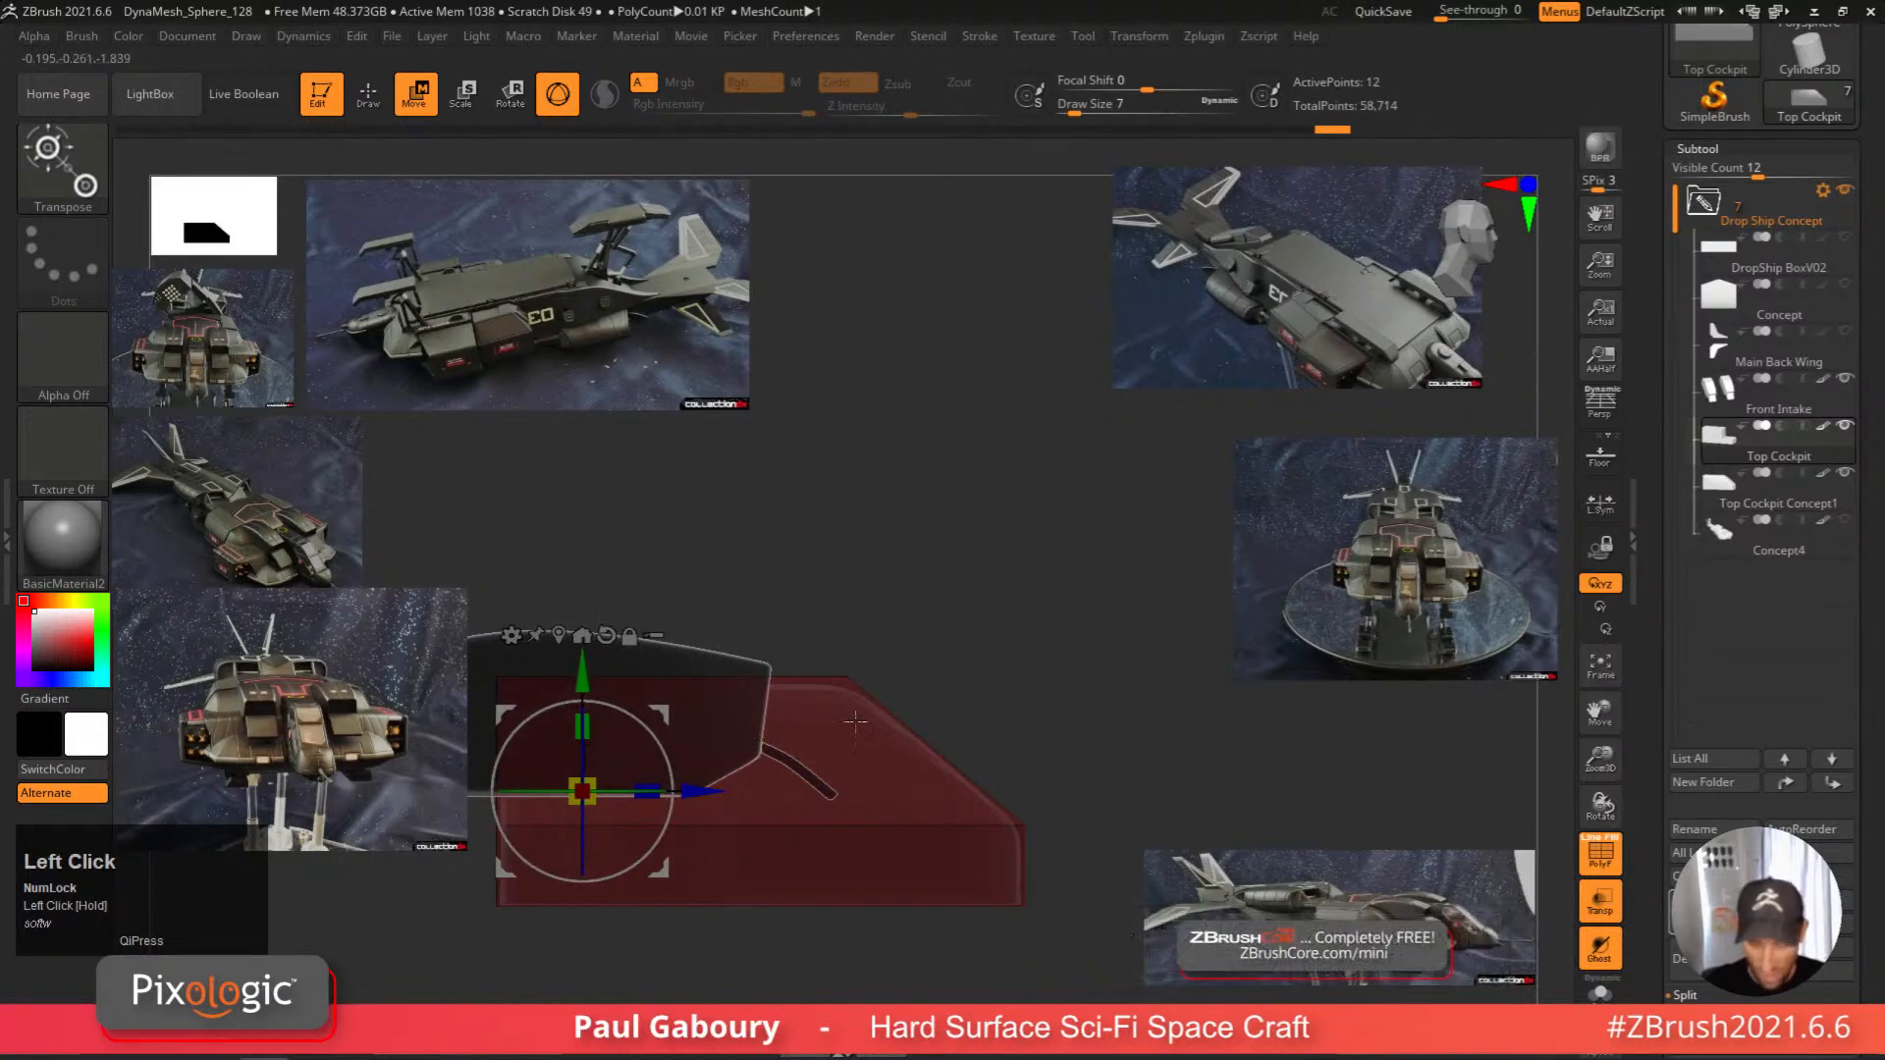
left_click_drag(1094, 737, 1077, 757, "ctrl")
key("q")
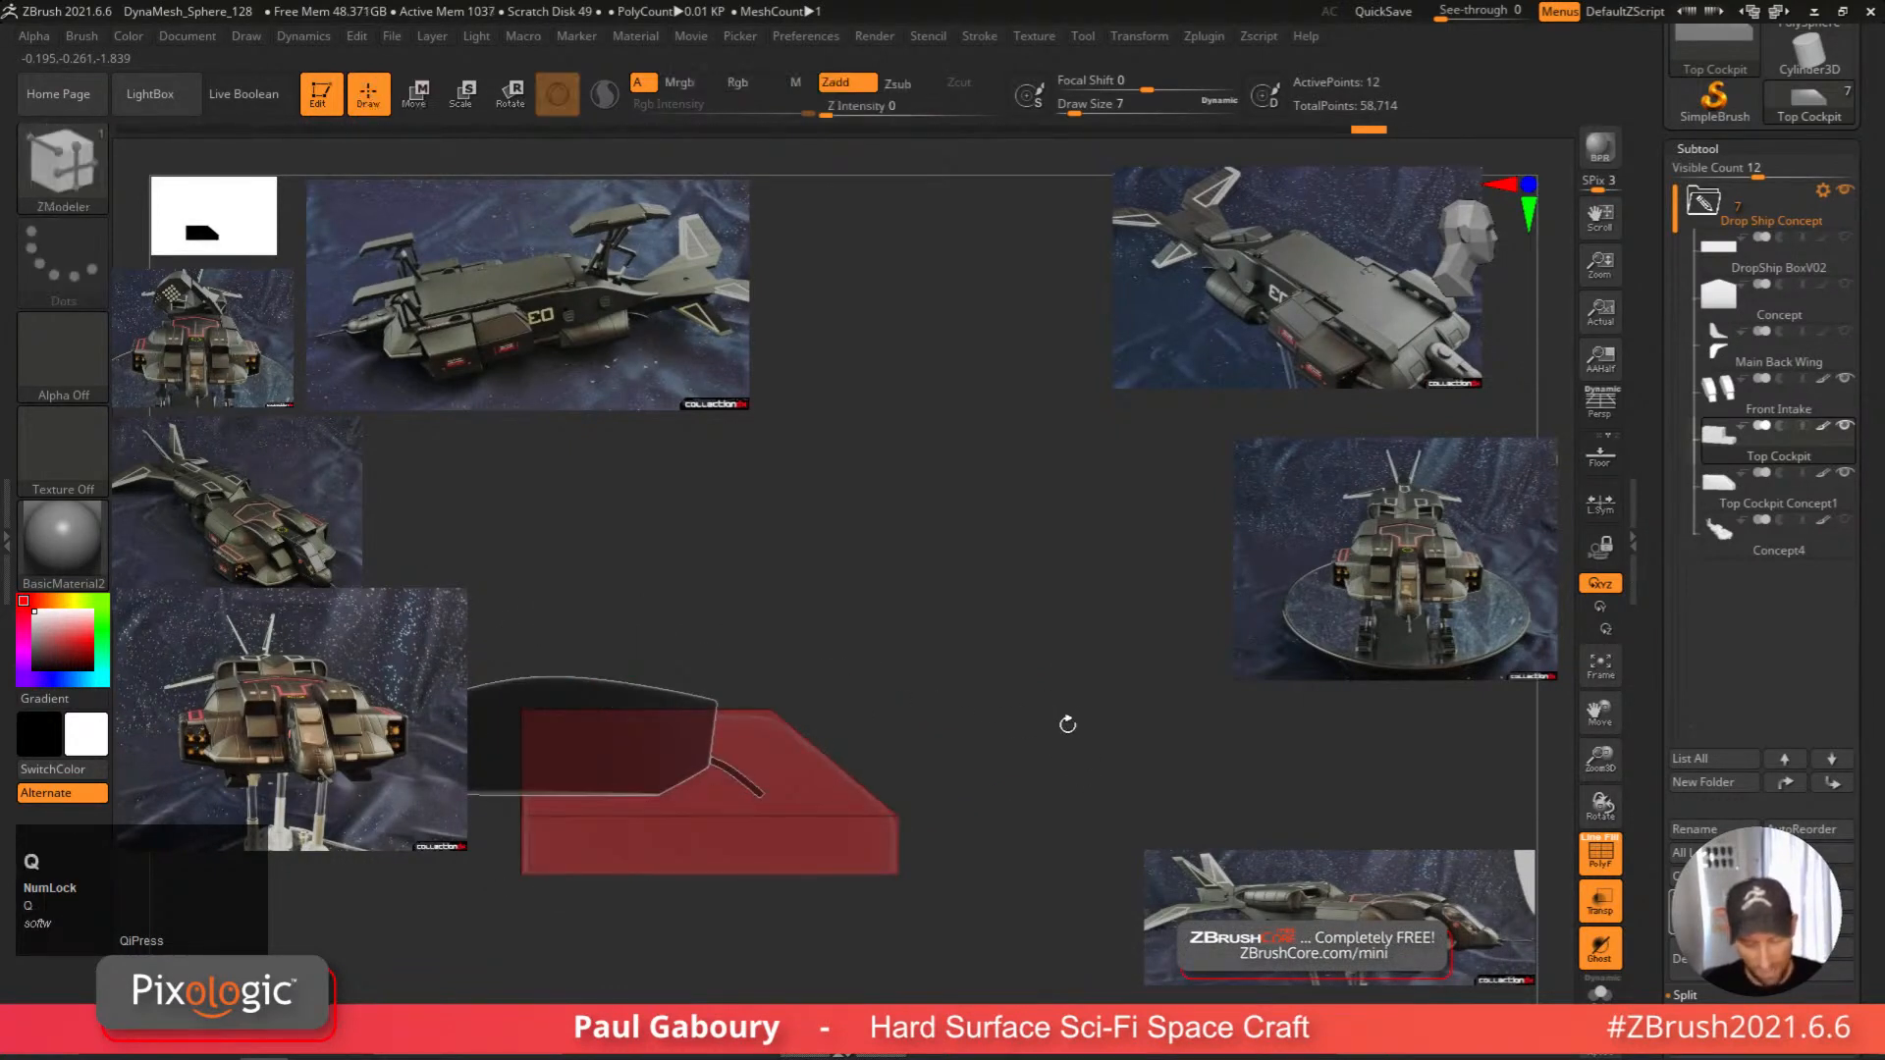
Narrow the Top Cockpit slightly along X from the front to fit the gap between the two front intakes.
right_click_drag(1064, 723, 1038, 772)
mouse_move(1038, 772)
right_mouse_down("alt")
mouse_move(1106, 665)
mouse_move(1009, 694)
mouse_move(1125, 697)
right_mouse_up("alt")
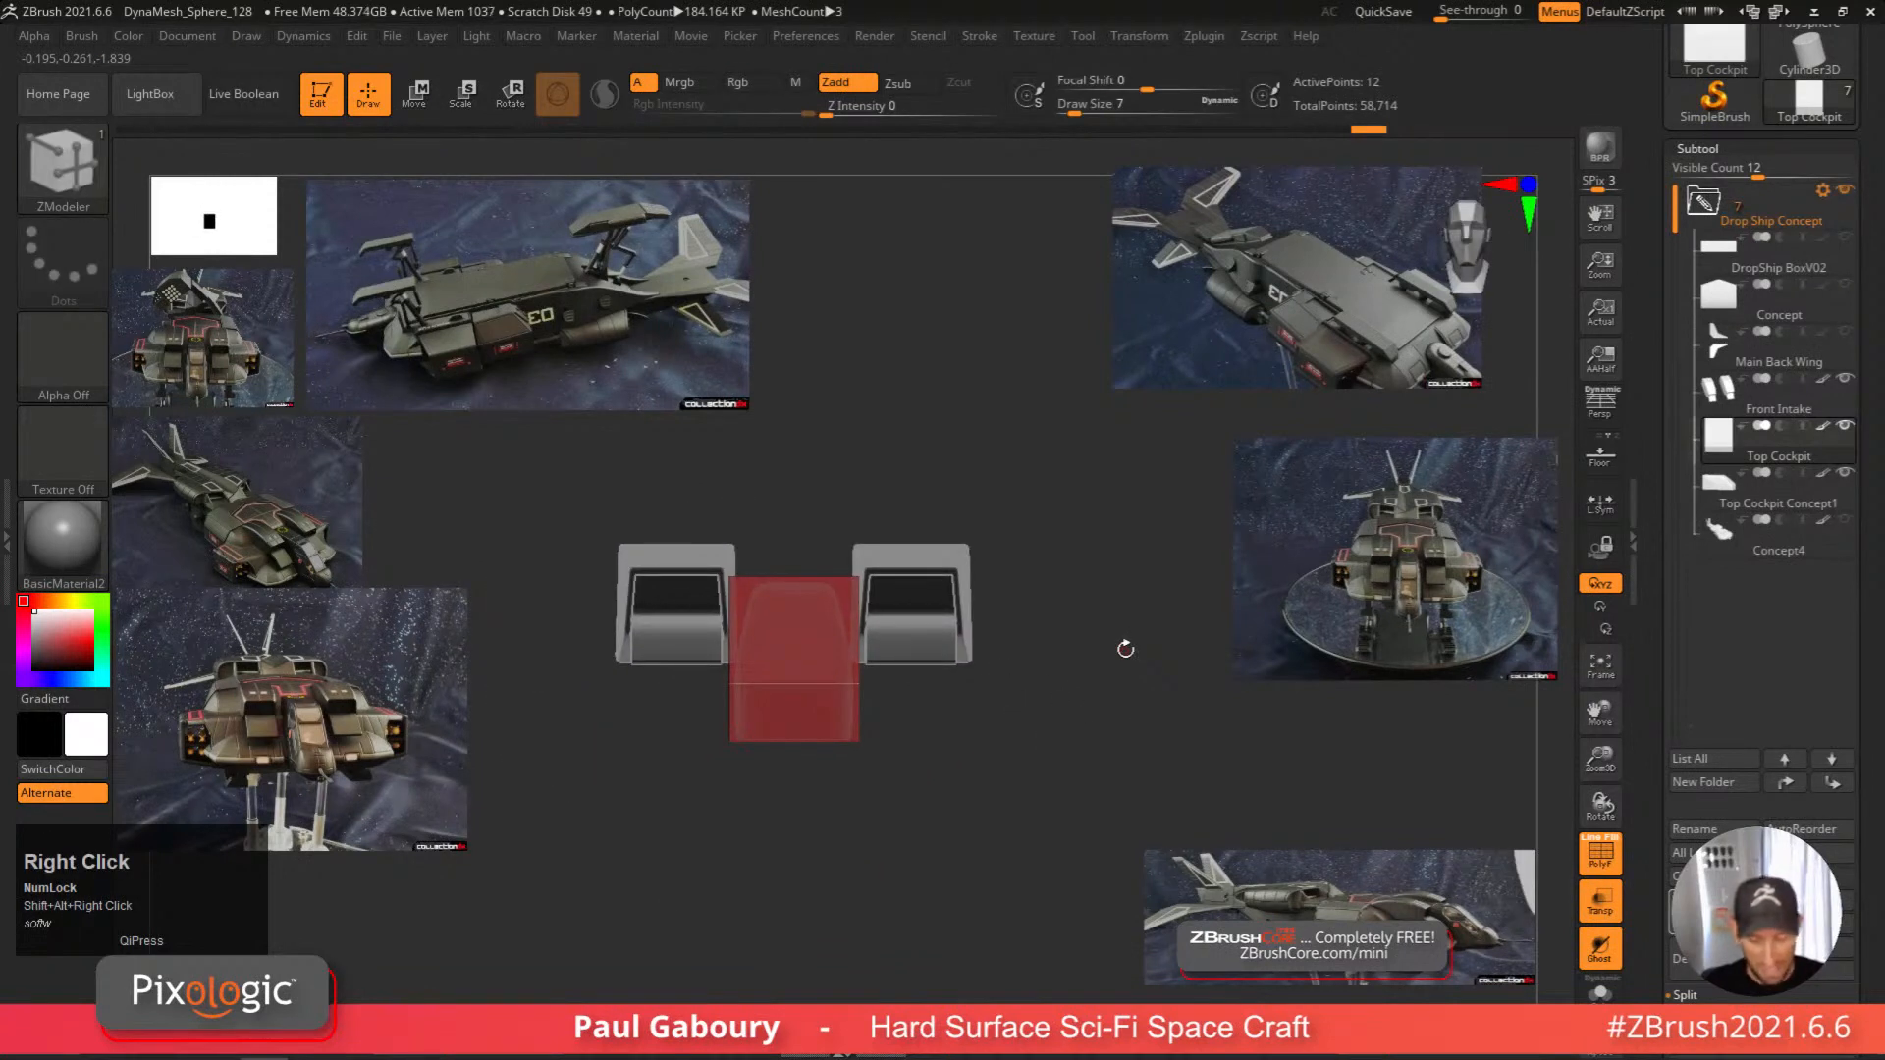
key("w")
right_click_drag(1031, 750, 929, 720, "ctrl")
right_click_drag(929, 720, 993, 757, "alt")
left_click_drag(795, 699, 787, 699)
key("q")
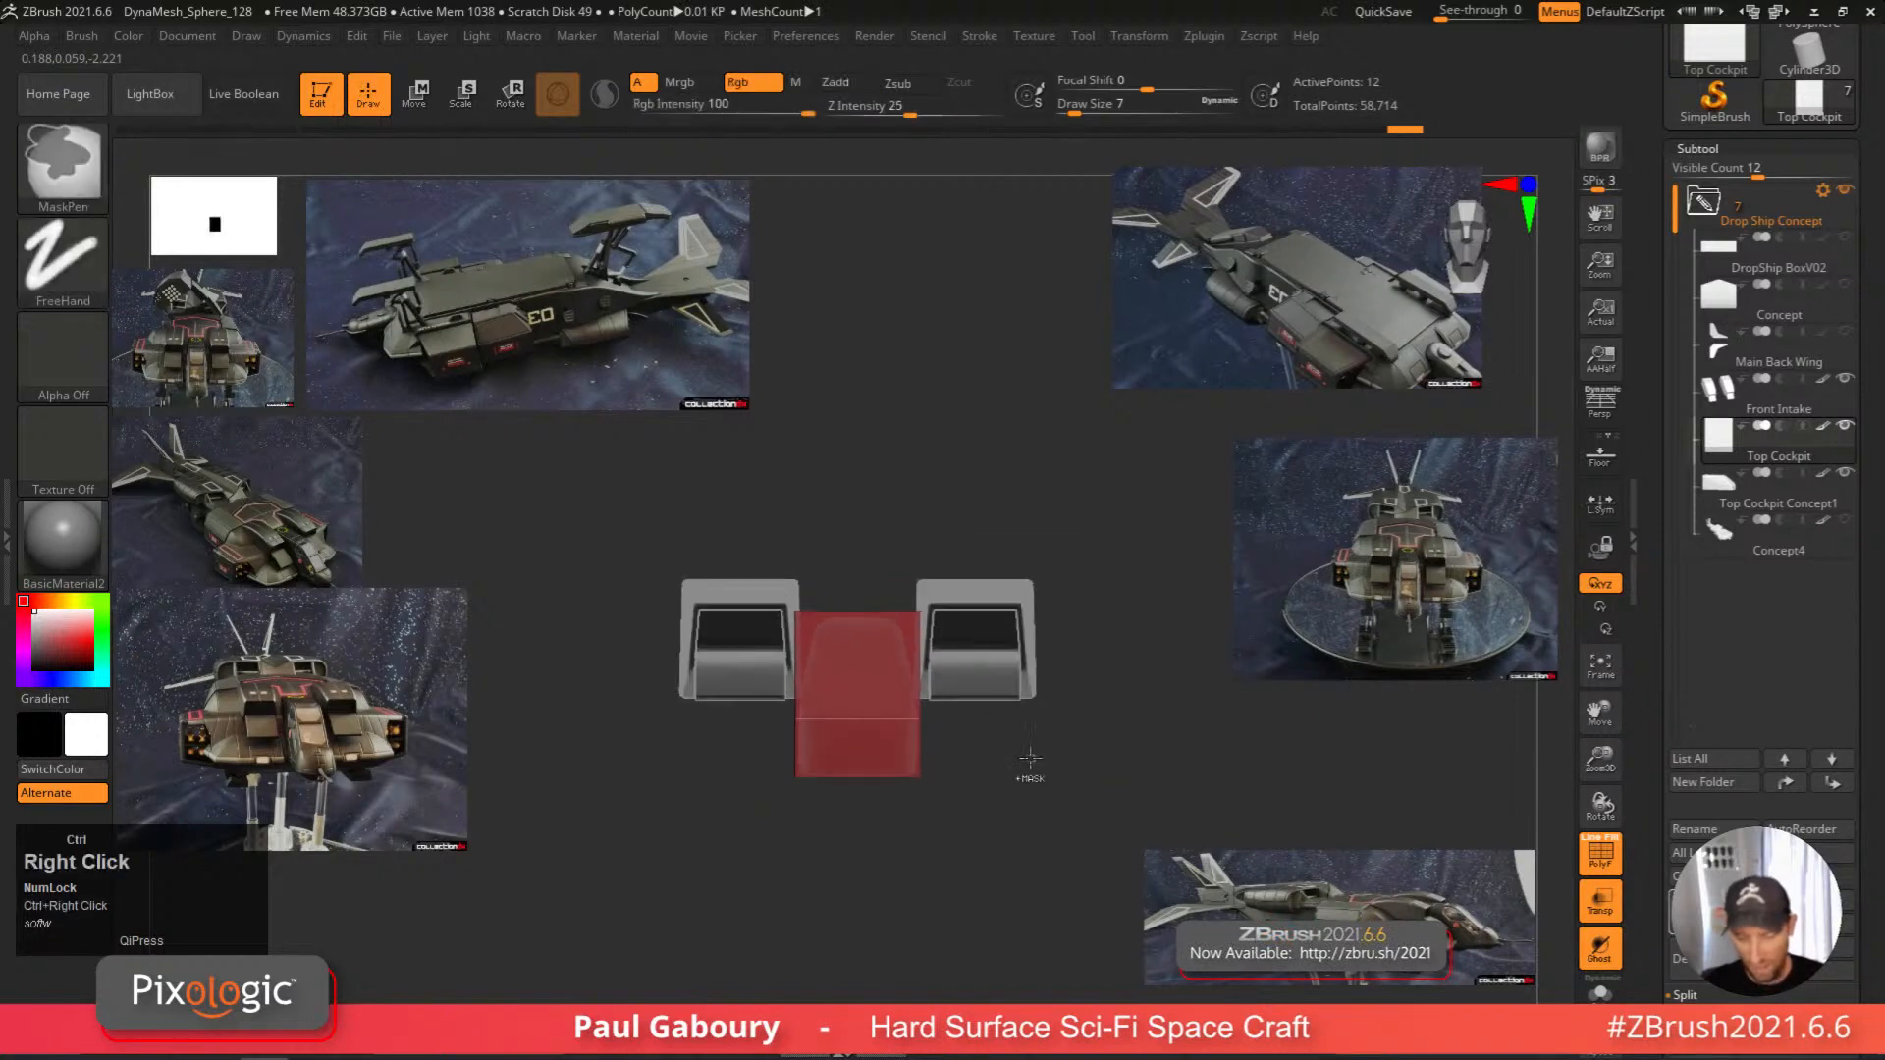
mouse_move(1106, 777)
right_mouse_down()
mouse_move(1052, 782)
mouse_move(1032, 757)
right_mouse_up()
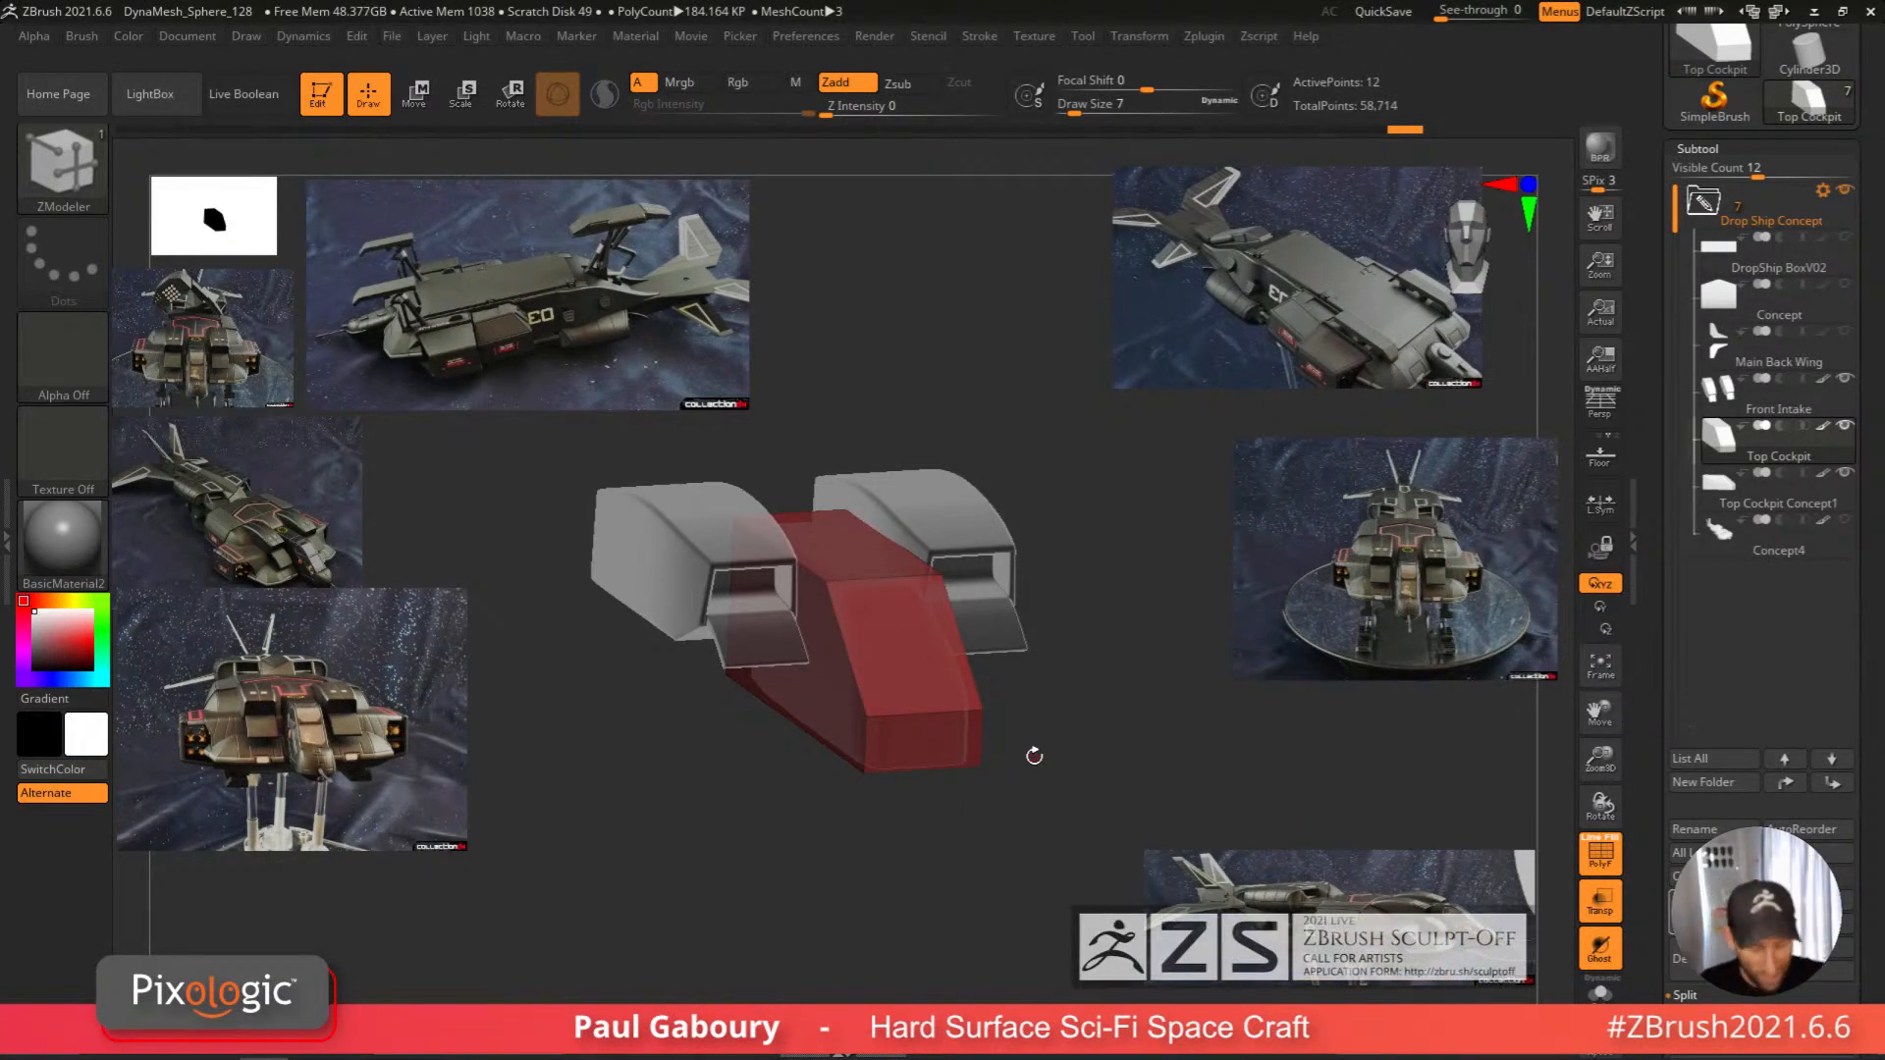
right_click_drag(1034, 755, 918, 695)
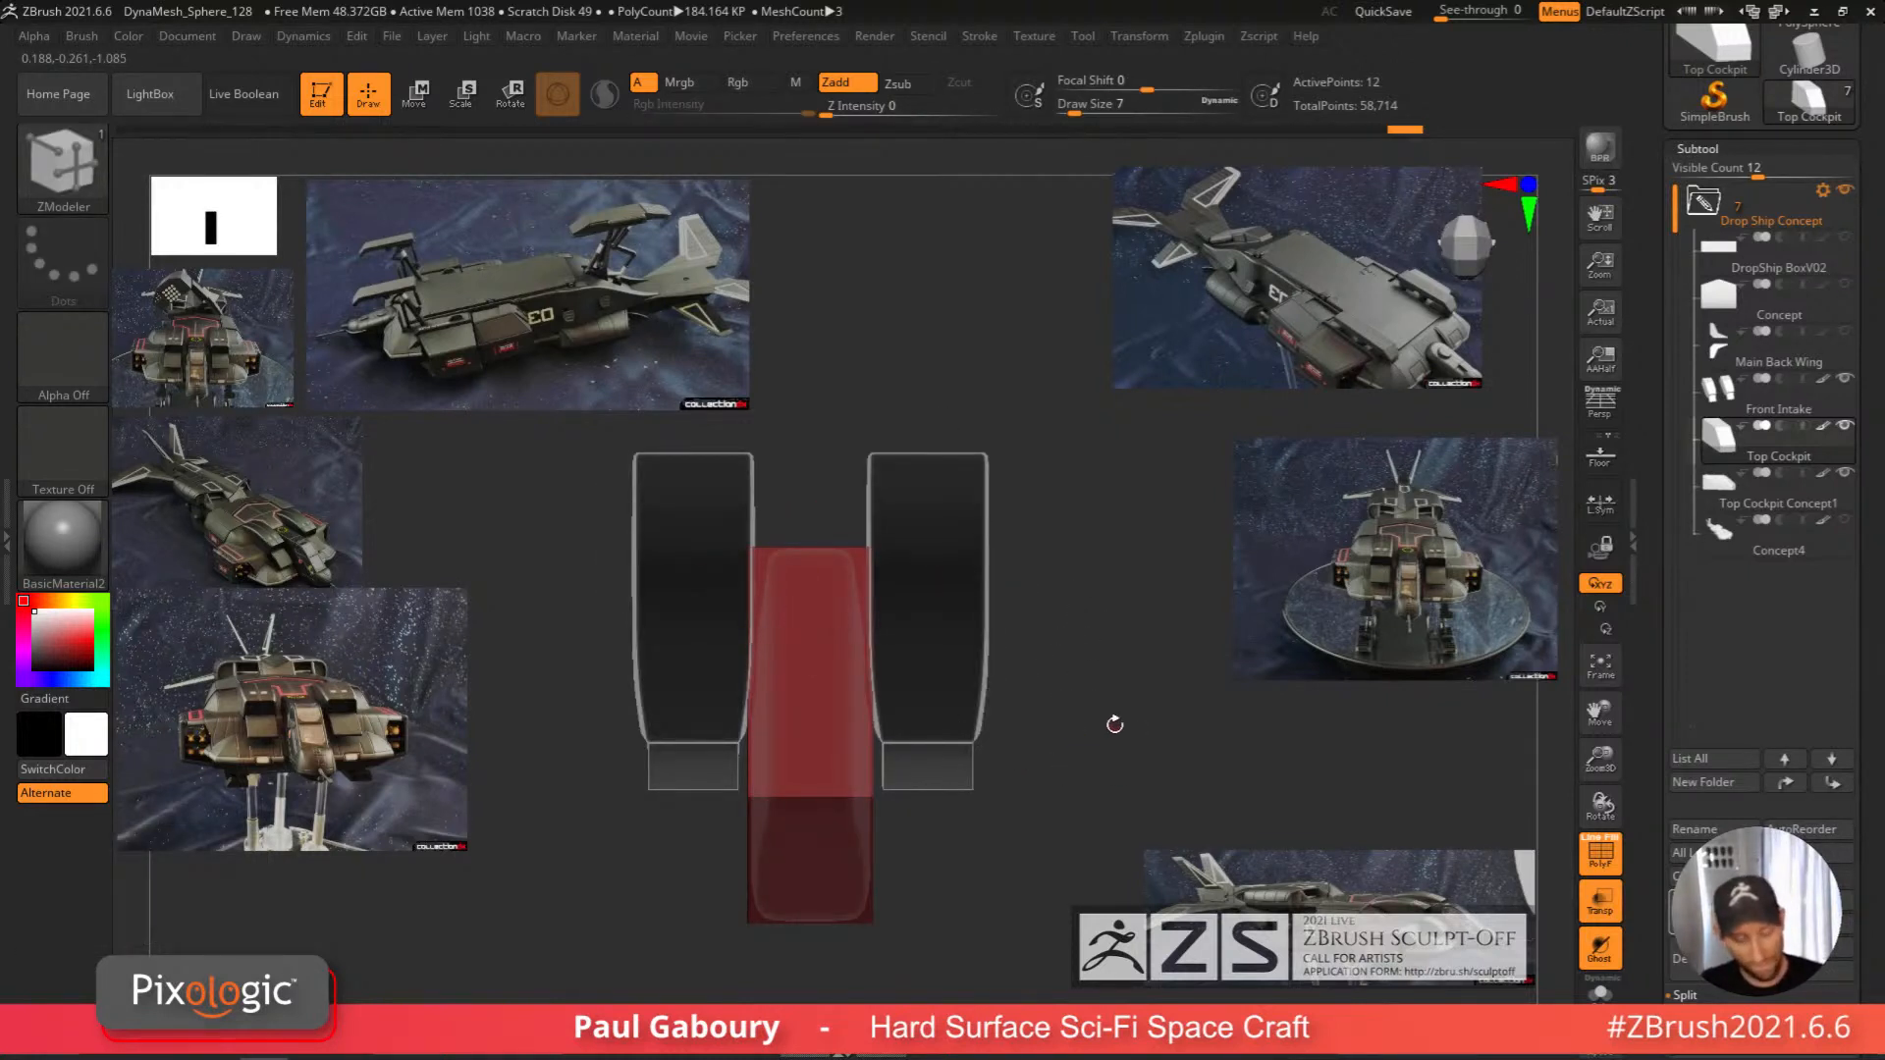
right_click_drag(1035, 860, 780, 512)
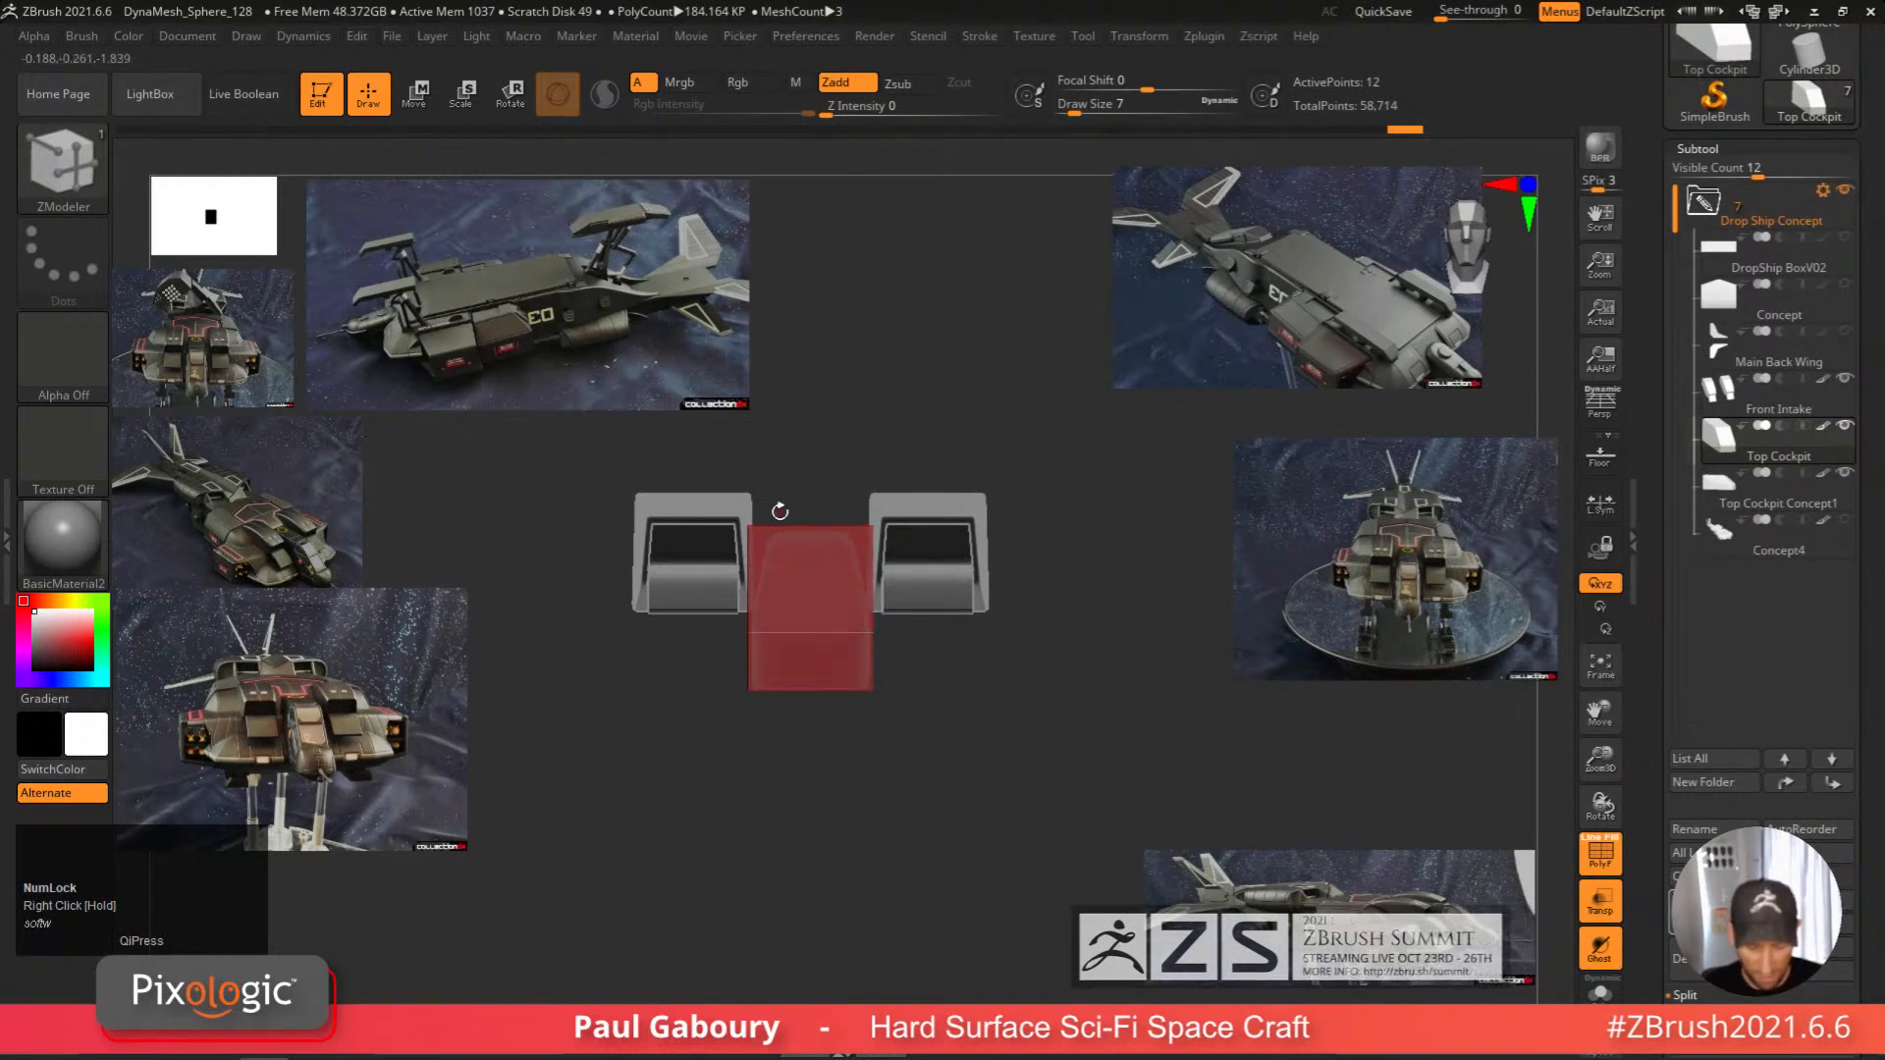
left_click(751, 589)
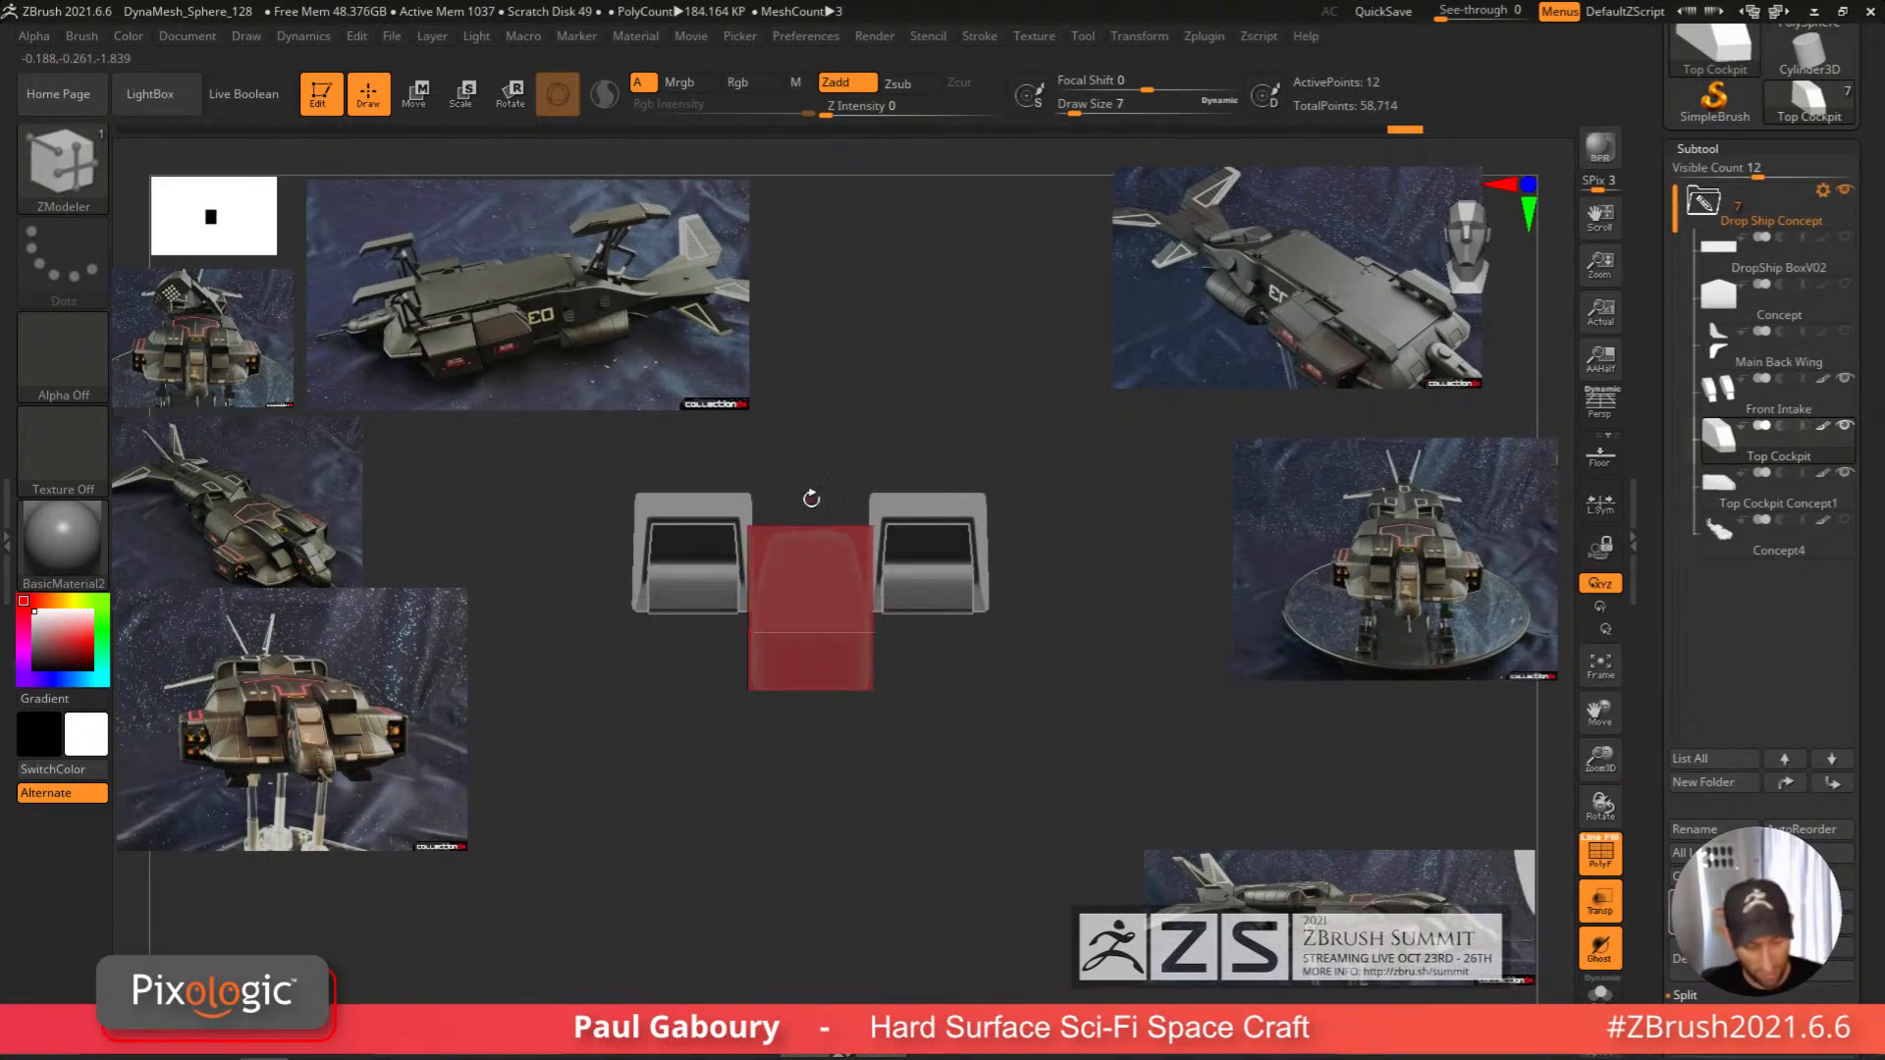
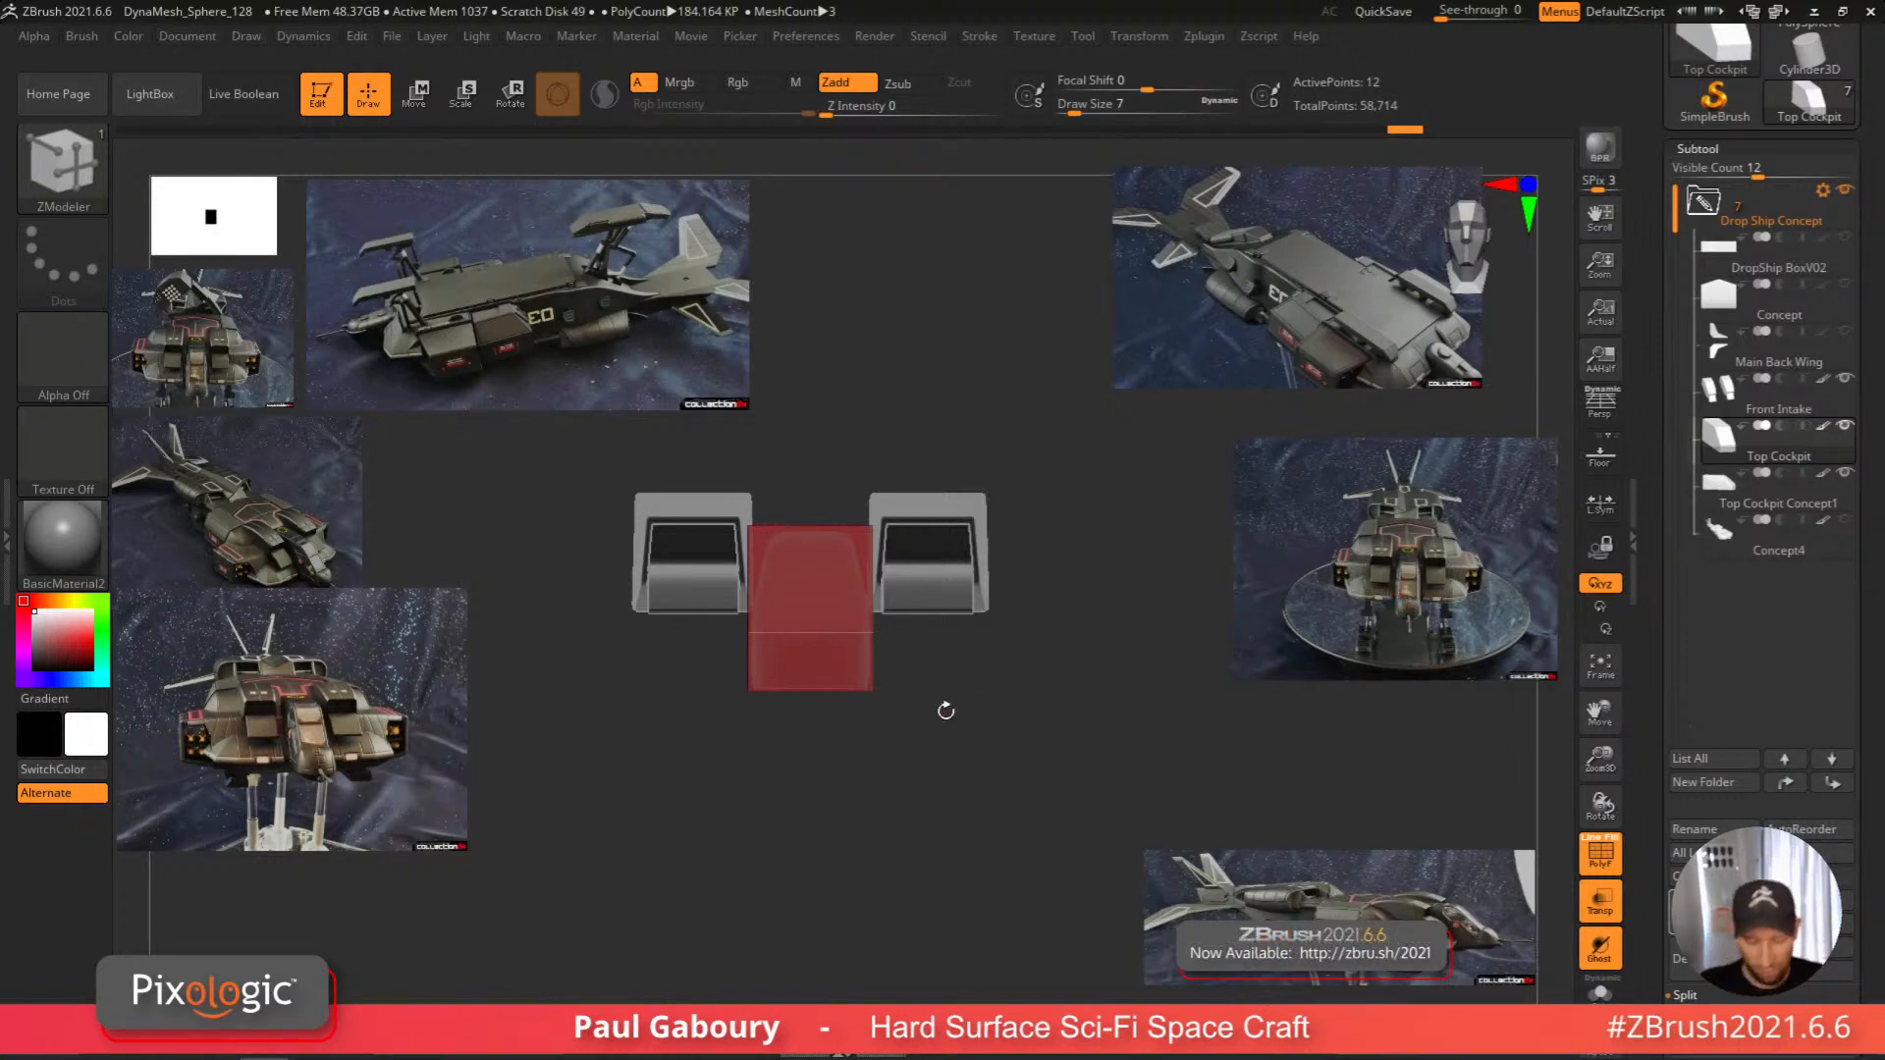
mouse_move(946, 710)
right_mouse_down("alt")
mouse_move(960, 757)
mouse_move(950, 740)
right_mouse_up("alt")
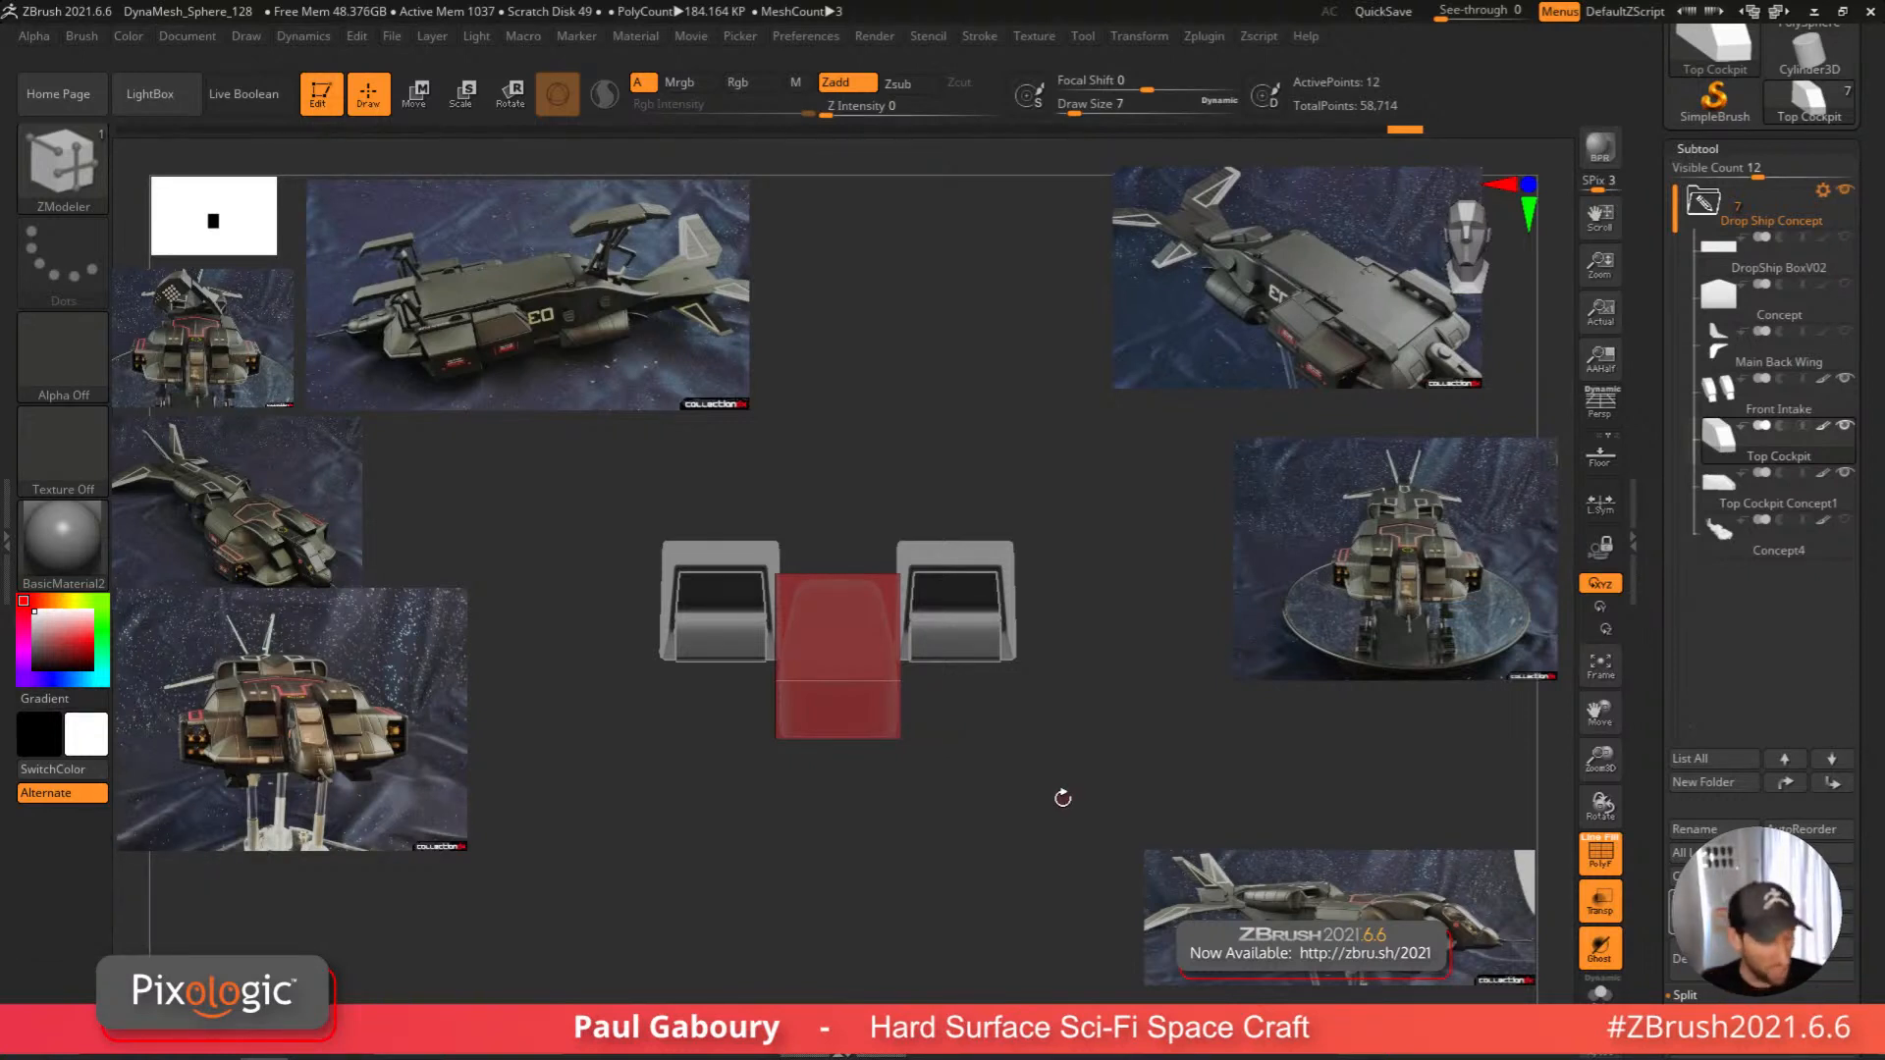
Delete the Top Cockpit Concept1 subtool.
right_click_drag(1062, 798, 1079, 796)
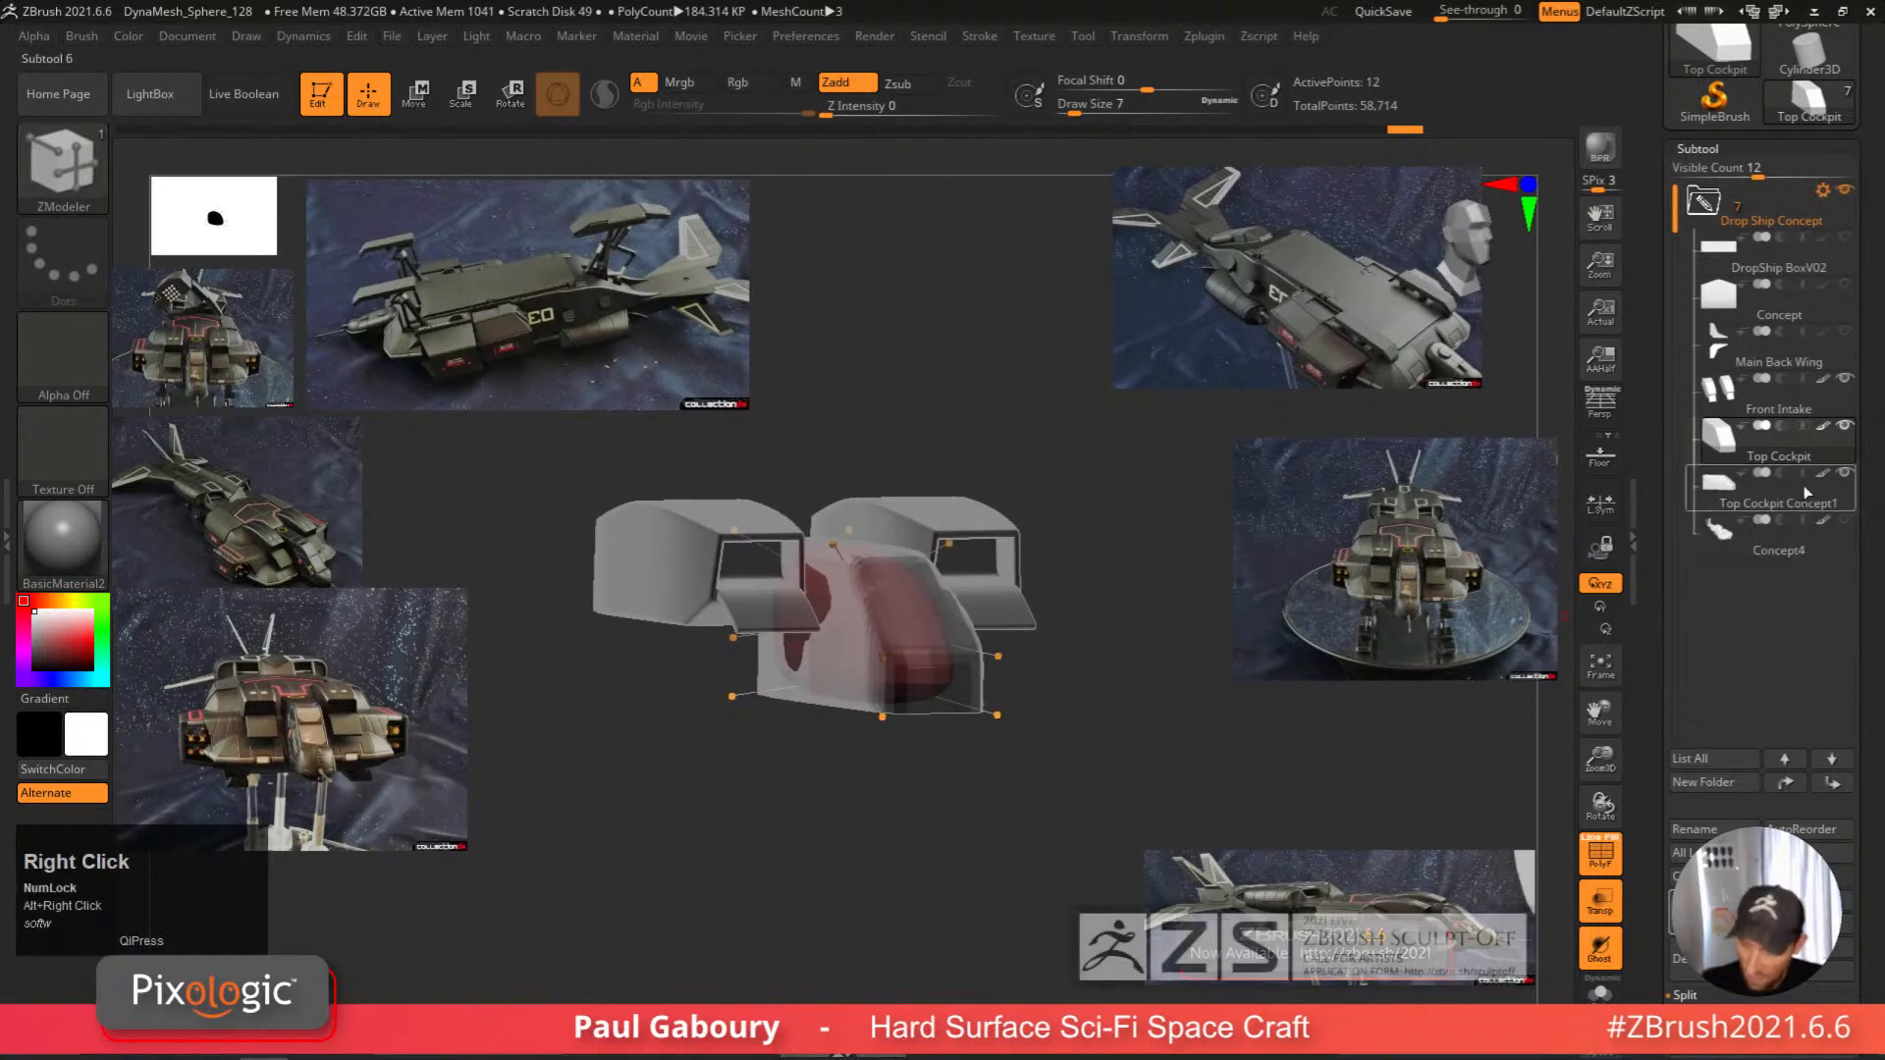
mouse_move(1832, 487)
left_click(1716, 505)
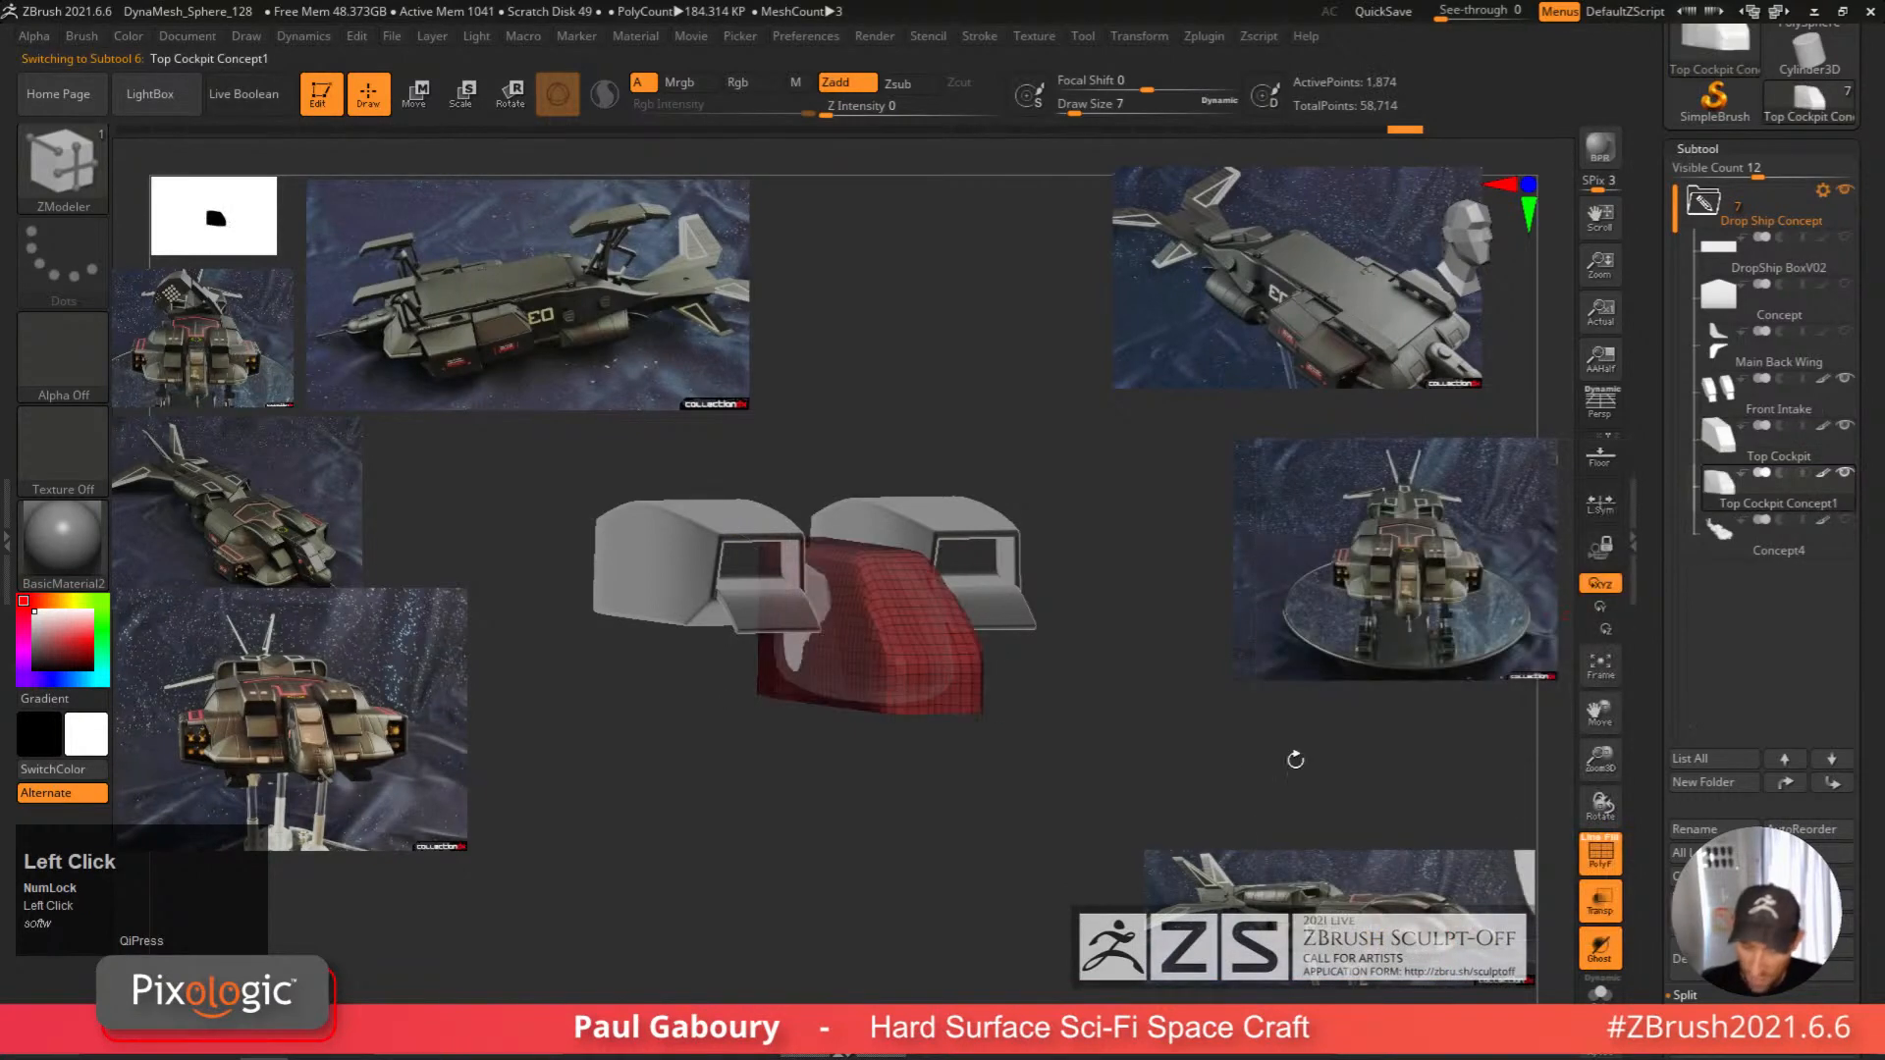
left_click_drag(1865, 870, 1857, 709)
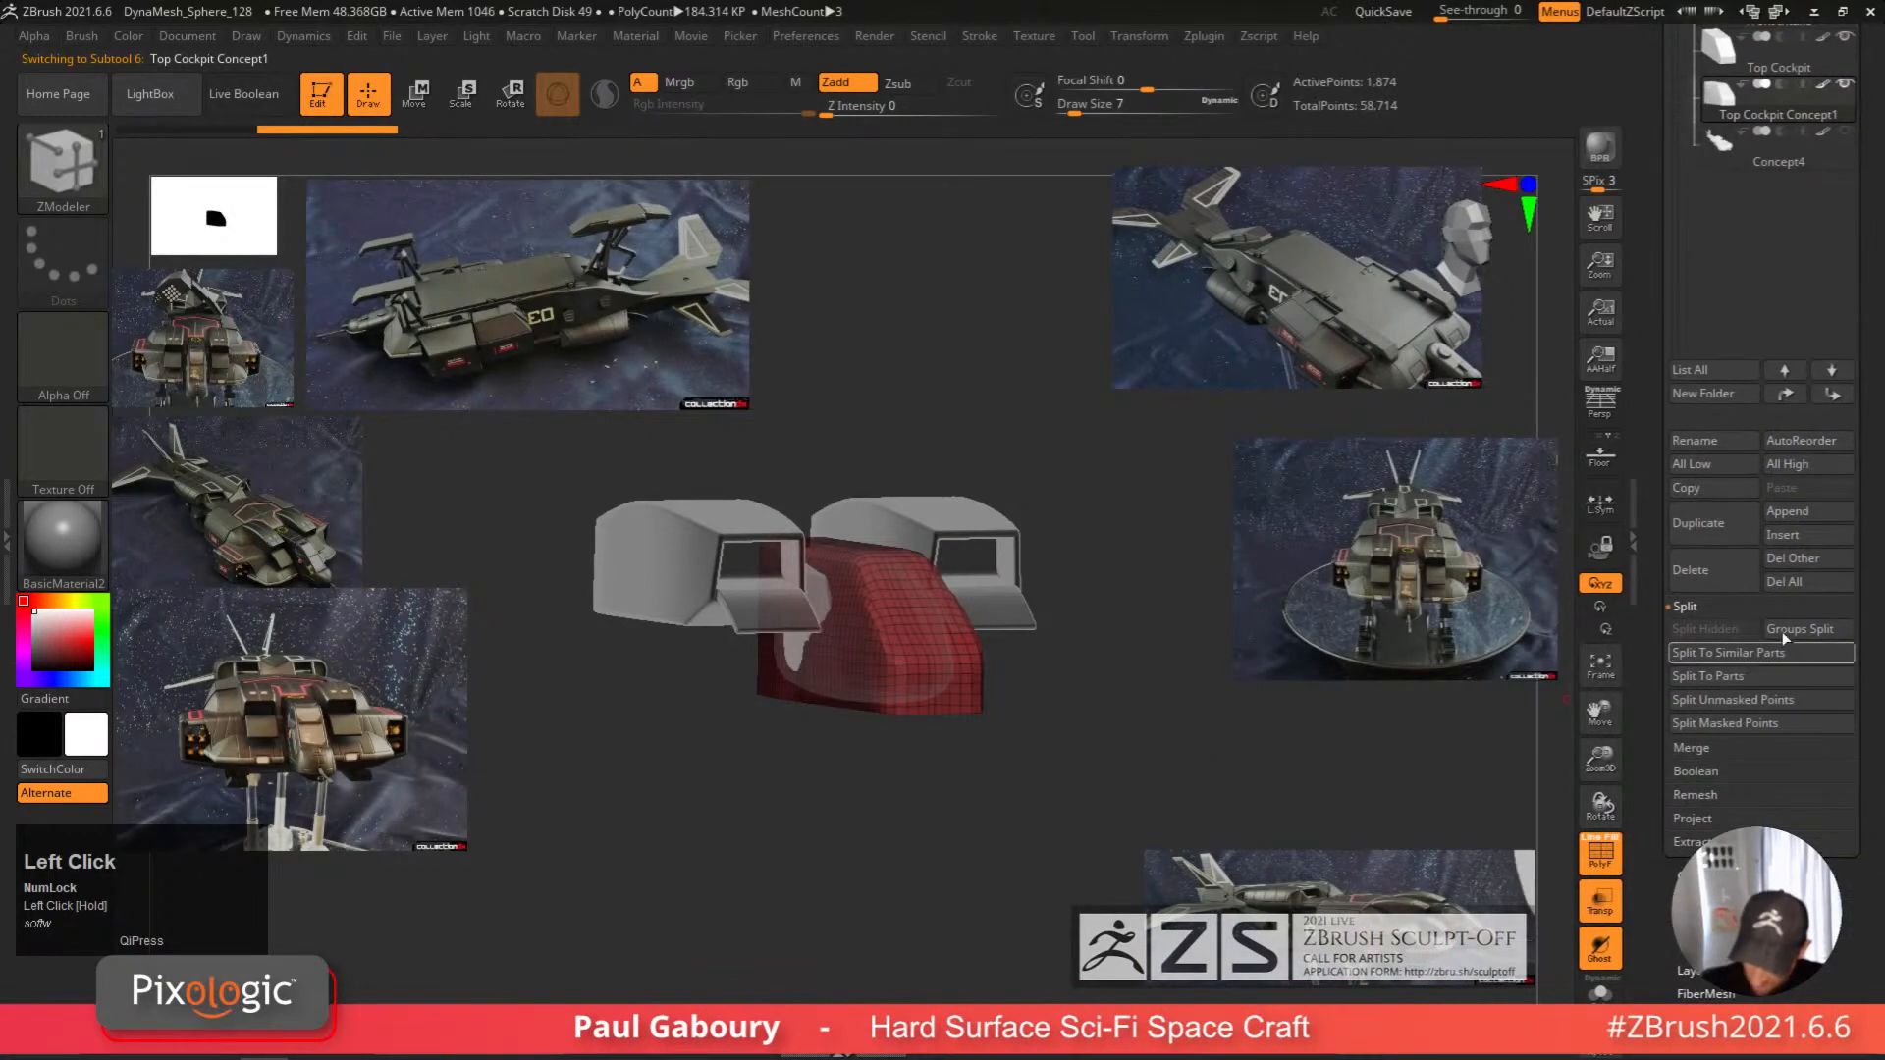
left_click(1787, 631)
left_click(1543, 606)
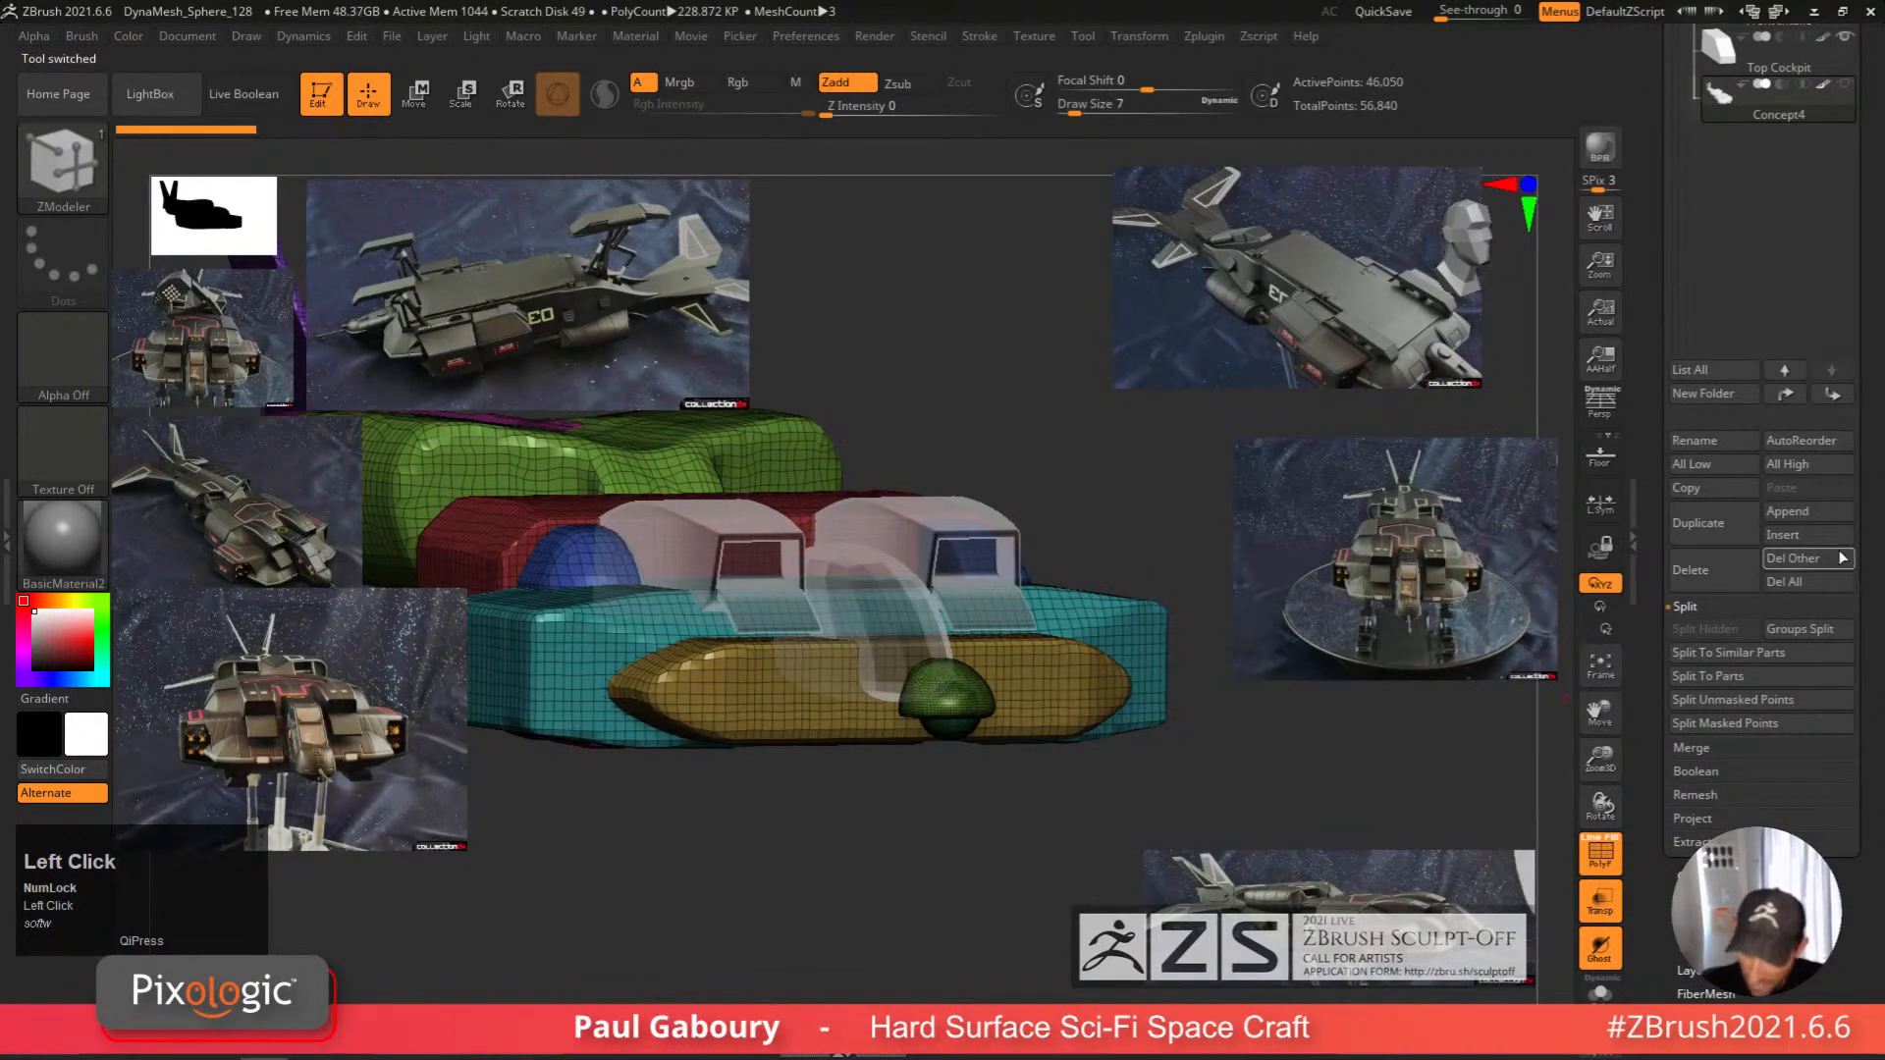
Make Top Cockpit the active subtool and preview it with dynamic subdivision.
left_click_drag(1866, 529, 1863, 899)
left_click(1718, 430)
right_click_drag(1137, 763, 1093, 696)
Crease all edges of the Top Cockpit mesh with CreaseAll.
left_click_drag(1873, 895, 1865, 685)
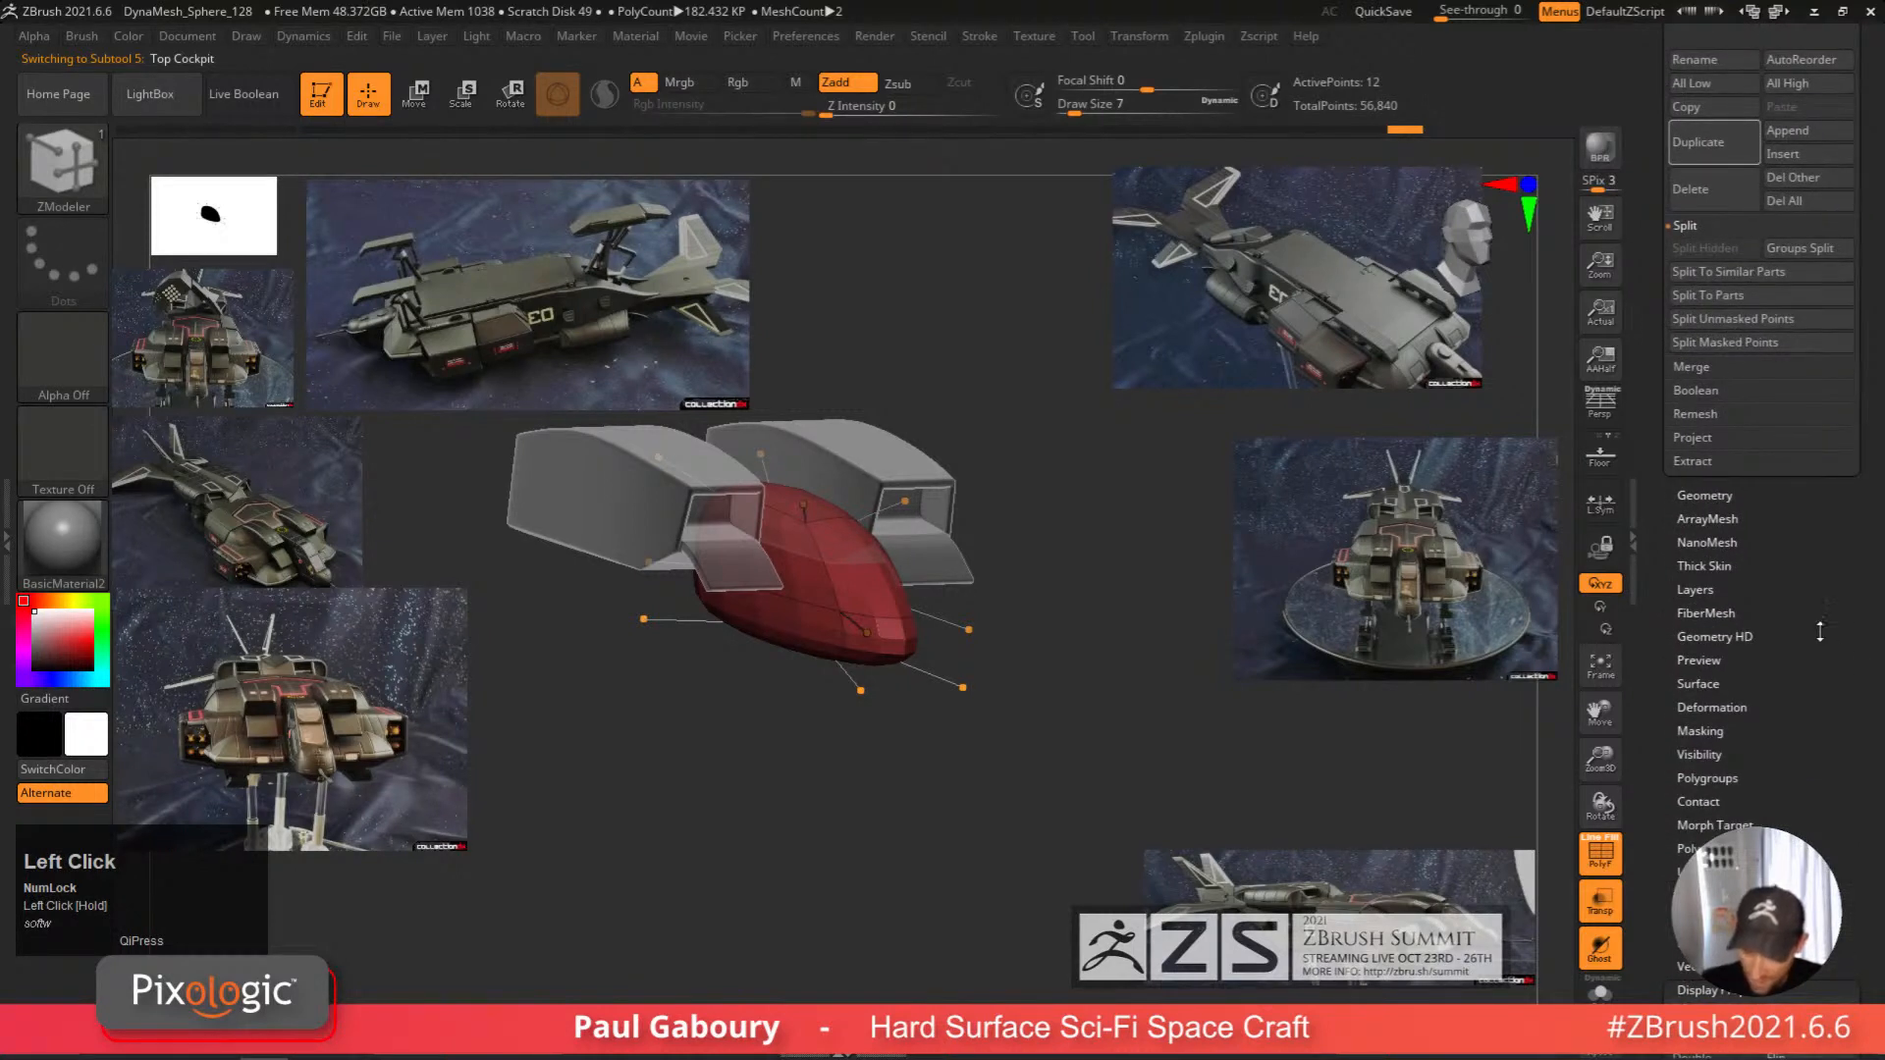
left_click_drag(1811, 617, 1805, 648)
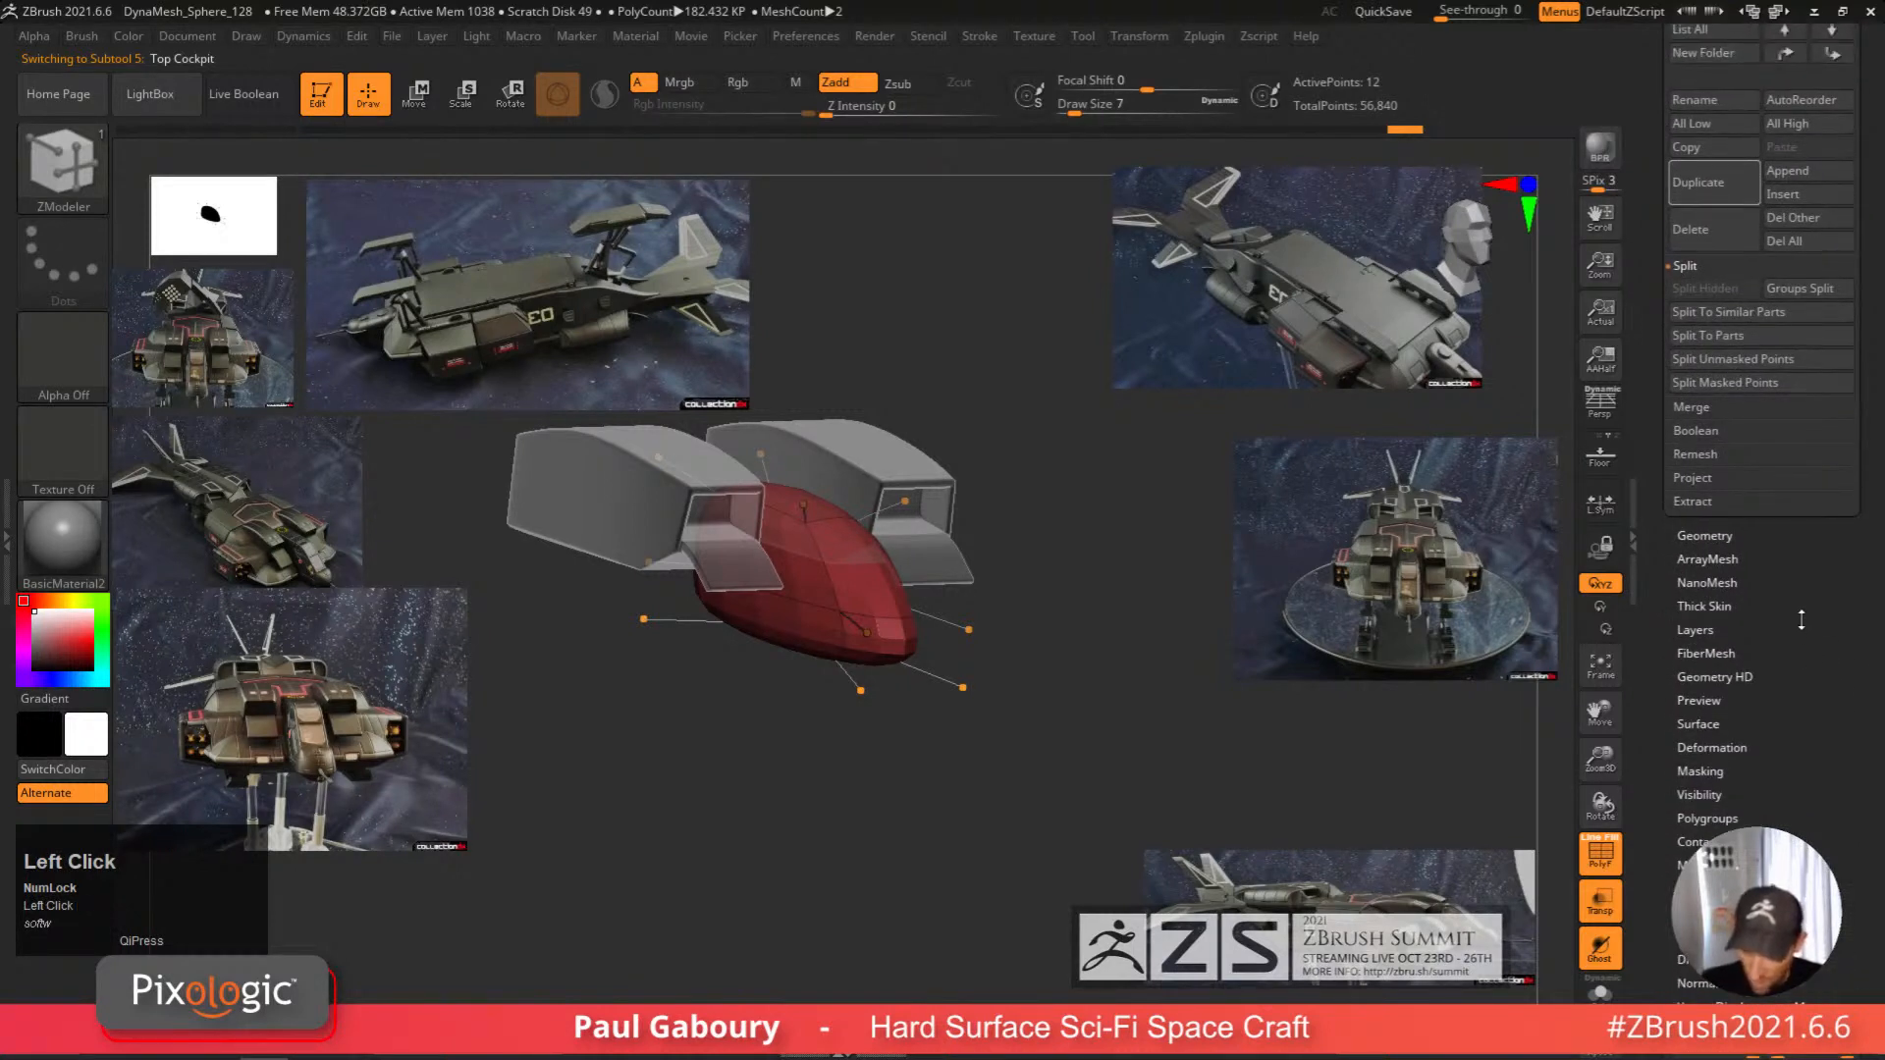
left_click(1709, 536)
left_click_drag(1859, 743, 1857, 515)
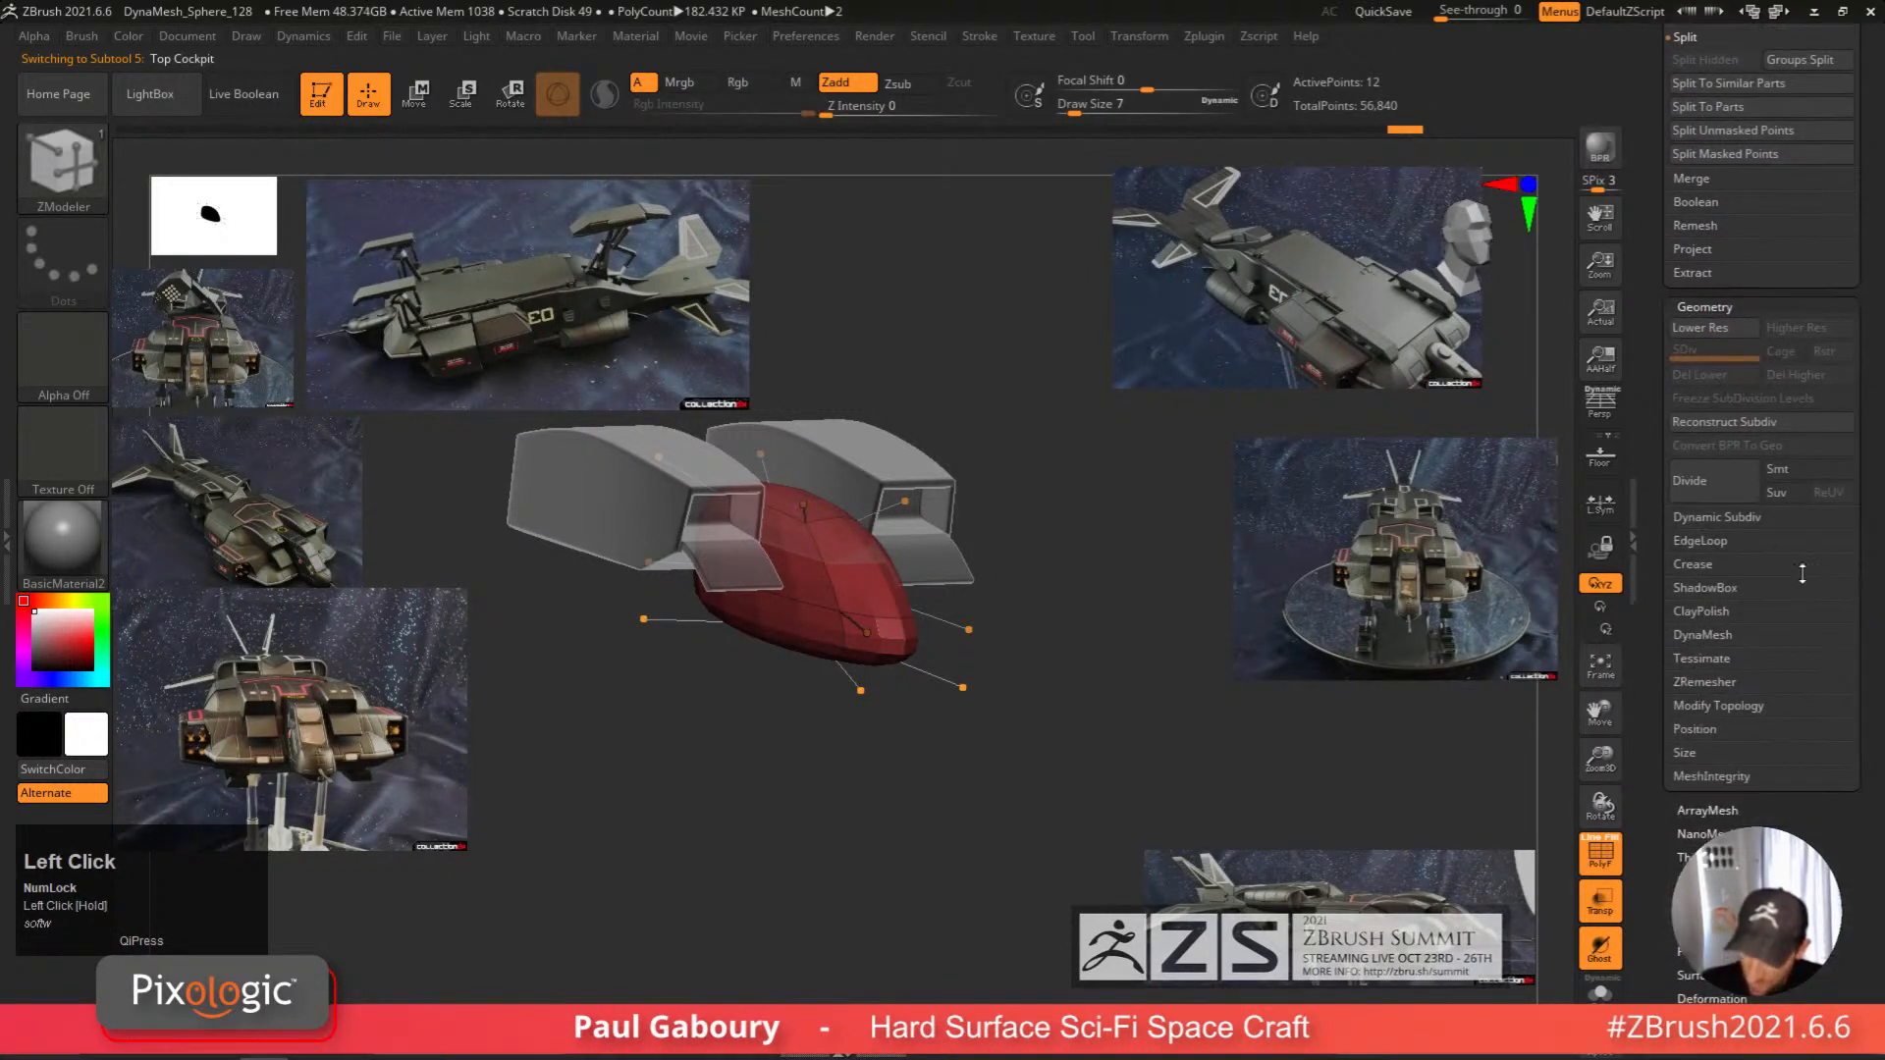
left_click(1708, 565, "shift")
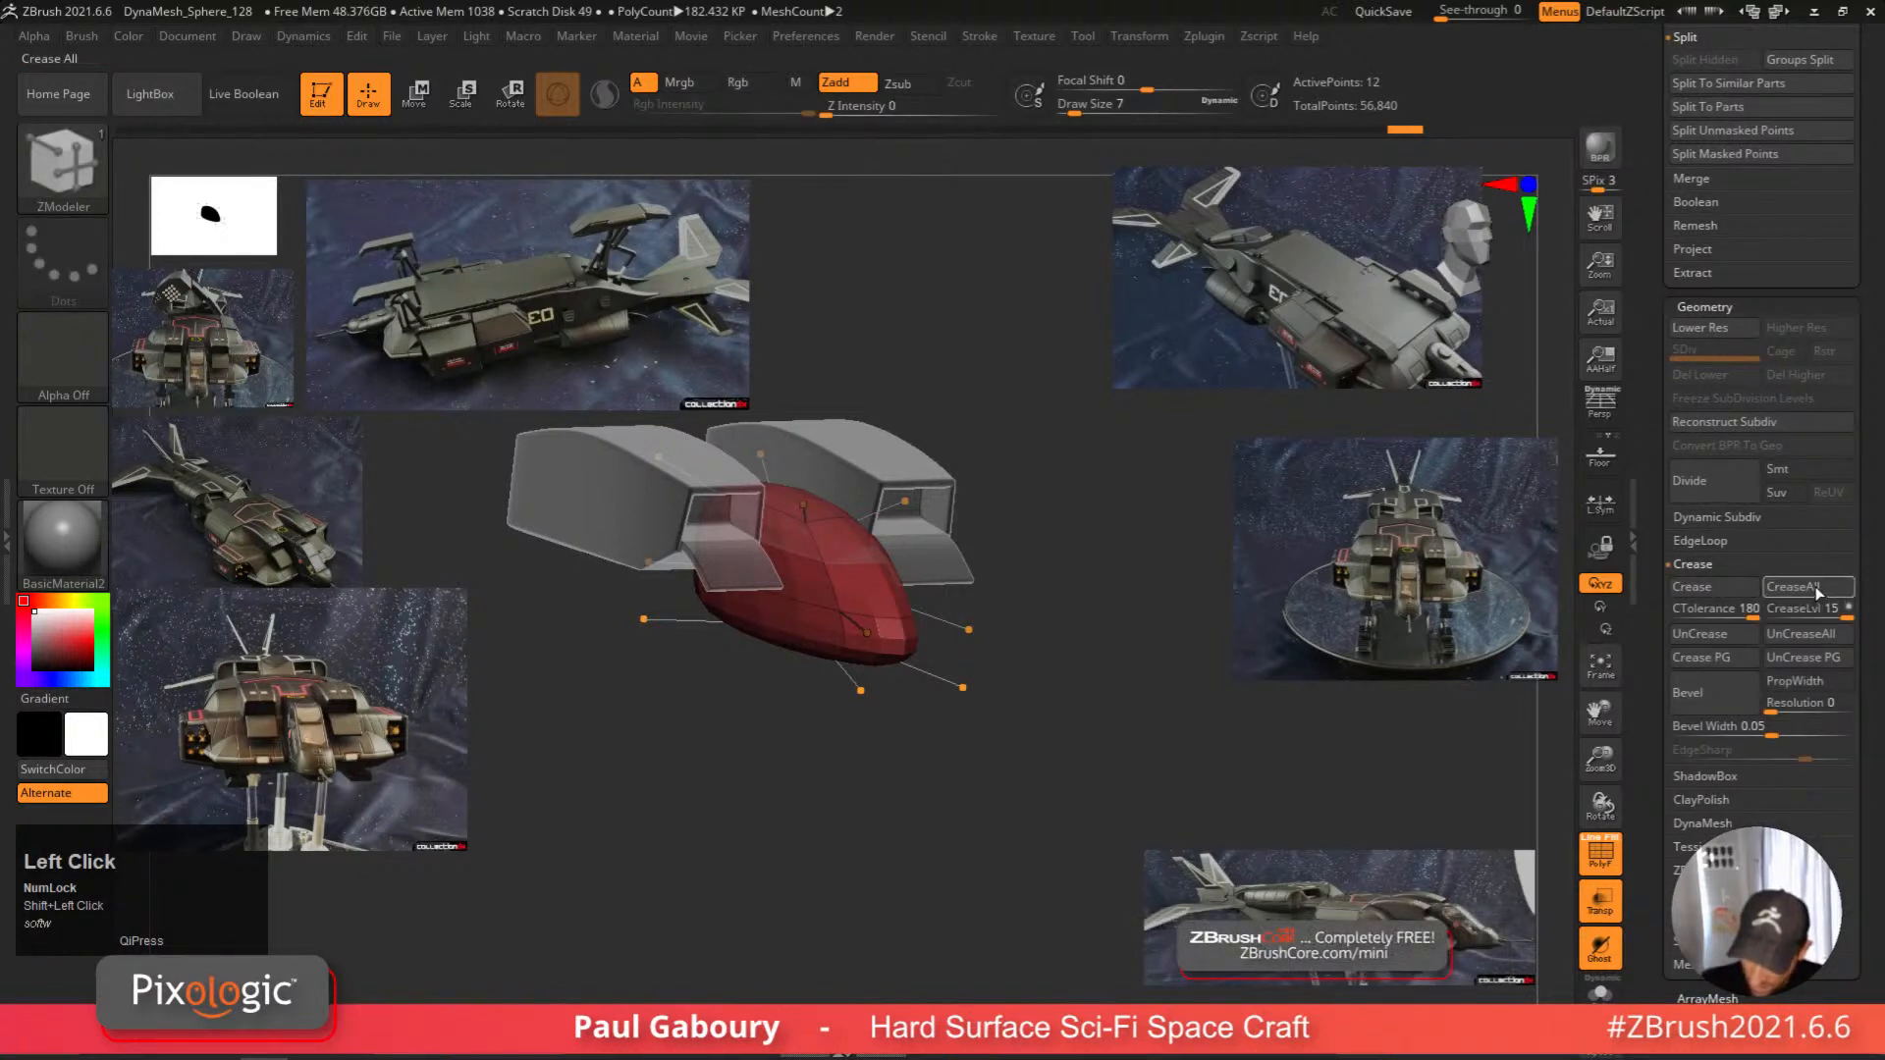
left_click(1813, 588)
right_click_drag(1175, 640, 1291, 633)
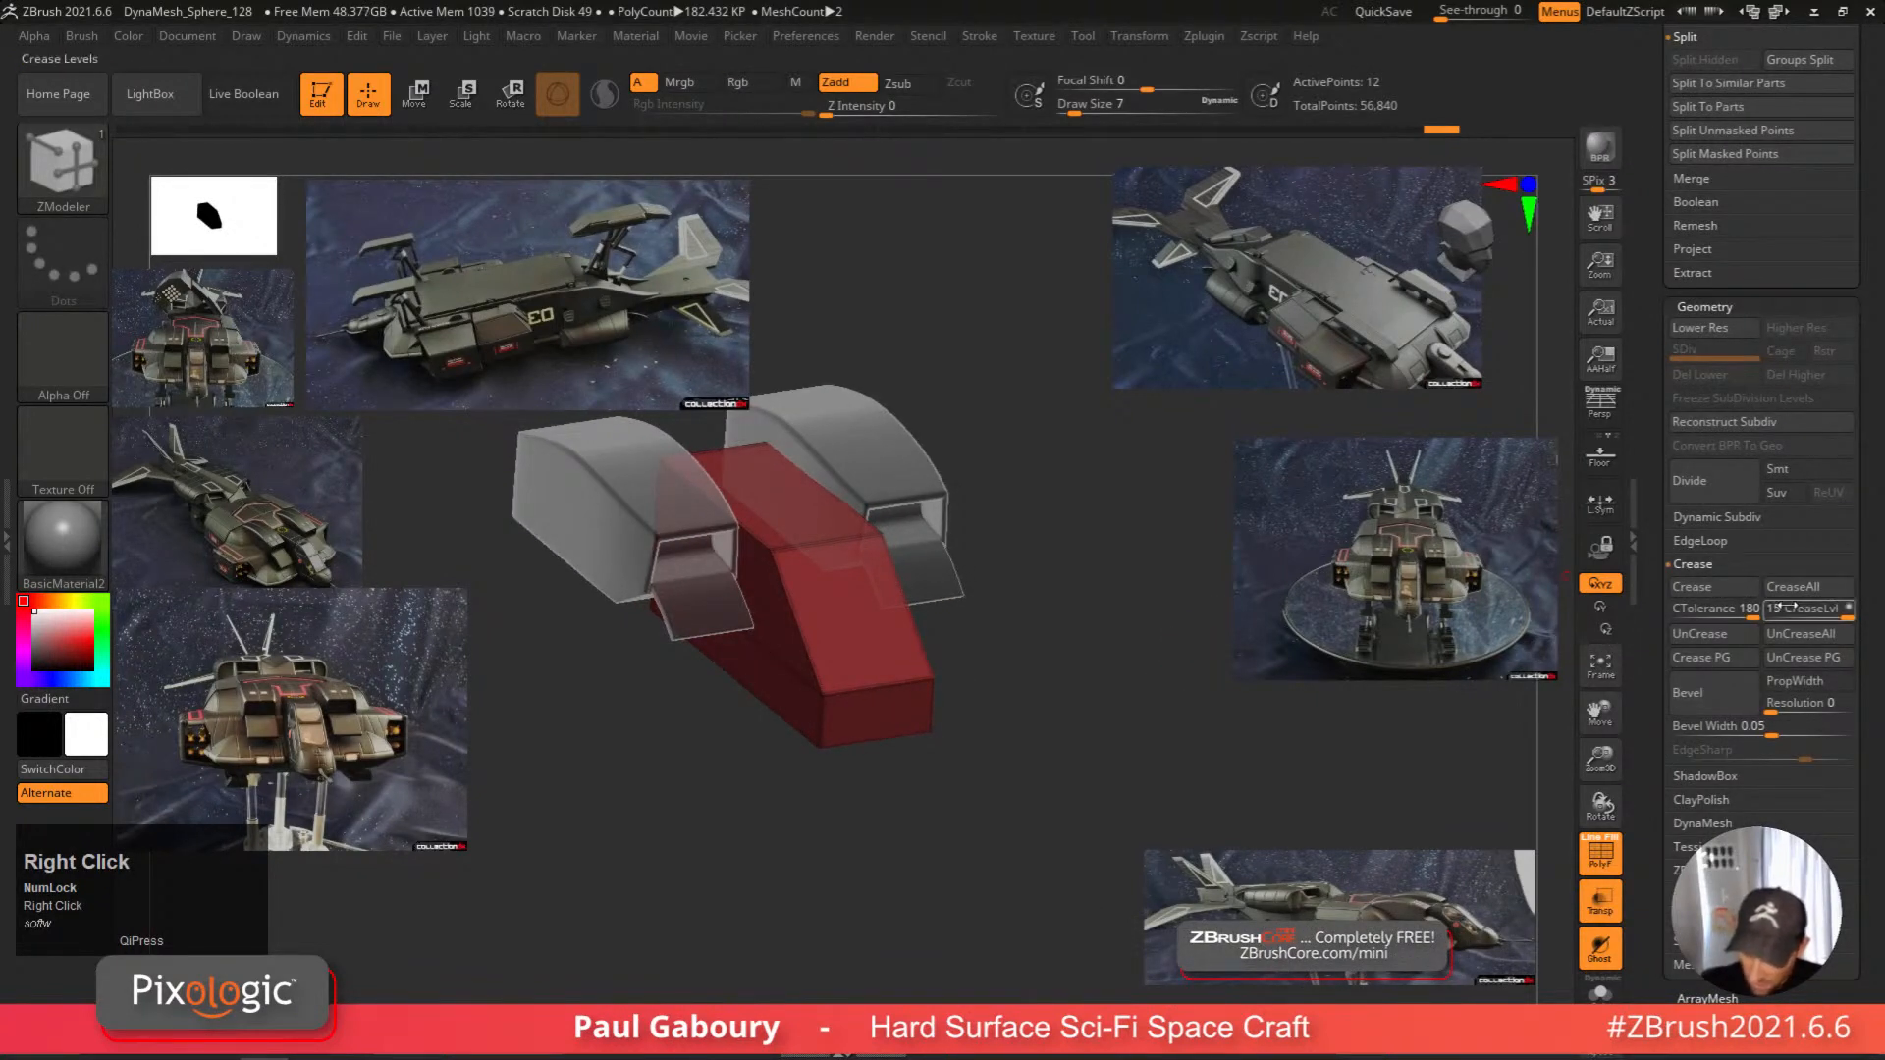
Turn off transparency and set the Top Cockpit's crease level to 2.
left_click(1616, 909)
right_click_drag(1307, 743, 1345, 774, "alt")
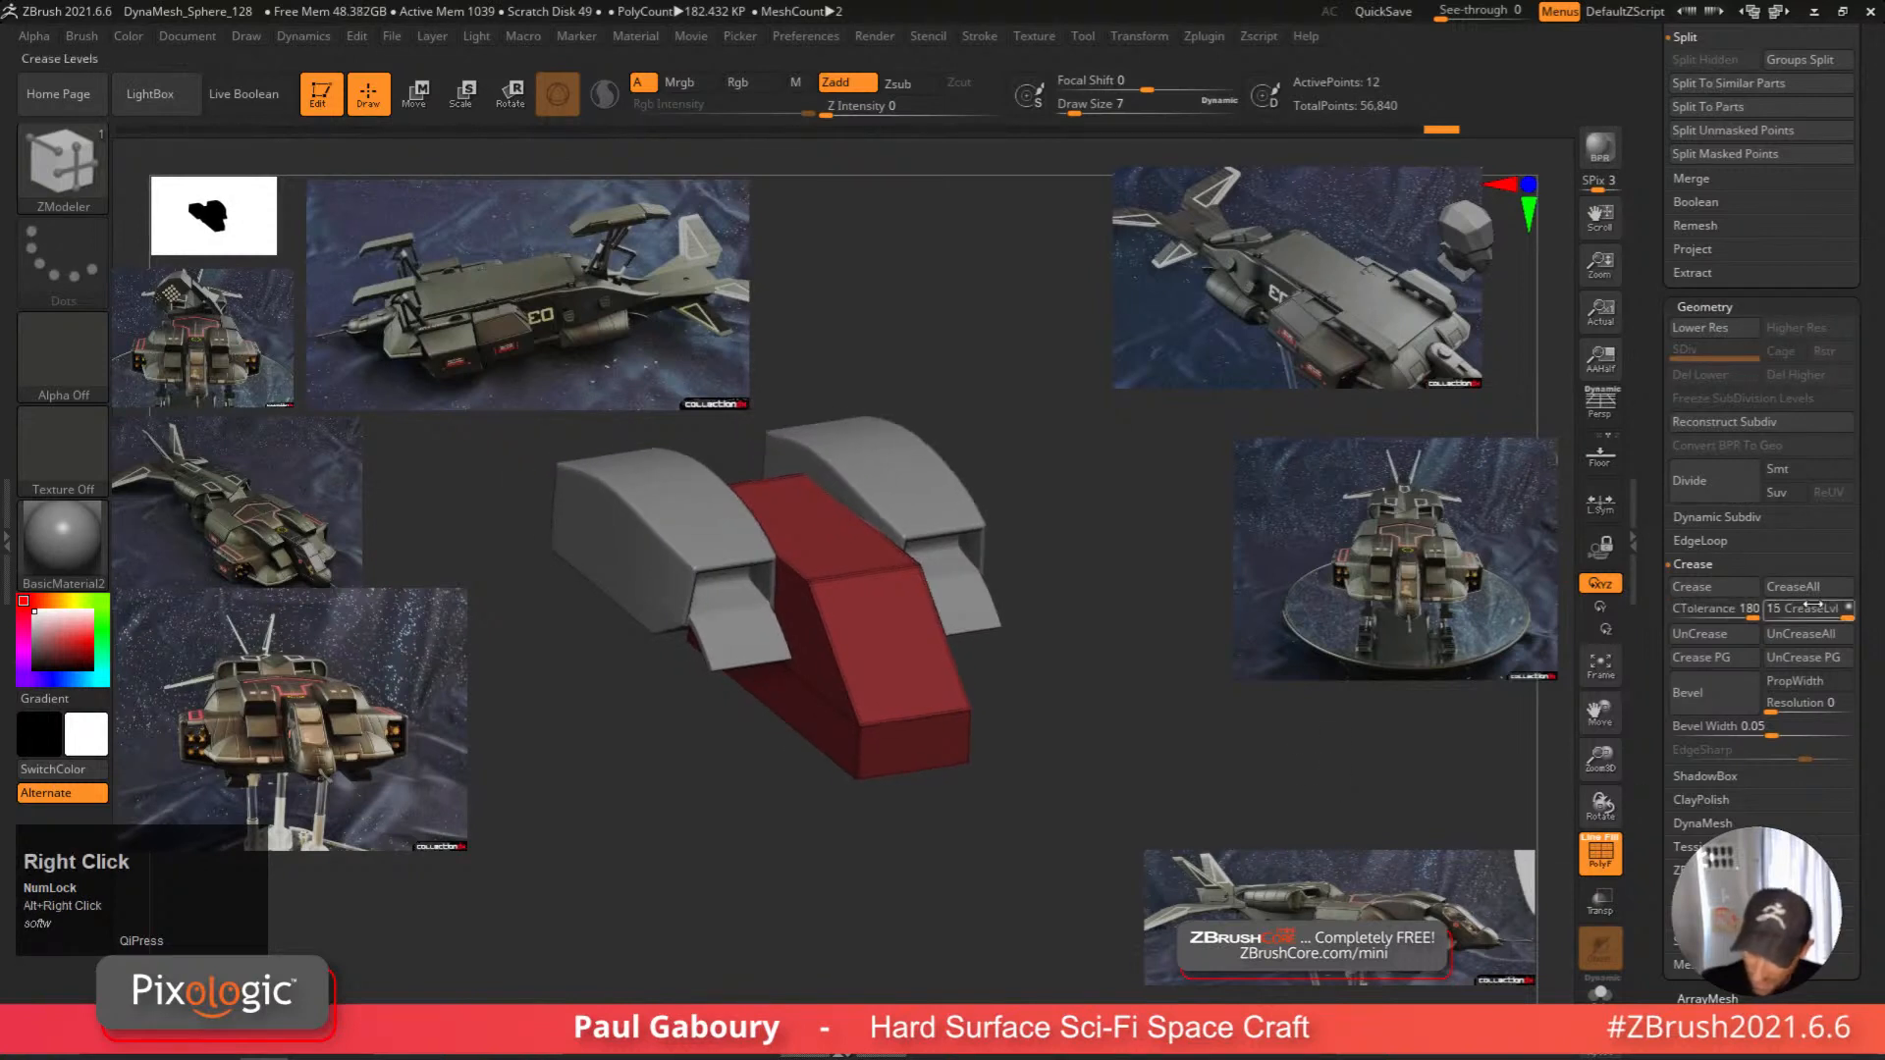
left_click_drag(1811, 611, 1785, 616)
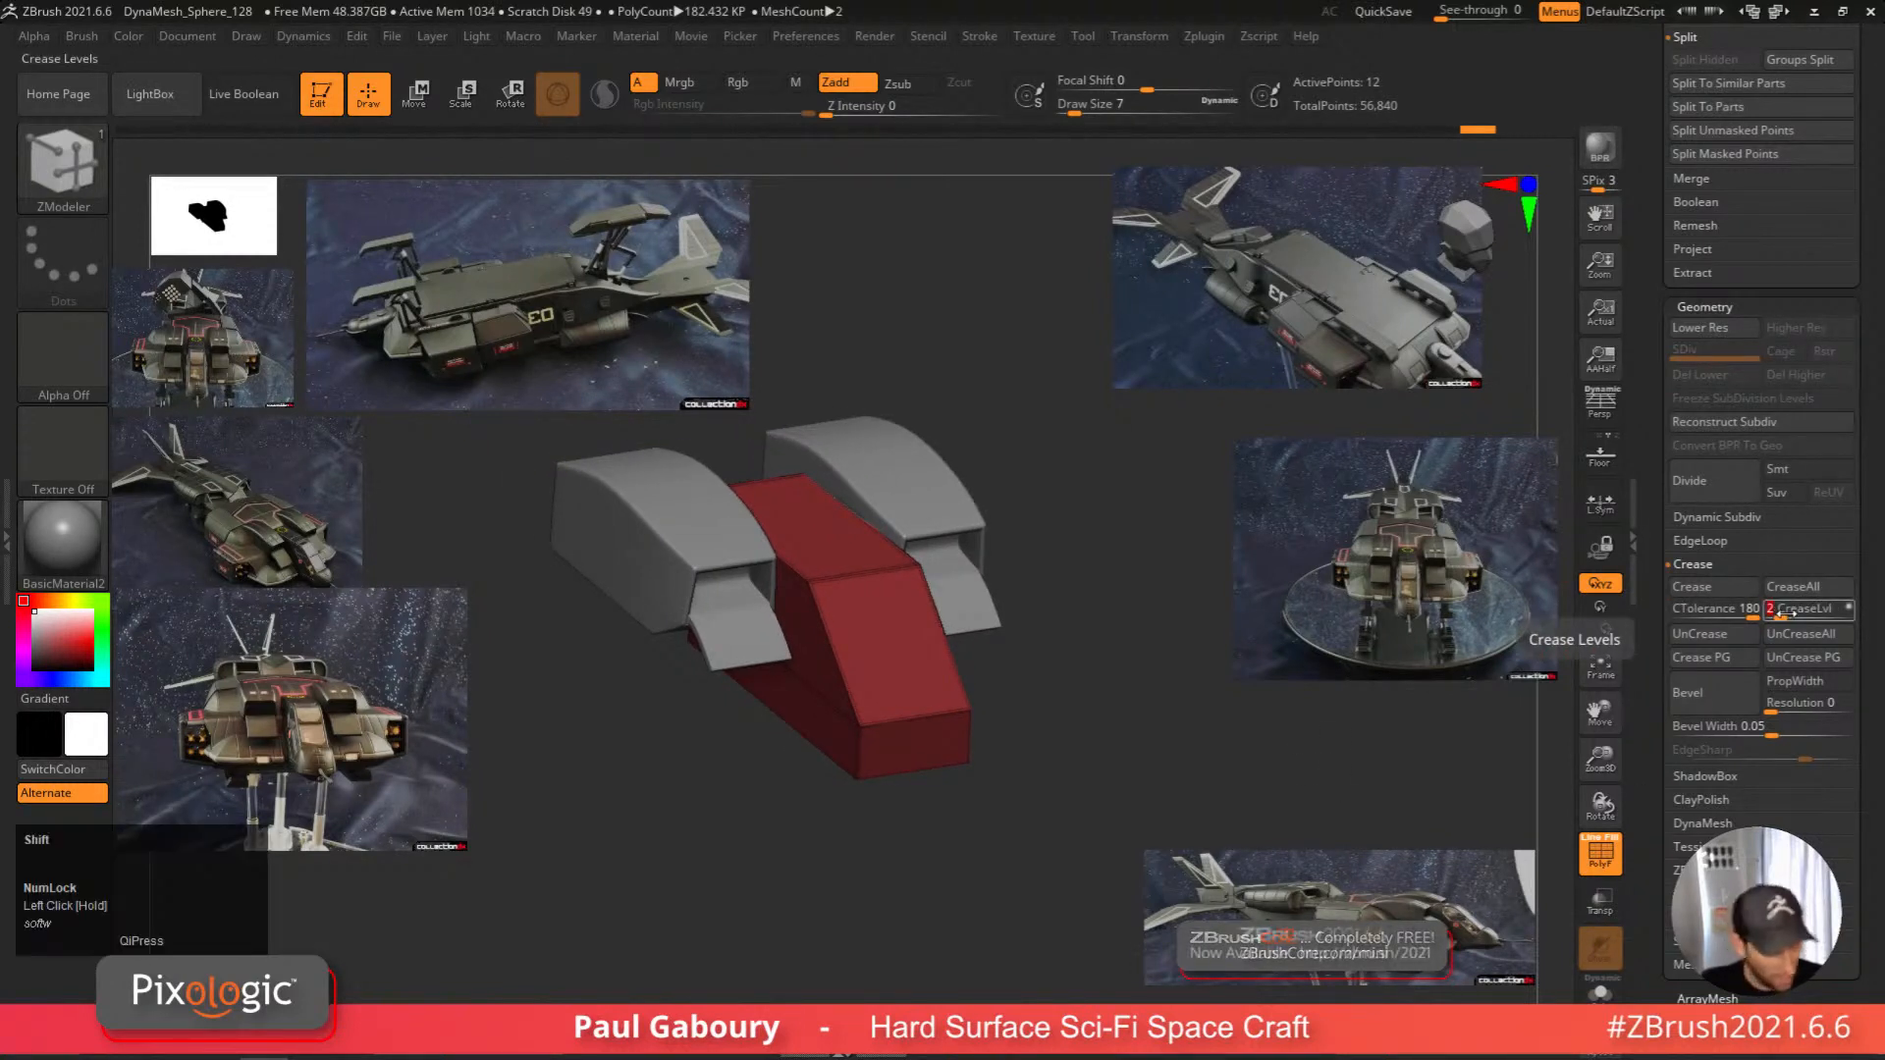
Set the Dynamic Subdiv SmoothSubdiv level to 4 and hide the polyframe.
key("shift+m")
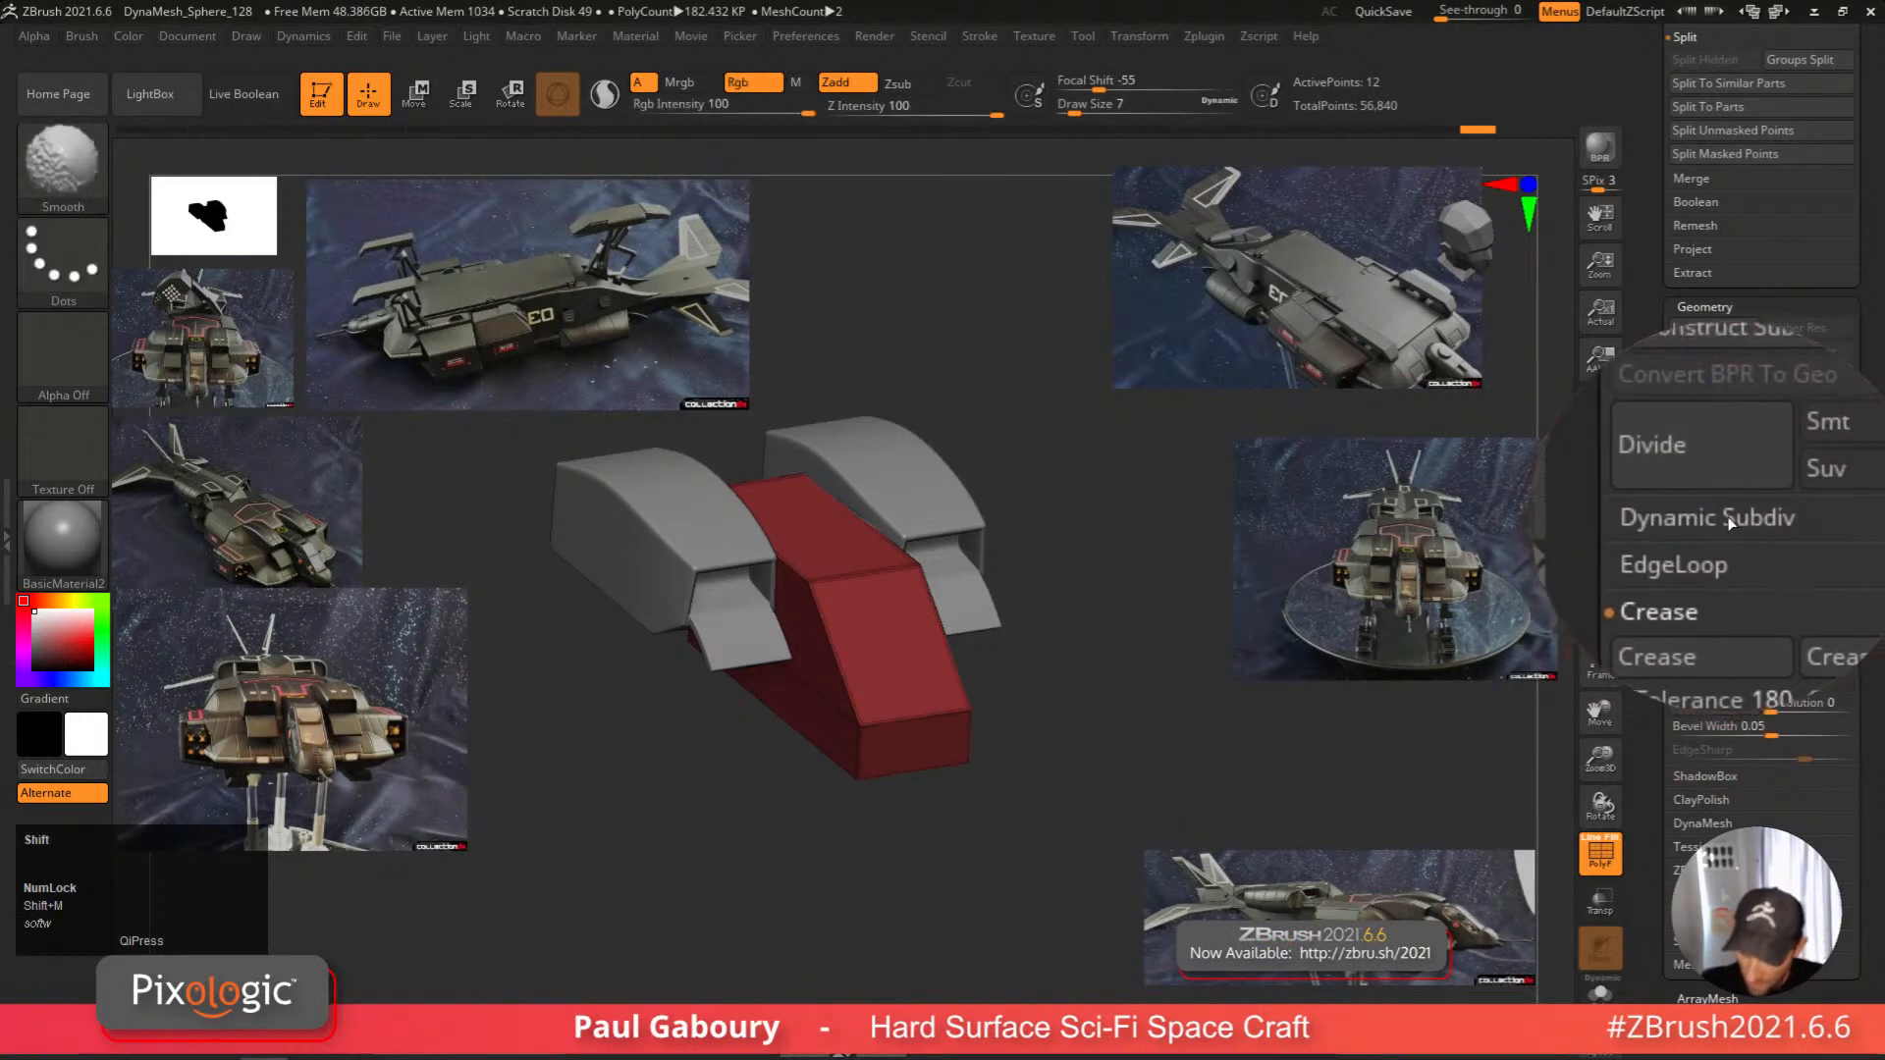
left_click(1725, 510)
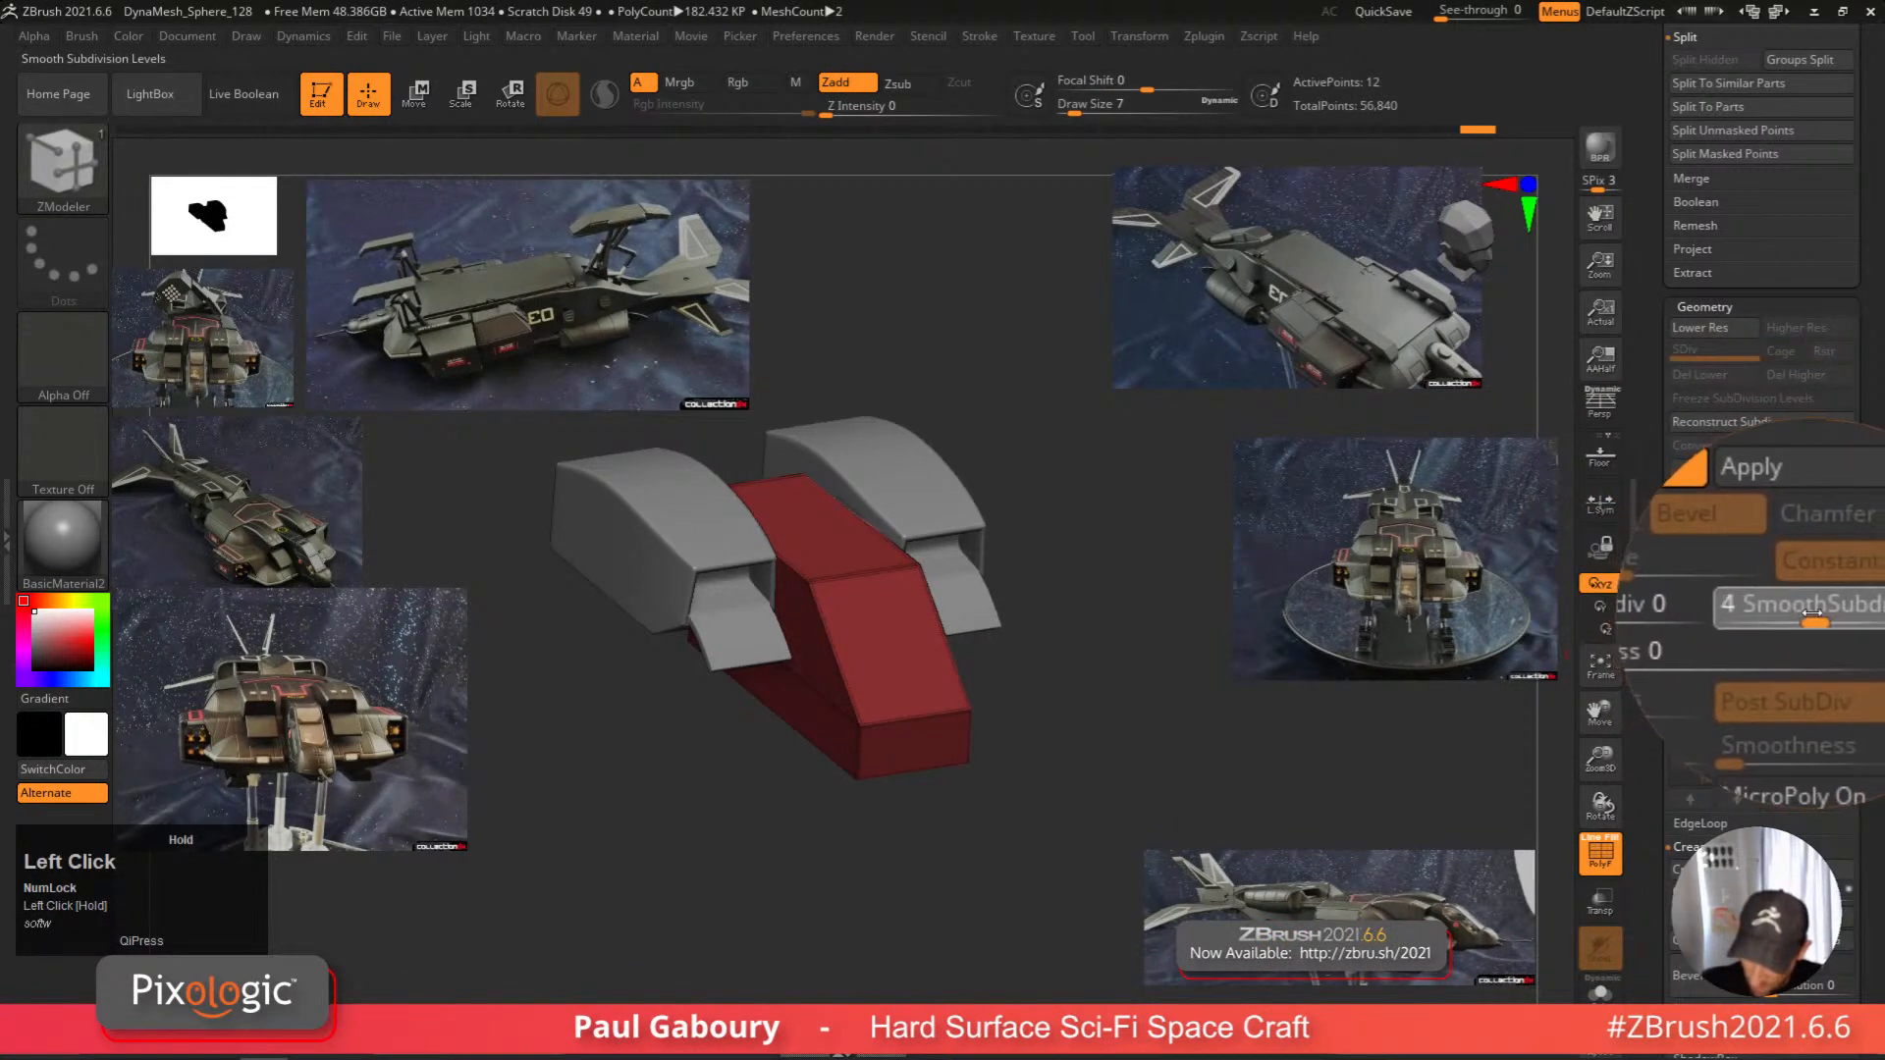
left_click(1802, 617)
key("shift+f")
Raise the Top Cockpit's crease level to 3 for tighter edges under dynamic subdivision.
right_click_drag(1121, 745, 1028, 764)
right_click_drag(1028, 764, 1036, 797, "alt")
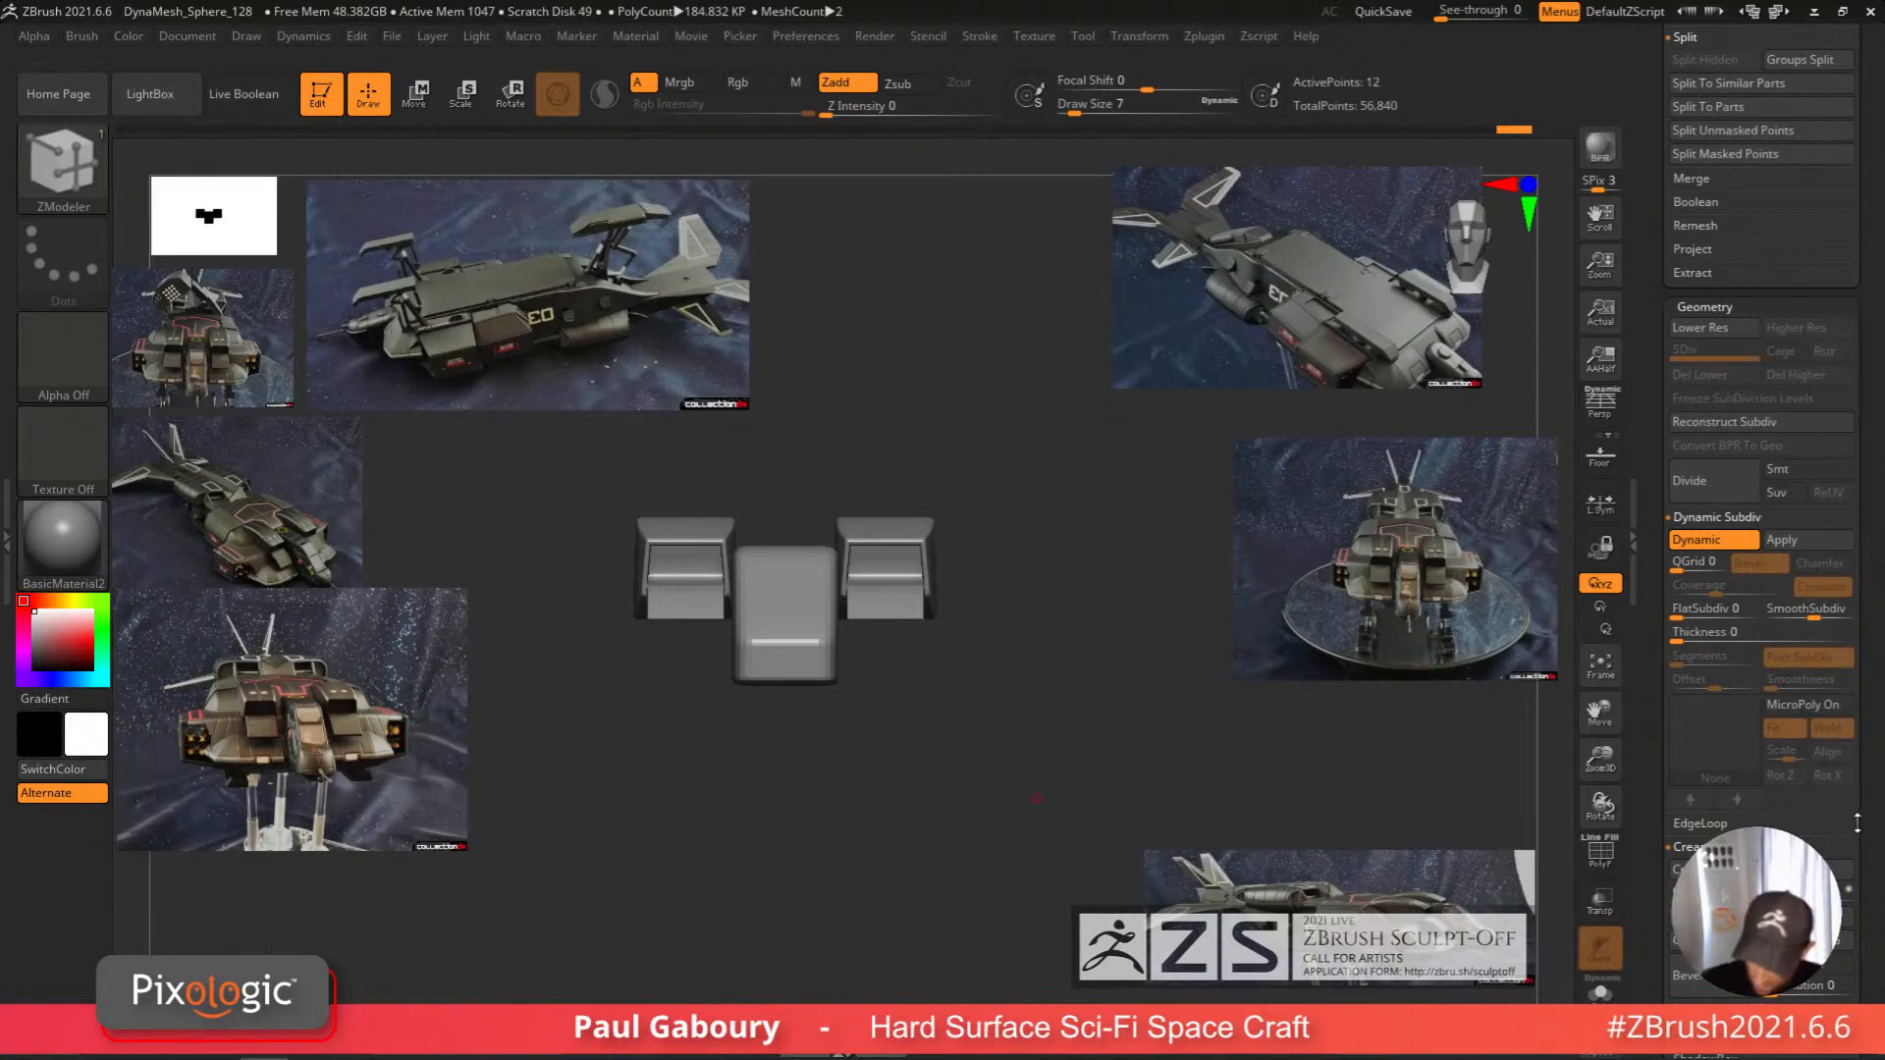
left_click(1691, 846)
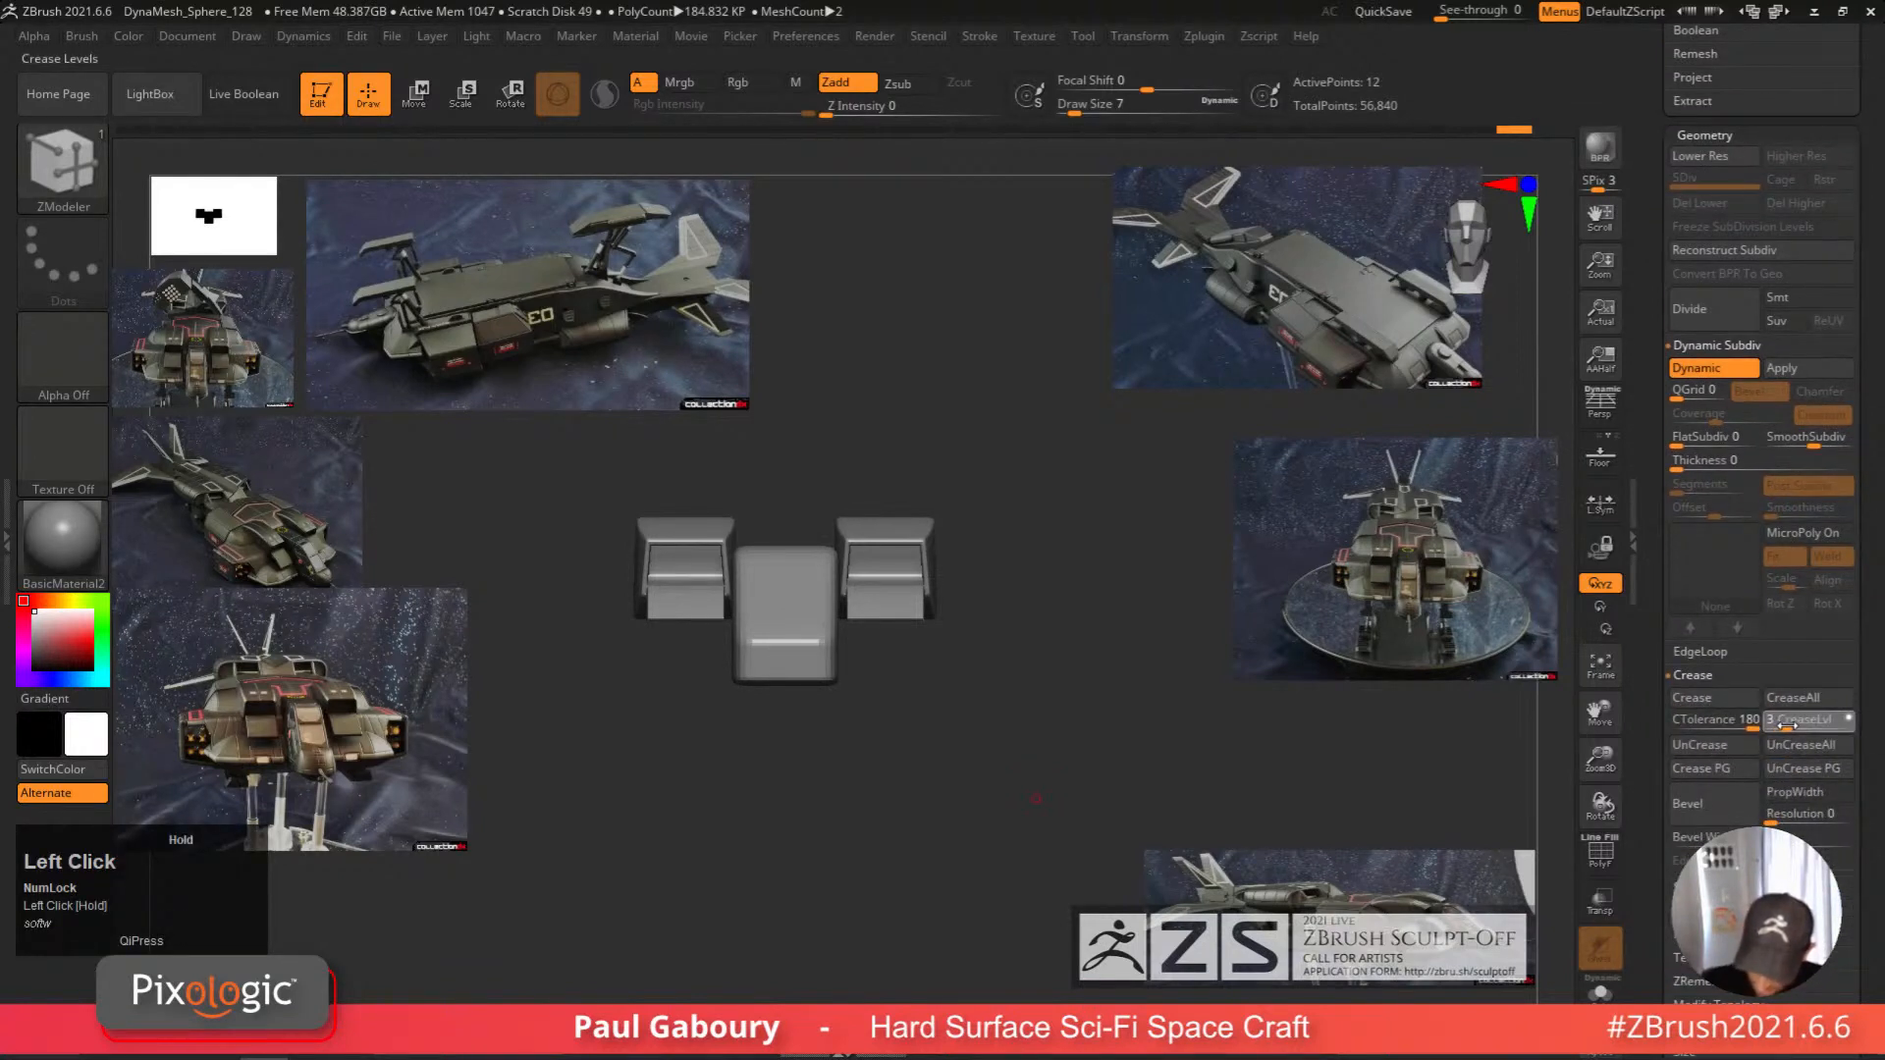
mouse_move(1149, 752)
right_mouse_down()
mouse_move(1119, 762)
mouse_move(1116, 799)
mouse_move(994, 872)
mouse_move(1043, 821)
mouse_move(1022, 792)
mouse_move(1039, 836)
mouse_move(1031, 802)
right_mouse_up()
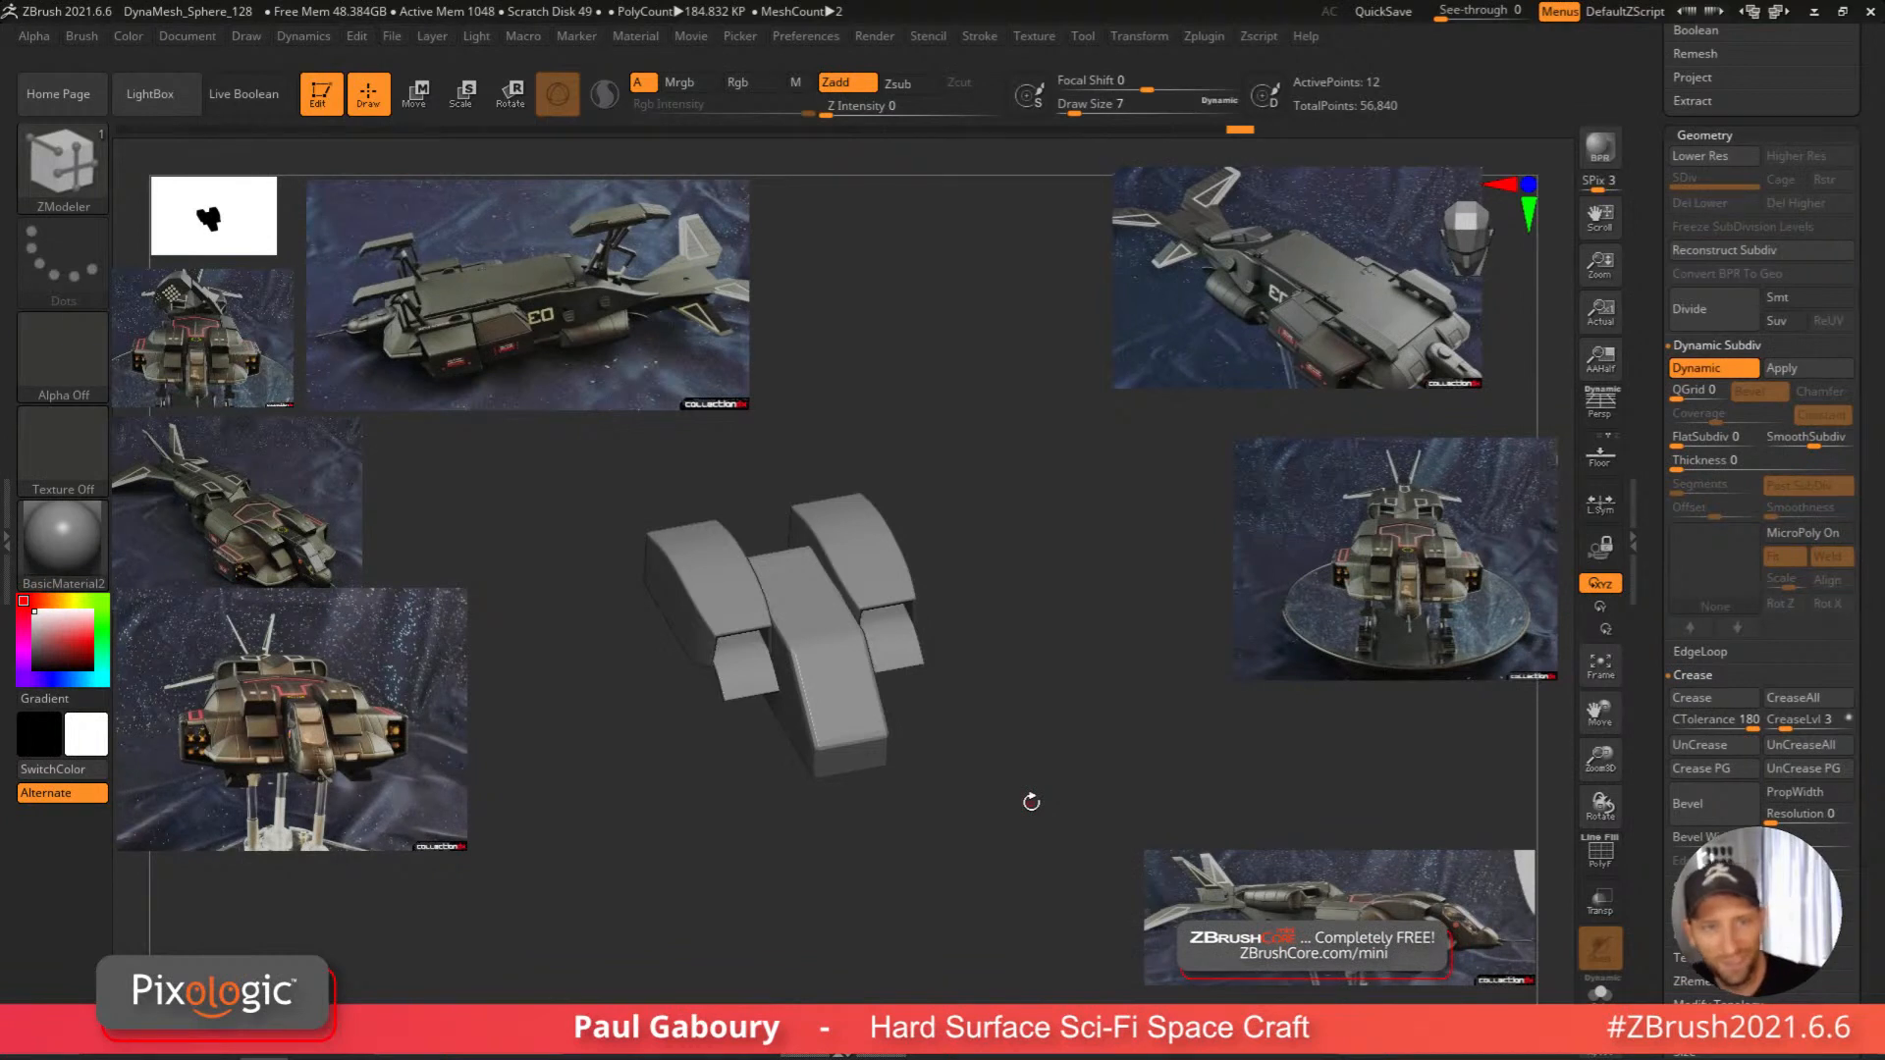
From the top view, mask the front of the Top Cockpit so only its rear end stays unmasked, ready for transforming.
right_click_drag(1021, 691, 1018, 786, "shift")
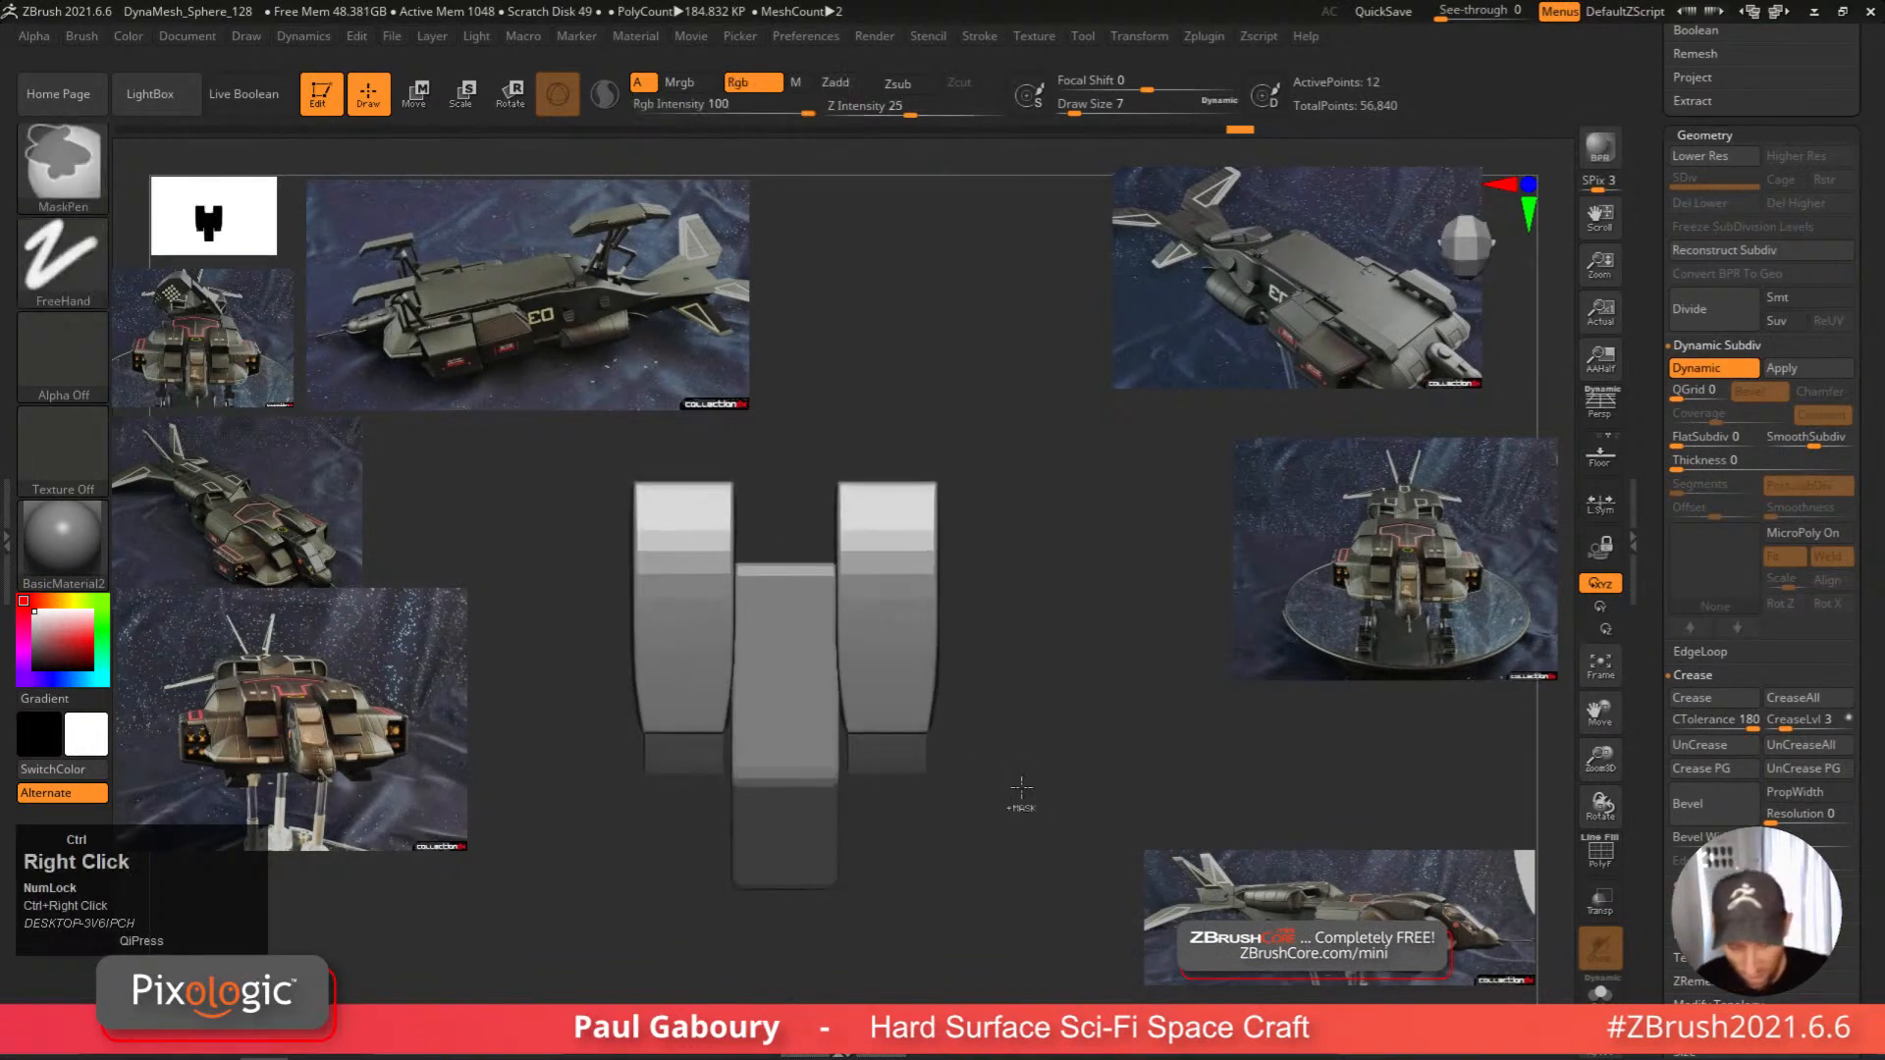
key("shift+f")
left_click_drag(513, 469, 1002, 675, "ctrl")
key("w")
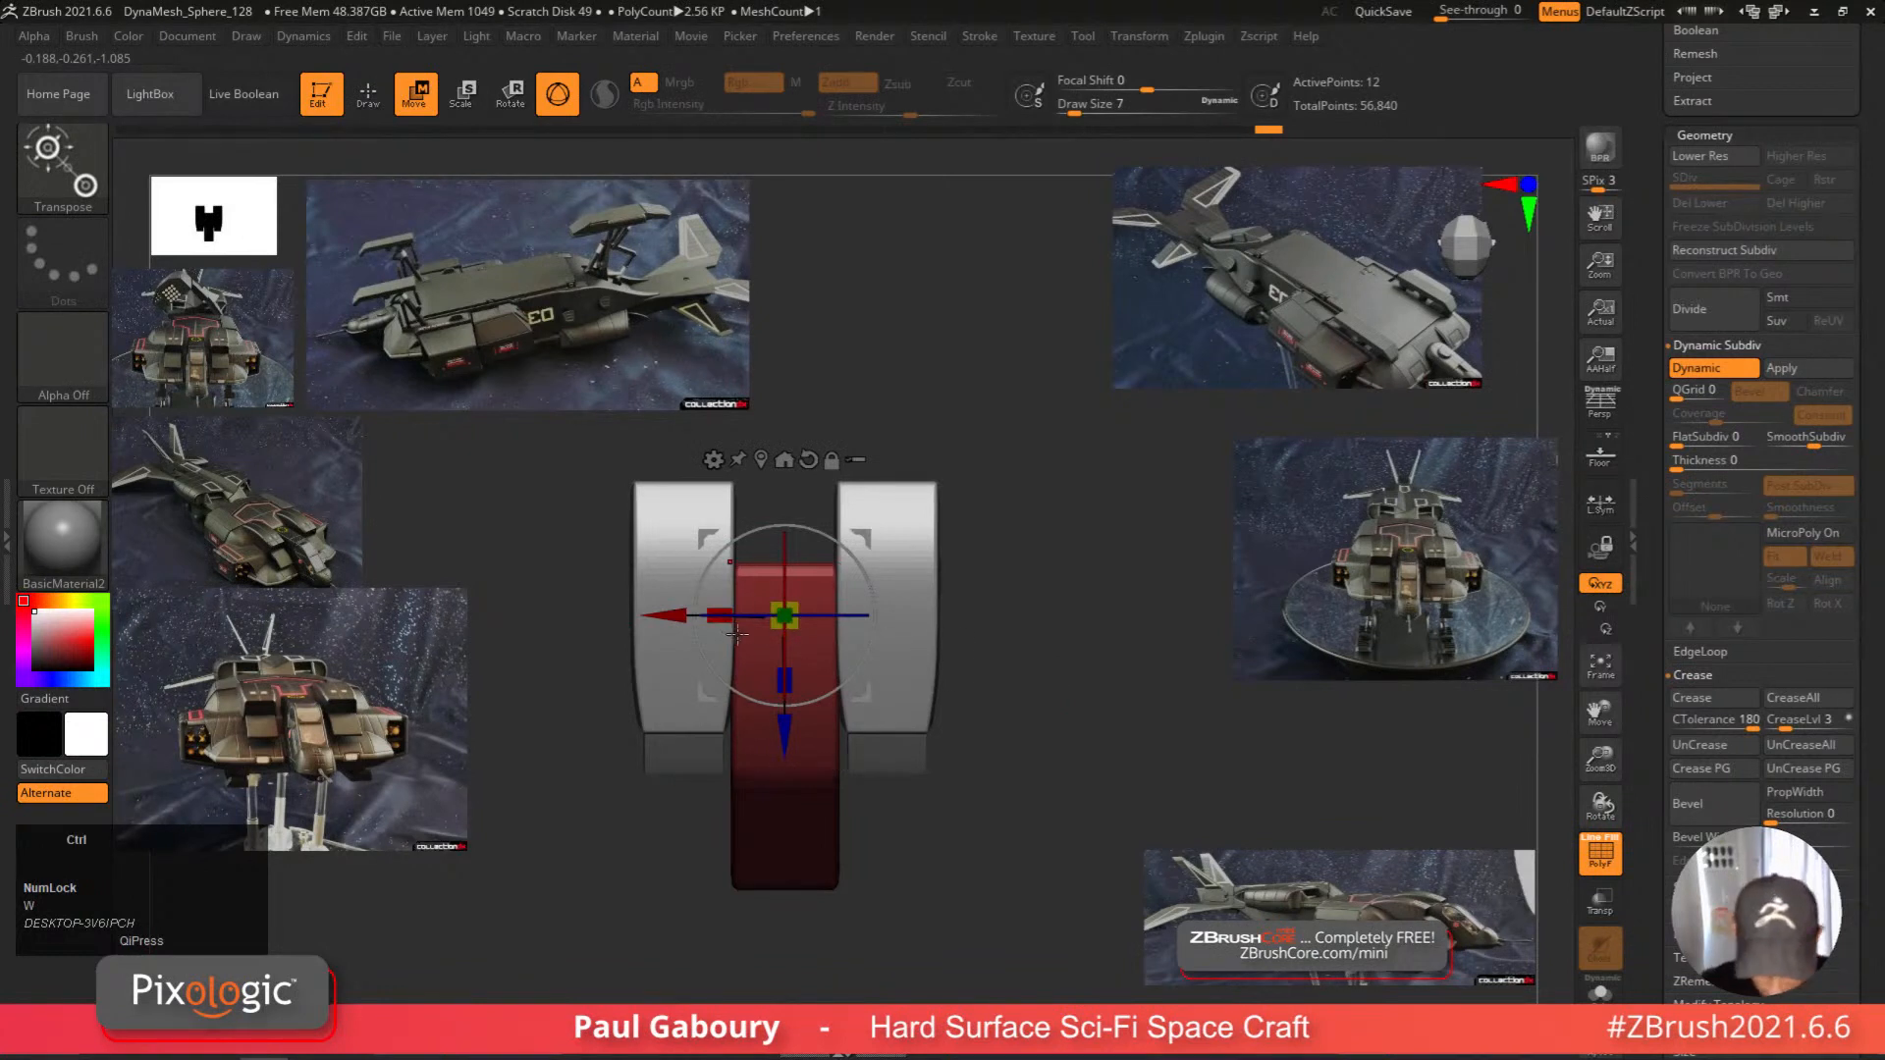
right_click_drag(718, 635, 747, 665, "ctrl+alt")
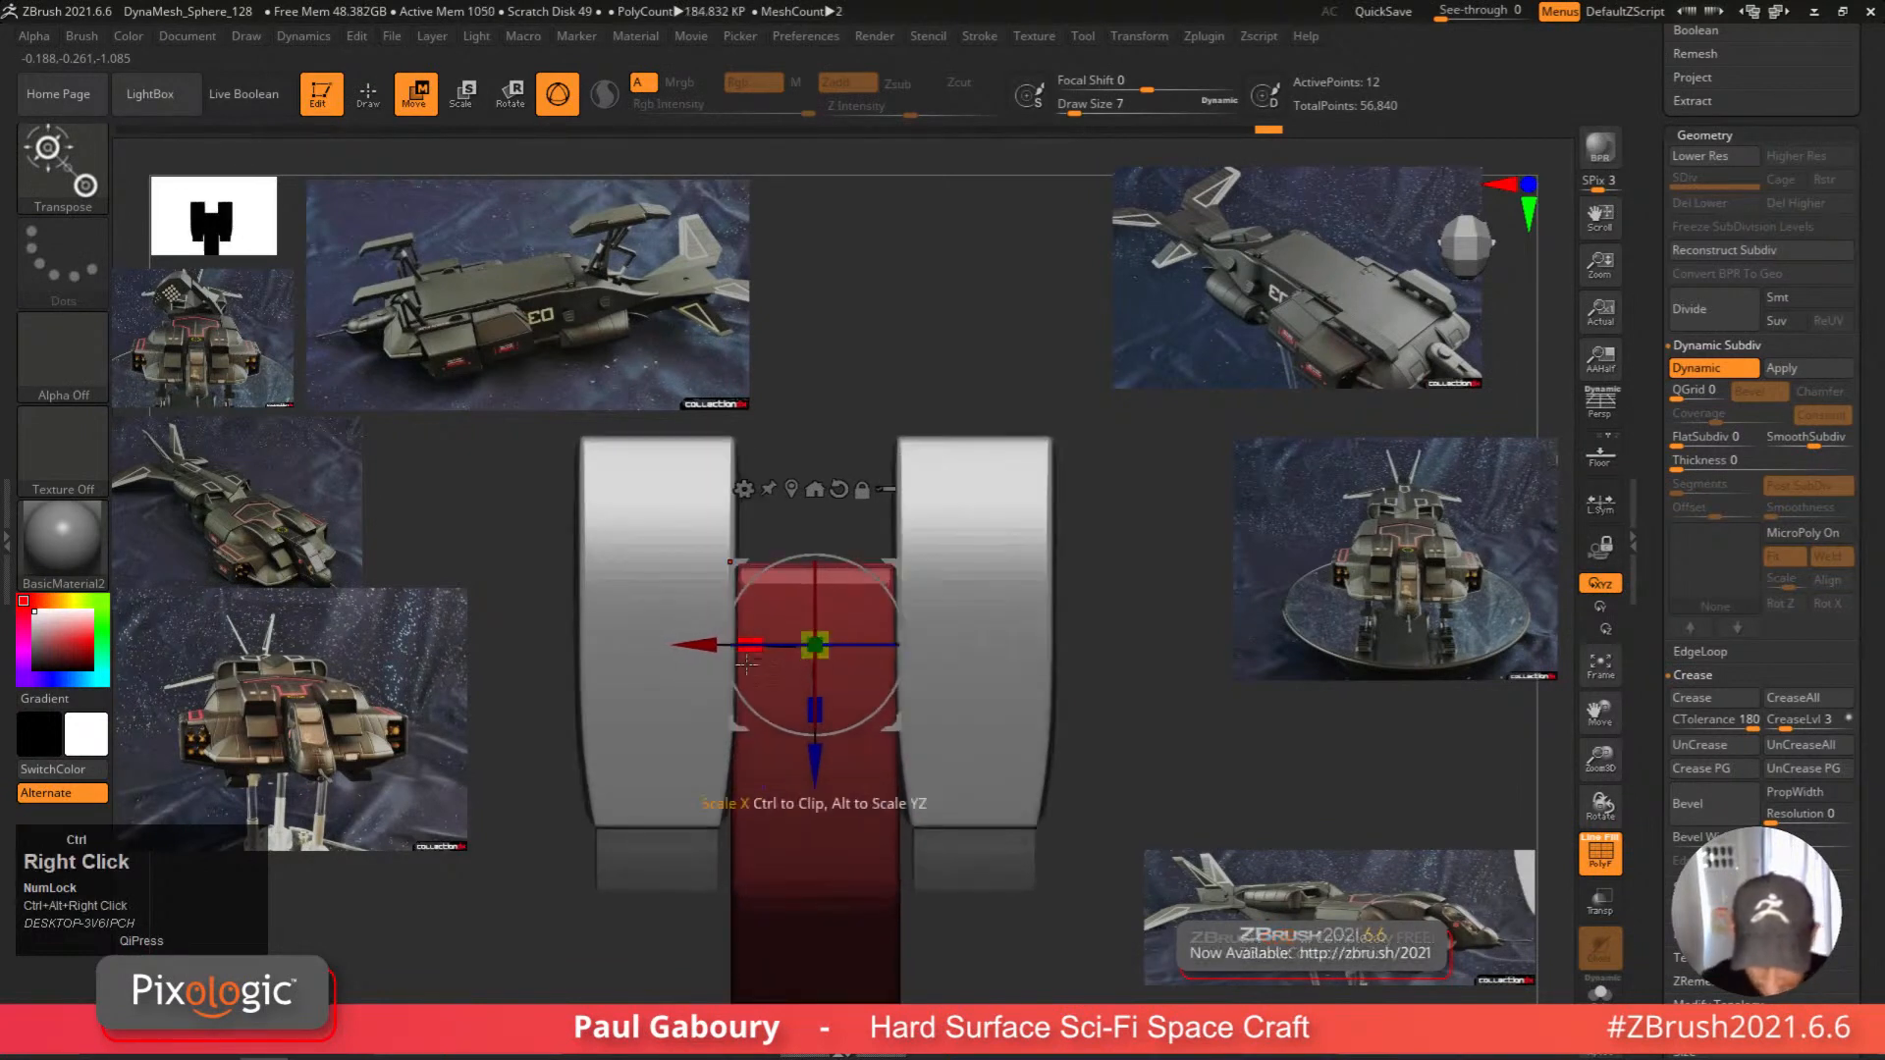
Narrow the Top Cockpit's rear end along X to about 0.86 of its width and clear the mask.
left_click(793, 488)
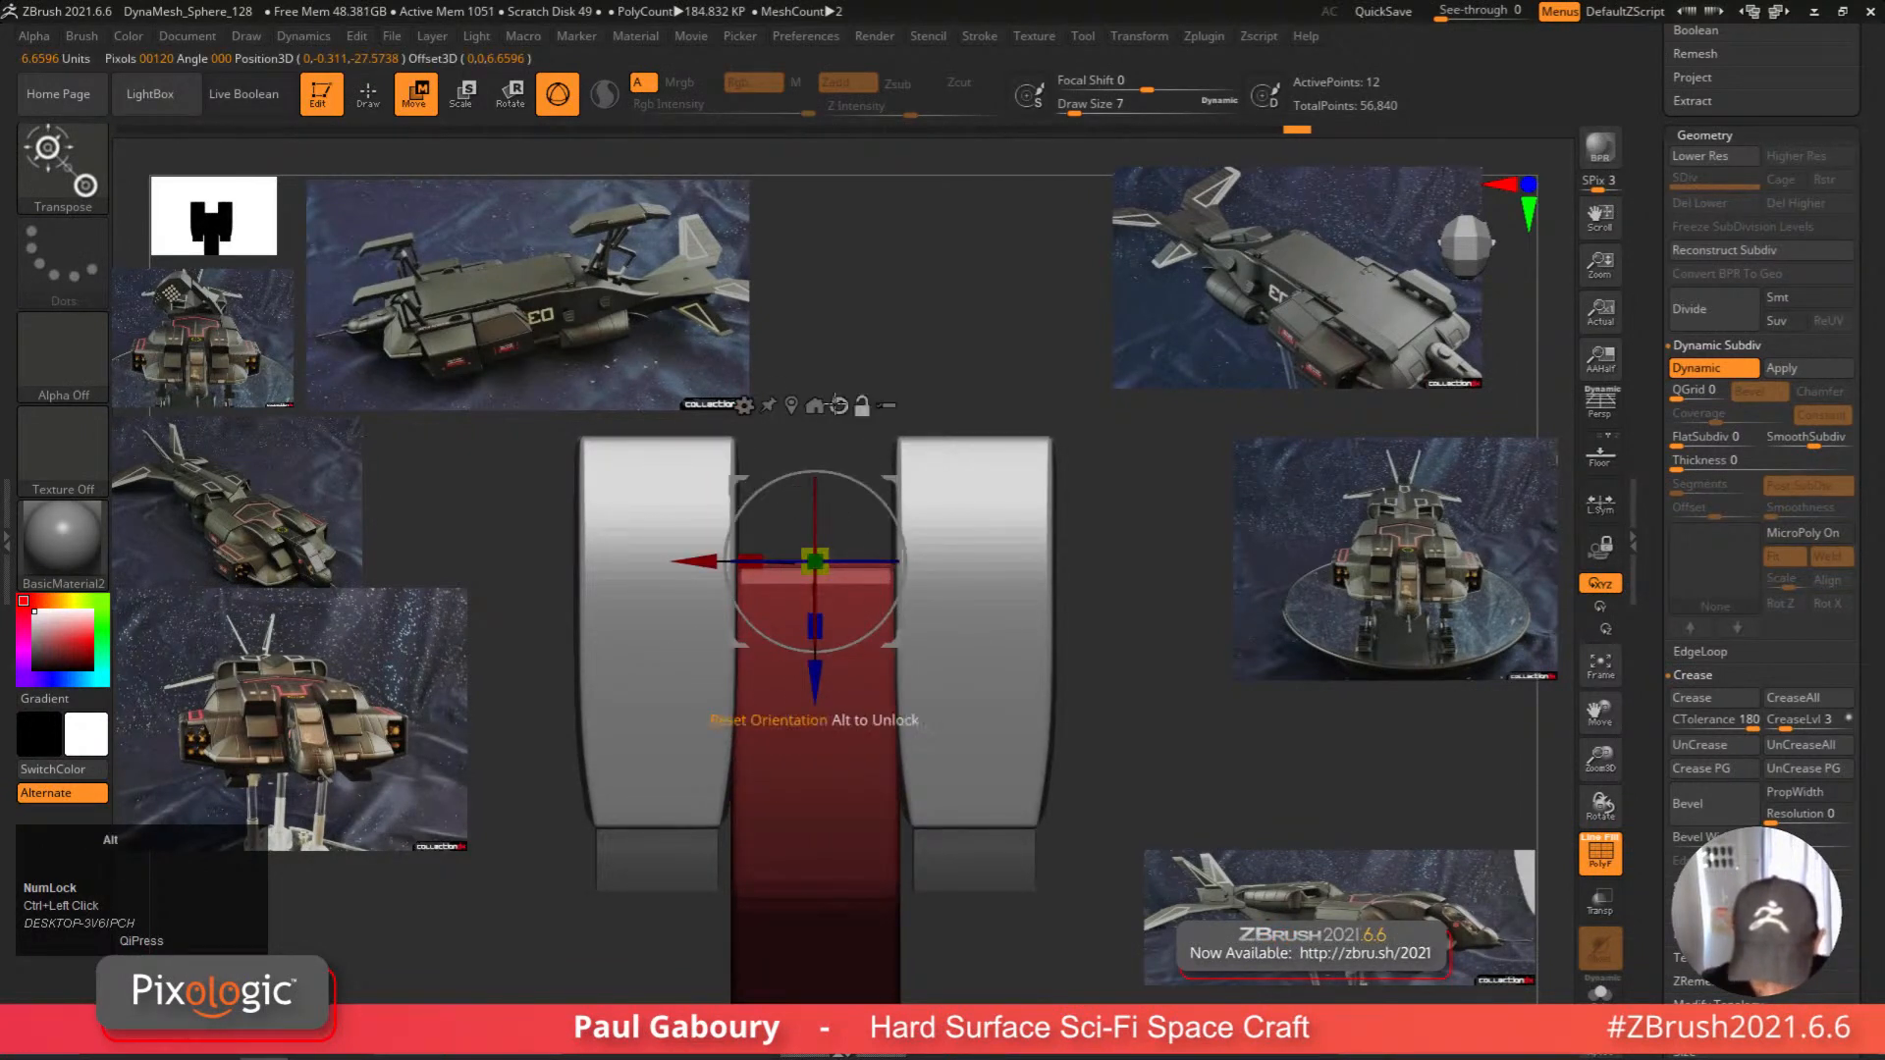
left_click_drag(755, 567, 761, 569)
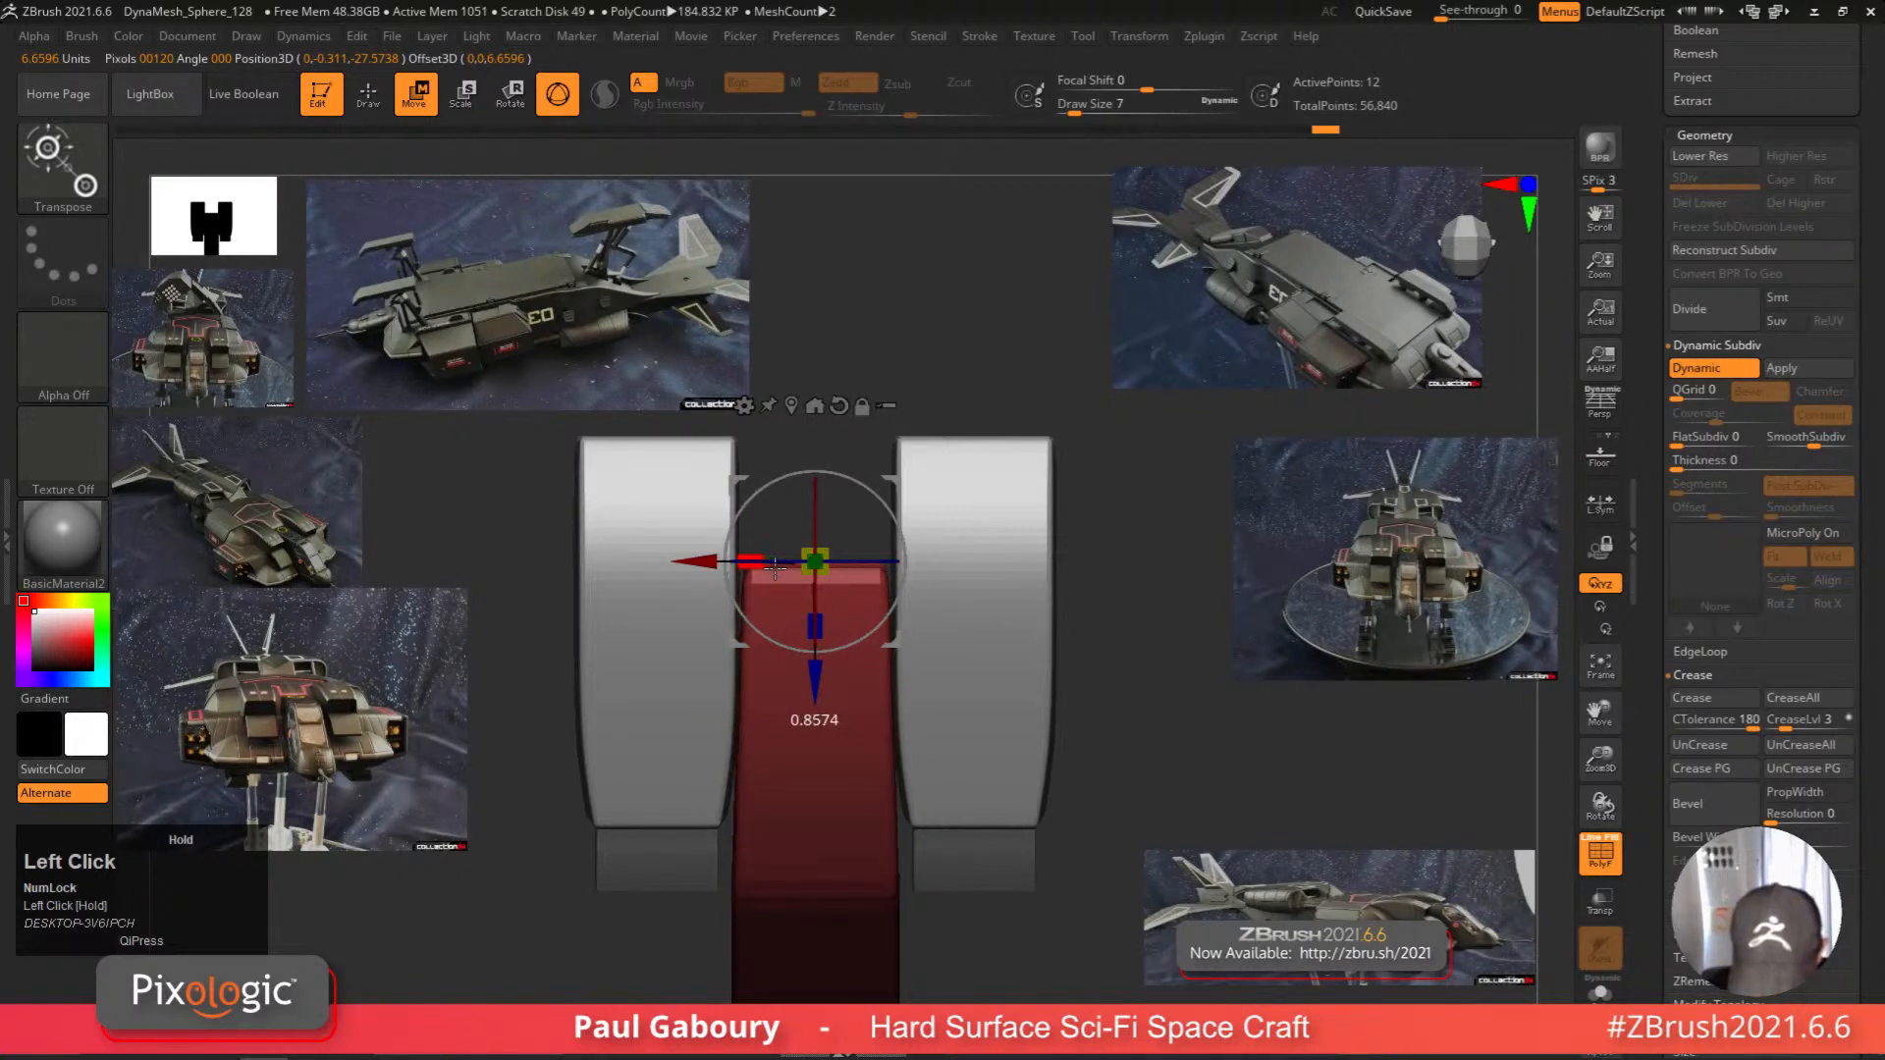
left_click_drag(775, 568, 773, 569)
mouse_move(993, 810)
right_mouse_down("ctrl+alt")
mouse_move(976, 712)
mouse_move(980, 751)
right_mouse_up("ctrl+alt")
left_click(1053, 773, "ctrl")
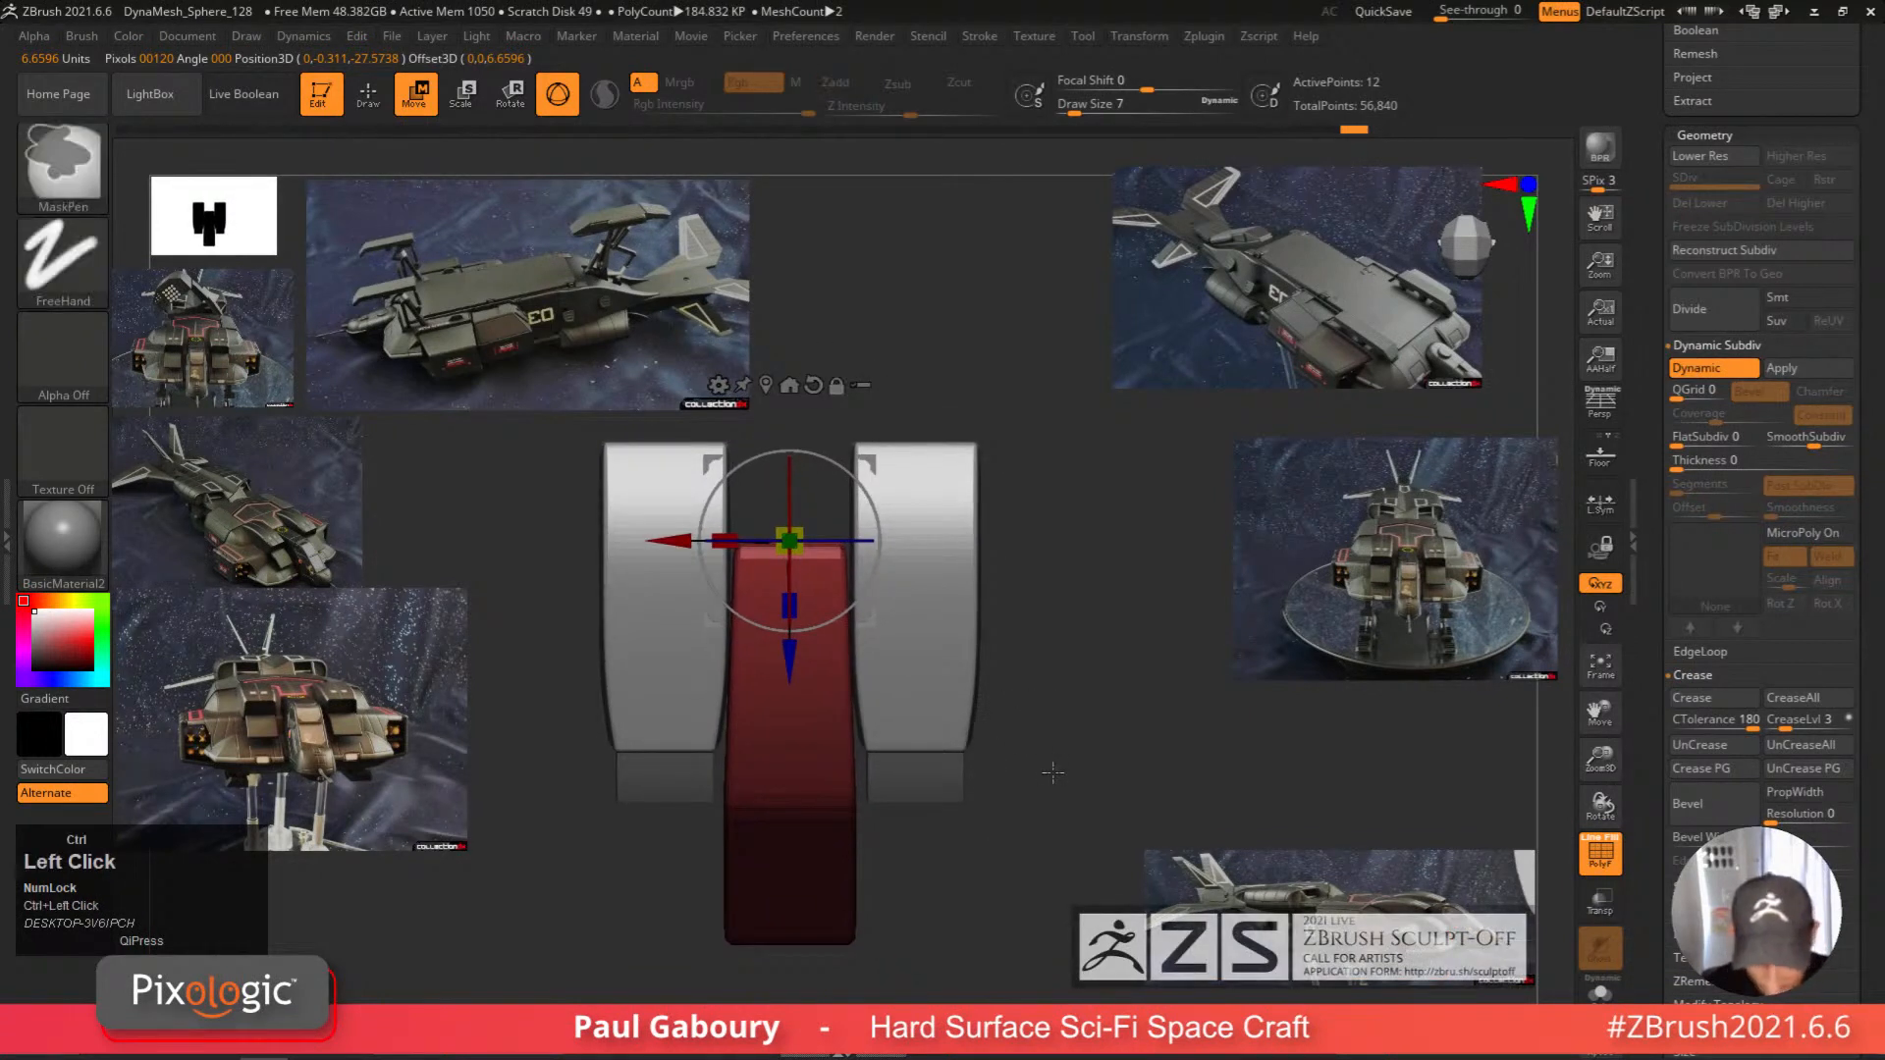
left_click_drag(1052, 773, 1037, 788, "ctrl")
mouse_move(1021, 834)
right_mouse_down("ctrl")
mouse_move(989, 748)
mouse_move(1058, 730)
right_mouse_up("ctrl")
key("q")
key("shift+f")
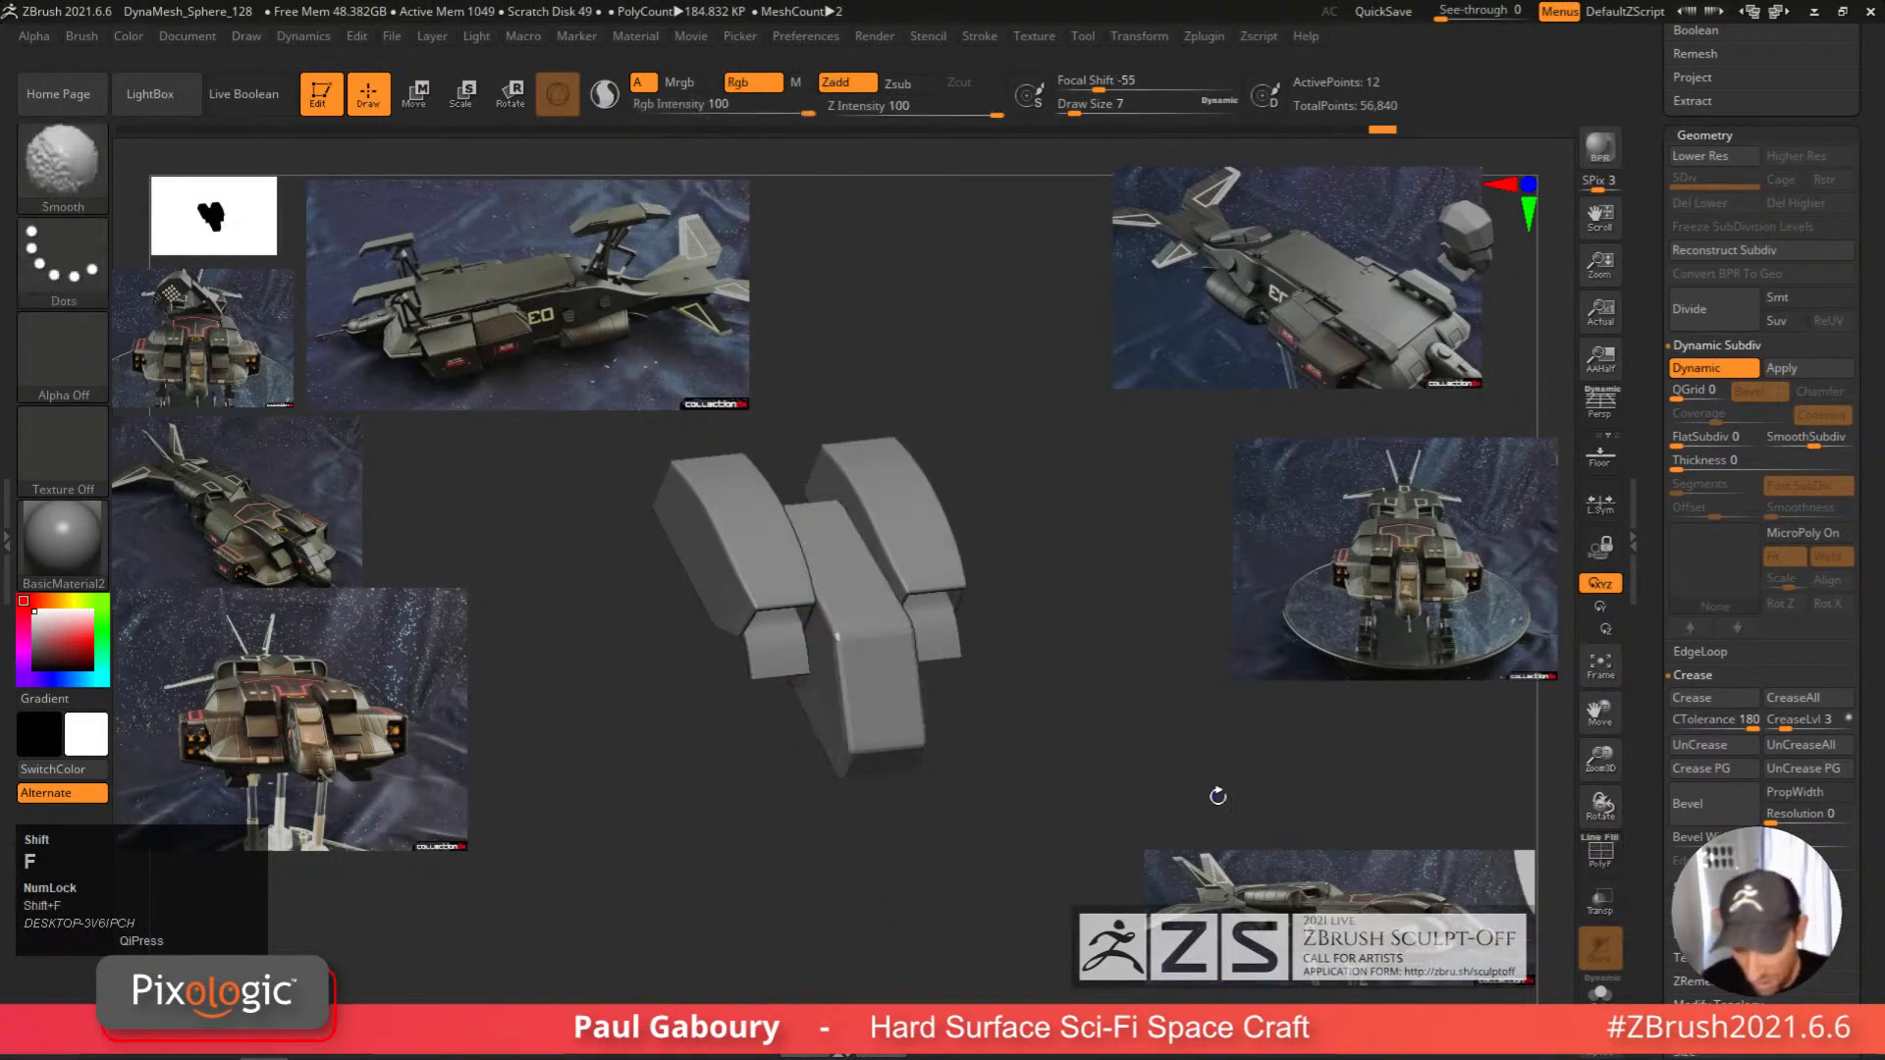
Show the Concept subtool alongside the cockpit and intakes and make it the active subtool.
mouse_move(1854, 699)
left_mouse_down()
mouse_move(1854, 921)
mouse_move(1828, 797)
left_mouse_up()
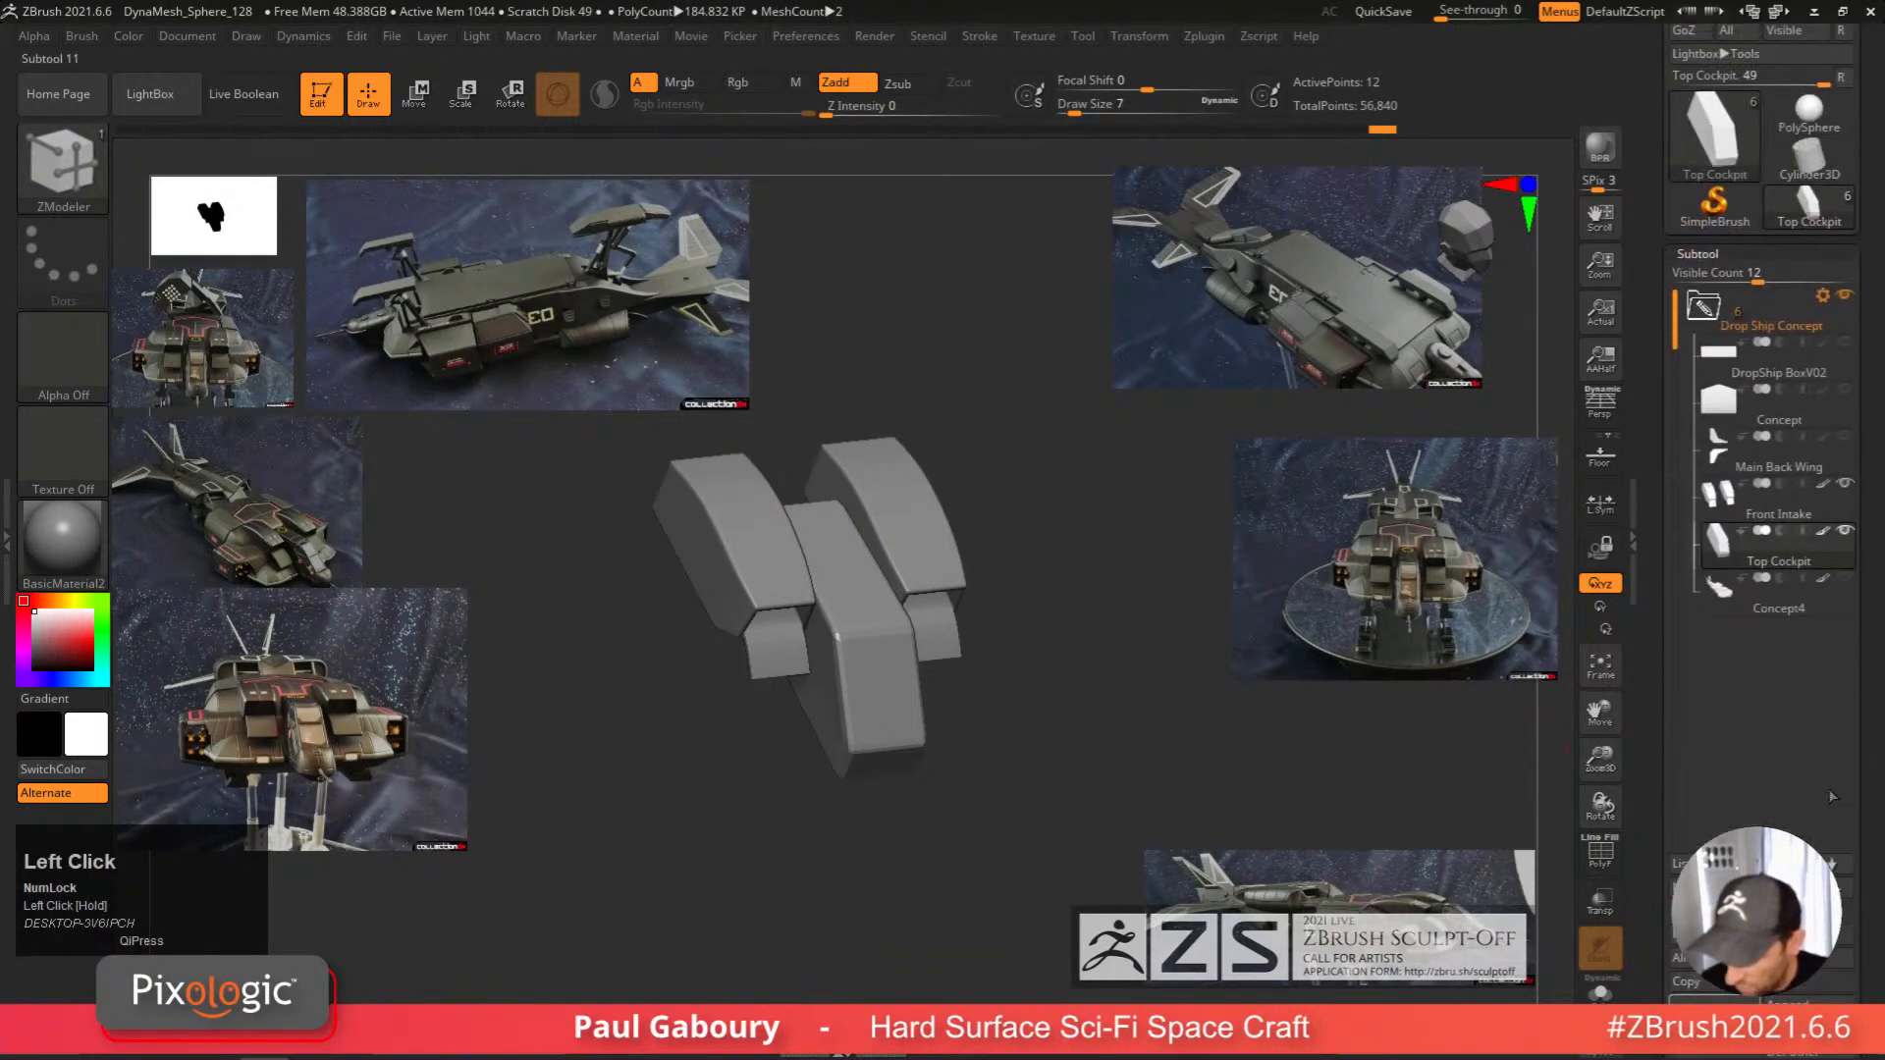
left_click(1845, 389)
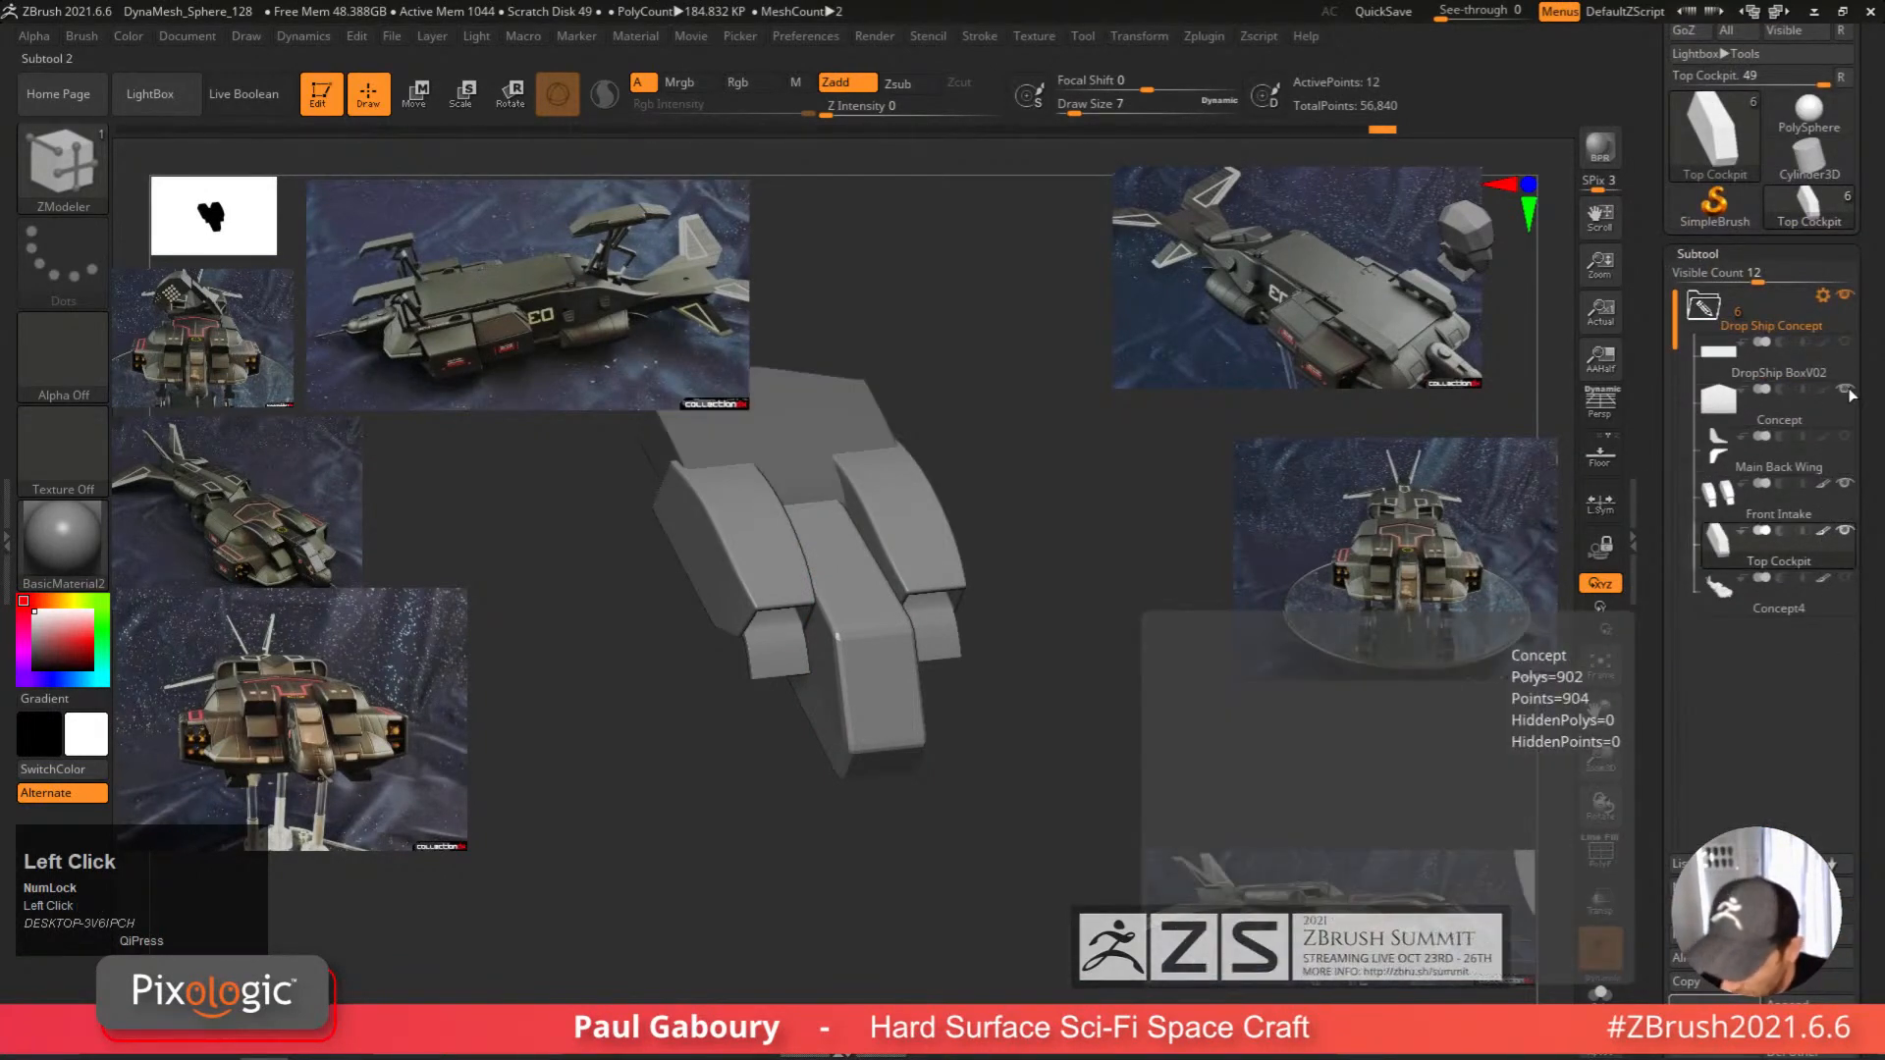
left_click(1723, 422)
right_click_drag(1093, 841, 968, 845)
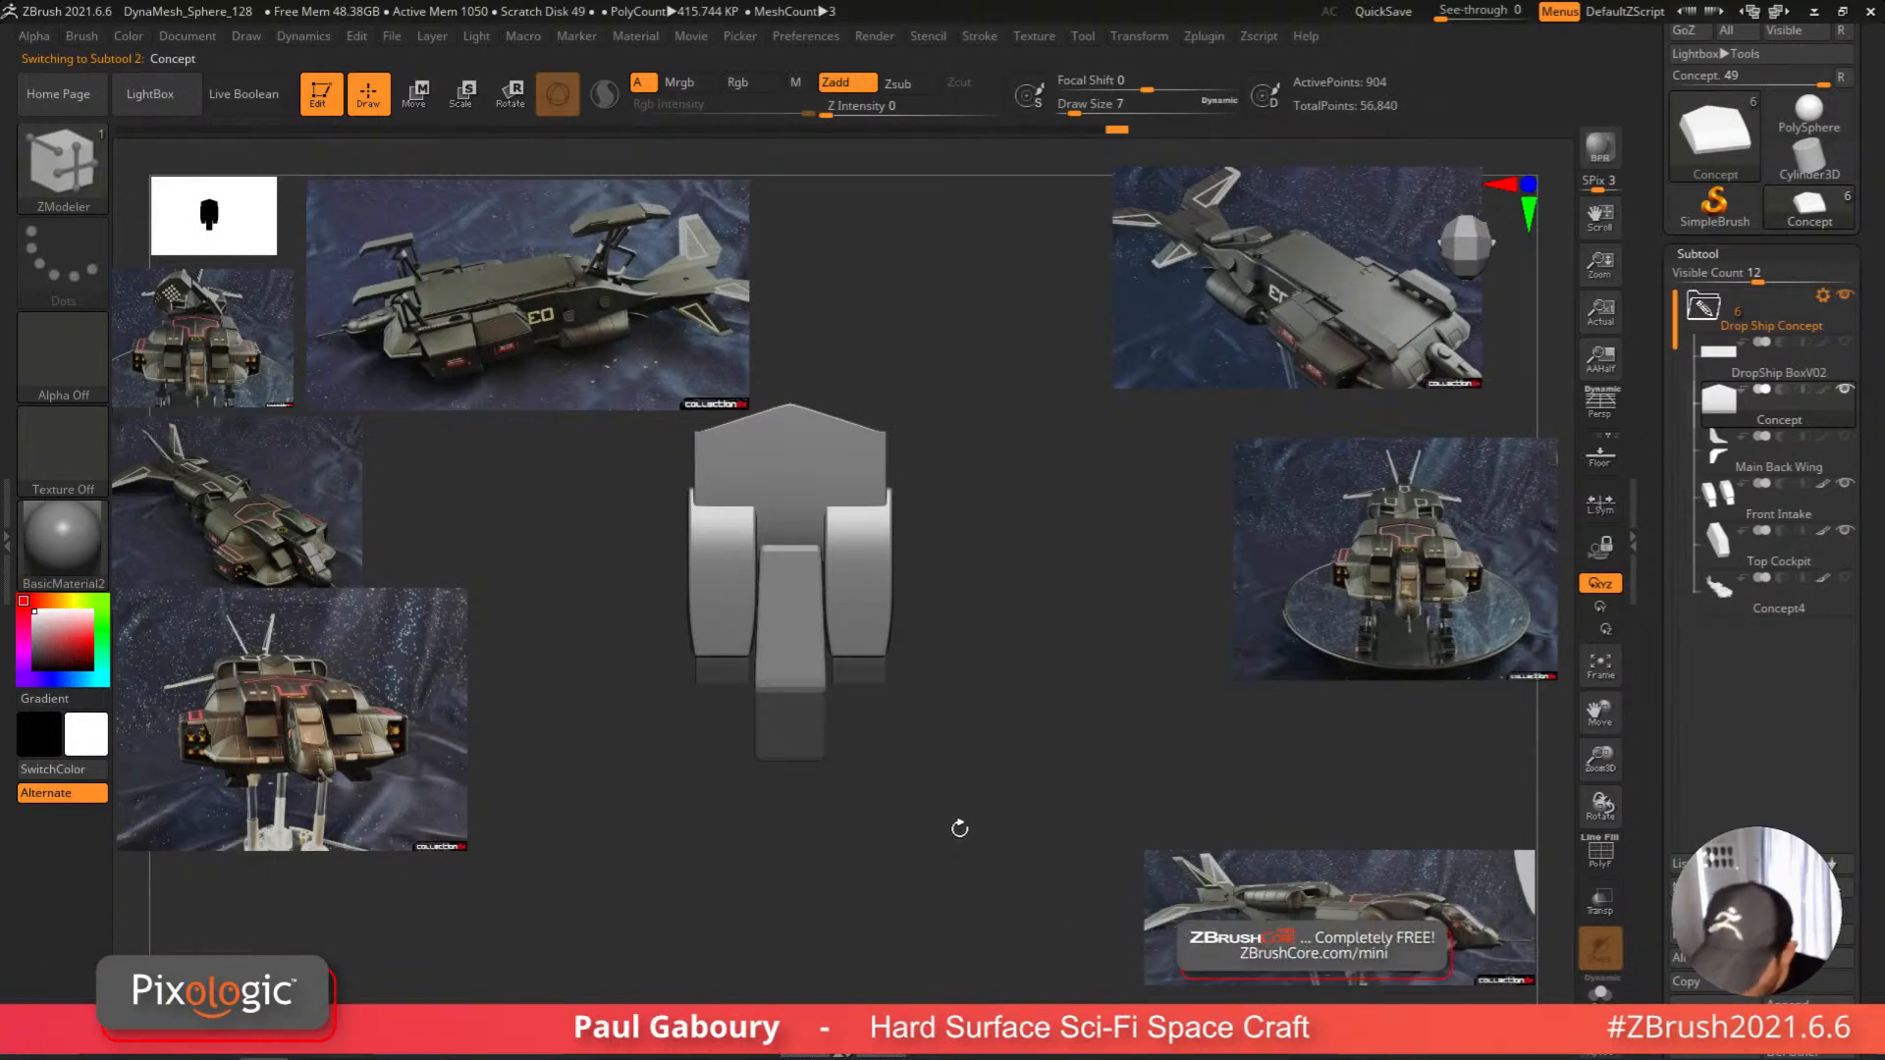
right_click_drag(989, 757, 997, 816, "ctrl")
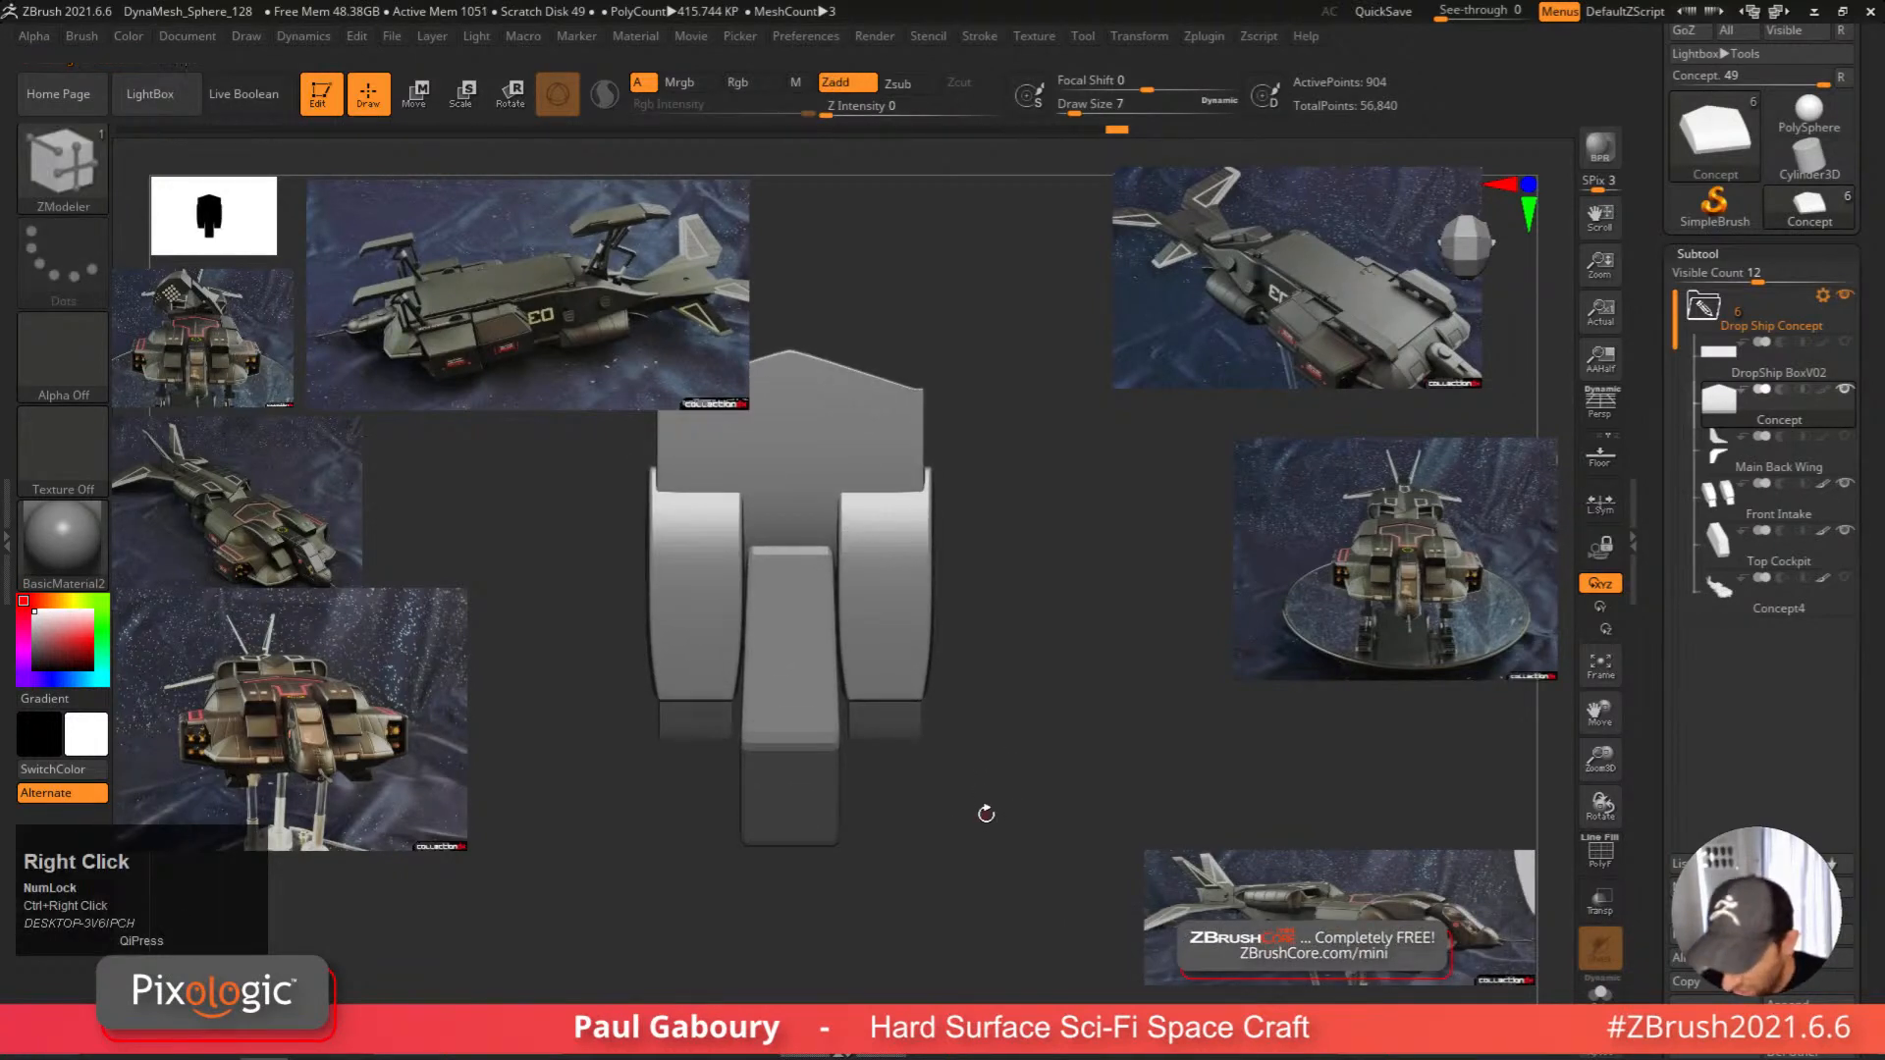
Reactivate Top Cockpit and, from the front view, mask its lower part so only the upper part stays unmasked.
mouse_move(984, 826)
right_mouse_down("shift")
mouse_move(972, 692)
mouse_move(977, 772)
right_mouse_up("shift")
key("shift+f")
left_click(829, 652, "alt")
right_click_drag(923, 698, 925, 750, "alt")
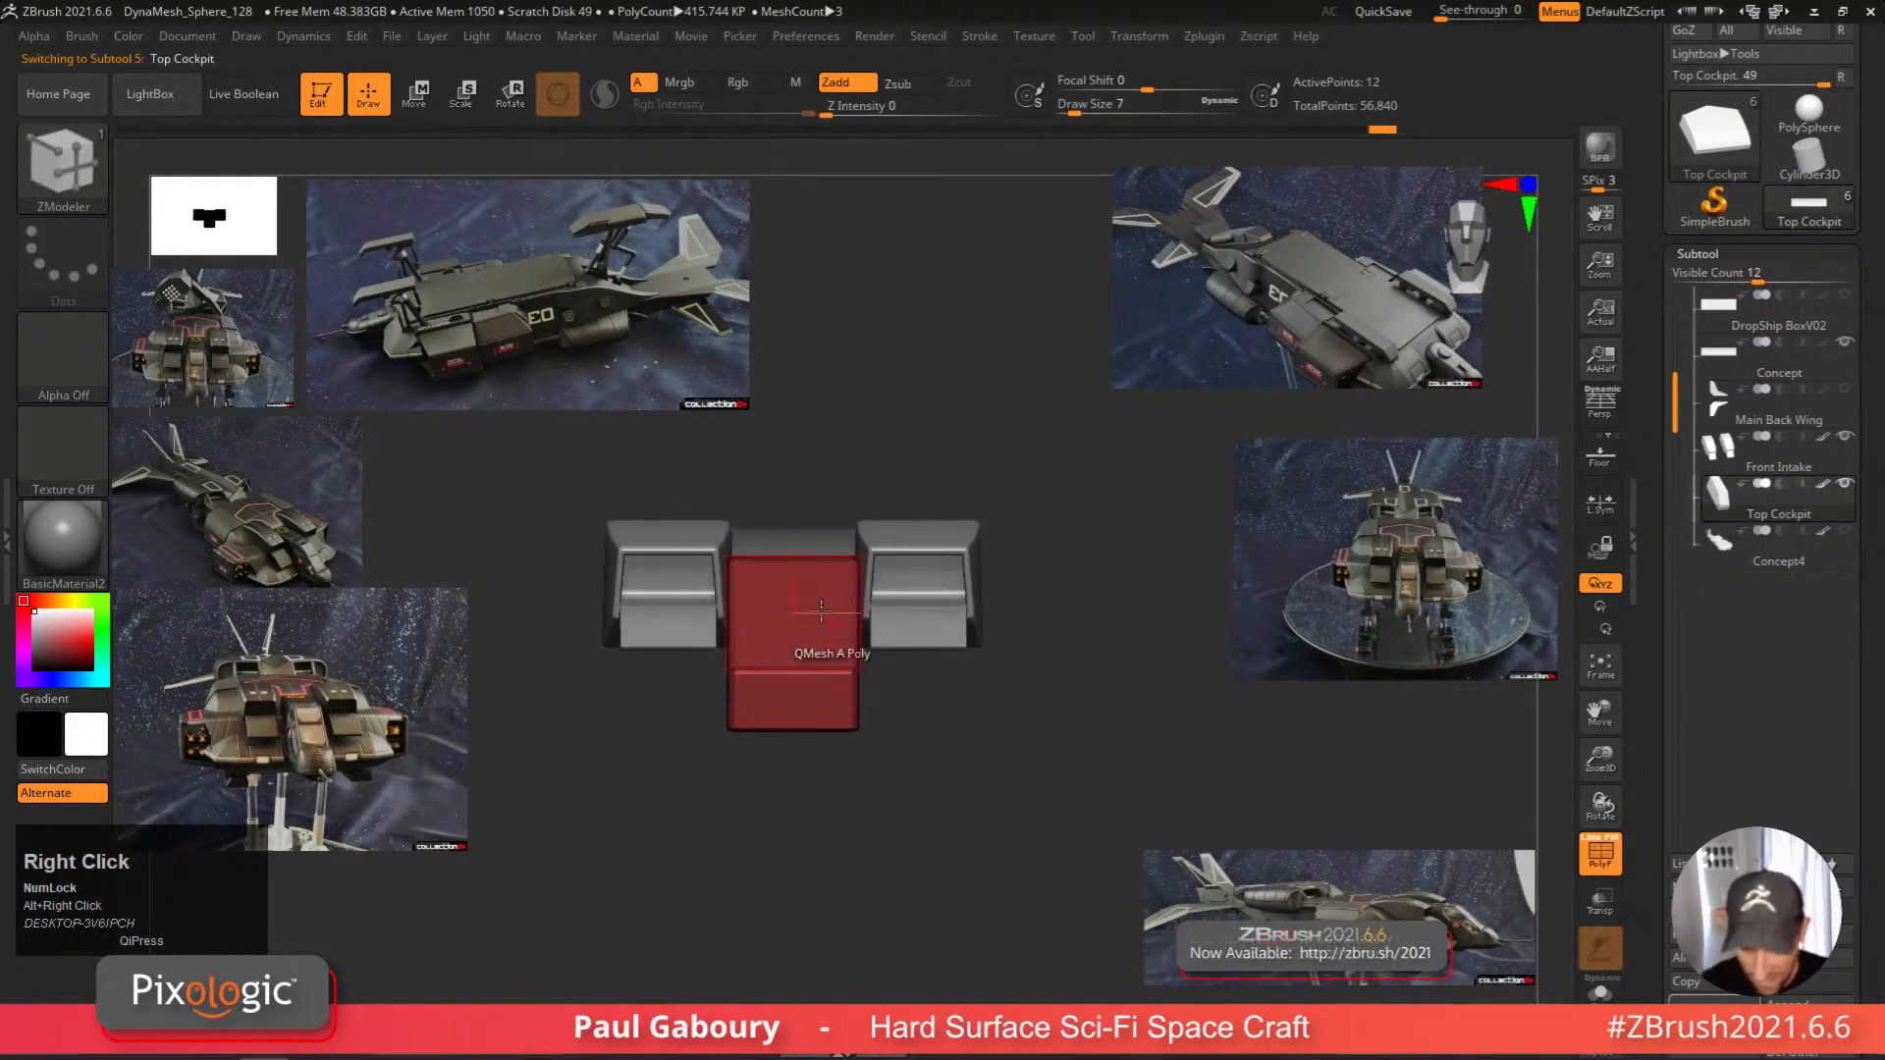
left_click_drag(596, 442, 1022, 610, "ctrl")
key("w")
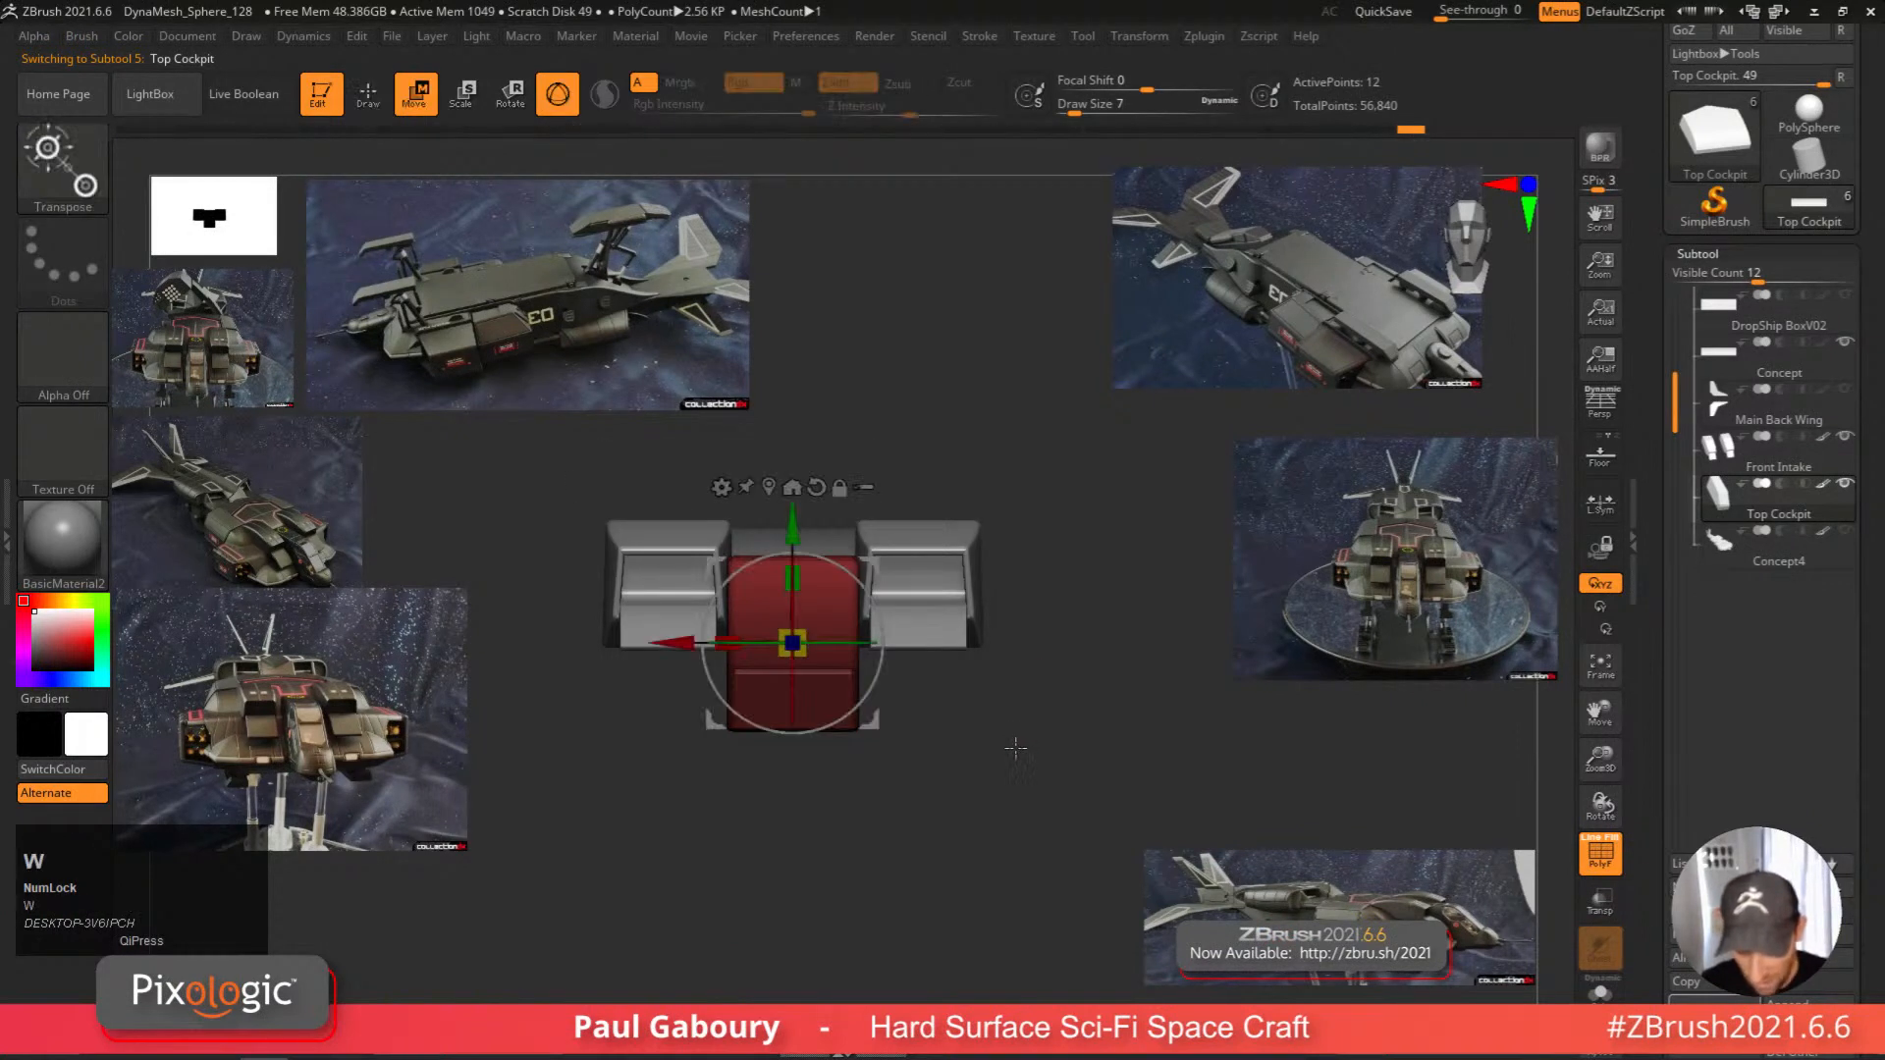
right_click_drag(1022, 743, 1031, 774, "ctrl")
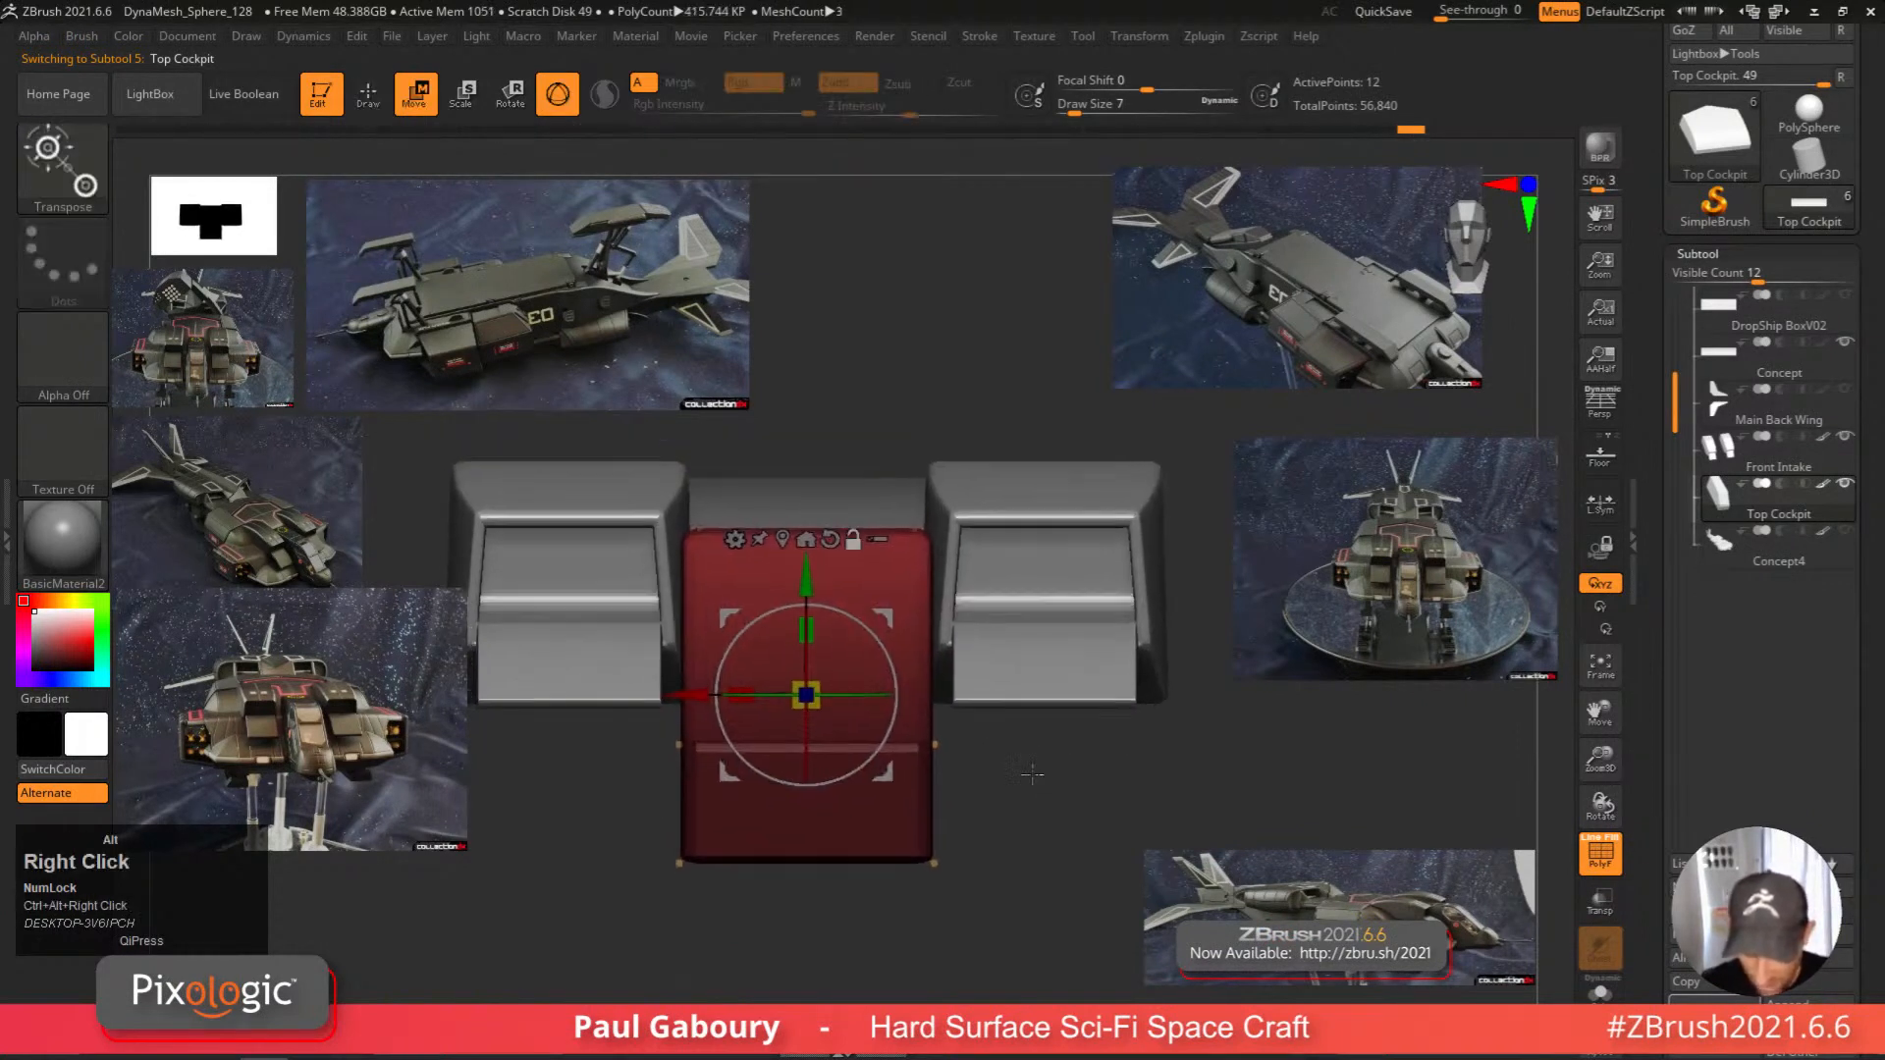
Narrow the upper part of the Top Cockpit along X from its top edge and clear the mask.
left_click(781, 539)
left_click_drag(745, 529, 784, 533)
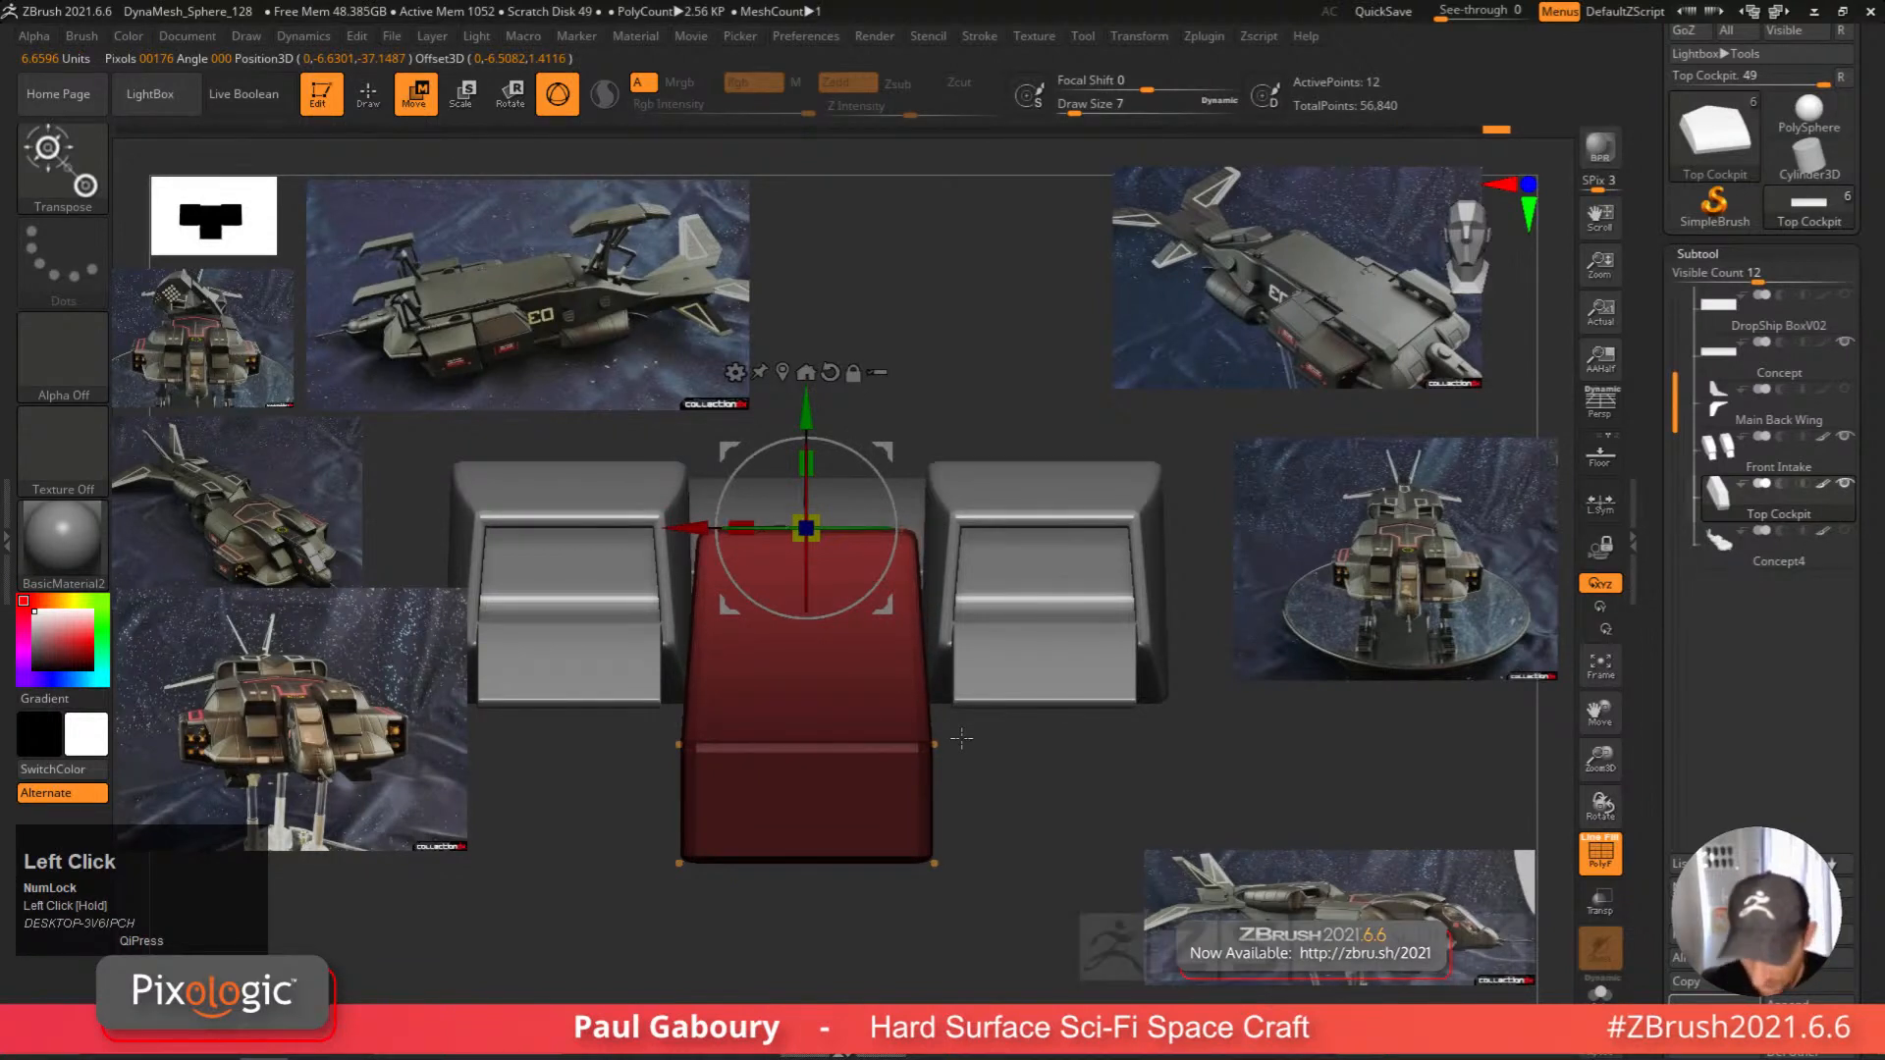
right_click_drag(967, 732, 943, 695, "ctrl")
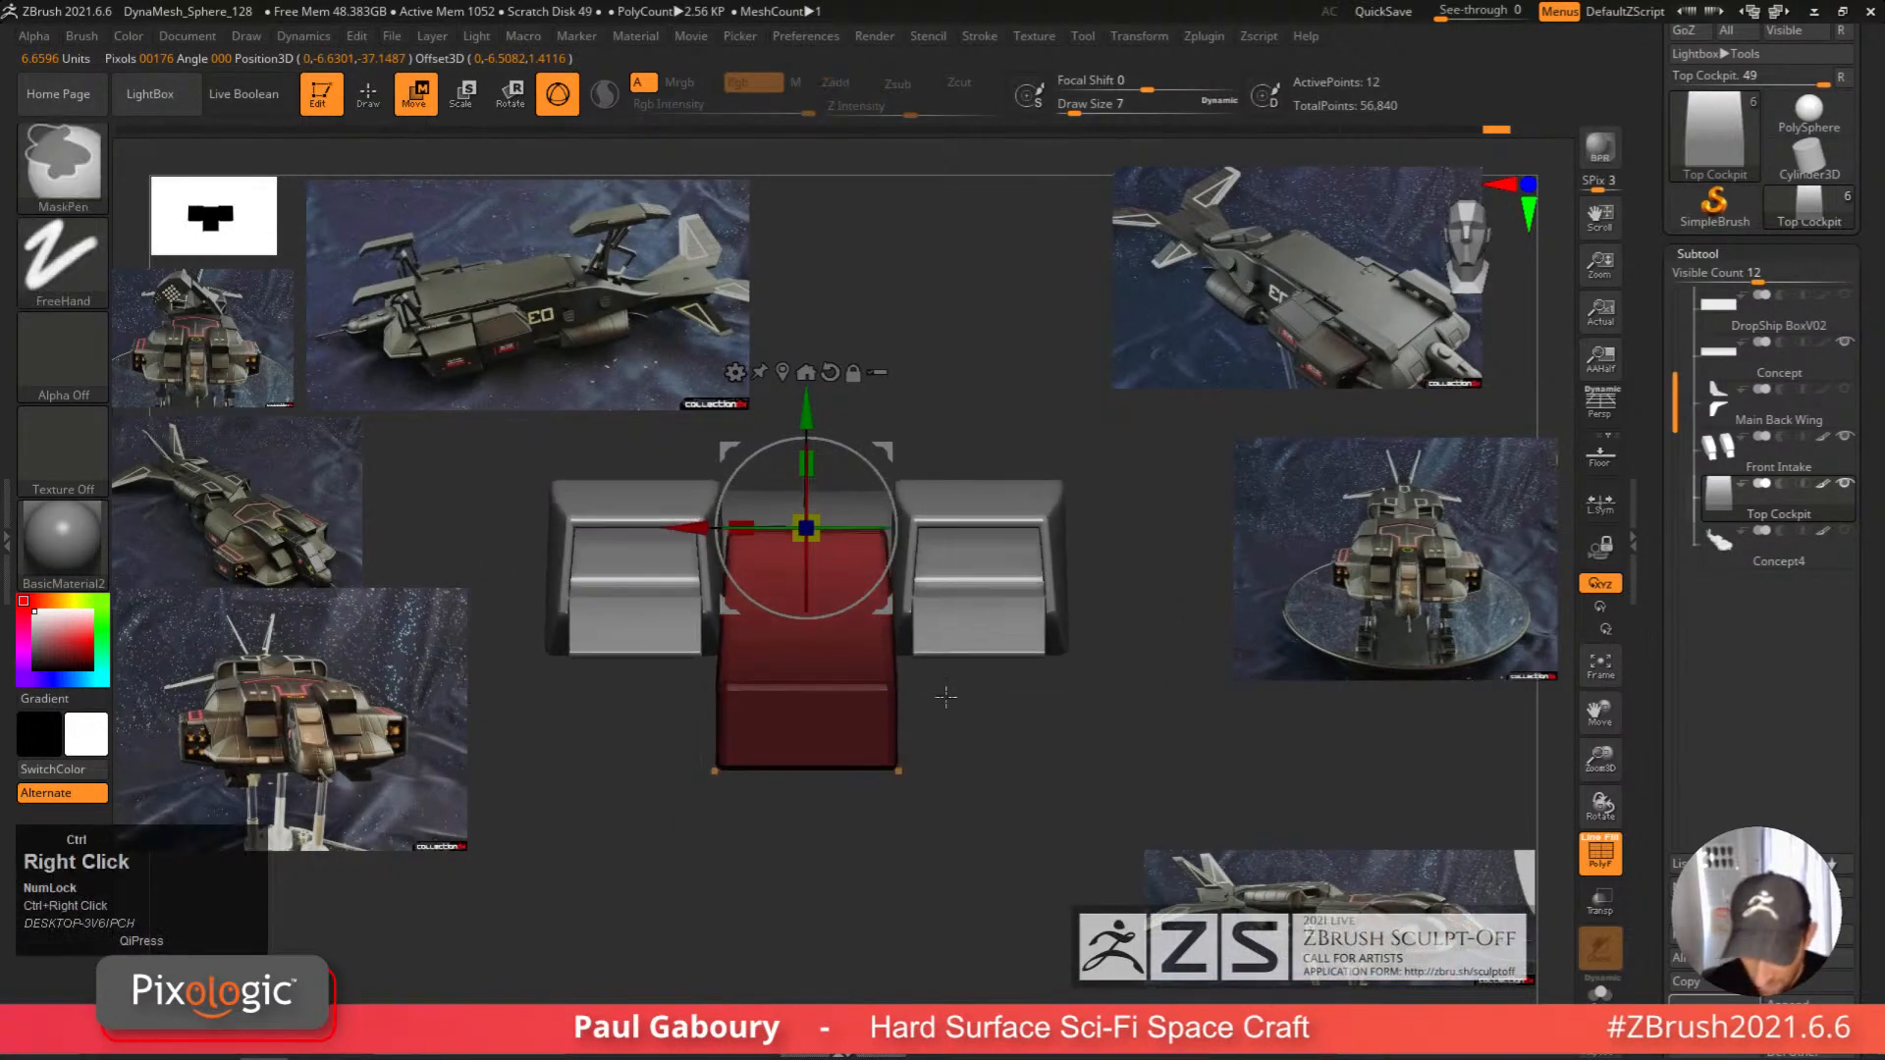
left_click_drag(967, 722, 1031, 762, "ctrl")
right_click_drag(1031, 762, 1002, 722, "ctrl")
mouse_move(1002, 721)
right_mouse_down()
mouse_move(977, 785)
mouse_move(985, 863)
mouse_move(926, 799)
mouse_move(950, 760)
right_mouse_up()
key("q")
right_click(950, 760)
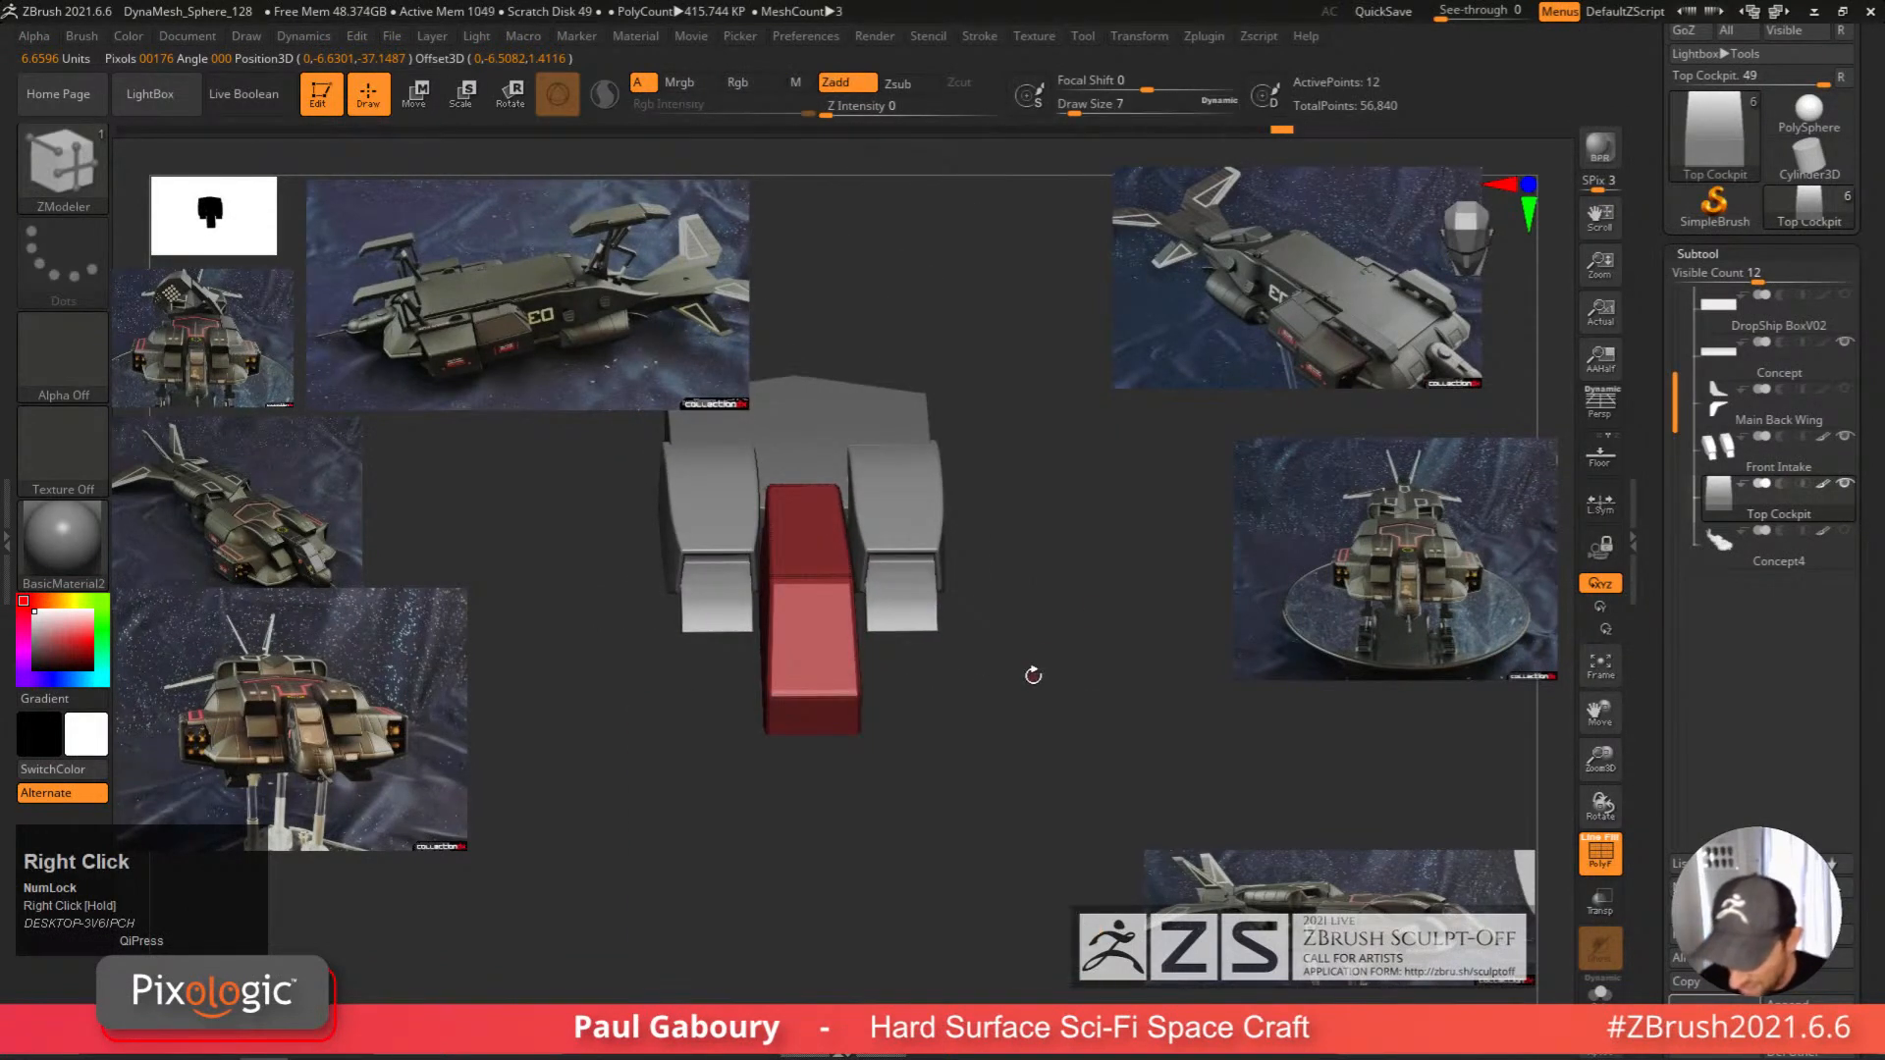
Check the tapered Top Cockpit against the intakes from above and from the front with the polyframe hidden.
right_click_drag(1031, 673, 795, 732, "ctrl")
right_click_drag(928, 872, 919, 790, "alt")
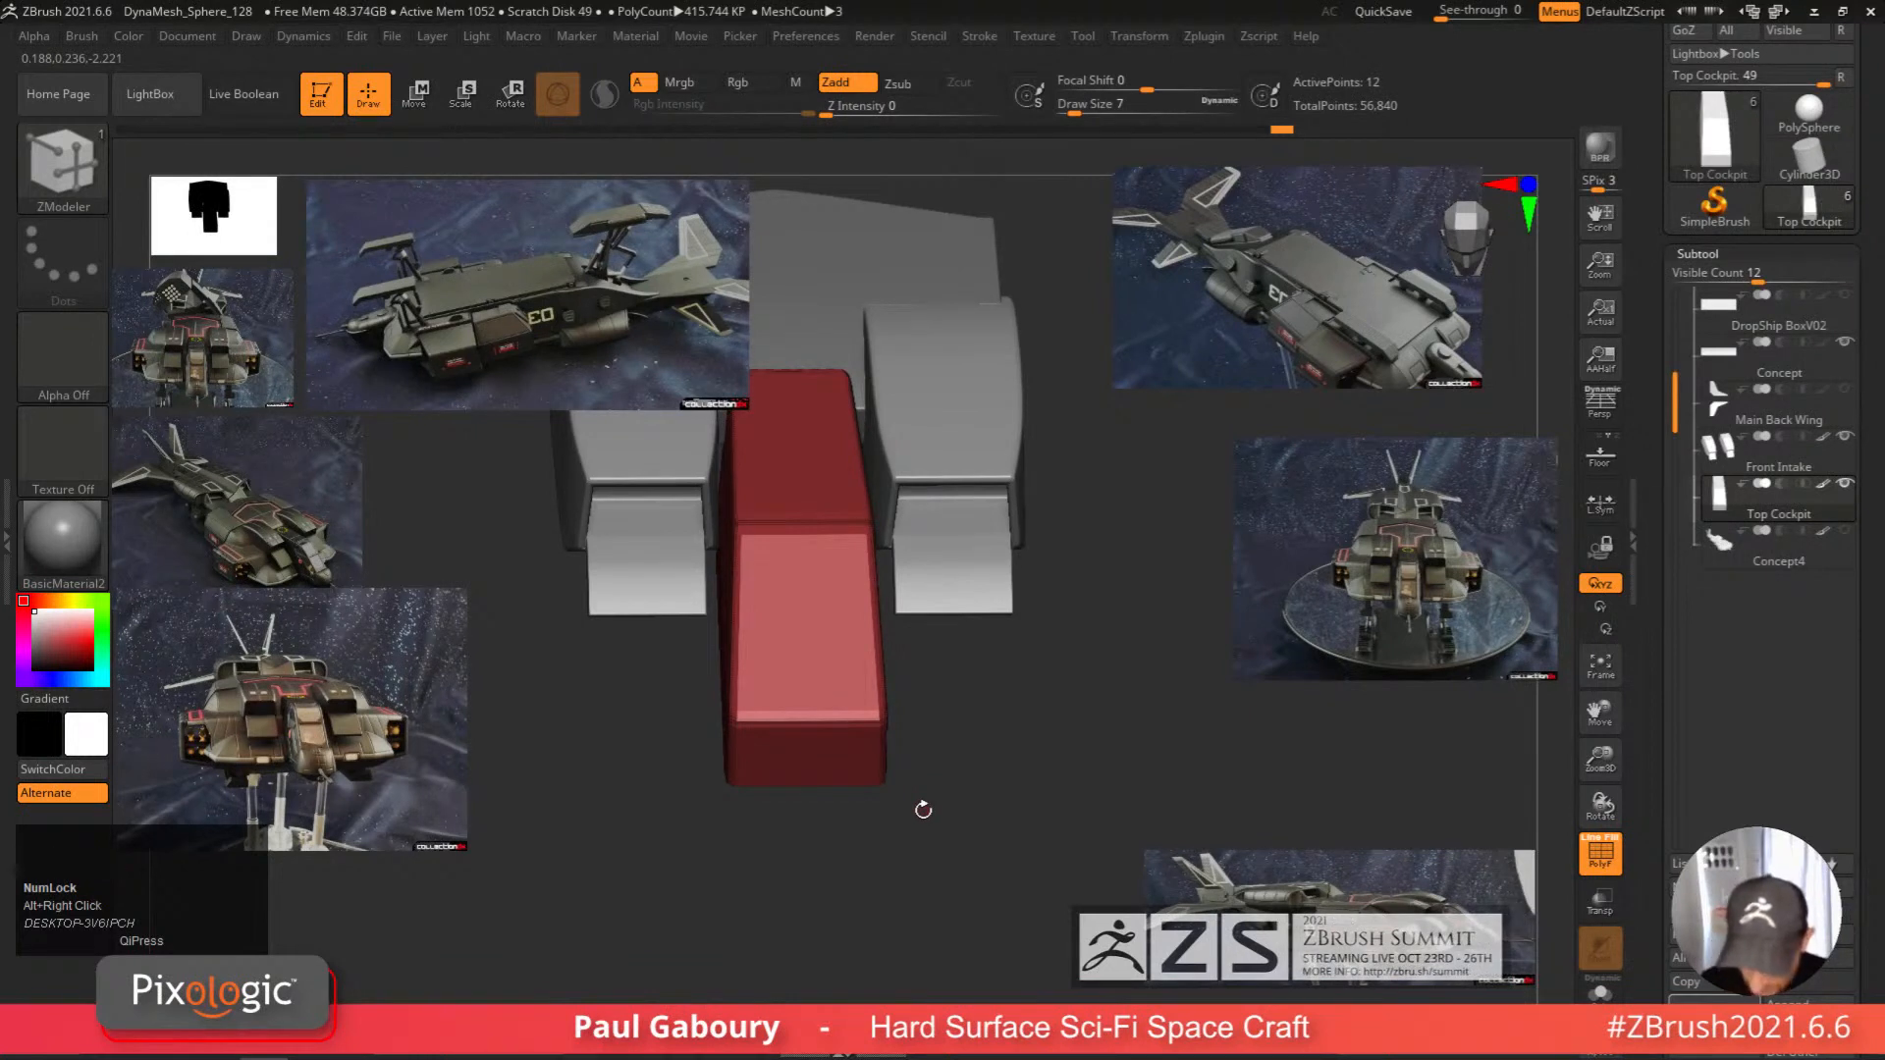
right_click_drag(1009, 760, 977, 788)
key("shift+f")
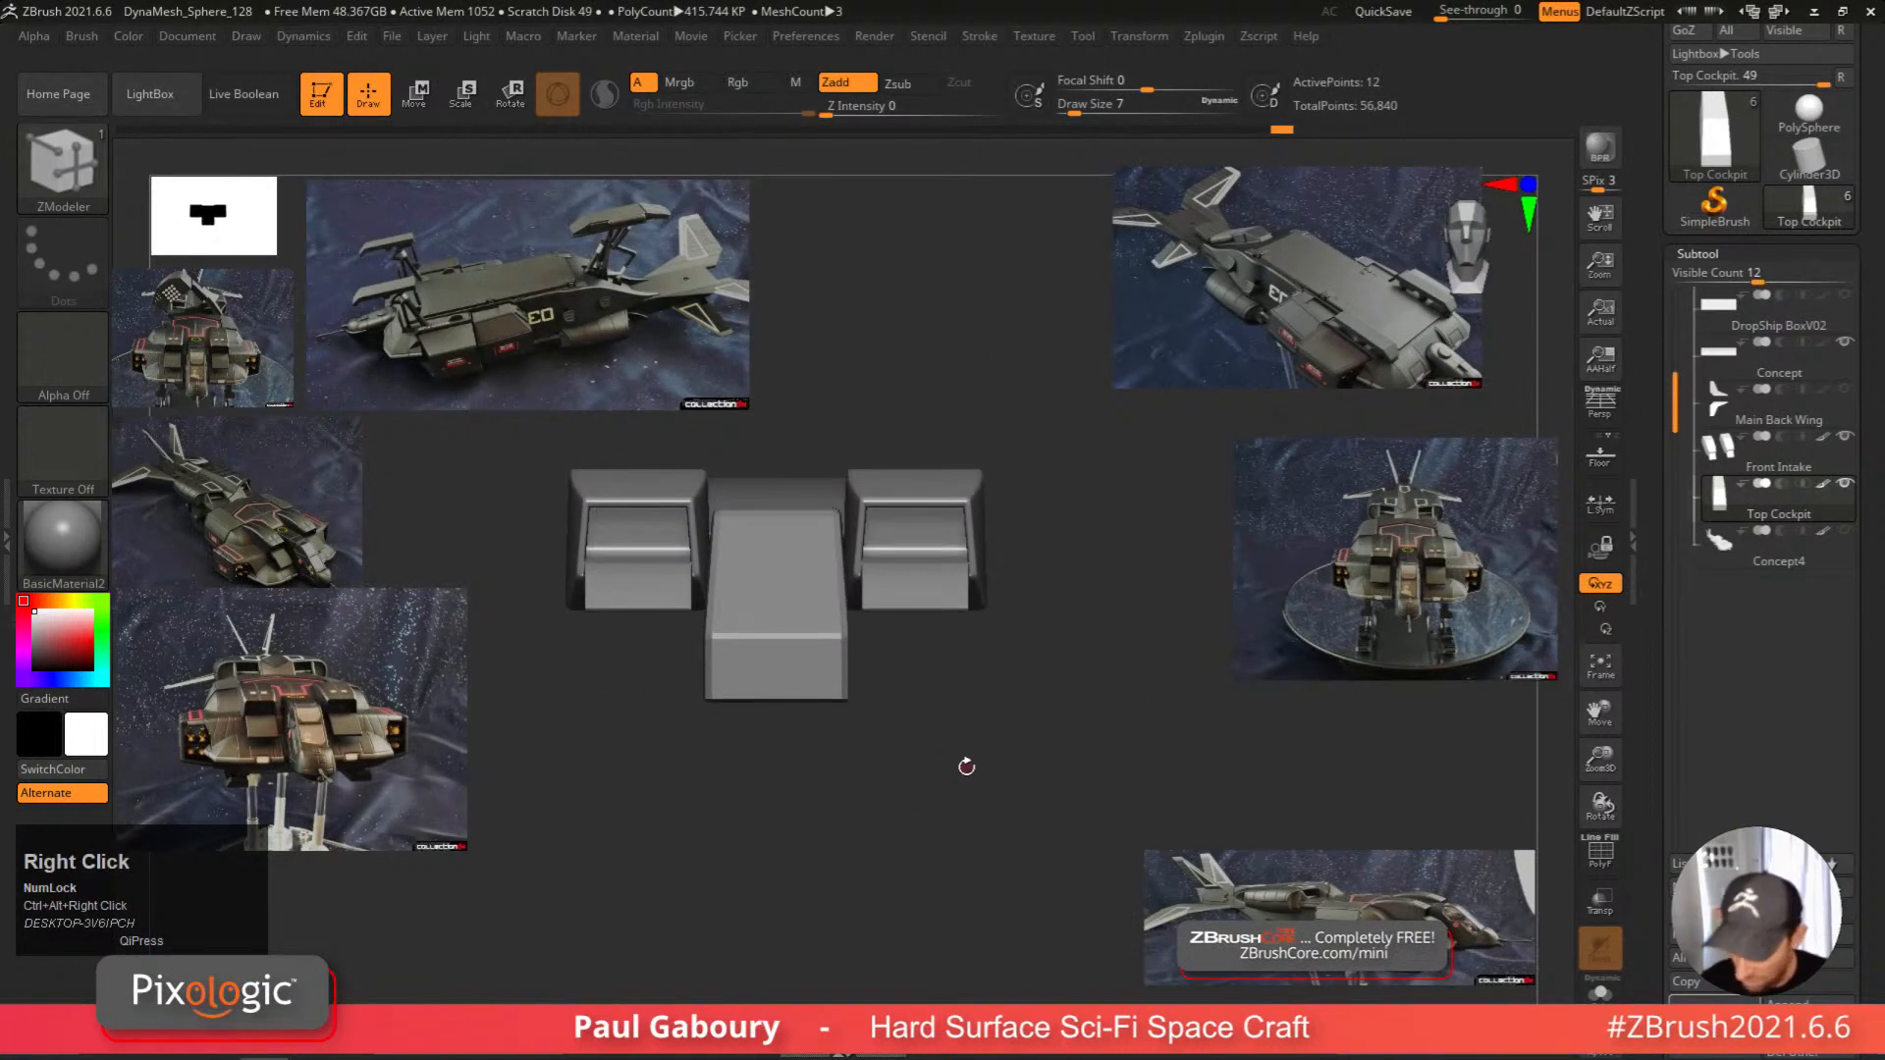
Enlarge the SpotLight reference image that shows the ship from the front on its round stand.
key("z")
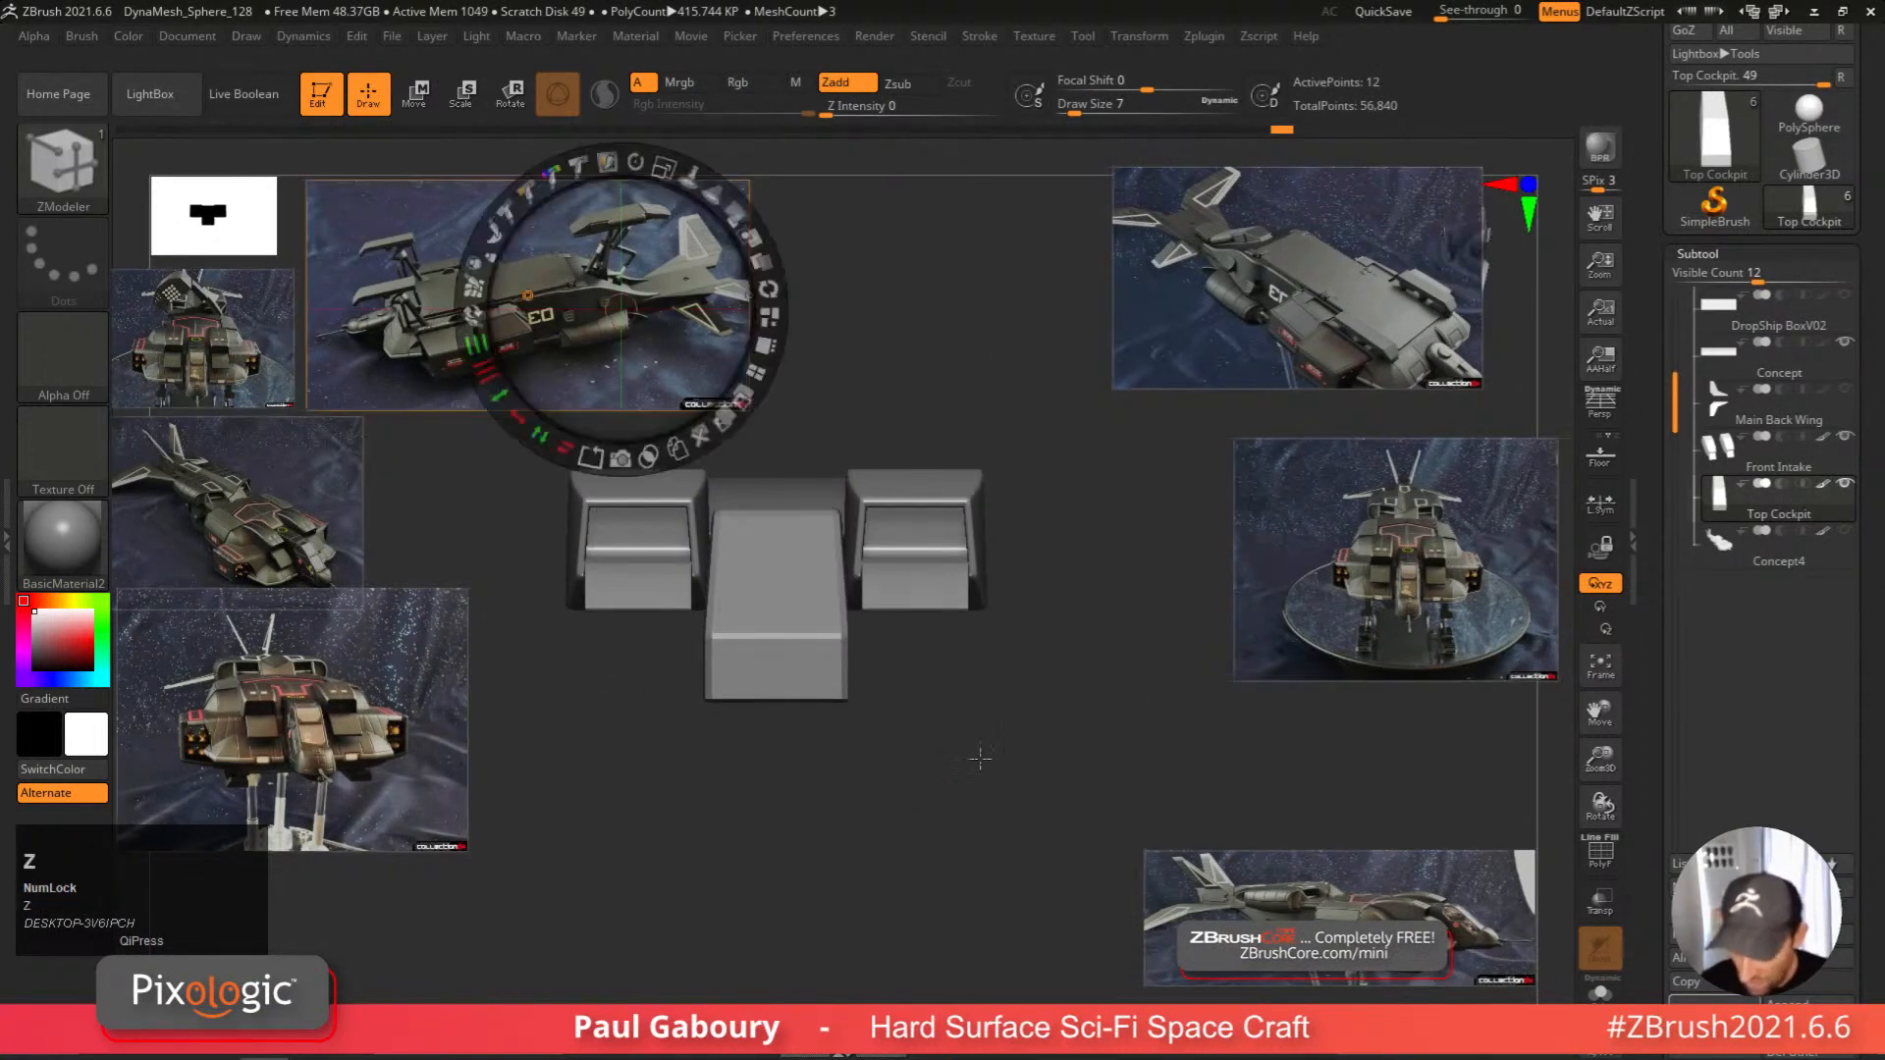
left_click_drag(1427, 599, 1392, 604)
left_click_drag(1441, 464, 1511, 563)
left_click_drag(1134, 701, 1227, 691)
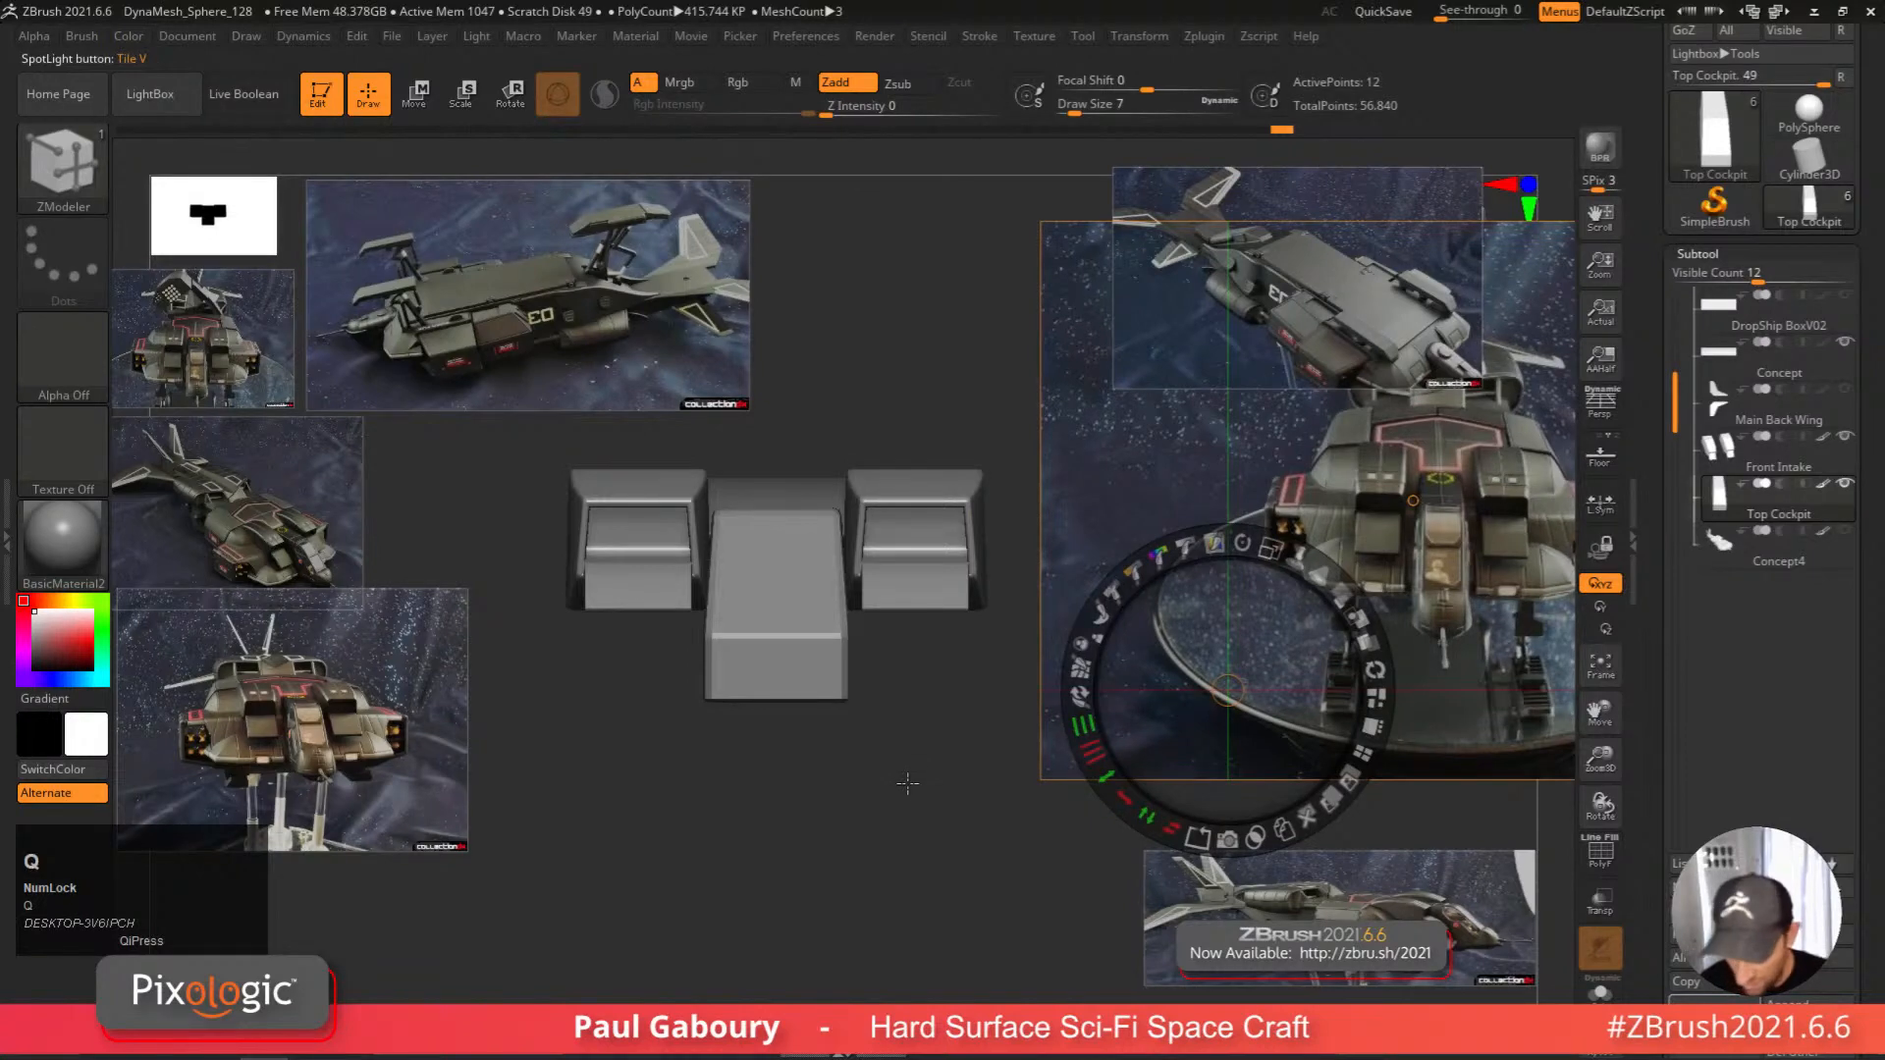
Enlarge the side-view reference image of the ship and leave SpotLight editing.
left_click(889, 825)
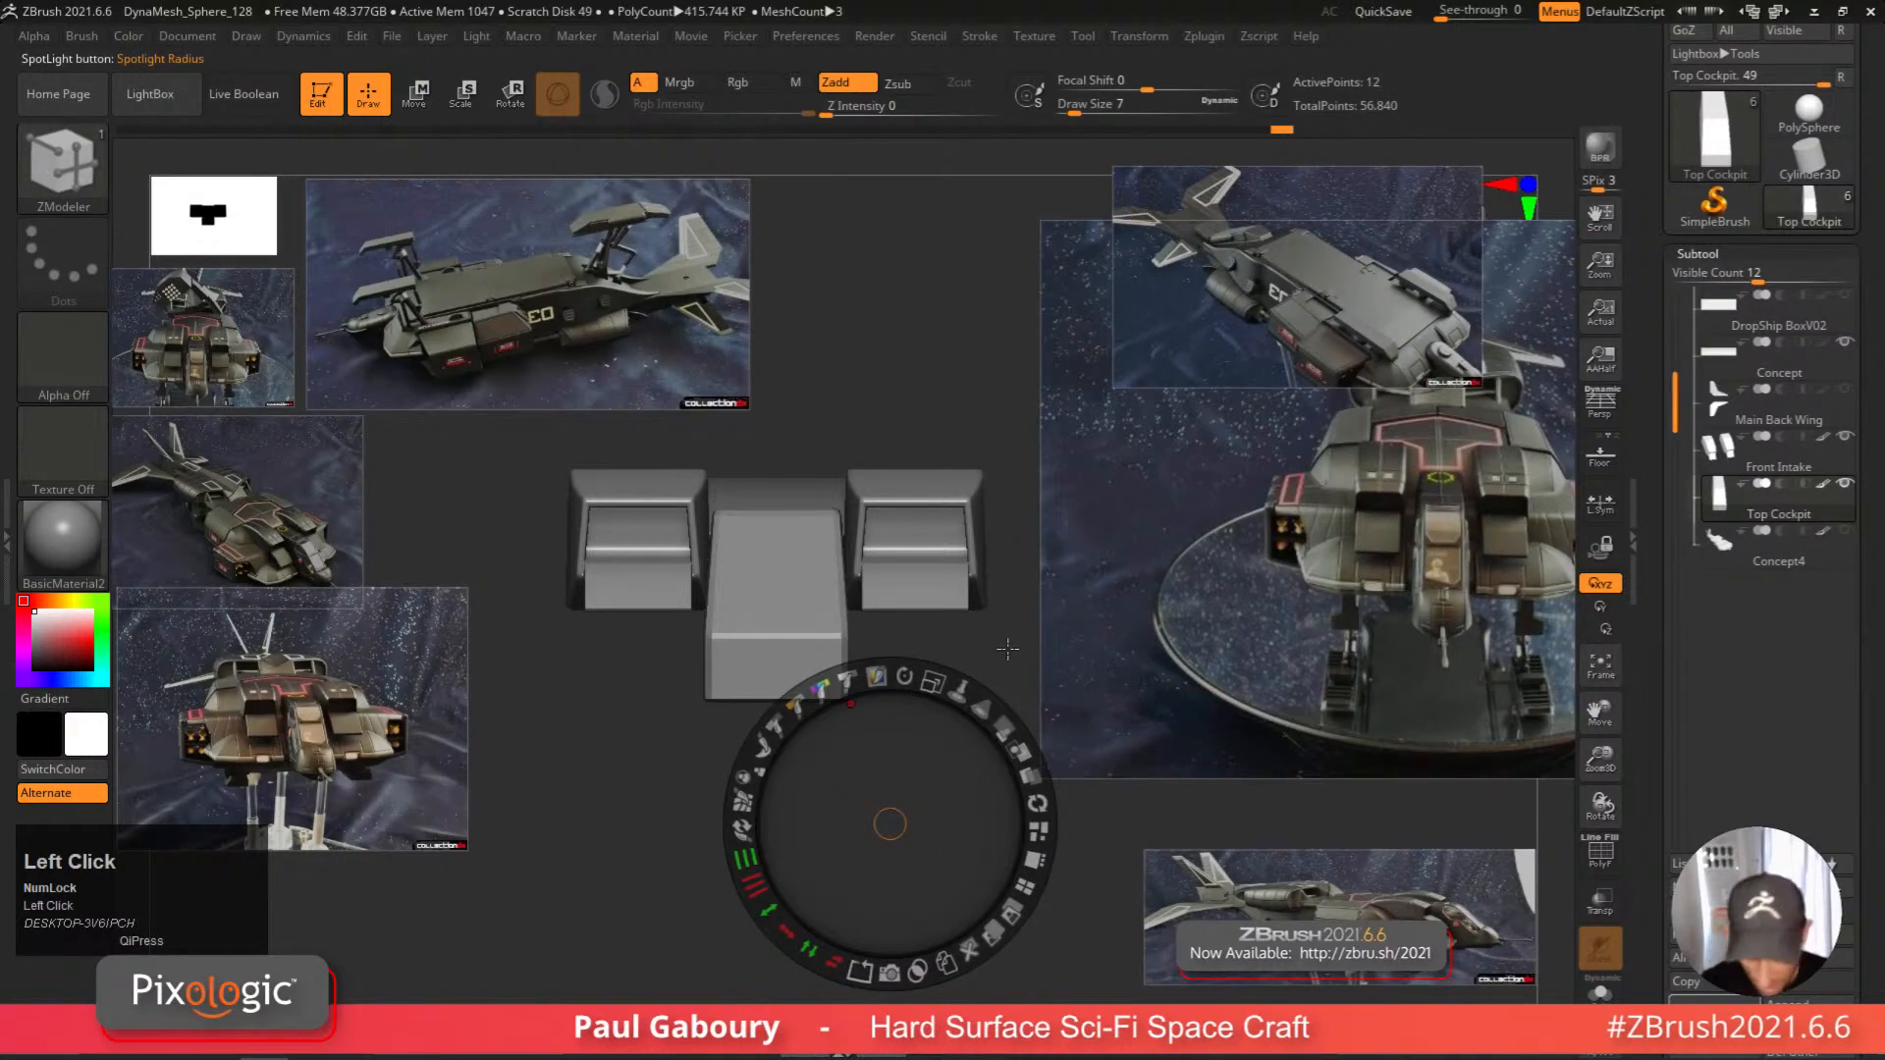
left_click_drag(1456, 910, 1390, 883)
left_click_drag(1433, 740, 1537, 858)
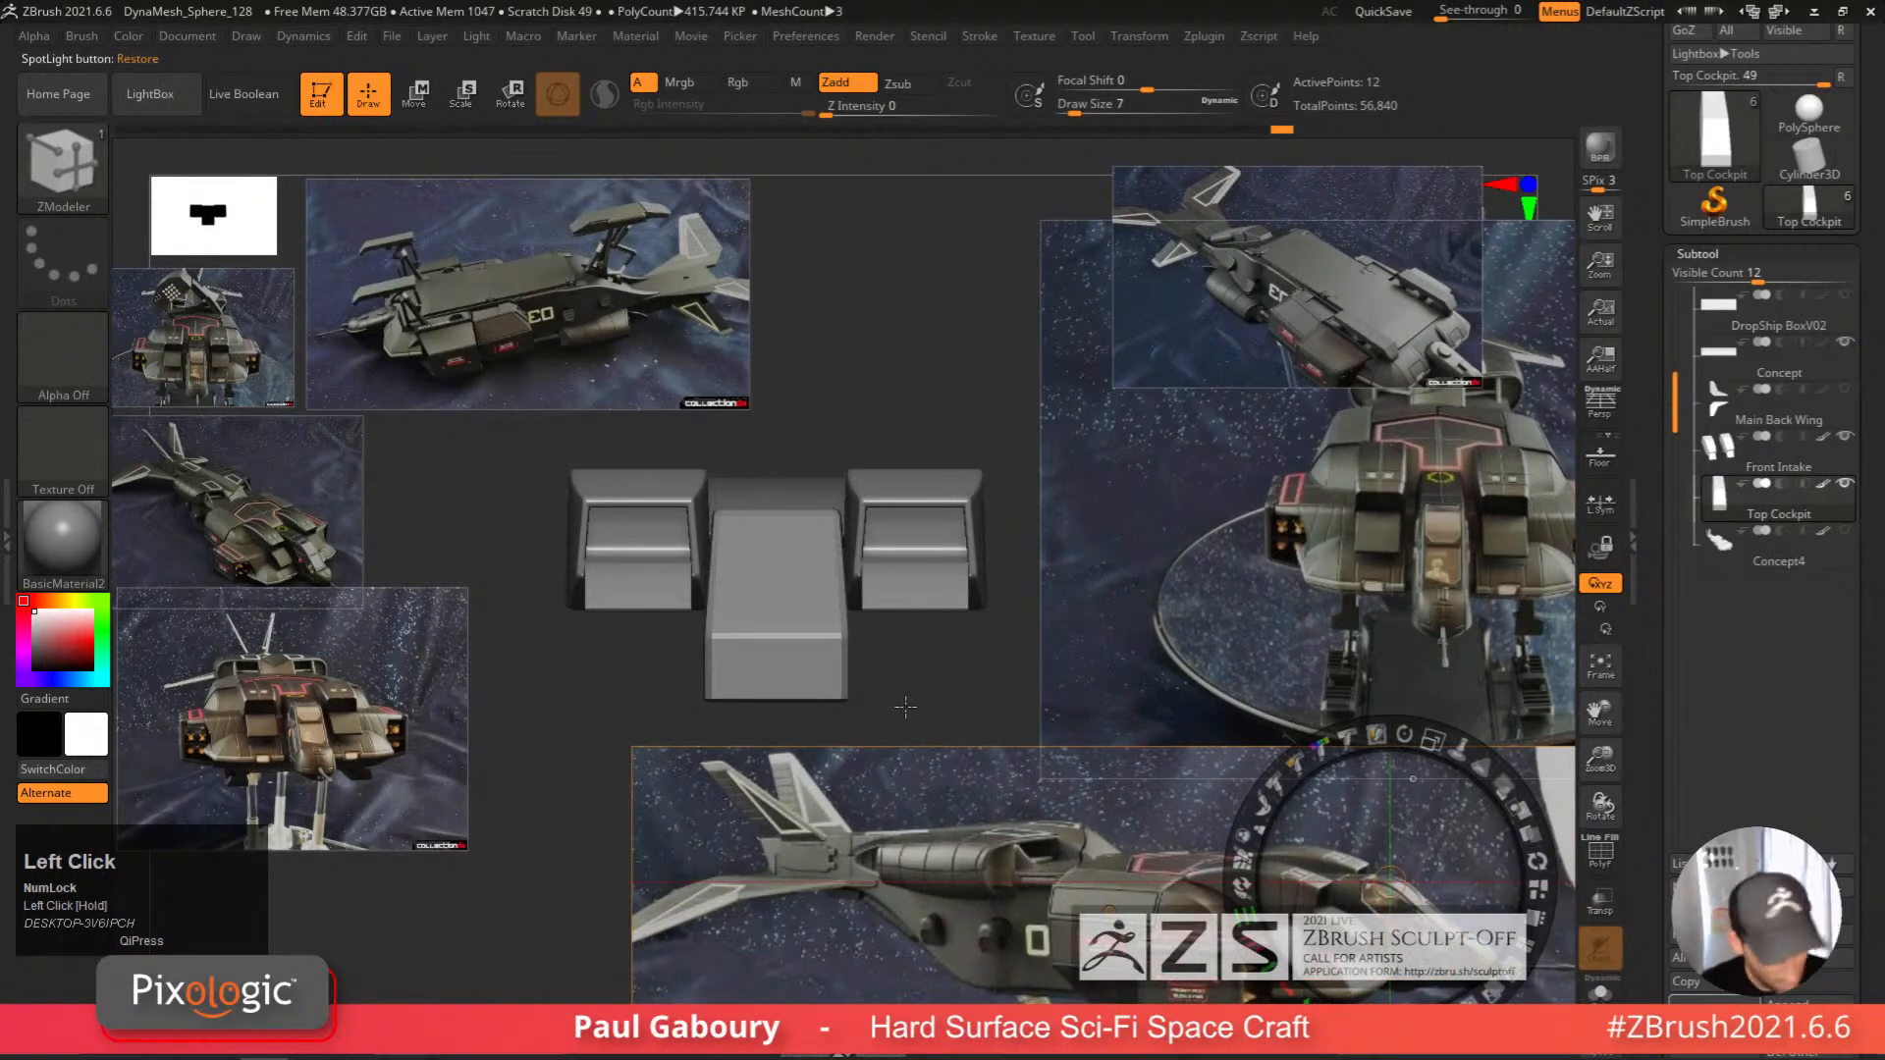
key("z")
With the ZModeler Crease edge action, uncrease the edge where the Top Cockpit's roof meets its sloped front.
right_click_drag(913, 699, 978, 679)
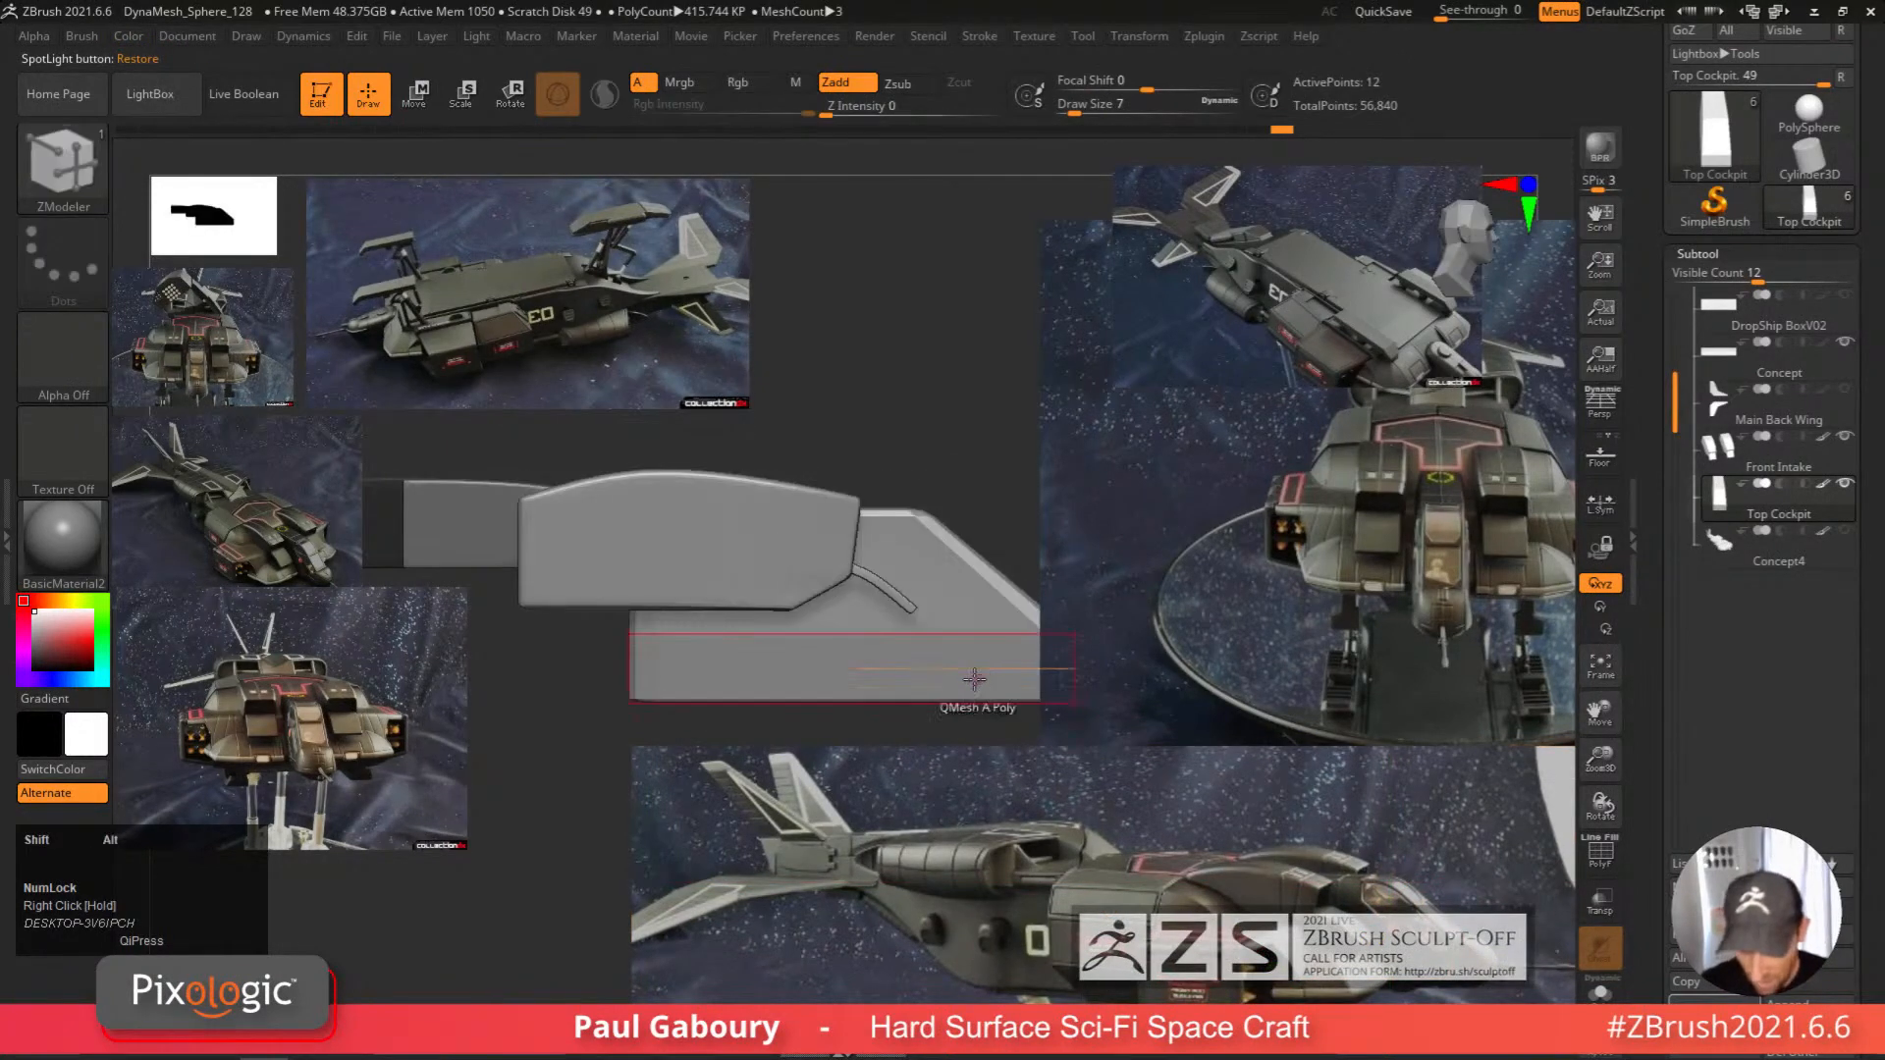
right_click_drag(994, 560, 907, 594, "alt+shift")
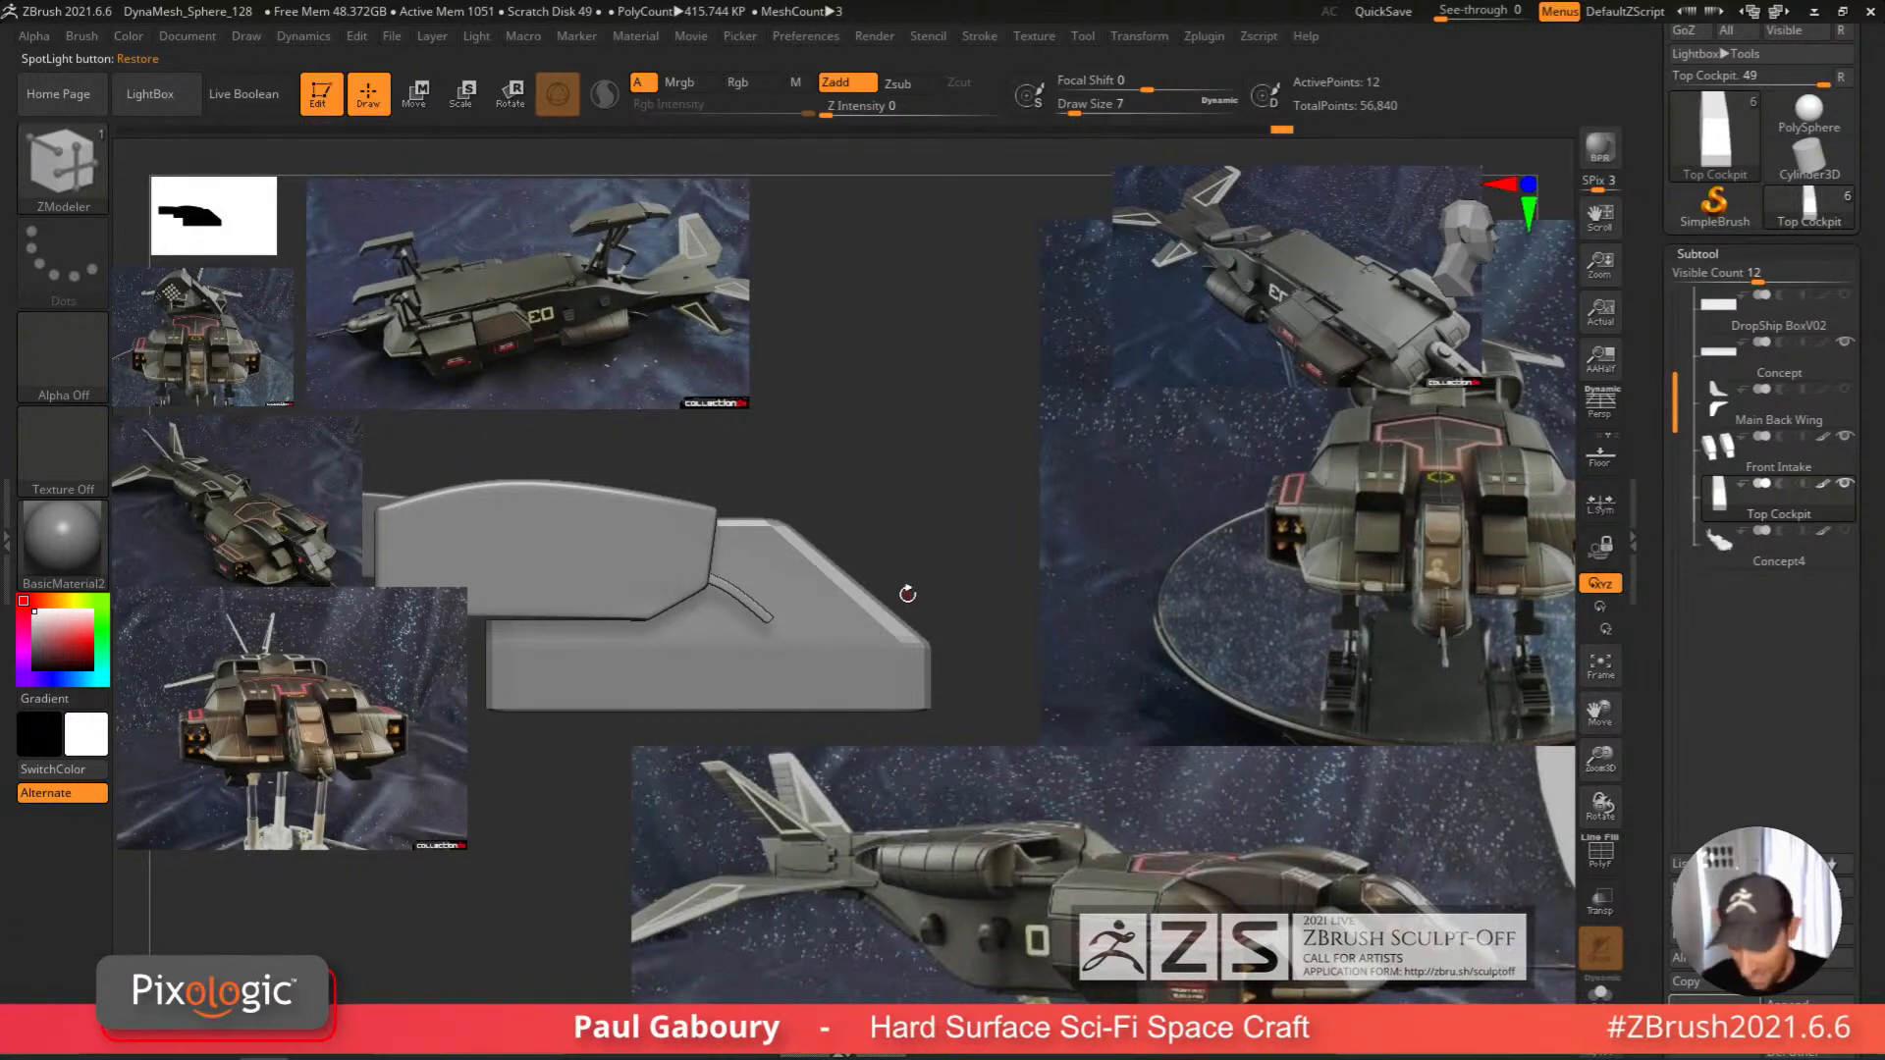
key("shift+f")
right_click_drag(907, 594, 852, 497)
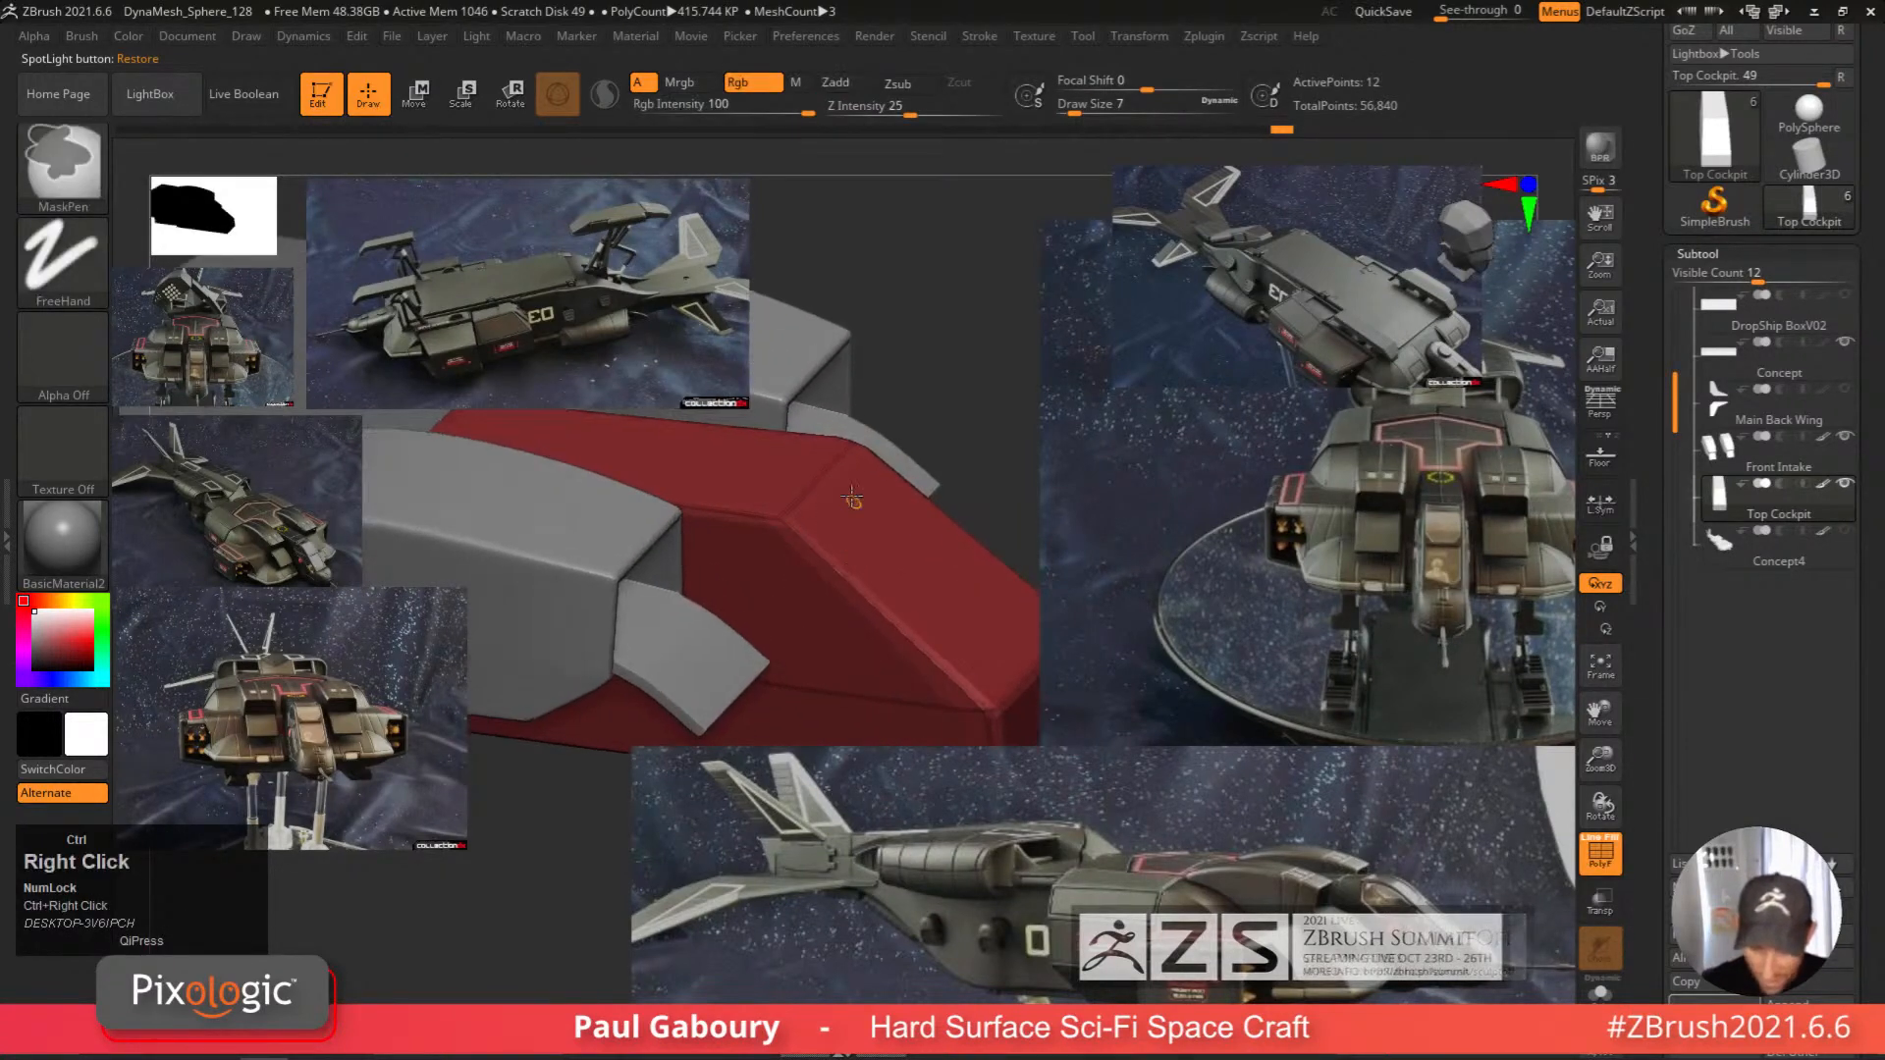
key("b")
key("z")
key("m")
key("space")
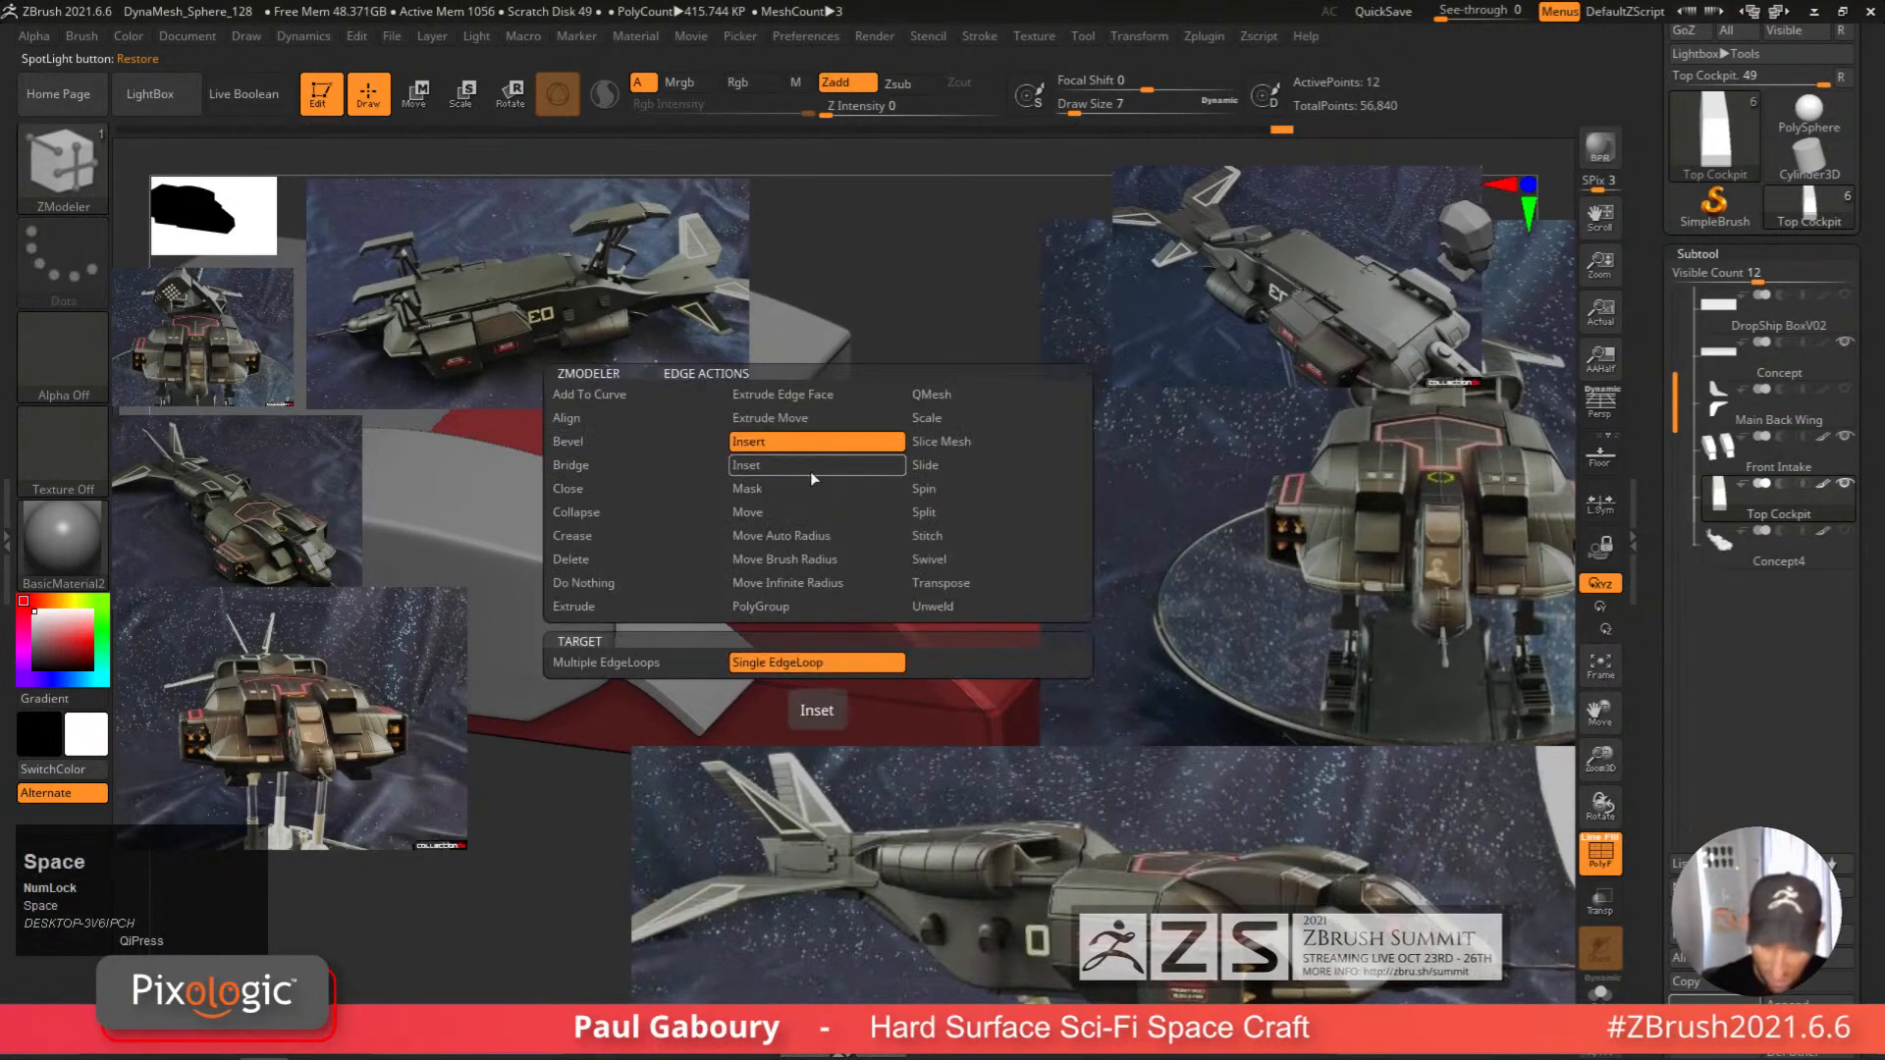
left_click(640, 538)
left_click(643, 659)
left_click(855, 496, "alt")
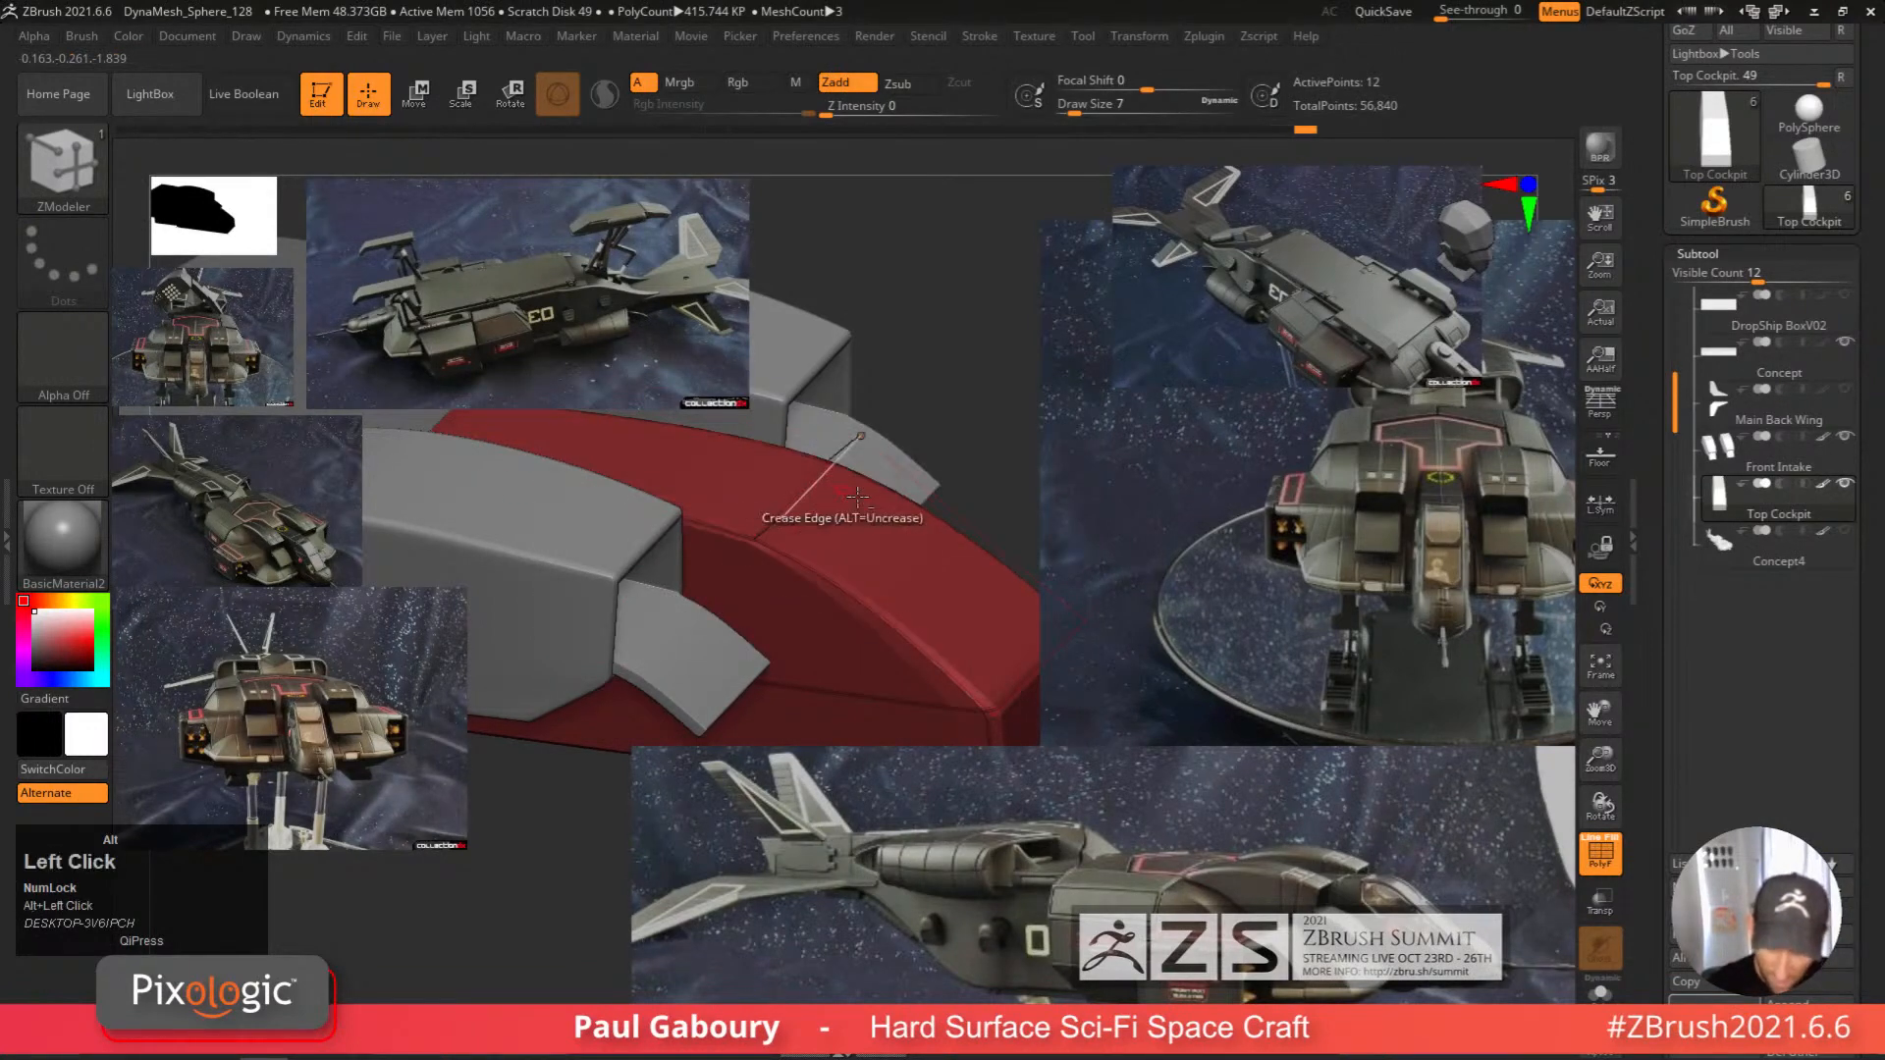
right_click_drag(857, 497, 915, 530, "alt+shift")
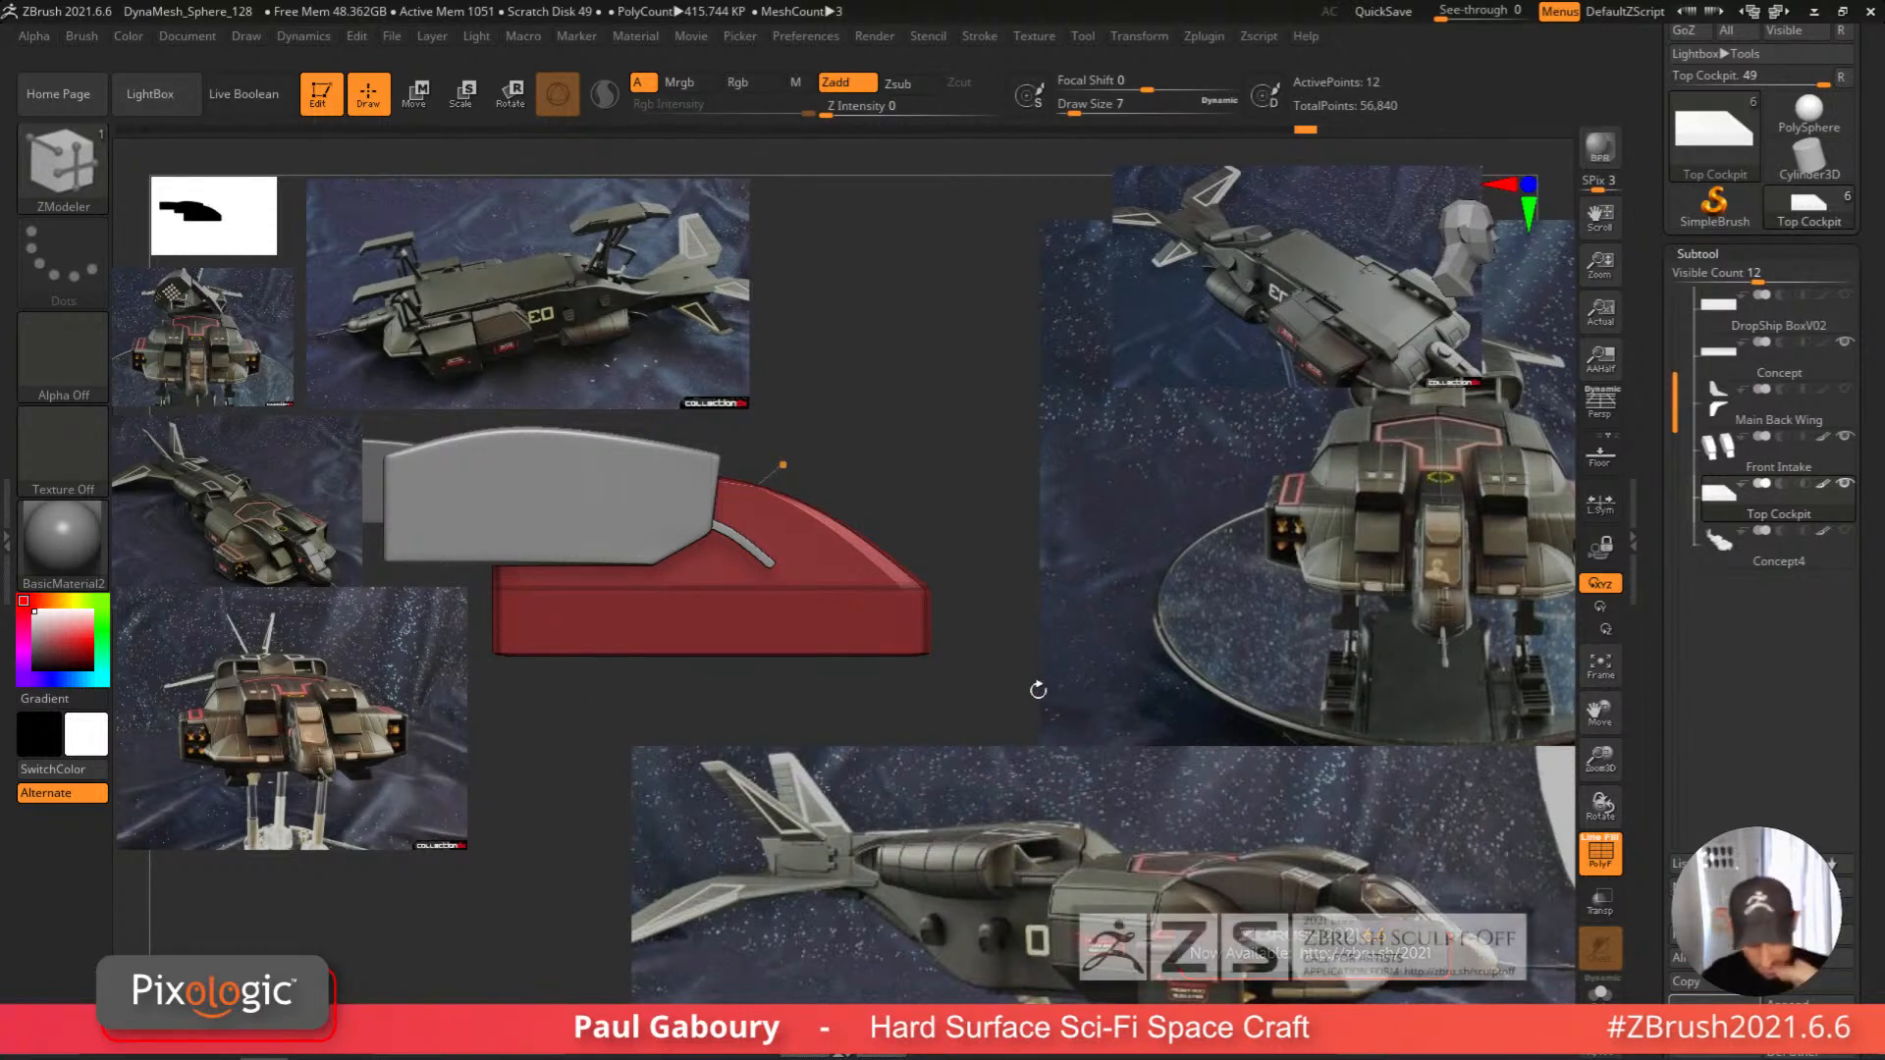
Try inserting a single edge loop across the middle of the Top Cockpit's side with the ZModeler Insert edge action.
mouse_move(1035, 686)
right_mouse_down()
mouse_move(964, 640)
mouse_move(1002, 652)
right_mouse_up()
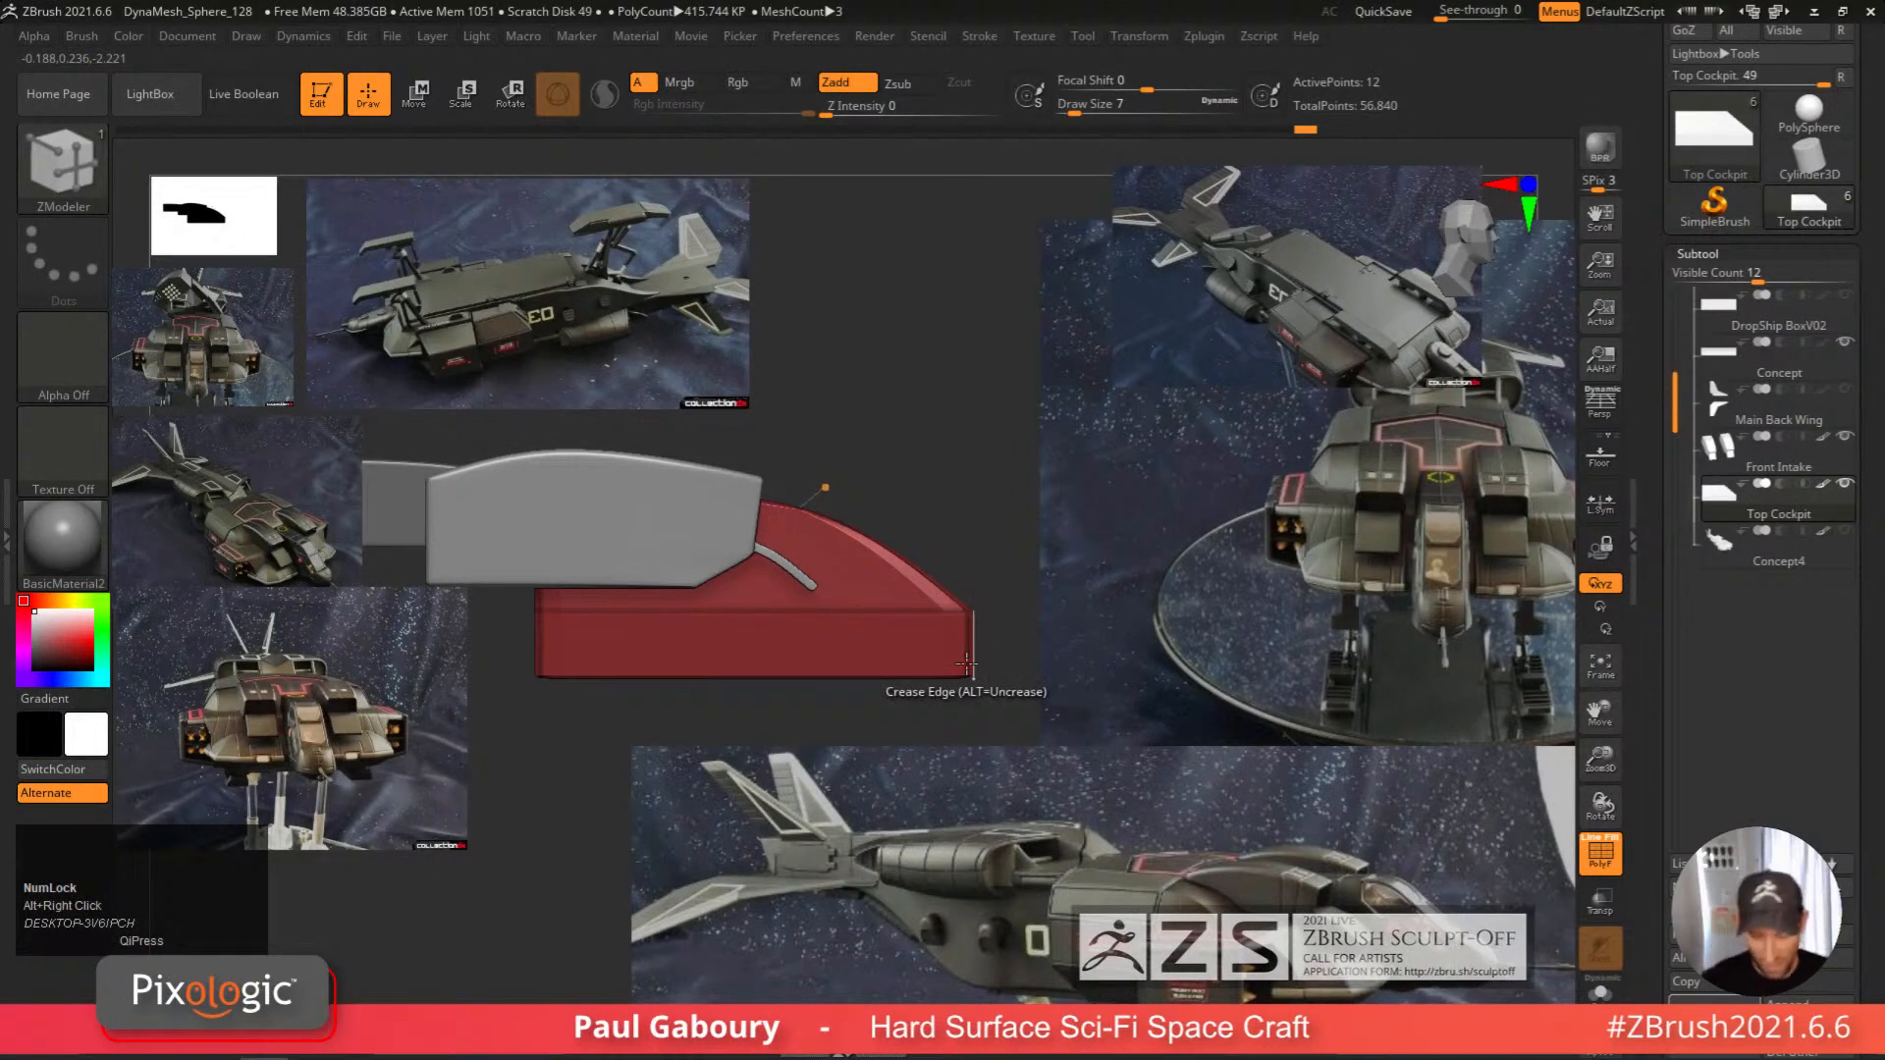
key("space")
left_click(673, 441)
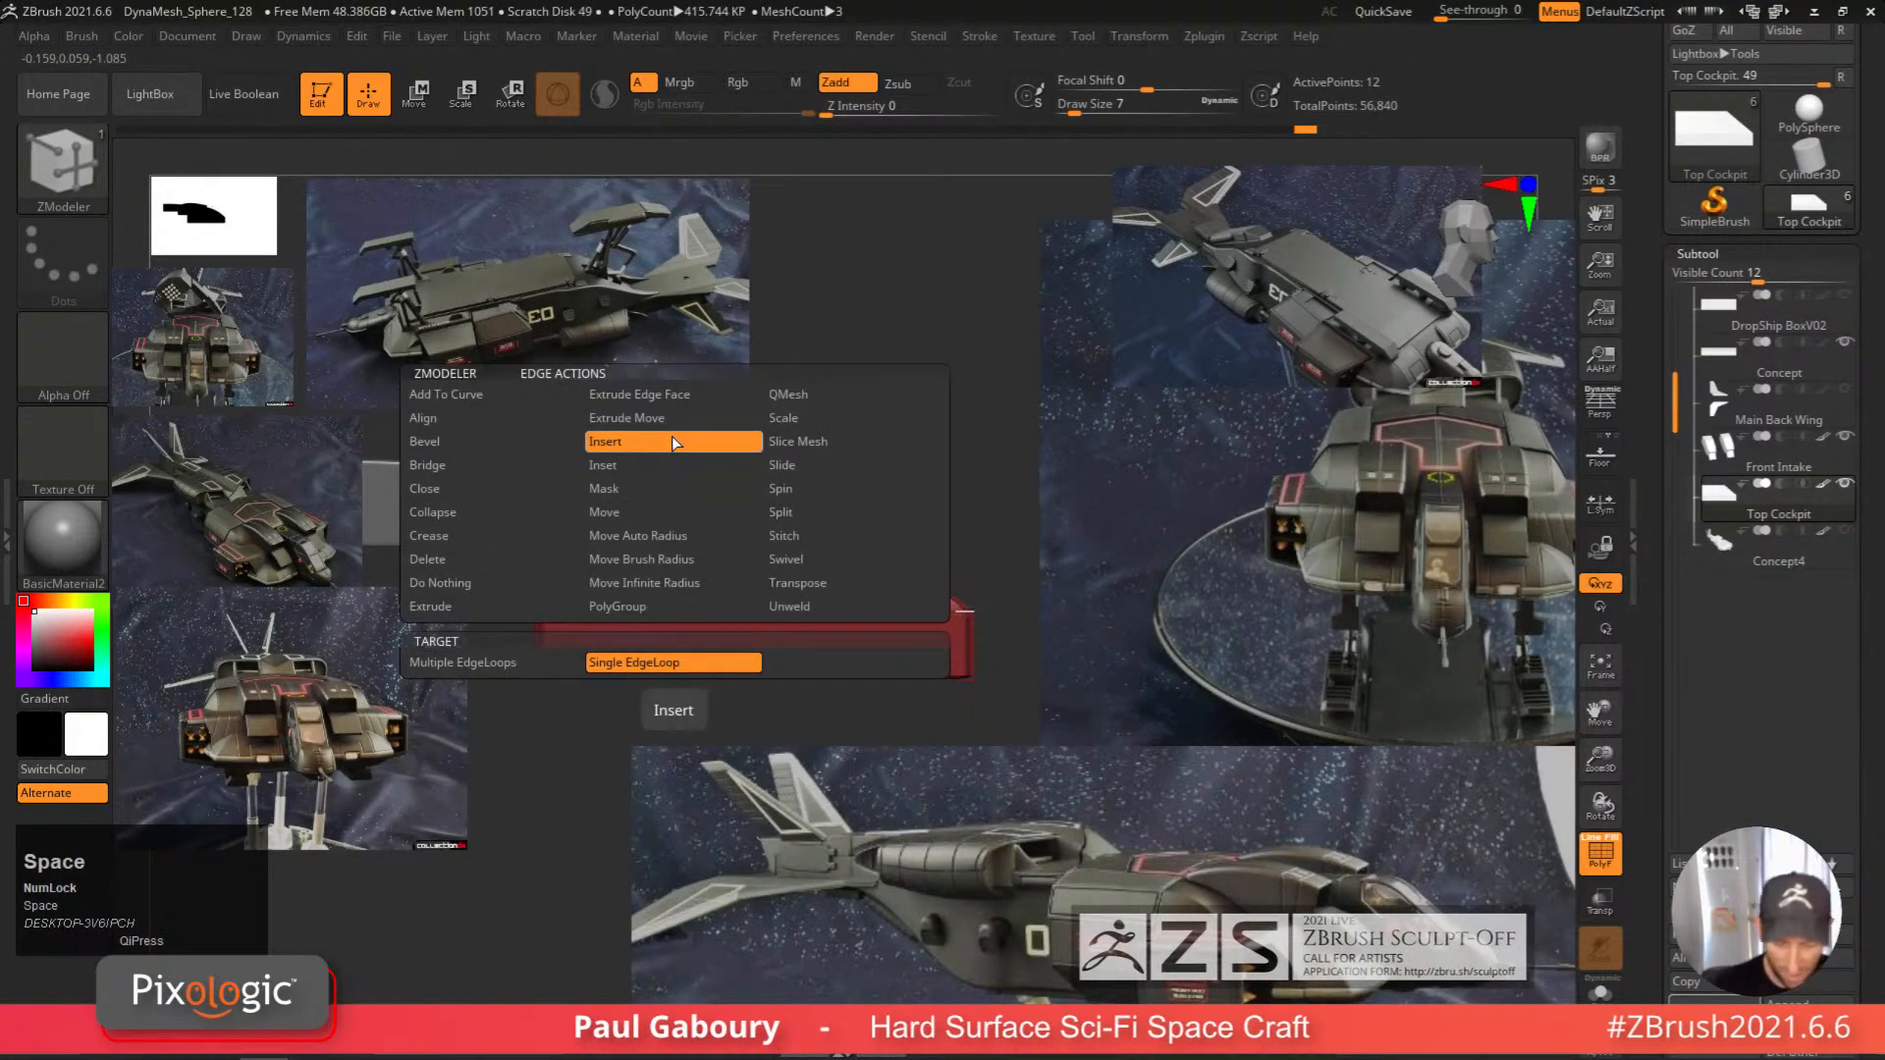
left_click(722, 616)
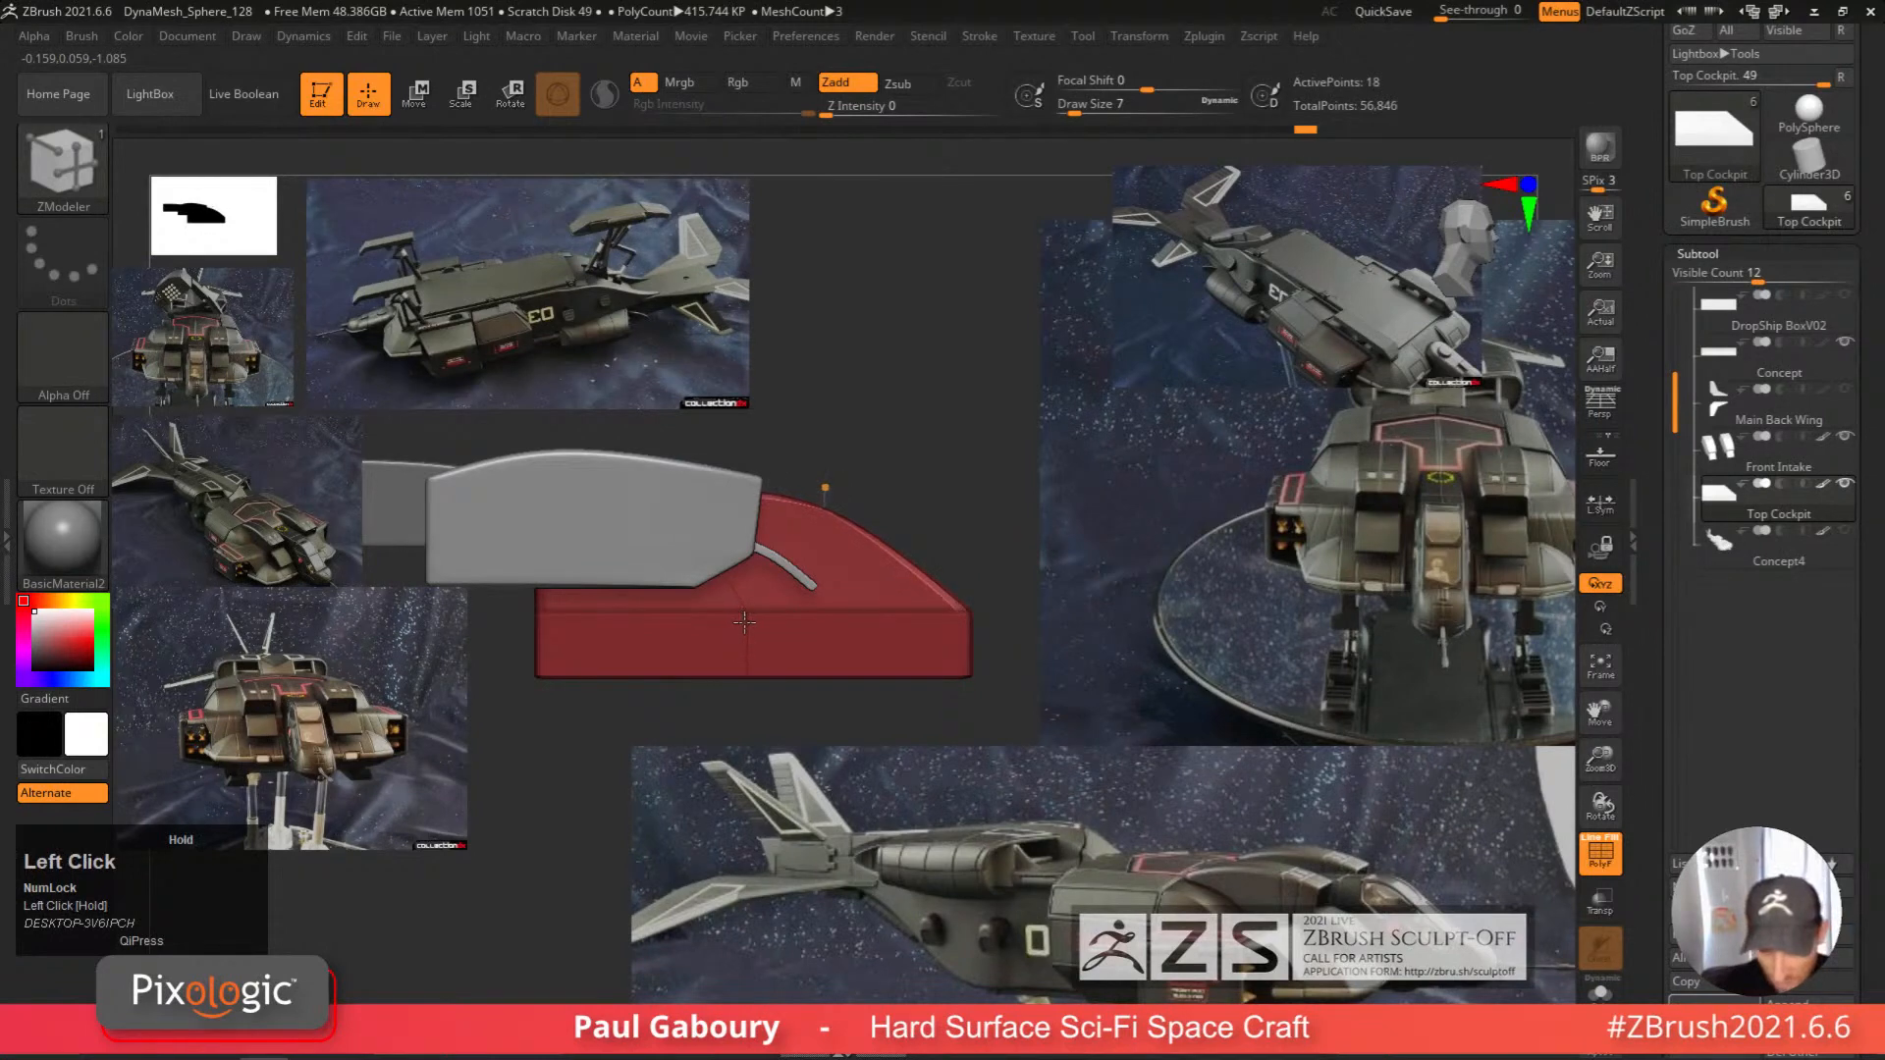
Isolate the Top Cockpit without smoothing and replace its slanted edge loop with a straight vertical one near the middle.
key("shift+d")
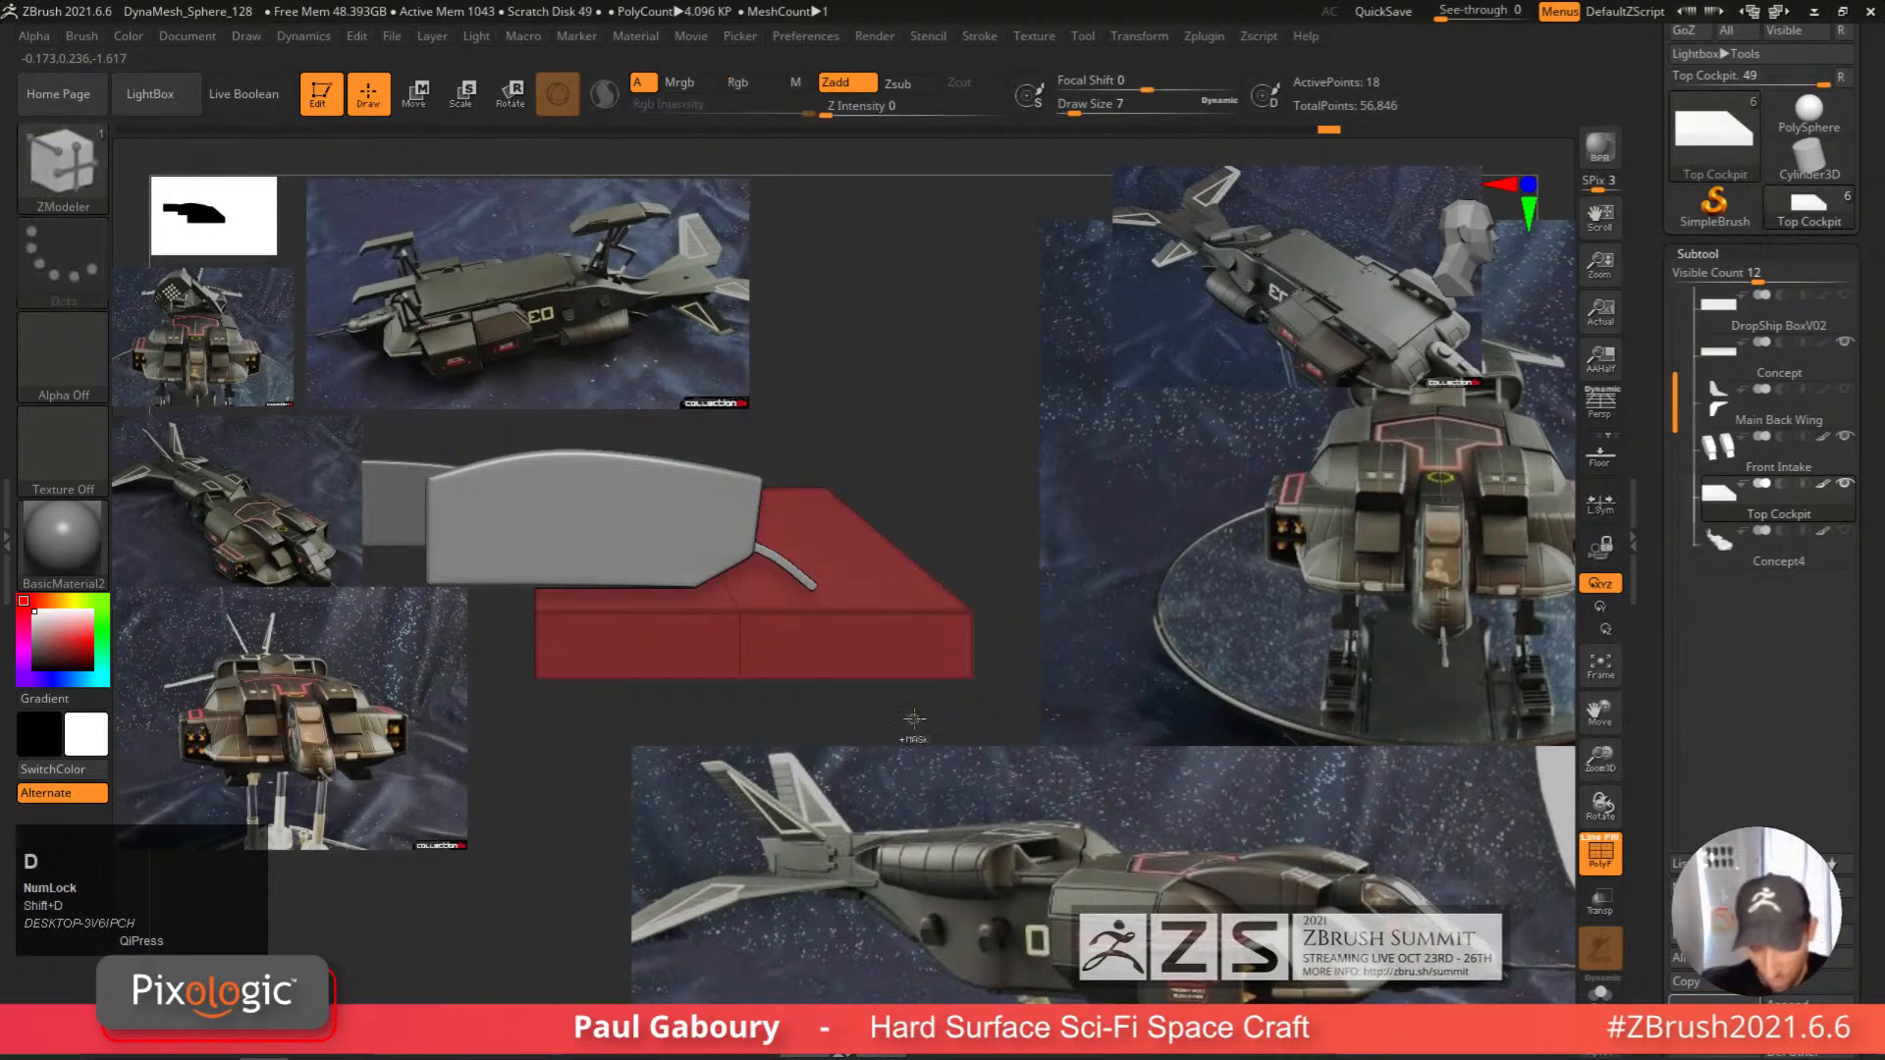
right_click_drag(914, 720, 854, 722, "ctrl")
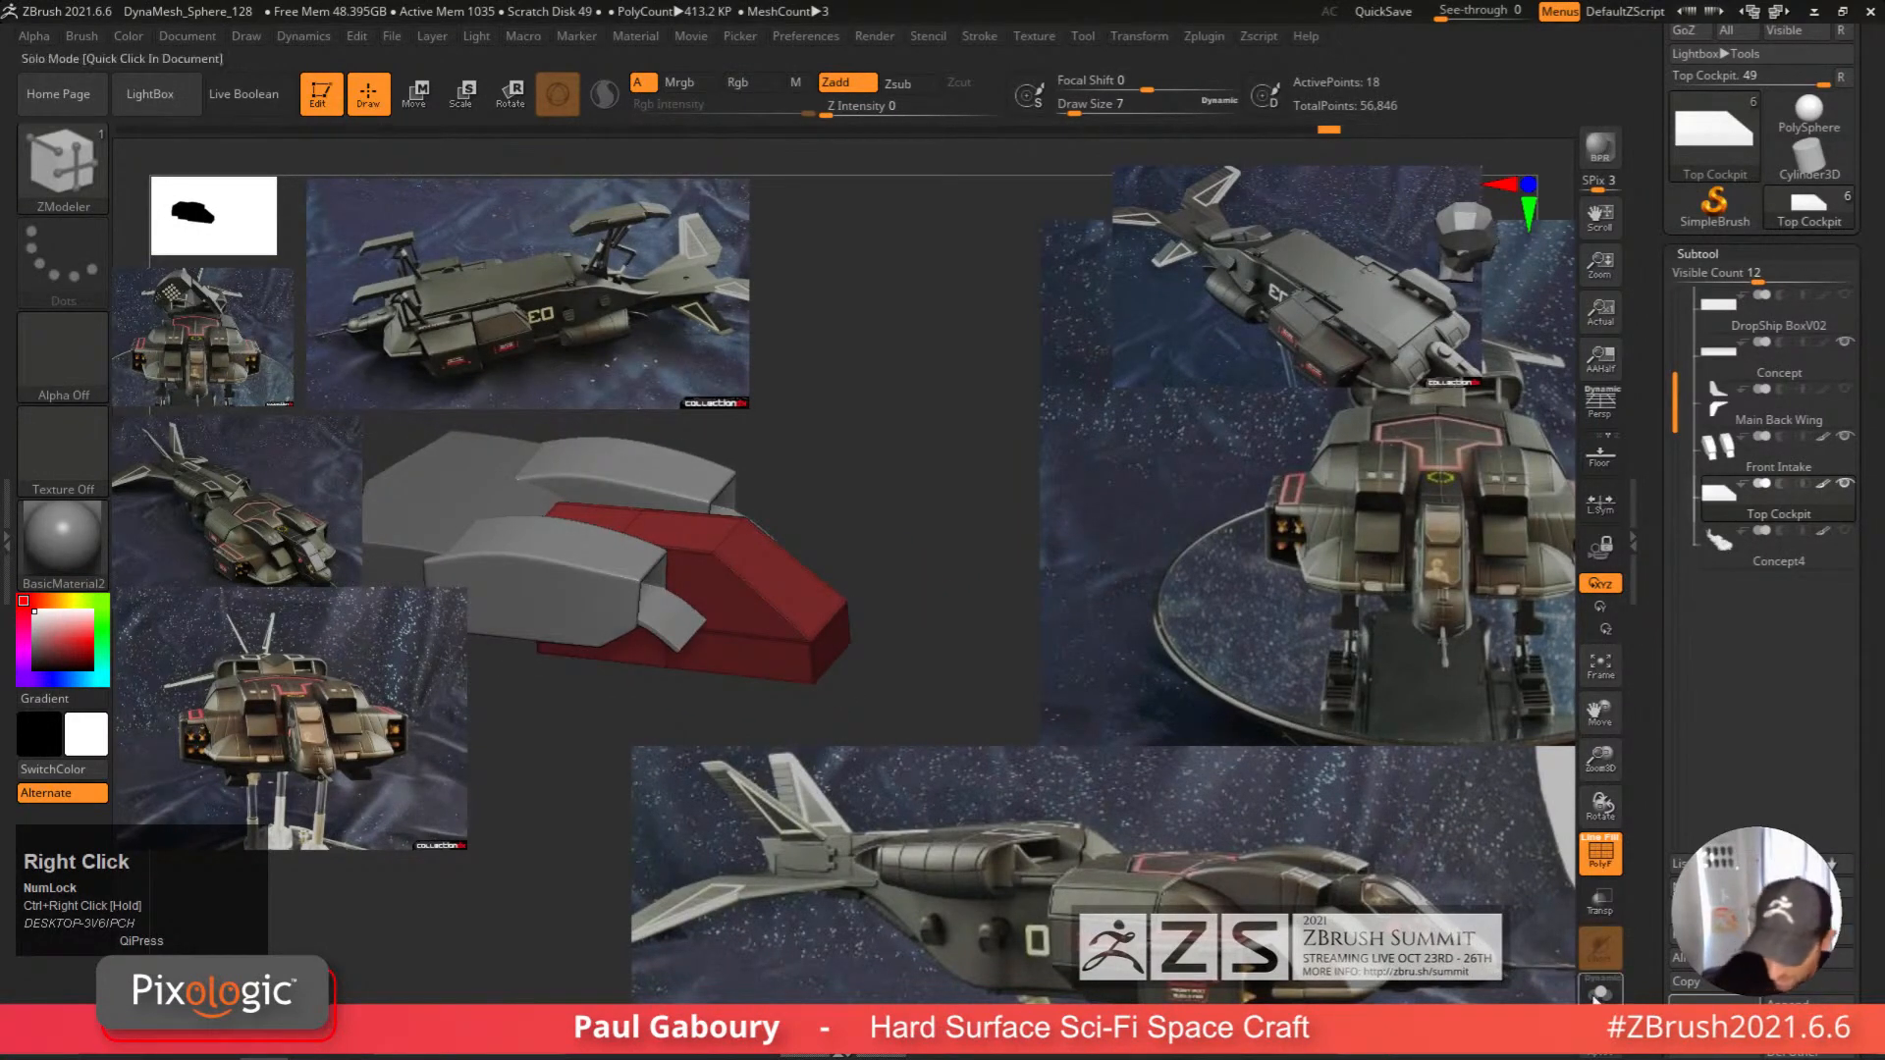
left_click(1600, 994)
right_click_drag(982, 707, 1070, 698, "shift")
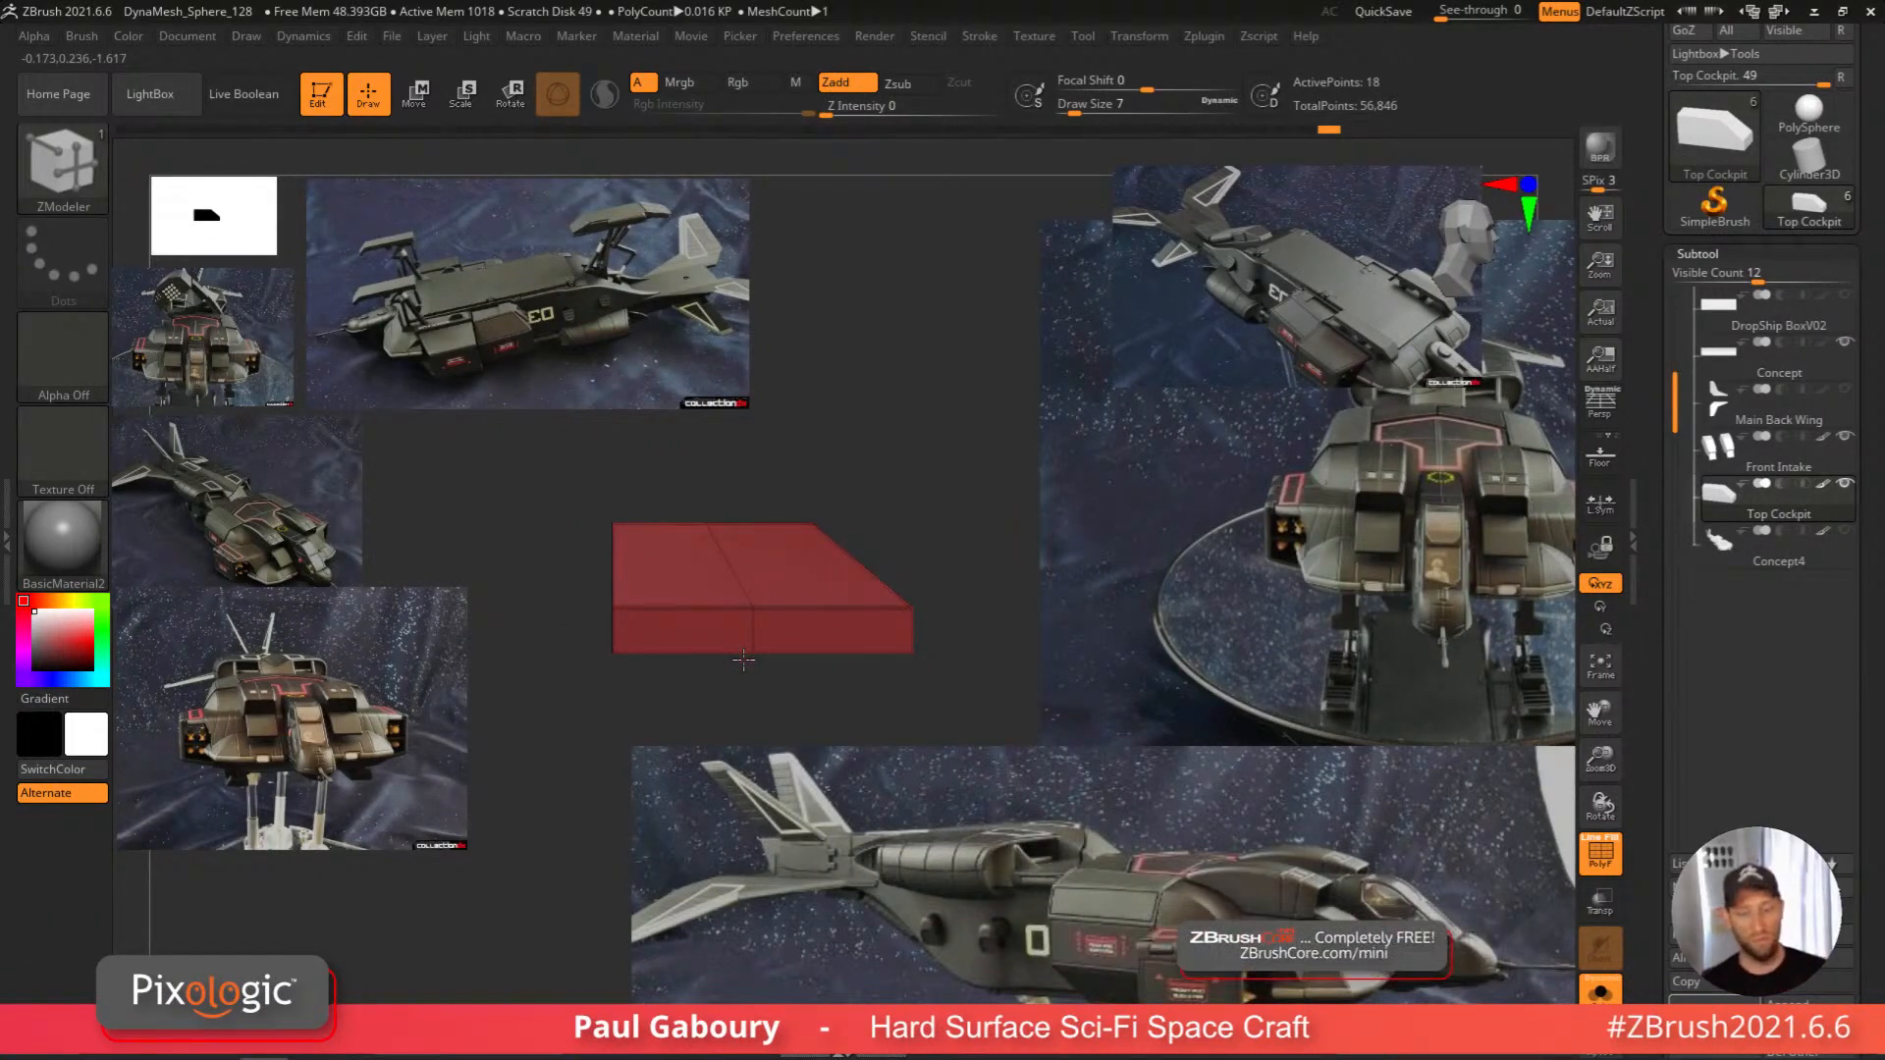
left_click(752, 636, "alt")
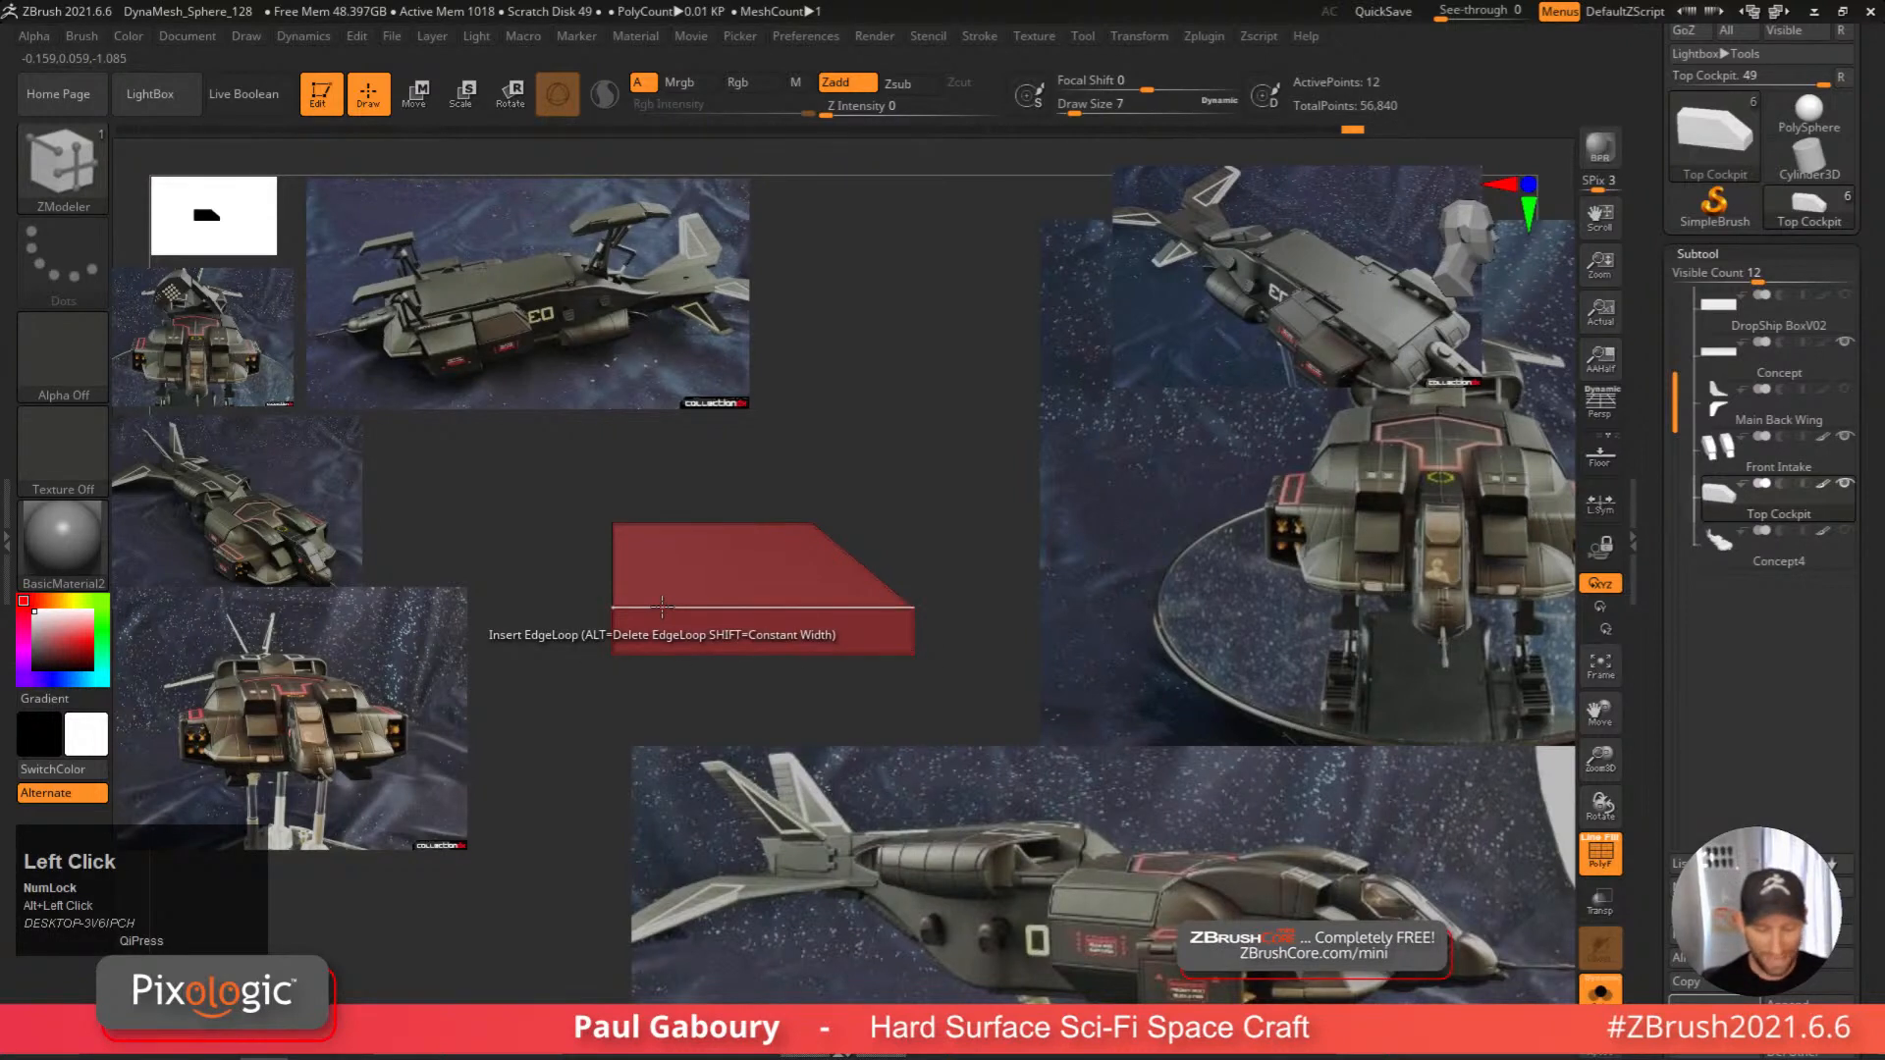
left_click_drag(661, 610, 745, 640, "shift")
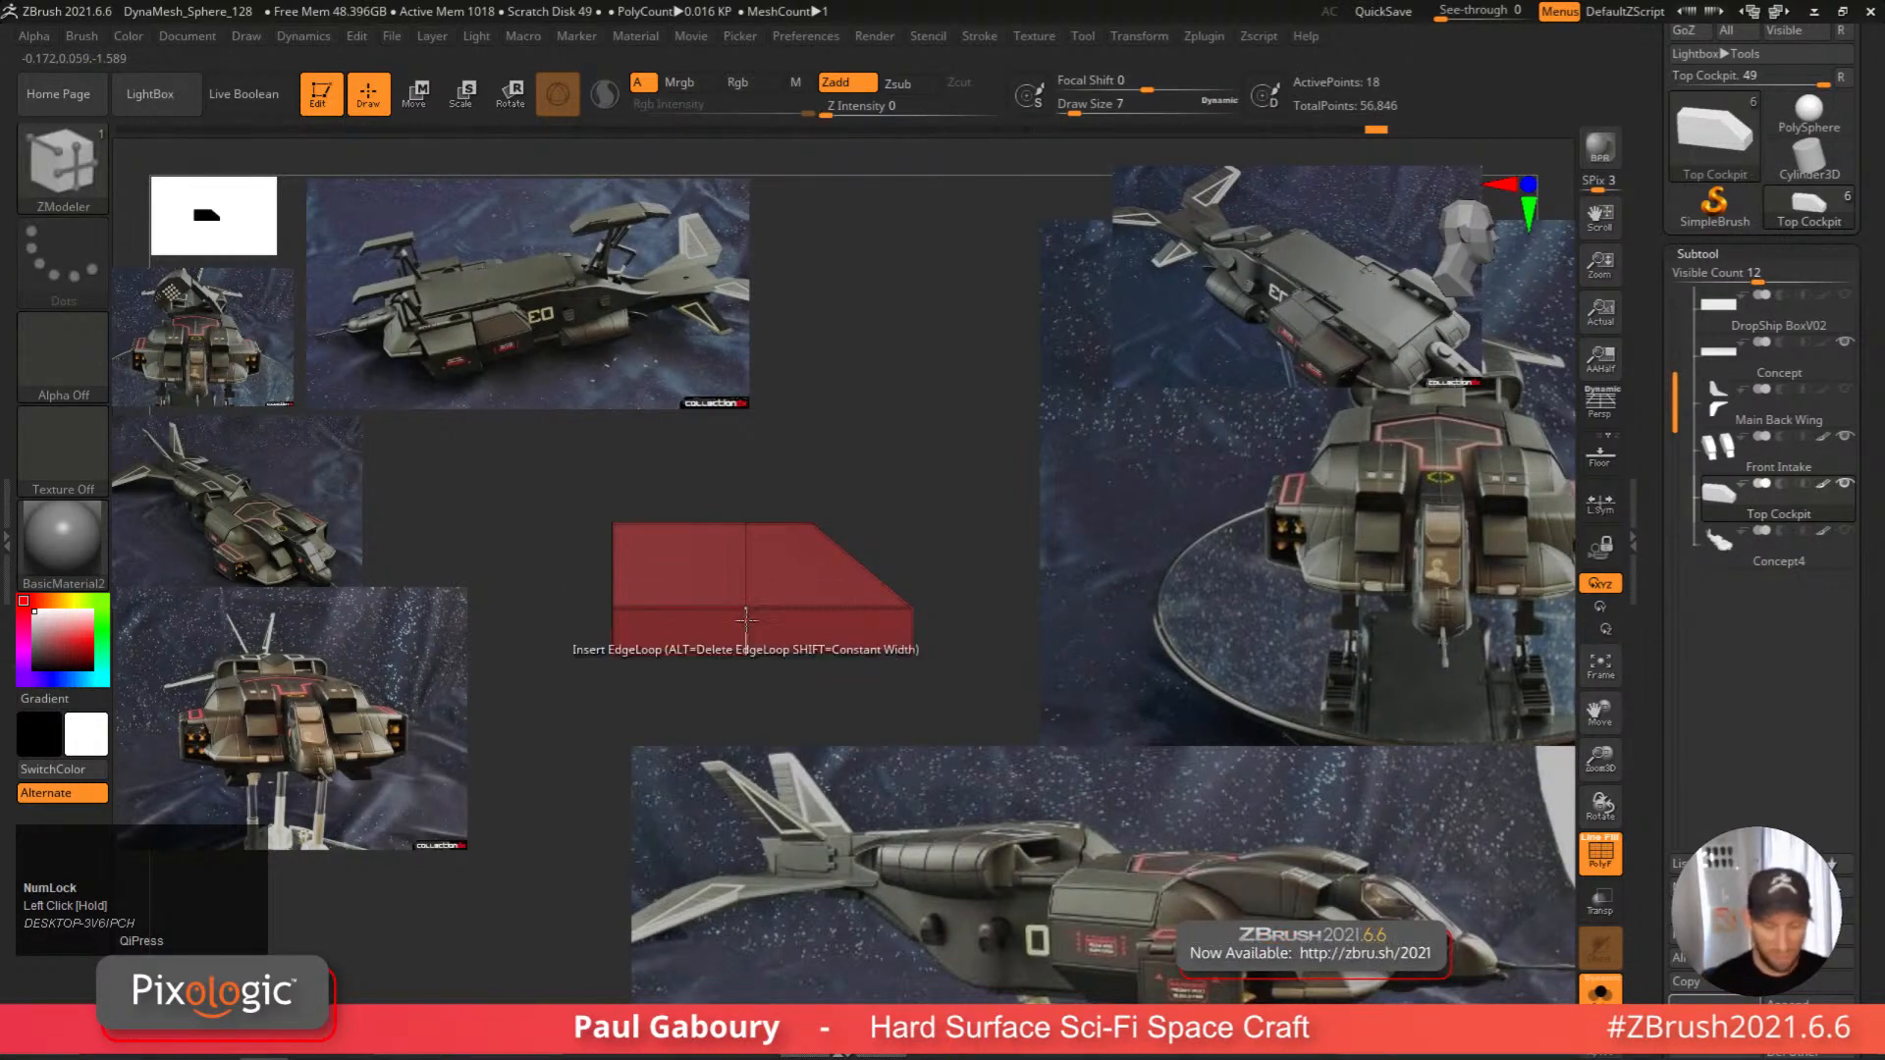
Restore the smoothed preview and slide the new edge loop toward the sloped front with Slide EdgeLoop Complete.
key("d")
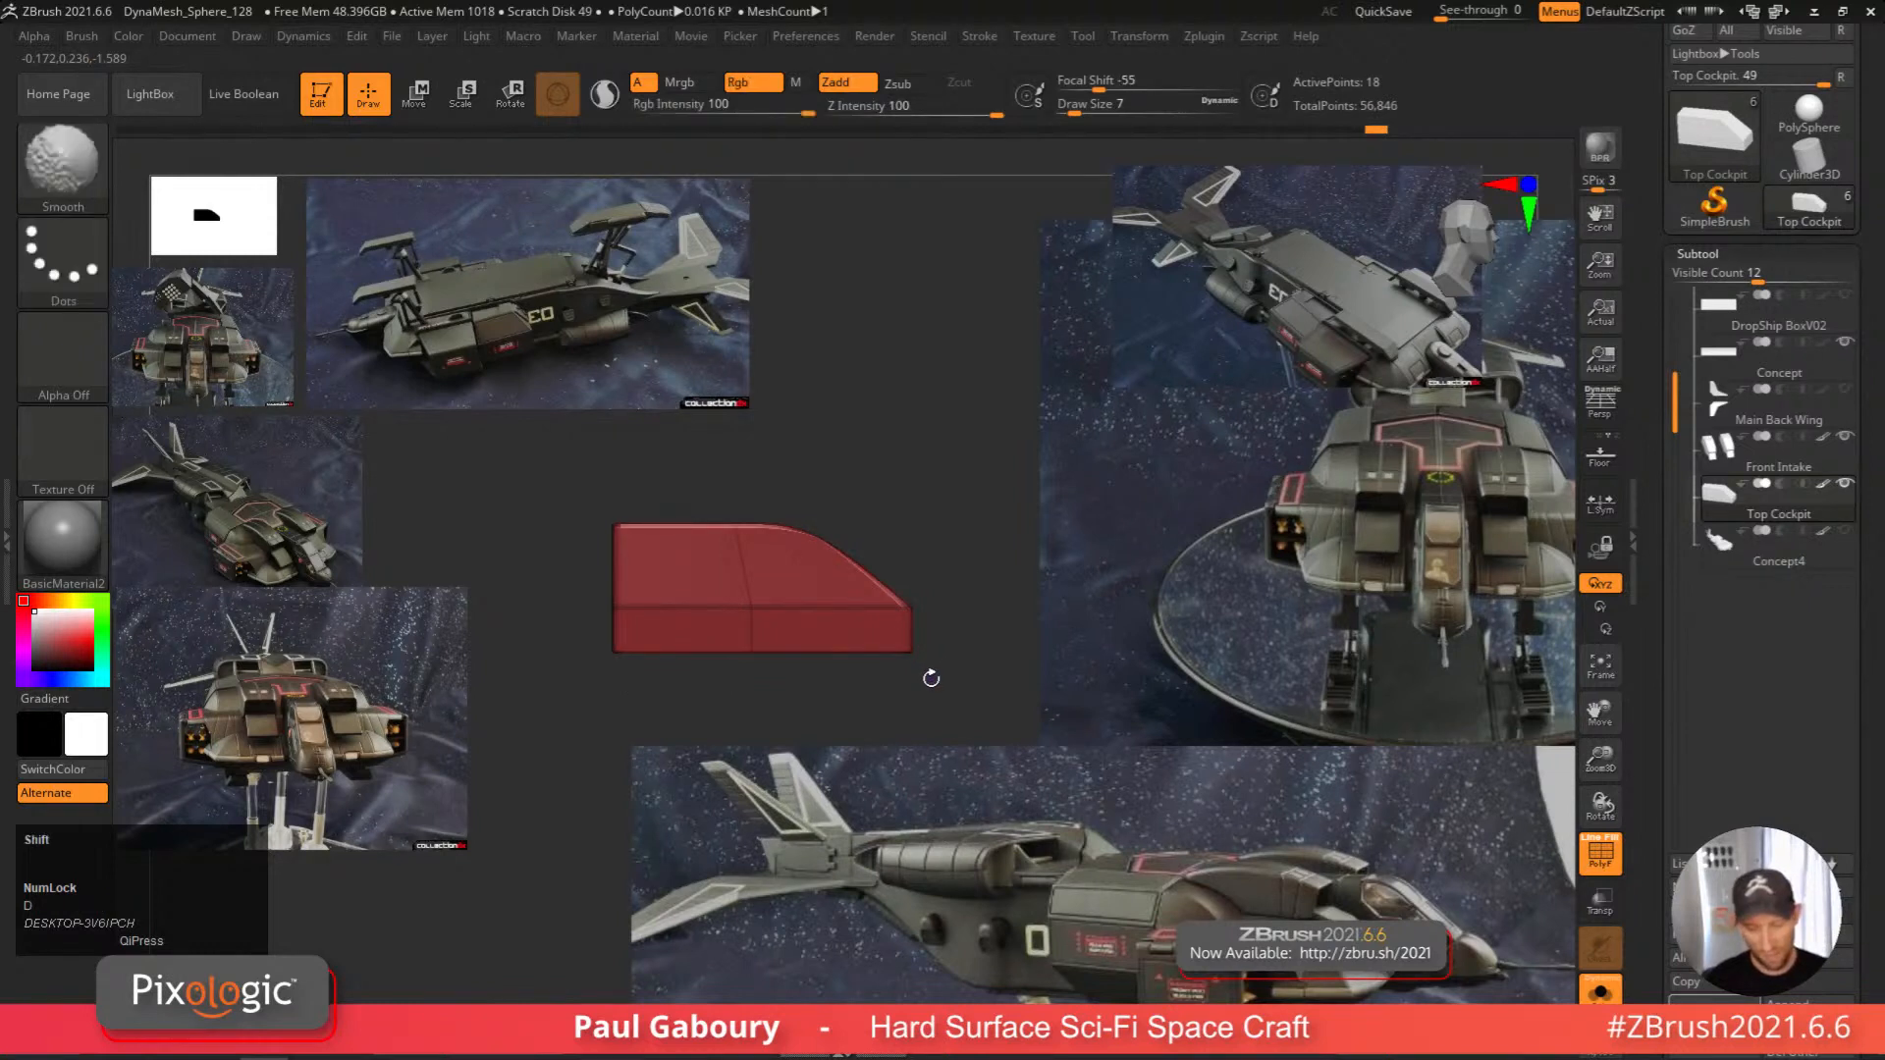
key("space")
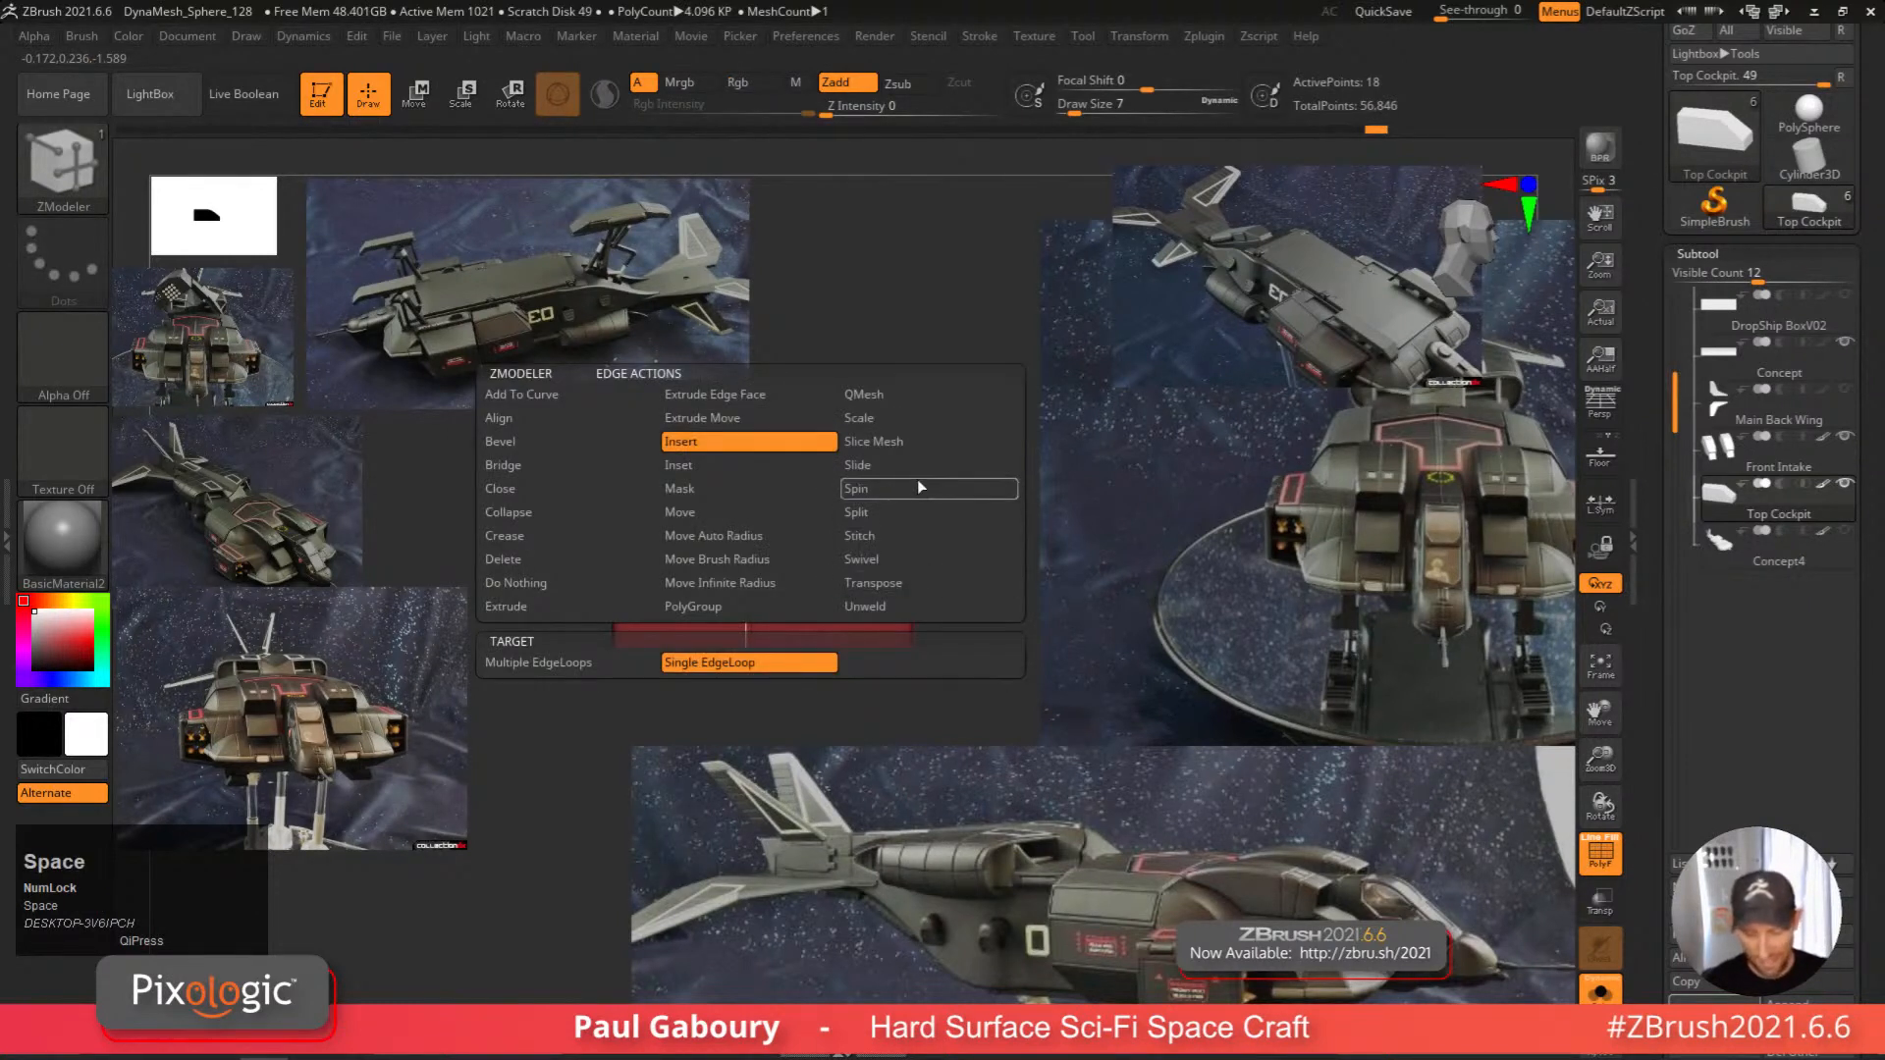
left_click(763, 629)
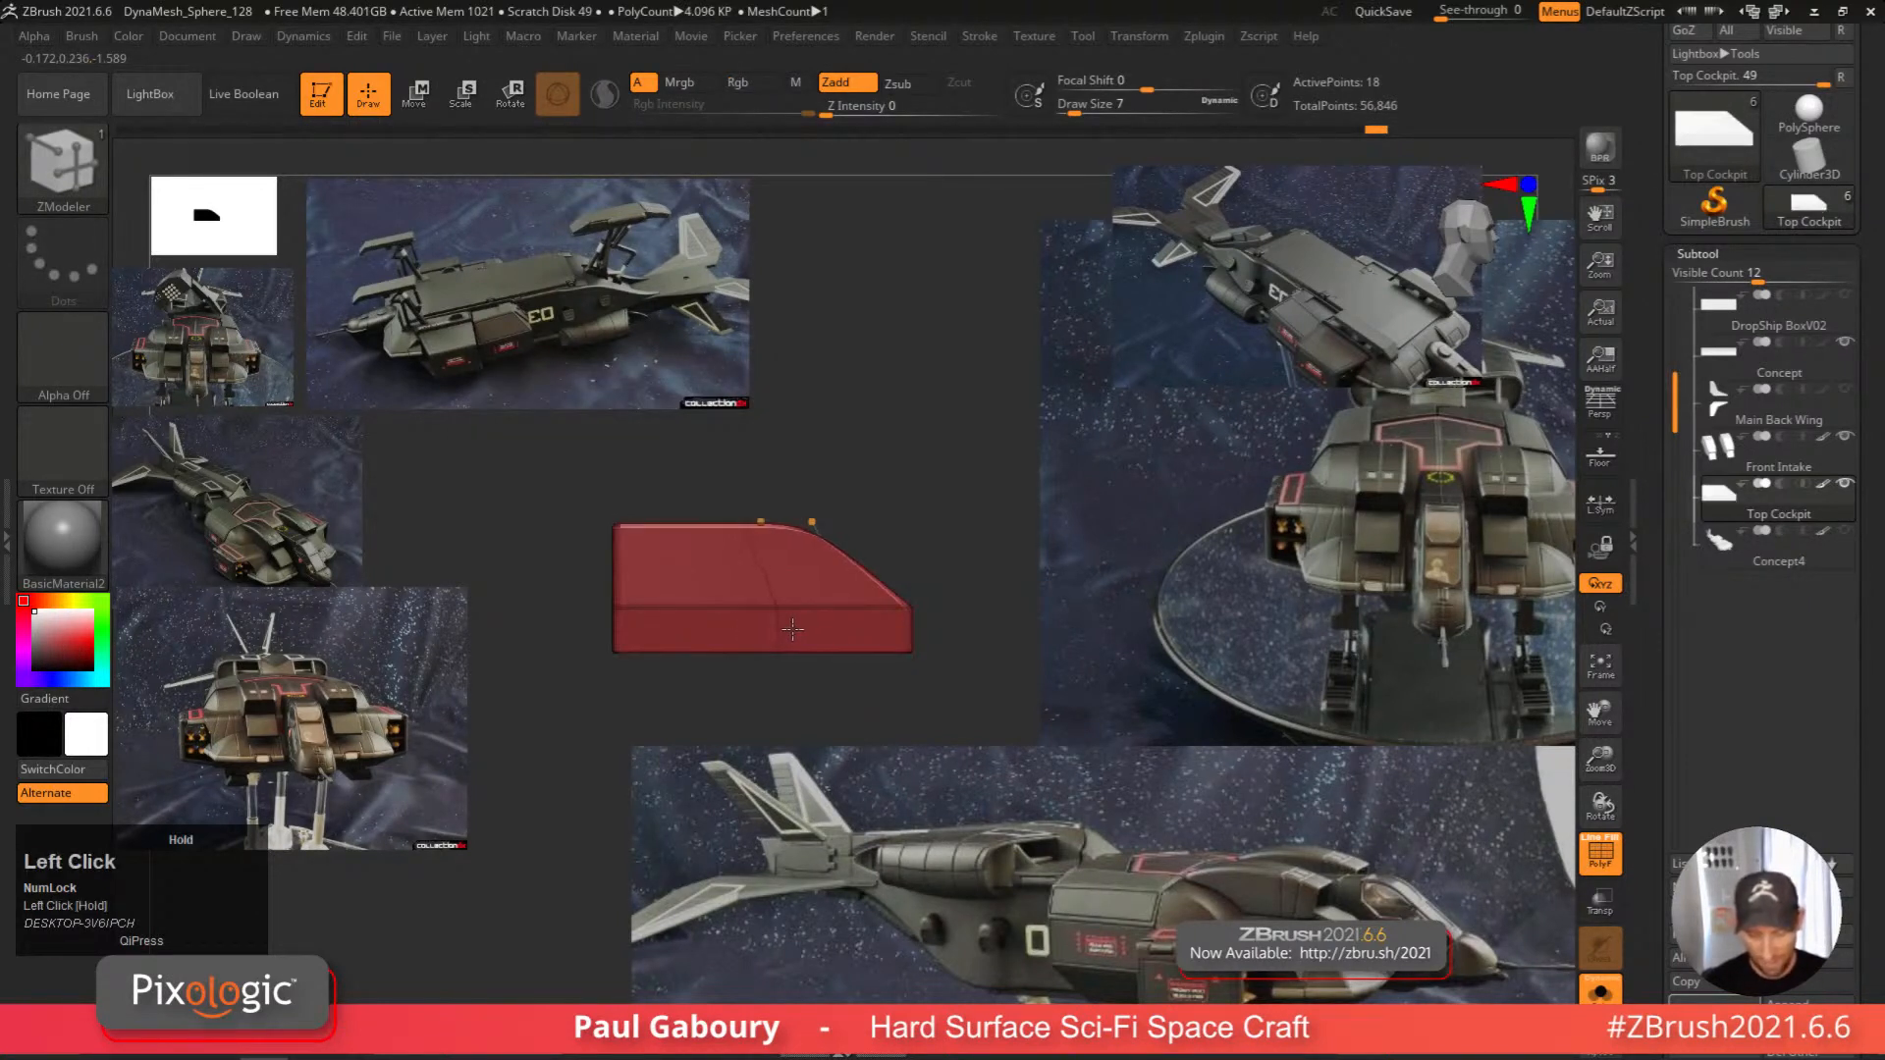
left_click_drag(792, 629, 804, 633)
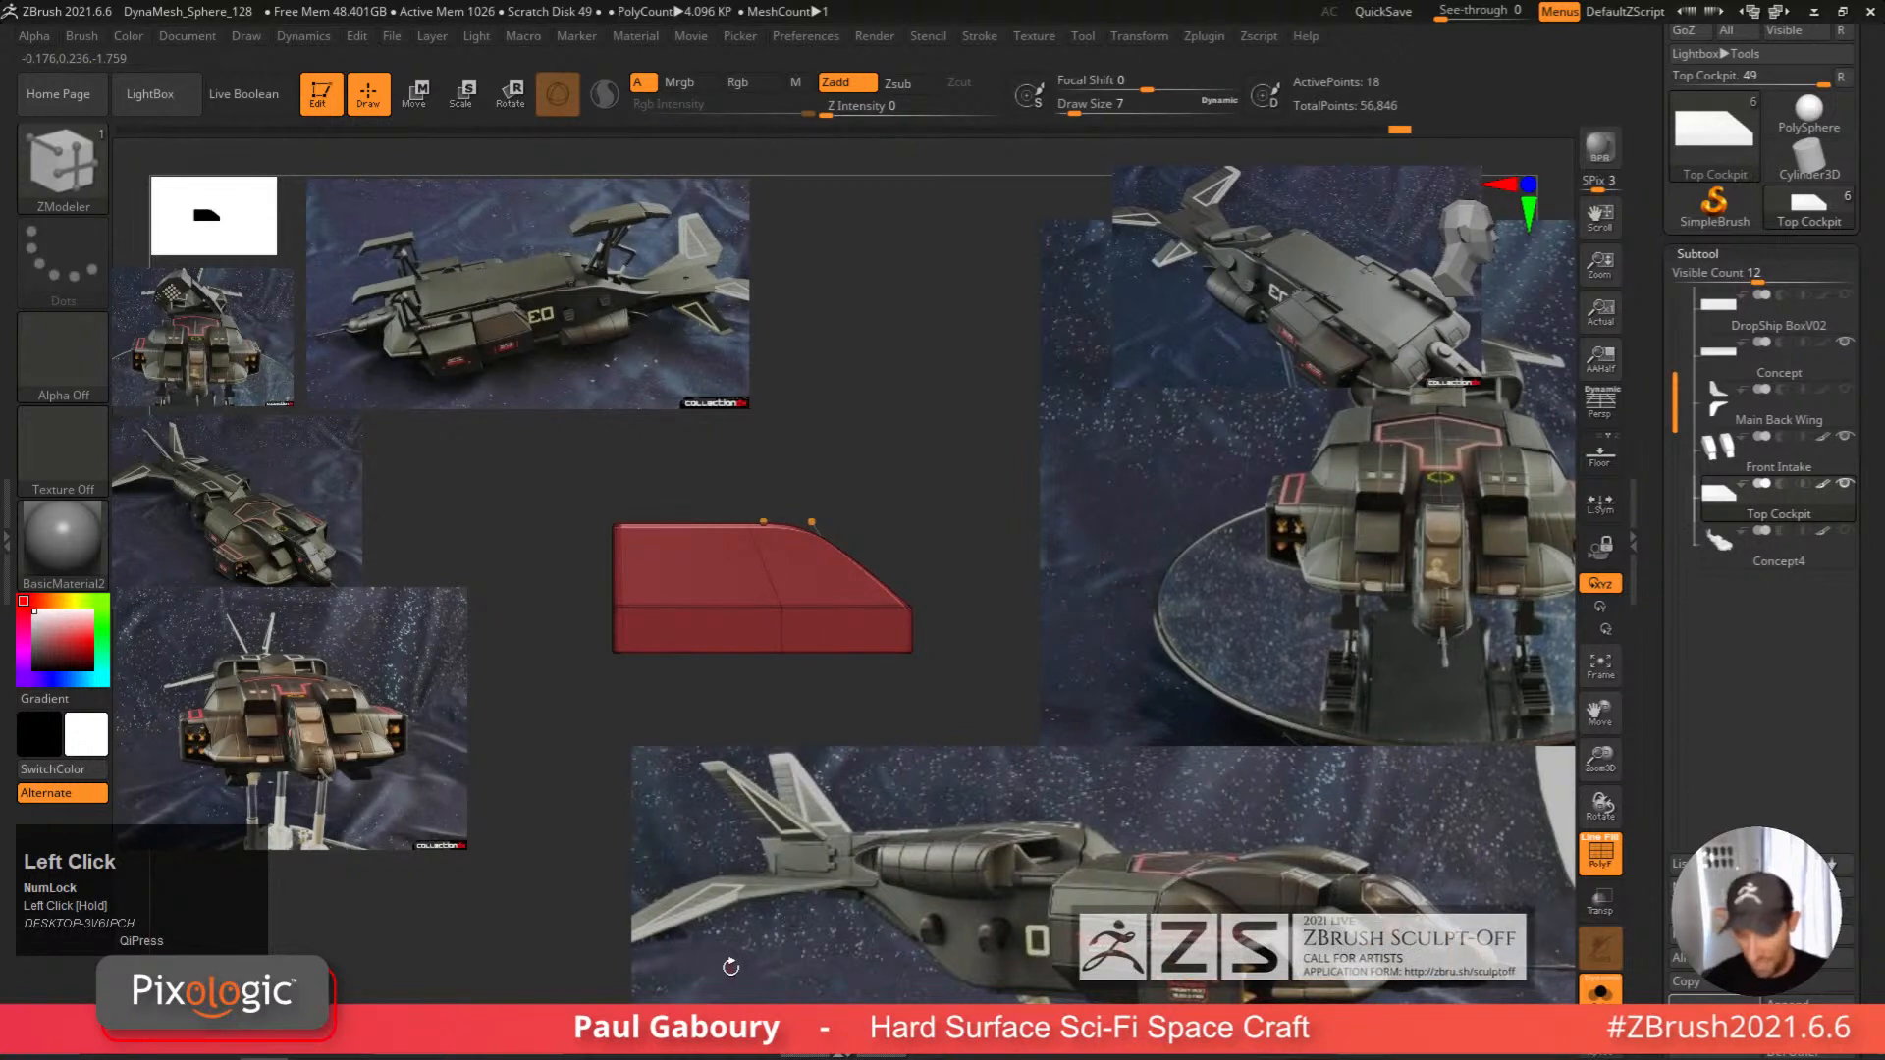
Hide the polyframe, show the other parts again and check the Top Cockpit between the intakes from the side and front.
key("shift+f")
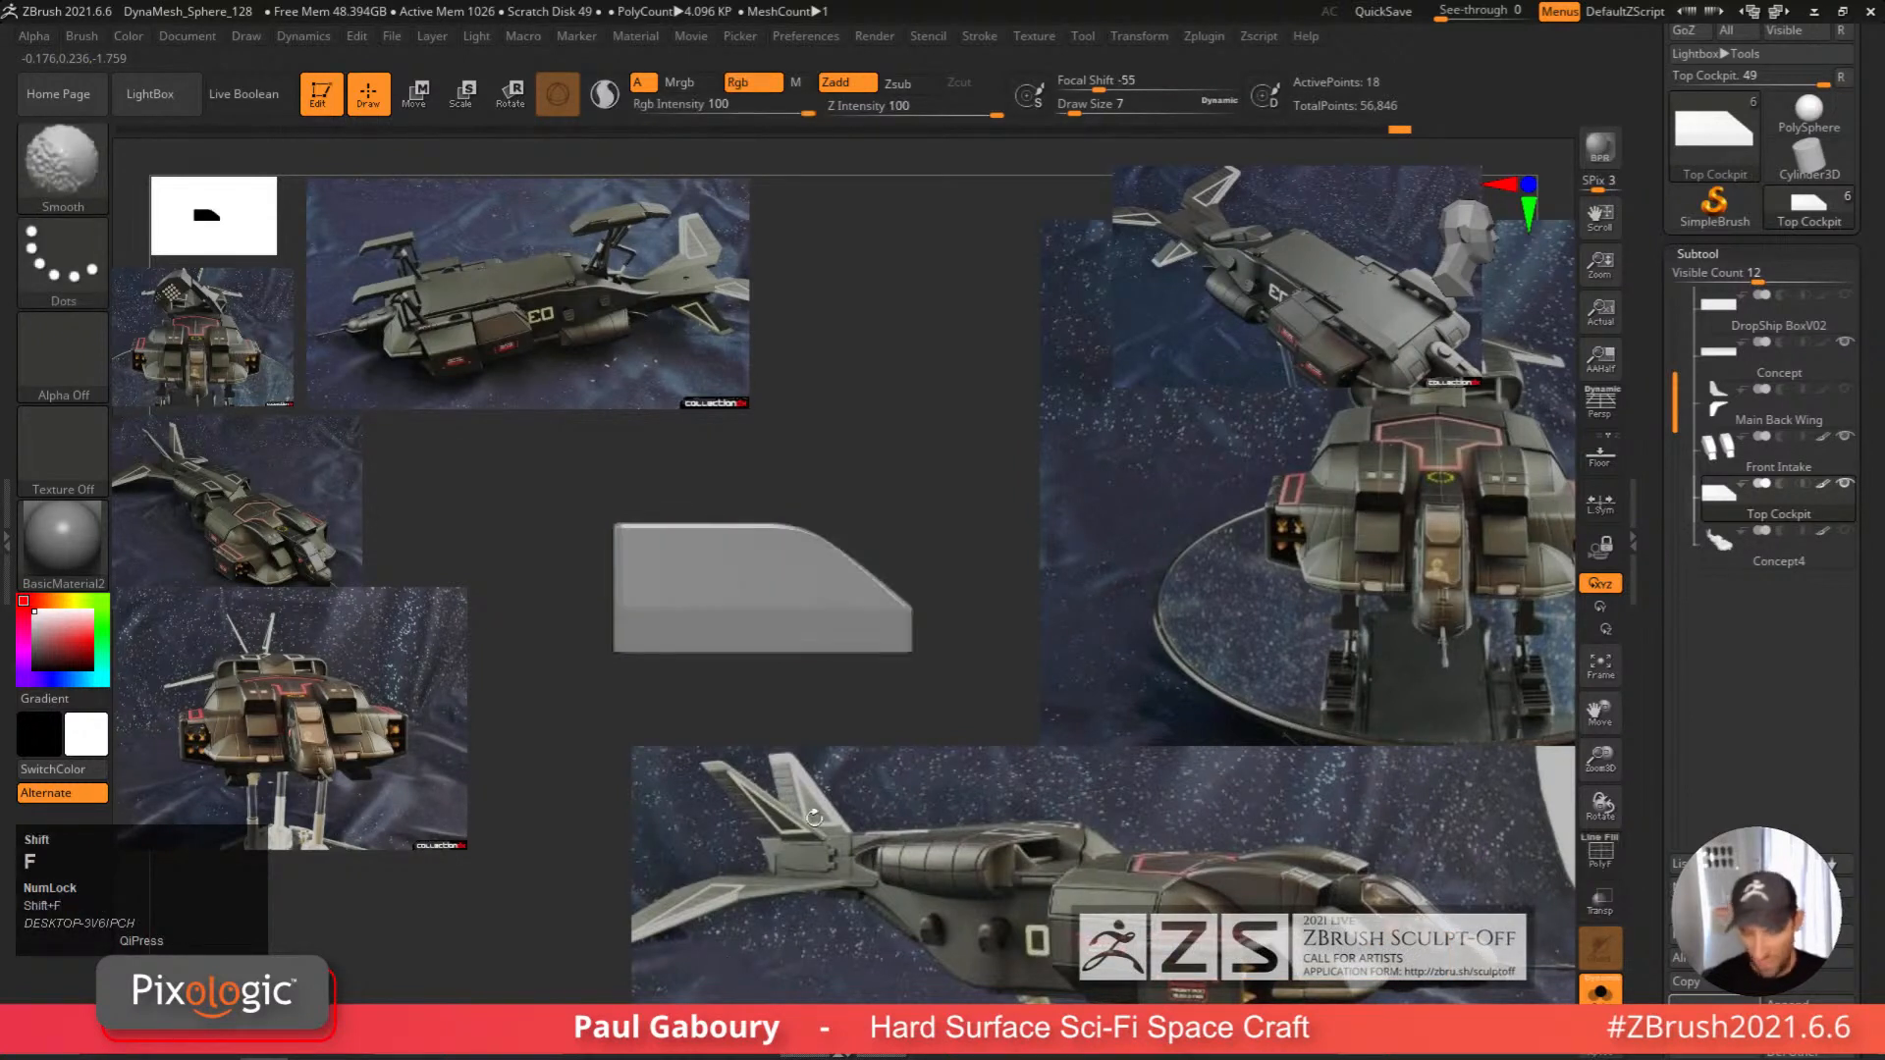
mouse_move(990, 637)
right_mouse_down()
mouse_move(963, 728)
mouse_move(999, 623)
right_mouse_up()
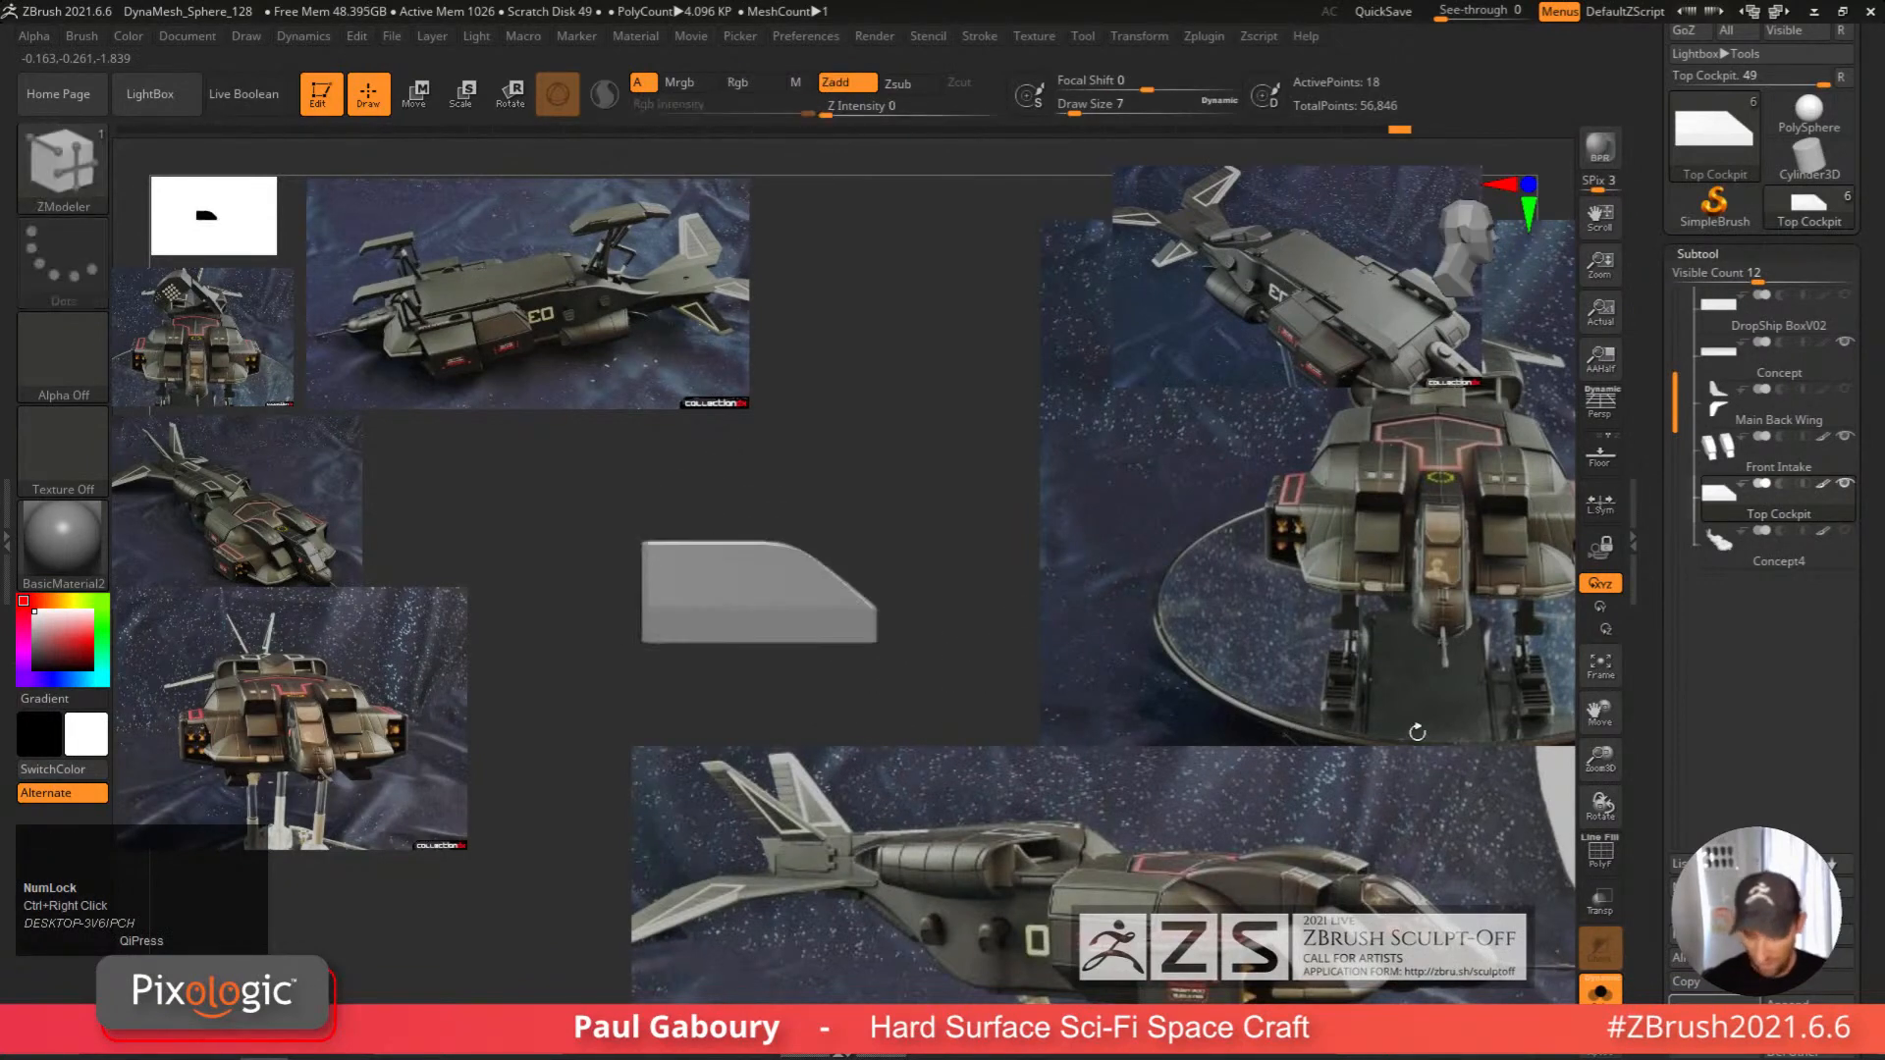
left_click(1600, 990)
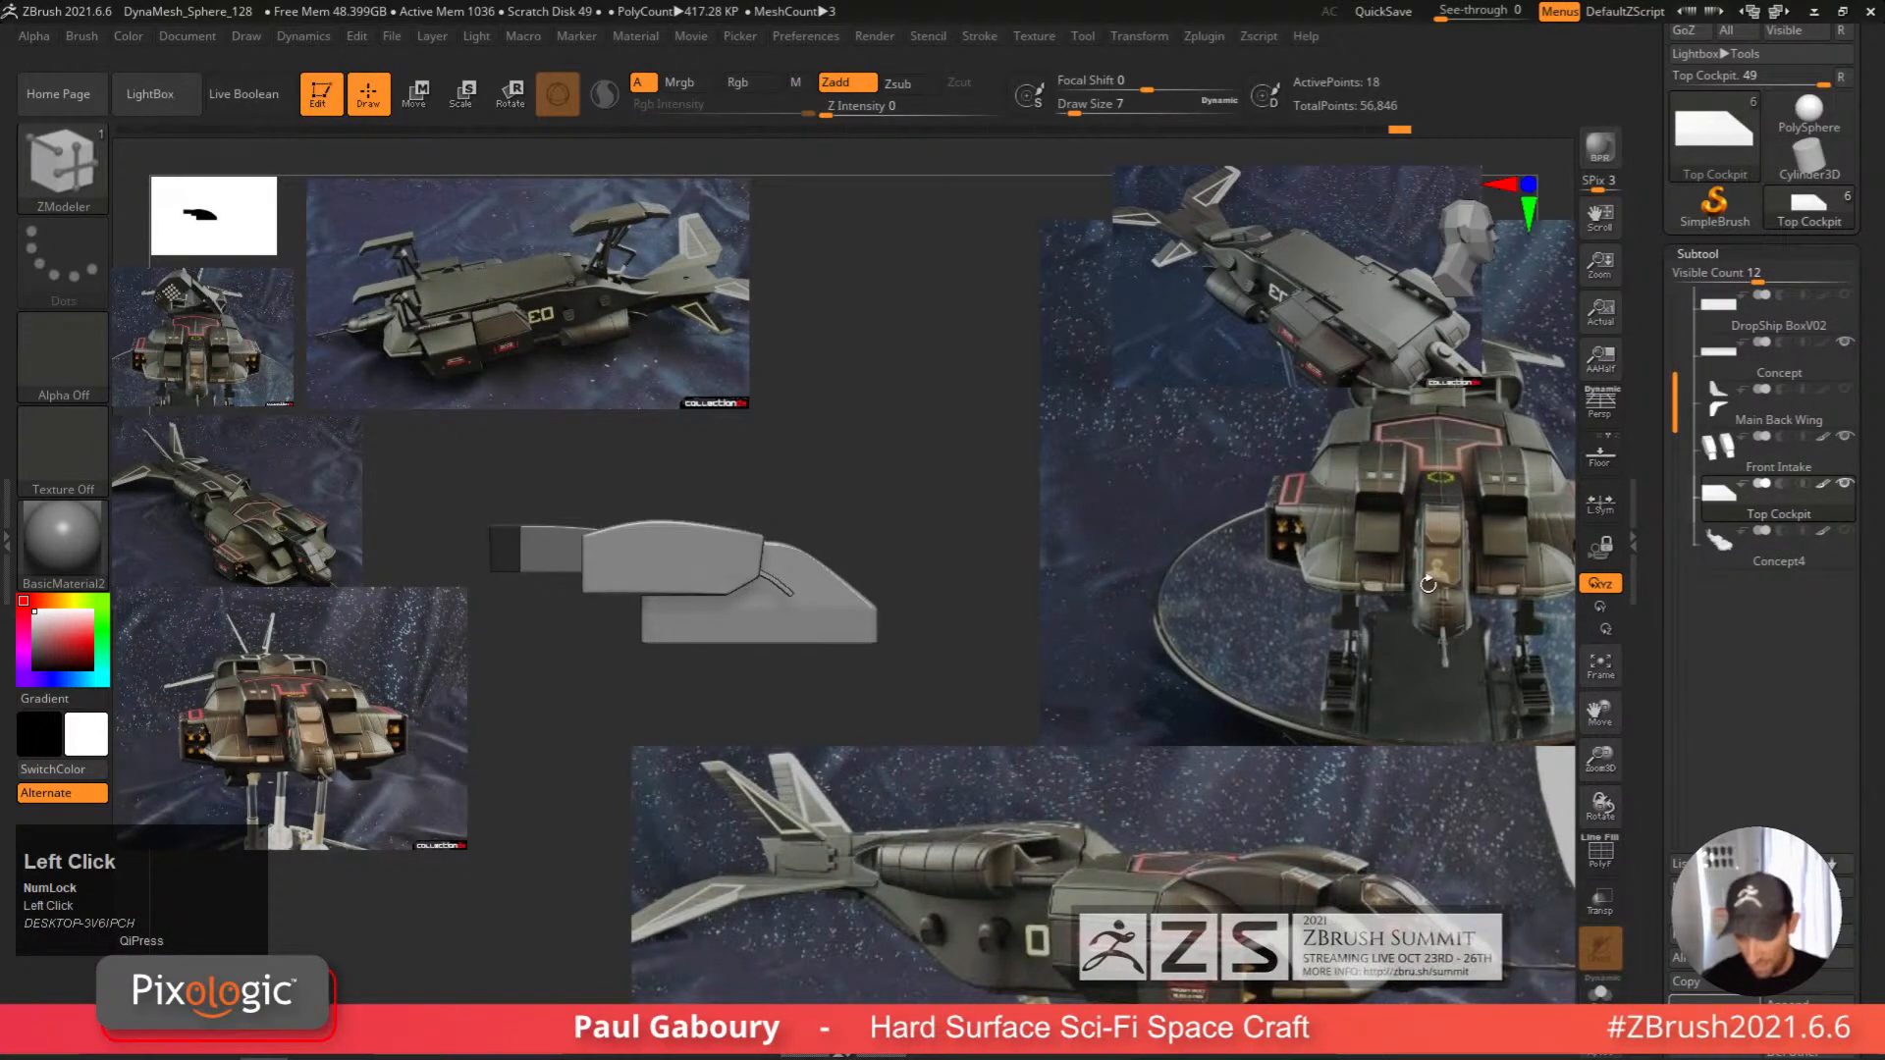
right_click_drag(1141, 609, 1013, 643)
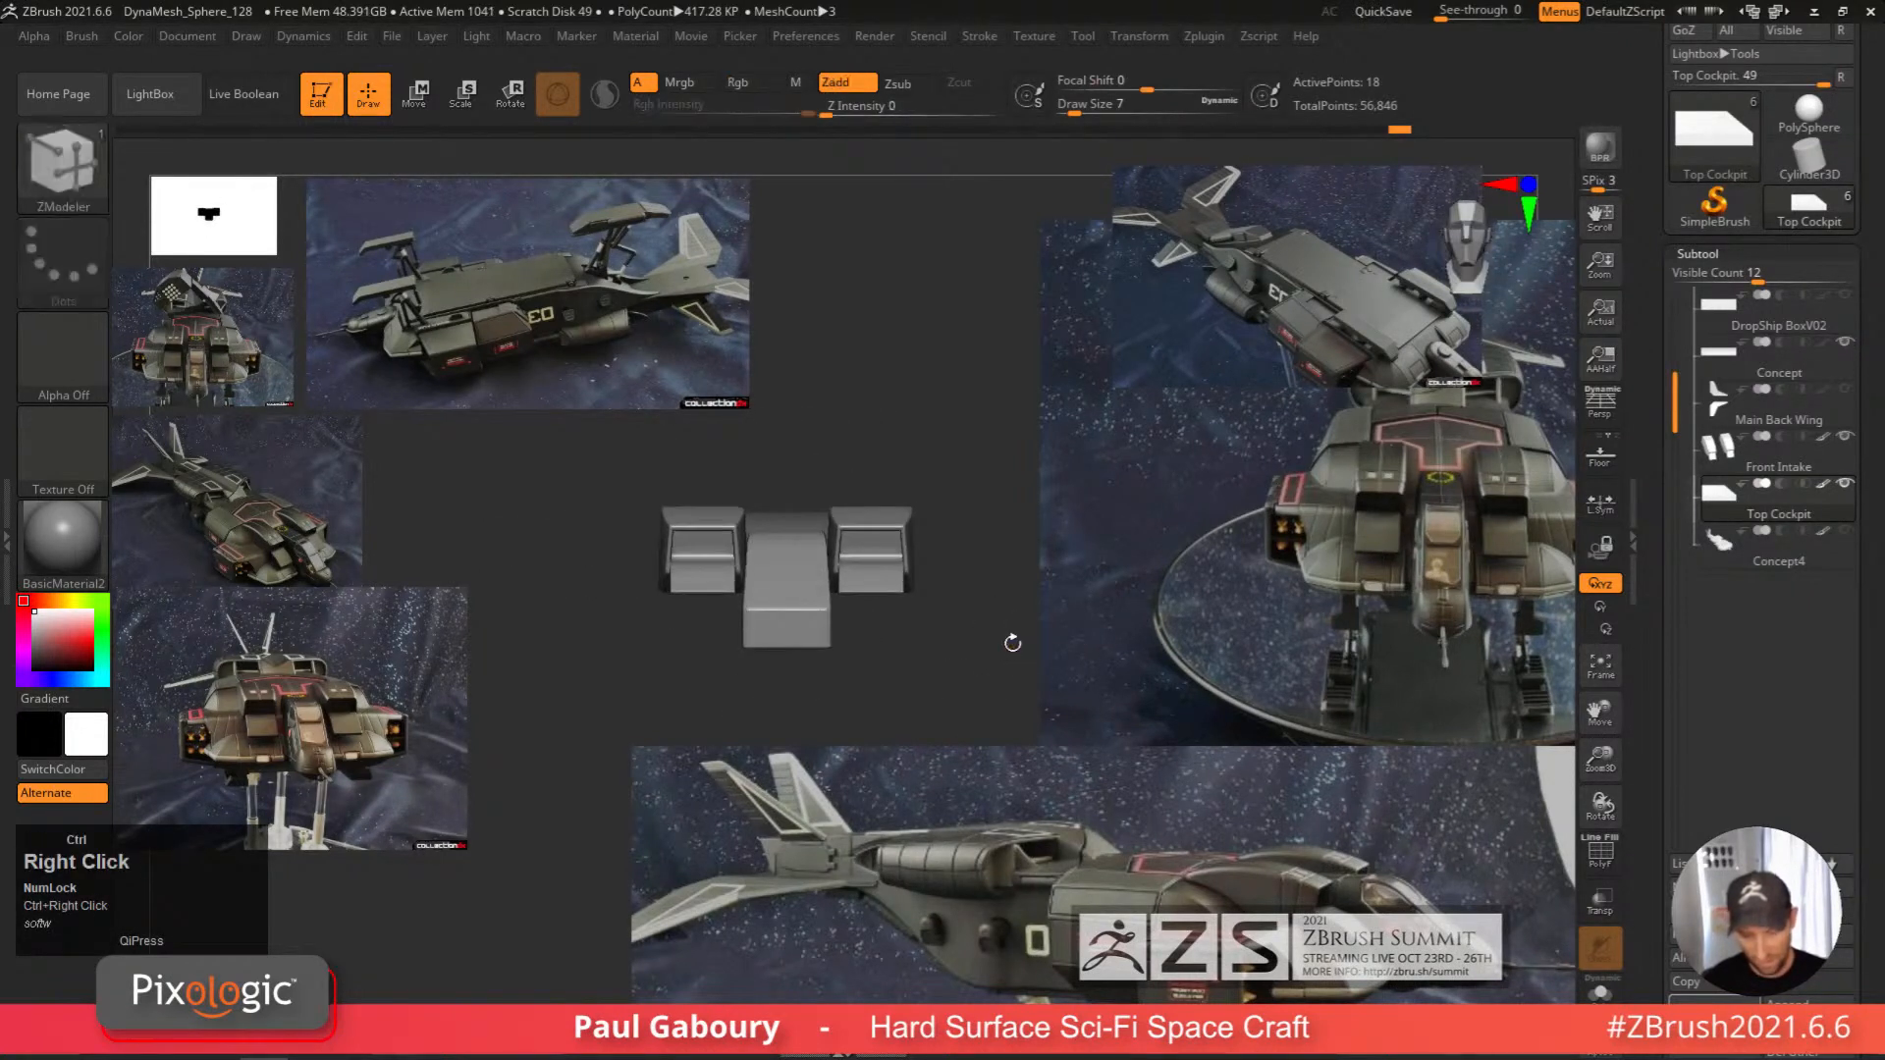
right_click_drag(1302, 646, 990, 650, "shift")
Mask the Top Cockpit so only its roof can move, raise the roof slightly and clear the mask.
key("shift+f")
left_click_drag(492, 417, 983, 542, "ctrl")
key("w")
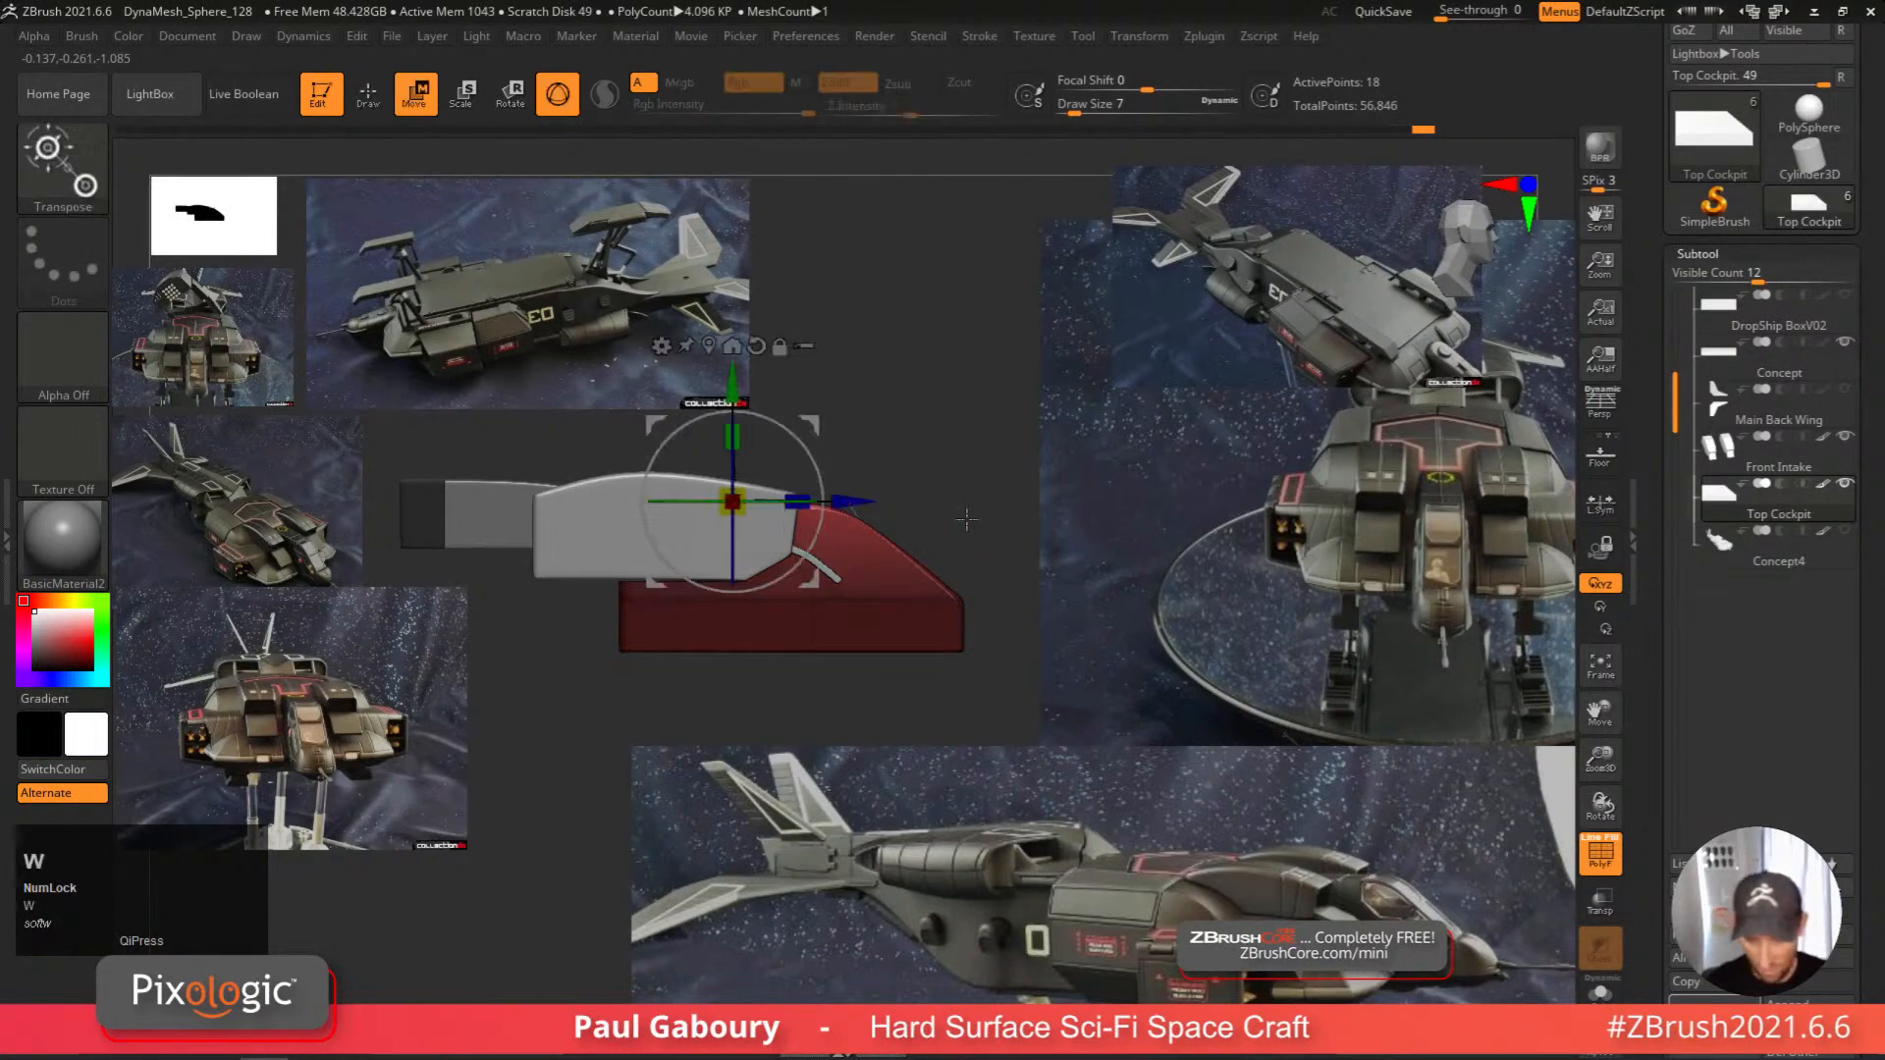
left_click_drag(732, 387, 732, 380)
key("q")
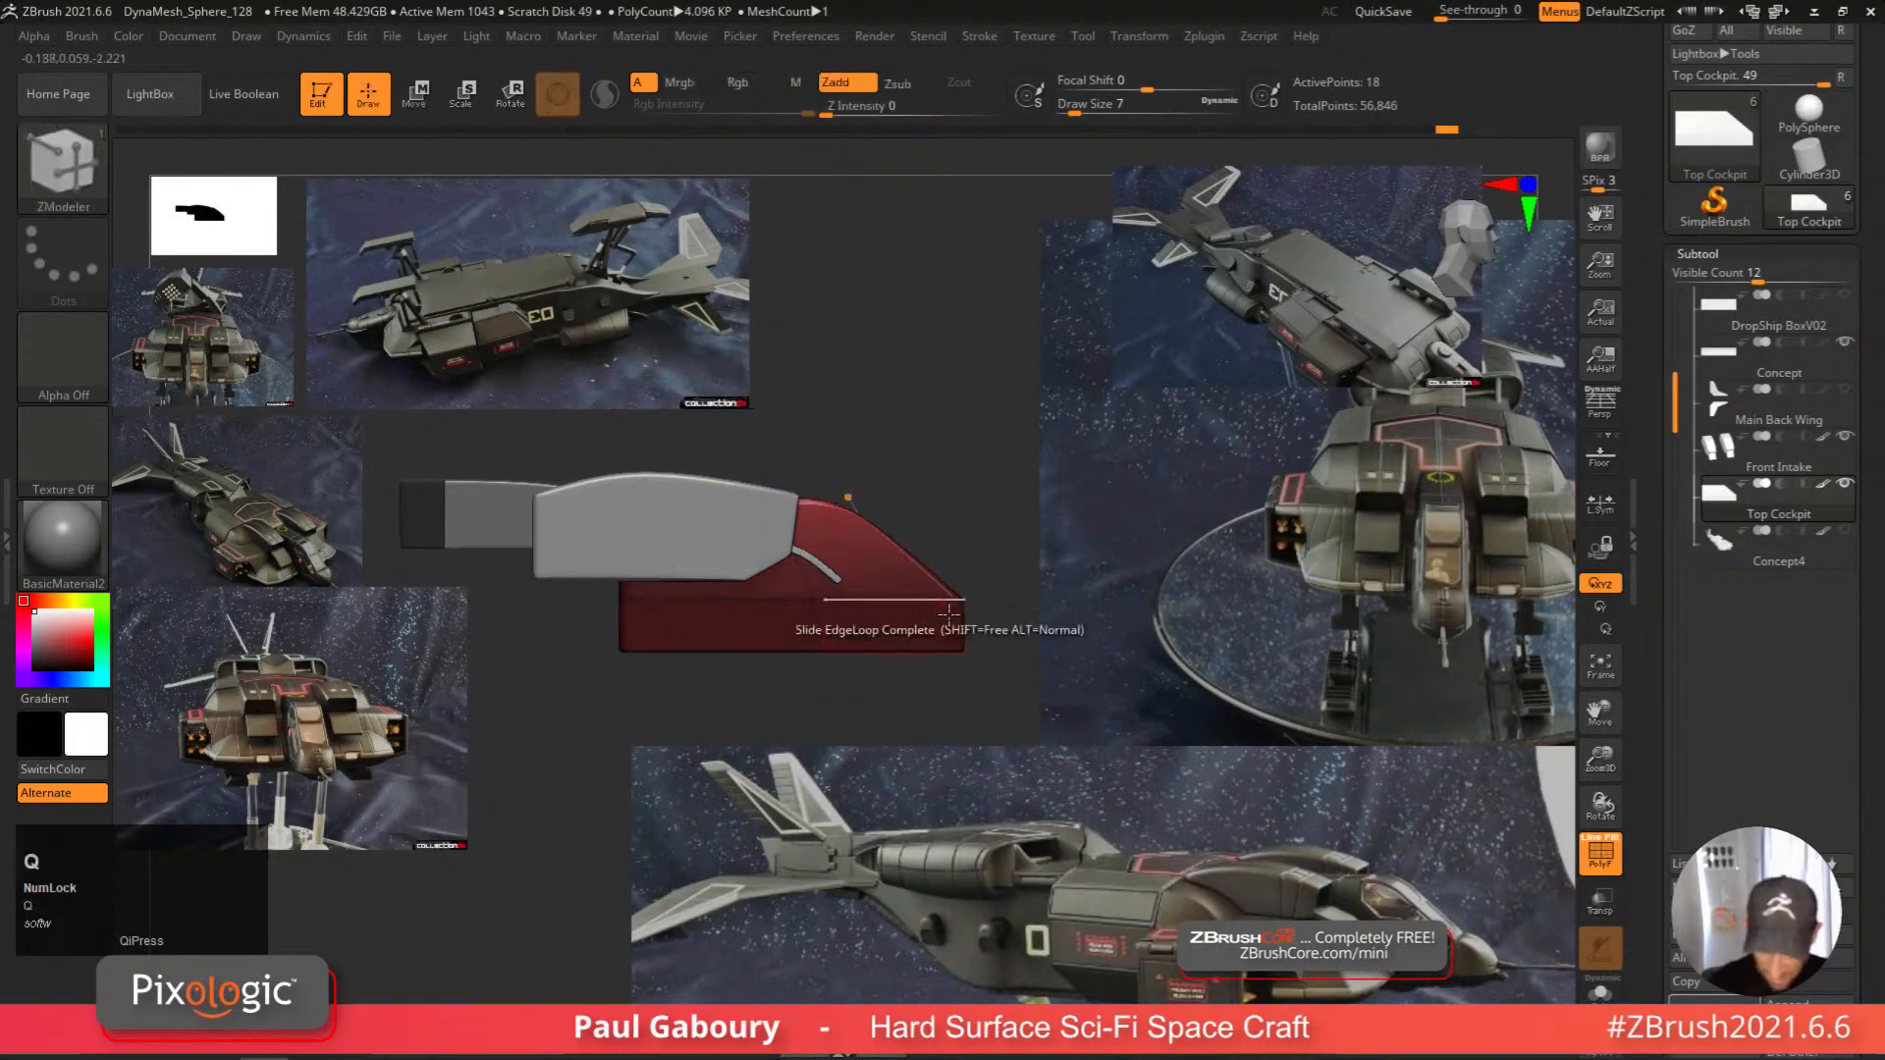
key("ctrl")
left_click(945, 699, "ctrl")
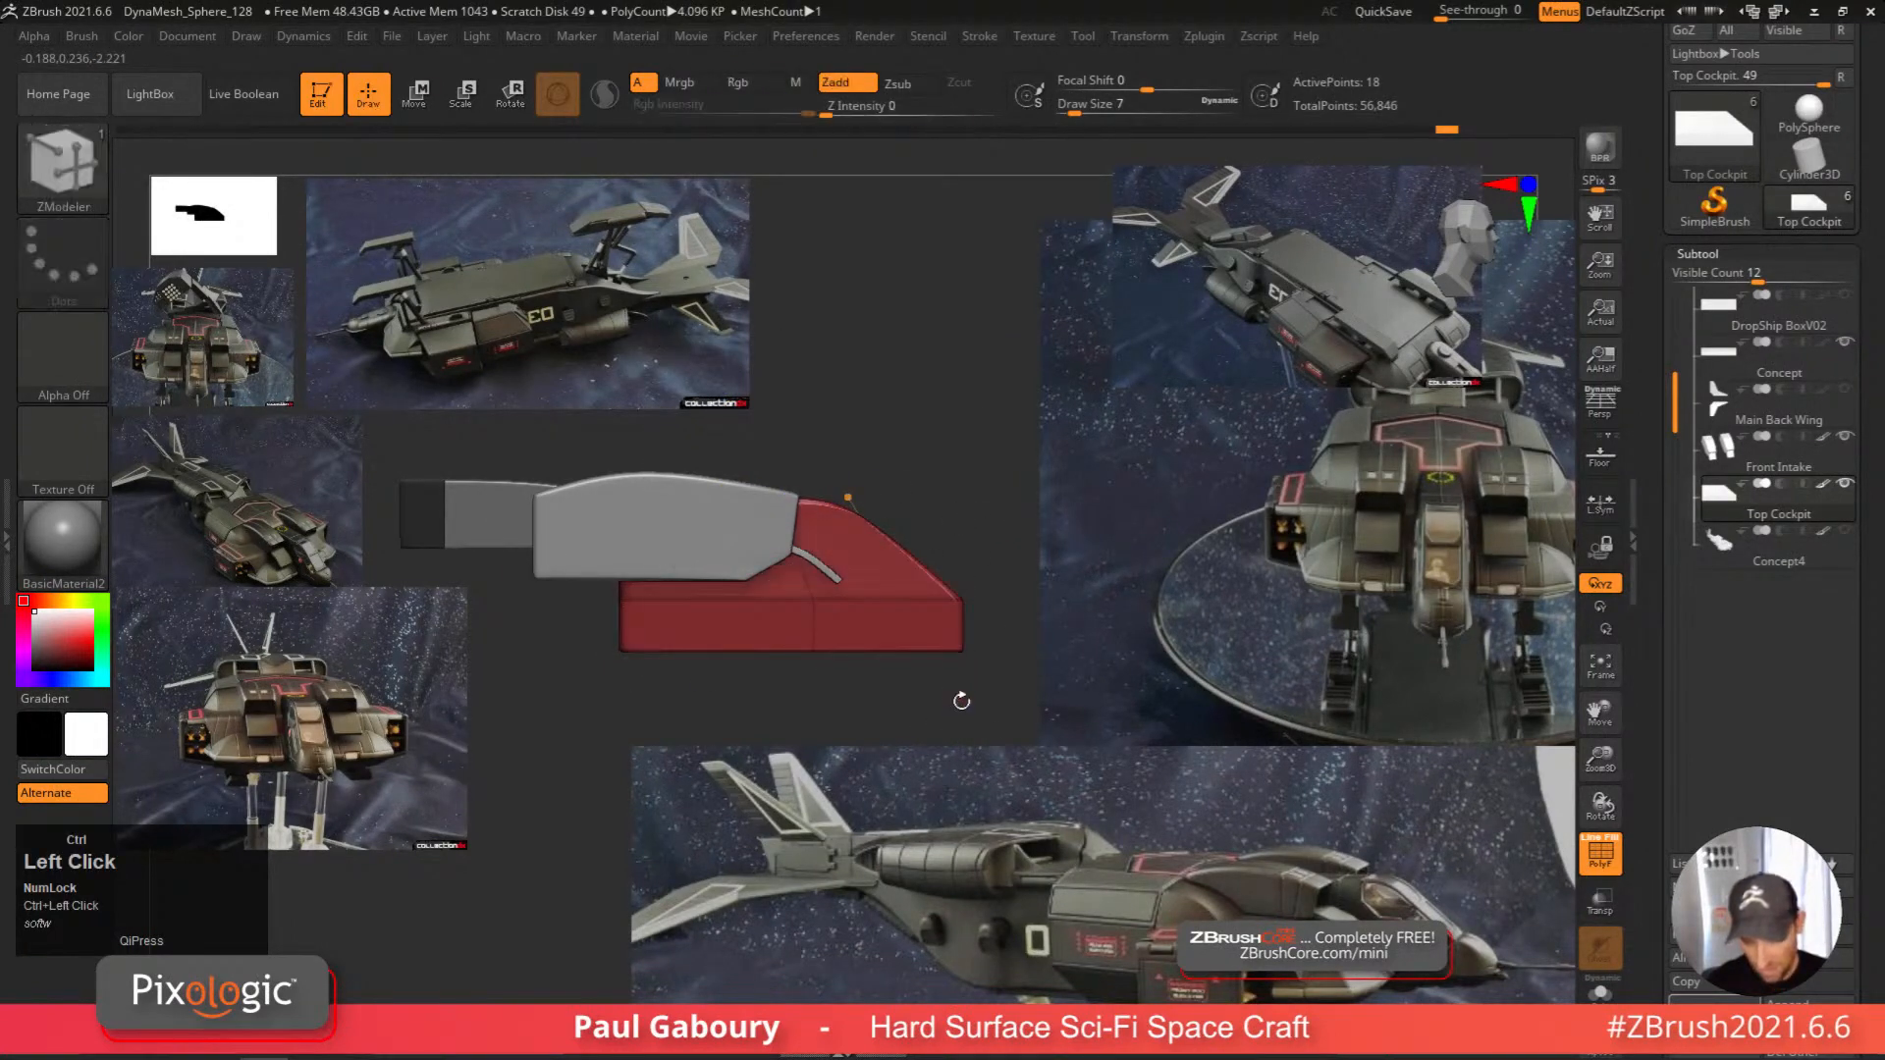
Scale the Top Cockpit slightly narrower across its width in the front view and check it with the polyframe hidden.
right_click_drag(958, 698, 923, 681, "shift")
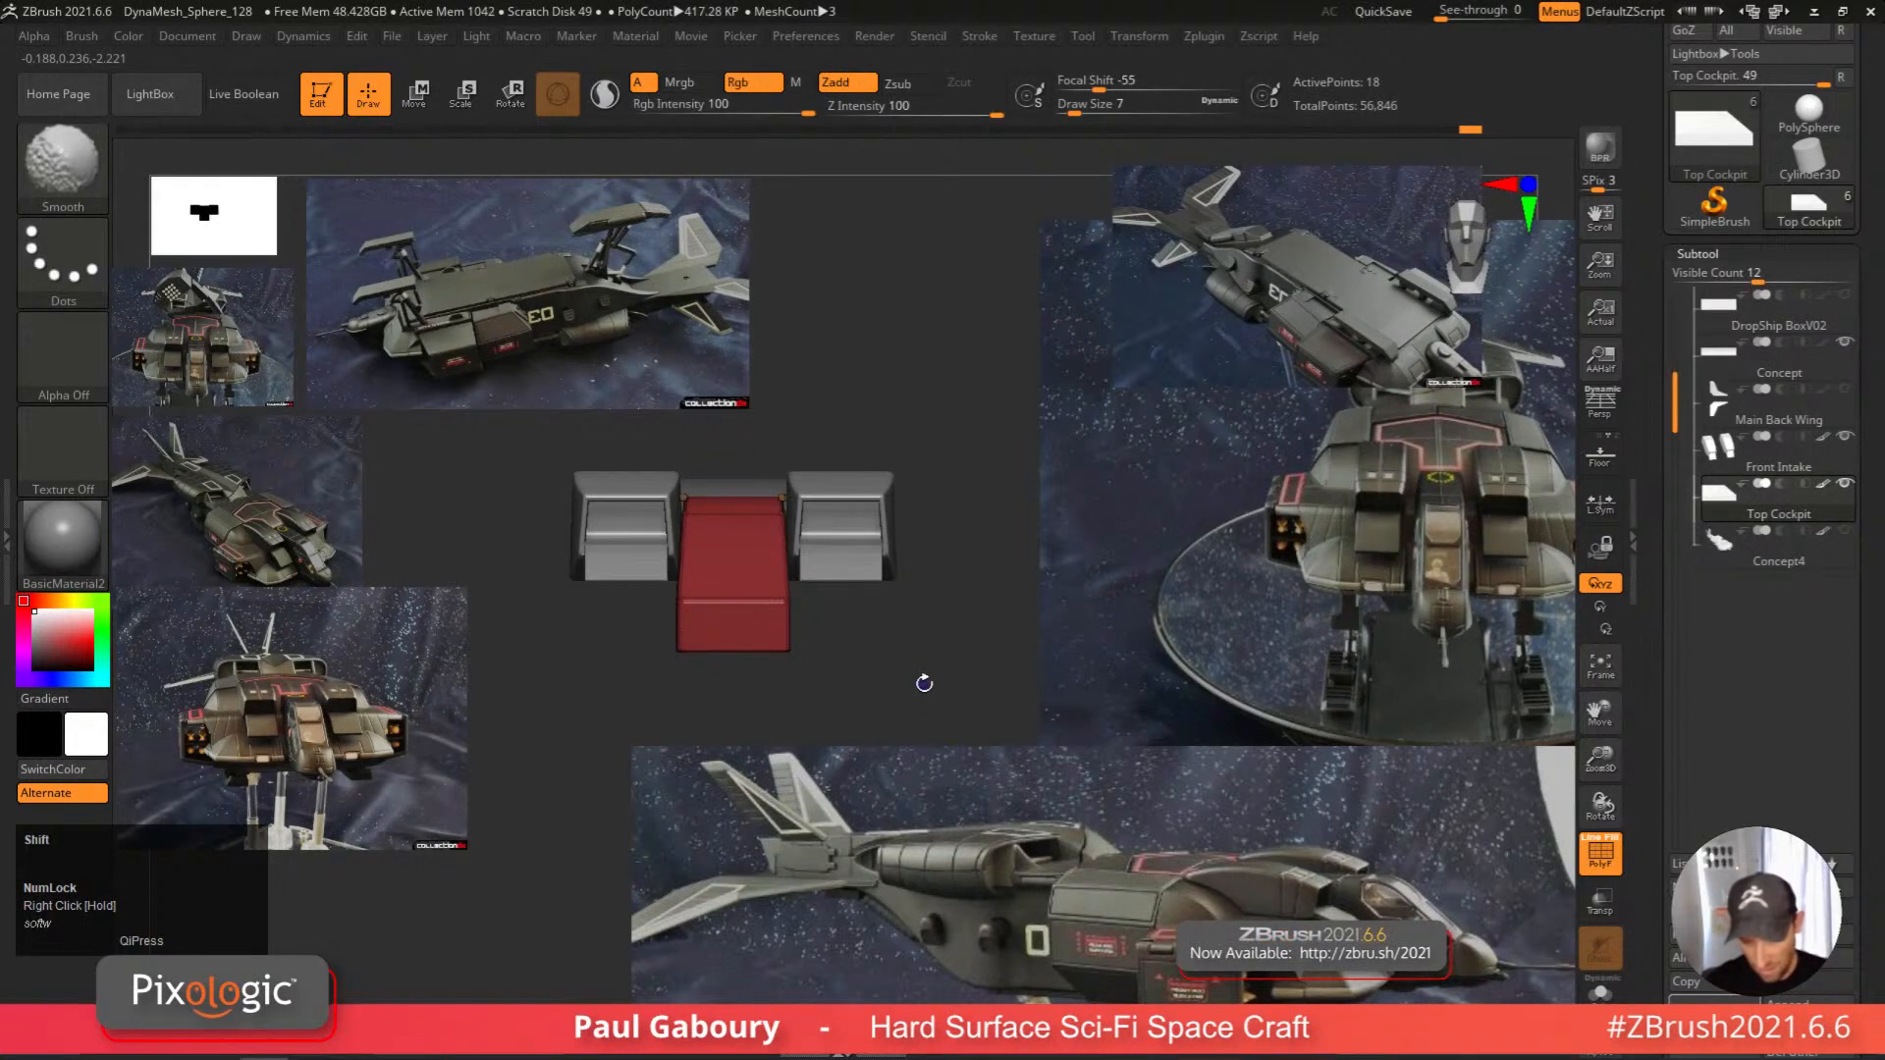
key("w")
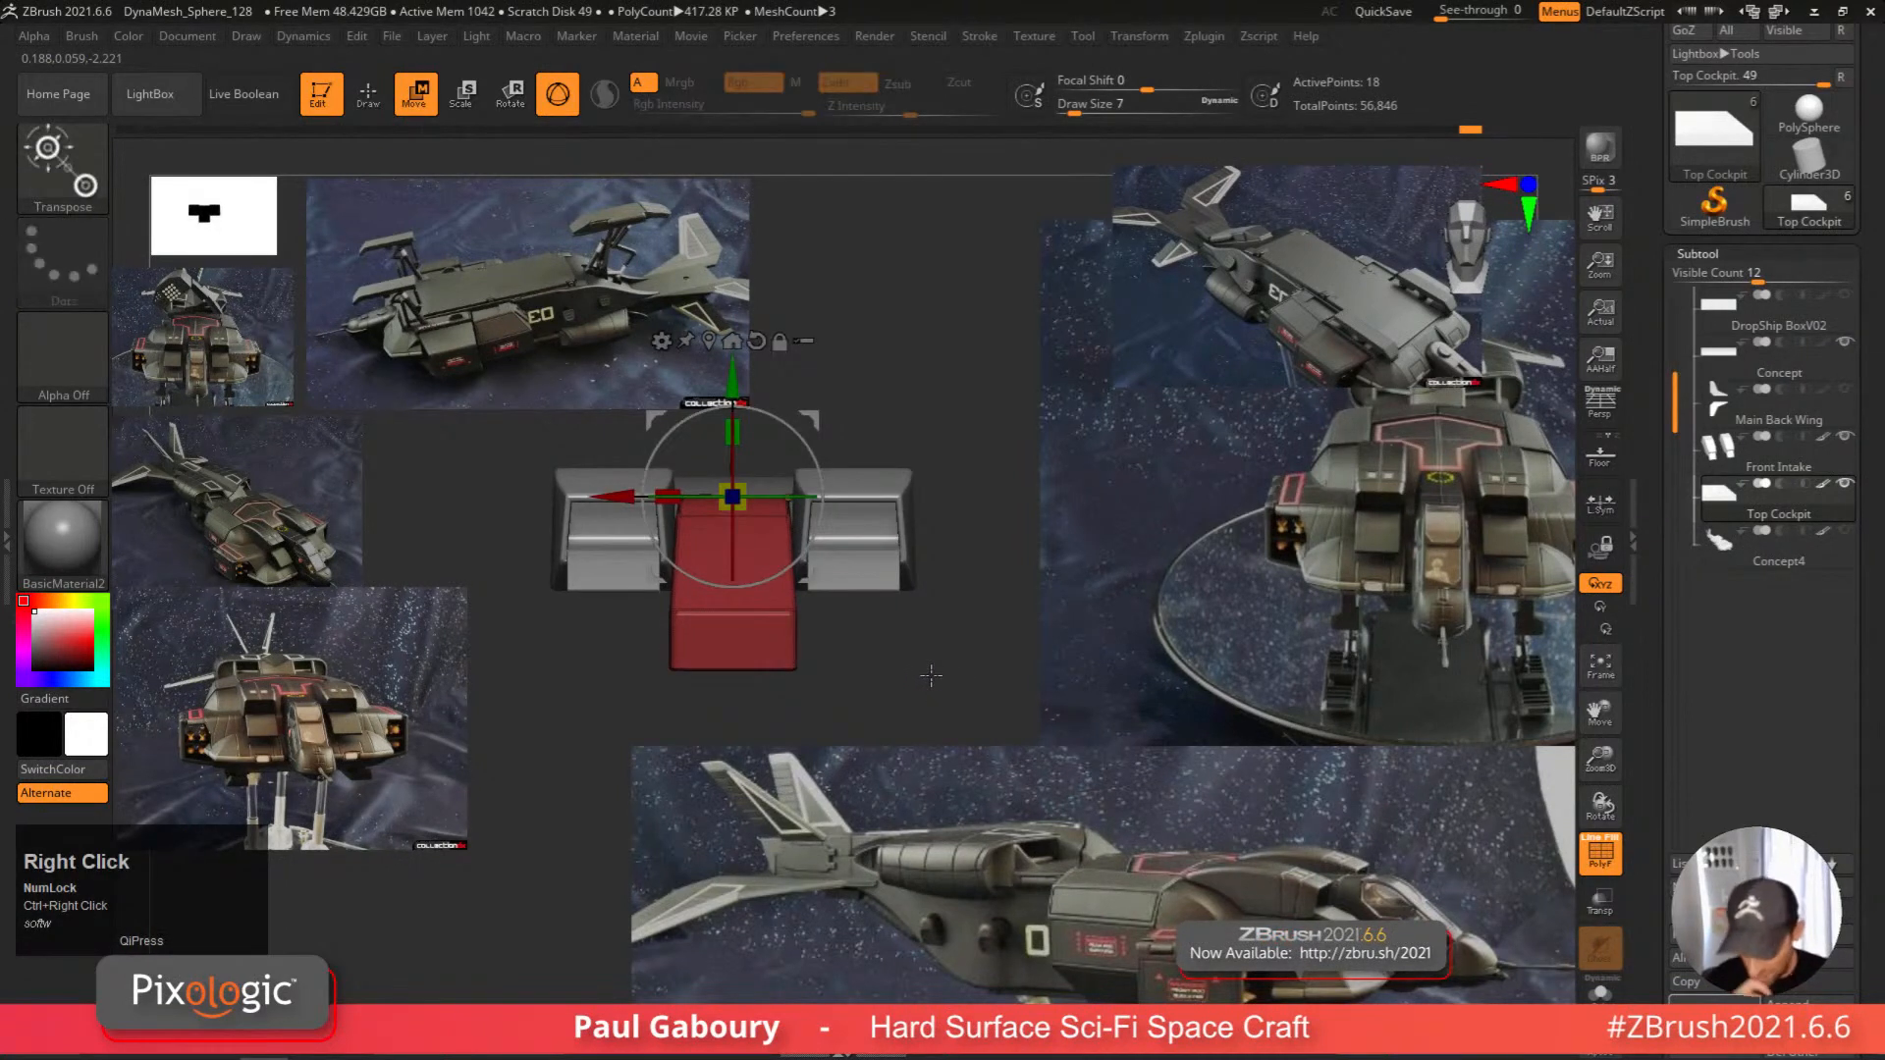
right_click_drag(931, 675, 963, 707, "alt")
left_click(787, 357, "alt")
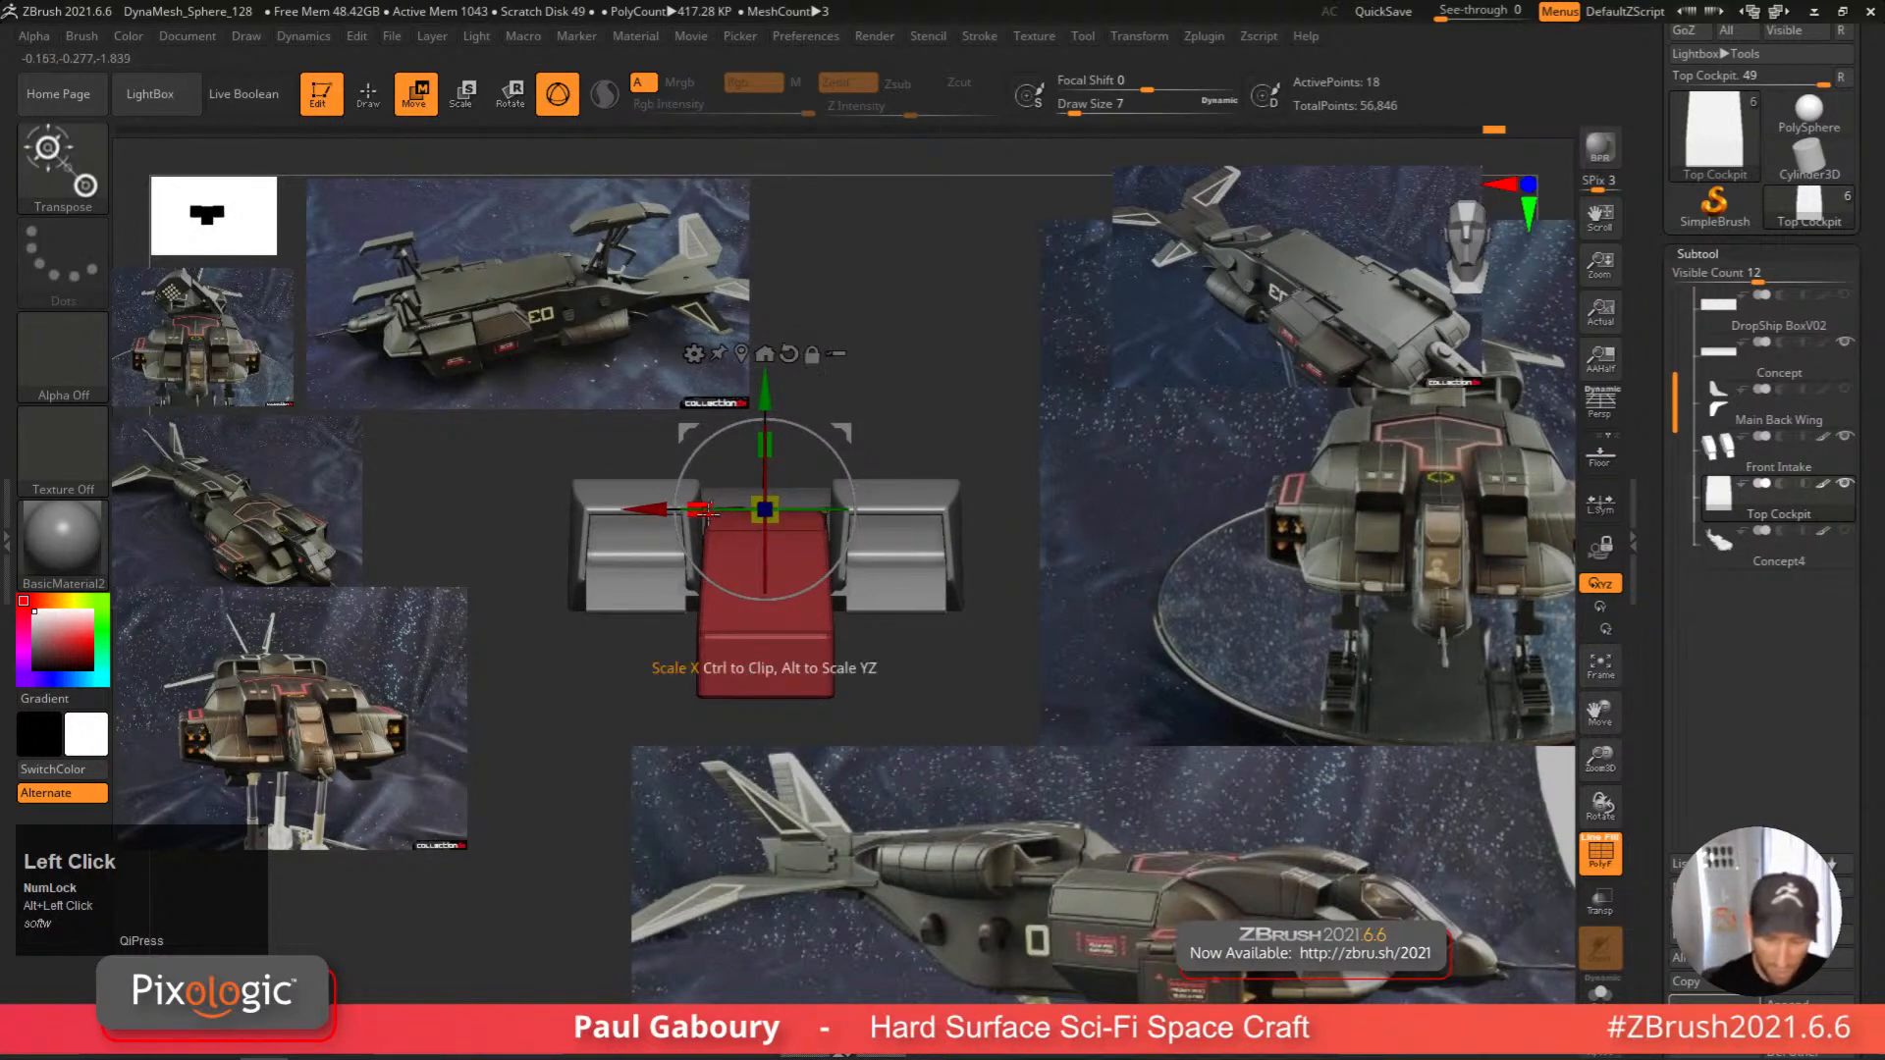
left_click_drag(701, 509, 718, 517)
key("q")
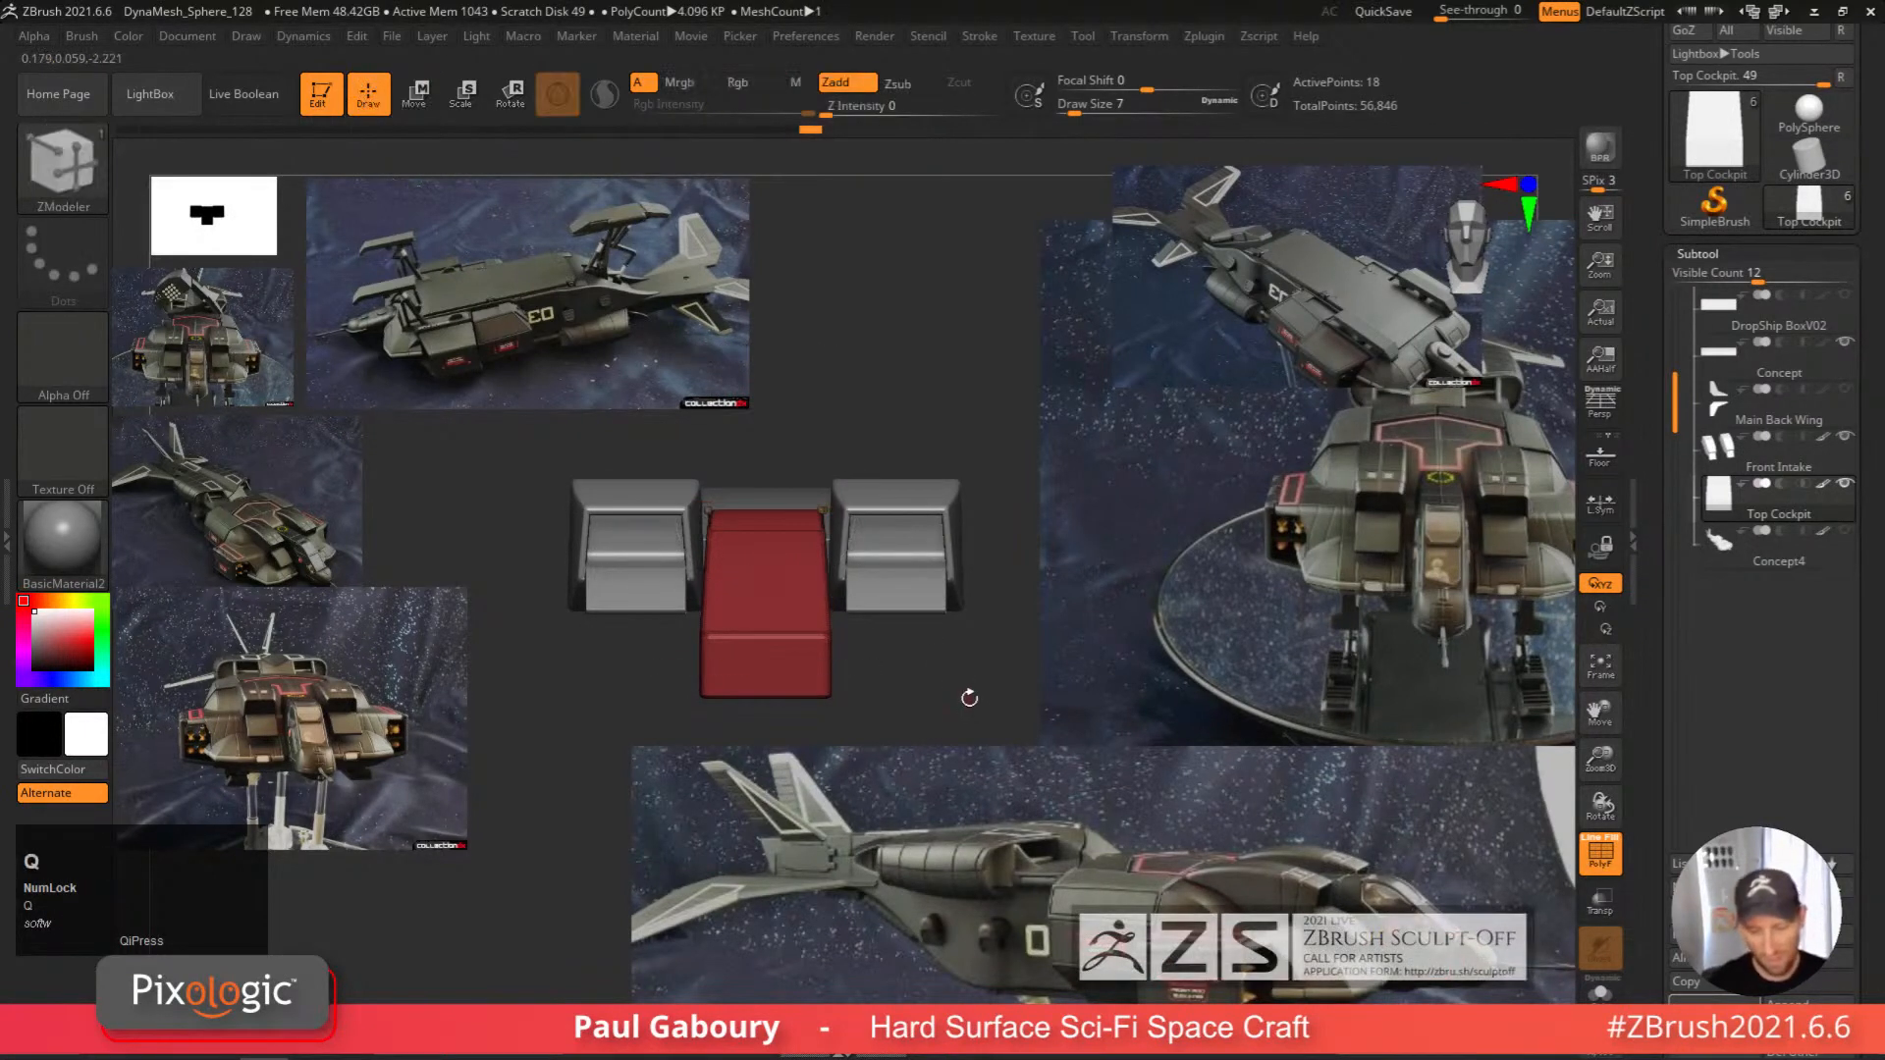
mouse_move(968, 694)
right_mouse_down("ctrl")
mouse_move(863, 588)
mouse_move(855, 690)
mouse_move(879, 674)
mouse_move(875, 602)
mouse_move(904, 643)
mouse_move(899, 629)
right_mouse_up("ctrl")
key("shift+f")
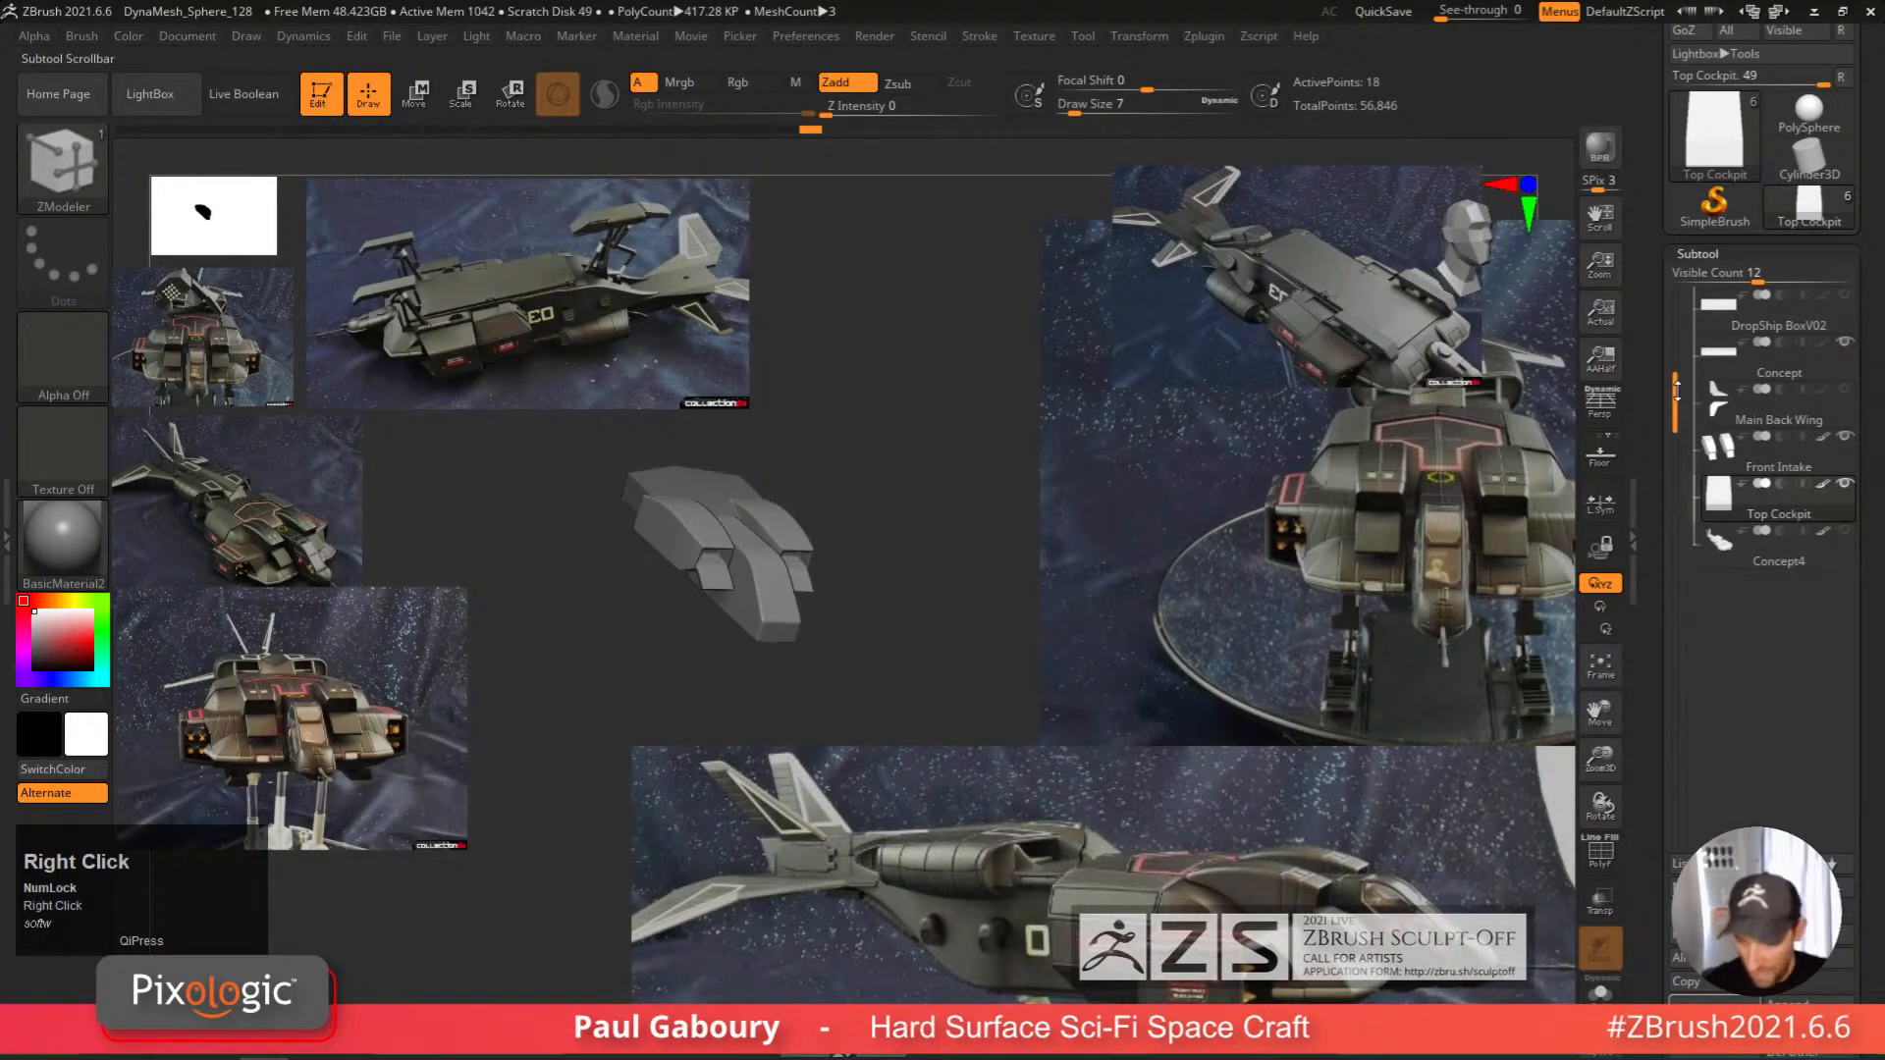
Enlarge the SpotLight reference showing the ship from the front on support rods, examine the cockpit, and shrink it again.
left_click_drag(1676, 391, 1677, 289)
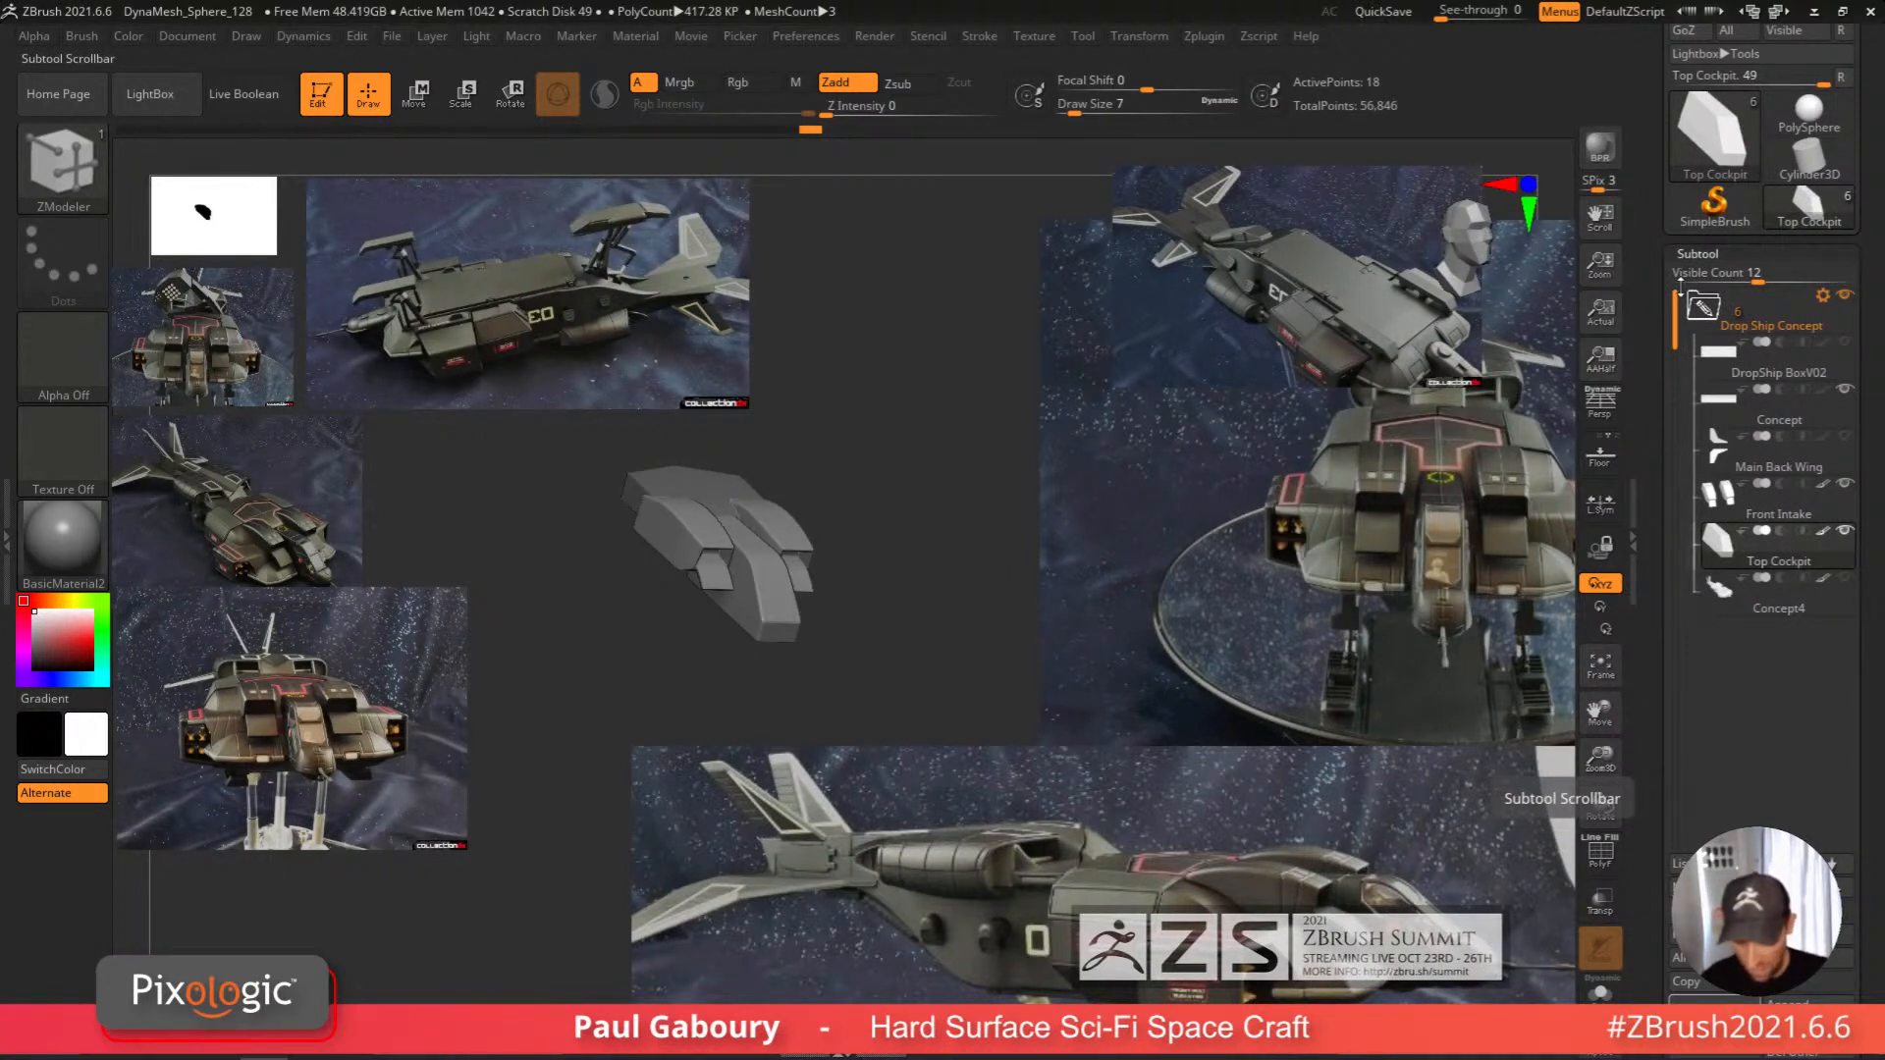
right_click_drag(993, 622, 939, 610)
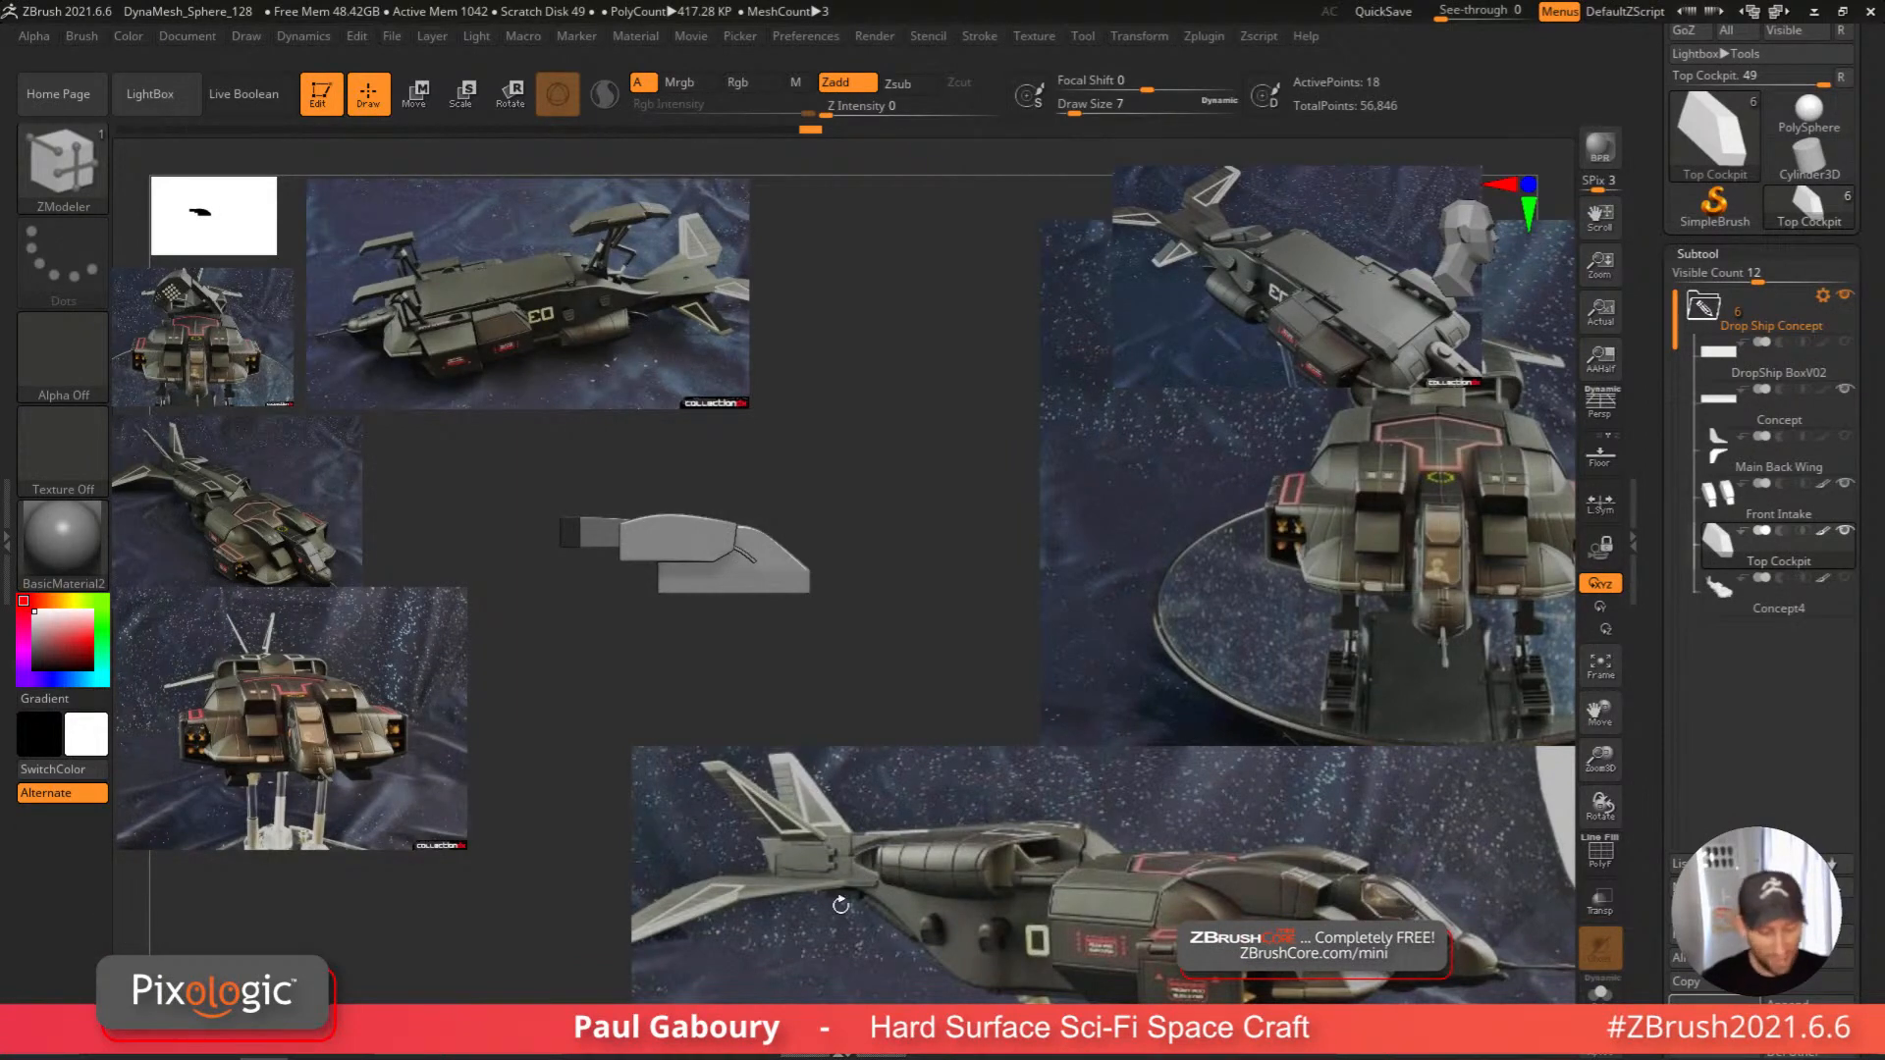
key("shift+z")
left_click(339, 780)
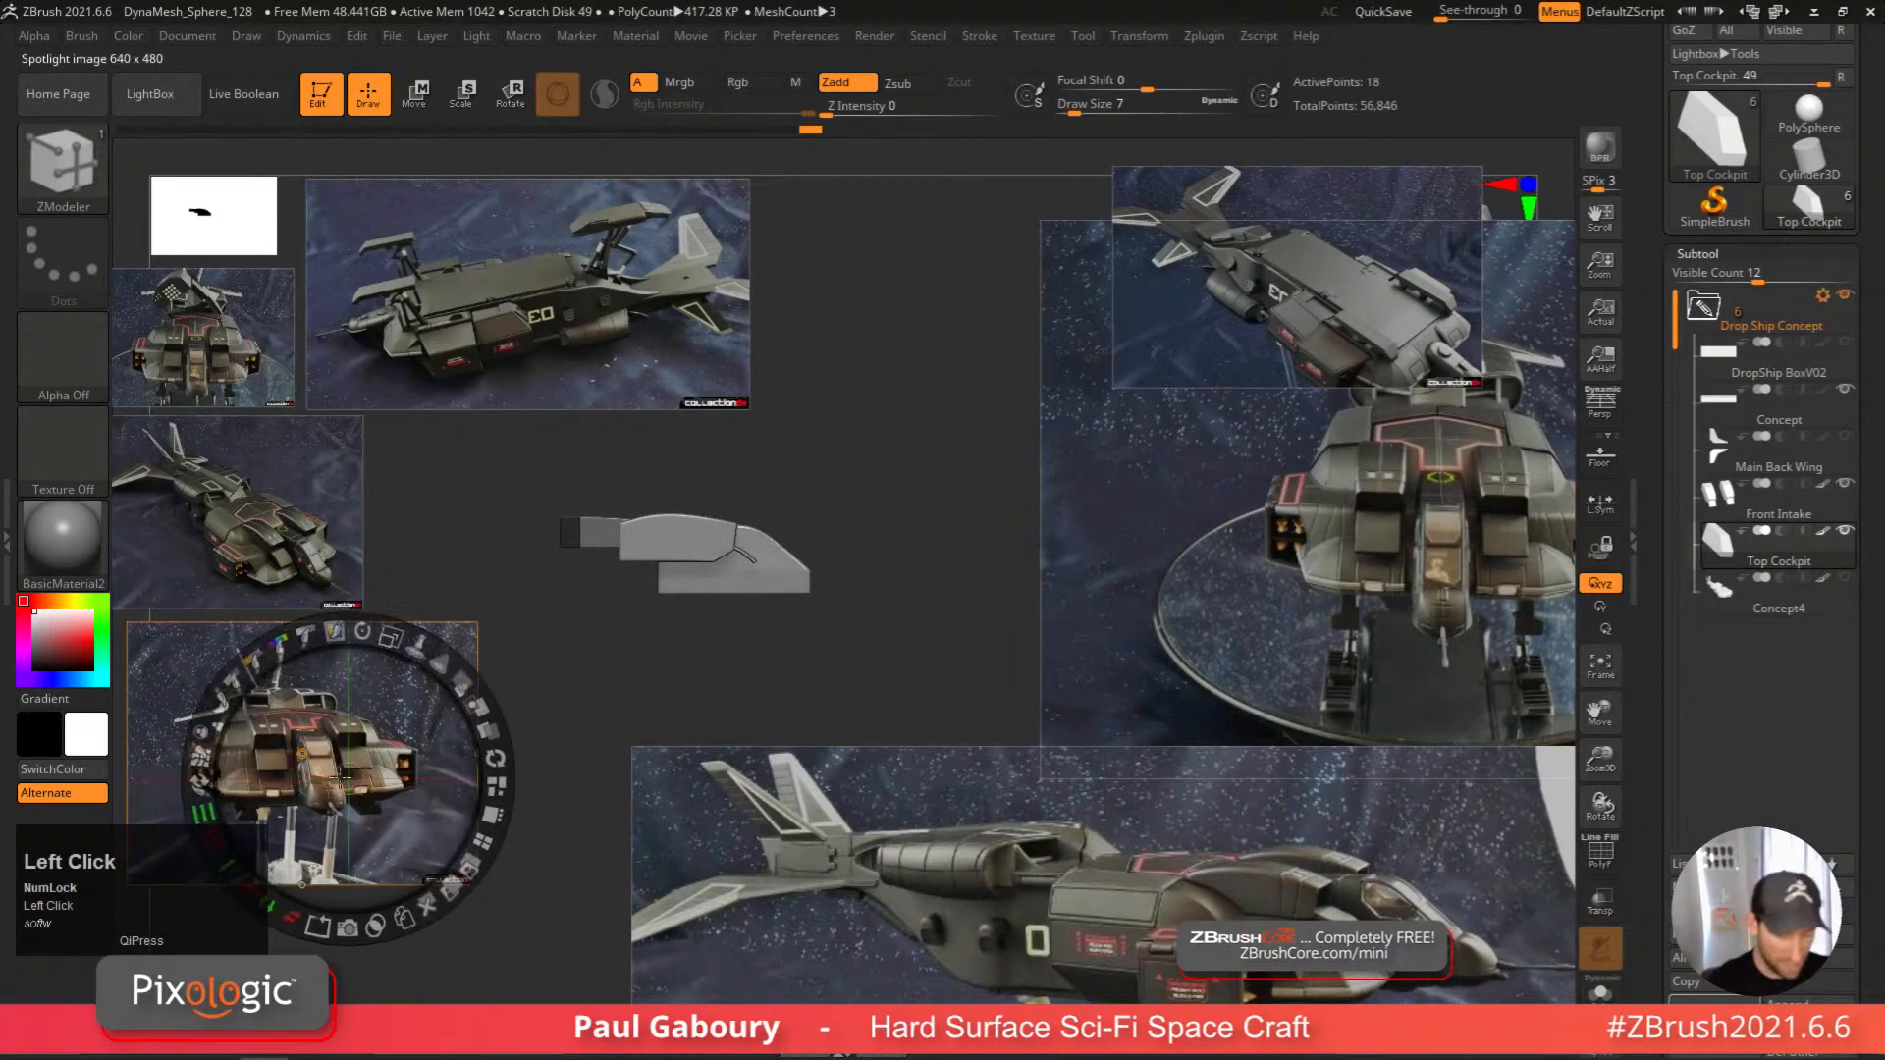
left_click_drag(339, 781, 302, 754)
left_click_drag(344, 611, 447, 791)
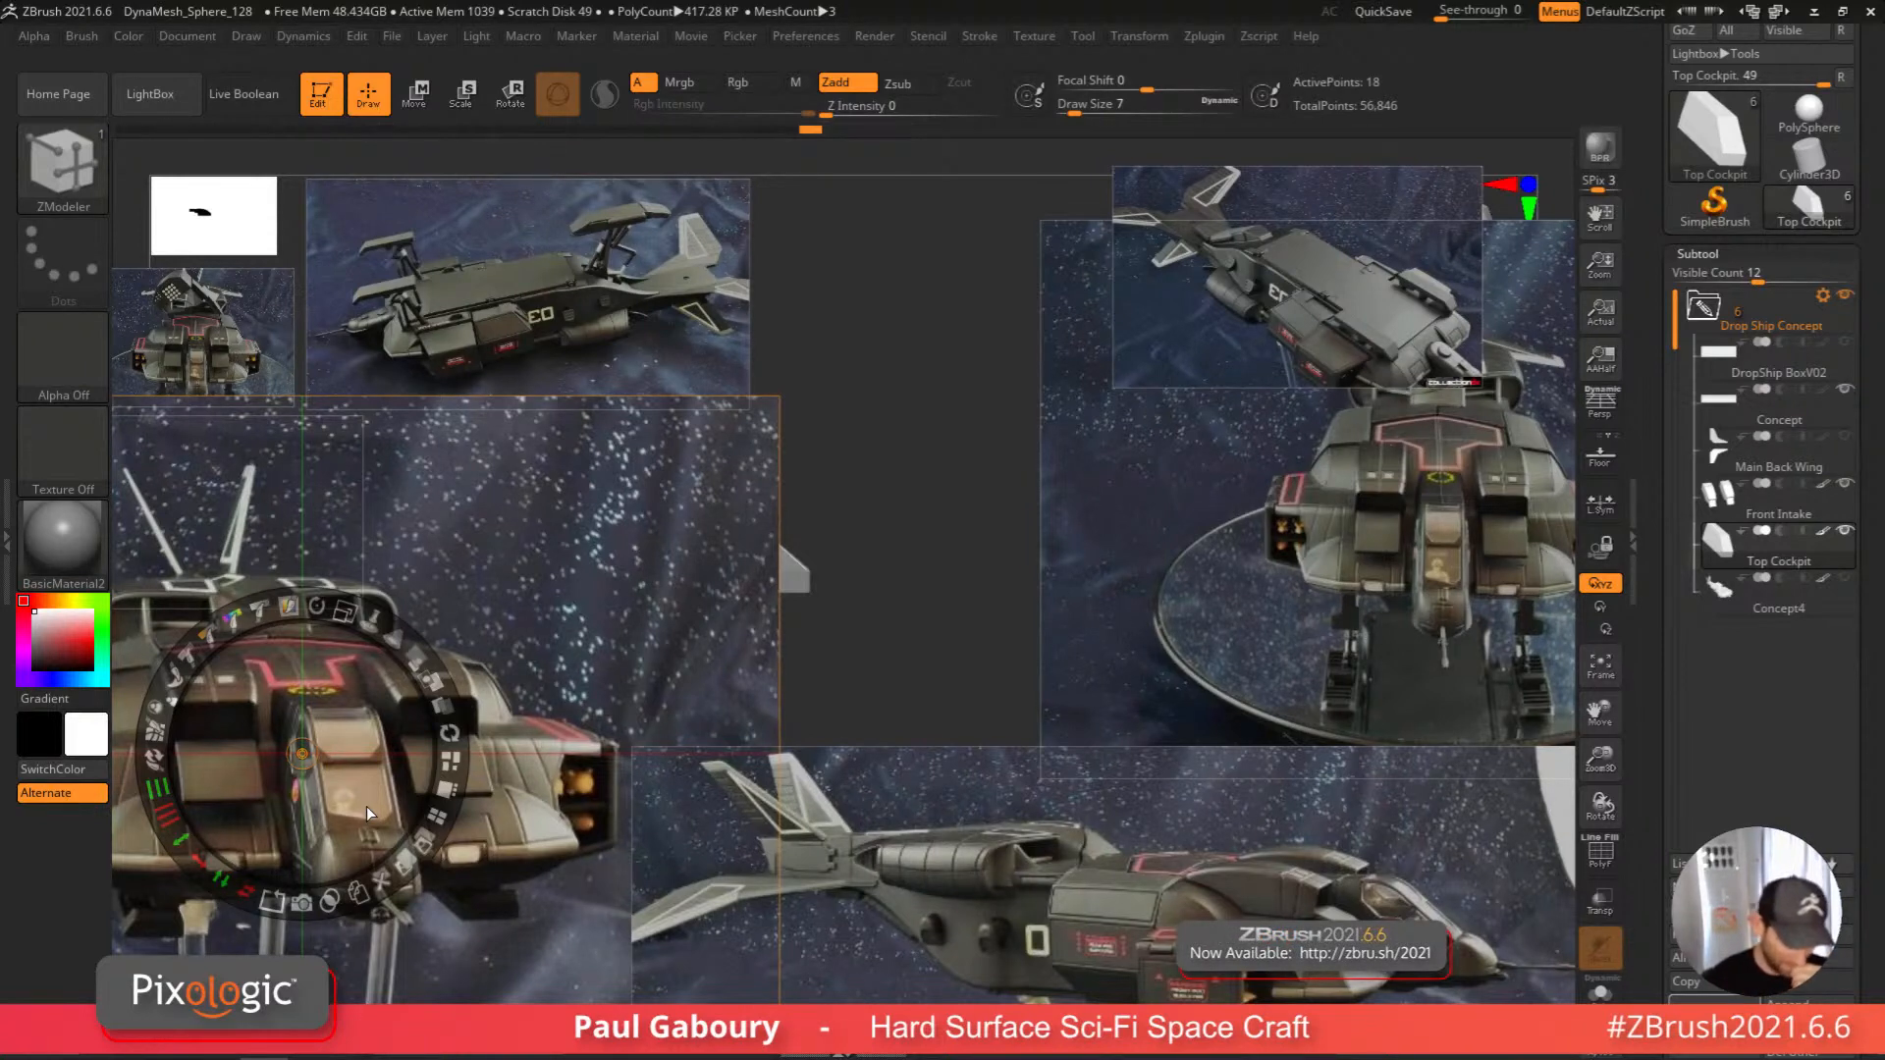
left_click_drag(344, 611, 178, 589)
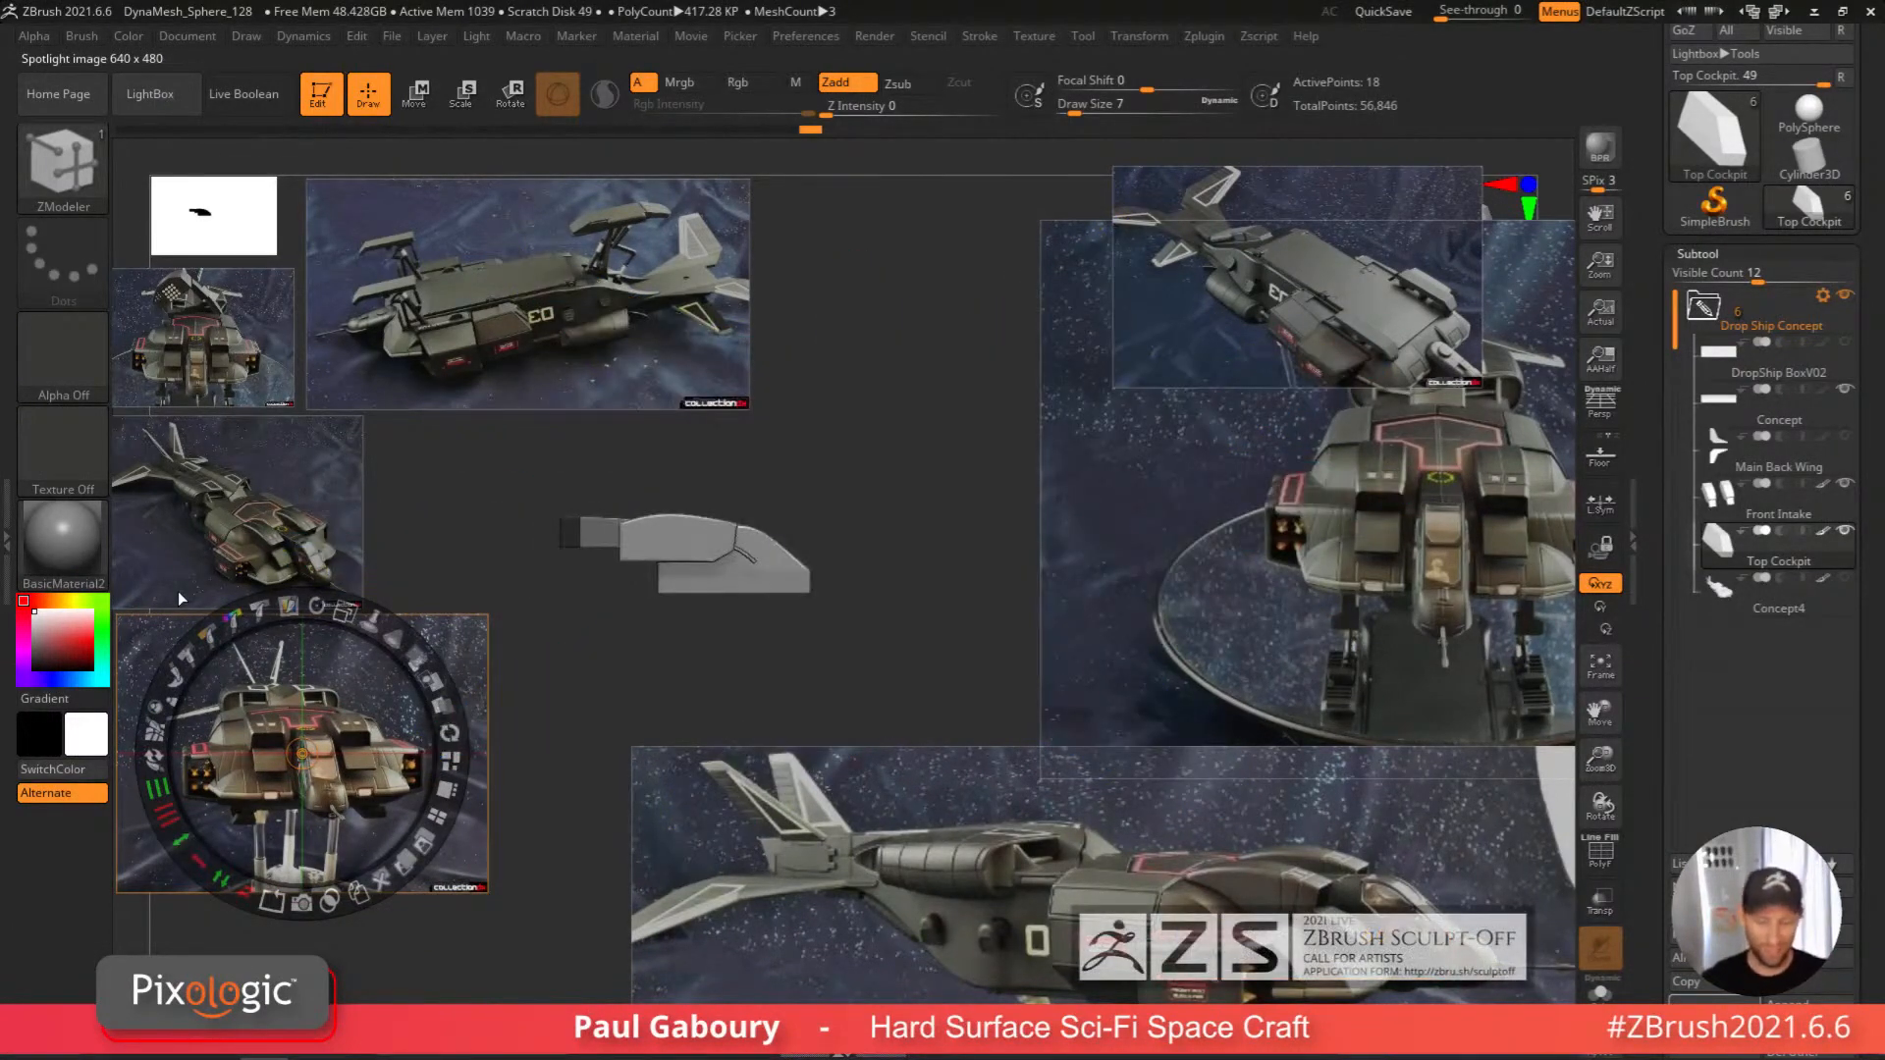
Leave SpotLight editing and hide the reference images to view the model alone.
right_click(924, 633)
key("z")
right_click_drag(914, 678, 952, 753, "alt")
key("shift+z")
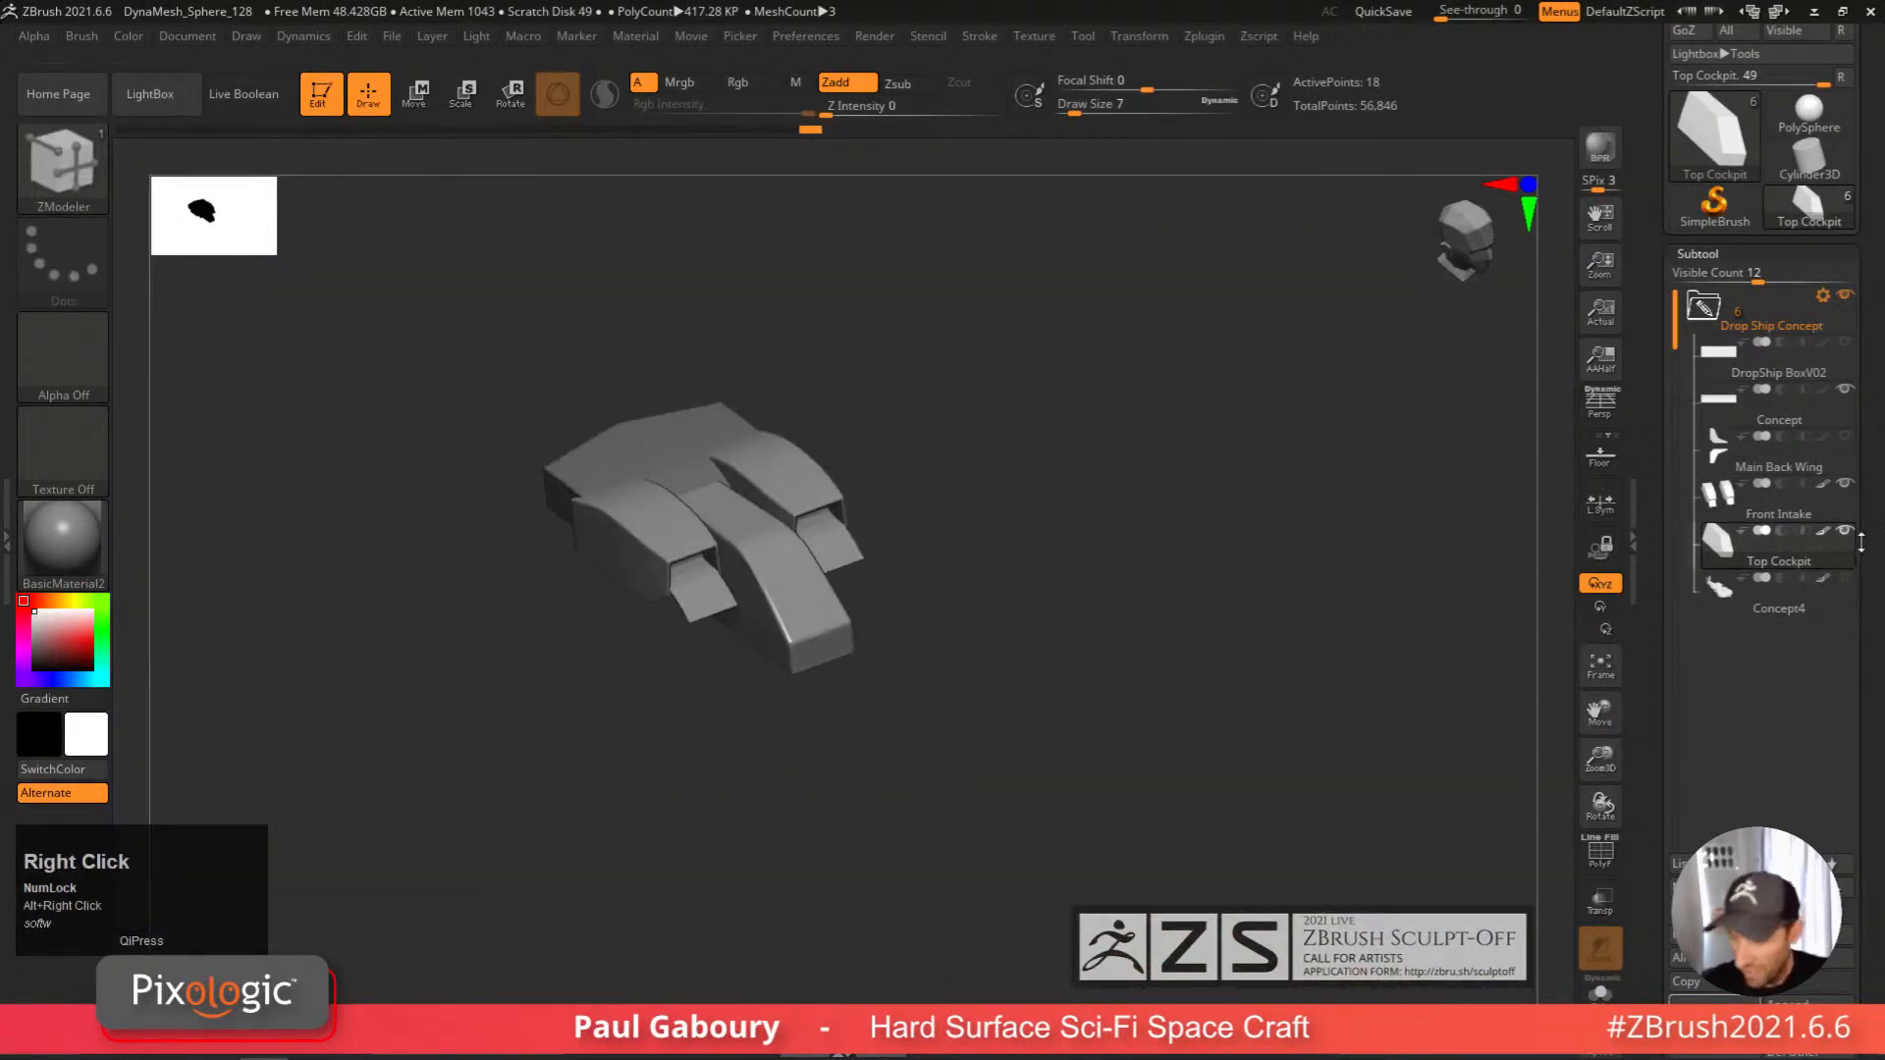
Switch the active tool to Plane3D, convert it to a PolyMesh3D and show its polyframe.
left_click_drag(1862, 506, 1862, 660)
left_click(1713, 290)
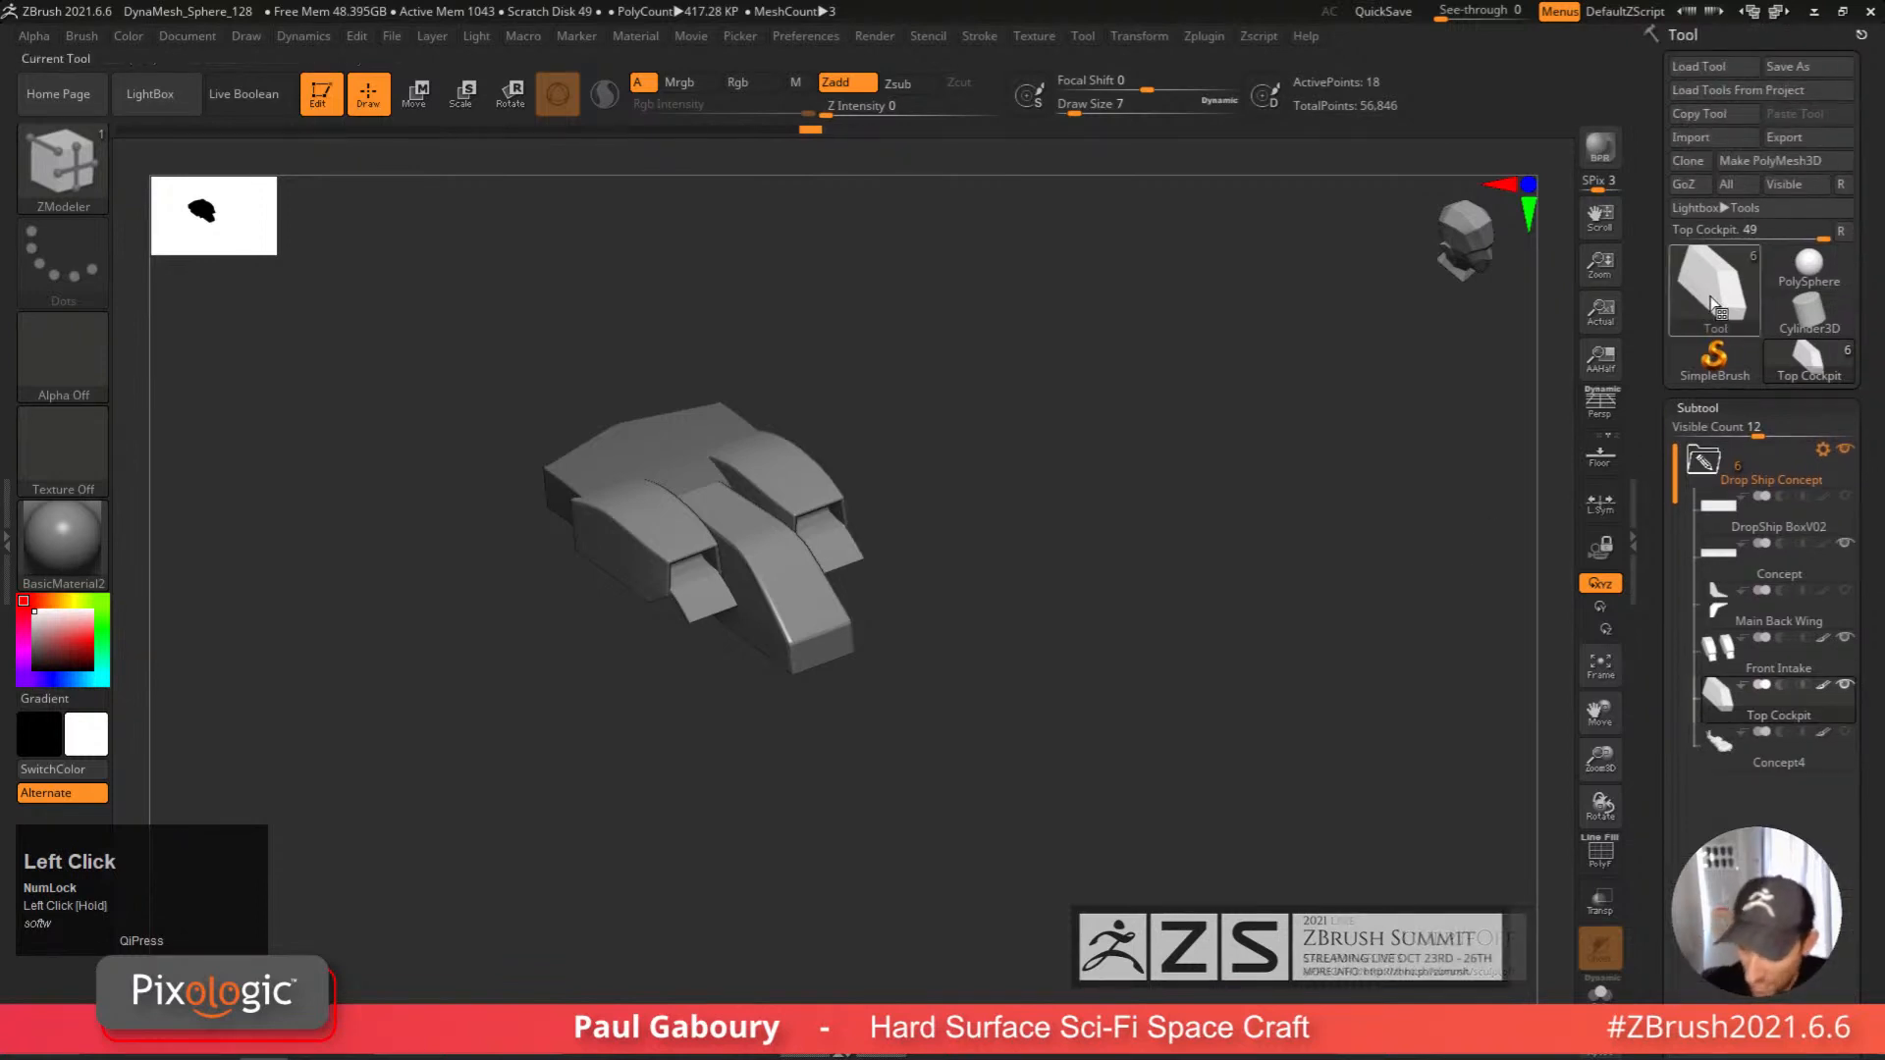
left_click(1511, 382)
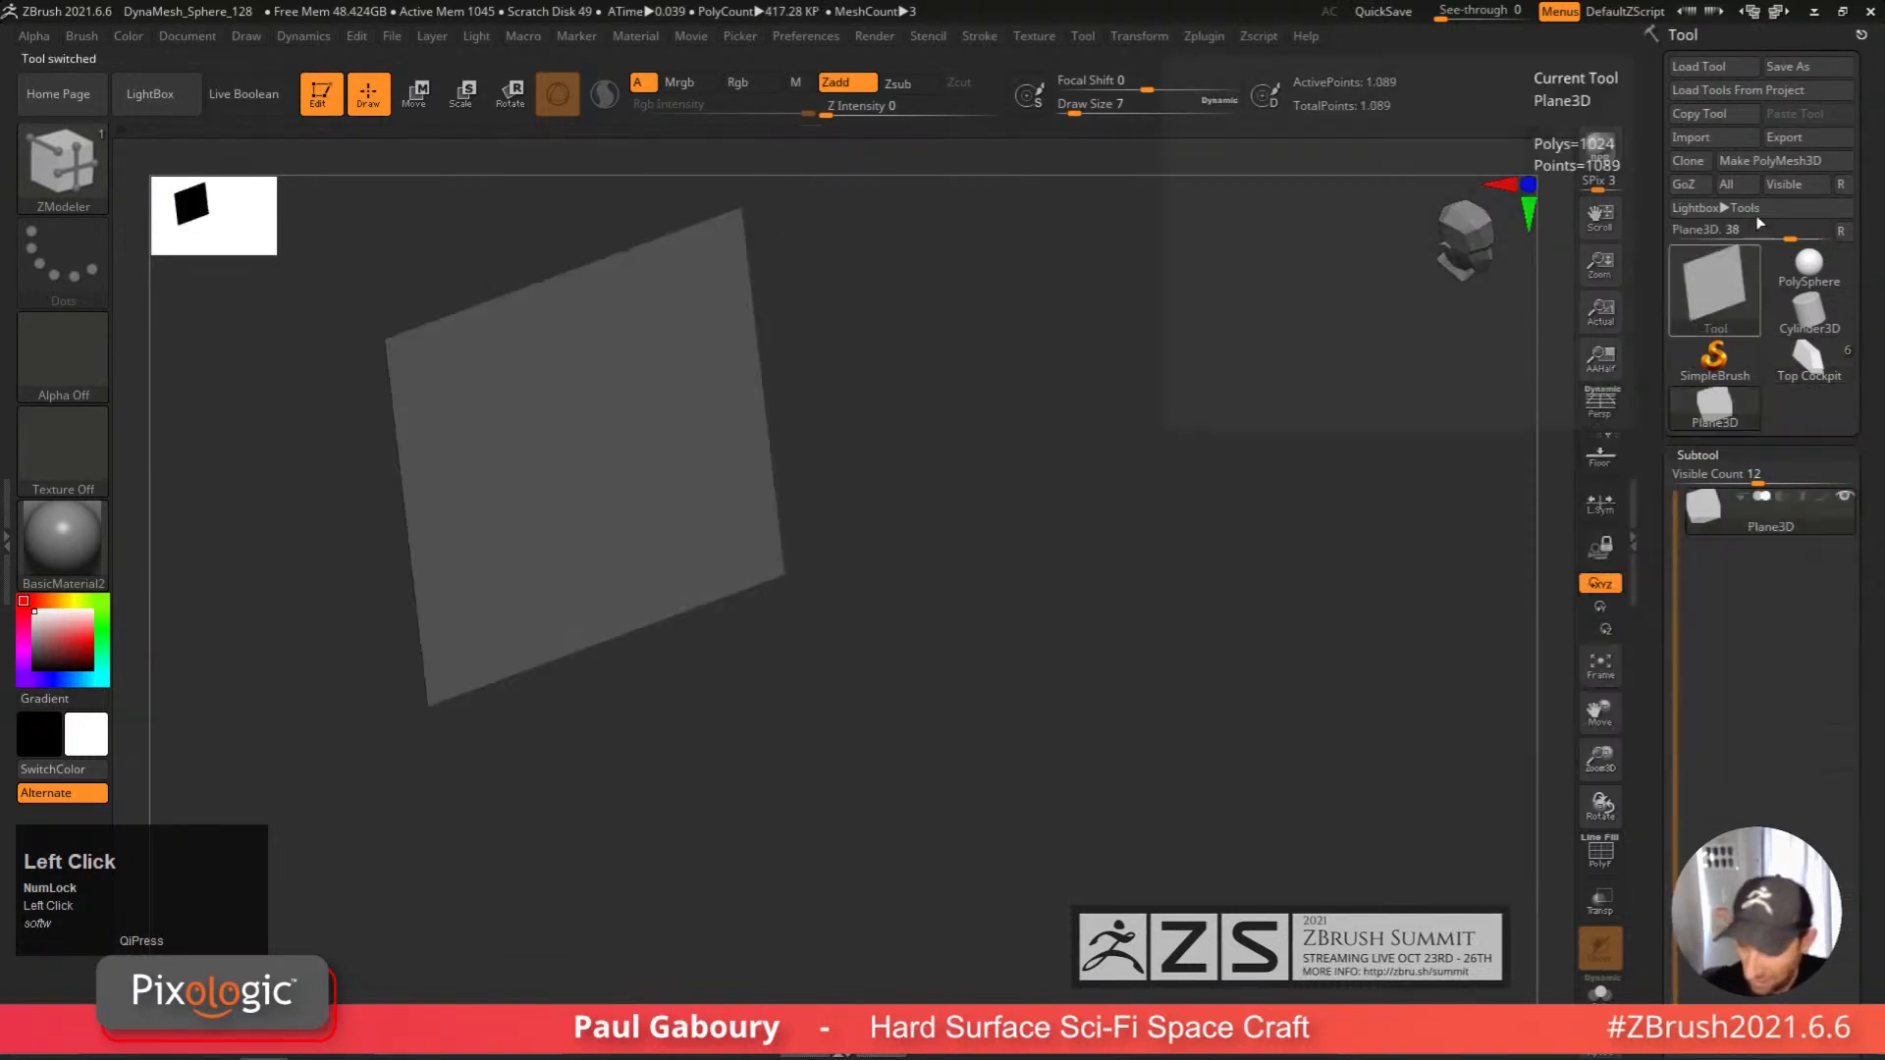
right_click_drag(1060, 510, 1050, 656, "shift")
key("shift+f")
Select the IMM Primitives brush and create a NanoMesh brush from it.
key("b")
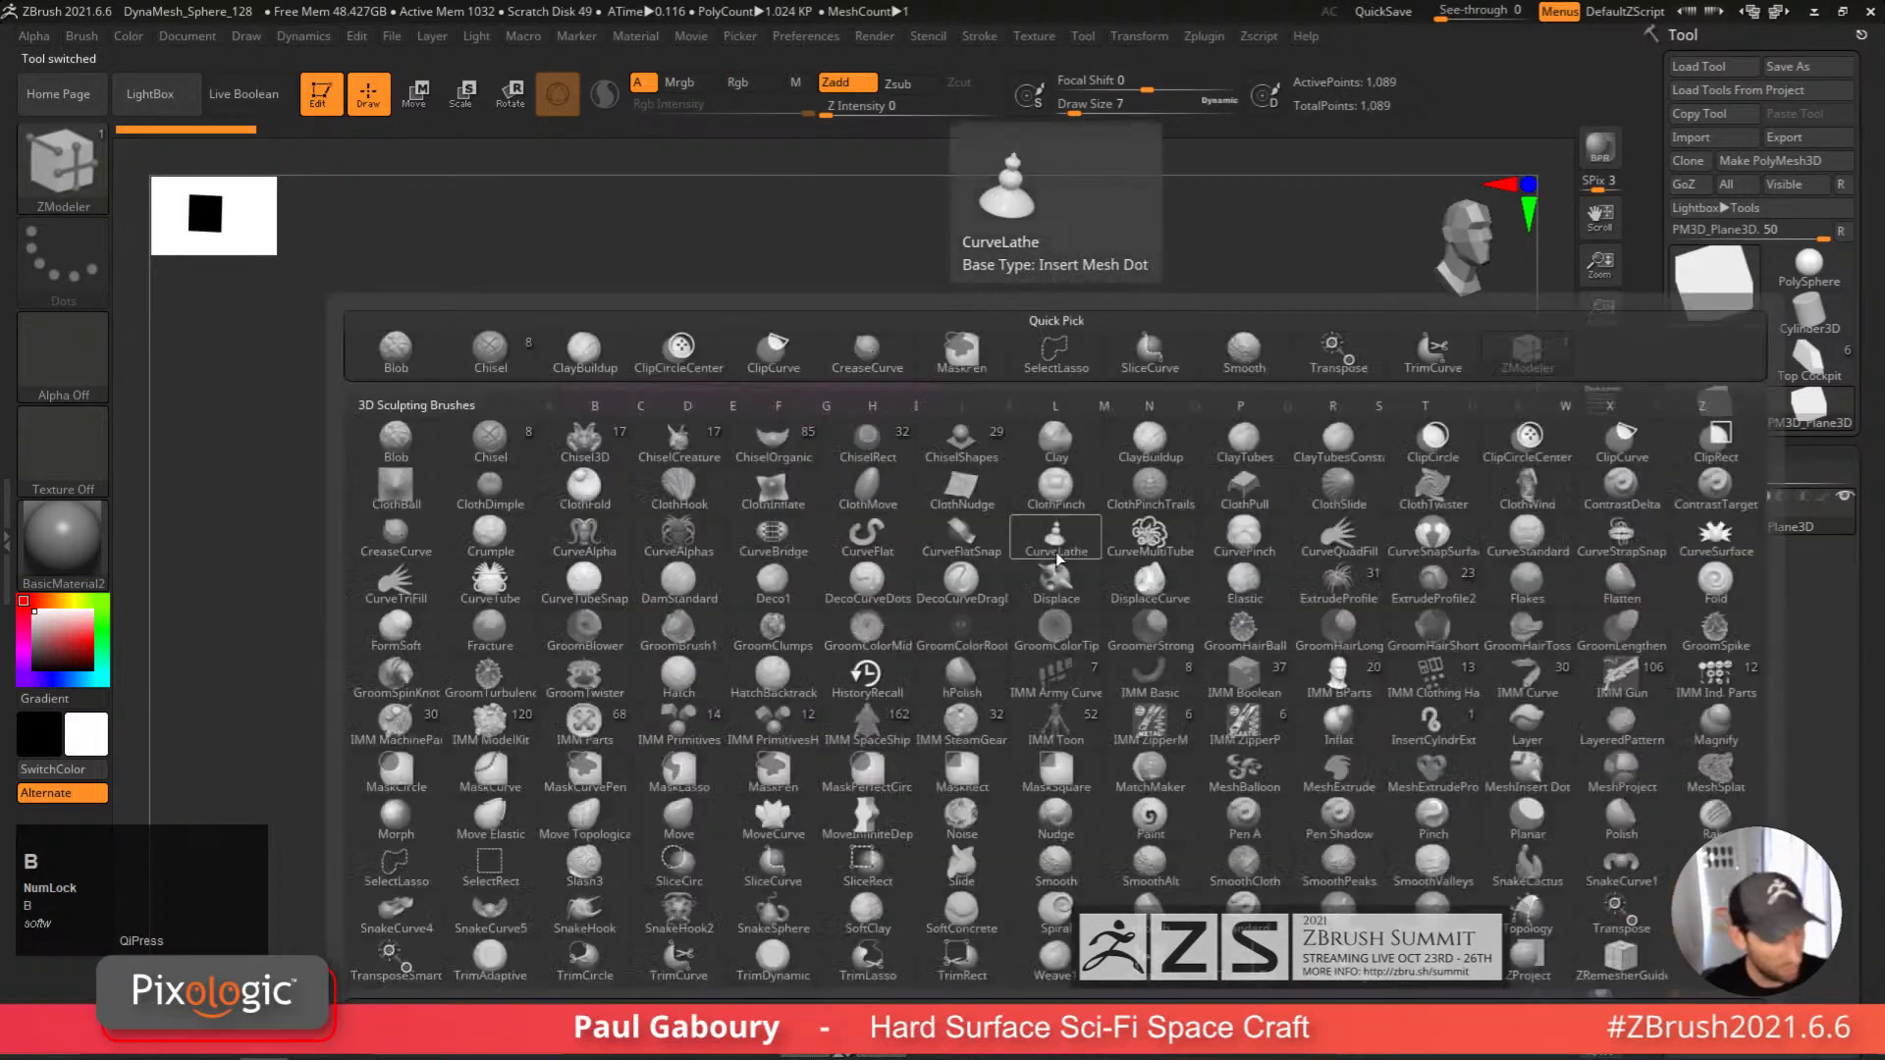
key("i")
left_click(679, 720)
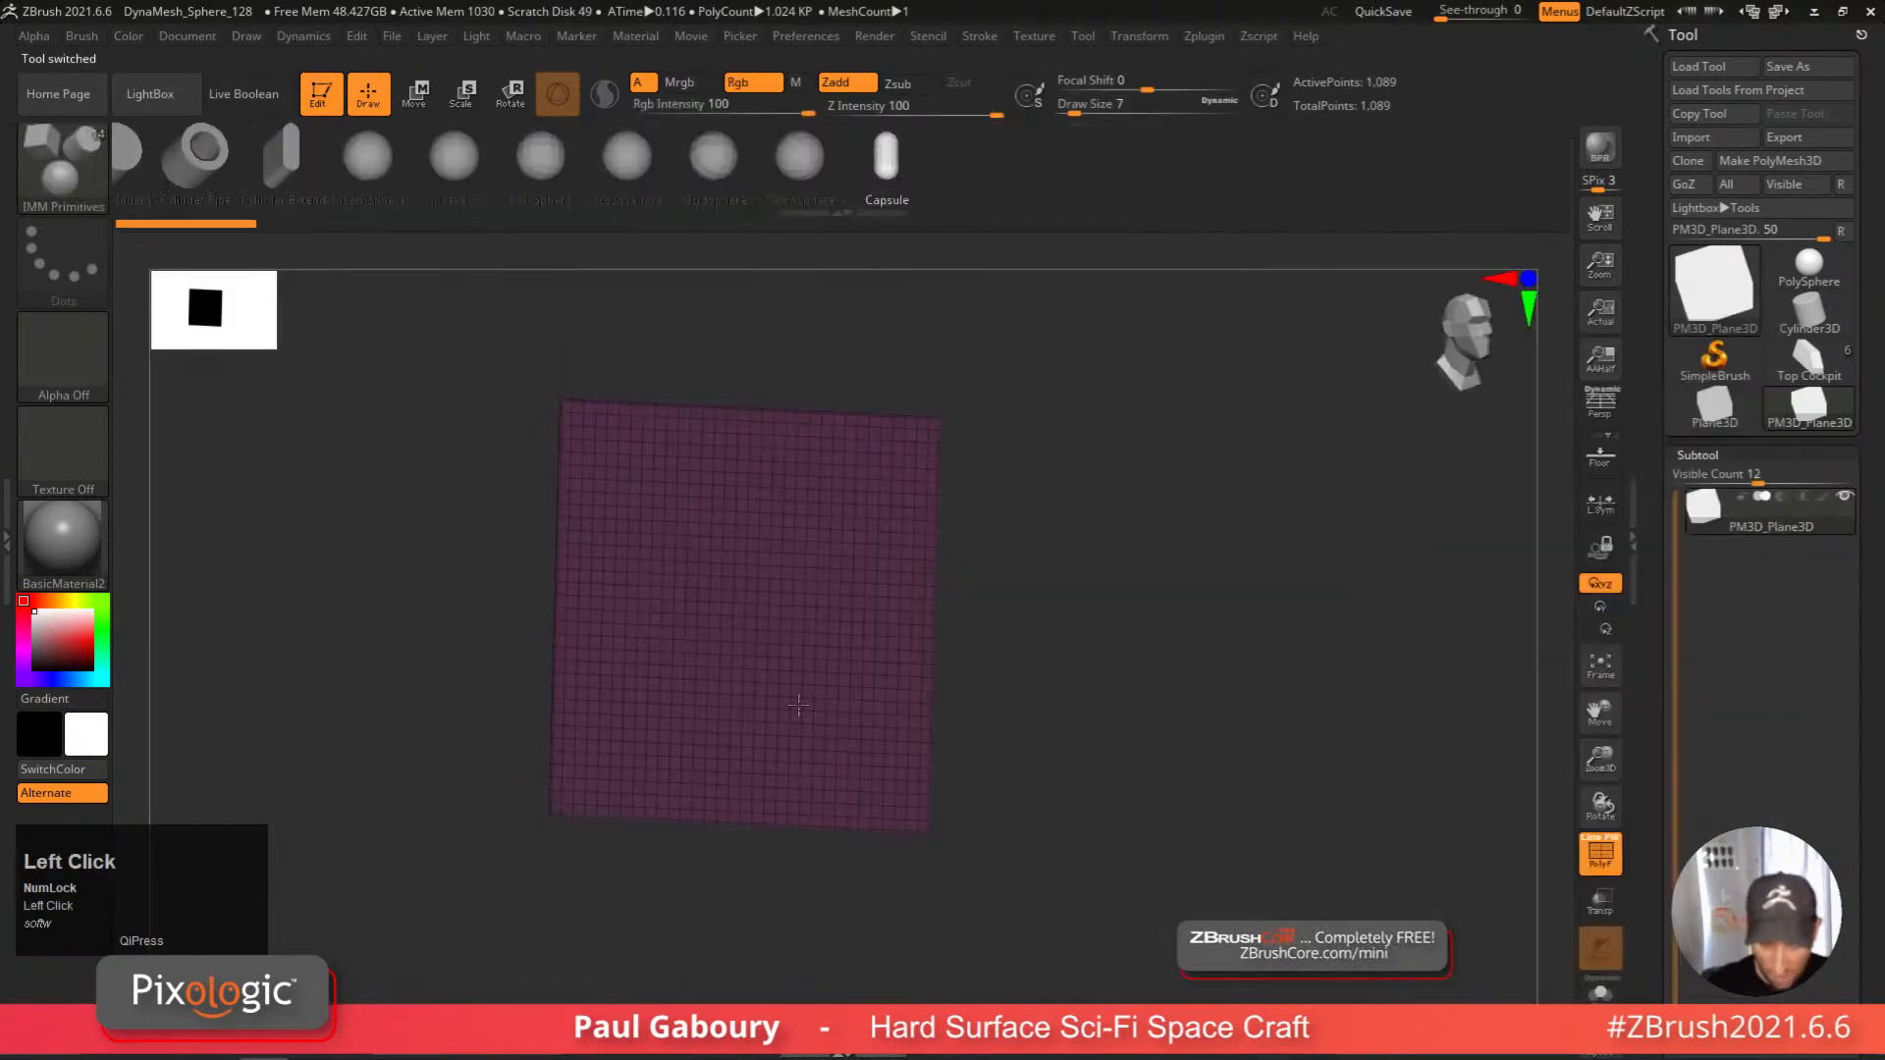
left_click(87, 39)
left_click(140, 628)
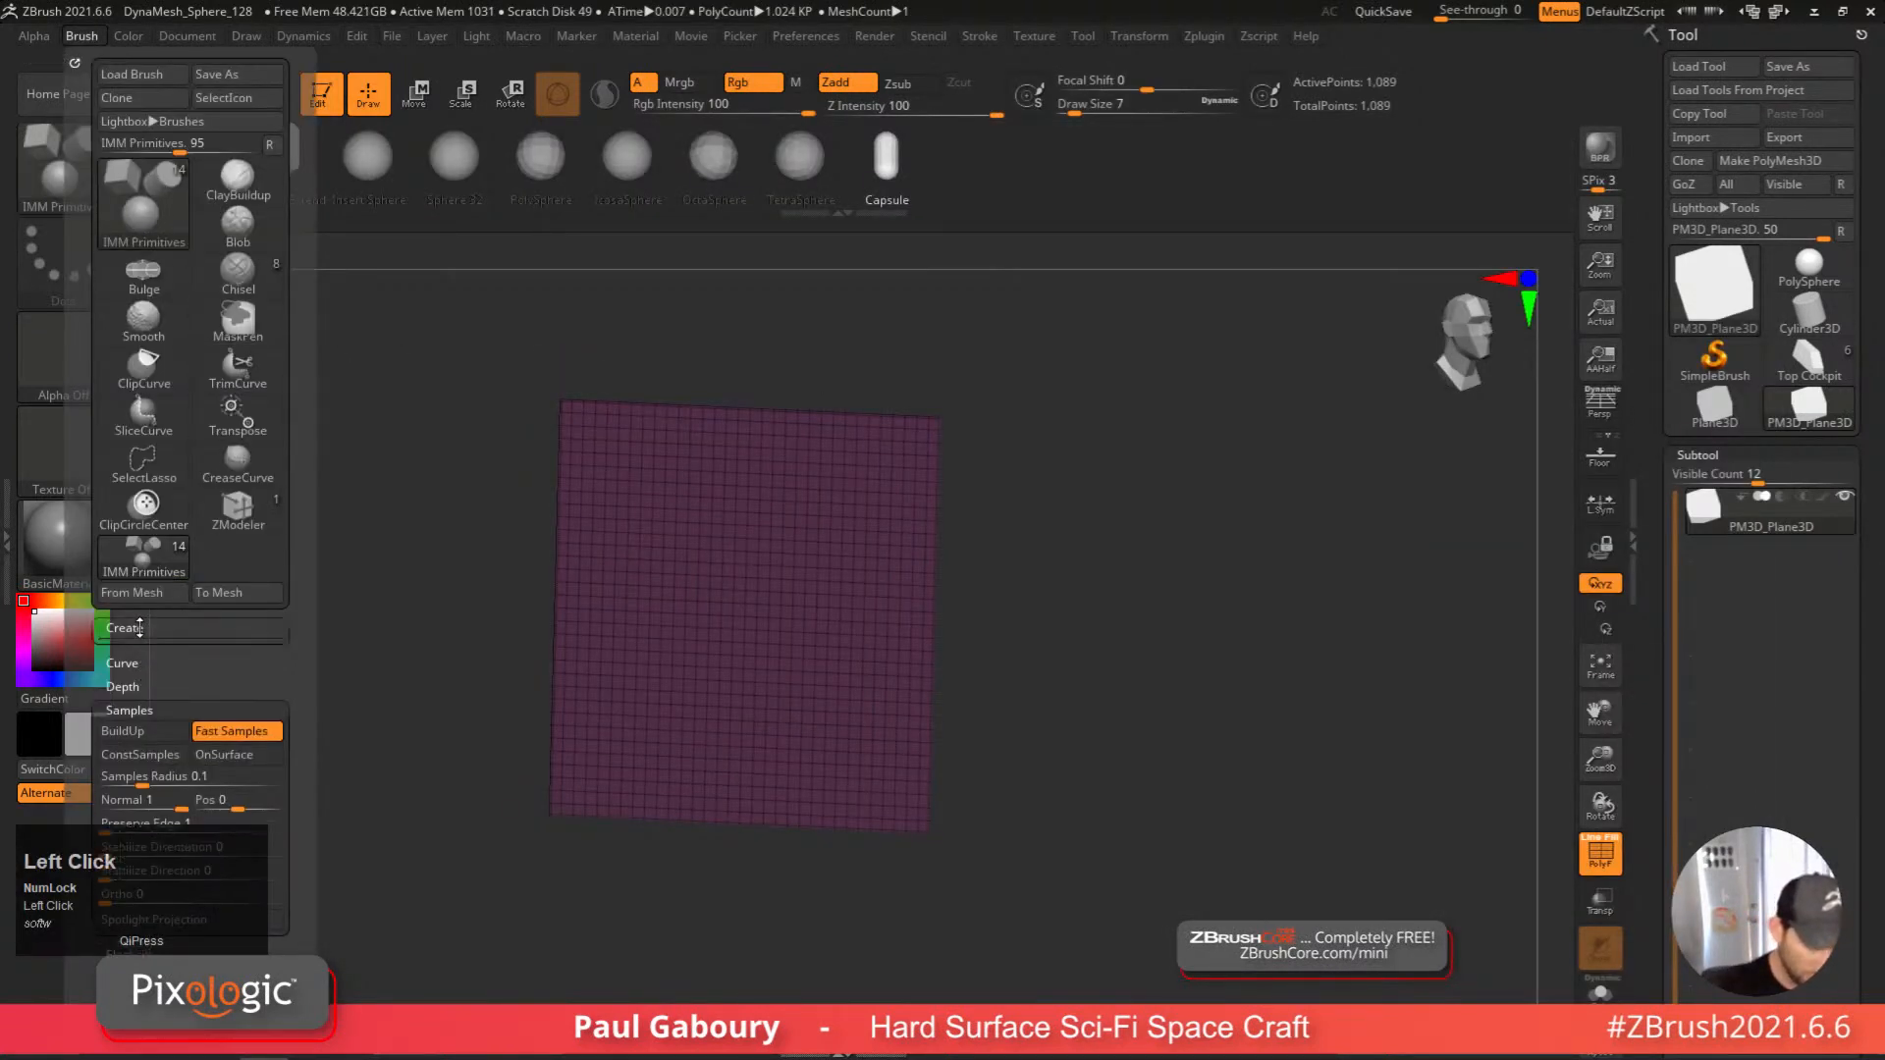
left_click_drag(296, 614, 299, 471)
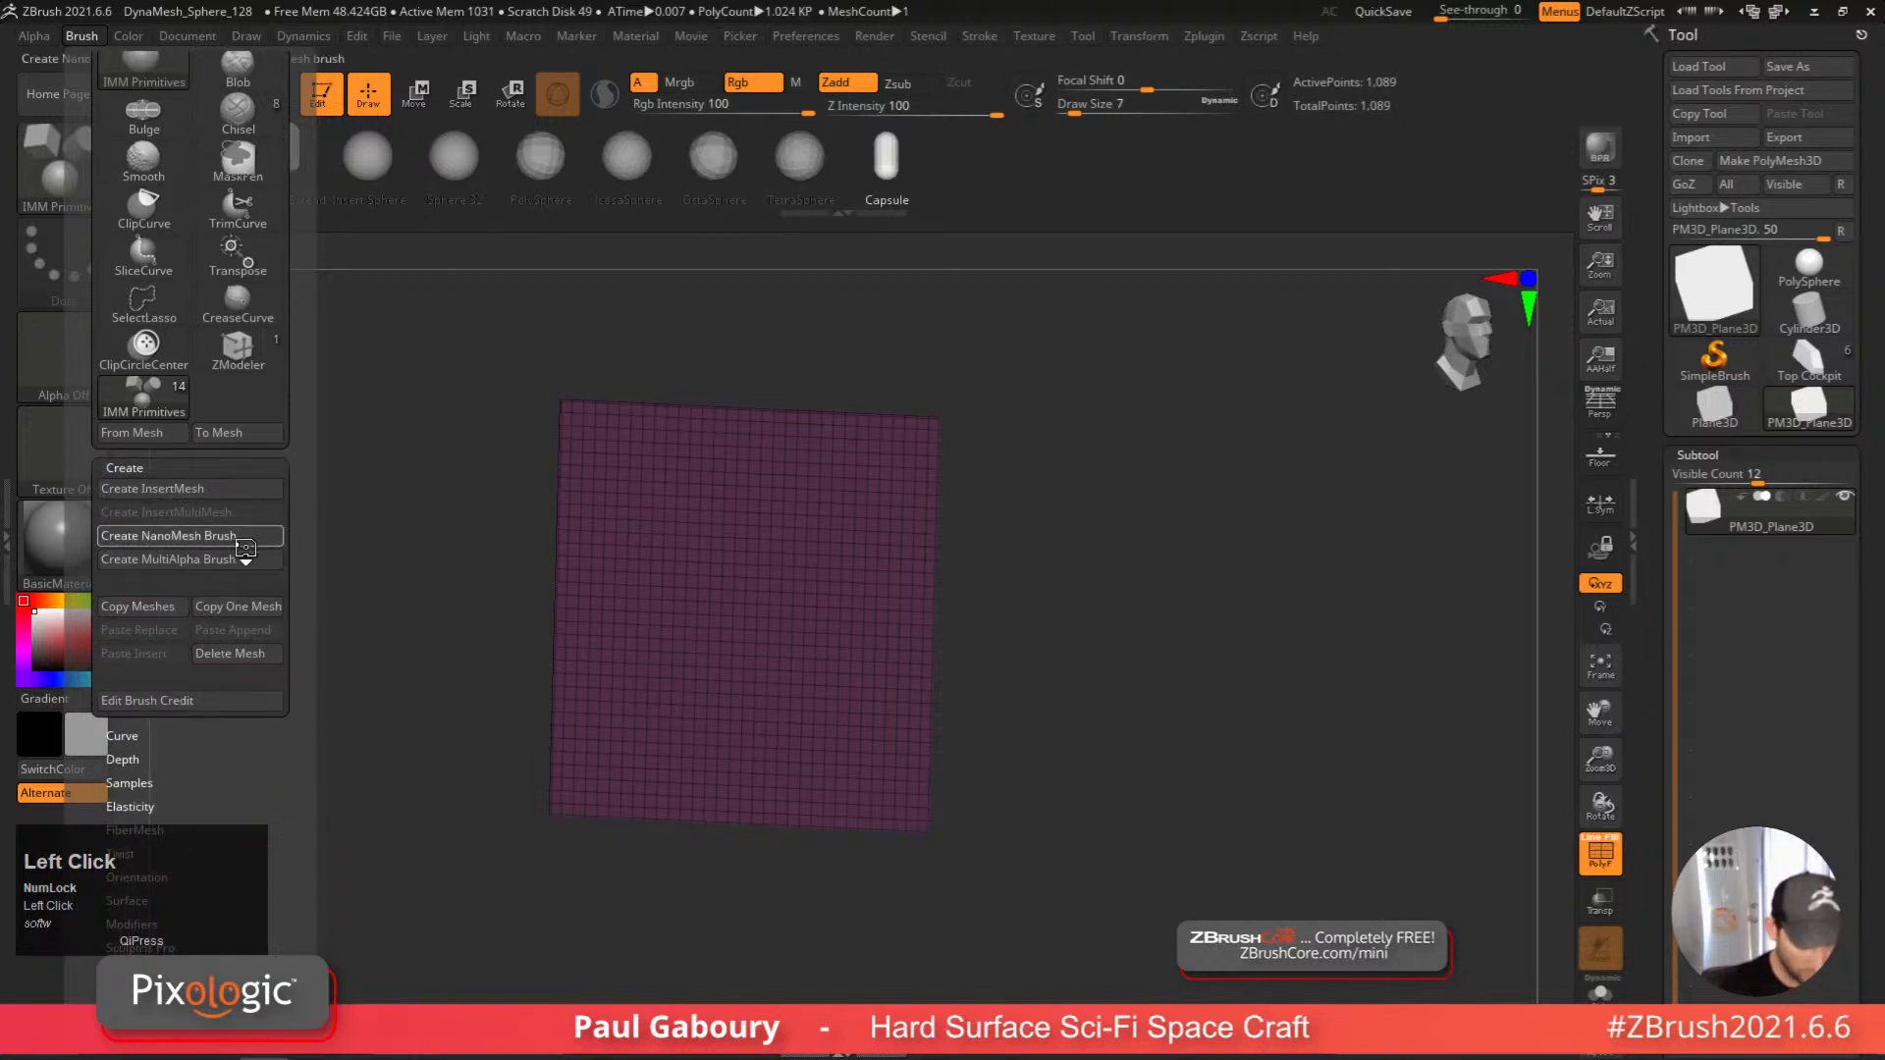
left_click(238, 539)
Insert Capsule, Sphere 32 and Cylinder Extend NanoMeshes on three separate polygons of the dense plane.
mouse_move(926, 770)
right_mouse_down("ctrl")
mouse_move(926, 644)
mouse_move(907, 642)
right_mouse_up("ctrl")
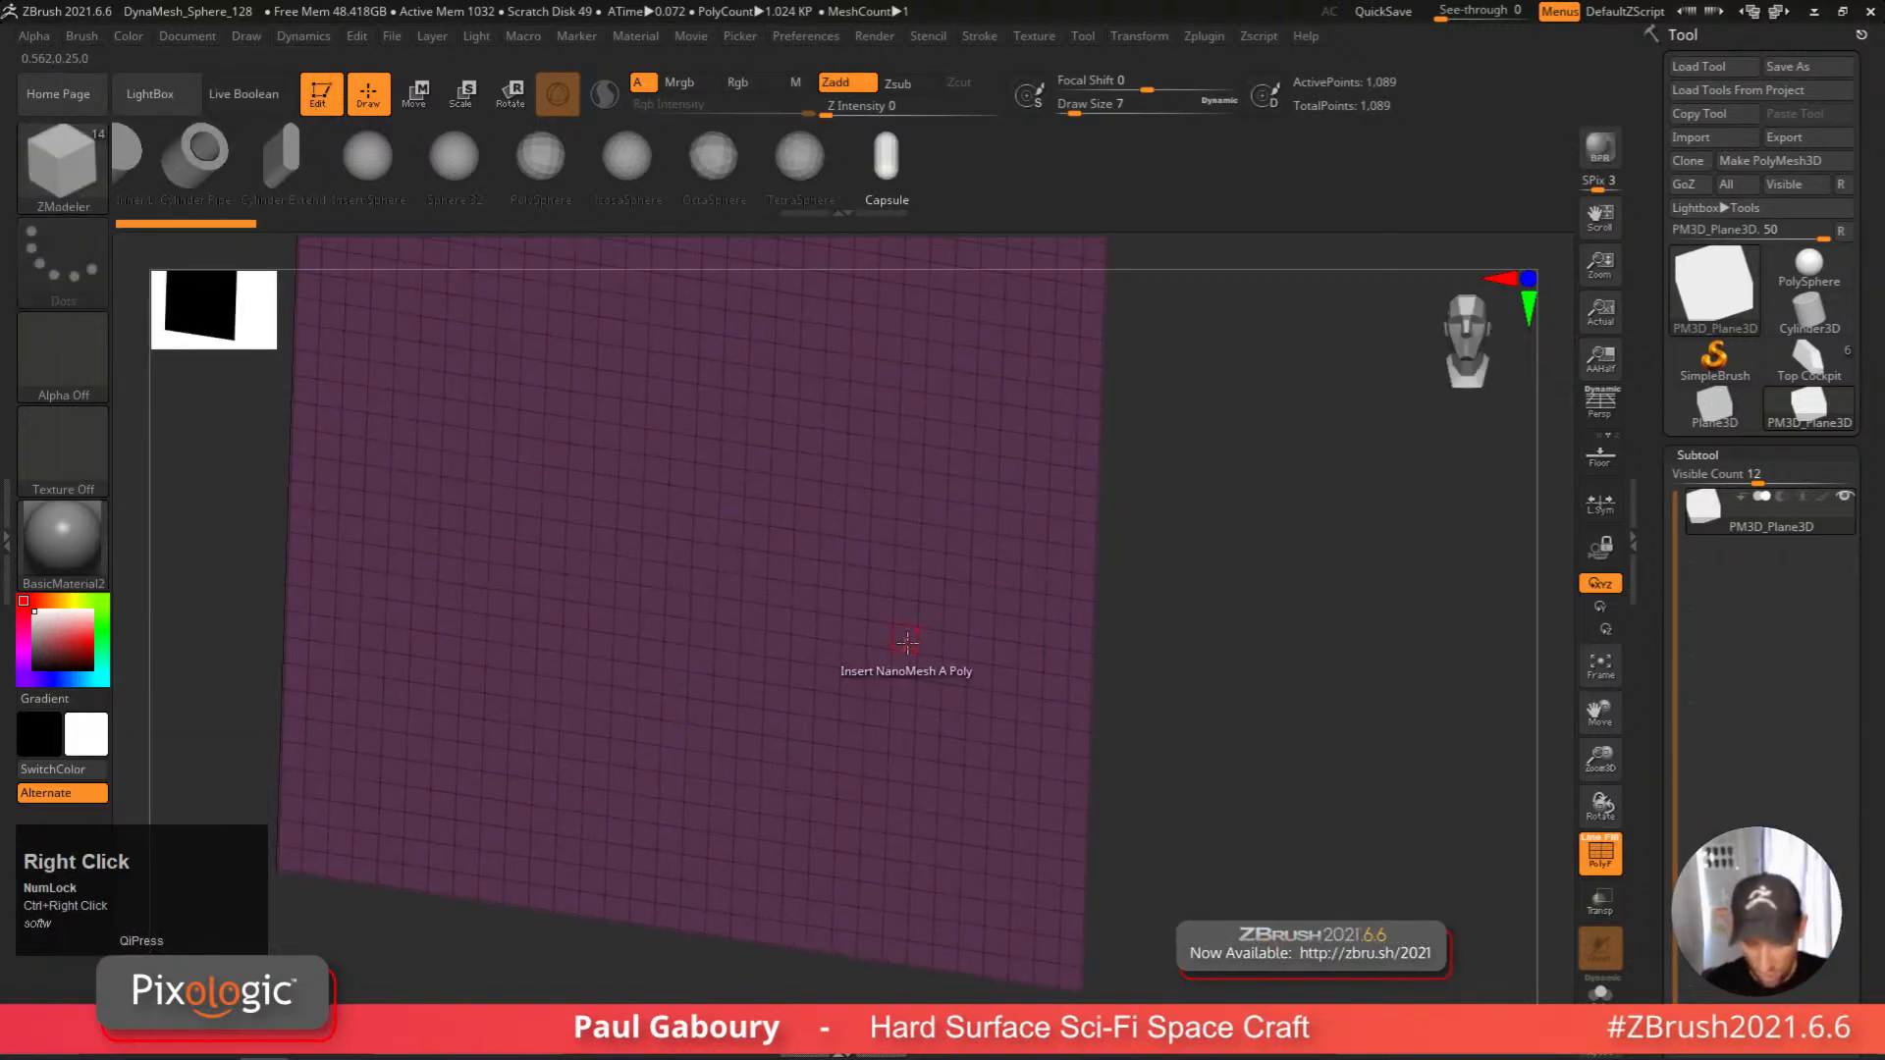
left_click(907, 642)
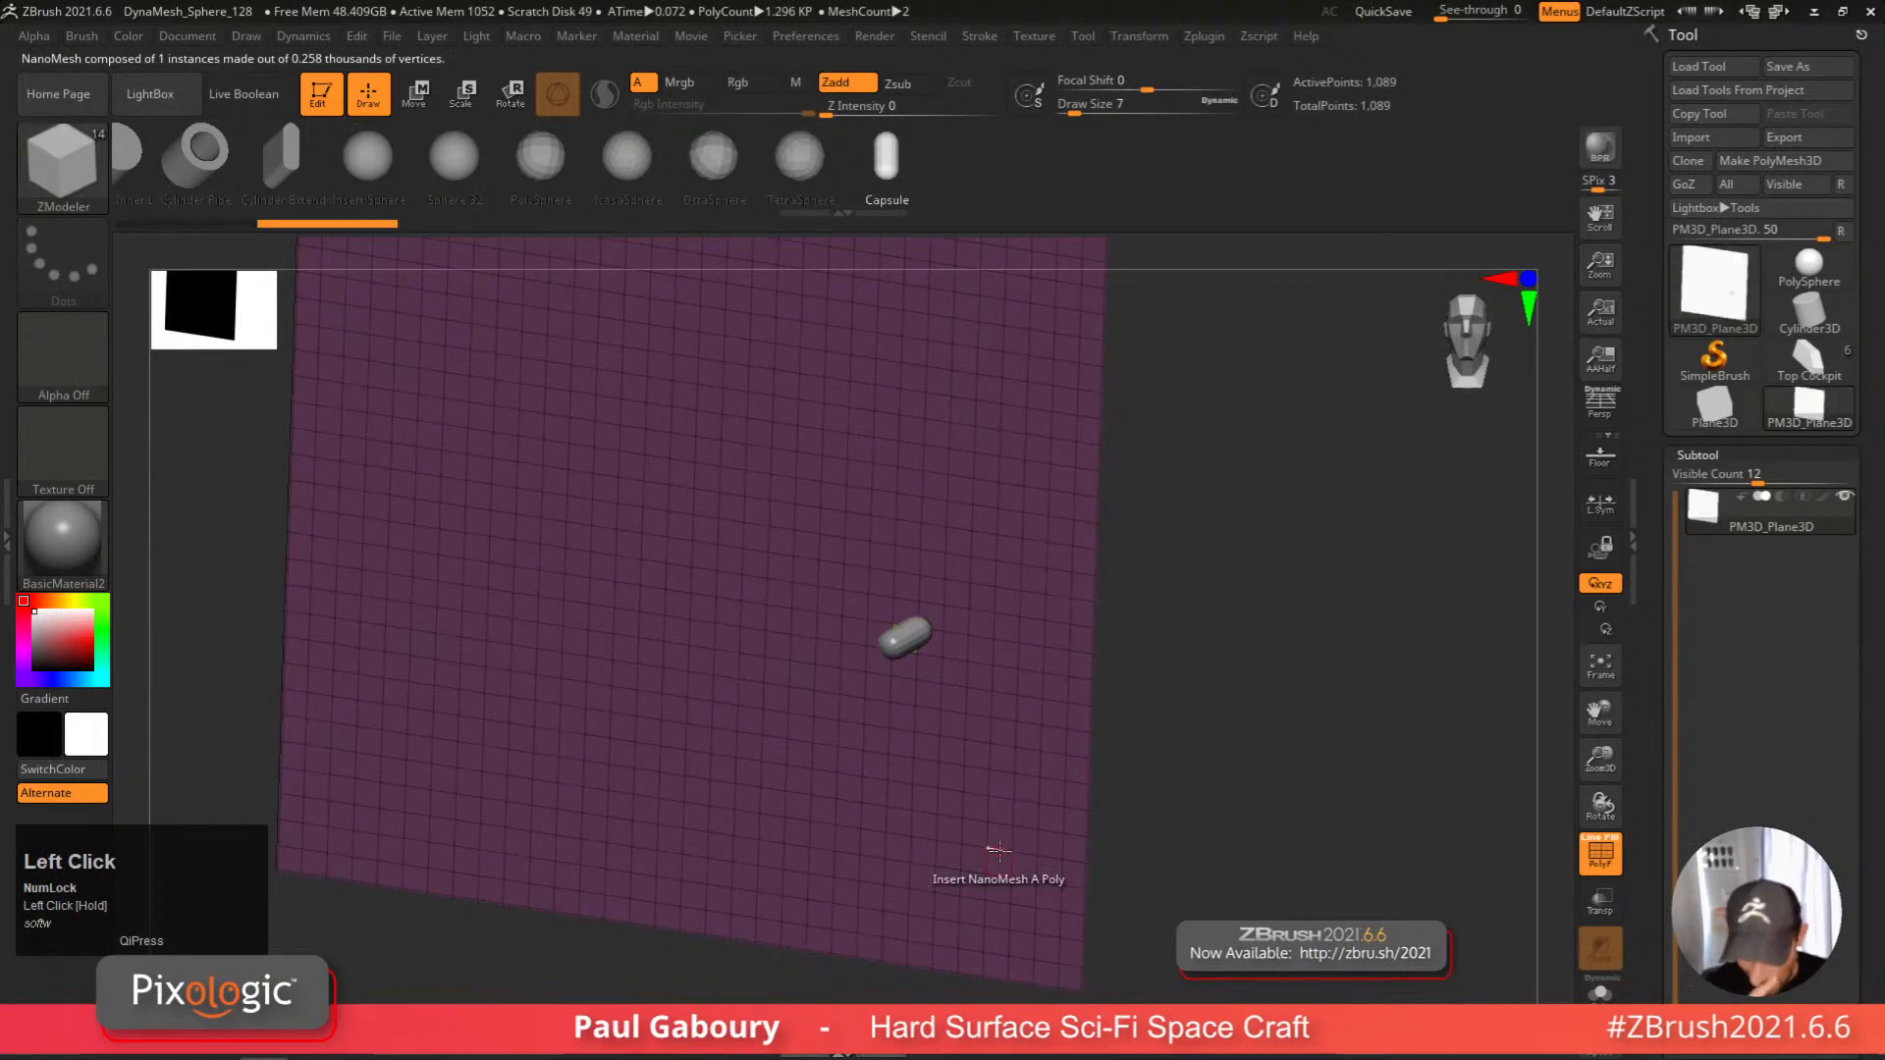
left_click(454, 159)
left_click_drag(732, 558, 771, 581)
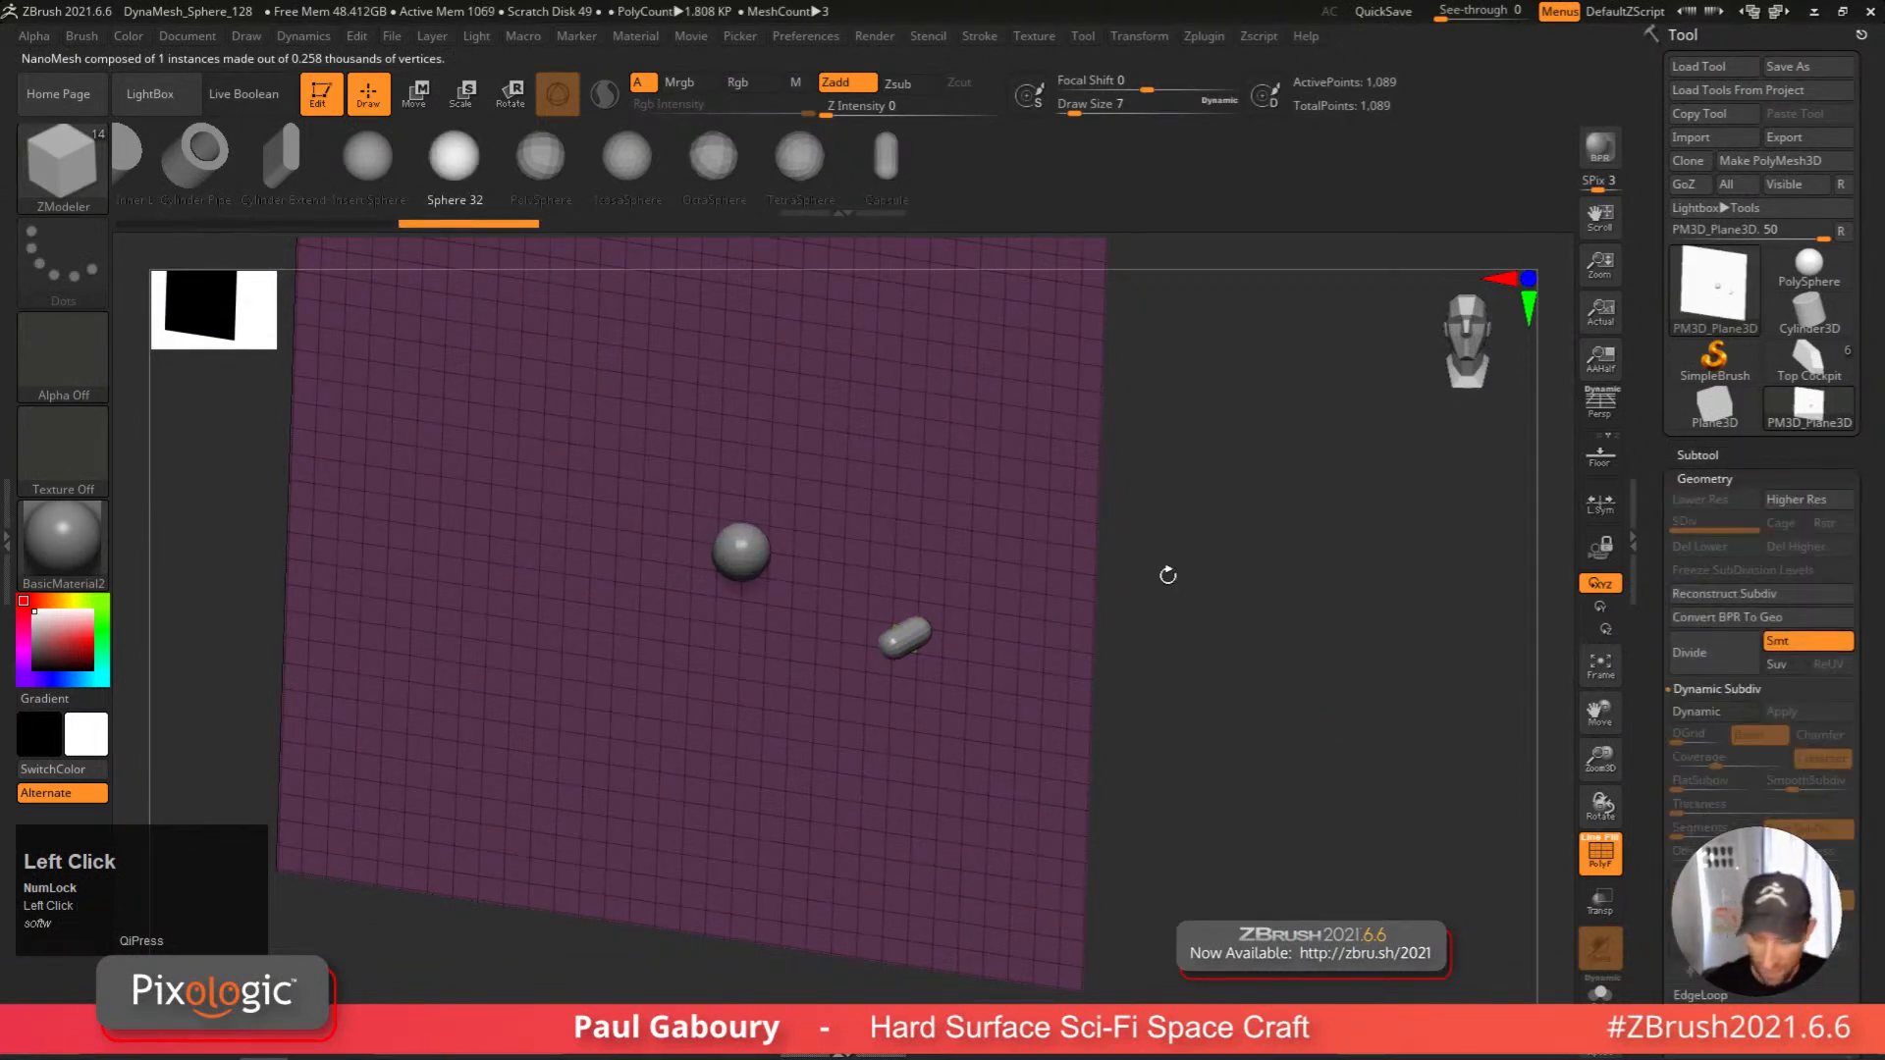
left_click(282, 155)
left_click(502, 527)
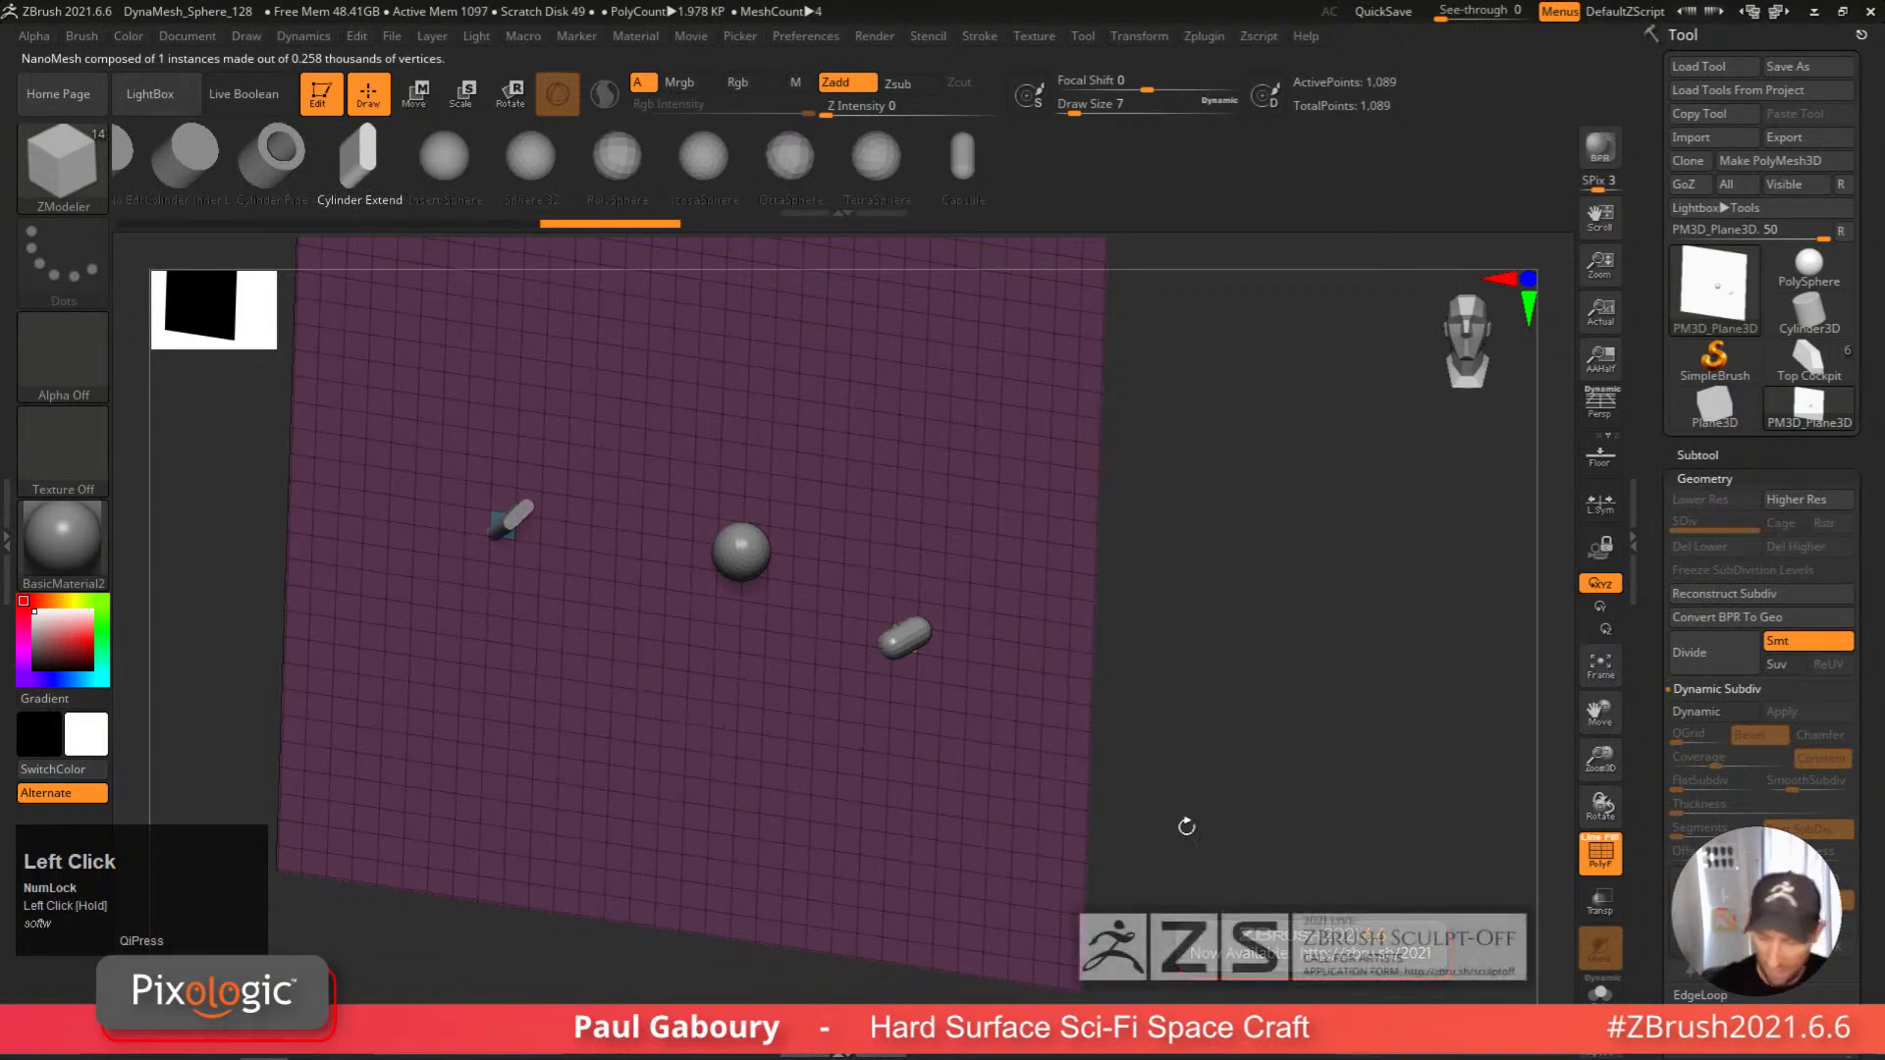
Review the plane's NanoMesh settings, including the index, the placement values and the Inventory options.
left_click(1706, 478)
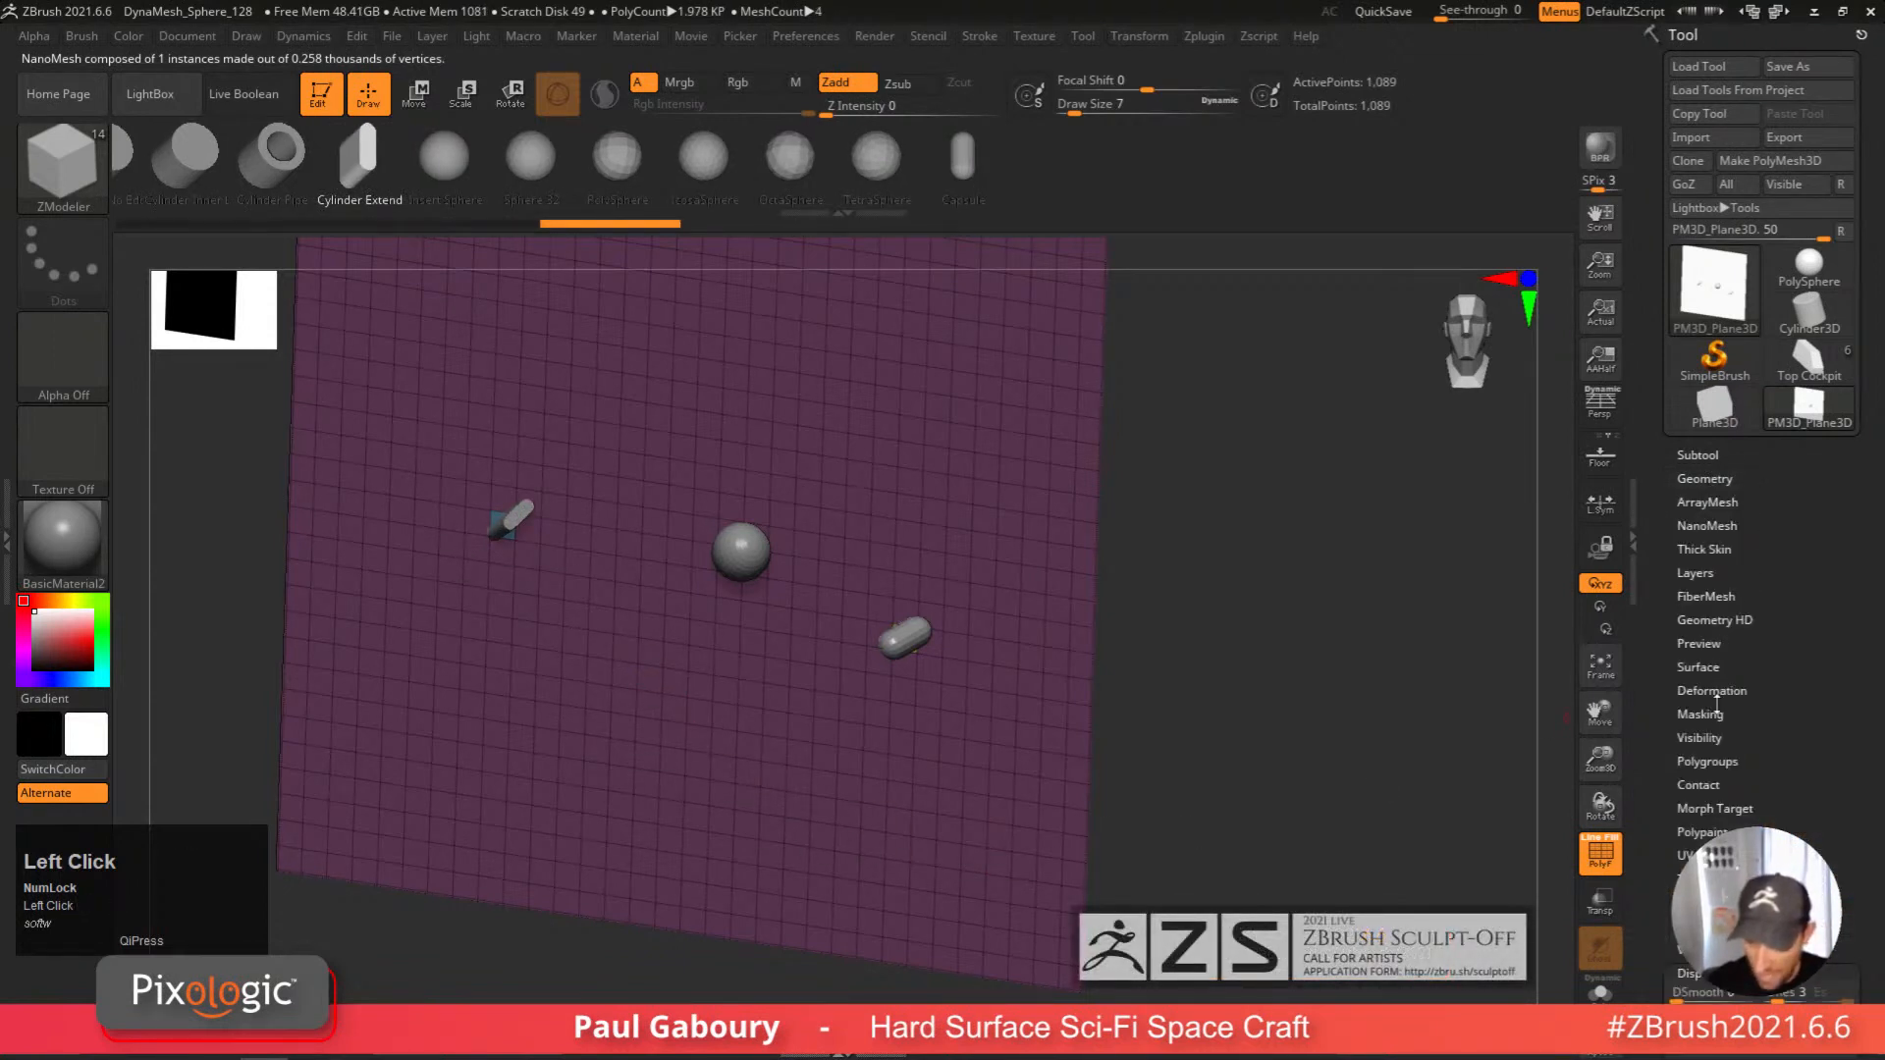
left_click(1706, 495)
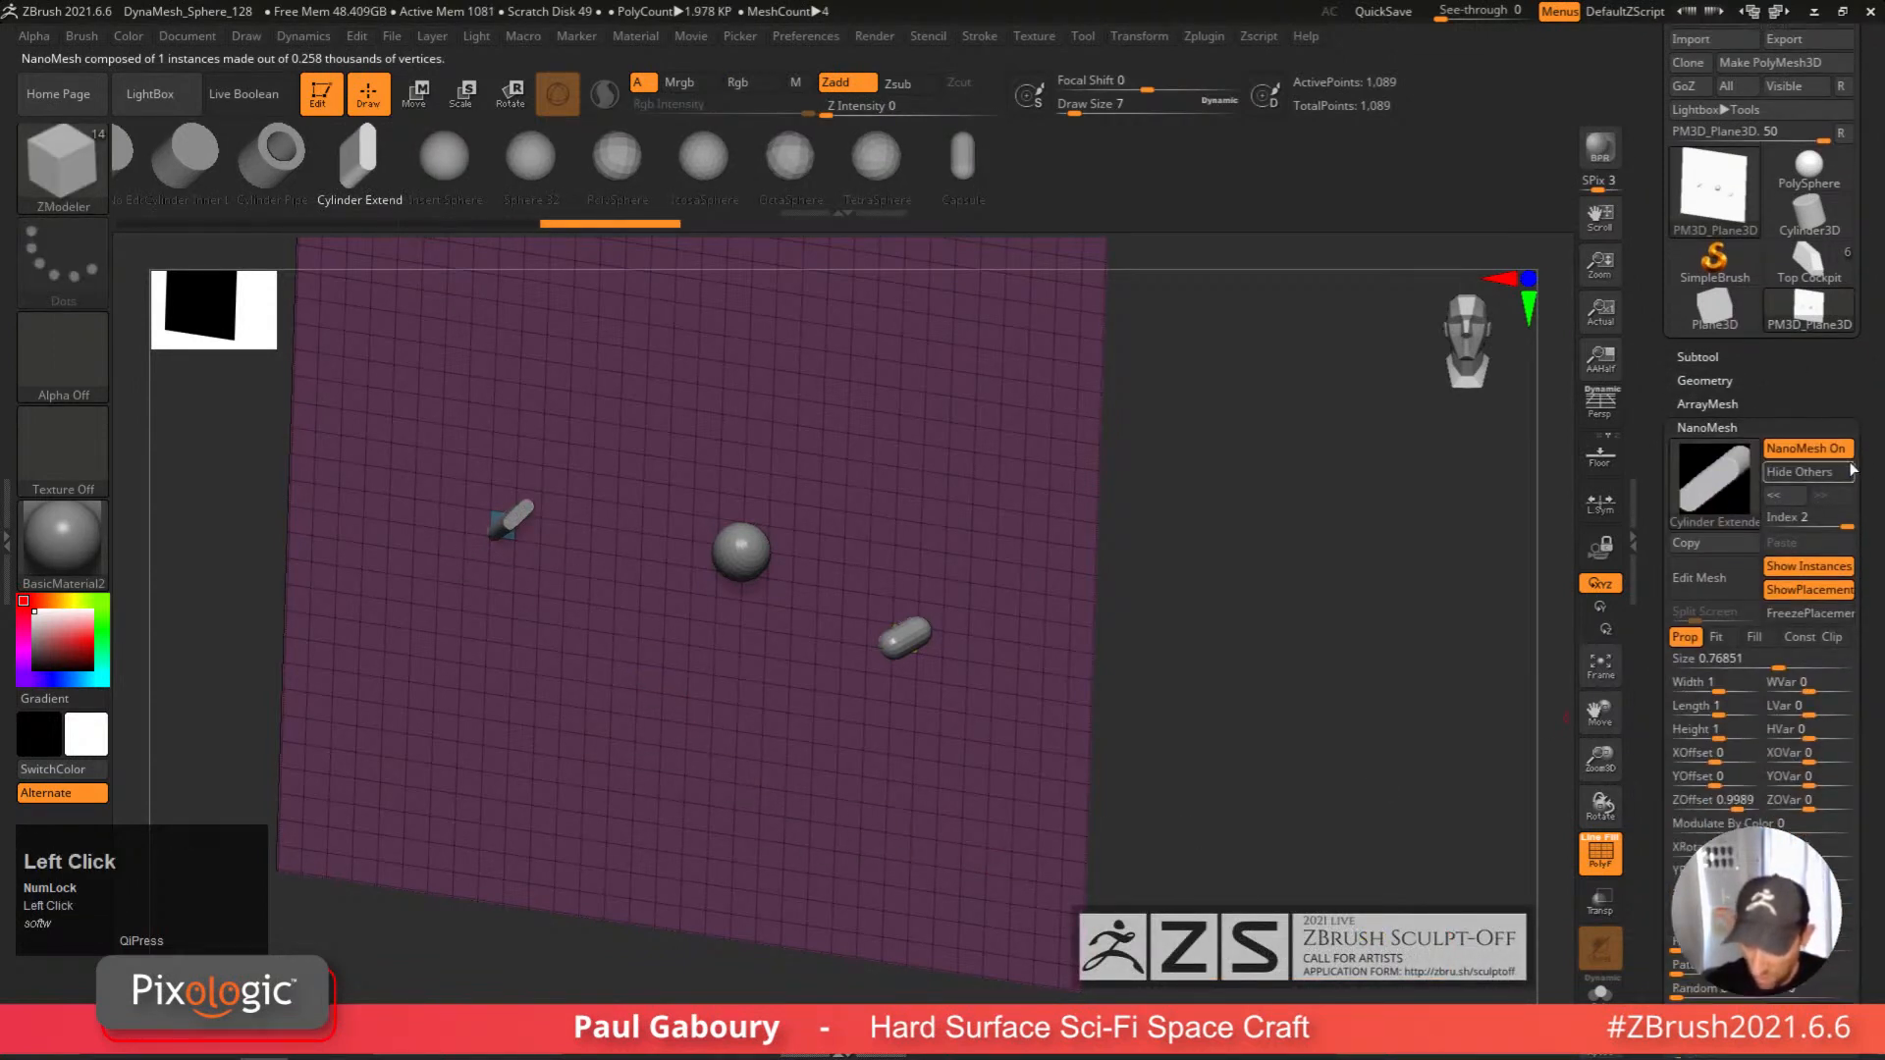
left_click_drag(1846, 525, 1845, 775)
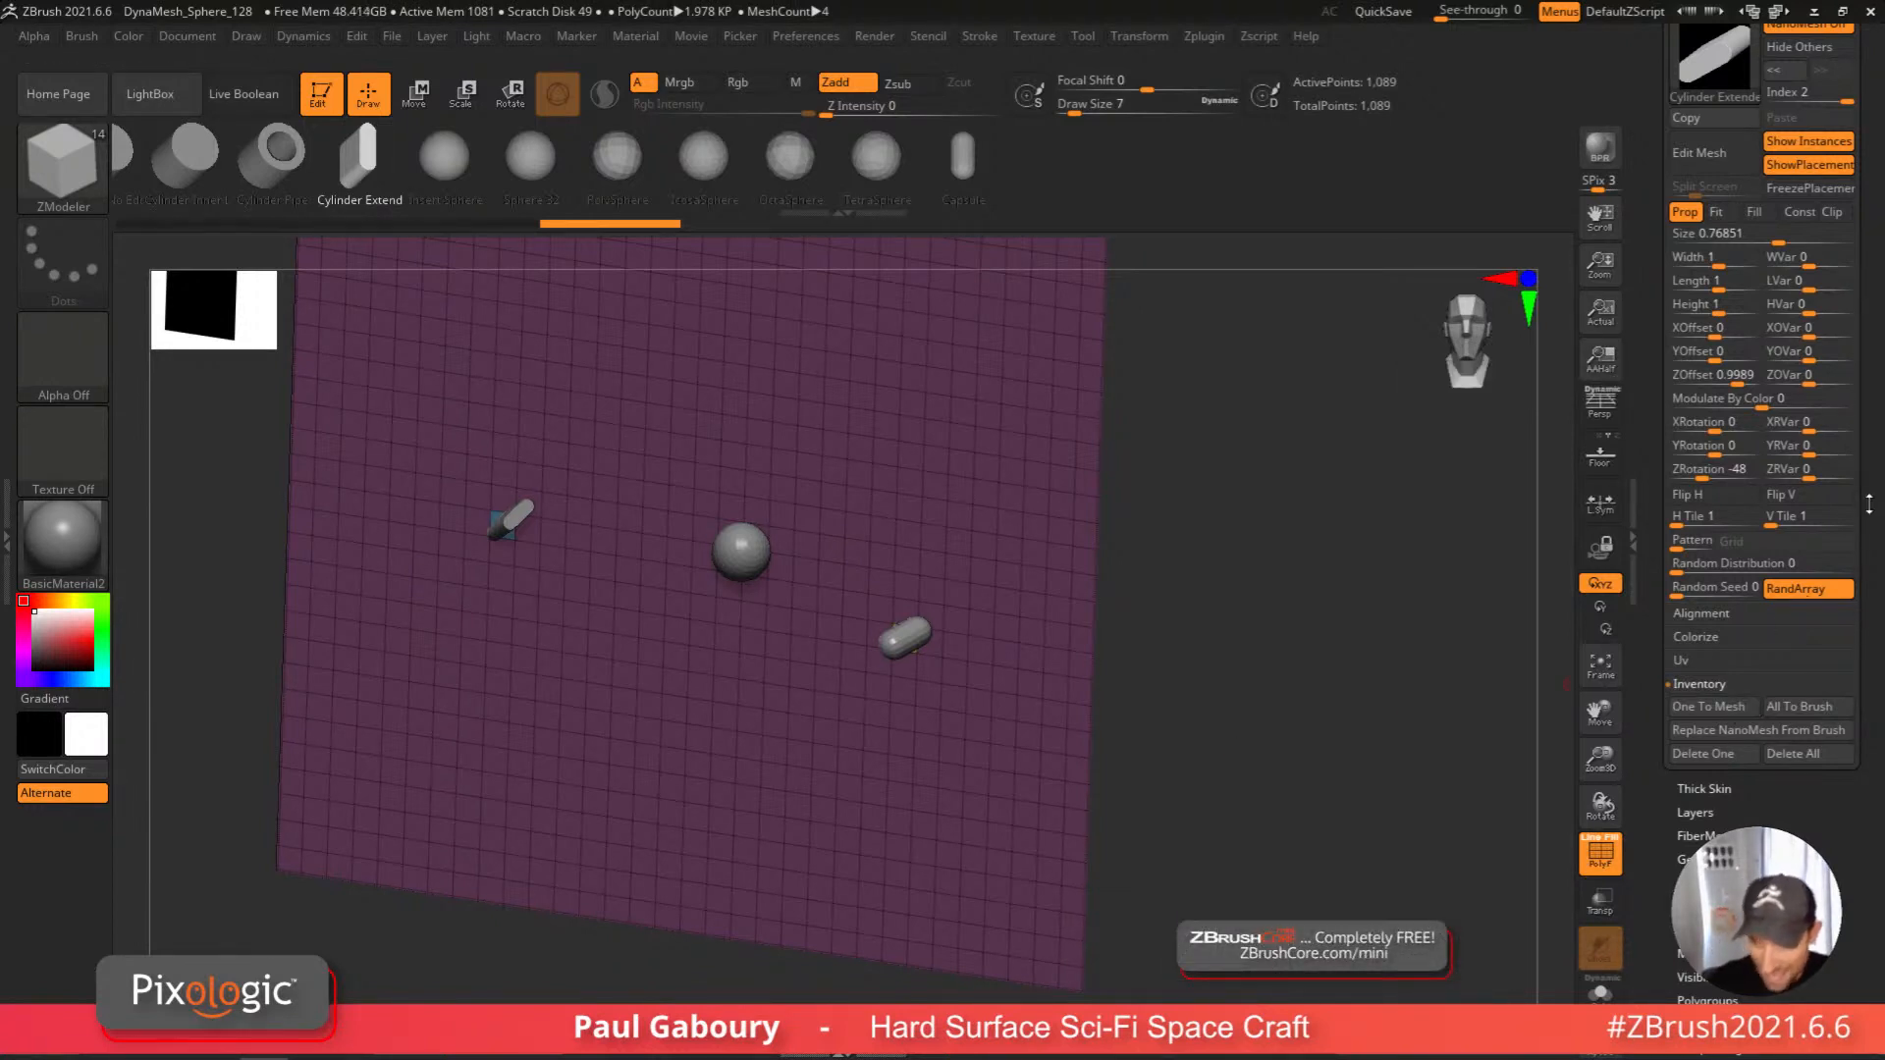
left_click_drag(1871, 501, 1881, 576)
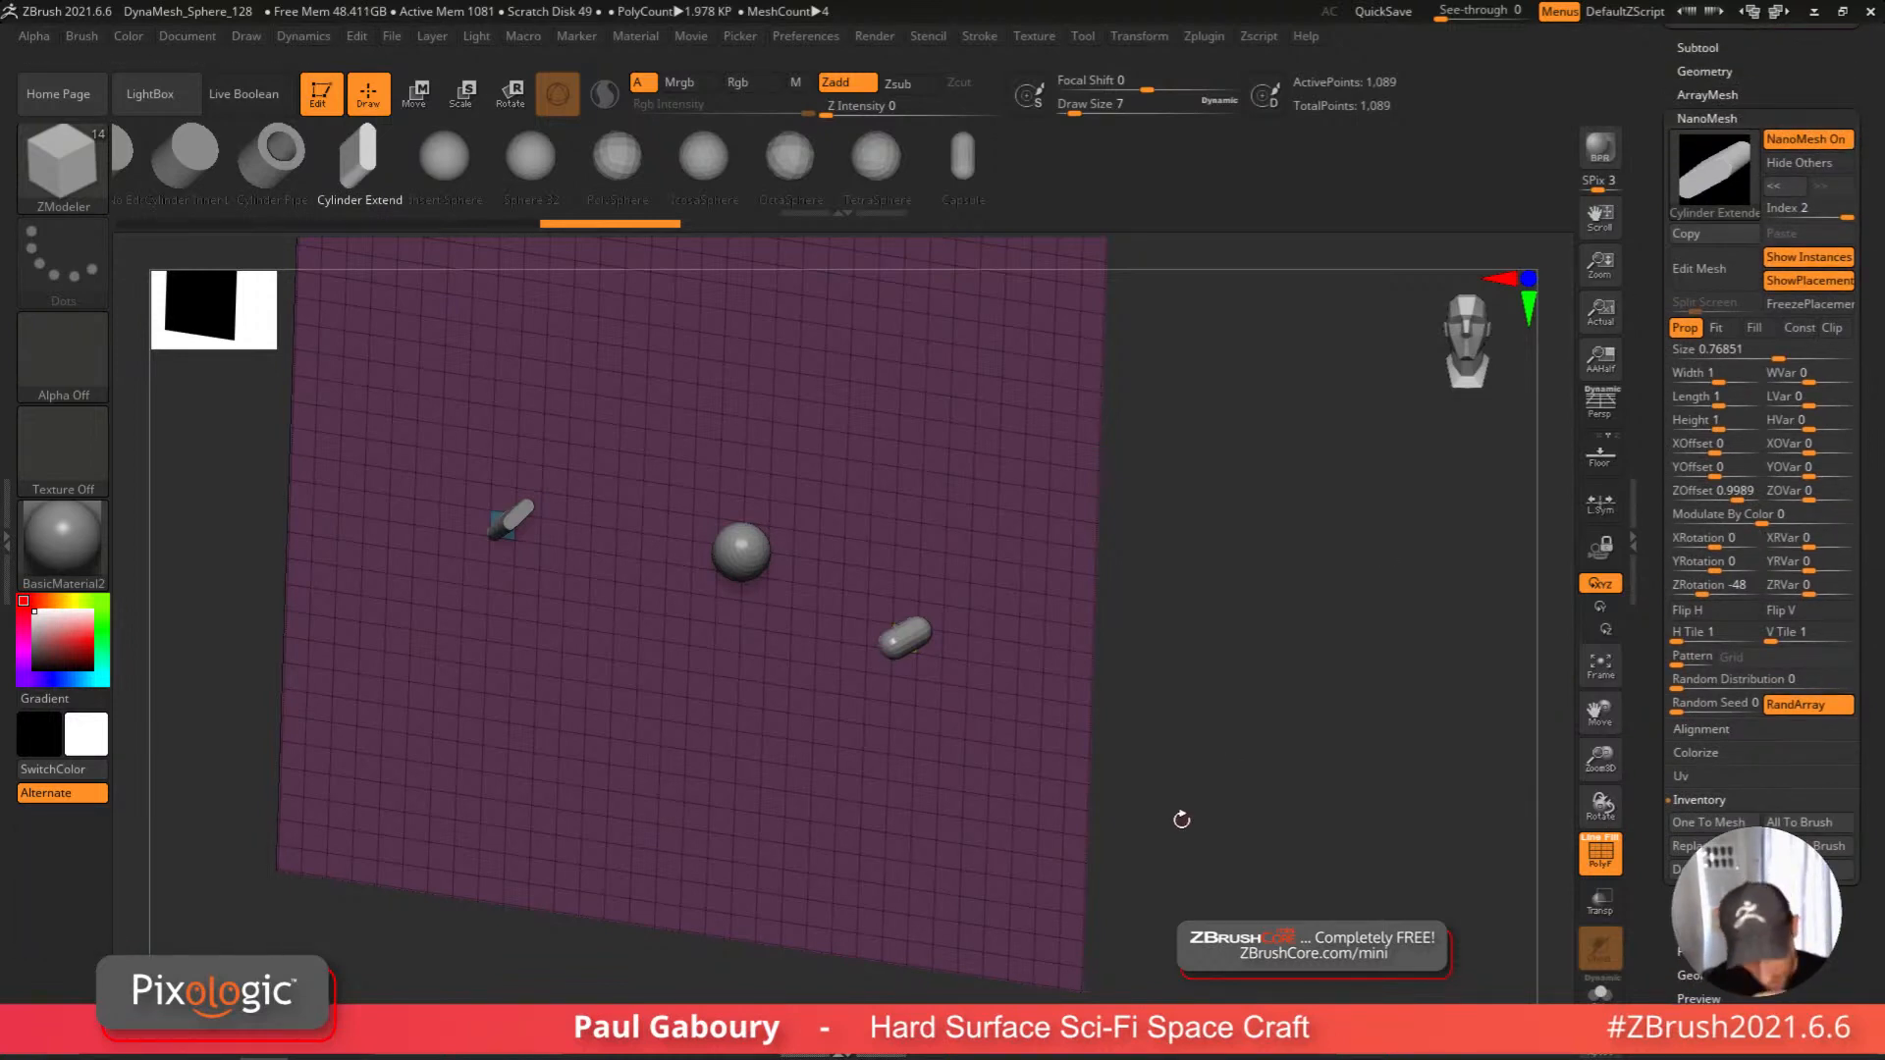
right_click_drag(842, 749, 1140, 660)
left_click_drag(1857, 484, 1864, 663)
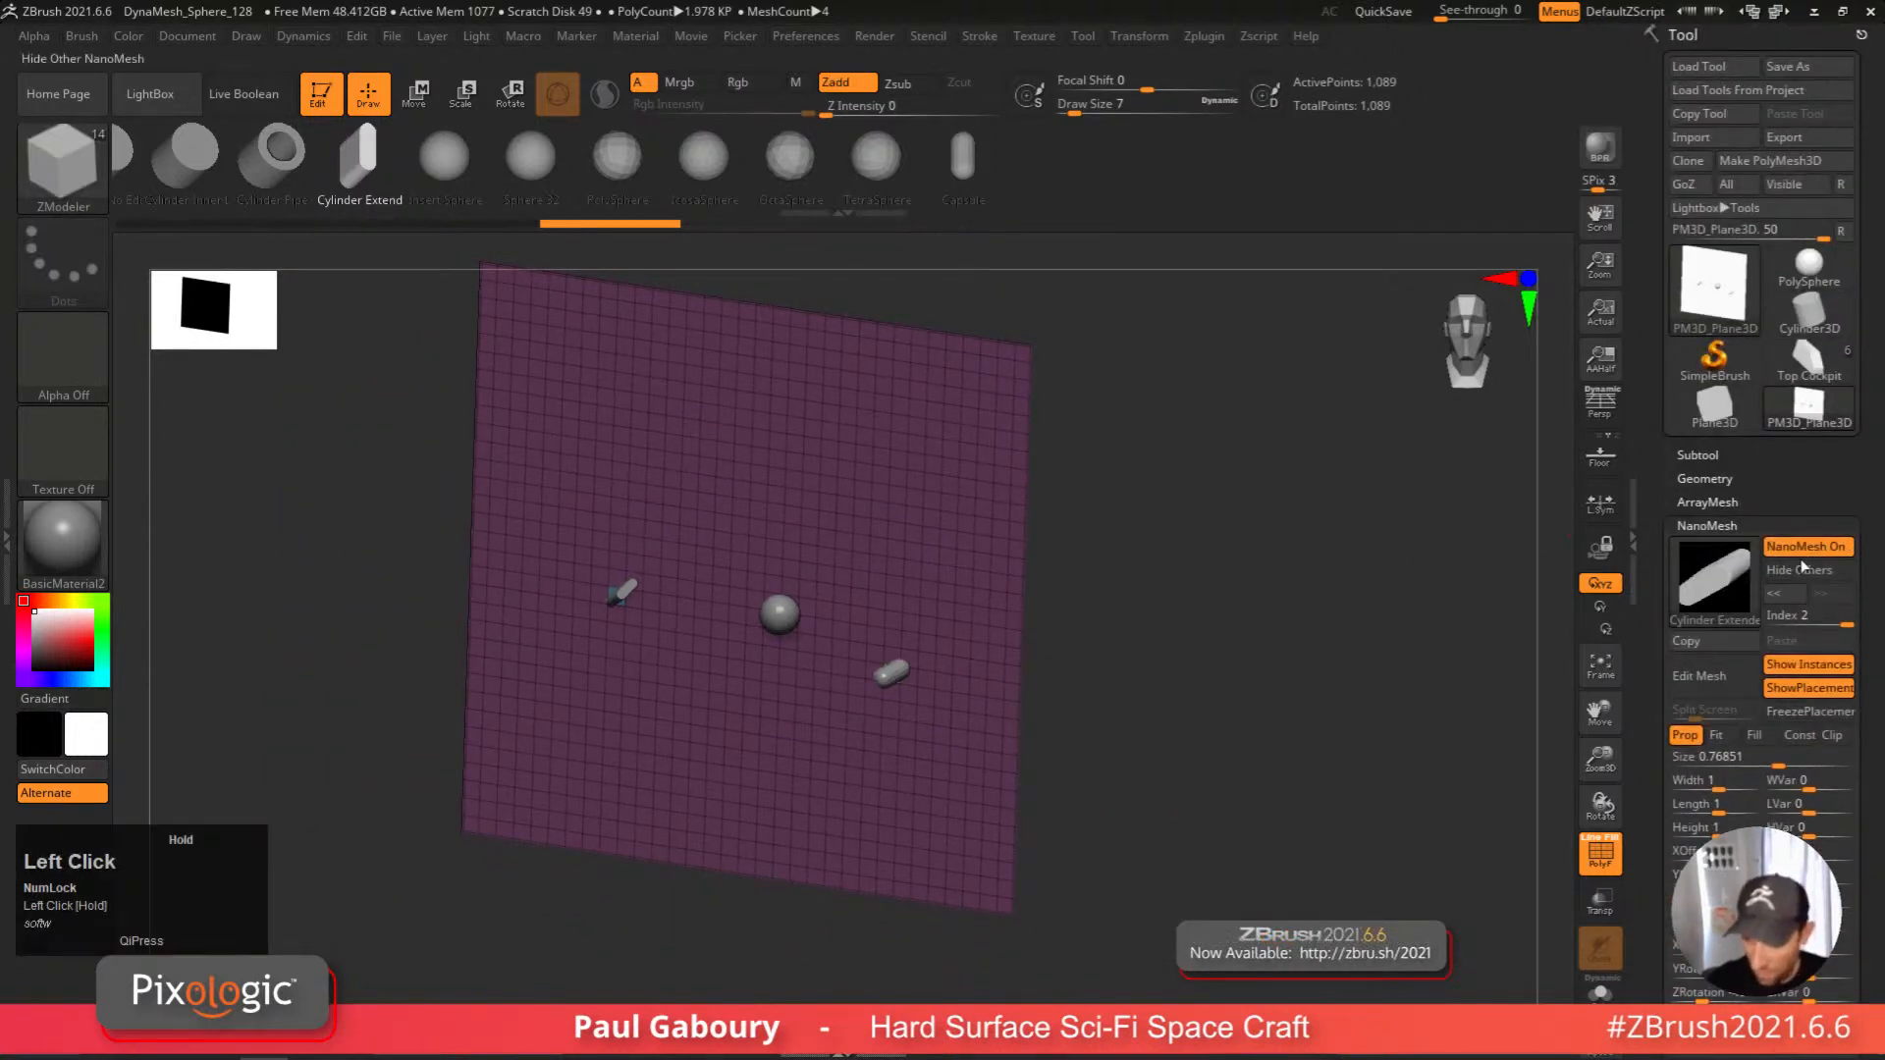
Initialize a Plane3D with HDivide and VDivide set to 6 and convert it to a PolyMesh3D.
left_click(1713, 285)
left_click(838, 399)
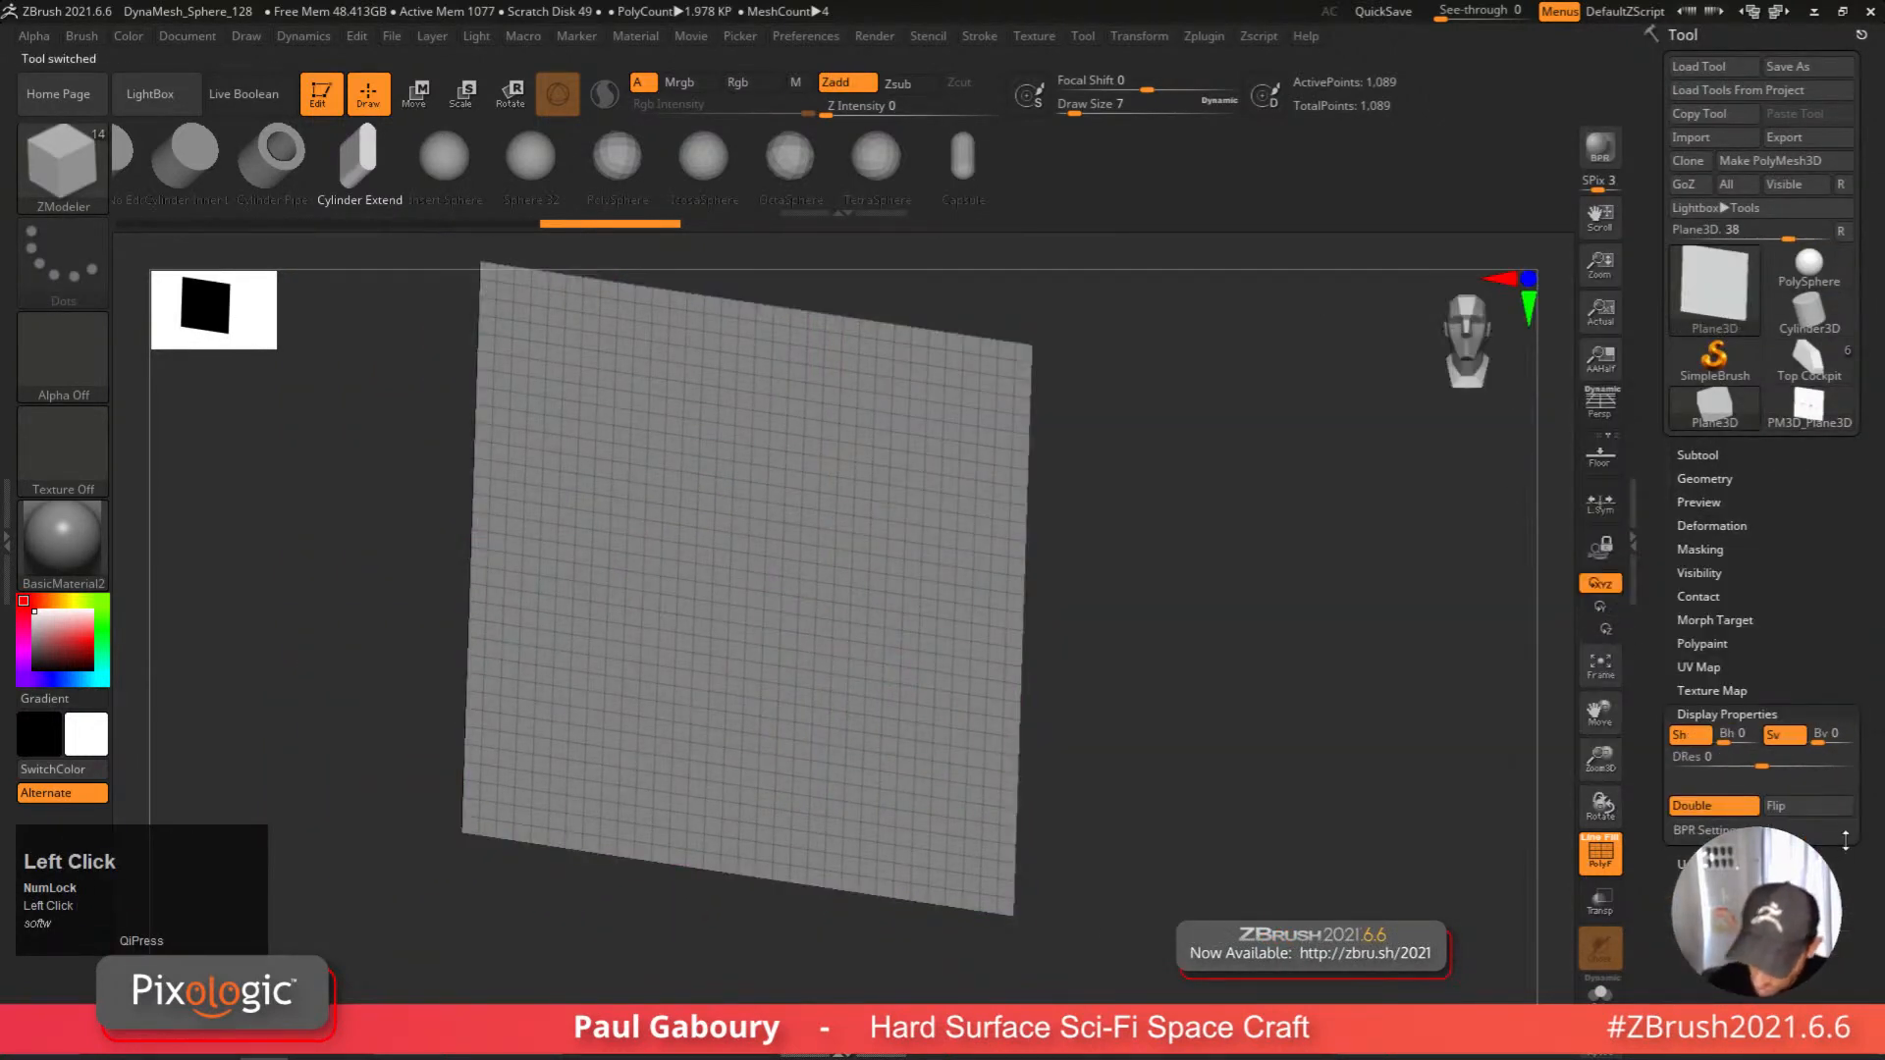
left_click(1700, 888, "shift")
left_click_drag(1819, 609, 1823, 520)
left_click(1685, 788)
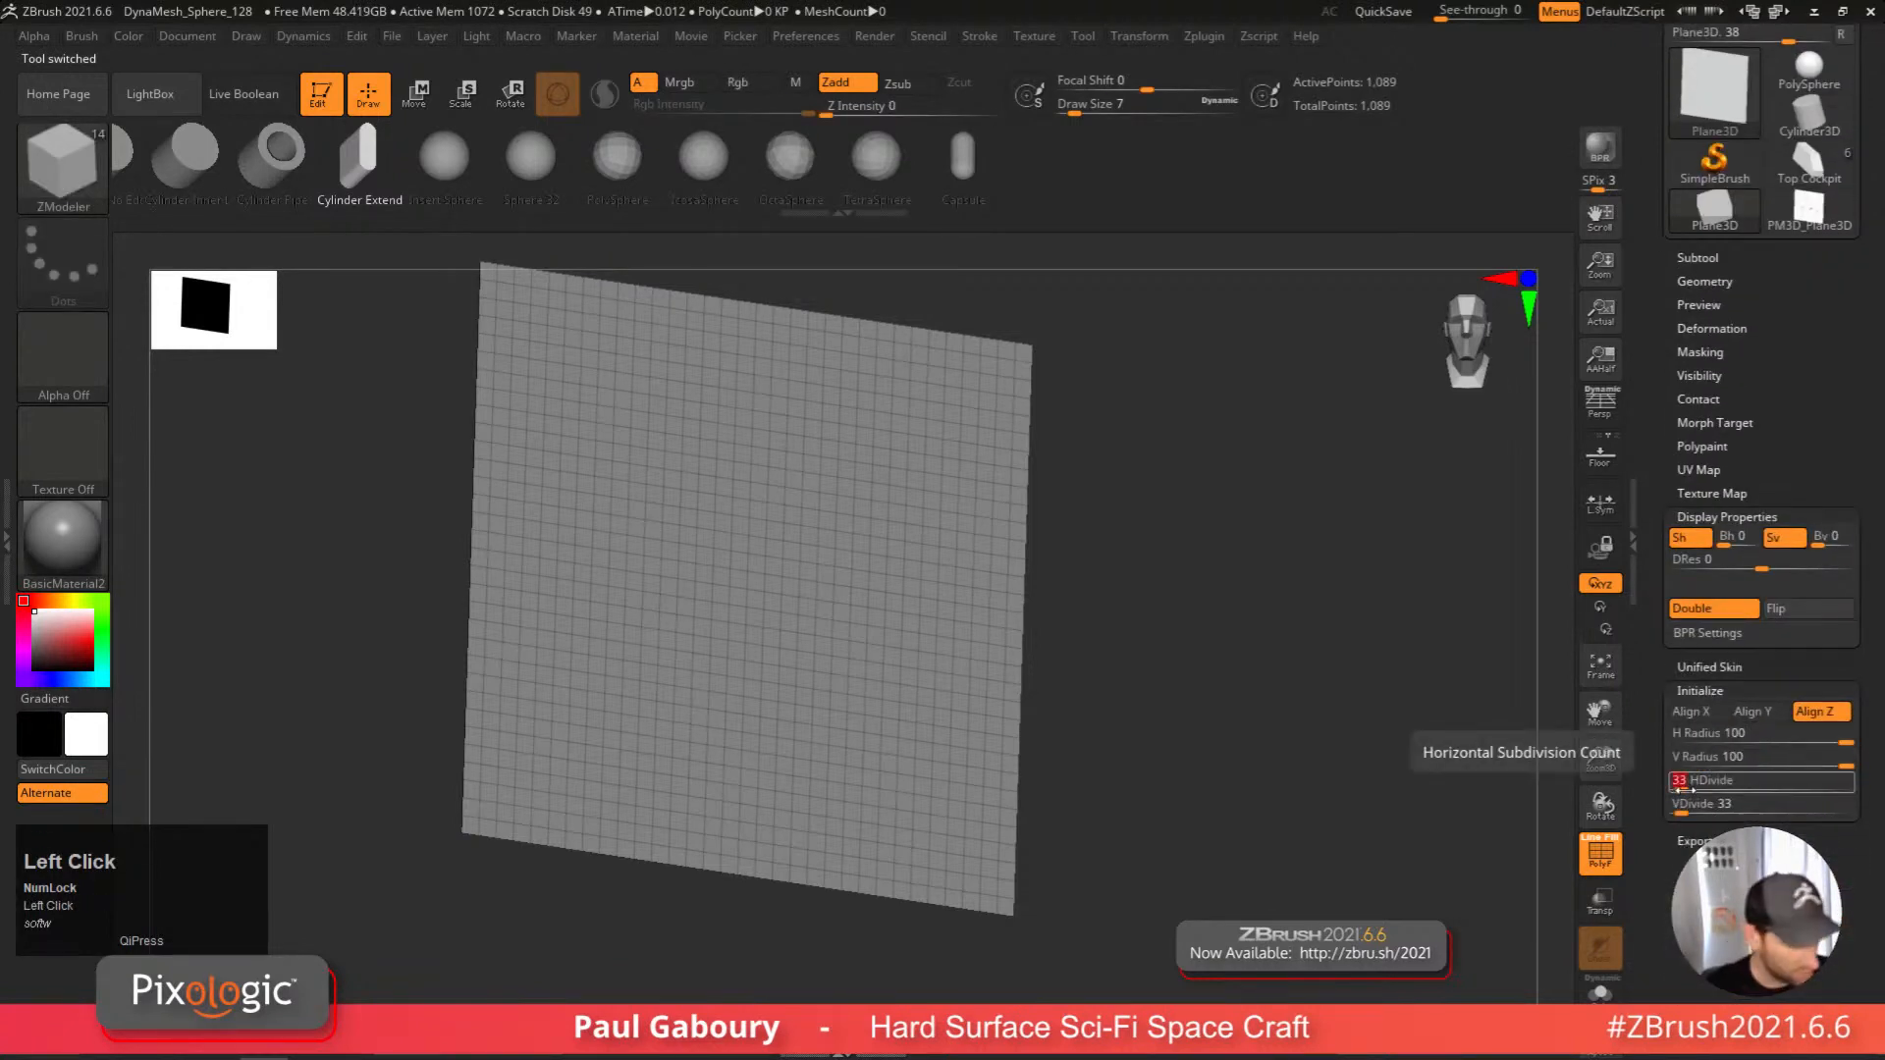
type("6")
key("Return")
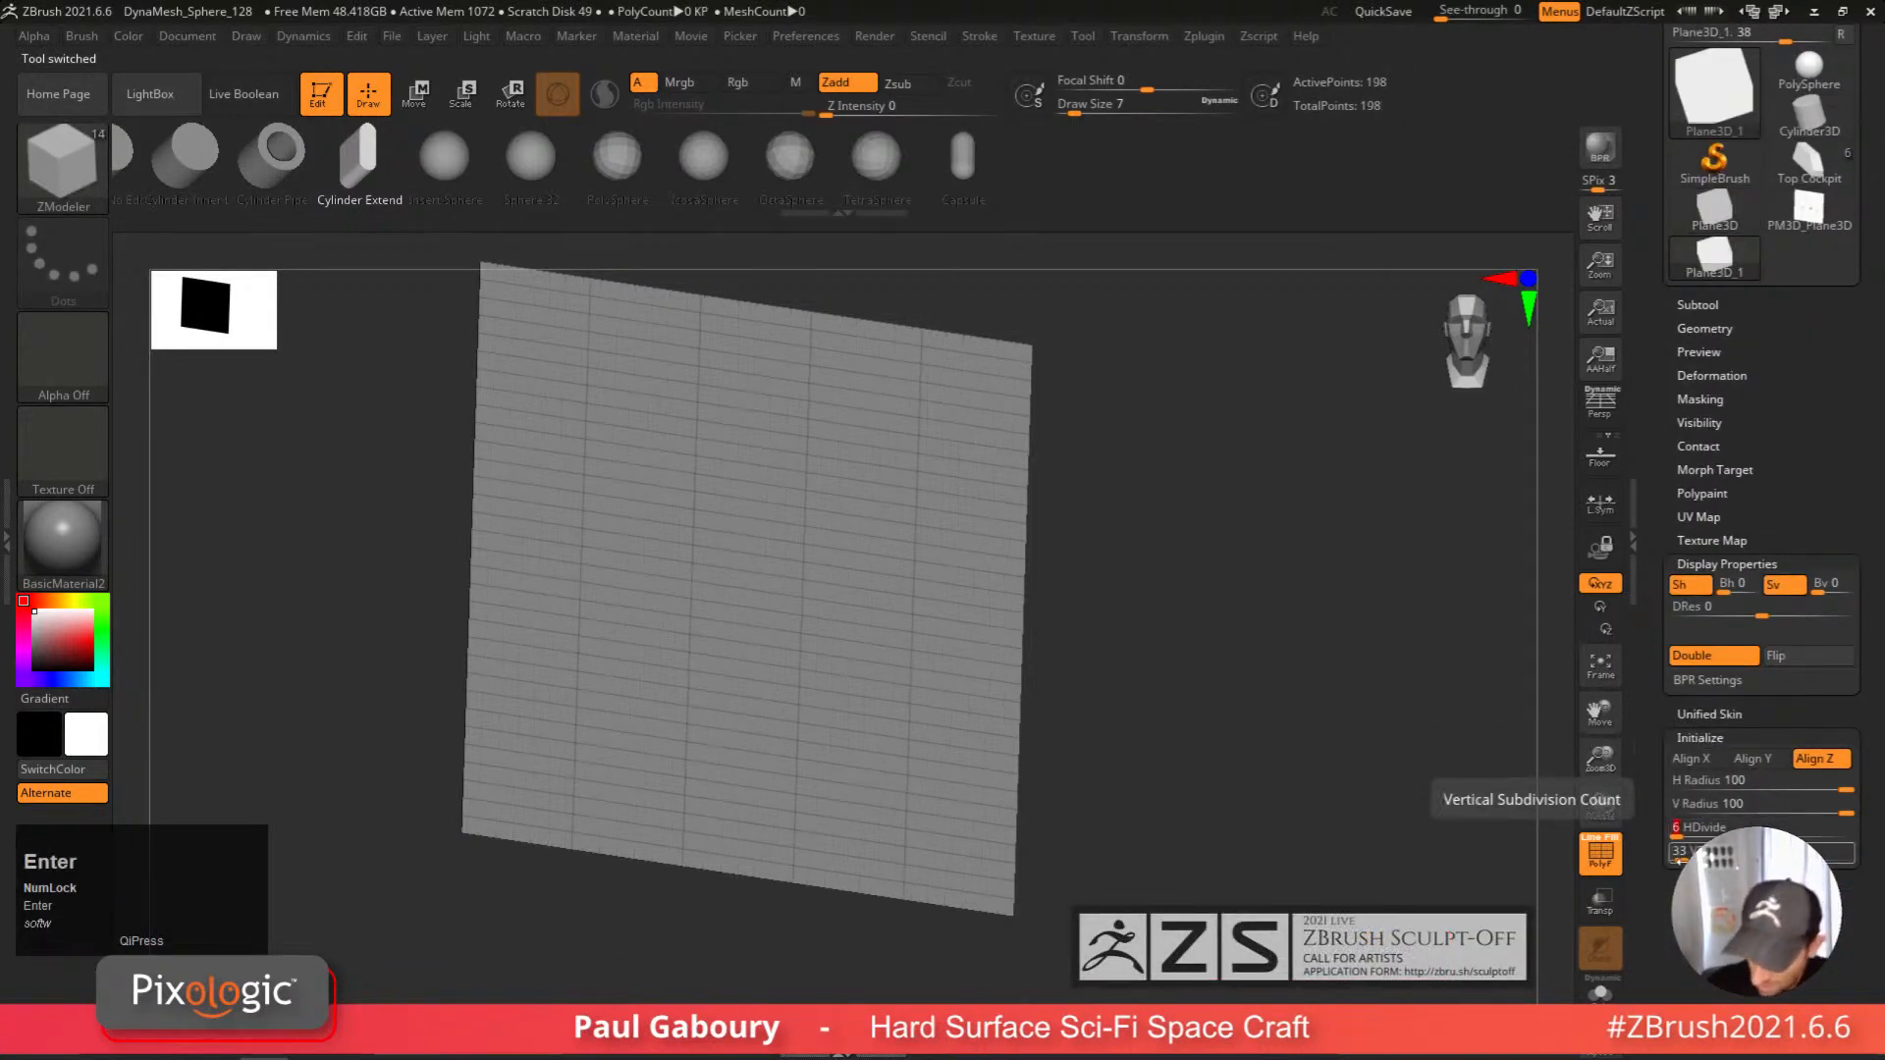
left_click(1680, 851)
type("6")
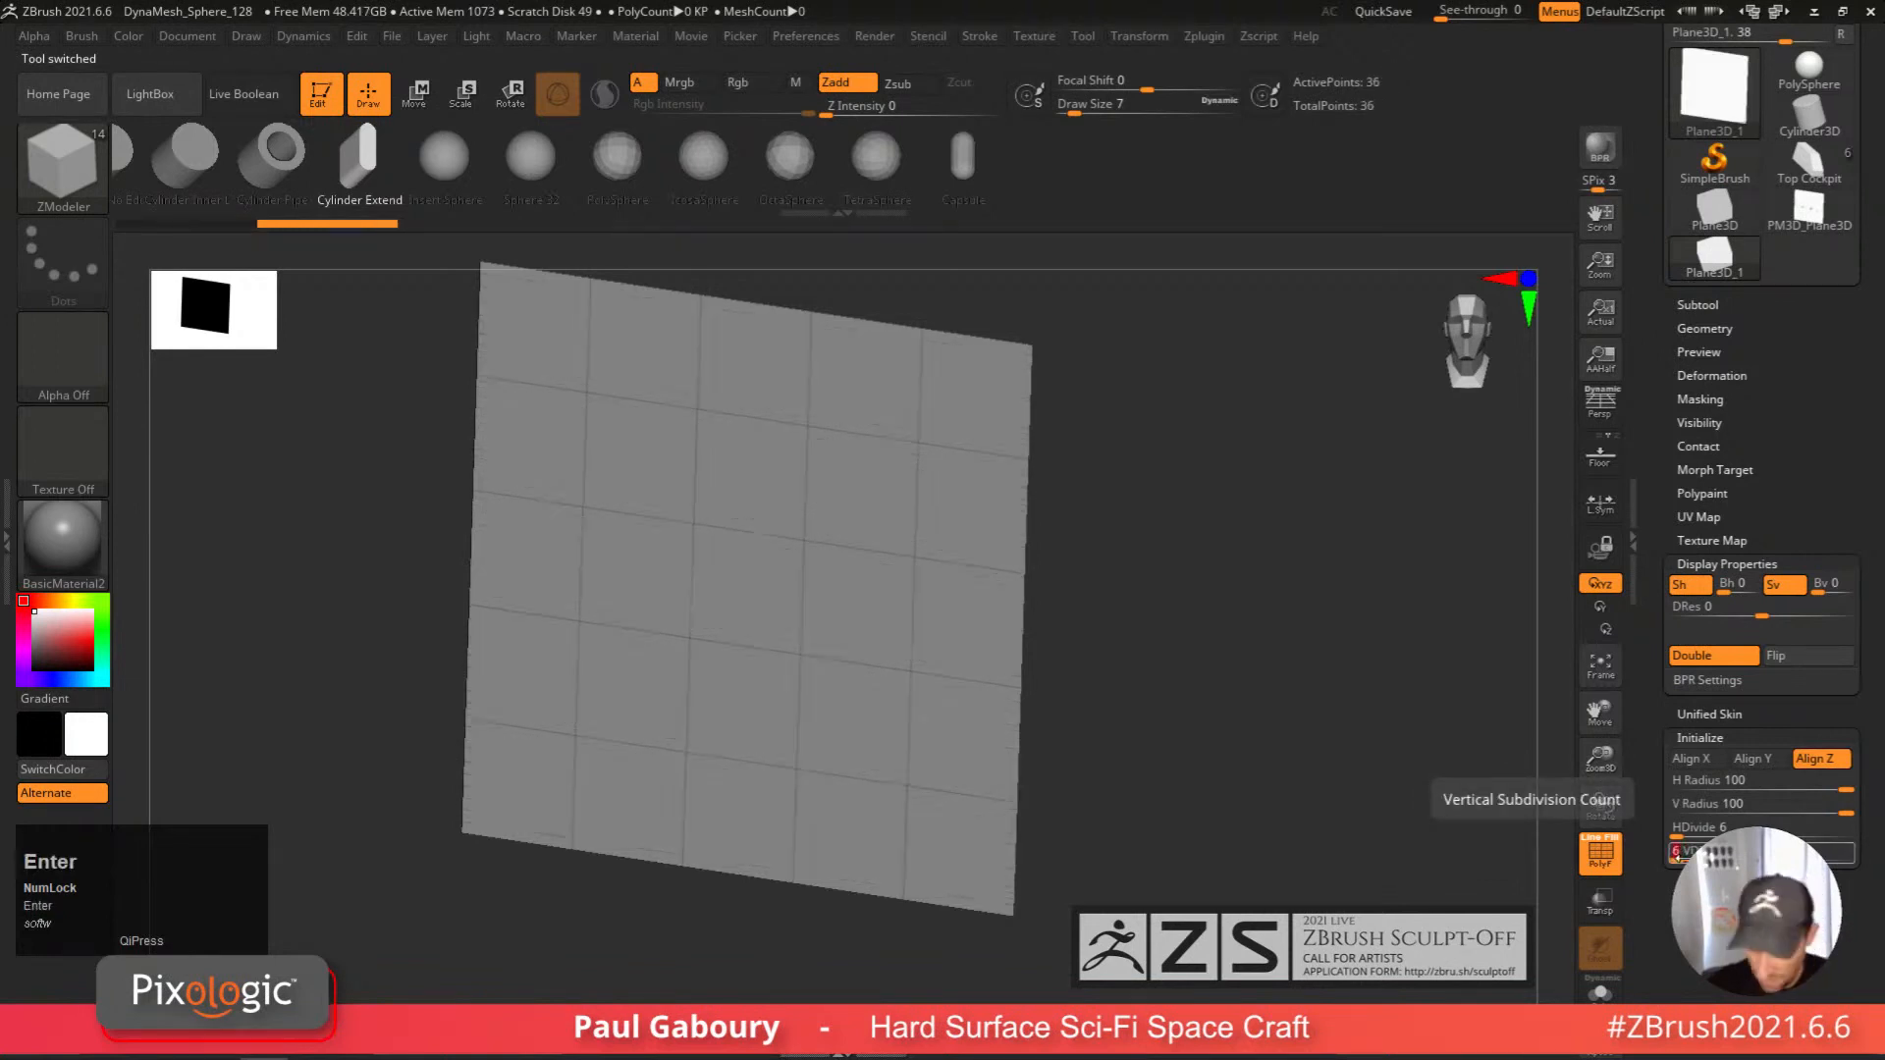
left_click_drag(1819, 349, 1827, 552)
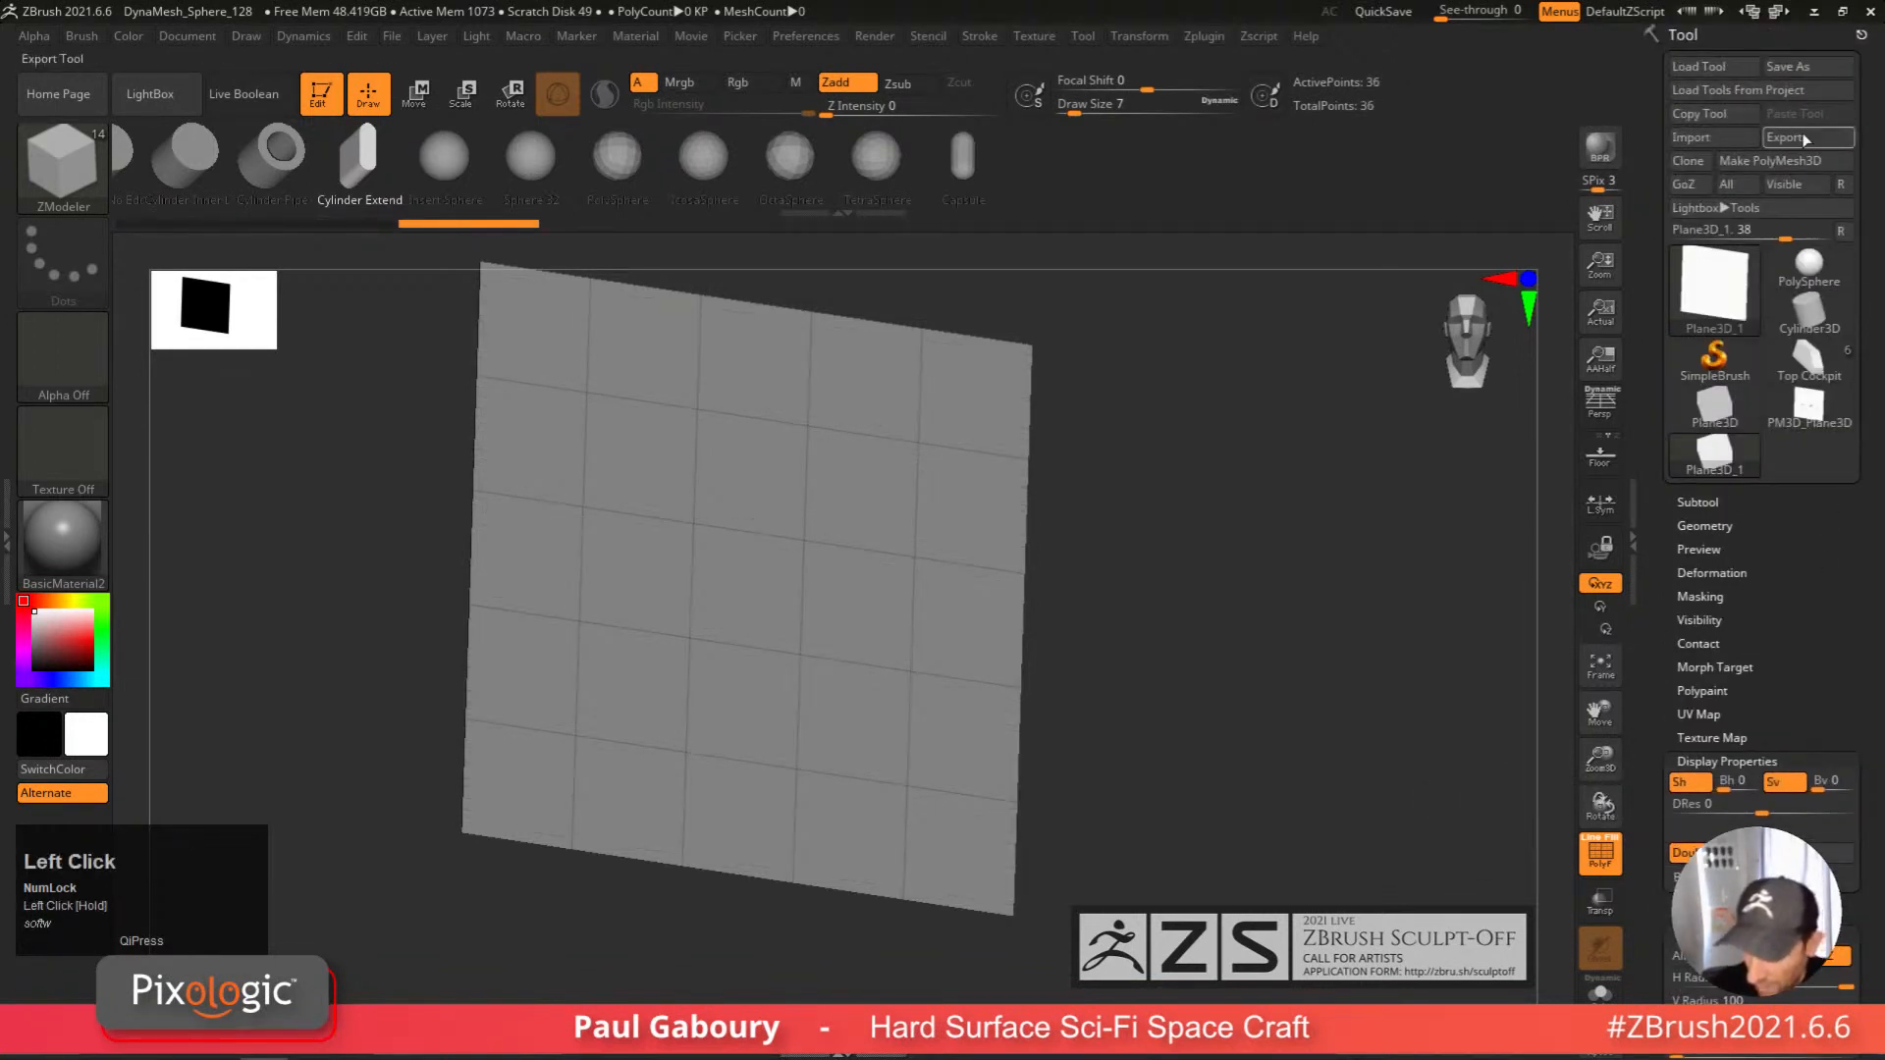
left_click(1776, 160)
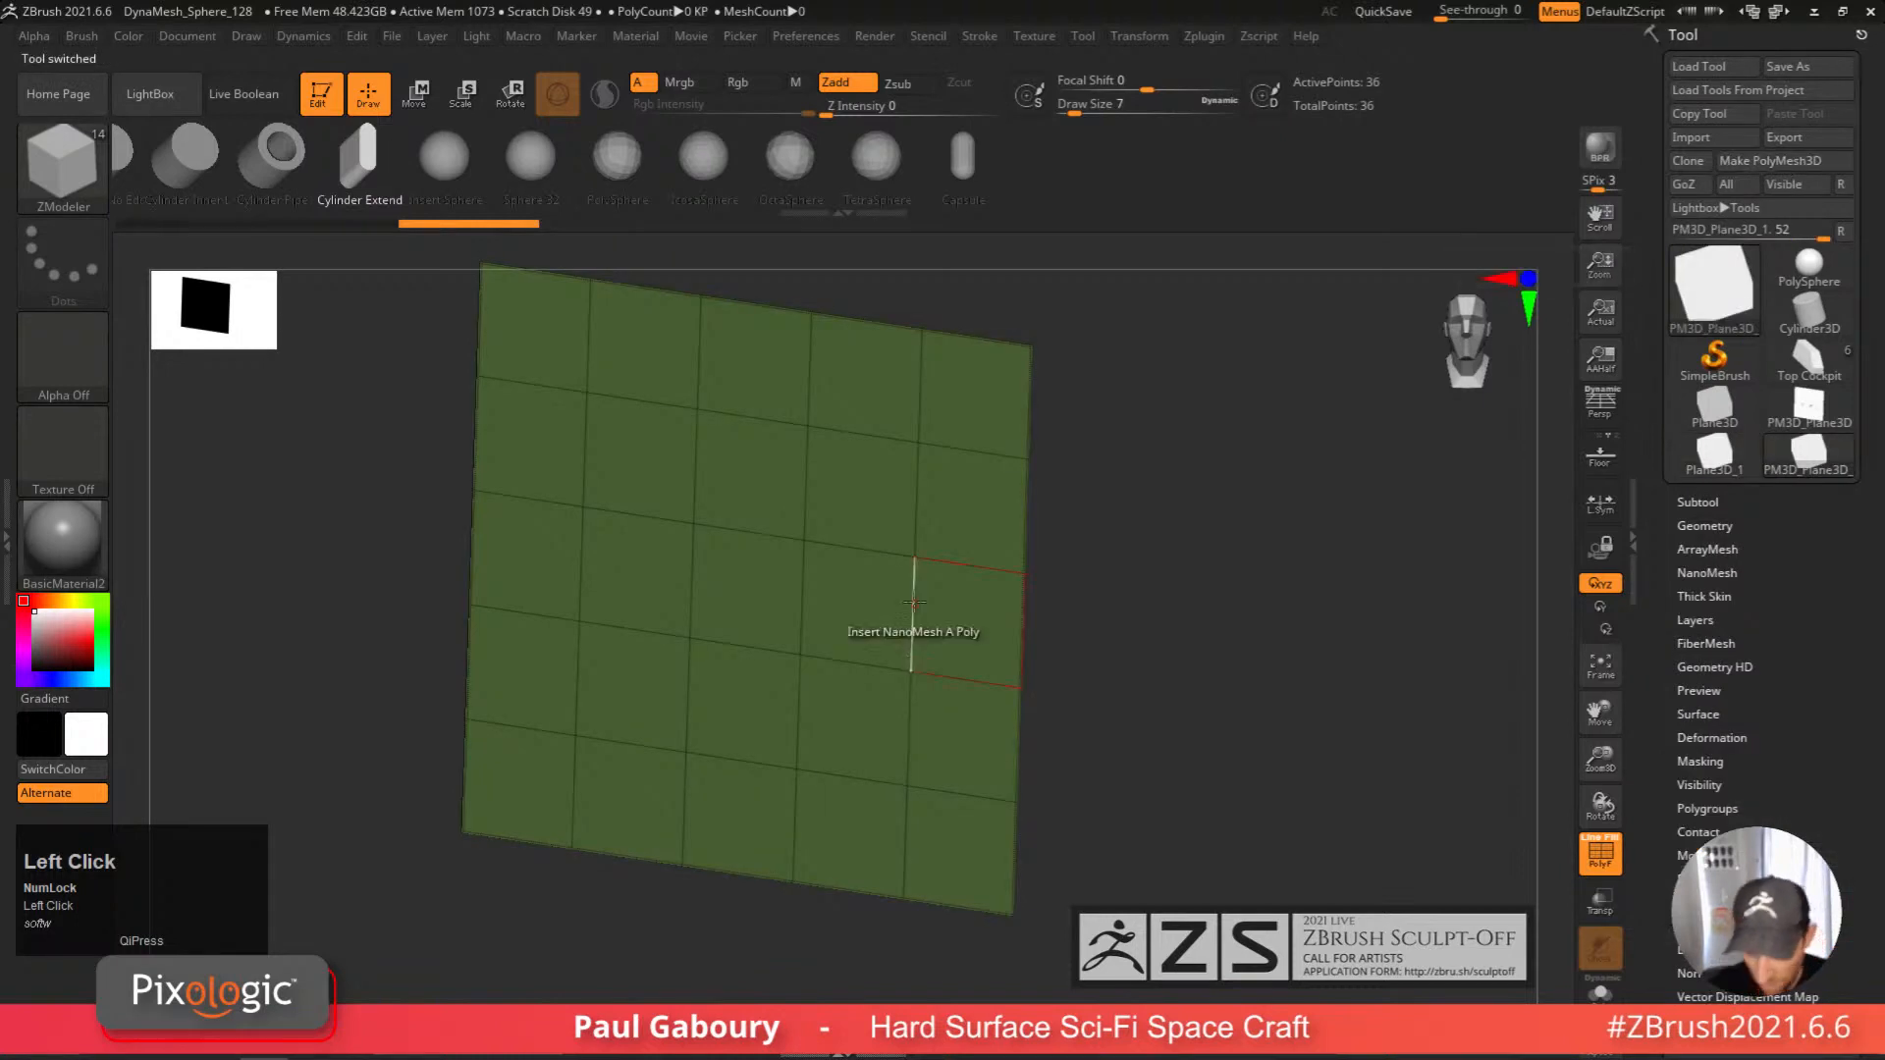
Insert a Cylinder Extend NanoMesh sized about 0.32 and a PolySphere NanoMesh sized about 0.28 on the same polygon of the coarse plane.
left_click_drag(914, 602, 869, 628)
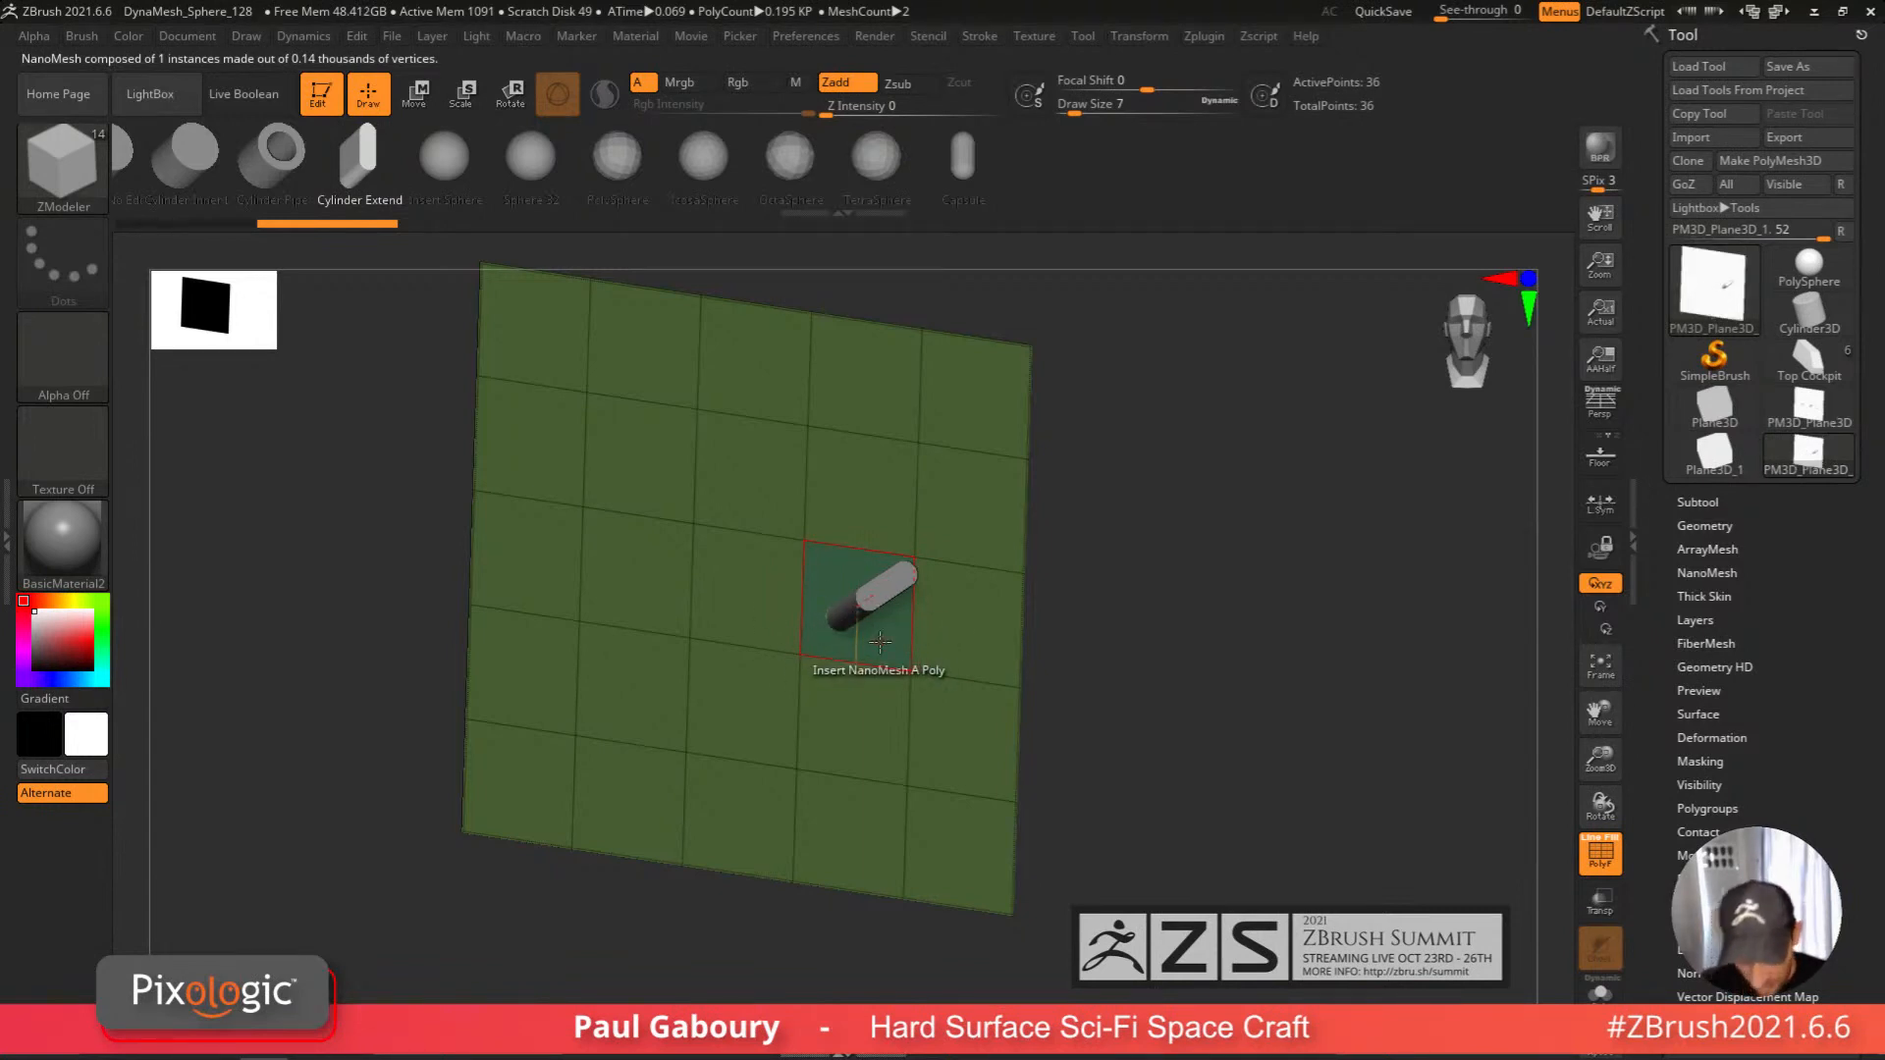
left_click(619, 167)
left_click_drag(875, 624, 931, 656)
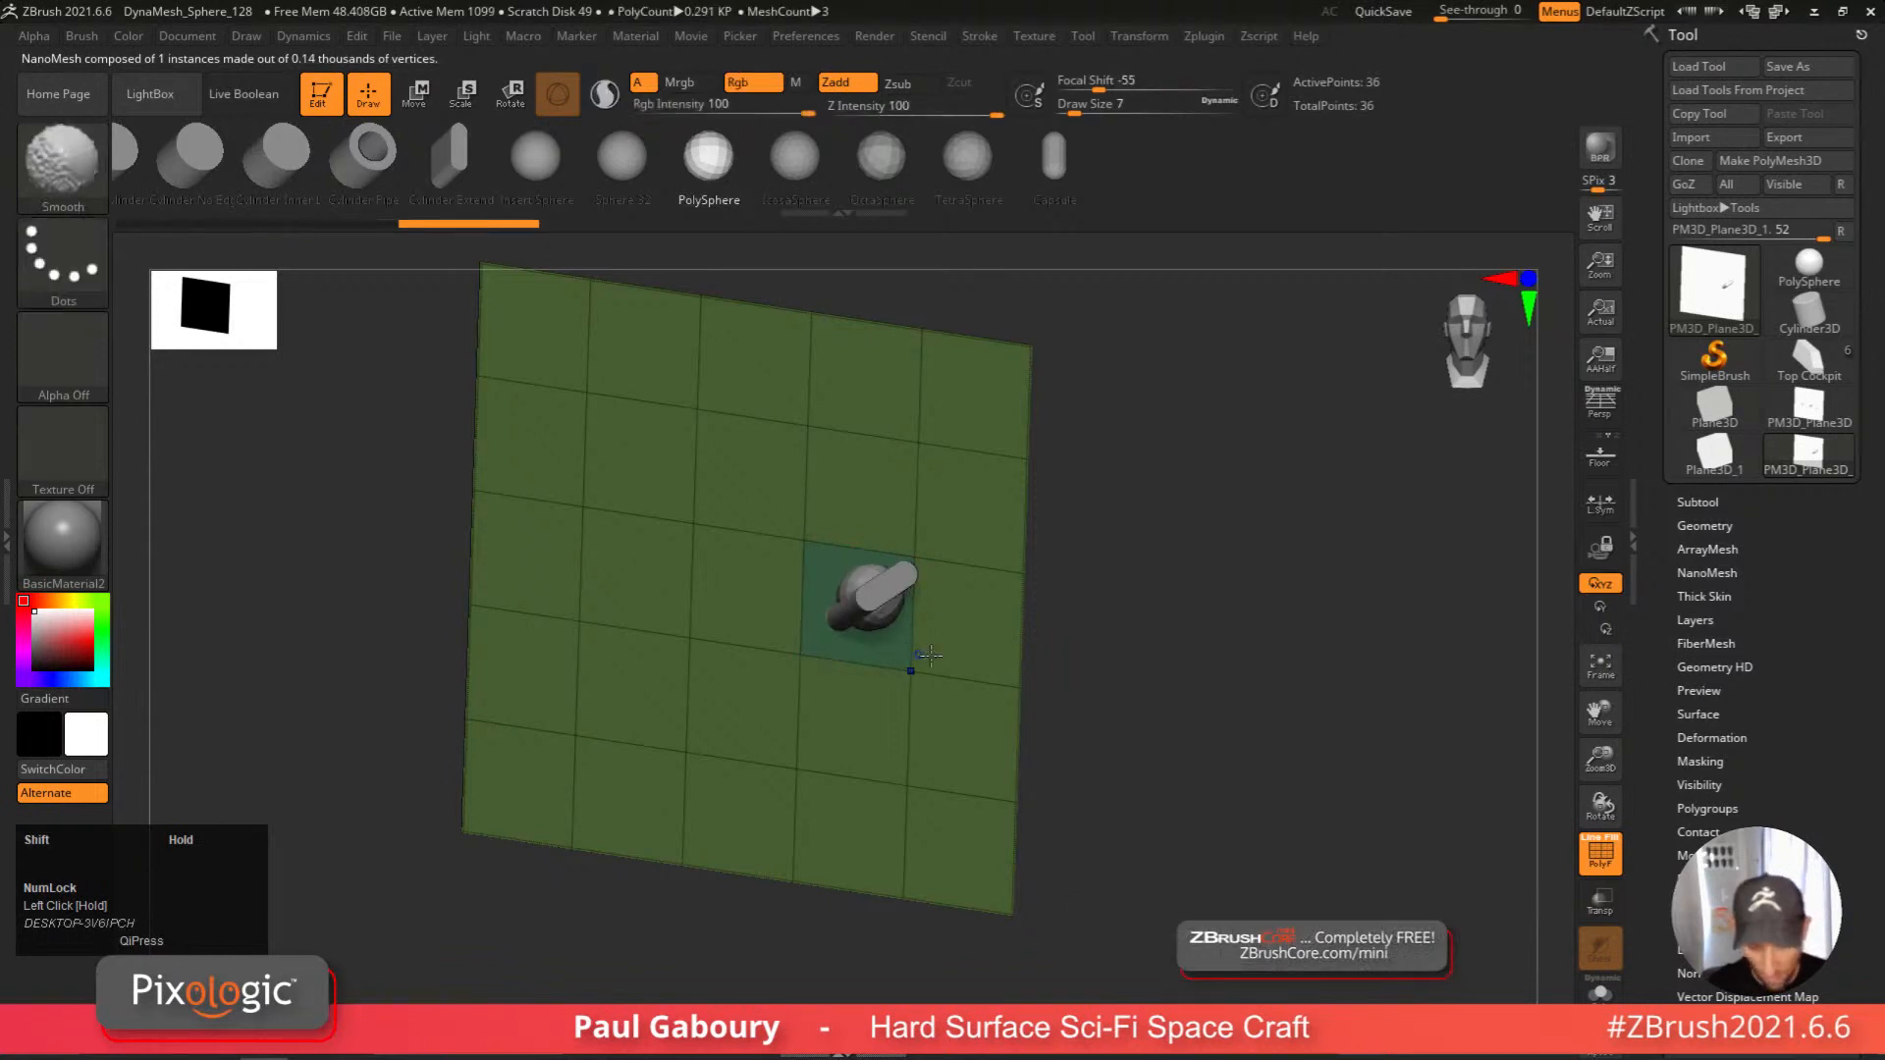
right_click_drag(931, 656, 1095, 713)
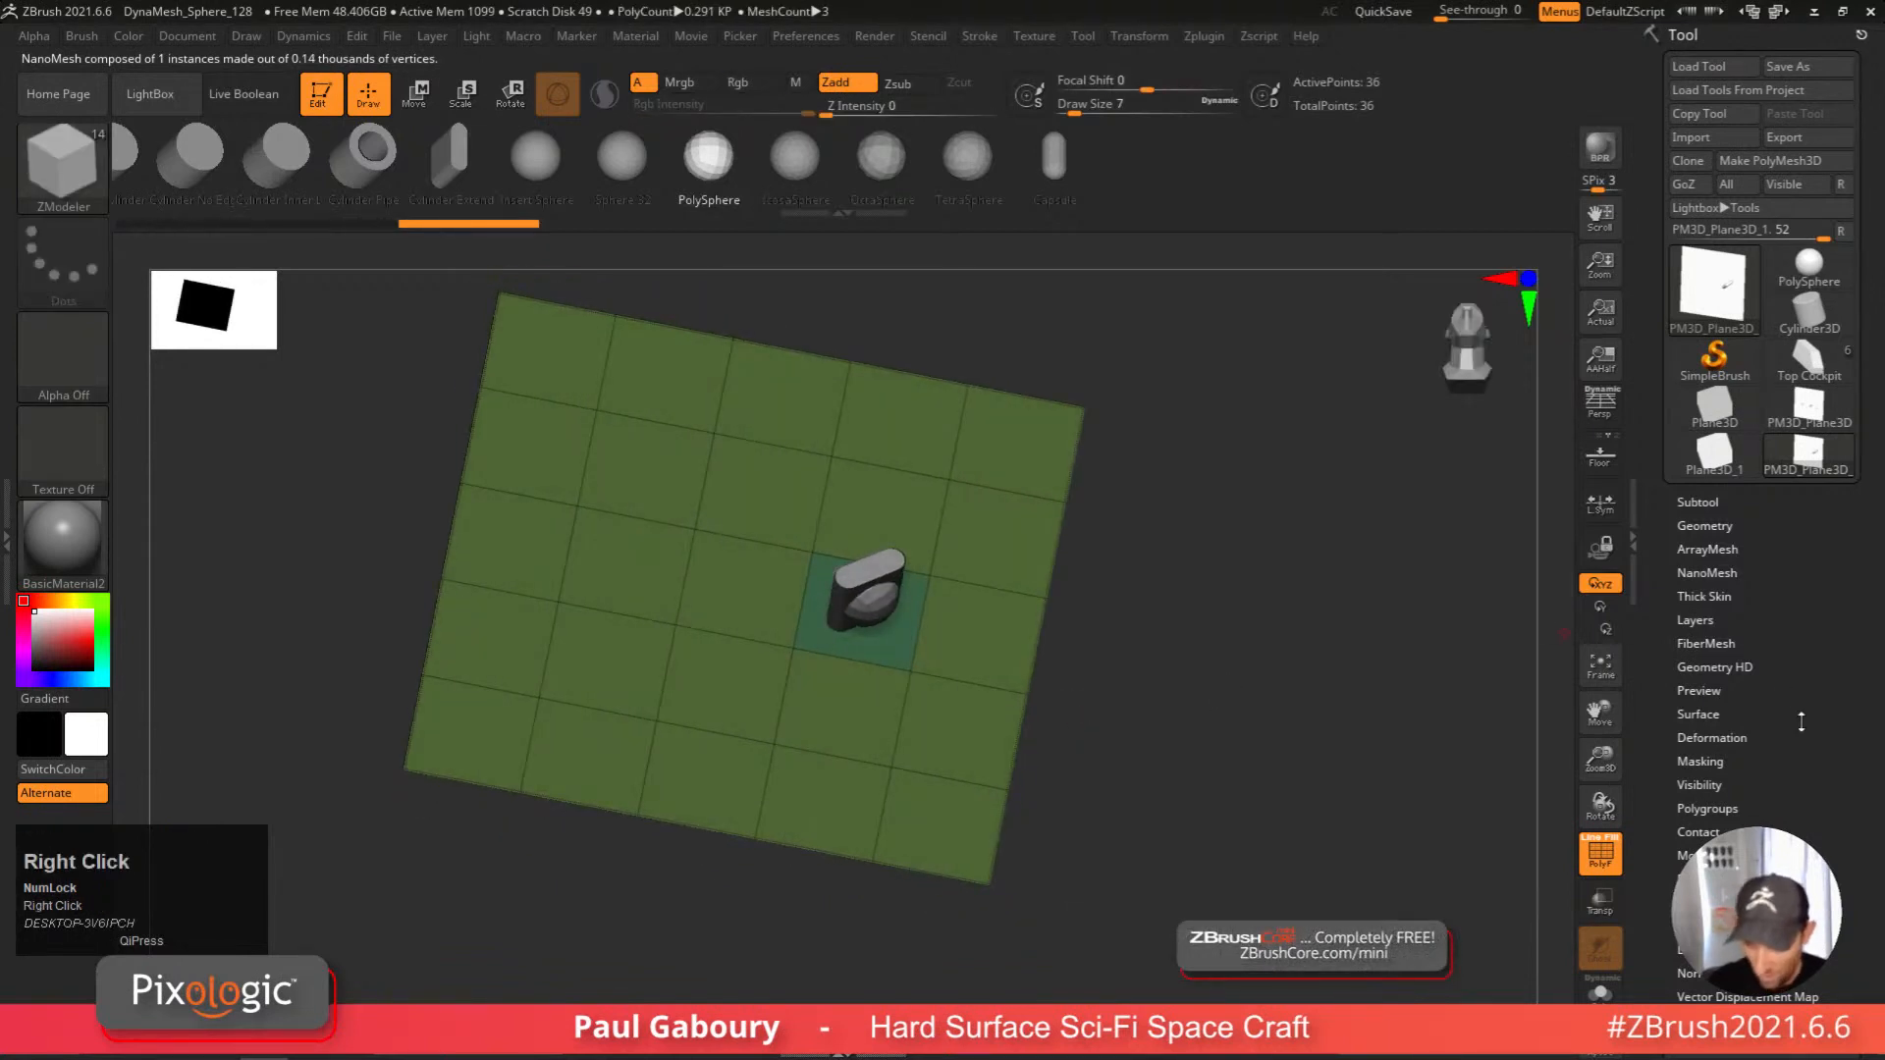
Set the NanoMesh index to 0, send all NanoMeshes to the brush from the Inventory, and collapse the NanoMesh settings.
mouse_move(1802, 722)
left_mouse_down()
mouse_move(1804, 648)
mouse_move(1776, 665)
mouse_move(1773, 618)
left_mouse_up()
left_click(1713, 440, "shift")
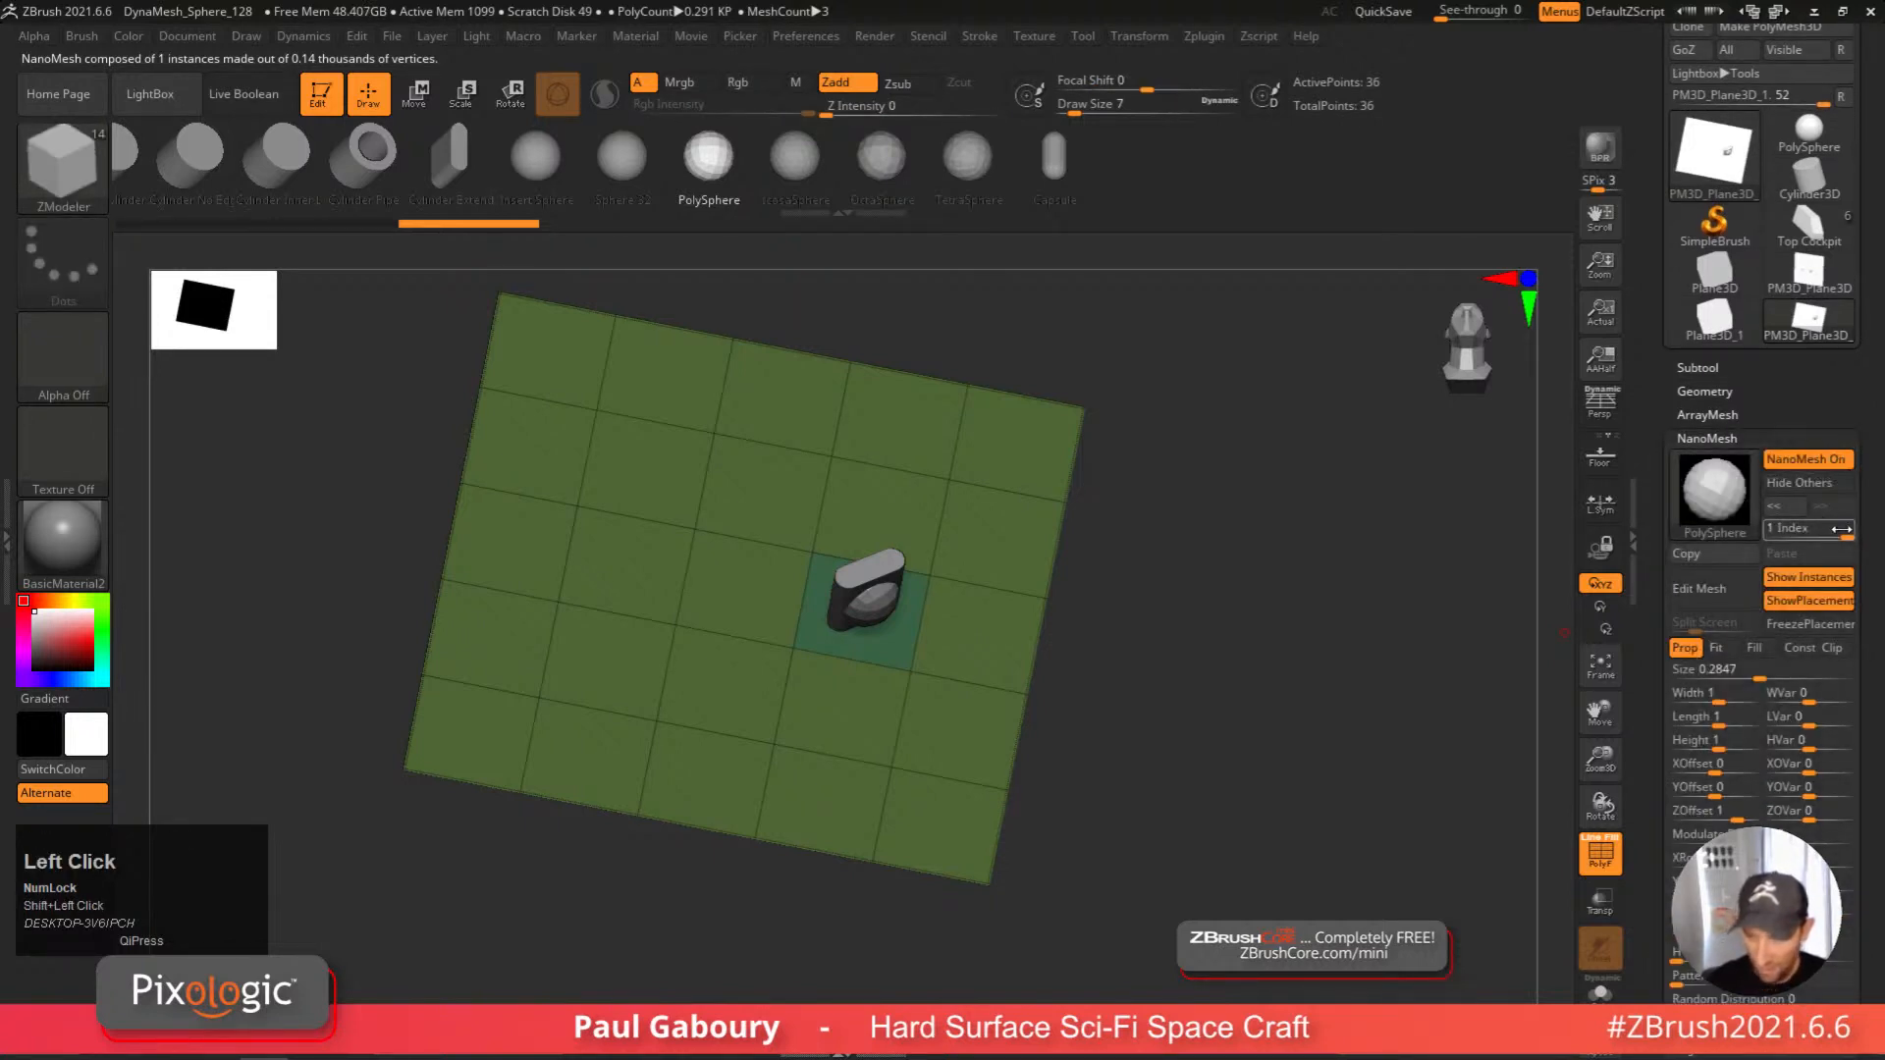
left_click_drag(1841, 529, 1770, 531)
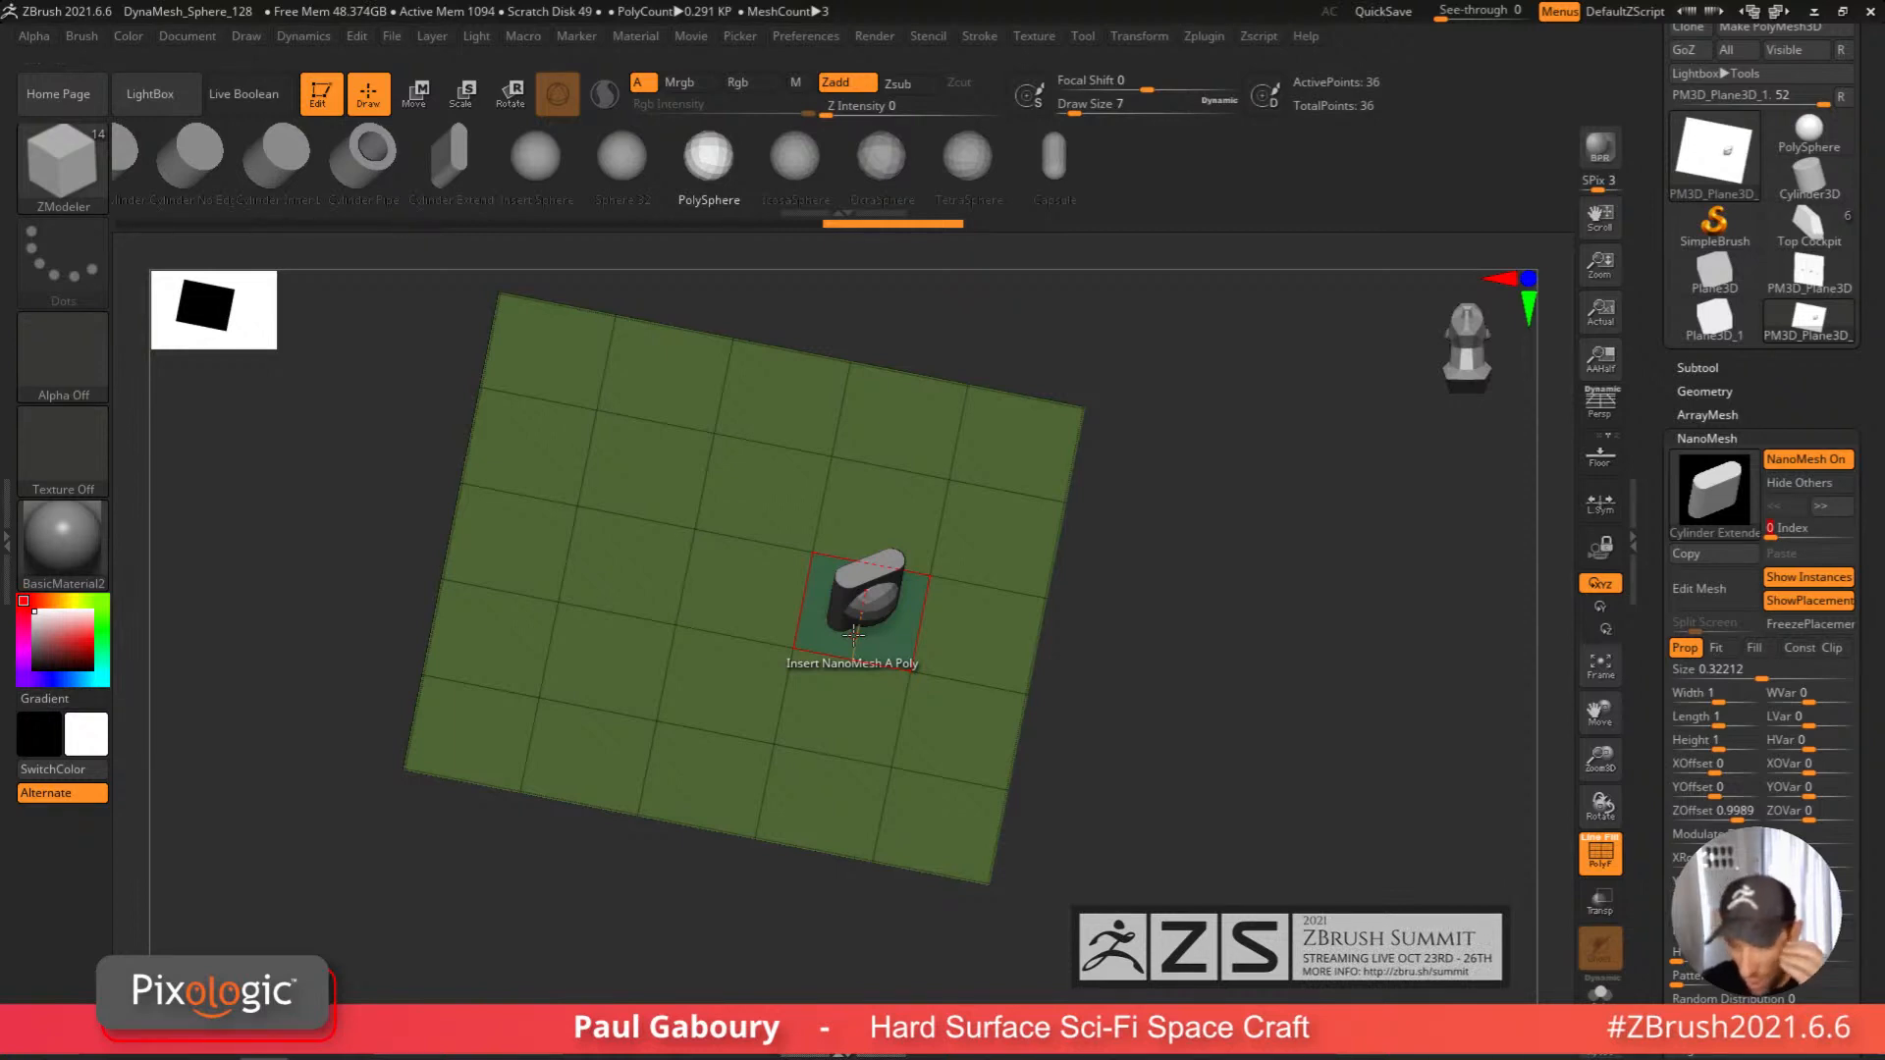
left_click_drag(1869, 729, 1873, 569)
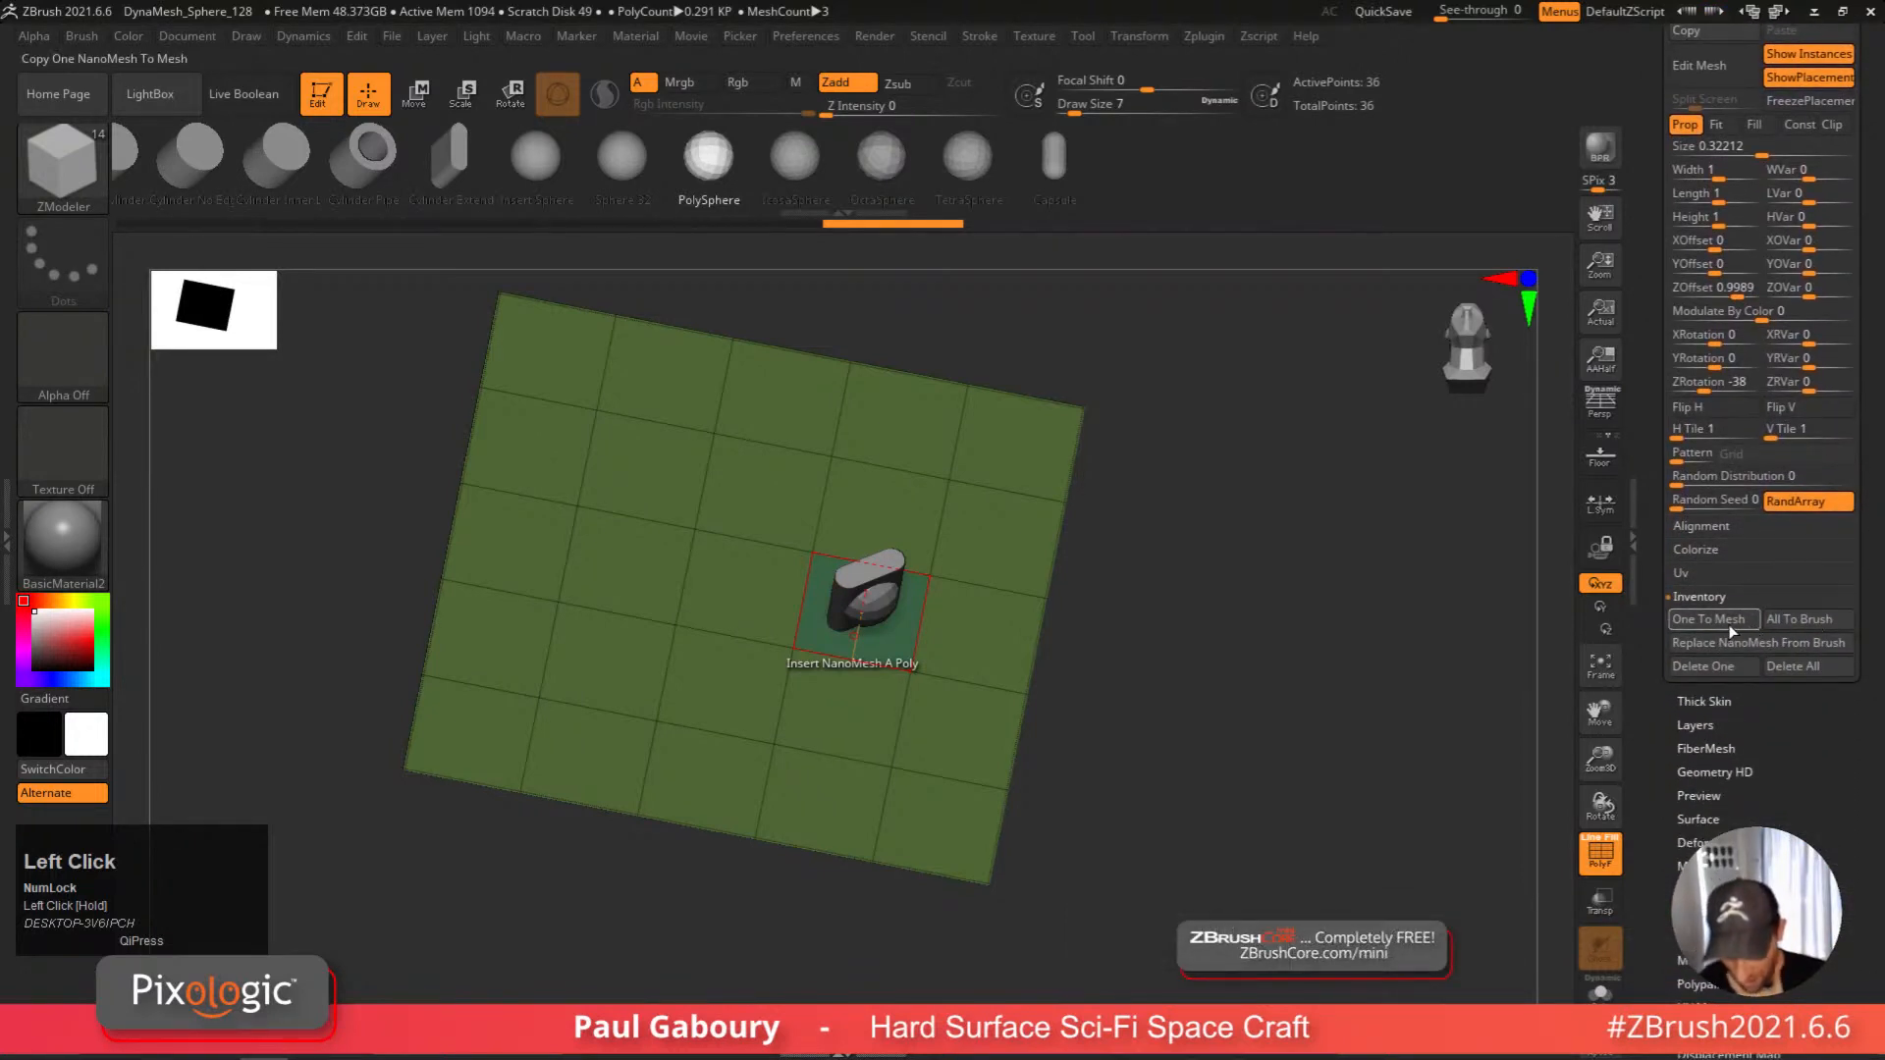
left_click(1822, 632)
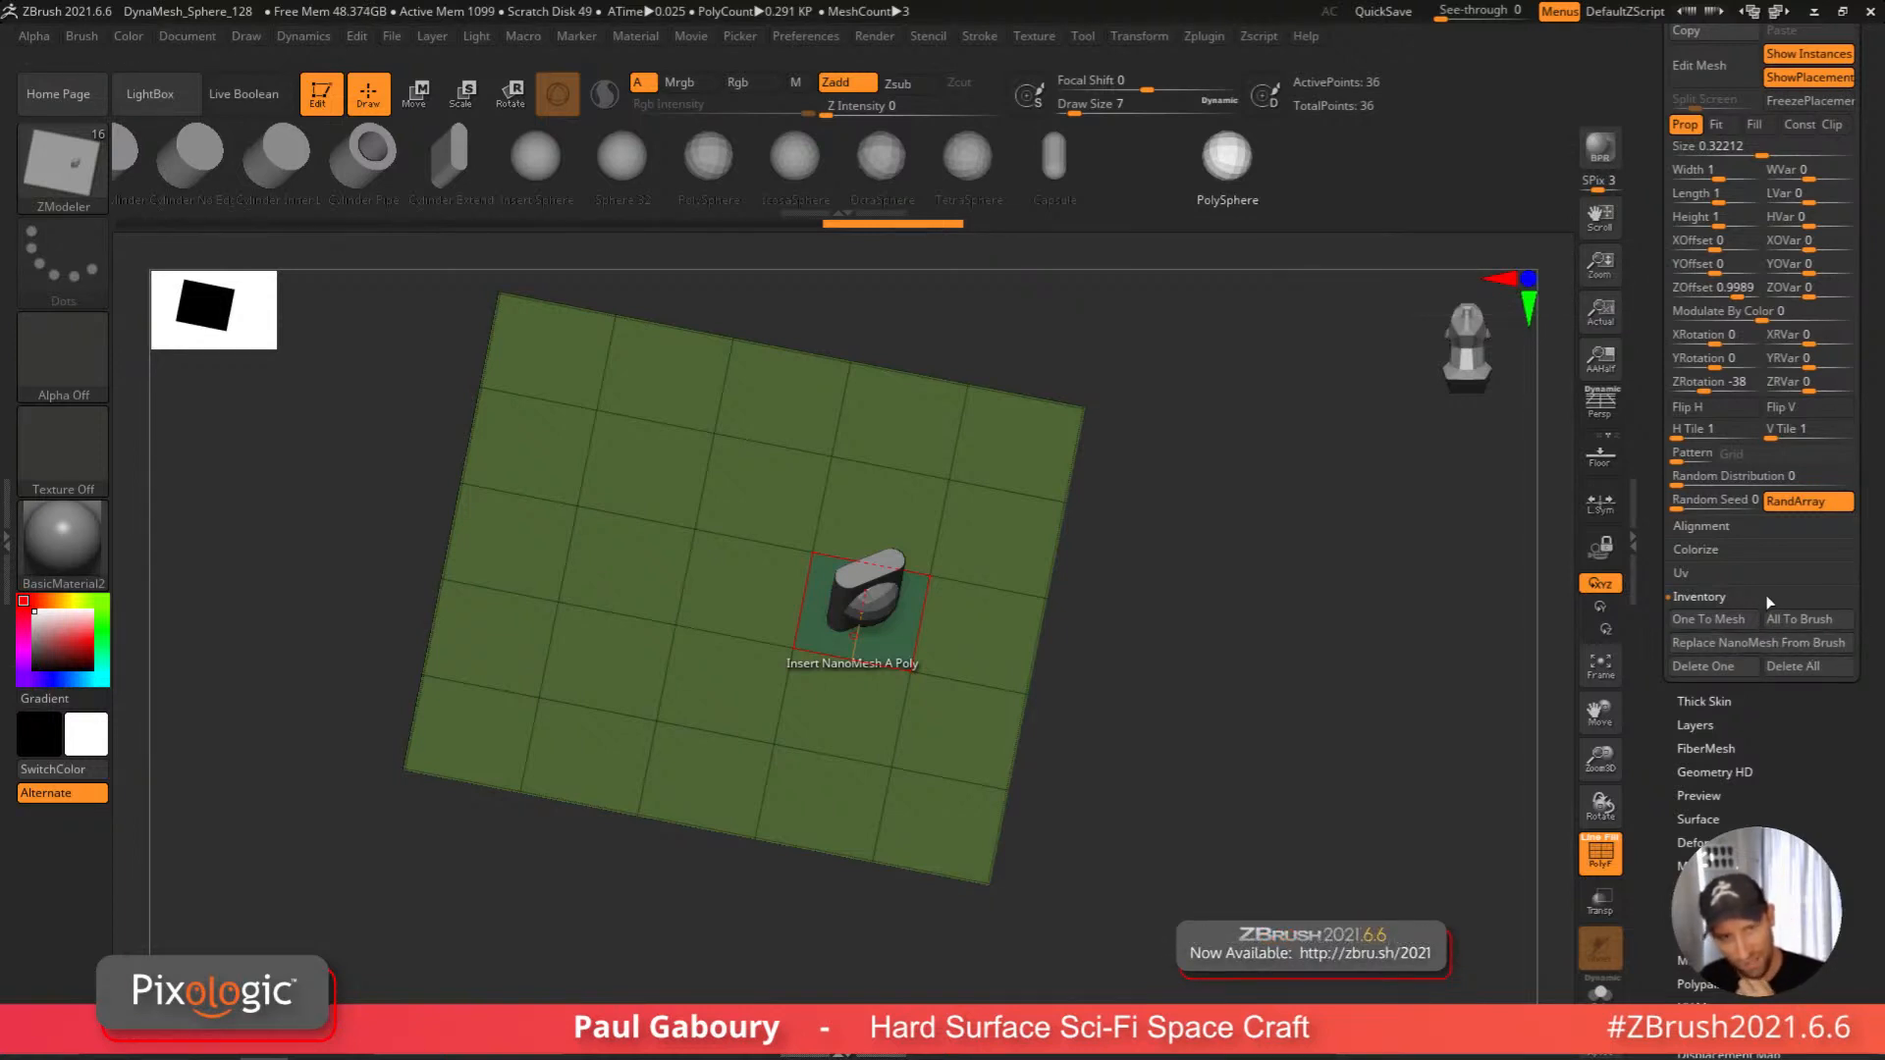
left_click(1731, 601)
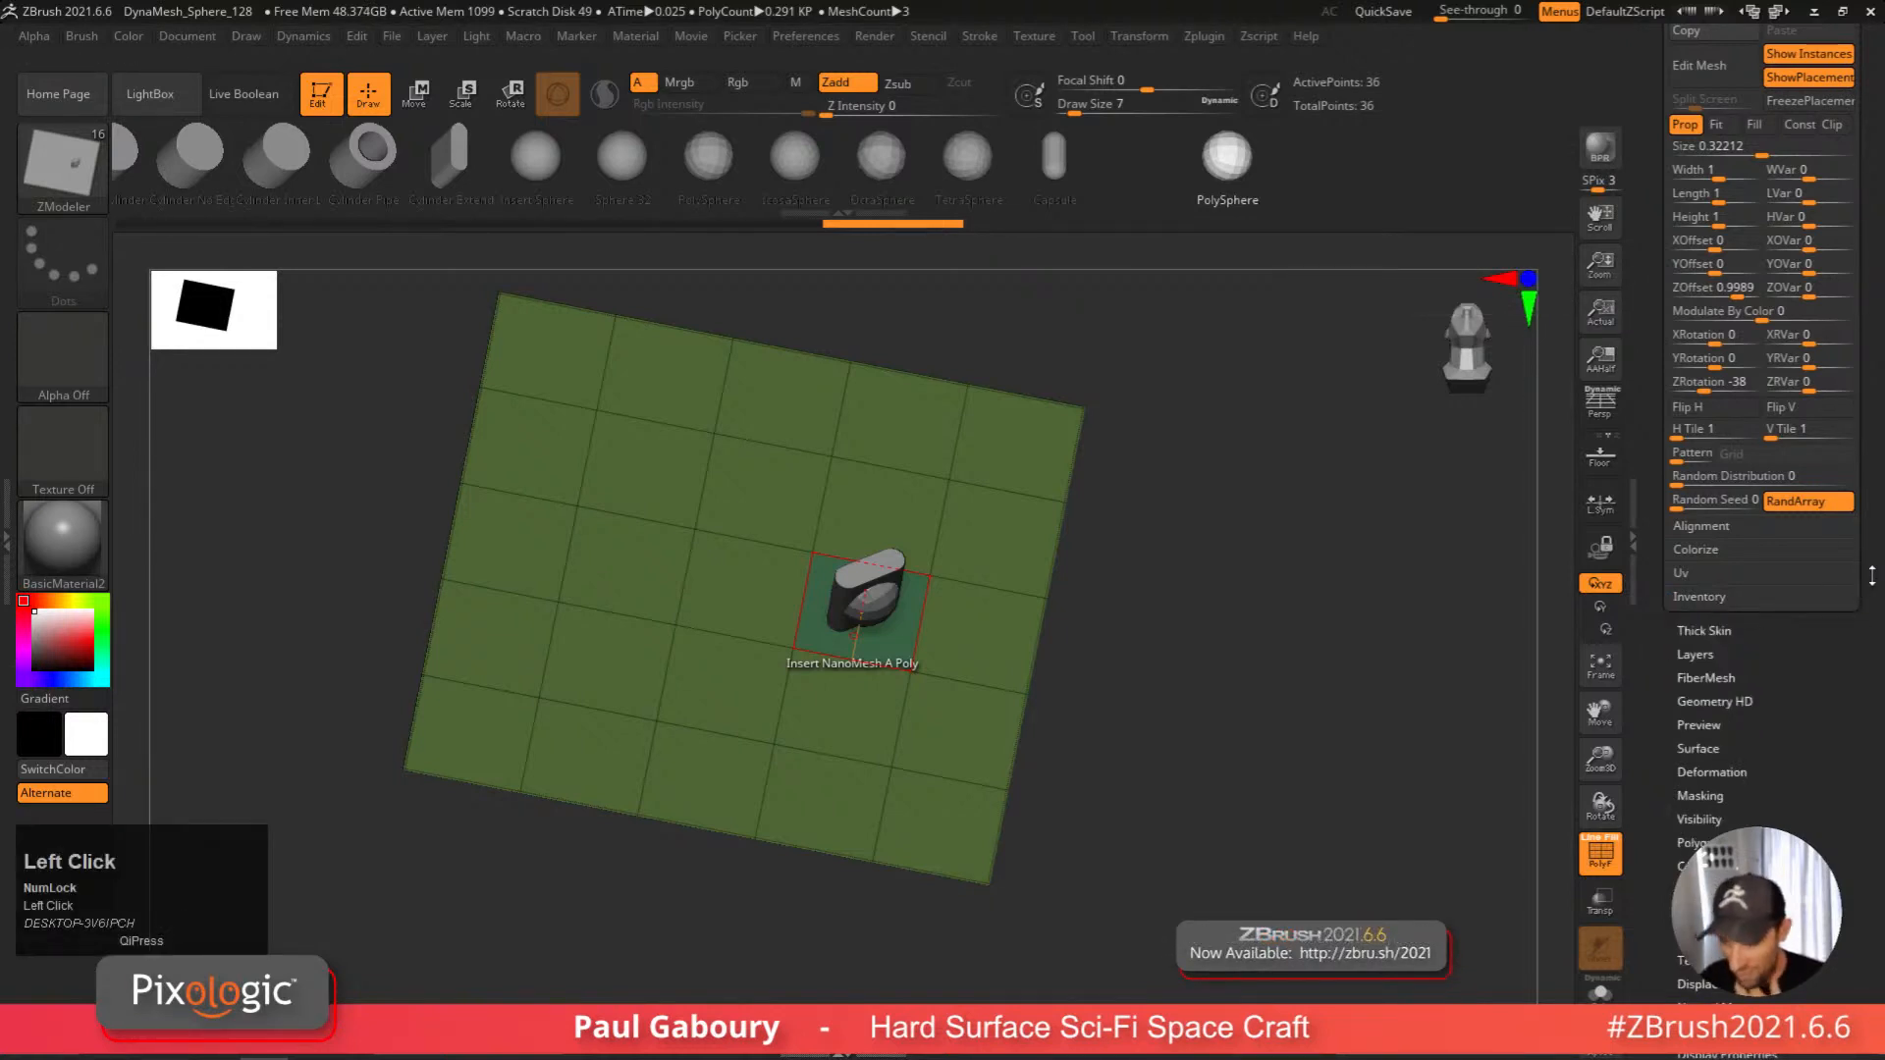
left_click_drag(1872, 577, 1854, 723)
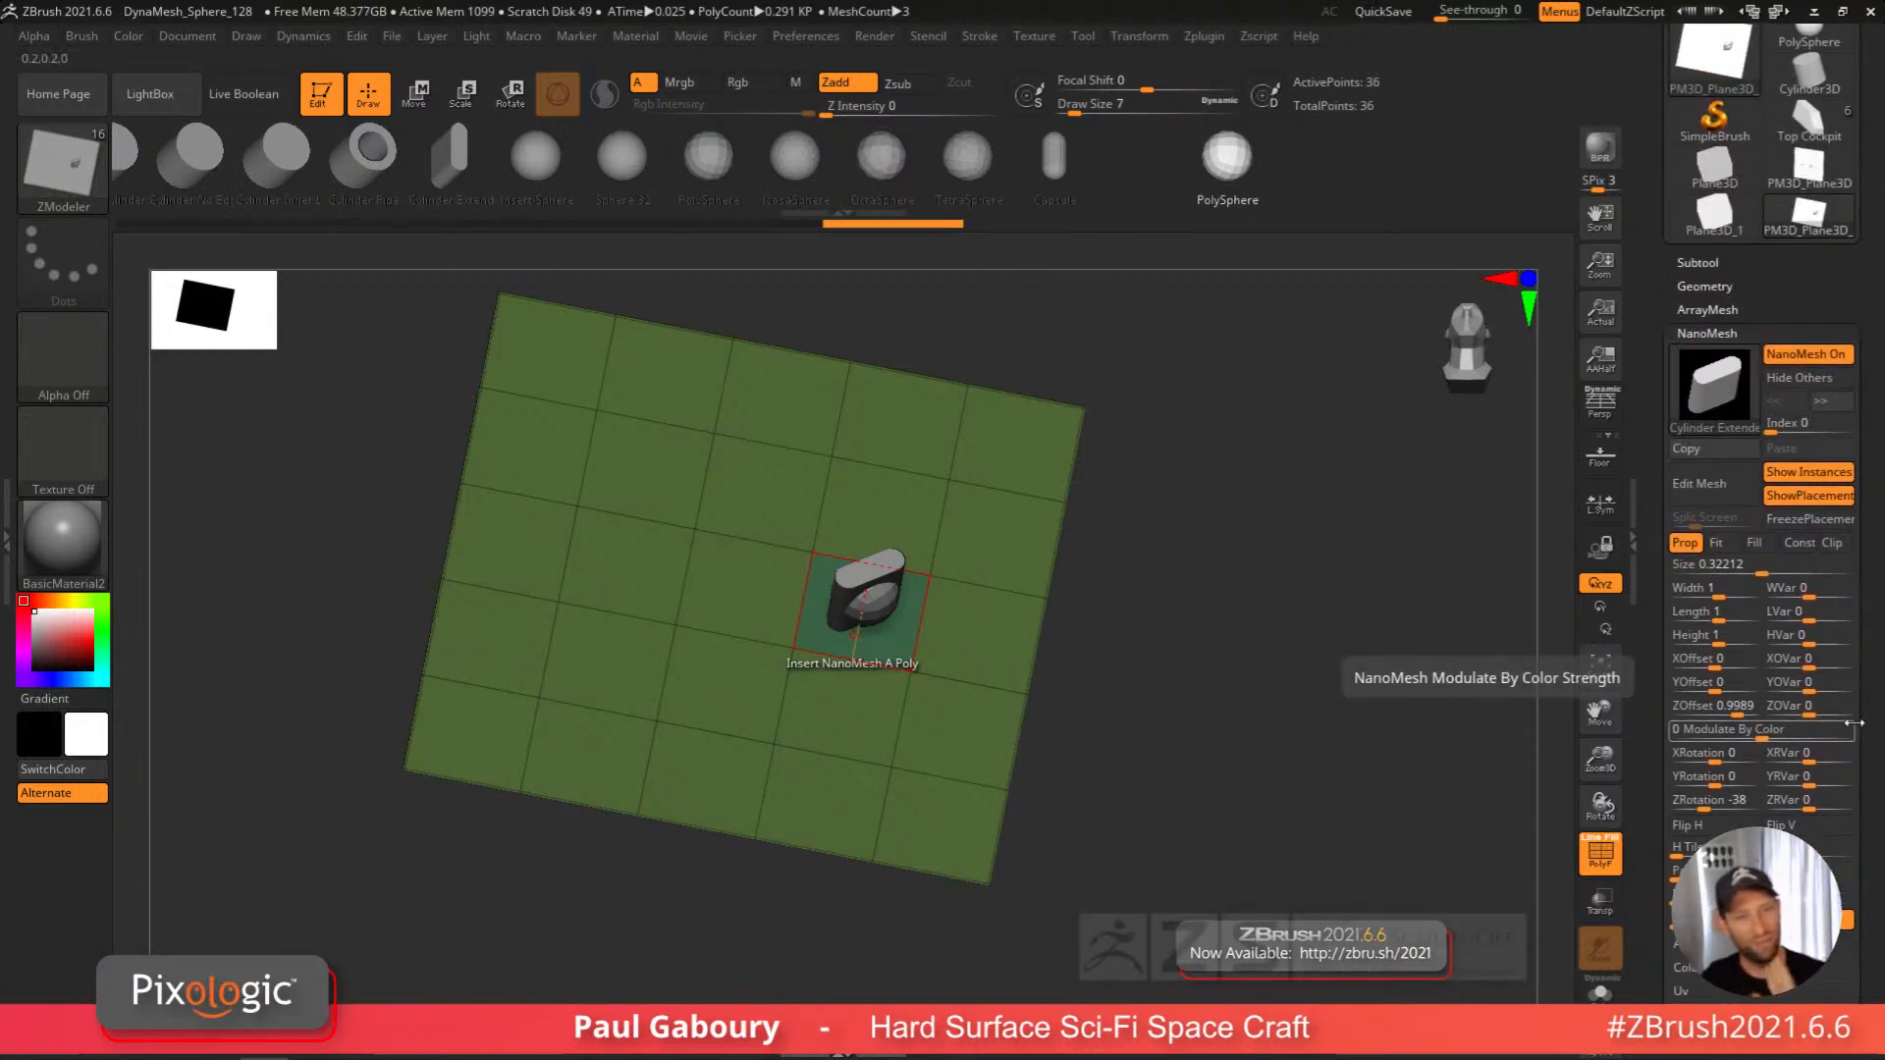
left_click(1707, 333)
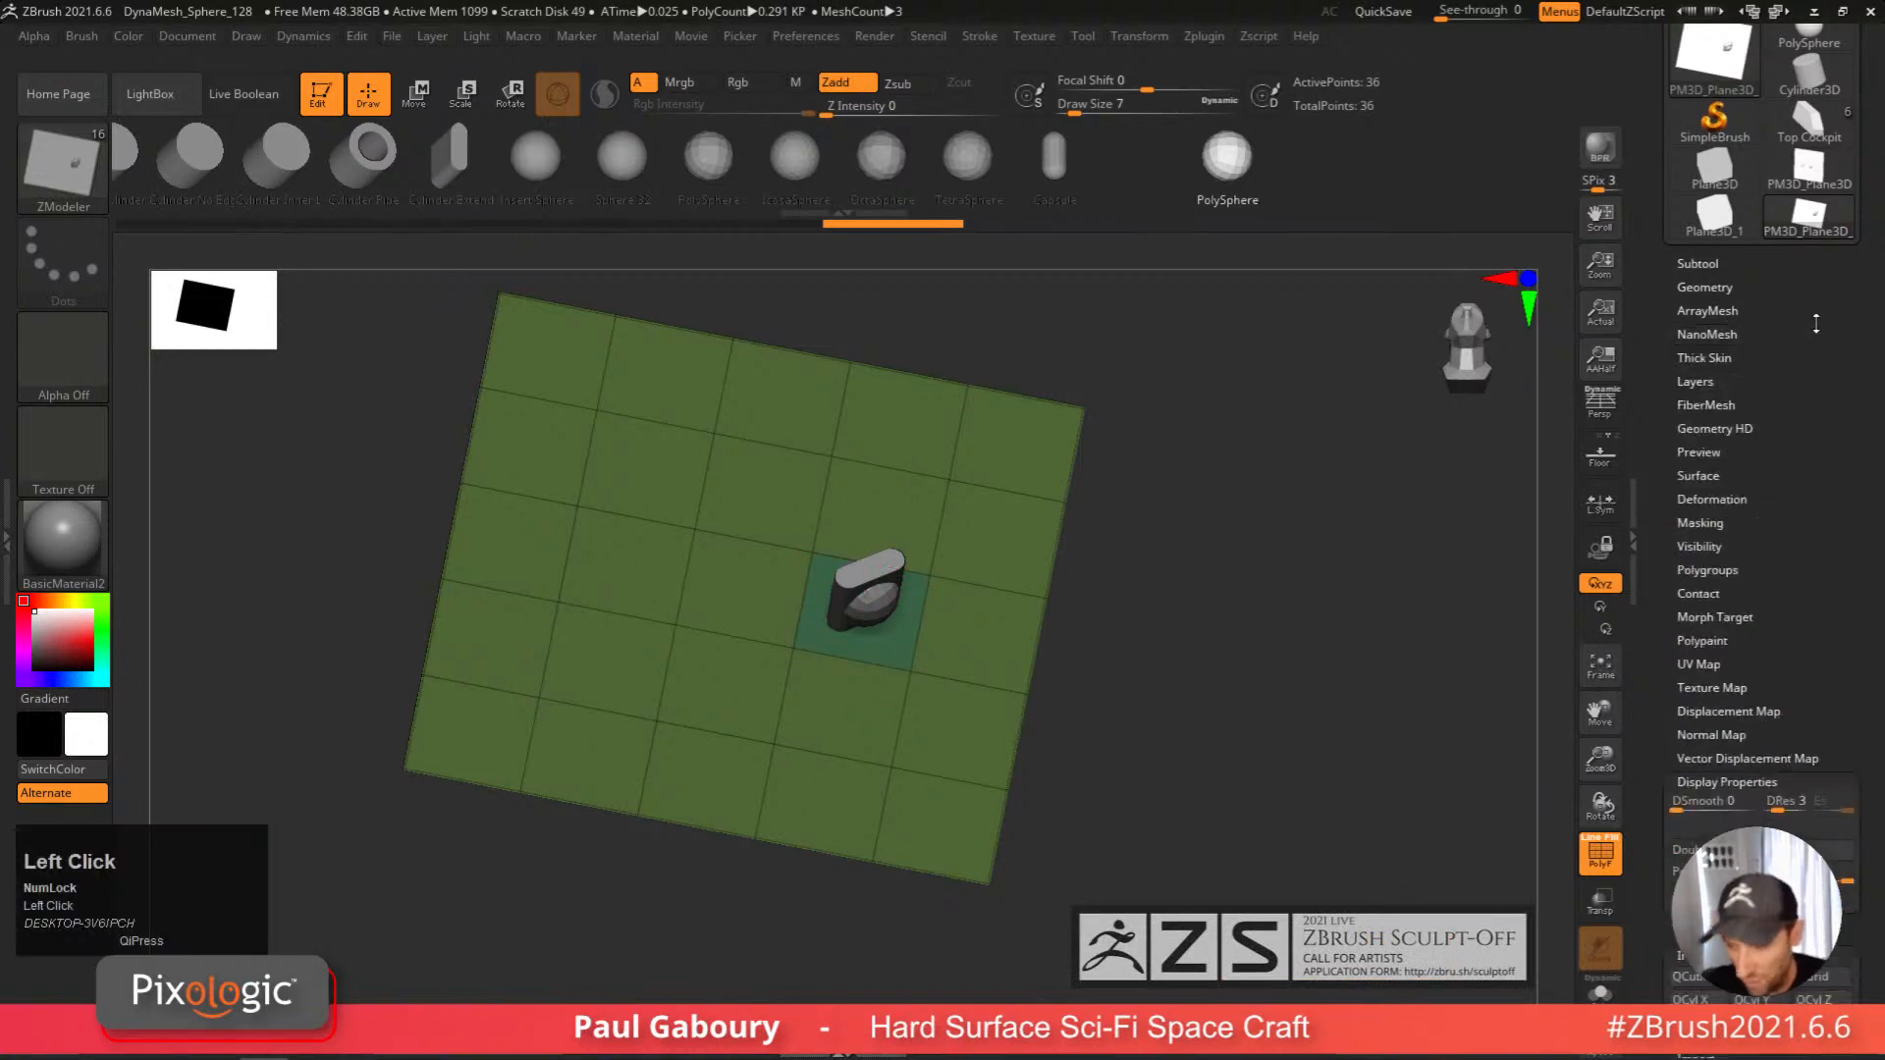
Switch back to the drop ship's Top Cockpit tool and show the SpotLight reference images around it.
left_click(1810, 377)
right_click_drag(1226, 685, 1136, 678)
right_click_drag(924, 479, 1036, 771, "alt")
key("shift+f")
key("shift+f")
key("shift+z")
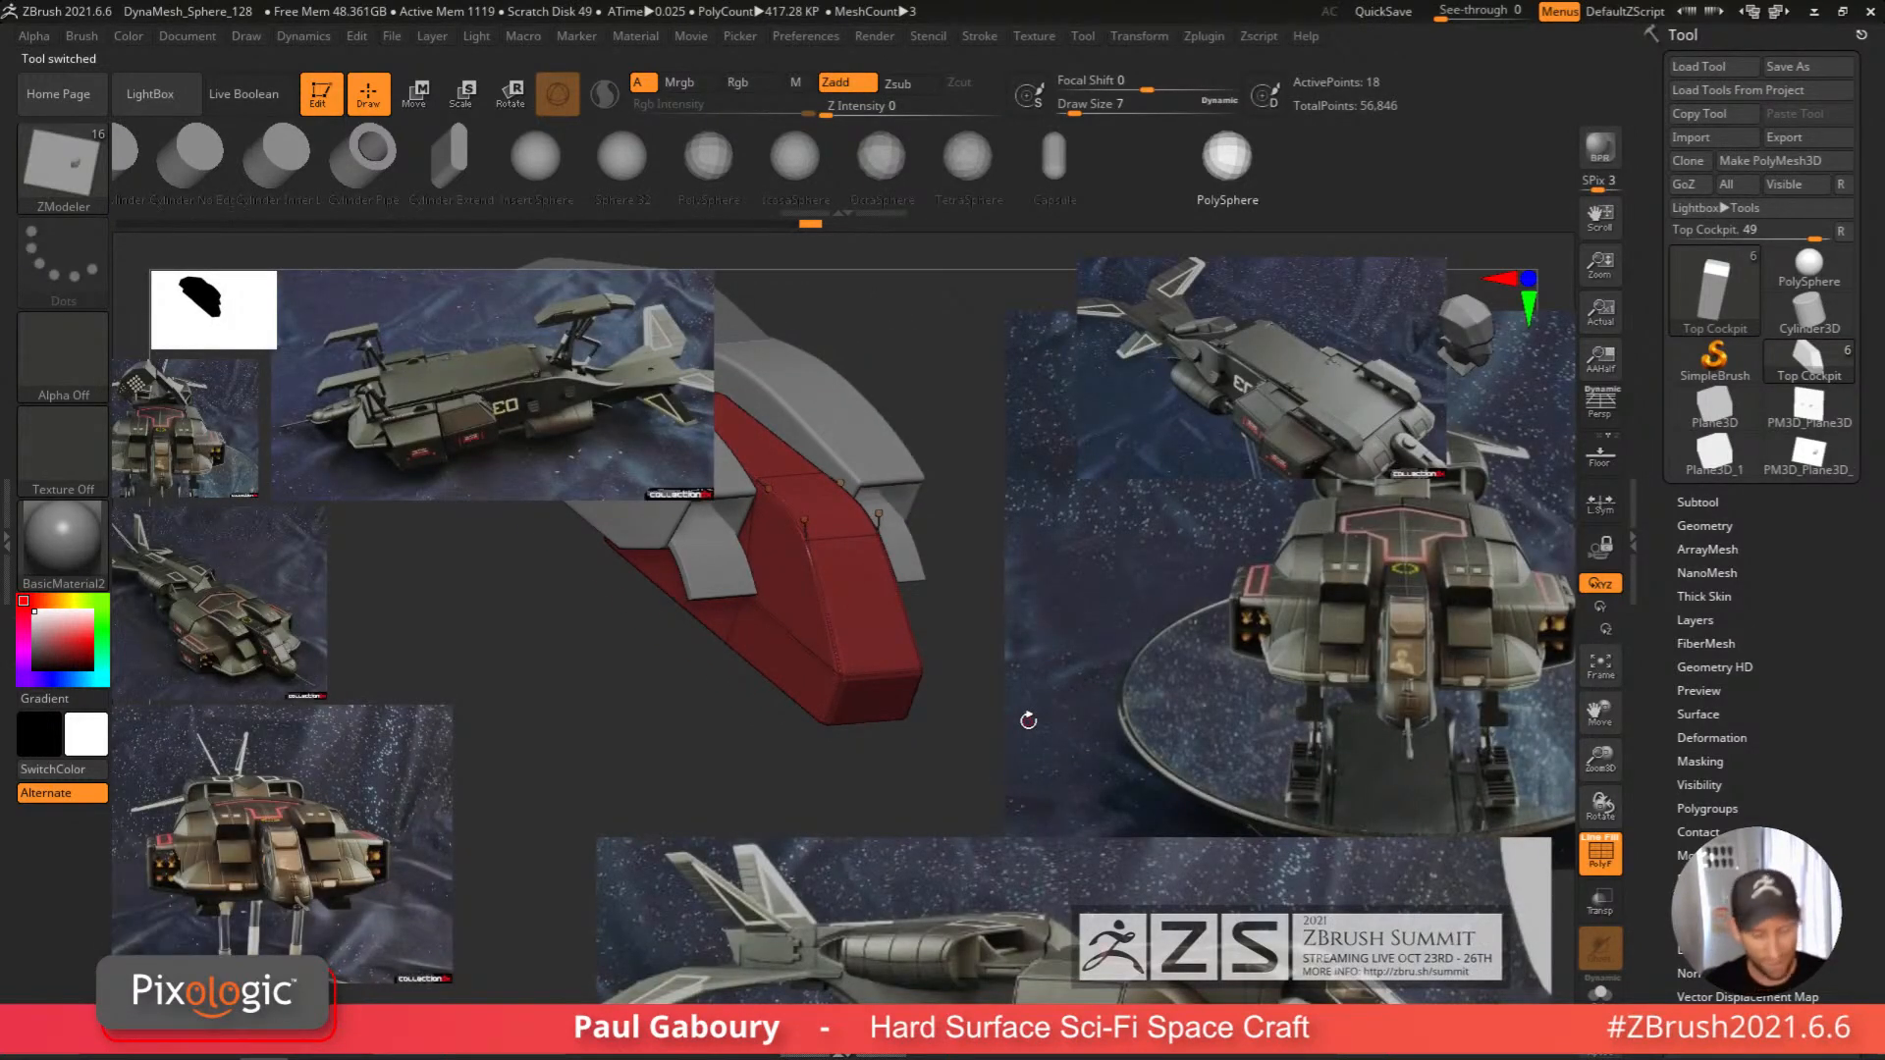
Shrink and reposition the side-view and large front-view SpotLight references beside the model, and leave SpotLight editing.
key("z")
left_click_drag(1066, 930, 975, 920)
left_click(1355, 769)
left_click_drag(1355, 770, 1327, 798)
left_click_drag(1371, 654, 1444, 701)
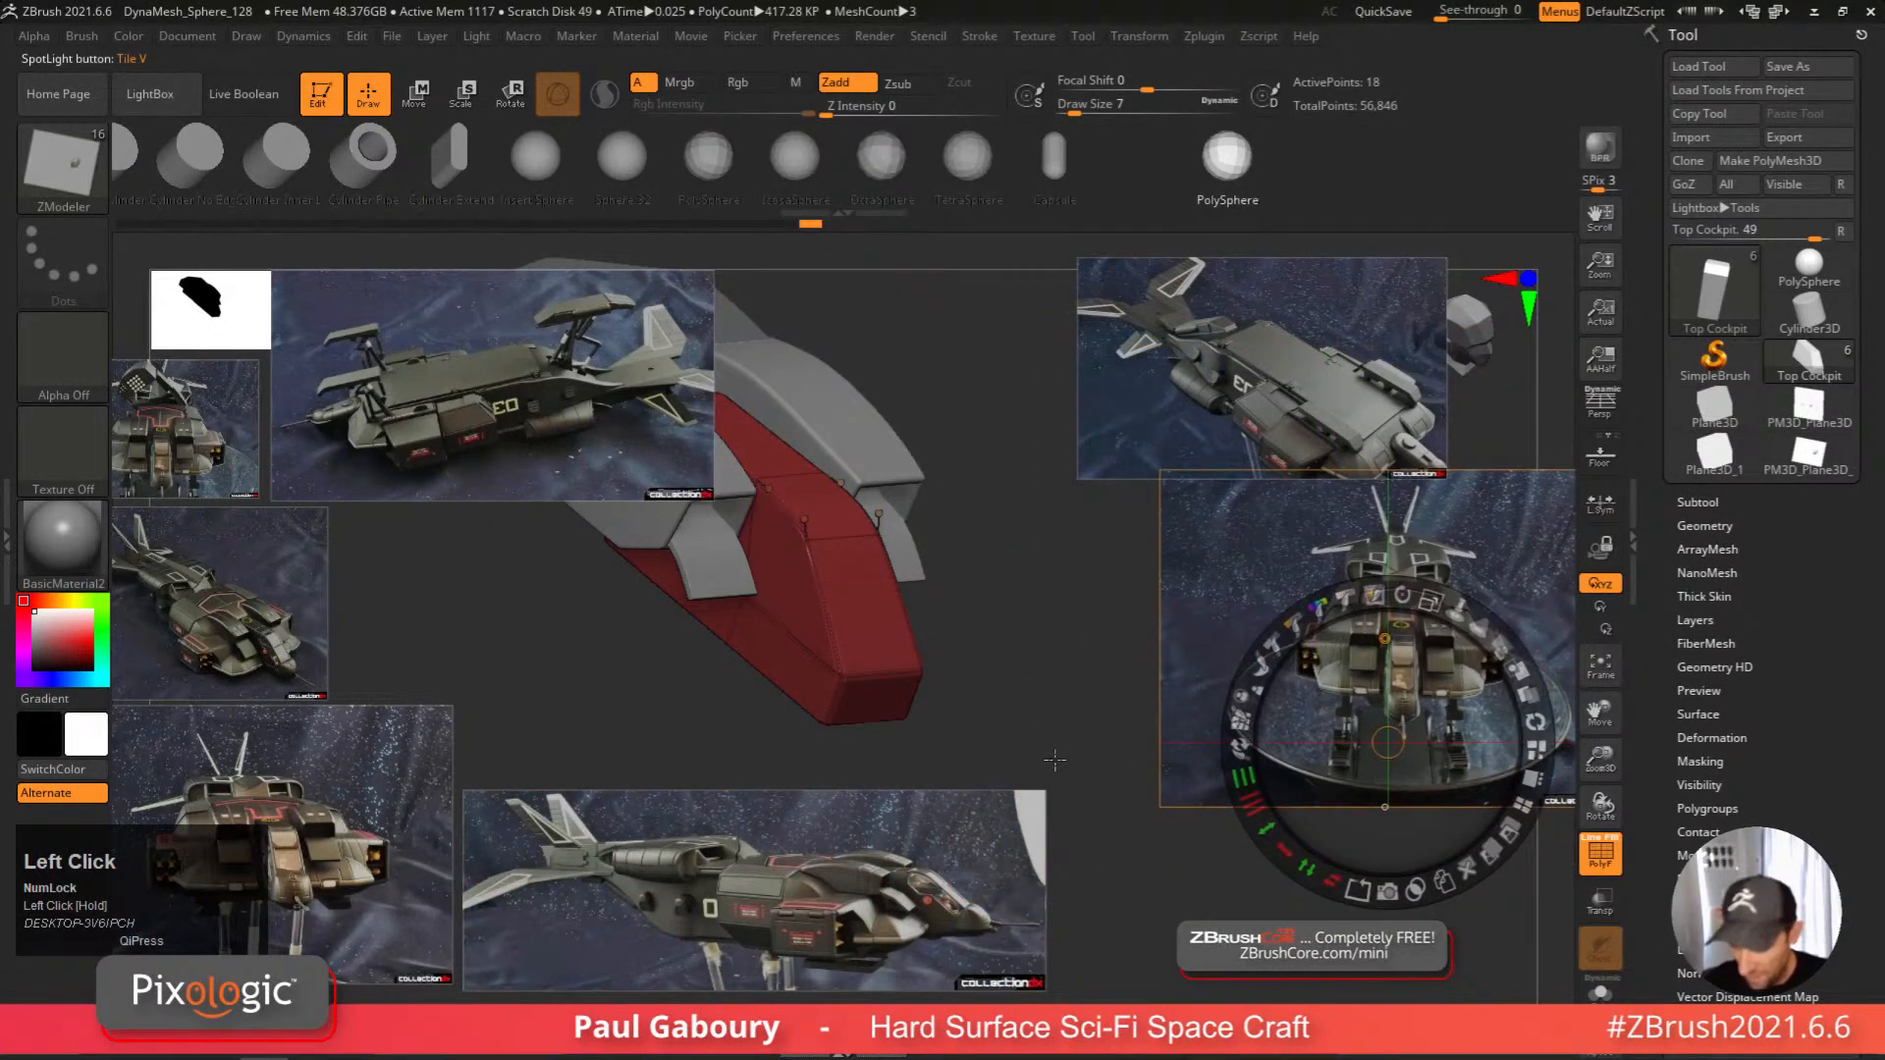
key("shift+z")
Inspect the Top Cockpit from the front and side against the references and turn off its dynamic subdivision preview.
right_click_drag(1081, 736, 1017, 703)
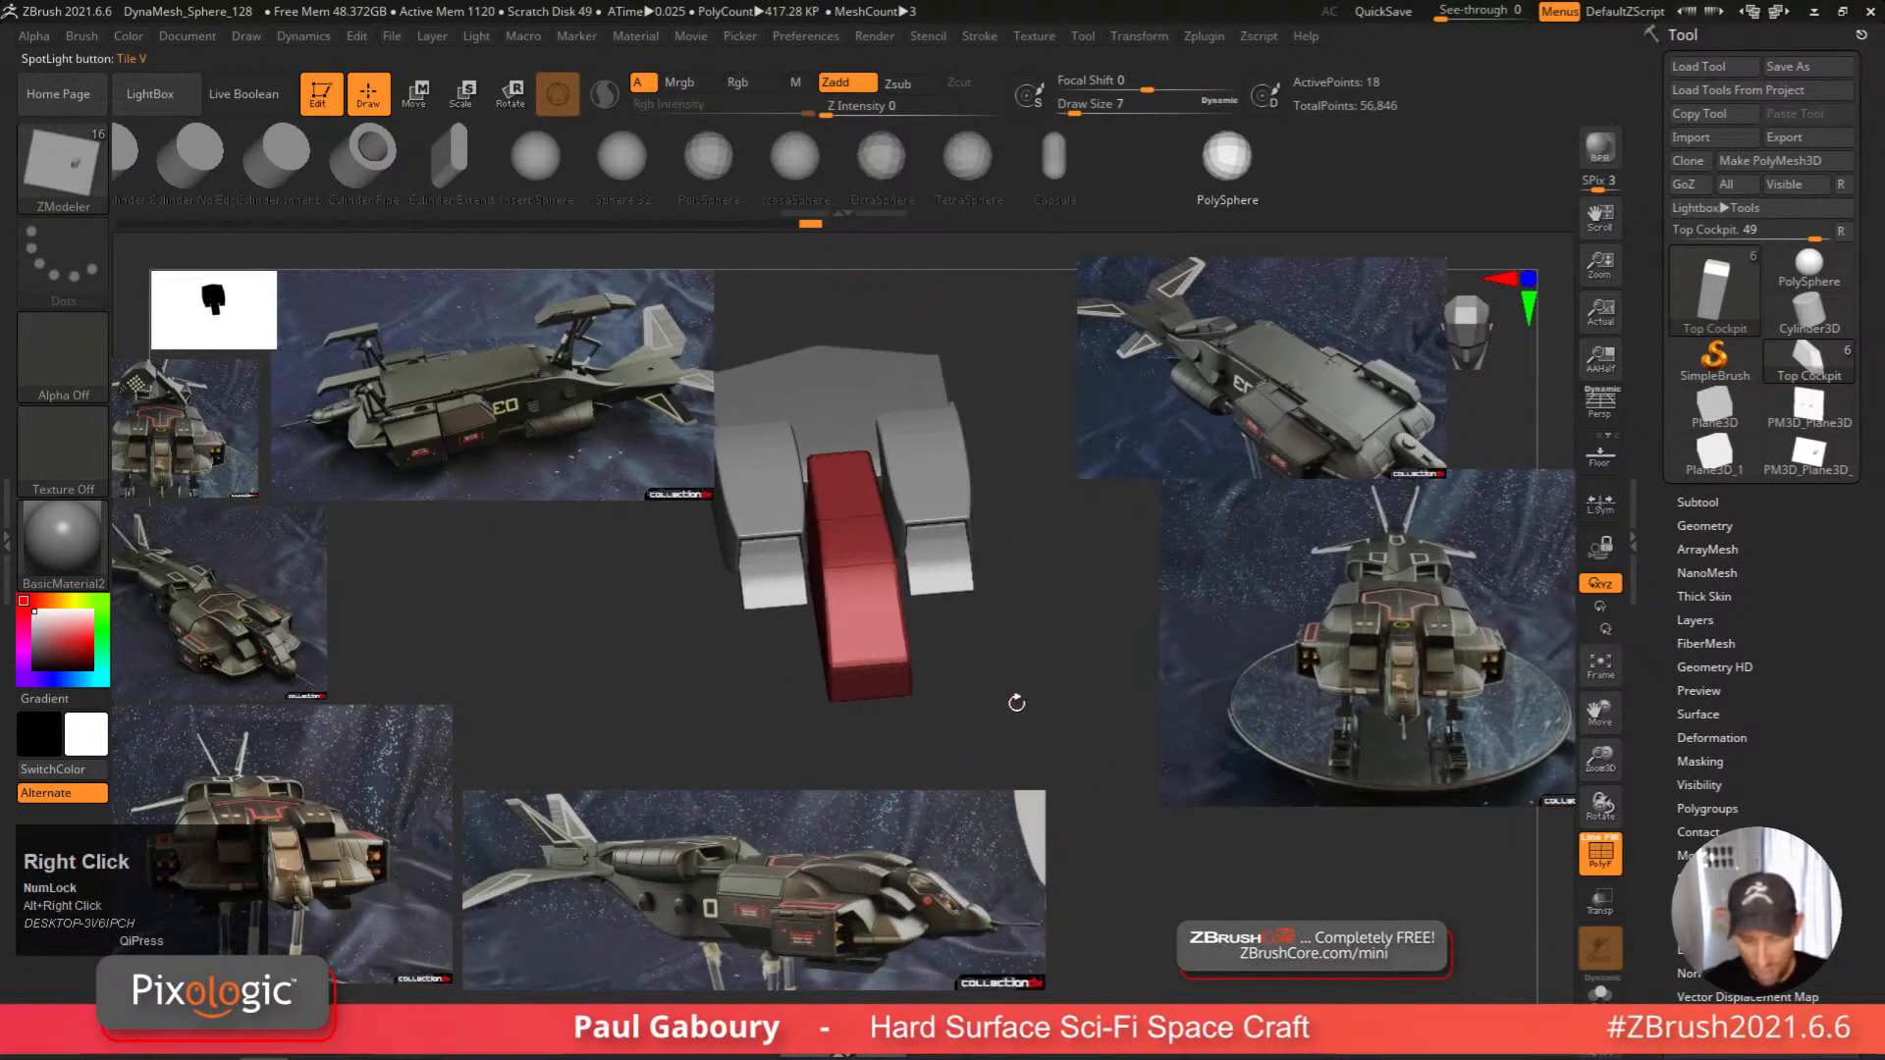
key("shift+f")
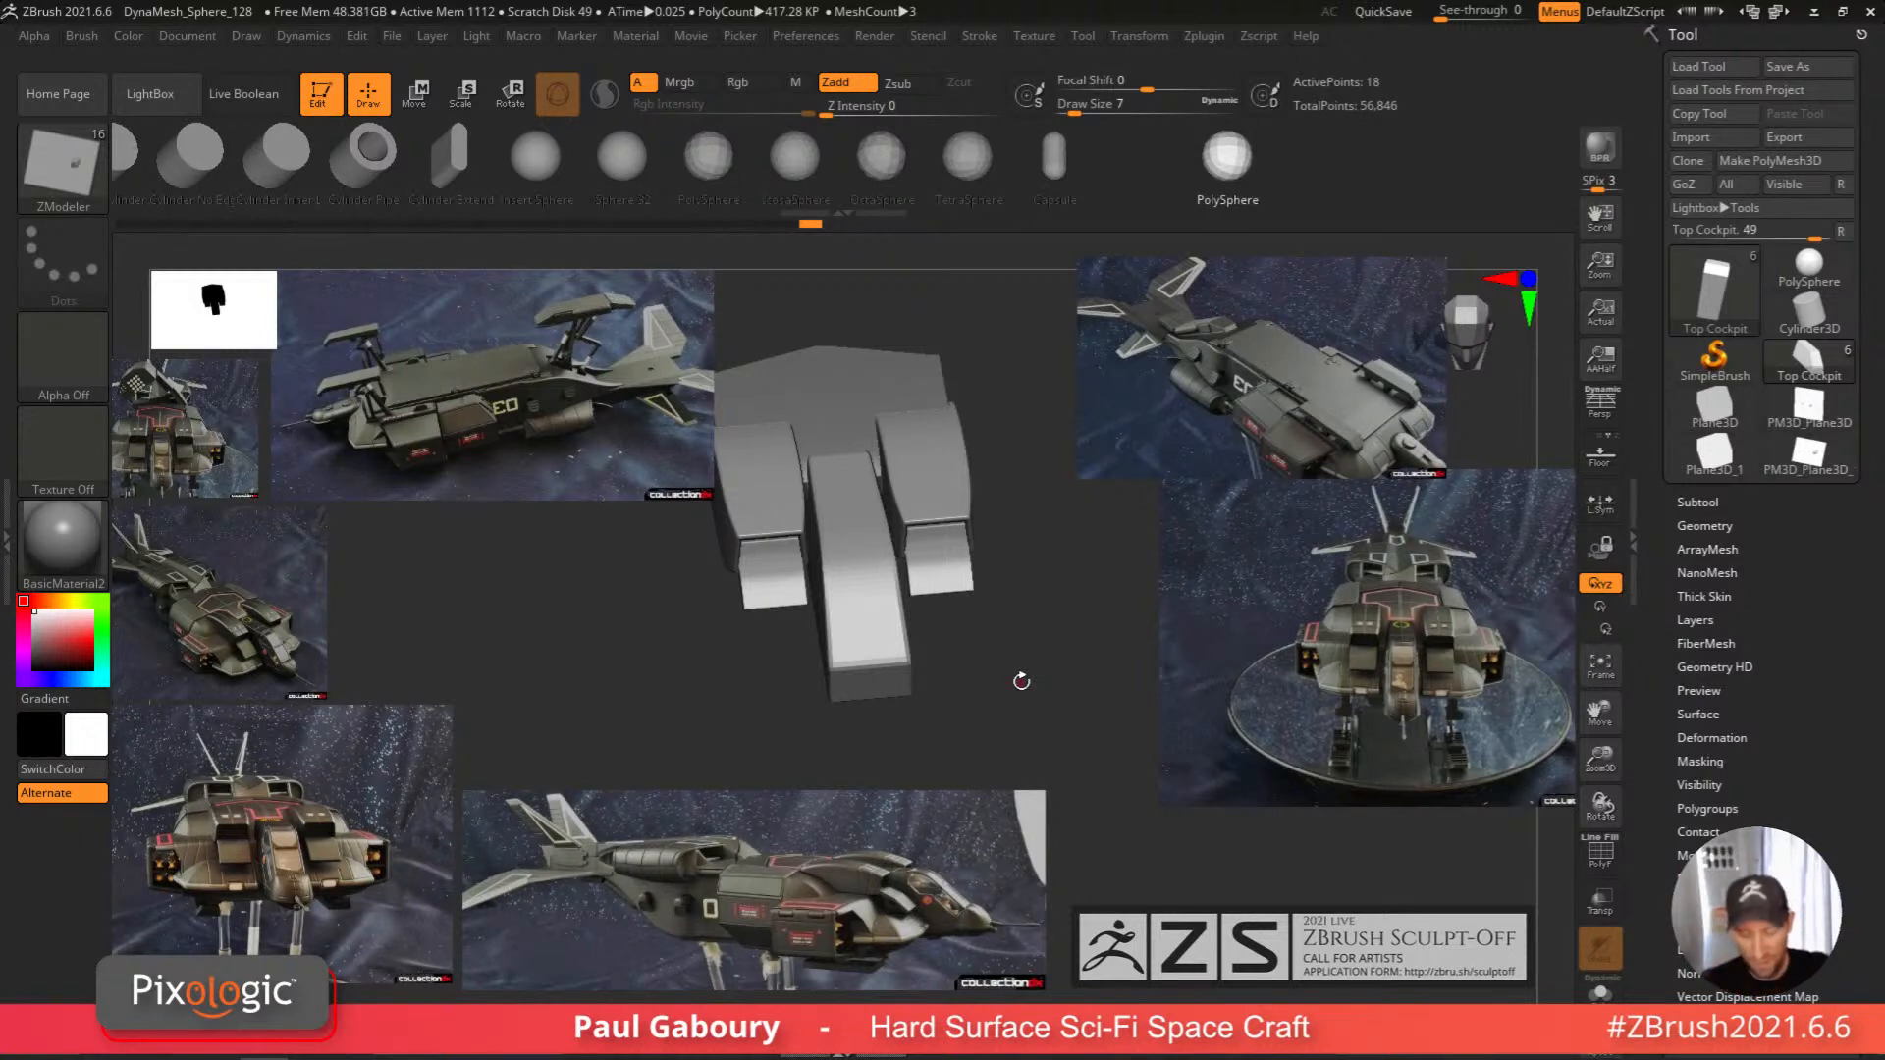
right_click_drag(1063, 660, 1048, 711, "shift")
key("shift+f")
right_click_drag(968, 661, 1060, 648)
right_click_drag(975, 596, 1106, 618, "ctrl")
key("shift+d")
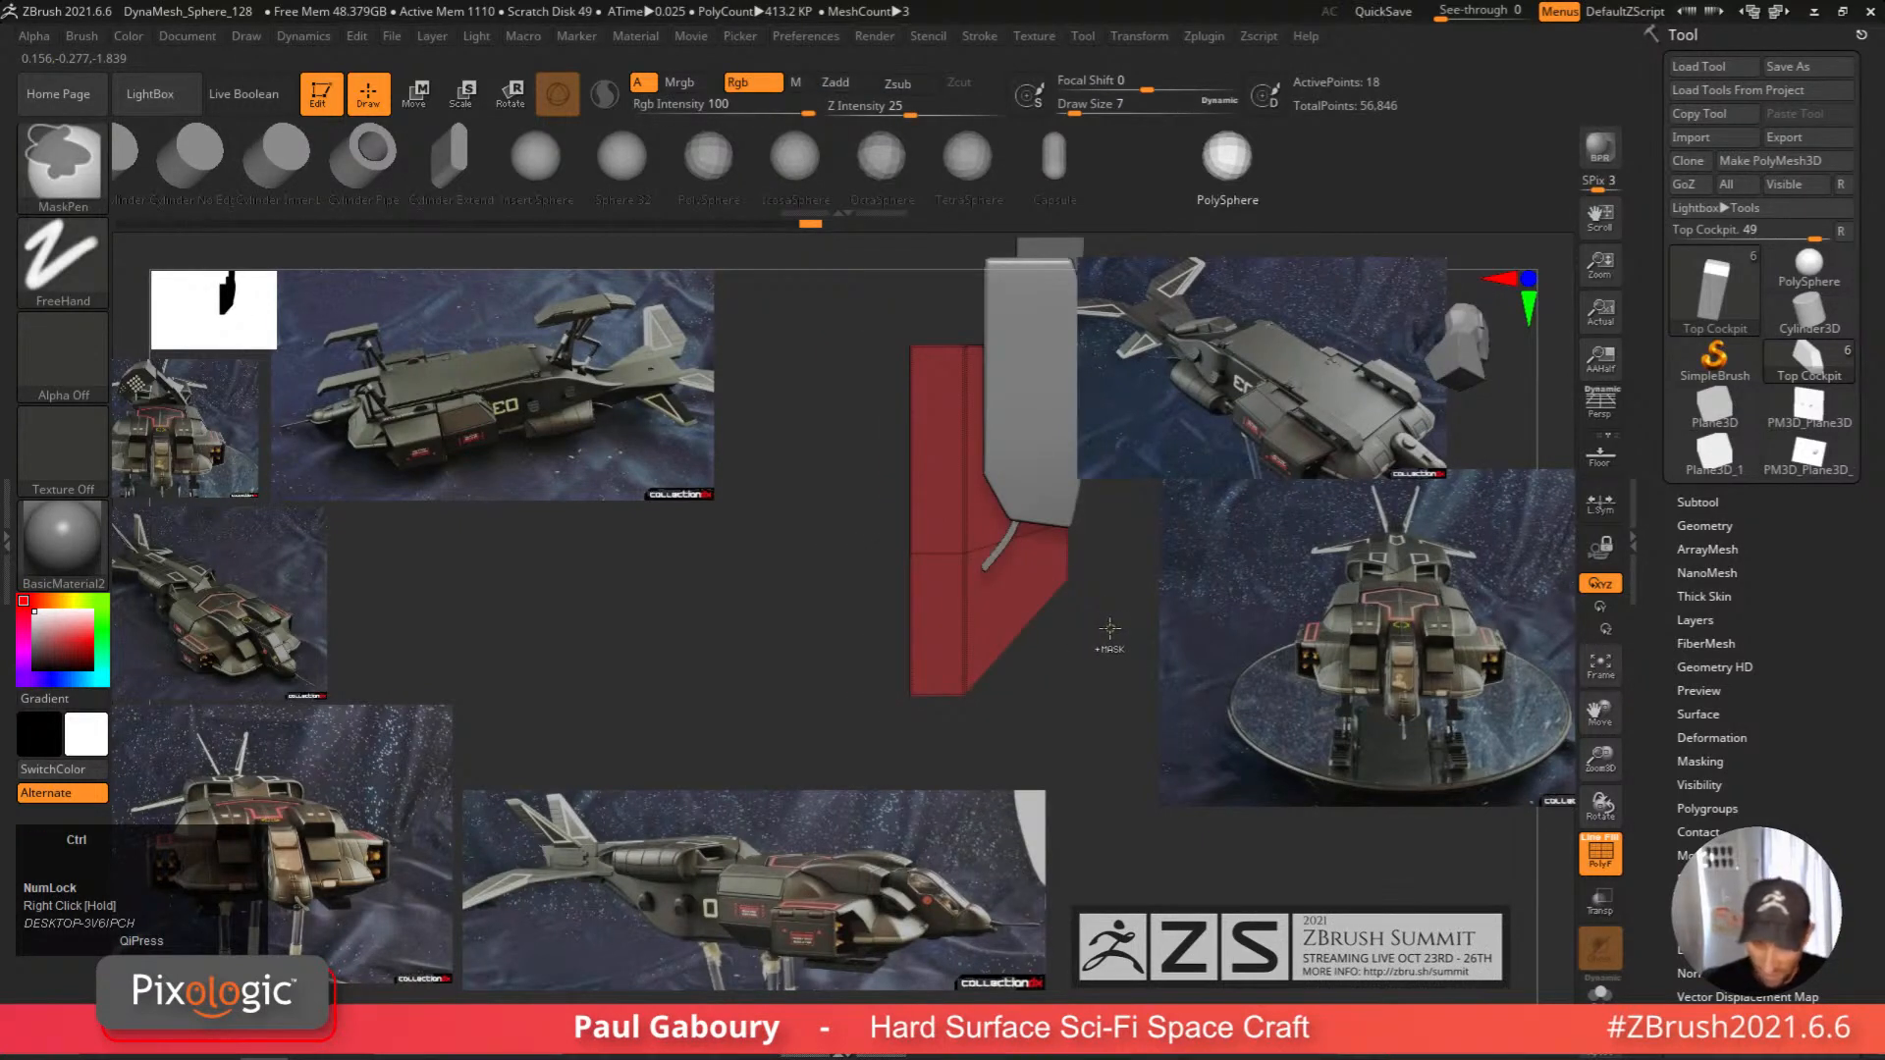
left_click_drag(1108, 629, 1042, 485, "ctrl+alt")
right_click_drag(1153, 623, 1056, 674, "shift")
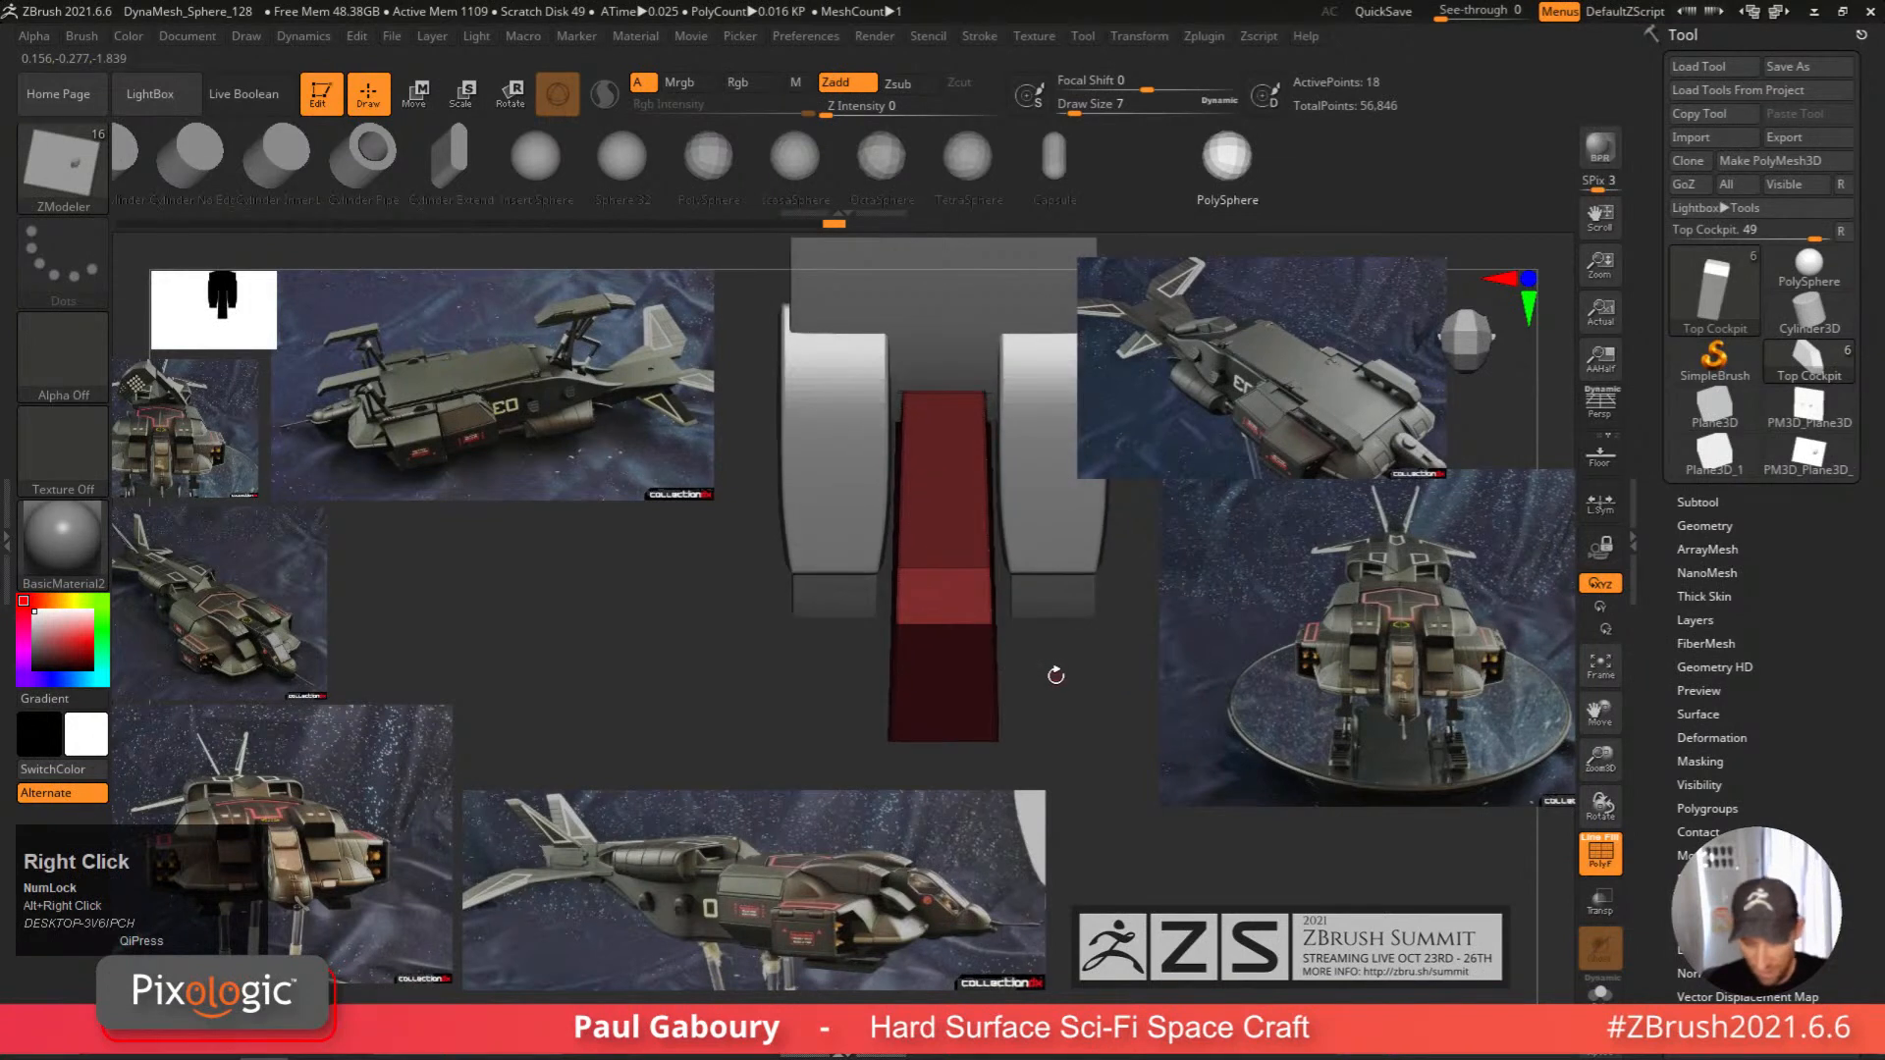
Narrow the Top Cockpit slightly across its width and compare its smoothed shape from above and the front with the references.
key("w")
left_click_drag(875, 507, 889, 513)
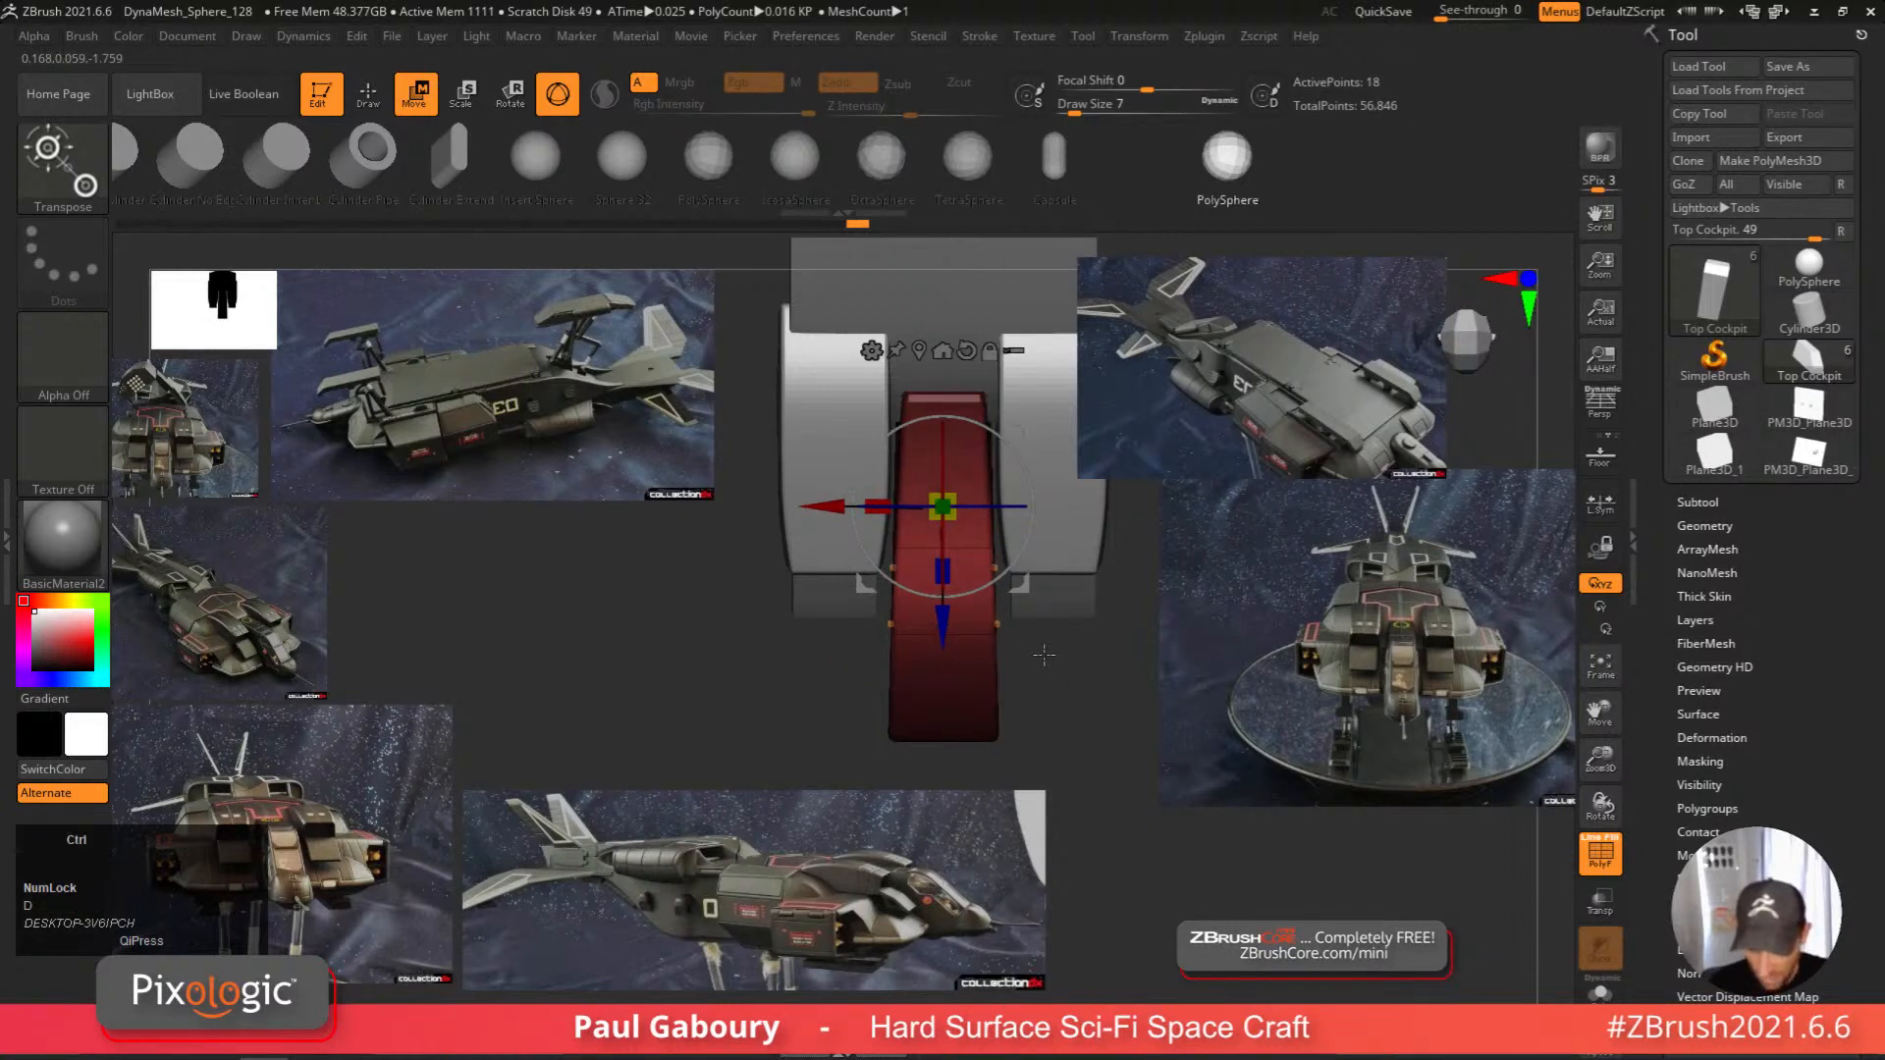
key("q")
right_click_drag(1069, 727, 1010, 703)
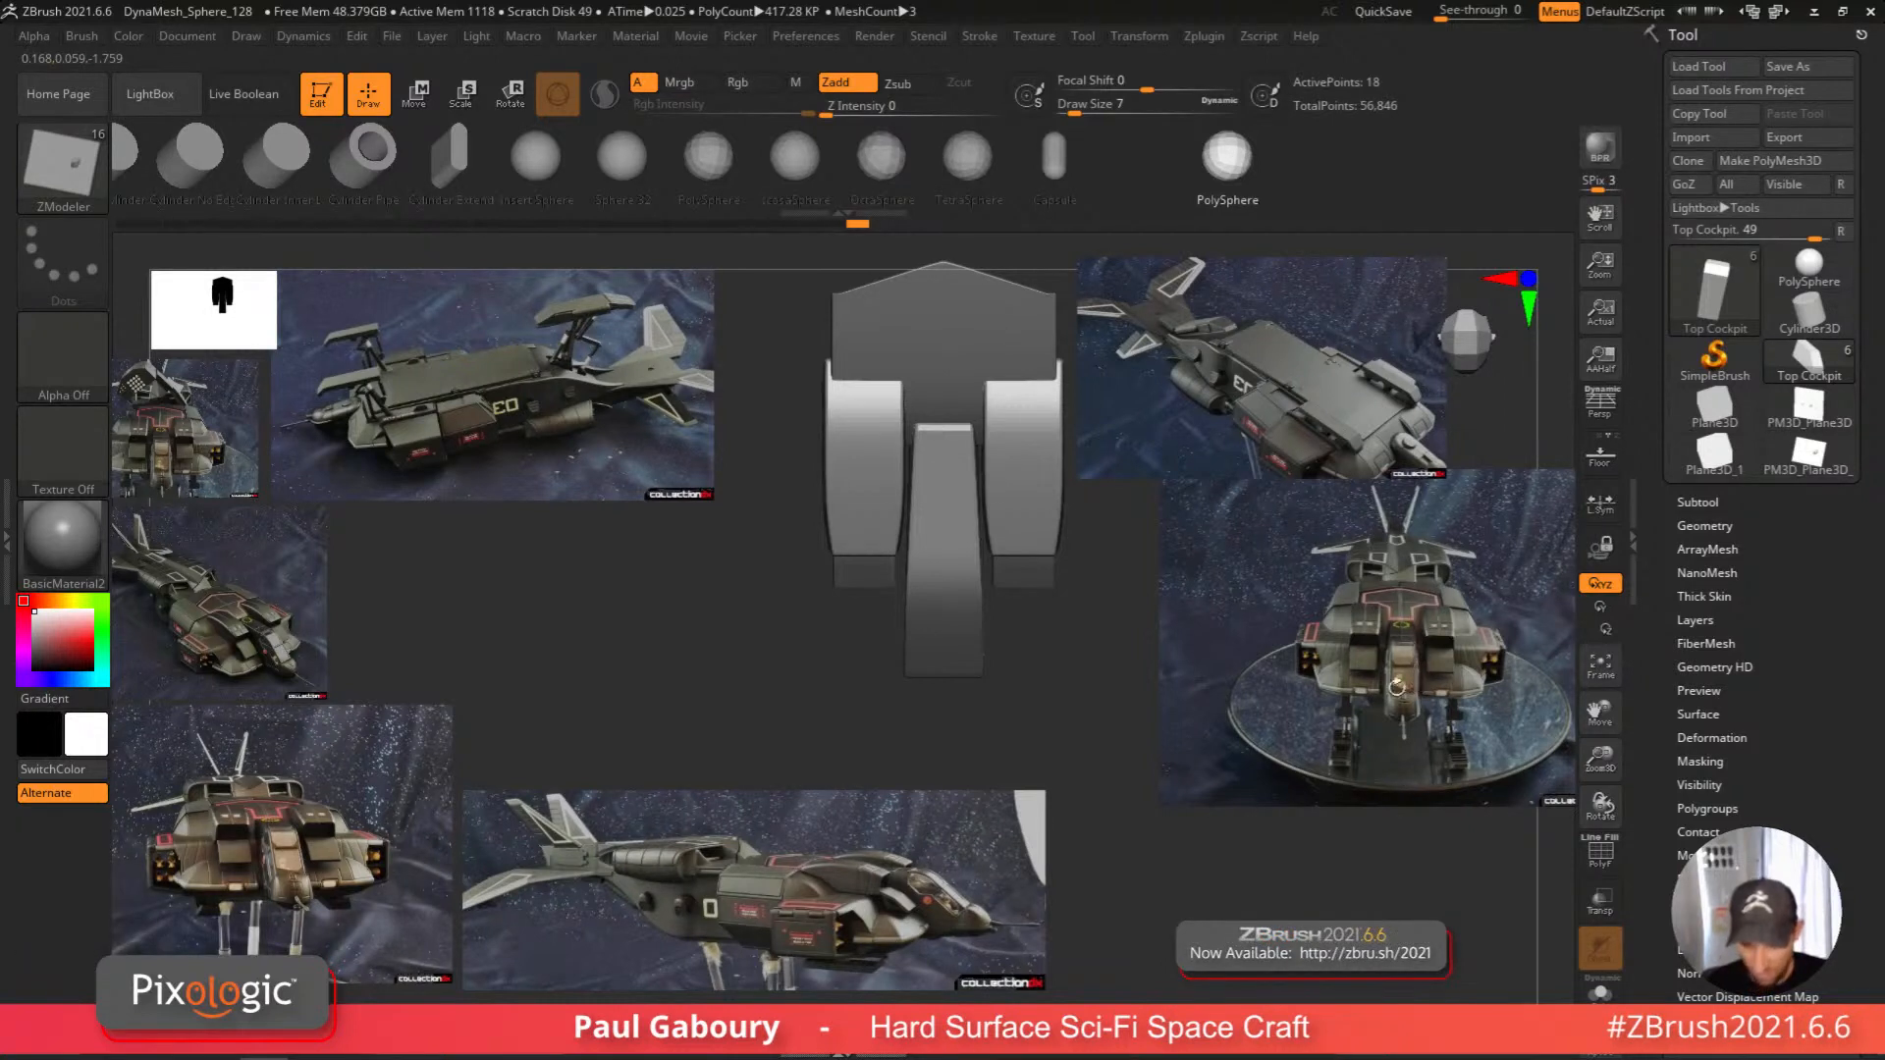
right_click_drag(1019, 713, 943, 683)
right_click_drag(1008, 583, 810, 476)
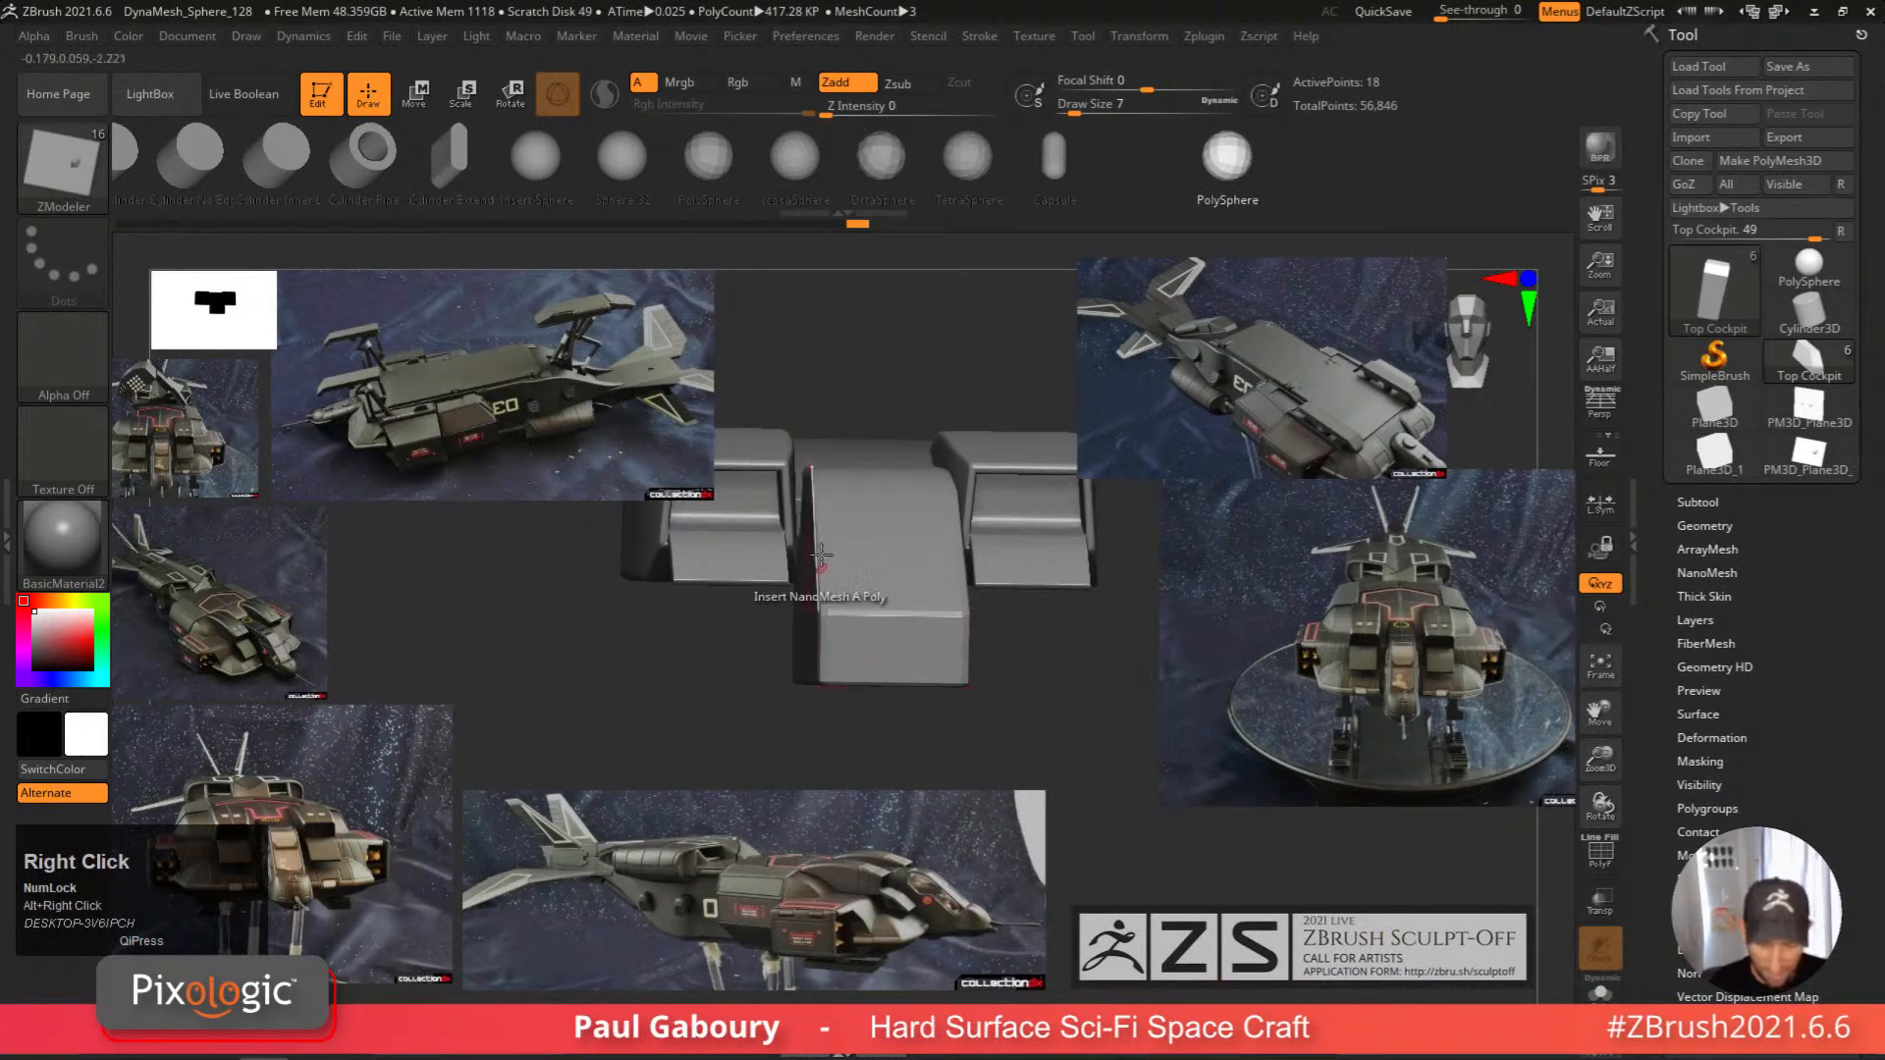
right_click_drag(804, 715, 771, 621)
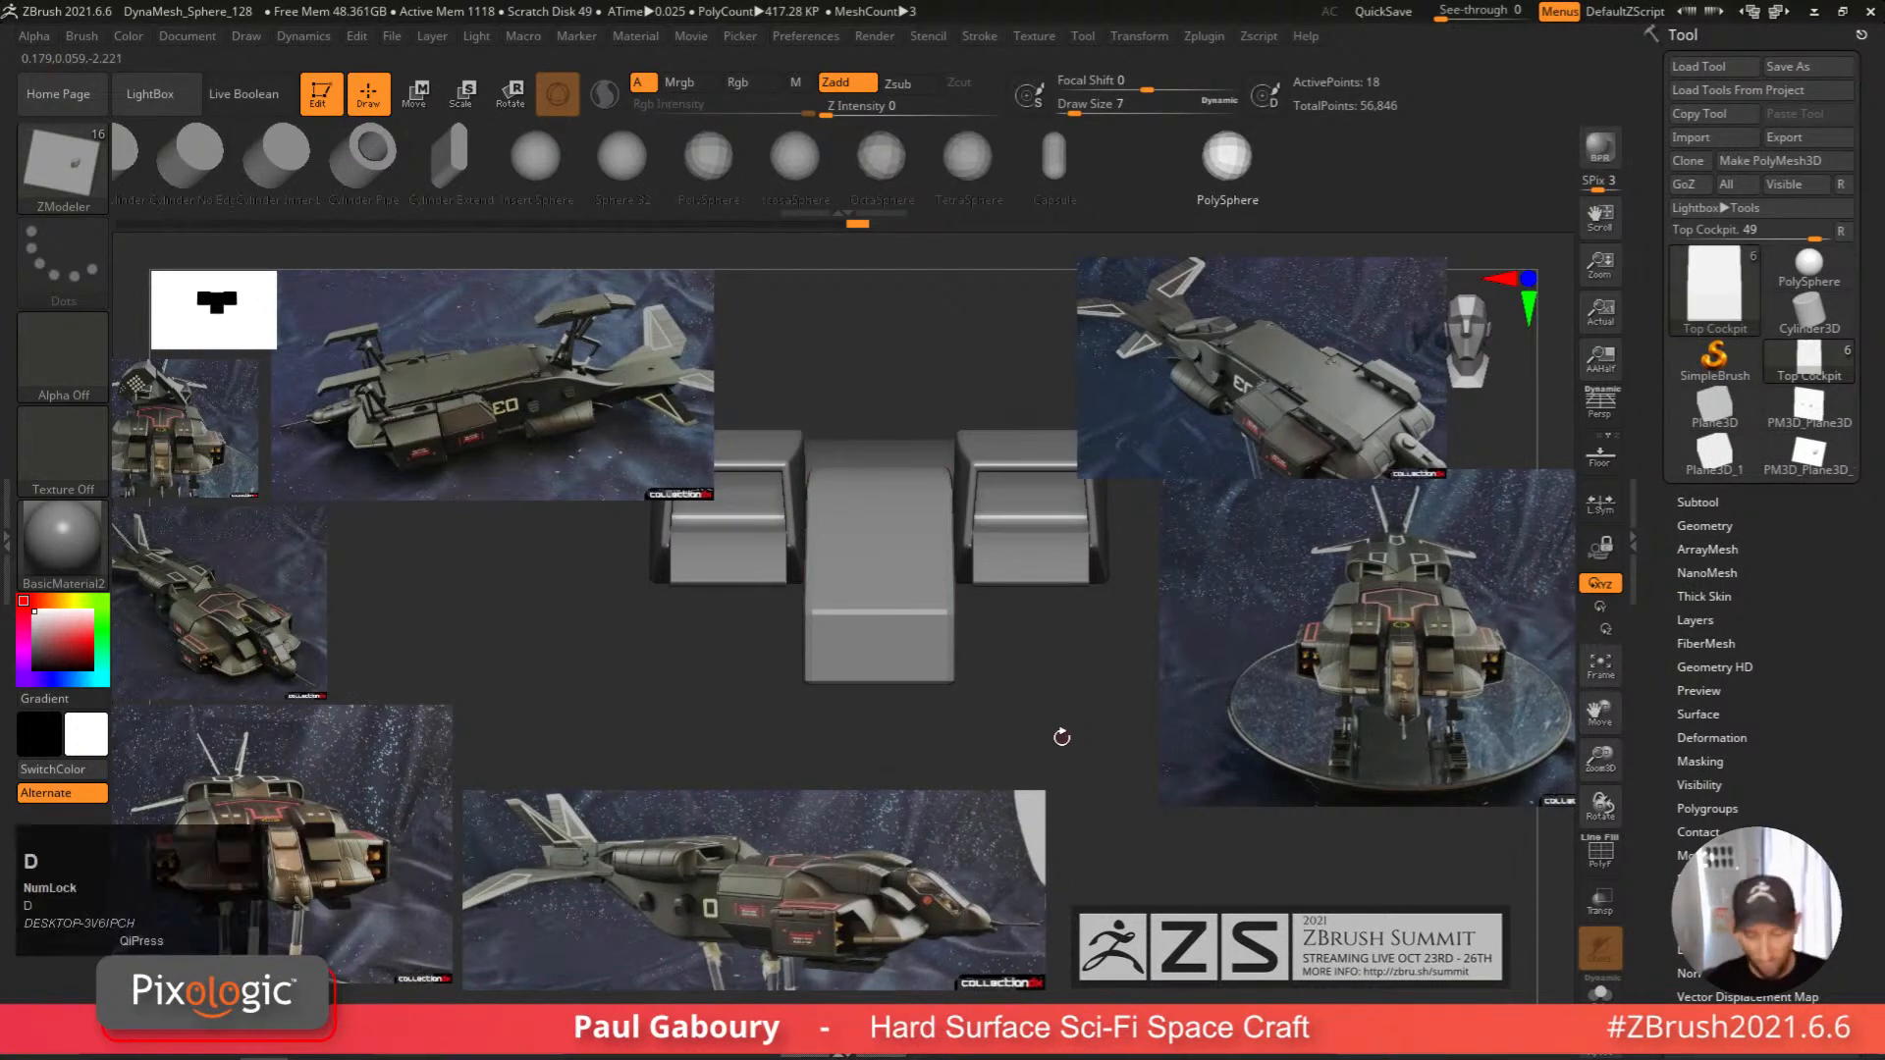
key("shift+f")
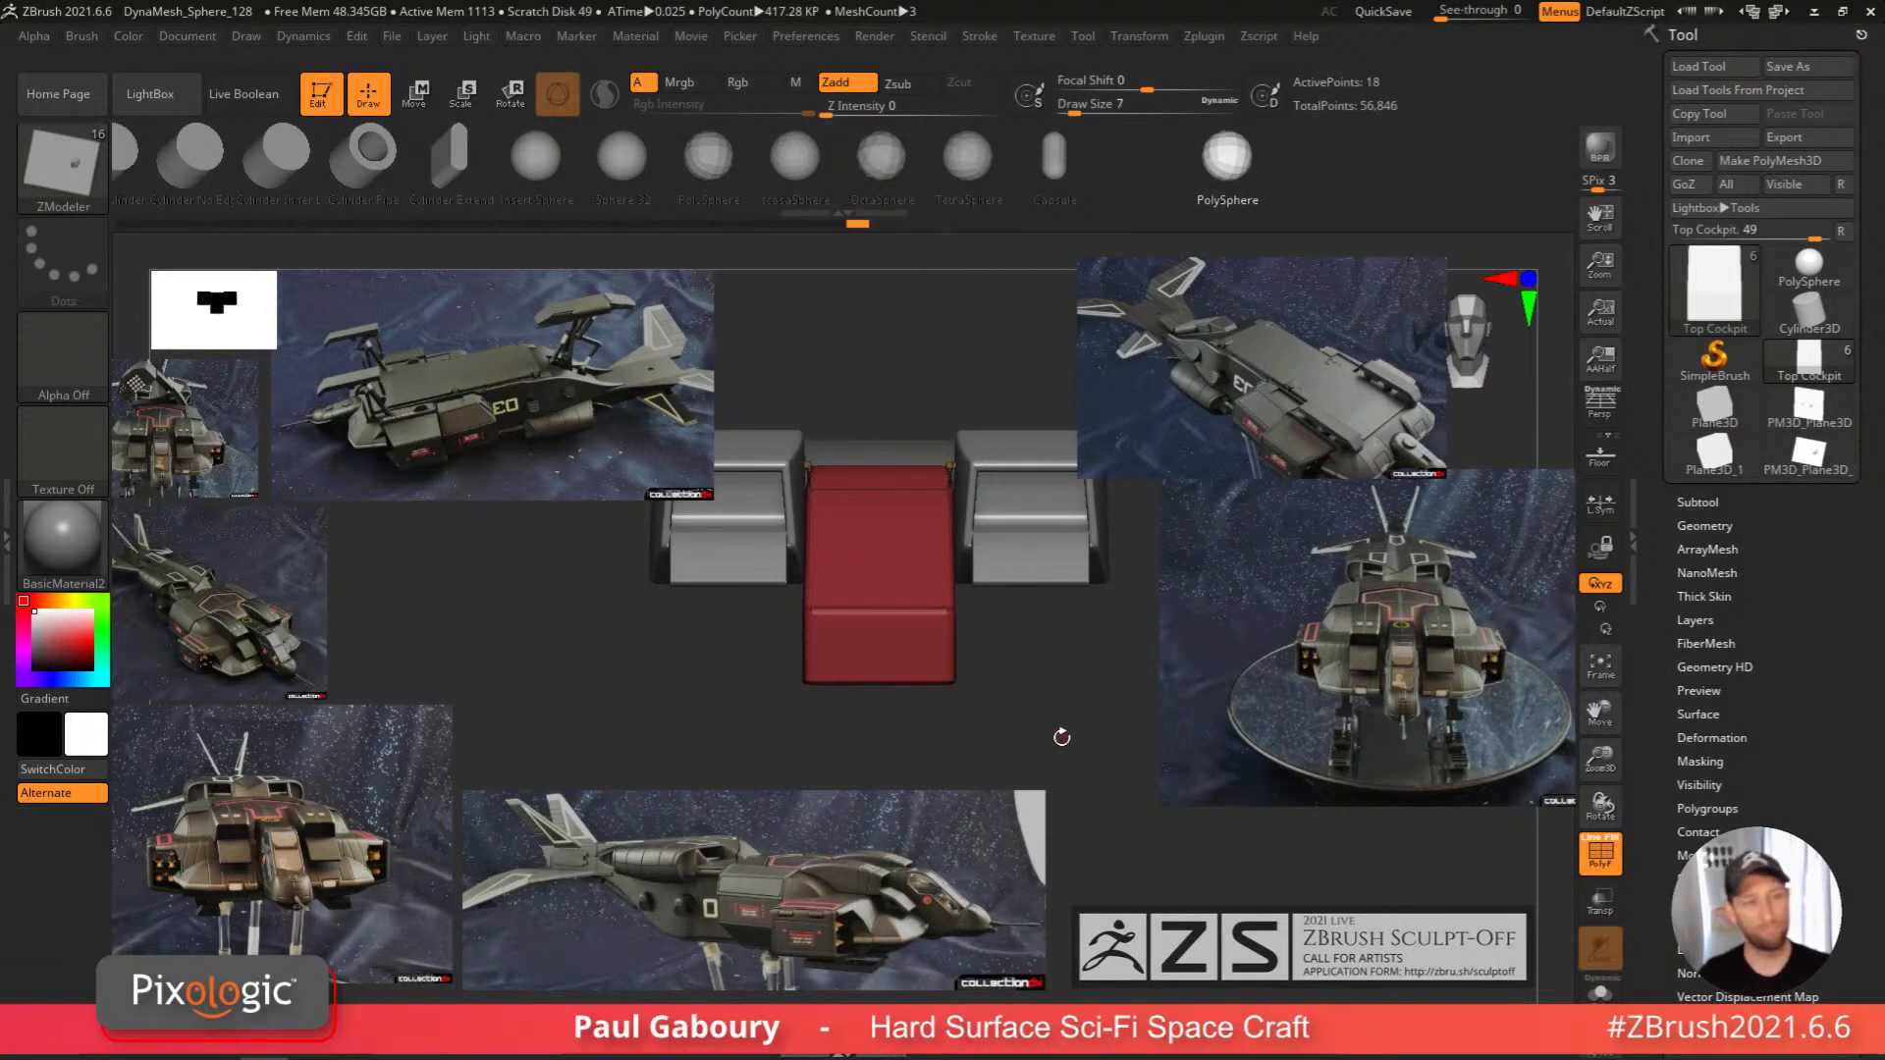
Duplicate the Top Cockpit subtool, hide the original, and rename the copy Top Cockpit Windows.
left_click(1698, 502)
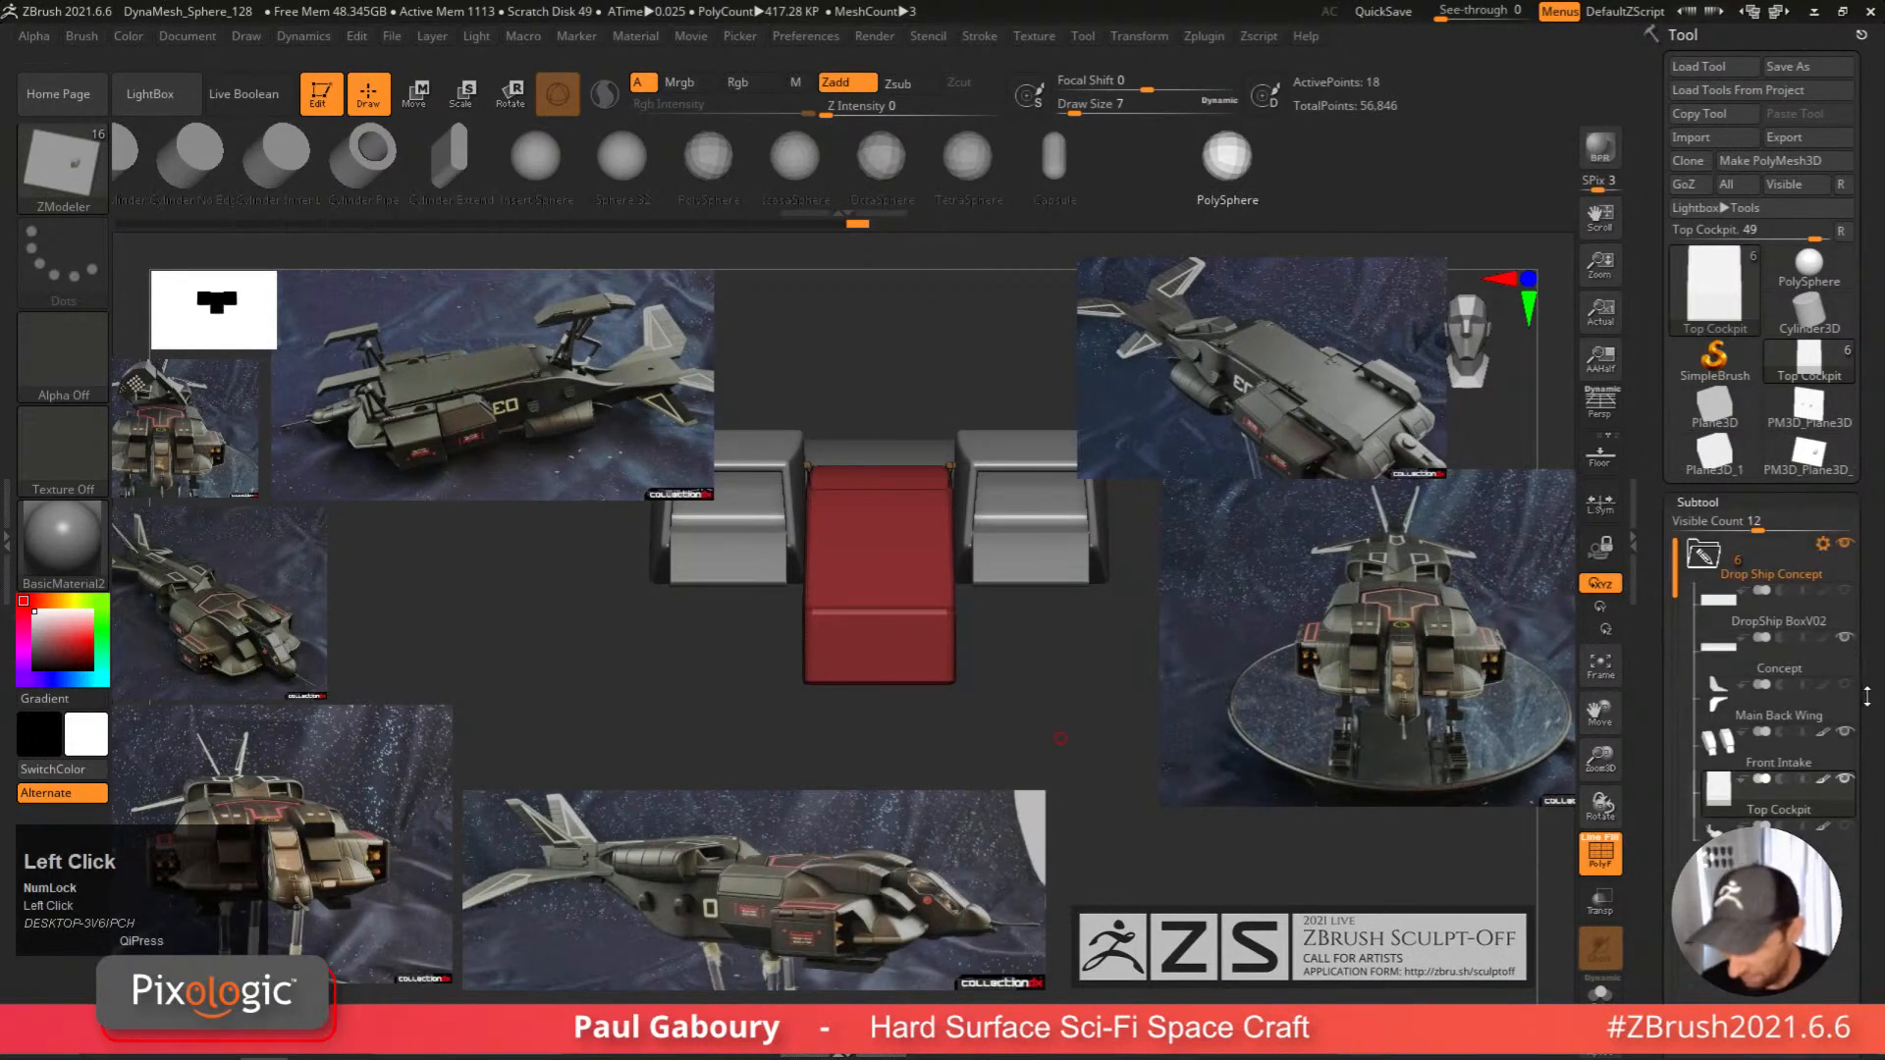
left_click(1710, 792)
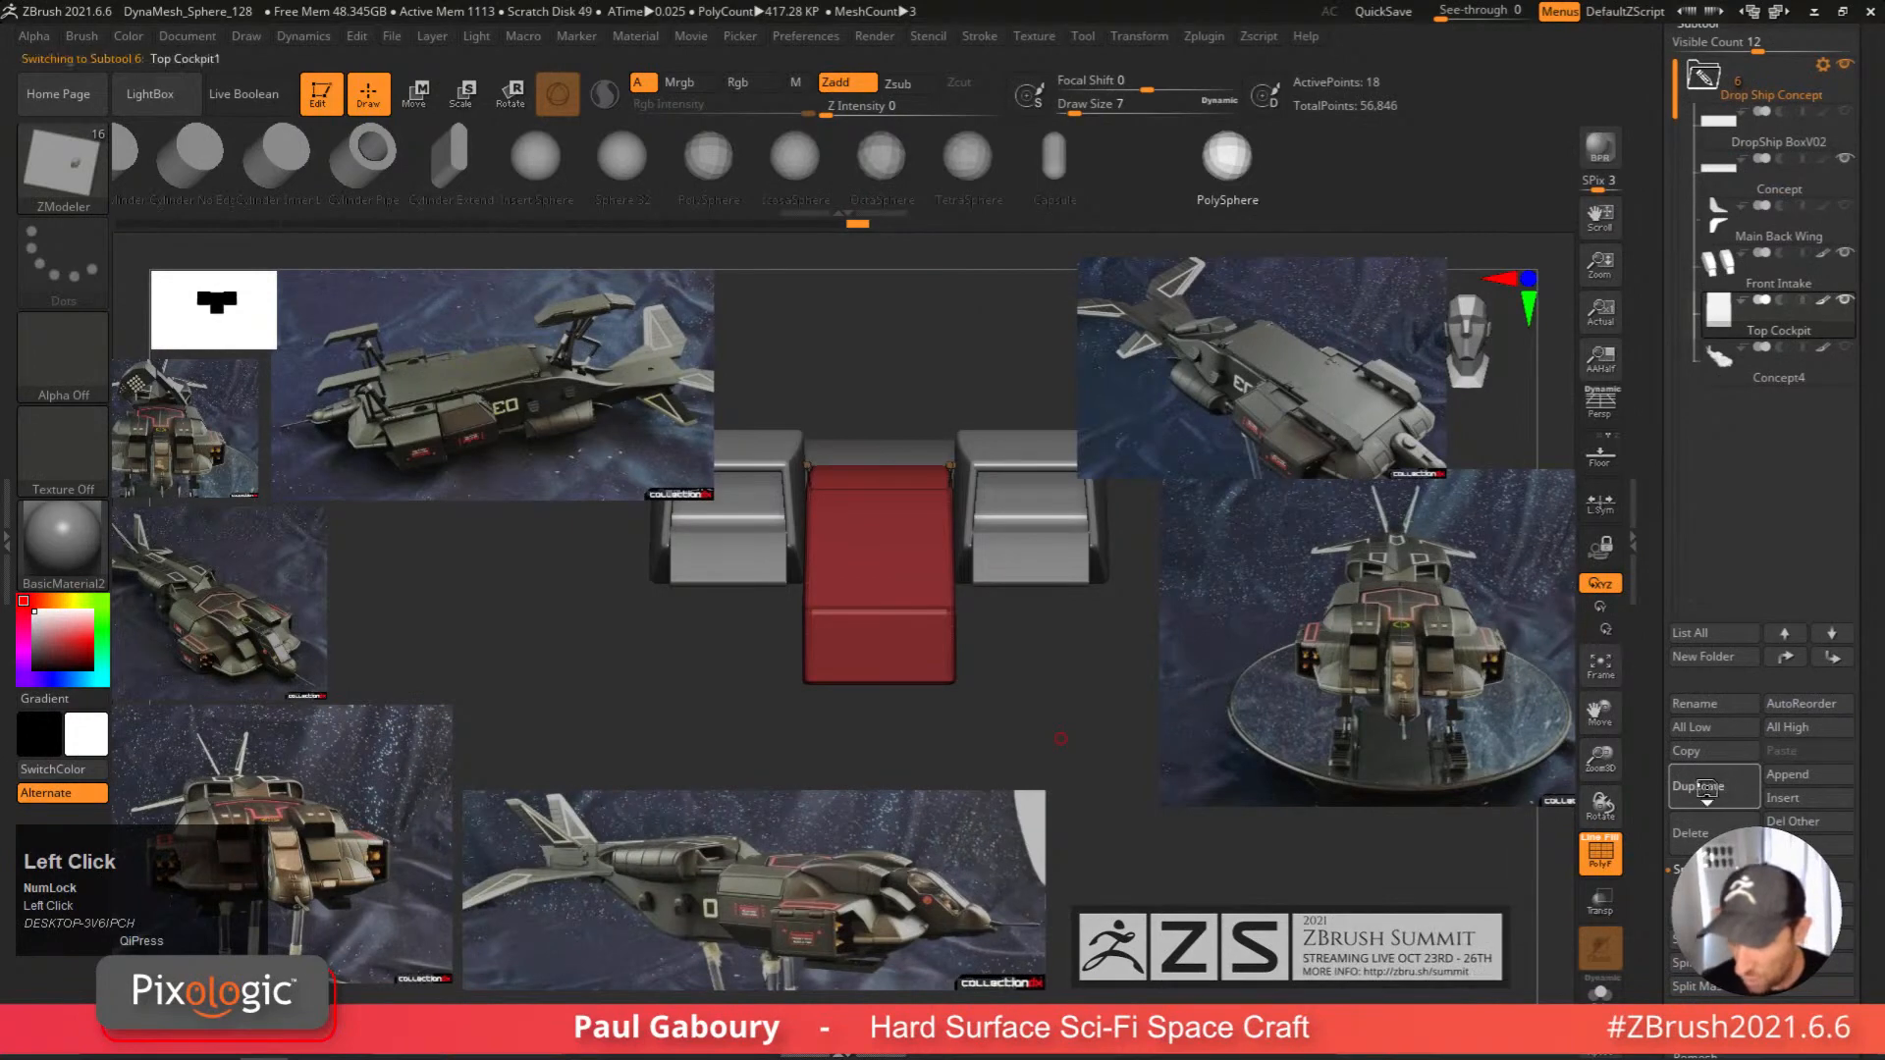
left_click(1845, 299)
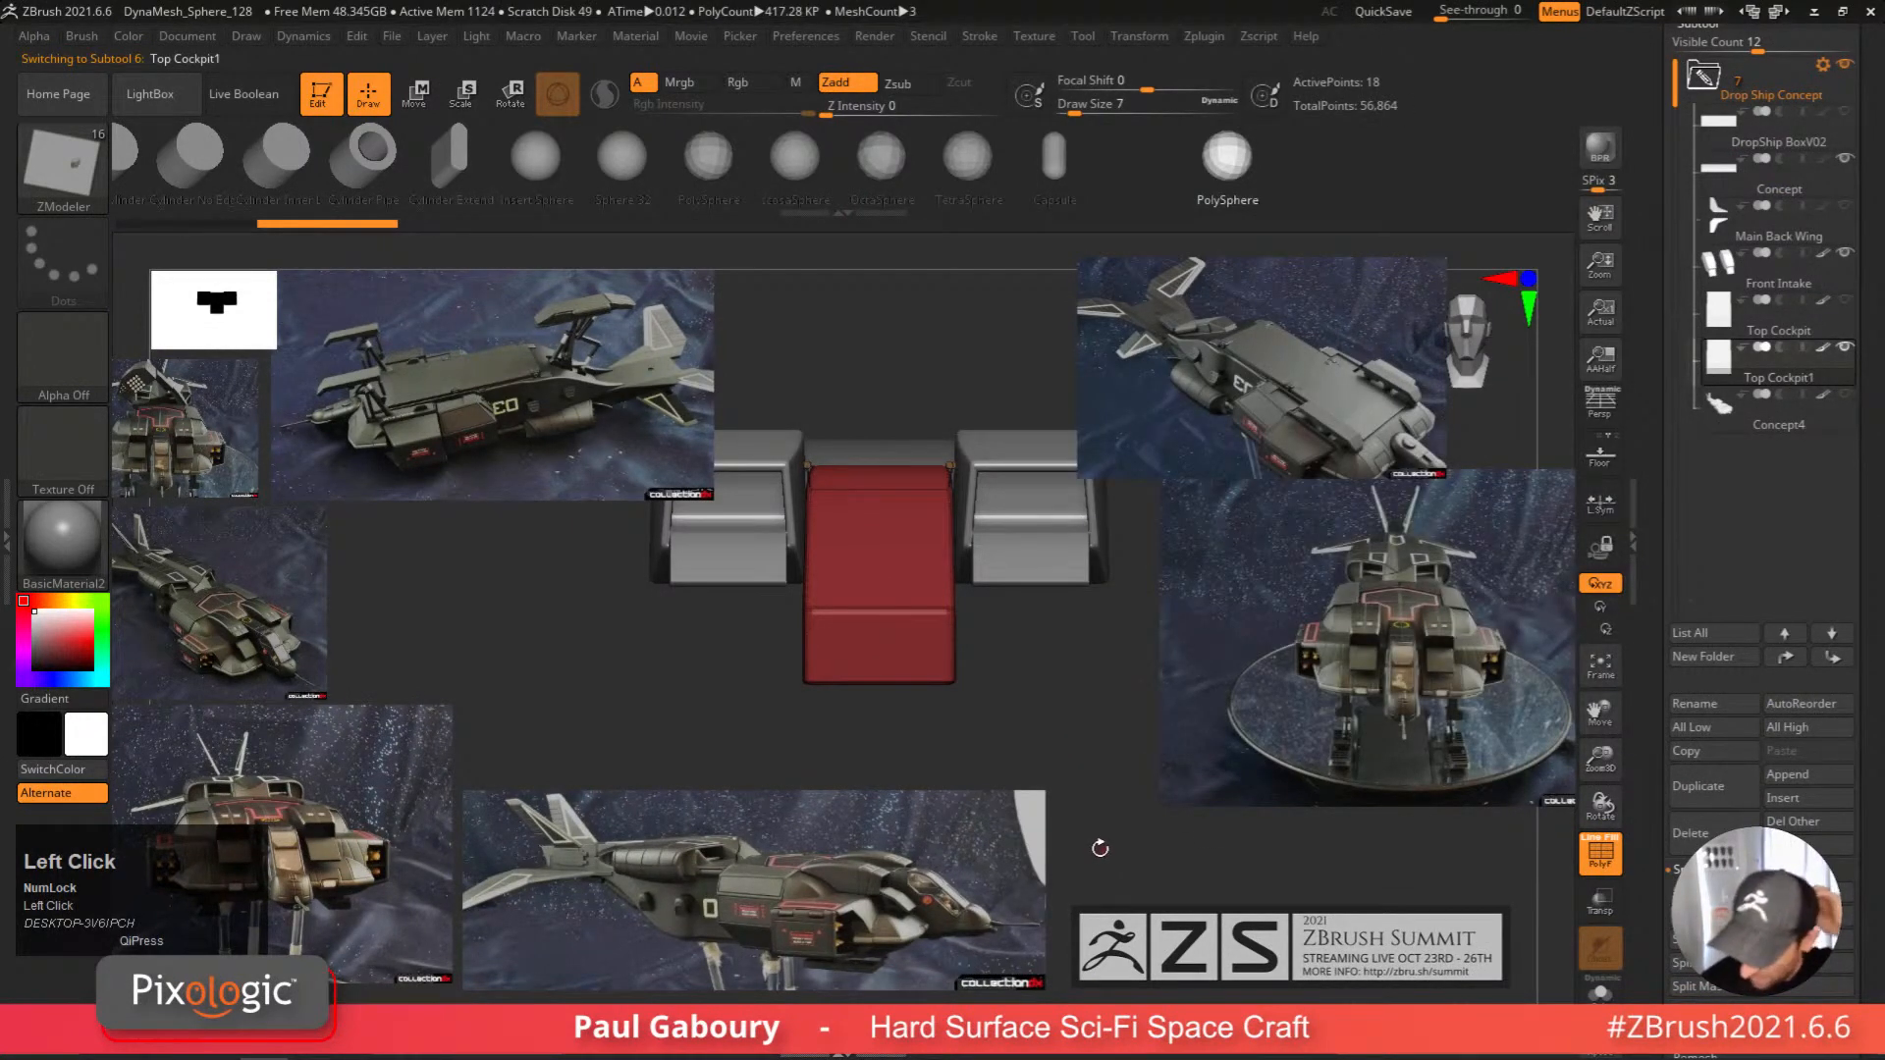
left_click(1706, 705)
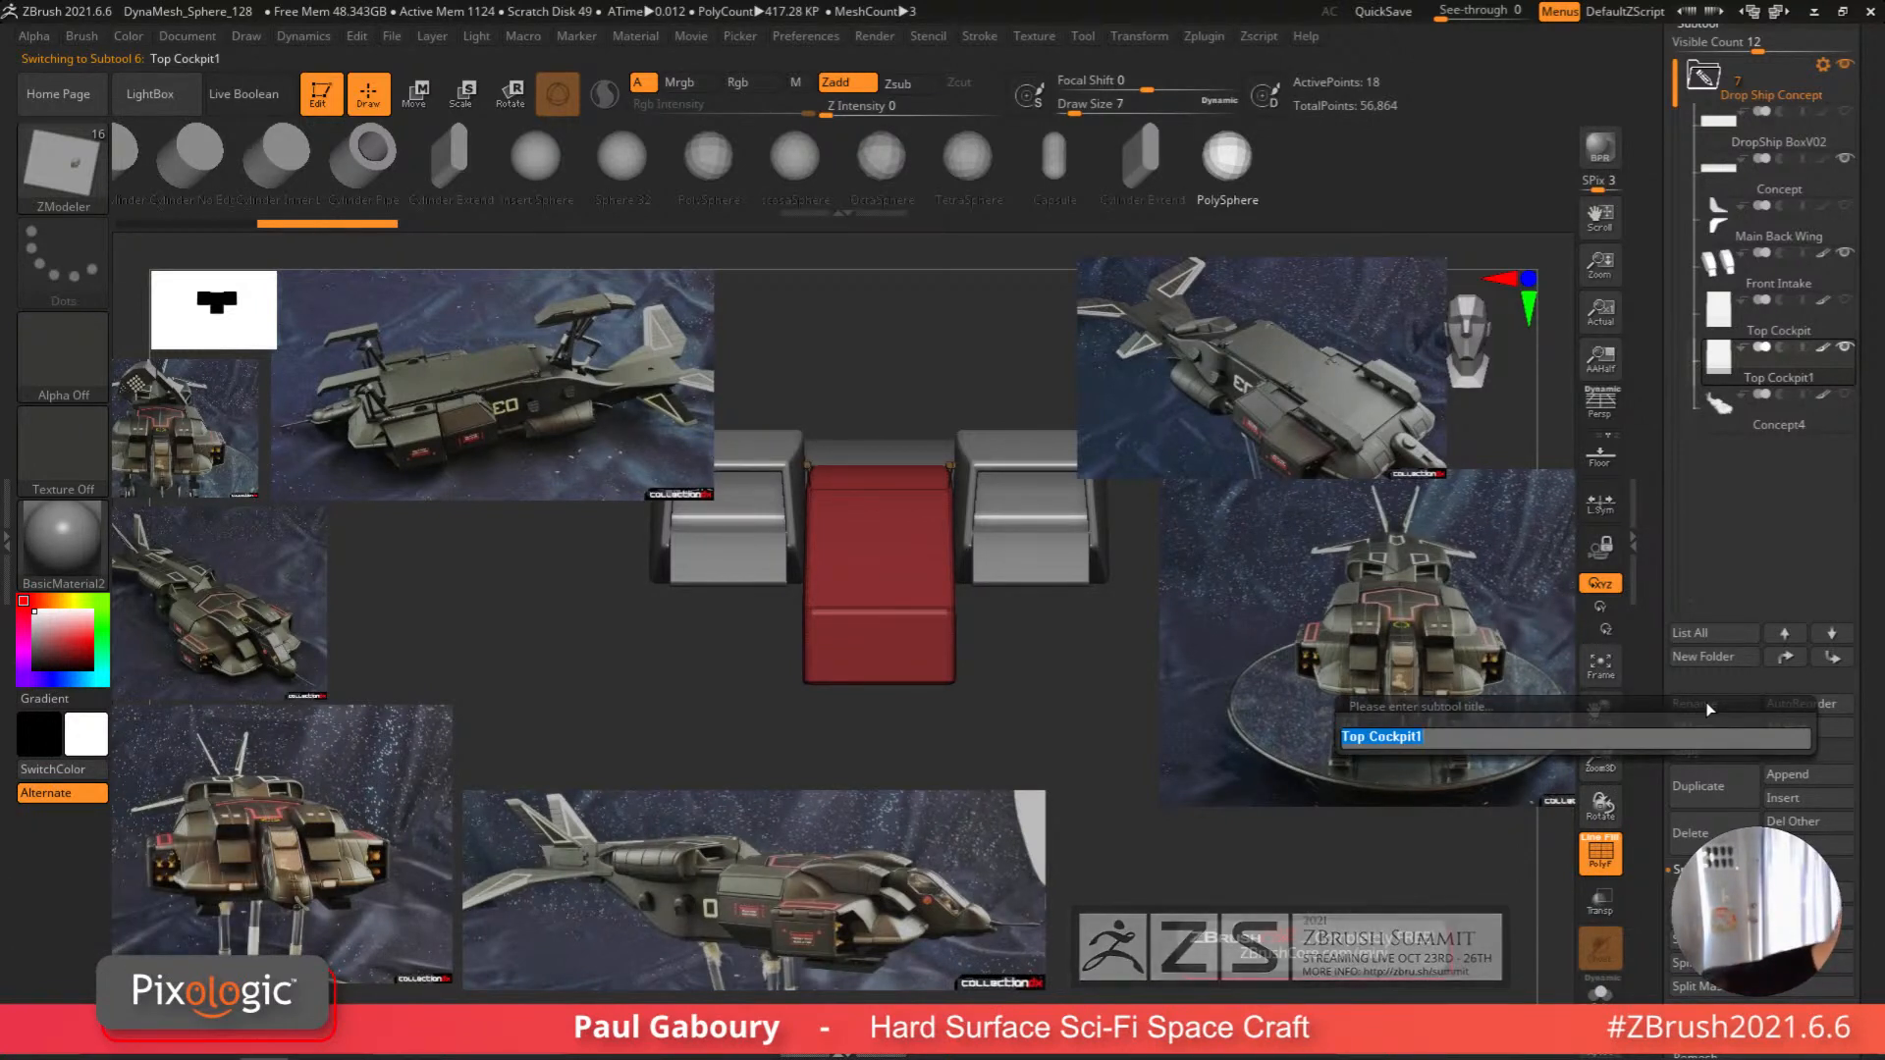
key("Right")
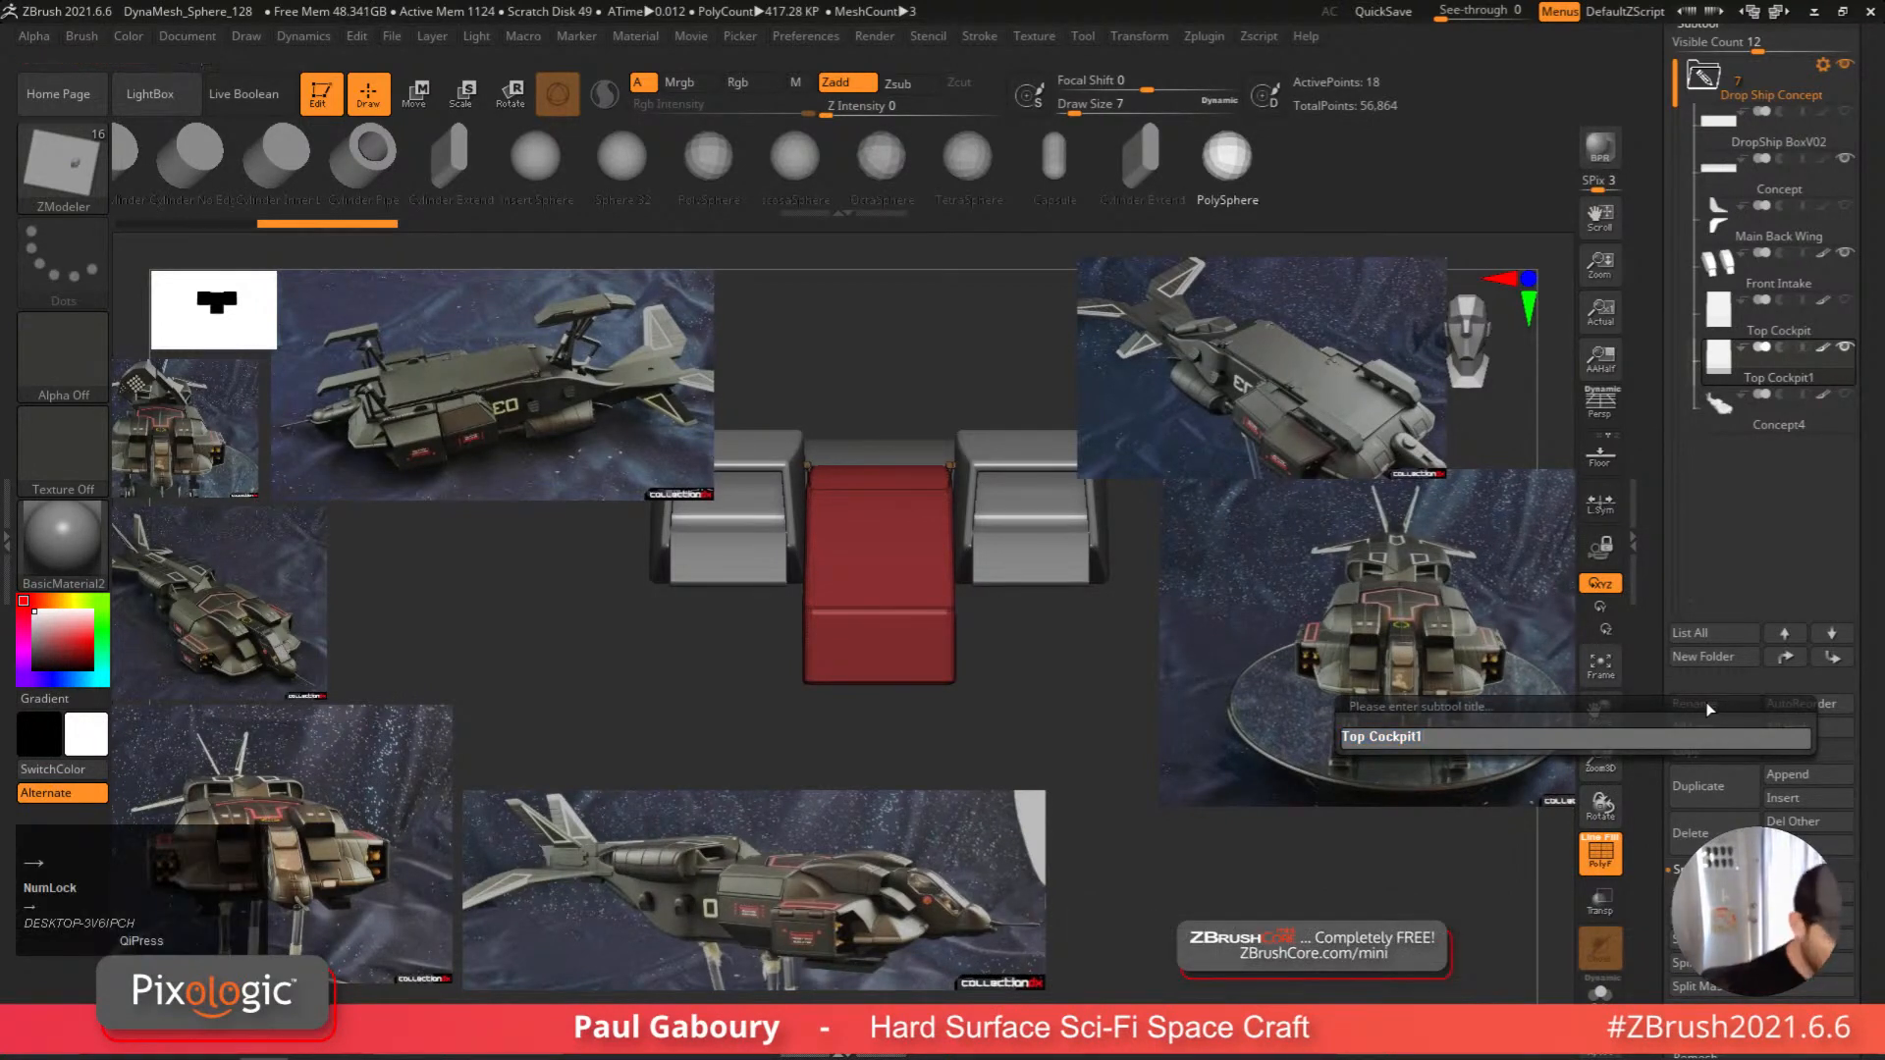
type("Win")
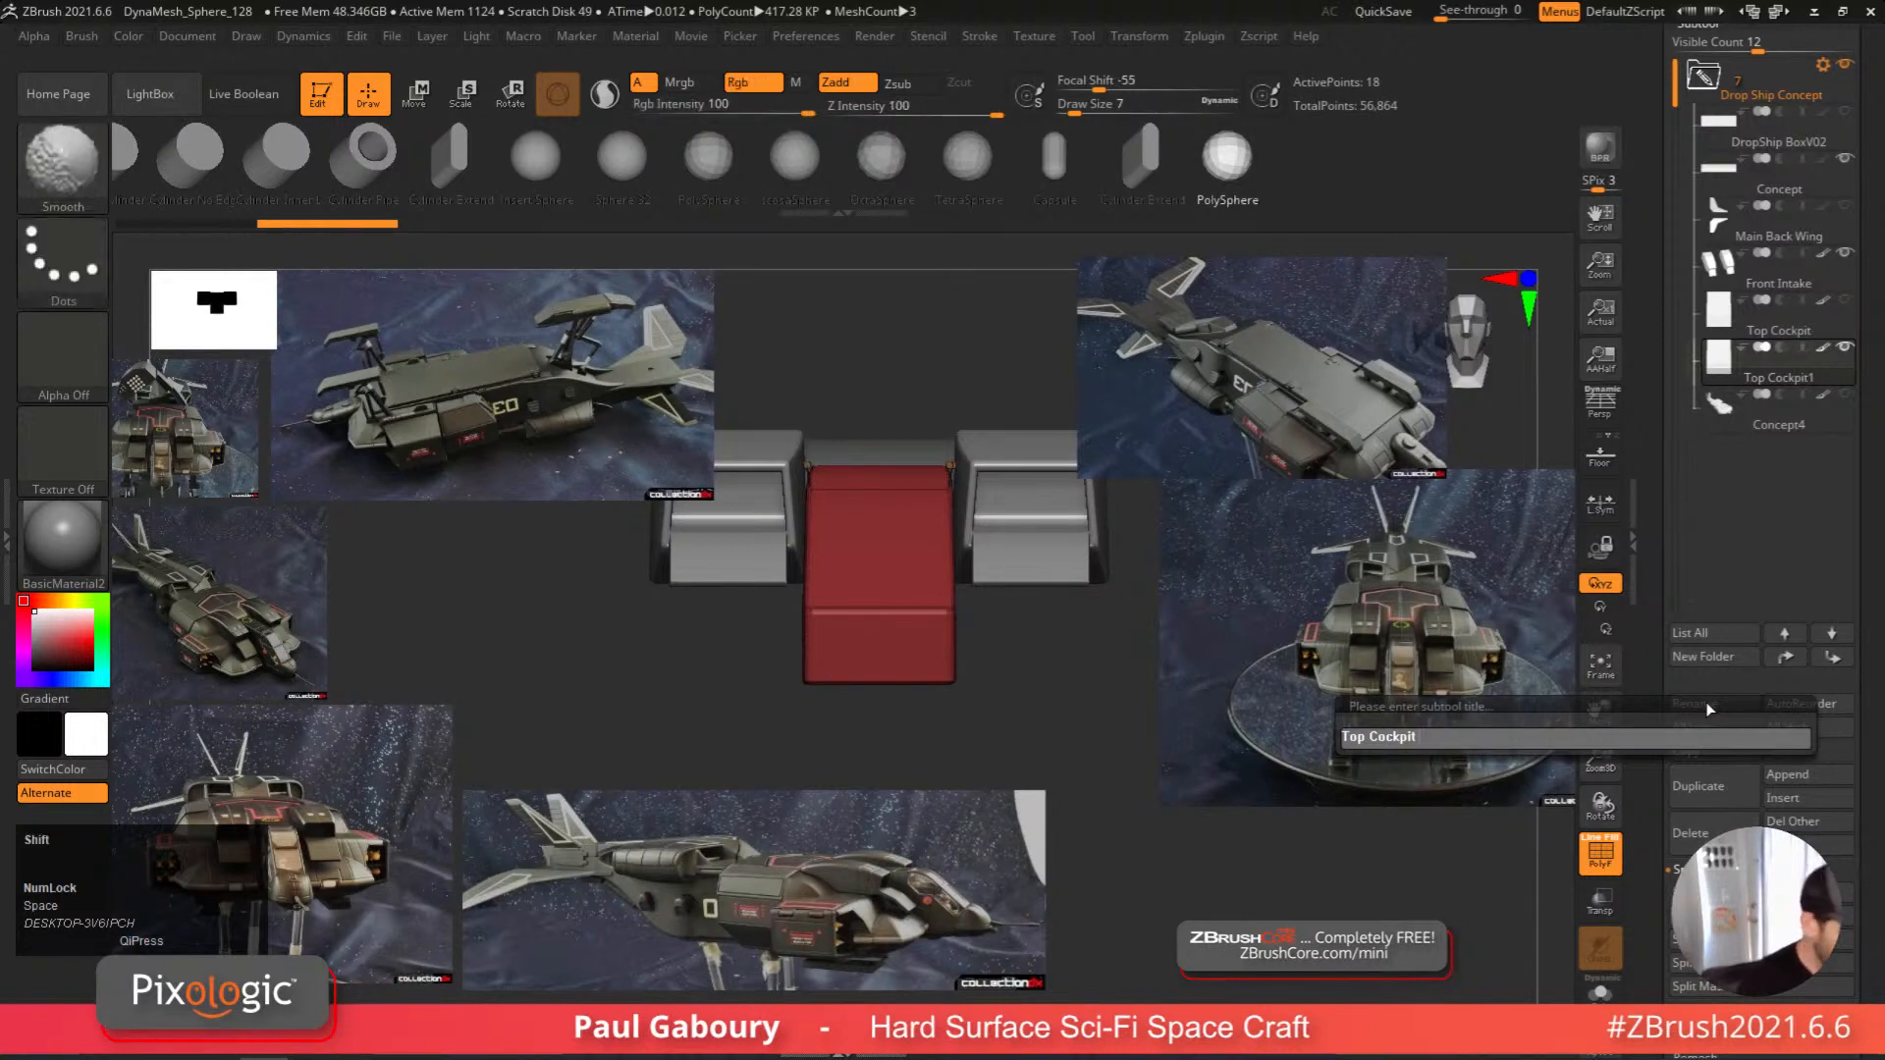
type("dows")
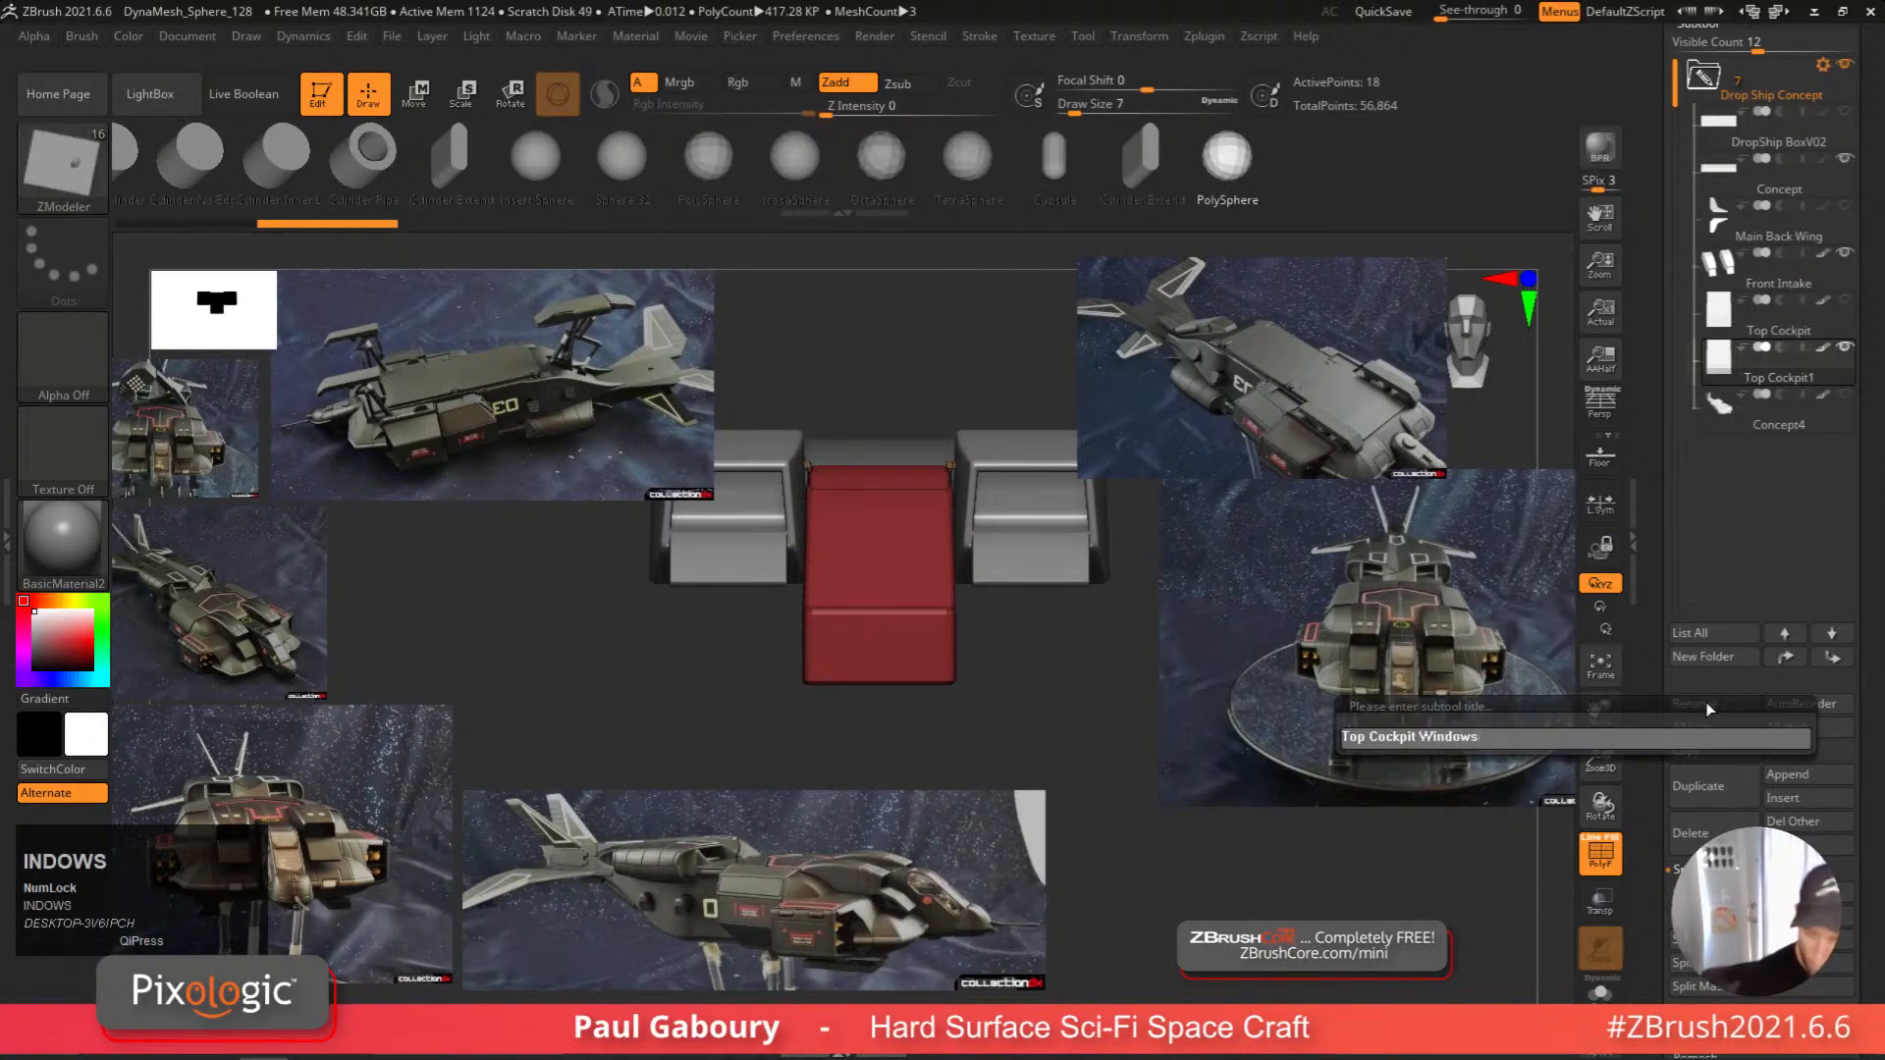
key("Return")
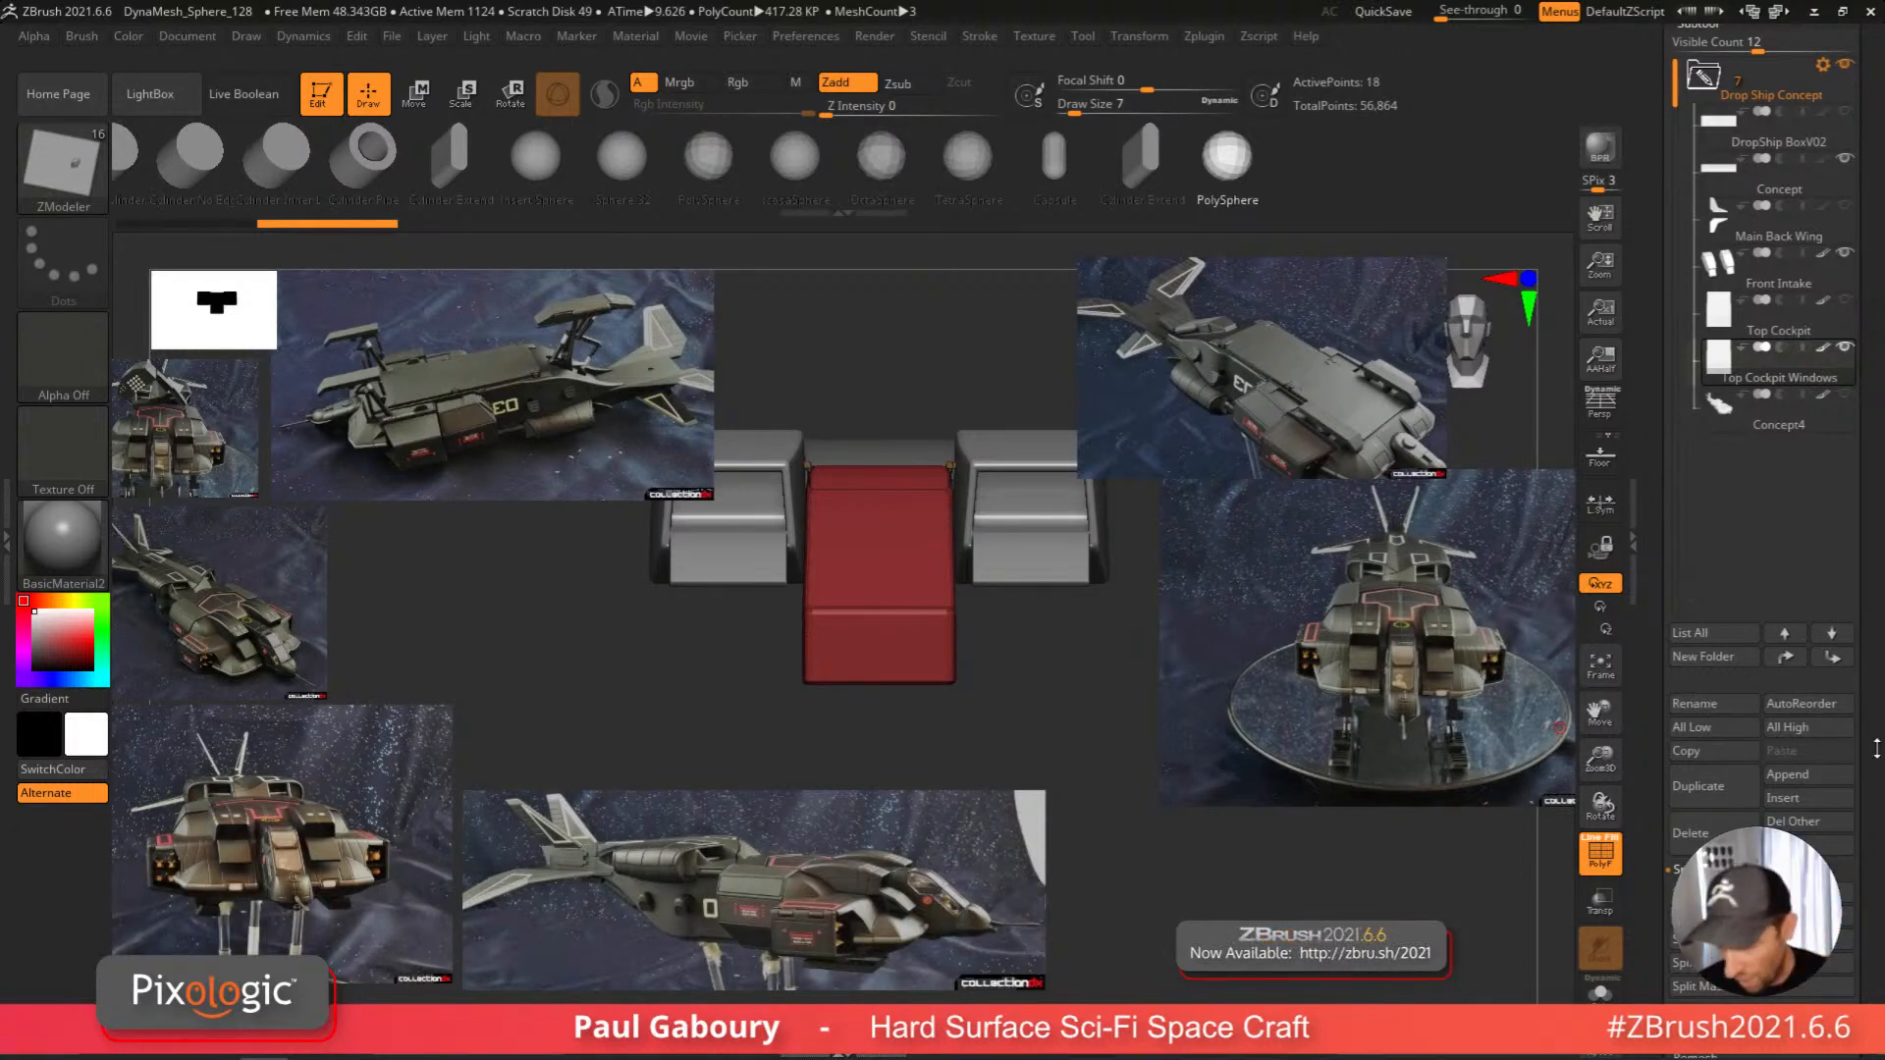
Apply the dynamic subdivision of Top Cockpit Windows as real geometry and divide the mesh up to SDiv 8.
left_click_drag(1876, 748, 1848, 586)
left_click(1783, 609)
mouse_move(1037, 691)
right_mouse_down("alt")
mouse_move(1025, 718)
mouse_move(1043, 720)
mouse_move(1021, 694)
mouse_move(1037, 697)
right_mouse_up("alt")
key("shift+f")
key("shift+f")
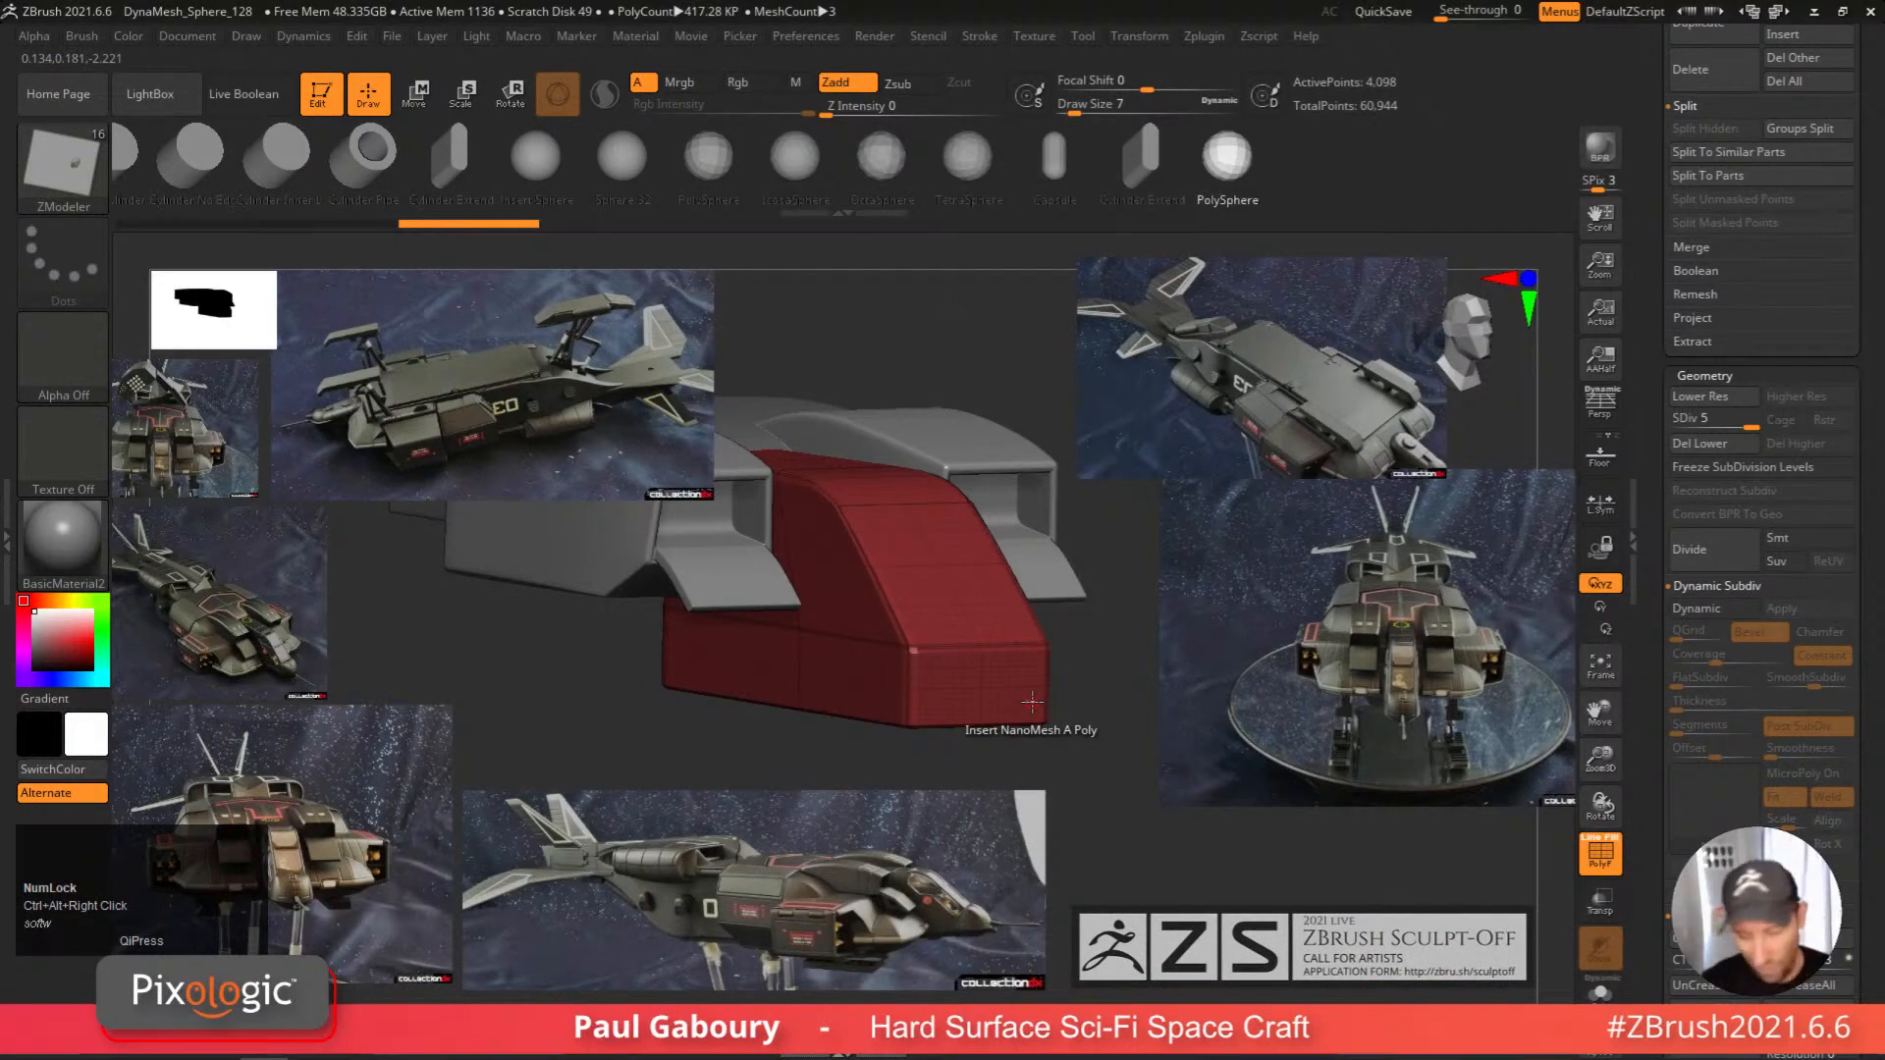
key("ctrl")
key("ctrl+d")
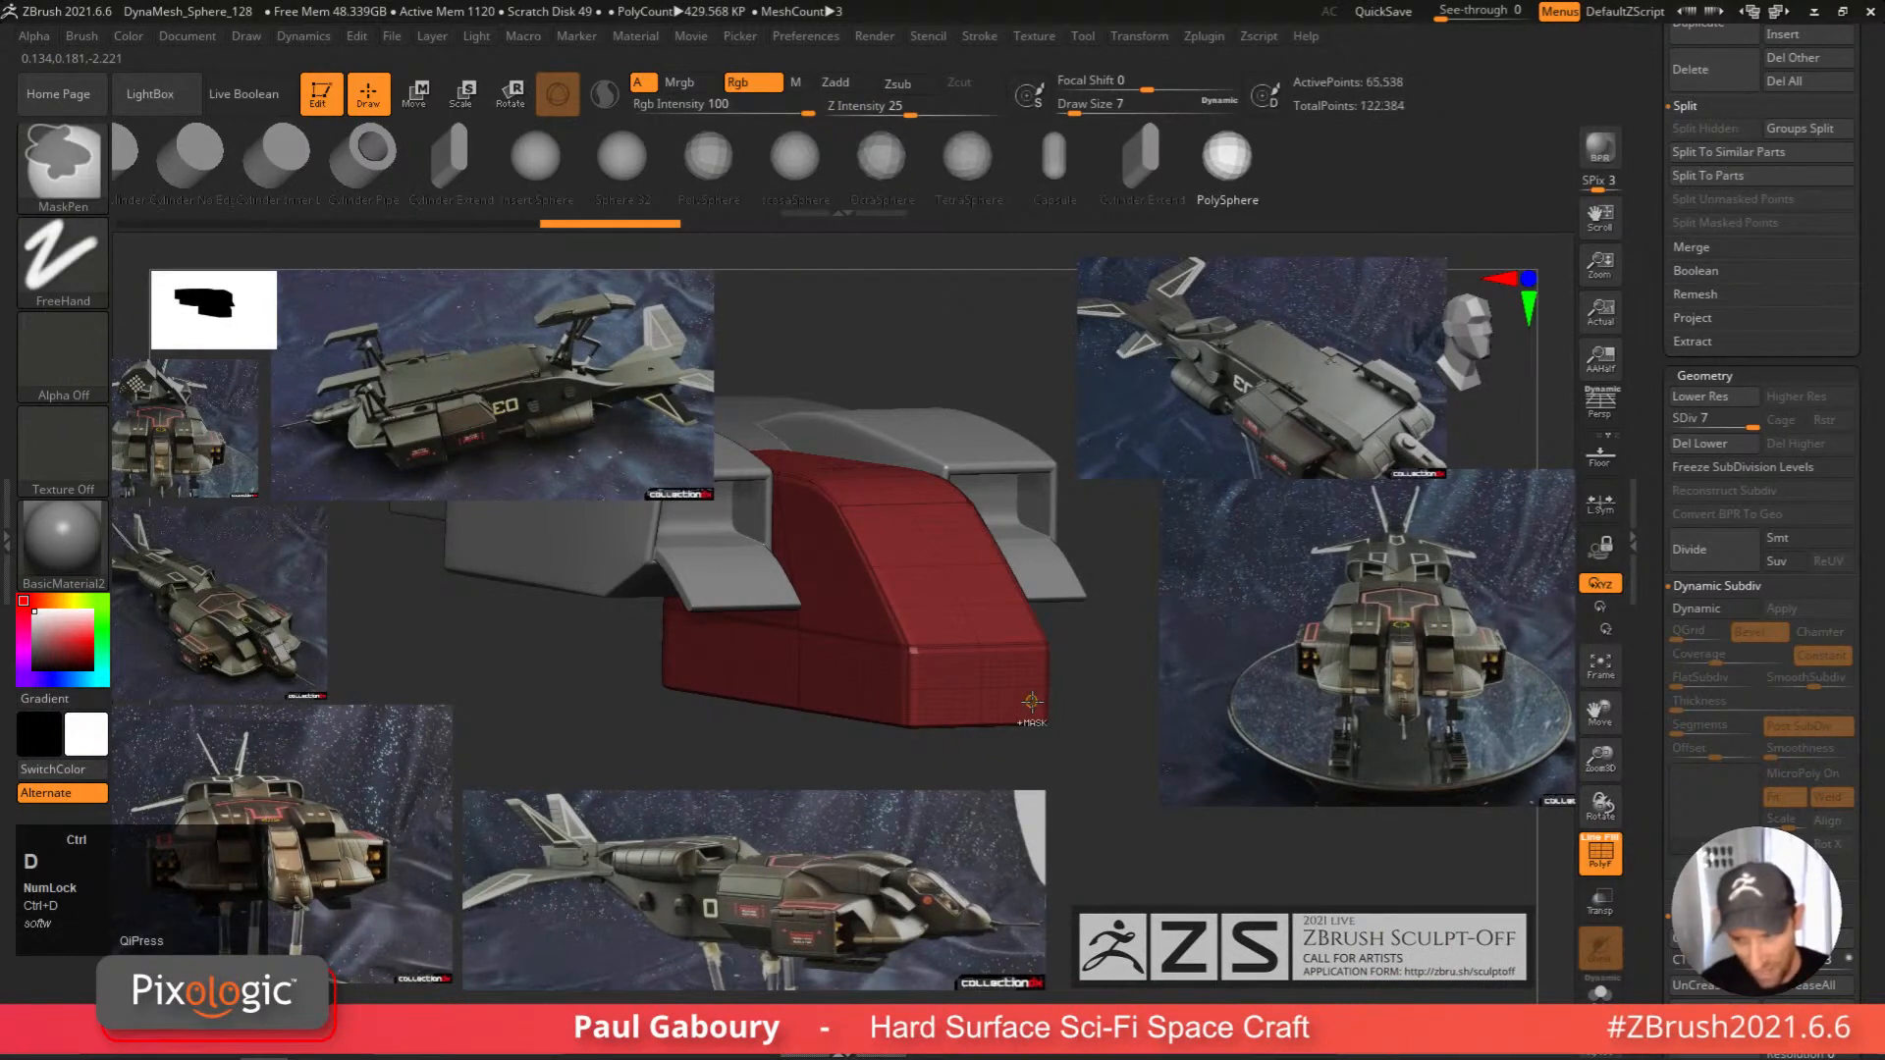
key("ctrl+d")
key("shift+f")
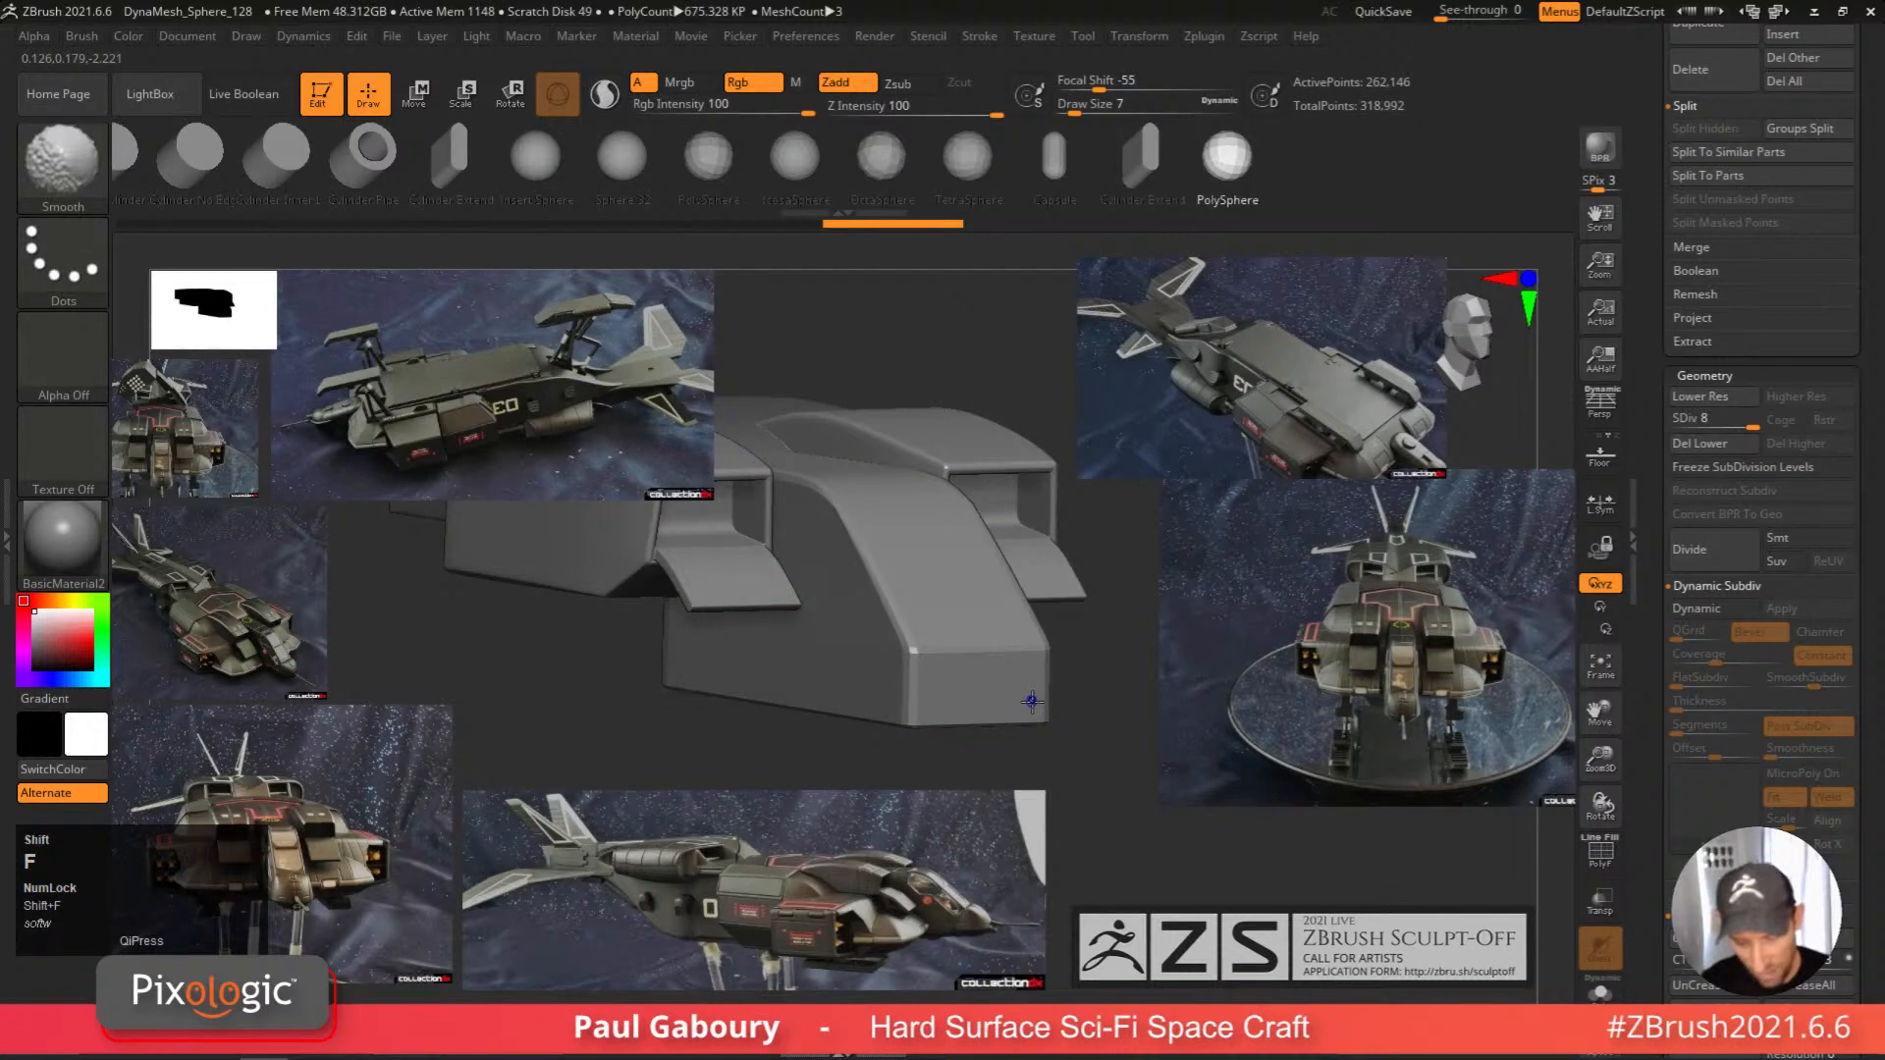
key("shift+f")
key("shift+f")
key("shift+f")
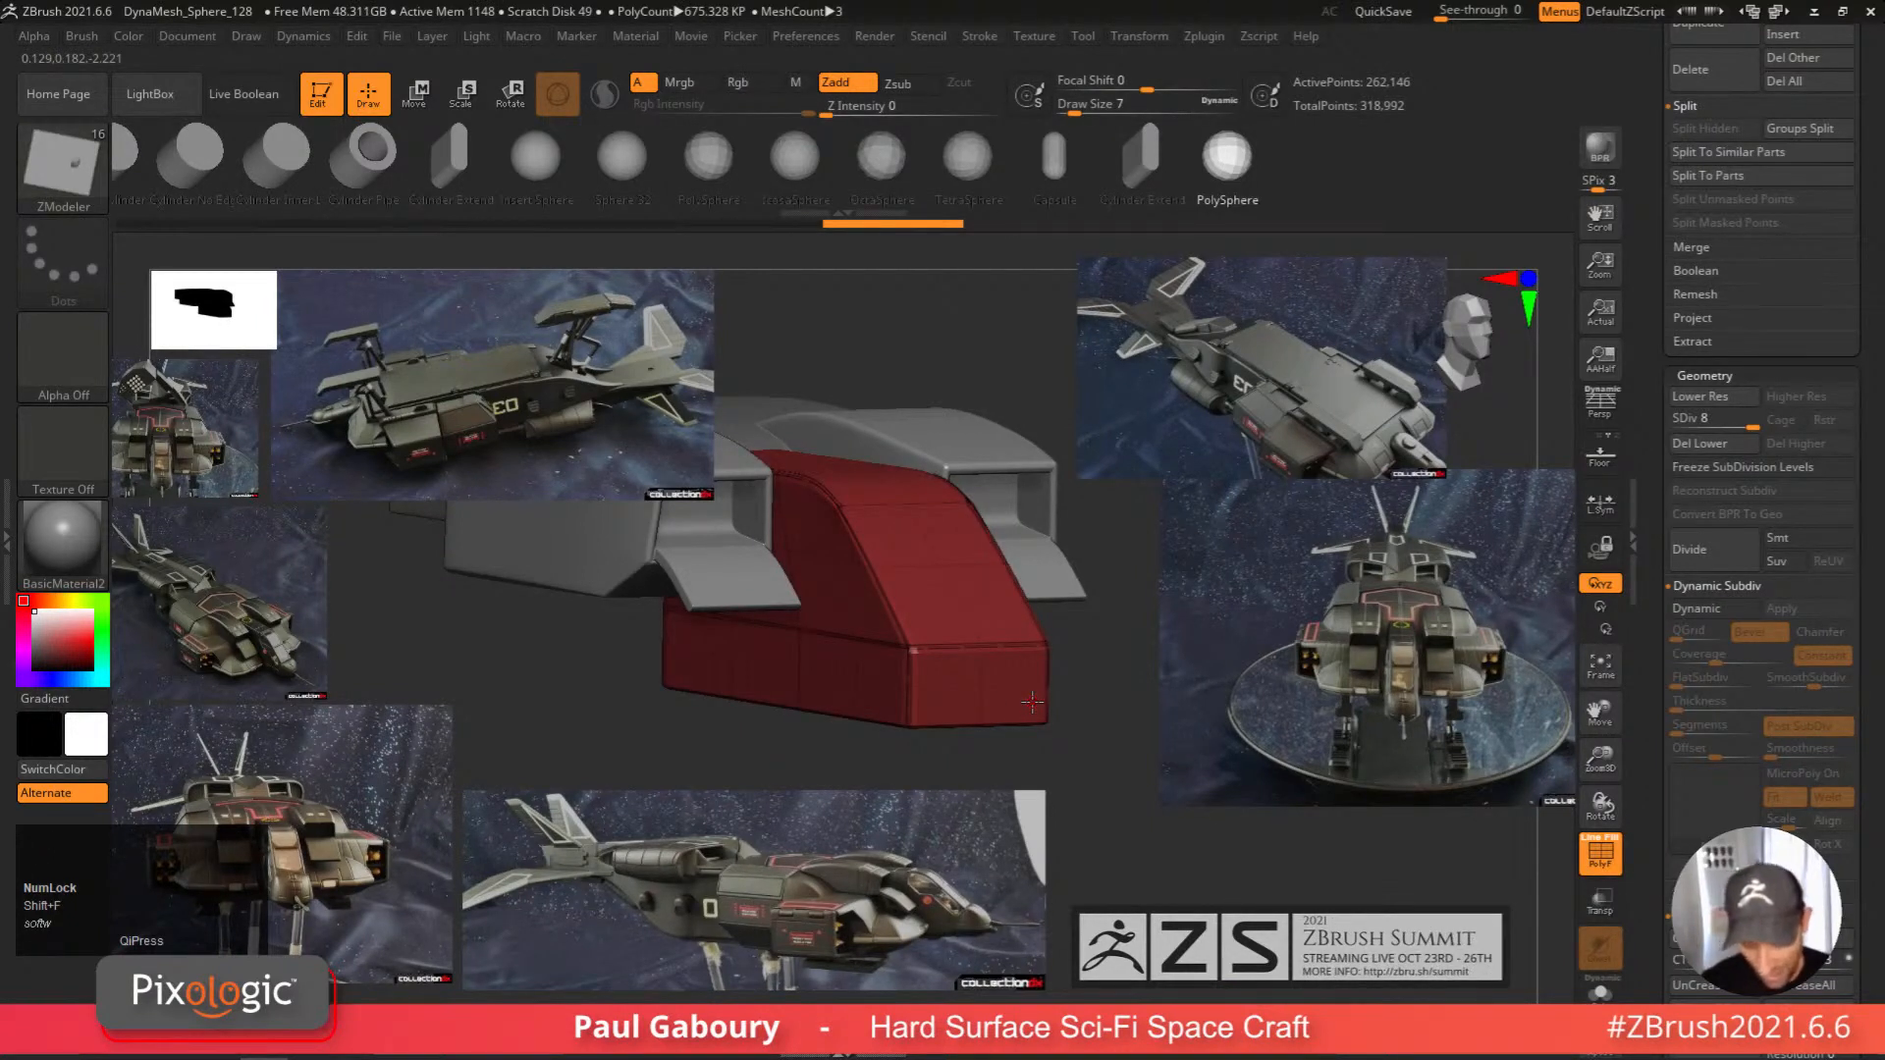
Show the Concept4 subtool and compare the cockpit's side profile with the surrounding ship and references.
right_click_drag(1032, 701, 1048, 703)
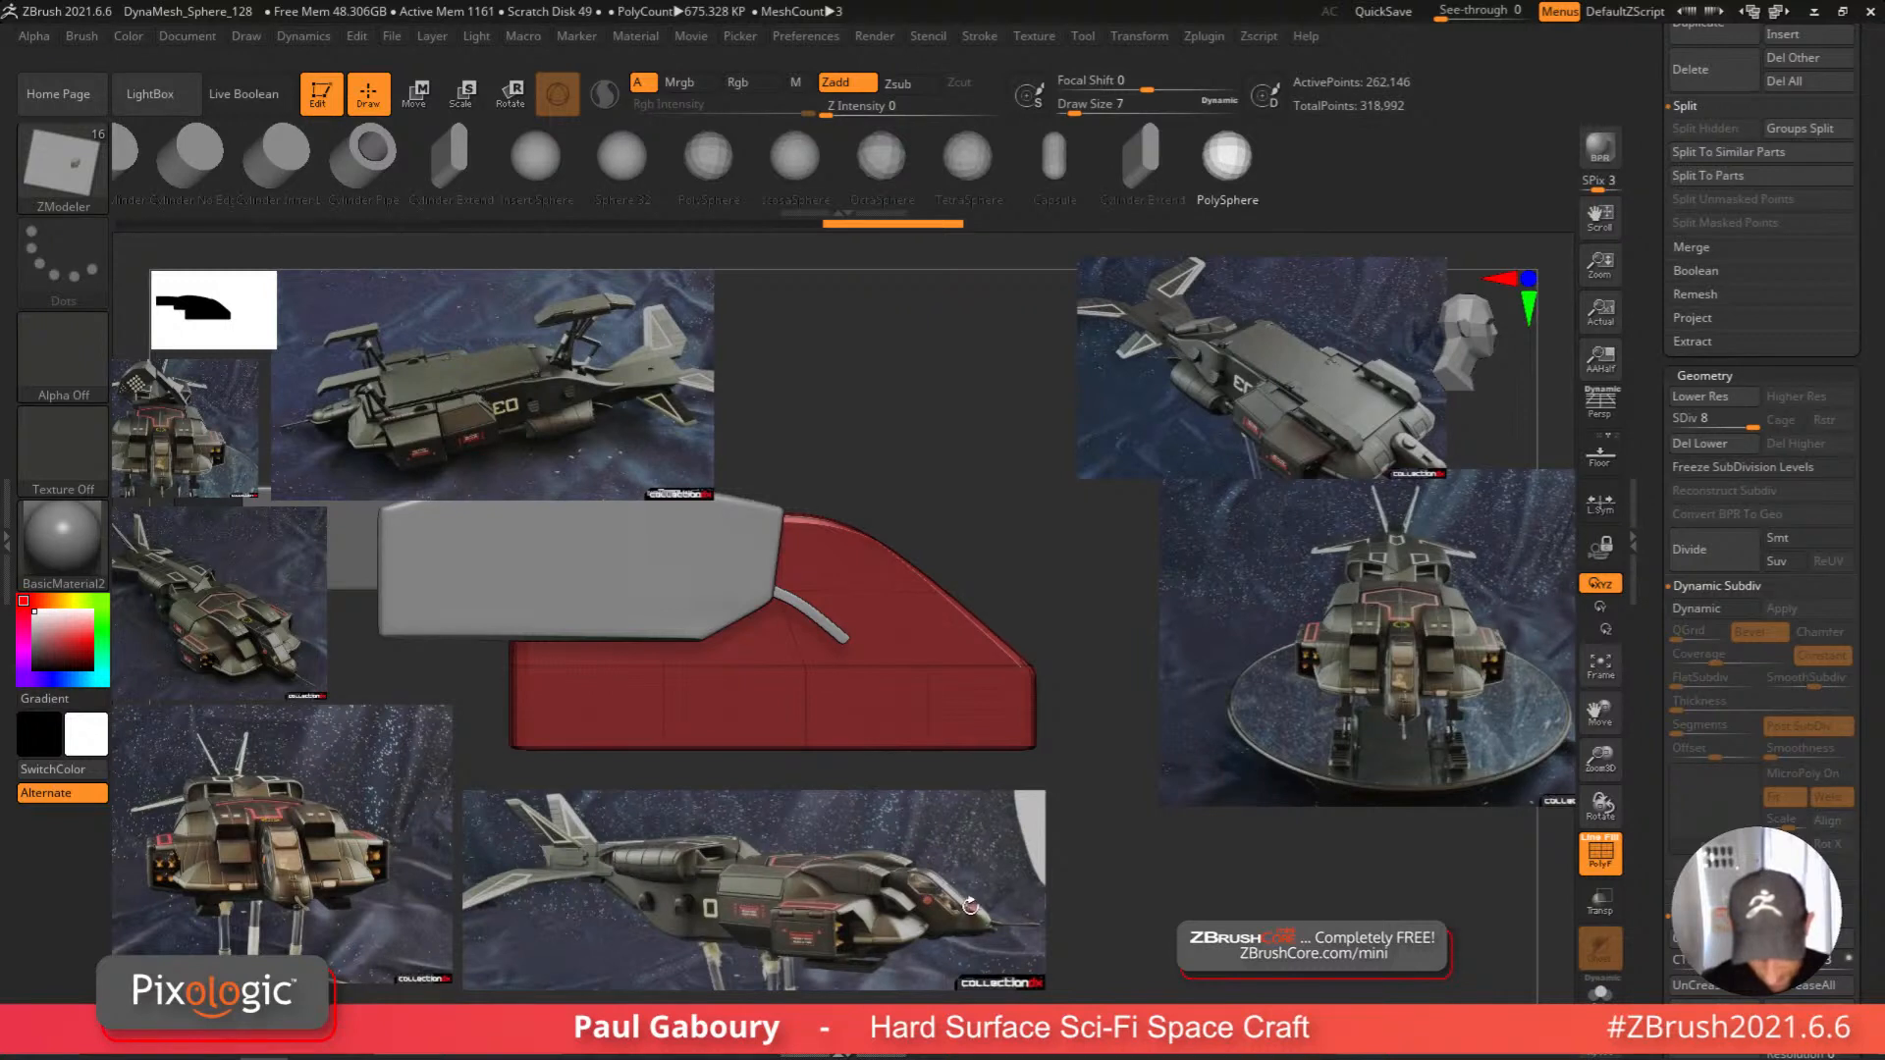
mouse_move(1125, 787)
right_mouse_down()
mouse_move(1092, 751)
mouse_move(1119, 766)
right_mouse_up()
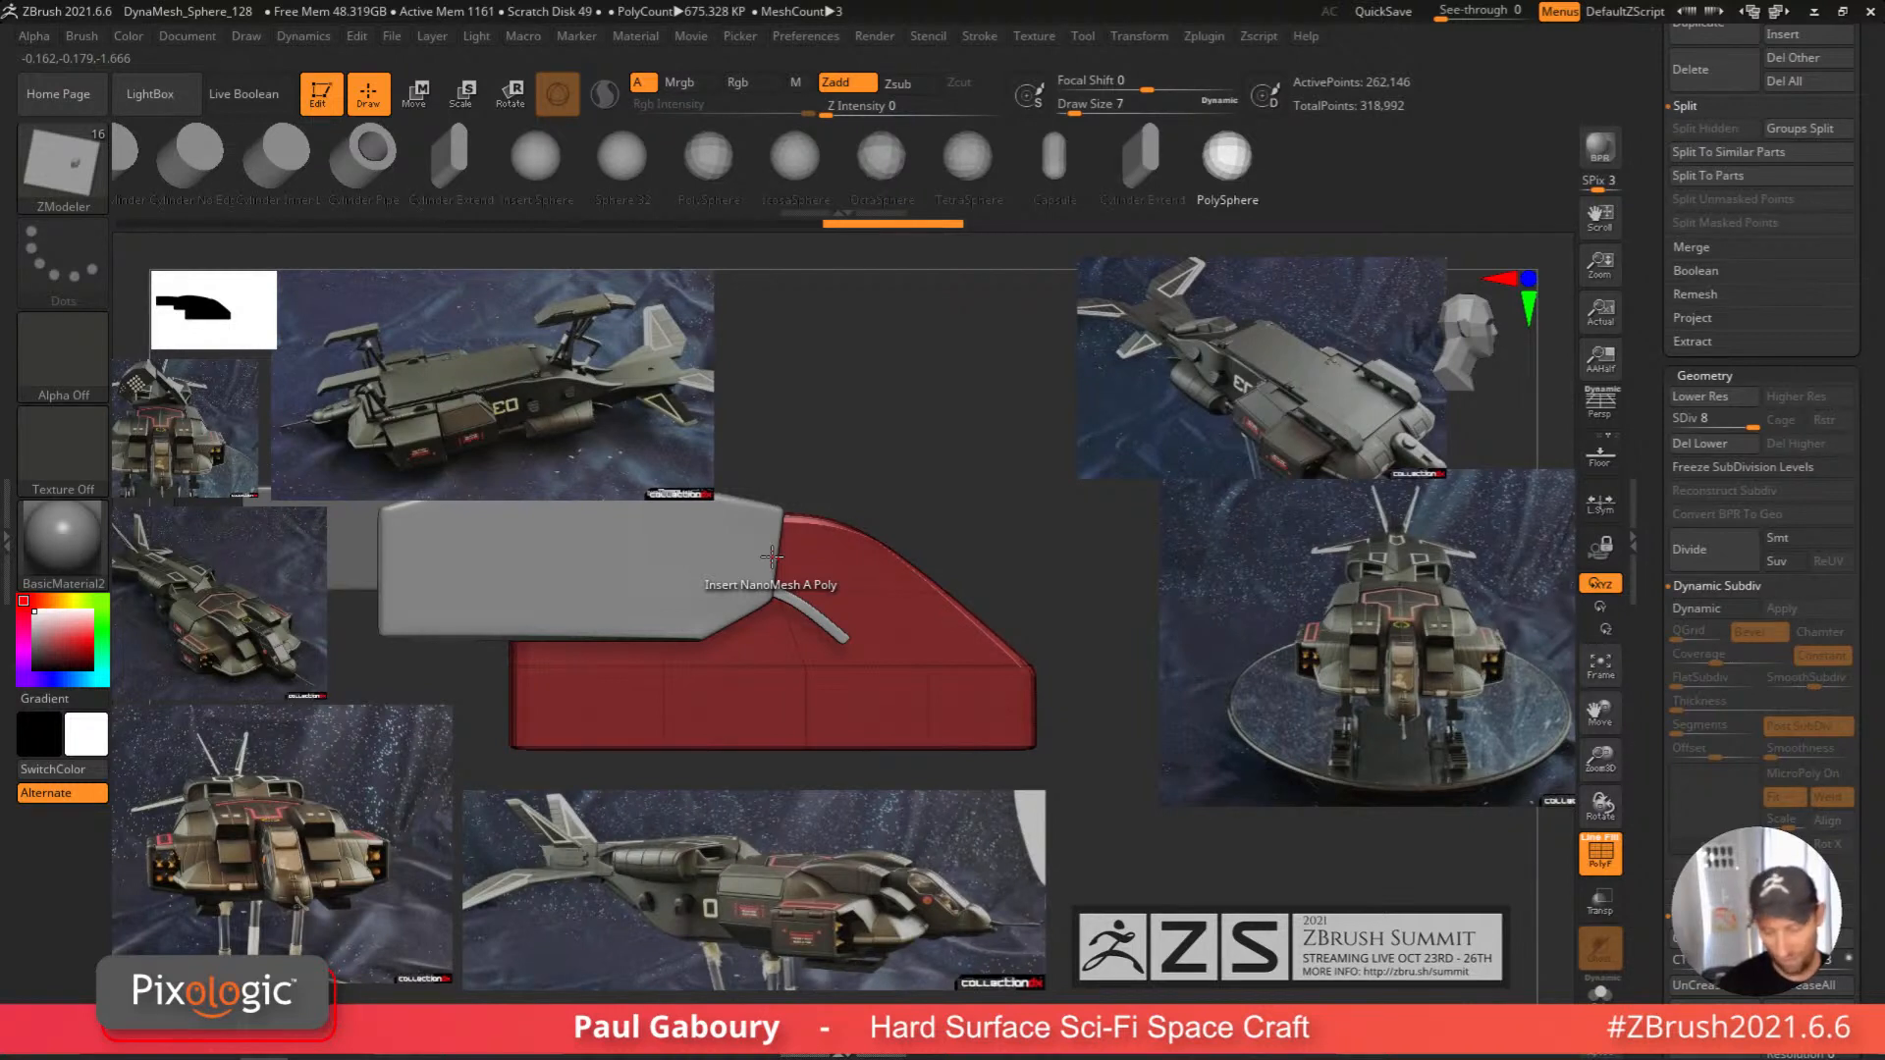
right_click_drag(1324, 882, 1019, 749, "ctrl+alt")
left_click(1704, 377)
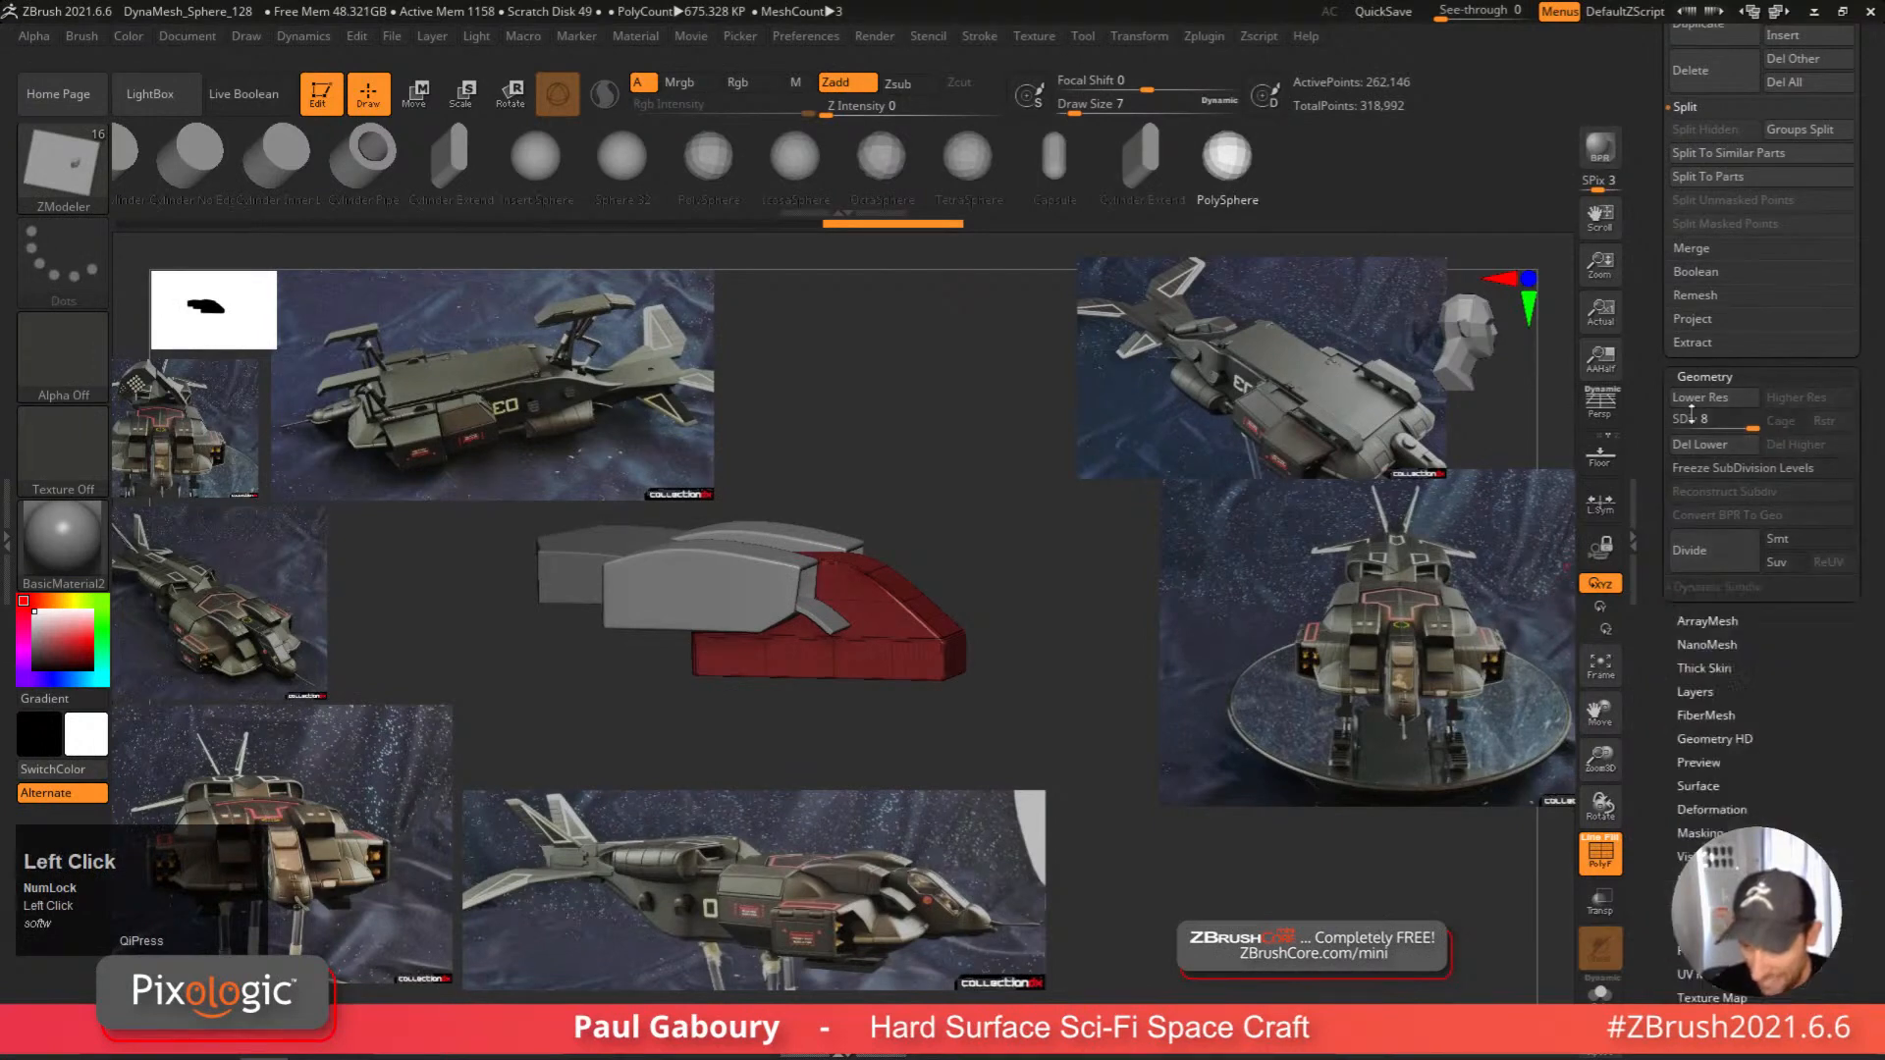
left_click_drag(1661, 422, 1667, 661)
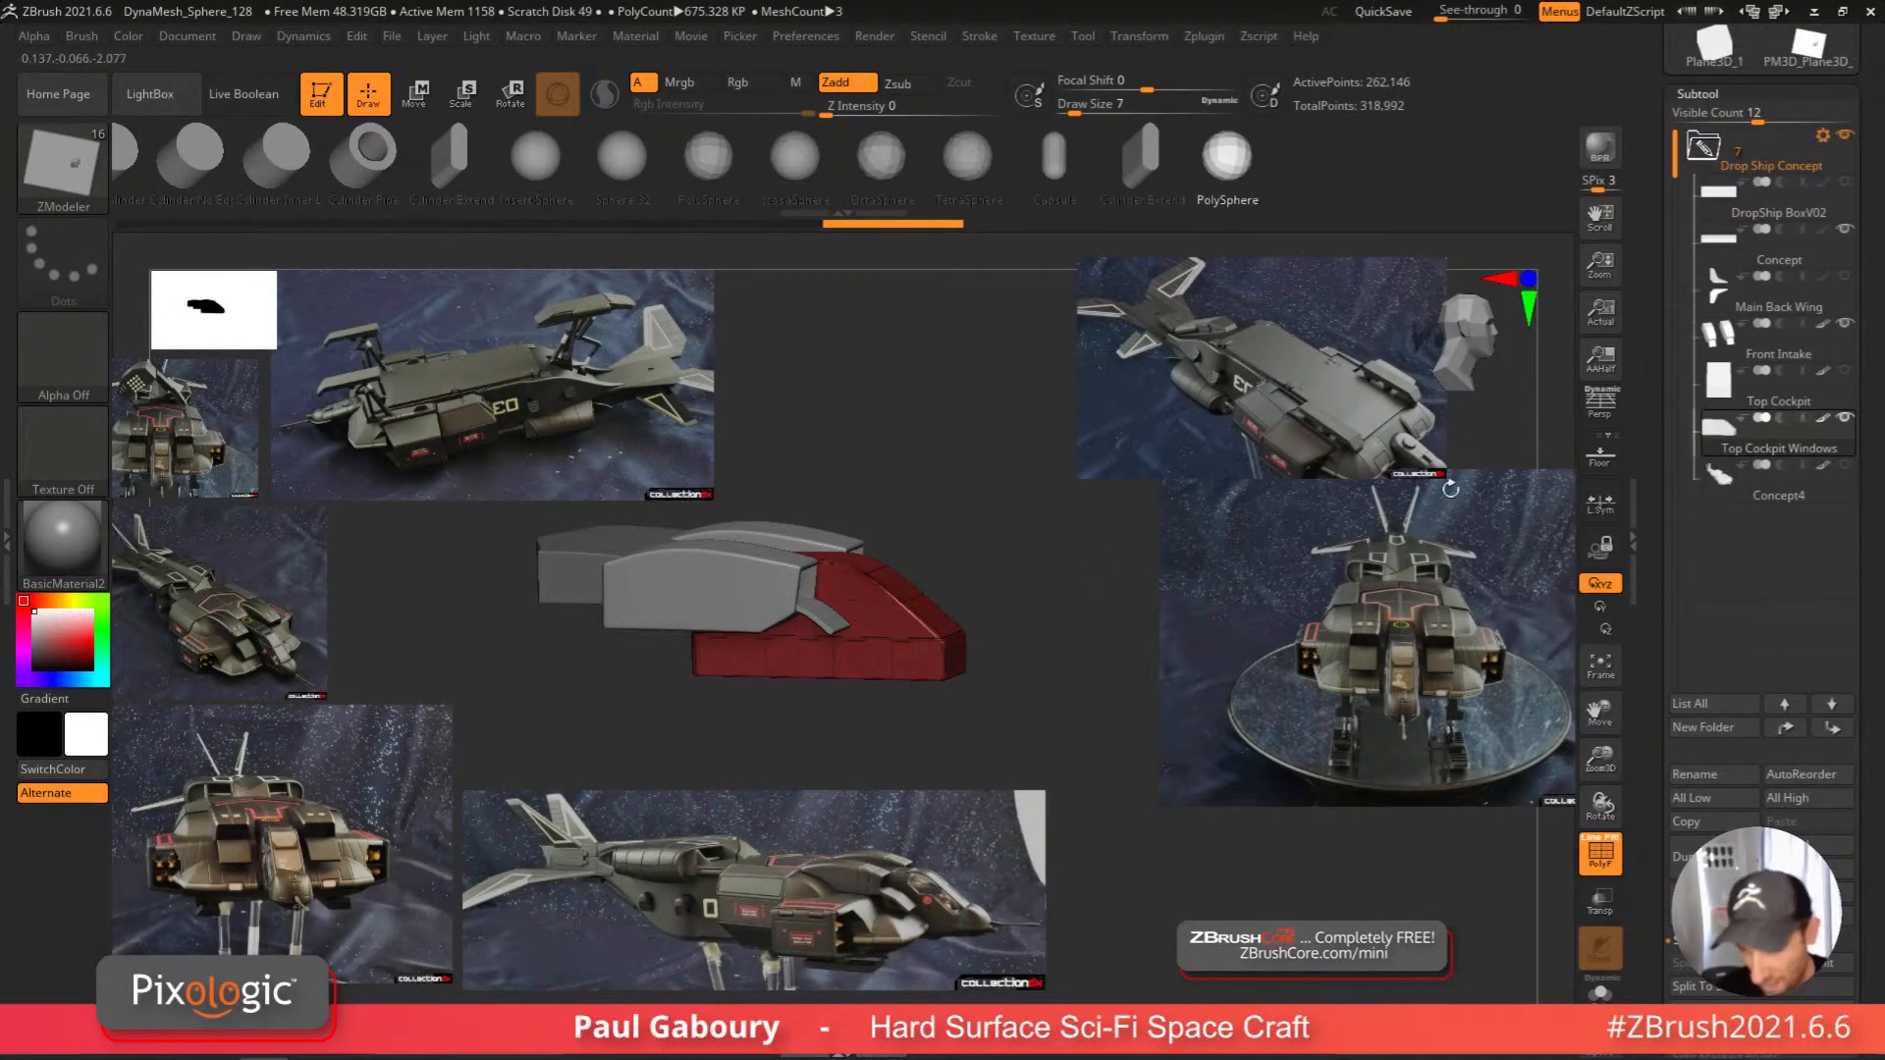
left_click(1849, 468)
mouse_move(1090, 711)
right_mouse_down()
mouse_move(1110, 717)
mouse_move(1051, 720)
mouse_move(1082, 737)
right_mouse_up()
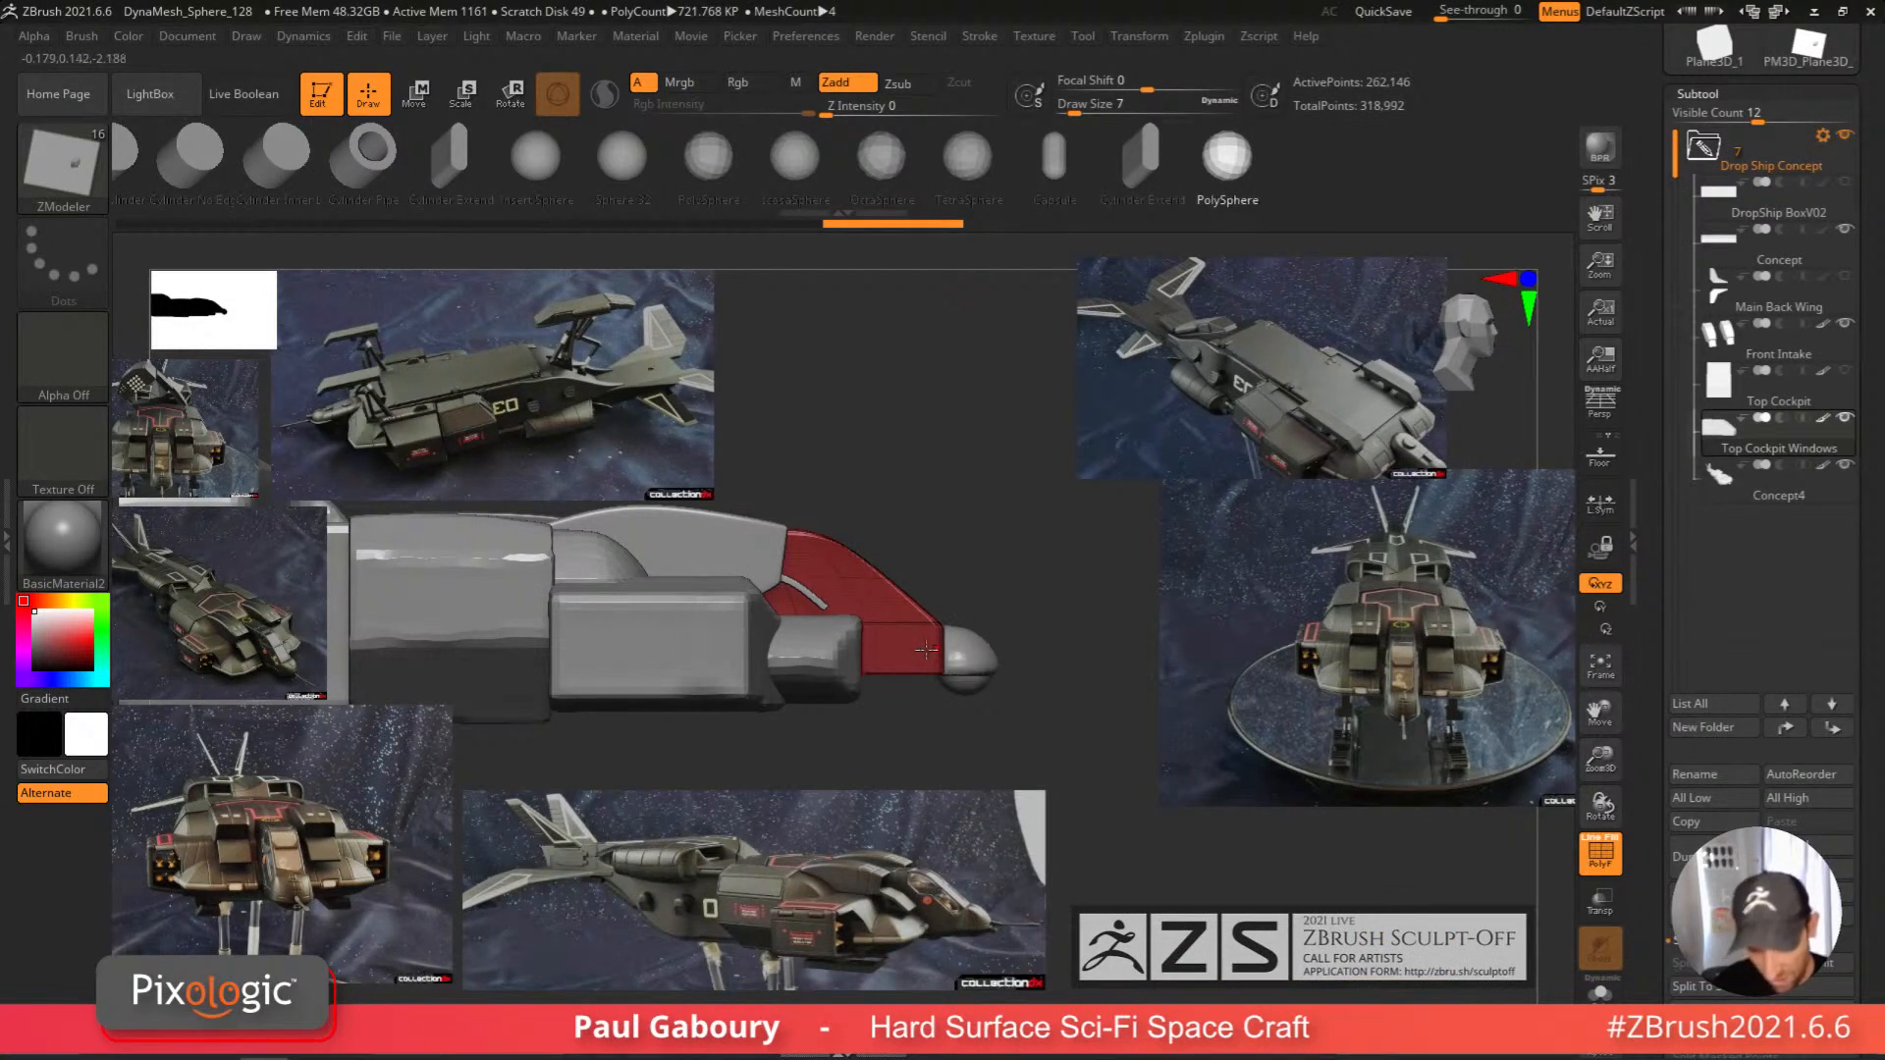
right_click_drag(1058, 755, 1111, 793, "ctrl")
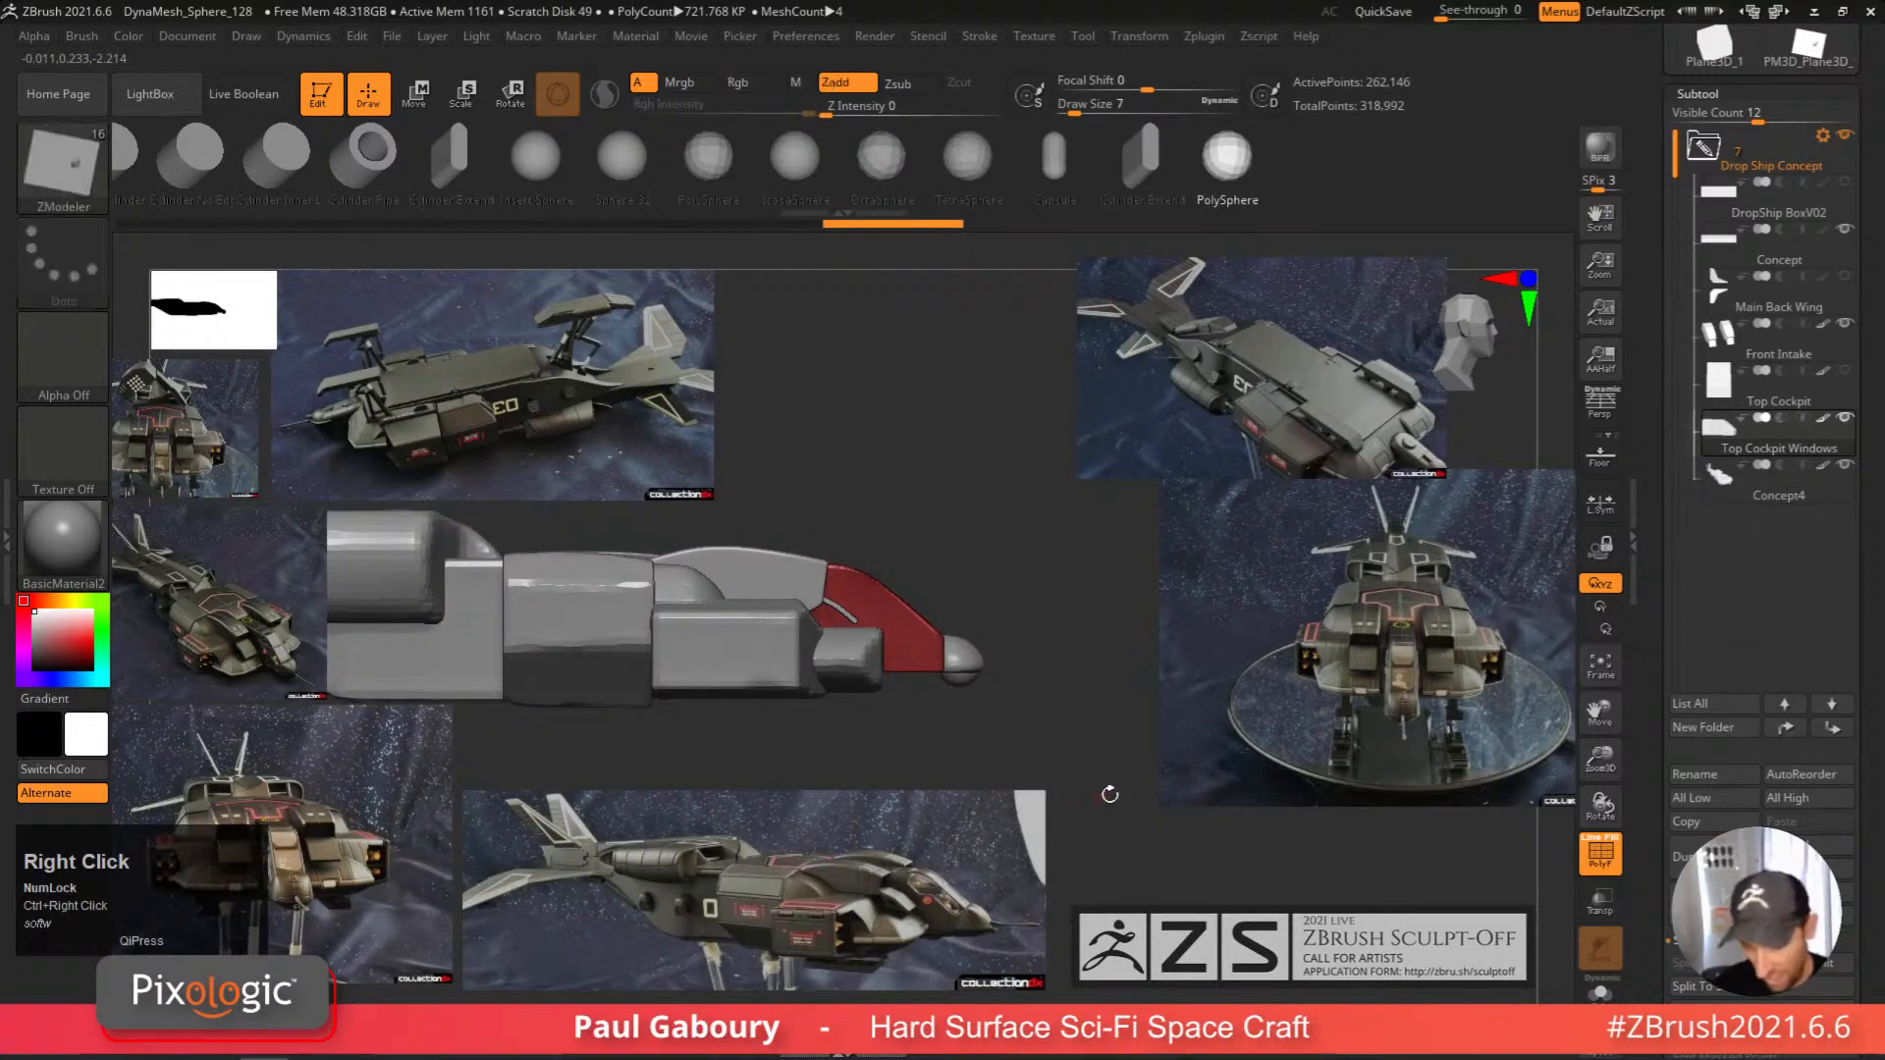
Delete the lower subdivision levels of Top Cockpit Windows.
left_click_drag(1874, 810, 1878, 604)
left_click(1740, 581)
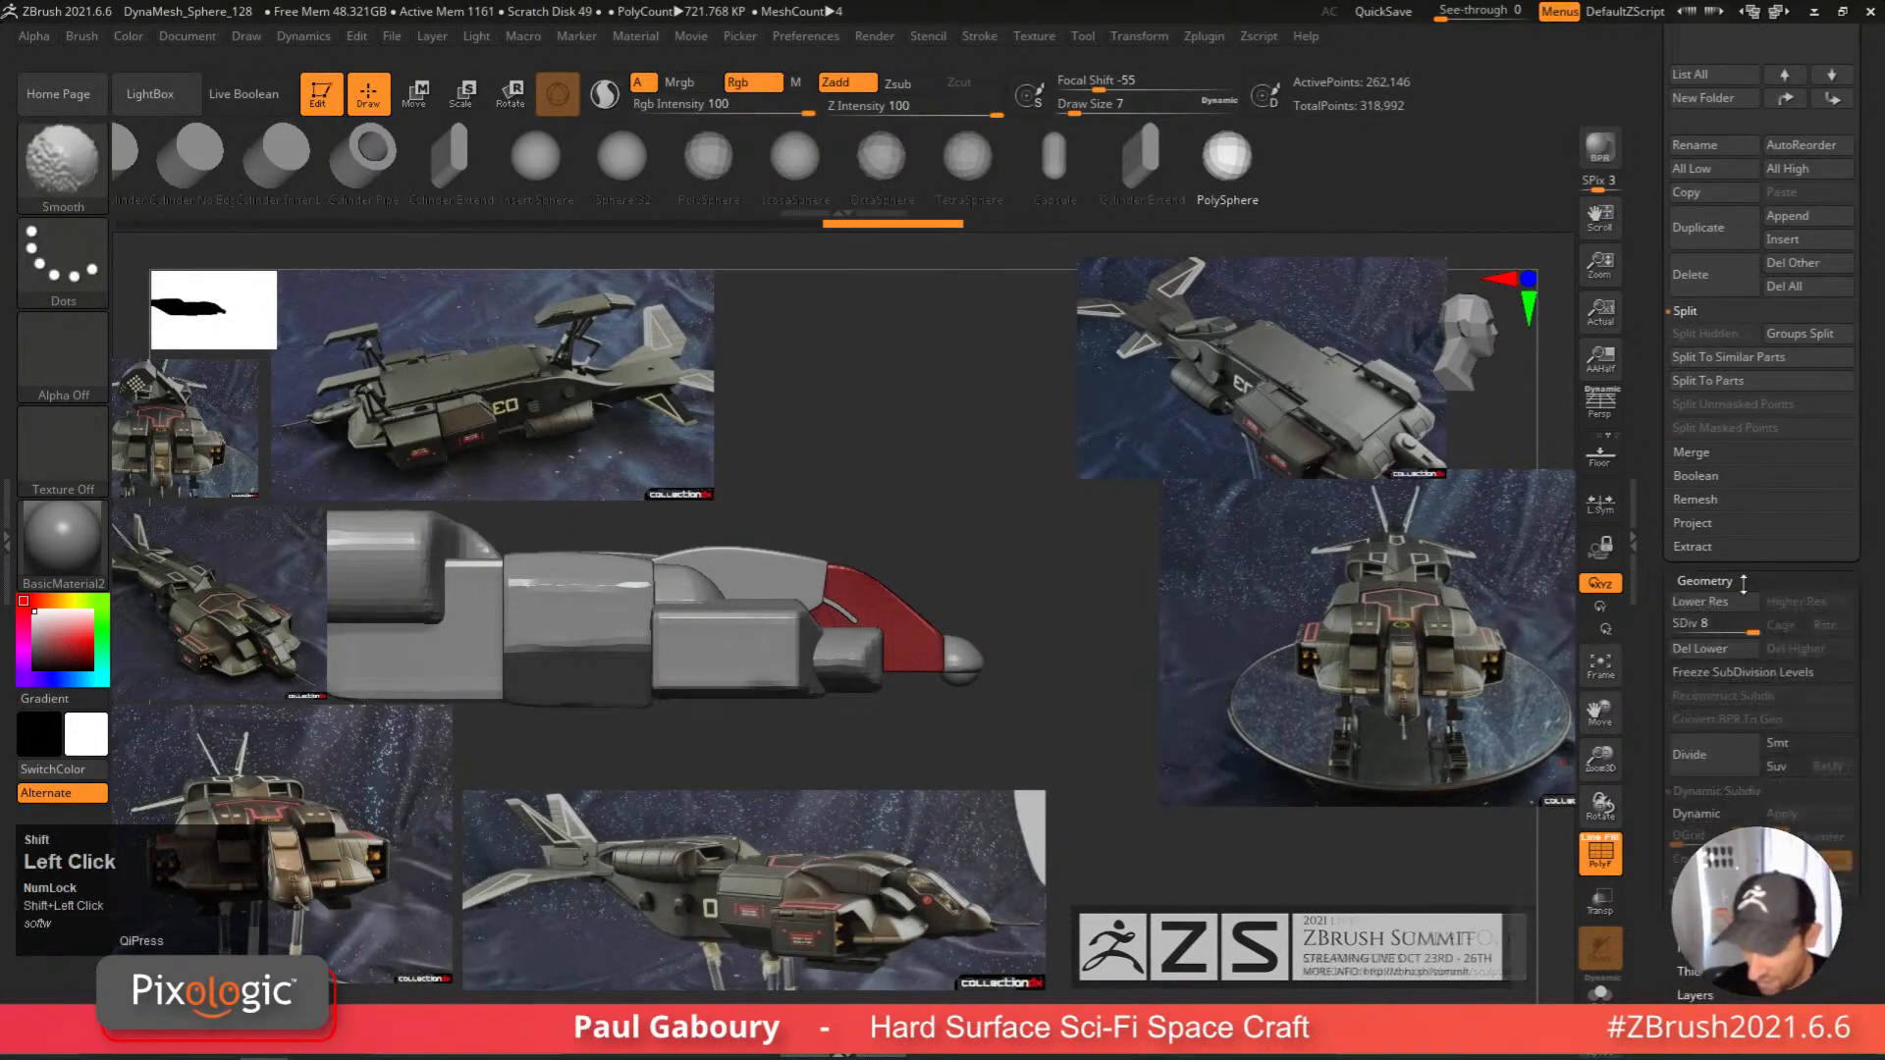
left_click(1722, 648)
Reset the Gizmo's orientation and center it on the Top Cockpit Windows mesh.
key("w")
right_click_drag(980, 732, 982, 775, "ctrl")
right_click_drag(982, 776, 980, 800, "alt")
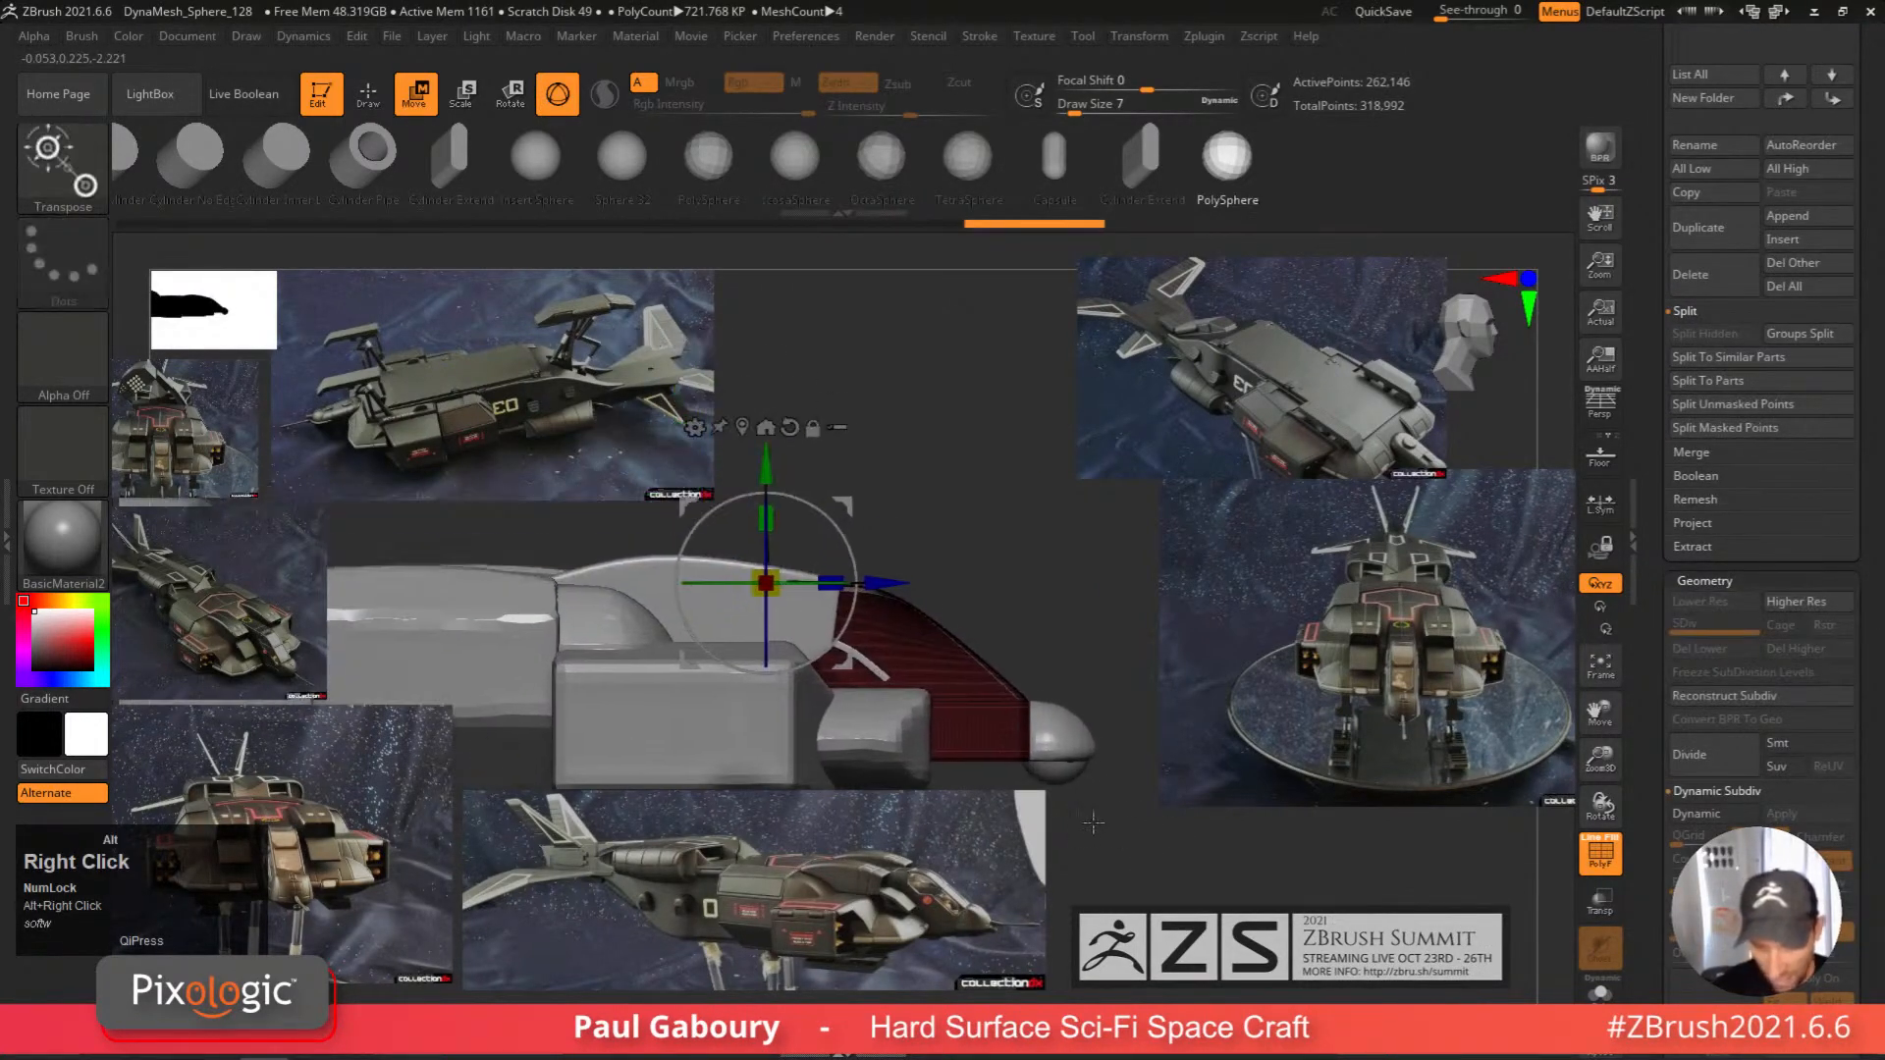
left_click(795, 429, "alt")
left_click(751, 429)
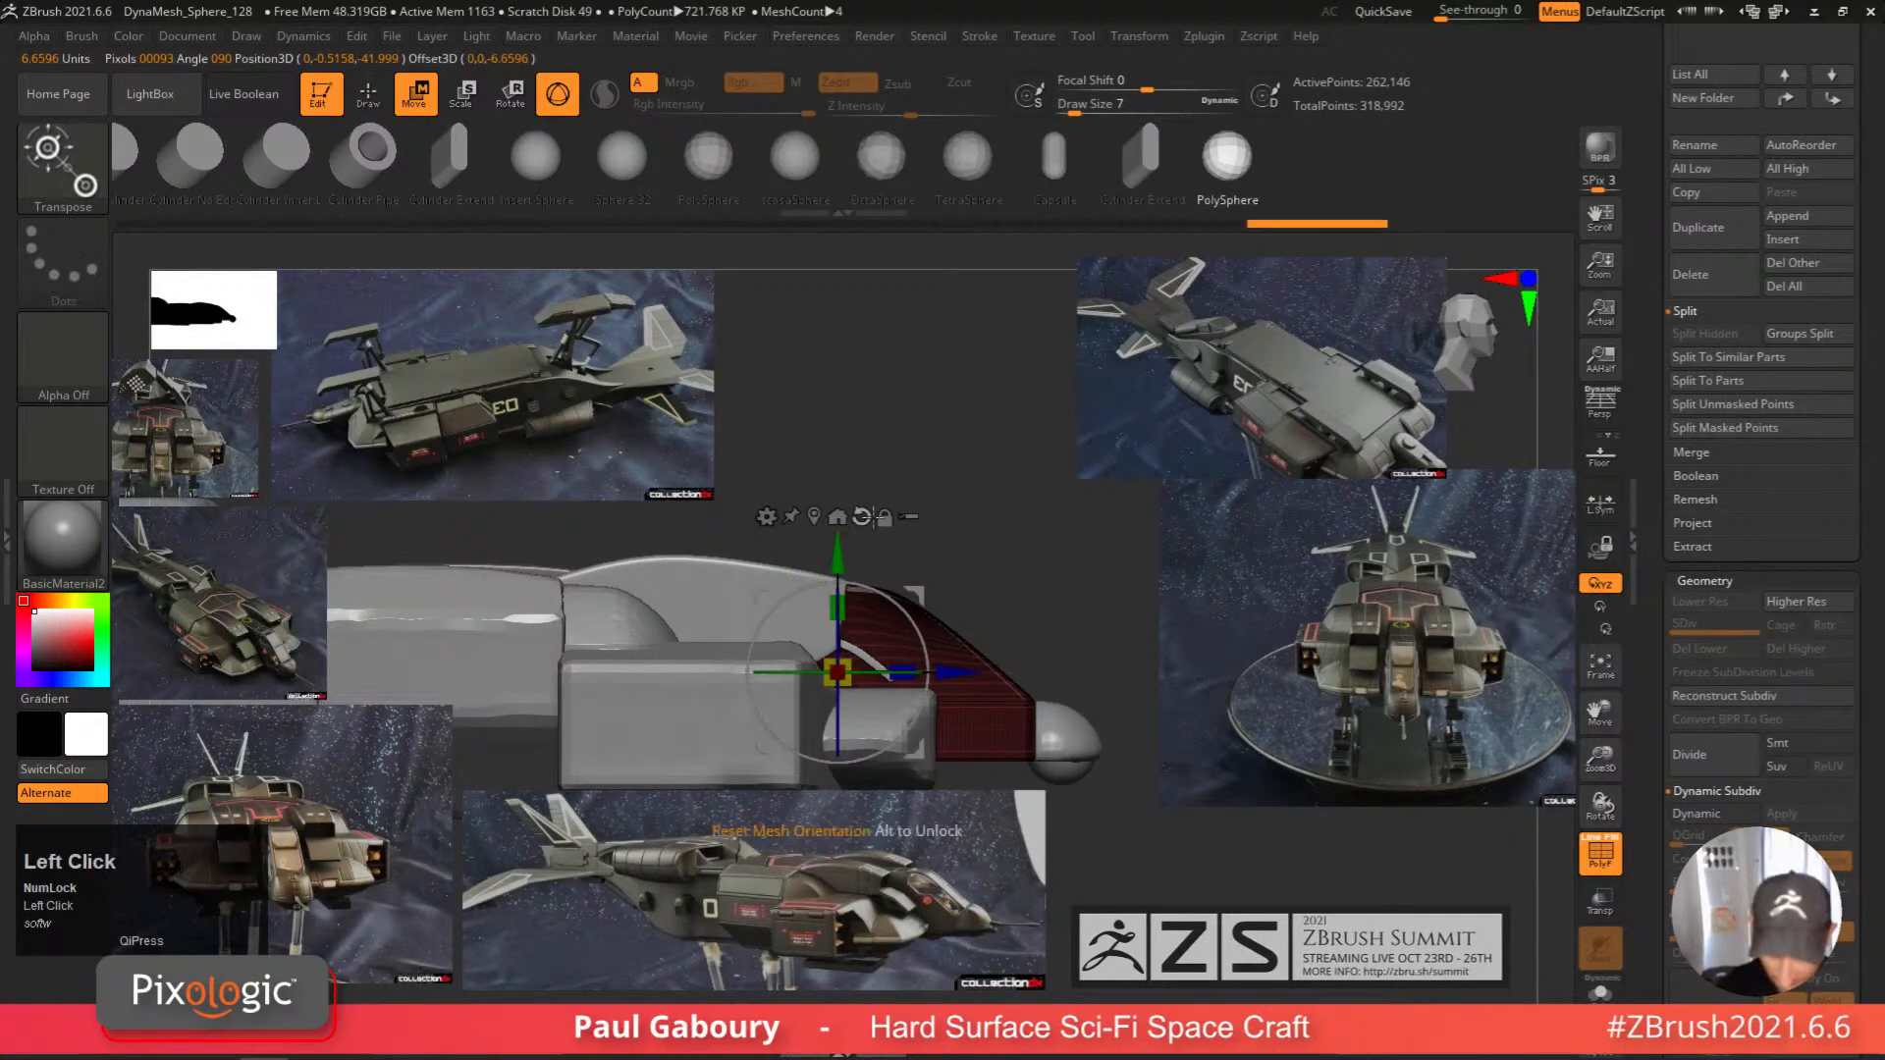
Use the Deformer to stretch the cockpit's front end forward into the rounded nose, and accept the deformation.
left_click(766, 516)
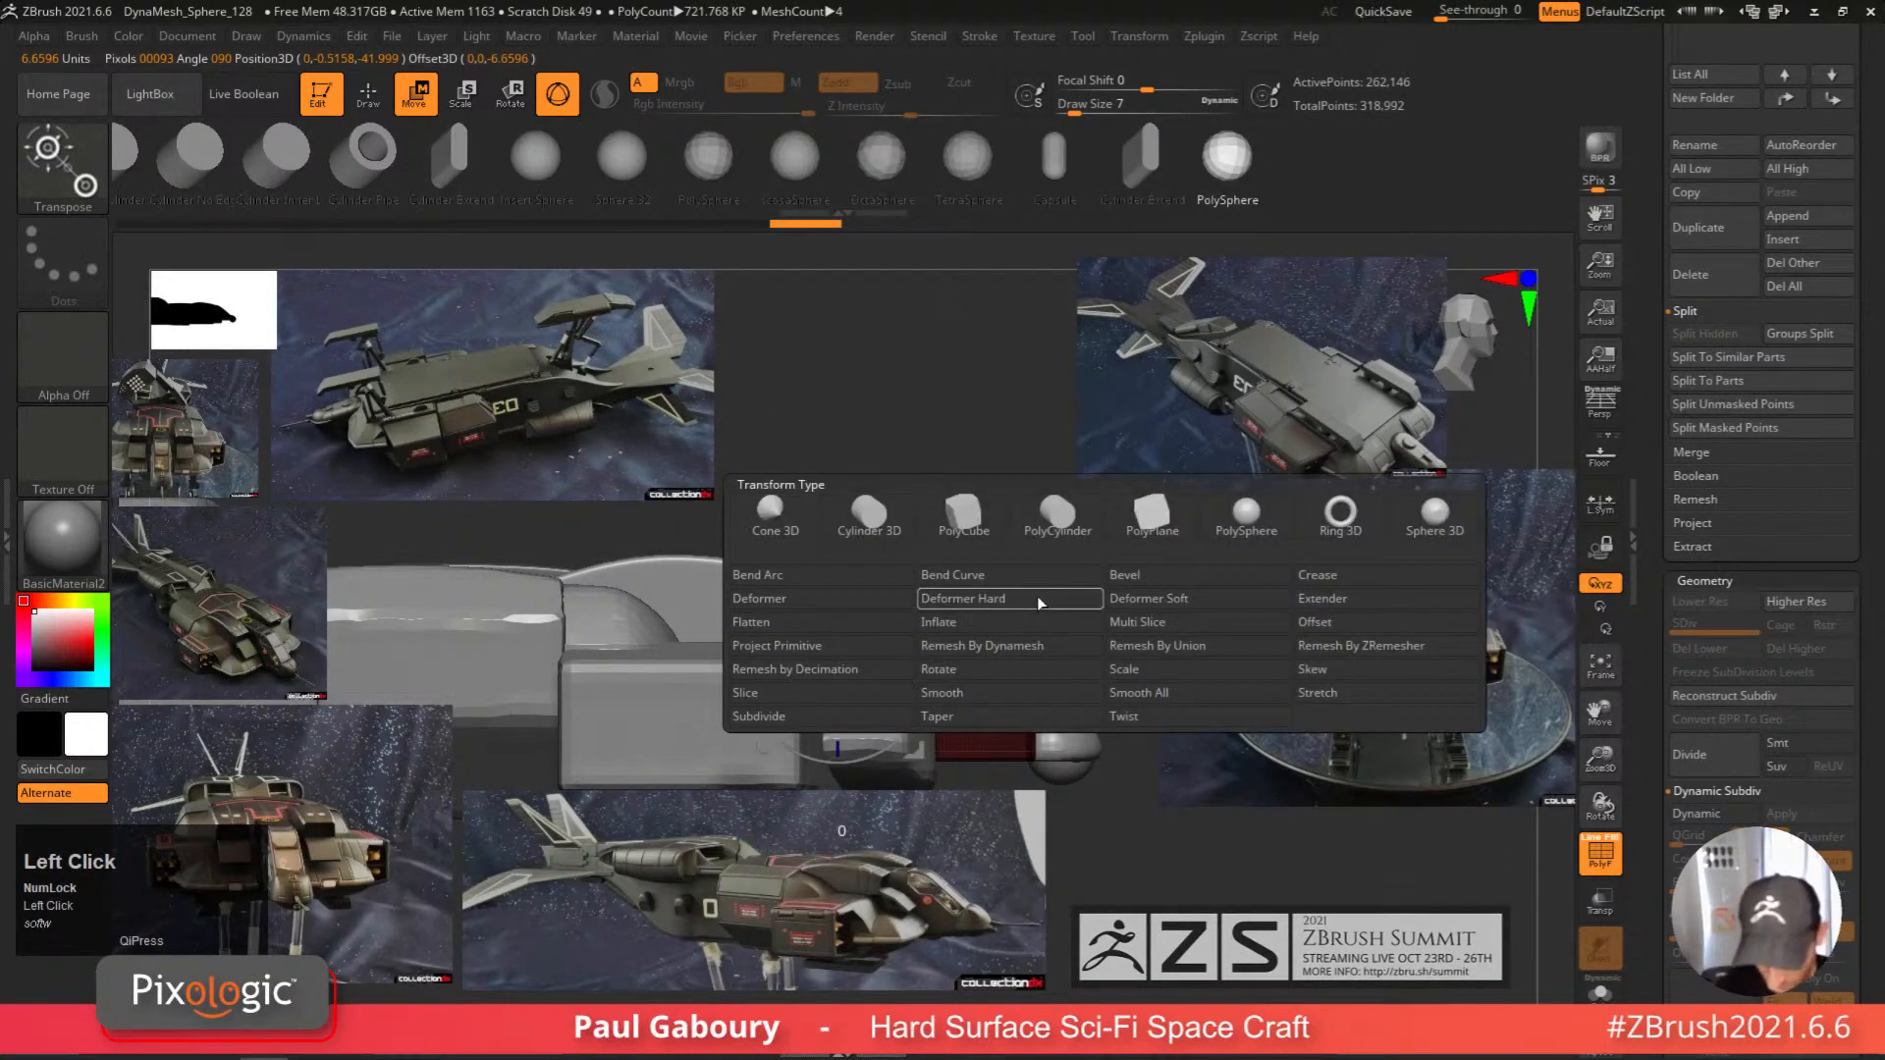
left_click(839, 606)
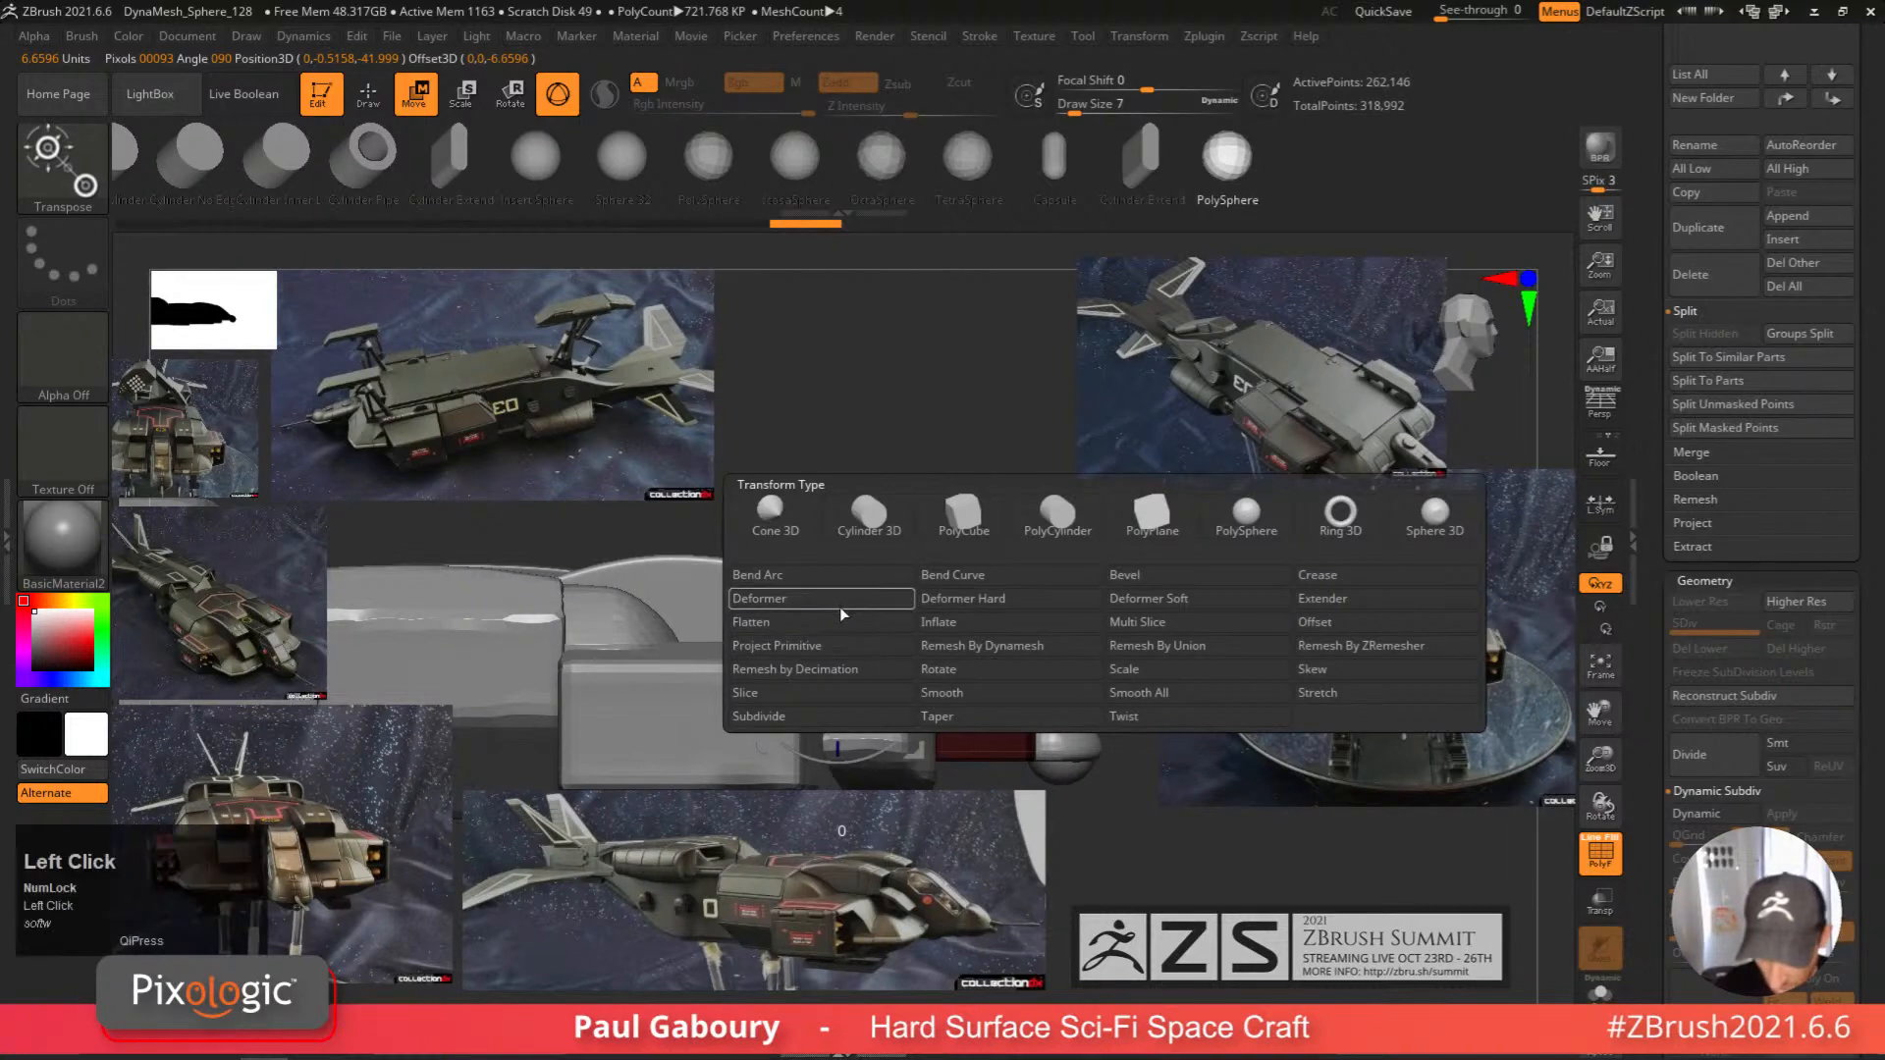
right_click_drag(1087, 791, 1061, 764, "ctrl")
left_click(1062, 764, "ctrl")
left_click_drag(1062, 764, 930, 521, "ctrl")
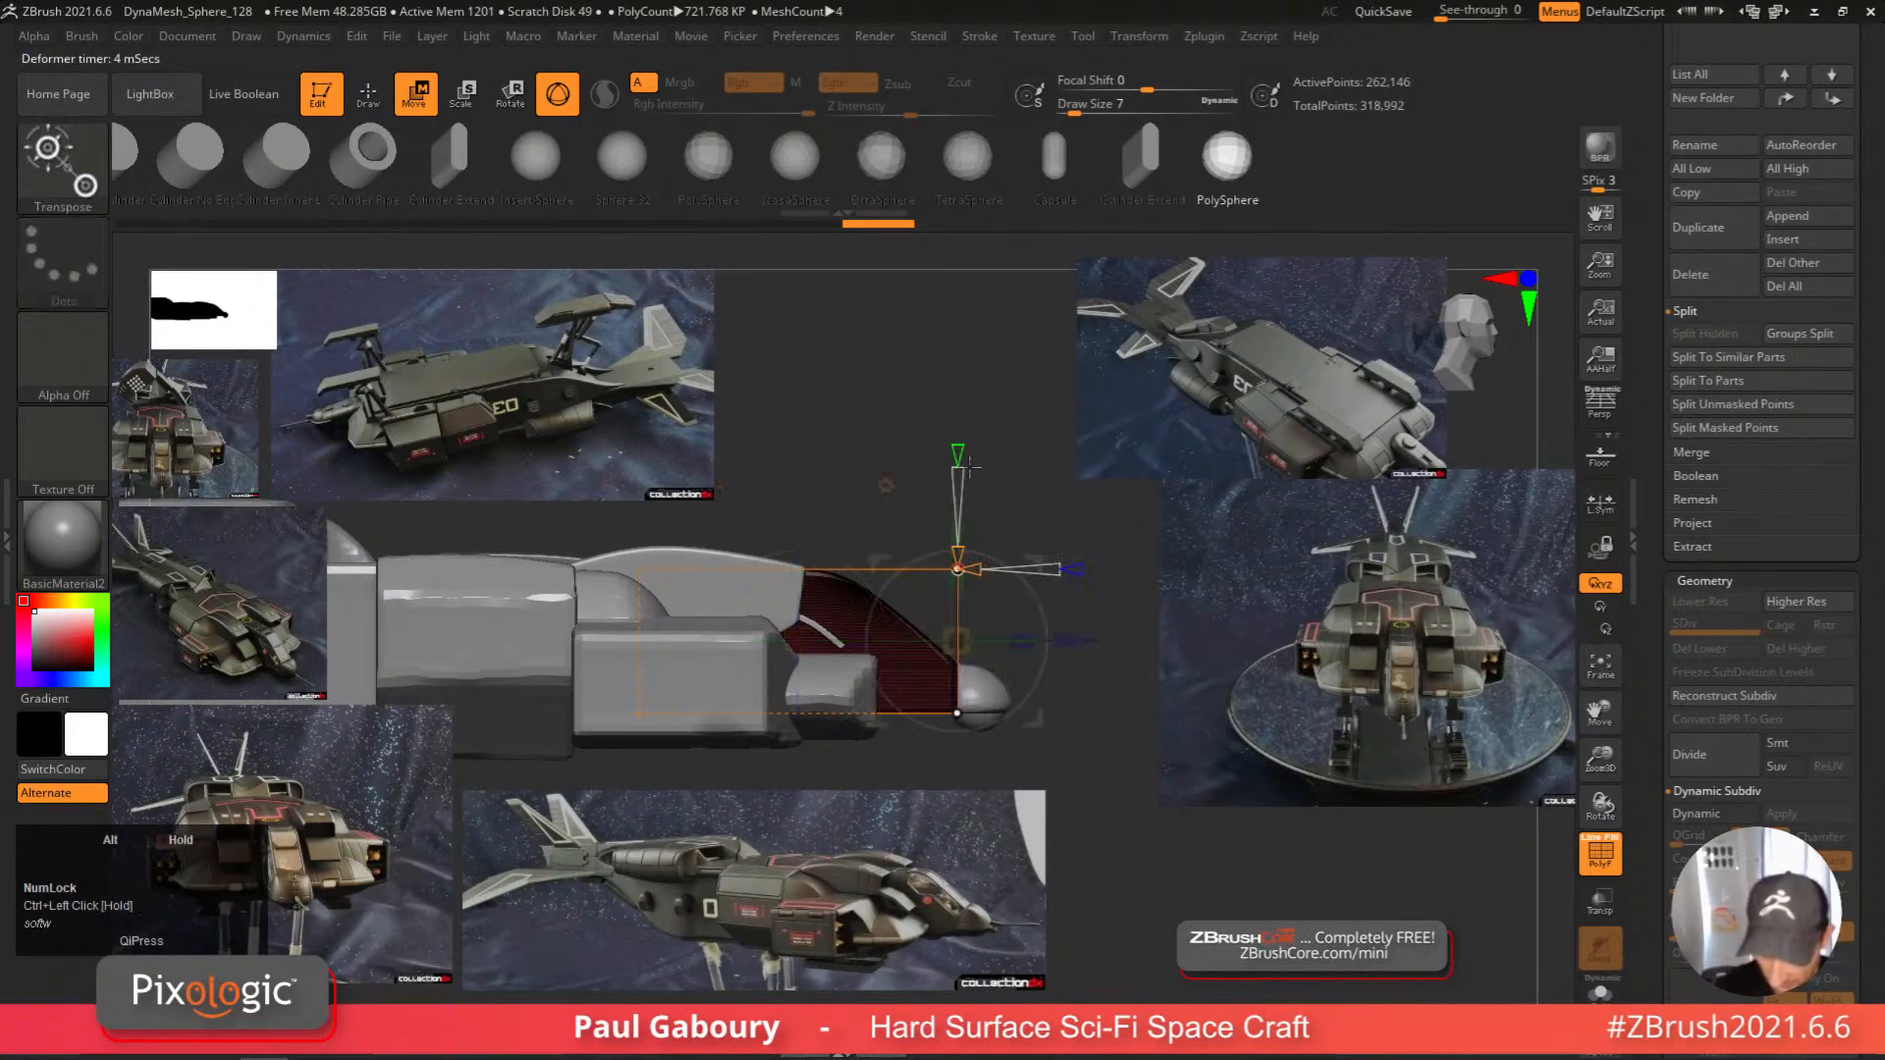
mouse_move(1083, 641)
left_mouse_down()
mouse_move(1107, 641)
mouse_move(1109, 664)
left_mouse_up()
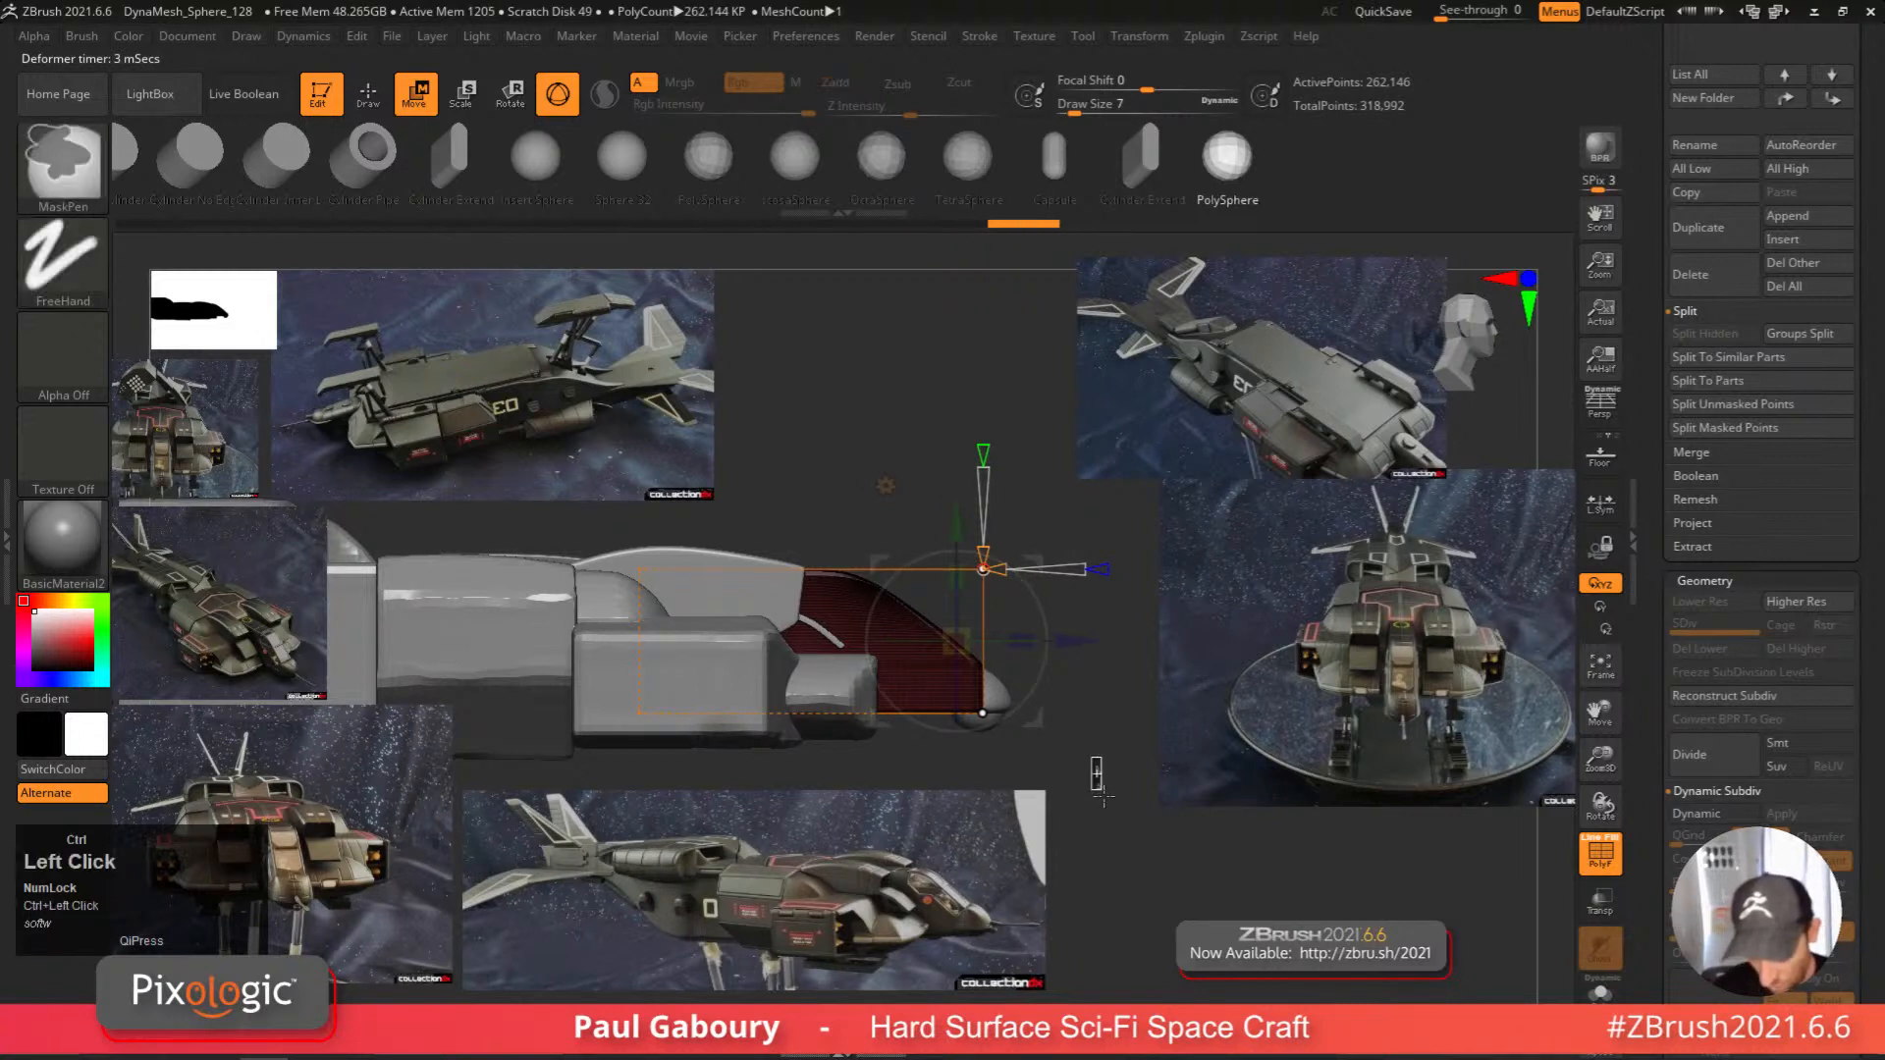
key("shift+f")
key("shift+f")
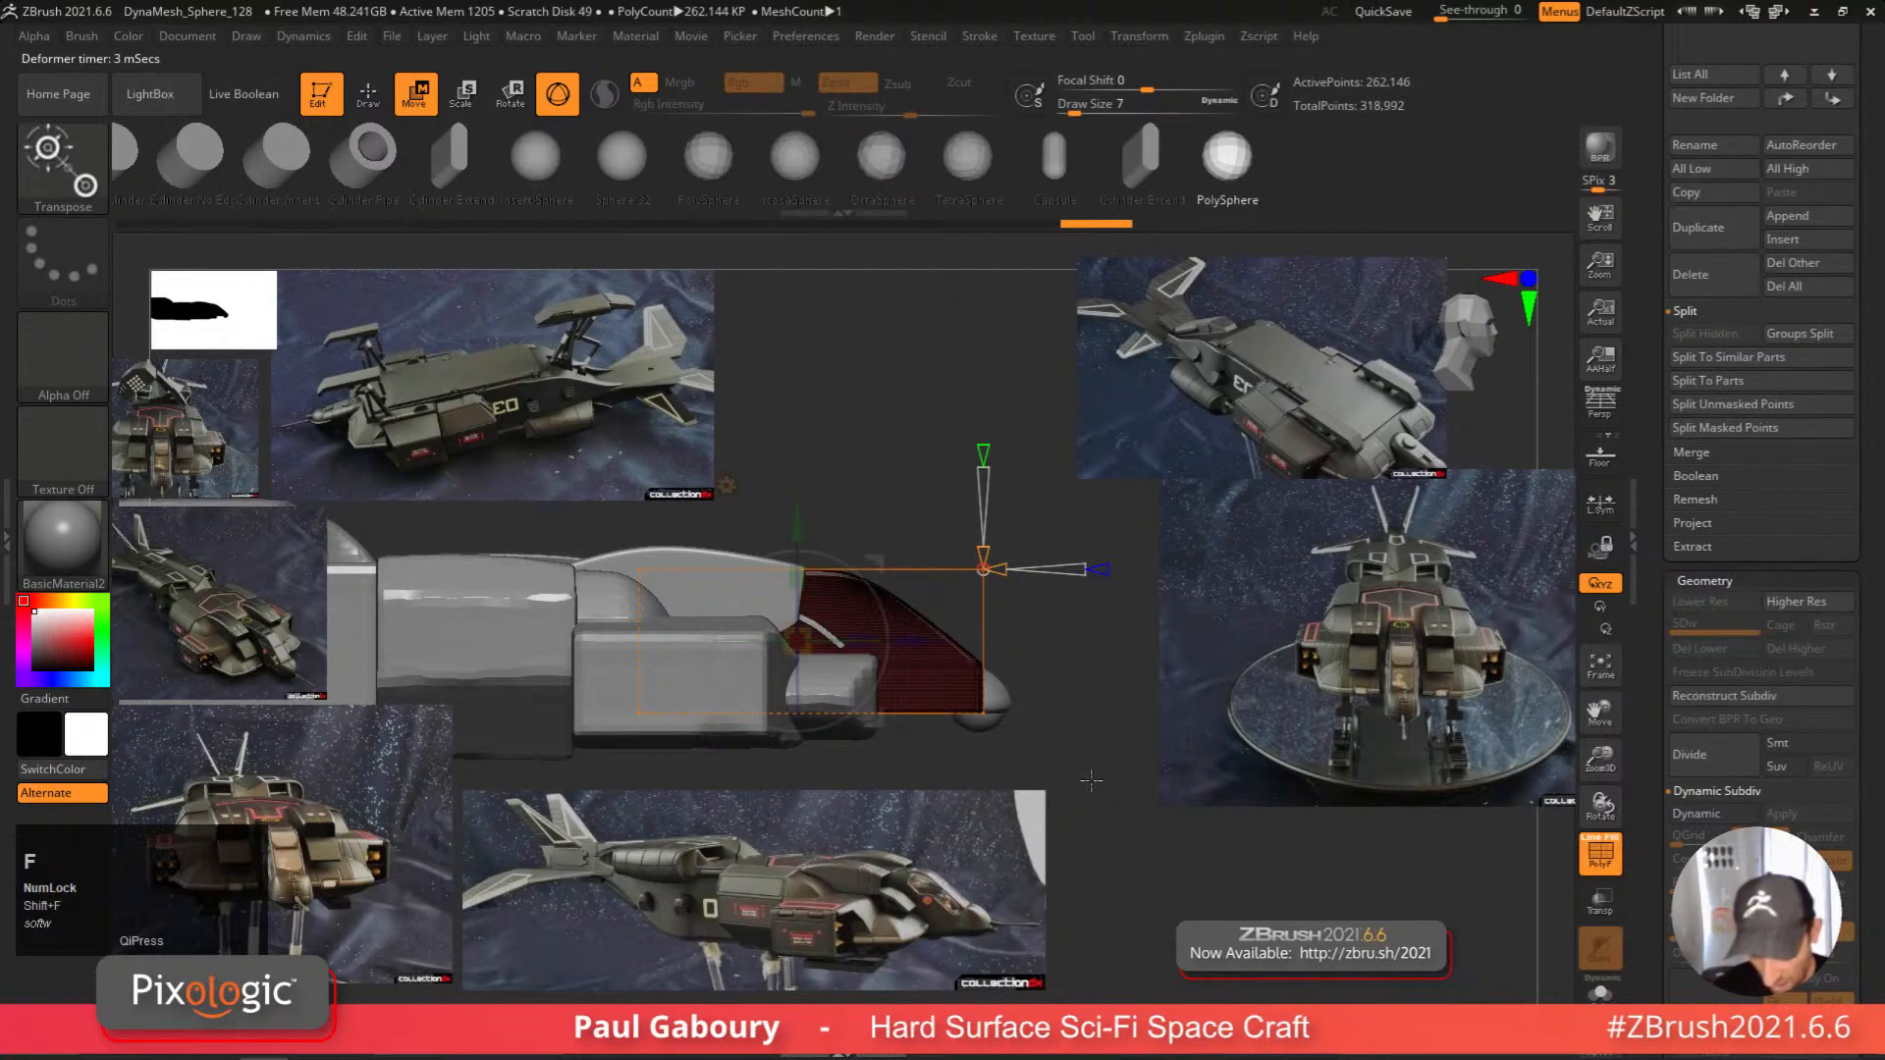
left_click(913, 510)
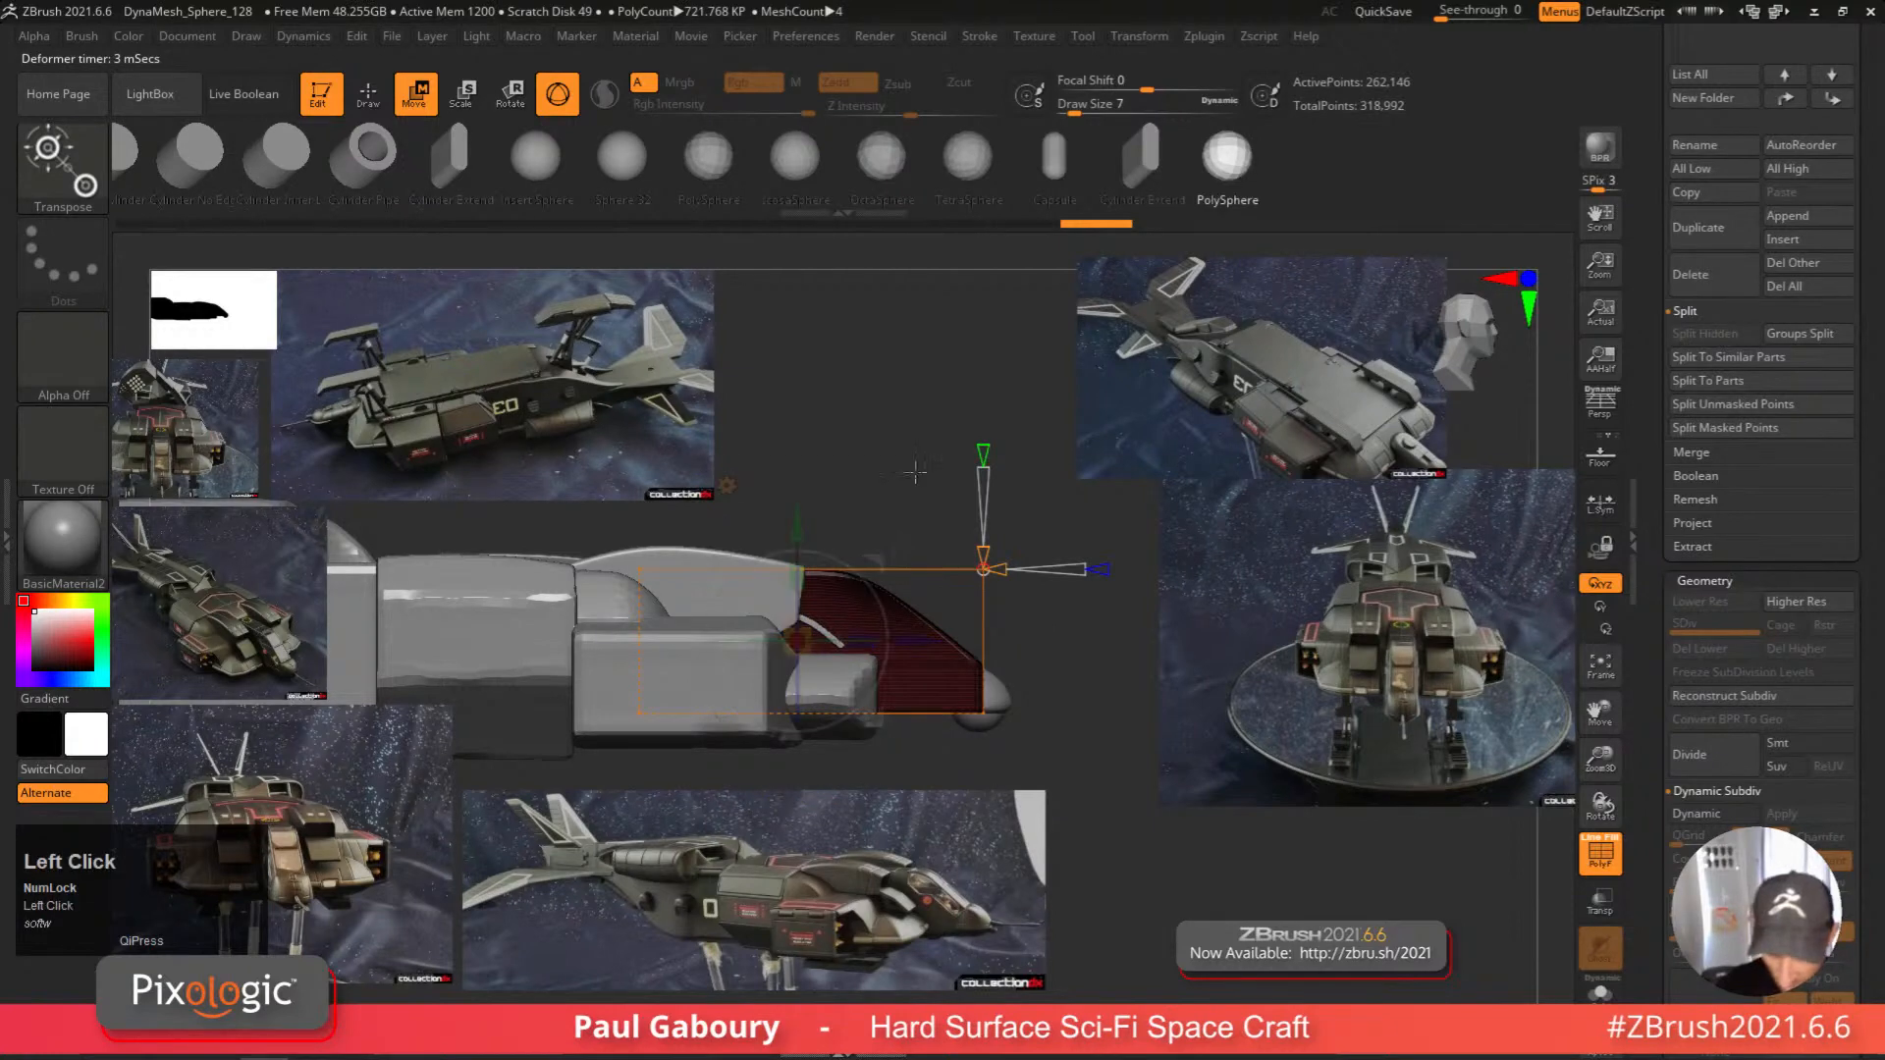
left_click(728, 486)
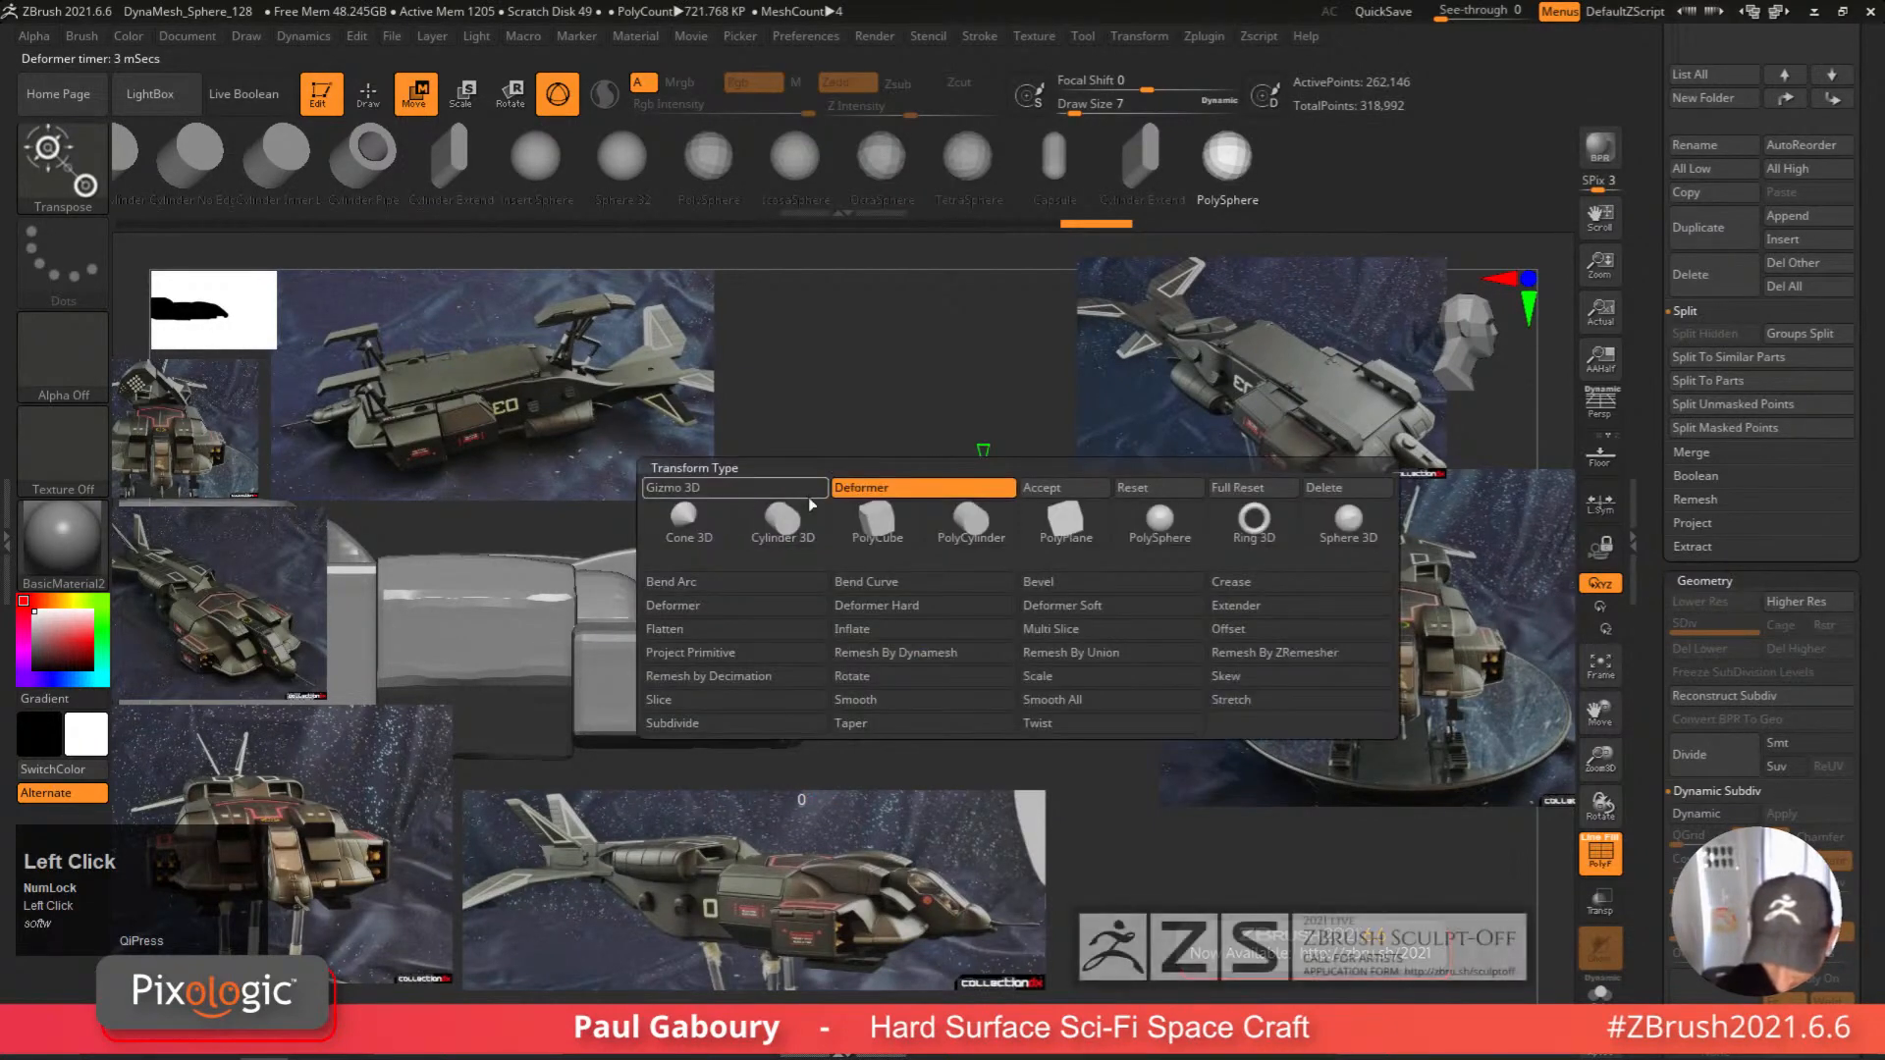
left_click(1066, 488)
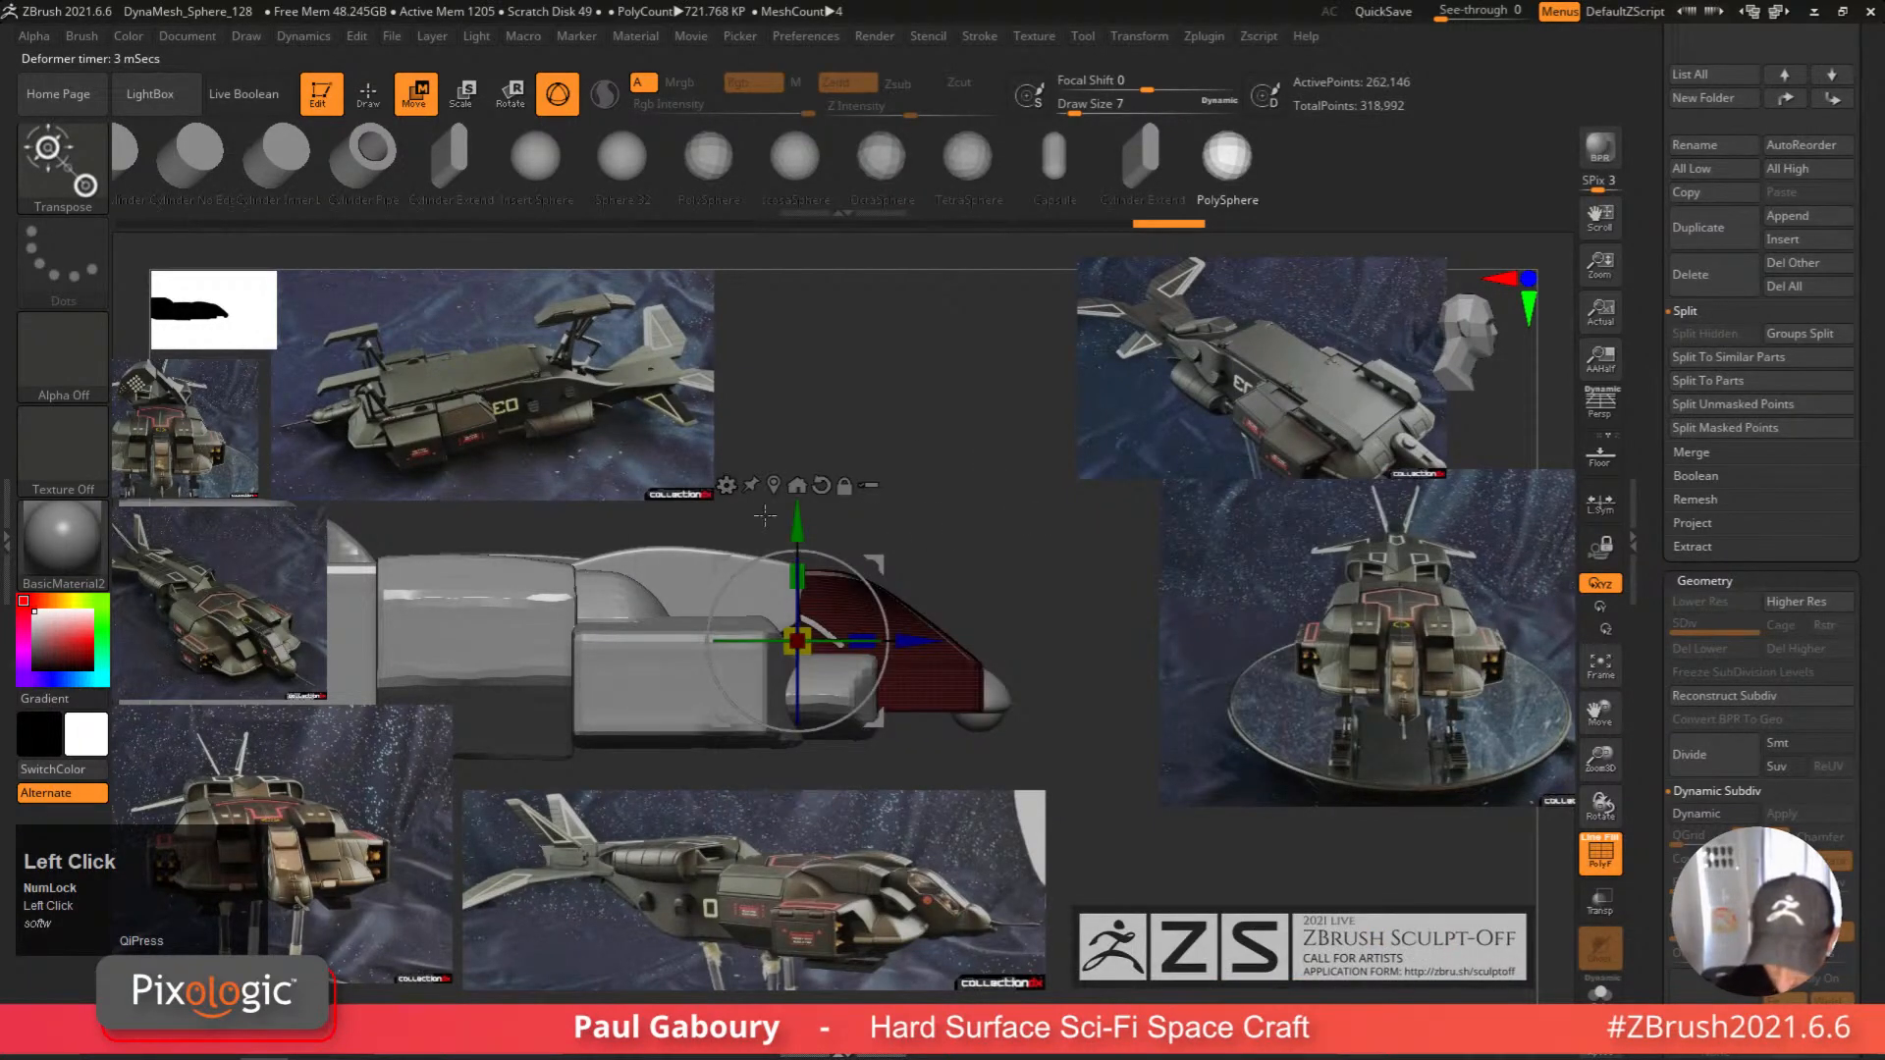
Apply a Deformer with three columns in side view and push its middle column forward to round the cockpit's top profile.
left_click(727, 486)
left_click(875, 582)
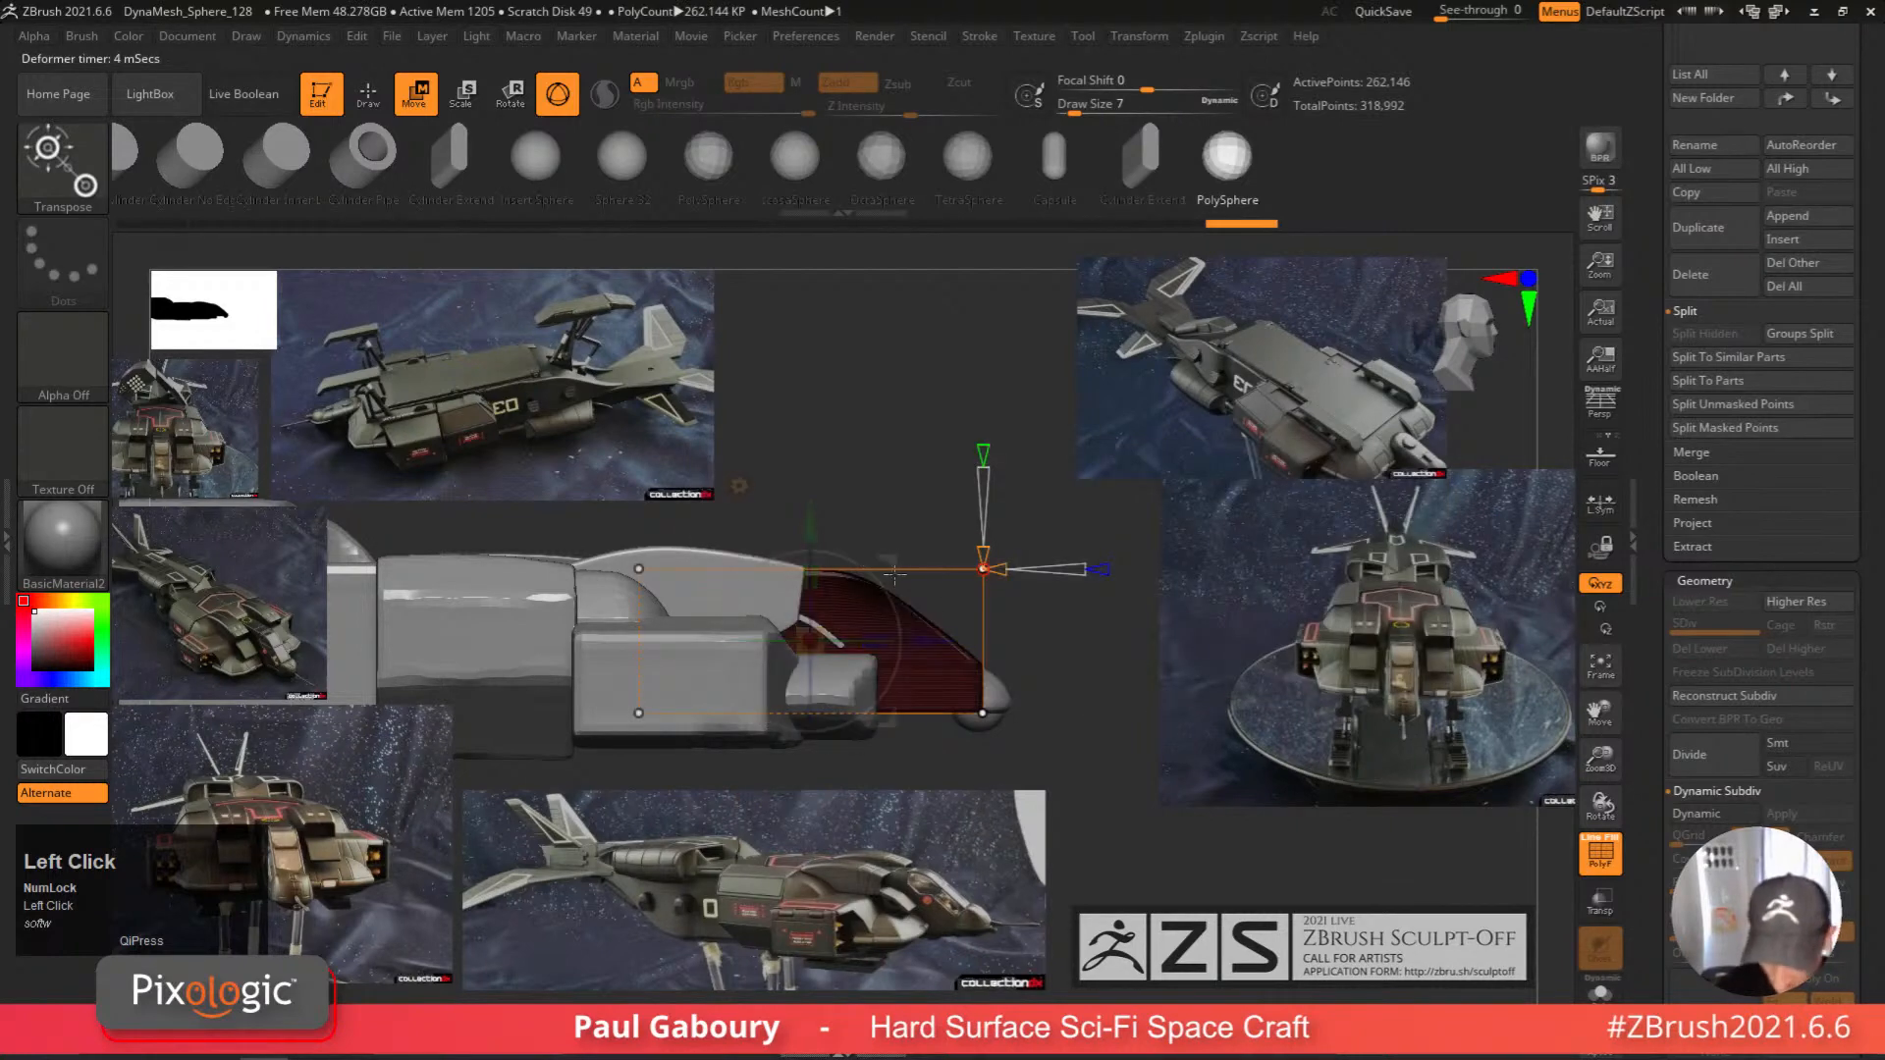
left_click(1002, 567)
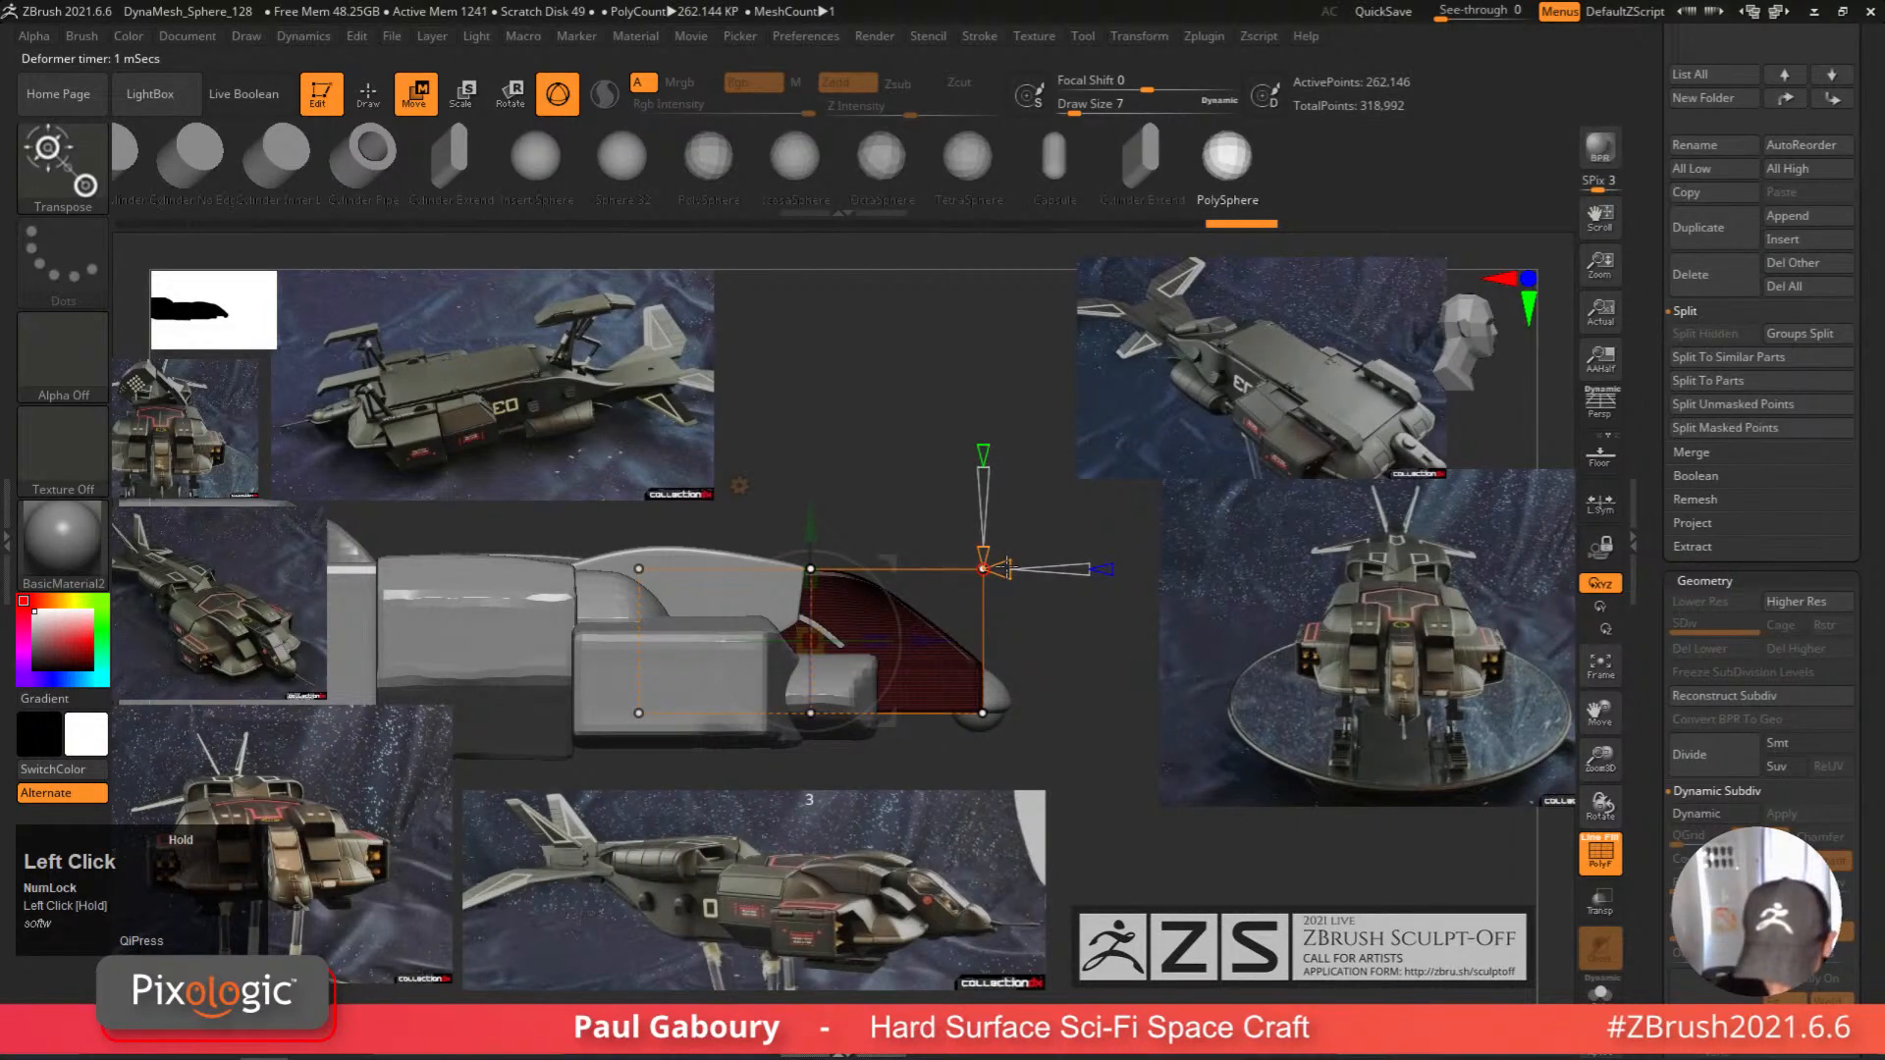
left_click_drag(754, 462, 879, 801, "ctrl")
left_click_drag(929, 640, 957, 640)
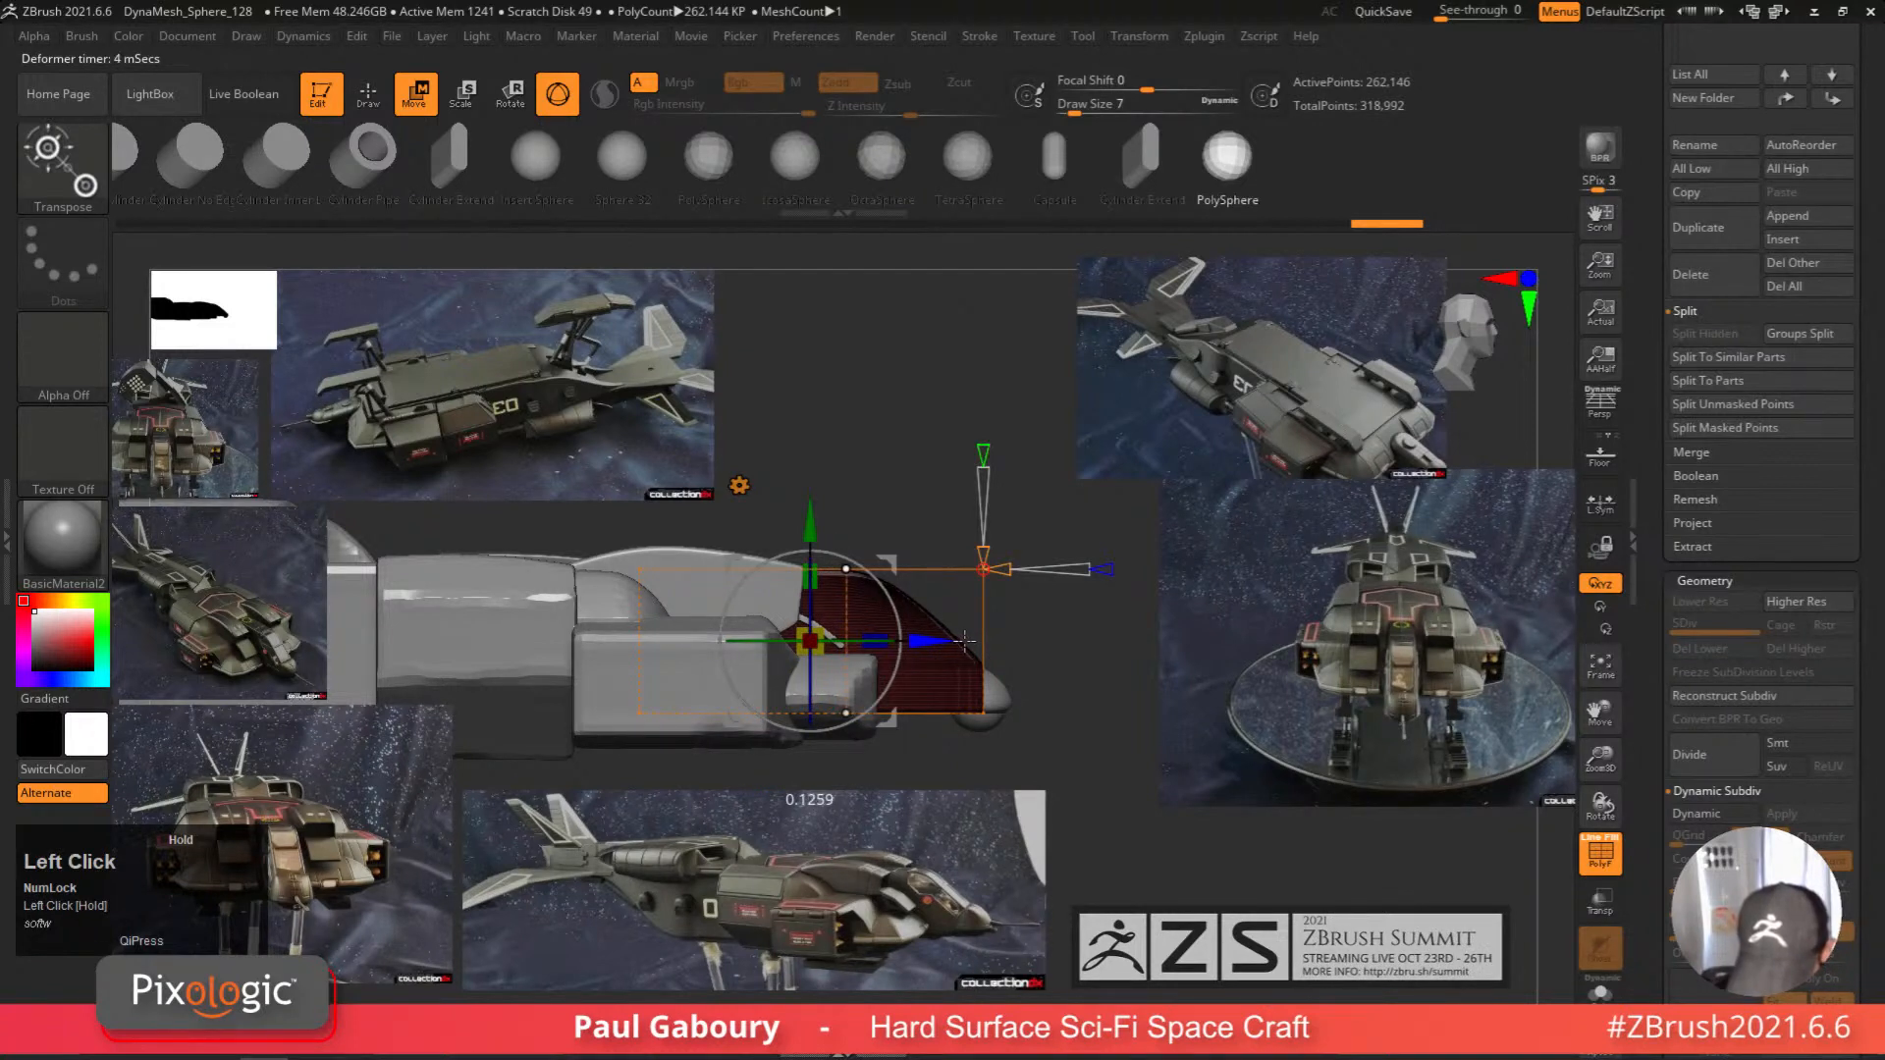
left_click_drag(965, 641, 966, 641)
Restart the Deformer on the cockpit in the top view and remove the middle column from its cage.
key("q")
key("shift+f")
mouse_move(1095, 735)
right_mouse_down("ctrl")
mouse_move(1022, 707)
mouse_move(1044, 685)
mouse_move(963, 757)
mouse_move(1012, 746)
right_mouse_up("ctrl")
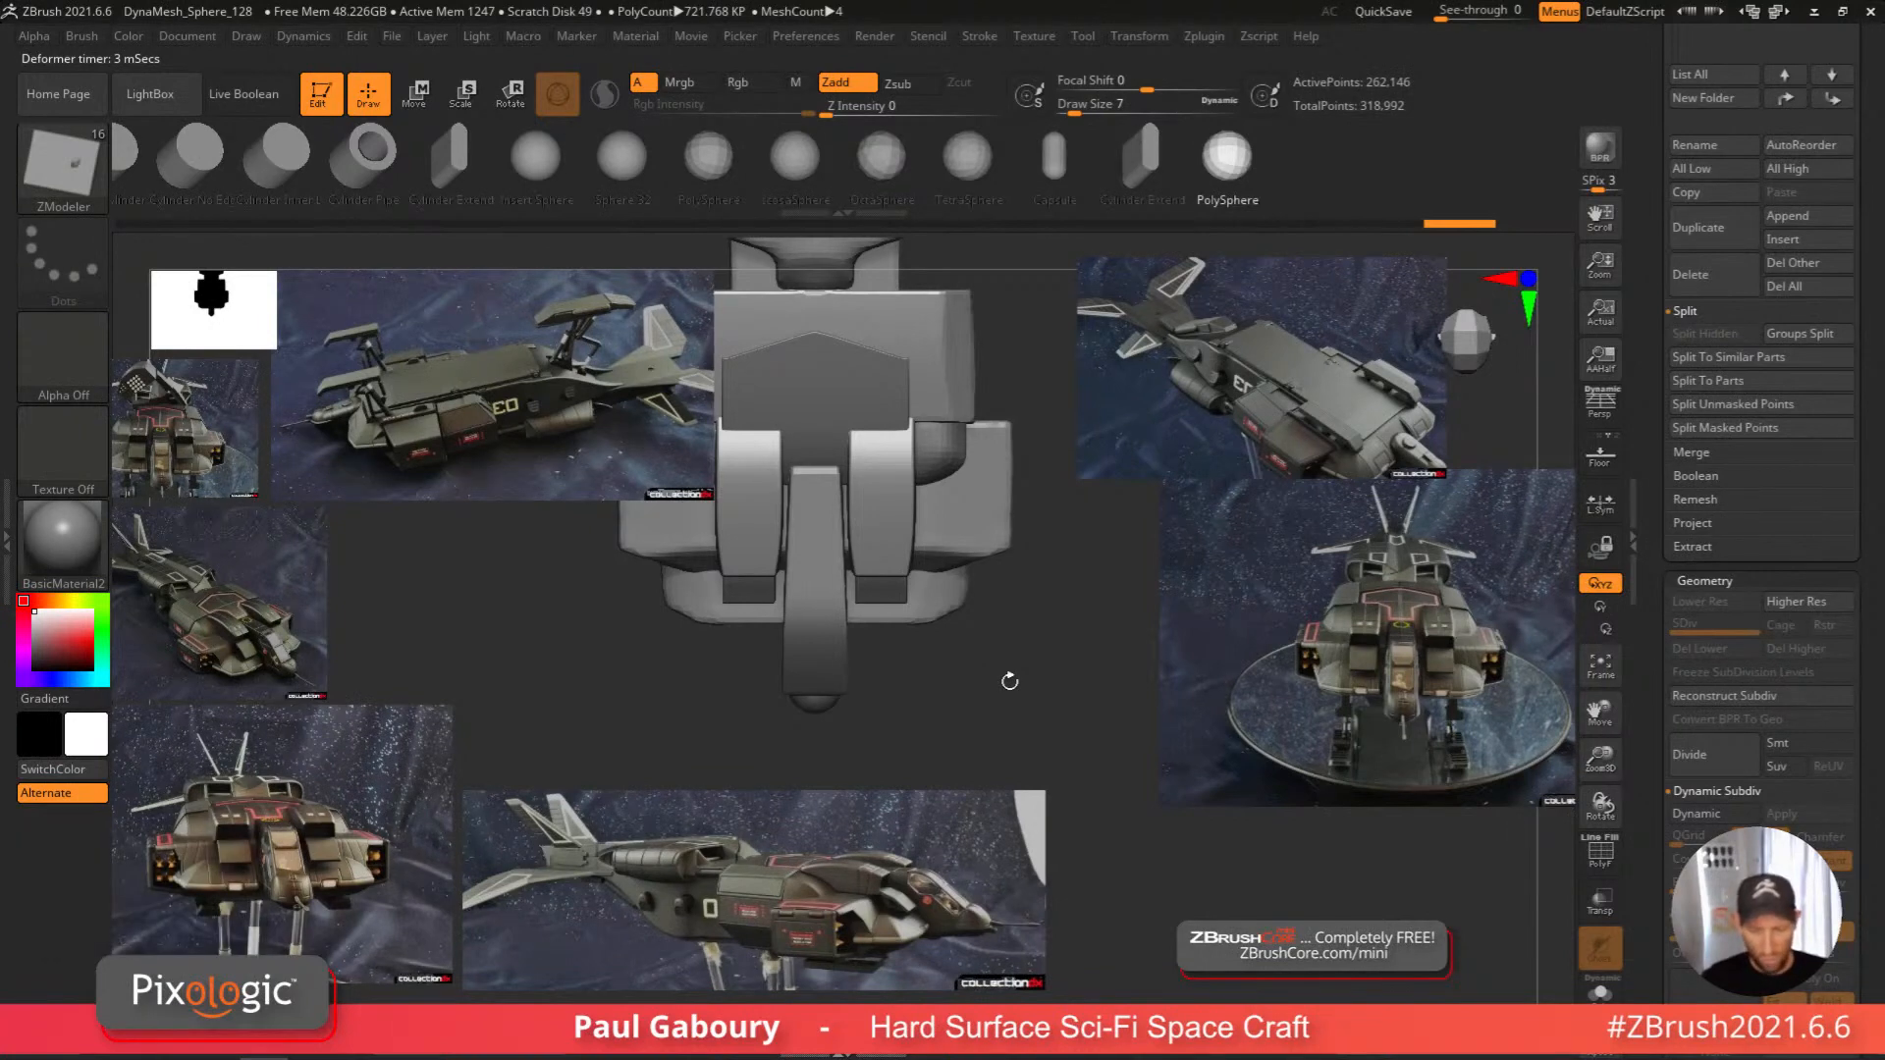
key("w")
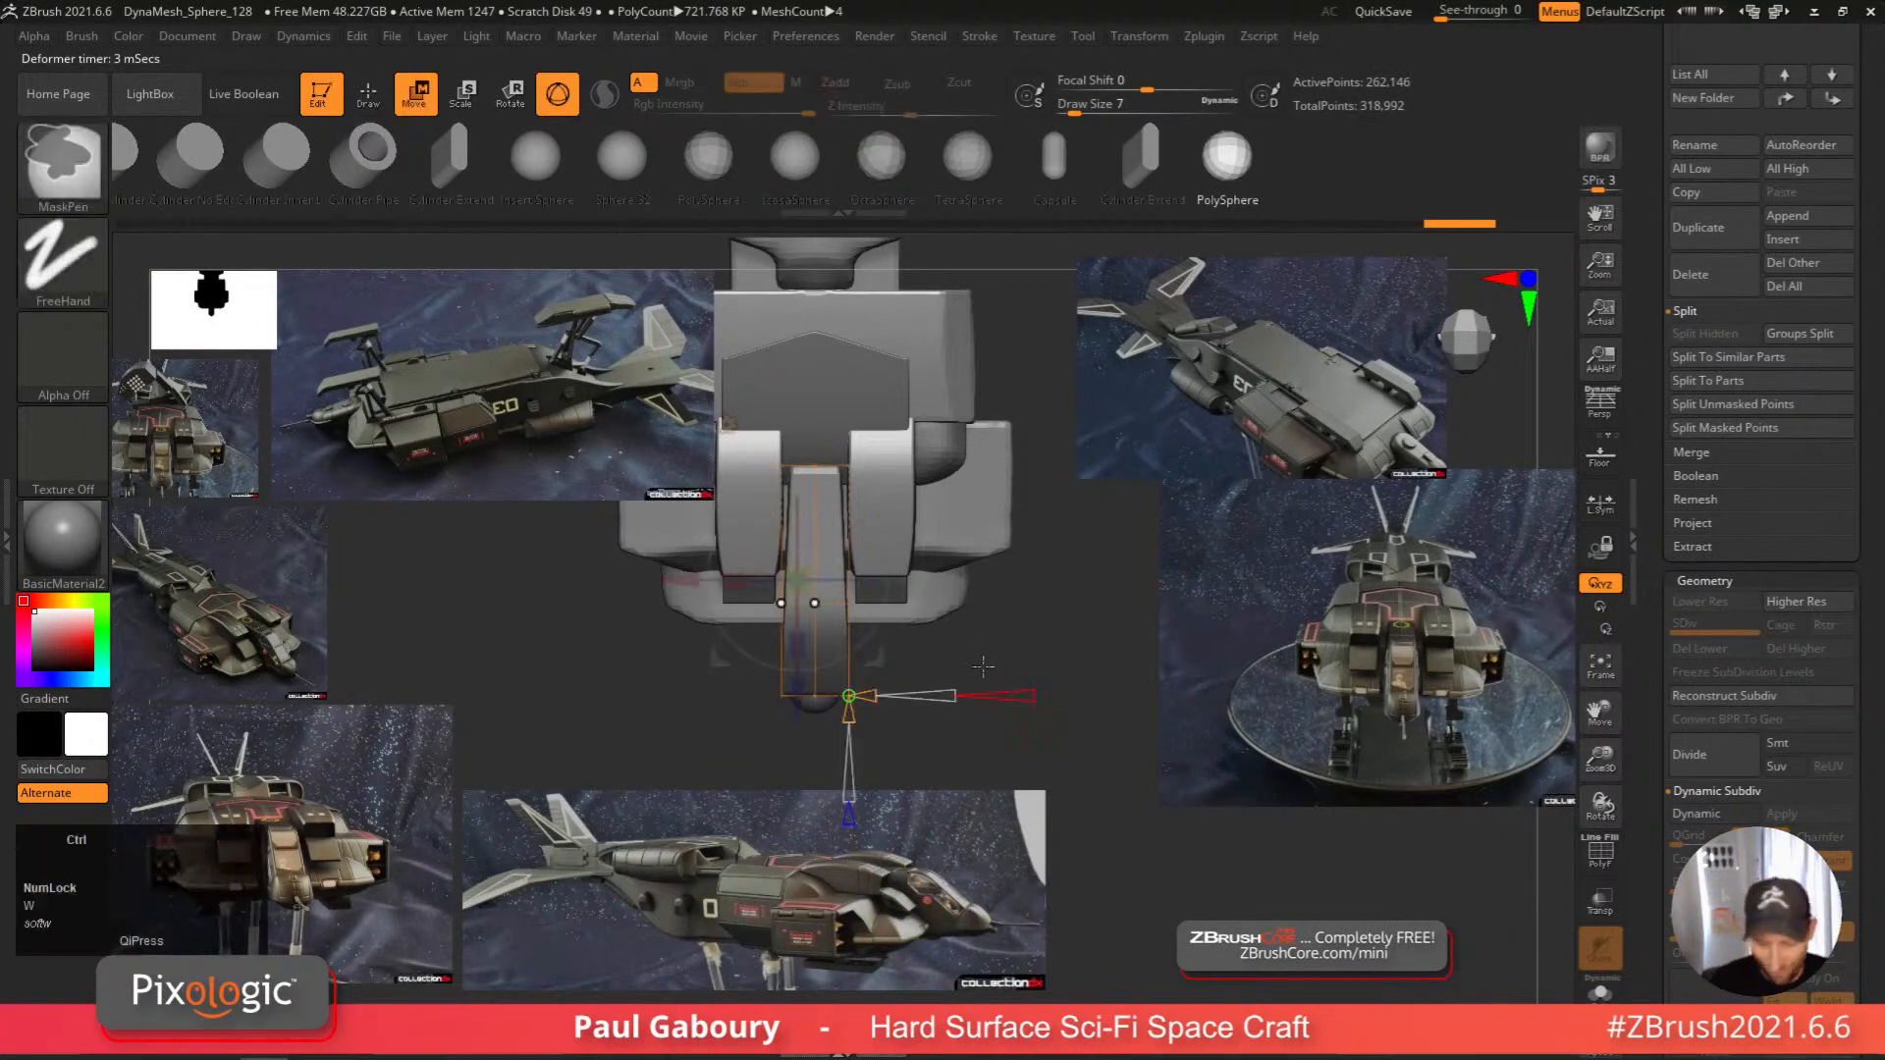
right_click_drag(1033, 726, 1019, 645, "ctrl")
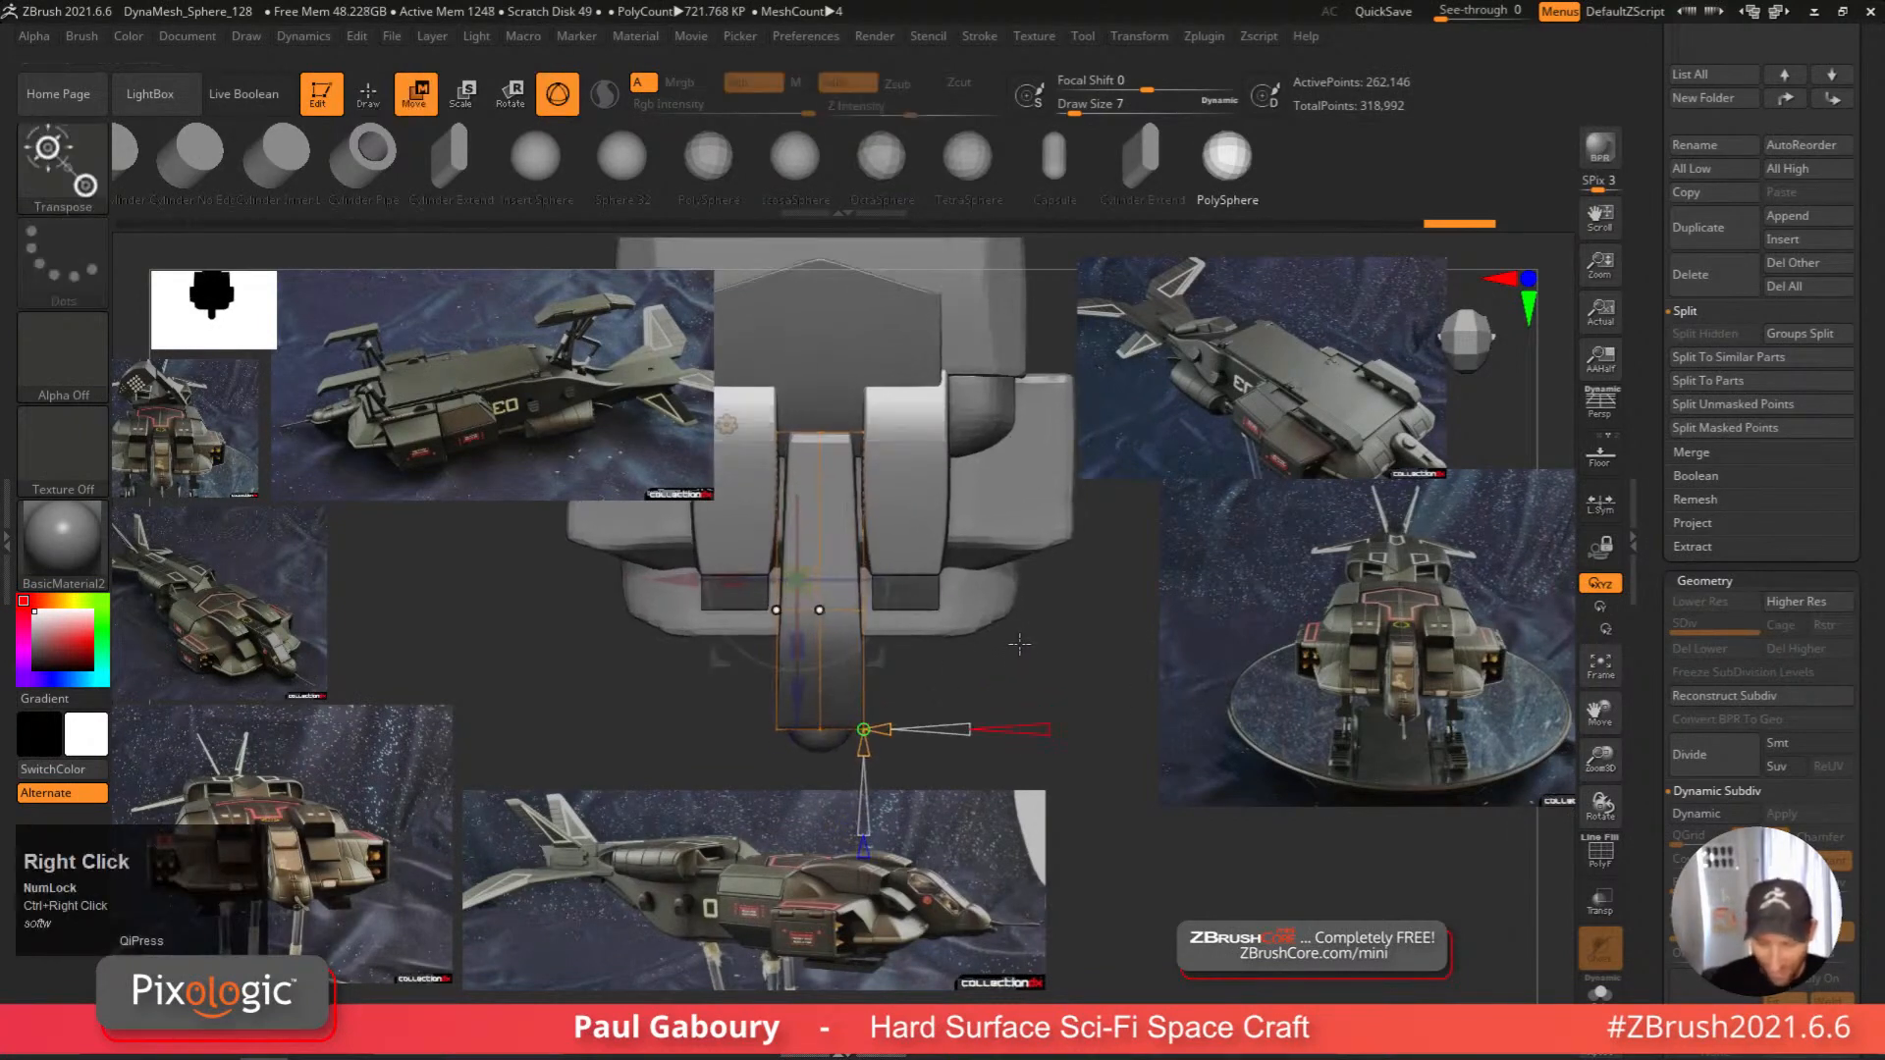
left_click(726, 424)
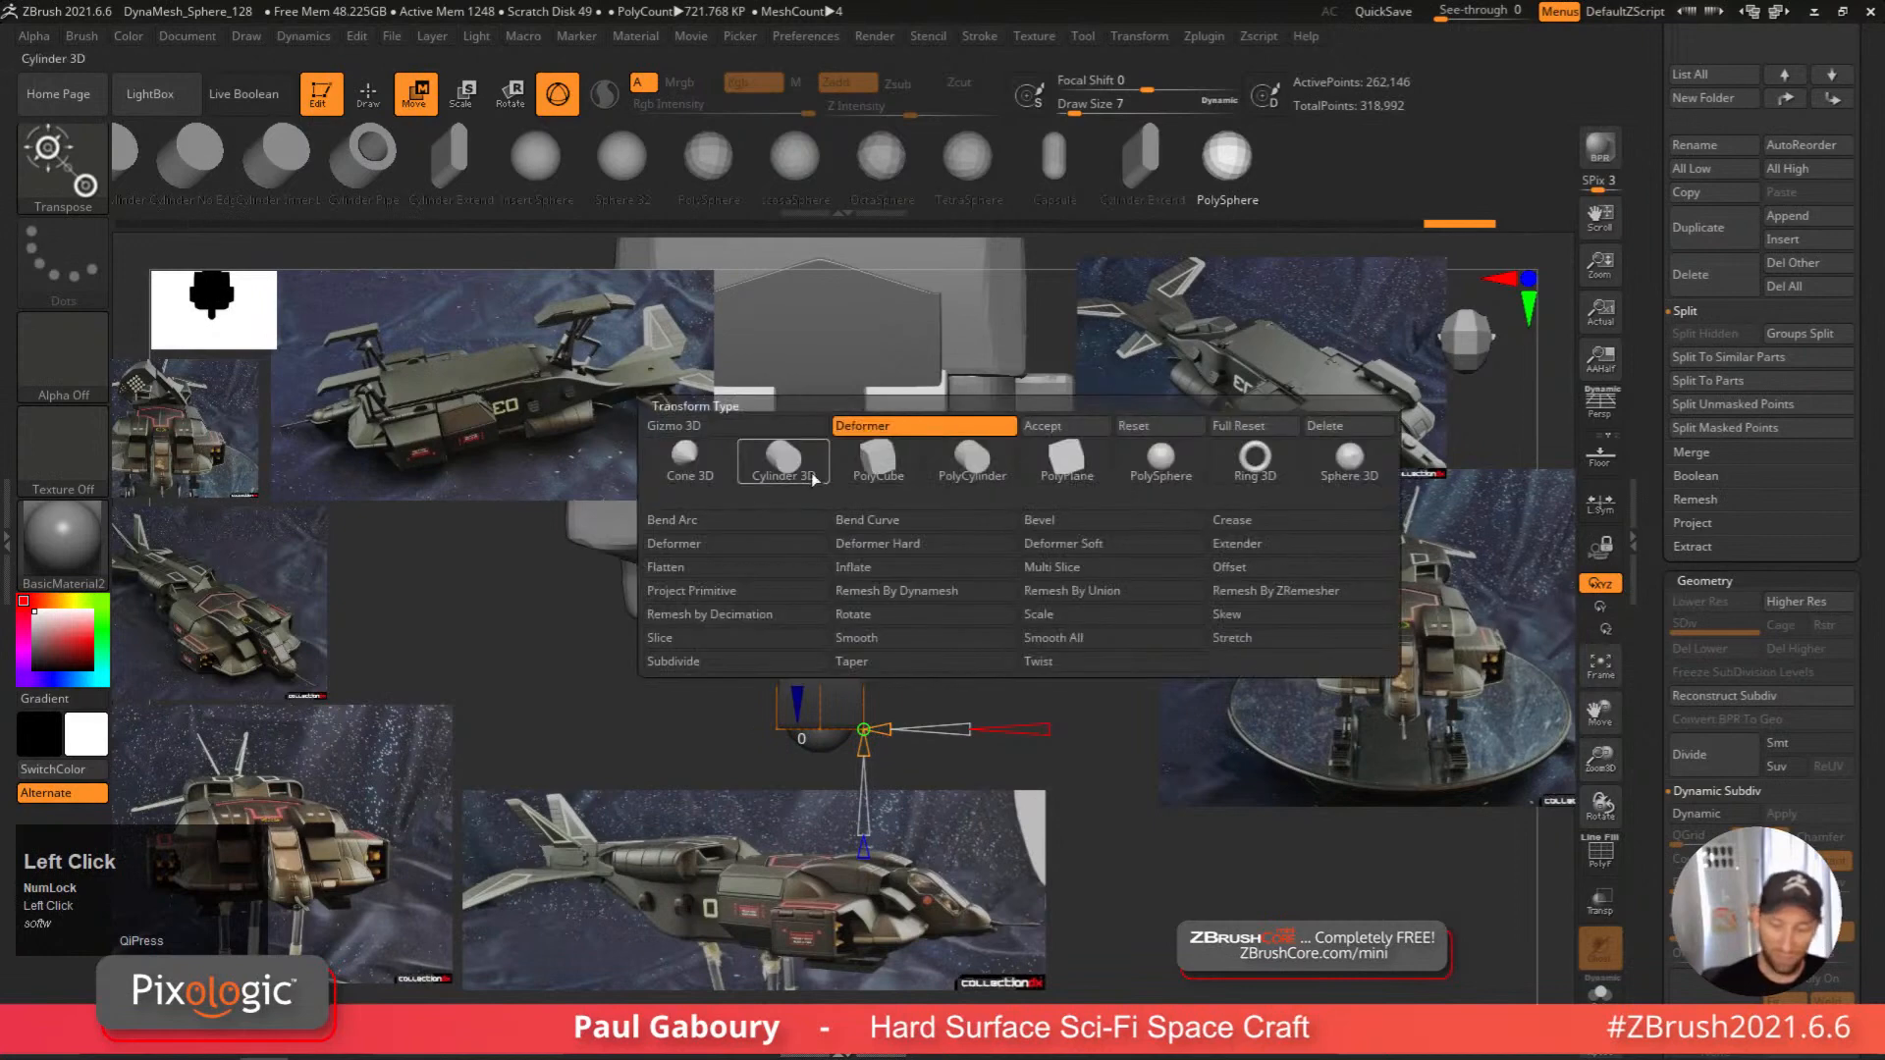
left_click(763, 548)
left_click(748, 424)
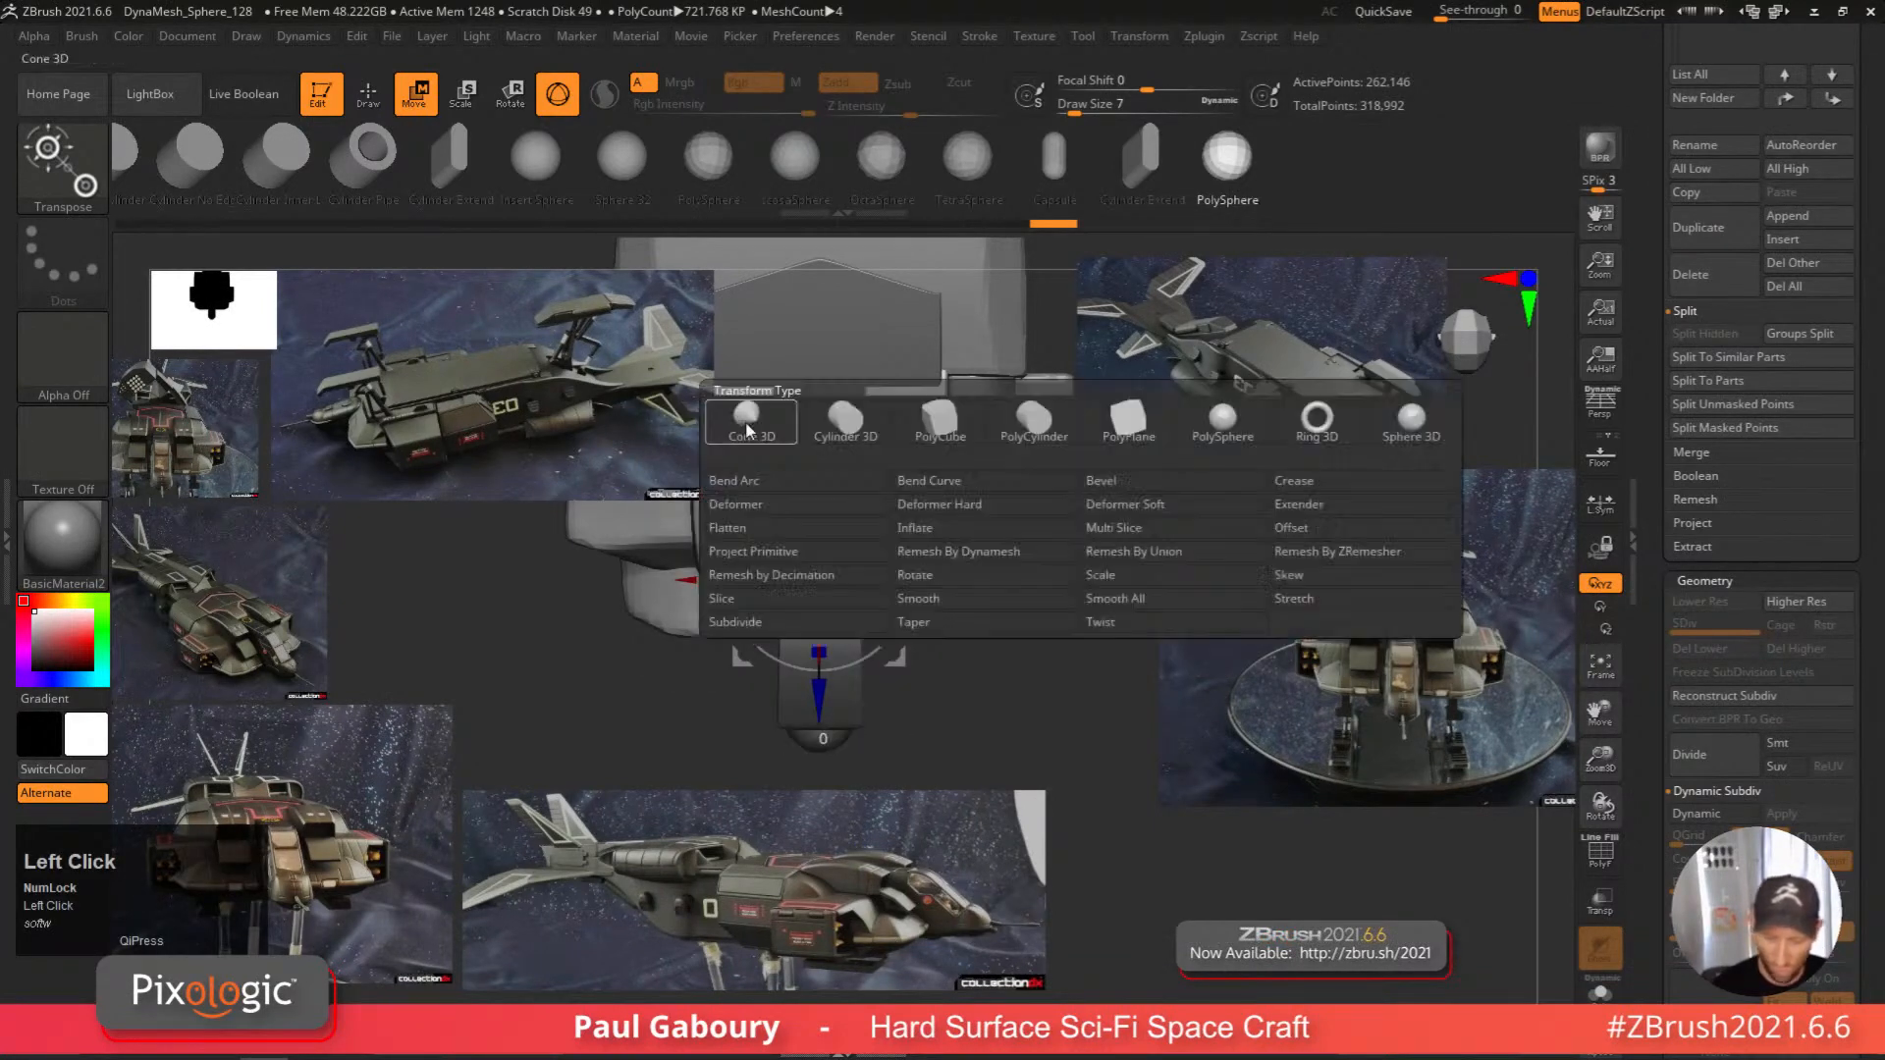
left_click(775, 510)
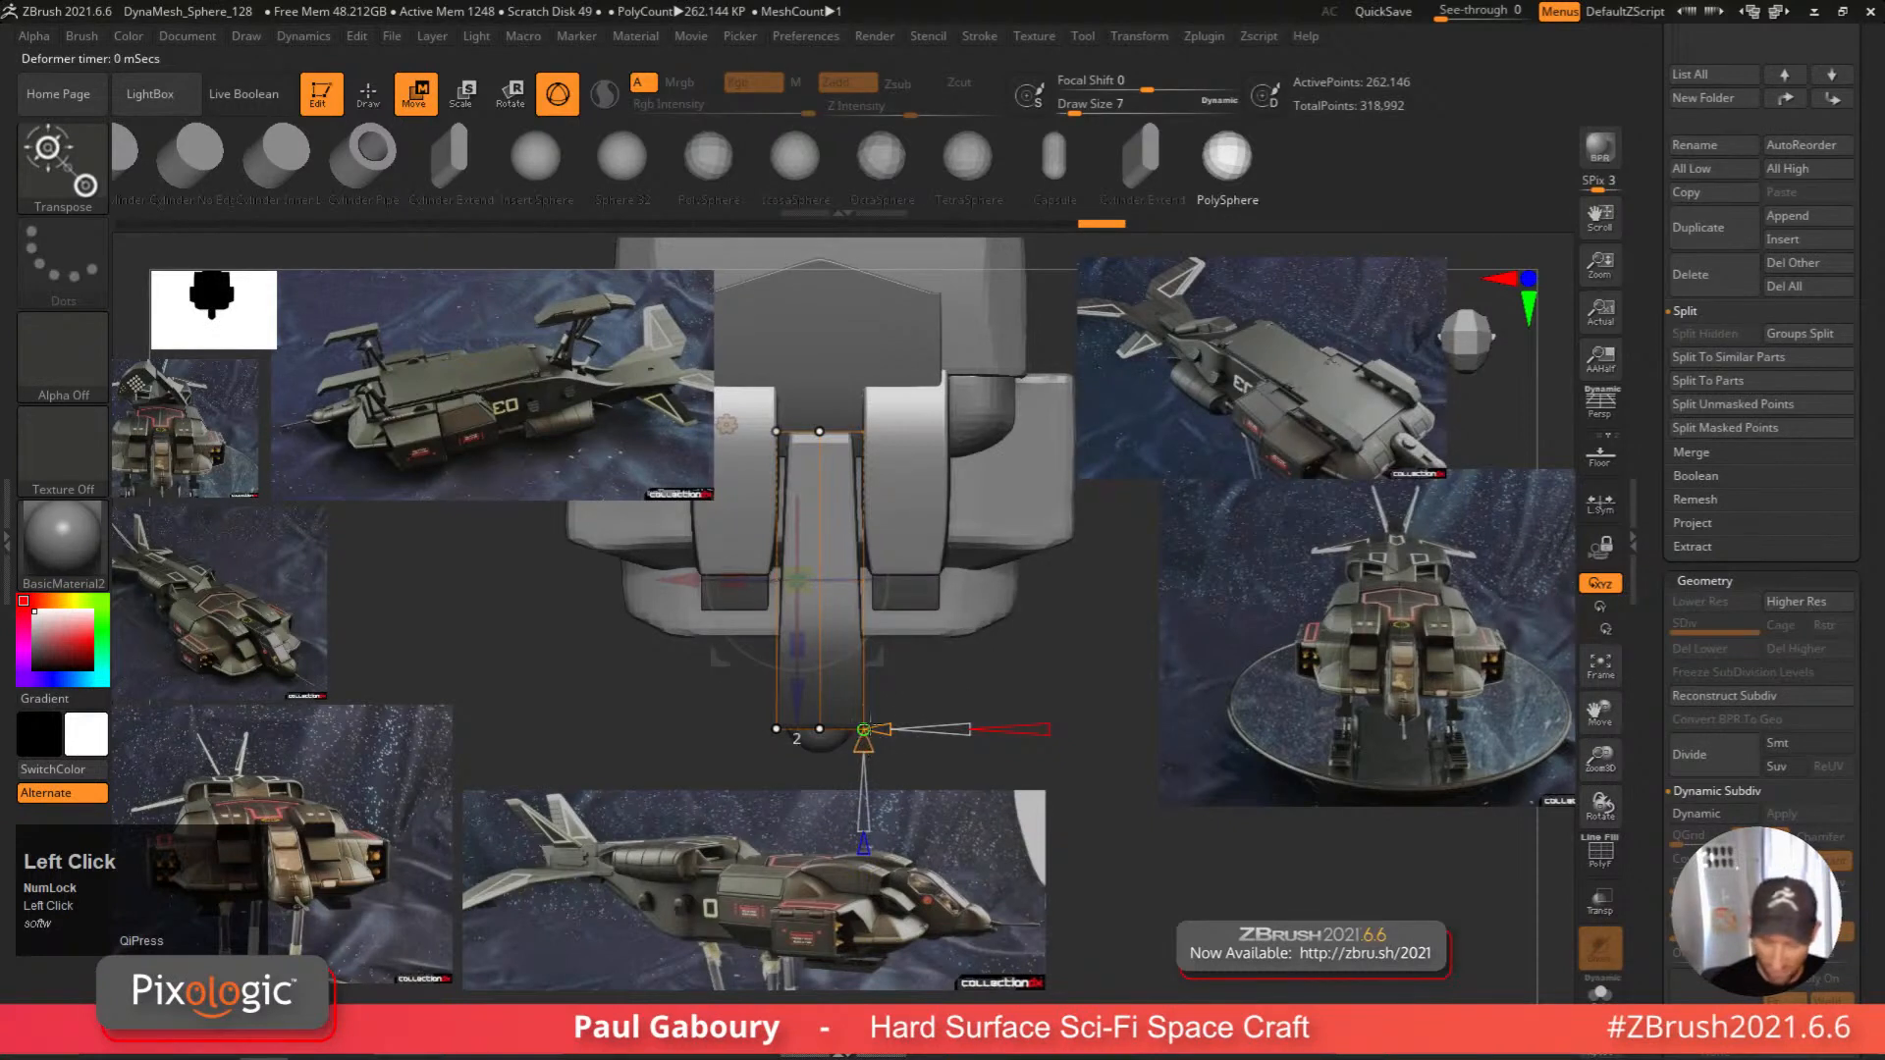
left_click_drag(869, 722, 915, 730)
Move the Deformer's rear side points slightly outward to widen the cockpit's back end, and return to Draw mode.
right_click_drag(416, 634, 447, 716, "alt")
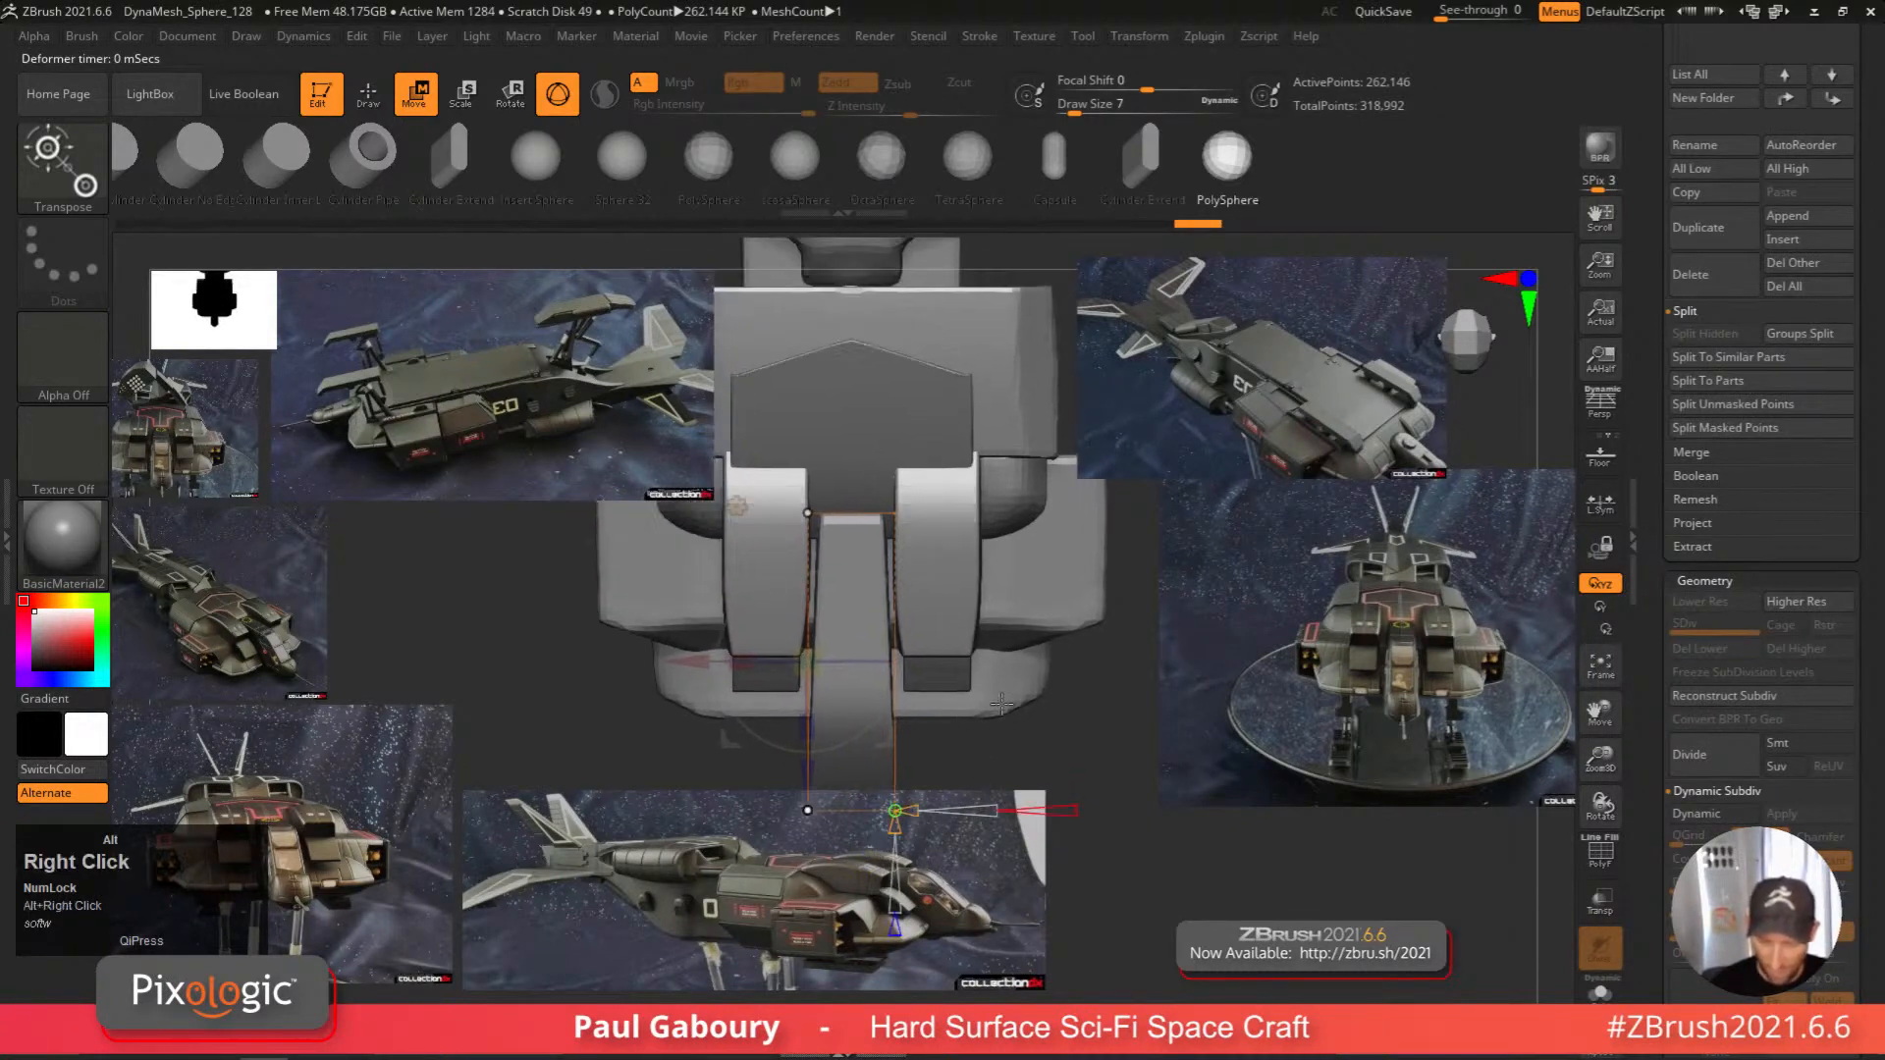
left_click_drag(448, 716, 848, 427, "ctrl")
left_click(807, 512)
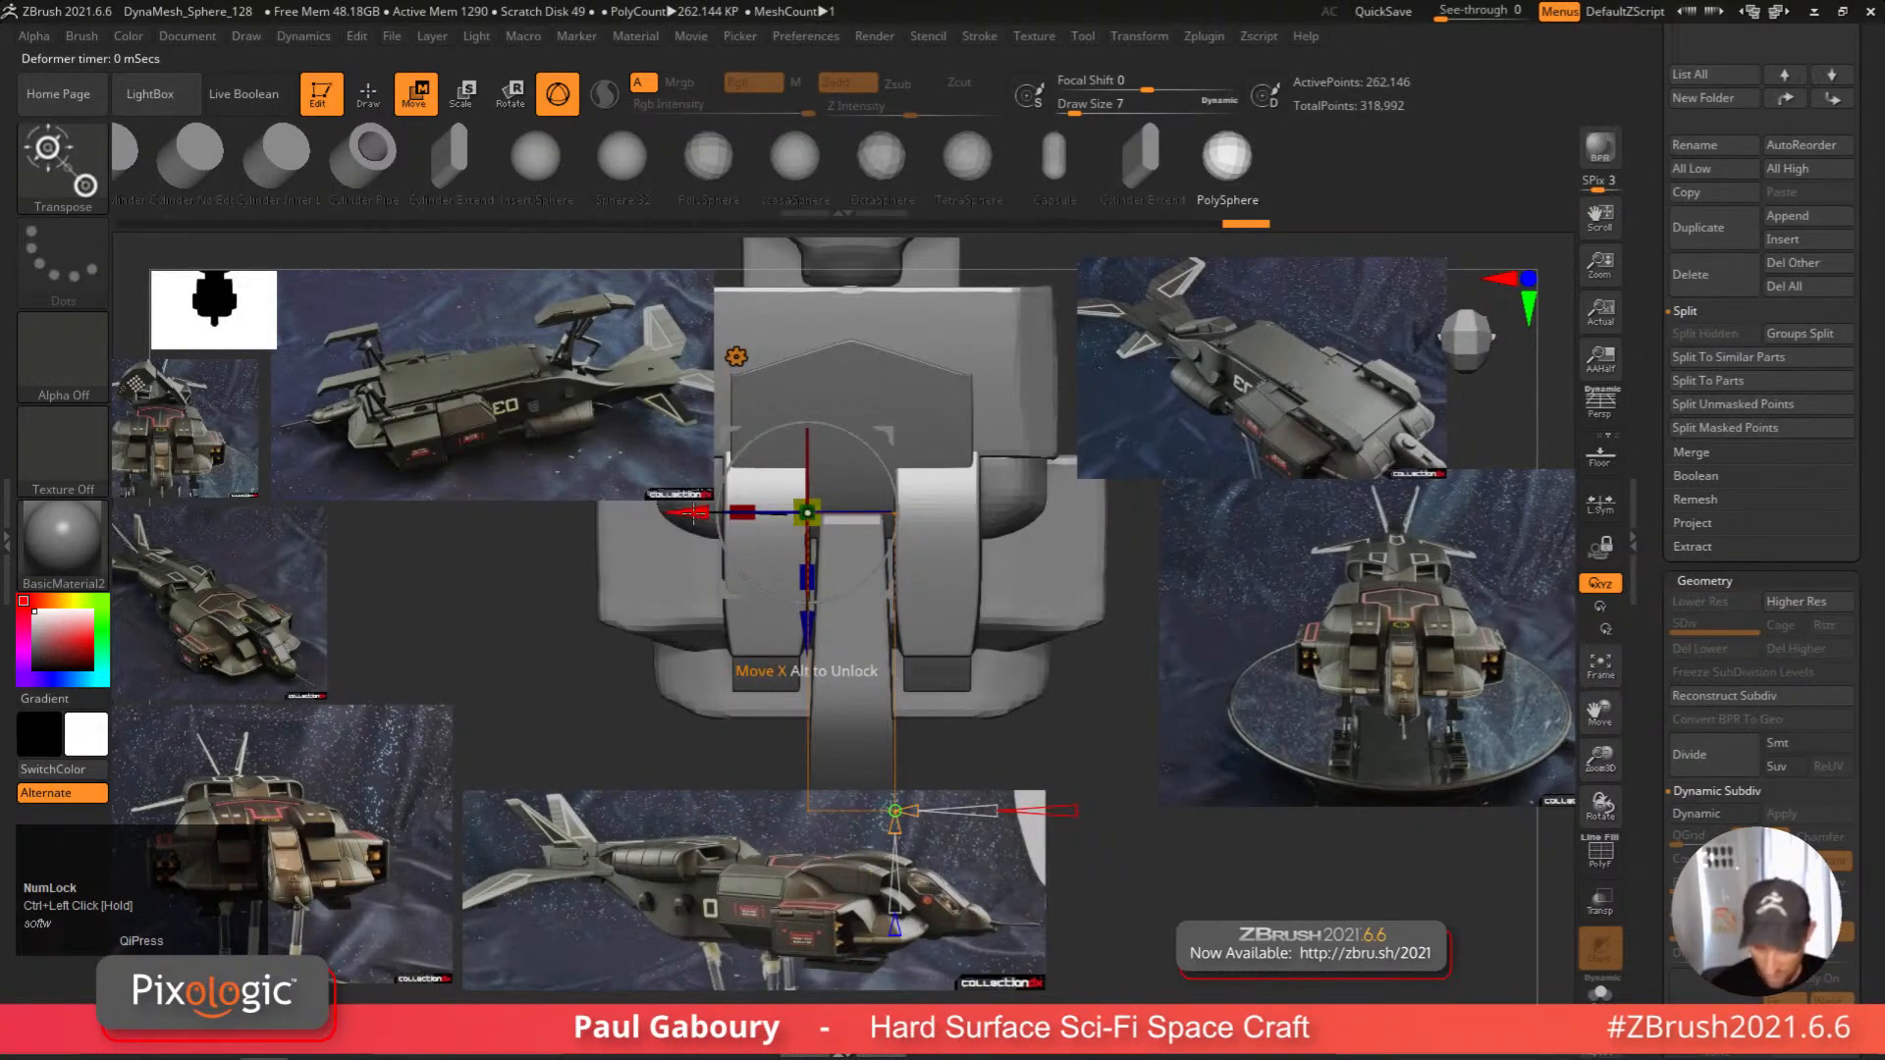
left_click_drag(688, 511, 685, 512)
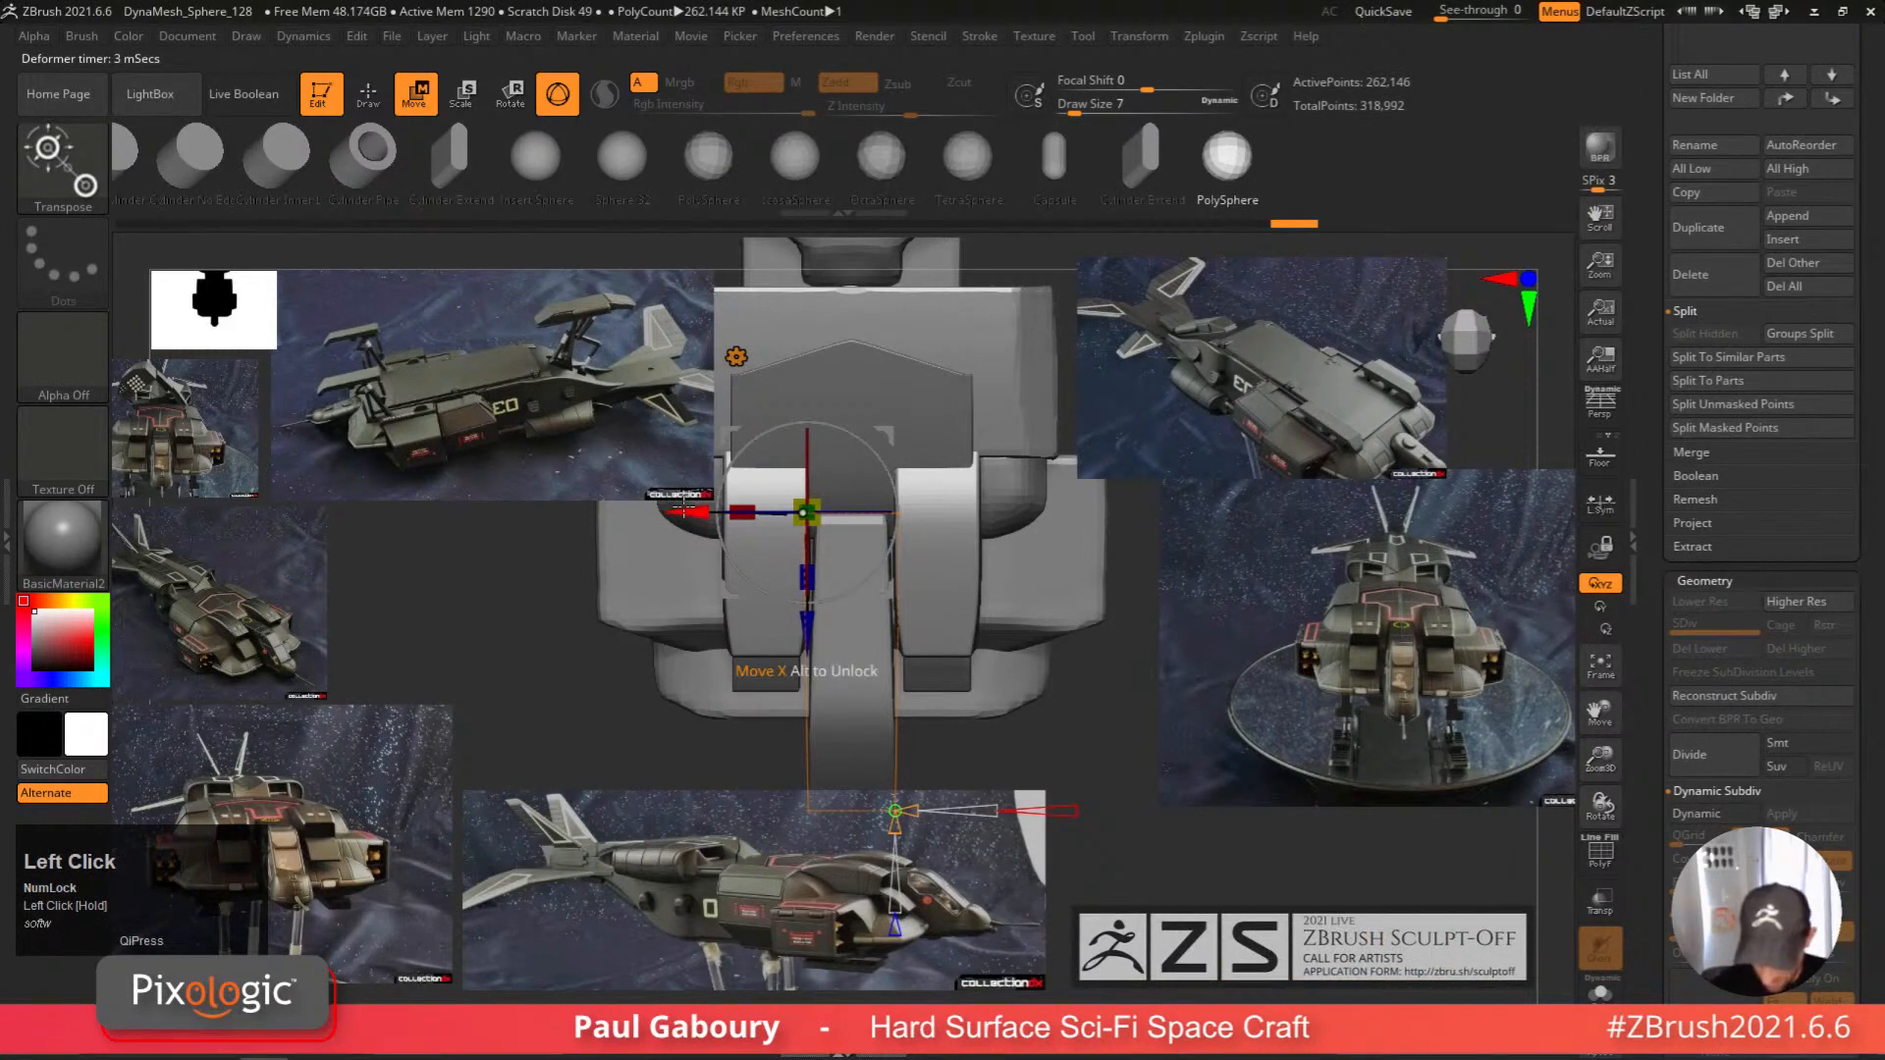
key("q")
Examine the reshaped cockpit up close in side view and compare its profile and window area with the side reference.
right_click_drag(1040, 709, 1025, 668, "ctrl")
mouse_move(1025, 668)
right_mouse_down("alt")
mouse_move(953, 629)
mouse_move(1002, 646)
mouse_move(1020, 679)
mouse_move(1031, 627)
mouse_move(1010, 687)
mouse_move(1012, 662)
right_mouse_up("alt")
key("q")
right_click_drag(1011, 661, 909, 719, "alt")
key("shift+f")
right_click_drag(908, 719, 915, 645, "ctrl")
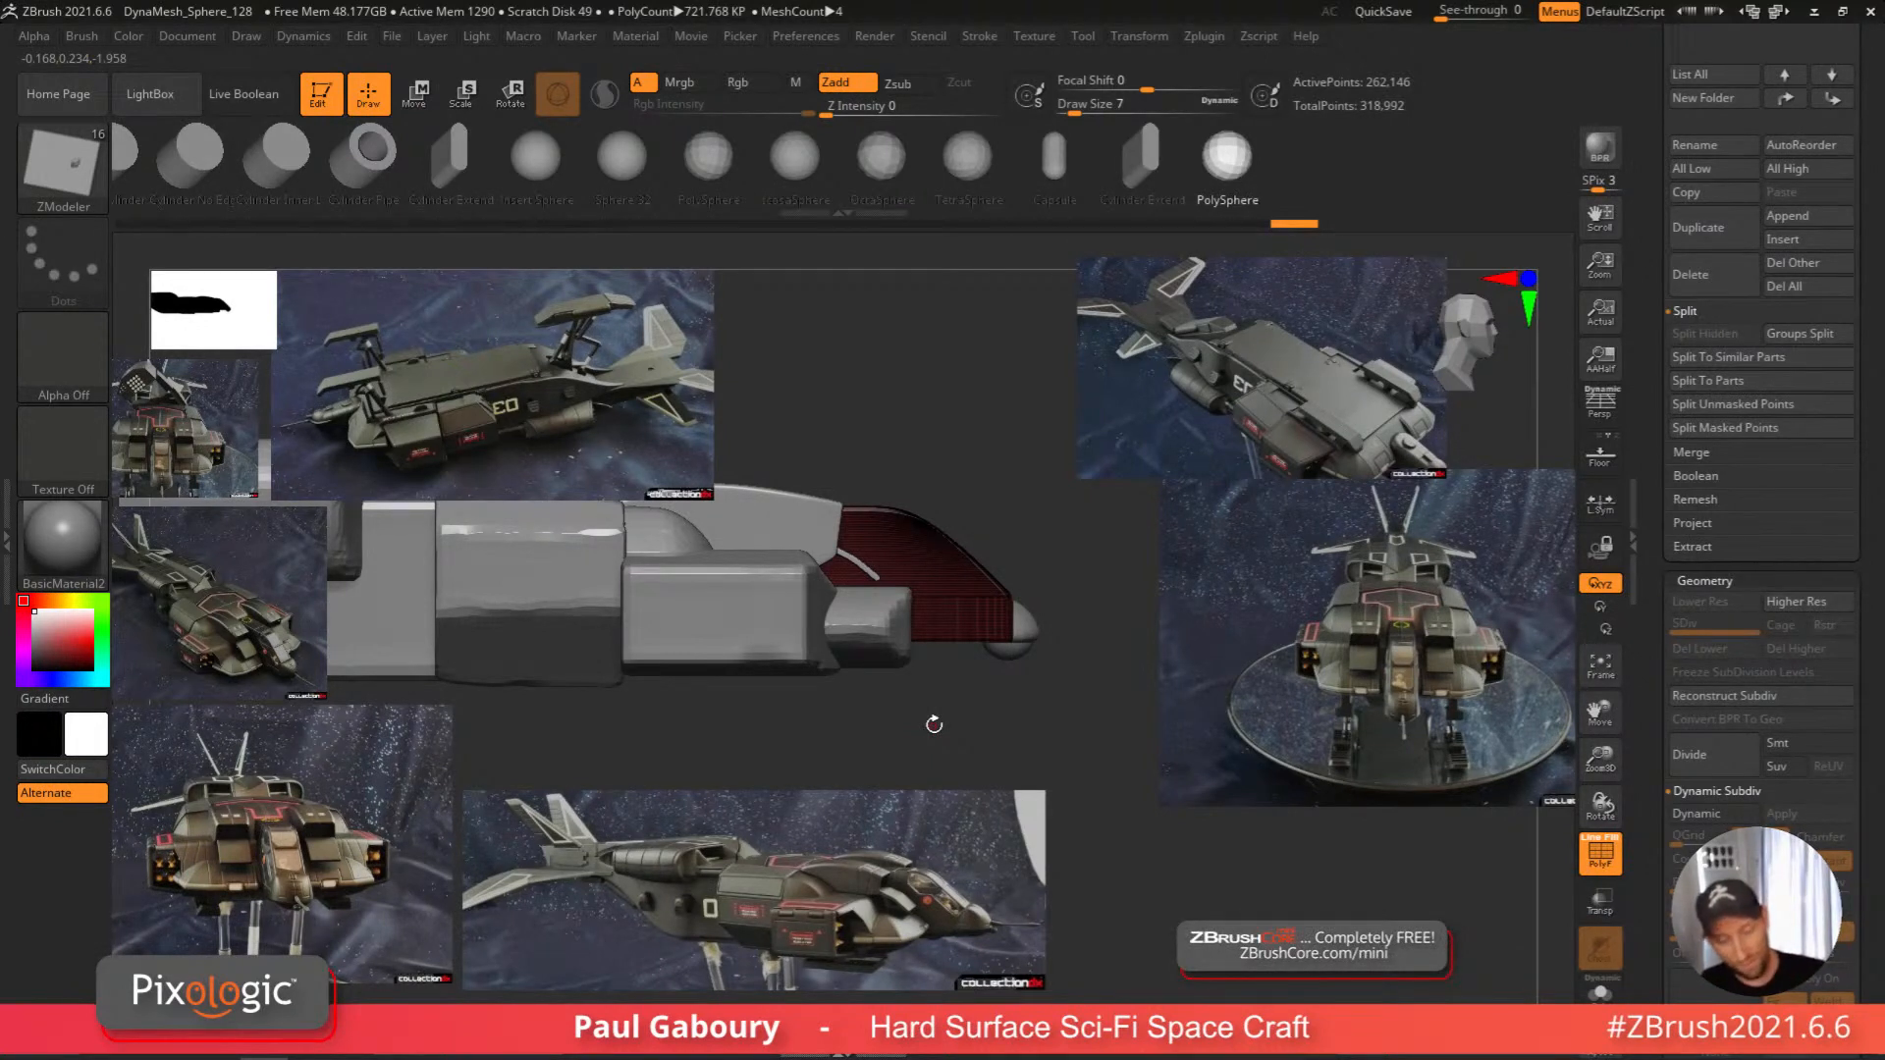
mouse_move(880, 527)
right_mouse_down("ctrl")
mouse_move(943, 628)
mouse_move(992, 648)
mouse_move(928, 624)
right_mouse_up("ctrl")
mouse_move(927, 623)
right_mouse_down("ctrl")
mouse_move(1018, 677)
mouse_move(1047, 657)
mouse_move(1022, 628)
right_mouse_up("ctrl")
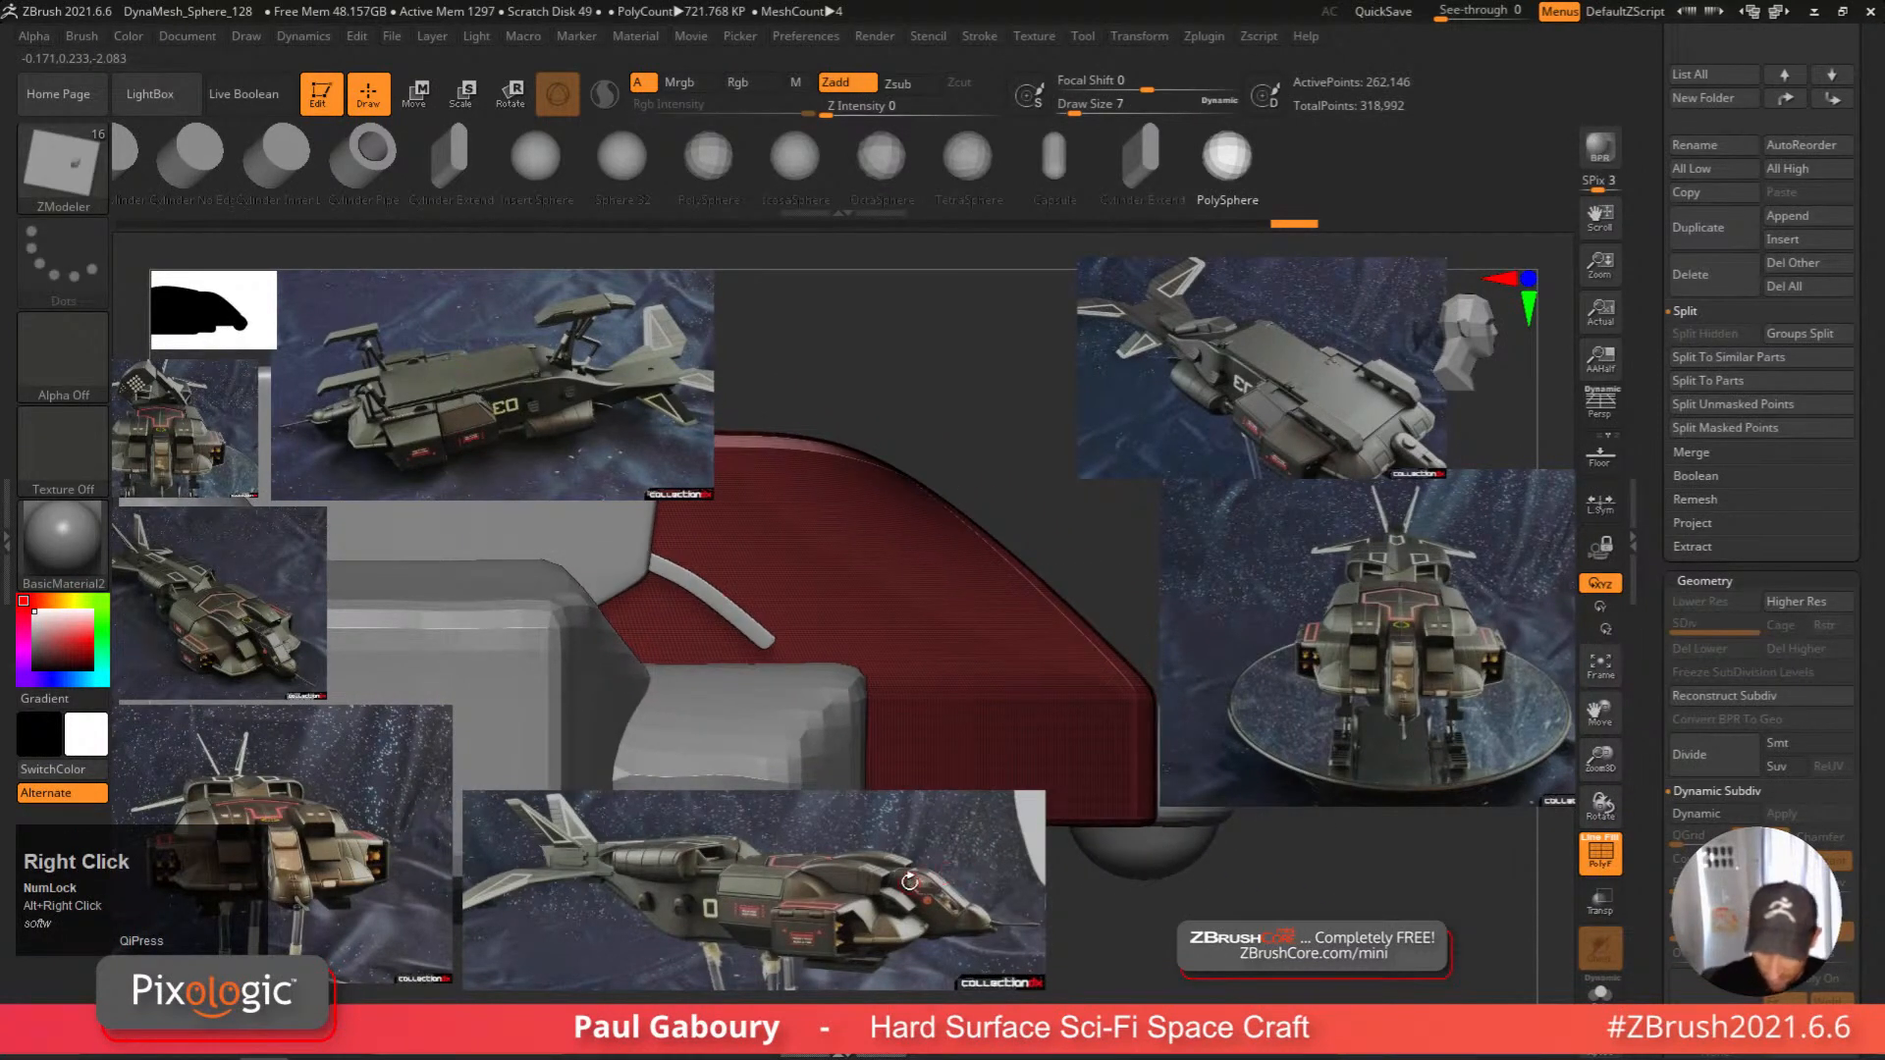
right_click_drag(1029, 584, 1070, 638, "alt")
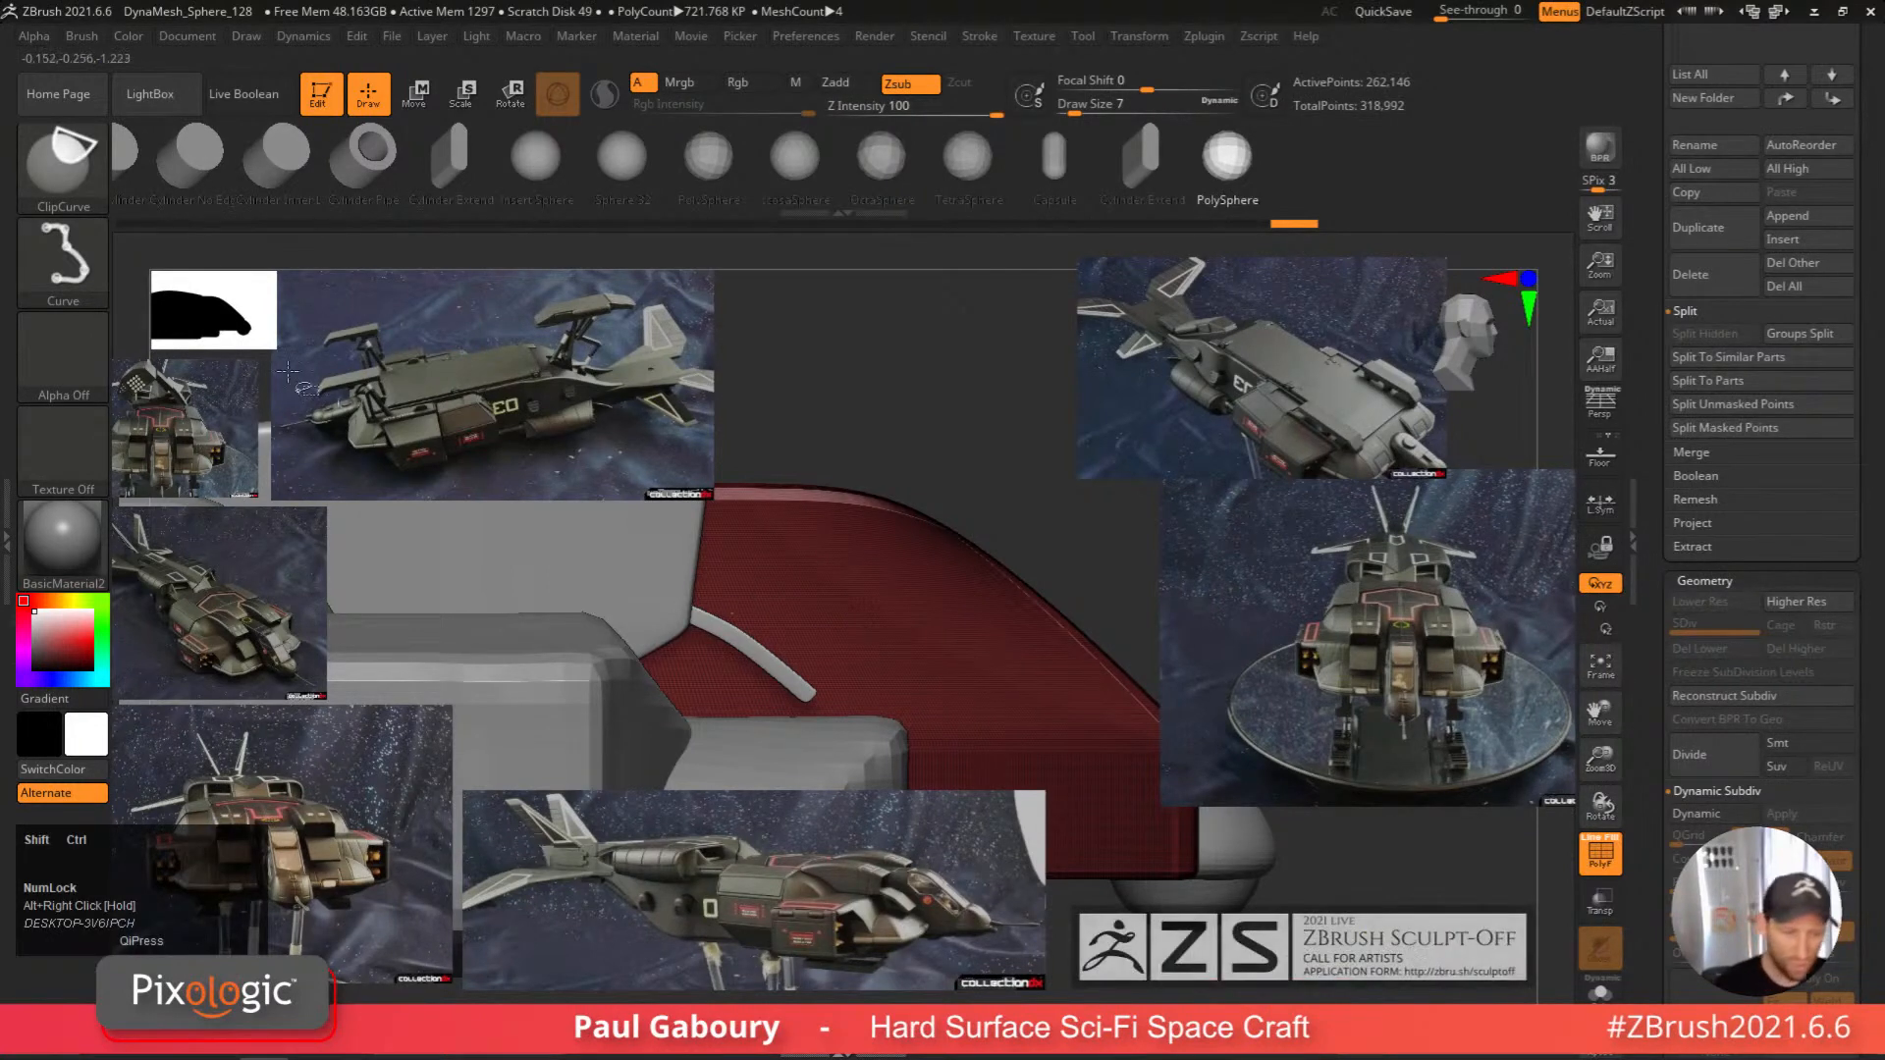
Try a SliceCurve cut running down from the cockpit's roof and bending forward across its side, and undo the cut.
left_click(63, 162, "ctrl+shift")
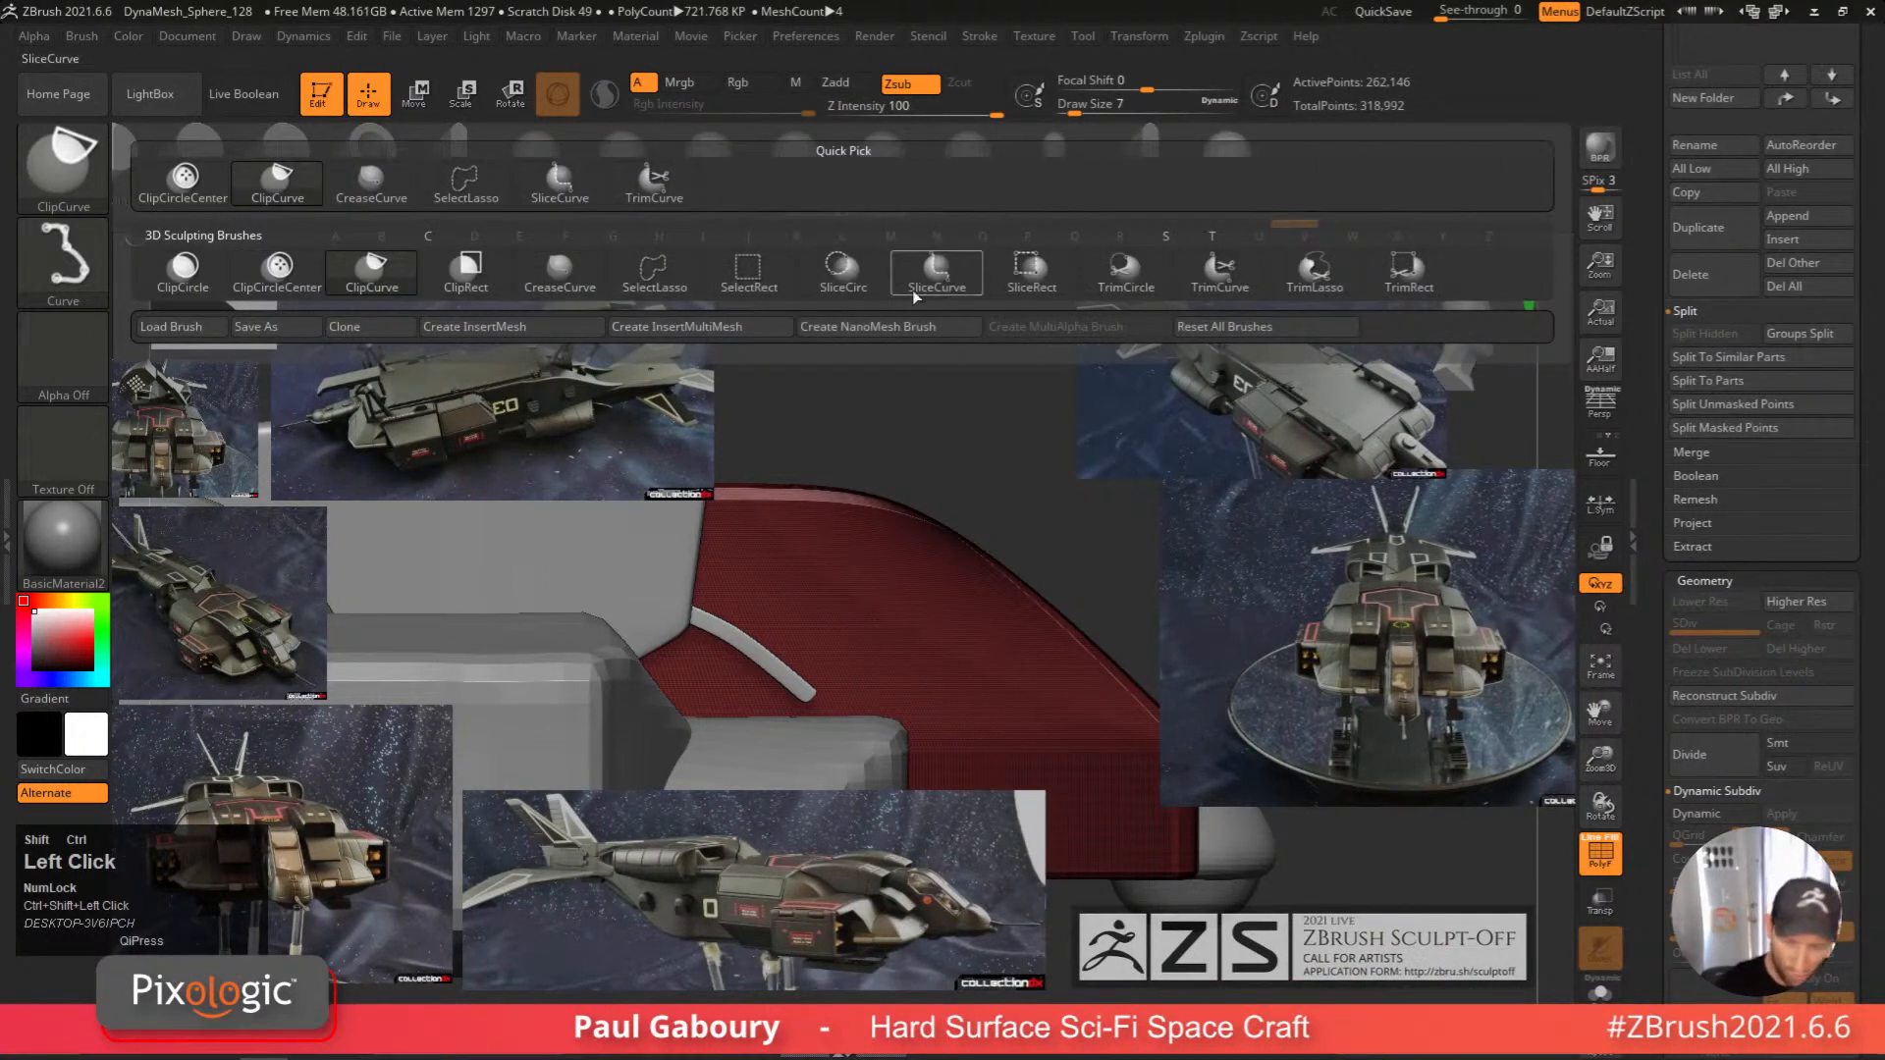
left_click(937, 270)
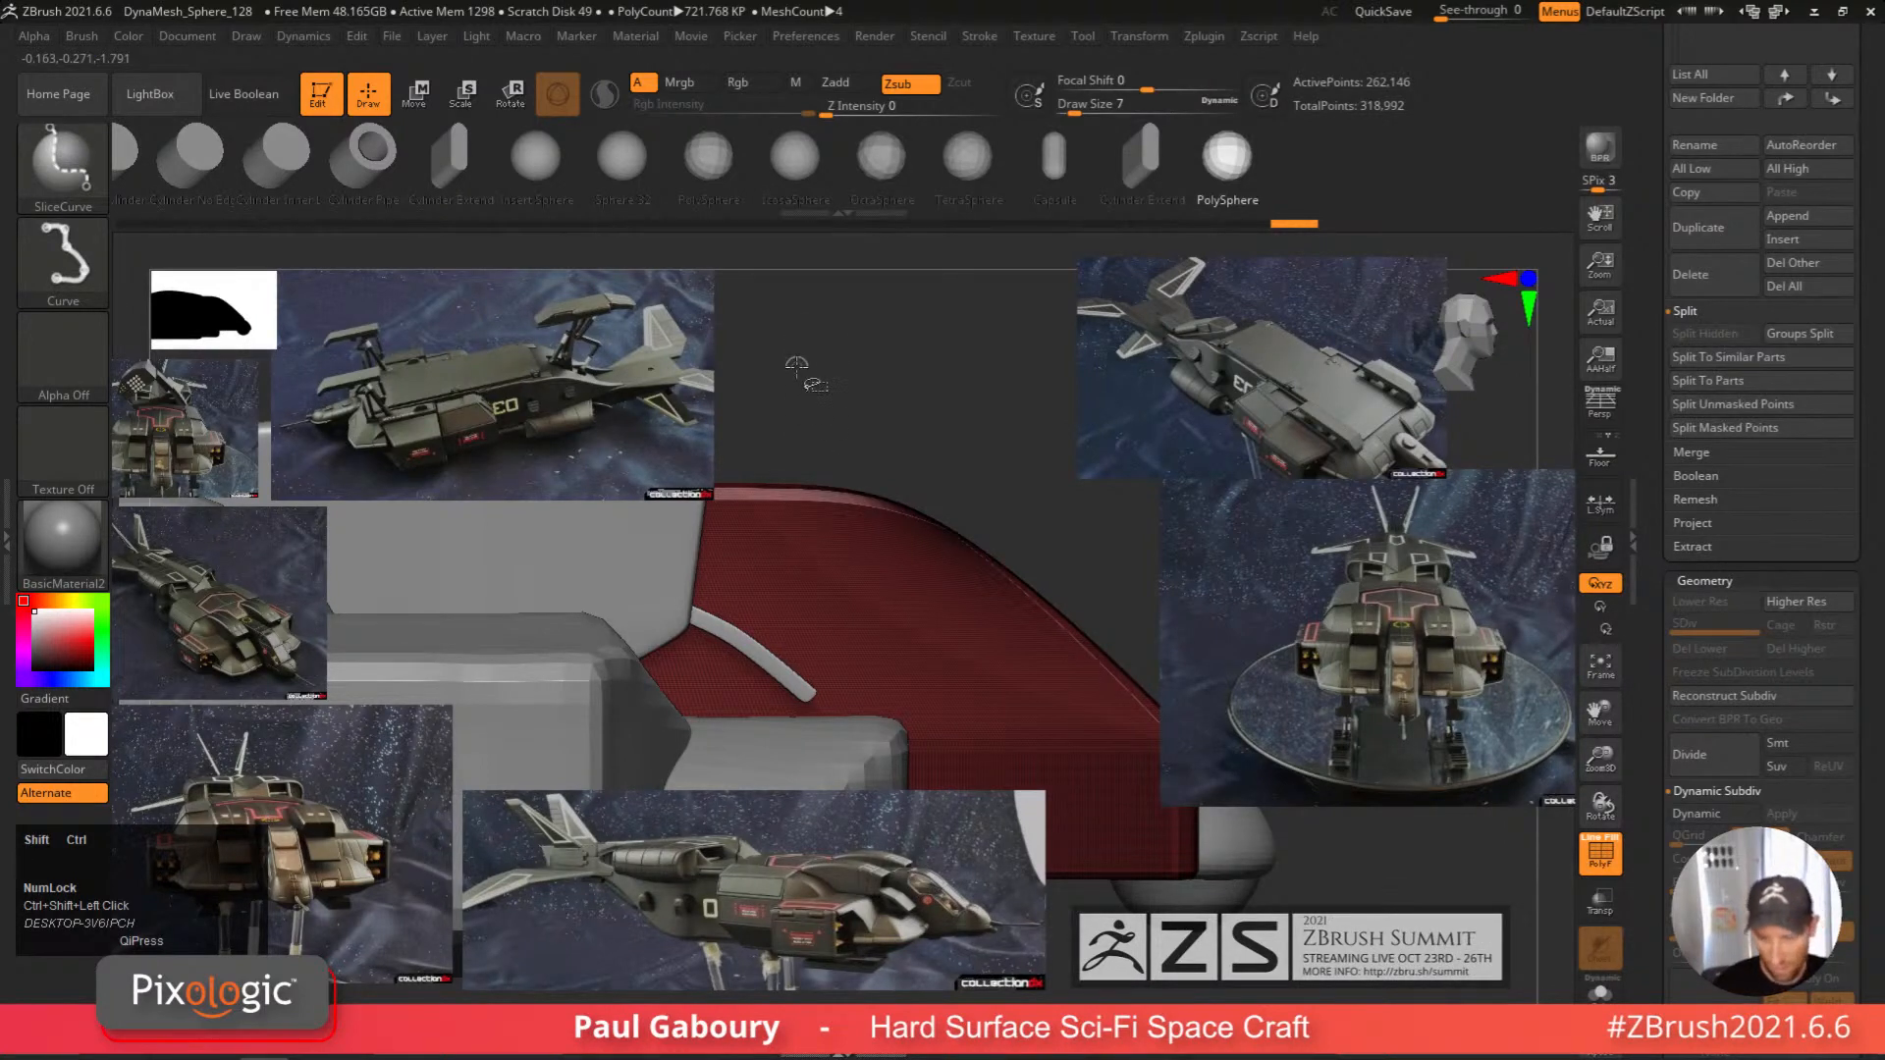
left_click_drag(796, 365, 792, 558, "ctrl+shift")
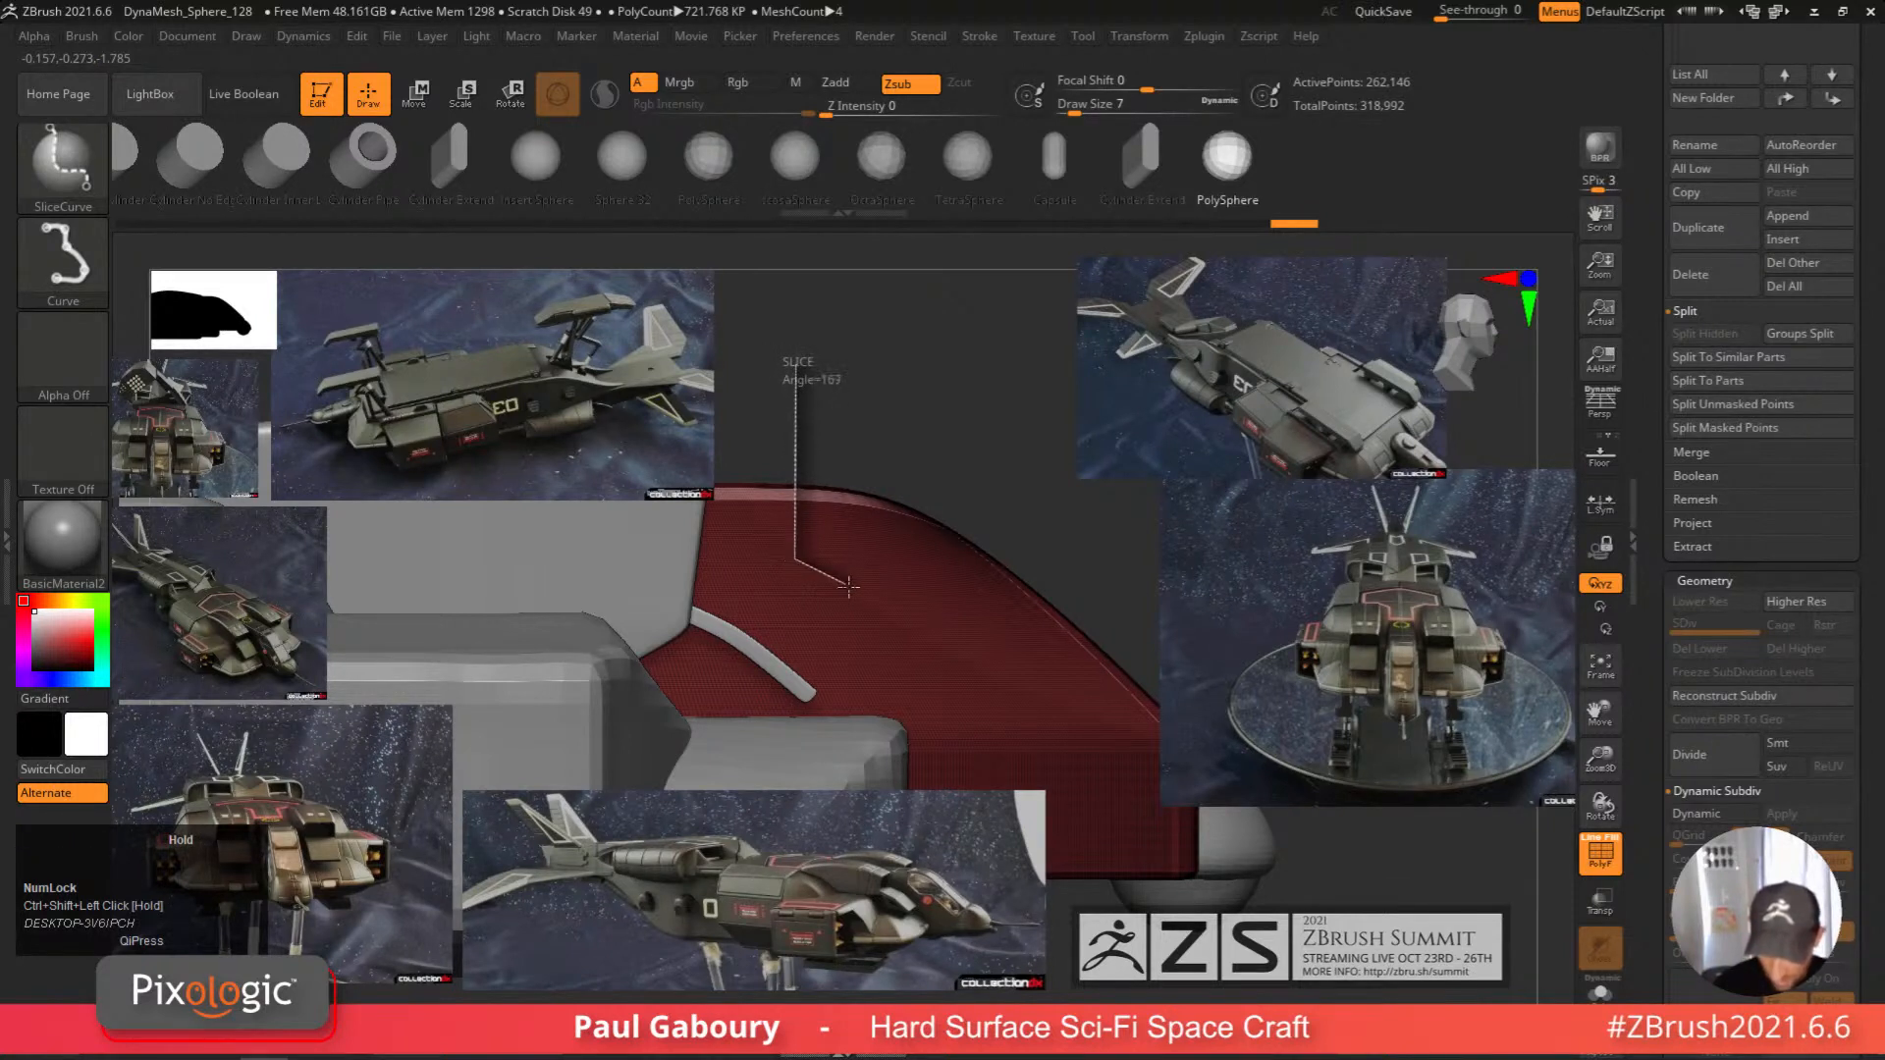
left_click_drag(853, 593, 856, 608, "ctrl+shift")
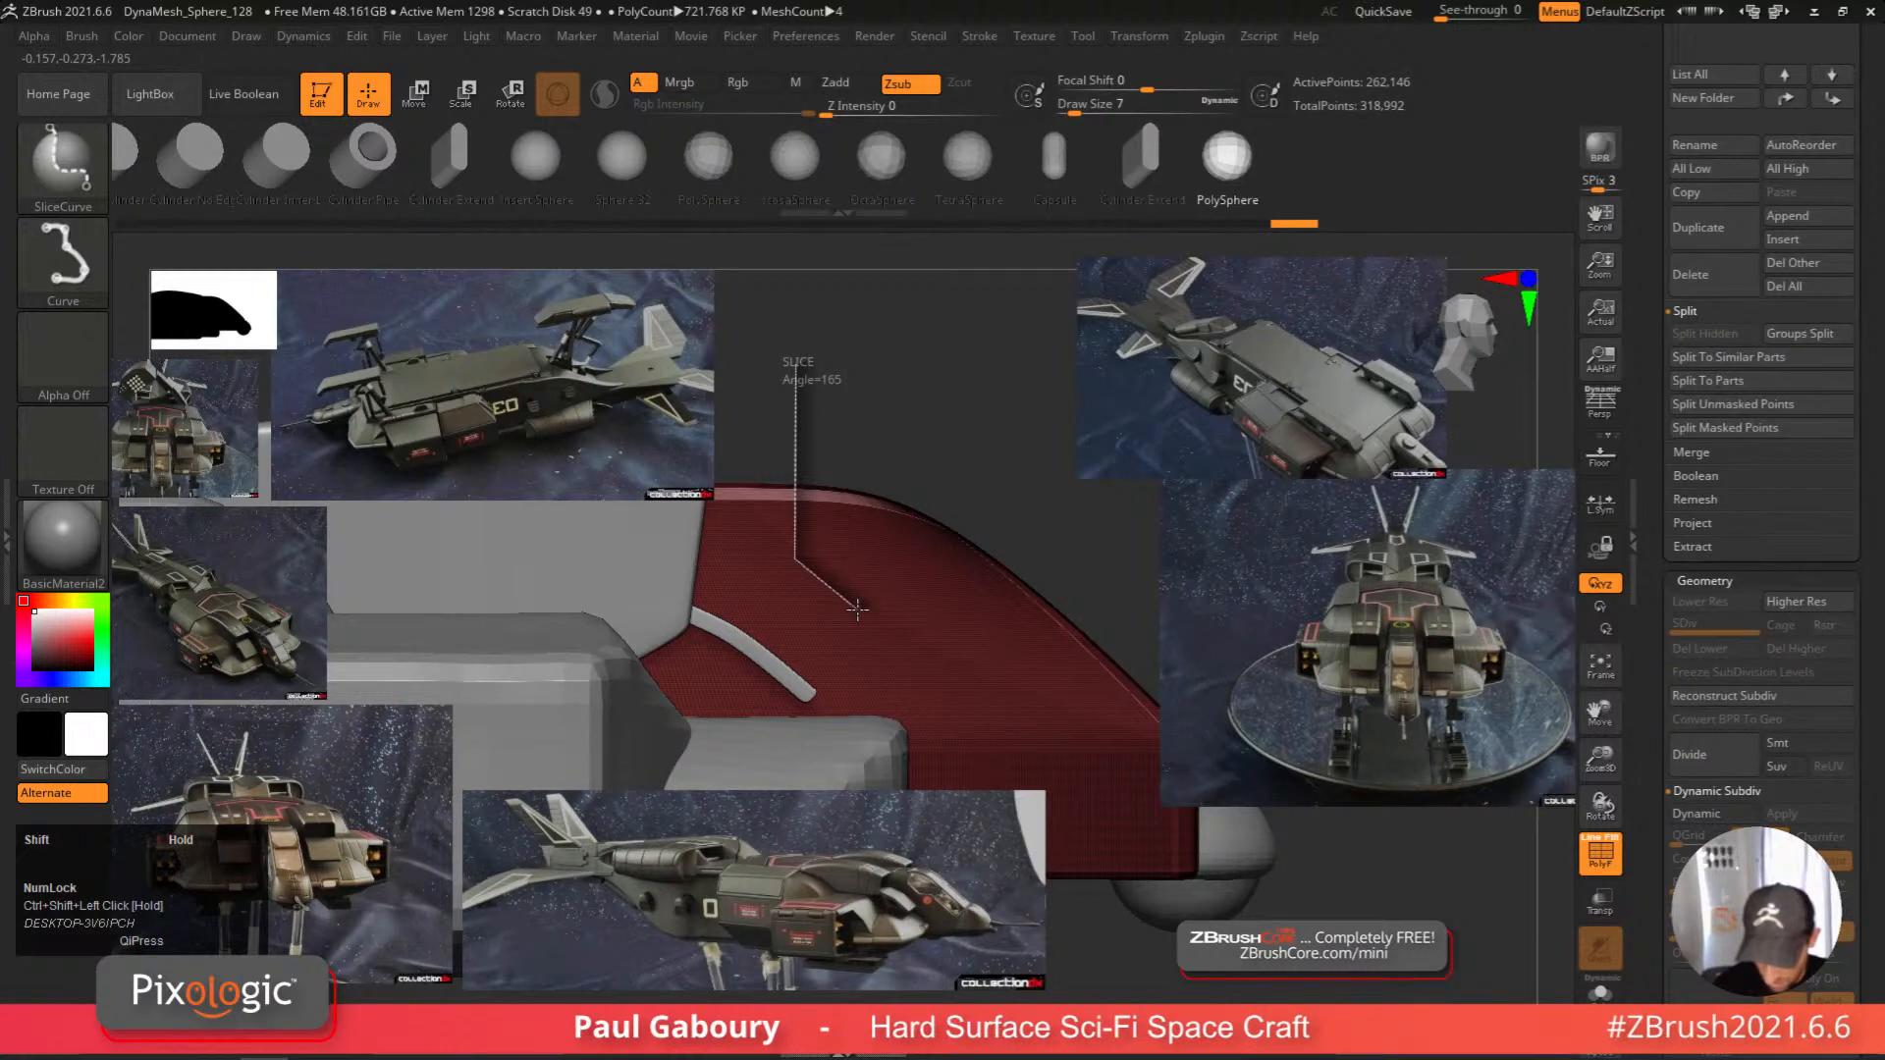
left_click_drag(857, 609, 930, 616, "ctrl+shift")
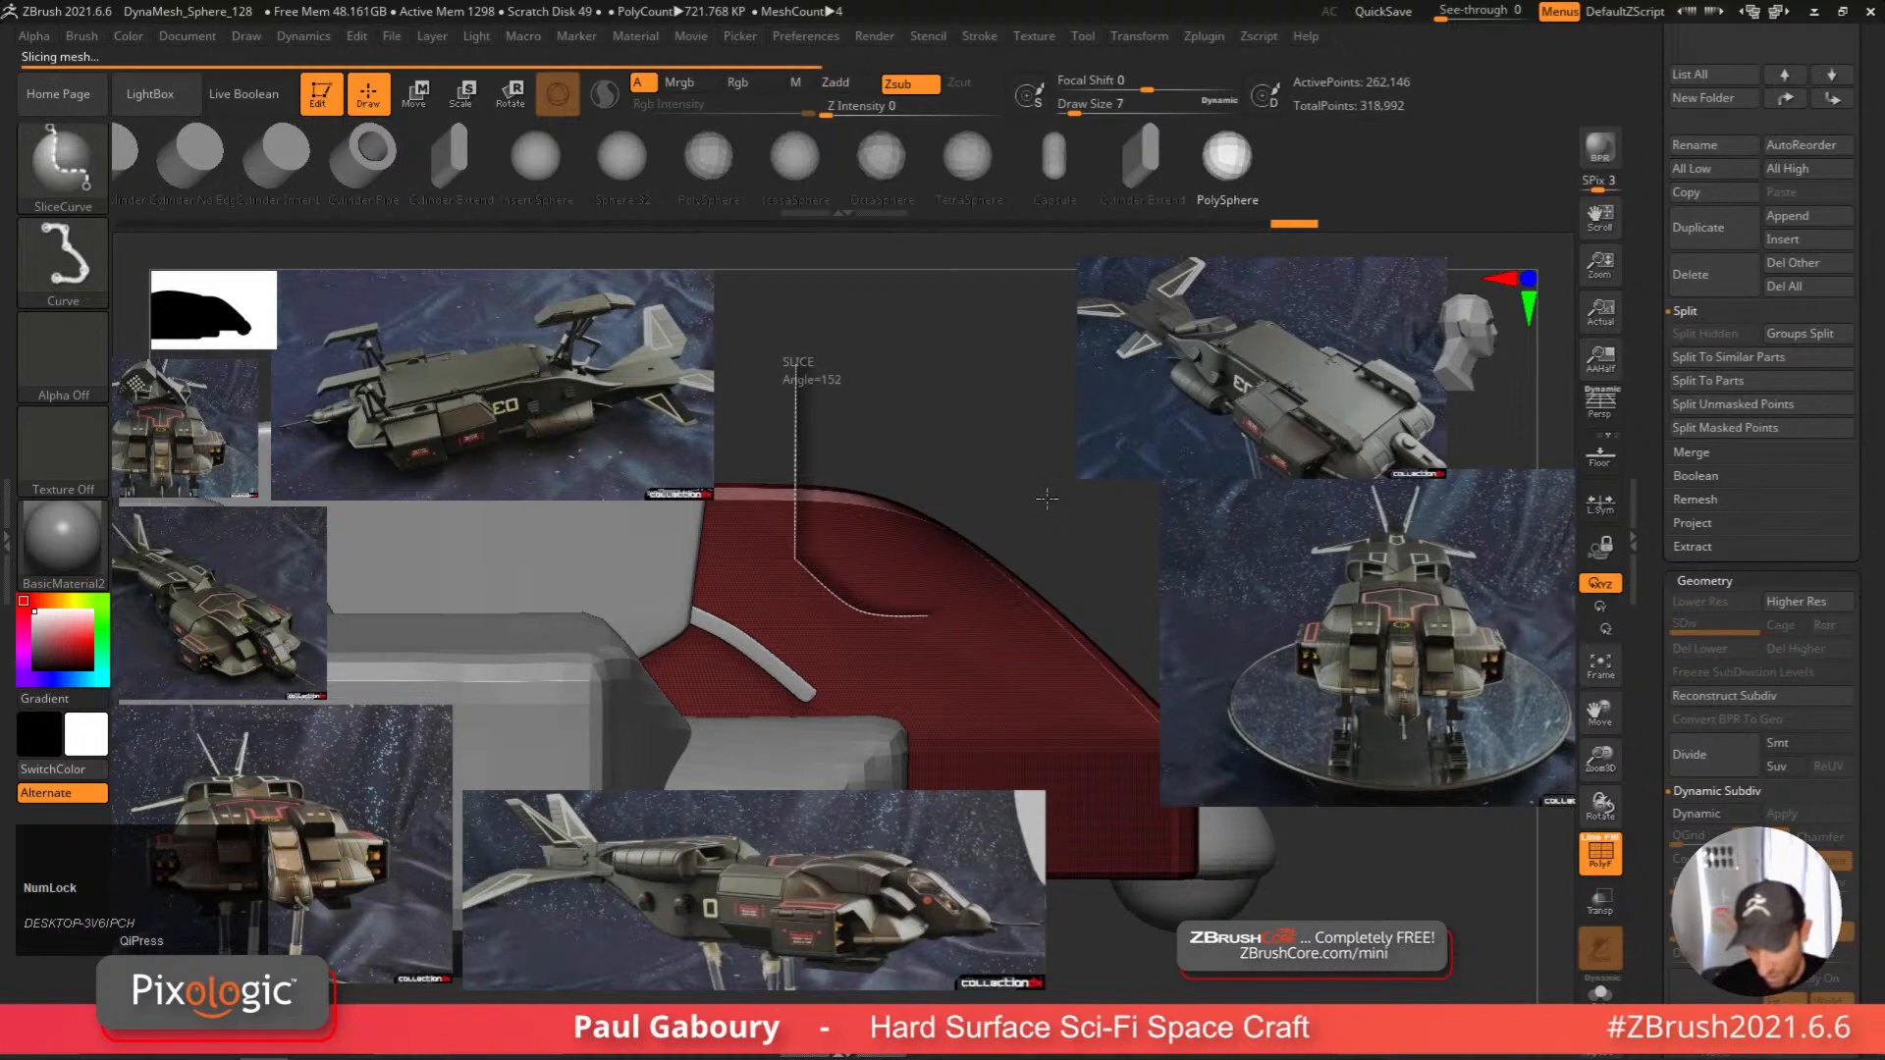
key("ctrl+z")
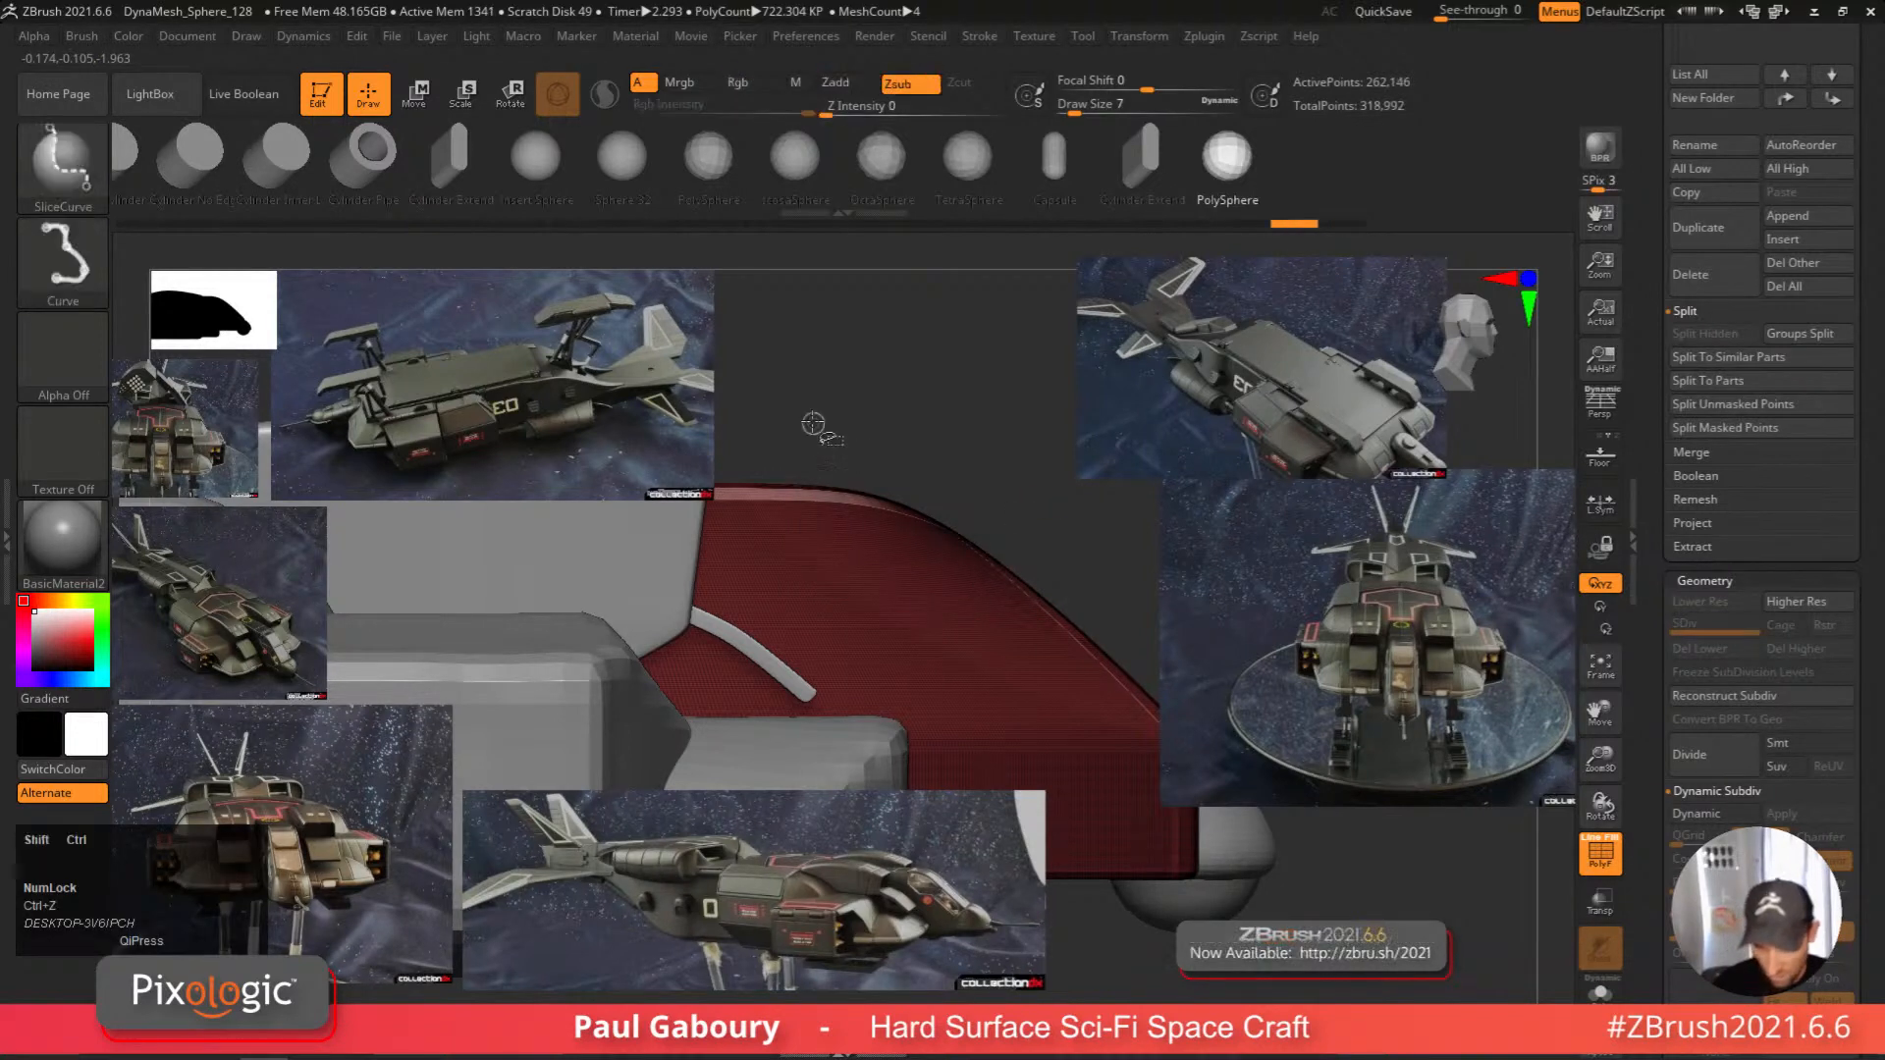
Slice an angular window outline through the cockpit's side, from the roof along the slope and out near the nose.
left_click_drag(775, 368, 777, 538, "ctrl+shift")
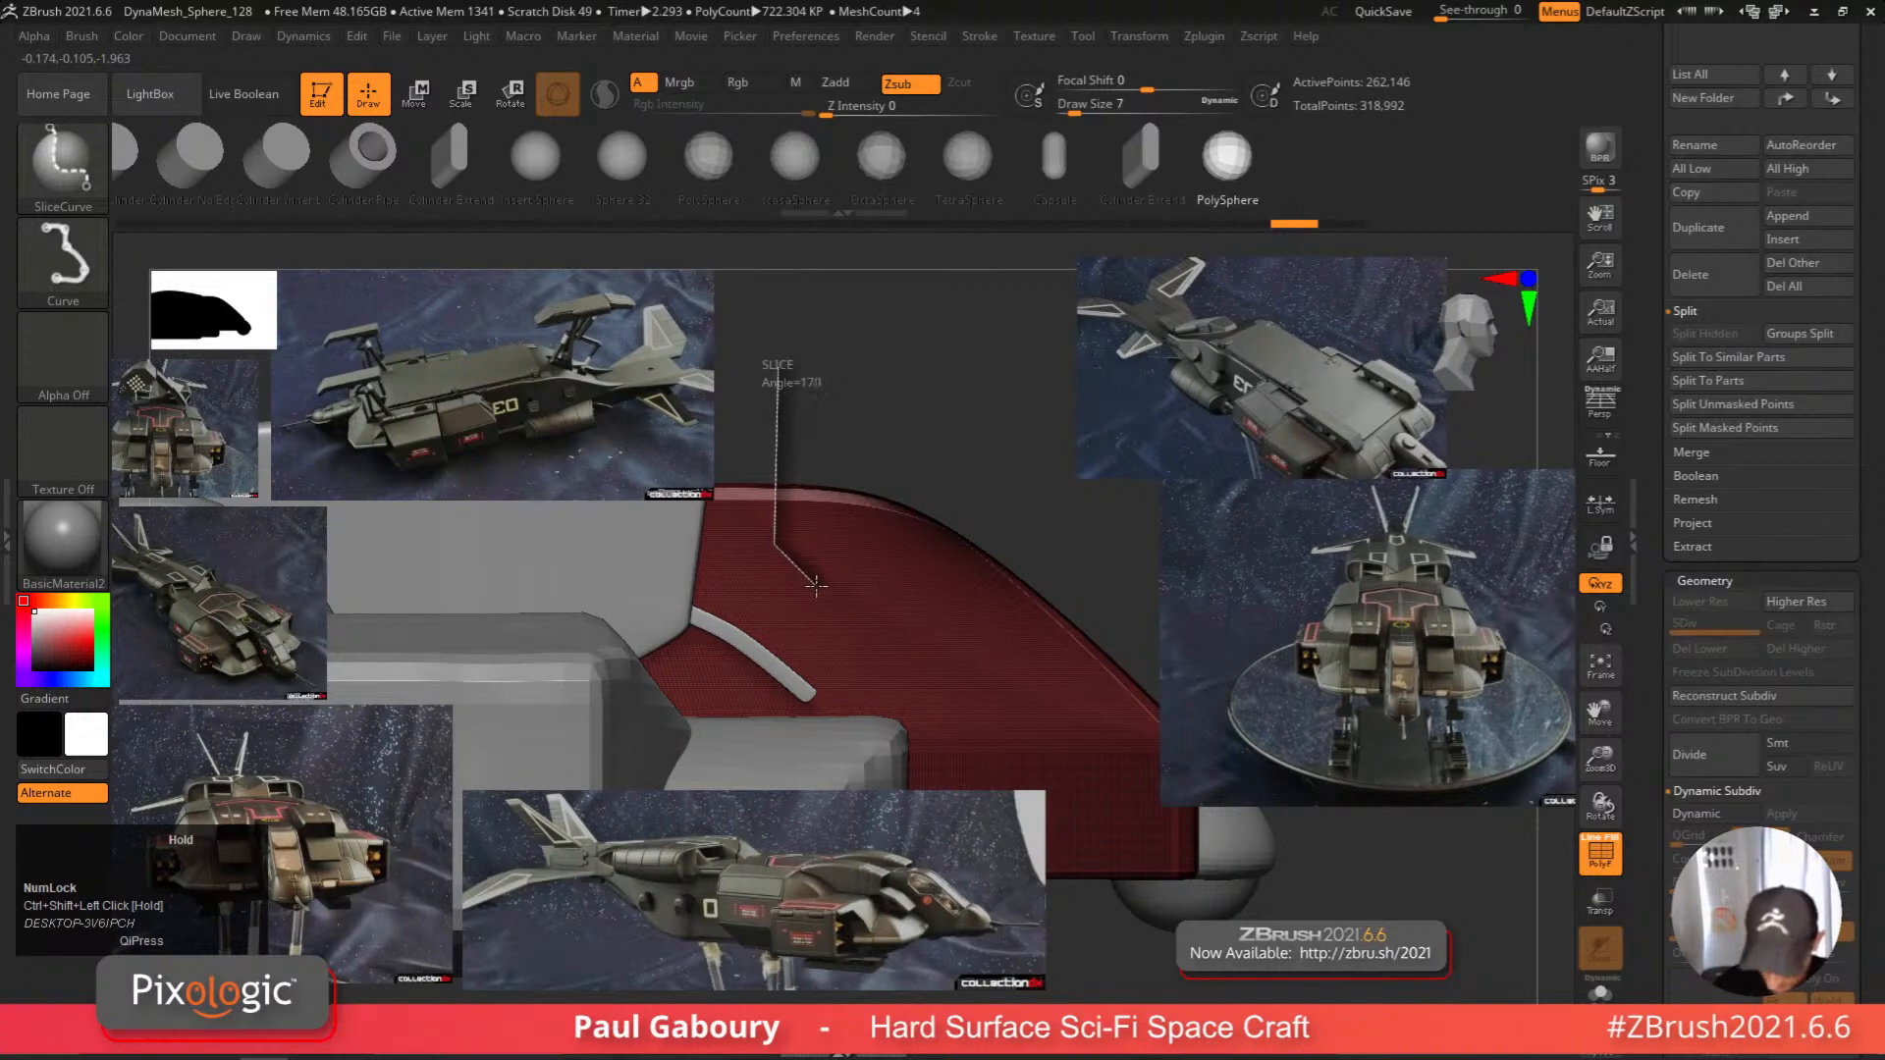
left_click_drag(815, 586, 907, 587, "ctrl+shift")
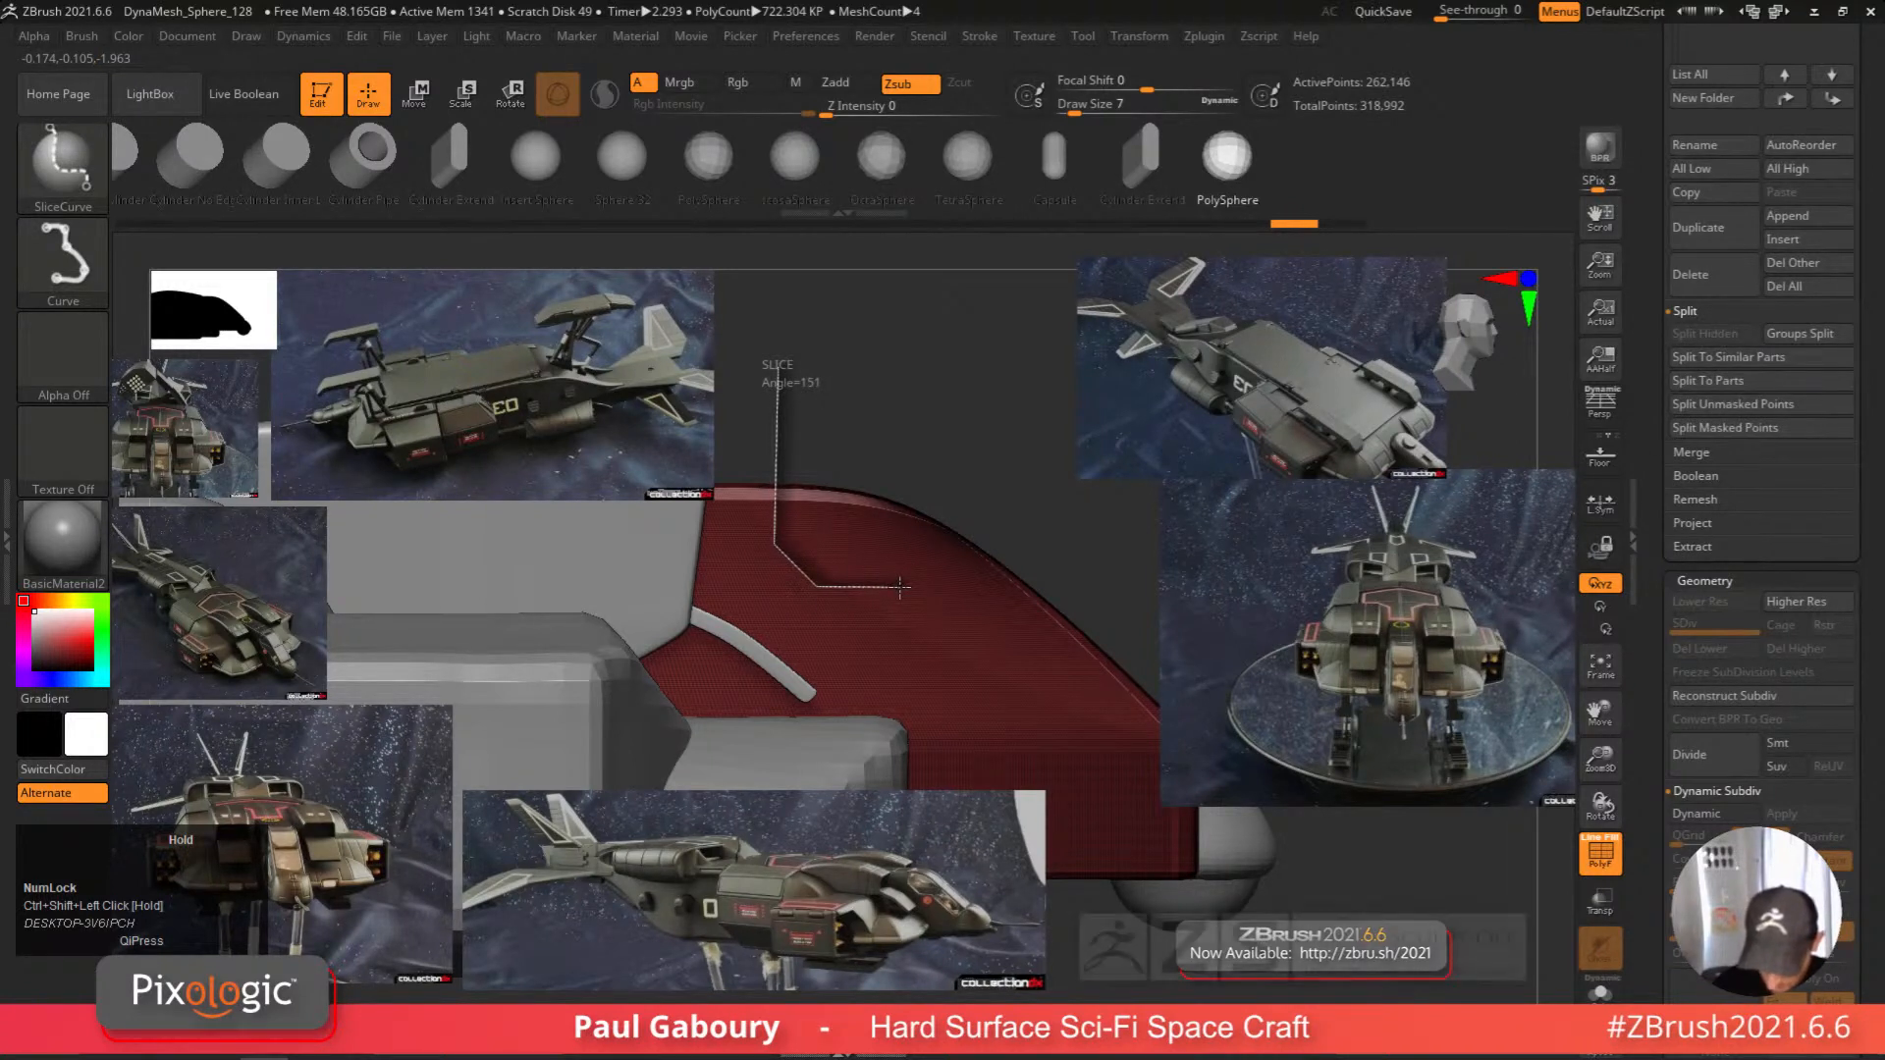
left_click_drag(901, 588, 1055, 715, "ctrl+shift")
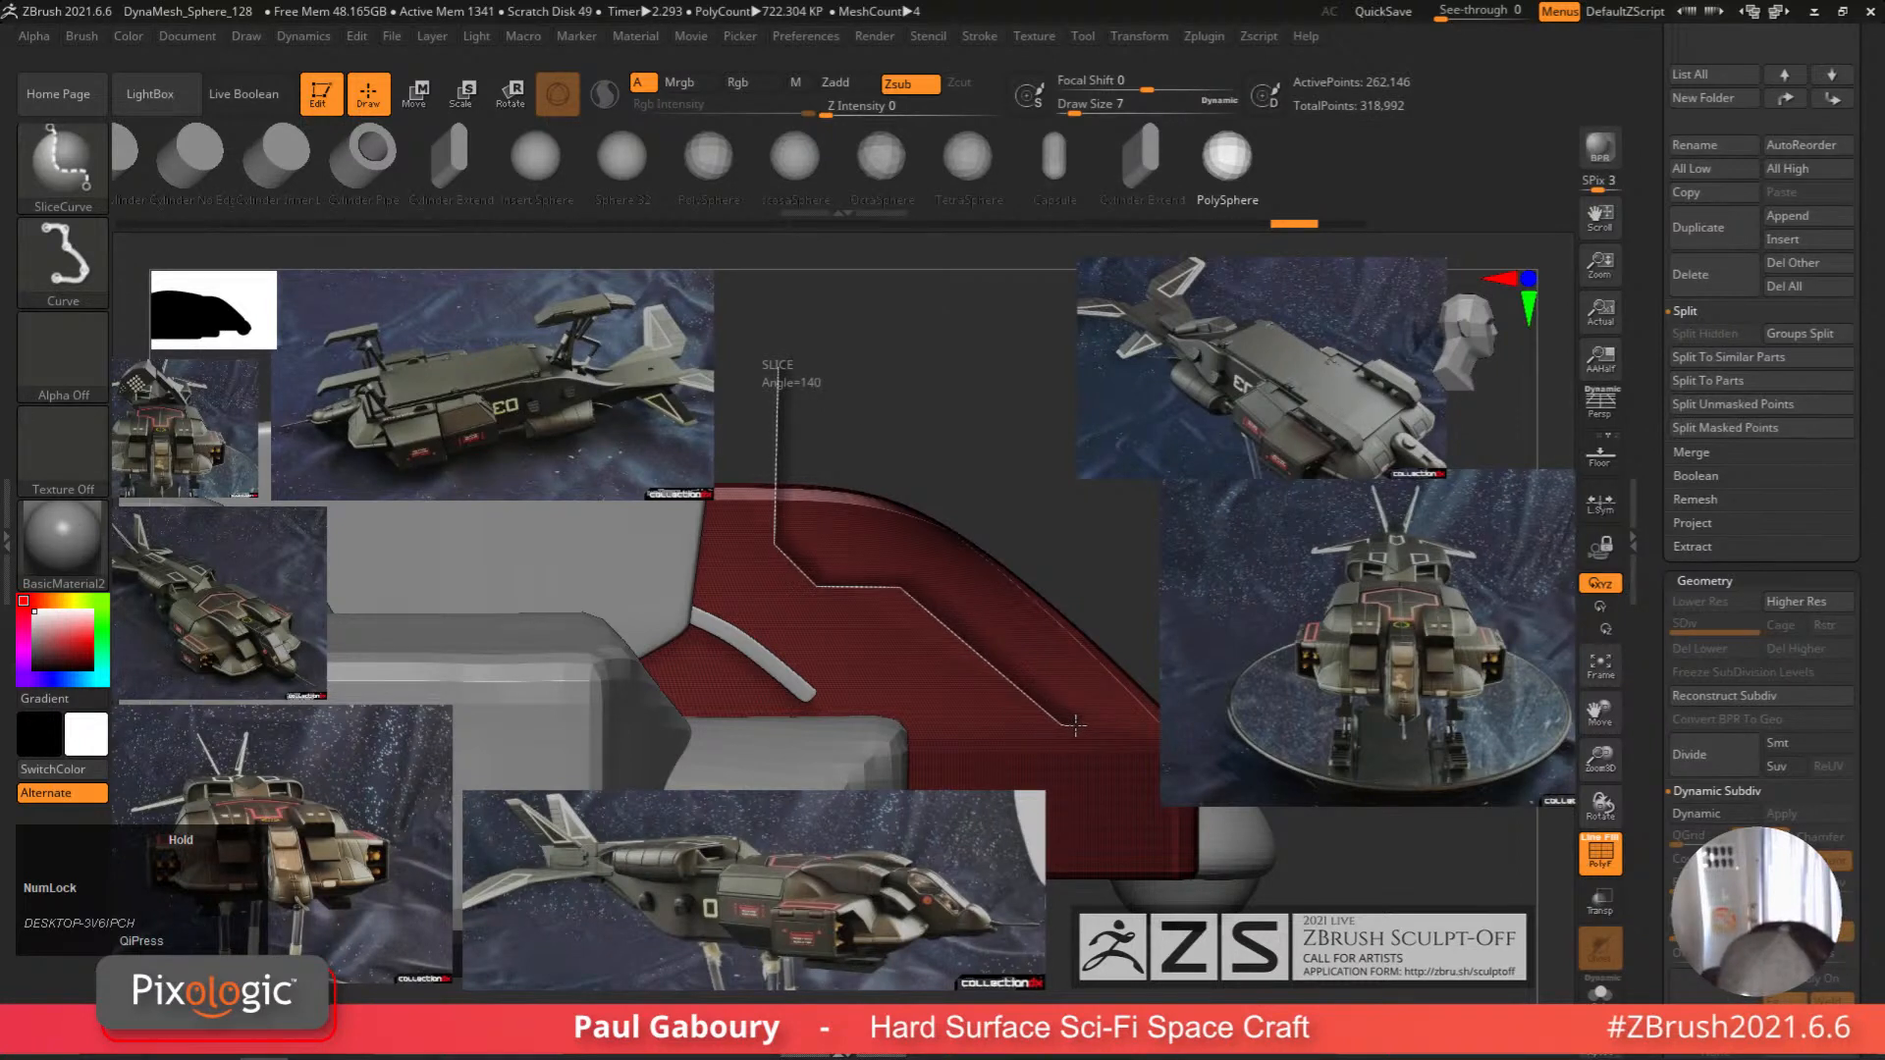
left_click_drag(1166, 618, 1161, 646, "ctrl+shift")
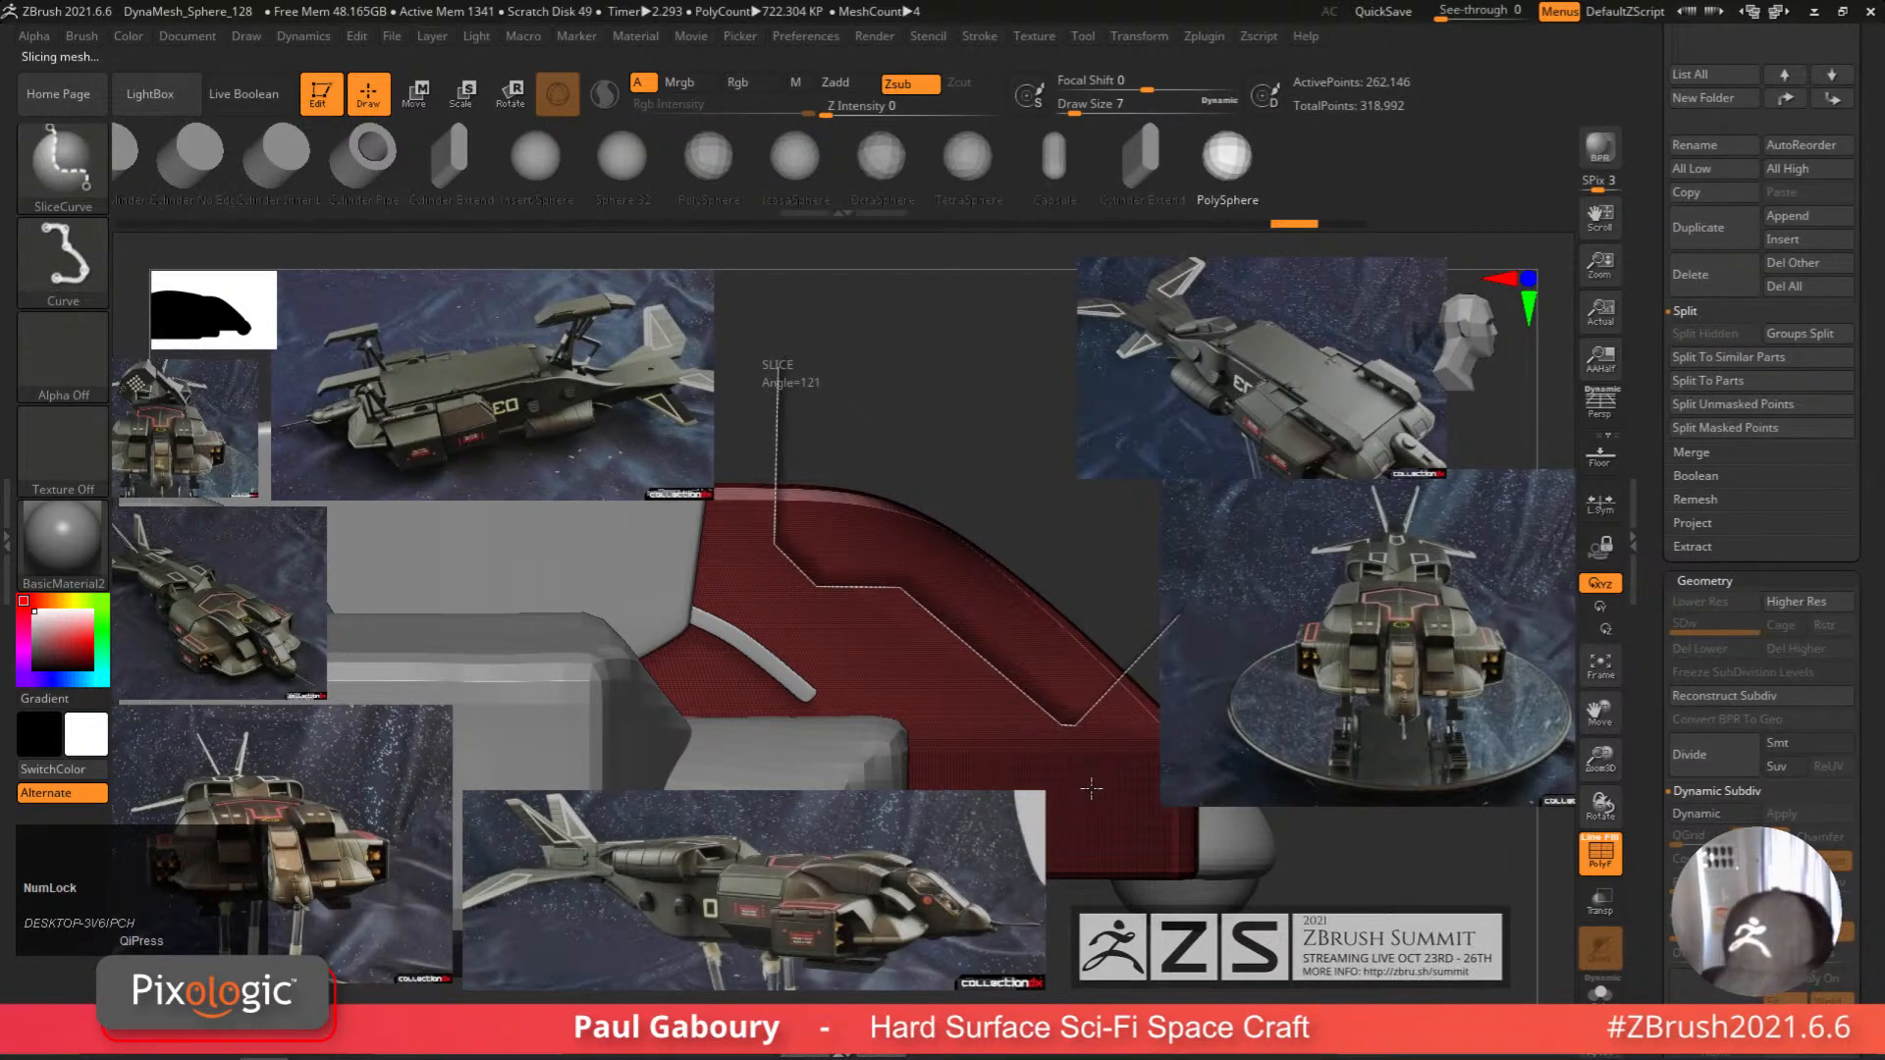
Isolate the sliced window section of Top Cockpit Windows and examine it from the front and from above.
right_click_drag(1099, 784, 1082, 735, "ctrl")
left_click(938, 592, "ctrl+shift")
key("shift+f")
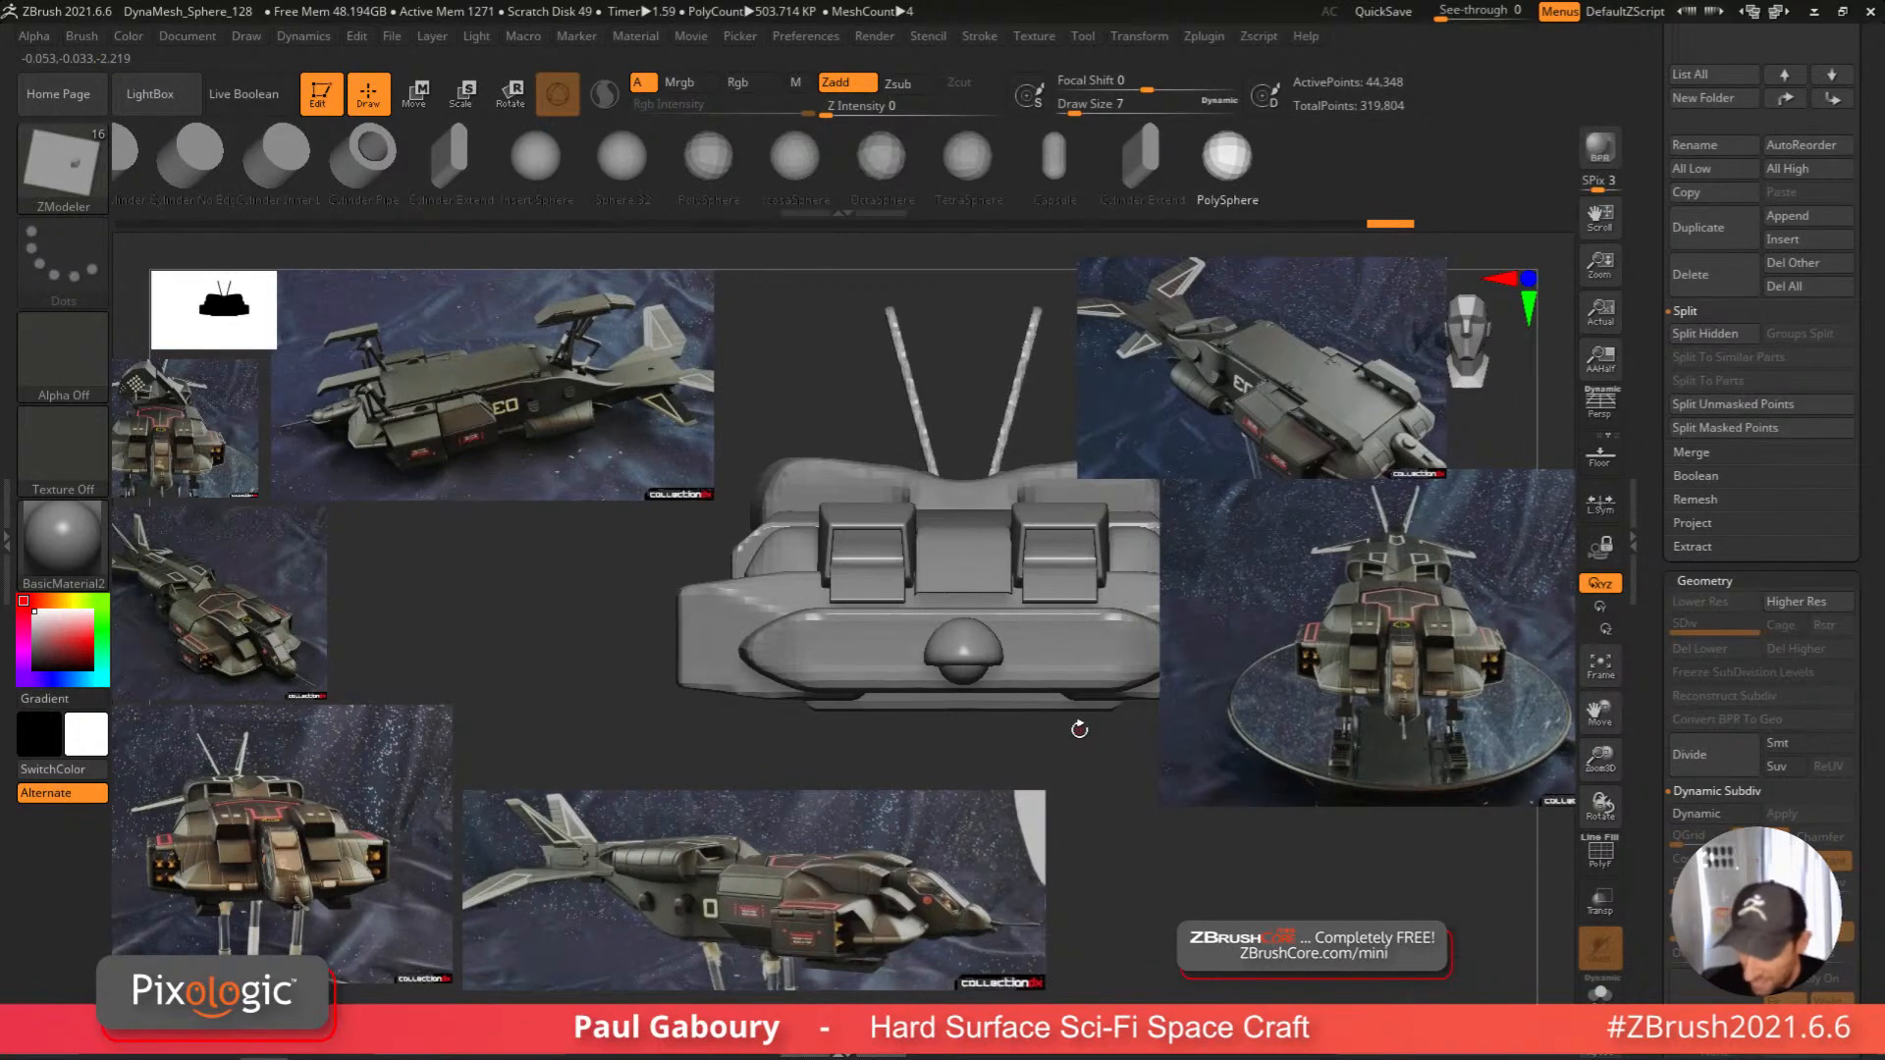
right_click_drag(1063, 732, 1072, 767)
right_click(1072, 767)
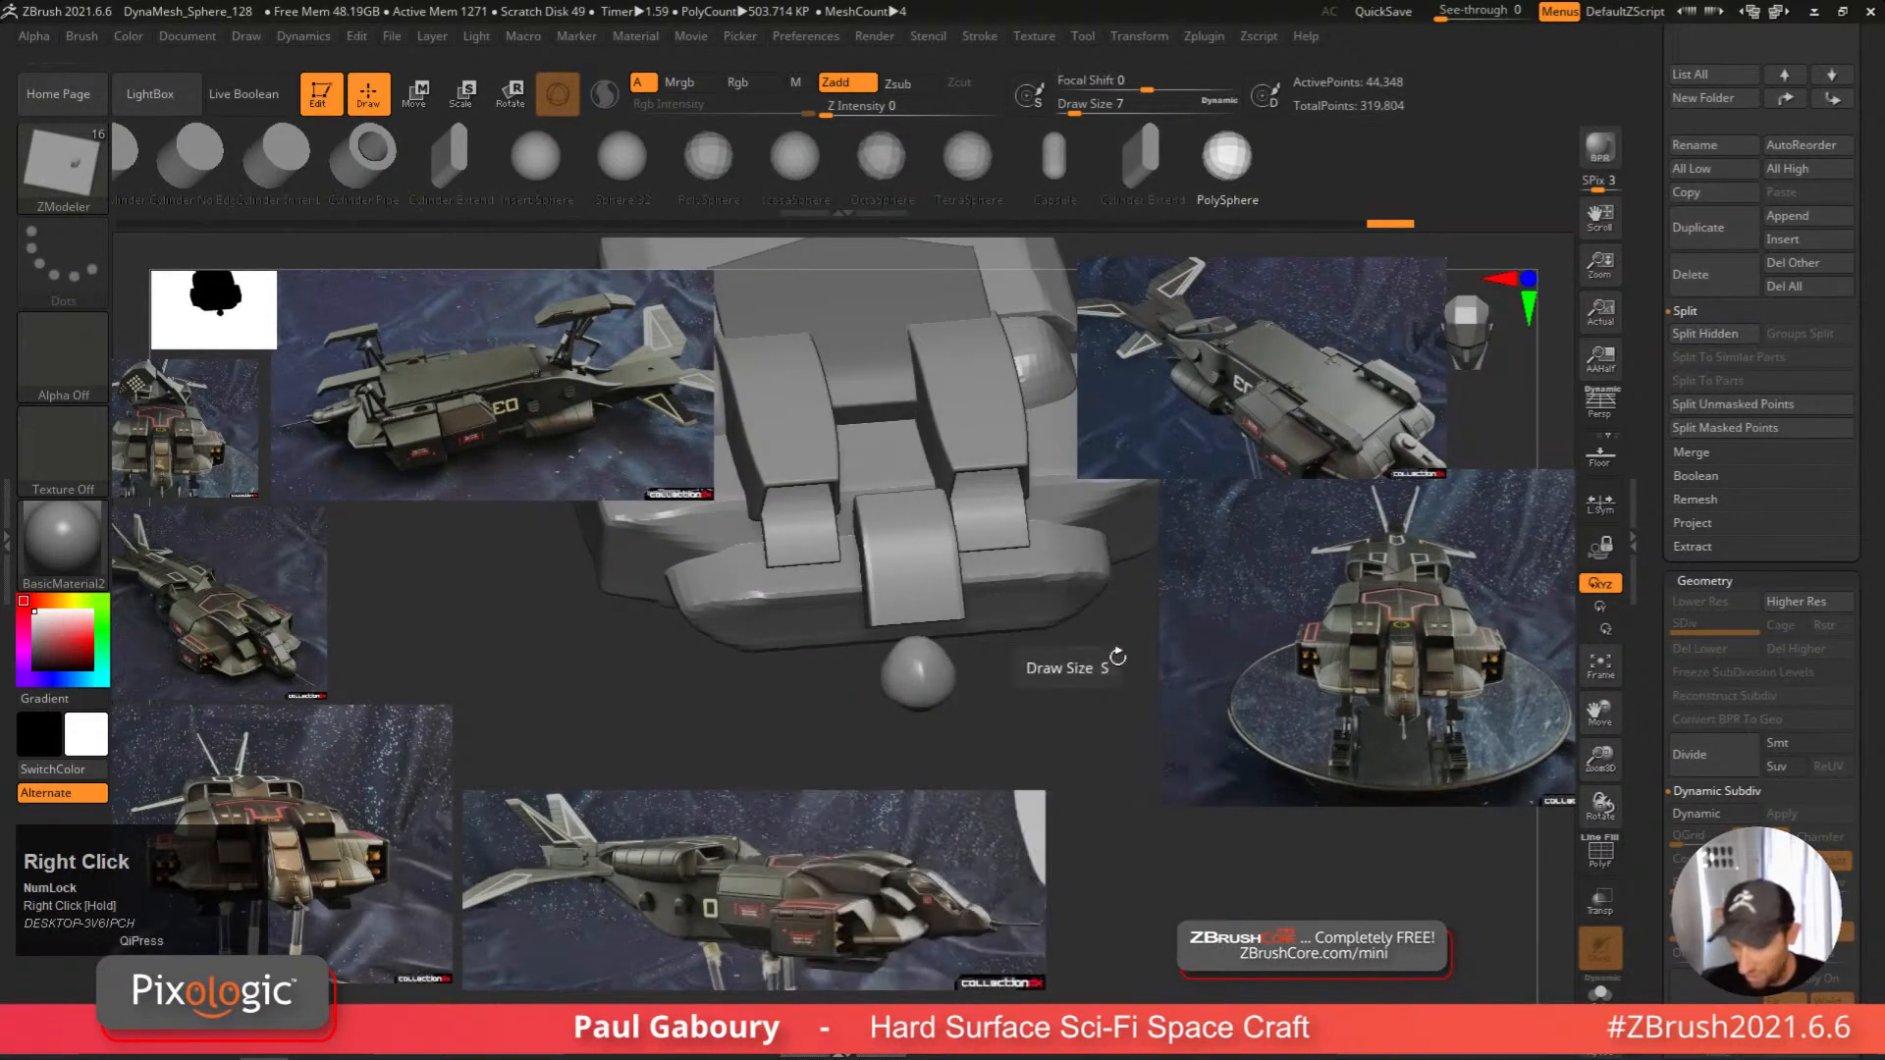
right_click_drag(1116, 654, 1107, 684, "shift")
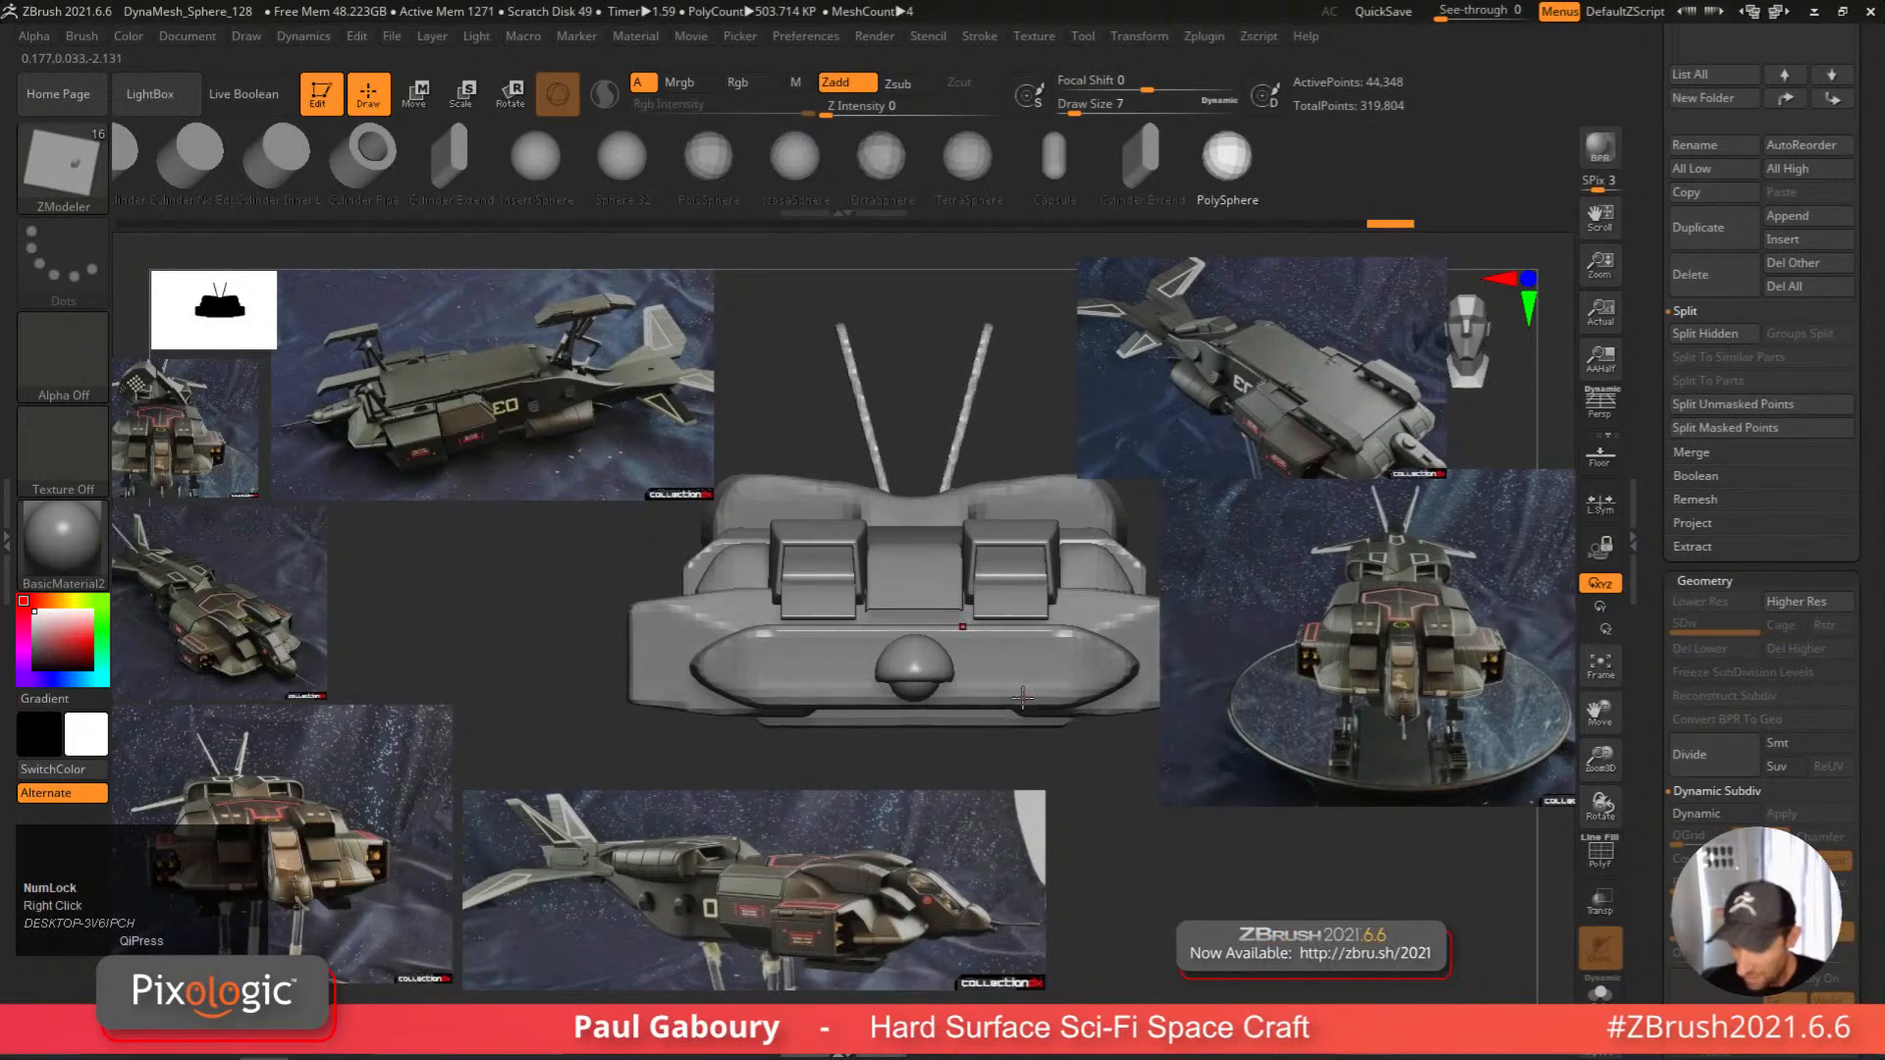
left_click_drag(1874, 554, 1876, 807)
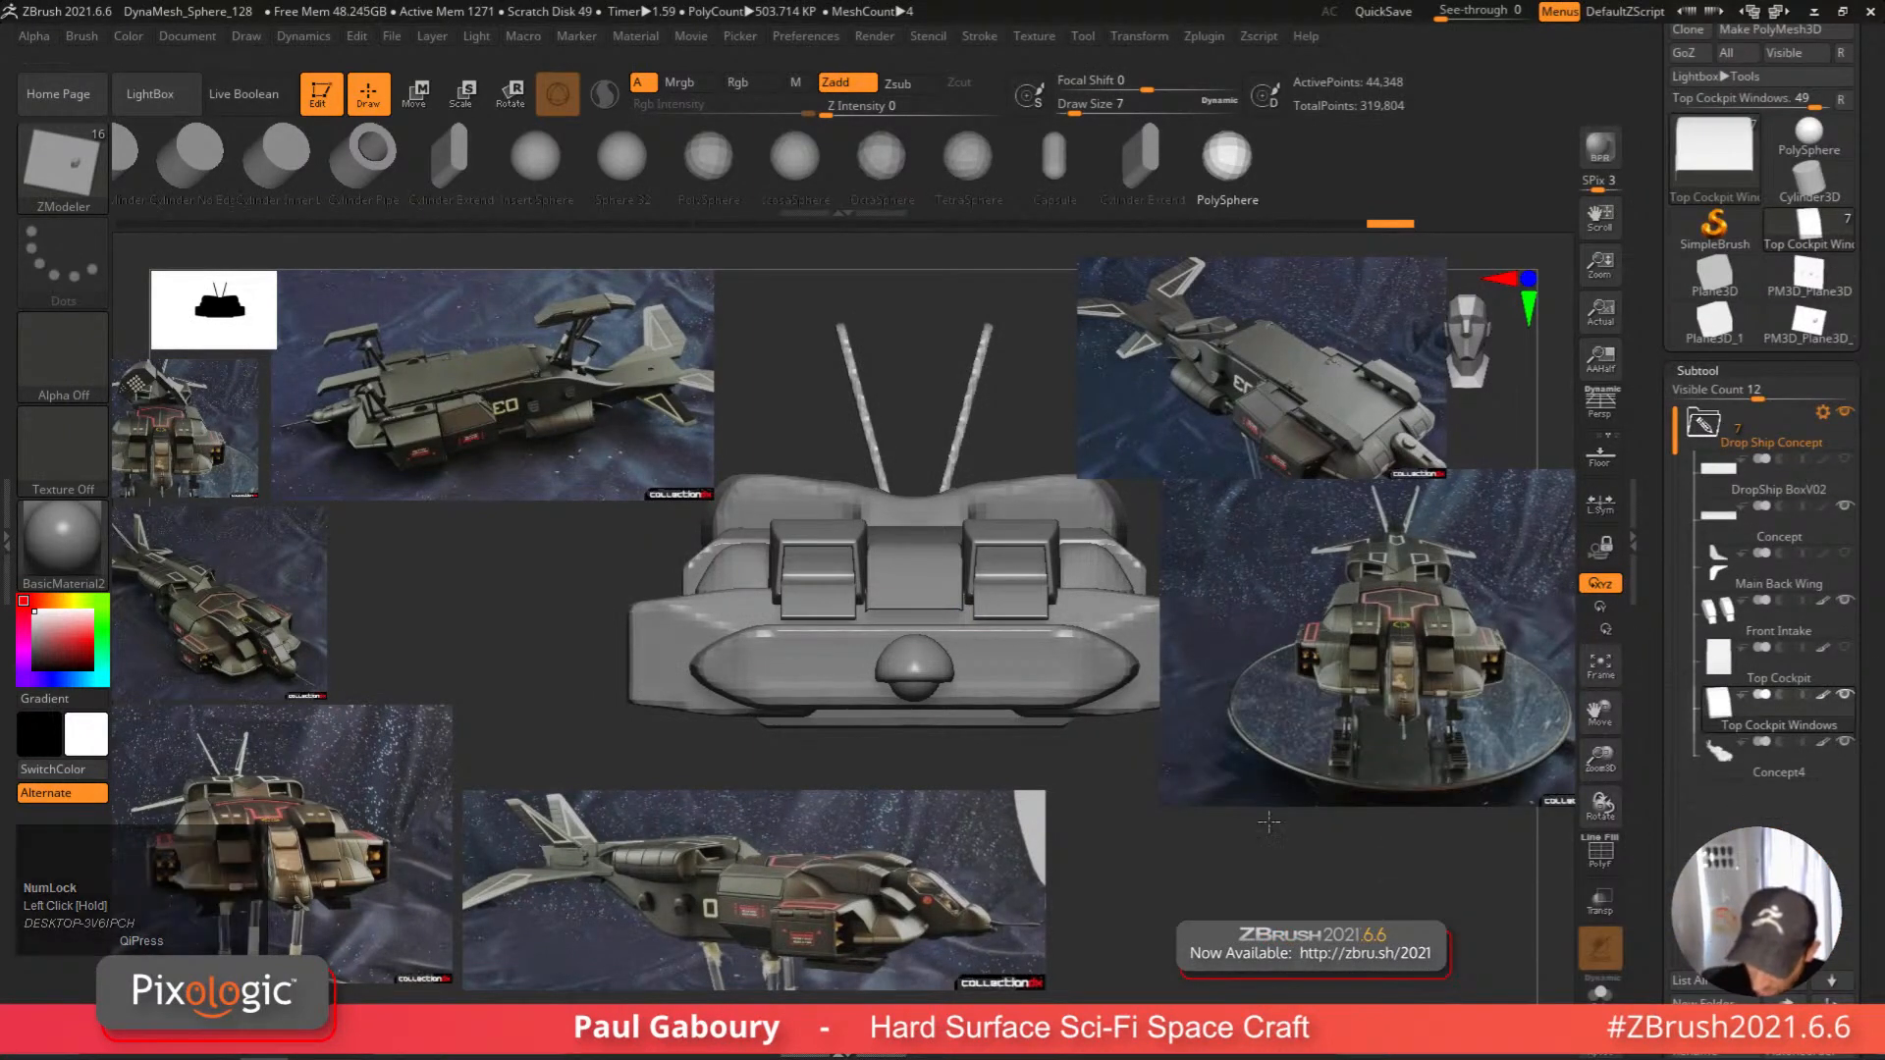
right_click_drag(1200, 790, 1247, 838)
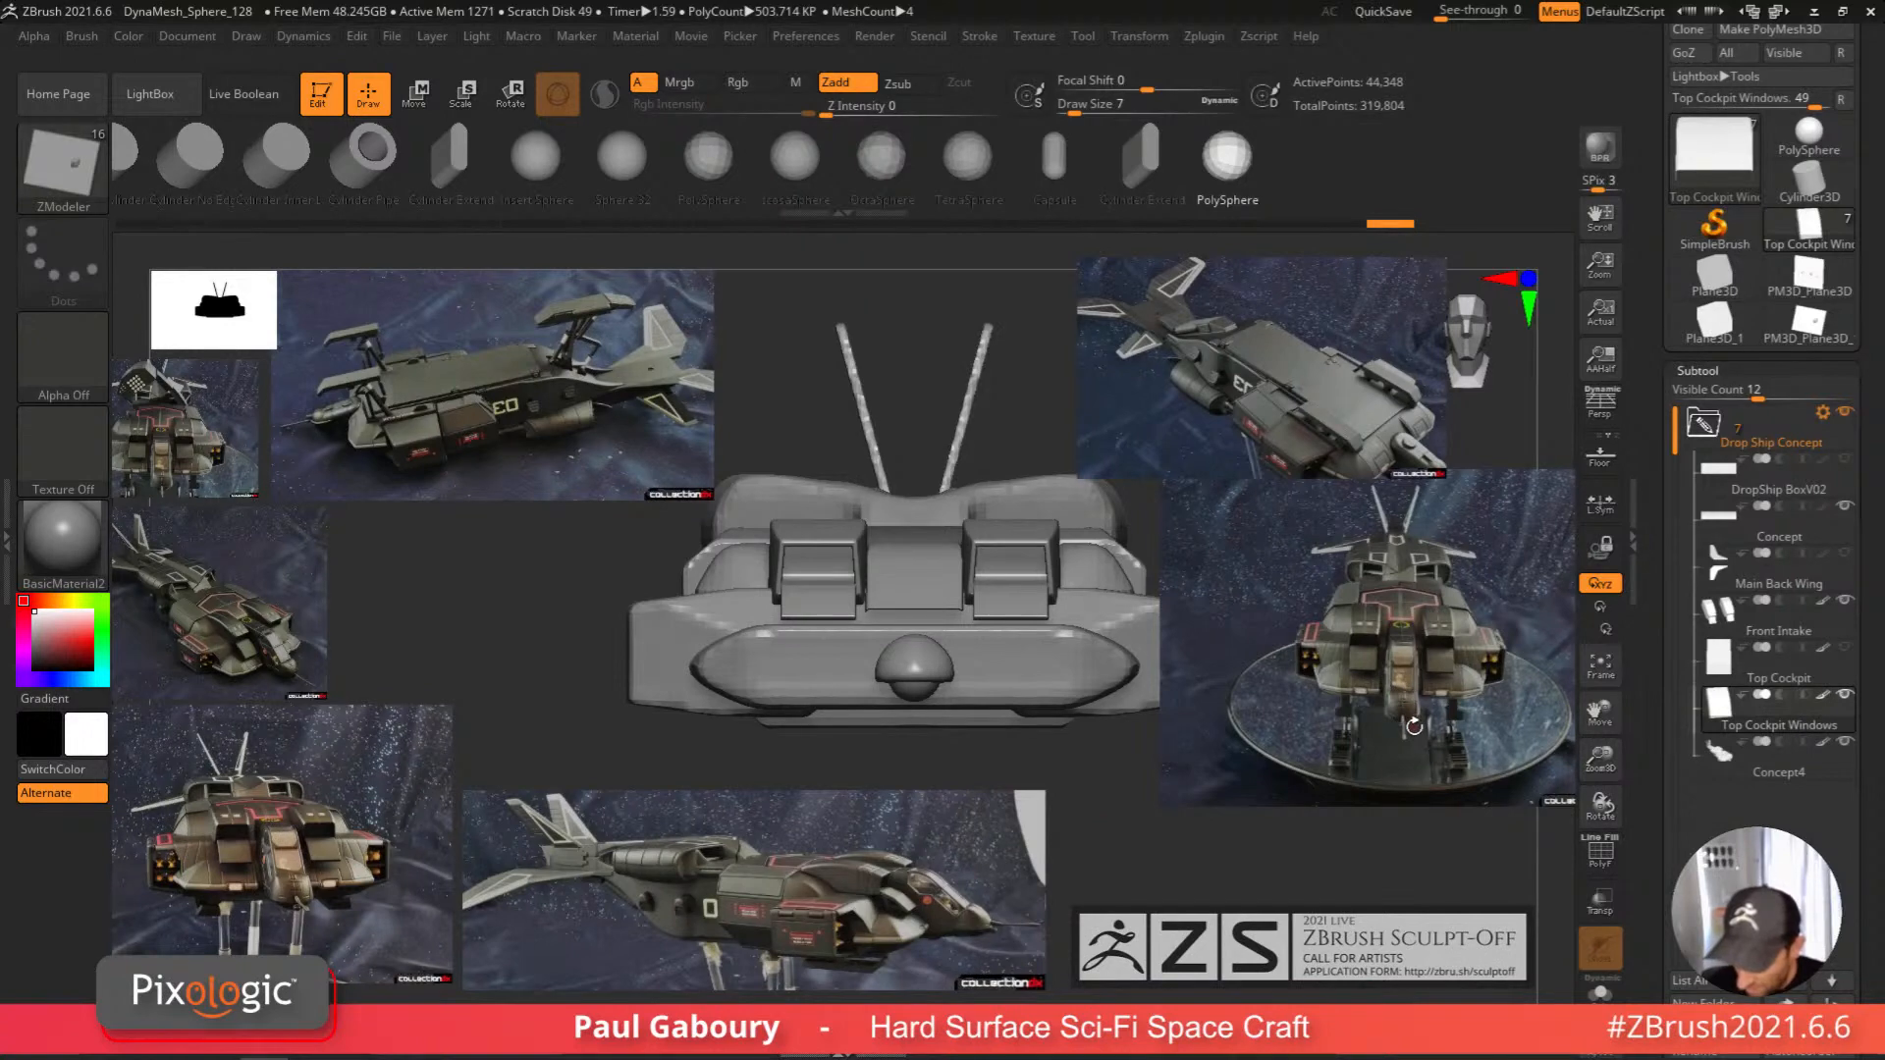
Enlarge the front-view reference in Spotlight, examine its cockpit windows, and scale the image back down.
key("z")
left_click_drag(1414, 729, 1361, 693)
left_click_drag(1378, 562, 1369, 845)
left_click(1059, 868)
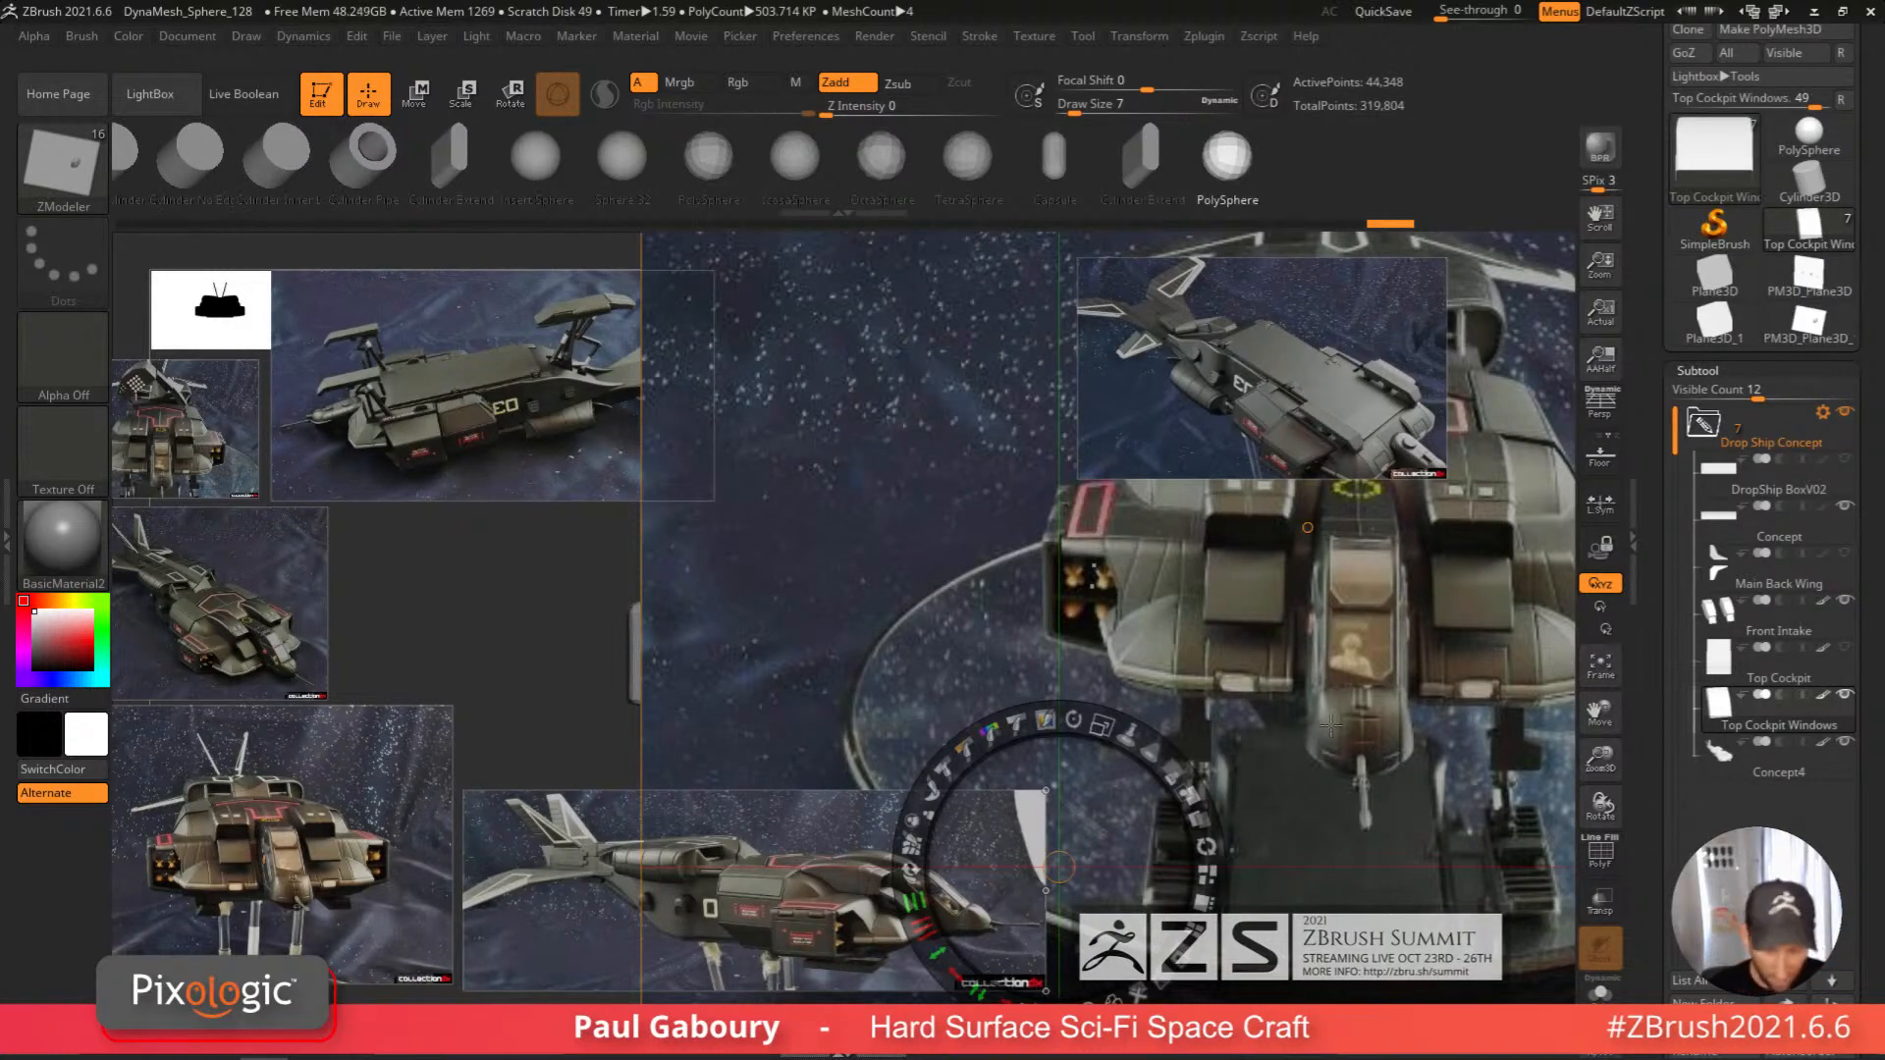
left_click_drag(1208, 633, 1298, 668)
left_click_drag(1339, 527, 1190, 561)
mouse_move(1031, 737)
right_mouse_down()
mouse_move(1066, 744)
mouse_move(1031, 751)
mouse_move(1040, 718)
mouse_move(1041, 751)
right_mouse_up()
key("z")
Undo the isolation and the window slice on Top Cockpit Windows, and display its polyframe.
mouse_move(907, 666)
right_mouse_down("ctrl")
mouse_move(928, 714)
mouse_move(923, 682)
right_mouse_up("ctrl")
key("ctrl+z")
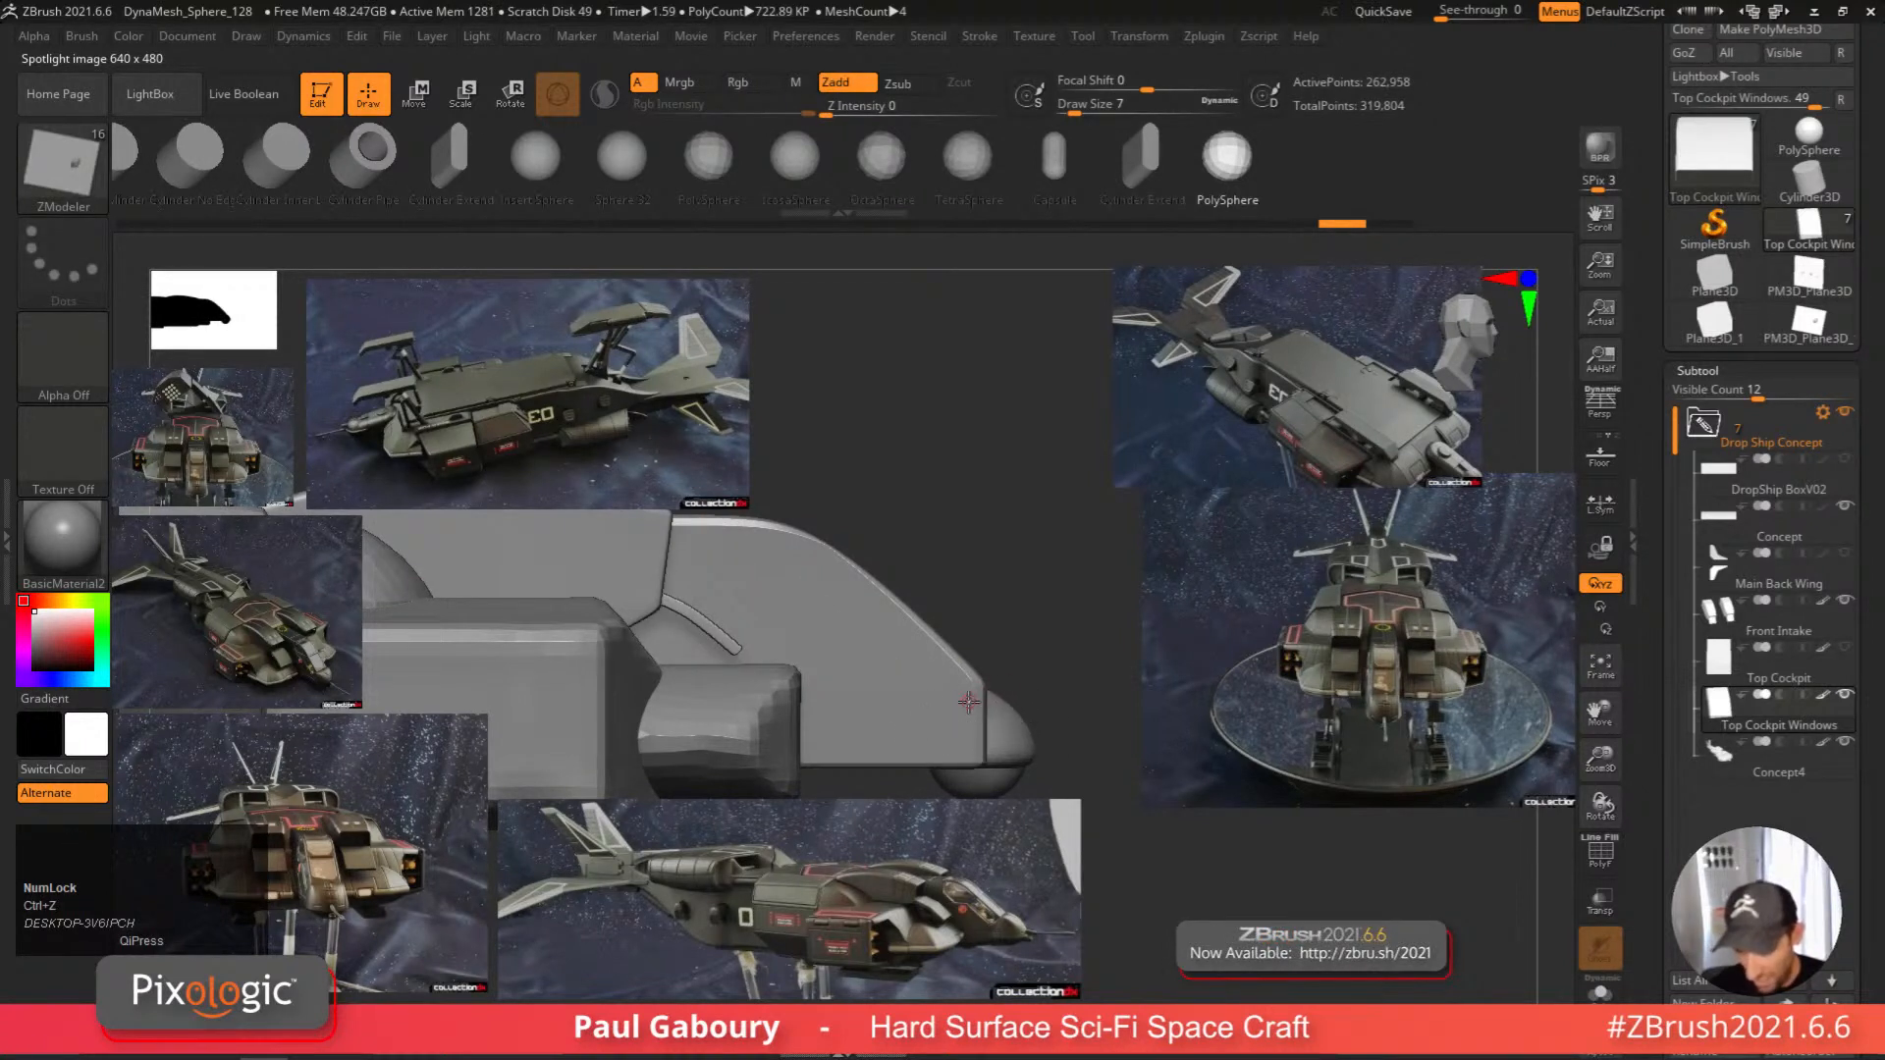
key("shift+f")
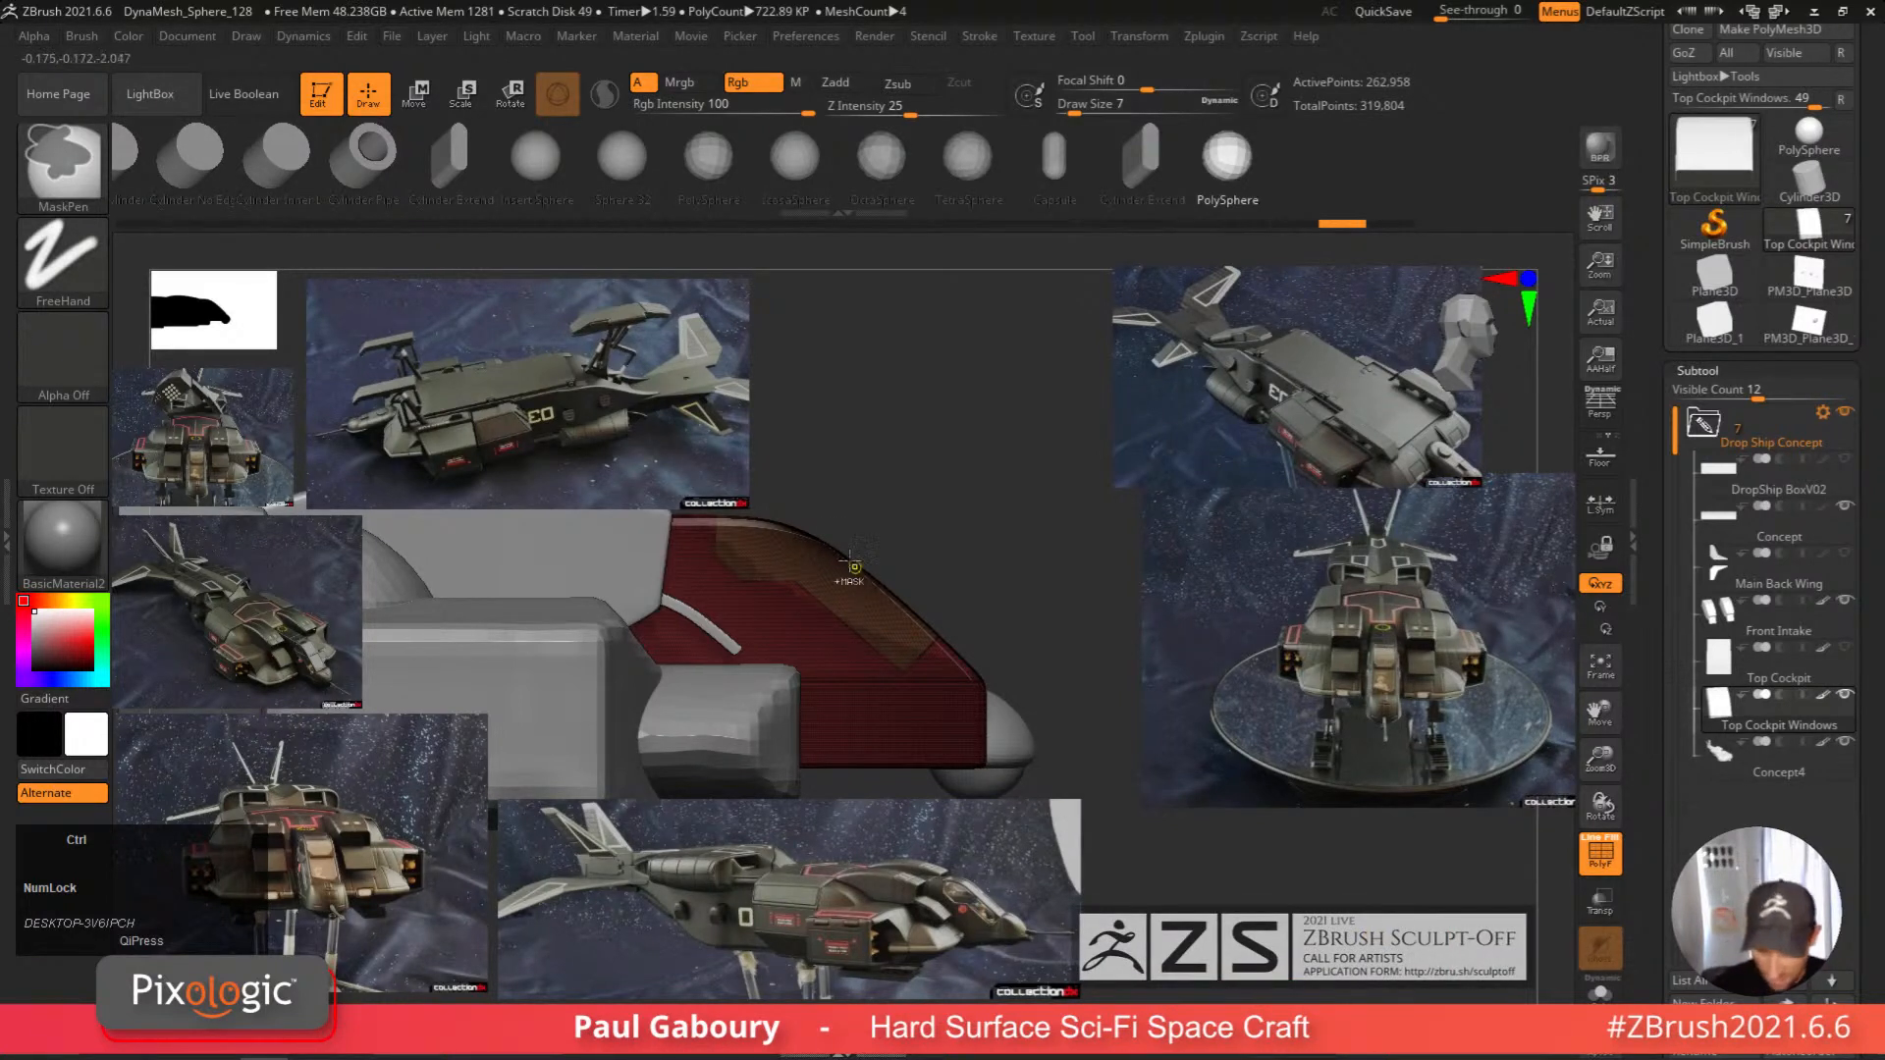
right_click(721, 616, "ctrl")
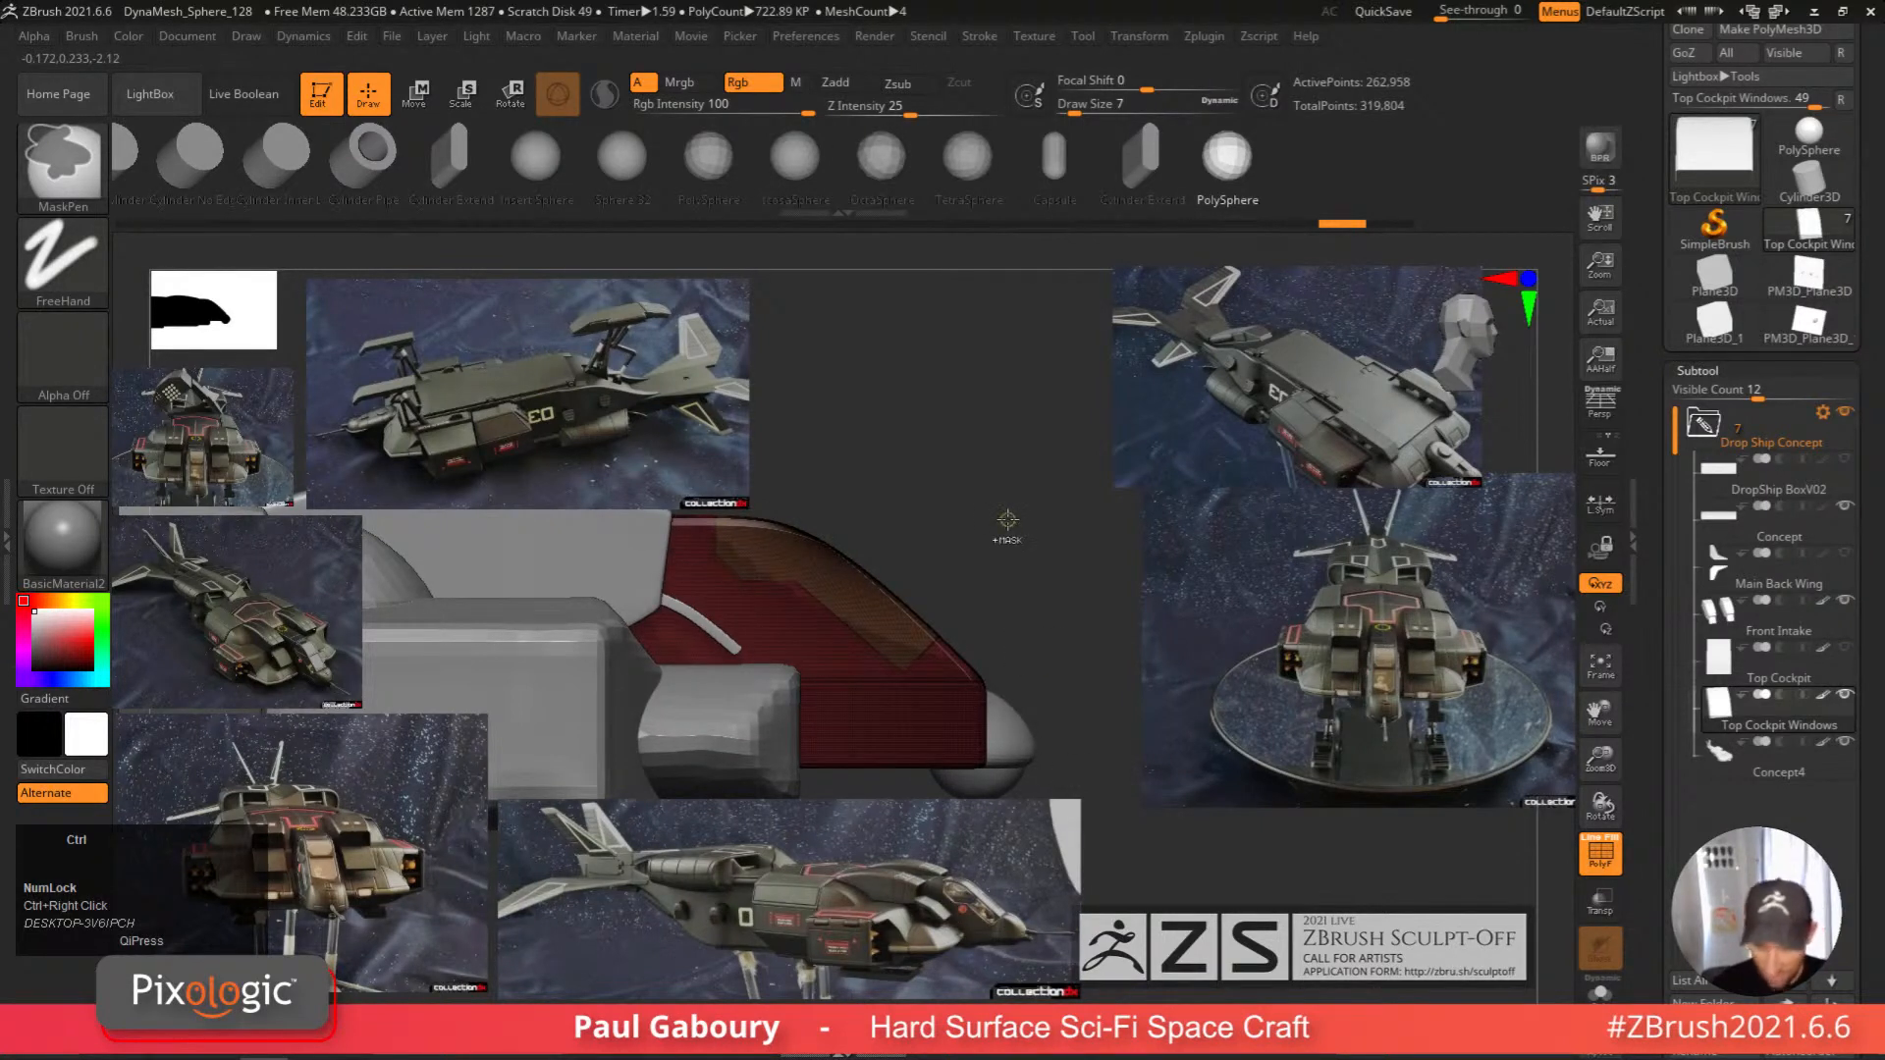
key("ctrl+z")
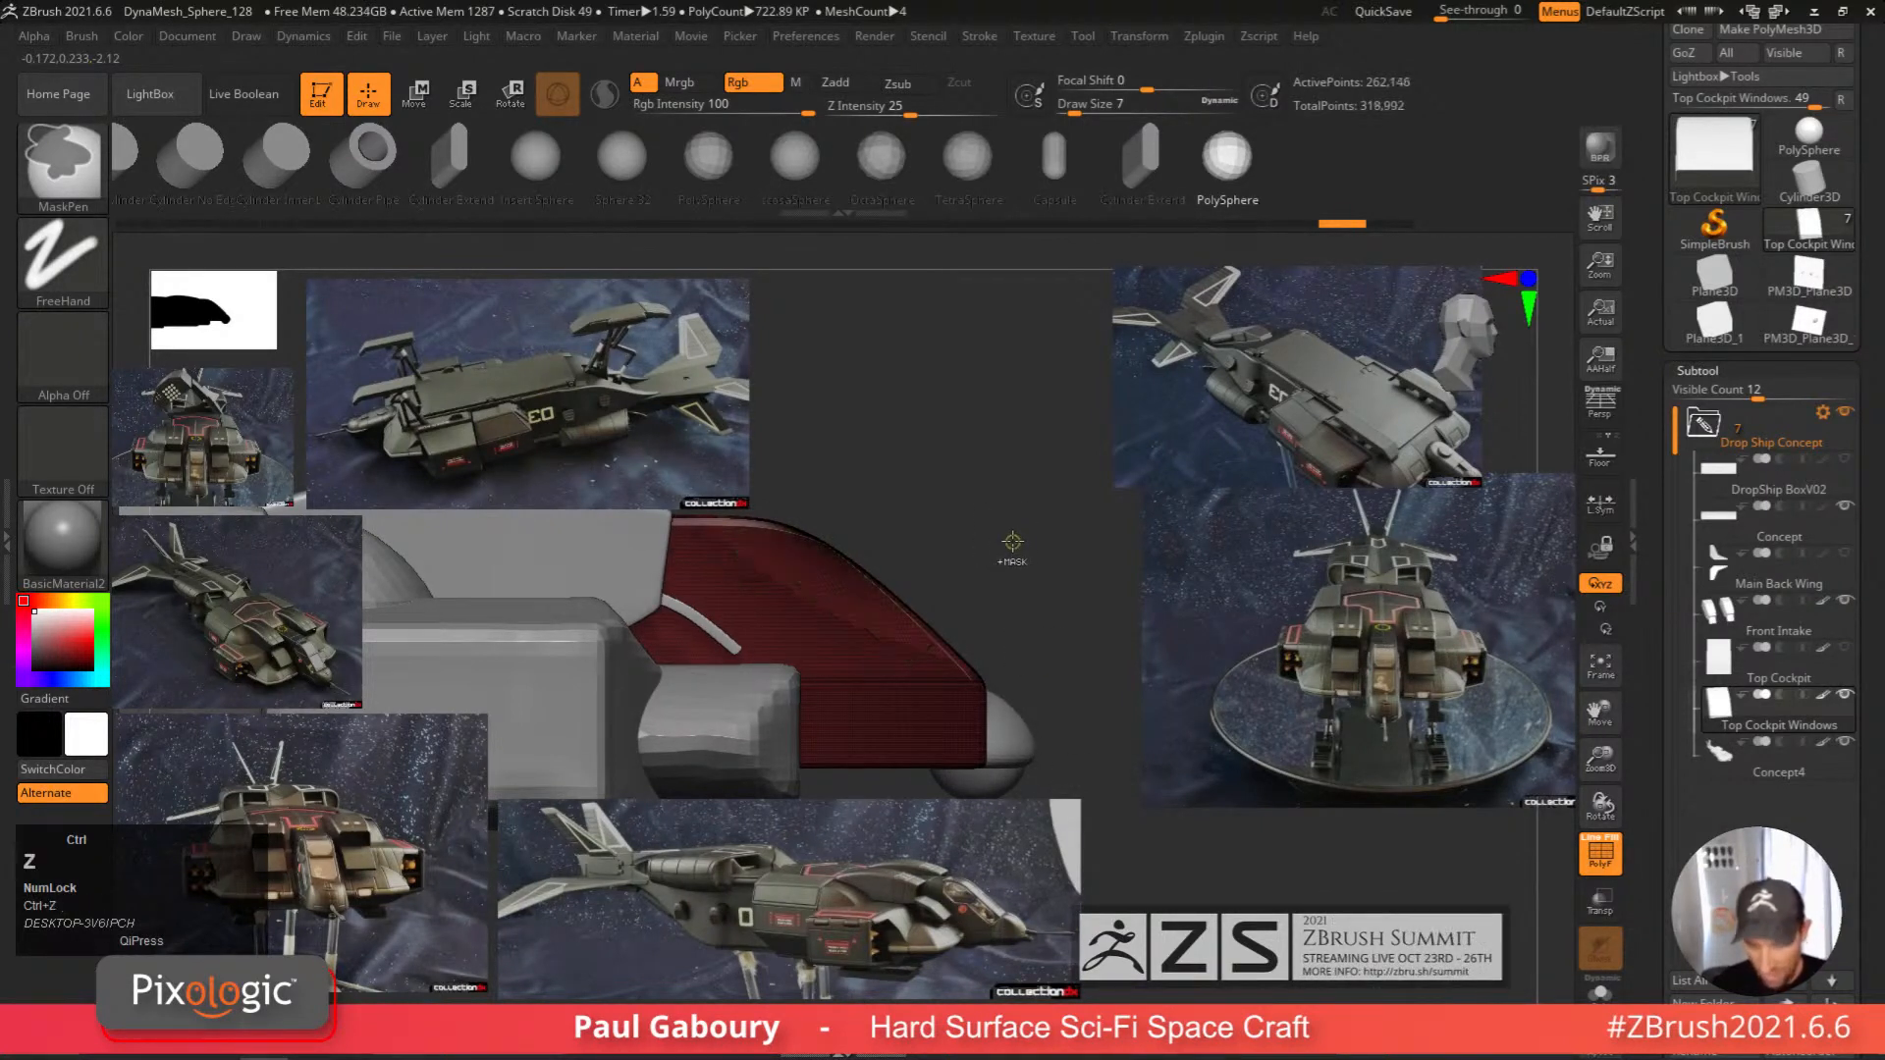
Undo the last change to Top Cockpit Windows and set the draw size to 18.
key("ctrl+z")
mouse_move(960, 499)
right_mouse_down("alt")
mouse_move(976, 556)
mouse_move(931, 548)
right_mouse_up("alt")
key("s")
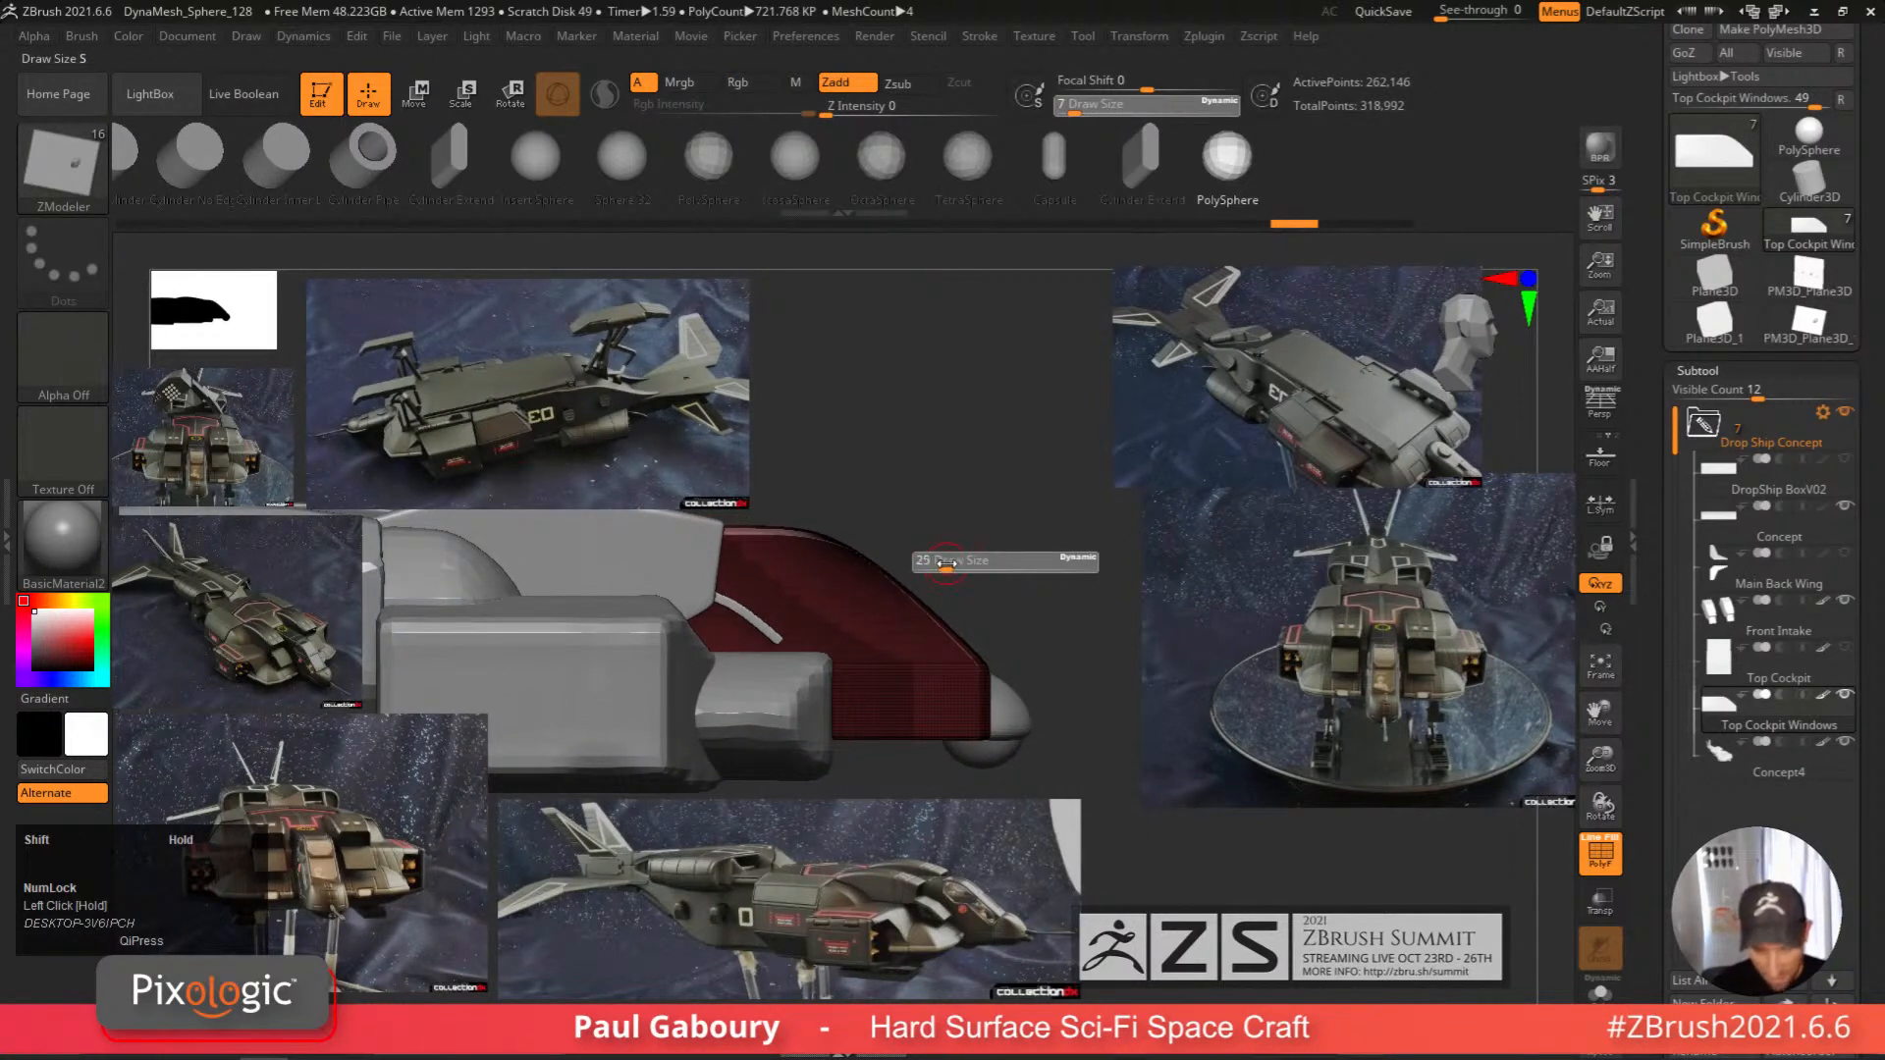
left_click_drag(946, 564, 941, 565)
right_click_drag(942, 567, 927, 593, "alt")
mouse_move(927, 593)
right_mouse_down("ctrl")
mouse_move(913, 652)
mouse_move(875, 627)
mouse_move(869, 589)
right_mouse_up("ctrl")
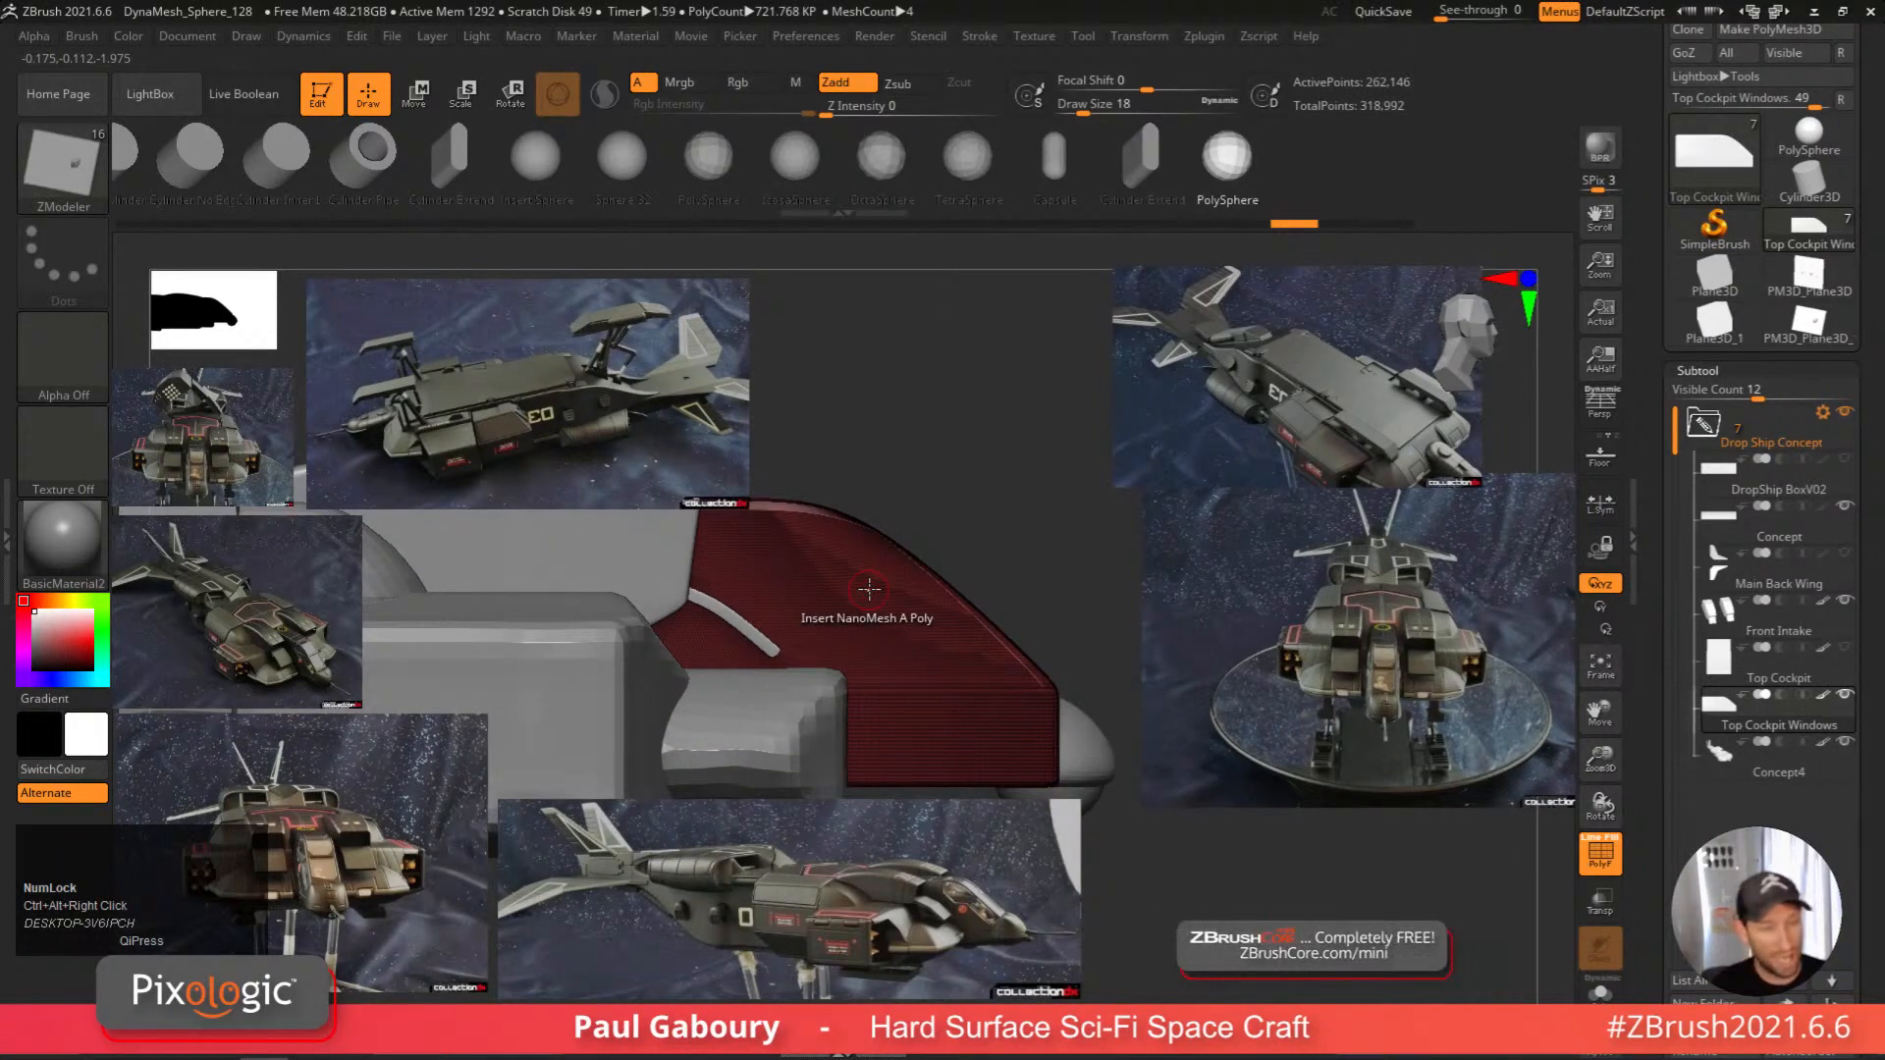
right_click_drag(986, 521, 997, 543)
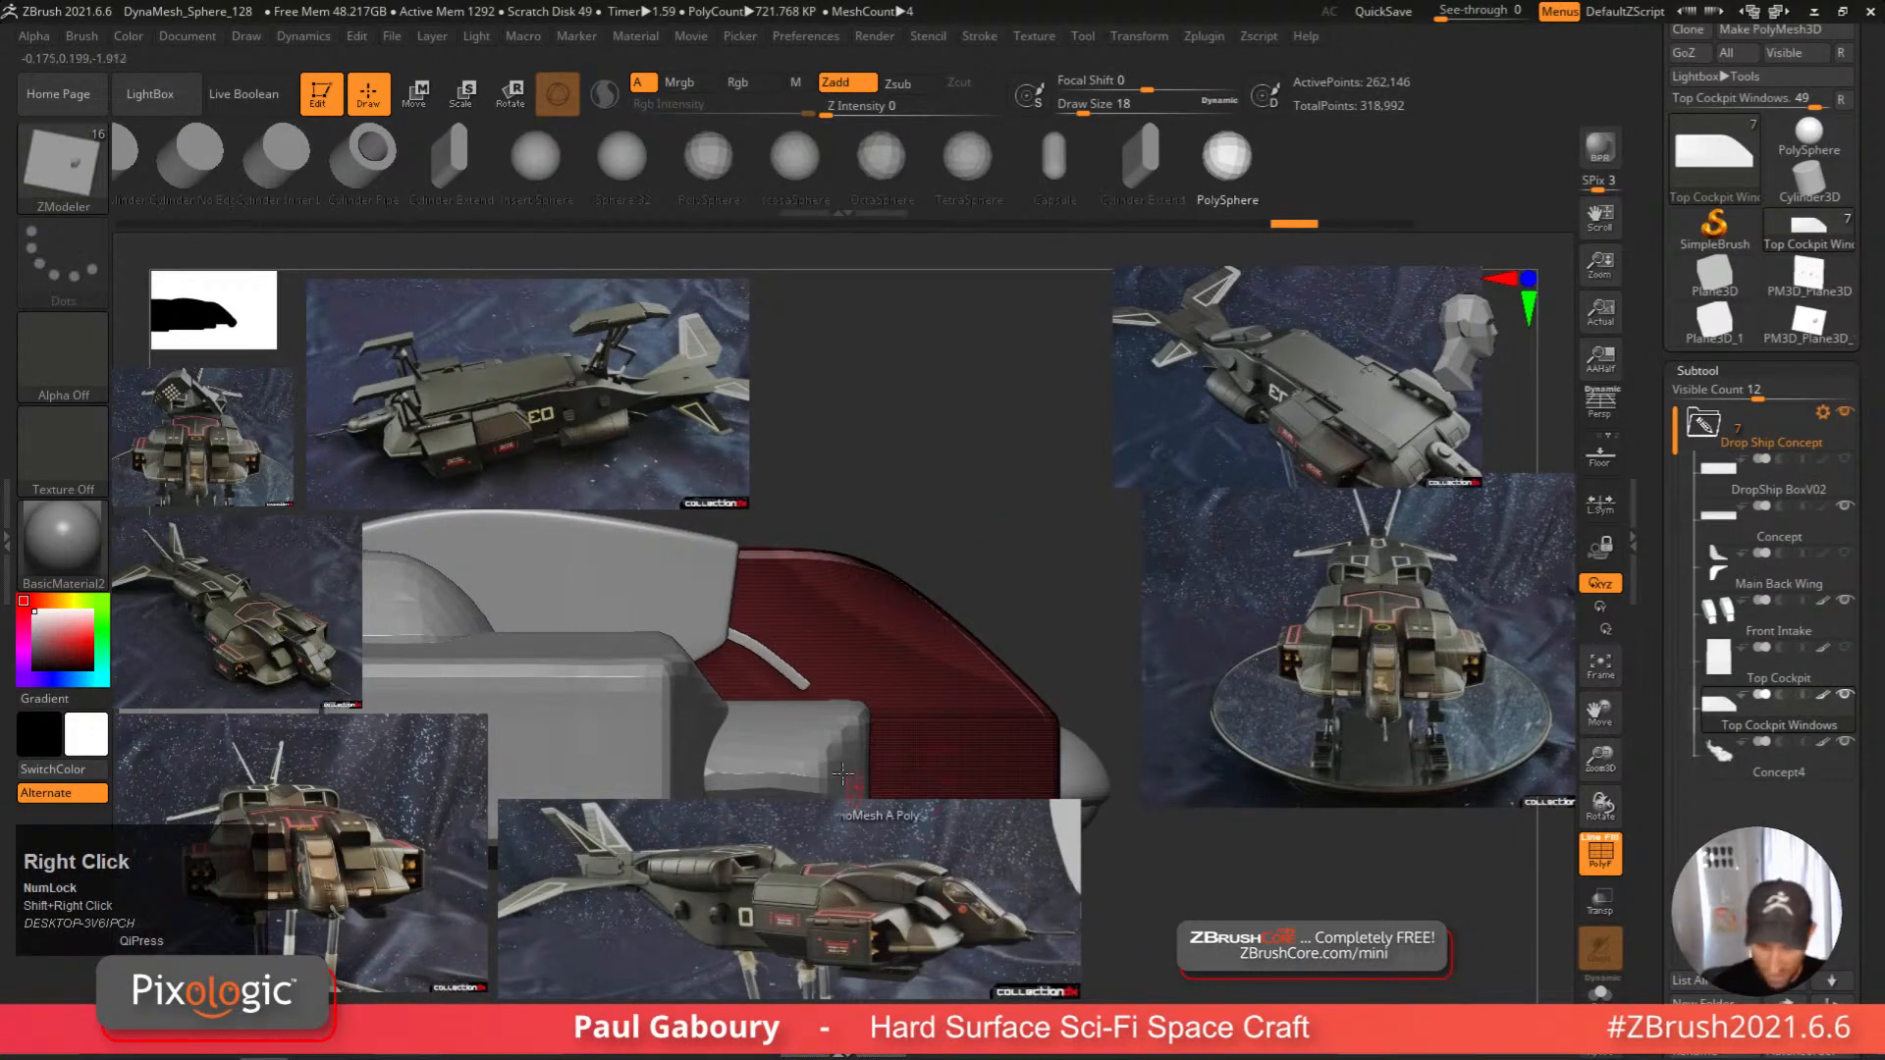
Make Front Intake the active subtool and turn off its dynamic subdivision, with the thin strip ahead of the intake in close view.
left_click(775, 664, "alt")
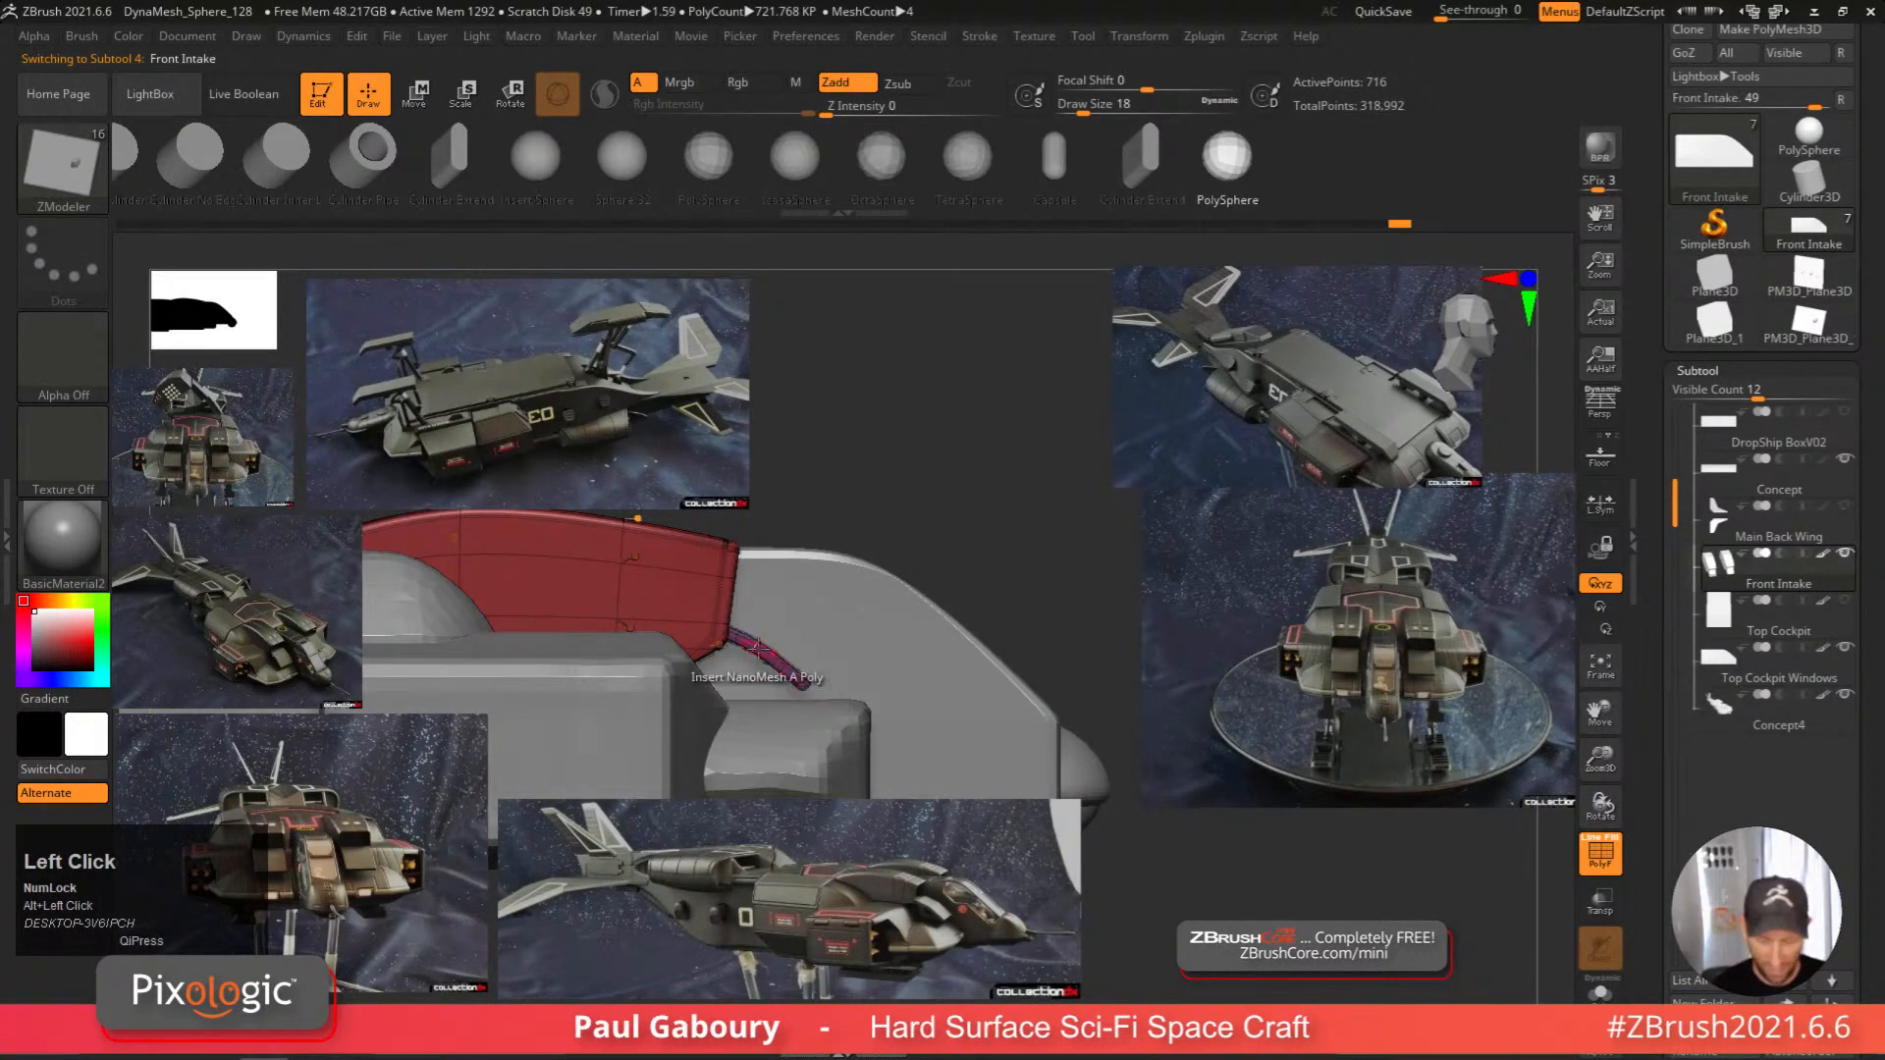
left_click_drag(766, 650, 864, 700)
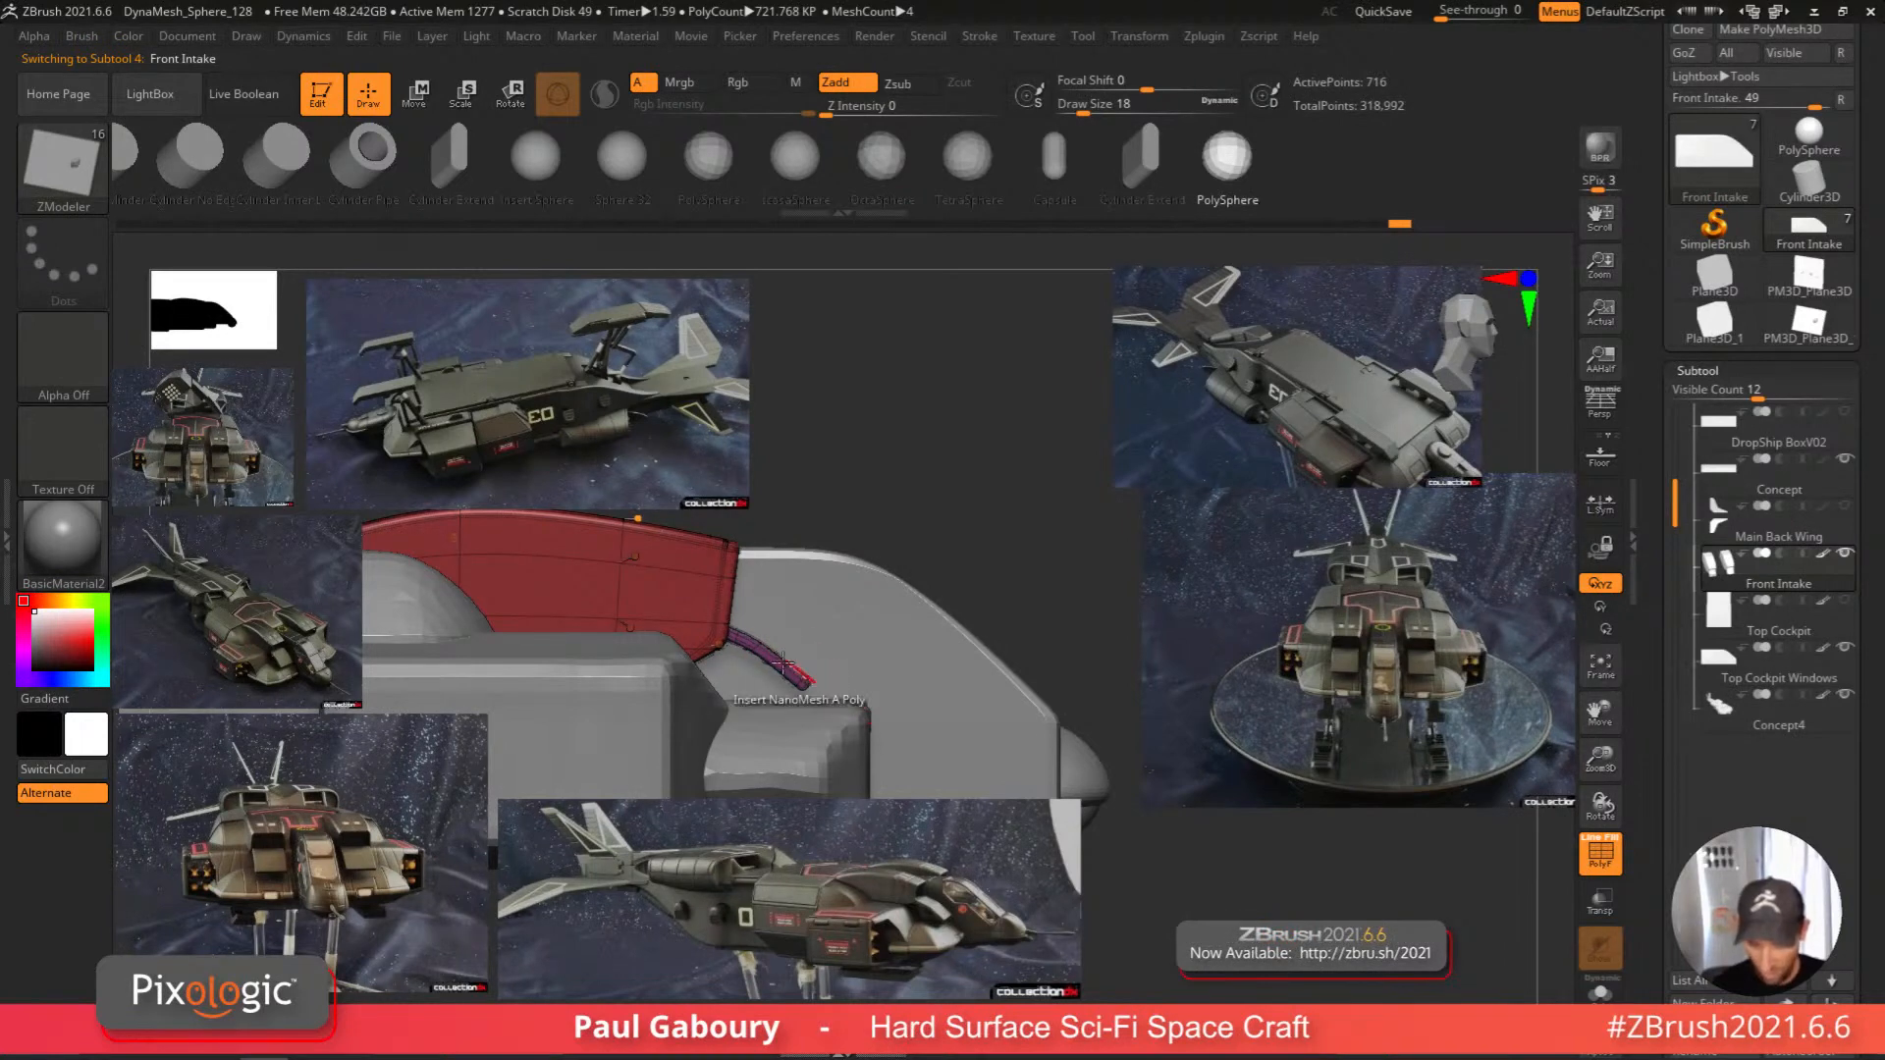
mouse_move(937, 699)
right_mouse_down()
mouse_move(914, 743)
mouse_move(889, 724)
mouse_move(890, 742)
mouse_move(923, 705)
right_mouse_up()
key("shift+f")
key("shift+f")
key("shift+d")
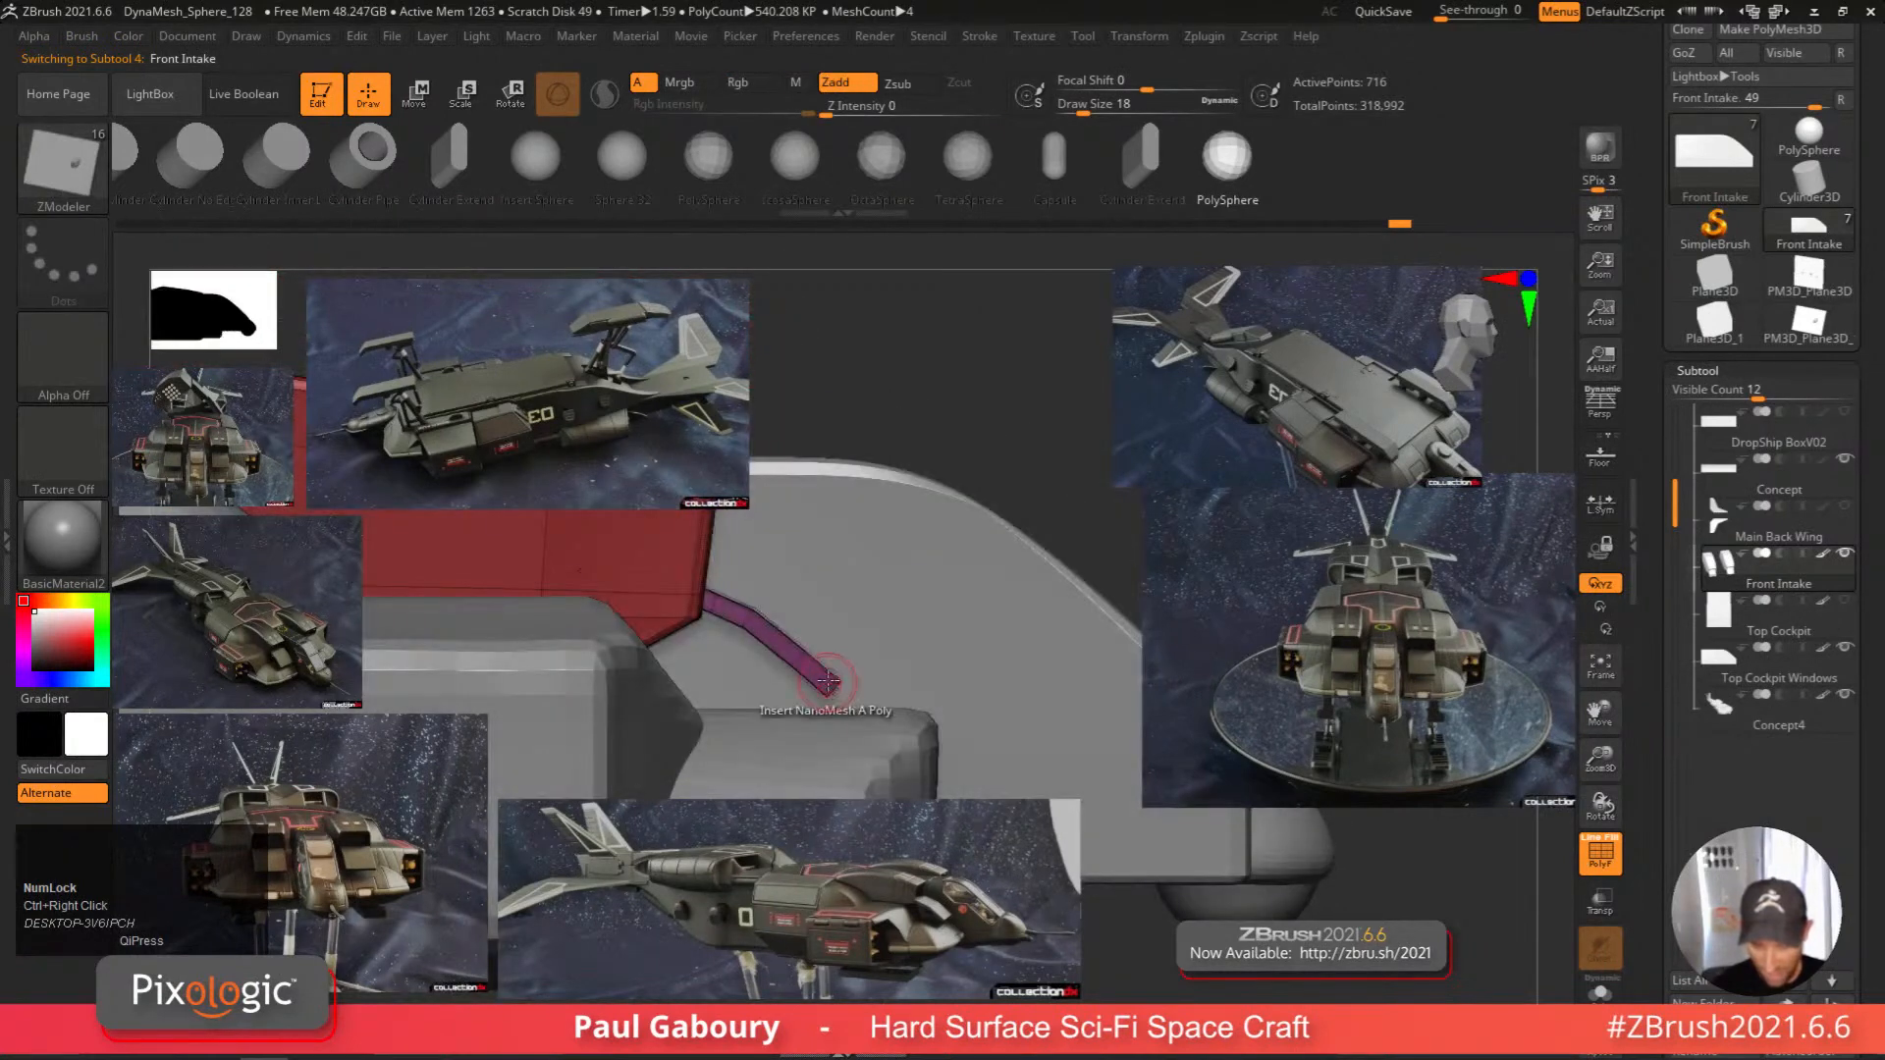
right_click_drag(775, 688, 732, 624)
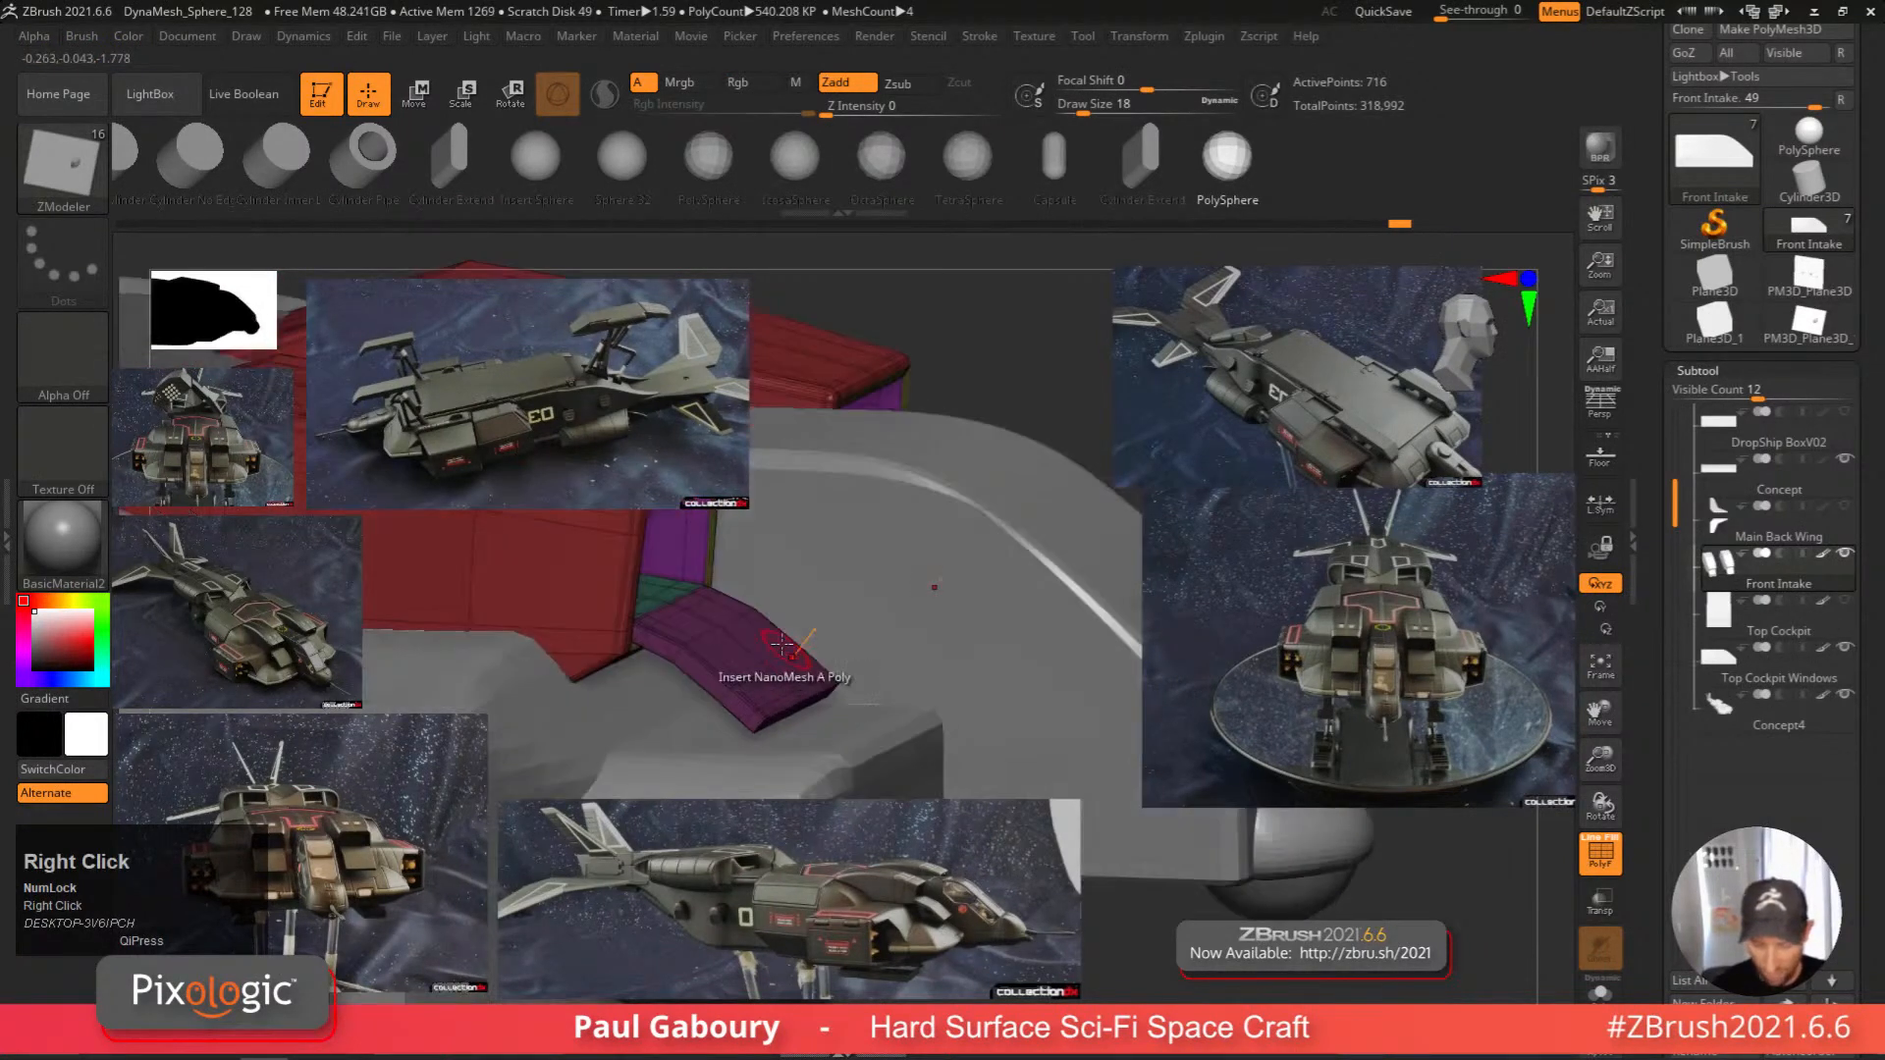
Straighten the intake's thin strip by deleting its two intermediate edge loops with the ZModeler Insert edge action.
key("space")
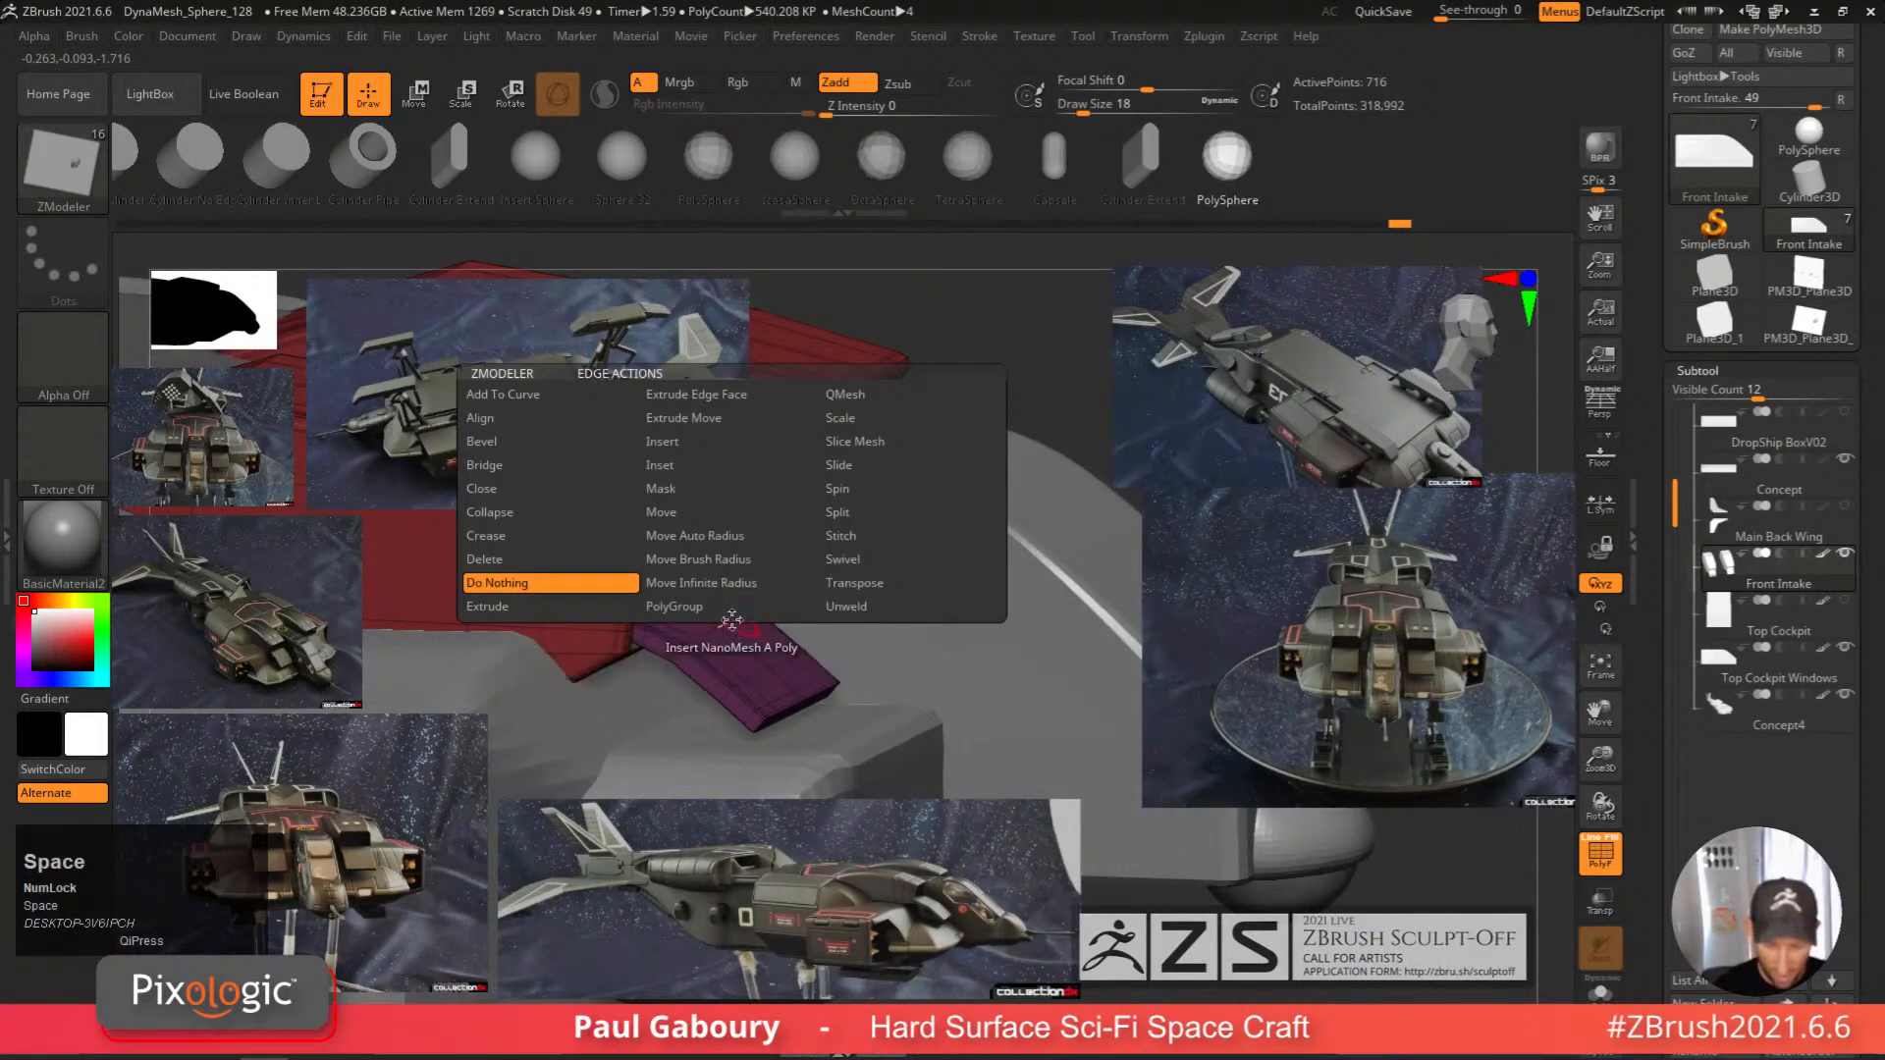
left_click(709, 442)
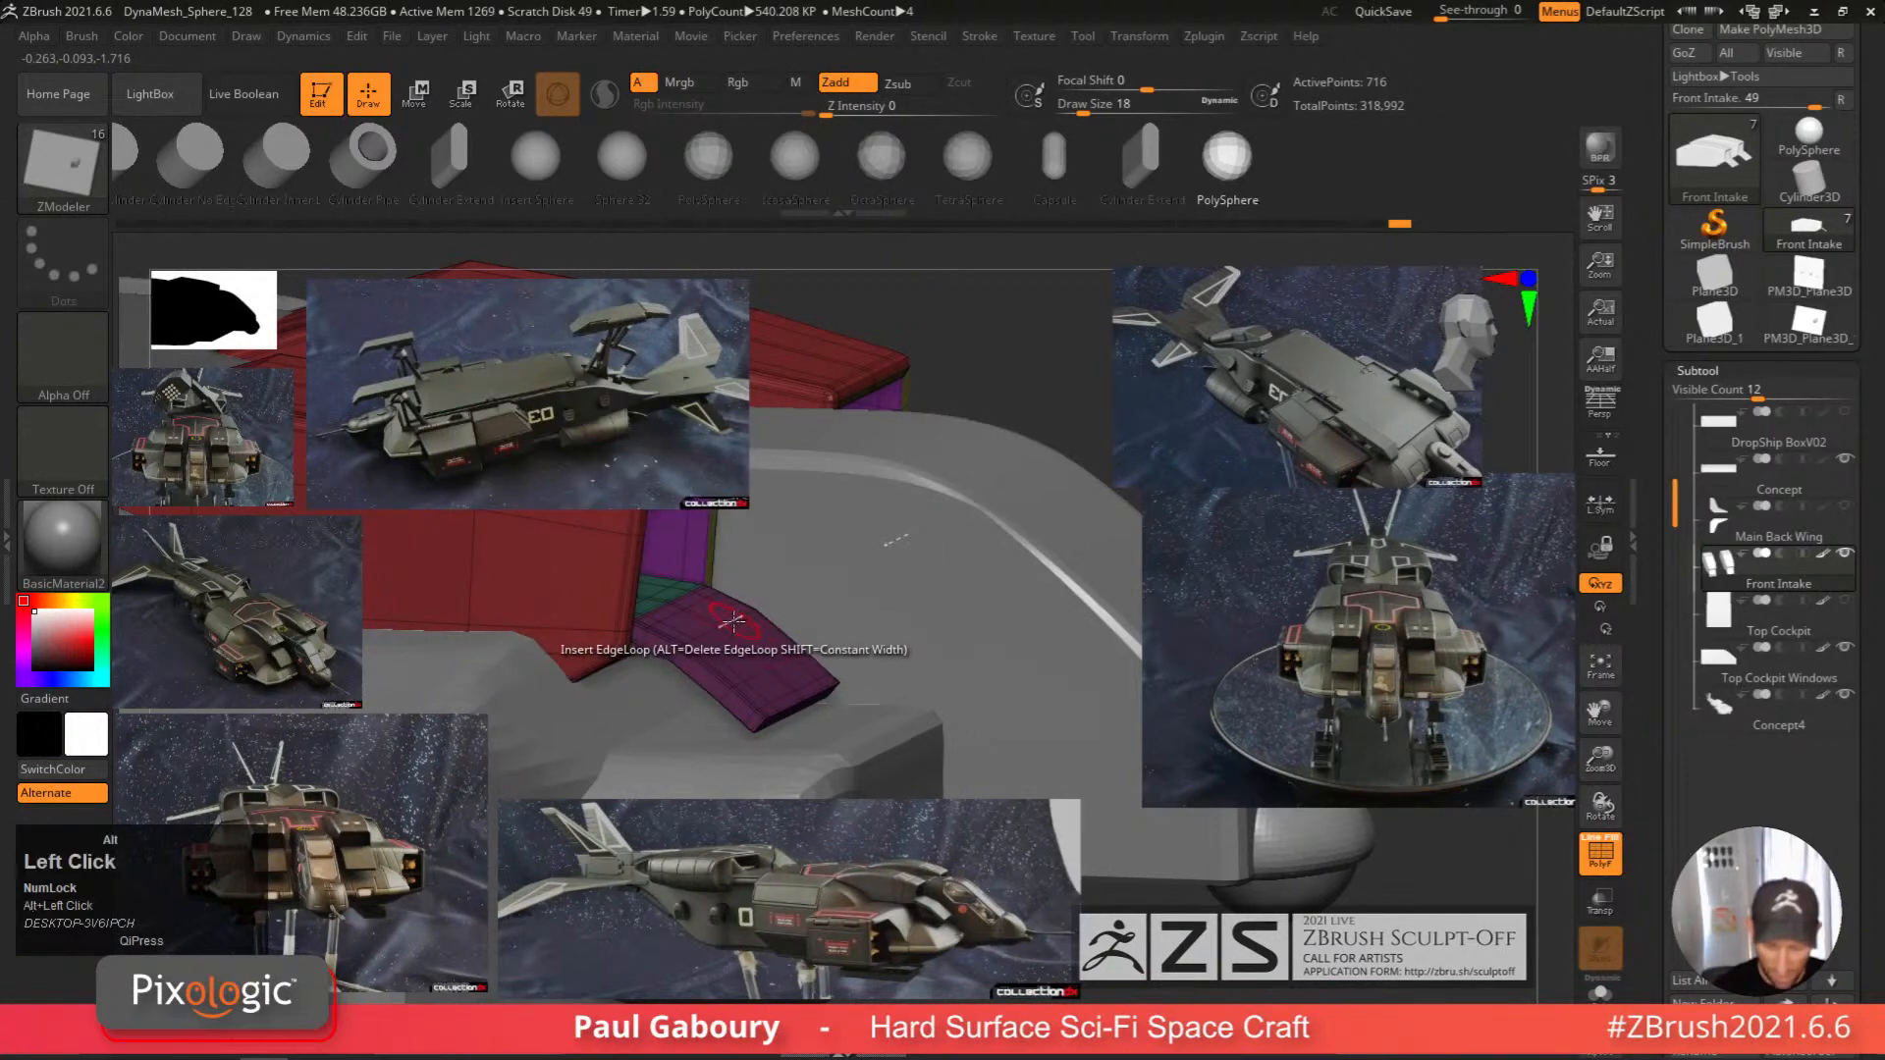
left_click(805, 685, "alt")
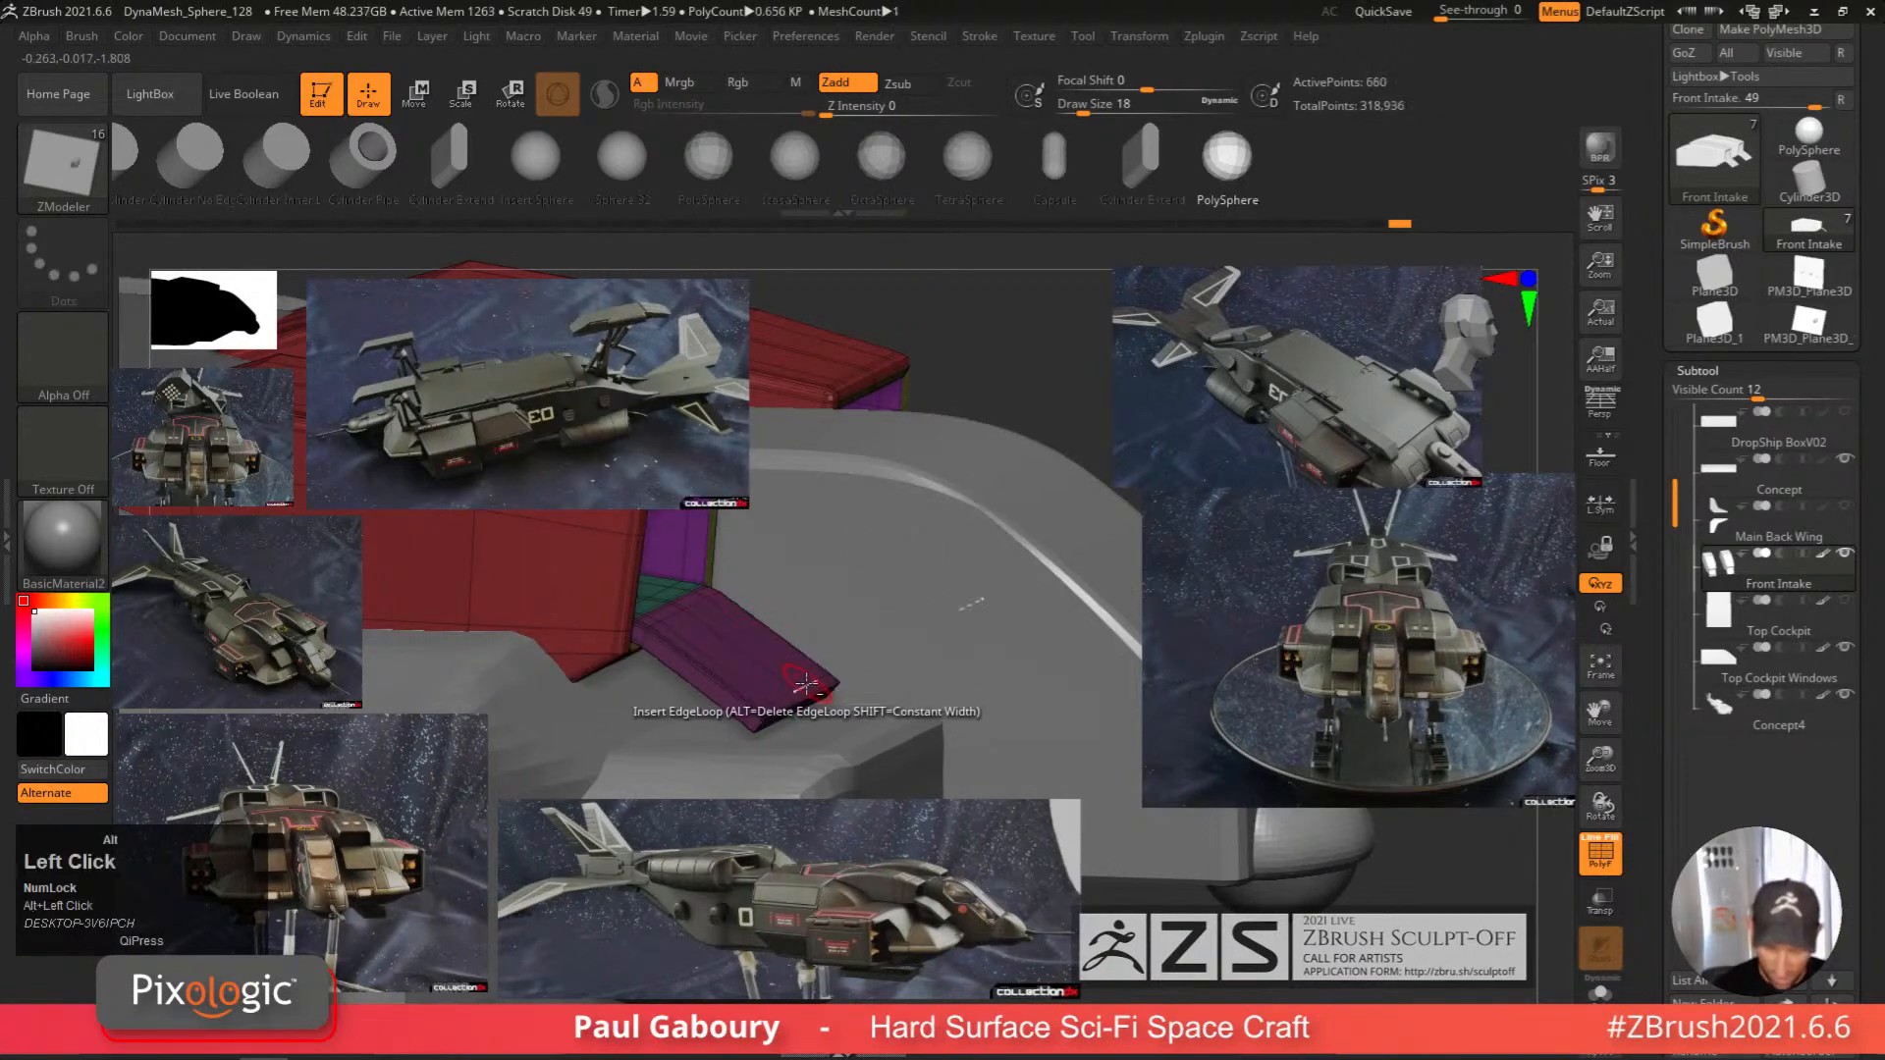
left_click(701, 603, "alt")
right_click_drag(827, 685, 961, 669)
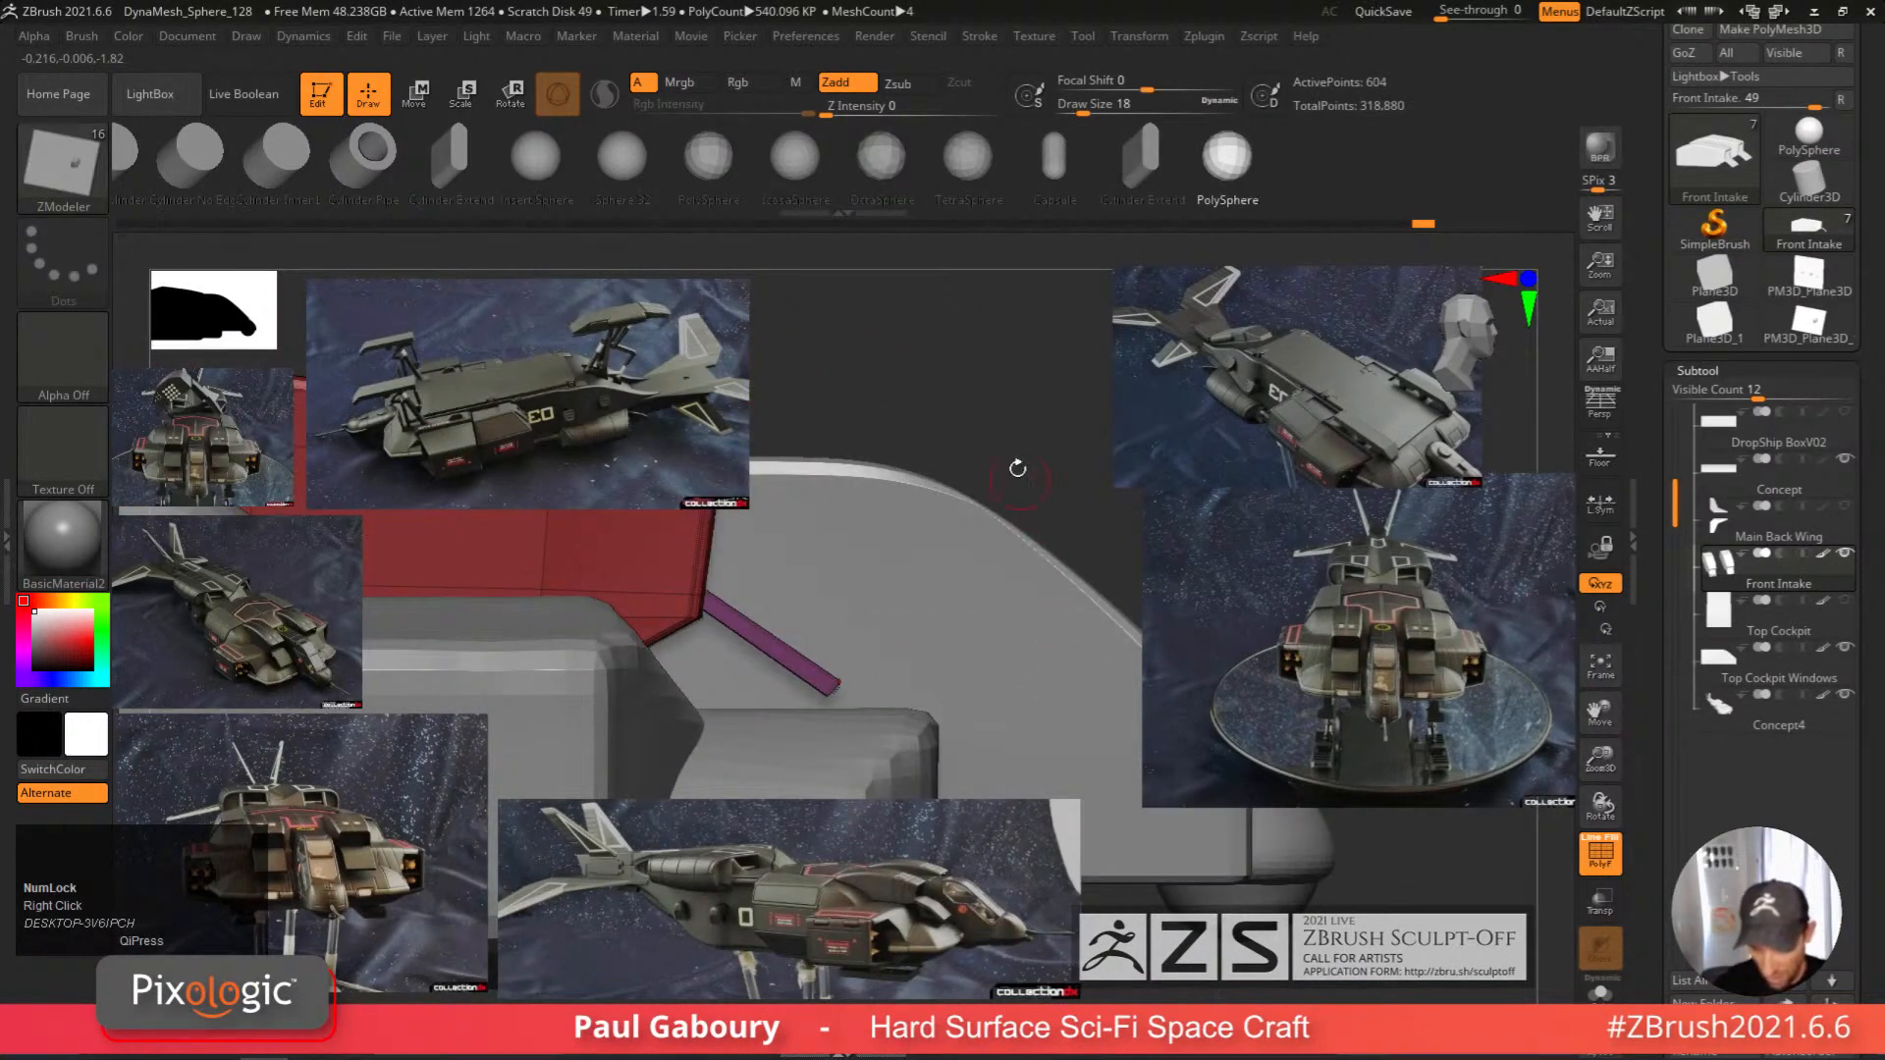
Isolate the strip's free end with a mask, move it forward and upward to lengthen the strip, and clear the mask.
key("space")
key("w")
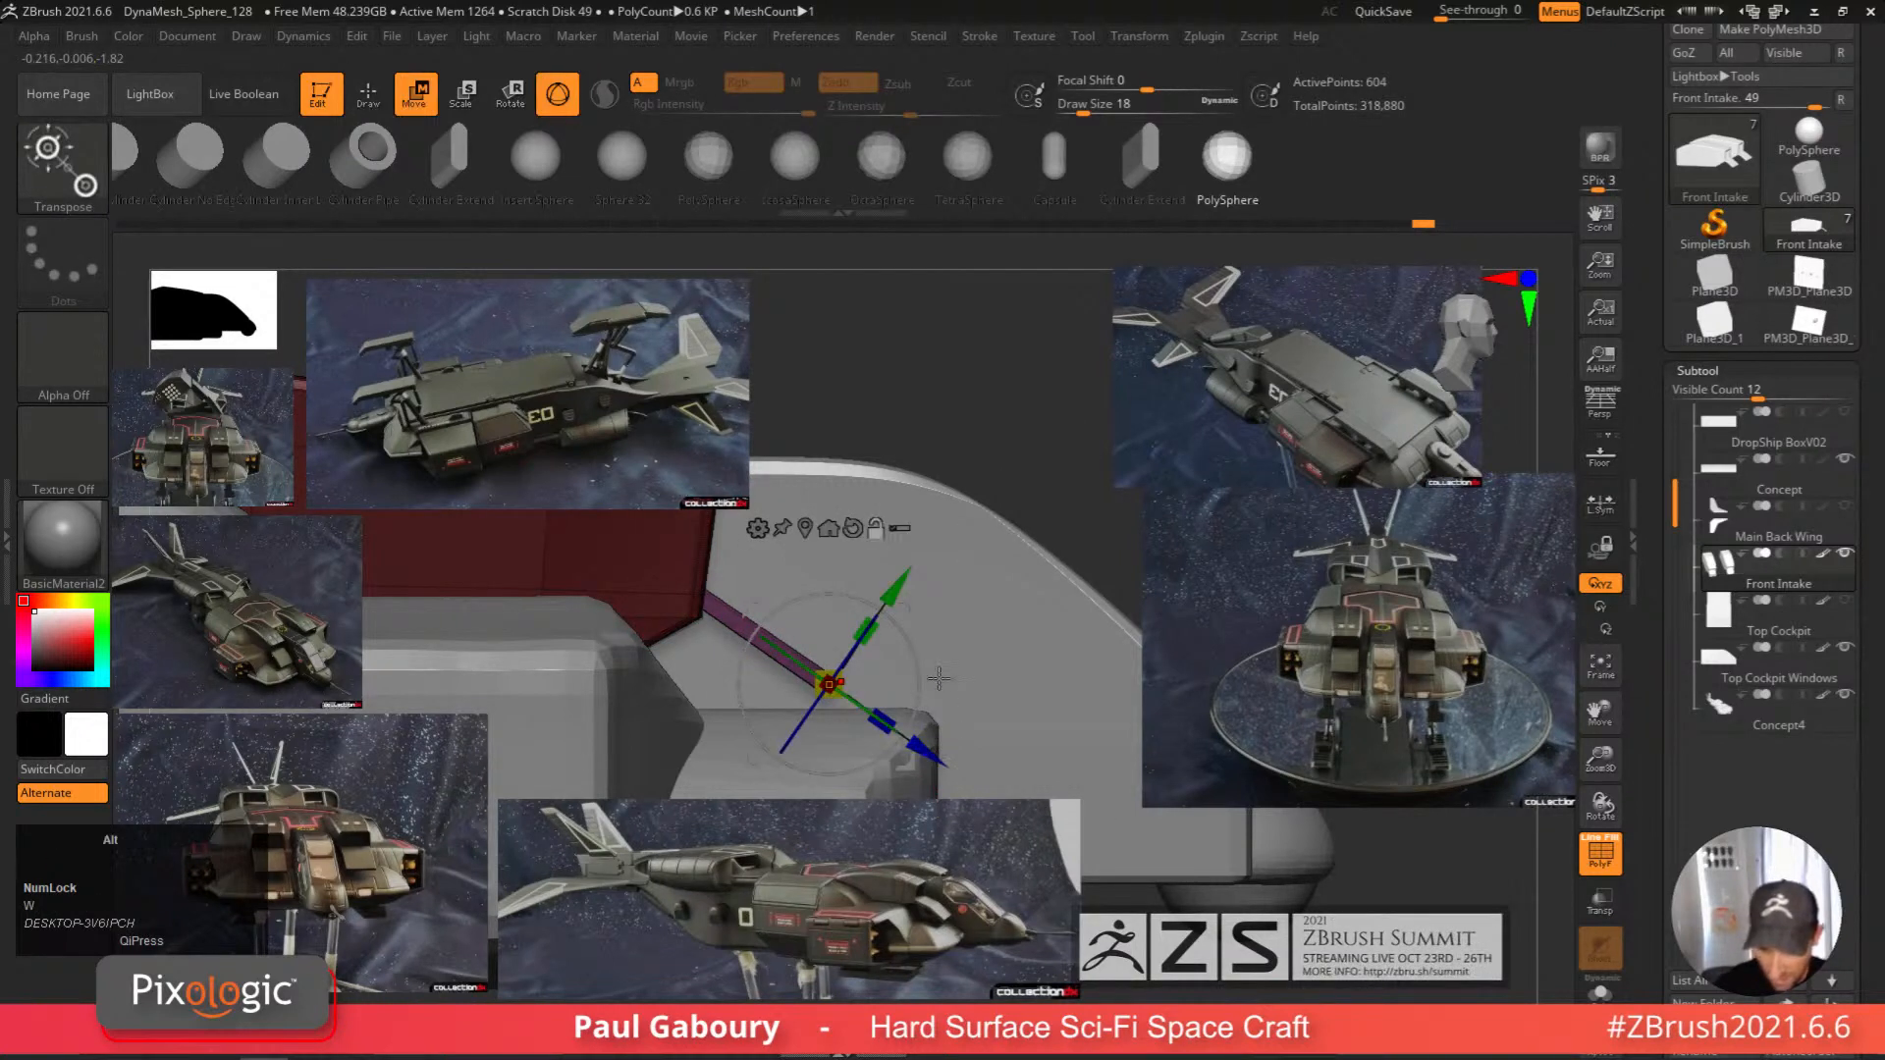
left_click_drag(923, 746, 950, 745)
key("q")
left_click(934, 392, "ctrl")
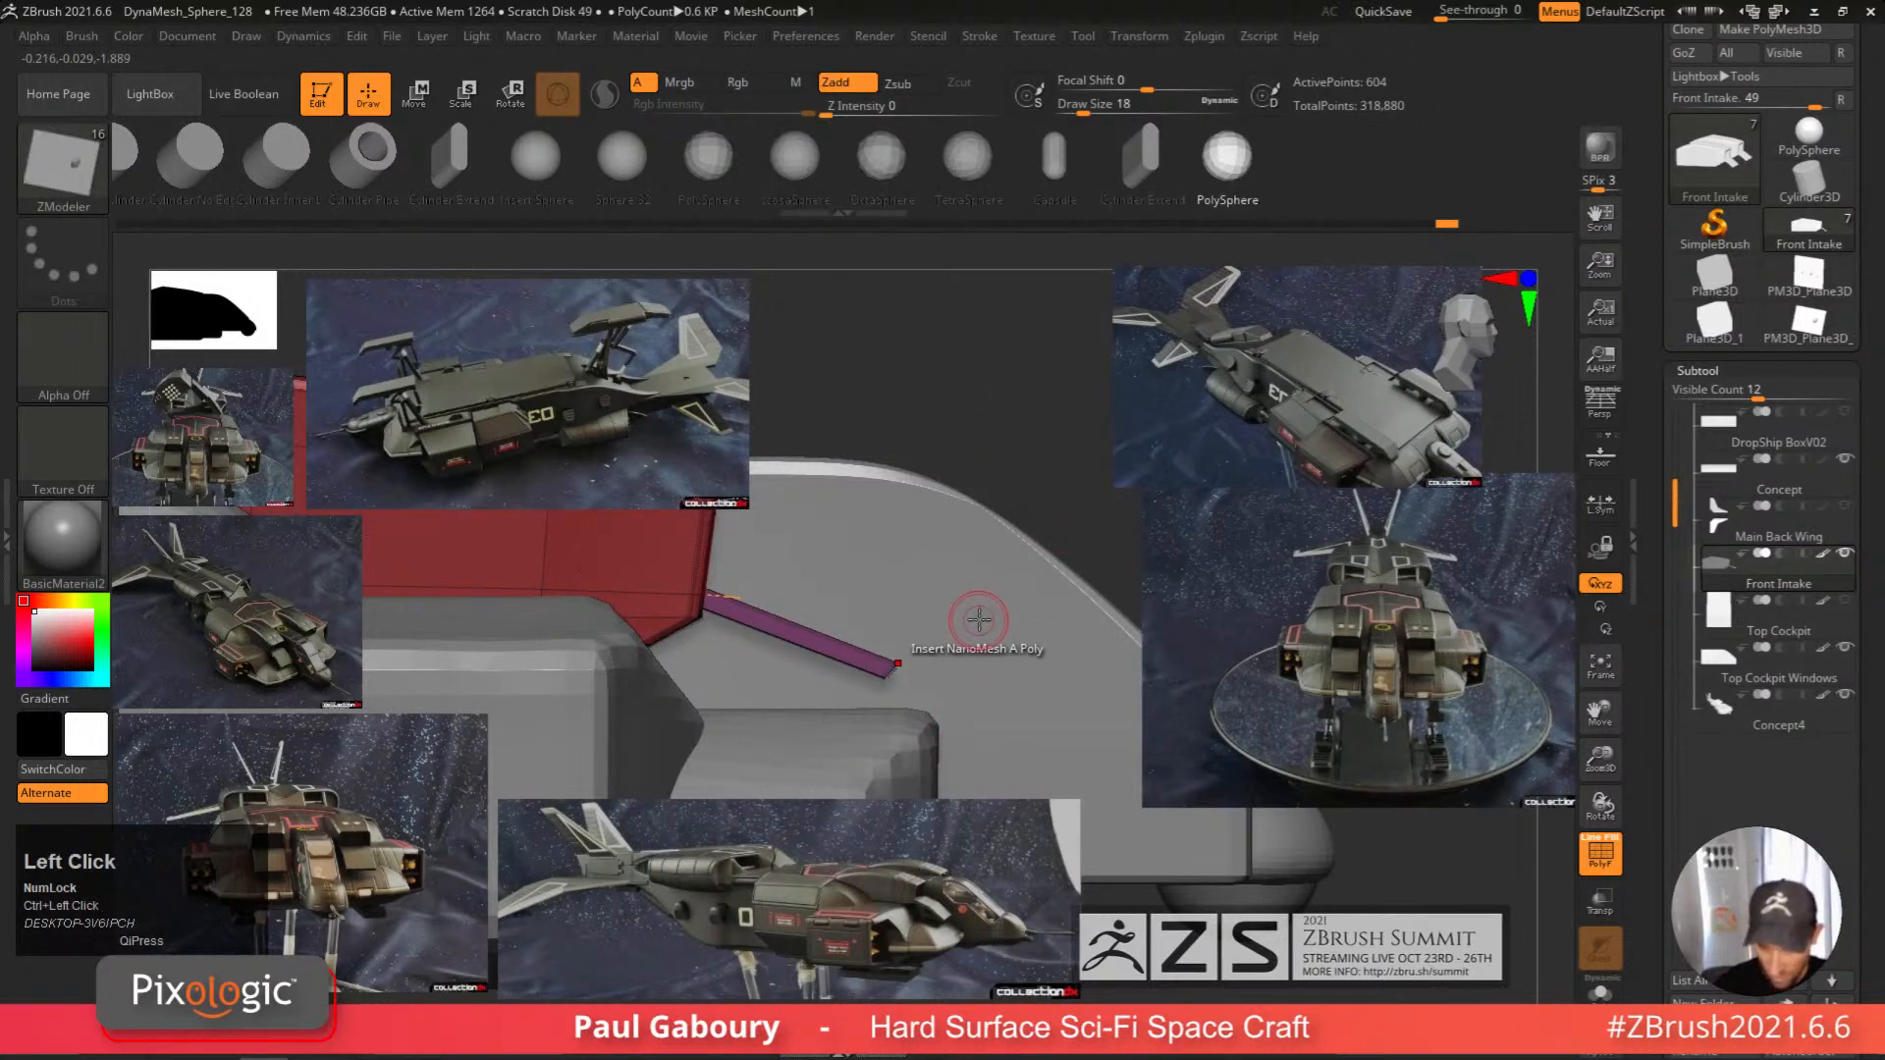
left_click(976, 589, "ctrl")
right_click_drag(976, 589, 1022, 686)
key("w")
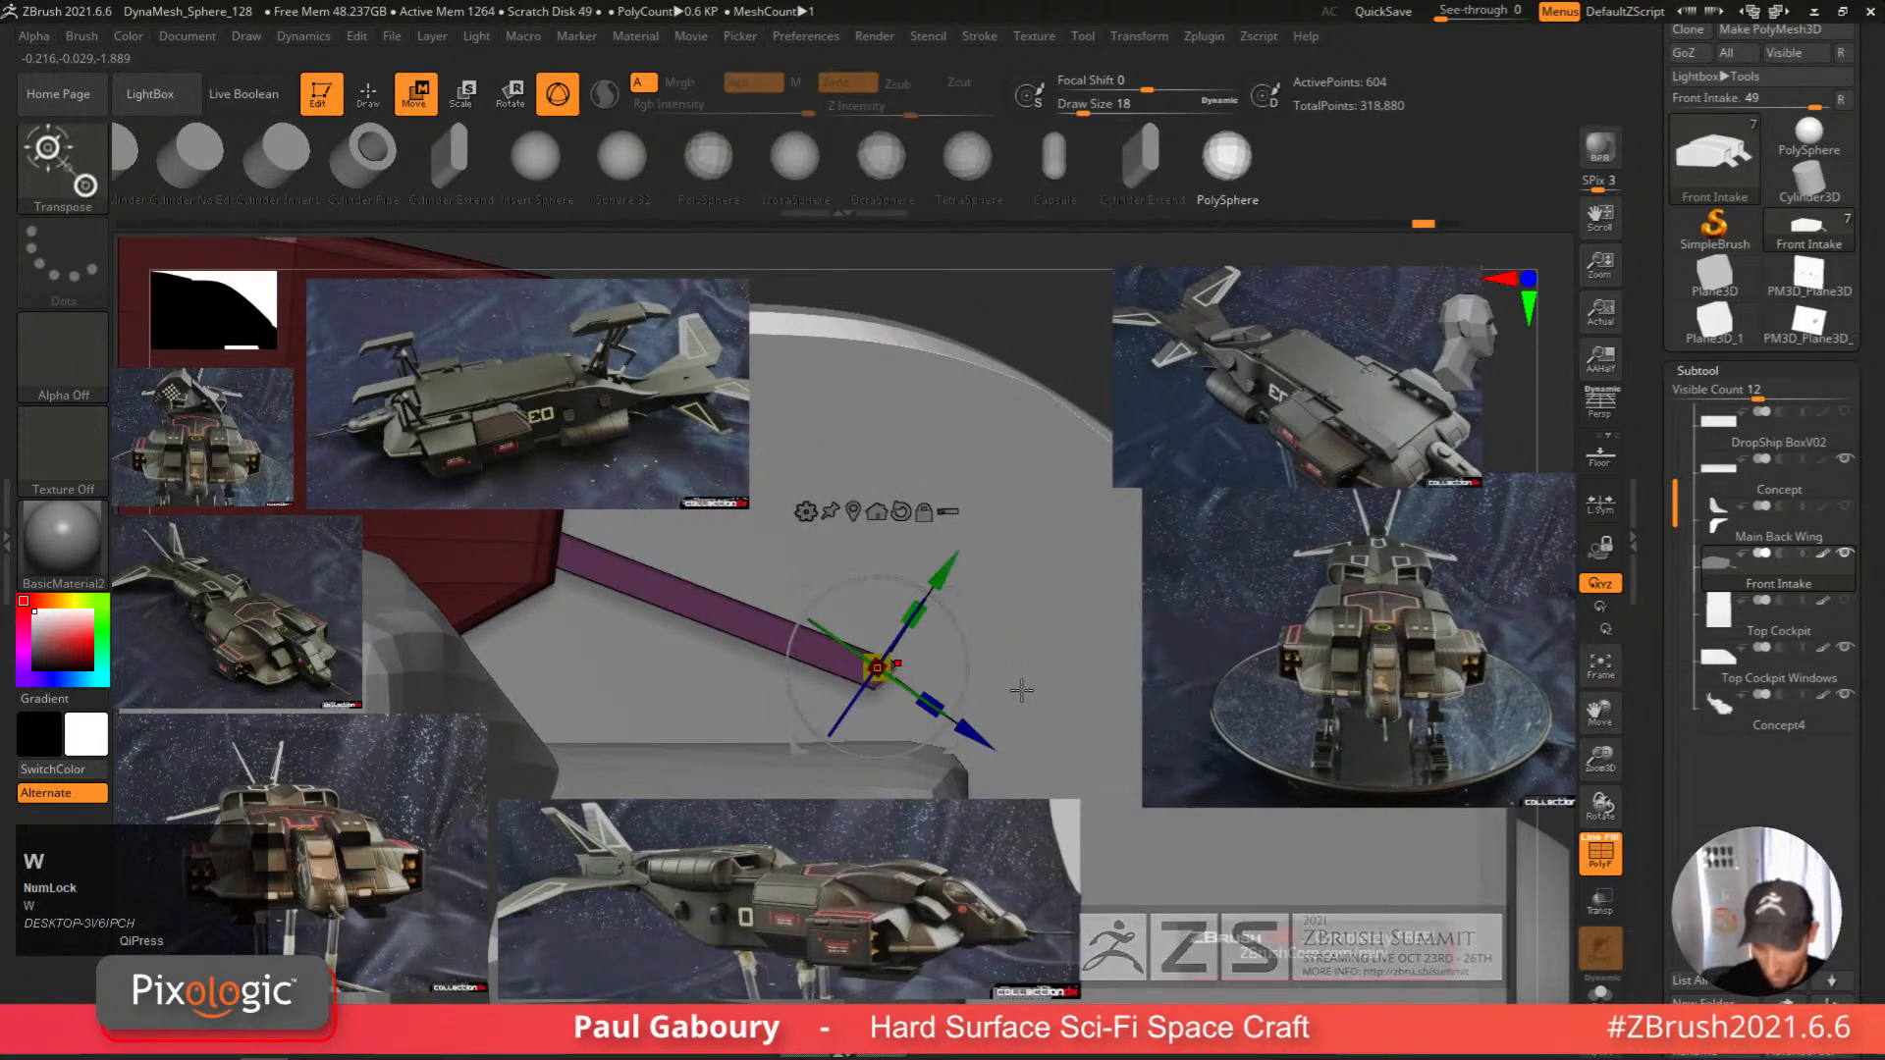
left_click_drag(967, 690, 971, 672)
key("q")
left_click_drag(1051, 372, 1086, 366, "ctrl")
Hide the reference images and insert two single edge loops on the lengthened strip, replacing the first trial loop.
right_click_drag(872, 594, 925, 660, "alt")
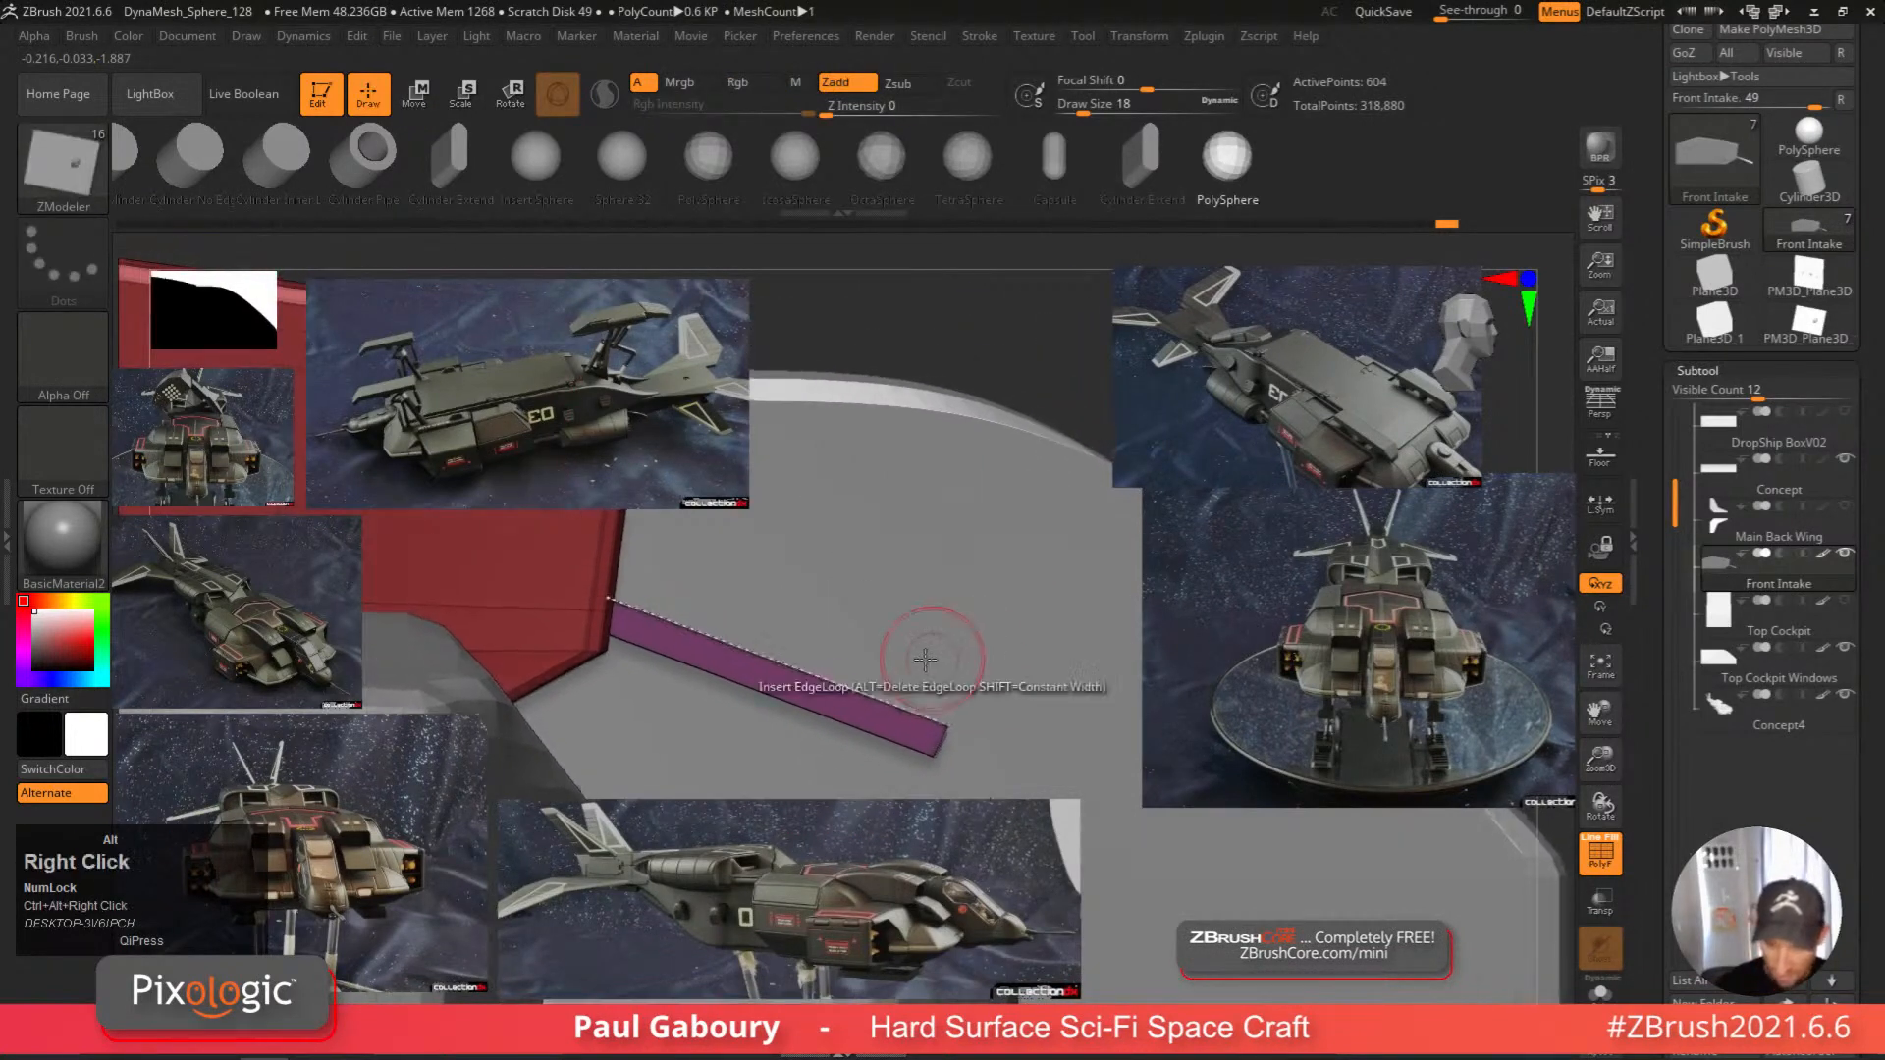
key("space")
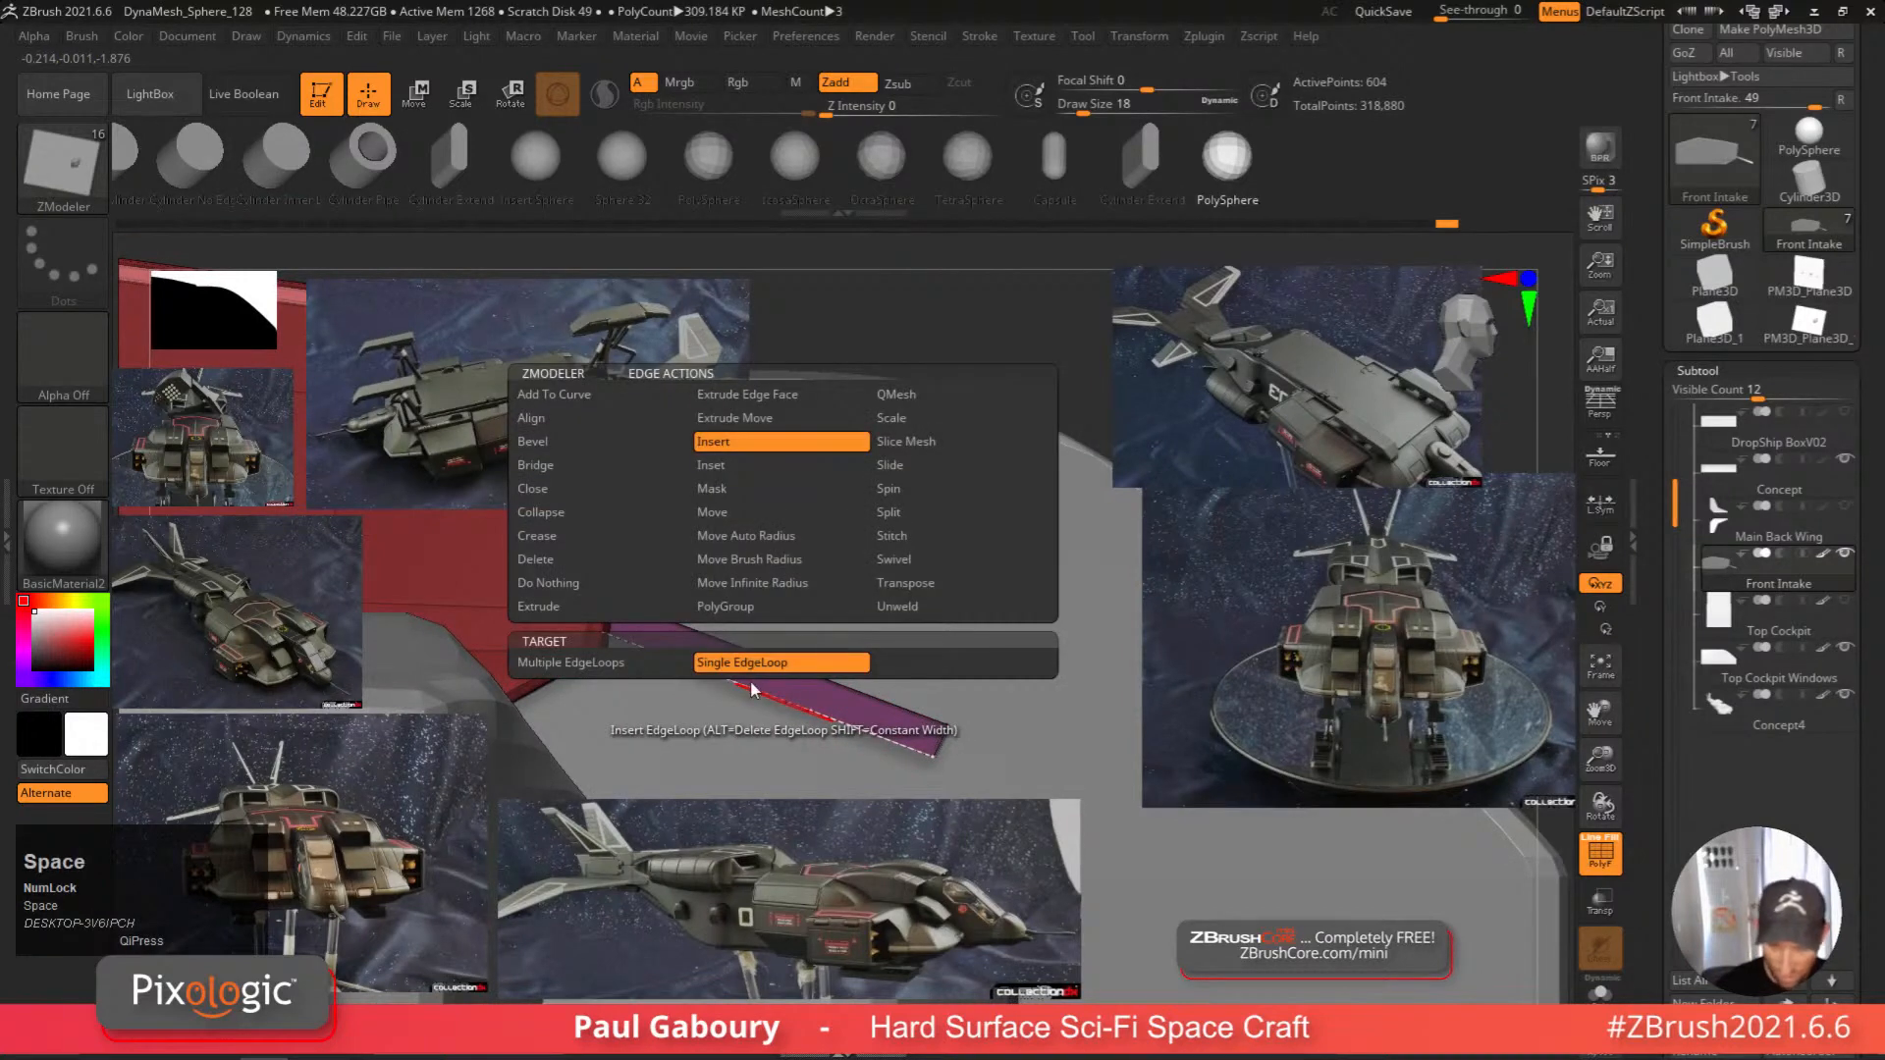
left_click(708, 645)
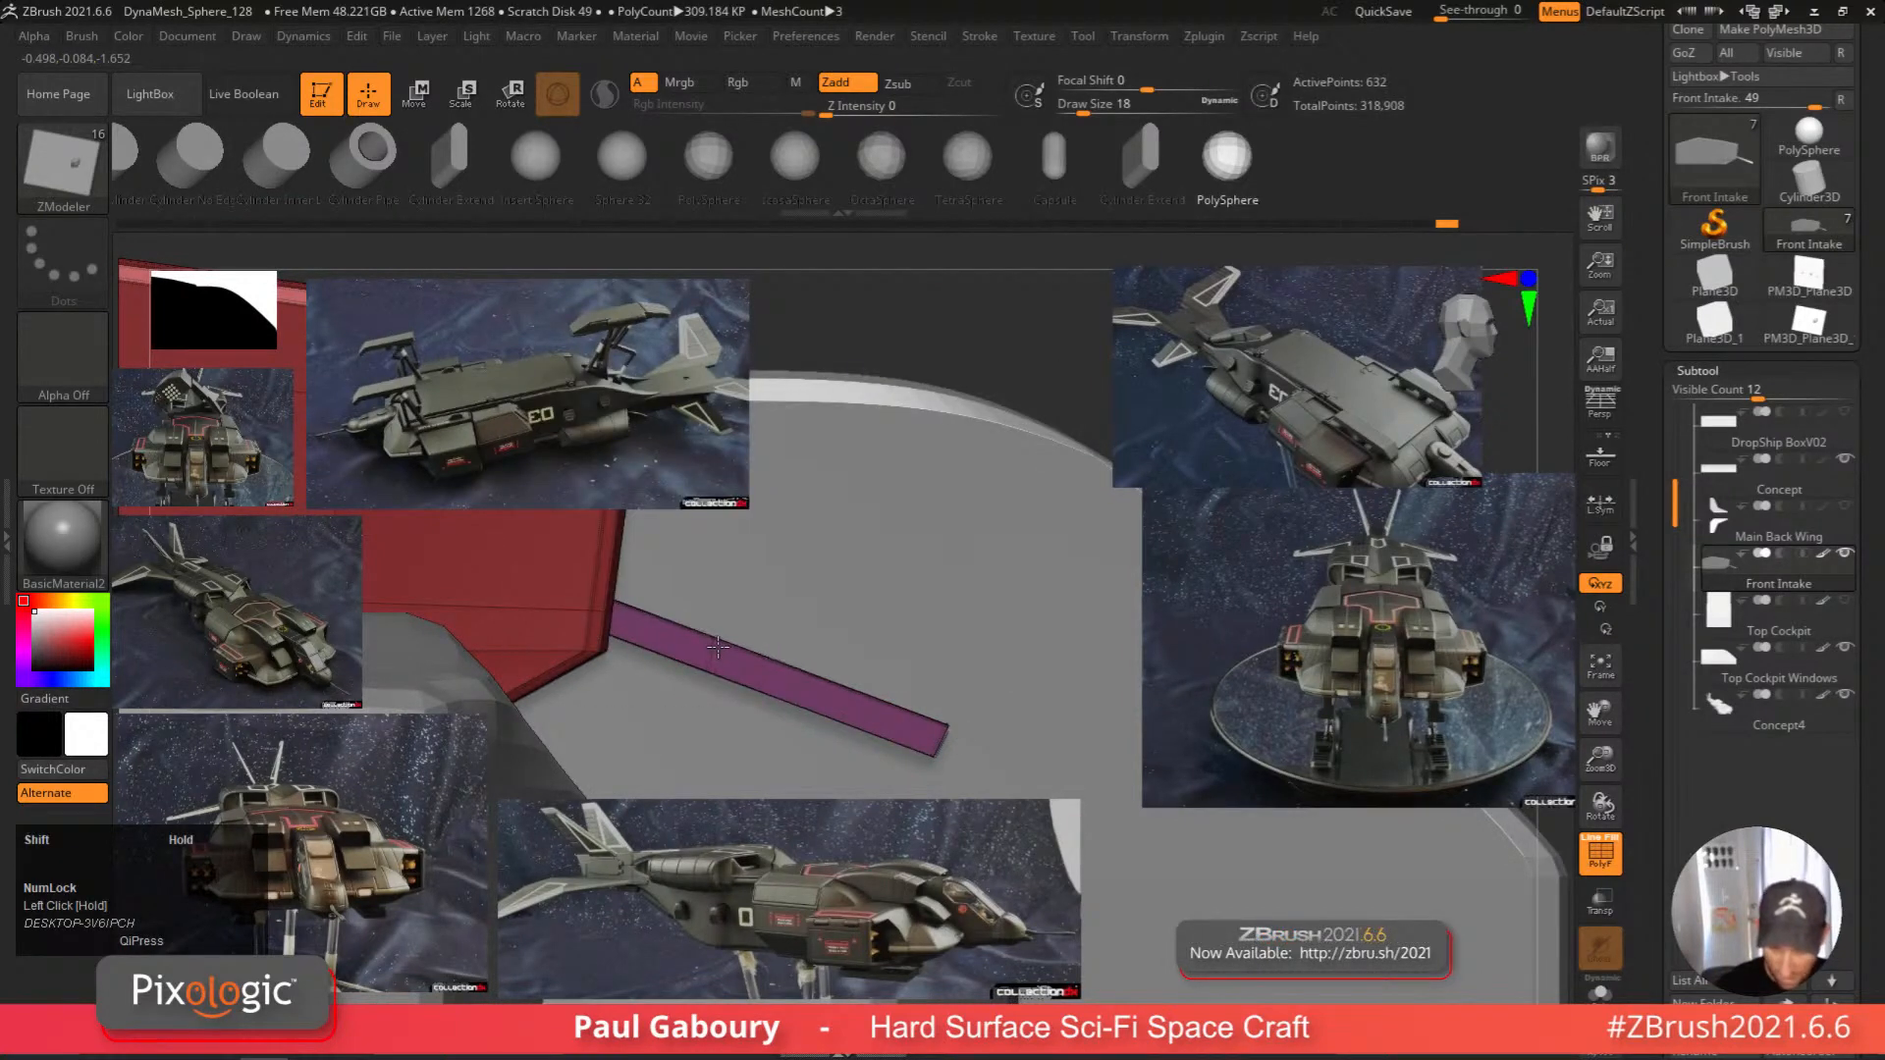
key("z")
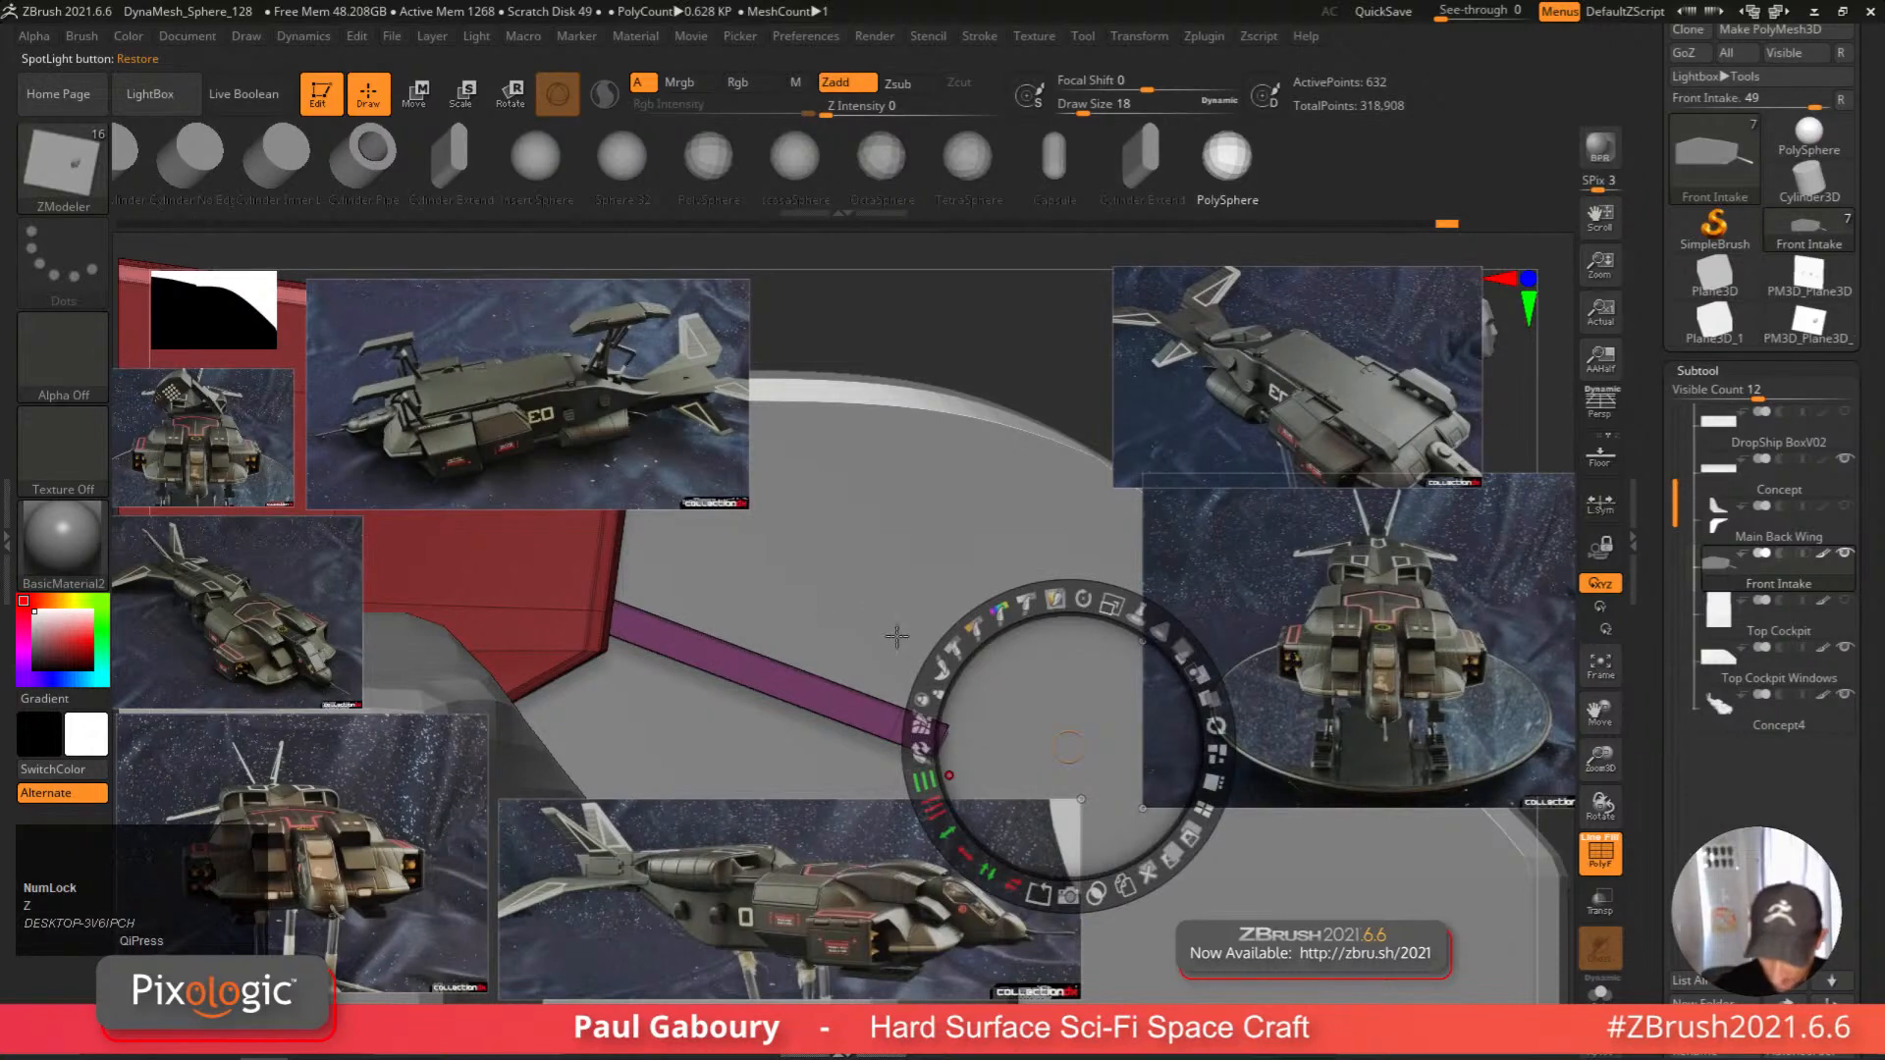
key("z")
left_click(907, 746, "alt")
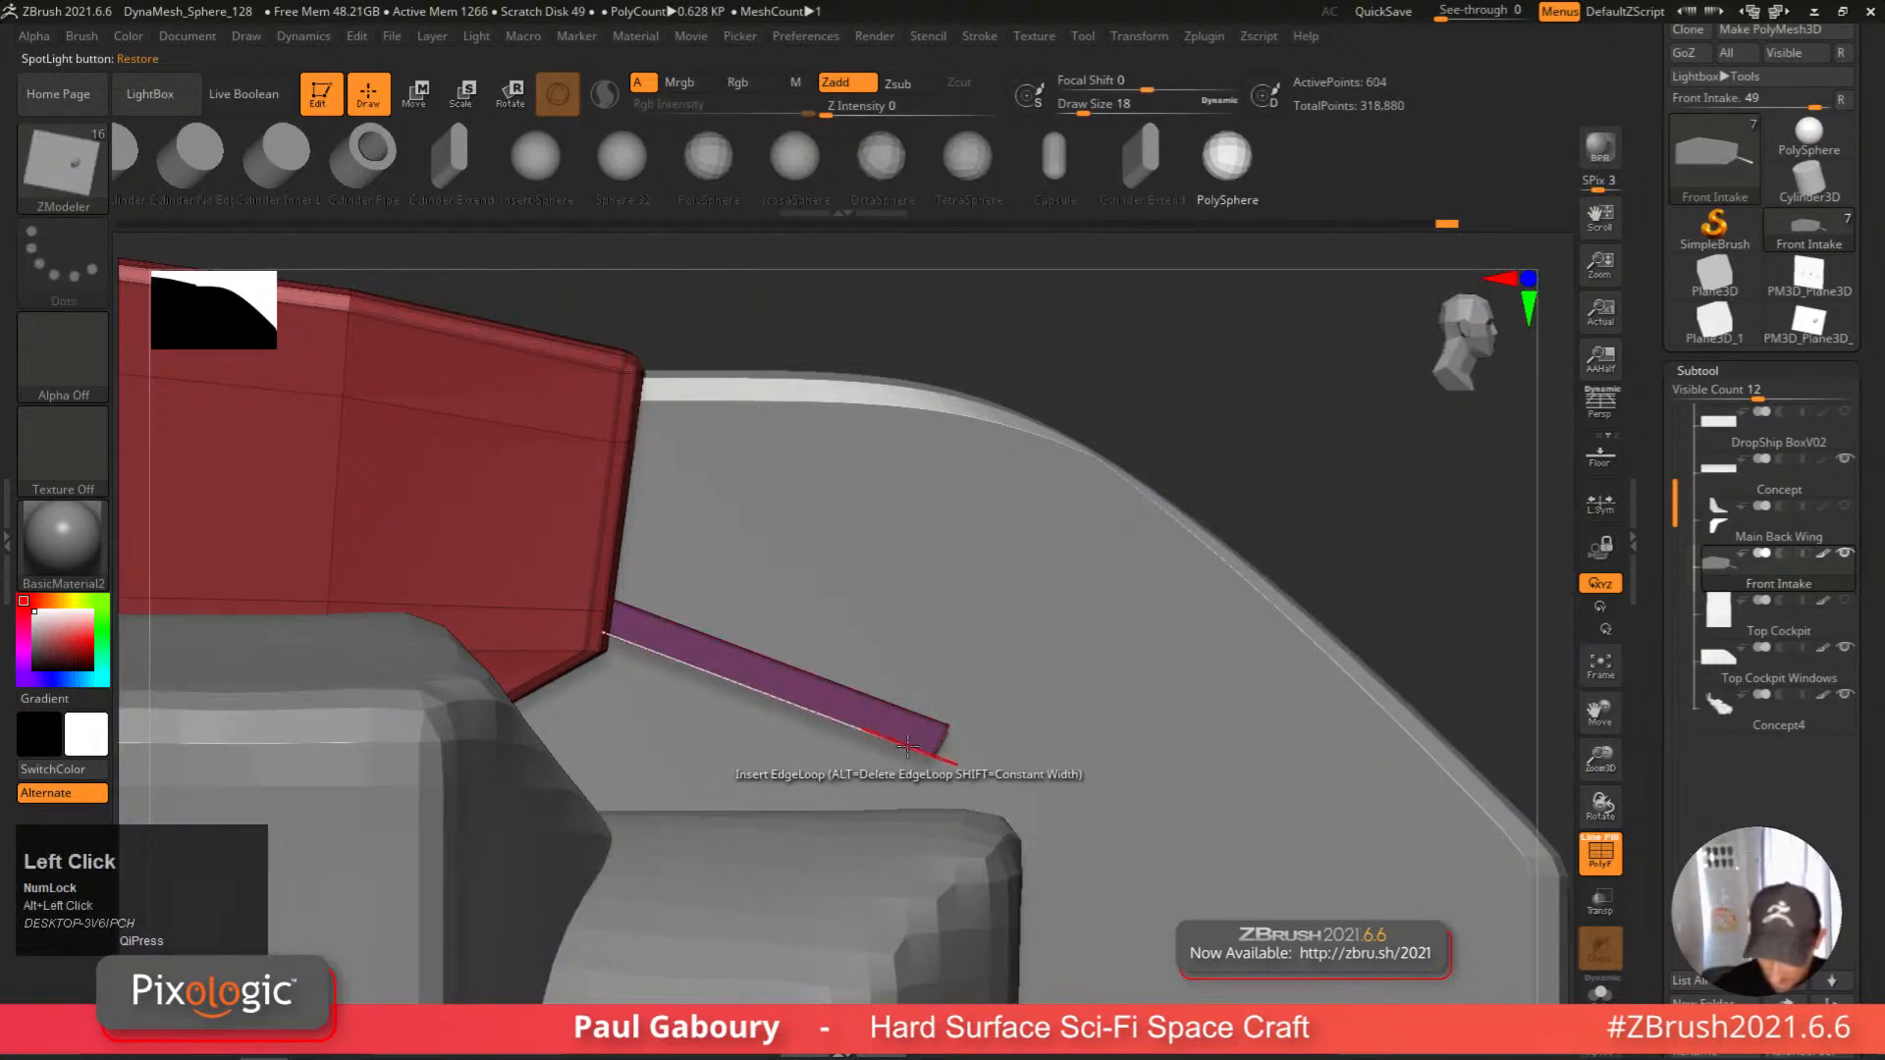
left_click(901, 714, "shift")
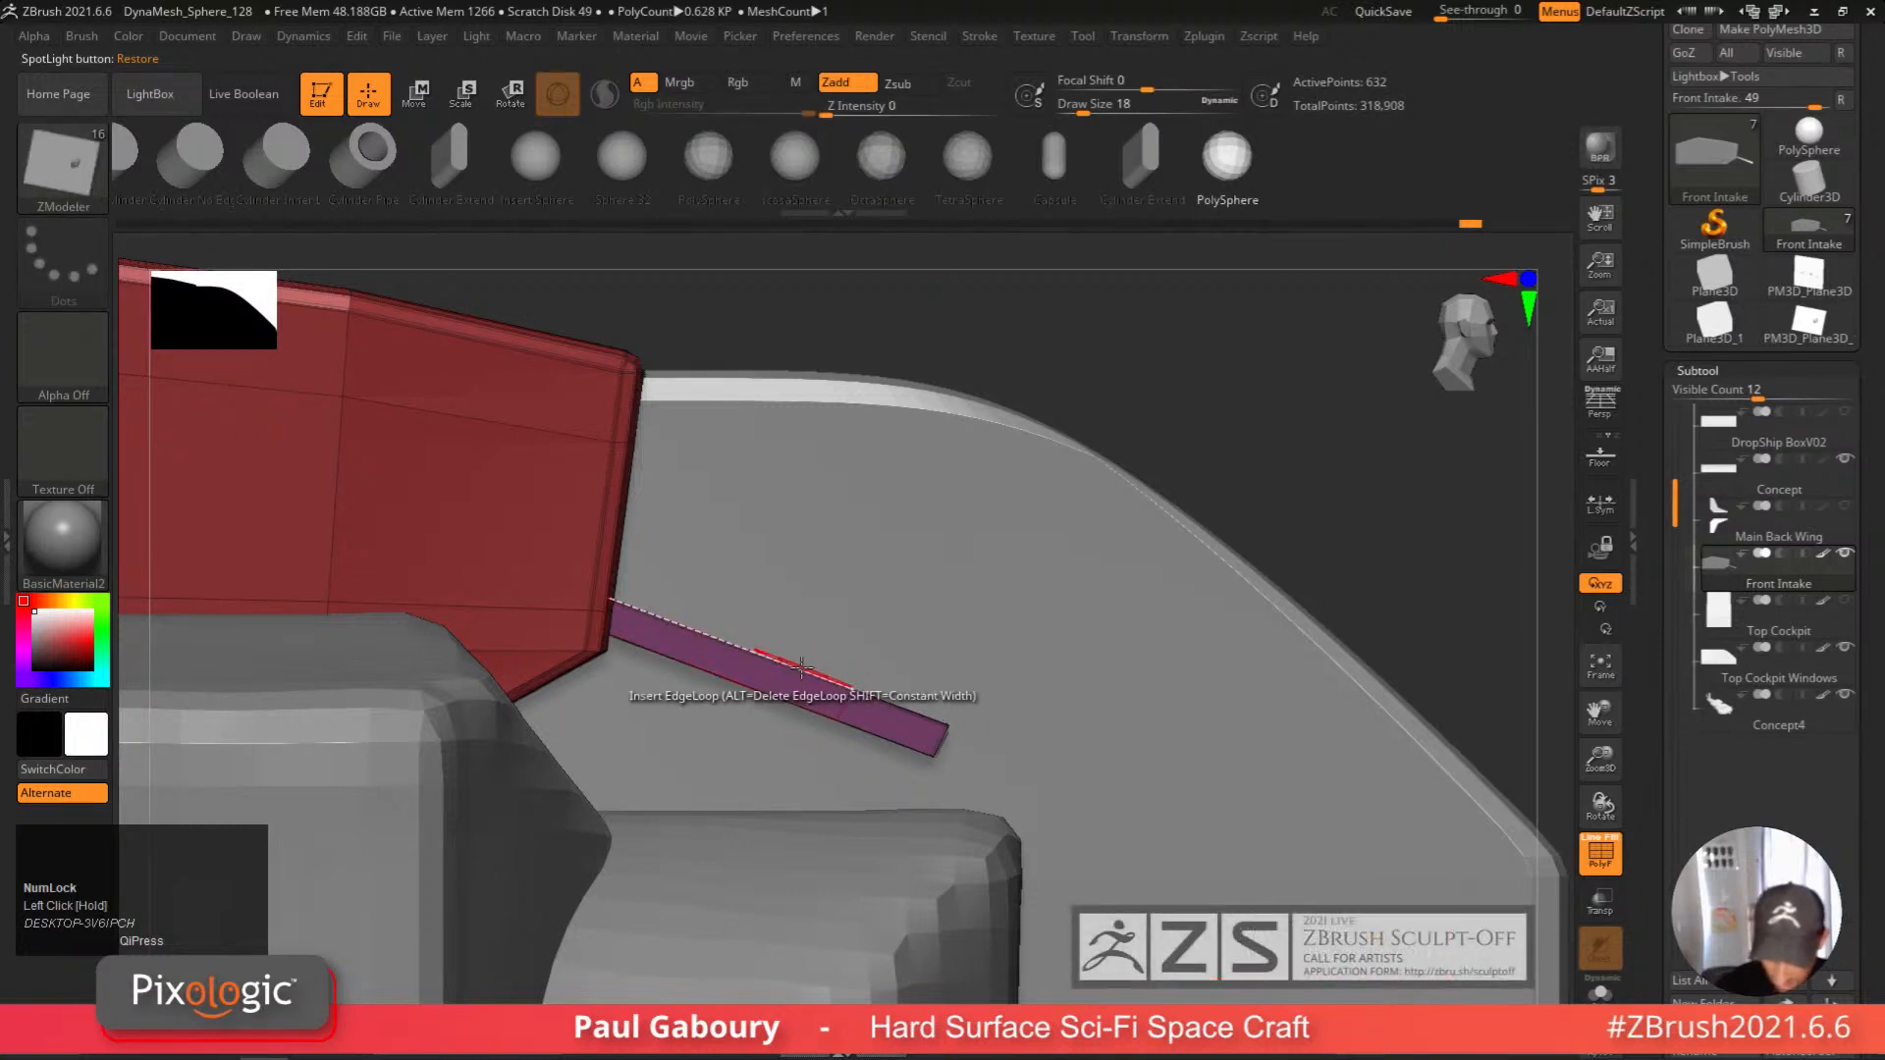
key("shift")
key("ctrl+z")
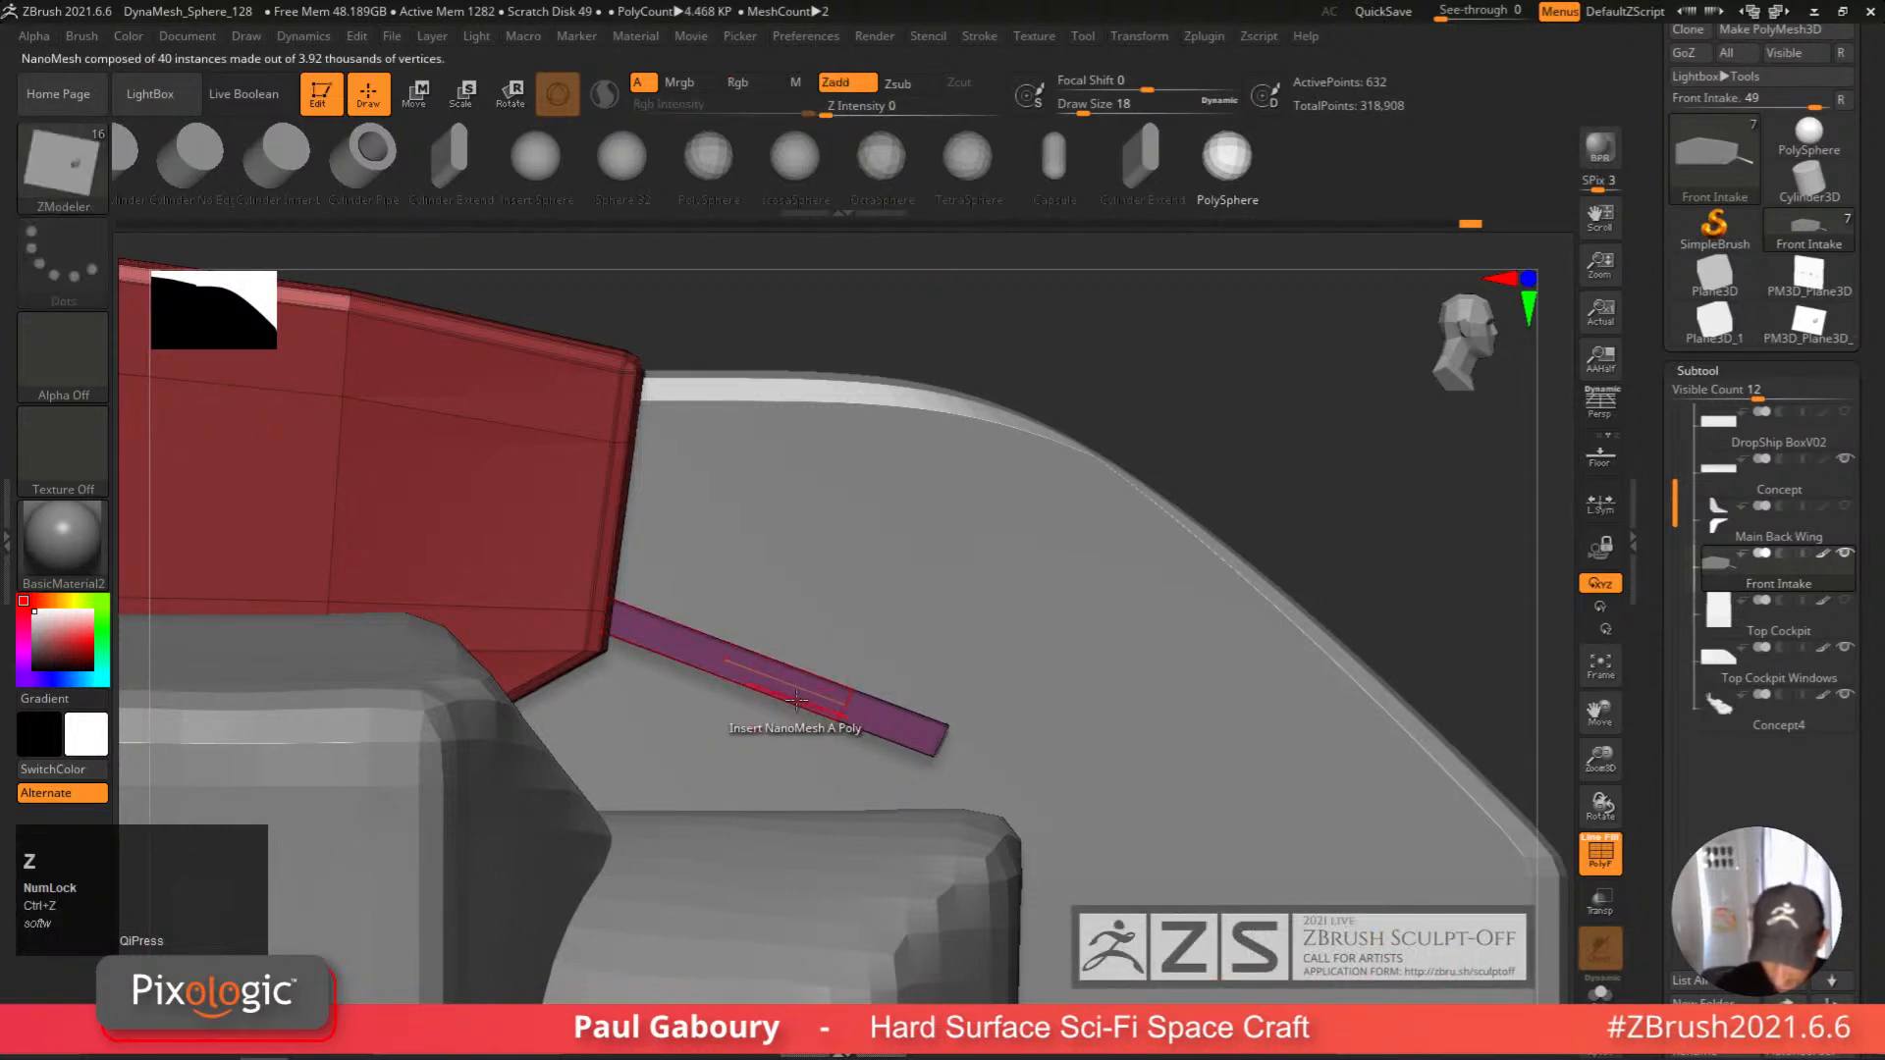
left_click(777, 687, "shift")
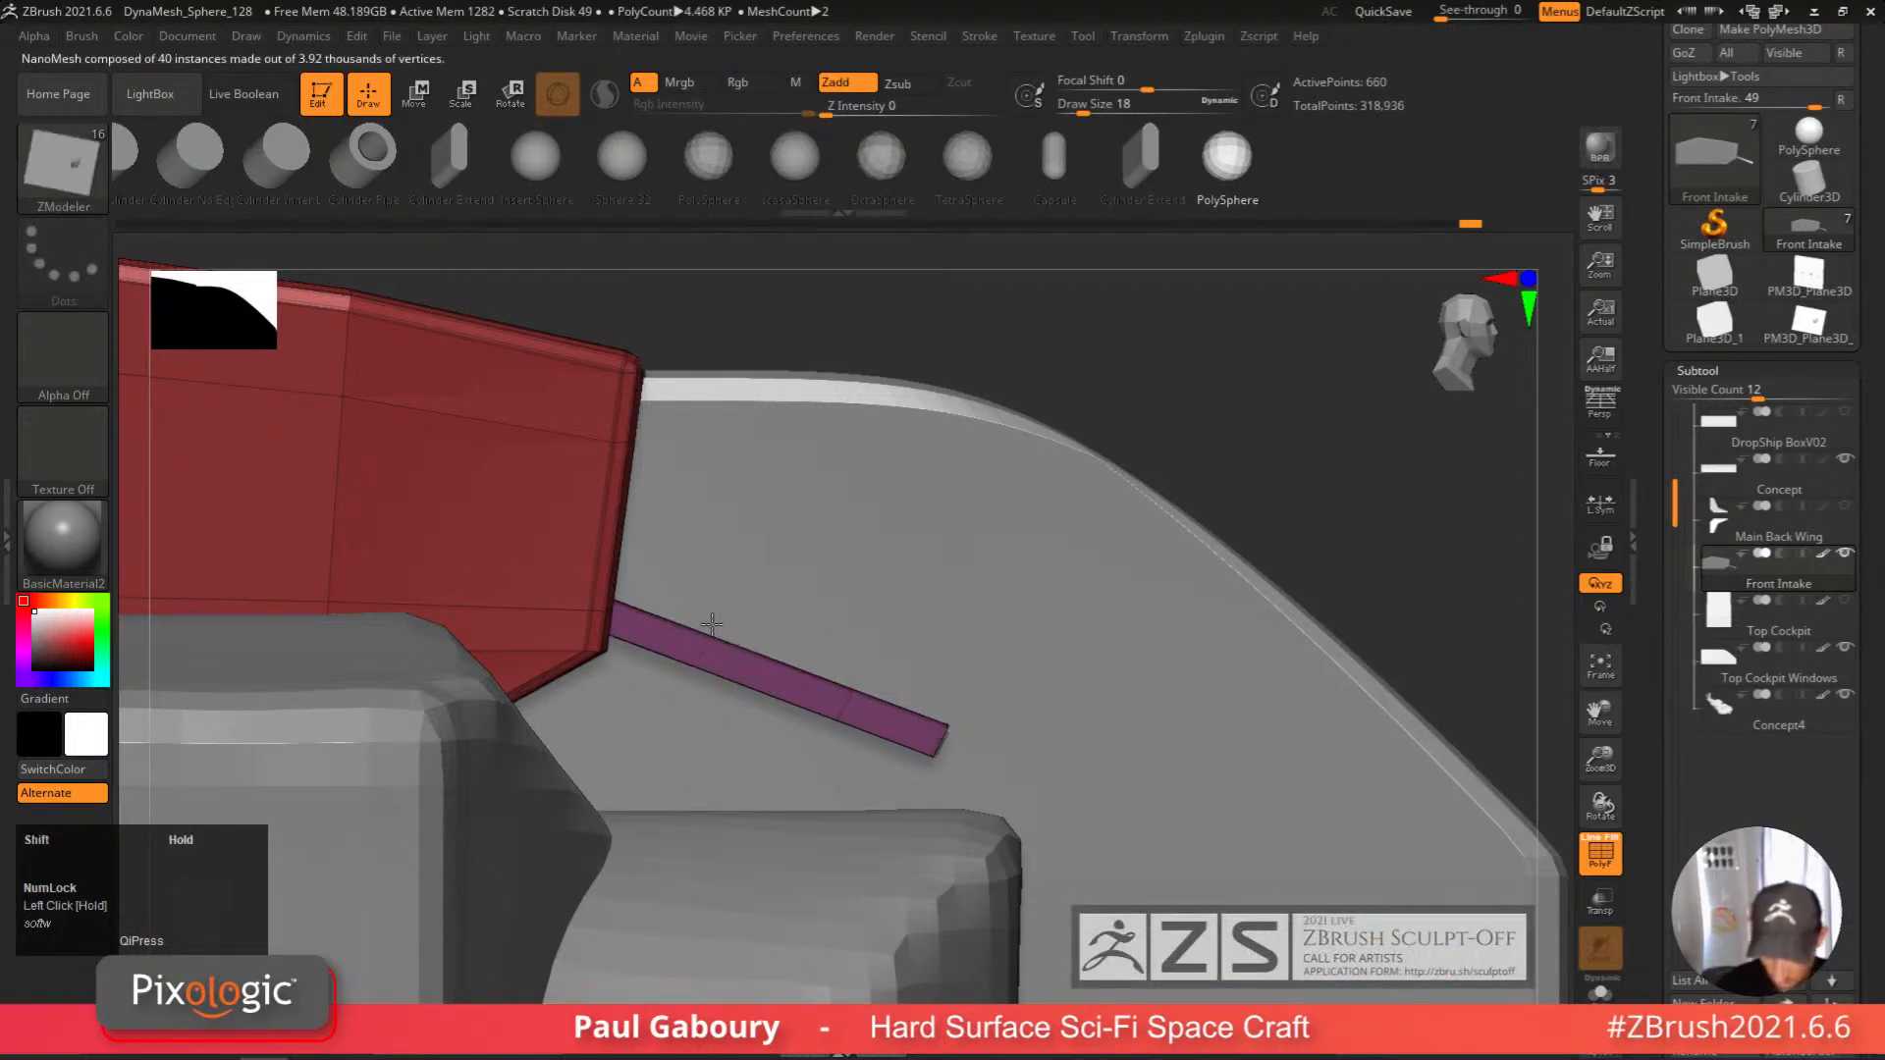
Turn on dynamic subdivision for Front Intake, mask around the strip's front section, and raise the strip about 0.01 into a gentle curve.
right_click_drag(874, 634, 829, 644, "ctrl")
key("d")
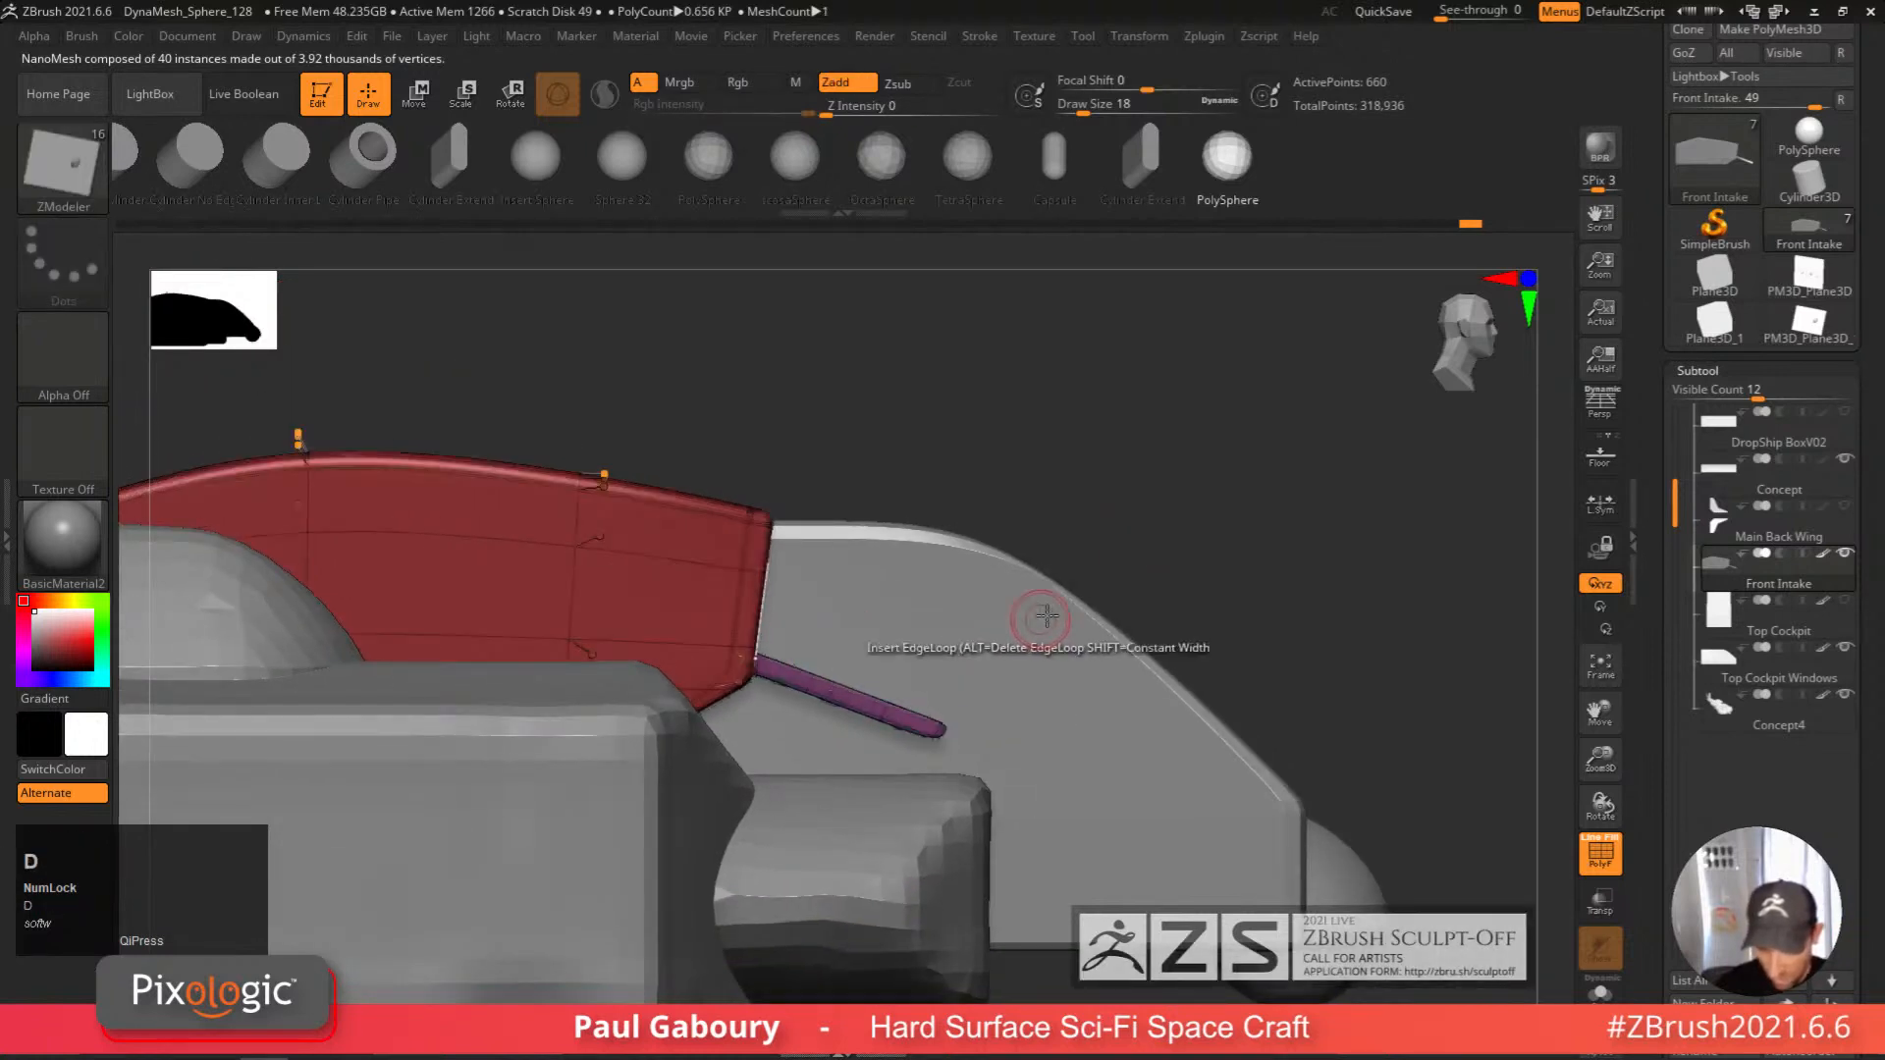
mouse_move(1150, 517)
left_mouse_down("ctrl")
mouse_move(1185, 619)
mouse_move(867, 727)
mouse_move(913, 776)
left_mouse_up("ctrl")
key("w")
left_click(964, 573, "alt")
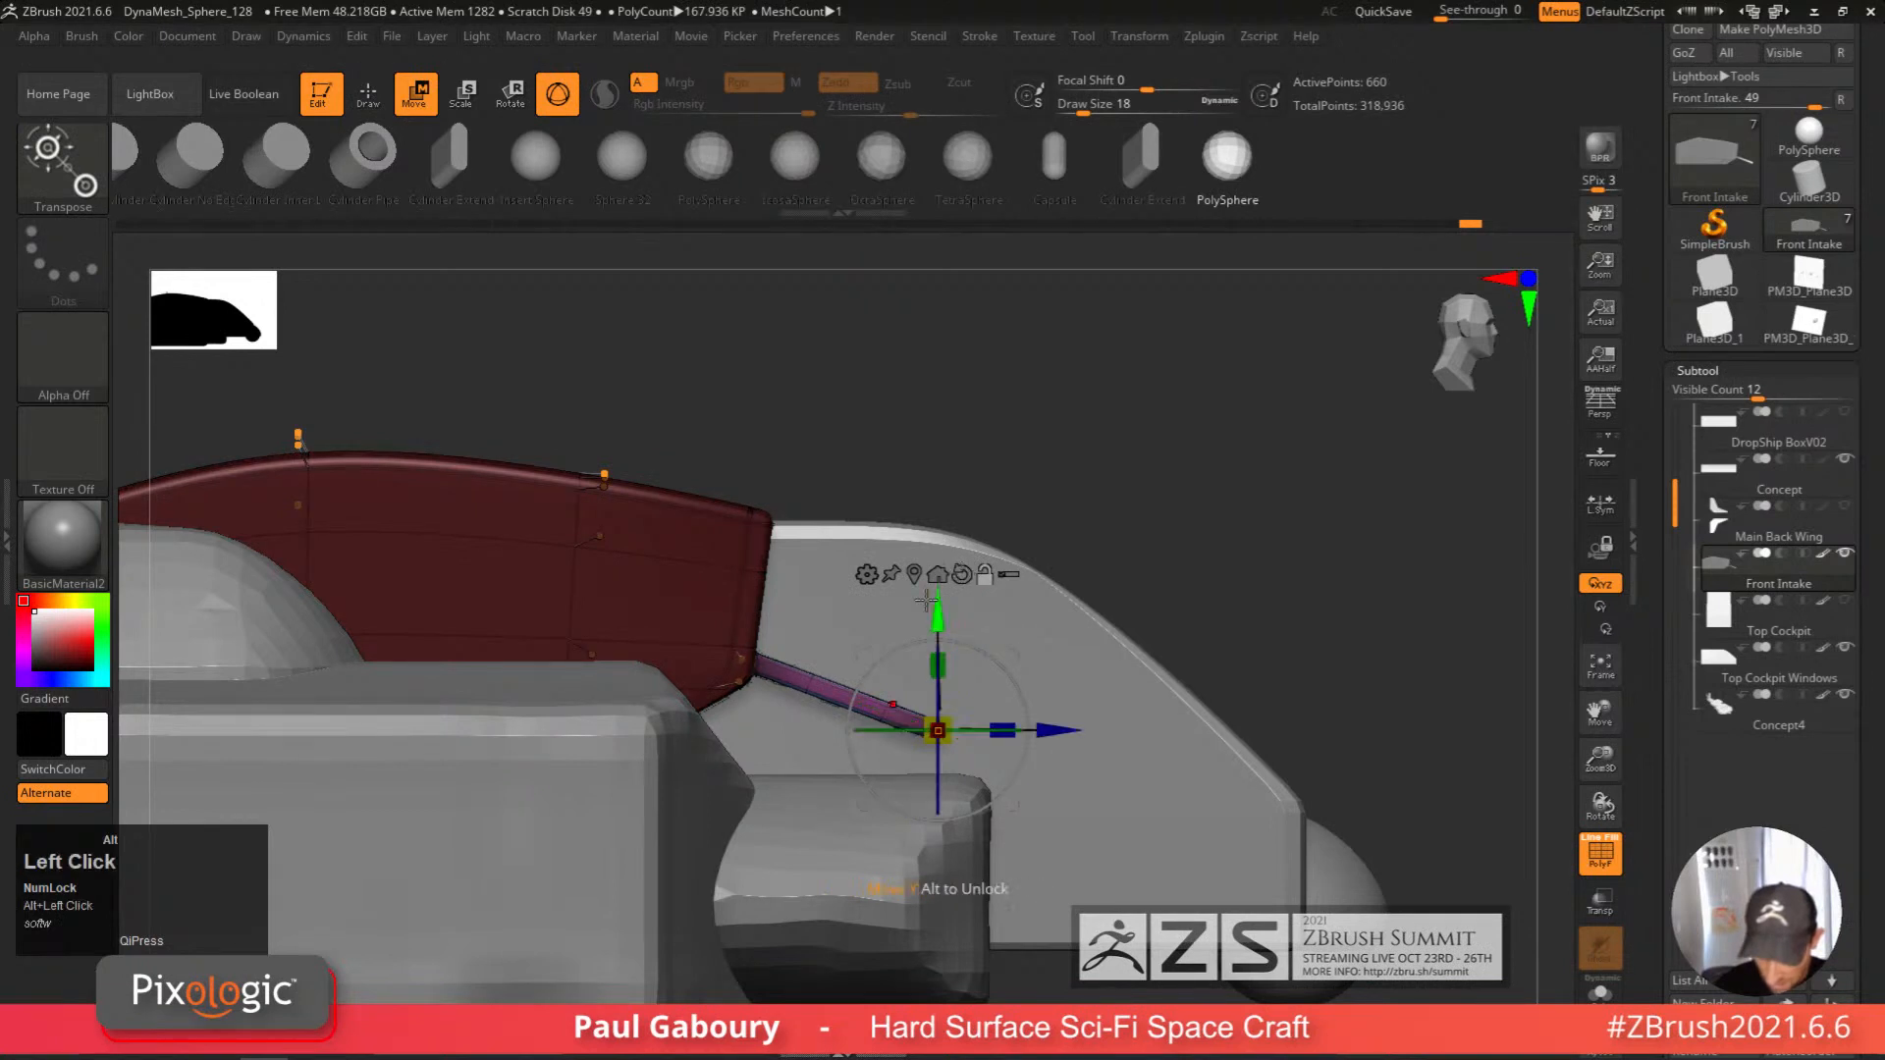
left_click_drag(938, 604, 938, 600)
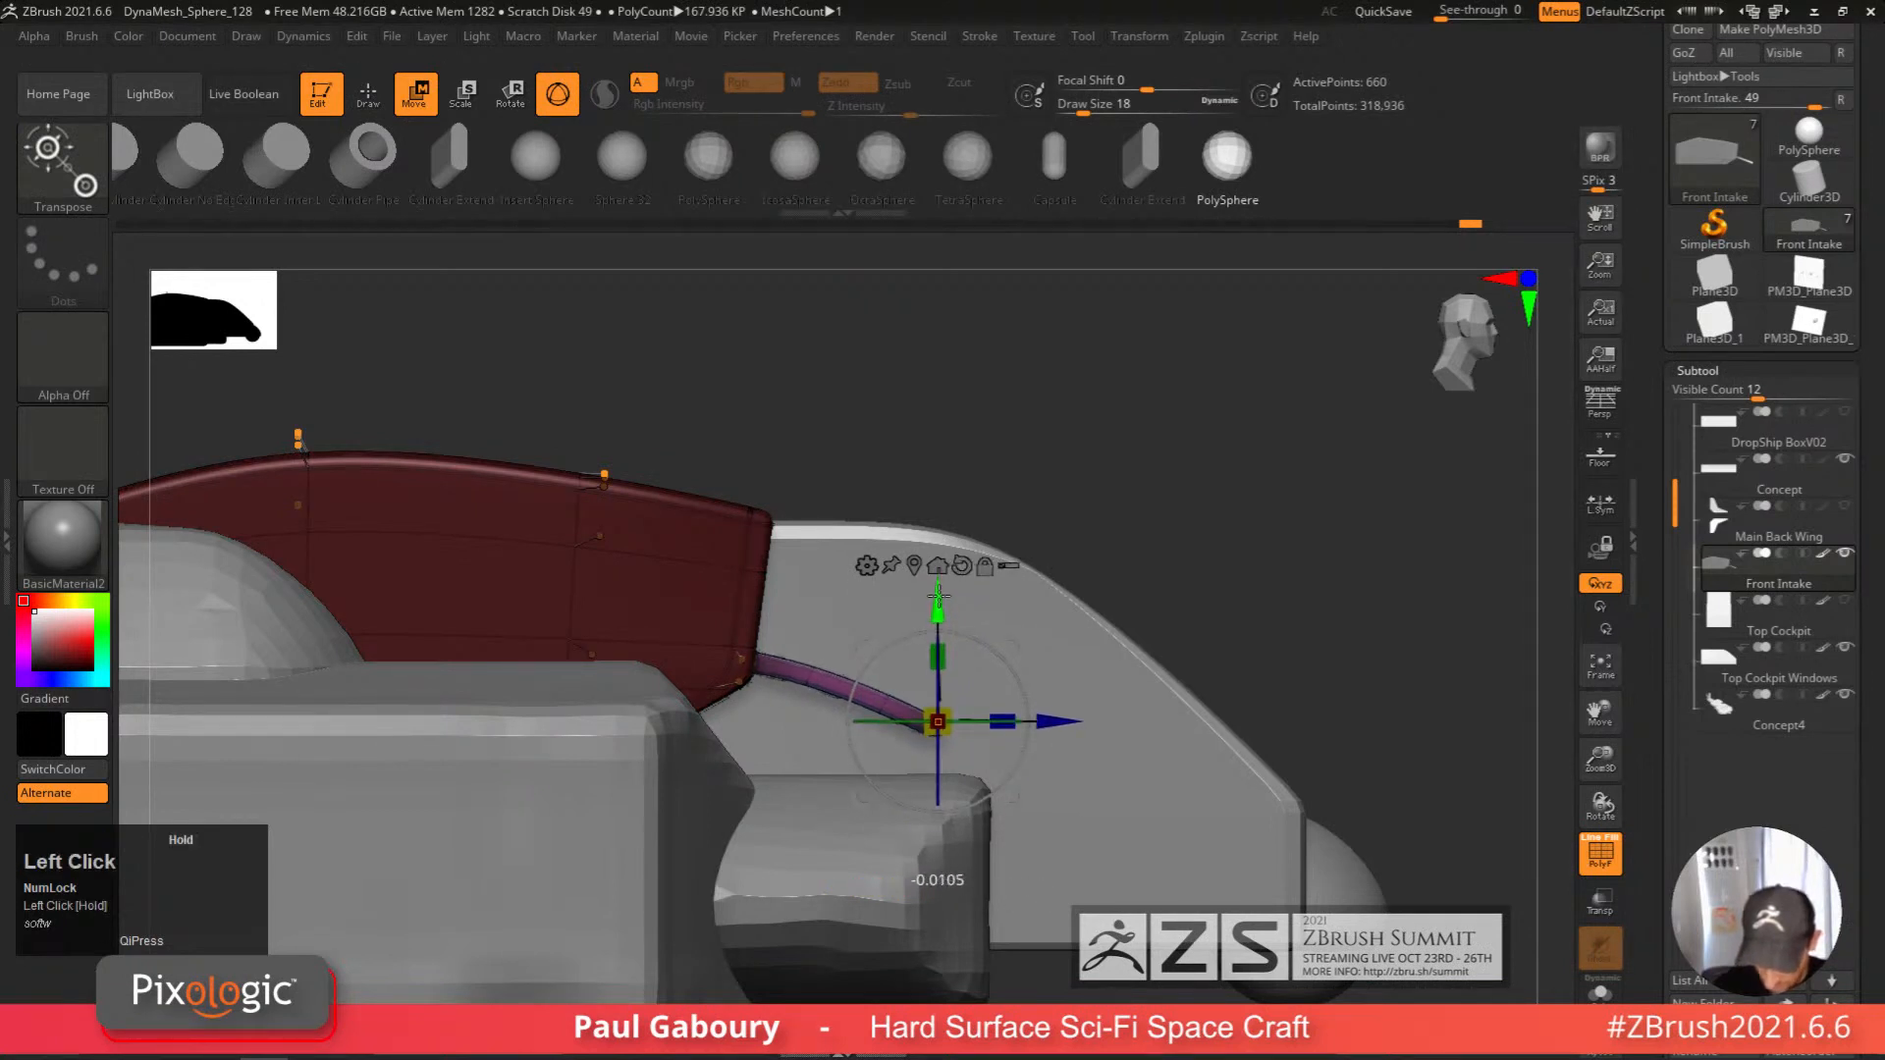
Hide the polyframe and bring back the Spotlight references to compare the curved strip with the drop ship.
key("shift+f")
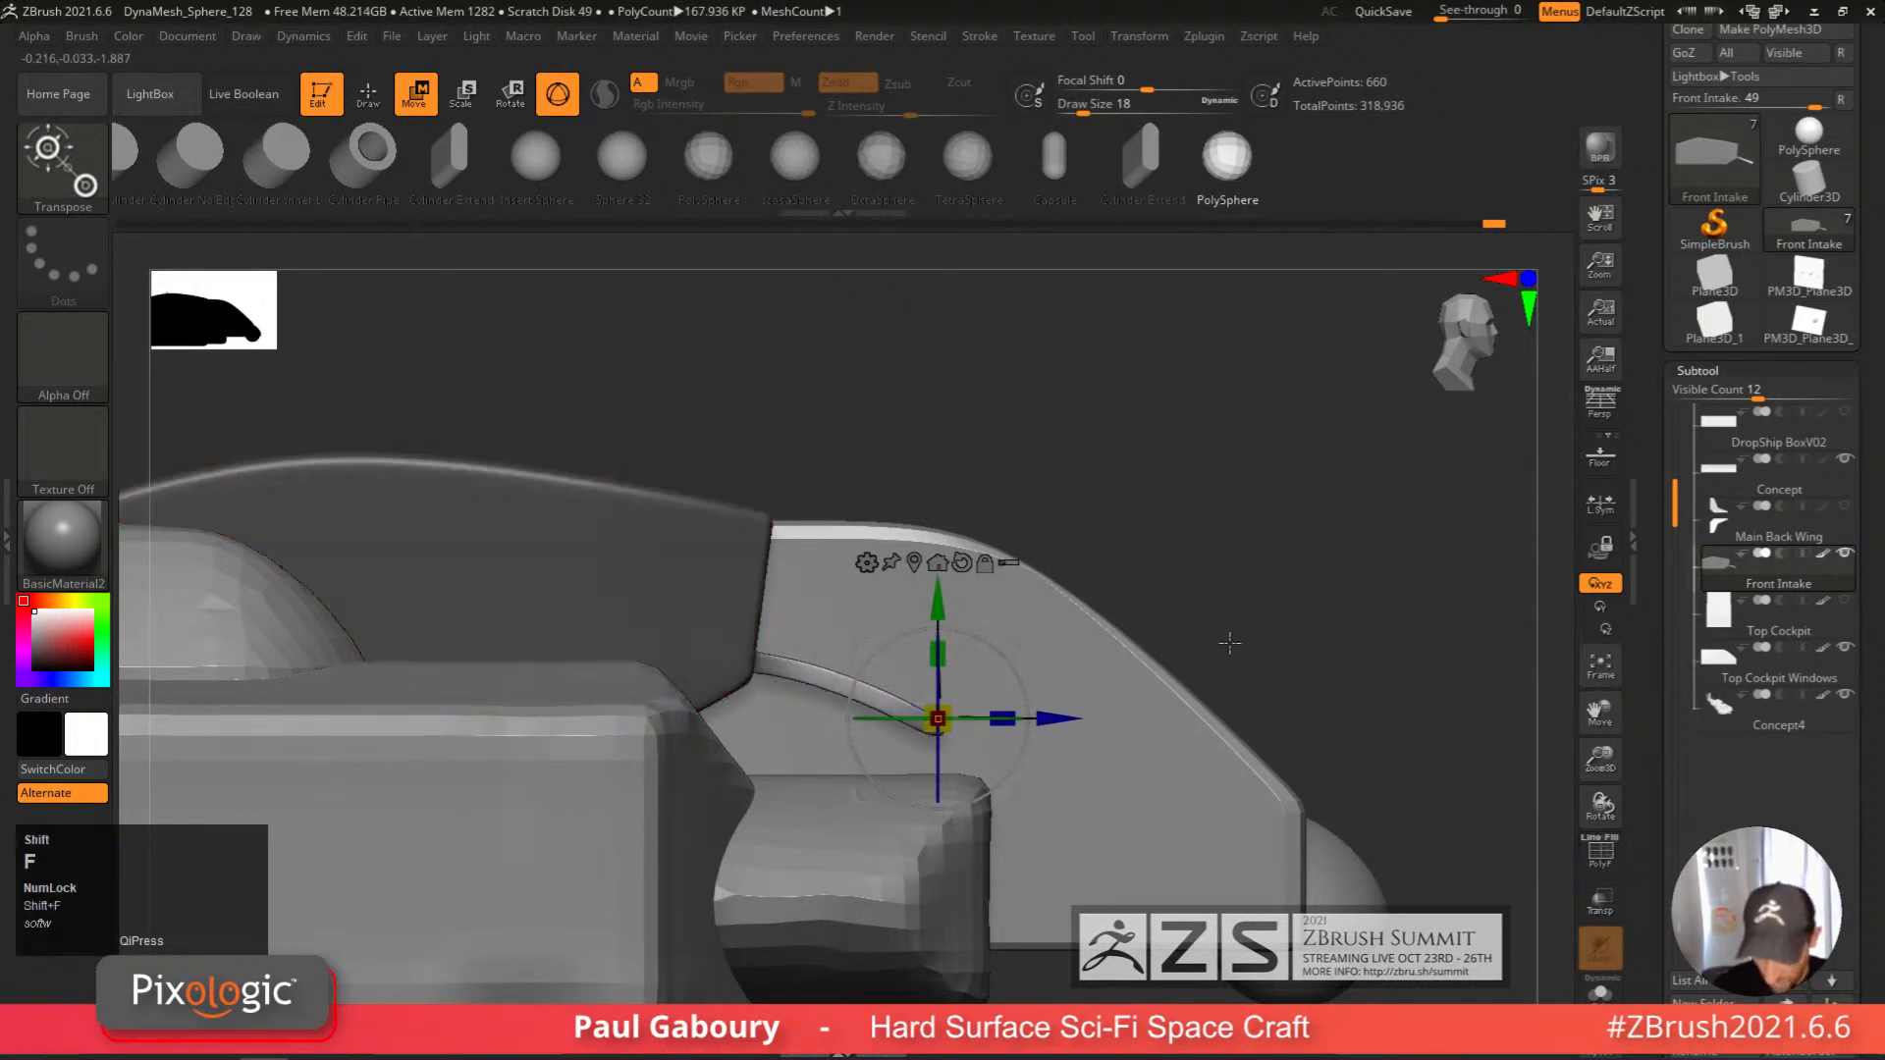
right_click_drag(1228, 640, 1132, 599, "ctrl")
key("shift+z")
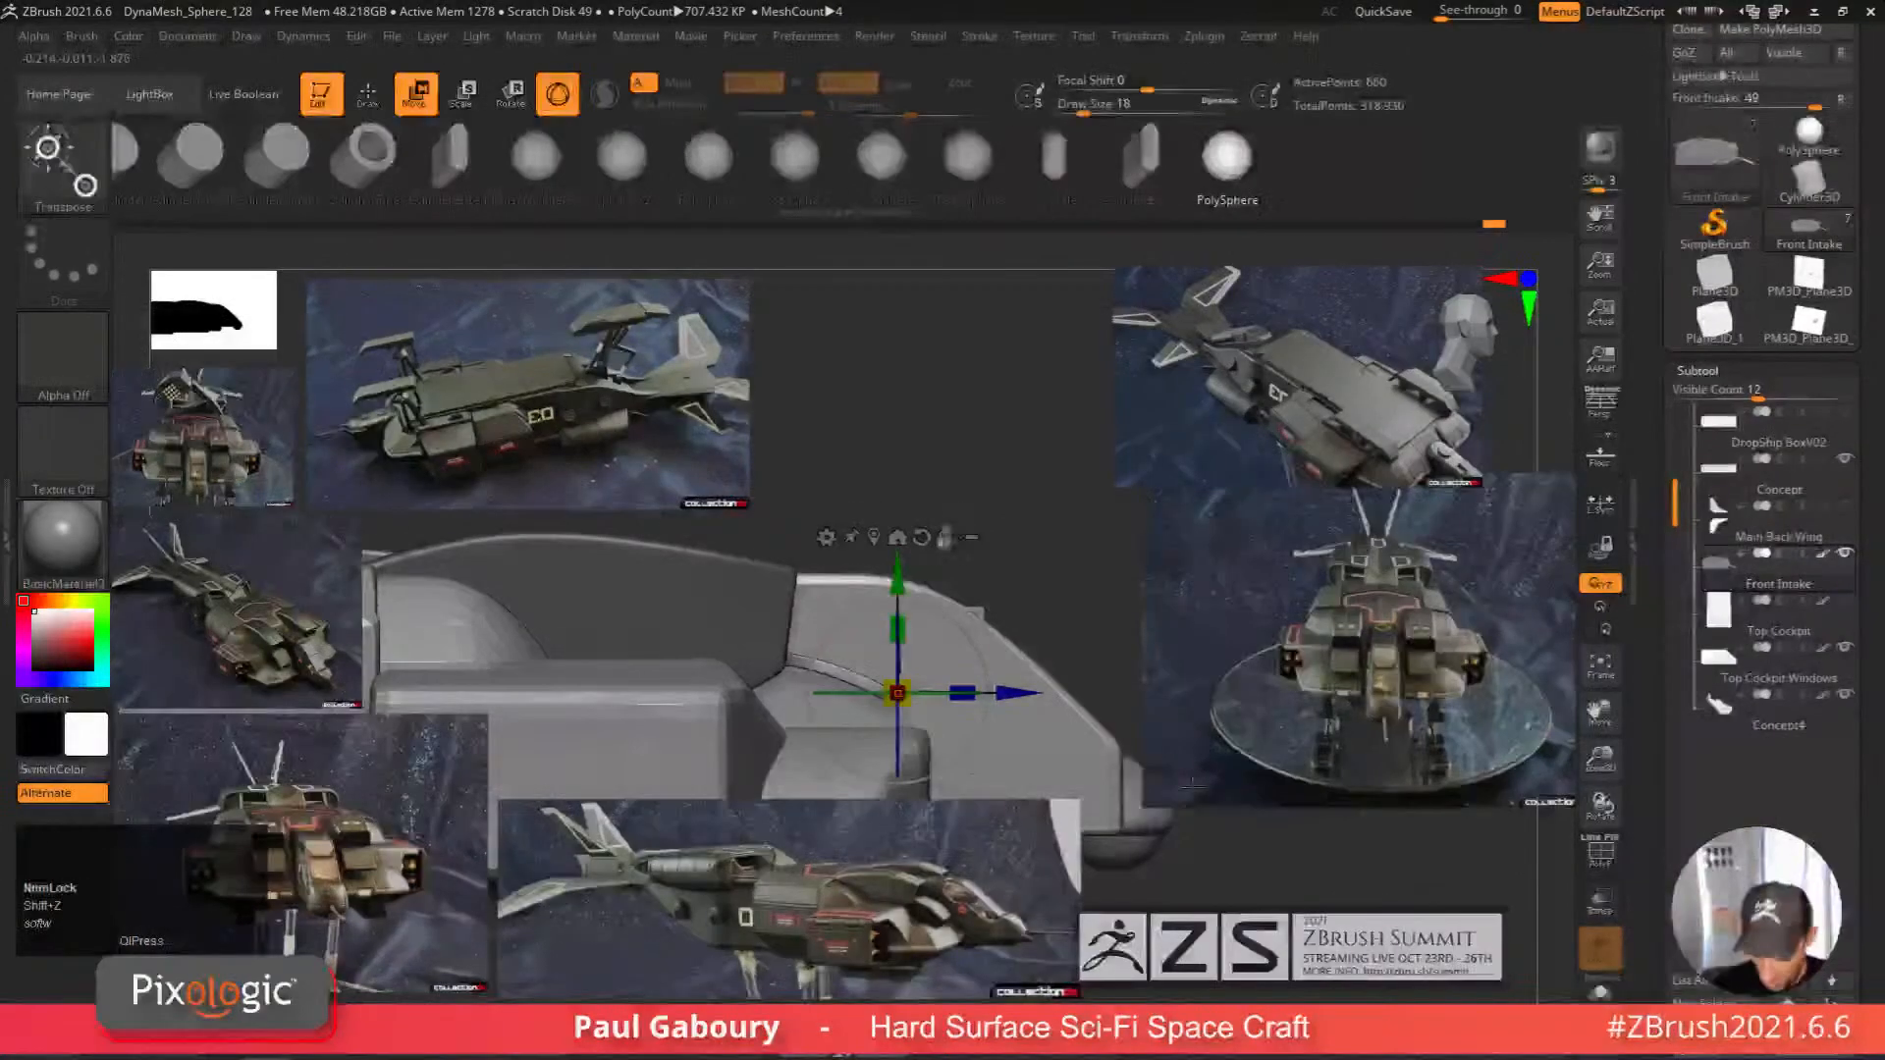
right_click_drag(1088, 832, 1087, 849, "ctrl")
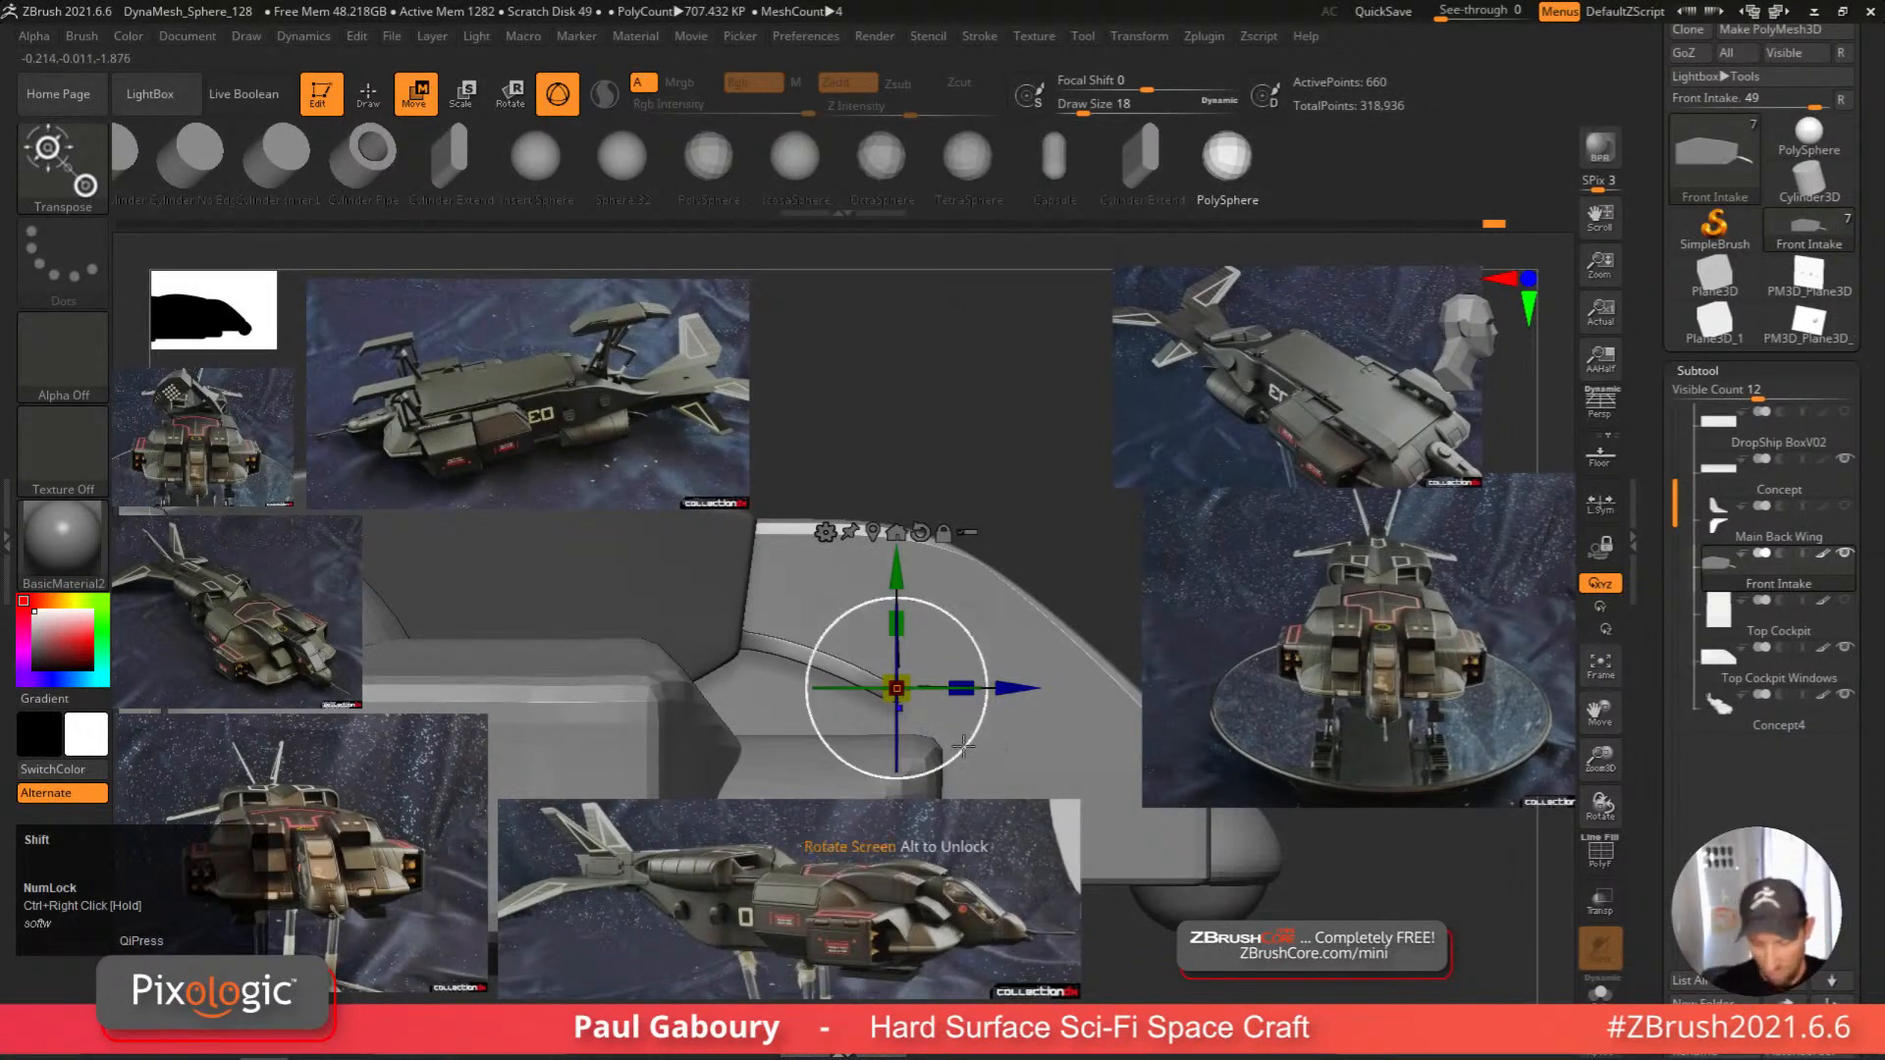
Display the polyframe, clear the mask, and crease the strip's edge with the ZModeler Crease action targeting EdgeLoop Complete.
key("shift+f")
right_click_drag(982, 813, 1023, 811)
key("q")
left_click_drag(1046, 338, 1086, 375, "ctrl")
key("space")
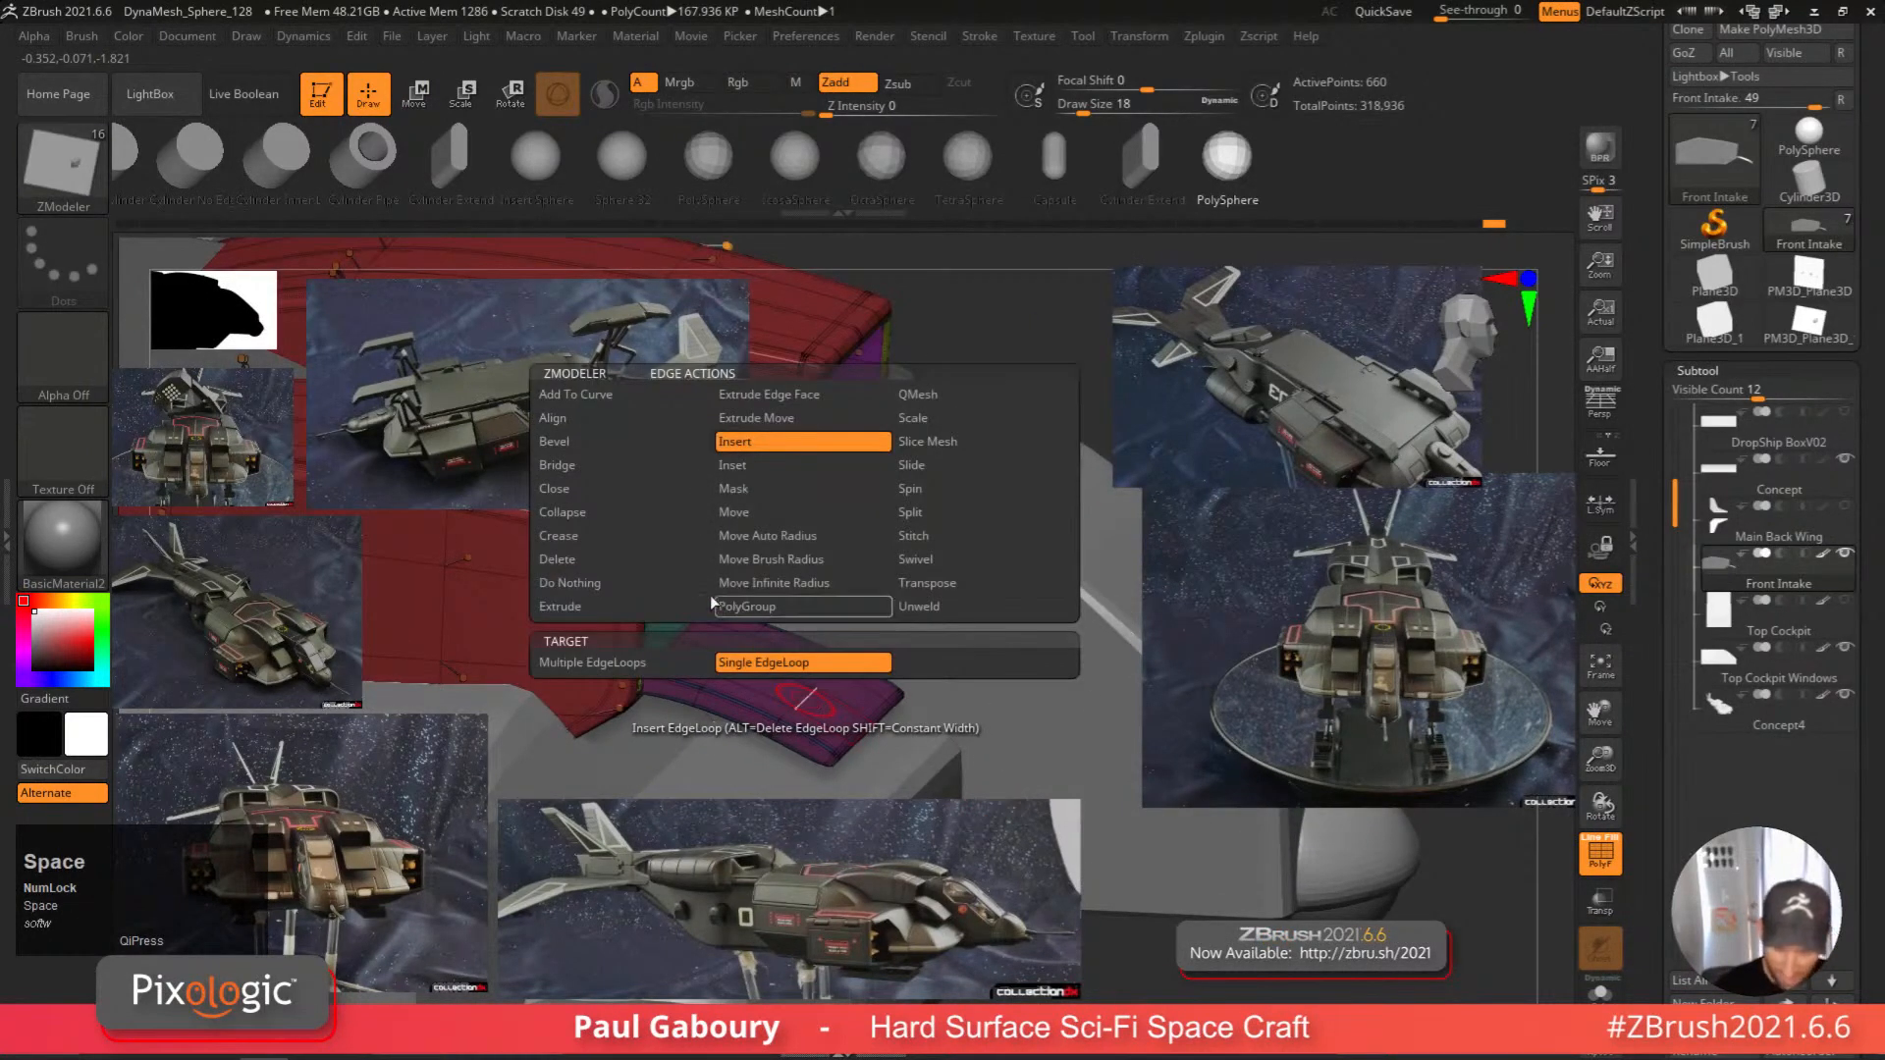
left_click(825, 702)
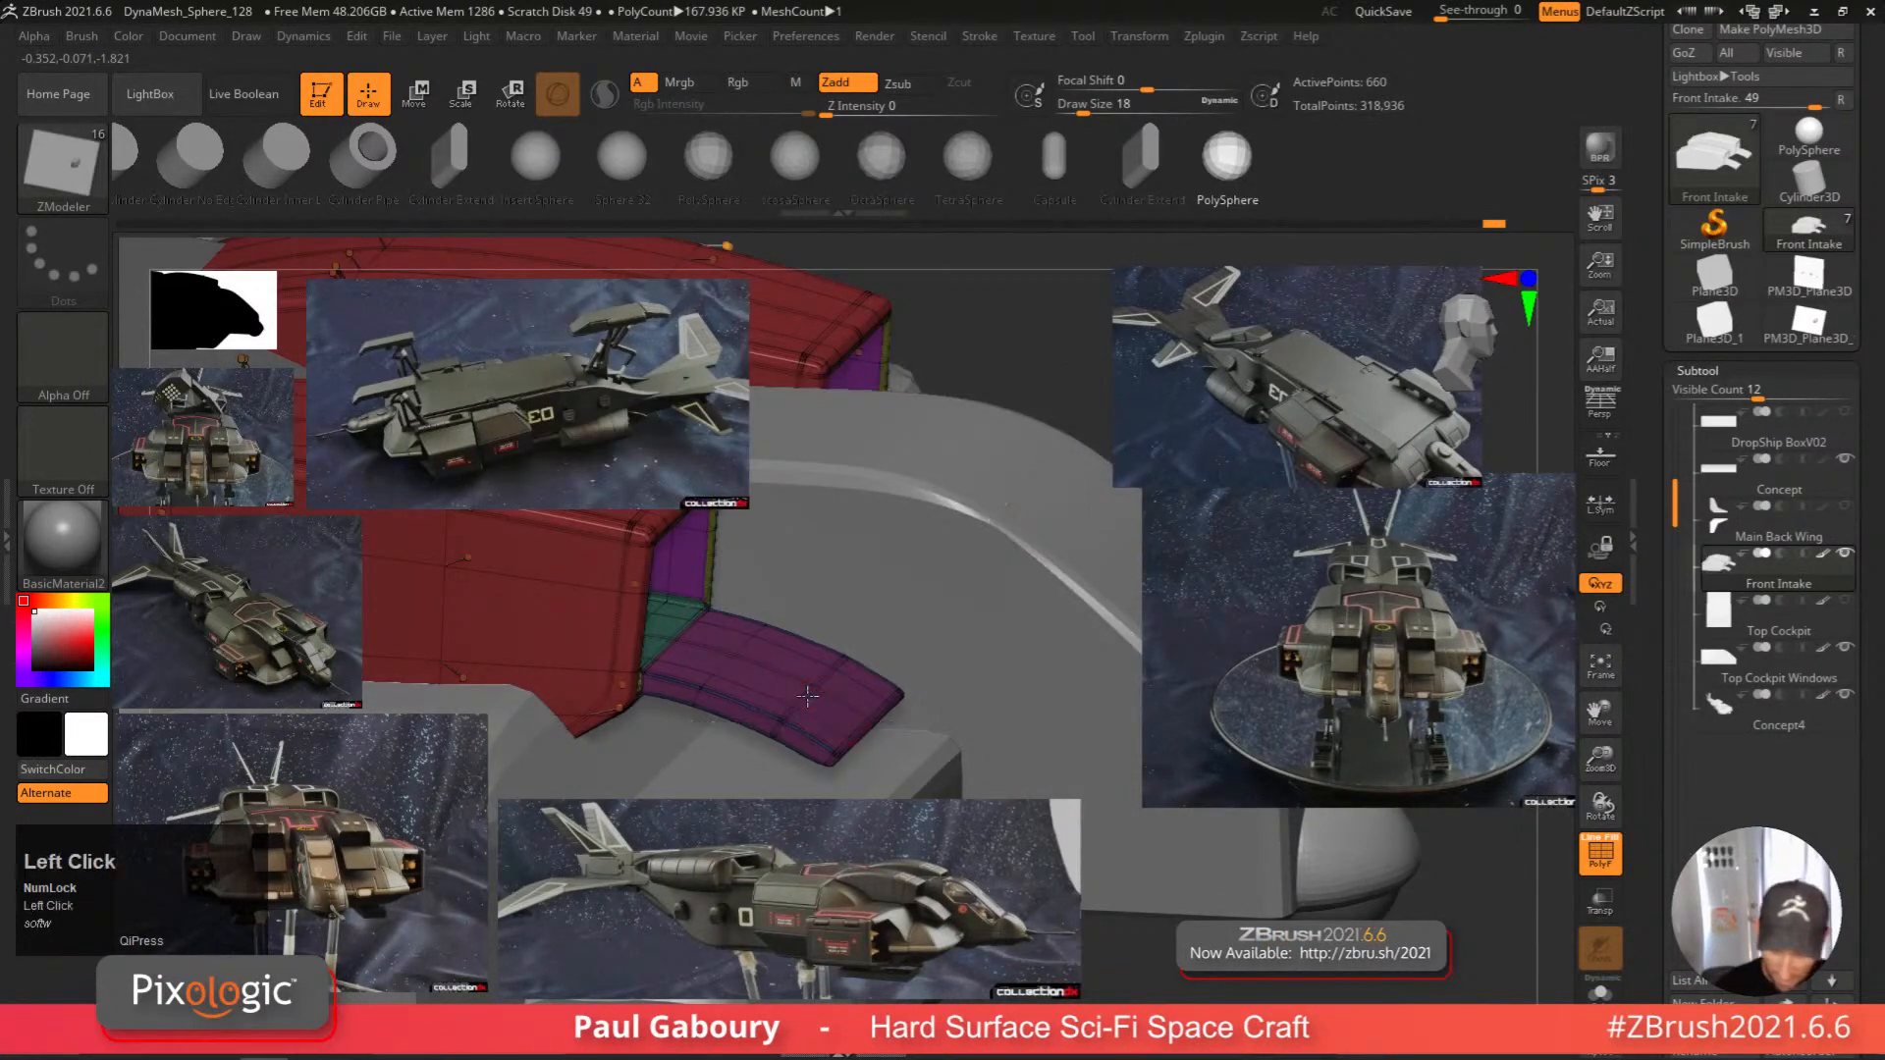
Slide the strip's crosswise edge loop back close to the intake body using the Slide action with EdgeLoop Complete.
right_click_drag(872, 764, 963, 702)
key("shift+f")
key("shift+f")
key("shift+f")
key("space")
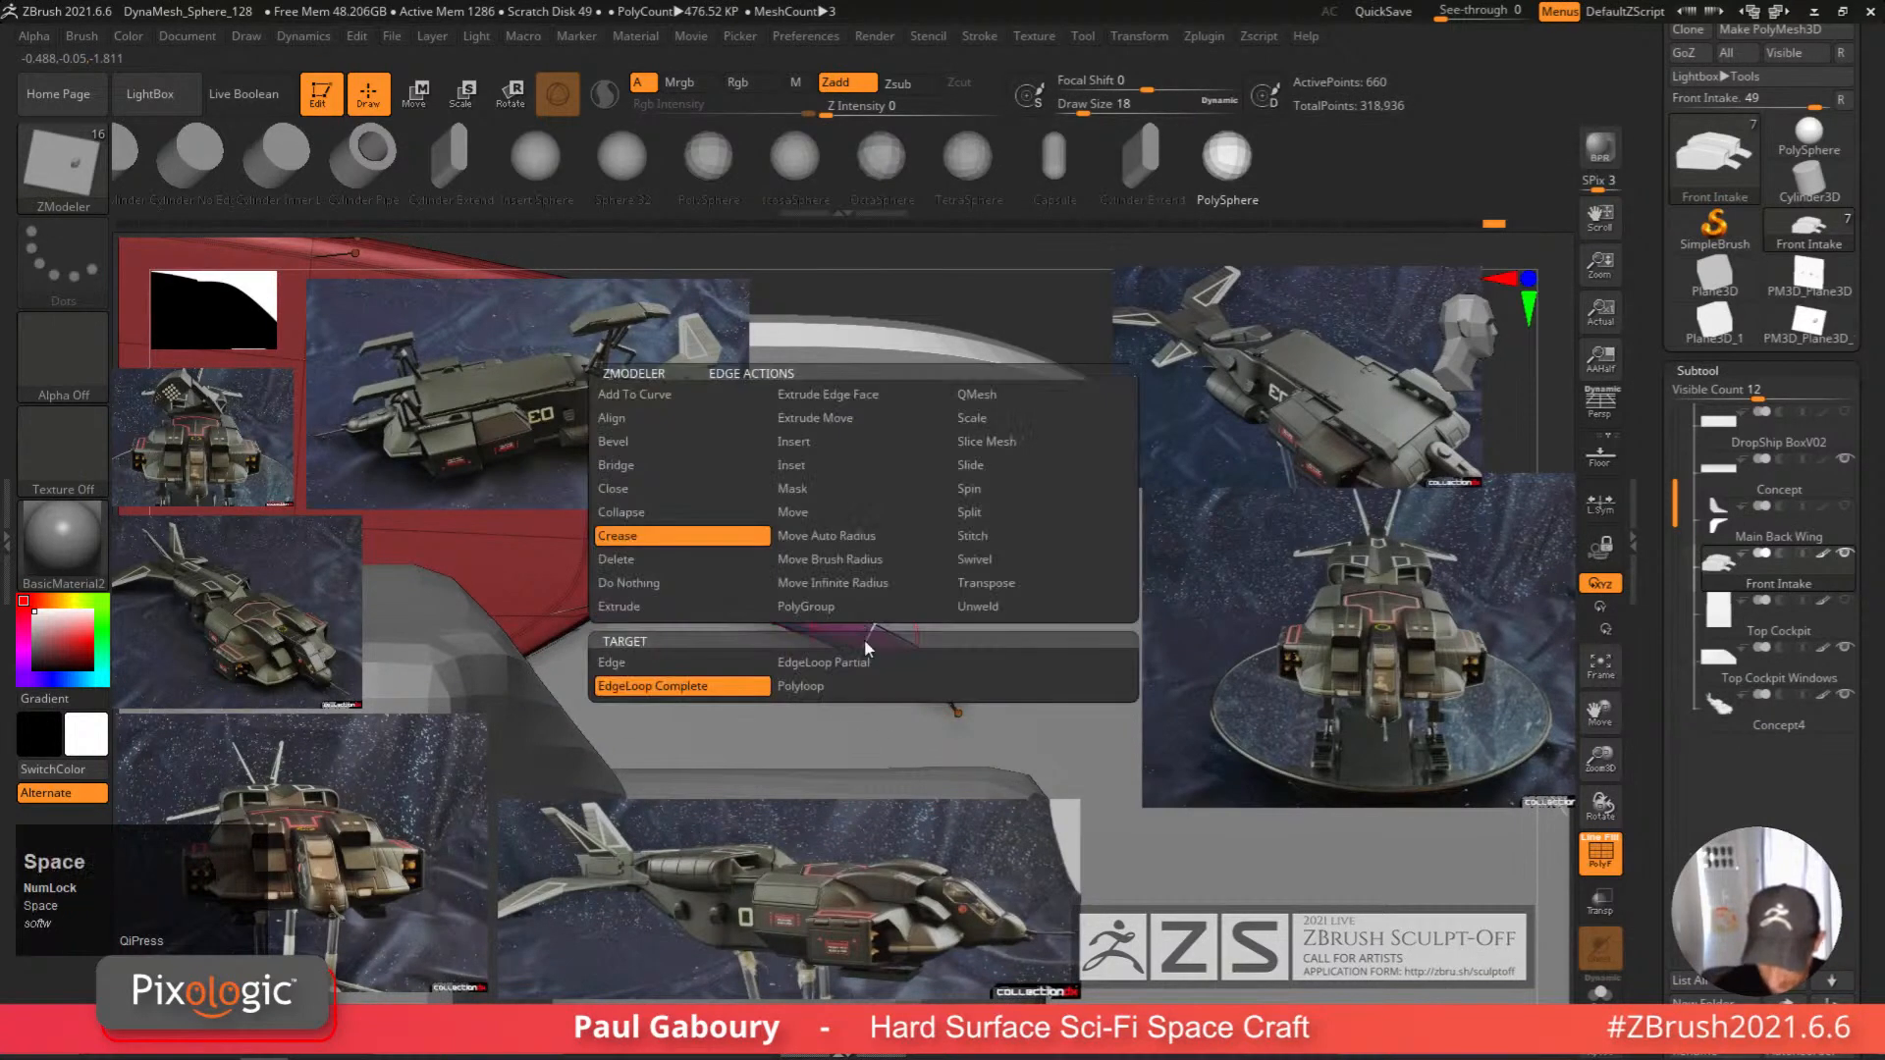
left_click(1021, 464)
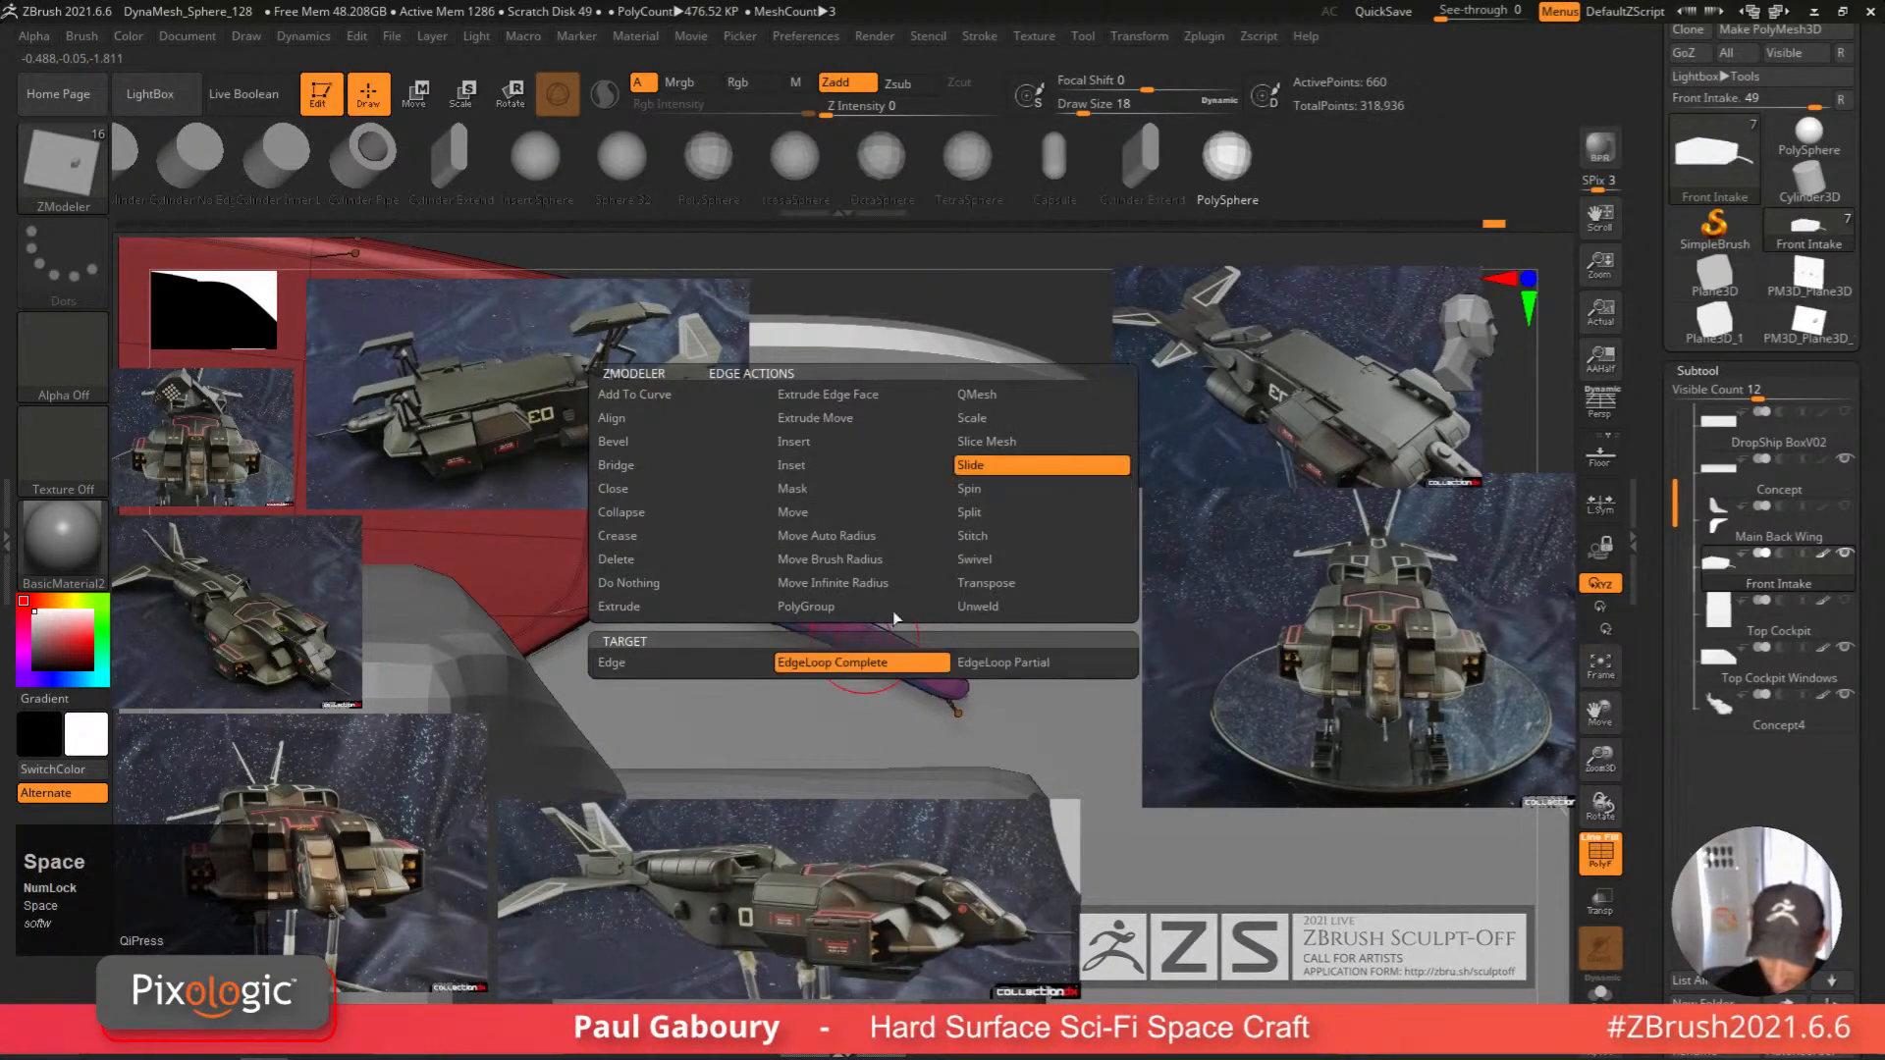
left_click_drag(861, 635, 705, 570)
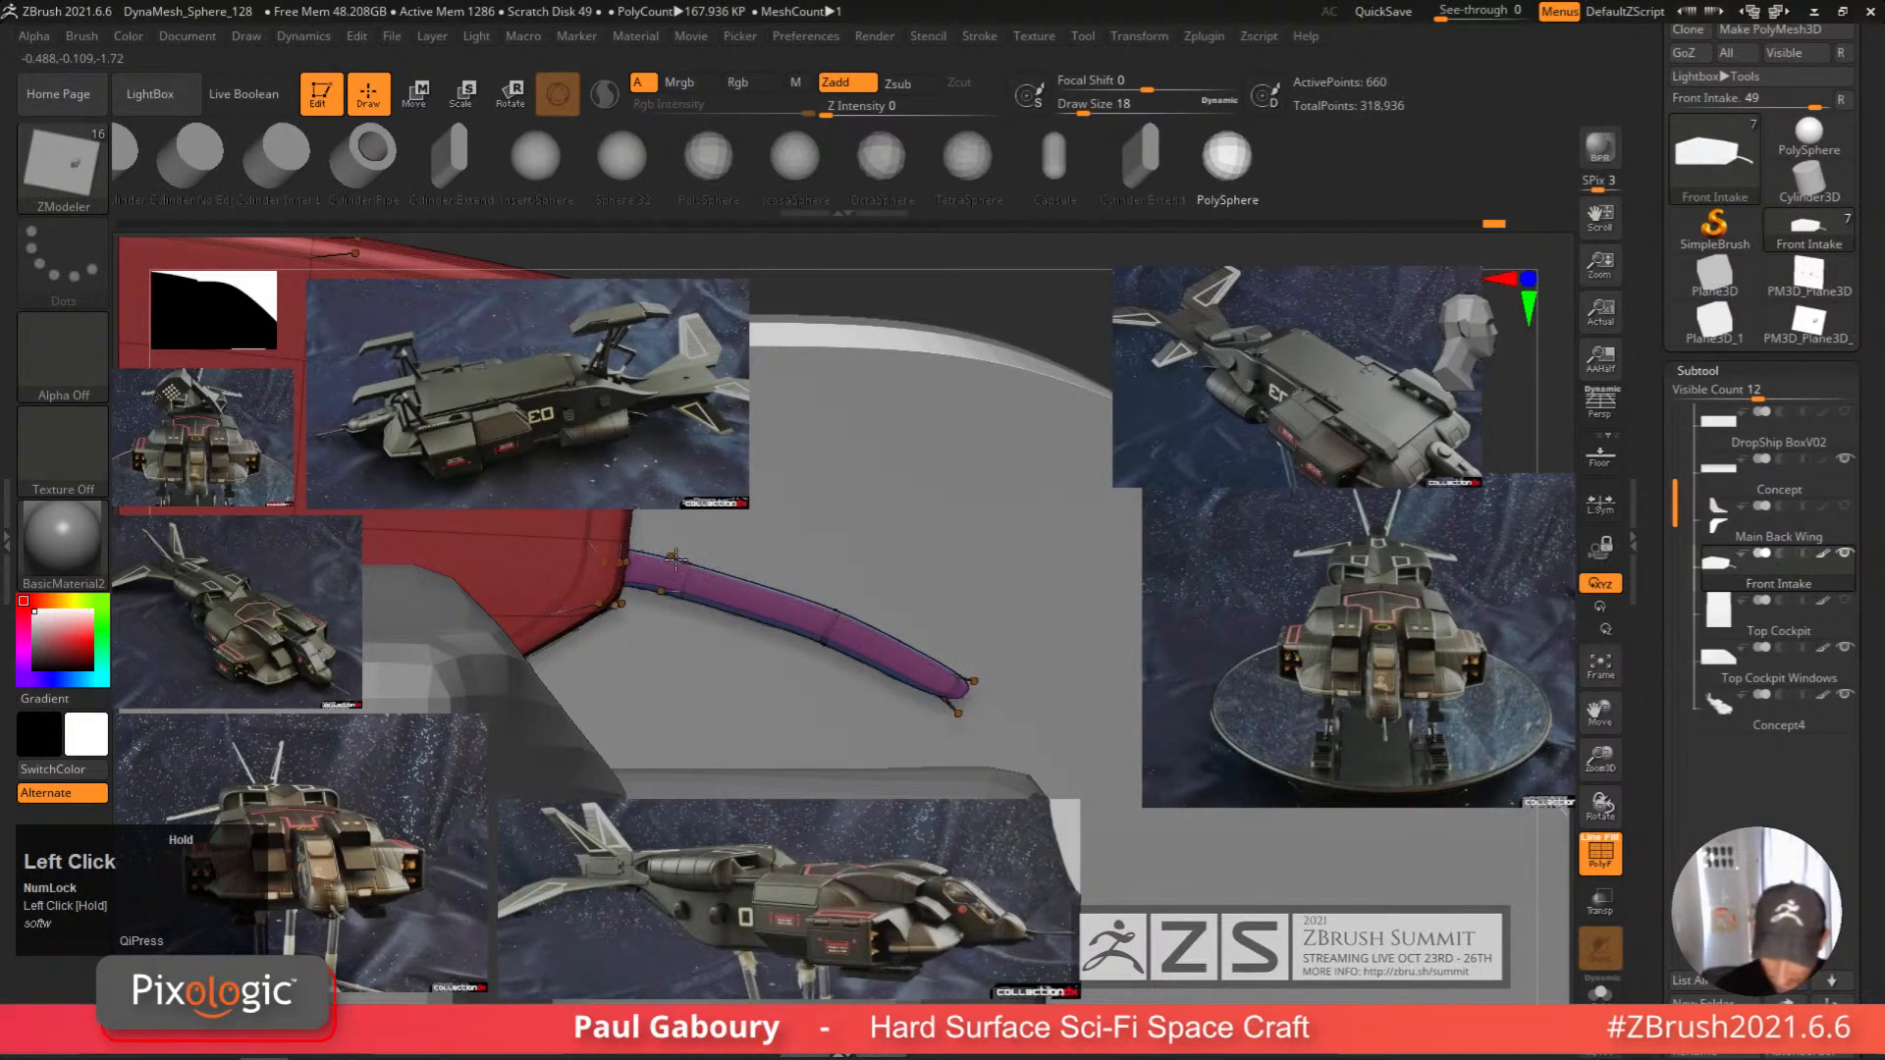
Apply the ZModeler Crease action to the repositioned edge loop where the strip meets the intake.
key("space")
left_click(489, 538)
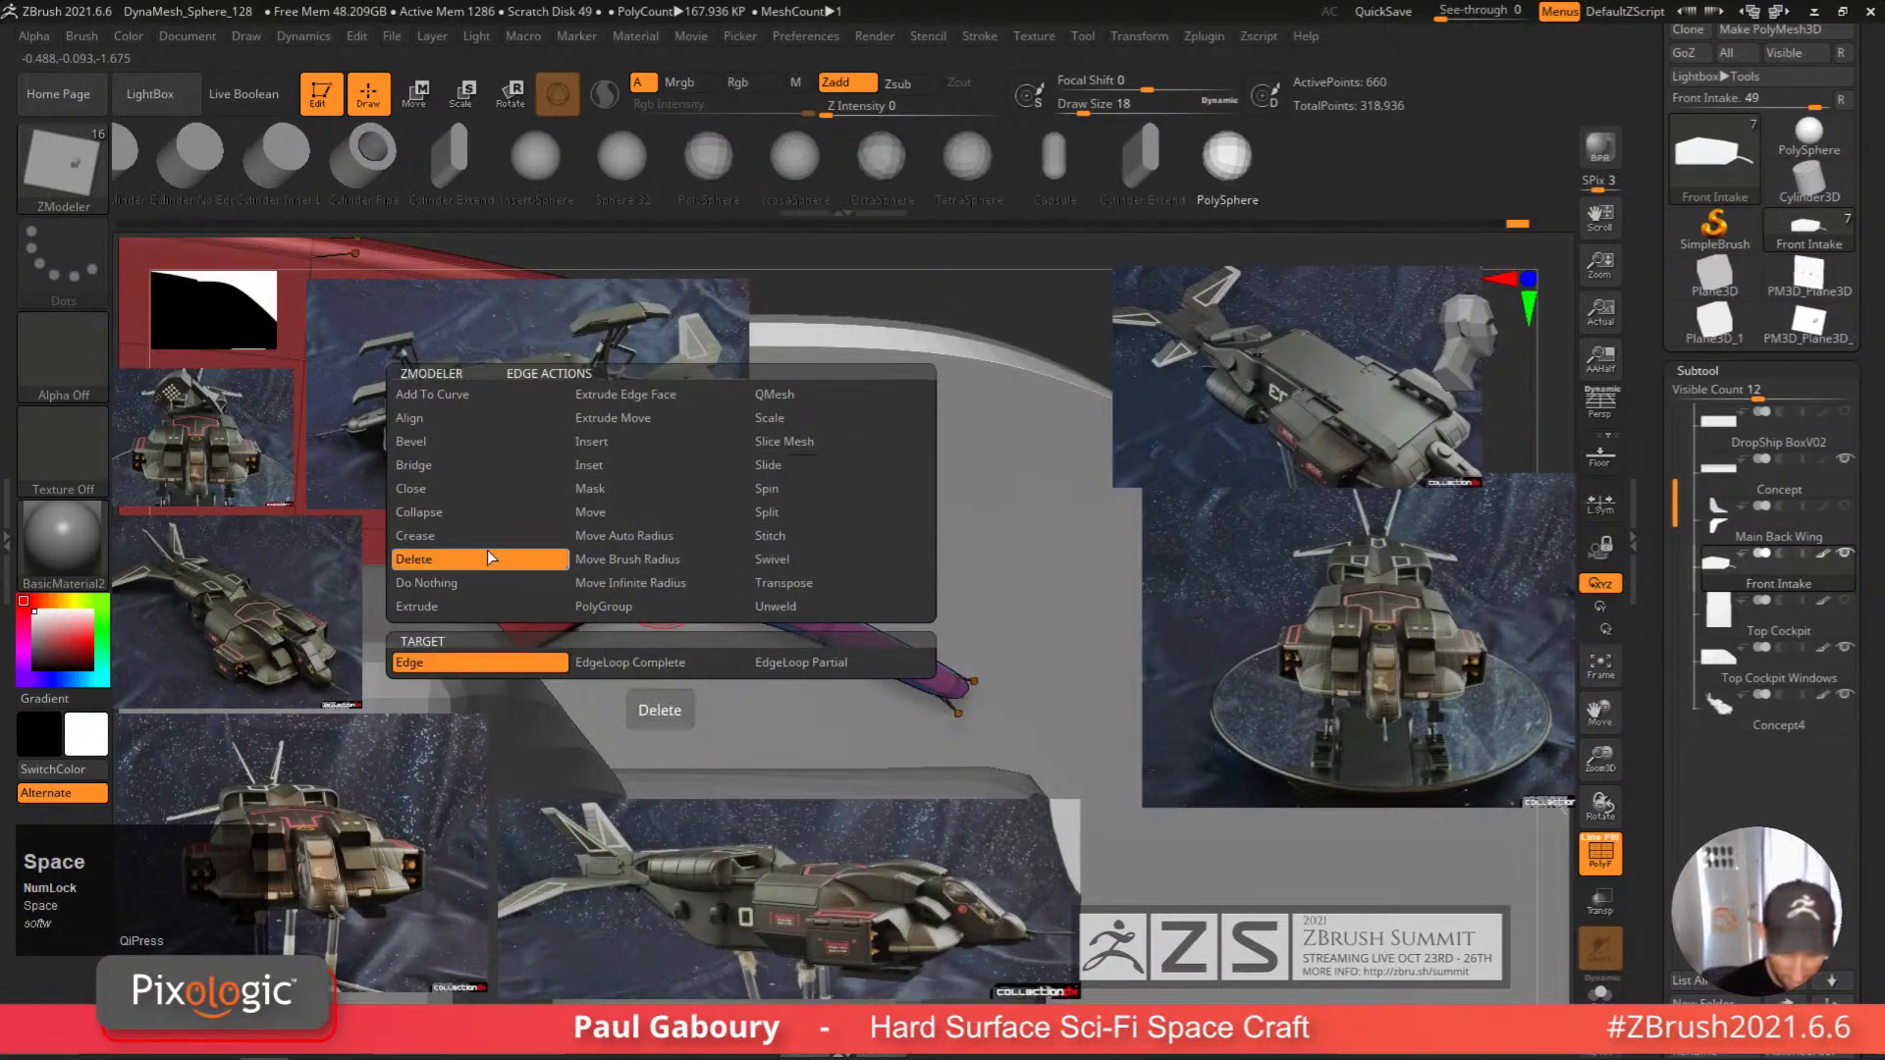
left_click(672, 572)
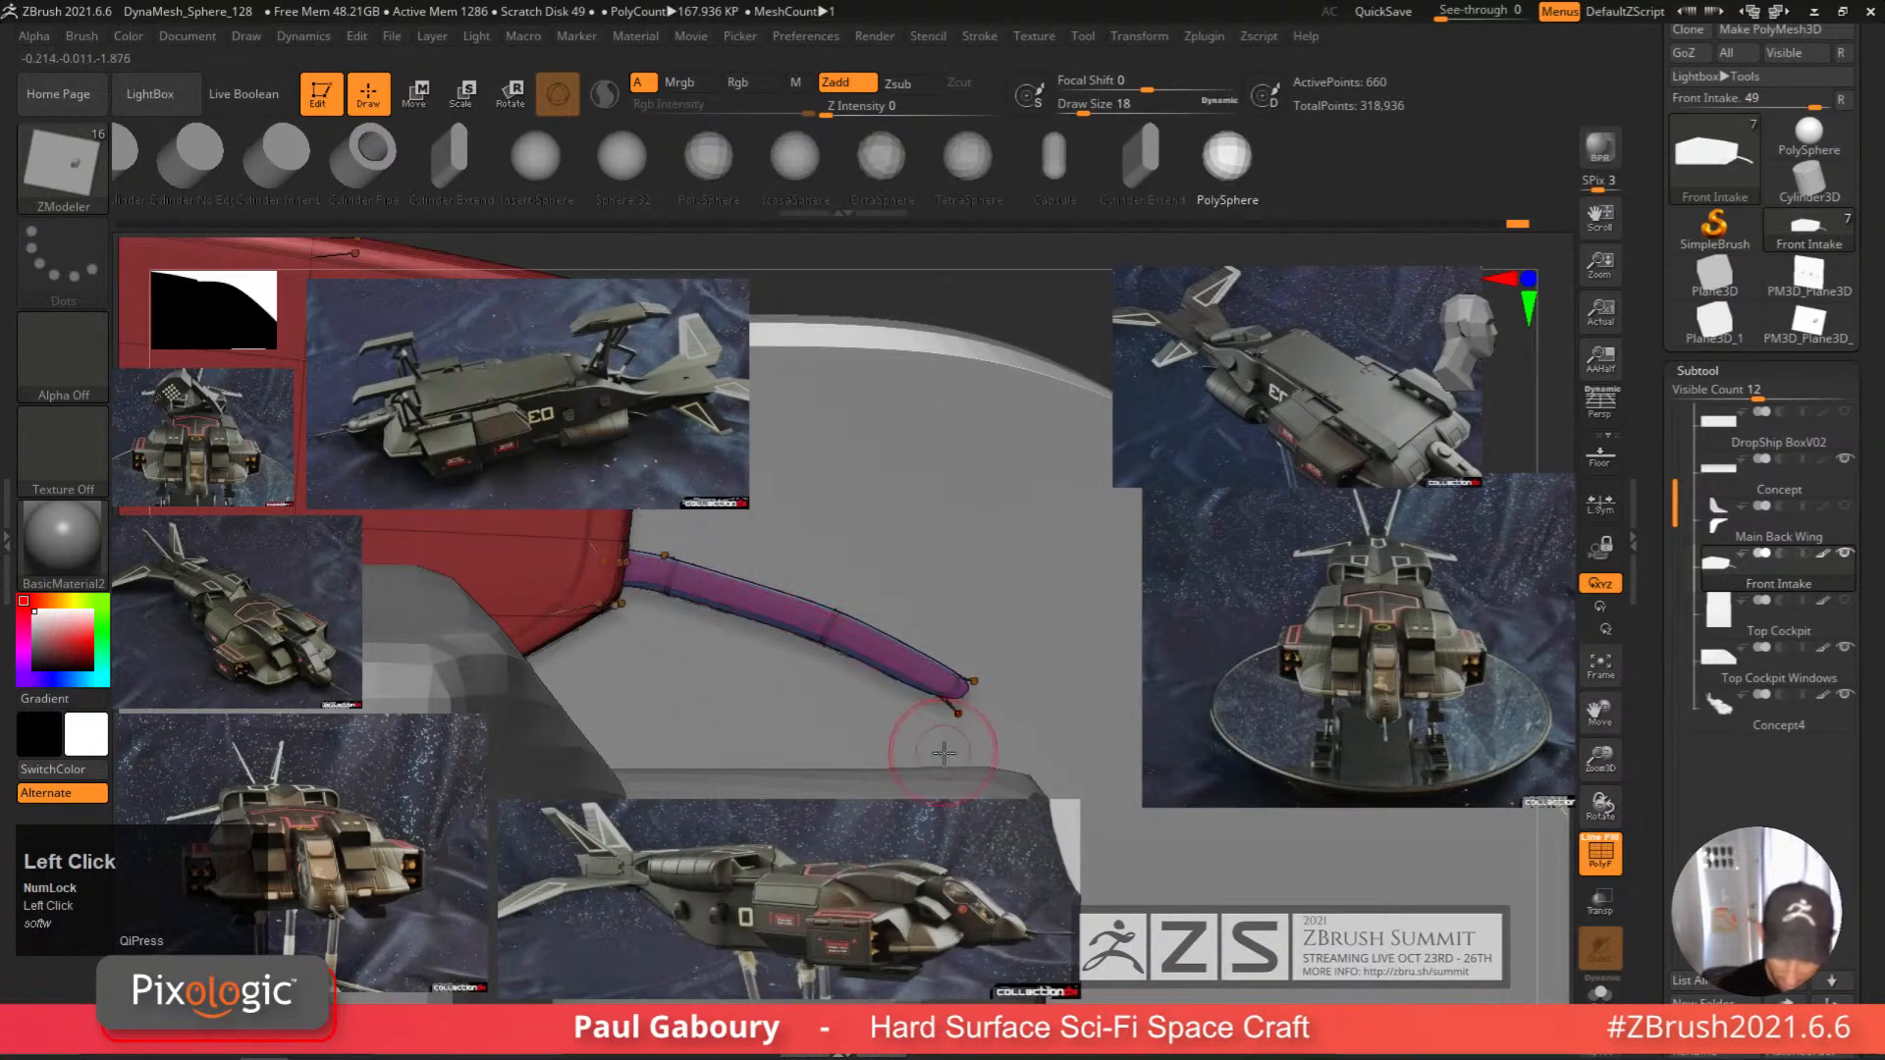
Insert an edge loop on the Front Intake's curved strip with the ZModeler Insert edge action, and hide the polyframe.
key("shift+f")
right_click_drag(952, 751, 888, 653, "ctrl")
key("shift+f")
key("space")
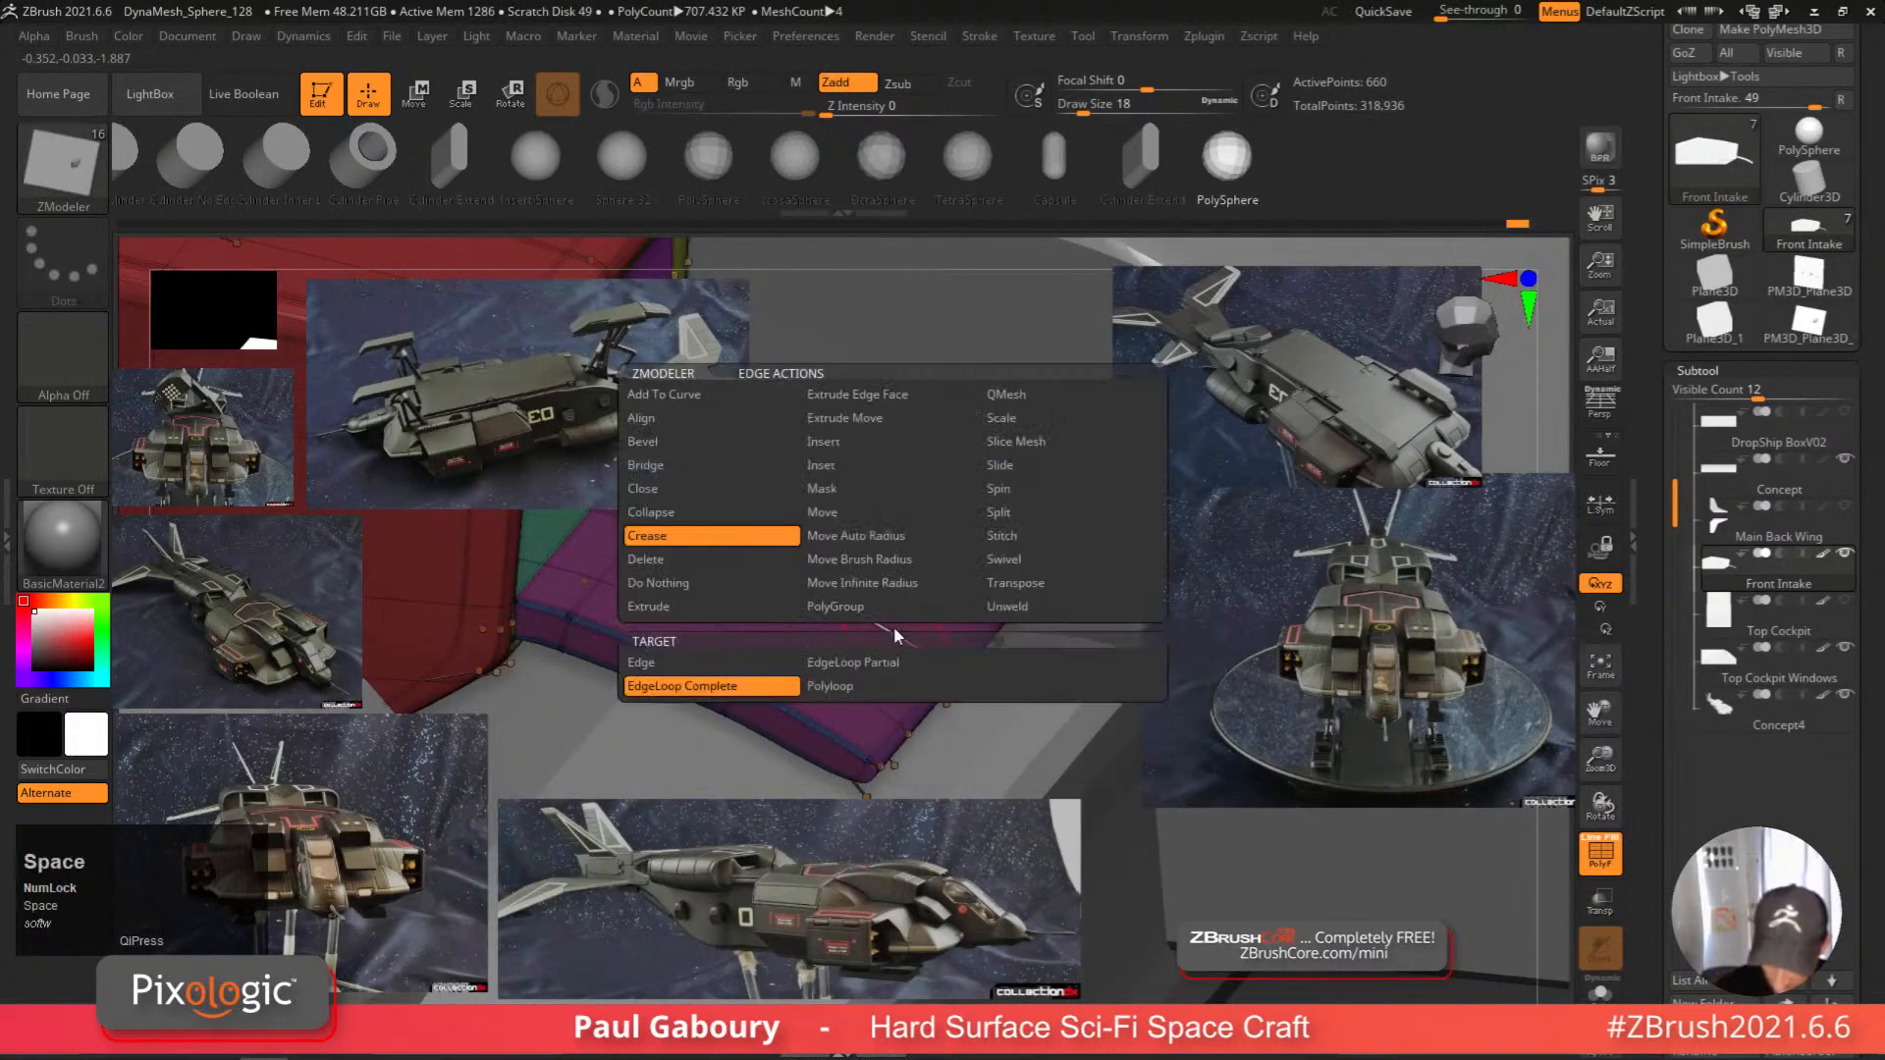
left_click(864, 448)
left_click(903, 641)
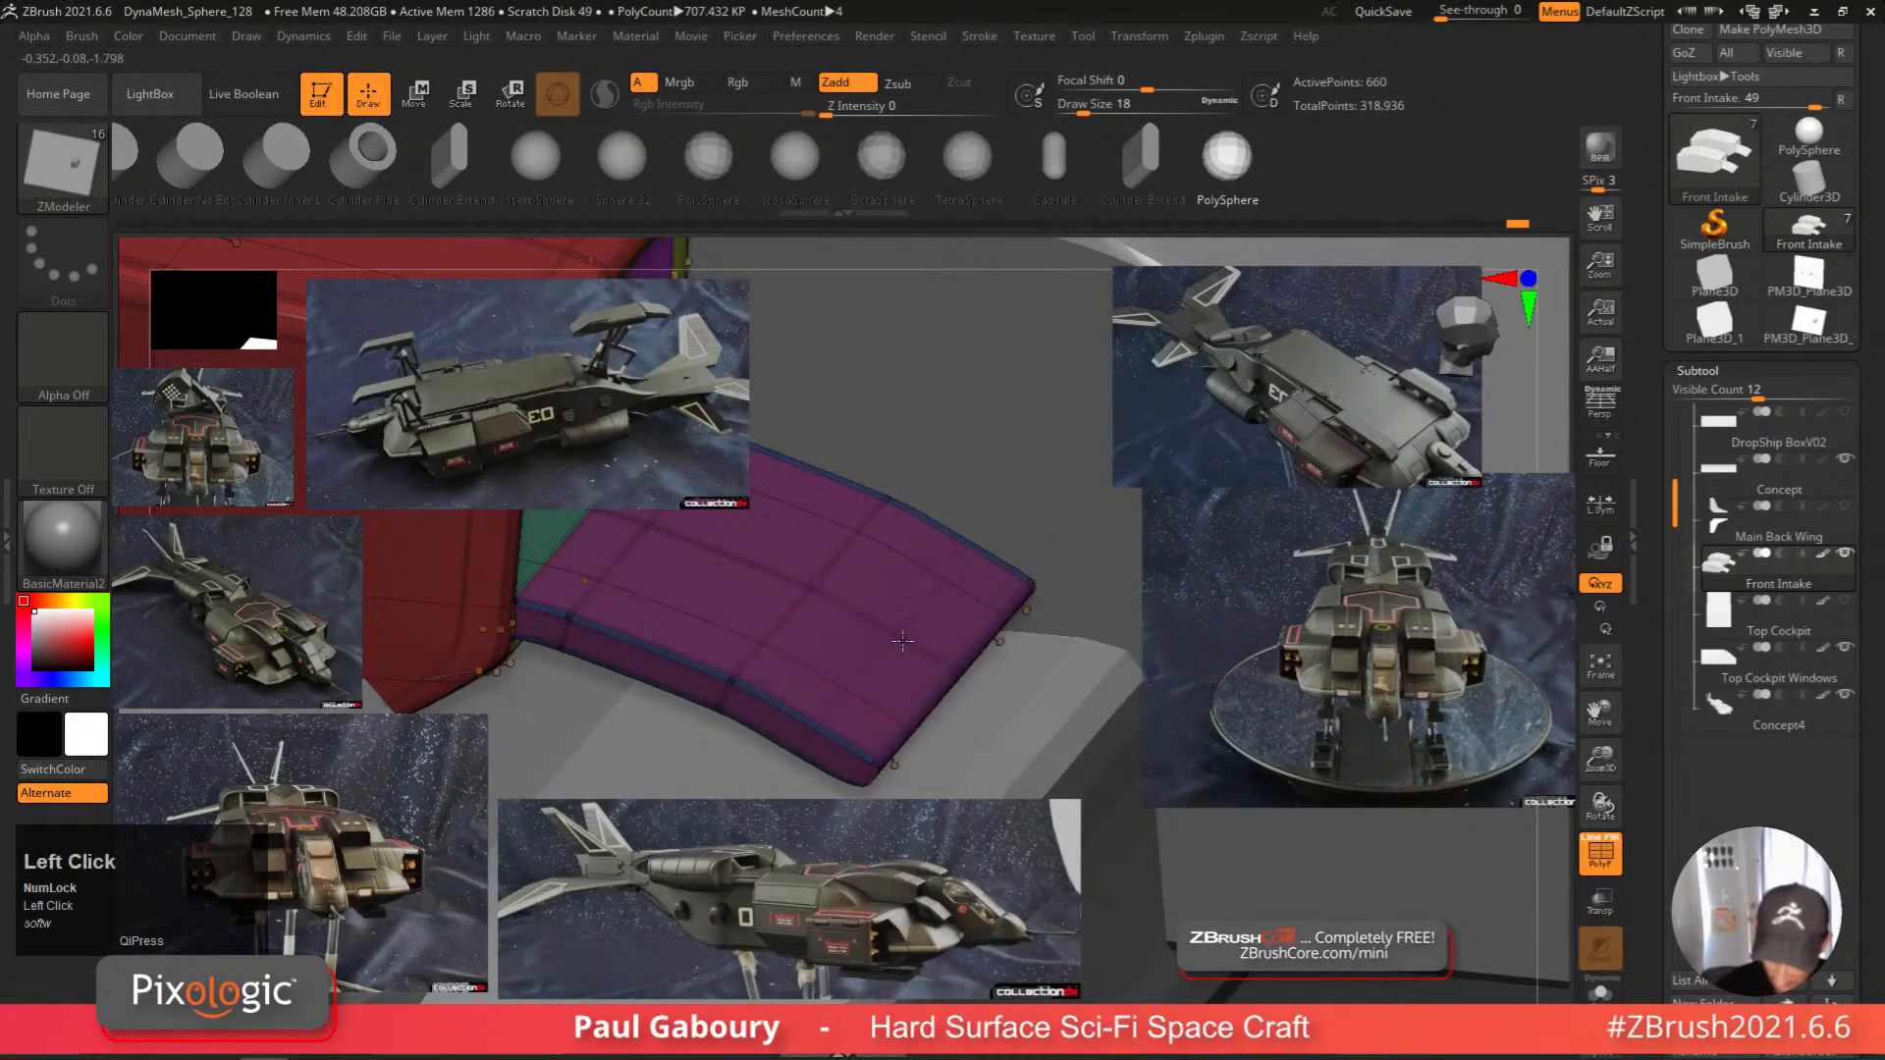
right_click_drag(942, 676, 970, 717, "ctrl")
key("shift+f")
right_click_drag(970, 717, 977, 736, "ctrl")
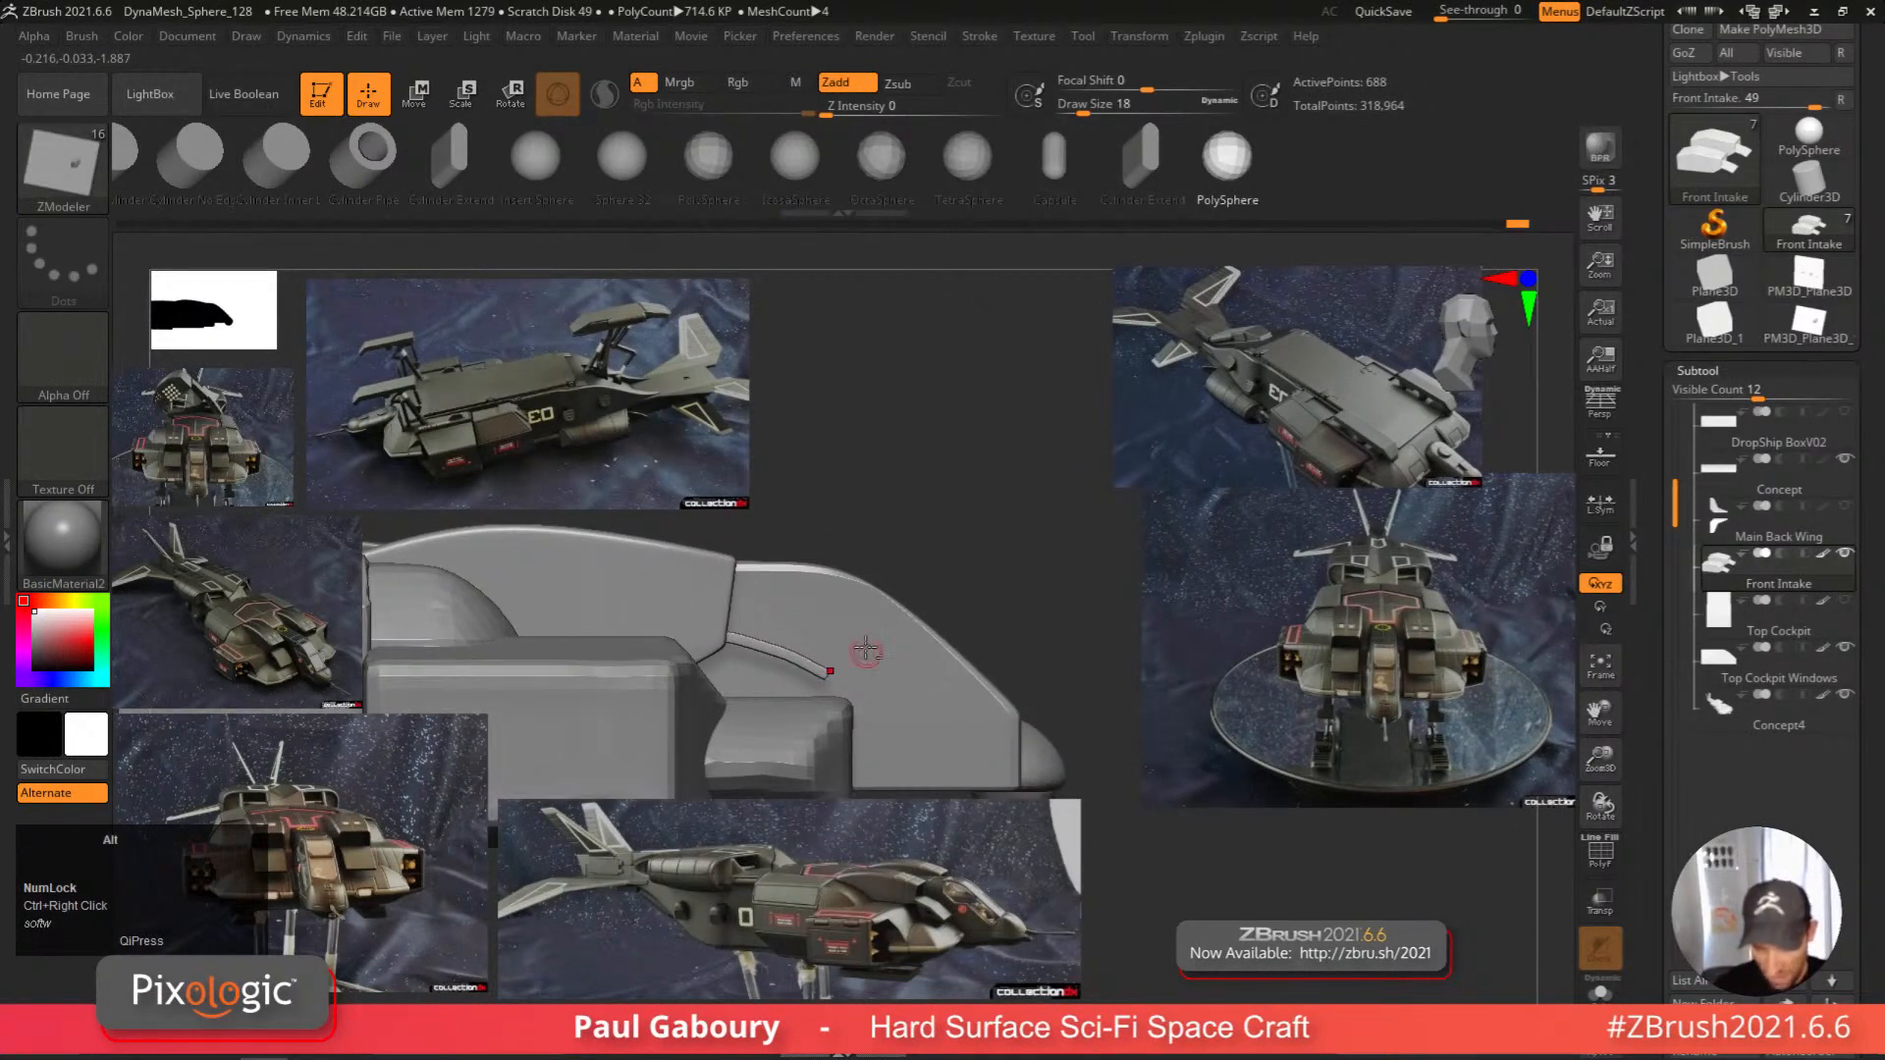
Select the Top Cockpit Windows subtool and display its polyframe.
left_click(867, 650, "alt")
mouse_move(993, 591)
right_mouse_down("alt")
mouse_move(1016, 544)
mouse_move(1004, 575)
right_mouse_up("alt")
key("shift+f")
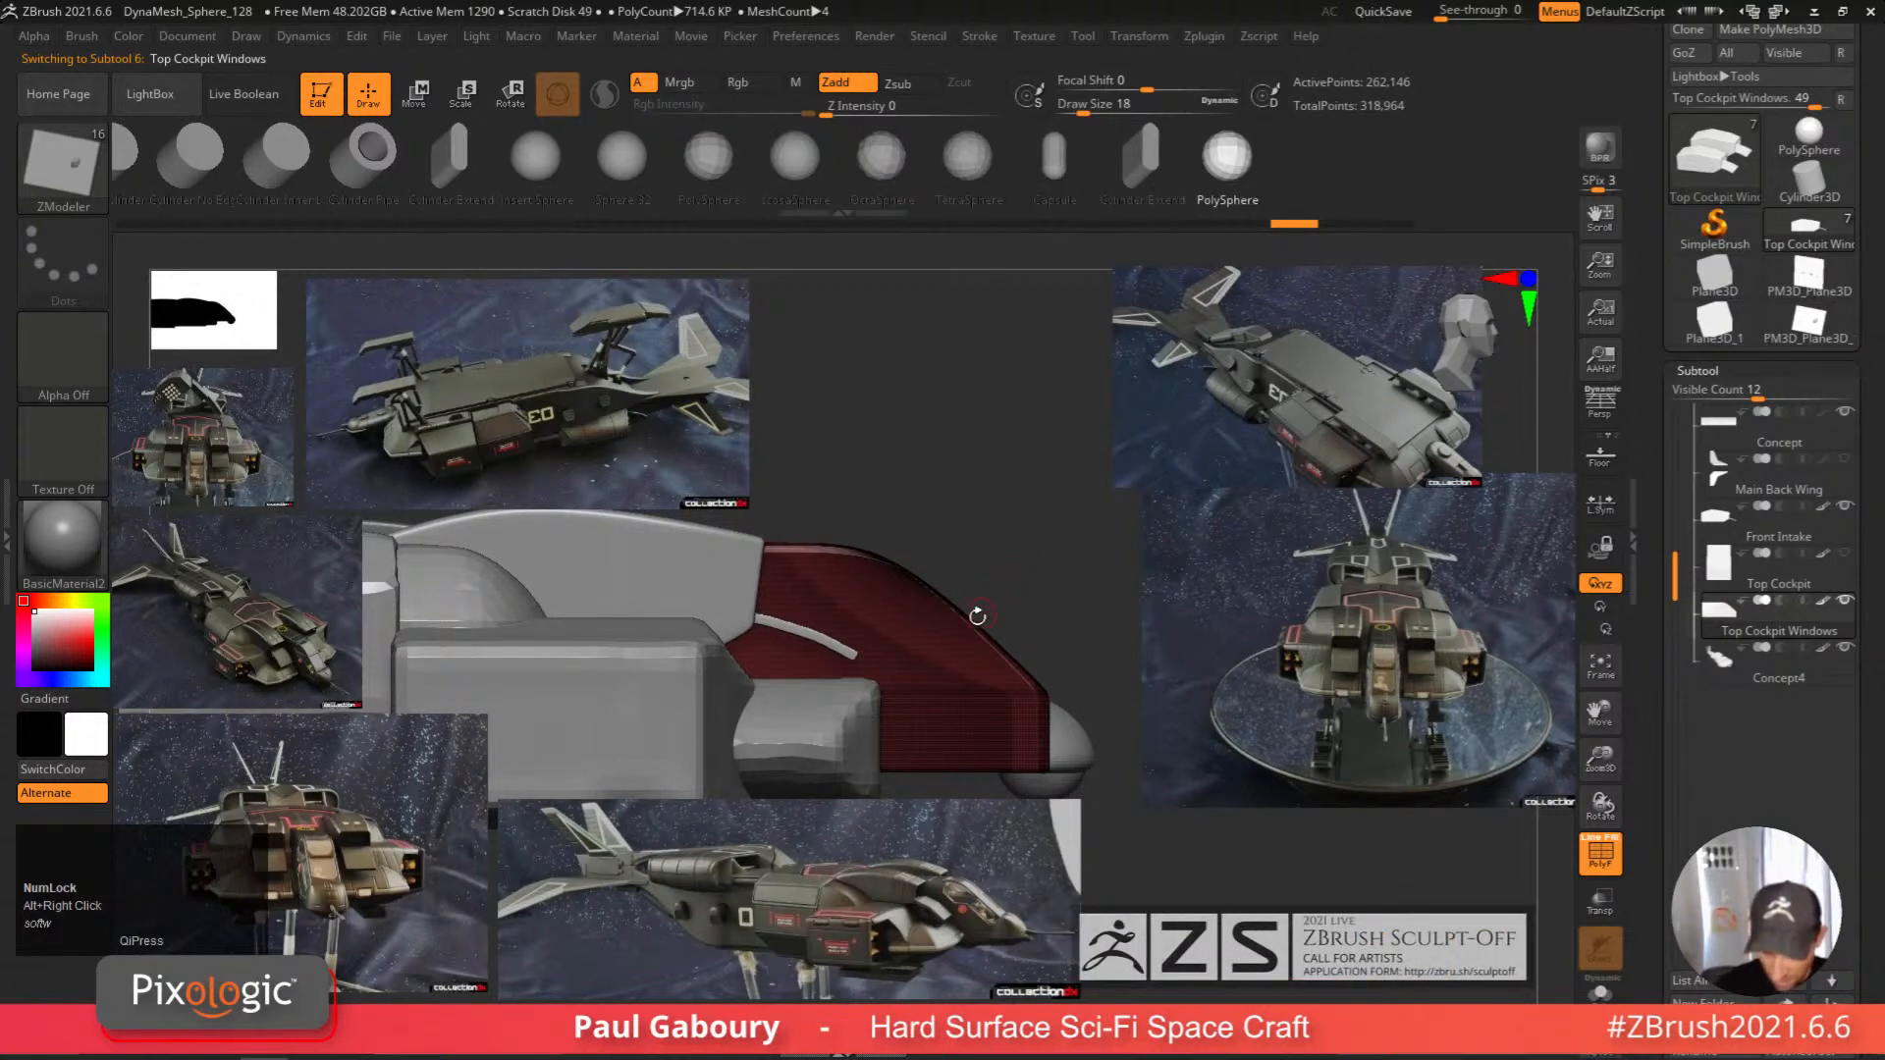
left_click(937, 912)
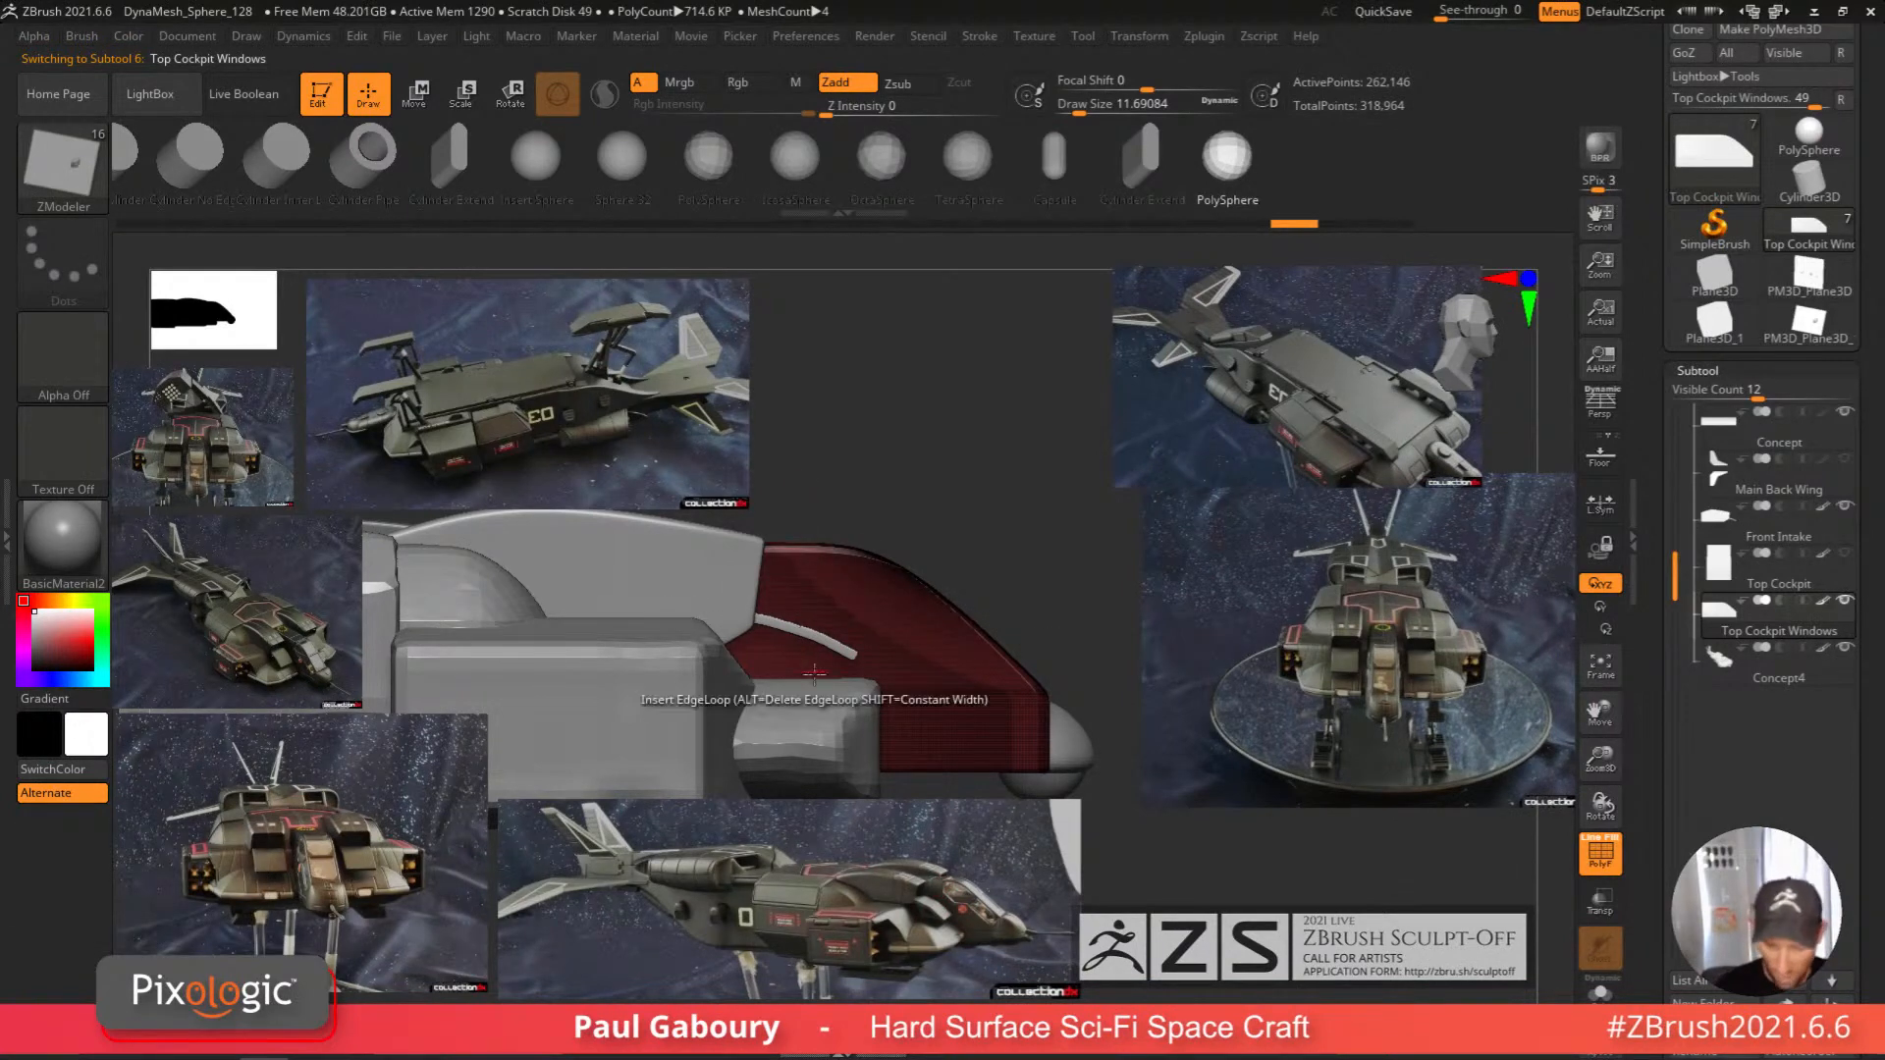
key("shift+f")
key("shift+f")
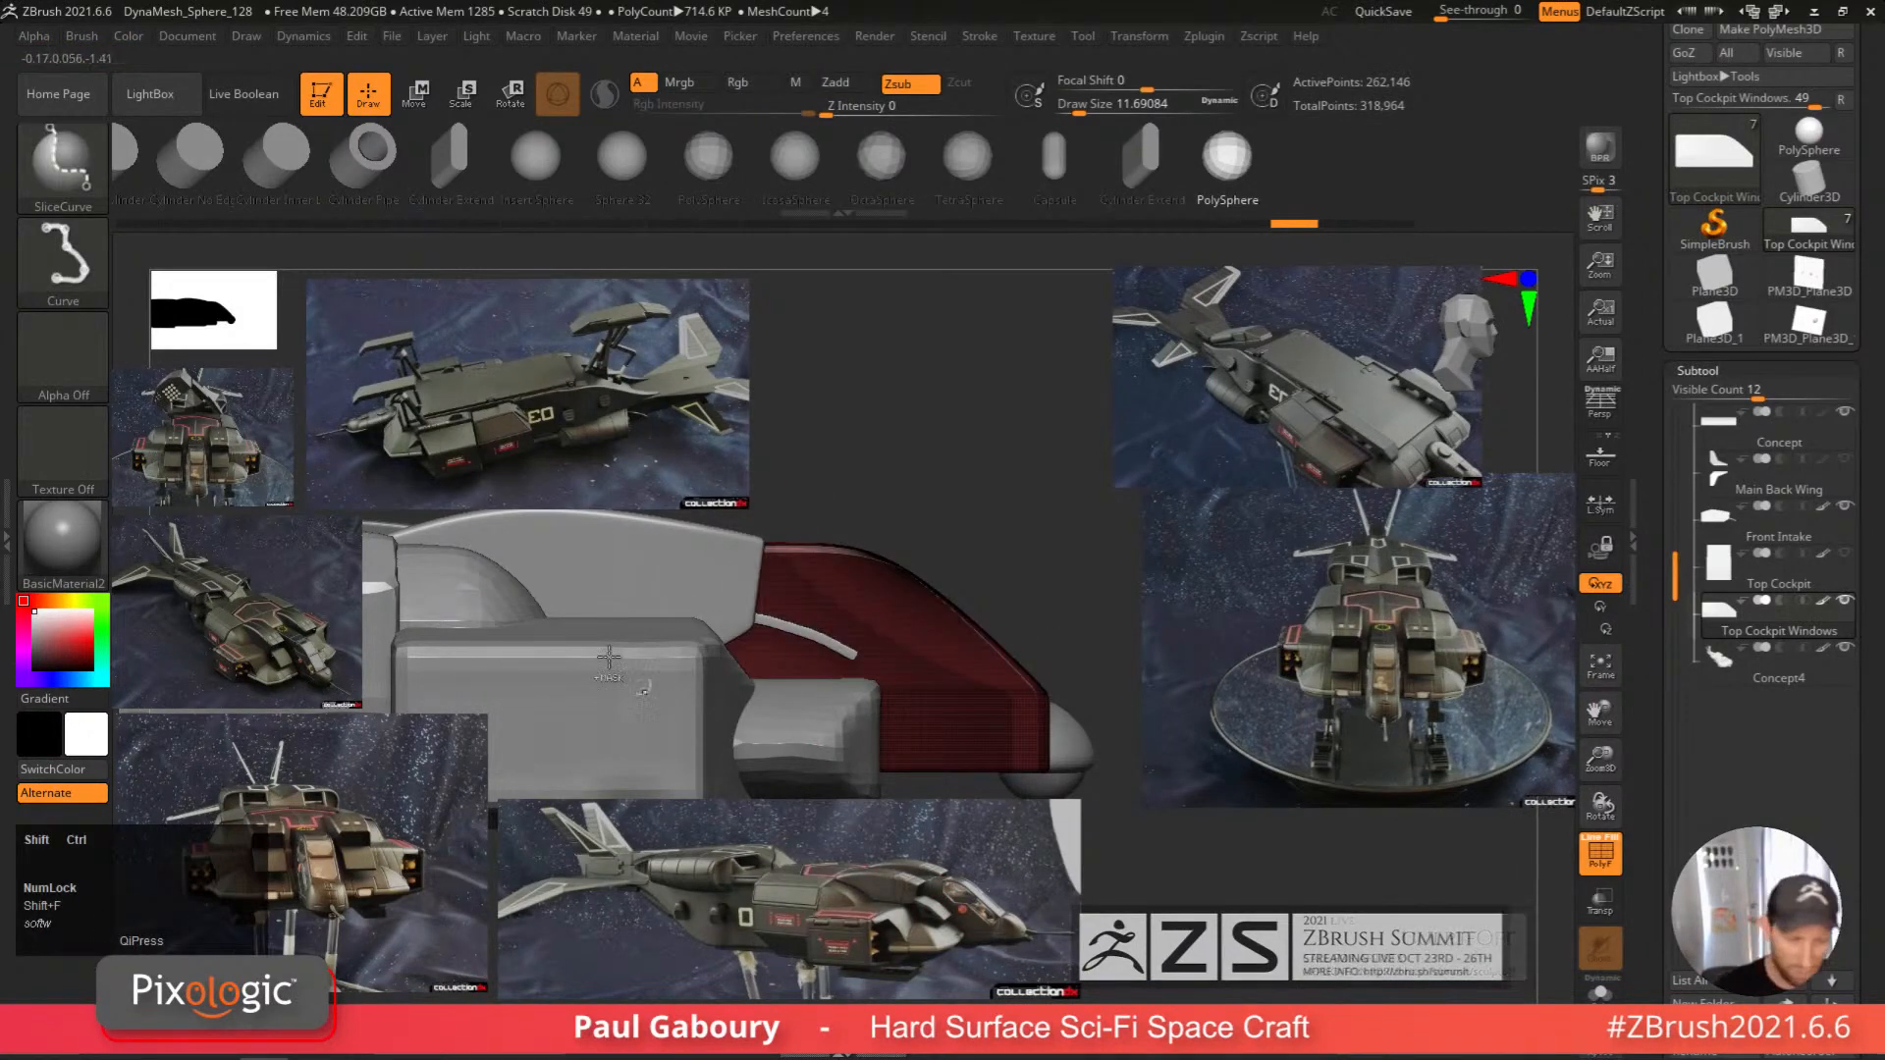
Mask the Top Cockpit Windows forward of a vertical line just ahead of the Front Intake with the MaskCurve brush.
left_click(65, 165, "ctrl")
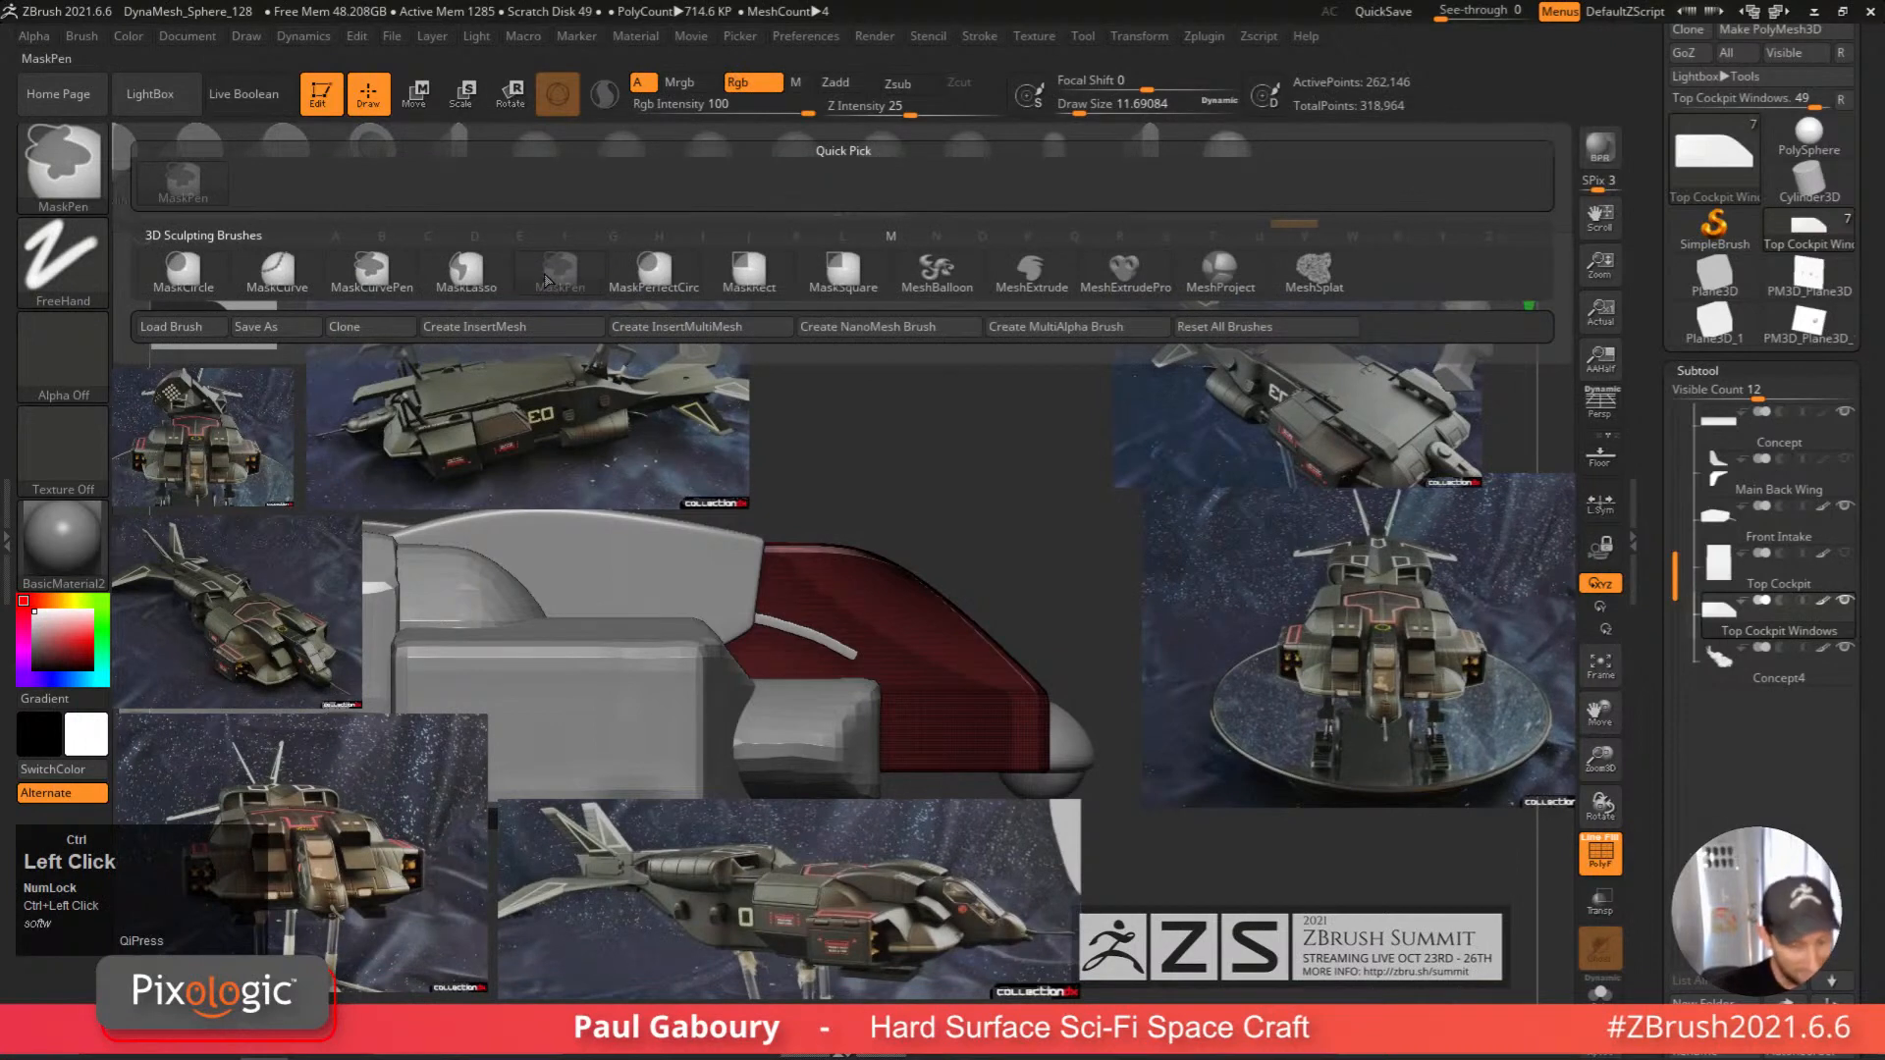
left_click(279, 275)
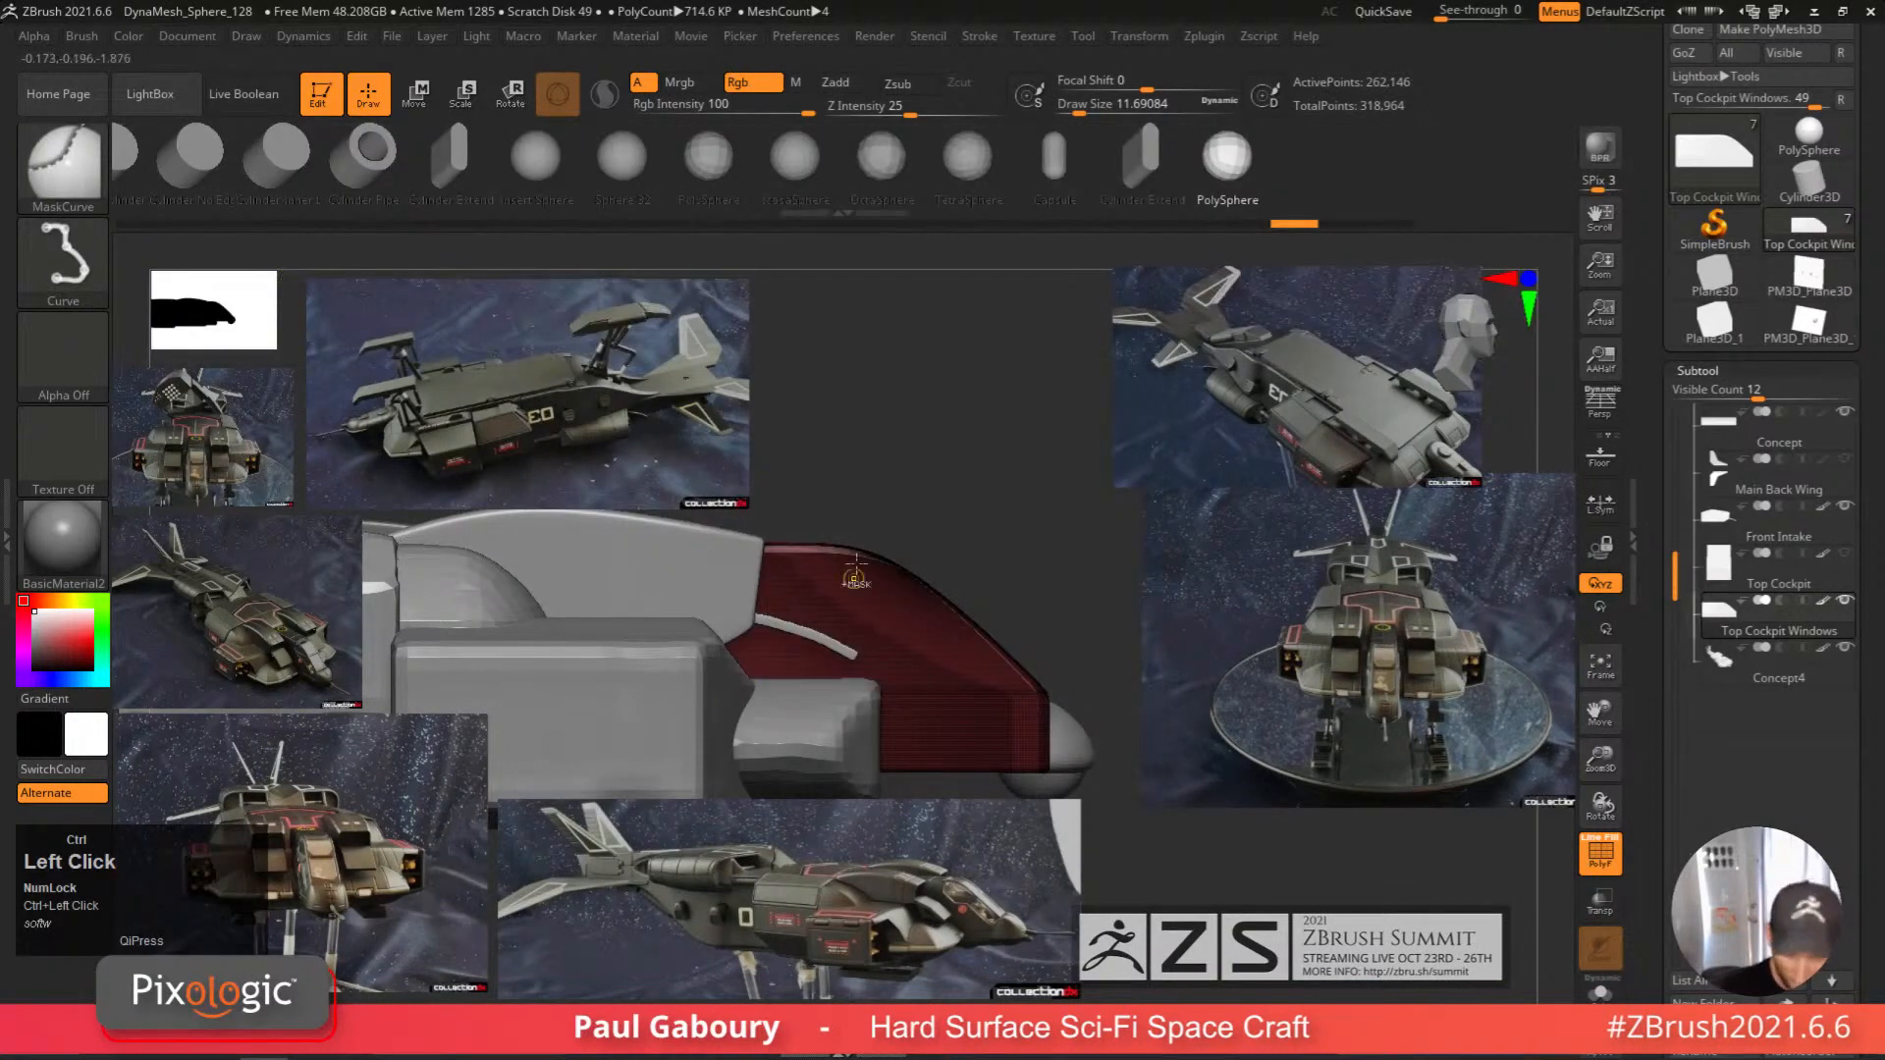
mouse_move(816, 776)
left_mouse_down("ctrl")
mouse_move(818, 423)
mouse_move(974, 473)
mouse_move(989, 273)
mouse_move(877, 877)
mouse_move(805, 901)
left_mouse_up("ctrl")
key("ctrl+space")
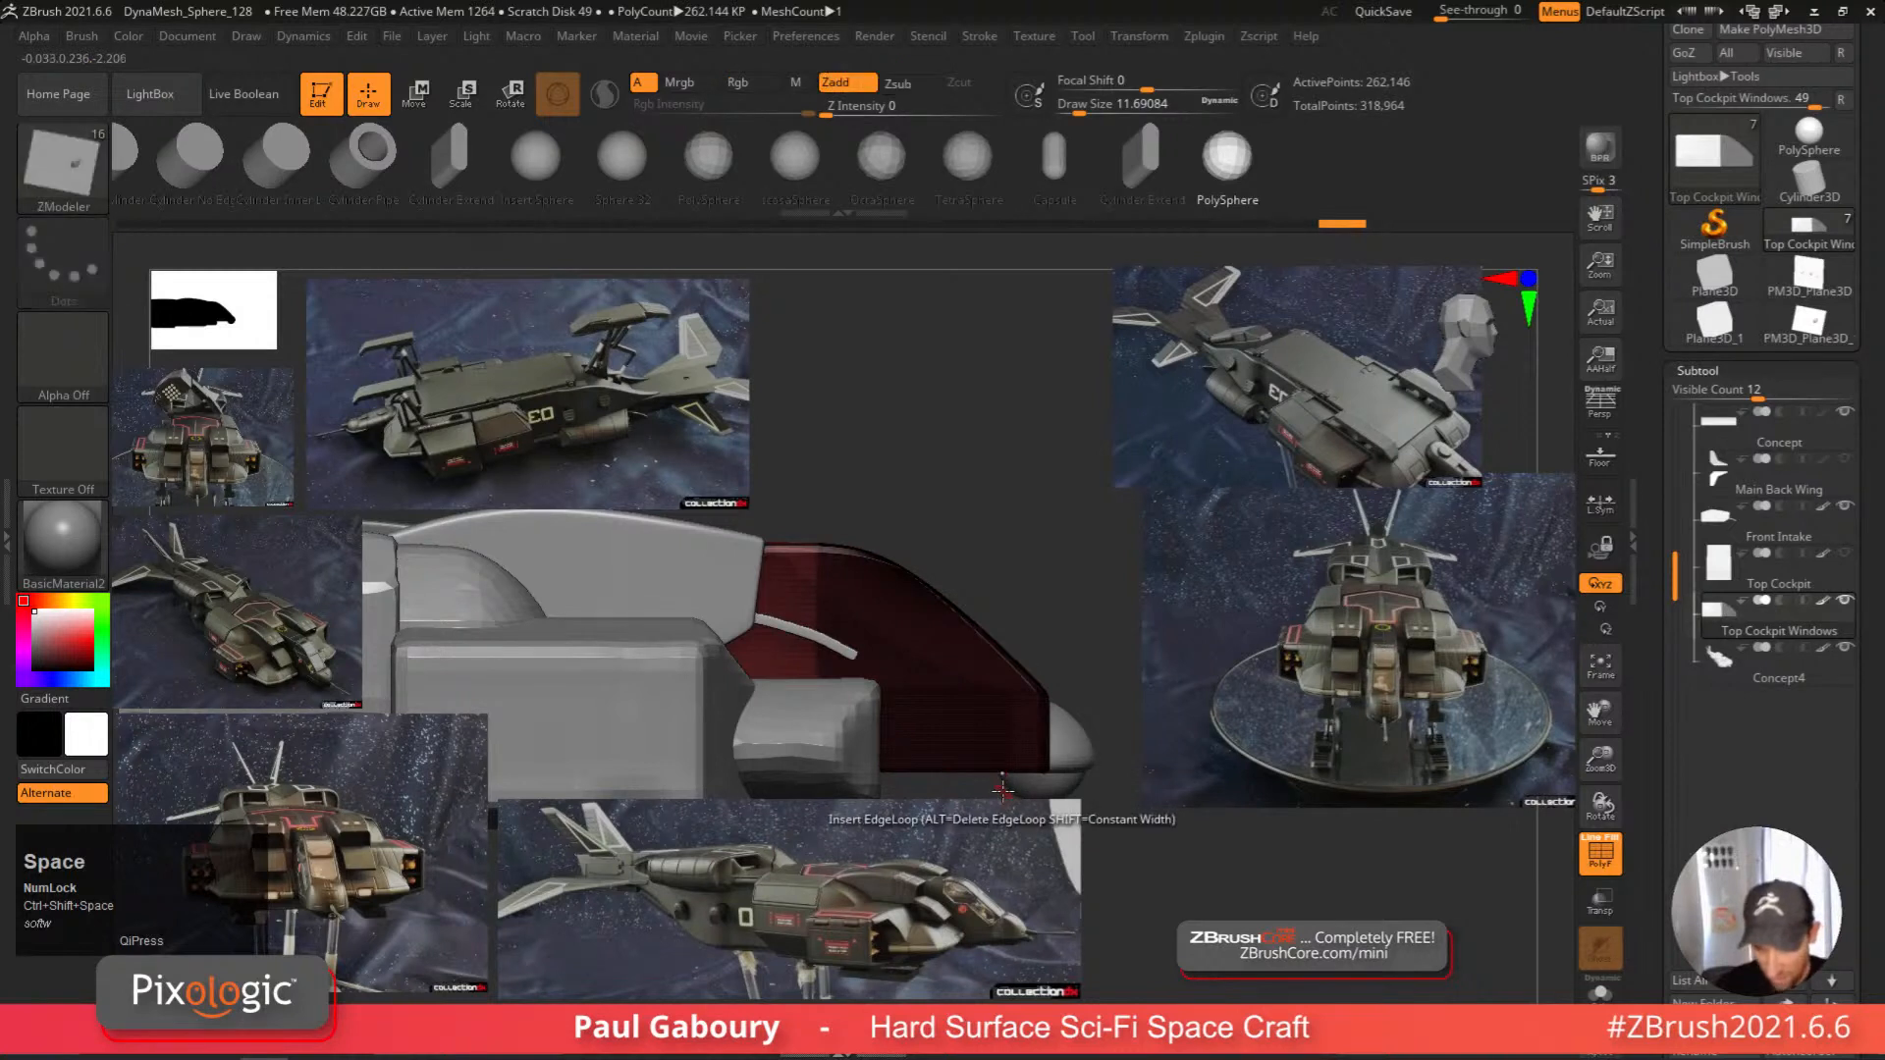
Unmask the lower band of the Top Cockpit Windows below a horizontal line running back from the nose.
right_click_drag(1115, 745, 1044, 729, "alt")
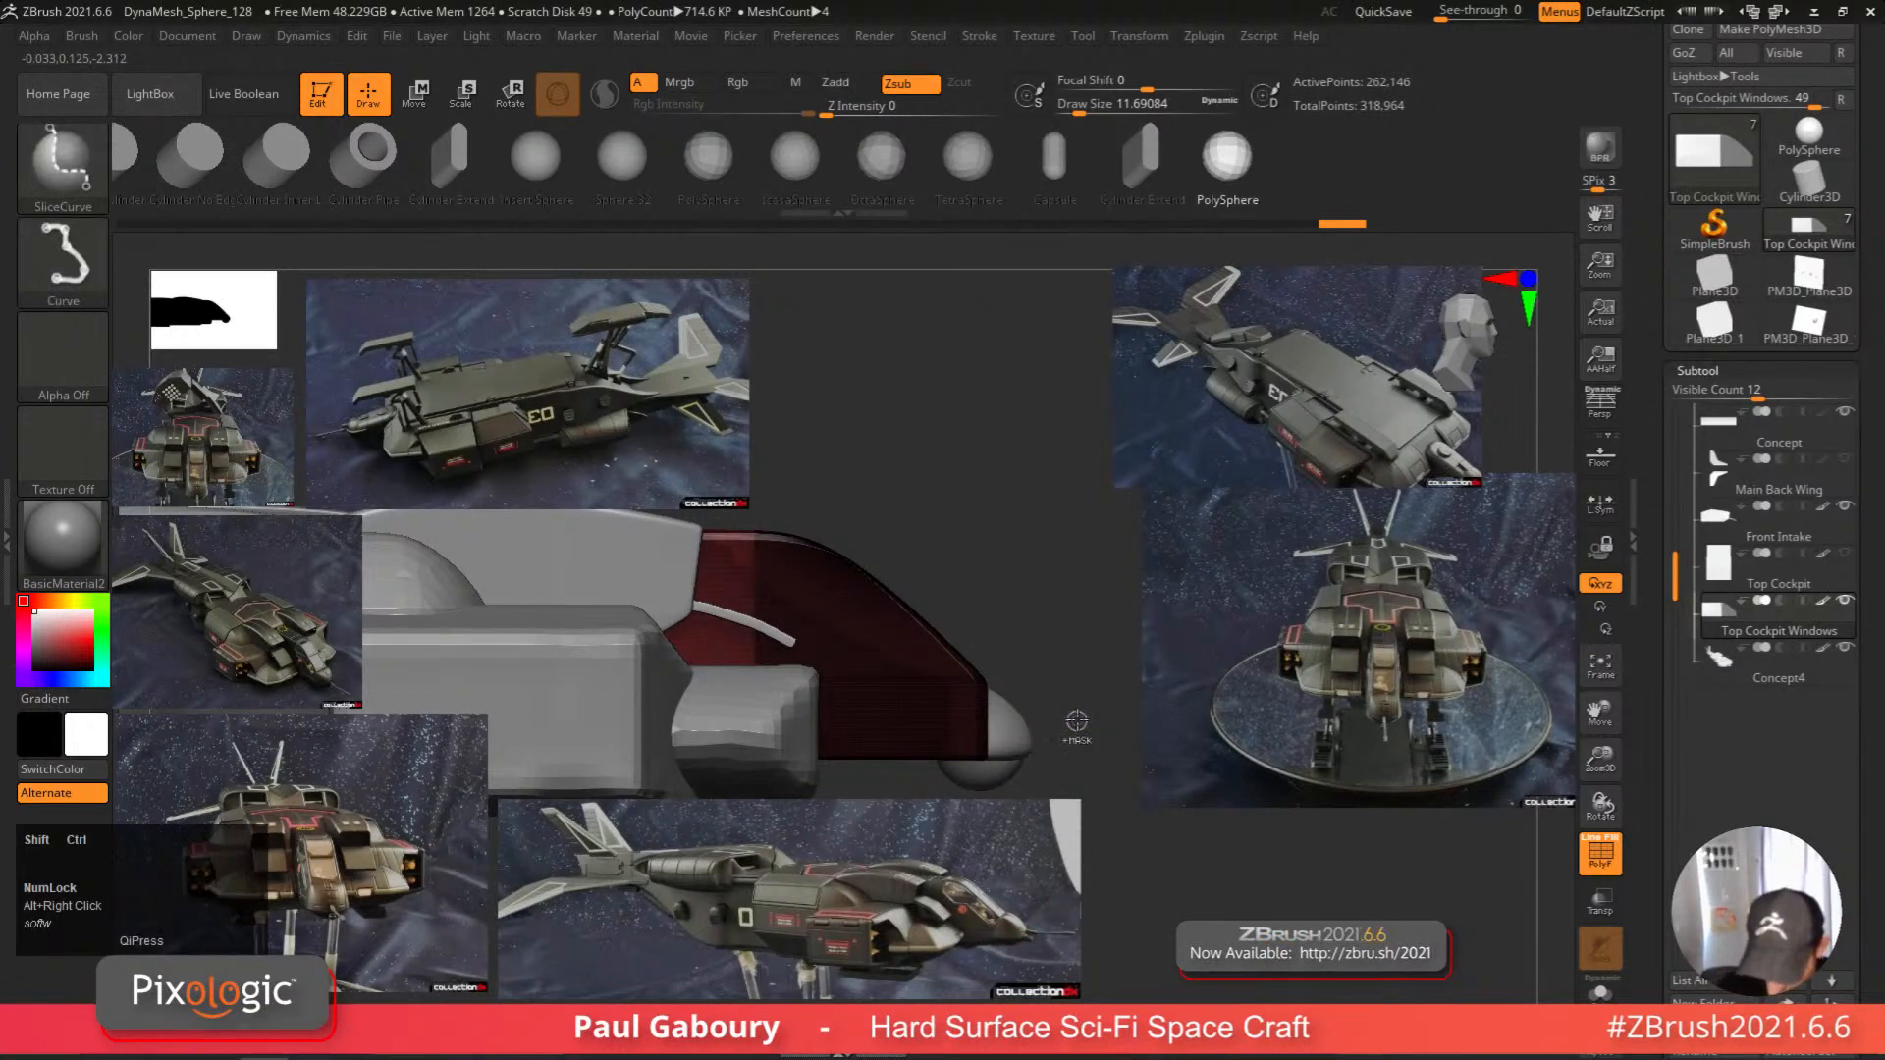
left_click_drag(1108, 723, 690, 711, "ctrl+shift")
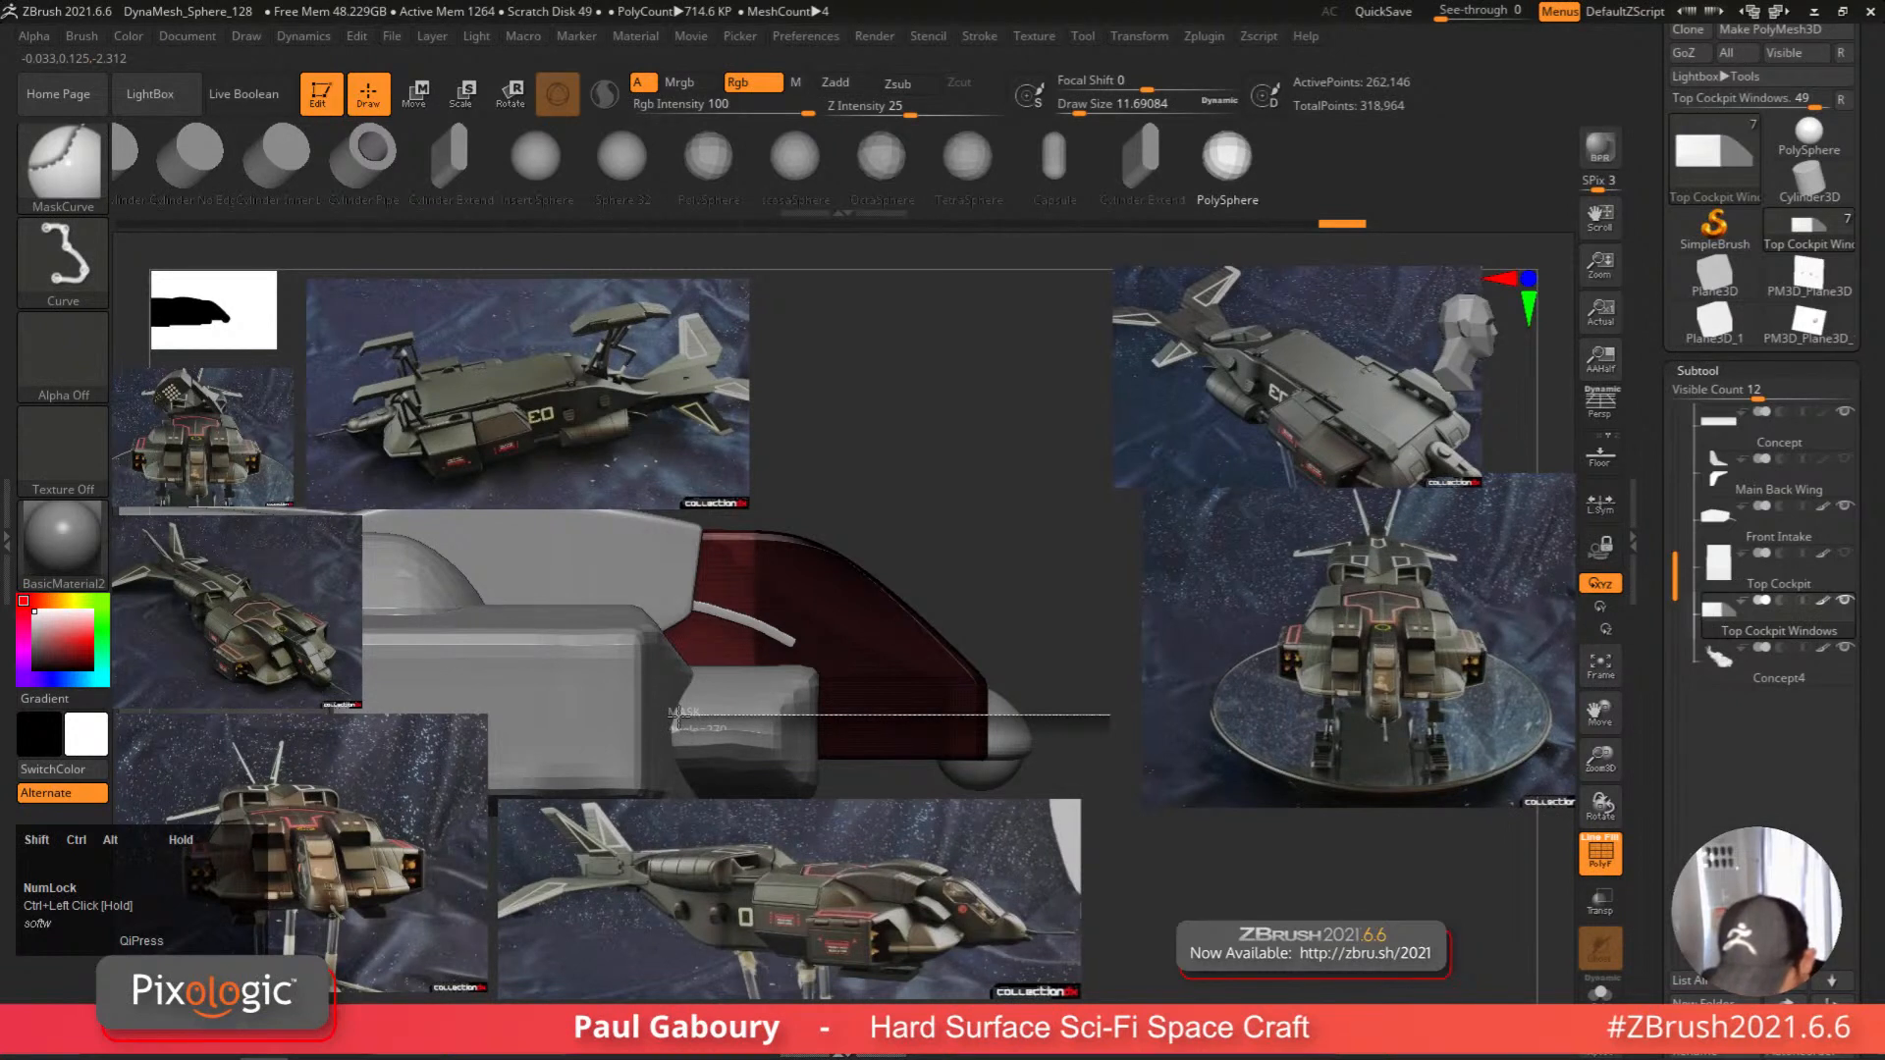
left_click_drag(673, 715, 668, 716, "ctrl+shift")
mouse_move(1087, 762)
right_mouse_down("ctrl")
mouse_move(1129, 787)
mouse_move(1058, 741)
right_mouse_up("ctrl")
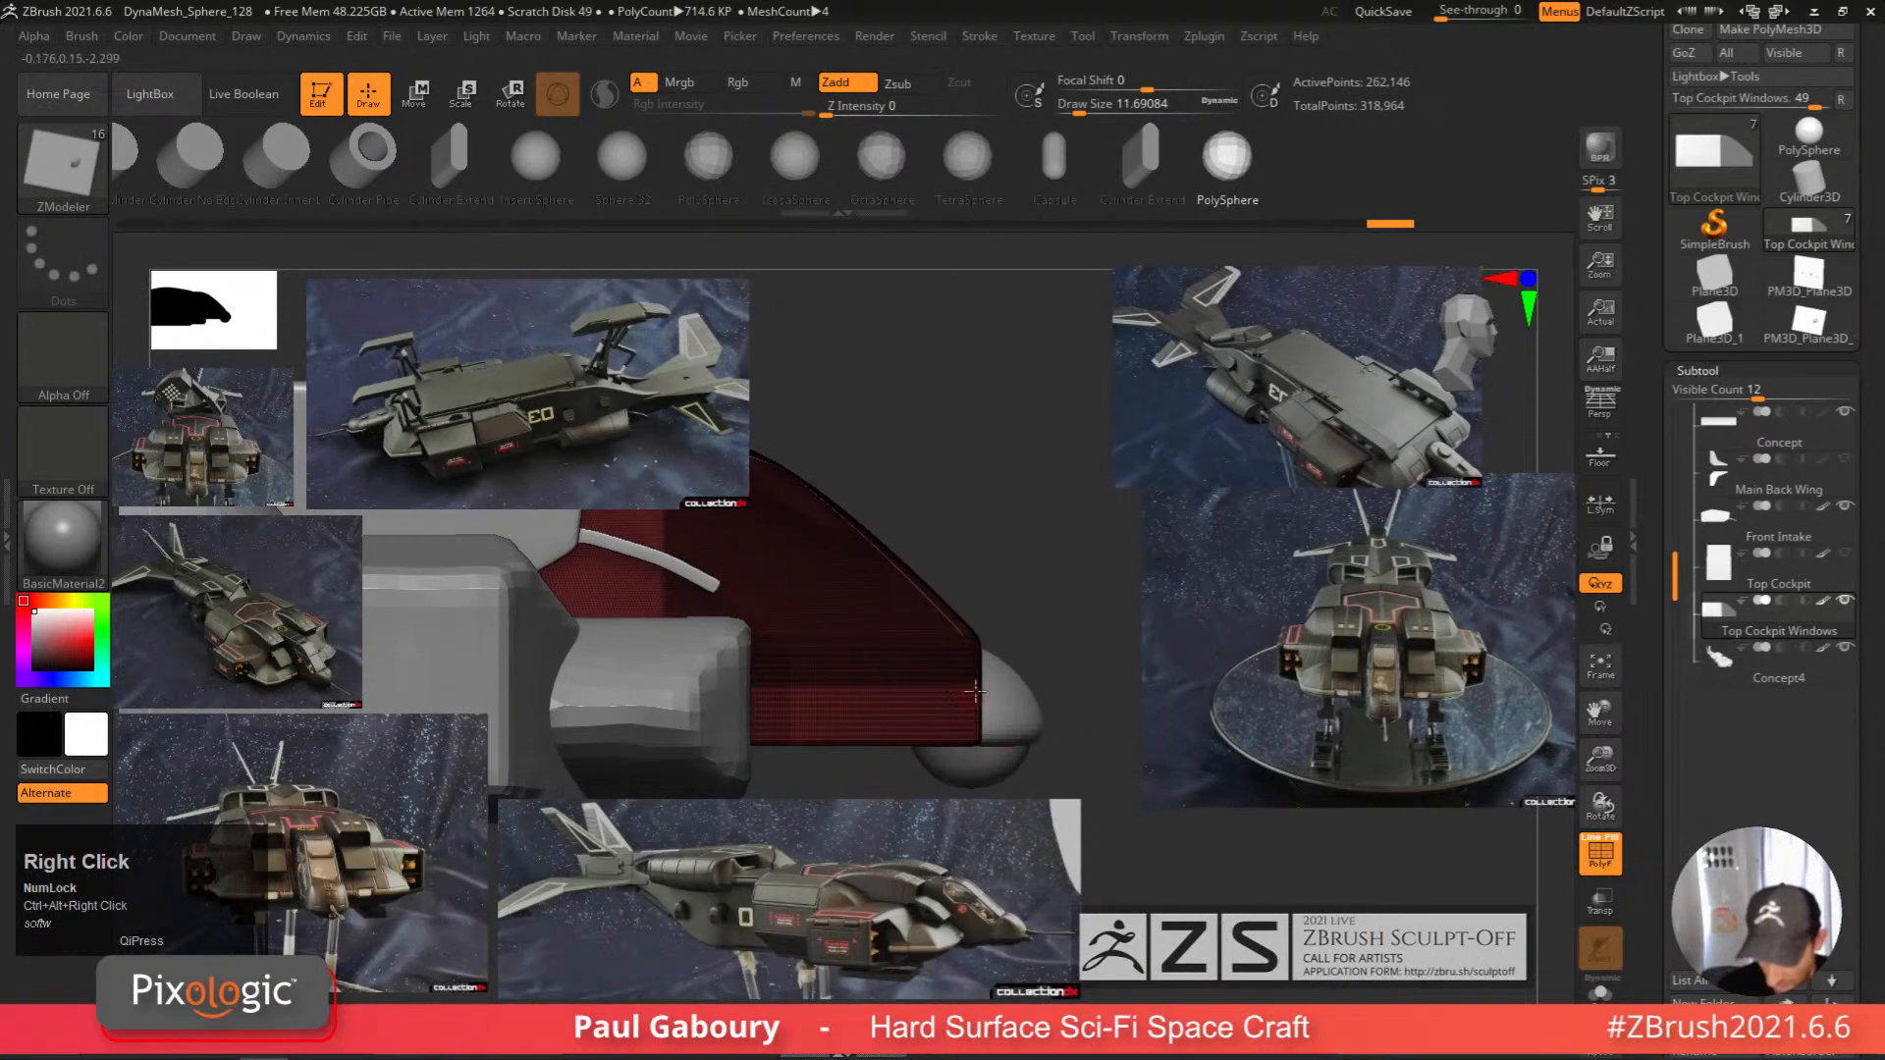
Undo the slice made by mistake at the nose, trim the mask's front tip along a diagonal line, and hide the polyframe.
left_click_drag(1058, 509, 887, 805, "ctrl+shift")
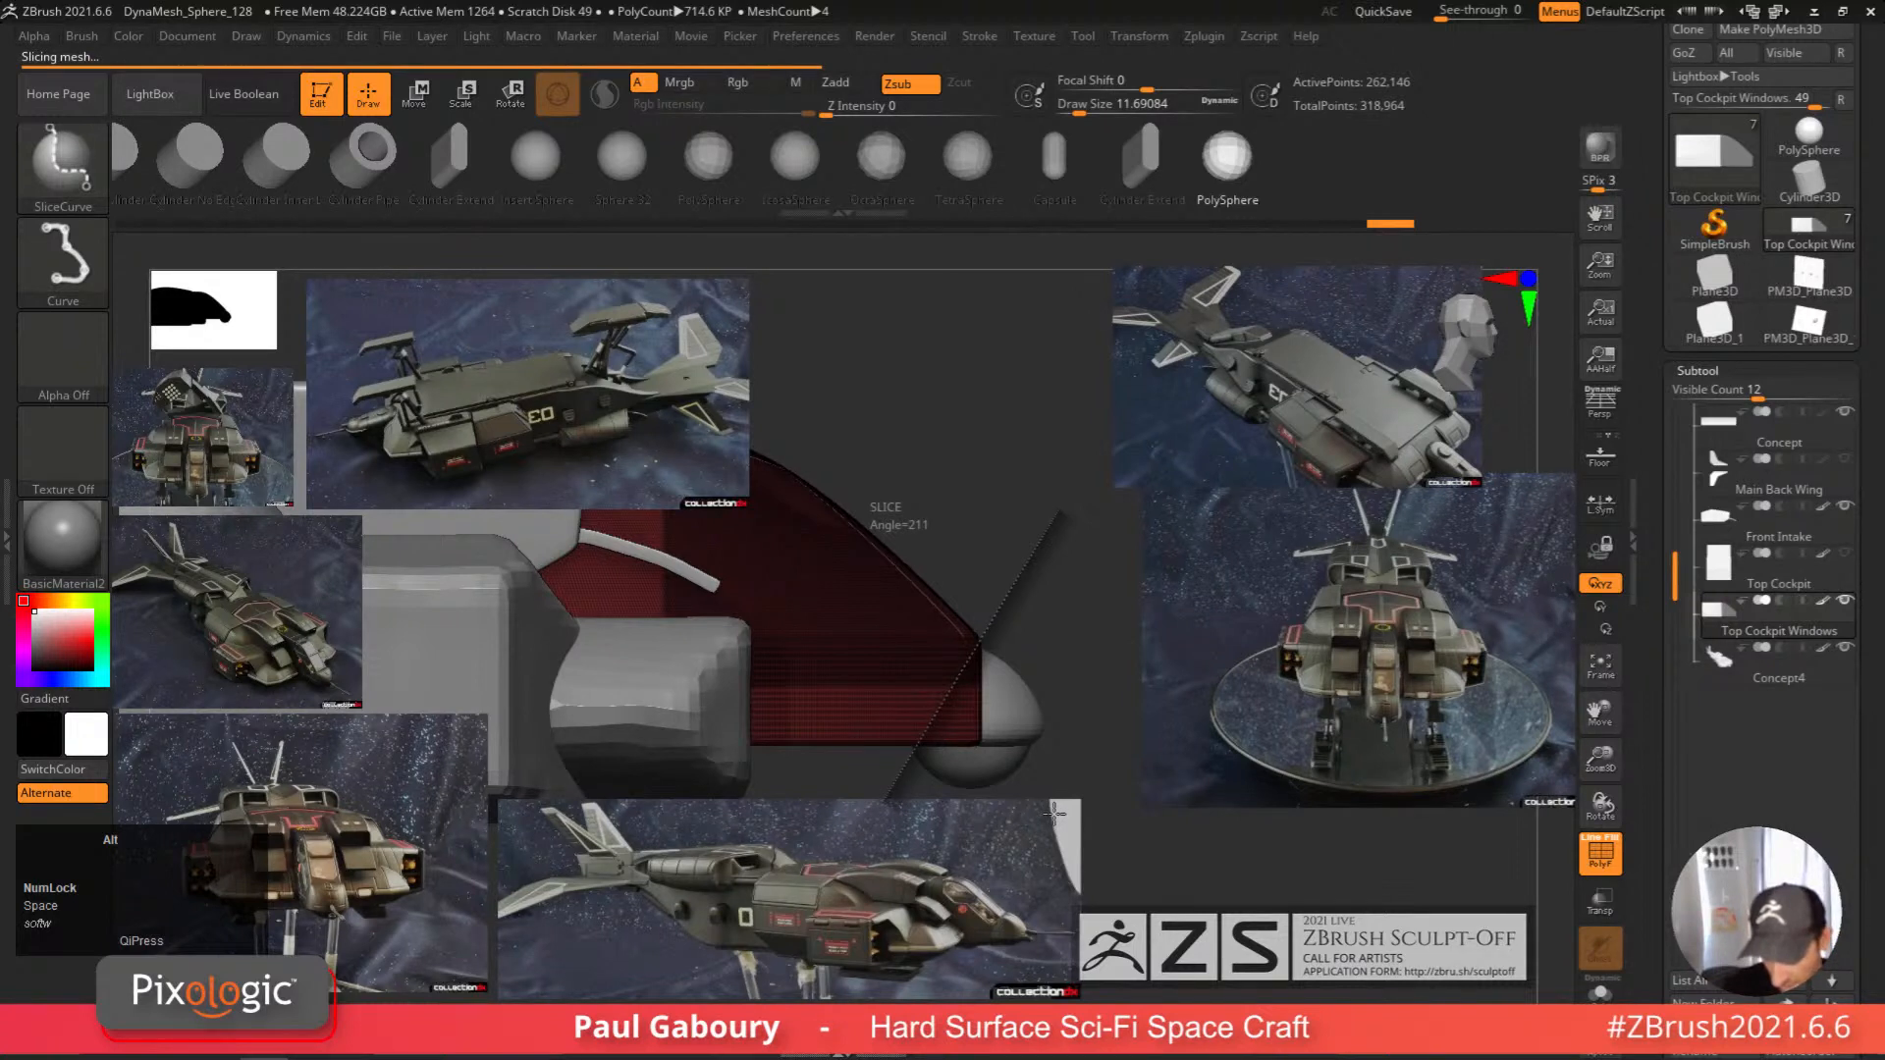
key("ctrl+z")
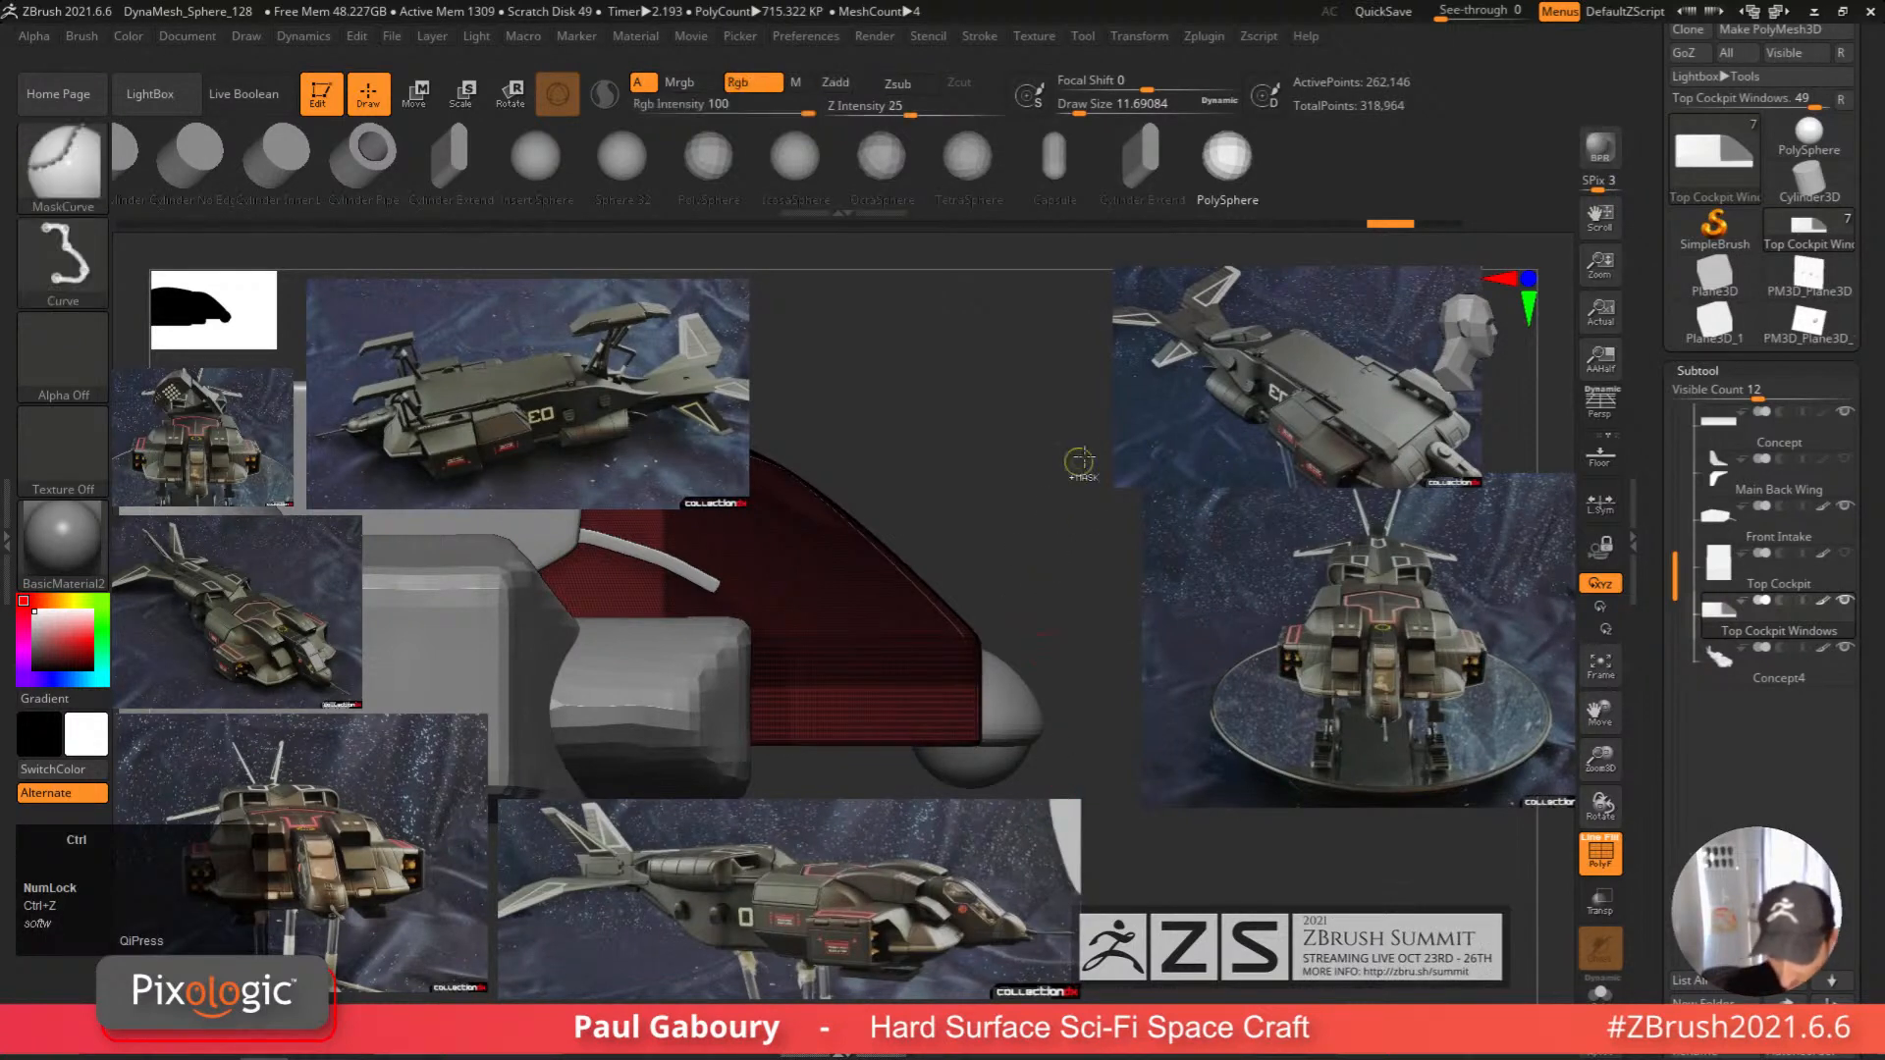
mouse_move(1079, 462)
left_mouse_down("ctrl")
mouse_move(958, 775)
mouse_move(862, 814)
left_mouse_up("ctrl")
right_click_drag(1021, 766, 1142, 765, "ctrl")
key("shift+f")
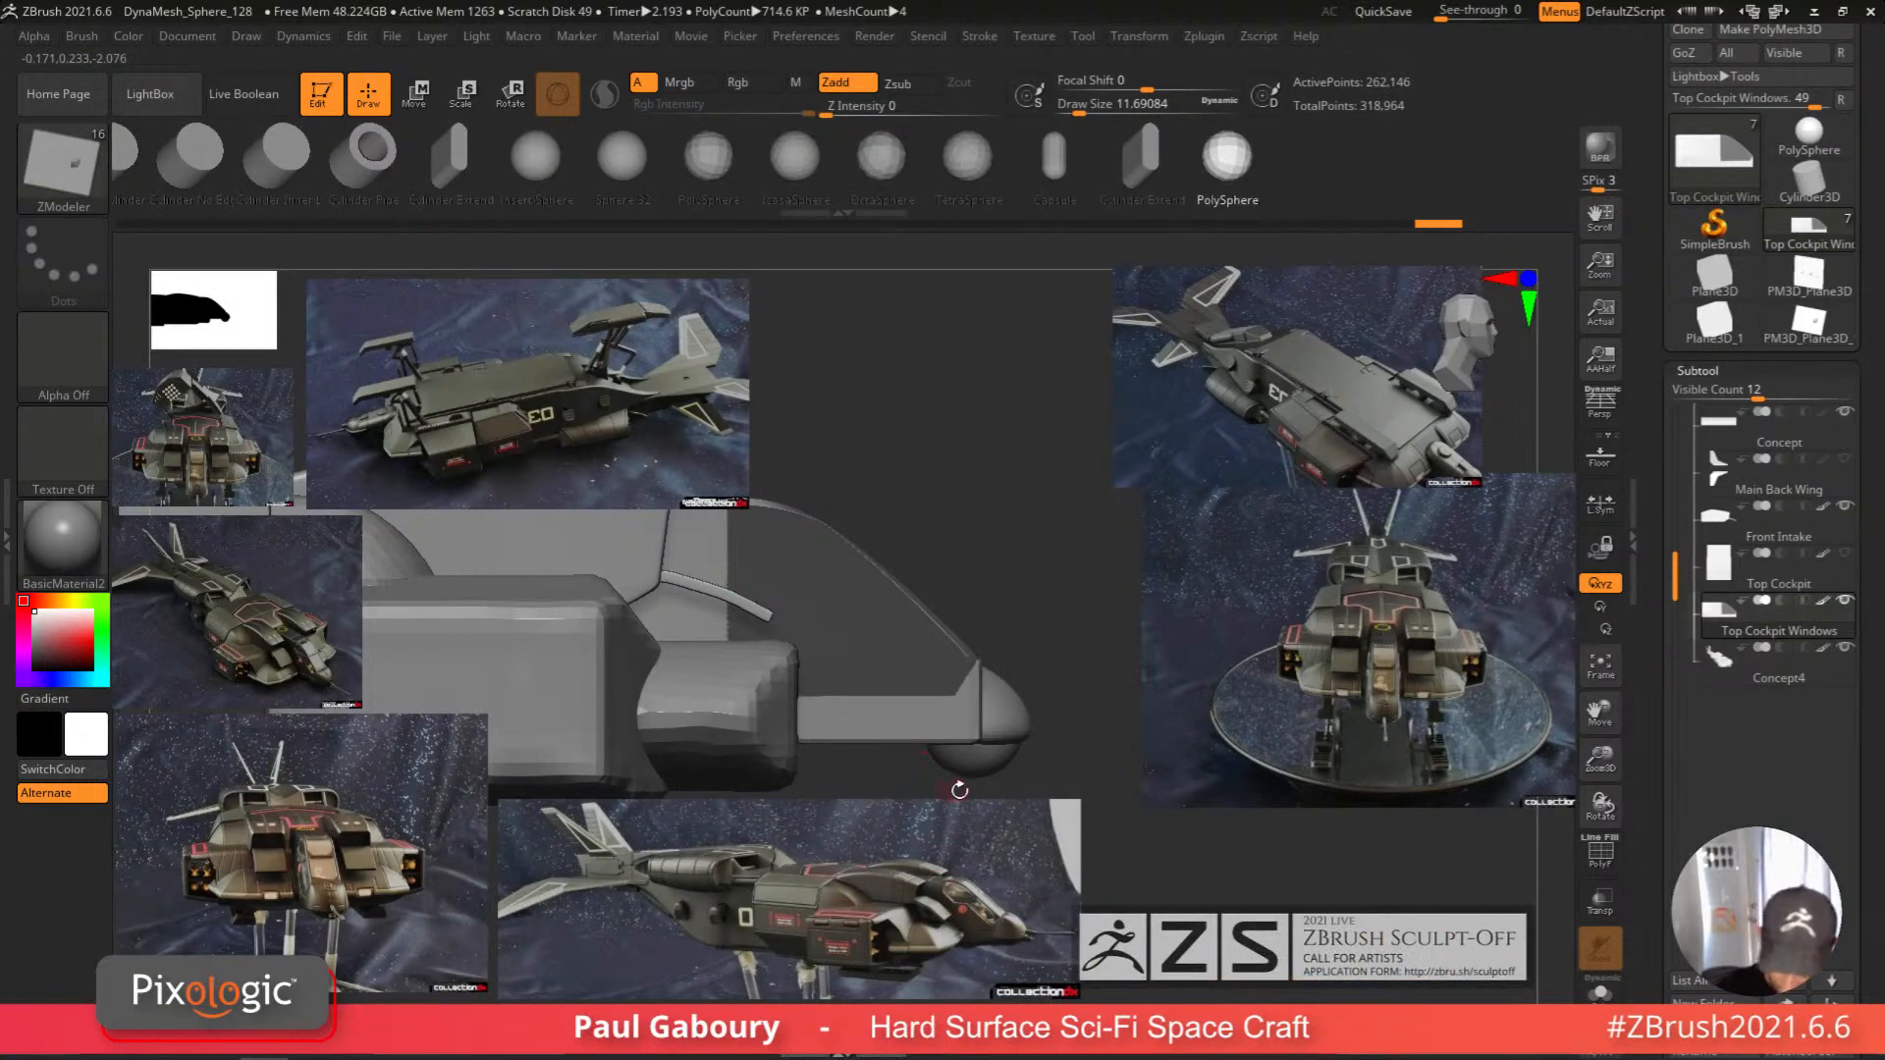
Trim the lower rear corner of the window mask along a long diagonal line from nose to intake using MaskCurve.
key("ctrl")
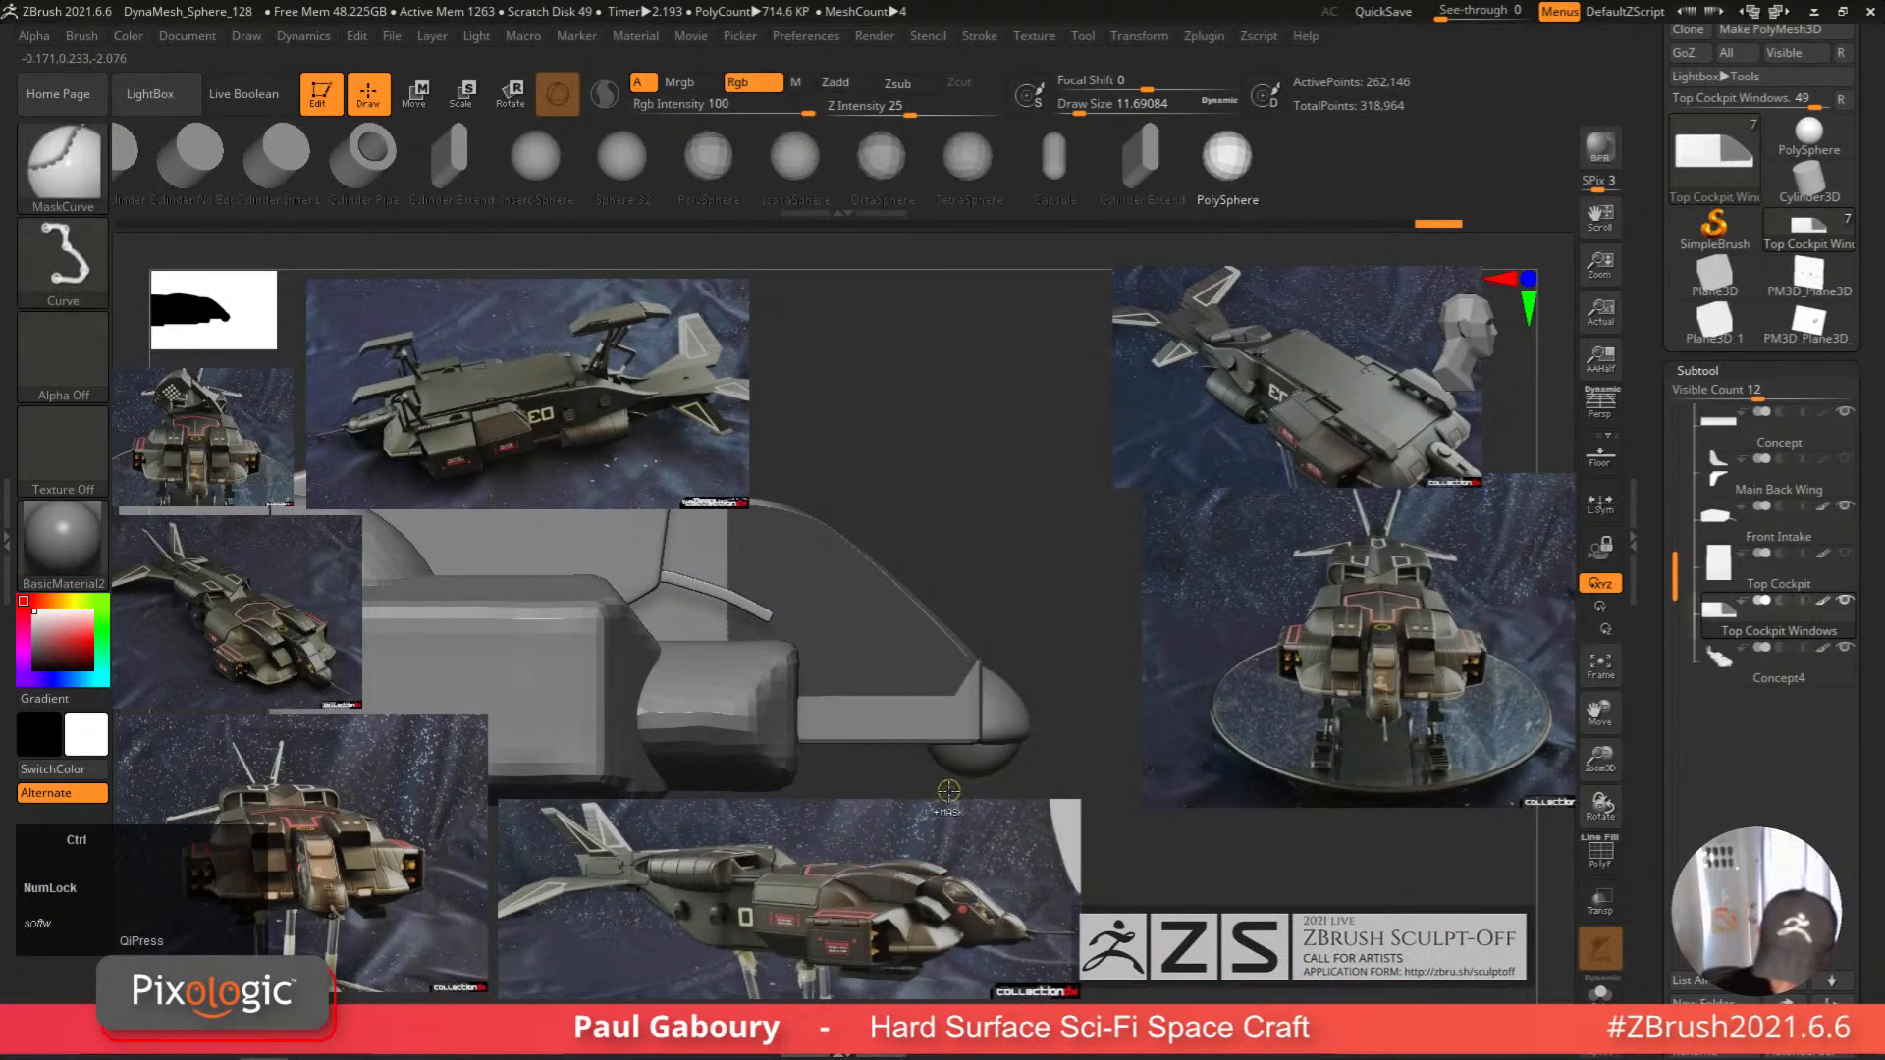
left_click_drag(948, 792, 632, 476, "ctrl")
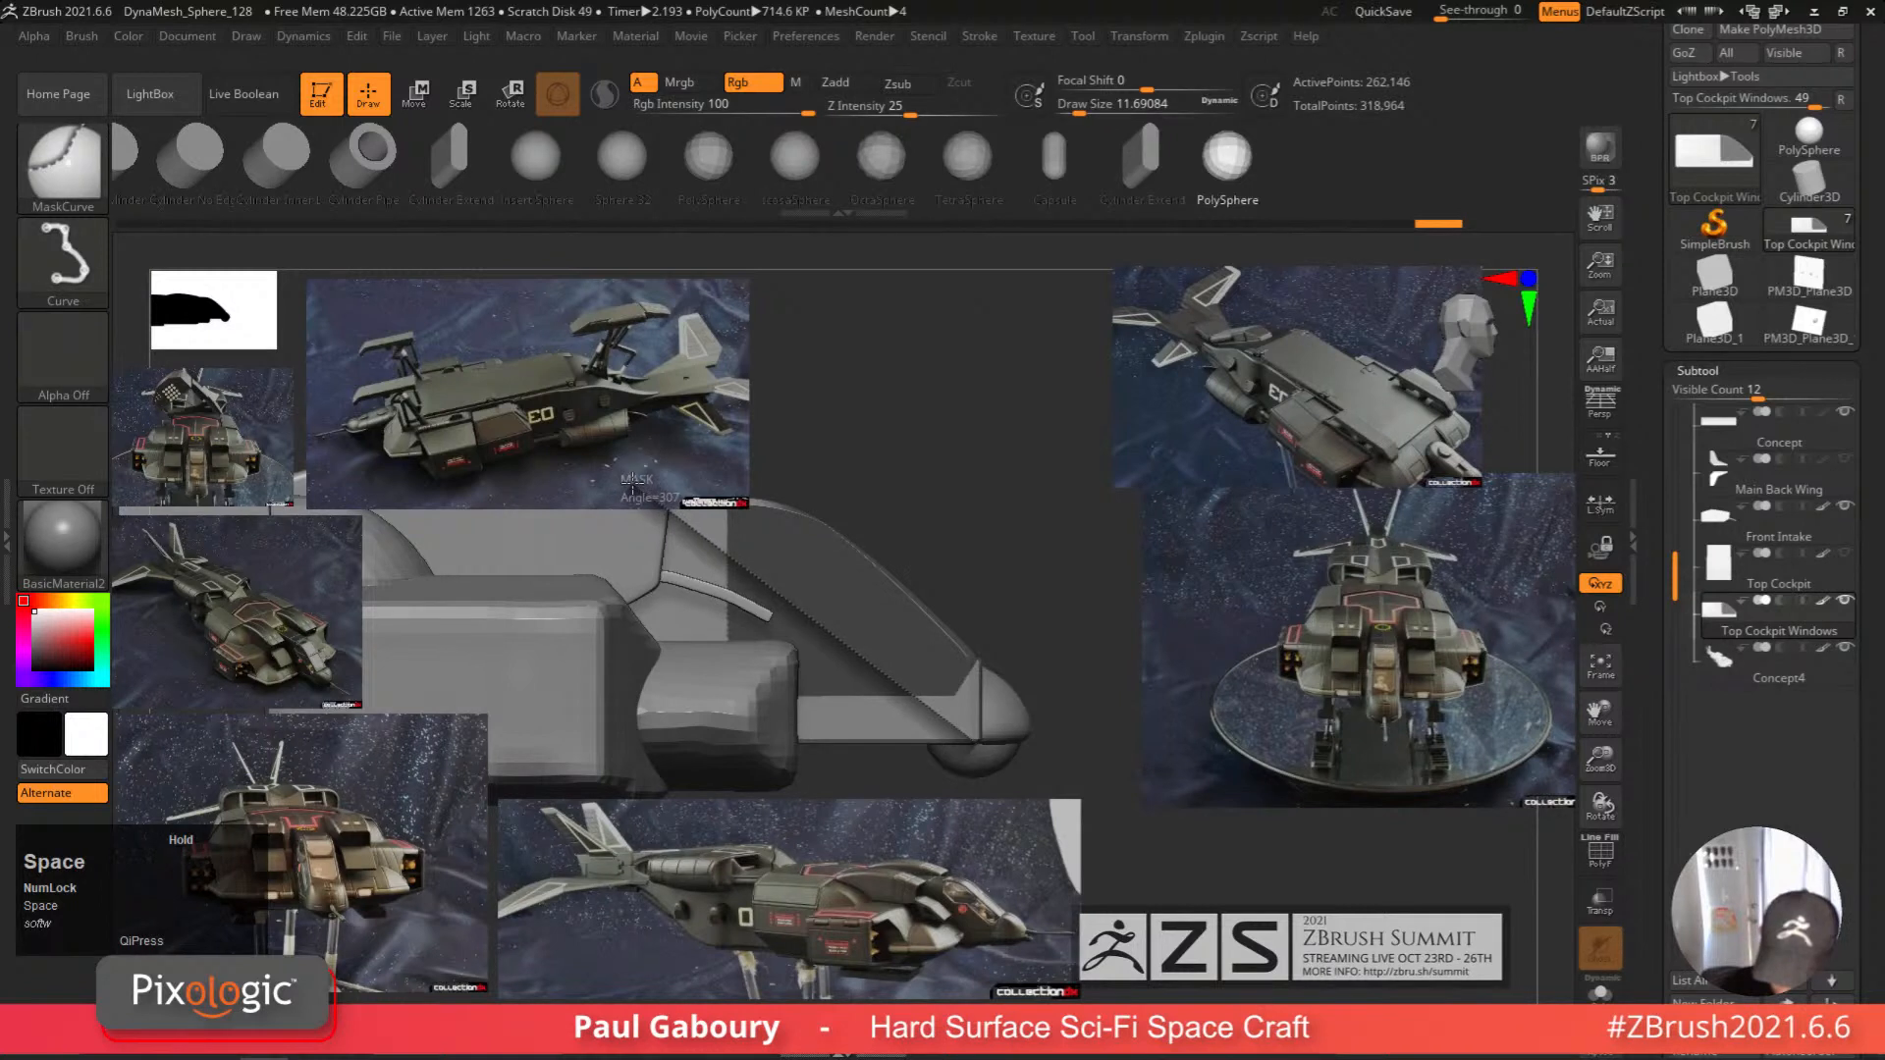
left_click_drag(634, 488, 633, 489, "ctrl")
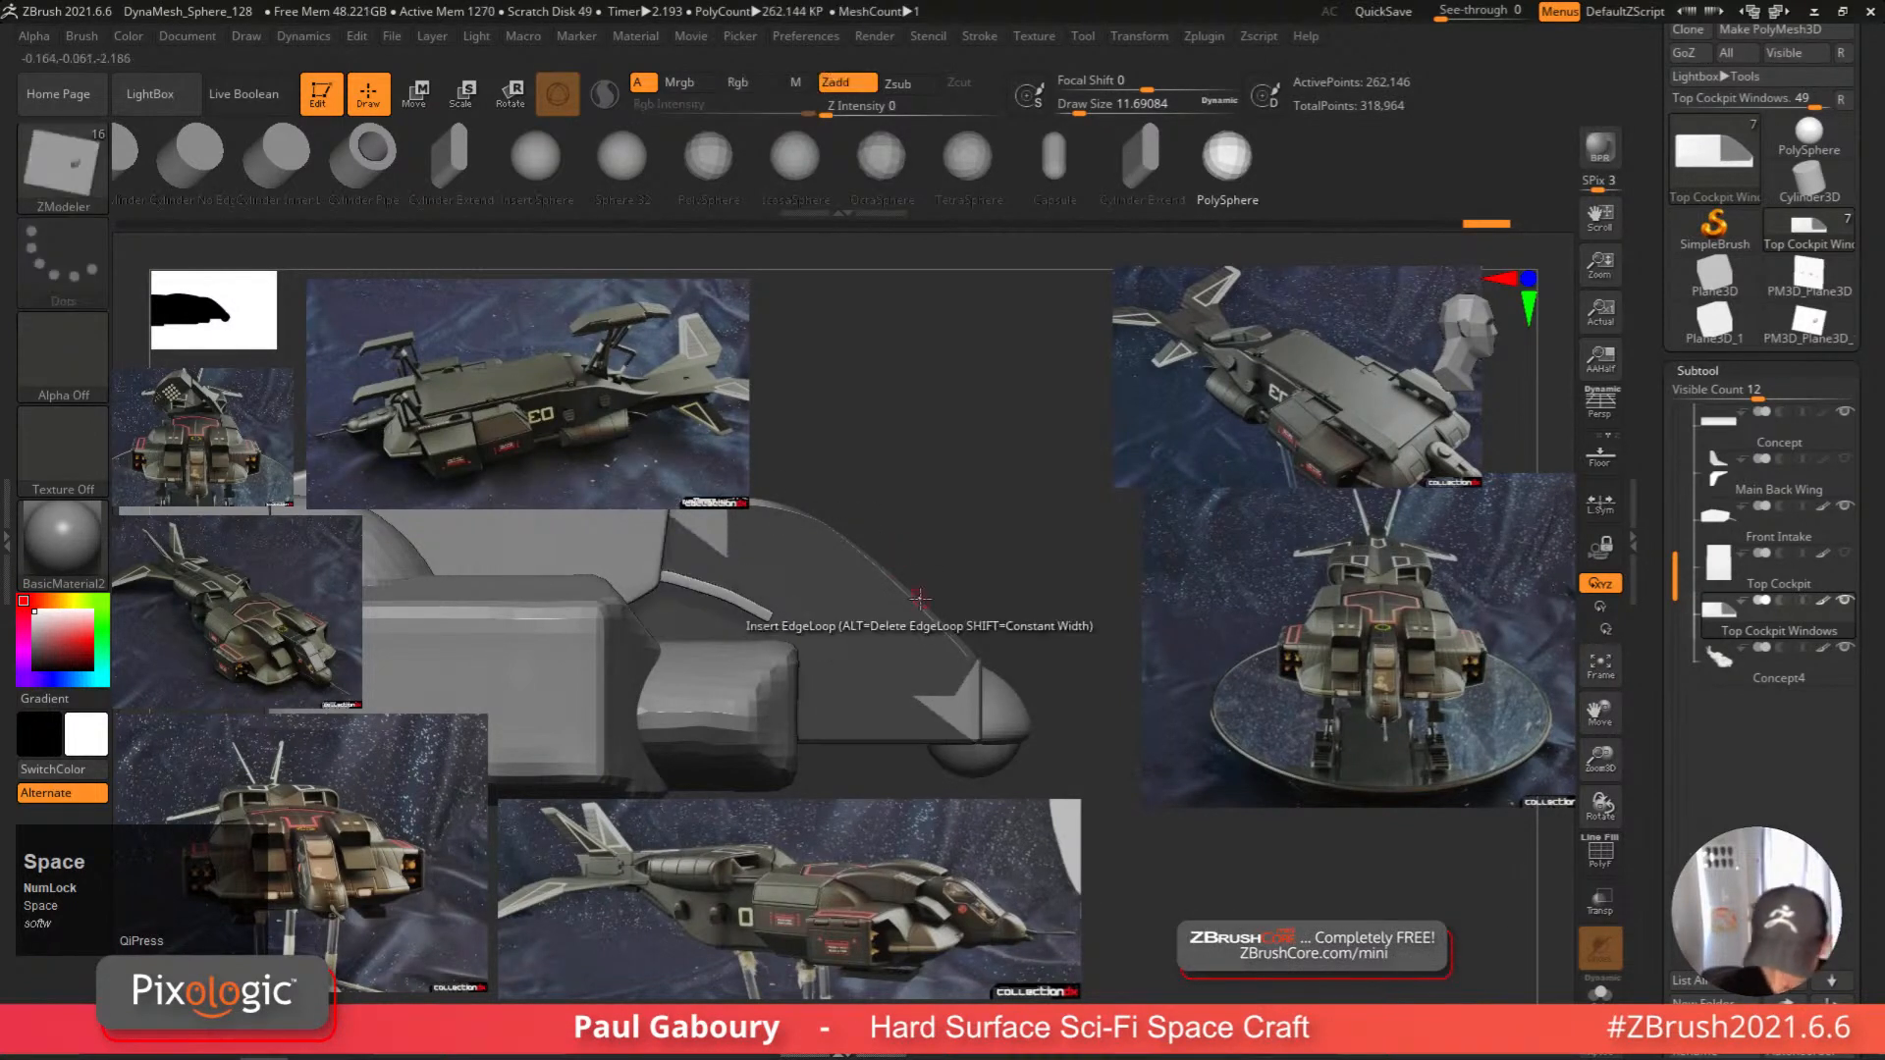
key("ctrl+z")
left_click_drag(1063, 776, 623, 491, "ctrl")
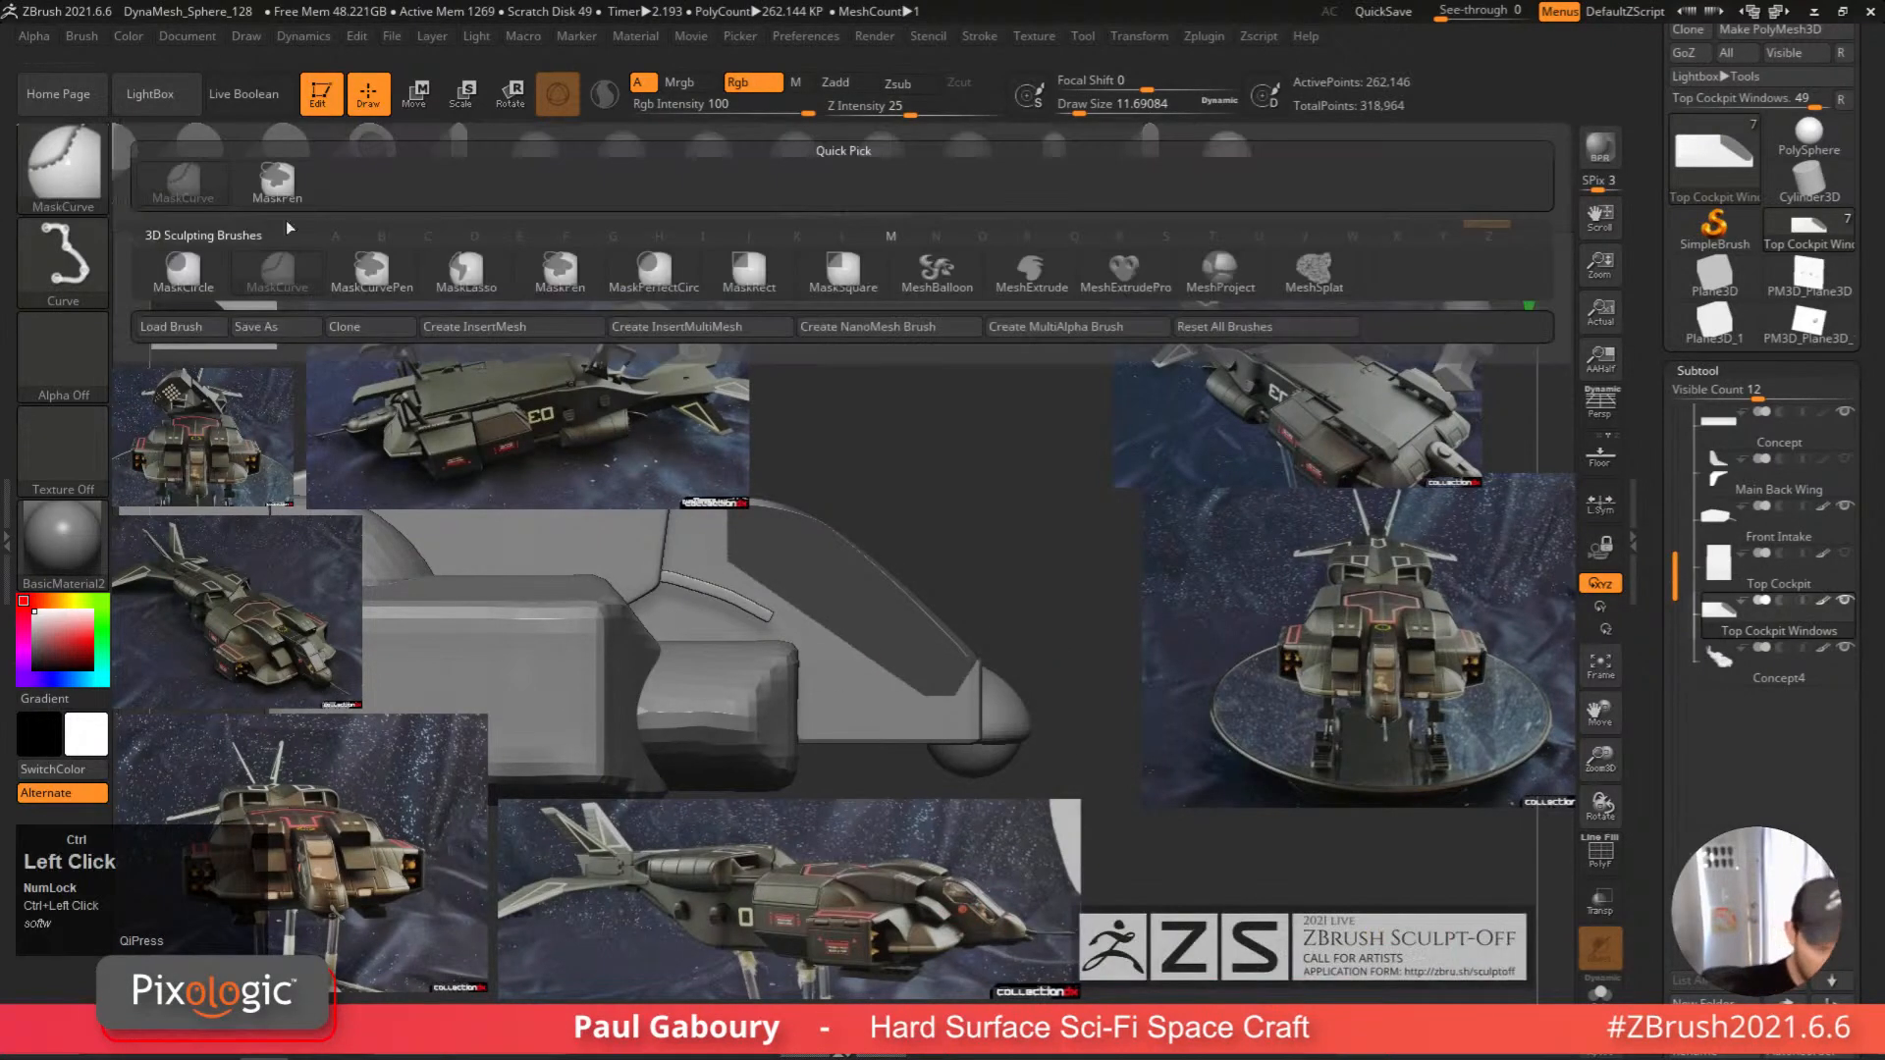
Cut a small rectangular notch into the mask's diagonal lower edge, just past the strip's end, with the MaskRect brush.
left_click(63, 162, "ctrl")
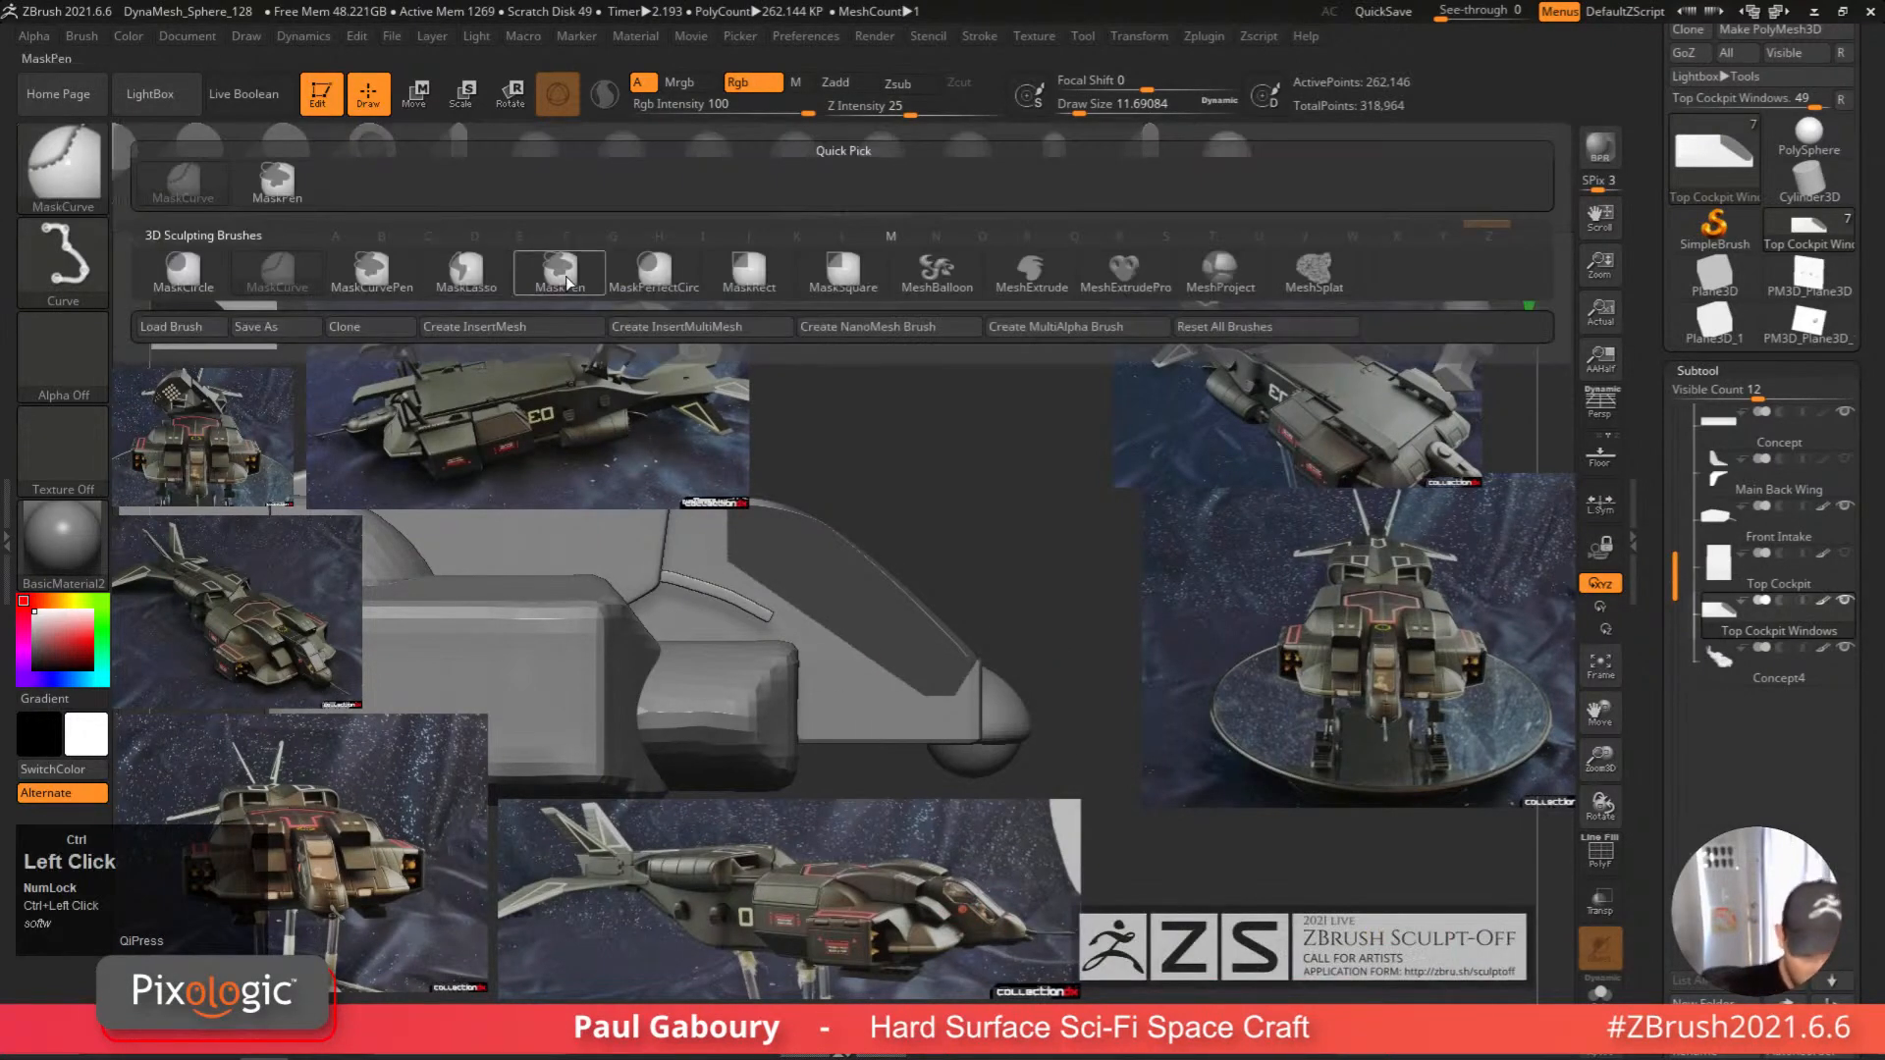
left_click(756, 275)
mouse_move(818, 780)
left_mouse_down("ctrl")
mouse_move(849, 804)
mouse_move(808, 664)
mouse_move(831, 665)
left_mouse_up("ctrl")
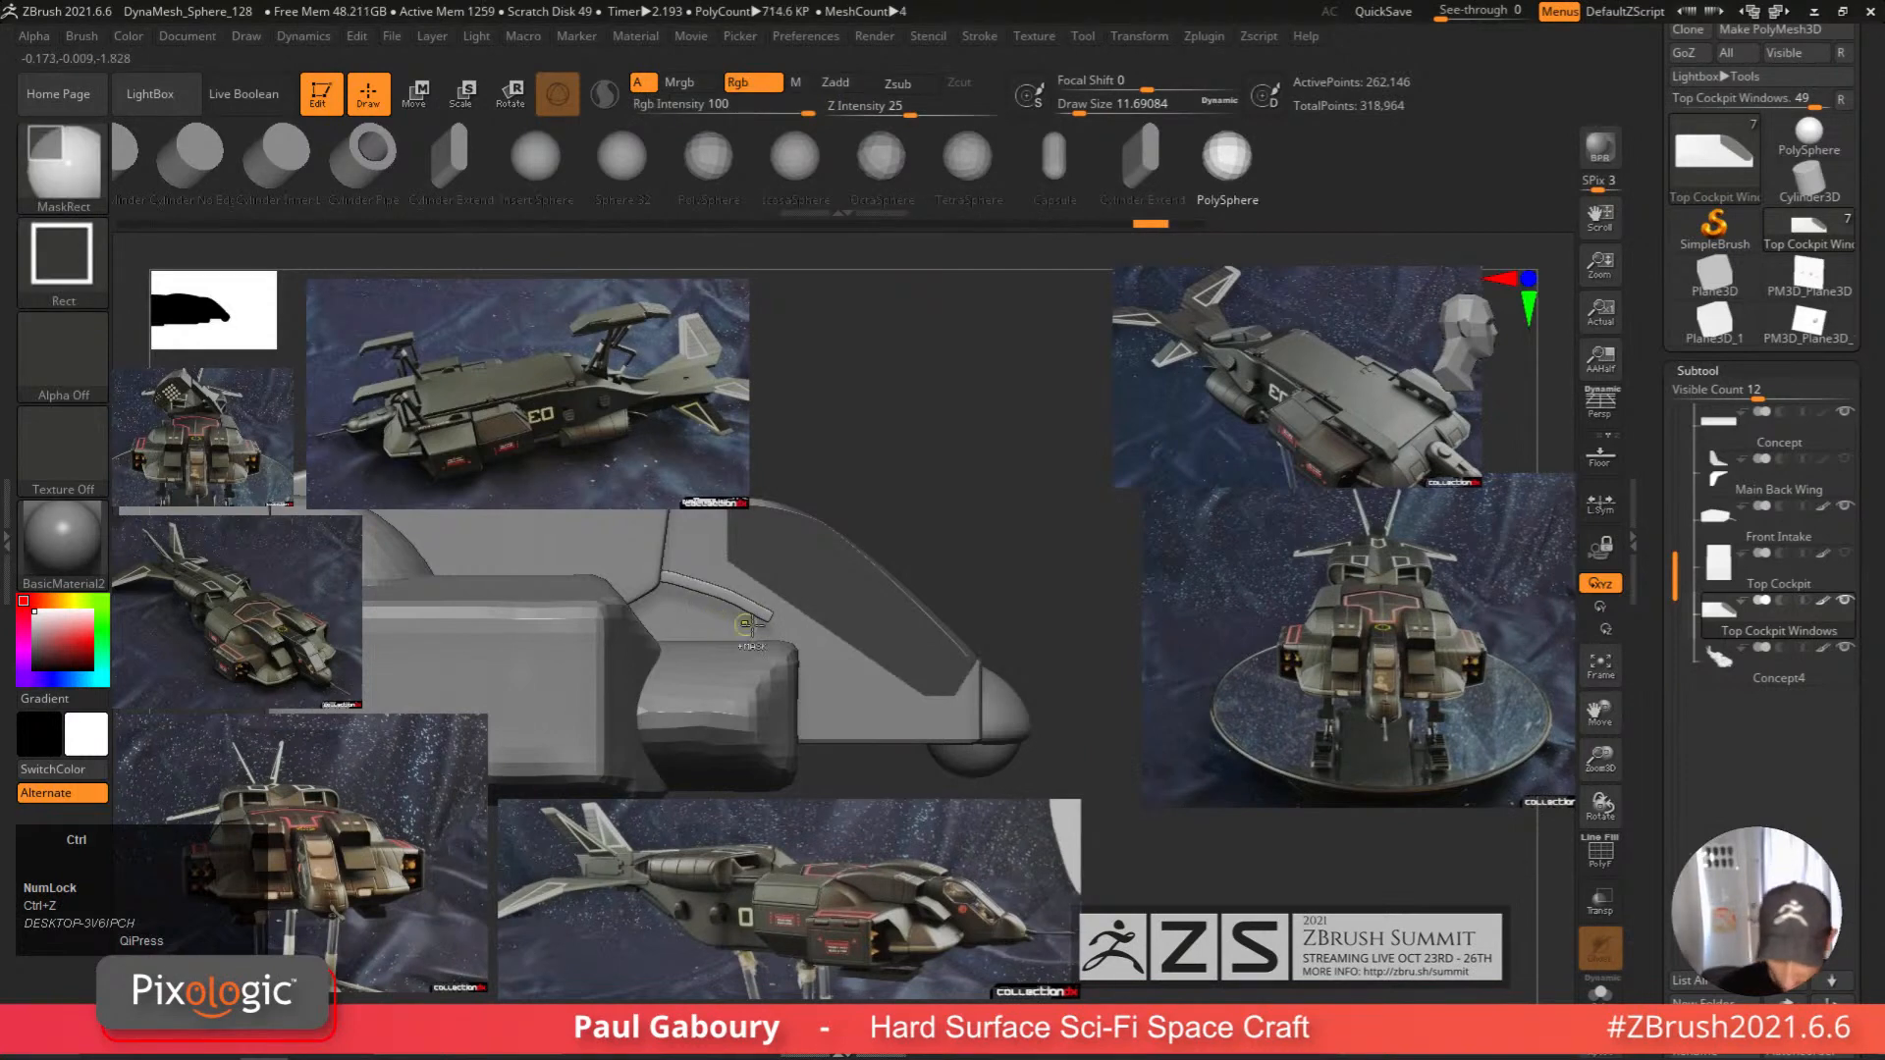
mouse_move(1052, 553)
left_mouse_down("ctrl")
mouse_move(1120, 616)
mouse_move(786, 665)
mouse_move(822, 680)
left_mouse_up("ctrl")
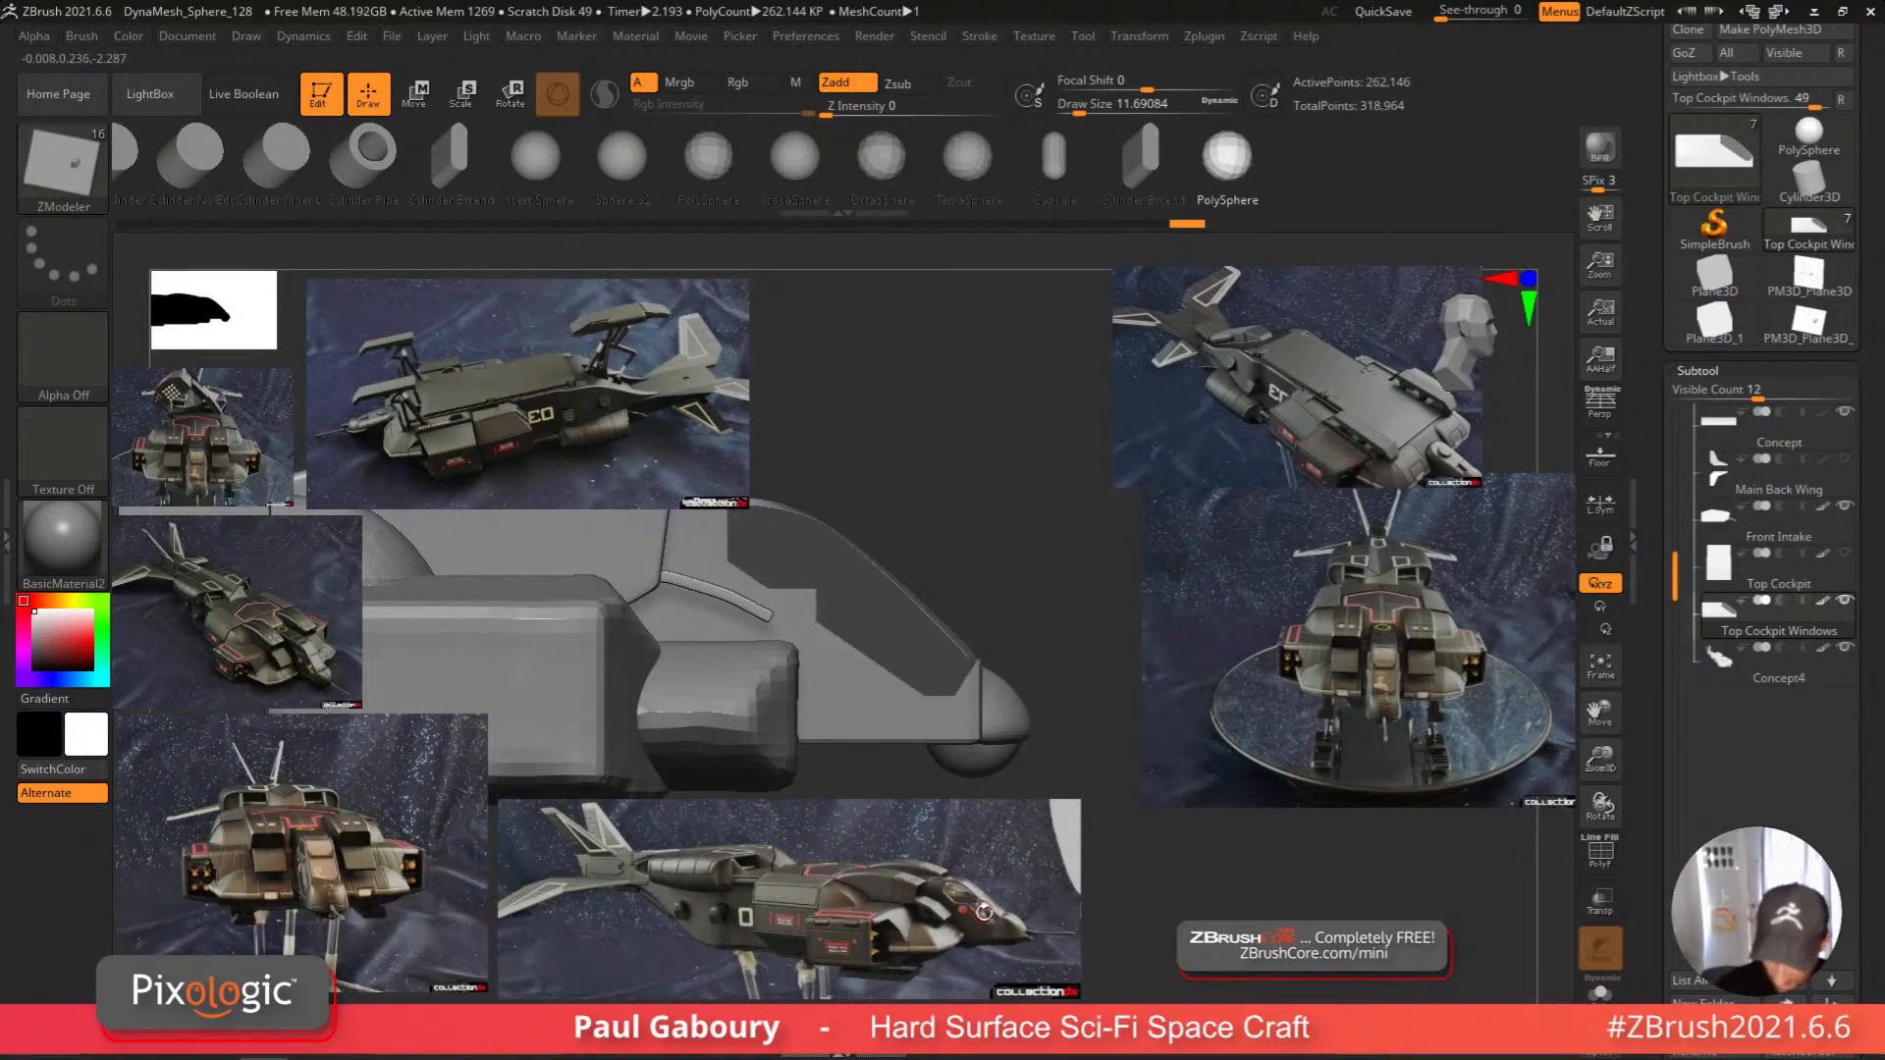
key("ctrl+z")
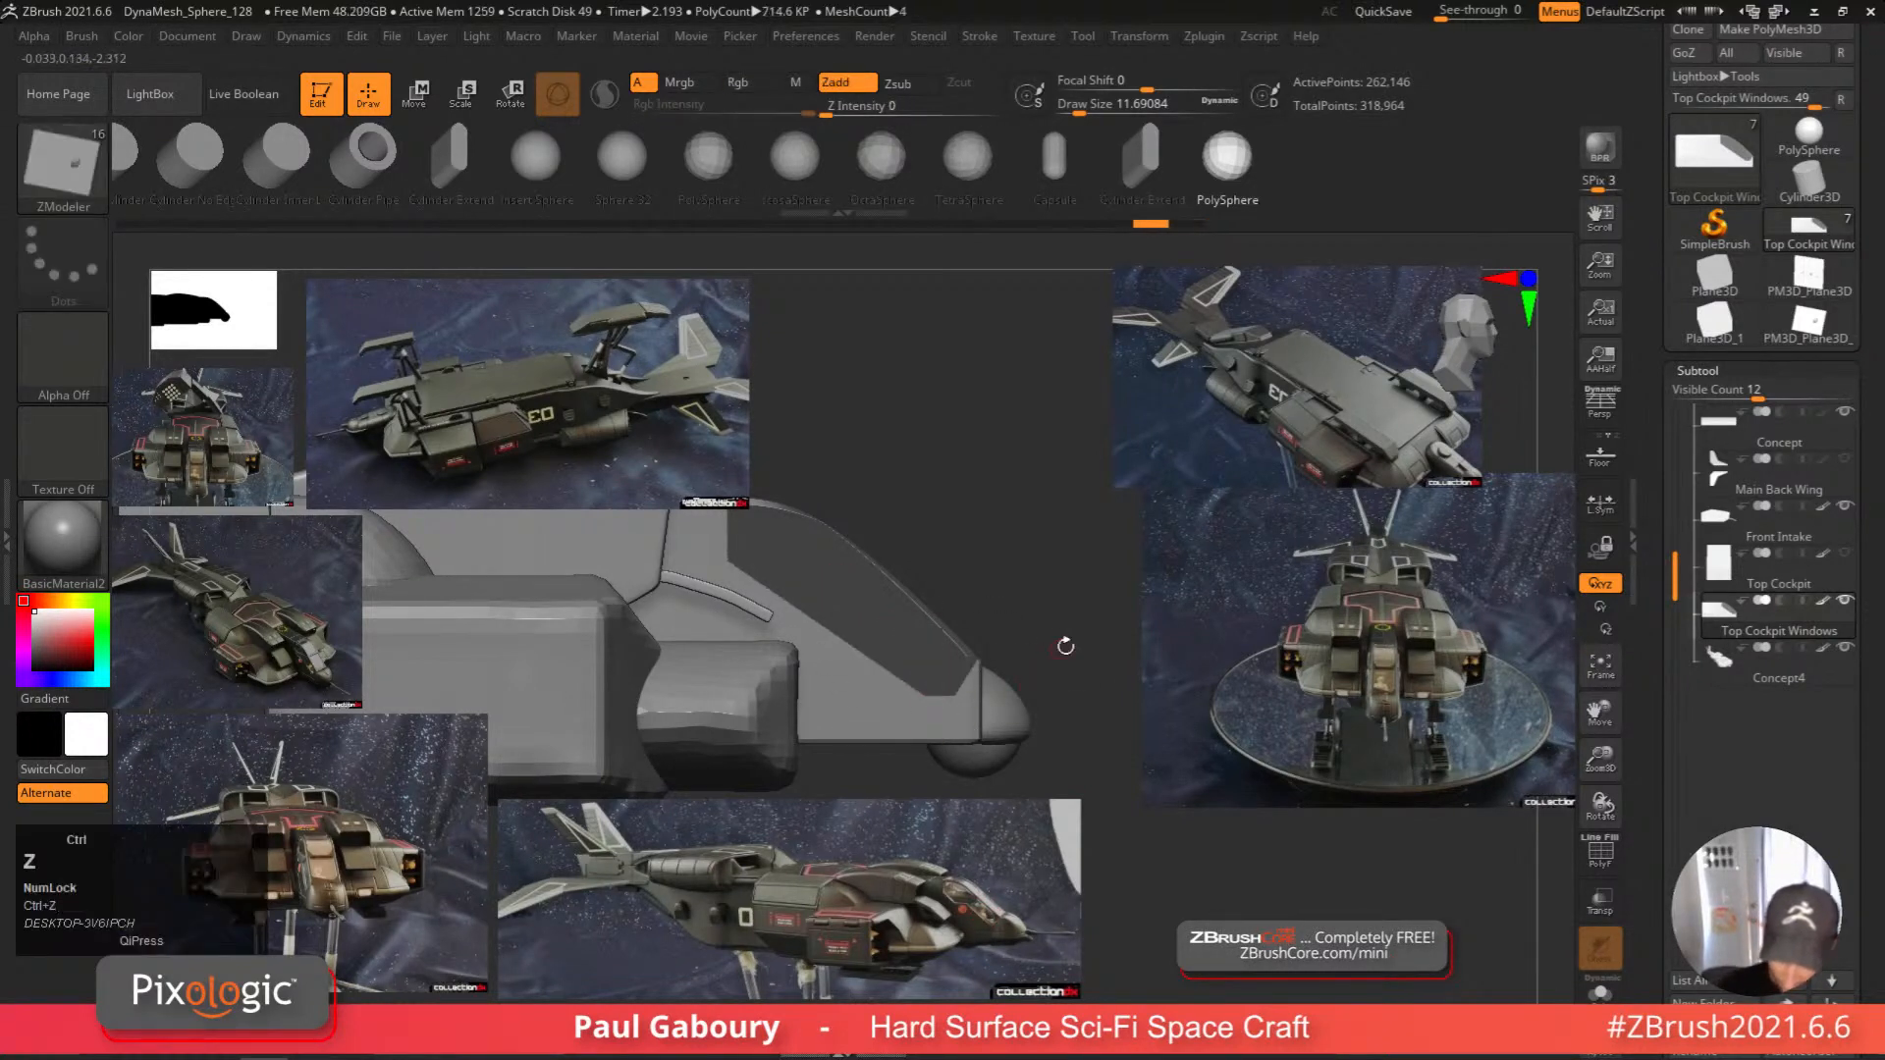
mouse_move(999, 634)
left_mouse_down("ctrl")
mouse_move(1031, 678)
mouse_move(774, 637)
left_mouse_up("ctrl")
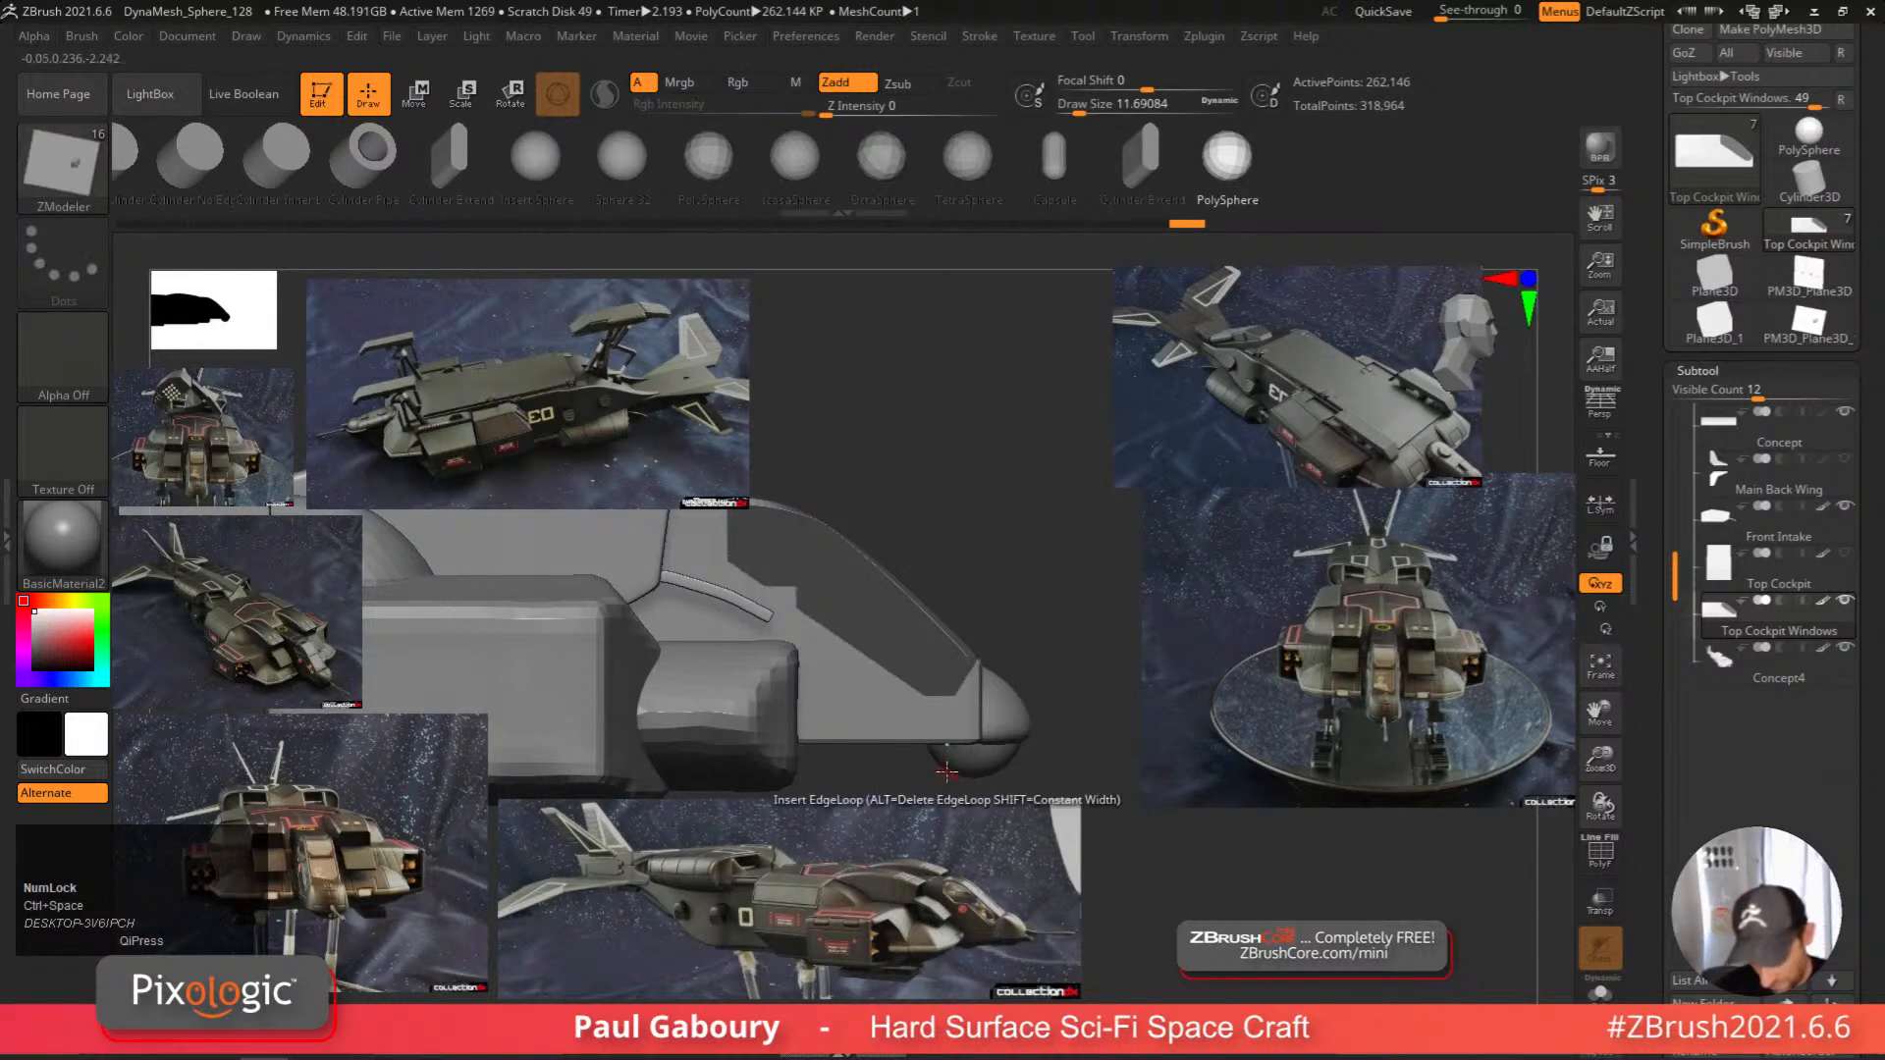
mouse_move(1049, 627)
left_mouse_down("ctrl")
mouse_move(1080, 666)
mouse_move(803, 629)
left_mouse_up("ctrl")
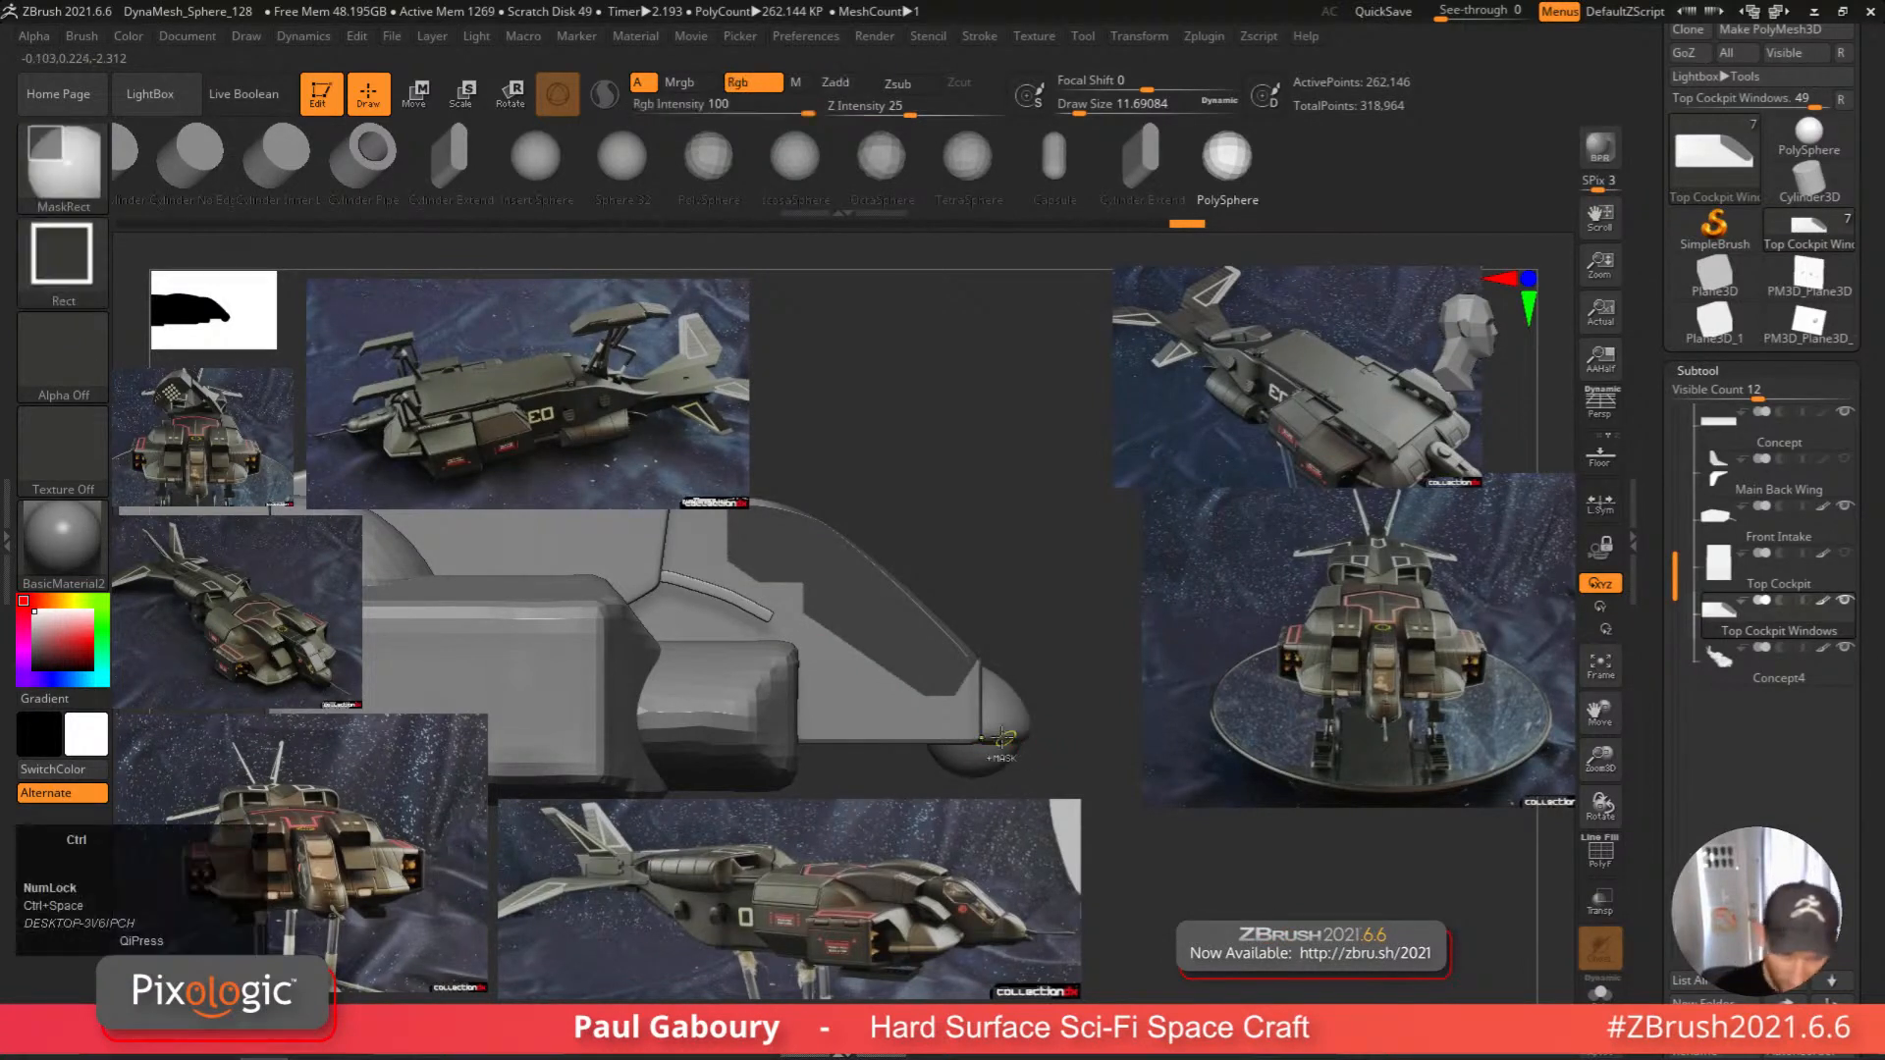
Switch back to the MaskCurve brush and re-trim the mask's lower edge below the notch along a diagonal line.
left_click(96, 169, "ctrl")
left_click(296, 260, "ctrl")
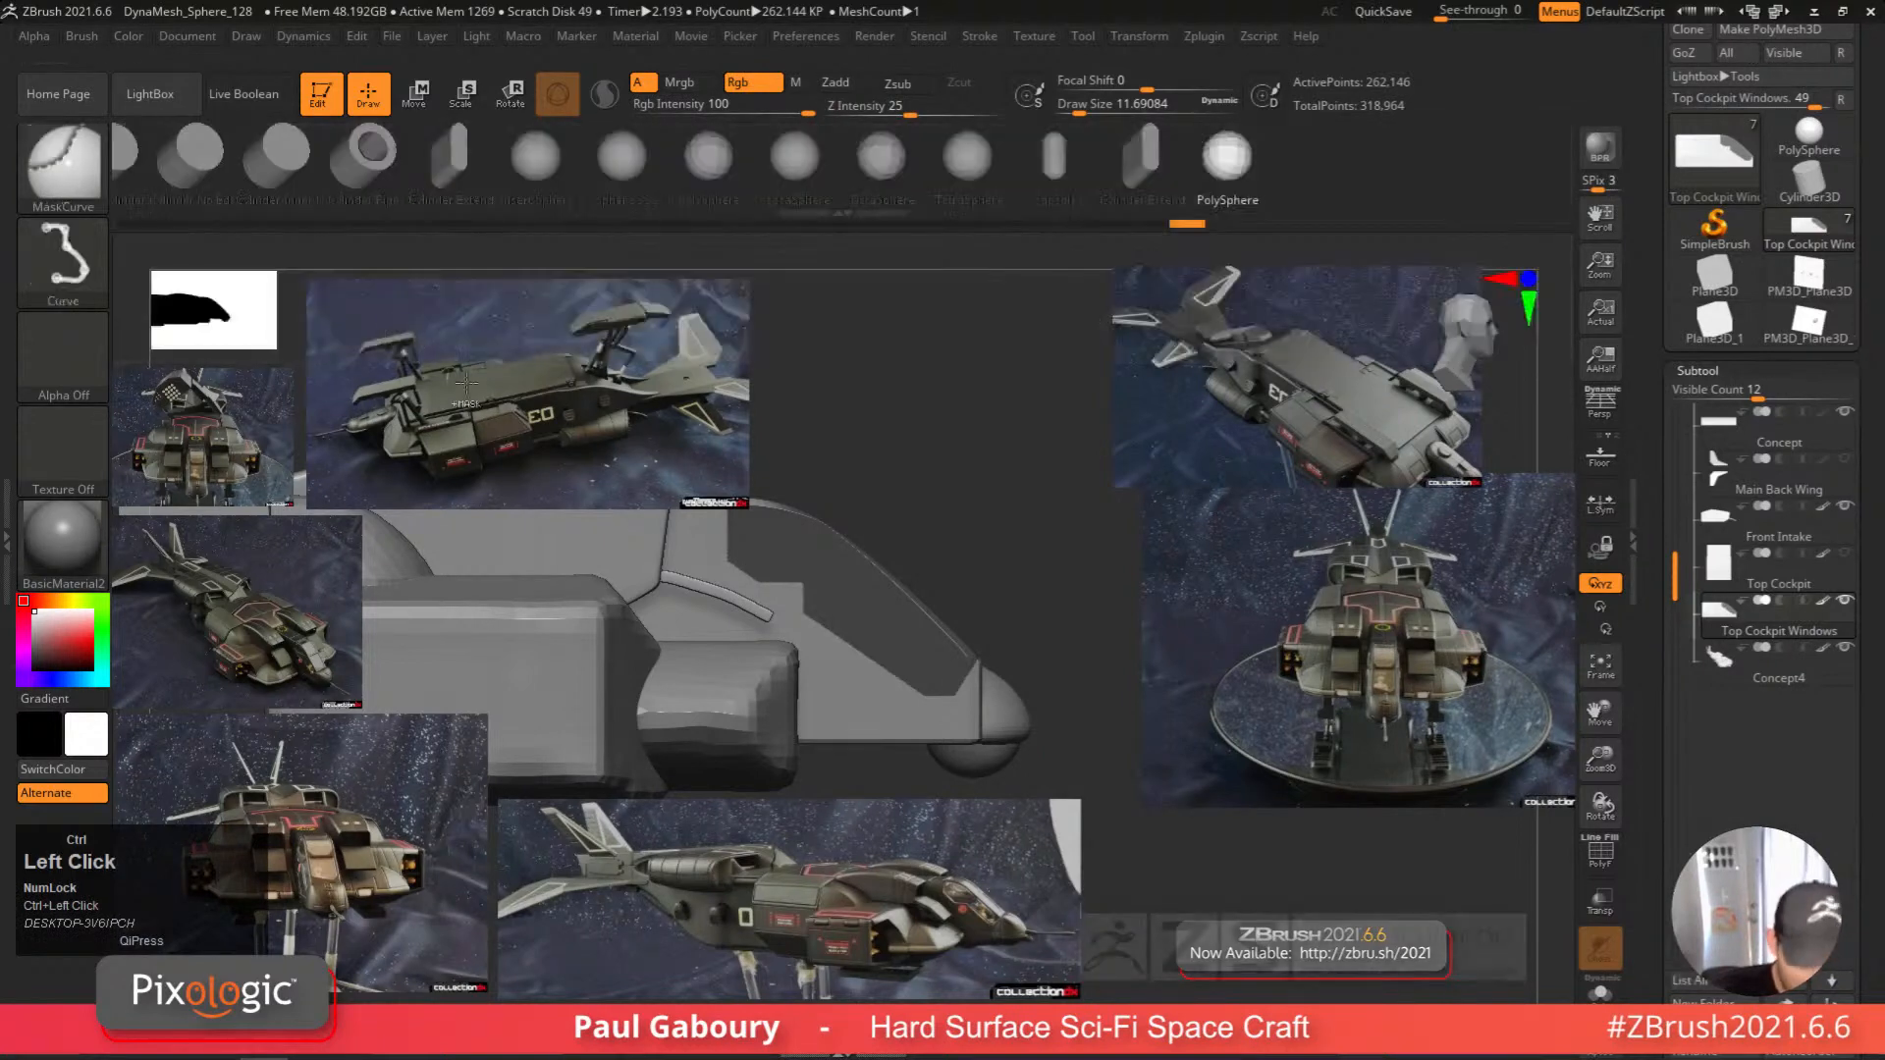
mouse_move(1052, 797)
left_mouse_down("ctrl")
mouse_move(807, 580)
mouse_move(555, 567)
left_mouse_up("ctrl")
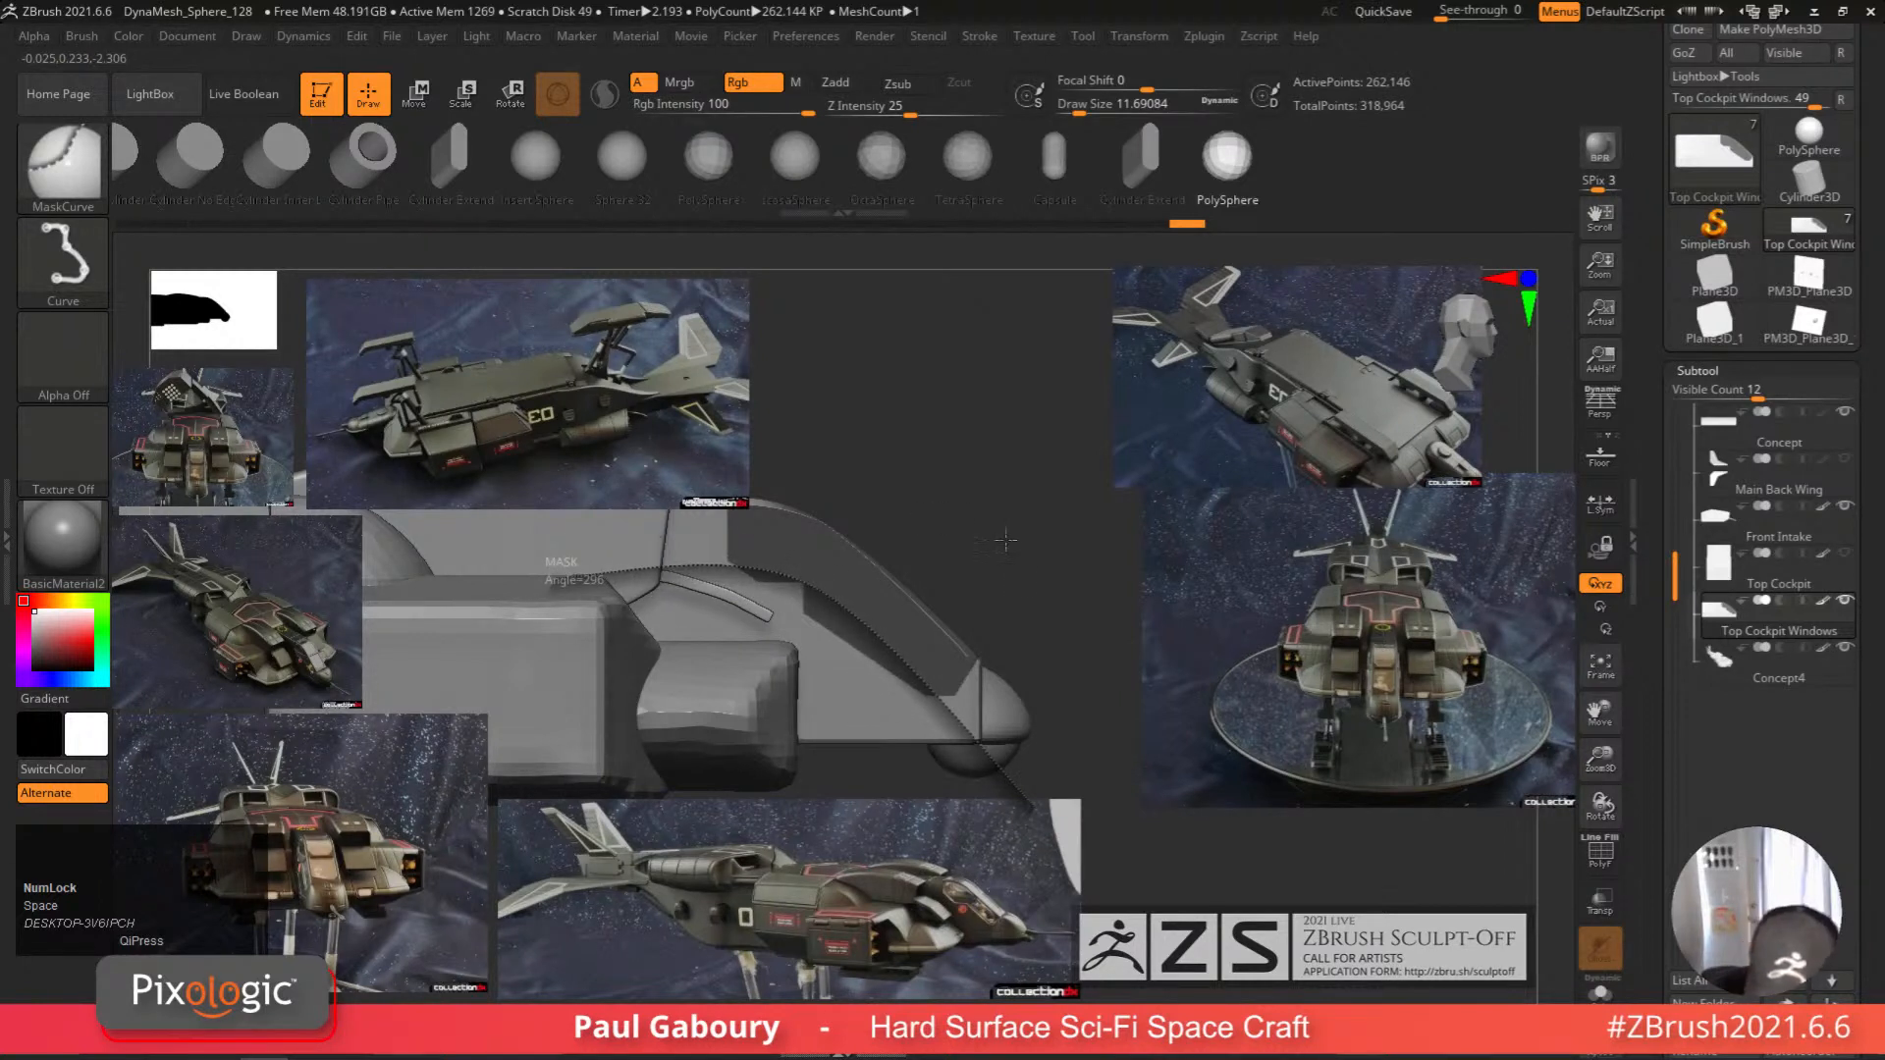
key("ctrl+z")
left_click_drag(1005, 797, 640, 577, "ctrl")
key("space")
key("alt")
right_click_drag(1127, 632, 945, 521, "ctrl")
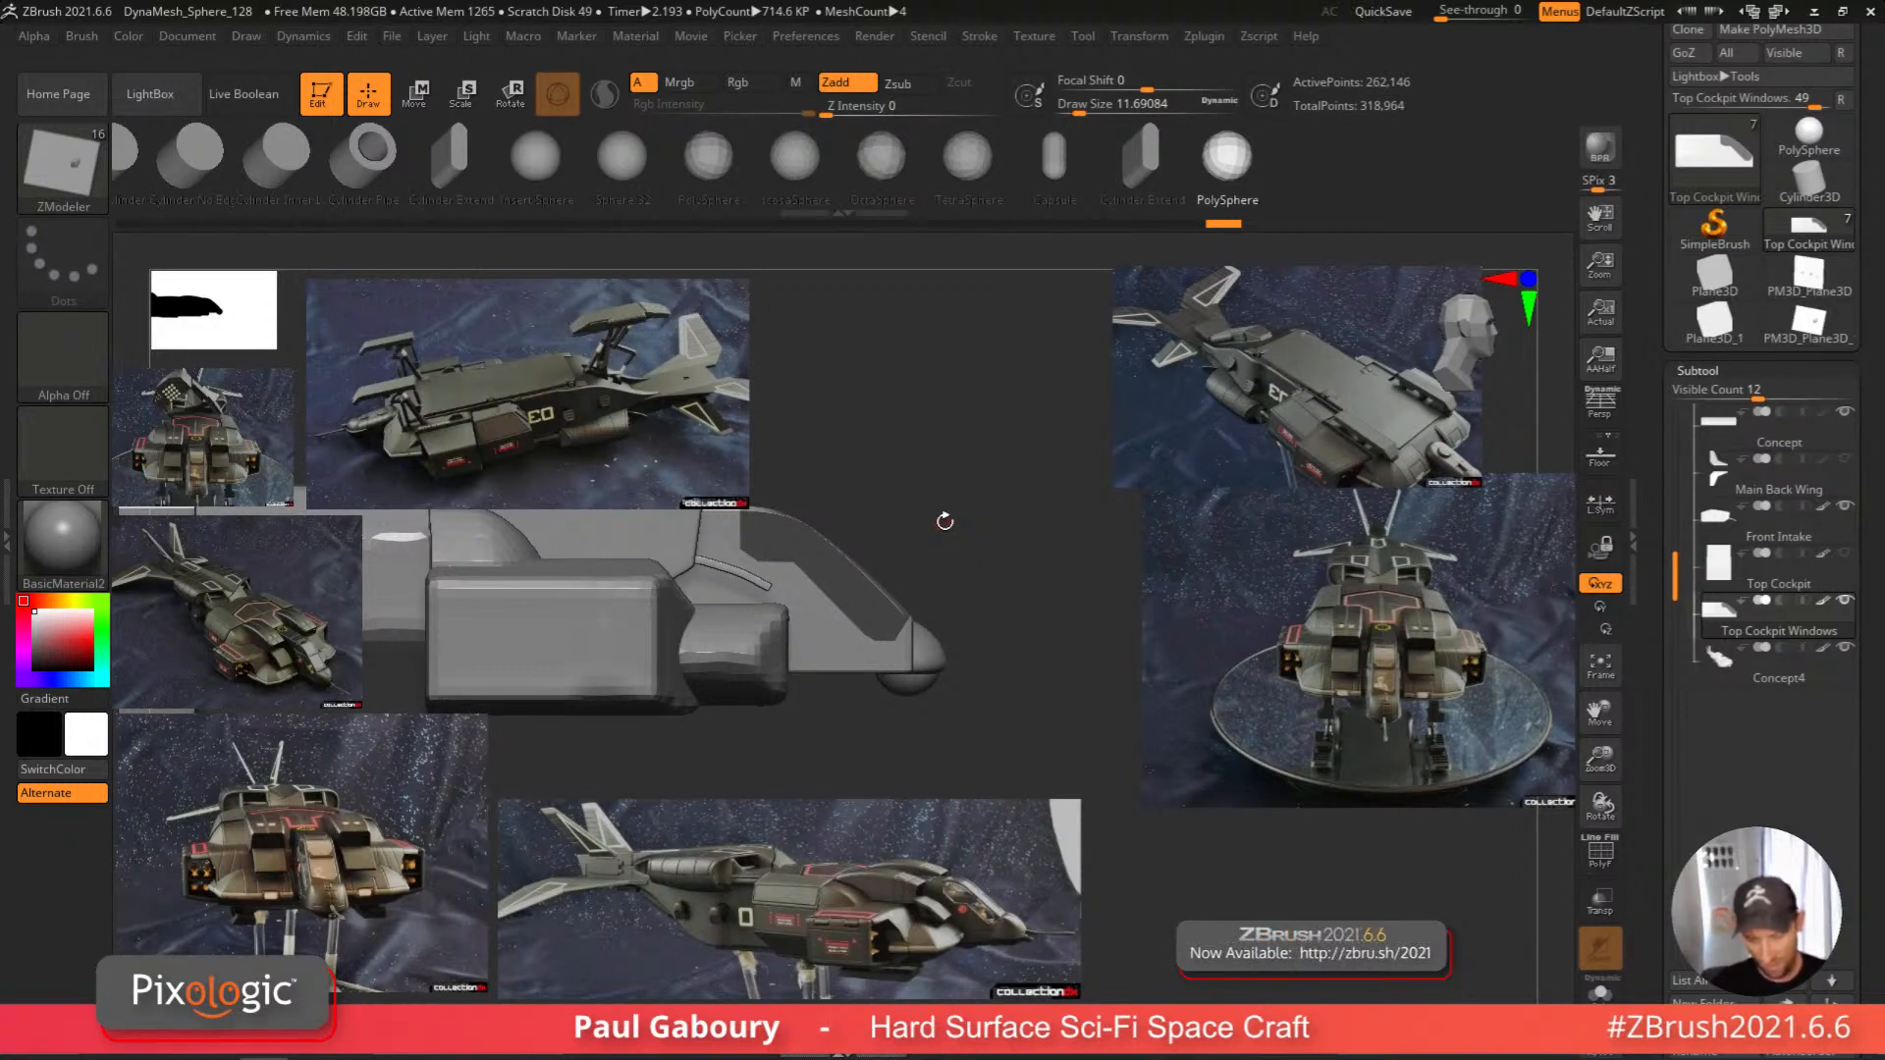
Clear the mask and scale the Top Cockpit Windows slightly along the X axis with the gizmo, checking from the front.
mouse_move(1023, 674)
right_mouse_down()
mouse_move(973, 703)
mouse_move(1001, 656)
mouse_move(1062, 674)
mouse_move(1002, 639)
mouse_move(1031, 661)
mouse_move(1013, 672)
right_mouse_up()
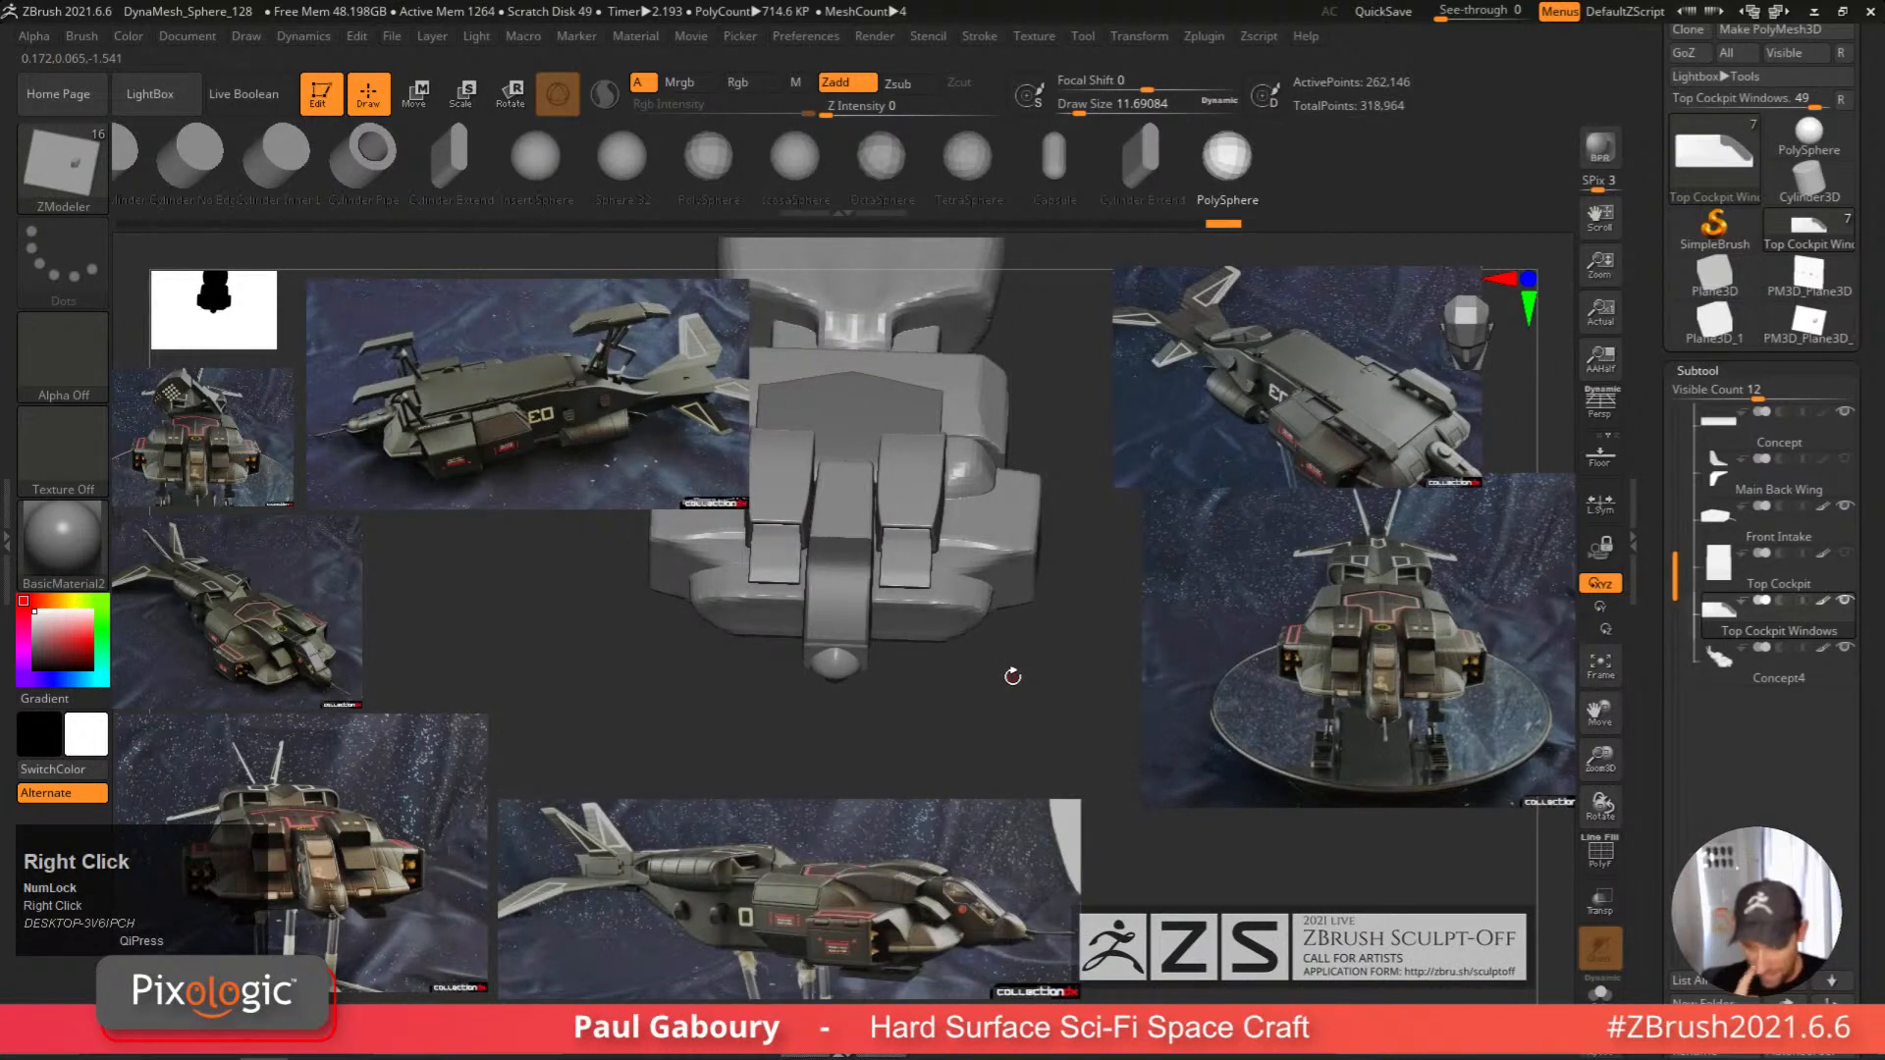
left_click_drag(1003, 725, 1019, 752, "ctrl")
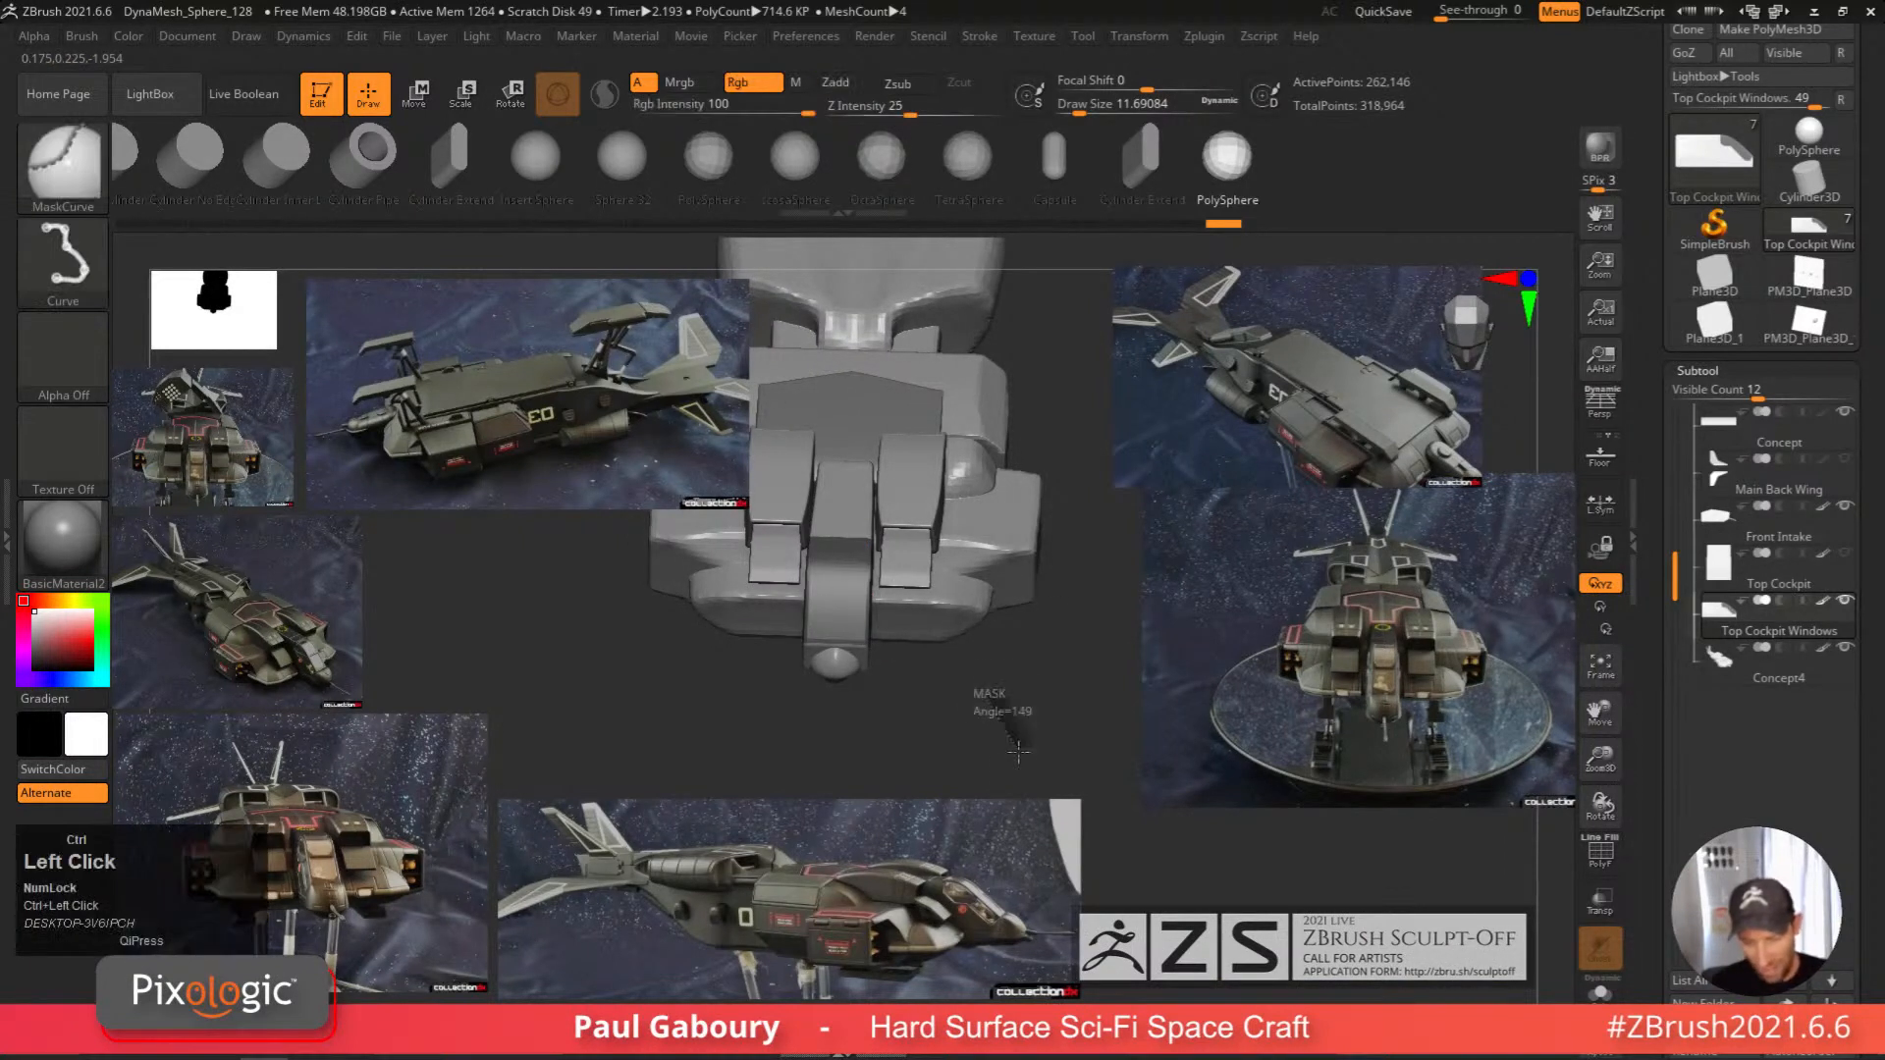
right_click_drag(994, 699, 988, 764)
key("w")
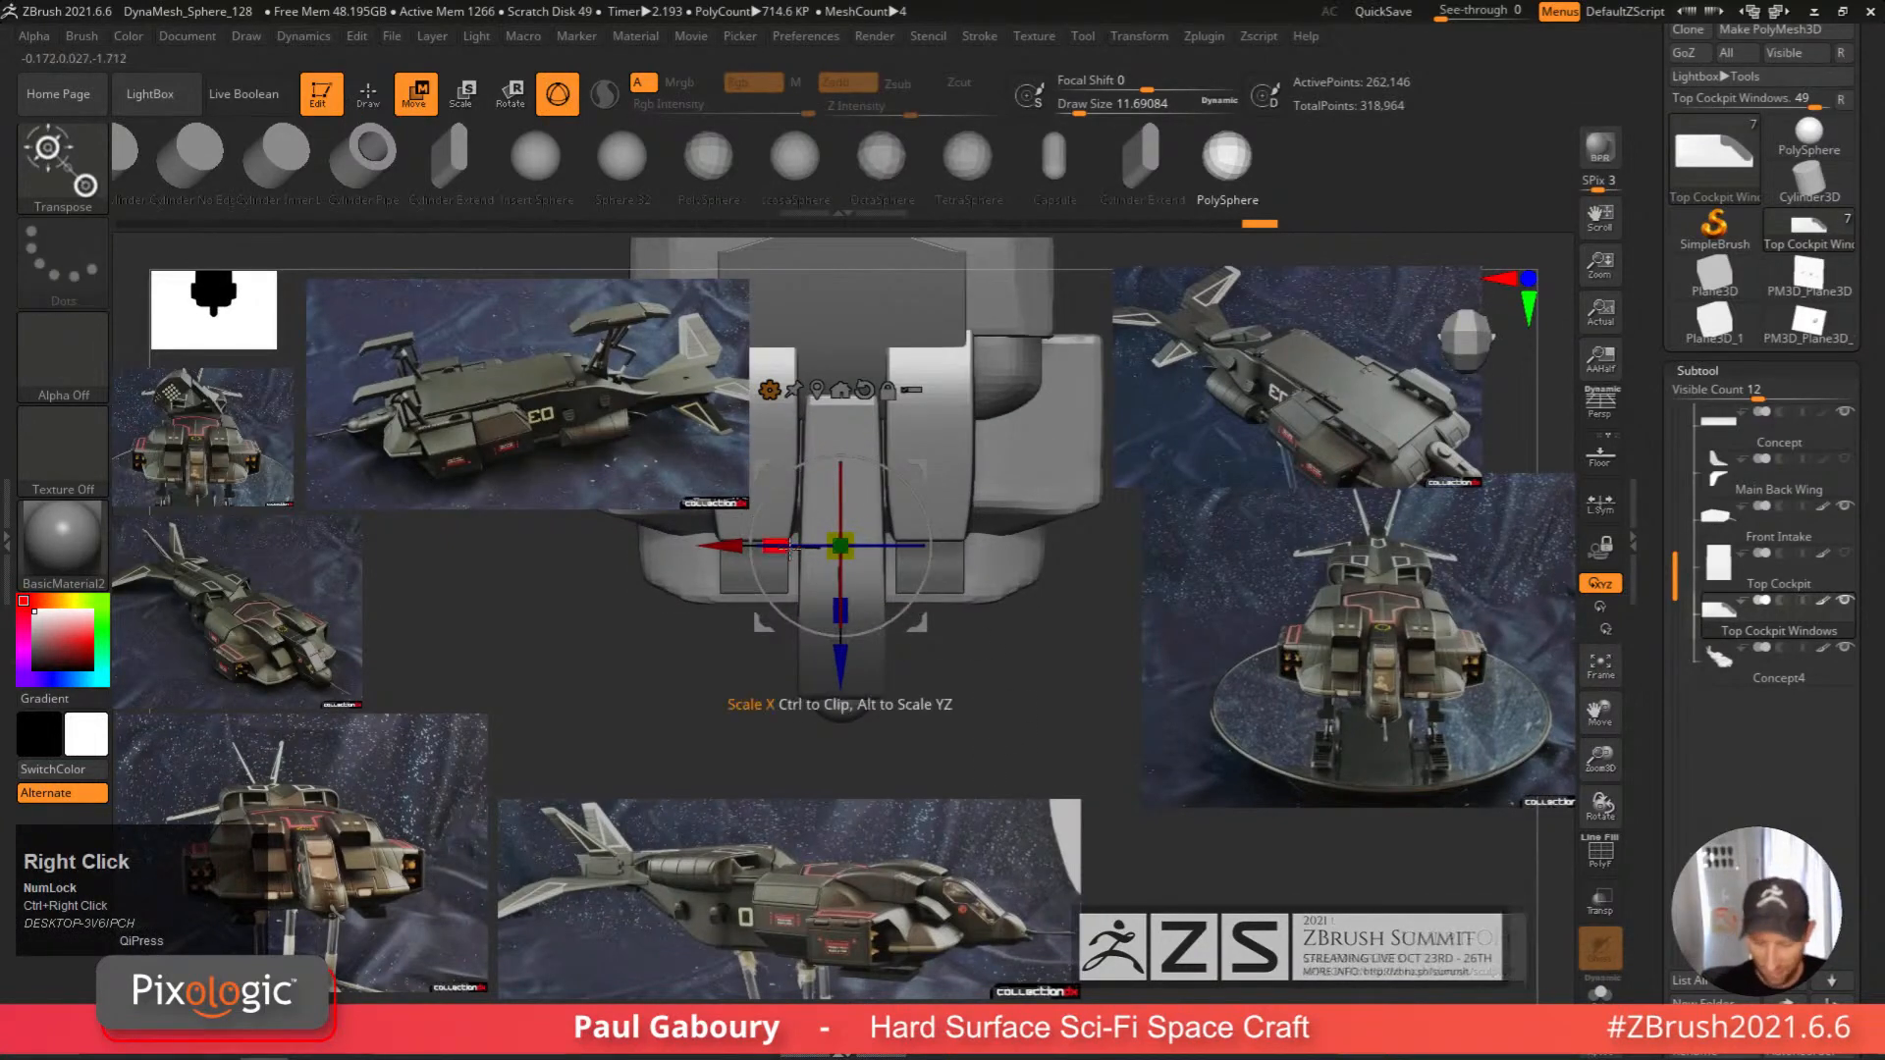
left_click_drag(791, 550, 797, 550)
key("q")
mouse_move(998, 723)
right_mouse_down()
mouse_move(1004, 625)
mouse_move(943, 703)
right_mouse_up()
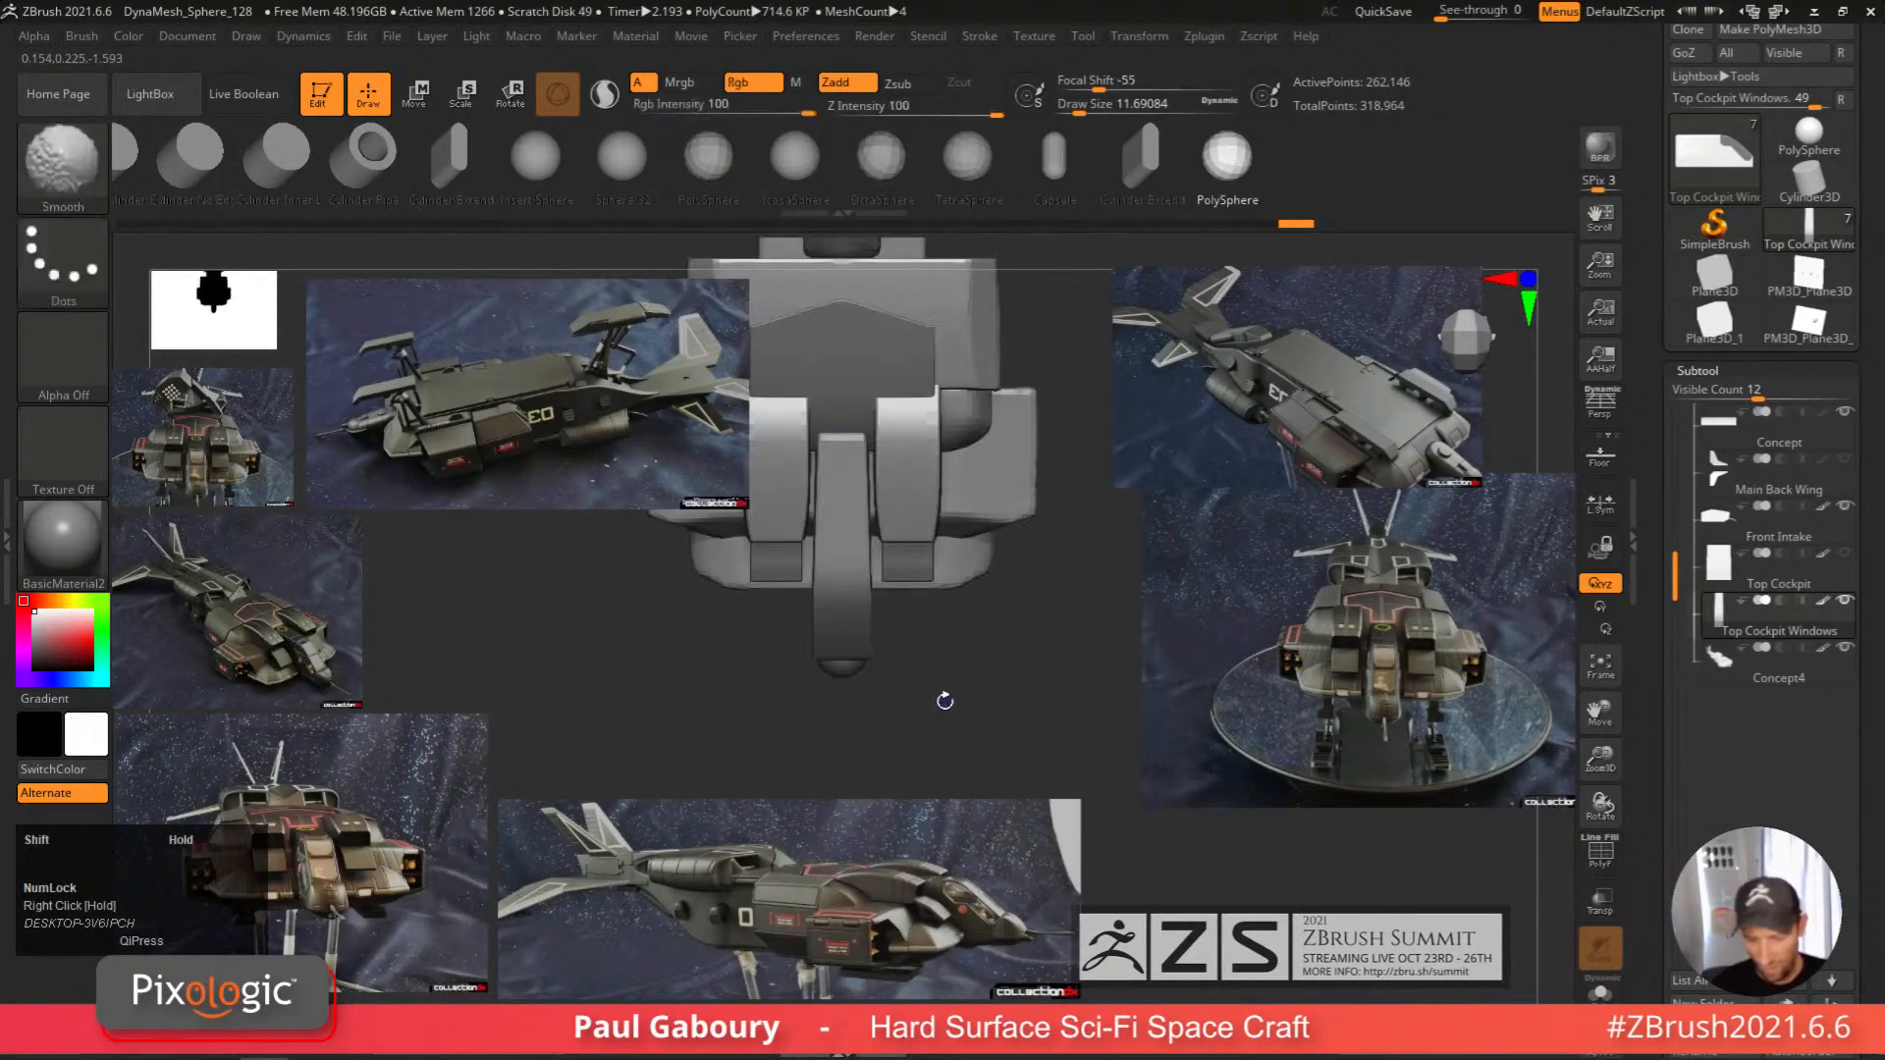
Switch the masking brush to MaskPen with a draw size of 13 in a side view of the Top Cockpit Windows.
mouse_move(872, 510)
right_mouse_down()
mouse_move(1011, 695)
mouse_move(1096, 642)
mouse_move(1018, 665)
mouse_move(1048, 703)
right_mouse_up()
key("shift+f")
key("s")
left_click_drag(1054, 545, 1060, 545)
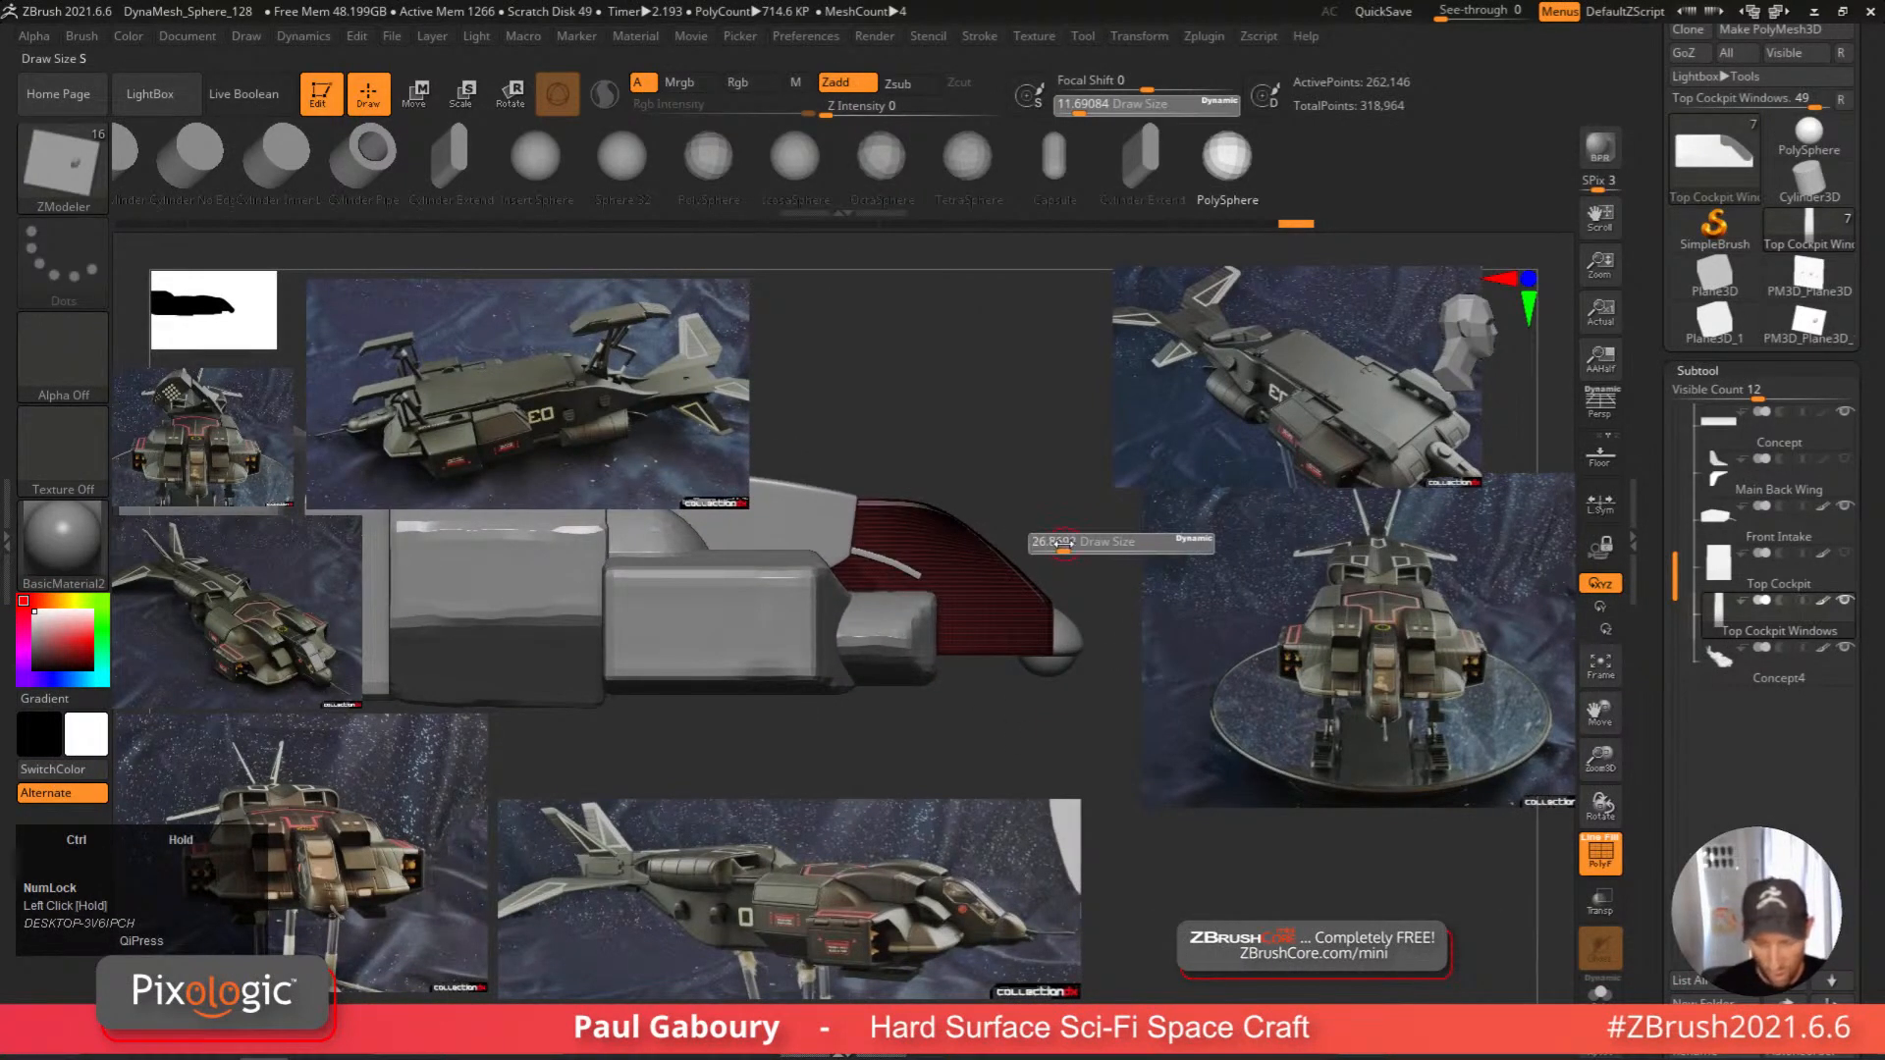
right_click_drag(982, 538, 949, 607, "ctrl")
key("s")
left_click_drag(1037, 484, 1030, 484)
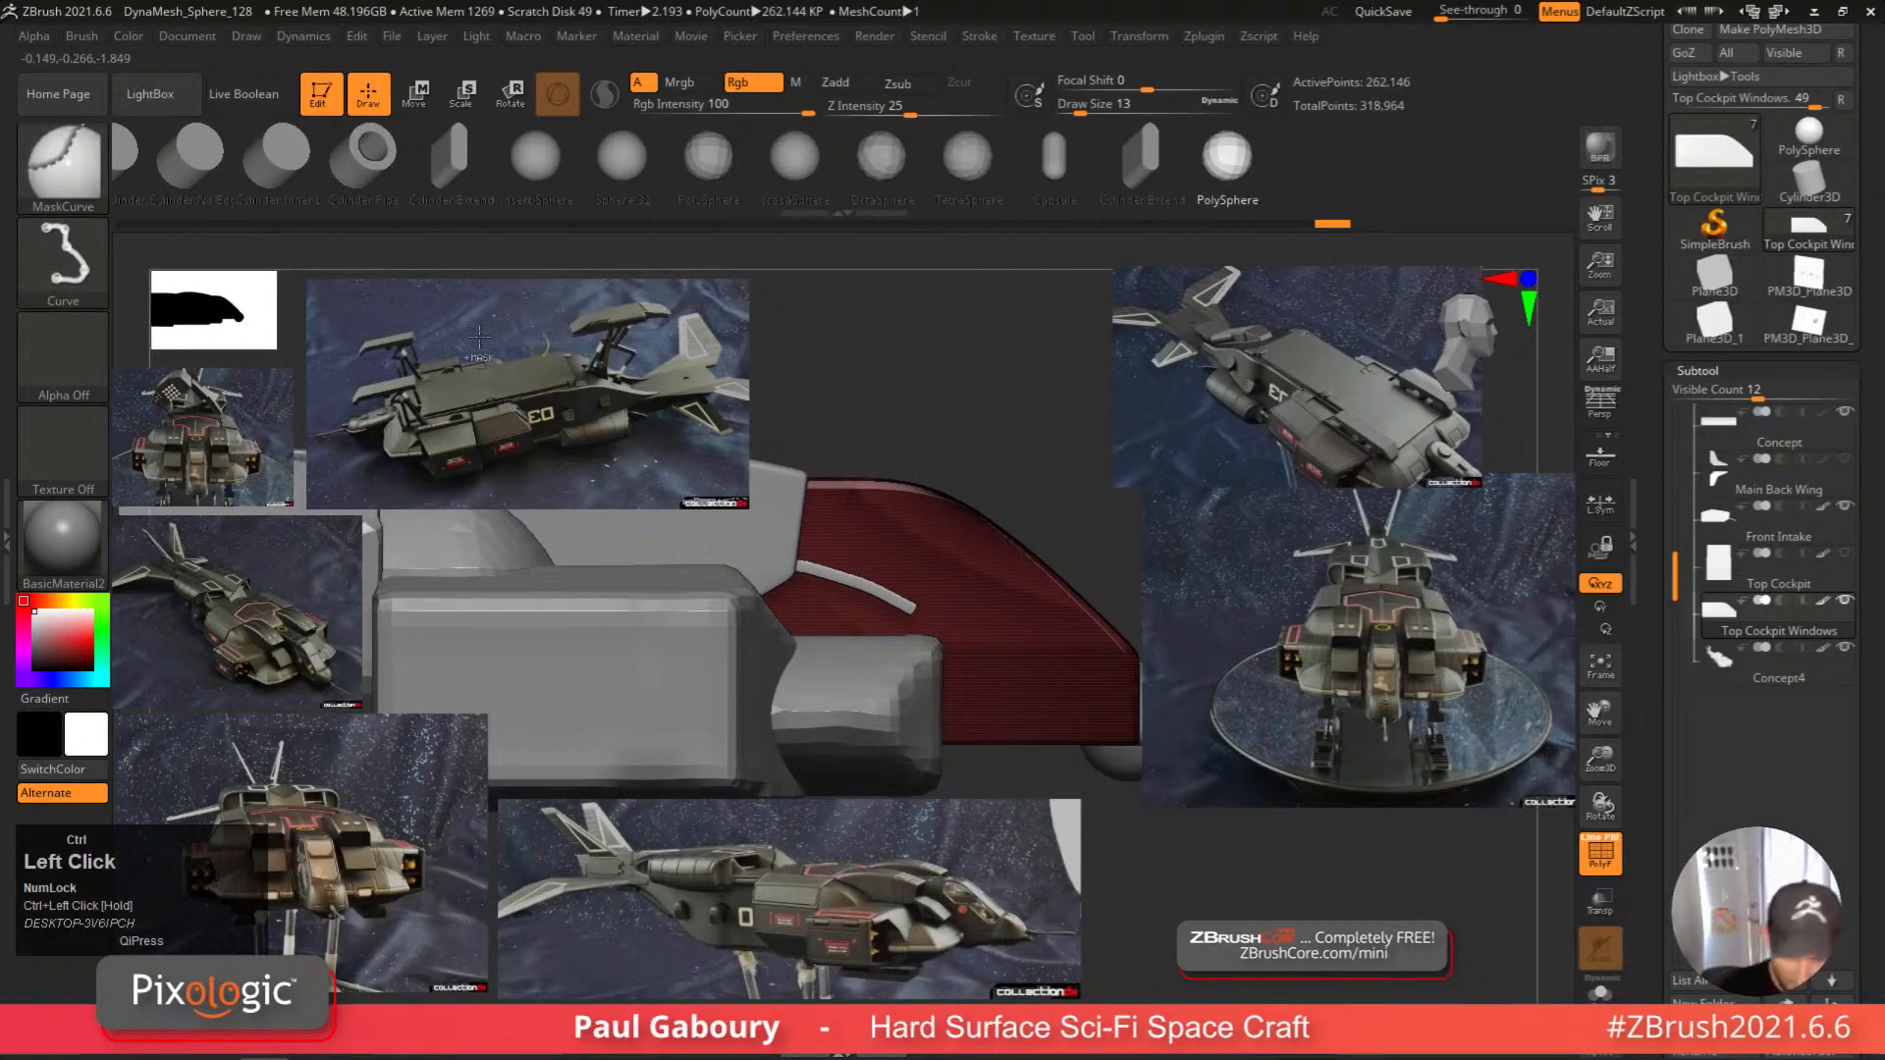
left_click(102, 182, "ctrl")
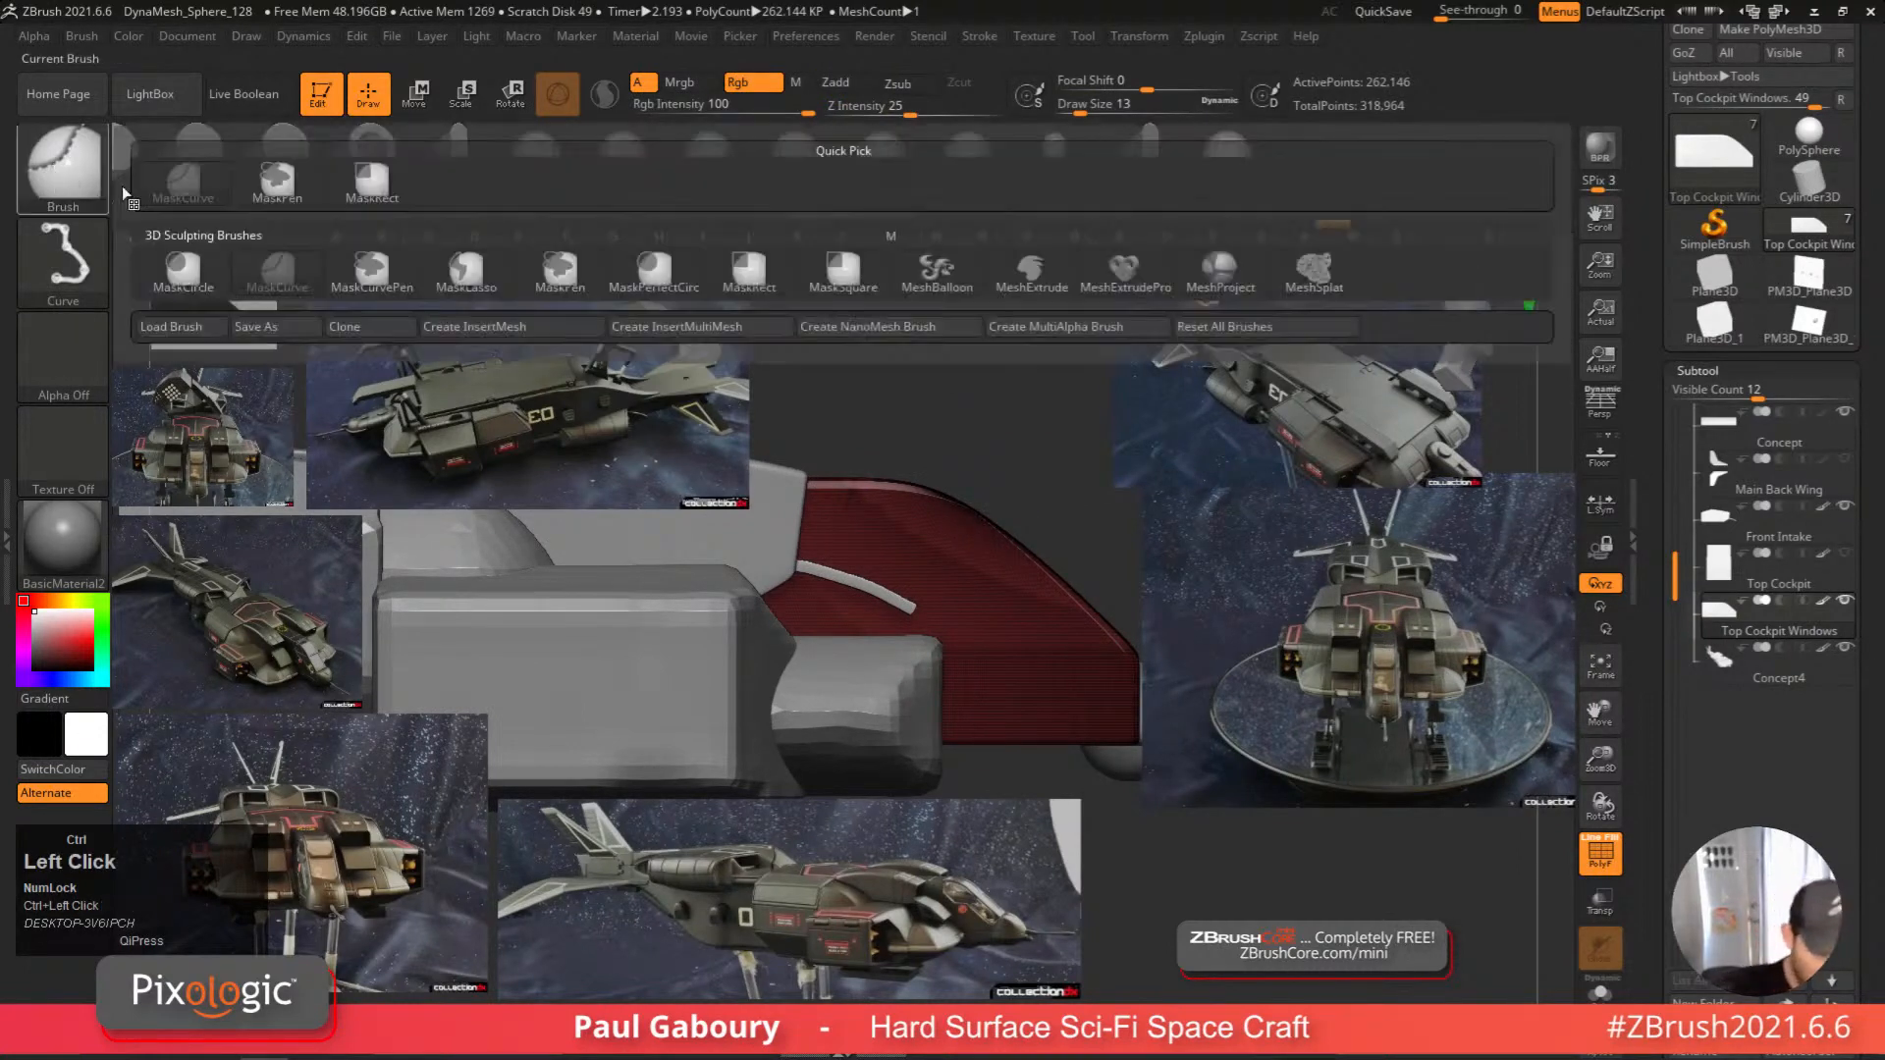
left_click(560, 270)
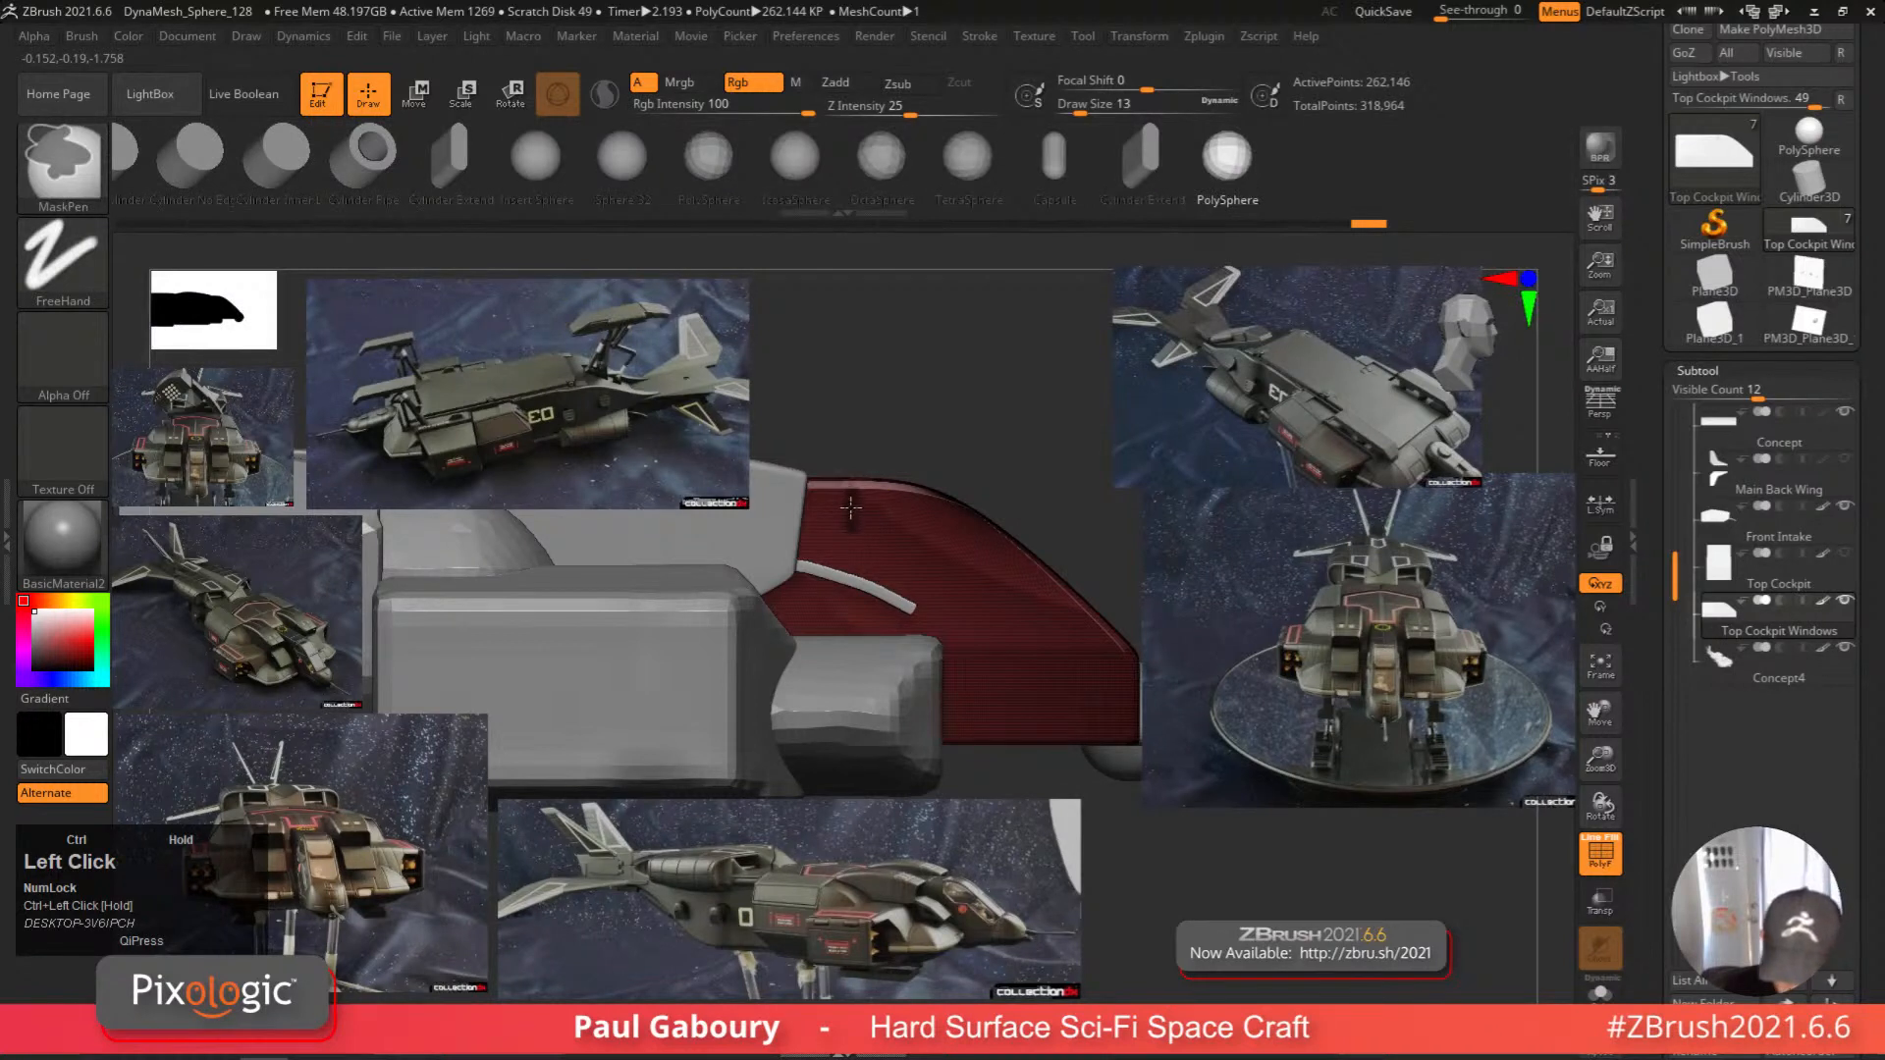
Try to outline the side window freehand with MaskPen, going down from the cockpit's upper edge and forward toward the nose.
left_click_drag(850, 508, 851, 486, "ctrl")
key("shift+f")
right_click_drag(884, 496, 870, 521, "ctrl")
left_click_drag(851, 538, 851, 477, "ctrl")
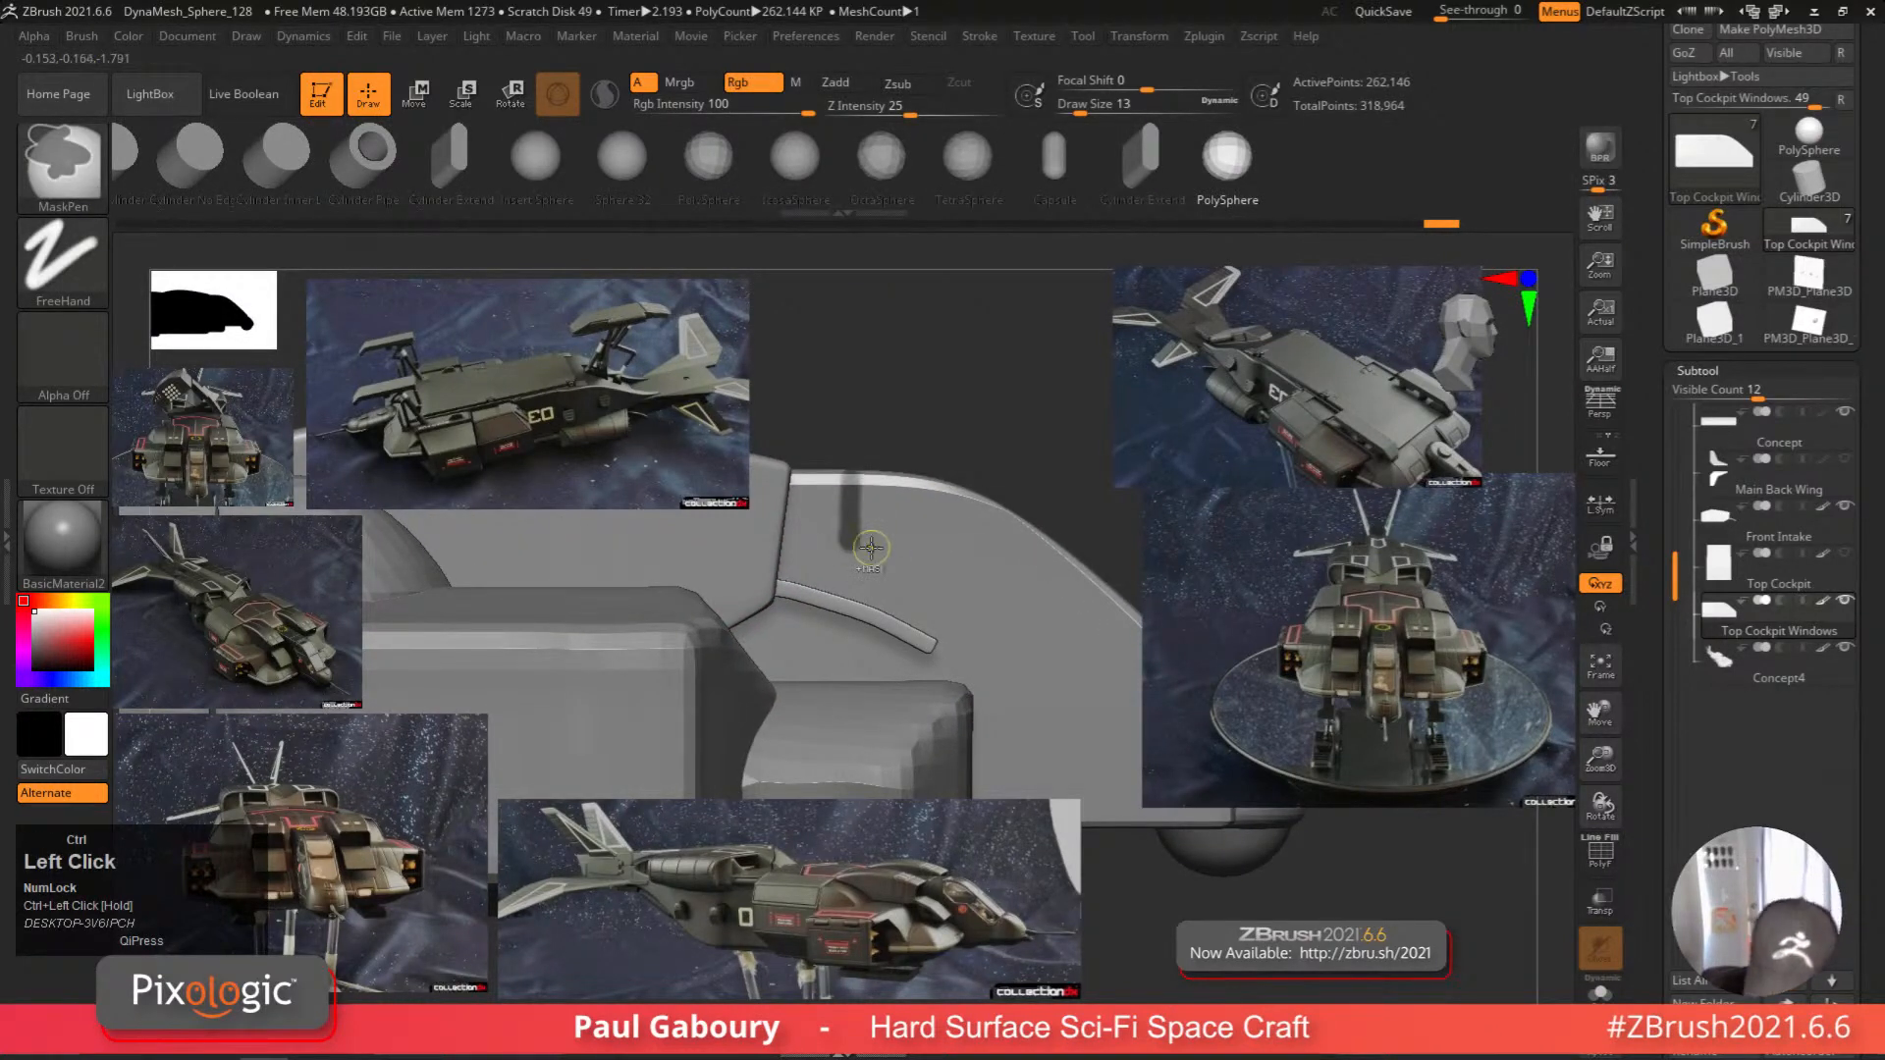
mouse_move(877, 557)
left_mouse_down("ctrl")
mouse_move(854, 542)
mouse_move(952, 574)
left_mouse_up("ctrl")
right_click_drag(1051, 648, 860, 599, "alt")
left_click_drag(765, 524, 881, 633, "ctrl")
key("ctrl+z")
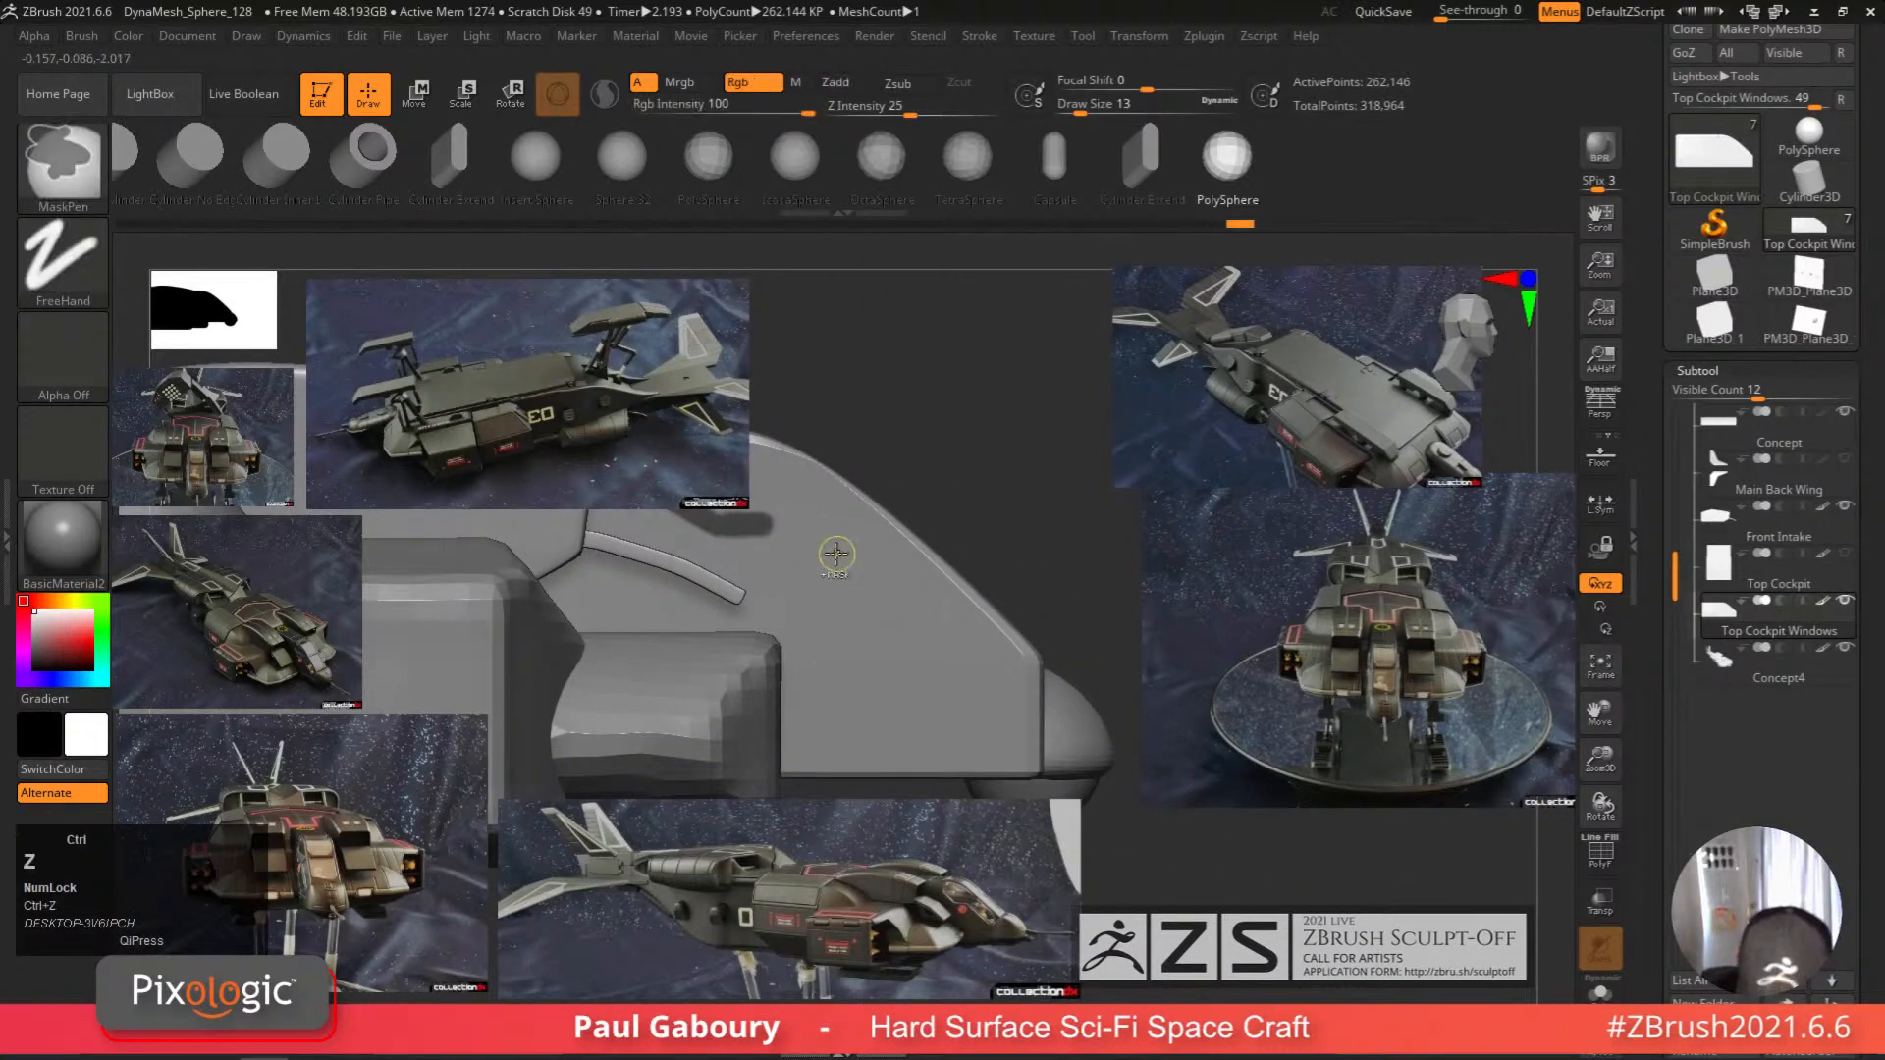
Try to mask a straight diagonal line from the end of the horizontal stroke down toward the nose.
left_click(972, 36, "ctrl")
mouse_move(1043, 524)
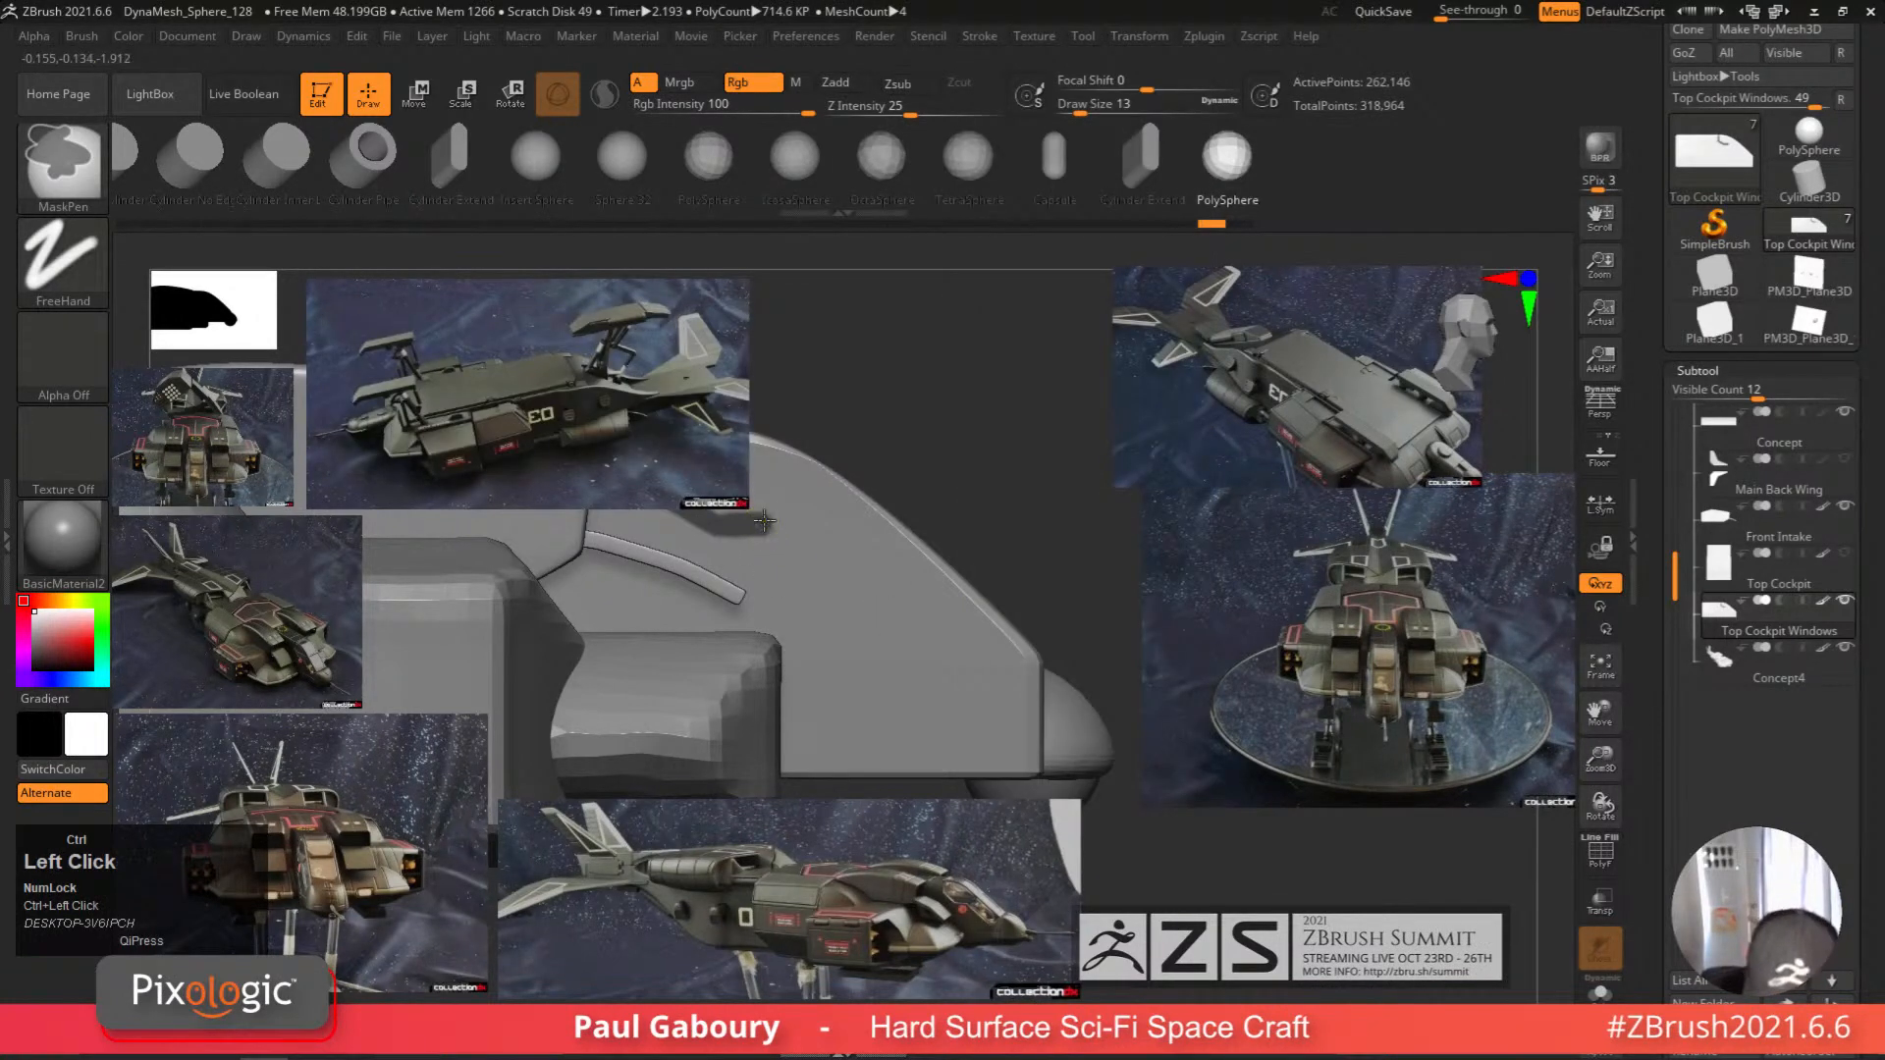
left_click_drag(764, 521, 819, 577, "ctrl+shift")
left_click_drag(902, 652, 900, 655, "ctrl+shift")
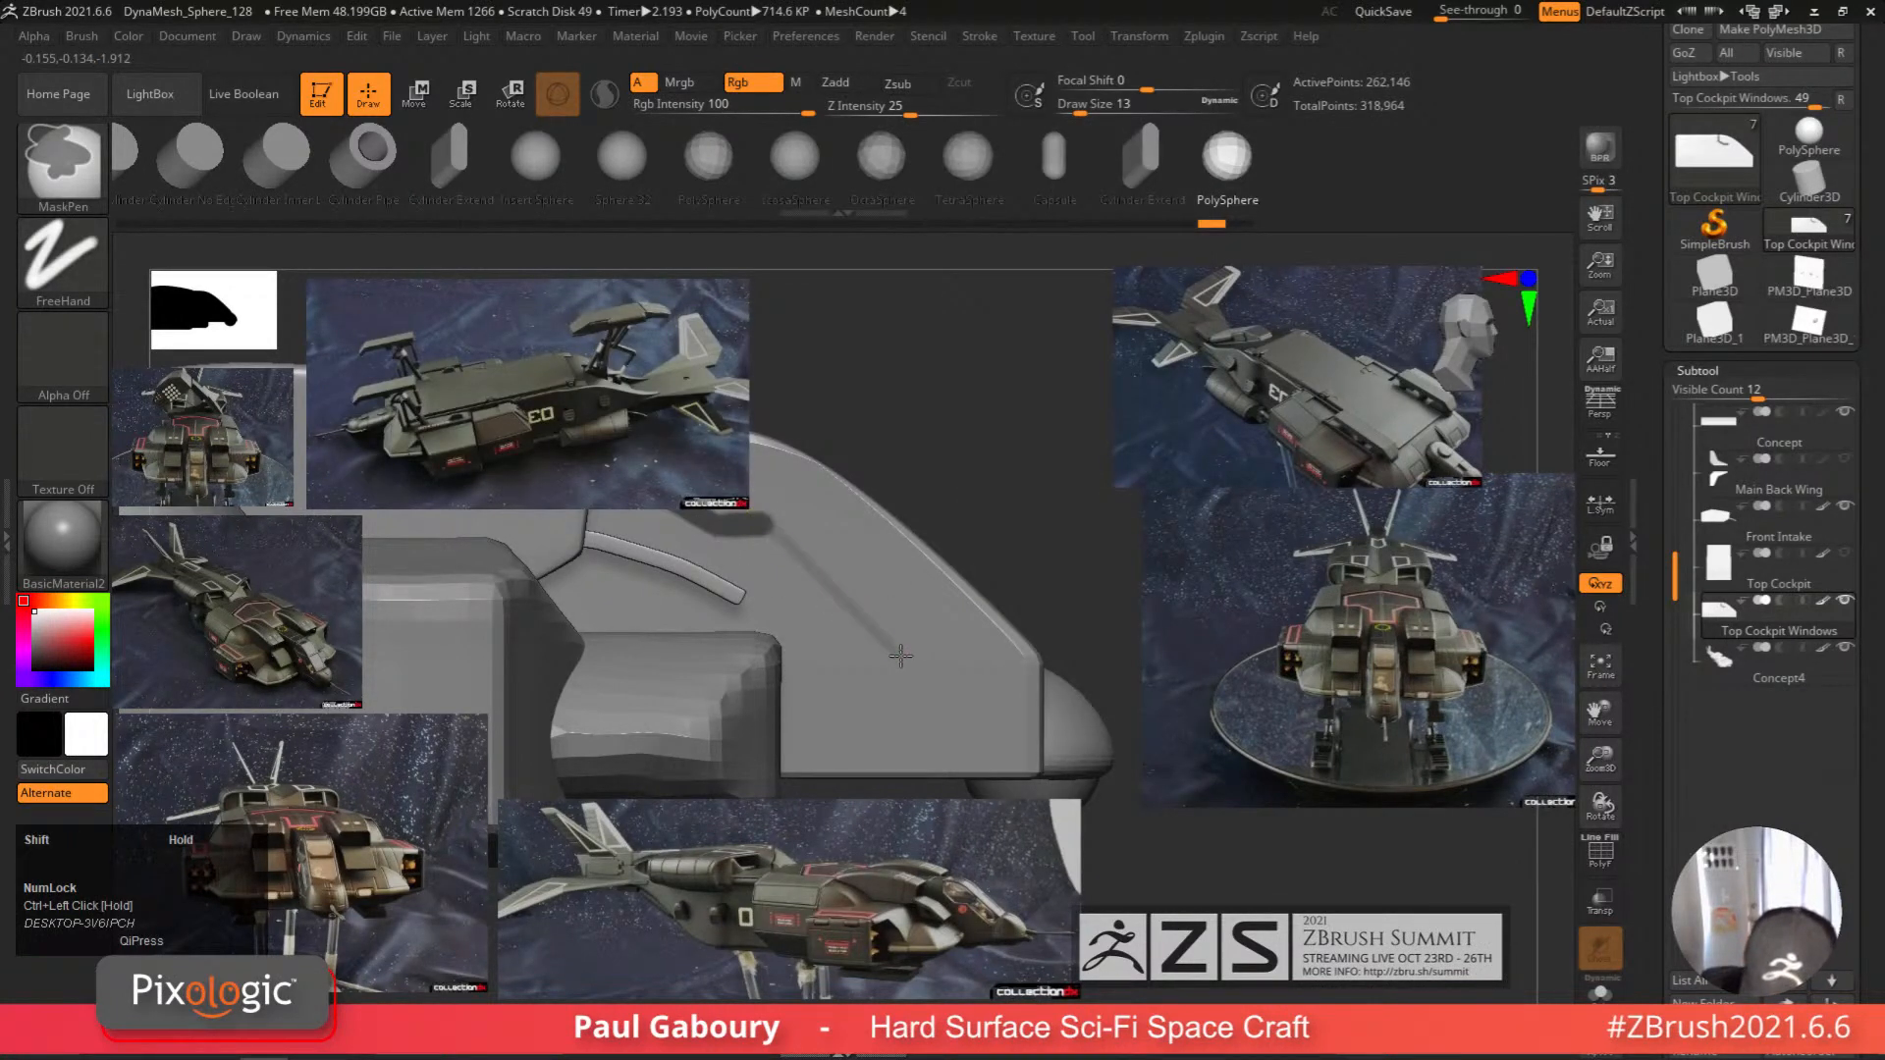
left_click_drag(776, 528, 838, 591, "ctrl+shift")
key("ctrl+z")
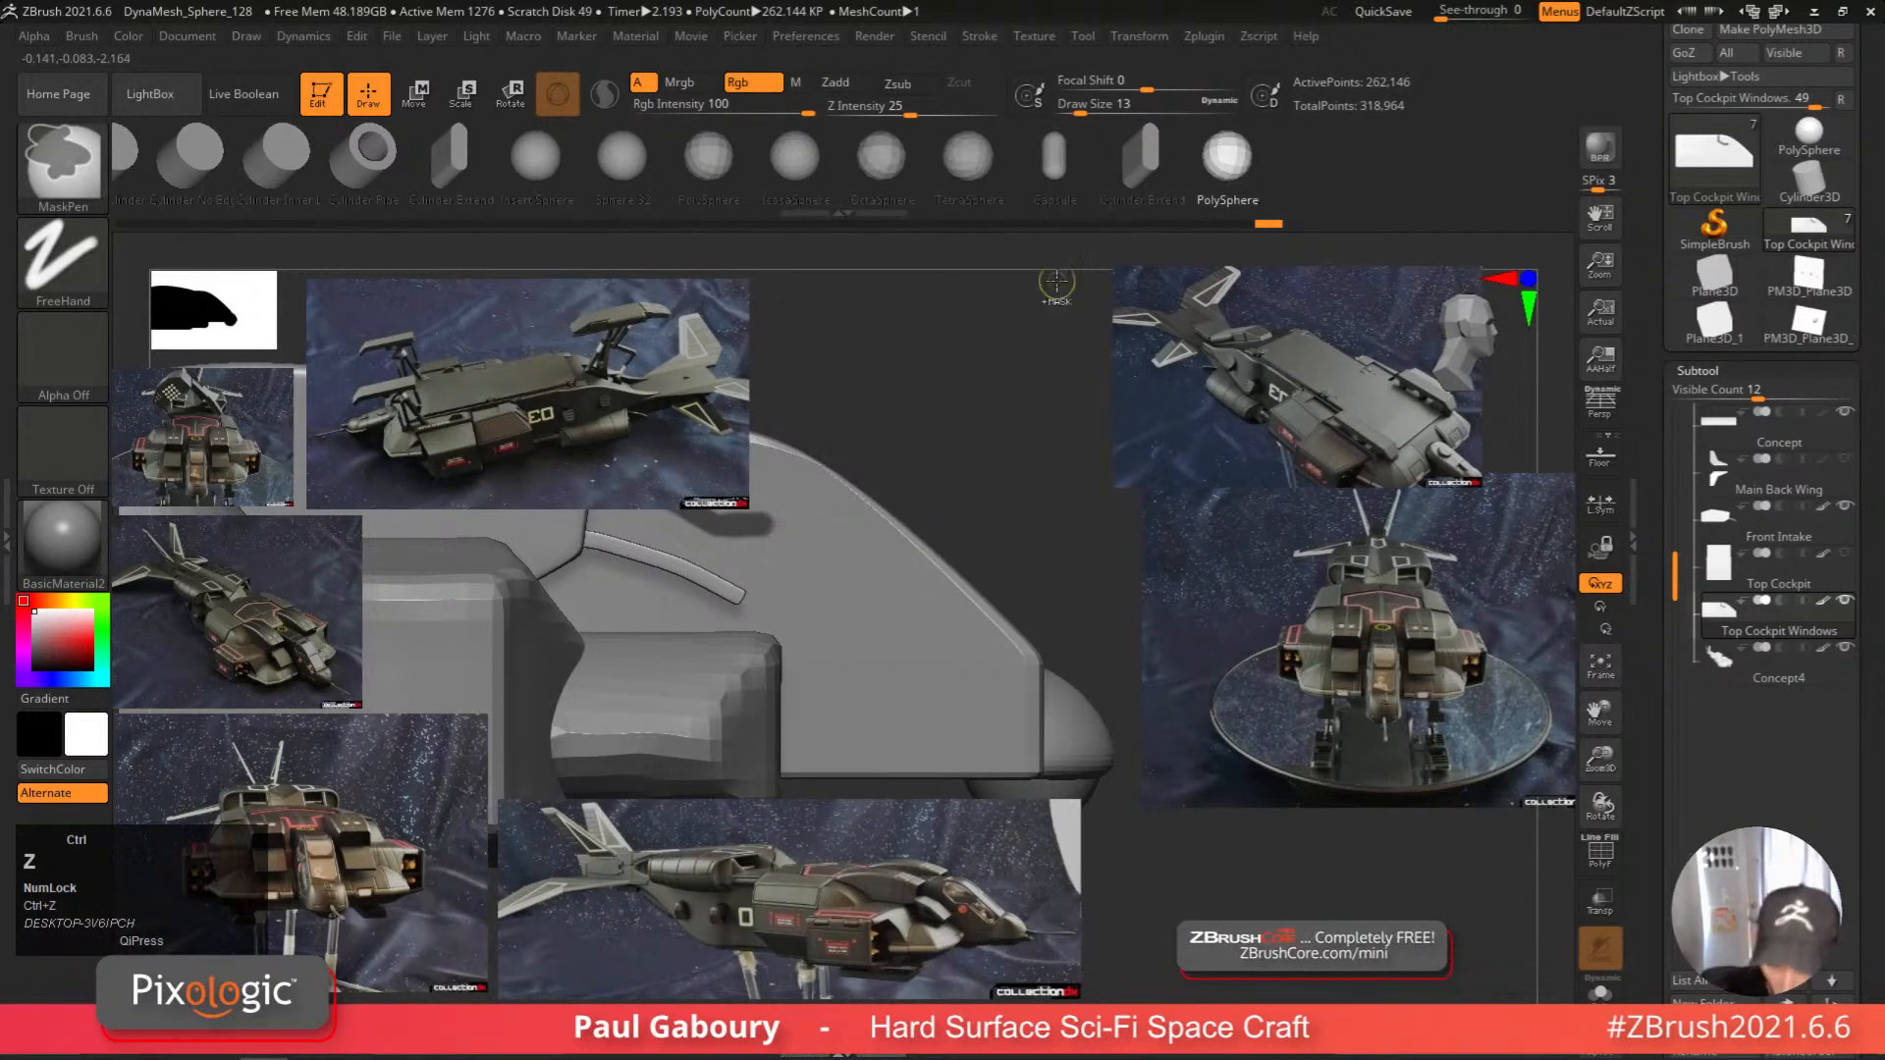
Enable Backtrack in Line mode with SnapToTrack and a Track Curvature of 100 for the MaskPen strokes.
left_click(1026, 96)
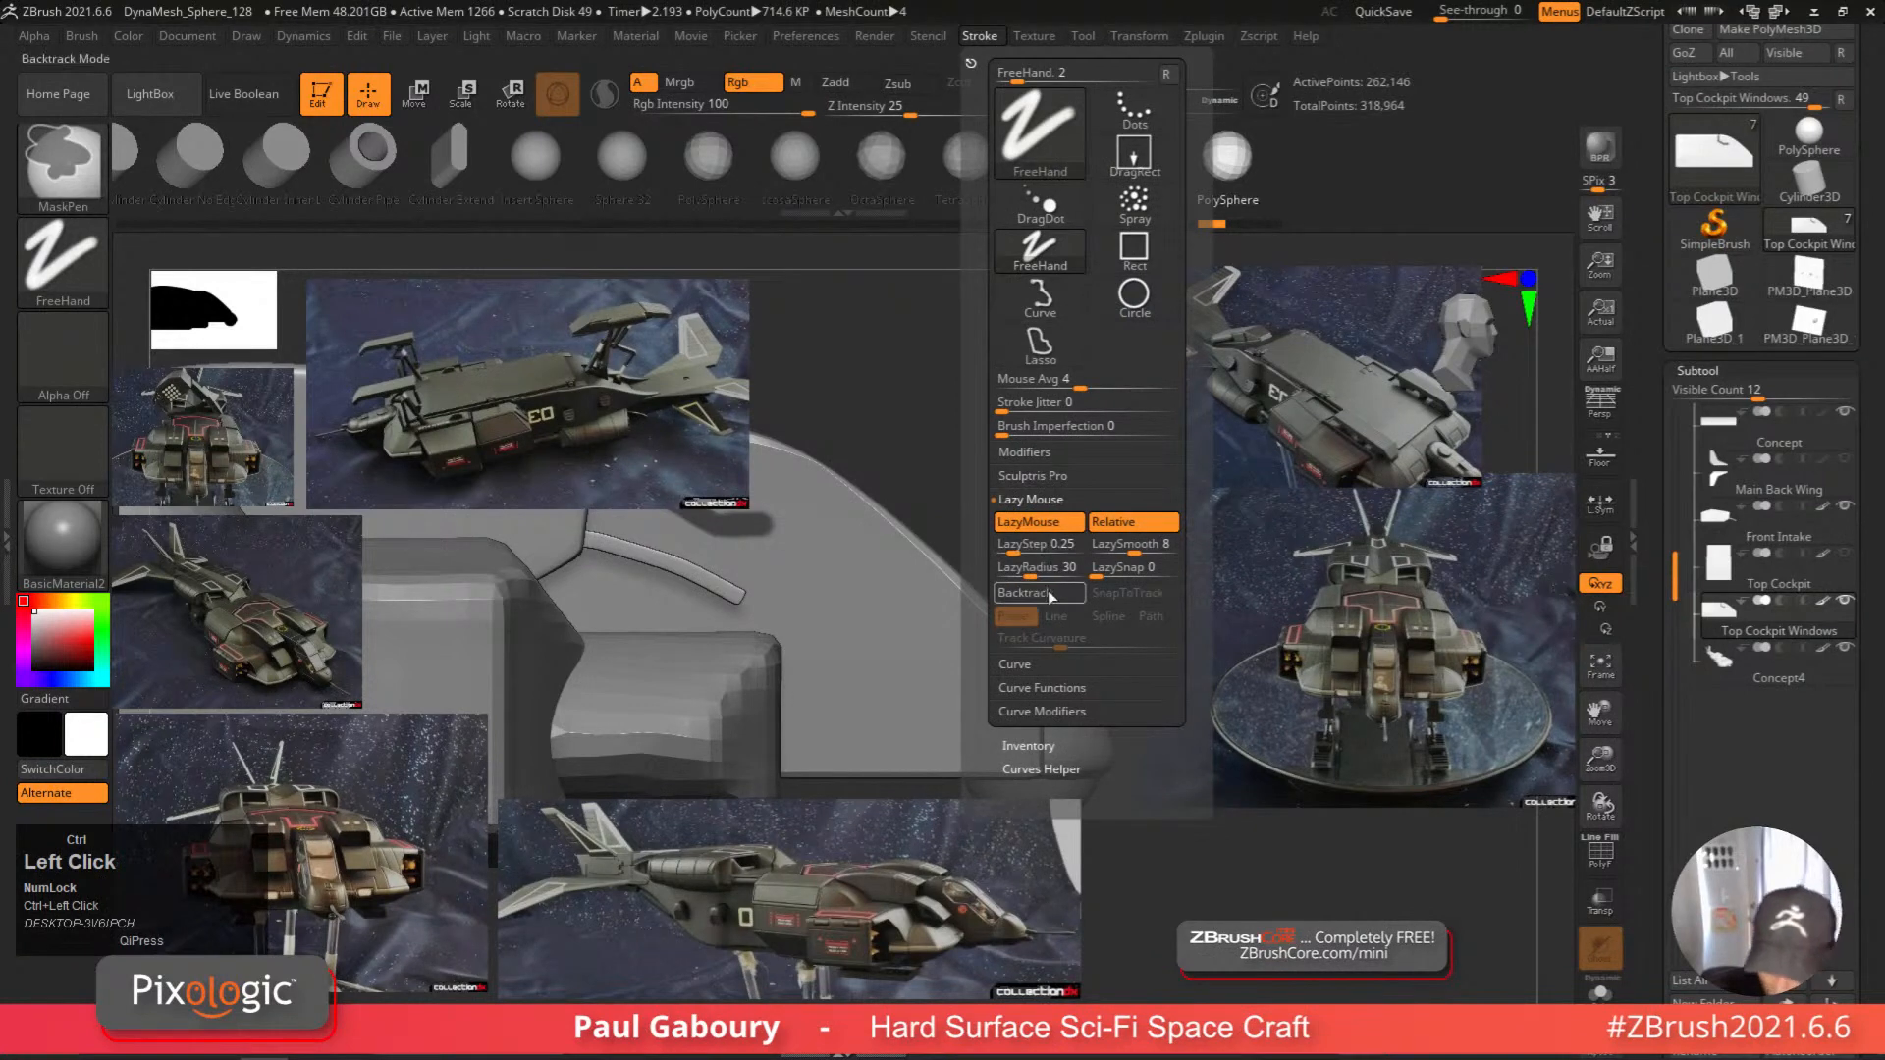
left_click(1024, 592)
left_click_drag(1100, 639, 1131, 644)
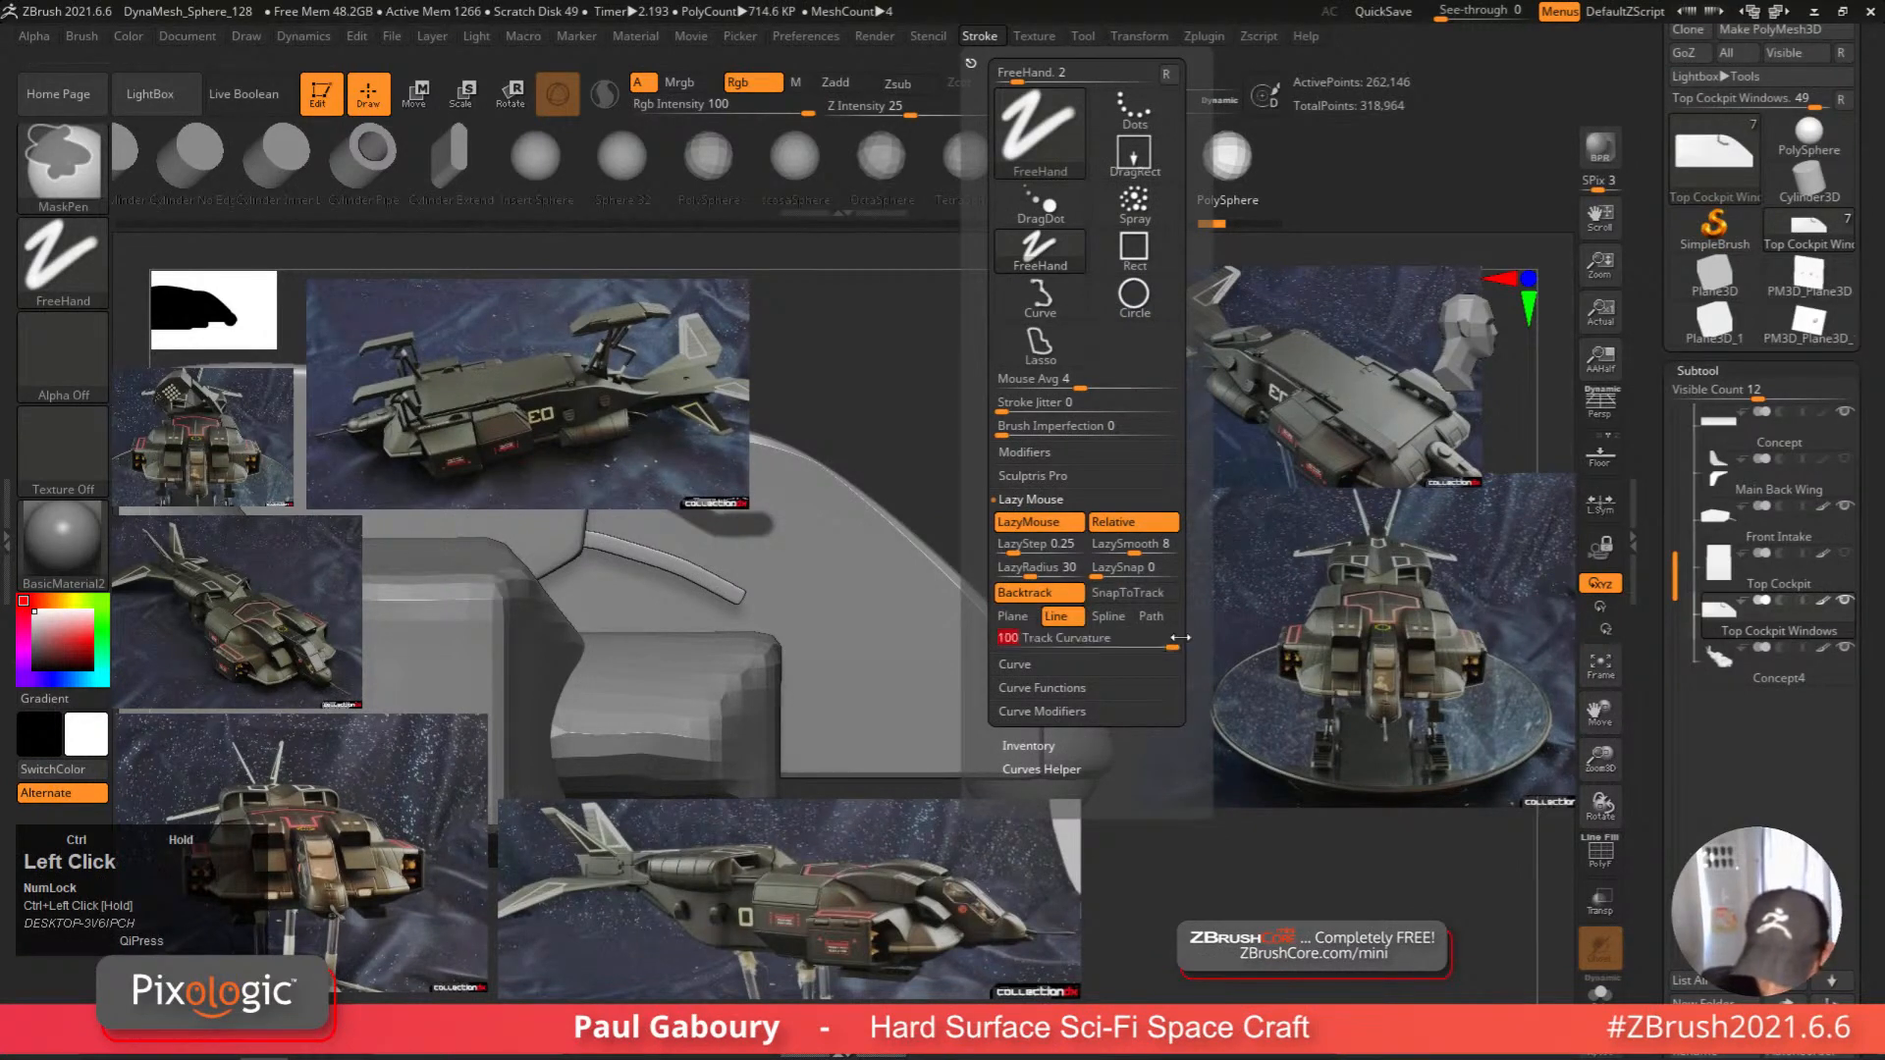
mouse_move(767, 521)
left_mouse_down("ctrl")
mouse_move(896, 654)
mouse_move(782, 538)
left_mouse_up("ctrl")
key("ctrl+z")
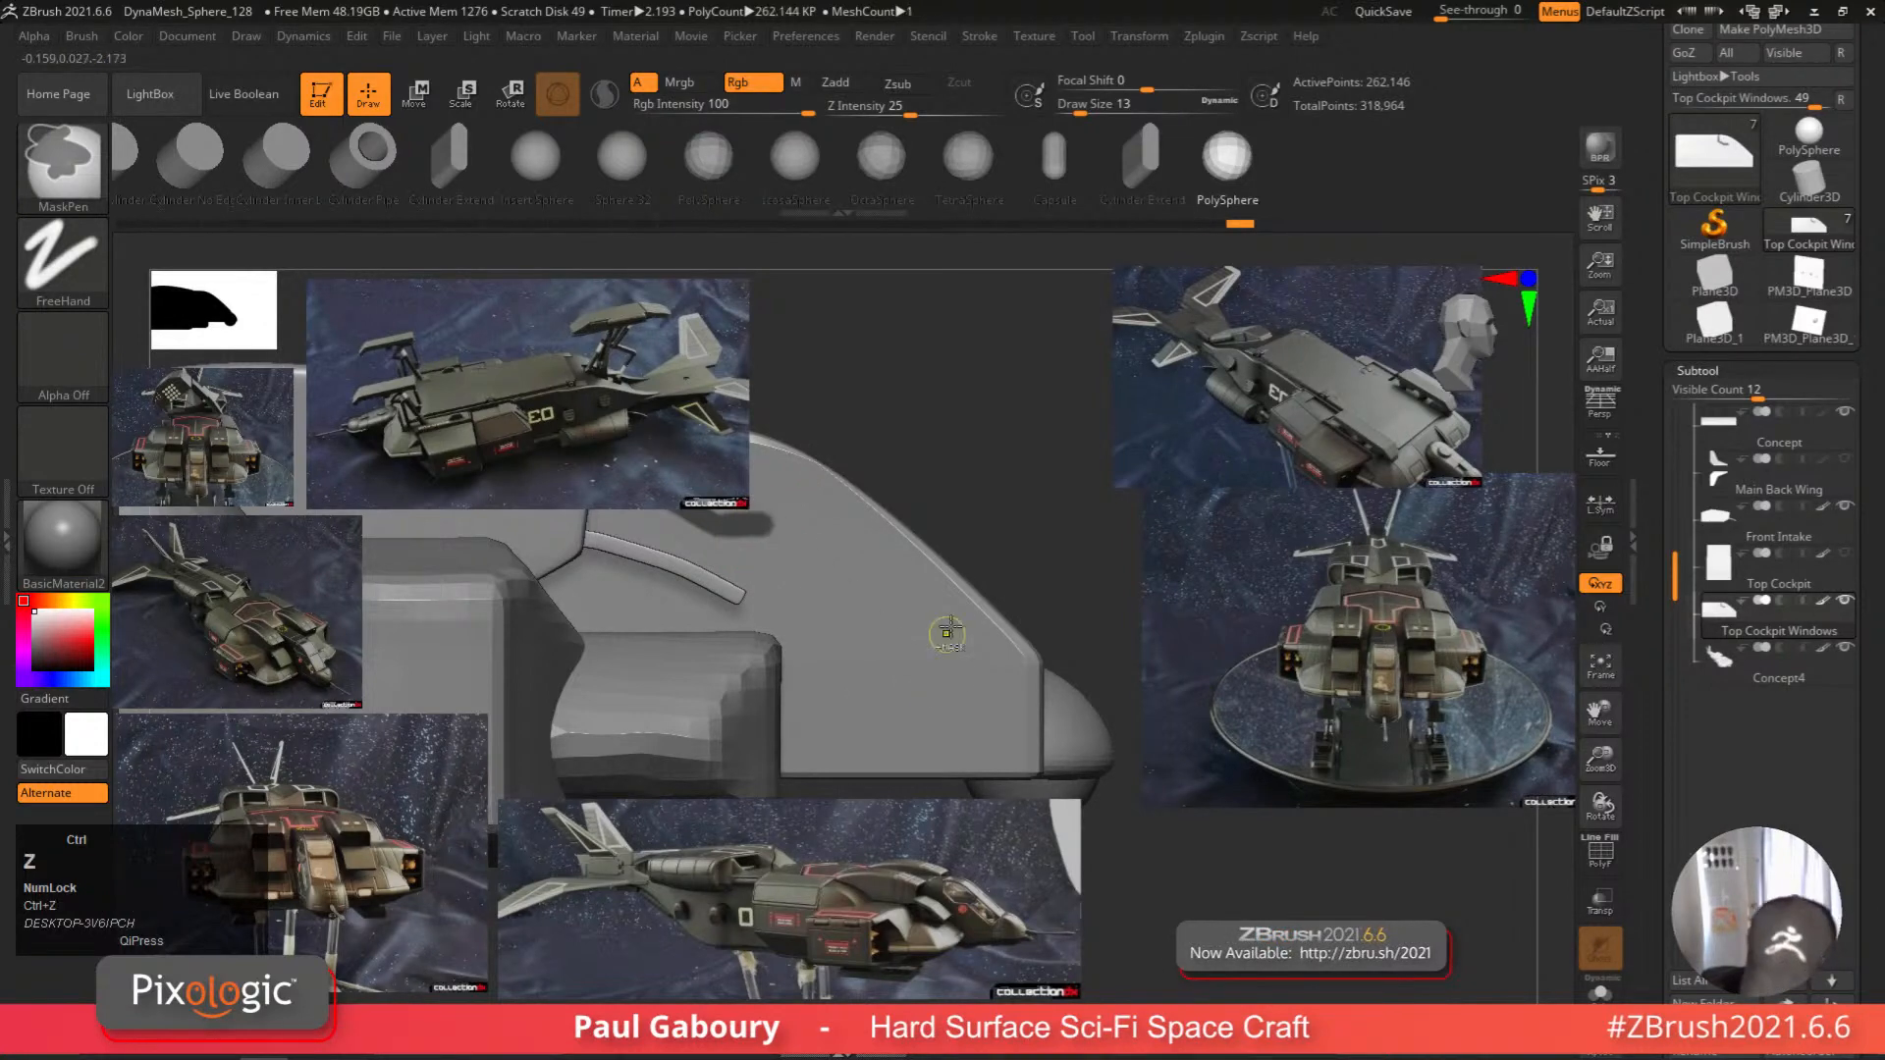
left_click(978, 37)
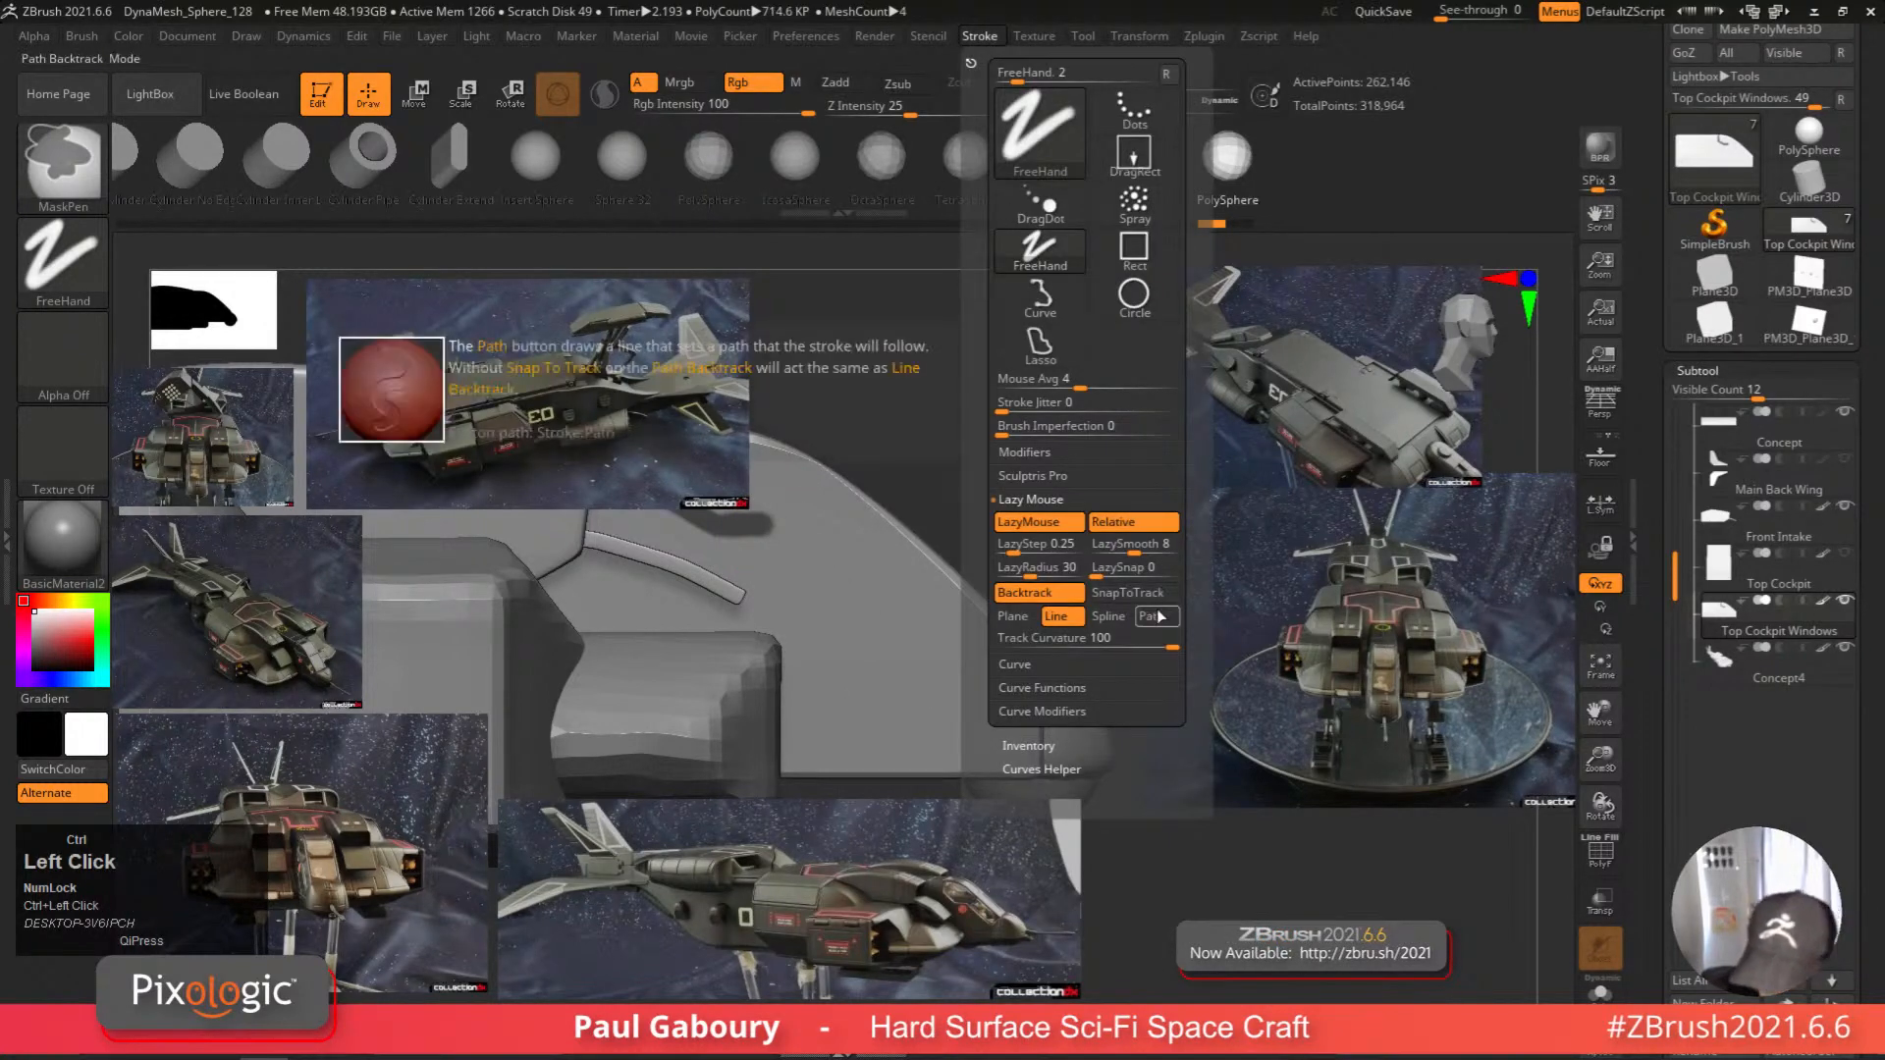
Reduce the draw size to about 7.5 and mask a thin vertical line down from the cockpit's upper edge.
right_click_drag(827, 517, 884, 547, "alt")
key("s")
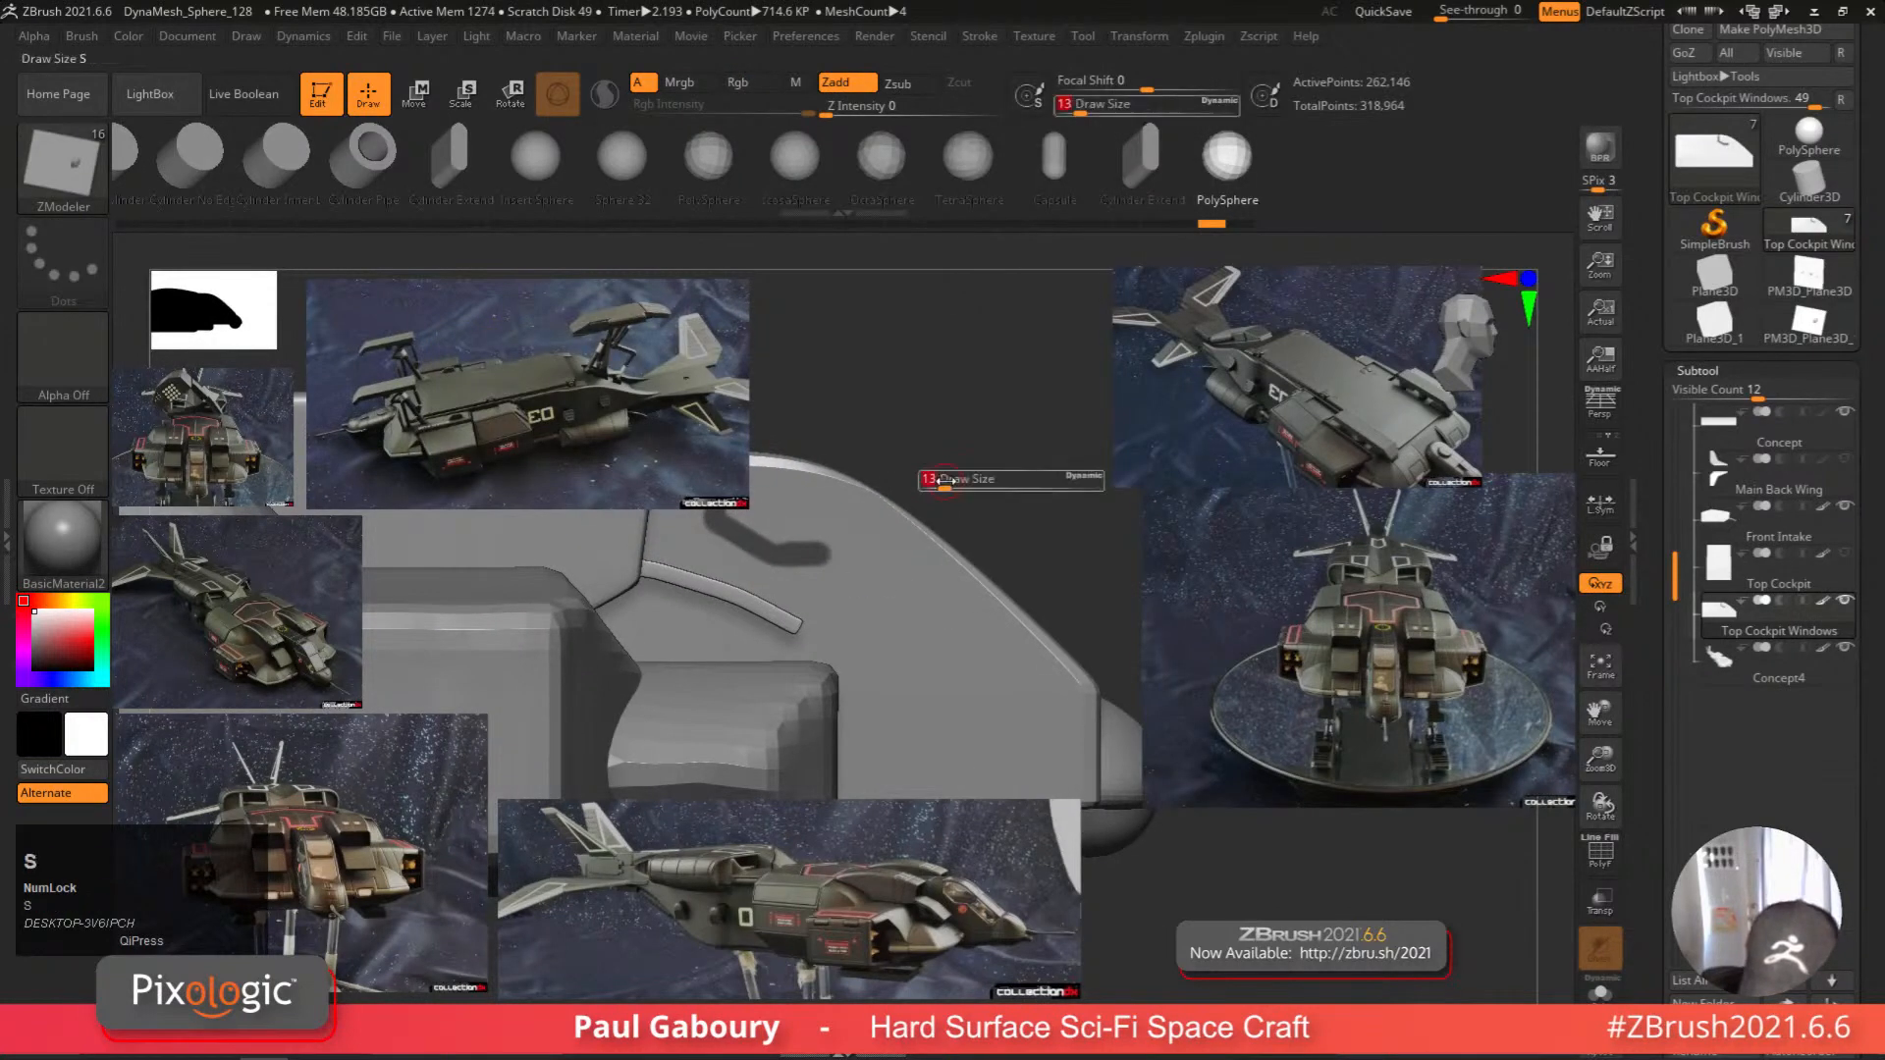
left_click_drag(942, 481, 957, 440)
right_click_drag(732, 486, 833, 537, "alt")
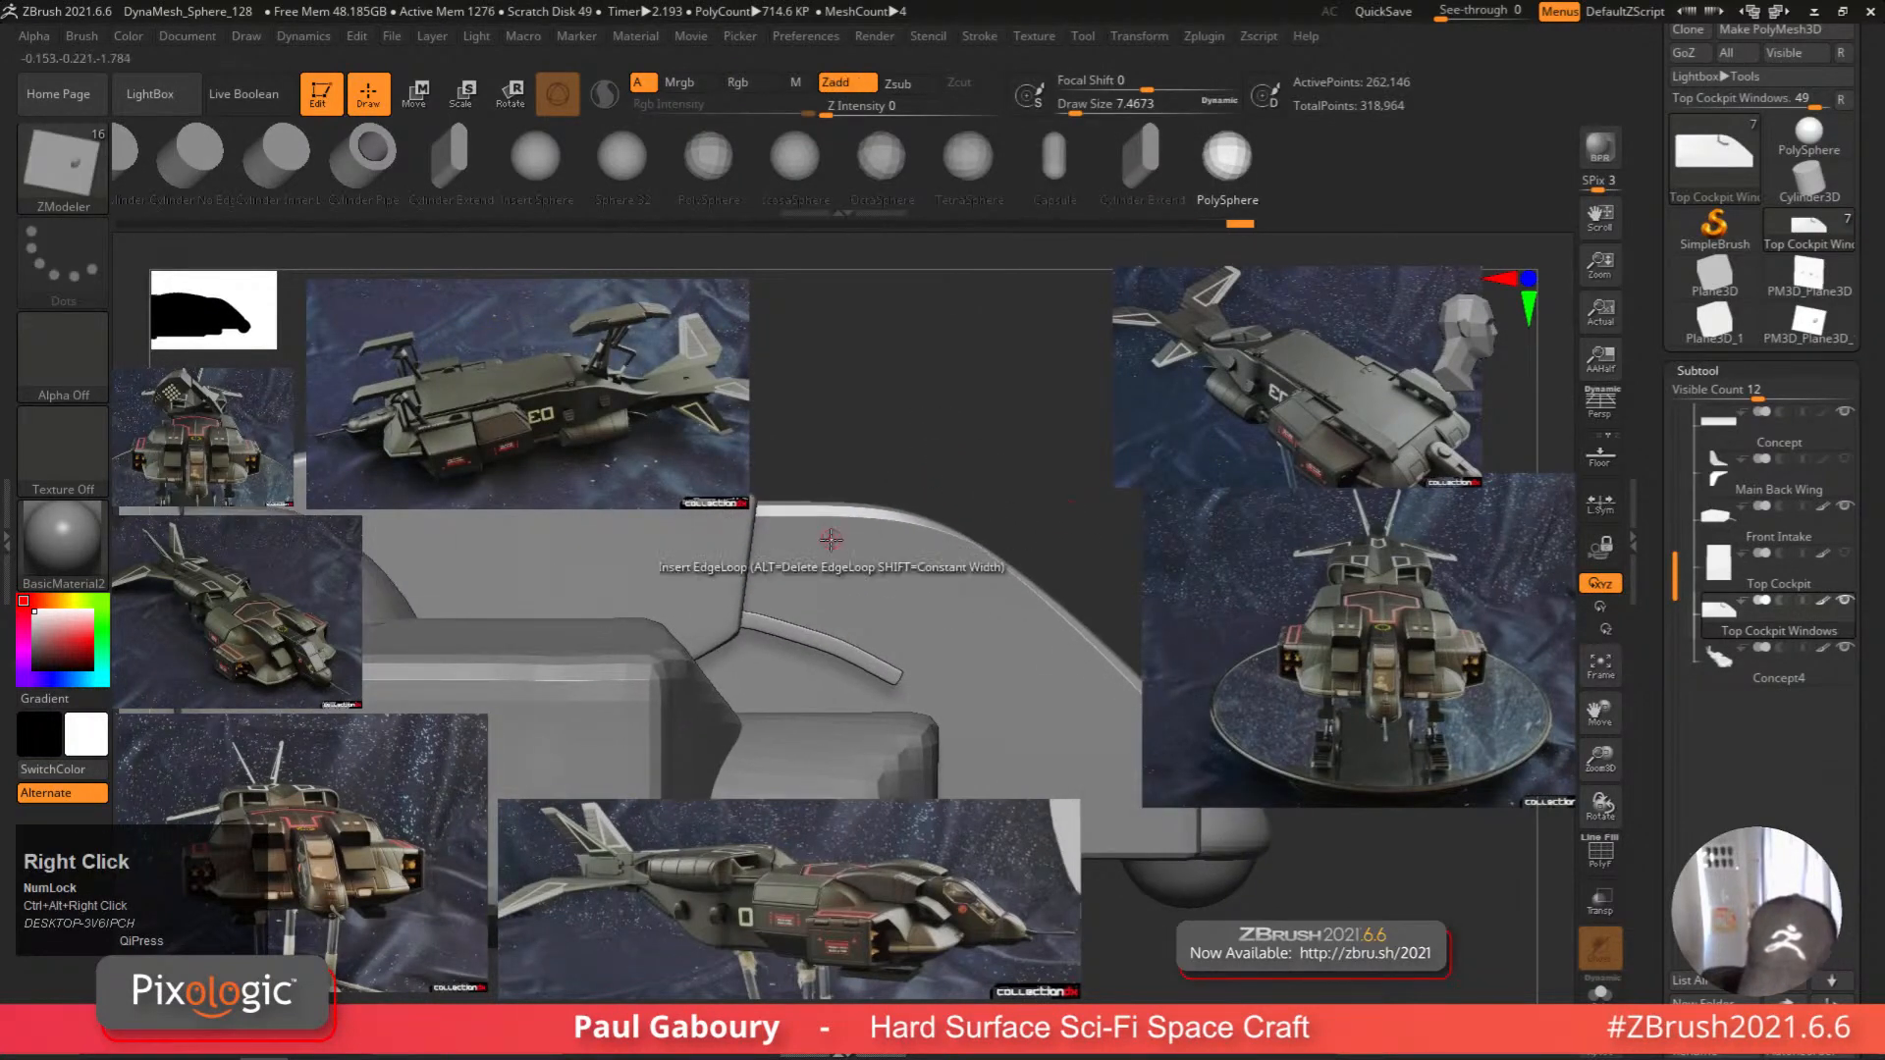
left_click_drag(833, 515, 831, 585, "ctrl")
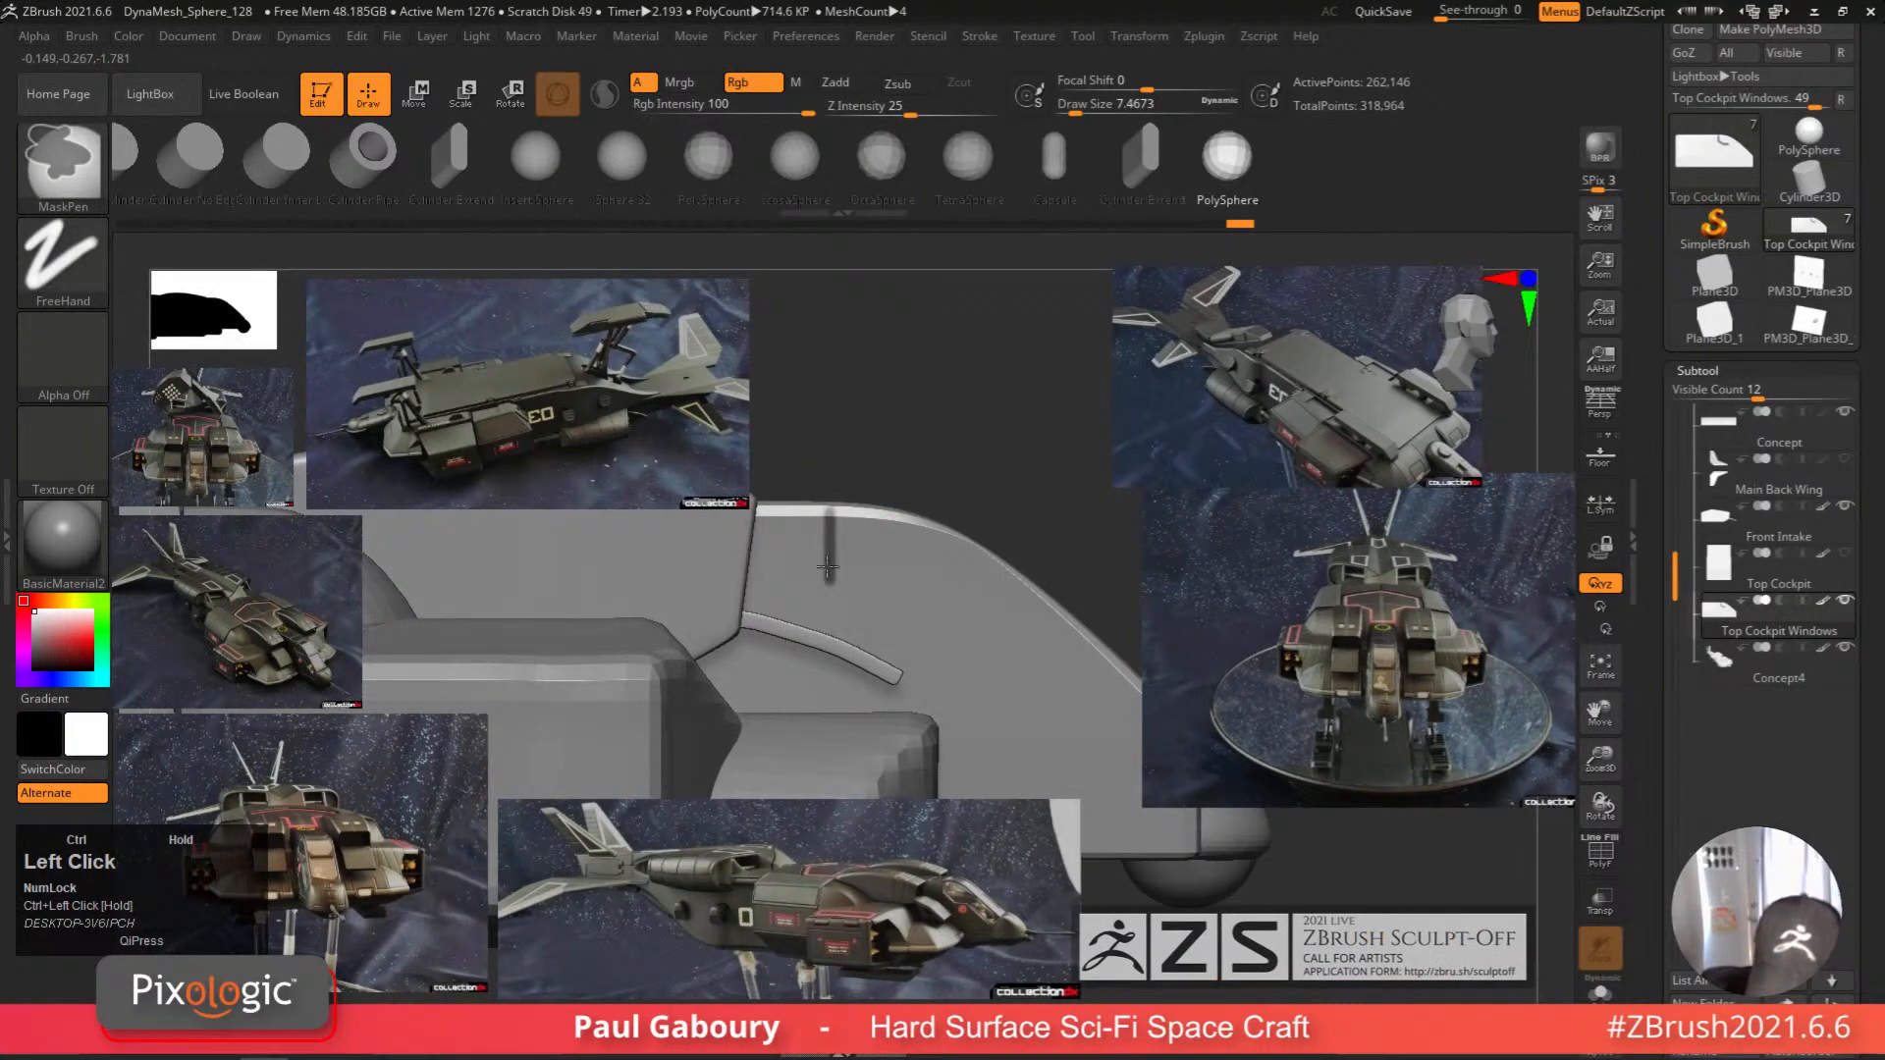
mouse_move(916, 579)
right_mouse_down("alt")
mouse_move(875, 560)
mouse_move(884, 595)
right_mouse_up("alt")
Extend the window outline from the vertical line with a short diagonal and a short horizontal mask segment.
left_click_drag(773, 544, 836, 574, "ctrl")
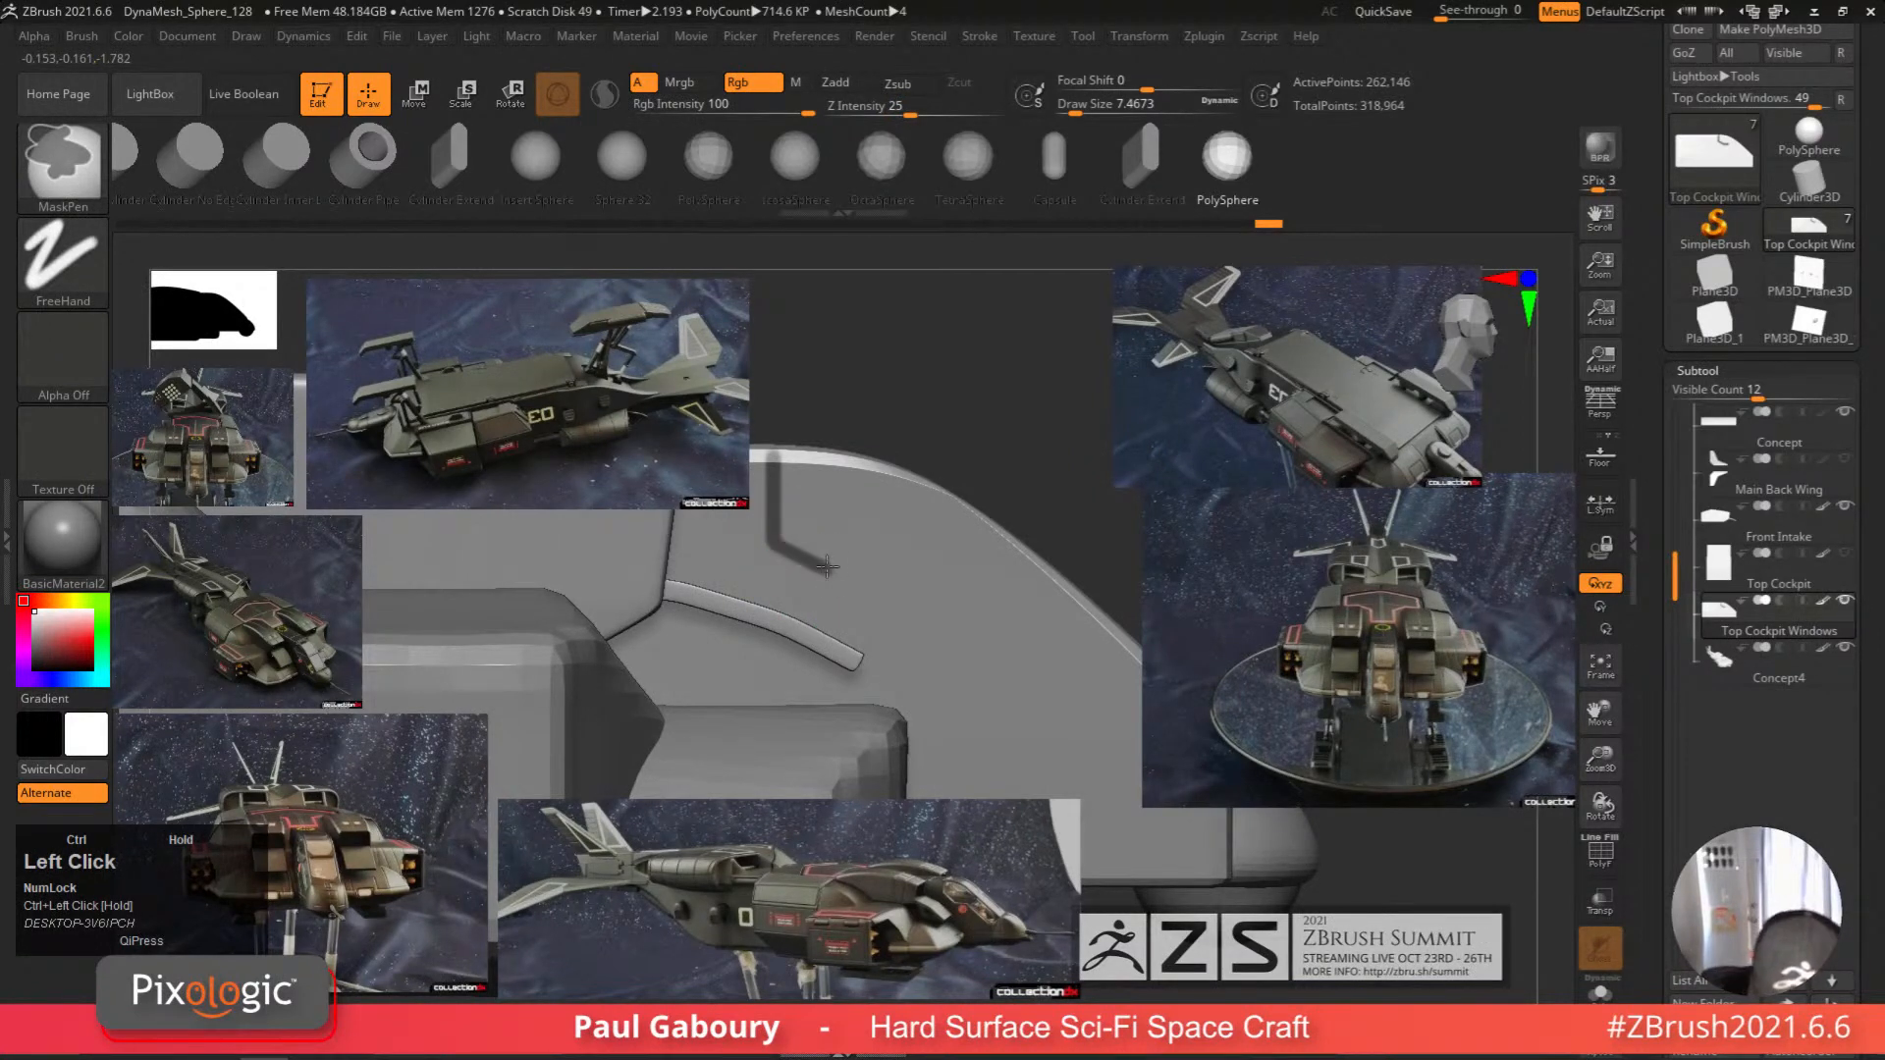
left_click_drag(803, 564, 882, 568, "ctrl")
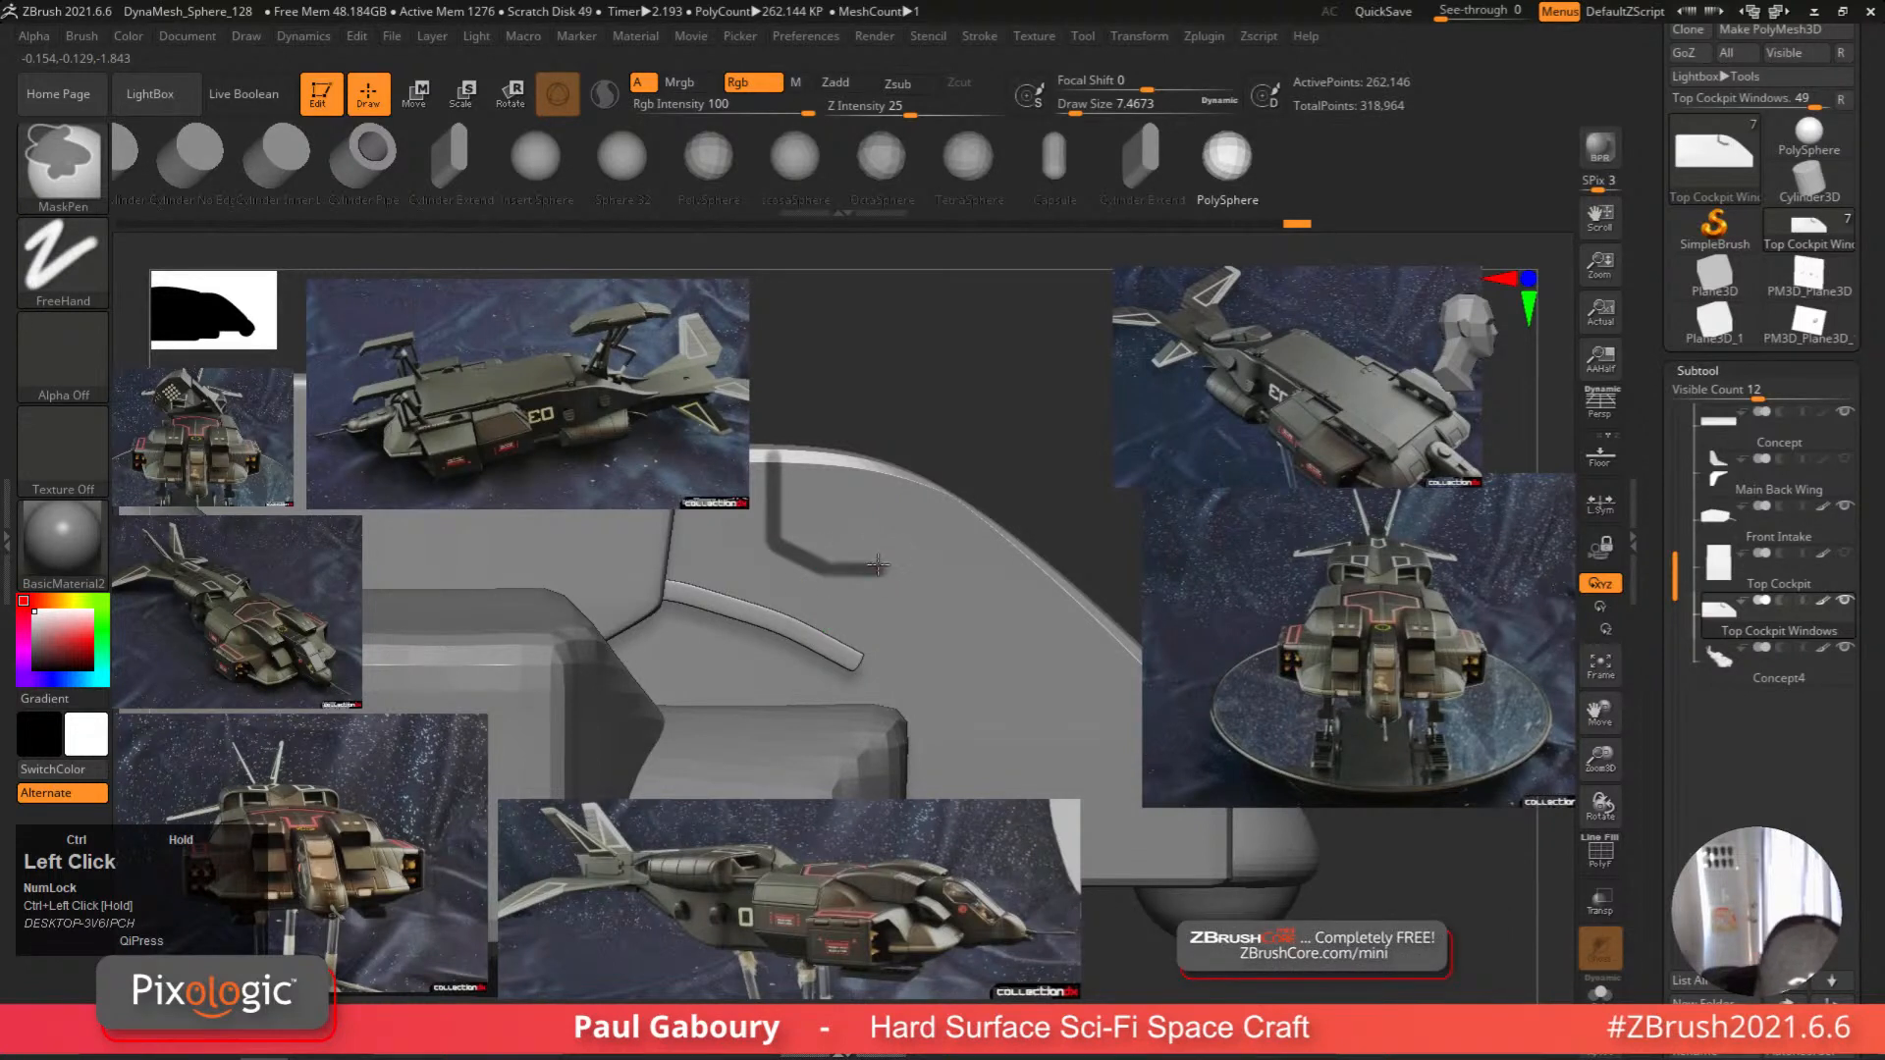
left_click_drag(799, 564, 883, 570, "ctrl")
Mask a long diagonal parallel to the cockpit's front slope, and close the outline back up to the nose corner.
mouse_move(1002, 673)
right_mouse_down("alt")
mouse_move(861, 608)
mouse_move(794, 547)
right_mouse_up("alt")
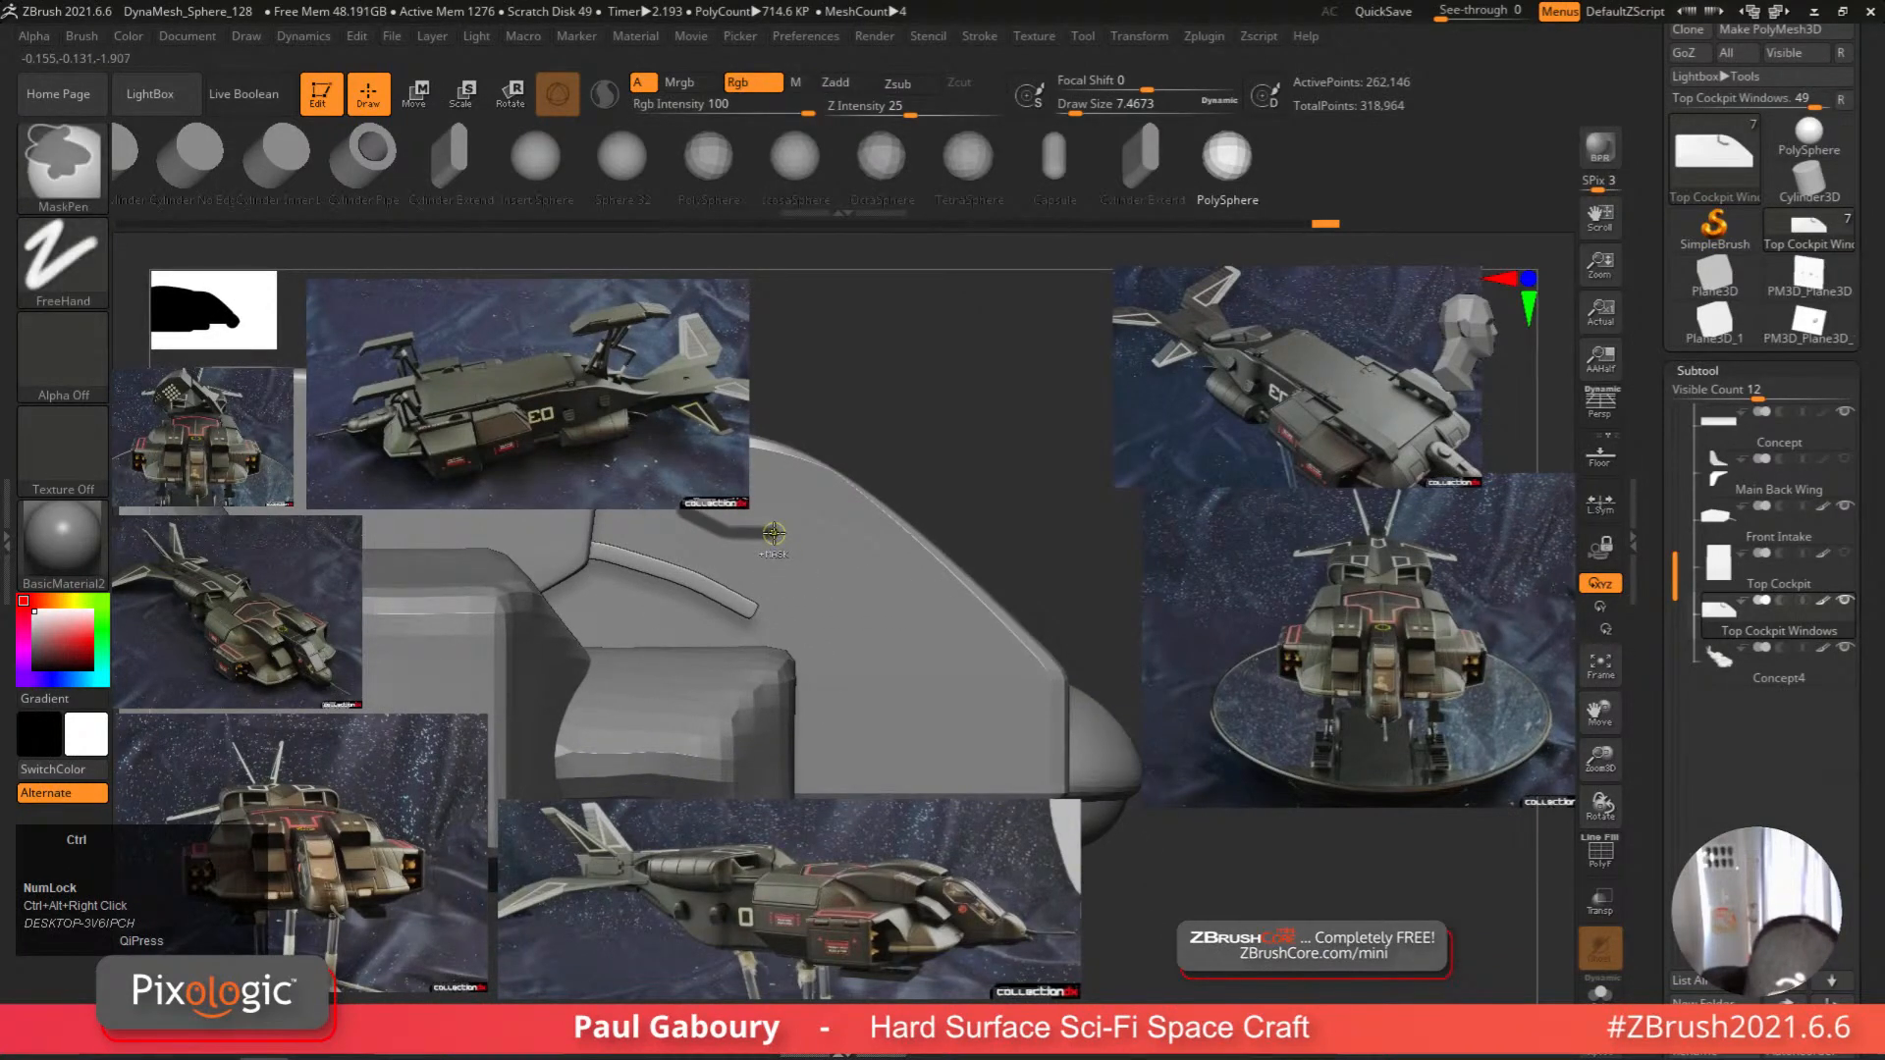
left_click_drag(773, 533, 977, 718, "ctrl")
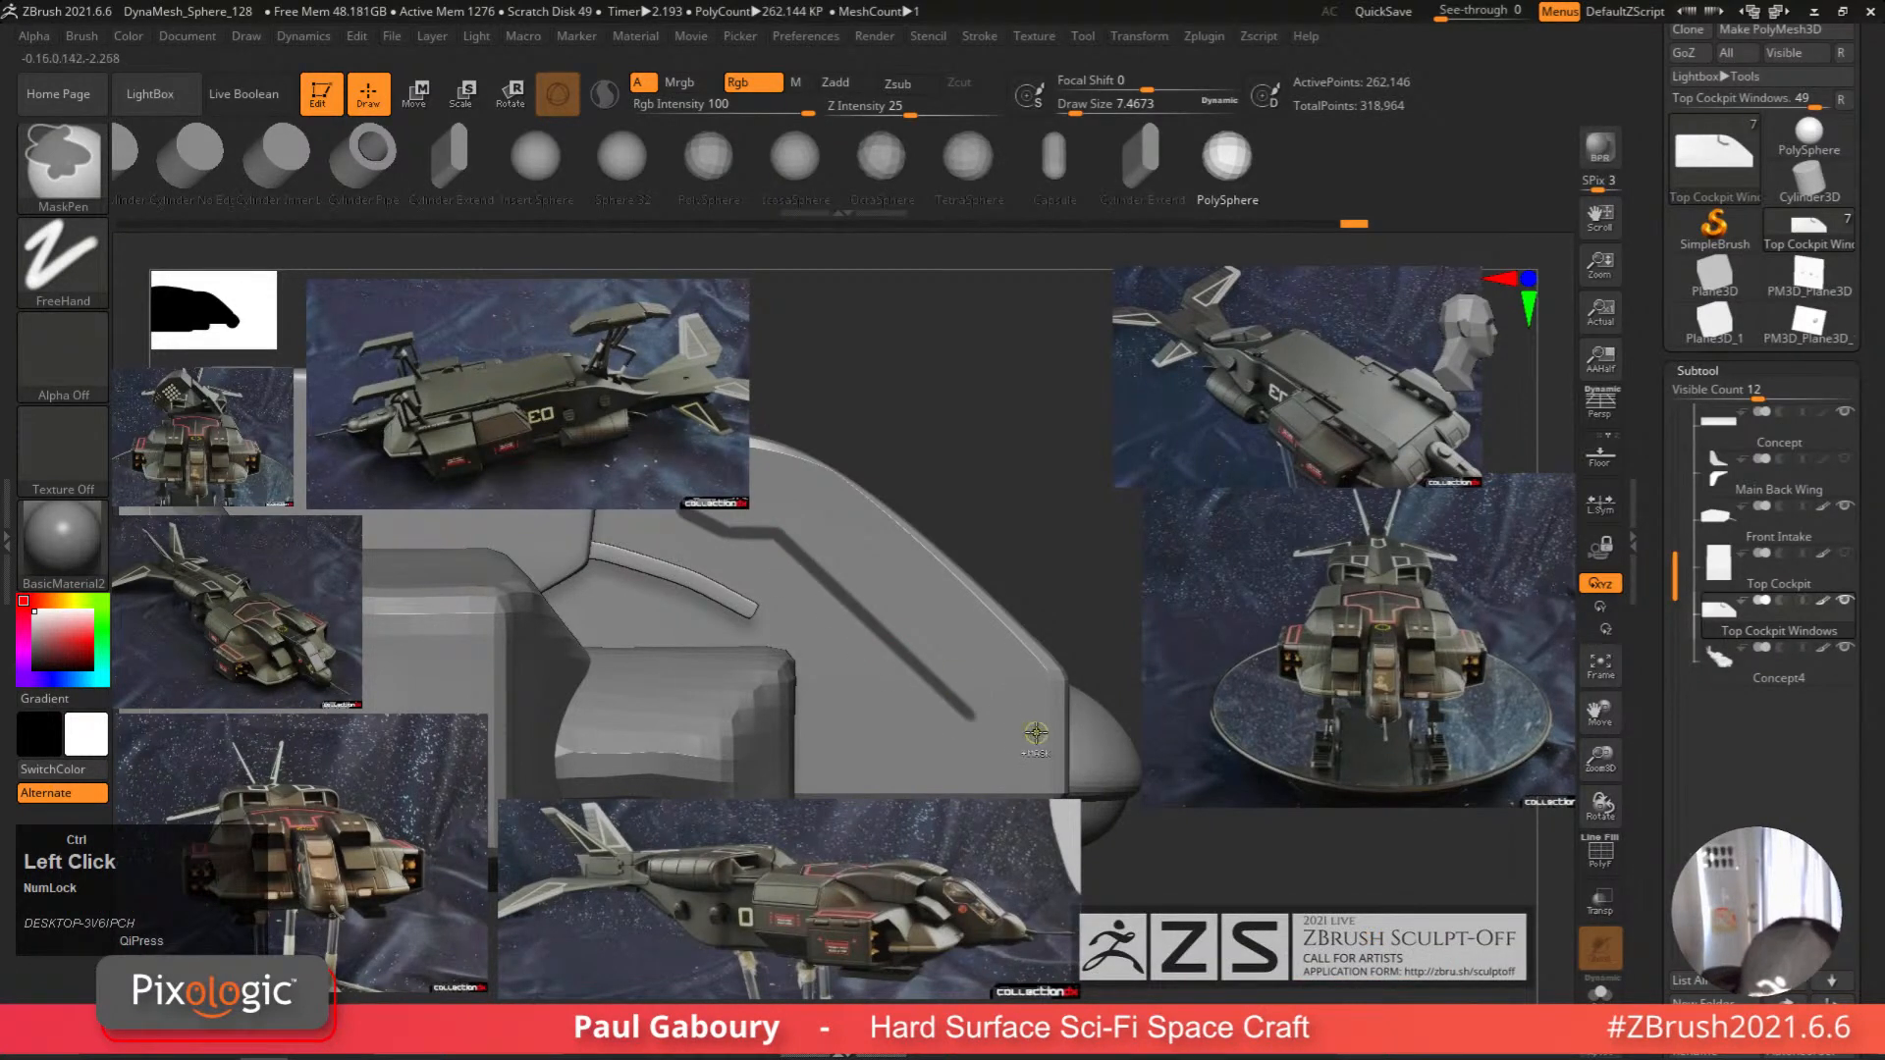
right_click_drag(1044, 744, 994, 724, "alt")
right_click_drag(994, 725, 947, 707, "ctrl")
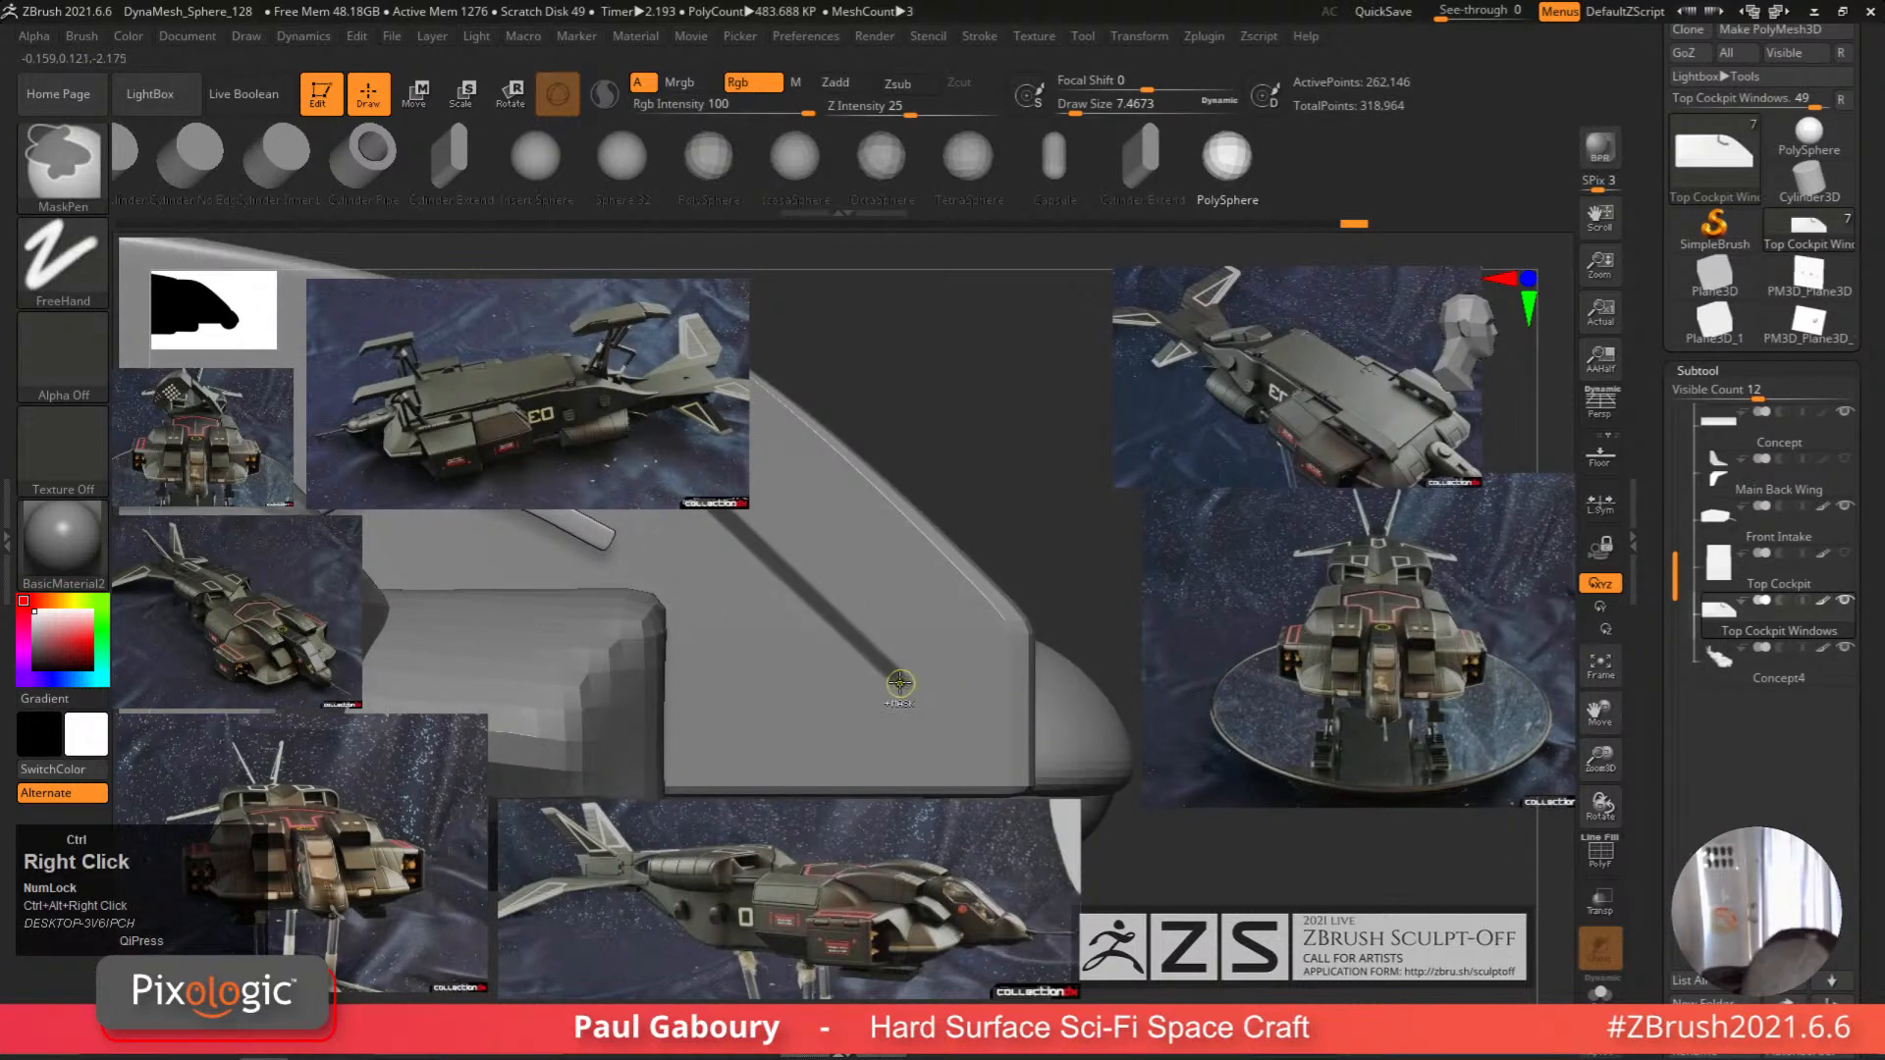
mouse_move(905, 683)
left_mouse_down("ctrl")
mouse_move(941, 678)
mouse_move(1027, 603)
left_mouse_up("ctrl")
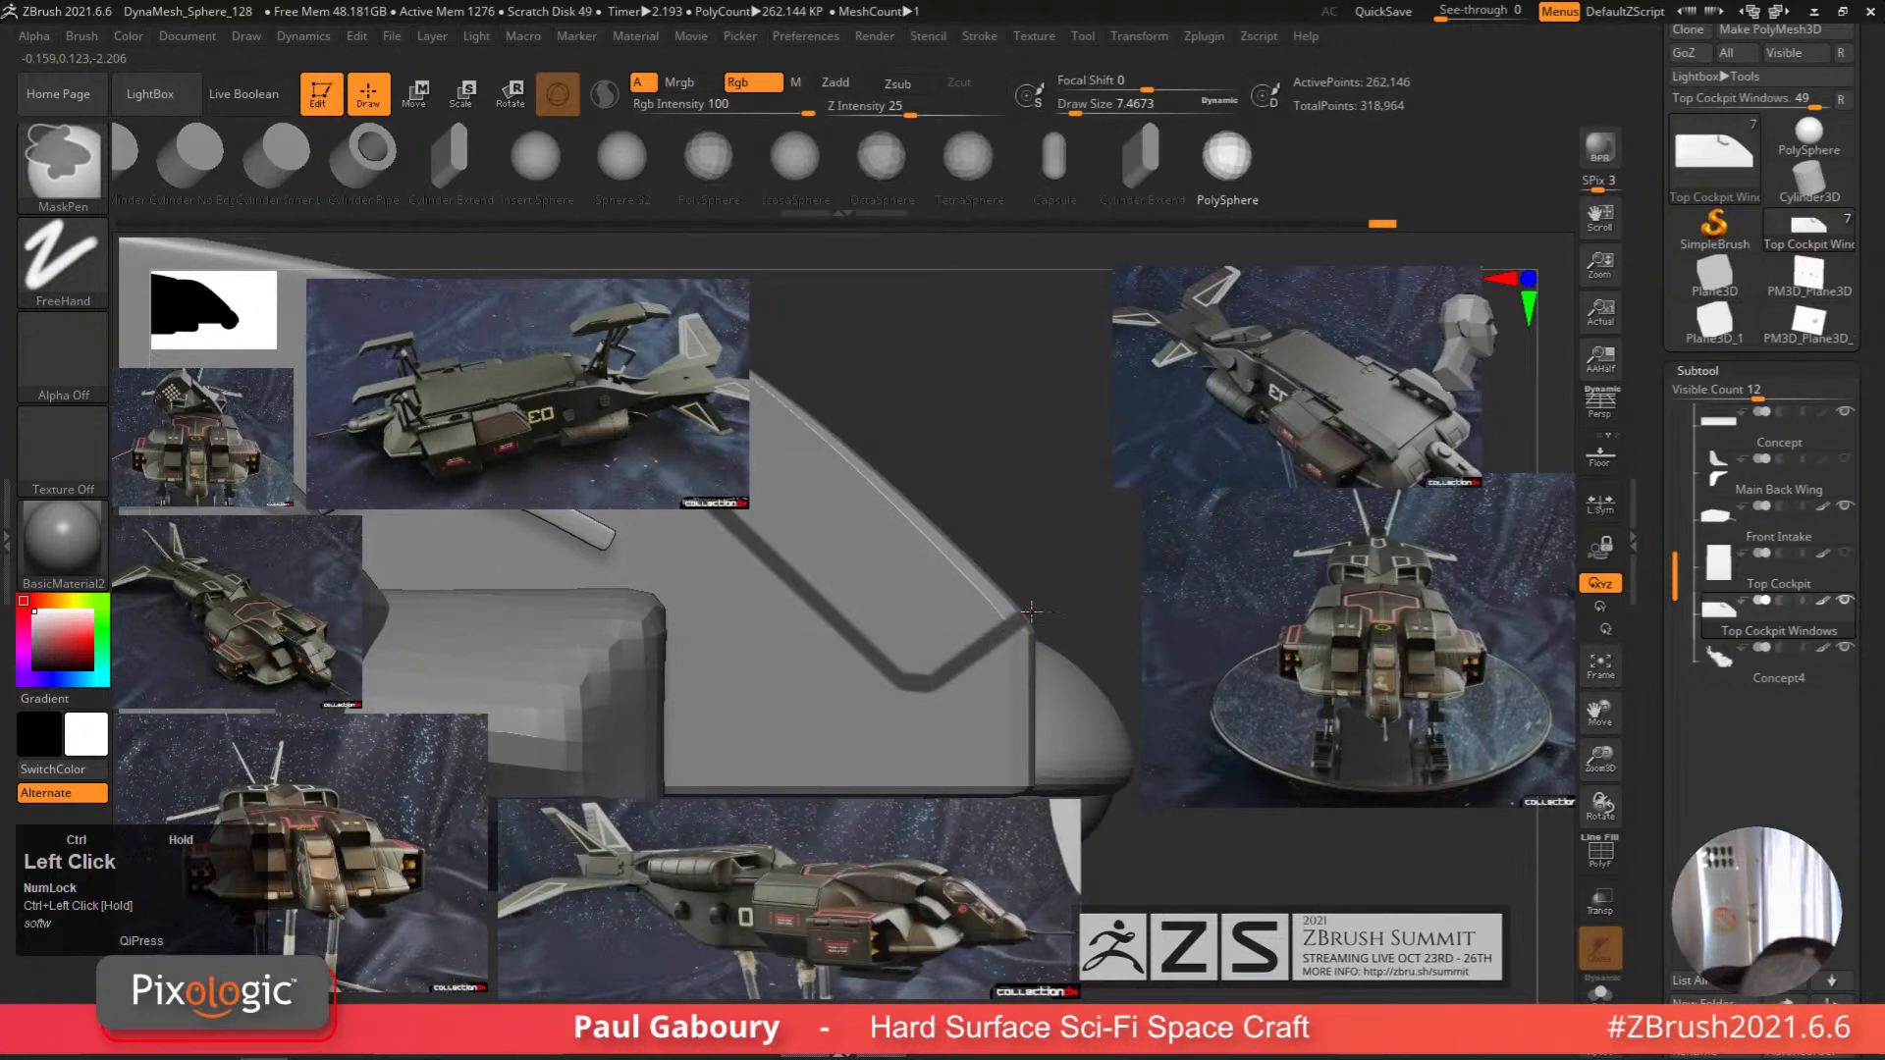
left_click_drag(1073, 584, 1077, 581, "ctrl")
mouse_move(1070, 577)
right_mouse_down("ctrl+alt")
mouse_move(930, 517)
mouse_move(1039, 484)
right_mouse_up("ctrl+alt")
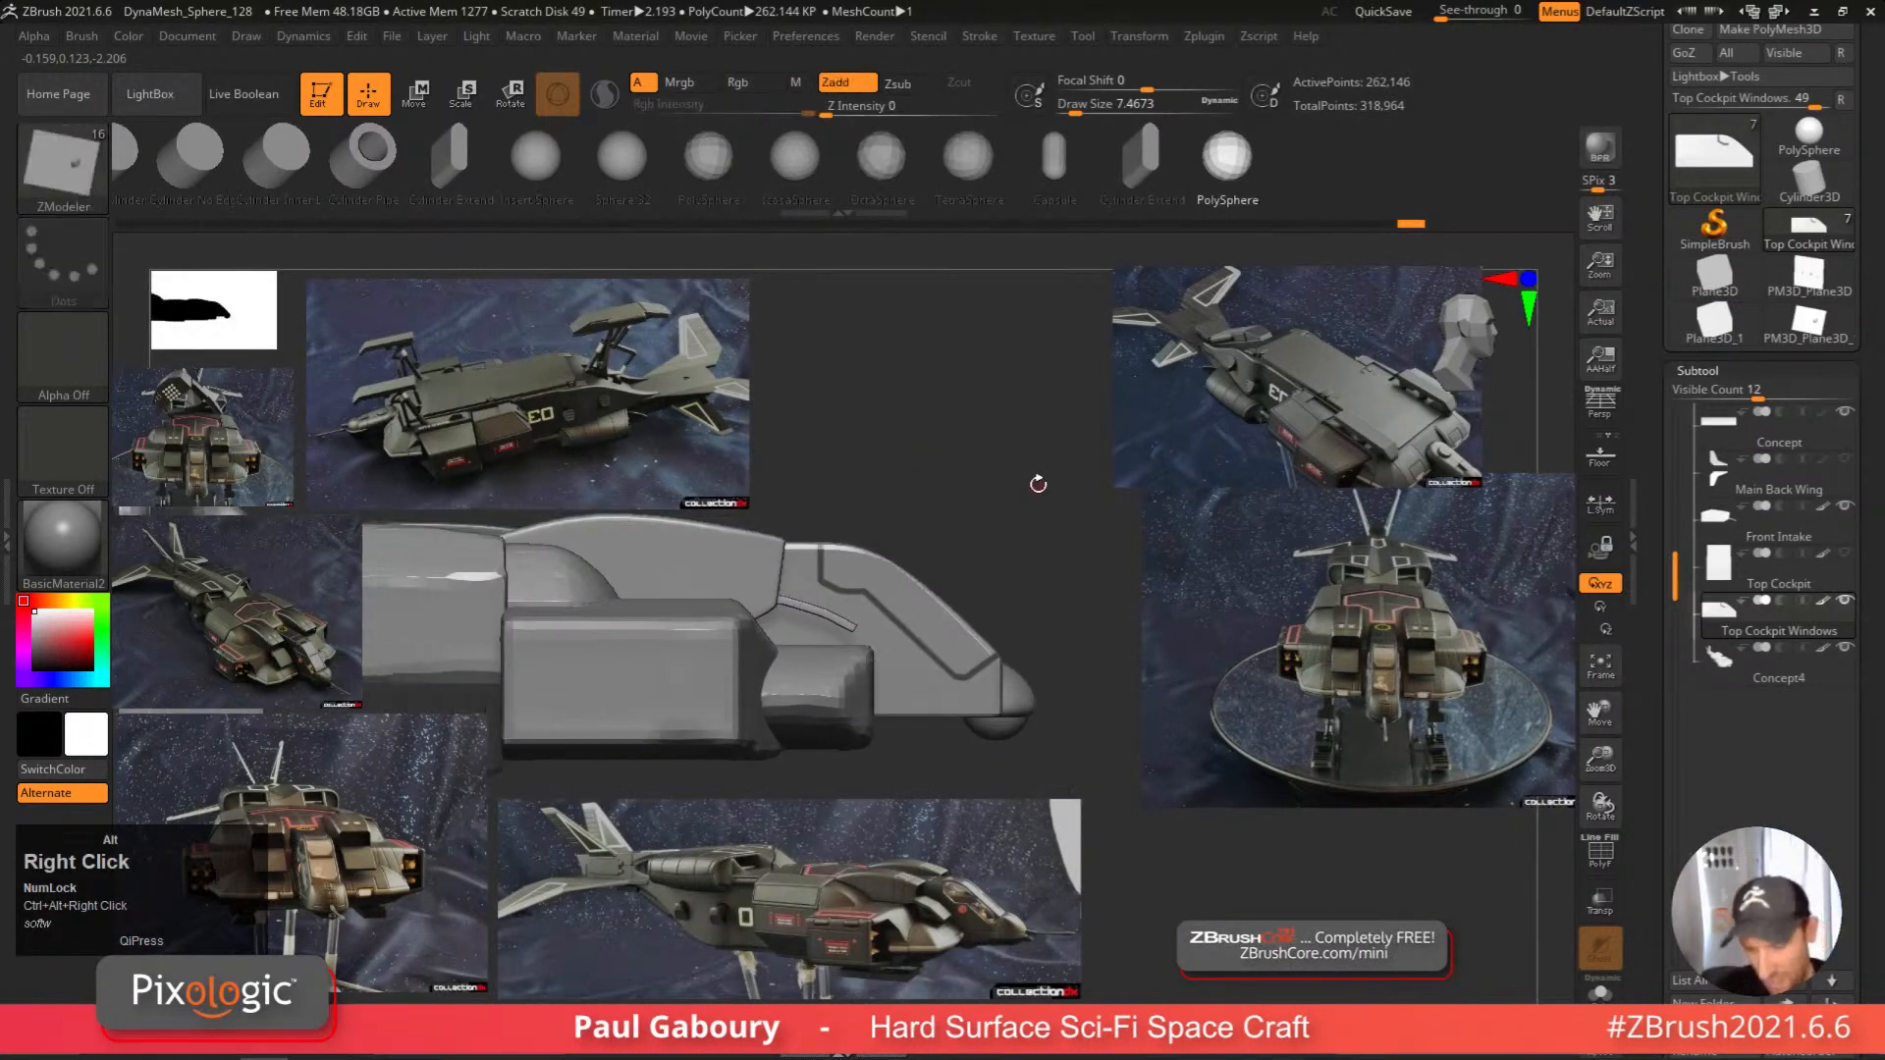
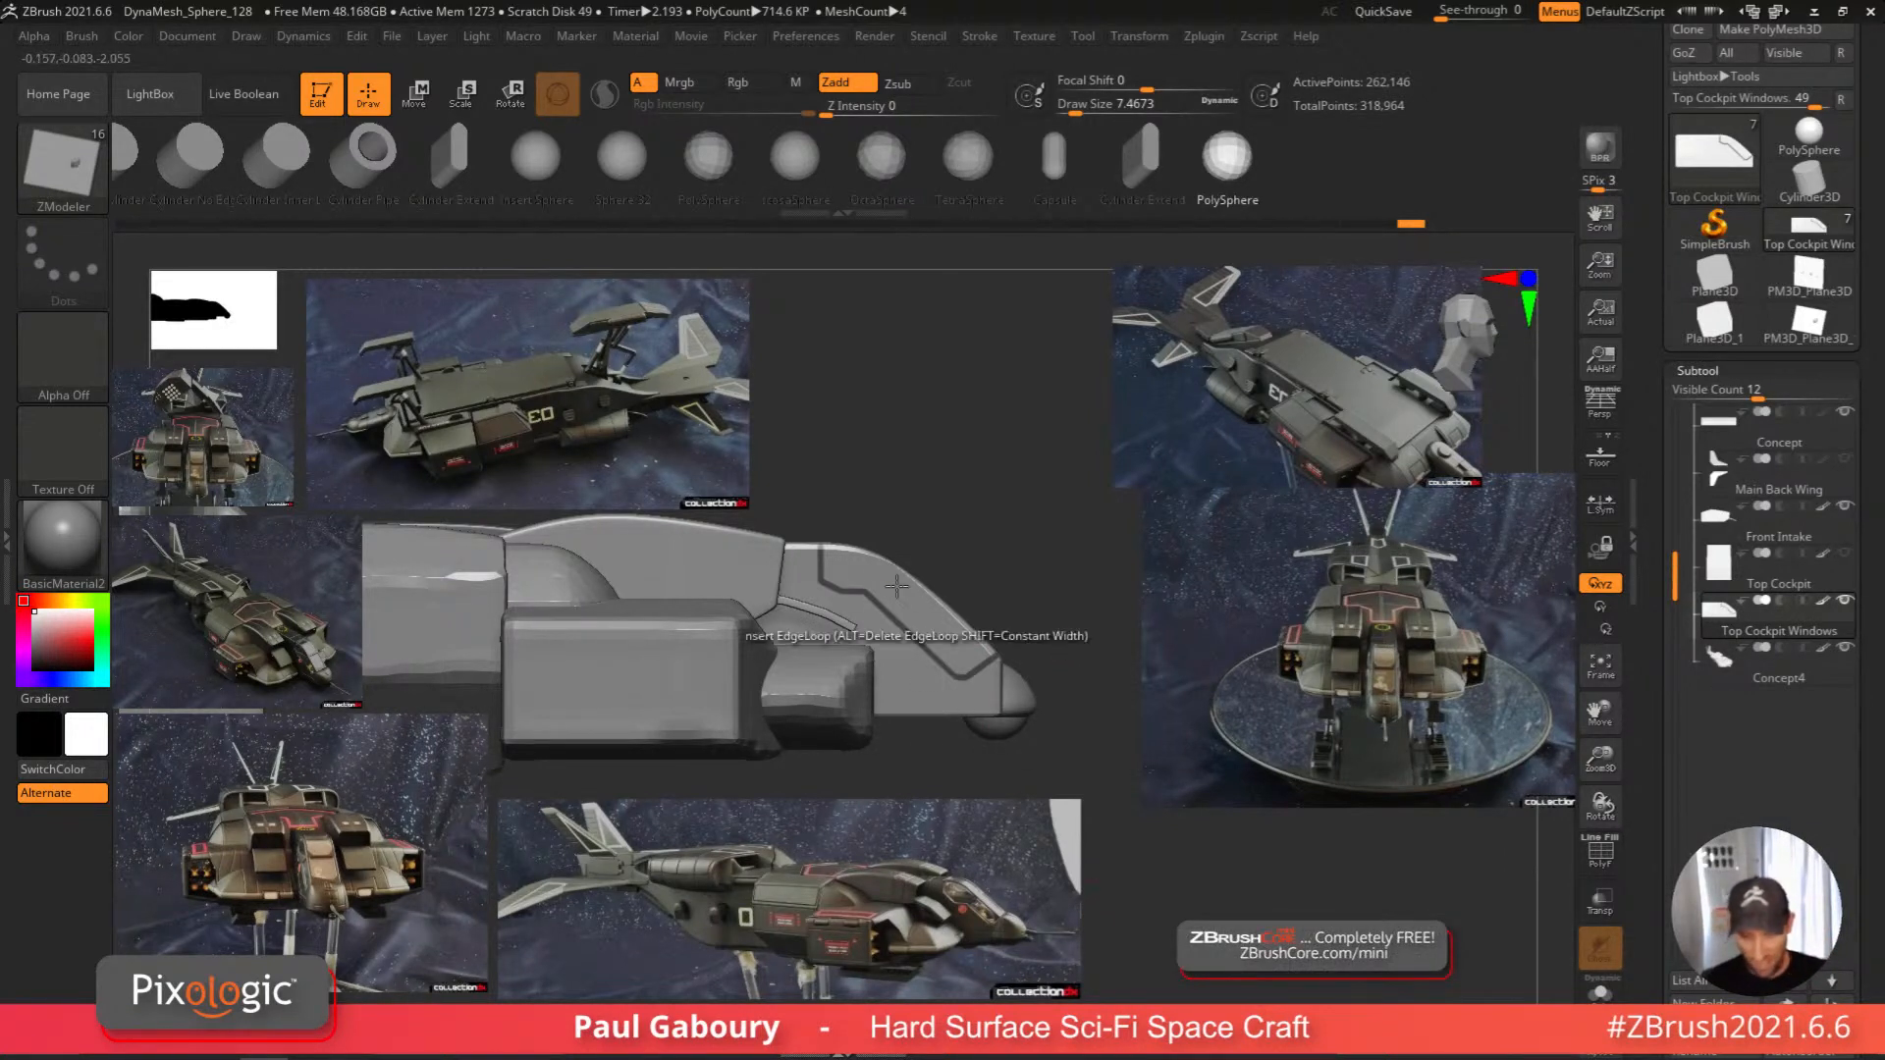
Fill part of the window outline's front end with a rectangular mask.
right_click_drag(1058, 589, 1065, 600, "ctrl")
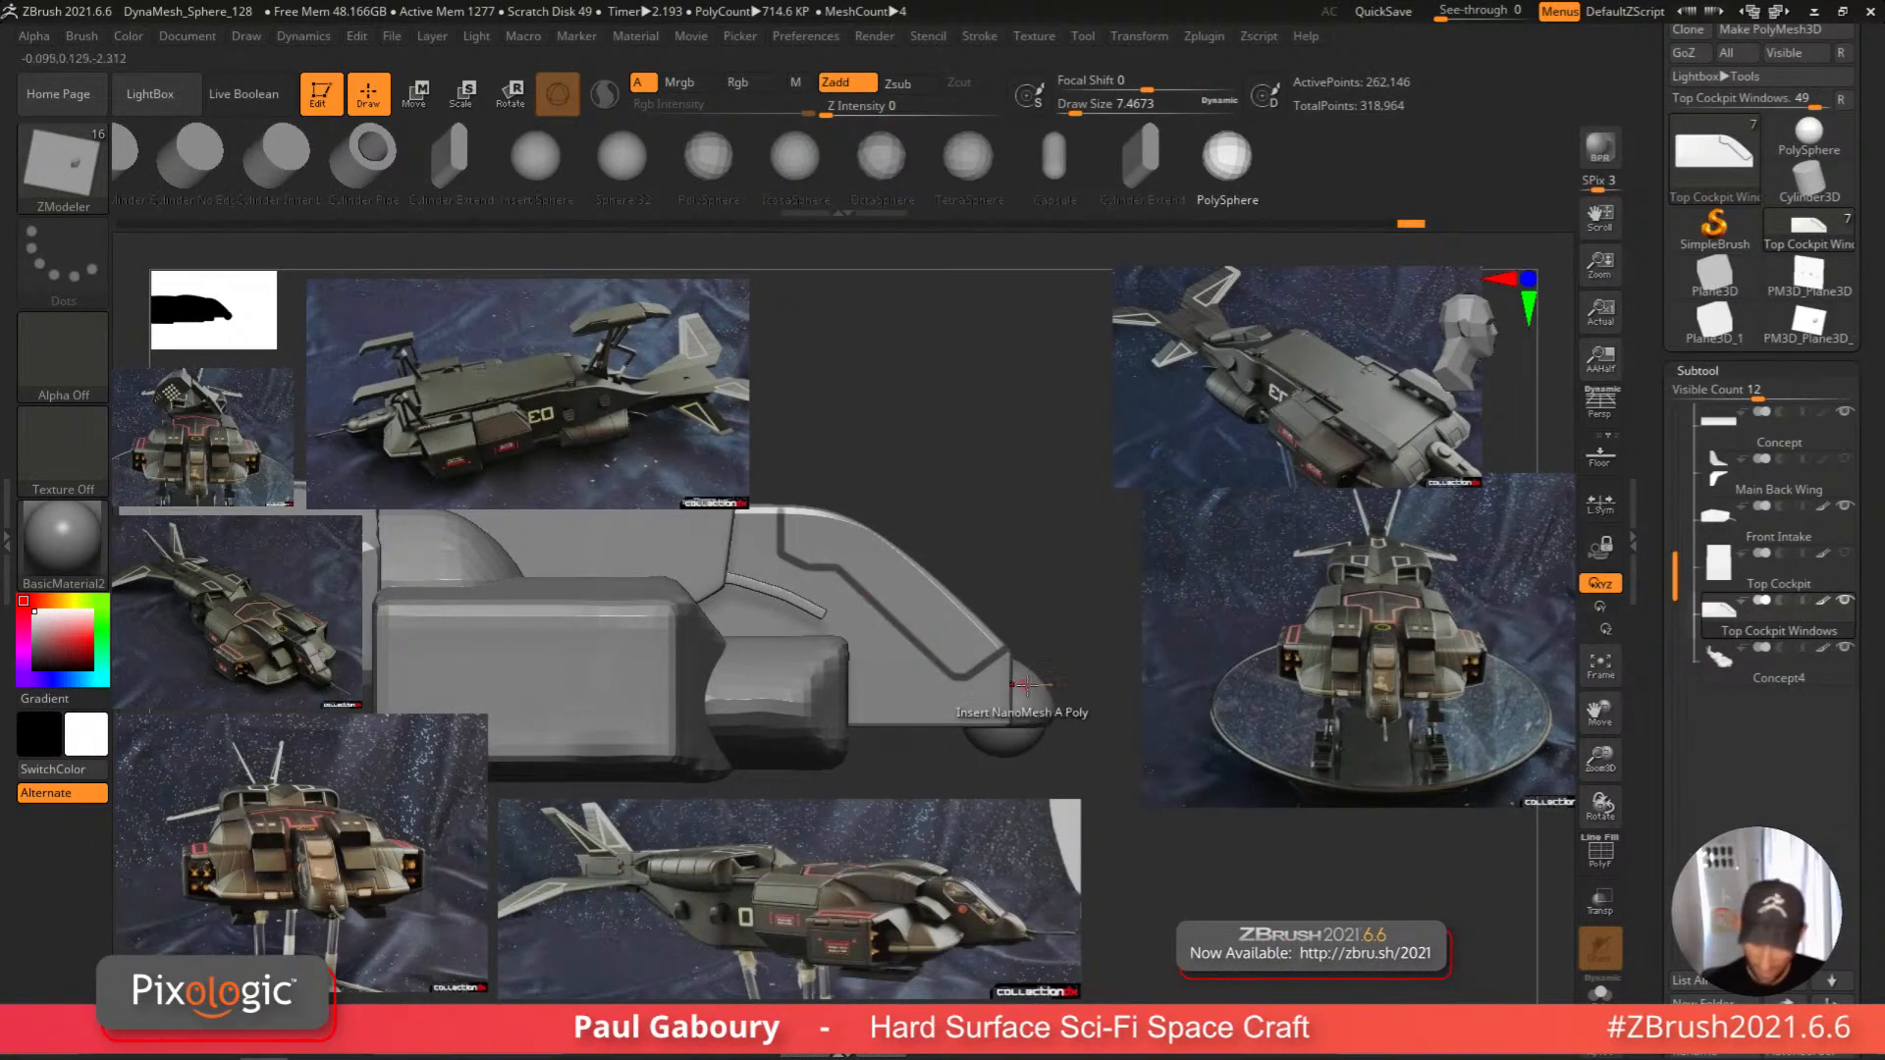
key("ctrl")
right_click_drag(1029, 556, 1021, 520, "ctrl")
right_click_drag(1021, 520, 1004, 559)
mouse_move(1003, 560)
left_mouse_down("ctrl")
mouse_move(1018, 551)
mouse_move(963, 596)
left_mouse_up("ctrl")
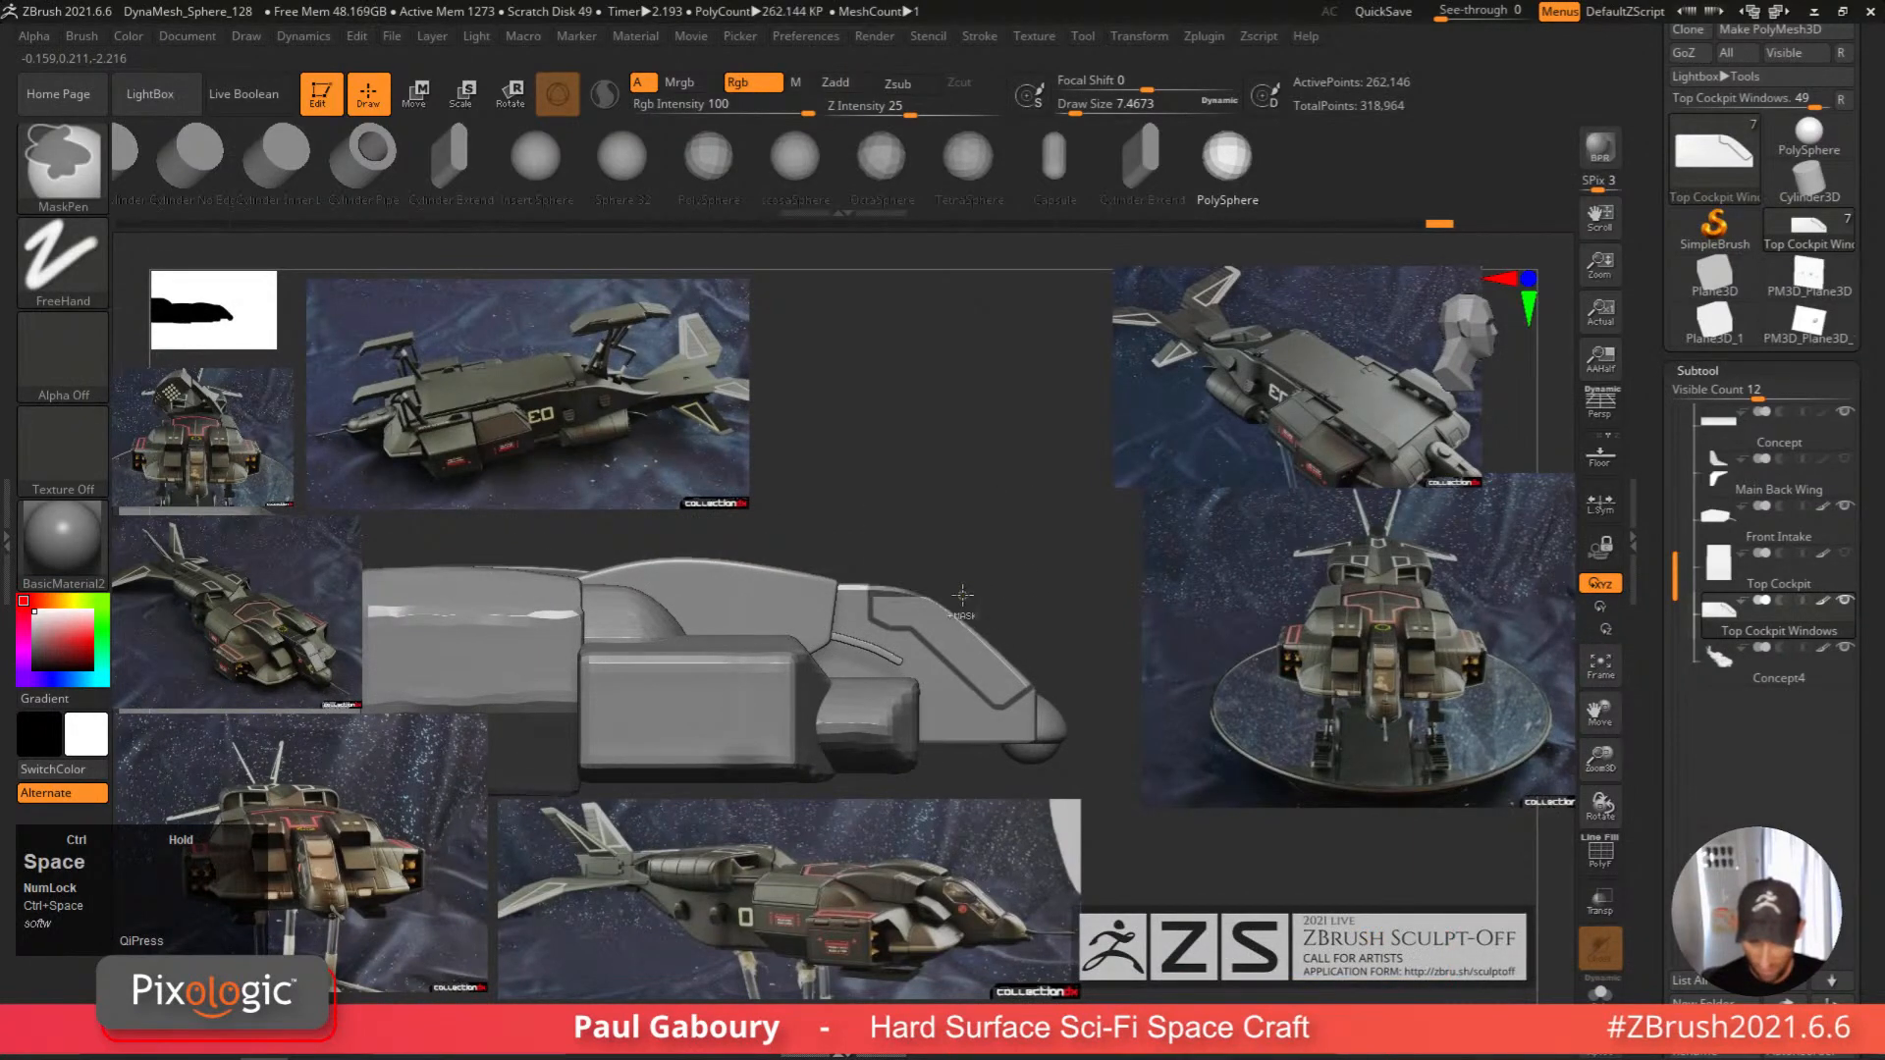
mouse_move(1022, 583)
right_mouse_down()
mouse_move(972, 604)
mouse_move(1042, 614)
mouse_move(1026, 590)
right_mouse_up()
left_click_drag(953, 512, 1025, 650, "ctrl")
right_click_drag(1025, 650, 986, 632)
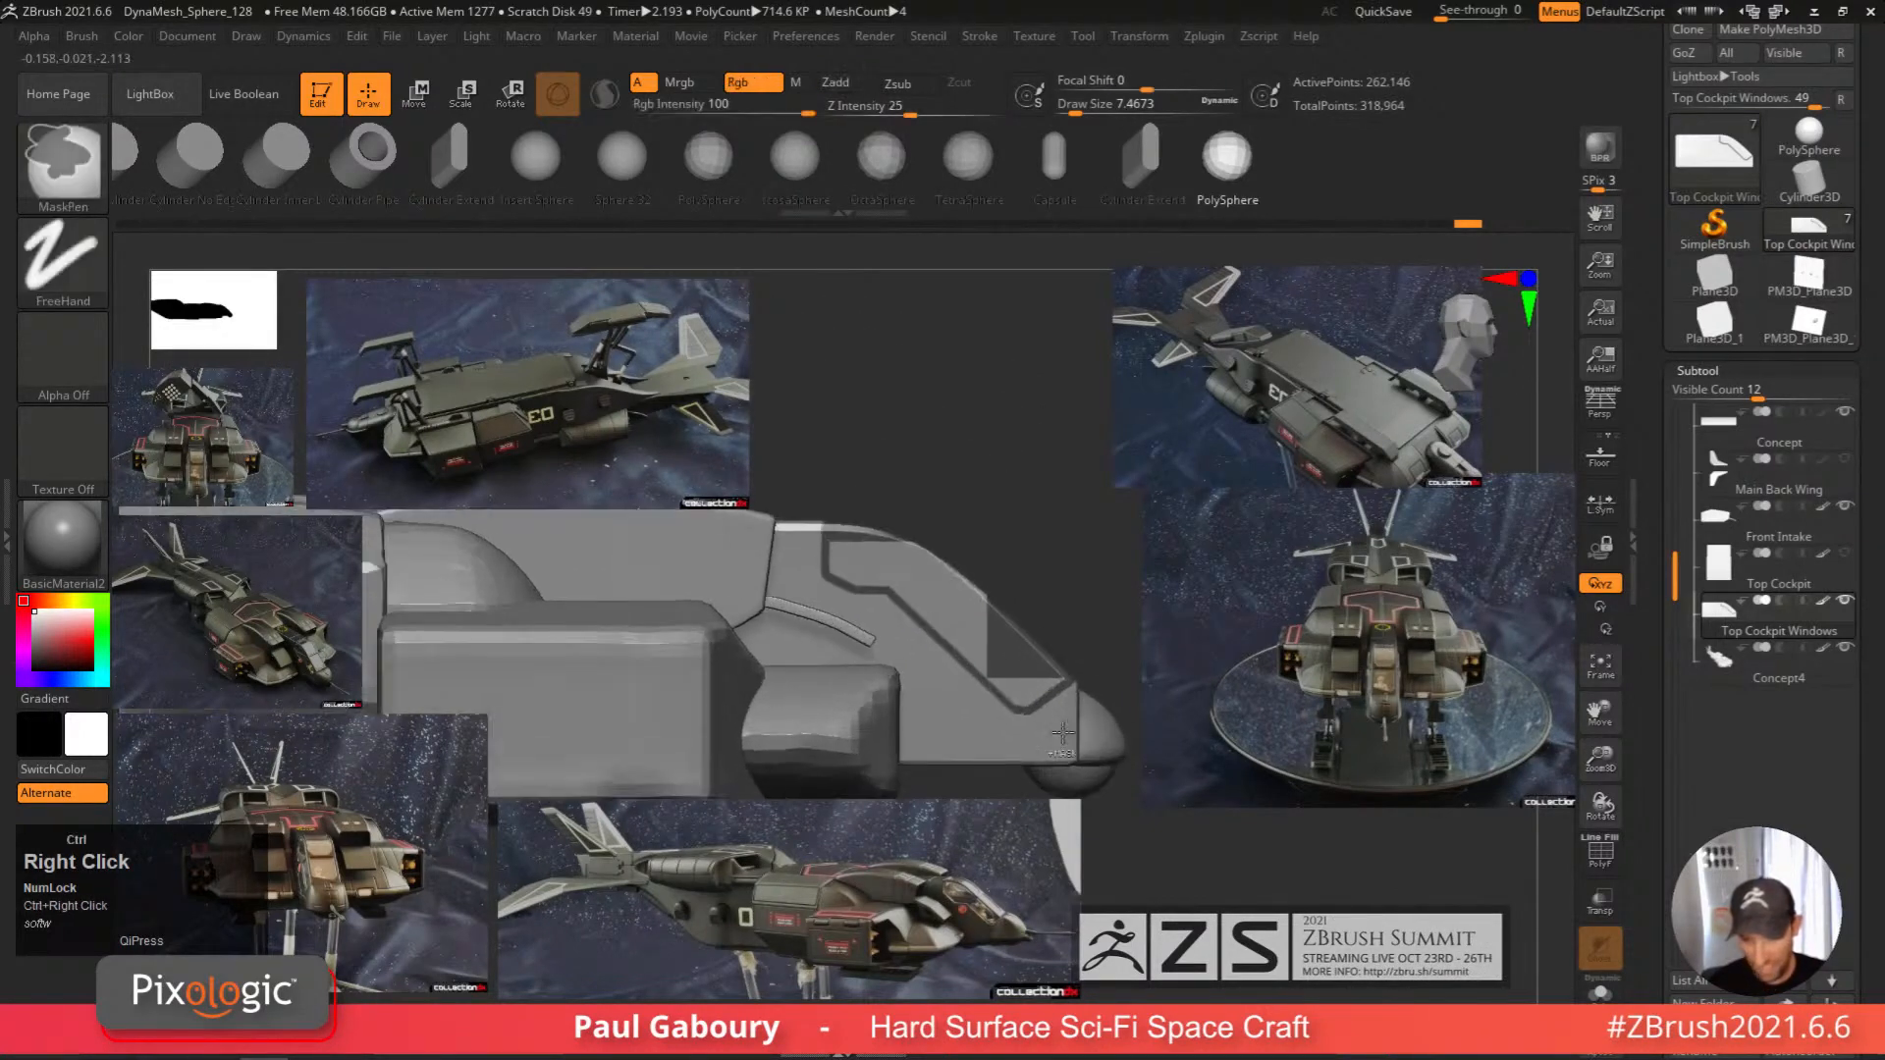
left_click(979, 639, "ctrl")
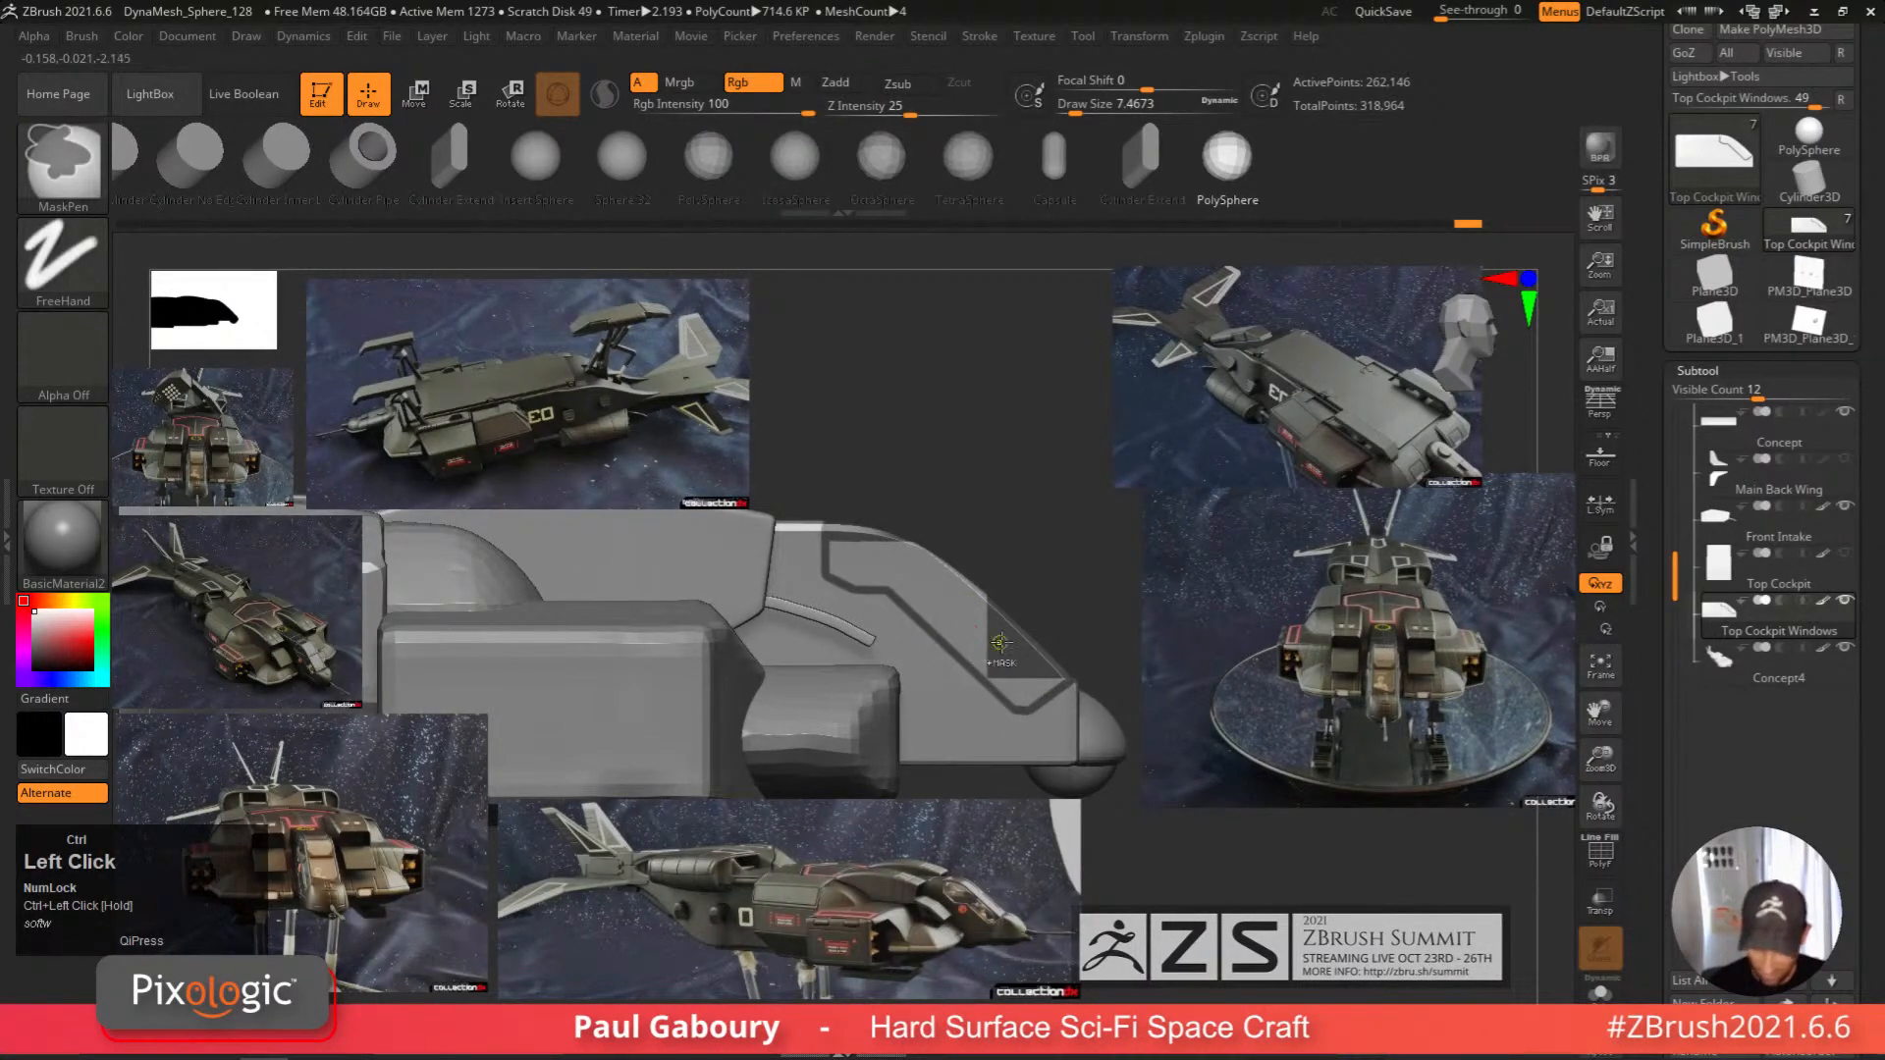
Set the draw size to 16 and paint the mask freehand into the upper rear part of the window outline.
left_click(979, 35)
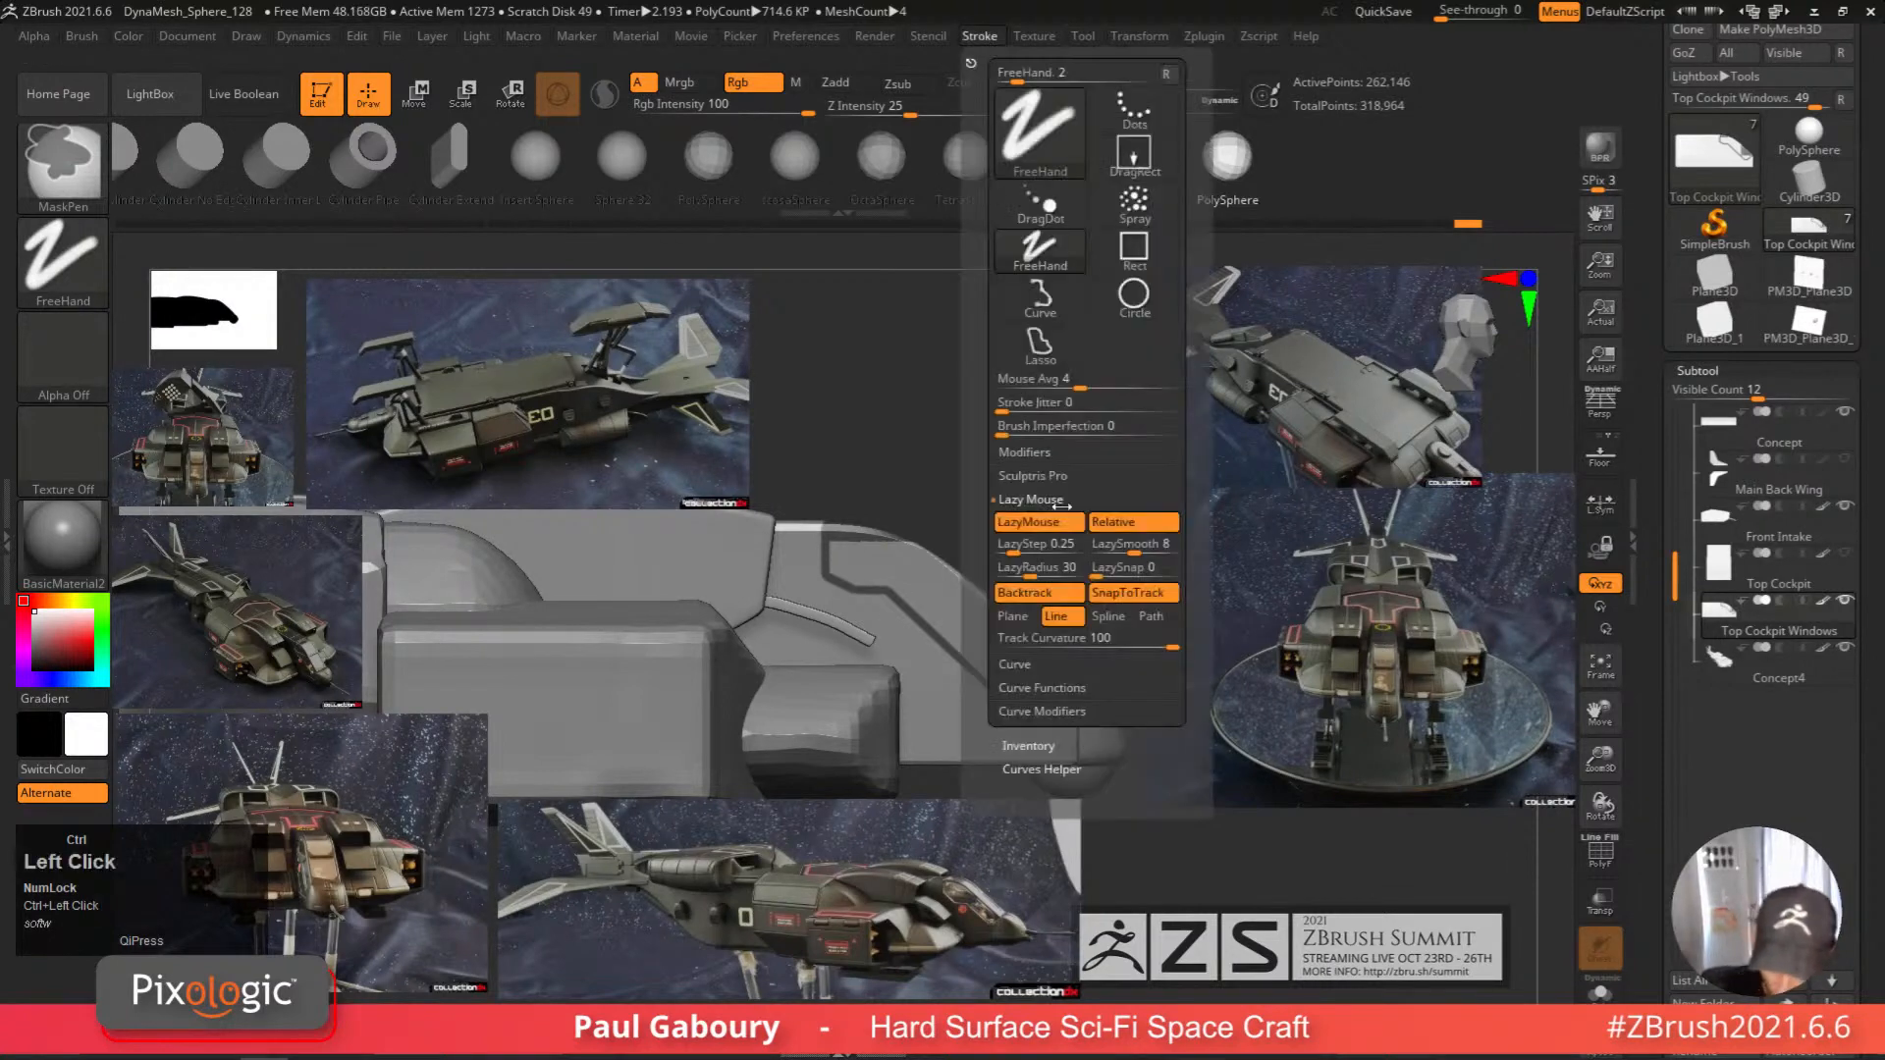
key("s")
left_click(880, 557)
left_click_drag(874, 548, 872, 568, "ctrl")
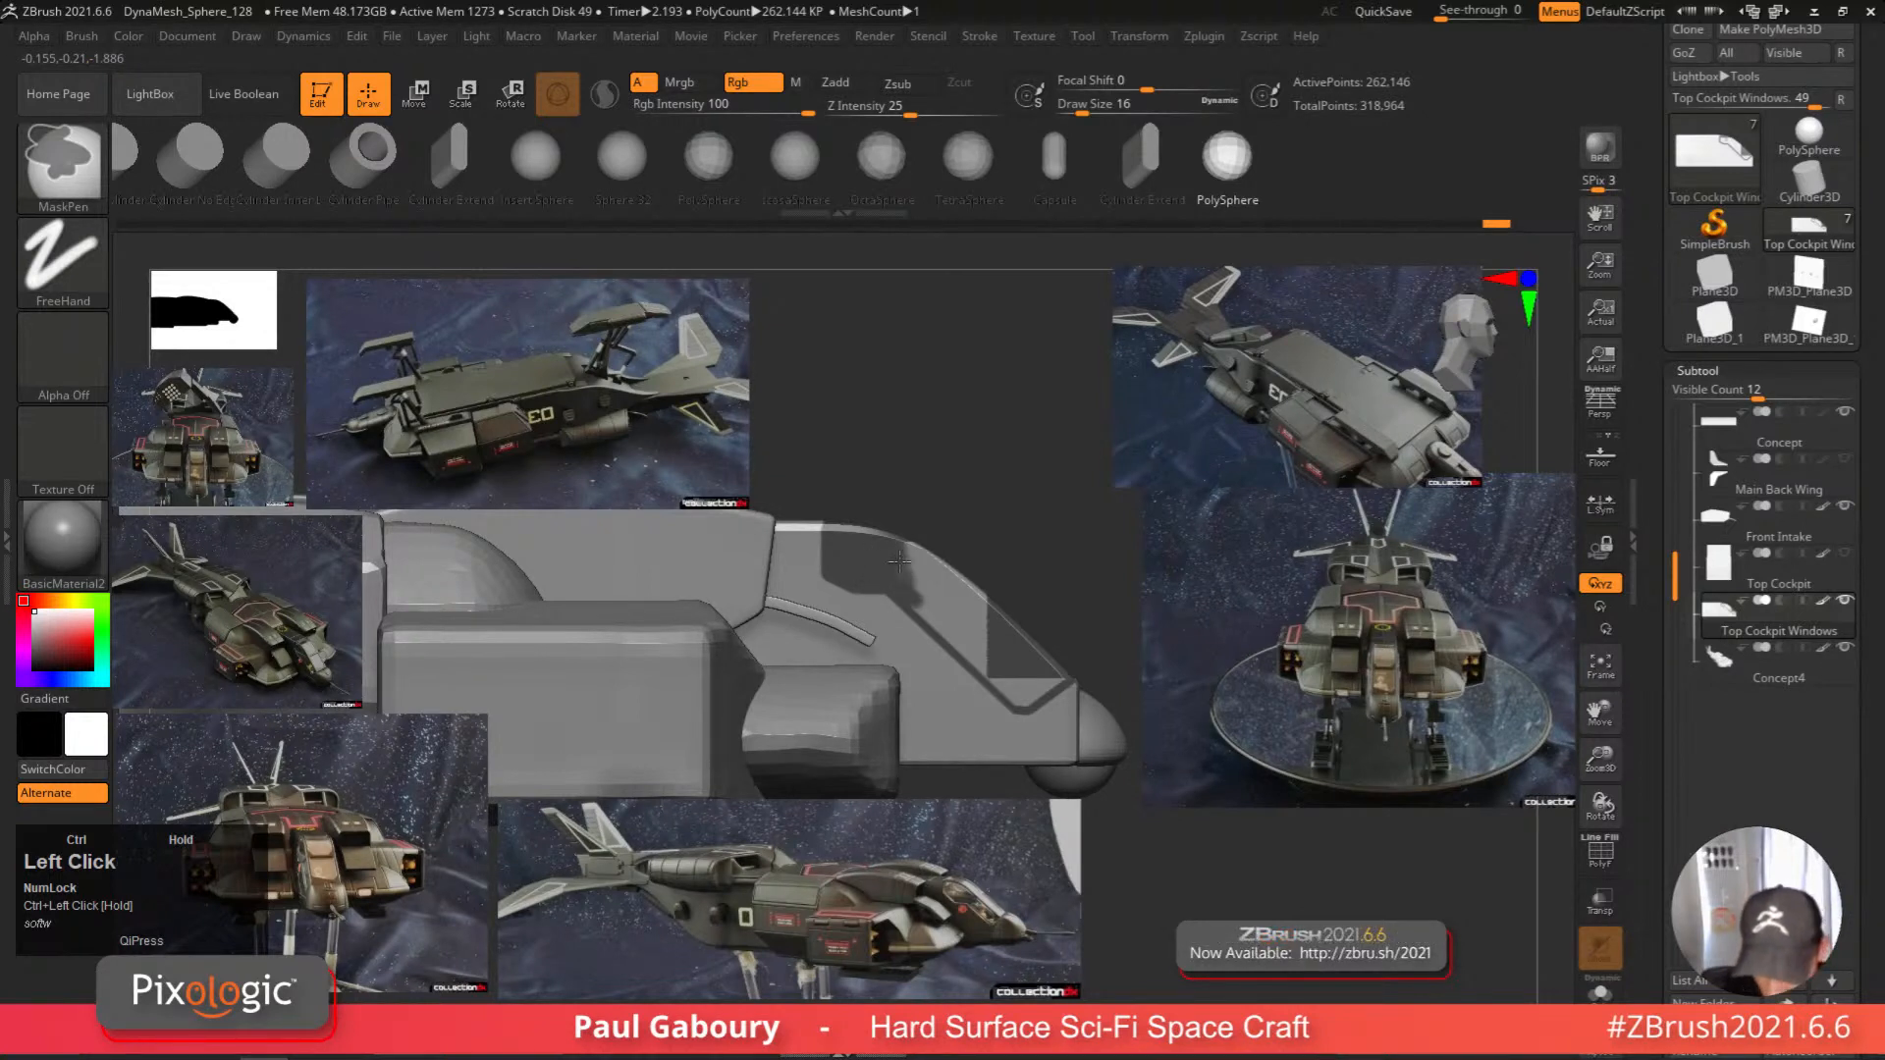
Enlarge the draw size to 28.75 and fill the middle of the window outline with mask along the diagonal.
key("b")
key("z")
key("m")
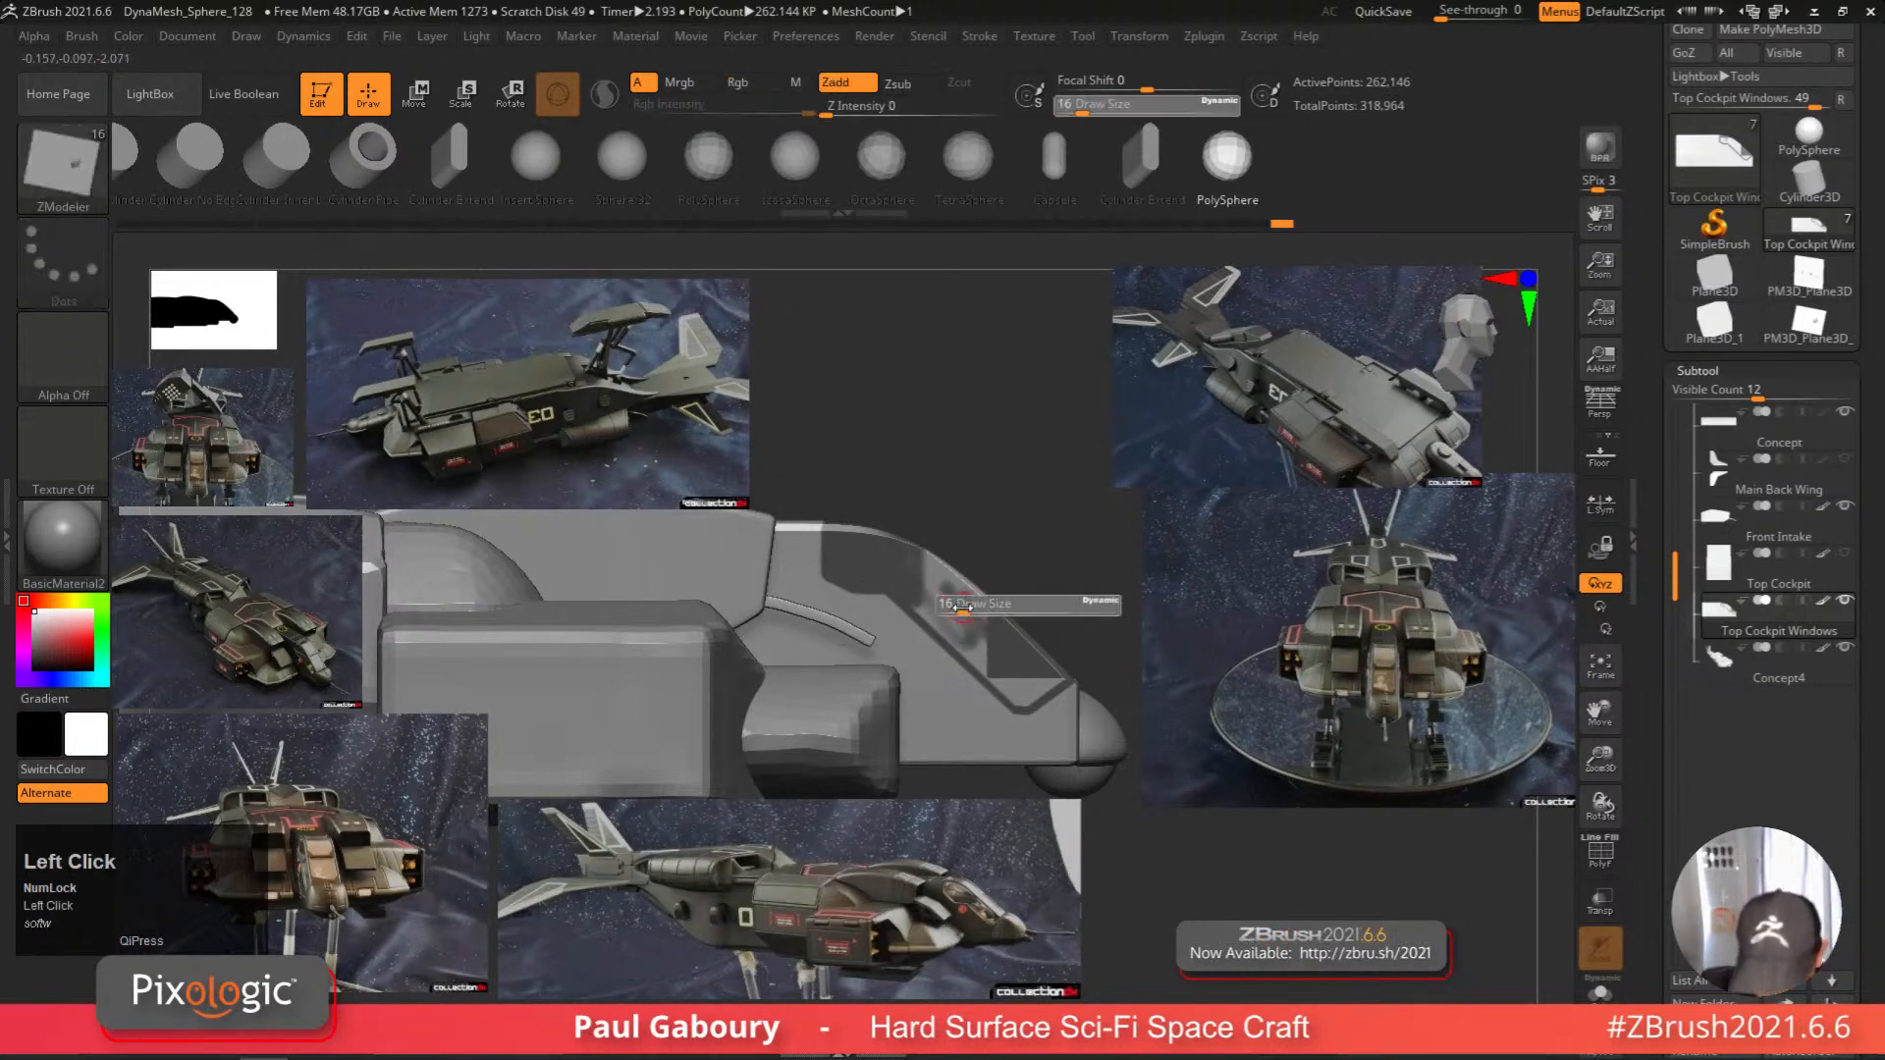
key("ctrl")
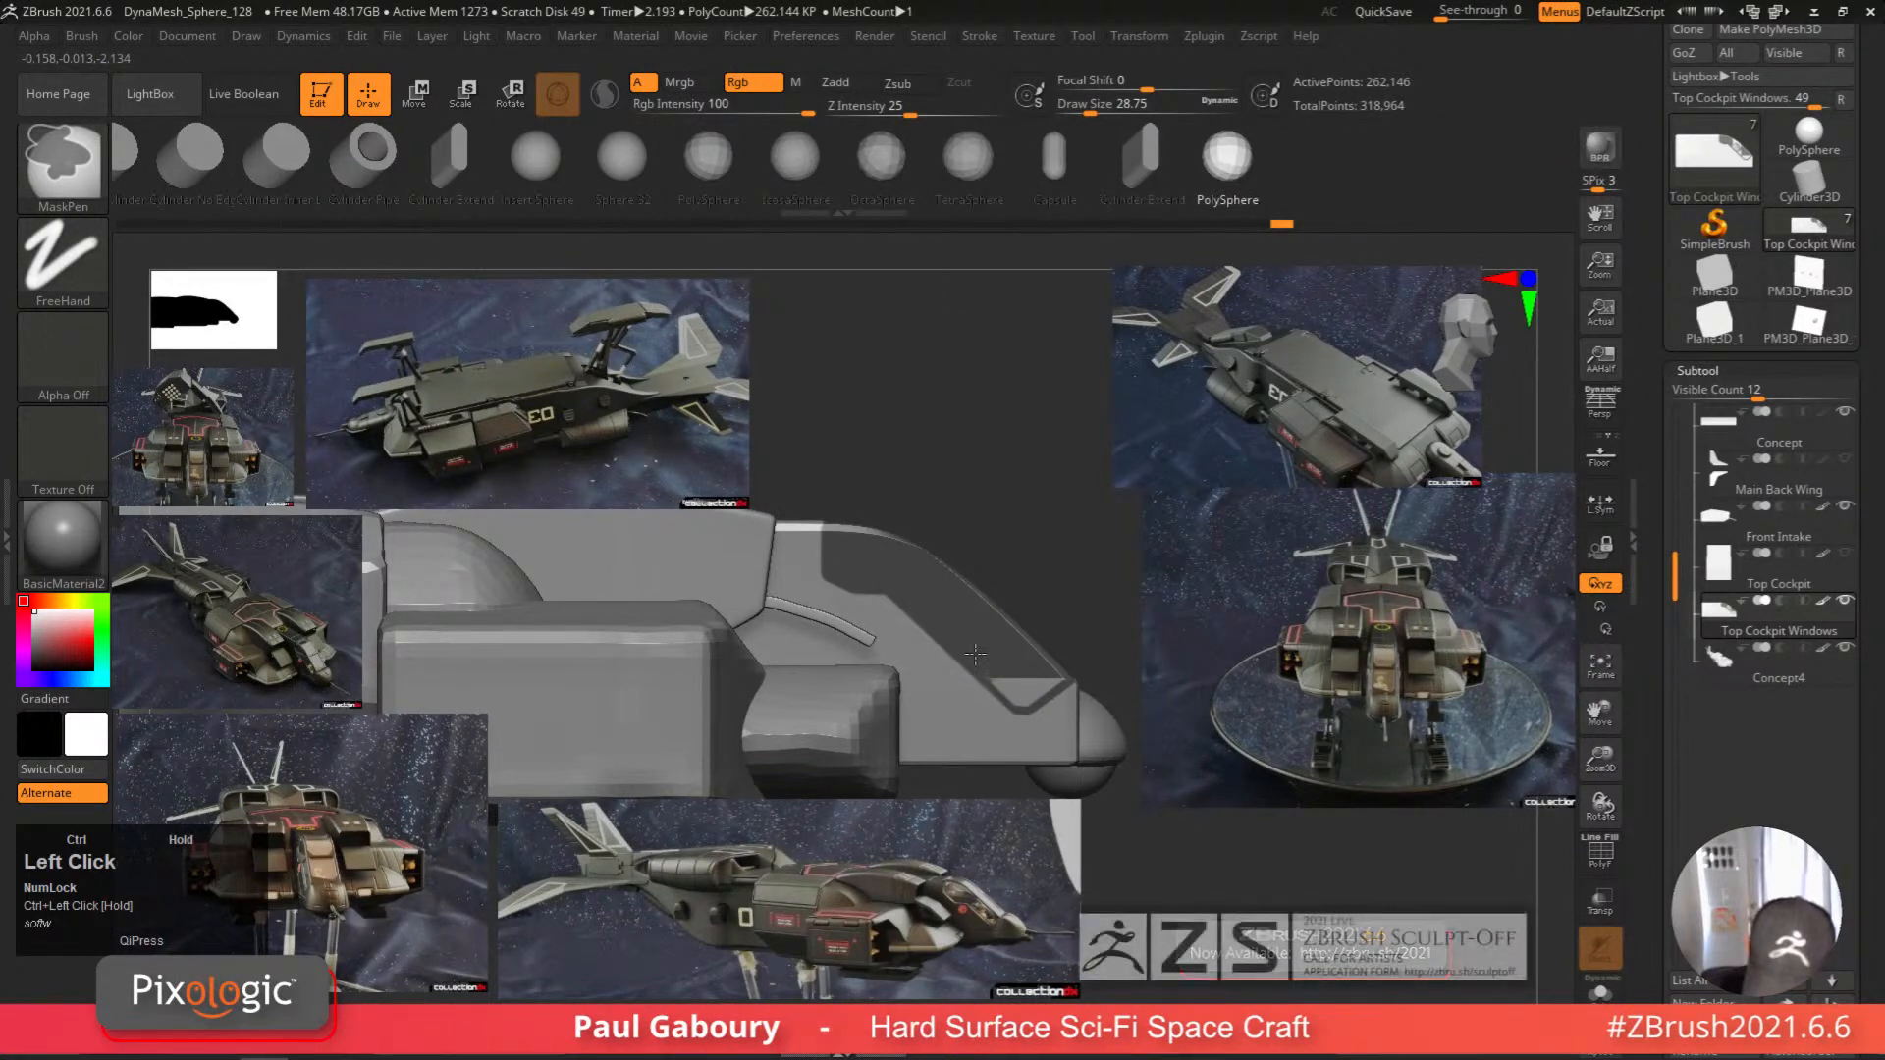
Reduce the draw size to 18 and fill the remaining unmasked gaps in the window's lower corner near the nose.
key("s")
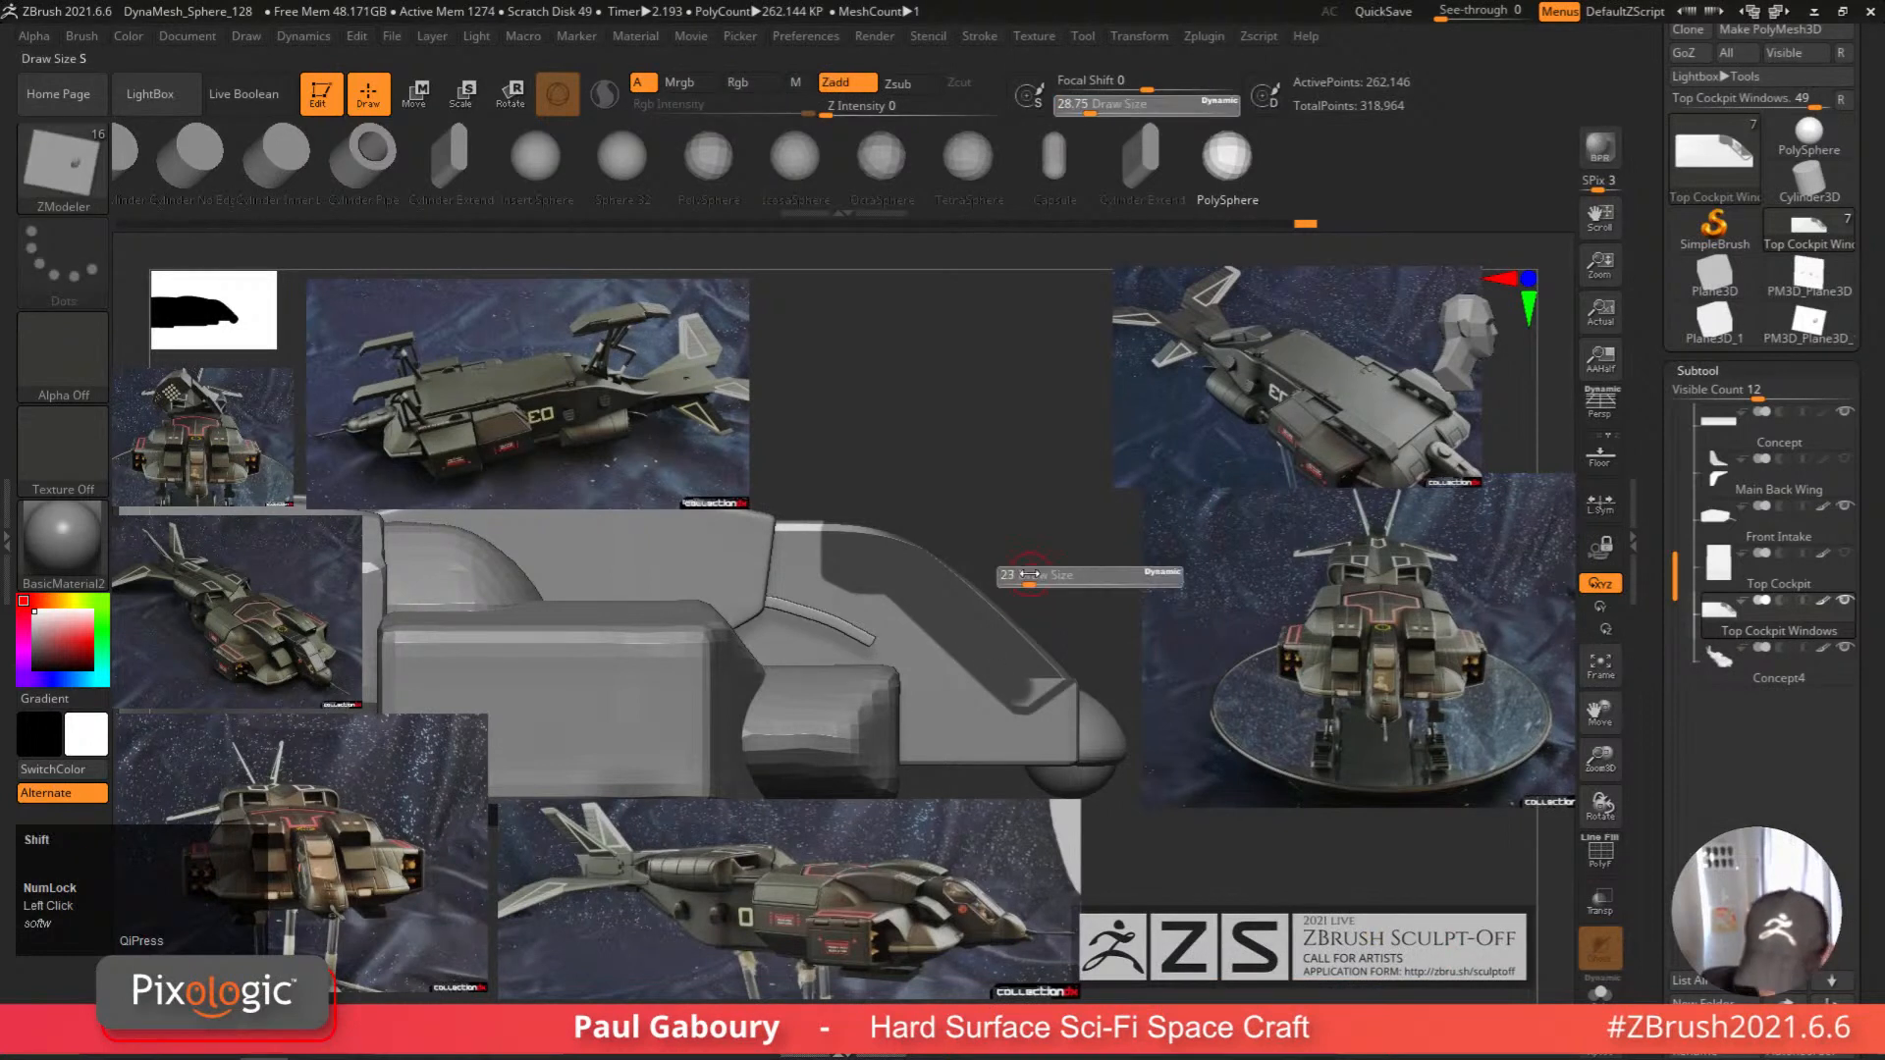
left_click_drag(1021, 575, 1019, 575)
left_click_drag(1043, 687, 1036, 681, "ctrl")
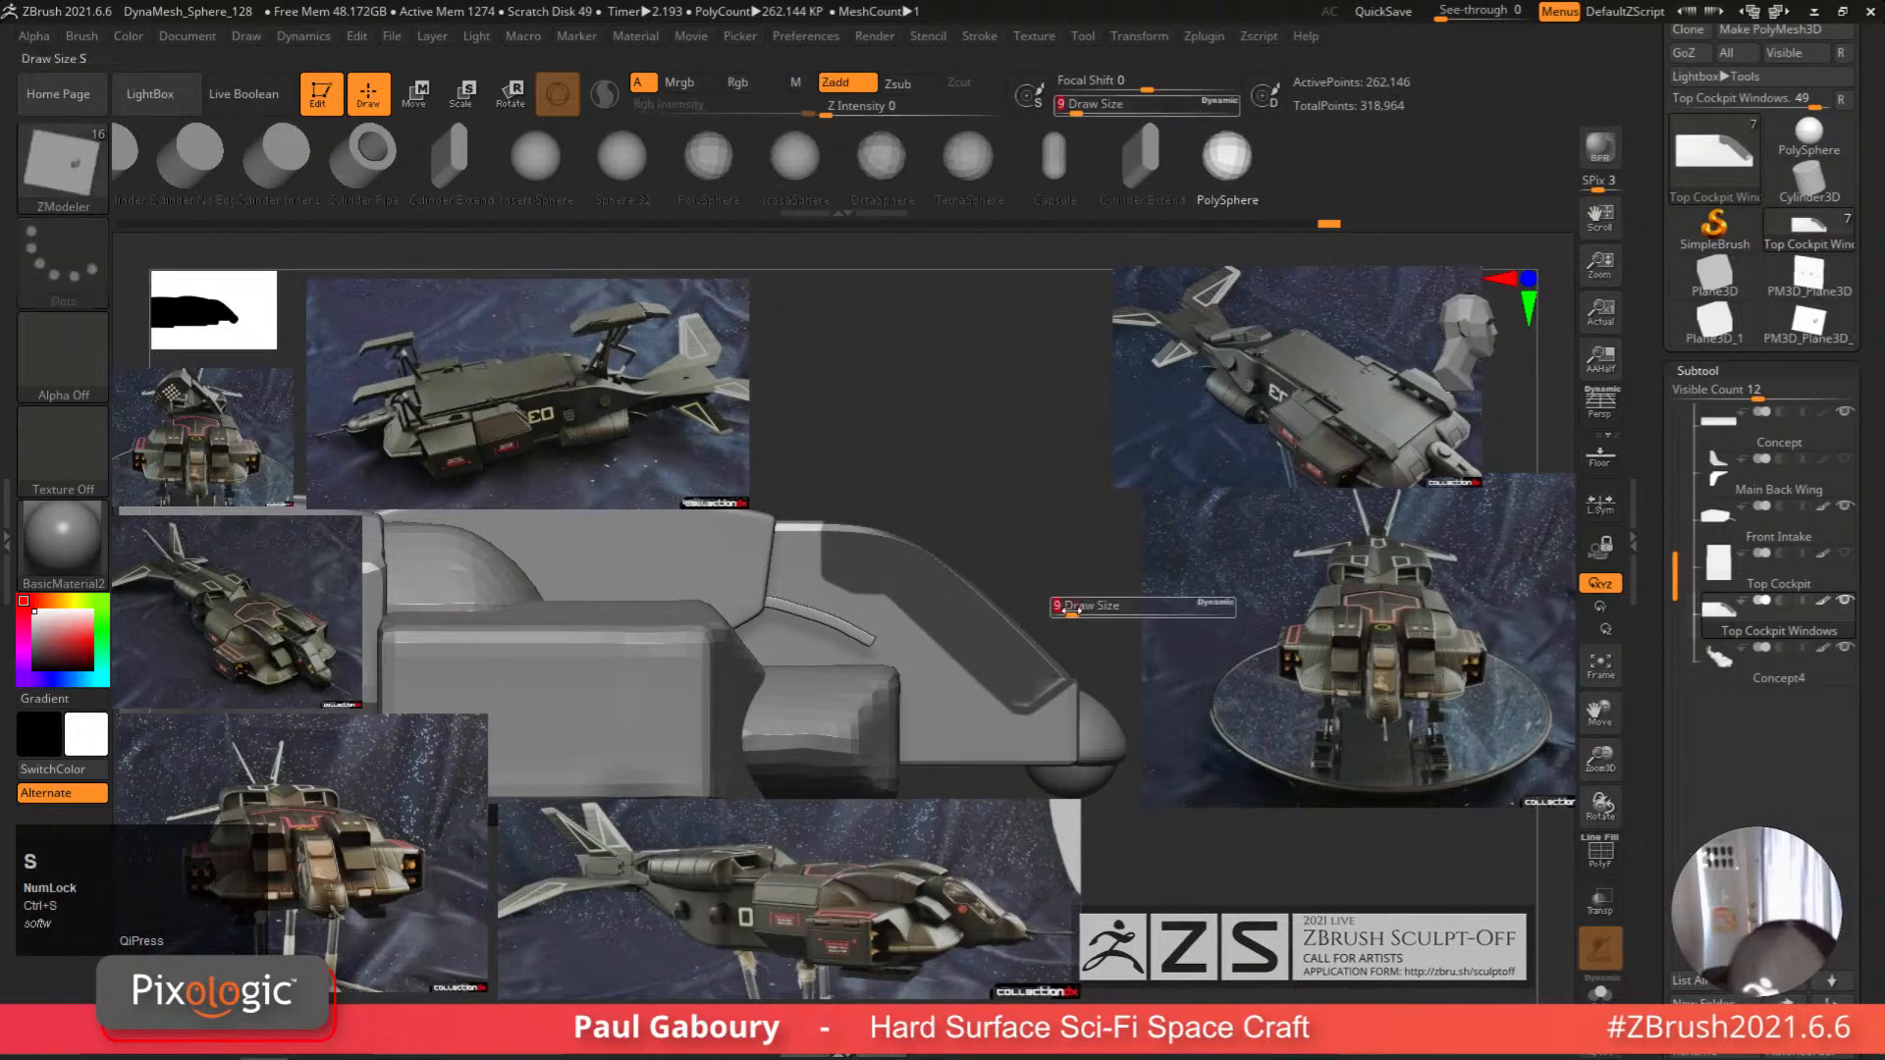
right_click_drag(1060, 684, 896, 661)
left_click(913, 669, "ctrl")
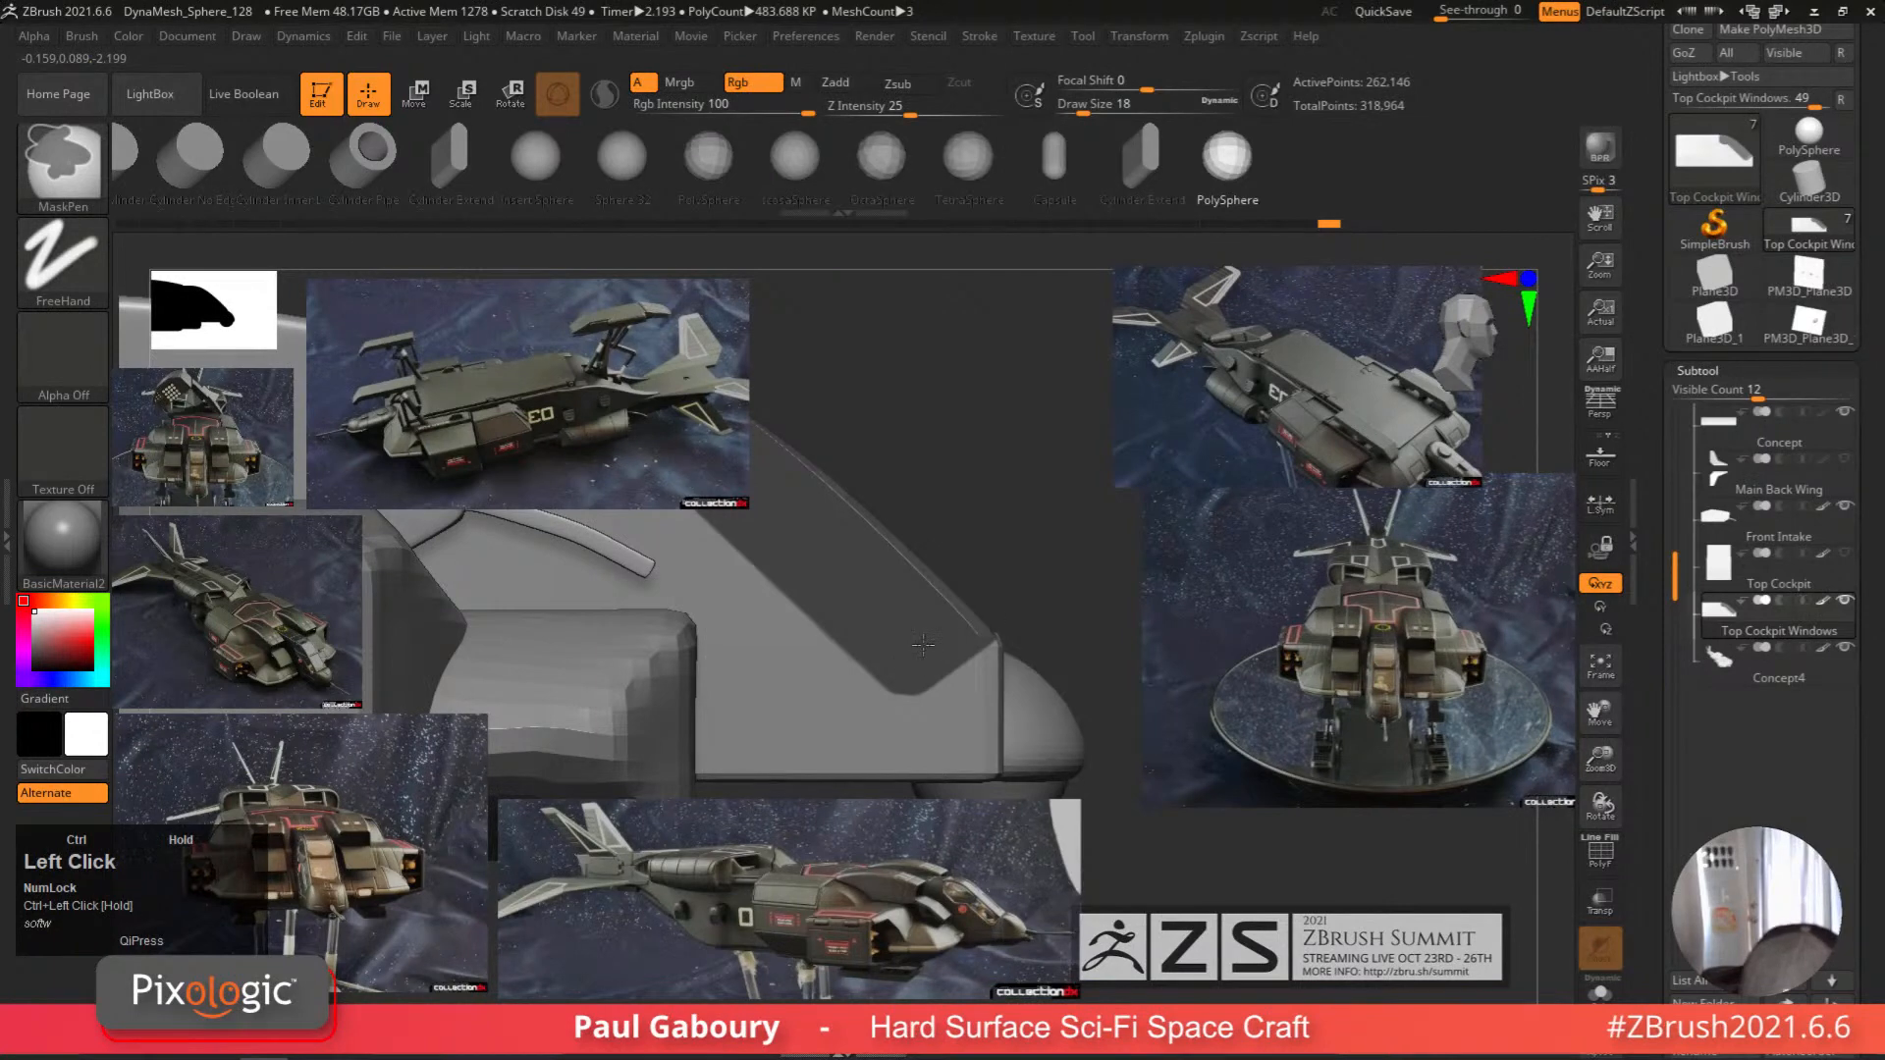
Trim the window mask with MaskPen, erasing along its lower front corner to give that corner a flat bottom edge.
left_click_drag(989, 612, 986, 613, "ctrl")
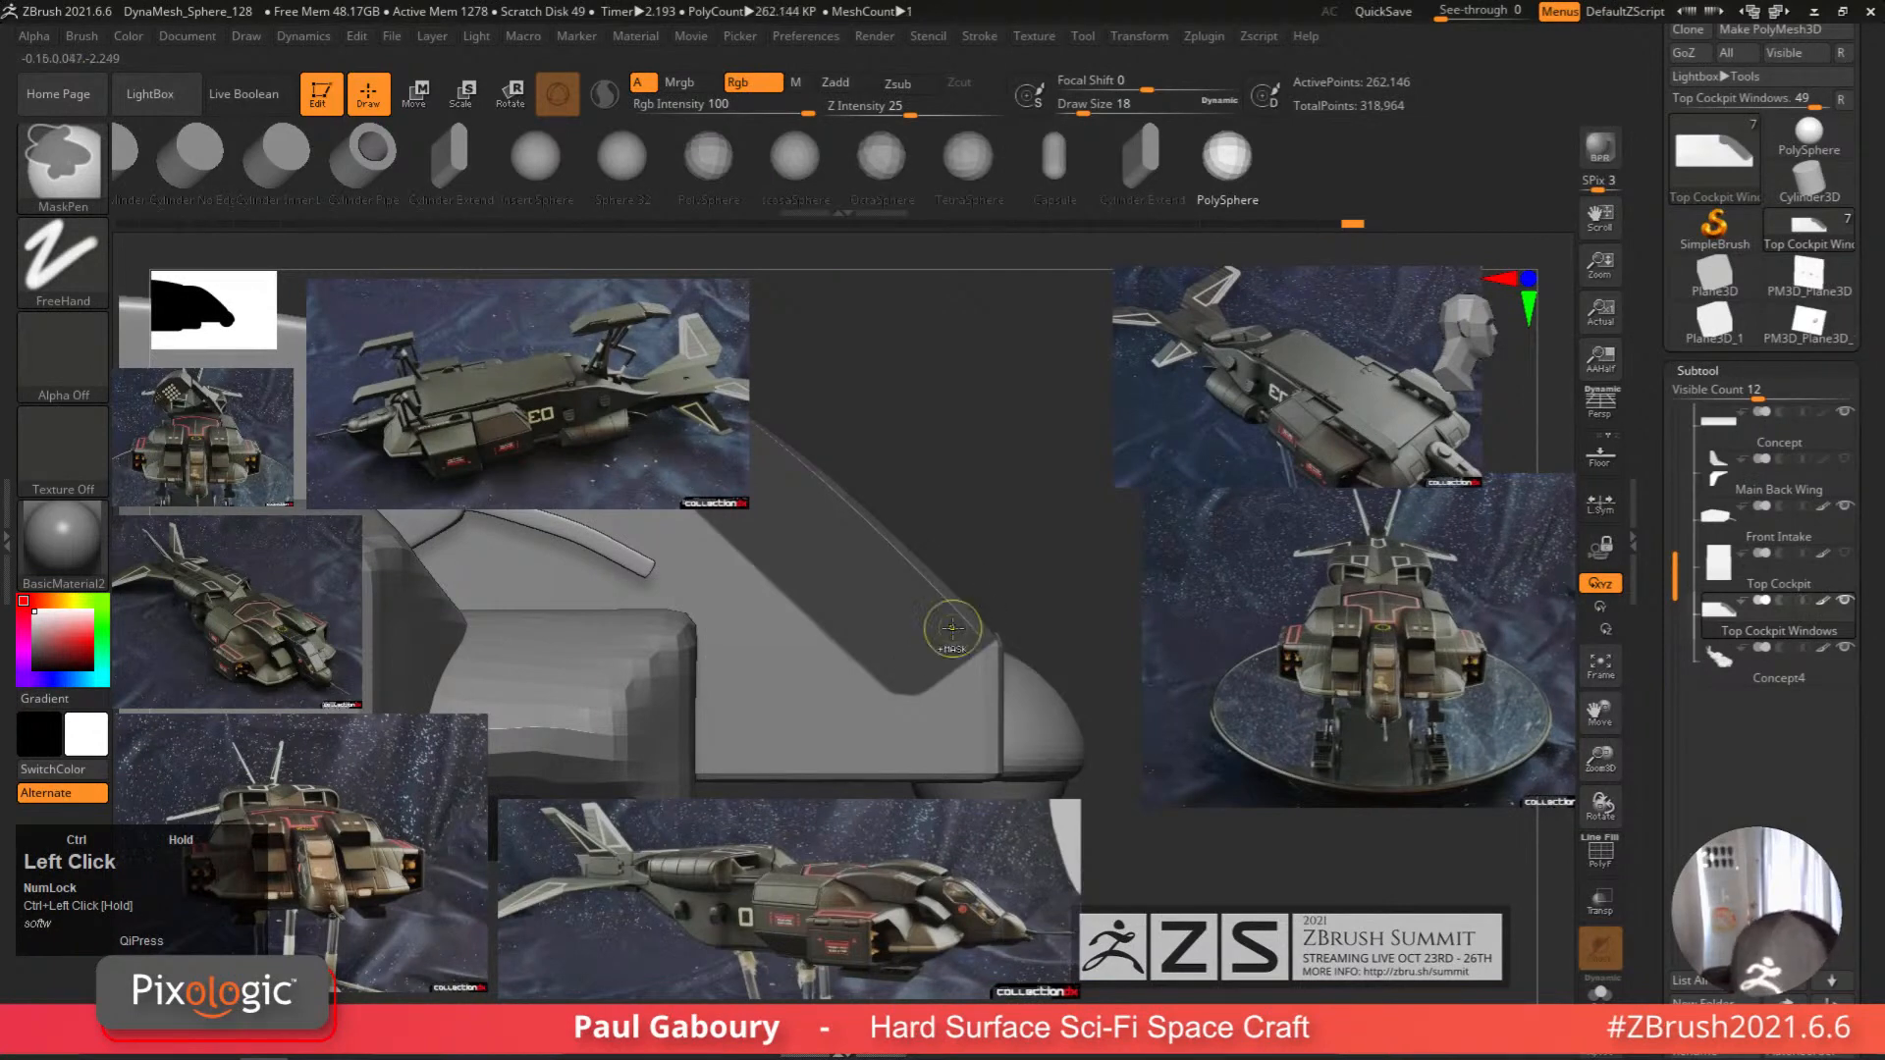
left_click(934, 707, "ctrl+alt")
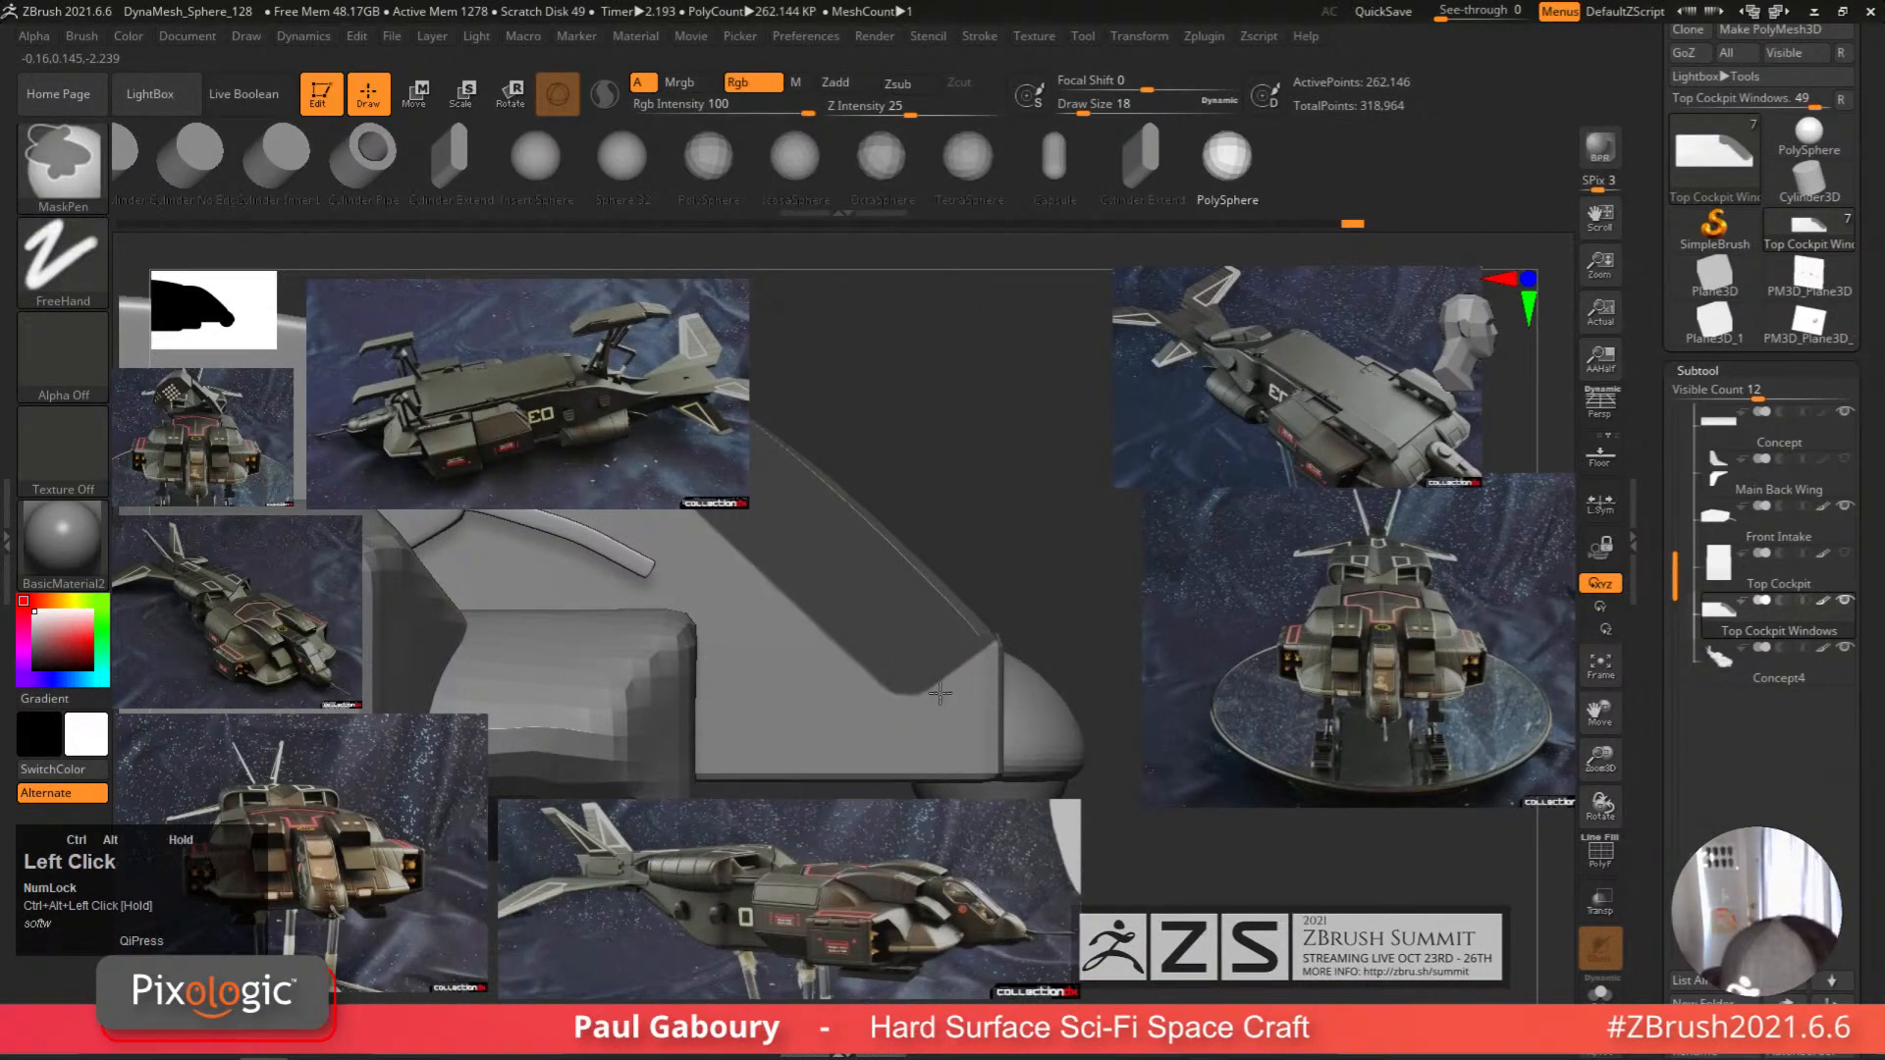
left_click_drag(940, 694, 791, 708, "ctrl+alt")
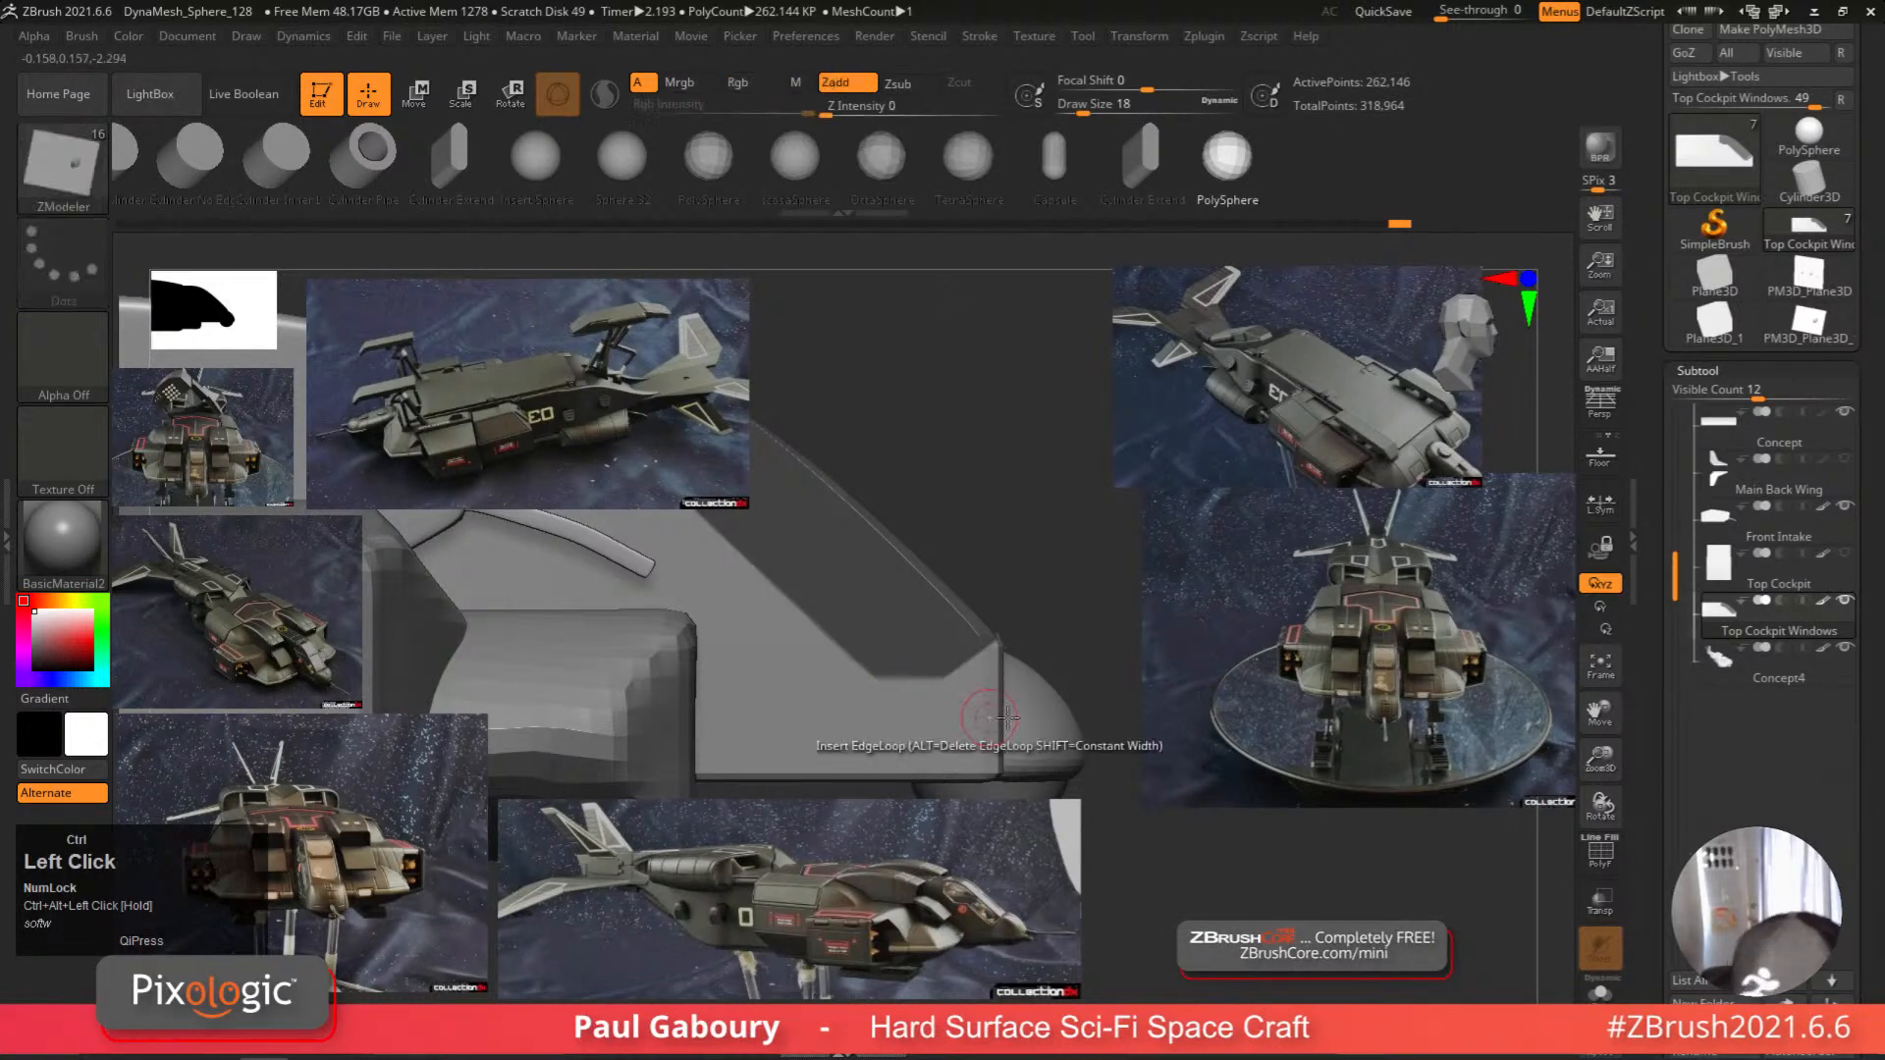
Clear the window mask from the Top Cockpit Windows in the side view of the whole ship.
mouse_move(977, 709)
right_mouse_down("ctrl+alt")
mouse_move(1086, 656)
mouse_move(1003, 646)
right_mouse_up("ctrl+alt")
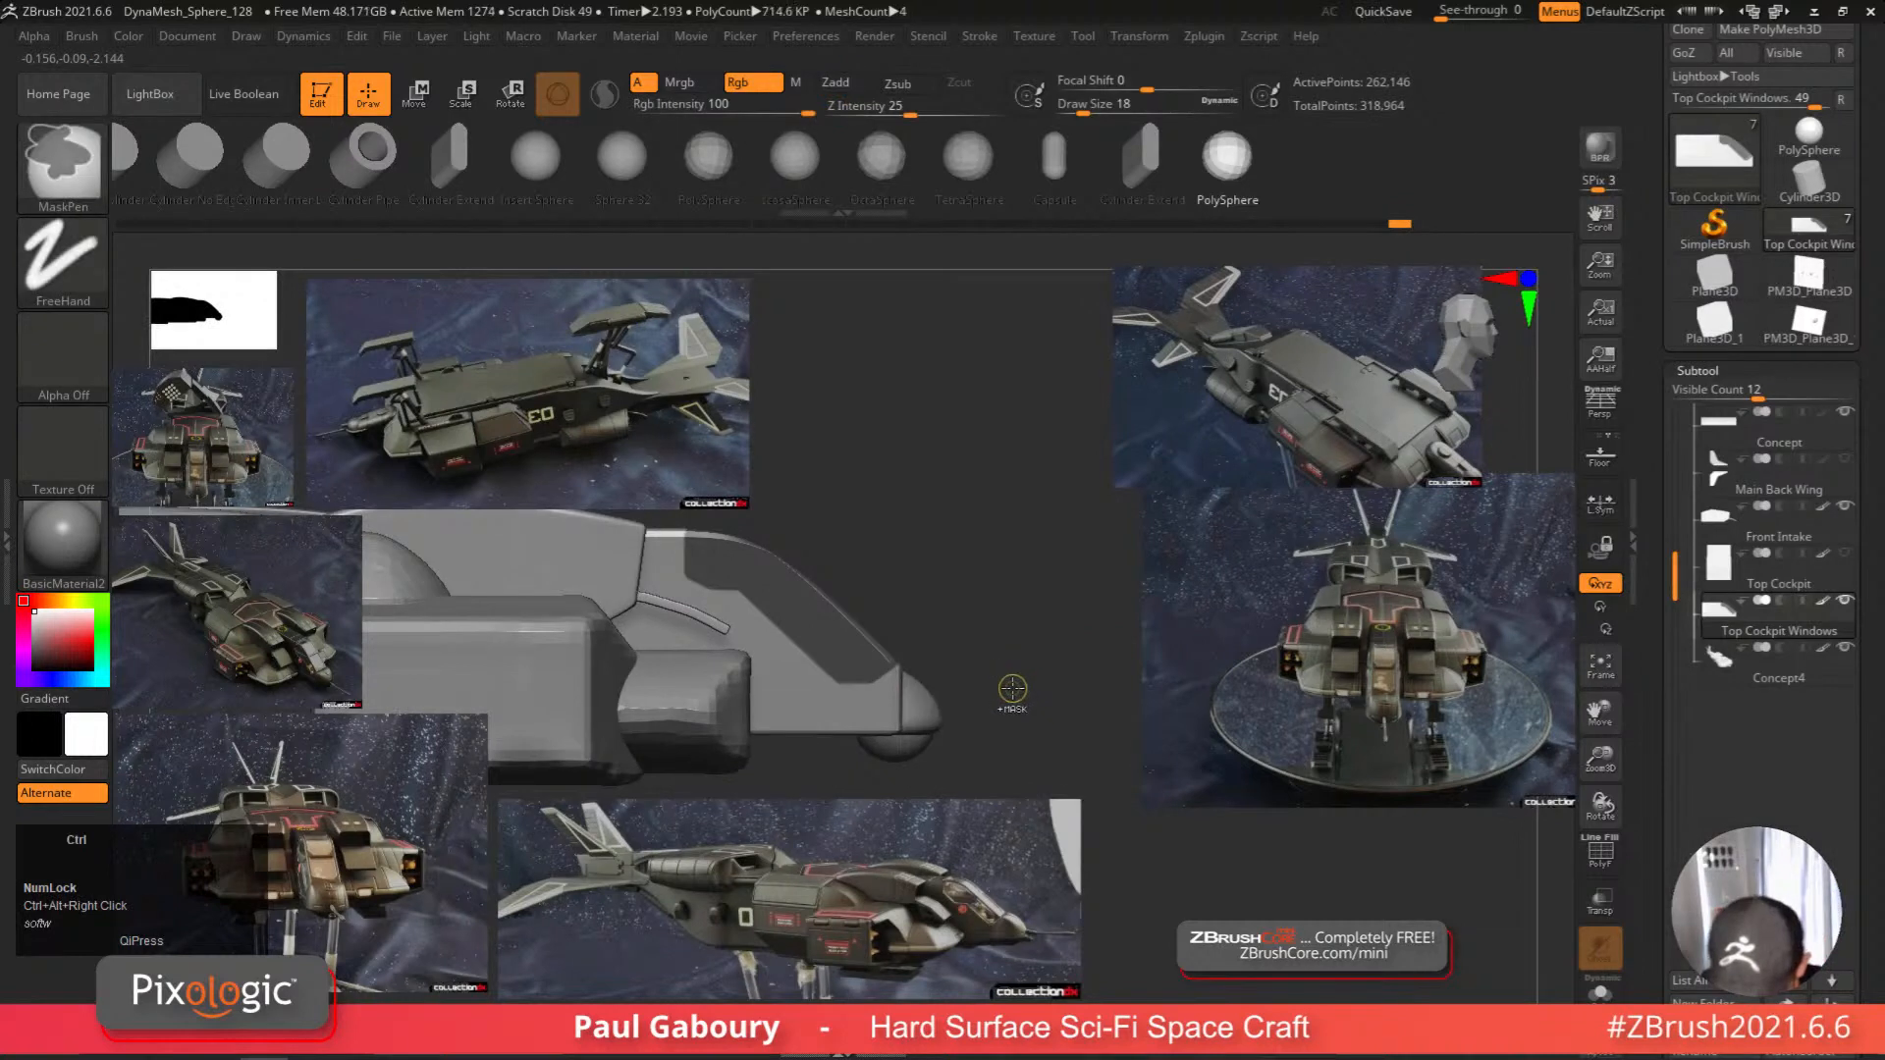
key("ctrl+z")
right_click_drag(964, 683, 855, 638, "alt")
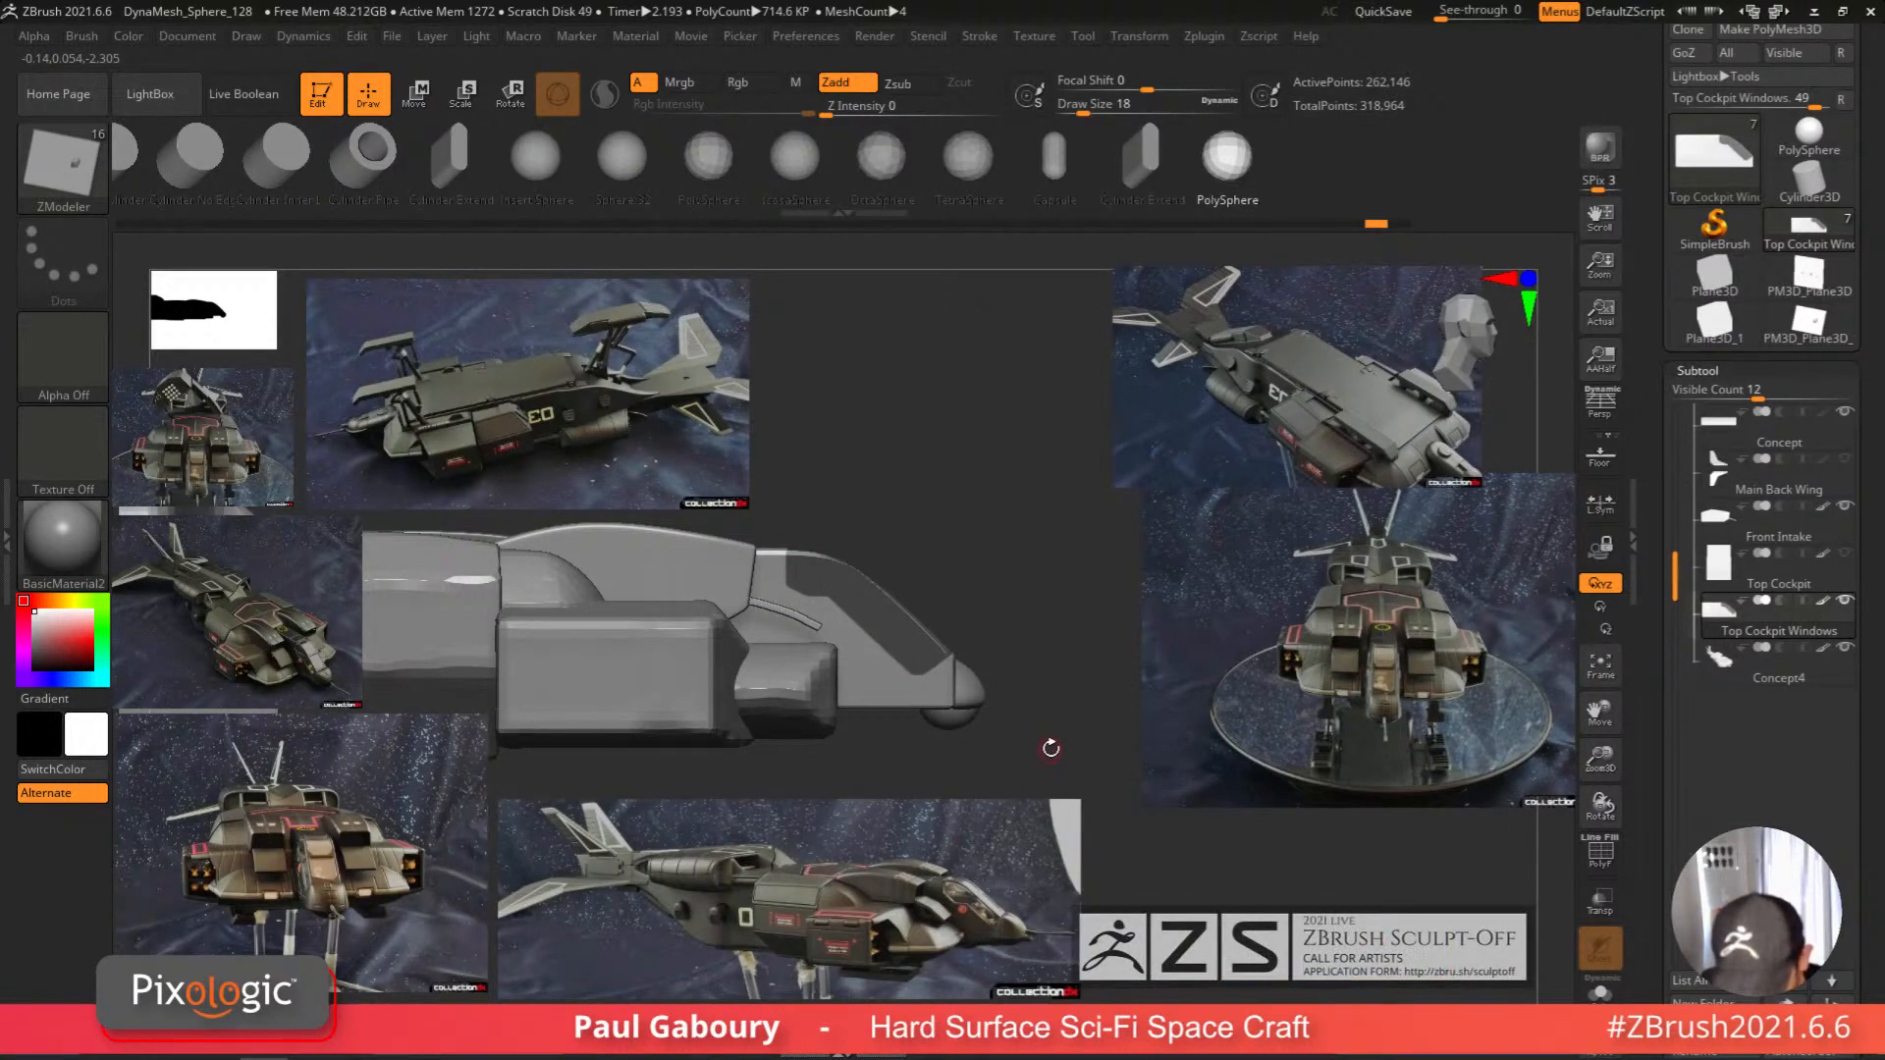
right_click_drag(1051, 748, 1039, 703)
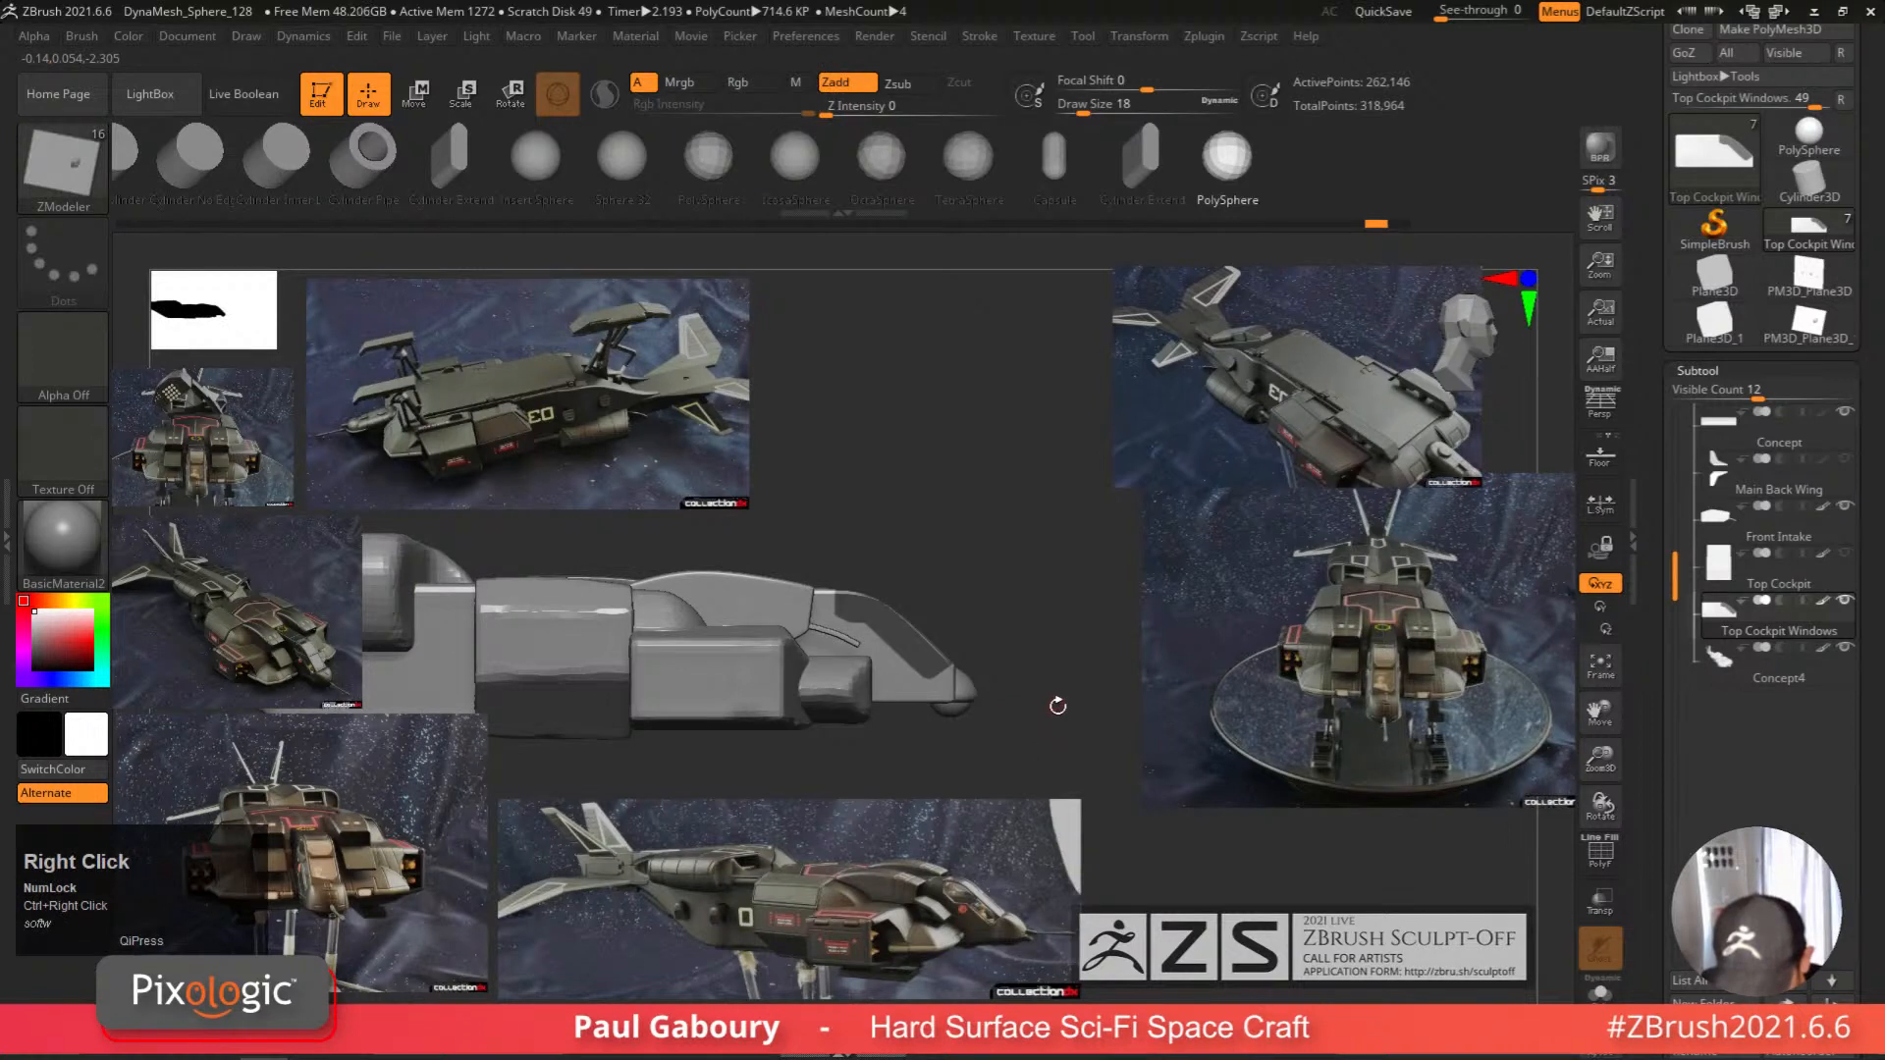
left_click(1056, 715)
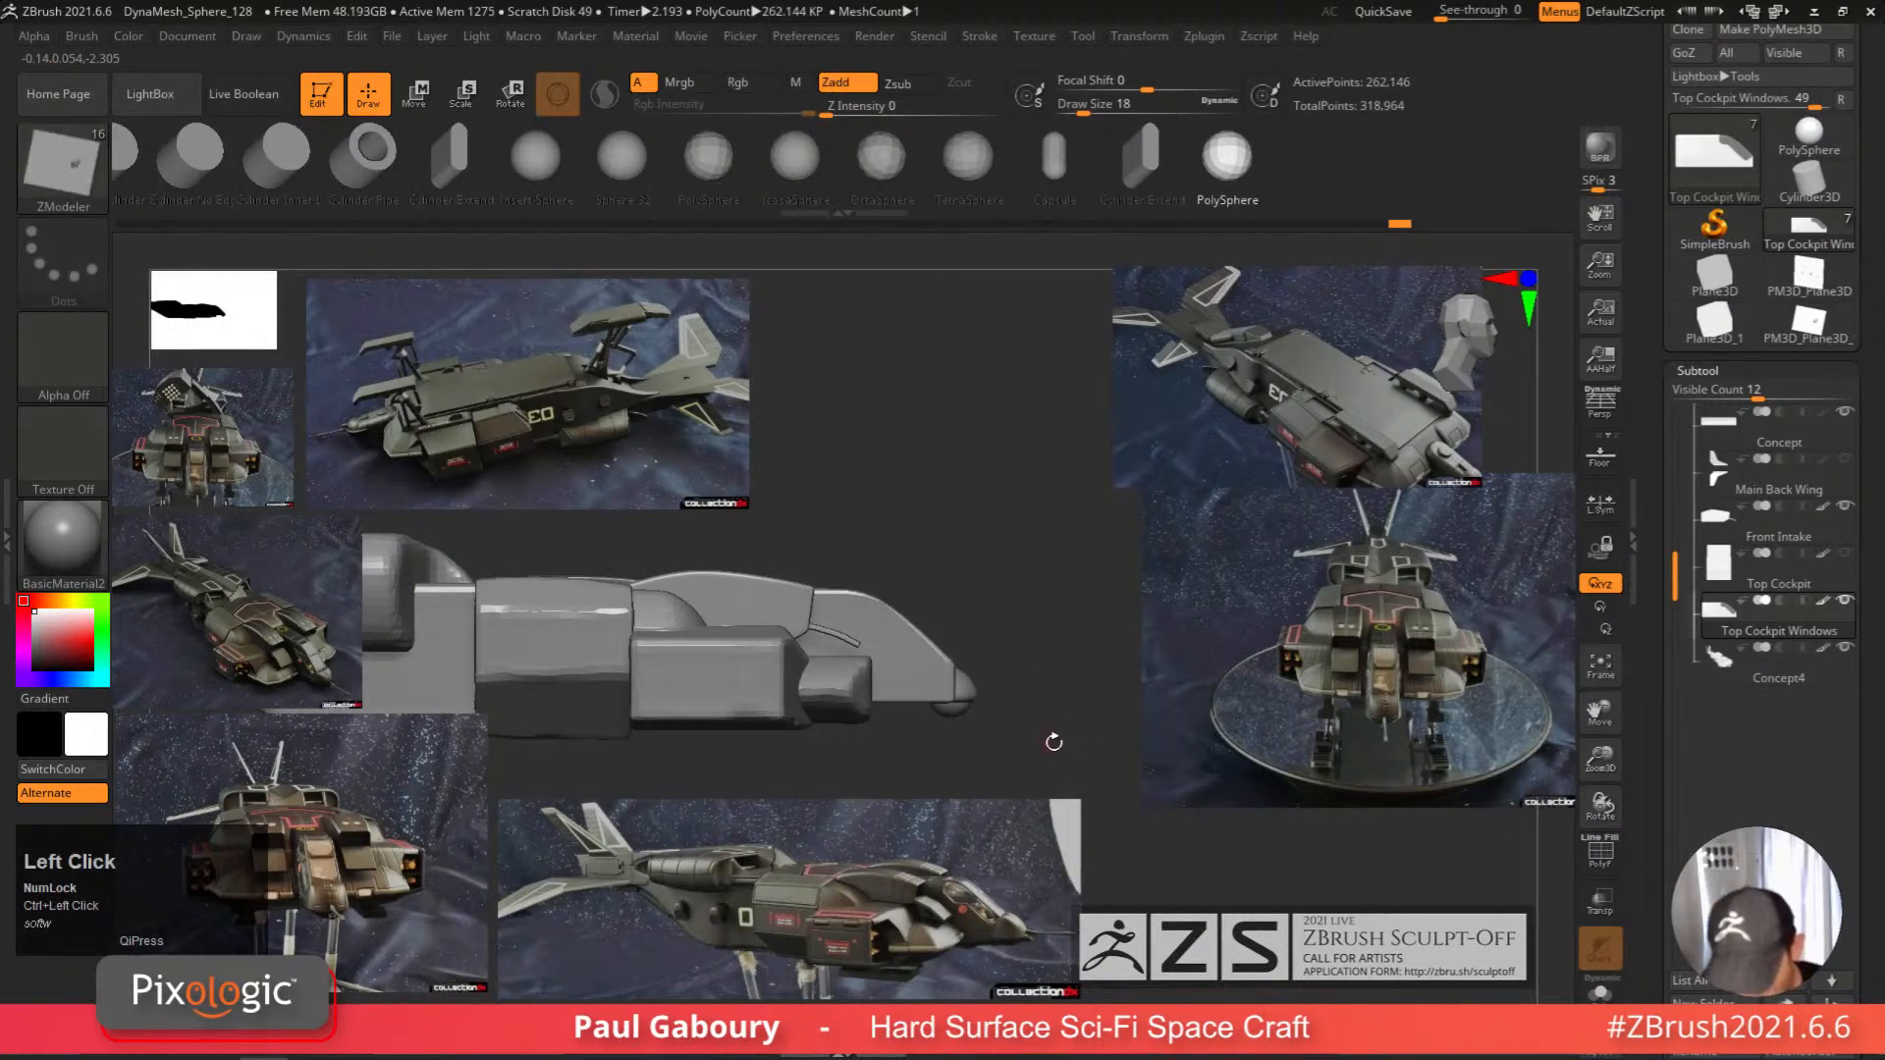
Try to reshape the Top Cockpit Windows by moving its upper deformer points, and undo the change.
key("shift+f")
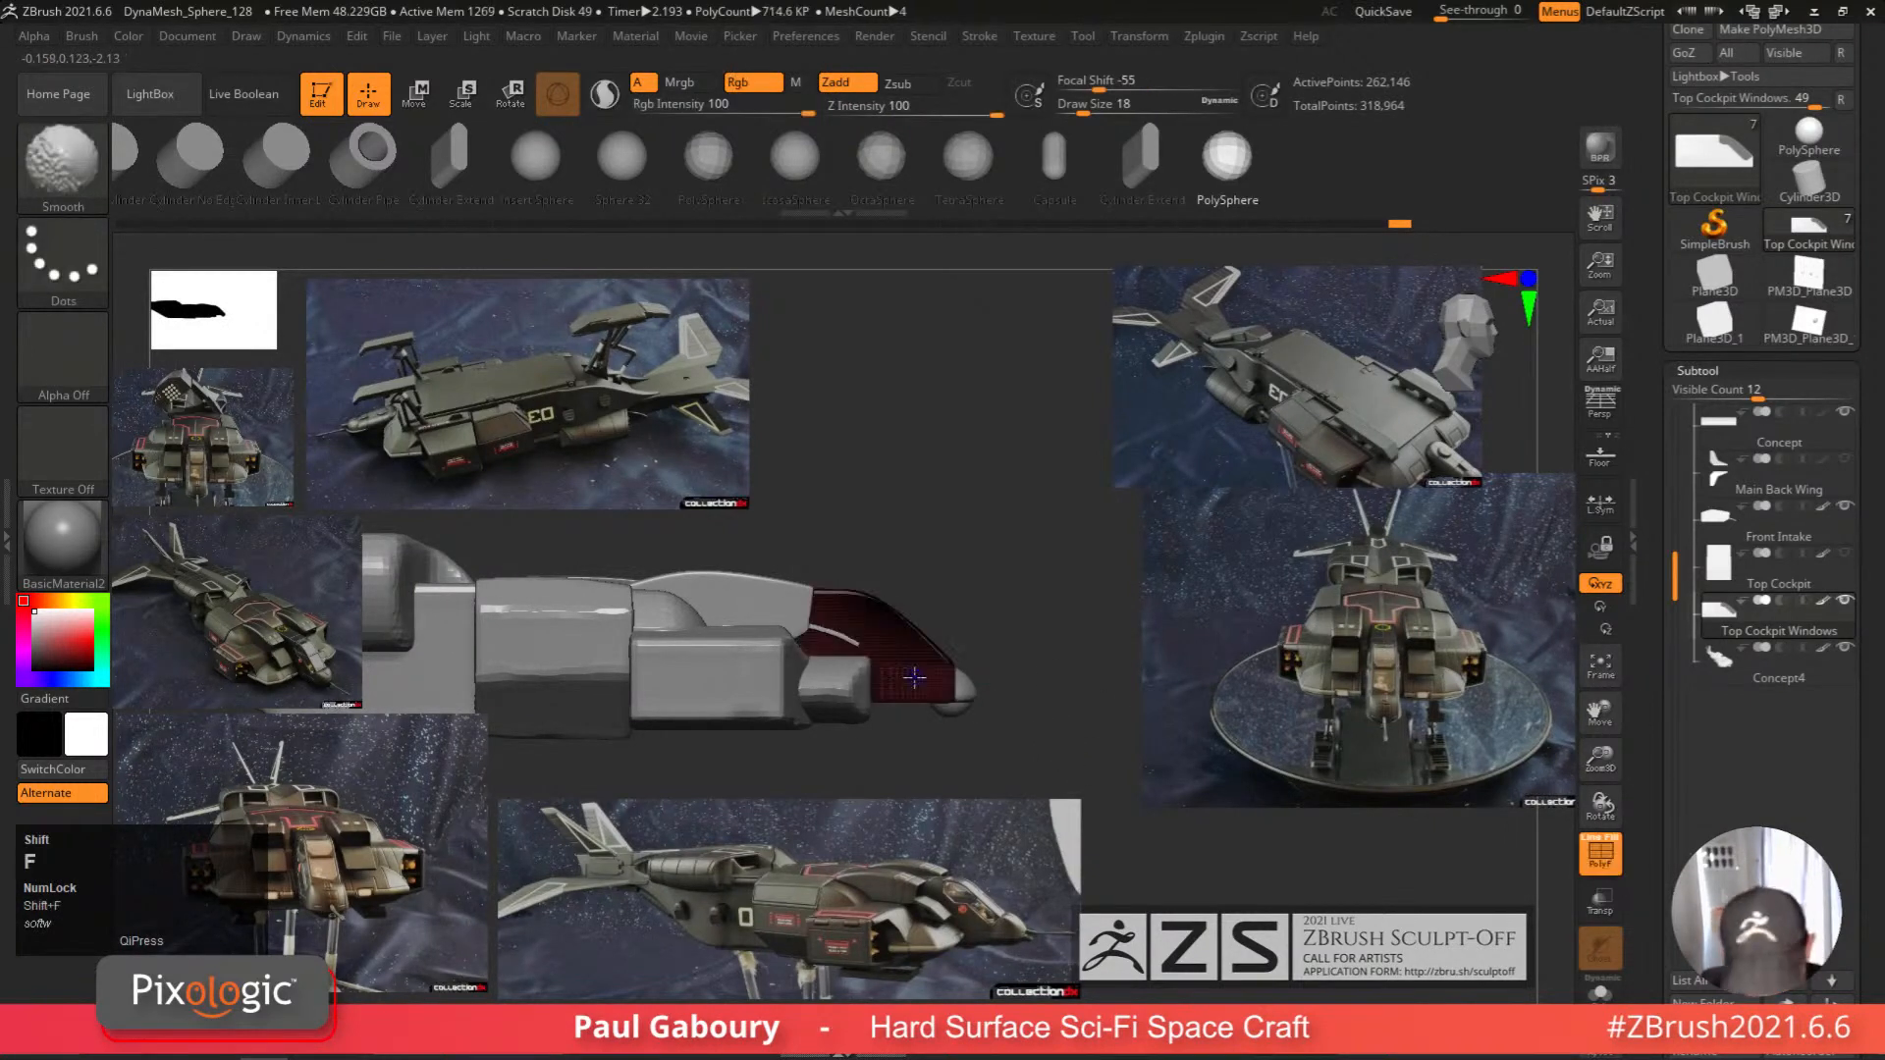
key("w")
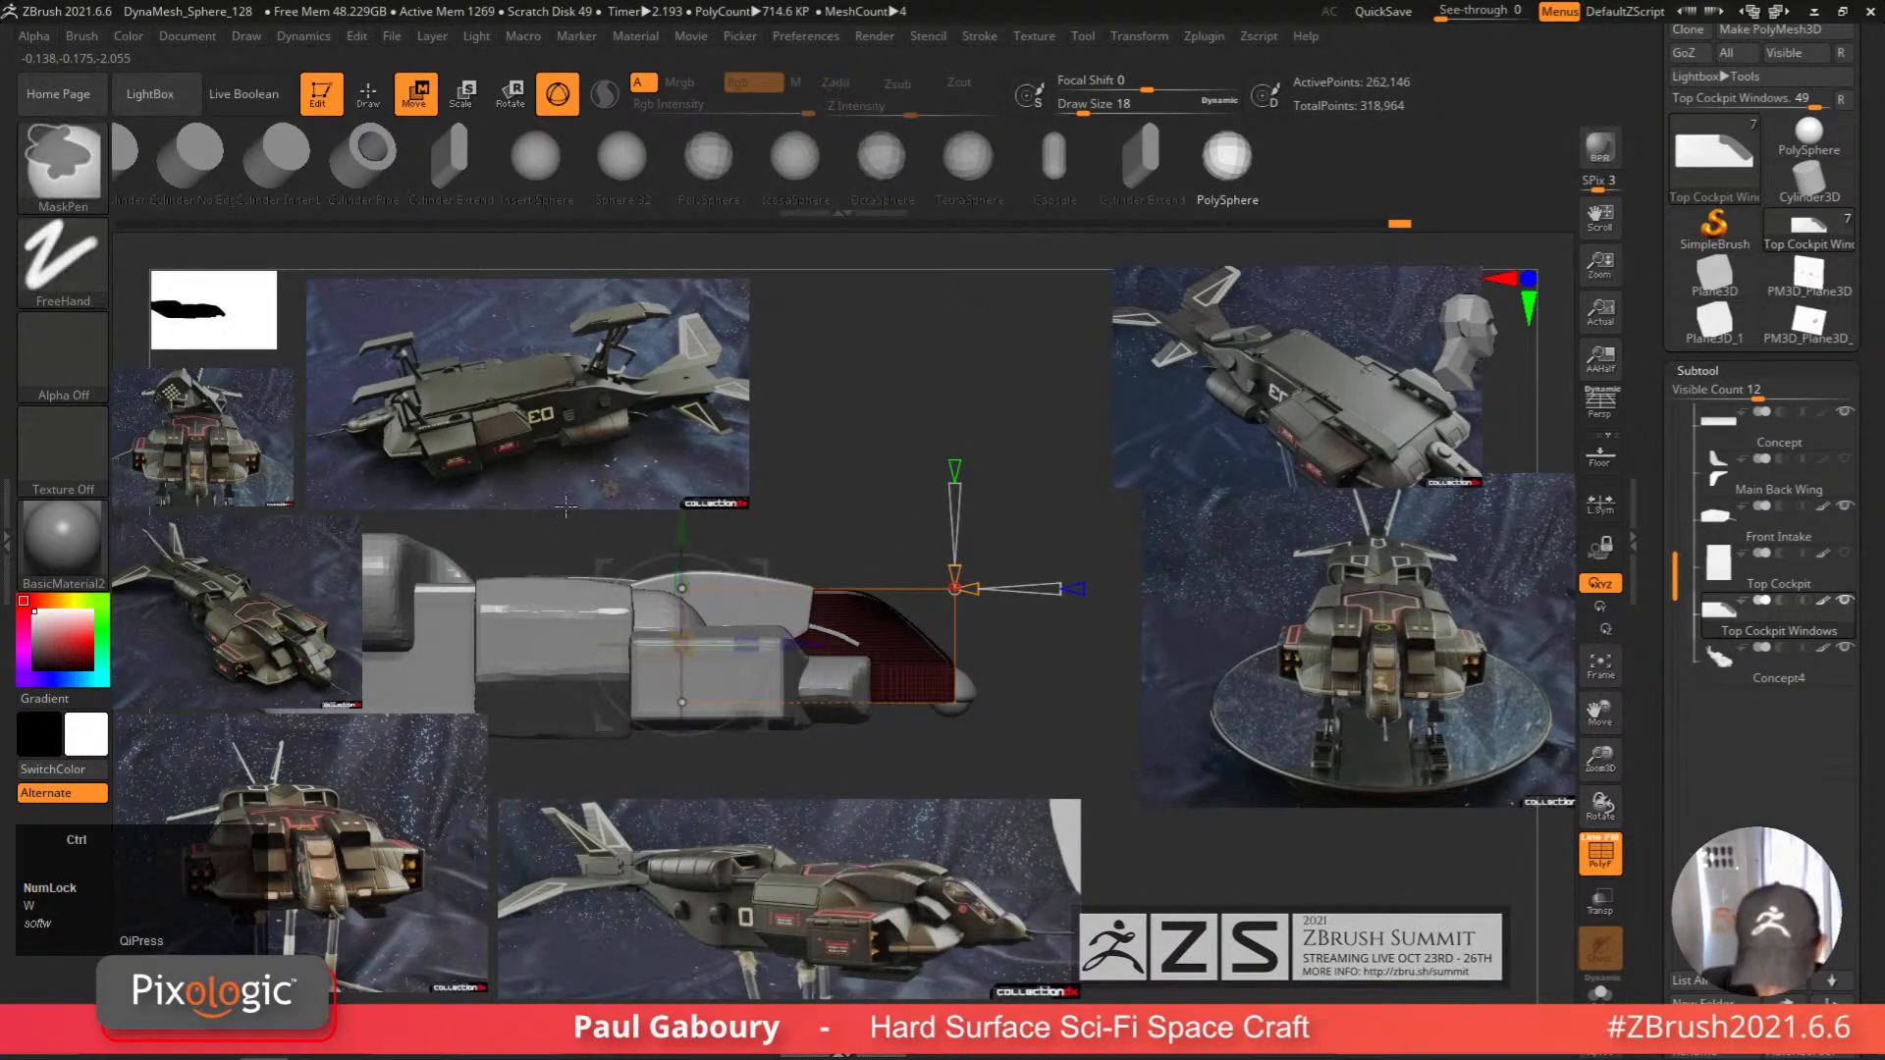
left_click_drag(566, 504, 1074, 636, "ctrl")
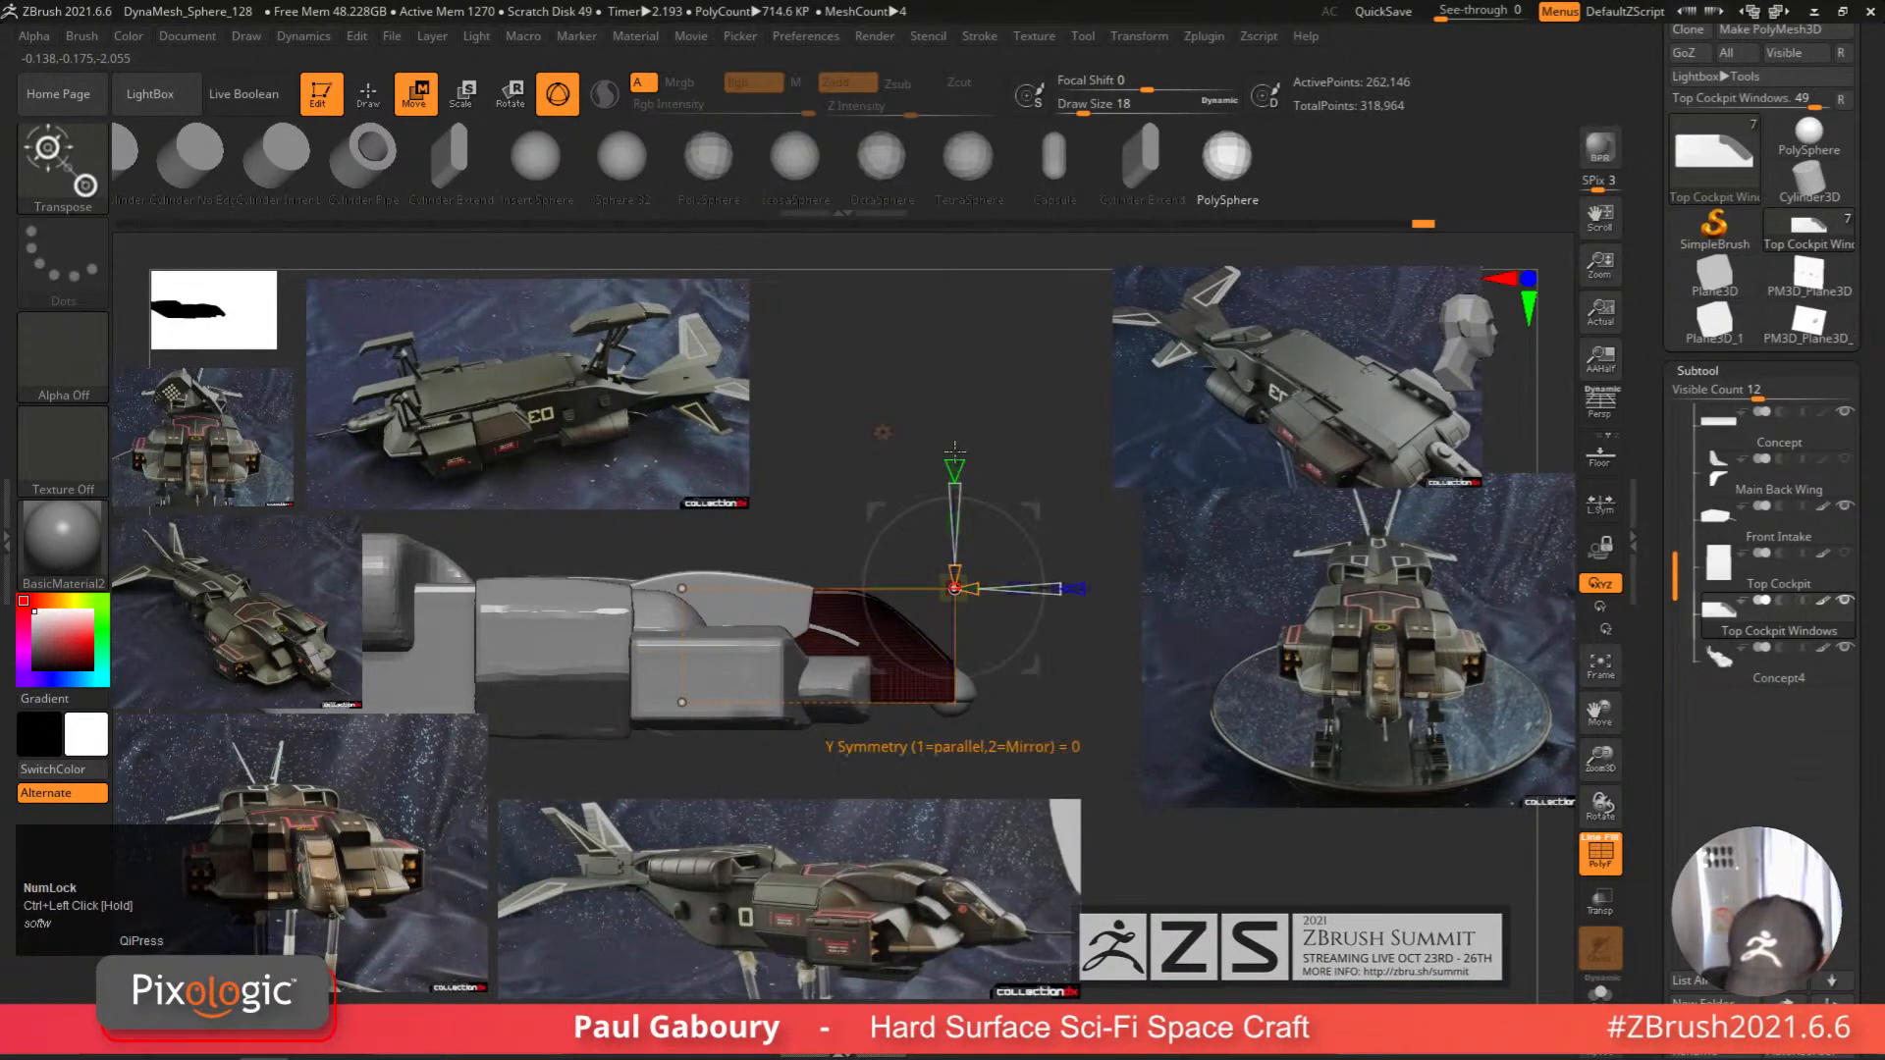
right_click_drag(1002, 426, 965, 444)
left_click_drag(952, 452, 953, 456)
right_click_drag(958, 458, 982, 476, "shift")
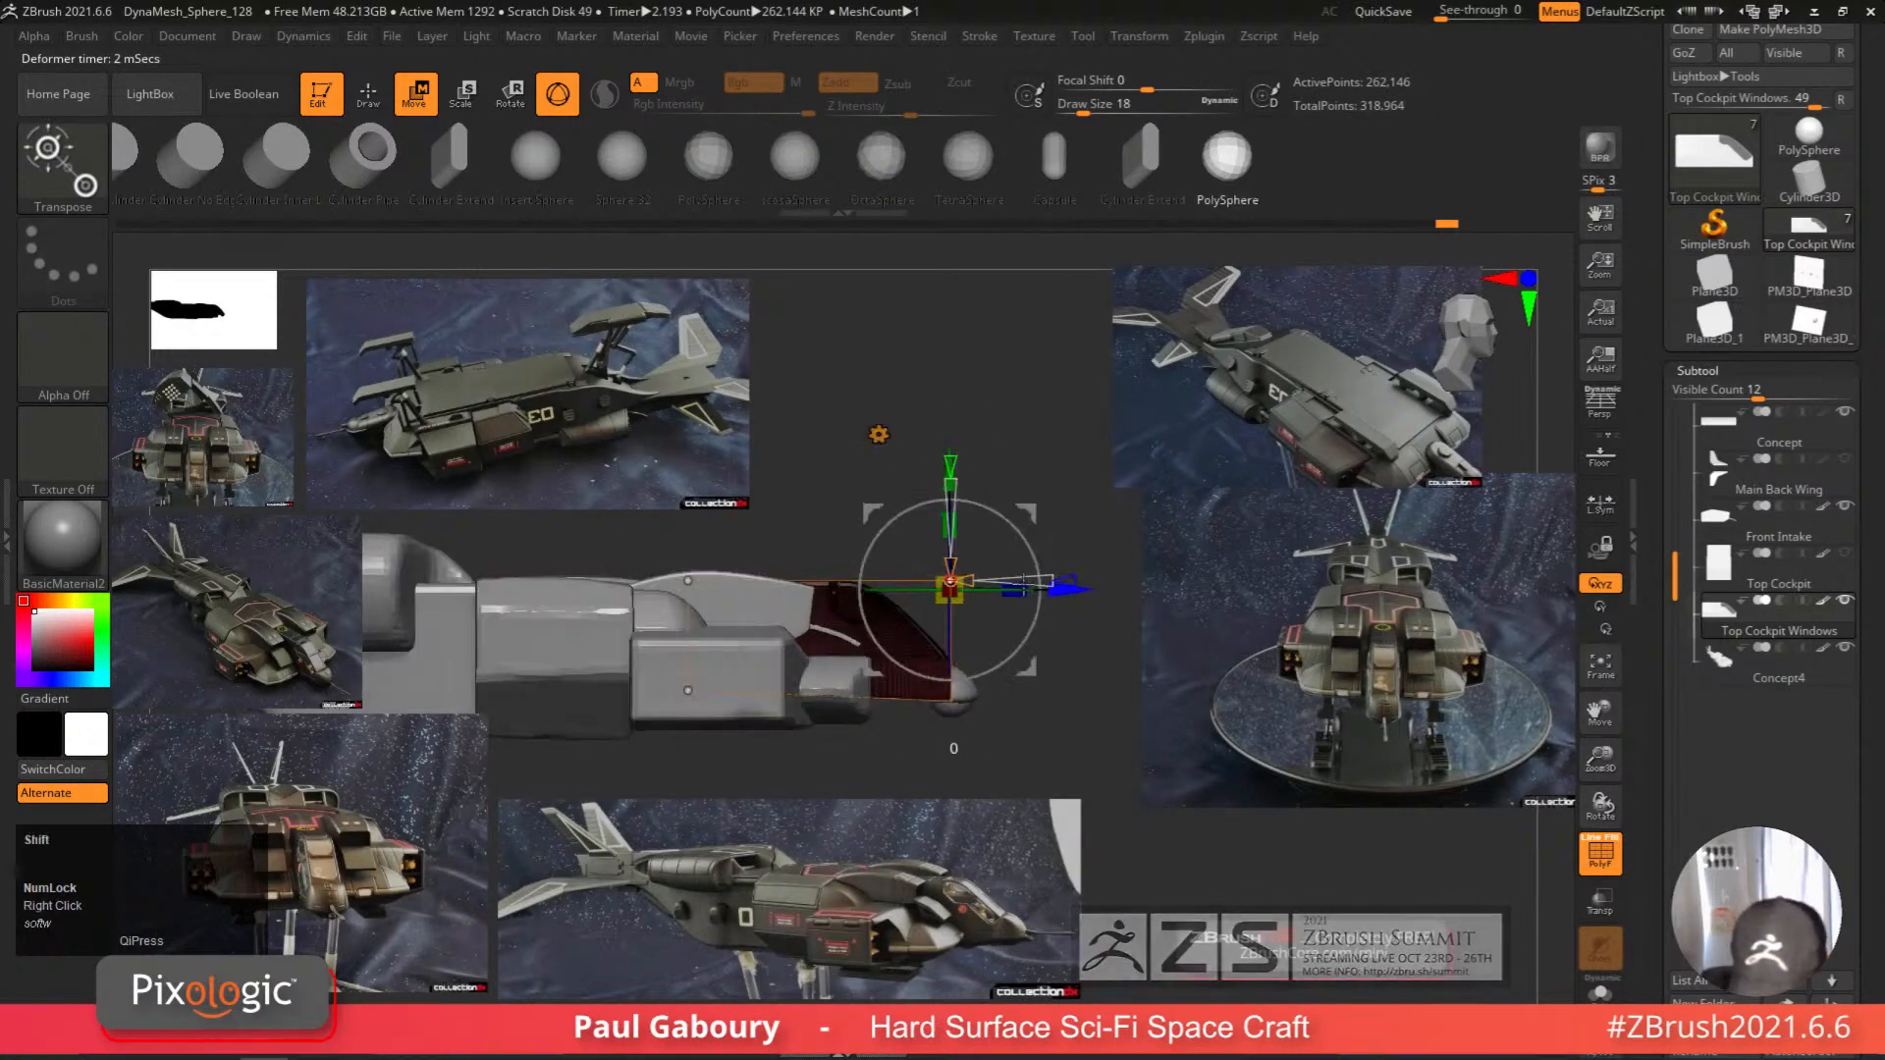
key("shift+f")
key("ctrl+z")
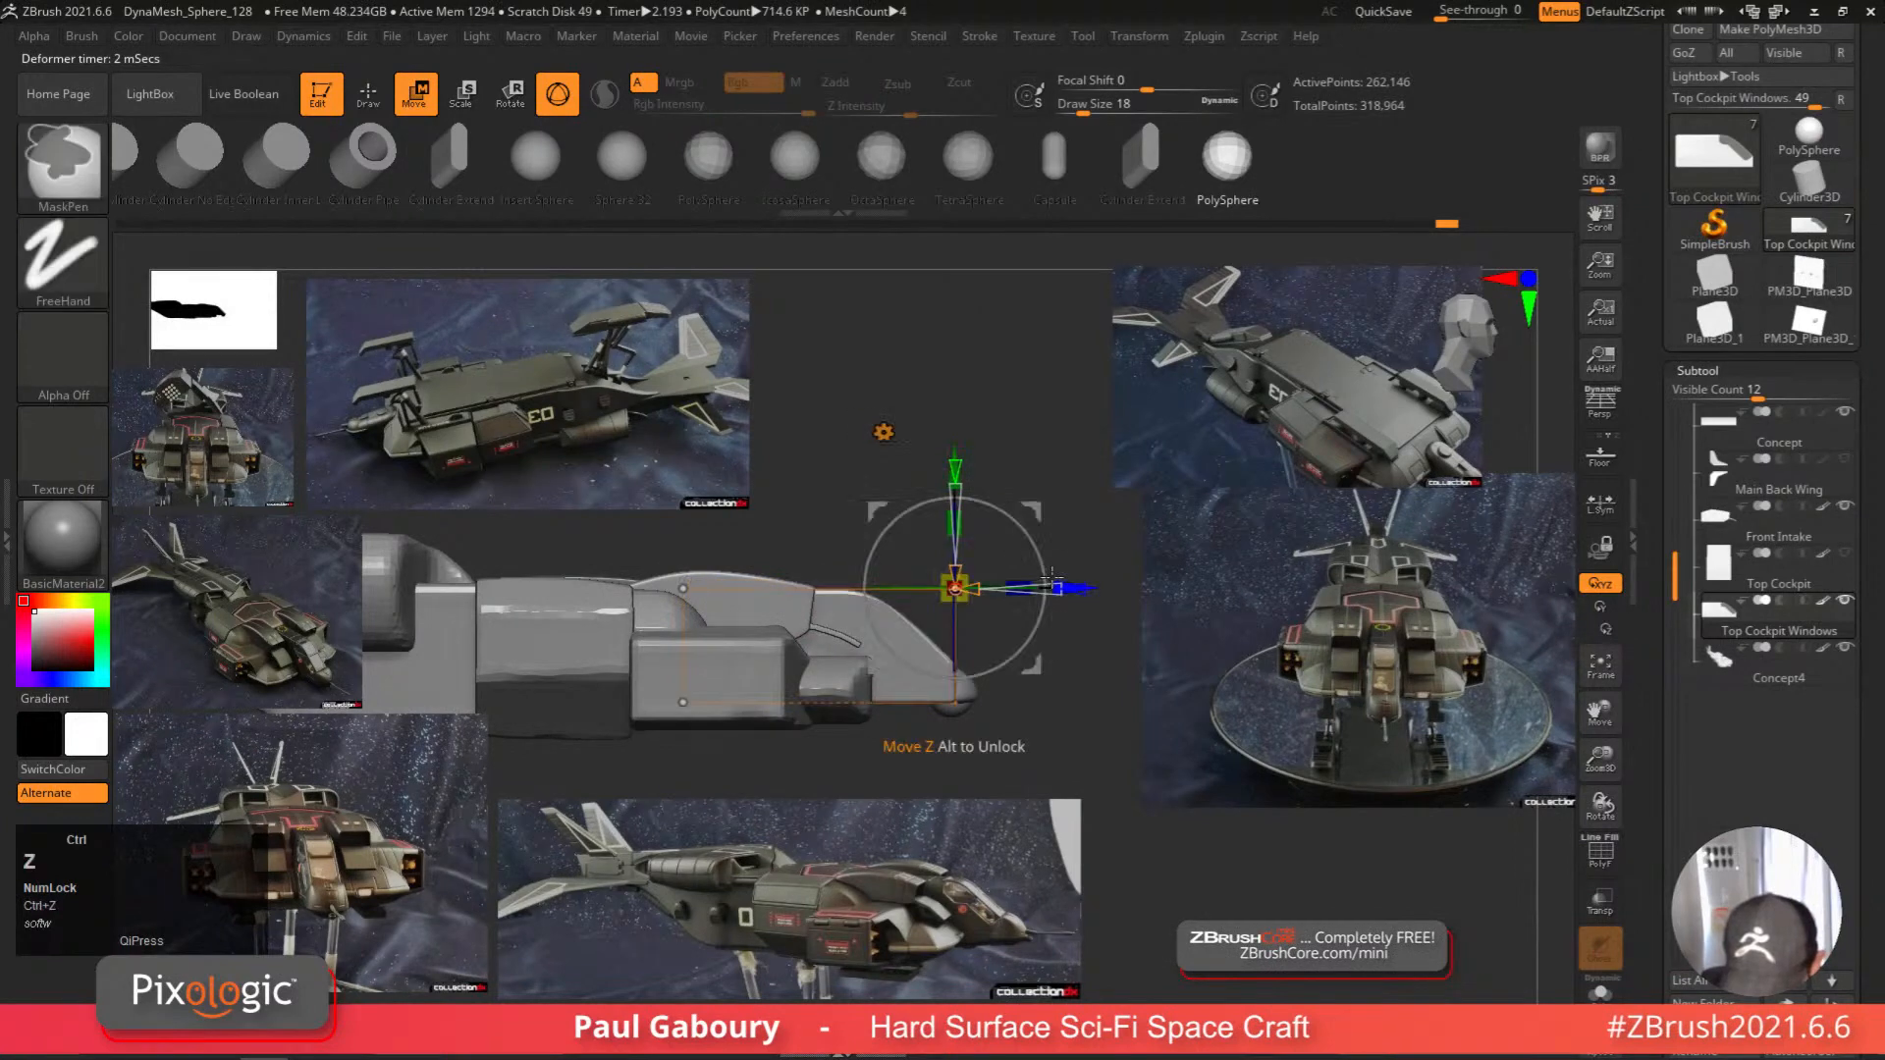
left_click(1092, 750, "ctrl")
key("q")
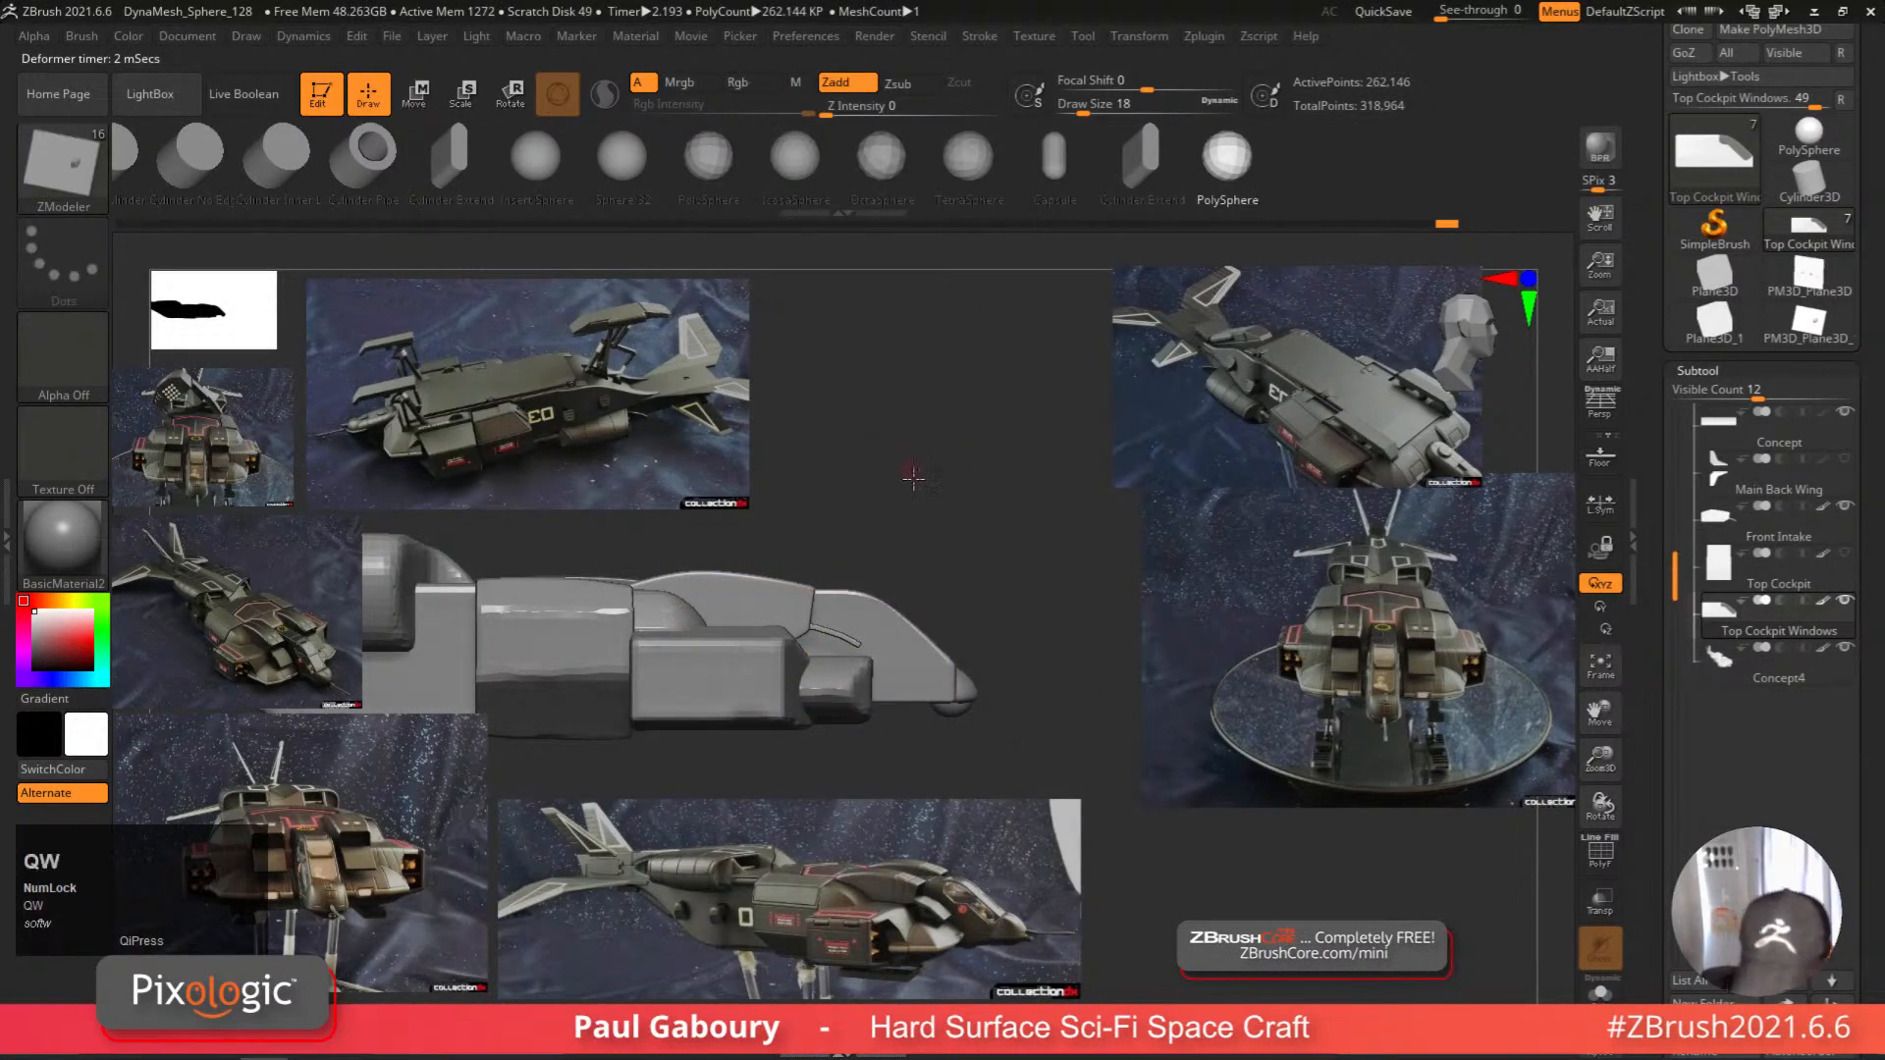
Apply a Deformer to the Top Cockpit Windows and raise its upper row of points slightly along Y.
key("w")
left_click(749, 489)
left_click(1087, 490)
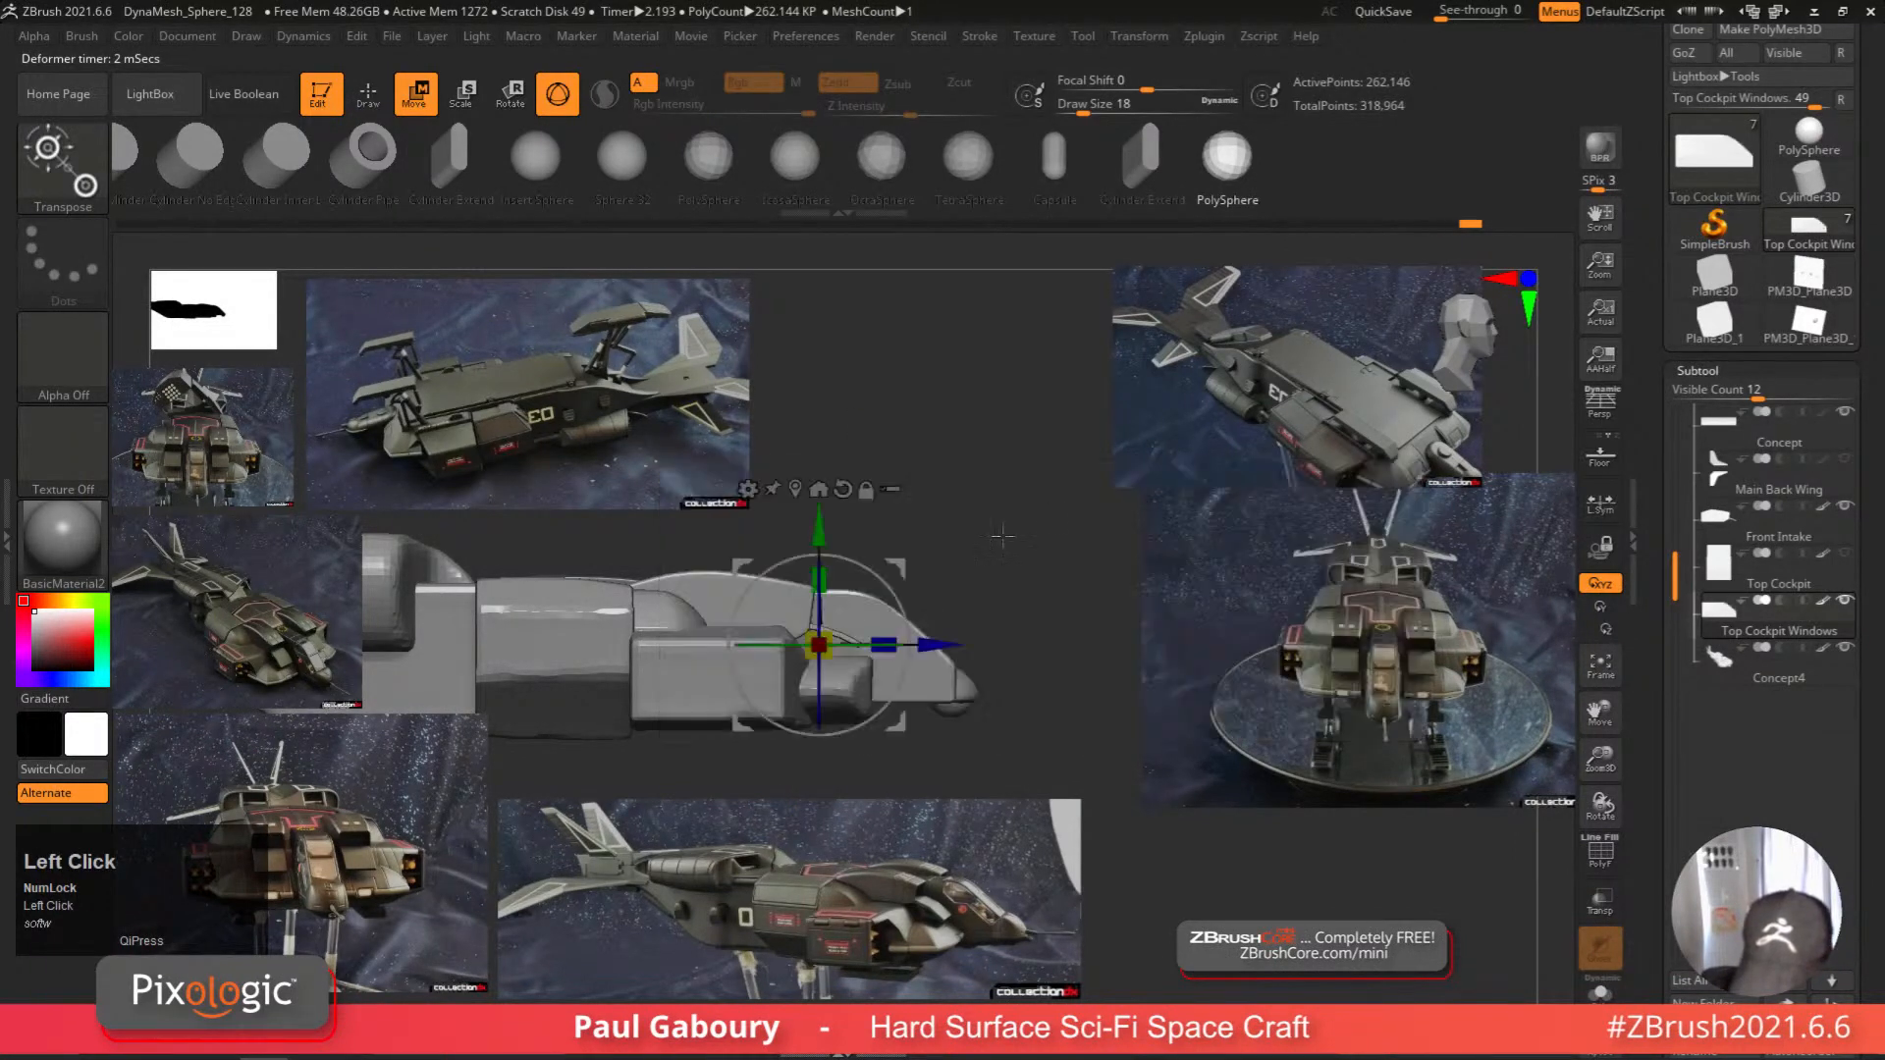
left_click(749, 489)
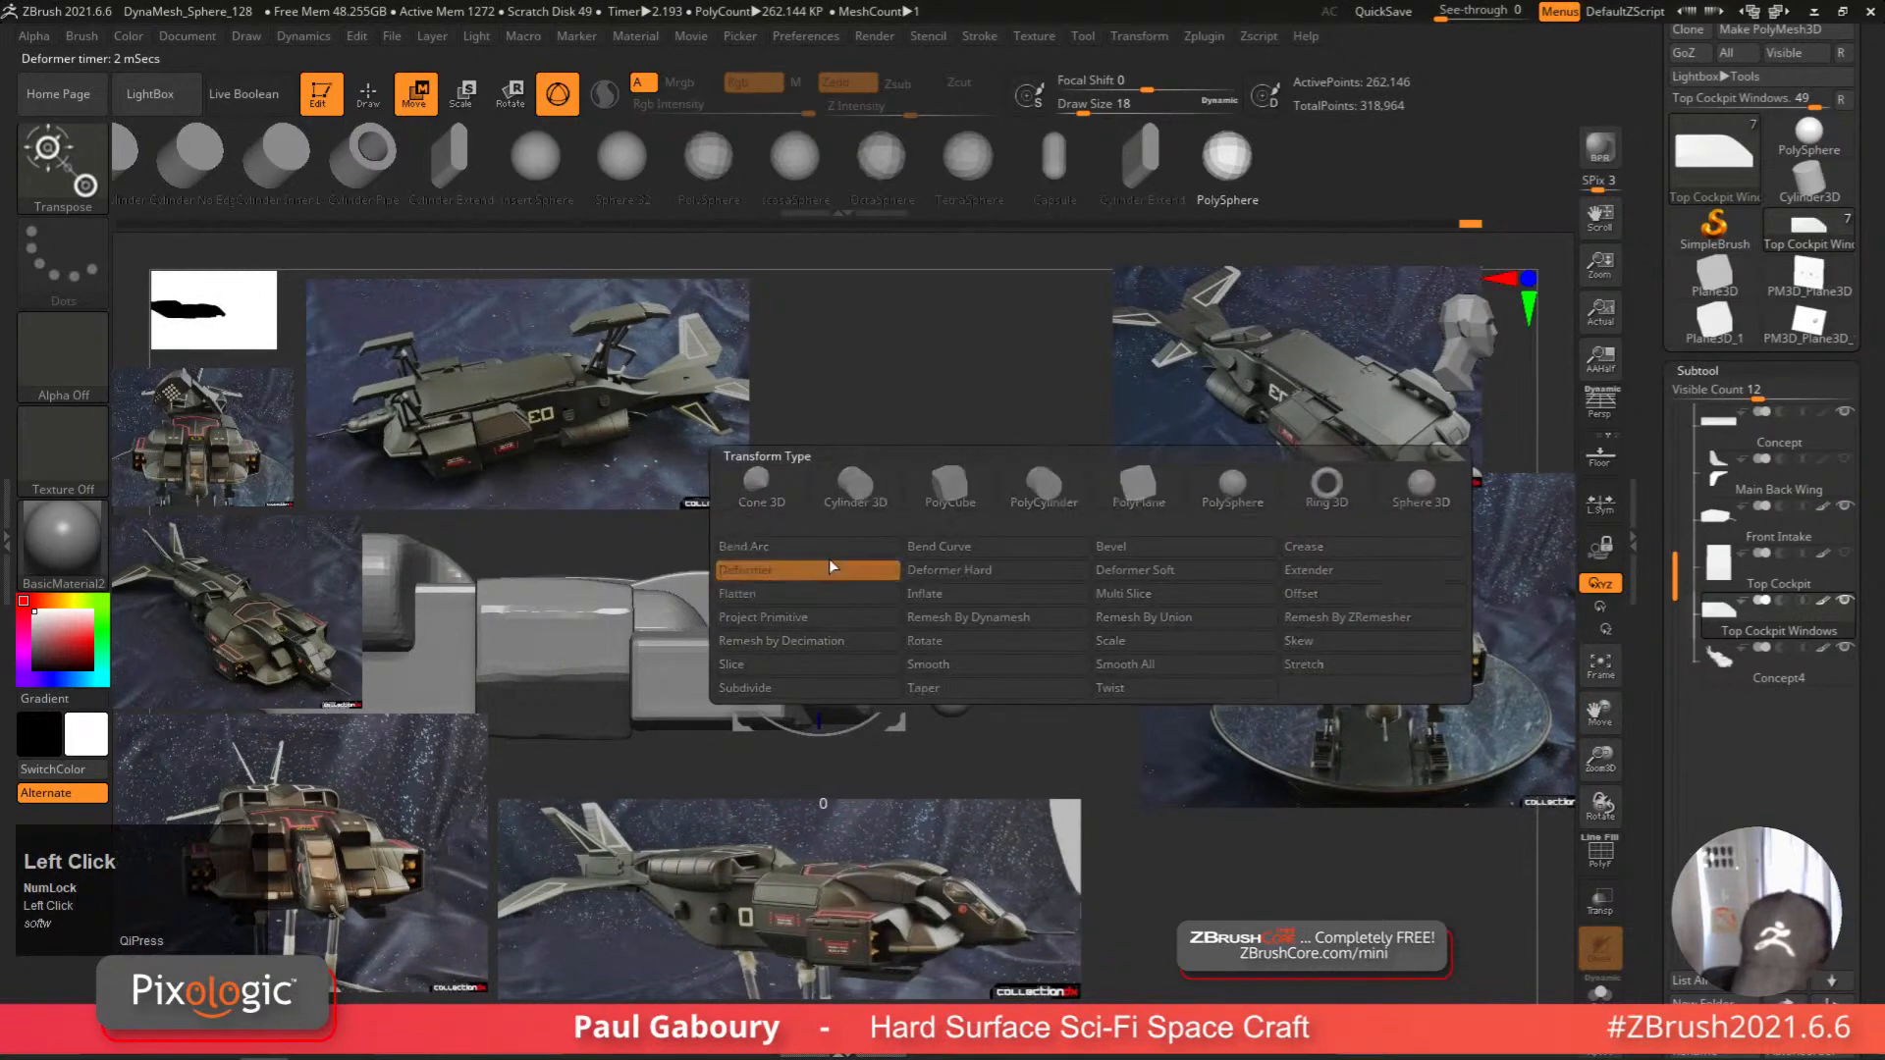
left_click(830, 560)
left_click_drag(554, 524, 1086, 615, "ctrl")
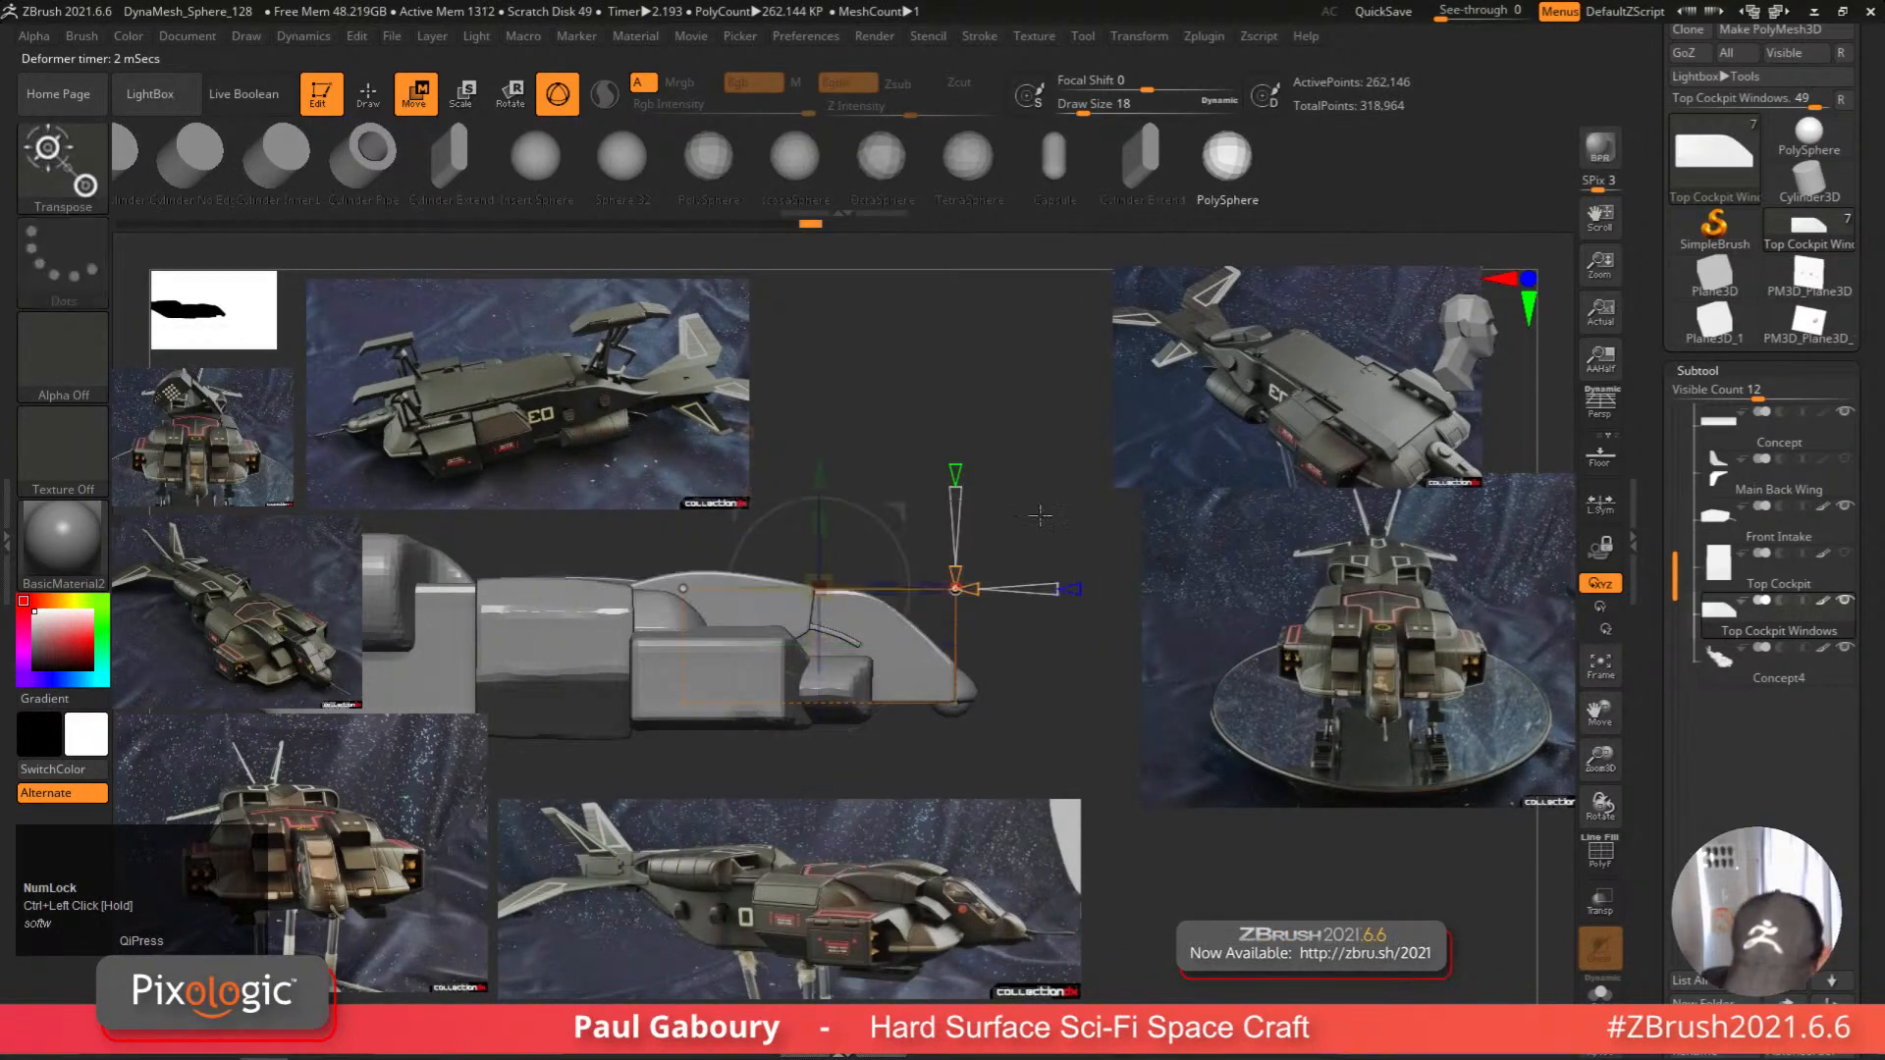
left_click_drag(822, 465, 823, 459)
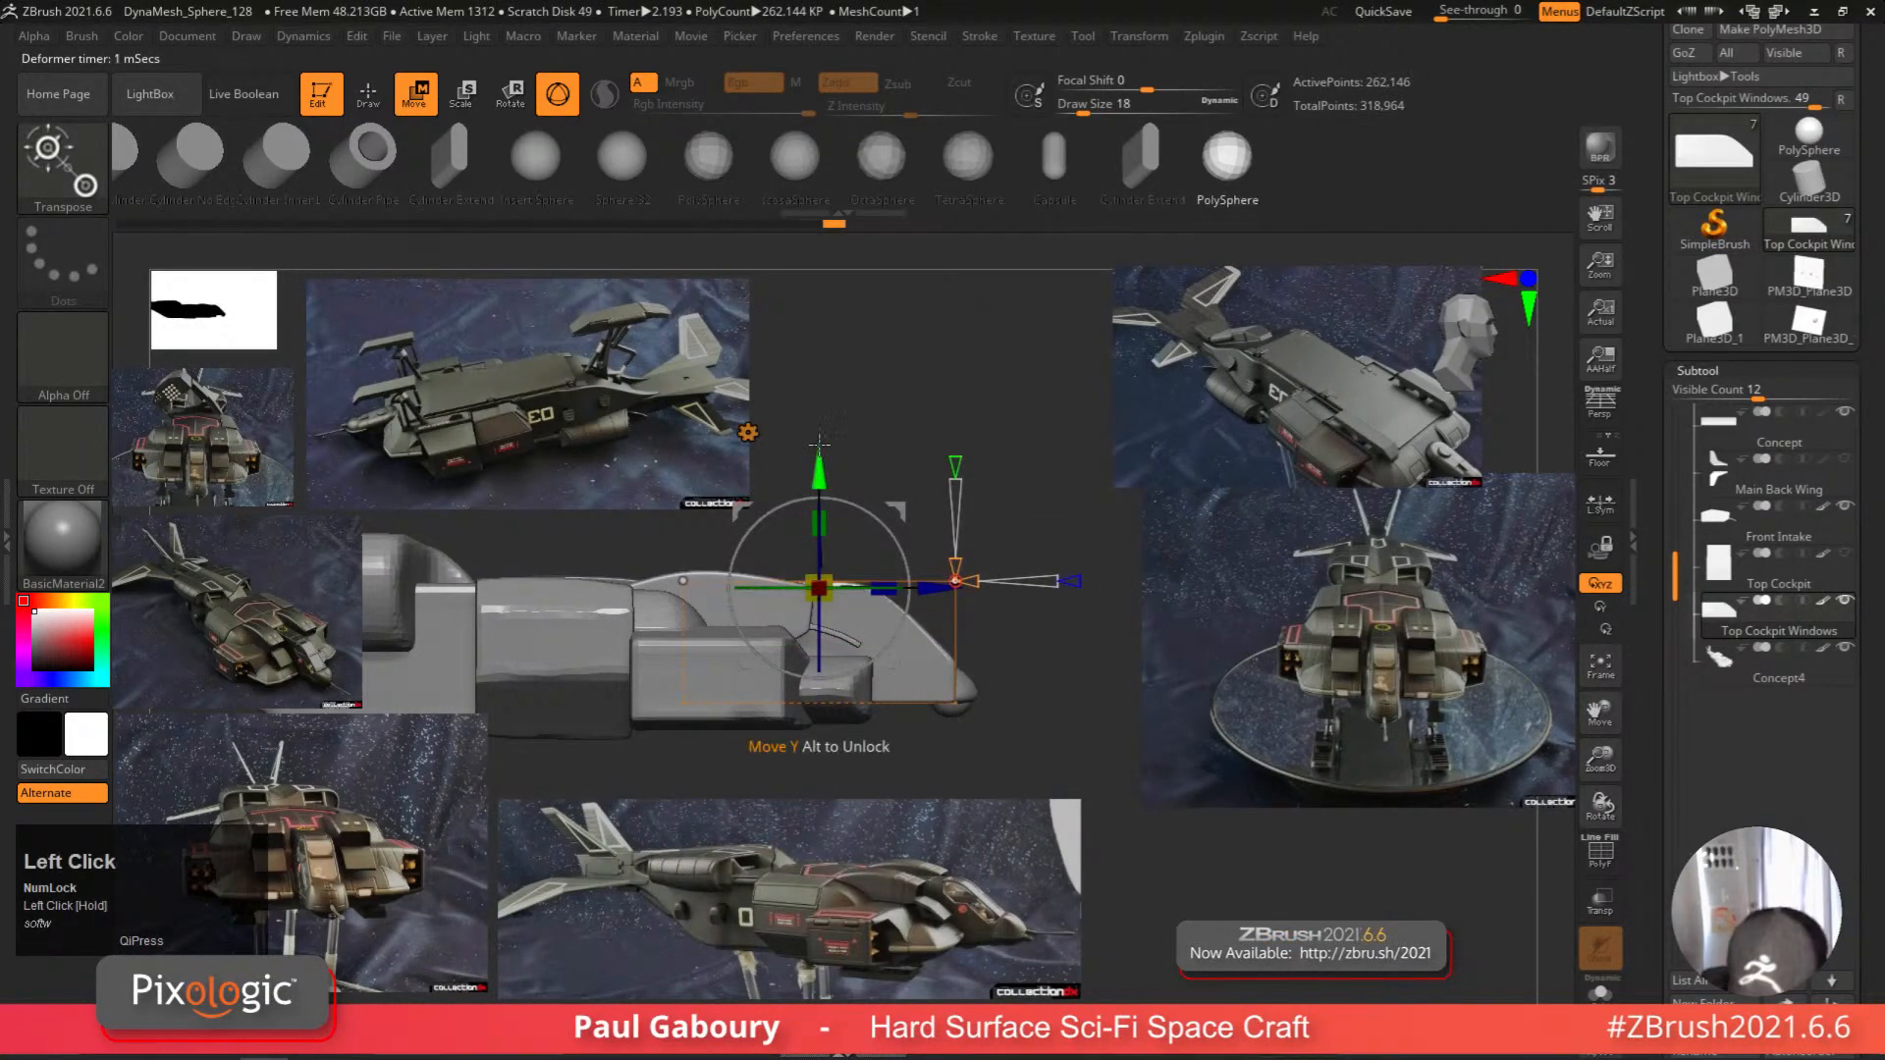
key("q")
Select the deformer's front points and pull them forward along Z to lengthen the cockpit's front end.
right_click_drag(998, 662, 1015, 716)
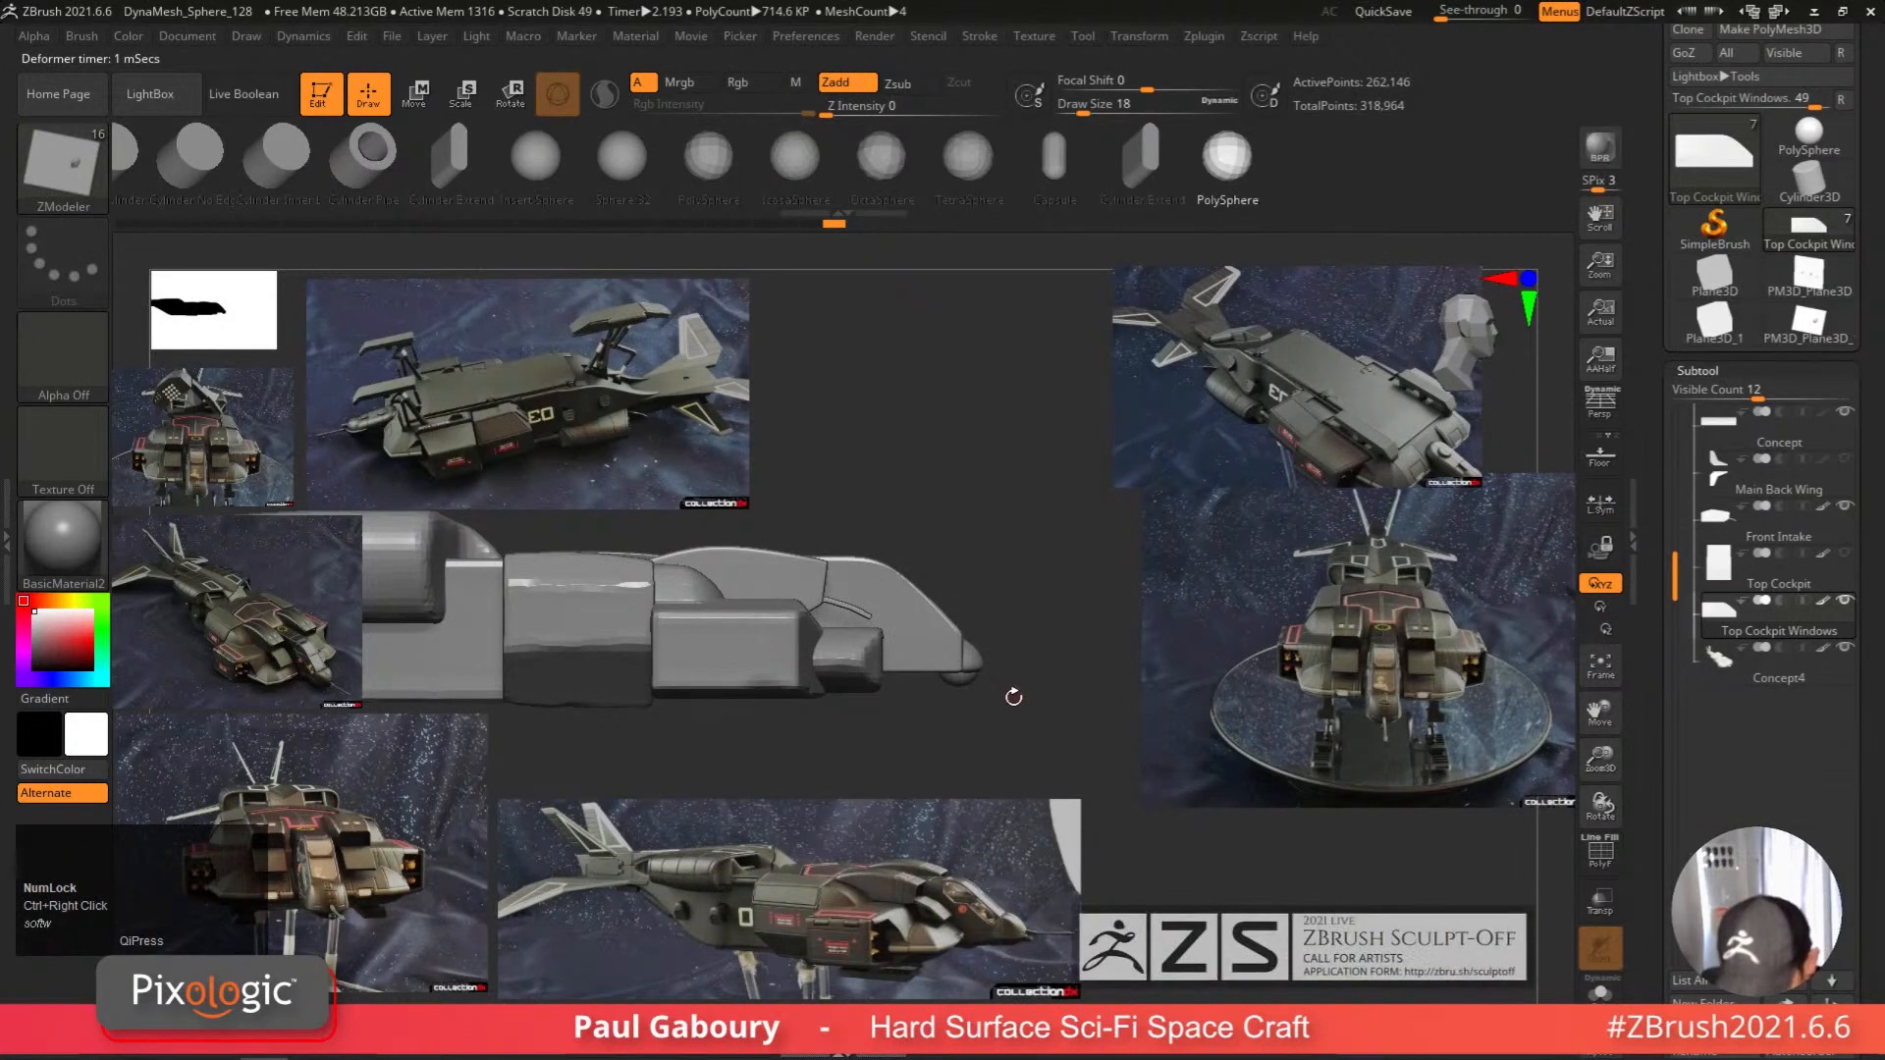
key("w")
left_click(1045, 725, "ctrl")
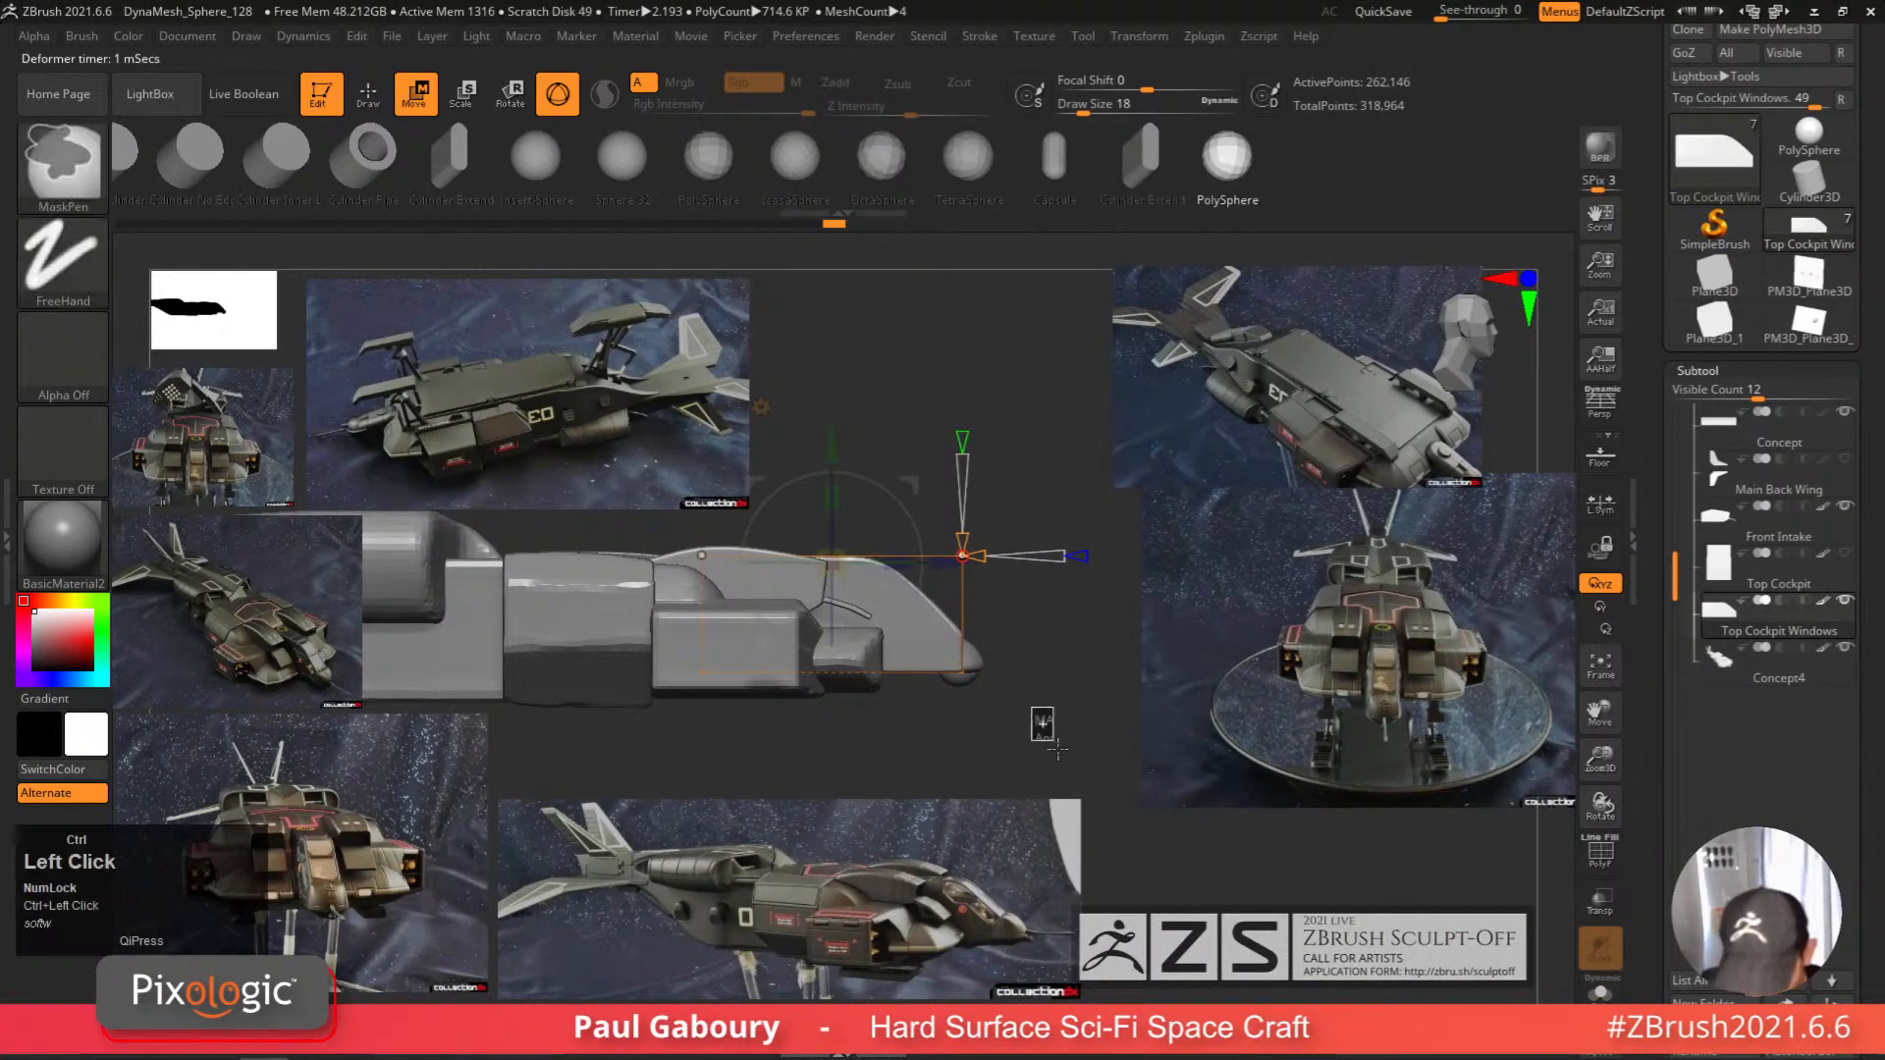
left_click_drag(1053, 749, 938, 541, "ctrl+alt")
left_click_drag(1092, 617, 1109, 611)
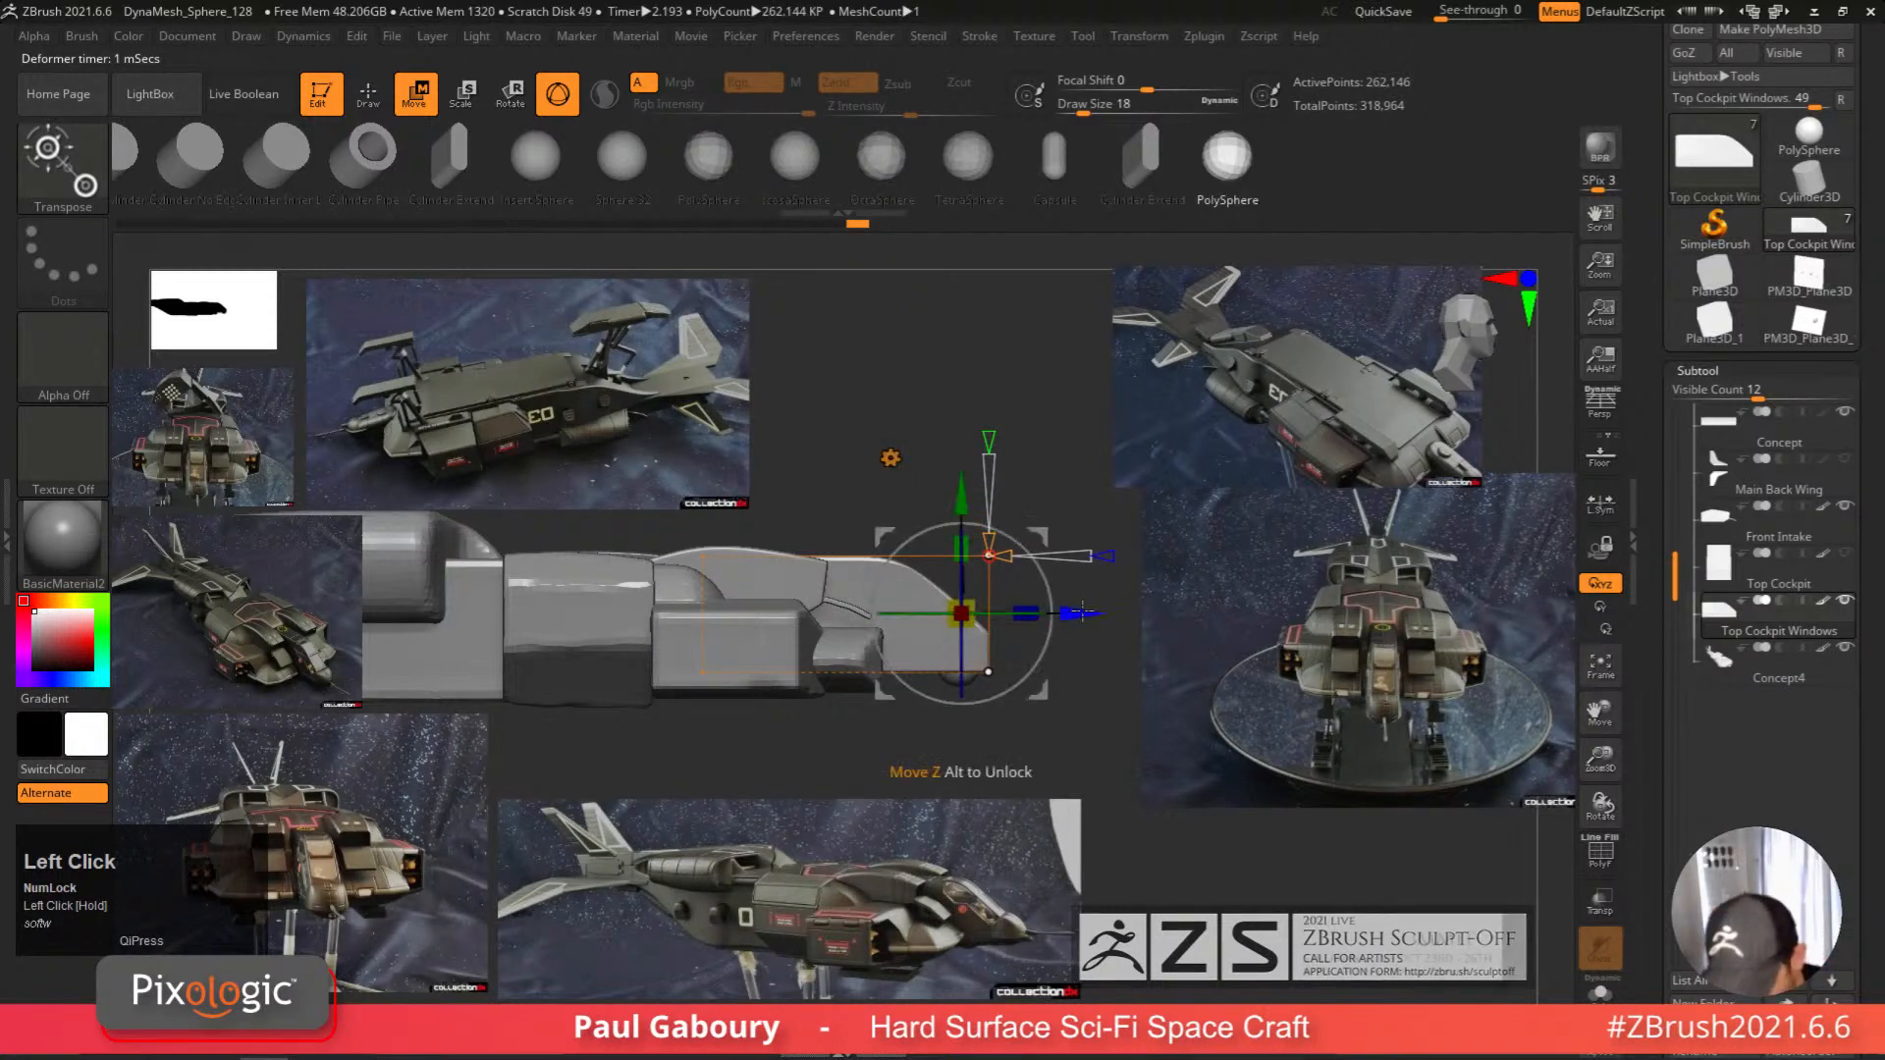
key("q")
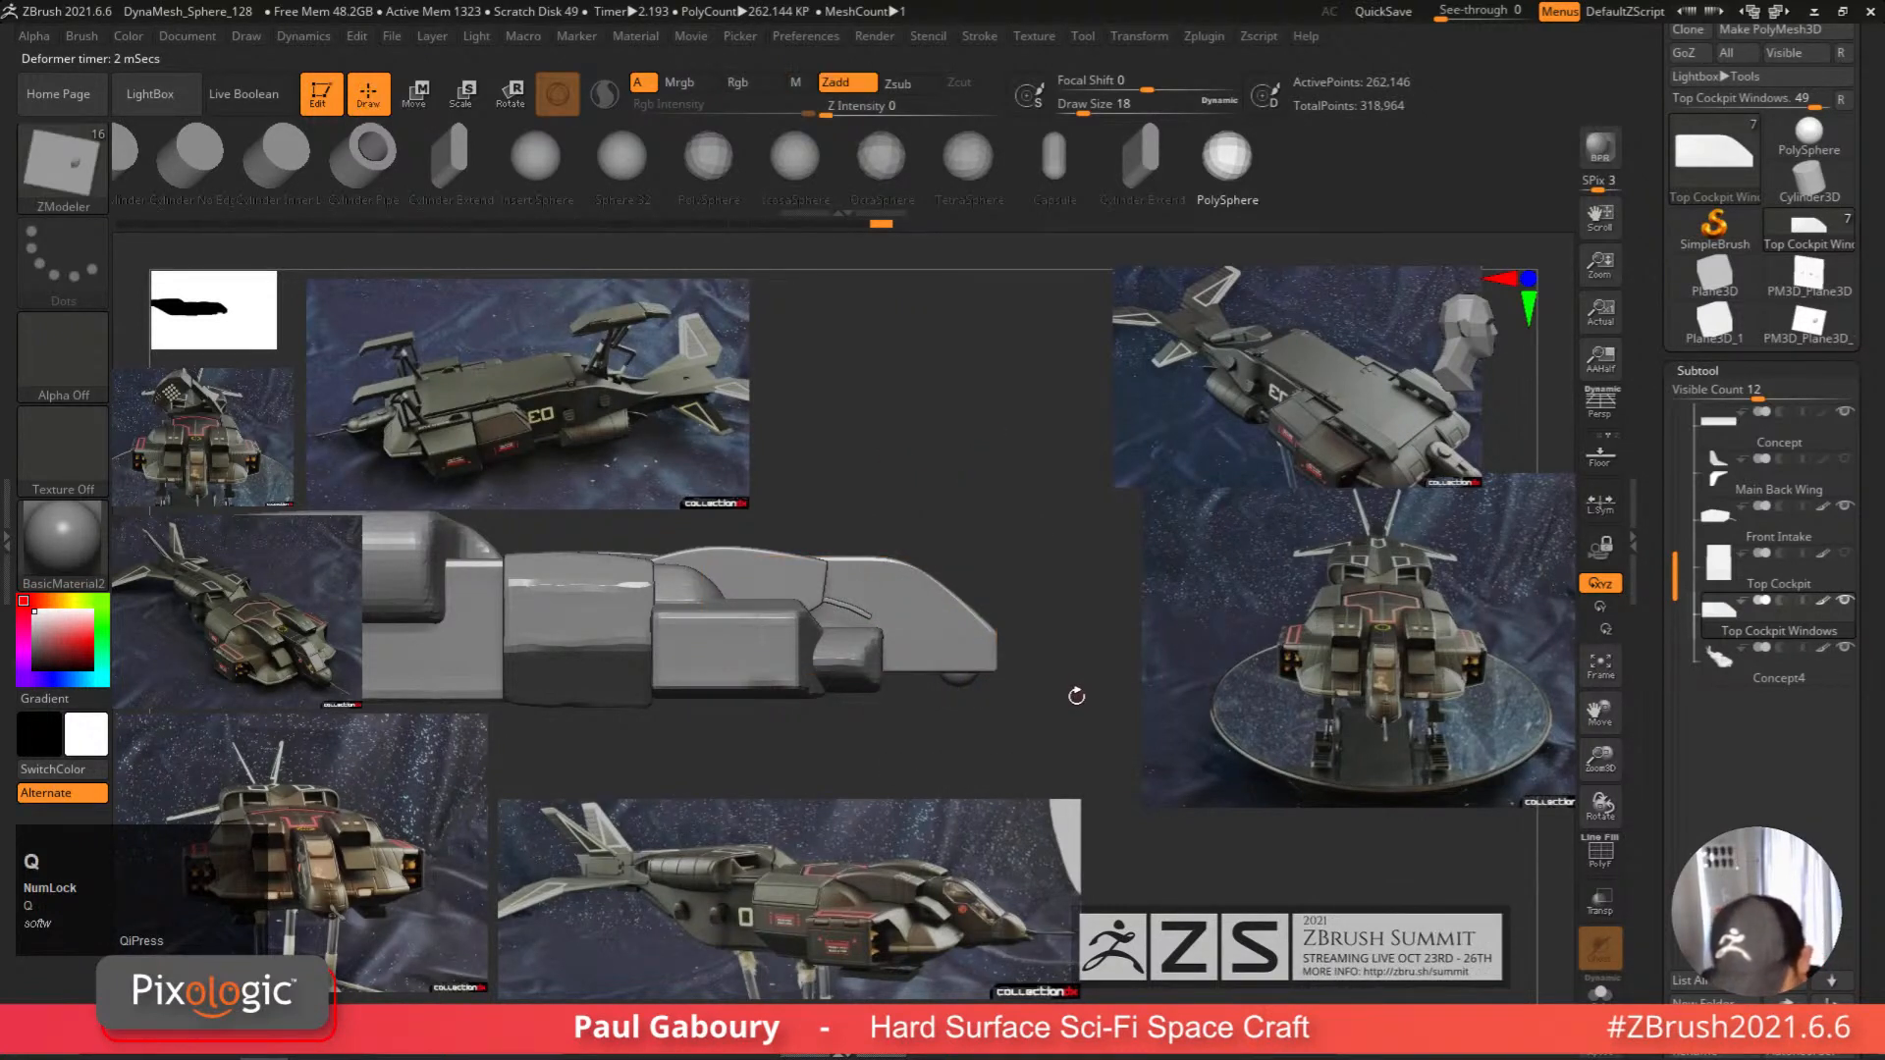
Isolate the nose ball of Concept4 with a mask, move it forward along Z to the lengthened cockpit's tip, and clear the mask.
right_click_drag(1076, 695, 941, 745)
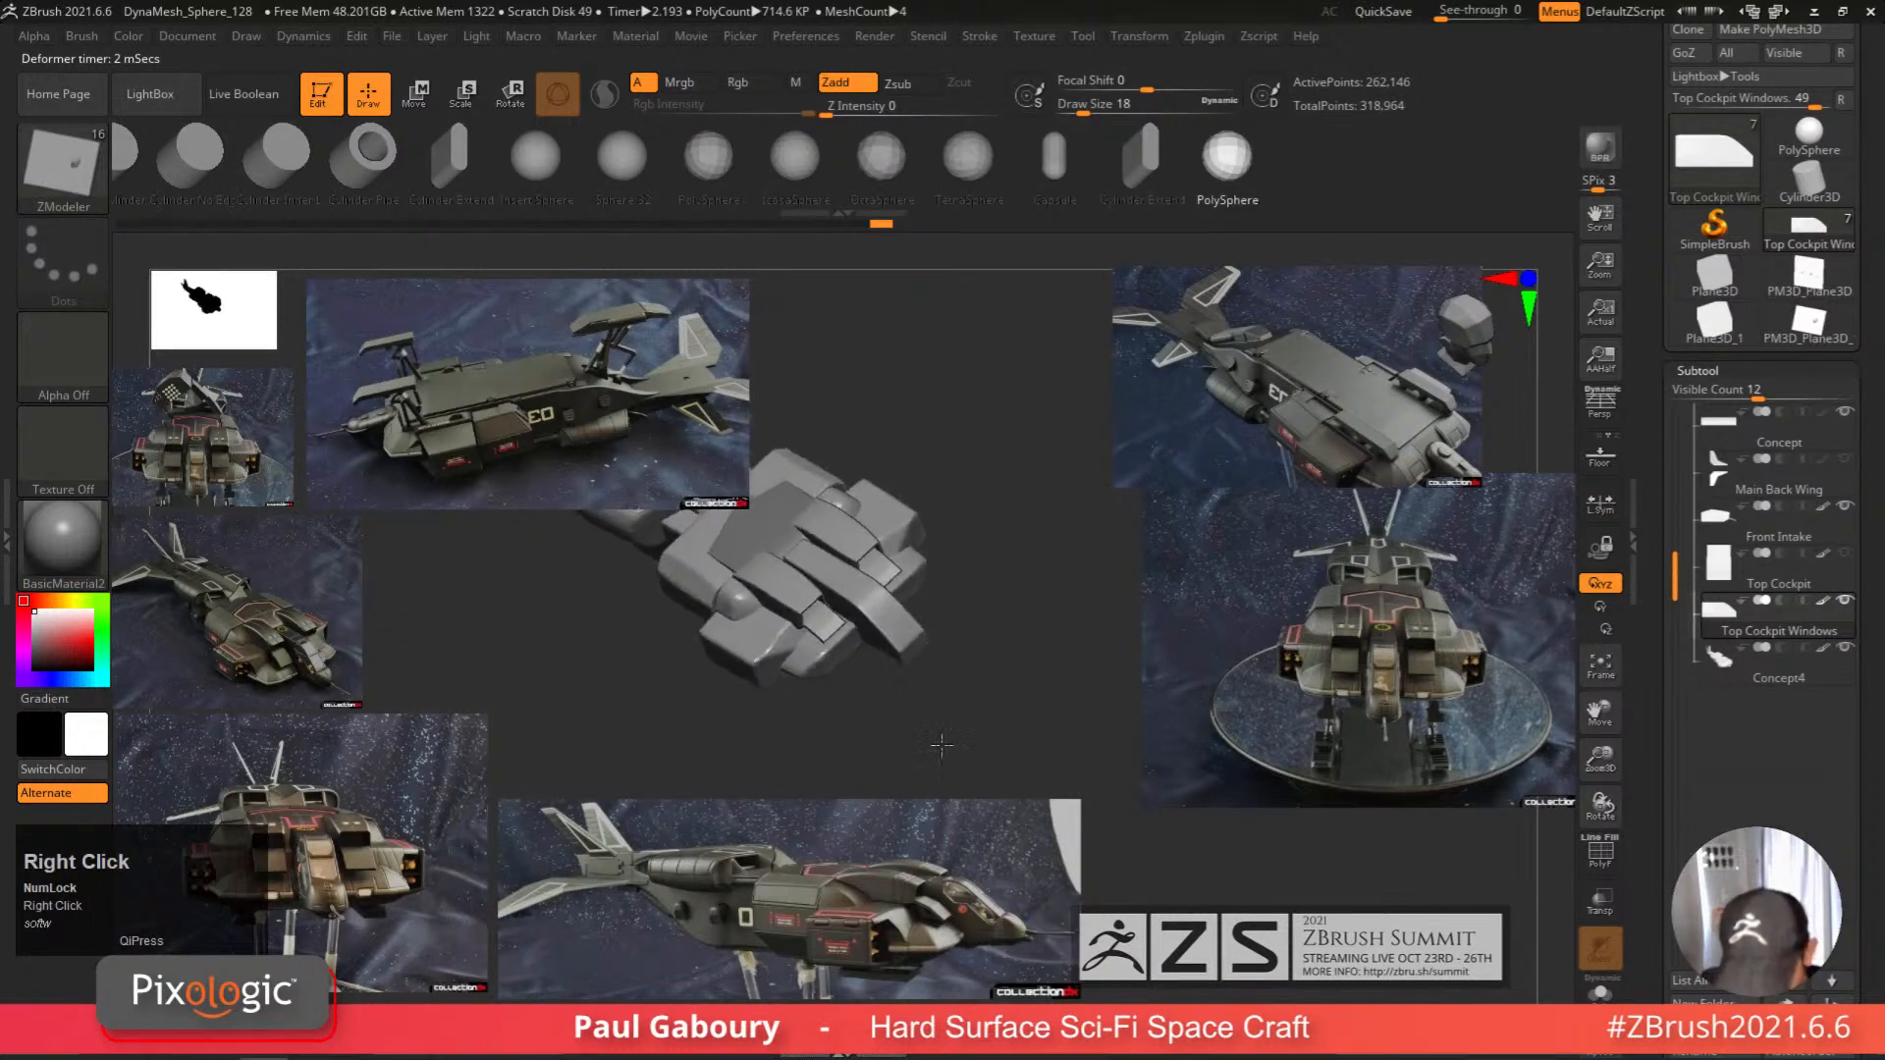
left_click_drag(976, 754, 1004, 657)
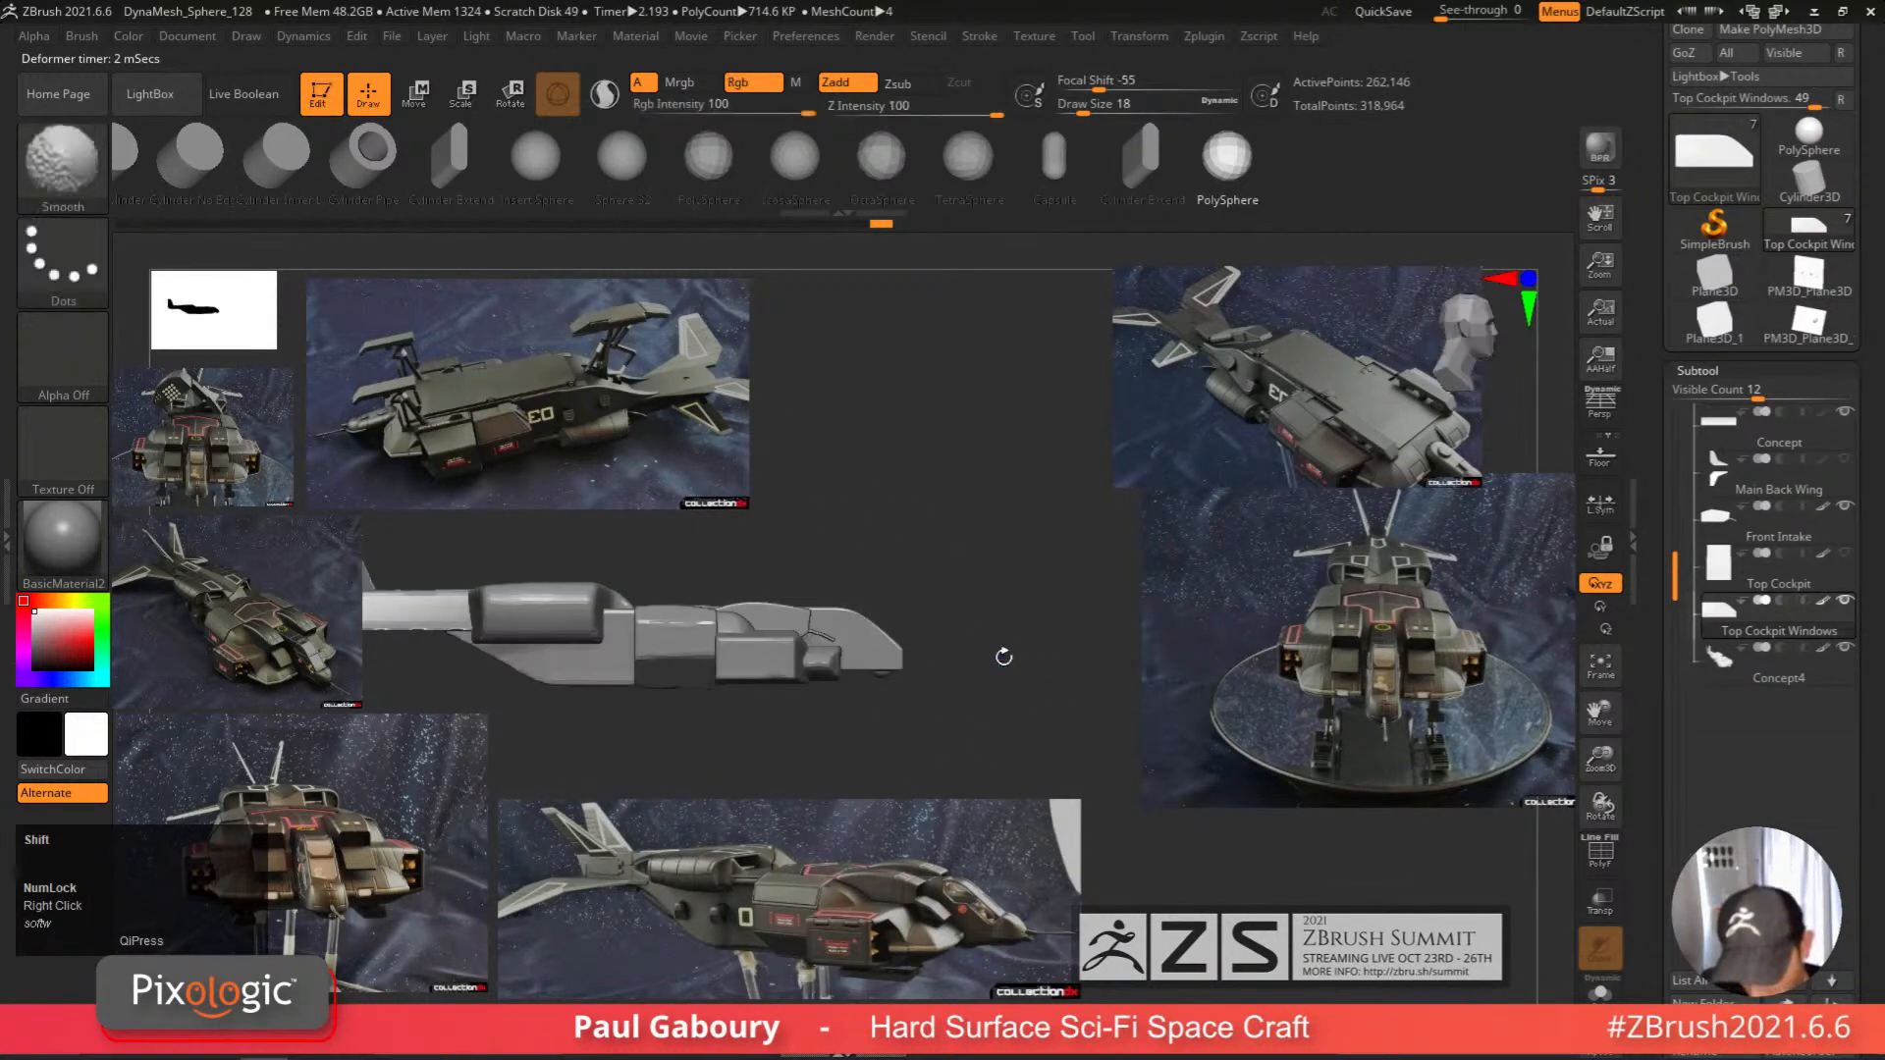
right_click_drag(990, 705, 948, 733, "ctrl")
left_click(877, 692, "alt")
right_click_drag(876, 692, 983, 723)
key("shift+f")
left_click_drag(1017, 765, 843, 549, "ctrl")
key("w")
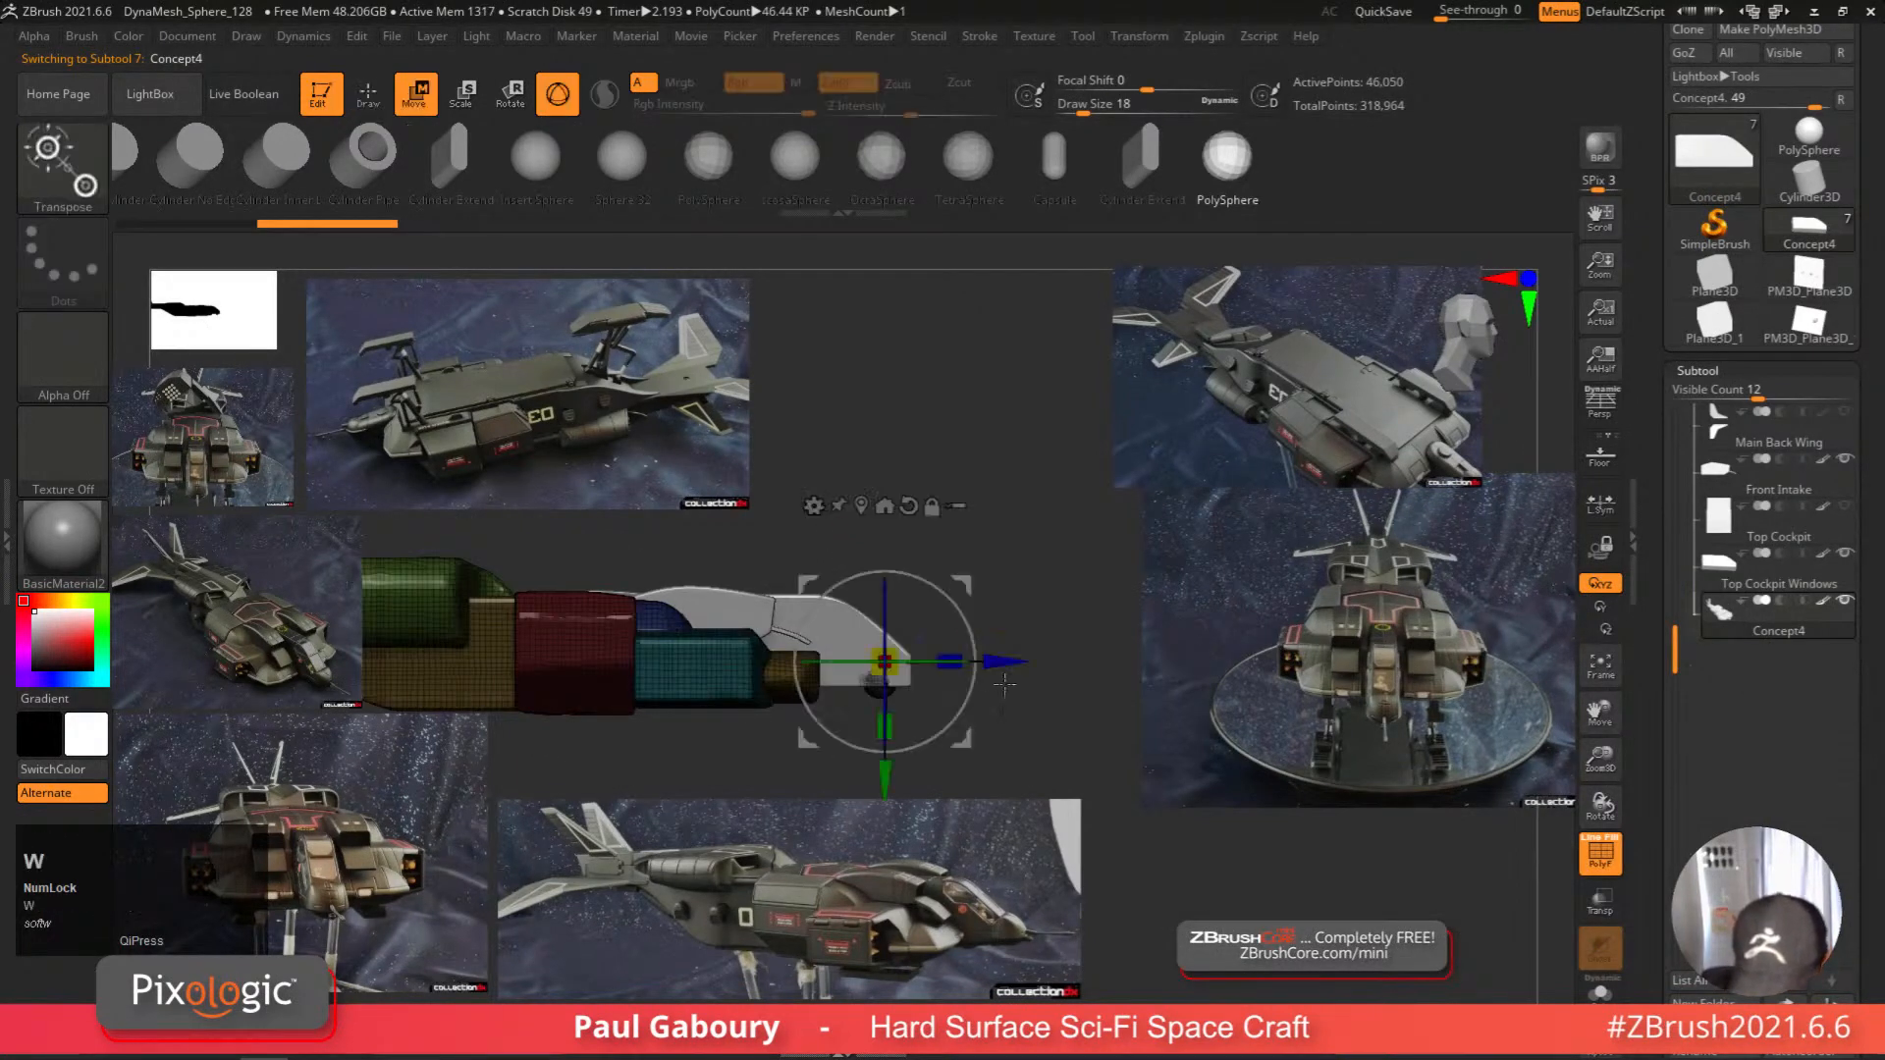
left_click_drag(1003, 666, 1046, 666)
key("q")
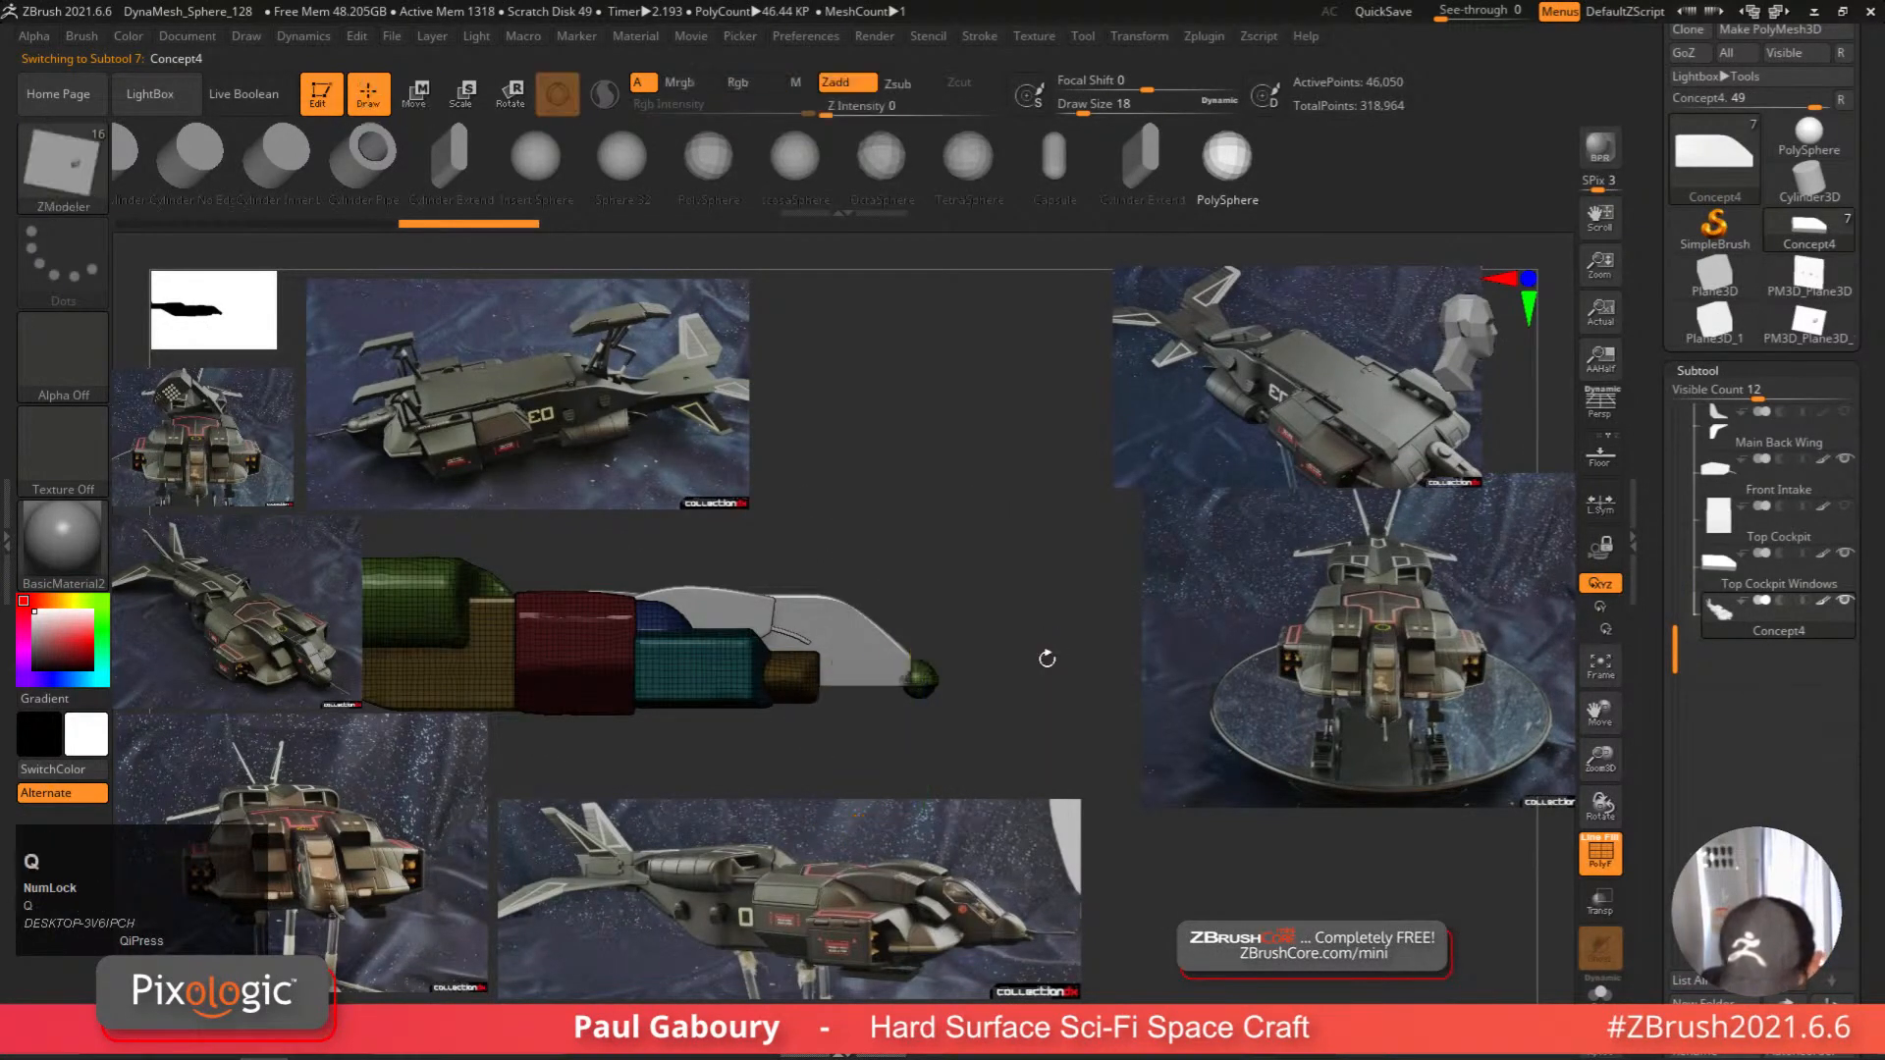
mouse_move(1049, 675)
right_mouse_down("ctrl")
mouse_move(1070, 716)
mouse_move(1057, 695)
mouse_move(967, 722)
right_mouse_up("ctrl")
left_click(1055, 695, "ctrl")
key("shift+f")
mouse_move(967, 722)
right_mouse_down("ctrl+alt")
mouse_move(962, 678)
mouse_move(938, 709)
mouse_move(1027, 703)
mouse_move(949, 677)
mouse_move(972, 741)
mouse_move(1019, 754)
mouse_move(1035, 727)
right_mouse_up("ctrl+alt")
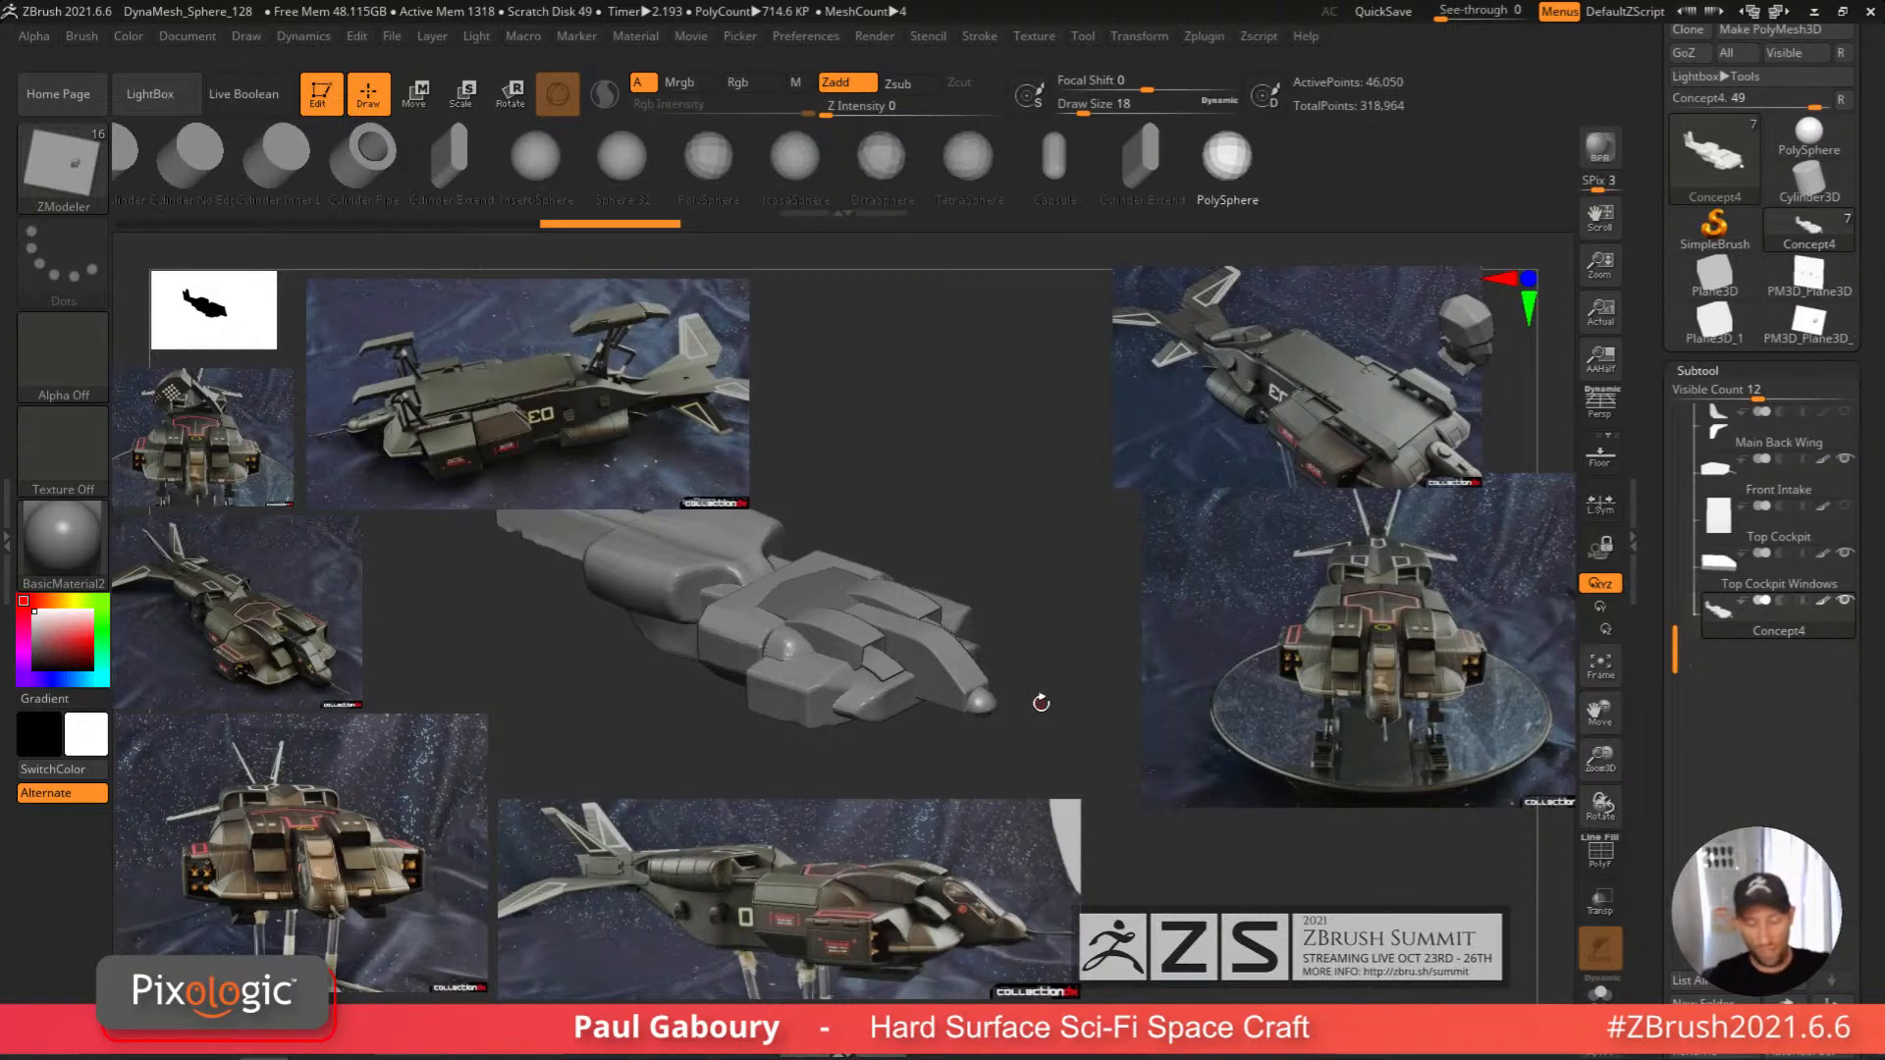
Make Concept the active subtool and nudge it very slightly along Y.
mouse_move(1040, 636)
right_mouse_down()
mouse_move(1012, 754)
mouse_move(1044, 707)
mouse_move(1024, 709)
mouse_move(1043, 661)
mouse_move(1050, 723)
mouse_move(1106, 586)
mouse_move(1033, 557)
mouse_move(980, 753)
mouse_move(972, 699)
mouse_move(1037, 727)
mouse_move(1047, 660)
mouse_move(1048, 720)
right_mouse_up()
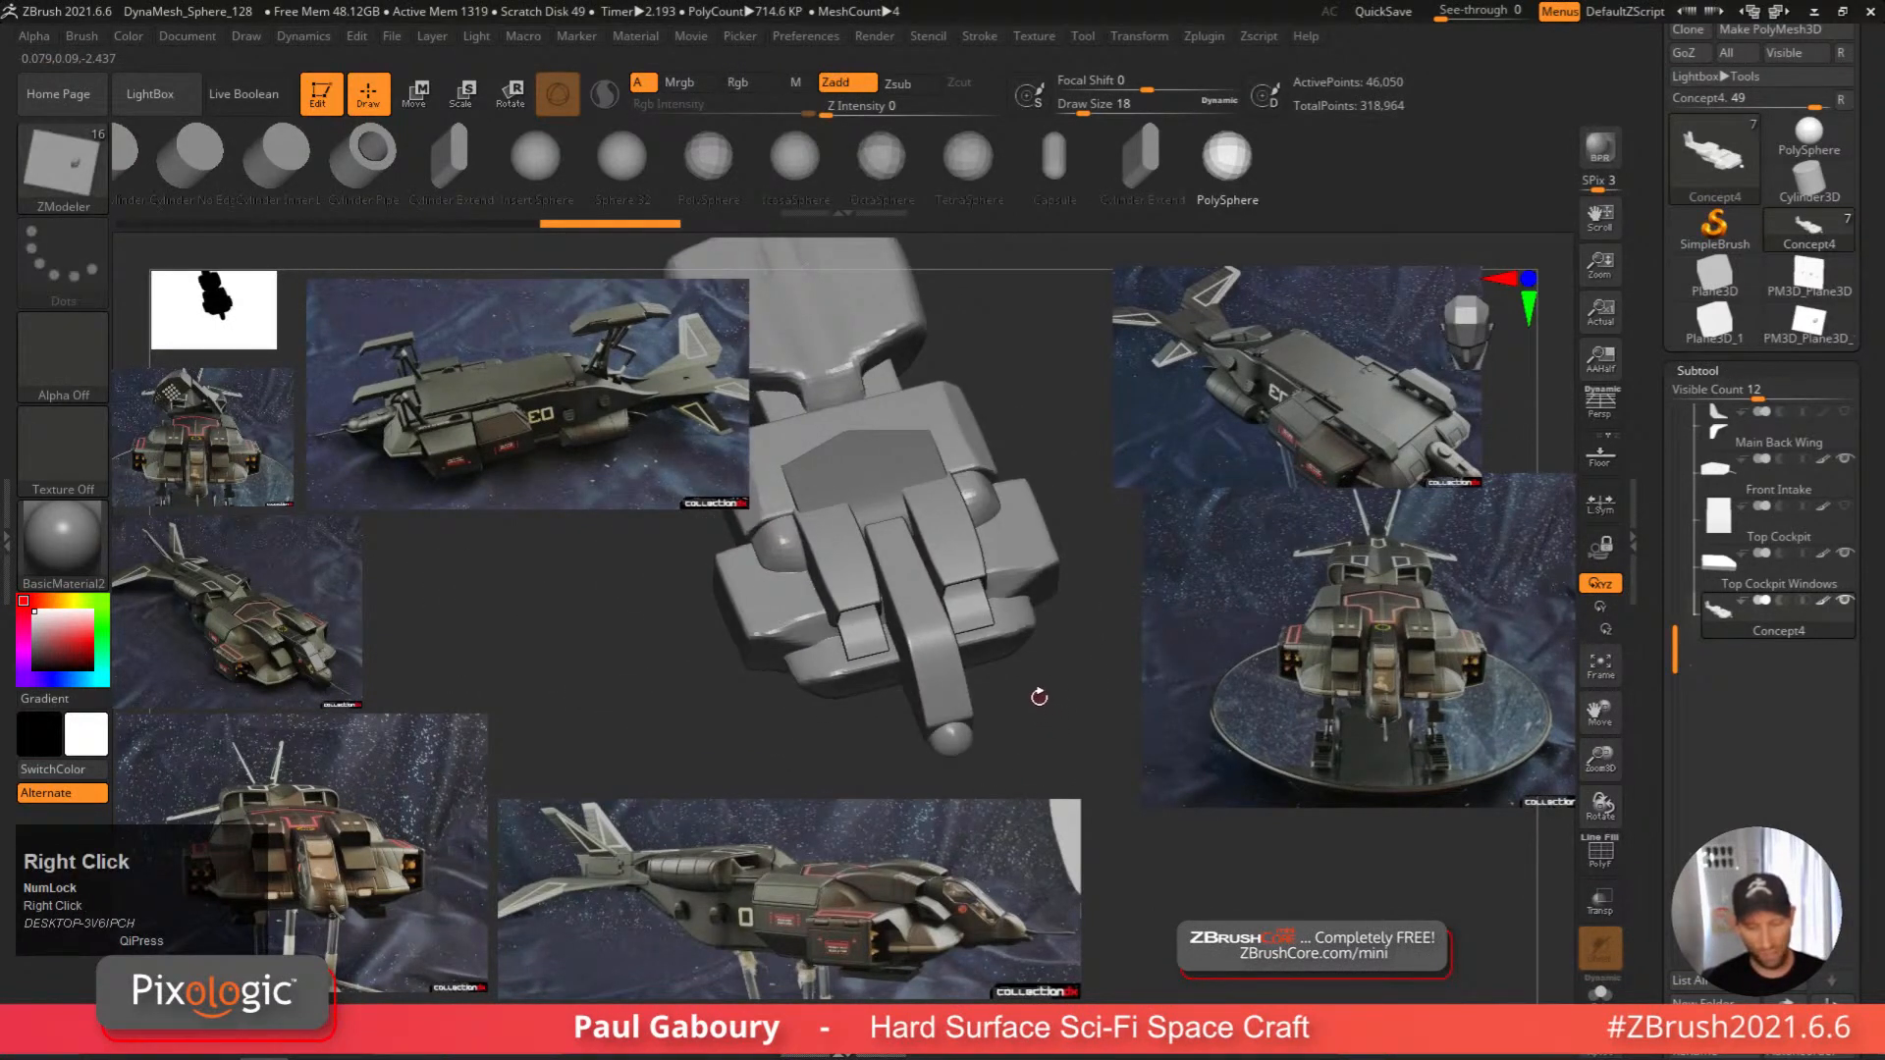
left_click(1004, 578)
key("w")
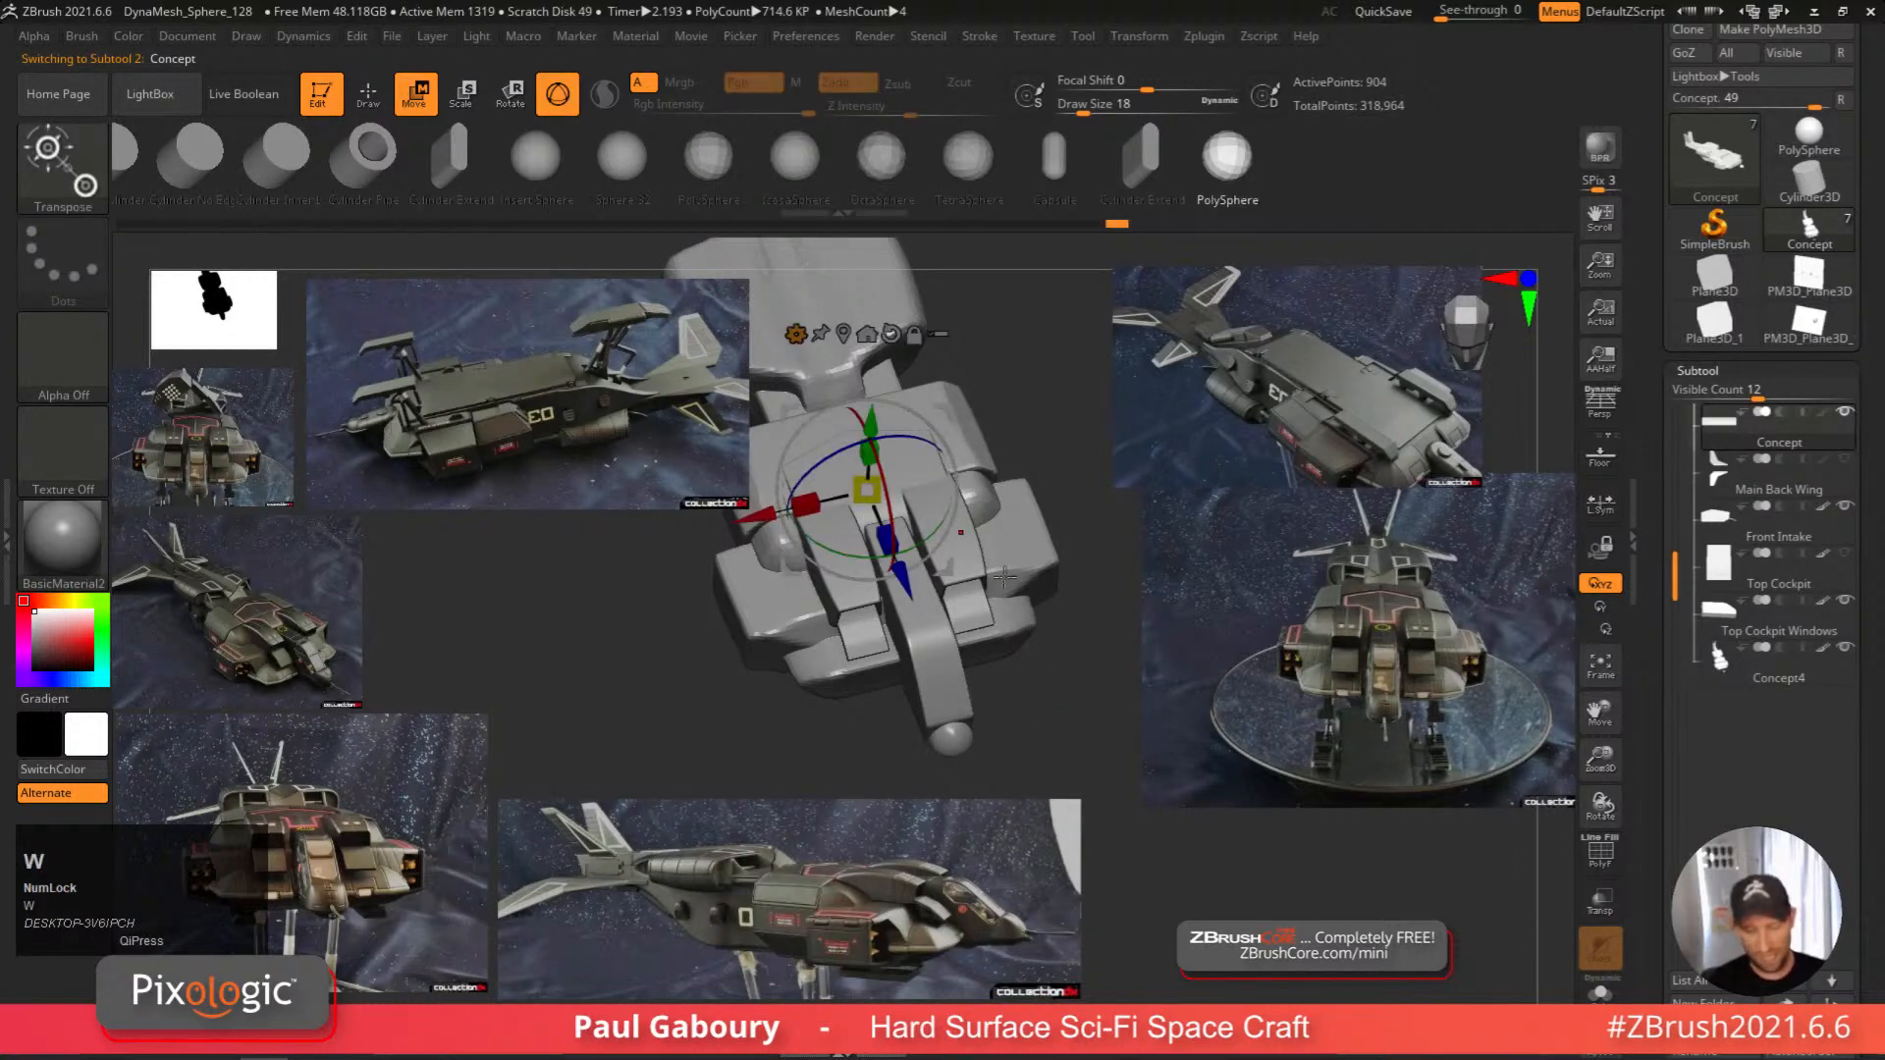
left_click_drag(872, 421, 873, 419)
Make Front Intake the active subtool and move the two intakes slightly outward along X, away from the central cockpit.
mouse_move(1043, 657)
right_mouse_down()
mouse_move(1030, 719)
mouse_move(1049, 664)
mouse_move(1031, 660)
right_mouse_up()
left_click(805, 565, "alt")
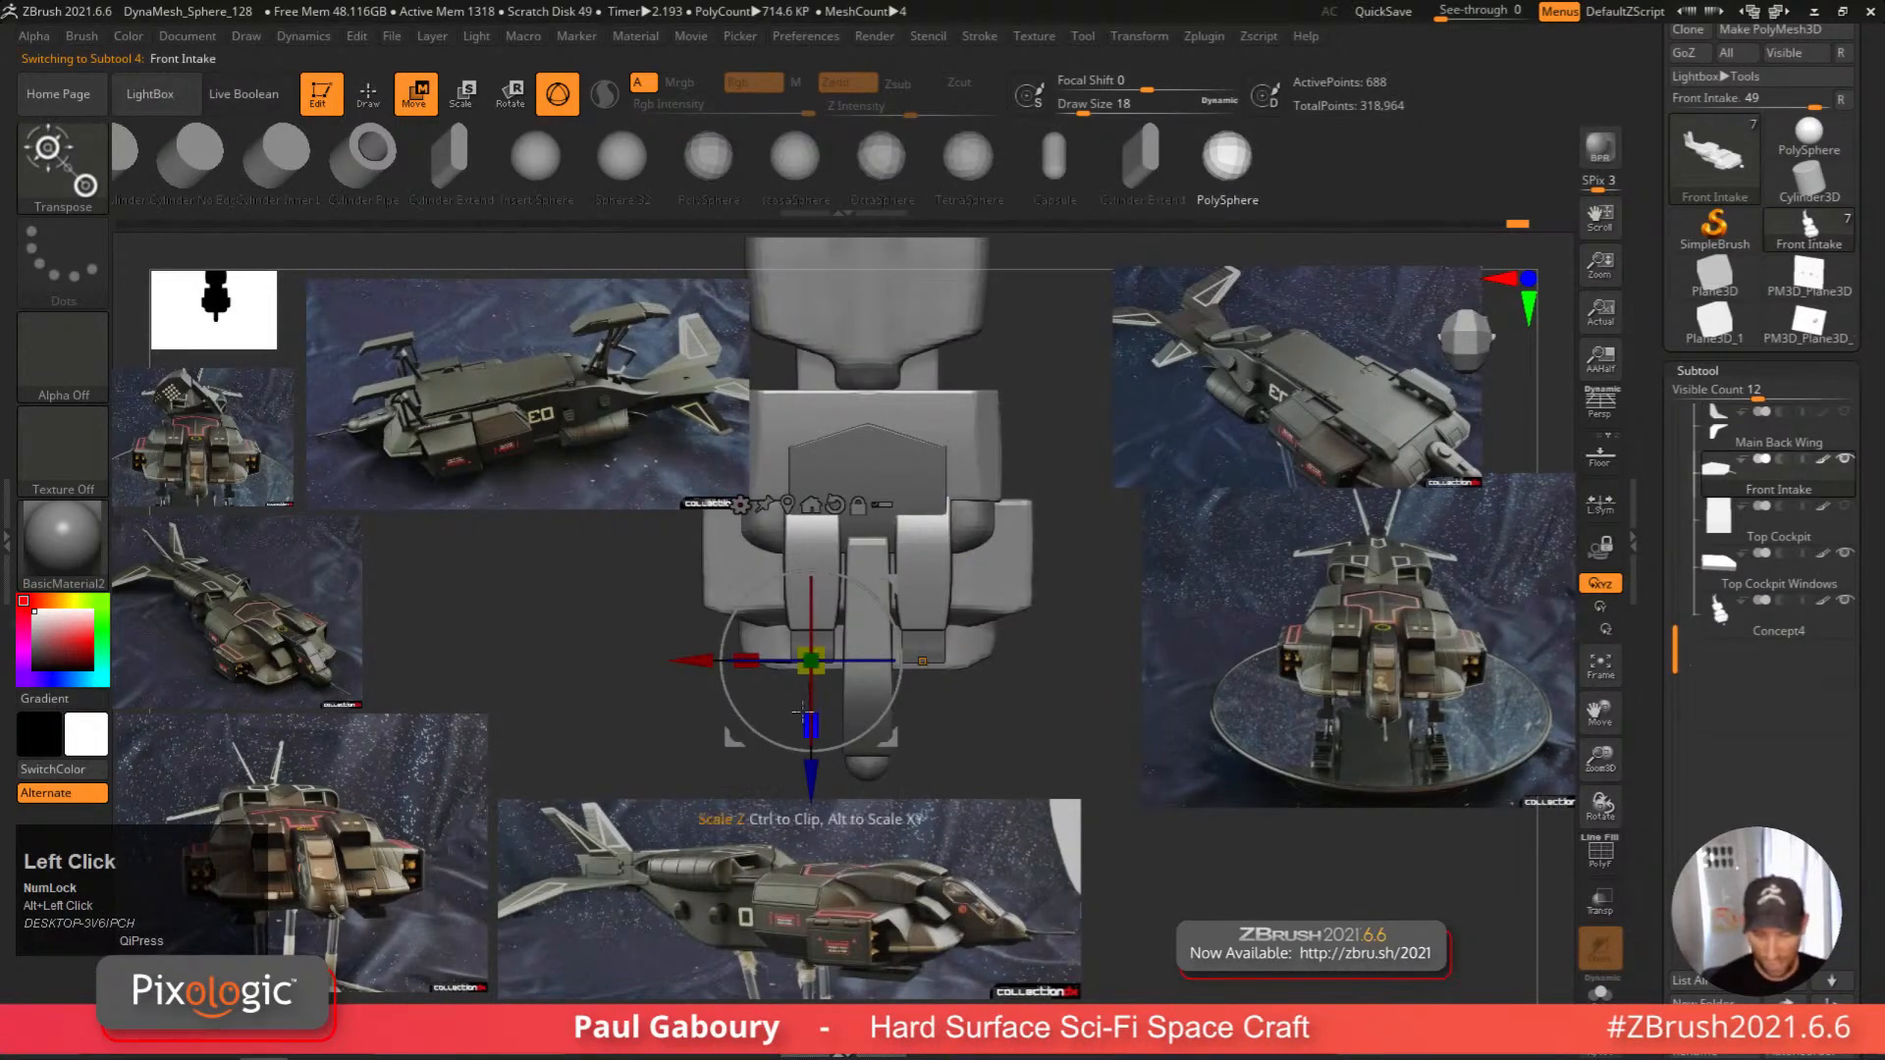
left_click_drag(675, 666, 692, 659)
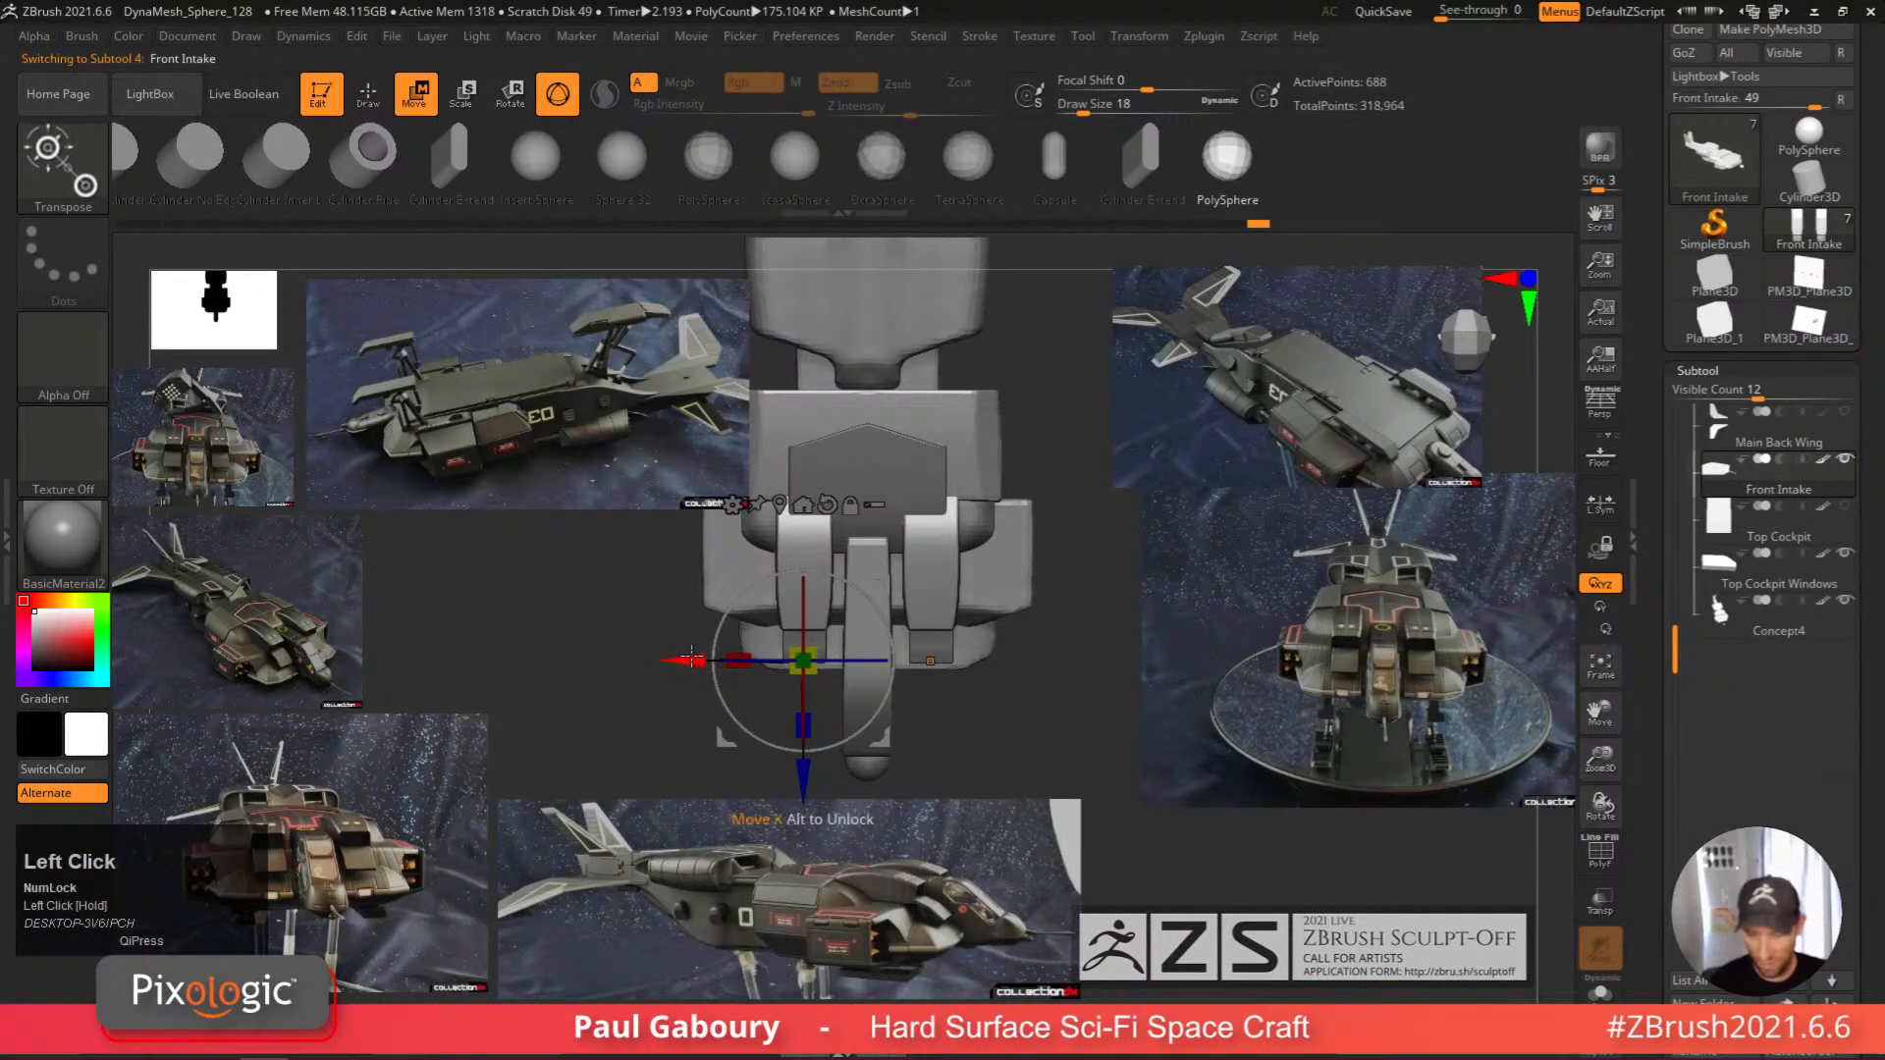
key("q")
mouse_move(1031, 723)
right_mouse_down("ctrl")
mouse_move(1000, 711)
mouse_move(1028, 656)
right_mouse_up("ctrl")
left_click_drag(1028, 648, 1032, 652, "ctrl")
mouse_move(1026, 715)
right_mouse_down()
mouse_move(996, 705)
mouse_move(1039, 690)
mouse_move(1001, 726)
mouse_move(1037, 740)
mouse_move(1027, 712)
mouse_move(1075, 656)
right_mouse_up()
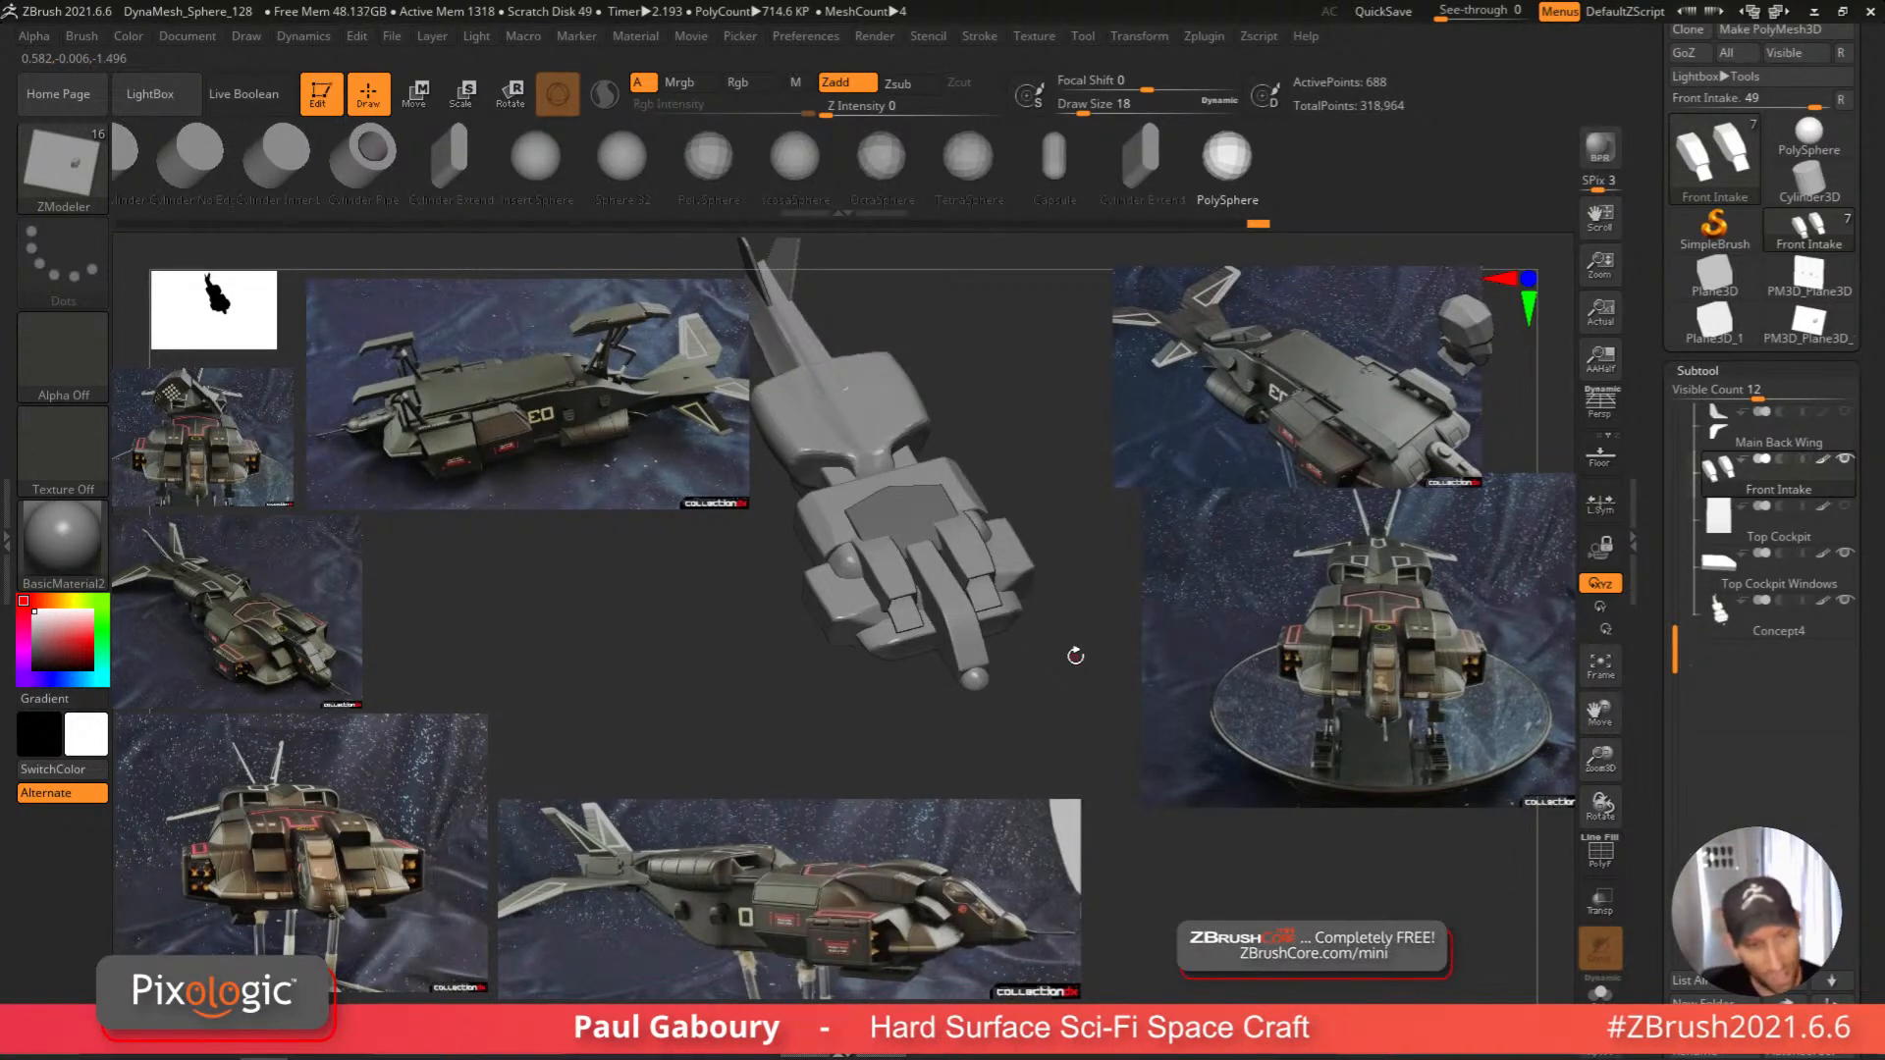
mouse_move(1075, 656)
right_mouse_down()
mouse_move(1041, 672)
mouse_move(1077, 659)
right_mouse_up()
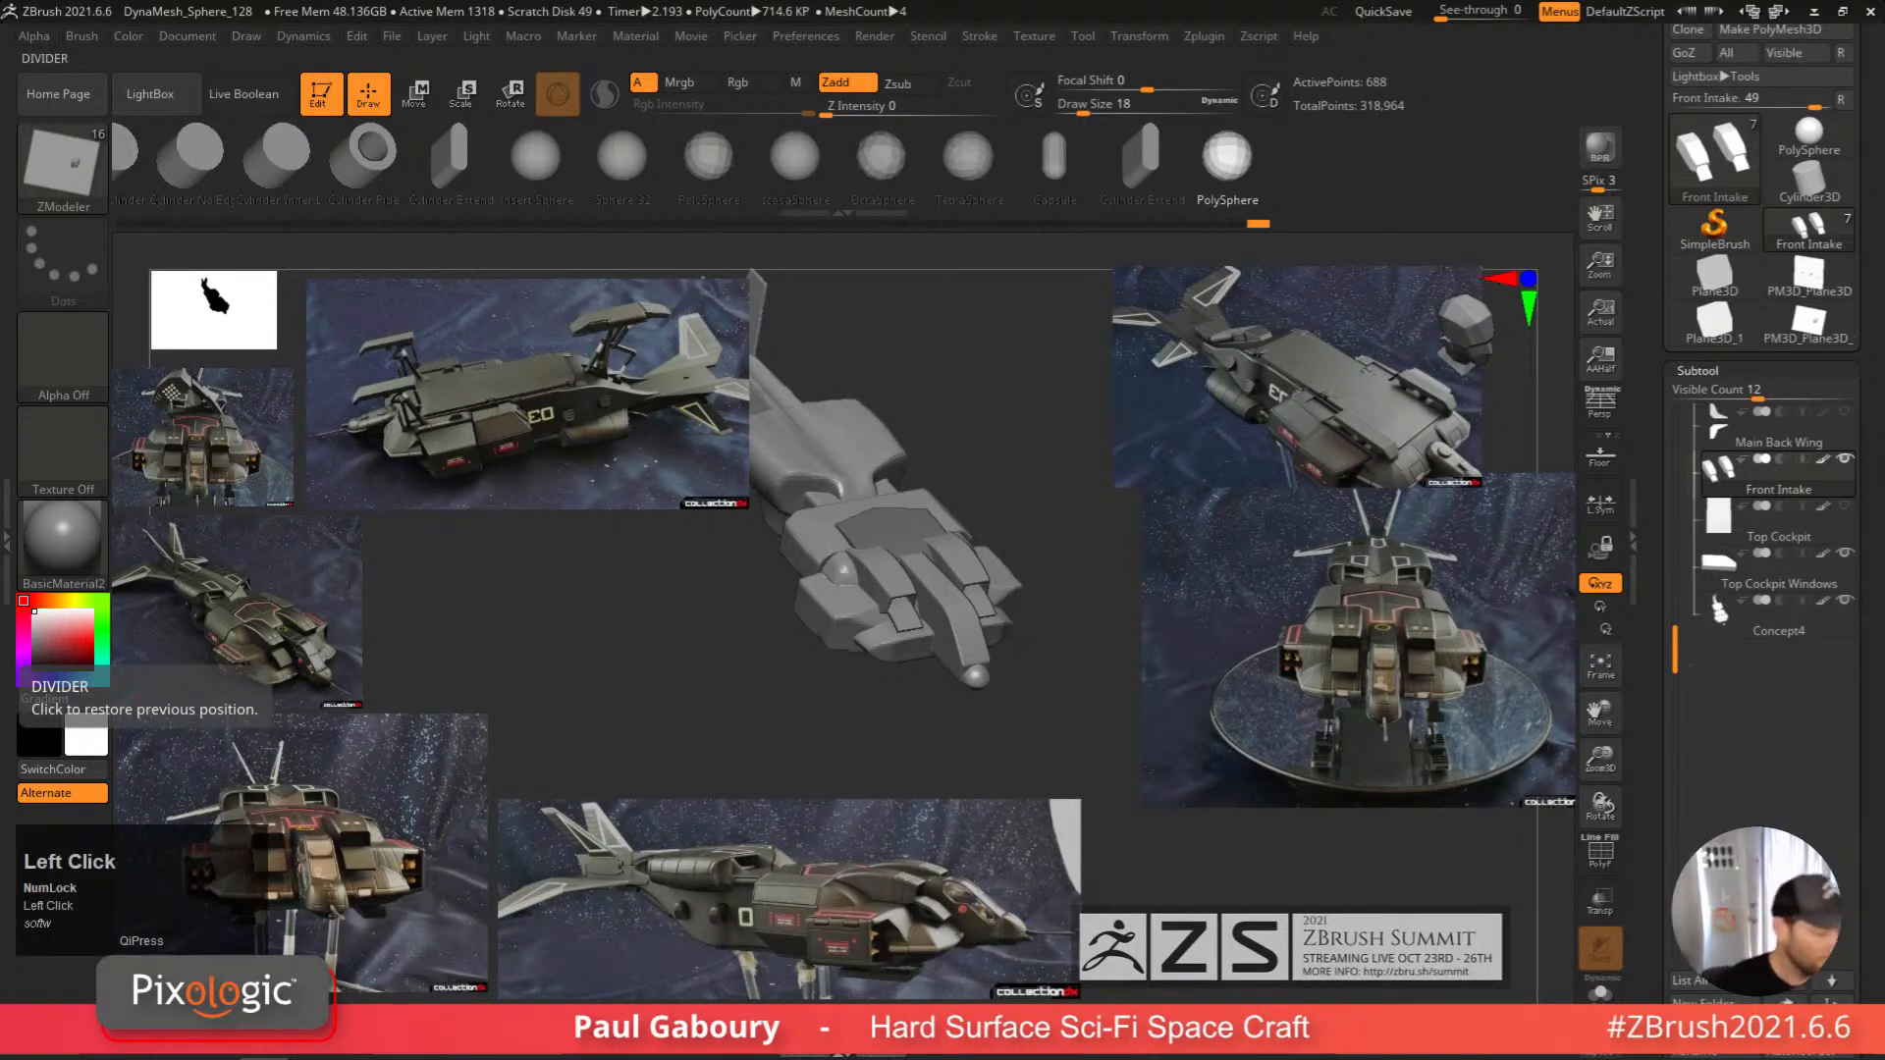
type("summ")
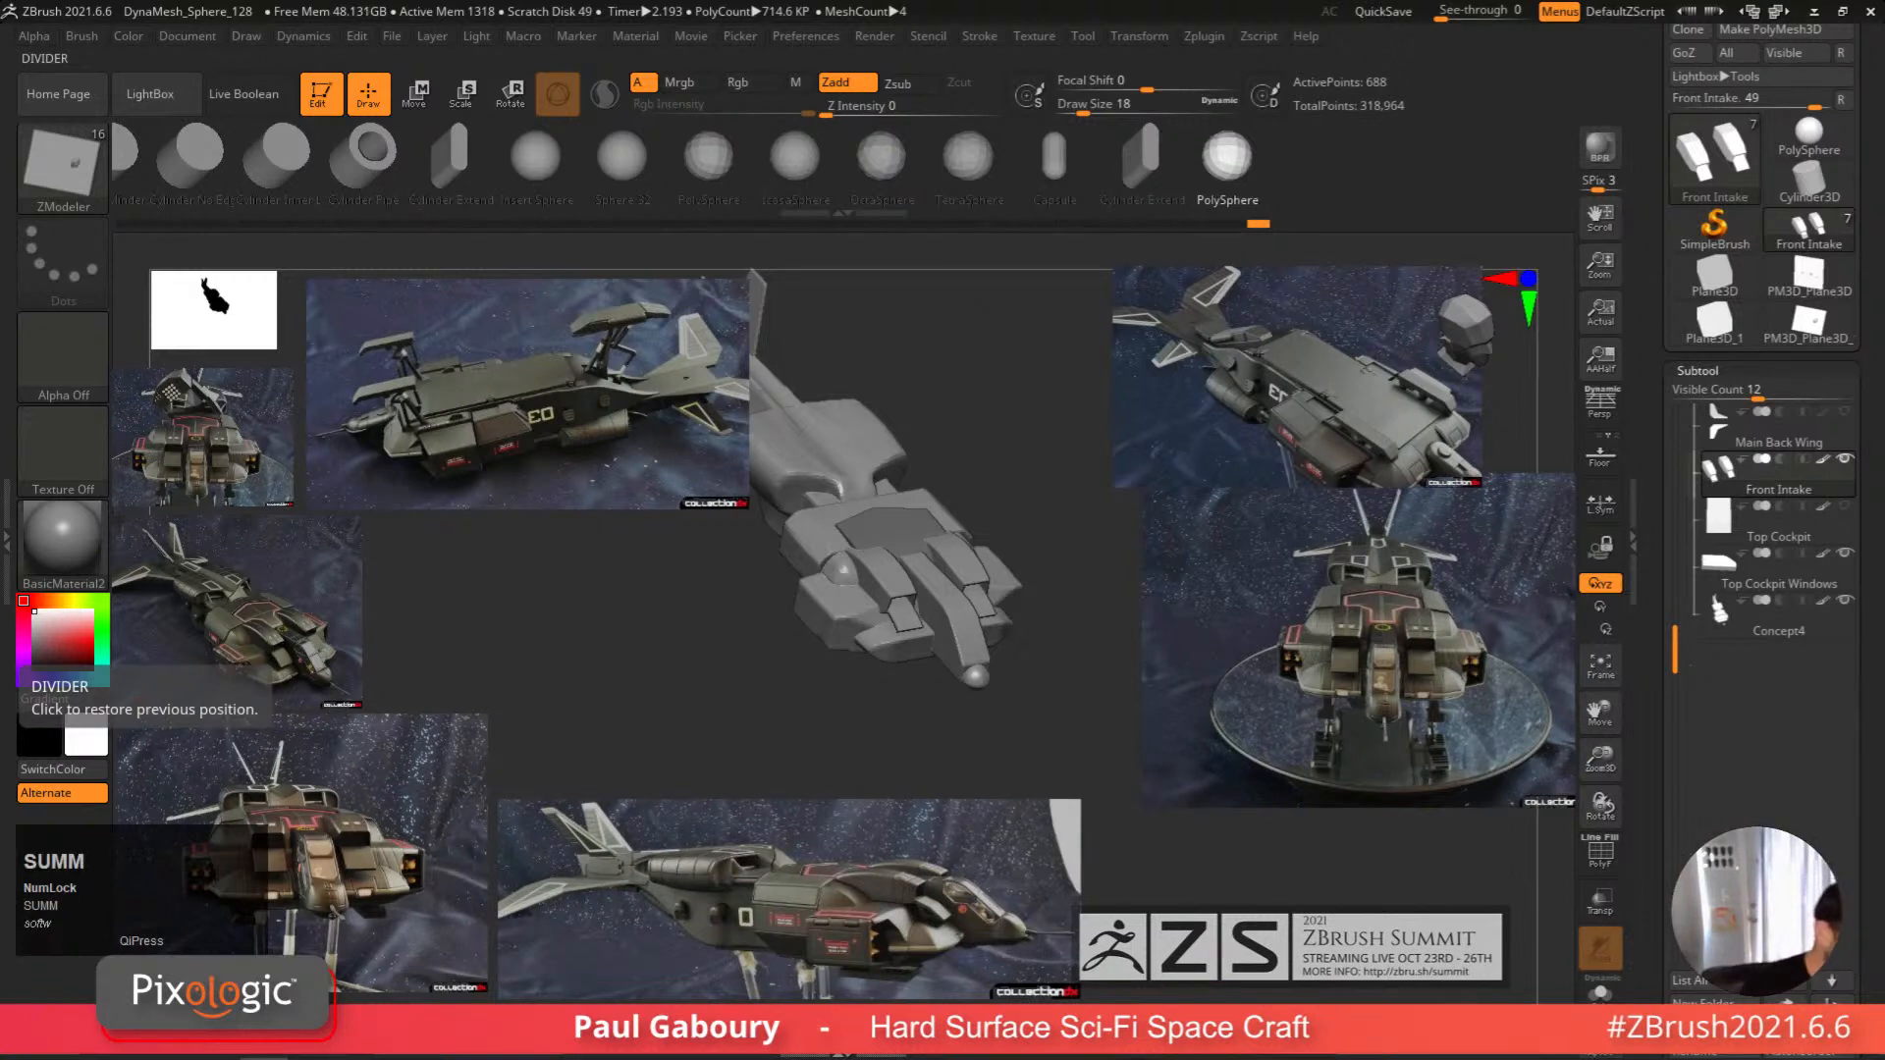
key("Return")
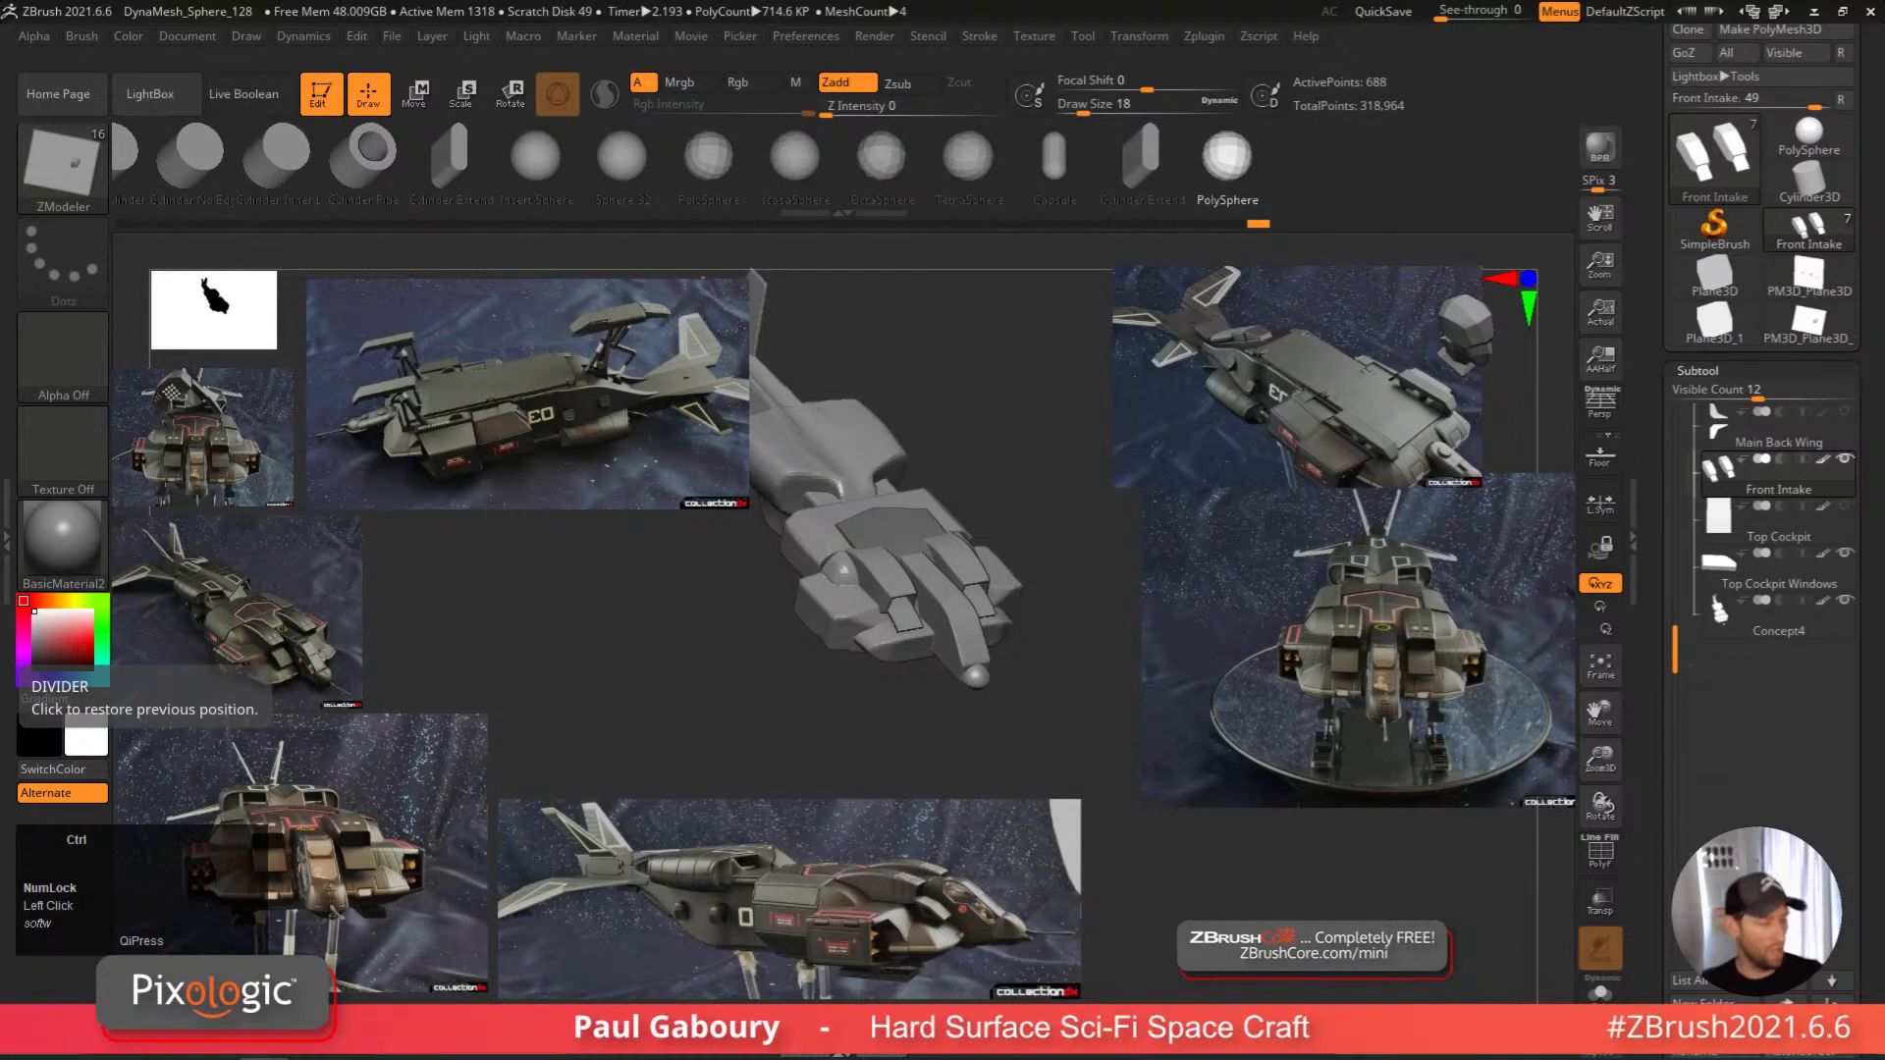
key("ctrl+c")
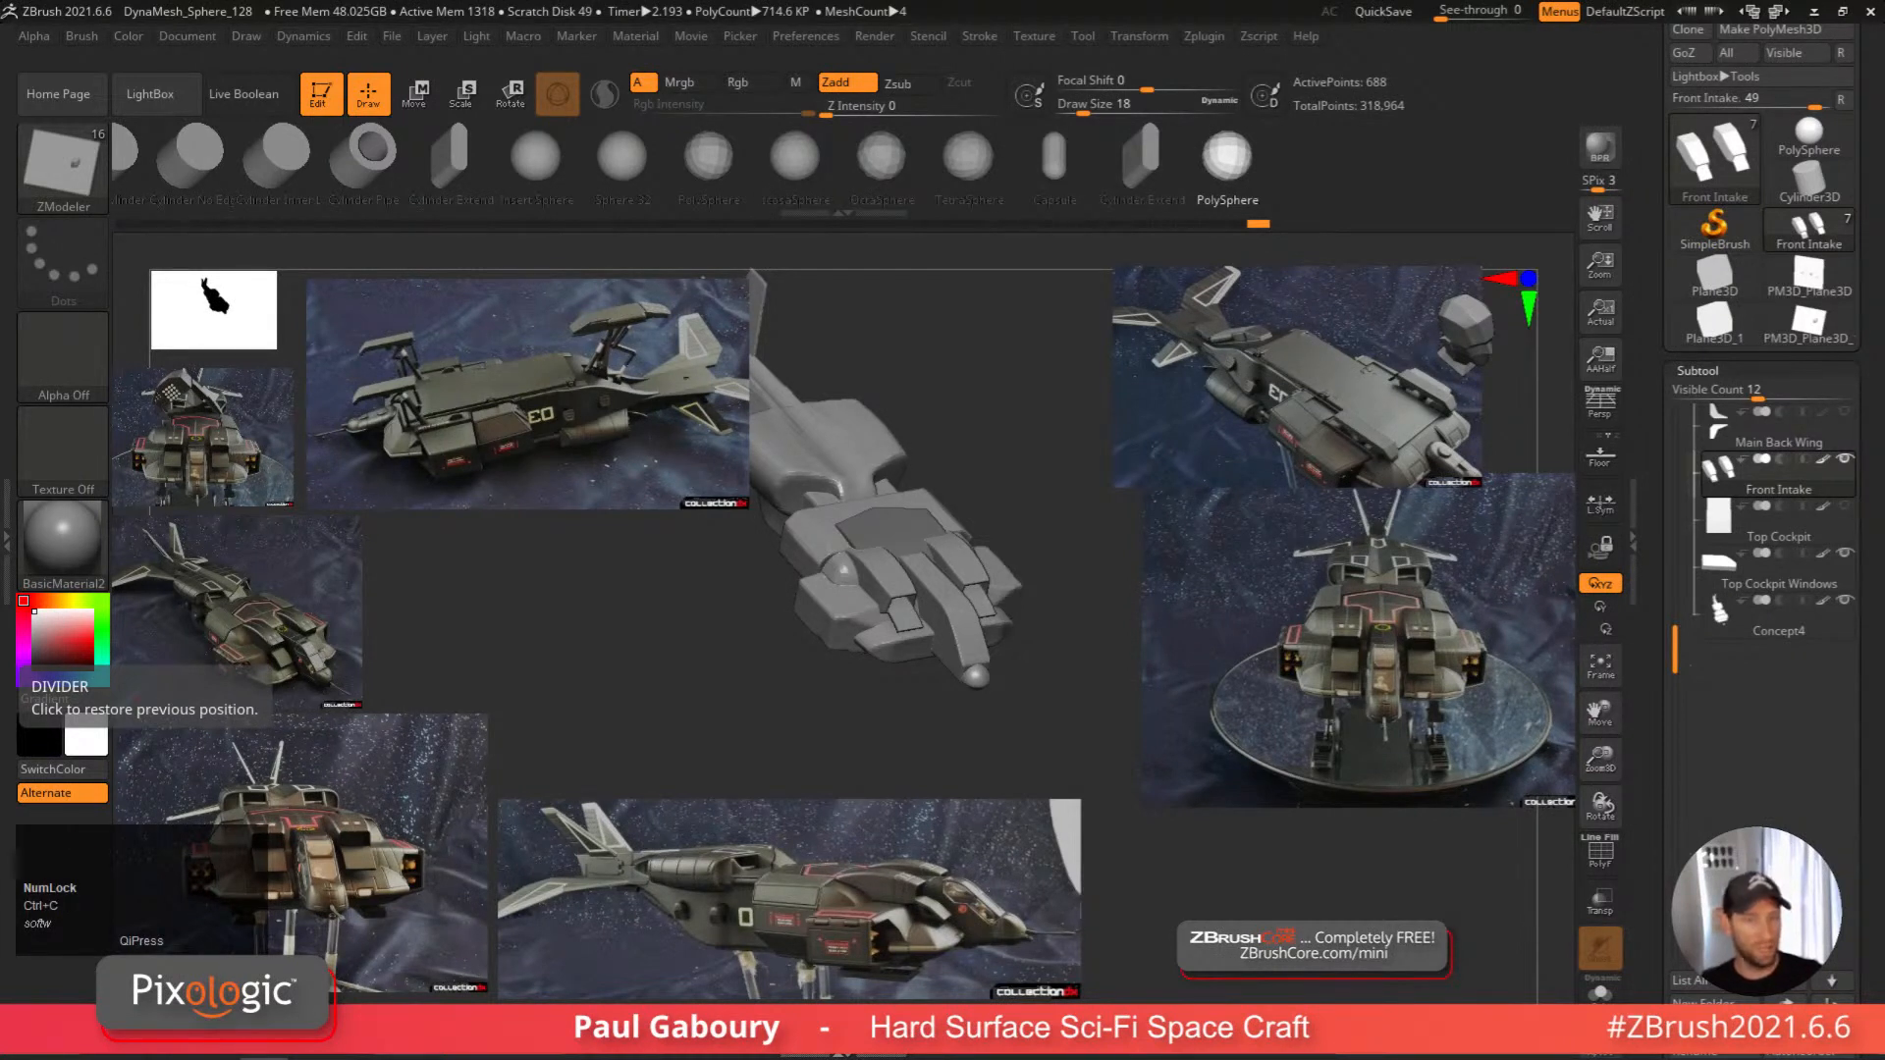
key("ctrl+v")
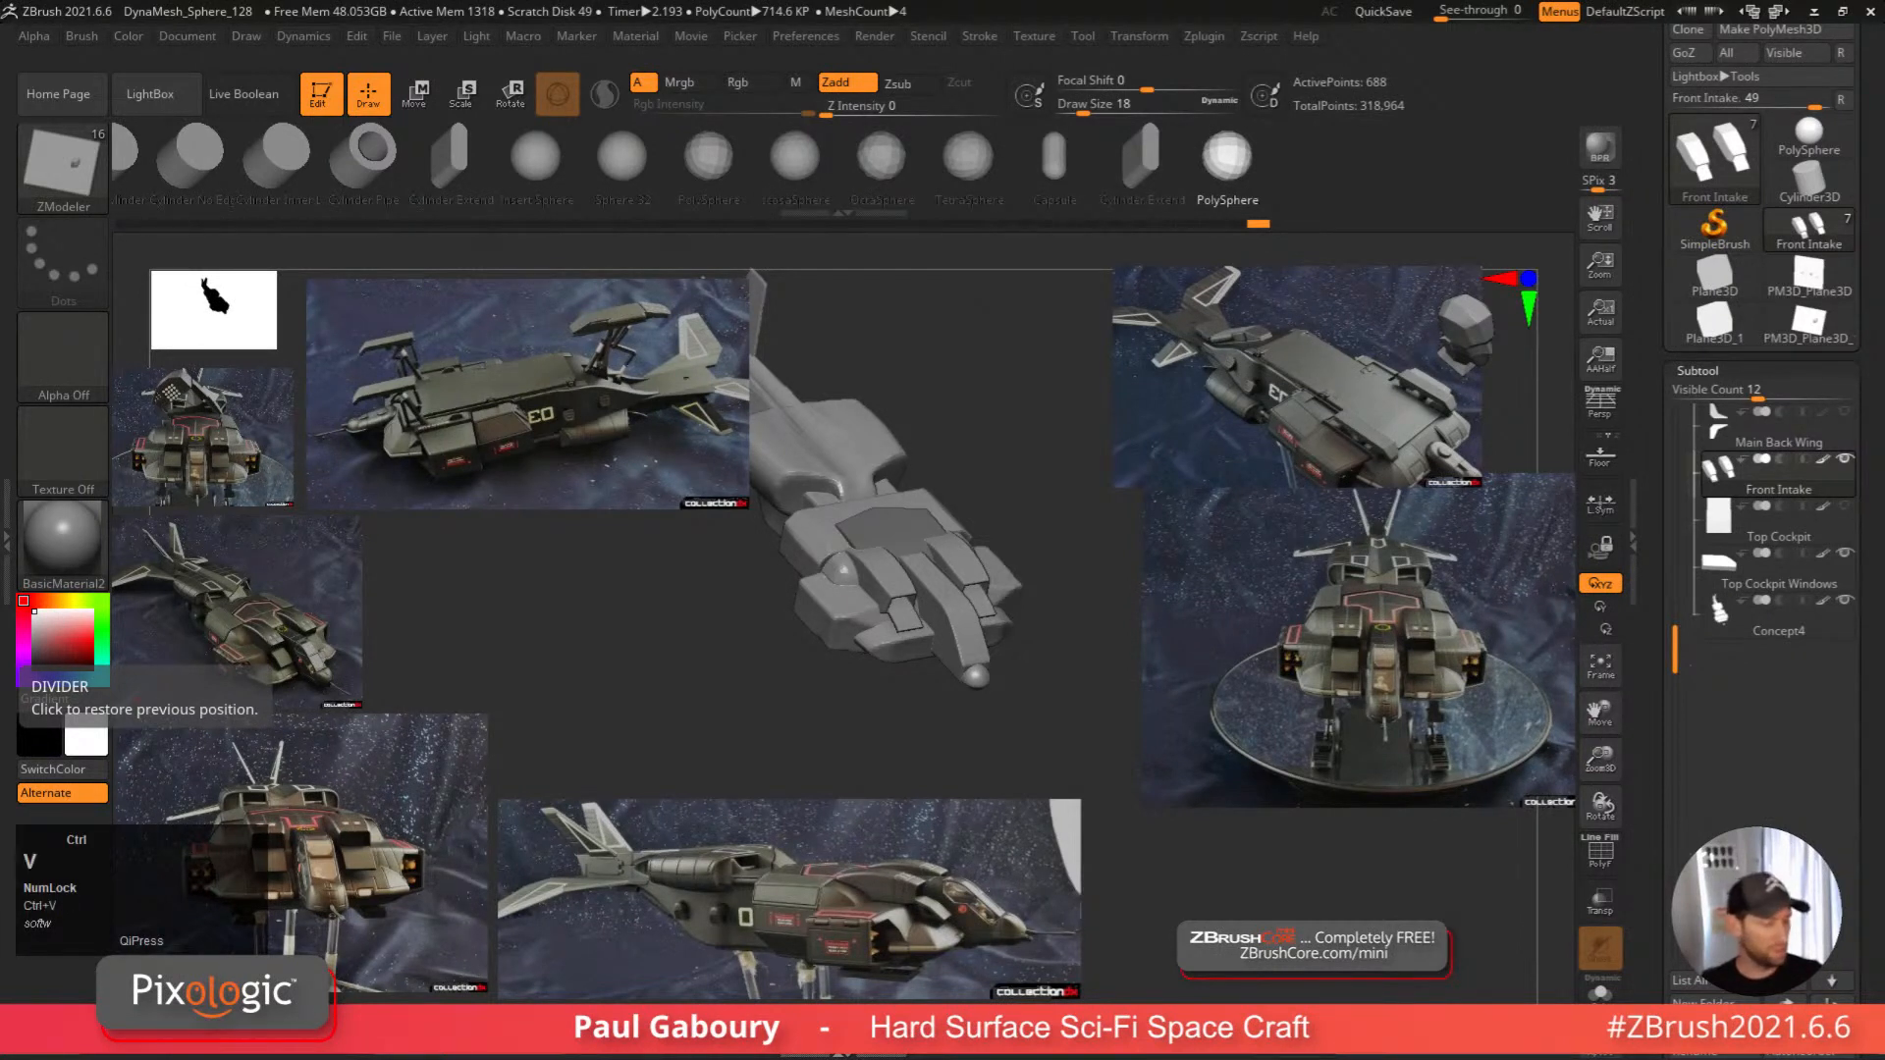
key("Return")
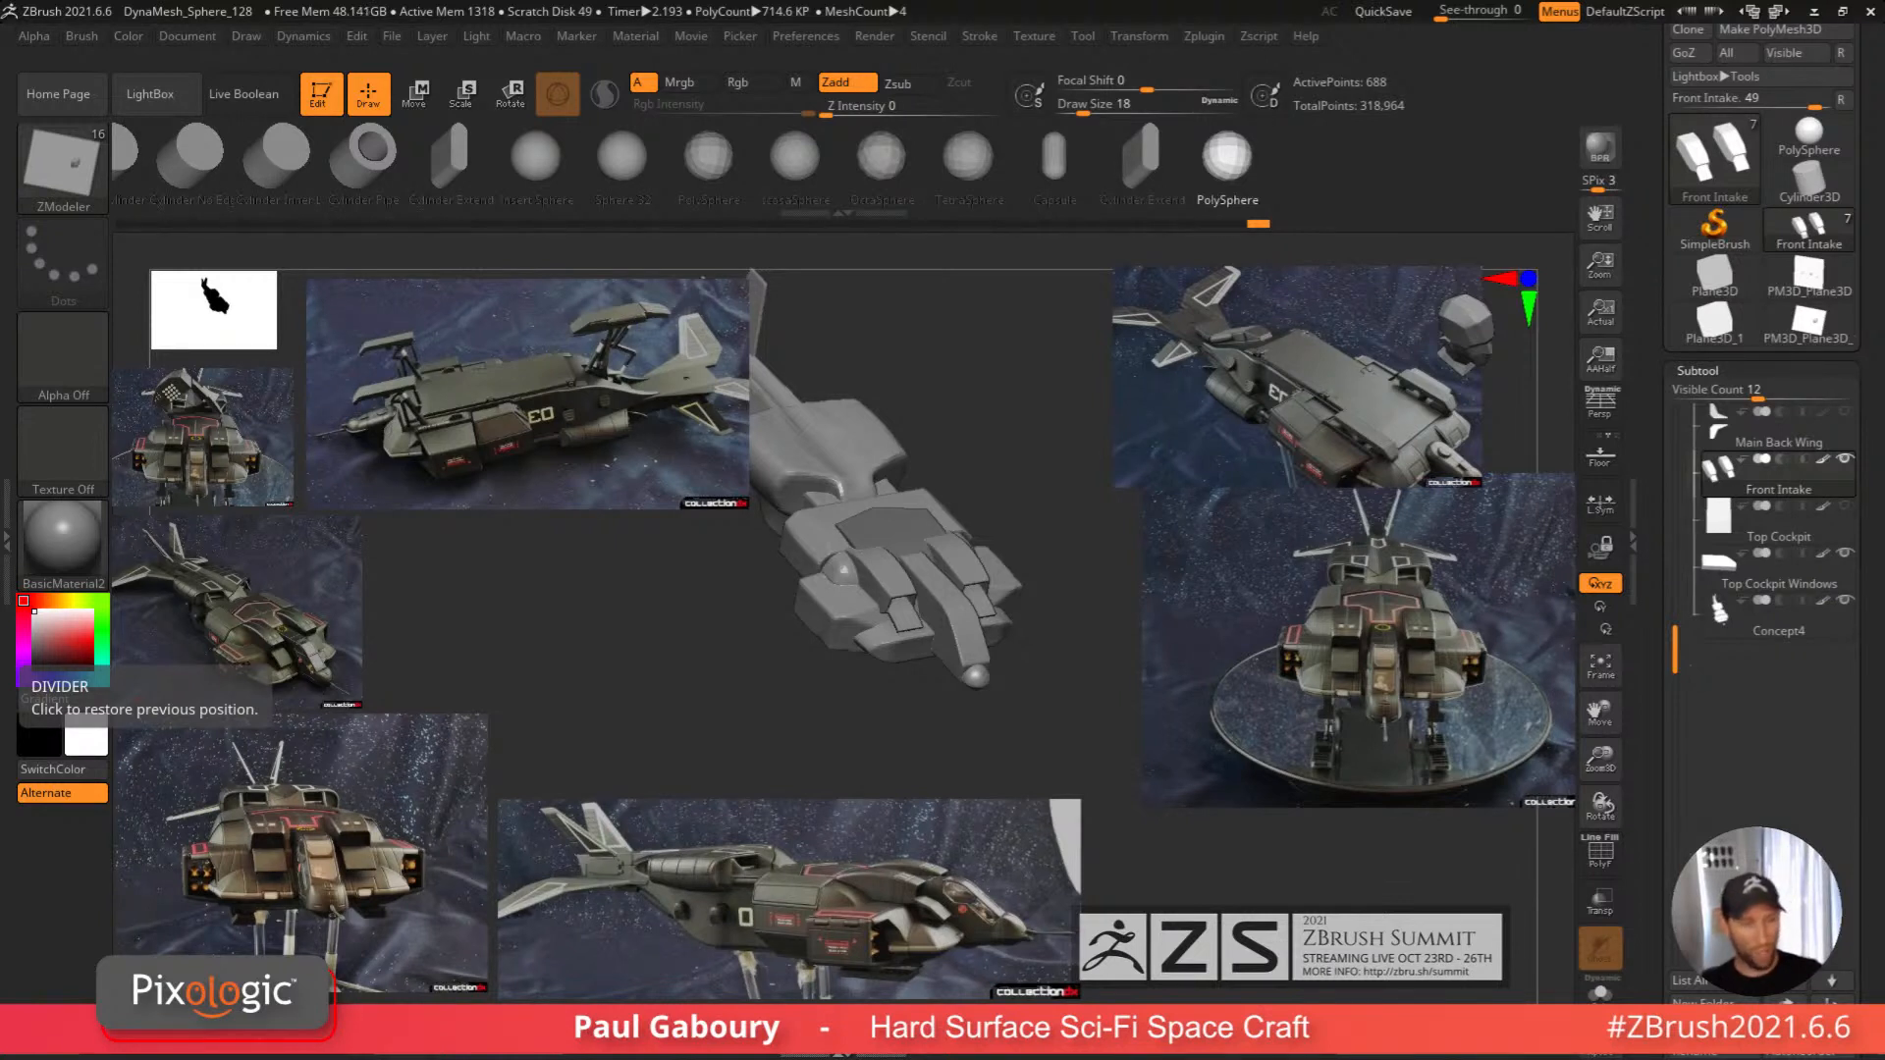
key("alt+Tab")
scroll(8, 648, "down", 2)
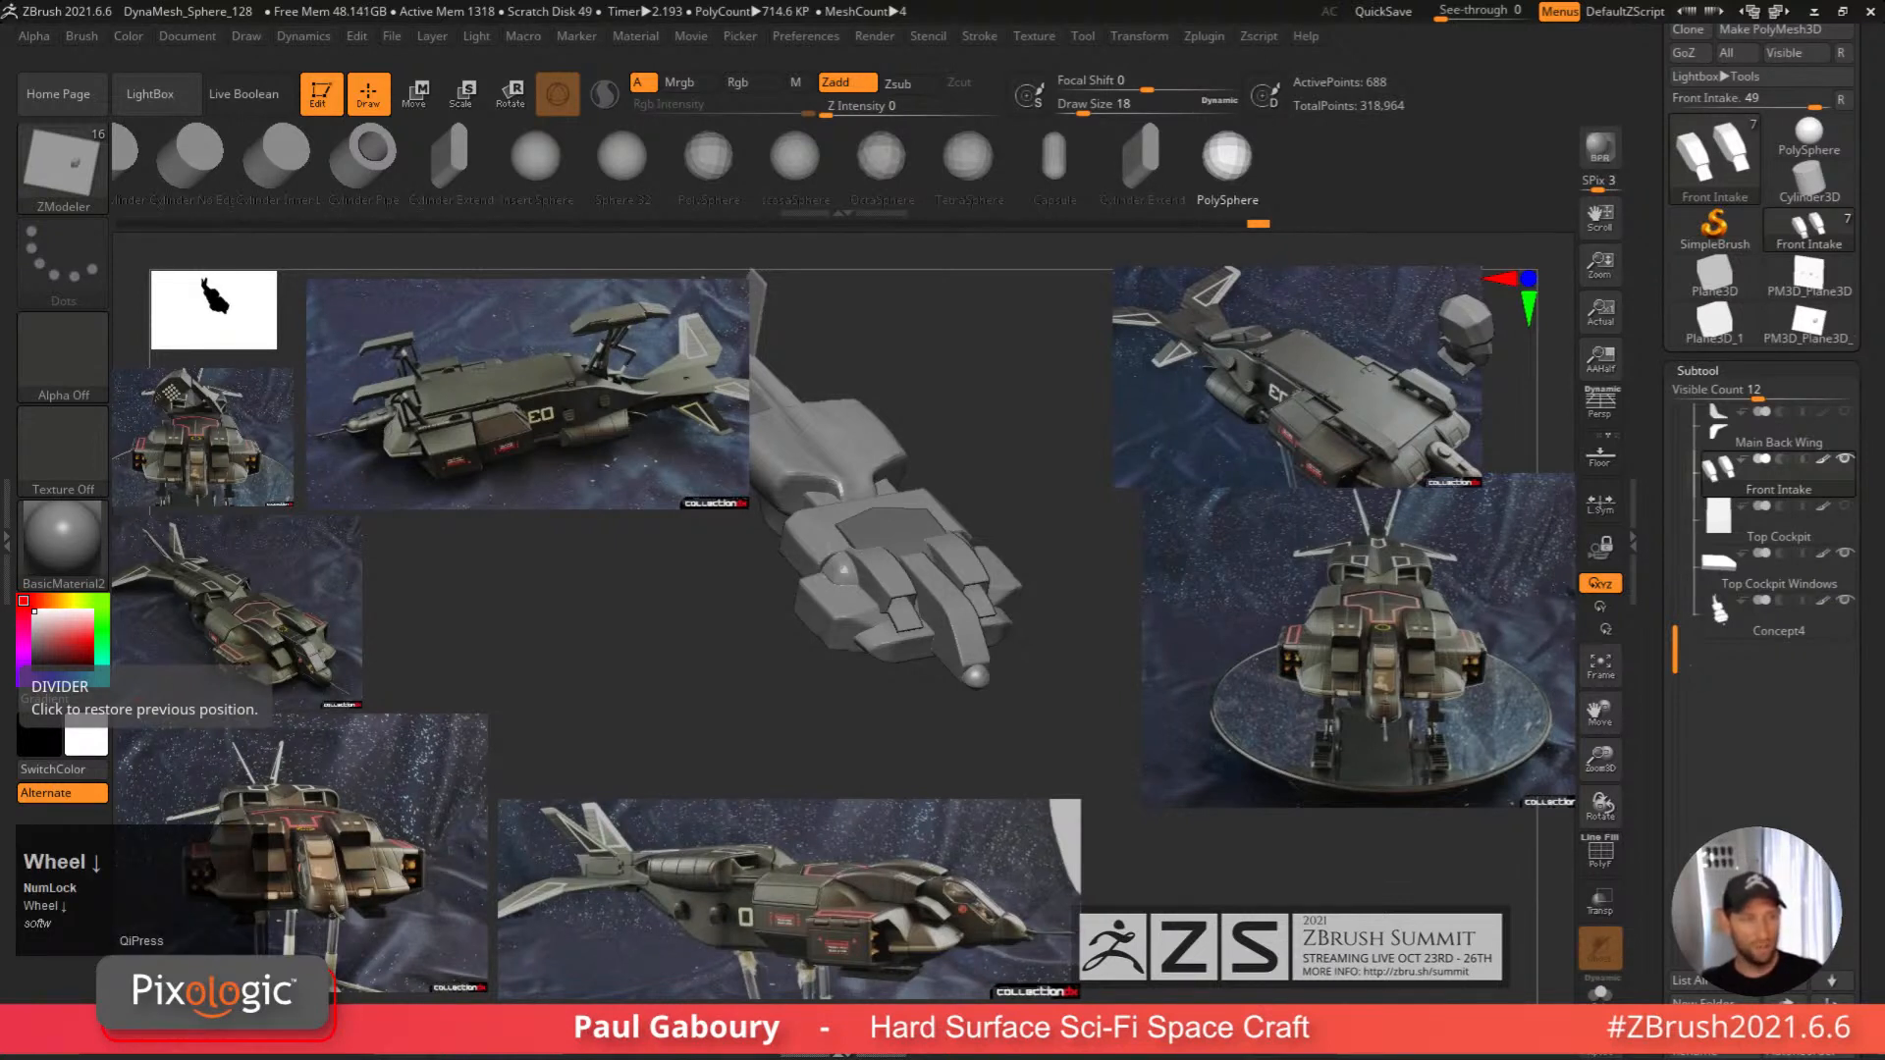
scroll(8, 648, "up", 2)
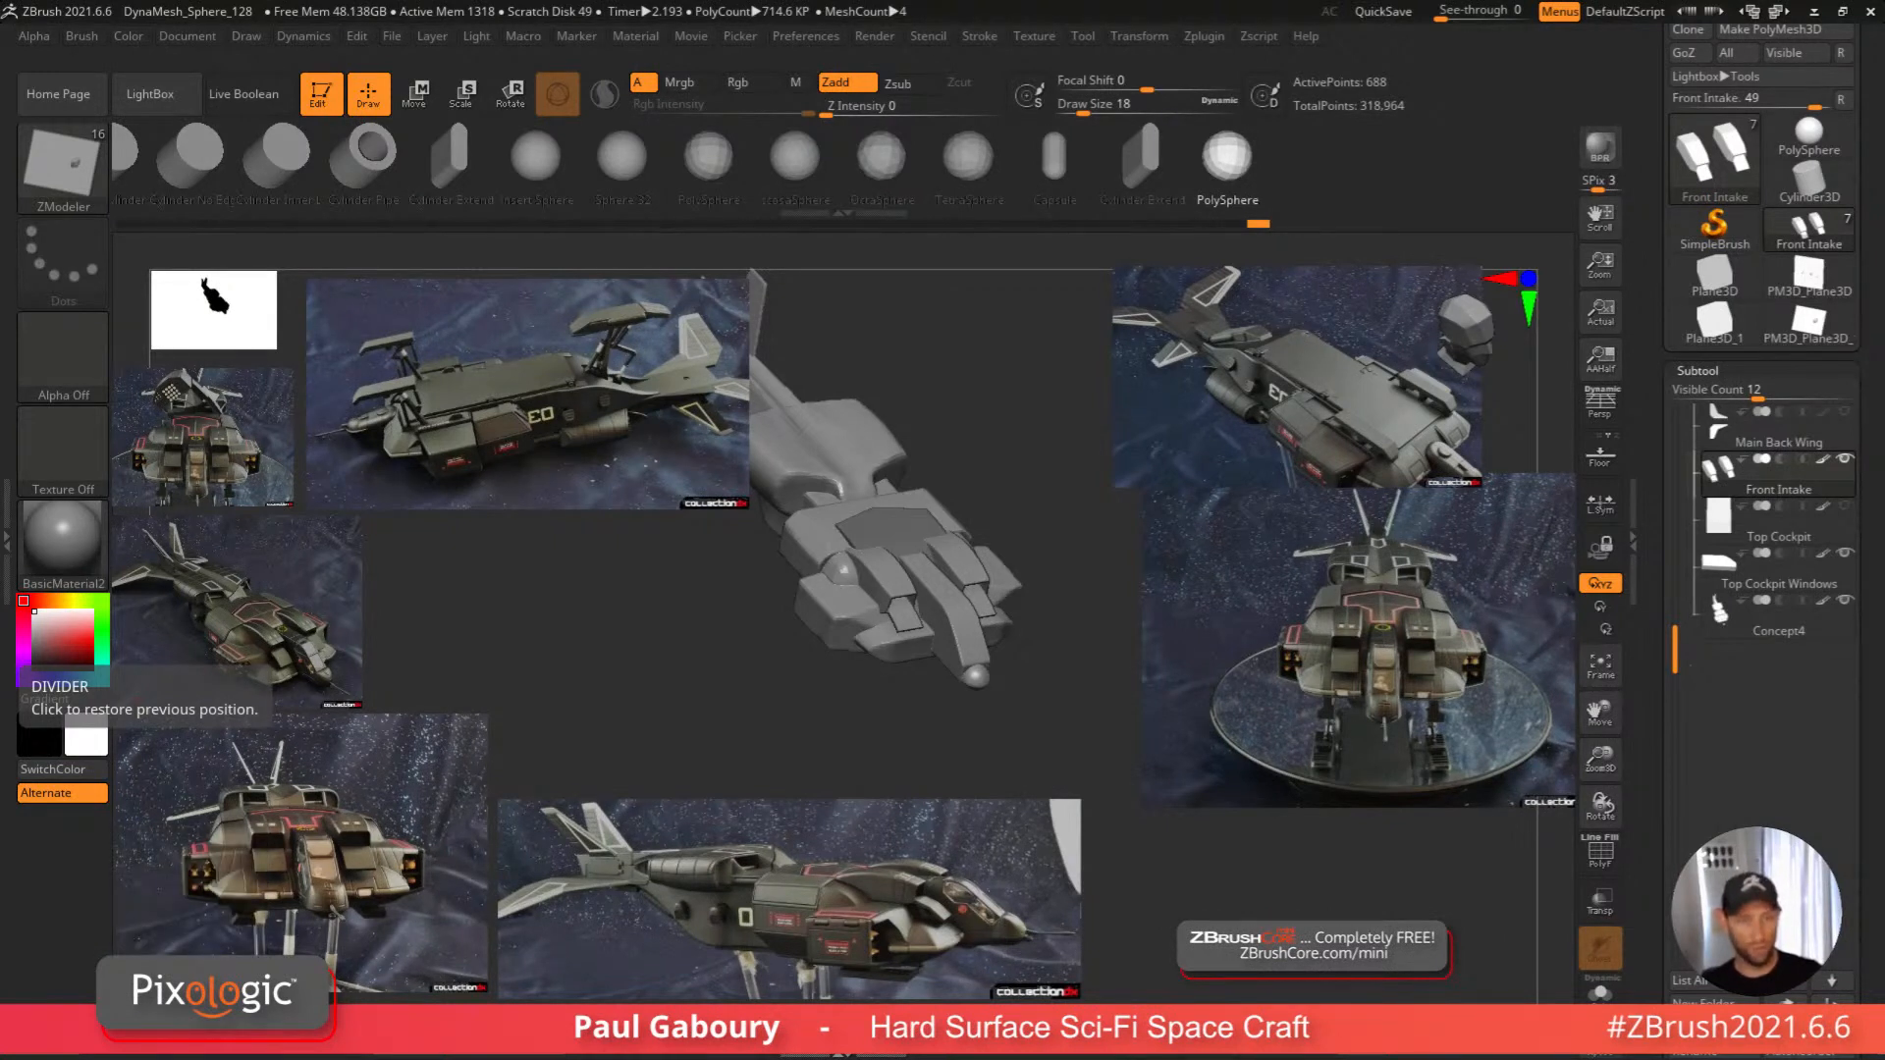
scroll(8, 648, "up", 1)
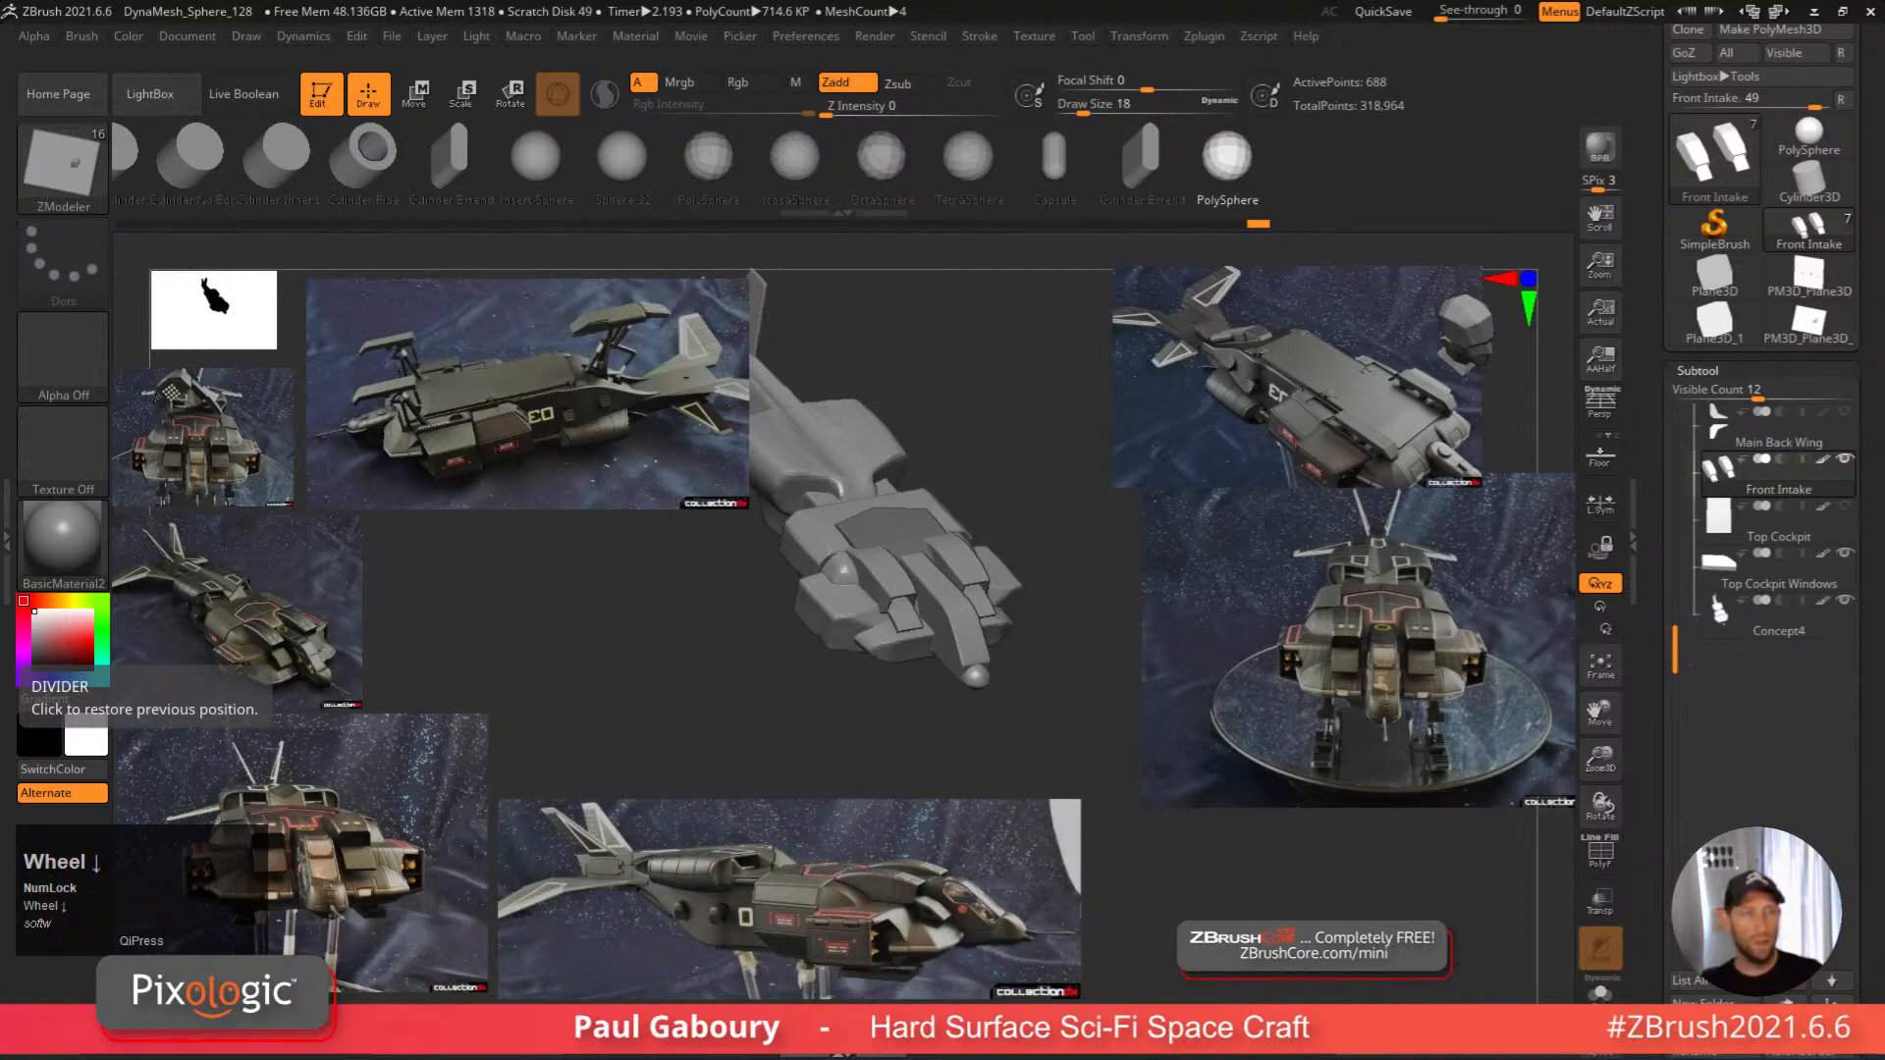
left_click(8, 648)
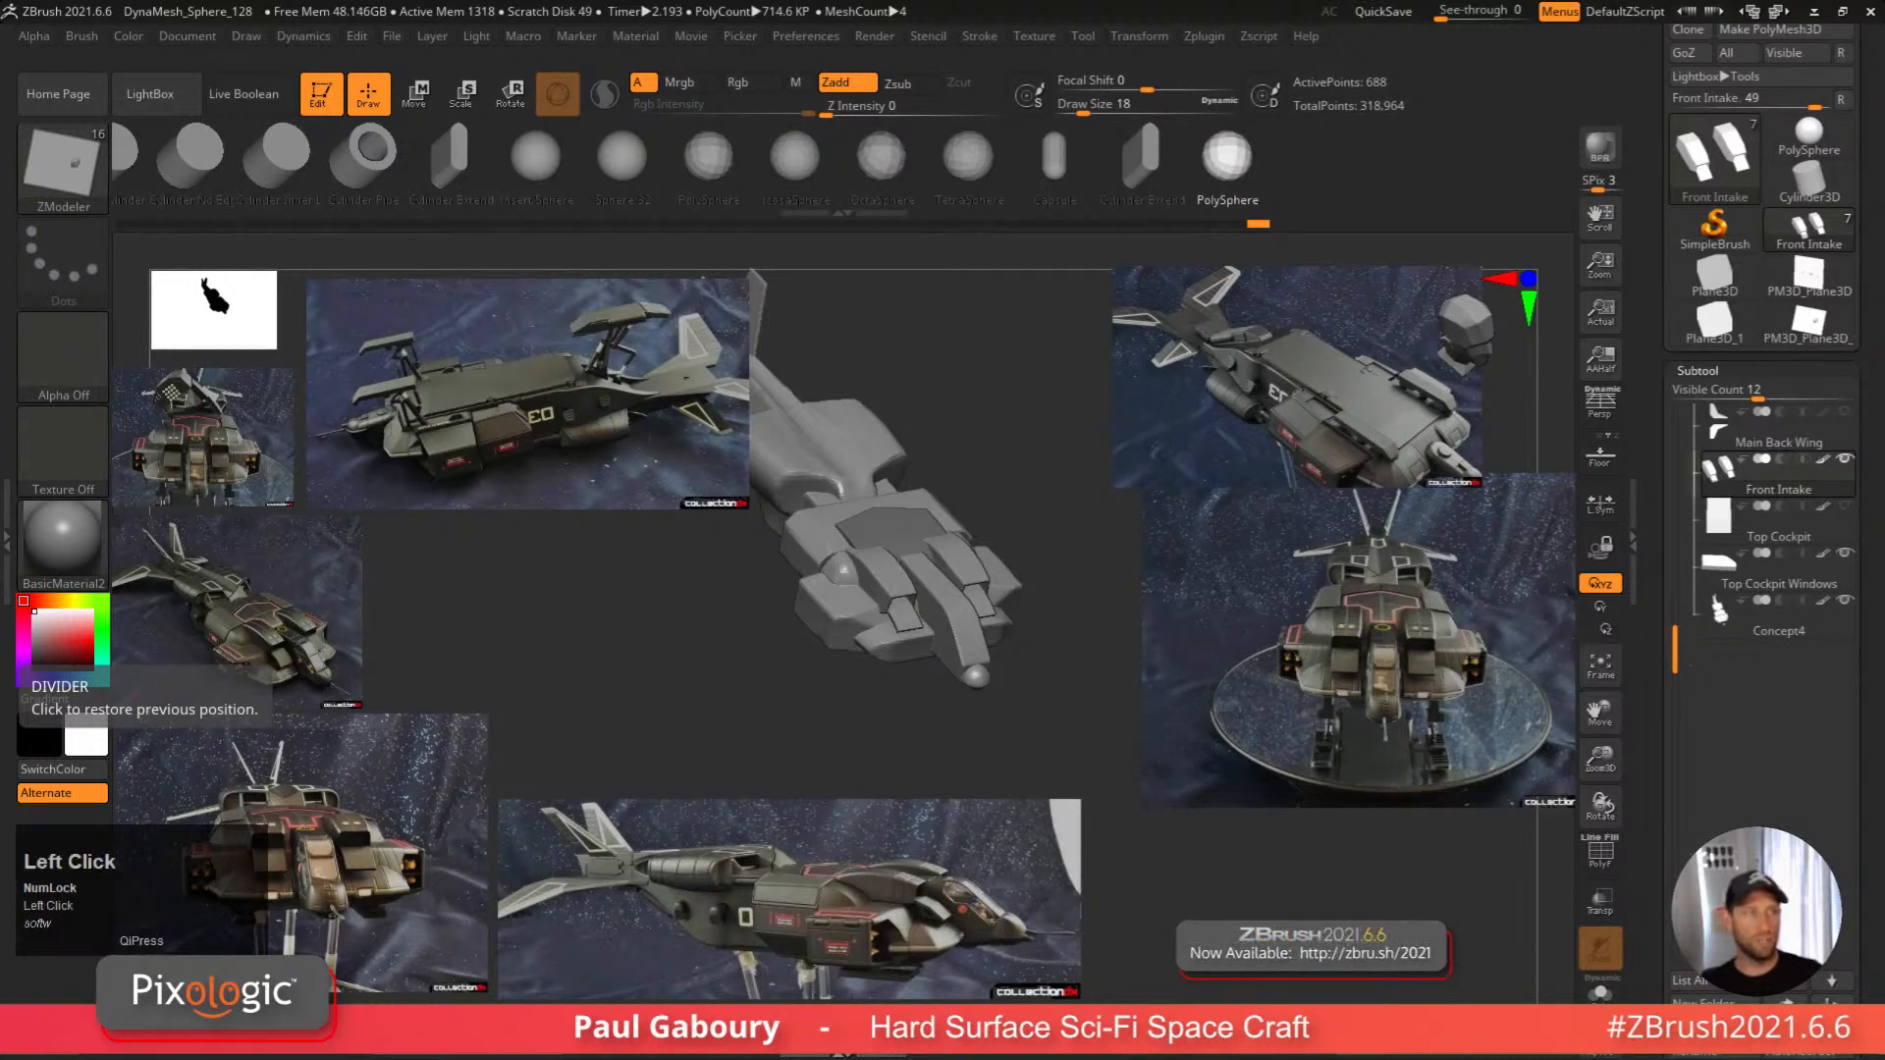
Switch to the browser's ZBrush Summit Sculpt-Off page, open Stream Setup and read through its streaming instructions.
left_click_drag(0, 102, 777, 38)
scroll(728, 840, "up", 3)
scroll(590, 687, "down", 6)
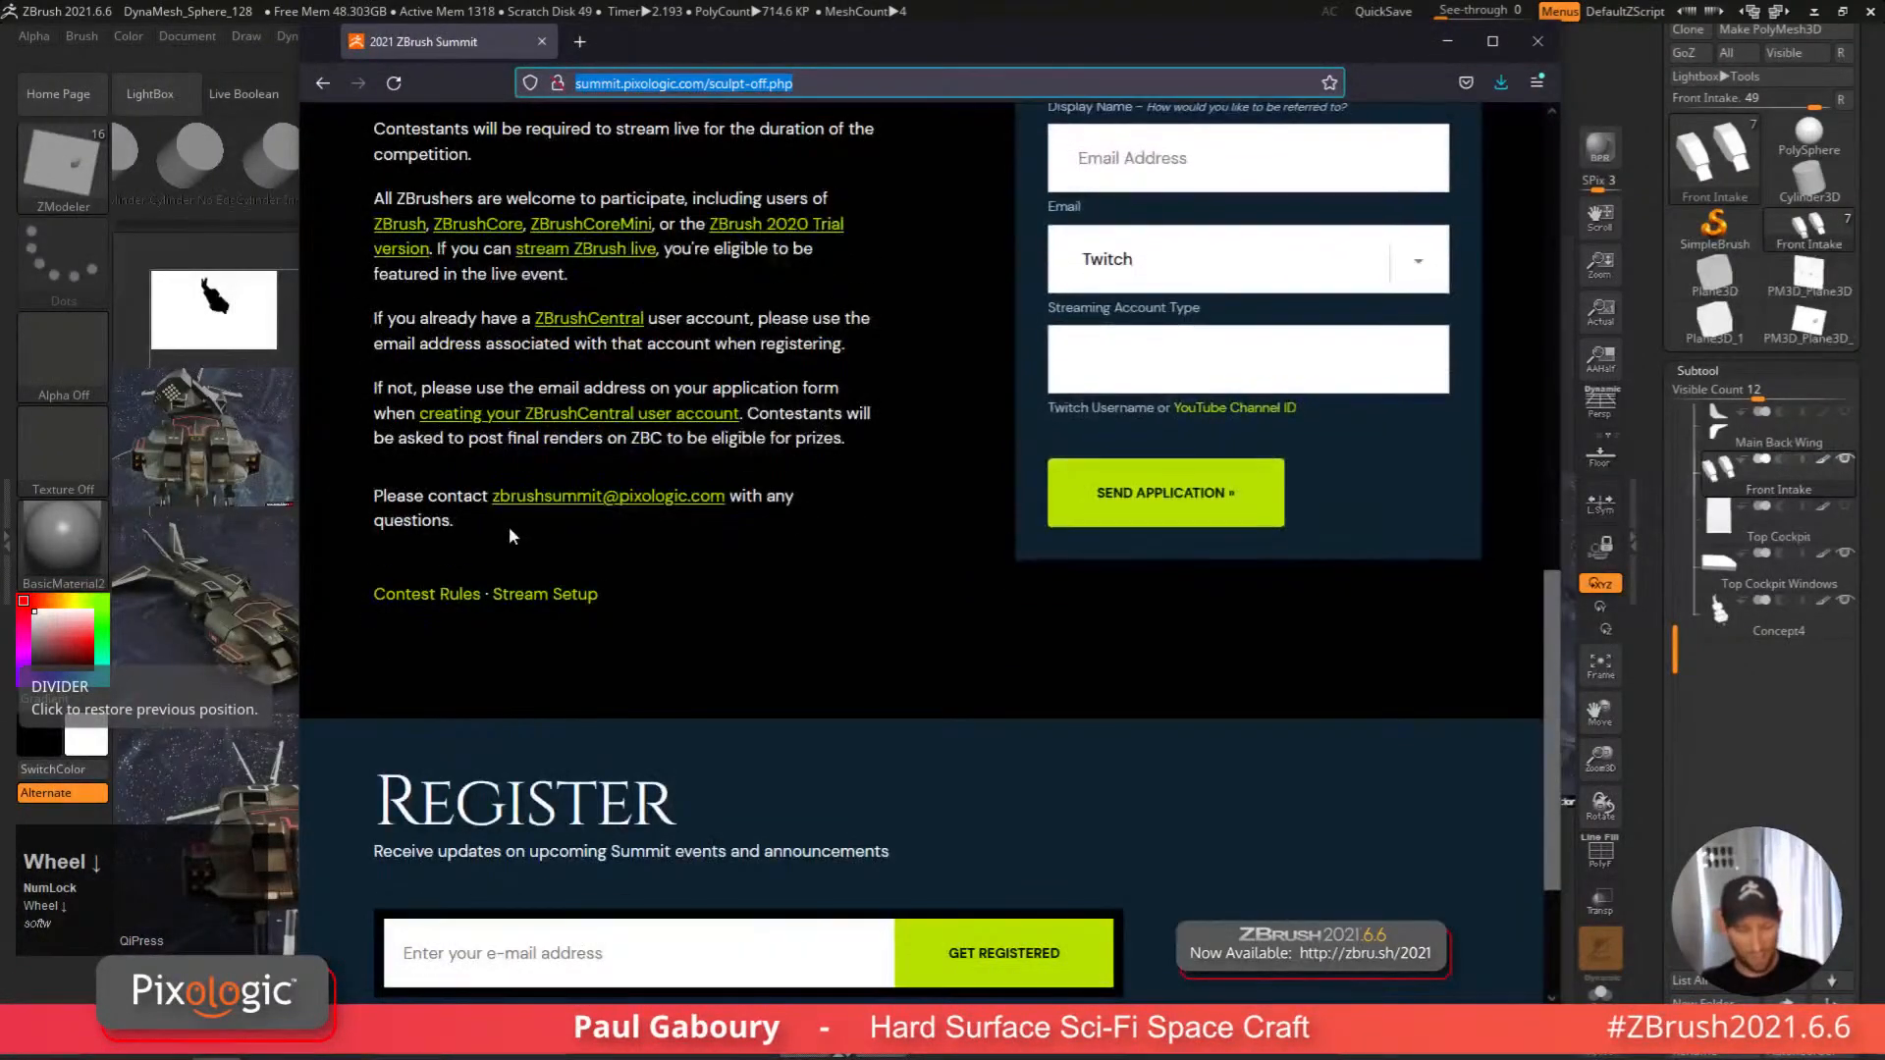
left_click(558, 599)
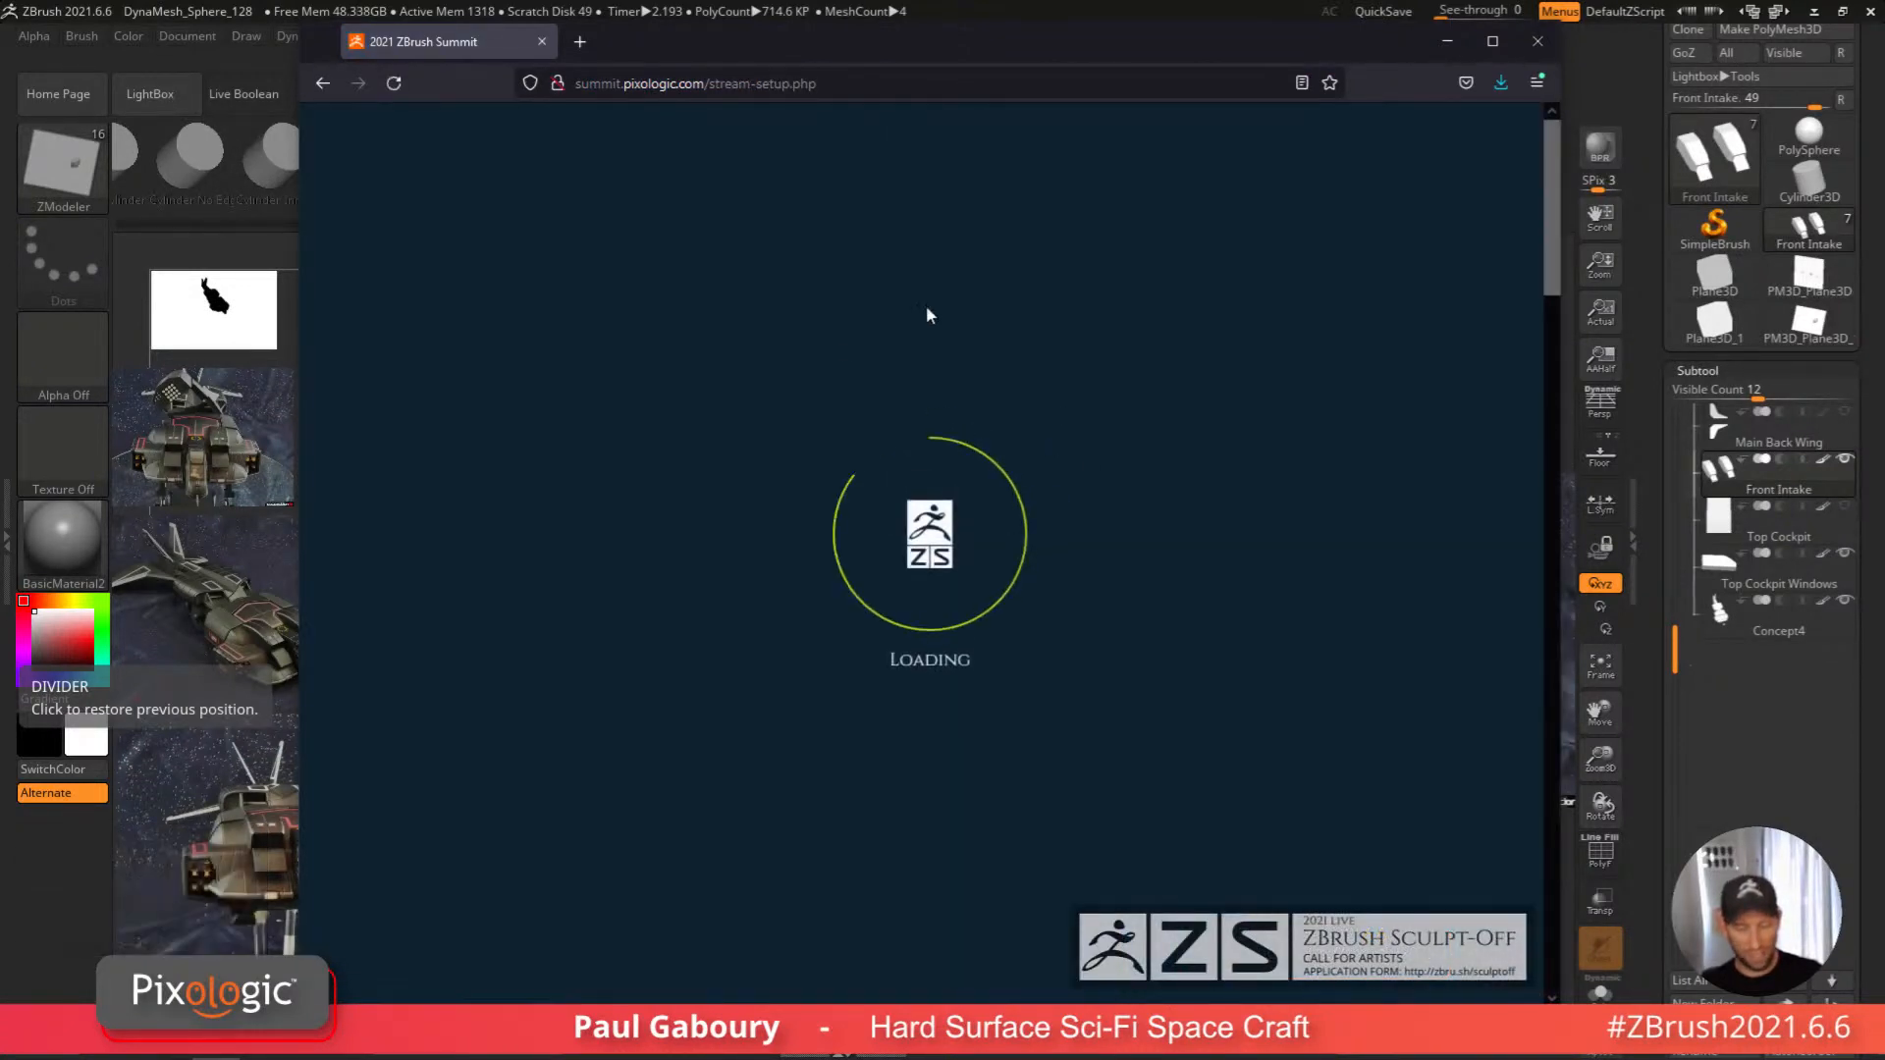
scroll(1106, 545, "down", 10)
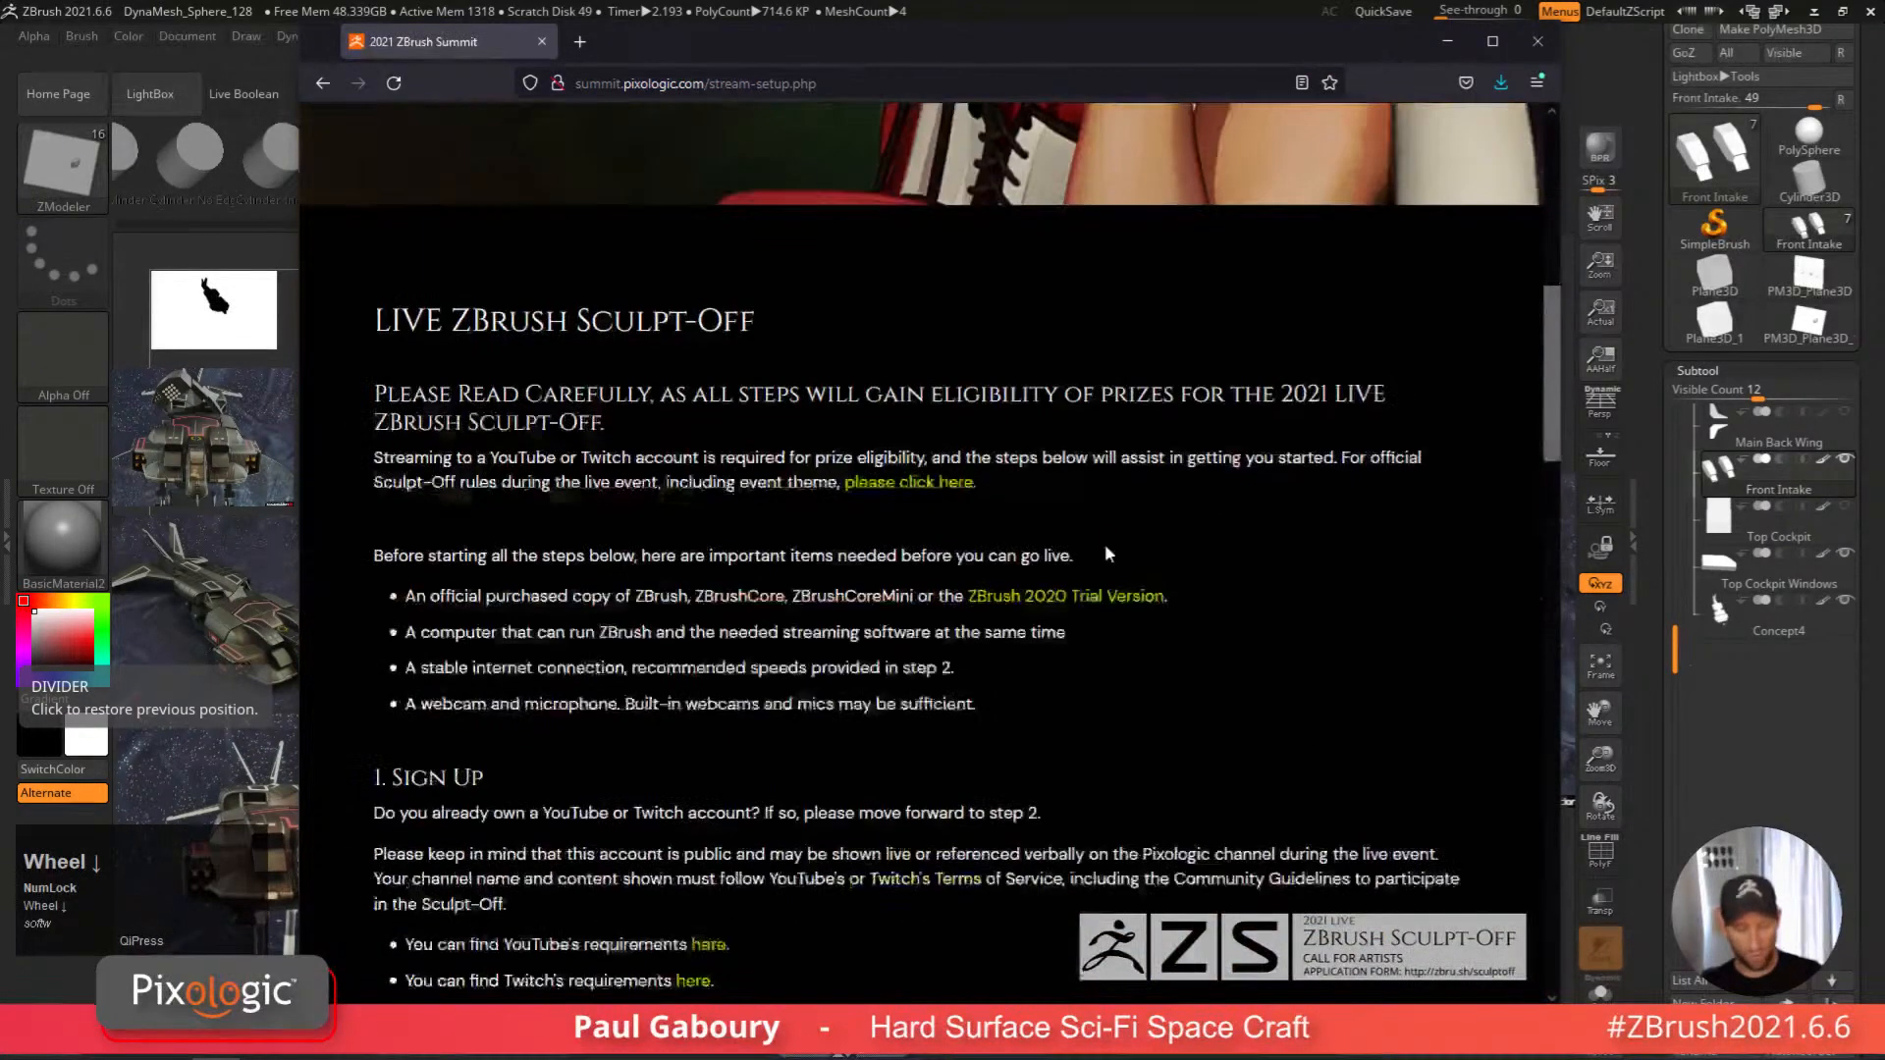
scroll(815, 565, "down", 15)
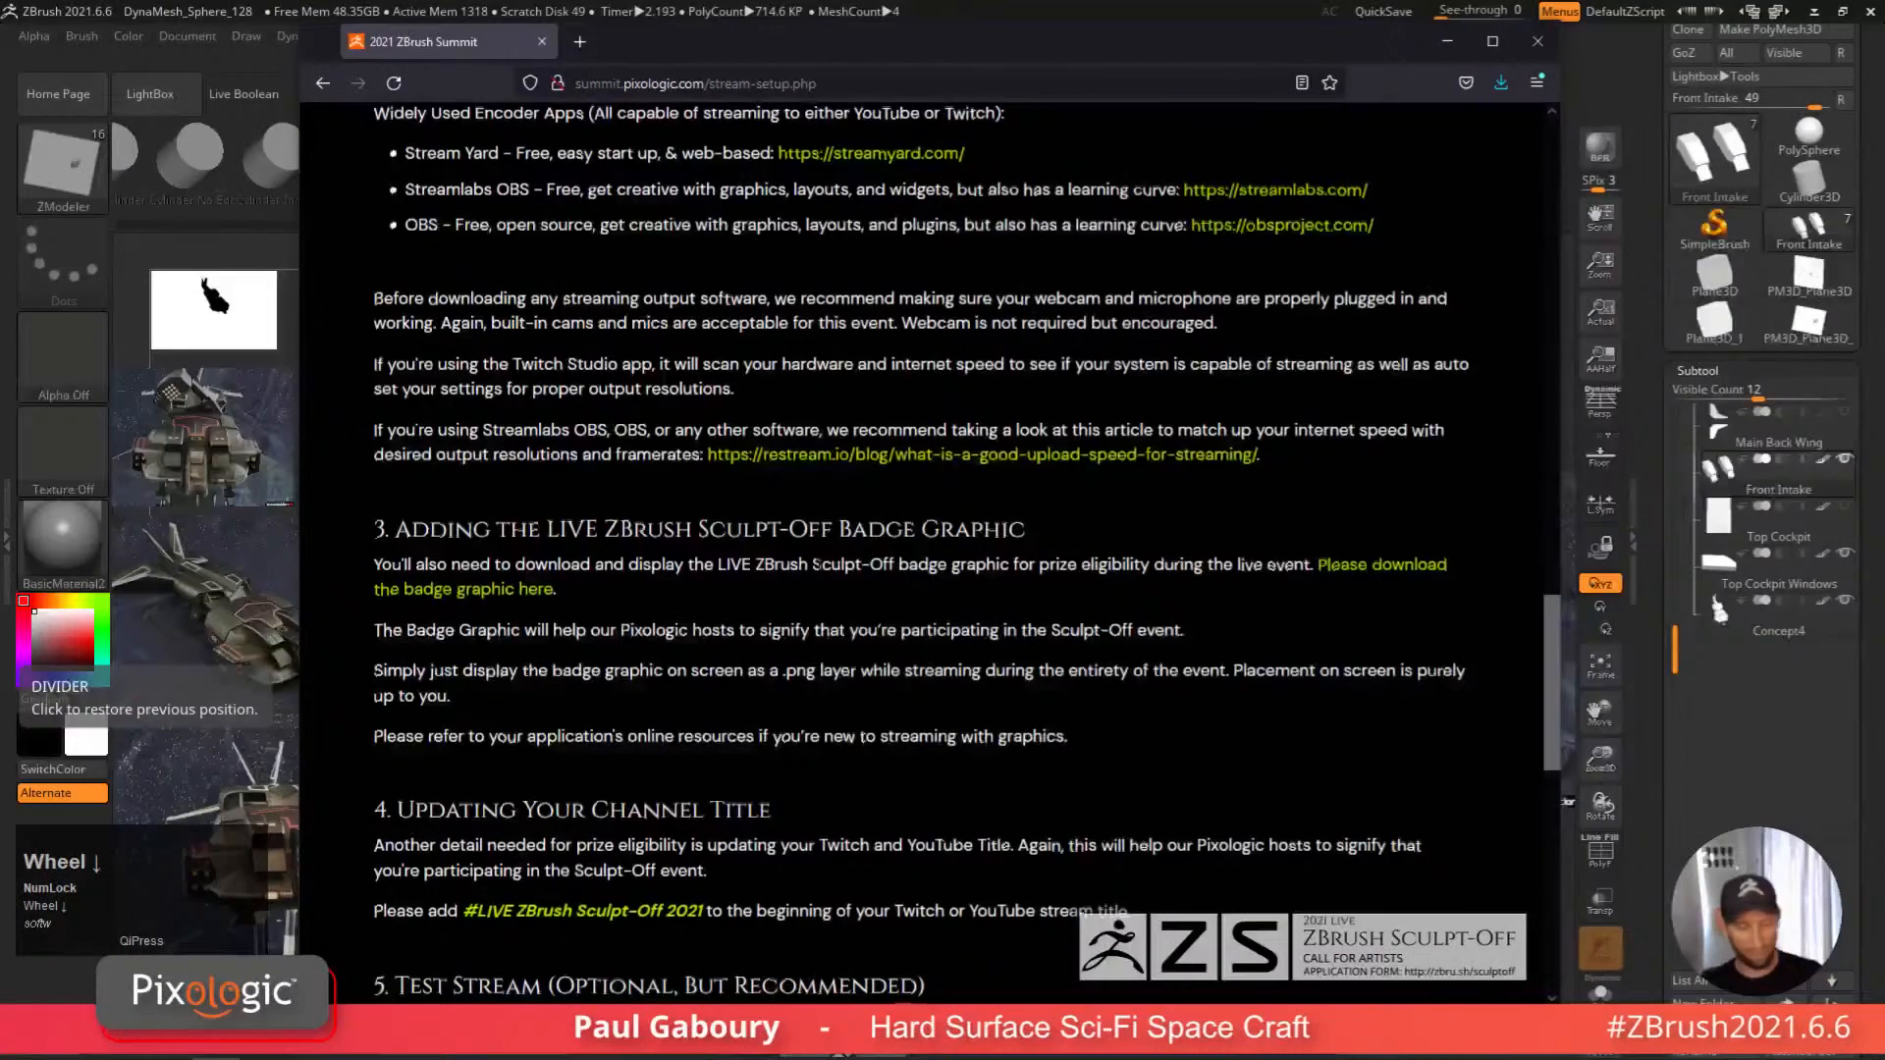
scroll(820, 574, "down", 3)
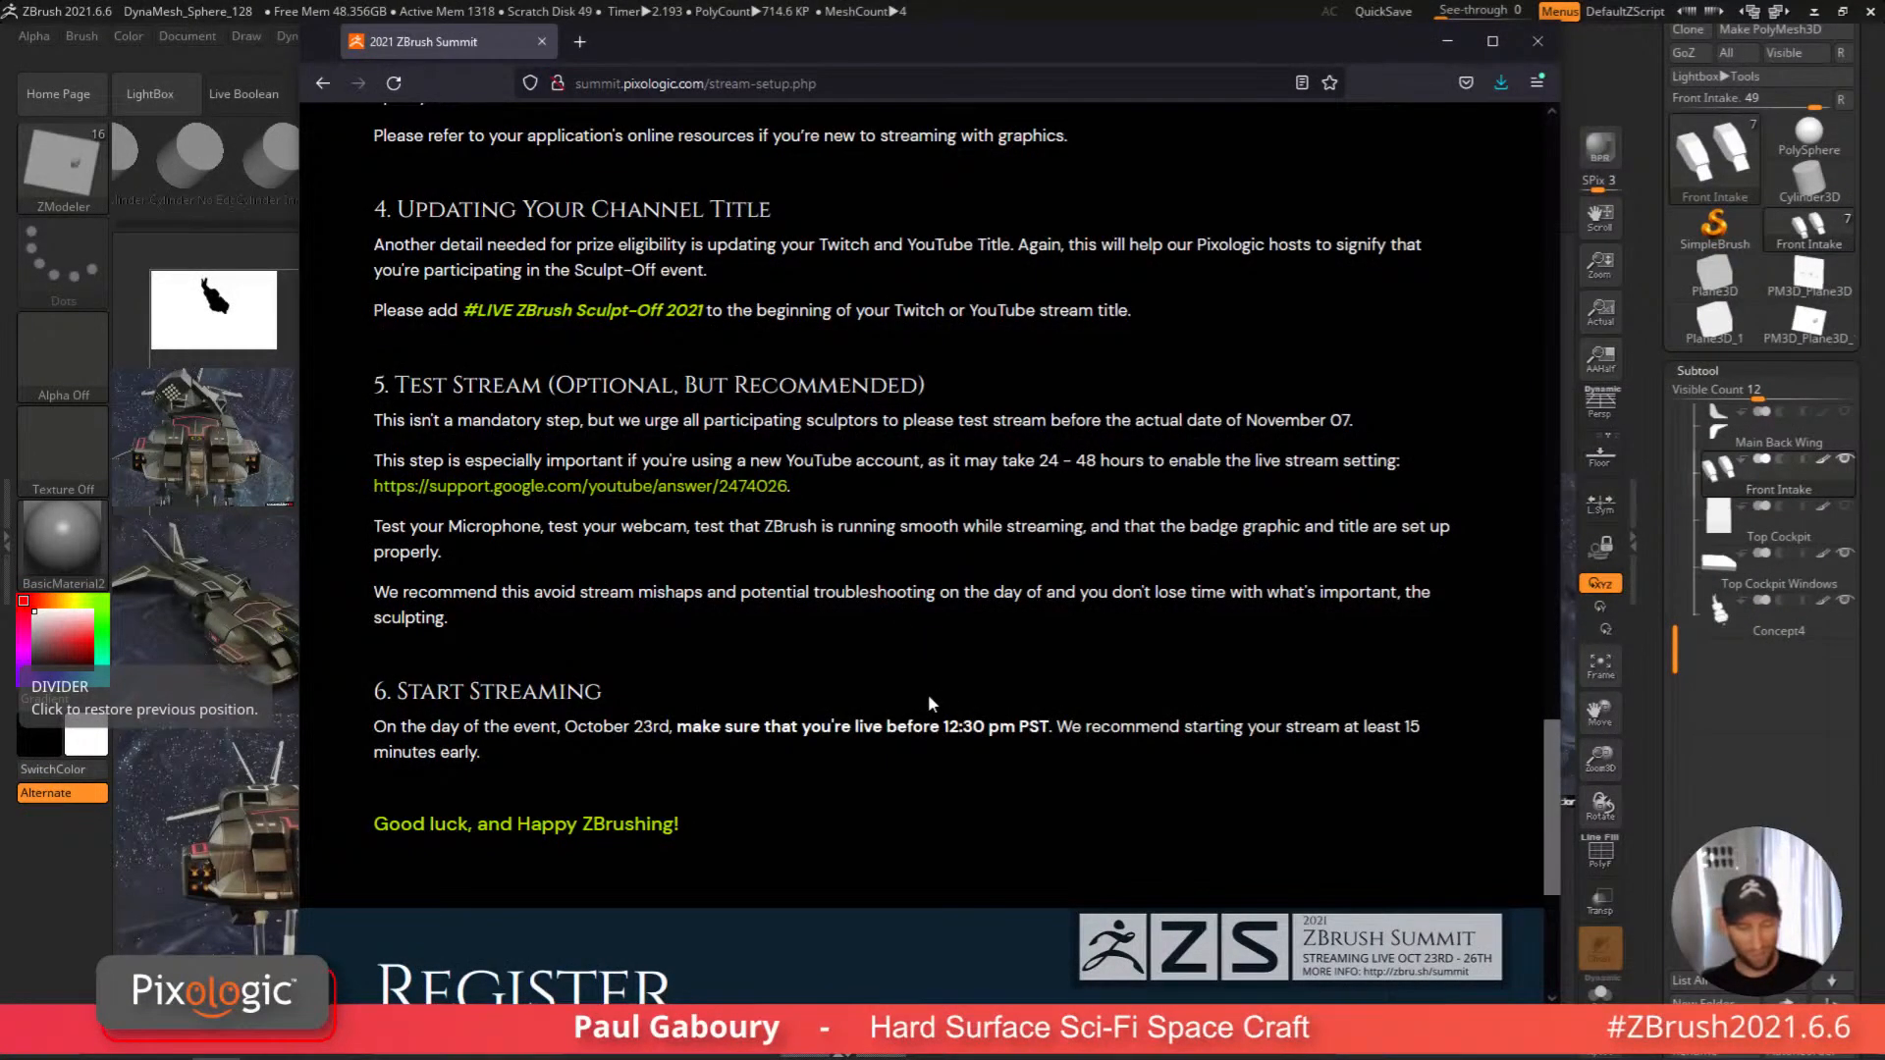
scroll(931, 693, "up", 3)
scroll(928, 693, "up", 14)
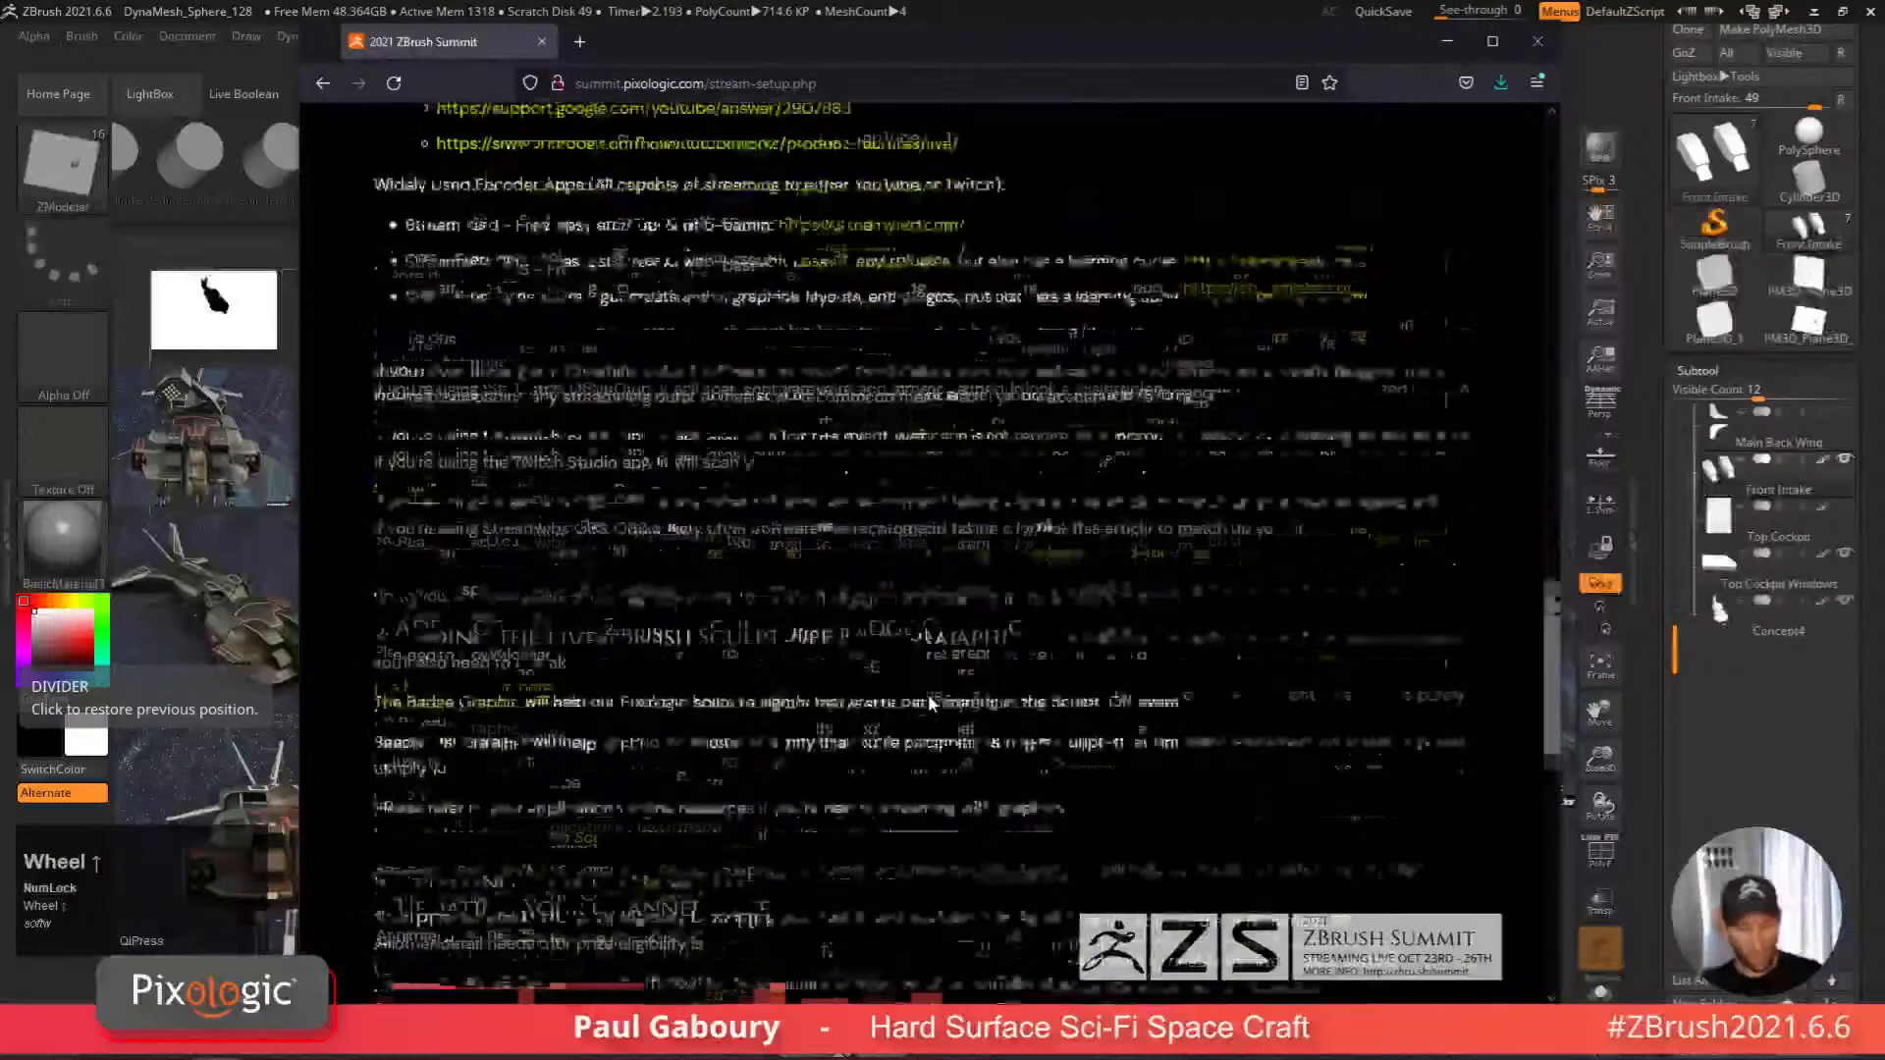
scroll(930, 701, "up", 10)
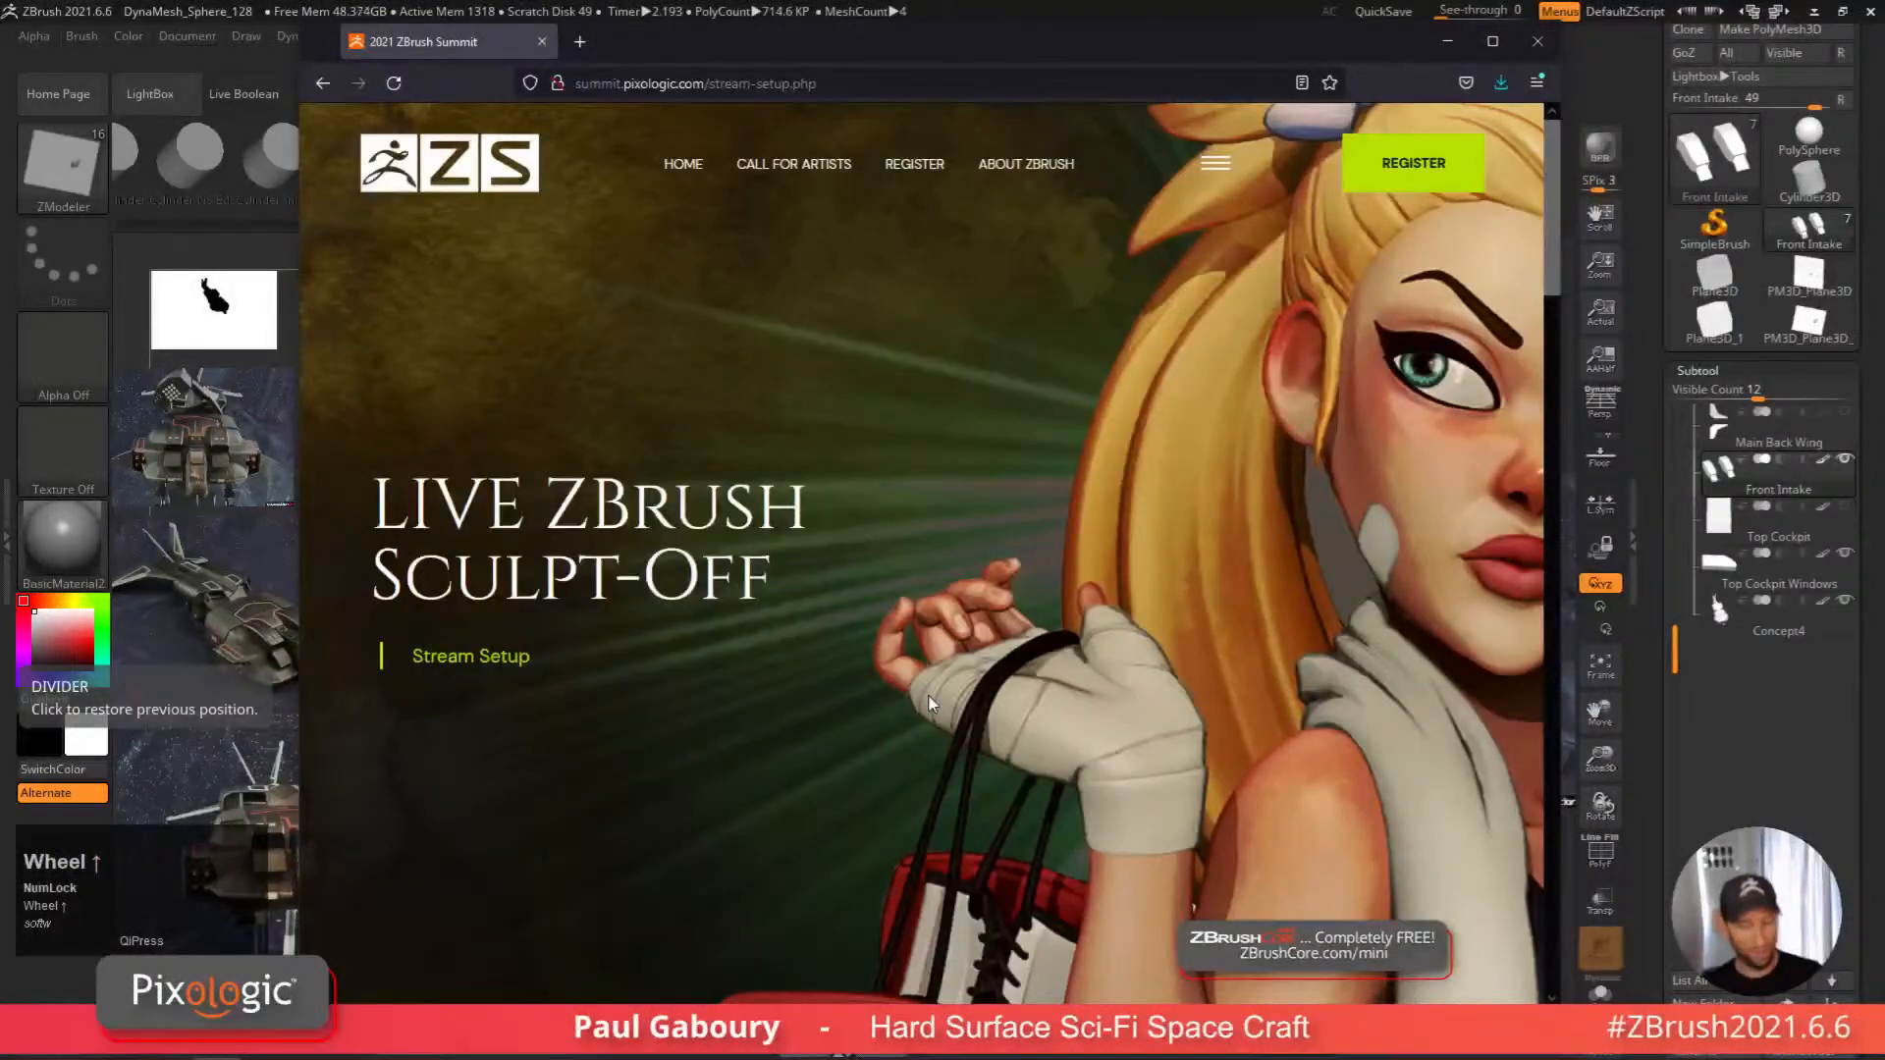
Open the Contest Rules from the Call for Artists page and read through the schedule, rules, image submission and judging sections.
left_click(781, 167)
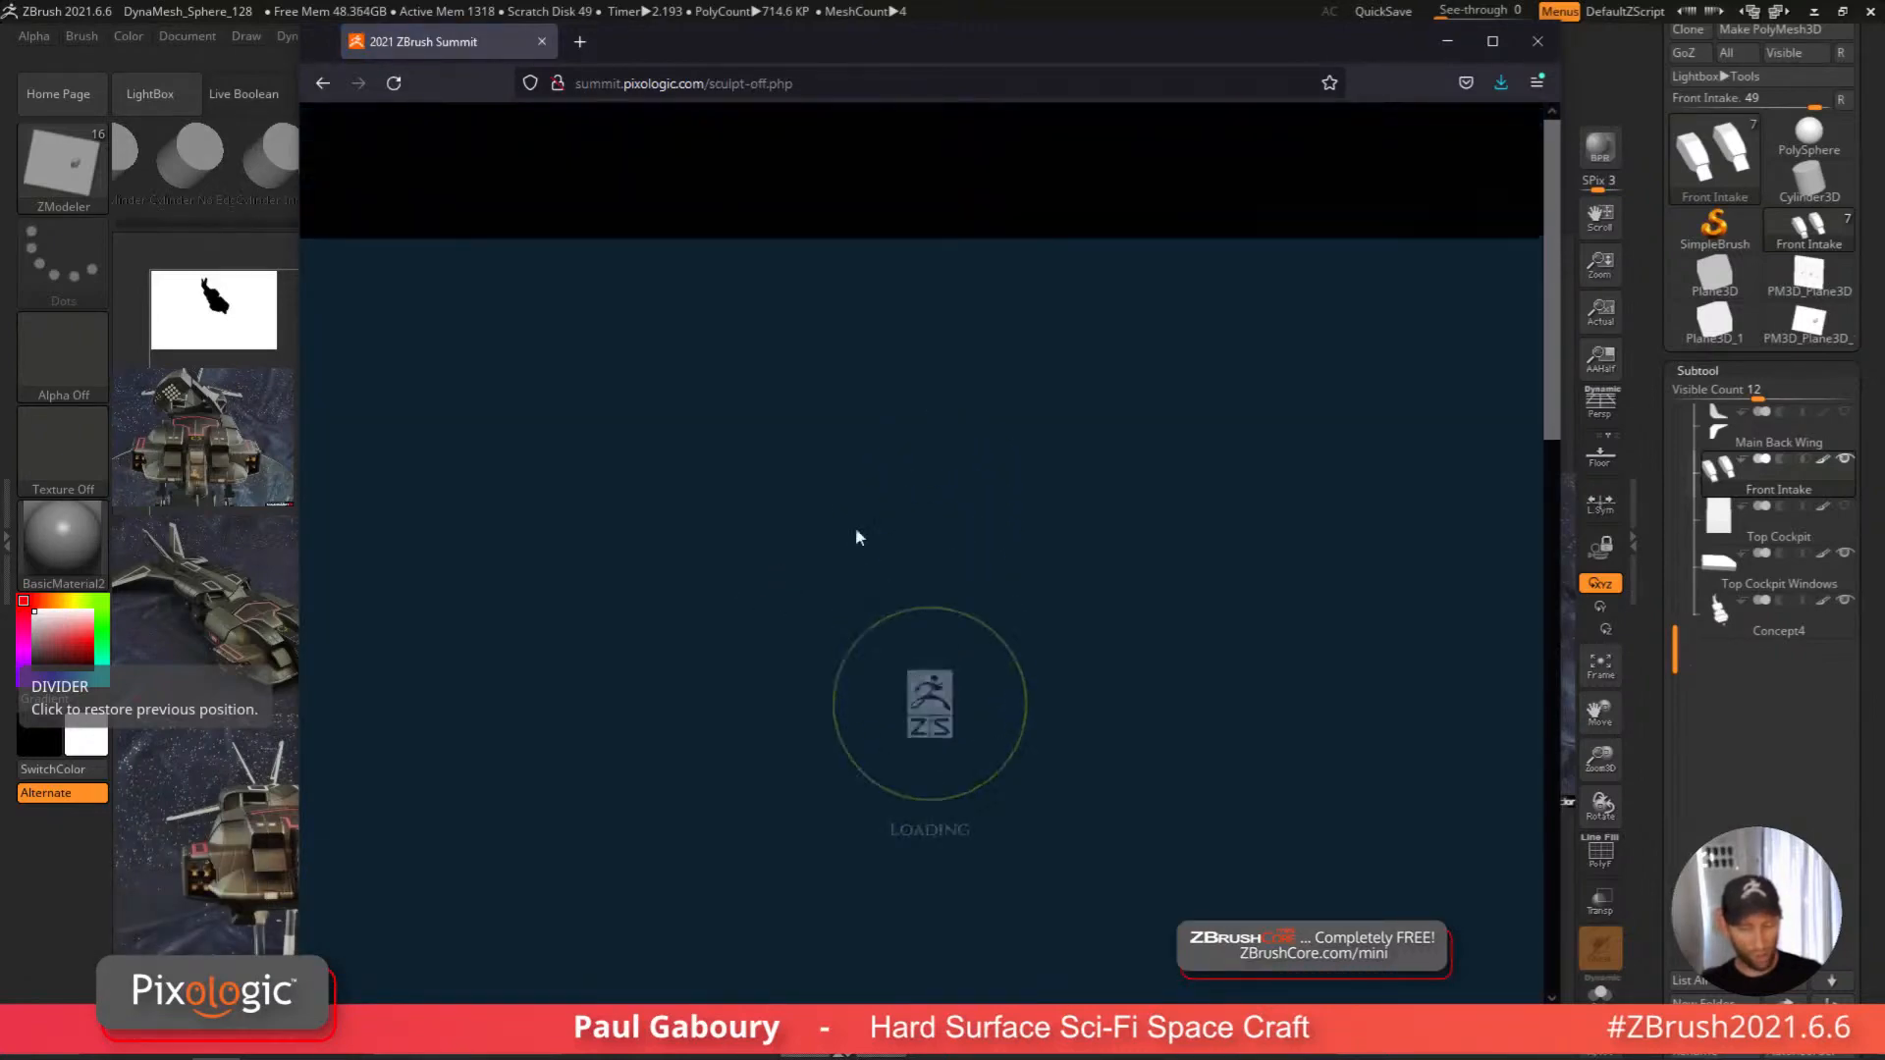
scroll(690, 658, "up", 2)
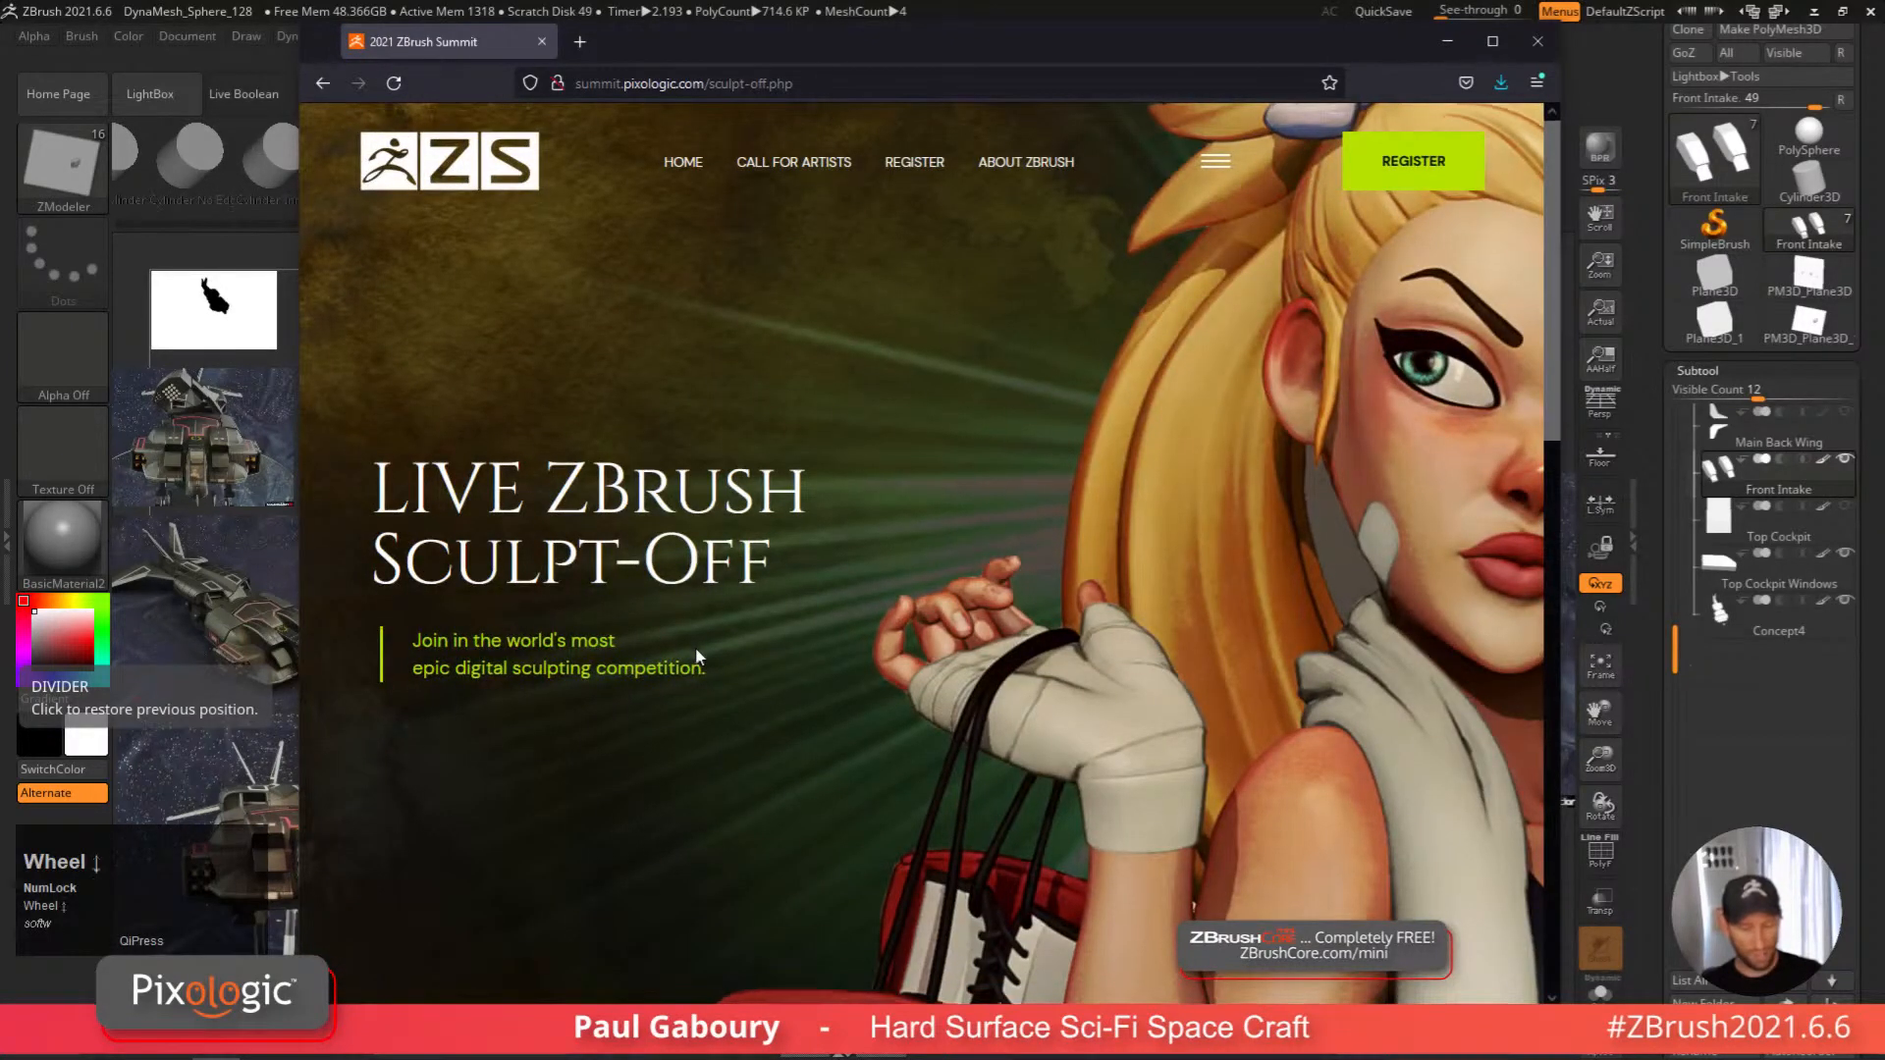
scroll(690, 658, "down", 10)
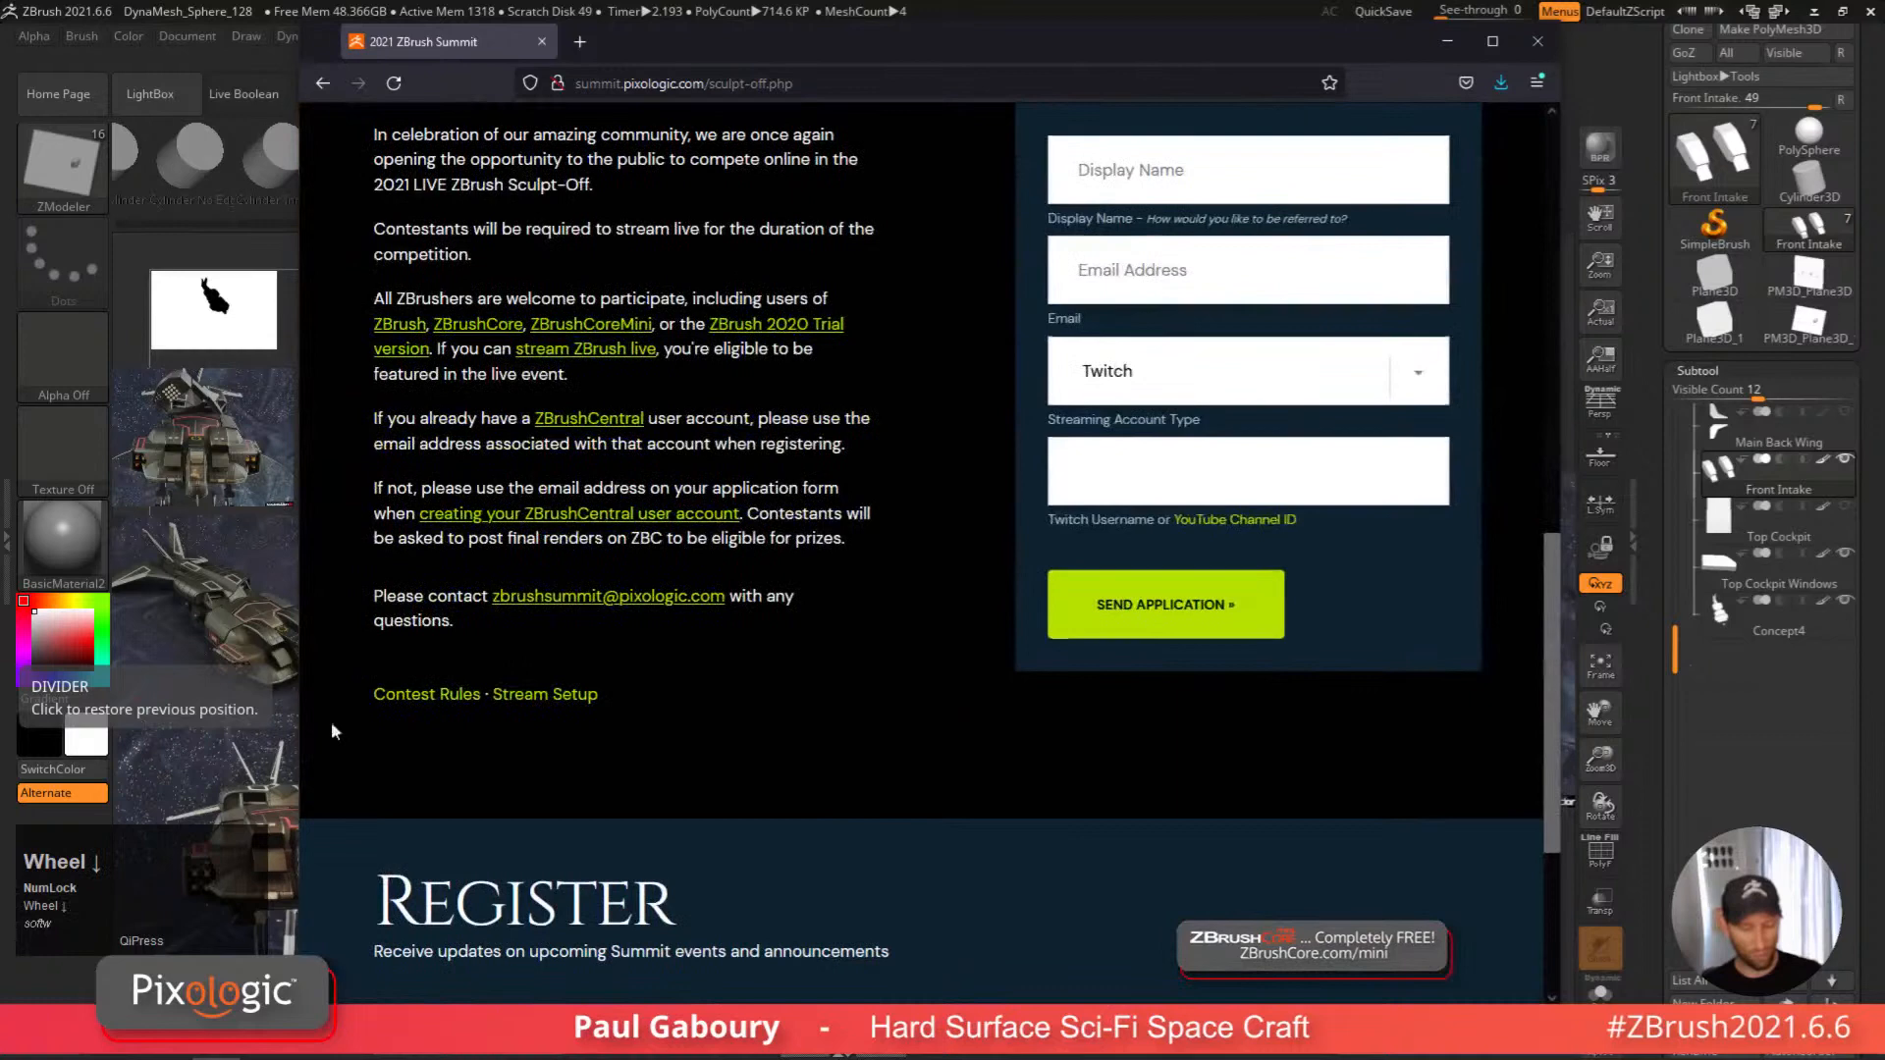
left_click(444, 705)
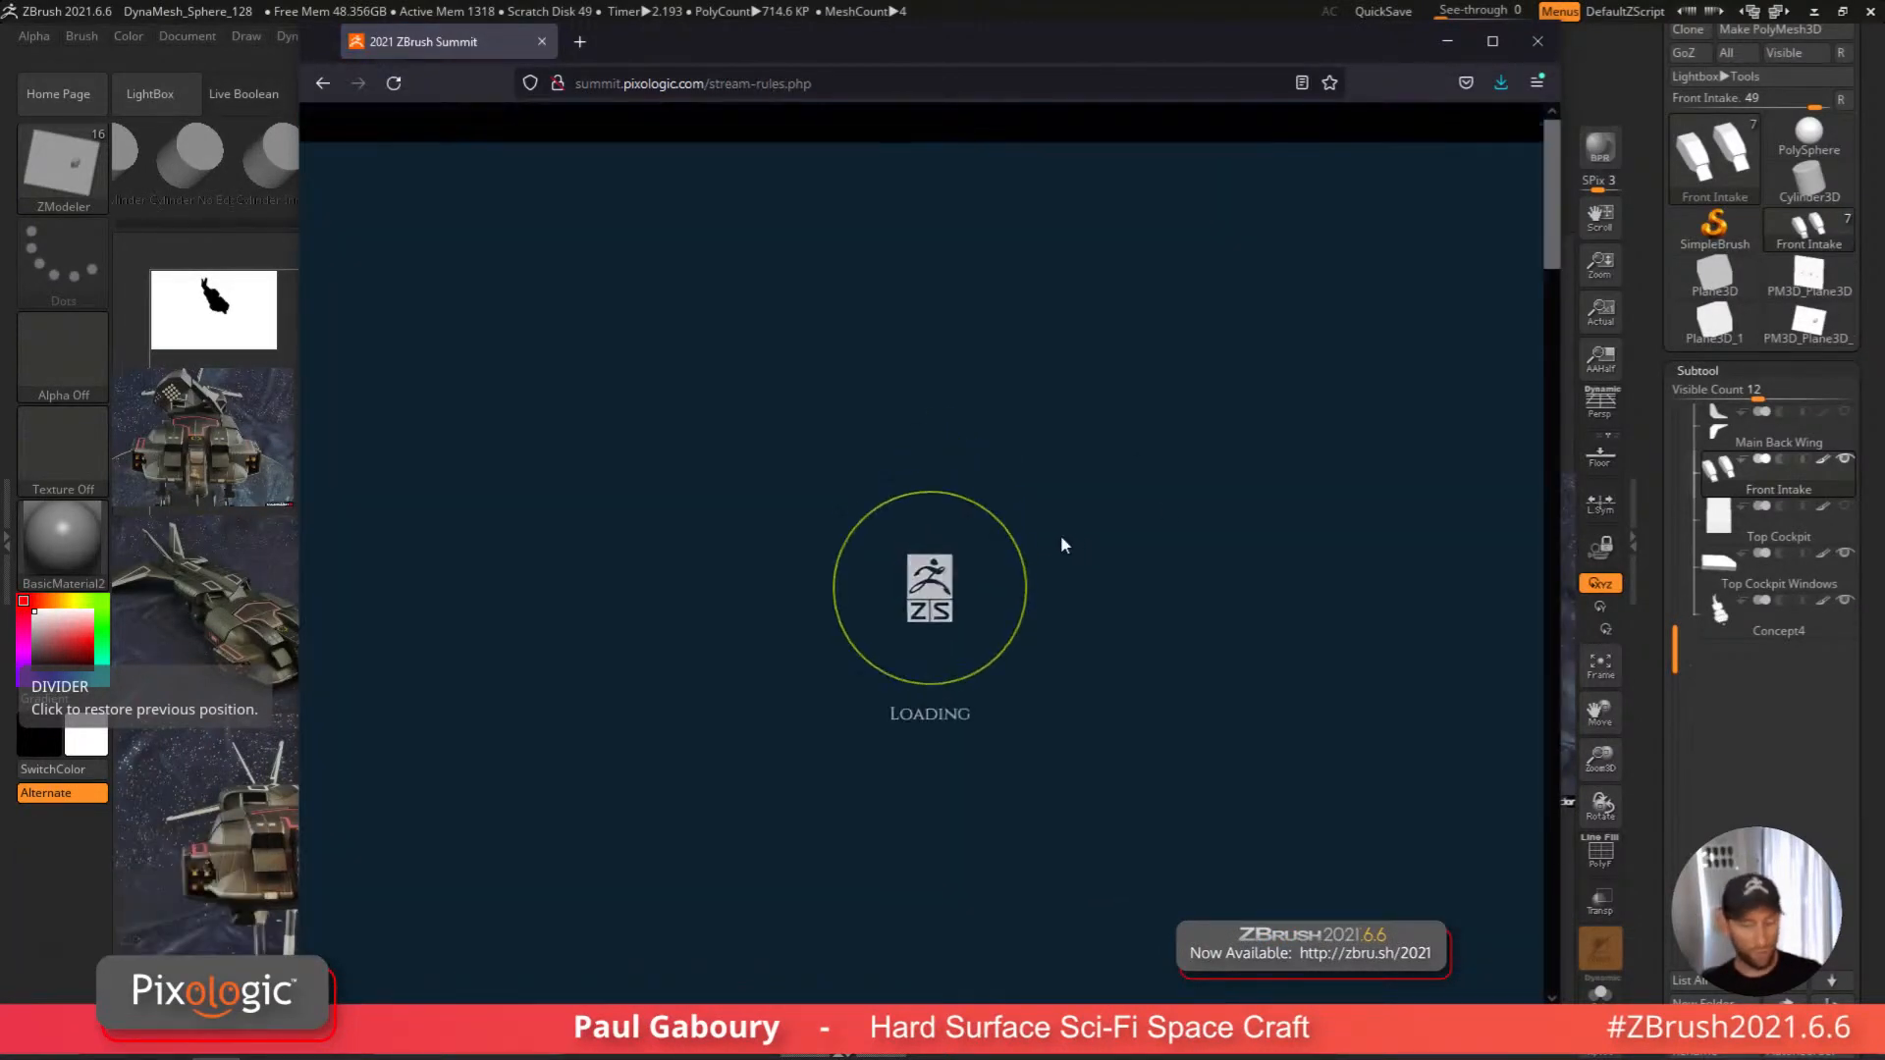
scroll(1044, 631, "up", 2)
scroll(1044, 632, "down", 10)
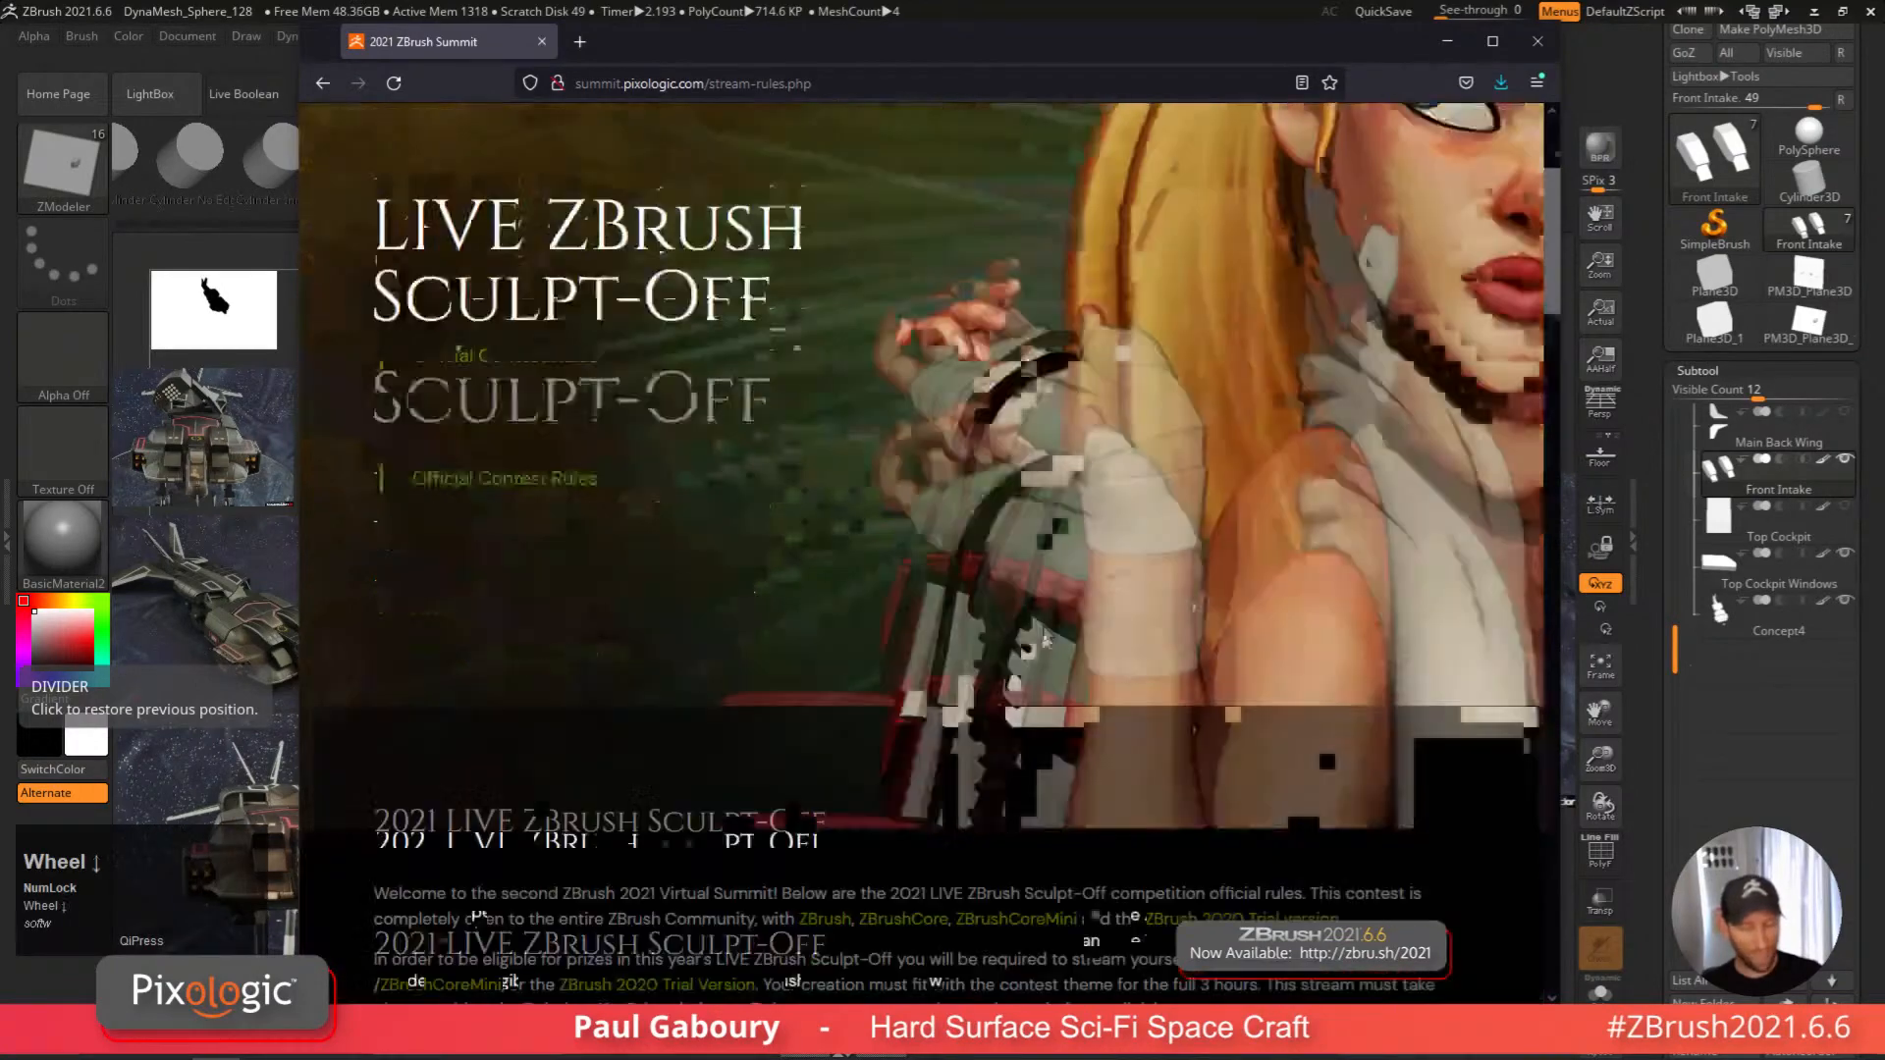
scroll(1044, 632, "down", 20)
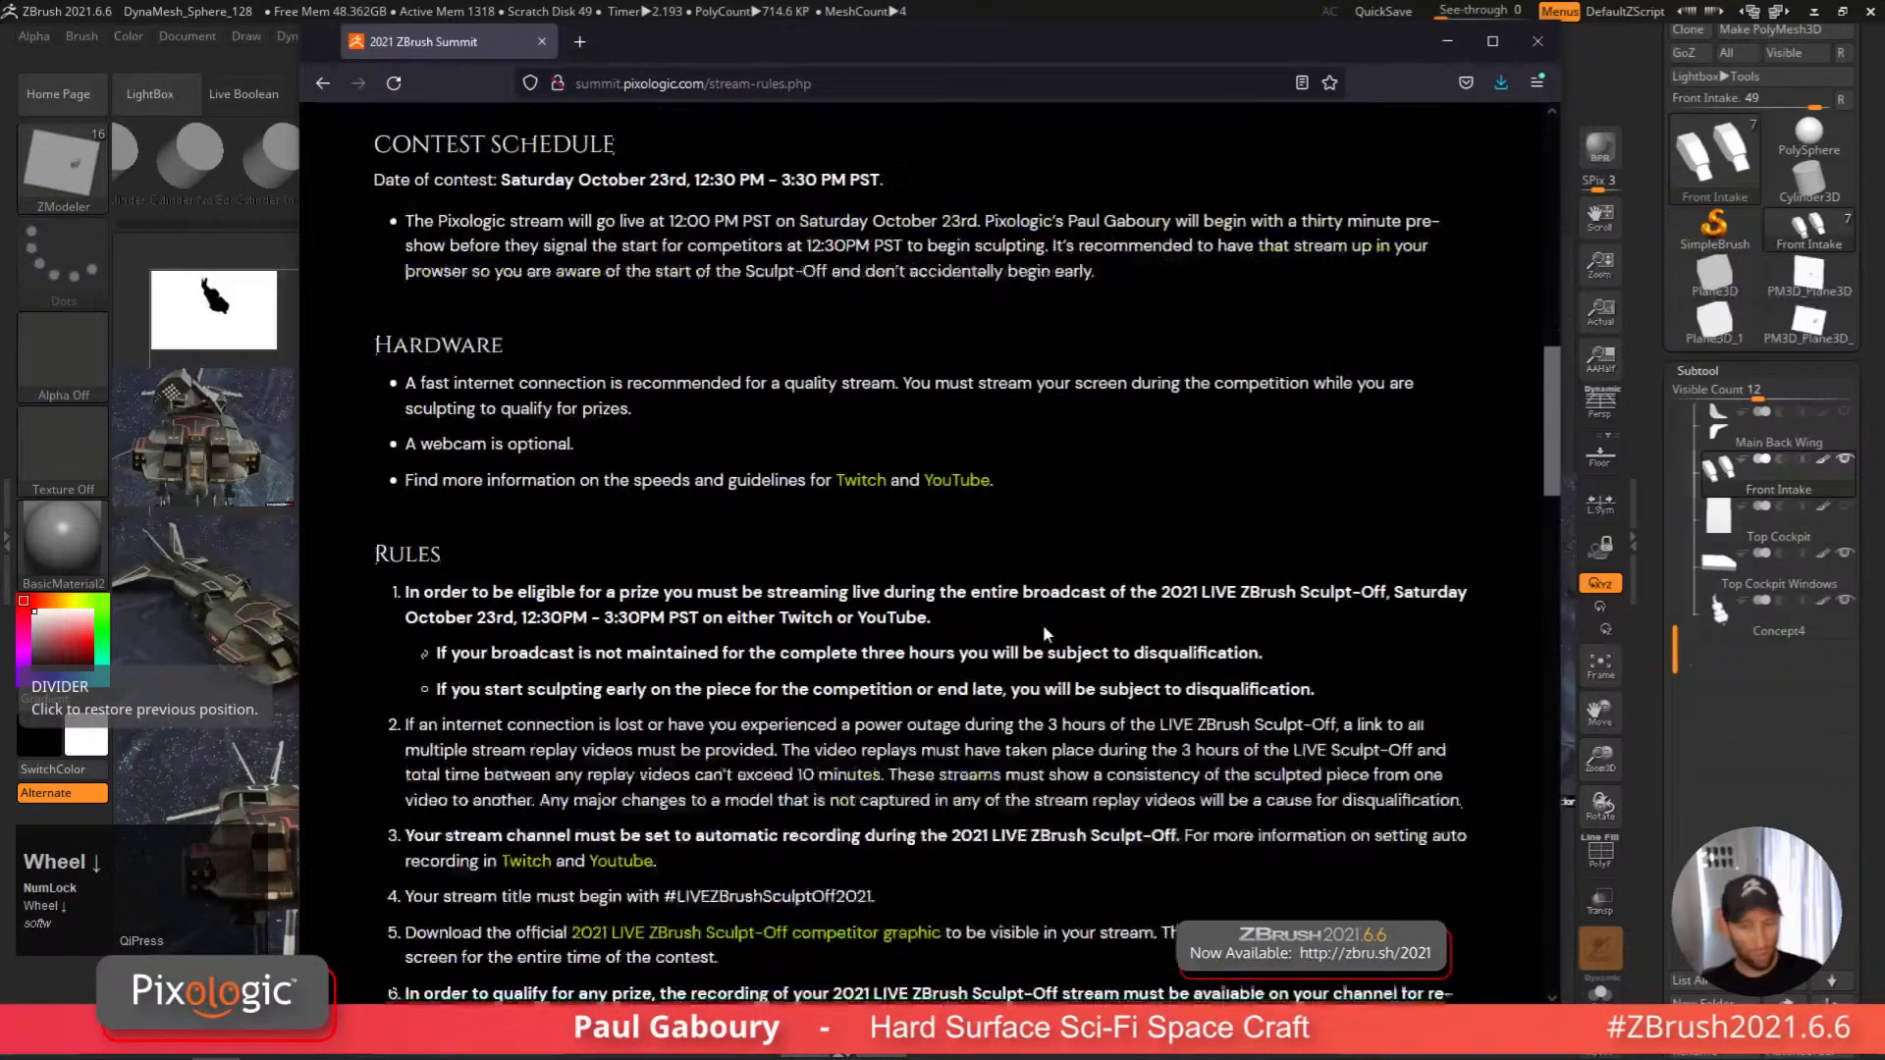
scroll(1044, 631, "down", 10)
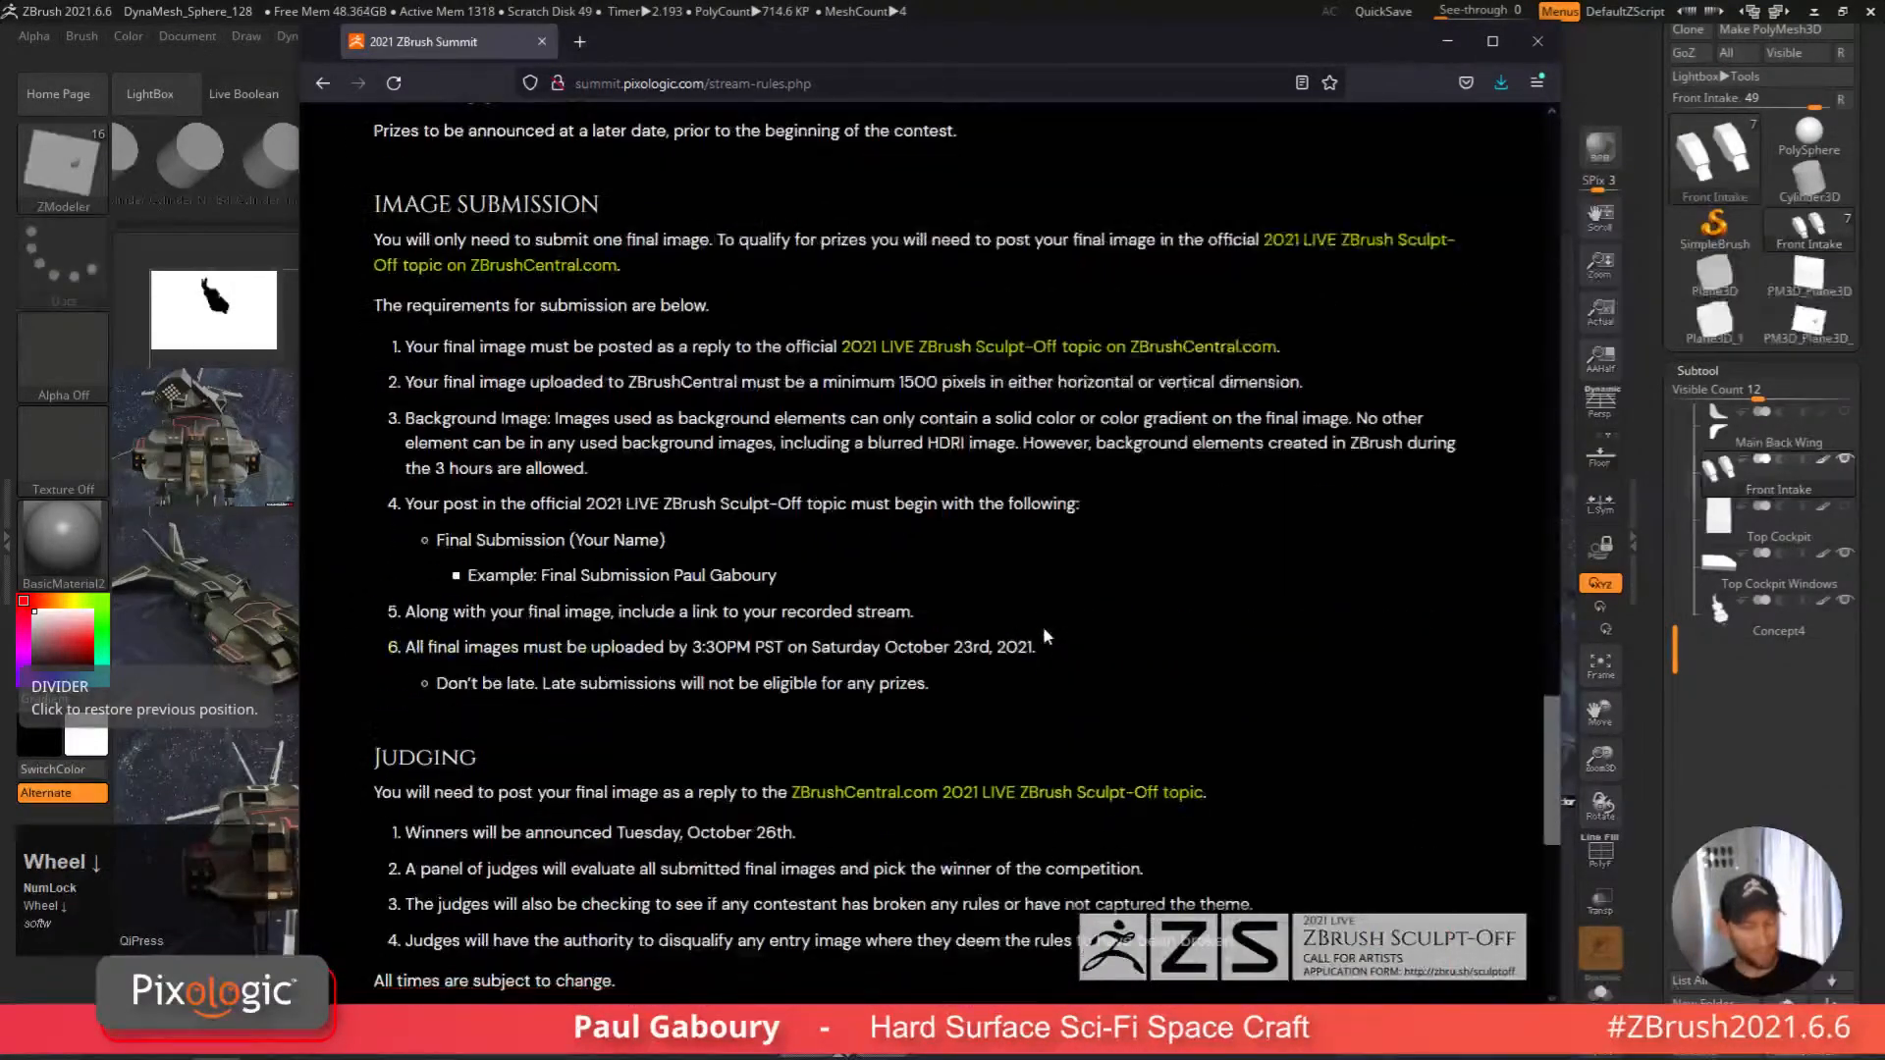
scroll(1043, 629, "up", 5)
scroll(1044, 637, "up", 20)
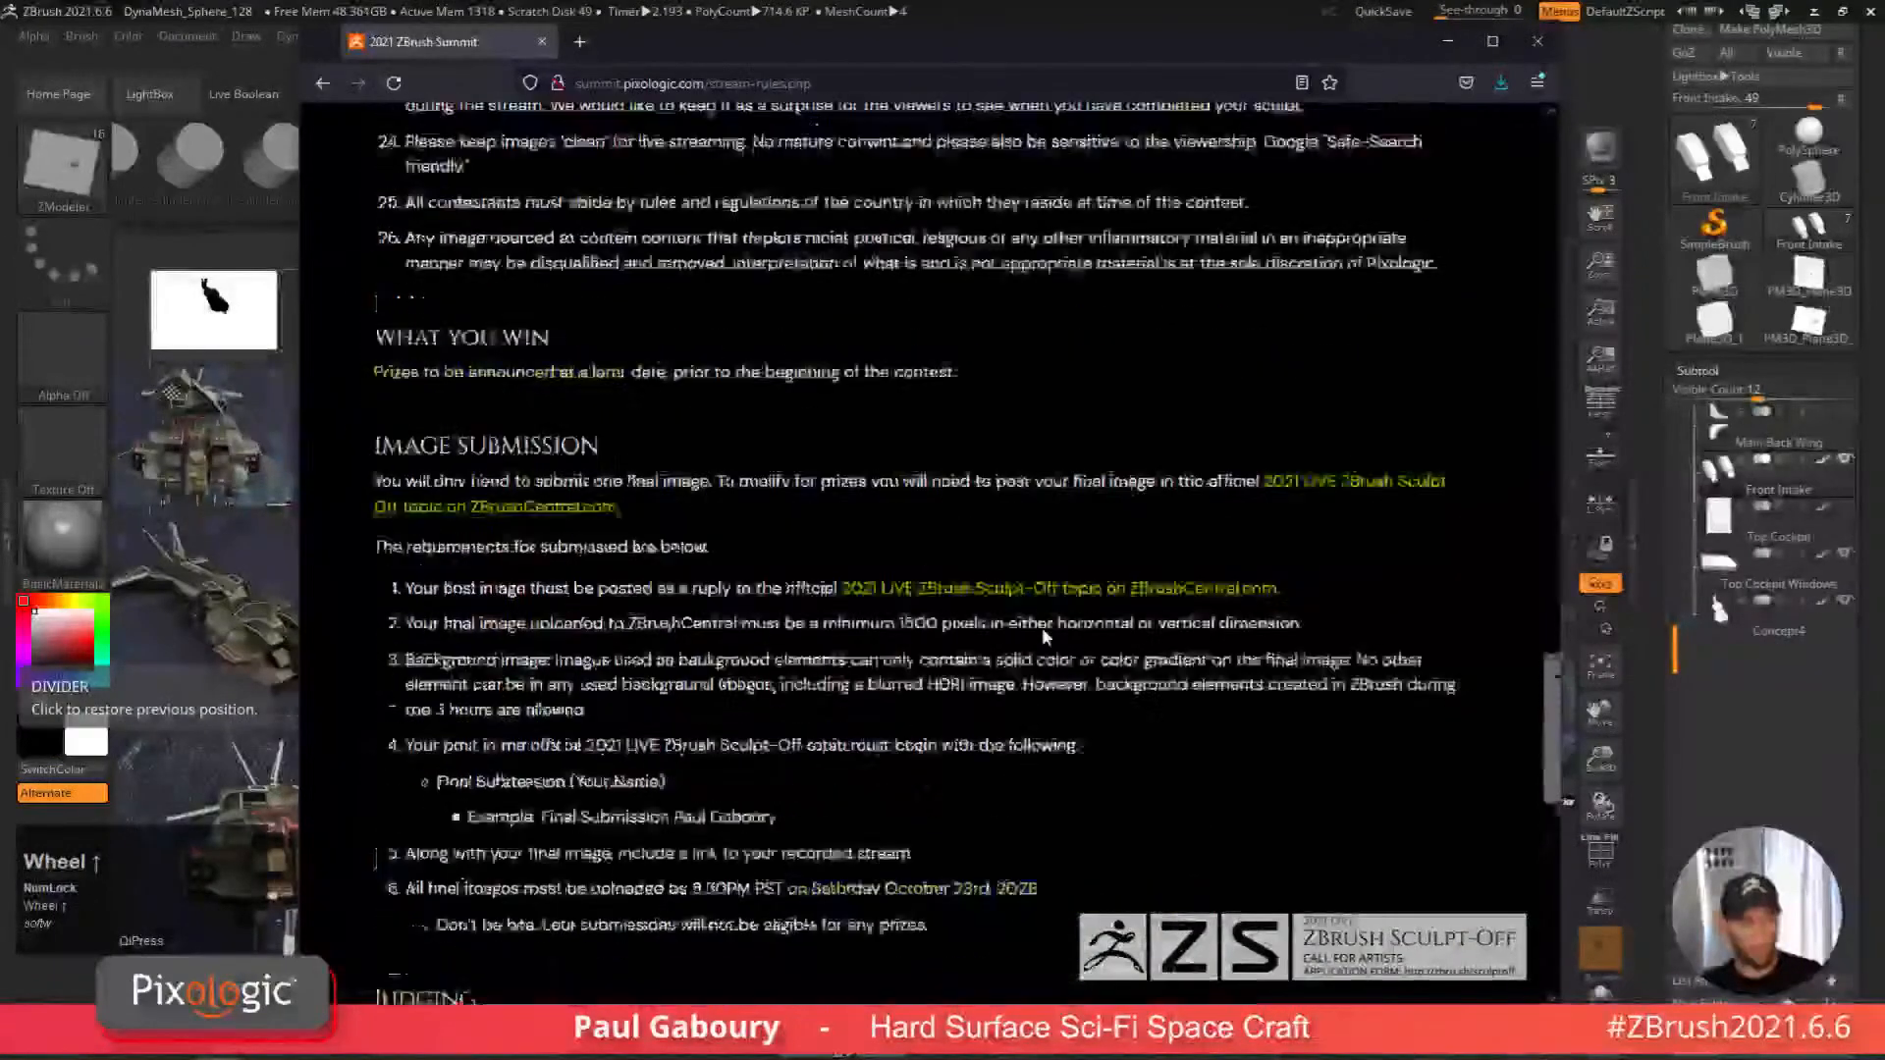
scroll(1042, 633, "up", 10)
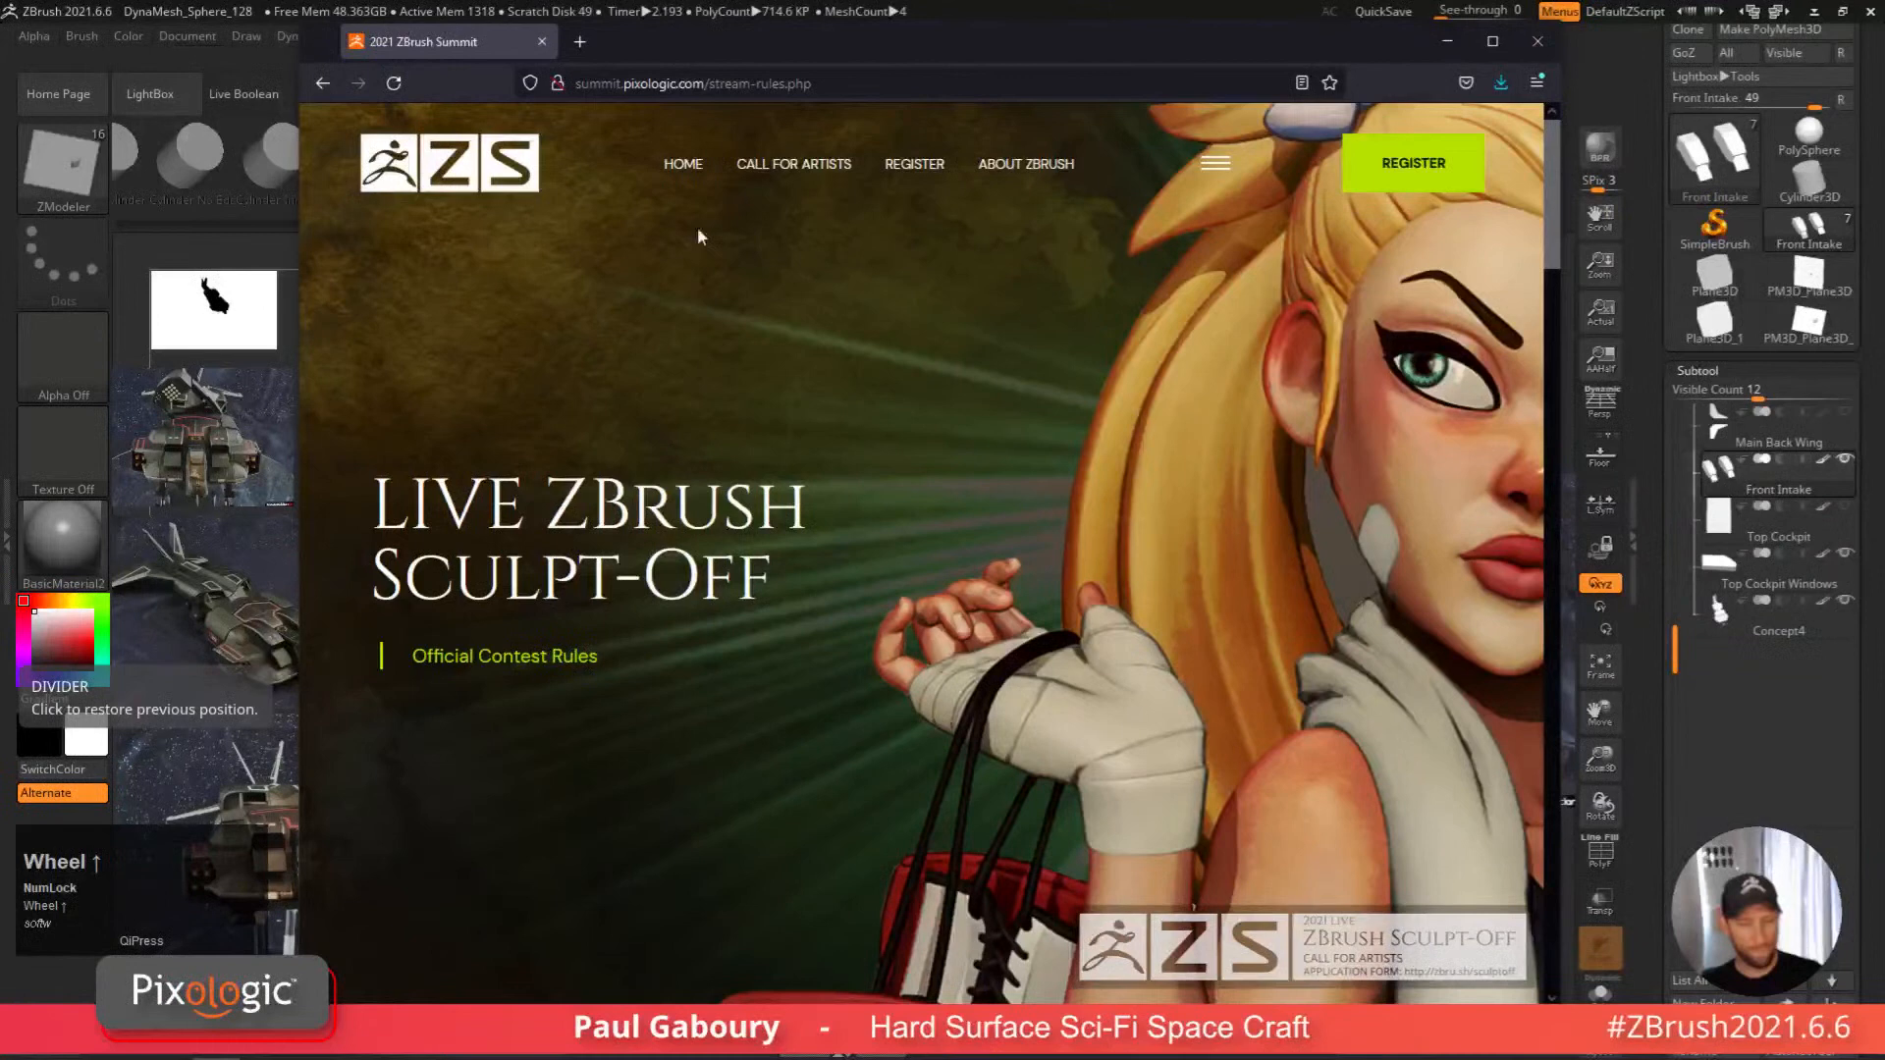
Return to the Call for Artists page, and switch back to the drop ship model in ZBrush.
left_click(823, 169)
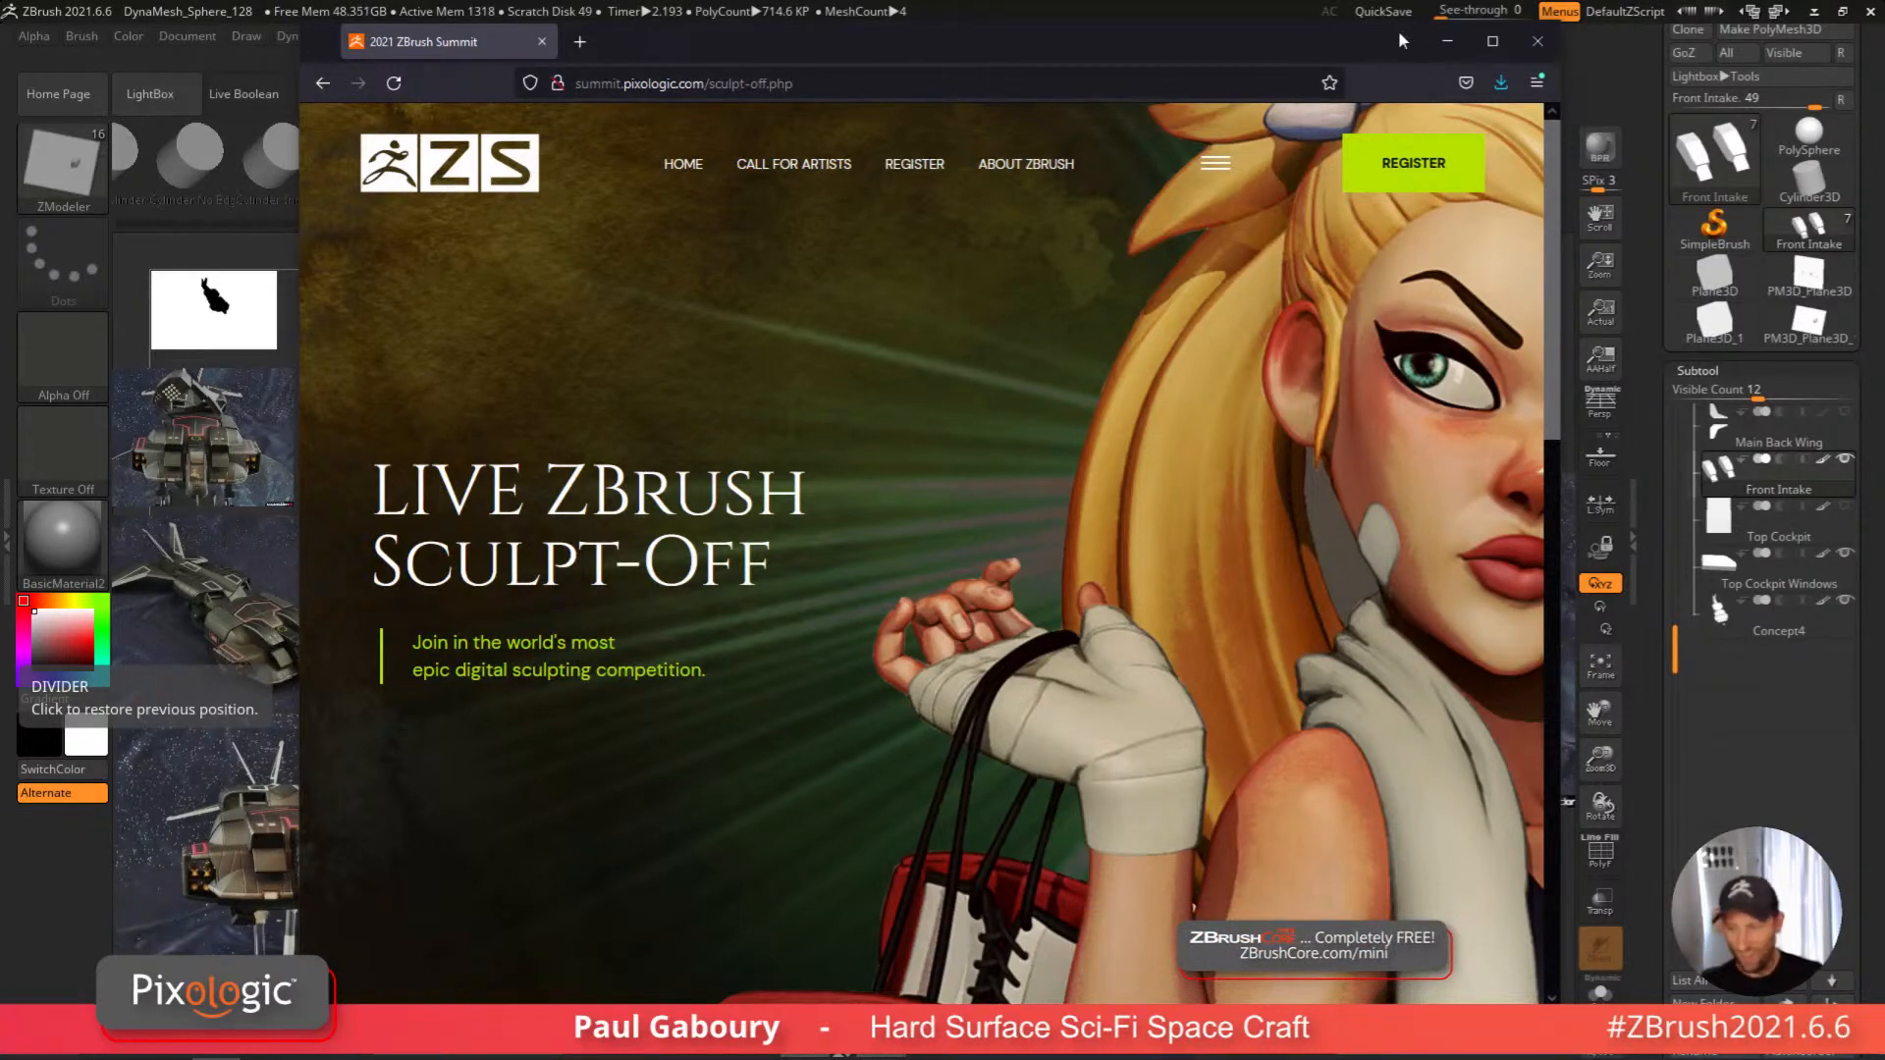
left_click_drag(1140, 47, 0, 47)
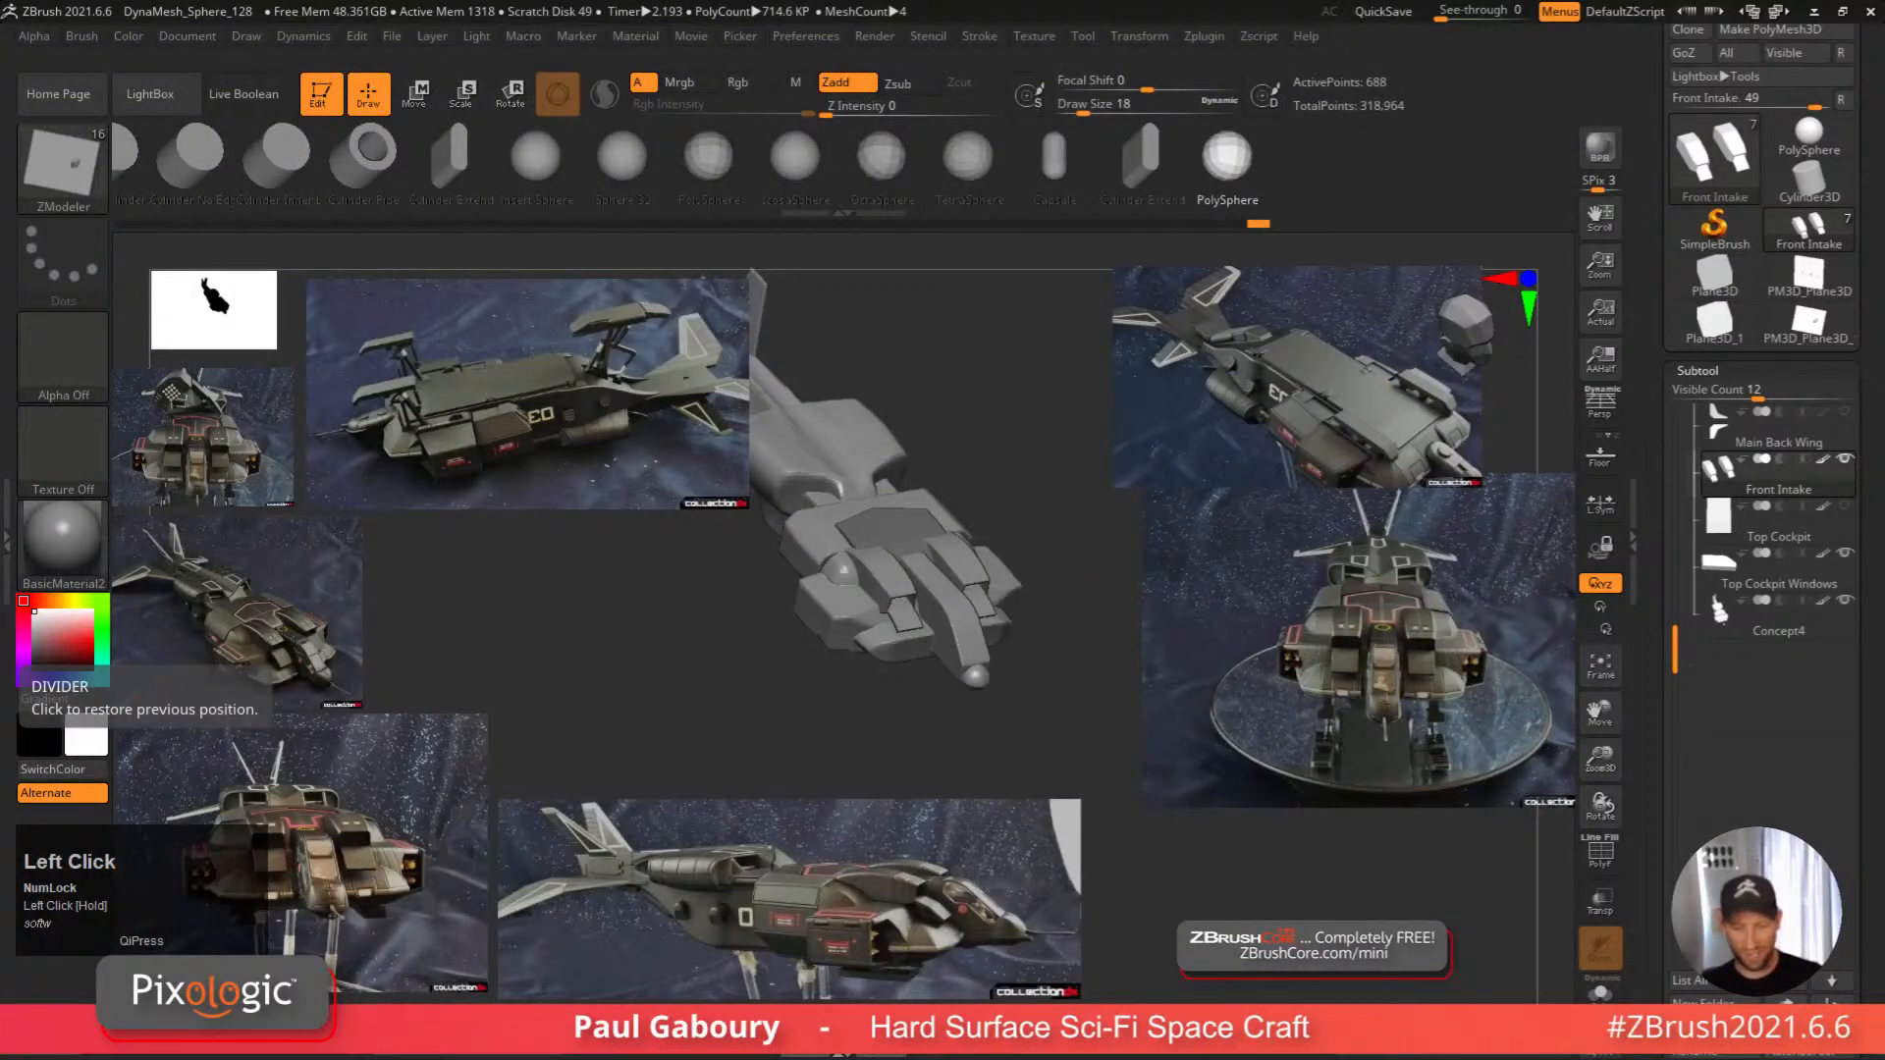
mouse_move(1022, 694)
right_mouse_down()
mouse_move(1065, 746)
mouse_move(1076, 727)
mouse_move(1028, 693)
mouse_move(1041, 652)
mouse_move(1052, 696)
right_mouse_up()
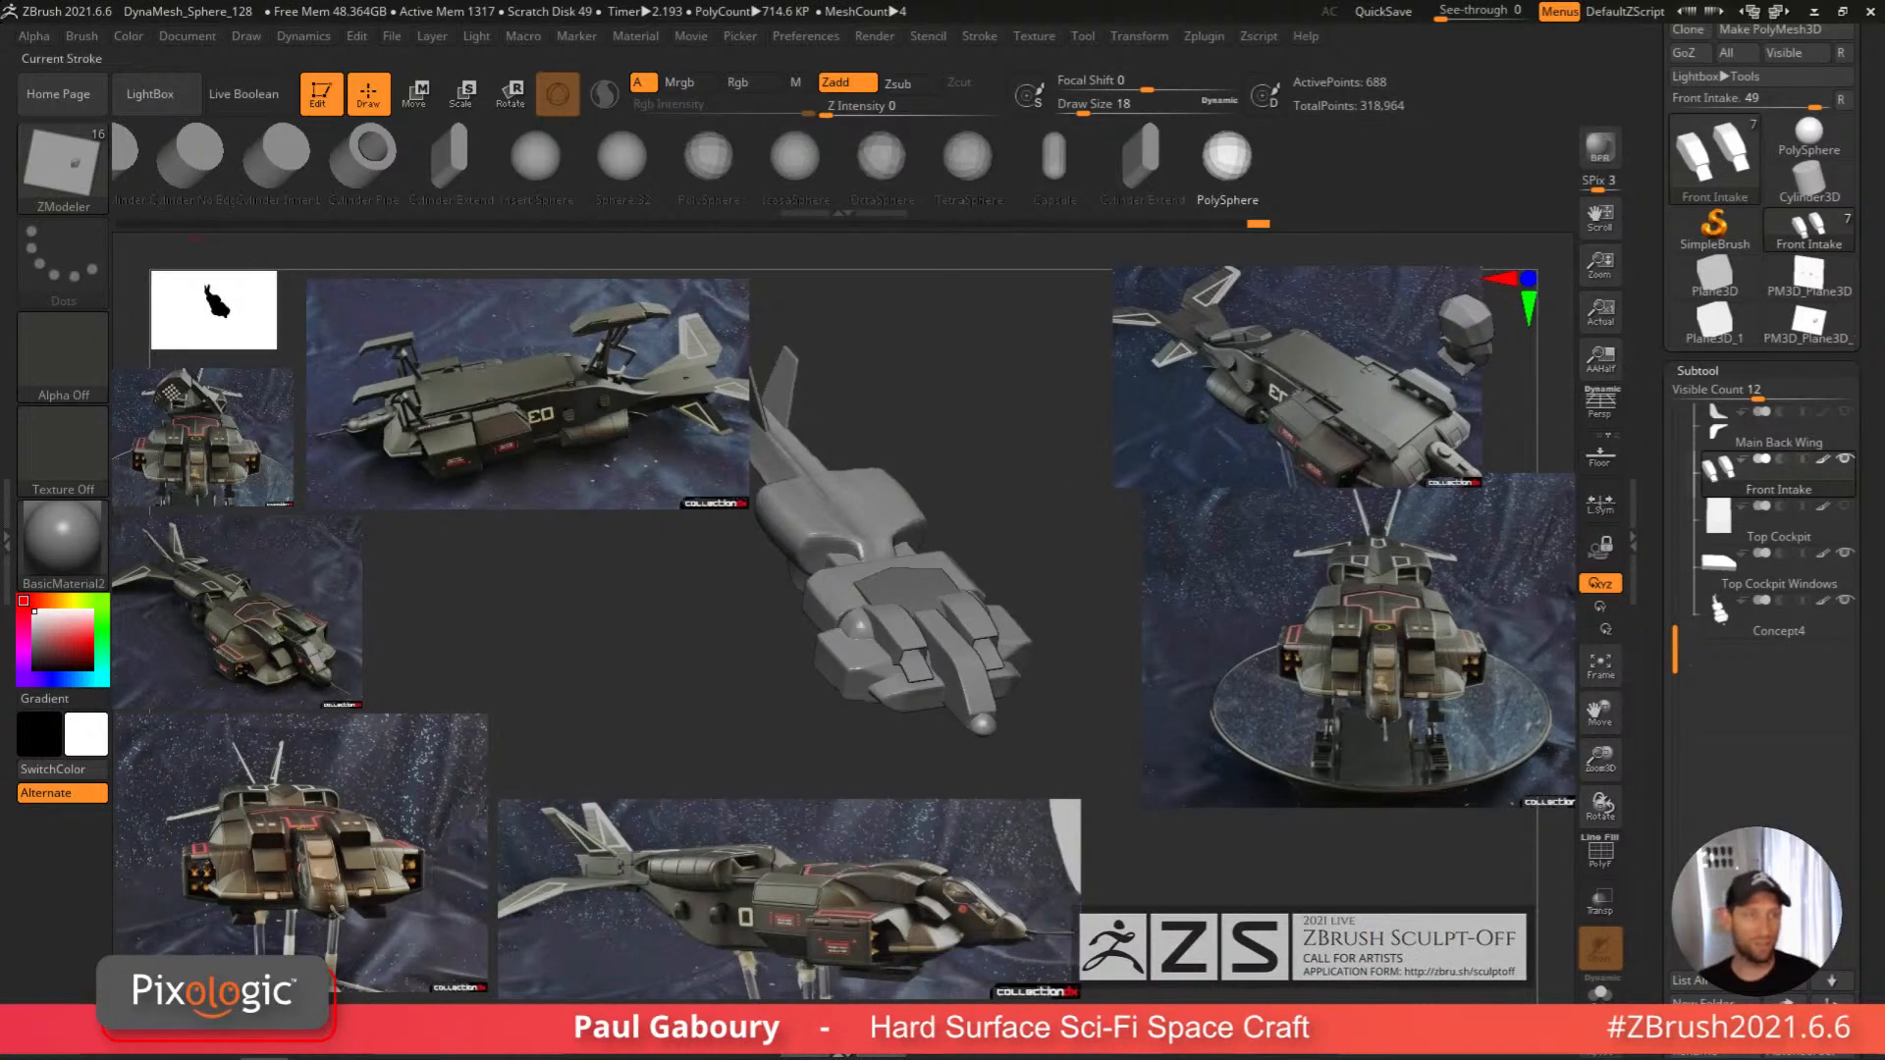
left_click(208, 292)
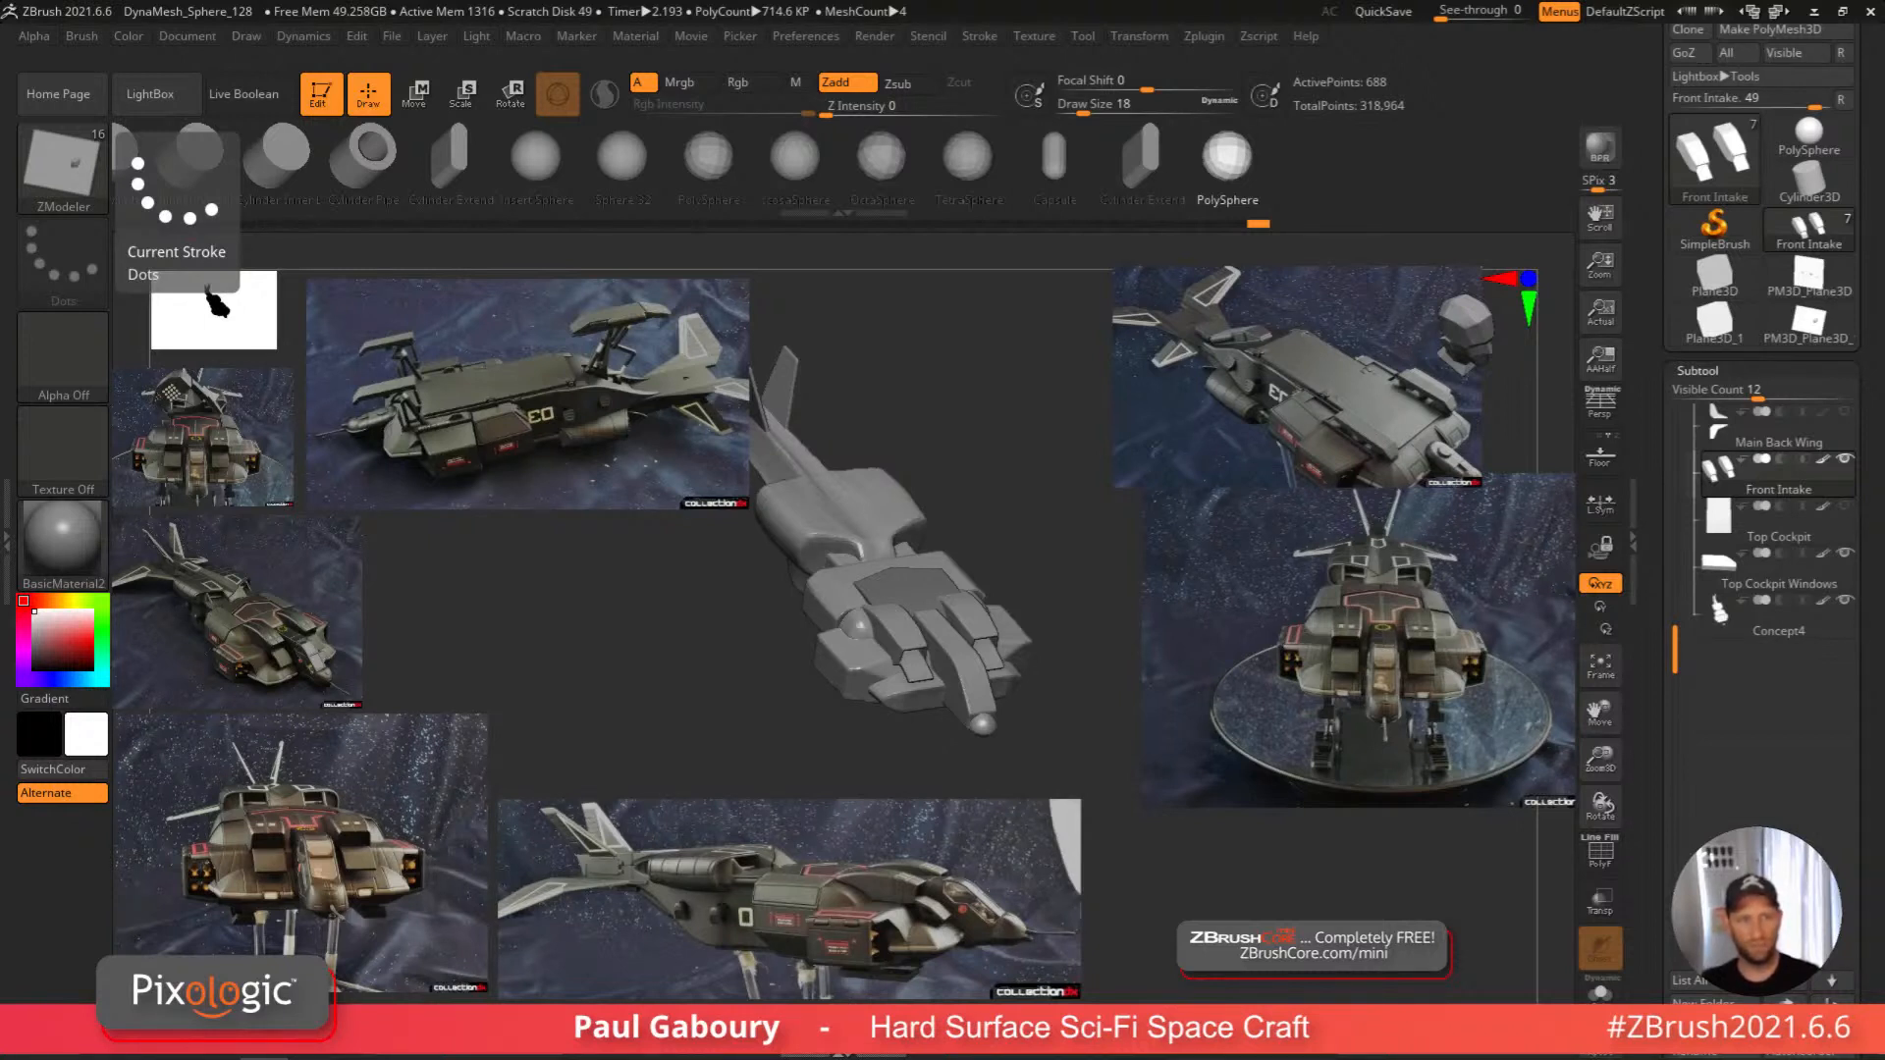
scroll(208, 289, "down", 1)
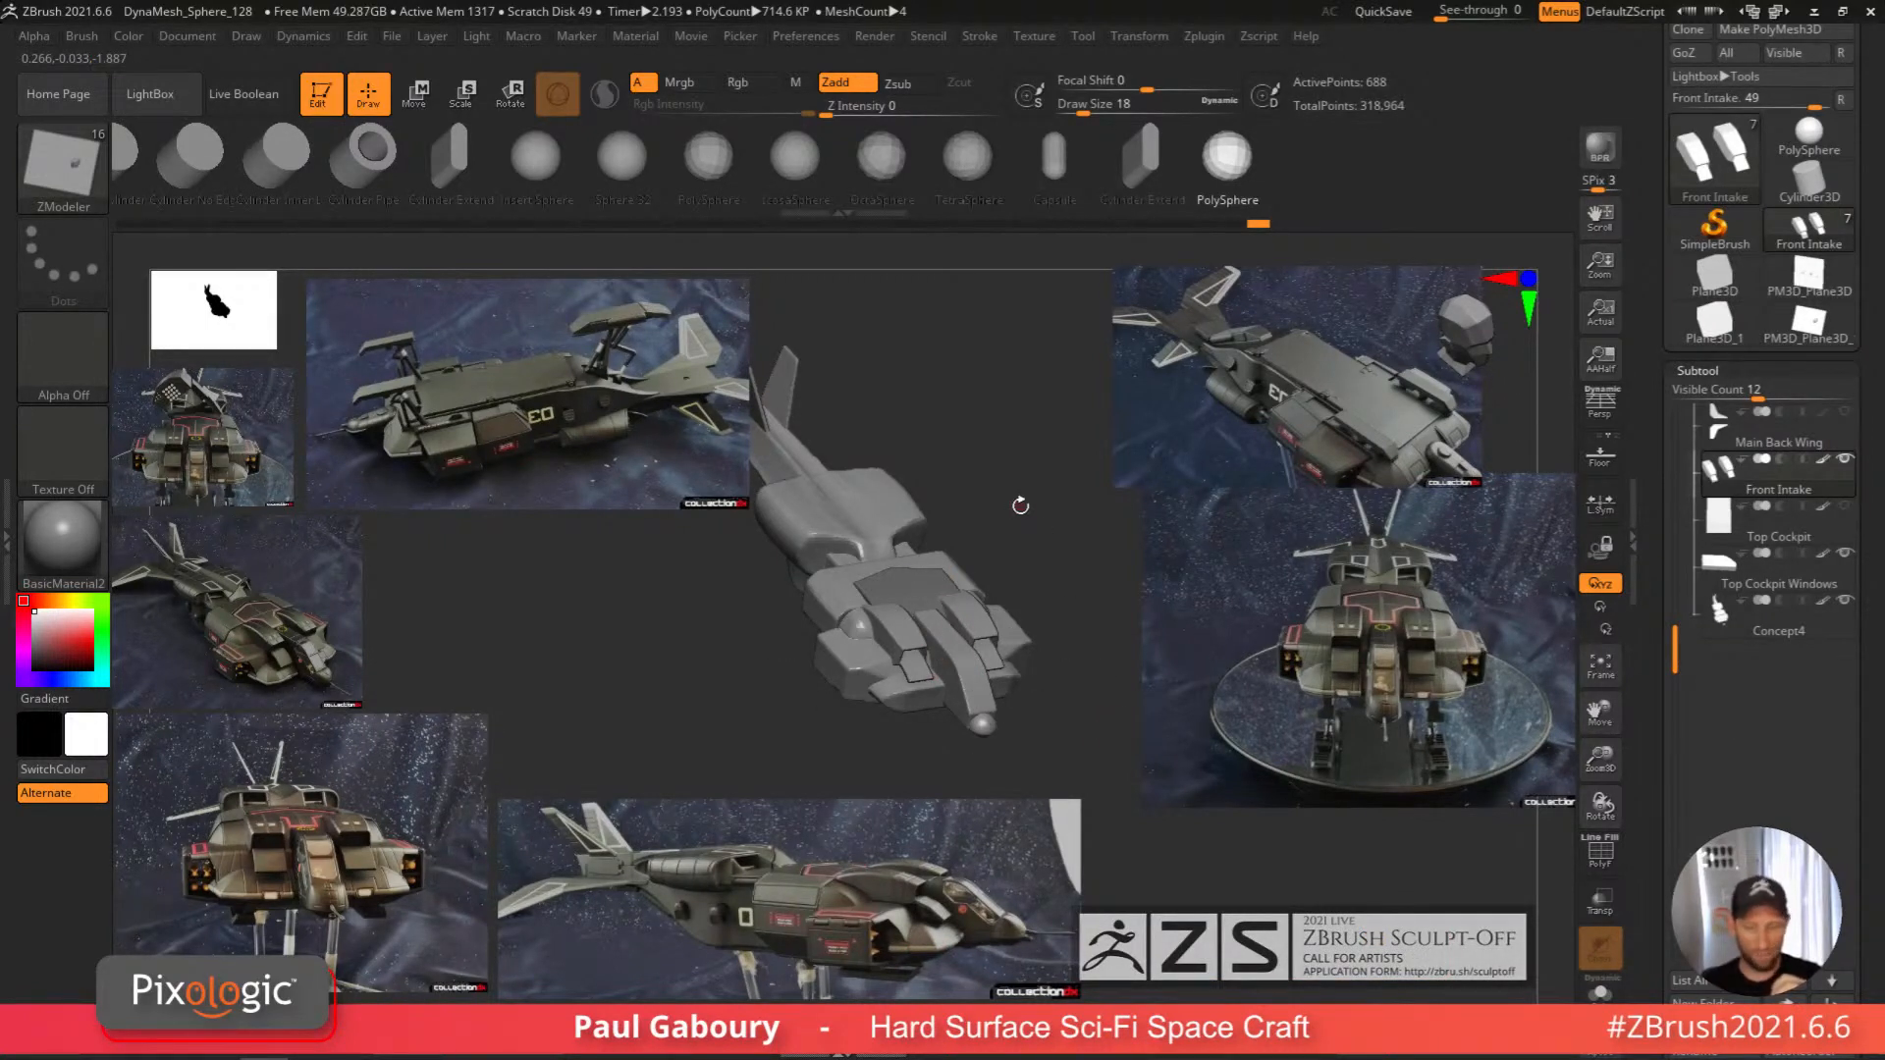
Set the brush's draw size to 187.
mouse_move(1017, 488)
right_mouse_down()
mouse_move(1080, 524)
mouse_move(1026, 528)
mouse_move(1010, 518)
mouse_move(1080, 514)
mouse_move(1060, 589)
mouse_move(987, 648)
mouse_move(1023, 657)
mouse_move(913, 656)
right_mouse_up()
right_click_drag(1022, 716, 1076, 579)
right_click_drag(1076, 579, 1073, 635, "alt")
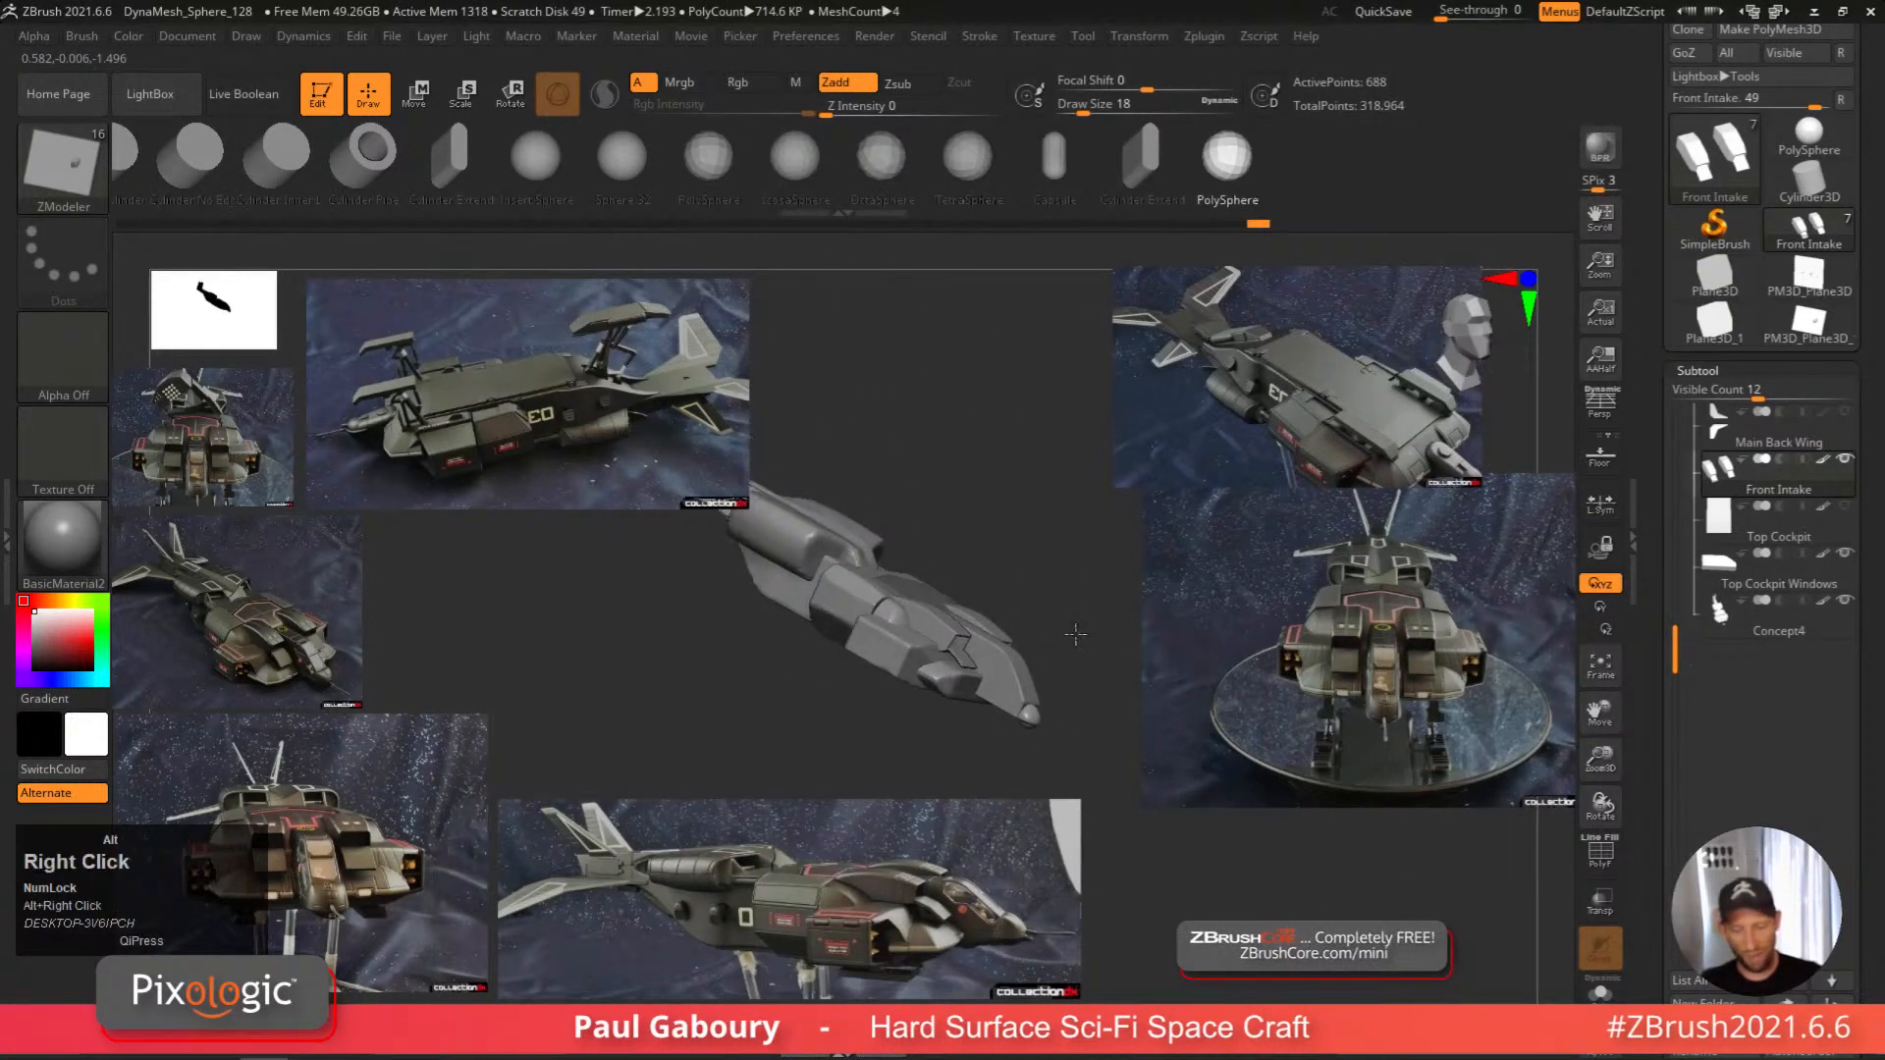
right_click(1080, 636, "shift")
key("s")
left_click_drag(1086, 636, 1160, 639)
mouse_move(1060, 638)
right_mouse_down("alt")
mouse_move(1002, 599)
mouse_move(979, 623)
mouse_move(1064, 683)
right_mouse_up("alt")
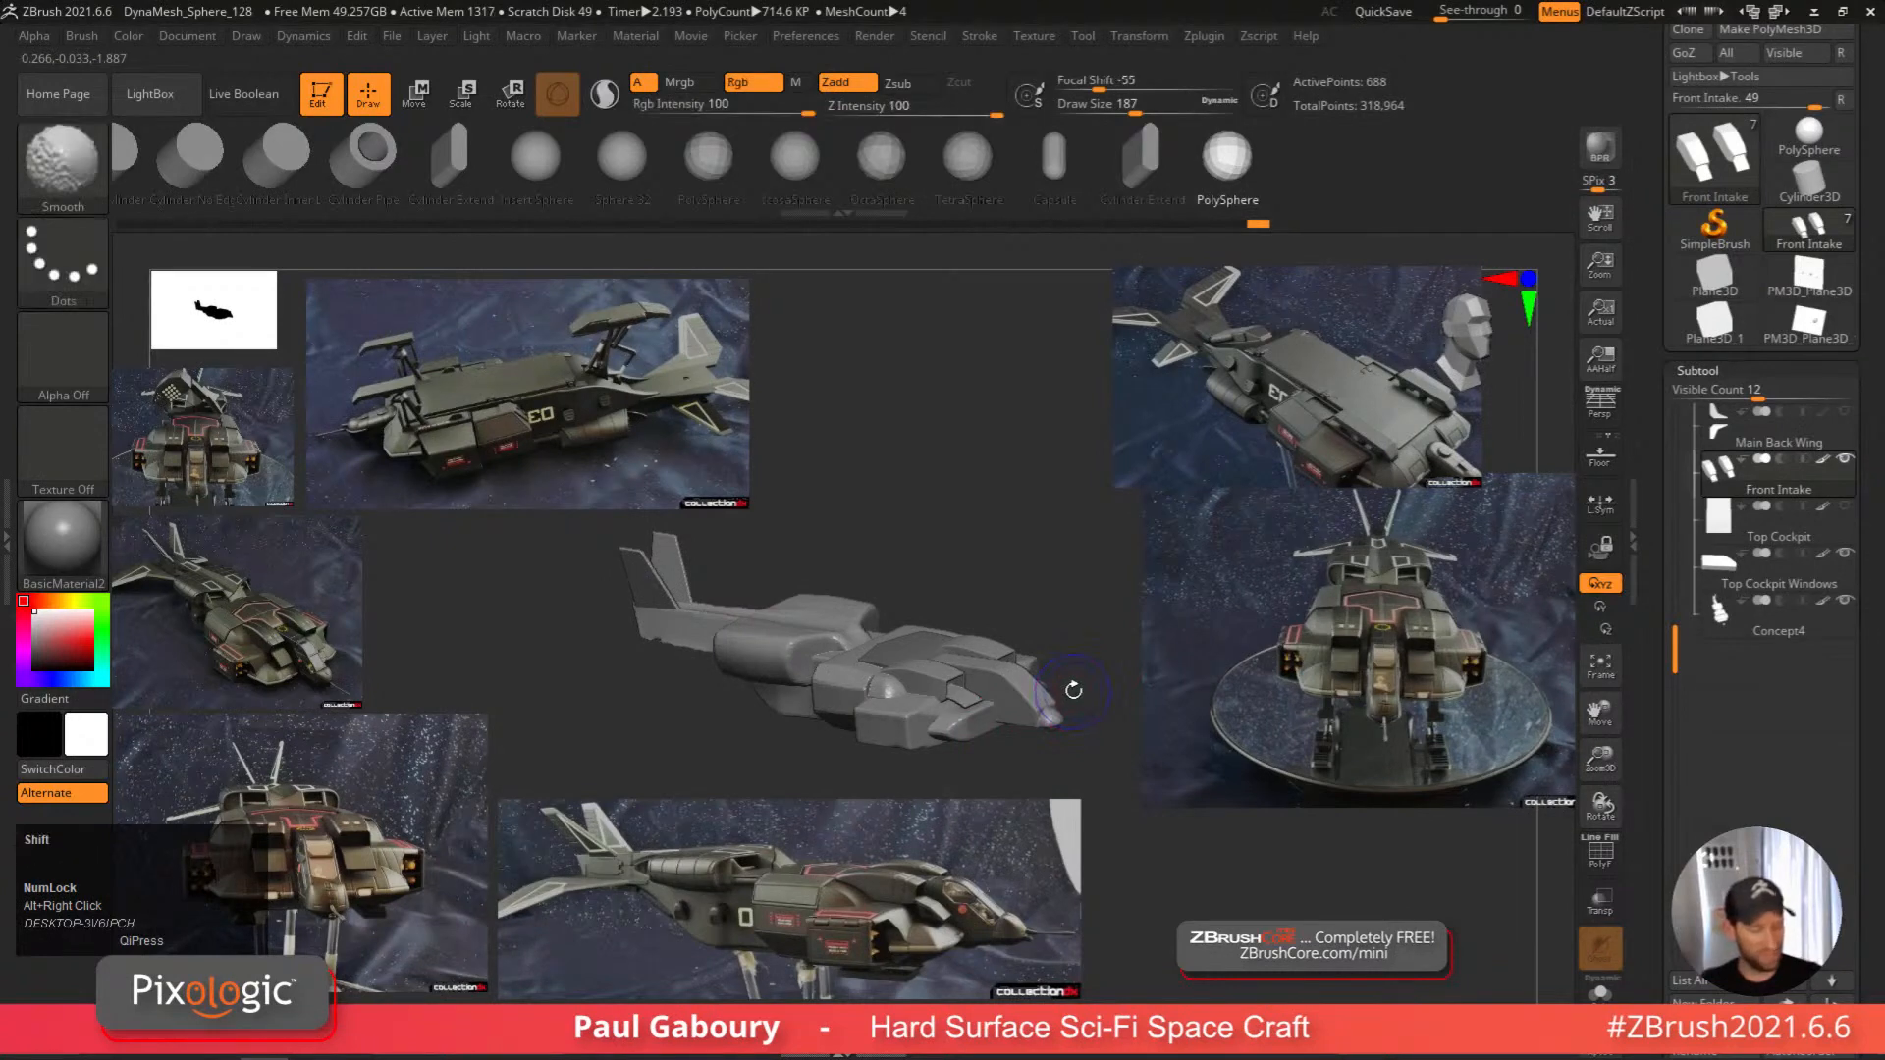
Hide the reference images around the drop ship and make the Main Back Wing subtool visible.
key("shift+z")
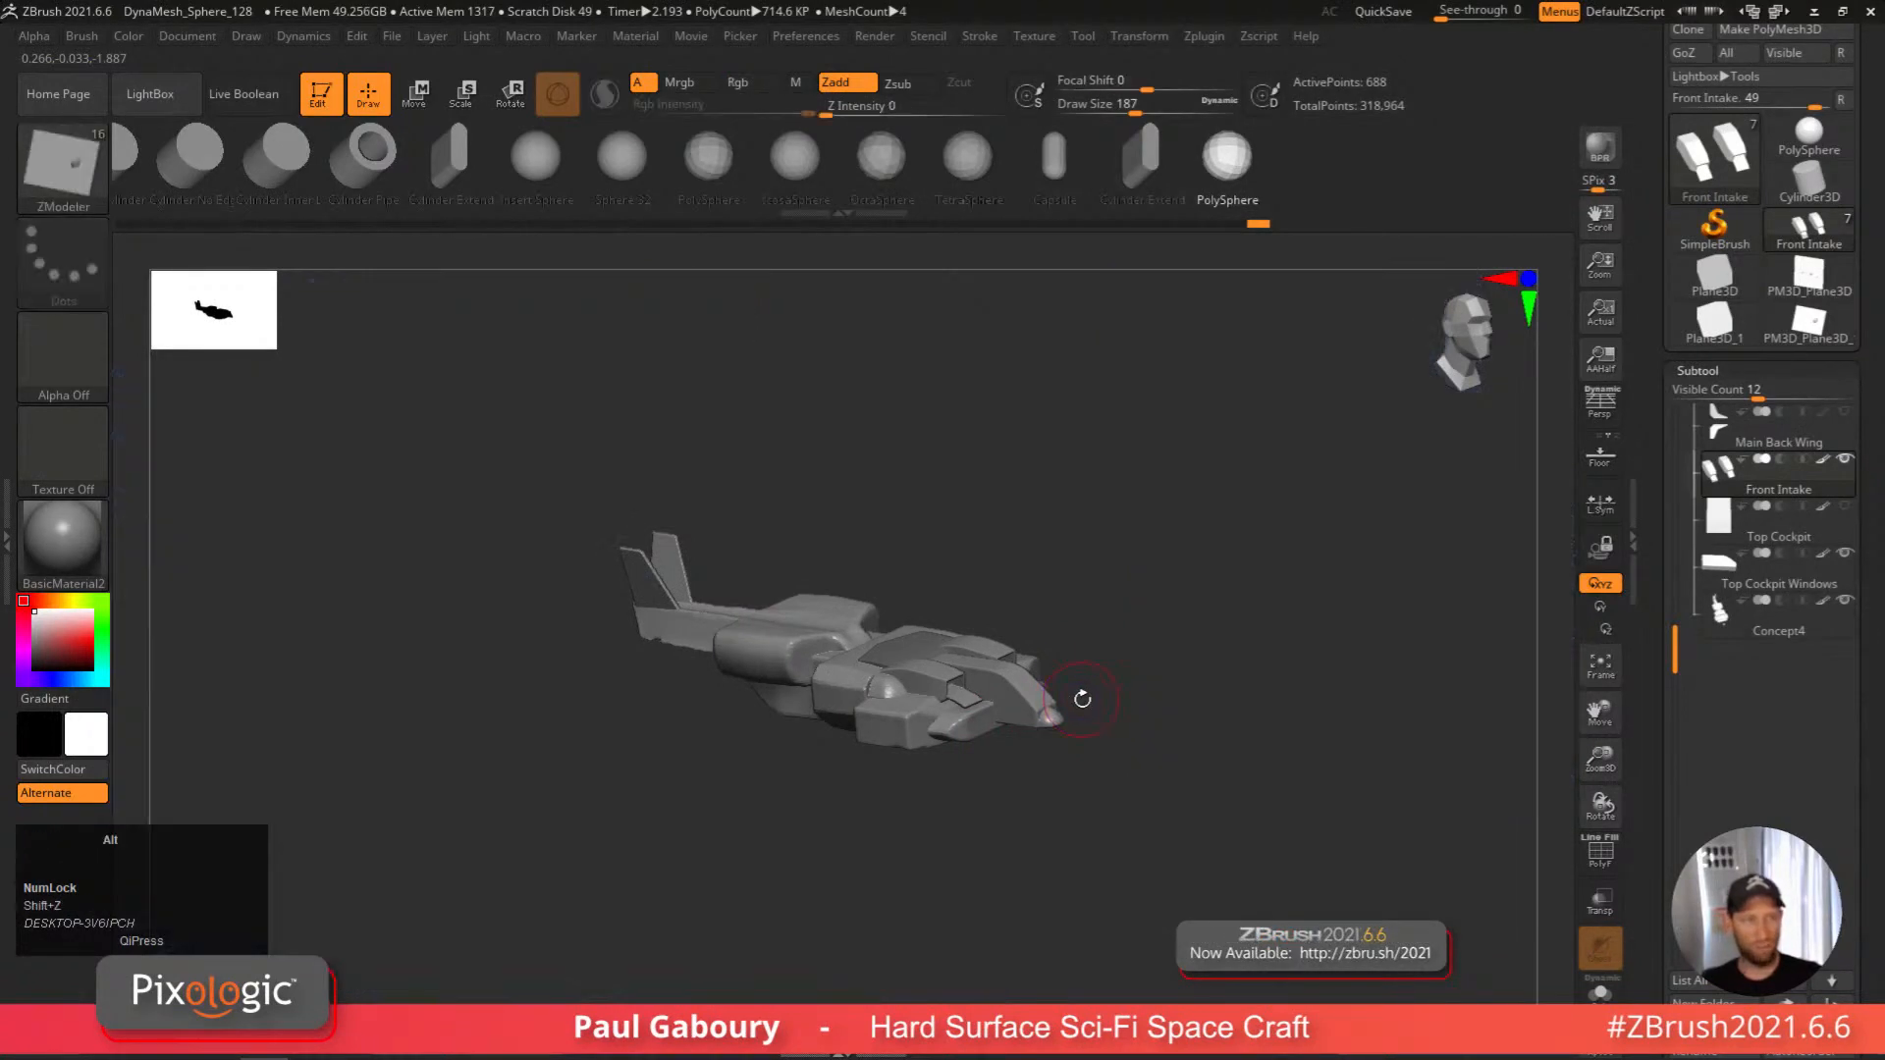
right_click_drag(1083, 705, 1379, 848, "alt")
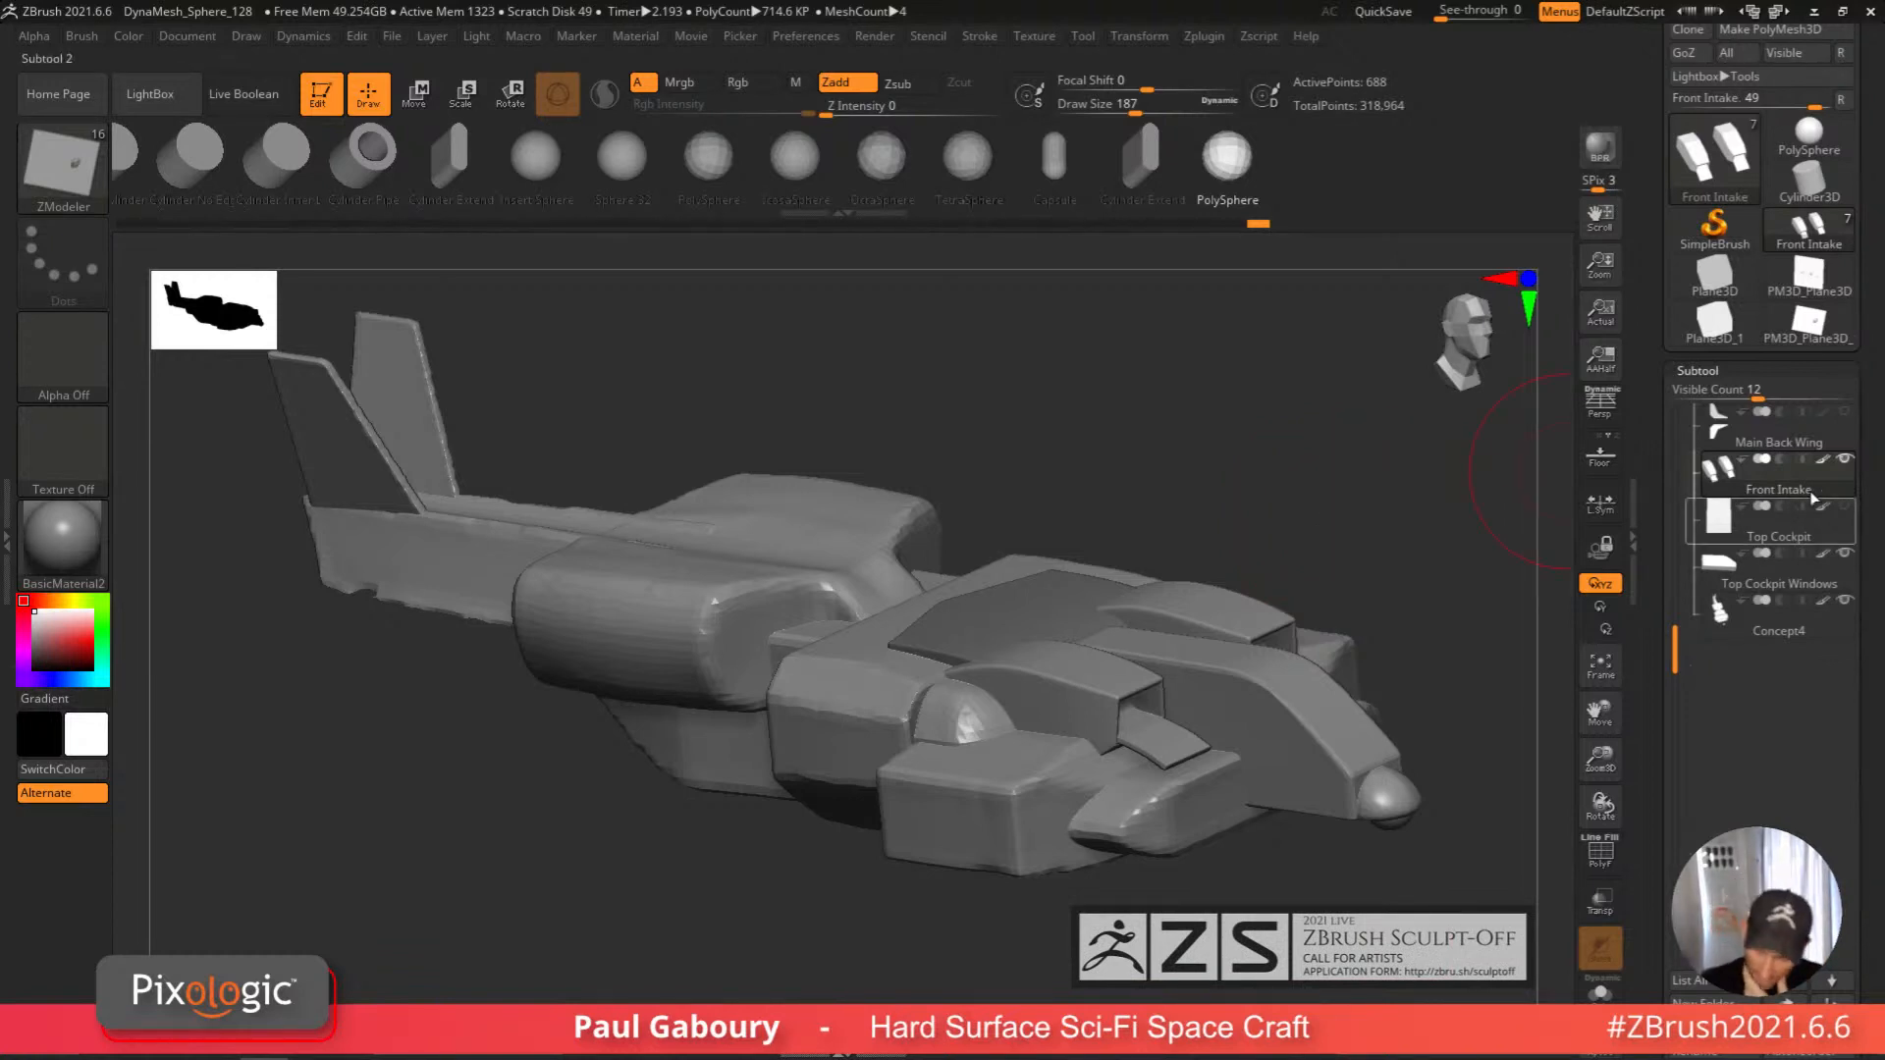
left_click(1851, 413)
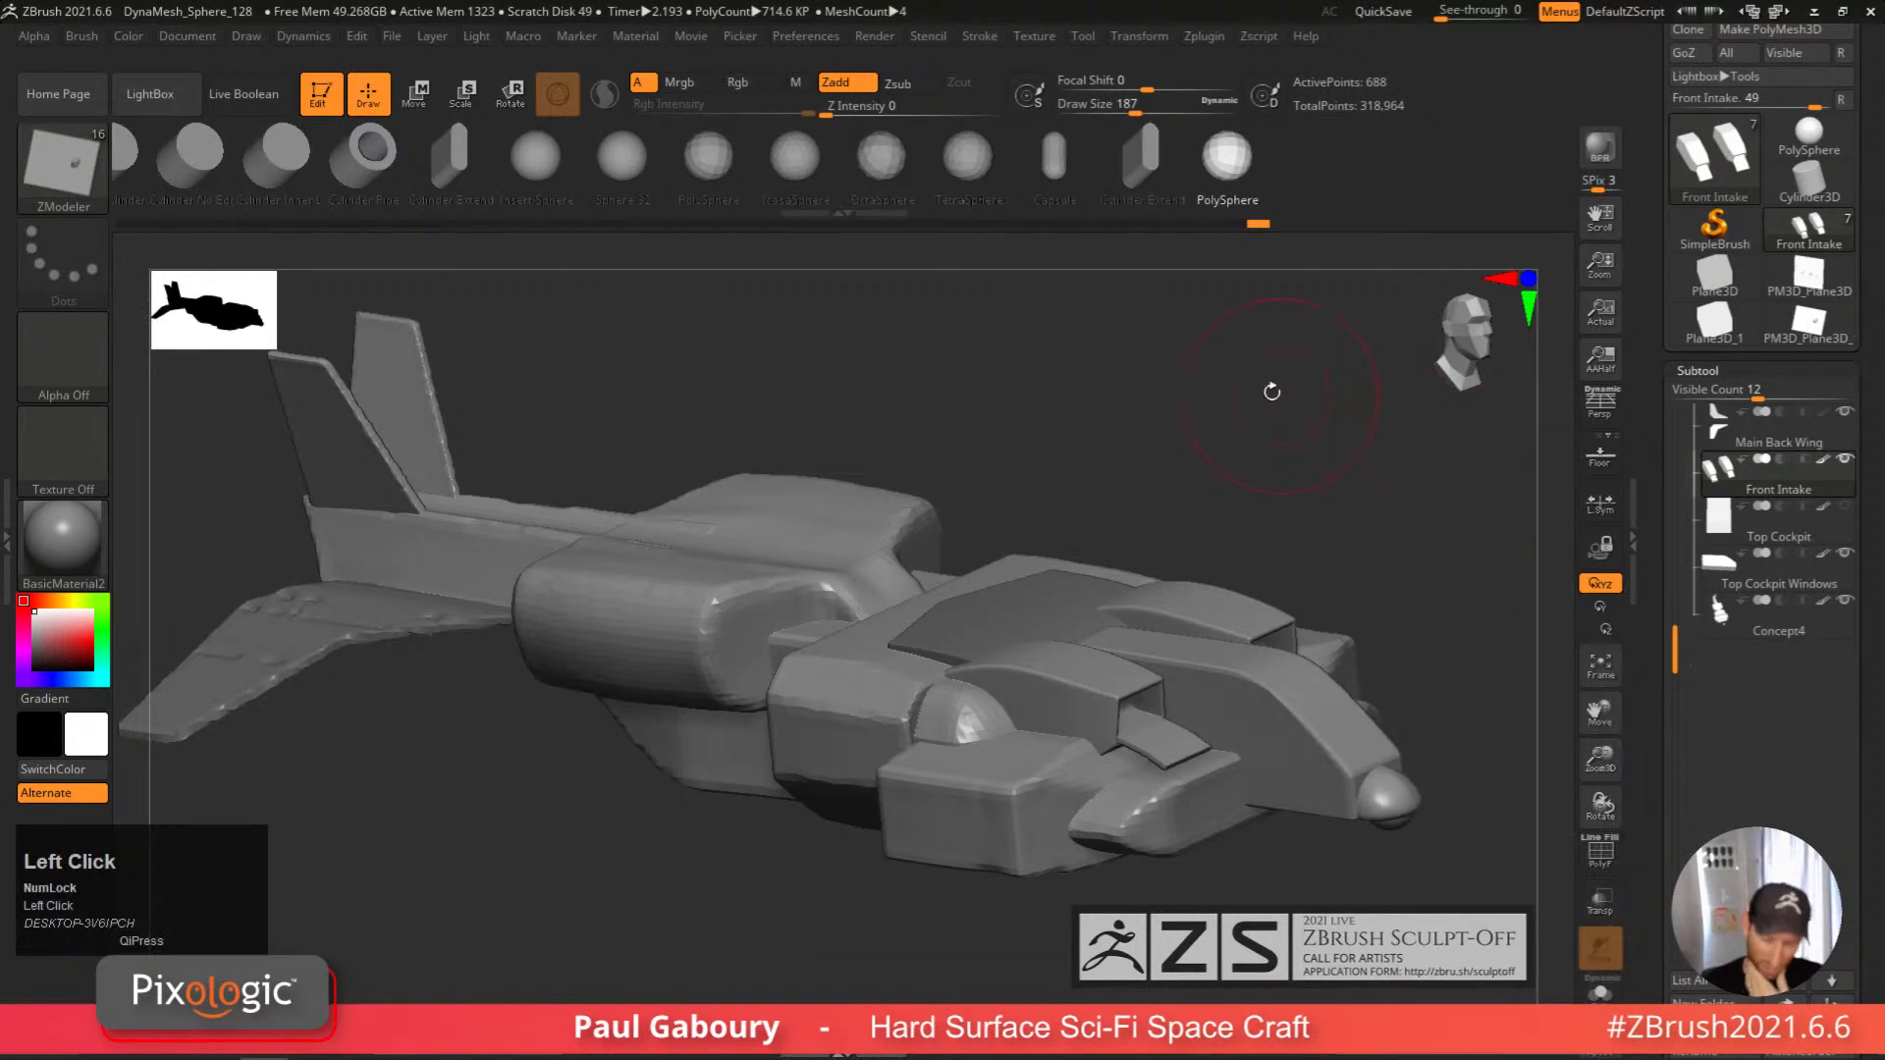